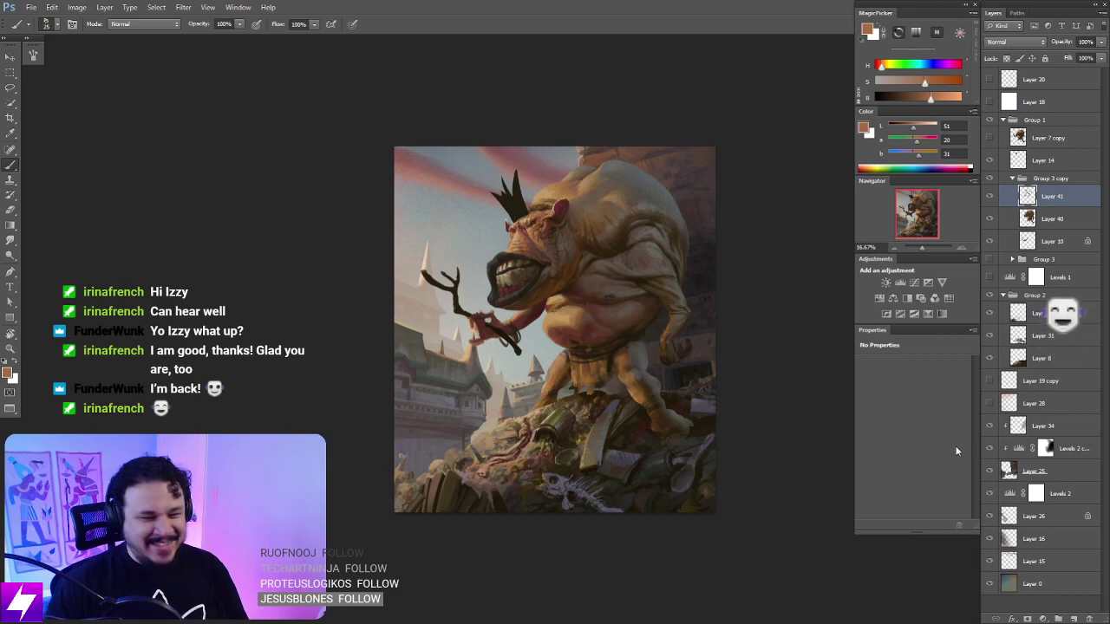
Step: Compare the painting with and without Layer 41 by toggling that layer's visibility
{"action": "left_click", "coordinate": [991, 198]}
{"action": "left_click", "coordinate": [990, 198]}
{"action": "left_click", "coordinate": [992, 196]}
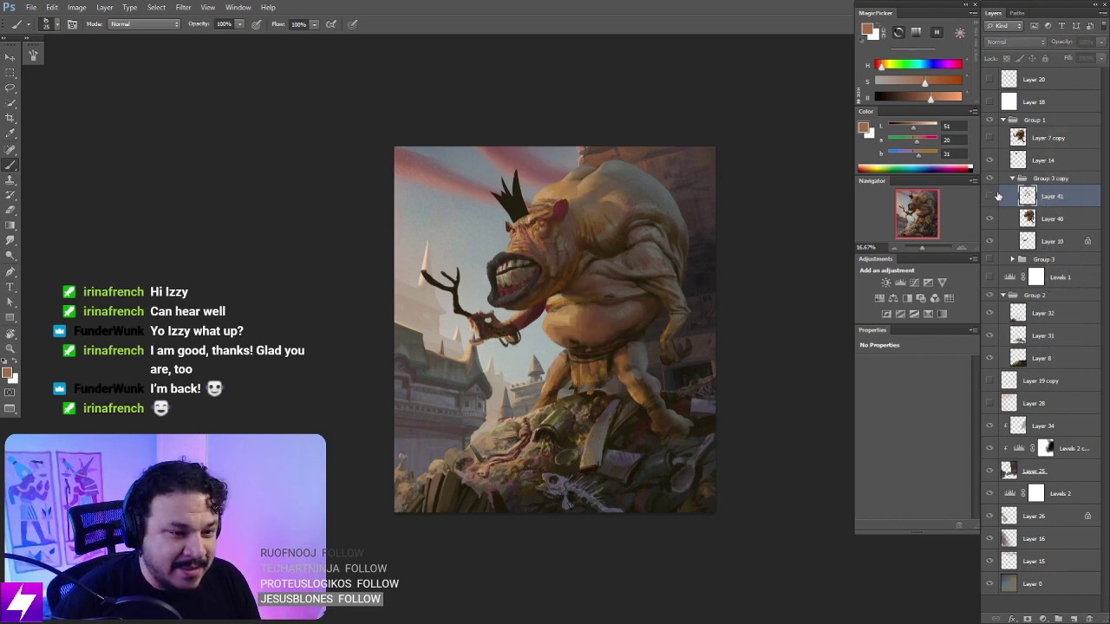
{"action": "left_click", "coordinate": [992, 197]}
{"action": "left_click", "coordinate": [993, 197]}
{"action": "left_click", "coordinate": [993, 196]}
{"action": "left_click", "coordinate": [993, 197]}
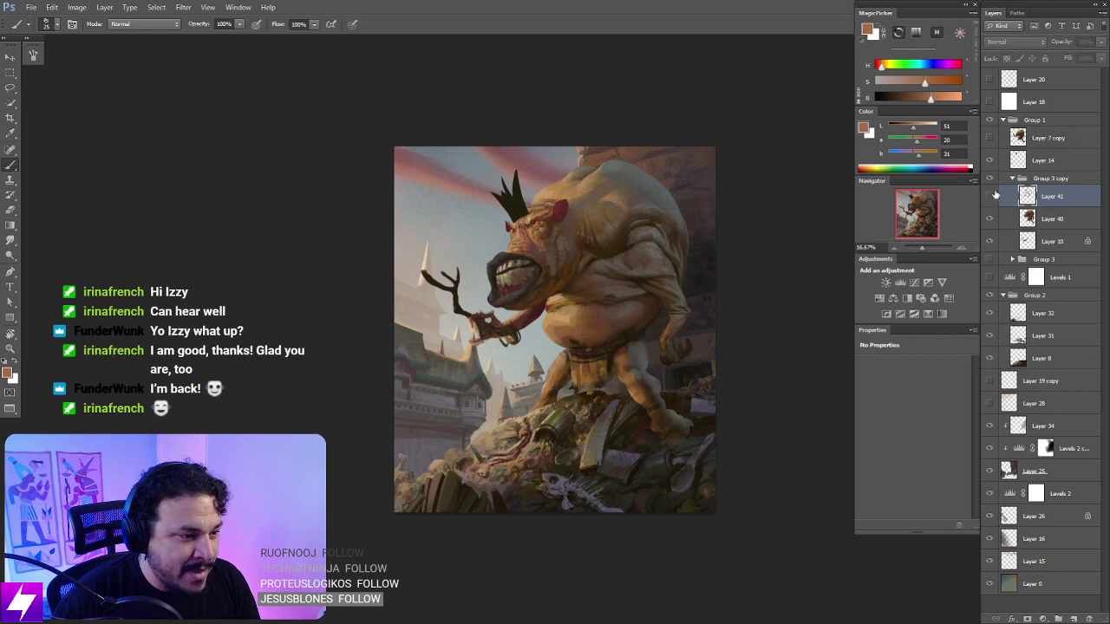
{"action": "left_click", "coordinate": [992, 197]}
Step: Flip the whole canvas horizontally to view the painting mirrored
{"action": "key", "text": "ctrl+minus"}
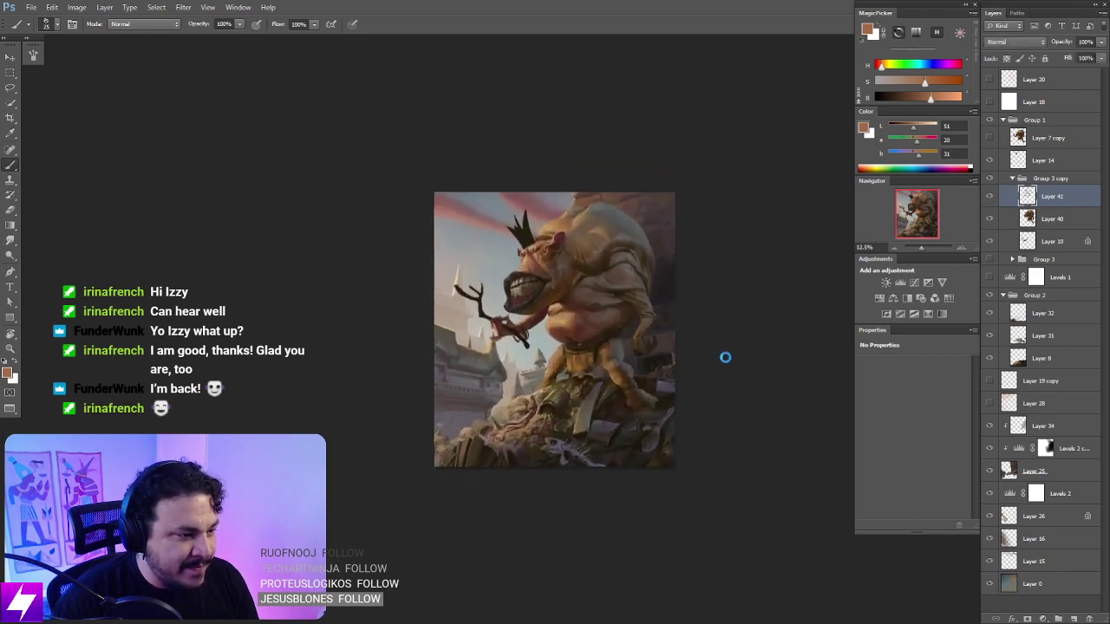
{"action": "key", "text": "ctrl+shift+h"}
{"action": "key", "text": "ctrl+plus"}
{"action": "key", "text": "ctrl+plus"}
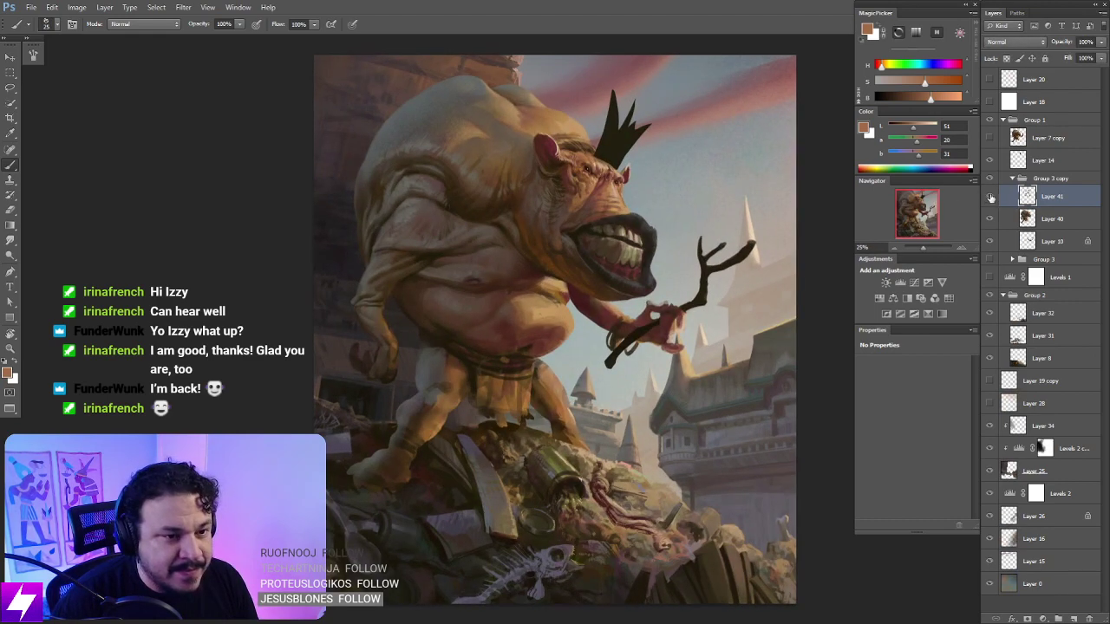
Step: Check the contributions of Layer 41 and Layer 14 on the mirrored painting by toggling their visibility
{"action": "left_click", "coordinate": [993, 197]}
{"action": "left_click", "coordinate": [992, 197]}
{"action": "left_click", "coordinate": [992, 197]}
{"action": "left_click", "coordinate": [993, 197]}
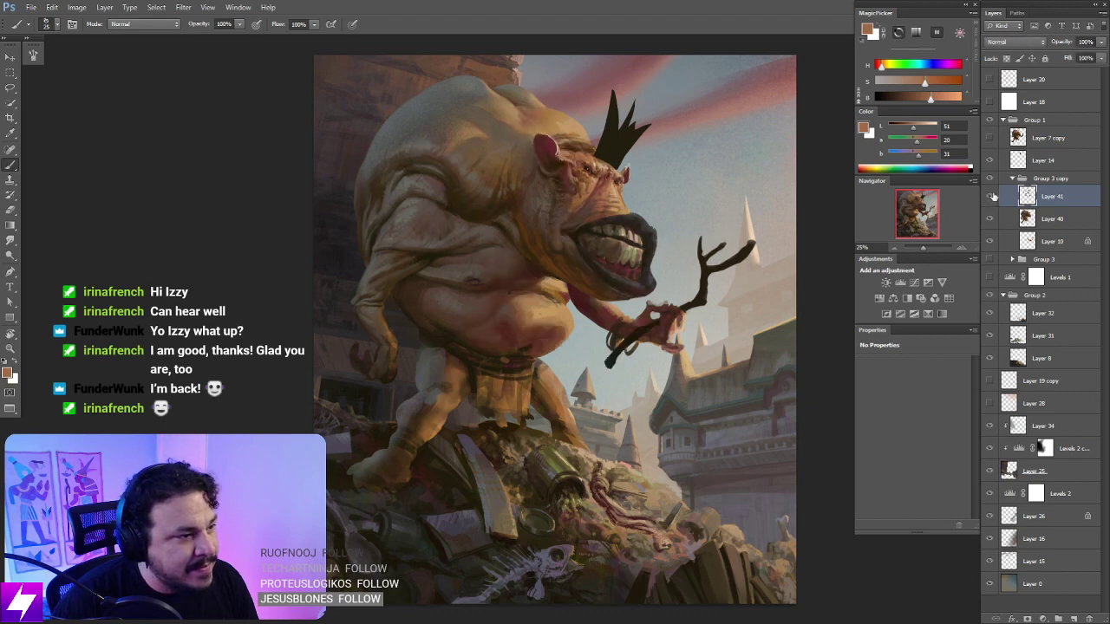
{"action": "left_click", "coordinate": [992, 197]}
{"action": "left_click", "coordinate": [993, 197]}
{"action": "left_click", "coordinate": [993, 197]}
{"action": "left_click", "coordinate": [992, 197]}
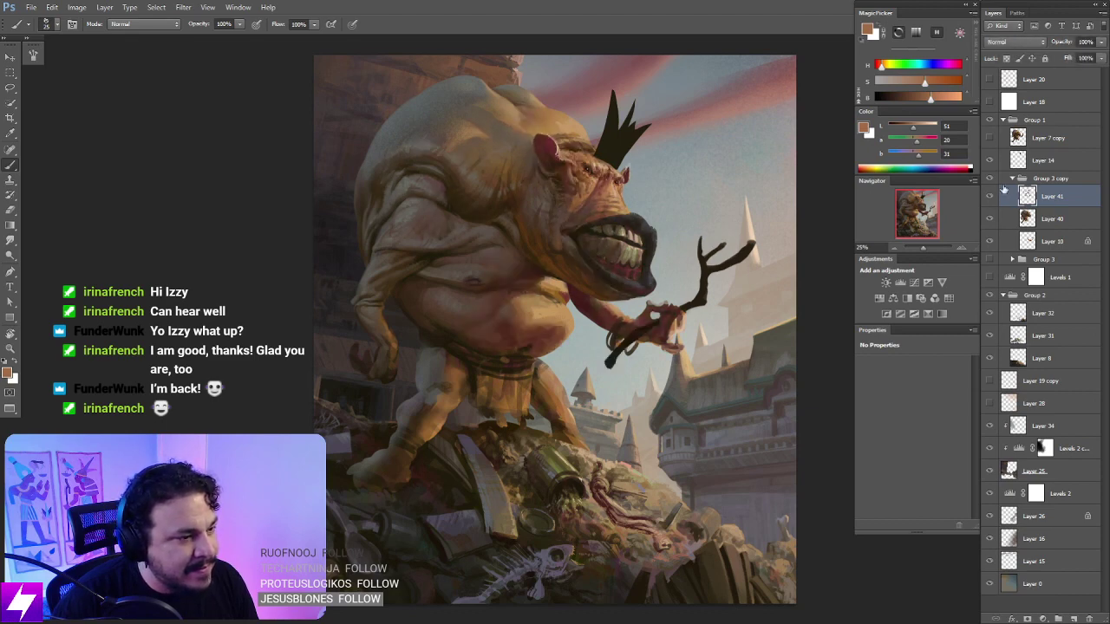
{"action": "left_click", "coordinate": [993, 163]}
{"action": "left_click", "coordinate": [993, 163]}
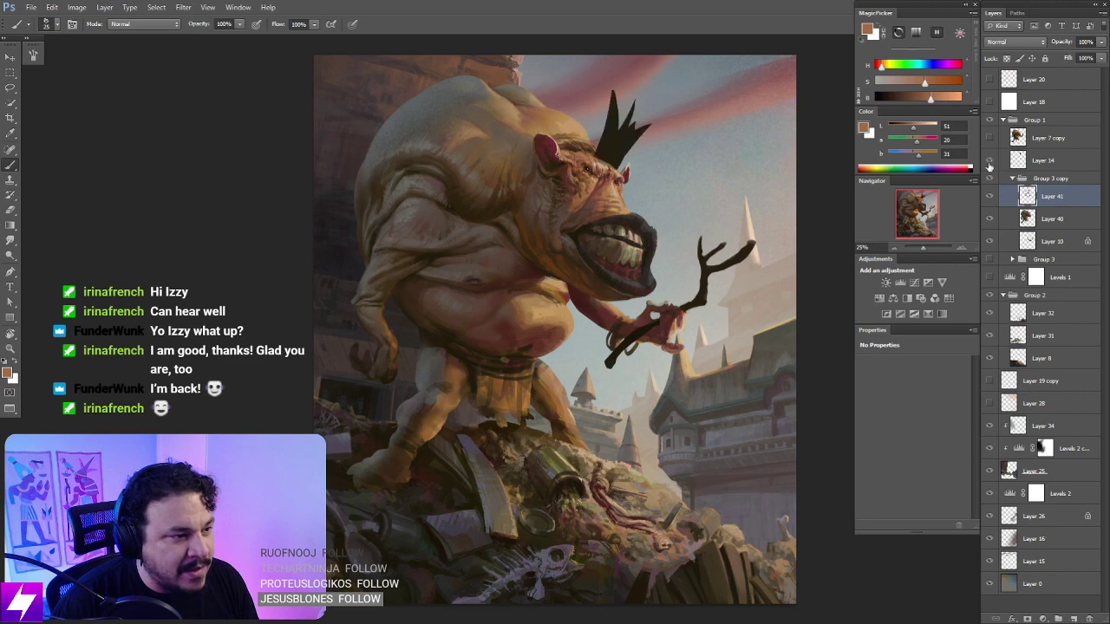
Step: Preview the hidden Layer 28 and Layer 19 copy, and delete both layers
{"action": "key", "text": "ctrl+minus"}
{"action": "left_click_drag", "start_coordinate": [723, 402], "coordinate": [711, 364]}
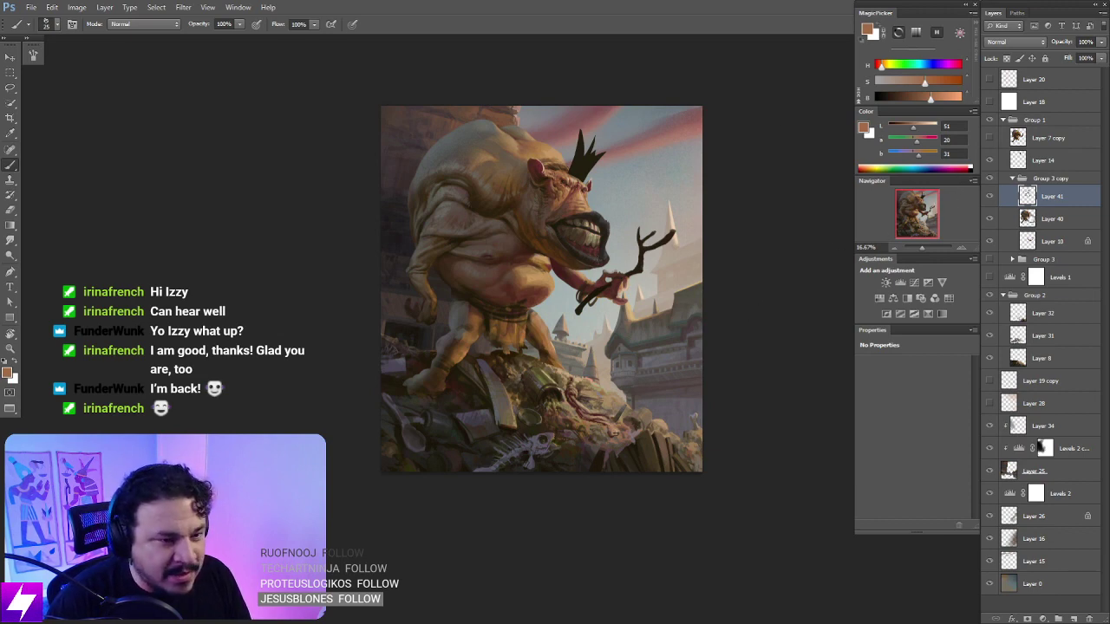
{"action": "left_click", "coordinate": [1014, 432]}
{"action": "left_click", "coordinate": [990, 404]}
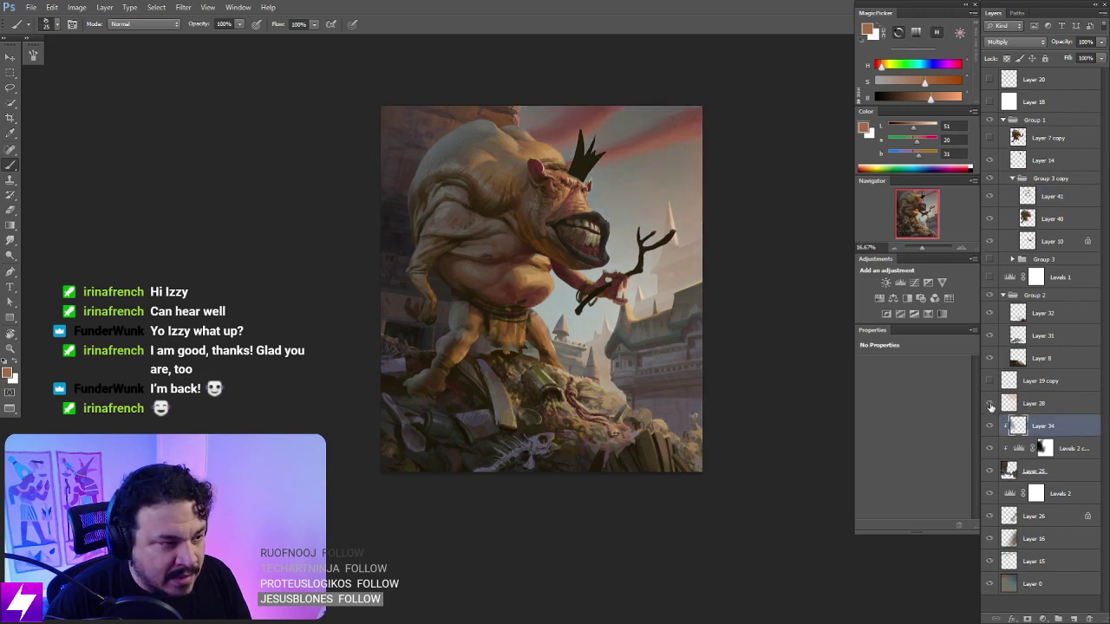
{"action": "left_click", "coordinate": [990, 404]}
{"action": "left_click", "coordinate": [991, 383]}
{"action": "left_click", "coordinate": [991, 383]}
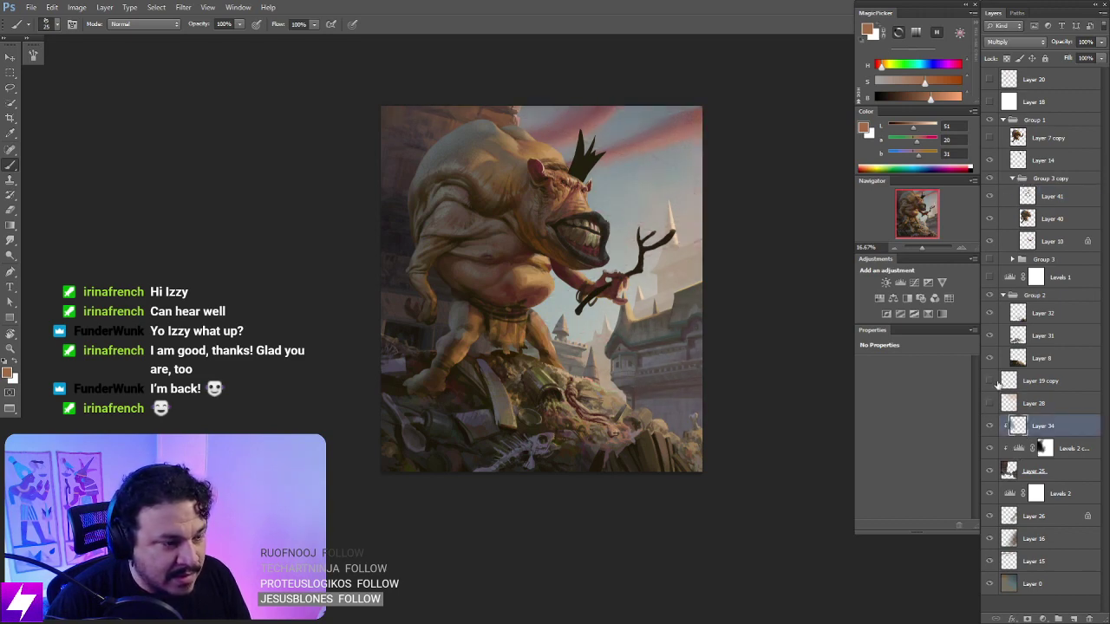
{"action": "left_click", "coordinate": [1045, 402]}
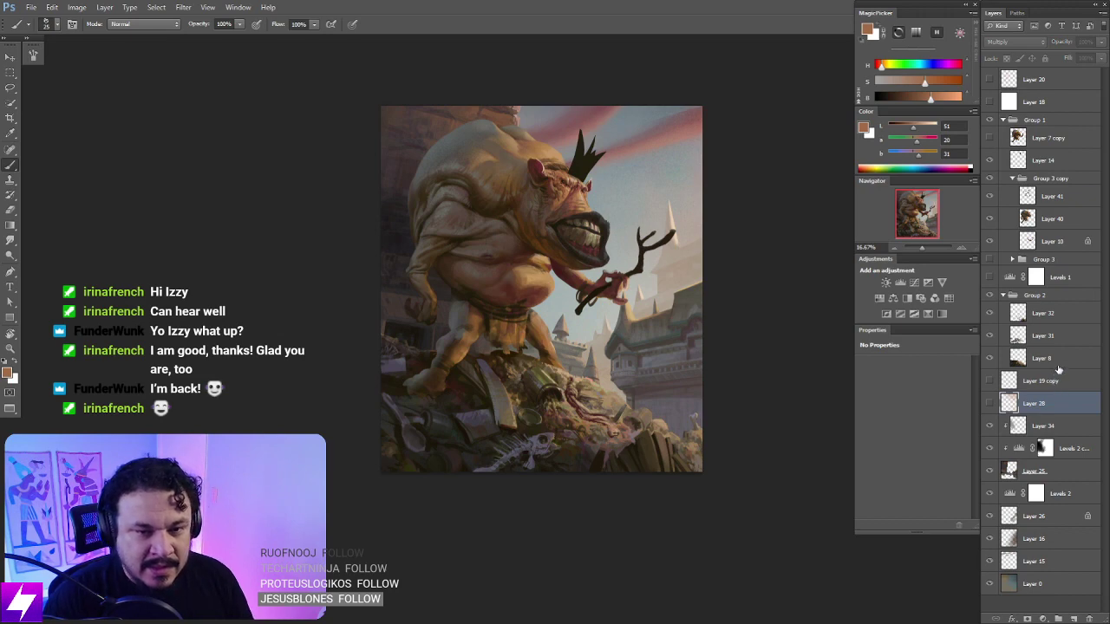
{"action": "left_click", "coordinate": [1055, 382], "text": "shift"}
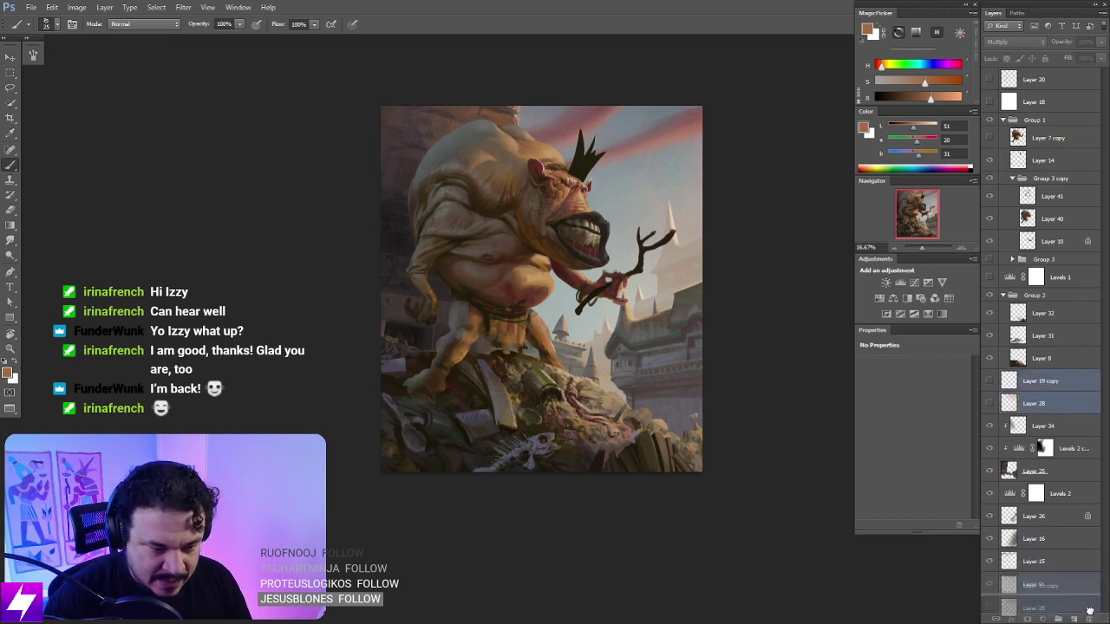
{"action": "left_click", "coordinate": [1087, 613]}
Step: Compare the painting with and without Layer 34, and lower that layer's opacity to 72%
{"action": "left_click", "coordinate": [990, 381]}
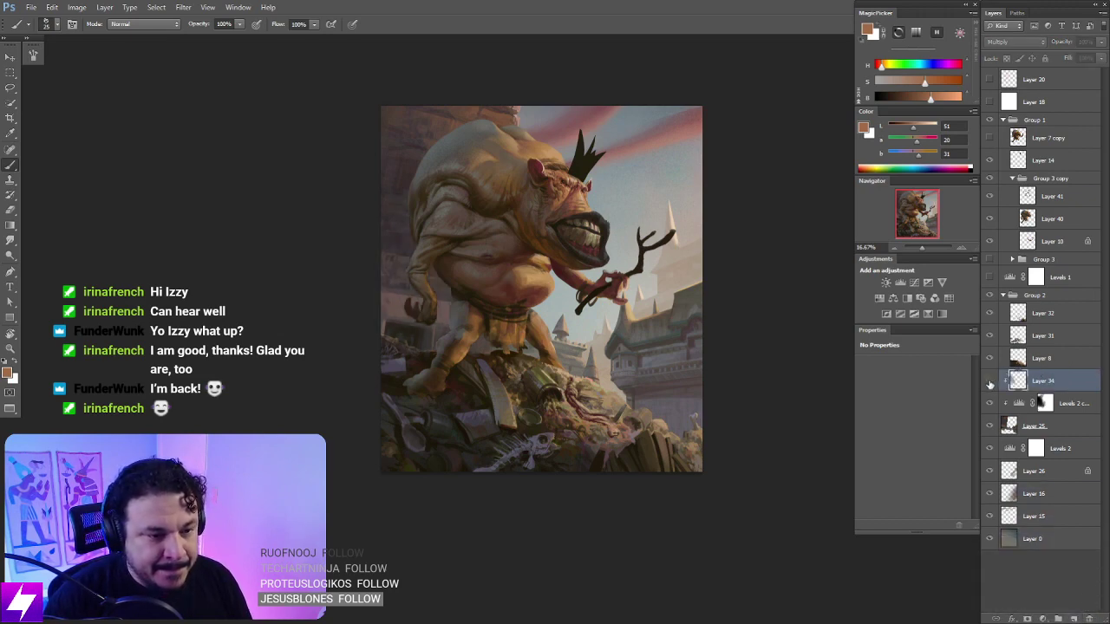
{"action": "left_click", "coordinate": [990, 380]}
{"action": "left_click", "coordinate": [990, 380]}
{"action": "left_click", "coordinate": [991, 379]}
{"action": "left_click", "coordinate": [990, 381]}
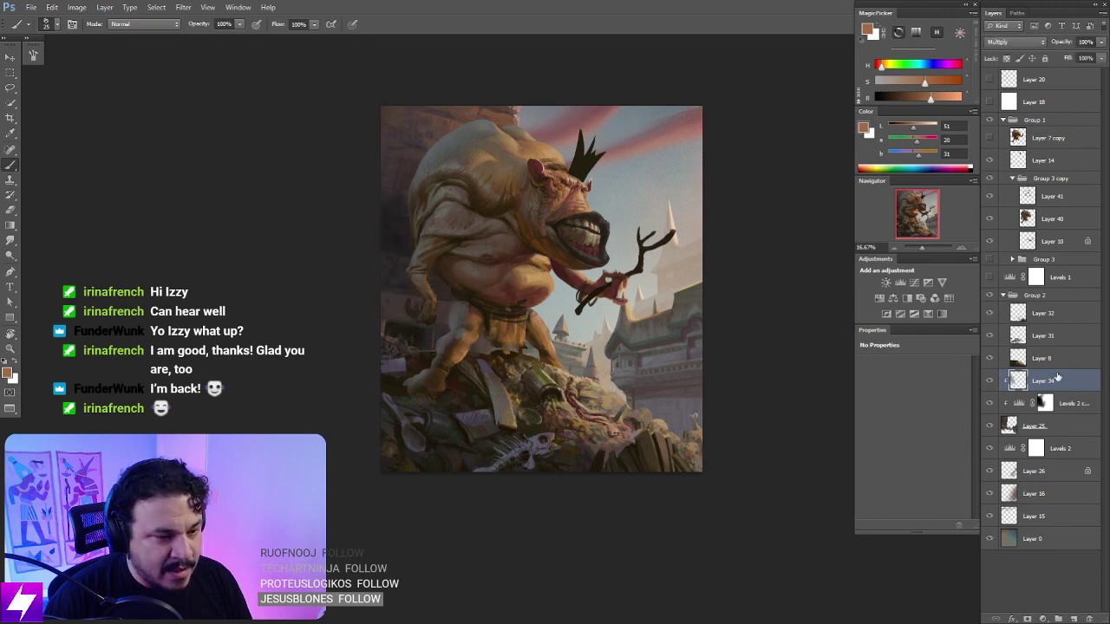
{"action": "left_click", "coordinate": [1101, 41]}
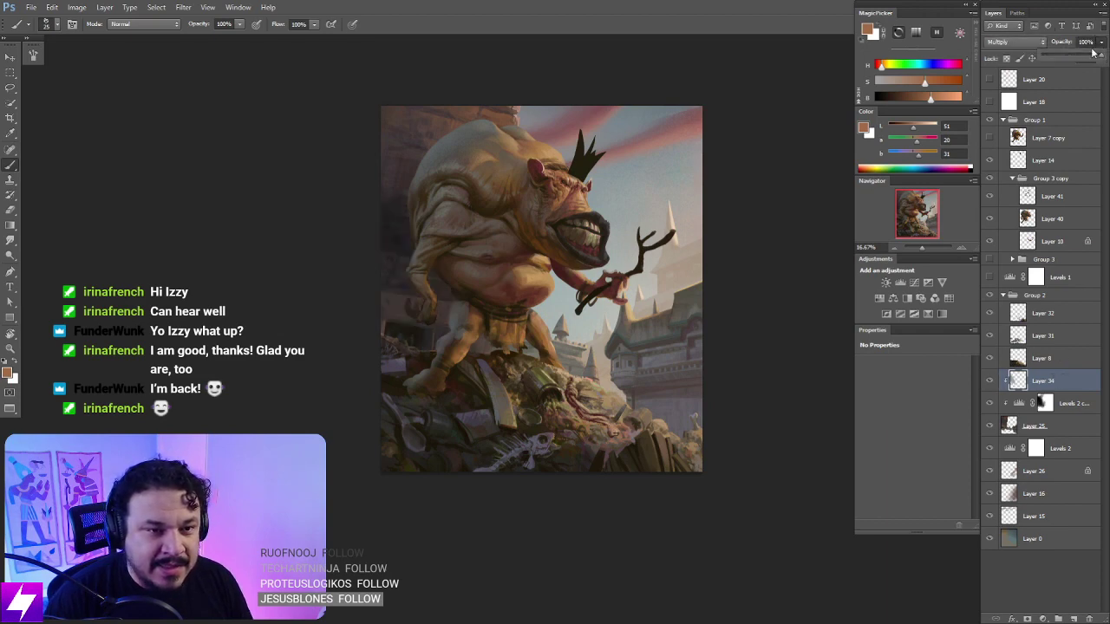
{"action": "left_click_drag", "start_coordinate": [1099, 58], "coordinate": [1083, 54]}
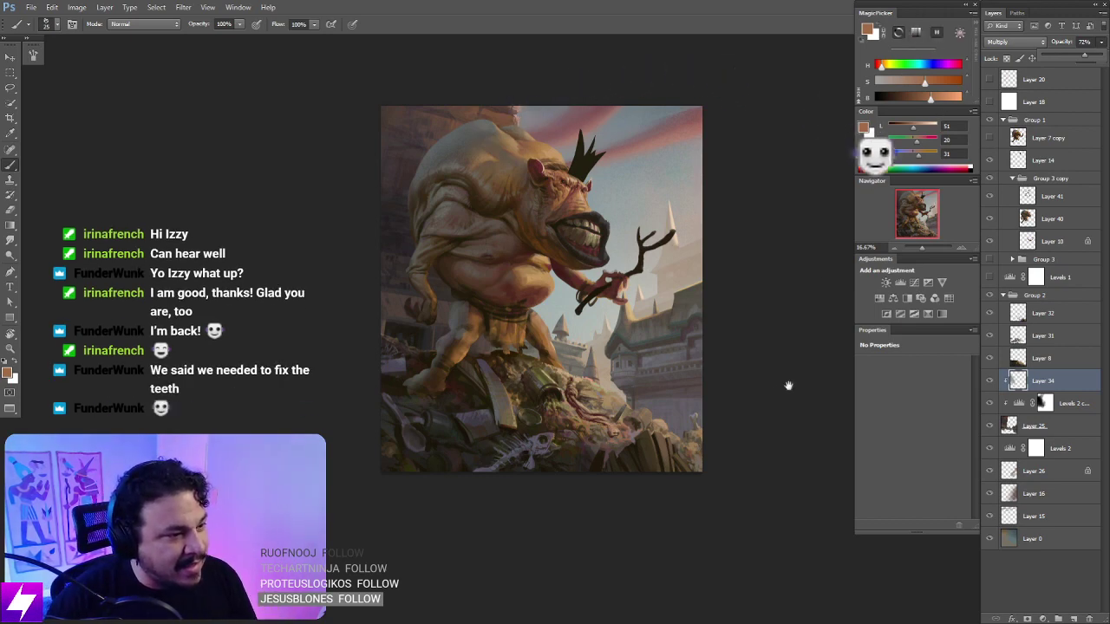
Step: Flip the canvas horizontally back to its original orientation
{"action": "left_click_drag", "start_coordinate": [787, 384], "coordinate": [738, 392]}
{"action": "key", "text": "ctrl+shift+h"}
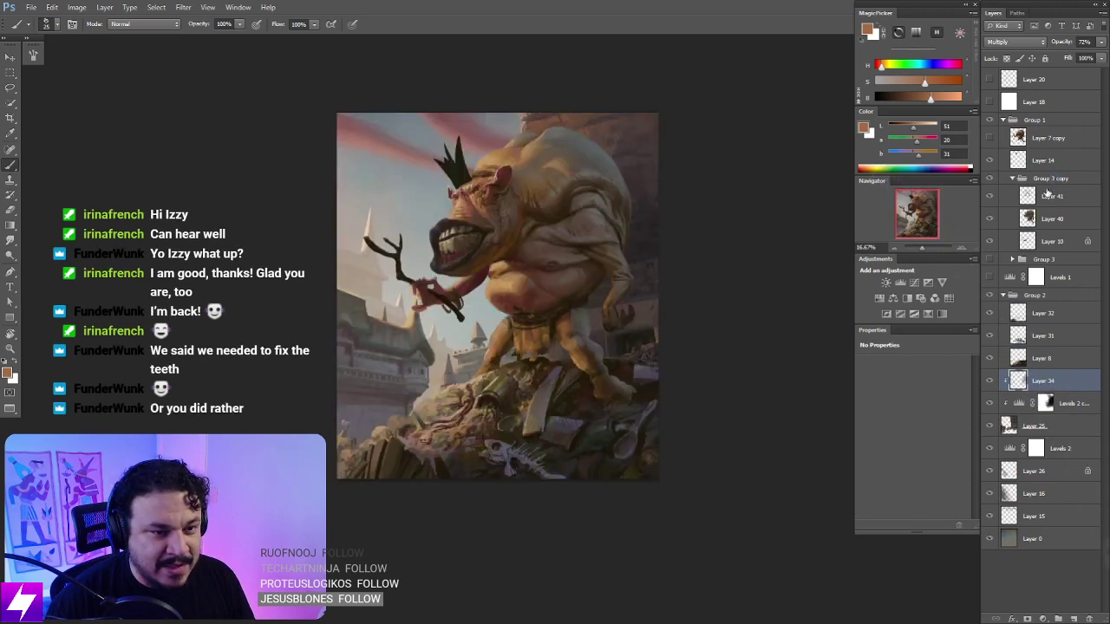
{"action": "key", "text": "ctrl+plus"}
{"action": "left_click_drag", "start_coordinate": [780, 297], "coordinate": [734, 338]}
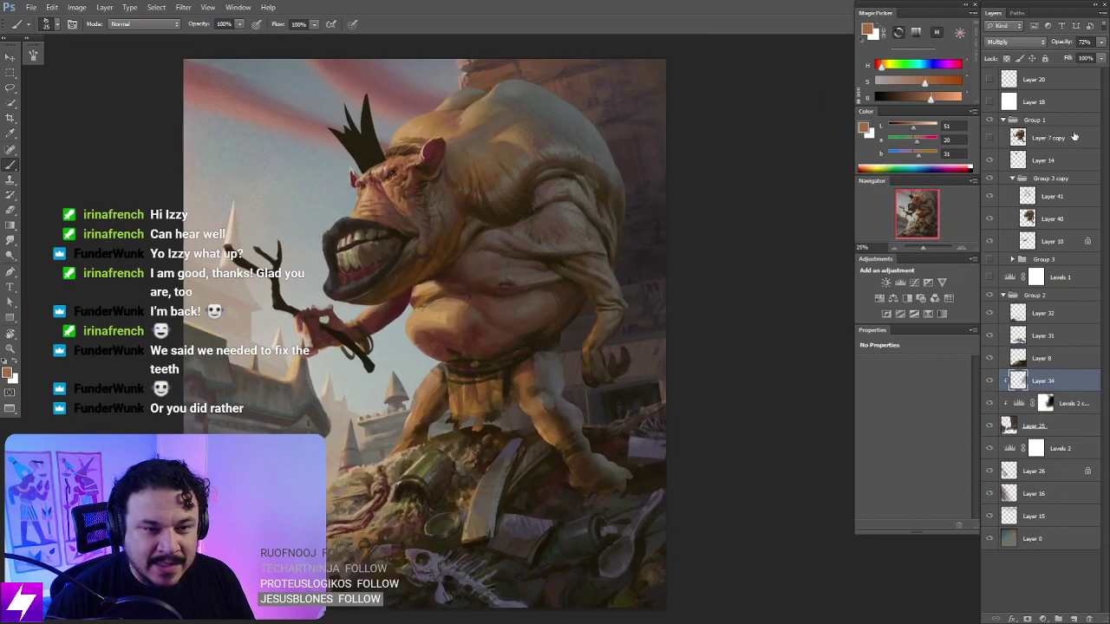
Step: Examine what Layer 41, Layer 14 and Layer 40 add to the creature by toggling their visibility
{"action": "left_click", "coordinate": [989, 198]}
{"action": "left_click", "coordinate": [989, 198]}
{"action": "left_click", "coordinate": [987, 159]}
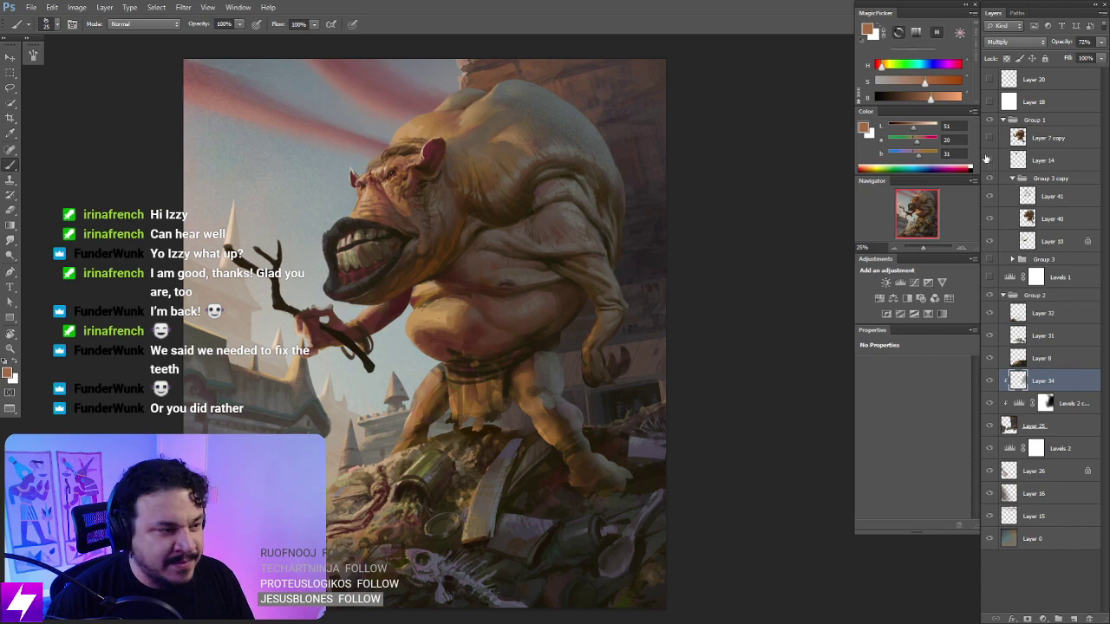
{"action": "left_click", "coordinate": [988, 160]}
{"action": "left_click", "coordinate": [1032, 204]}
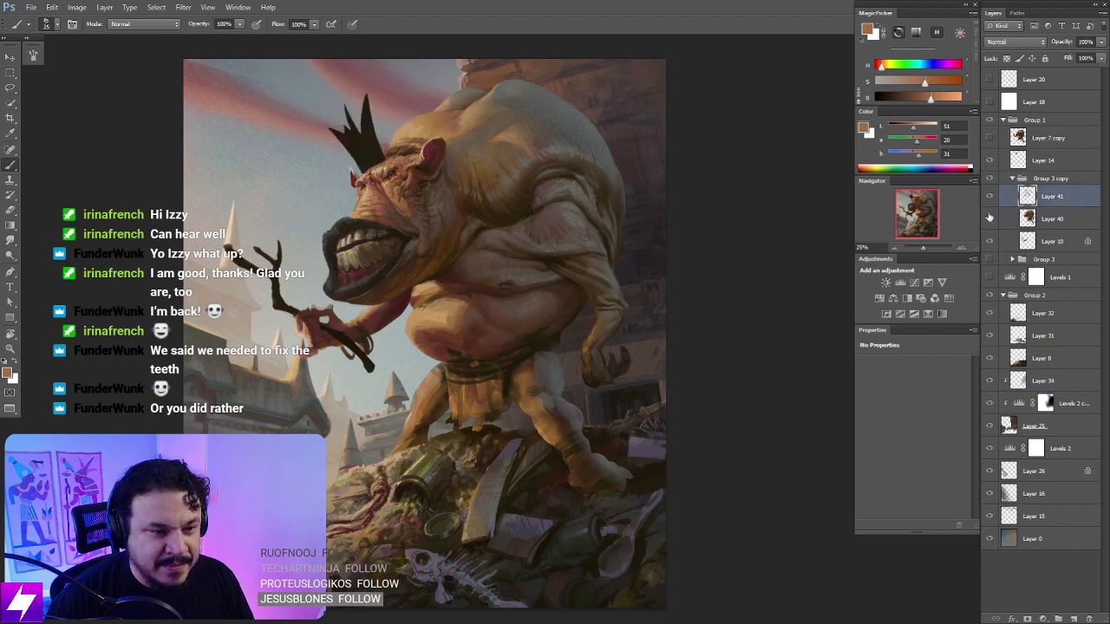
{"action": "left_click", "coordinate": [989, 218]}
{"action": "left_click", "coordinate": [989, 219]}
{"action": "left_click", "coordinate": [989, 219]}
{"action": "left_click", "coordinate": [989, 218]}
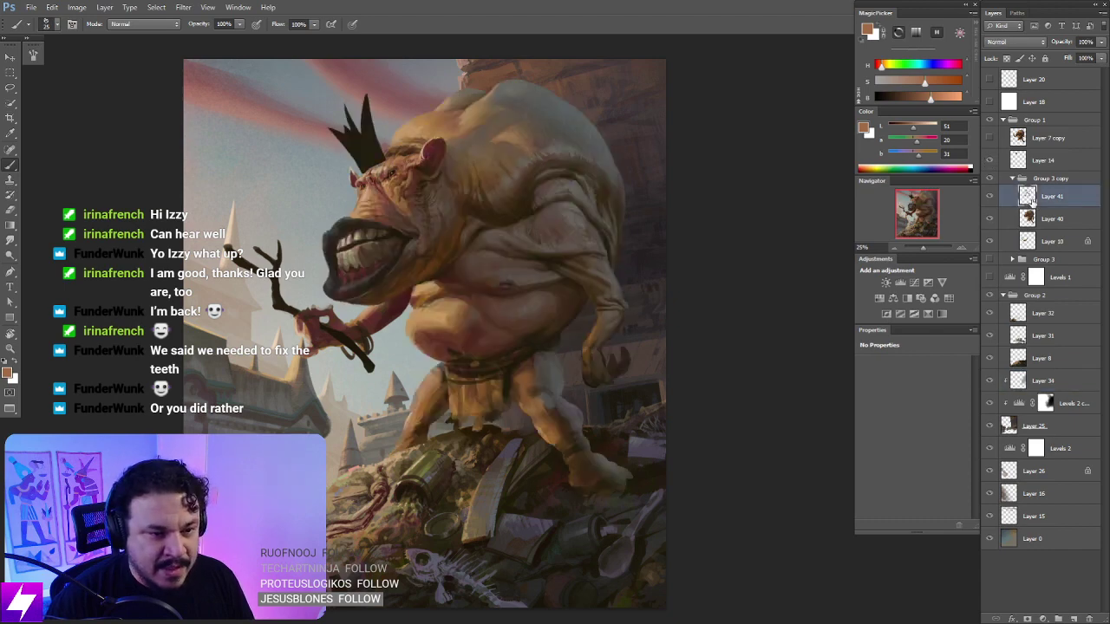
{"action": "key", "text": "ctrl+minus"}
{"action": "left_click_drag", "start_coordinate": [667, 407], "coordinate": [676, 385]}
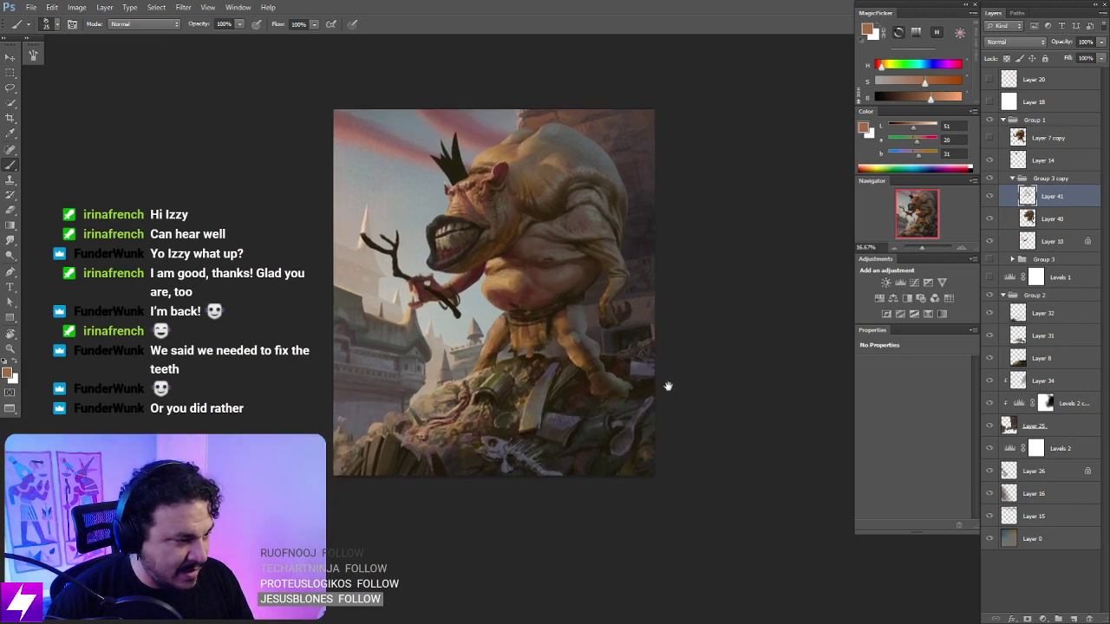
{"action": "key", "text": "ctrl+plus"}
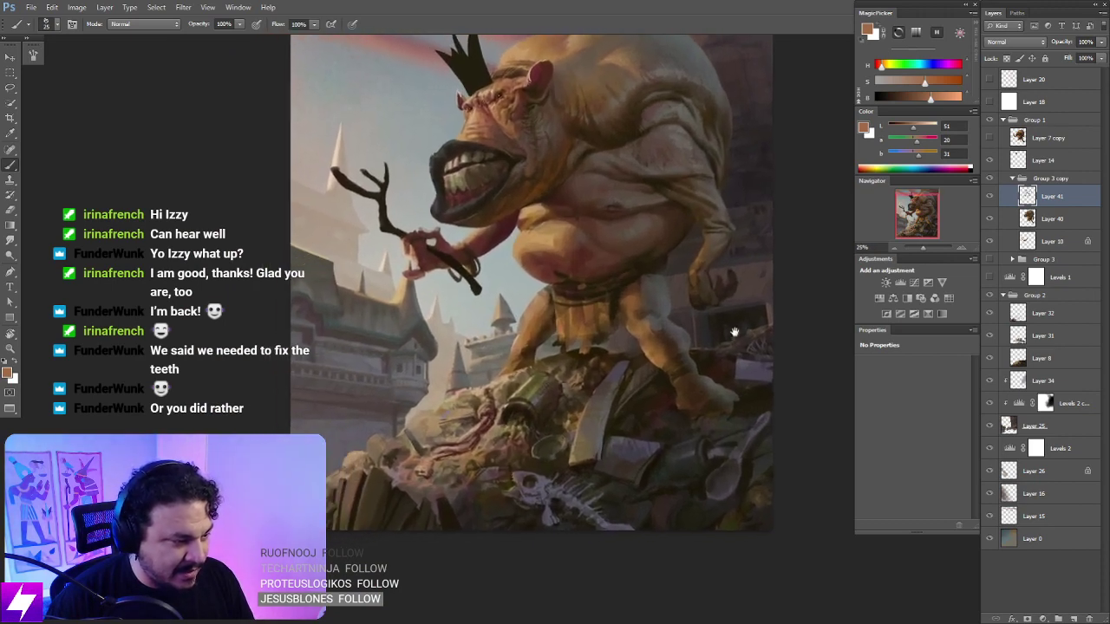
{"action": "left_click_drag", "start_coordinate": [734, 332], "coordinate": [737, 329]}
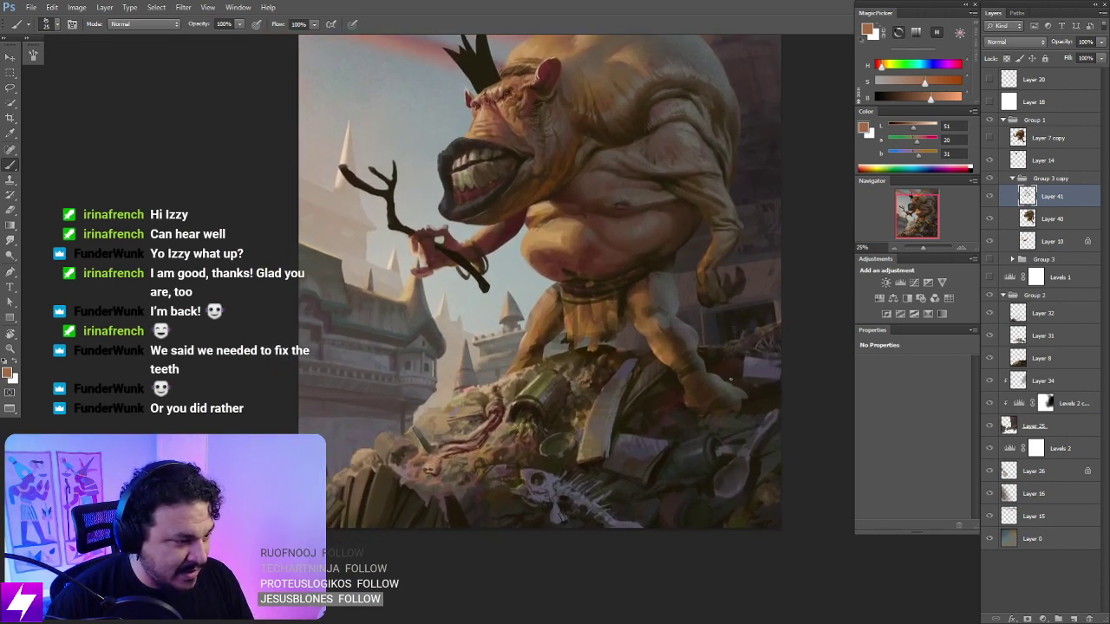
Step: Check the visibility of Layer 10, Group 3 and Group 2 to see which parts of the painting they hold
{"action": "left_click", "coordinate": [992, 248]}
{"action": "left_click", "coordinate": [993, 247]}
{"action": "left_click", "coordinate": [989, 261]}
{"action": "left_click", "coordinate": [990, 260]}
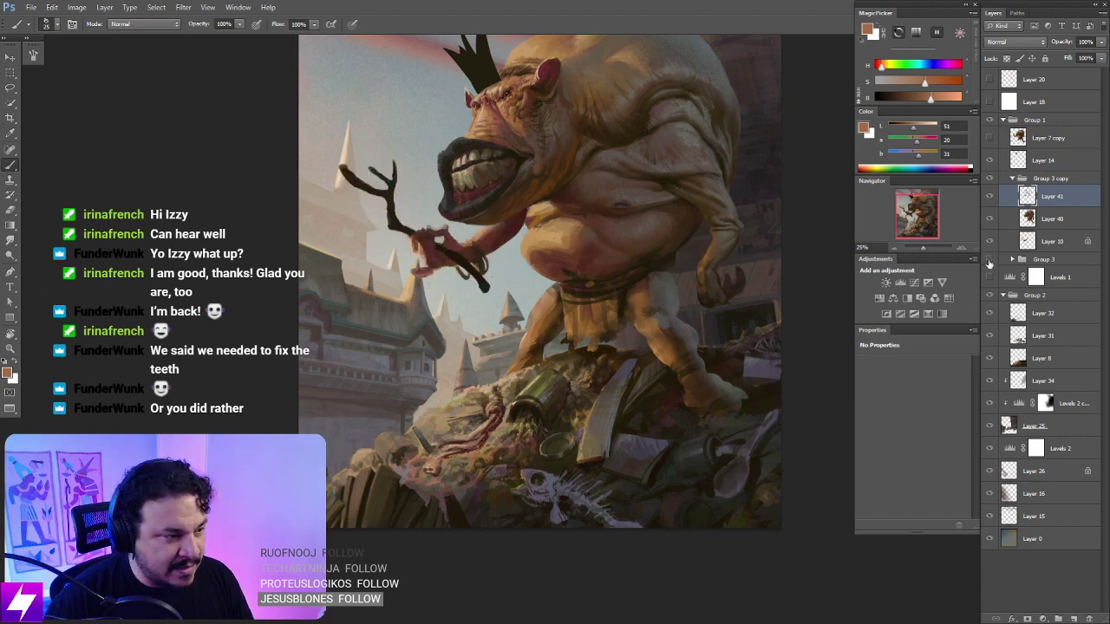
{"action": "left_click", "coordinate": [993, 298]}
{"action": "left_click", "coordinate": [992, 297]}
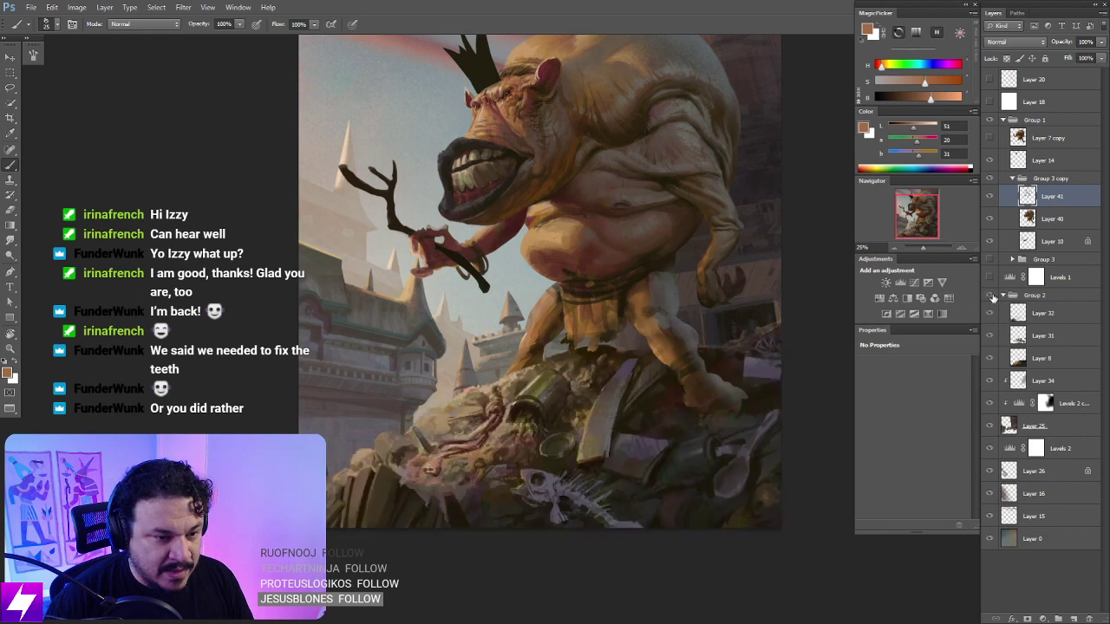
{"action": "left_click", "coordinate": [992, 298]}
{"action": "left_click", "coordinate": [993, 297]}
Step: Add a new layer directly above Group 2 and clip it to that group
{"action": "left_click", "coordinate": [1020, 297]}
{"action": "key", "text": "ctrl+shift+alt+n"}
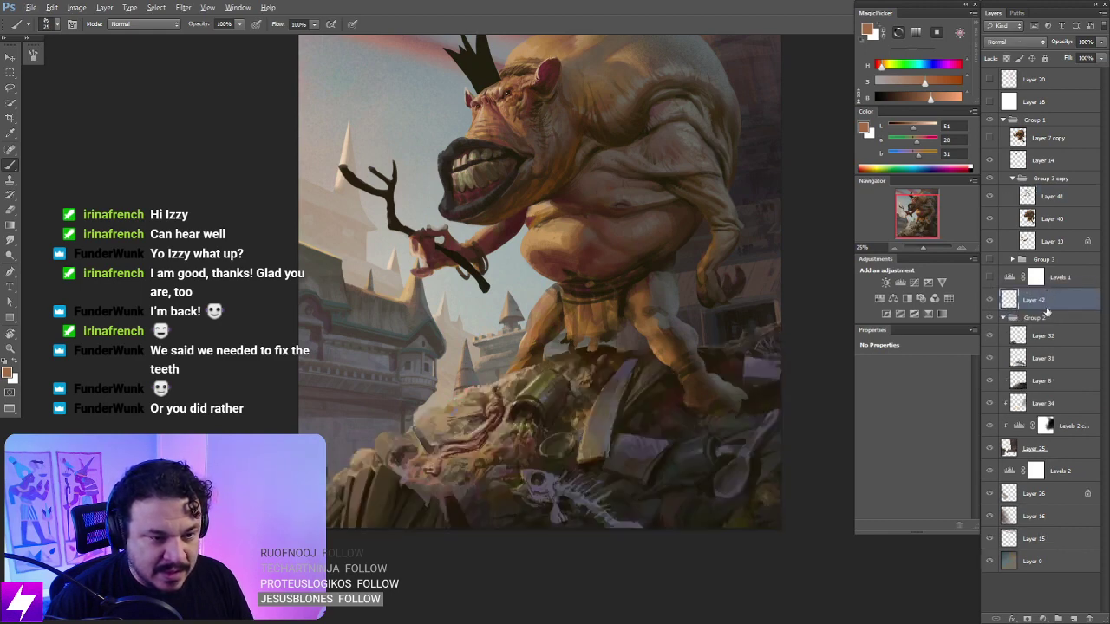
{"action": "key", "text": "ctrl+alt+g"}
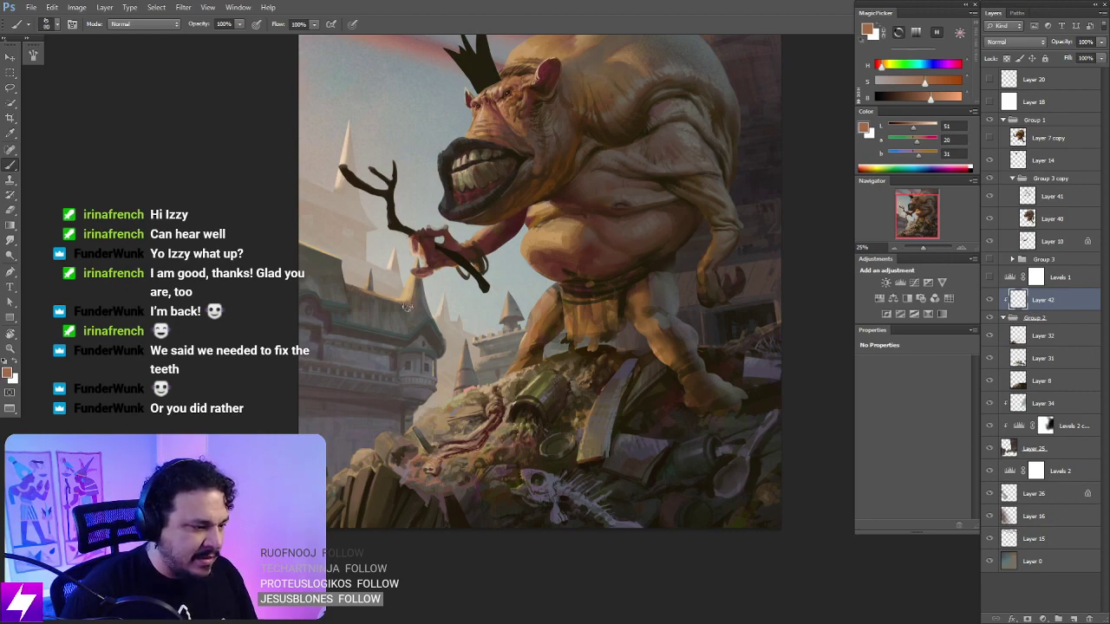
Step: Choose a different brush preset and enlarge the brush to 600 px
{"action": "right_click", "coordinate": [310, 288]}
{"action": "double_click", "coordinate": [74, 347]}
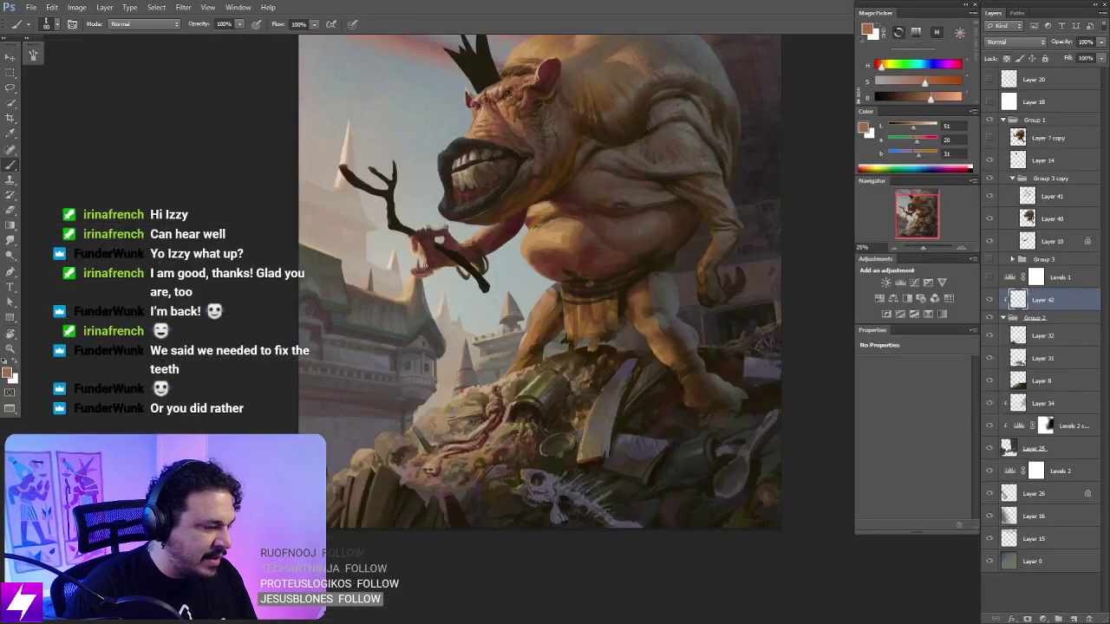
{"action": "mouse_move", "coordinate": [560, 414]}
{"action": "left_mouse_down"}
{"action": "mouse_move", "coordinate": [512, 390]}
{"action": "mouse_move", "coordinate": [468, 418]}
{"action": "left_mouse_up"}
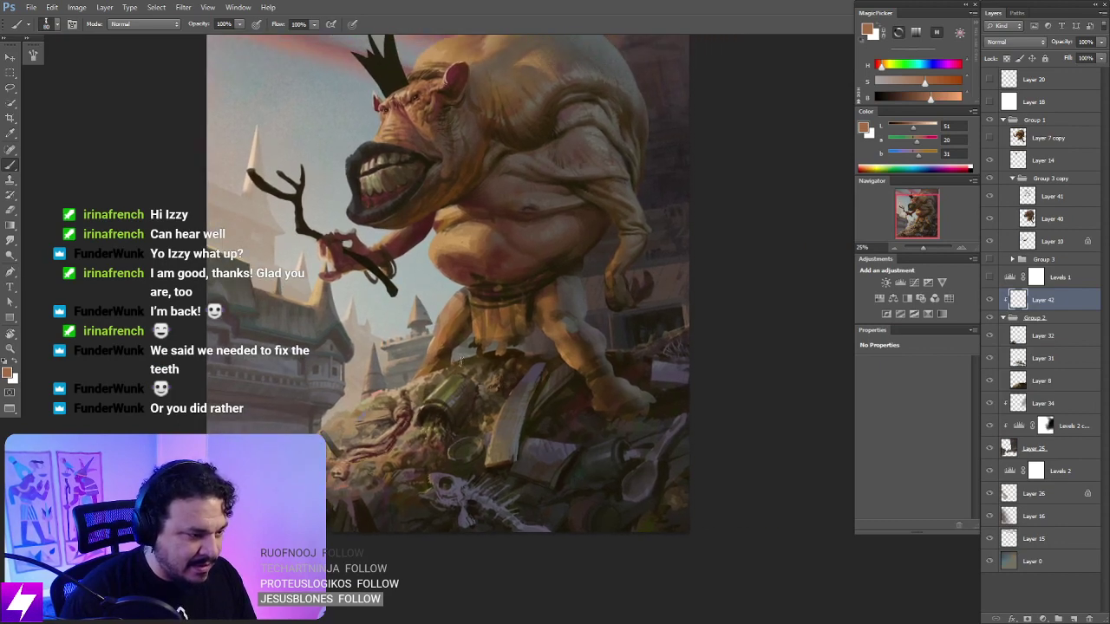
{"action": "key", "text": "bracketright"}
{"action": "key", "text": "bracketright"}
{"action": "key", "text": "bracketright"}
{"action": "key", "text": "bracketright"}
{"action": "key", "text": "bracketright"}
{"action": "key", "text": "bracketright"}
{"action": "key", "text": "bracketright"}
{"action": "key", "text": "bracketright"}
{"action": "key", "text": "bracketright"}
{"action": "key", "text": "bracketright"}
{"action": "key", "text": "bracketright"}
{"action": "key", "text": "bracketright"}
{"action": "key", "text": "bracketright"}
{"action": "key", "text": "ctrl+z"}
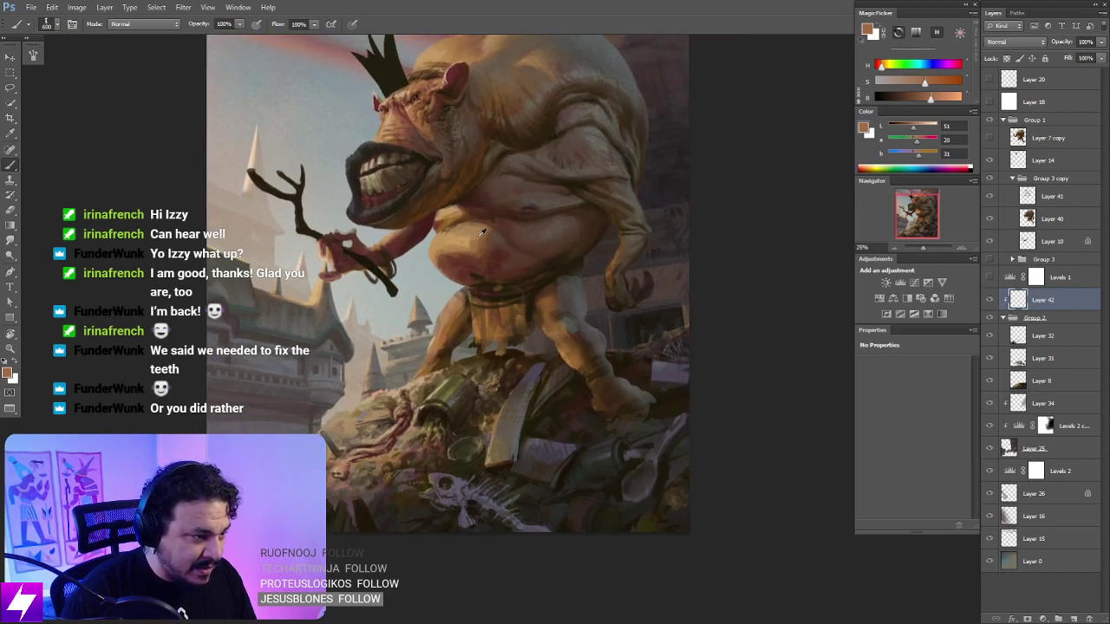
Step: Paint over the left slope of the garbage pile with a 500 px brush in light tan sampled from the creature's belly
{"action": "left_click", "coordinate": [468, 236], "text": "alt"}
{"action": "key", "text": "bracketleft"}
{"action": "mouse_move", "coordinate": [400, 349]}
{"action": "left_mouse_down"}
{"action": "mouse_move", "coordinate": [378, 390]}
{"action": "mouse_move", "coordinate": [349, 408]}
{"action": "left_mouse_up"}
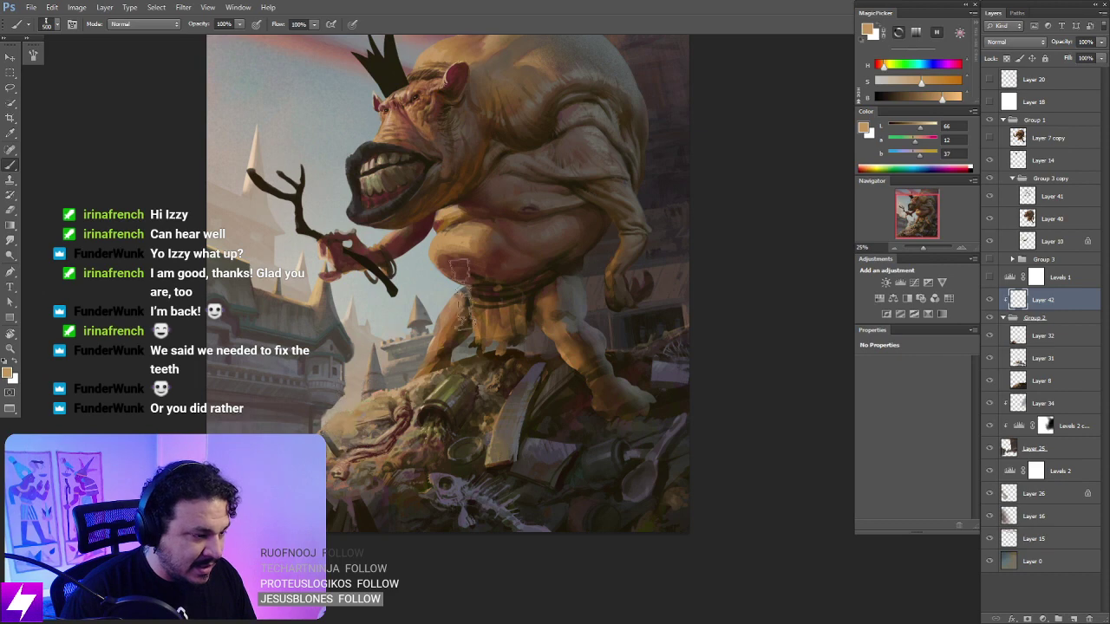
Step: Set the clipped layer's blend mode to Multiply and undo the last brush stroke on the garbage pile
{"action": "left_click", "coordinate": [1016, 42]}
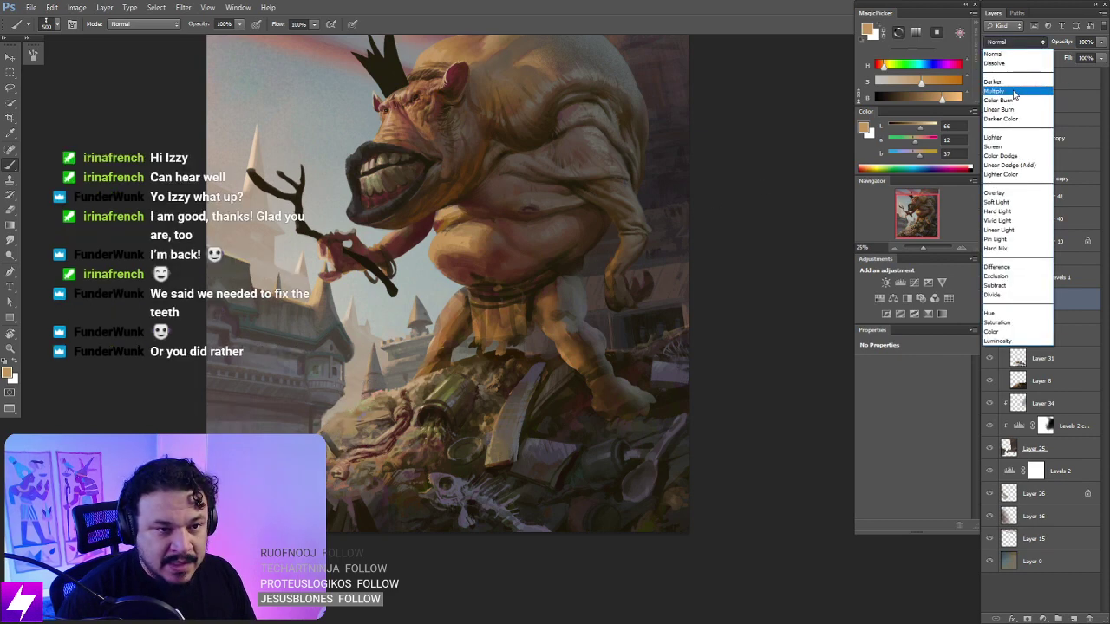
{"action": "left_click", "coordinate": [1014, 92]}
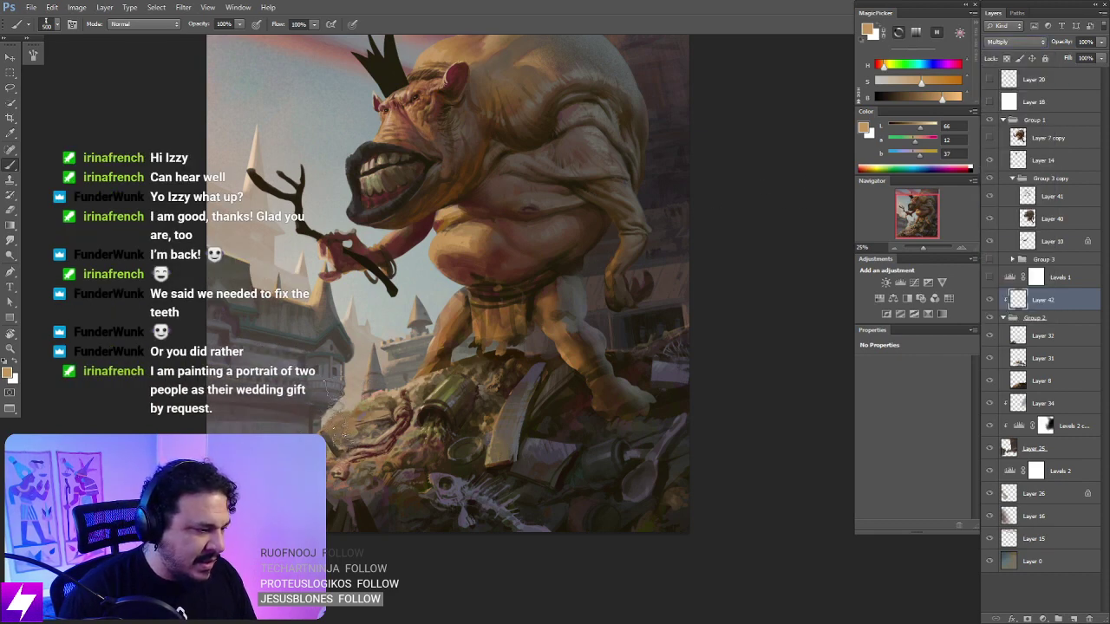
{"action": "key", "text": "ctrl+z"}
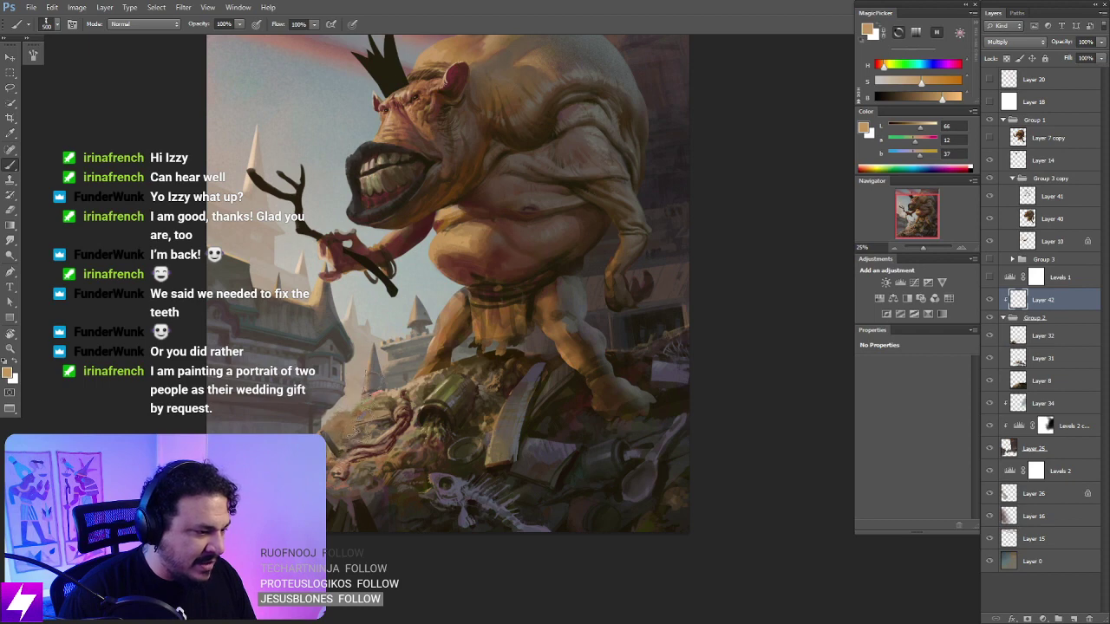
Step: Darken the lower part of the garbage heap on the Multiply layer, using a brush between 200 and 500 px
{"action": "key", "text": "["}
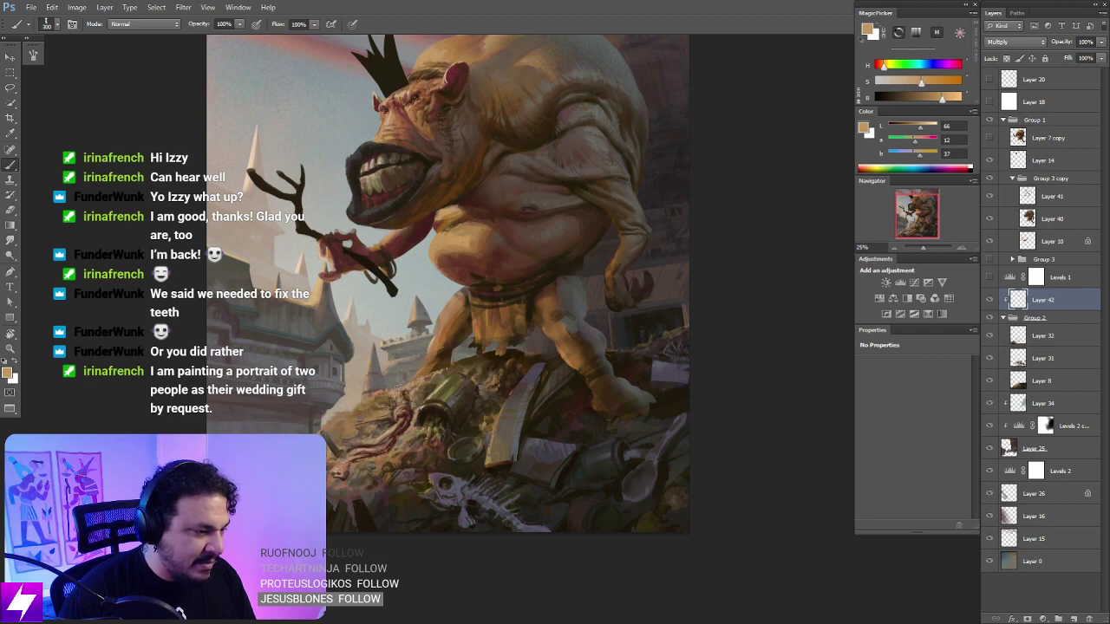
{"action": "key", "text": "["}
{"action": "key", "text": "["}
{"action": "key", "text": "["}
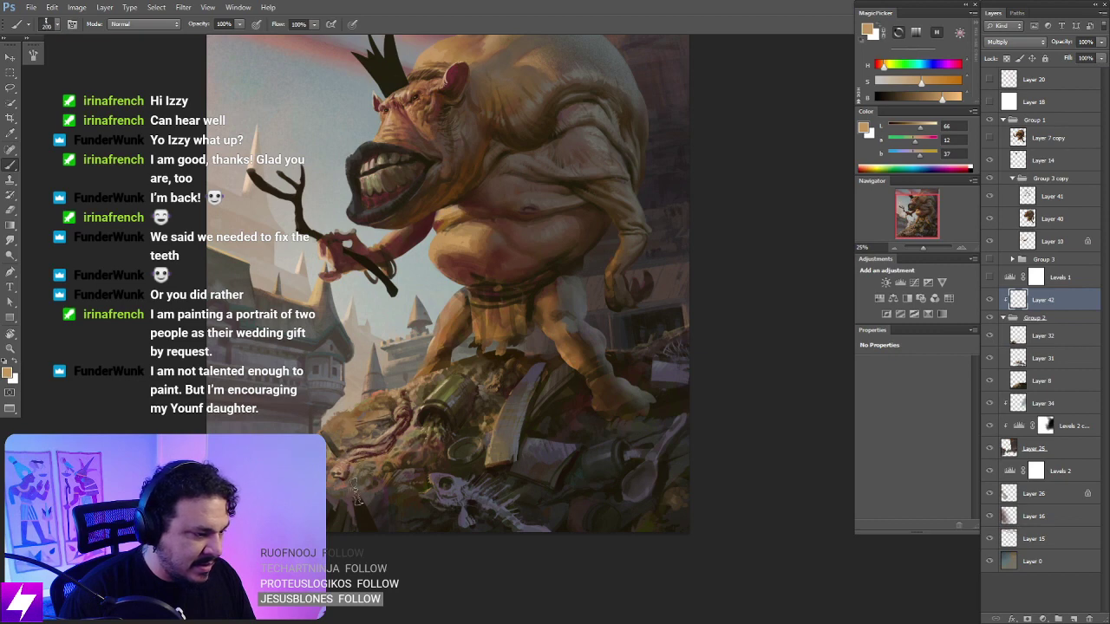
{"action": "left_click_drag", "start_coordinate": [450, 488], "coordinate": [384, 478]}
{"action": "key", "text": "]"}
{"action": "key", "text": "]"}
{"action": "key", "text": "]"}
{"action": "key", "text": "]"}
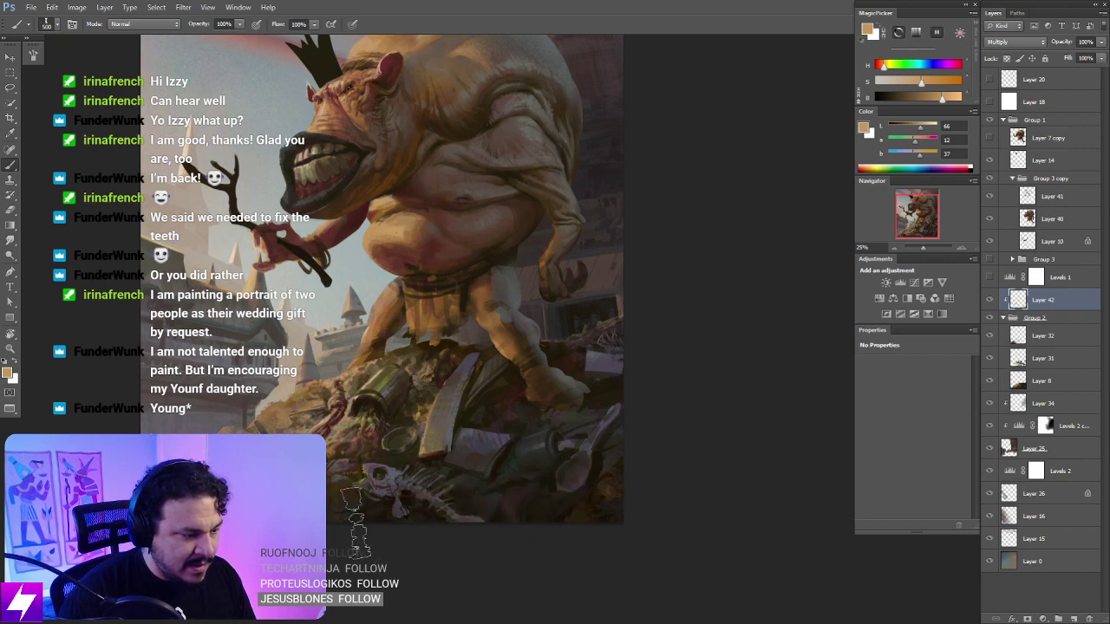
Step: Reduce the brush to 175 px for finer shading on the garbage heap
{"action": "key", "text": "bracketleft"}
{"action": "key", "text": "bracketleft"}
{"action": "key", "text": "bracketleft"}
{"action": "key", "text": "bracketleft"}
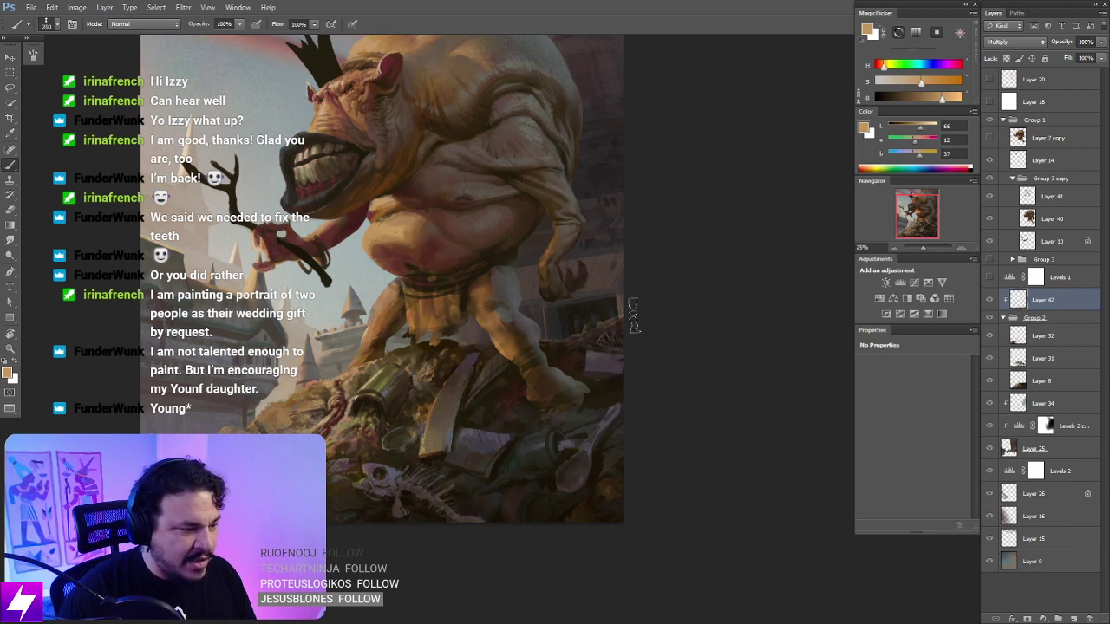
{"action": "key", "text": "bracketleft"}
{"action": "key", "text": "bracketleft"}
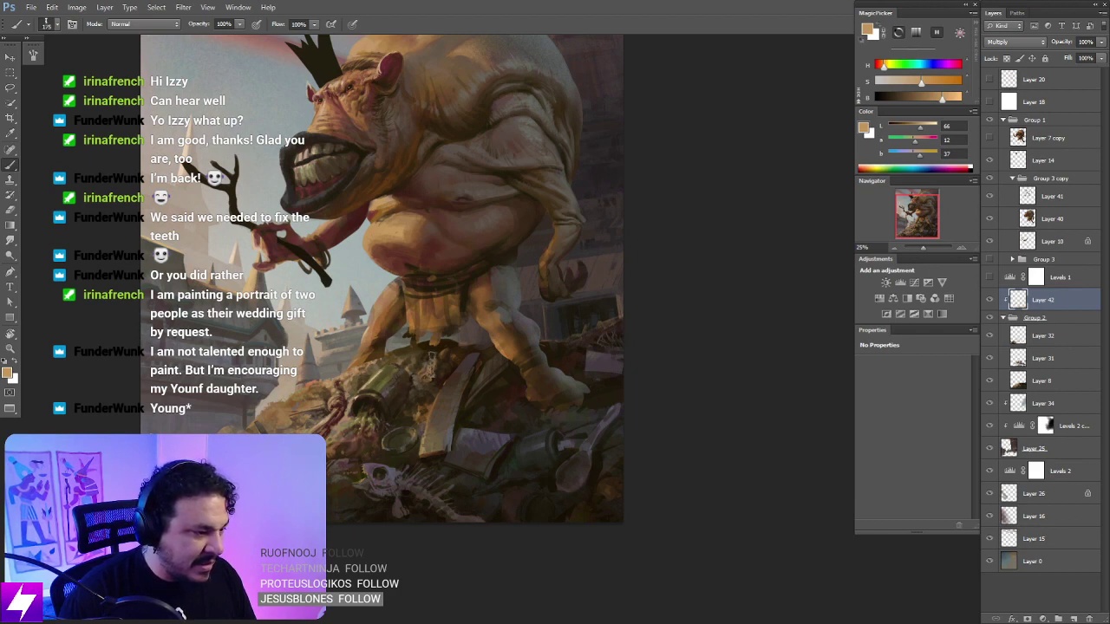
{"action": "left_click_drag", "start_coordinate": [514, 368], "coordinate": [508, 403]}
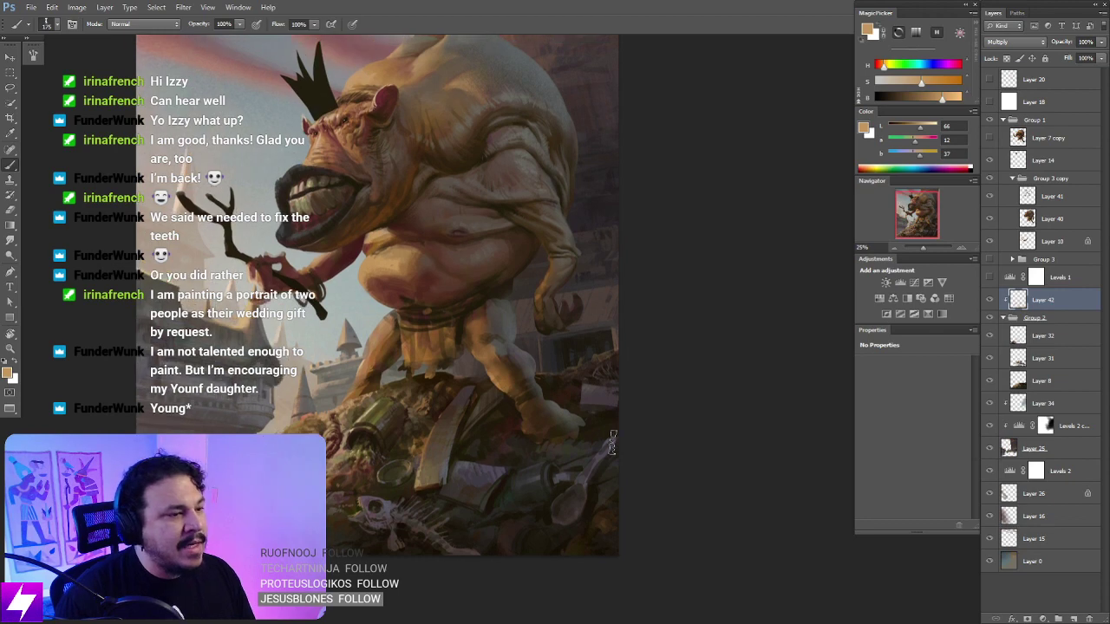
Step: Examine the whole painting with Layer 42 hidden and shown to judge the heap's shading
{"action": "key", "text": "ctrl+minus"}
{"action": "key", "text": "ctrl+minus"}
{"action": "key", "text": "ctrl+shift+h"}
{"action": "key", "text": "ctrl+shift+h"}
{"action": "left_click_drag", "start_coordinate": [630, 440], "coordinate": [619, 445]}
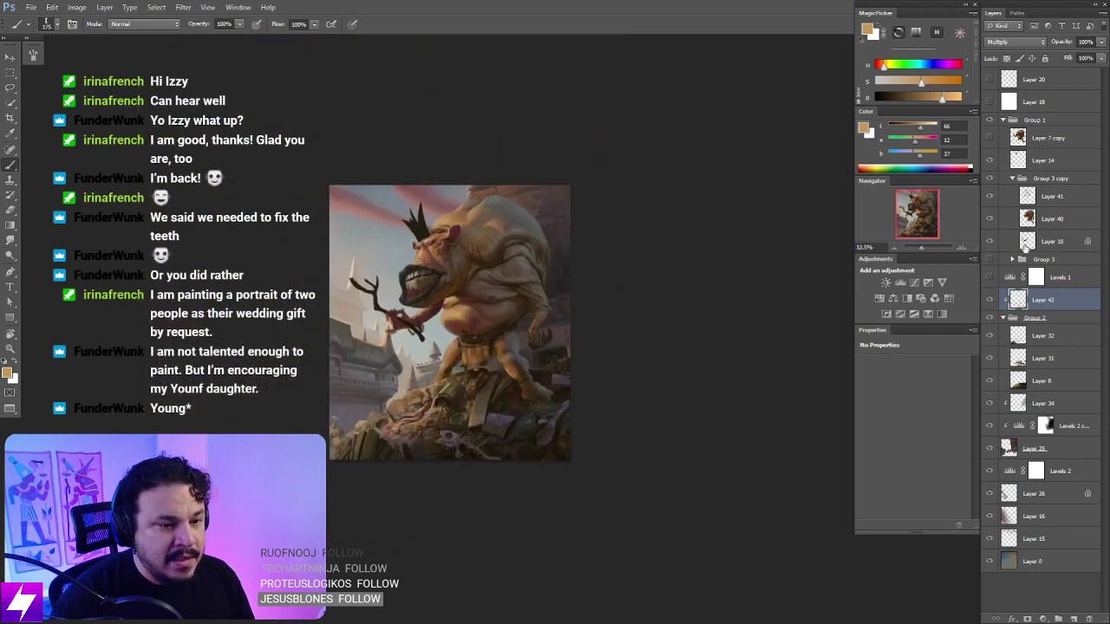
{"action": "key", "text": "ctrl+plus"}
{"action": "left_click_drag", "start_coordinate": [409, 450], "coordinate": [451, 405]}
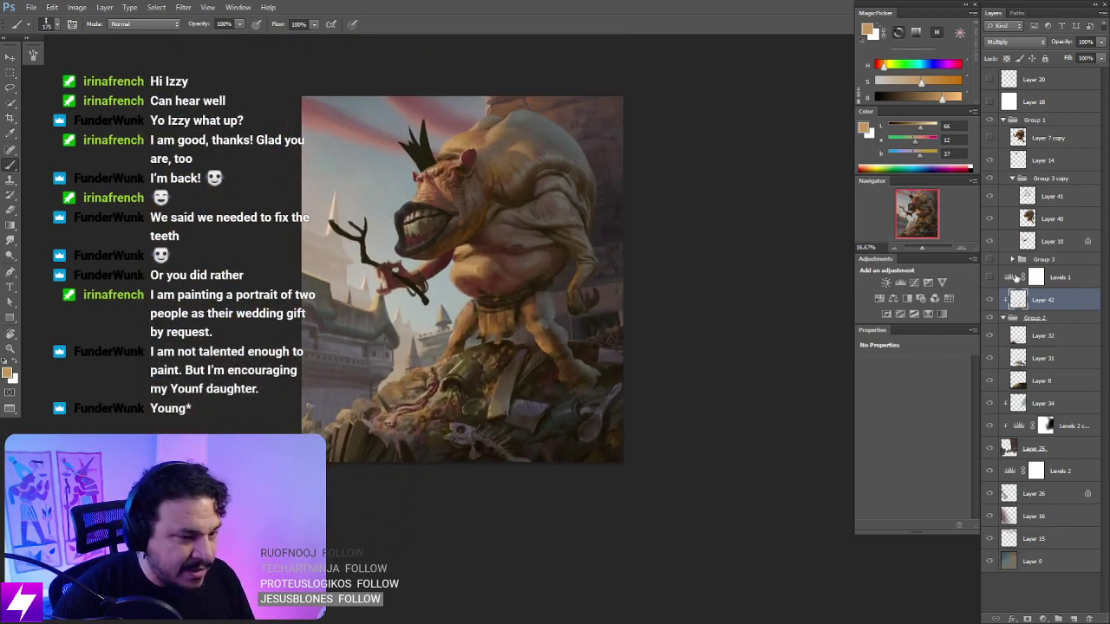
{"action": "left_click", "coordinate": [990, 299]}
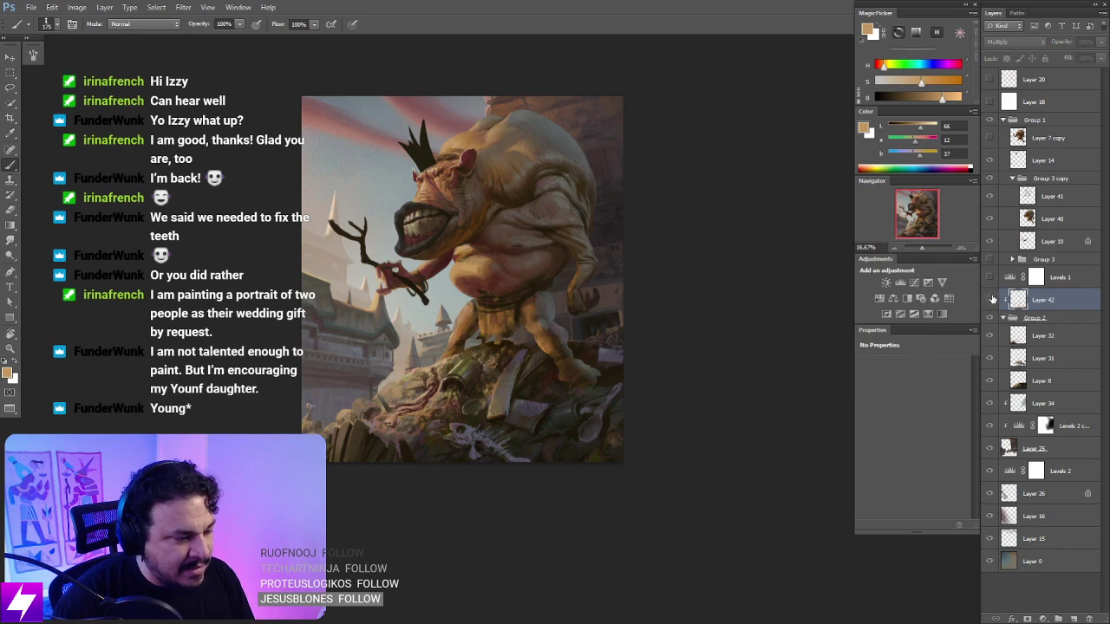
{"action": "left_click", "coordinate": [993, 300]}
{"action": "left_click", "coordinate": [994, 299]}
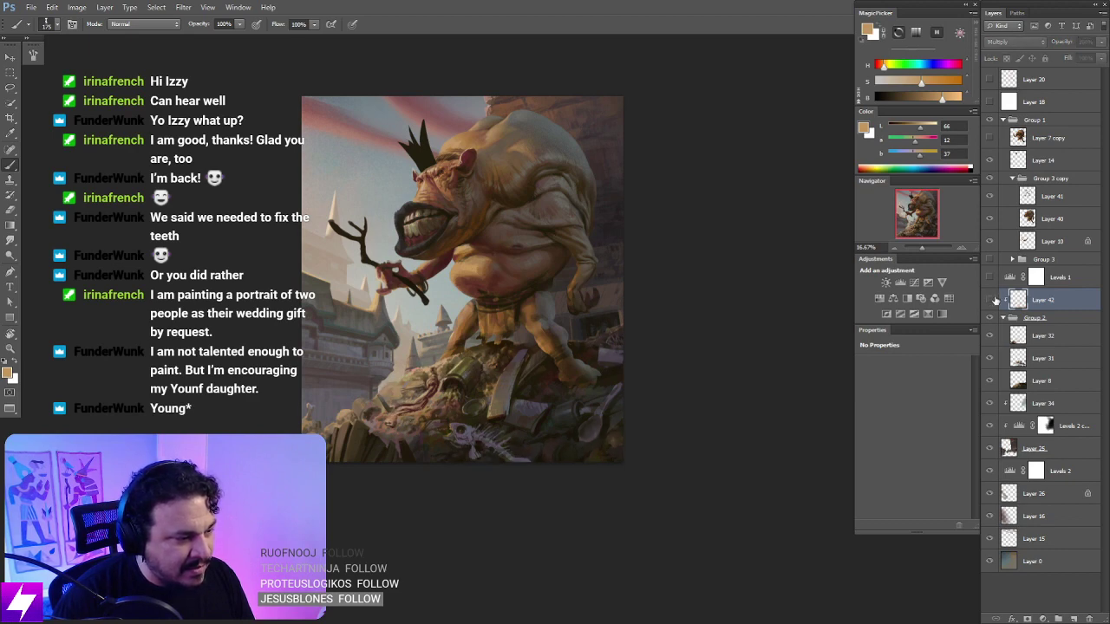
Step: Compare the painting at thumbnail size with and without the shading on Layer 42
{"action": "key", "text": "ctrl+minus"}
{"action": "key", "text": "ctrl+minus"}
{"action": "key", "text": "ctrl+minus"}
{"action": "left_click", "coordinate": [990, 299]}
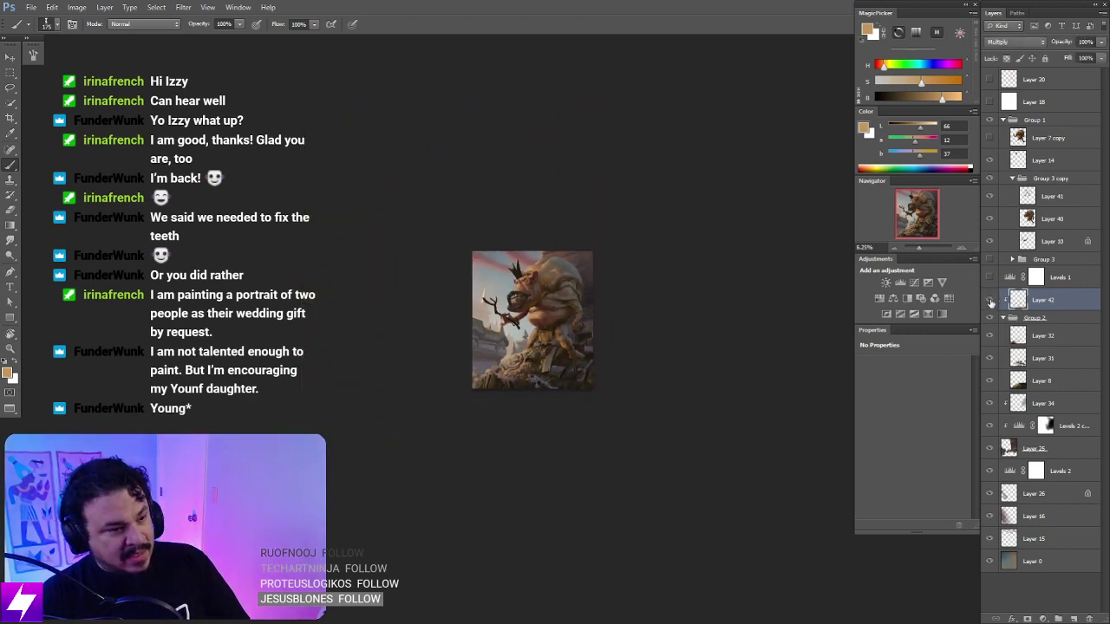
{"action": "left_click", "coordinate": [991, 300]}
{"action": "left_click", "coordinate": [991, 301]}
{"action": "left_click", "coordinate": [992, 301]}
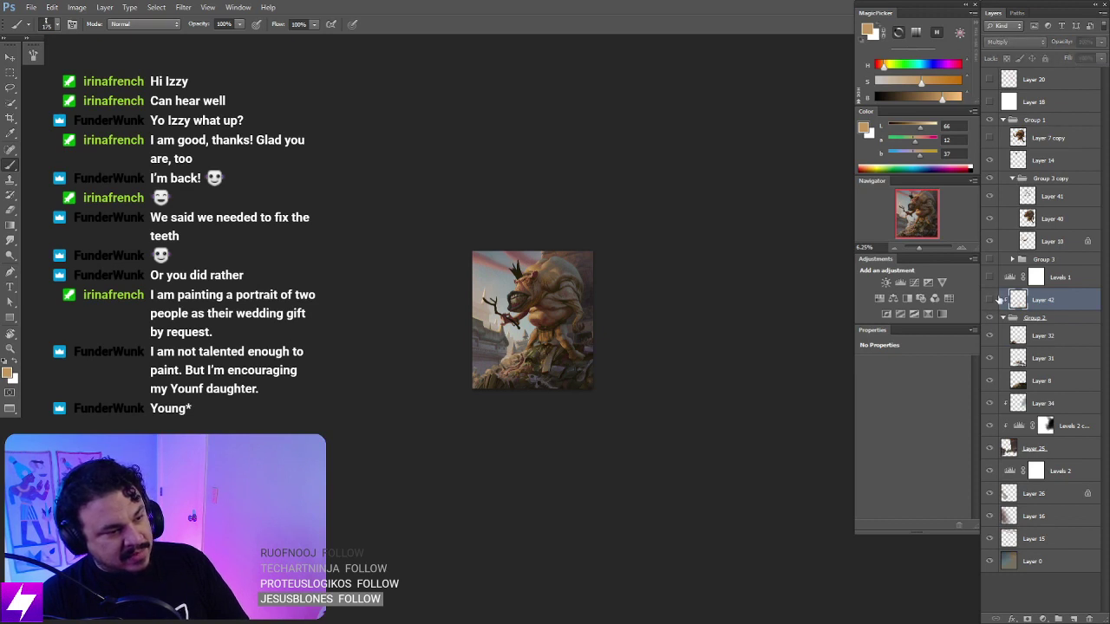
{"action": "left_click", "coordinate": [991, 300]}
{"action": "key", "text": "ctrl+plus"}
{"action": "key", "text": "ctrl+plus"}
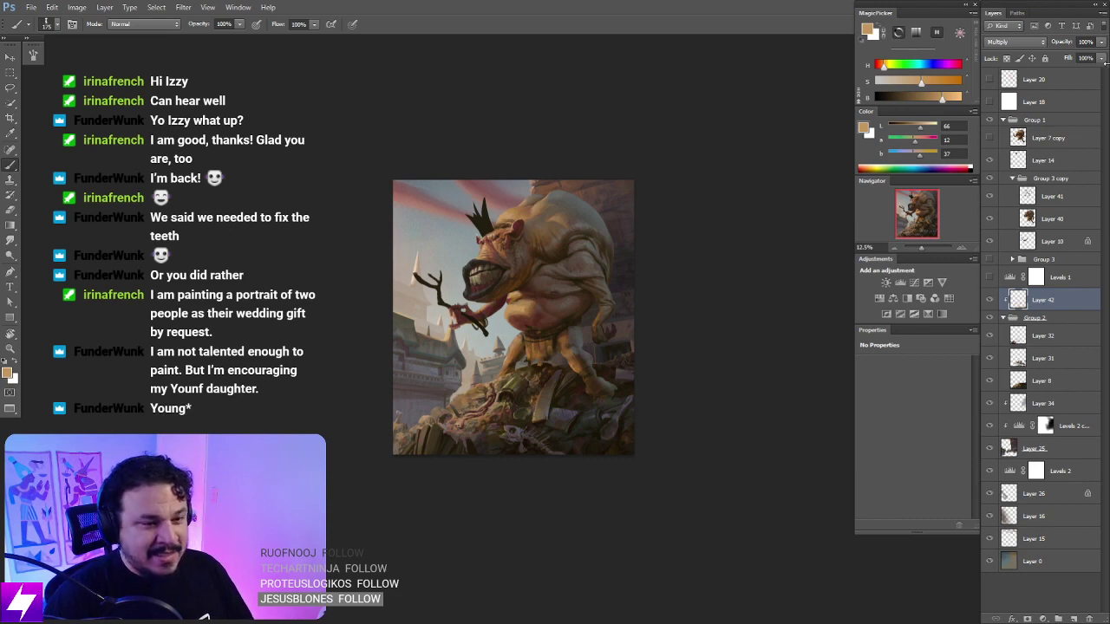
{"action": "left_click", "coordinate": [989, 300]}
{"action": "left_click", "coordinate": [989, 300]}
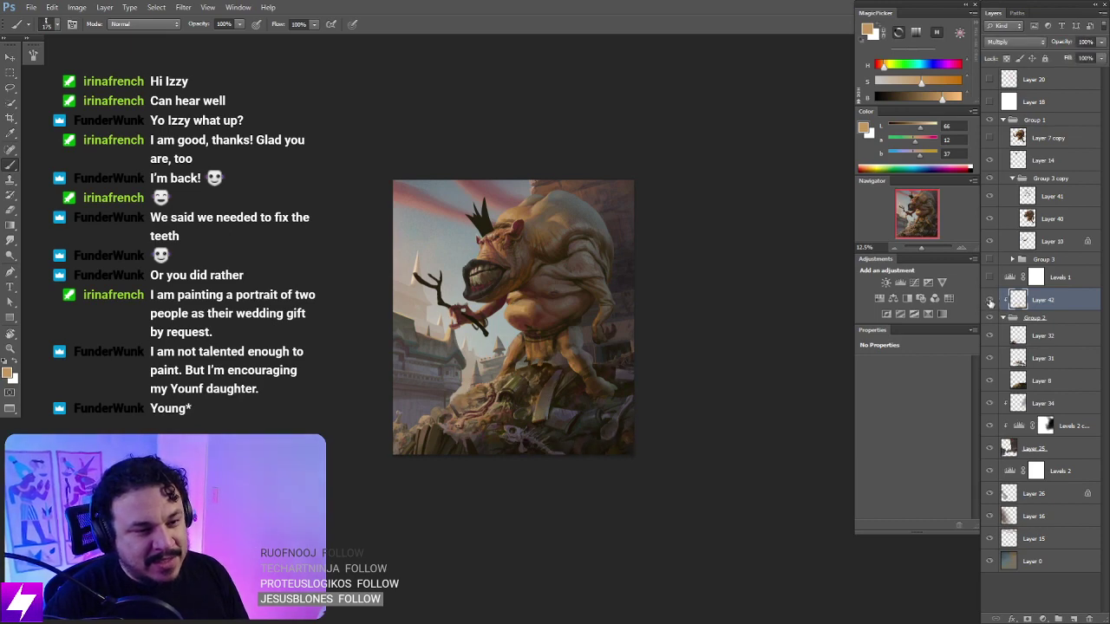
{"action": "left_click", "coordinate": [989, 300]}
{"action": "left_click", "coordinate": [989, 301]}
Step: Smudge the shading on the right part of the garbage heap at 50% strength
{"action": "key", "text": "ctrl+plus"}
{"action": "left_click_drag", "start_coordinate": [740, 465], "coordinate": [733, 413]}
{"action": "scroll", "coordinate": [734, 442], "scroll_direction": "down", "scroll_amount": 2}
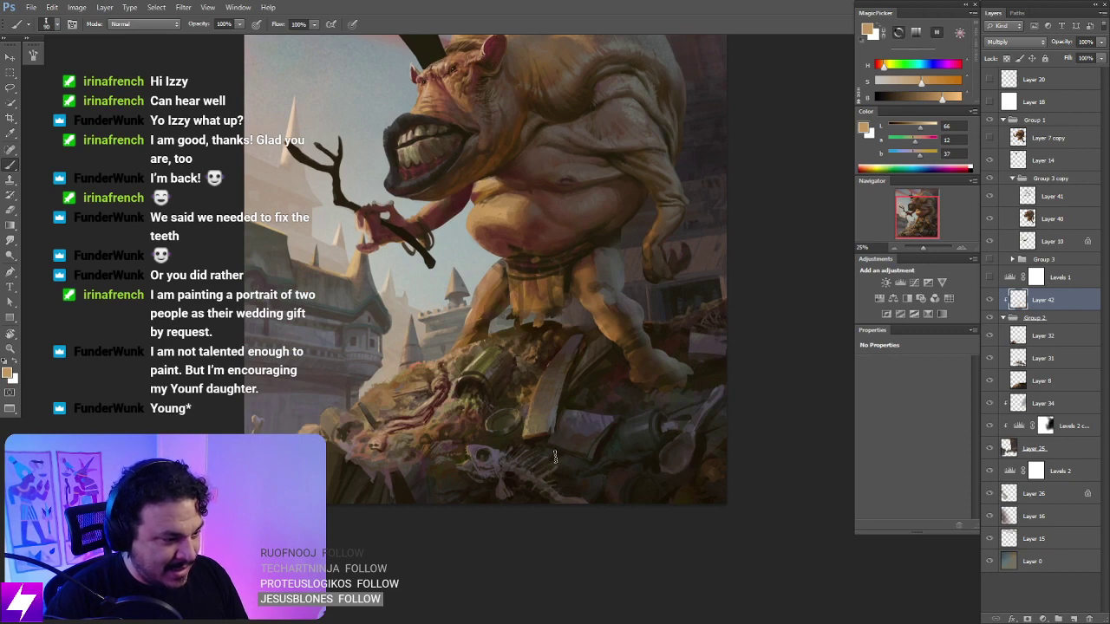
{"action": "key", "text": "r"}
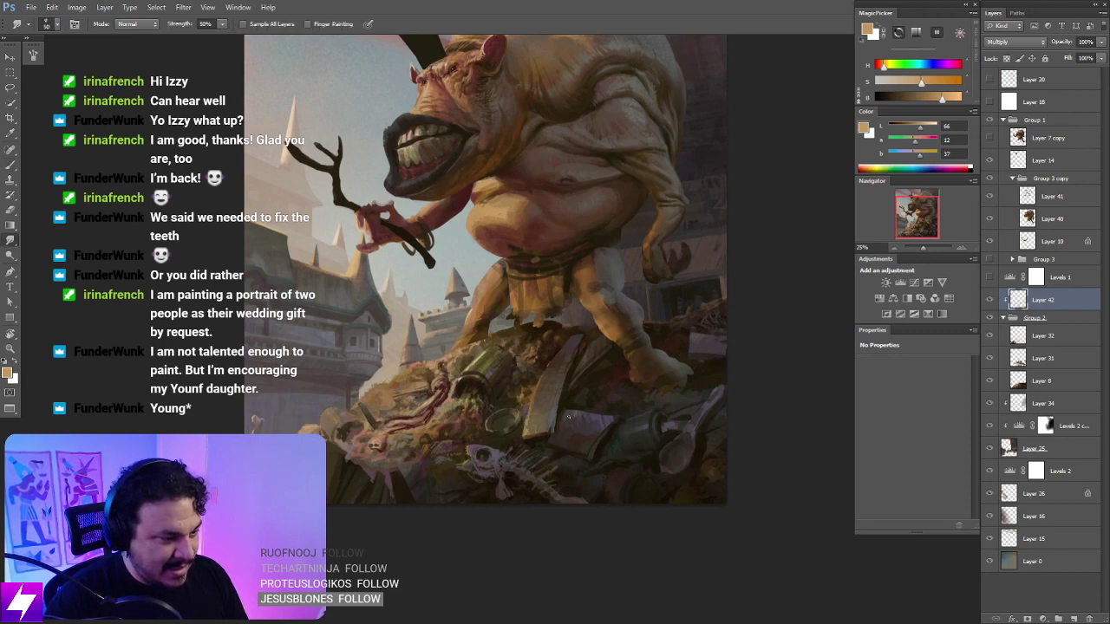
{"action": "left_click_drag", "start_coordinate": [607, 382], "coordinate": [640, 475]}
Step: Check the effect of Group 3's visibility on the whole painting and flip the canvas horizontally
{"action": "key", "text": "ctrl+minus"}
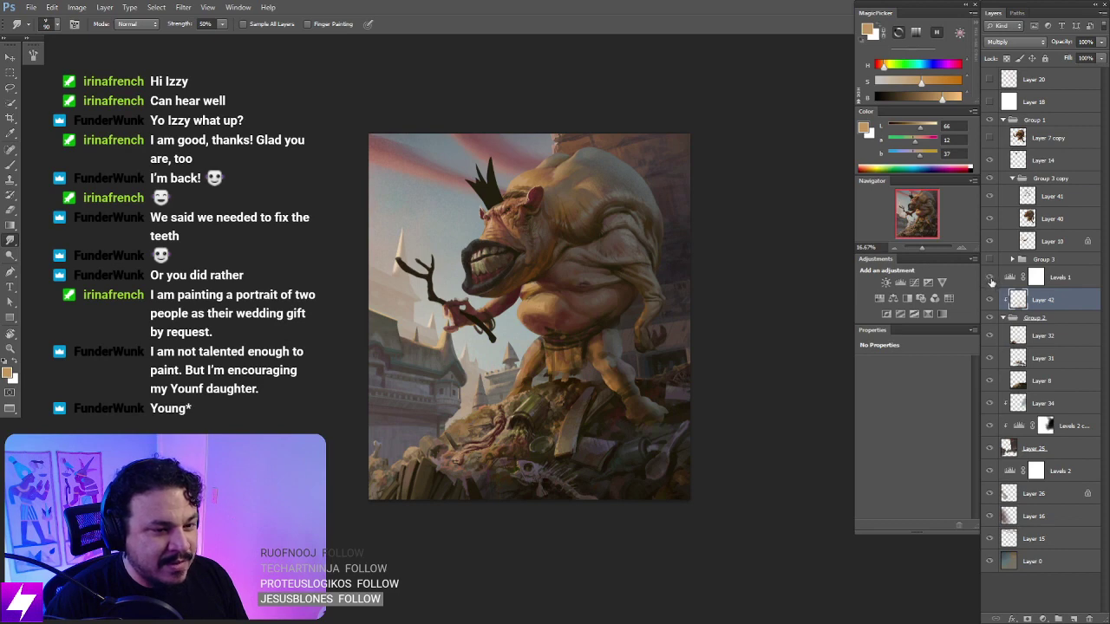
{"action": "left_click", "coordinate": [990, 260]}
{"action": "left_click", "coordinate": [990, 259]}
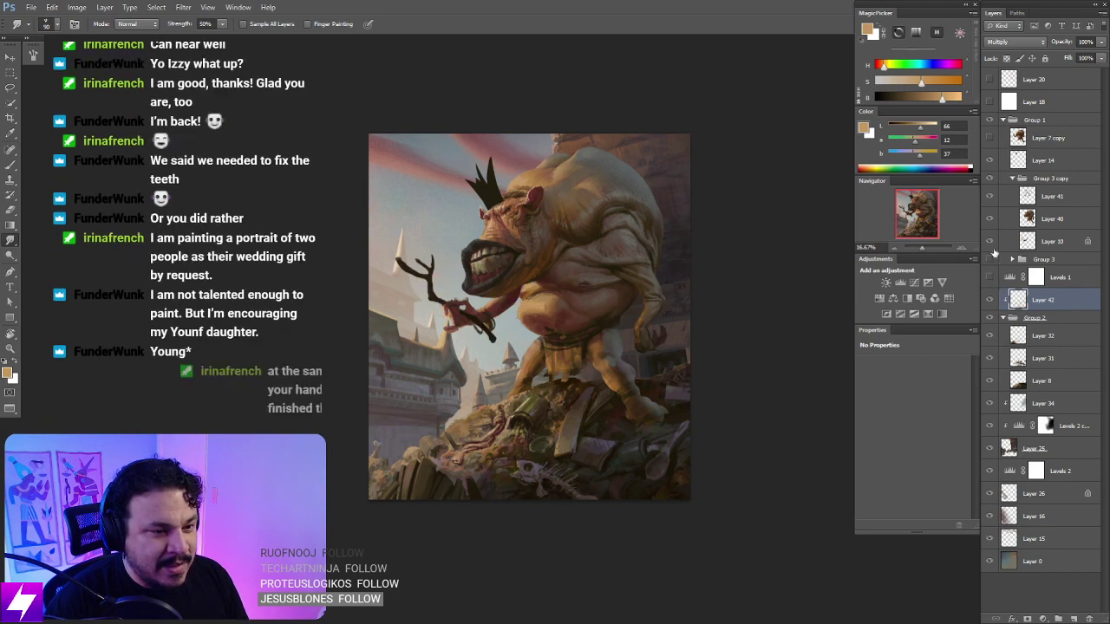
{"action": "left_click_drag", "start_coordinate": [814, 406], "coordinate": [755, 410]}
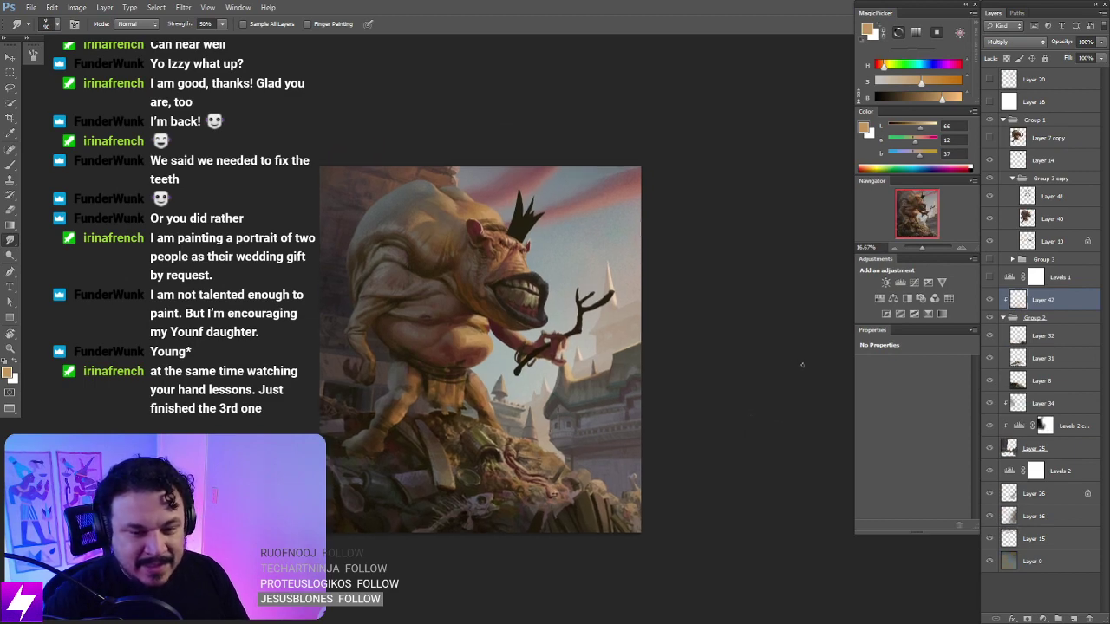
{"action": "scroll", "coordinate": [738, 369], "scroll_direction": "up", "scroll_amount": 1}
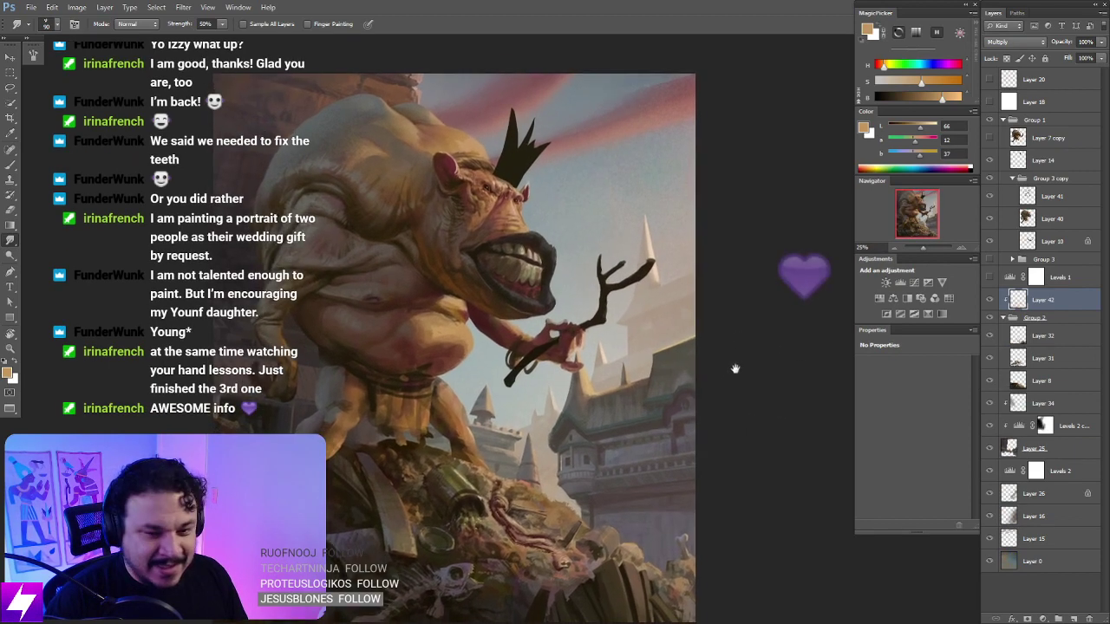
Step: Hide and show Layers 10, 40 and 41 in turn to examine which parts of the creature each contains
{"action": "left_click", "coordinate": [990, 241]}
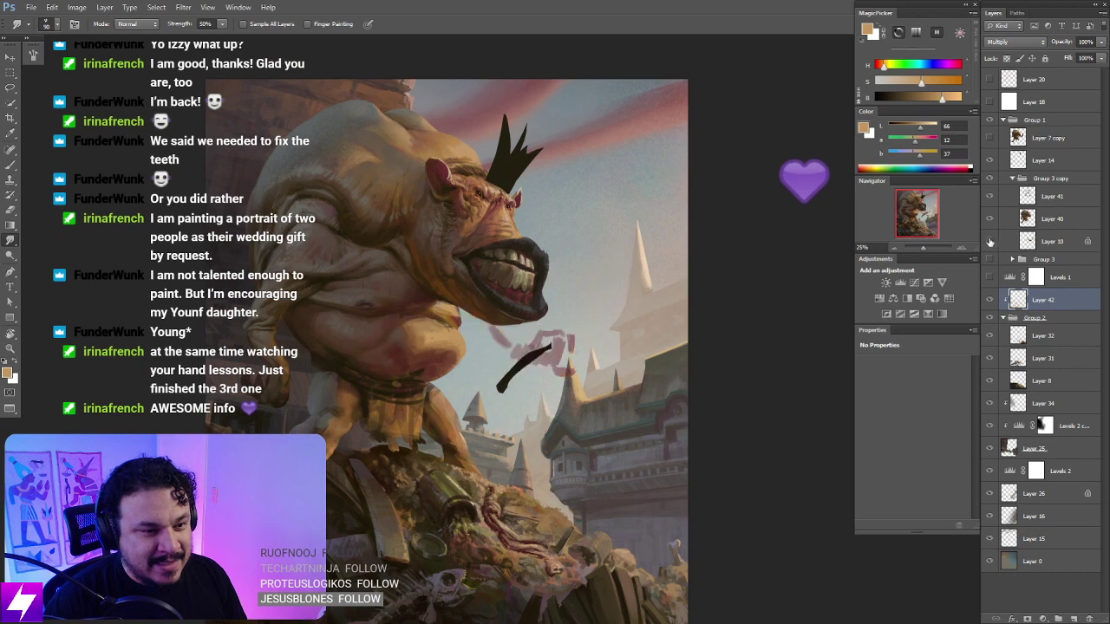
{"action": "left_click", "coordinate": [989, 241]}
{"action": "left_click", "coordinate": [990, 220]}
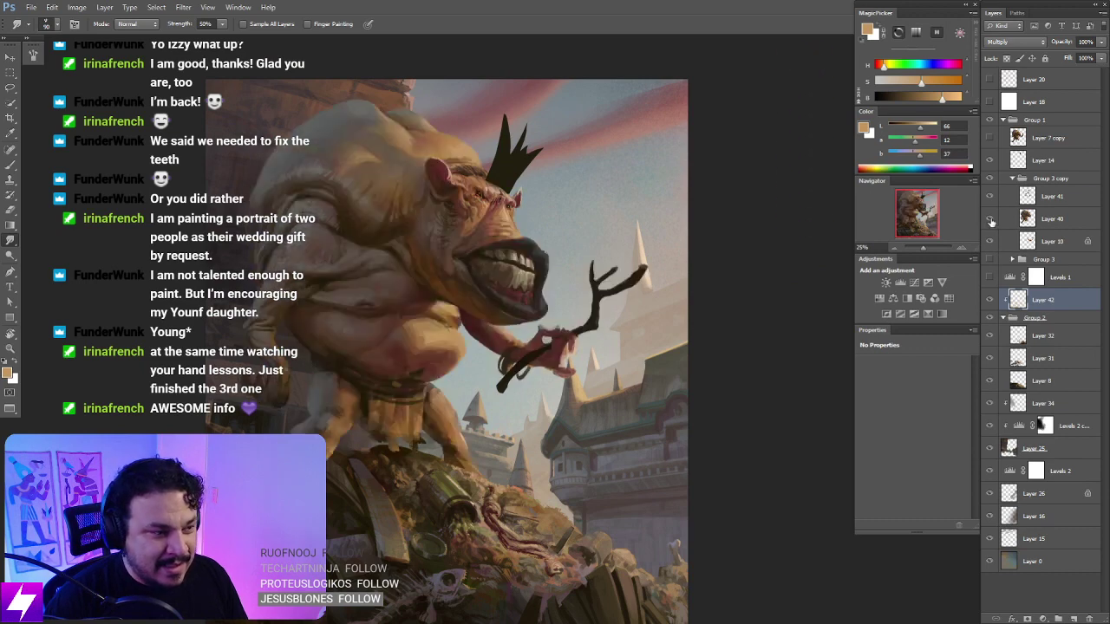
{"action": "left_click", "coordinate": [989, 220]}
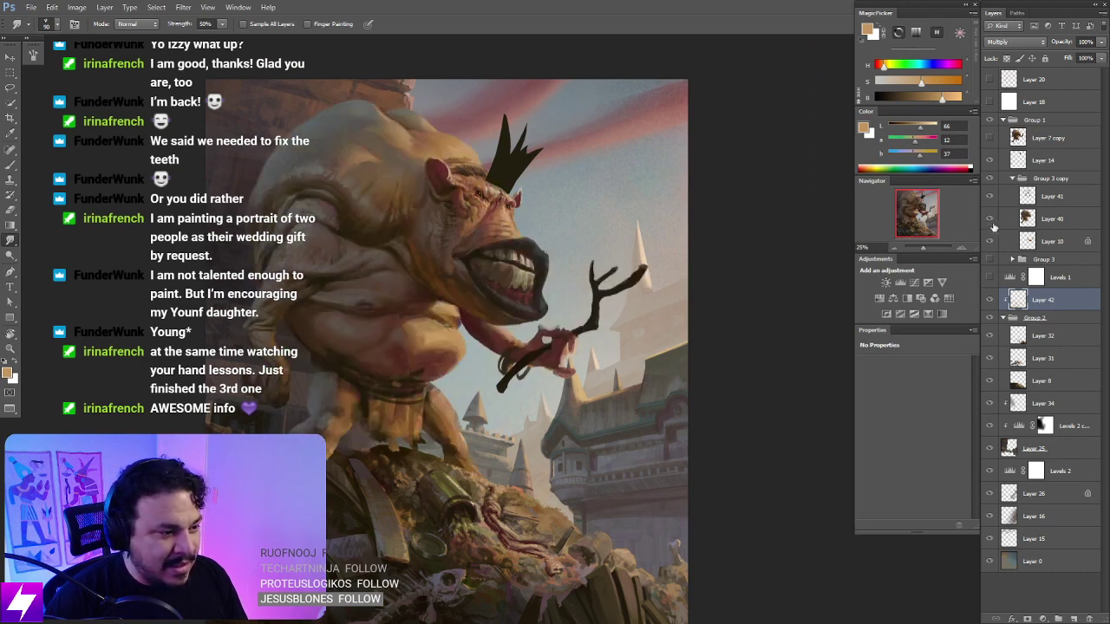
{"action": "left_click", "coordinate": [989, 196]}
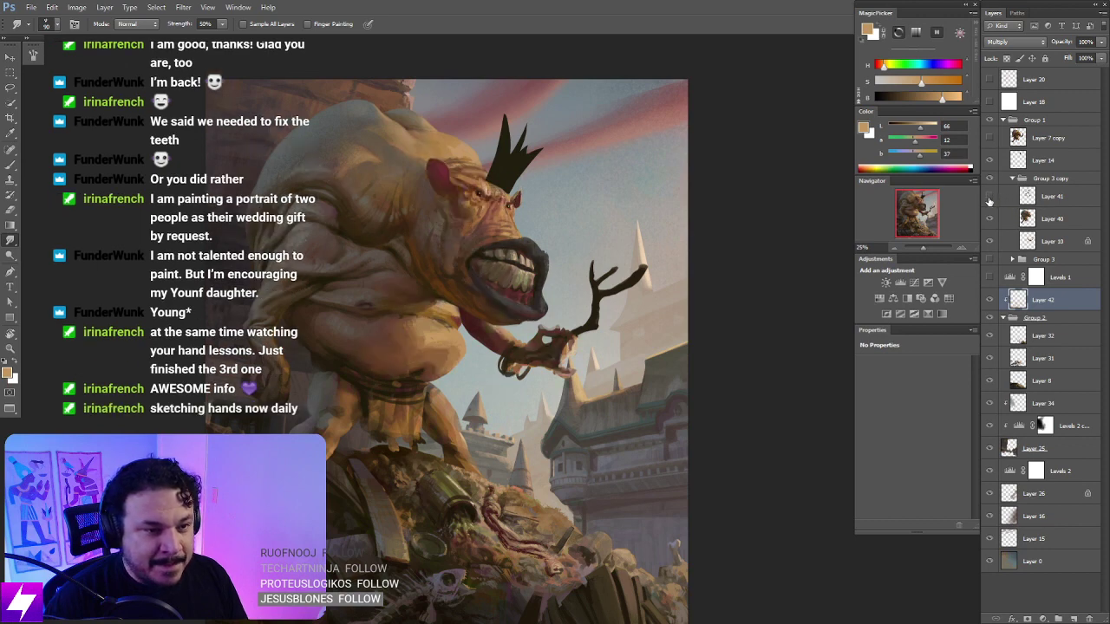
{"action": "left_click", "coordinate": [989, 197]}
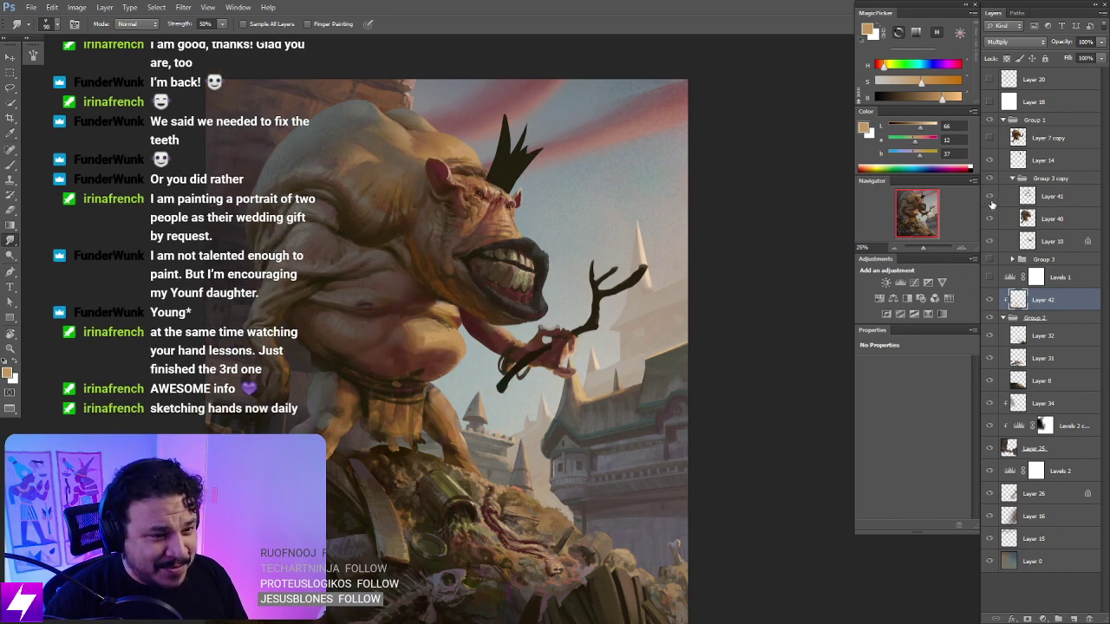
{"action": "left_click", "coordinate": [990, 197]}
{"action": "left_click", "coordinate": [989, 197]}
{"action": "left_click", "coordinate": [989, 197]}
{"action": "left_click", "coordinate": [989, 198]}
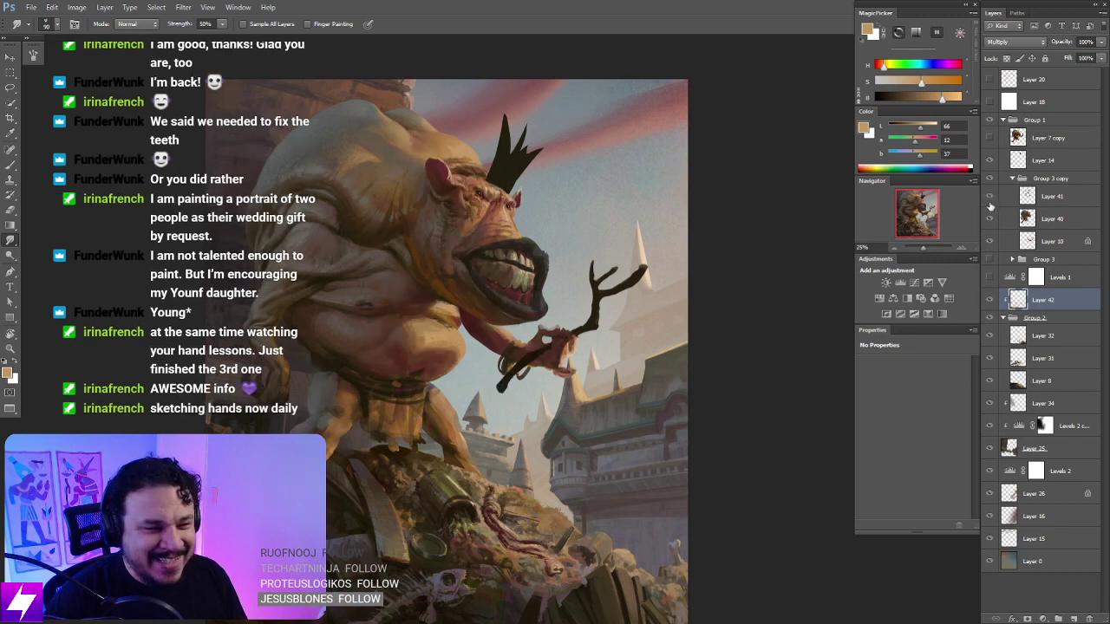
{"action": "key", "text": "ctrl+plus"}
{"action": "key", "text": "ctrl+plus"}
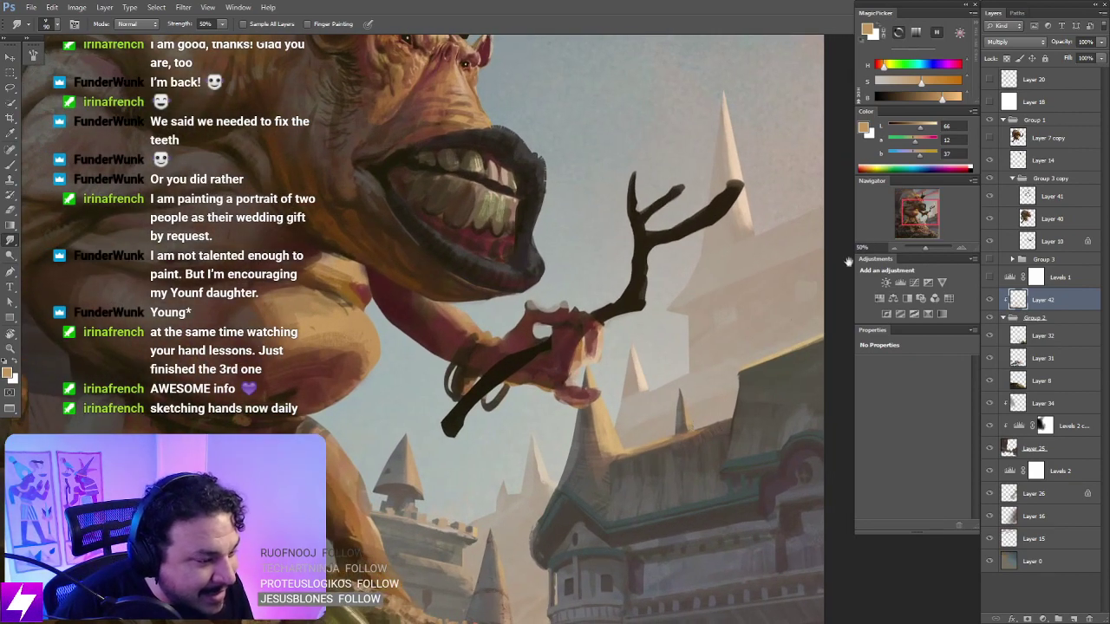
{"action": "left_click", "coordinate": [989, 219]}
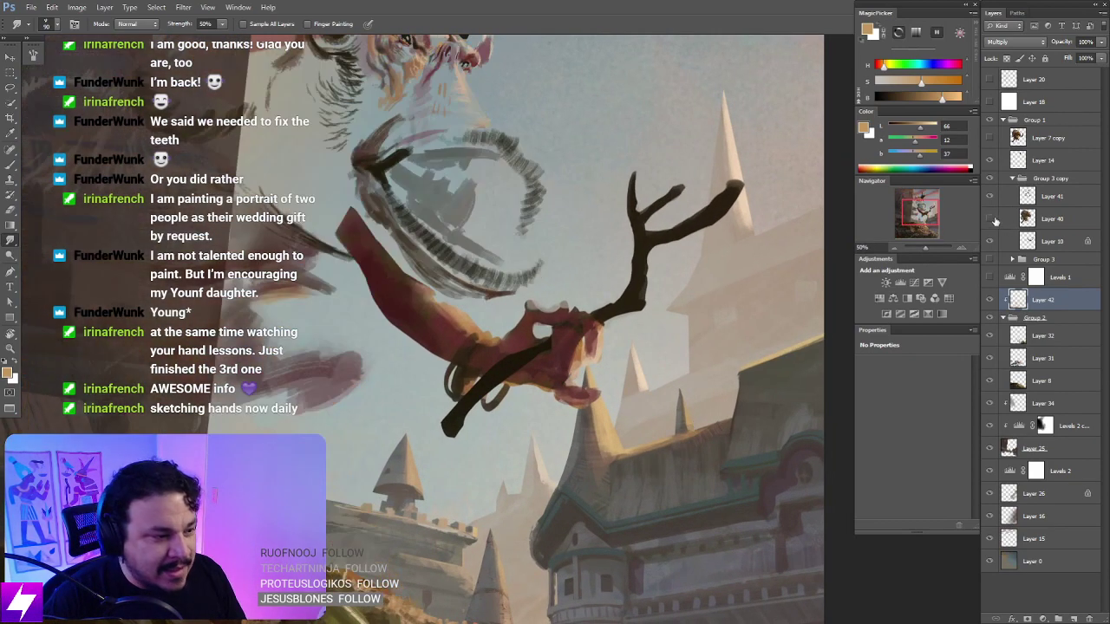
{"action": "left_click", "coordinate": [989, 219]}
Step: Select Layer 10, sample a dark maroon from the creature's raised hand and reduce the brush to 60 px
{"action": "left_click", "coordinate": [1031, 242]}
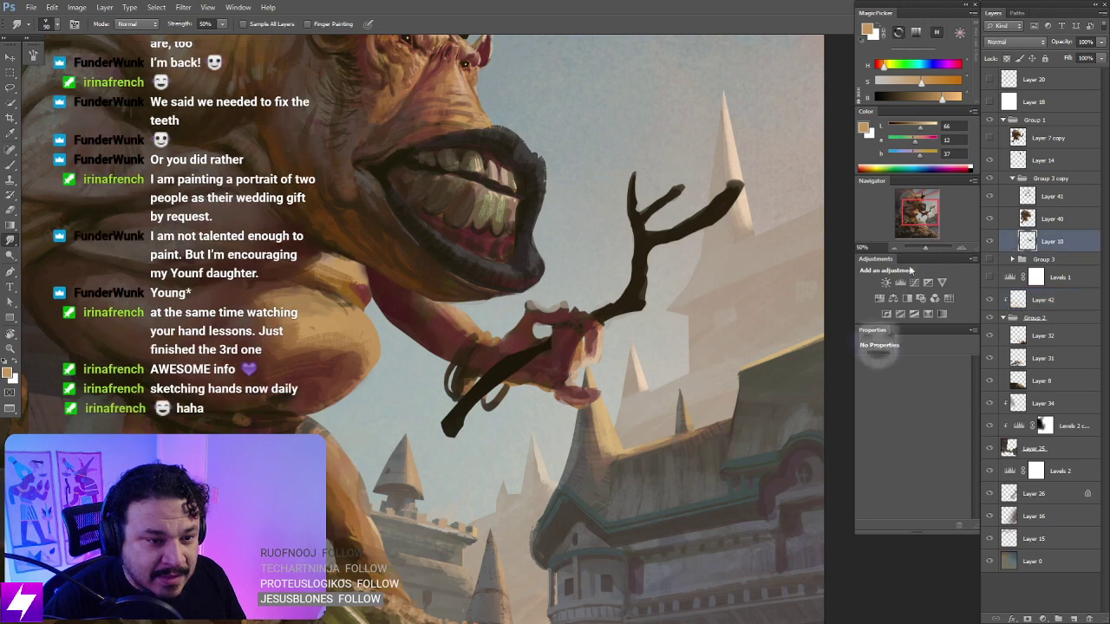
{"action": "mouse_move", "coordinate": [557, 364]}
{"action": "left_mouse_down"}
{"action": "mouse_move", "coordinate": [568, 353]}
{"action": "mouse_move", "coordinate": [579, 385]}
{"action": "mouse_move", "coordinate": [598, 389]}
{"action": "mouse_move", "coordinate": [562, 371]}
{"action": "mouse_move", "coordinate": [537, 371]}
{"action": "mouse_move", "coordinate": [520, 387]}
{"action": "left_mouse_up"}
{"action": "key", "text": "b"}
{"action": "left_click", "coordinate": [566, 357], "text": "alt"}
{"action": "key", "text": "bracketleft"}
{"action": "key", "text": "bracketleft"}
{"action": "key", "text": "bracketleft"}
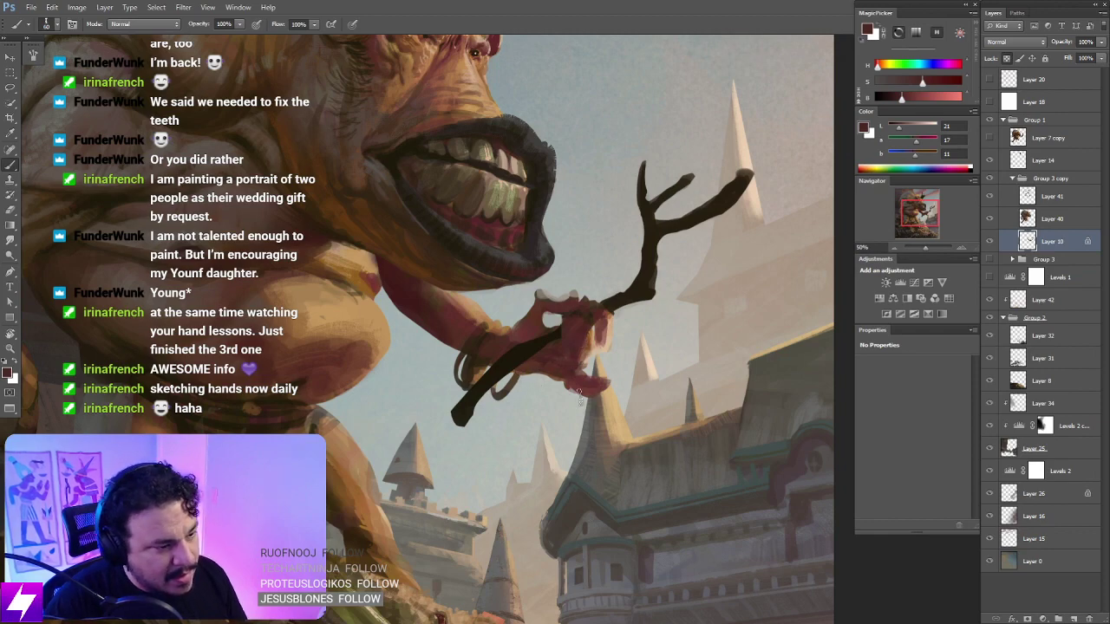
Step: Unlock the transparent pixels of Layer 10 and switch to the Eraser for the creature's raised hand
{"action": "left_click", "coordinate": [1005, 59]}
{"action": "key", "text": "r"}
{"action": "left_click_drag", "start_coordinate": [655, 355], "coordinate": [607, 415]}
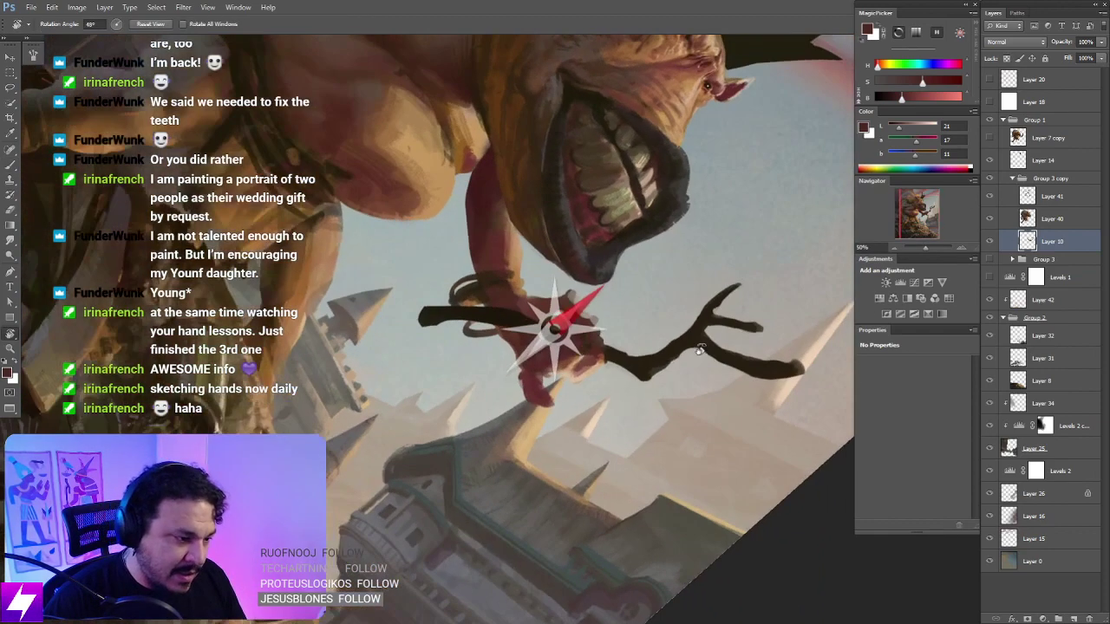
{"action": "key", "text": "ctrl+plus"}
{"action": "key", "text": "e"}
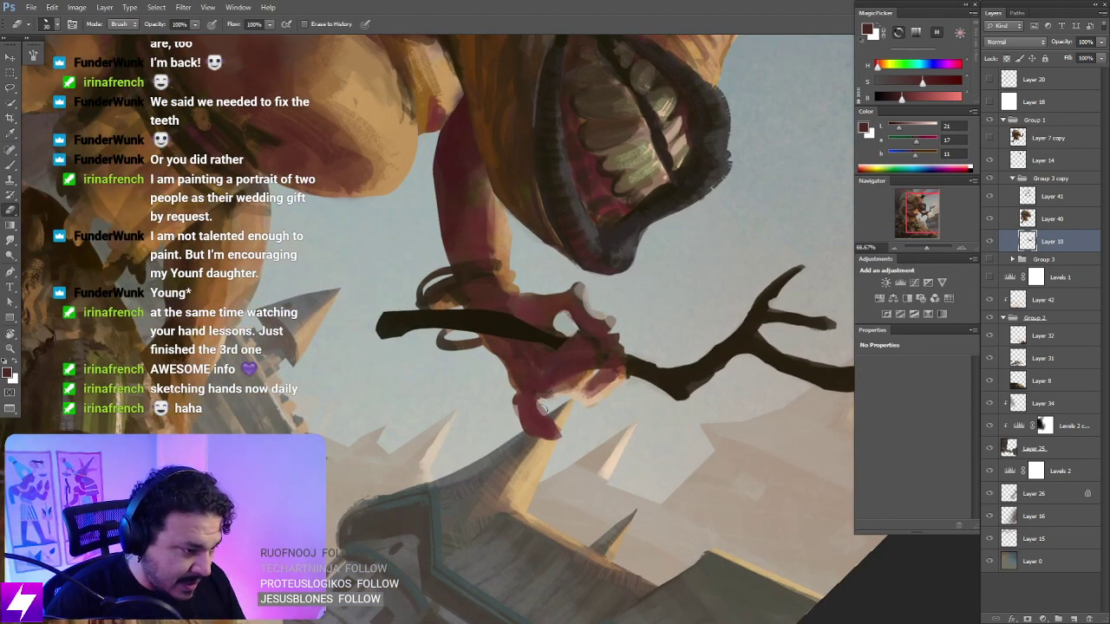
Step: Check Layer 41's contribution to the raised hand and leave the layer hidden to expose Layer 10
{"action": "left_click", "coordinate": [990, 196]}
{"action": "left_click", "coordinate": [990, 196]}
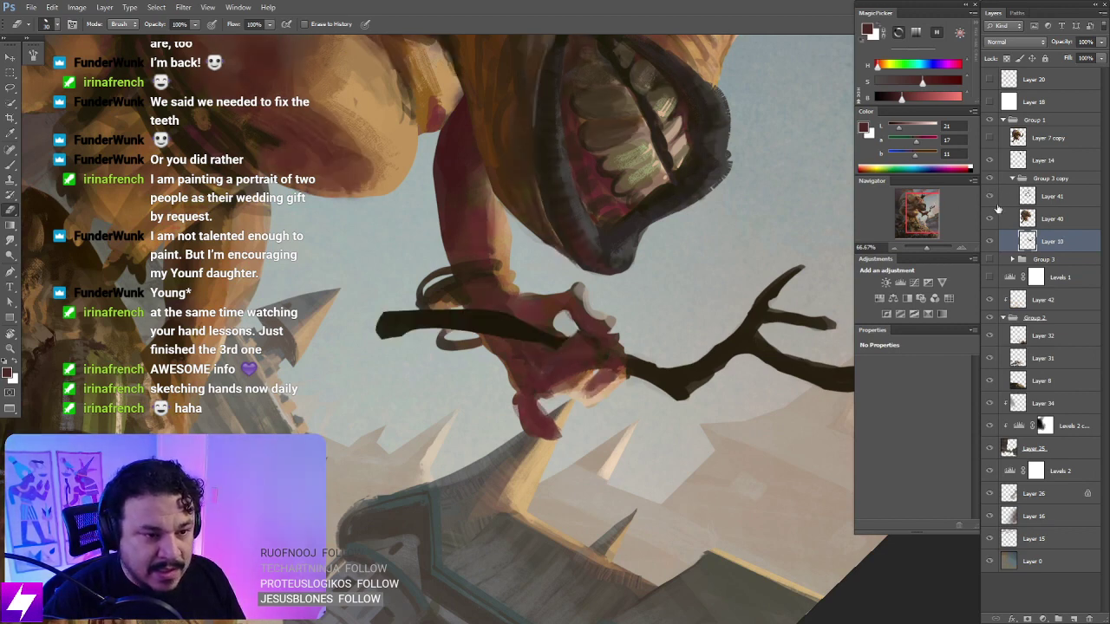
{"action": "left_click", "coordinate": [990, 196]}
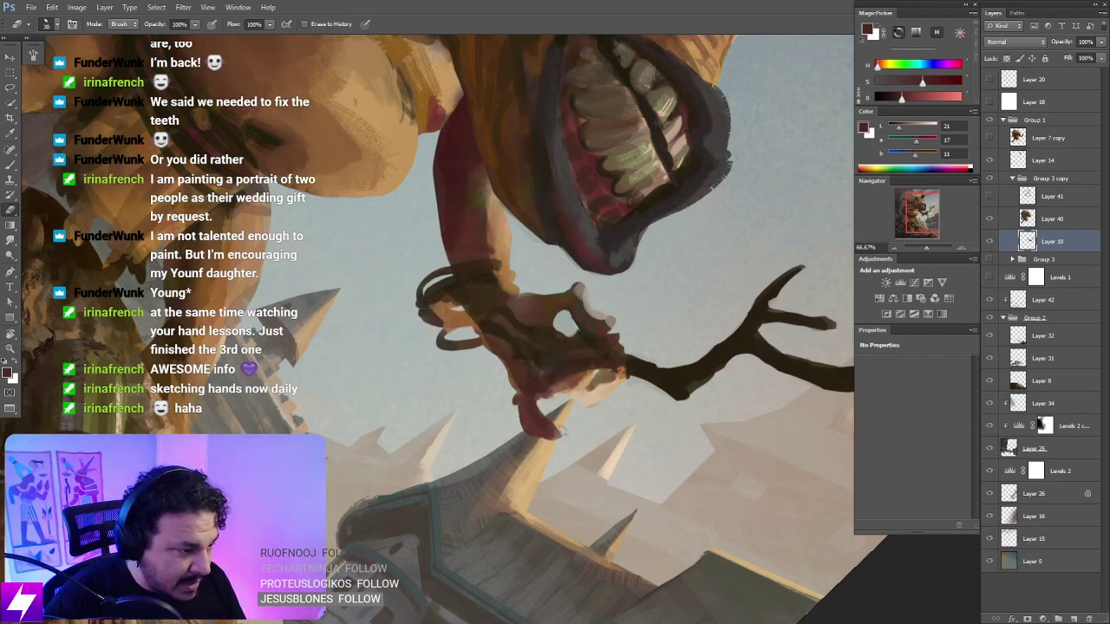
Step: Erase the dark protruding edge beside the raised hand's fingertips on Layer 10 with a 20 px eraser
{"action": "key", "text": "r"}
{"action": "left_click_drag", "start_coordinate": [598, 451], "coordinate": [650, 282]}
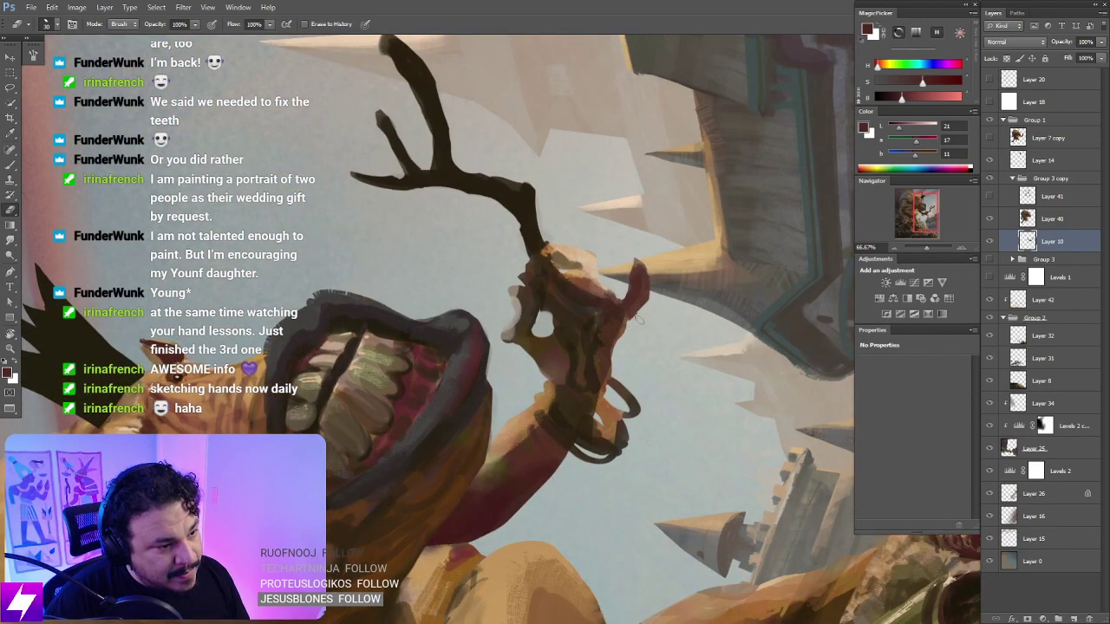
{"action": "key", "text": "Escape"}
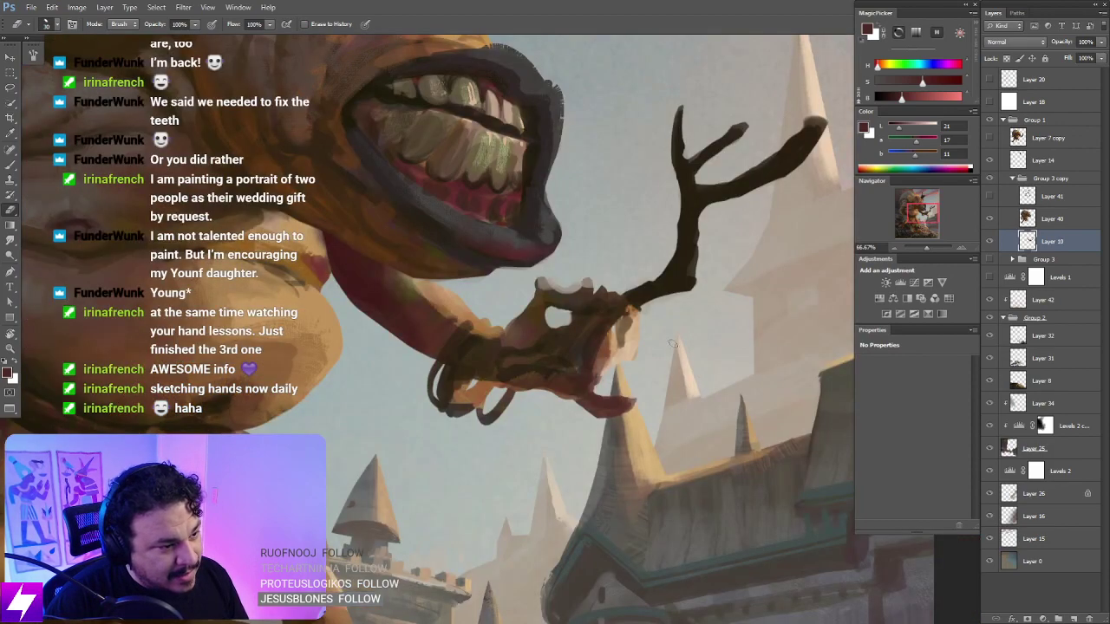
{"action": "key", "text": "ctrl+minus"}
{"action": "left_click_drag", "start_coordinate": [629, 359], "coordinate": [652, 347]}
{"action": "scroll", "coordinate": [653, 346], "scroll_direction": "up", "scroll_amount": 2}
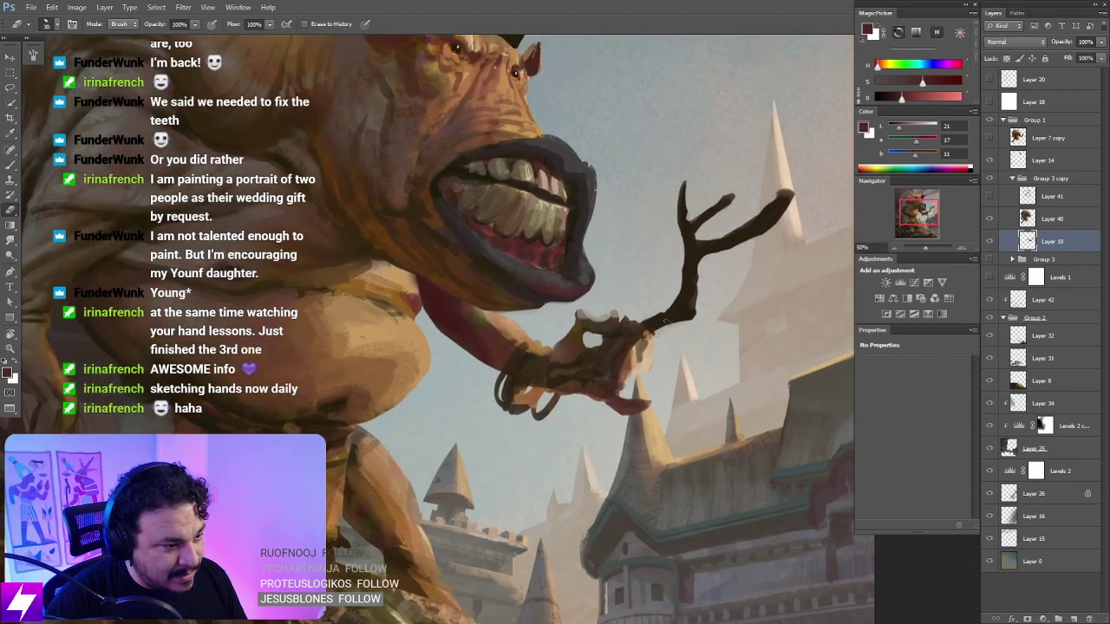
{"action": "key", "text": "r"}
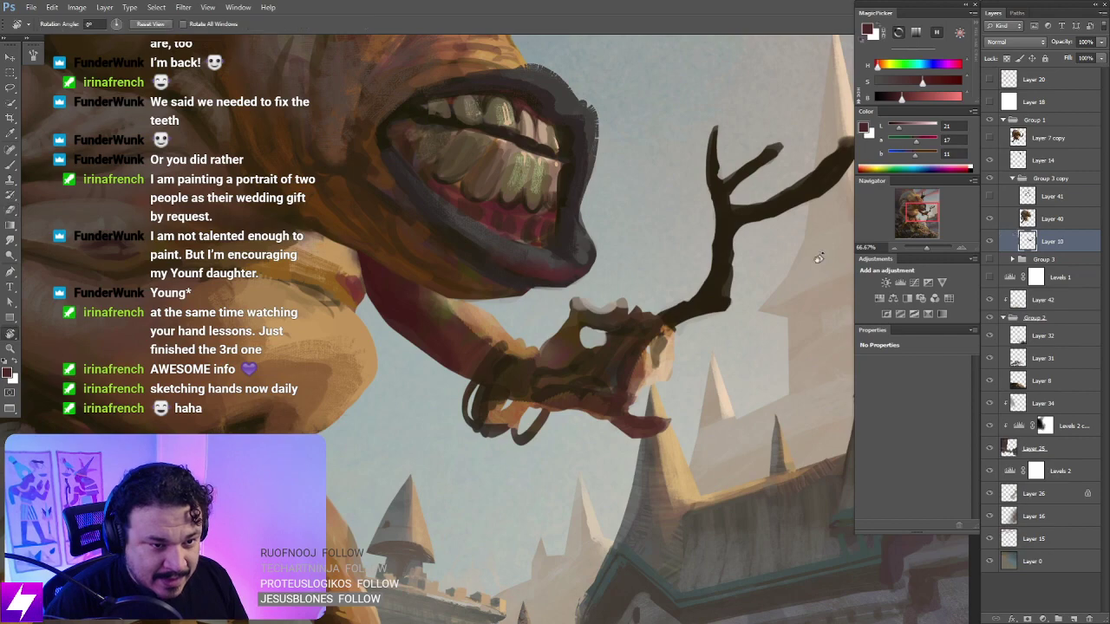
{"action": "left_click_drag", "start_coordinate": [597, 310], "coordinate": [622, 374]}
{"action": "scroll", "coordinate": [623, 375], "scroll_direction": "up", "scroll_amount": 2}
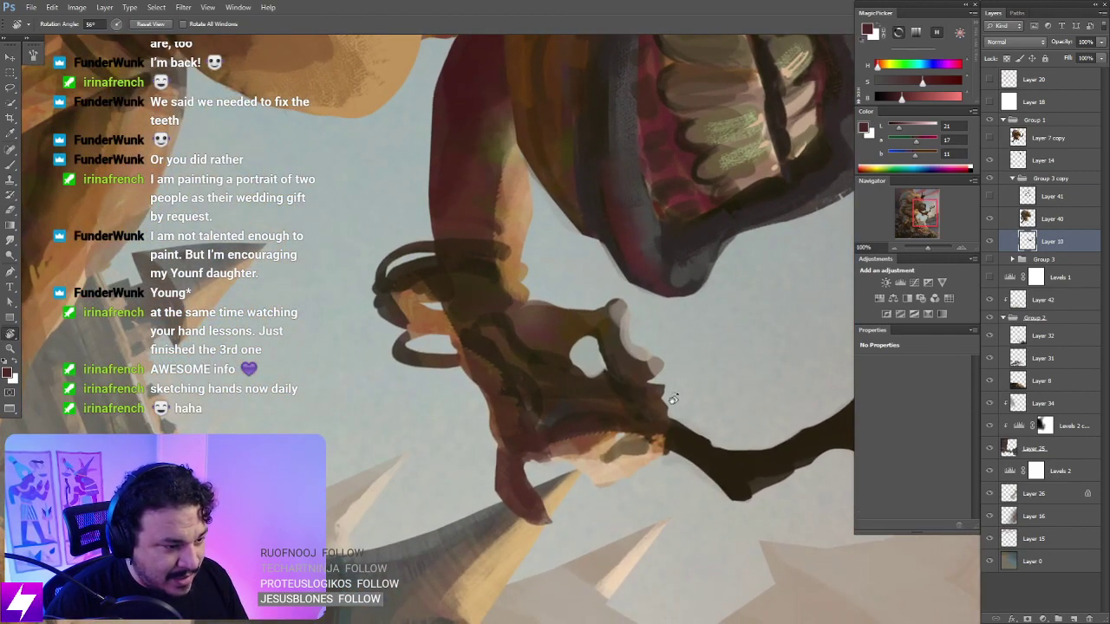
{"action": "key", "text": "e"}
{"action": "left_click_drag", "start_coordinate": [662, 387], "coordinate": [655, 385]}
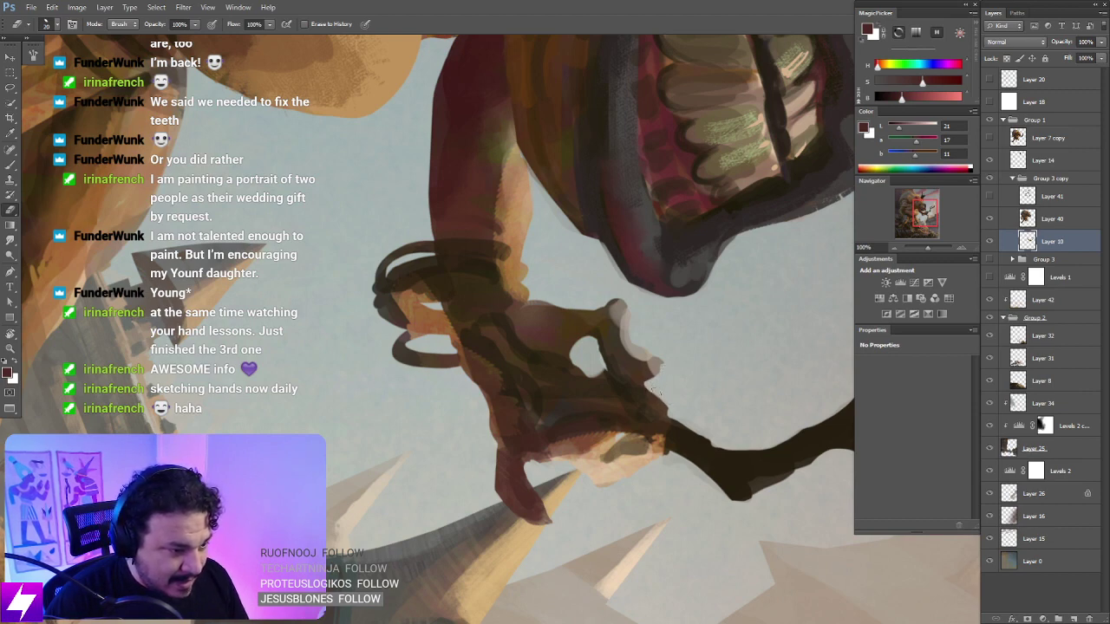
{"action": "key", "text": "Escape"}
{"action": "key", "text": "ctrl+minus"}
{"action": "left_click_drag", "start_coordinate": [701, 423], "coordinate": [710, 384]}
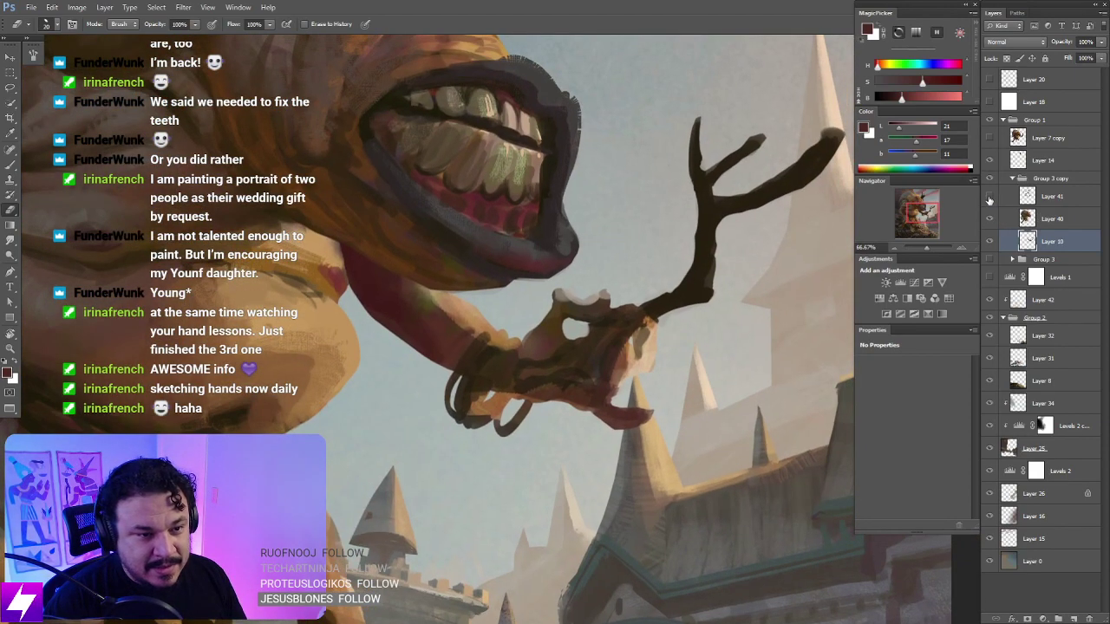
Step: Show Layer 41 again and make it the active layer for work on the hand and stick
{"action": "left_click", "coordinate": [989, 197]}
{"action": "mouse_move", "coordinate": [720, 349]}
{"action": "left_mouse_down"}
{"action": "mouse_move", "coordinate": [713, 379]}
{"action": "mouse_move", "coordinate": [647, 389]}
{"action": "mouse_move", "coordinate": [592, 463]}
{"action": "mouse_move", "coordinate": [625, 374]}
{"action": "left_mouse_up"}
{"action": "left_click", "coordinate": [1035, 199]}
{"action": "key", "text": "r"}
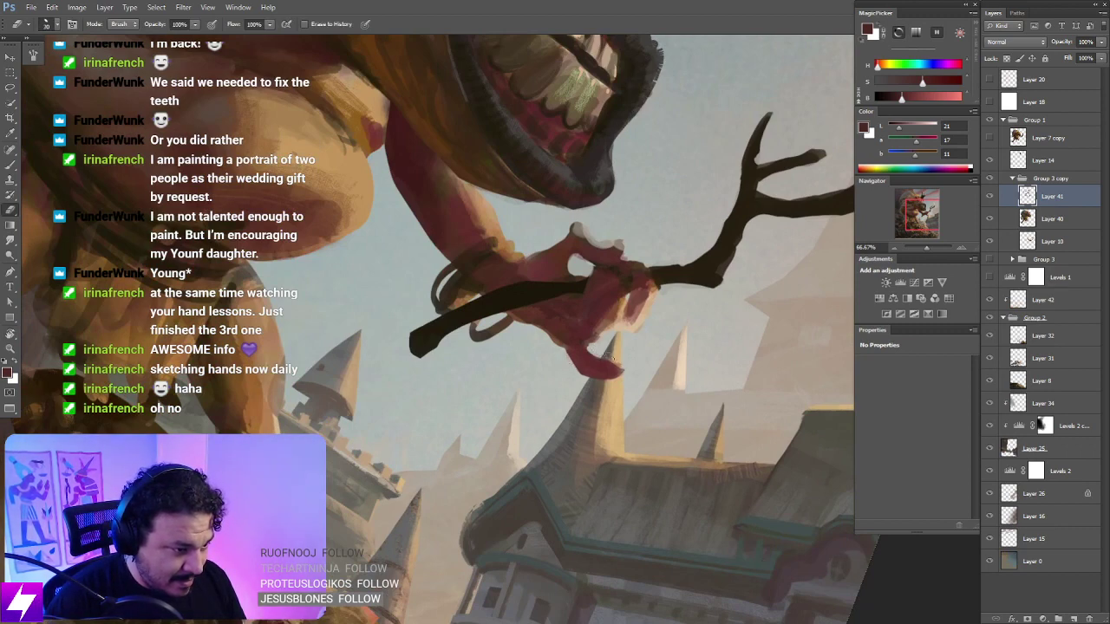
{"action": "key", "text": "Escape"}
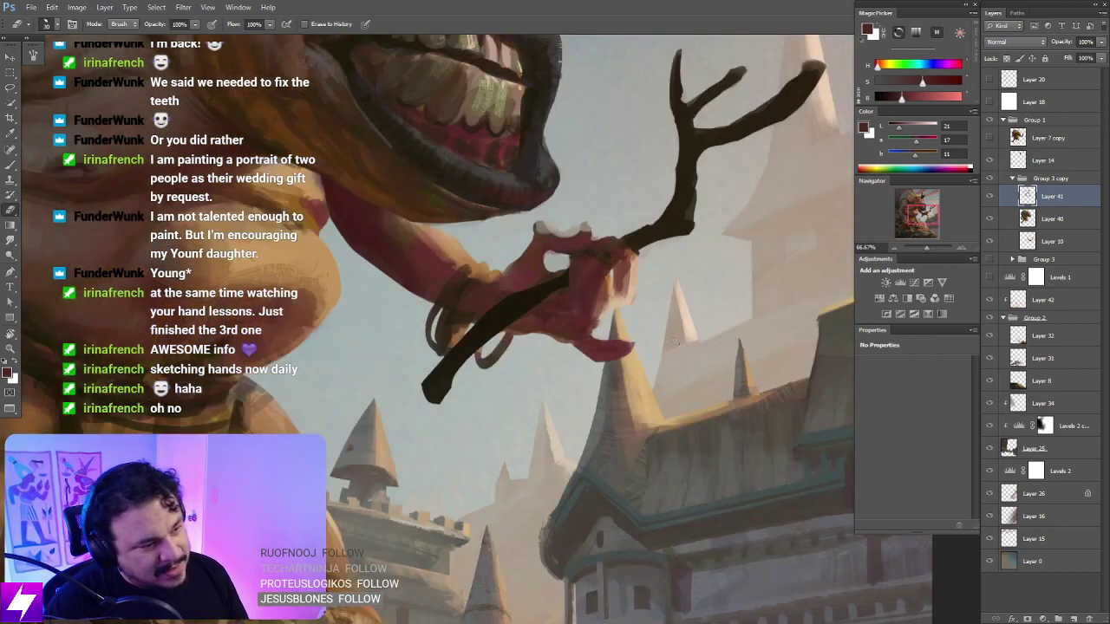
Step: Smudge Layer 41 at 50% strength where the stick meets the fingers, and switch to the Eraser for the gap beside the thumb
{"action": "key", "text": "ctrl+minus"}
{"action": "key", "text": "ctrl+minus"}
{"action": "key", "text": "bracketright"}
{"action": "mouse_move", "coordinate": [693, 277]}
{"action": "left_mouse_down"}
{"action": "mouse_move", "coordinate": [692, 312]}
{"action": "mouse_move", "coordinate": [661, 351]}
{"action": "mouse_move", "coordinate": [615, 359]}
{"action": "left_mouse_up"}
{"action": "scroll", "coordinate": [606, 357], "scroll_direction": "up", "scroll_amount": 2}
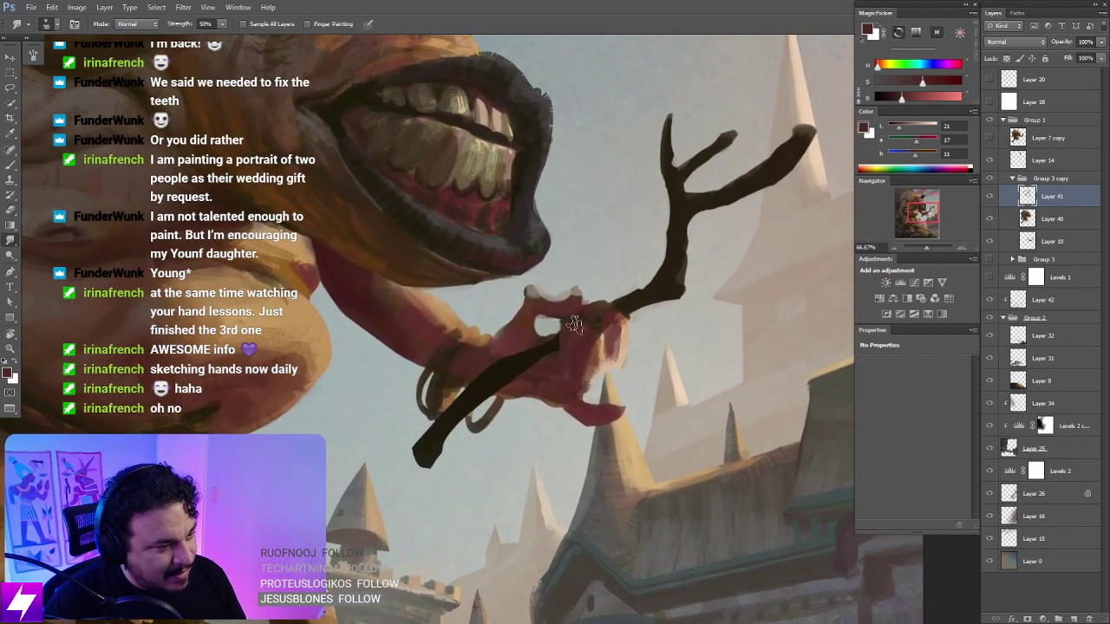
{"action": "key", "text": "r"}
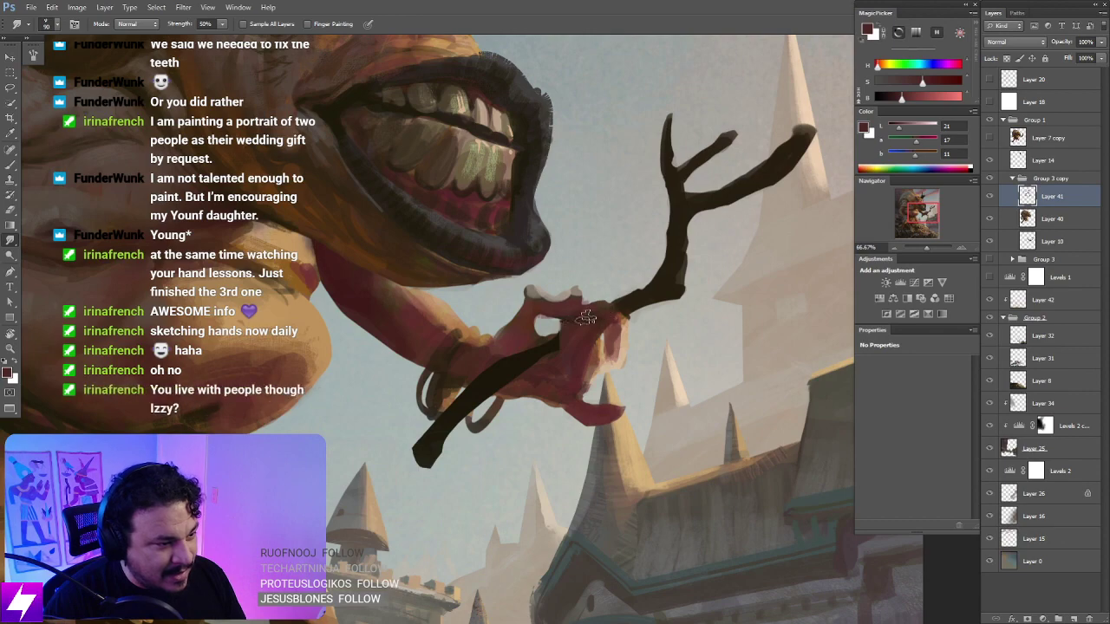
{"action": "key", "text": "e"}
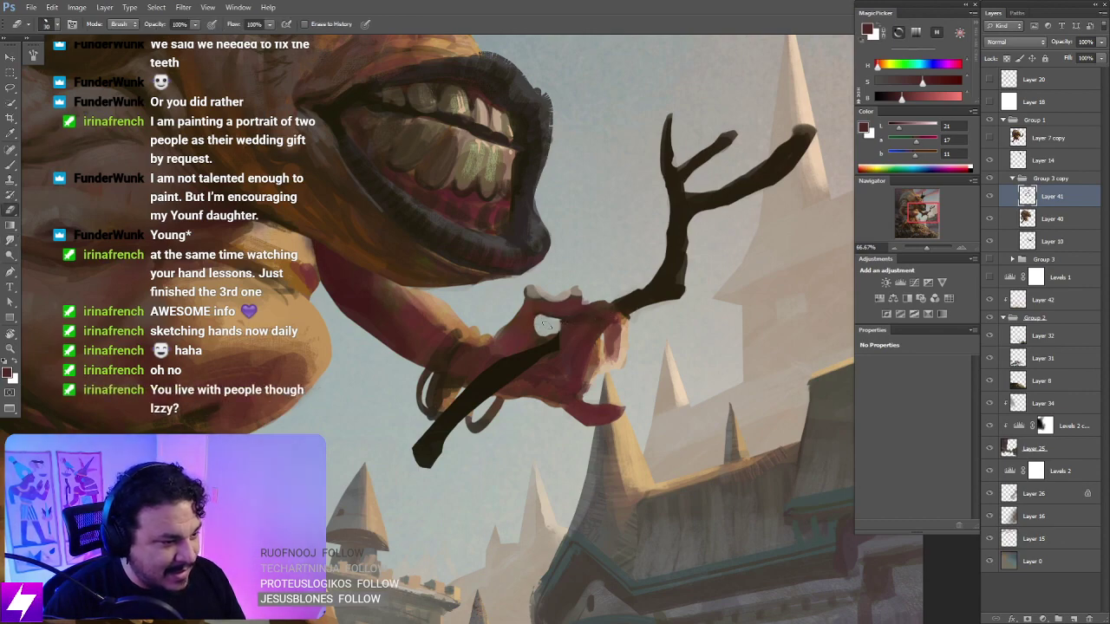
Step: Flip the canvas horizontally, then select Layer 10 and hide and show it to check the raised arm
{"action": "key", "text": "ctrl+0"}
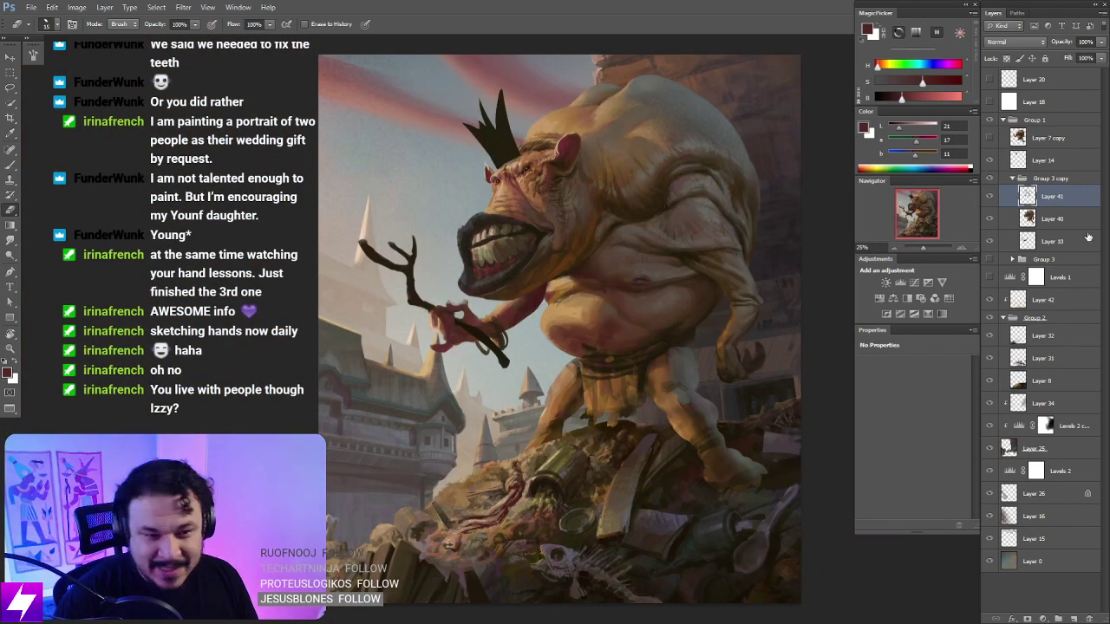
{"action": "left_click", "coordinate": [1033, 220]}
{"action": "left_click", "coordinate": [1032, 240]}
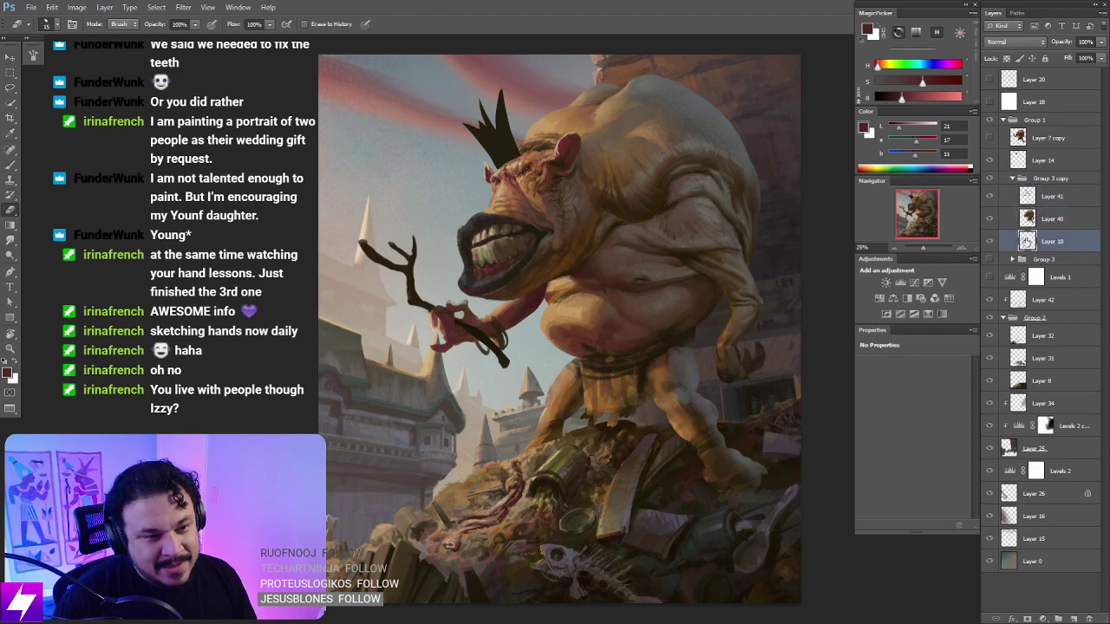
{"action": "key", "text": "ctrl+plus"}
{"action": "left_click", "coordinate": [989, 243]}
{"action": "left_click", "coordinate": [989, 243]}
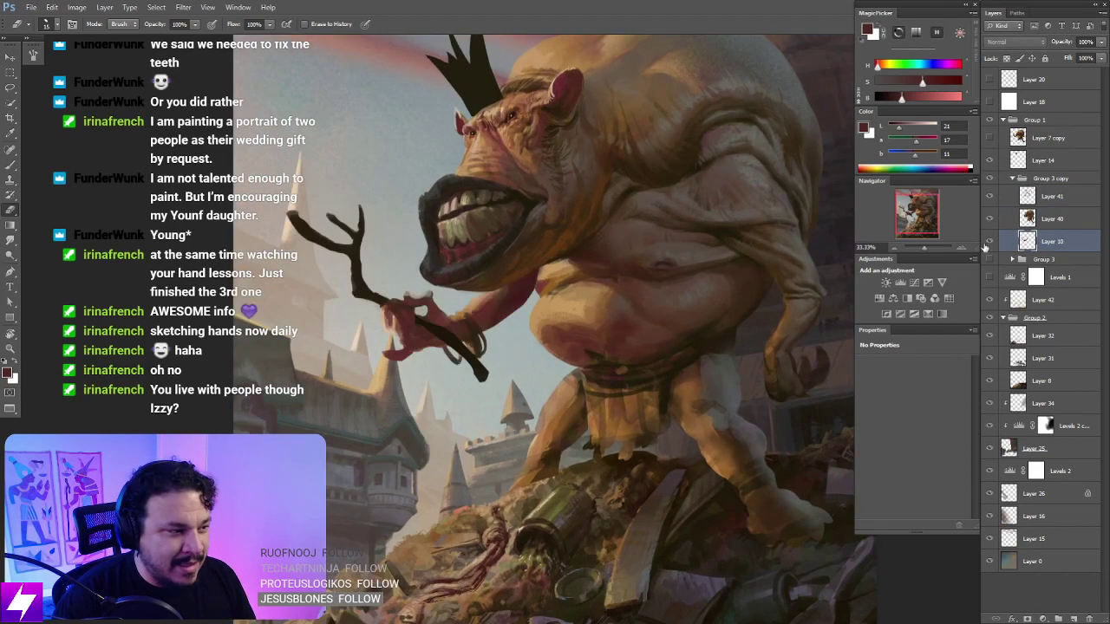
Step: Scale the raised arm and stick on Layer 10 up proportionally to 102.18% with Free Transform
{"action": "left_click_drag", "start_coordinate": [497, 395], "coordinate": [601, 418]}
{"action": "key", "text": "ctrl+t"}
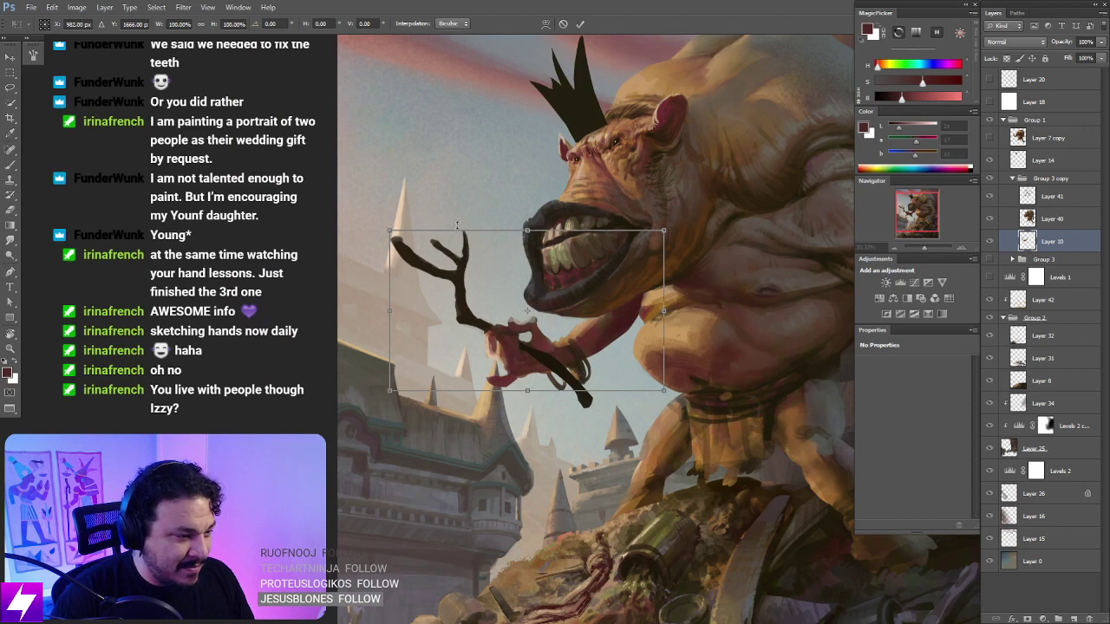
{"action": "left_click_drag", "start_coordinate": [388, 228], "coordinate": [382, 225]}
{"action": "key", "text": "Return"}
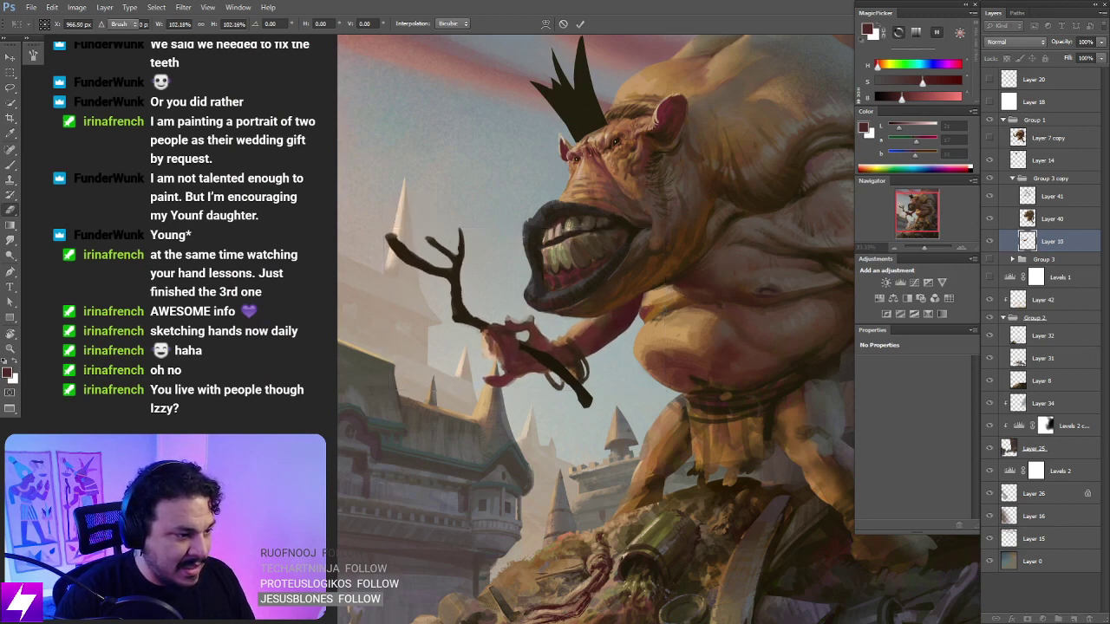
Step: Hide and show Layer 10 and Layer 41 in turn to examine which parts of the arm and stick each holds
{"action": "key", "text": "b"}
{"action": "left_click_drag", "start_coordinate": [736, 466], "coordinate": [609, 422]}
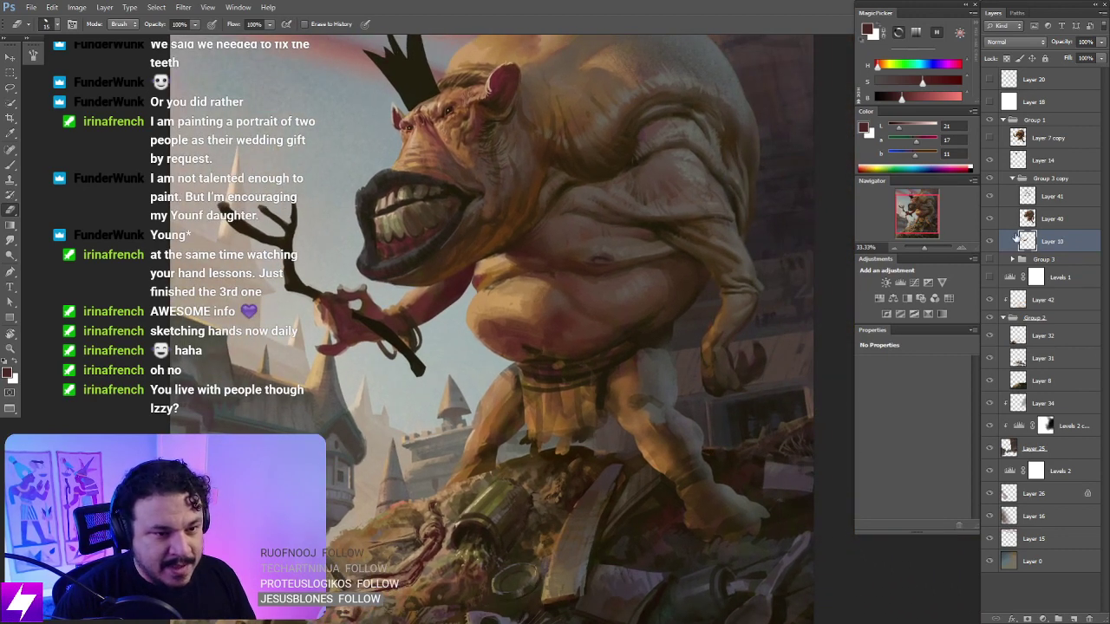
{"action": "left_click", "coordinate": [989, 241]}
{"action": "left_click", "coordinate": [989, 242]}
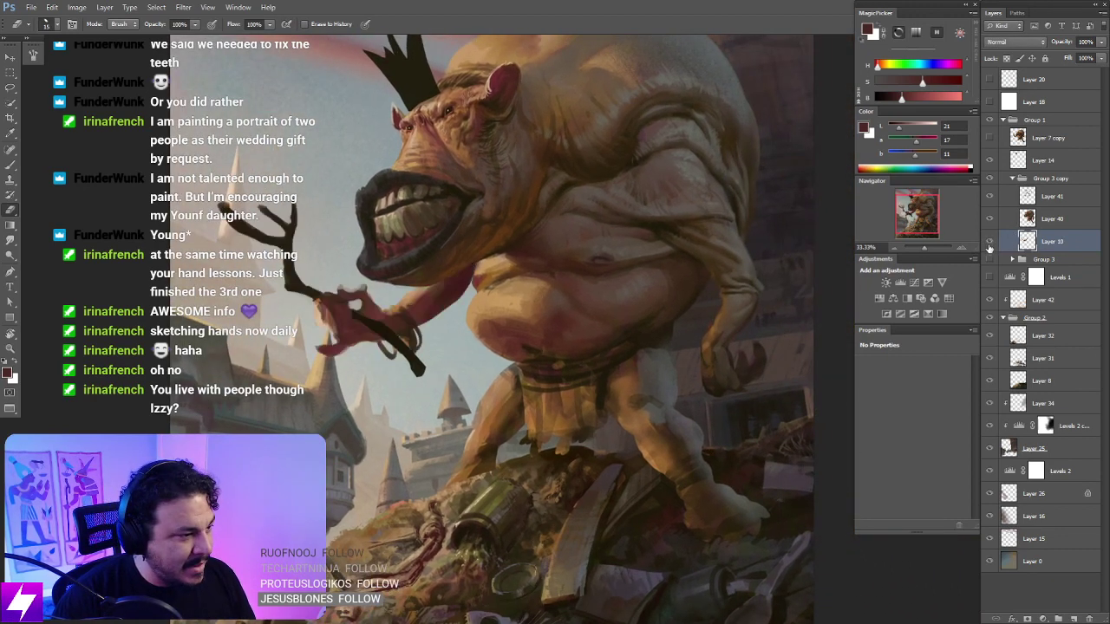
{"action": "left_click", "coordinate": [991, 196]}
{"action": "left_click", "coordinate": [991, 196]}
{"action": "left_click", "coordinate": [990, 196]}
{"action": "left_click", "coordinate": [991, 196]}
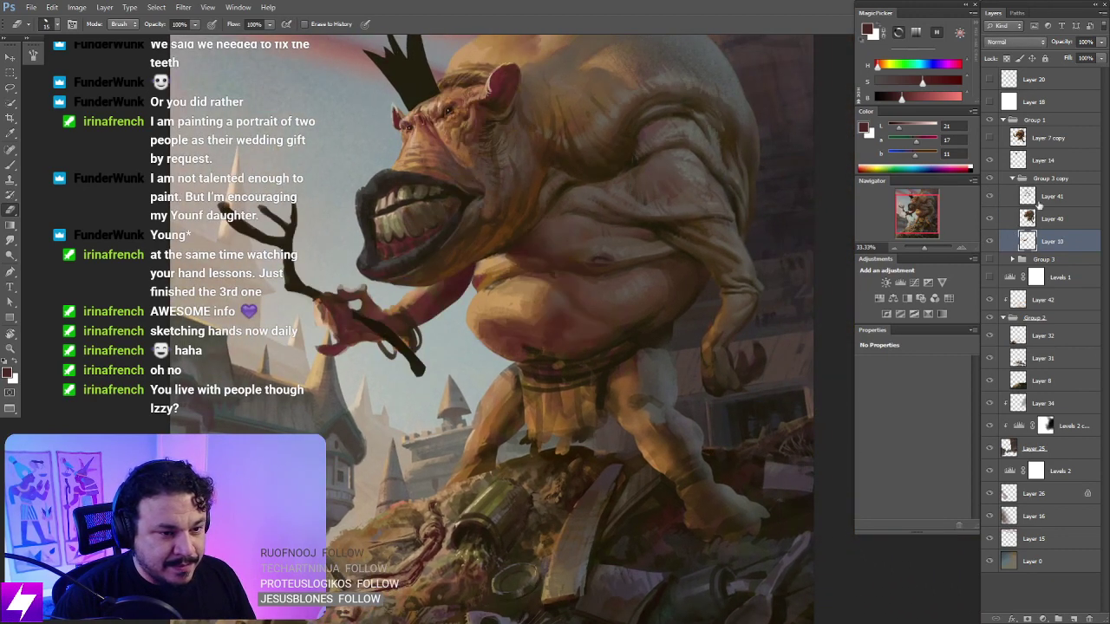
Step: Duplicate Layer 41 to directly above Layer 10 and clip the copy to Layer 10
{"action": "left_click_drag", "start_coordinate": [1038, 203], "coordinate": [1033, 232]}
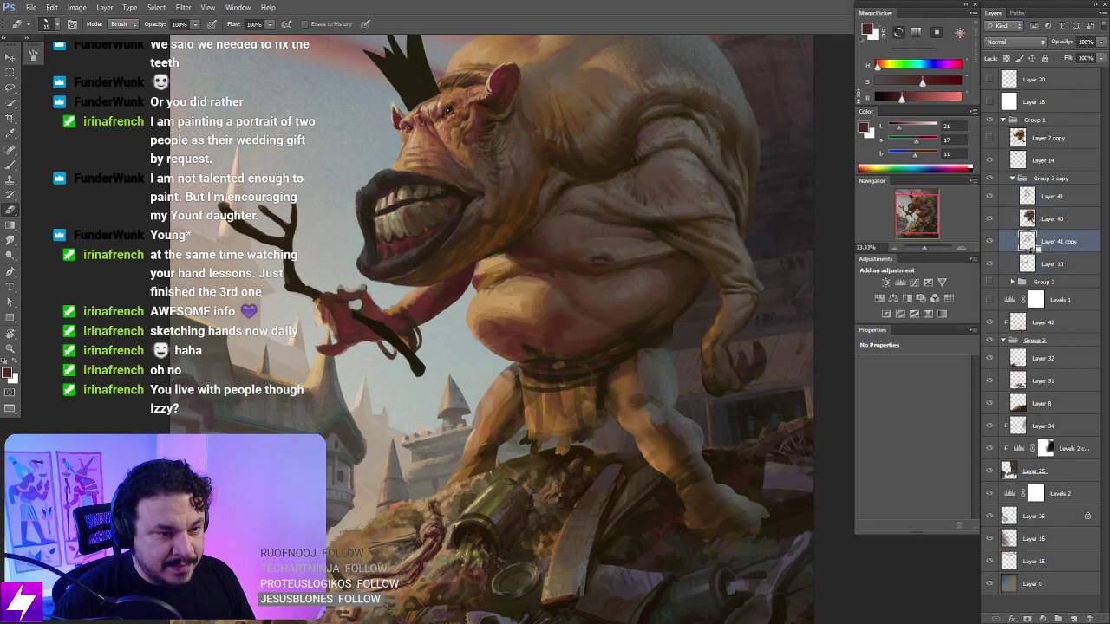
{"action": "left_click", "coordinate": [1031, 251], "text": "alt"}
{"action": "left_click_drag", "start_coordinate": [666, 362], "coordinate": [664, 392]}
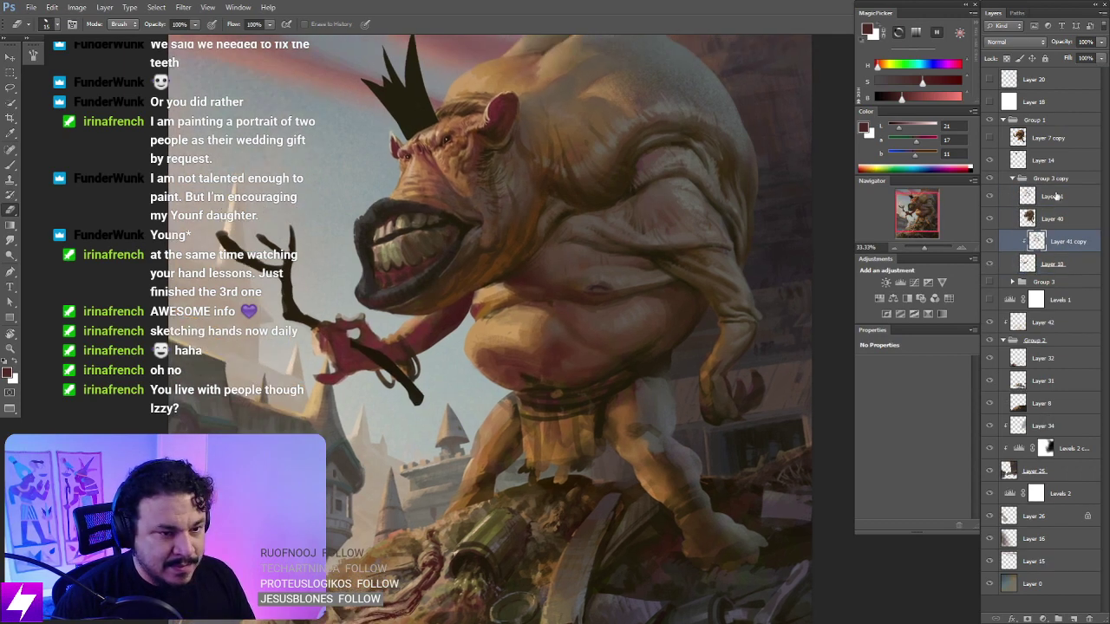
Step: On the original Layer 41, load Layer 10's outline as a selection, subtract the area over the creature's jaw with the Lasso, and deselect
{"action": "left_click", "coordinate": [1053, 196]}
{"action": "key", "text": "l"}
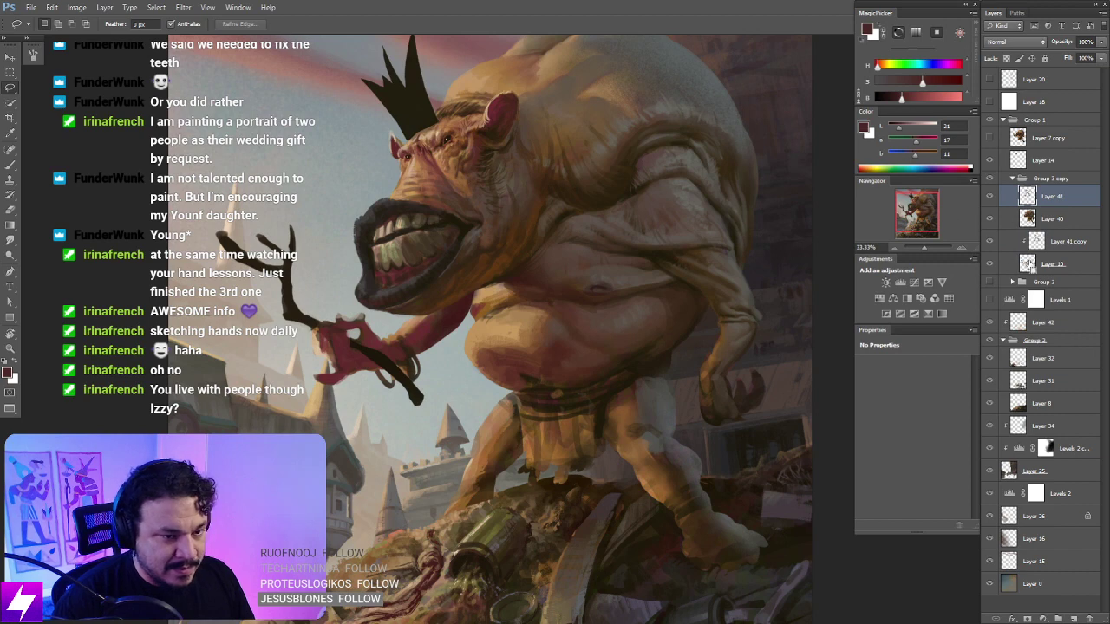
{"action": "left_click", "coordinate": [1026, 264], "text": "ctrl"}
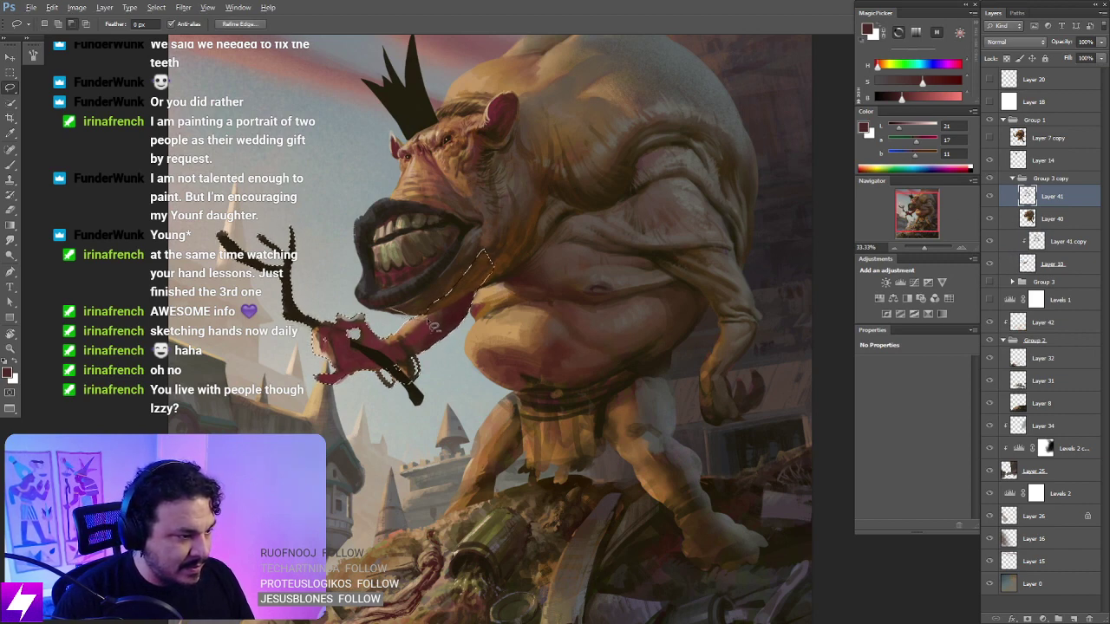
{"action": "mouse_move", "coordinate": [428, 320]}
{"action": "left_mouse_down"}
{"action": "mouse_move", "coordinate": [514, 268]}
{"action": "mouse_move", "coordinate": [446, 251]}
{"action": "left_mouse_up"}
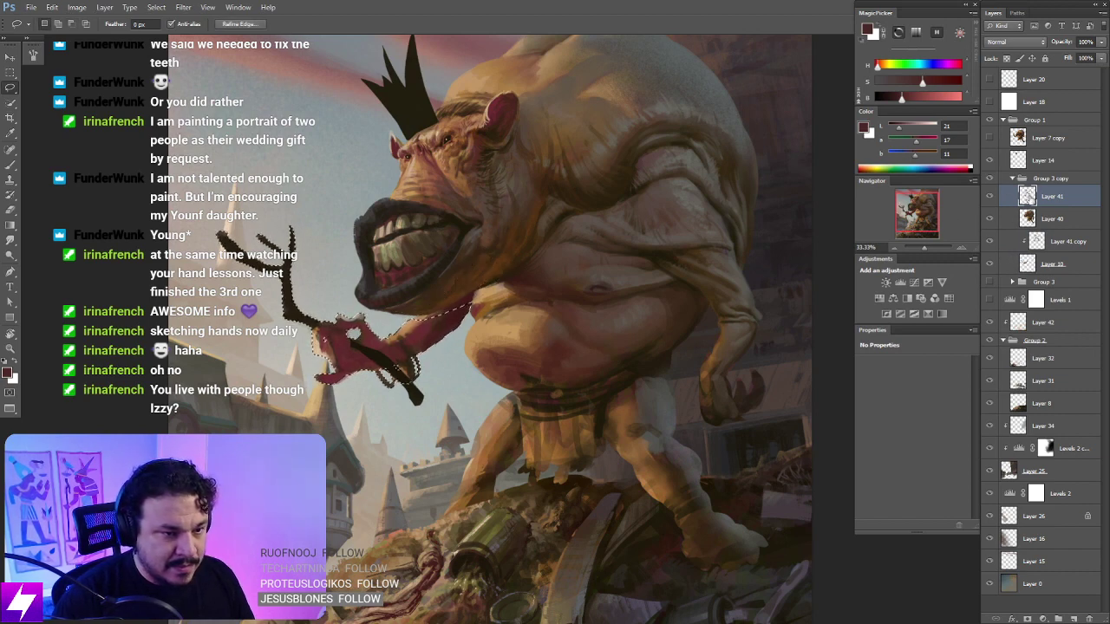
{"action": "key", "text": "ctrl+d"}
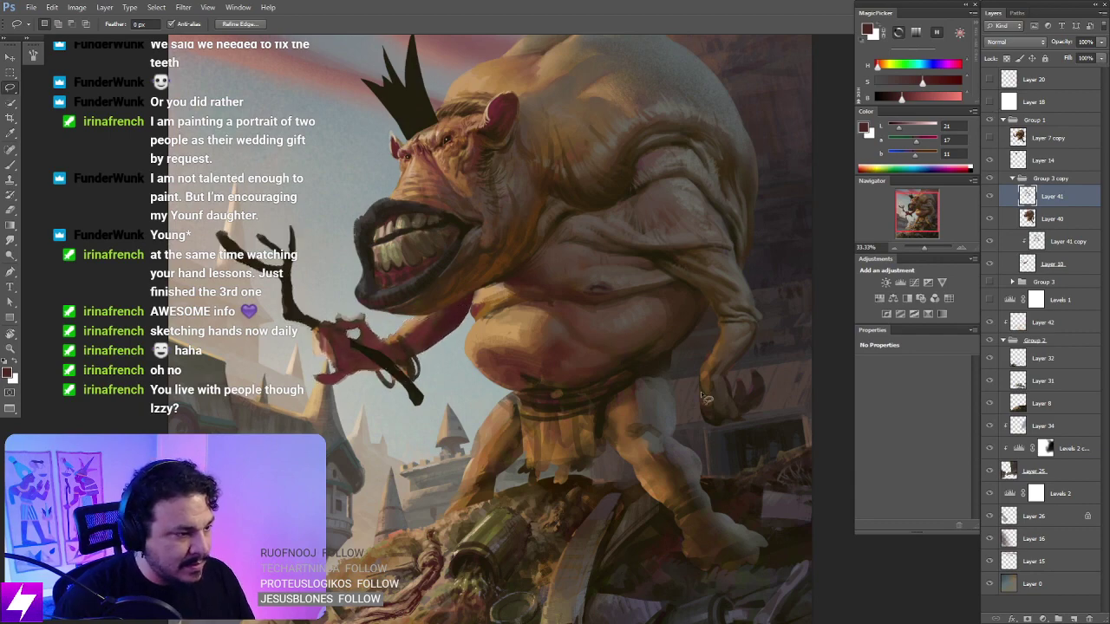
Step: Erase along the raised forearm below the jaw on Layer 41 and check the whole painting
{"action": "key", "text": "e"}
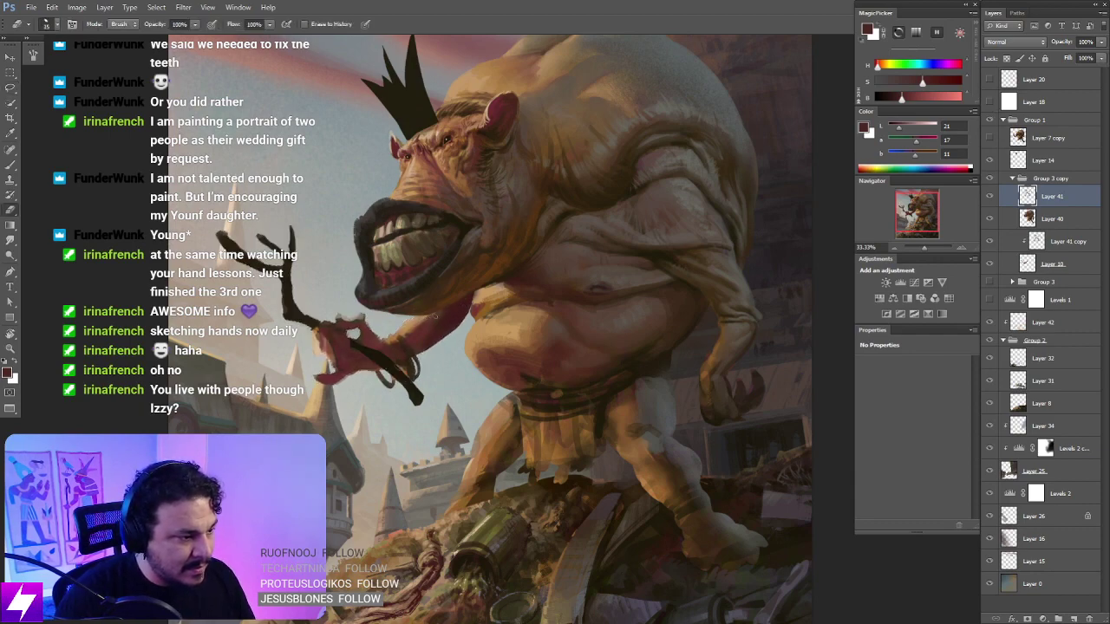
{"action": "mouse_move", "coordinate": [435, 317]}
{"action": "left_mouse_down"}
{"action": "mouse_move", "coordinate": [474, 347]}
{"action": "mouse_move", "coordinate": [490, 327]}
{"action": "mouse_move", "coordinate": [468, 347]}
{"action": "left_mouse_up"}
{"action": "key", "text": "ctrl+minus"}
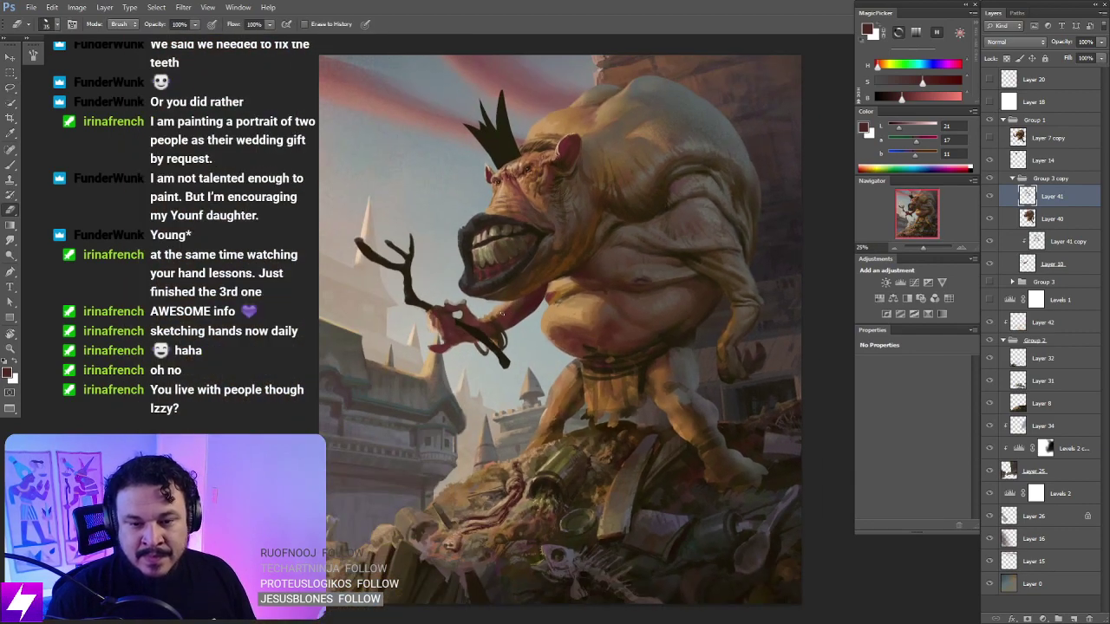
{"action": "left_click_drag", "start_coordinate": [574, 482], "coordinate": [556, 461]}
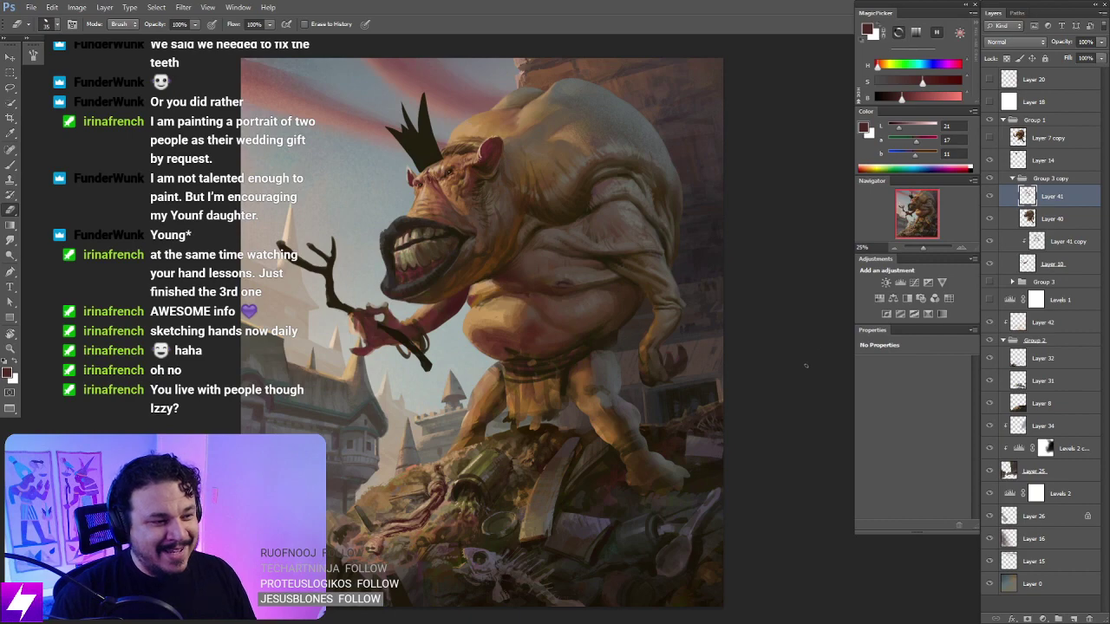
Step: Flip the canvas horizontally and hide Layer 41 to compare the raised hand and stick without it
{"action": "key", "text": "ctrl+minus"}
{"action": "key", "text": "ctrl+shift+h"}
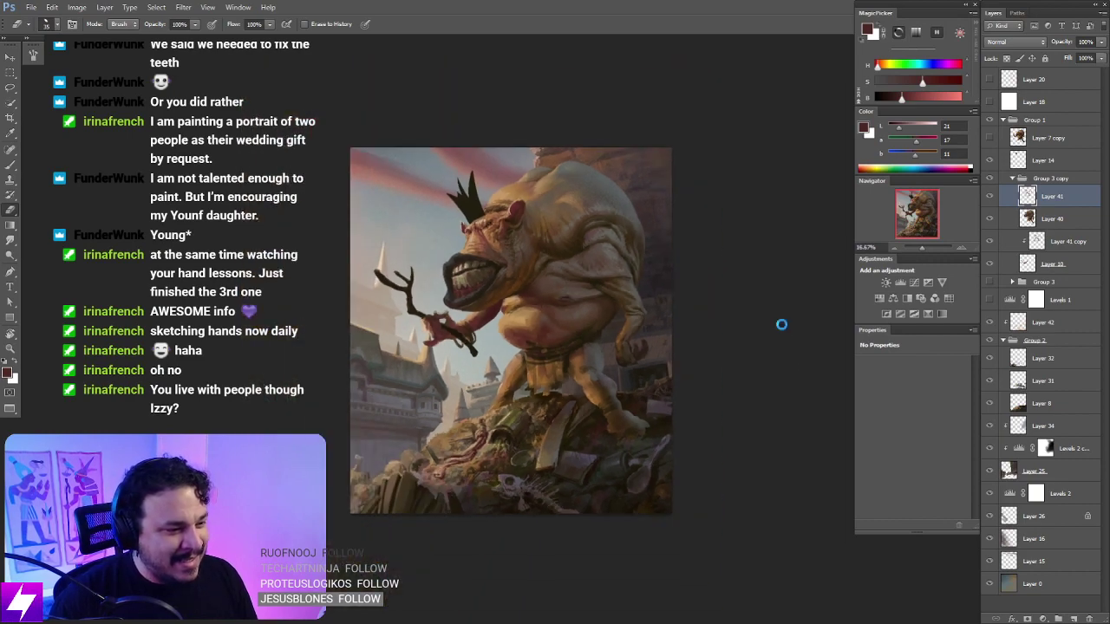
{"action": "key", "text": "ctrl+plus"}
{"action": "key", "text": "ctrl+plus"}
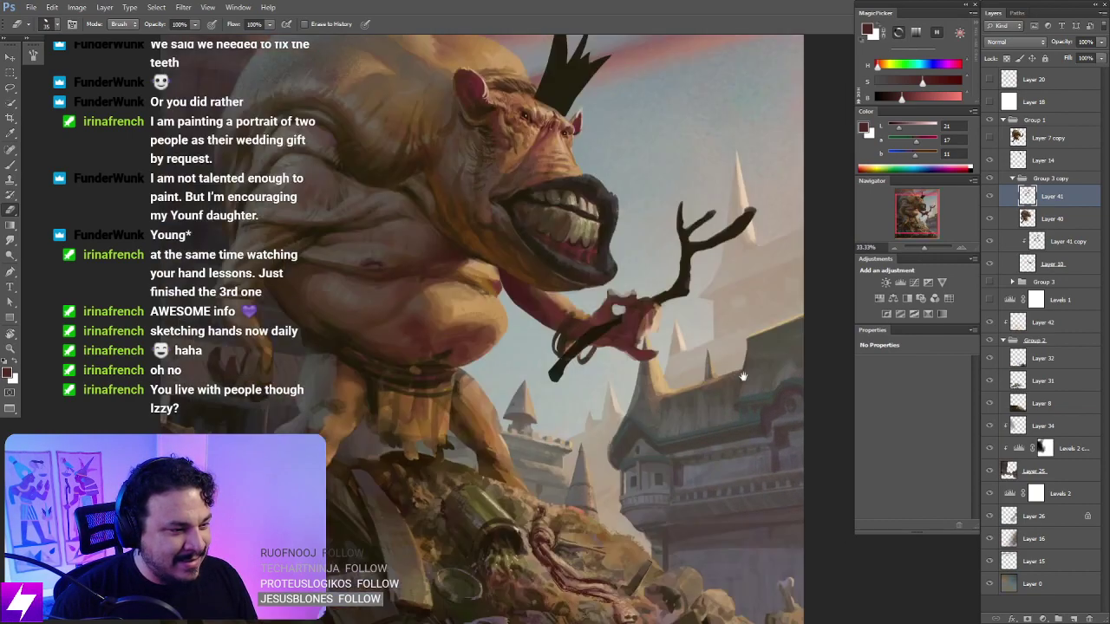
{"action": "mouse_move", "coordinate": [713, 322]}
{"action": "left_mouse_down"}
{"action": "mouse_move", "coordinate": [651, 327]}
{"action": "mouse_move", "coordinate": [689, 263]}
{"action": "left_mouse_up"}
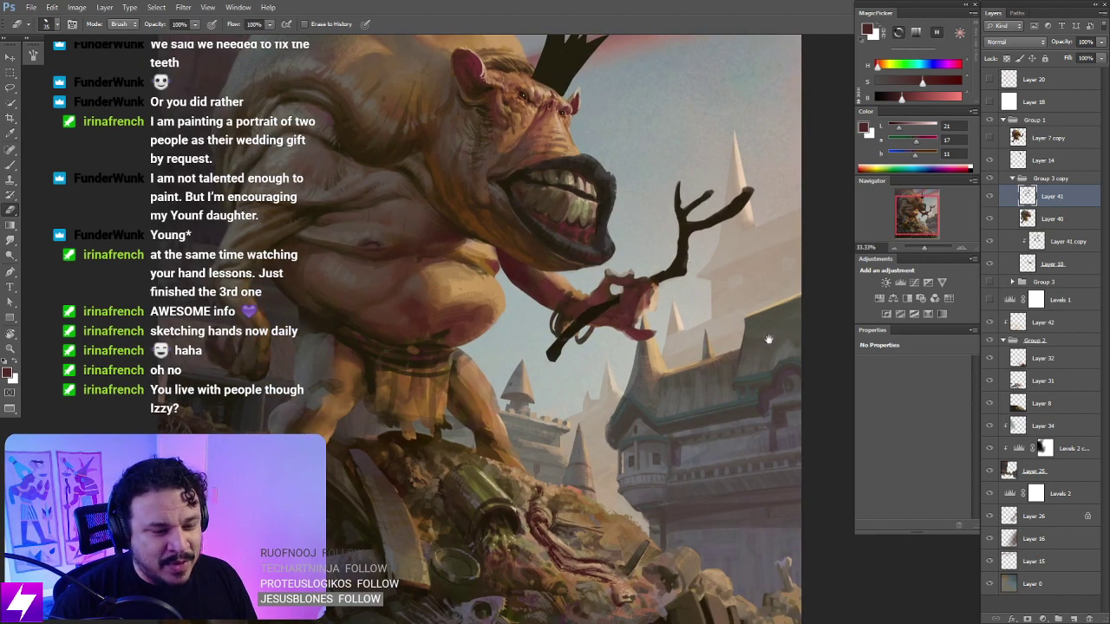
{"action": "left_click_drag", "start_coordinate": [768, 339], "coordinate": [734, 318]}
{"action": "left_click", "coordinate": [990, 197]}
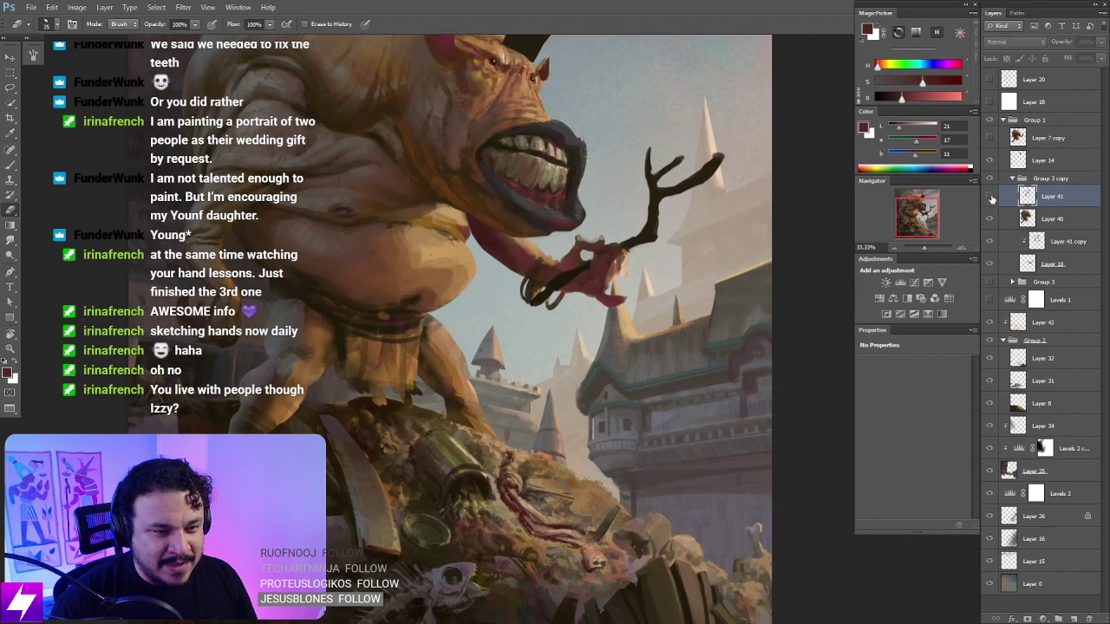
Step: Show Layer 41 again and toggle its visibility to compare the creature with and without it, close up and in full
{"action": "left_click", "coordinate": [990, 197]}
{"action": "left_click_drag", "start_coordinate": [816, 193], "coordinate": [829, 224]}
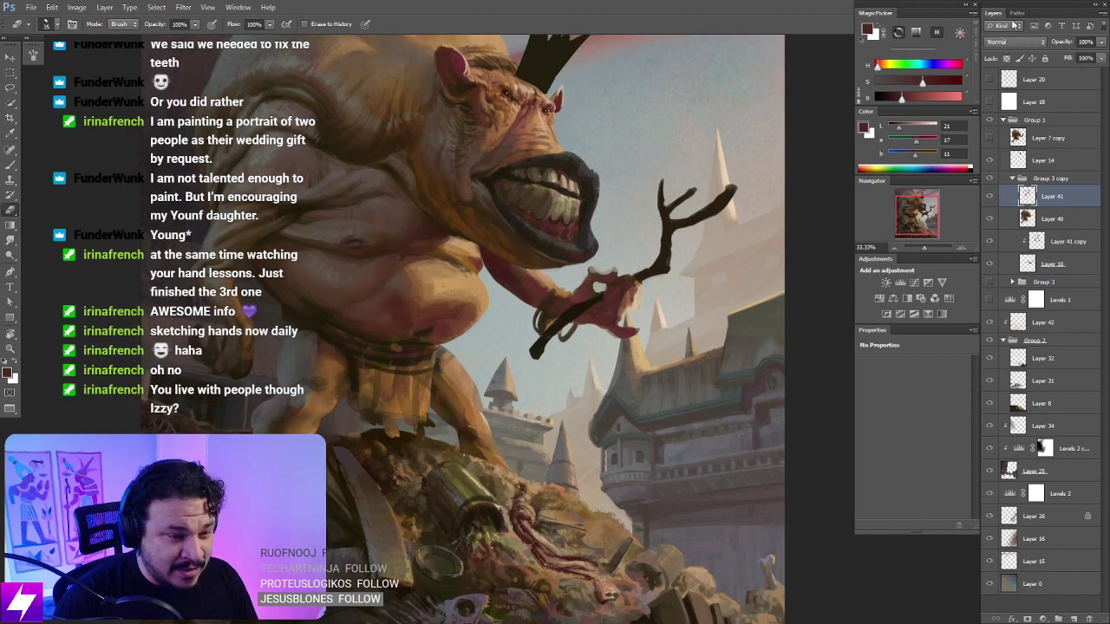
{"action": "left_click", "coordinate": [989, 198]}
{"action": "left_click", "coordinate": [989, 198]}
{"action": "key", "text": "ctrl+minus"}
{"action": "key", "text": "ctrl+minus"}
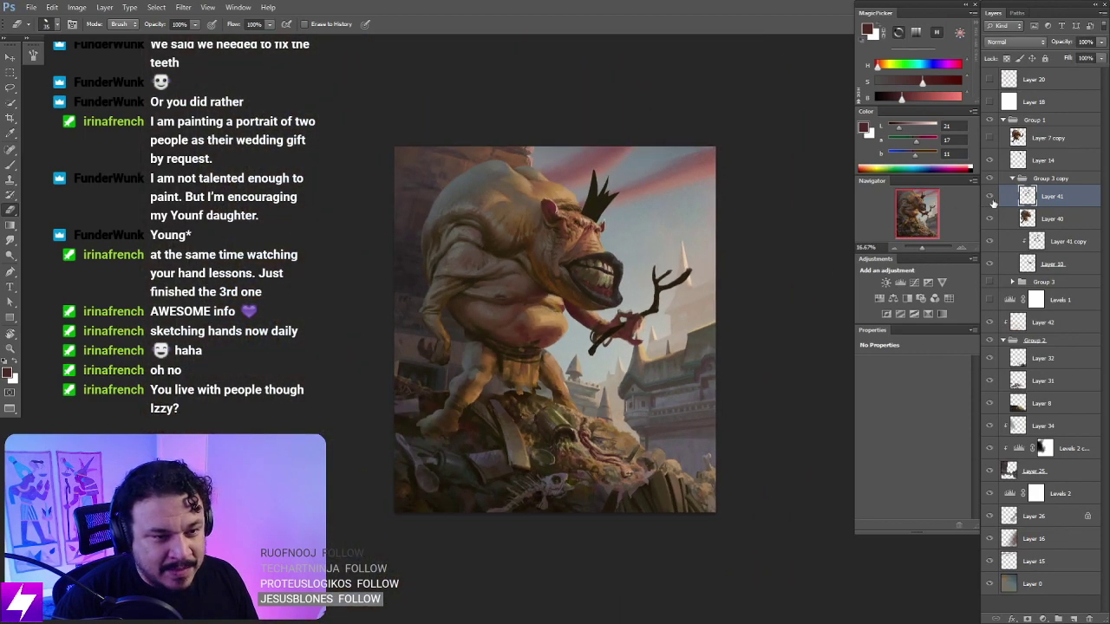
{"action": "scroll", "coordinate": [553, 282], "scroll_direction": "up", "scroll_amount": 2}
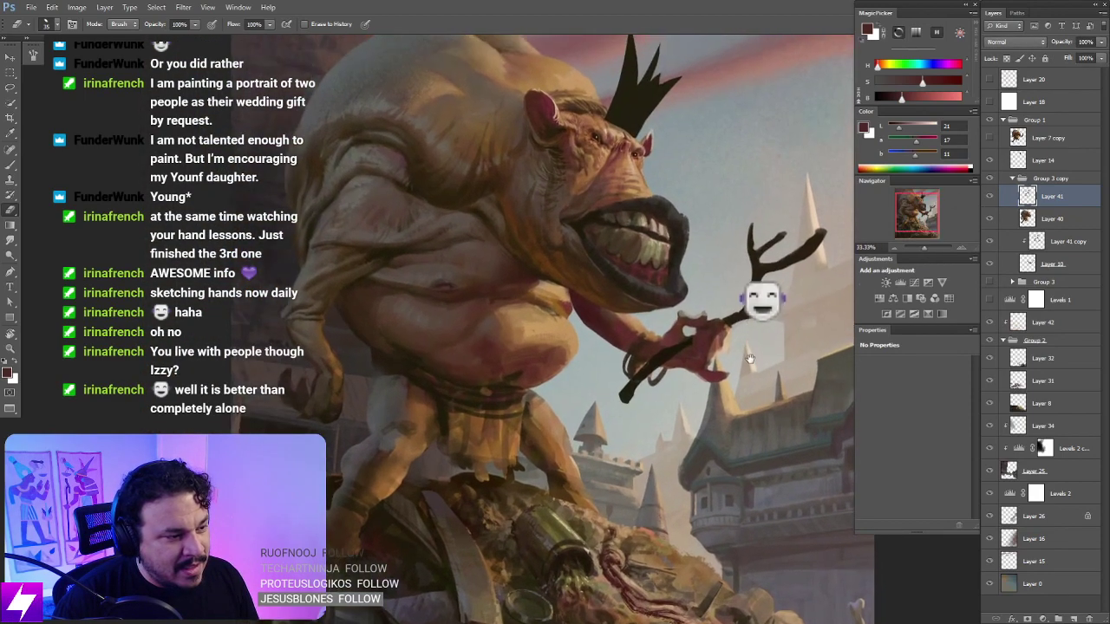
{"action": "left_click_drag", "start_coordinate": [749, 359], "coordinate": [788, 311]}
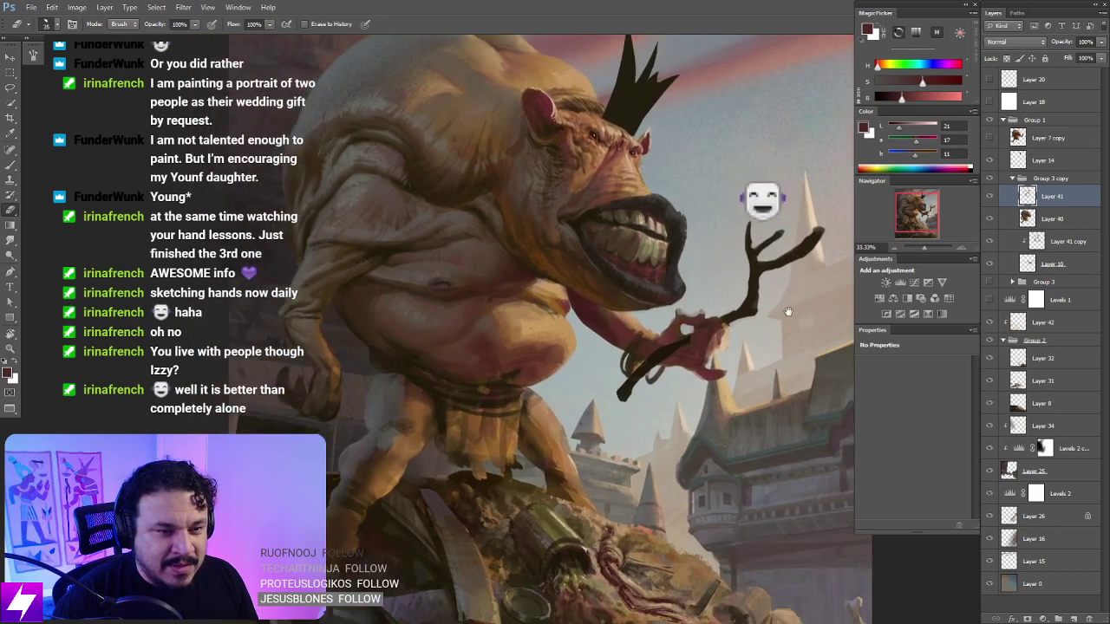
{"action": "left_click", "coordinate": [989, 197]}
{"action": "left_click", "coordinate": [989, 197]}
{"action": "left_click_drag", "start_coordinate": [688, 377], "coordinate": [708, 352]}
Step: Sample a reddish brown from the creature's belly, paint the belly shading on Layer 41, and soften it with the Smudge tool
{"action": "key", "text": "b"}
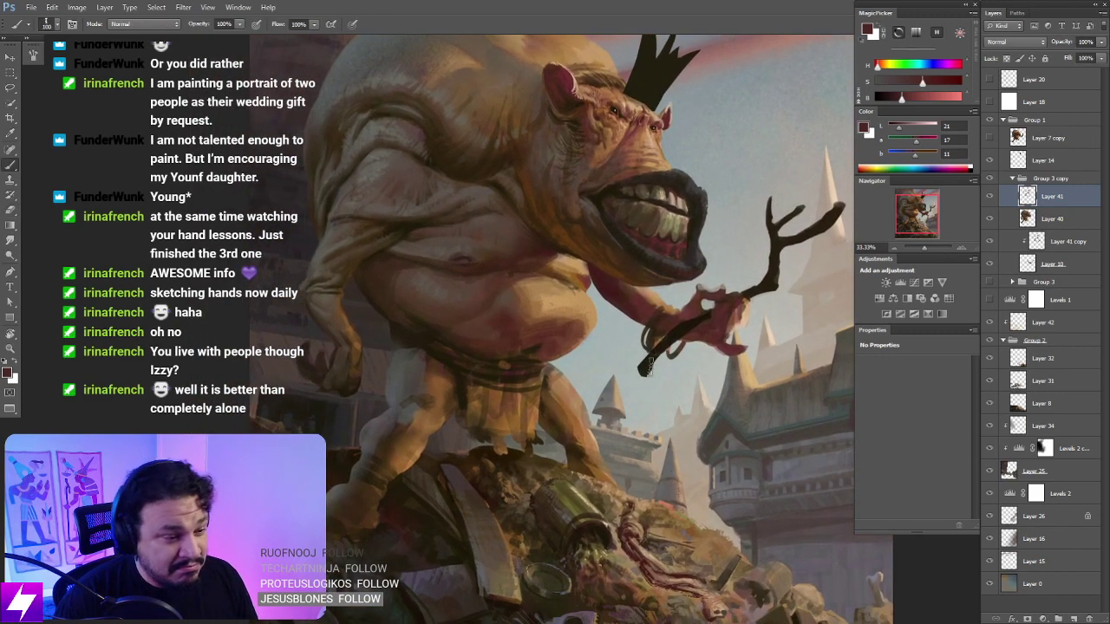
{"action": "left_click_drag", "start_coordinate": [591, 362], "coordinate": [597, 373]}
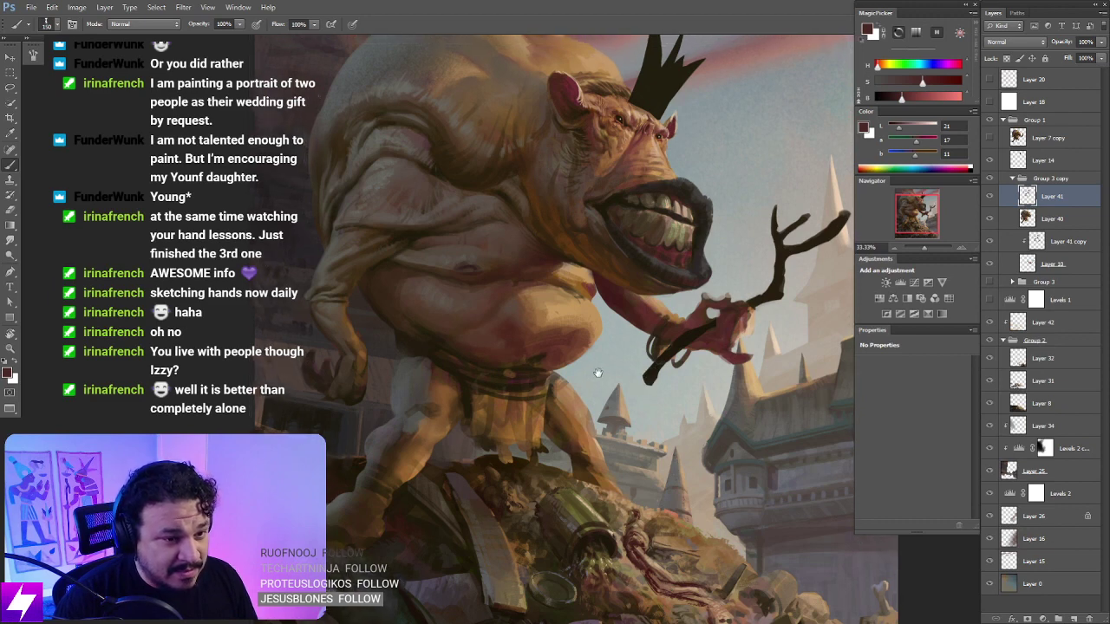
{"action": "left_click", "coordinate": [525, 316], "text": "alt"}
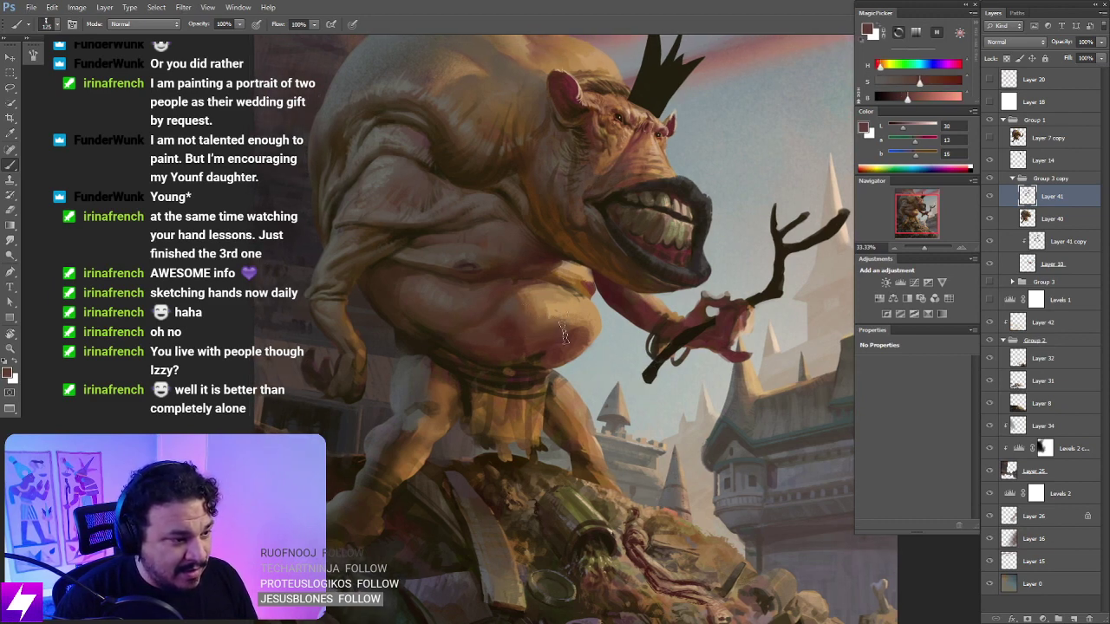
{"action": "key", "text": "r"}
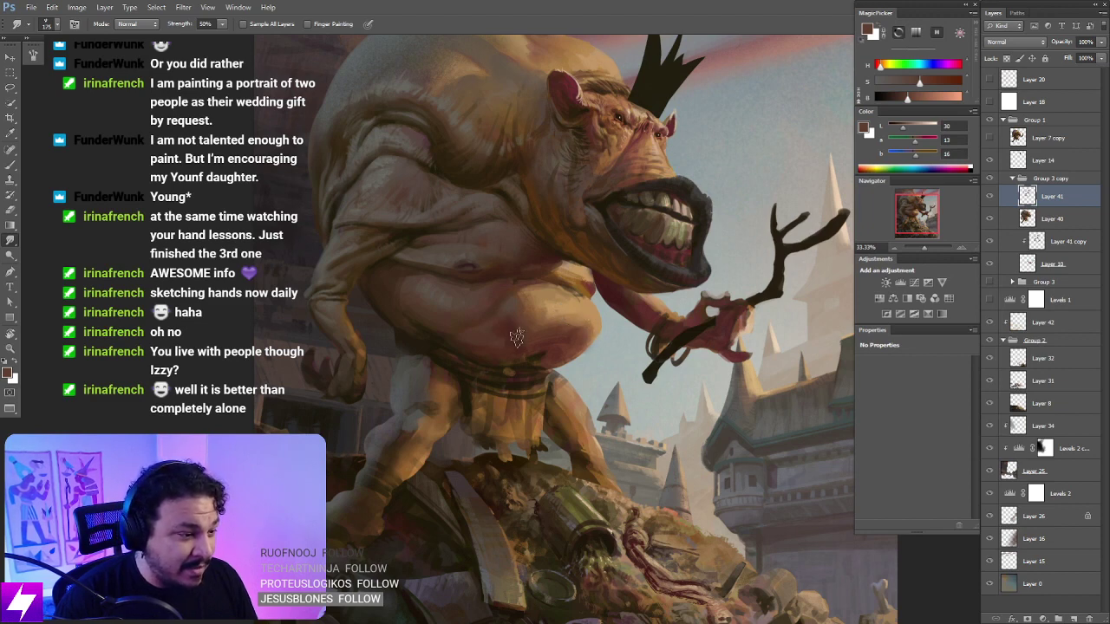
{"action": "left_click_drag", "start_coordinate": [567, 298], "coordinate": [586, 320]}
{"action": "key", "text": "ctrl+minus"}
{"action": "key", "text": "ctrl+minus"}
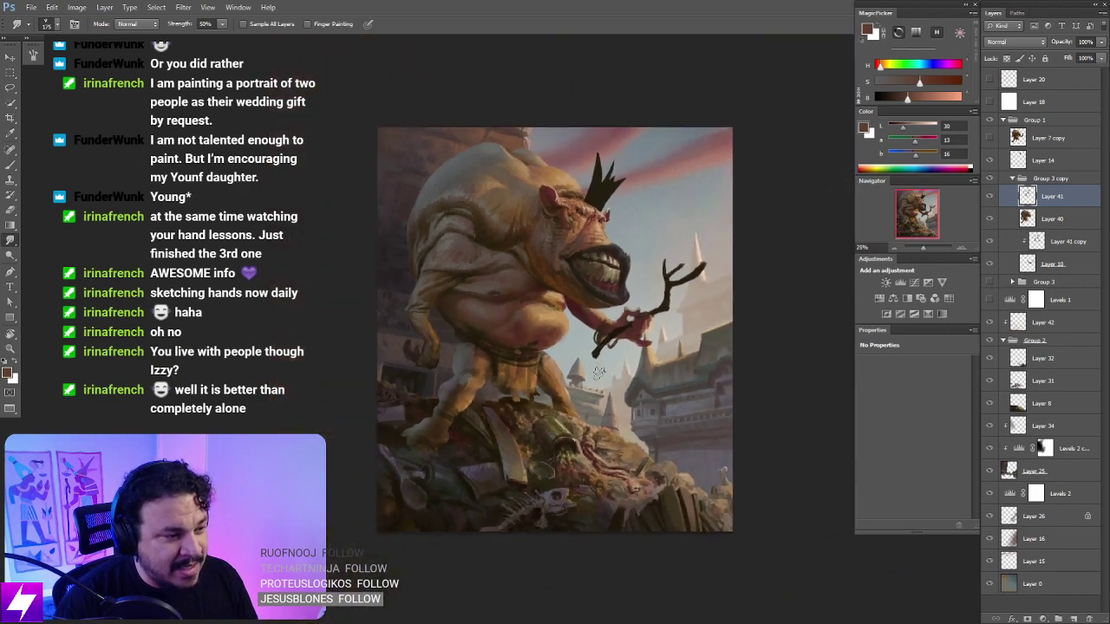
Step: Flip the canvas horizontally and toggle Layer 41 off and on to compare the mirrored painting
{"action": "key", "text": "ctrl+shift+h"}
{"action": "key", "text": "r"}
{"action": "key", "text": "ctrl+plus"}
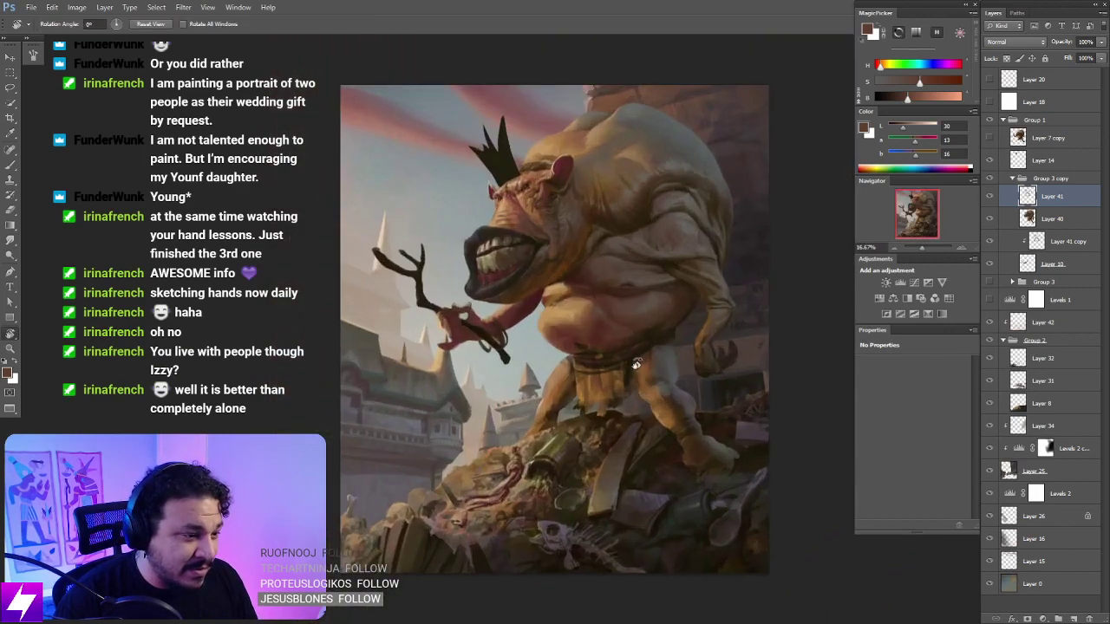
{"action": "left_click_drag", "start_coordinate": [627, 362], "coordinate": [635, 336]}
{"action": "left_click", "coordinate": [989, 197]}
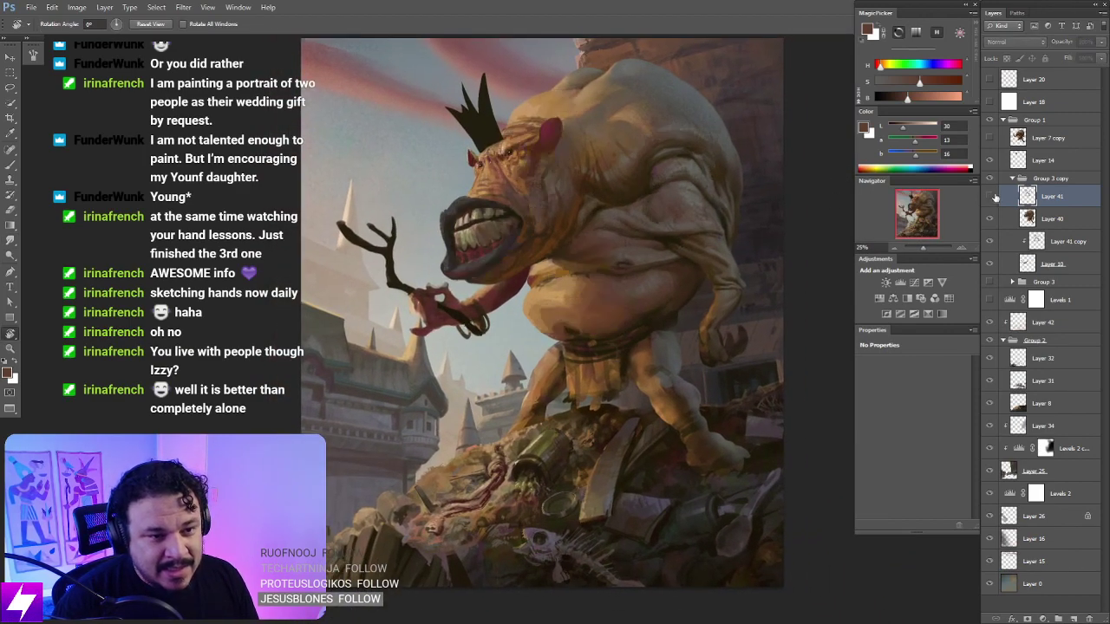
{"action": "left_click", "coordinate": [989, 197]}
{"action": "left_click_drag", "start_coordinate": [719, 320], "coordinate": [715, 362]}
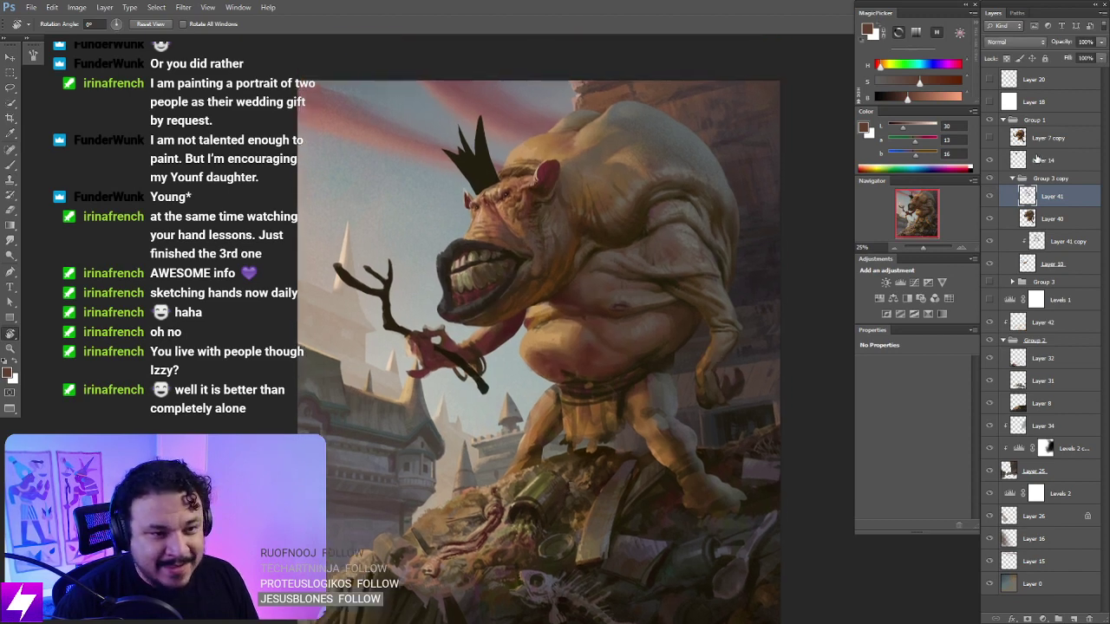
Step: Toggle Layer 14 and Layer 41 off and on to check what each contributes to the creature
{"action": "left_click", "coordinate": [989, 161]}
{"action": "left_click", "coordinate": [989, 161]}
{"action": "left_click", "coordinate": [989, 196]}
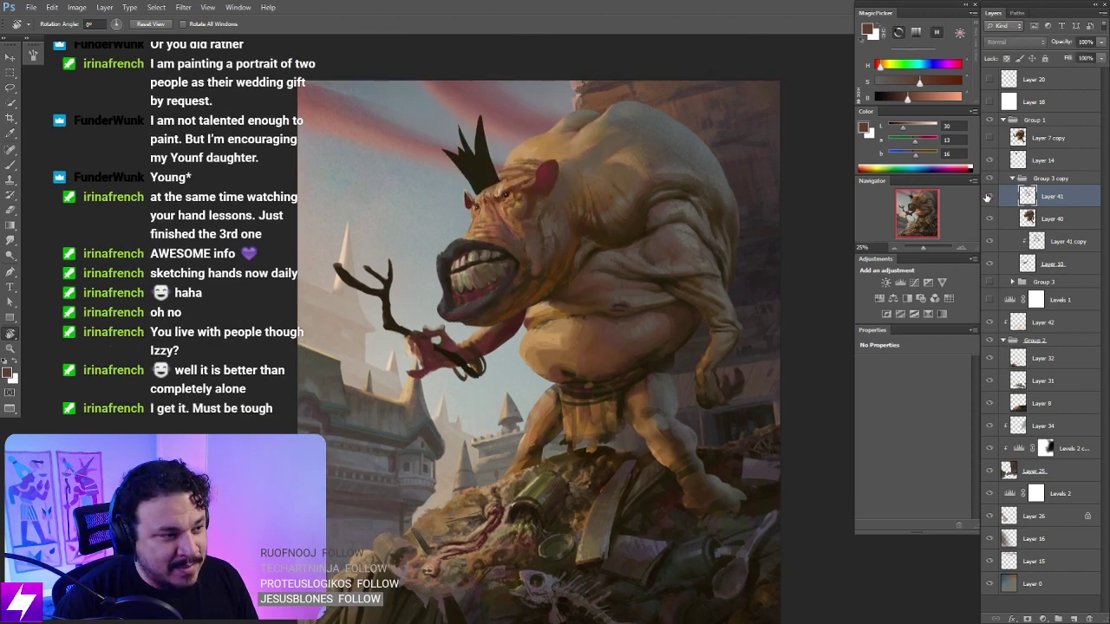
{"action": "left_click", "coordinate": [989, 196]}
{"action": "left_click", "coordinate": [989, 197]}
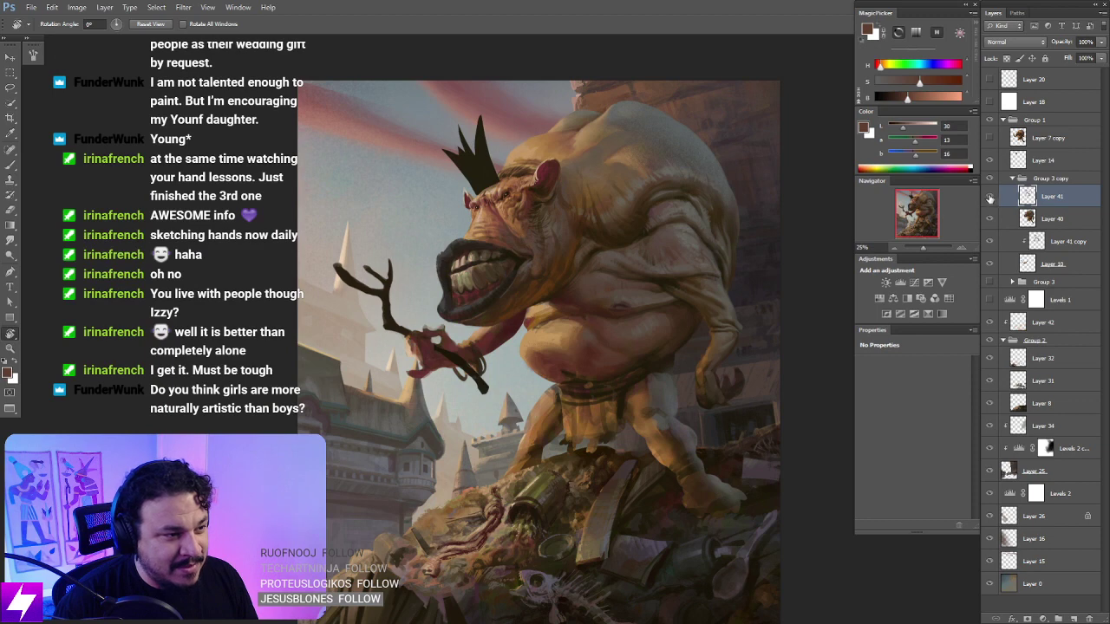
Step: Sample a muted brown from the creature's upper back and refine the area behind its ear on Layer 41 with a smaller brush
{"action": "left_click_drag", "start_coordinate": [682, 330], "coordinate": [685, 355]}
{"action": "left_click_drag", "start_coordinate": [662, 314], "coordinate": [676, 341]}
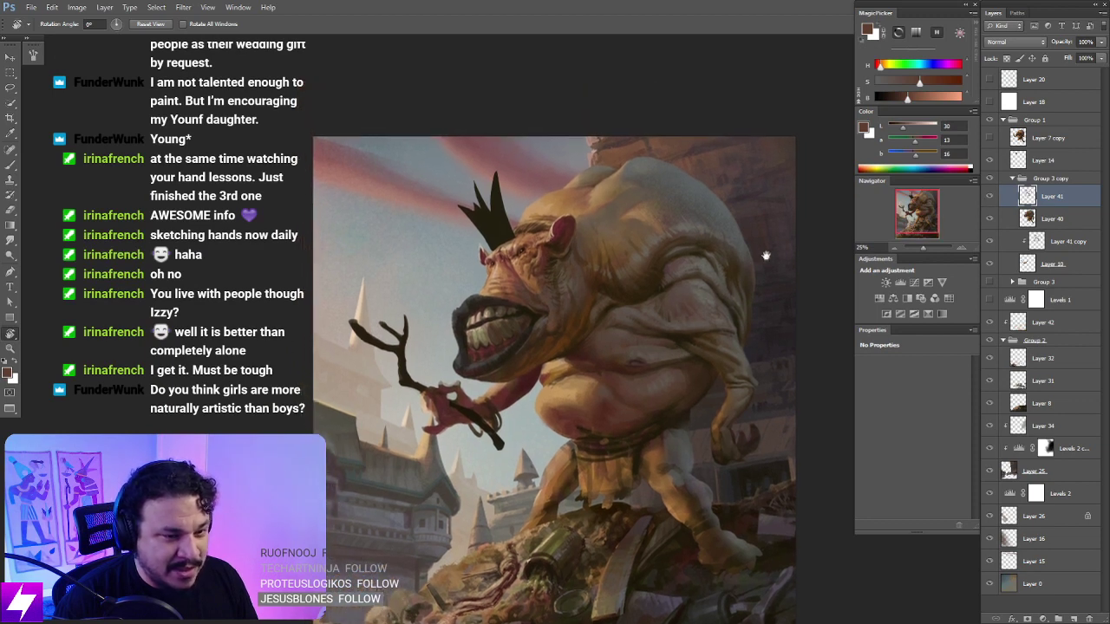
{"action": "left_click_drag", "start_coordinate": [686, 282], "coordinate": [711, 304]}
{"action": "key", "text": "b"}
{"action": "left_click", "coordinate": [647, 223], "text": "alt"}
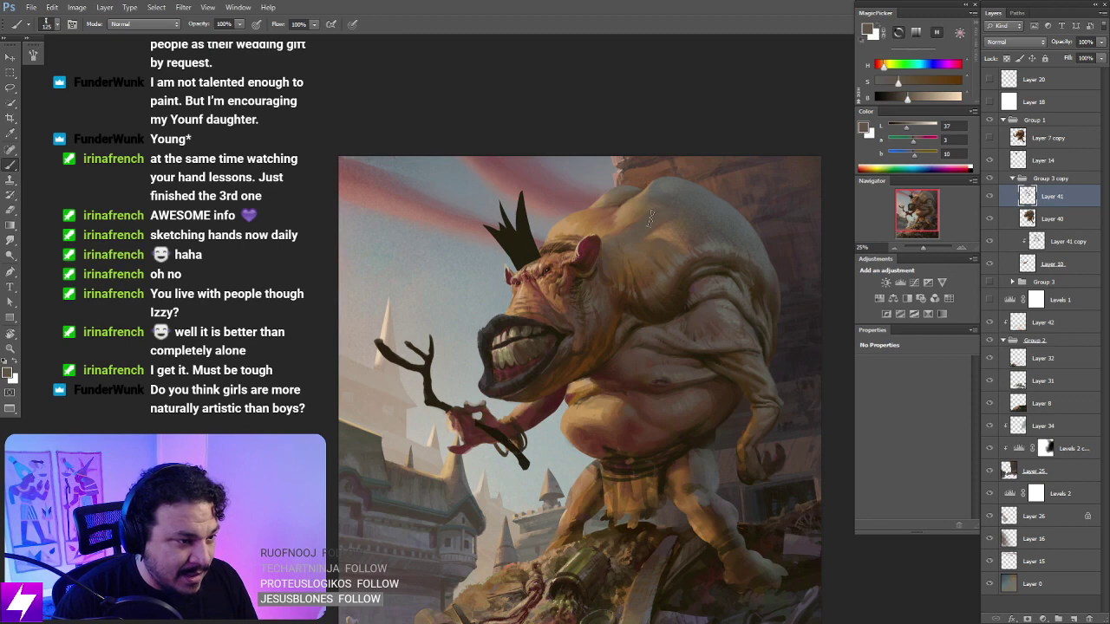
{"action": "scroll", "coordinate": [628, 246], "scroll_direction": "down", "scroll_amount": 3}
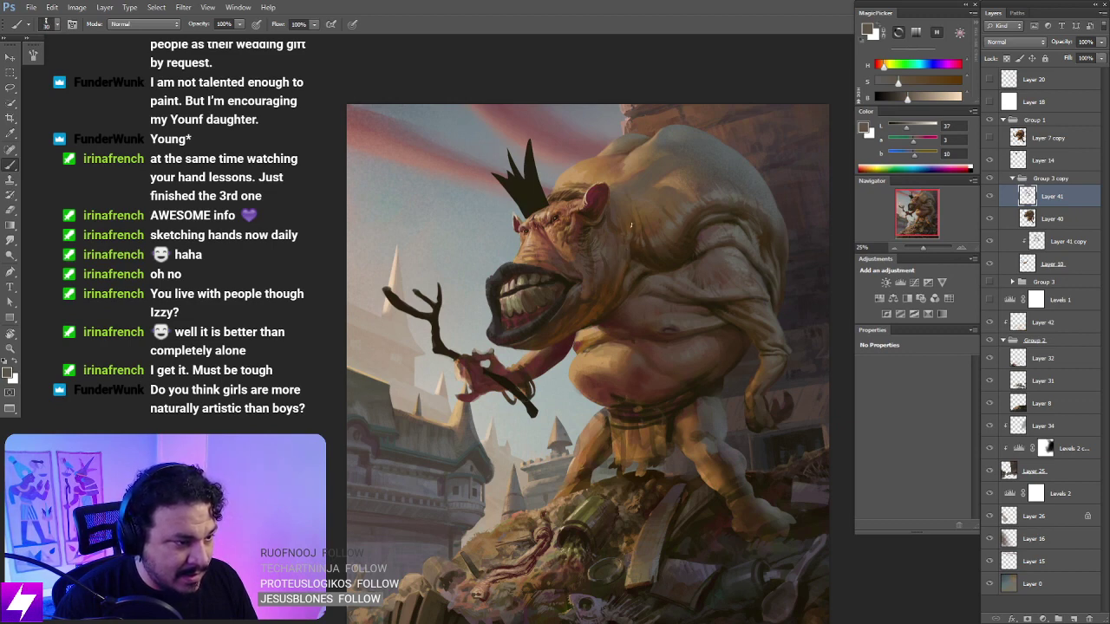
Step: Flip the canvas horizontally and examine the whole composition and the creature's torso up close
{"action": "key", "text": "ctrl+minus"}
{"action": "key", "text": "ctrl+minus"}
{"action": "key", "text": "ctrl+shift+h"}
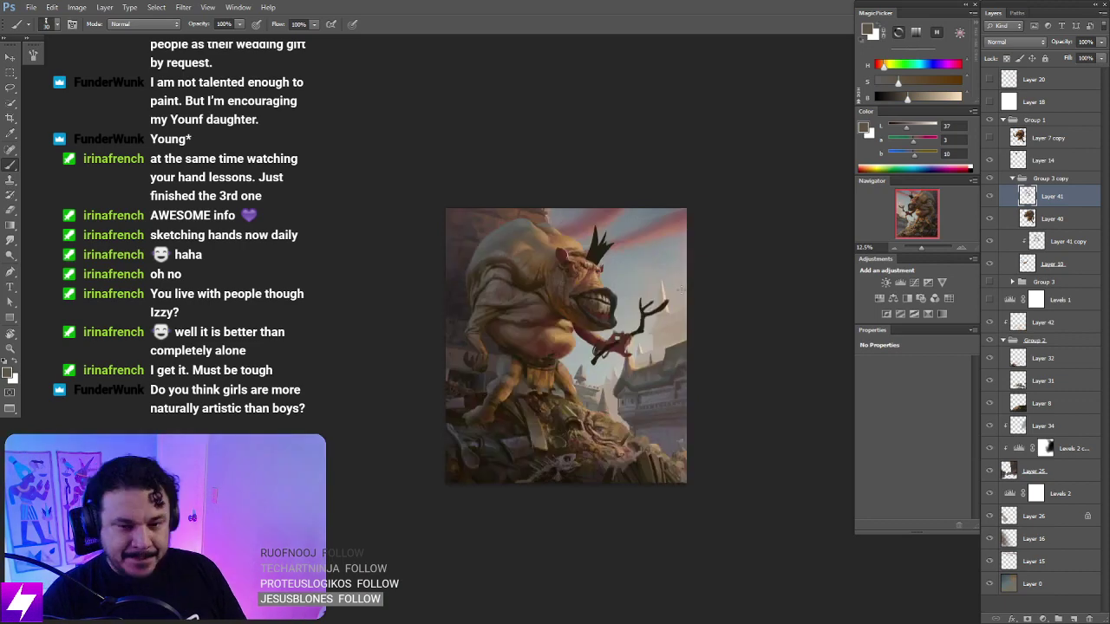
{"action": "mouse_move", "coordinate": [644, 303]}
{"action": "left_mouse_down"}
{"action": "mouse_move", "coordinate": [657, 330]}
{"action": "mouse_move", "coordinate": [629, 278]}
{"action": "left_mouse_up"}
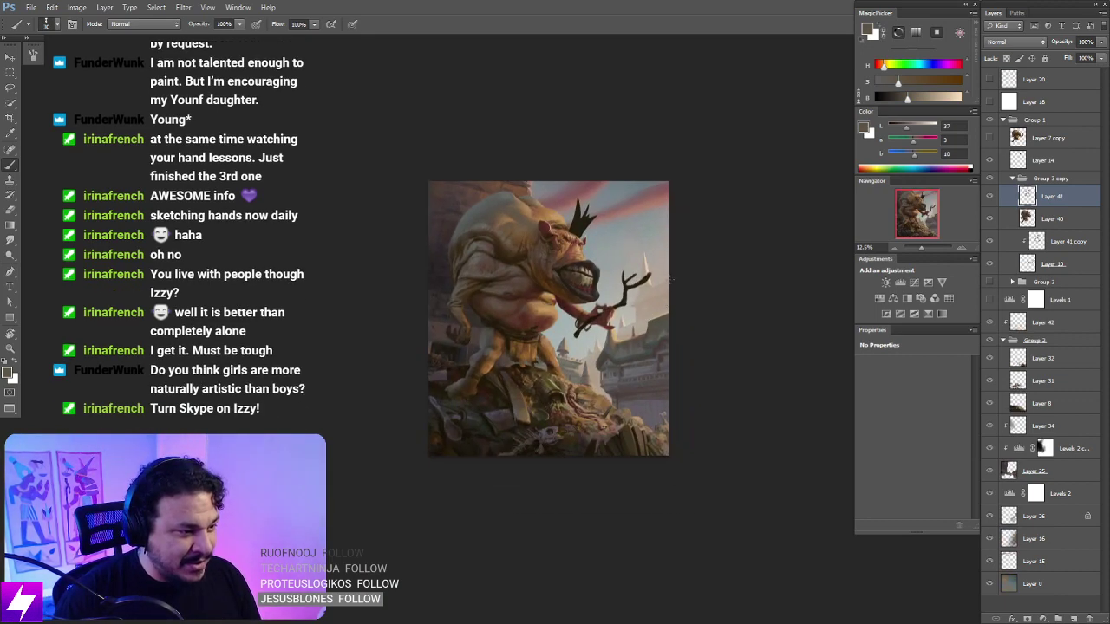
{"action": "key", "text": "ctrl+plus"}
{"action": "mouse_move", "coordinate": [676, 349]}
{"action": "left_mouse_down"}
{"action": "mouse_move", "coordinate": [715, 397]}
{"action": "mouse_move", "coordinate": [716, 357]}
{"action": "mouse_move", "coordinate": [643, 313]}
{"action": "mouse_move", "coordinate": [650, 298]}
{"action": "mouse_move", "coordinate": [661, 304]}
{"action": "mouse_move", "coordinate": [683, 363]}
{"action": "mouse_move", "coordinate": [679, 318]}
{"action": "mouse_move", "coordinate": [716, 325]}
{"action": "left_mouse_up"}
{"action": "key", "text": "ctrl+plus"}
{"action": "key", "text": "ctrl+plus"}
{"action": "left_click_drag", "start_coordinate": [619, 333], "coordinate": [654, 344]}
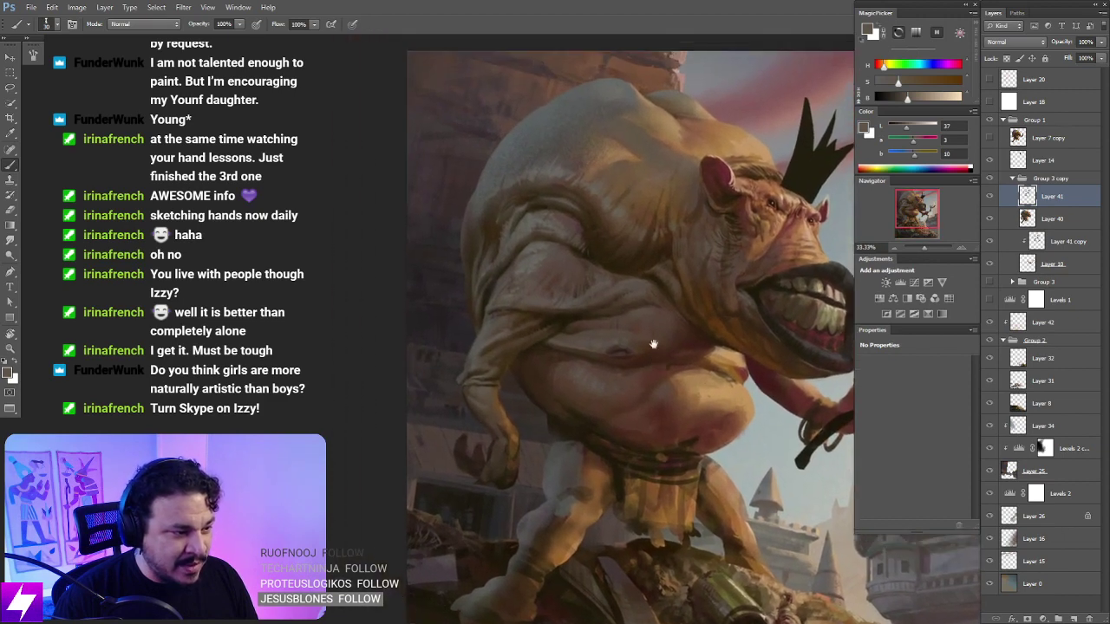
Step: Mirror the canvas again and examine the creature's overall silhouette, back and hanging arm
{"action": "key", "text": "r"}
{"action": "mouse_move", "coordinate": [690, 387]}
{"action": "left_mouse_down"}
{"action": "mouse_move", "coordinate": [701, 352]}
{"action": "mouse_move", "coordinate": [684, 376]}
{"action": "mouse_move", "coordinate": [622, 371]}
{"action": "mouse_move", "coordinate": [685, 373]}
{"action": "mouse_move", "coordinate": [706, 389]}
{"action": "mouse_move", "coordinate": [683, 366]}
{"action": "mouse_move", "coordinate": [694, 390]}
{"action": "mouse_move", "coordinate": [662, 374]}
{"action": "left_mouse_up"}
{"action": "key", "text": "Escape"}
{"action": "key", "text": "ctrl+minus"}
{"action": "key", "text": "ctrl+minus"}
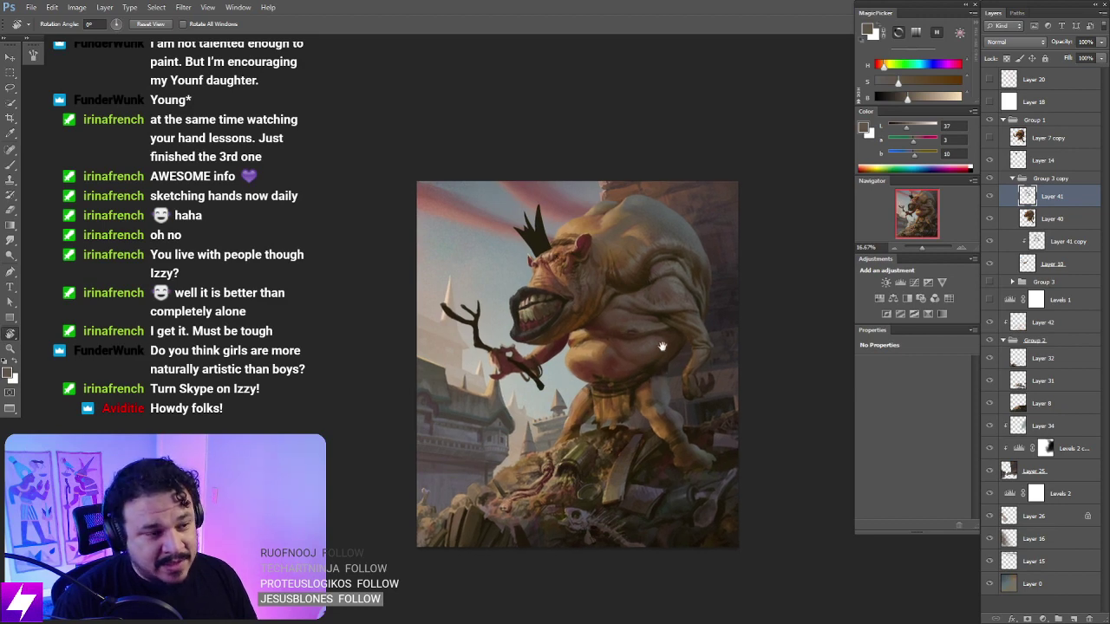
{"action": "key", "text": "ctrl+plus"}
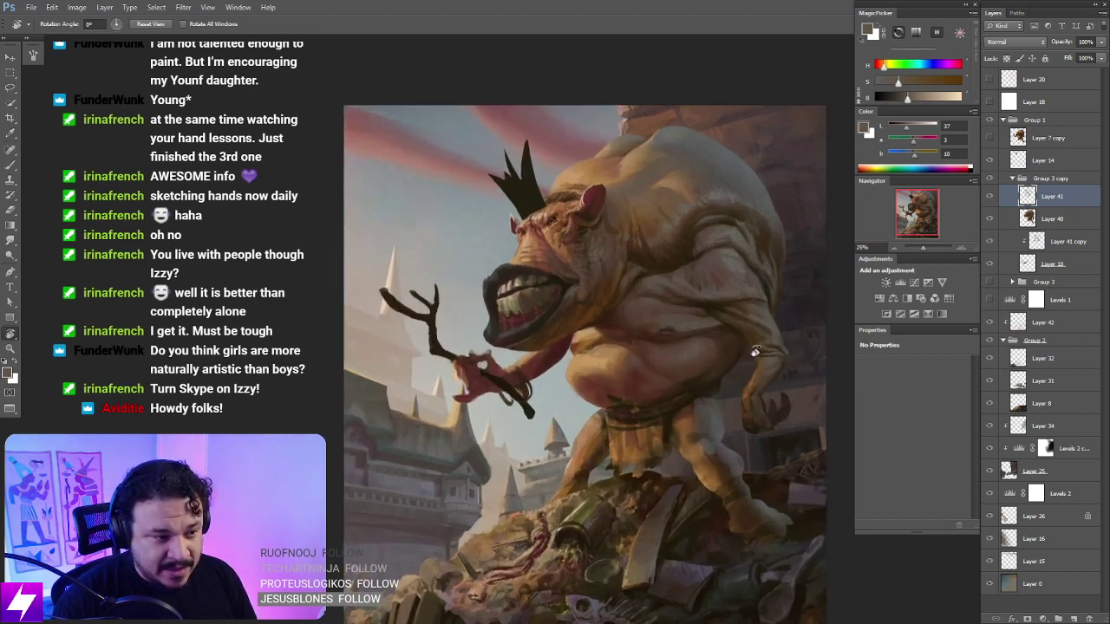
{"action": "left_click_drag", "start_coordinate": [755, 352], "coordinate": [752, 369]}
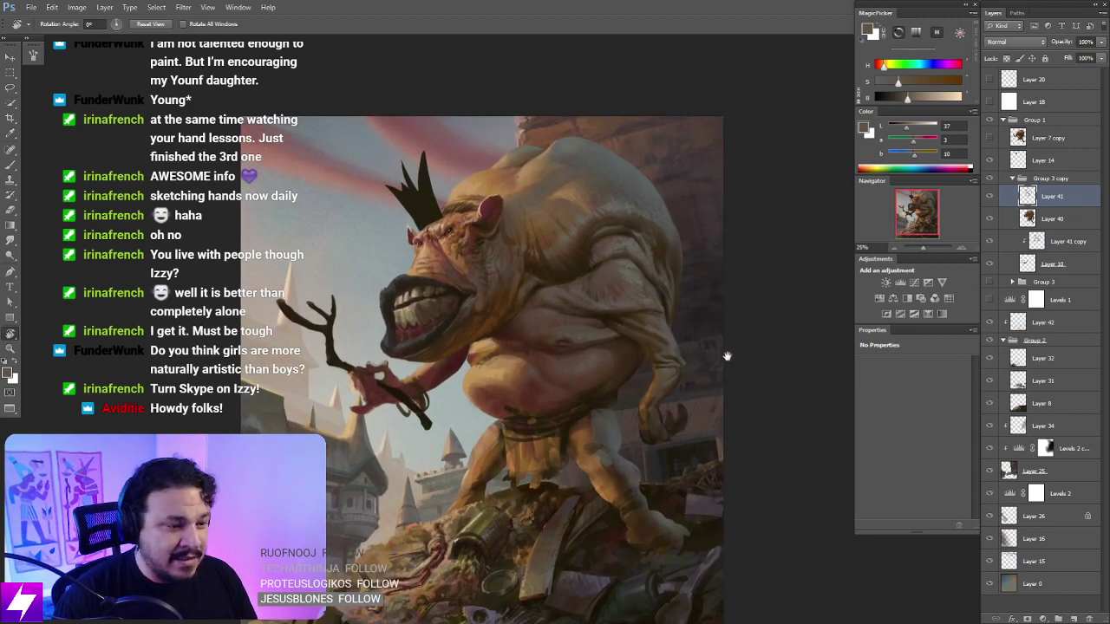
{"action": "scroll", "coordinate": [725, 361], "scroll_direction": "right", "scroll_amount": 1}
{"action": "scroll", "coordinate": [710, 365], "scroll_direction": "left", "scroll_amount": 1}
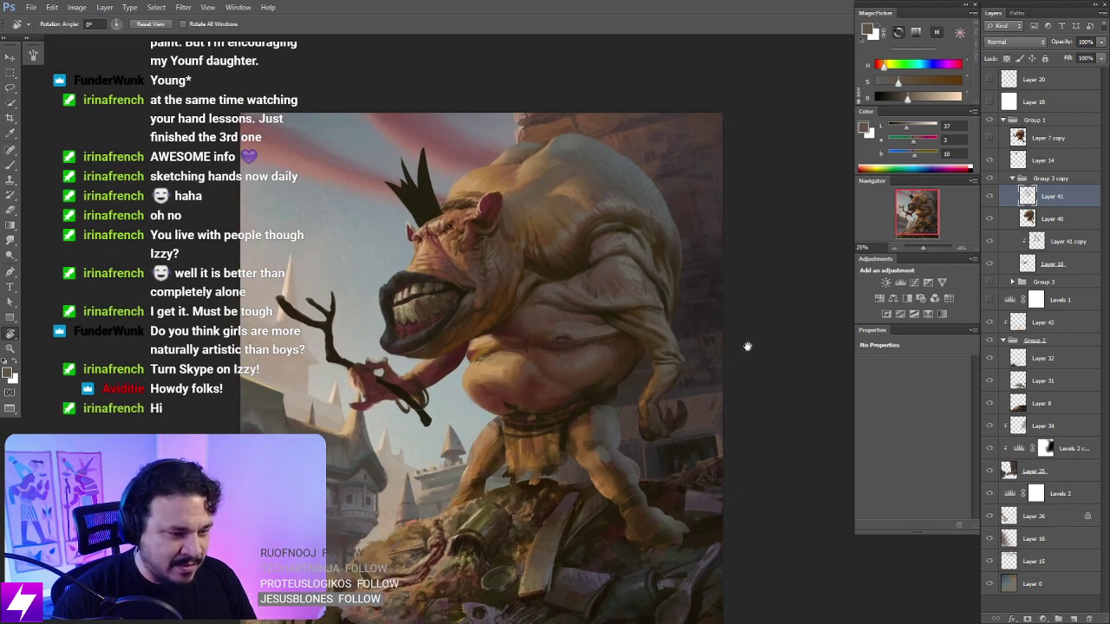
Step: Toggle Layer 41 off and on repeatedly to compare the creature before and after its touch-ups
{"action": "left_click", "coordinate": [991, 200]}
{"action": "left_click", "coordinate": [990, 200]}
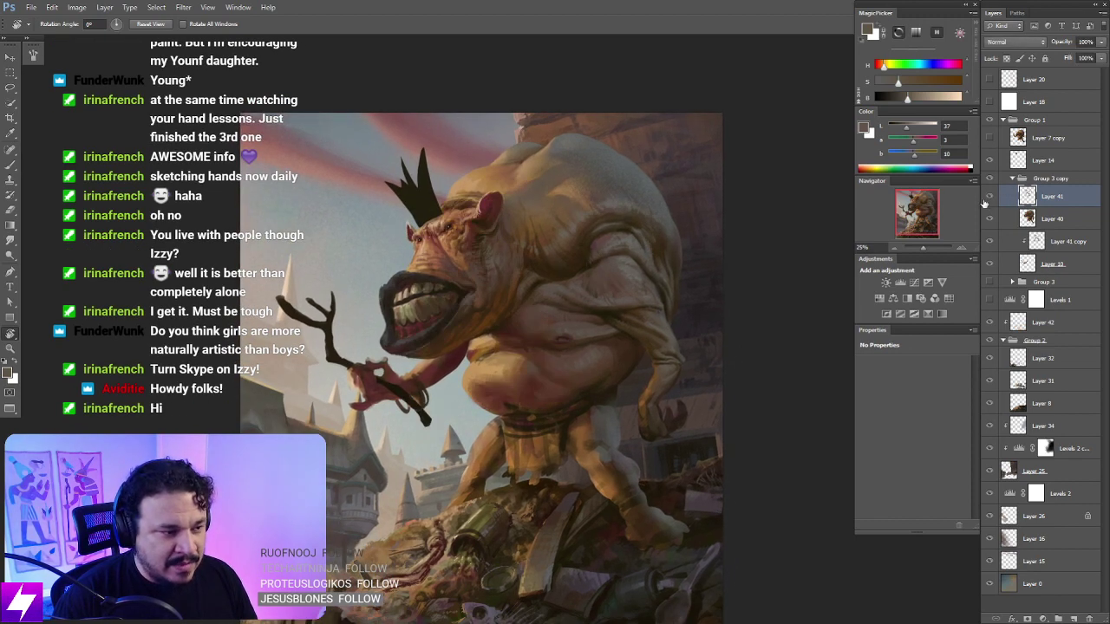
{"action": "left_click", "coordinate": [990, 200]}
{"action": "left_click", "coordinate": [989, 201]}
{"action": "left_click", "coordinate": [990, 200]}
{"action": "left_click", "coordinate": [990, 200]}
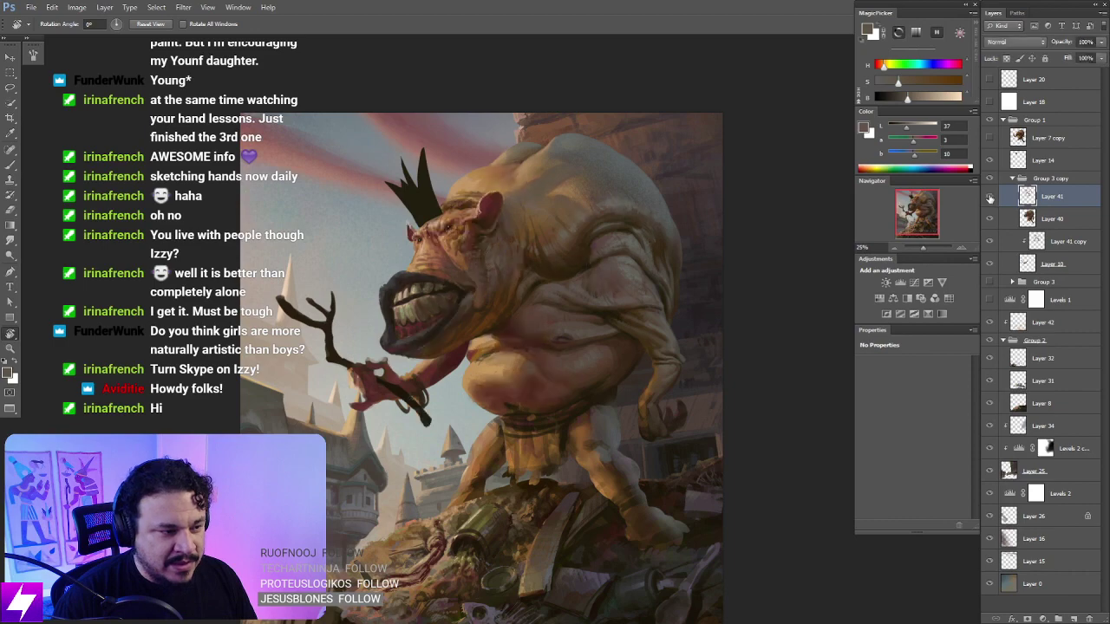
Step: Sample a dark brown from the shoulder crease, paint the upper-arm folds on Layer 41, smudge them, and check the whole painting
{"action": "left_click_drag", "start_coordinate": [756, 348], "coordinate": [733, 343]}
{"action": "key", "text": "ctrl+plus"}
{"action": "mouse_move", "coordinate": [655, 339]}
{"action": "left_mouse_down"}
{"action": "mouse_move", "coordinate": [617, 316]}
{"action": "mouse_move", "coordinate": [607, 328]}
{"action": "left_mouse_up"}
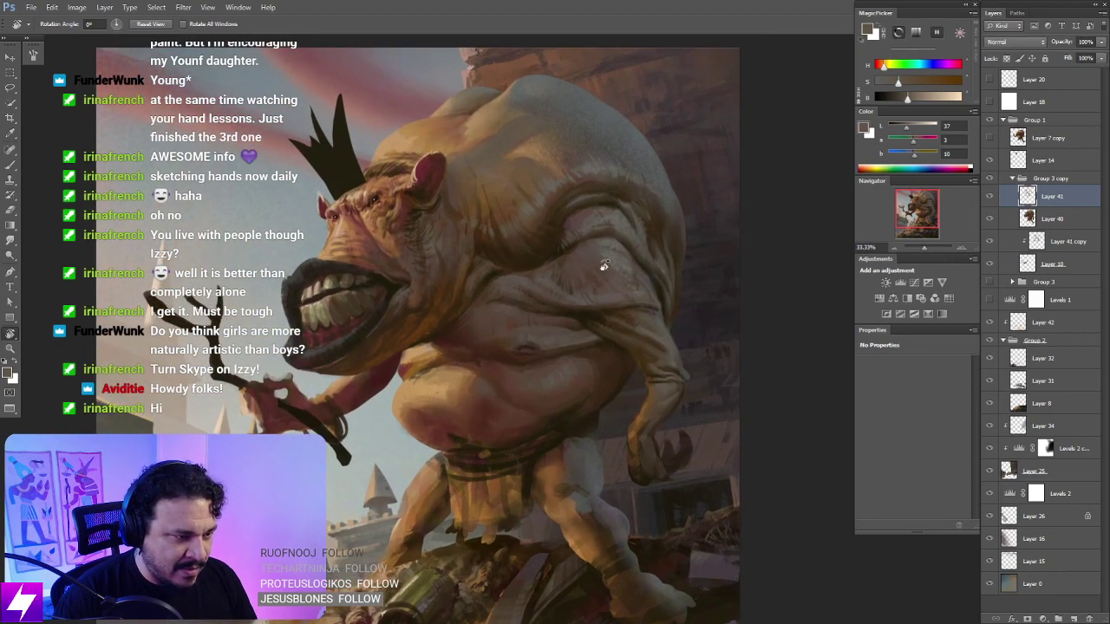
{"action": "key", "text": "b"}
{"action": "left_click", "coordinate": [562, 249], "text": "alt"}
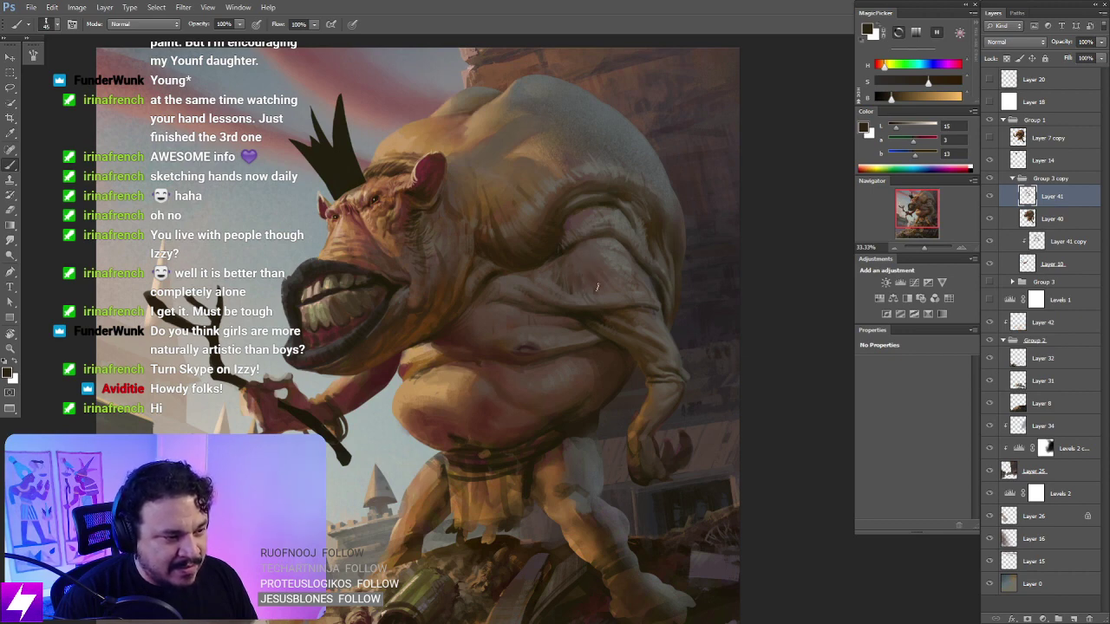
{"action": "key", "text": "r"}
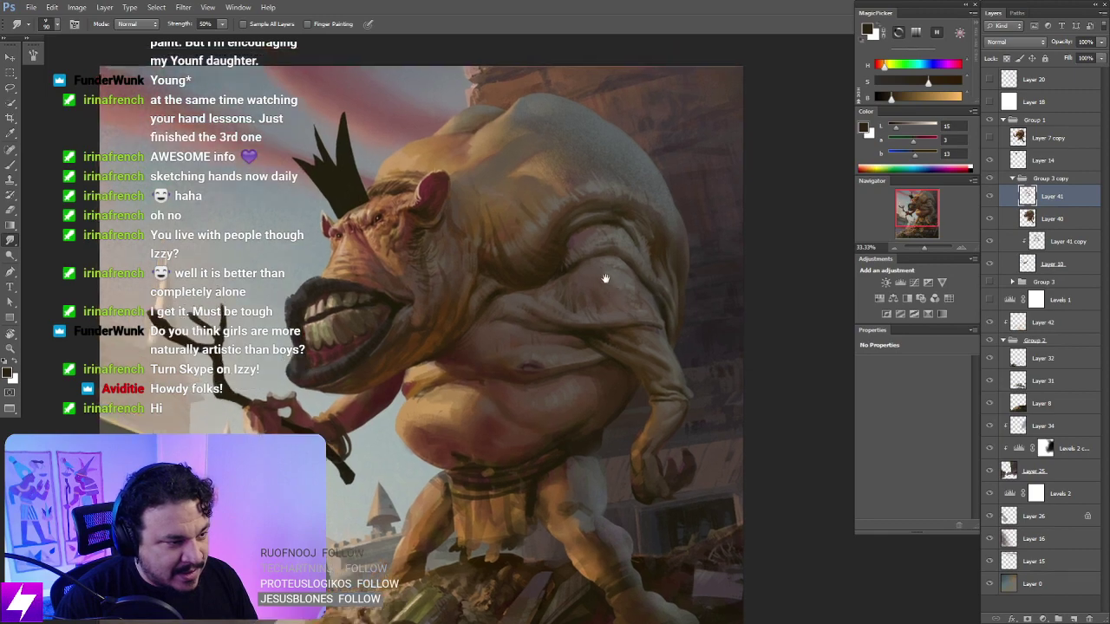
{"action": "key", "text": "r"}
{"action": "mouse_move", "coordinate": [604, 277]}
{"action": "left_mouse_down"}
{"action": "mouse_move", "coordinate": [650, 251]}
{"action": "mouse_move", "coordinate": [626, 260]}
{"action": "left_mouse_up"}
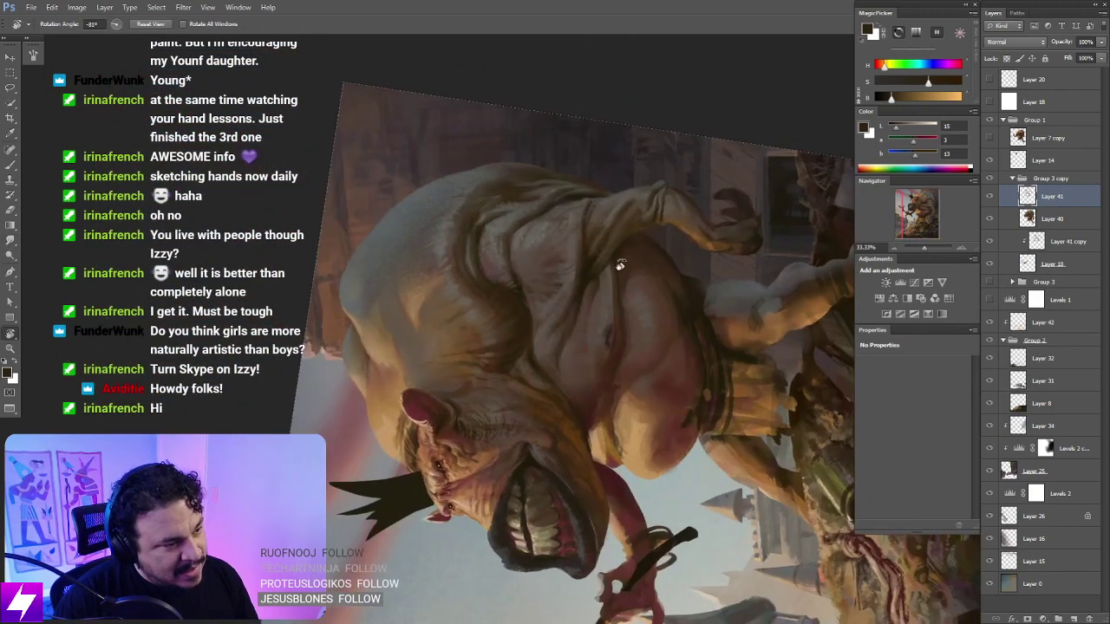
{"action": "key", "text": "Escape"}
{"action": "key", "text": "ctrl+minus"}
{"action": "key", "text": "ctrl+minus"}
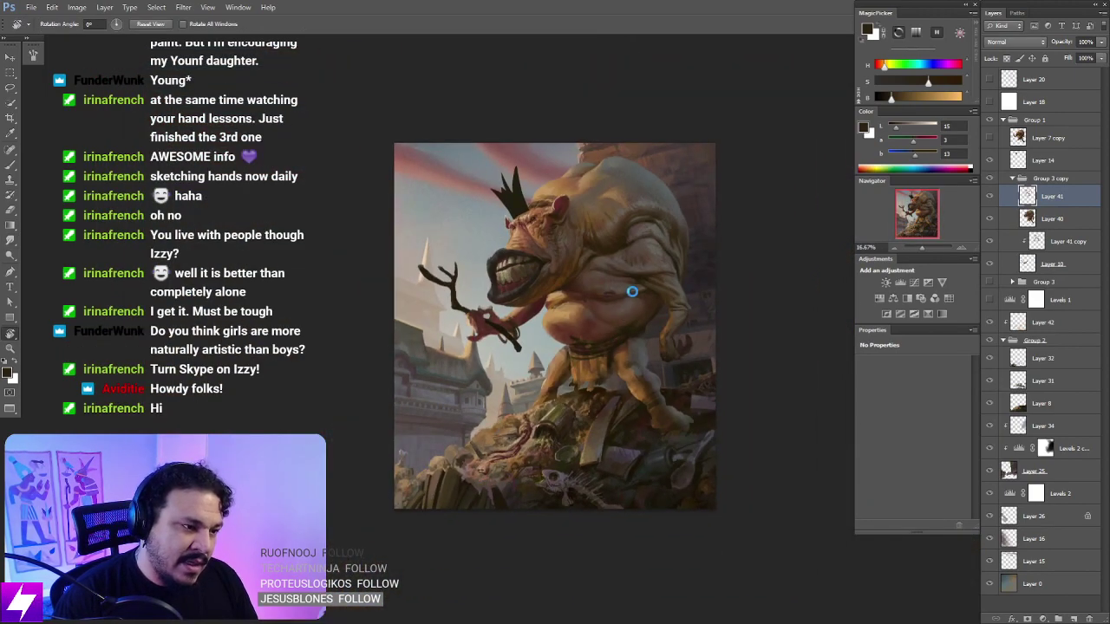
Step: Flip the canvas horizontally, sample a dark reddish brown from the shoulder, and paint along the crease above the upper arm
{"action": "key", "text": "ctrl+shift+h"}
{"action": "left_click_drag", "start_coordinate": [512, 222], "coordinate": [570, 282]}
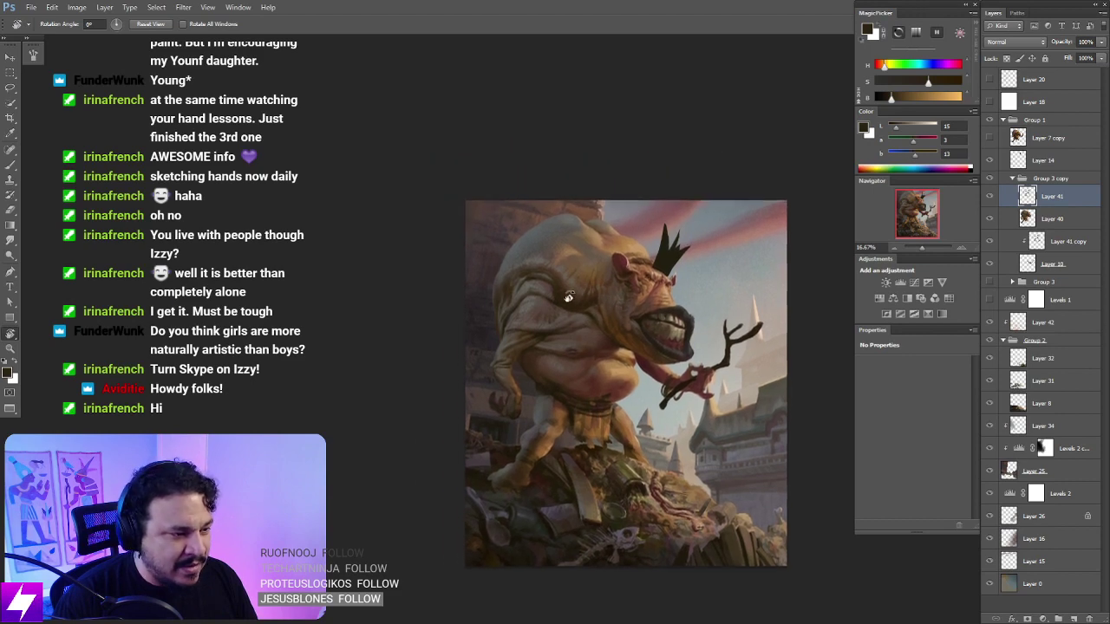
{"action": "key", "text": "ctrl+plus"}
{"action": "key", "text": "ctrl+plus"}
{"action": "key", "text": "b"}
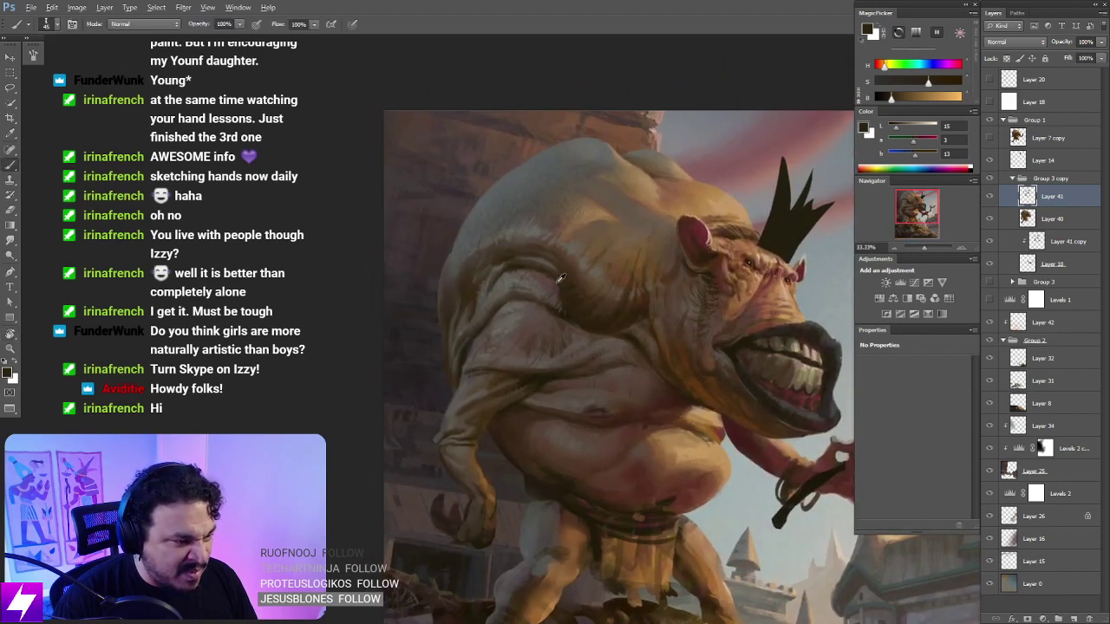
{"action": "left_click", "coordinate": [557, 287], "text": "alt"}
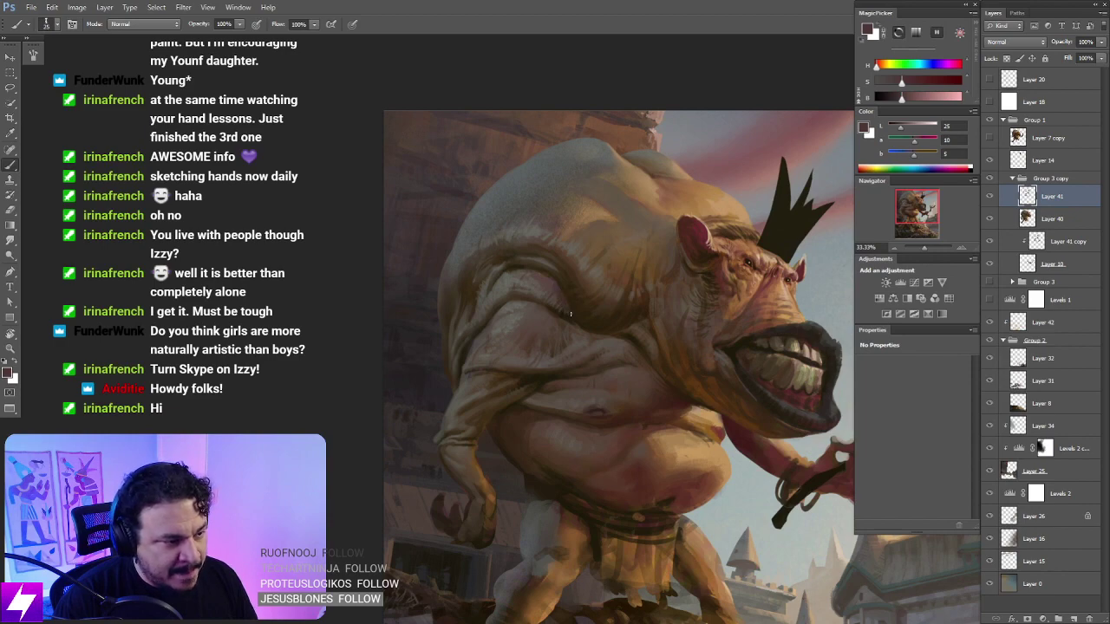
Step: Rotate the canvas, sample a very dark brown from the shoulder crease, and deepen the fold between shoulder and upper arm on Layer 41
{"action": "key", "text": "ctrl+minus"}
{"action": "key", "text": "r"}
{"action": "left_click_drag", "start_coordinate": [598, 301], "coordinate": [570, 279]}
{"action": "left_click_drag", "start_coordinate": [520, 335], "coordinate": [626, 372]}
{"action": "left_click_drag", "start_coordinate": [494, 351], "coordinate": [590, 319]}
{"action": "key", "text": "ctrl+plus"}
{"action": "key", "text": "ctrl+plus"}
{"action": "key", "text": "b"}
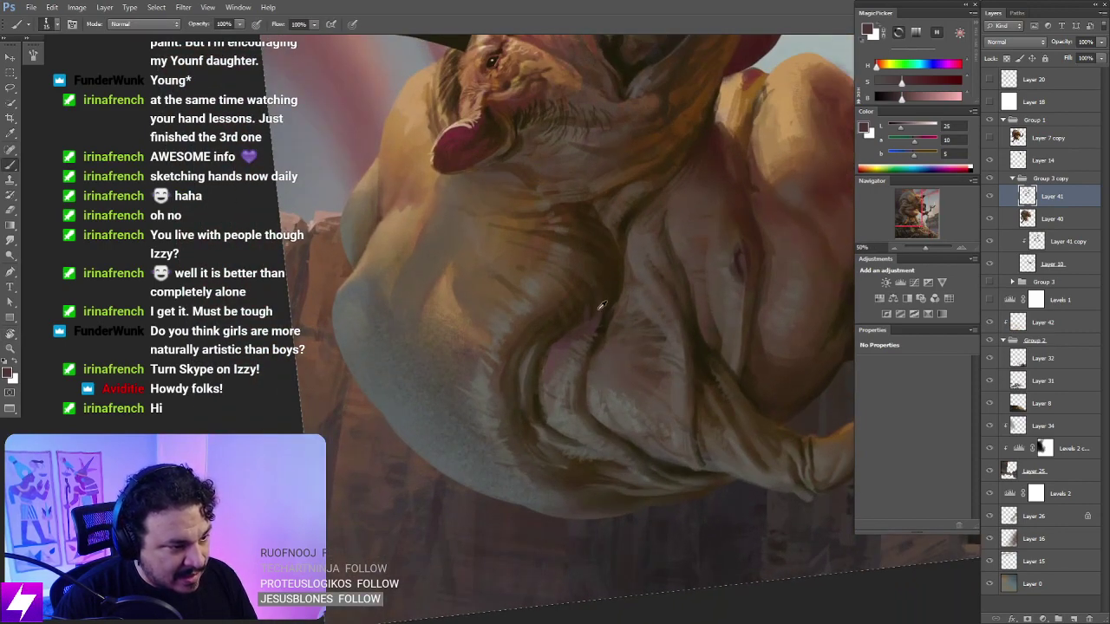
{"action": "left_click", "coordinate": [589, 315], "text": "alt"}
{"action": "key", "text": "Escape"}
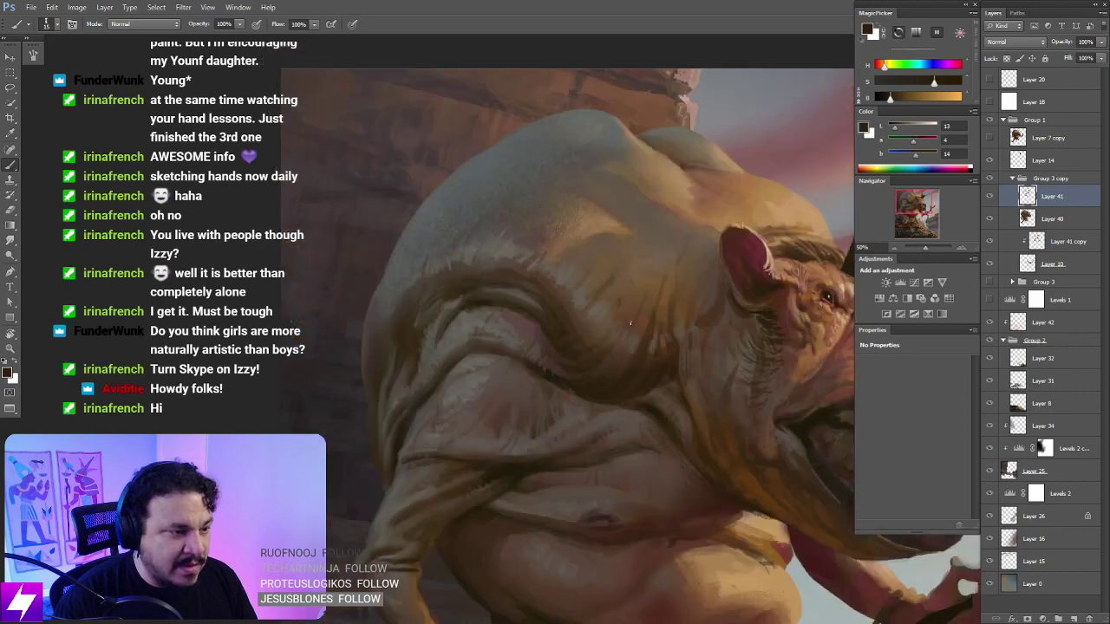
Step: Mirror the canvas and examine the whole painting, then the creature's head, shoulder and torso
{"action": "key", "text": "ctrl+minus"}
{"action": "key", "text": "ctrl+minus"}
{"action": "key", "text": "ctrl+shift+h"}
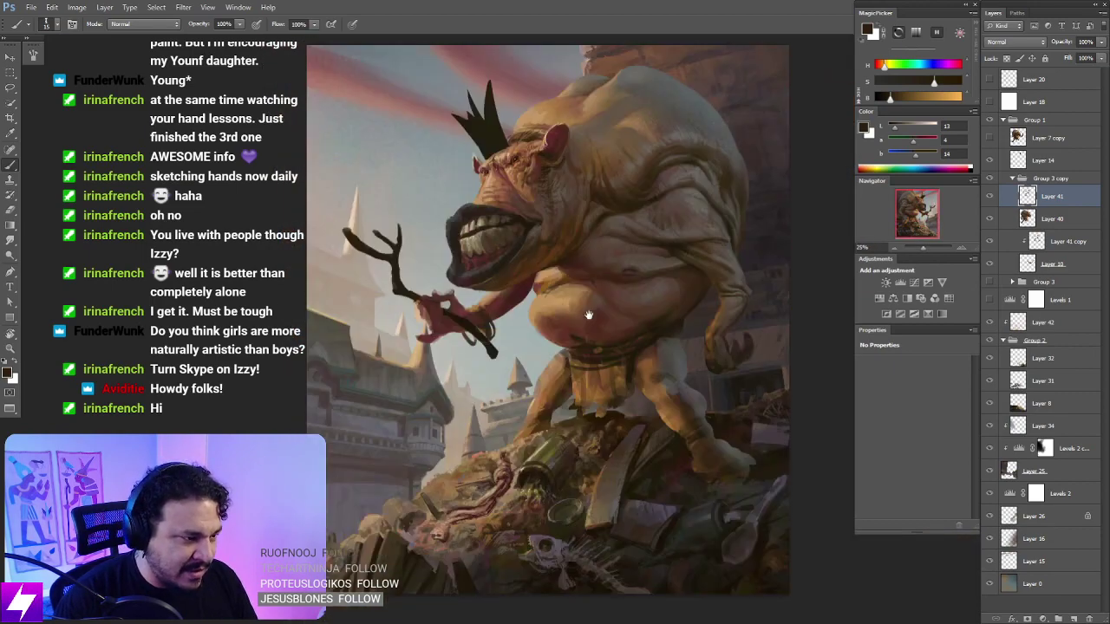
{"action": "mouse_move", "coordinate": [623, 281]}
{"action": "left_mouse_down"}
{"action": "mouse_move", "coordinate": [596, 309]}
{"action": "mouse_move", "coordinate": [606, 363]}
{"action": "left_mouse_up"}
{"action": "key", "text": "ctrl+z"}
{"action": "key", "text": "ctrl+plus"}
{"action": "key", "text": "ctrl+plus"}
{"action": "key", "text": "ctrl+plus"}
{"action": "mouse_move", "coordinate": [663, 322]}
{"action": "left_mouse_down"}
{"action": "mouse_move", "coordinate": [641, 326]}
{"action": "mouse_move", "coordinate": [637, 345]}
{"action": "mouse_move", "coordinate": [668, 329]}
{"action": "mouse_move", "coordinate": [601, 346]}
{"action": "mouse_move", "coordinate": [569, 334]}
{"action": "mouse_move", "coordinate": [604, 322]}
{"action": "mouse_move", "coordinate": [664, 330]}
{"action": "mouse_move", "coordinate": [654, 317]}
{"action": "left_mouse_up"}
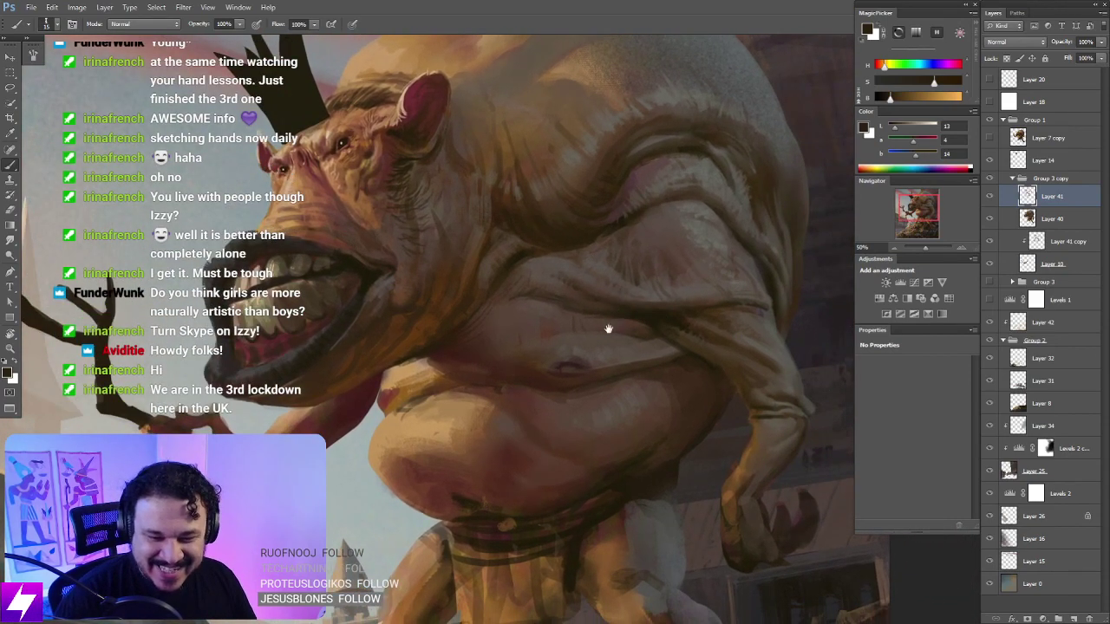
{"action": "left_click_drag", "start_coordinate": [608, 329], "coordinate": [595, 321]}
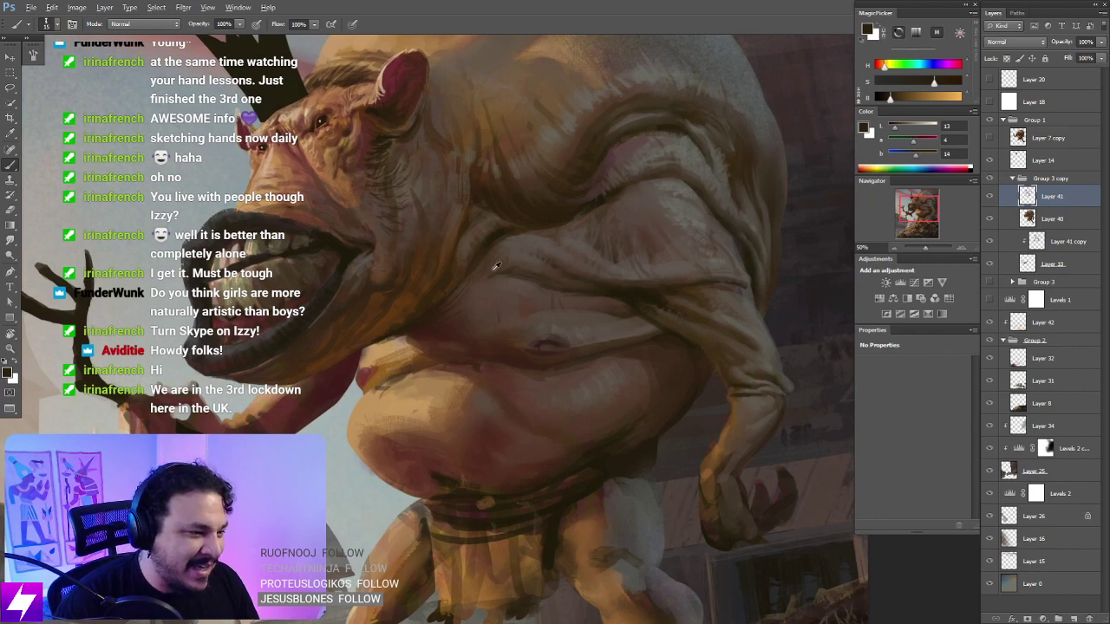
Step: Sample reddish and dark browns from the chest and arm fold, and paint the chest shading on Layer 41 with a larger brush
{"action": "left_click_drag", "start_coordinate": [498, 263], "coordinate": [510, 279]}
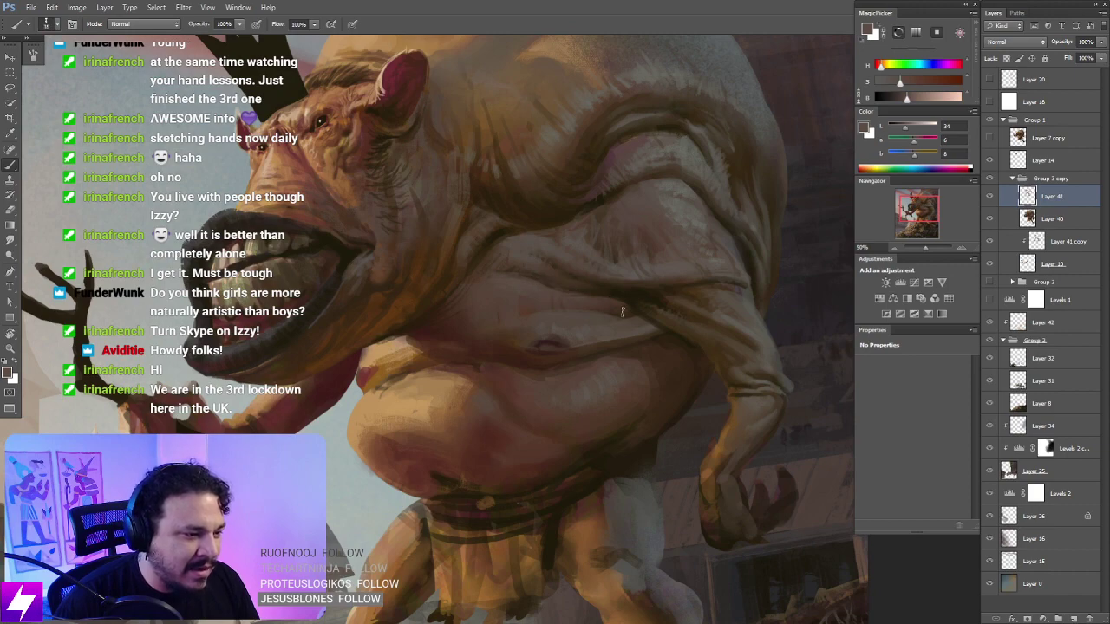
{"action": "key", "text": "r"}
{"action": "mouse_move", "coordinate": [622, 311]}
{"action": "left_mouse_down"}
{"action": "mouse_move", "coordinate": [619, 351]}
{"action": "mouse_move", "coordinate": [563, 286]}
{"action": "mouse_move", "coordinate": [580, 271]}
{"action": "mouse_move", "coordinate": [576, 243]}
{"action": "left_mouse_up"}
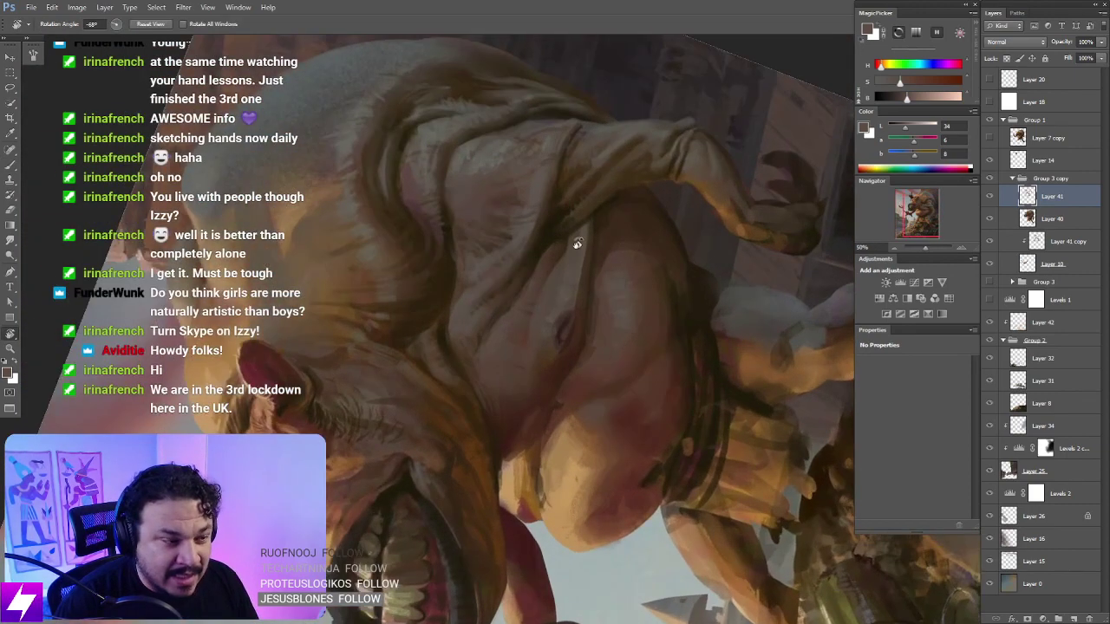
{"action": "key", "text": "b"}
{"action": "left_click", "coordinate": [604, 218], "text": "alt"}
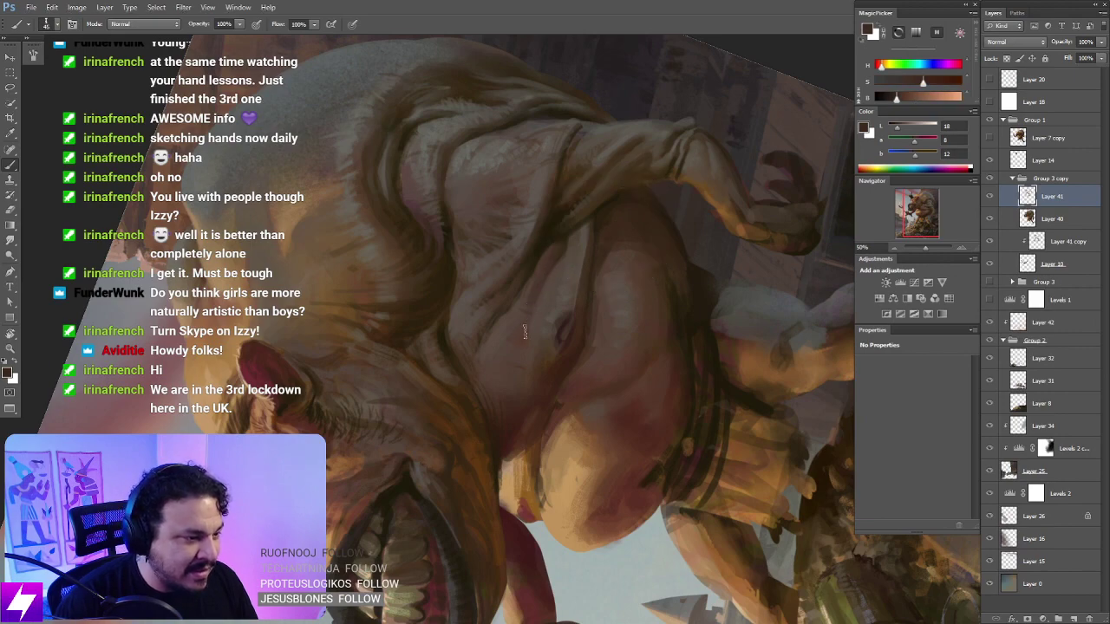
{"action": "key", "text": "]"}
{"action": "key", "text": "]"}
{"action": "key", "text": "Escape"}
{"action": "left_click_drag", "start_coordinate": [544, 393], "coordinate": [551, 418]}
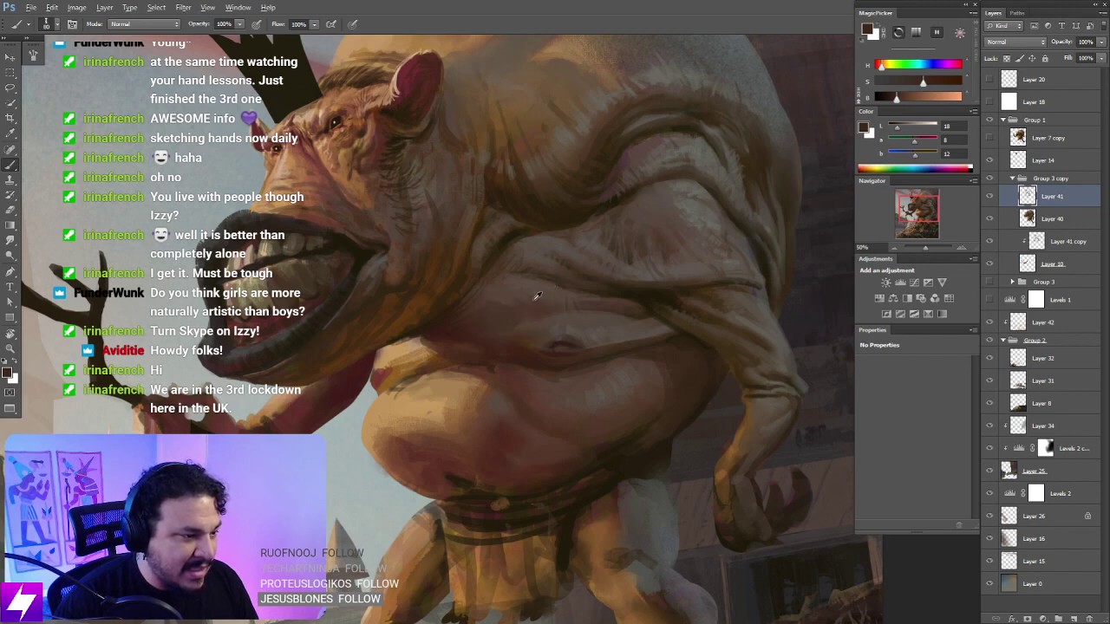
{"action": "left_click", "coordinate": [510, 304], "text": "alt"}
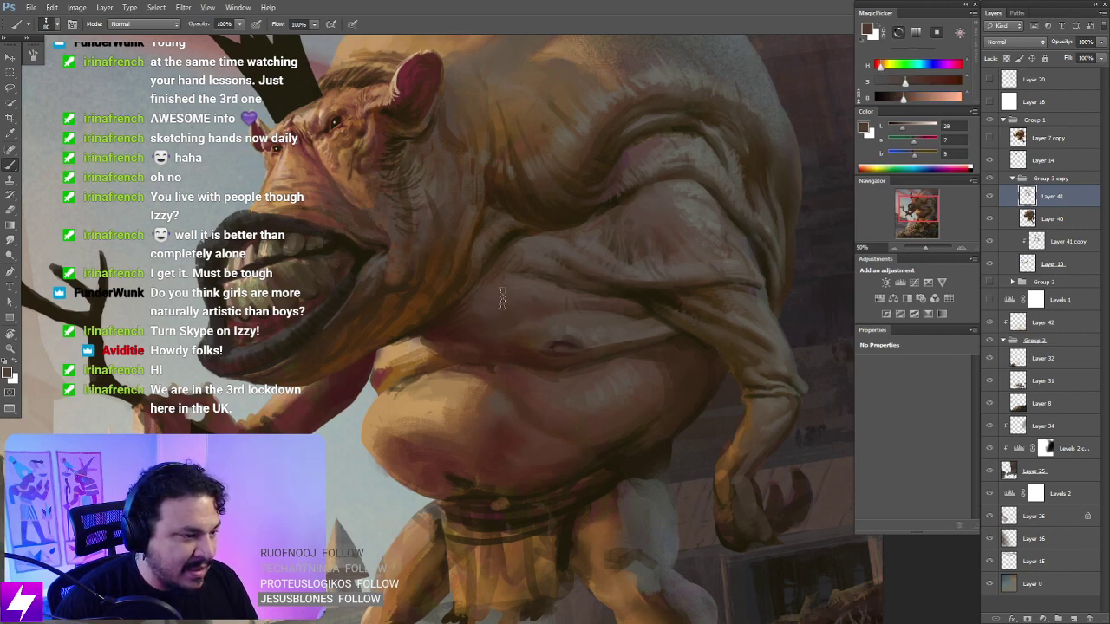
Step: Flip the canvas horizontally and examine the full composition and the creature's belly and legs
{"action": "key", "text": "ctrl+minus"}
{"action": "key", "text": "ctrl+minus"}
{"action": "key", "text": "ctrl+minus"}
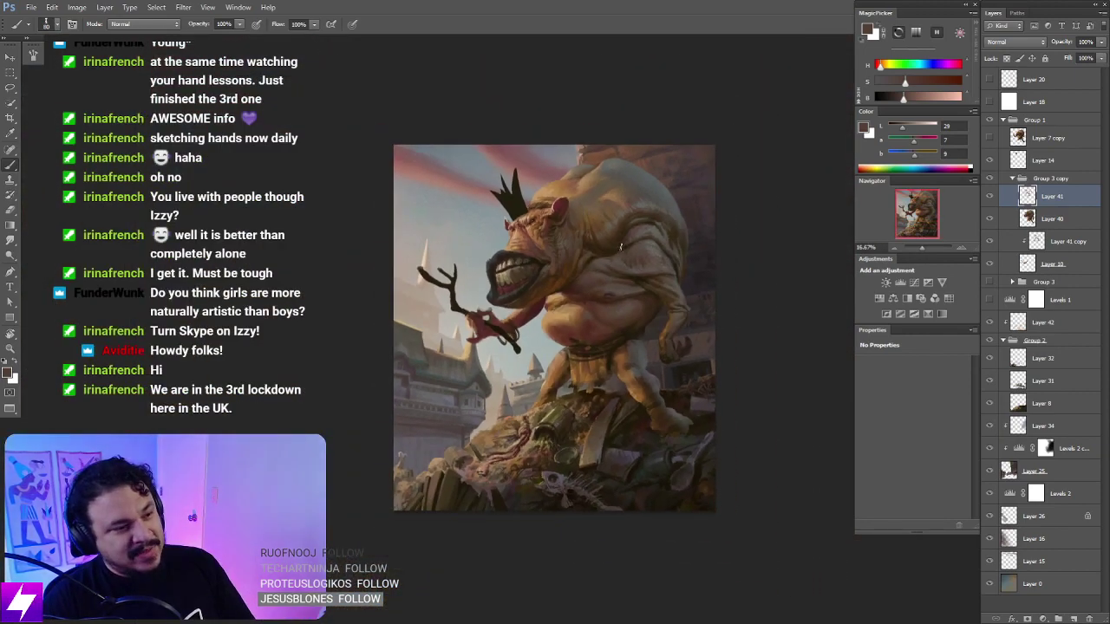
{"action": "key", "text": "ctrl+plus"}
{"action": "mouse_move", "coordinate": [621, 181]}
{"action": "left_mouse_down"}
{"action": "mouse_move", "coordinate": [646, 199]}
{"action": "mouse_move", "coordinate": [625, 217]}
{"action": "left_mouse_up"}
{"action": "left_click_drag", "start_coordinate": [509, 223], "coordinate": [528, 255]}
{"action": "left_click_drag", "start_coordinate": [583, 212], "coordinate": [569, 228]}
{"action": "key", "text": "ctrl+plus"}
{"action": "left_click_drag", "start_coordinate": [554, 308], "coordinate": [550, 260]}
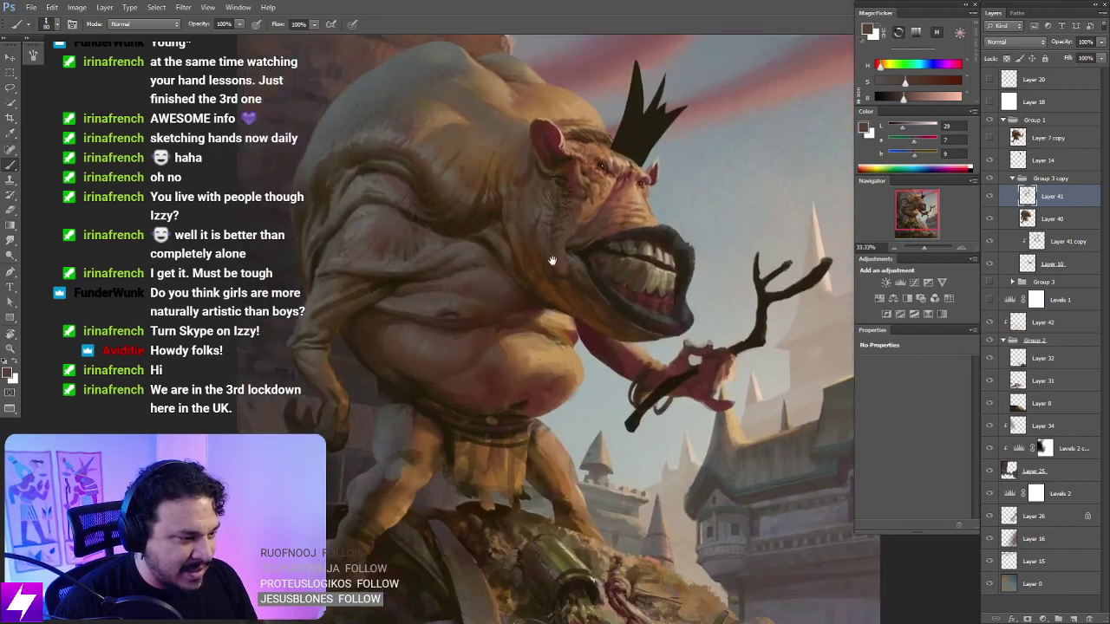
{"action": "left_click_drag", "start_coordinate": [543, 357], "coordinate": [544, 299]}
Step: Sample orange-browns and tans from the belly and back plus a neutral grey, and touch up the belly and chest on Layer 41
{"action": "left_click", "coordinate": [529, 319], "text": "alt"}
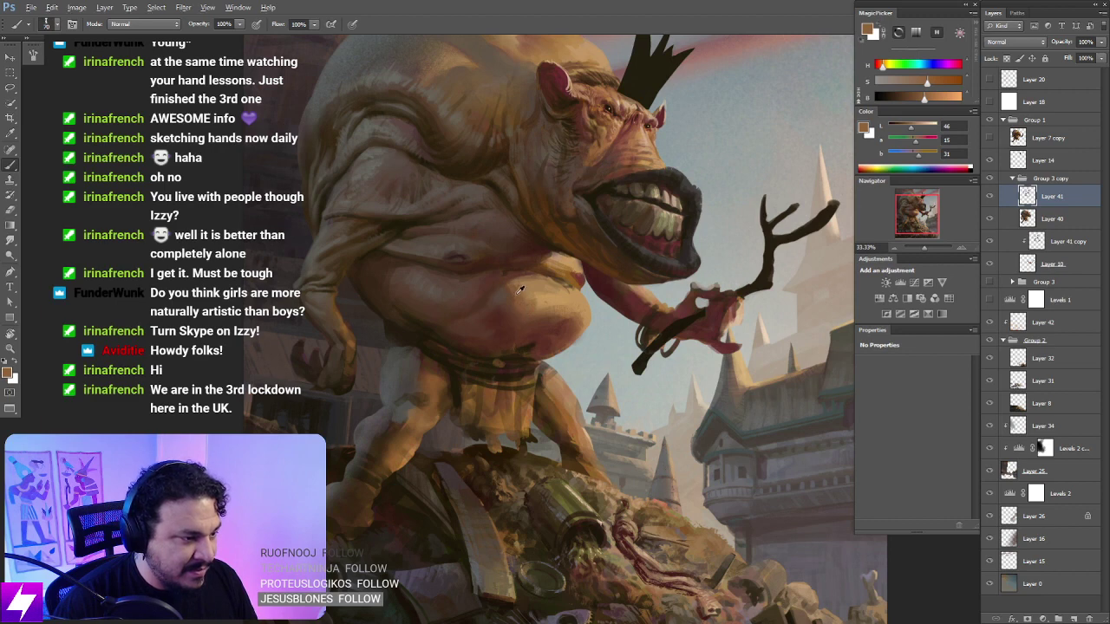
{"action": "left_click", "coordinate": [512, 284], "text": "alt"}
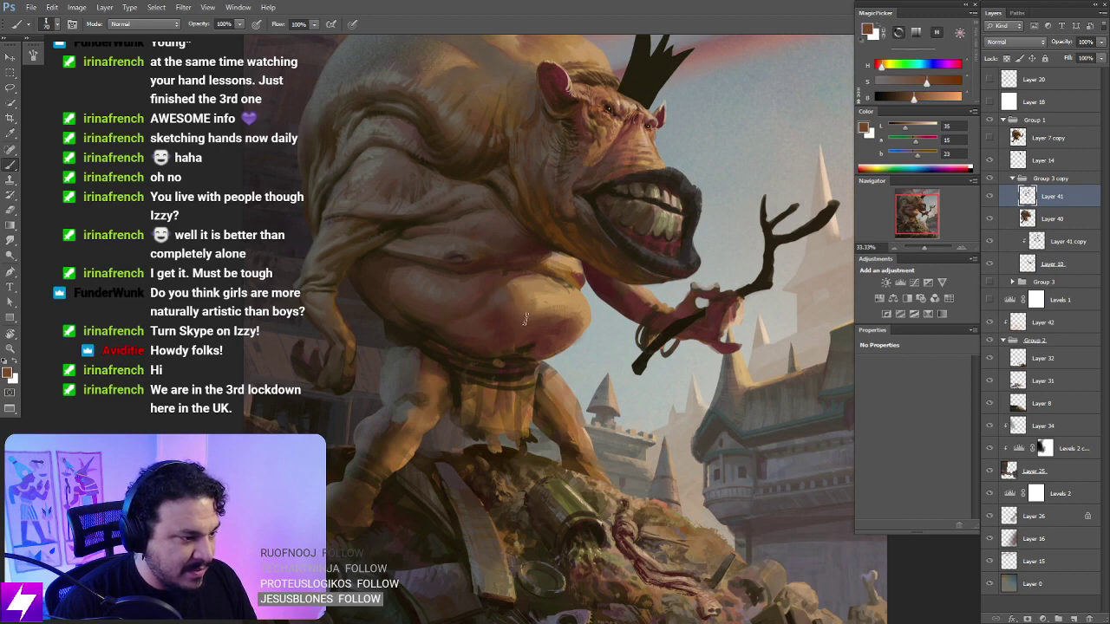
{"action": "left_click_drag", "start_coordinate": [574, 278], "coordinate": [555, 272]}
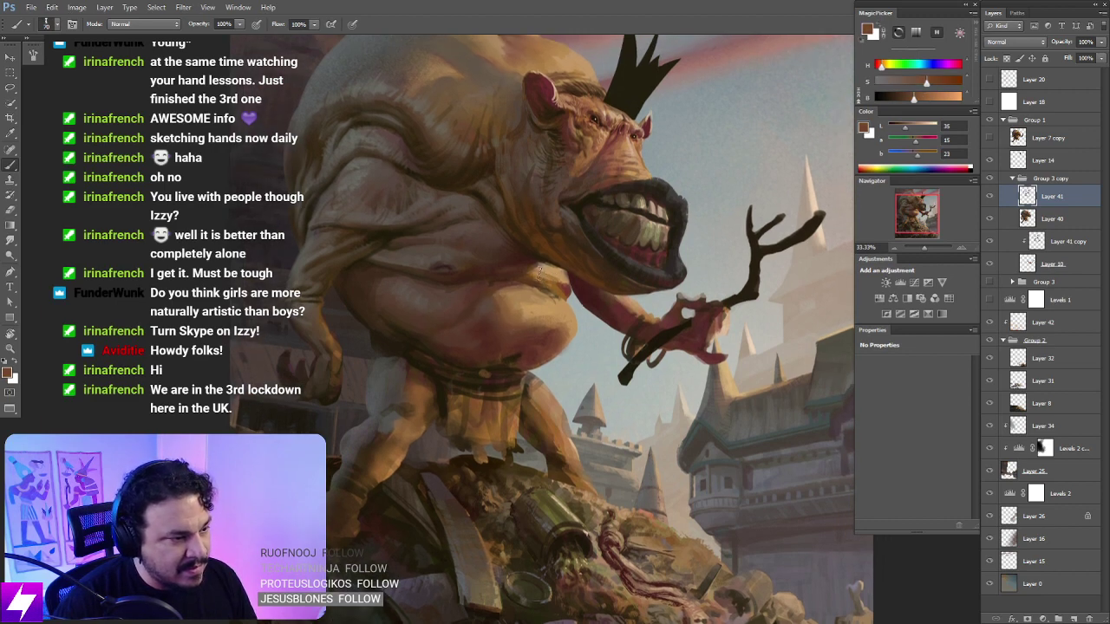
{"action": "left_click", "coordinate": [544, 56], "text": "alt"}
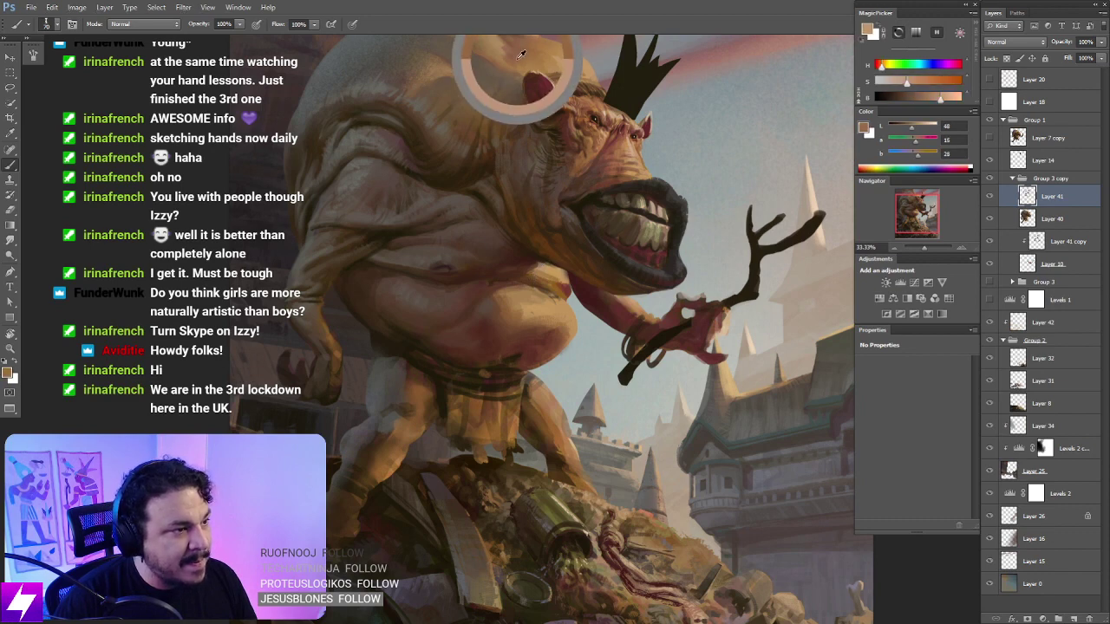
{"action": "left_click_drag", "start_coordinate": [530, 278], "coordinate": [513, 251]}
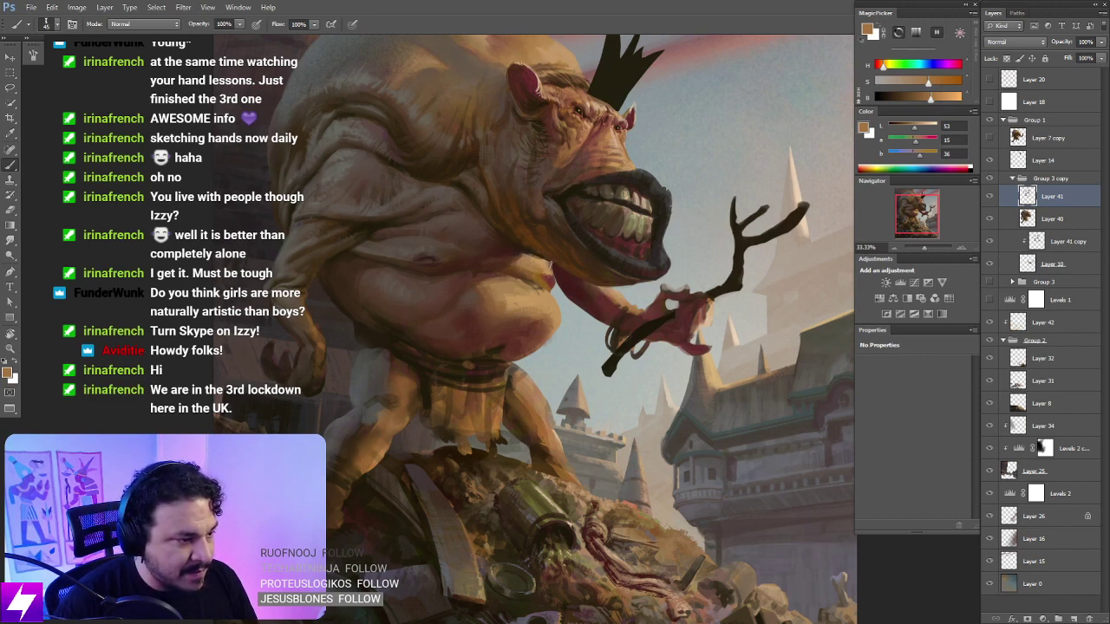
{"action": "left_click", "coordinate": [549, 267], "text": "alt"}
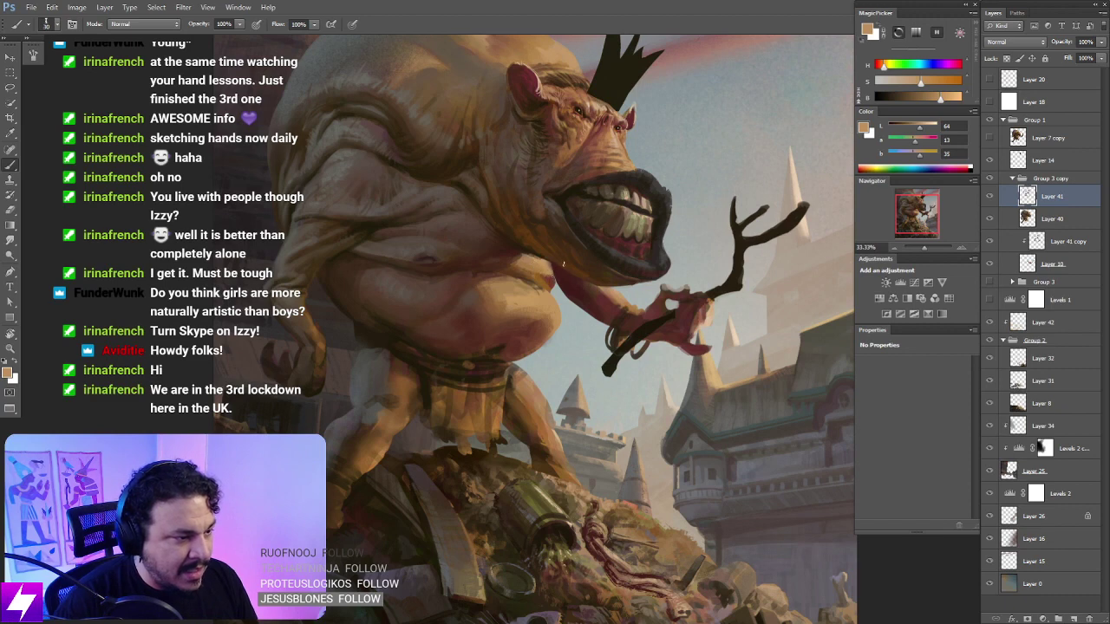
{"action": "left_click_drag", "start_coordinate": [490, 290], "coordinate": [539, 347]}
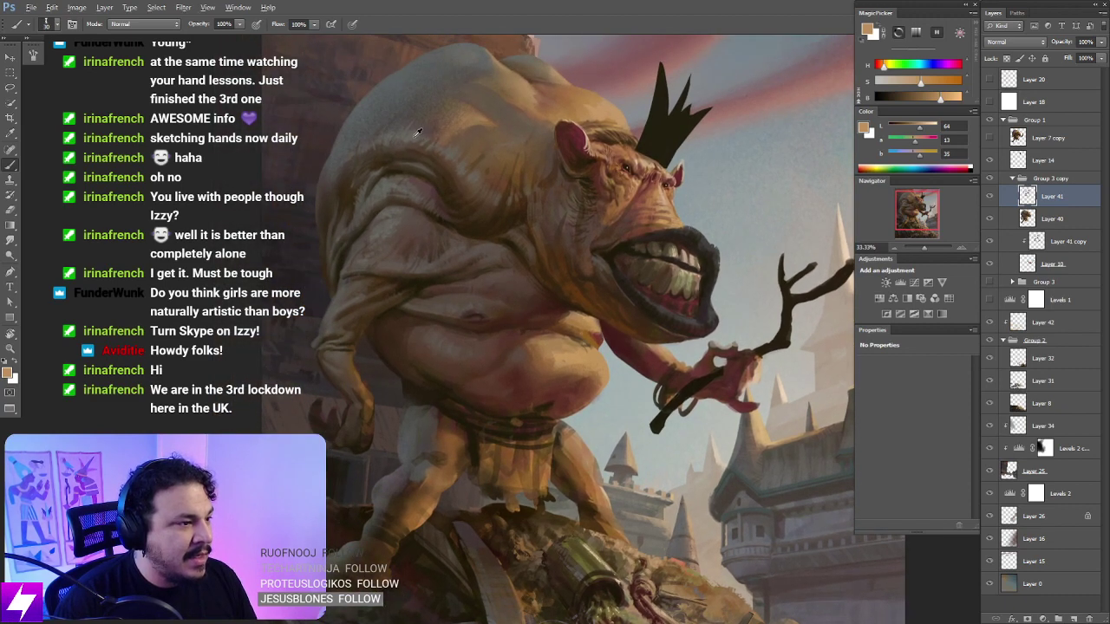
{"action": "left_click", "coordinate": [417, 132], "text": "alt"}
{"action": "left_click_drag", "start_coordinate": [504, 299], "coordinate": [494, 275]}
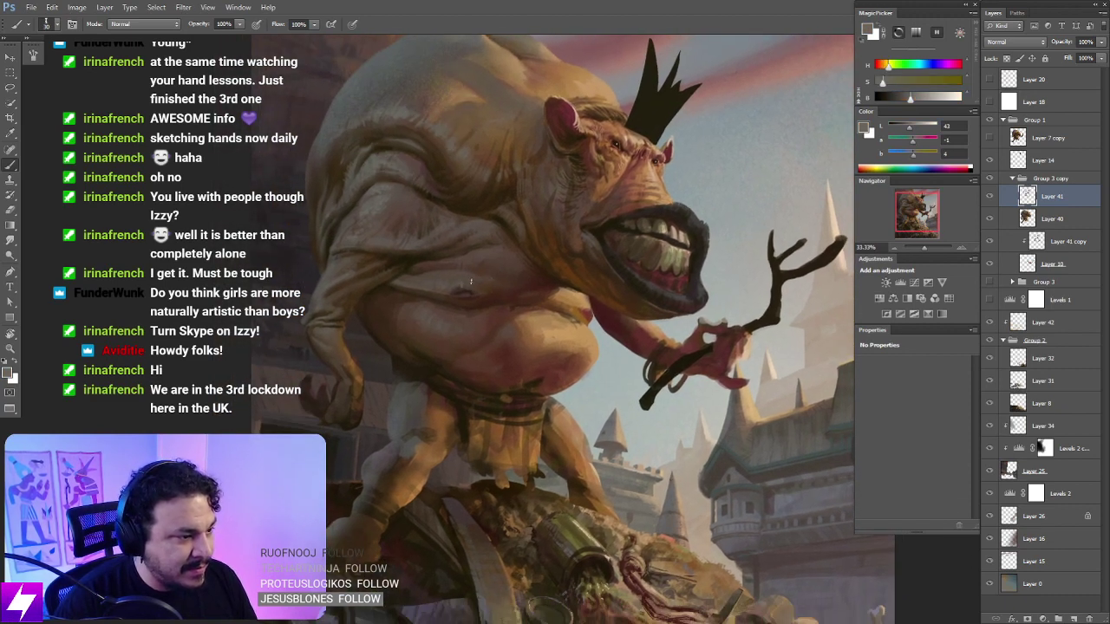
Step: Mirror the canvas again and check the entire painting, then the creature's back and shoulder
{"action": "key", "text": "ctrl+minus"}
{"action": "key", "text": "ctrl+minus"}
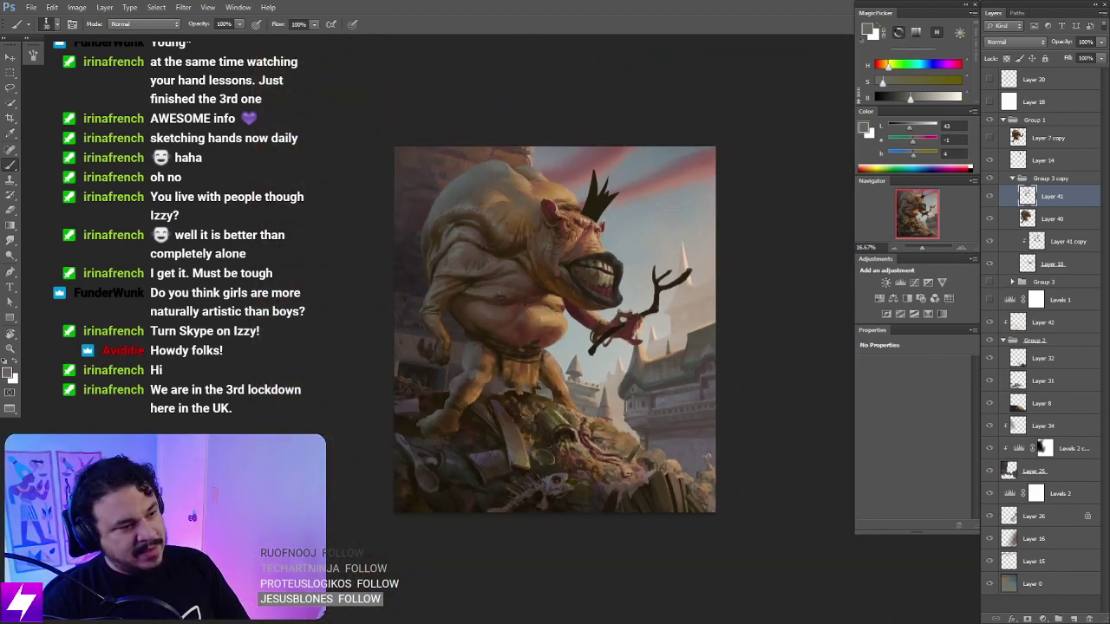
{"action": "key", "text": "ctrl+shift+h"}
{"action": "left_click_drag", "start_coordinate": [564, 278], "coordinate": [525, 323]}
{"action": "key", "text": "ctrl+plus"}
{"action": "key", "text": "ctrl+plus"}
{"action": "left_click_drag", "start_coordinate": [640, 133], "coordinate": [576, 235]}
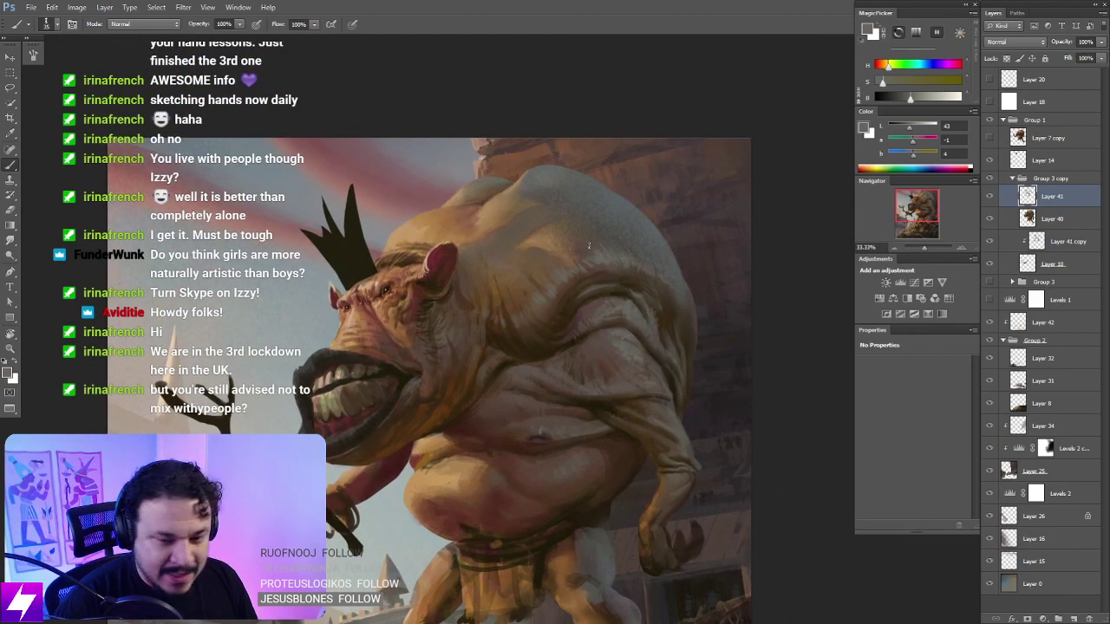
{"action": "mouse_move", "coordinate": [552, 326]}
{"action": "left_mouse_down"}
{"action": "mouse_move", "coordinate": [516, 278]}
{"action": "mouse_move", "coordinate": [508, 307]}
{"action": "mouse_move", "coordinate": [528, 312]}
{"action": "left_mouse_up"}
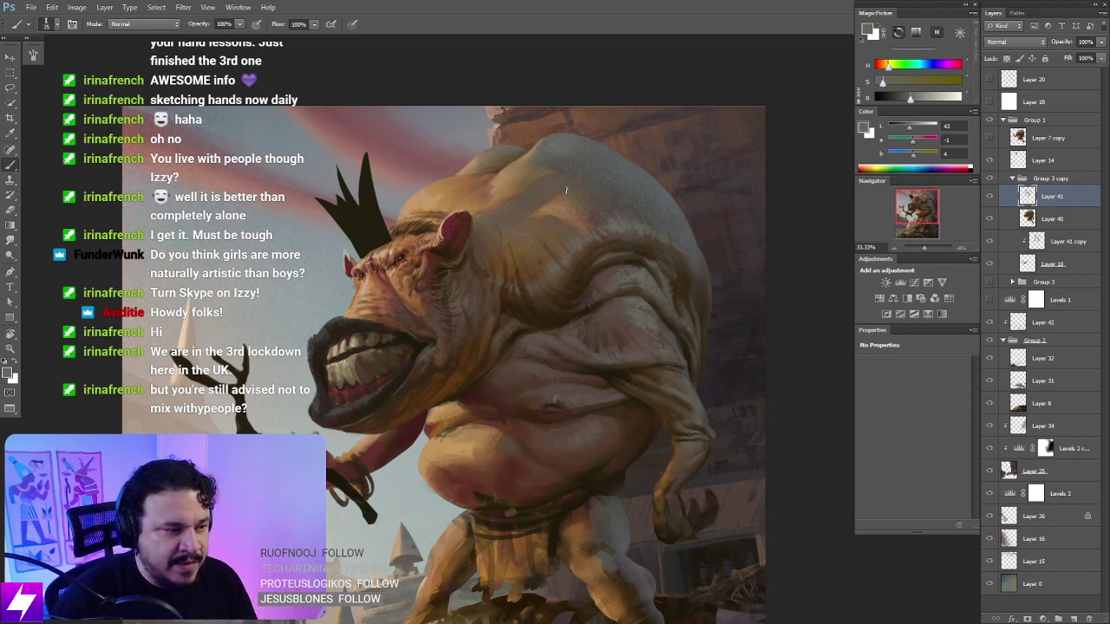
Step: Toggle Layer 41 off and on to compare the shoulder, chest and belly with and without the touch-ups
{"action": "left_click", "coordinate": [989, 197]}
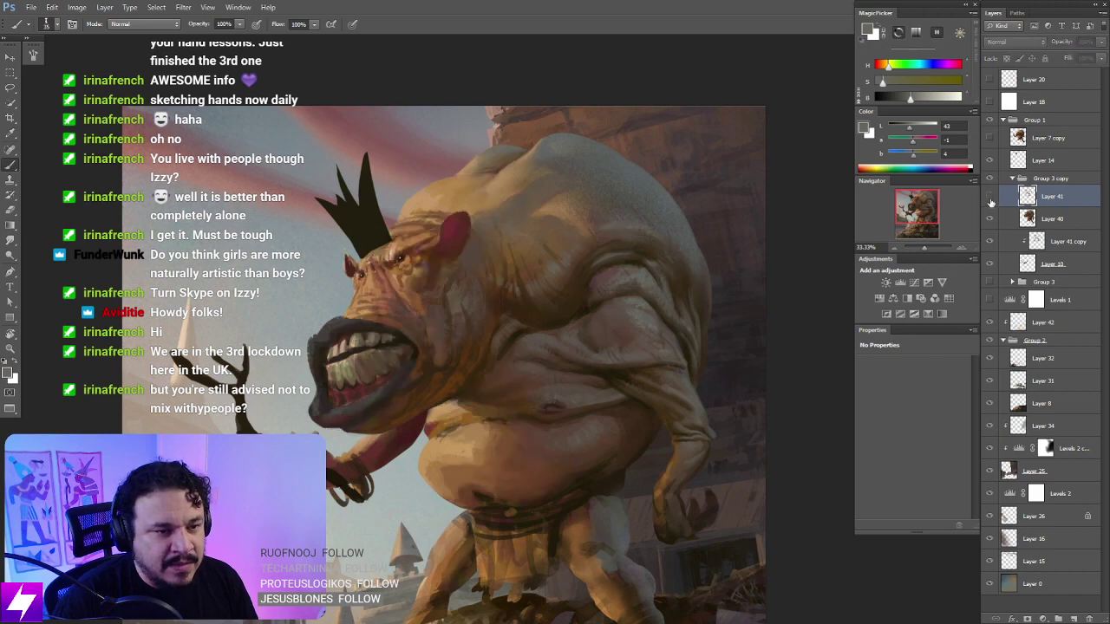
{"action": "left_click", "coordinate": [990, 197]}
{"action": "mouse_move", "coordinate": [664, 304]}
{"action": "left_mouse_down"}
{"action": "mouse_move", "coordinate": [644, 300]}
{"action": "mouse_move", "coordinate": [632, 322]}
{"action": "mouse_move", "coordinate": [664, 324]}
{"action": "mouse_move", "coordinate": [641, 317]}
{"action": "mouse_move", "coordinate": [678, 288]}
{"action": "mouse_move", "coordinate": [673, 269]}
{"action": "left_mouse_up"}
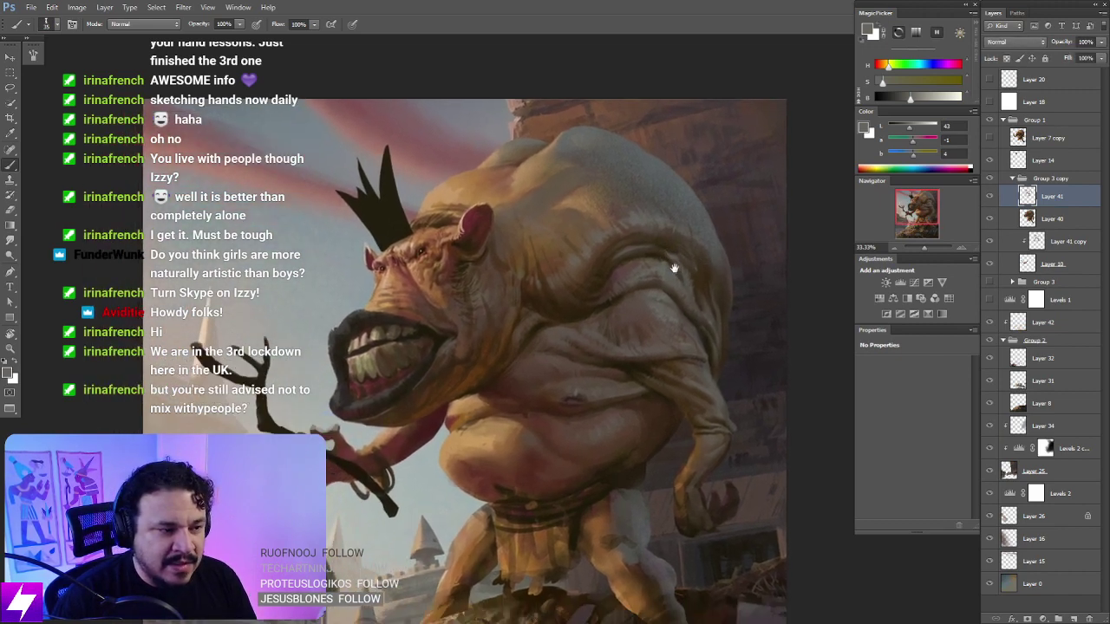
{"action": "key", "text": "r"}
{"action": "left_click_drag", "start_coordinate": [699, 309], "coordinate": [644, 263]}
{"action": "key", "text": "ctrl+plus"}
{"action": "key", "text": "Escape"}
{"action": "key", "text": "ctrl+minus"}
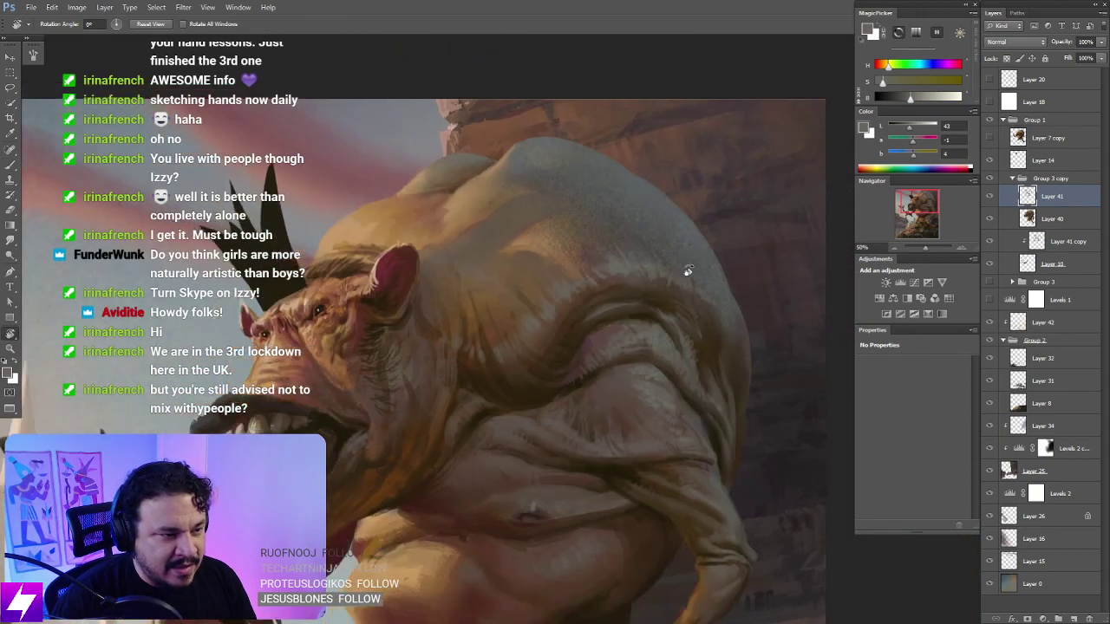
{"action": "left_click", "coordinate": [990, 197]}
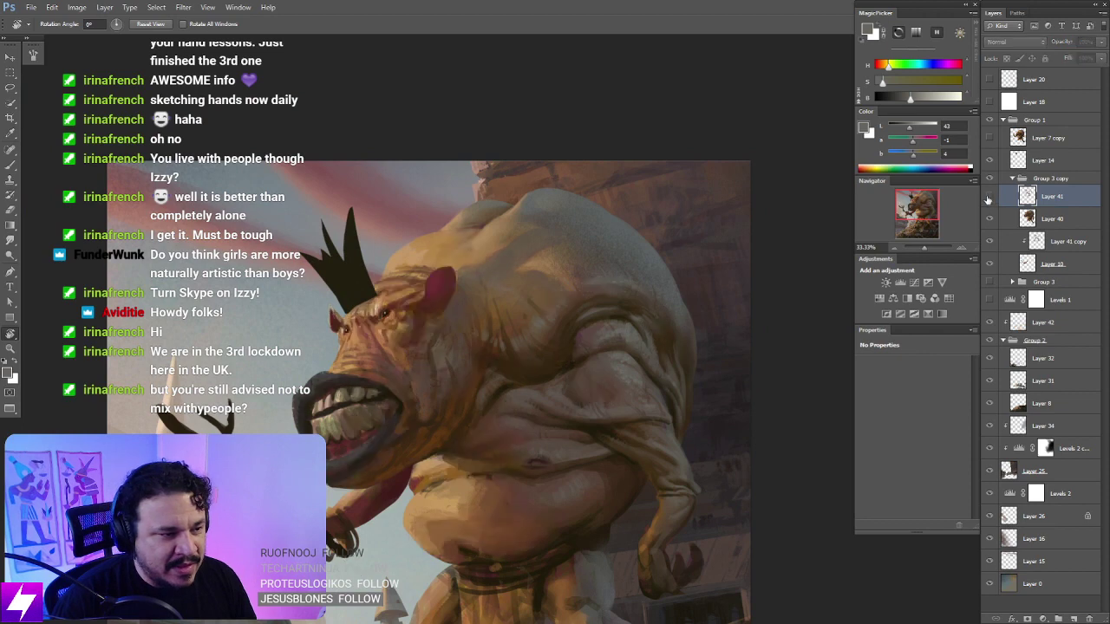
{"action": "left_click", "coordinate": [988, 198]}
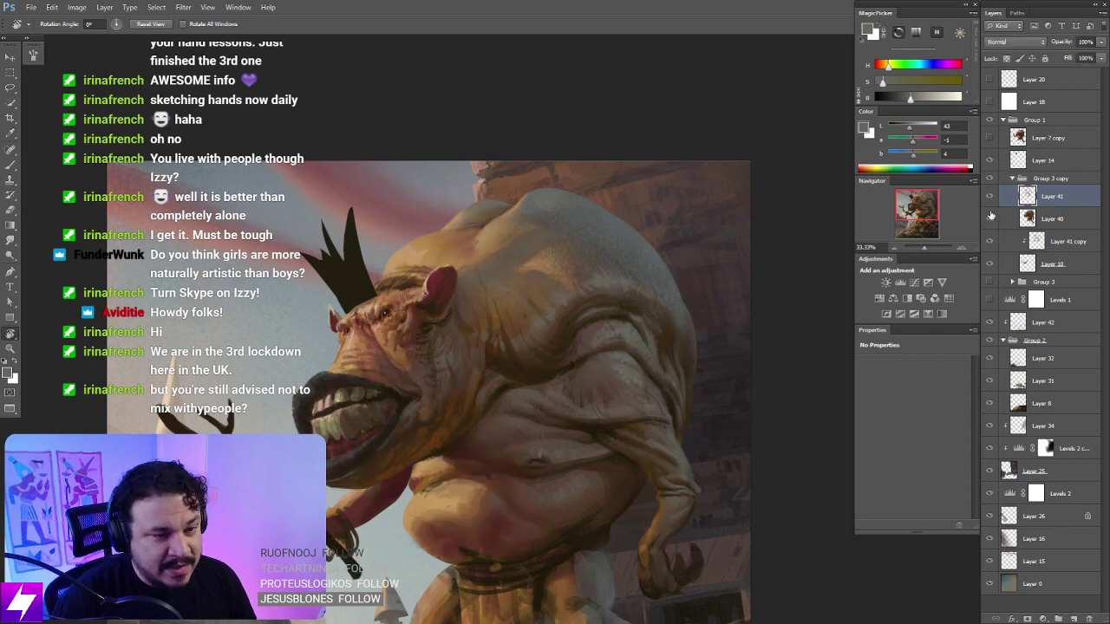
Step: Select Layer 40 and smudge the shoulder and back folds at 50% strength with a progressively smaller brush
{"action": "left_click", "coordinate": [1026, 215]}
{"action": "key", "text": "r"}
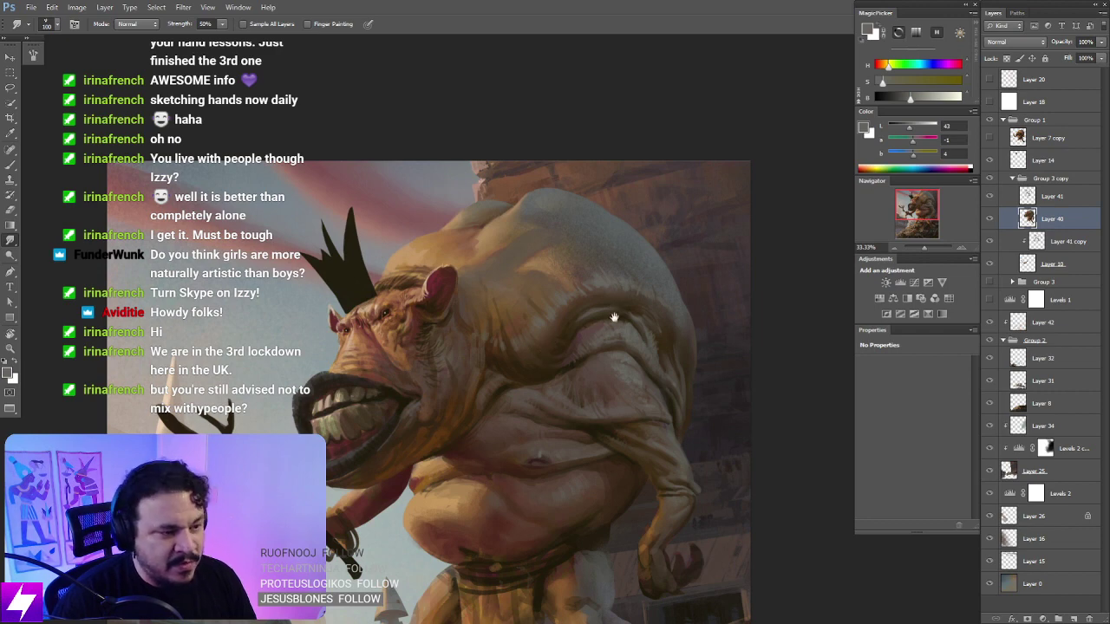
{"action": "left_click_drag", "start_coordinate": [553, 359], "coordinate": [584, 362]}
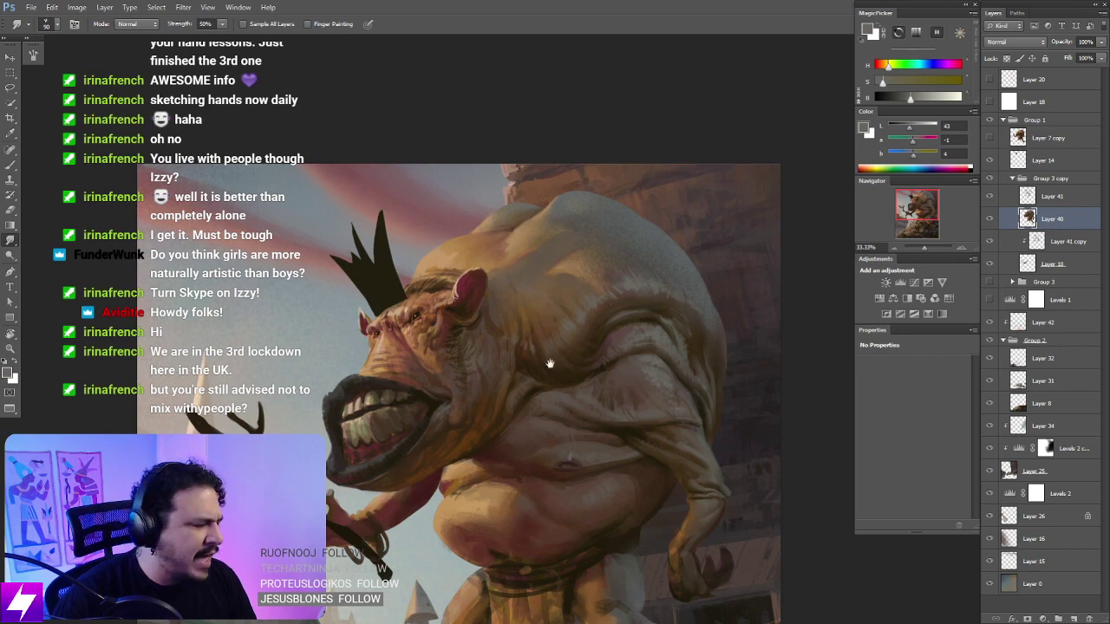
{"action": "scroll", "coordinate": [548, 363], "scroll_direction": "left", "scroll_amount": 1}
{"action": "scroll", "coordinate": [549, 363], "scroll_direction": "down", "scroll_amount": 1}
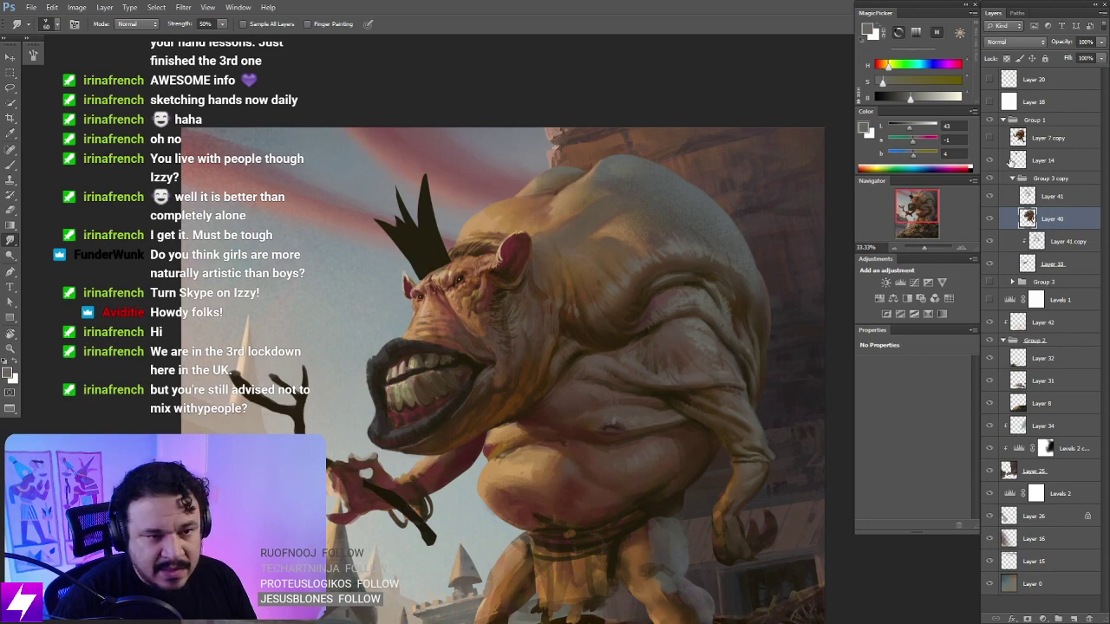
Step: Sample a neutral grey from the thigh and a reddish brown from the belly for painting on Layer 41
{"action": "left_click", "coordinate": [1010, 198]}
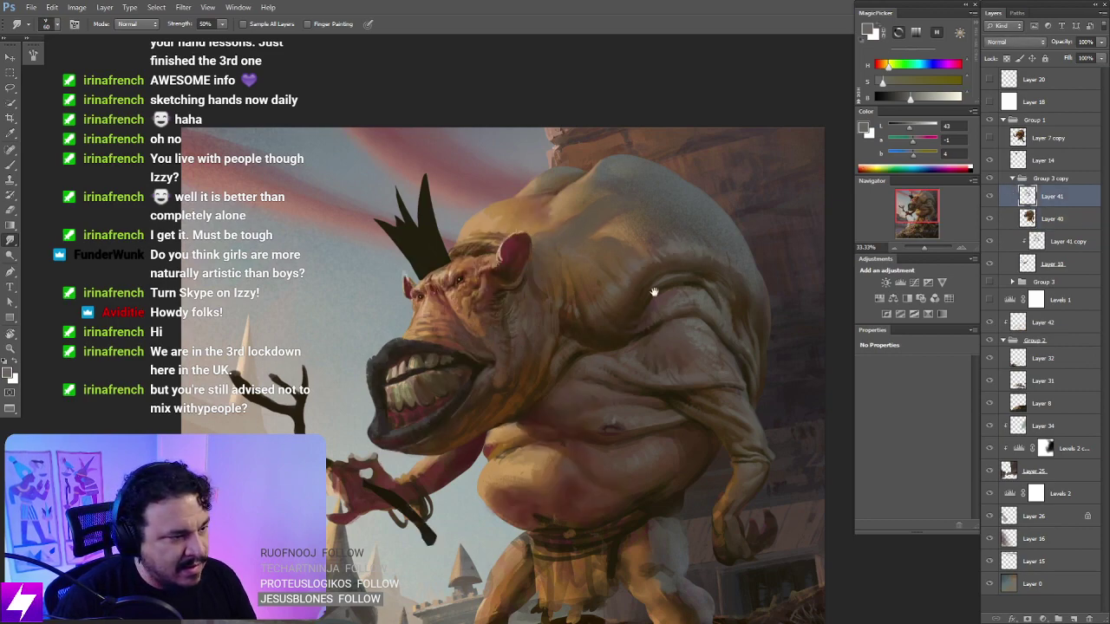
{"action": "left_click_drag", "start_coordinate": [652, 292], "coordinate": [616, 325]}
{"action": "scroll", "coordinate": [616, 325], "scroll_direction": "right", "scroll_amount": 2}
{"action": "scroll", "coordinate": [639, 300], "scroll_direction": "down", "scroll_amount": 5}
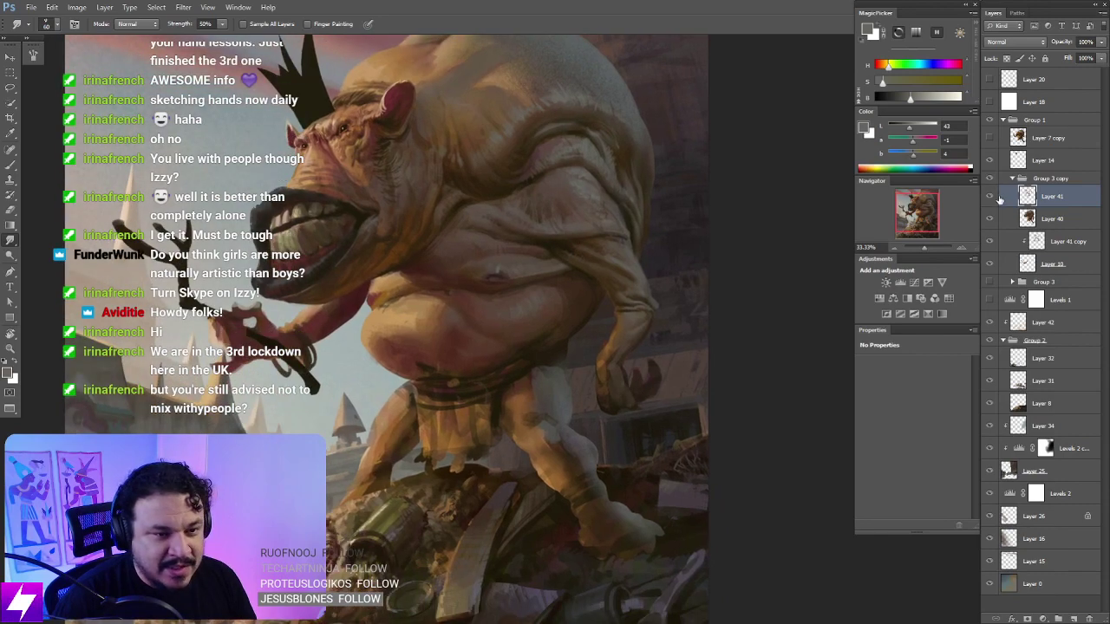
{"action": "key", "text": "ctrl+plus"}
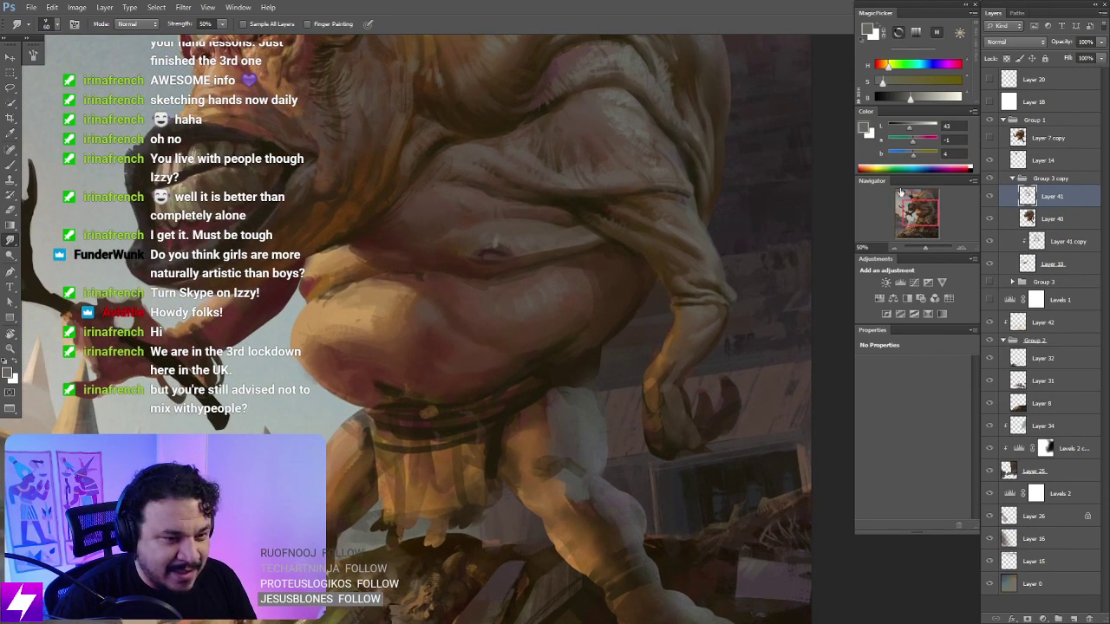
{"action": "key", "text": "b"}
{"action": "left_click", "coordinate": [583, 458], "text": "alt"}
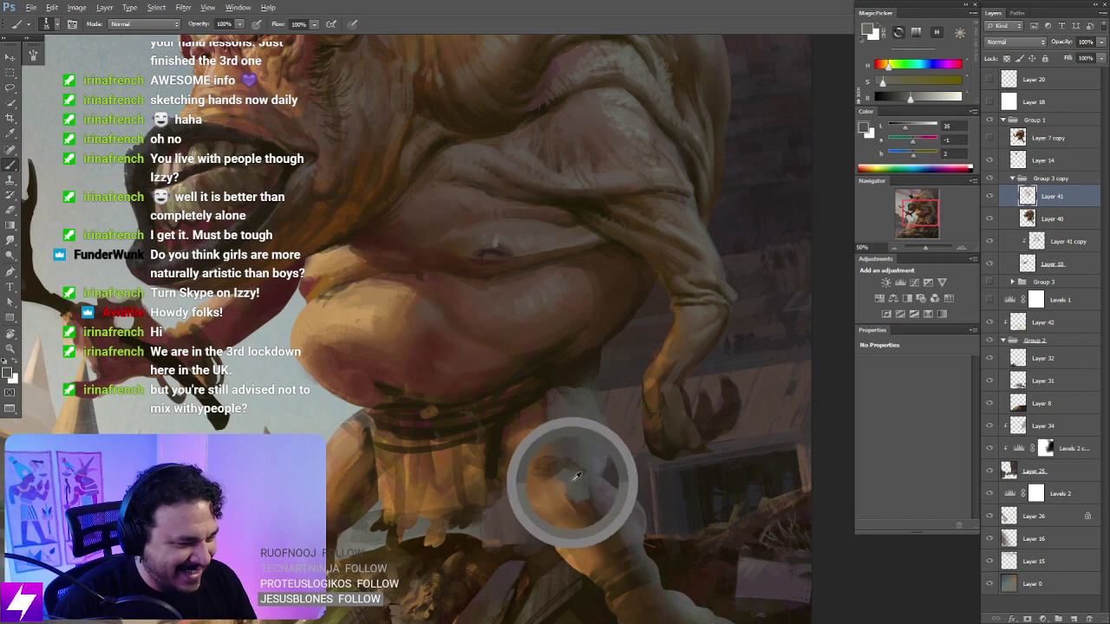
{"action": "key", "text": "alt+bracketleft"}
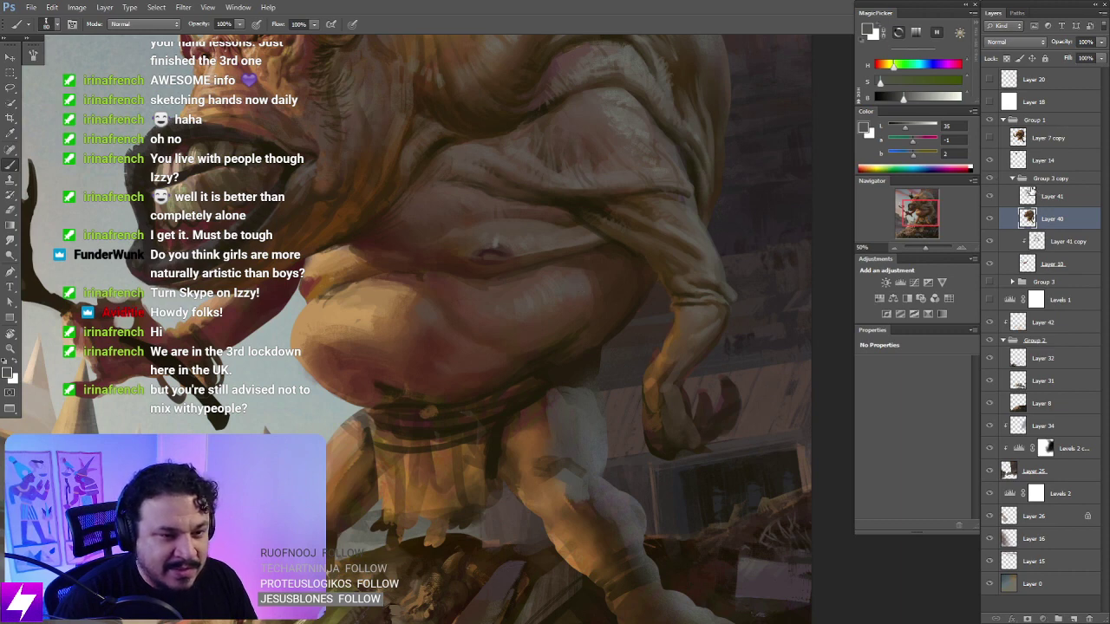
{"action": "left_click", "coordinate": [1032, 193]}
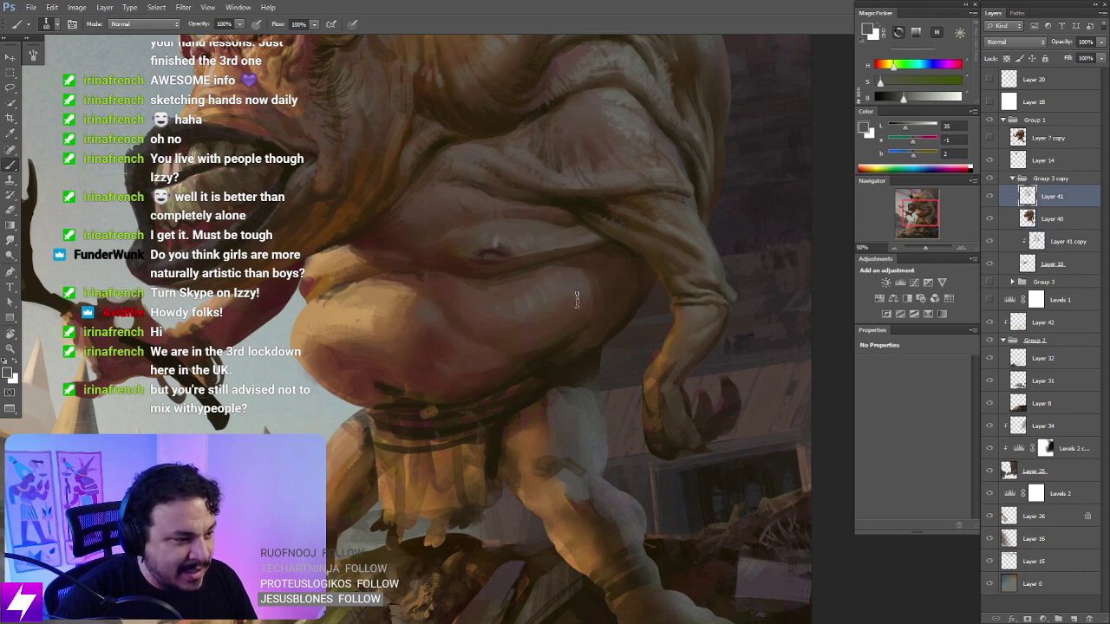
{"action": "left_click", "coordinate": [560, 319], "text": "alt"}
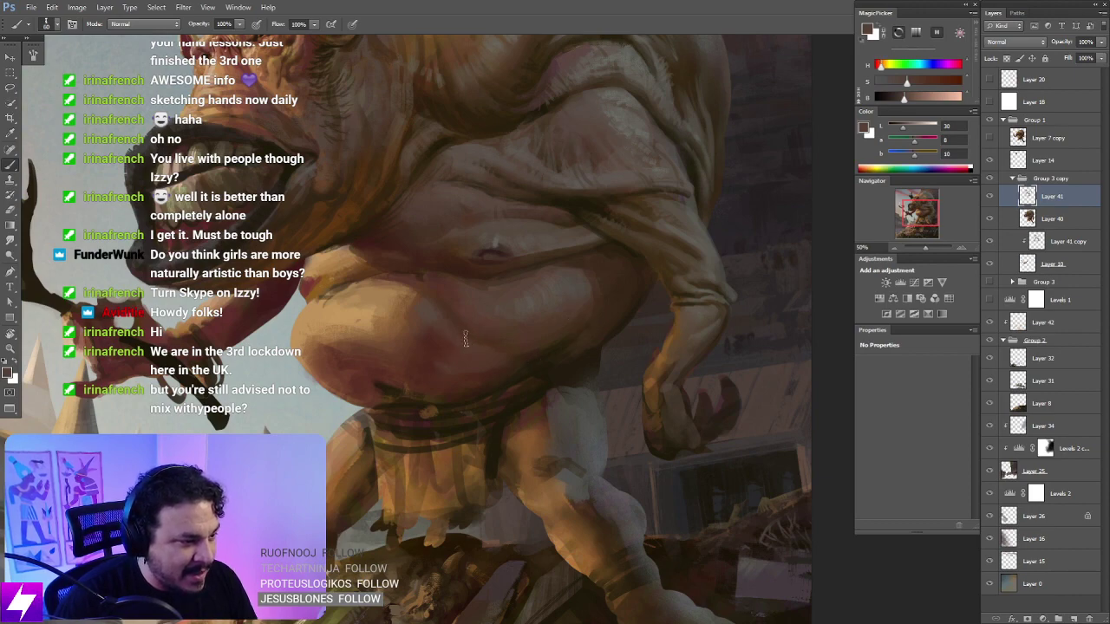
Step: Mirror the canvas and check the entire painting, from the creature's silhouette down to its legs and the garbage heap
{"action": "scroll", "coordinate": [488, 346], "scroll_direction": "down", "scroll_amount": 3}
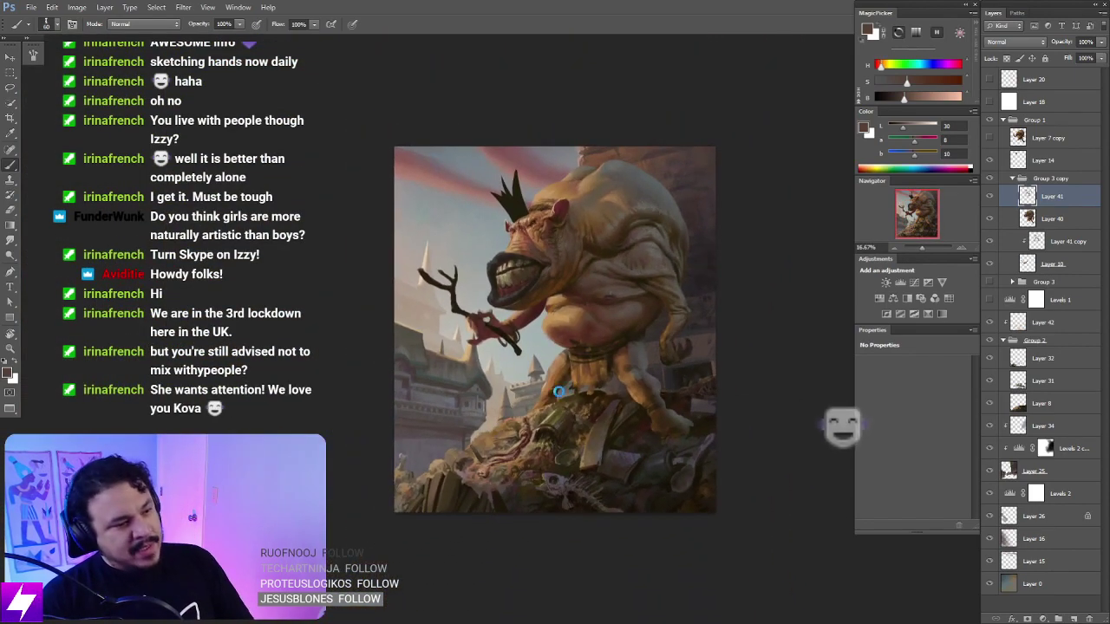
{"action": "scroll", "coordinate": [522, 407], "scroll_direction": "up", "scroll_amount": 1}
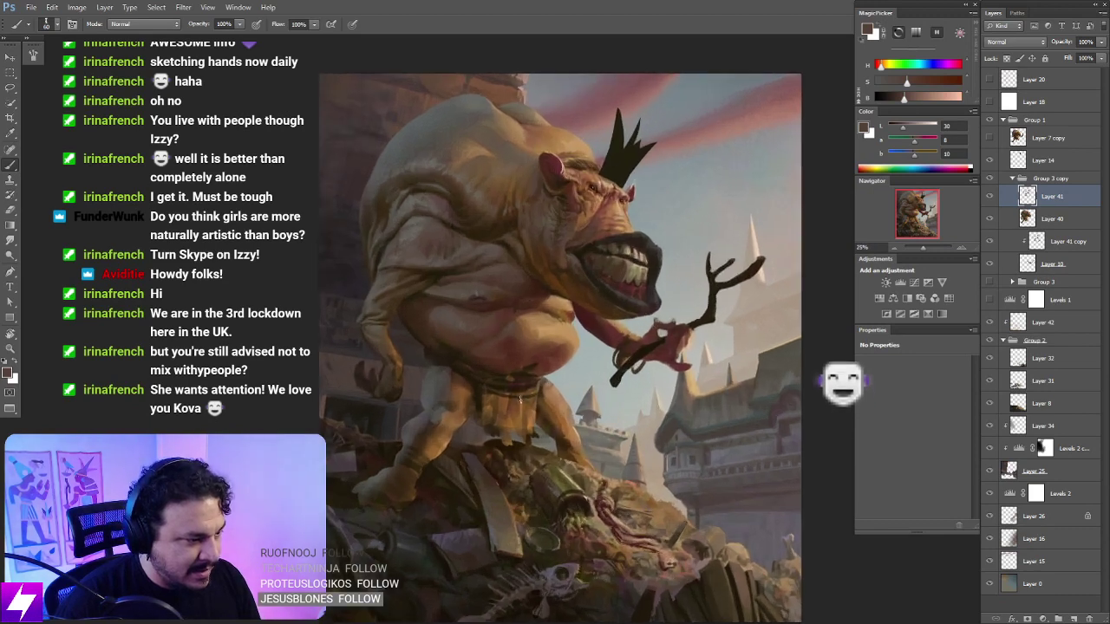
{"action": "left_click_drag", "start_coordinate": [523, 425], "coordinate": [513, 423]}
{"action": "left_click_drag", "start_coordinate": [508, 488], "coordinate": [481, 510]}
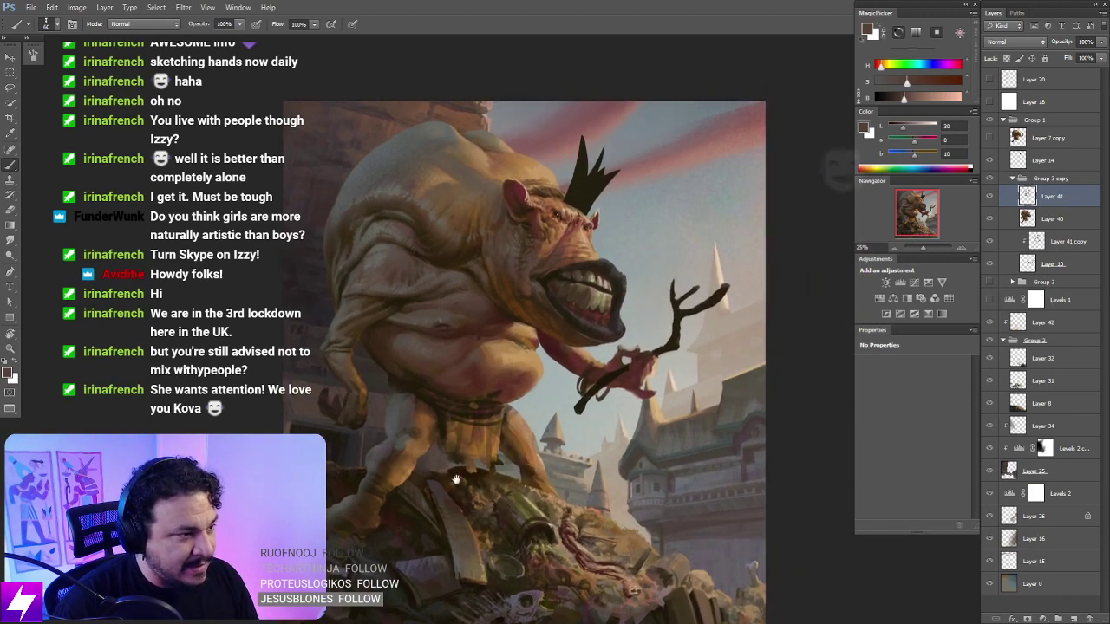
{"action": "left_click_drag", "start_coordinate": [454, 472], "coordinate": [466, 459]}
{"action": "left_click_drag", "start_coordinate": [442, 503], "coordinate": [618, 362]}
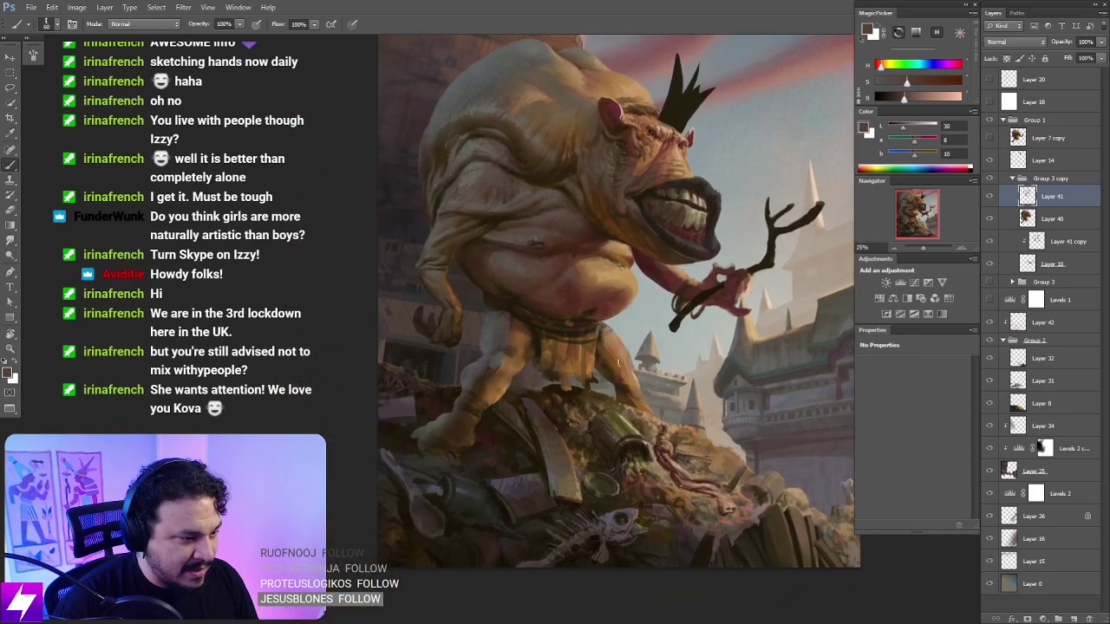
Step: Toggle Layer 40 off and on, and erase the loincloth hanging between the legs on that layer with a larger eraser
{"action": "left_click", "coordinate": [1030, 217]}
{"action": "left_click", "coordinate": [989, 220]}
{"action": "left_click", "coordinate": [989, 219]}
{"action": "key", "text": "ctrl+plus"}
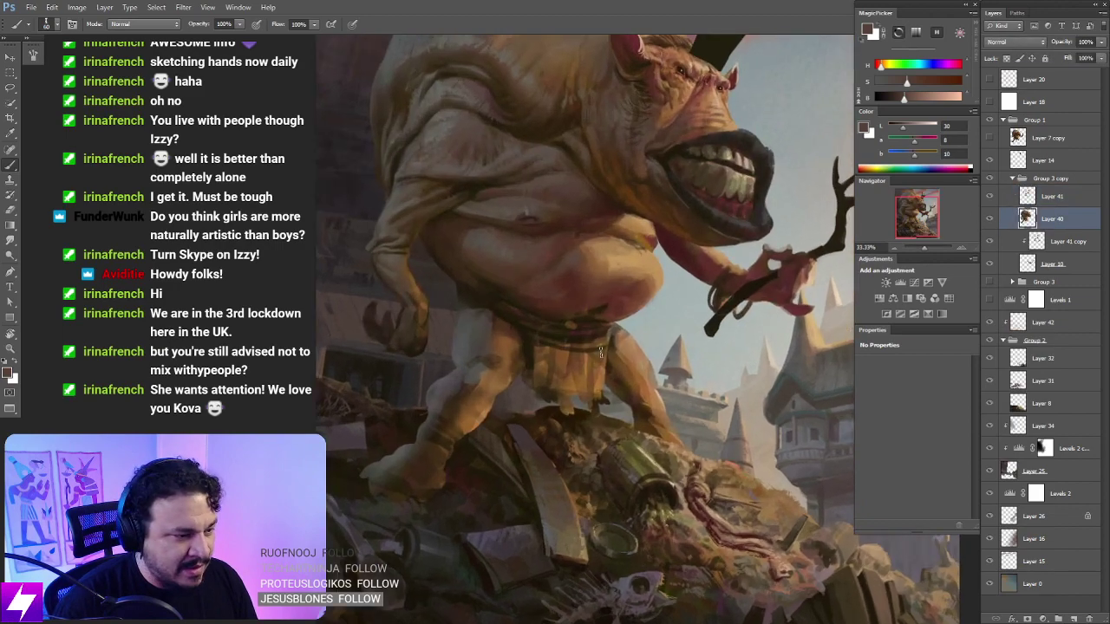
{"action": "key", "text": "e"}
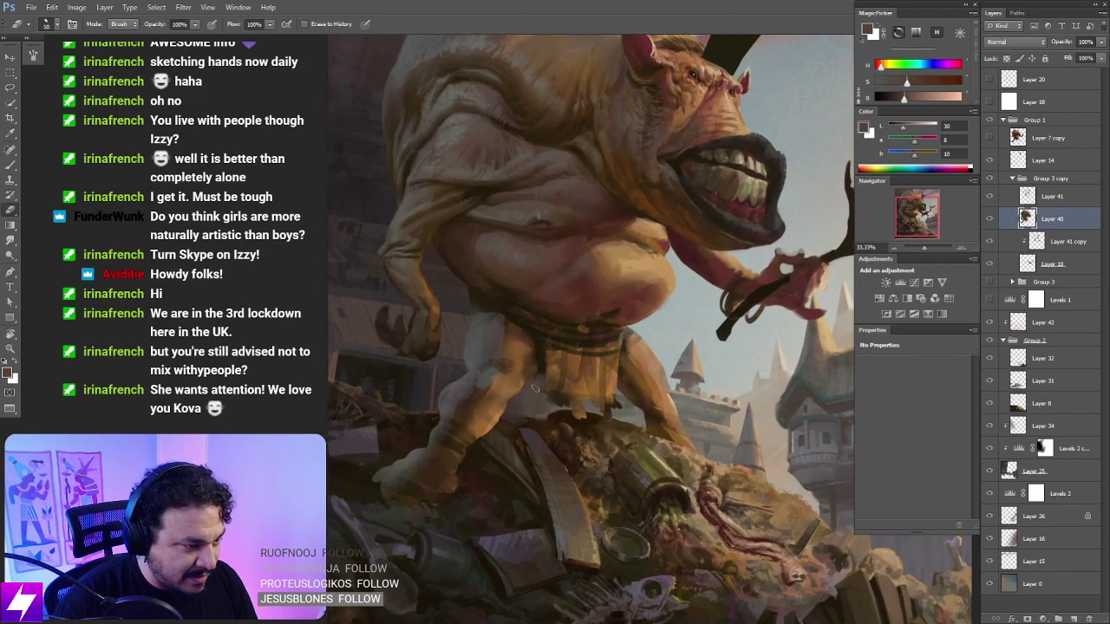
{"action": "left_click_drag", "start_coordinate": [543, 370], "coordinate": [559, 390]}
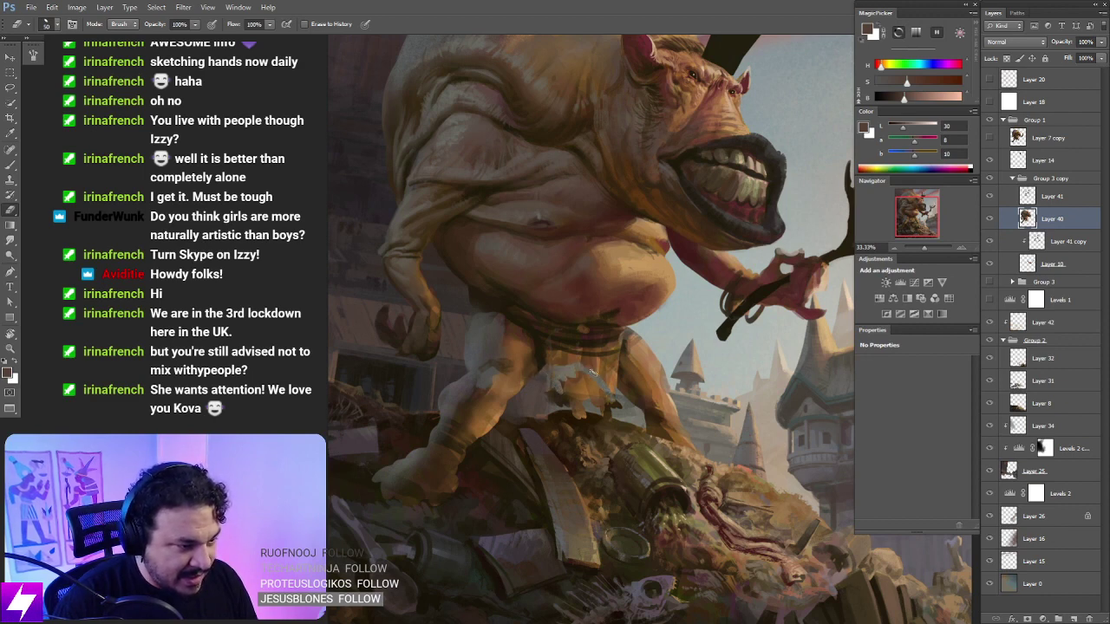
{"action": "mouse_move", "coordinate": [591, 380]}
{"action": "left_mouse_down"}
{"action": "mouse_move", "coordinate": [539, 407]}
{"action": "mouse_move", "coordinate": [605, 404]}
{"action": "mouse_move", "coordinate": [615, 417]}
{"action": "left_mouse_up"}
{"action": "key", "text": "]"}
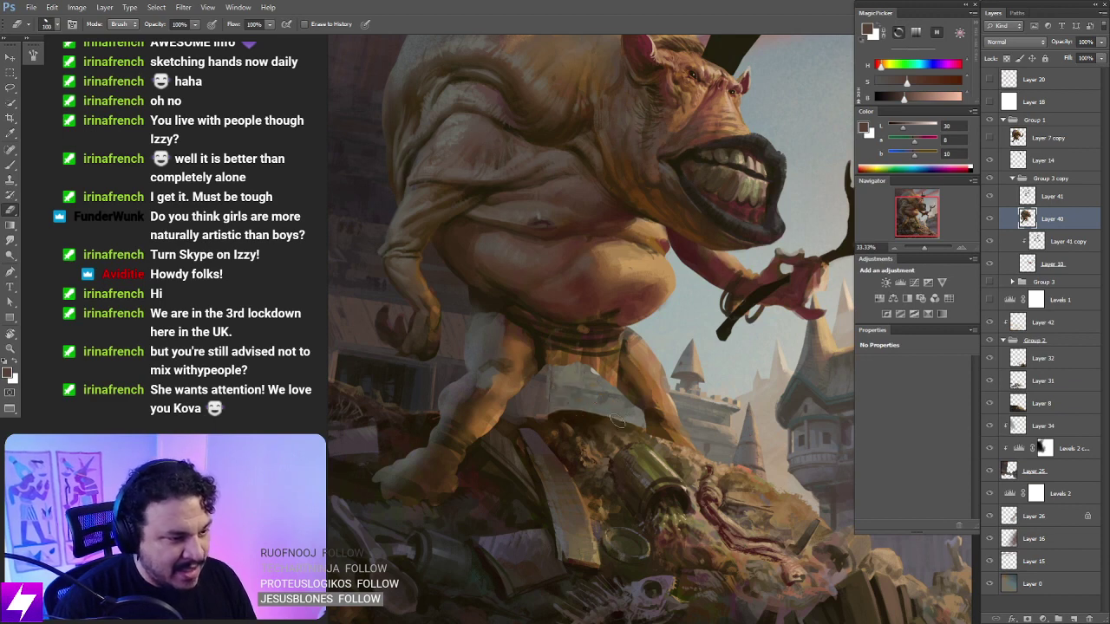
{"action": "left_click_drag", "start_coordinate": [568, 372], "coordinate": [555, 435]}
Step: Toggle Layer 41 off and on, and add a new empty layer above it
{"action": "left_click", "coordinate": [1031, 198]}
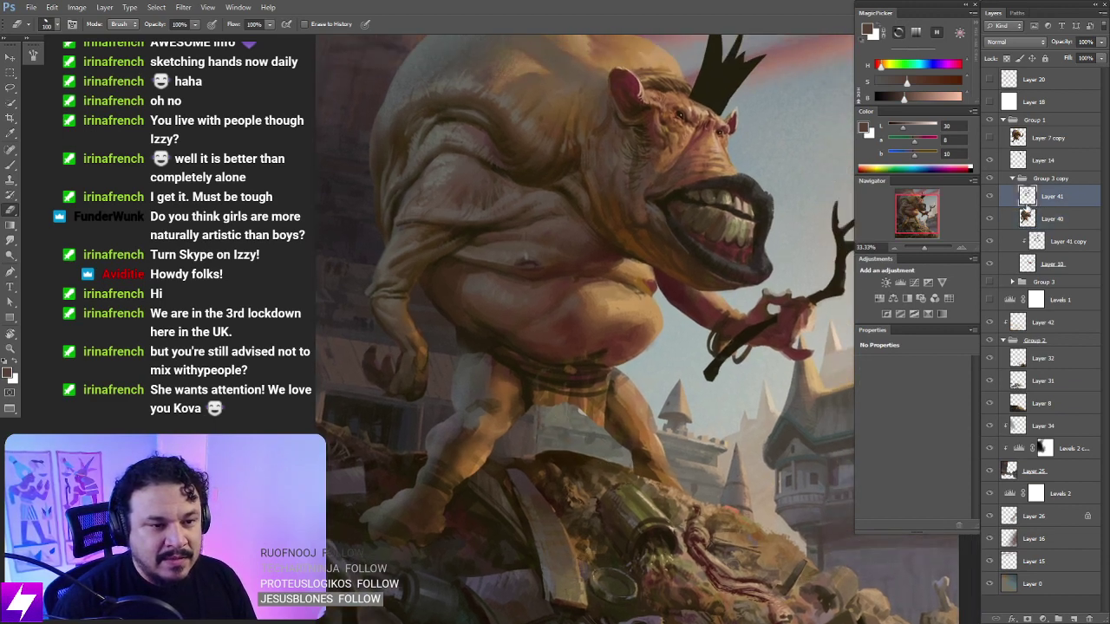
{"action": "left_click", "coordinate": [990, 197]}
{"action": "left_click", "coordinate": [991, 198]}
{"action": "key", "text": "ctrl+shift+alt+n"}
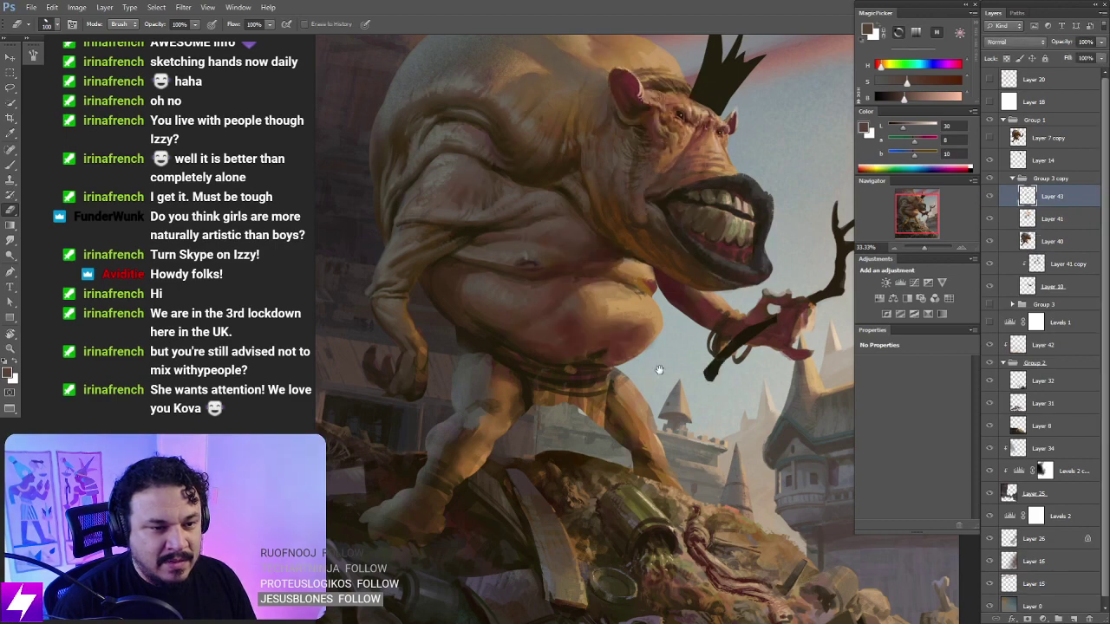
{"action": "left_click_drag", "start_coordinate": [660, 468], "coordinate": [653, 394]}
{"action": "scroll", "coordinate": [652, 395], "scroll_direction": "down", "scroll_amount": 2}
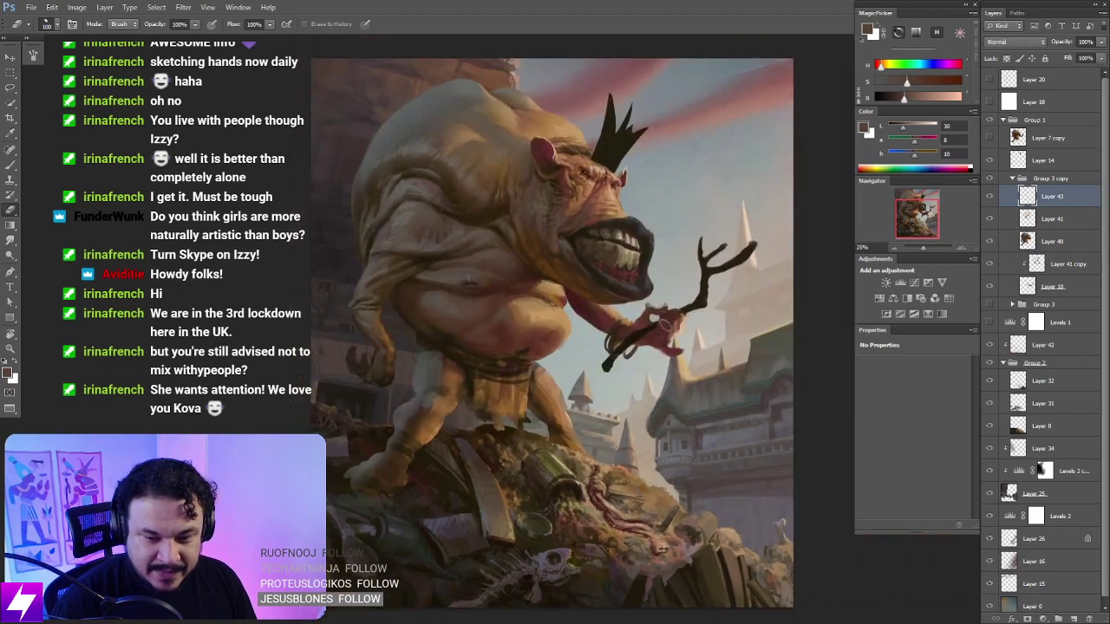
Step: Mirror the canvas and compare the belly and chest with and without Layer 41
{"action": "key", "text": "ctrl+shift+h"}
{"action": "mouse_move", "coordinate": [655, 383]}
{"action": "left_mouse_down"}
{"action": "mouse_move", "coordinate": [614, 359]}
{"action": "mouse_move", "coordinate": [619, 344]}
{"action": "mouse_move", "coordinate": [604, 350]}
{"action": "mouse_move", "coordinate": [761, 278]}
{"action": "left_mouse_up"}
{"action": "scroll", "coordinate": [693, 330], "scroll_direction": "up", "scroll_amount": 1}
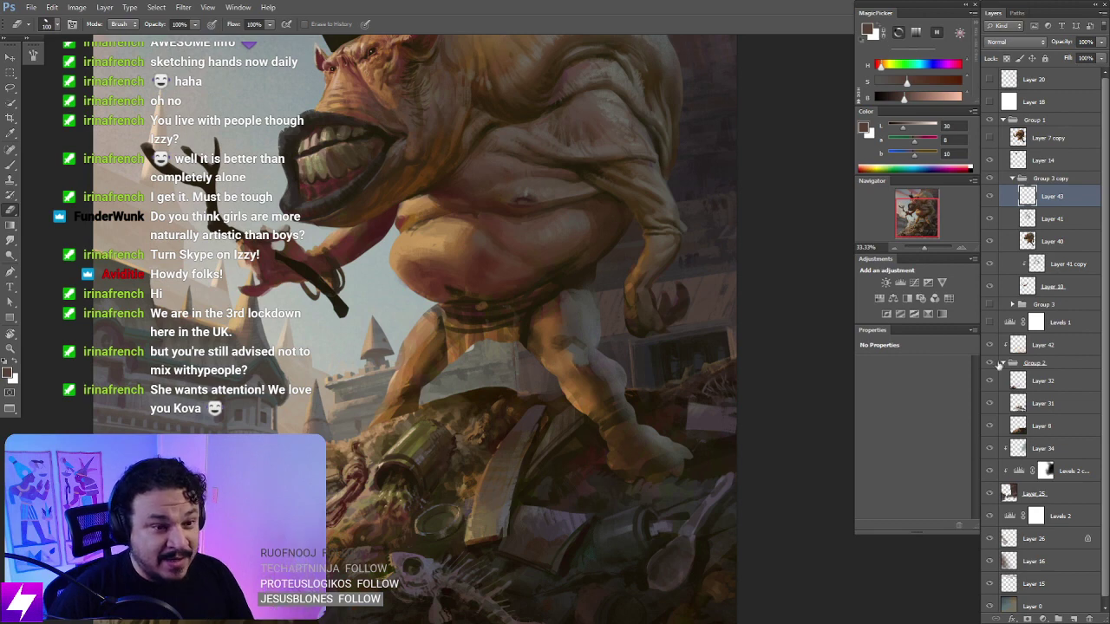
{"action": "left_click", "coordinate": [989, 219]}
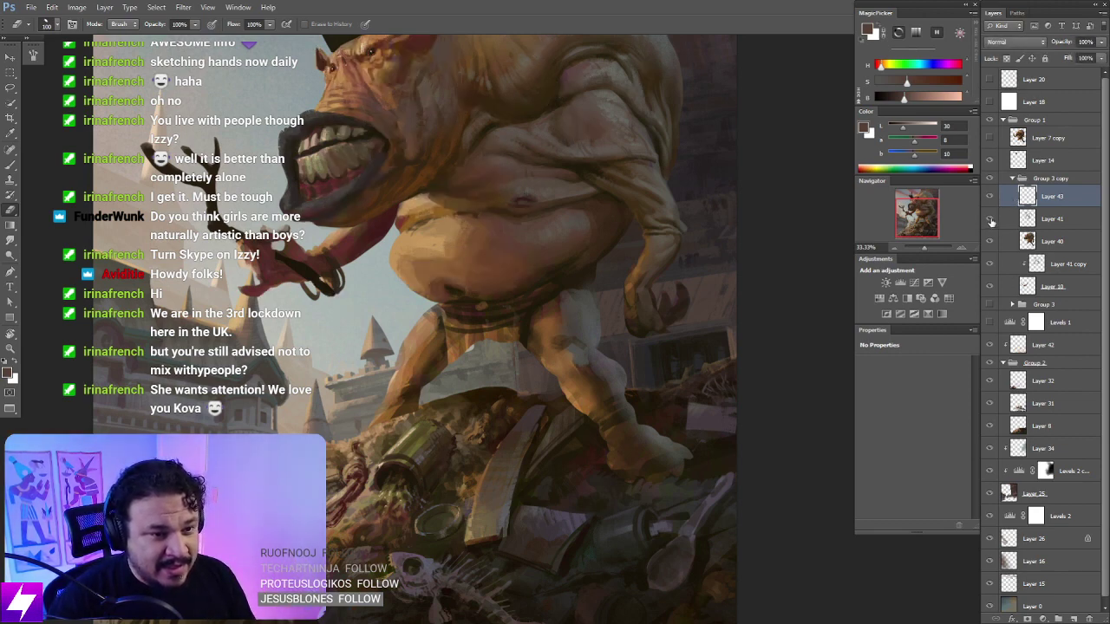
{"action": "left_click", "coordinate": [991, 218]}
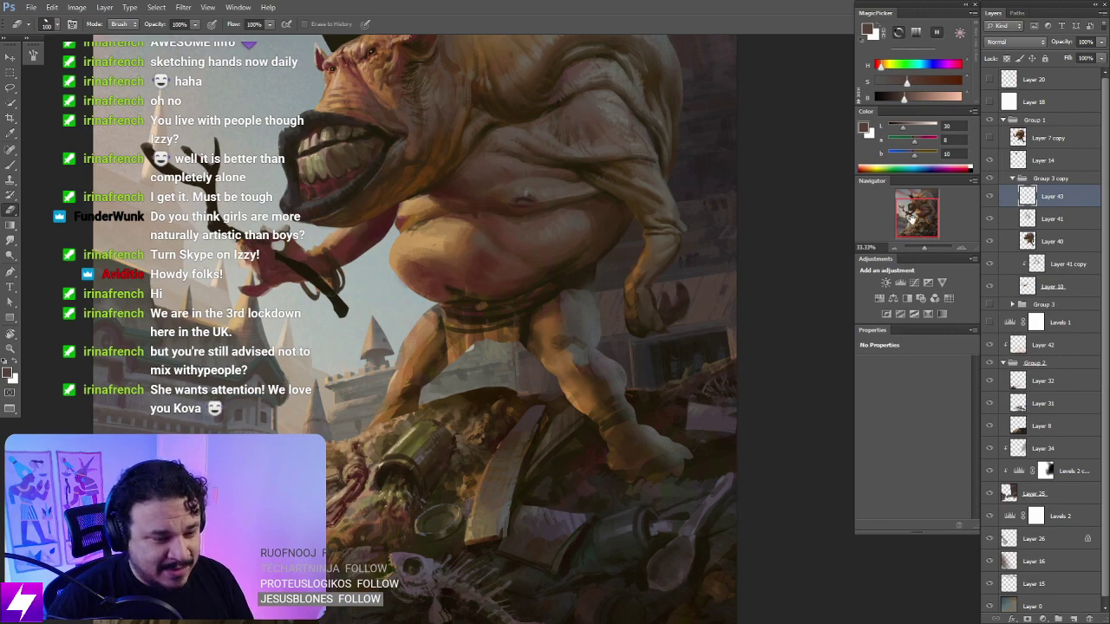
Step: Sample a near-black brown and block in dark shorts over the thigh beneath the hanging arm on Layer 43, with the canvas rotated
{"action": "key", "text": "r"}
{"action": "mouse_move", "coordinate": [600, 393]}
{"action": "left_mouse_down"}
{"action": "mouse_move", "coordinate": [589, 416]}
{"action": "mouse_move", "coordinate": [664, 407]}
{"action": "mouse_move", "coordinate": [616, 341]}
{"action": "left_mouse_up"}
{"action": "key", "text": "ctrl+plus"}
{"action": "key", "text": "b"}
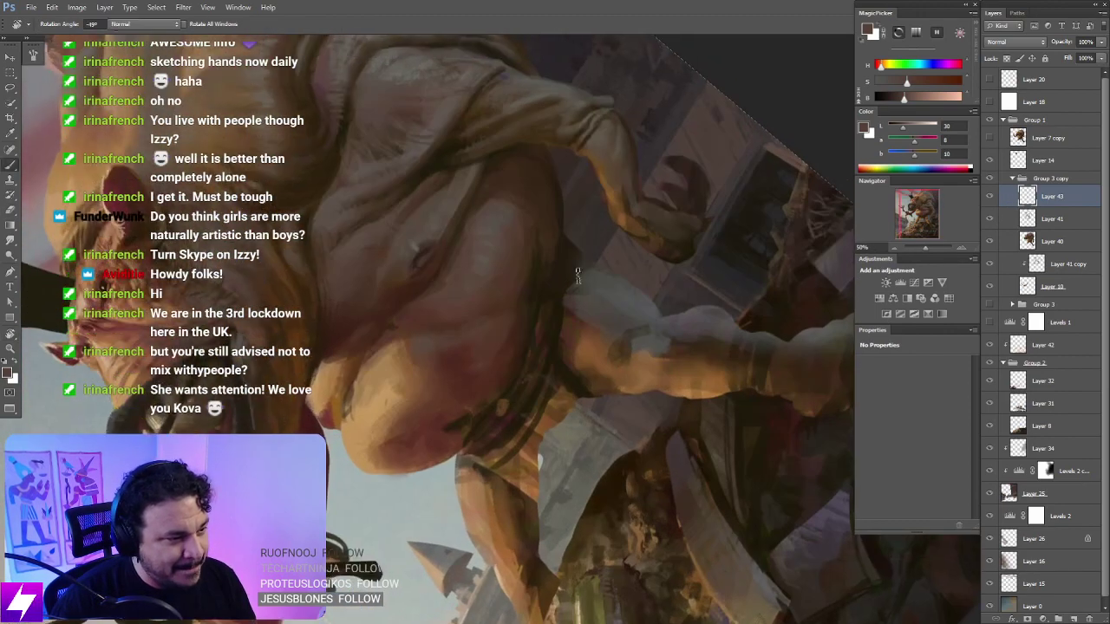
{"action": "key", "text": "b"}
{"action": "left_click", "coordinate": [565, 295], "text": "alt"}
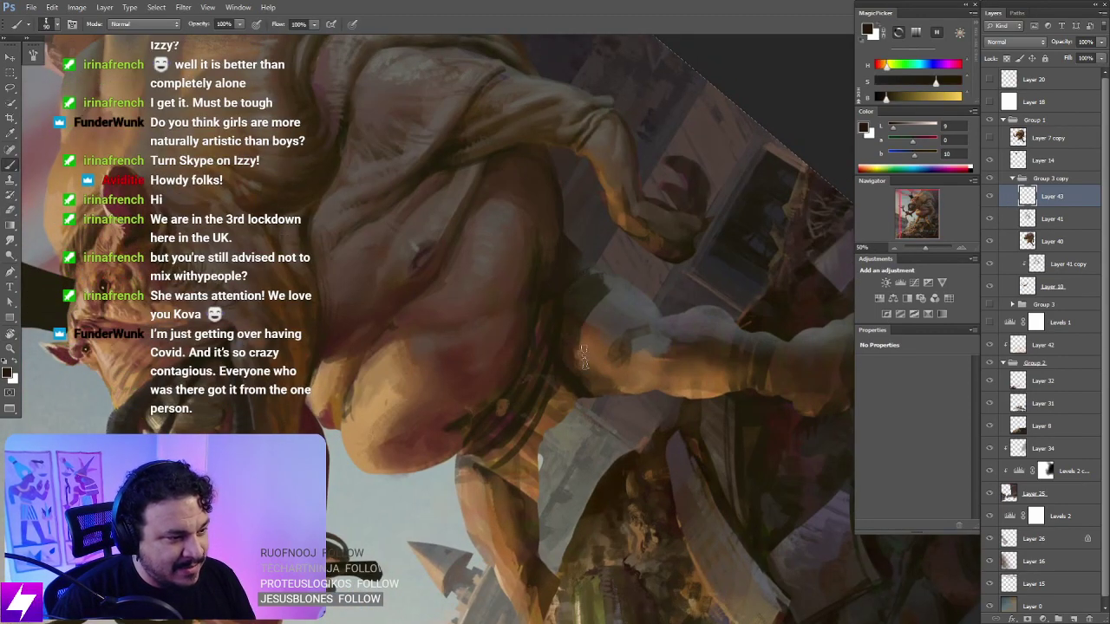
{"action": "mouse_move", "coordinate": [584, 357]}
{"action": "left_mouse_down"}
{"action": "mouse_move", "coordinate": [598, 316]}
{"action": "mouse_move", "coordinate": [611, 338]}
{"action": "left_mouse_up"}
{"action": "key", "text": "r"}
{"action": "mouse_move", "coordinate": [676, 349]}
{"action": "left_mouse_down"}
{"action": "mouse_move", "coordinate": [642, 453]}
{"action": "mouse_move", "coordinate": [575, 511]}
{"action": "left_mouse_up"}
Step: Mirror the canvas and check how the dark shorts read in the full painting
{"action": "key", "text": "ctrl+minus"}
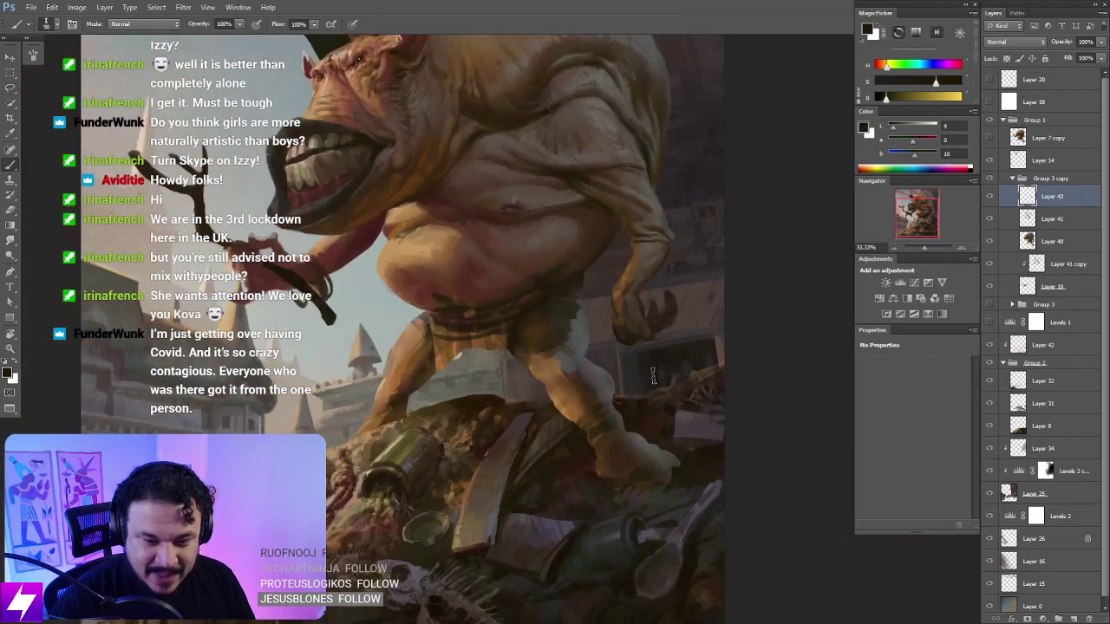
{"action": "key", "text": "ctrl+minus"}
{"action": "mouse_move", "coordinate": [696, 389]}
{"action": "left_mouse_down"}
{"action": "mouse_move", "coordinate": [653, 381]}
{"action": "mouse_move", "coordinate": [640, 363]}
{"action": "mouse_move", "coordinate": [657, 371]}
{"action": "mouse_move", "coordinate": [692, 357]}
{"action": "left_mouse_up"}
{"action": "key", "text": "ctrl+shift+h"}
{"action": "left_click_drag", "start_coordinate": [612, 408], "coordinate": [657, 359]}
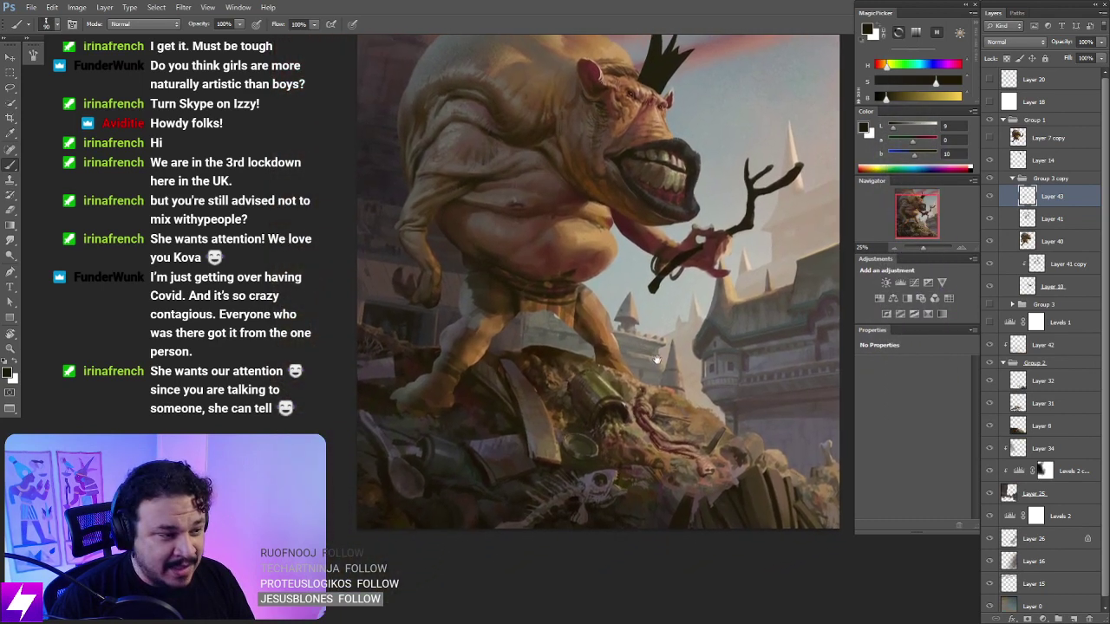
{"action": "left_click_drag", "start_coordinate": [570, 349], "coordinate": [622, 370]}
Step: Paint the dark shorts down the outer edge of the thigh to just above the knee on Layer 43
{"action": "key", "text": "ctrl+plus"}
{"action": "key", "text": "ctrl+plus"}
{"action": "left_click_drag", "start_coordinate": [545, 304], "coordinate": [576, 327]}
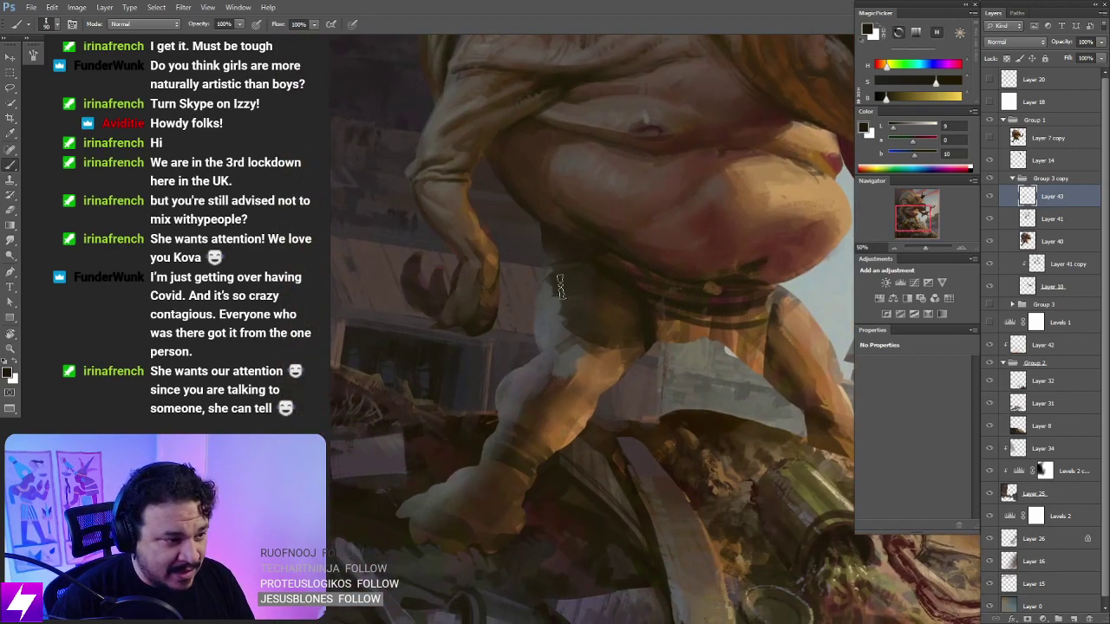
{"action": "left_click_drag", "start_coordinate": [561, 286], "coordinate": [553, 319]}
{"action": "left_click_drag", "start_coordinate": [547, 264], "coordinate": [542, 368]}
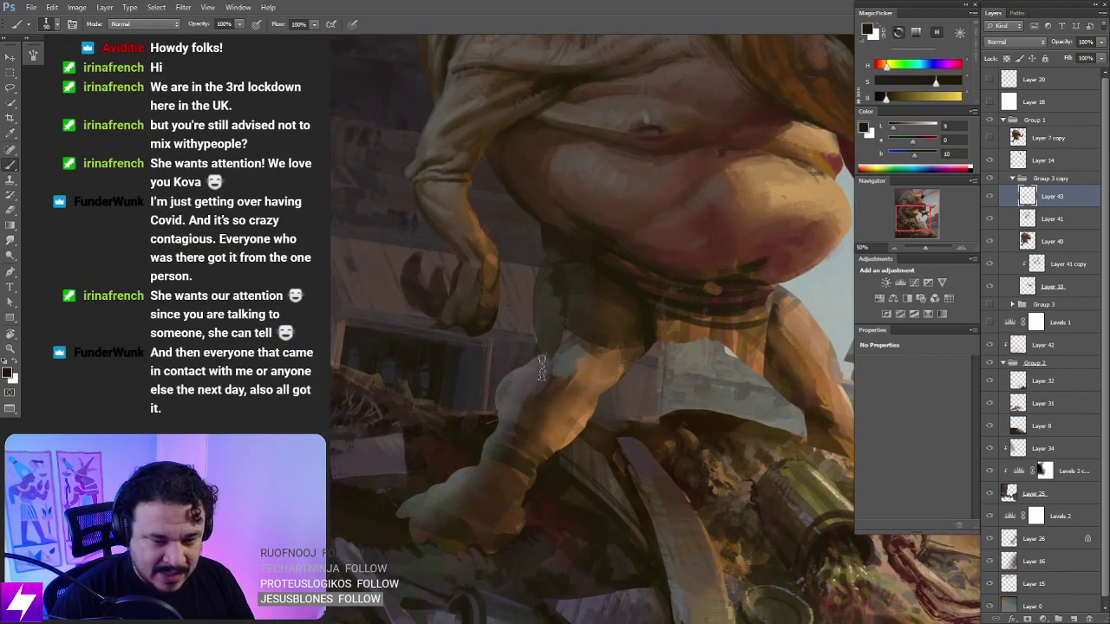
{"action": "left_click_drag", "start_coordinate": [562, 408], "coordinate": [556, 382]}
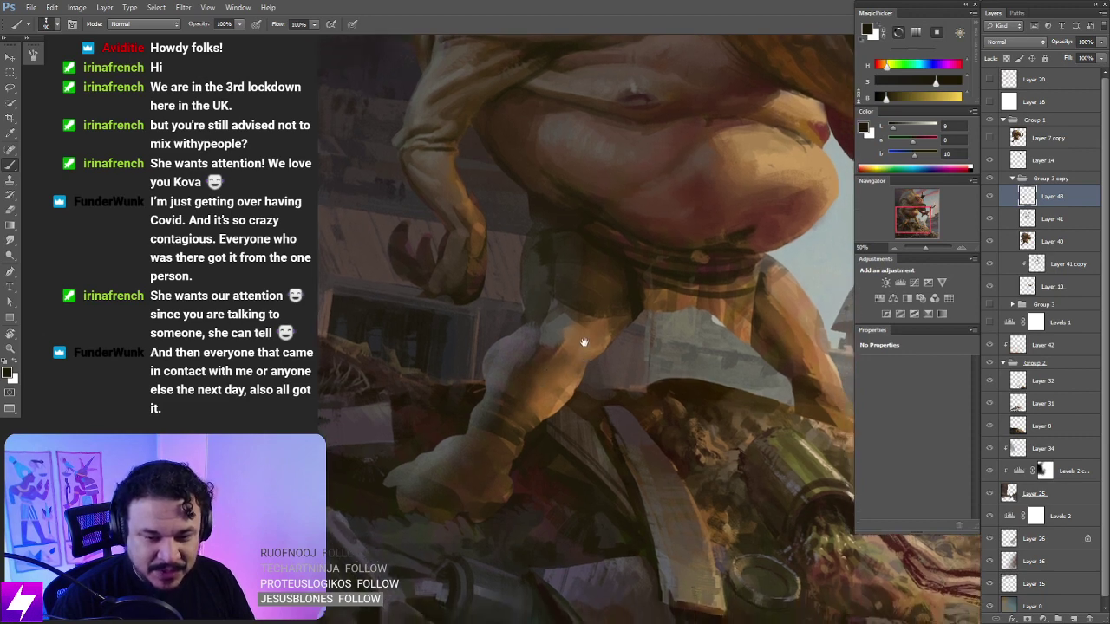
{"action": "mouse_move", "coordinate": [590, 341]}
{"action": "left_mouse_down"}
{"action": "mouse_move", "coordinate": [587, 357]}
{"action": "mouse_move", "coordinate": [596, 319]}
{"action": "mouse_move", "coordinate": [583, 324]}
{"action": "mouse_move", "coordinate": [607, 342]}
{"action": "mouse_move", "coordinate": [603, 355]}
{"action": "mouse_move", "coordinate": [631, 323]}
{"action": "mouse_move", "coordinate": [621, 364]}
{"action": "mouse_move", "coordinate": [637, 339]}
{"action": "mouse_move", "coordinate": [638, 299]}
{"action": "left_mouse_up"}
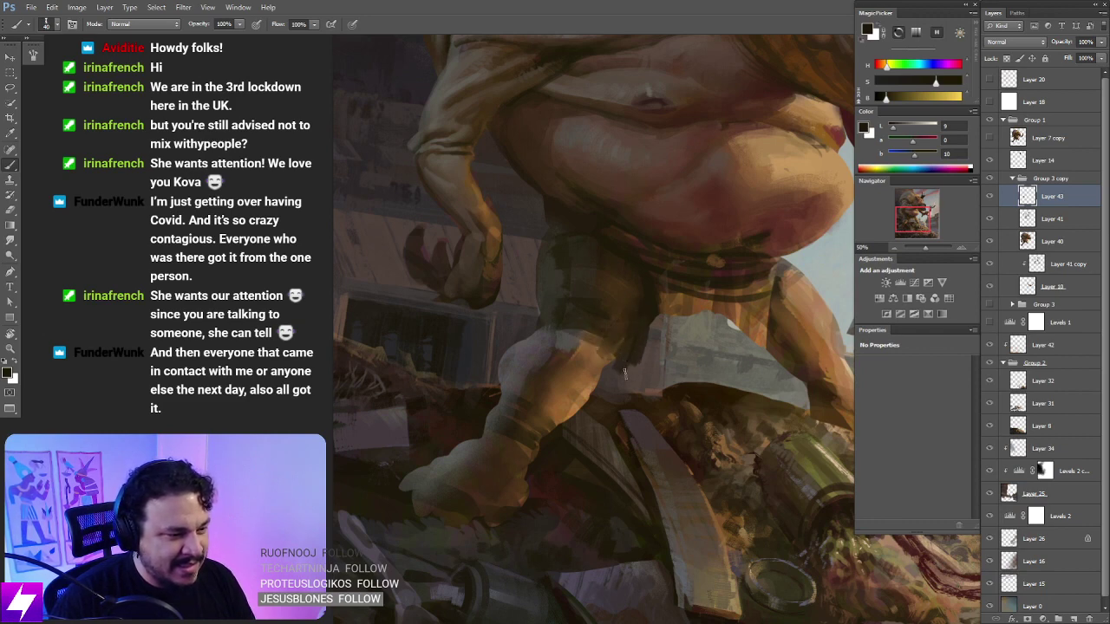
Step: Extend the dark shorts across the waist, crotch and other thigh with a larger brush, giving them a ragged hem
{"action": "key", "text": "]"}
{"action": "key", "text": "]"}
{"action": "key", "text": "]"}
{"action": "key", "text": "]"}
{"action": "key", "text": "]"}
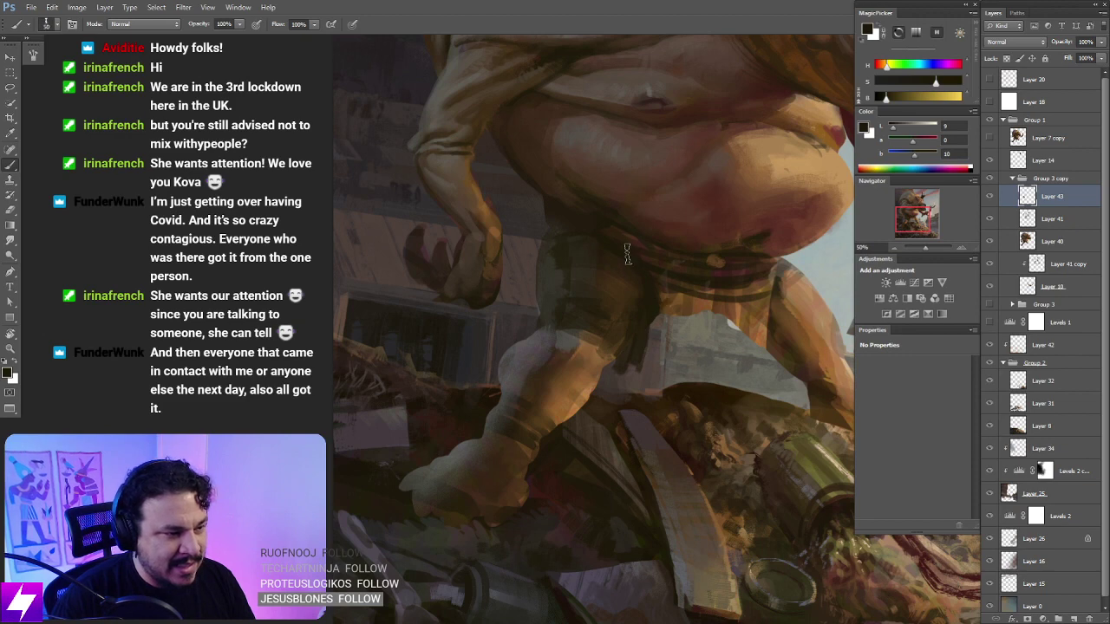
{"action": "mouse_move", "coordinate": [704, 293]}
{"action": "left_mouse_down"}
{"action": "mouse_move", "coordinate": [654, 301]}
{"action": "mouse_move", "coordinate": [712, 299]}
{"action": "mouse_move", "coordinate": [720, 264]}
{"action": "mouse_move", "coordinate": [625, 257]}
{"action": "mouse_move", "coordinate": [674, 293]}
{"action": "mouse_move", "coordinate": [696, 335]}
{"action": "mouse_move", "coordinate": [699, 277]}
{"action": "mouse_move", "coordinate": [682, 260]}
{"action": "mouse_move", "coordinate": [707, 253]}
{"action": "mouse_move", "coordinate": [747, 295]}
{"action": "mouse_move", "coordinate": [721, 274]}
{"action": "mouse_move", "coordinate": [741, 276]}
{"action": "left_mouse_up"}
{"action": "left_click_drag", "start_coordinate": [763, 330], "coordinate": [694, 314]}
{"action": "key", "text": "bracketright"}
{"action": "key", "text": "bracketright"}
{"action": "mouse_move", "coordinate": [662, 258]}
{"action": "left_mouse_down"}
{"action": "mouse_move", "coordinate": [685, 278]}
{"action": "mouse_move", "coordinate": [644, 290]}
{"action": "left_mouse_up"}
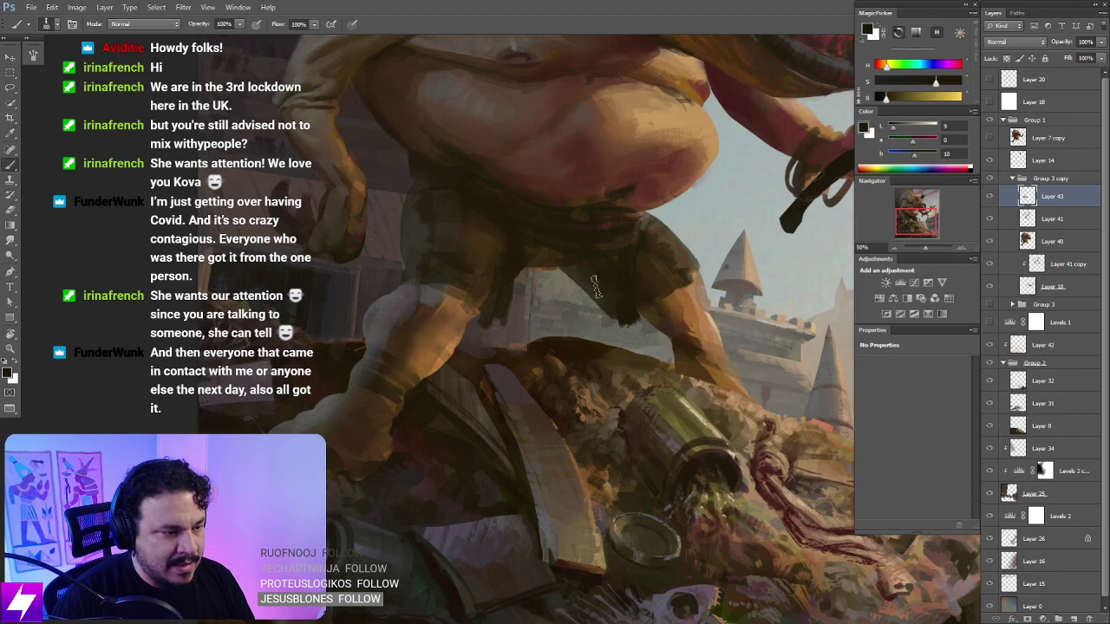
Step: Mirror the canvas and check the finished shape of the shorts against the entire creature
{"action": "key", "text": "ctrl+minus"}
{"action": "left_click_drag", "start_coordinate": [592, 267], "coordinate": [526, 436]}
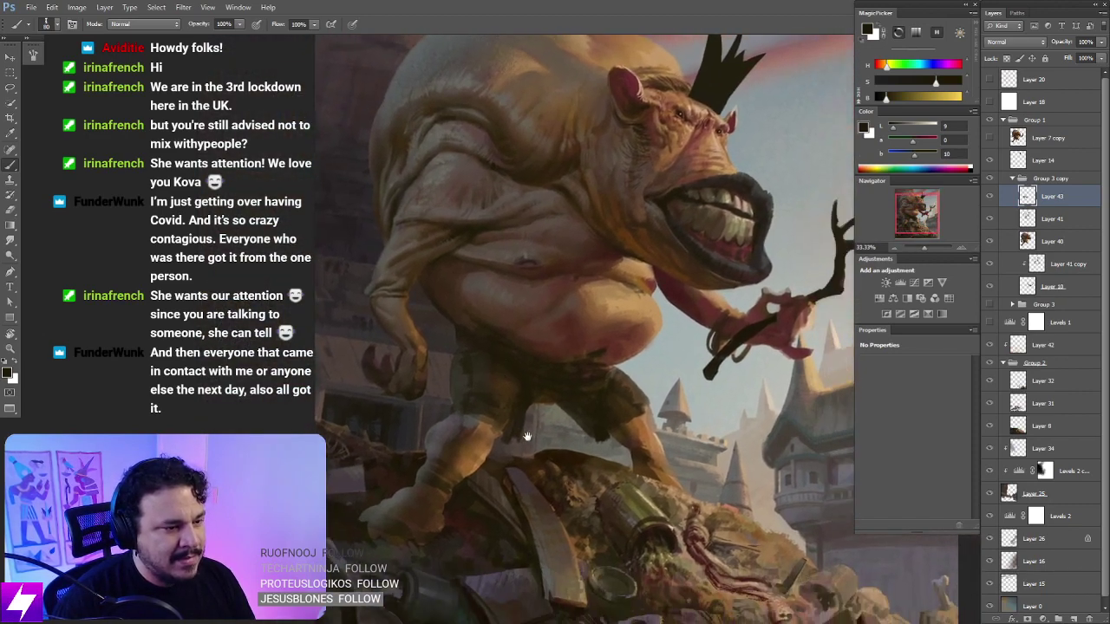
{"action": "key", "text": "ctrl+minus"}
{"action": "key", "text": "ctrl+shift+h"}
{"action": "key", "text": "ctrl+plus"}
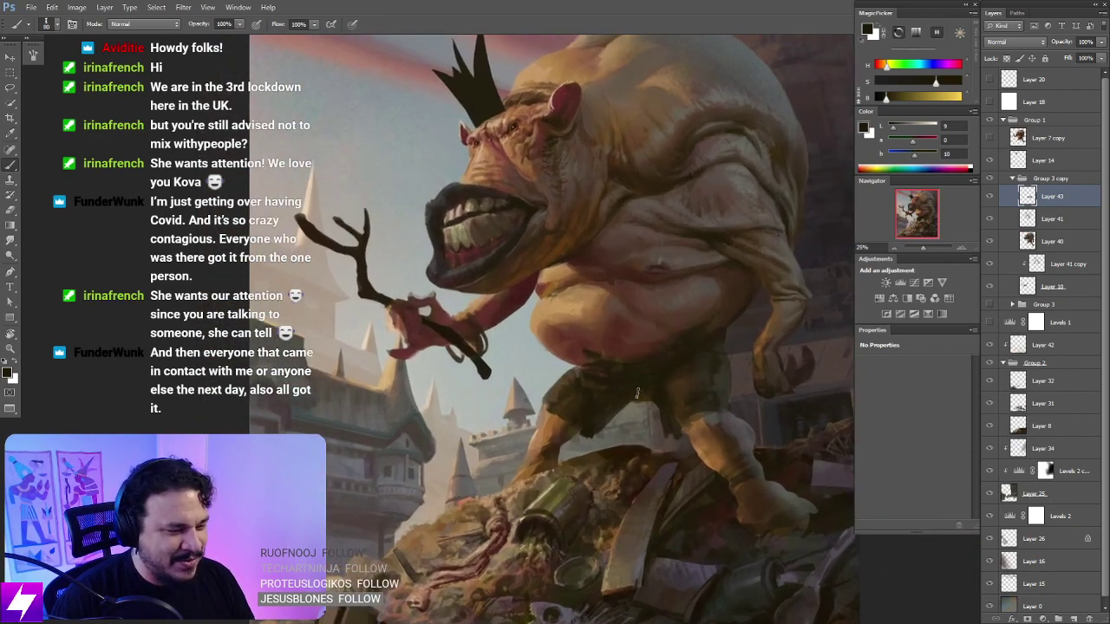
Step: Paint a sampled dark grey-green tone over the outer thigh of the shorts on Layer 43
{"action": "left_click_drag", "start_coordinate": [659, 509], "coordinate": [545, 399]}
{"action": "key", "text": "ctrl+plus"}
{"action": "key", "text": "ctrl+plus"}
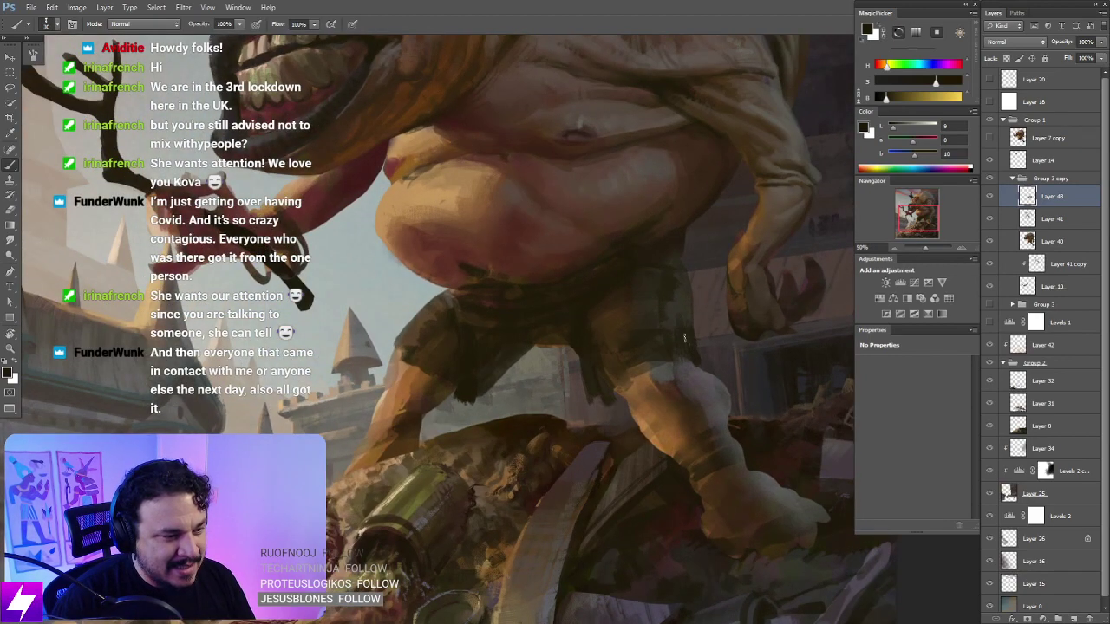
{"action": "left_click", "coordinate": [687, 340], "text": "alt"}
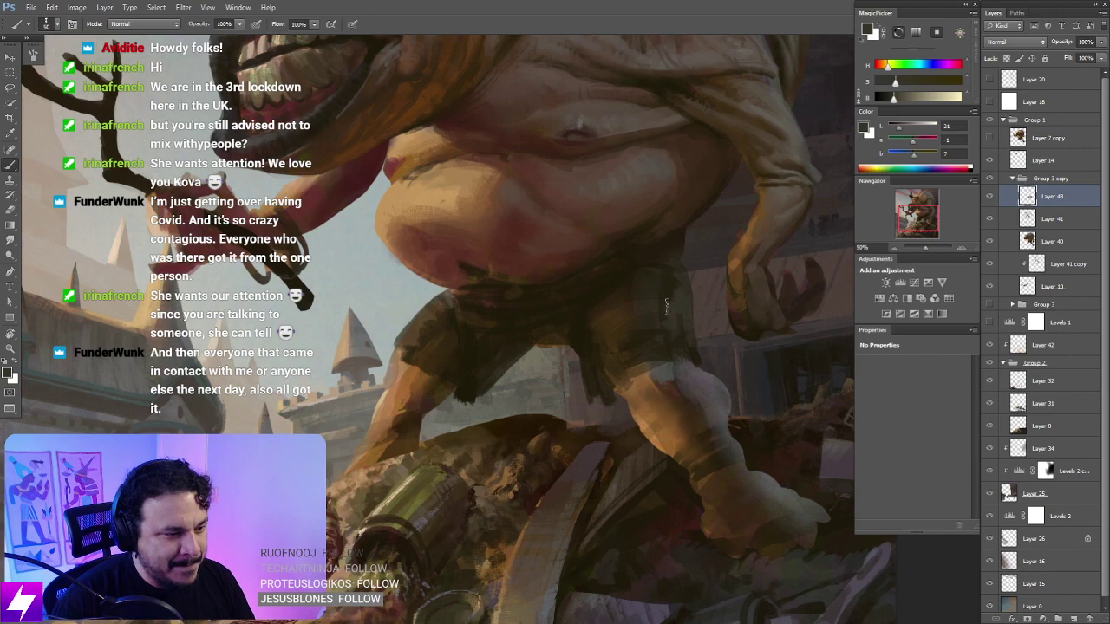
{"action": "mouse_move", "coordinate": [668, 361]}
{"action": "left_mouse_down"}
{"action": "mouse_move", "coordinate": [641, 336]}
{"action": "mouse_move", "coordinate": [663, 372]}
{"action": "left_mouse_up"}
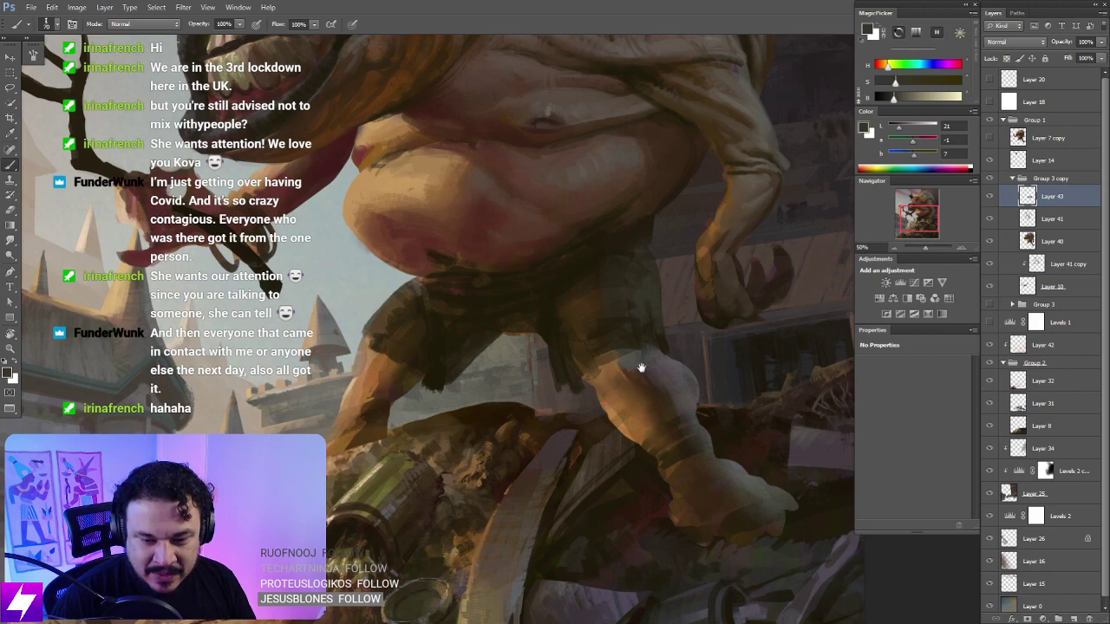
Step: Rotate the canvas and darken the shorts' leg above the bandaged knee with a sampled dark tone
{"action": "left_click_drag", "start_coordinate": [641, 367], "coordinate": [659, 375]}
{"action": "key", "text": "r"}
{"action": "left_click_drag", "start_coordinate": [725, 172], "coordinate": [757, 270]}
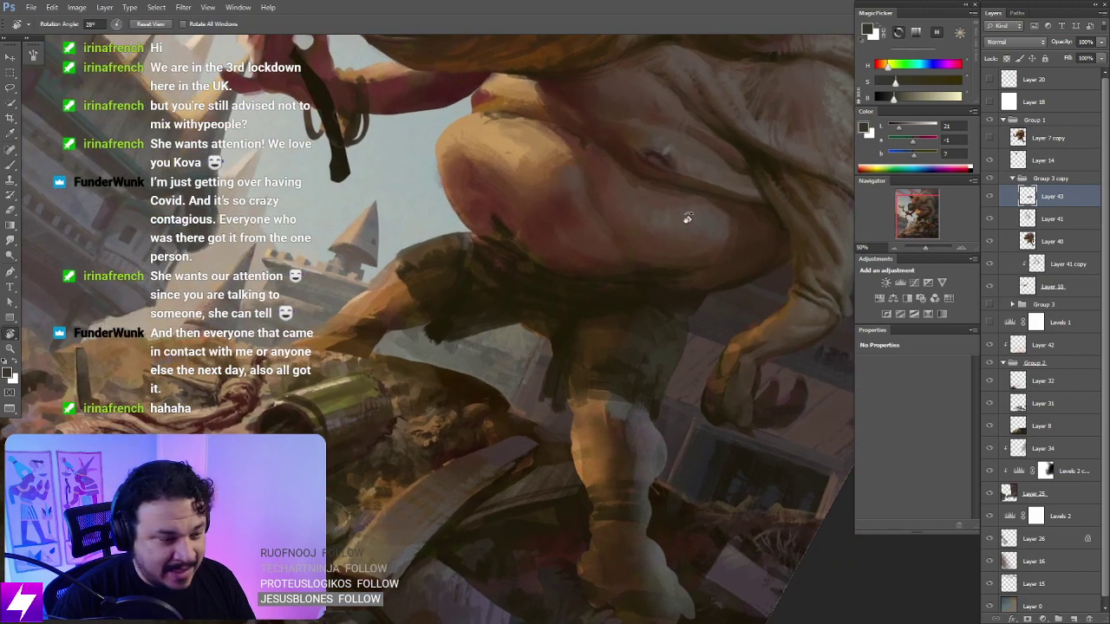
{"action": "key", "text": "b"}
{"action": "left_click", "coordinate": [643, 338], "text": "alt"}
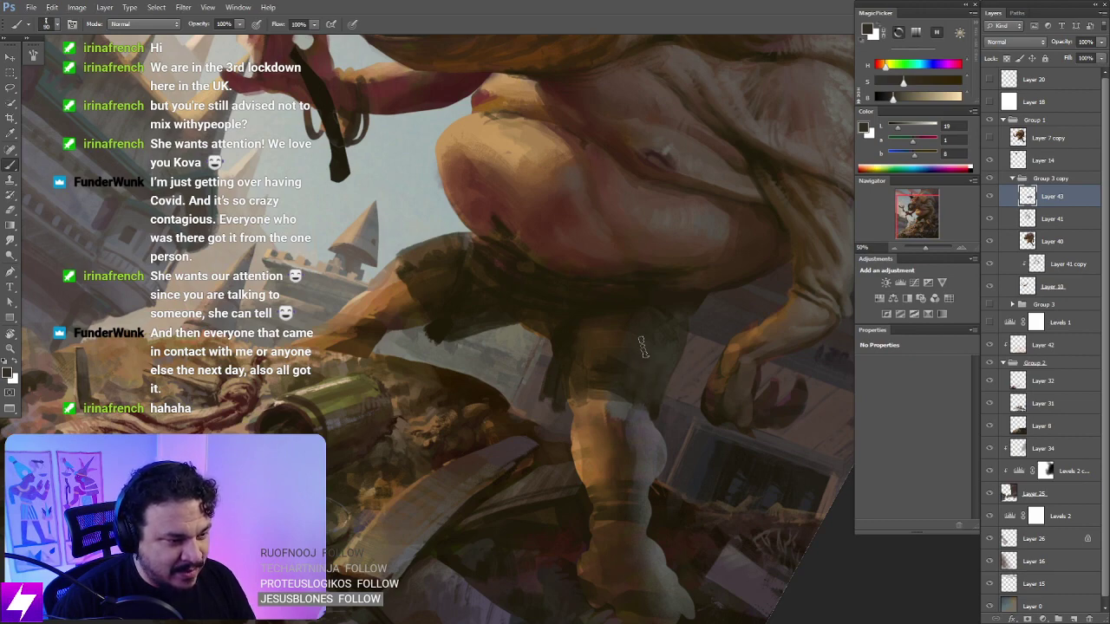
{"action": "key", "text": "Escape"}
{"action": "mouse_move", "coordinate": [646, 348]}
{"action": "left_mouse_down"}
{"action": "mouse_move", "coordinate": [664, 368]}
{"action": "mouse_move", "coordinate": [669, 333]}
{"action": "mouse_move", "coordinate": [641, 344]}
{"action": "mouse_move", "coordinate": [654, 346]}
{"action": "left_mouse_up"}
Step: Paint sampled brown and dark tones over the far leg of the shorts, shaping its outer edge and hem
{"action": "left_click", "coordinate": [478, 316], "text": "alt"}
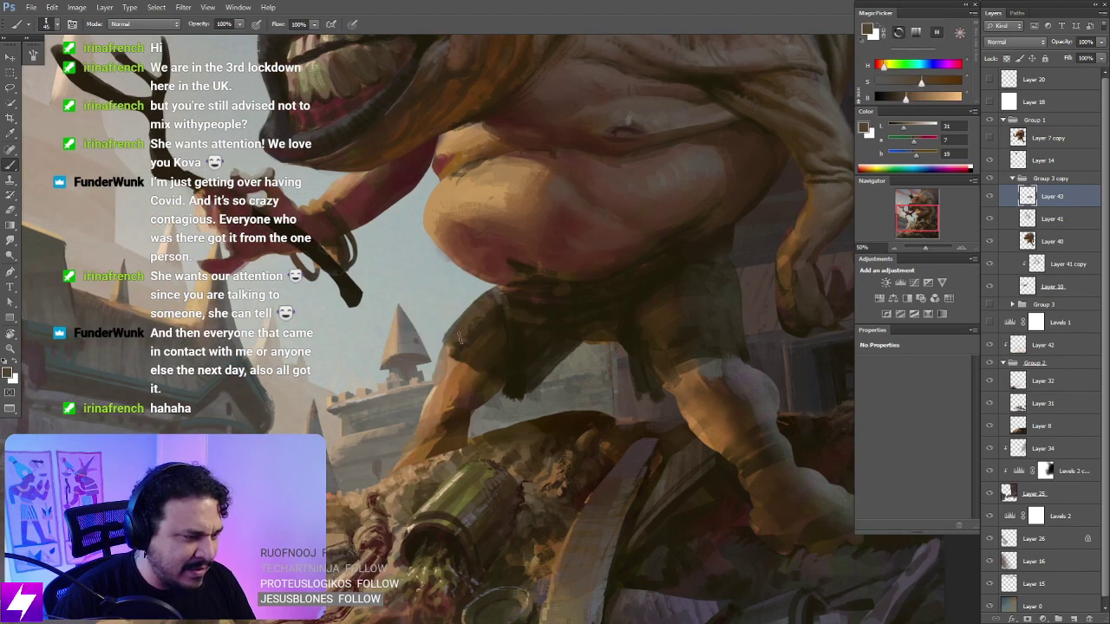
{"action": "left_click_drag", "start_coordinate": [497, 300], "coordinate": [467, 345]}
{"action": "left_click", "coordinate": [502, 292], "text": "alt"}
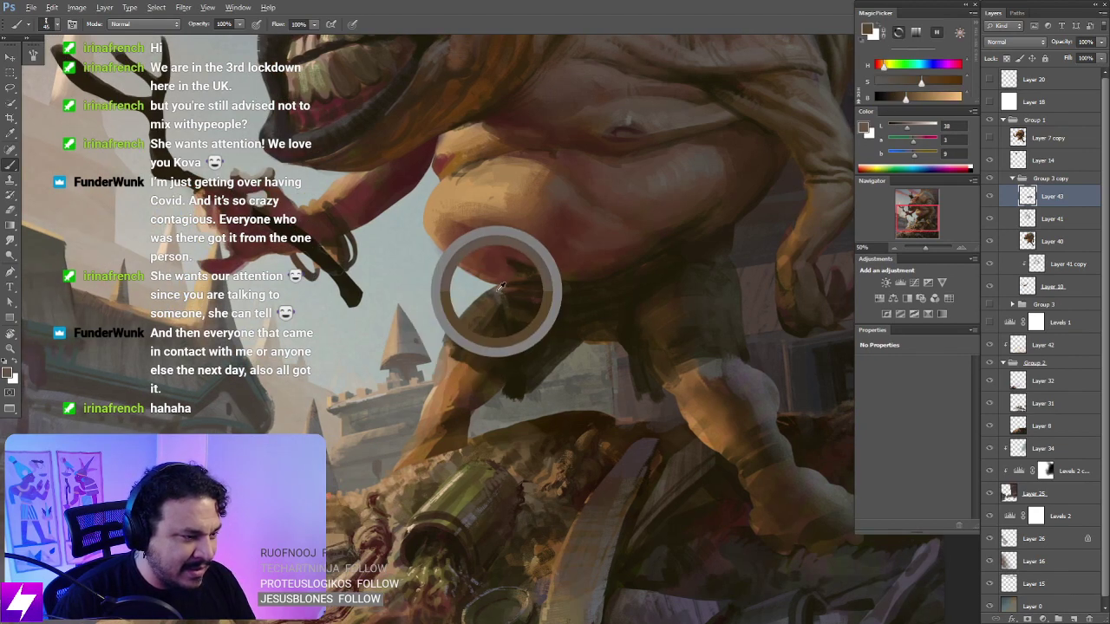
{"action": "mouse_move", "coordinate": [510, 317]}
{"action": "left_mouse_down"}
{"action": "mouse_move", "coordinate": [490, 326]}
{"action": "mouse_move", "coordinate": [485, 348]}
{"action": "mouse_move", "coordinate": [465, 343]}
{"action": "mouse_move", "coordinate": [471, 355]}
{"action": "left_mouse_up"}
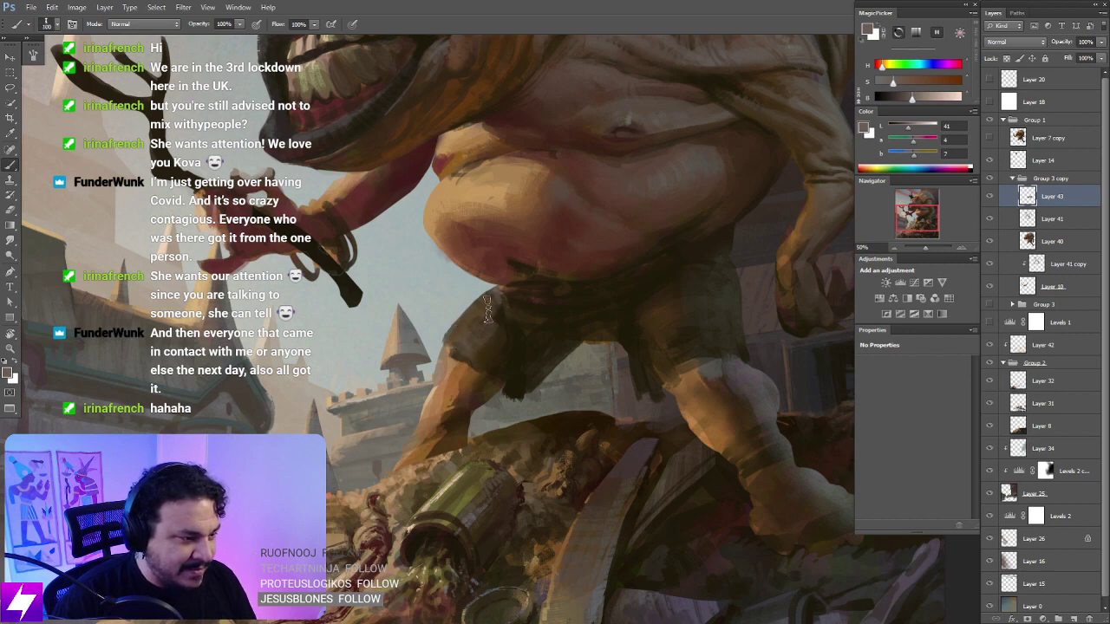
{"action": "left_click", "coordinate": [474, 347], "text": "alt"}
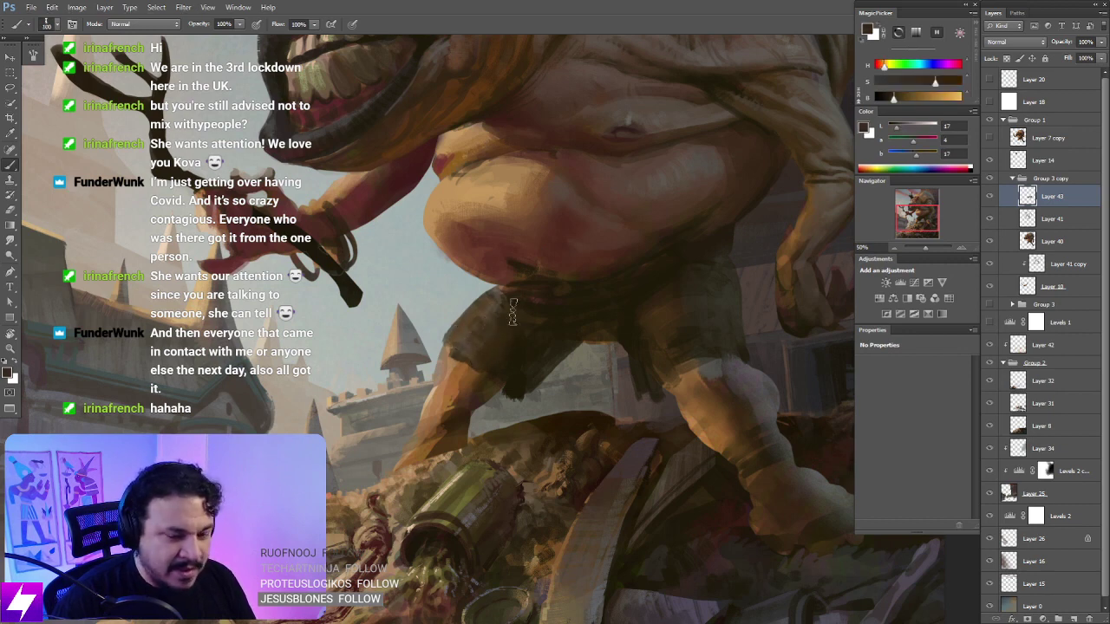
{"action": "left_click_drag", "start_coordinate": [562, 330], "coordinate": [519, 336]}
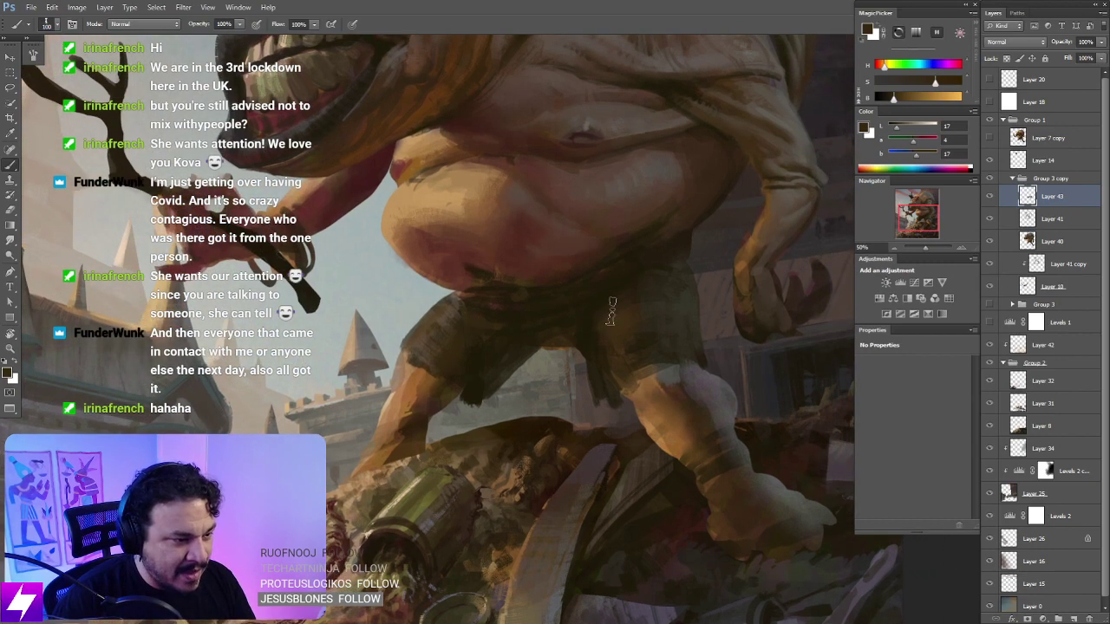
Step: Model the near thigh of the shorts with sampled near-black, dark olive and warm brown strokes
{"action": "left_click", "coordinate": [611, 276], "text": "alt"}
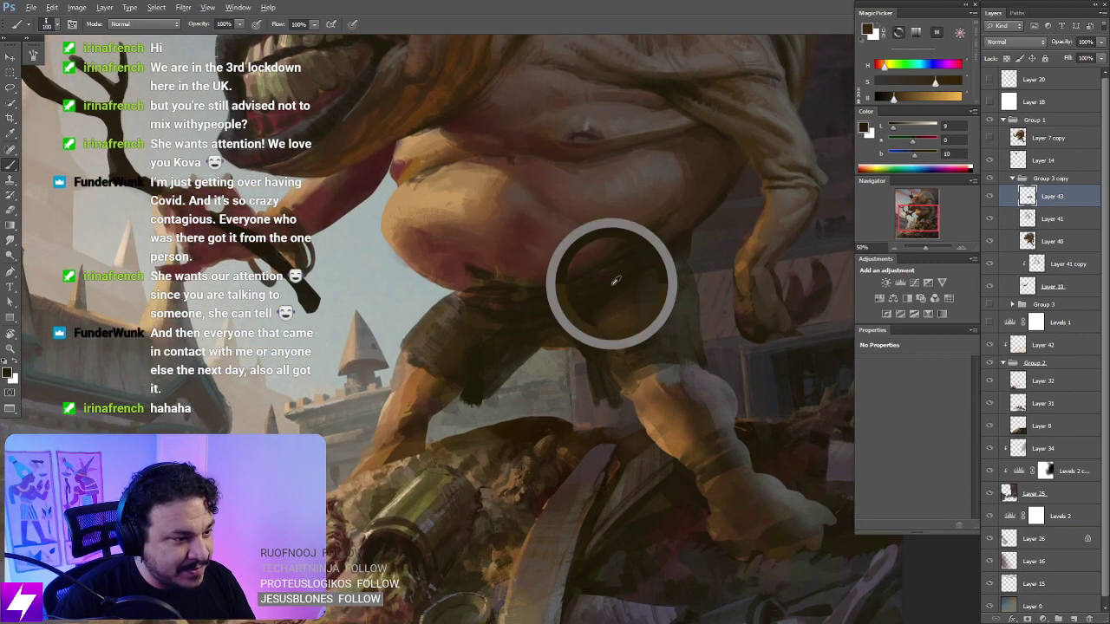
{"action": "left_click", "coordinate": [674, 273], "text": "alt"}
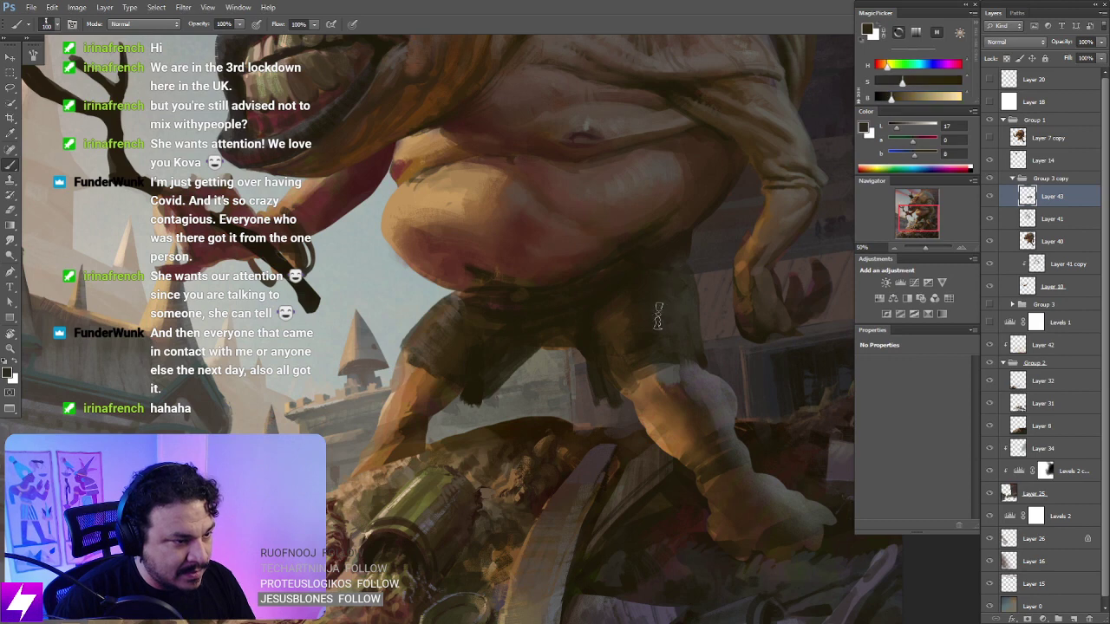
{"action": "left_click", "coordinate": [667, 410], "text": "alt"}
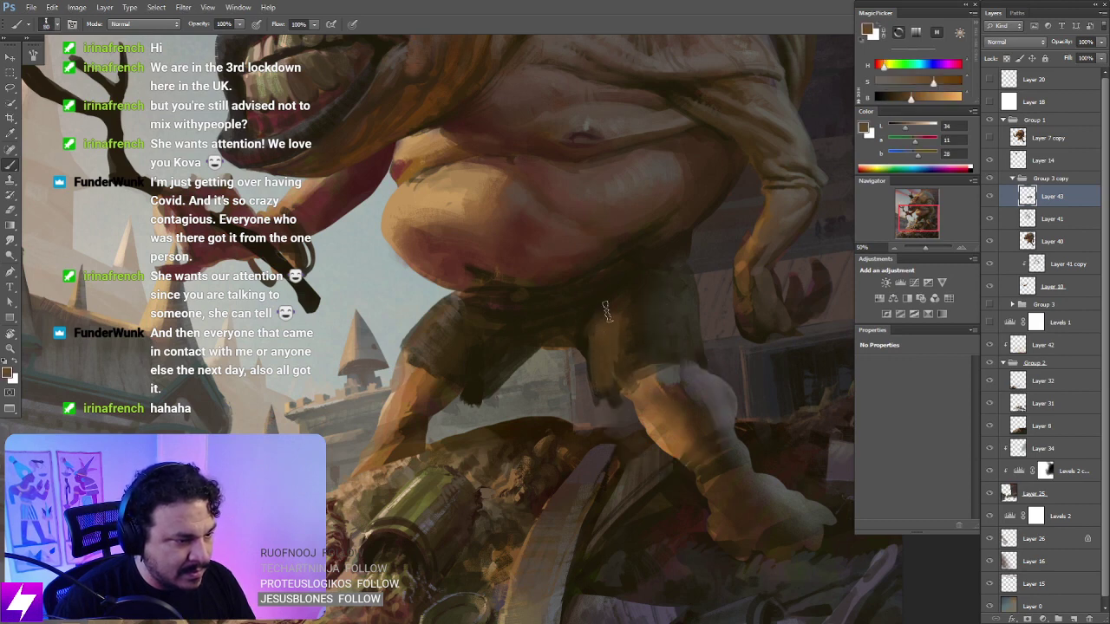
{"action": "left_click", "coordinate": [576, 334], "text": "alt"}
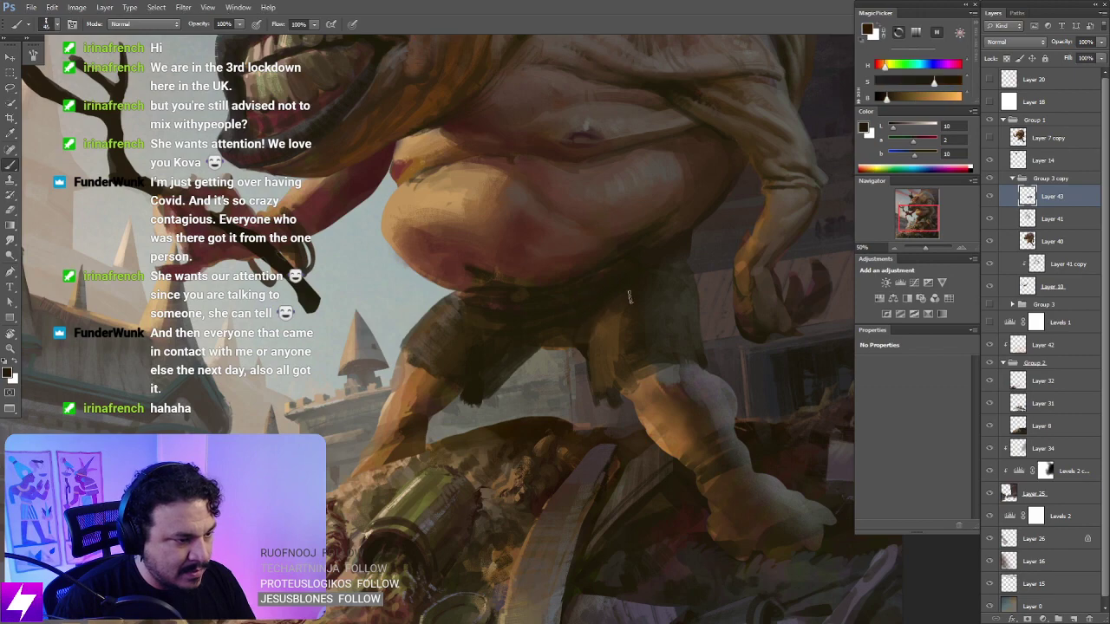
Step: Turn the canvas upside down, paint a sampled brown onto the near leg's ragged inner hem, and restore the upright view
{"action": "key", "text": "ctrl+minus"}
{"action": "key", "text": "r"}
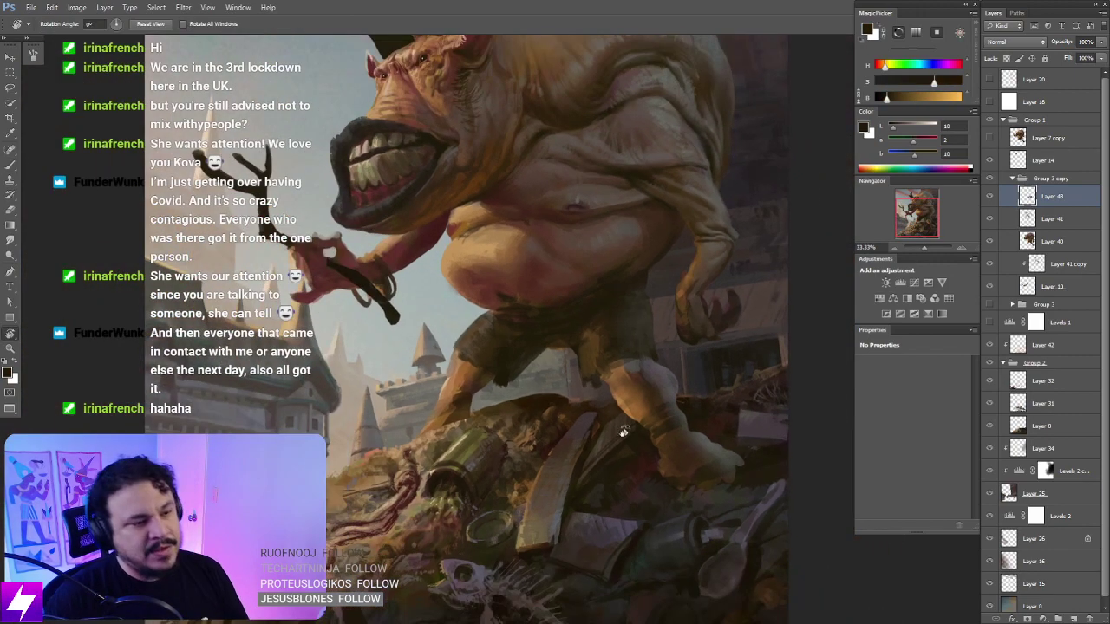
{"action": "left_click_drag", "start_coordinate": [620, 432], "coordinate": [503, 253]}
{"action": "key", "text": "ctrl+plus"}
{"action": "left_click", "coordinate": [502, 252], "text": "alt"}
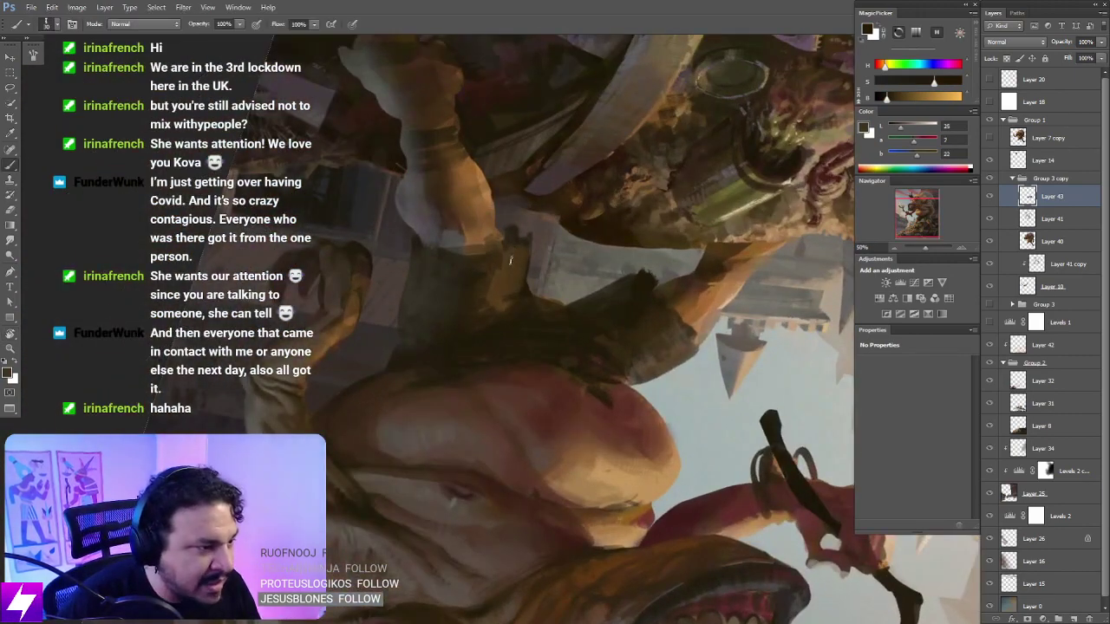
{"action": "key", "text": "]"}
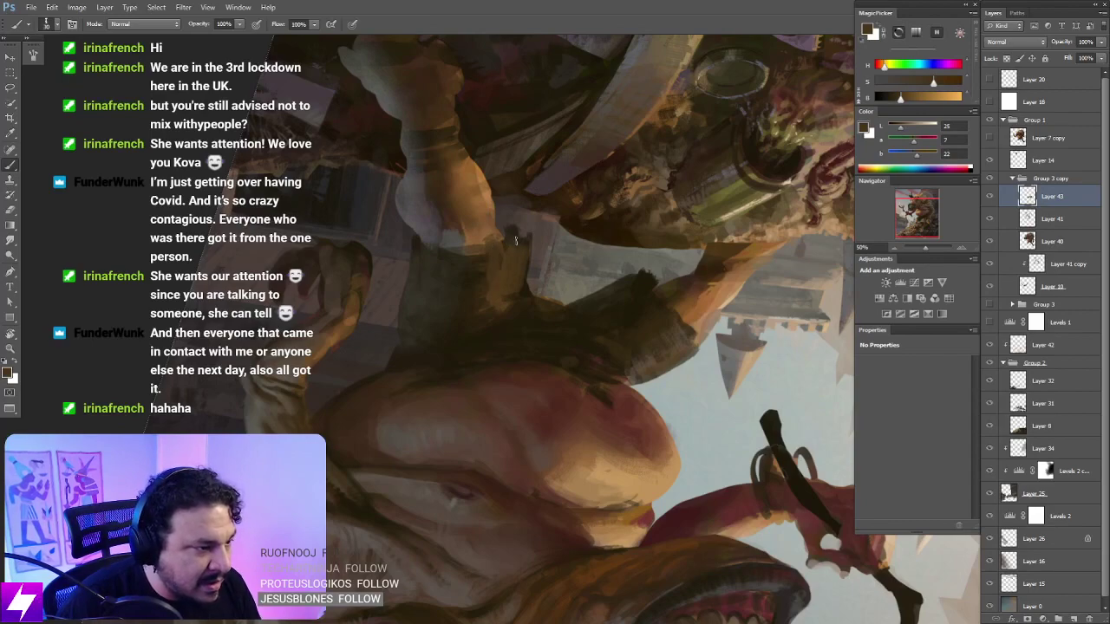
{"action": "left_click_drag", "start_coordinate": [649, 344], "coordinate": [596, 268]}
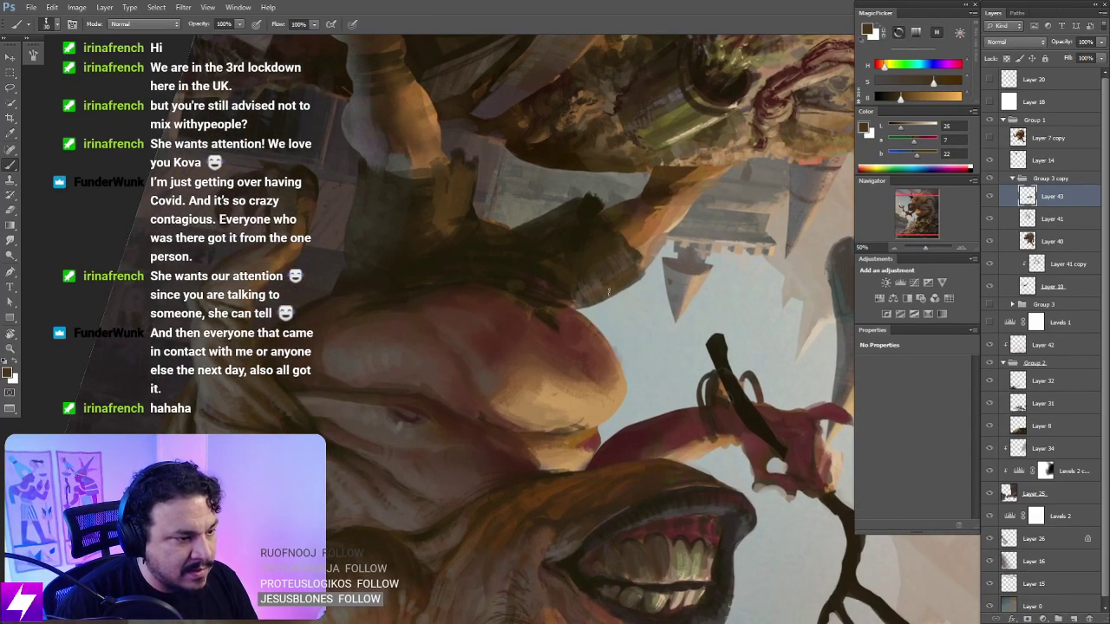
{"action": "key", "text": "Escape"}
{"action": "left_click_drag", "start_coordinate": [578, 309], "coordinate": [610, 314]}
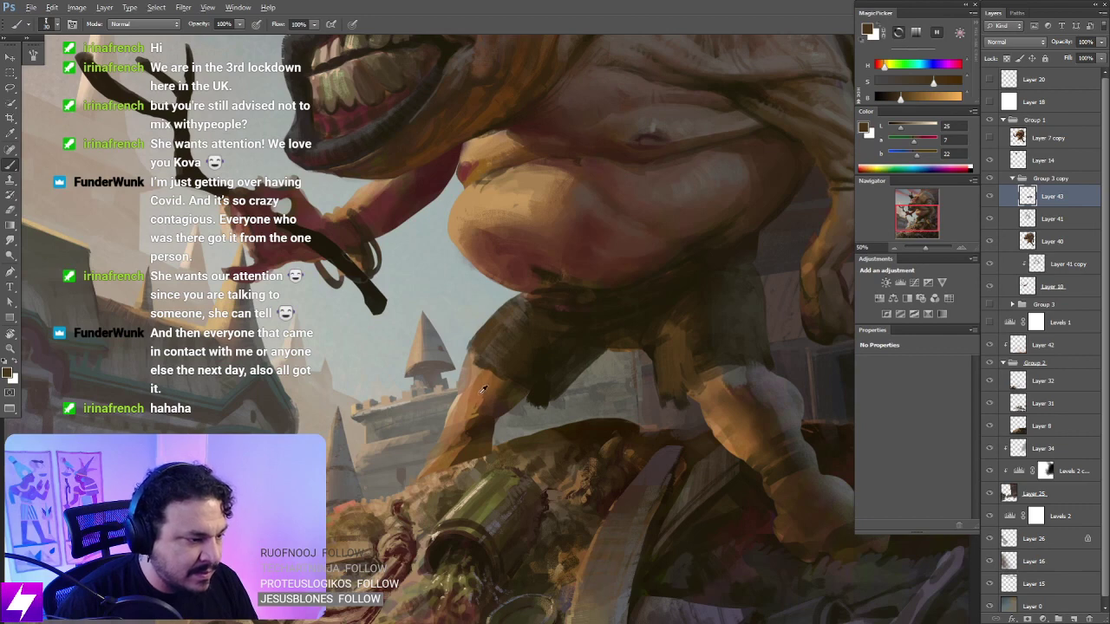
Step: Paint warm brown light and thin dark folds onto the far leg of the shorts using sampled colors
{"action": "left_click", "coordinate": [494, 392], "text": "alt"}
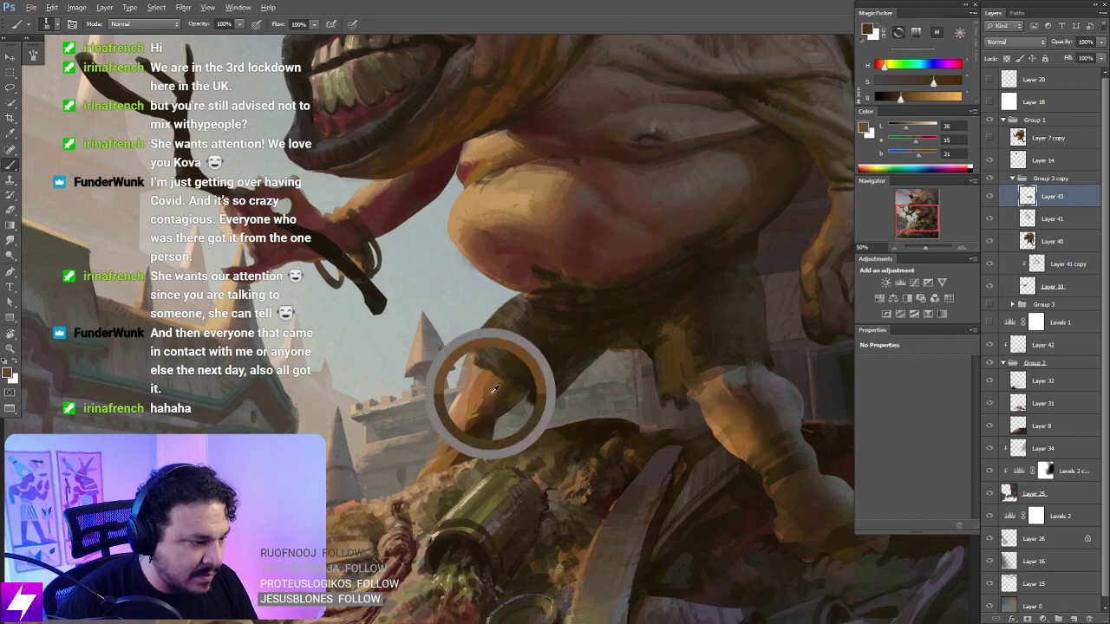
{"action": "left_click", "coordinate": [508, 331], "text": "alt"}
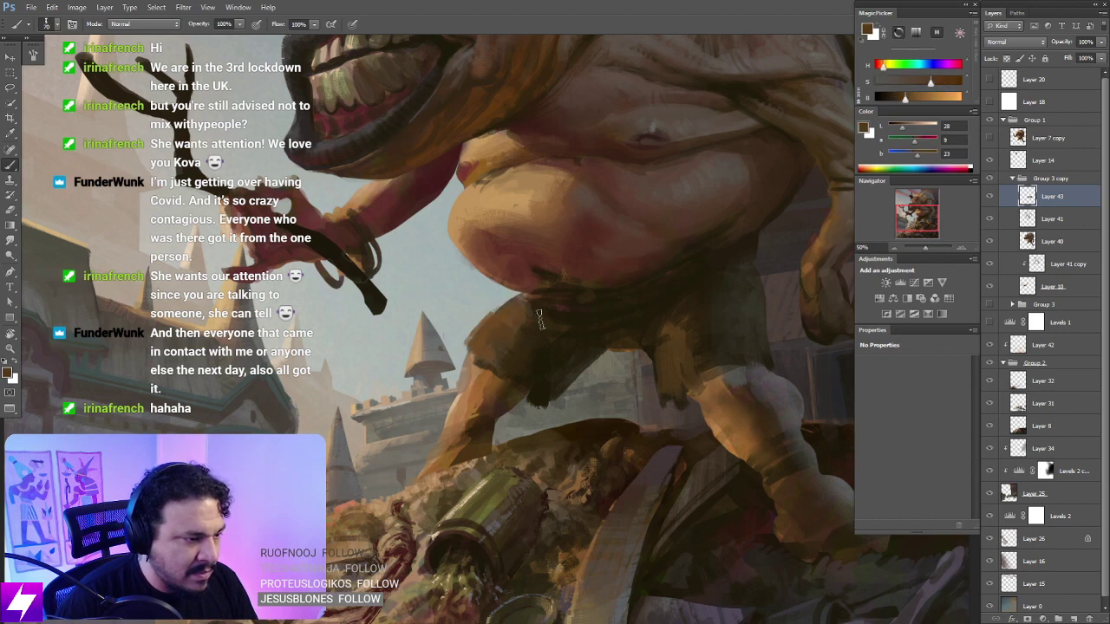
{"action": "left_click", "coordinate": [555, 347], "text": "alt"}
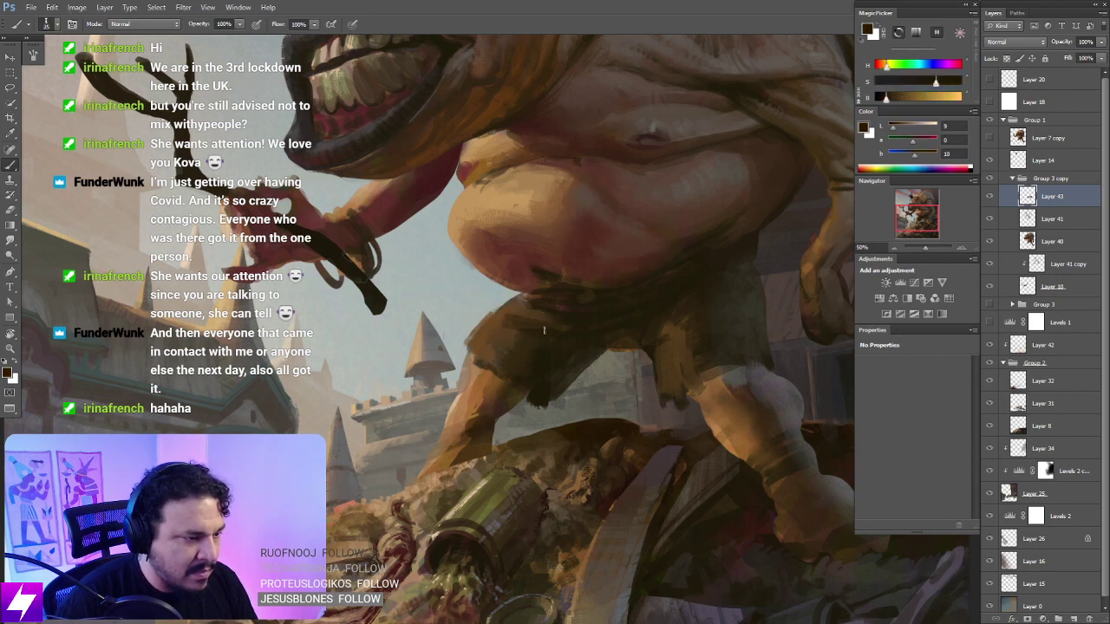
{"action": "left_click", "coordinate": [524, 312], "text": "alt"}
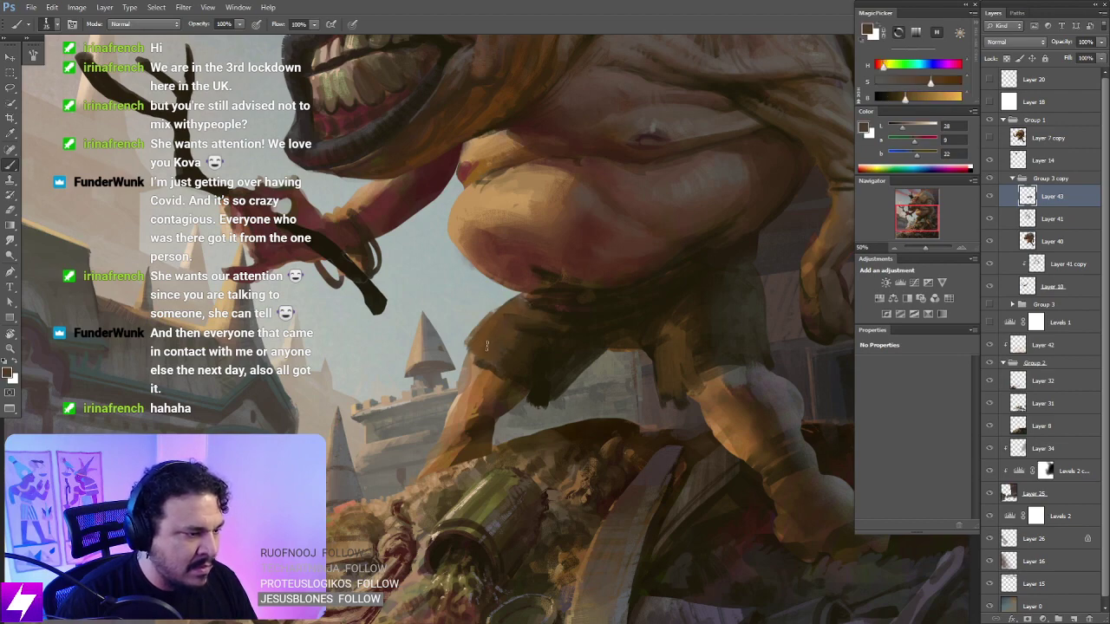
Step: Check the mirrored painting, rotate the canvas, and refine the shorts' dark waistline beneath the belly with brush and eraser
{"action": "key", "text": "ctrl+minus"}
{"action": "key", "text": "ctrl+minus"}
{"action": "key", "text": "ctrl+minus"}
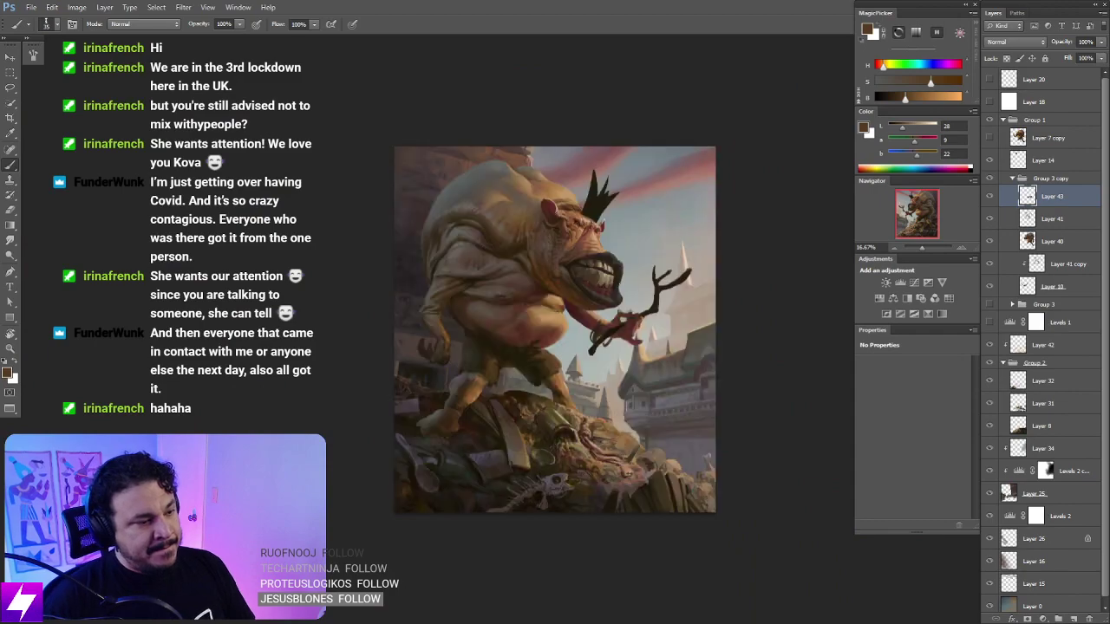
{"action": "key", "text": "ctrl+plus"}
{"action": "key", "text": "ctrl+plus"}
{"action": "left_click_drag", "start_coordinate": [572, 390], "coordinate": [596, 346]}
{"action": "key", "text": "r"}
{"action": "left_click_drag", "start_coordinate": [605, 392], "coordinate": [624, 257]}
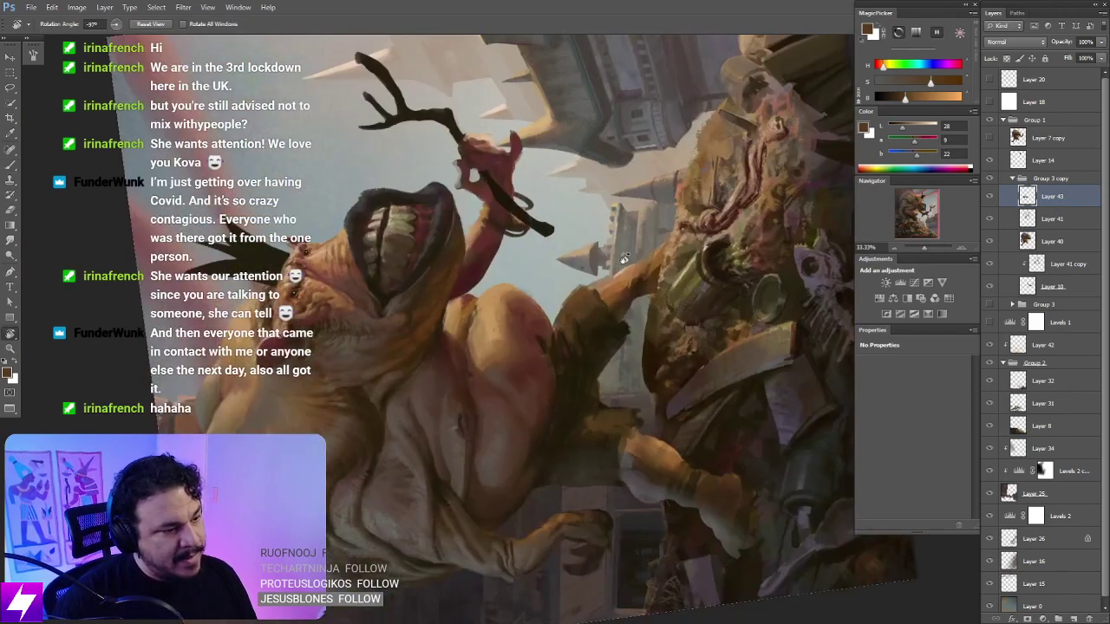
{"action": "key", "text": "ctrl+plus"}
{"action": "key", "text": "b"}
{"action": "left_click", "coordinate": [569, 341], "text": "alt"}
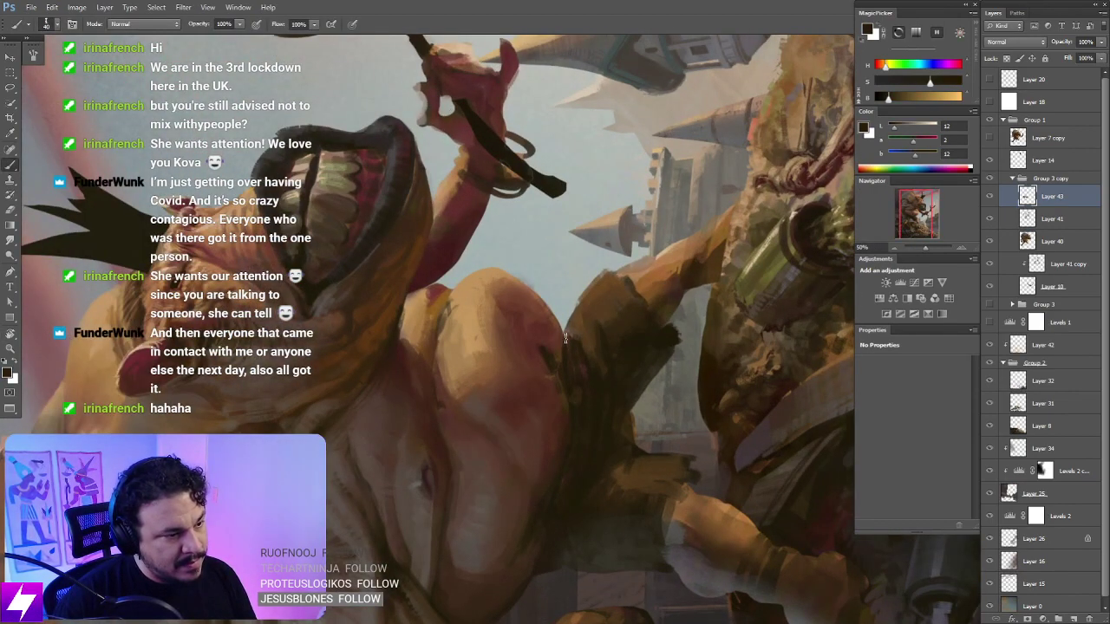
{"action": "key", "text": "e"}
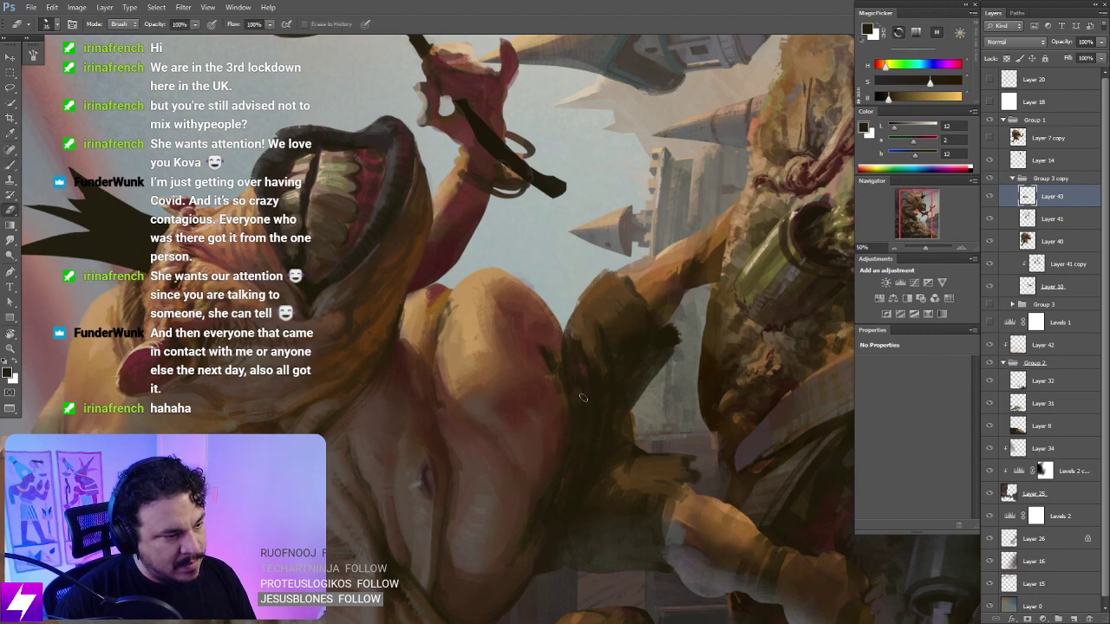
Step: Paint sampled dark reddish-brown over the dark marks on the belly's lower edge and blend them with the Smudge tool
{"action": "key", "text": "b"}
{"action": "left_click", "coordinate": [540, 346], "text": "alt"}
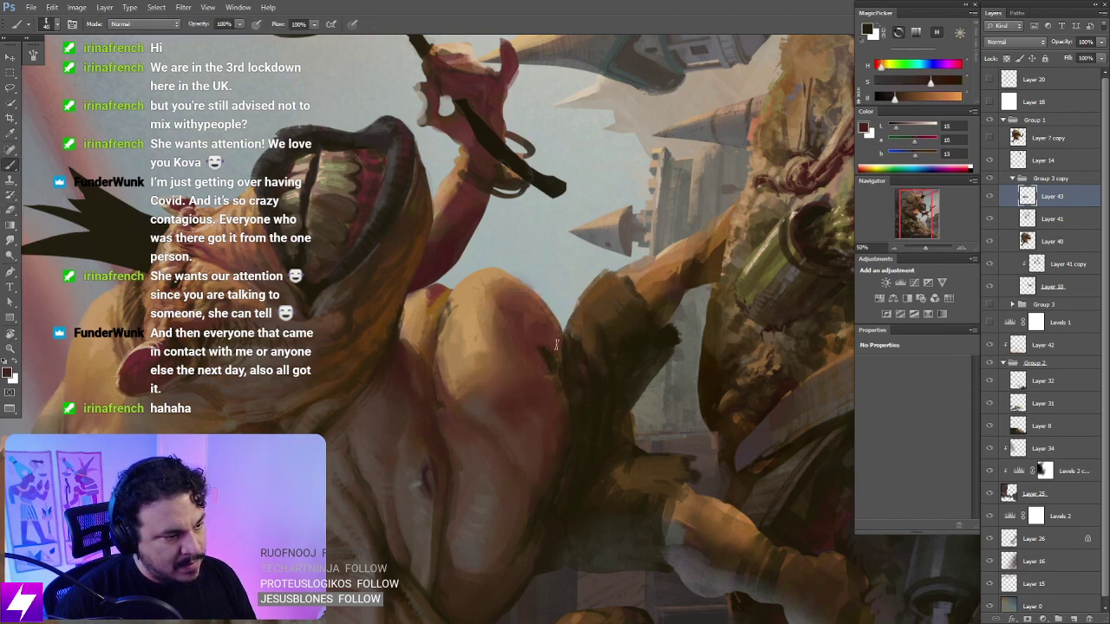
{"action": "scroll", "coordinate": [572, 364], "scroll_direction": "down", "scroll_amount": 2}
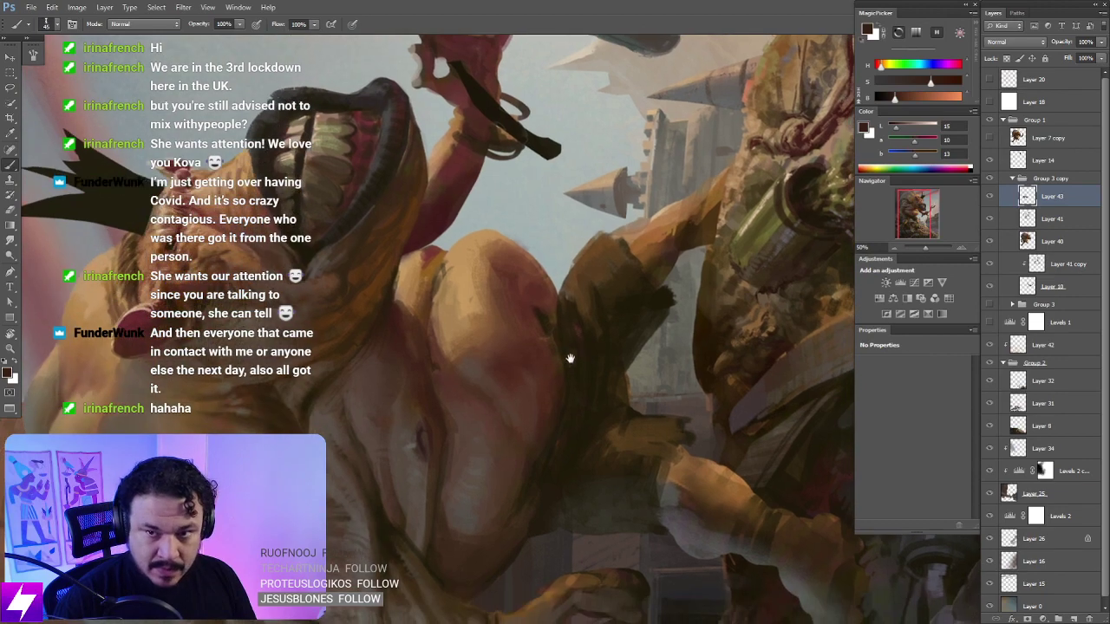
{"action": "left_click", "coordinate": [563, 302], "text": "alt"}
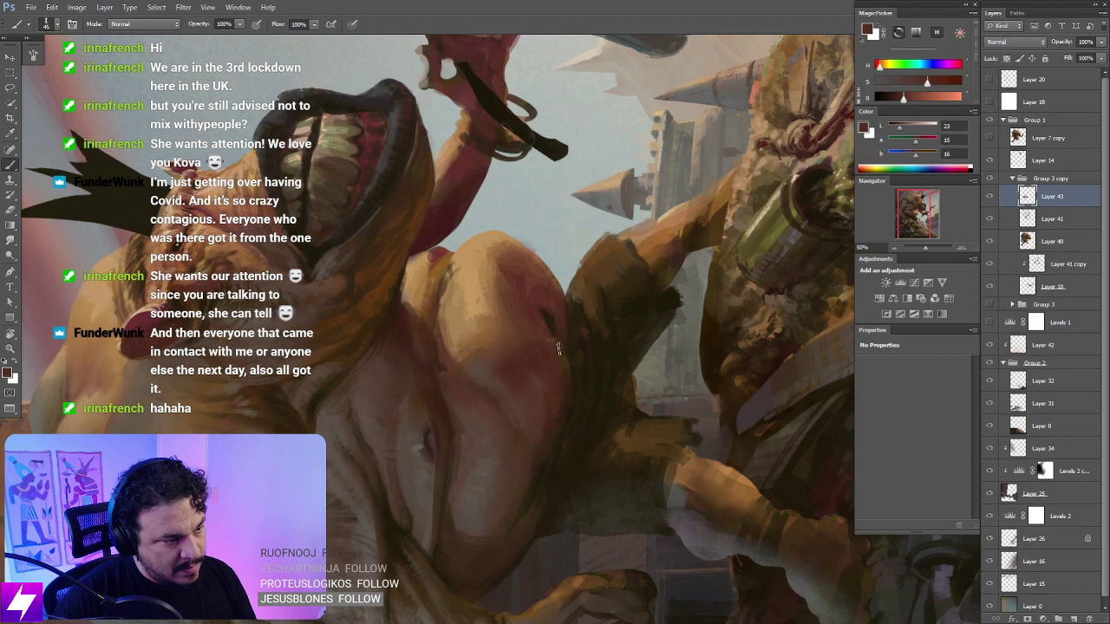
{"action": "left_click", "coordinate": [566, 389], "text": "alt"}
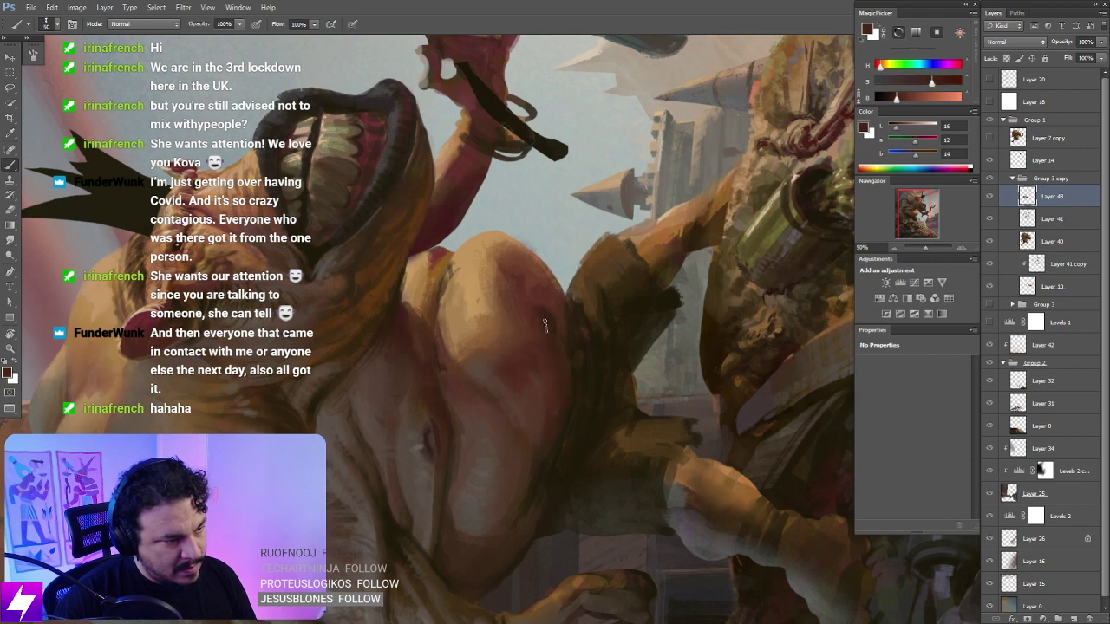
{"action": "key", "text": "r"}
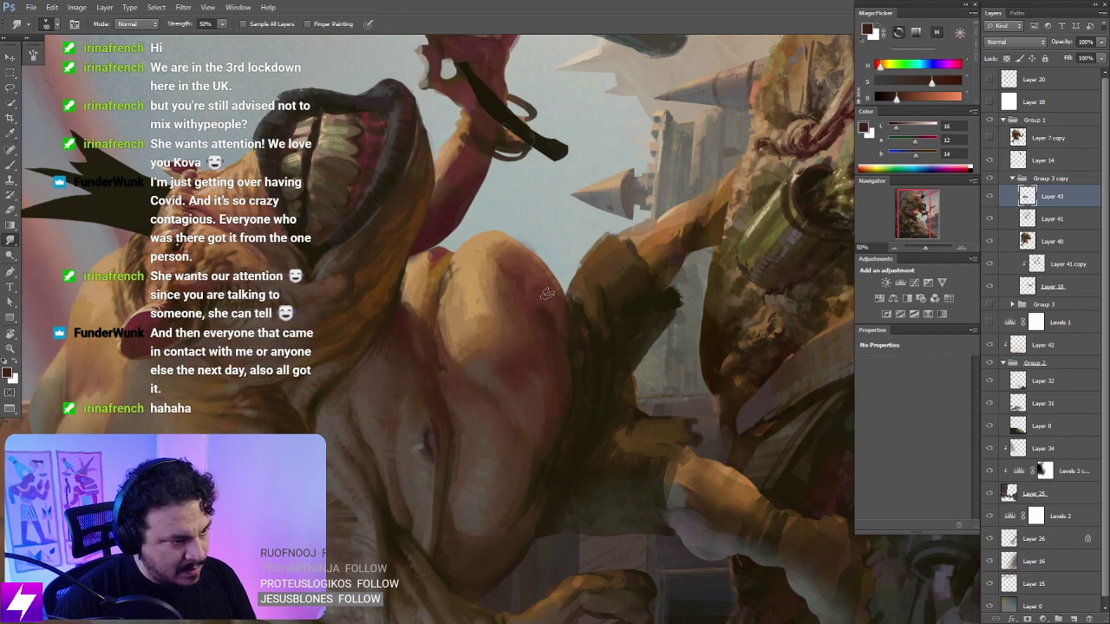
Step: Rotate and enlarge the view, and touch up the belly's lower edge with a small brush in a sampled dark brown
{"action": "key", "text": "Escape"}
{"action": "left_click_drag", "start_coordinate": [607, 339], "coordinate": [595, 364]}
{"action": "key", "text": "r"}
{"action": "mouse_move", "coordinate": [545, 425]}
{"action": "left_mouse_down"}
{"action": "mouse_move", "coordinate": [605, 329]}
{"action": "mouse_move", "coordinate": [608, 310]}
{"action": "mouse_move", "coordinate": [589, 299]}
{"action": "left_mouse_up"}
{"action": "key", "text": "ctrl+plus"}
{"action": "key", "text": "b"}
{"action": "left_click", "coordinate": [397, 247], "text": "alt"}
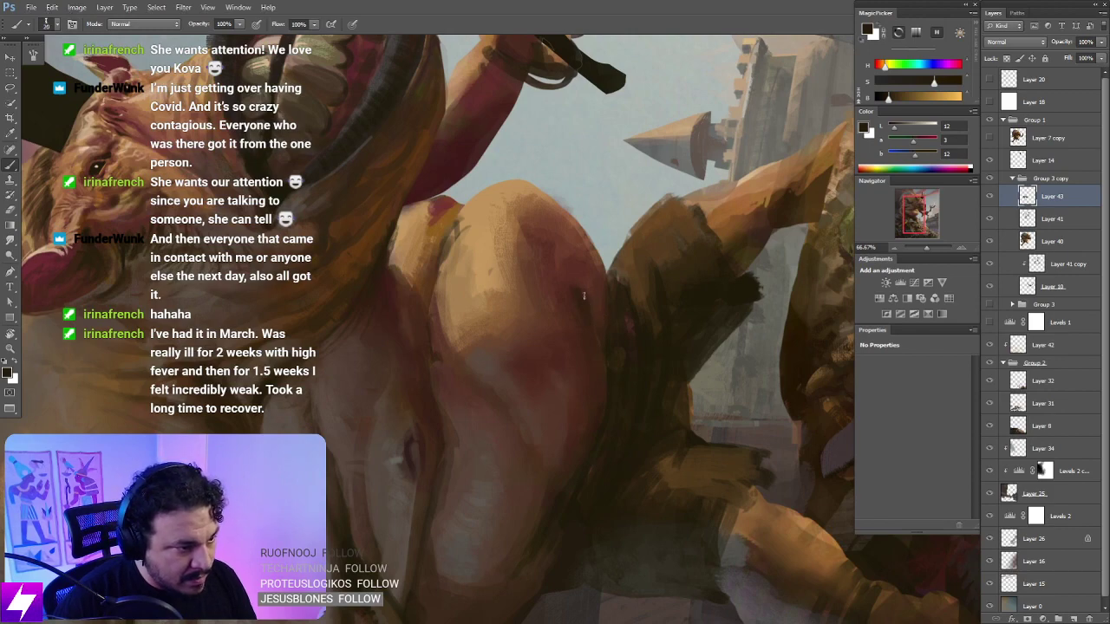
Step: Return the canvas upright and check the belly and shorts in the mirrored view
{"action": "key", "text": "Escape"}
{"action": "key", "text": "ctrl+minus"}
{"action": "key", "text": "ctrl+minus"}
{"action": "key", "text": "ctrl+minus"}
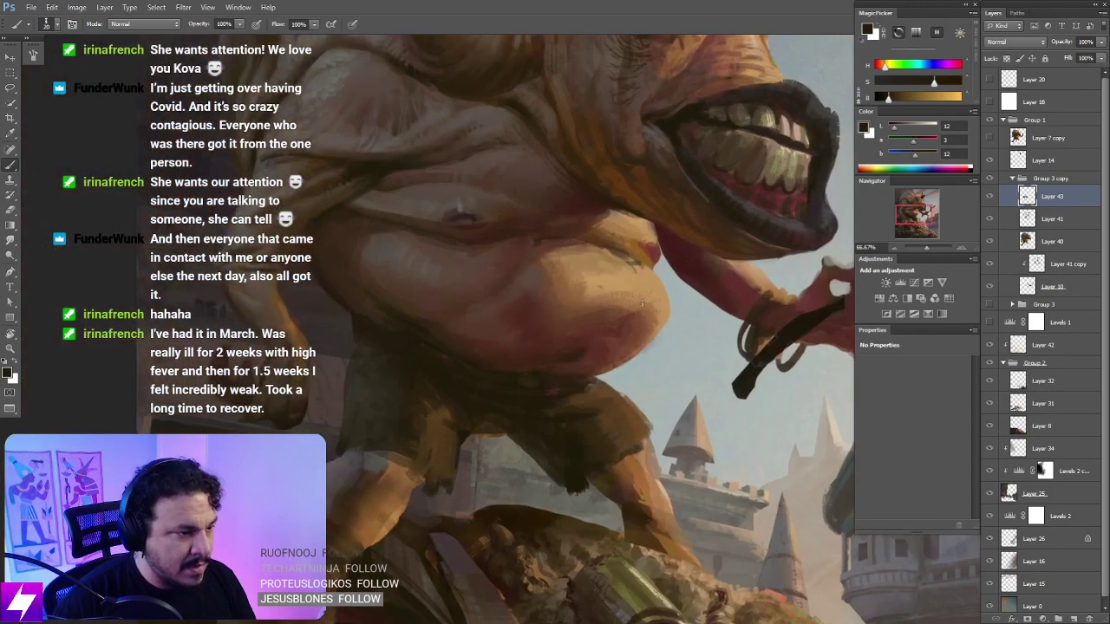
{"action": "key", "text": "ctrl+plus"}
{"action": "key", "text": "ctrl+plus"}
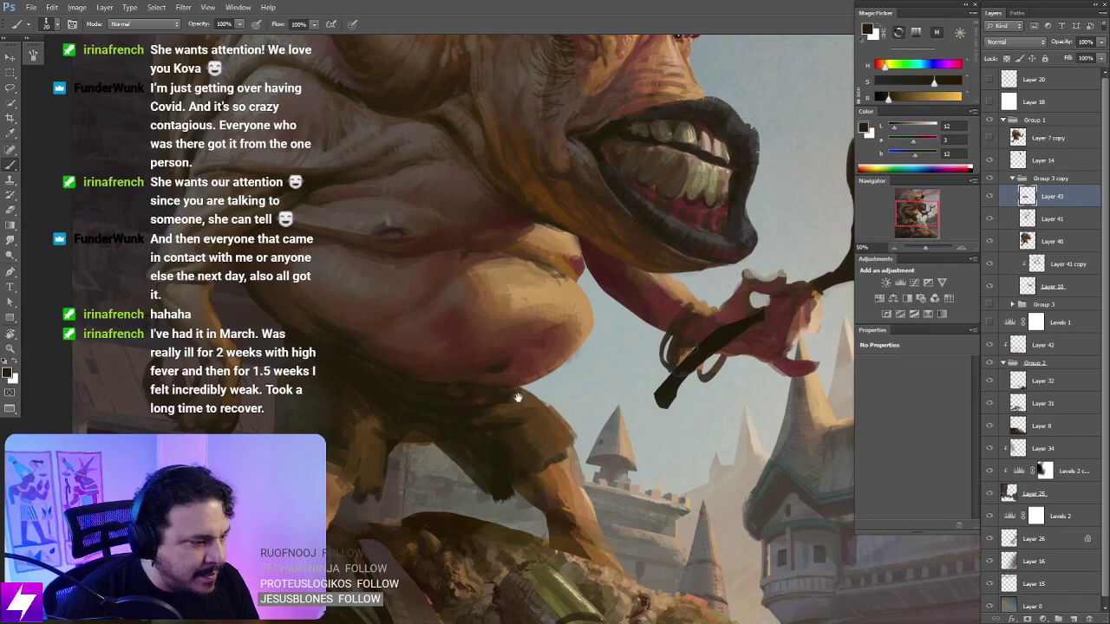
Step: Touch up the belly's lower edge above the shorts with the small dark brown brush
{"action": "mouse_move", "coordinate": [518, 396]}
{"action": "left_mouse_down"}
{"action": "mouse_move", "coordinate": [602, 351]}
{"action": "mouse_move", "coordinate": [604, 329]}
{"action": "left_mouse_up"}
{"action": "key", "text": "r"}
{"action": "key", "text": "ctrl+plus"}
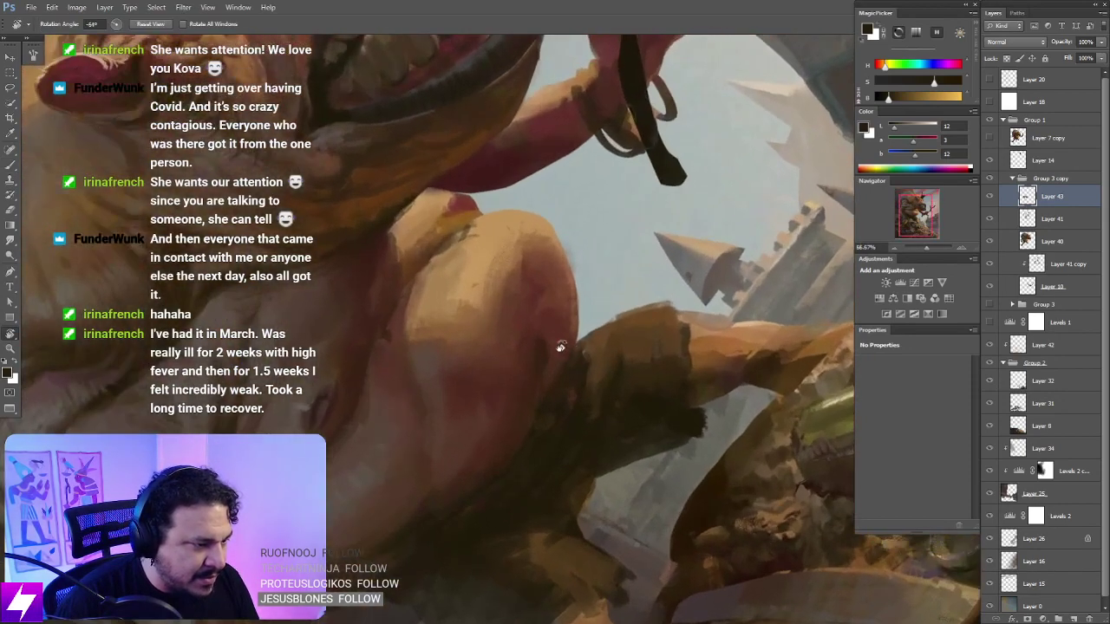
{"action": "key", "text": "b"}
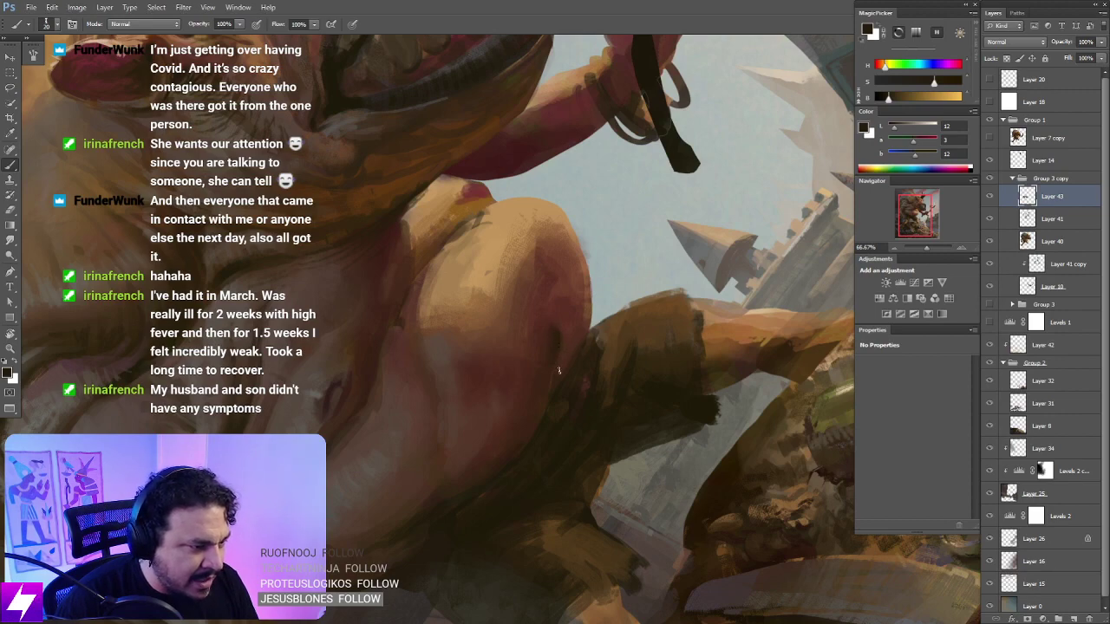
{"action": "key", "text": "Escape"}
Step: Sample the dark reddish-brown from the belly's underside and paint it around the dark mark with a slightly larger brush
{"action": "key", "text": "ctrl+minus"}
{"action": "key", "text": "r"}
{"action": "mouse_move", "coordinate": [598, 268]}
{"action": "left_mouse_down"}
{"action": "mouse_move", "coordinate": [619, 372]}
{"action": "mouse_move", "coordinate": [601, 387]}
{"action": "mouse_move", "coordinate": [566, 238]}
{"action": "left_mouse_up"}
{"action": "key", "text": "ctrl+plus"}
{"action": "key", "text": "b"}
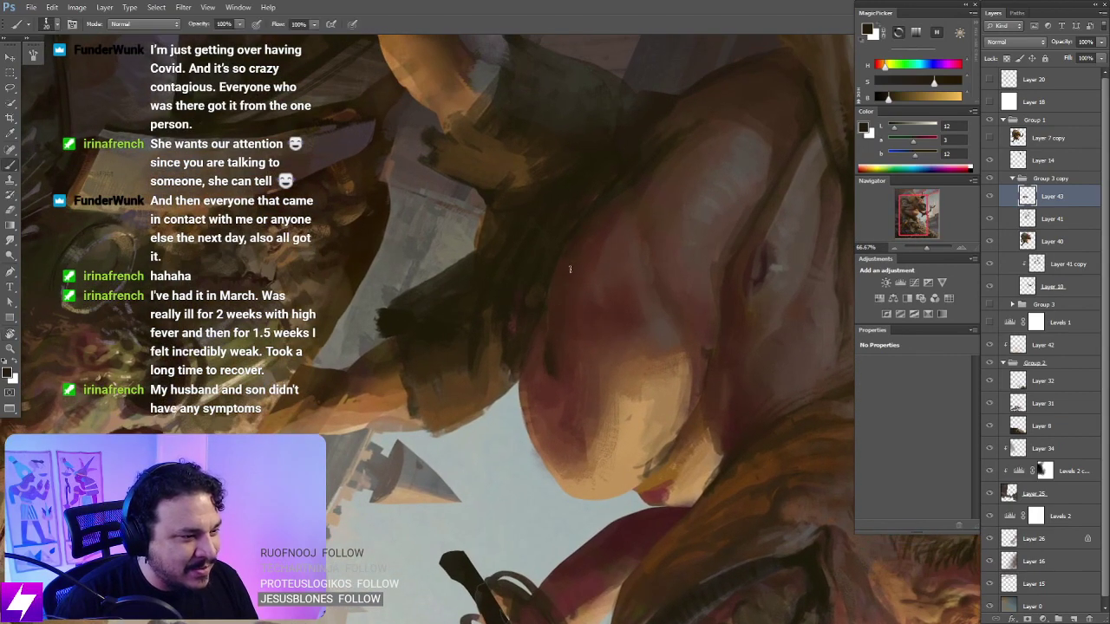
{"action": "left_click", "coordinate": [557, 295], "text": "alt"}
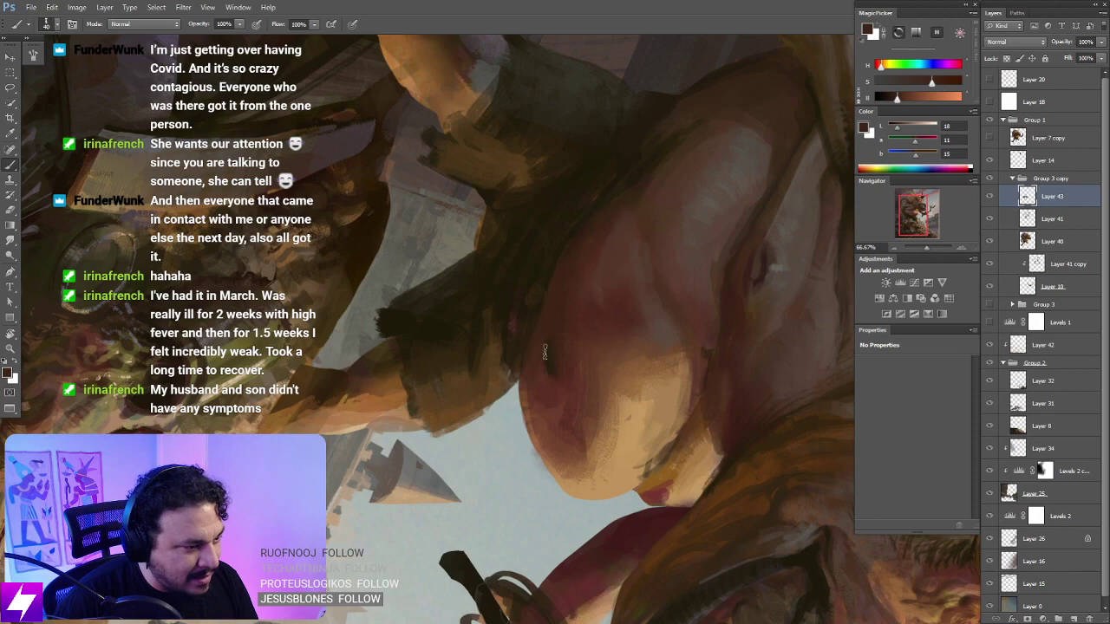
{"action": "key", "text": "Escape"}
{"action": "key", "text": "ctrl+minus"}
{"action": "key", "text": "ctrl+minus"}
{"action": "key", "text": "ctrl+minus"}
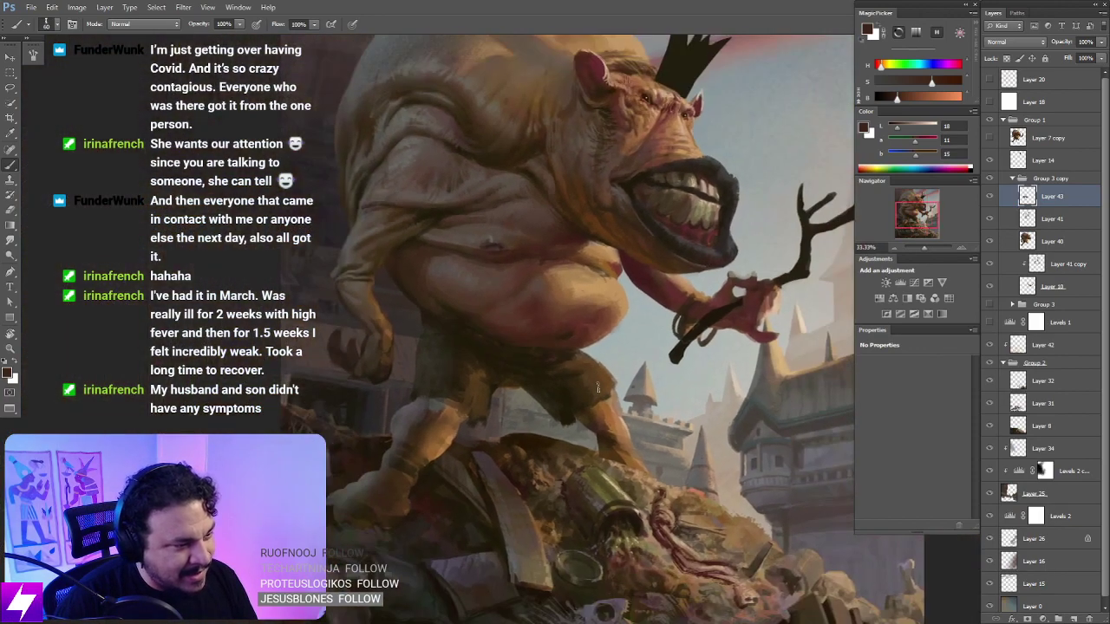
Step: Sample a medium warm brown from the belly and paint over its front bulge with an enlarged brush
{"action": "key", "text": "r"}
{"action": "mouse_move", "coordinate": [582, 458]}
{"action": "left_mouse_down"}
{"action": "mouse_move", "coordinate": [633, 384]}
{"action": "mouse_move", "coordinate": [592, 357]}
{"action": "mouse_move", "coordinate": [603, 322]}
{"action": "mouse_move", "coordinate": [607, 334]}
{"action": "mouse_move", "coordinate": [620, 327]}
{"action": "mouse_move", "coordinate": [576, 347]}
{"action": "mouse_move", "coordinate": [584, 372]}
{"action": "mouse_move", "coordinate": [555, 330]}
{"action": "mouse_move", "coordinate": [574, 309]}
{"action": "mouse_move", "coordinate": [546, 318]}
{"action": "mouse_move", "coordinate": [559, 312]}
{"action": "mouse_move", "coordinate": [590, 360]}
{"action": "mouse_move", "coordinate": [577, 373]}
{"action": "mouse_move", "coordinate": [576, 336]}
{"action": "mouse_move", "coordinate": [587, 347]}
{"action": "mouse_move", "coordinate": [634, 286]}
{"action": "left_mouse_up"}
{"action": "key", "text": "ctrl+plus"}
{"action": "key", "text": "ctrl+plus"}
{"action": "key", "text": "b"}
{"action": "left_click", "coordinate": [538, 317], "text": "alt"}
{"action": "key", "text": "bracketright"}
{"action": "key", "text": "bracketright"}
{"action": "key", "text": "bracketright"}
{"action": "key", "text": "bracketright"}
{"action": "key", "text": "Escape"}
Step: Refine the belly's light-to-shadow transition with sampled browns and a dark reddish-brown, cleaning up with the eraser
{"action": "key", "text": "r"}
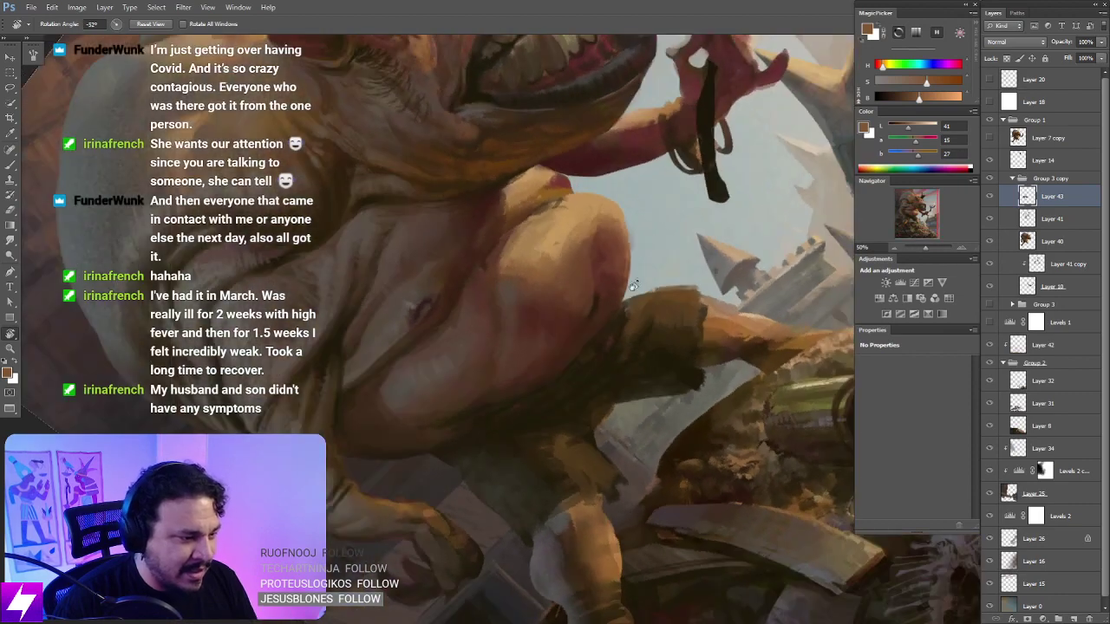
{"action": "left_click", "coordinate": [559, 309], "text": "alt"}
{"action": "key", "text": "bracketright"}
{"action": "mouse_move", "coordinate": [564, 291]}
{"action": "left_mouse_down"}
{"action": "mouse_move", "coordinate": [563, 322]}
{"action": "mouse_move", "coordinate": [570, 272]}
{"action": "left_mouse_up"}
{"action": "left_click", "coordinate": [577, 297], "text": "alt"}
{"action": "key", "text": "bracketleft"}
{"action": "key", "text": "bracketleft"}
{"action": "key", "text": "bracketleft"}
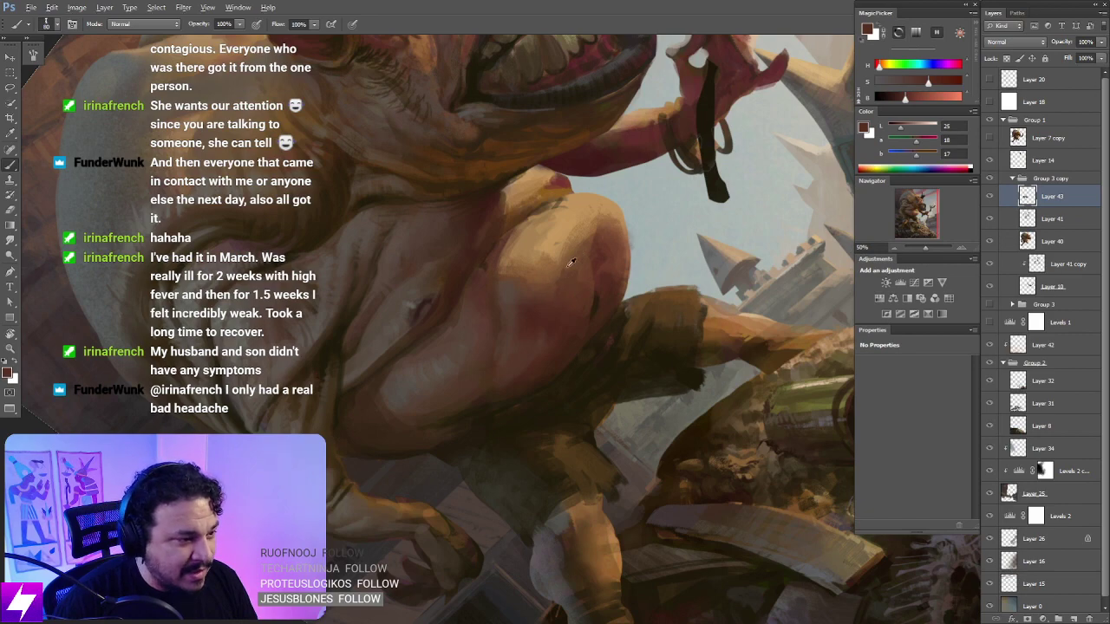
{"action": "key", "text": "e"}
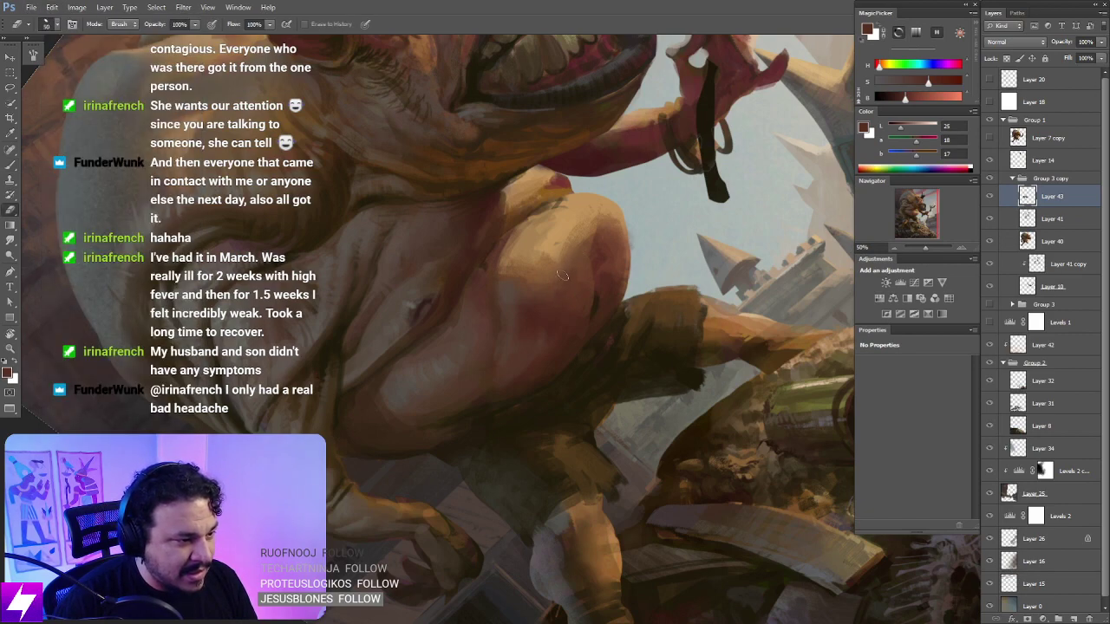
{"action": "key", "text": "Escape"}
{"action": "key", "text": "ctrl+minus"}
{"action": "key", "text": "ctrl+minus"}
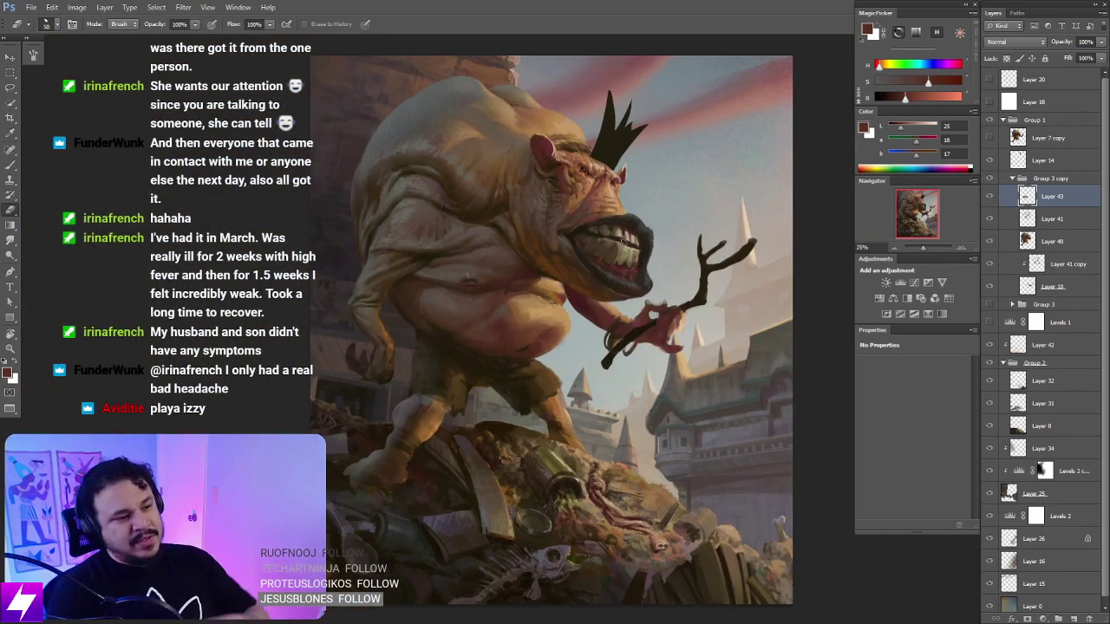
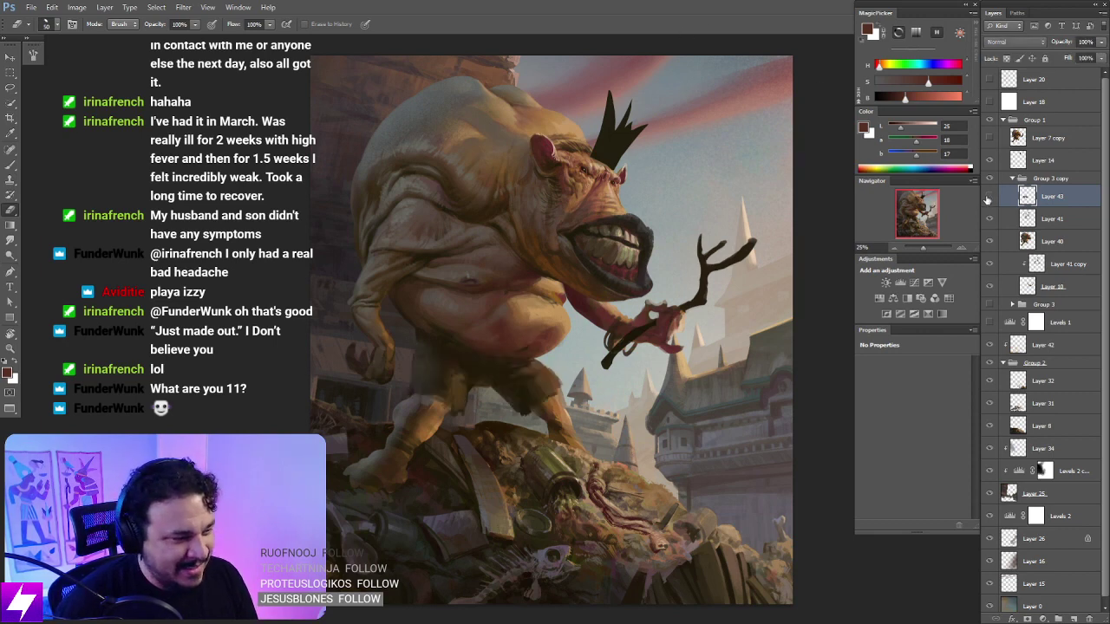
Step: Toggle the visibility of Layer 43 to compare the painting with and without the latest brushwork
{"action": "scroll", "coordinate": [607, 372], "scroll_direction": "up", "scroll_amount": 1}
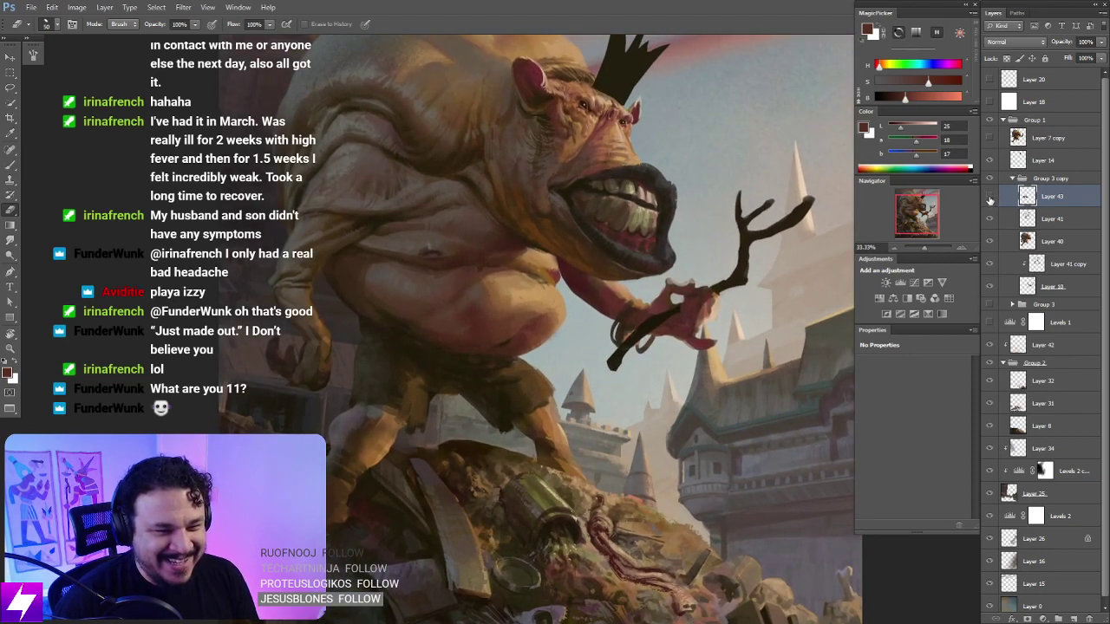
{"action": "left_click", "coordinate": [990, 199]}
{"action": "left_click", "coordinate": [989, 199]}
{"action": "left_click", "coordinate": [989, 198]}
{"action": "scroll", "coordinate": [558, 390], "scroll_direction": "down", "scroll_amount": 1}
{"action": "scroll", "coordinate": [553, 383], "scroll_direction": "up", "scroll_amount": 2}
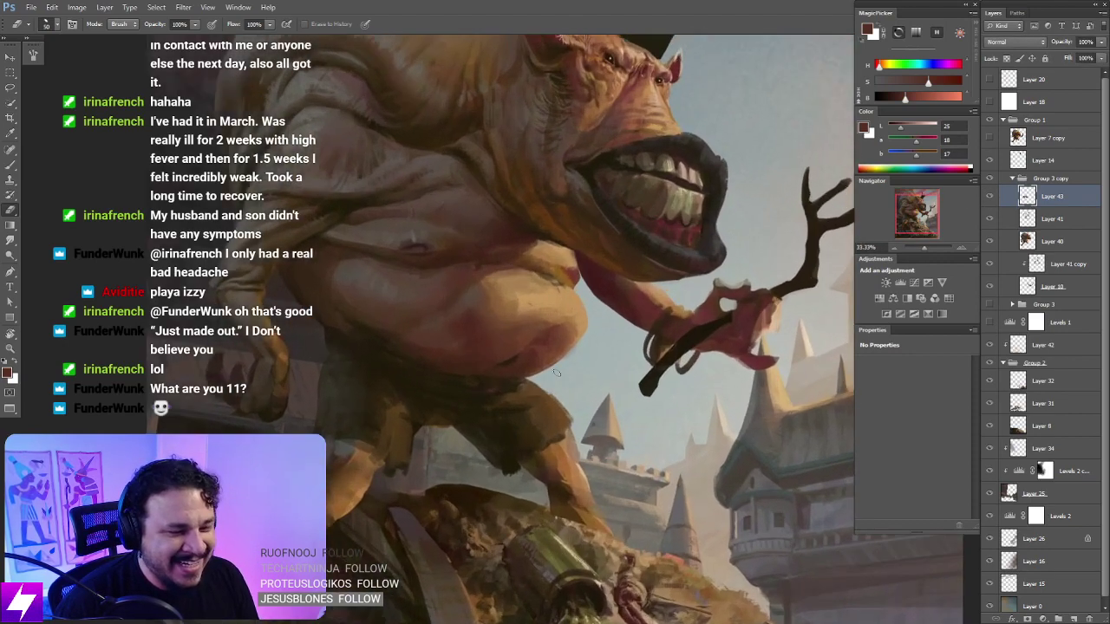
Step: Reduce the brush size and paint reddish-brown strokes into the shadow on the belly's front bulge
{"action": "key", "text": "r"}
{"action": "mouse_move", "coordinate": [572, 433]}
{"action": "left_mouse_down"}
{"action": "mouse_move", "coordinate": [639, 356]}
{"action": "mouse_move", "coordinate": [622, 376]}
{"action": "mouse_move", "coordinate": [618, 354]}
{"action": "left_mouse_up"}
{"action": "key", "text": "b"}
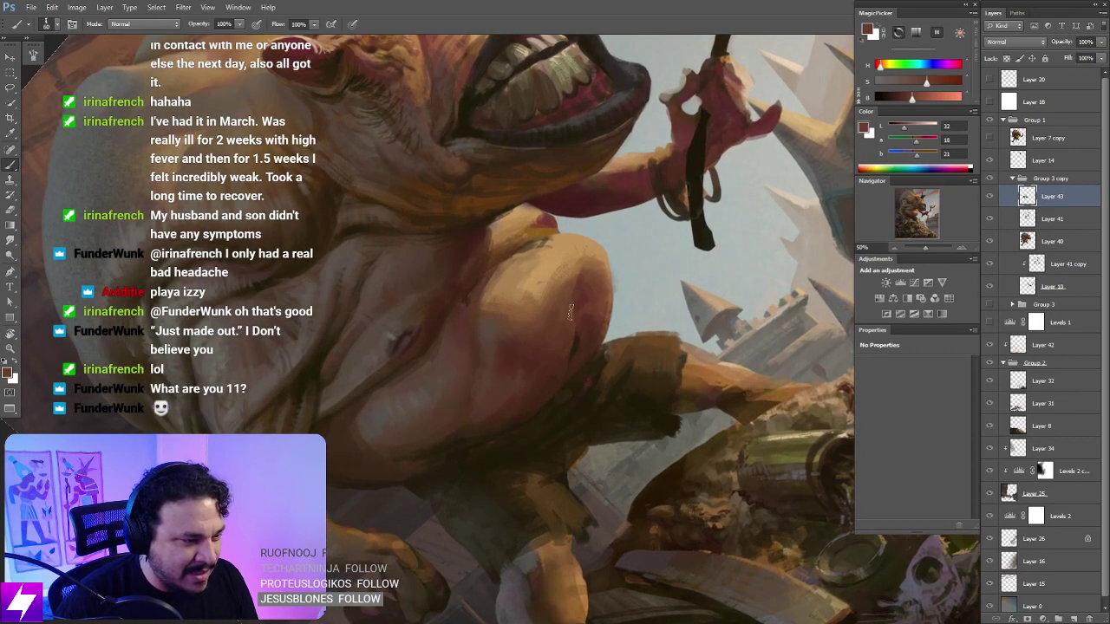
{"action": "key", "text": "bracketleft"}
{"action": "key", "text": "bracketleft"}
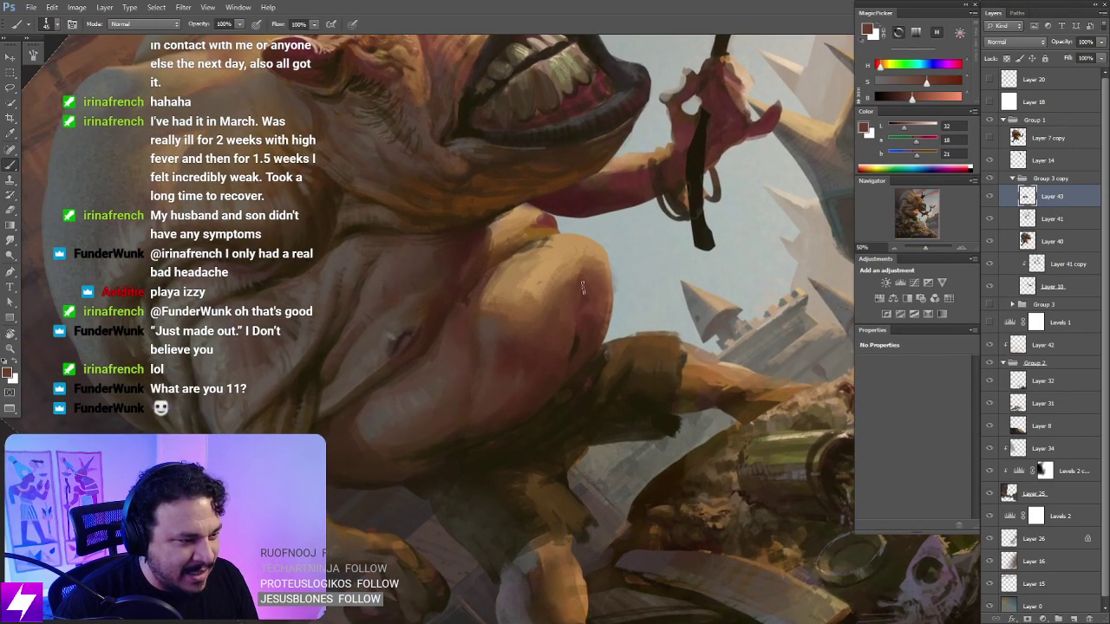
{"action": "mouse_move", "coordinate": [578, 300]}
{"action": "left_mouse_down"}
{"action": "mouse_move", "coordinate": [611, 370]}
{"action": "mouse_move", "coordinate": [614, 349]}
{"action": "mouse_move", "coordinate": [595, 358]}
{"action": "mouse_move", "coordinate": [574, 292]}
{"action": "left_mouse_up"}
Step: Sample dark red and near-black brown tones and refine the small dark crease on the belly's underside
{"action": "key", "text": "r"}
{"action": "key", "text": "ctrl+plus"}
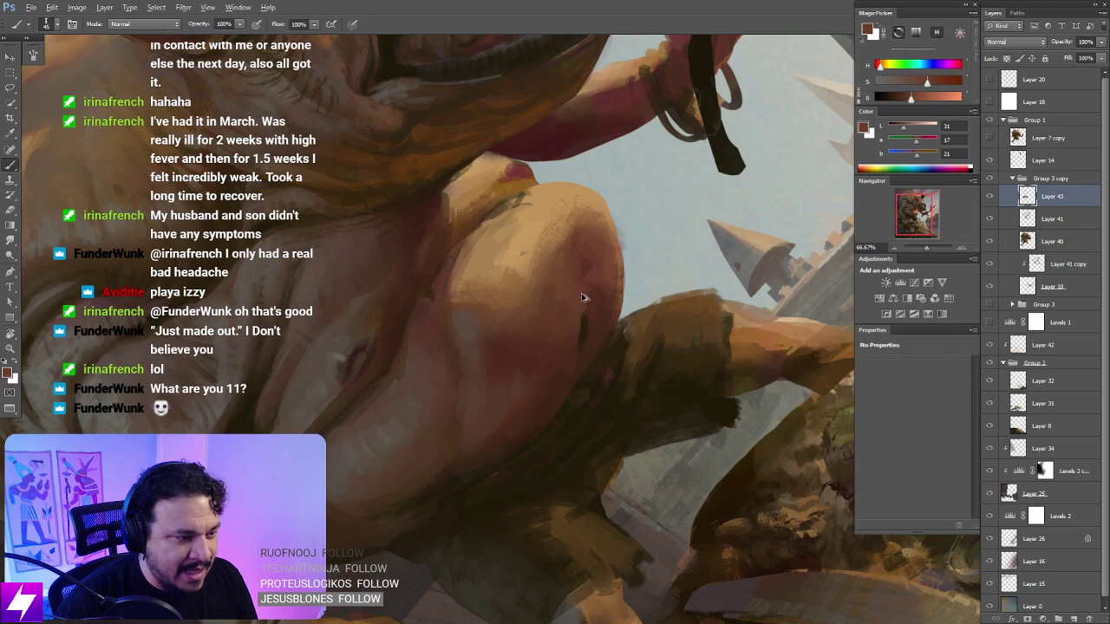
{"action": "left_click", "coordinate": [583, 306], "text": "alt"}
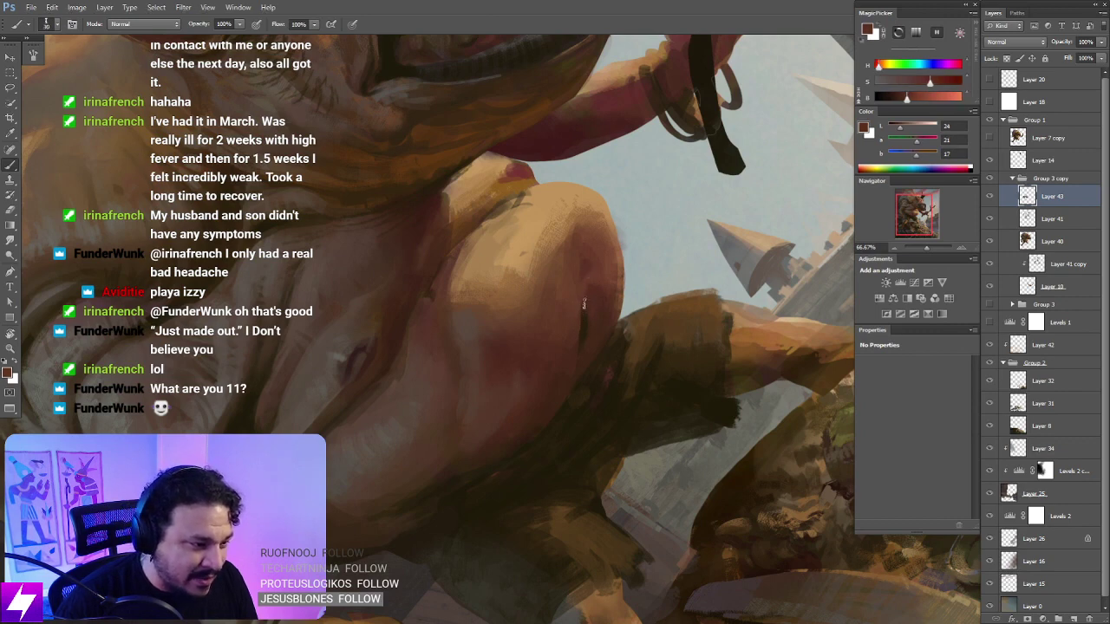
{"action": "left_click", "coordinate": [583, 345], "text": "alt"}
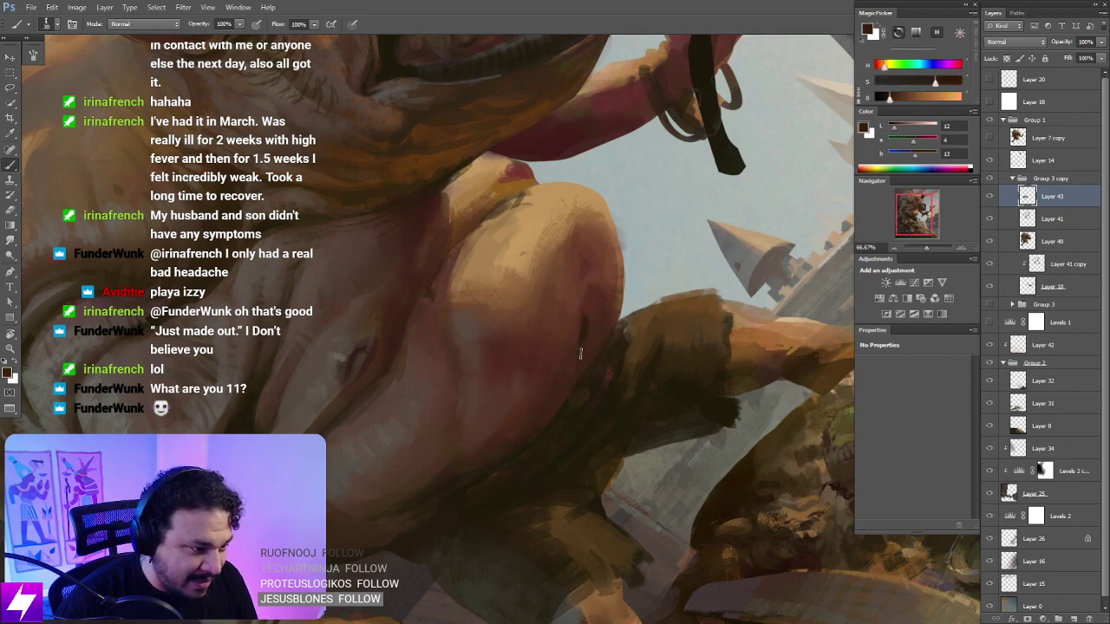
{"action": "scroll", "coordinate": [641, 325], "scroll_direction": "down", "scroll_amount": 3}
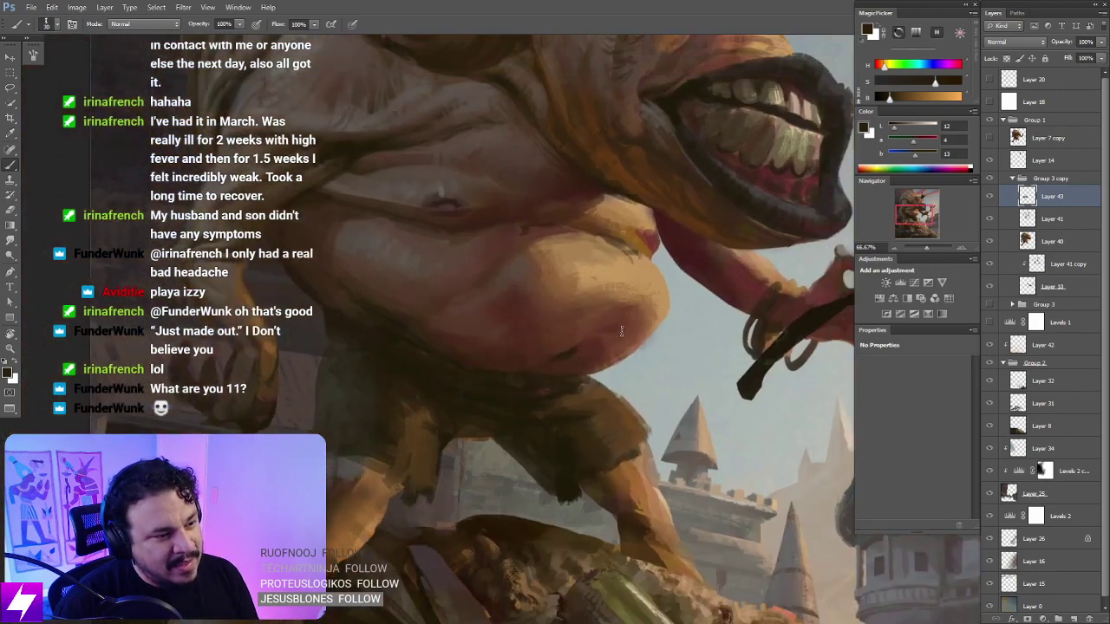
Step: Mirror the canvas horizontally and paint sampled dark reddish-brown around the dark crease beneath the belly
{"action": "key", "text": "ctrl+shift+h"}
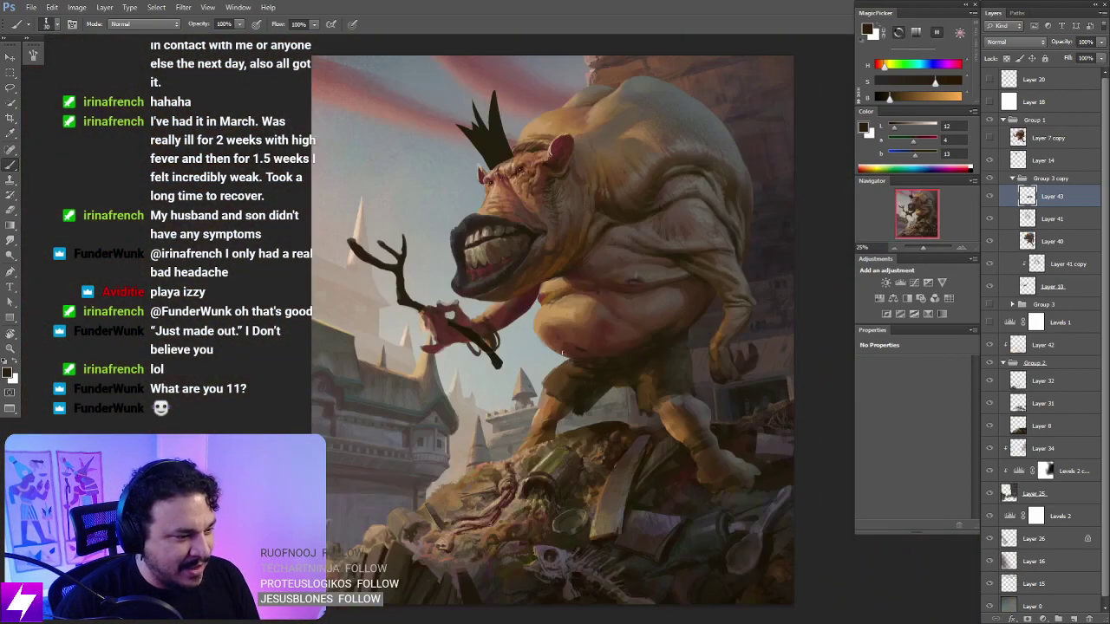
{"action": "key", "text": "ctrl+plus"}
{"action": "key", "text": "ctrl+plus"}
{"action": "left_click_drag", "start_coordinate": [614, 237], "coordinate": [644, 320]}
{"action": "key", "text": "r"}
{"action": "key", "text": "ctrl+plus"}
{"action": "left_click_drag", "start_coordinate": [533, 382], "coordinate": [577, 339]}
{"action": "key", "text": "b"}
{"action": "left_click", "coordinate": [553, 329], "text": "alt"}
{"action": "key", "text": "r"}
{"action": "key", "text": "Escape"}
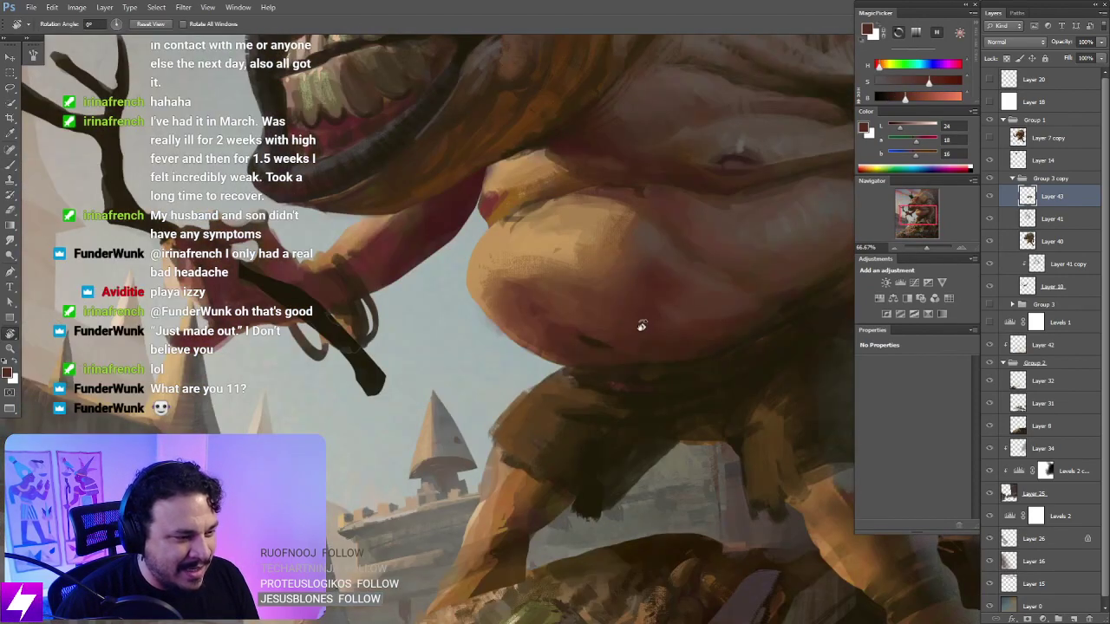
Step: Sample a reddish-brown from the belly's shadow and paint it along the bulge's outer lower edge with a larger brush
{"action": "key", "text": "b"}
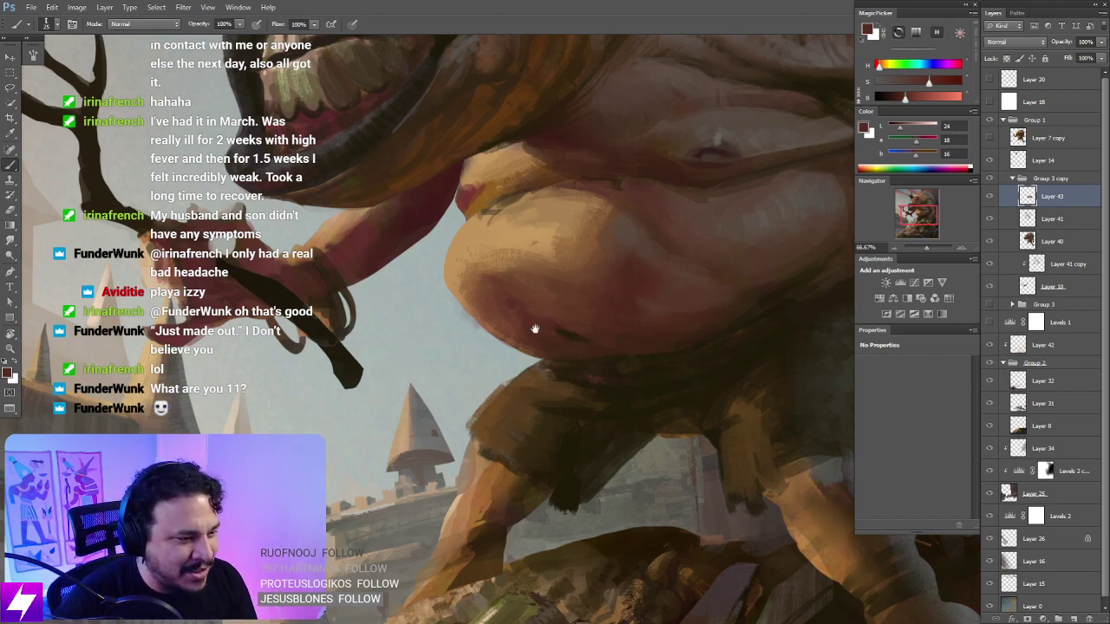
{"action": "key", "text": "r"}
{"action": "mouse_move", "coordinate": [564, 310]}
{"action": "left_mouse_down"}
{"action": "mouse_move", "coordinate": [599, 297]}
{"action": "mouse_move", "coordinate": [598, 309]}
{"action": "mouse_move", "coordinate": [574, 295]}
{"action": "left_mouse_up"}
{"action": "key", "text": "b"}
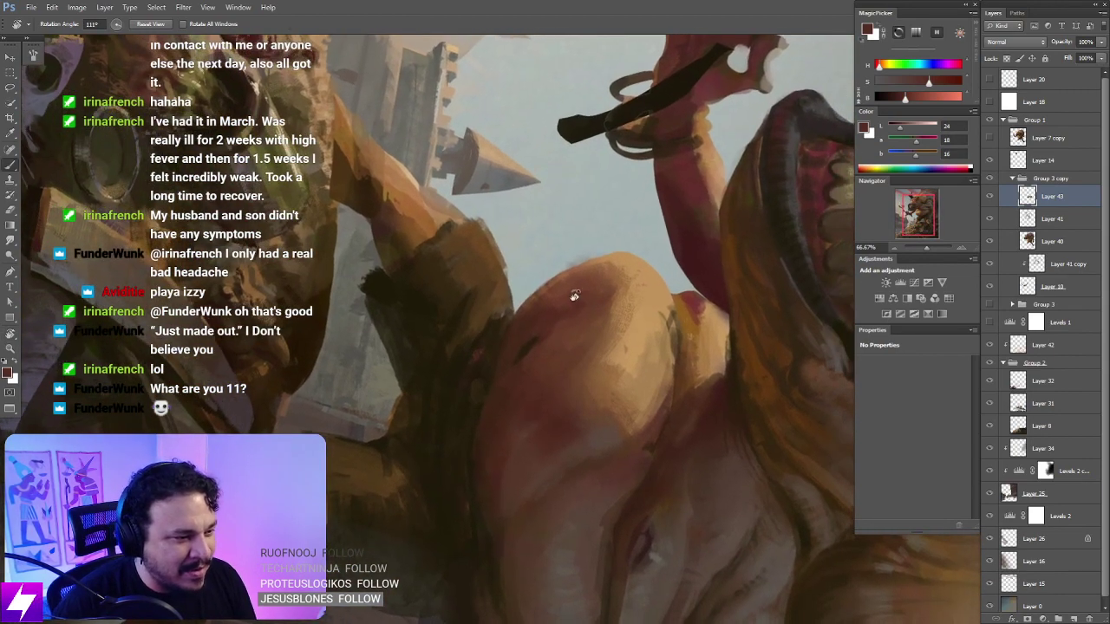
{"action": "key", "text": "b"}
{"action": "left_click", "coordinate": [564, 301], "text": "alt"}
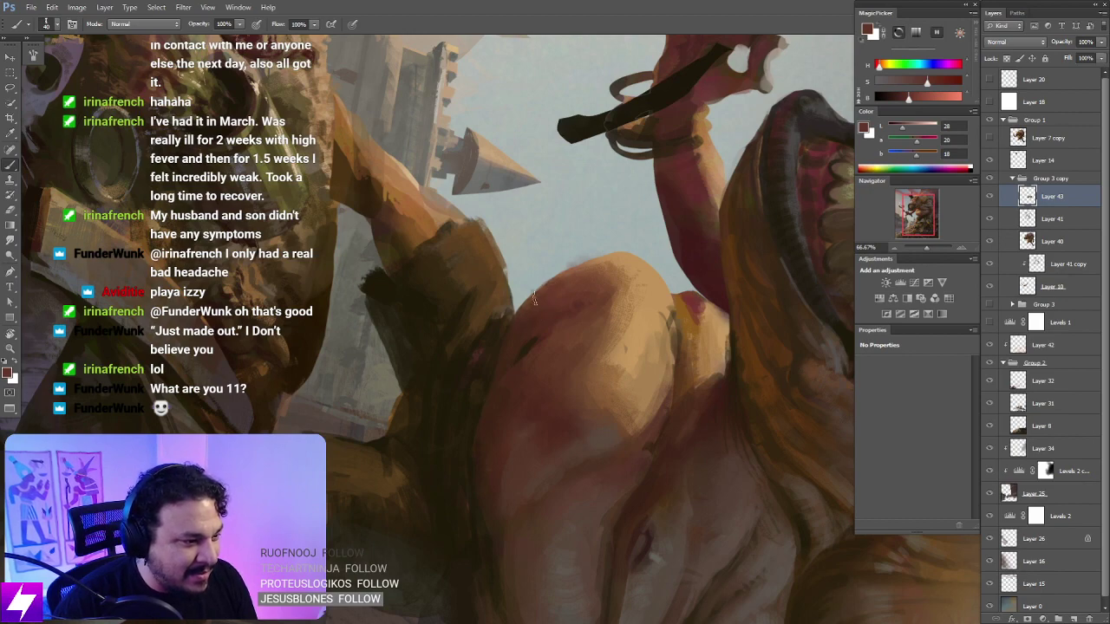
{"action": "key", "text": "ctrl+minus"}
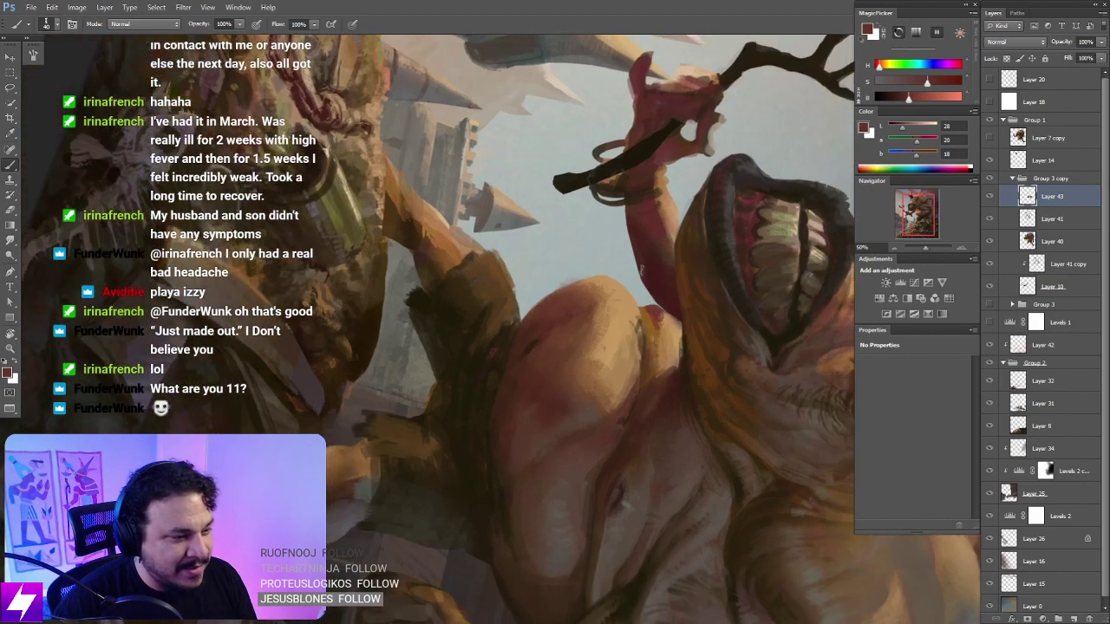
{"action": "key", "text": "ctrl+minus"}
{"action": "key", "text": "Escape"}
Step: Sample a warm tan from the belly and paint it at the tip of the lit front bulge
{"action": "left_click_drag", "start_coordinate": [619, 363], "coordinate": [591, 356]}
{"action": "key", "text": "r"}
{"action": "left_click_drag", "start_coordinate": [615, 401], "coordinate": [617, 307]}
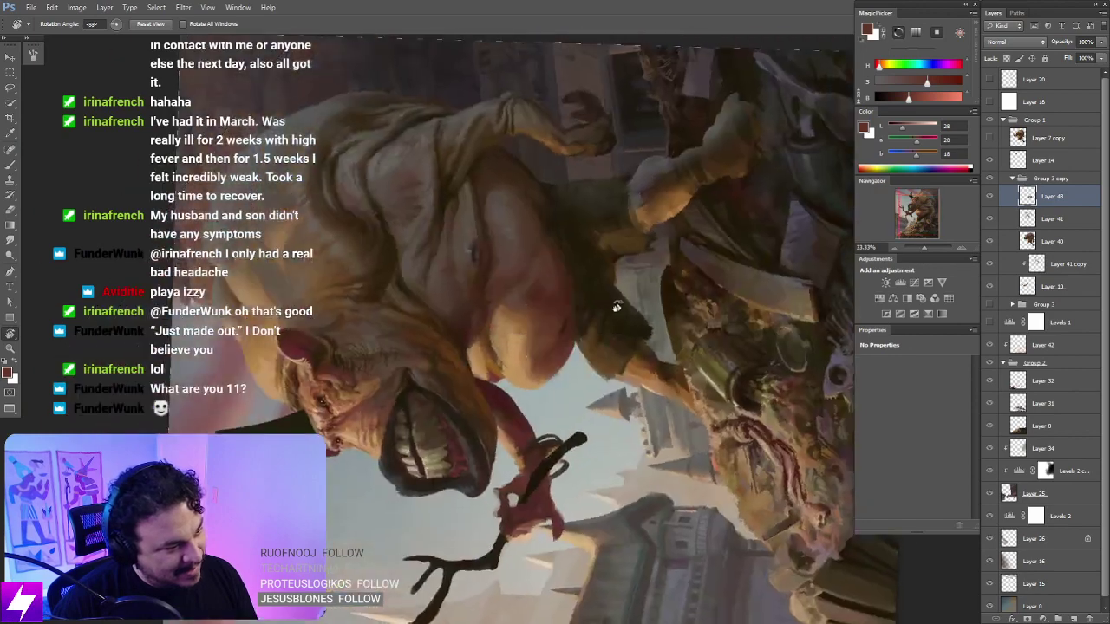
{"action": "key", "text": "ctrl+plus"}
{"action": "key", "text": "b"}
{"action": "left_click", "coordinate": [516, 376], "text": "alt"}
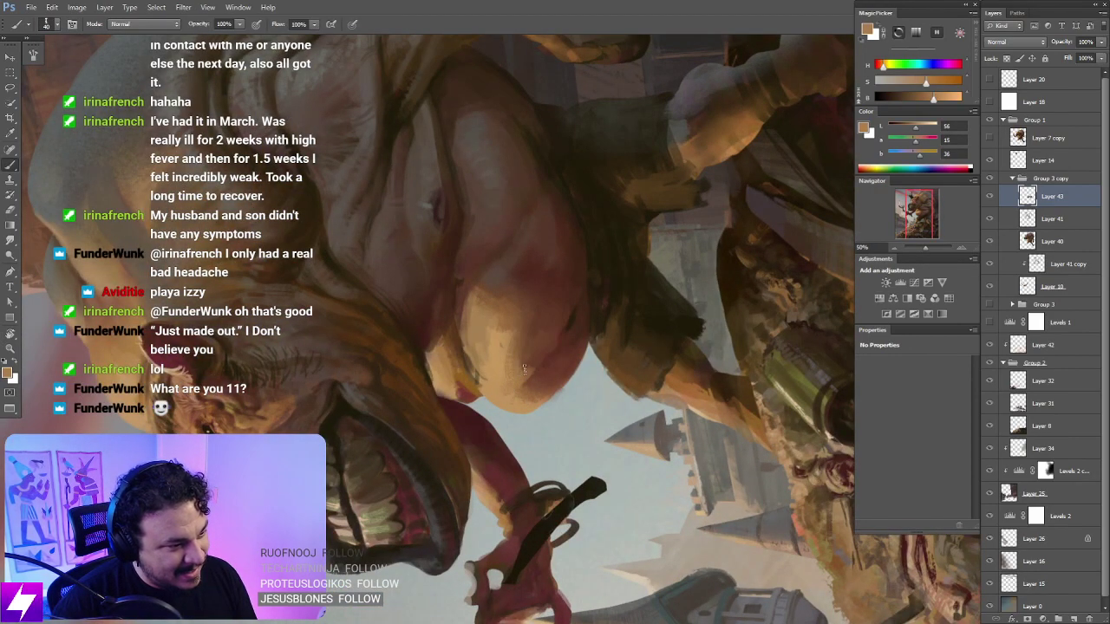
Step: Sample reddish-brown and mid-brown skin tones and soften the belly's boundary between highlight and shadow
{"action": "key", "text": "Escape"}
{"action": "left_click_drag", "start_coordinate": [516, 385], "coordinate": [590, 401]}
{"action": "left_click", "coordinate": [546, 280], "text": "alt"}
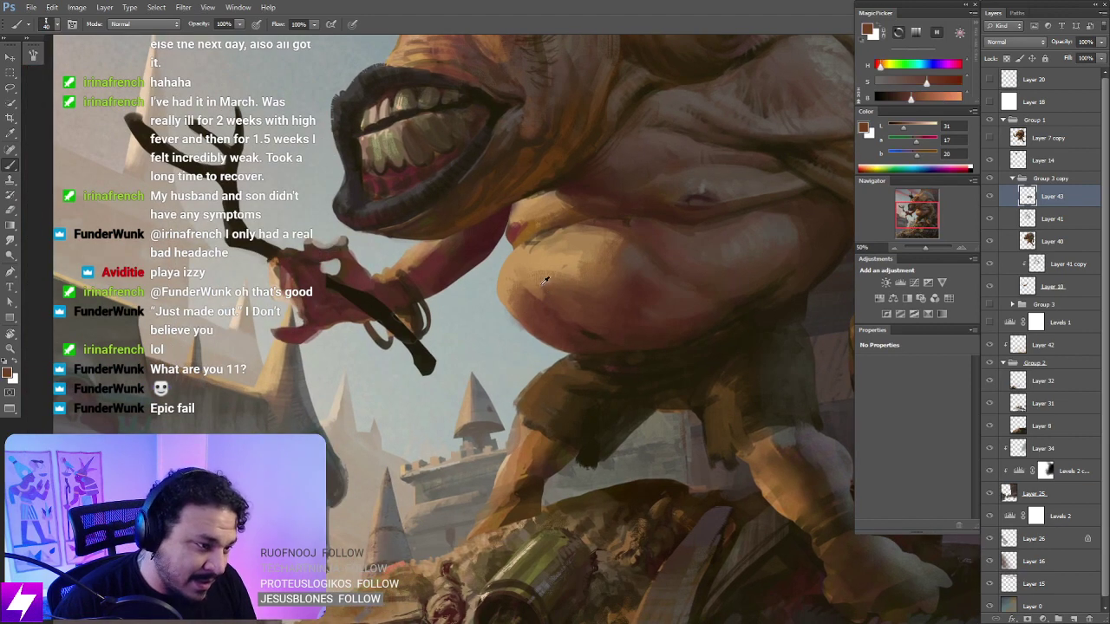
{"action": "left_click", "coordinate": [545, 288], "text": "alt"}
{"action": "left_click", "coordinate": [543, 290], "text": "alt"}
{"action": "left_click_drag", "start_coordinate": [567, 295], "coordinate": [545, 296]}
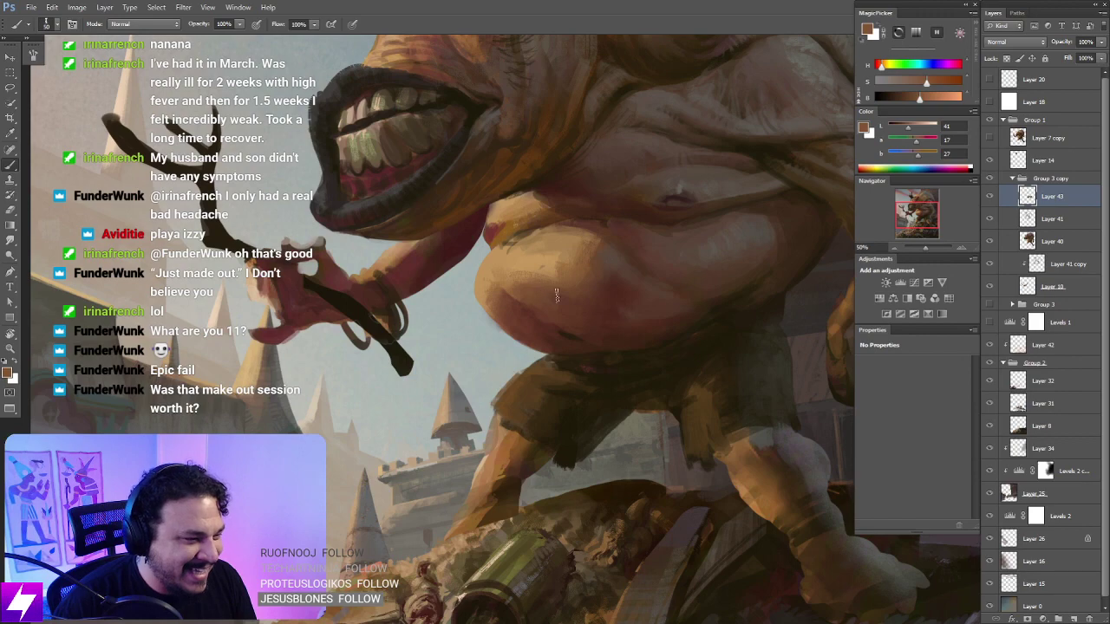
Step: Sample a light tan from the lit skin and brighten the highlight on the belly's front bulge
{"action": "key", "text": "r"}
{"action": "key", "text": "r"}
{"action": "mouse_move", "coordinate": [549, 309]}
{"action": "left_mouse_down"}
{"action": "mouse_move", "coordinate": [602, 317]}
{"action": "mouse_move", "coordinate": [600, 340]}
{"action": "mouse_move", "coordinate": [581, 318]}
{"action": "left_mouse_up"}
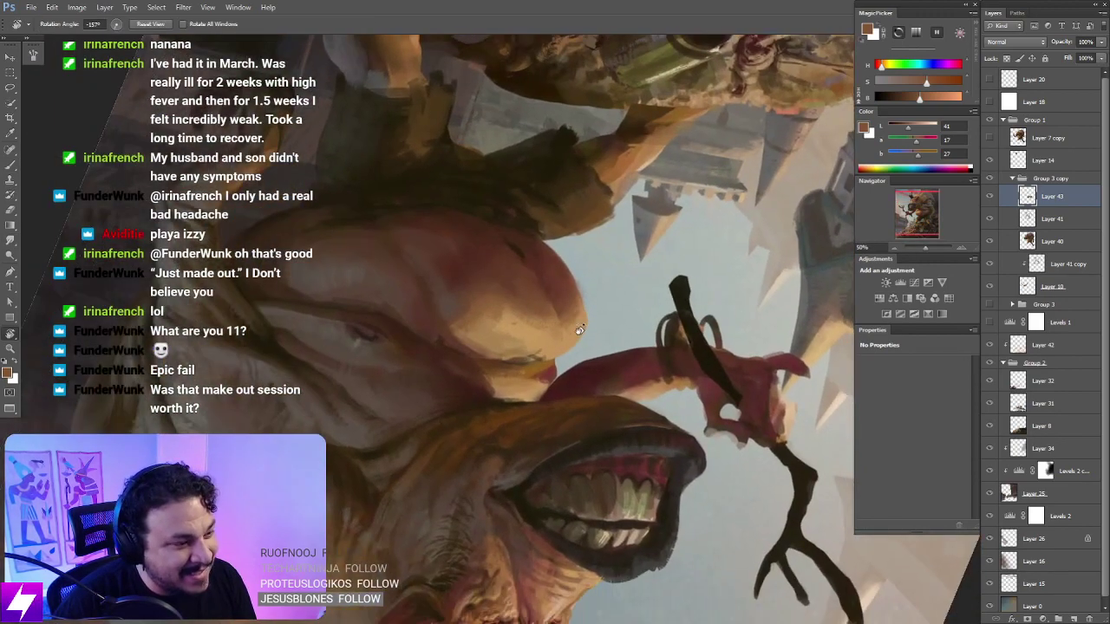
{"action": "key", "text": "ctrl+plus"}
{"action": "key", "text": "b"}
{"action": "left_click", "coordinate": [563, 350], "text": "alt"}
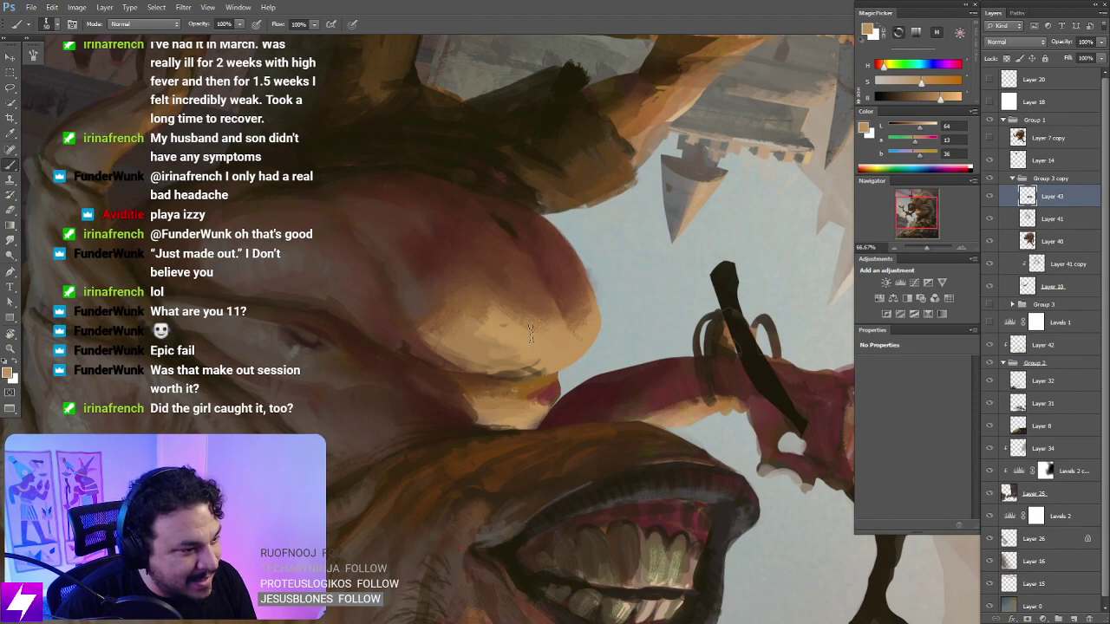
Step: Paint sampled light and darker tans over the top of the belly's bulge to even out its highlight
{"action": "key", "text": "Escape"}
{"action": "mouse_move", "coordinate": [567, 332]}
{"action": "left_mouse_down"}
{"action": "mouse_move", "coordinate": [572, 289]}
{"action": "mouse_move", "coordinate": [549, 290]}
{"action": "mouse_move", "coordinate": [589, 264]}
{"action": "mouse_move", "coordinate": [612, 267]}
{"action": "left_mouse_up"}
{"action": "left_click", "coordinate": [567, 291], "text": "alt"}
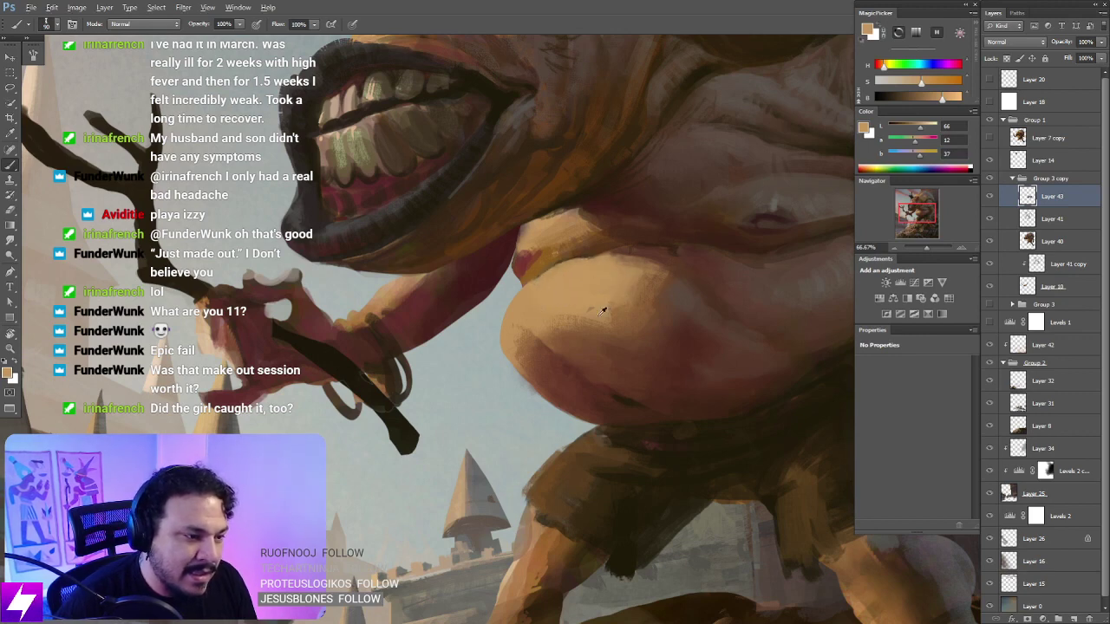
{"action": "left_click", "coordinate": [629, 296], "text": "alt"}
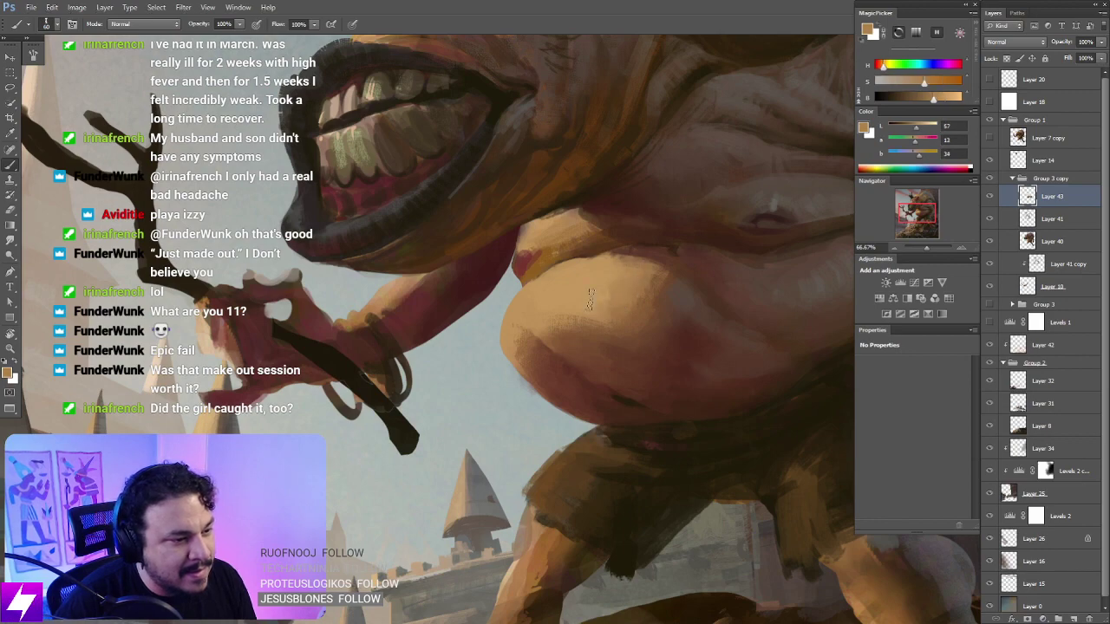
Step: Return the canvas to its unmirrored orientation and check the belly's shading against the whole painting
{"action": "key", "text": "r"}
{"action": "key", "text": "ctrl+minus"}
{"action": "key", "text": "ctrl+minus"}
{"action": "key", "text": "ctrl+minus"}
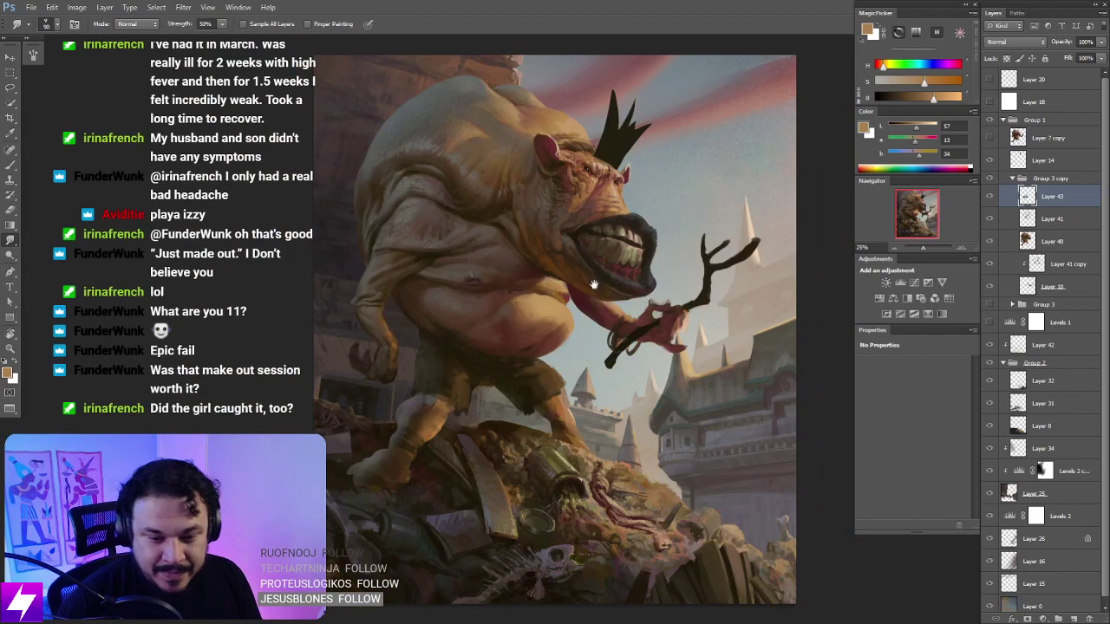
{"action": "mouse_move", "coordinate": [594, 284]}
{"action": "left_mouse_down"}
{"action": "mouse_move", "coordinate": [569, 298]}
{"action": "mouse_move", "coordinate": [554, 286]}
{"action": "mouse_move", "coordinate": [536, 195]}
{"action": "left_mouse_up"}
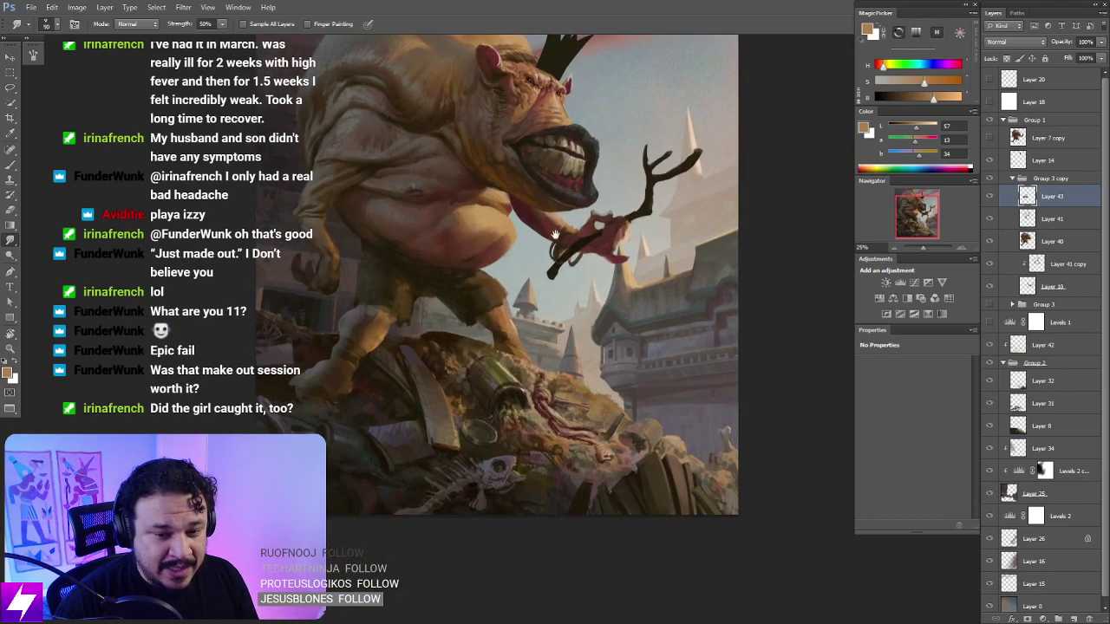
{"action": "key", "text": "ctrl+0"}
{"action": "mouse_move", "coordinate": [542, 257]}
{"action": "left_mouse_down"}
{"action": "mouse_move", "coordinate": [562, 244]}
{"action": "mouse_move", "coordinate": [588, 264]}
{"action": "mouse_move", "coordinate": [588, 293]}
{"action": "left_mouse_up"}
{"action": "key", "text": "ctrl+plus"}
{"action": "key", "text": "r"}
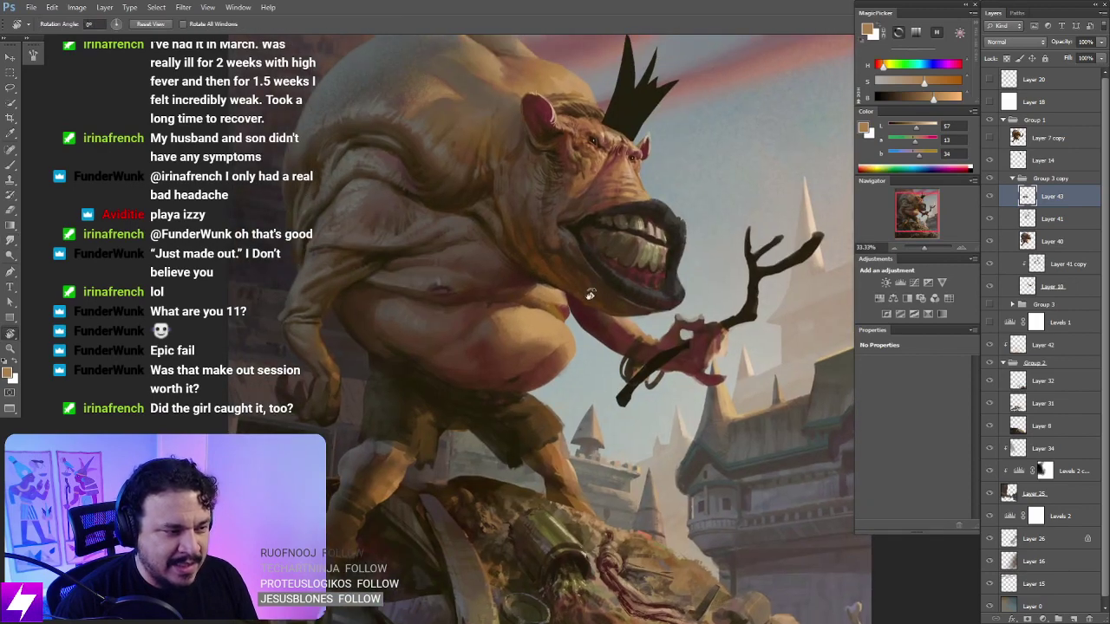
Step: Sample a golden brown from the skin above the belly and paint it into the crease under the small chest fold
{"action": "left_click_drag", "start_coordinate": [590, 357], "coordinate": [563, 282]}
{"action": "scroll", "coordinate": [562, 281], "scroll_direction": "up", "scroll_amount": 1}
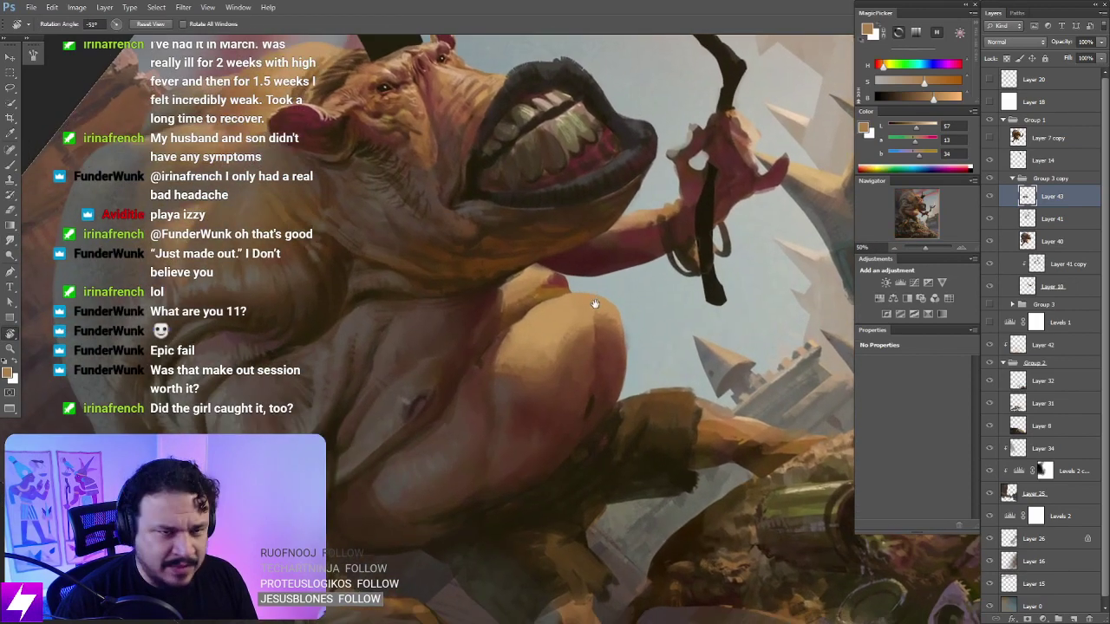
{"action": "left_click_drag", "start_coordinate": [512, 308], "coordinate": [582, 331]}
{"action": "key", "text": "b"}
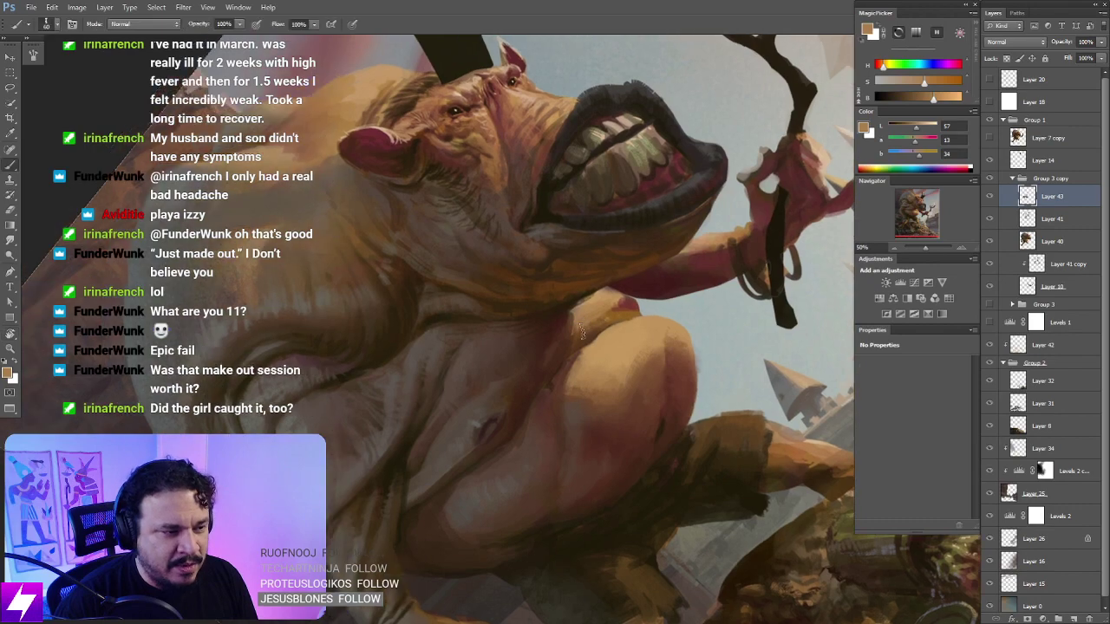
{"action": "left_click", "coordinate": [612, 311], "text": "alt"}
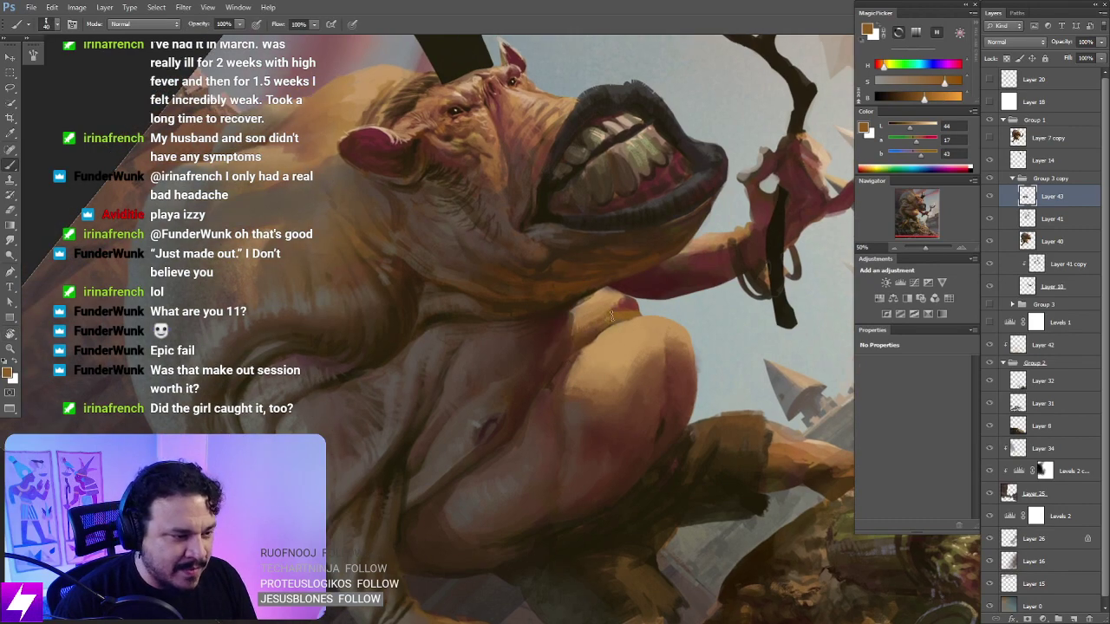
{"action": "key", "text": "Escape"}
{"action": "left_click_drag", "start_coordinate": [609, 320], "coordinate": [612, 303]}
Step: Sample progressively lighter tans and brighten the small chest fold between the belly and the jaw
{"action": "scroll", "coordinate": [601, 318], "scroll_direction": "up", "scroll_amount": 1}
{"action": "left_click", "coordinate": [591, 300], "text": "alt"}
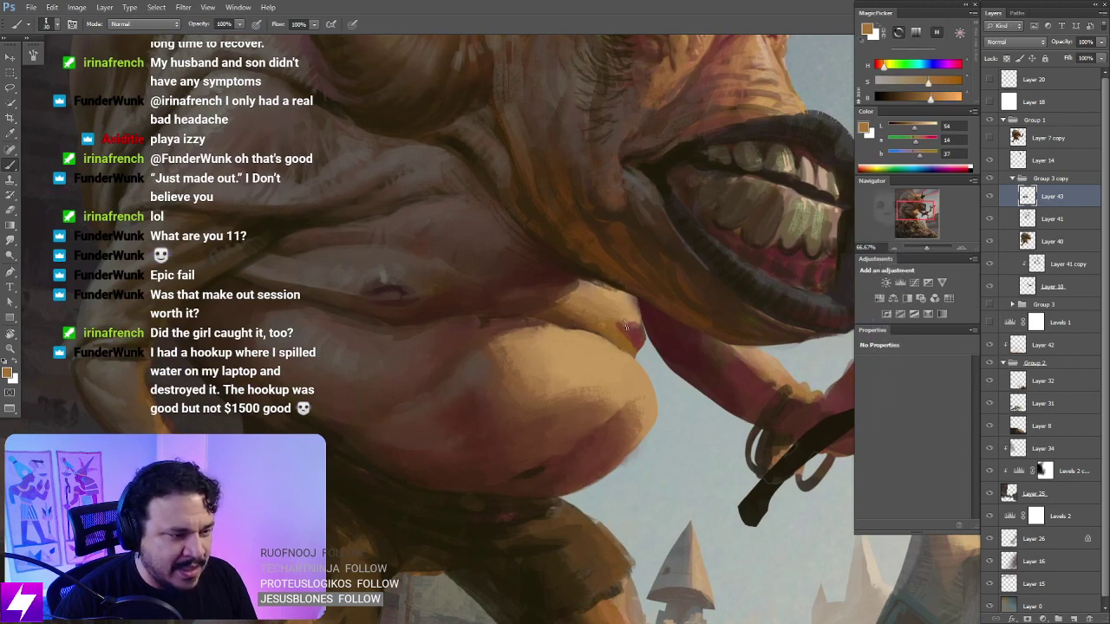
{"action": "left_click", "coordinate": [576, 298], "text": "alt"}
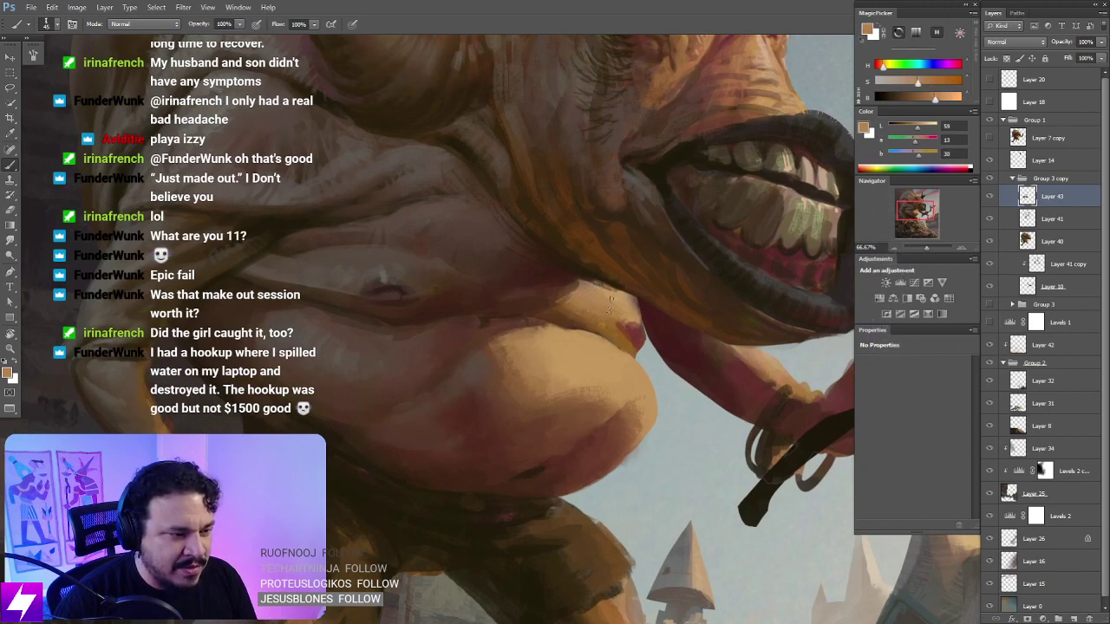
{"action": "left_click", "coordinate": [594, 297], "text": "alt"}
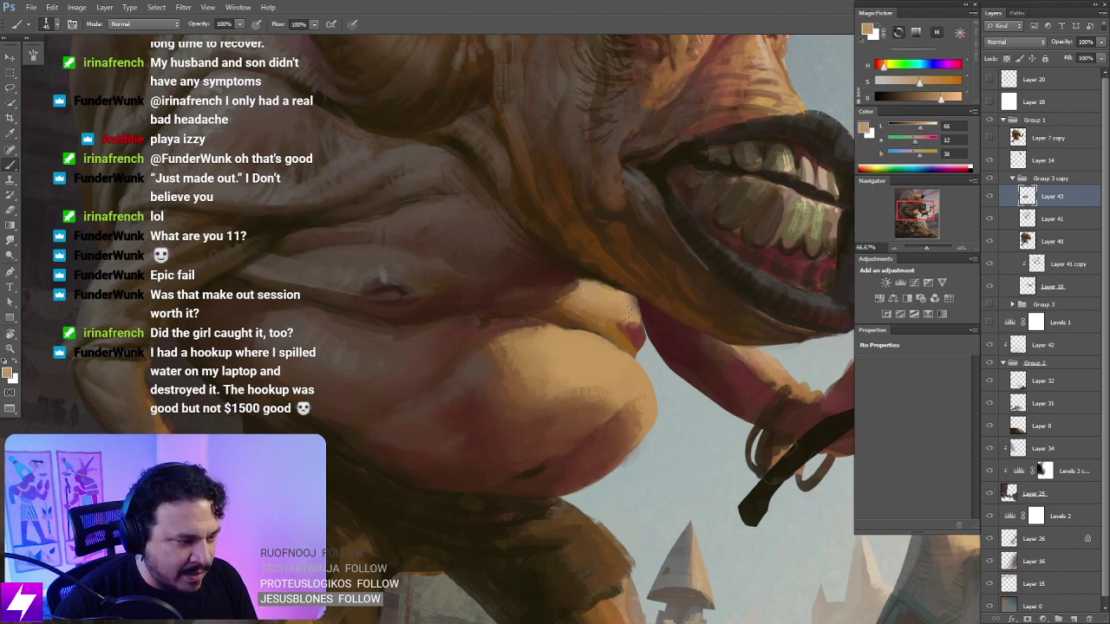
{"action": "key", "text": "r"}
{"action": "key", "text": "ctrl+minus"}
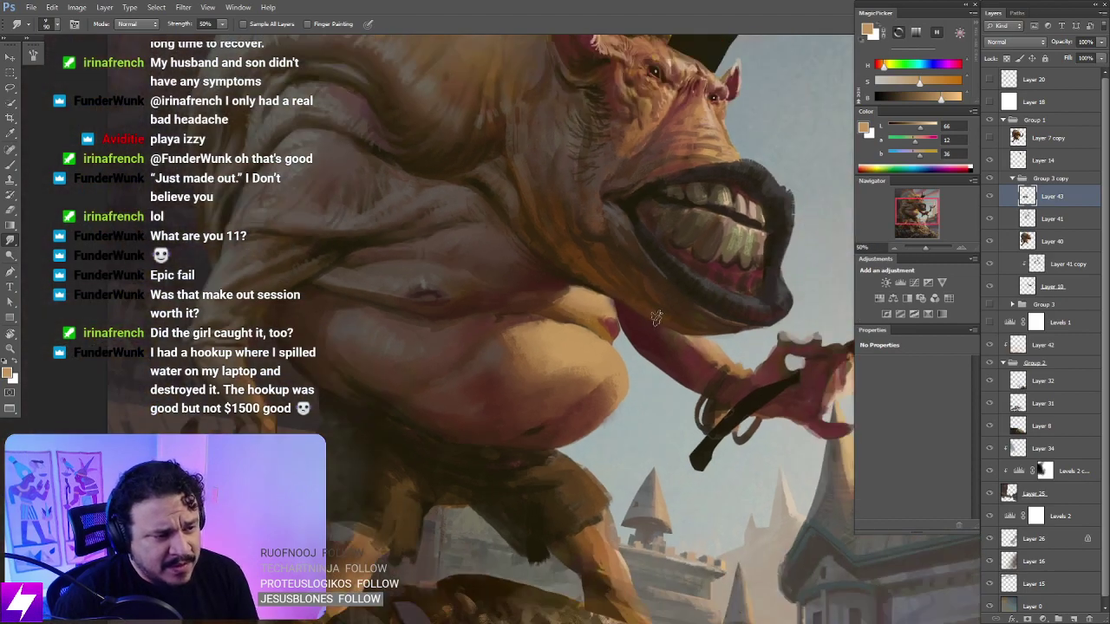
Step: Sample a mid tan and paint along the belly highlight's upper edge with a smaller brush to soften its transition into shadow
{"action": "key", "text": "r"}
{"action": "mouse_move", "coordinate": [655, 347]}
{"action": "left_mouse_down"}
{"action": "mouse_move", "coordinate": [641, 278]}
{"action": "mouse_move", "coordinate": [590, 234]}
{"action": "mouse_move", "coordinate": [614, 332]}
{"action": "mouse_move", "coordinate": [619, 269]}
{"action": "mouse_move", "coordinate": [584, 300]}
{"action": "mouse_move", "coordinate": [597, 298]}
{"action": "left_mouse_up"}
{"action": "key", "text": "ctrl+plus"}
{"action": "key", "text": "b"}
{"action": "left_click", "coordinate": [588, 265], "text": "alt"}
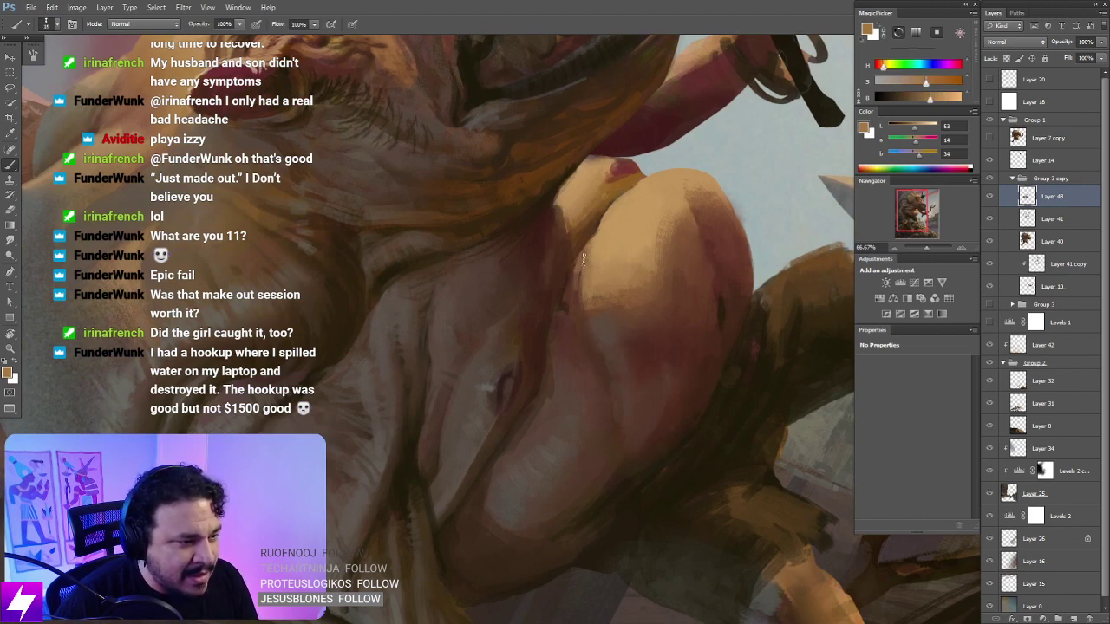
{"action": "left_click_drag", "start_coordinate": [583, 265], "coordinate": [576, 315]}
{"action": "key", "text": "bracketleft"}
{"action": "key", "text": "bracketleft"}
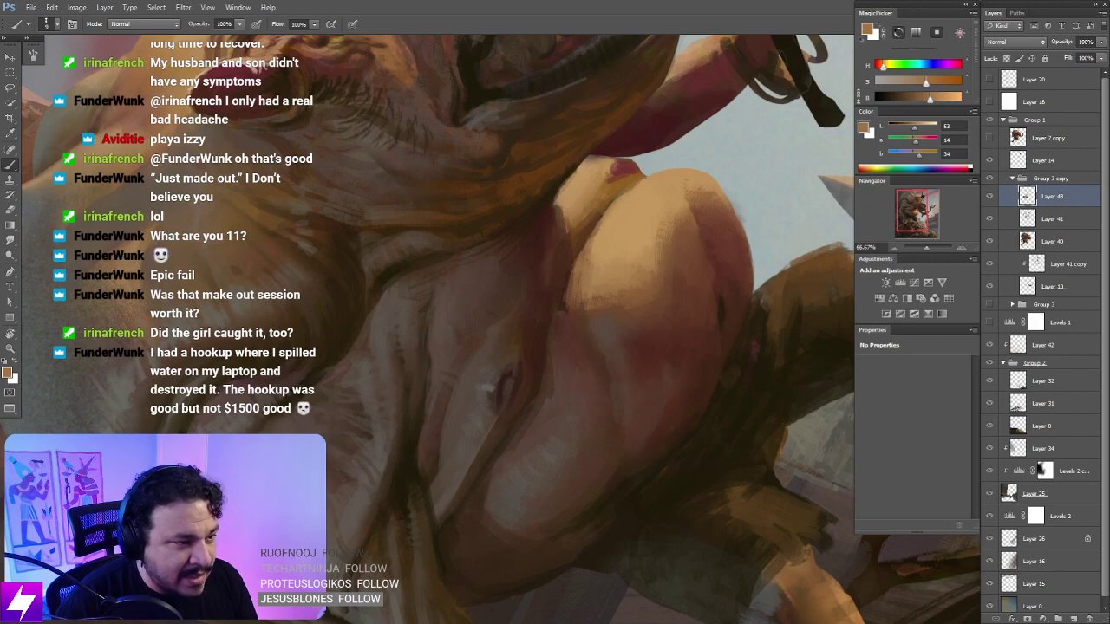
Step: Mirror the canvas horizontally and check the belly's shading against the whole painting
{"action": "key", "text": "ctrl+minus"}
{"action": "key", "text": "ctrl+minus"}
{"action": "key", "text": "ctrl+minus"}
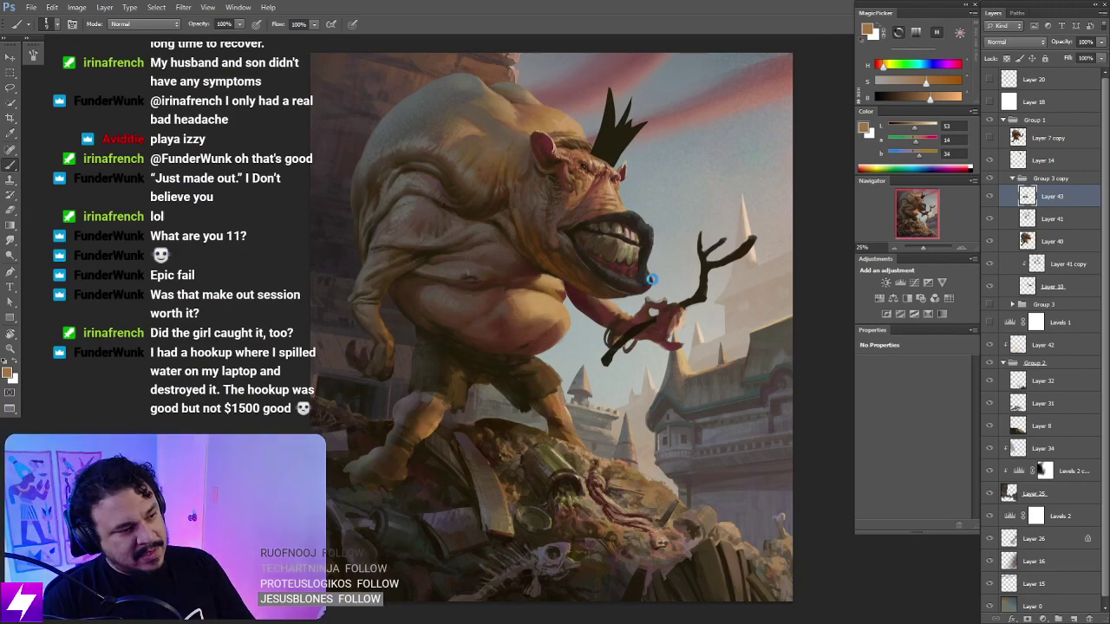
{"action": "key", "text": "ctrl+shift+h"}
{"action": "left_click_drag", "start_coordinate": [647, 339], "coordinate": [670, 314]}
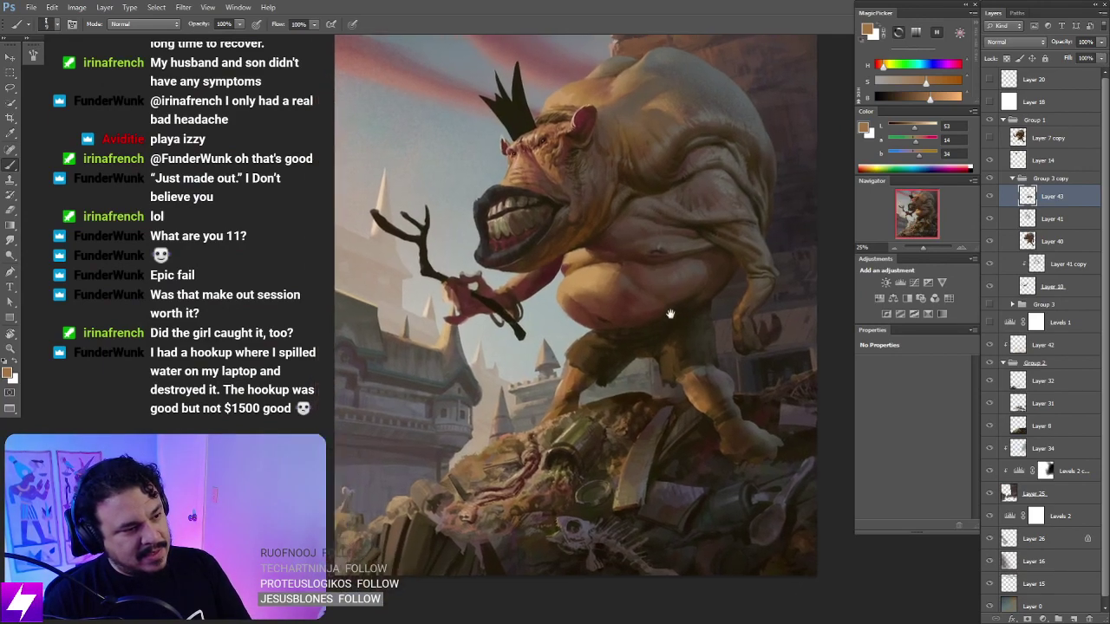
Step: Sample a light tan from the belly's highlight and extend it toward the belly's shadowed middle
{"action": "key", "text": "ctrl+plus"}
{"action": "key", "text": "ctrl+plus"}
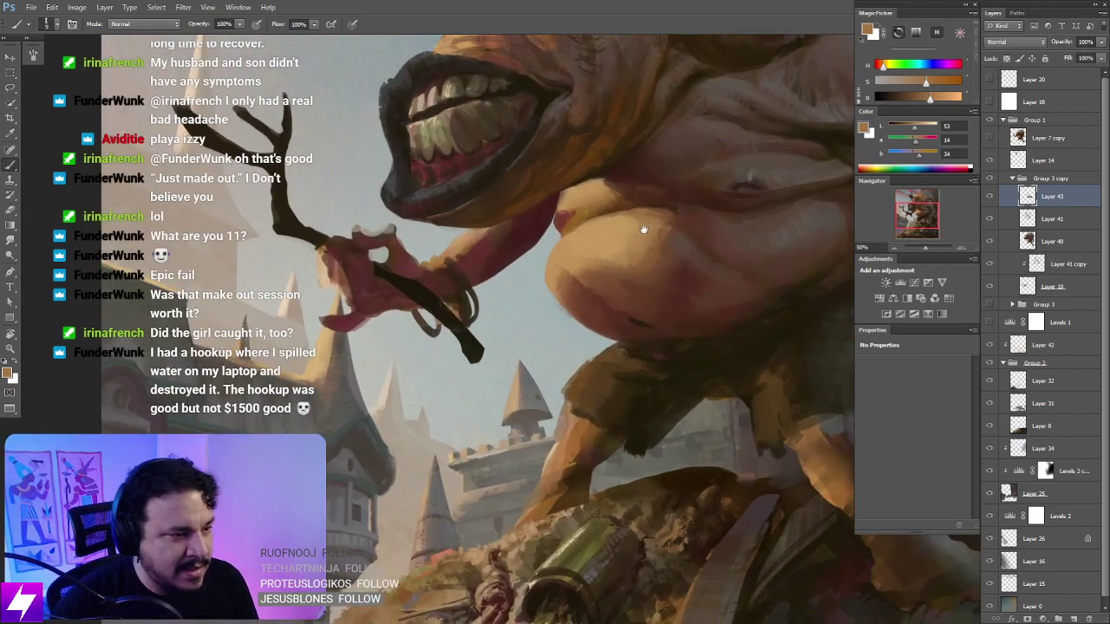
{"action": "left_click_drag", "start_coordinate": [642, 230], "coordinate": [630, 239]}
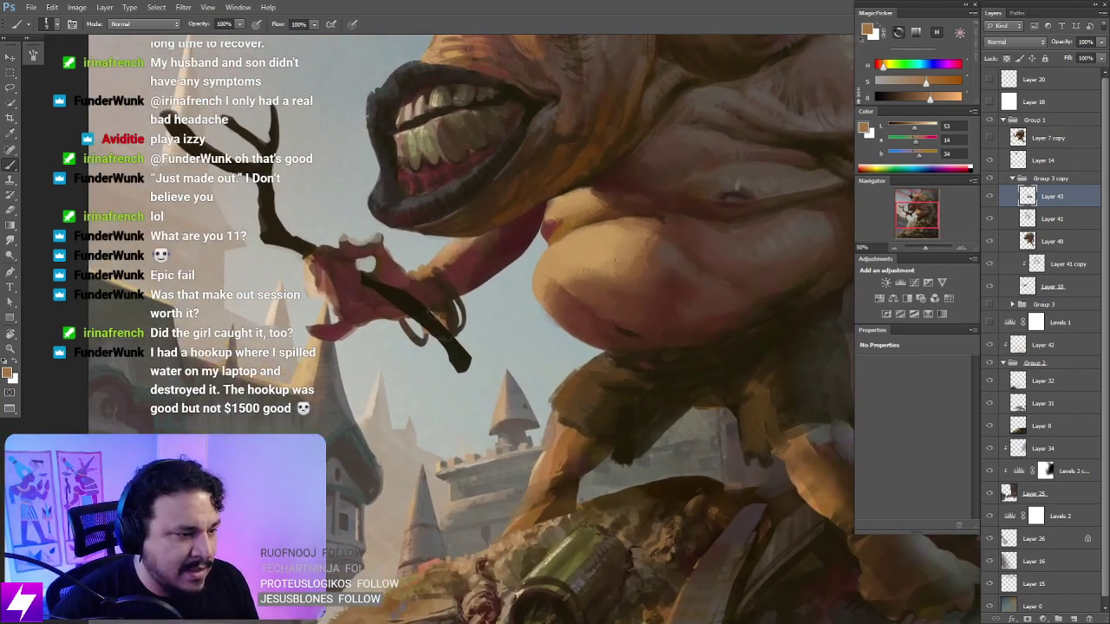
{"action": "left_click", "coordinate": [624, 235], "text": "alt"}
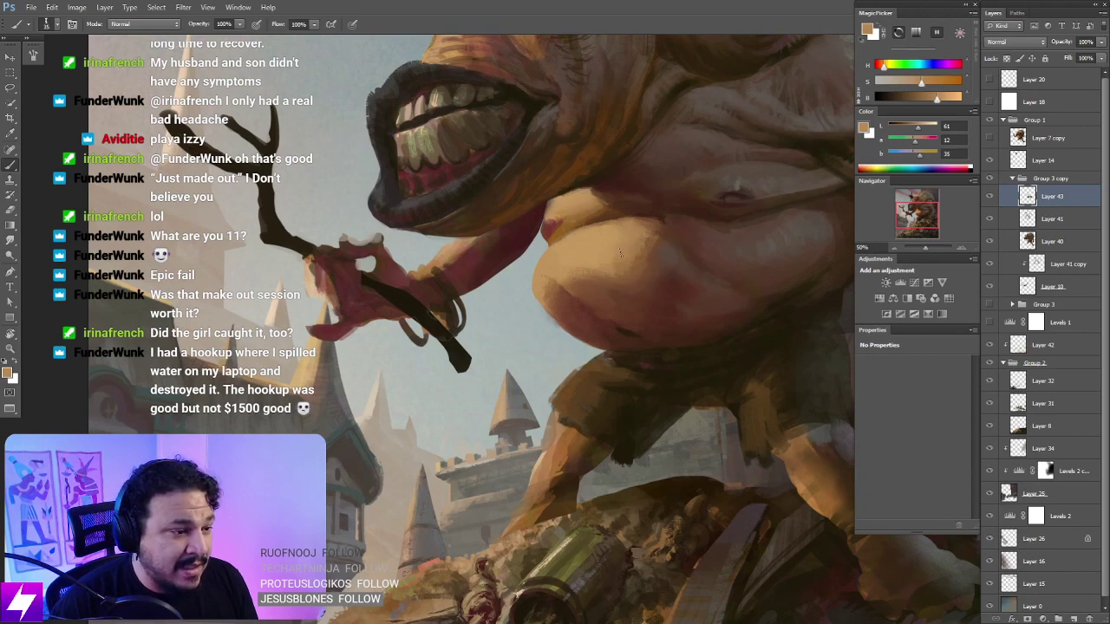
{"action": "left_click_drag", "start_coordinate": [635, 279], "coordinate": [637, 249]}
{"action": "key", "text": "r"}
{"action": "key", "text": "Escape"}
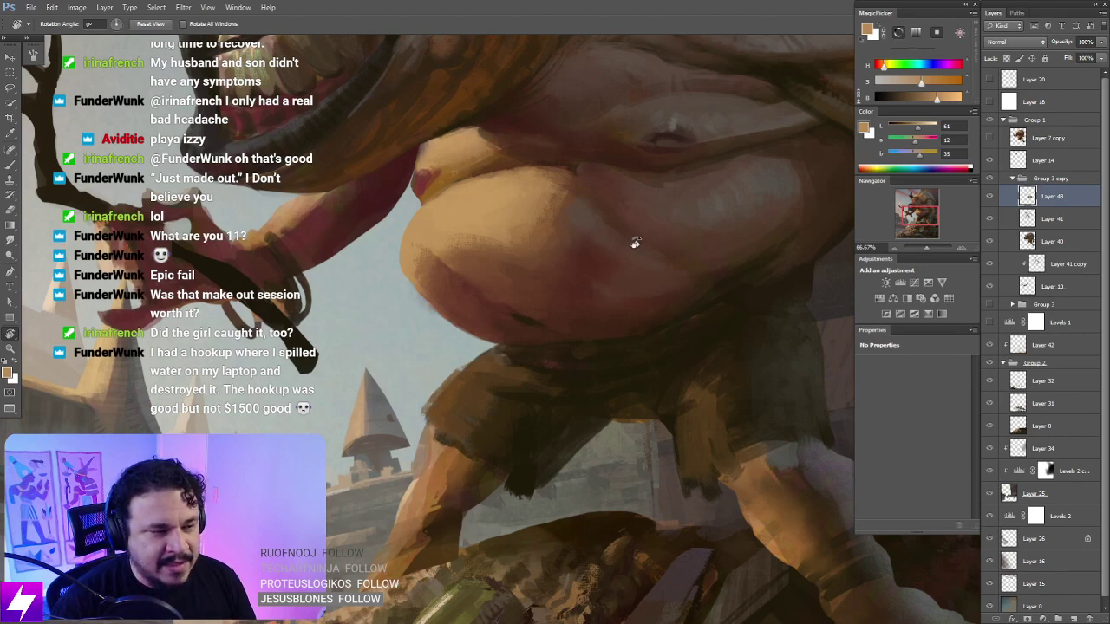
Step: Sample a tan and a reddish brown and refine the lower boundary of the highlight on the belly's front bulge
{"action": "mouse_move", "coordinate": [623, 255]}
{"action": "left_mouse_down"}
{"action": "mouse_move", "coordinate": [646, 255]}
{"action": "mouse_move", "coordinate": [520, 248]}
{"action": "left_mouse_up"}
{"action": "key", "text": "b"}
{"action": "left_click", "coordinate": [540, 242], "text": "alt"}
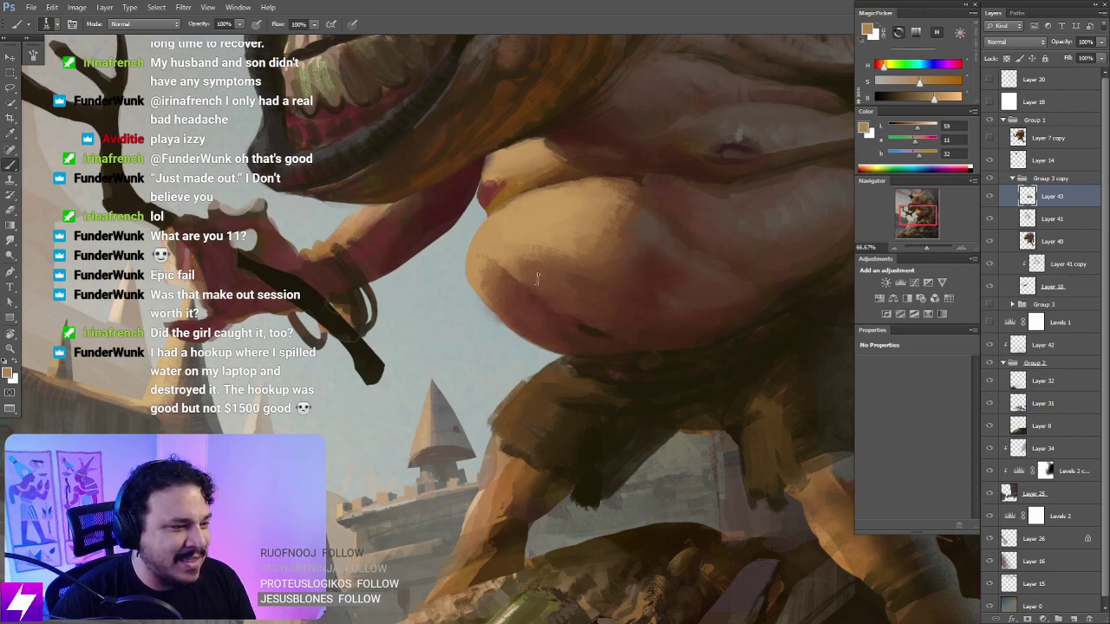
{"action": "left_click", "coordinate": [522, 273], "text": "alt"}
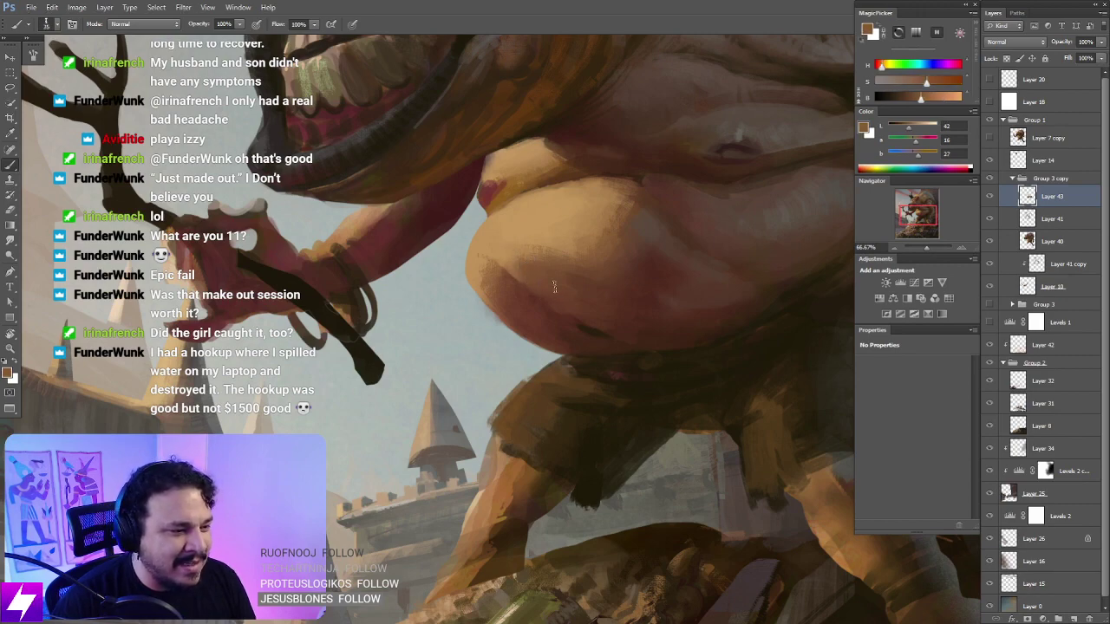
Step: Blend sampled mid brown and tan tones over the crease near the belly's front tip
{"action": "key", "text": "r"}
{"action": "mouse_move", "coordinate": [555, 287]}
{"action": "left_mouse_down"}
{"action": "mouse_move", "coordinate": [575, 376]}
{"action": "mouse_move", "coordinate": [562, 351]}
{"action": "left_mouse_up"}
{"action": "key", "text": "b"}
{"action": "left_click", "coordinate": [563, 350], "text": "alt"}
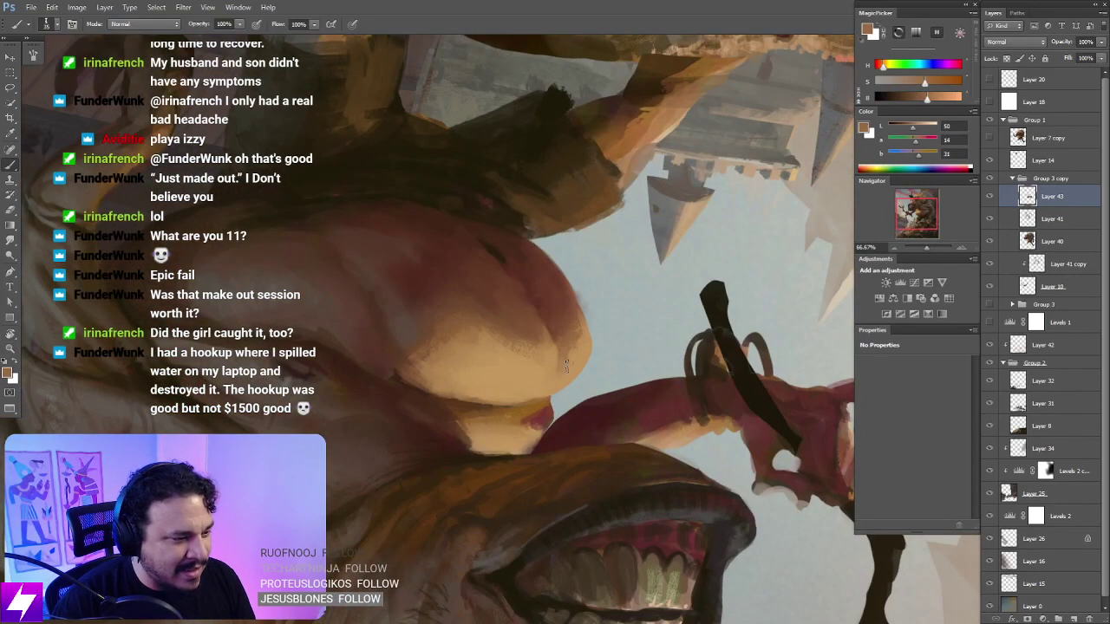
{"action": "left_click", "coordinate": [570, 366], "text": "alt"}
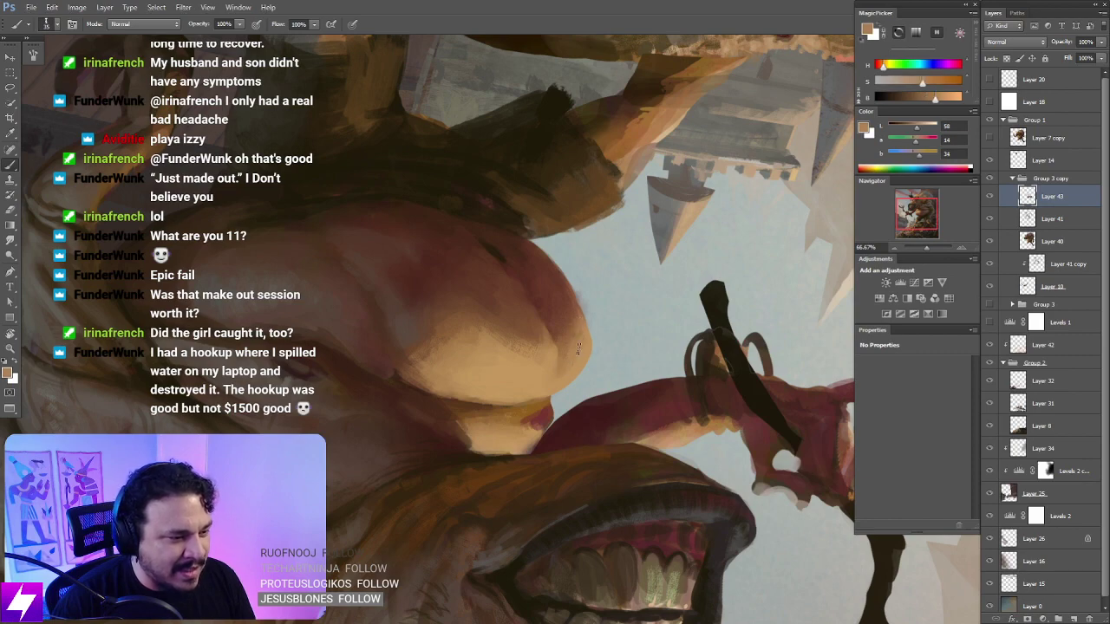
Step: Sample skin tones beside the belly's front outline and repaint that edge against the sky in mid tan
{"action": "key", "text": "r"}
{"action": "left_click_drag", "start_coordinate": [611, 291], "coordinate": [530, 189]}
{"action": "key", "text": "ctrl+plus"}
{"action": "key", "text": "b"}
{"action": "left_click", "coordinate": [525, 350], "text": "alt"}
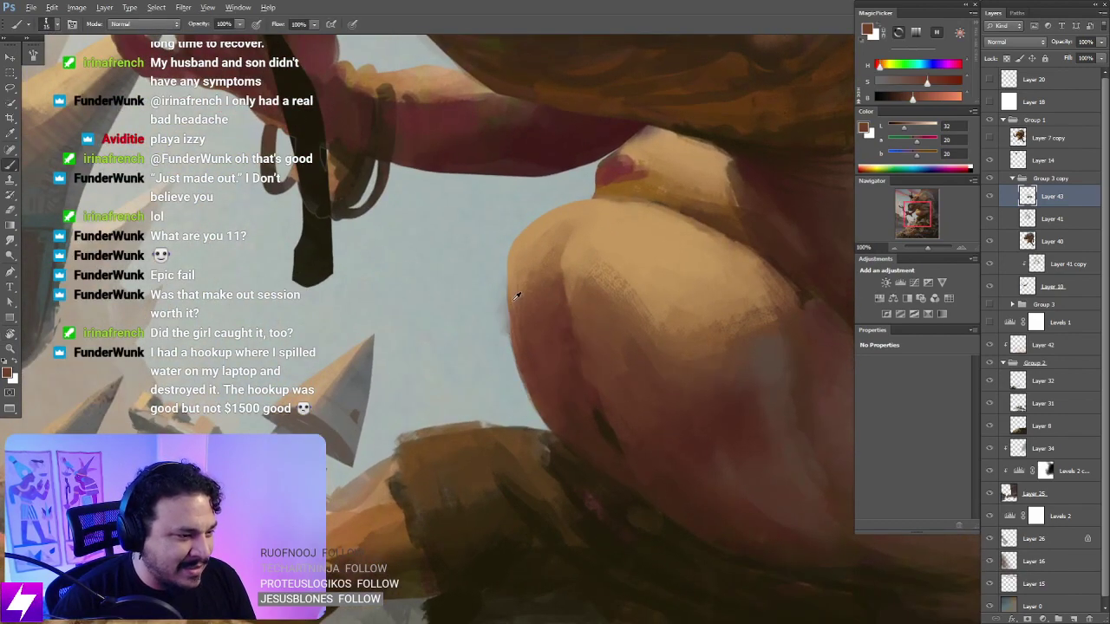
{"action": "left_click", "coordinate": [515, 296], "text": "alt"}
{"action": "mouse_move", "coordinate": [507, 326]}
{"action": "left_mouse_down"}
{"action": "mouse_move", "coordinate": [510, 267]}
{"action": "mouse_move", "coordinate": [513, 289]}
{"action": "left_mouse_up"}
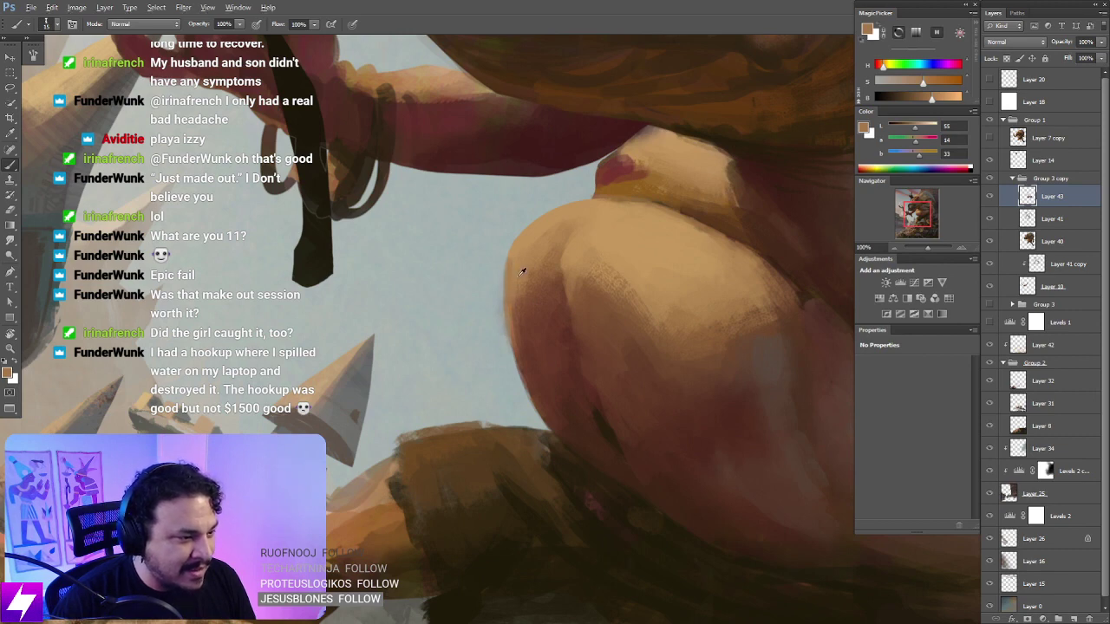
Step: Sample a lighter tan and a dark reddish brown and smooth the belly's front outline down into its shadowed underside
{"action": "left_click", "coordinate": [513, 274], "text": "alt"}
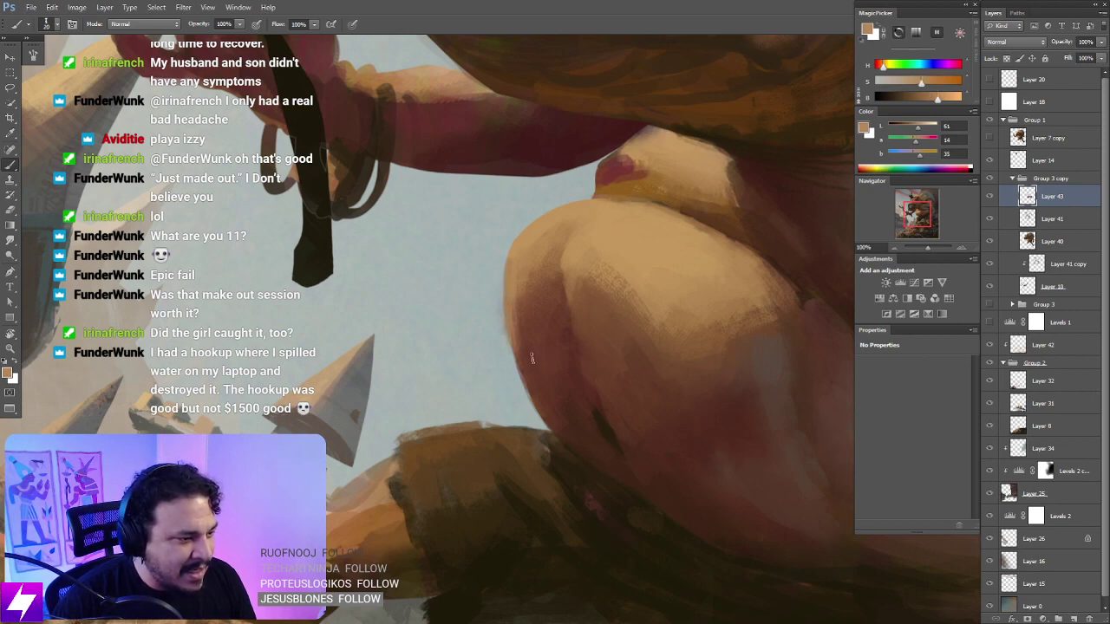
{"action": "left_click", "coordinate": [527, 324], "text": "alt"}
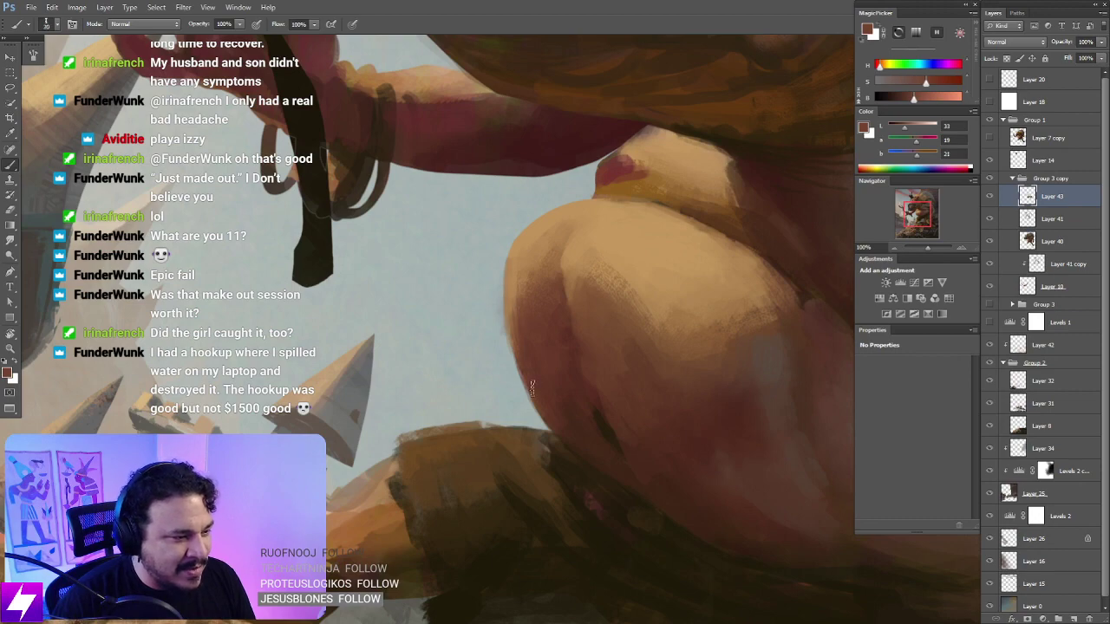
{"action": "left_click_drag", "start_coordinate": [518, 338], "coordinate": [539, 399]}
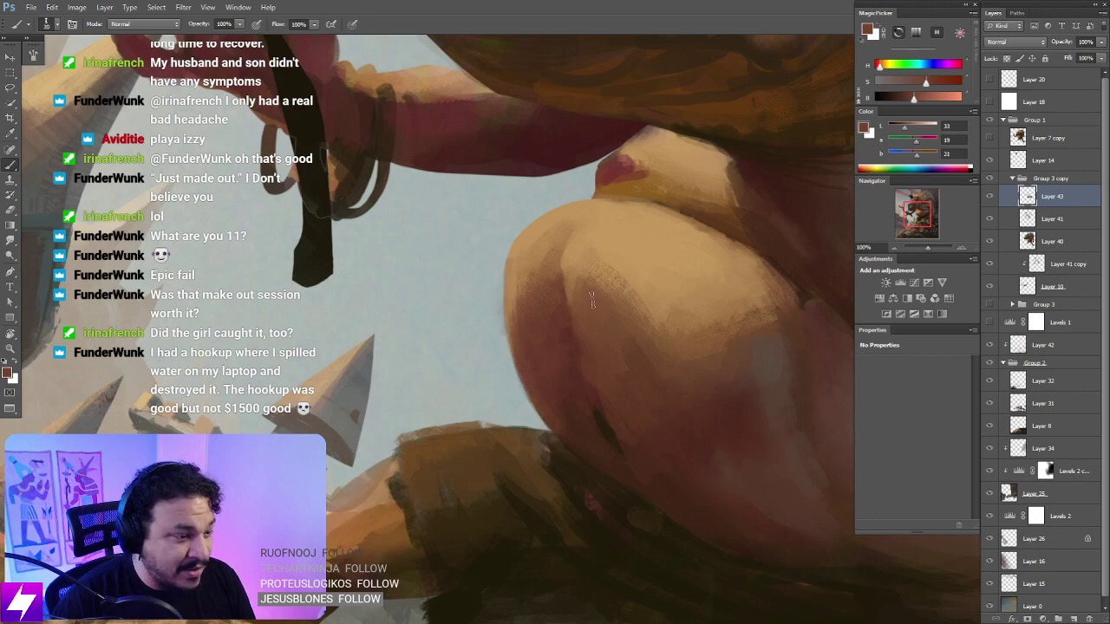
Step: Sample a light tan at the belly's front tip and brighten the skin beside the crease
{"action": "key", "text": "ctrl+minus"}
{"action": "key", "text": "ctrl+minus"}
{"action": "key", "text": "ctrl+minus"}
{"action": "key", "text": "r"}
{"action": "mouse_move", "coordinate": [634, 350]}
{"action": "left_mouse_down"}
{"action": "mouse_move", "coordinate": [651, 332]}
{"action": "mouse_move", "coordinate": [599, 242]}
{"action": "mouse_move", "coordinate": [560, 238]}
{"action": "left_mouse_up"}
{"action": "key", "text": "ctrl+plus"}
{"action": "key", "text": "ctrl+plus"}
{"action": "key", "text": "b"}
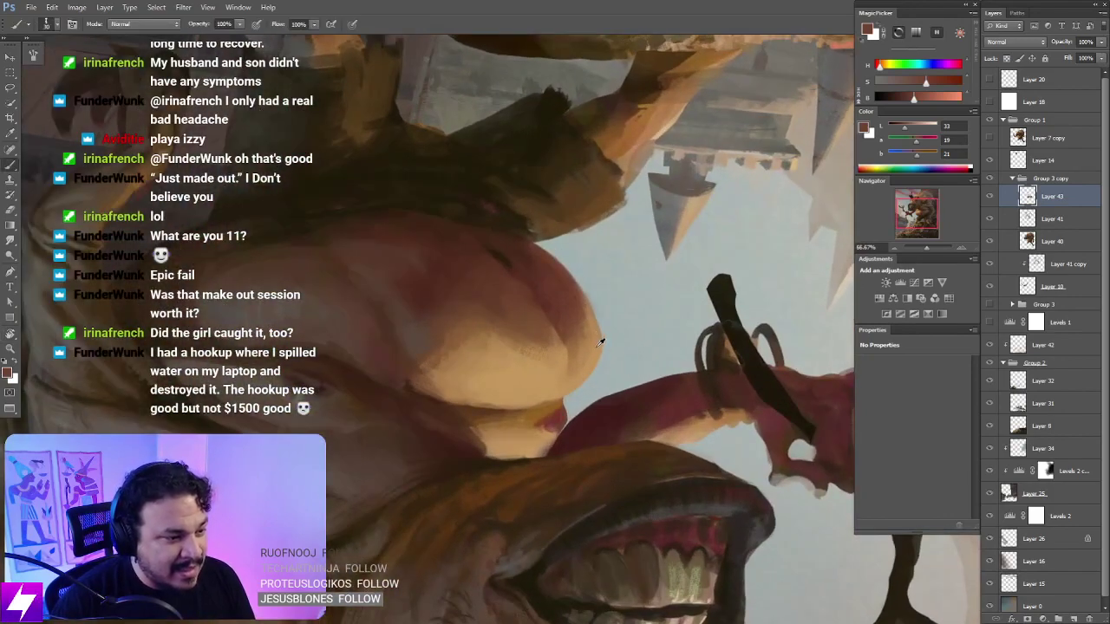
{"action": "left_click", "coordinate": [601, 344], "text": "alt"}
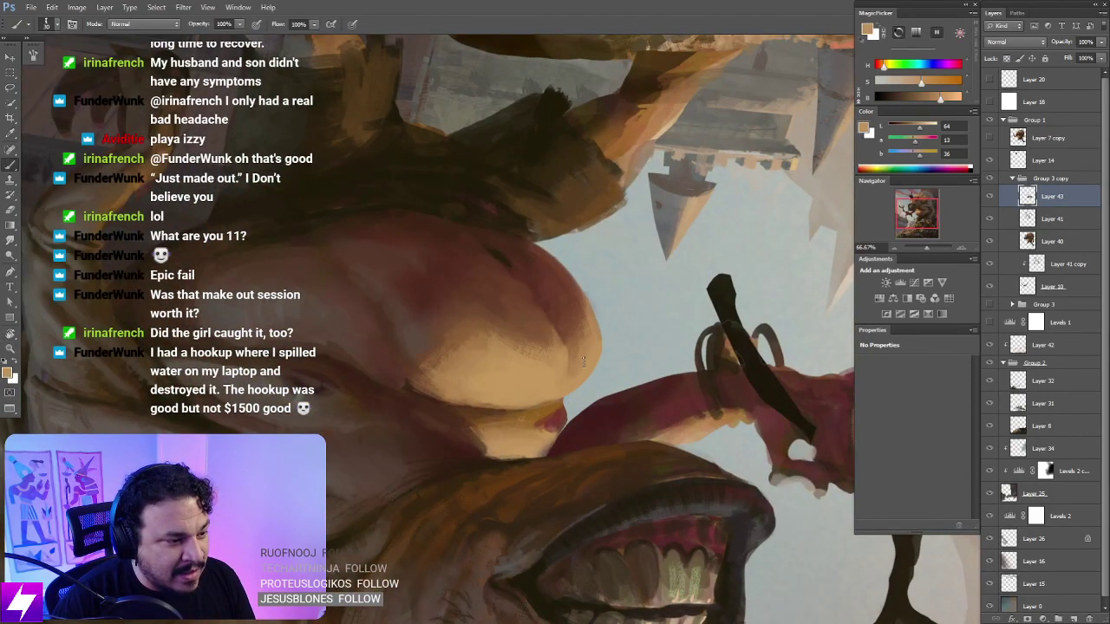
{"action": "key", "text": "Escape"}
Step: Sample a slightly darker tan from the belly's front and paint over the front bulge to even out its lit side
{"action": "key", "text": "ctrl+minus"}
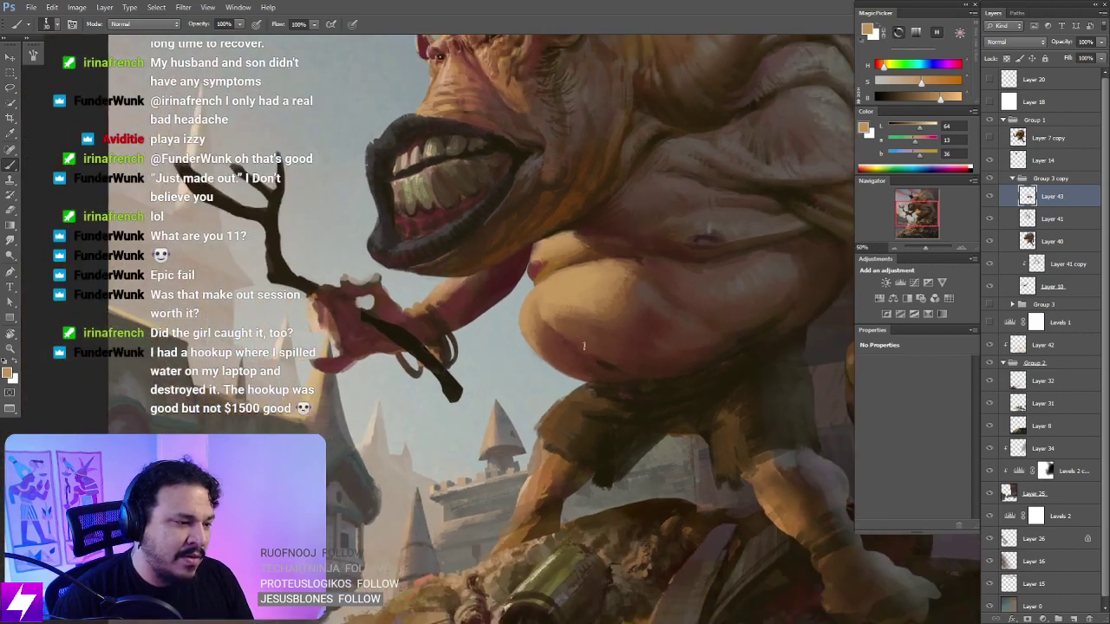
{"action": "key", "text": "ctrl+minus"}
{"action": "left_click_drag", "start_coordinate": [587, 334], "coordinate": [565, 318]}
{"action": "key", "text": "r"}
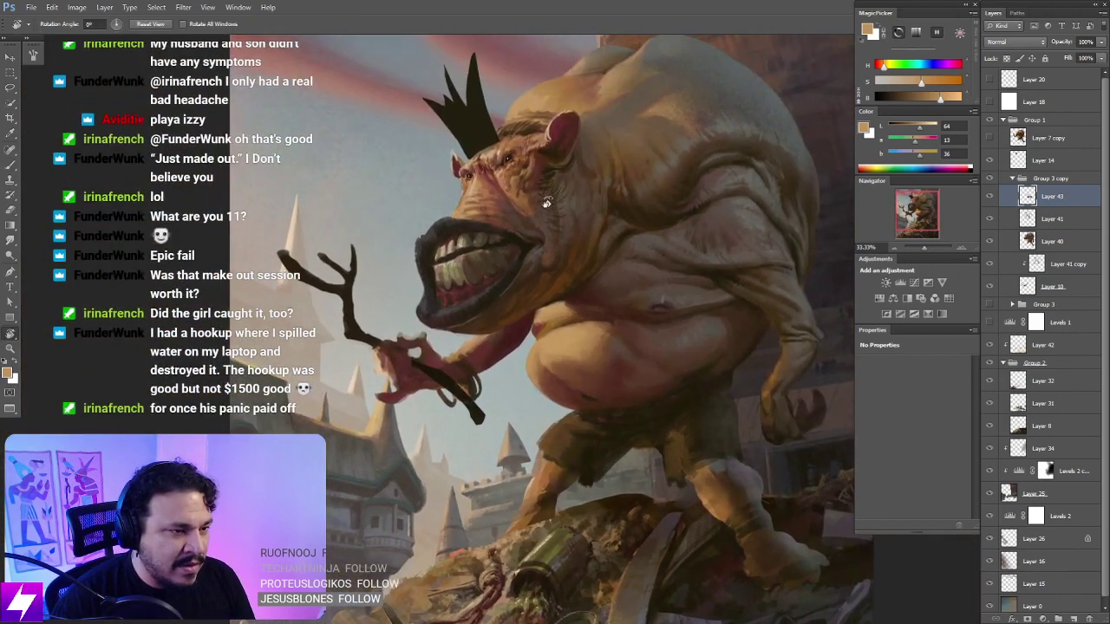
{"action": "key", "text": "ctrl+plus"}
{"action": "left_click_drag", "start_coordinate": [564, 237], "coordinate": [525, 127]}
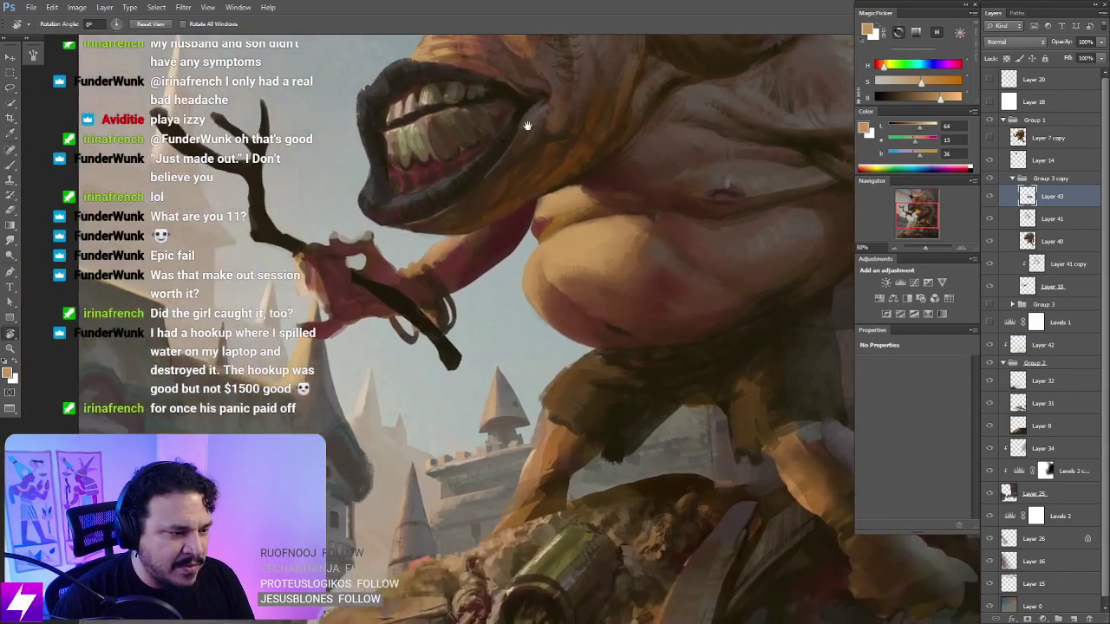
{"action": "key", "text": "ctrl+plus"}
{"action": "key", "text": "b"}
{"action": "left_click", "coordinate": [519, 263], "text": "alt"}
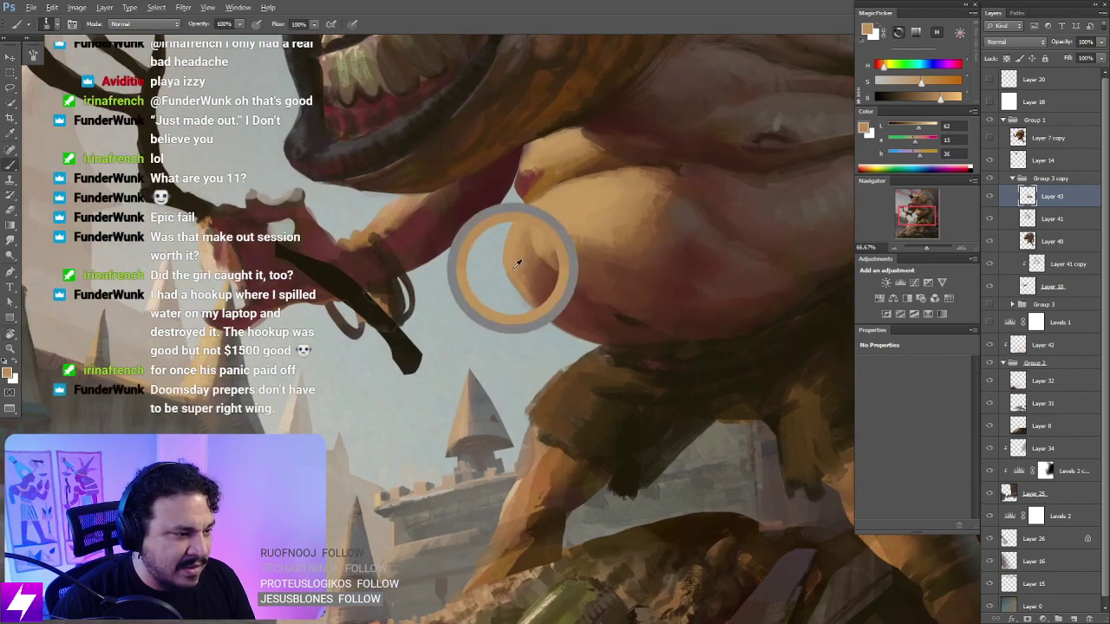
{"action": "key", "text": "ctrl+minus"}
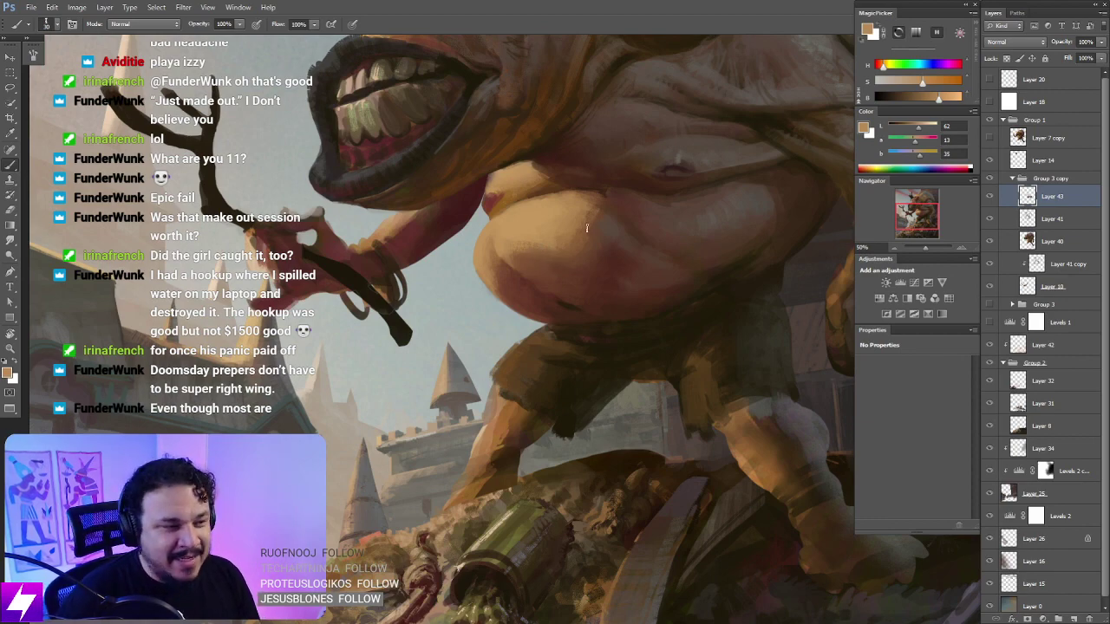
Step: Rotate the view, sample a dark reddish brown and a mid tan, and refine the crease between the belly's bulge and the upper fold
{"action": "left_click_drag", "start_coordinate": [609, 299], "coordinate": [645, 255]}
{"action": "key", "text": "ctrl+minus"}
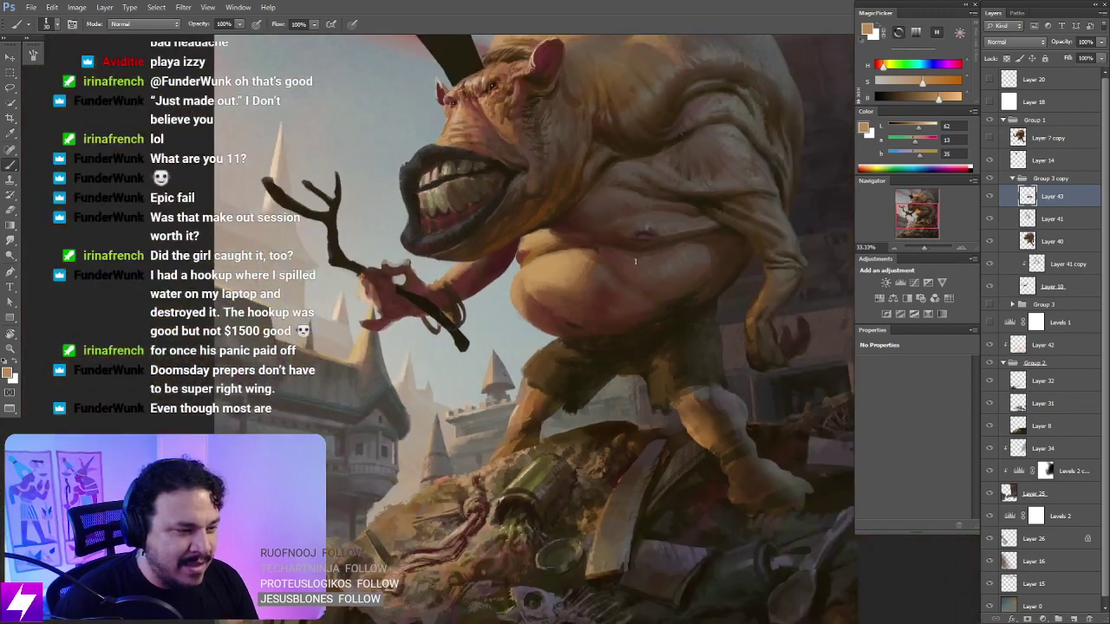
{"action": "mouse_move", "coordinate": [638, 335]}
{"action": "left_mouse_down"}
{"action": "mouse_move", "coordinate": [647, 382]}
{"action": "mouse_move", "coordinate": [636, 342]}
{"action": "left_mouse_up"}
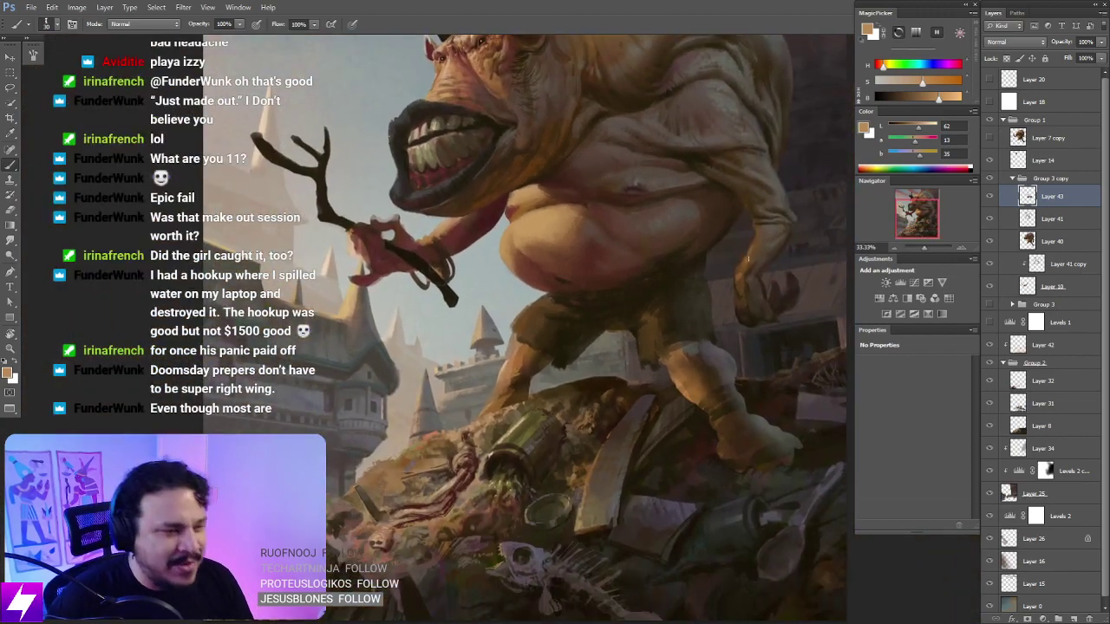
{"action": "scroll", "coordinate": [693, 277], "scroll_direction": "up", "scroll_amount": 1}
{"action": "key", "text": "r"}
{"action": "left_click_drag", "start_coordinate": [703, 347], "coordinate": [550, 278]}
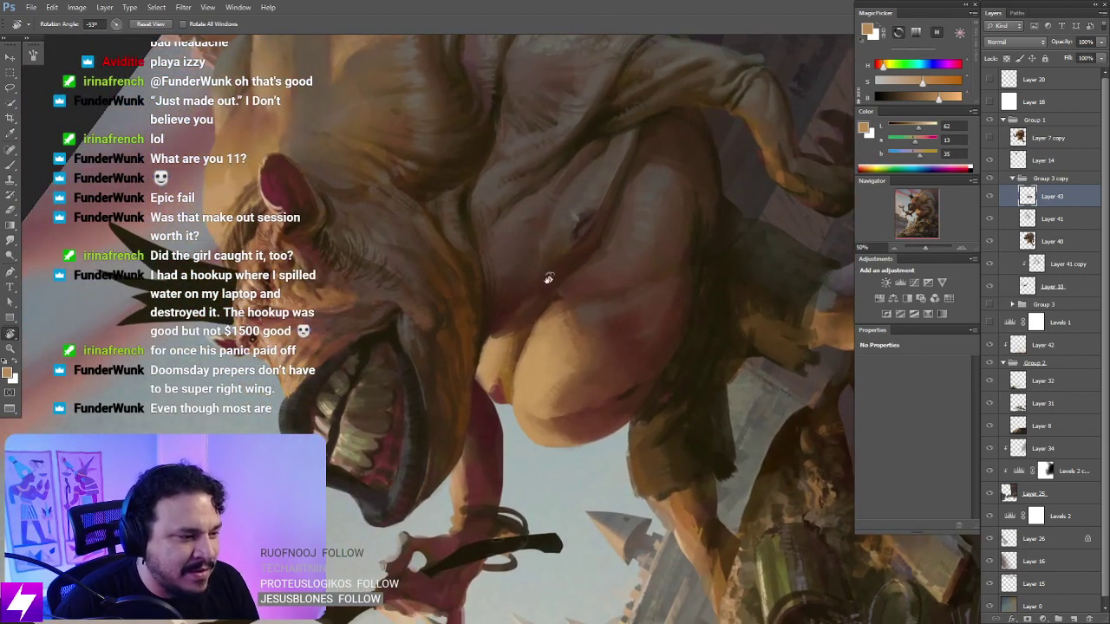
{"action": "key", "text": "b"}
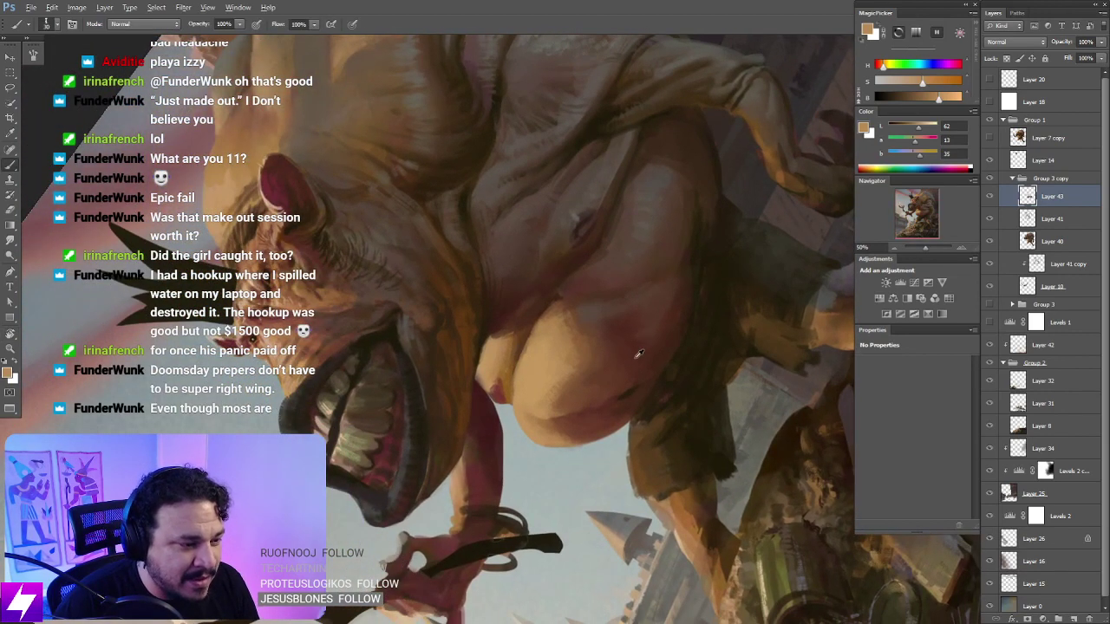
{"action": "left_click", "coordinate": [624, 350], "text": "alt"}
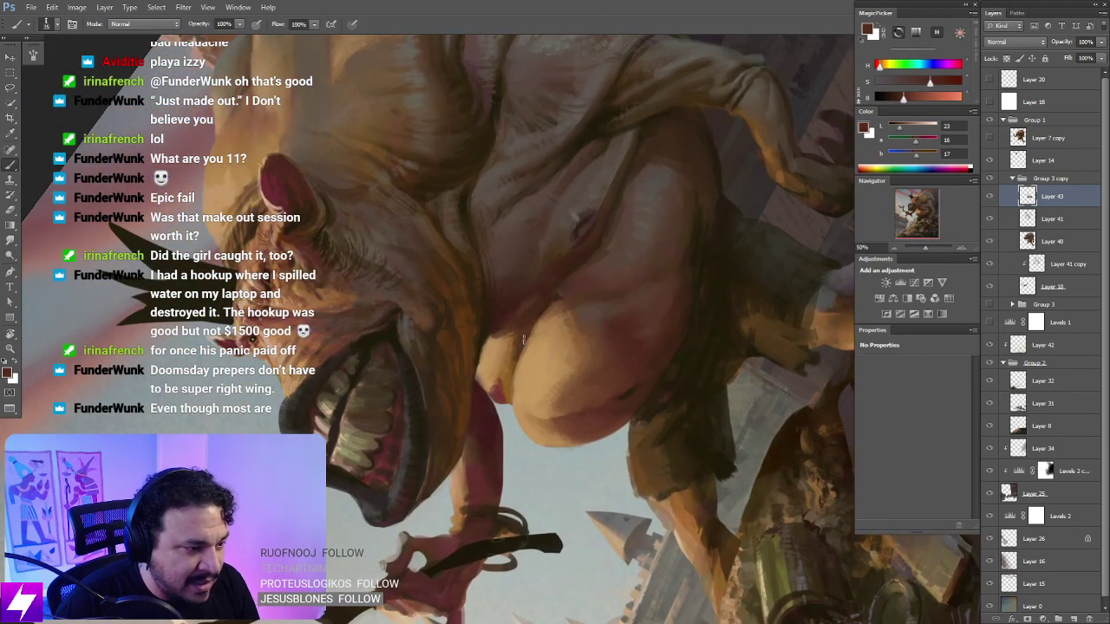
{"action": "left_click", "coordinate": [512, 359], "text": "alt"}
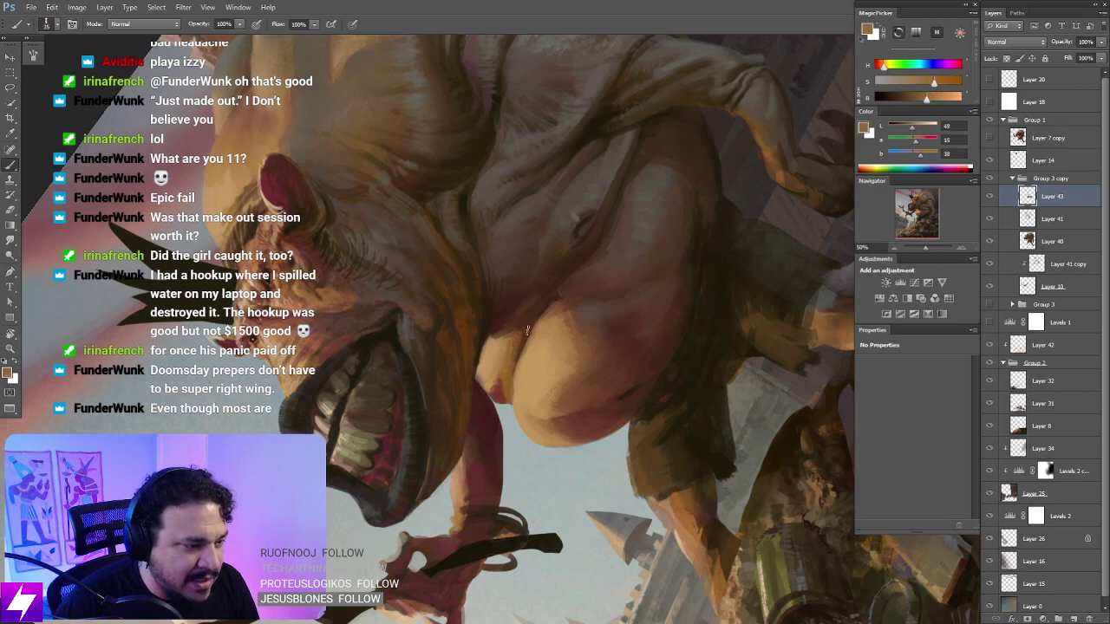
{"action": "left_click", "coordinate": [521, 338], "text": "alt"}
Step: Flip the canvas horizontally, sample reddish browns from the belly's middle, and paint the transition between its lit front and shaded side
{"action": "key", "text": "ctrl+0"}
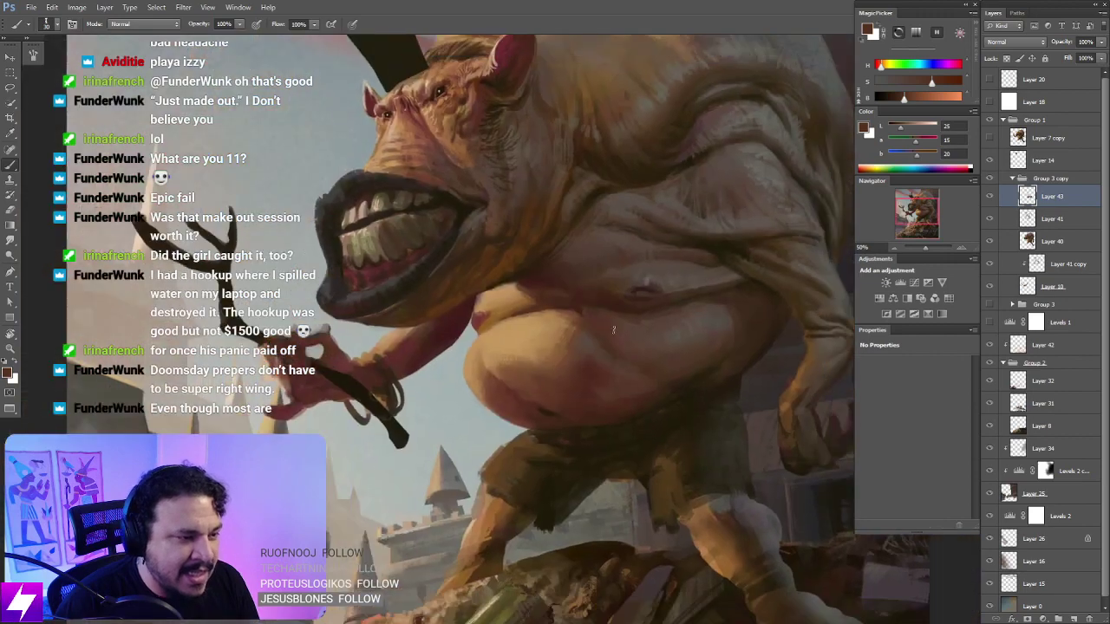
{"action": "key", "text": "ctrl+shift+h"}
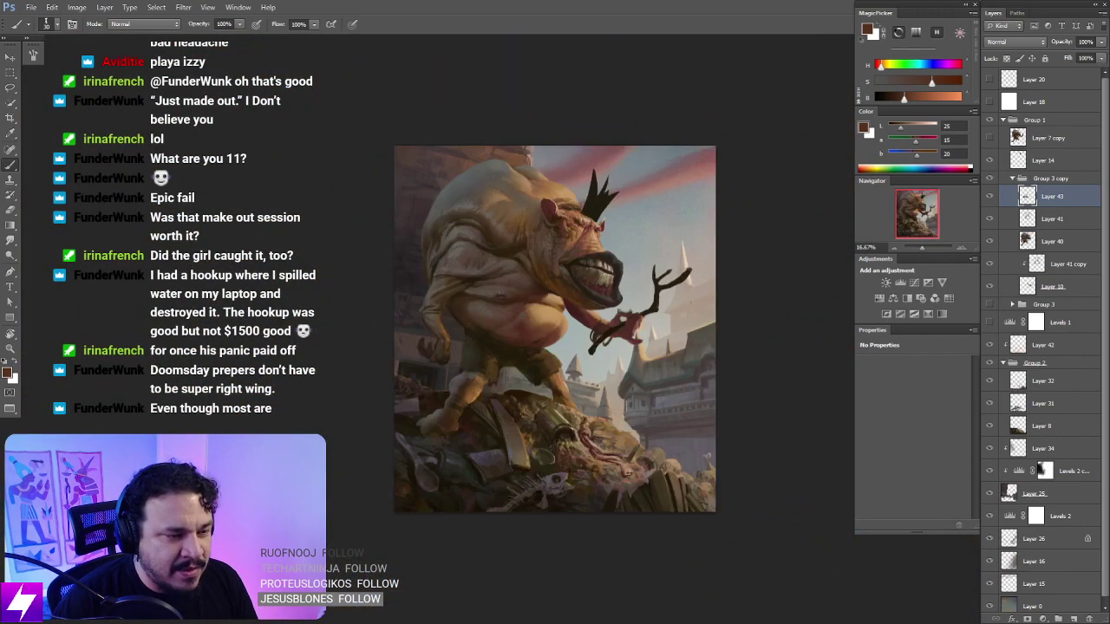
{"action": "left_click_drag", "start_coordinate": [572, 299], "coordinate": [657, 316]}
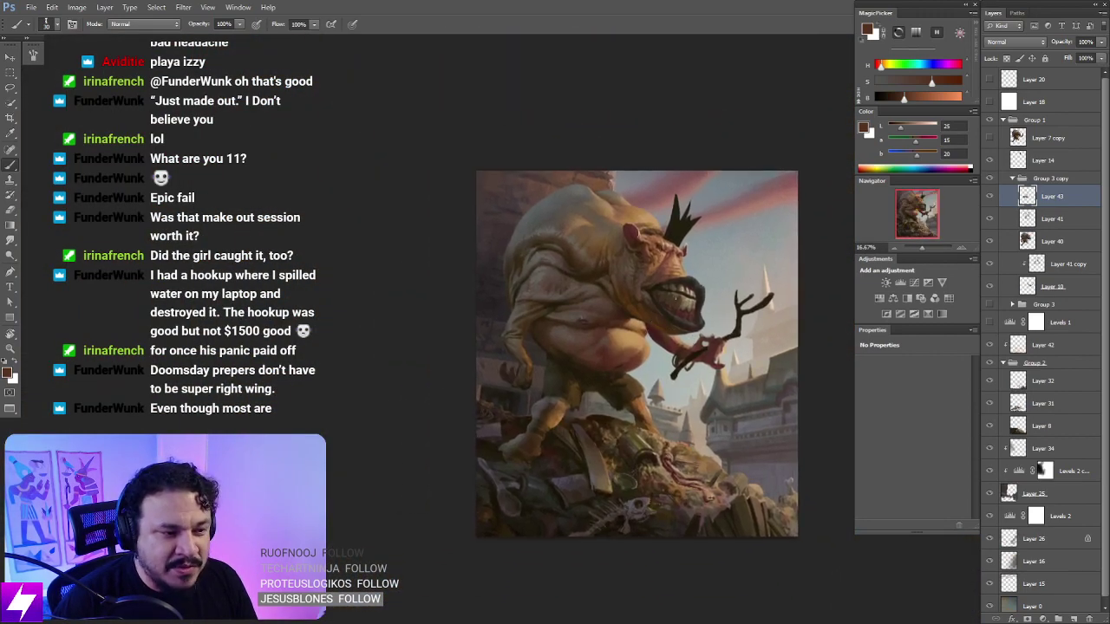
{"action": "key", "text": "ctrl+plus"}
{"action": "key", "text": "ctrl+plus"}
{"action": "left_click_drag", "start_coordinate": [753, 331], "coordinate": [725, 330]}
{"action": "key", "text": "r"}
{"action": "mouse_move", "coordinate": [698, 383]}
{"action": "left_mouse_down"}
{"action": "mouse_move", "coordinate": [709, 325]}
{"action": "mouse_move", "coordinate": [703, 332]}
{"action": "left_mouse_up"}
{"action": "key", "text": "ctrl+plus"}
{"action": "key", "text": "b"}
{"action": "left_click", "coordinate": [652, 339], "text": "alt"}
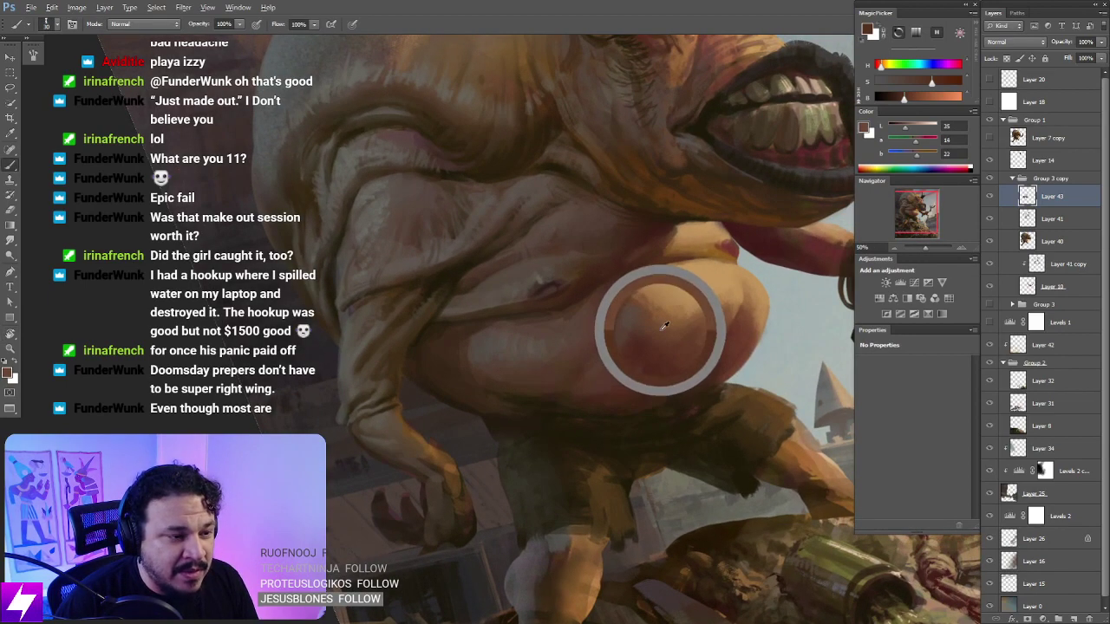
{"action": "left_click", "coordinate": [638, 324], "text": "alt"}
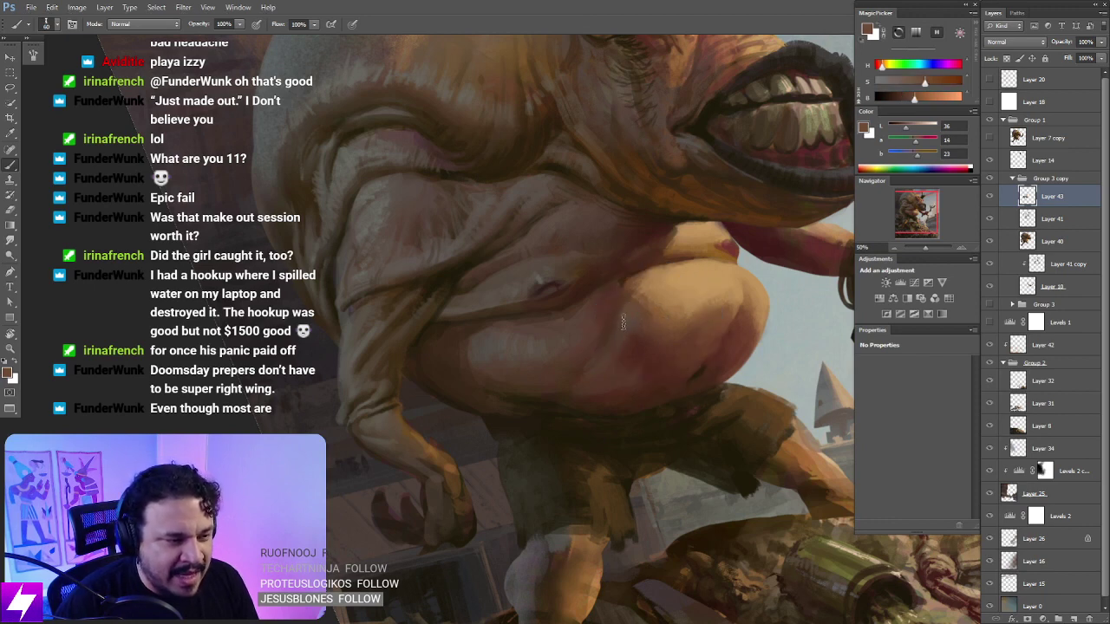
Step: Smudge the belly's middle at 50% strength to blend the light tan into the reddish shadow
{"action": "key", "text": "s"}
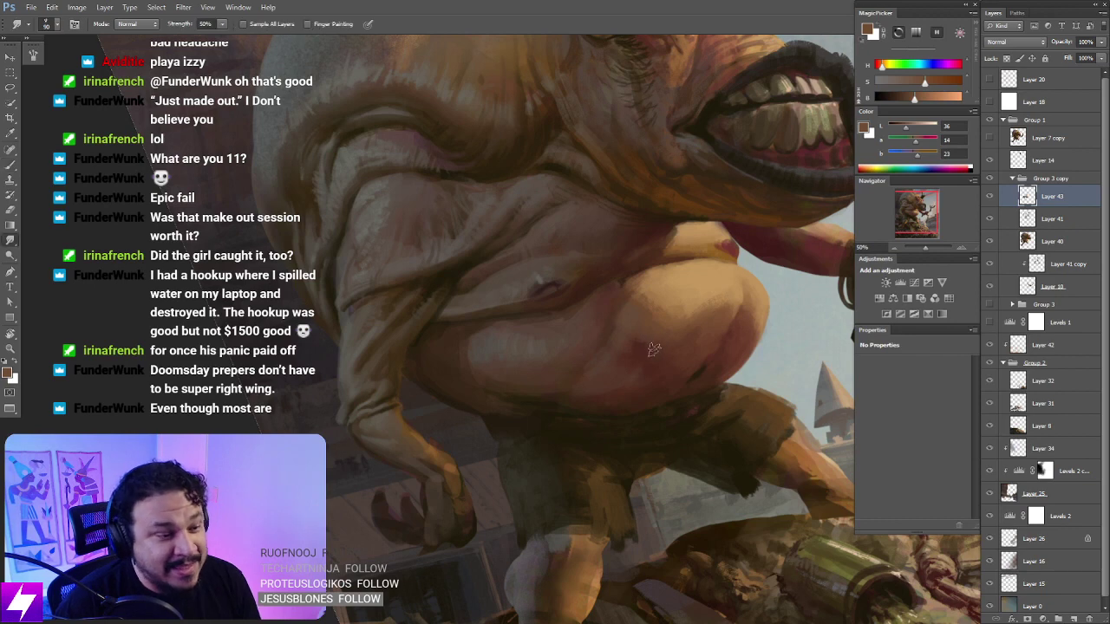
{"action": "mouse_move", "coordinate": [654, 347]}
{"action": "left_mouse_down"}
{"action": "mouse_move", "coordinate": [625, 358]}
{"action": "mouse_move", "coordinate": [623, 342]}
{"action": "mouse_move", "coordinate": [645, 328]}
{"action": "mouse_move", "coordinate": [623, 302]}
{"action": "left_mouse_up"}
{"action": "key", "text": "b"}
{"action": "key", "text": "b"}
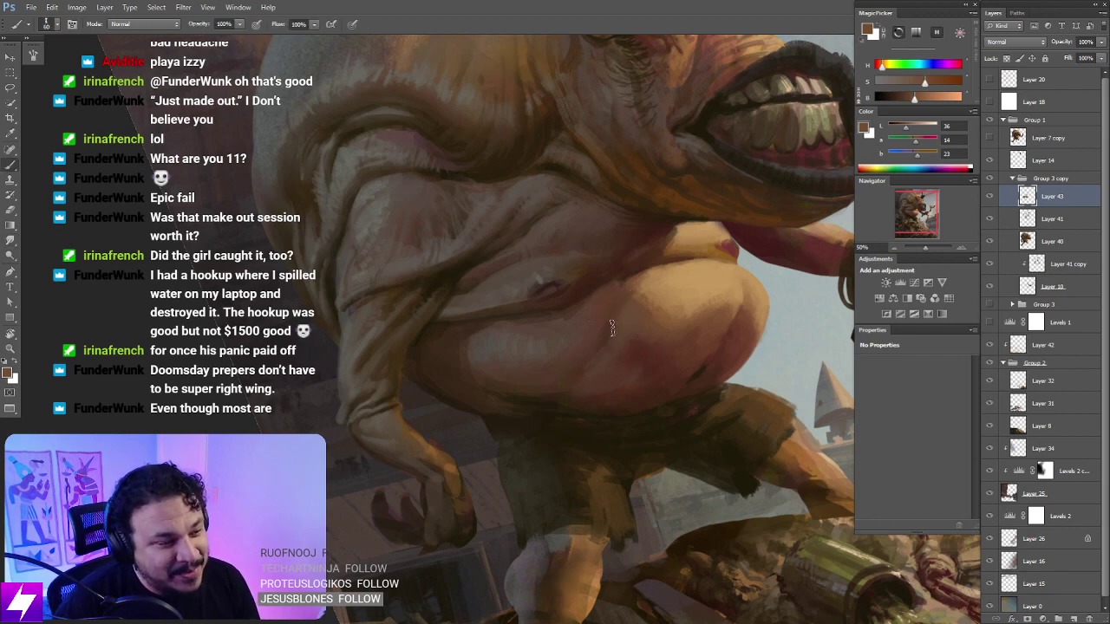
{"action": "key", "text": "r"}
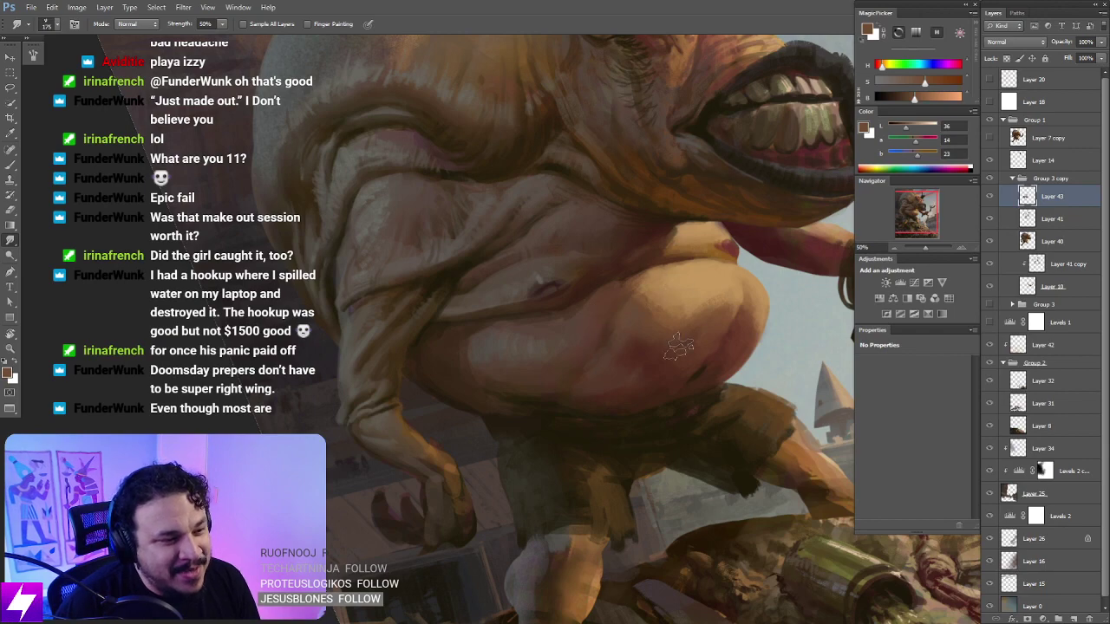
Step: Rotate the view, sample a reddish brown beside the belly's upper crease, and soften the lit skin's edge along it
{"action": "key", "text": "r"}
{"action": "mouse_move", "coordinate": [679, 345]}
{"action": "left_mouse_down"}
{"action": "mouse_move", "coordinate": [565, 315]}
{"action": "mouse_move", "coordinate": [649, 298]}
{"action": "mouse_move", "coordinate": [614, 279]}
{"action": "left_mouse_up"}
{"action": "key", "text": "b"}
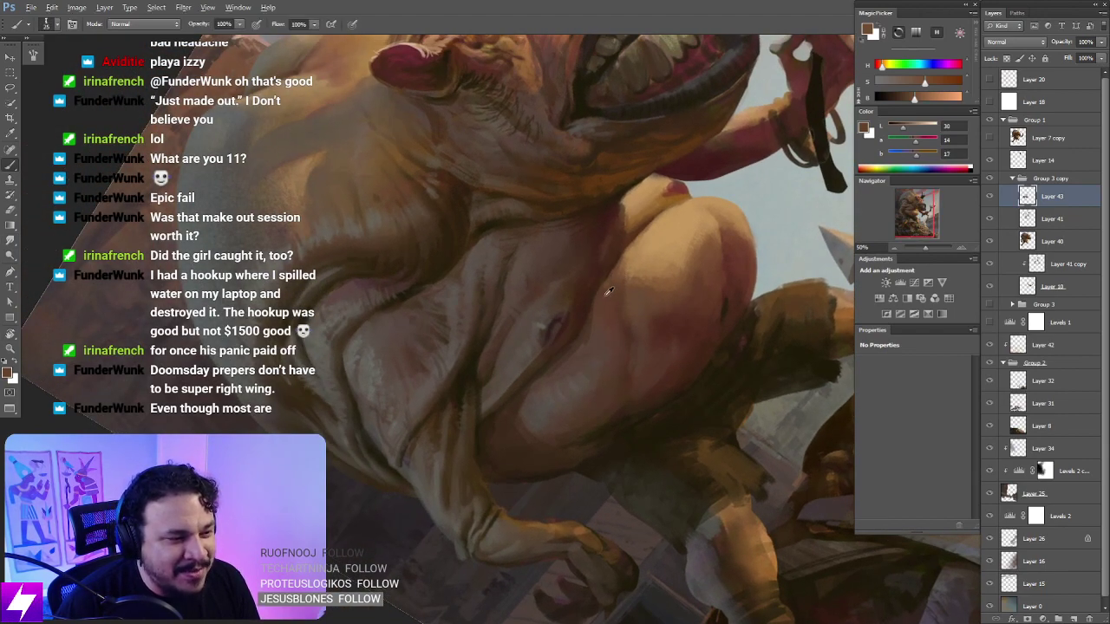
{"action": "left_click", "coordinate": [613, 279], "text": "alt"}
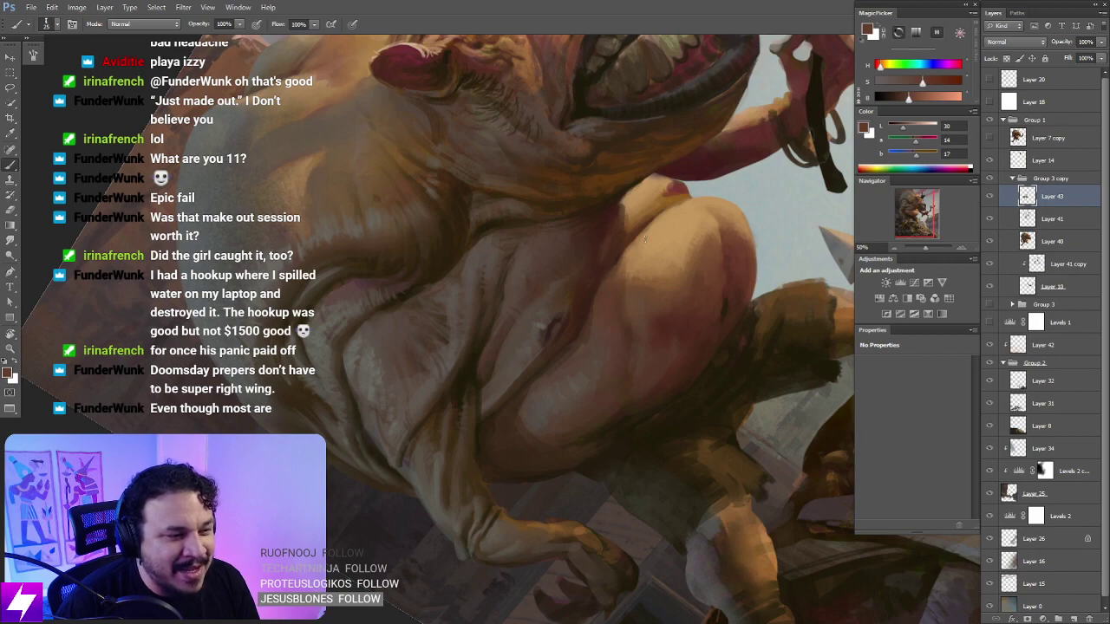
{"action": "key", "text": "Escape"}
{"action": "key", "text": "ctrl+minus"}
{"action": "key", "text": "ctrl+minus"}
{"action": "key", "text": "ctrl+minus"}
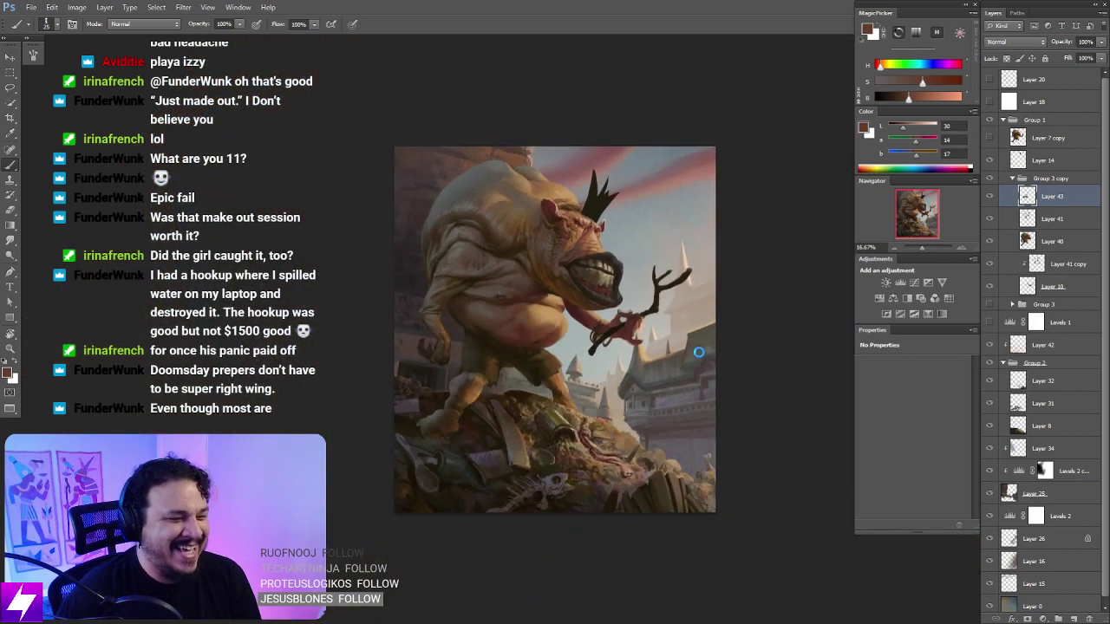
Step: Flip the canvas back, sample a greyish brown from the belly's shaded side, and blend it into the middle of the belly
{"action": "key", "text": "ctrl+shift+h"}
{"action": "left_click_drag", "start_coordinate": [692, 373], "coordinate": [692, 377]}
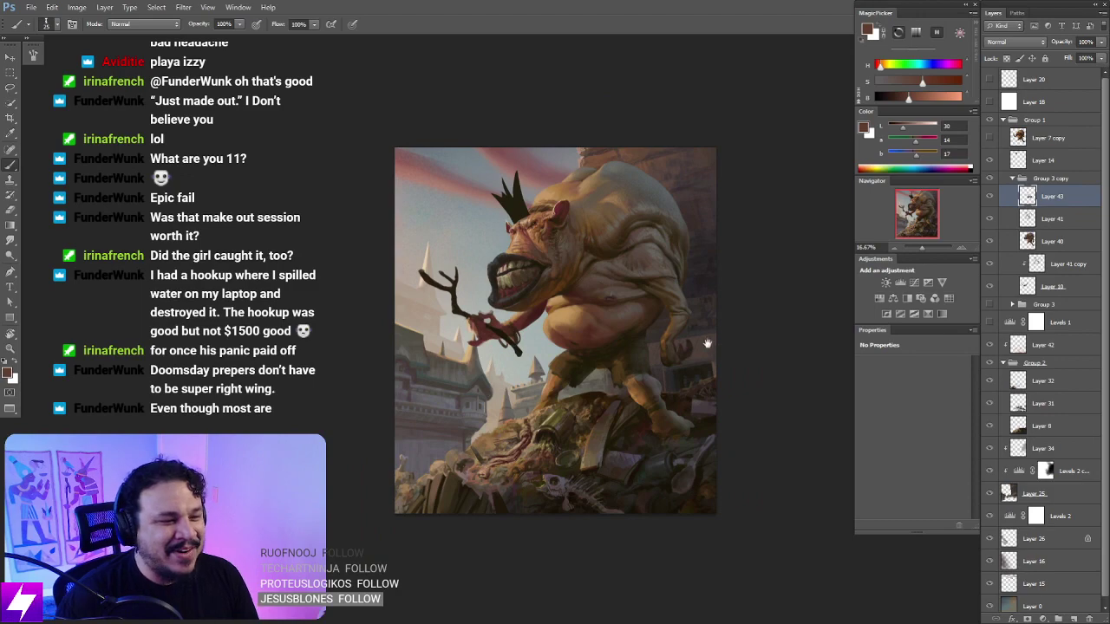
{"action": "left_click_drag", "start_coordinate": [684, 338], "coordinate": [730, 345]}
{"action": "key", "text": "ctrl+plus"}
{"action": "scroll", "coordinate": [685, 305], "scroll_direction": "up", "scroll_amount": 3}
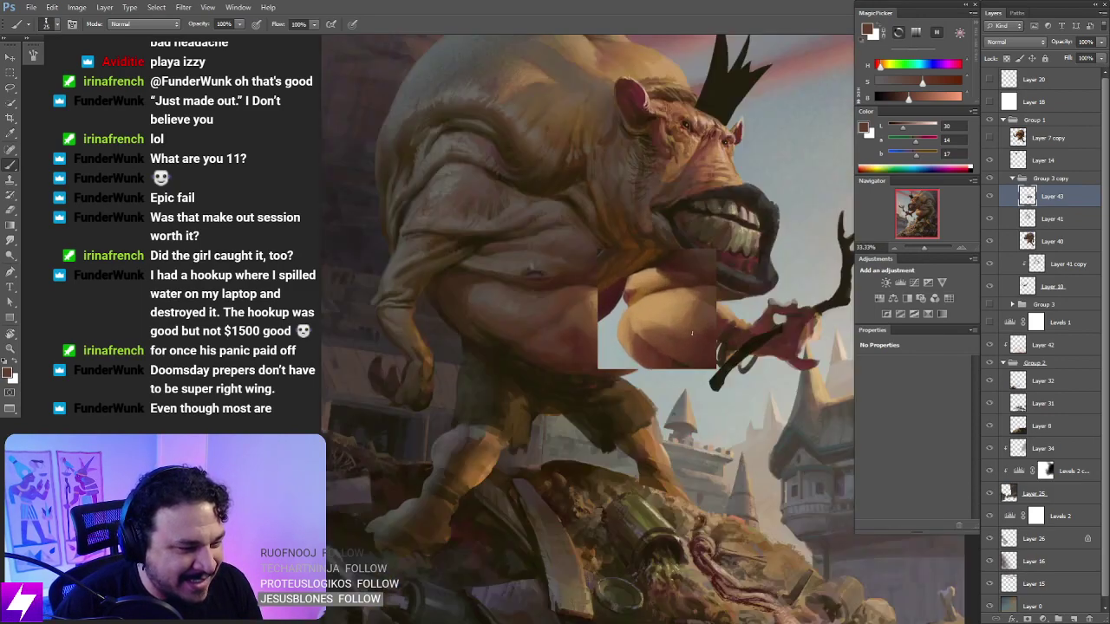
{"action": "scroll", "coordinate": [721, 331], "scroll_direction": "up", "scroll_amount": 1}
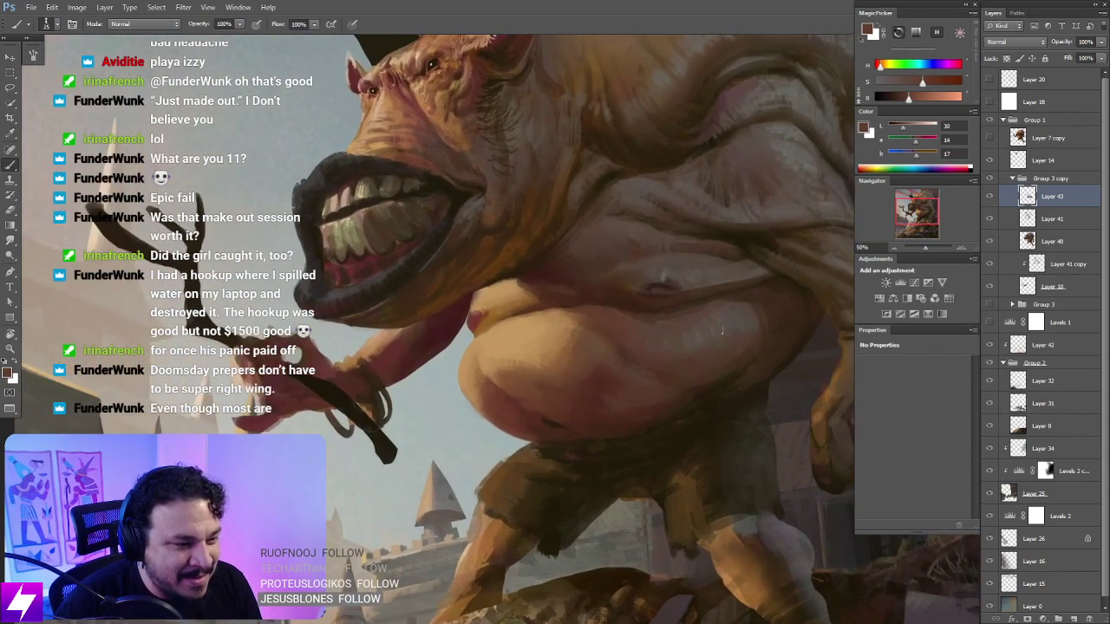
{"action": "left_click", "coordinate": [699, 332], "text": "alt"}
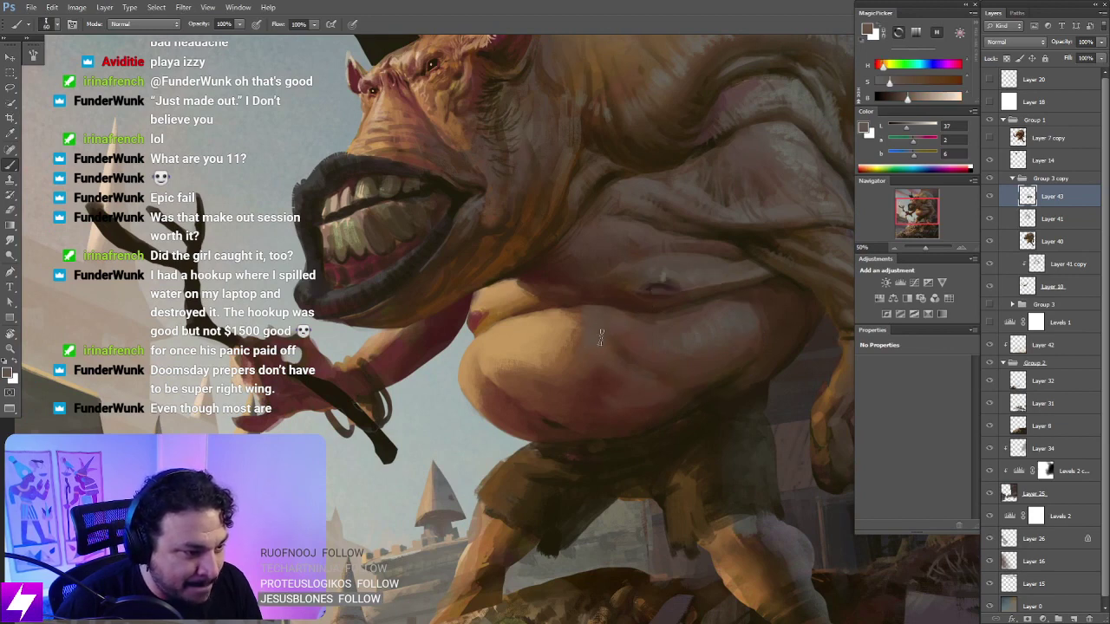
{"action": "key", "text": "r"}
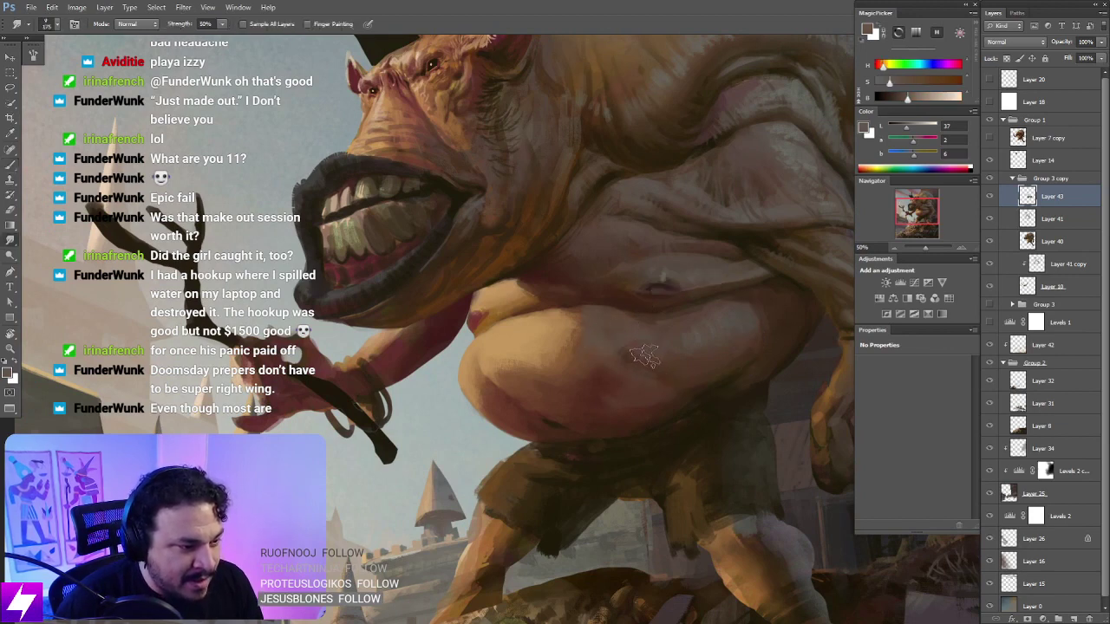
{"action": "key", "text": "r"}
Step: Examine the whole ogre and its belly shading in both the normal and horizontally flipped canvas
{"action": "key", "text": "ctrl+minus"}
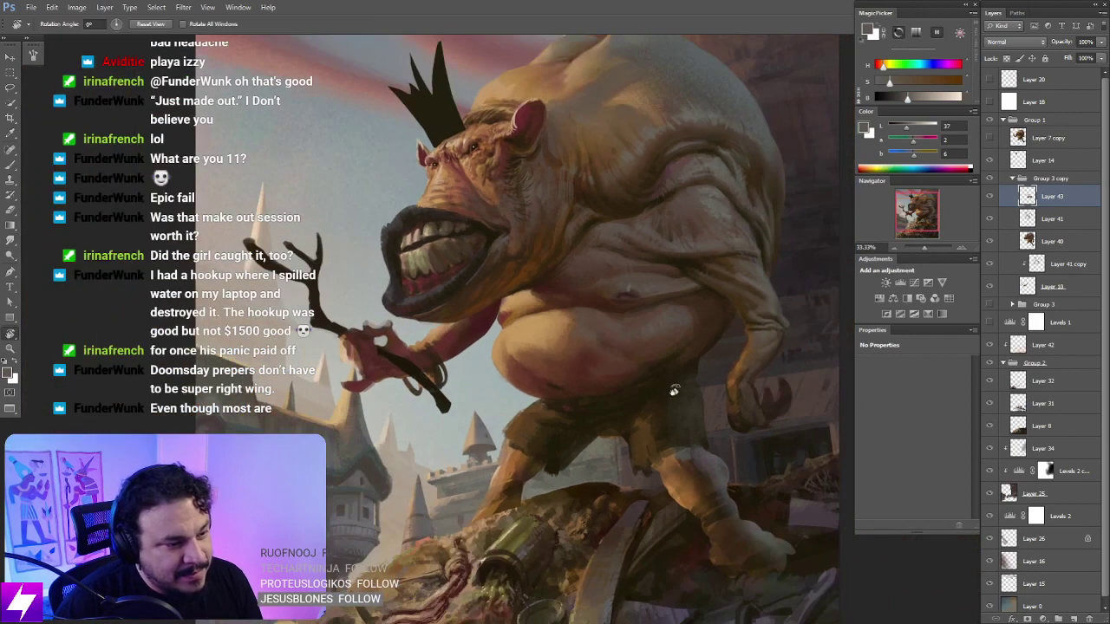
{"action": "left_click_drag", "start_coordinate": [674, 389], "coordinate": [664, 347]}
{"action": "key", "text": "Escape"}
{"action": "key", "text": "ctrl+minus"}
{"action": "key", "text": "ctrl+minus"}
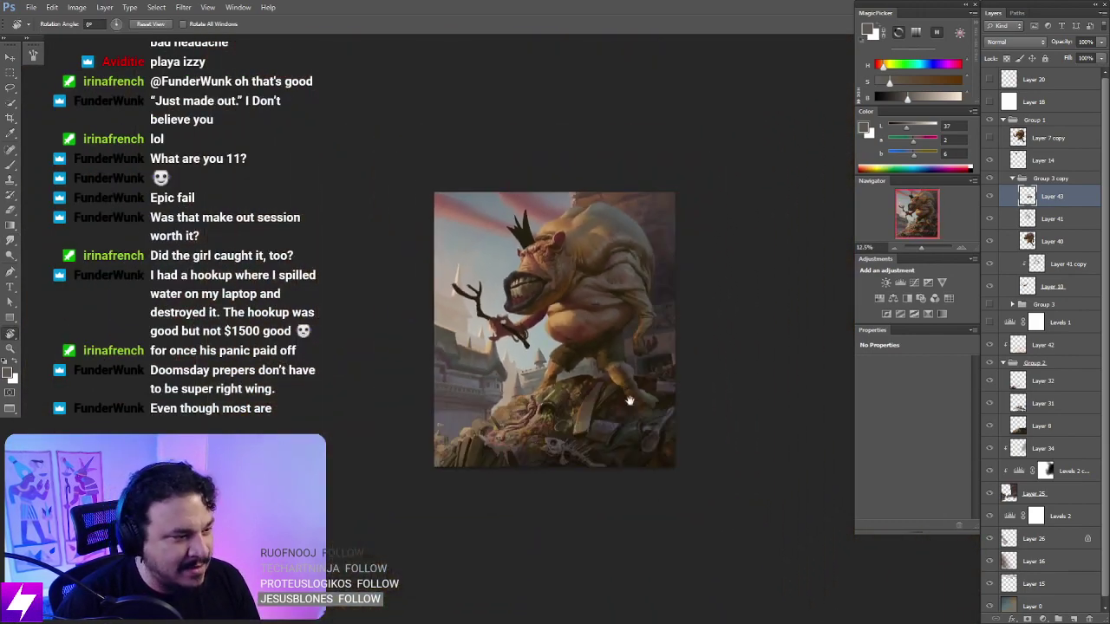
{"action": "left_click_drag", "start_coordinate": [630, 388], "coordinate": [640, 357]}
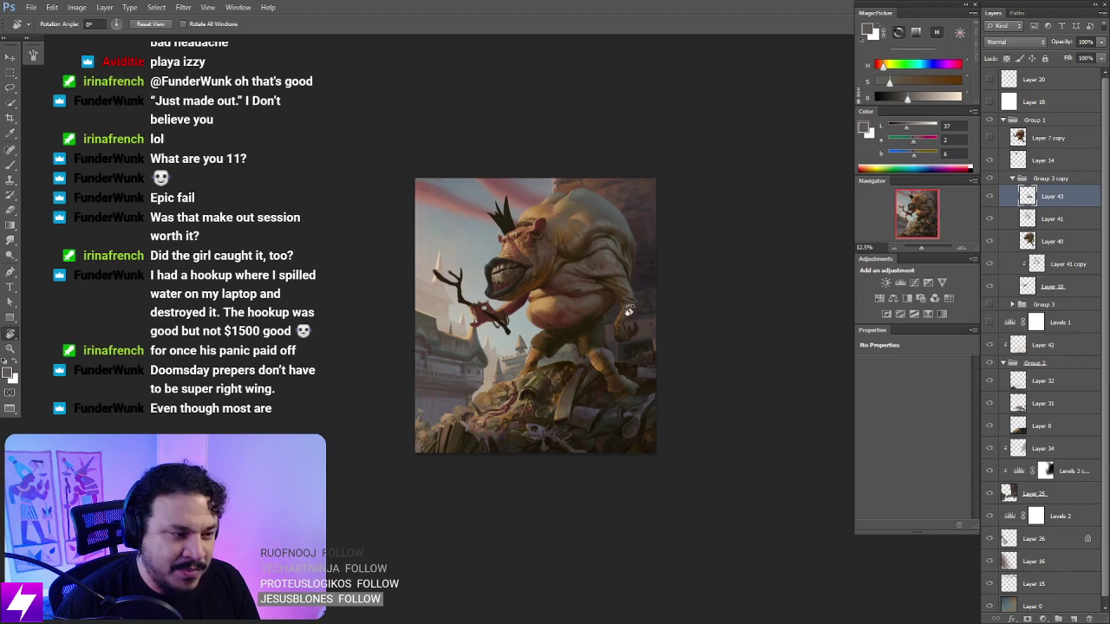
{"action": "key", "text": "ctrl+shift+h"}
{"action": "key", "text": "ctrl+plus"}
{"action": "mouse_move", "coordinate": [640, 247]}
{"action": "left_mouse_down"}
{"action": "mouse_move", "coordinate": [655, 327]}
{"action": "mouse_move", "coordinate": [622, 359]}
{"action": "left_mouse_up"}
{"action": "left_click_drag", "start_coordinate": [647, 313], "coordinate": [637, 309]}
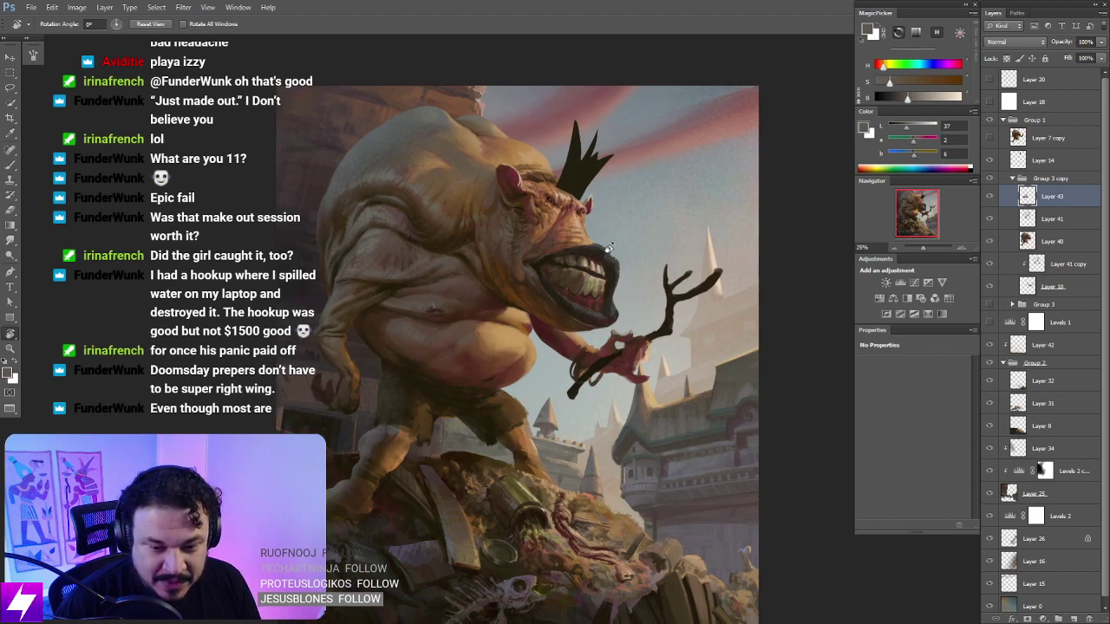
{"action": "key", "text": "ctrl+minus"}
{"action": "left_click_drag", "start_coordinate": [652, 301], "coordinate": [634, 297]}
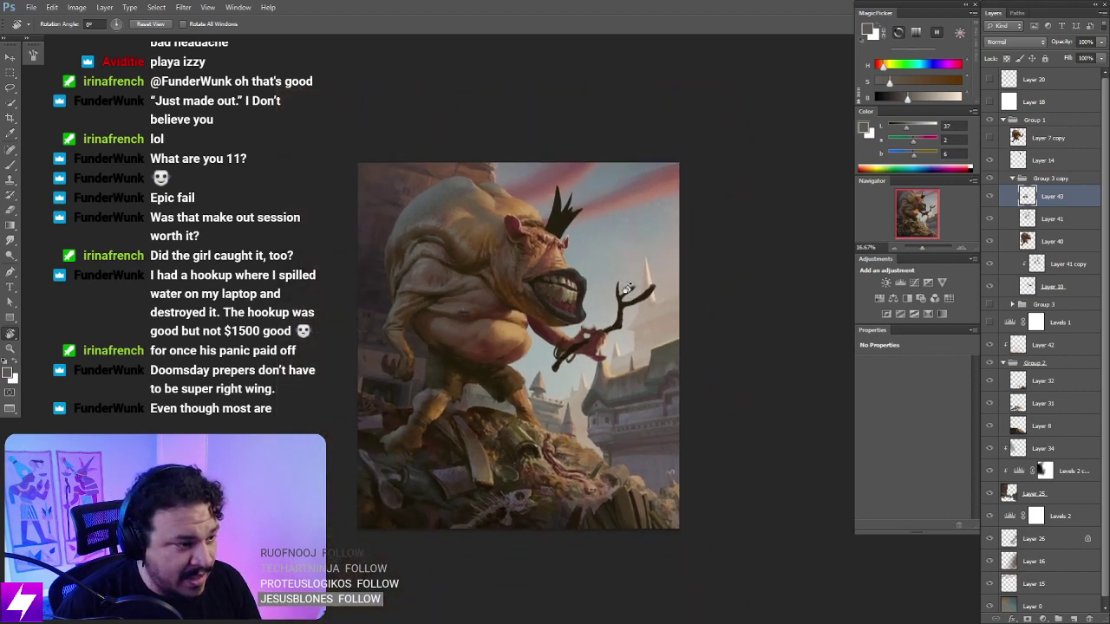
{"action": "key", "text": "ctrl+plus"}
{"action": "key", "text": "ctrl+plus"}
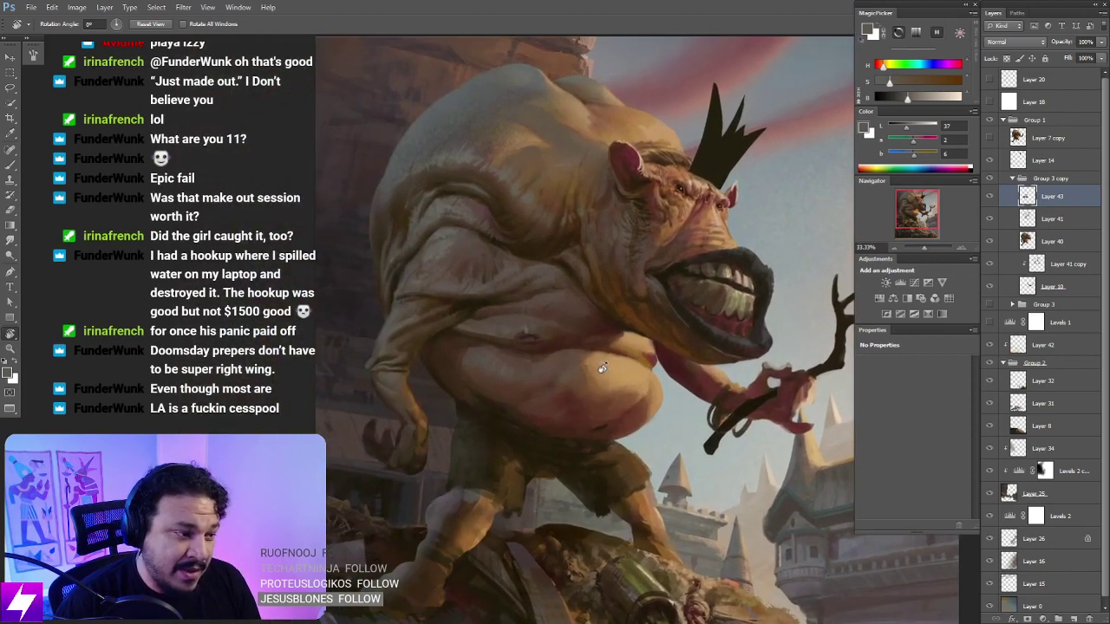
Step: Rotate the view, sample near-black and dark brown tones, and deepen the creases along the ogre's upper arm folds
{"action": "mouse_move", "coordinate": [602, 367]}
{"action": "left_mouse_down"}
{"action": "mouse_move", "coordinate": [592, 325]}
{"action": "mouse_move", "coordinate": [547, 258]}
{"action": "left_mouse_up"}
{"action": "key", "text": "ctrl+plus"}
{"action": "key", "text": "b"}
{"action": "left_click", "coordinate": [549, 260], "text": "alt"}
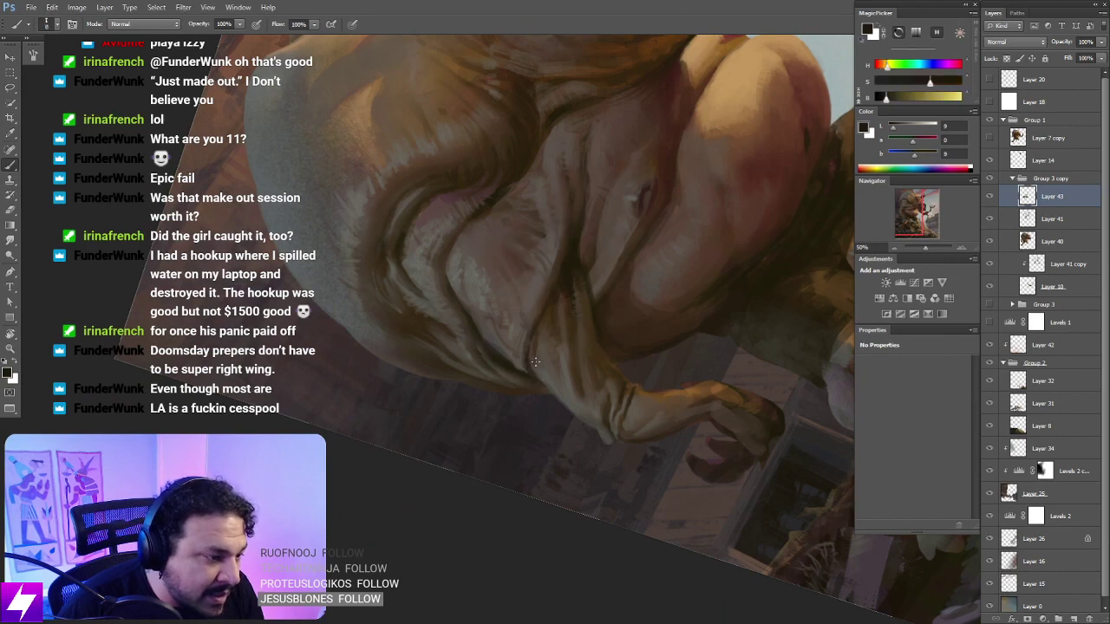
{"action": "left_click", "coordinate": [533, 330], "text": "alt"}
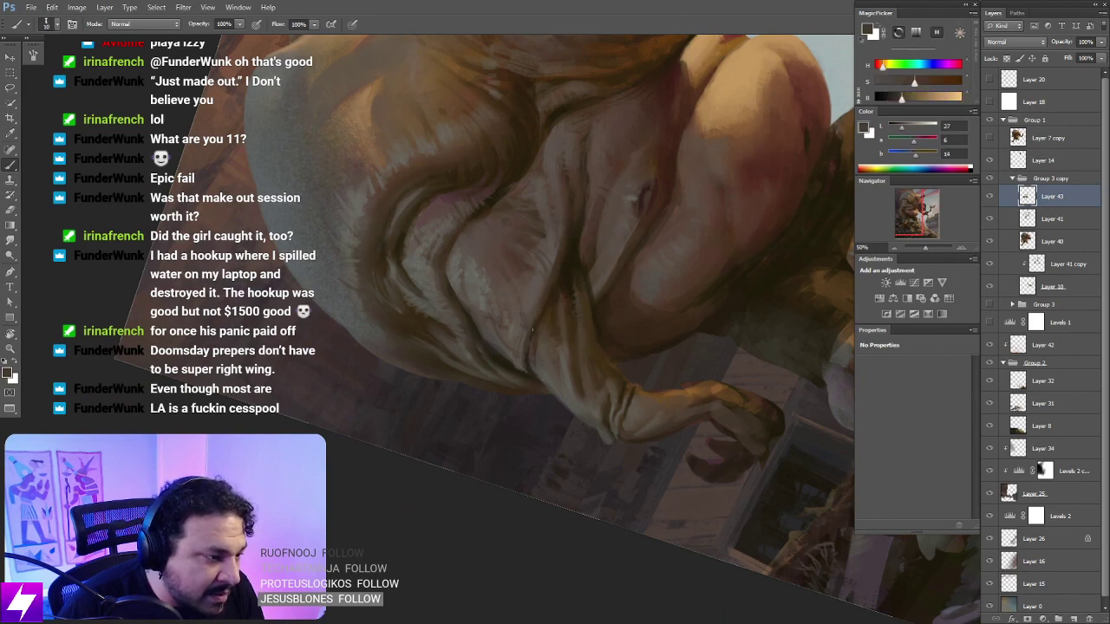
{"action": "left_click", "coordinate": [568, 277], "text": "alt"}
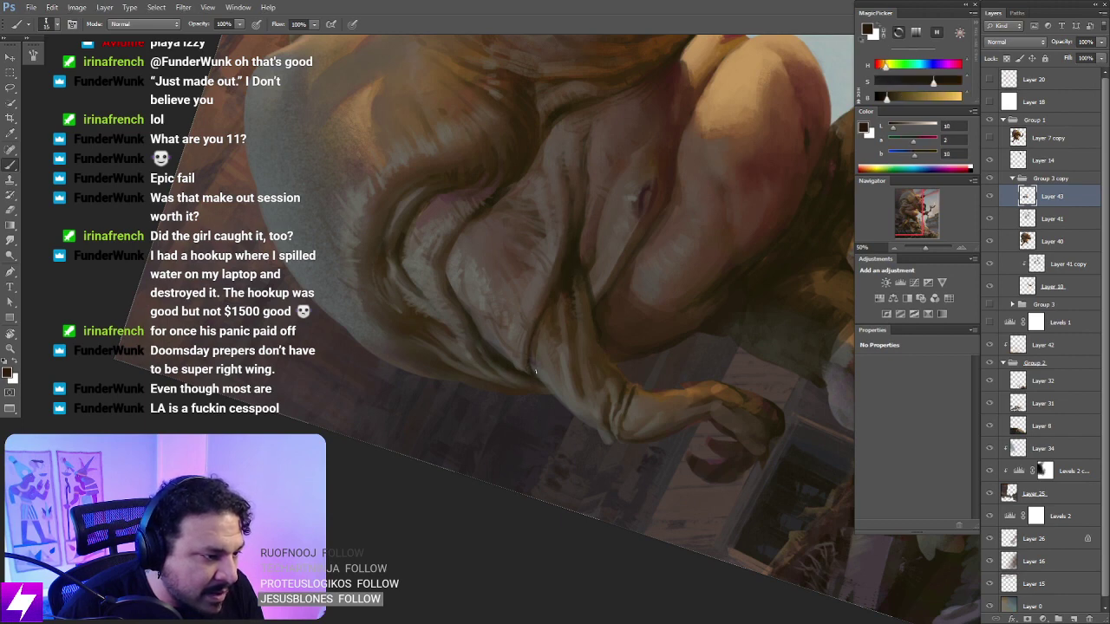
{"action": "key", "text": "Escape"}
{"action": "key", "text": "ctrl+minus"}
{"action": "key", "text": "ctrl+minus"}
{"action": "key", "text": "ctrl+minus"}
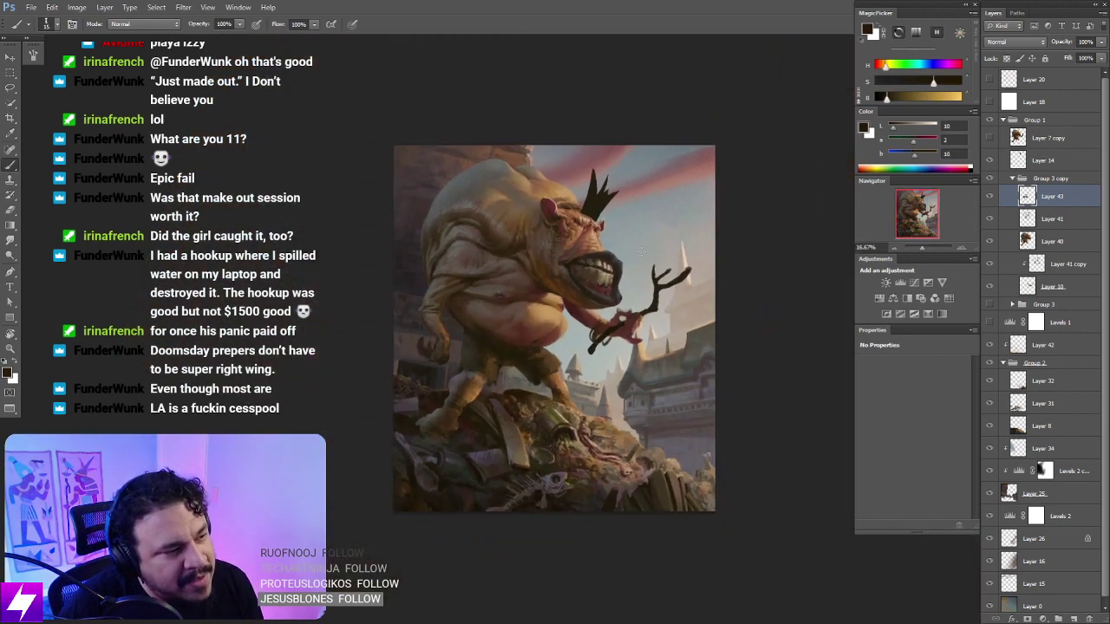
Step: Flip the canvas, sample near-black and dark grey tones, and refine the fold along the outer edge of the upper arm
{"action": "left_click_drag", "start_coordinate": [651, 305], "coordinate": [625, 328]}
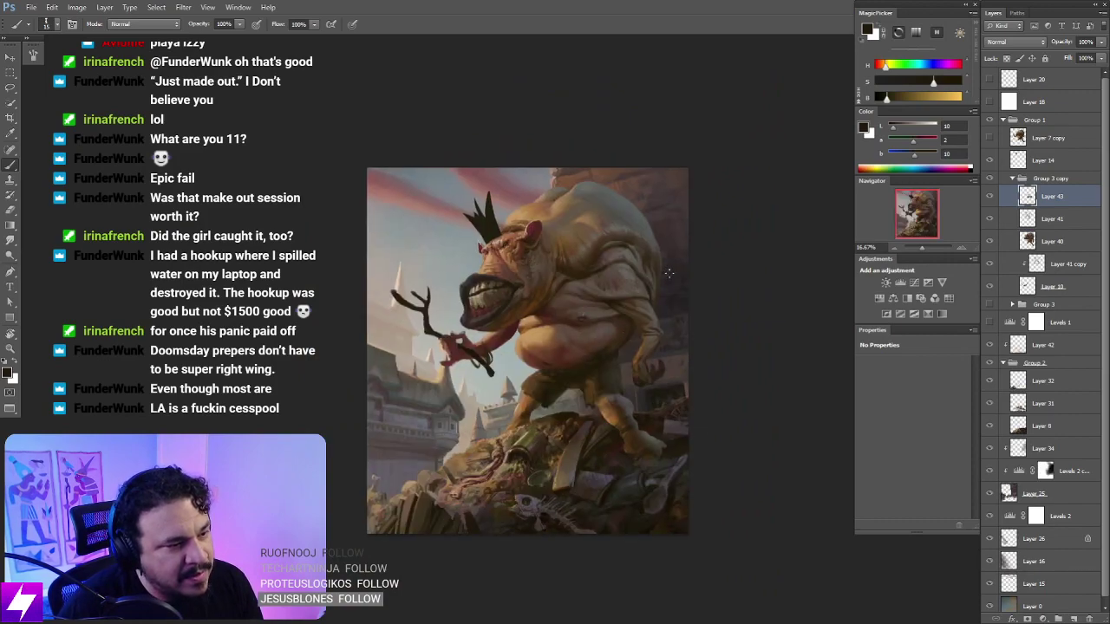
{"action": "key", "text": "ctrl+plus"}
{"action": "key", "text": "ctrl+plus"}
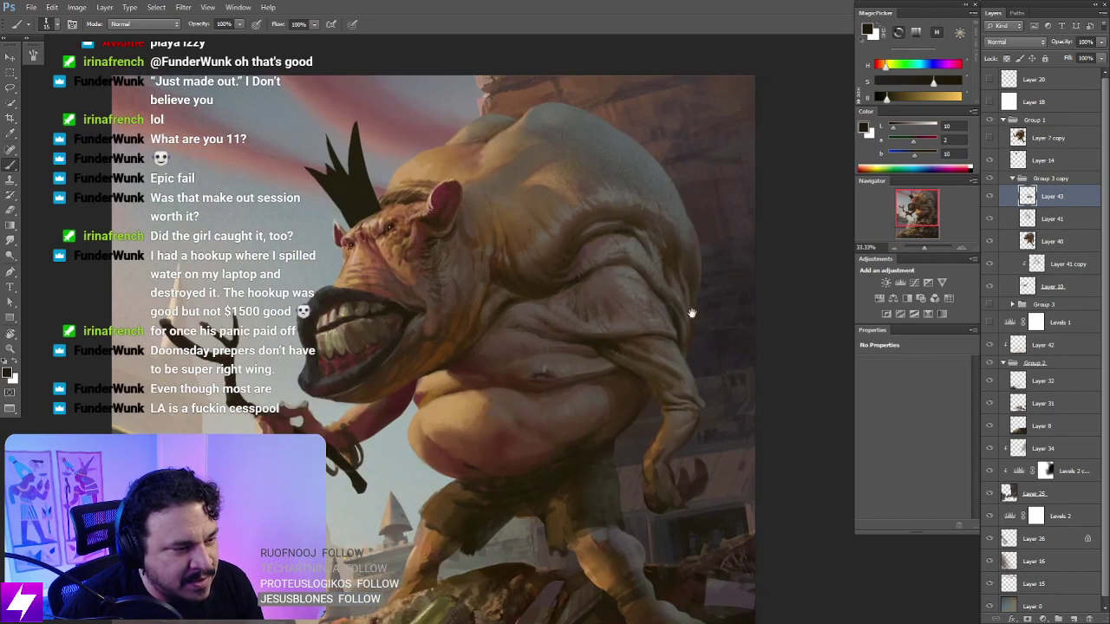
{"action": "key", "text": "ctrl+plus"}
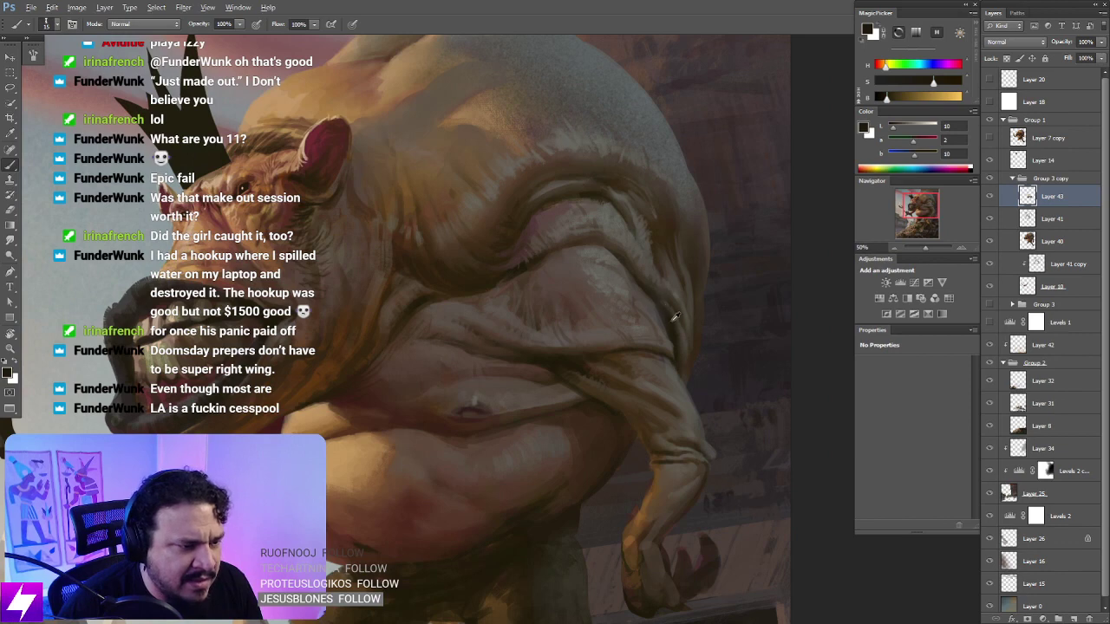
{"action": "left_click", "coordinate": [672, 322], "text": "alt"}
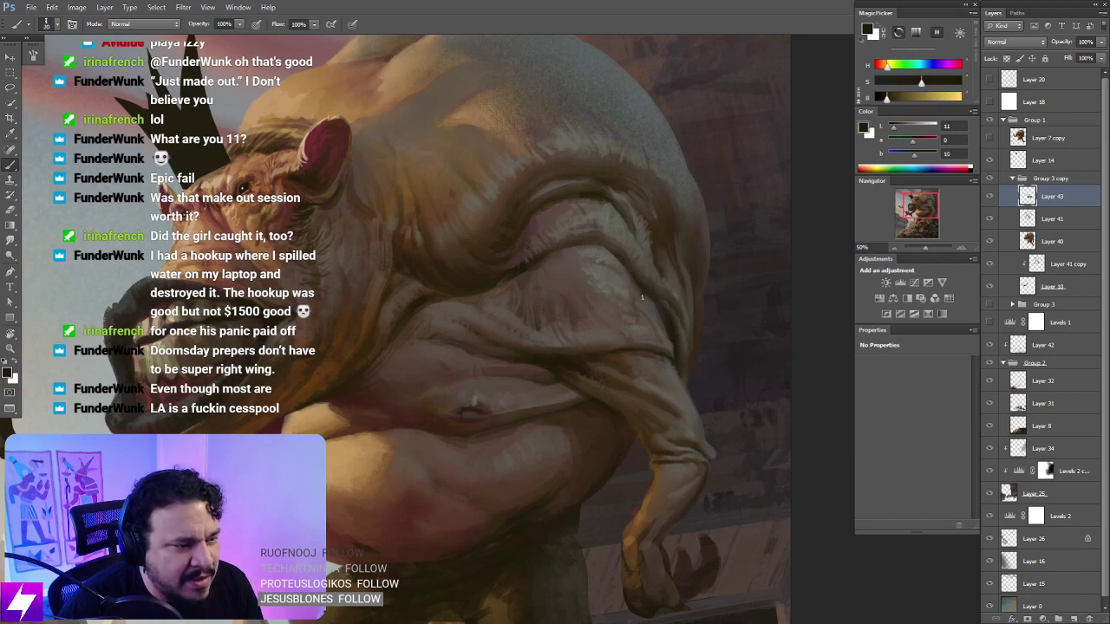
{"action": "left_click", "coordinate": [650, 300], "text": "alt"}
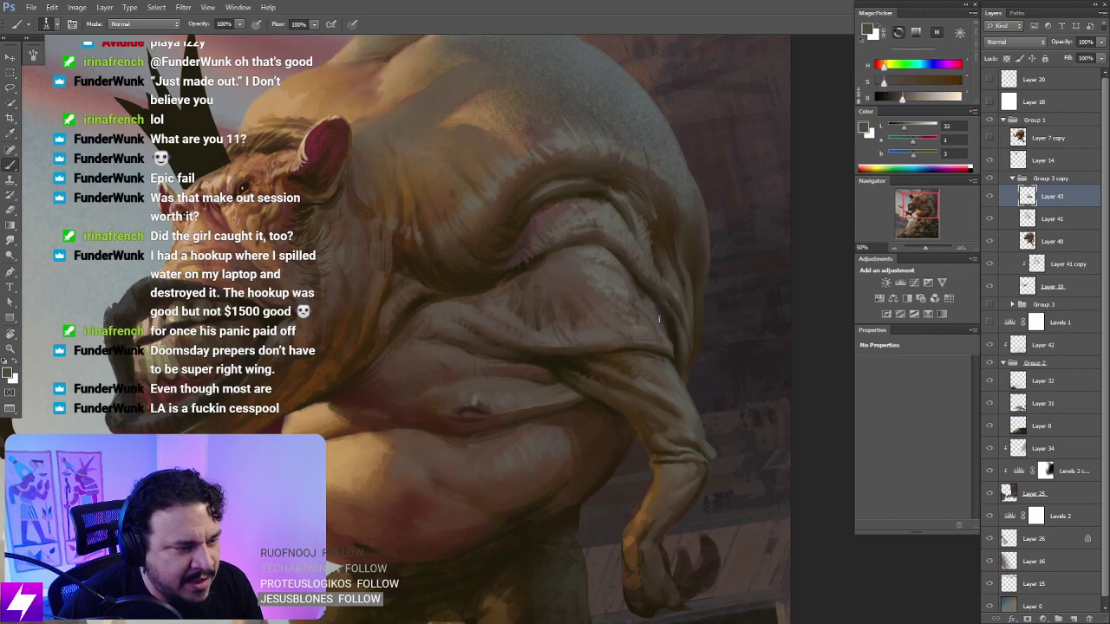
Step: Rotate the view, sample a dark reddish brown at the shoulder's inner crease, and blend it into the surrounding skin
{"action": "key", "text": "r"}
{"action": "left_click_drag", "start_coordinate": [646, 306], "coordinate": [627, 292]}
{"action": "key", "text": "b"}
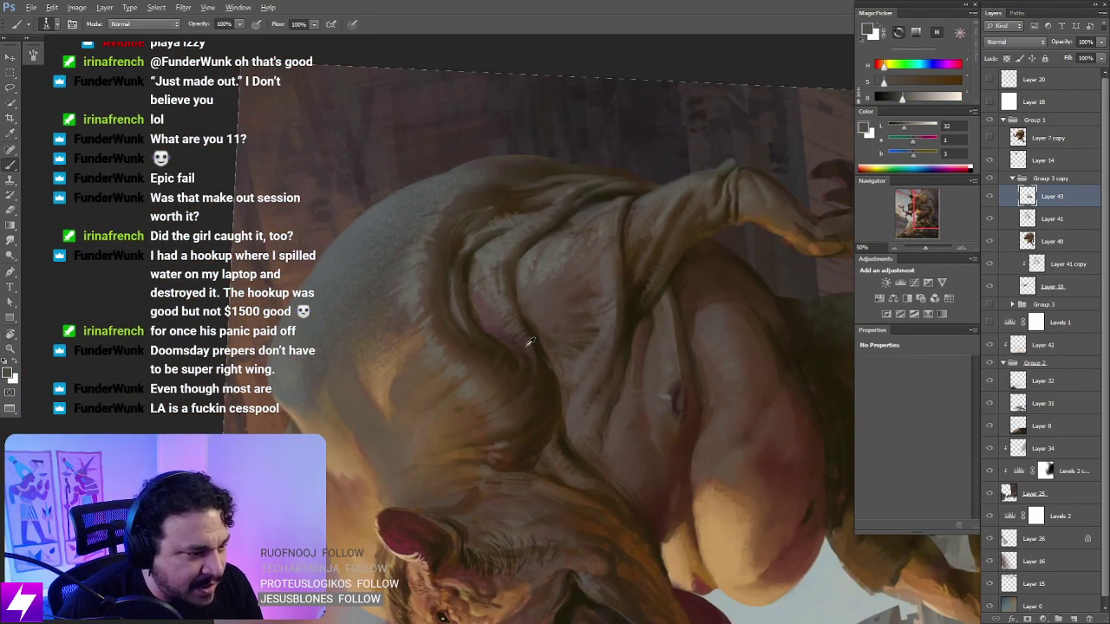
{"action": "left_click", "coordinate": [524, 348], "text": "alt"}
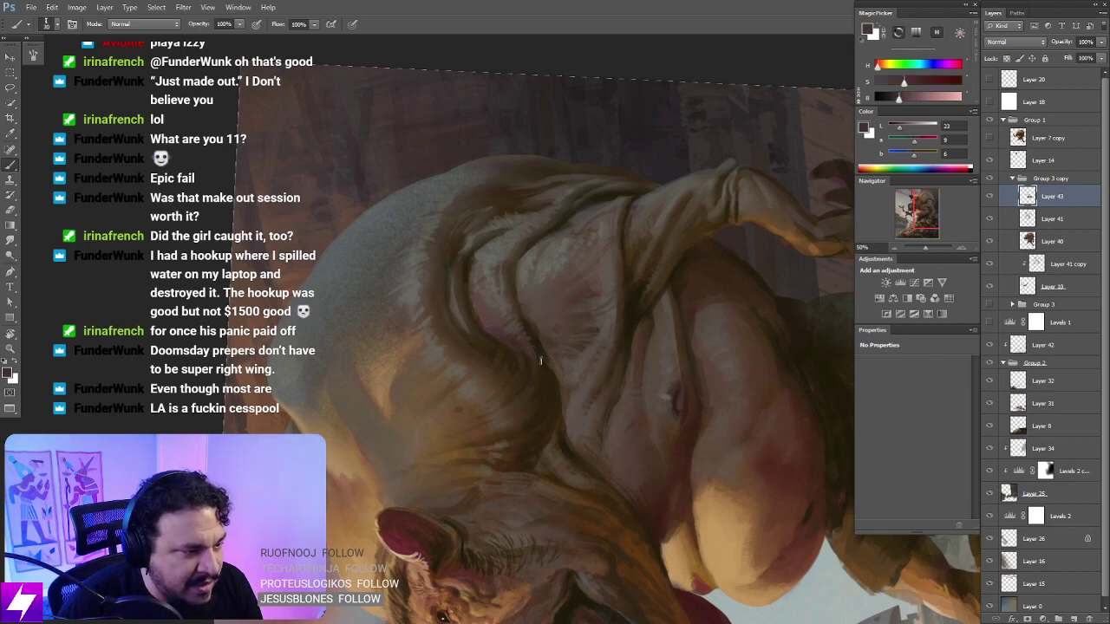
{"action": "key", "text": "Escape"}
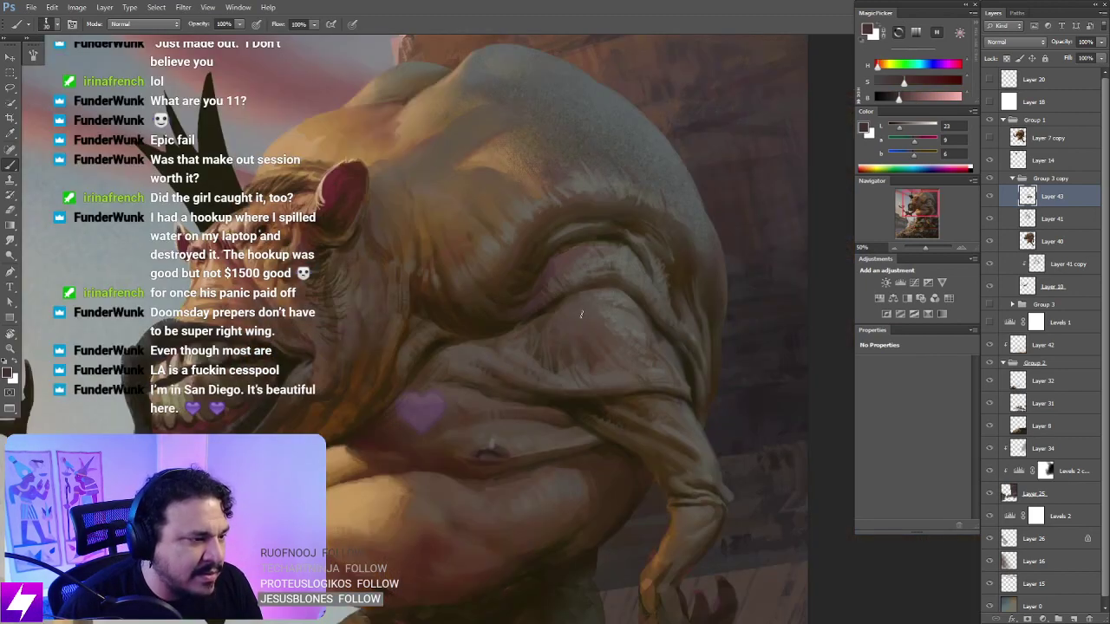
Step: Rotate the view, reduce the brush size, sample dark browns, and deepen the curved folds wrapping over the shoulder
{"action": "mouse_move", "coordinate": [612, 267]}
{"action": "left_mouse_down"}
{"action": "mouse_move", "coordinate": [599, 344]}
{"action": "mouse_move", "coordinate": [594, 300]}
{"action": "mouse_move", "coordinate": [543, 283]}
{"action": "left_mouse_up"}
{"action": "left_click", "coordinate": [589, 274], "text": "alt"}
{"action": "key", "text": "r"}
{"action": "key", "text": "b"}
{"action": "key", "text": "bracketleft"}
{"action": "key", "text": "bracketleft"}
{"action": "key", "text": "bracketleft"}
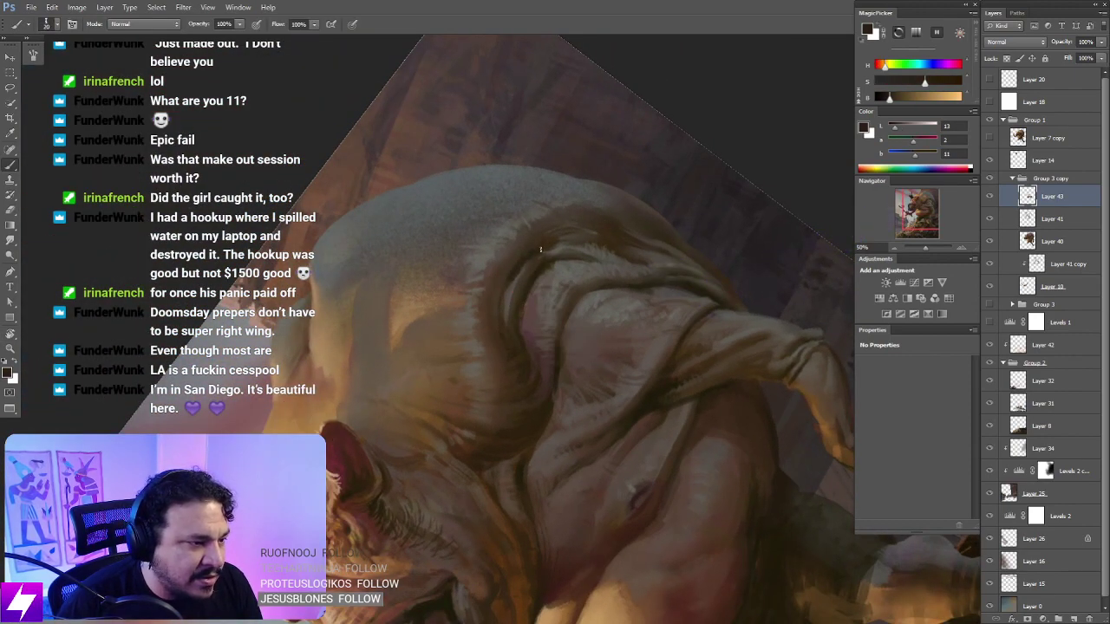
{"action": "left_click", "coordinate": [523, 342], "text": "alt"}
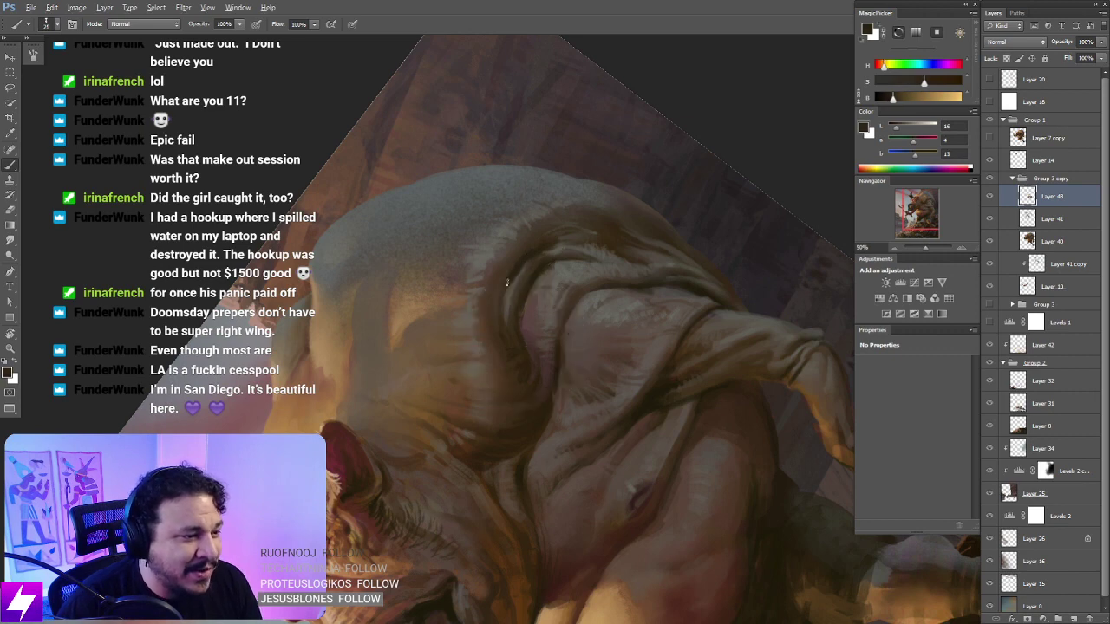
{"action": "key", "text": "Escape"}
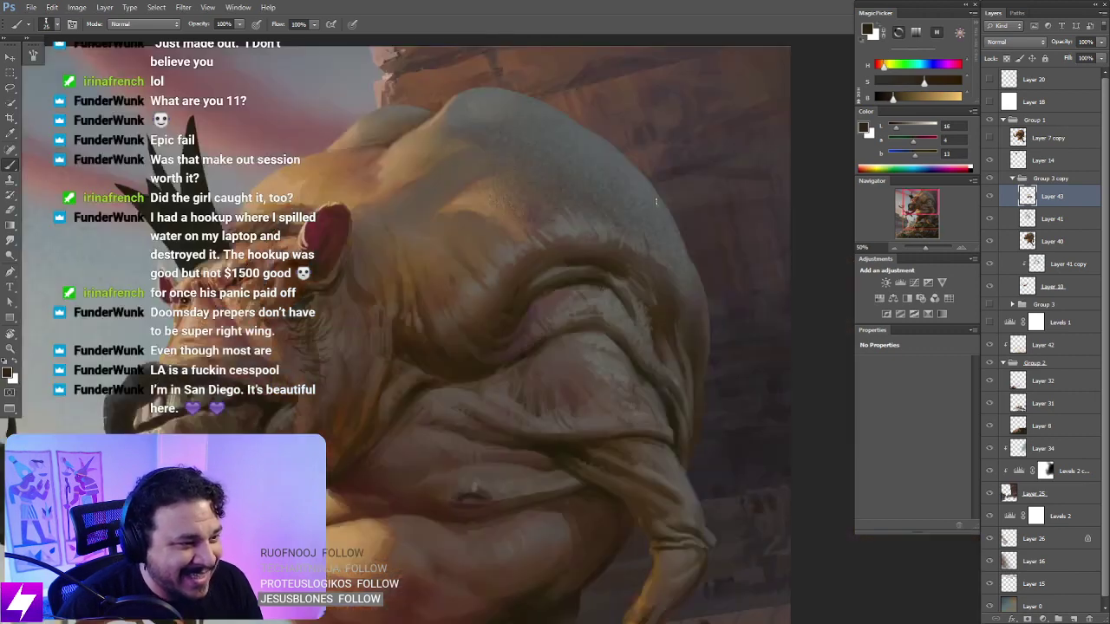
Step: Flip the canvas back, sample a mid grey skin tone from the arm, and paint lighter accents on the shoulder folds
{"action": "key", "text": "ctrl+minus"}
{"action": "key", "text": "ctrl+minus"}
{"action": "key", "text": "ctrl+minus"}
{"action": "key", "text": "ctrl+shift+h"}
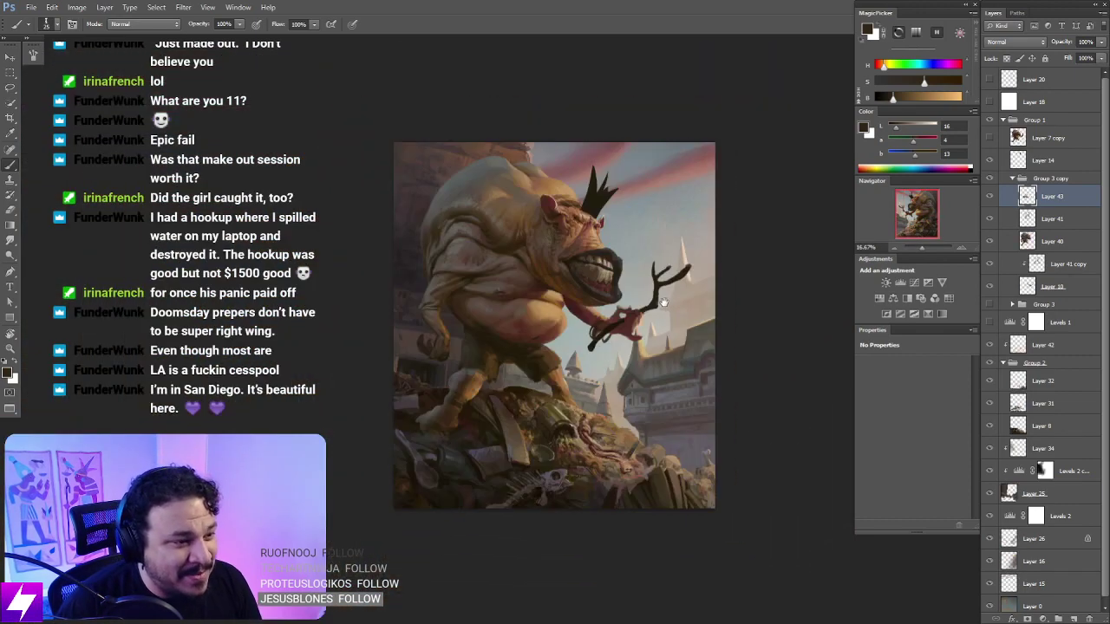
{"action": "mouse_move", "coordinate": [525, 186]}
{"action": "left_mouse_down"}
{"action": "mouse_move", "coordinate": [568, 217]}
{"action": "mouse_move", "coordinate": [614, 226]}
{"action": "mouse_move", "coordinate": [639, 249]}
{"action": "left_mouse_up"}
{"action": "scroll", "coordinate": [638, 251], "scroll_direction": "up", "scroll_amount": 3}
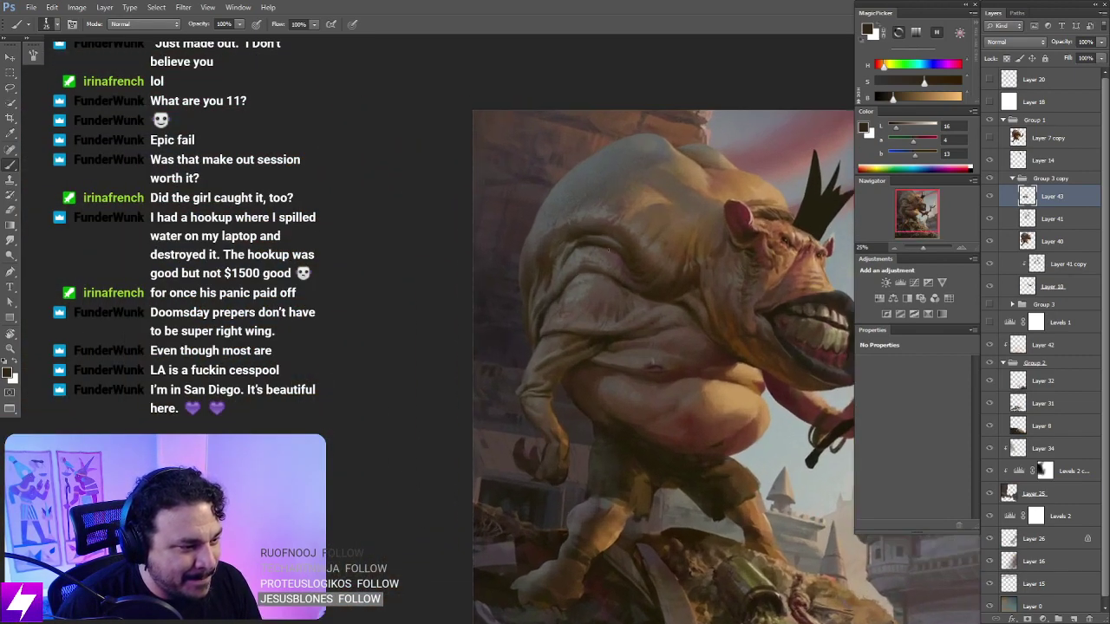
{"action": "left_click", "coordinate": [581, 338], "text": "alt"}
{"action": "scroll", "coordinate": [581, 338], "scroll_direction": "up", "scroll_amount": 2}
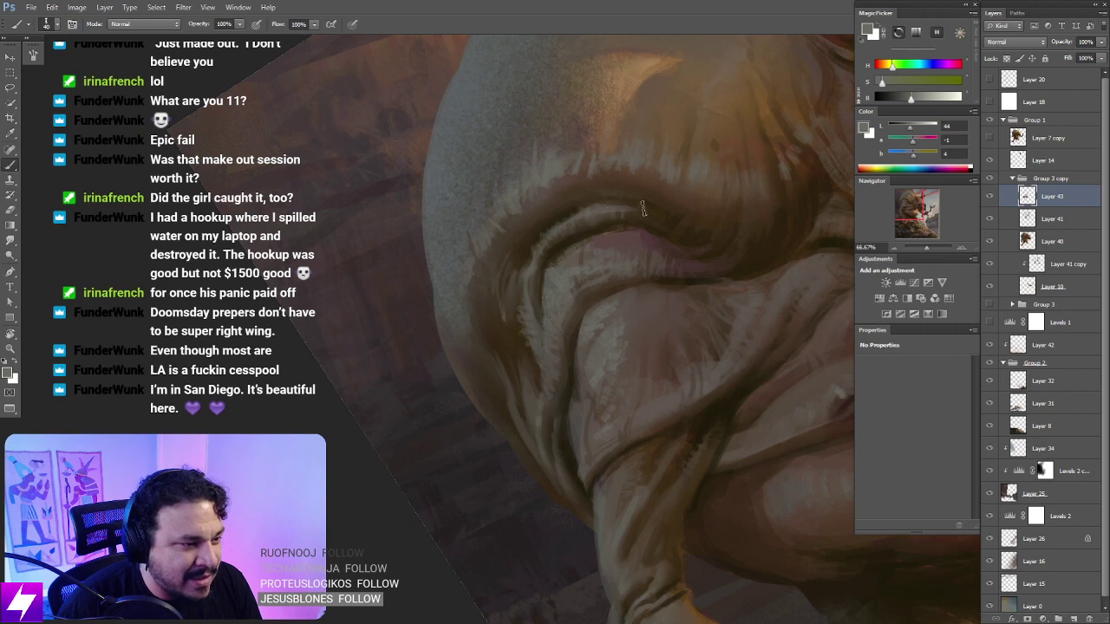
Step: Rotate the view to -75°, sample a dusky purple from the inner shoulder fold, and tint the neighbouring creases
{"action": "key", "text": "r"}
{"action": "left_click_drag", "start_coordinate": [643, 208], "coordinate": [595, 312]}
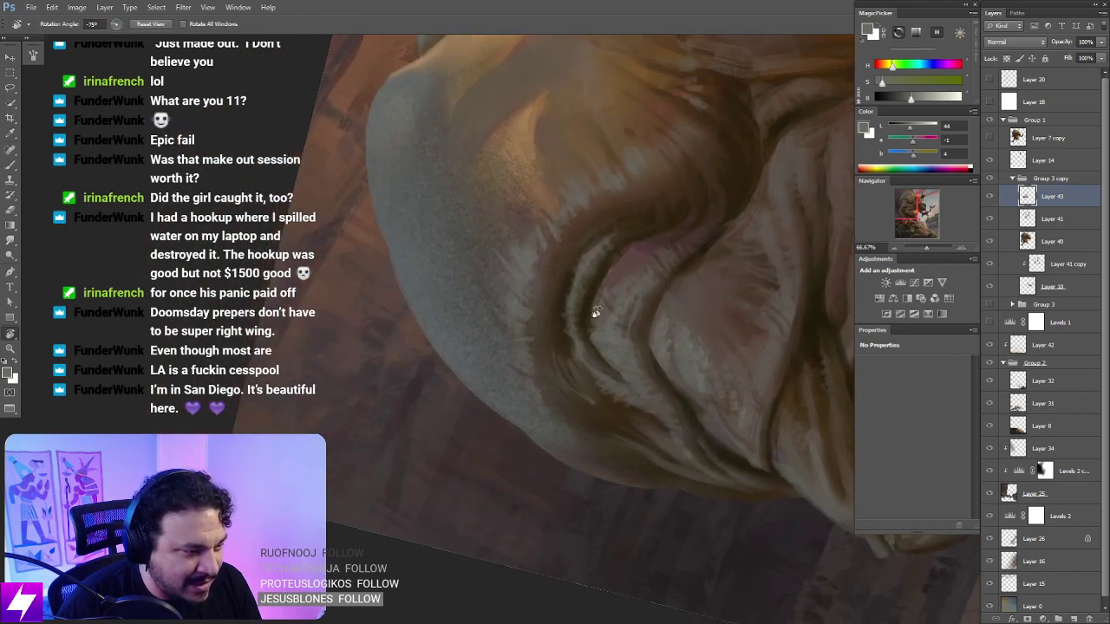
{"action": "key", "text": "b"}
{"action": "left_click", "coordinate": [641, 245], "text": "alt"}
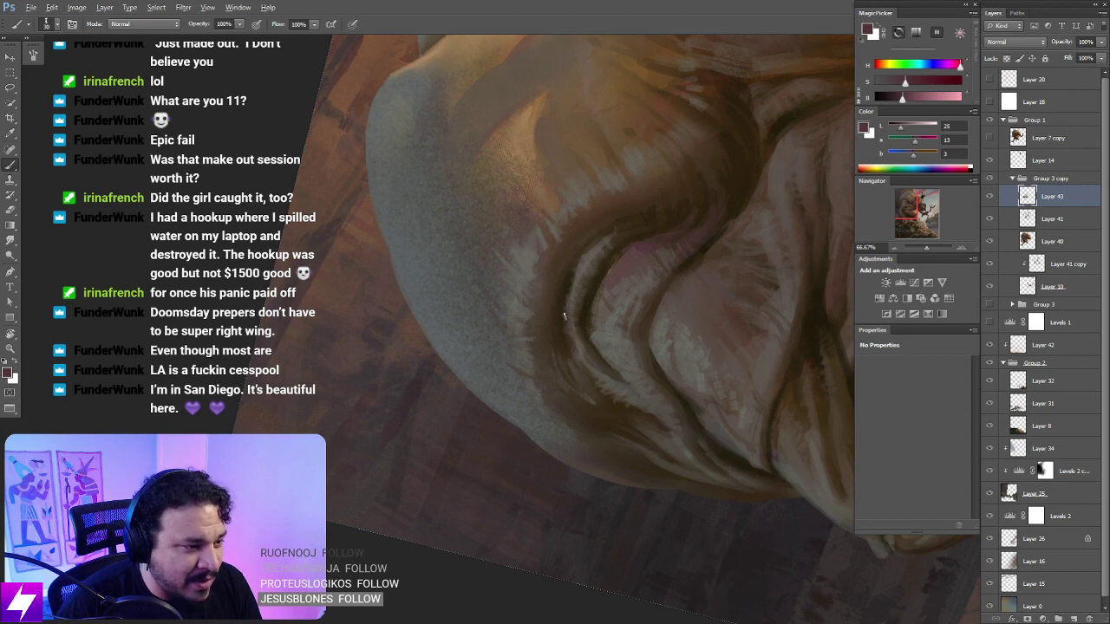
{"action": "key", "text": "ctrl+minus"}
{"action": "key", "text": "Escape"}
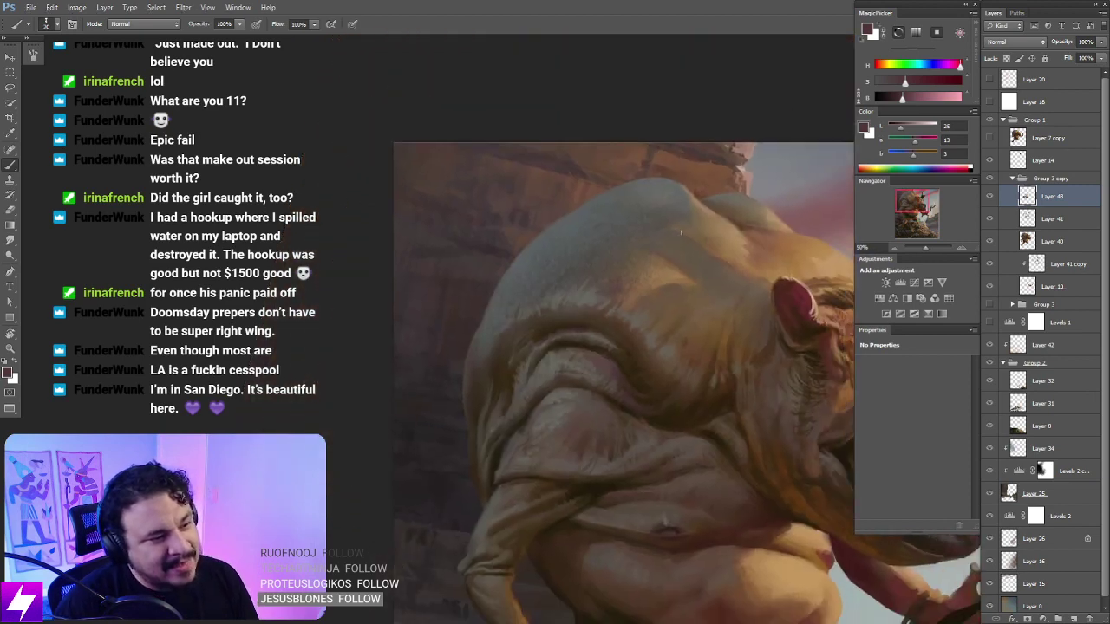
Step: Flip the canvas horizontally, sample a very dark brown above the shoulder fold, and darken the creases down the outer upper arm
{"action": "key", "text": "ctrl+minus"}
{"action": "key", "text": "ctrl+minus"}
{"action": "key", "text": "ctrl+shift+h"}
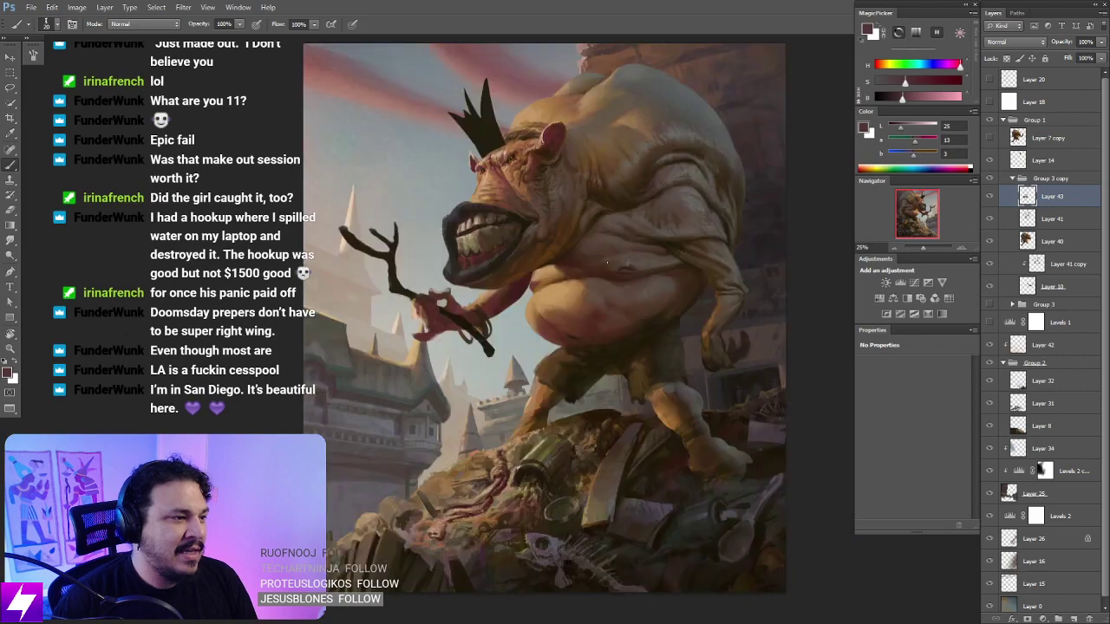
{"action": "key", "text": "ctrl+plus"}
{"action": "left_click_drag", "start_coordinate": [618, 259], "coordinate": [591, 325]}
{"action": "left_click_drag", "start_coordinate": [725, 177], "coordinate": [627, 281]}
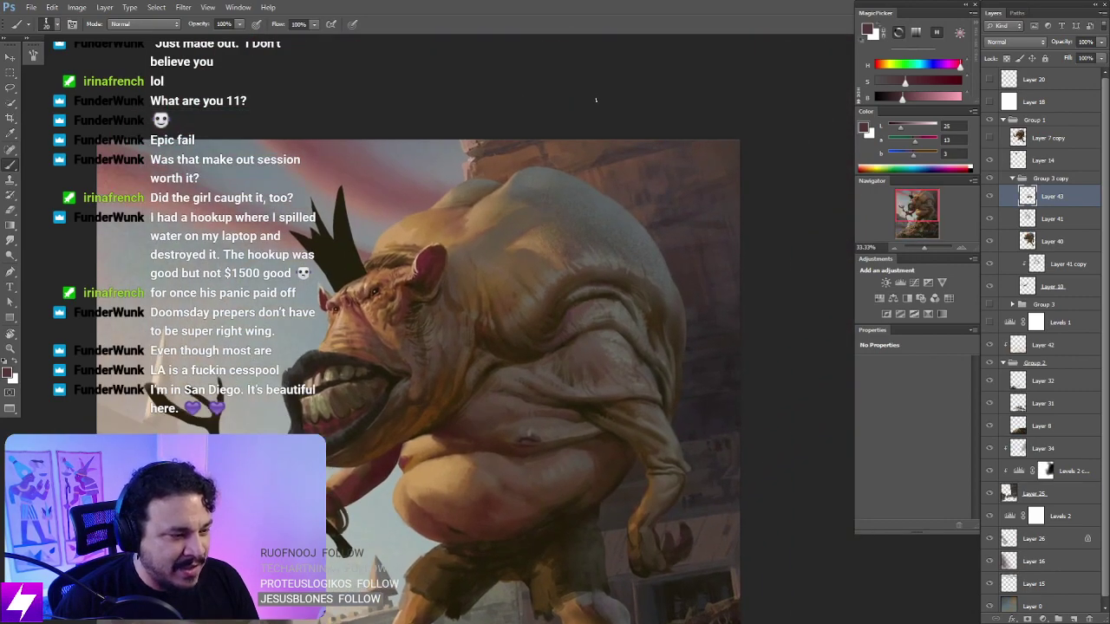
{"action": "key", "text": "ctrl+plus"}
{"action": "key", "text": "ctrl+plus"}
{"action": "left_click_drag", "start_coordinate": [660, 231], "coordinate": [702, 299]}
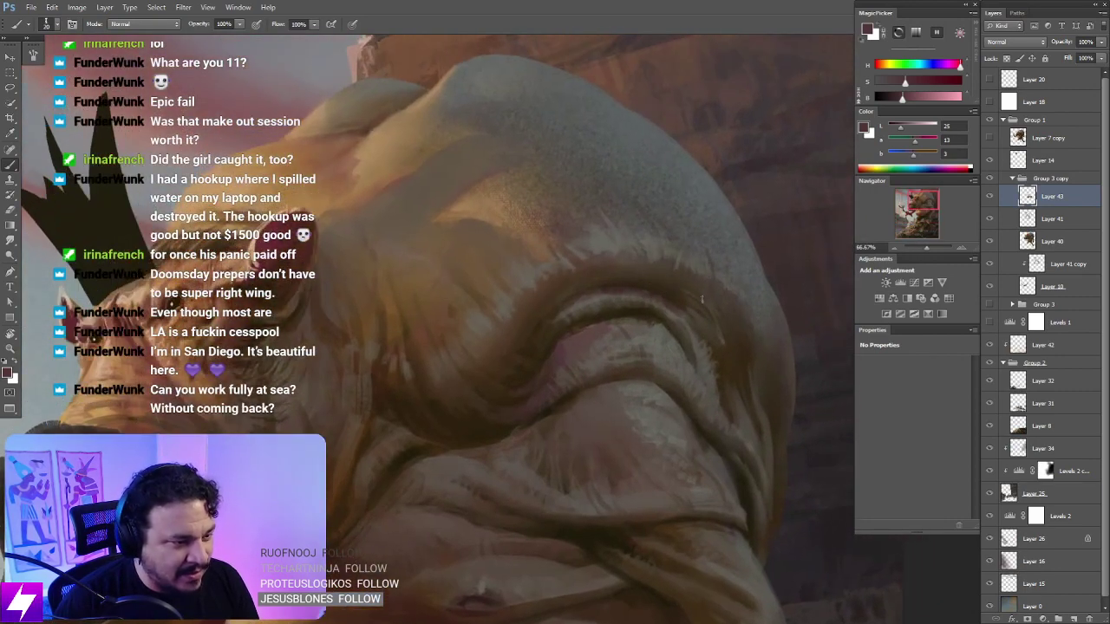
{"action": "left_click", "coordinate": [662, 285], "text": "alt"}
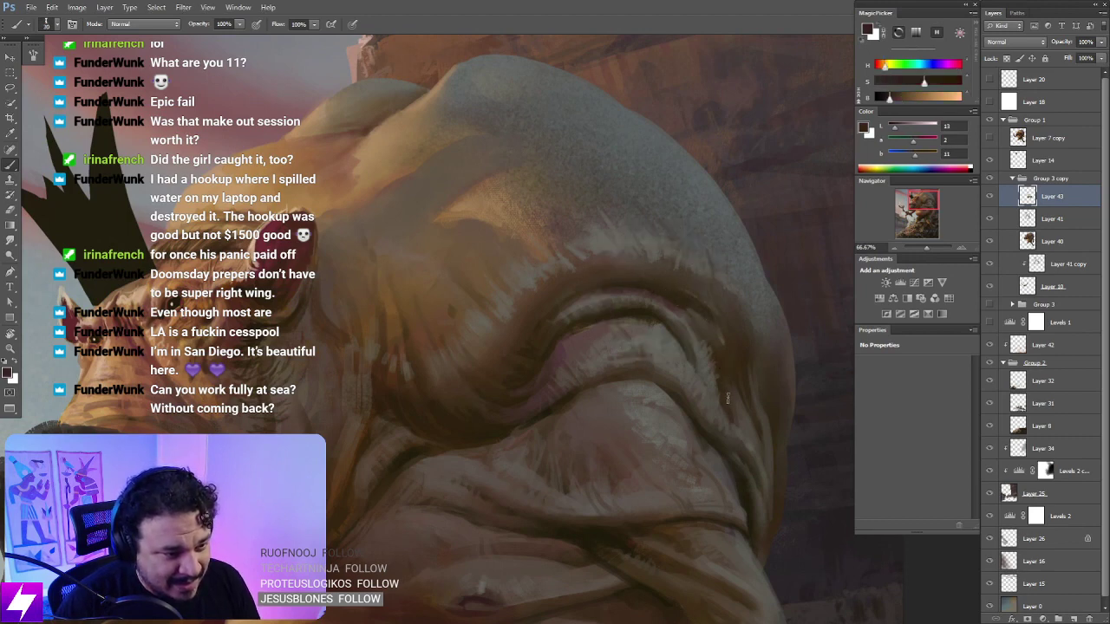
{"action": "left_click_drag", "start_coordinate": [745, 395], "coordinate": [723, 335]}
{"action": "left_click_drag", "start_coordinate": [725, 451], "coordinate": [808, 203]}
Step: Examine the ogre's arm and belly, comparing the painting with Layer 43 hidden and shown
{"action": "key", "text": "ctrl+minus"}
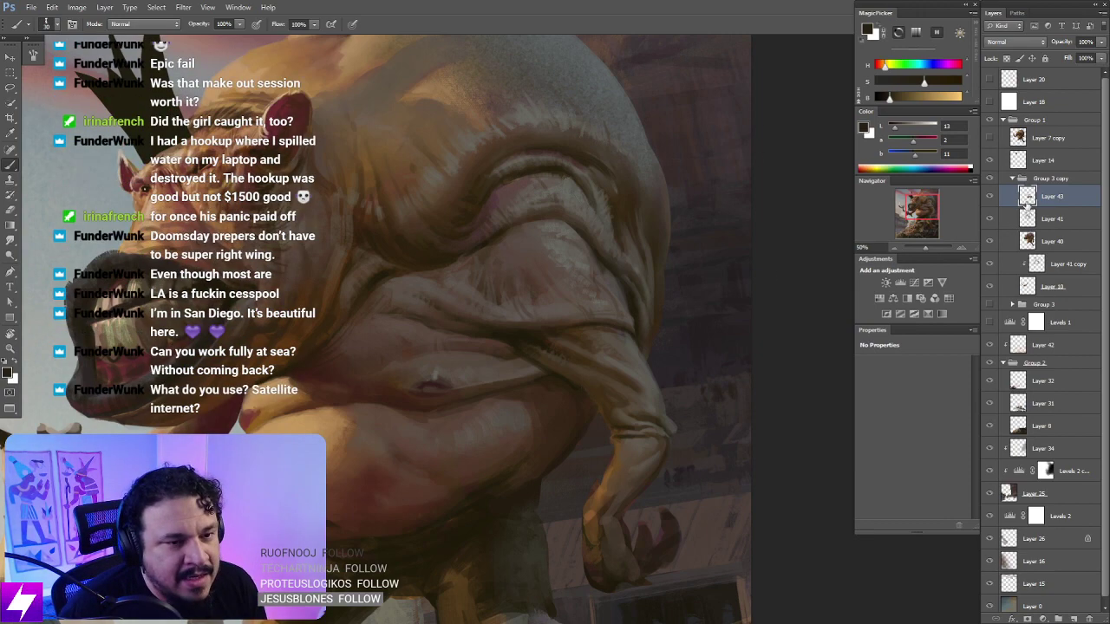
{"action": "key", "text": "ctrl+minus"}
{"action": "left_click_drag", "start_coordinate": [603, 416], "coordinate": [691, 368]}
{"action": "key", "text": "ctrl+plus"}
{"action": "left_click_drag", "start_coordinate": [711, 405], "coordinate": [656, 383]}
{"action": "left_click_drag", "start_coordinate": [588, 344], "coordinate": [644, 377]}
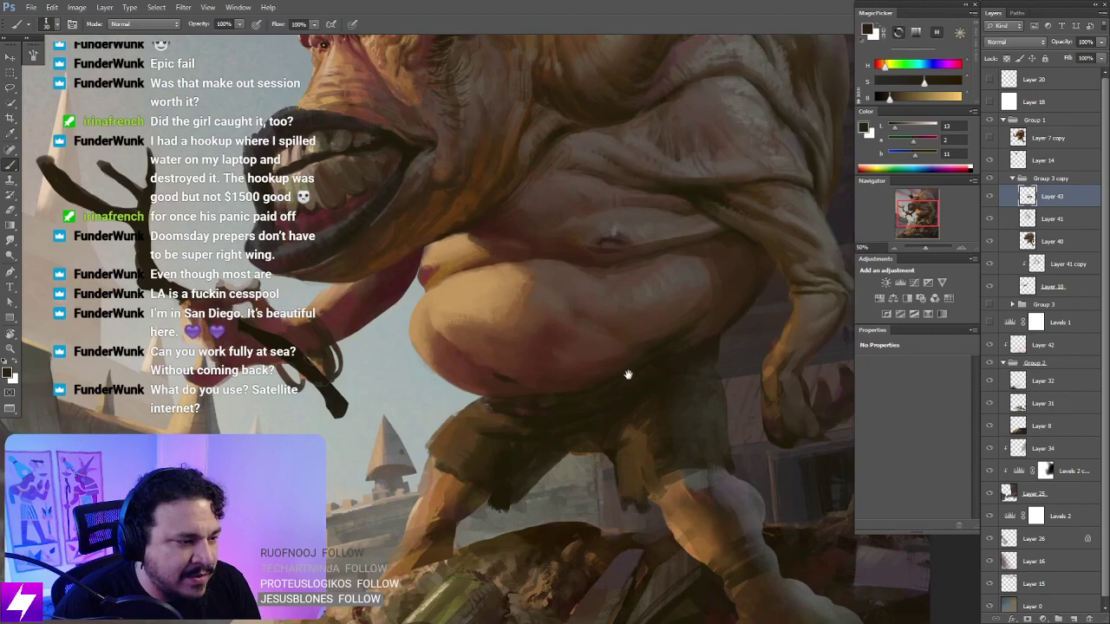
{"action": "left_click_drag", "start_coordinate": [709, 356], "coordinate": [697, 349]}
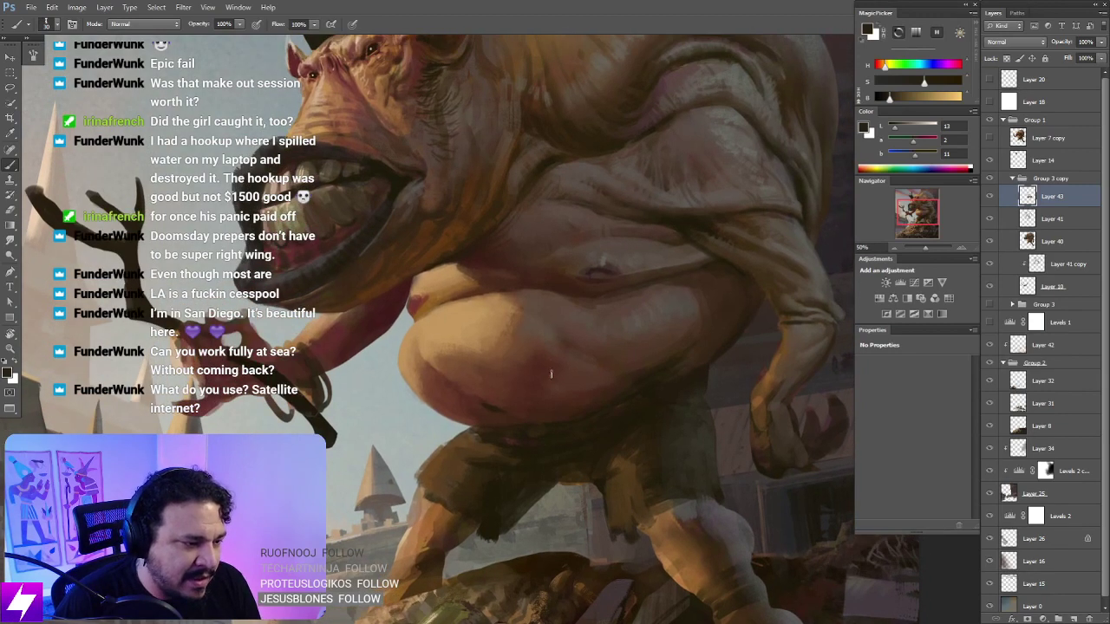
{"action": "left_click", "coordinate": [990, 197]}
{"action": "left_click", "coordinate": [990, 197]}
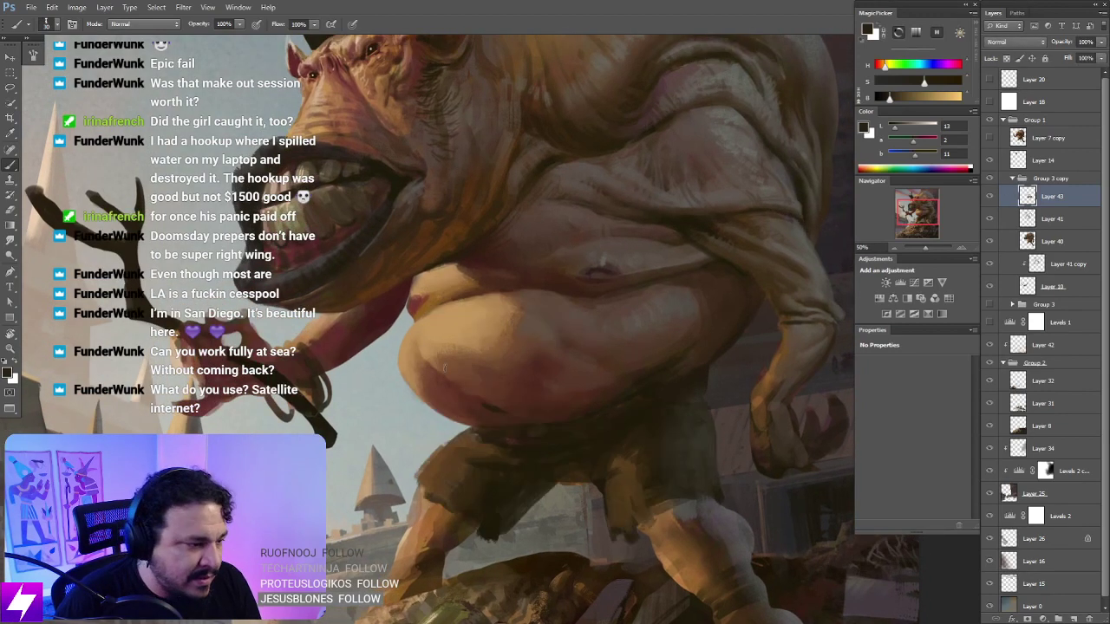
Step: Paint the fold at the front of the lower belly with tan and dark reddish-brown tones sampled from the skin
{"action": "left_click", "coordinate": [449, 327], "text": "alt"}
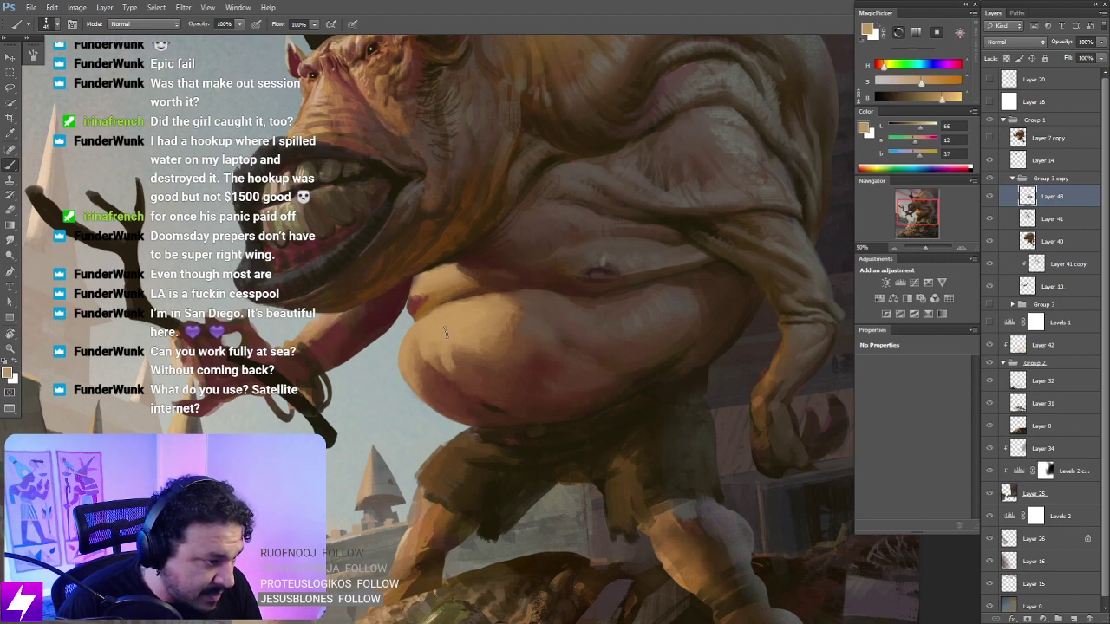
{"action": "left_click", "coordinate": [464, 387], "text": "alt"}
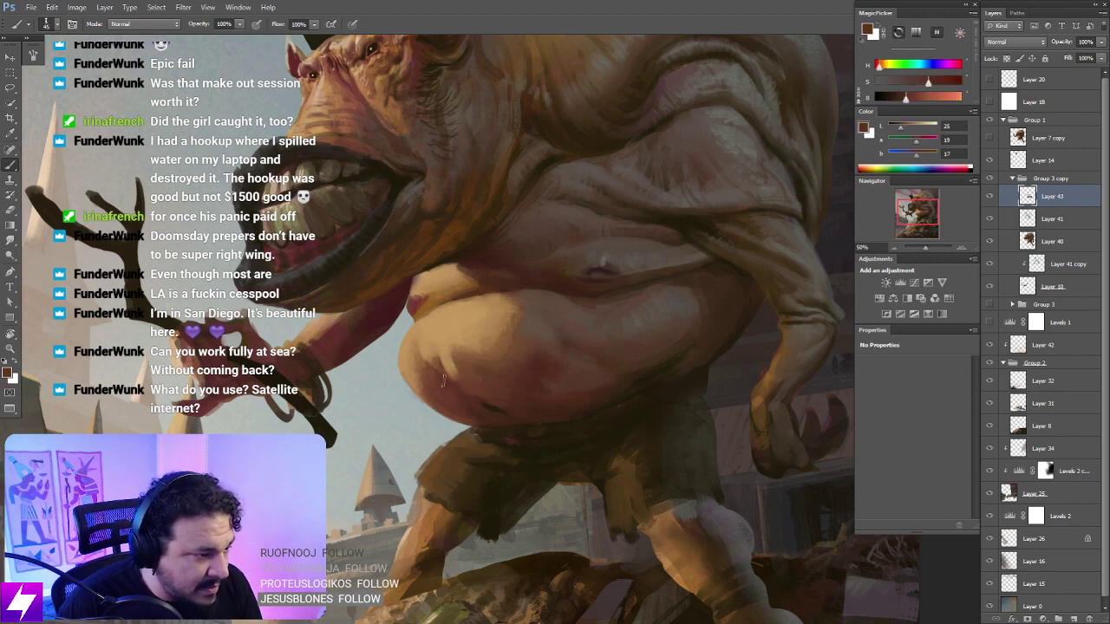
{"action": "mouse_move", "coordinate": [442, 382]}
{"action": "left_mouse_down"}
{"action": "mouse_move", "coordinate": [432, 353]}
{"action": "mouse_move", "coordinate": [428, 361]}
{"action": "mouse_move", "coordinate": [435, 379]}
{"action": "mouse_move", "coordinate": [437, 346]}
{"action": "mouse_move", "coordinate": [441, 387]}
{"action": "left_mouse_up"}
{"action": "left_click", "coordinate": [430, 369], "text": "alt"}
{"action": "left_click", "coordinate": [442, 388], "text": "alt"}
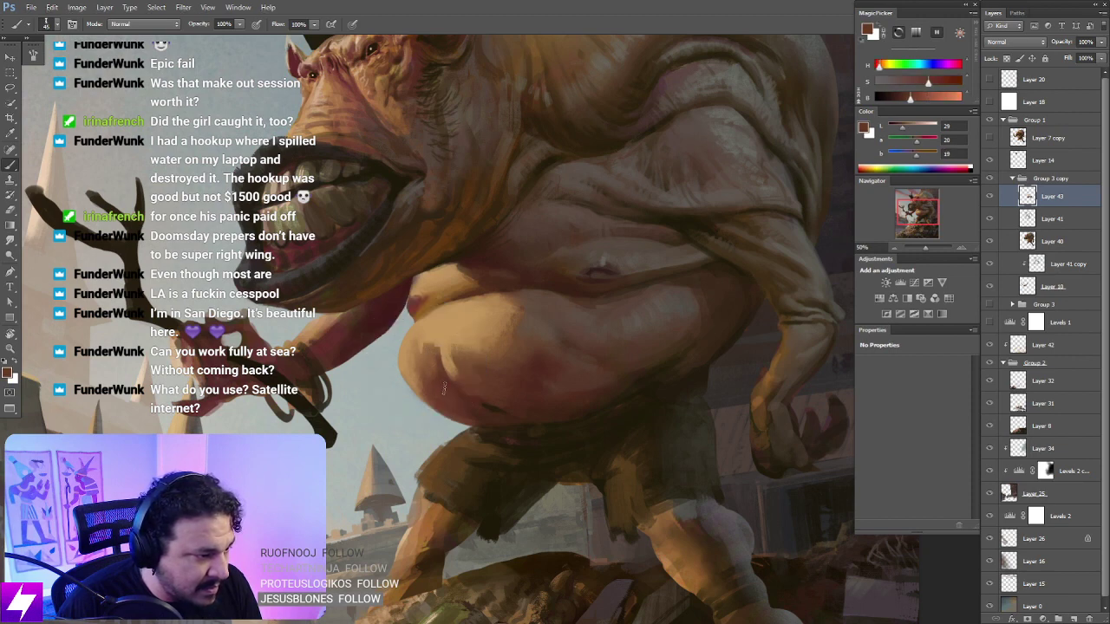
{"action": "left_click", "coordinate": [417, 332], "text": "alt"}
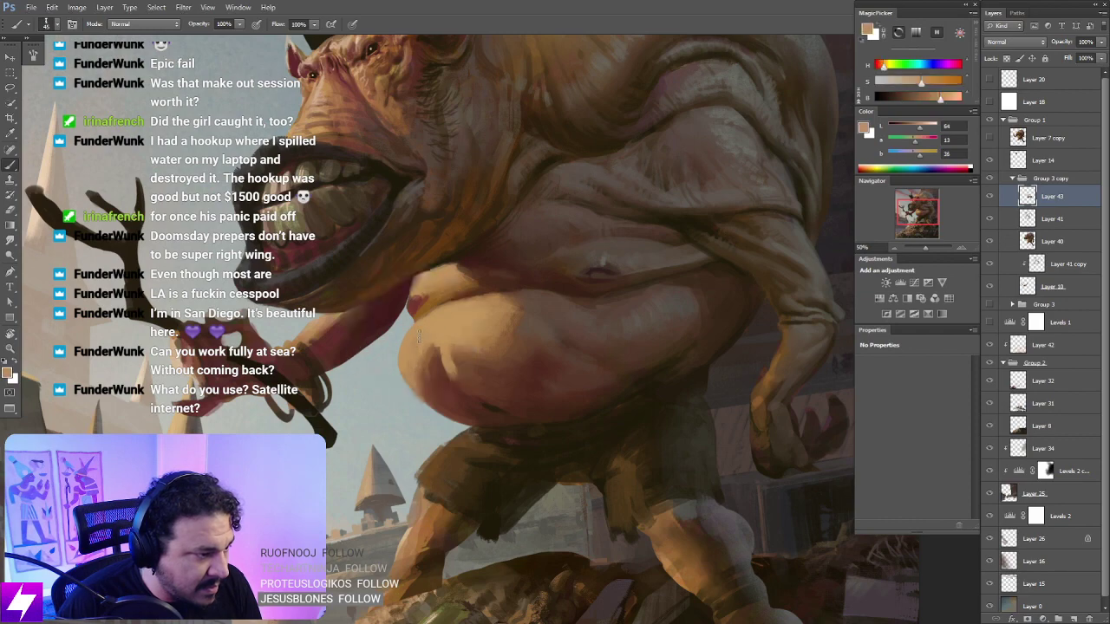
{"action": "left_click", "coordinate": [437, 373], "text": "alt"}
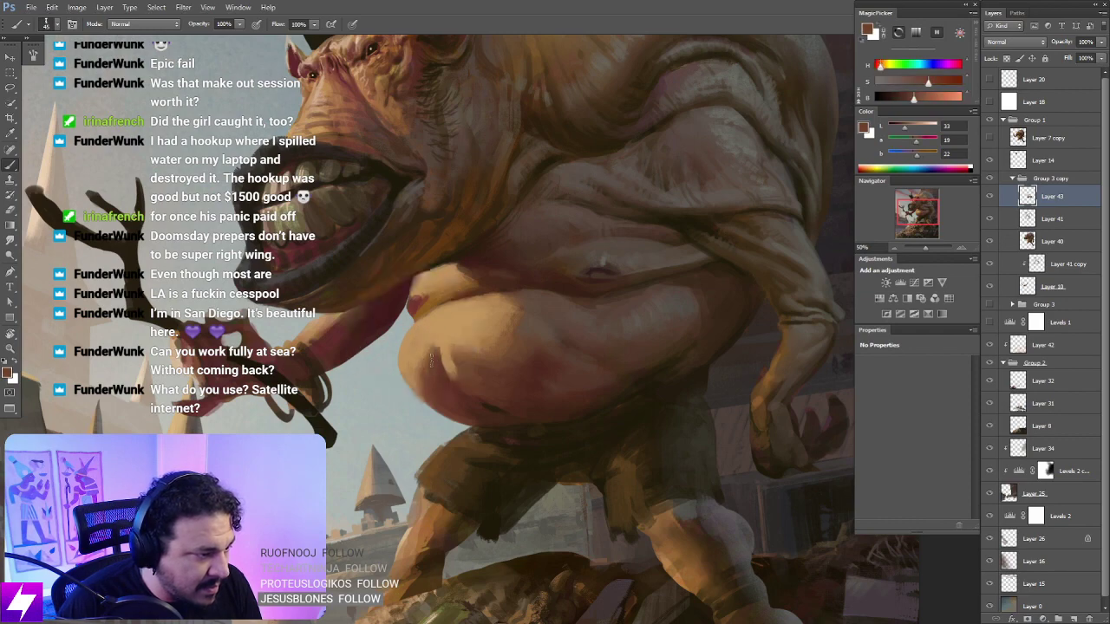
Step: Rotate the canvas and soften the light-to-shadow edge of the front belly fold with sampled brown and tan tones
{"action": "key", "text": "r"}
{"action": "left_click_drag", "start_coordinate": [431, 360], "coordinate": [639, 371]}
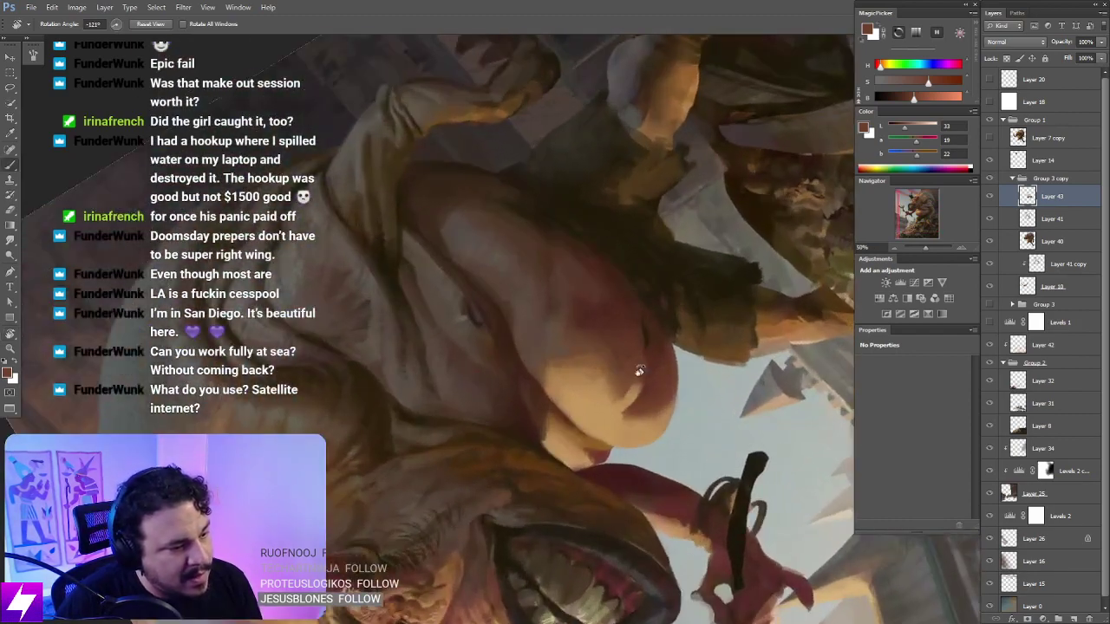
{"action": "key", "text": "b"}
{"action": "left_click", "coordinate": [640, 372], "text": "alt"}
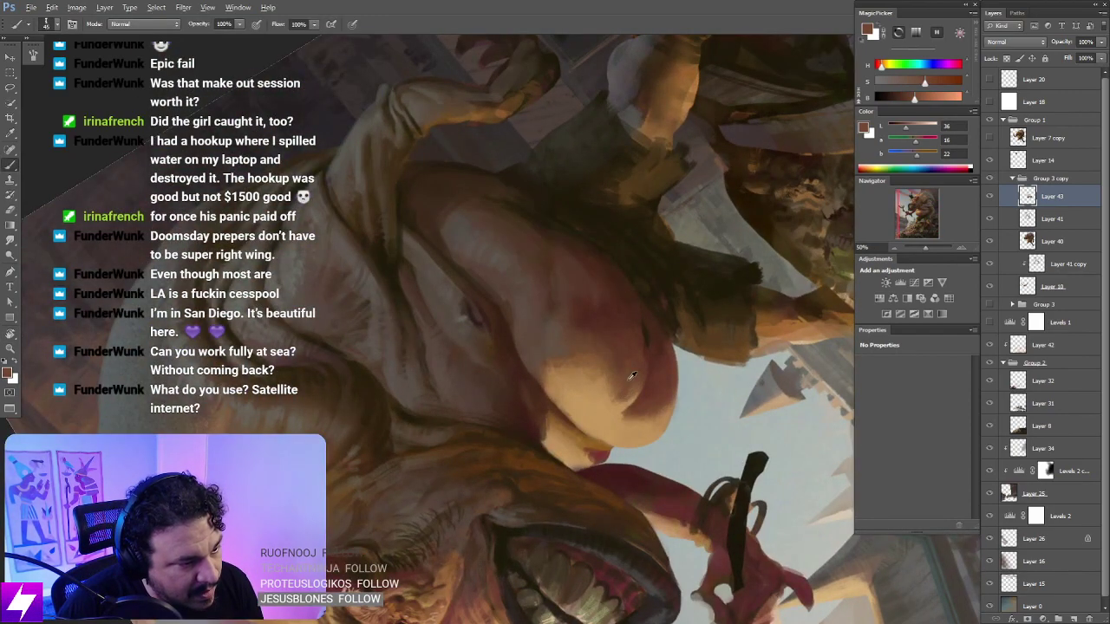
{"action": "left_click", "coordinate": [632, 375], "text": "alt"}
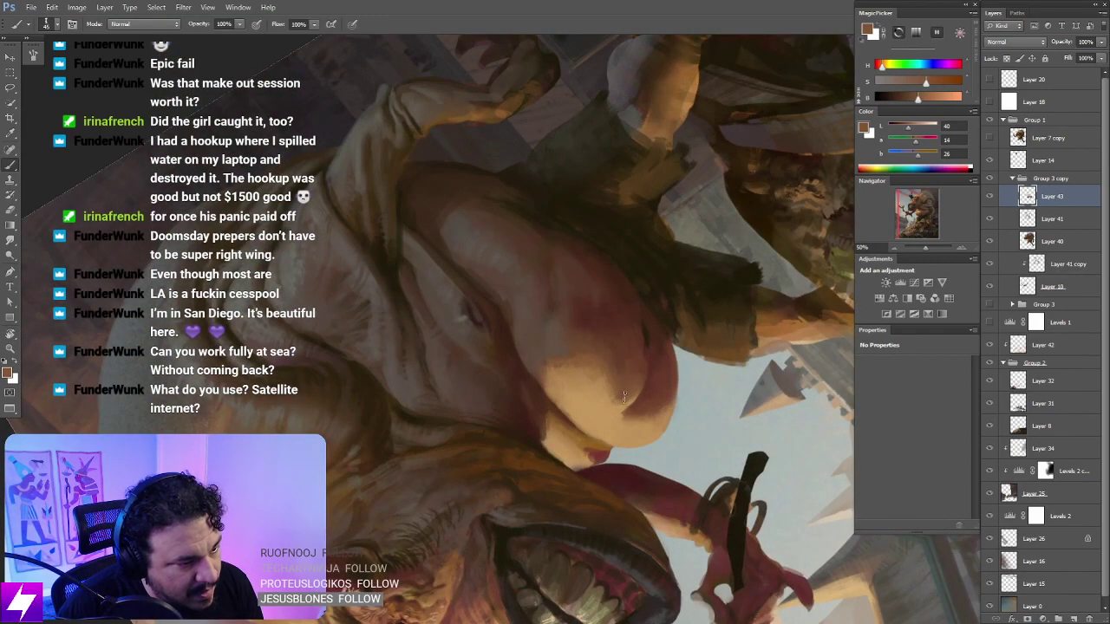
{"action": "key", "text": "Escape"}
{"action": "left_click_drag", "start_coordinate": [599, 399], "coordinate": [611, 376]}
{"action": "left_click", "coordinate": [482, 302], "text": "alt"}
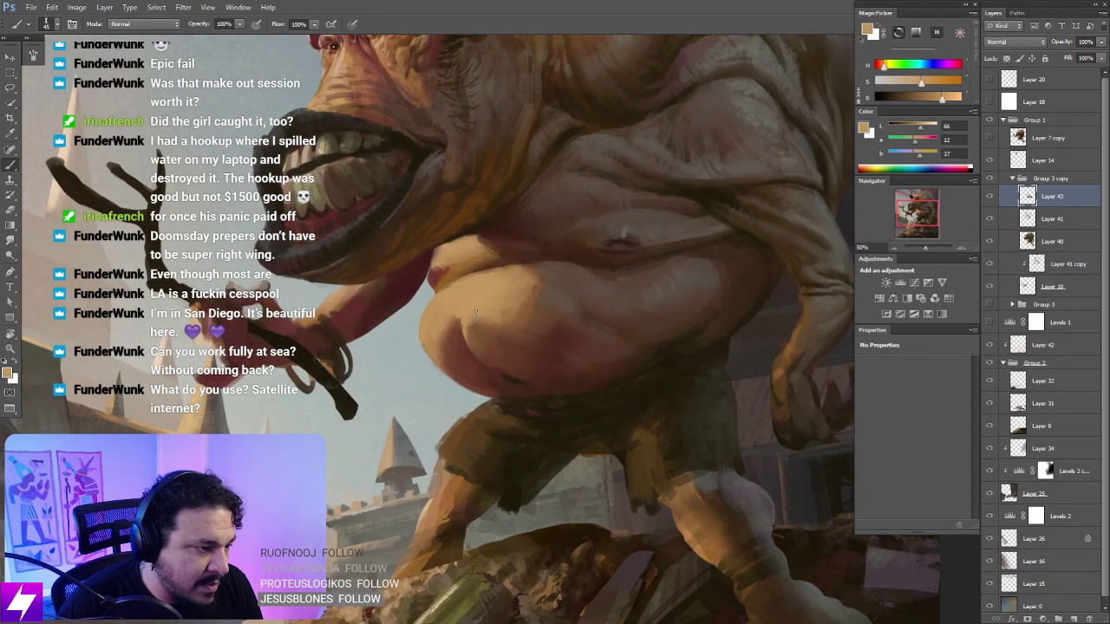
{"action": "left_click", "coordinate": [479, 322], "text": "alt"}
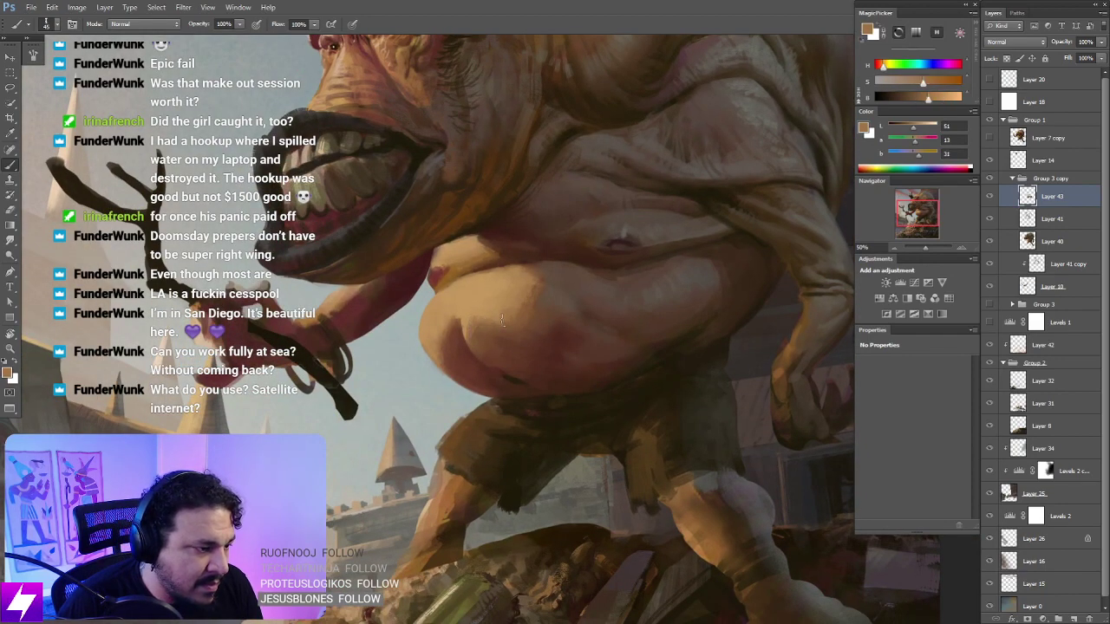
Step: Flip the canvas horizontally and check the mirrored figure, focusing on the belly and head
{"action": "key", "text": "ctrl+minus"}
{"action": "key", "text": "ctrl+minus"}
{"action": "left_click_drag", "start_coordinate": [587, 382], "coordinate": [493, 439]}
{"action": "key", "text": "ctrl+minus"}
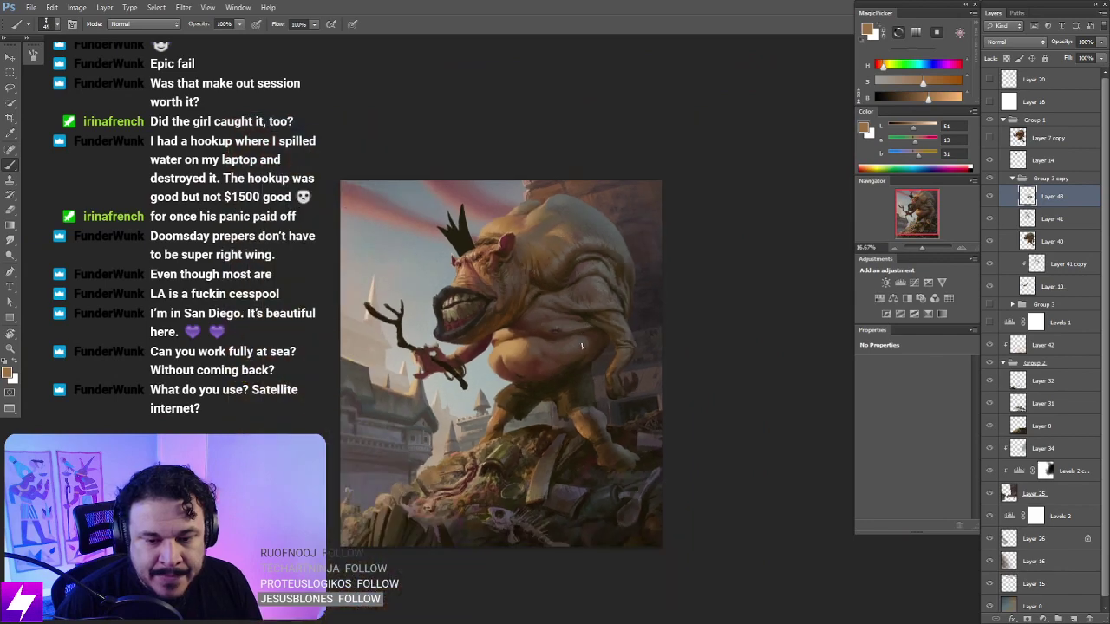
{"action": "key", "text": "F2"}
{"action": "key", "text": "ctrl+plus"}
{"action": "key", "text": "ctrl+plus"}
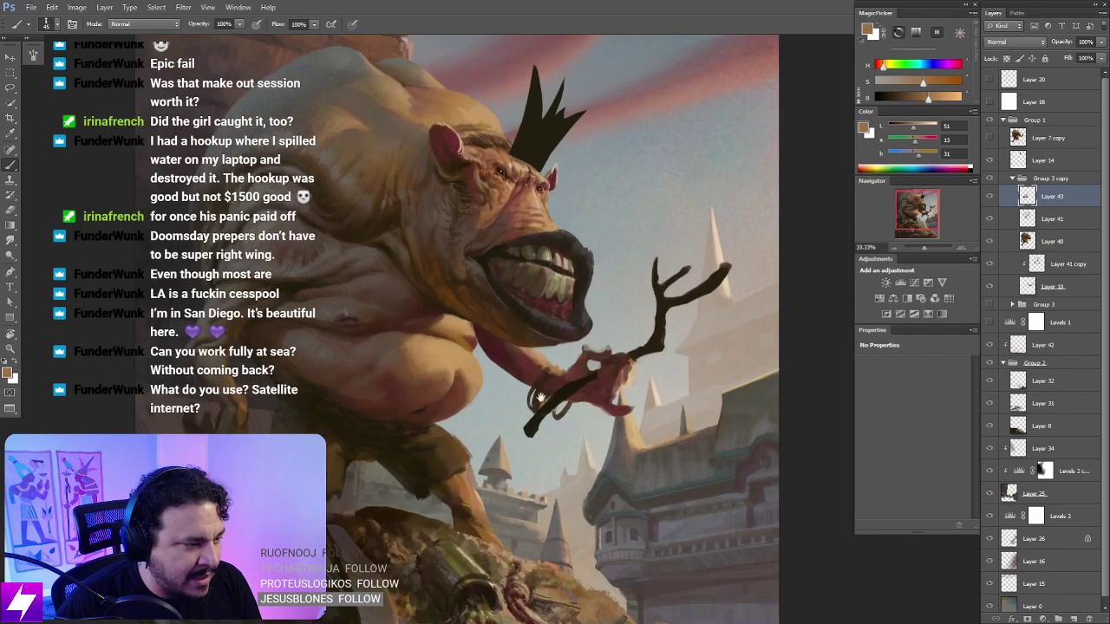
{"action": "left_click_drag", "start_coordinate": [472, 393], "coordinate": [549, 396]}
{"action": "key", "text": "ctrl+plus"}
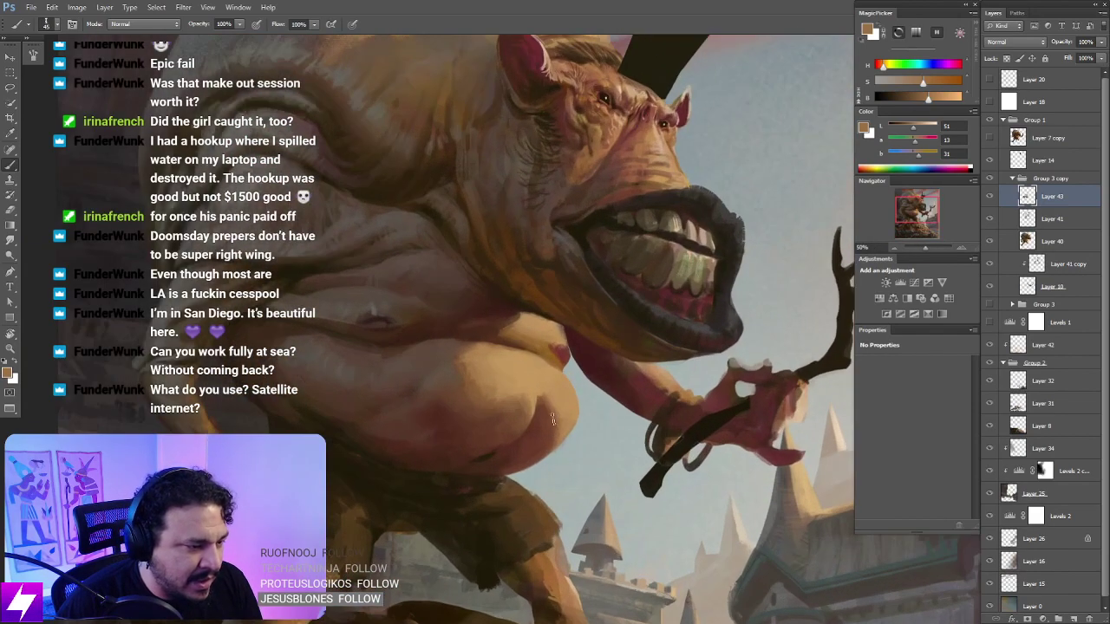
Step: Refine the belly's lit bulge and fold with sampled skin tones, switching to the Smudge tool for blending
{"action": "left_click", "coordinate": [552, 407], "text": "alt"}
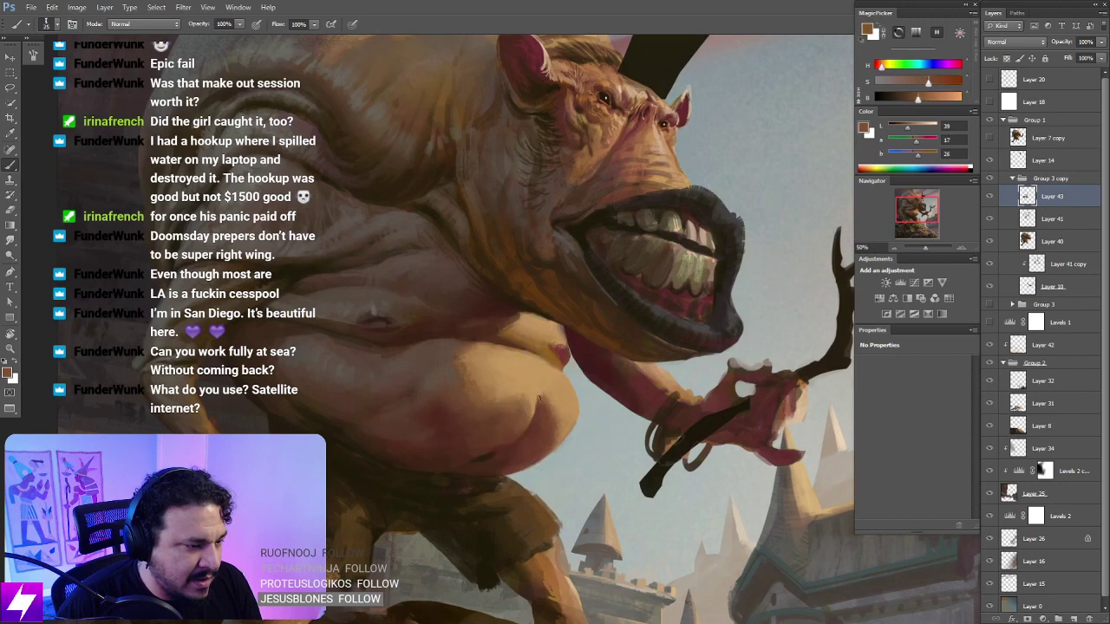
{"action": "left_click", "coordinate": [547, 389], "text": "alt"}
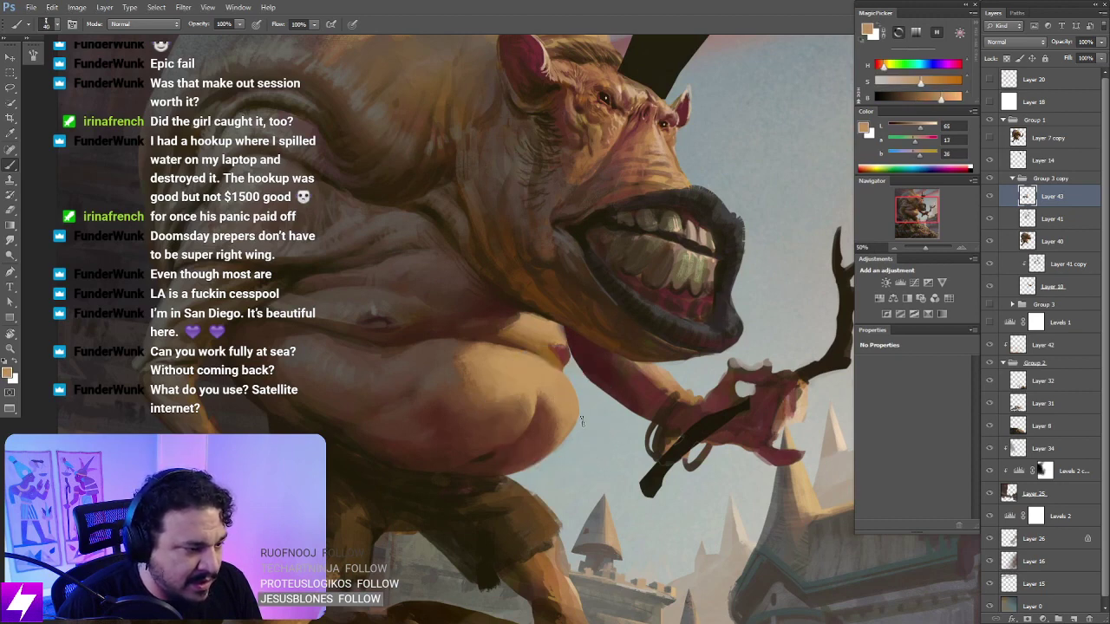
{"action": "left_click_drag", "start_coordinate": [512, 378], "coordinate": [581, 410]}
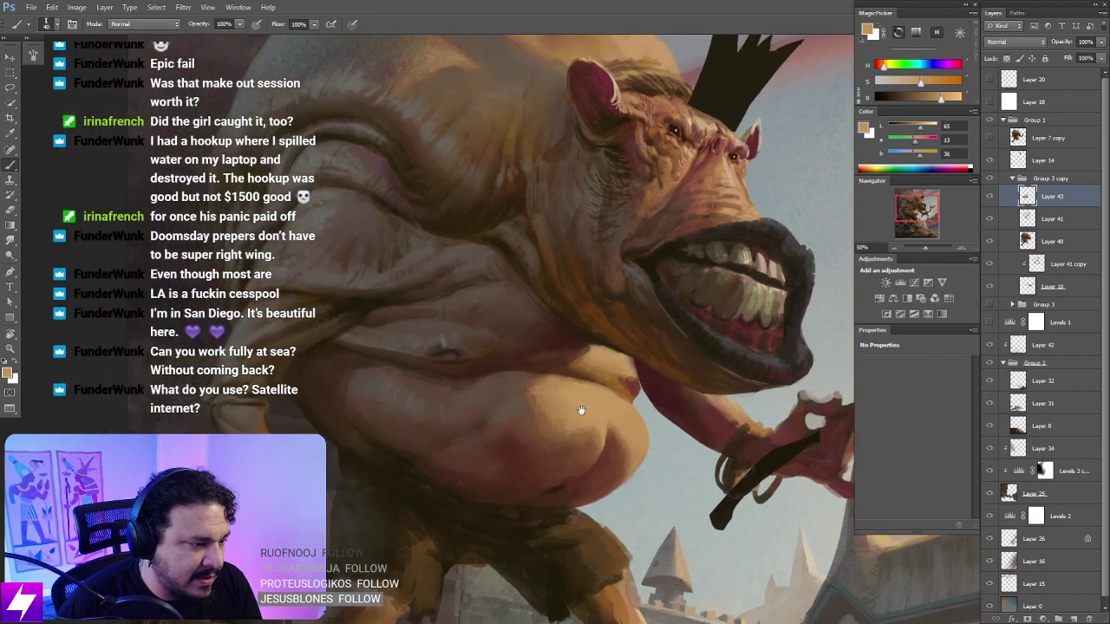
{"action": "left_click", "coordinate": [523, 391], "text": "alt"}
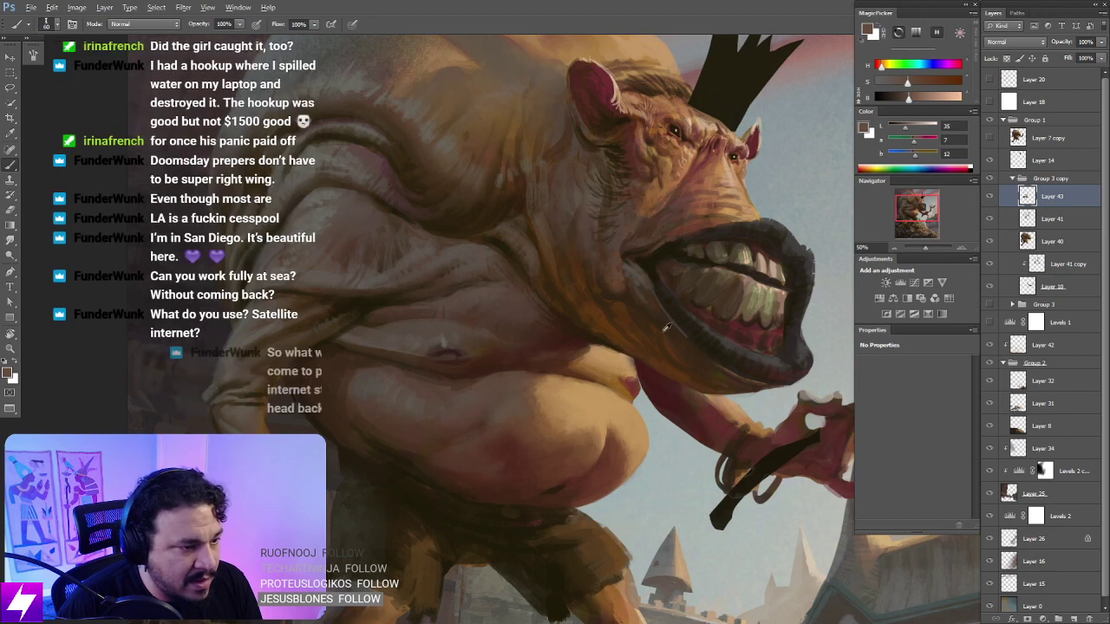
{"action": "left_click", "coordinate": [716, 167], "text": "alt"}
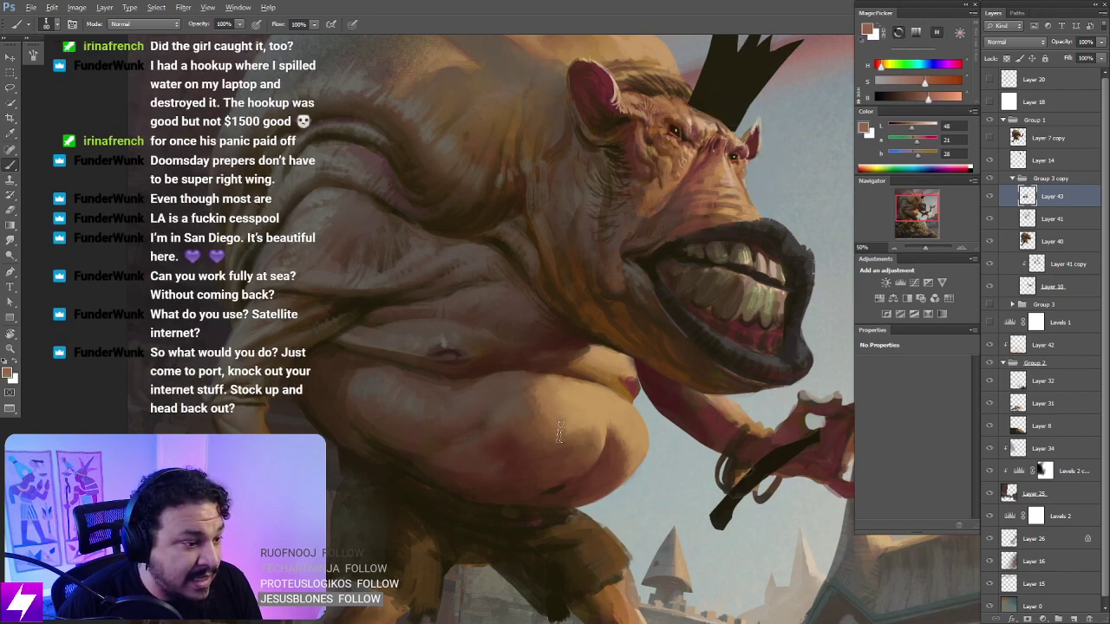
{"action": "key", "text": "r"}
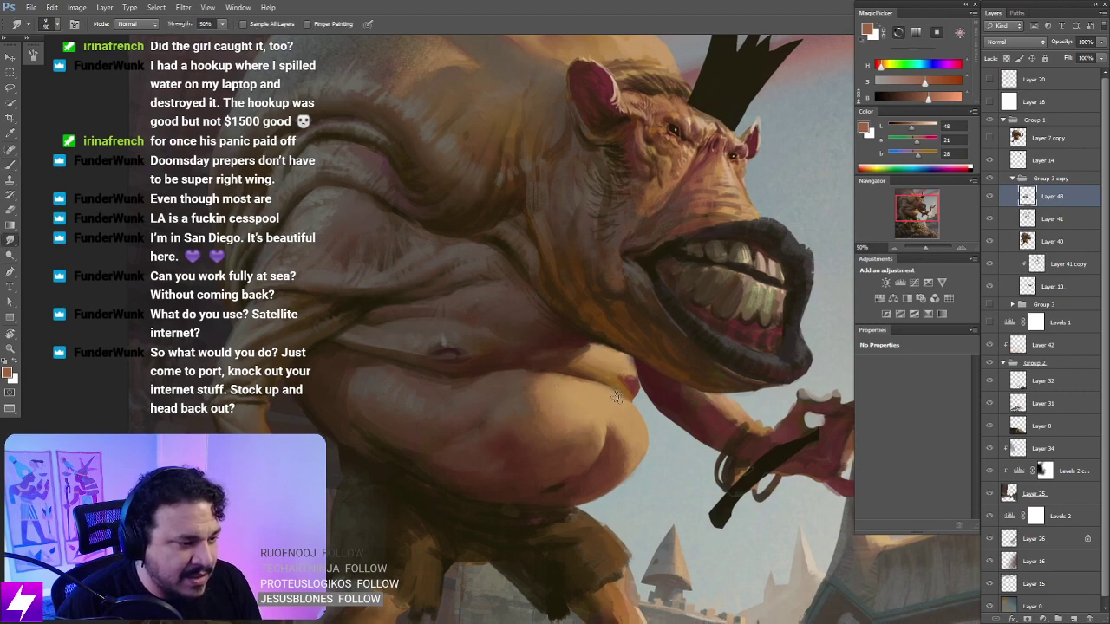
Step: Flip the canvas back and compare the whole figure with Layer 43 hidden and shown
{"action": "key", "text": "ctrl+minus"}
{"action": "left_click_drag", "start_coordinate": [610, 416], "coordinate": [606, 418]}
{"action": "left_click_drag", "start_coordinate": [581, 333], "coordinate": [609, 305]}
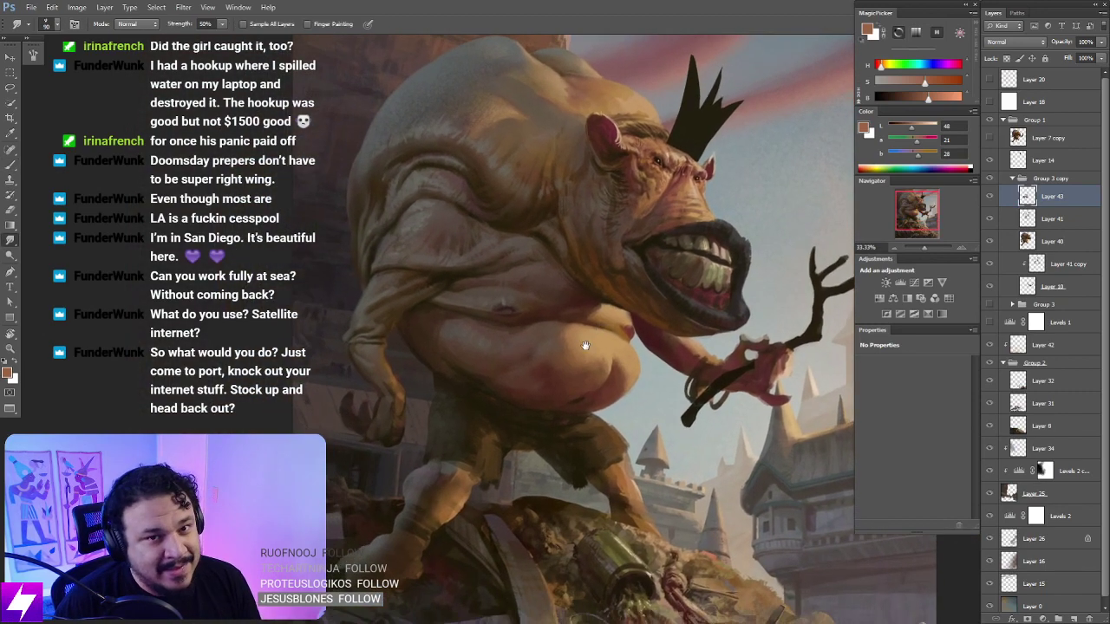
{"action": "left_click_drag", "start_coordinate": [595, 350], "coordinate": [778, 180]}
{"action": "key", "text": "r"}
{"action": "left_click_drag", "start_coordinate": [727, 320], "coordinate": [634, 344]}
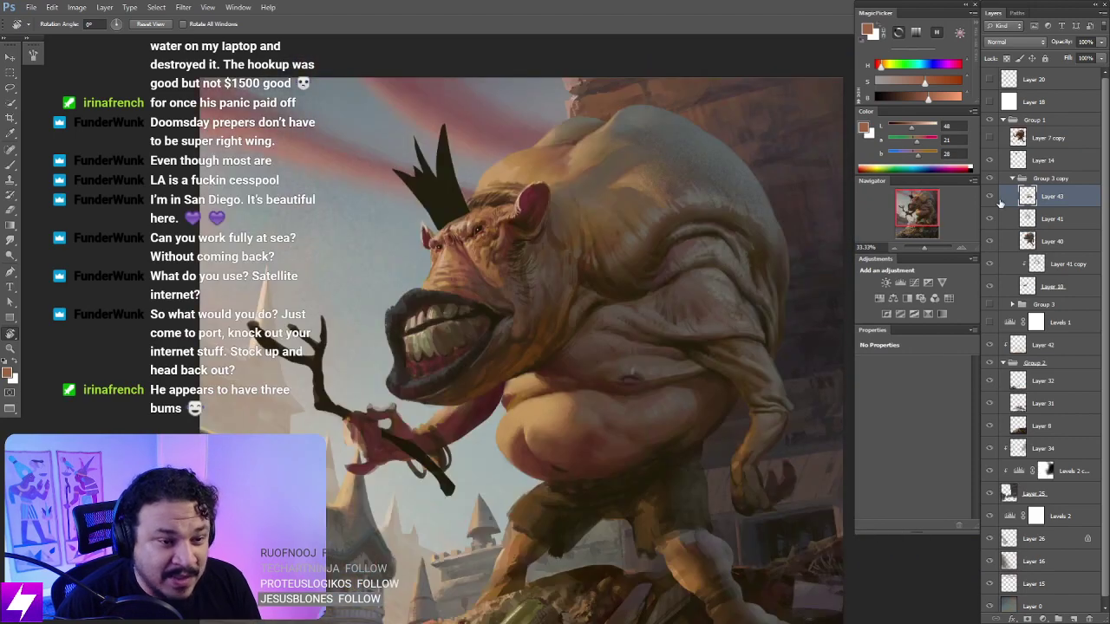
{"action": "left_click", "coordinate": [990, 197]}
{"action": "left_click", "coordinate": [990, 196]}
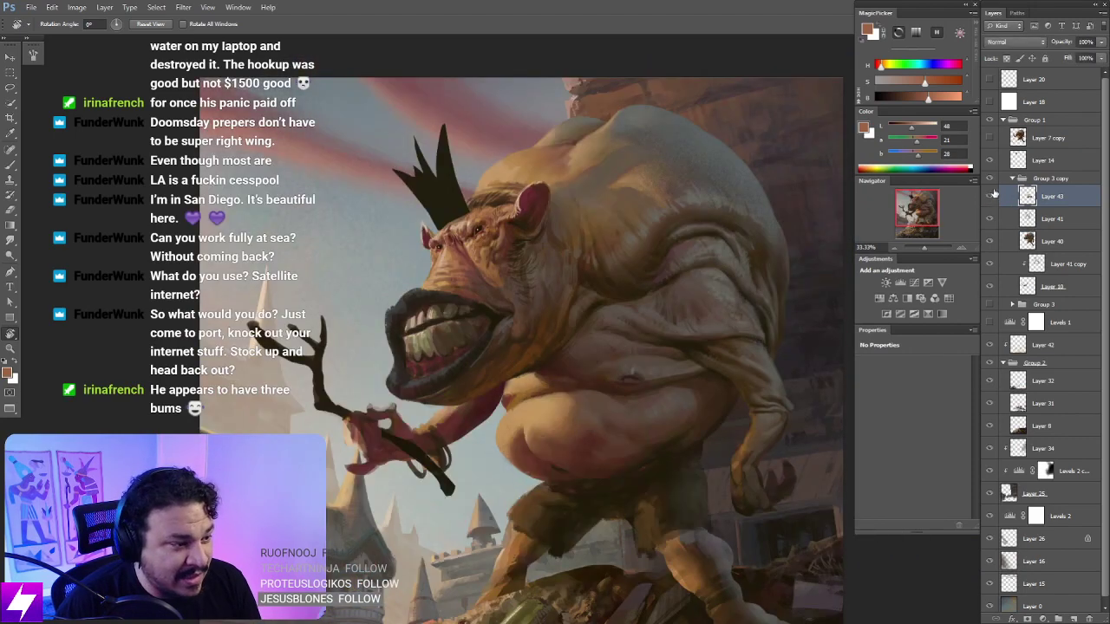
Step: Lasso small gaps along the edges of the upper and lower teeth and paint them with the dark brown sampled inside the mouth
{"action": "key", "text": "ctrl+plus"}
{"action": "left_click_drag", "start_coordinate": [575, 415], "coordinate": [587, 369]}
{"action": "left_click_drag", "start_coordinate": [587, 433], "coordinate": [632, 408]}
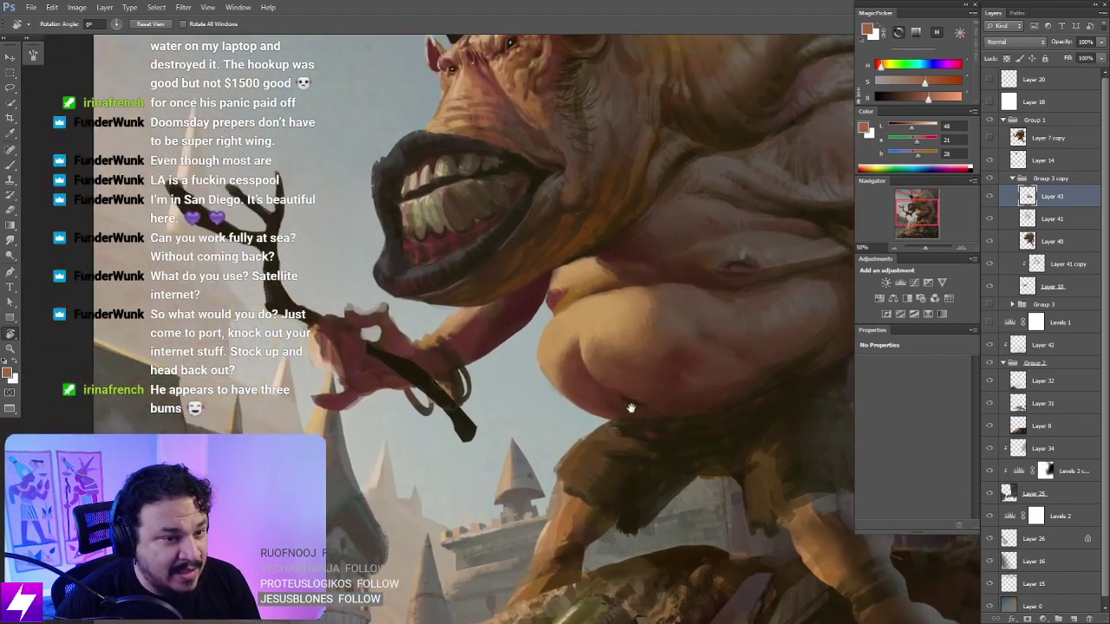
{"action": "mouse_move", "coordinate": [520, 355]}
{"action": "left_mouse_down"}
{"action": "mouse_move", "coordinate": [572, 380]}
{"action": "mouse_move", "coordinate": [628, 431]}
{"action": "left_mouse_up"}
{"action": "key", "text": "ctrl+plus"}
{"action": "left_click_drag", "start_coordinate": [577, 287], "coordinate": [545, 297]}
{"action": "key", "text": "l"}
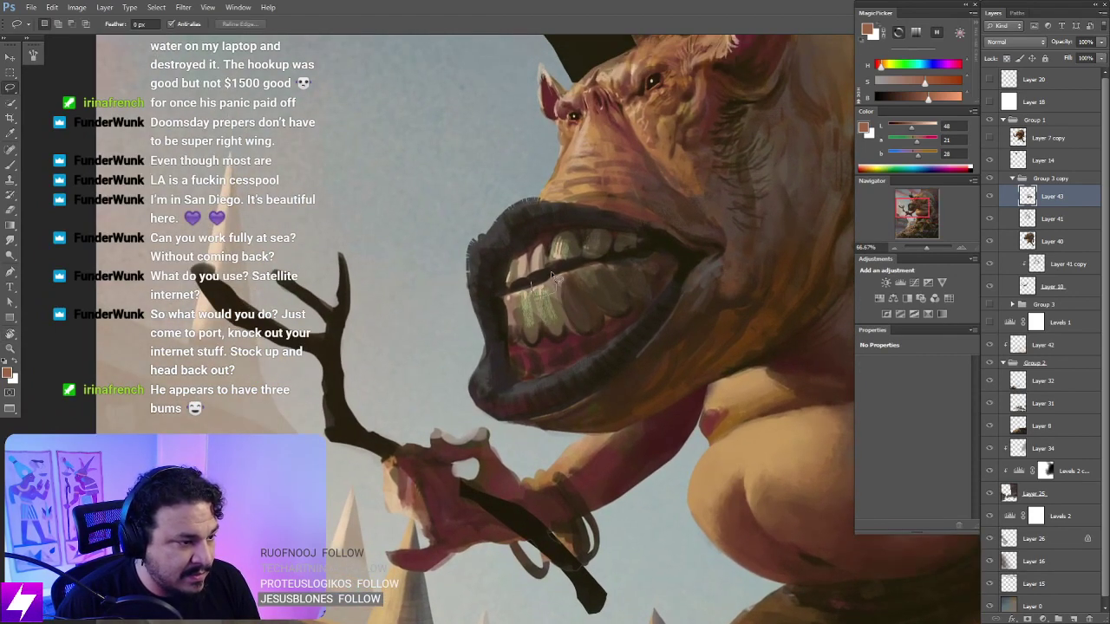
{"action": "left_click_drag", "start_coordinate": [551, 275], "coordinate": [548, 272]}
{"action": "key", "text": "ctrl+d"}
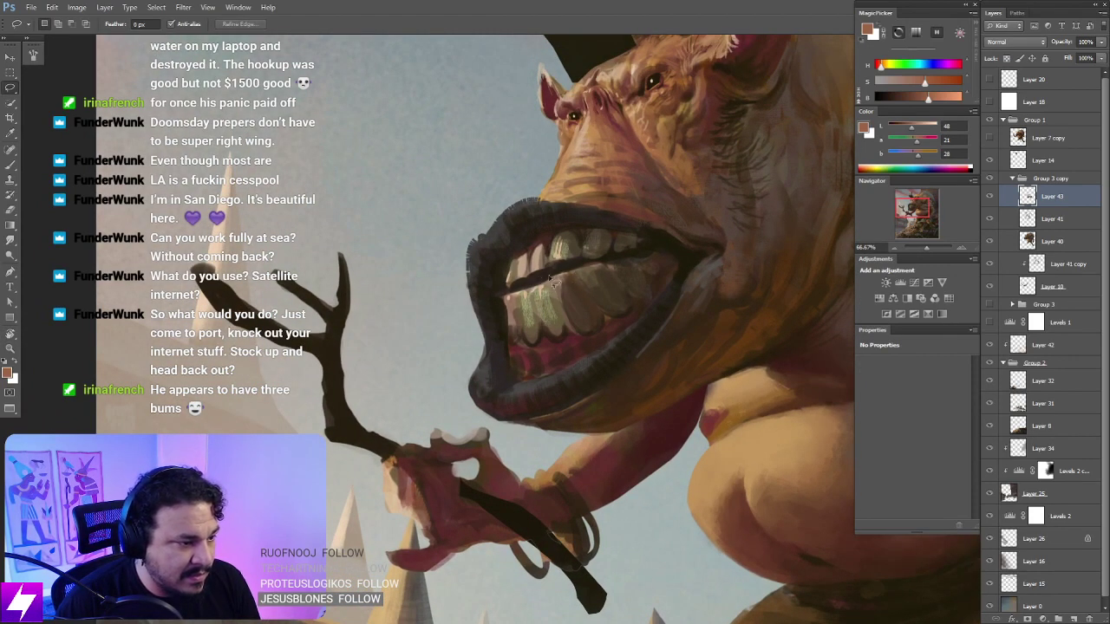
{"action": "mouse_move", "coordinate": [570, 276]}
{"action": "left_mouse_down"}
{"action": "mouse_move", "coordinate": [516, 305]}
{"action": "mouse_move", "coordinate": [507, 325]}
{"action": "mouse_move", "coordinate": [501, 293]}
{"action": "mouse_move", "coordinate": [563, 265]}
{"action": "mouse_move", "coordinate": [559, 252]}
{"action": "mouse_move", "coordinate": [623, 249]}
{"action": "mouse_move", "coordinate": [613, 253]}
{"action": "mouse_move", "coordinate": [631, 284]}
{"action": "mouse_move", "coordinate": [646, 261]}
{"action": "mouse_move", "coordinate": [621, 251]}
{"action": "mouse_move", "coordinate": [520, 297]}
{"action": "left_mouse_up"}
{"action": "key", "text": "b"}
{"action": "left_click", "coordinate": [651, 251], "text": "alt"}
{"action": "key", "text": "ctrl+d"}
{"action": "key", "text": "l"}
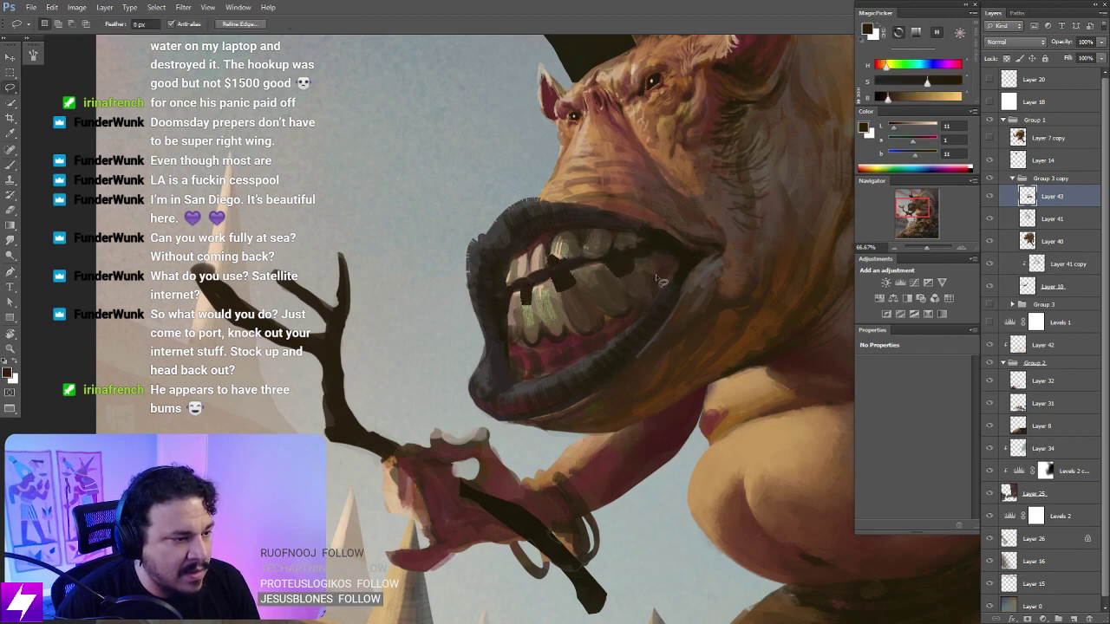
Step: Flip the canvas horizontally and retouch the upper front teeth with a pale tone sampled from the teeth
{"action": "key", "text": "ctrl+minus"}
{"action": "key", "text": "ctrl+minus"}
{"action": "key", "text": "ctrl+minus"}
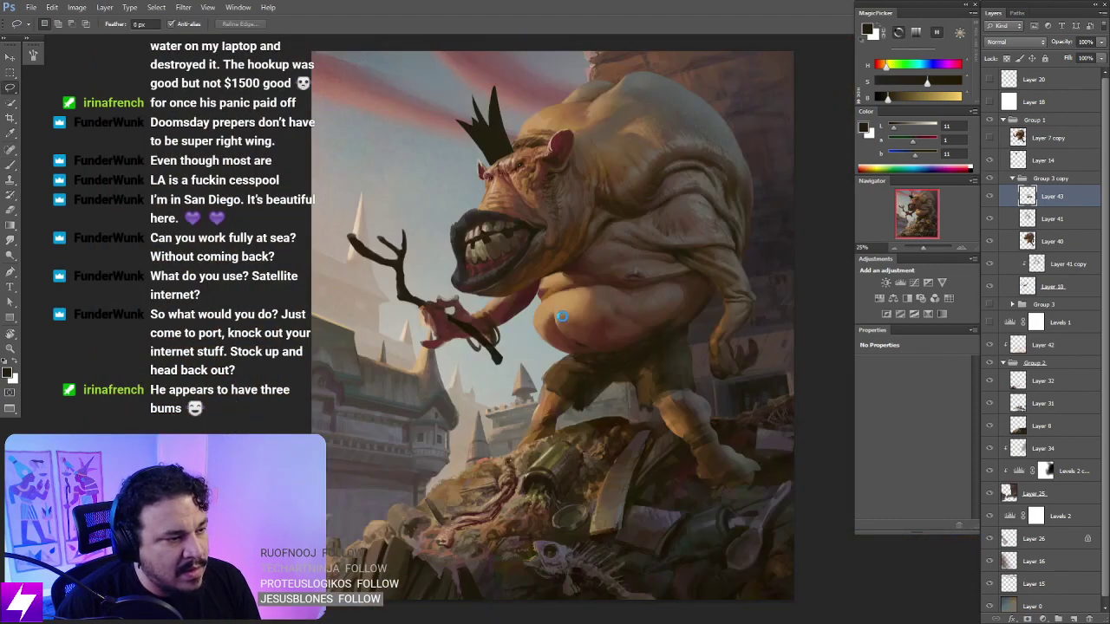
{"action": "key", "text": "ctrl+shift+h"}
{"action": "key", "text": "ctrl+plus"}
{"action": "mouse_move", "coordinate": [689, 208]}
{"action": "left_mouse_down"}
{"action": "mouse_move", "coordinate": [654, 255]}
{"action": "mouse_move", "coordinate": [647, 303]}
{"action": "left_mouse_up"}
{"action": "key", "text": "ctrl+plus"}
{"action": "key", "text": "ctrl+plus"}
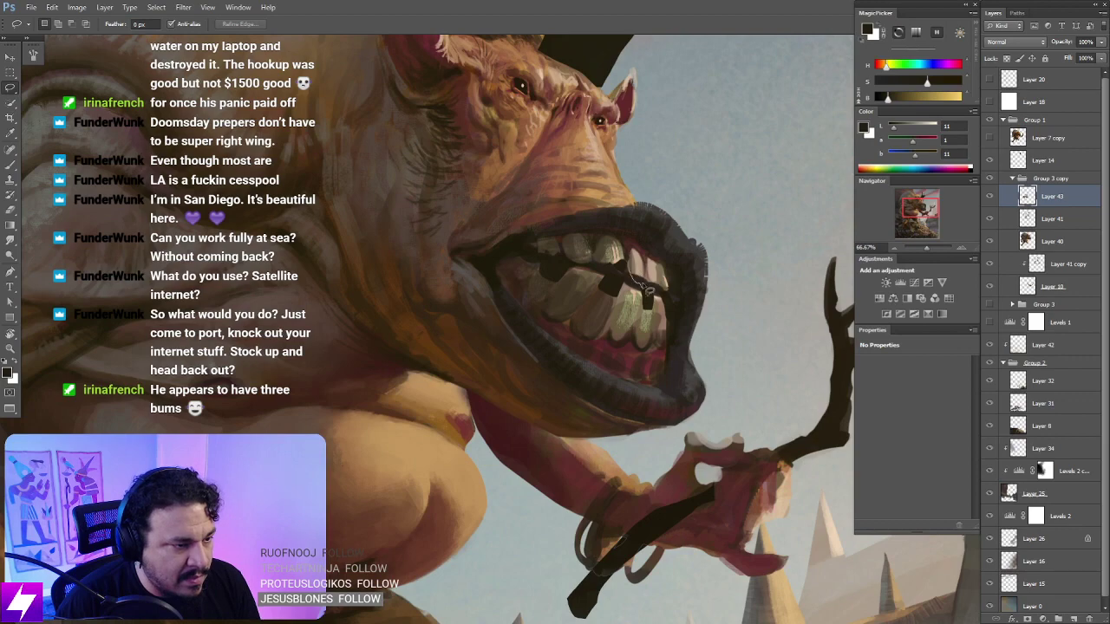
{"action": "key", "text": "b"}
{"action": "left_click", "coordinate": [640, 270], "text": "alt"}
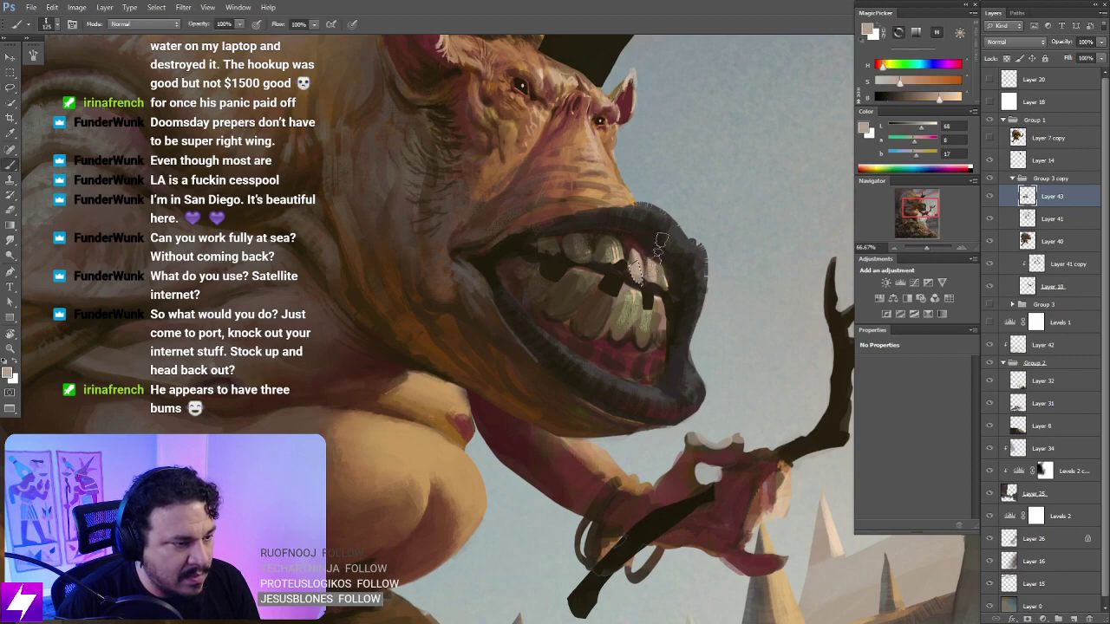
{"action": "left_click_drag", "start_coordinate": [648, 259], "coordinate": [676, 227]}
Step: Flip the canvas back and examine the whole figure, from the gapped teeth down to the belly, shorts and rubble
{"action": "key", "text": "ctrl+minus"}
{"action": "key", "text": "ctrl+minus"}
{"action": "key", "text": "r"}
{"action": "left_click_drag", "start_coordinate": [607, 503], "coordinate": [673, 280]}
{"action": "key", "text": "ctrl+minus"}
{"action": "key", "text": "Escape"}
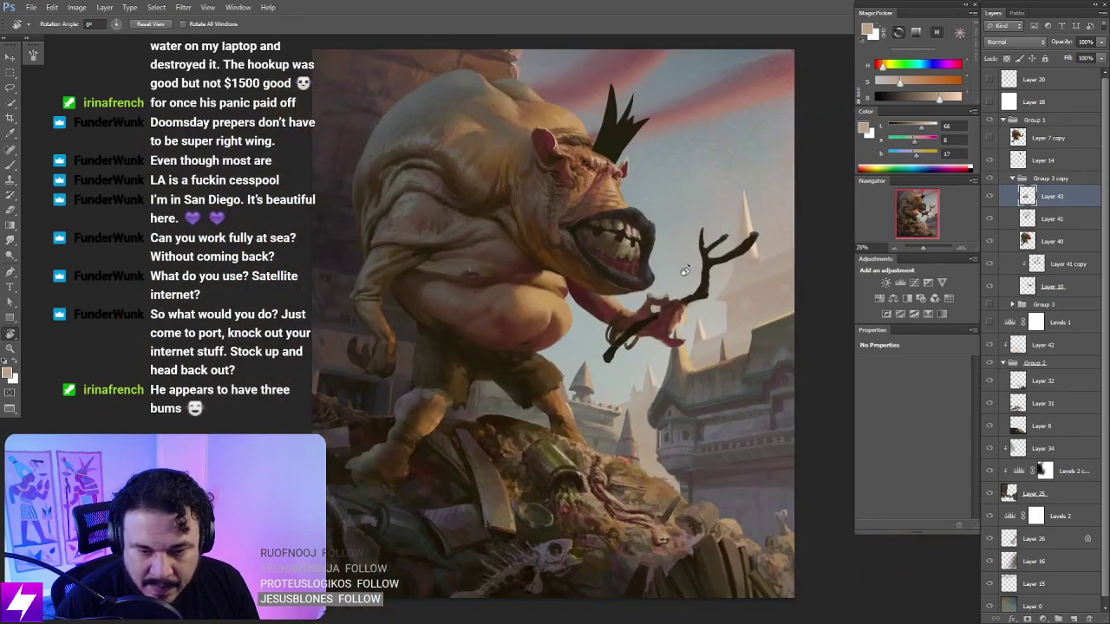
{"action": "key", "text": "ctrl+shift+h"}
{"action": "left_click_drag", "start_coordinate": [634, 274], "coordinate": [609, 270]}
{"action": "left_click_drag", "start_coordinate": [685, 294], "coordinate": [683, 252]}
{"action": "key", "text": "ctrl+plus"}
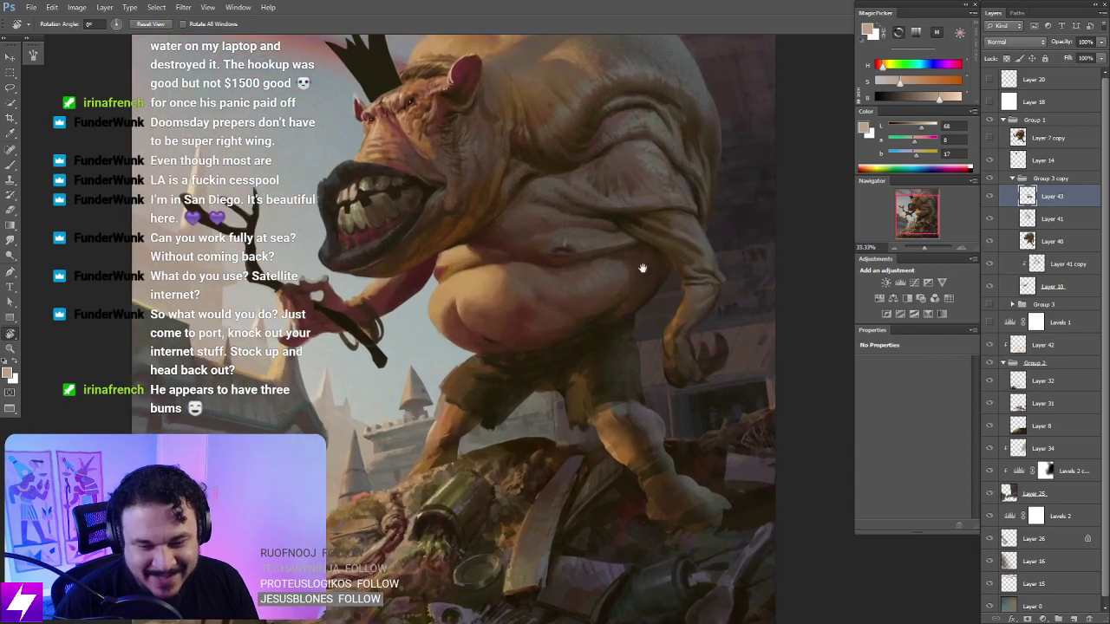
{"action": "left_click_drag", "start_coordinate": [646, 305], "coordinate": [618, 314]}
{"action": "left_click_drag", "start_coordinate": [673, 217], "coordinate": [678, 255]}
{"action": "left_click_drag", "start_coordinate": [634, 295], "coordinate": [671, 241]}
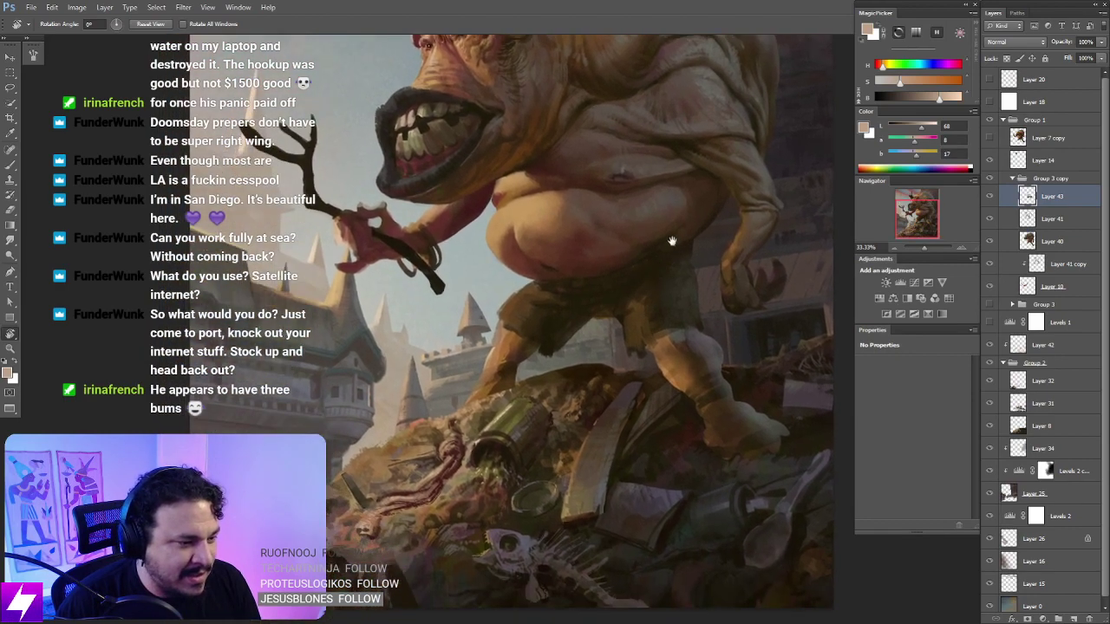
Step: Darken the shorts beneath the belly and along the near leg's hem with dark browns sampled from the fabric
{"action": "key", "text": "b"}
{"action": "left_click", "coordinate": [524, 295], "text": "alt"}
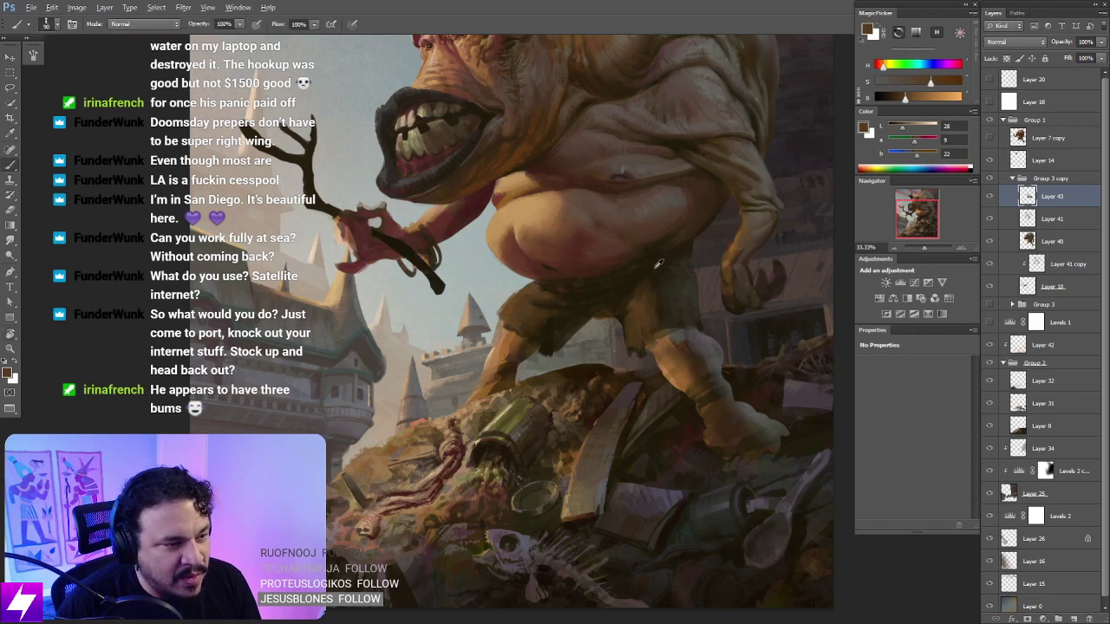
{"action": "left_click", "coordinate": [646, 275], "text": "alt"}
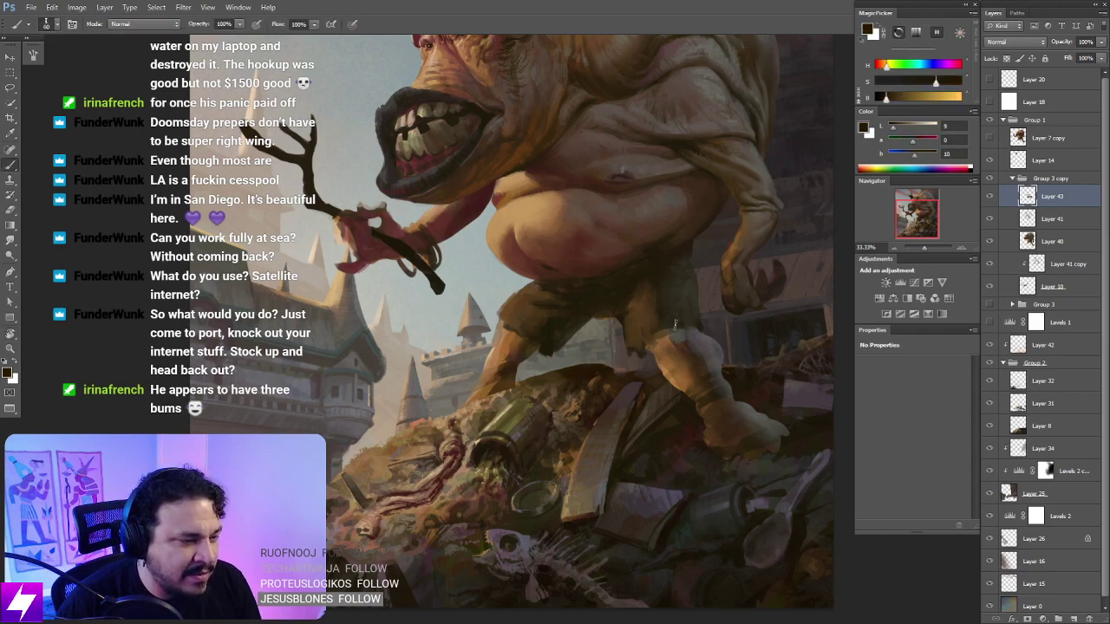
{"action": "scroll", "coordinate": [675, 324], "scroll_direction": "down", "scroll_amount": 1}
{"action": "key", "text": "r"}
{"action": "left_click_drag", "start_coordinate": [681, 367], "coordinate": [657, 195]}
{"action": "scroll", "coordinate": [691, 247], "scroll_direction": "up", "scroll_amount": 2}
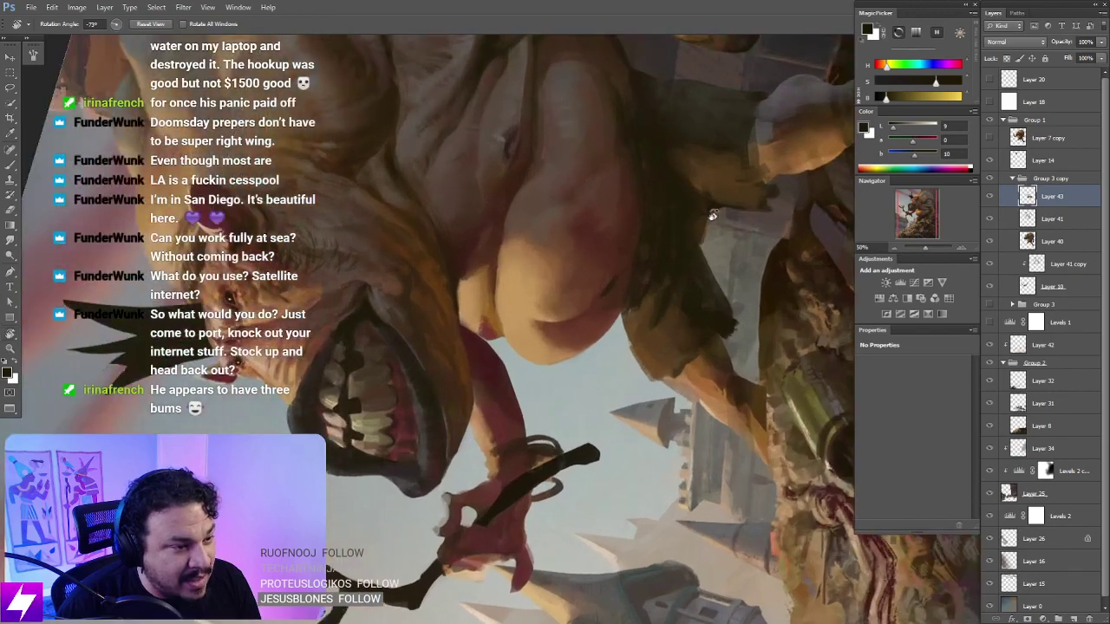
{"action": "key", "text": "b"}
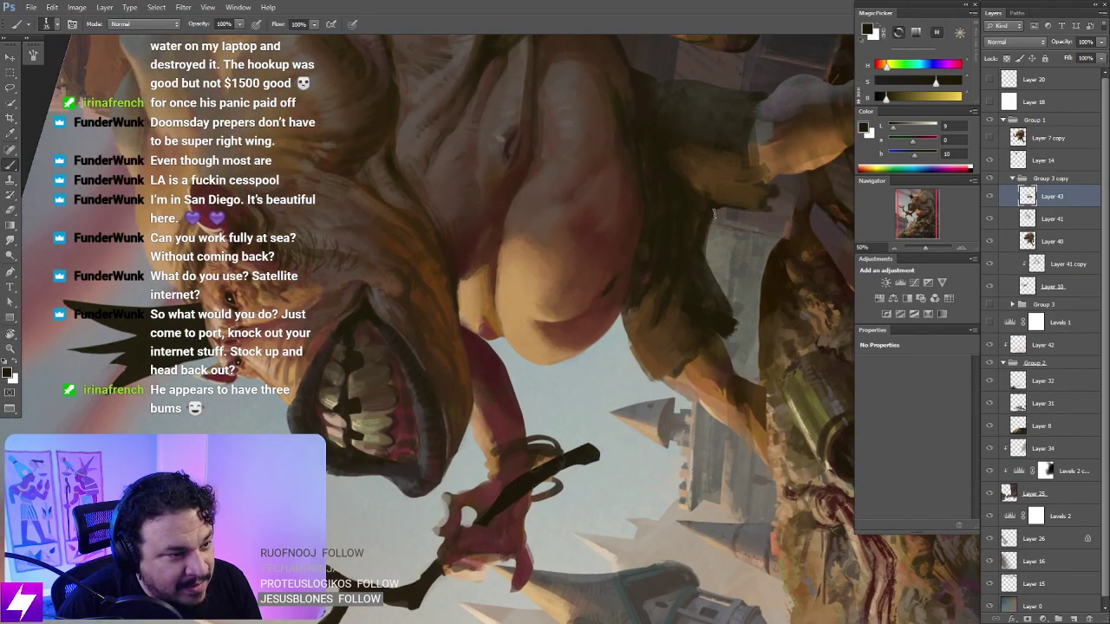
{"action": "key", "text": "Escape"}
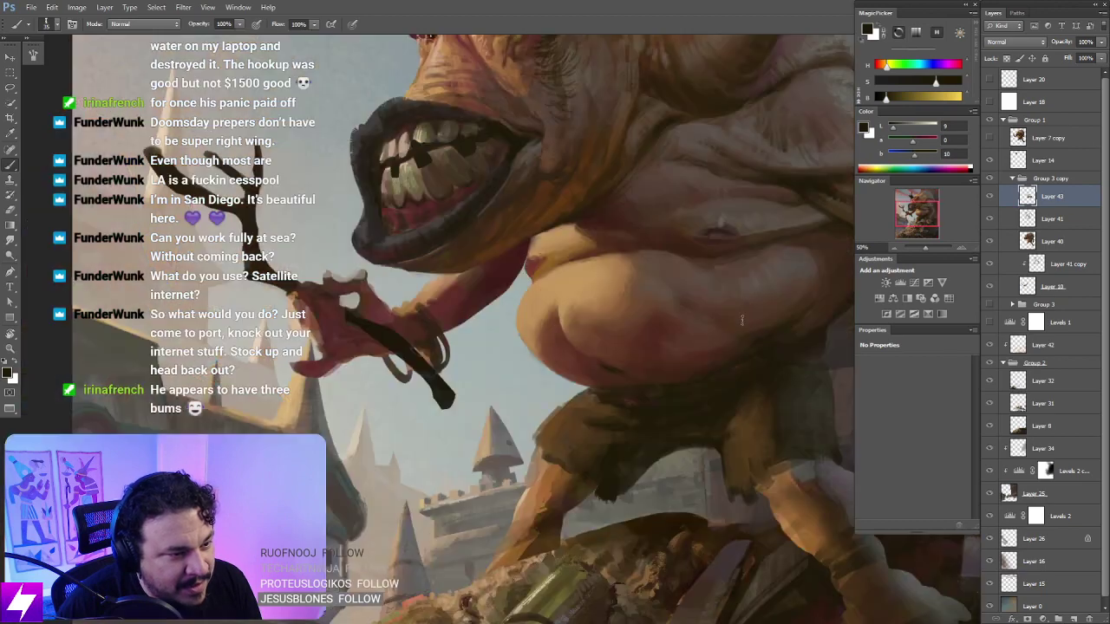
Step: Flip the canvas horizontally and rework the folds and ragged edge of the shorts with dark browns sampled from the fabric
{"action": "key", "text": "ctrl+minus"}
{"action": "key", "text": "ctrl+minus"}
{"action": "key", "text": "ctrl+minus"}
{"action": "key", "text": "ctrl+shift+h"}
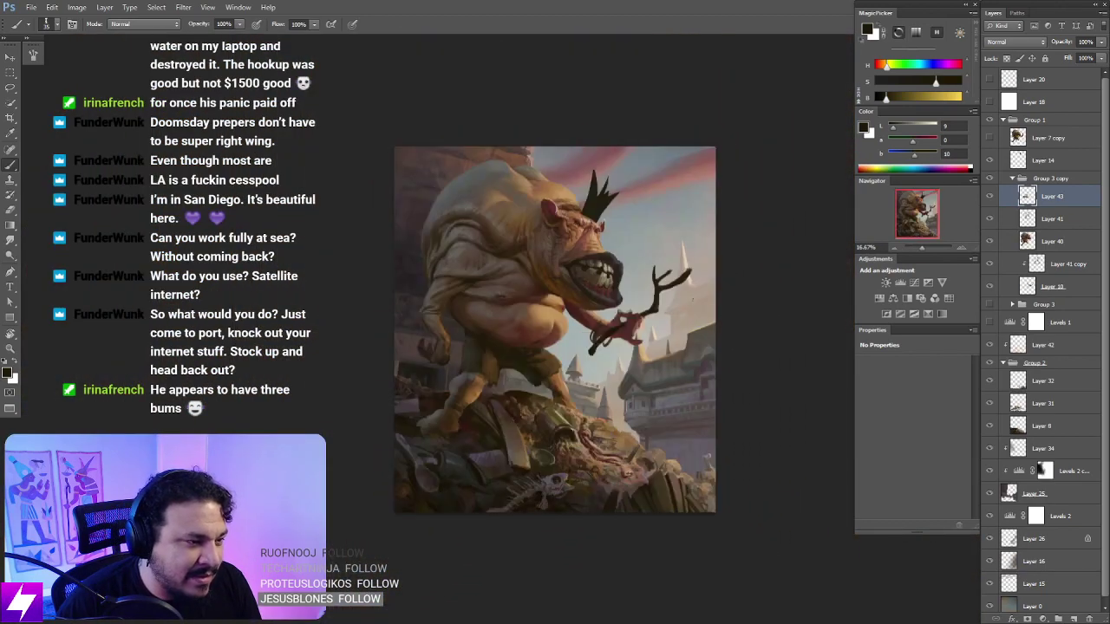
{"action": "key", "text": "ctrl+plus"}
{"action": "key", "text": "ctrl+plus"}
{"action": "left_click_drag", "start_coordinate": [612, 353], "coordinate": [672, 345]}
{"action": "key", "text": "r"}
{"action": "left_click_drag", "start_coordinate": [672, 364], "coordinate": [643, 321]}
{"action": "key", "text": "ctrl+plus"}
{"action": "key", "text": "b"}
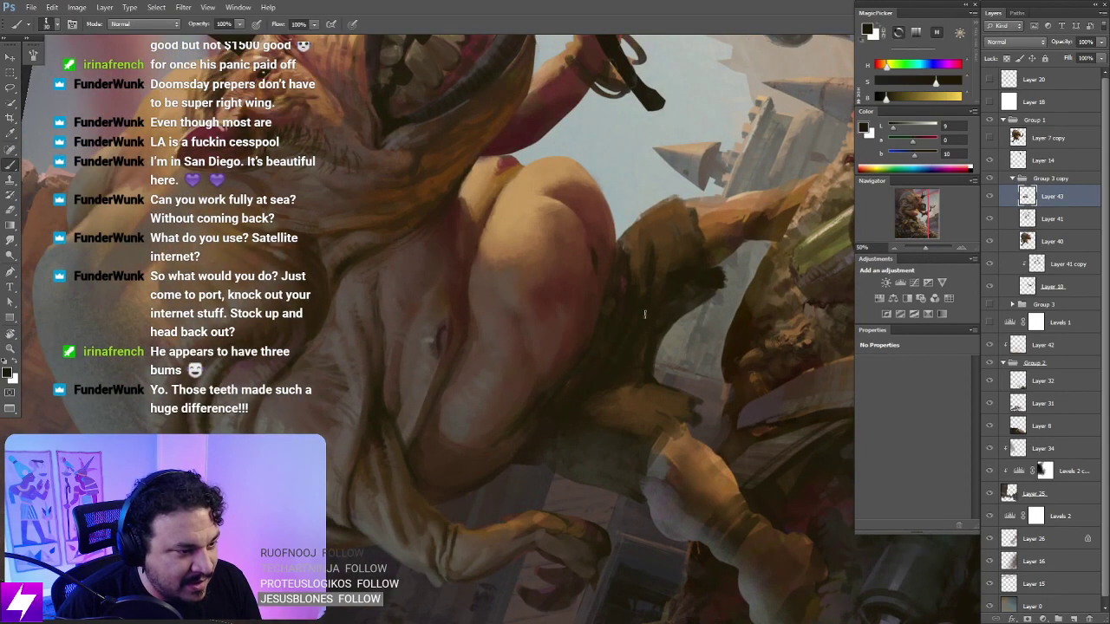
{"action": "left_click", "coordinate": [685, 255], "text": "alt"}
{"action": "key", "text": "bracketright"}
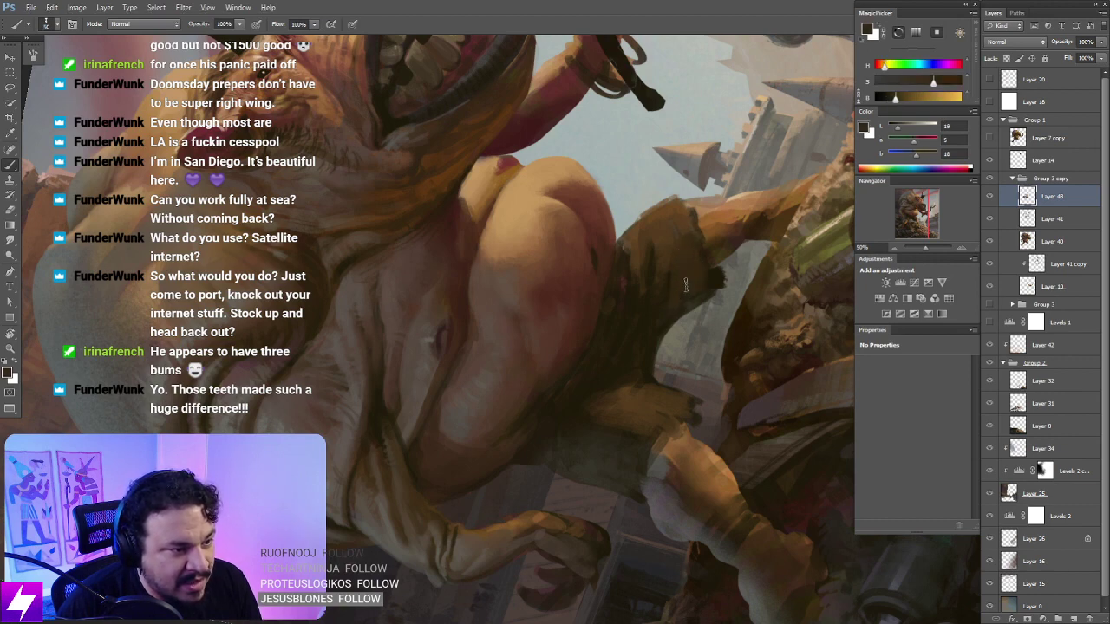
{"action": "left_click", "coordinate": [677, 248], "text": "alt"}
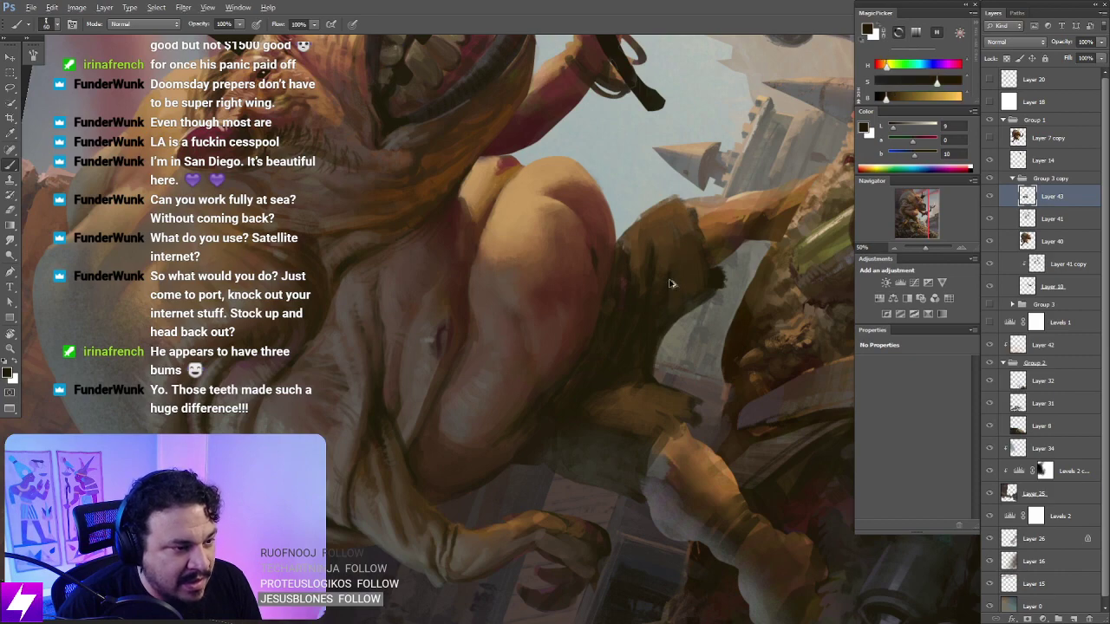
{"action": "key", "text": "r"}
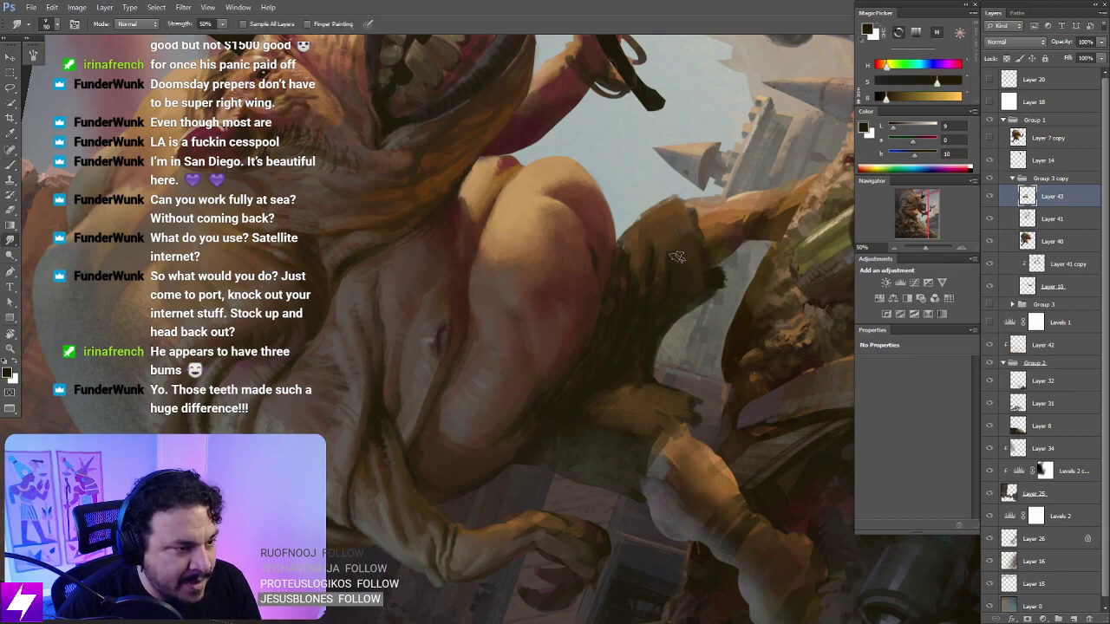
Step: Flip the canvas back and touch up the near leg's hem of the shorts with near-black brown
{"action": "key", "text": "ctrl+minus"}
{"action": "key", "text": "ctrl+minus"}
{"action": "key", "text": "ctrl+minus"}
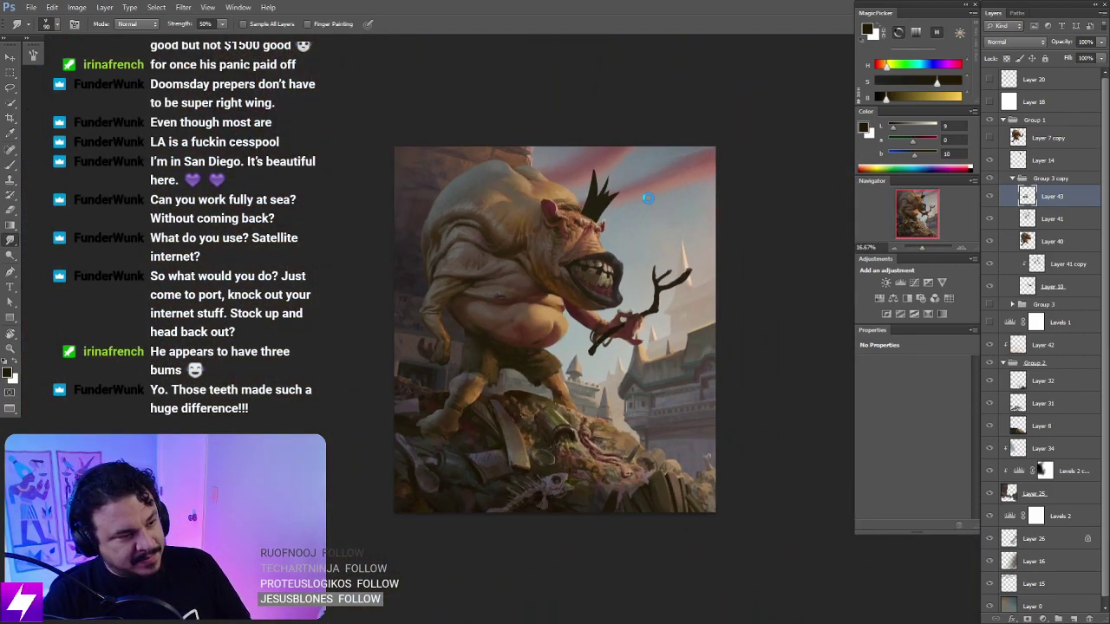
{"action": "key", "text": "ctrl+shift+h"}
{"action": "key", "text": "ctrl+plus"}
{"action": "left_click_drag", "start_coordinate": [653, 332], "coordinate": [709, 321]}
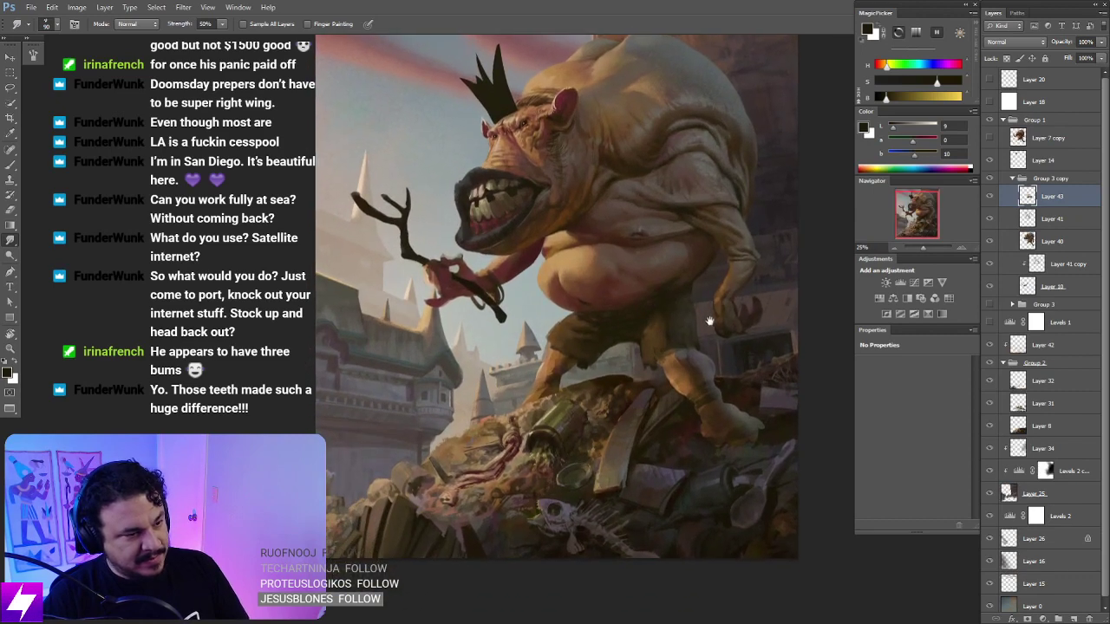
{"action": "key", "text": "ctrl+plus"}
{"action": "key", "text": "b"}
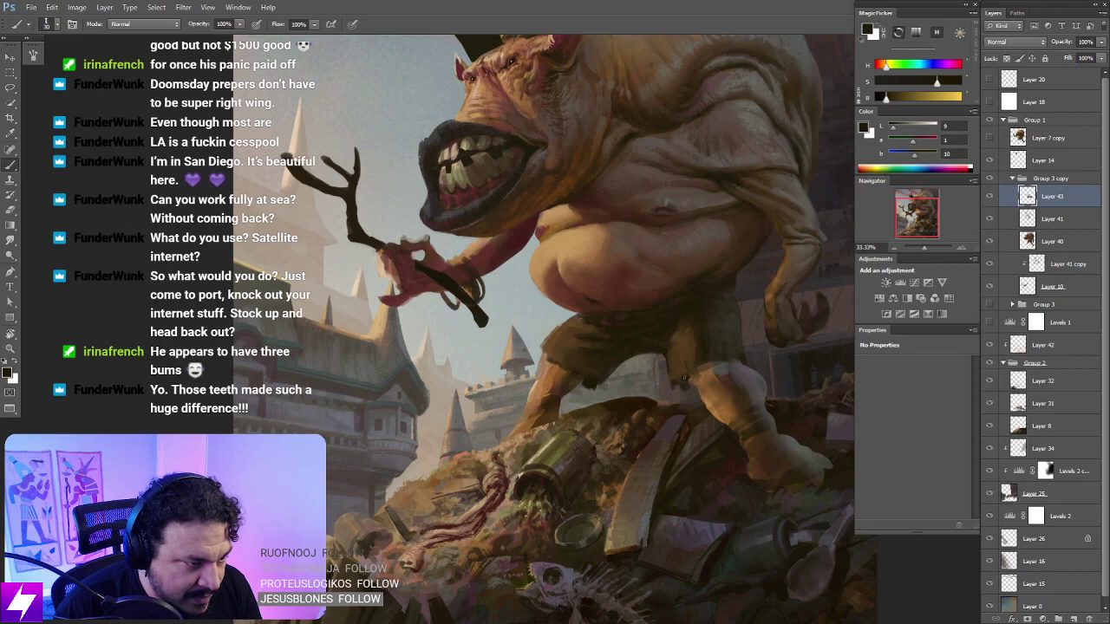
{"action": "left_click_drag", "start_coordinate": [585, 307], "coordinate": [615, 411]}
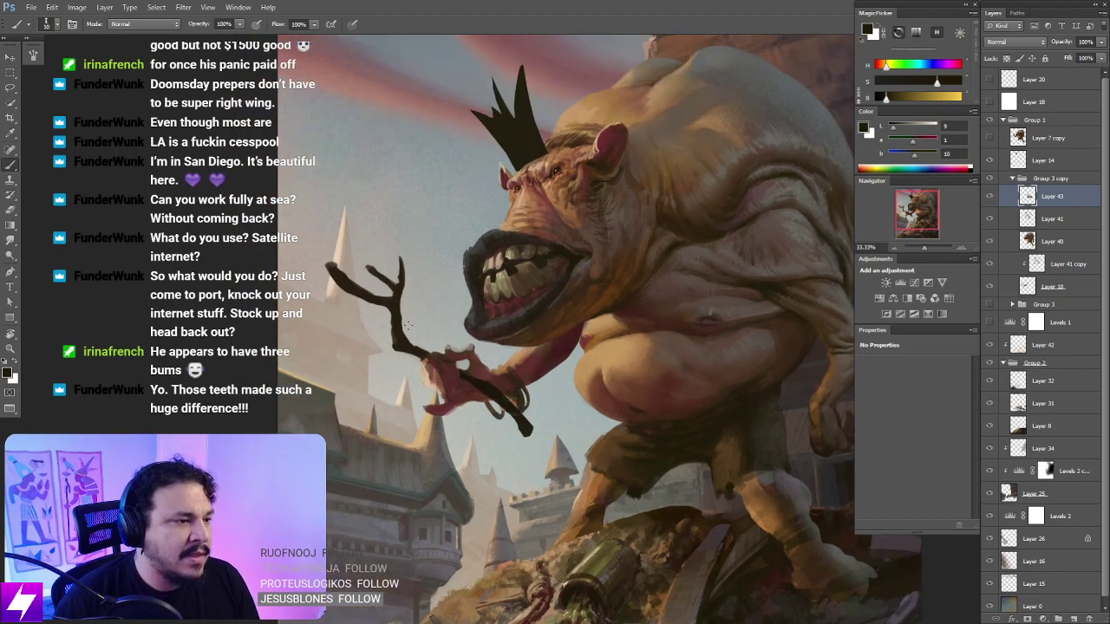
Step: Switch to the 92 px brush preset, enlarge it and paint the near leg of the shorts with dark brown sampled from the fabric
{"action": "right_click", "coordinate": [178, 170]}
{"action": "double_click", "coordinate": [108, 403]}
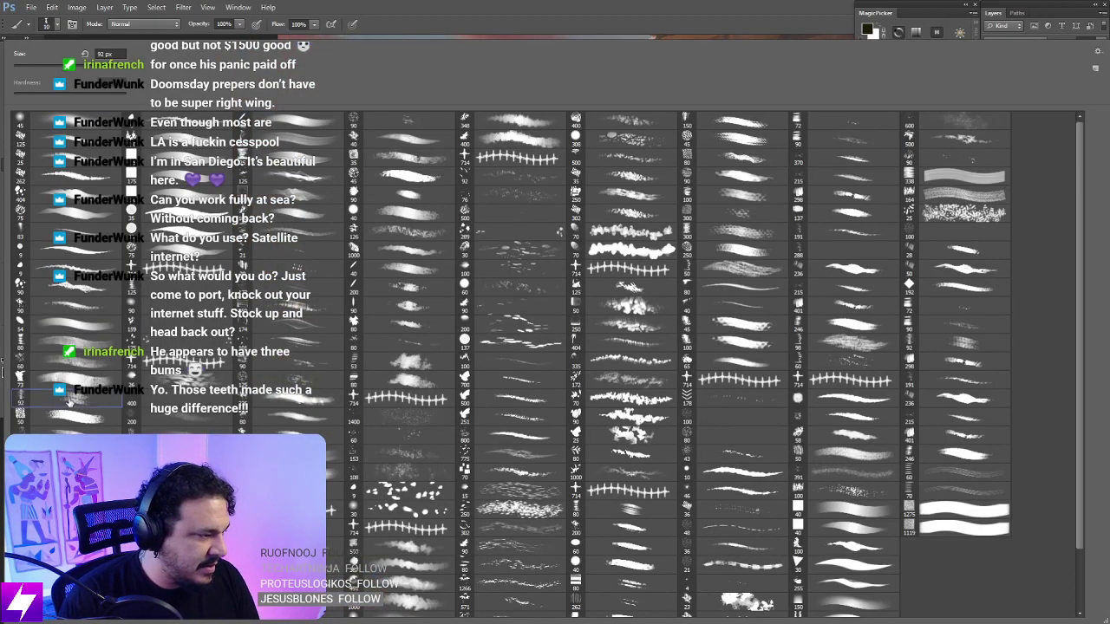
{"action": "mouse_move", "coordinate": [775, 361]}
{"action": "left_mouse_down"}
{"action": "mouse_move", "coordinate": [754, 330]}
{"action": "mouse_move", "coordinate": [763, 304]}
{"action": "mouse_move", "coordinate": [745, 344]}
{"action": "left_mouse_up"}
{"action": "key", "text": "r"}
{"action": "key", "text": "ctrl+plus"}
{"action": "left_click_drag", "start_coordinate": [694, 414], "coordinate": [646, 355]}
{"action": "key", "text": "b"}
{"action": "left_click", "coordinate": [598, 442], "text": "alt"}
{"action": "key", "text": "bracketright"}
{"action": "key", "text": "bracketright"}
{"action": "key", "text": "bracketright"}
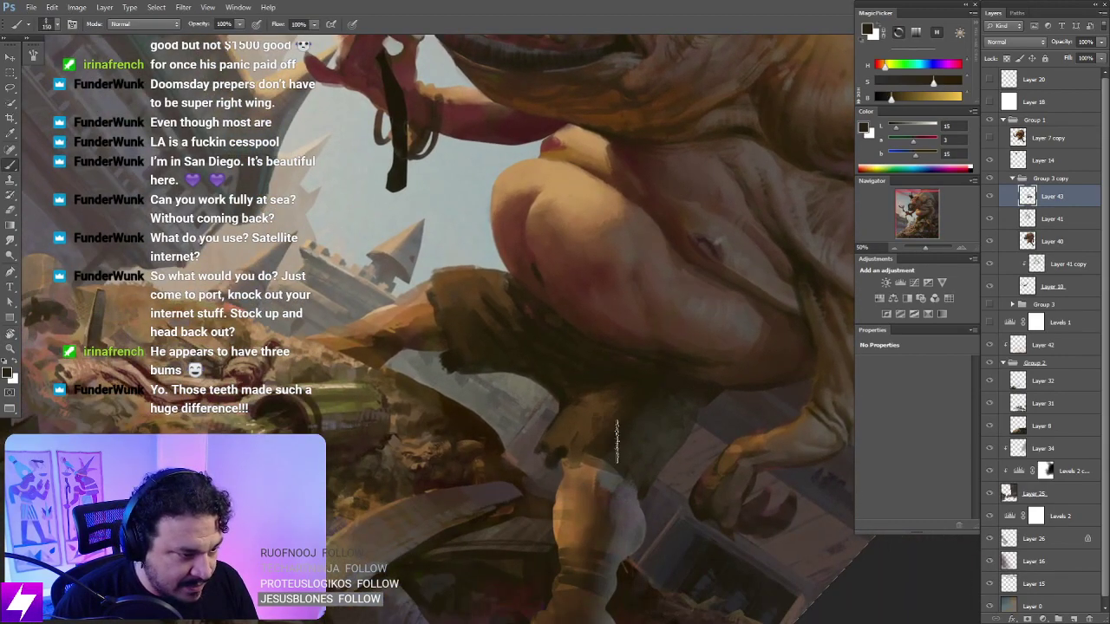
{"action": "key", "text": "i"}
{"action": "key", "text": "ctrl+k"}
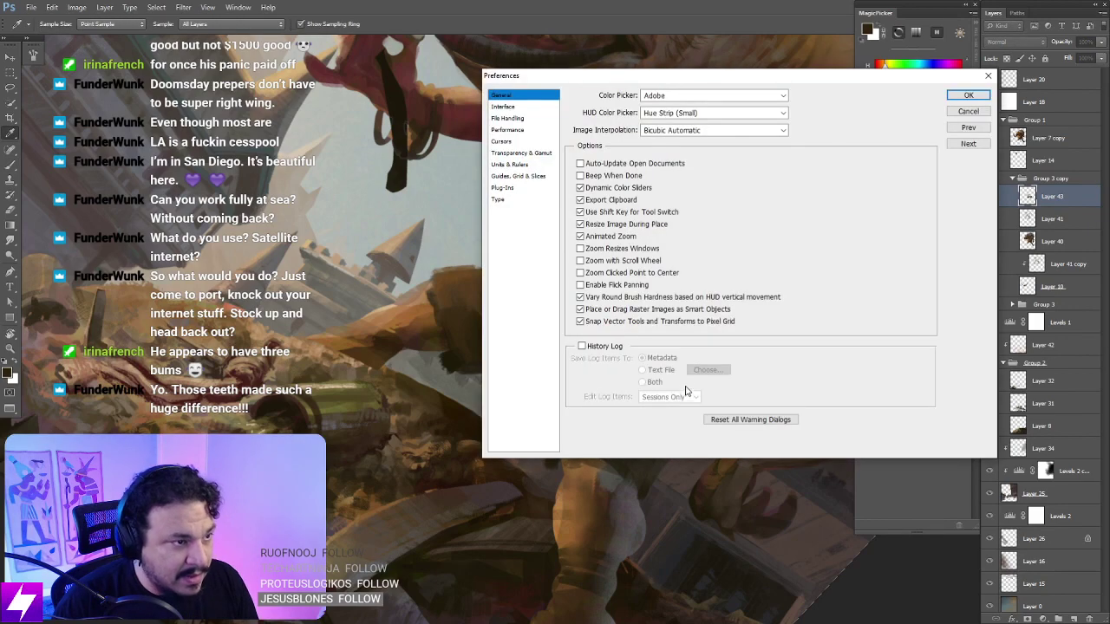
{"action": "key", "text": "Escape"}
Step: Paint cloth folds on the far leg of the shorts with a mid brown and a darker brown sampled from the fabric
{"action": "key", "text": "b"}
{"action": "mouse_move", "coordinate": [633, 410]}
{"action": "left_mouse_down"}
{"action": "mouse_move", "coordinate": [719, 240]}
{"action": "mouse_move", "coordinate": [650, 285]}
{"action": "mouse_move", "coordinate": [693, 284]}
{"action": "mouse_move", "coordinate": [713, 301]}
{"action": "left_mouse_up"}
{"action": "key", "text": "r"}
{"action": "left_click", "coordinate": [633, 305], "text": "alt"}
{"action": "key", "text": "r"}
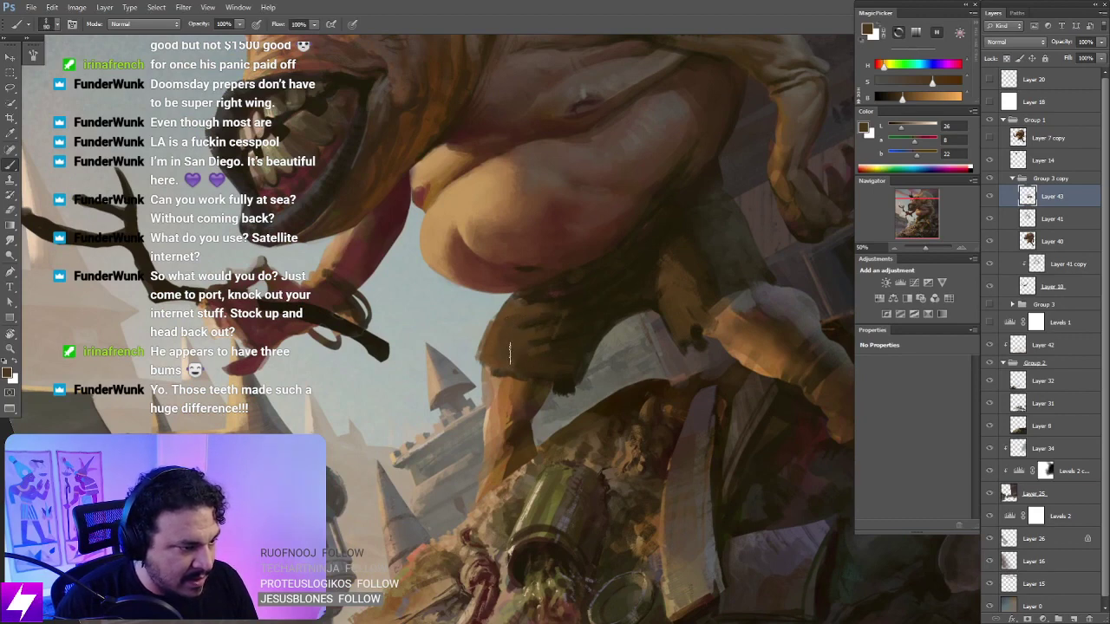
{"action": "key", "text": "bracketleft"}
{"action": "key", "text": "Escape"}
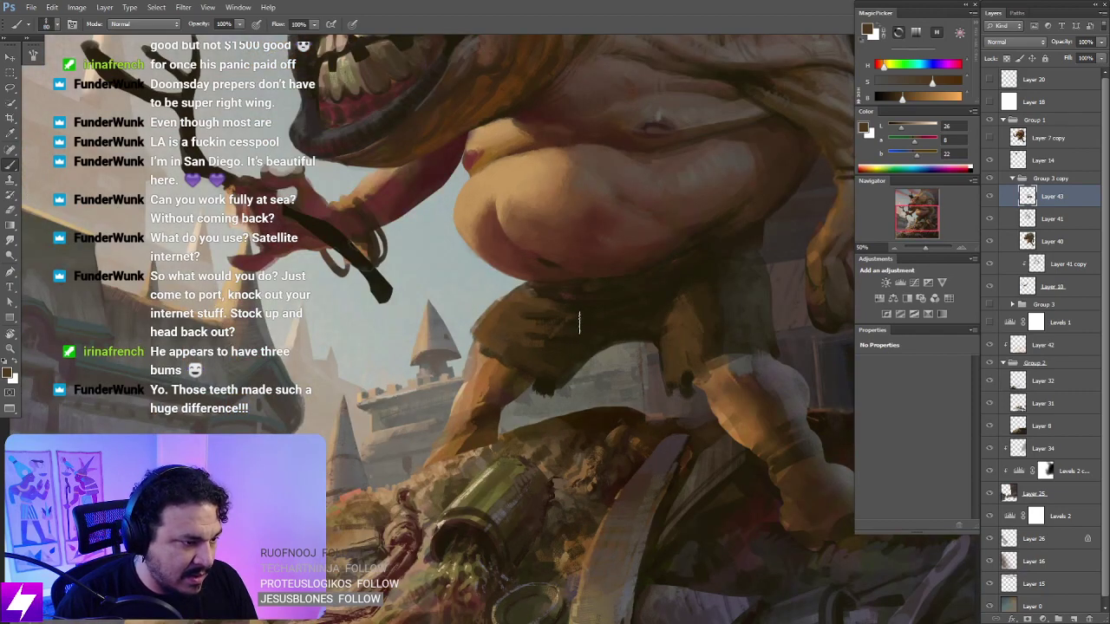
{"action": "left_click", "coordinate": [579, 323], "text": "alt"}
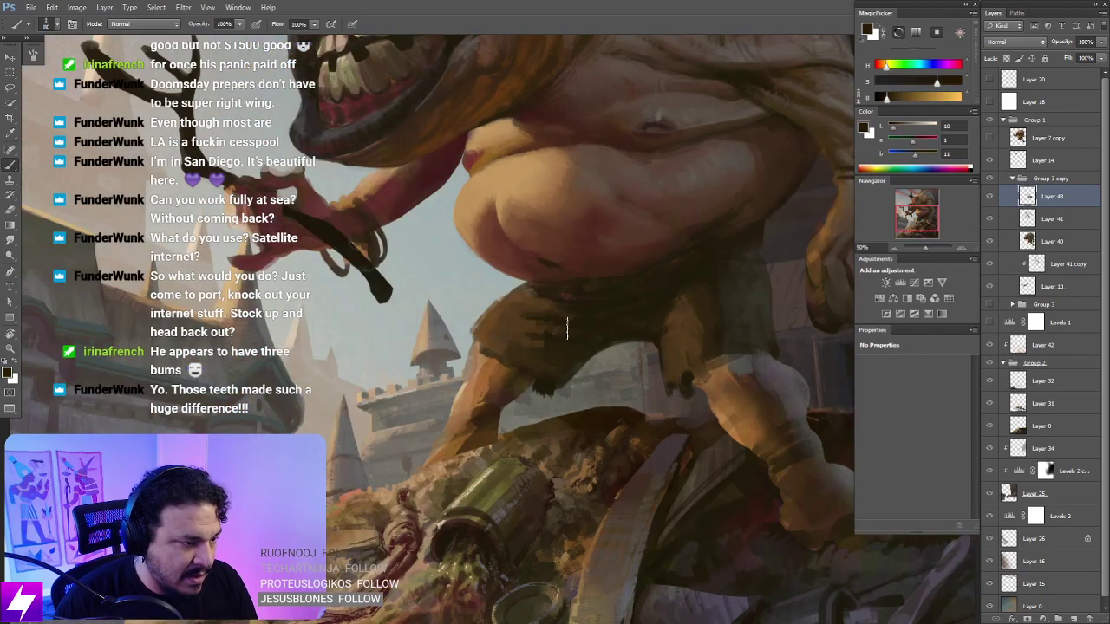
Step: Examine the whole figure tilted, then flipped horizontally, checking how the shorts read against the belly and legs
{"action": "key", "text": "ctrl+minus"}
{"action": "key", "text": "ctrl+minus"}
{"action": "key", "text": "r"}
{"action": "left_click_drag", "start_coordinate": [629, 378], "coordinate": [606, 345]}
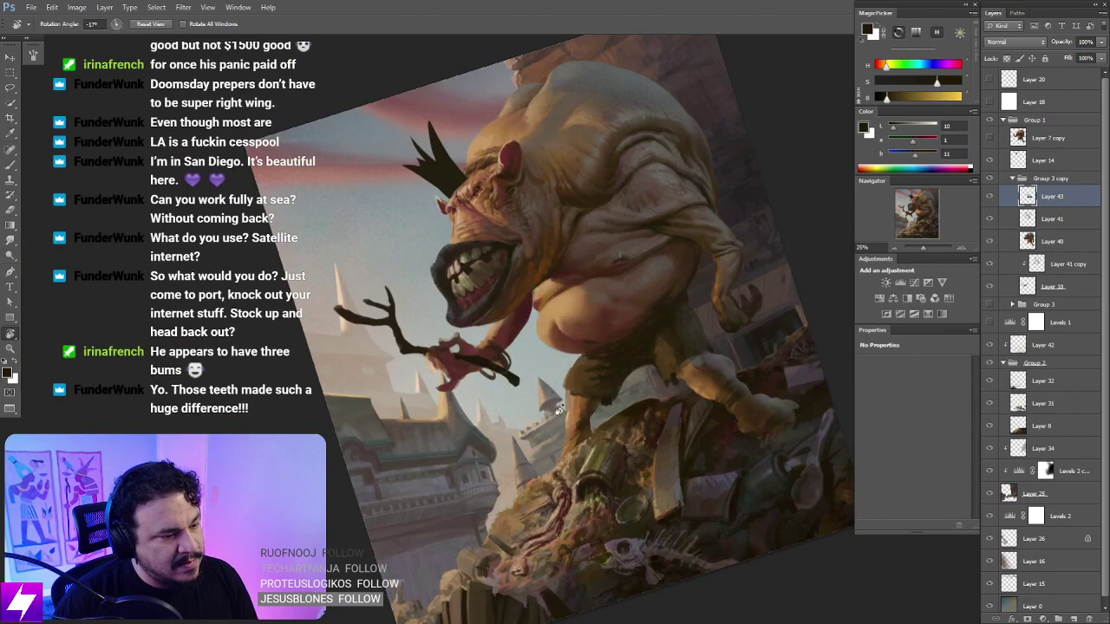
{"action": "key", "text": "Escape"}
{"action": "key", "text": "ctrl+minus"}
{"action": "key", "text": "ctrl+shift+h"}
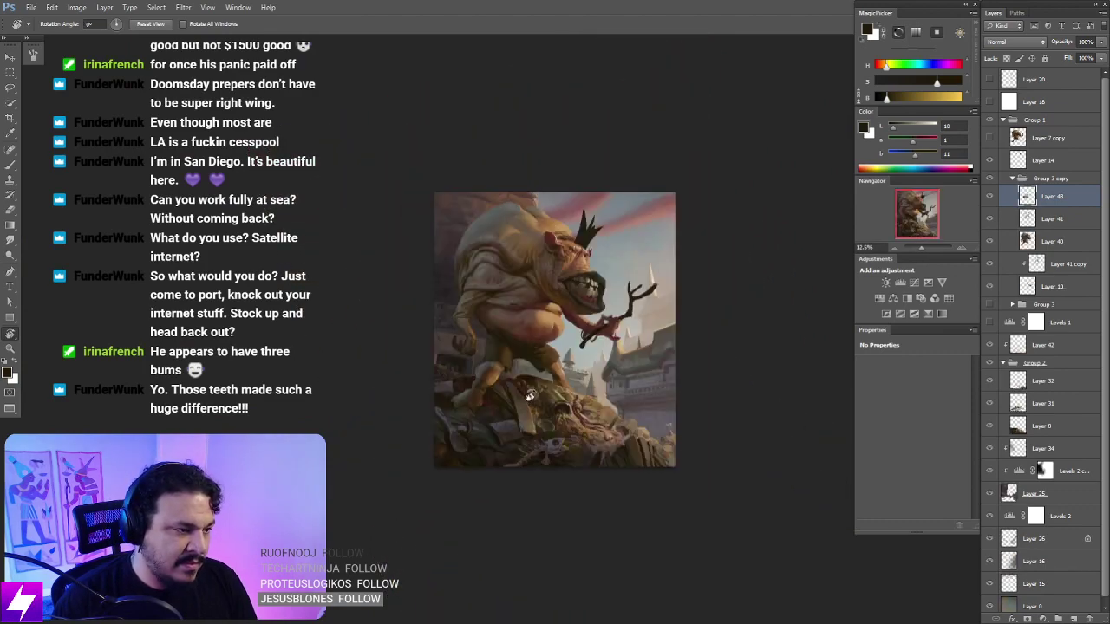
{"action": "key", "text": "ctrl+plus"}
{"action": "left_click_drag", "start_coordinate": [541, 451], "coordinate": [570, 446]}
{"action": "key", "text": "ctrl+plus"}
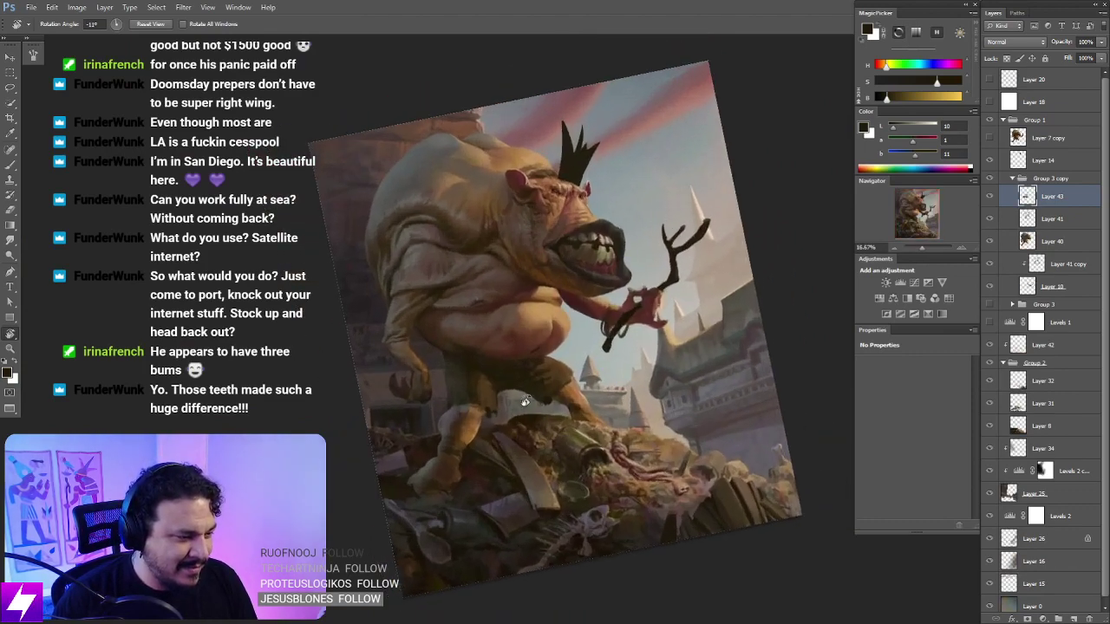
Step: Shade the rear waist of the shorts under the belly with a sampled dark brown
{"action": "left_click_drag", "start_coordinate": [525, 404], "coordinate": [591, 432]}
{"action": "key", "text": "b"}
{"action": "left_click", "coordinate": [483, 339], "text": "alt"}
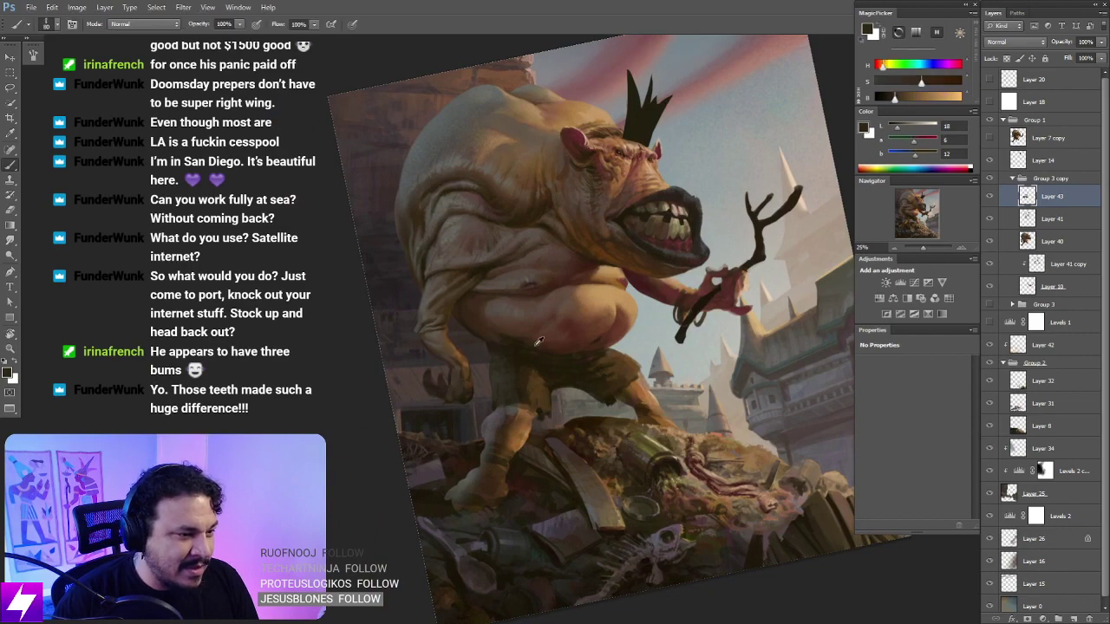
{"action": "key", "text": "Escape"}
{"action": "left_click_drag", "start_coordinate": [526, 425], "coordinate": [577, 349]}
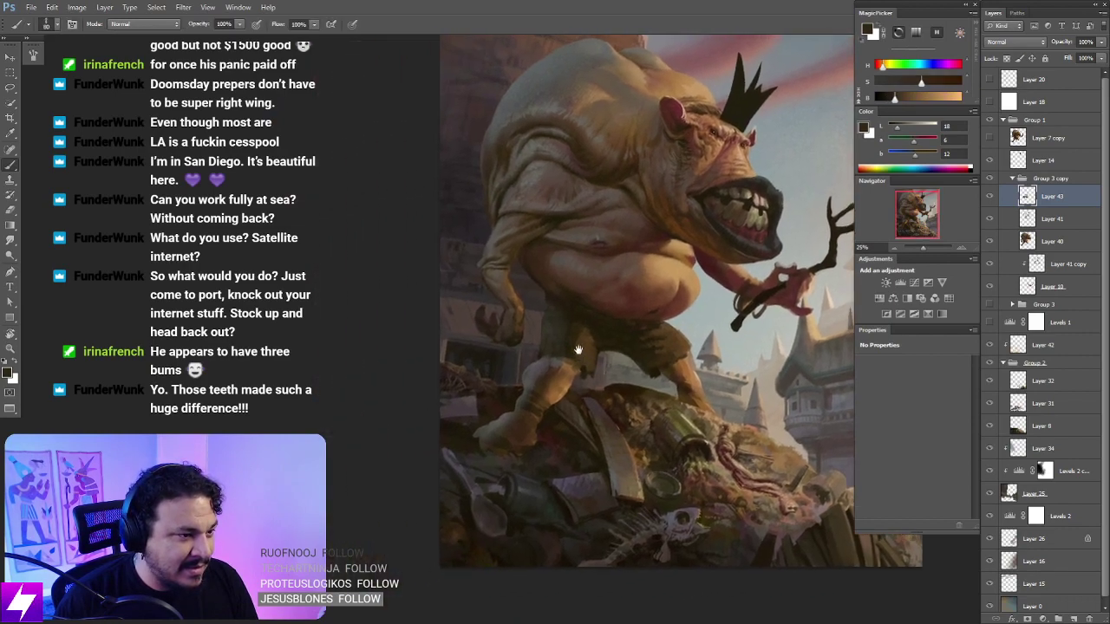
Step: Repaint the creature's hanging hand with warm skin and shadow browns sampled from the wrist, fist and belly
{"action": "key", "text": "ctrl+plus"}
{"action": "scroll", "coordinate": [544, 231], "scroll_direction": "up", "scroll_amount": 1}
{"action": "left_click", "coordinate": [497, 292], "text": "alt"}
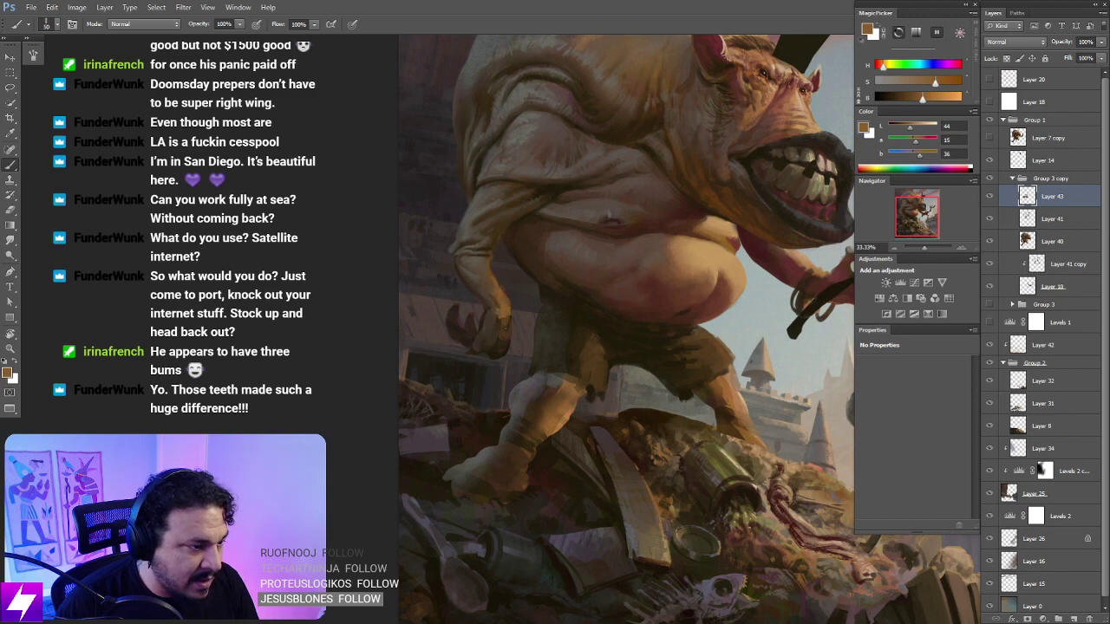
{"action": "left_click", "coordinate": [492, 328], "text": "alt"}
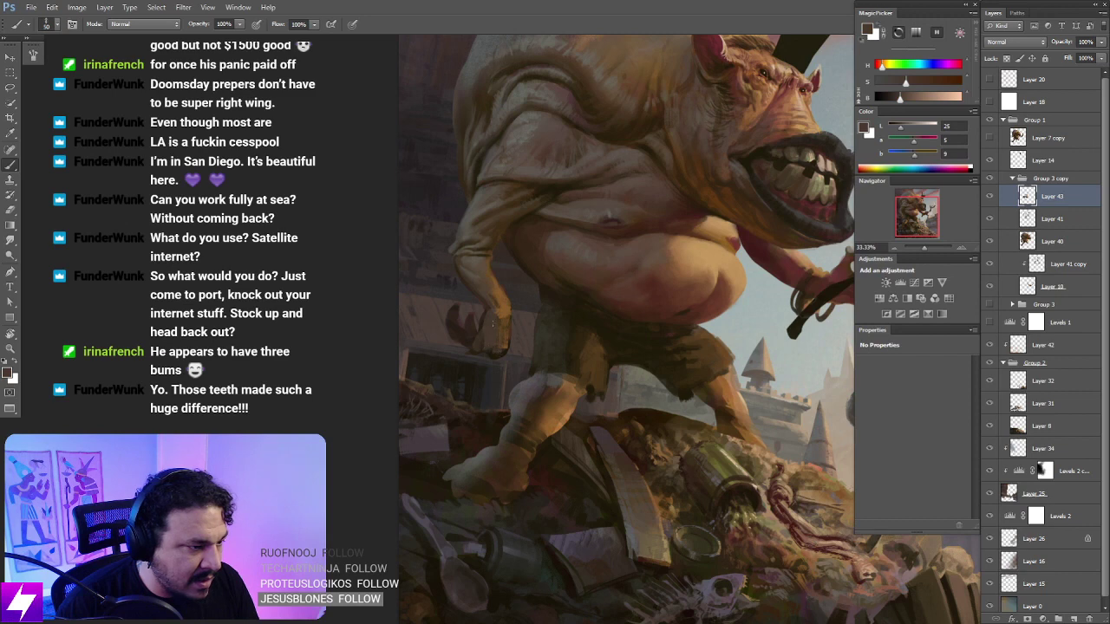
{"action": "left_click", "coordinate": [508, 317], "text": "alt"}
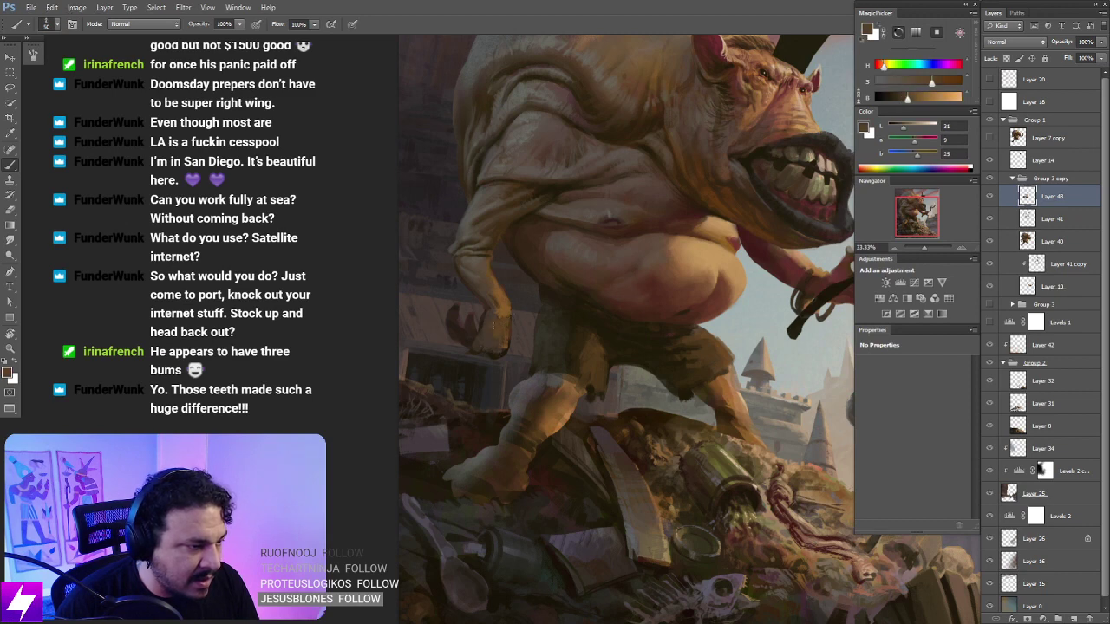
{"action": "left_click", "coordinate": [674, 262], "text": "alt"}
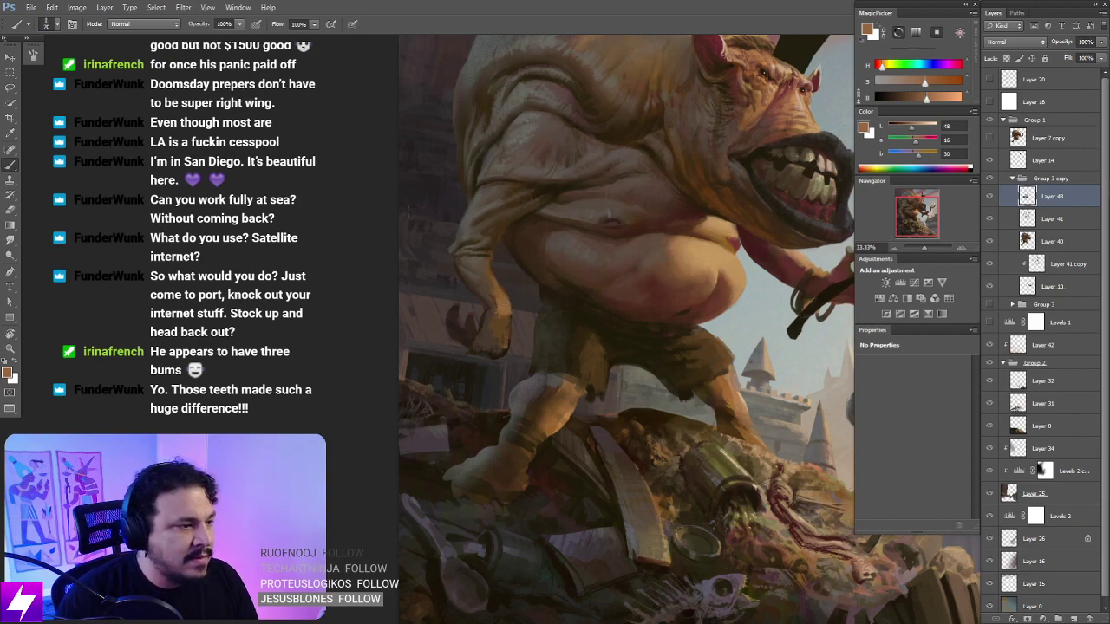
Step: Switch to another brush preset and refine the lit thumb side and dark underside of the hanging hand
{"action": "right_click", "coordinate": [560, 262]}
{"action": "double_click", "coordinate": [87, 219]}
{"action": "scroll", "coordinate": [551, 308], "scroll_direction": "up", "scroll_amount": 1}
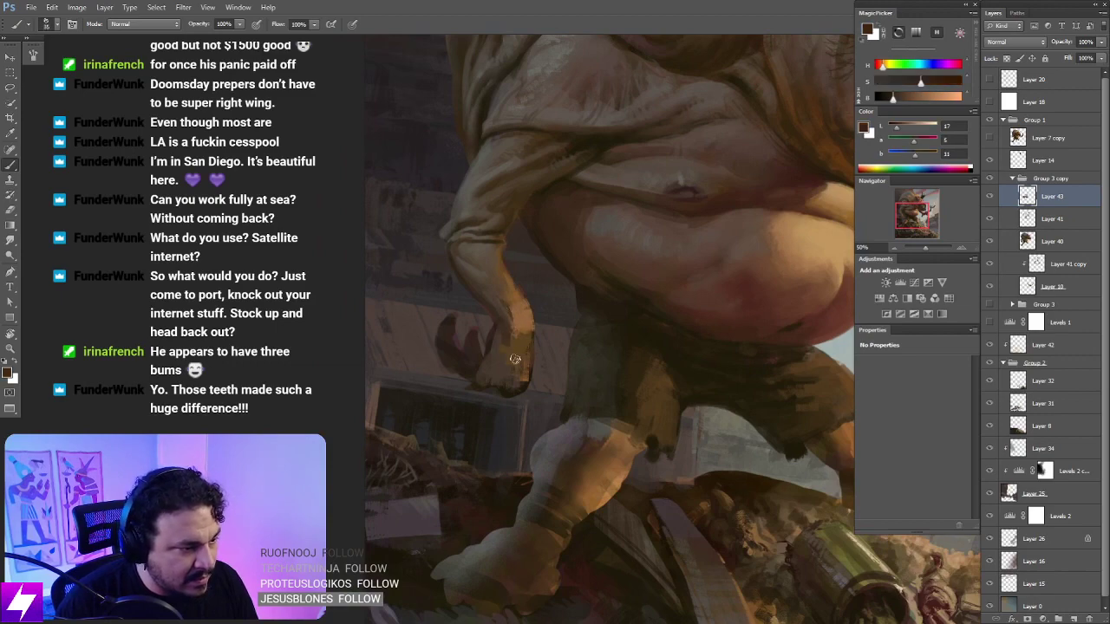
{"action": "left_click", "coordinate": [512, 333], "text": "alt"}
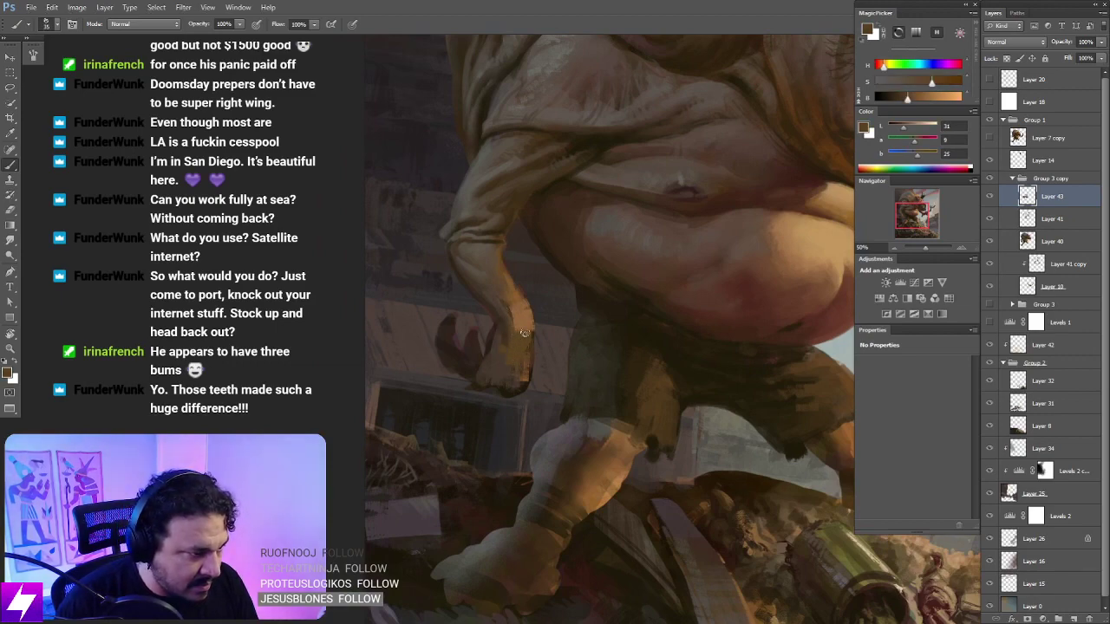
Step: Flip the canvas back and define the curled fingers of the hanging hand with a dark reddish brown
{"action": "scroll", "coordinate": [512, 325], "scroll_direction": "down", "scroll_amount": 2}
{"action": "scroll", "coordinate": [577, 312], "scroll_direction": "up", "scroll_amount": 2}
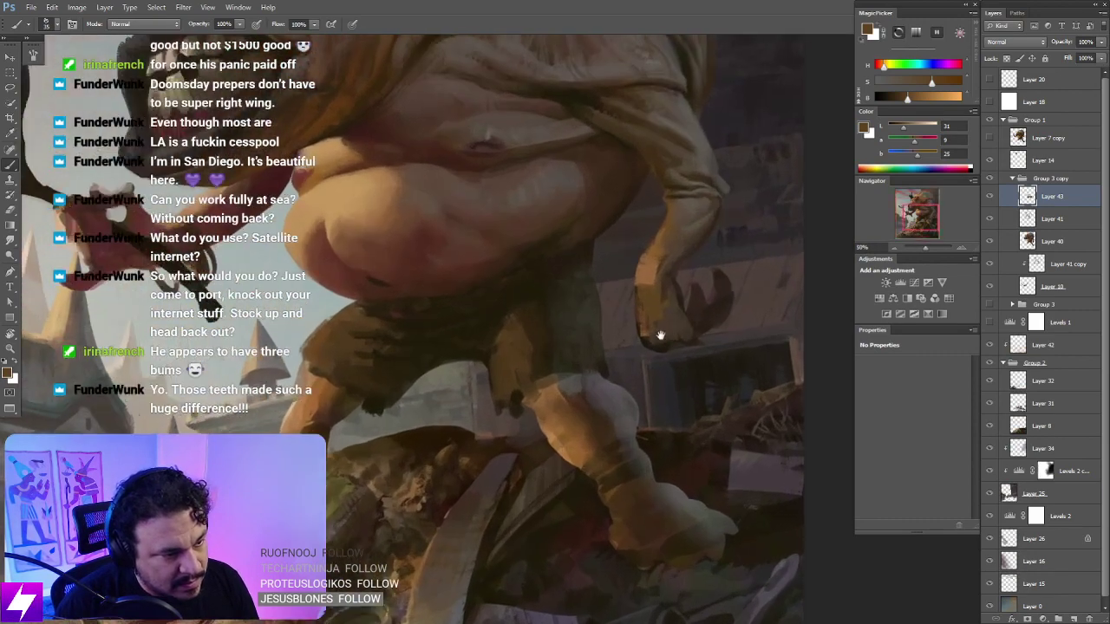
{"action": "left_click_drag", "start_coordinate": [659, 335], "coordinate": [595, 322]}
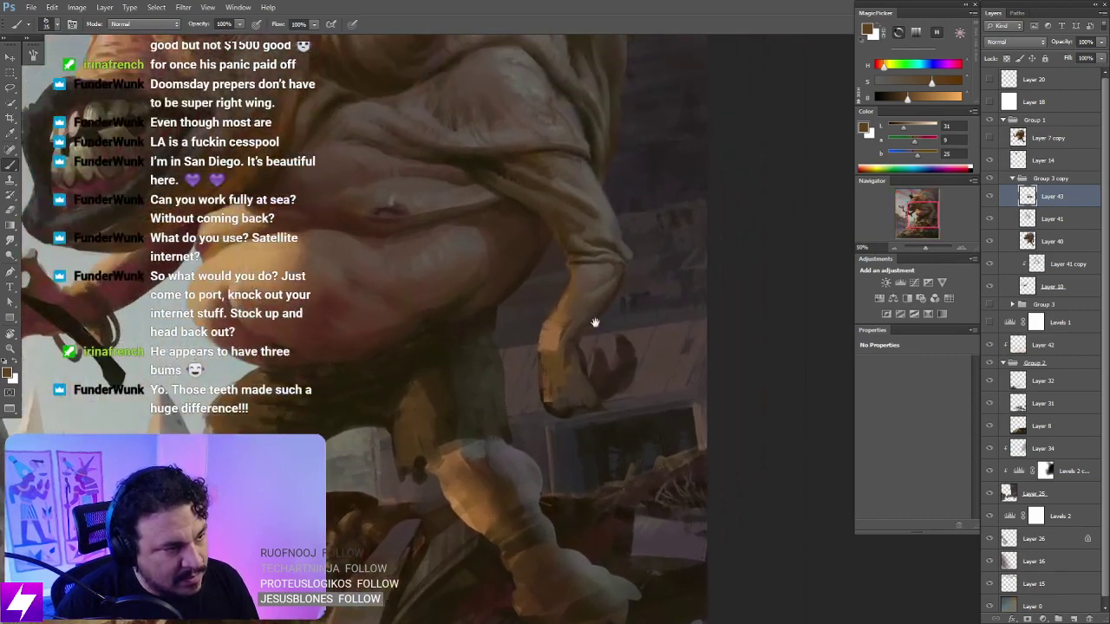
{"action": "left_click_drag", "start_coordinate": [455, 181], "coordinate": [493, 111]}
{"action": "mouse_move", "coordinate": [624, 371]}
{"action": "left_mouse_down"}
{"action": "mouse_move", "coordinate": [624, 312]}
{"action": "mouse_move", "coordinate": [619, 332]}
{"action": "left_mouse_up"}
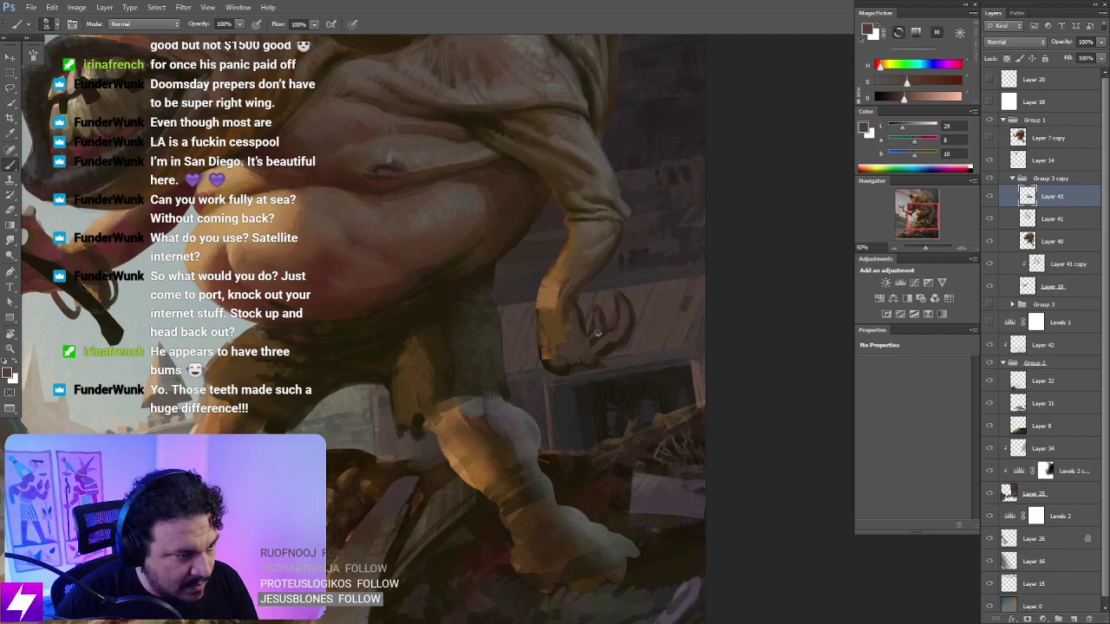
{"action": "key", "text": "ctrl+minus"}
{"action": "key", "text": "ctrl+minus"}
{"action": "left_click_drag", "start_coordinate": [675, 414], "coordinate": [481, 382]}
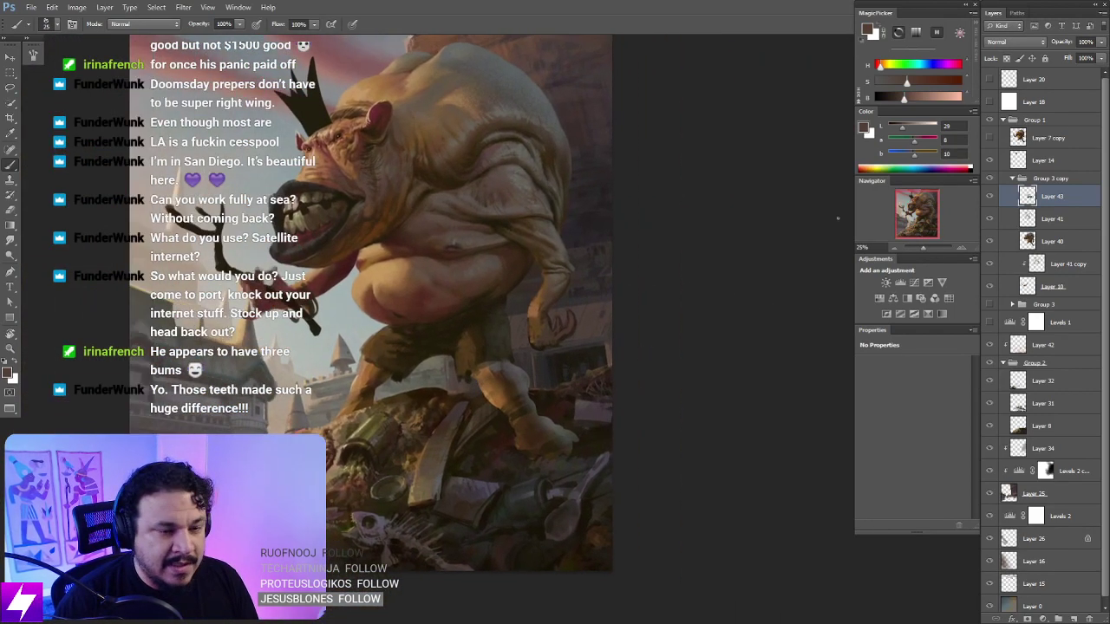
Step: Compare Layers 41 and 43 by toggling their visibility, and merge Layers 43, 41 and 40 into one layer
{"action": "key", "text": "ctrl+minus"}
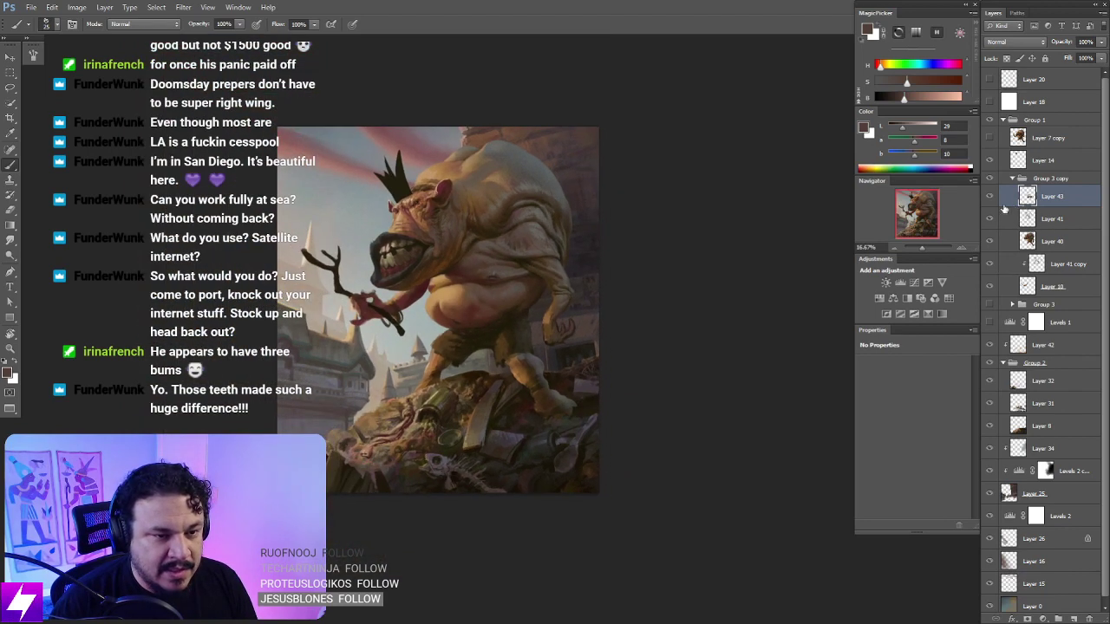
{"action": "left_click", "coordinate": [988, 218]}
{"action": "left_click", "coordinate": [989, 219]}
{"action": "left_click", "coordinate": [989, 197]}
{"action": "left_click", "coordinate": [989, 197]}
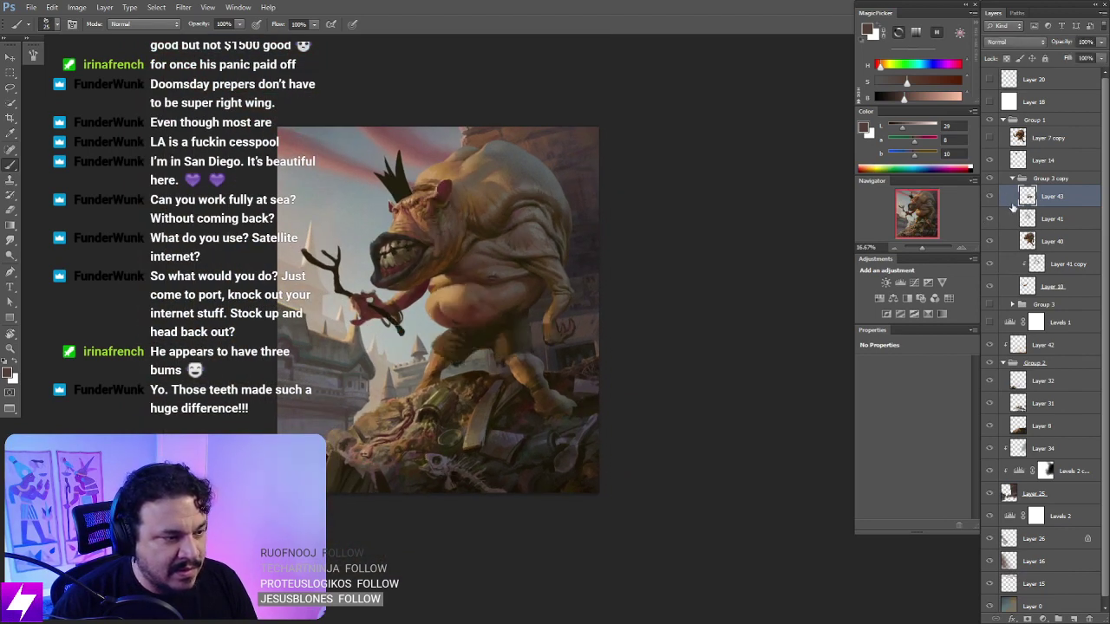
{"action": "left_click", "coordinate": [1047, 242], "text": "shift"}
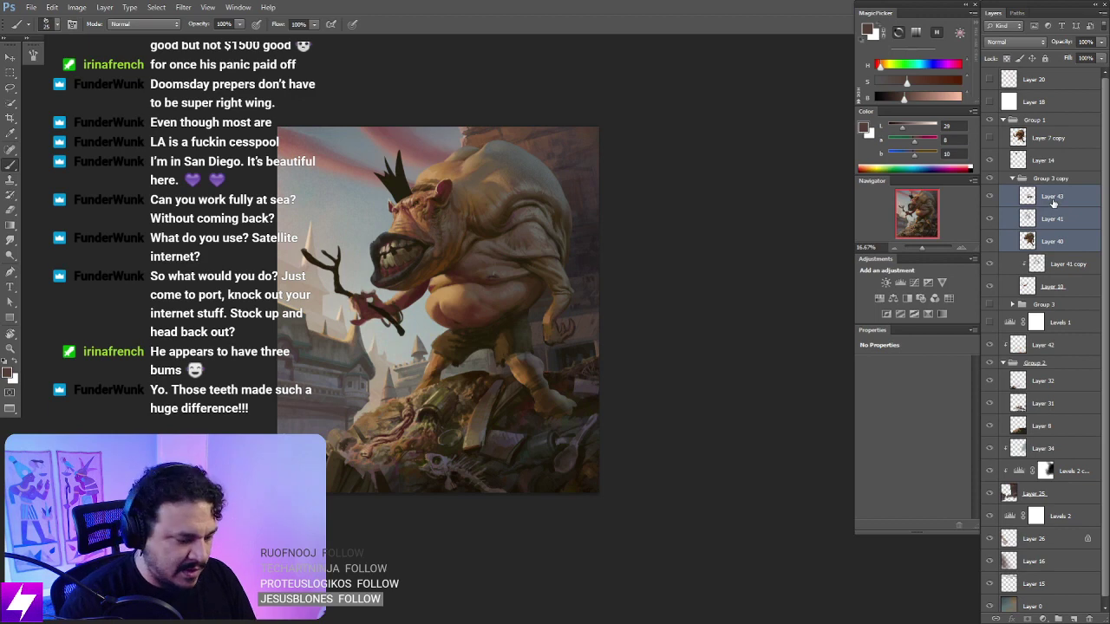
{"action": "key", "text": "ctrl+e"}
Step: Erase the creature's hanging hand down to the wrist on the merged layer and add a new layer above it
{"action": "key", "text": "ctrl+plus"}
{"action": "key", "text": "e"}
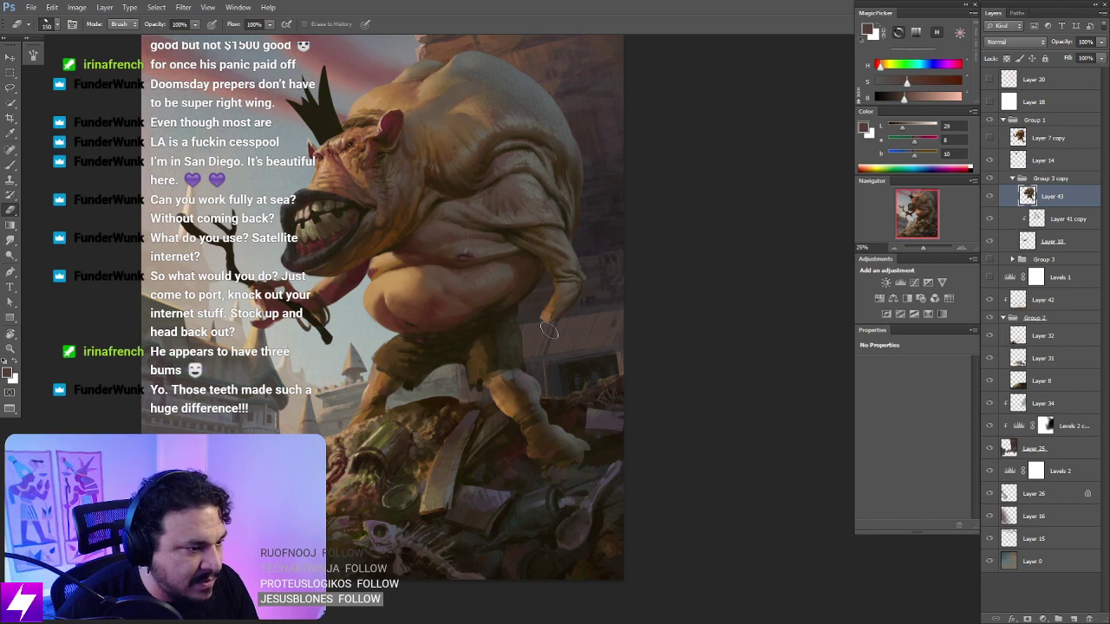
{"action": "left_click_drag", "start_coordinate": [654, 278], "coordinate": [648, 294]}
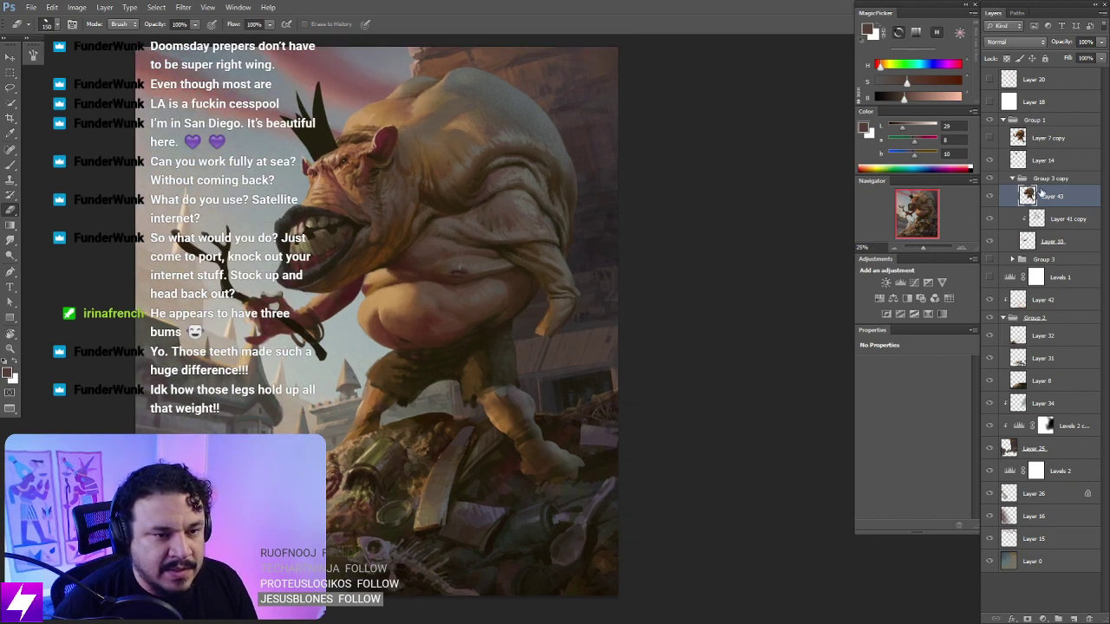
{"action": "key", "text": "ctrl+shift+alt+n"}
{"action": "left_click_drag", "start_coordinate": [625, 365], "coordinate": [579, 333]}
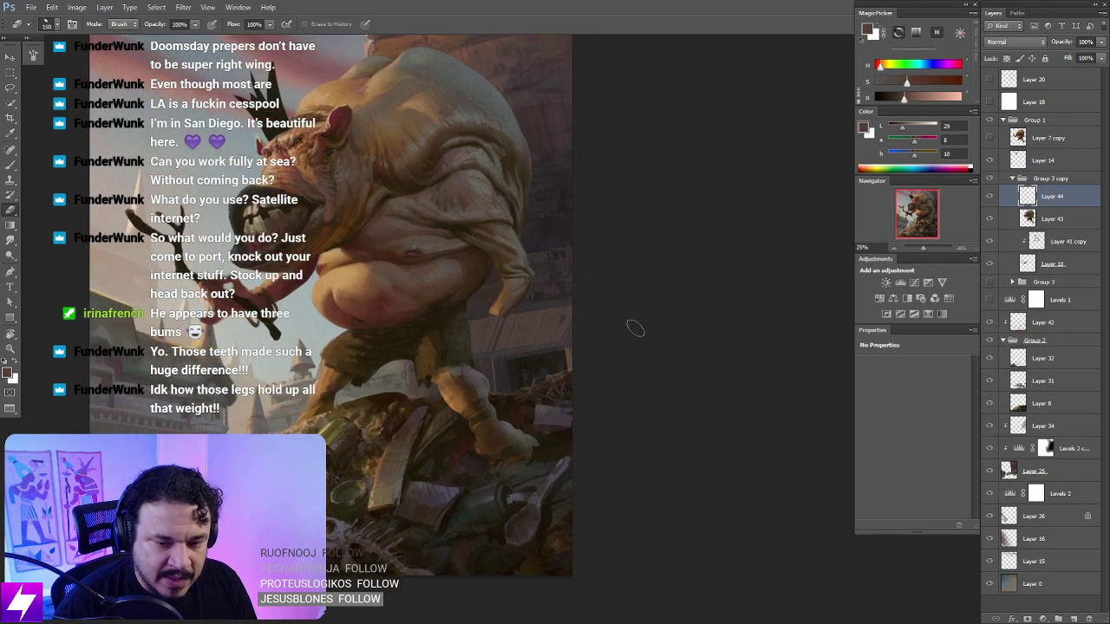
Step: Lasso the creature's hanging forearm and copy it from Layer 43 to its own layer
{"action": "key", "text": "ctrl+plus"}
{"action": "left_click_drag", "start_coordinate": [461, 301], "coordinate": [569, 370]}
{"action": "key", "text": "l"}
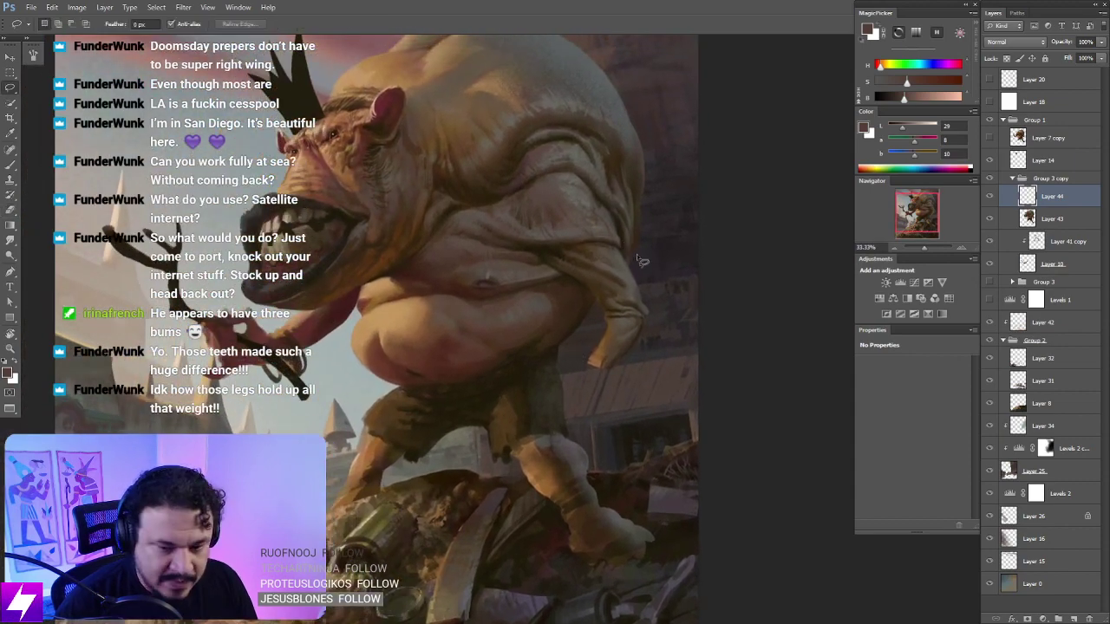
{"action": "mouse_move", "coordinate": [628, 235]}
{"action": "left_mouse_down"}
{"action": "mouse_move", "coordinate": [595, 262]}
{"action": "mouse_move", "coordinate": [605, 249]}
{"action": "left_mouse_up"}
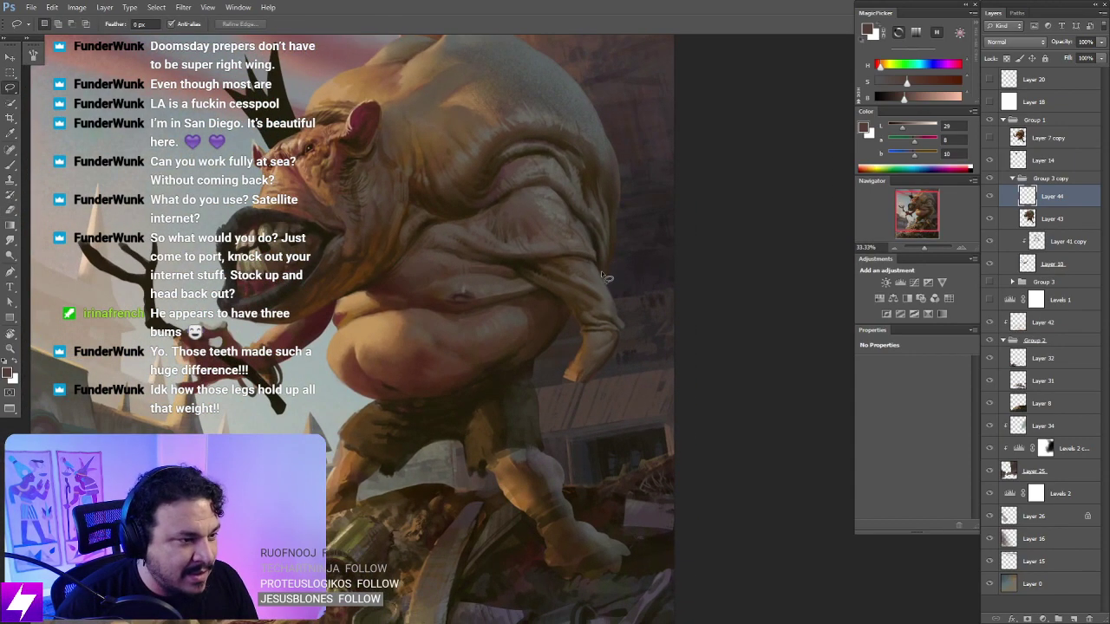
{"action": "mouse_move", "coordinate": [610, 289]}
{"action": "left_mouse_down"}
{"action": "mouse_move", "coordinate": [574, 259]}
{"action": "mouse_move", "coordinate": [550, 260]}
{"action": "mouse_move", "coordinate": [537, 280]}
{"action": "mouse_move", "coordinate": [575, 327]}
{"action": "mouse_move", "coordinate": [555, 395]}
{"action": "mouse_move", "coordinate": [650, 390]}
{"action": "mouse_move", "coordinate": [612, 289]}
{"action": "left_mouse_up"}
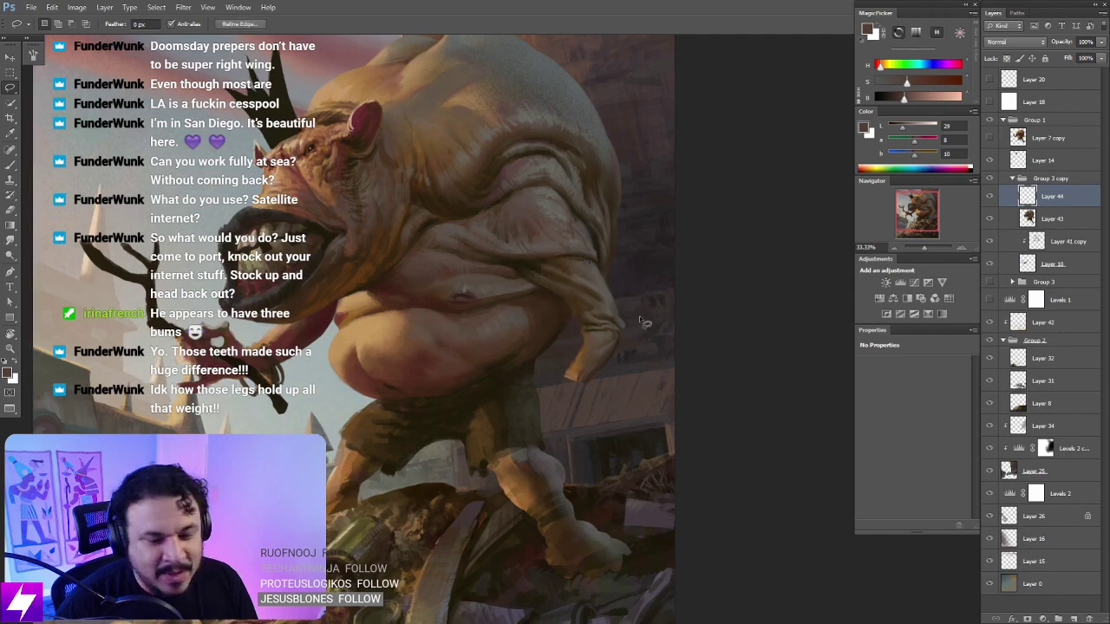
{"action": "scroll", "coordinate": [639, 316], "scroll_direction": "down", "scroll_amount": 1}
{"action": "left_click_drag", "start_coordinate": [632, 364], "coordinate": [537, 390]}
{"action": "scroll", "coordinate": [639, 330], "scroll_direction": "up", "scroll_amount": 1}
{"action": "left_click_drag", "start_coordinate": [646, 330], "coordinate": [561, 347]}
{"action": "left_click_drag", "start_coordinate": [648, 247], "coordinate": [643, 242]}
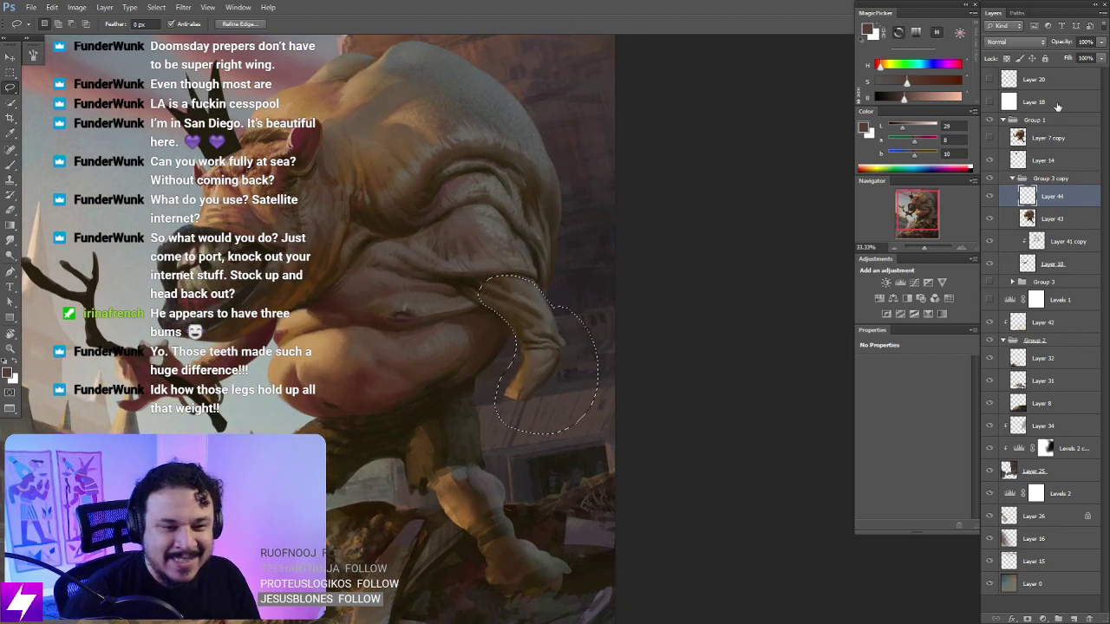
{"action": "left_click", "coordinate": [1052, 223]}
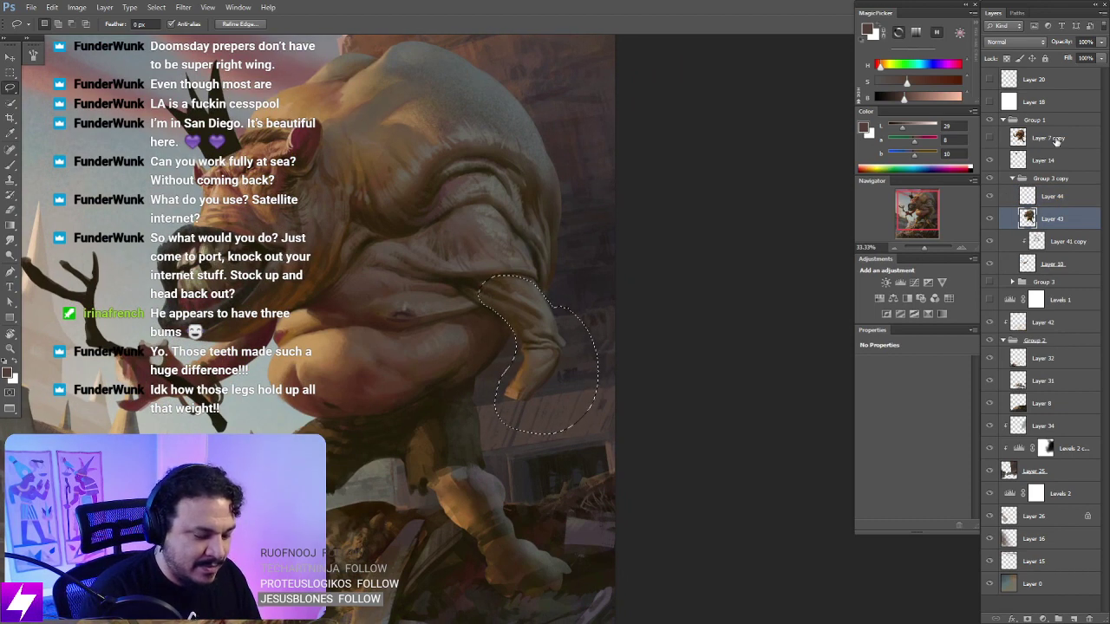
{"action": "key", "text": "ctrl+j"}
Step: Stretch the copied forearm to about 147% height and reposition it below the elbow to lengthen the arm
{"action": "key", "text": "ctrl+t"}
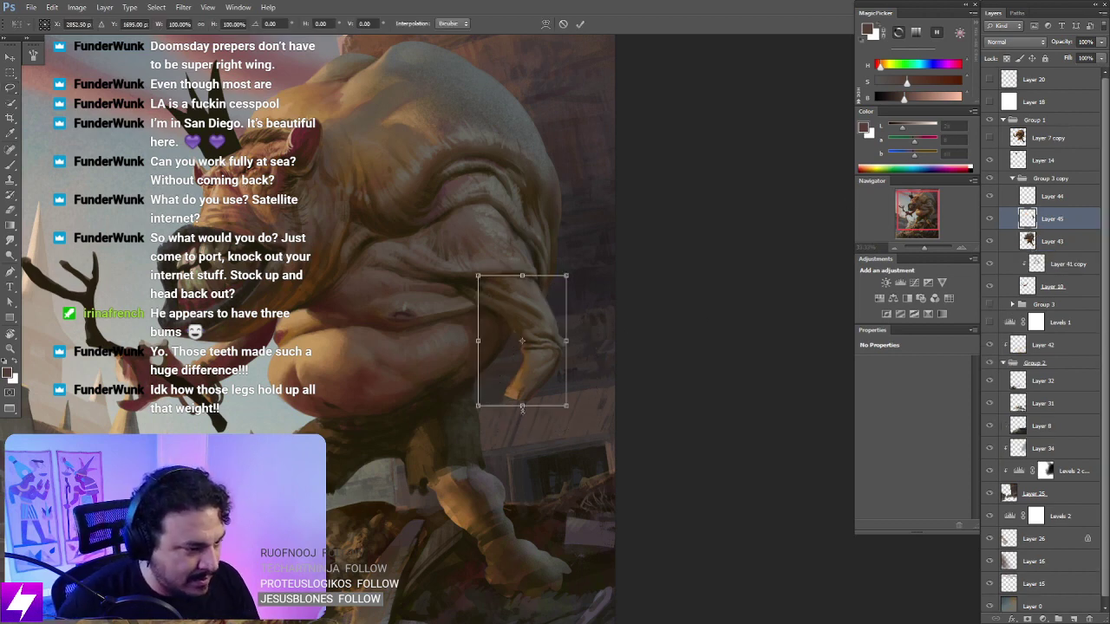
{"action": "left_click_drag", "start_coordinate": [522, 408], "coordinate": [530, 435]}
{"action": "left_click_drag", "start_coordinate": [526, 318], "coordinate": [526, 343]}
{"action": "left_click_drag", "start_coordinate": [518, 344], "coordinate": [524, 344]}
{"action": "left_click_drag", "start_coordinate": [516, 462], "coordinate": [518, 464]}
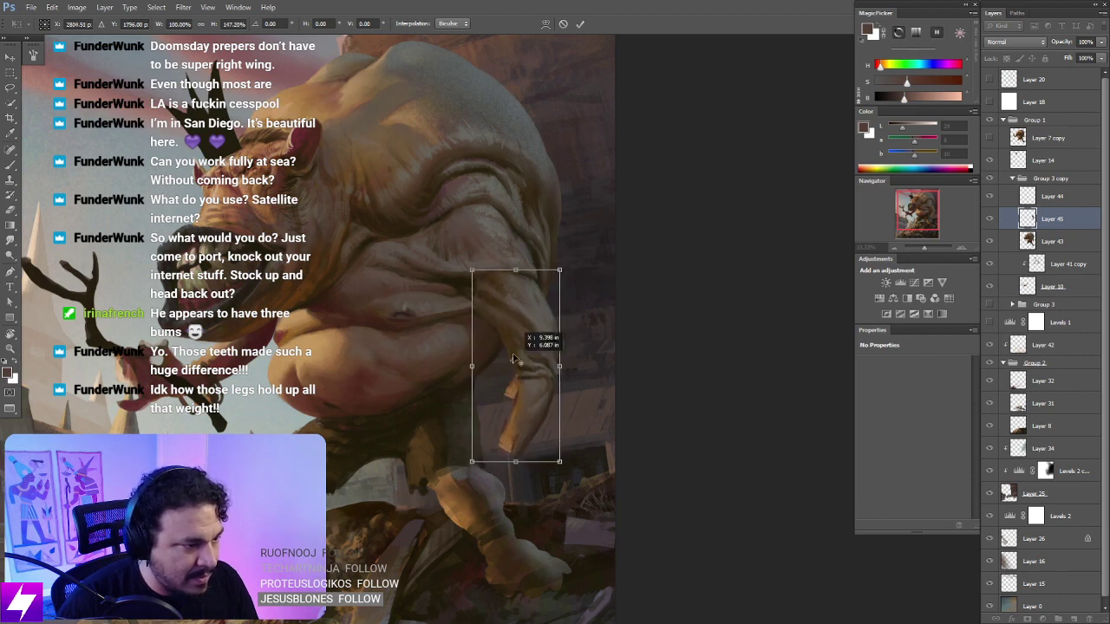
{"action": "left_click_drag", "start_coordinate": [628, 253], "coordinate": [607, 236]}
{"action": "key", "text": "Return"}
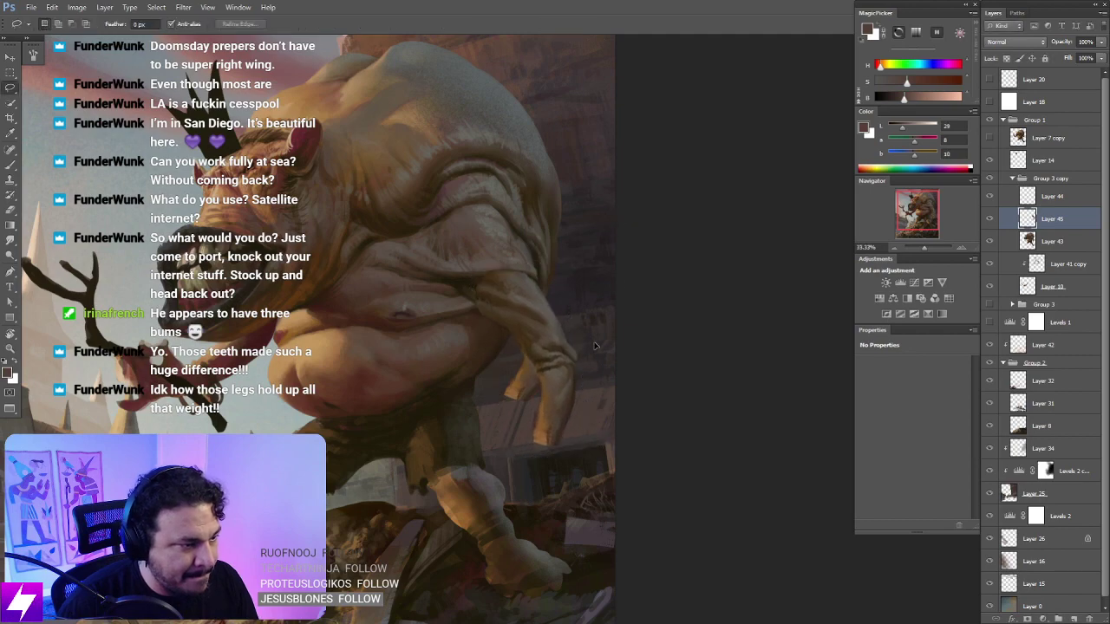
{"action": "mouse_move", "coordinate": [591, 349]}
{"action": "left_mouse_down", "text": "ctrl"}
{"action": "mouse_move", "coordinate": [593, 337]}
{"action": "mouse_move", "coordinate": [639, 341]}
{"action": "mouse_move", "coordinate": [603, 275]}
{"action": "left_mouse_up", "text": "ctrl"}
Step: Rotate the view and erase the upper edge of the copied forearm to blend it into the arm, restoring the view
{"action": "key", "text": "r"}
{"action": "key", "text": "e"}
{"action": "left_click_drag", "start_coordinate": [494, 319], "coordinate": [468, 371]}
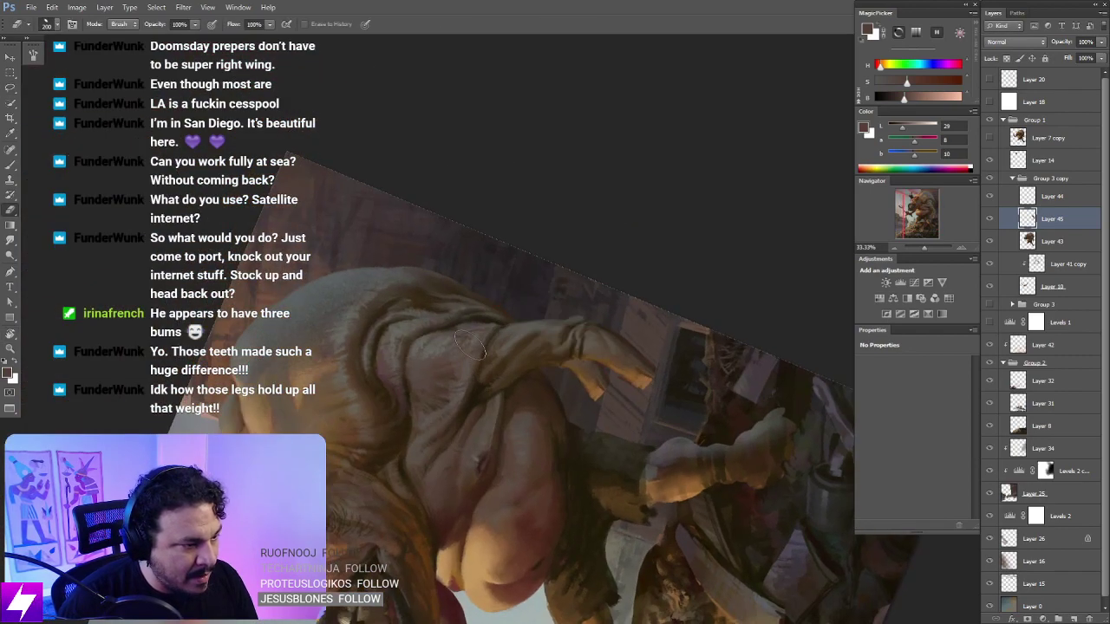
{"action": "key", "text": "Escape"}
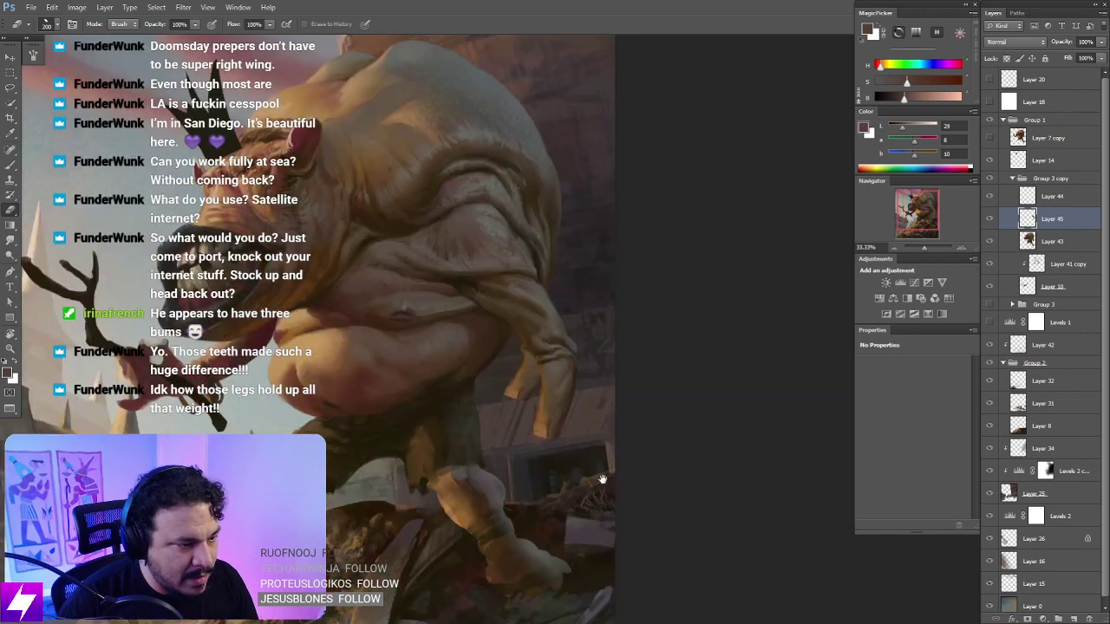
Step: Erase the original forearm stub showing beside the lengthened forearm on Layer 43
{"action": "left_click_drag", "start_coordinate": [603, 480], "coordinate": [562, 477]}
{"action": "left_click", "coordinate": [1048, 241]}
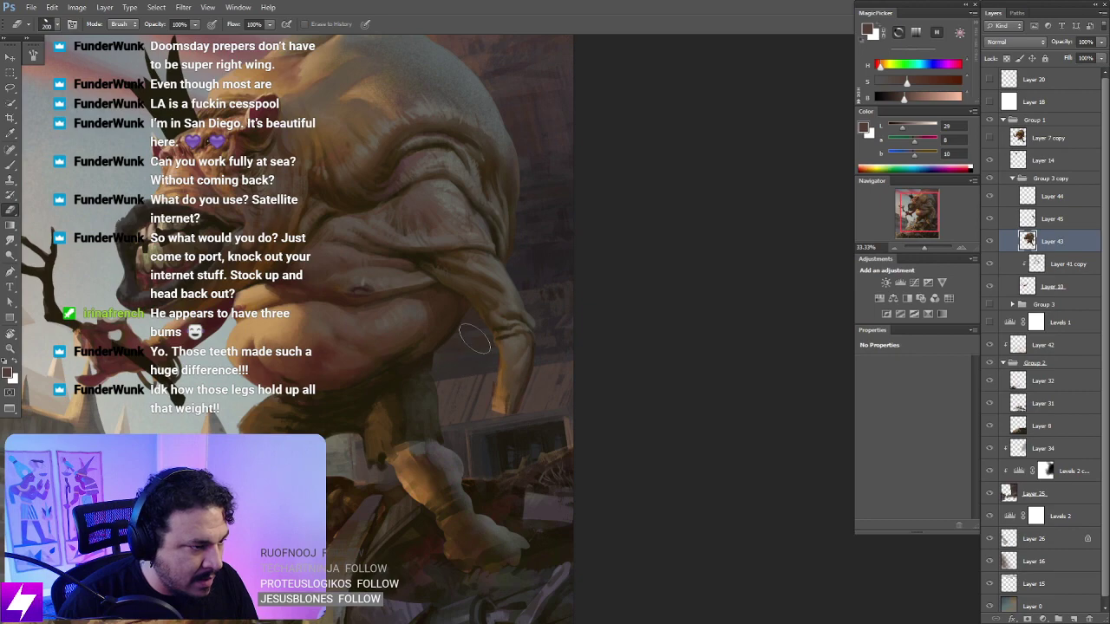
{"action": "left_click_drag", "start_coordinate": [542, 286], "coordinate": [565, 352]}
Step: Reduce the eraser to 40 px and trim the inner edge of the lengthened forearm near the wrist on Layer 45
{"action": "left_click", "coordinate": [1040, 218]}
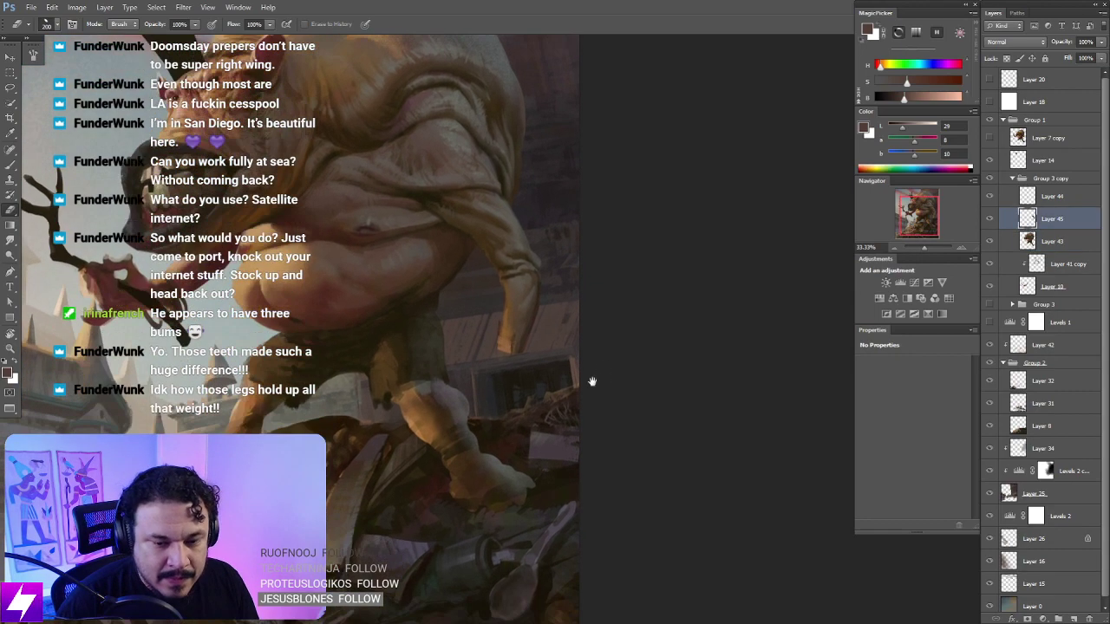
{"action": "key", "text": "["}
{"action": "key", "text": "["}
{"action": "key", "text": "["}
{"action": "key", "text": "["}
{"action": "key", "text": "["}
{"action": "key", "text": "["}
{"action": "left_click_drag", "start_coordinate": [503, 306], "coordinate": [494, 328]}
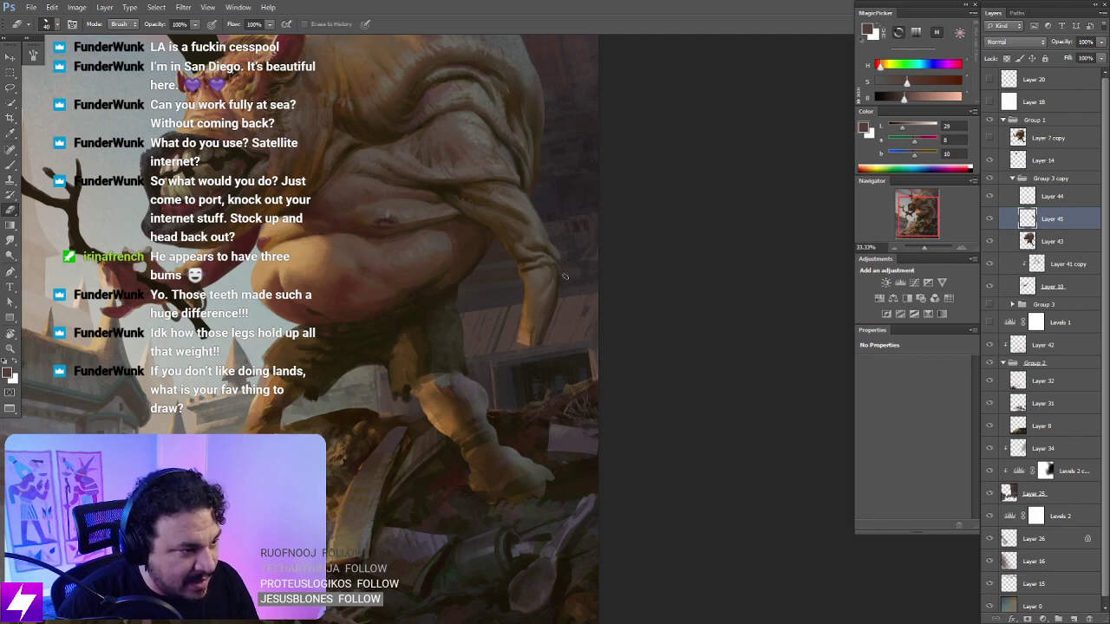
Step: Flip the canvas horizontally and check the lengthened arm against the whole figure
{"action": "key", "text": "ctrl+minus"}
{"action": "key", "text": "ctrl+minus"}
{"action": "key", "text": "ctrl+shift+h"}
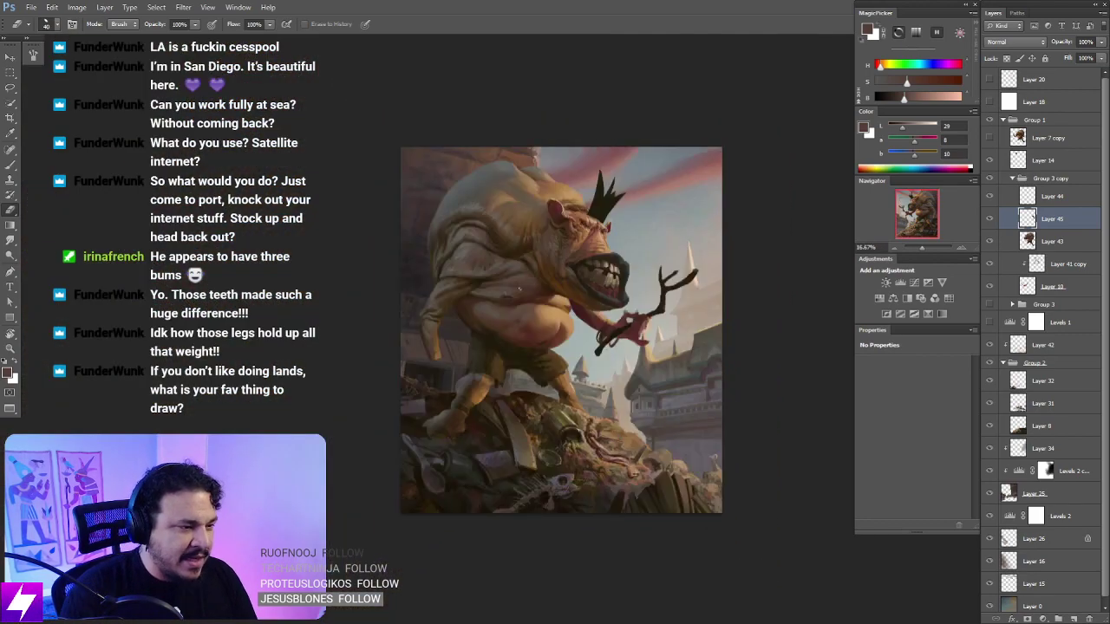
{"action": "key", "text": "ctrl+plus"}
{"action": "left_click_drag", "start_coordinate": [567, 277], "coordinate": [605, 314]}
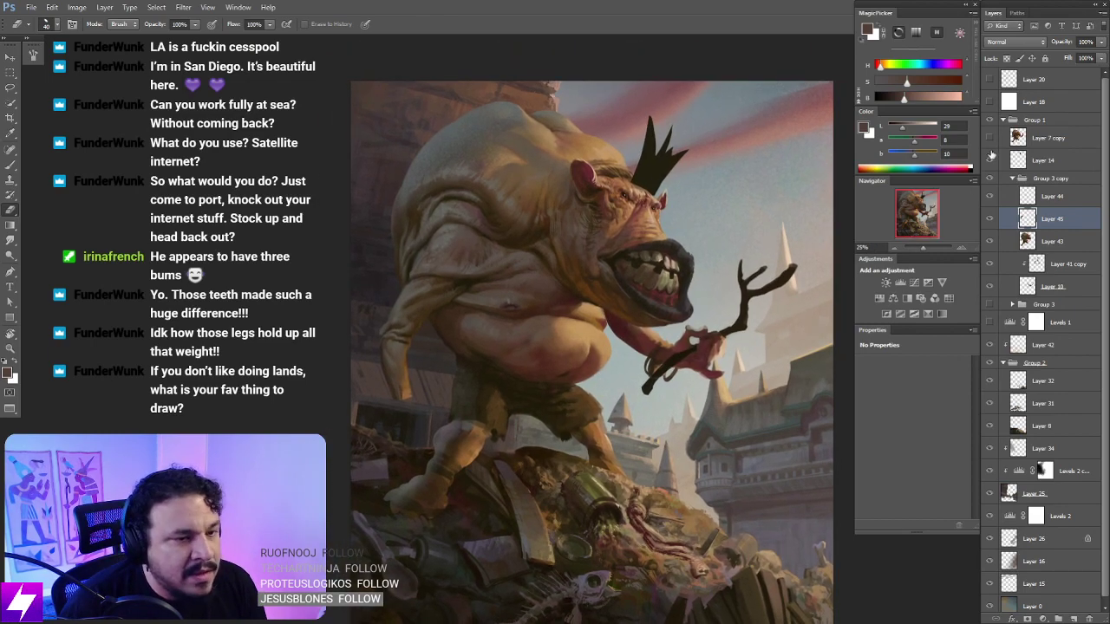
{"action": "key", "text": "ctrl+plus"}
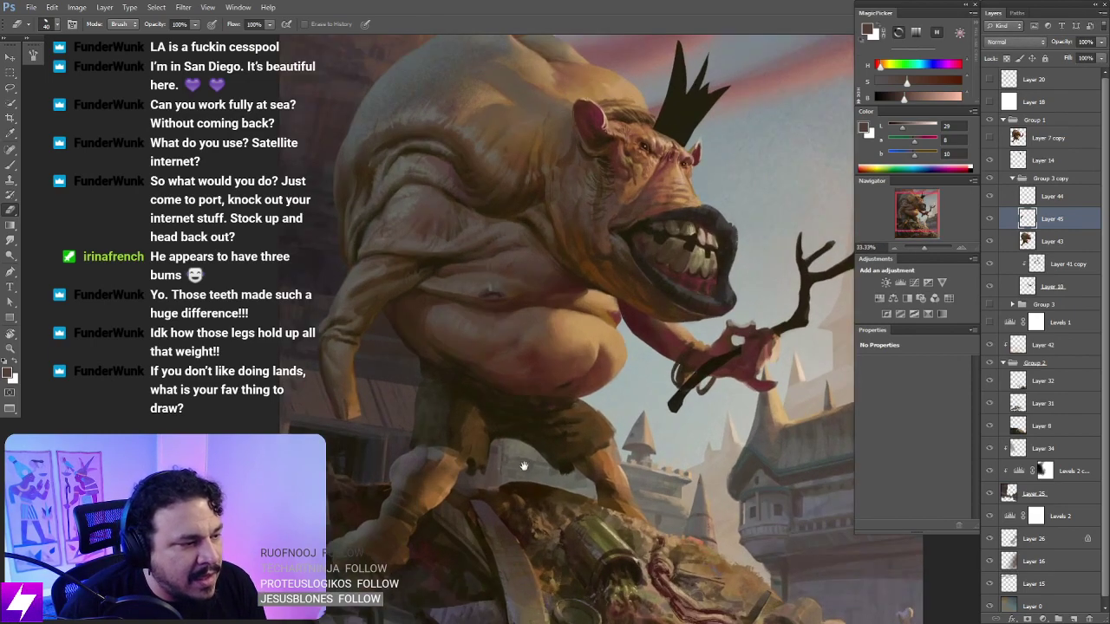
{"action": "left_click_drag", "start_coordinate": [488, 462], "coordinate": [600, 406]}
Step: Sample a dark brown from the arm folds and compare the arm with and without Layer 45
{"action": "key", "text": "b"}
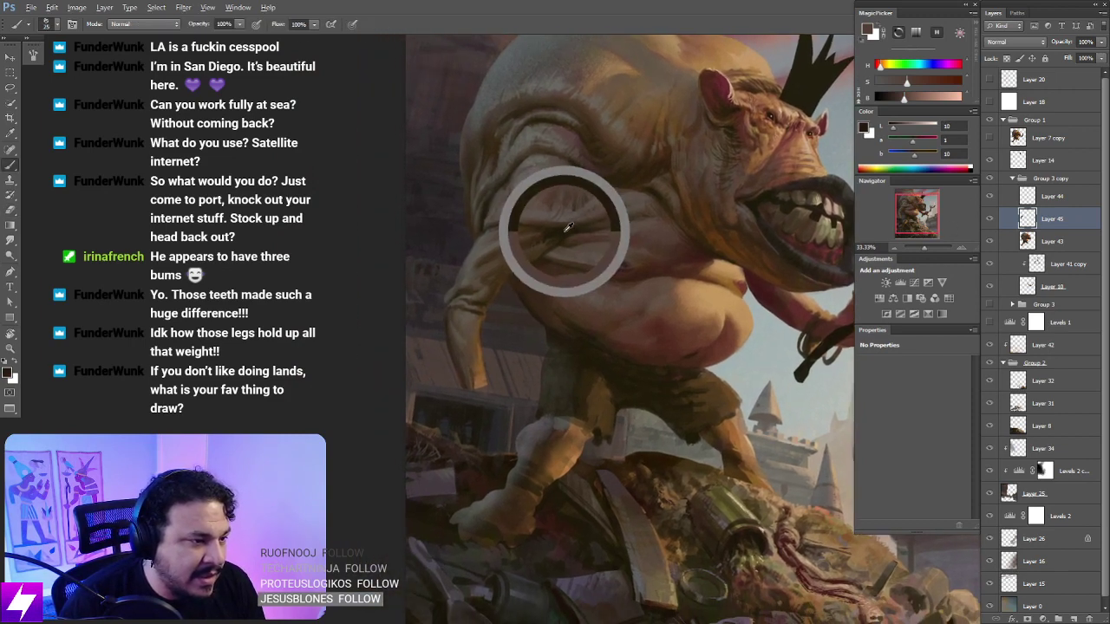
{"action": "key", "text": "d"}
{"action": "left_click_drag", "start_coordinate": [511, 400], "coordinate": [359, 423]}
{"action": "key", "text": "ctrl+minus"}
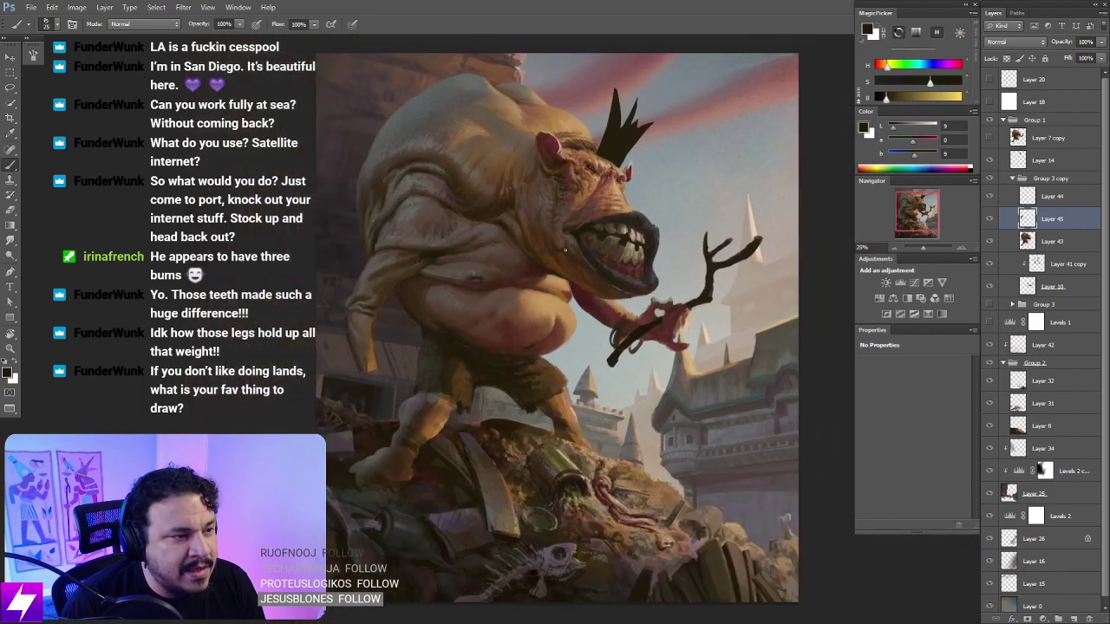
{"action": "key", "text": "ctrl+minus"}
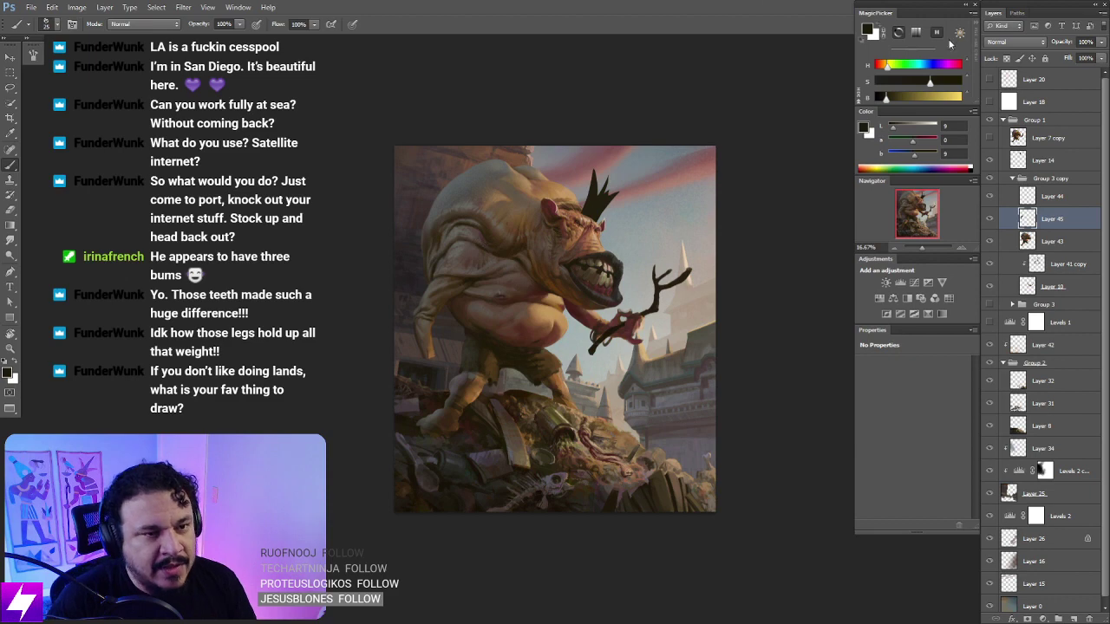
{"action": "left_click", "coordinate": [990, 222]}
{"action": "left_click", "coordinate": [989, 222]}
Step: Clean up the inner edge of the lengthened forearm with the eraser in a rotated view, restoring the full-canvas view
{"action": "key", "text": "ctrl+plus"}
{"action": "key", "text": "ctrl+plus"}
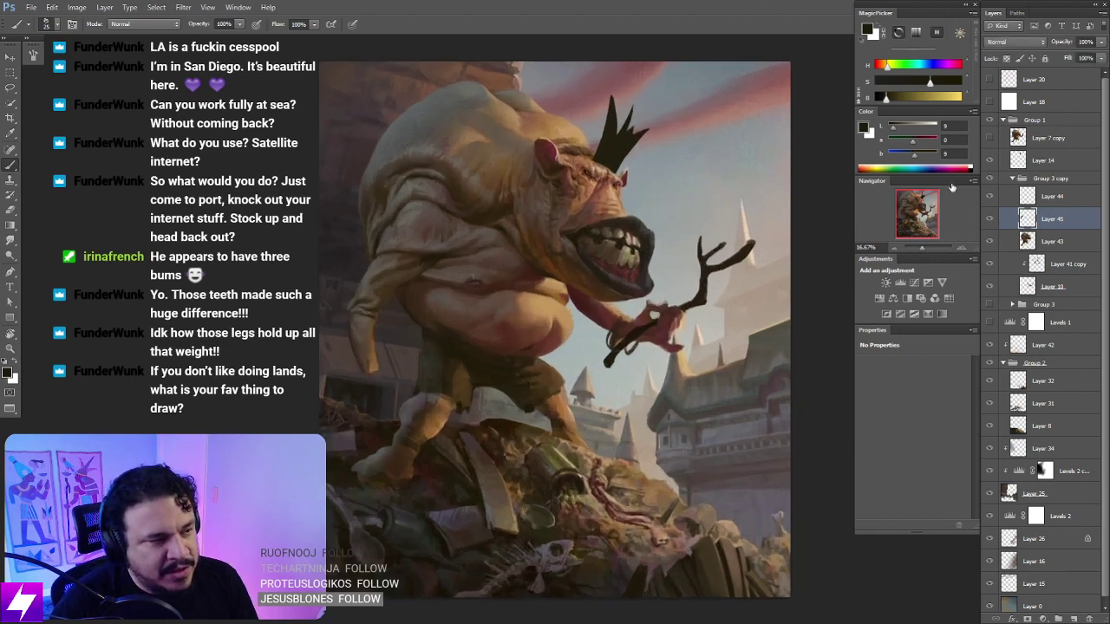
{"action": "left_click_drag", "start_coordinate": [416, 377], "coordinate": [590, 423]}
{"action": "key", "text": "e"}
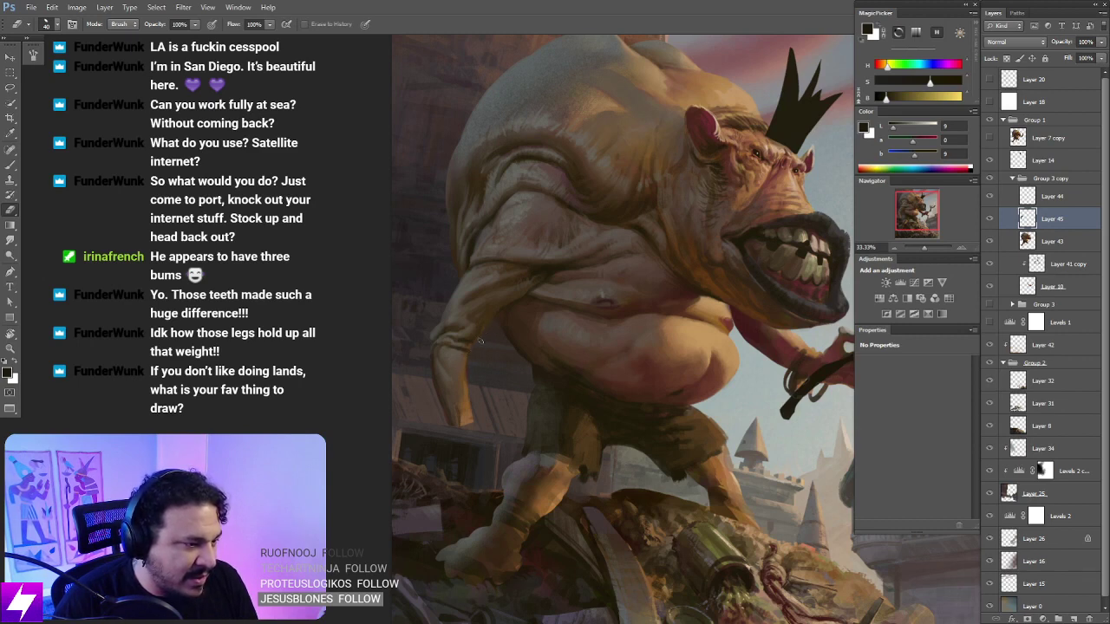
{"action": "scroll", "coordinate": [483, 338], "scroll_direction": "down", "scroll_amount": 1}
{"action": "key", "text": "r"}
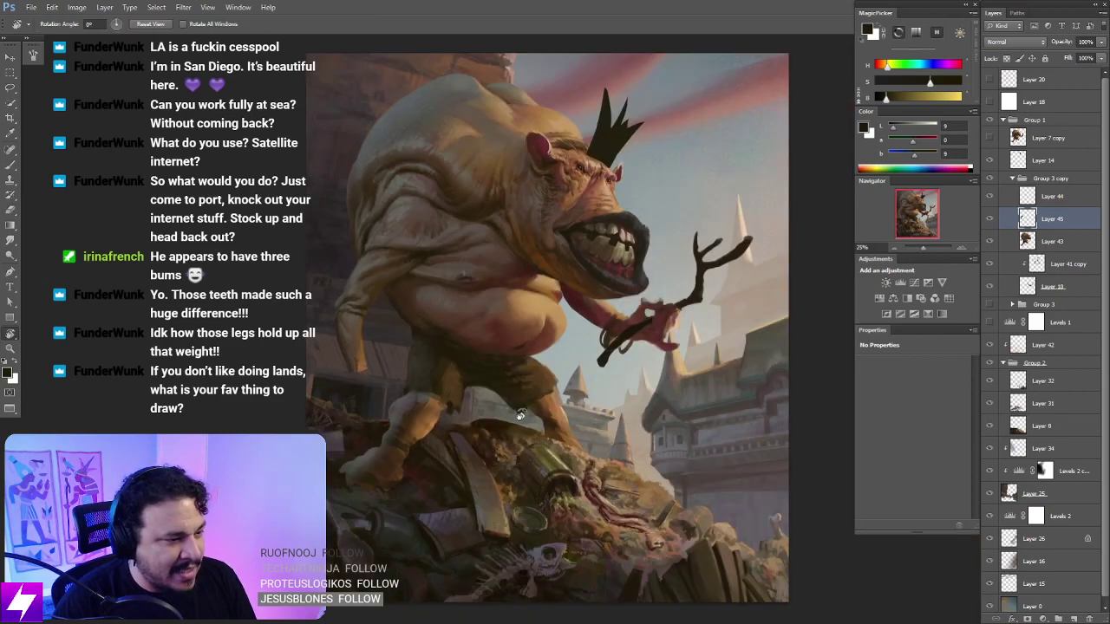
{"action": "mouse_move", "coordinate": [484, 339]}
{"action": "left_mouse_down"}
{"action": "mouse_move", "coordinate": [517, 404]}
{"action": "mouse_move", "coordinate": [562, 328]}
{"action": "mouse_move", "coordinate": [509, 317]}
{"action": "mouse_move", "coordinate": [540, 300]}
{"action": "left_mouse_up"}
{"action": "scroll", "coordinate": [562, 328], "scroll_direction": "up", "scroll_amount": 2}
{"action": "key", "text": "b"}
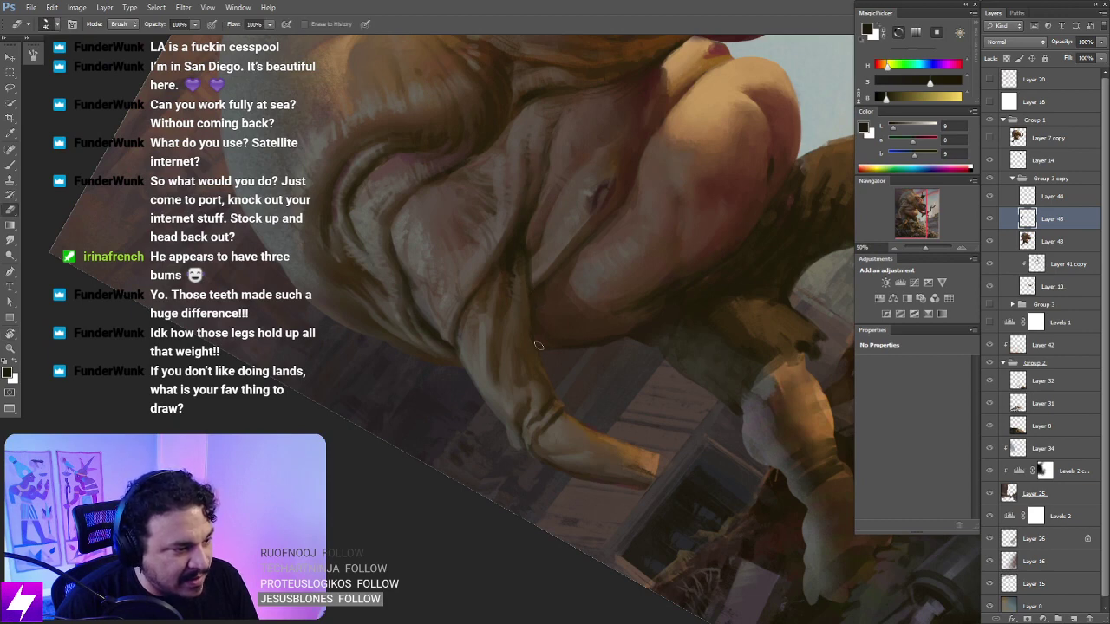
{"action": "key", "text": "ctrl+0"}
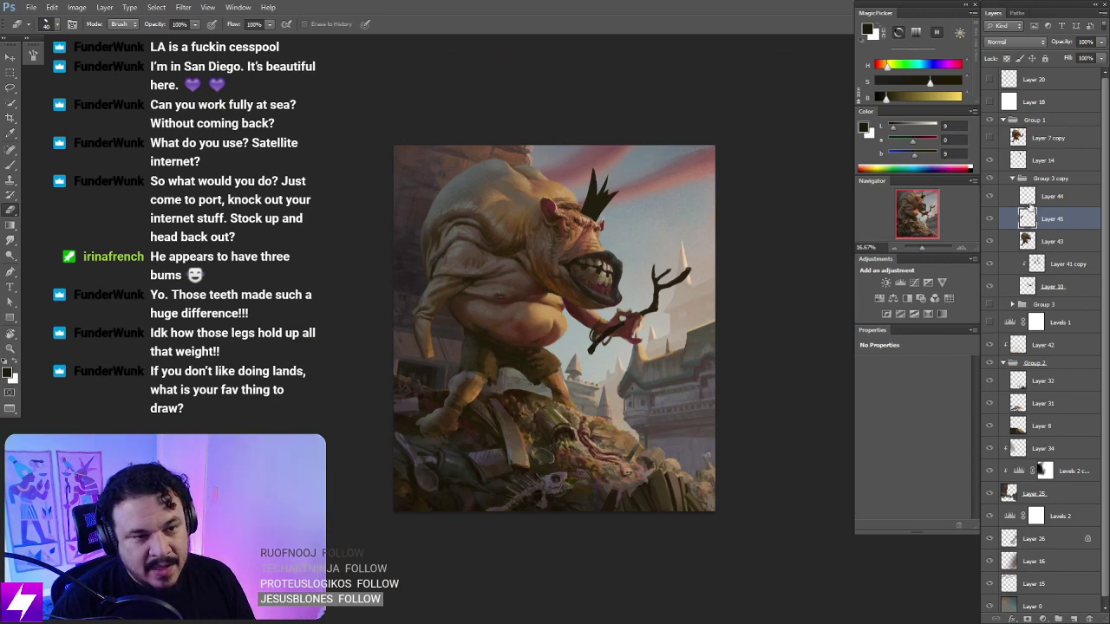
Step: Sketch the hanging hand's long fingers below the wrist on Layer 44 in a sampled dark reddish brown, correcting the lines
{"action": "left_click", "coordinate": [1031, 196]}
{"action": "key", "text": "ctrl+plus"}
{"action": "key", "text": "ctrl+plus"}
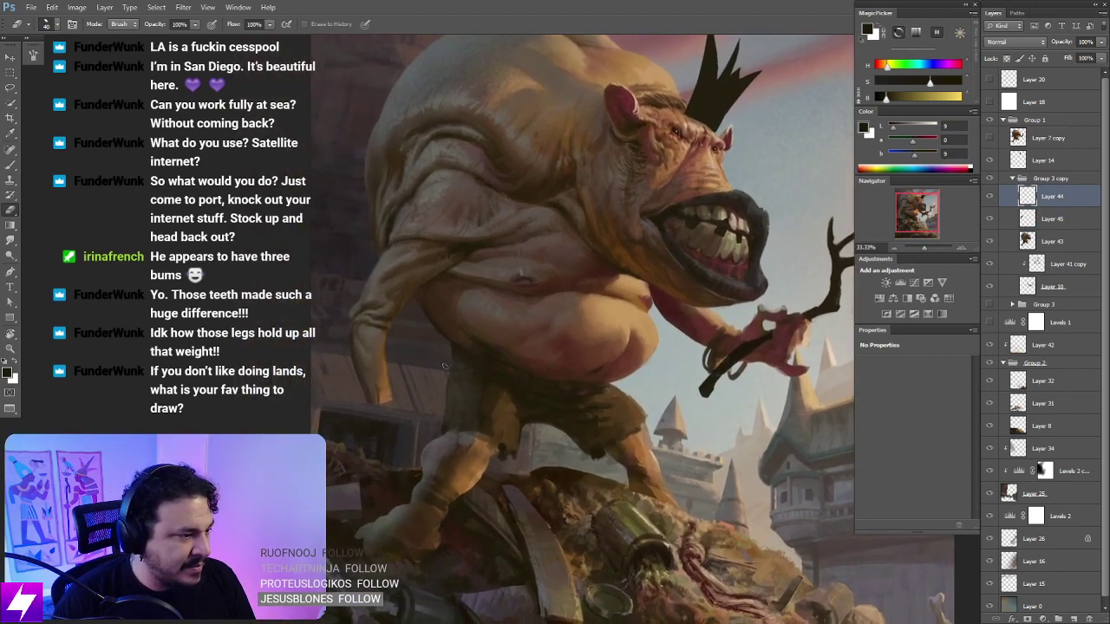
{"action": "key", "text": "b"}
{"action": "left_click", "coordinate": [612, 268], "text": "alt"}
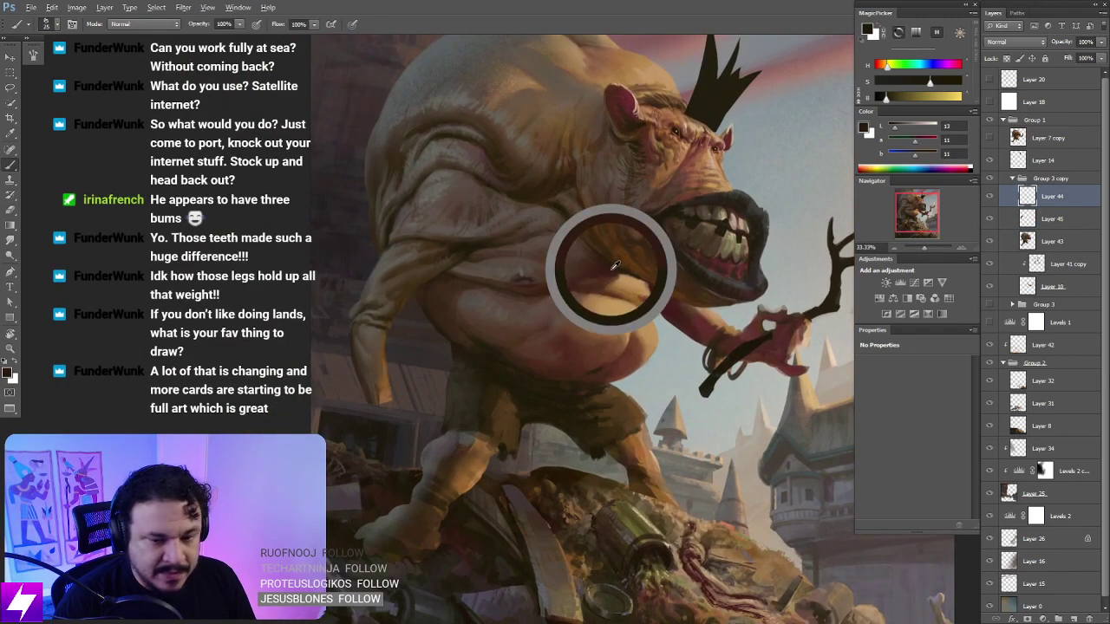
{"action": "mouse_move", "coordinate": [457, 397]}
{"action": "left_mouse_down"}
{"action": "mouse_move", "coordinate": [503, 362]}
{"action": "mouse_move", "coordinate": [495, 338]}
{"action": "mouse_move", "coordinate": [463, 373]}
{"action": "mouse_move", "coordinate": [475, 394]}
{"action": "left_mouse_up"}
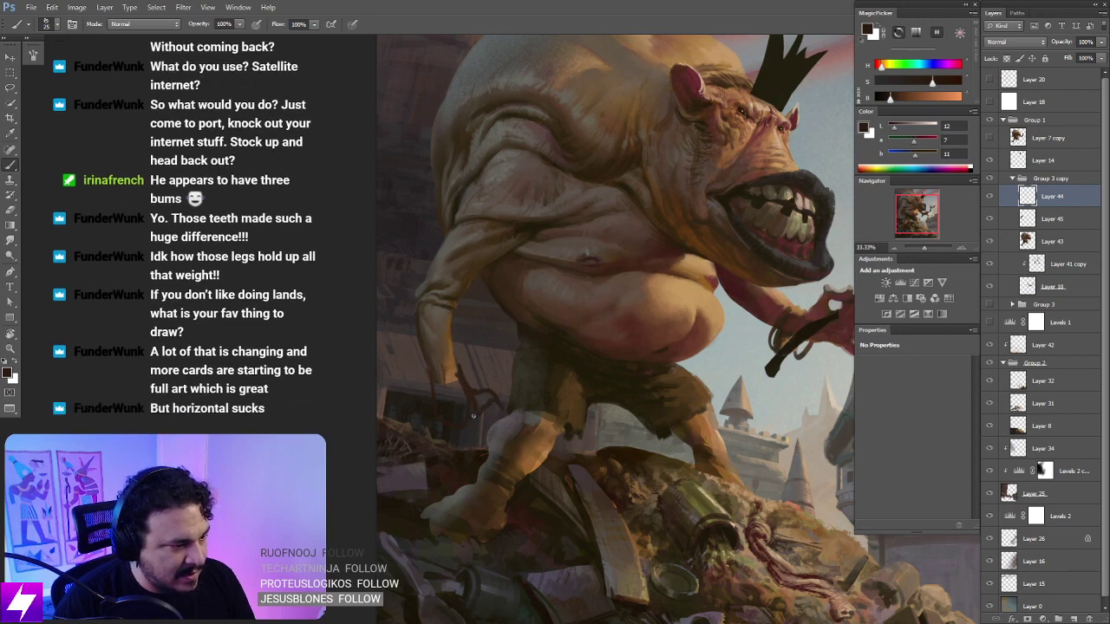
{"action": "key", "text": "e"}
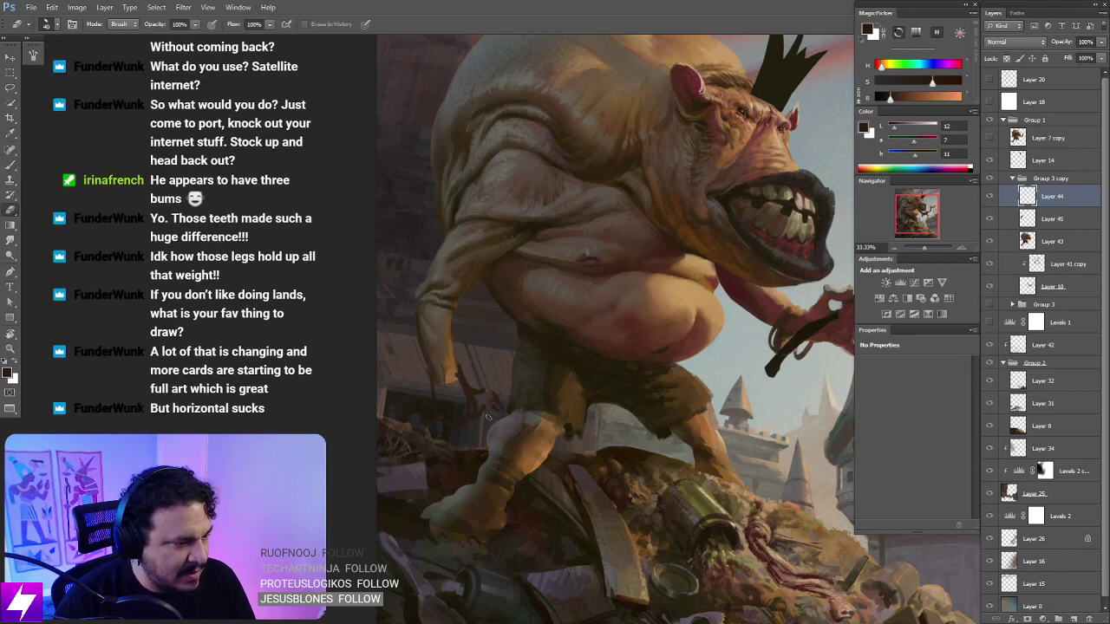
{"action": "key", "text": "b"}
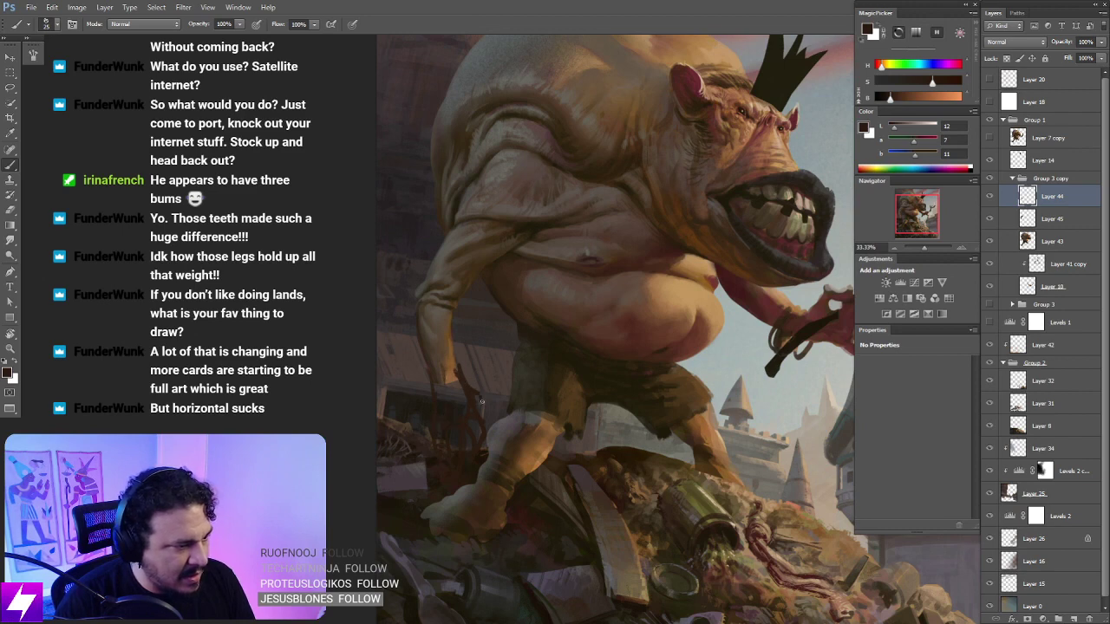
{"action": "left_click_drag", "start_coordinate": [477, 412], "coordinate": [468, 373]}
{"action": "left_click_drag", "start_coordinate": [469, 373], "coordinate": [470, 382]}
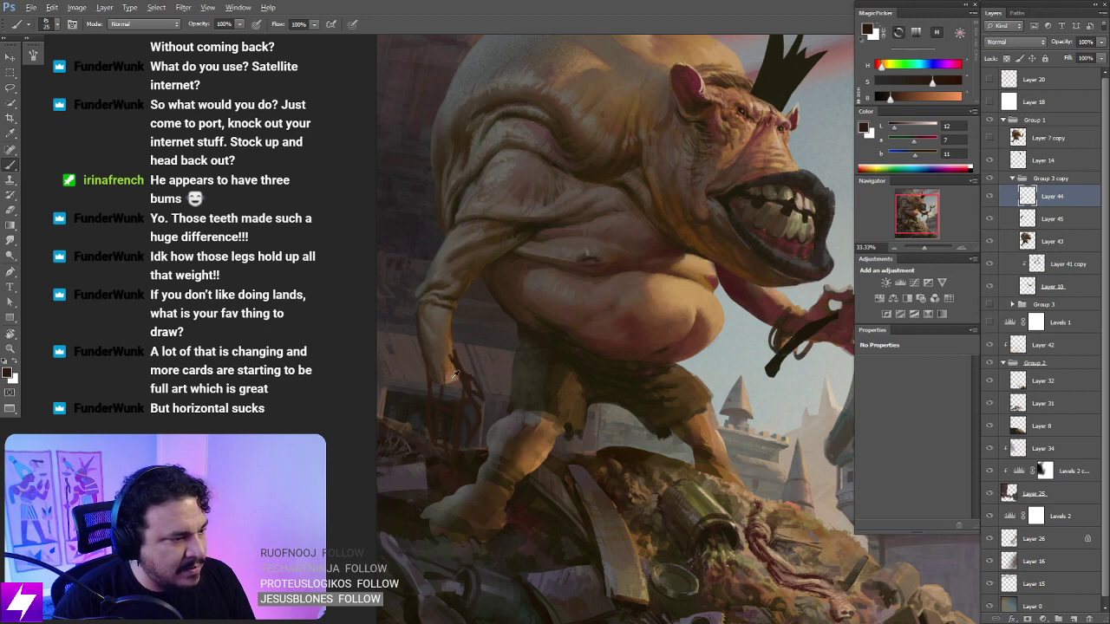
Step: Block in the back of the hanging hand and its front fingers with a warm skin brown sampled at the wrist
{"action": "left_click", "coordinate": [454, 373], "text": "alt"}
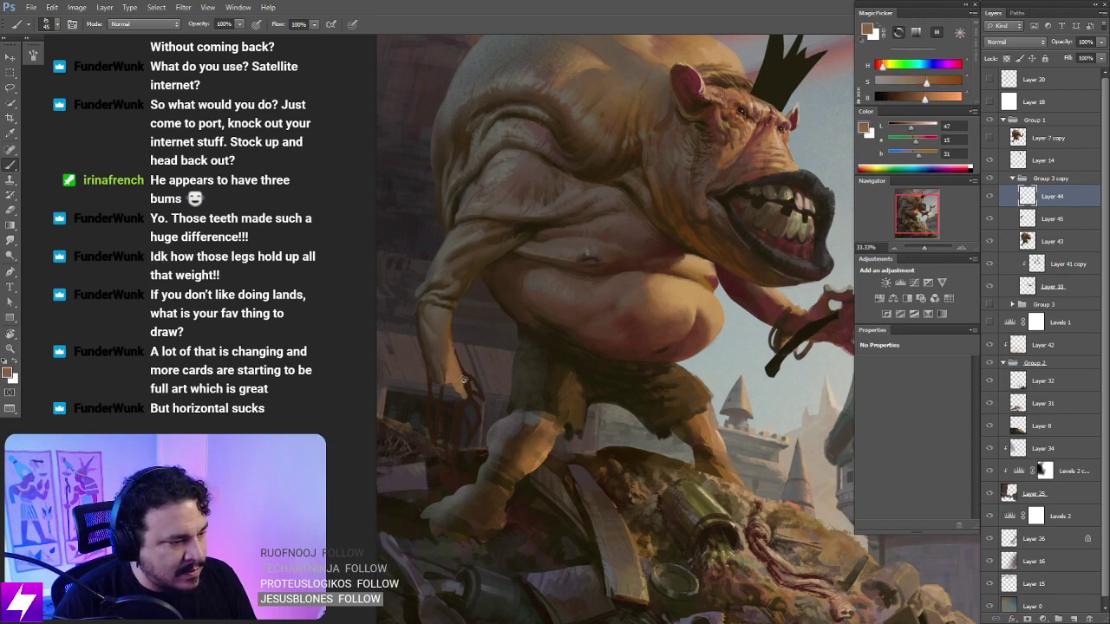
{"action": "left_click_drag", "start_coordinate": [463, 378], "coordinate": [450, 347]}
{"action": "key", "text": "bracketleft"}
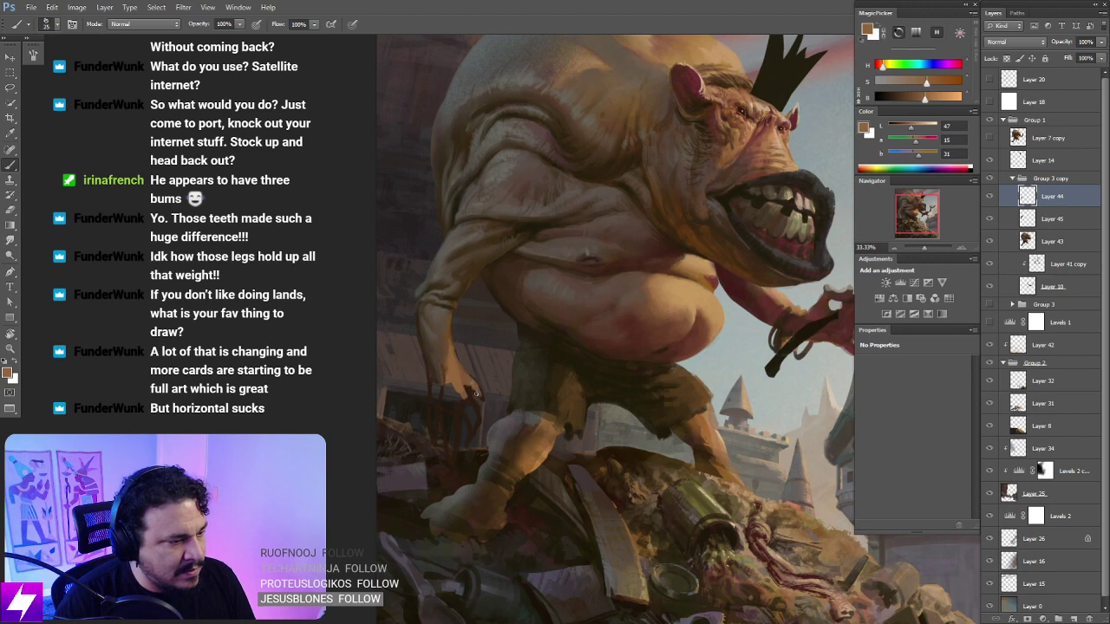
{"action": "left_click_drag", "start_coordinate": [457, 388], "coordinate": [475, 419]}
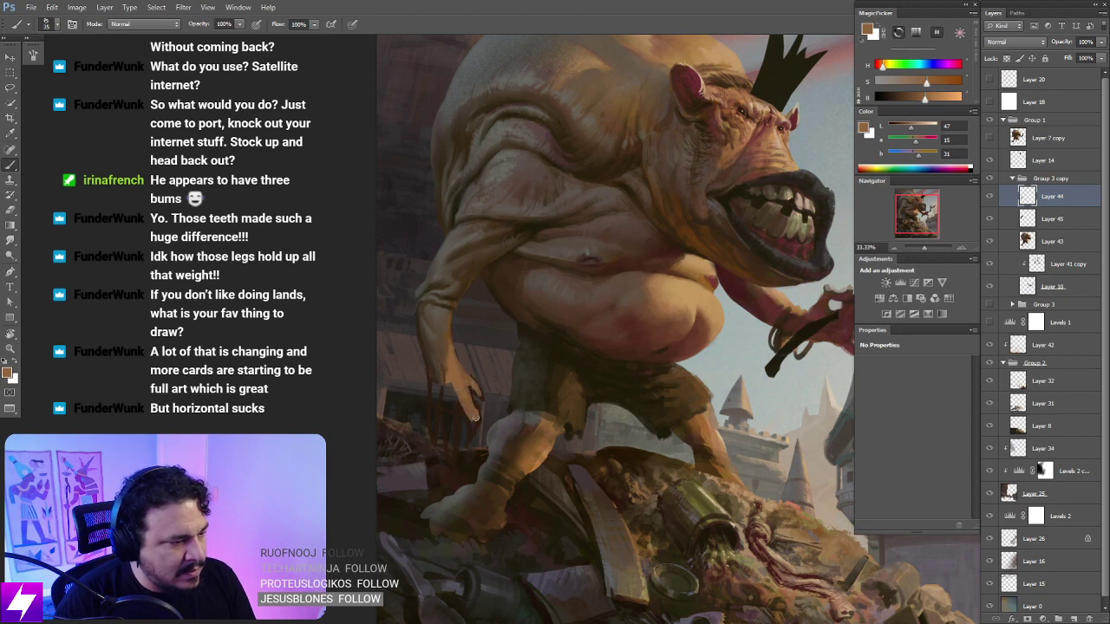
{"action": "left_click_drag", "start_coordinate": [447, 380], "coordinate": [451, 394]}
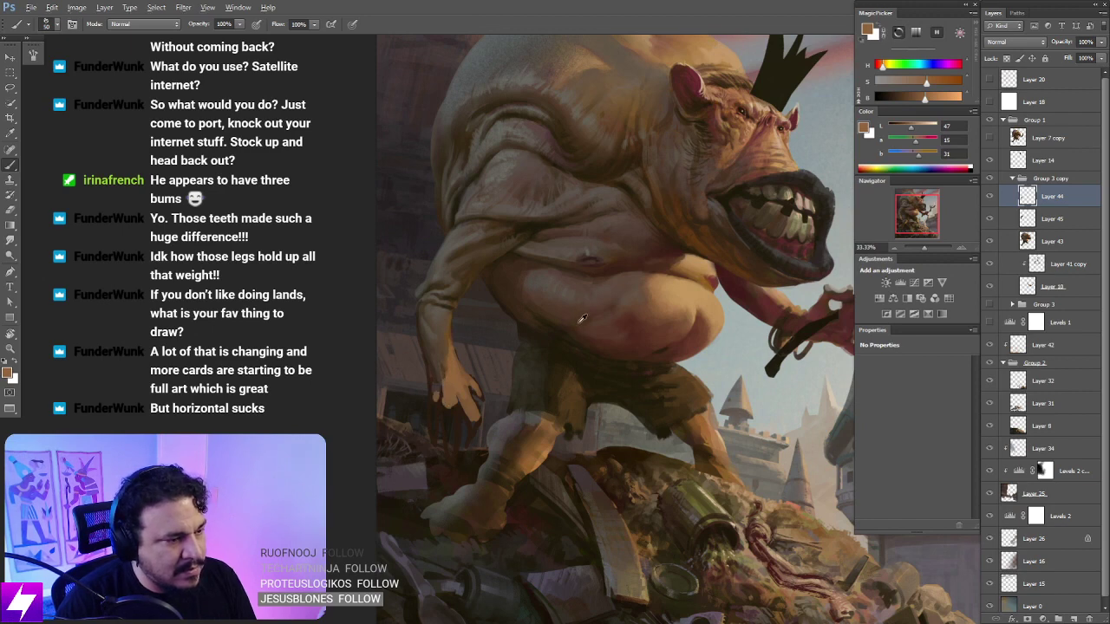
Step: Shade the hanging hand's fingers and shadowed edge with dark reddish browns sampled from the belly and hand
{"action": "left_click", "coordinate": [632, 333], "text": "alt"}
{"action": "key", "text": "bracketleft"}
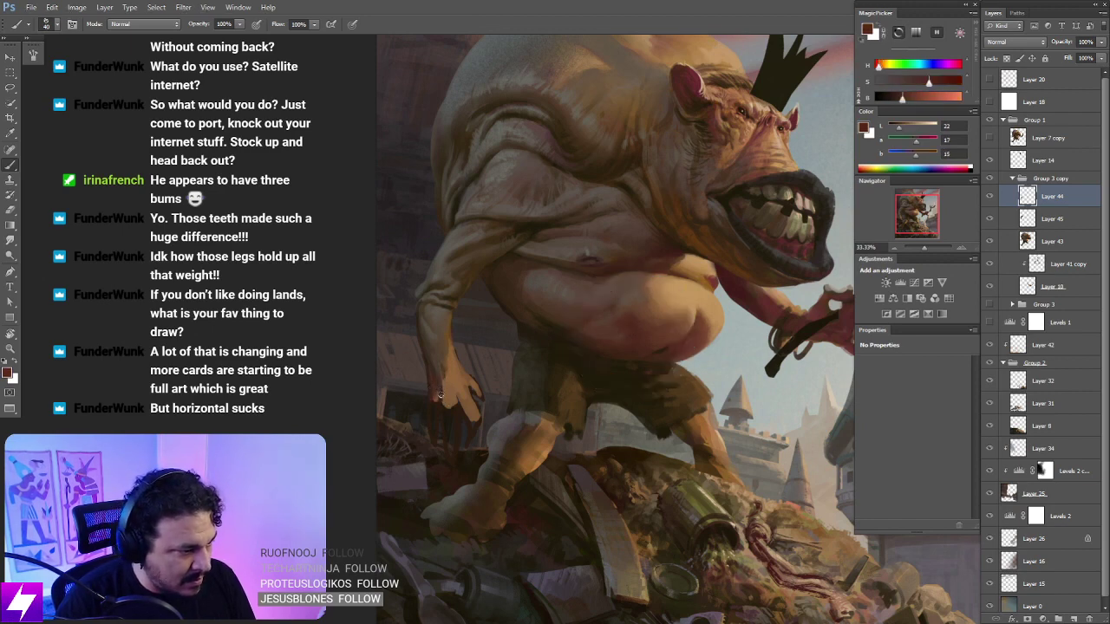
{"action": "left_click", "coordinate": [442, 375], "text": "alt"}
{"action": "left_click", "coordinate": [432, 370], "text": "alt"}
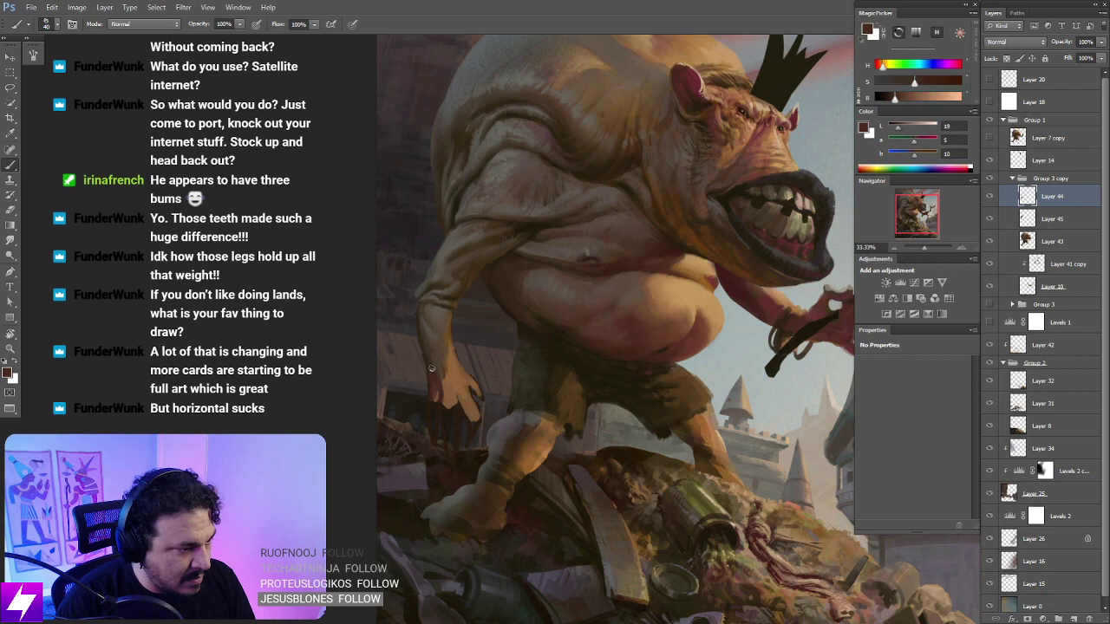
{"action": "left_click", "coordinate": [439, 380], "text": "alt"}
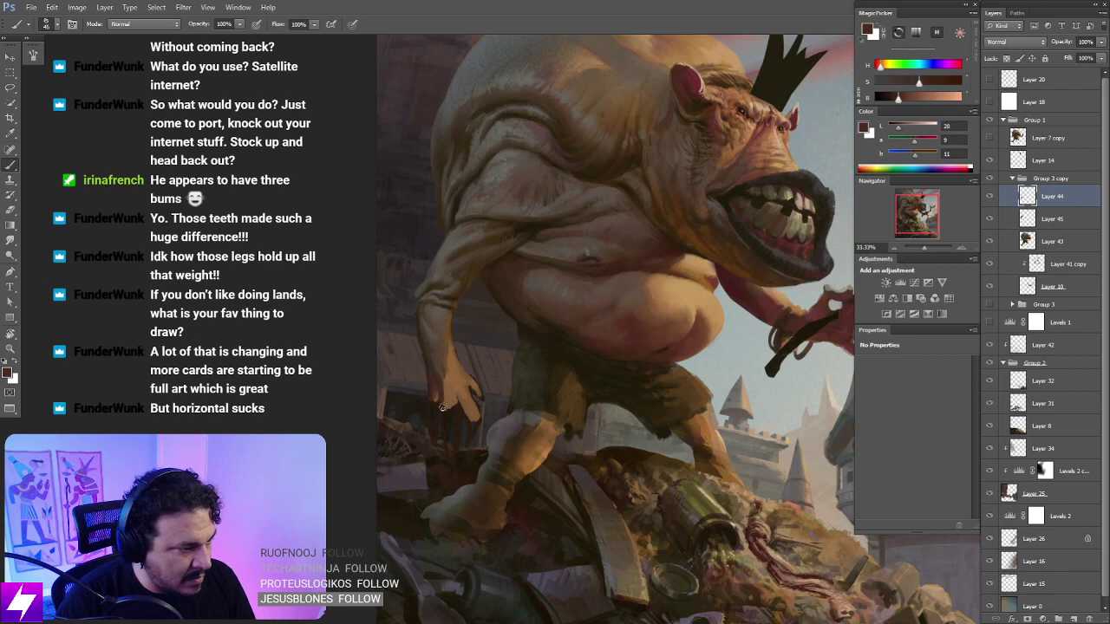
{"action": "left_click", "coordinate": [433, 391], "text": "alt"}
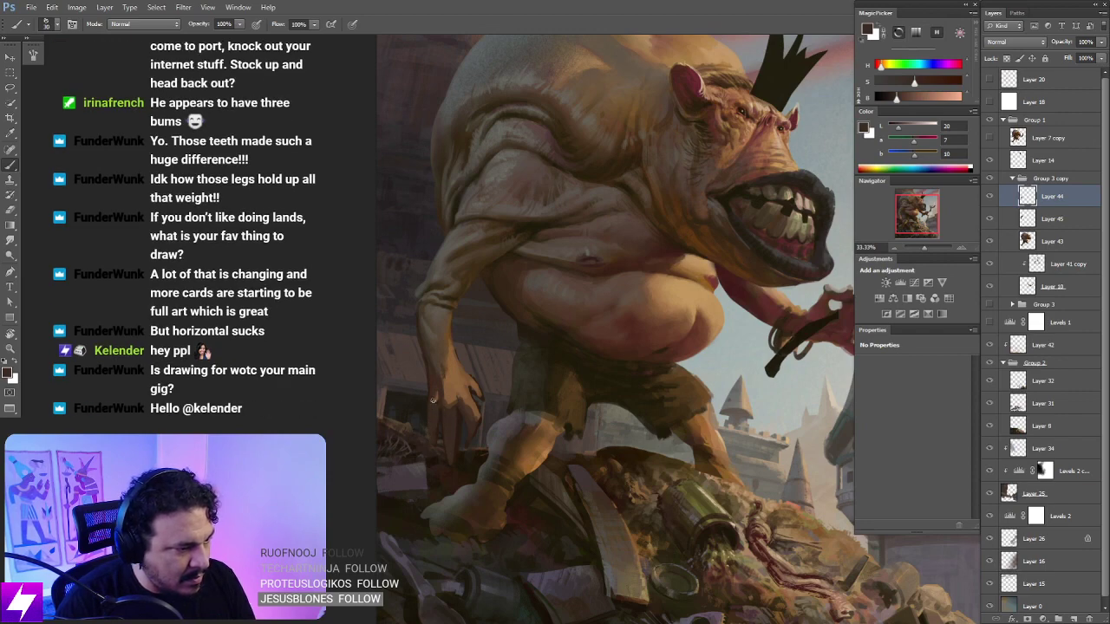
Step: Flip the canvas horizontally and check the new hand against the whole figure and the arm
{"action": "key", "text": "ctrl+minus"}
{"action": "key", "text": "ctrl+minus"}
{"action": "key", "text": "ctrl+minus"}
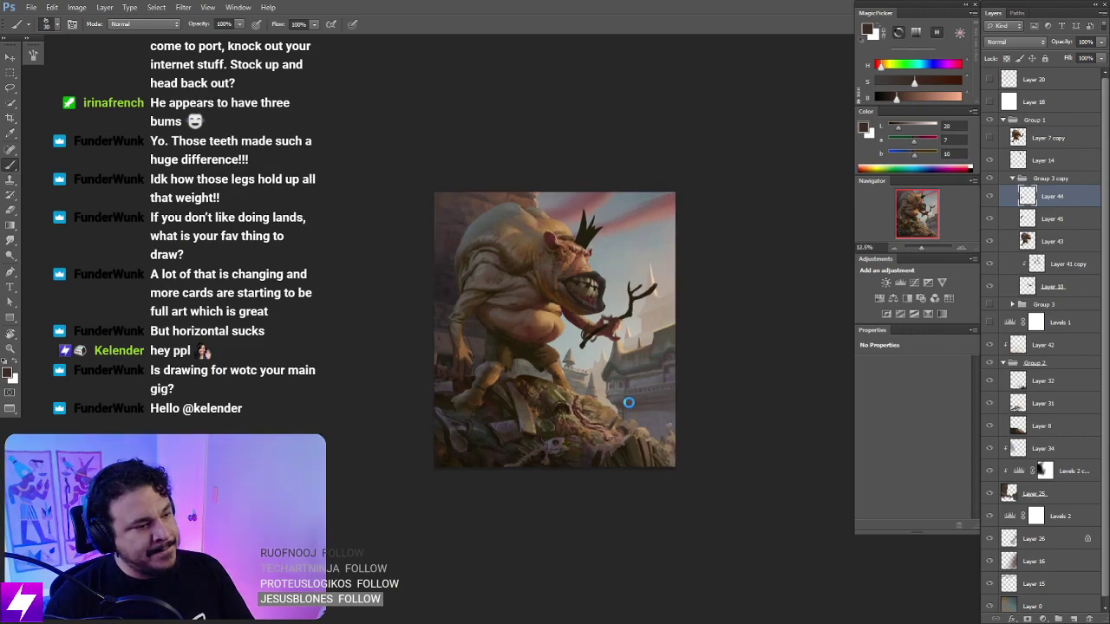
{"action": "key", "text": "ctrl+shift+h"}
{"action": "key", "text": "ctrl+plus"}
{"action": "left_click_drag", "start_coordinate": [737, 463], "coordinate": [688, 458]}
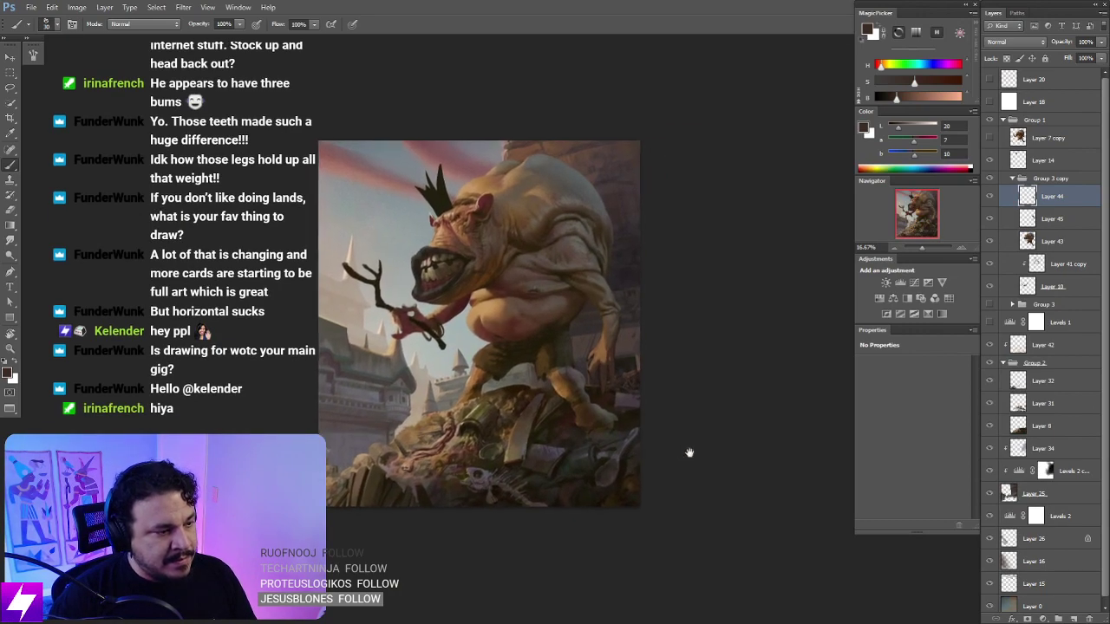
{"action": "key", "text": "ctrl+plus"}
{"action": "left_click_drag", "start_coordinate": [663, 234], "coordinate": [621, 292]}
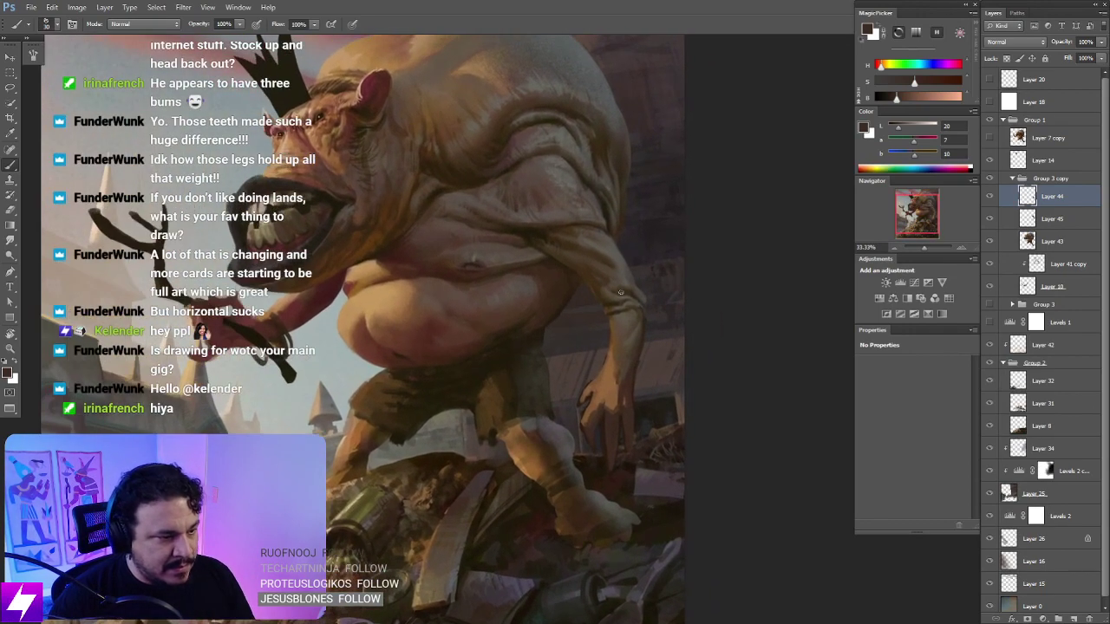
Step: Reduce the brush to 15 px and touch up the elbow folds with browns sampled from the arm
{"action": "left_click", "coordinate": [620, 317], "text": "alt"}
{"action": "key", "text": "["}
{"action": "key", "text": "["}
{"action": "key", "text": "["}
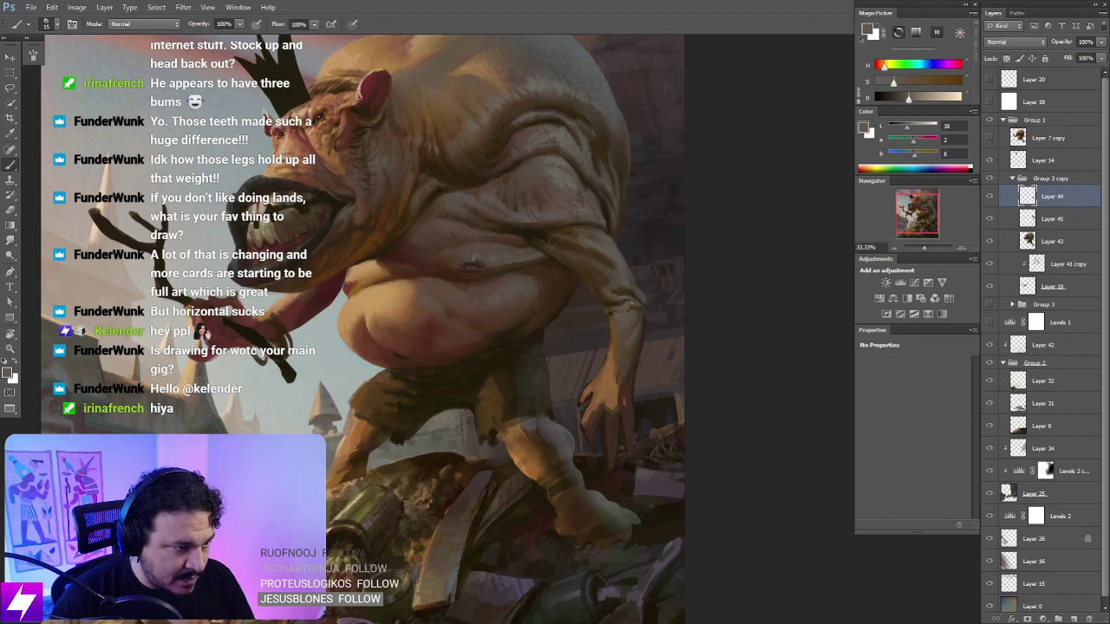
{"action": "left_click", "coordinate": [617, 301], "text": "alt"}
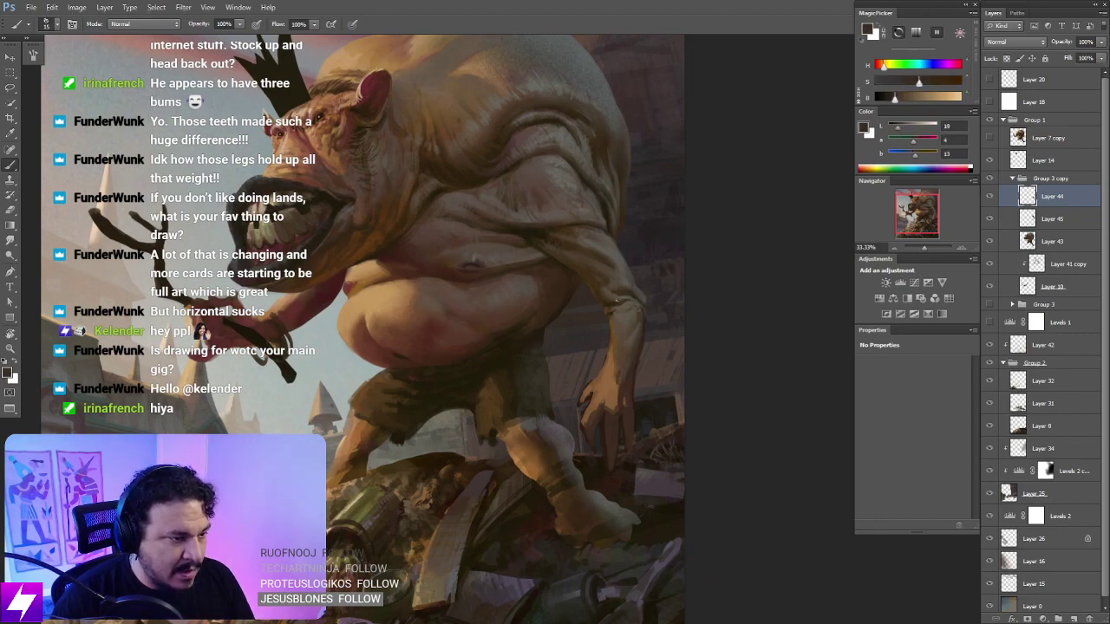
Step: Shade the arm between the sleeve-like skin fold and the elbow with sampled dark browns in a slightly rotated view
{"action": "key", "text": "r"}
{"action": "left_click_drag", "start_coordinate": [607, 306], "coordinate": [578, 273]}
{"action": "left_click_drag", "start_coordinate": [588, 314], "coordinate": [633, 366]}
{"action": "key", "text": "b"}
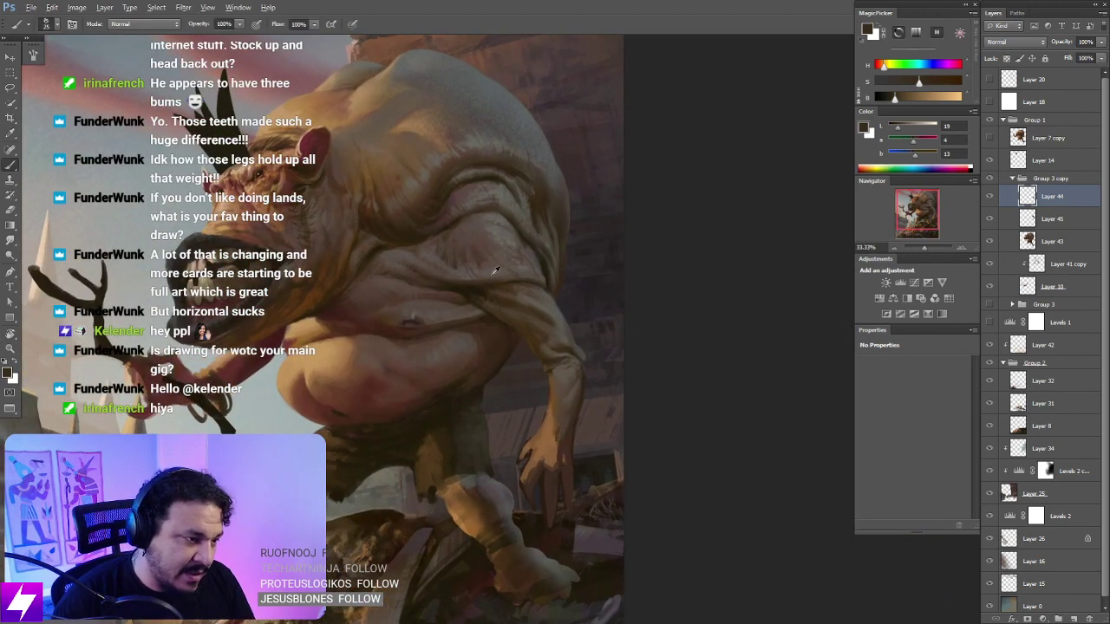
{"action": "left_click", "coordinate": [484, 245], "text": "alt"}
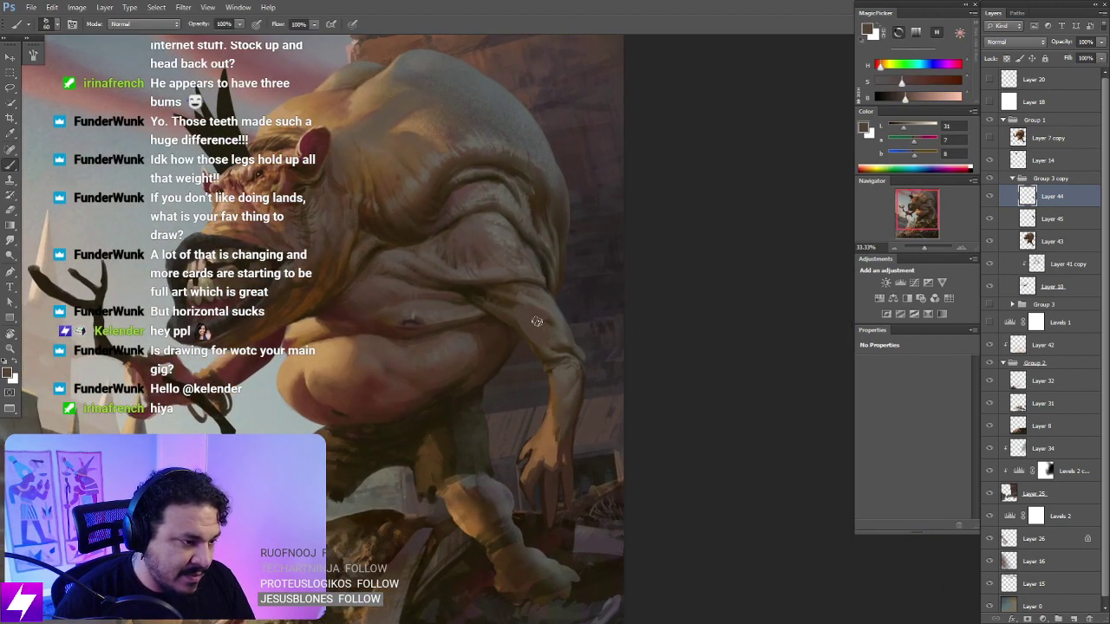
{"action": "left_click", "coordinate": [496, 298], "text": "alt"}
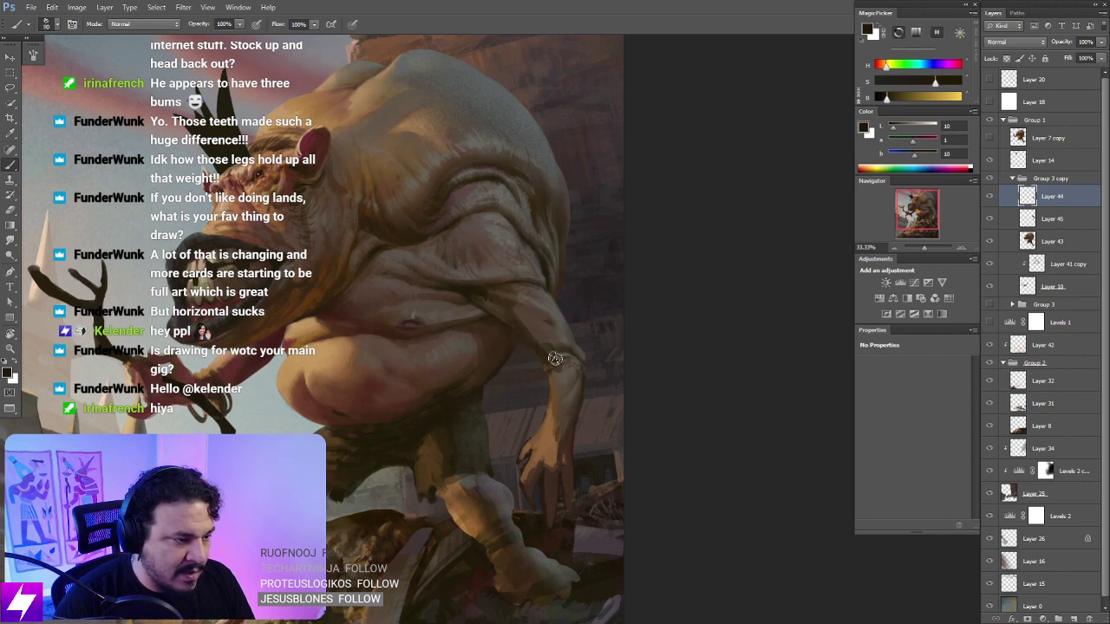
{"action": "left_click", "coordinate": [486, 334], "text": "alt"}
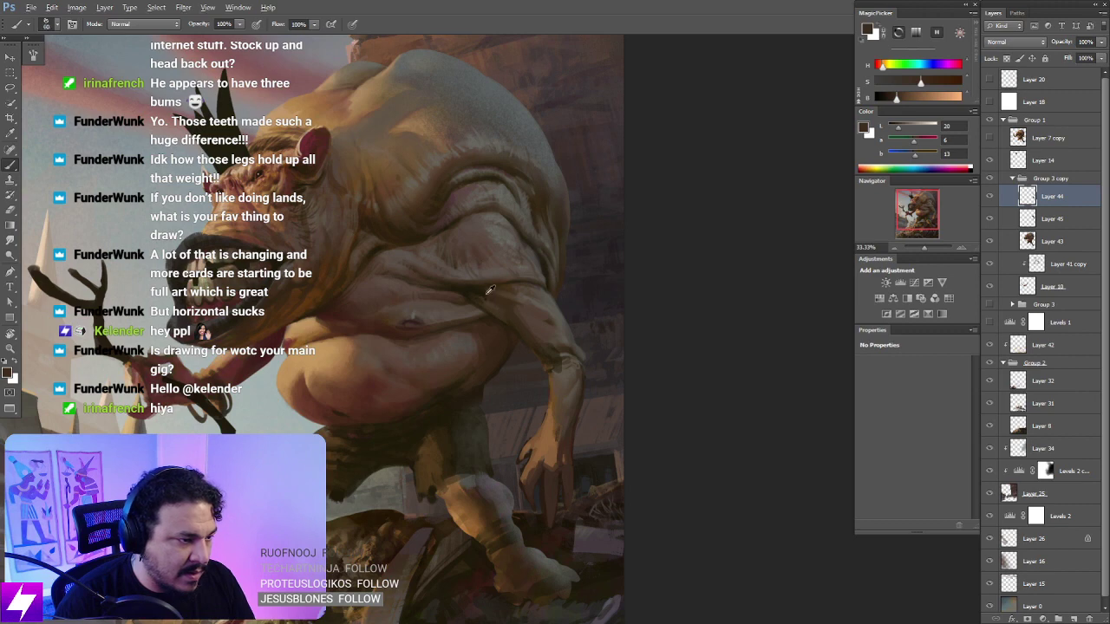
{"action": "left_click", "coordinate": [485, 291], "text": "alt"}
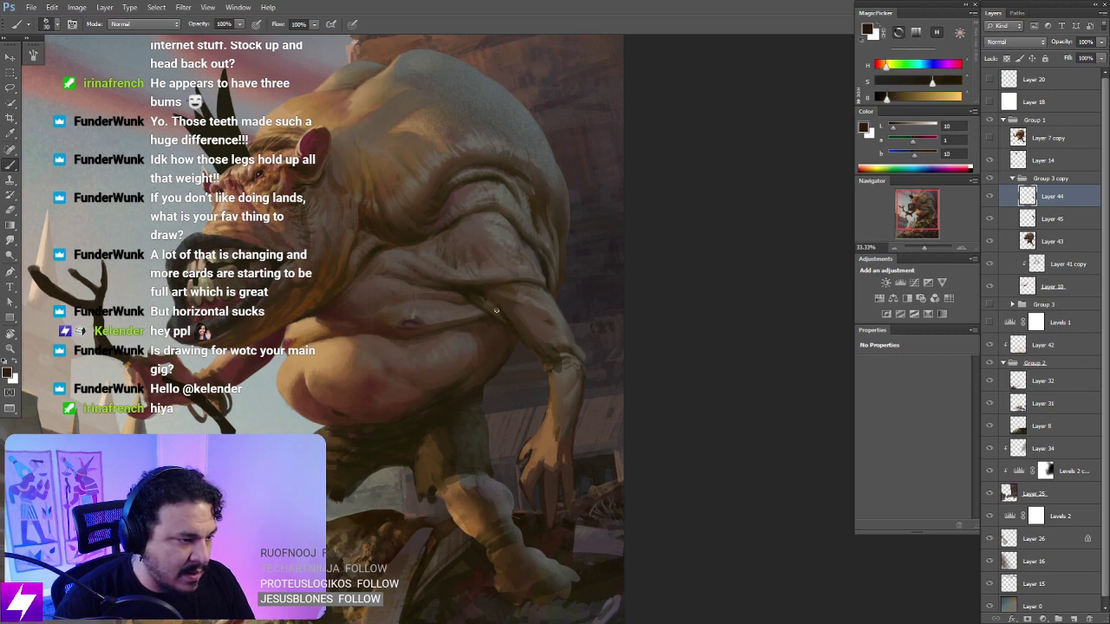
Step: Rework the muscle forms above the elbow with sampled mid and dark browns, rotating the view to paint along the arm
{"action": "left_click_drag", "start_coordinate": [566, 346], "coordinate": [563, 342]}
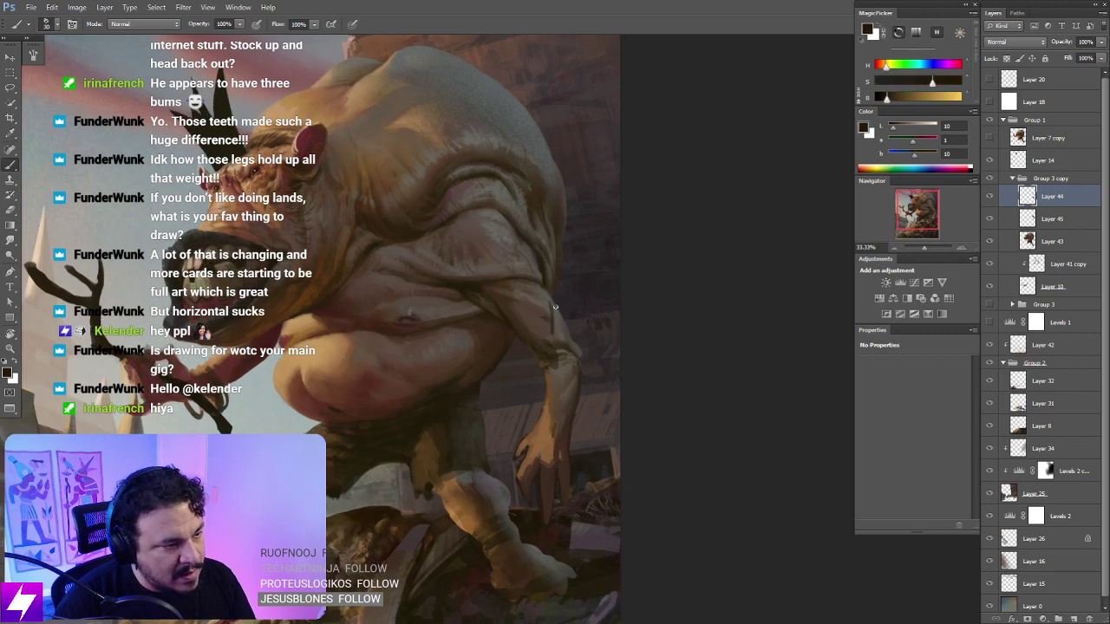
{"action": "key", "text": "ctrl+z"}
{"action": "left_click", "coordinate": [545, 290], "text": "alt"}
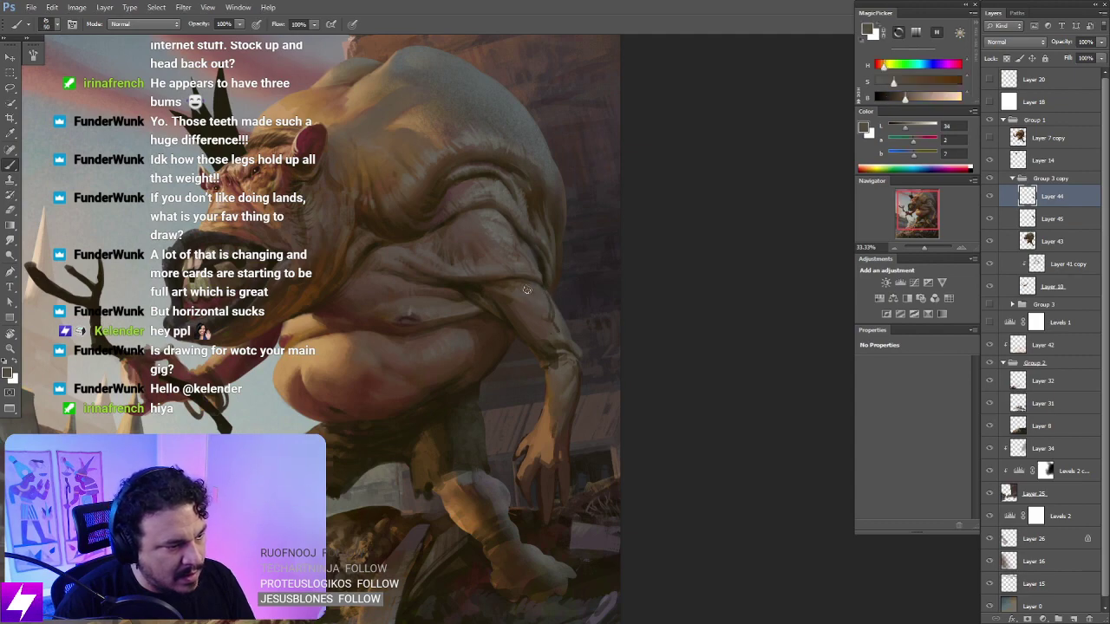
{"action": "key", "text": "r"}
{"action": "left_click_drag", "start_coordinate": [586, 333], "coordinate": [585, 265]}
{"action": "left_click", "coordinate": [522, 361], "text": "alt"}
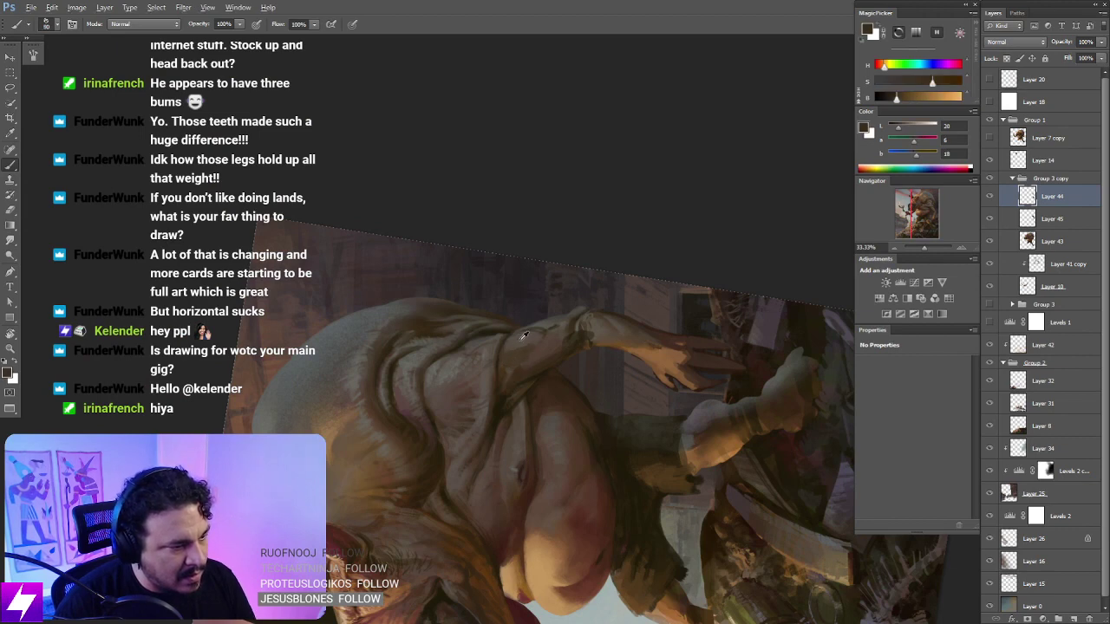
{"action": "left_click", "coordinate": [524, 336], "text": "alt"}
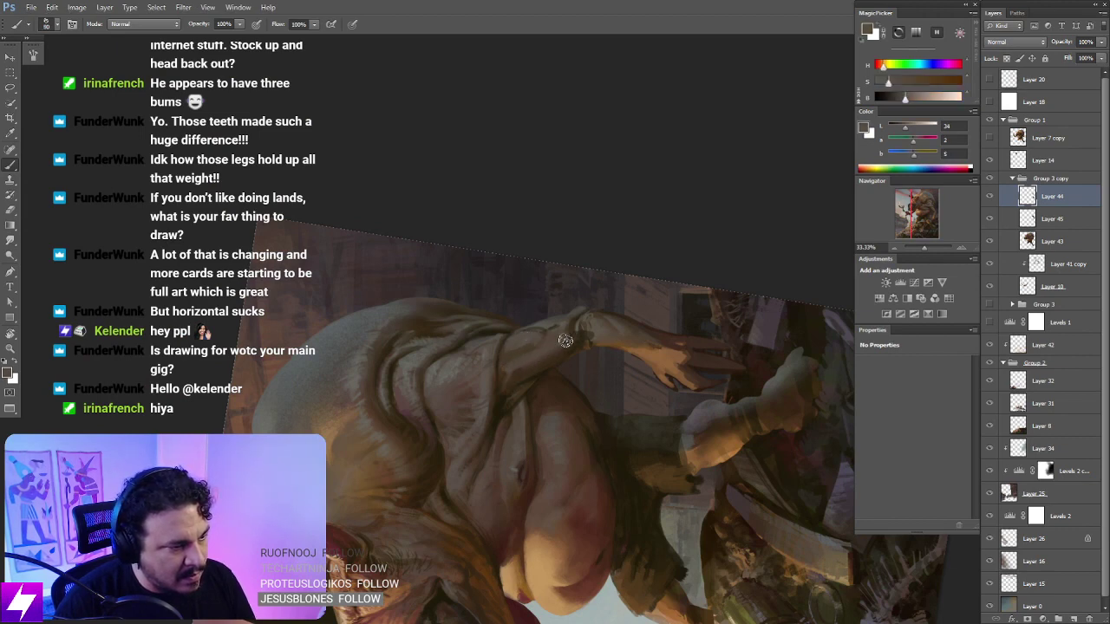
{"action": "left_click", "coordinate": [543, 338], "text": "alt"}
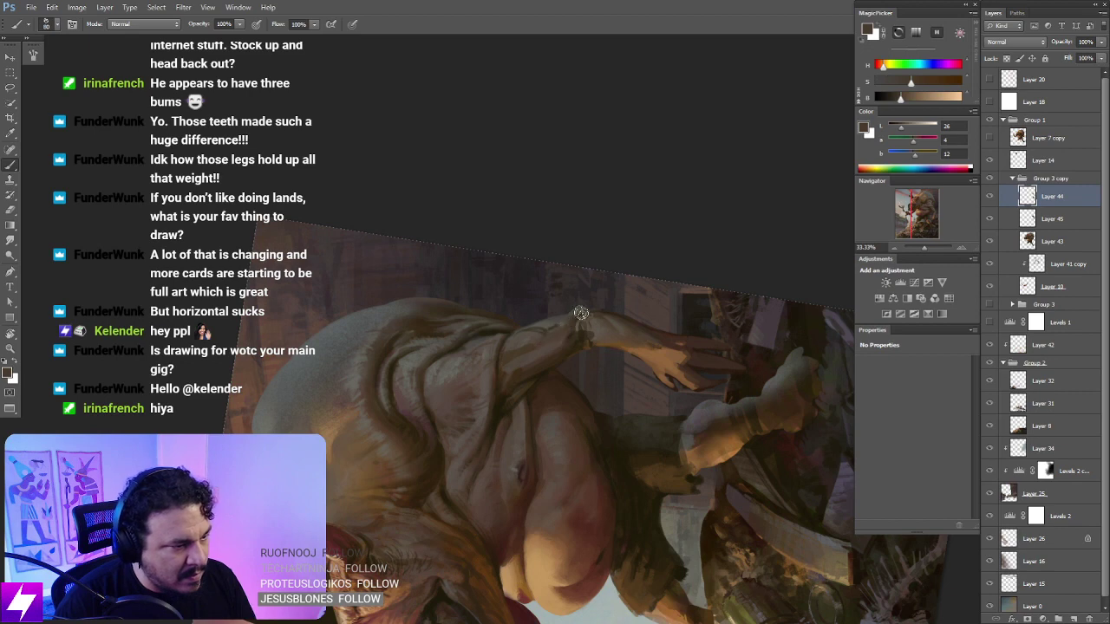
Step: Reset the view rotation, reduce the brush to 50 px and refine the elbow with a sampled muted brown
{"action": "key", "text": "Escape"}
{"action": "key", "text": "bracketleft"}
{"action": "key", "text": "bracketleft"}
{"action": "key", "text": "bracketleft"}
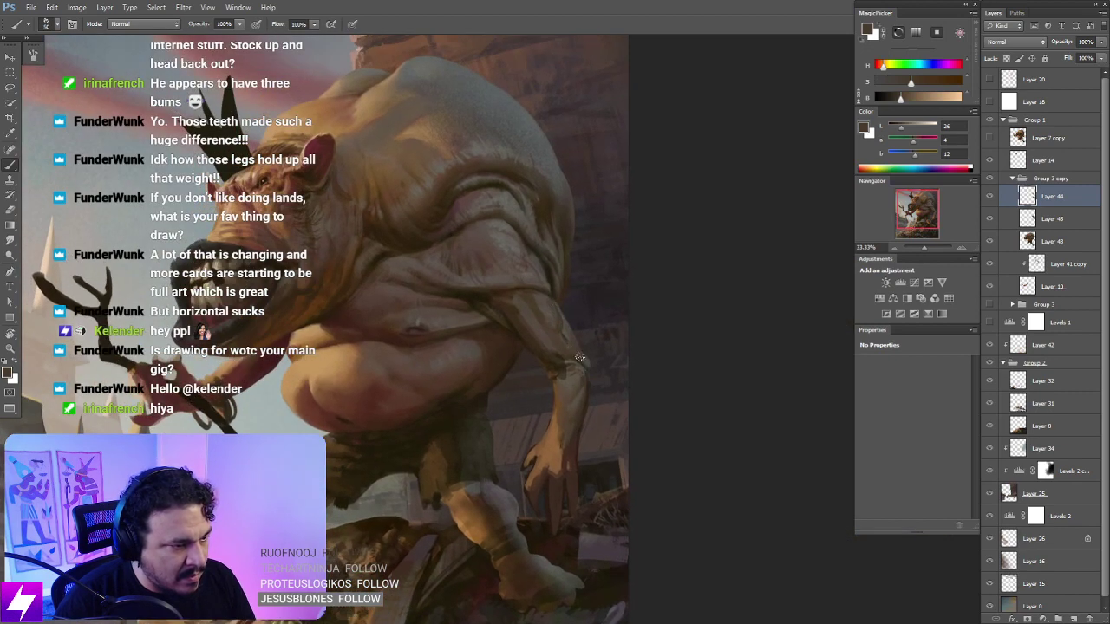
{"action": "left_click", "coordinate": [572, 370], "text": "alt"}
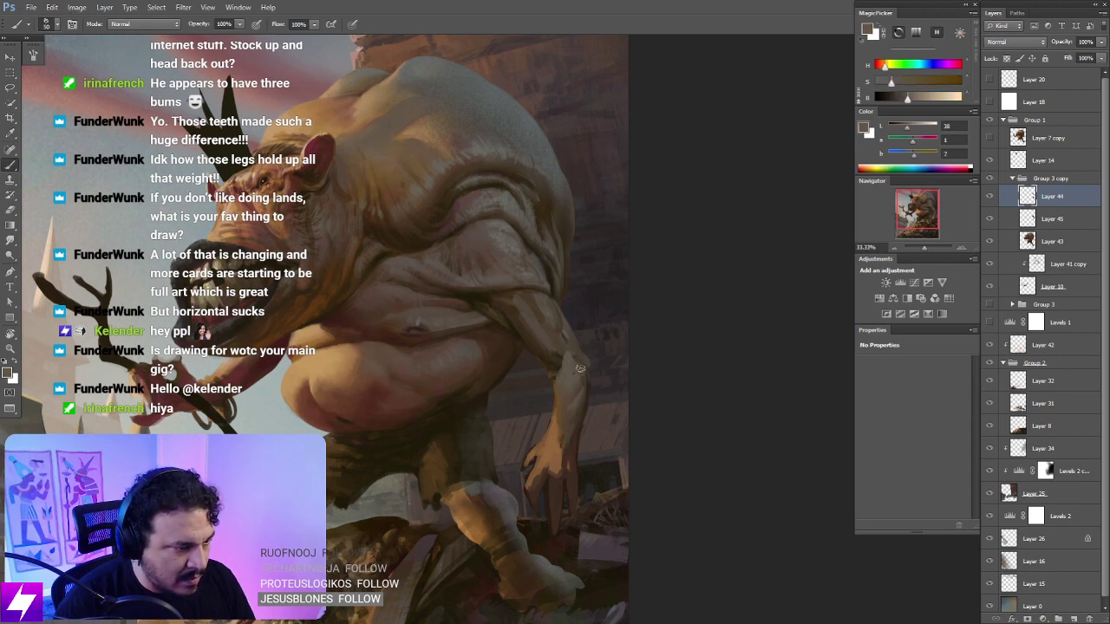
Step: Flip the canvas back horizontally and check the repainted arm and hand against the whole figure
{"action": "key", "text": "ctrl+minus"}
{"action": "key", "text": "ctrl+minus"}
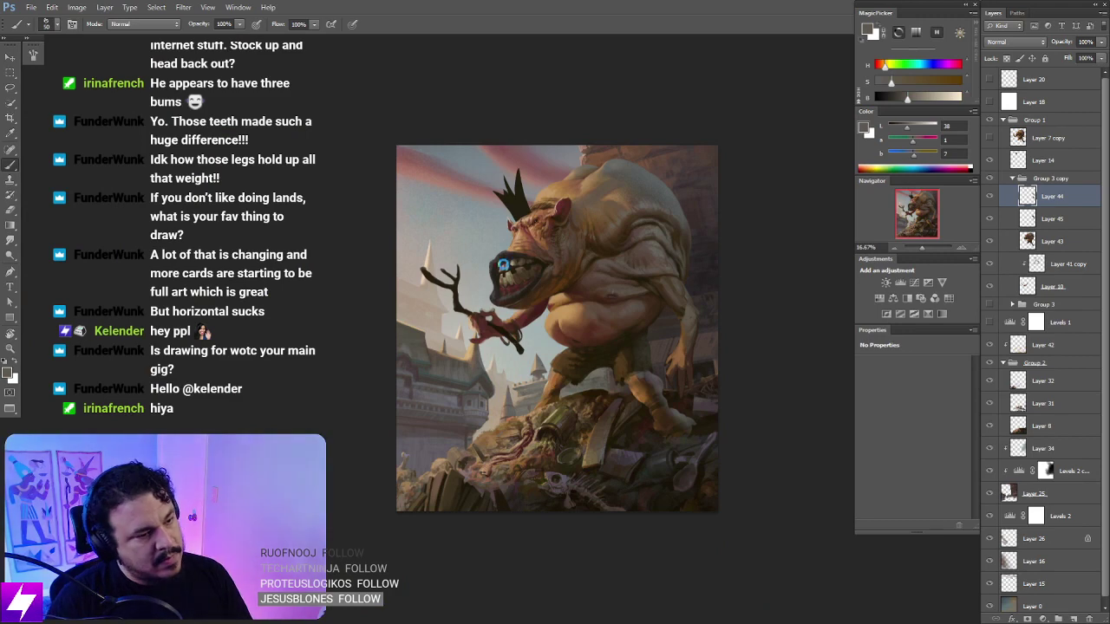
{"action": "key", "text": "ctrl+shift+h"}
{"action": "left_click_drag", "start_coordinate": [505, 349], "coordinate": [592, 354]}
{"action": "key", "text": "ctrl+plus"}
{"action": "key", "text": "ctrl+plus"}
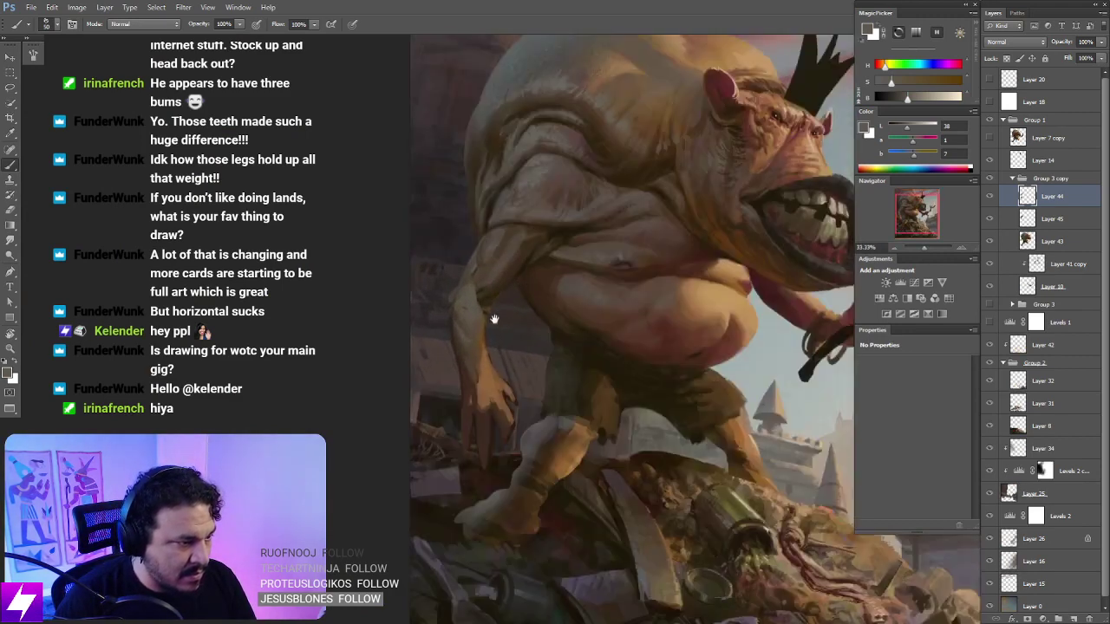
{"action": "left_click_drag", "start_coordinate": [493, 319], "coordinate": [517, 311]}
Step: Refine the forearm and wrist with sampled dark and mid browns, and tint the hand with a reddish brown sampled from the belly
{"action": "left_click", "coordinate": [516, 312], "text": "alt"}
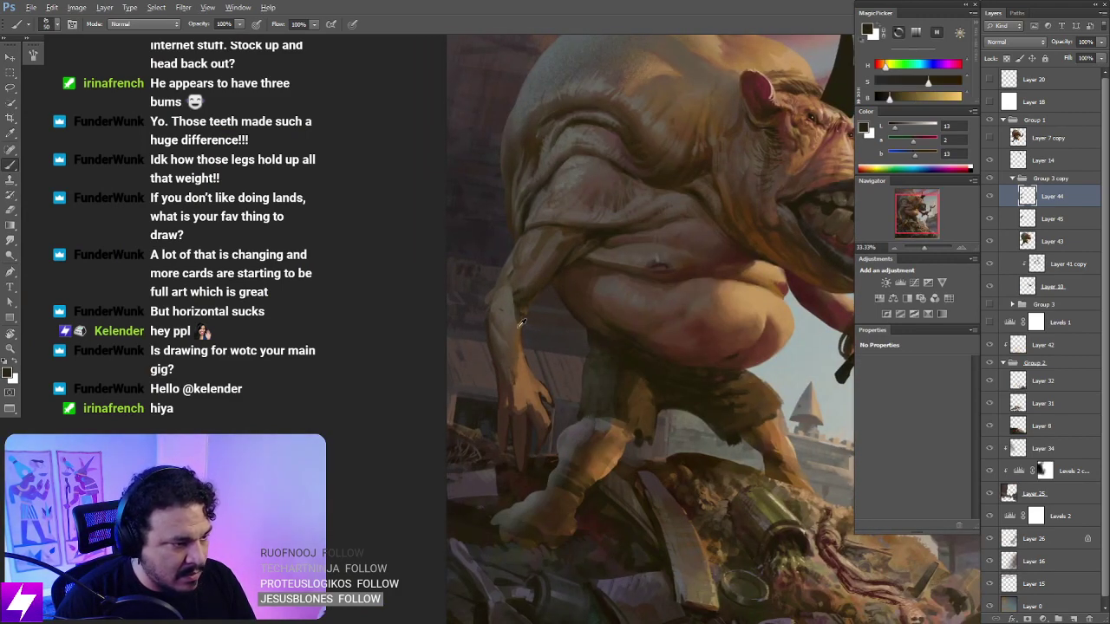
{"action": "left_click", "coordinate": [518, 336], "text": "alt"}
{"action": "left_click", "coordinate": [522, 333], "text": "alt"}
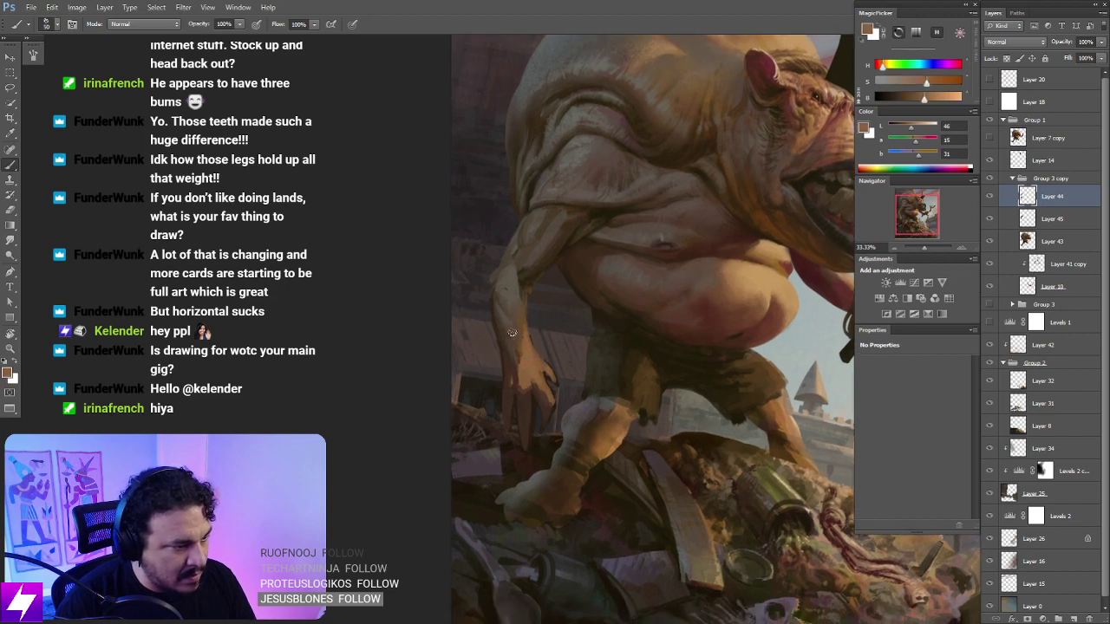
{"action": "left_click", "coordinate": [514, 332], "text": "alt"}
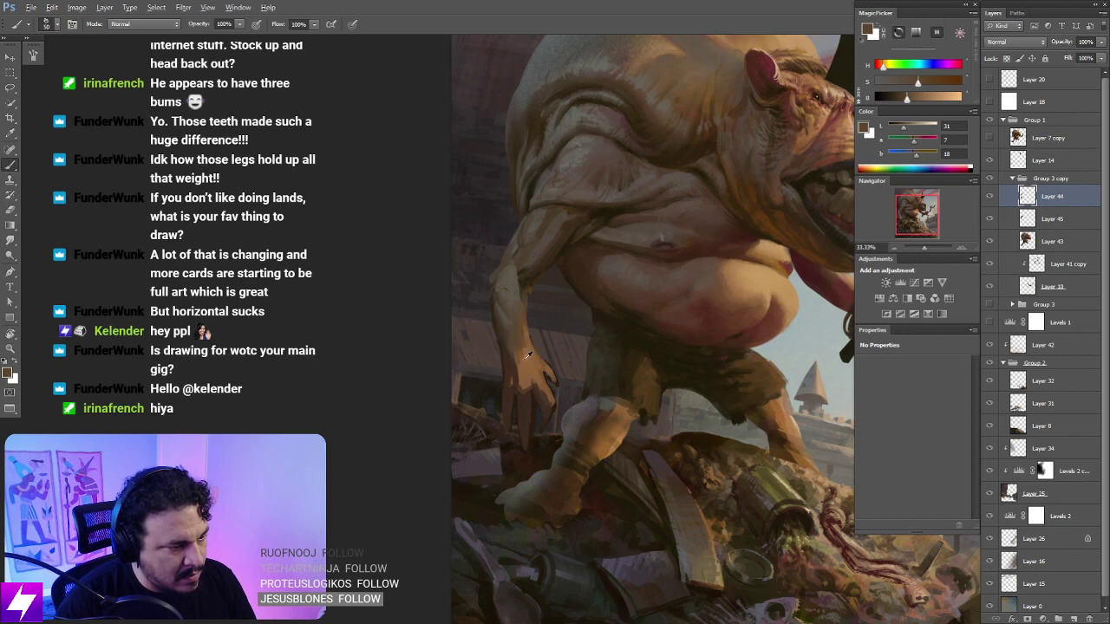
{"action": "left_click", "coordinate": [719, 305], "text": "alt"}
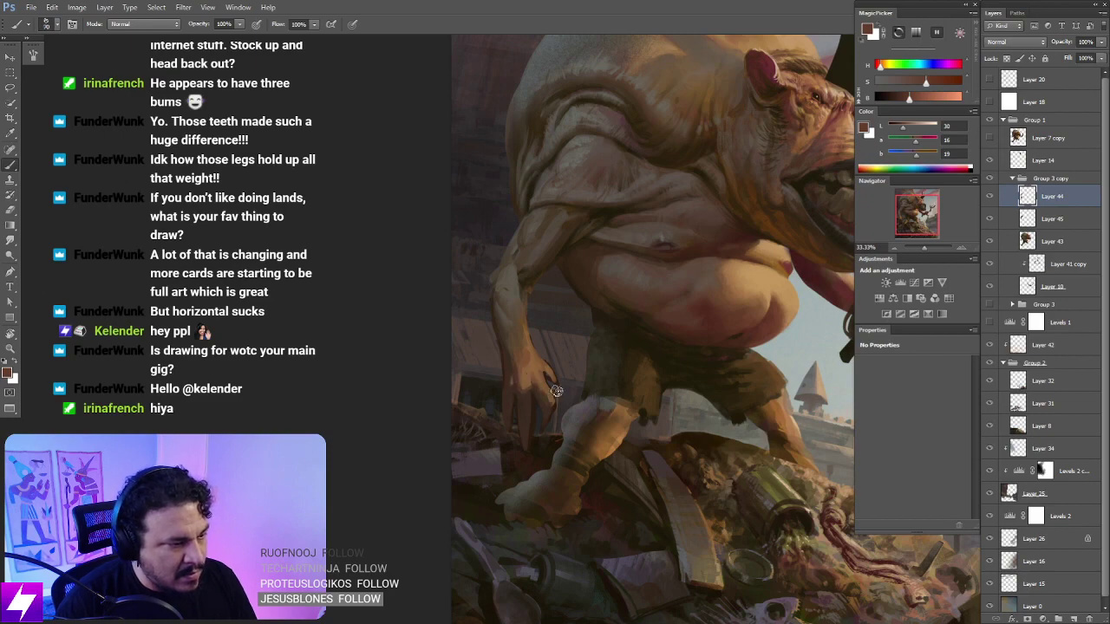
{"action": "key", "text": "ctrl+minus"}
{"action": "left_click_drag", "start_coordinate": [569, 420], "coordinate": [527, 387]}
{"action": "key", "text": "ctrl+plus"}
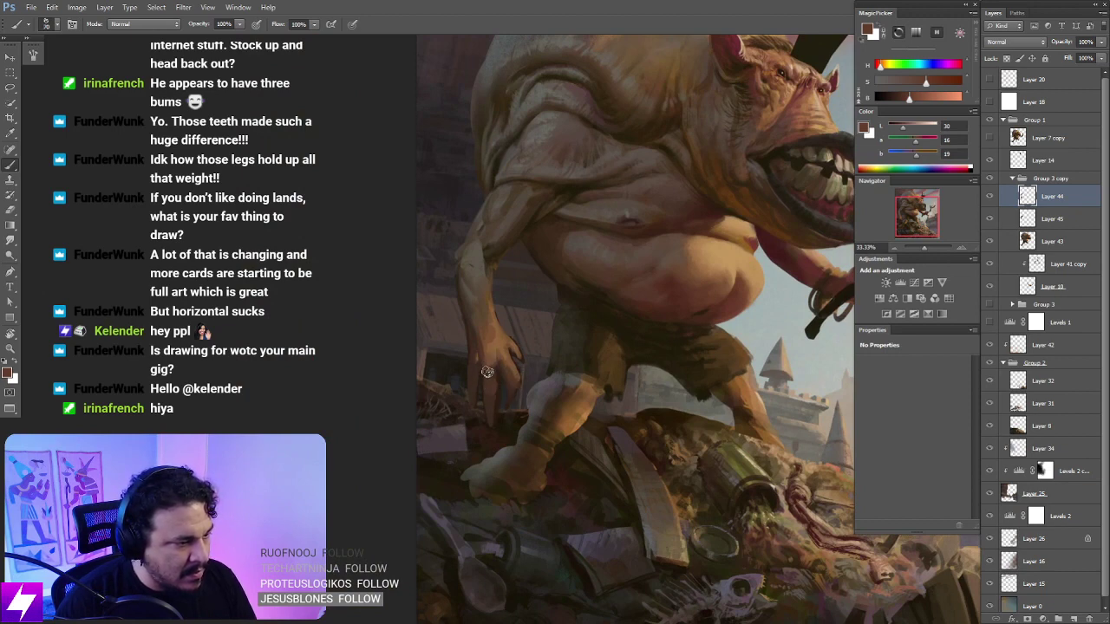
Step: Reset the view rotation and compare the whole figure with Layer 44 hidden and shown
{"action": "key", "text": "ctrl+minus"}
{"action": "key", "text": "r"}
{"action": "left_click_drag", "start_coordinate": [563, 482], "coordinate": [642, 460]}
{"action": "key", "text": "Escape"}
{"action": "key", "text": "ctrl+minus"}
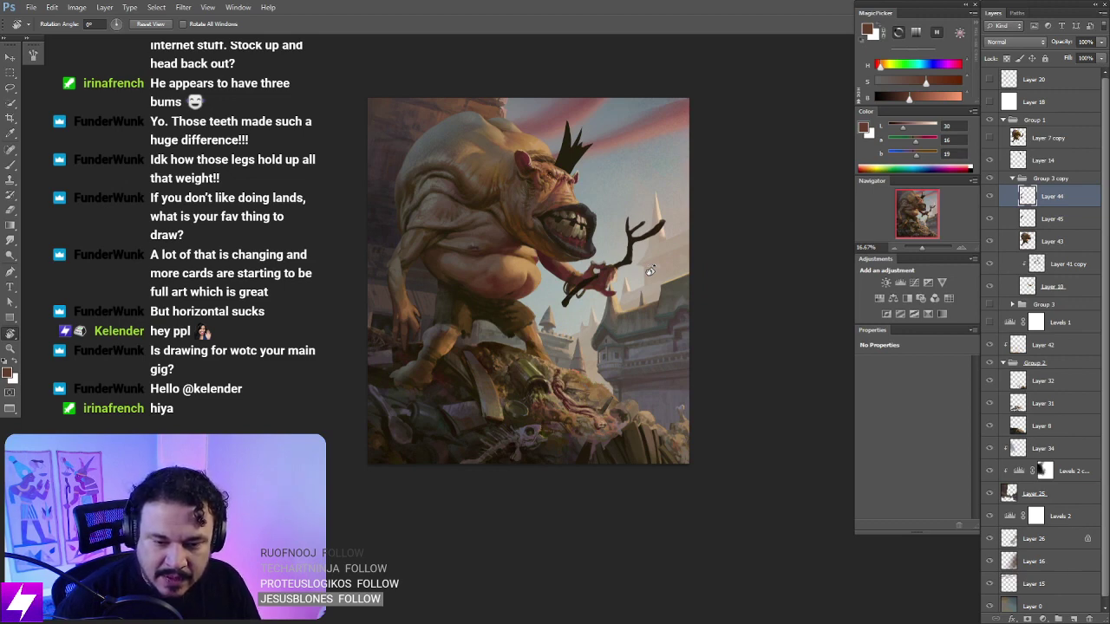
{"action": "left_click_drag", "start_coordinate": [688, 360], "coordinate": [658, 290]}
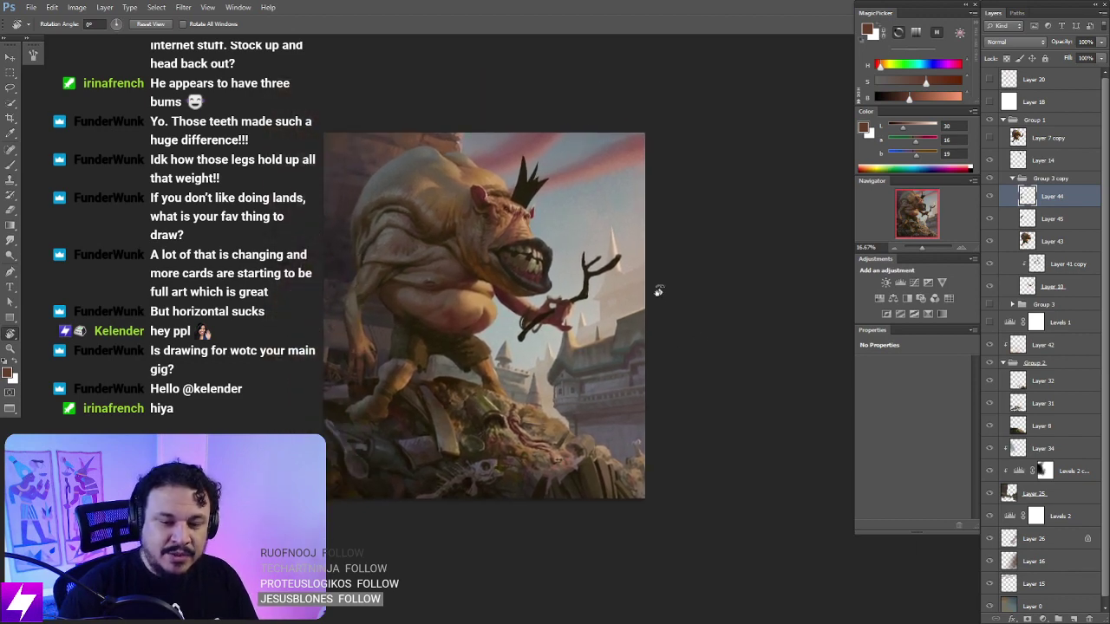
{"action": "key", "text": "ctrl+plus"}
{"action": "left_click_drag", "start_coordinate": [458, 296], "coordinate": [637, 348]}
{"action": "left_click", "coordinate": [991, 198]}
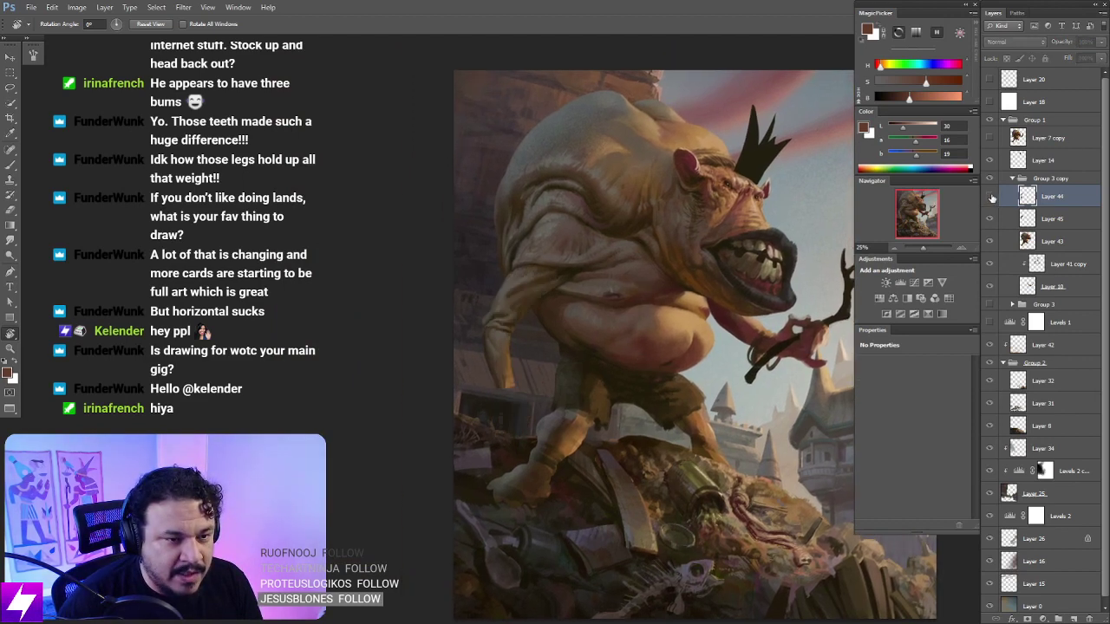
{"action": "left_click", "coordinate": [991, 197]}
{"action": "left_click", "coordinate": [991, 198]}
{"action": "left_click", "coordinate": [989, 199]}
{"action": "key", "text": "ctrl+plus"}
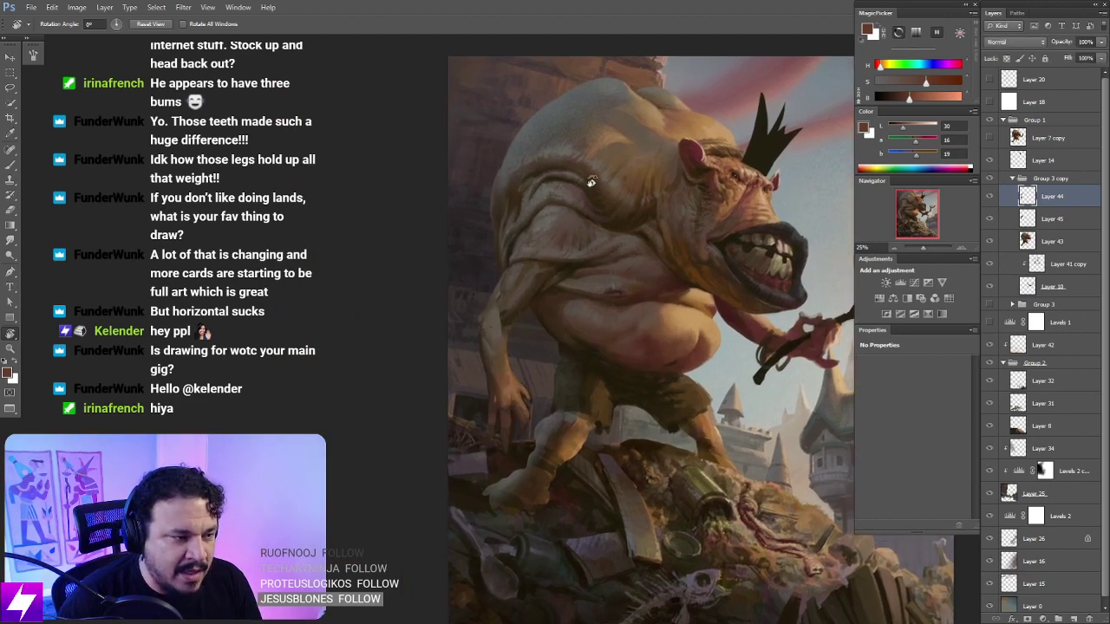
Step: Deepen the shading around the elbow and upper forearm with a dark brown sampled from the arm's shadow
{"action": "left_click_drag", "start_coordinate": [566, 362], "coordinate": [625, 342]}
{"action": "key", "text": "b"}
{"action": "left_click", "coordinate": [552, 293], "text": "alt"}
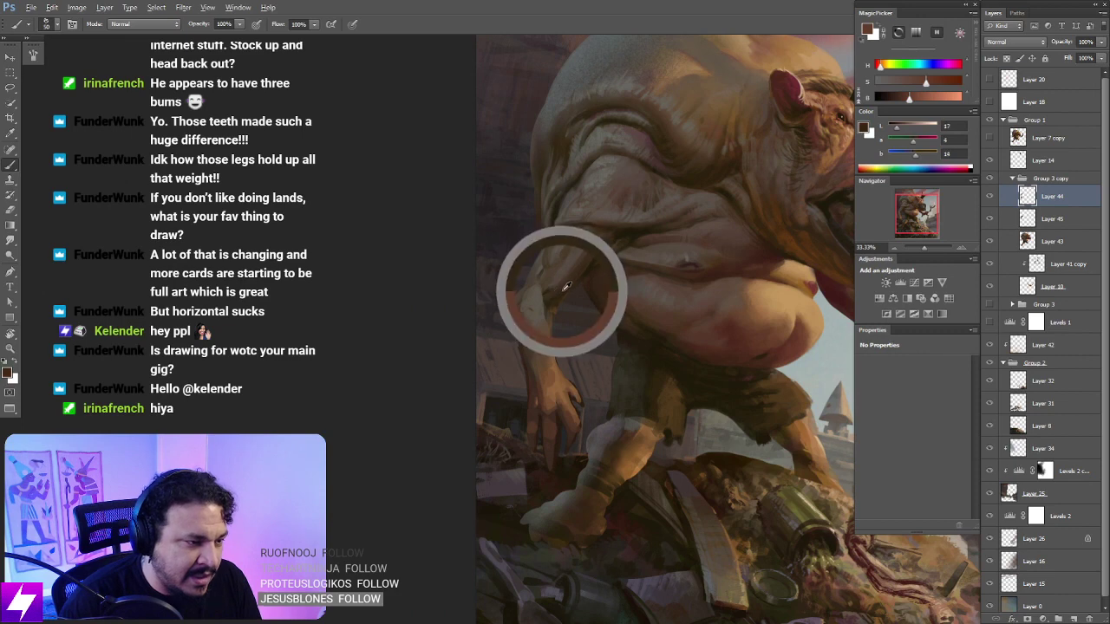
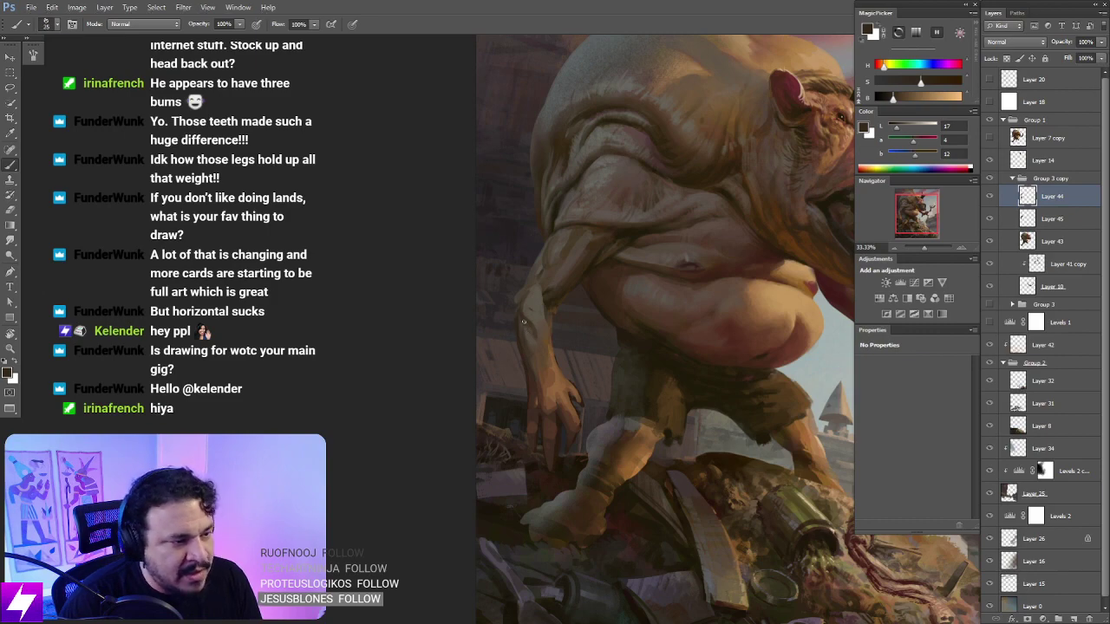
Step: Reset the view rotation and flip the canvas horizontally to judge the arm, leaving the view slightly tilted for painting
{"action": "key", "text": "ctrl+minus"}
{"action": "key", "text": "r"}
{"action": "left_click_drag", "start_coordinate": [614, 396], "coordinate": [612, 260]}
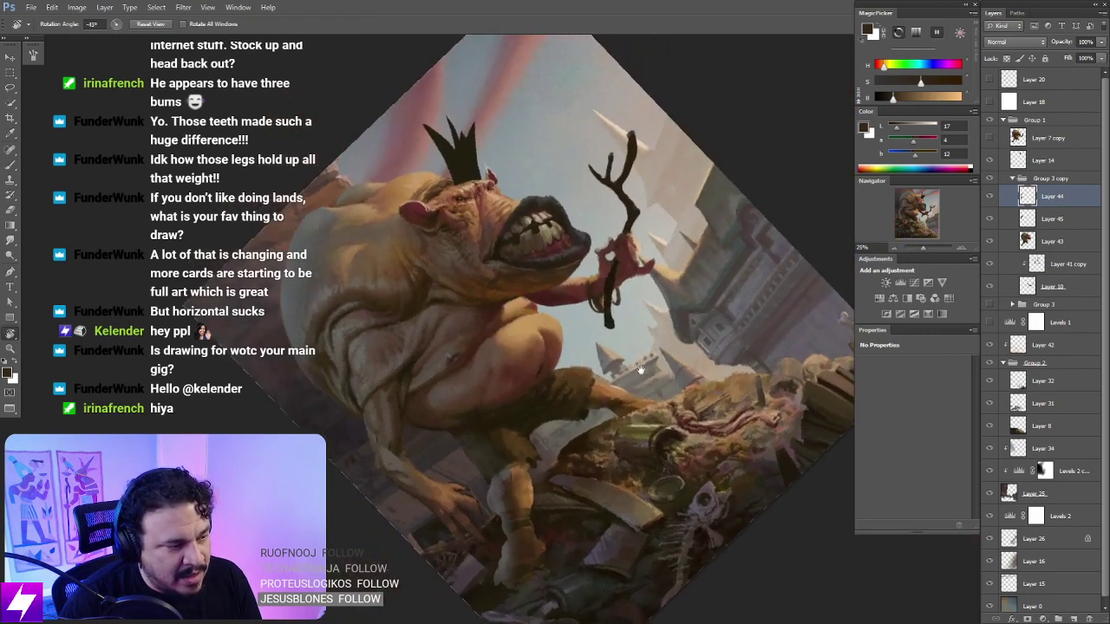
{"action": "left_click_drag", "start_coordinate": [555, 442], "coordinate": [532, 346]}
{"action": "key", "text": "Escape"}
{"action": "key", "text": "ctrl+minus"}
{"action": "key", "text": "ctrl+minus"}
{"action": "key", "text": "ctrl+plus"}
{"action": "key", "text": "ctrl+plus"}
{"action": "key", "text": "ctrl+plus"}
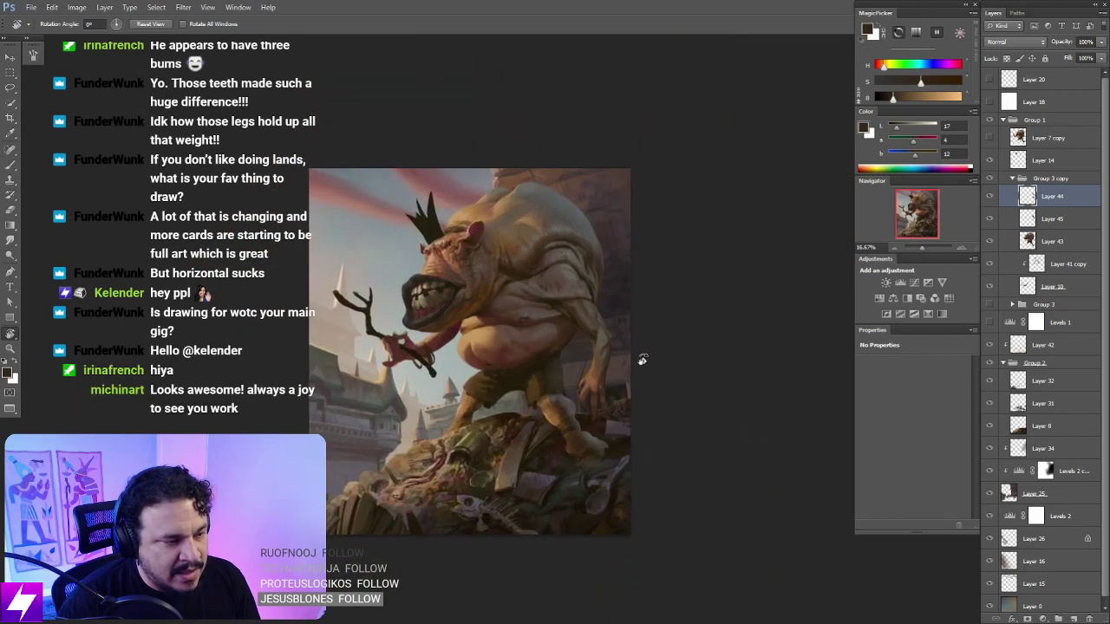
{"action": "key", "text": "ctrl+shift+h"}
{"action": "mouse_move", "coordinate": [698, 358]}
{"action": "left_mouse_down"}
{"action": "mouse_move", "coordinate": [701, 344]}
{"action": "mouse_move", "coordinate": [649, 367]}
{"action": "left_mouse_up"}
Step: Shade the forearm with sampled warm and dark browns, select the Smudge tool, and reset the view rotation
{"action": "key", "text": "b"}
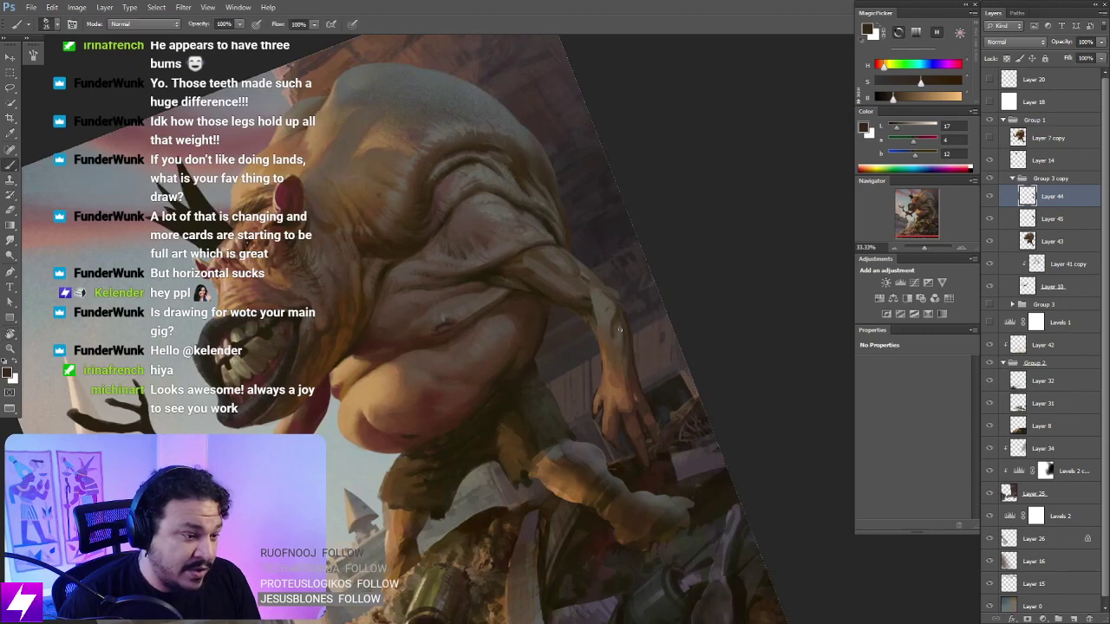
{"action": "left_click", "coordinate": [631, 387], "text": "alt"}
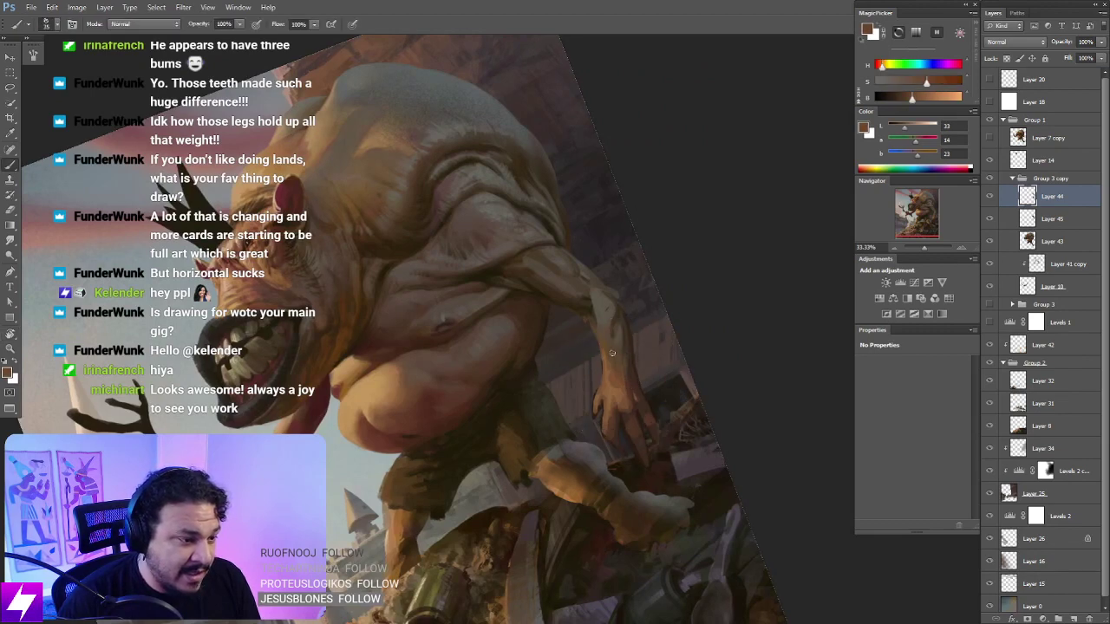
{"action": "left_click", "coordinate": [634, 367], "text": "alt"}
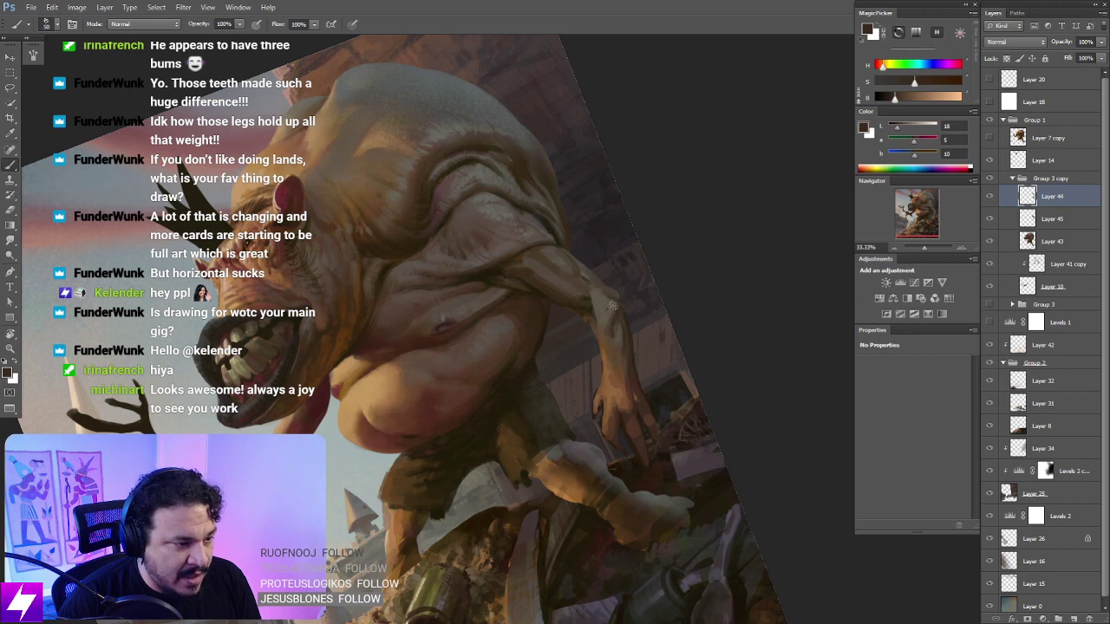
{"action": "key", "text": "r"}
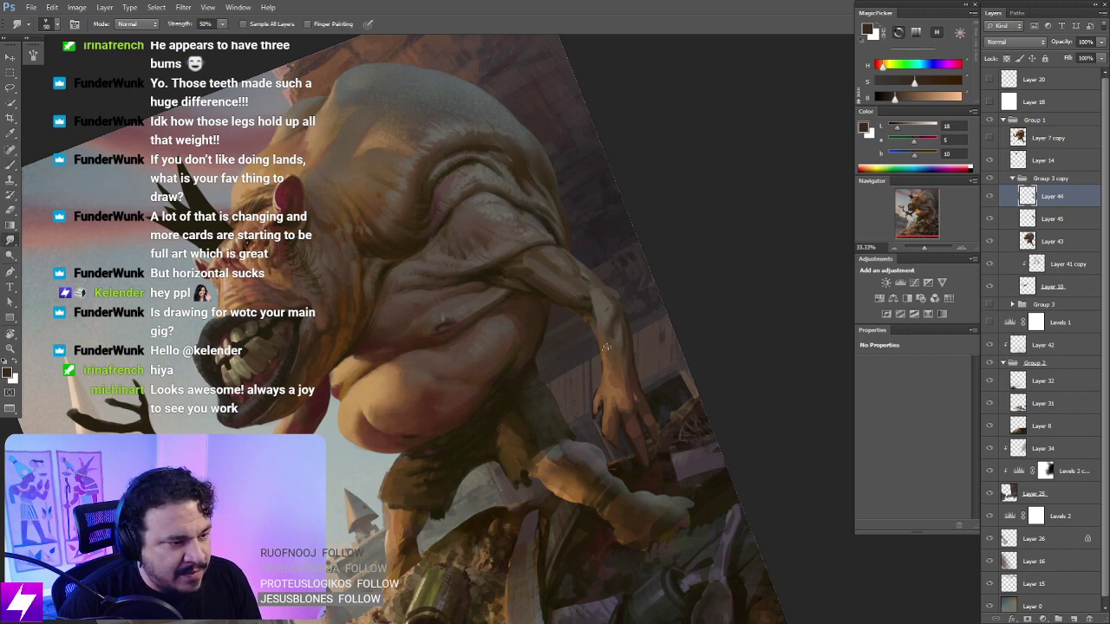
{"action": "key", "text": "Escape"}
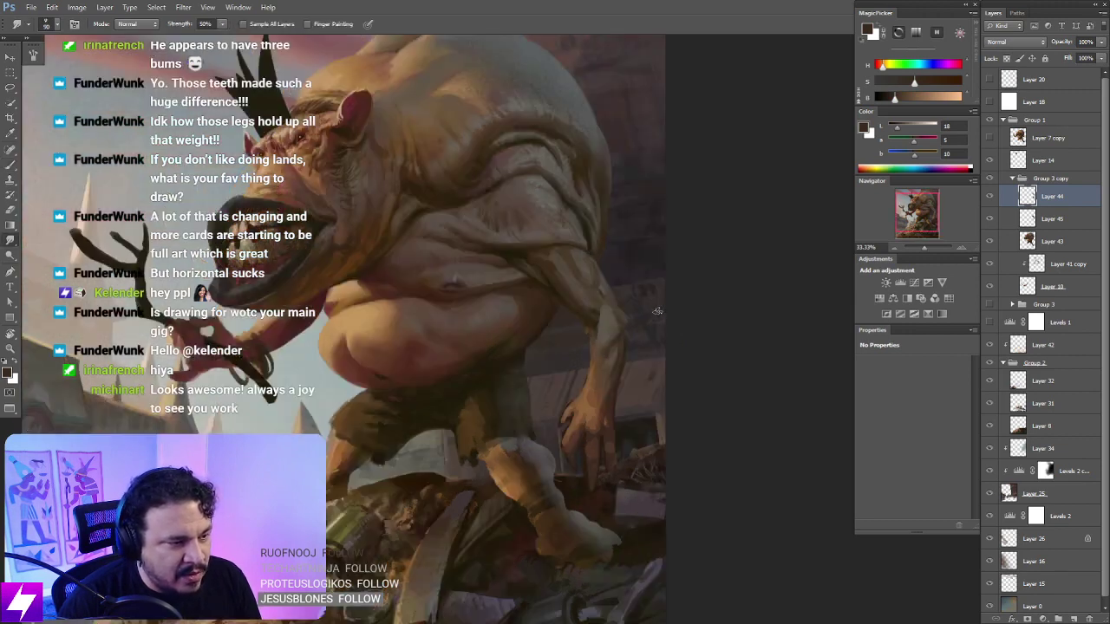
{"action": "left_click_drag", "start_coordinate": [643, 355], "coordinate": [626, 328]}
{"action": "key", "text": "b"}
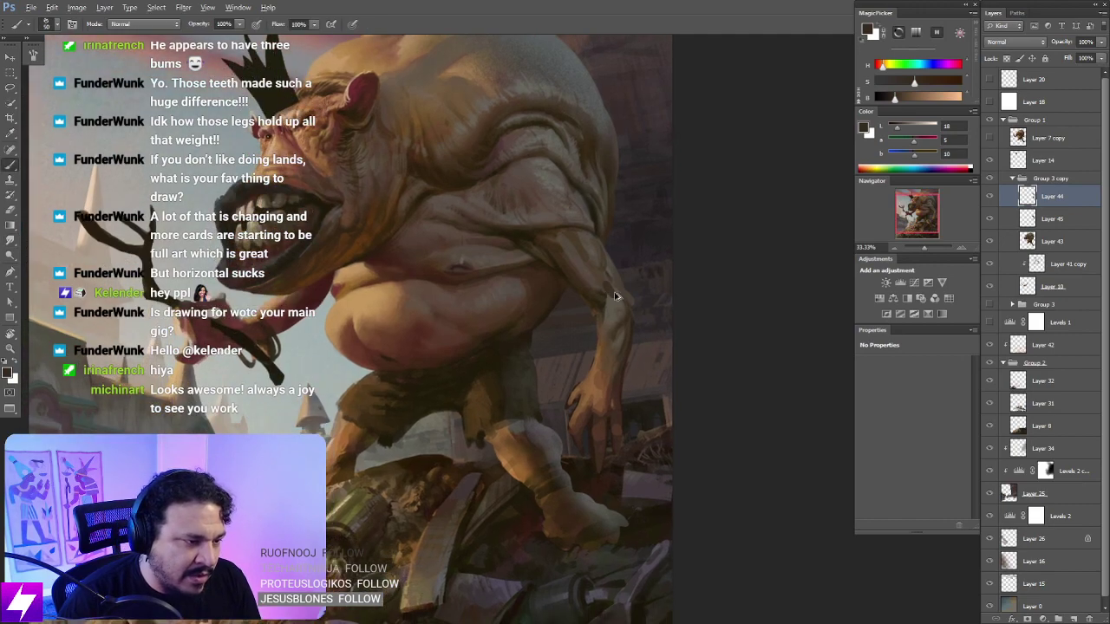
Step: Compare the mirrored figure with and without the repainted arm by toggling Layer 44
{"action": "key", "text": "ctrl+minus"}
{"action": "key", "text": "ctrl+minus"}
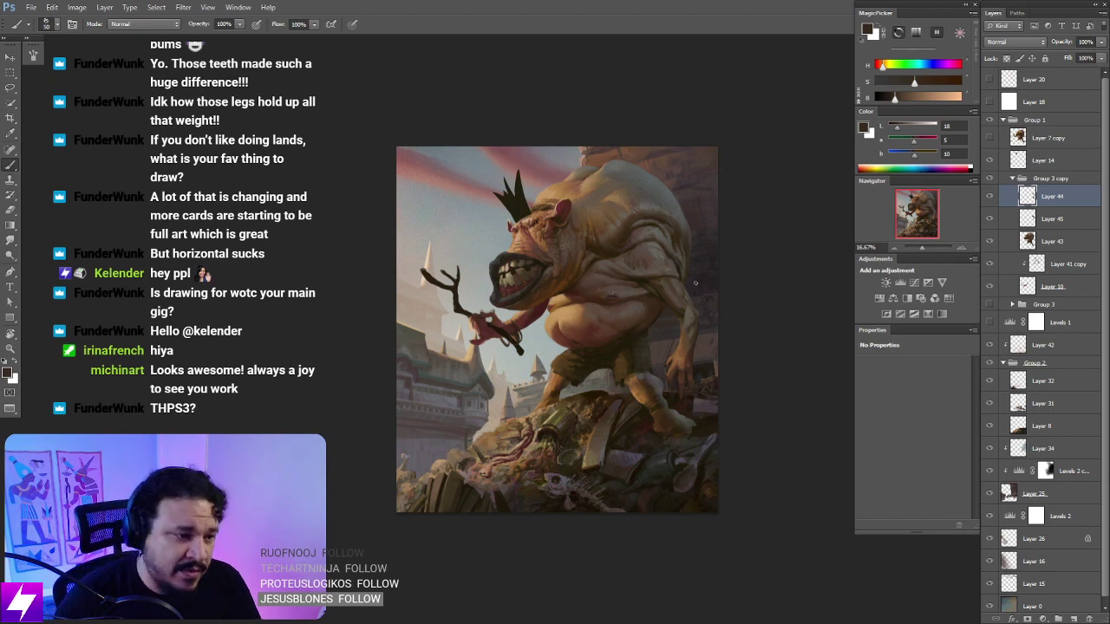
{"action": "left_click", "coordinate": [989, 198]}
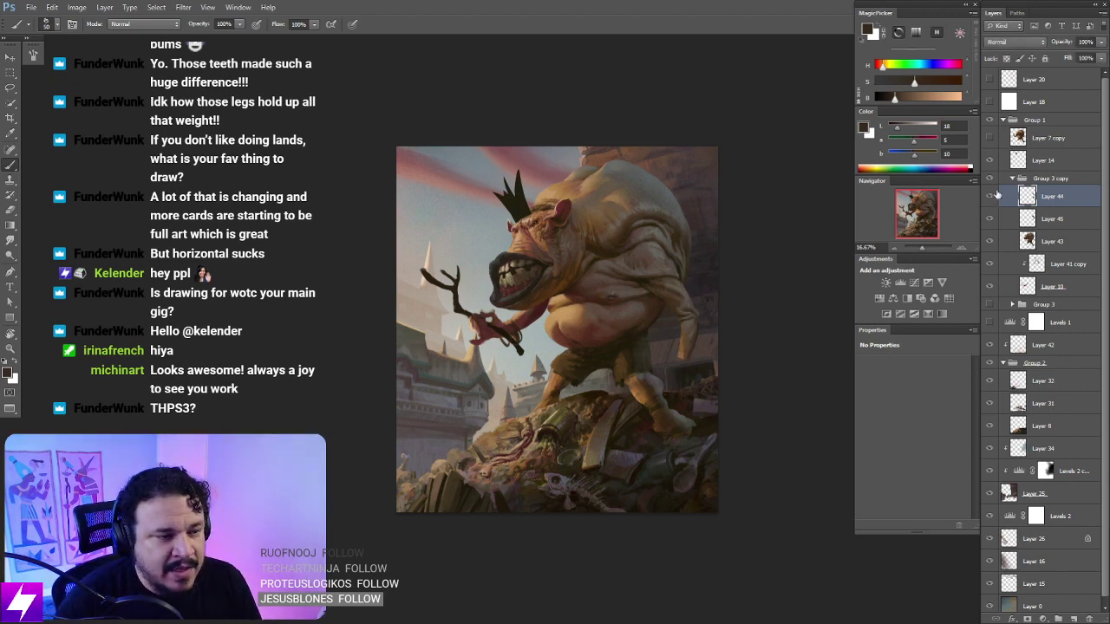
{"action": "key", "text": "ctrl+plus"}
{"action": "left_click_drag", "start_coordinate": [791, 319], "coordinate": [691, 378]}
{"action": "scroll", "coordinate": [658, 275], "scroll_direction": "up", "scroll_amount": 1}
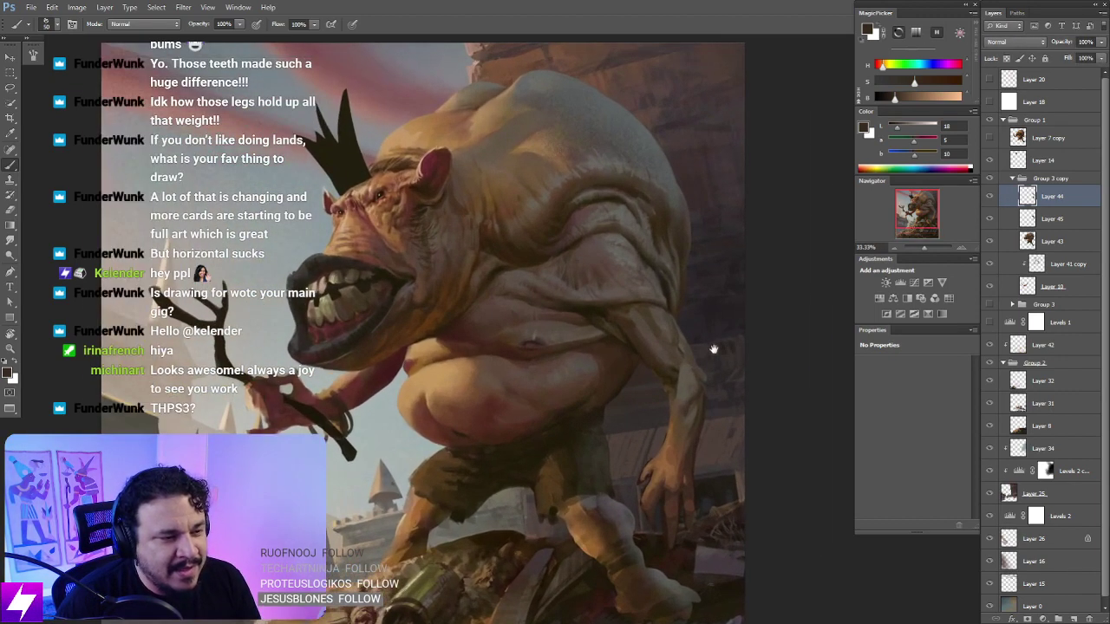
Step: Enlarge the brush to 125 px and paint the upper arm with a muted brown sampled from it
{"action": "left_click", "coordinate": [645, 351], "text": "alt"}
{"action": "key", "text": "bracketright"}
{"action": "key", "text": "bracketright"}
{"action": "key", "text": "bracketright"}
{"action": "key", "text": "bracketright"}
{"action": "key", "text": "bracketright"}
{"action": "key", "text": "bracketright"}
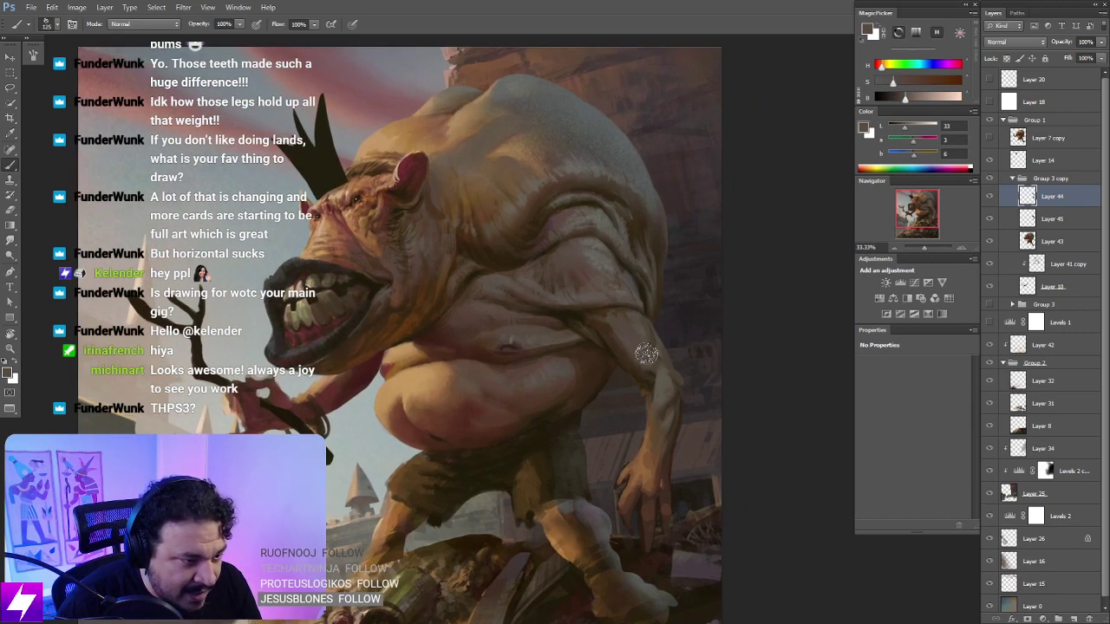
Step: Darken the outer upper arm beneath the skin fold with sampled dark tones and a smaller brush
{"action": "left_click", "coordinate": [650, 342], "text": "alt"}
{"action": "key", "text": "bracketleft"}
{"action": "key", "text": "bracketleft"}
{"action": "key", "text": "bracketleft"}
{"action": "left_click_drag", "start_coordinate": [636, 320], "coordinate": [644, 326]}
{"action": "left_click", "coordinate": [646, 305], "text": "alt"}
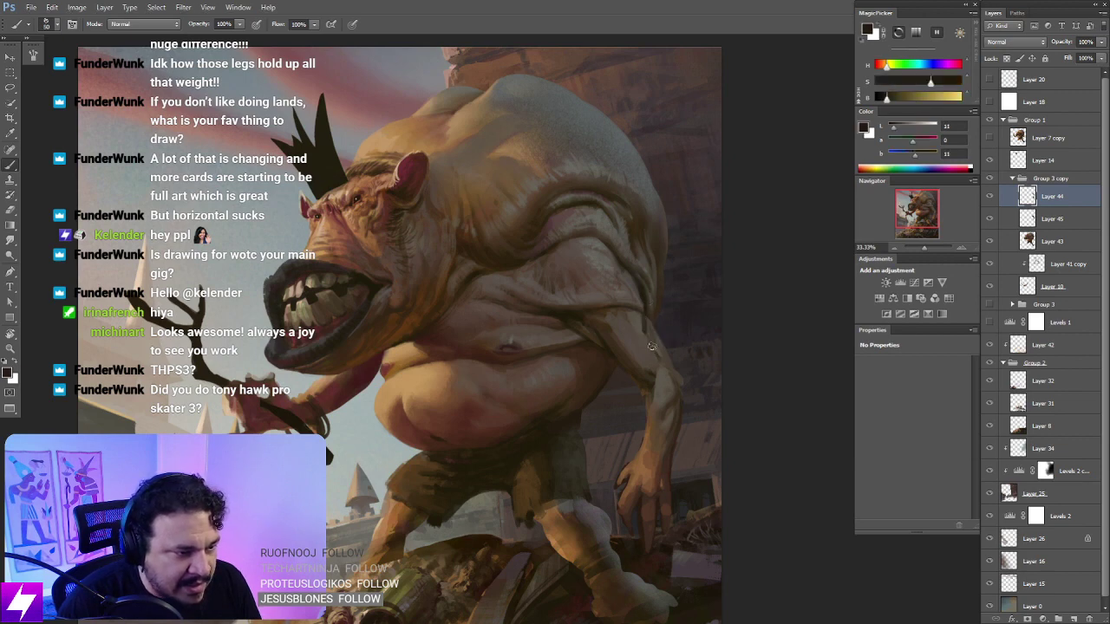
Step: Rotate the view nearly upside down at 50% zoom and model the upper arm muscles with a sampled dark brown
{"action": "key", "text": "r"}
{"action": "mouse_move", "coordinate": [678, 343]}
{"action": "left_mouse_down"}
{"action": "mouse_move", "coordinate": [649, 337]}
{"action": "mouse_move", "coordinate": [658, 300]}
{"action": "mouse_move", "coordinate": [664, 347]}
{"action": "mouse_move", "coordinate": [672, 278]}
{"action": "mouse_move", "coordinate": [618, 259]}
{"action": "mouse_move", "coordinate": [607, 338]}
{"action": "left_mouse_up"}
{"action": "key", "text": "ctrl+plus"}
{"action": "key", "text": "b"}
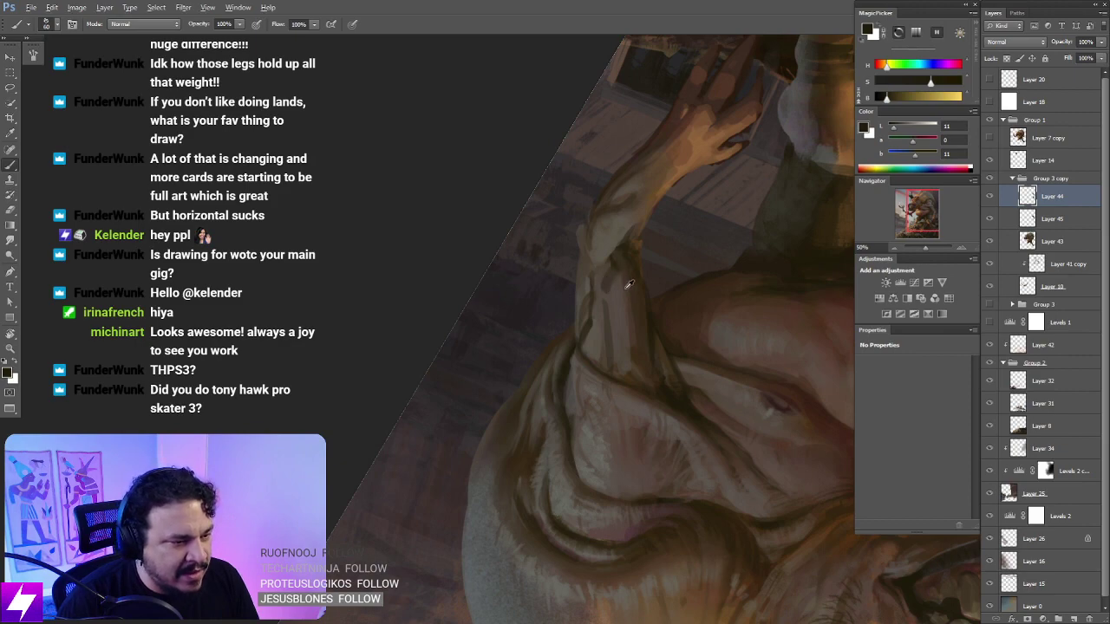
{"action": "left_click", "coordinate": [627, 284], "text": "alt"}
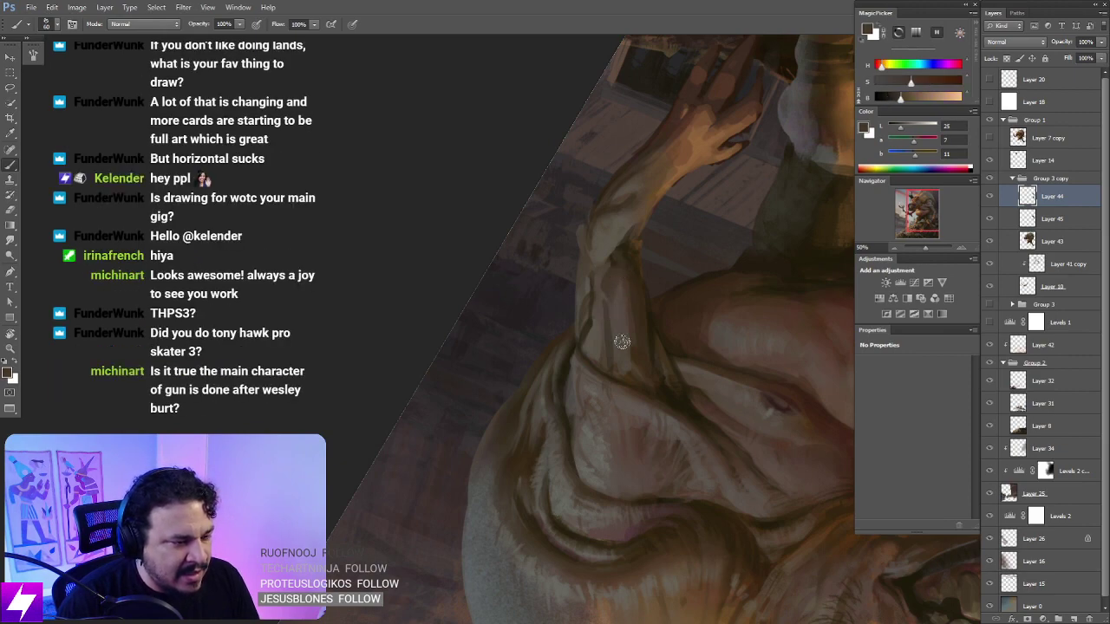
Step: Return to a slightly tilted upright view and soften the upper arm between skin fold and elbow with sampled greyish browns
{"action": "key", "text": "Escape"}
{"action": "key", "text": "ctrl+minus"}
{"action": "key", "text": "ctrl+minus"}
{"action": "key", "text": "r"}
{"action": "mouse_move", "coordinate": [607, 243]}
{"action": "left_mouse_down"}
{"action": "mouse_move", "coordinate": [649, 269]}
{"action": "mouse_move", "coordinate": [708, 270]}
{"action": "mouse_move", "coordinate": [599, 315]}
{"action": "mouse_move", "coordinate": [624, 295]}
{"action": "mouse_move", "coordinate": [599, 297]}
{"action": "left_mouse_up"}
{"action": "key", "text": "ctrl+plus"}
{"action": "key", "text": "b"}
{"action": "left_click", "coordinate": [592, 299], "text": "alt"}
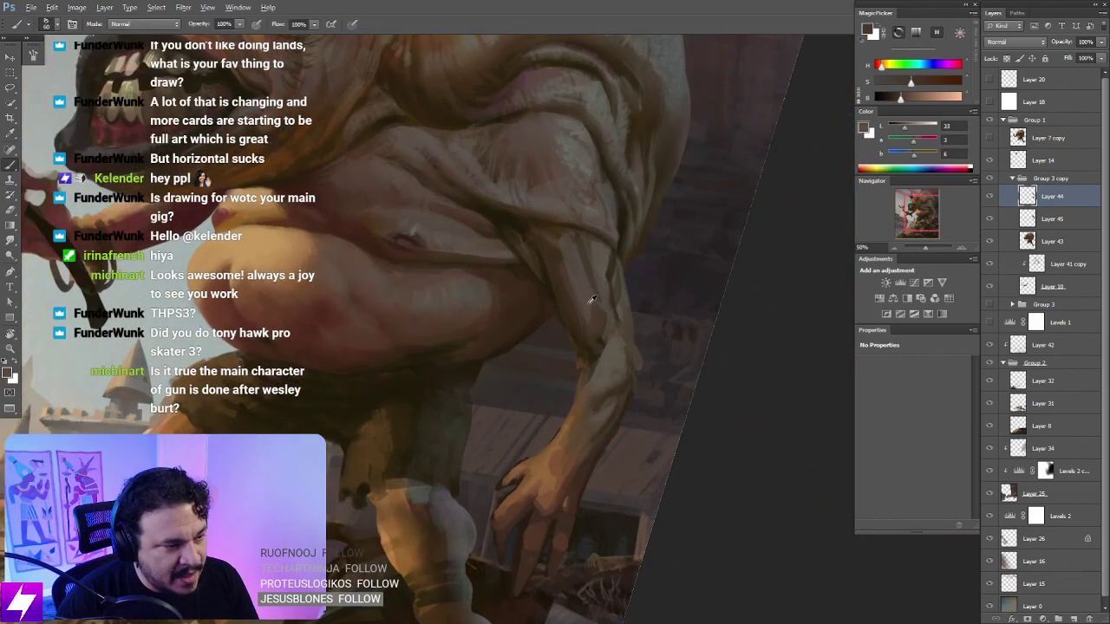
{"action": "left_click", "coordinate": [592, 300], "text": "alt"}
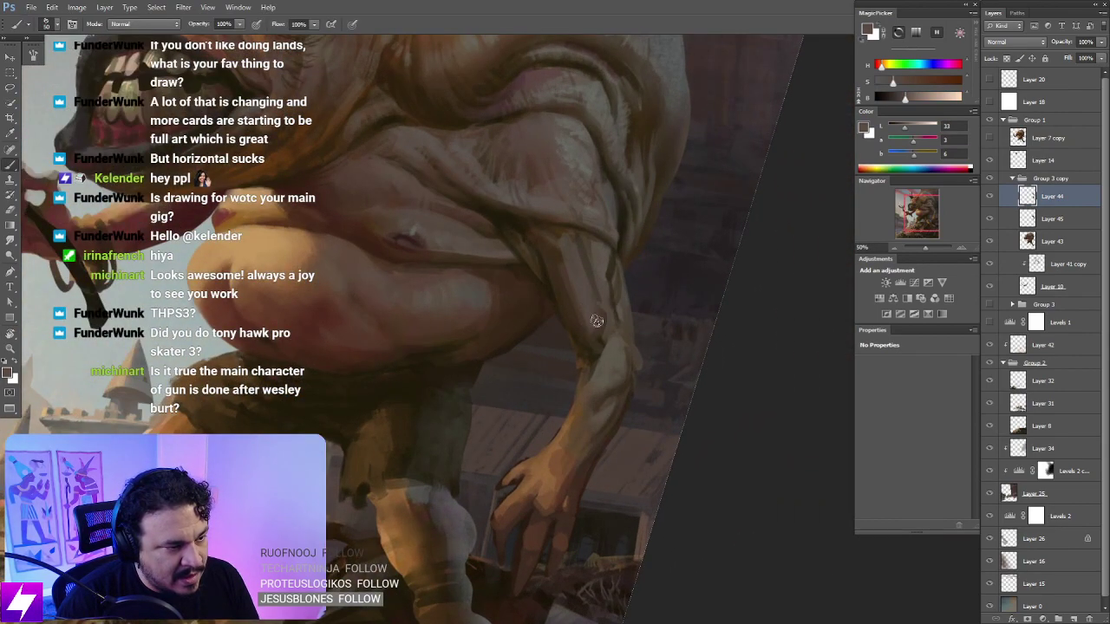
{"action": "left_click_drag", "start_coordinate": [605, 245], "coordinate": [612, 305]}
{"action": "left_click", "coordinate": [602, 315], "text": "alt"}
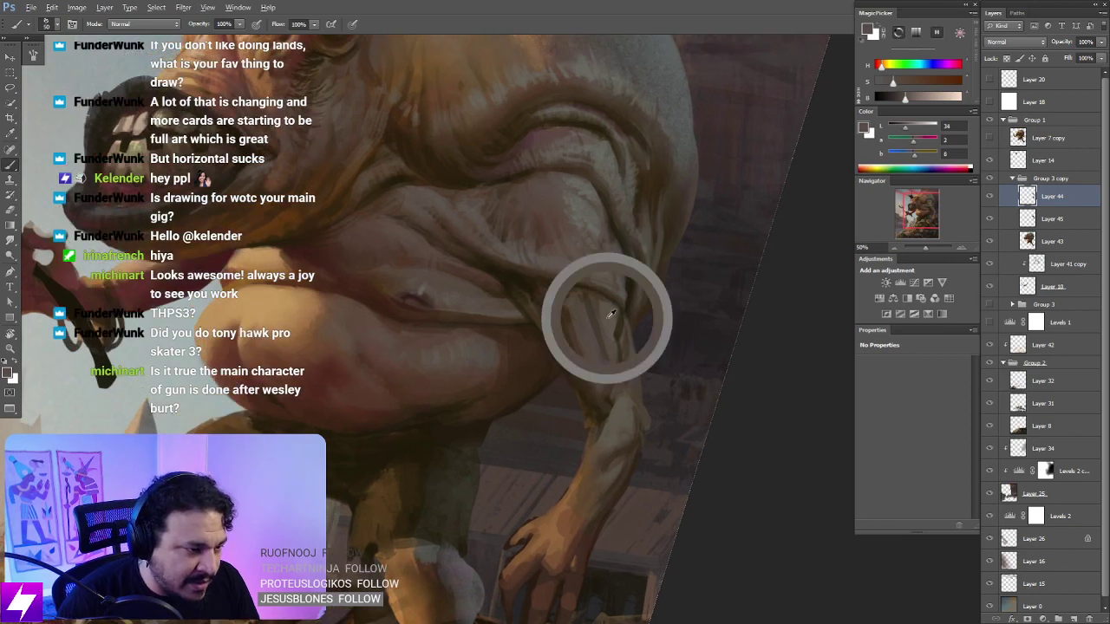
Step: Tilt the view the other way and darken the edge of the skin fold over the arm with a 40 px sampled dark brown
{"action": "key", "text": "r"}
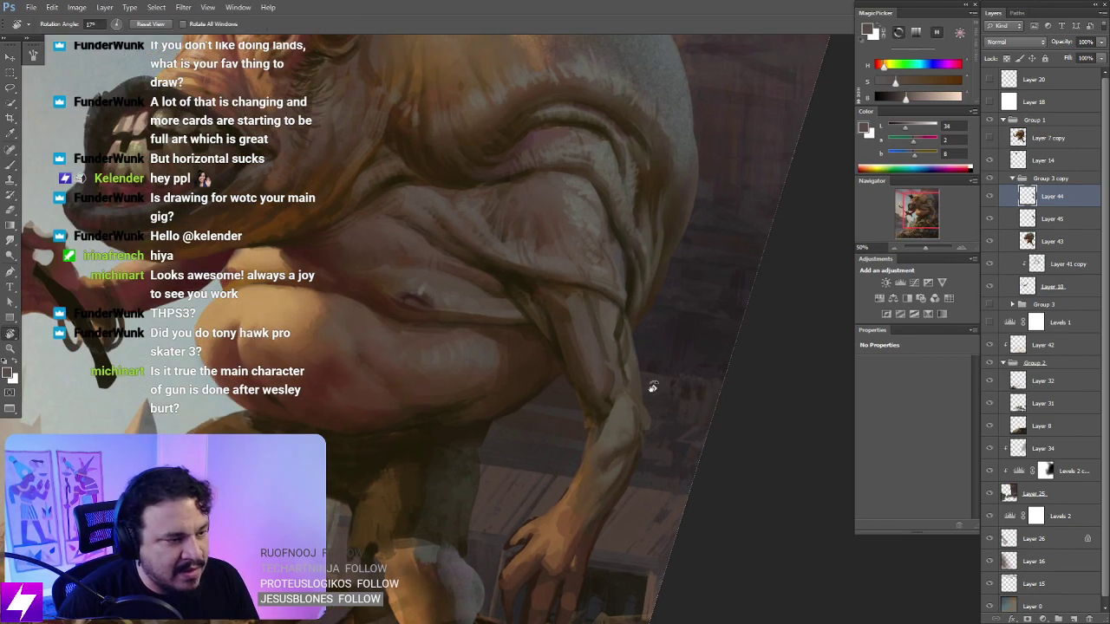
{"action": "left_click_drag", "start_coordinate": [649, 384], "coordinate": [583, 321]}
{"action": "key", "text": "b"}
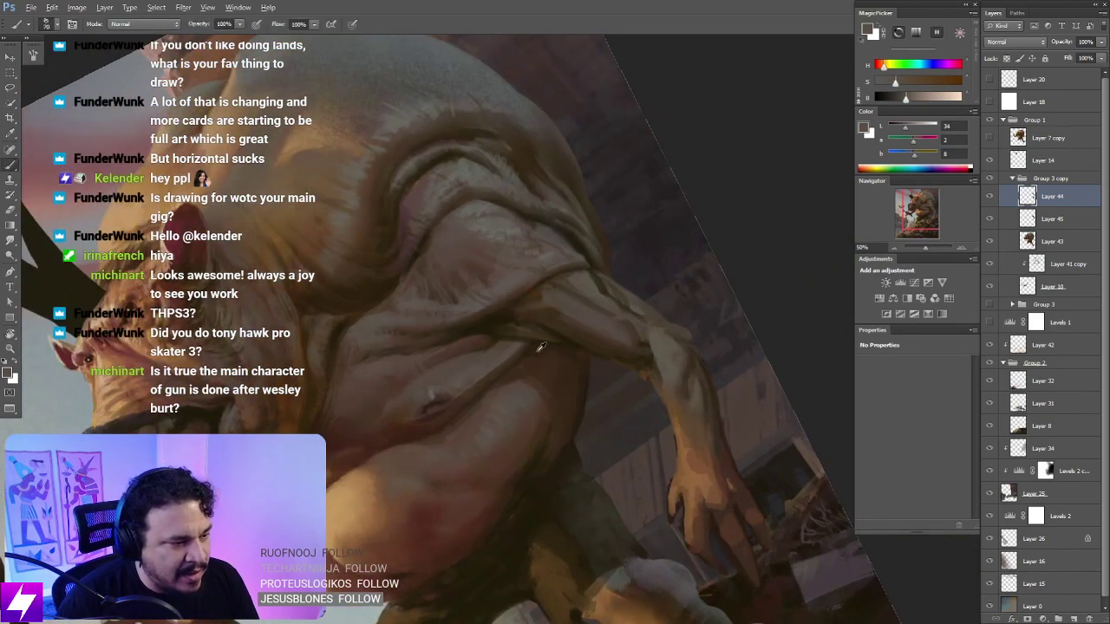
{"action": "left_click", "coordinate": [551, 282], "text": "alt"}
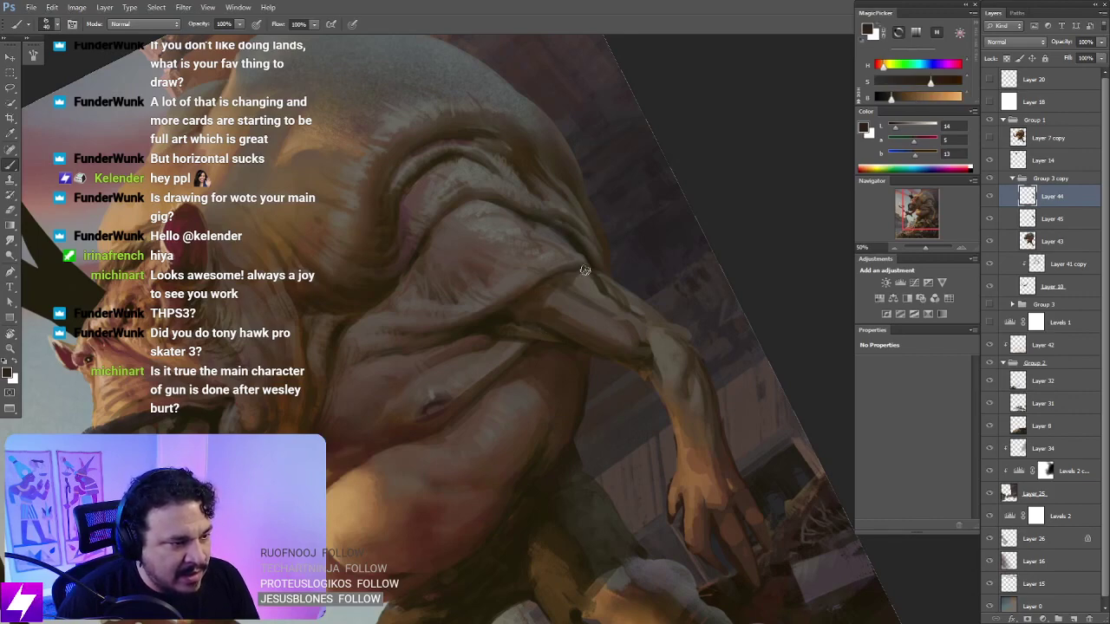
Step: Rotate the arm to nearly horizontal and sample a mid brown just below the skin fold for its shading
{"action": "key", "text": "r"}
{"action": "left_click_drag", "start_coordinate": [563, 282], "coordinate": [615, 315]}
{"action": "key", "text": "b"}
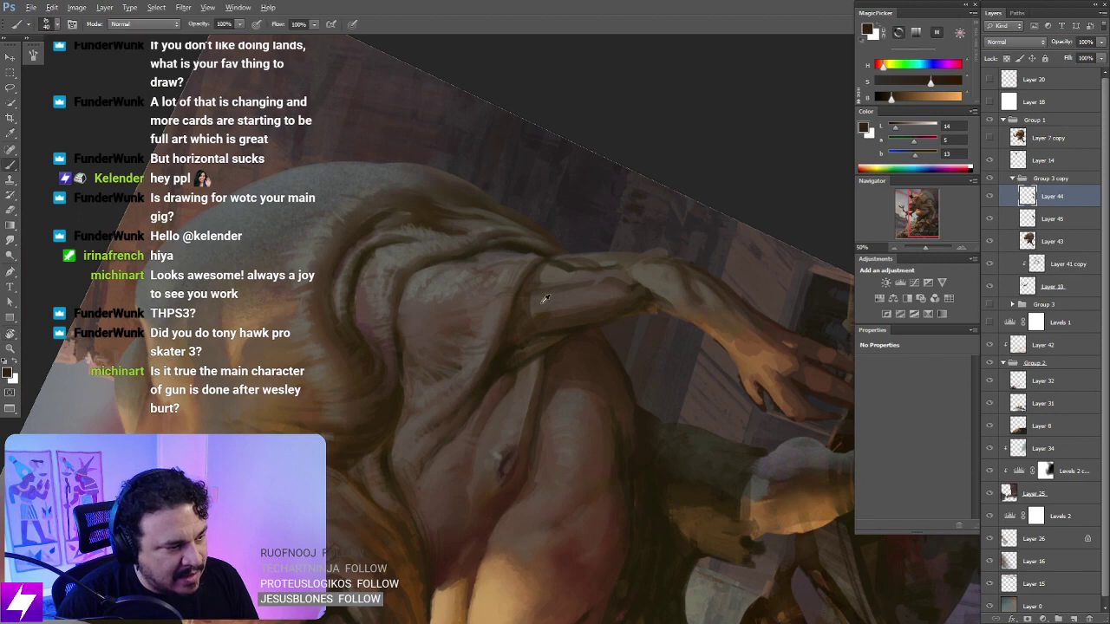
{"action": "left_click", "coordinate": [530, 307], "text": "alt"}
Step: Turn the view nearly upside down and shade the upper arm beside the elbow with a 70 px brush in the sampled brown
{"action": "key", "text": "r"}
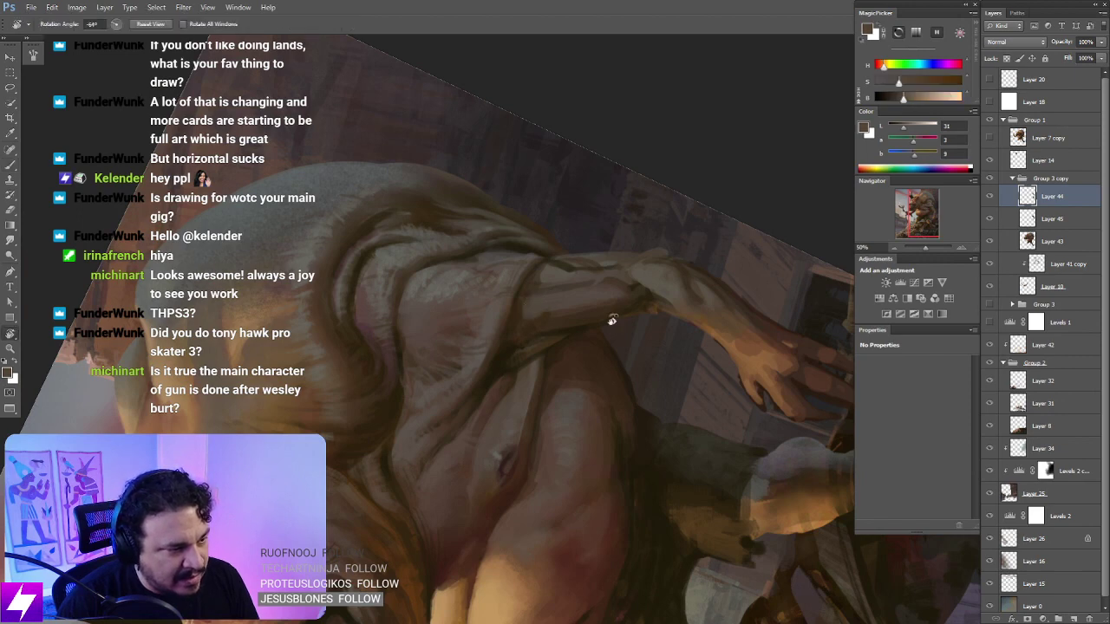
{"action": "left_click_drag", "start_coordinate": [535, 310], "coordinate": [578, 310]}
{"action": "key", "text": "b"}
{"action": "key", "text": "bracketright"}
{"action": "key", "text": "bracketright"}
{"action": "key", "text": "bracketright"}
{"action": "key", "text": "bracketright"}
{"action": "key", "text": "bracketright"}
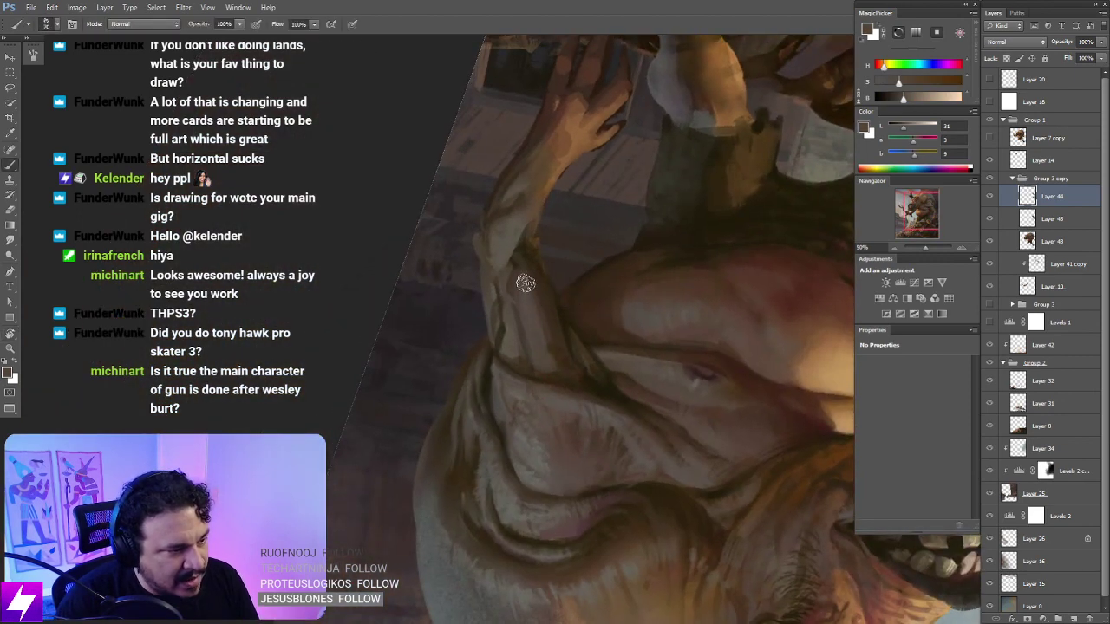
{"action": "key", "text": "Escape"}
{"action": "key", "text": "ctrl+minus"}
{"action": "key", "text": "ctrl+minus"}
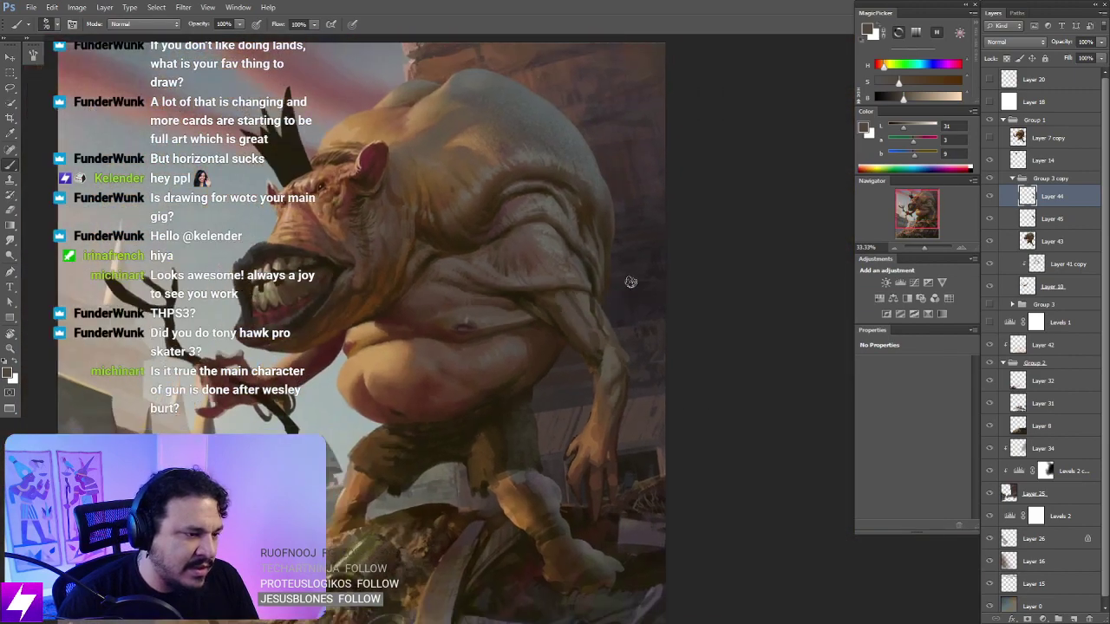
Step: Tilt the view about 28° and deepen the shading around the elbow with a 60 px brush in a sampled dark reddish brown
{"action": "key", "text": "r"}
{"action": "left_click_drag", "start_coordinate": [630, 243], "coordinate": [720, 256]}
{"action": "scroll", "coordinate": [718, 256], "scroll_direction": "up", "scroll_amount": 1}
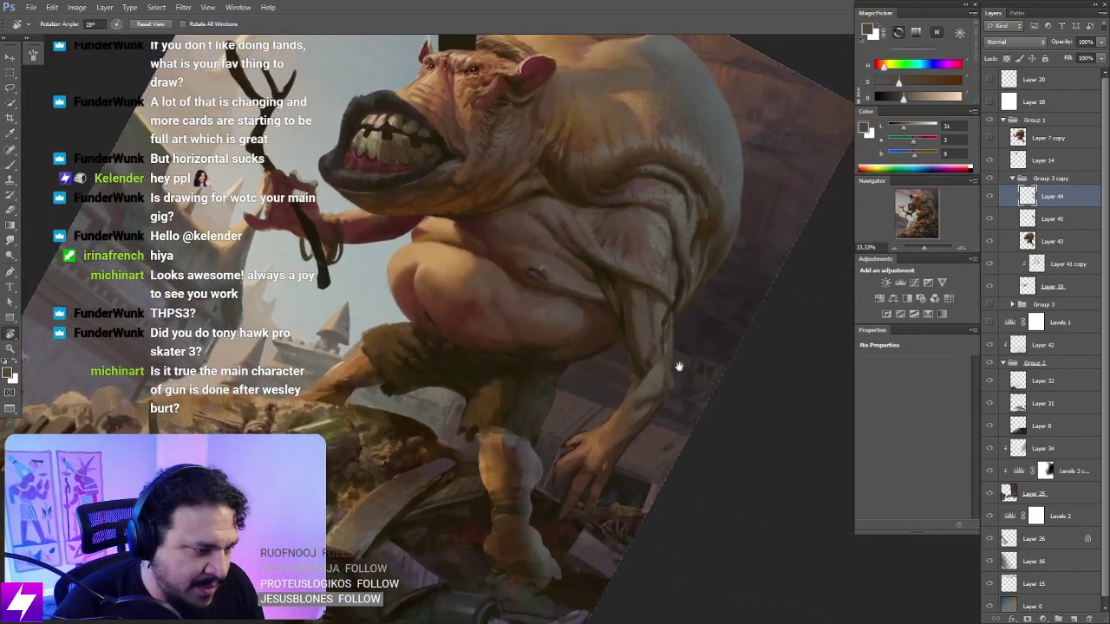
{"action": "key", "text": "b"}
{"action": "left_click_drag", "start_coordinate": [679, 365], "coordinate": [652, 350]}
{"action": "left_click", "coordinate": [656, 347], "text": "alt"}
{"action": "key", "text": "]"}
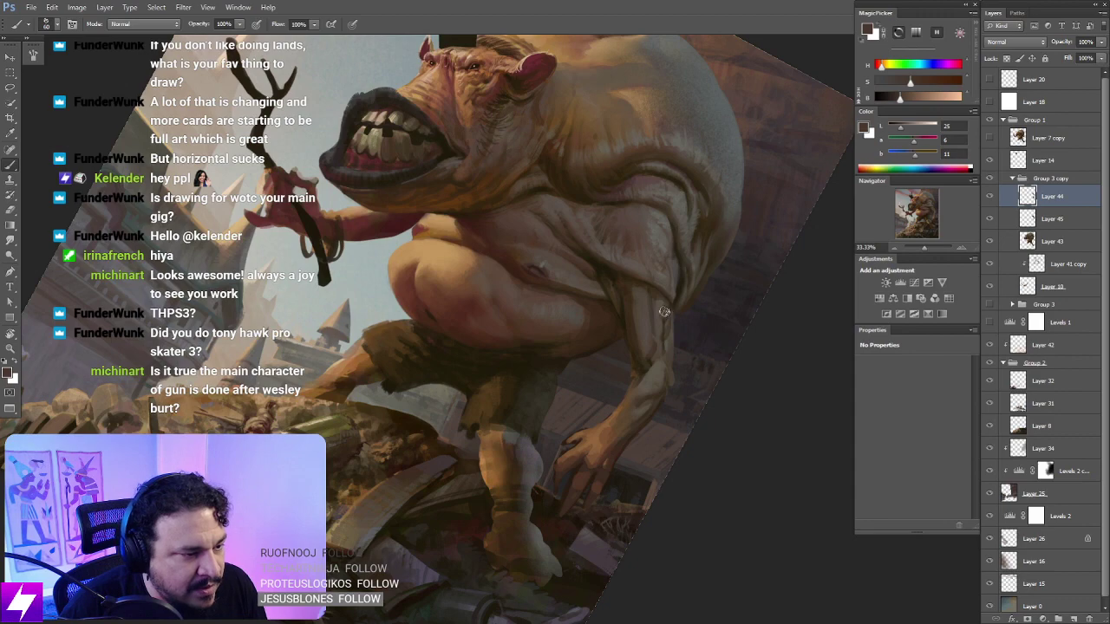
{"action": "key", "text": "ctrl+minus"}
{"action": "key", "text": "Escape"}
{"action": "left_click_drag", "start_coordinate": [785, 322], "coordinate": [659, 349]}
{"action": "key", "text": "ctrl+plus"}
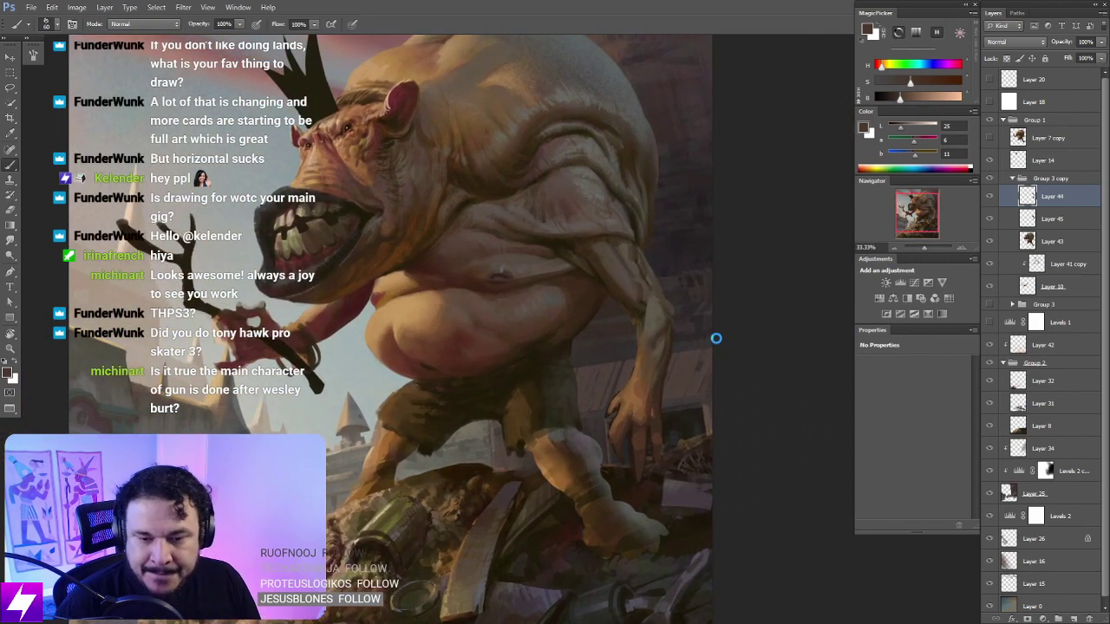
Step: Flip the canvas horizontally and examine the creature's pose and proportions in the mirrored view
{"action": "key", "text": "ctrl+shift+h"}
{"action": "left_click_drag", "start_coordinate": [557, 328], "coordinate": [618, 352]}
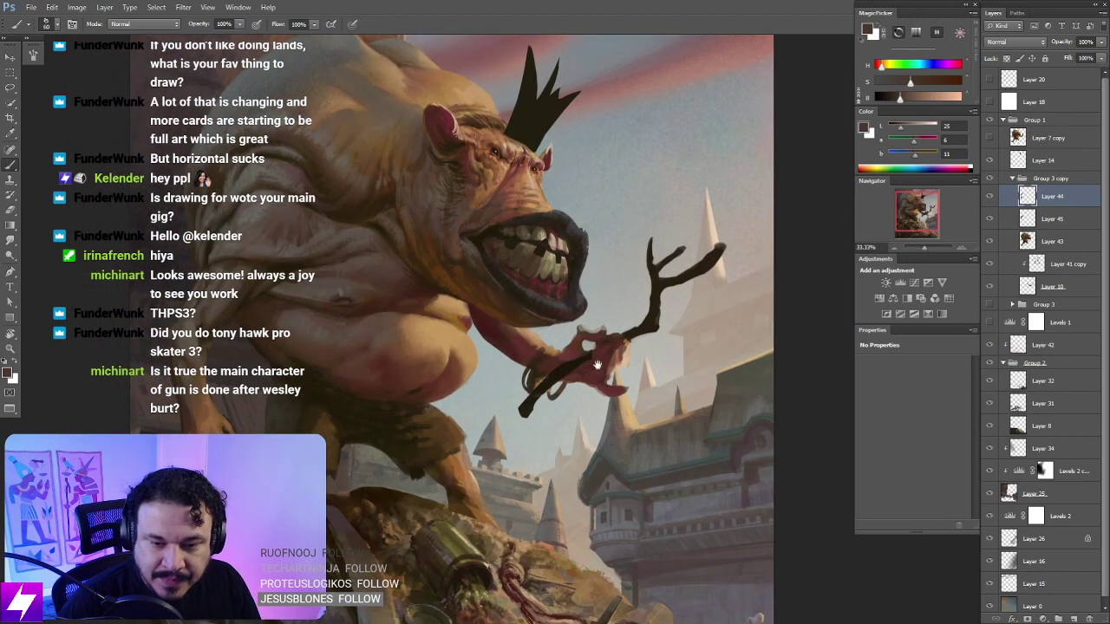
{"action": "left_click_drag", "start_coordinate": [542, 390], "coordinate": [540, 379]}
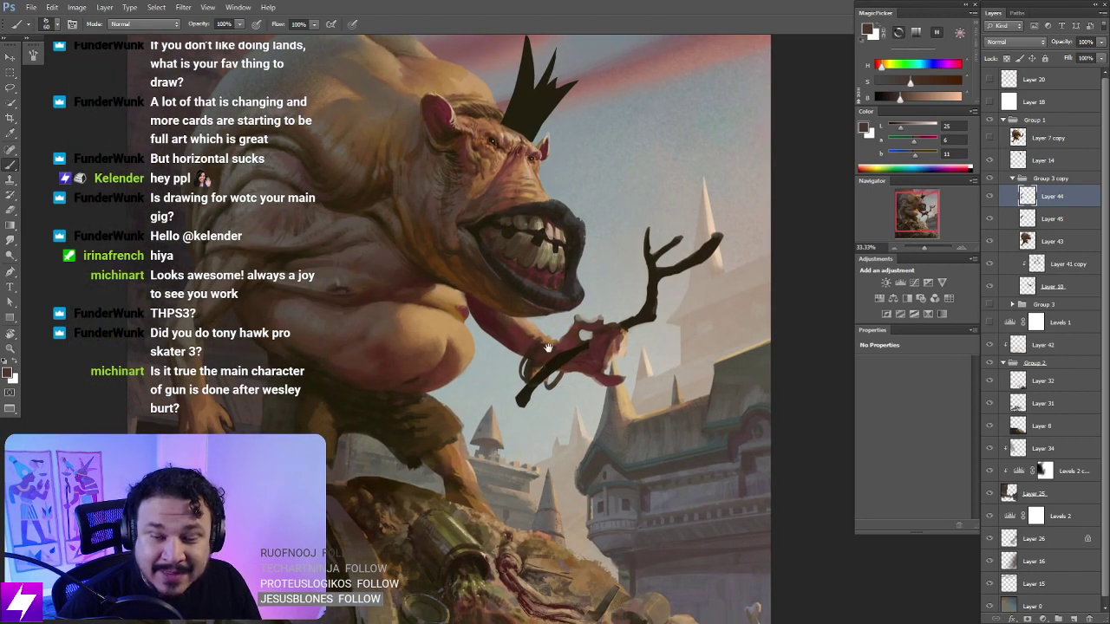
{"action": "left_click_drag", "start_coordinate": [634, 371], "coordinate": [615, 359]}
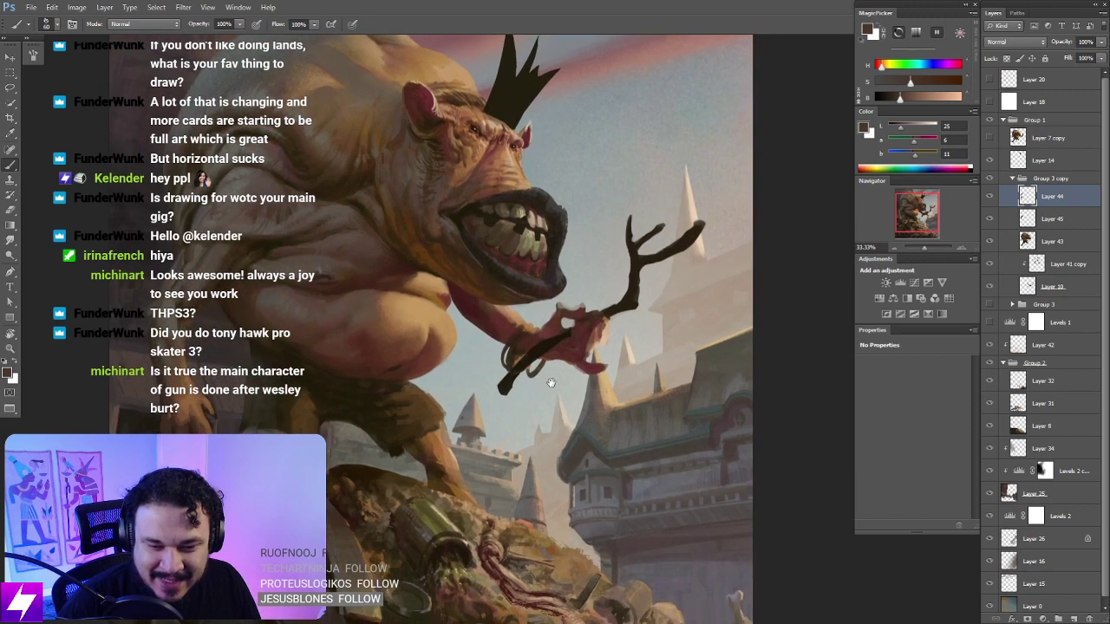
{"action": "left_click_drag", "start_coordinate": [550, 383], "coordinate": [556, 382]}
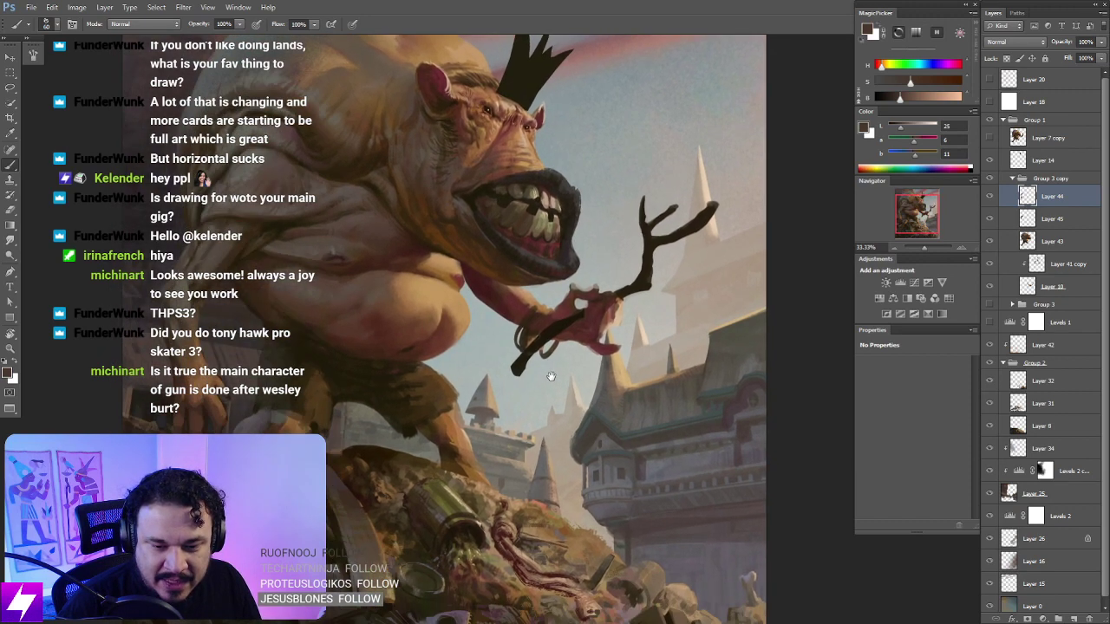
{"action": "scroll", "coordinate": [560, 376], "scroll_direction": "up", "scroll_amount": 4}
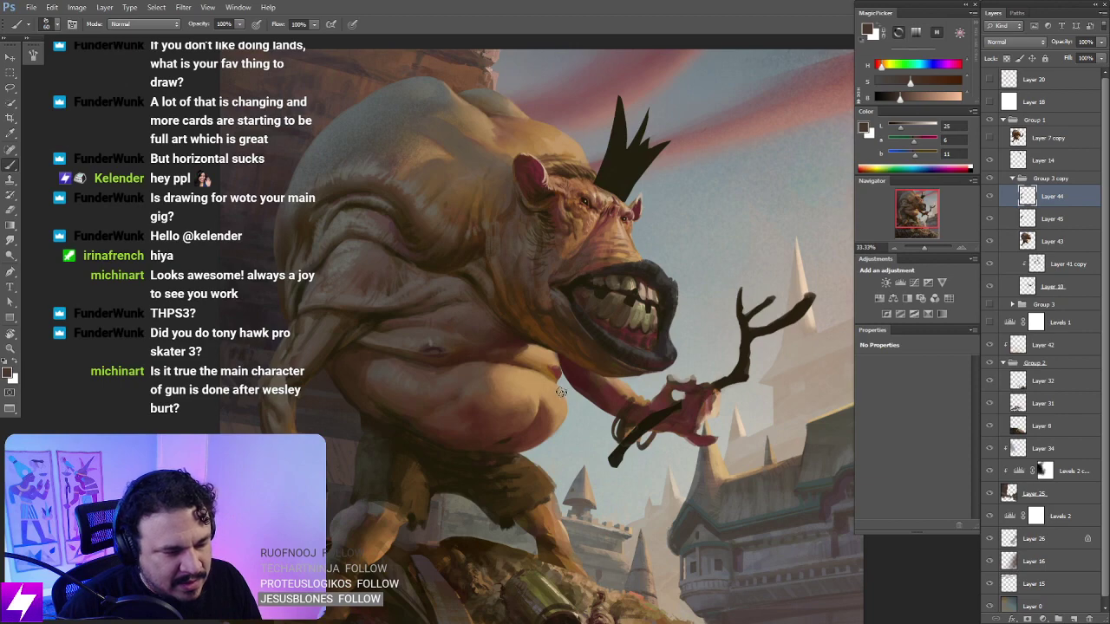
Step: Tilt the mirrored painting at 50% zoom and sample a near-black from the corner of the creature's mouth
{"action": "left_click_drag", "start_coordinate": [561, 393], "coordinate": [643, 395]}
{"action": "key", "text": "r"}
{"action": "key", "text": "ctrl+plus"}
{"action": "left_click_drag", "start_coordinate": [627, 477], "coordinate": [620, 368]}
{"action": "left_click_drag", "start_coordinate": [678, 295], "coordinate": [645, 420]}
{"action": "key", "text": "b"}
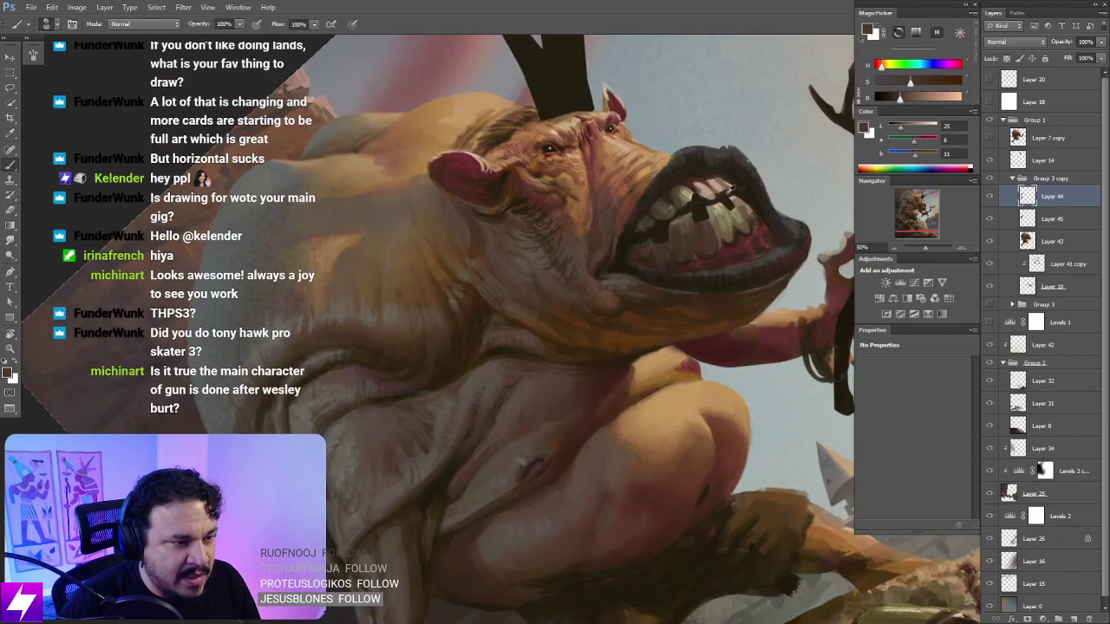
{"action": "left_click", "coordinate": [725, 191], "text": "alt"}
{"action": "left_click", "coordinate": [633, 234], "text": "alt"}
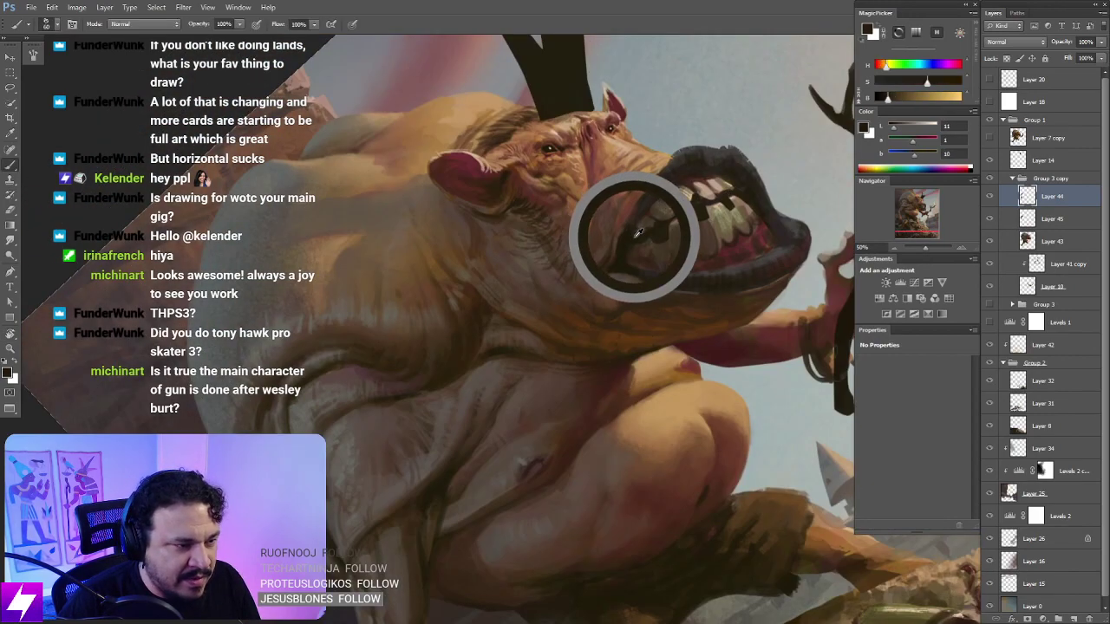
Step: Rotate the mirrored view to about -56° at 33.33% zoom and darken the inner elbow with a 20 px brush
{"action": "left_click_drag", "start_coordinate": [765, 543], "coordinate": [507, 443]}
{"action": "key", "text": "r"}
{"action": "left_click_drag", "start_coordinate": [437, 496], "coordinate": [607, 315]}
{"action": "key", "text": "ctrl+minus"}
{"action": "left_click_drag", "start_coordinate": [546, 295], "coordinate": [628, 337]}
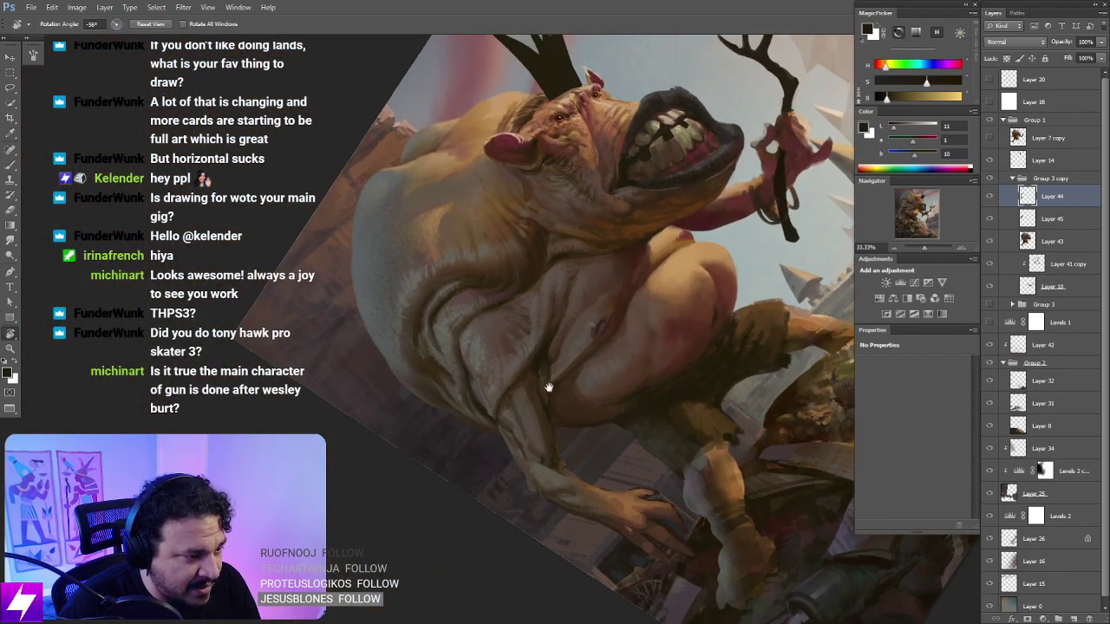
{"action": "left_click_drag", "start_coordinate": [548, 387], "coordinate": [570, 389]}
{"action": "key", "text": "b"}
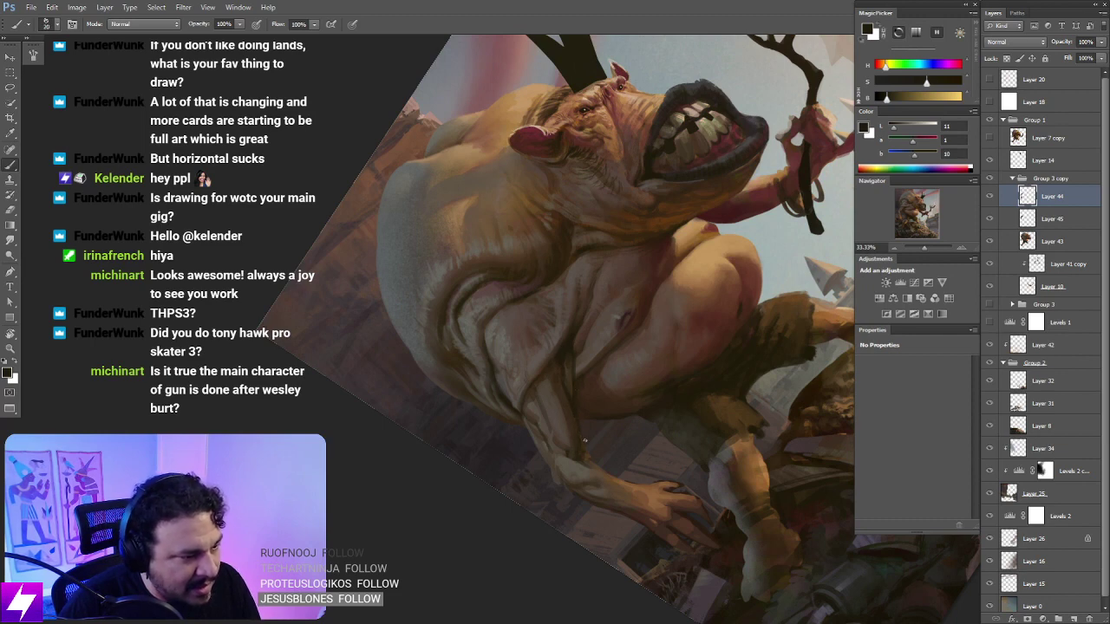
Step: Straighten the mirrored view, refine the inner elbow with sampled dark browns, and switch to the Smudge tool for blending
{"action": "key", "text": "Escape"}
{"action": "left_click_drag", "start_coordinate": [596, 428], "coordinate": [612, 421]}
{"action": "left_click", "coordinate": [525, 392], "text": "alt"}
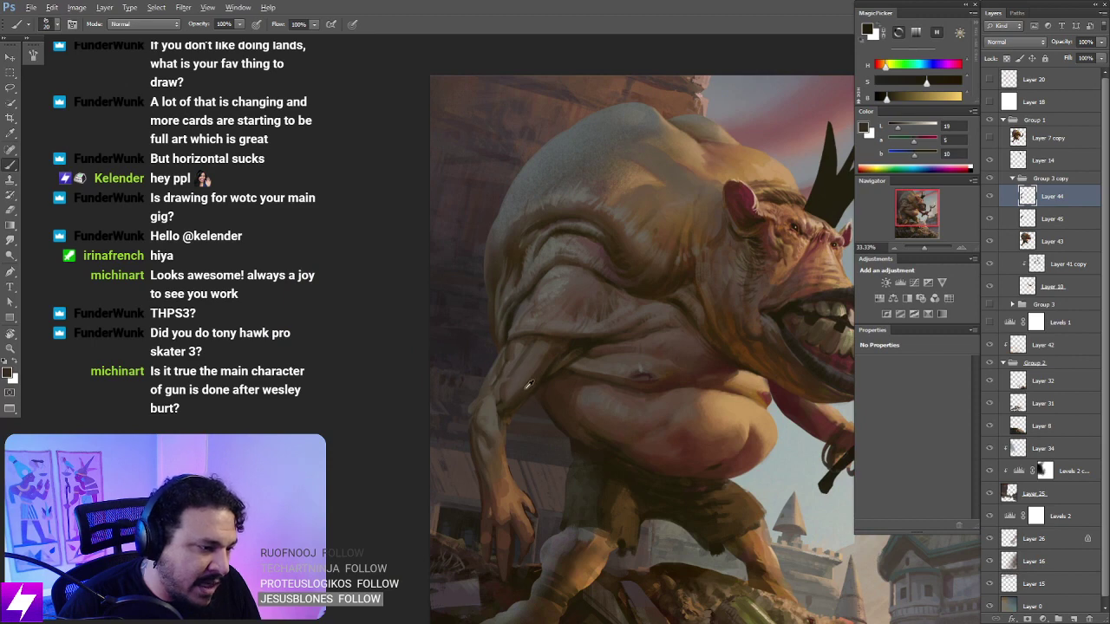
{"action": "left_click", "coordinate": [505, 408], "text": "alt"}
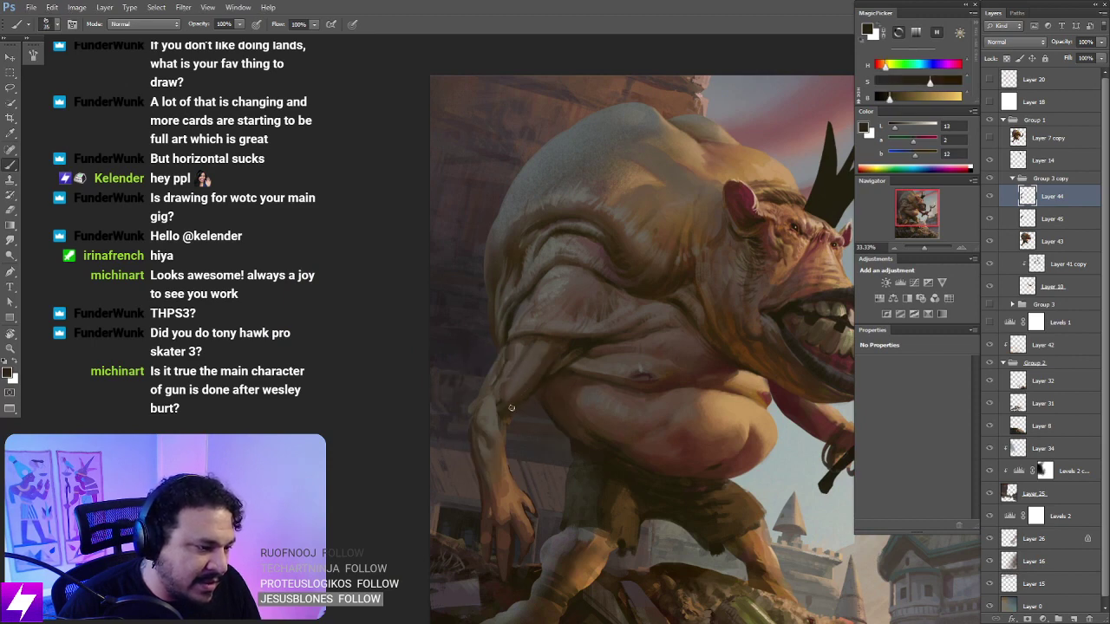
{"action": "key", "text": "r"}
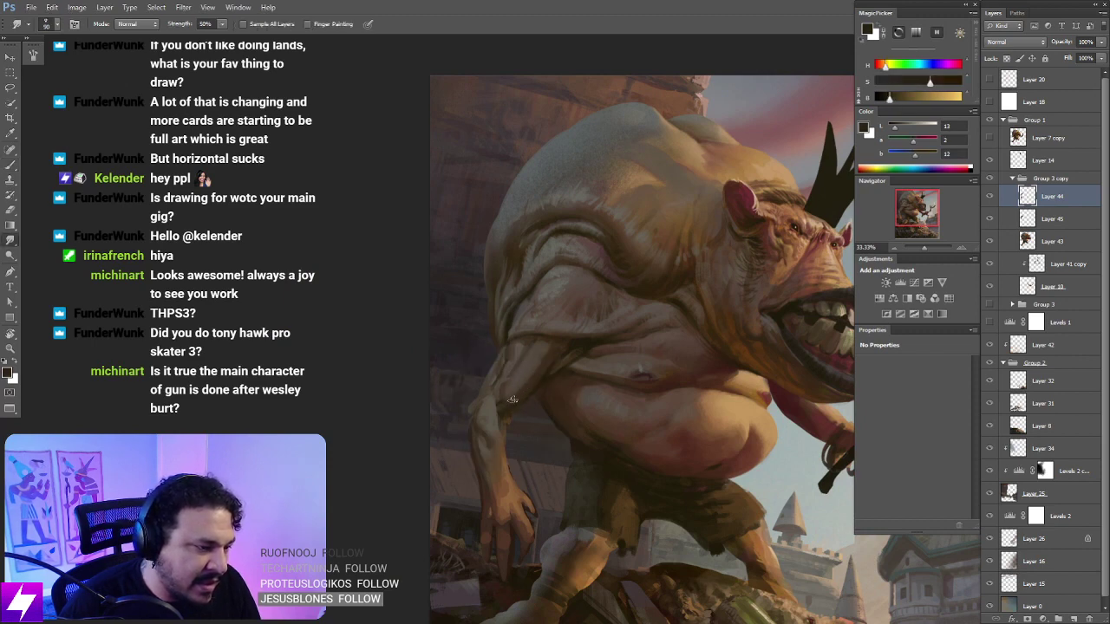
Step: Check the whole painting at 12.5% zoom and flip the canvas horizontally back to its original orientation
{"action": "key", "text": "ctrl+minus"}
{"action": "key", "text": "ctrl+minus"}
{"action": "key", "text": "ctrl+minus"}
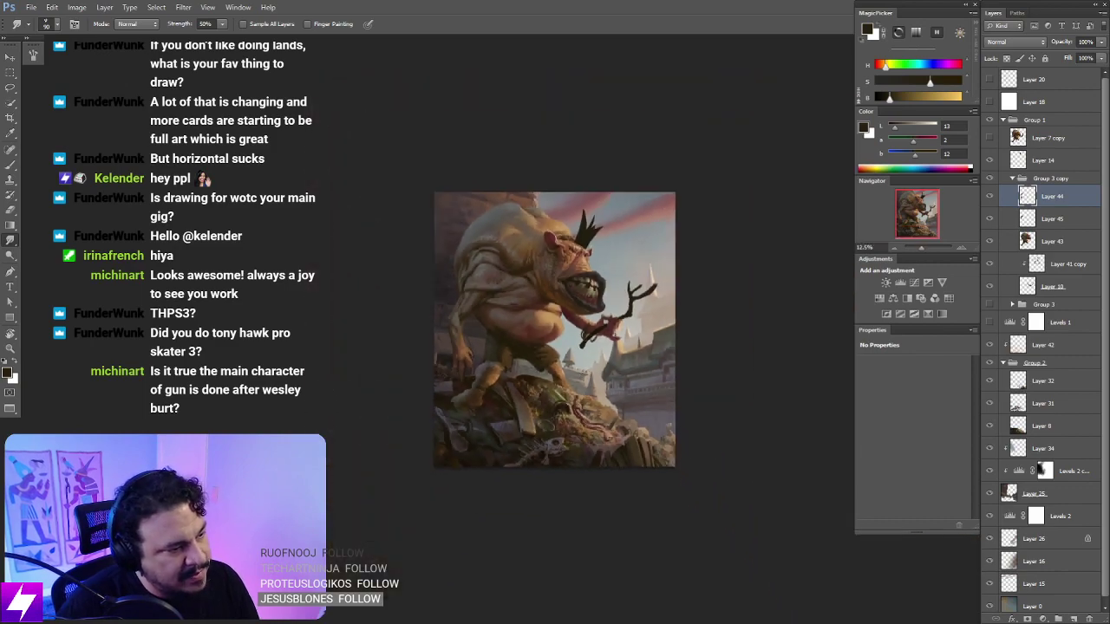
{"action": "key", "text": "ctrl+shift+h"}
{"action": "key", "text": "ctrl+plus"}
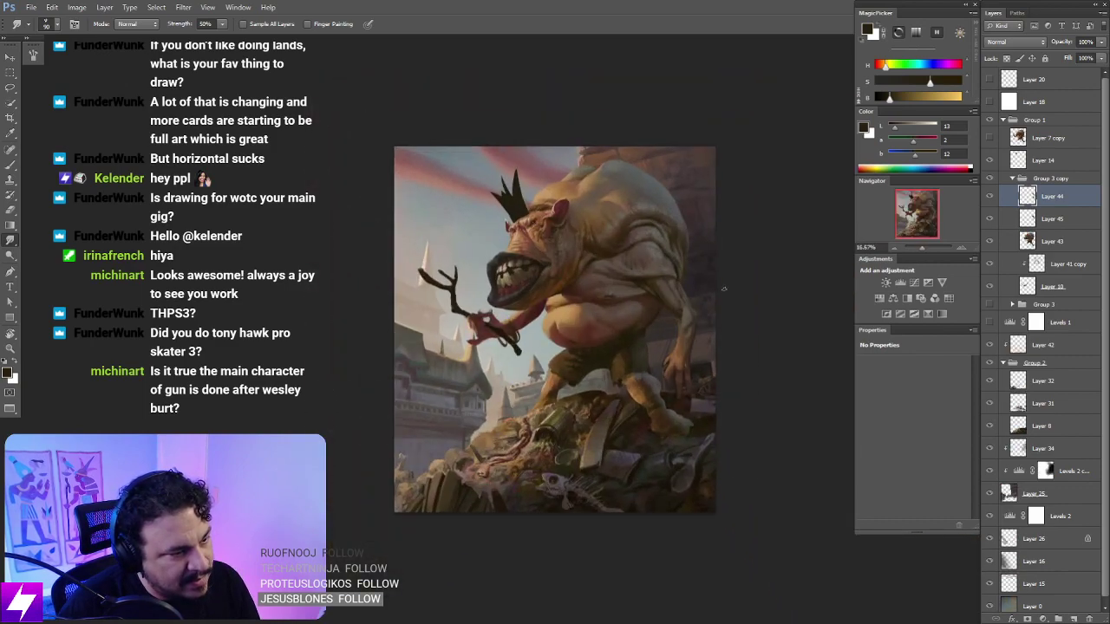
Step: Sample a very dark brown at the elbow at 33.33% zoom and accent its crease with a 20 px brush
{"action": "left_click_drag", "start_coordinate": [736, 277], "coordinate": [681, 322]}
{"action": "key", "text": "ctrl+plus"}
{"action": "key", "text": "ctrl+plus"}
{"action": "left_click_drag", "start_coordinate": [716, 376], "coordinate": [650, 282]}
{"action": "key", "text": "b"}
{"action": "left_click", "coordinate": [636, 293], "text": "alt"}
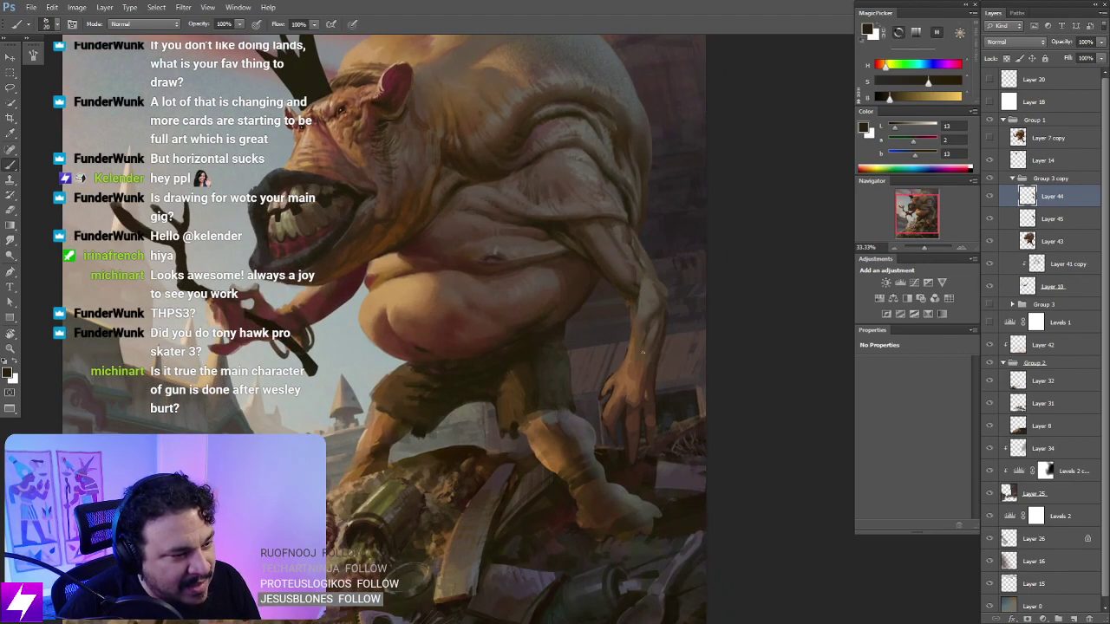
Step: Tilt the view slightly and model the inner elbow with a 30 px brush in sampled greyish and dark reddish browns
{"action": "key", "text": "r"}
{"action": "key", "text": "r"}
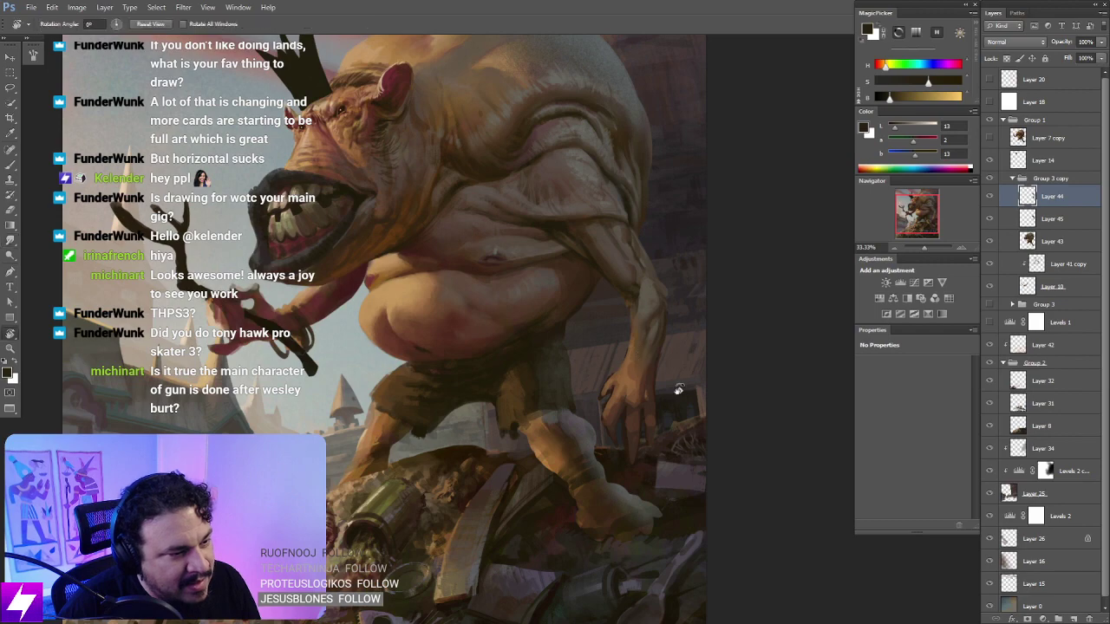
{"action": "mouse_move", "coordinate": [640, 349]}
{"action": "left_mouse_down"}
{"action": "mouse_move", "coordinate": [676, 347]}
{"action": "mouse_move", "coordinate": [672, 298]}
{"action": "left_mouse_up"}
{"action": "key", "text": "b"}
{"action": "left_click", "coordinate": [616, 322], "text": "alt"}
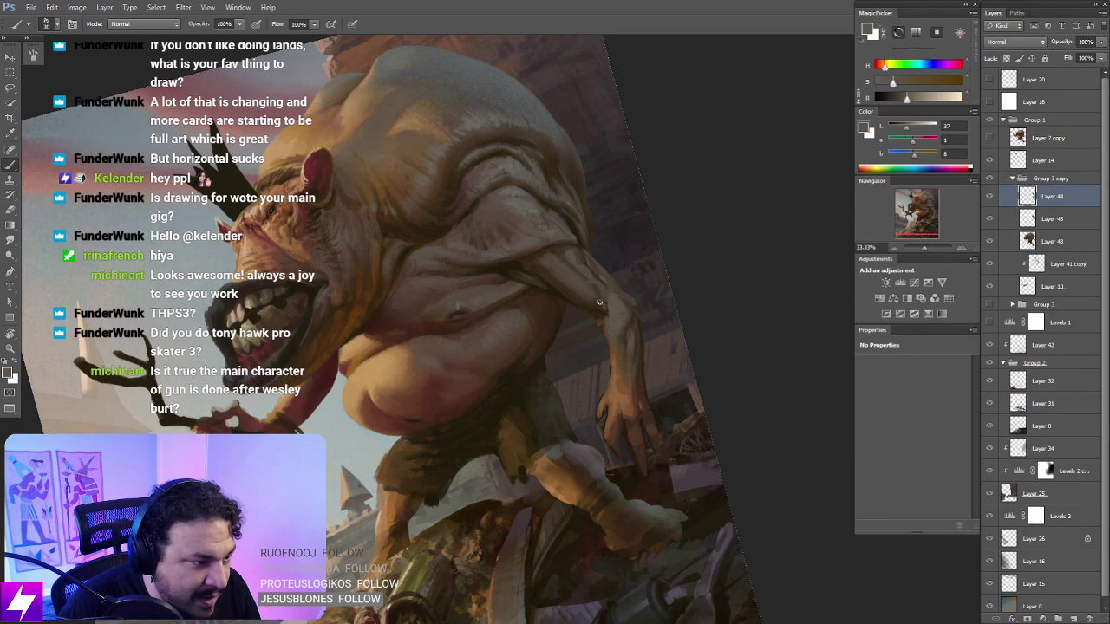
{"action": "left_click", "coordinate": [602, 303], "text": "alt"}
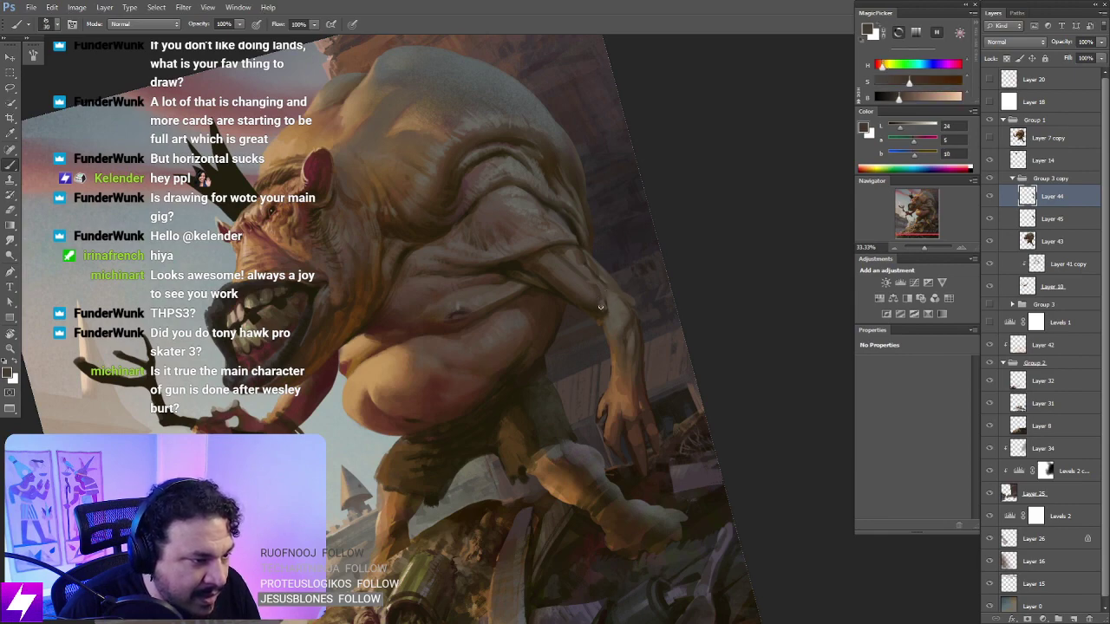
{"action": "key", "text": "ctrl+minus"}
{"action": "key", "text": "r"}
{"action": "left_click_drag", "start_coordinate": [676, 387], "coordinate": [657, 292]}
{"action": "key", "text": "Escape"}
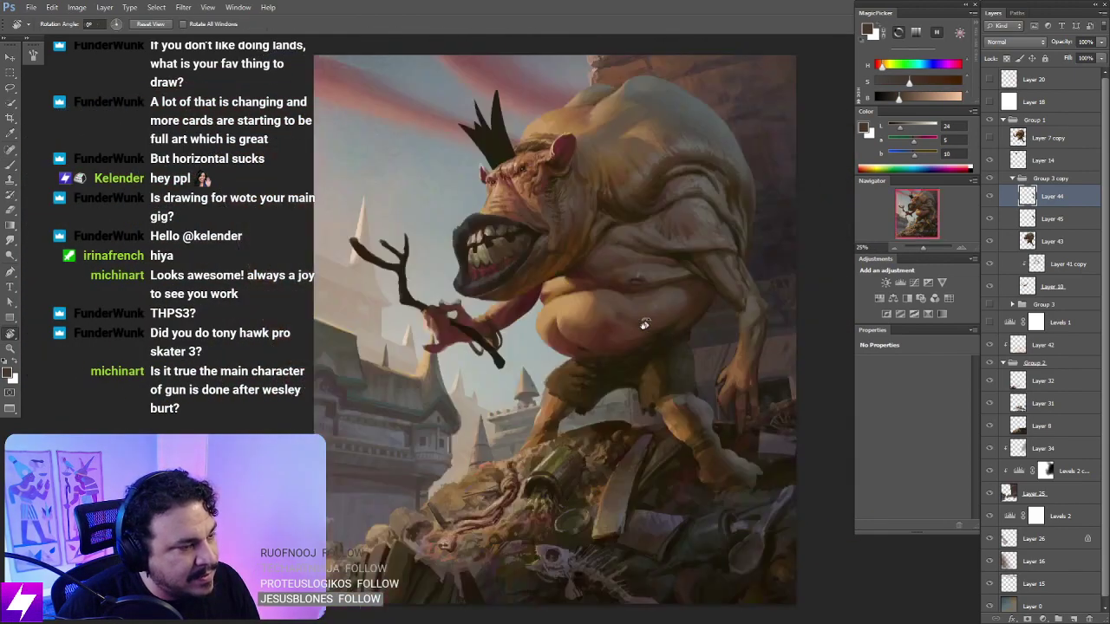
Step: Touch up the back of the hanging hand at 33.33% zoom with sampled orange-brown and dark reddish brown
{"action": "left_click_drag", "start_coordinate": [721, 348], "coordinate": [647, 357]}
{"action": "key", "text": "ctrl+plus"}
{"action": "left_click_drag", "start_coordinate": [745, 392], "coordinate": [674, 377]}
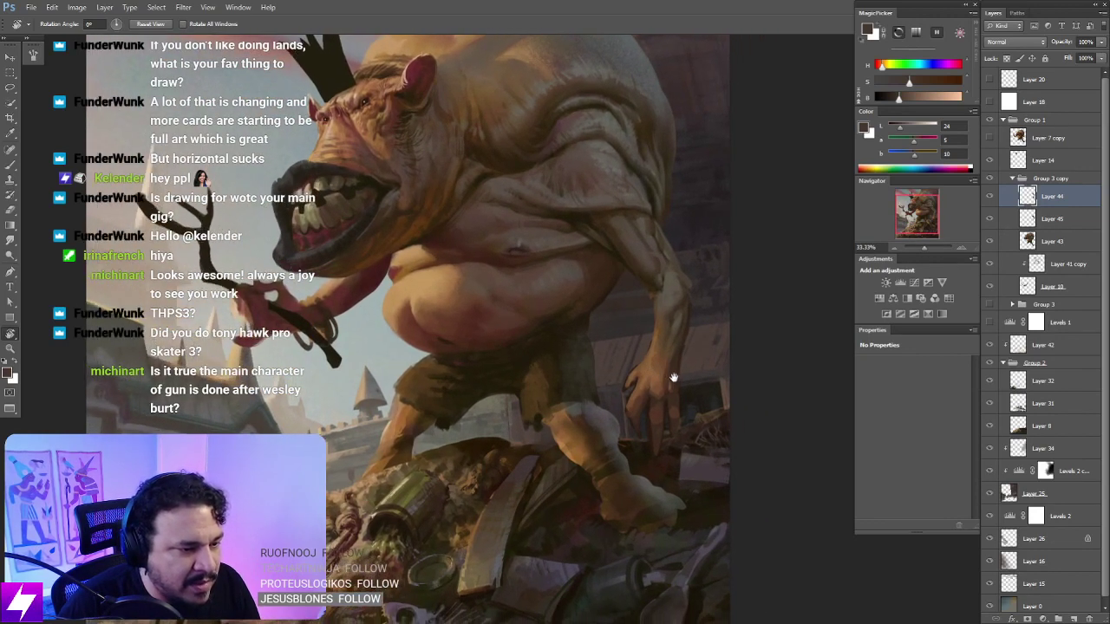
{"action": "key", "text": "b"}
{"action": "left_click", "coordinate": [652, 377], "text": "alt"}
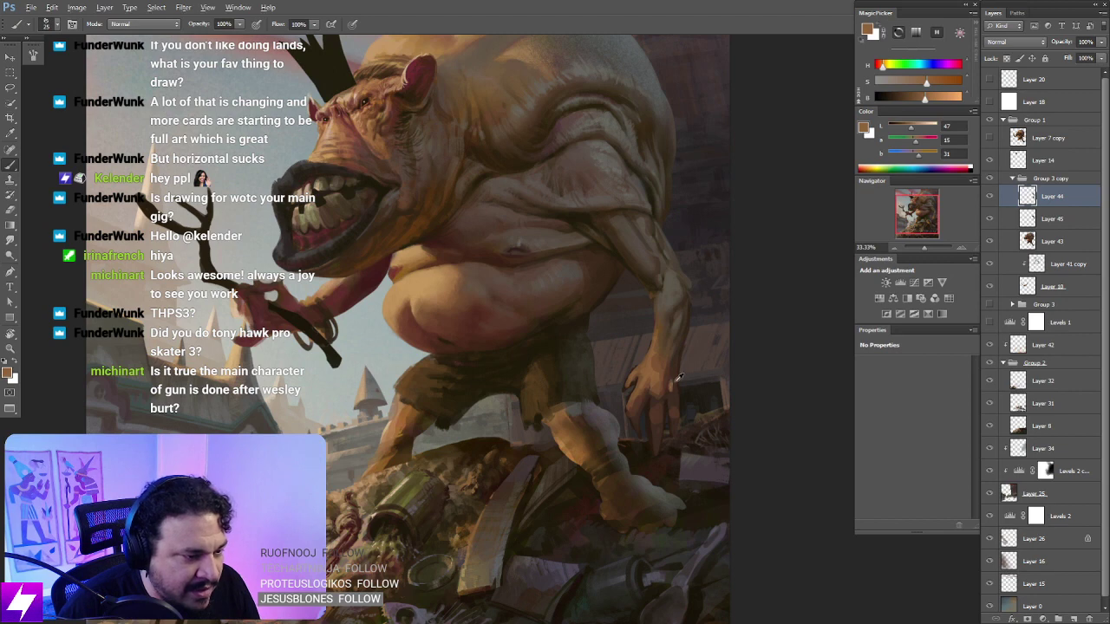
{"action": "left_click", "coordinate": [674, 381], "text": "alt"}
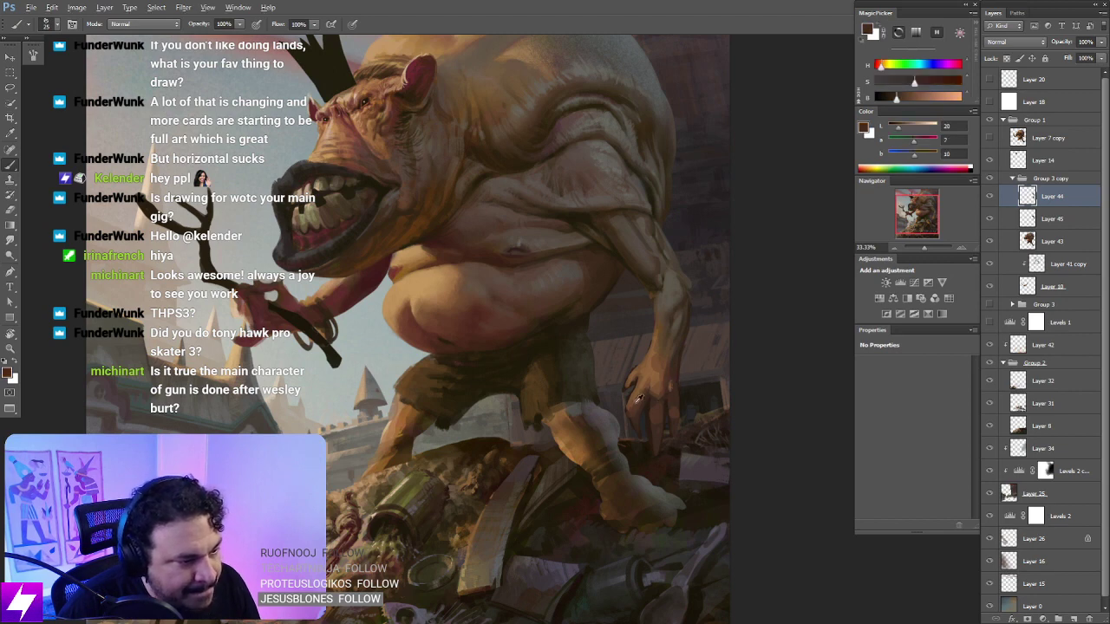
{"action": "left_click", "coordinate": [647, 380], "text": "alt"}
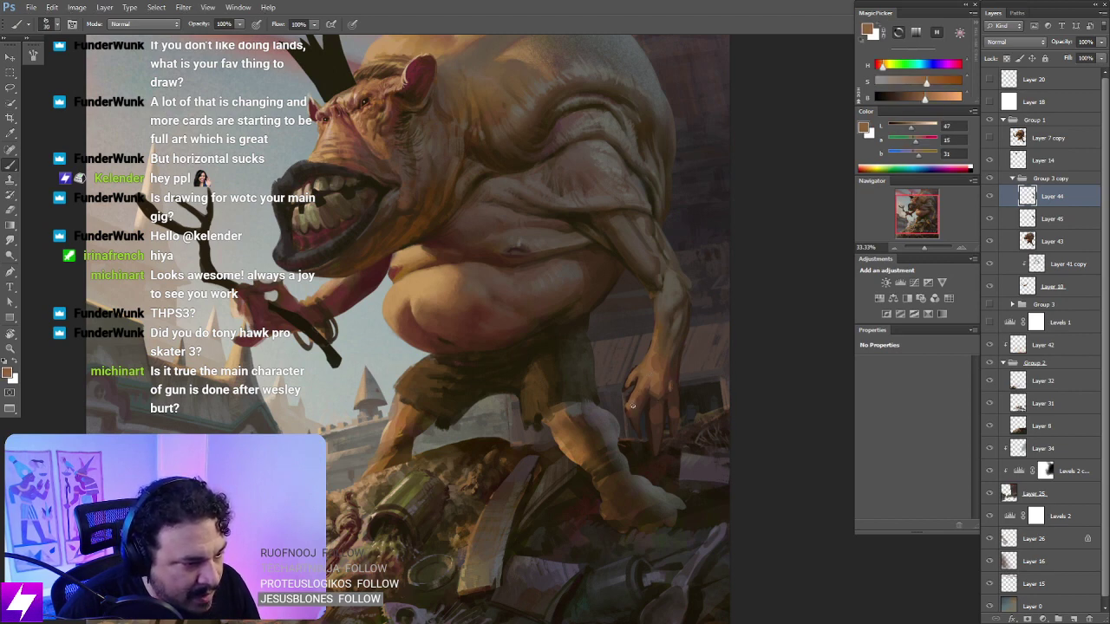
Step: Define the fingers and knuckles of the hanging hand with small brush strokes in sampled reddish browns
{"action": "left_click", "coordinate": [638, 388], "text": "alt"}
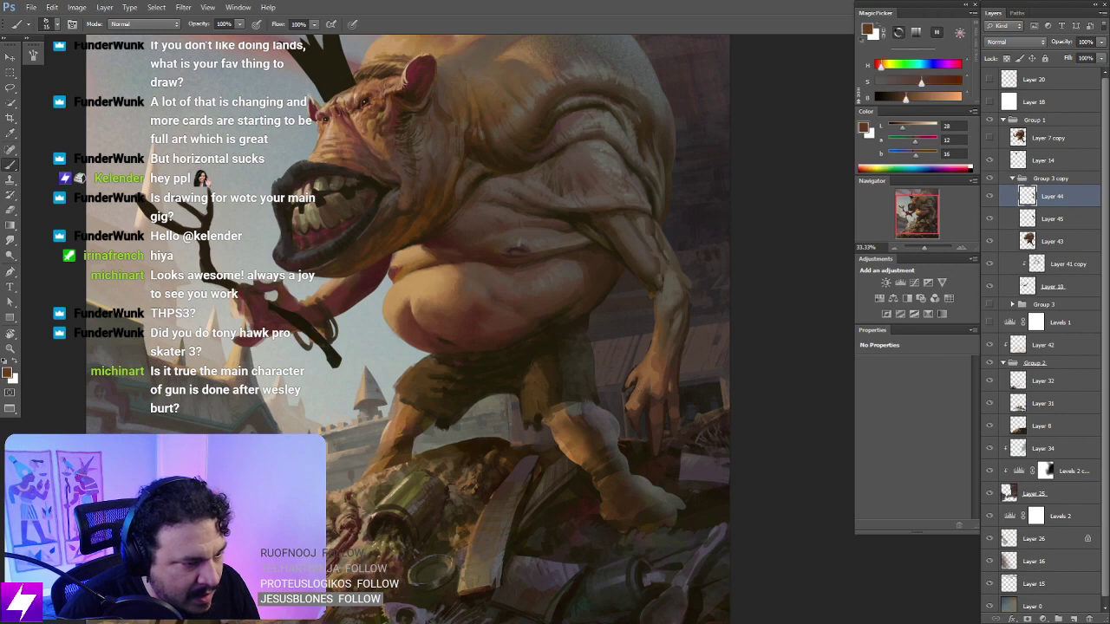
{"action": "left_click", "coordinate": [652, 404], "text": "alt"}
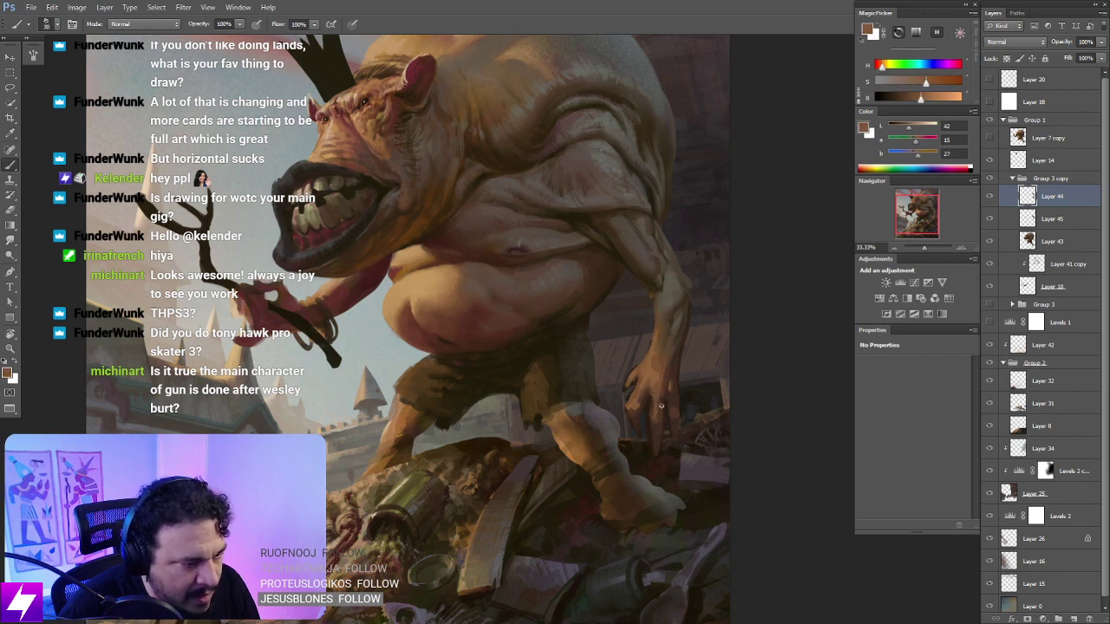
{"action": "left_click", "coordinate": [652, 398], "text": "alt"}
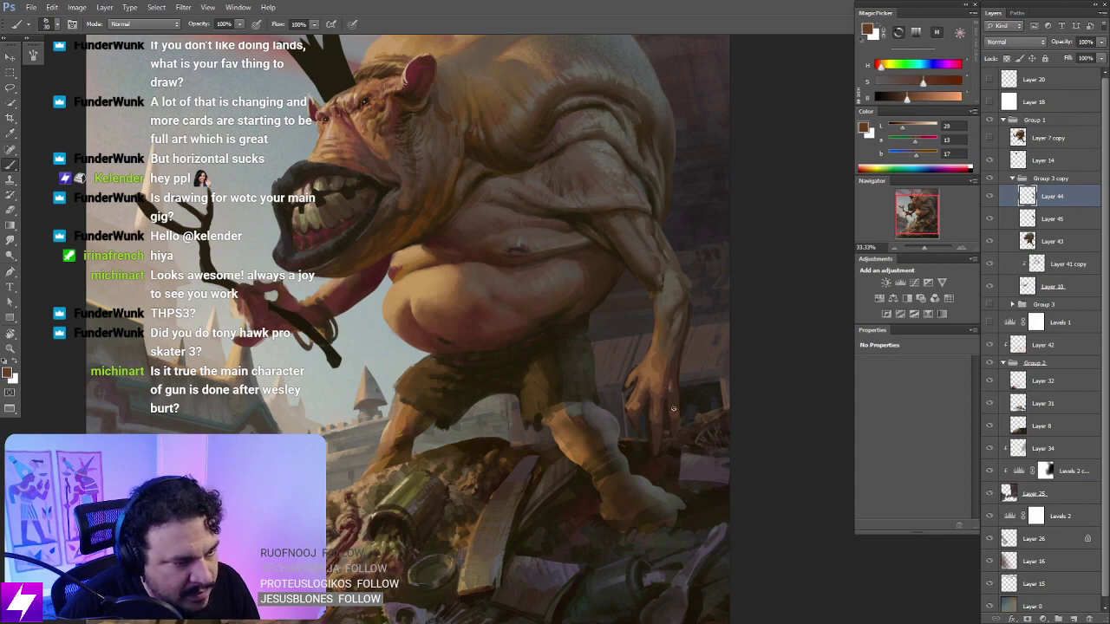
{"action": "key", "text": "ctrl+minus"}
{"action": "key", "text": "ctrl+minus"}
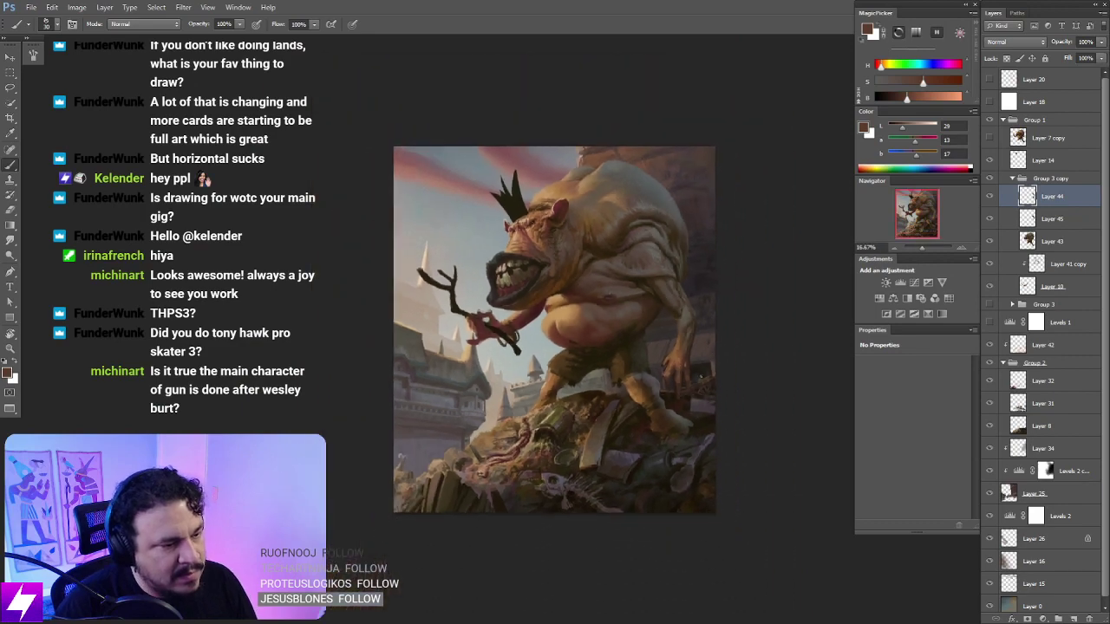
Step: Select small areas at the fingertips of the hanging hand with the Lasso and paint them in a sampled very dark brown
{"action": "left_click_drag", "start_coordinate": [720, 386], "coordinate": [658, 417]}
{"action": "scroll", "coordinate": [656, 417], "scroll_direction": "up", "scroll_amount": 2}
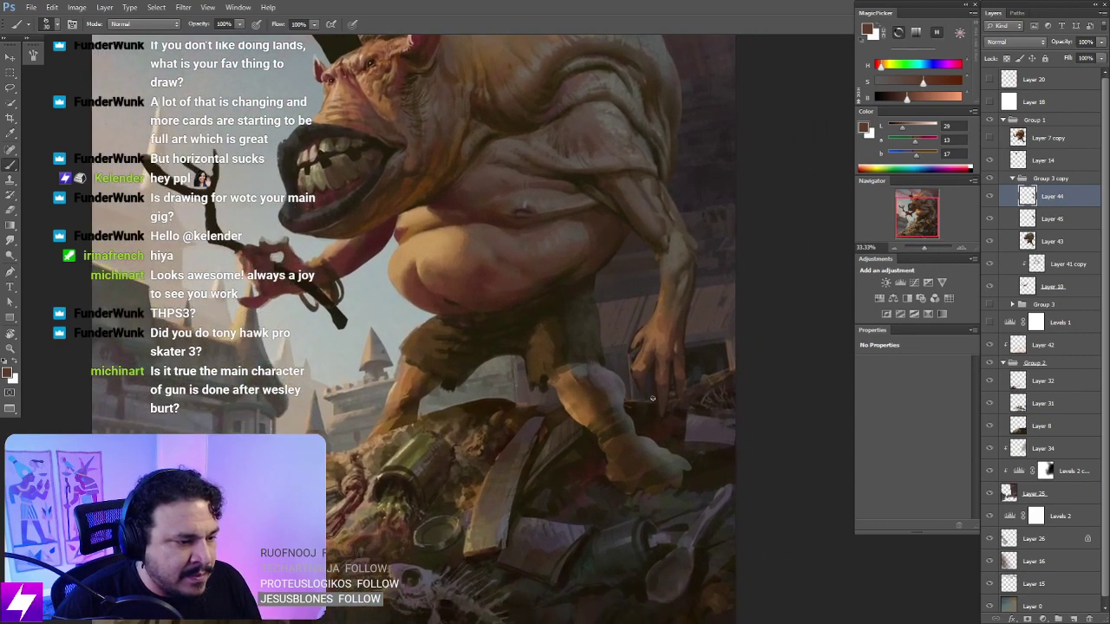
{"action": "key", "text": "l"}
{"action": "left_click_drag", "start_coordinate": [641, 395], "coordinate": [669, 420]}
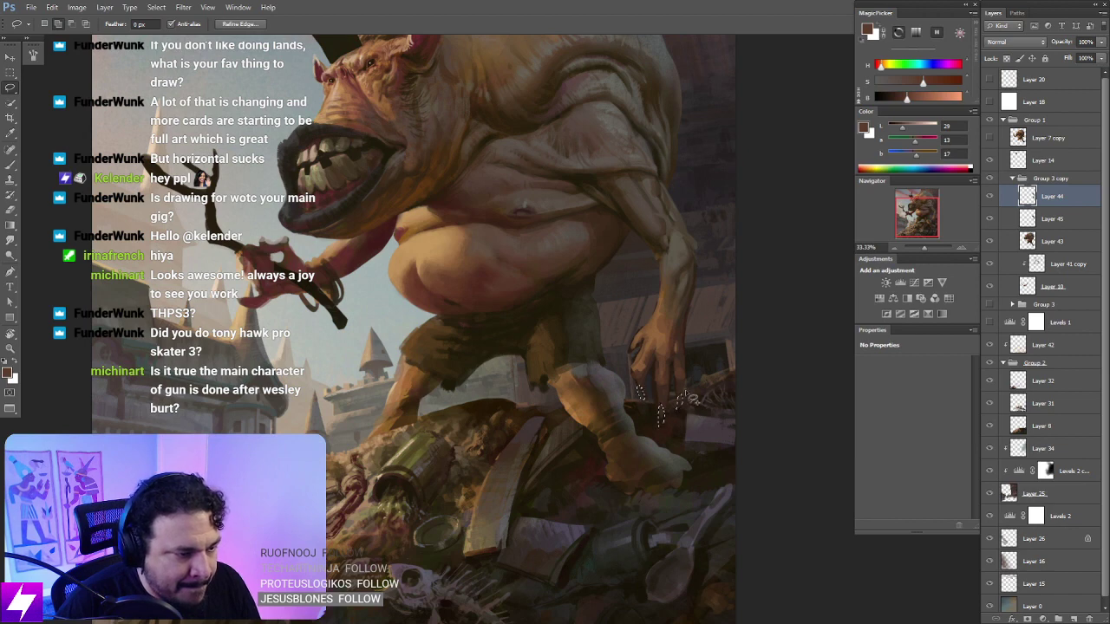
{"action": "key", "text": "b"}
{"action": "left_click", "coordinate": [468, 379], "text": "alt"}
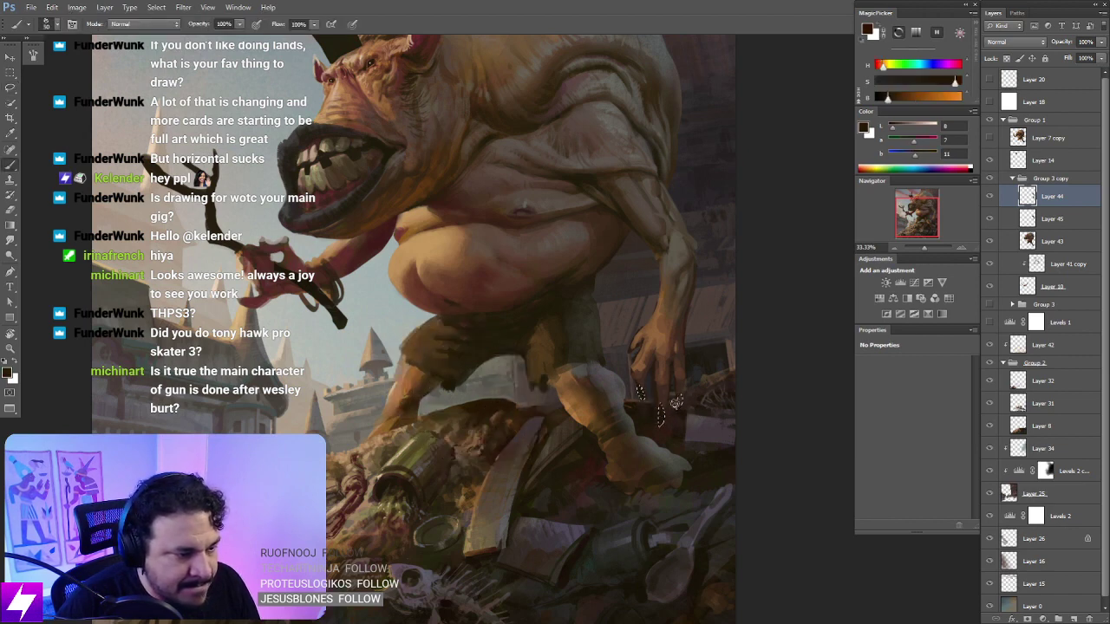
{"action": "key", "text": "l"}
{"action": "key", "text": "ctrl+minus"}
{"action": "key", "text": "ctrl+minus"}
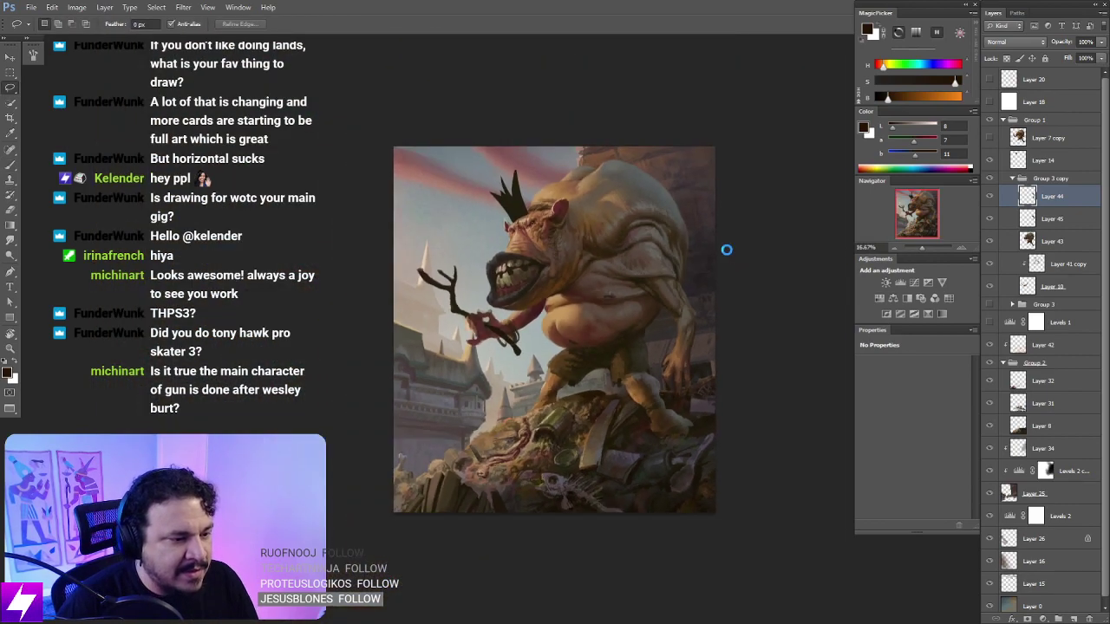
Step: Flip the canvas horizontally and inspect the hanging arm and hand at 33.33% and 25% zoom
{"action": "key", "text": "b"}
{"action": "key", "text": "ctrl+plus"}
{"action": "left_click_drag", "start_coordinate": [493, 357], "coordinate": [580, 374]}
{"action": "key", "text": "ctrl+plus"}
{"action": "left_click_drag", "start_coordinate": [444, 430], "coordinate": [529, 404]}
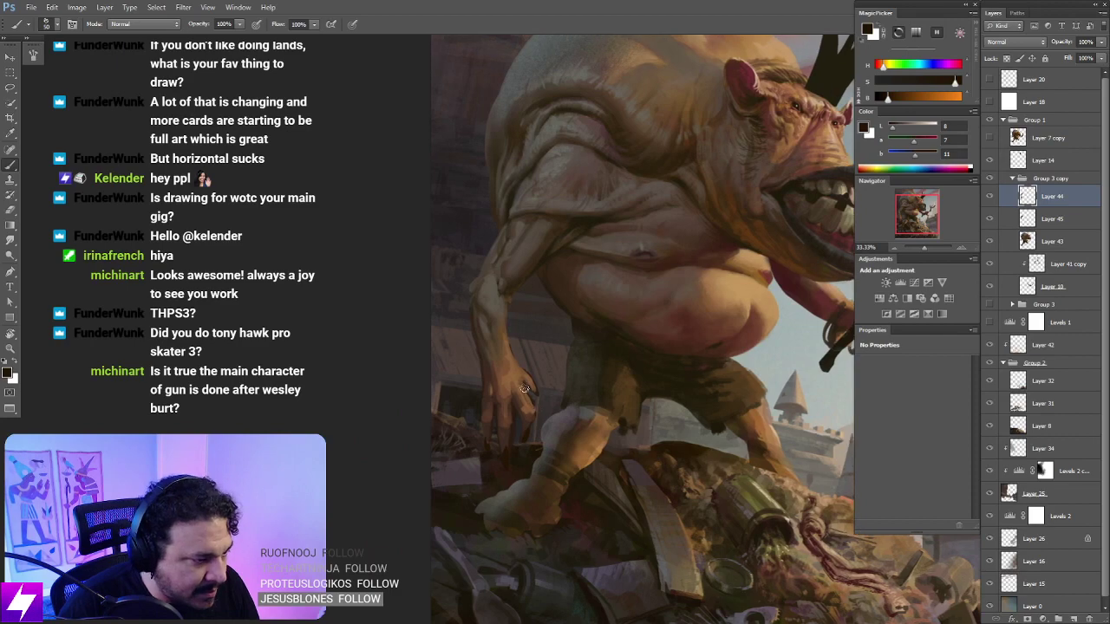
{"action": "key", "text": "l"}
{"action": "mouse_move", "coordinate": [601, 387]}
{"action": "left_mouse_down"}
{"action": "mouse_move", "coordinate": [404, 436]}
{"action": "mouse_move", "coordinate": [535, 390]}
{"action": "mouse_move", "coordinate": [571, 356]}
{"action": "mouse_move", "coordinate": [605, 389]}
{"action": "left_mouse_up"}
{"action": "key", "text": "ctrl+minus"}
{"action": "key", "text": "ctrl+d"}
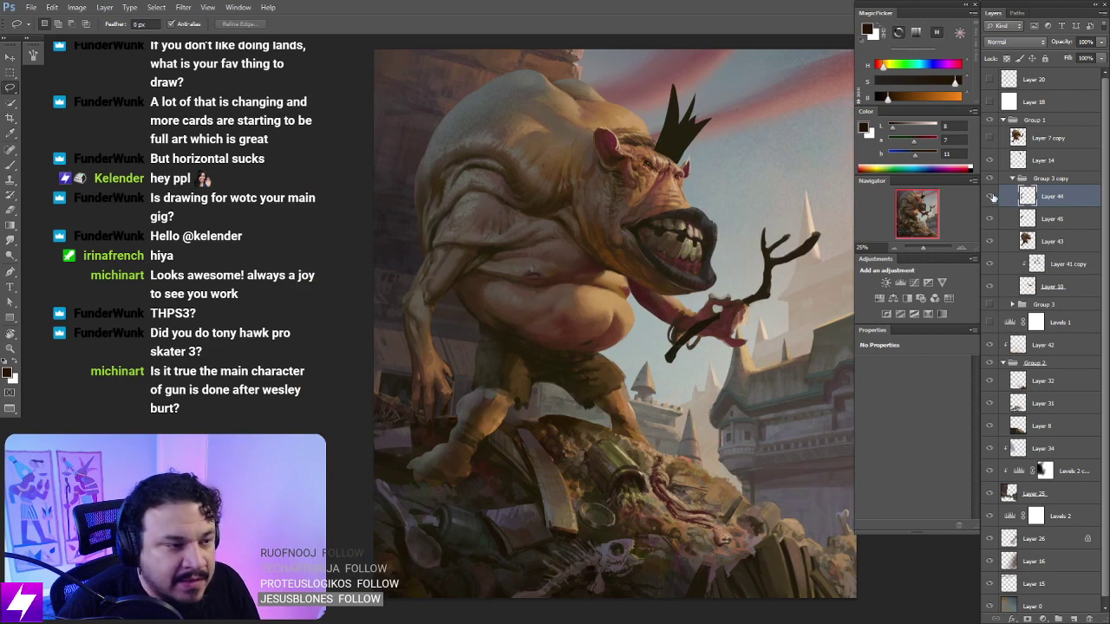
Step: Compare the painting with and without Layer 44, and merge that layer down into Layer 45
{"action": "left_click", "coordinate": [990, 196]}
{"action": "left_click", "coordinate": [990, 197]}
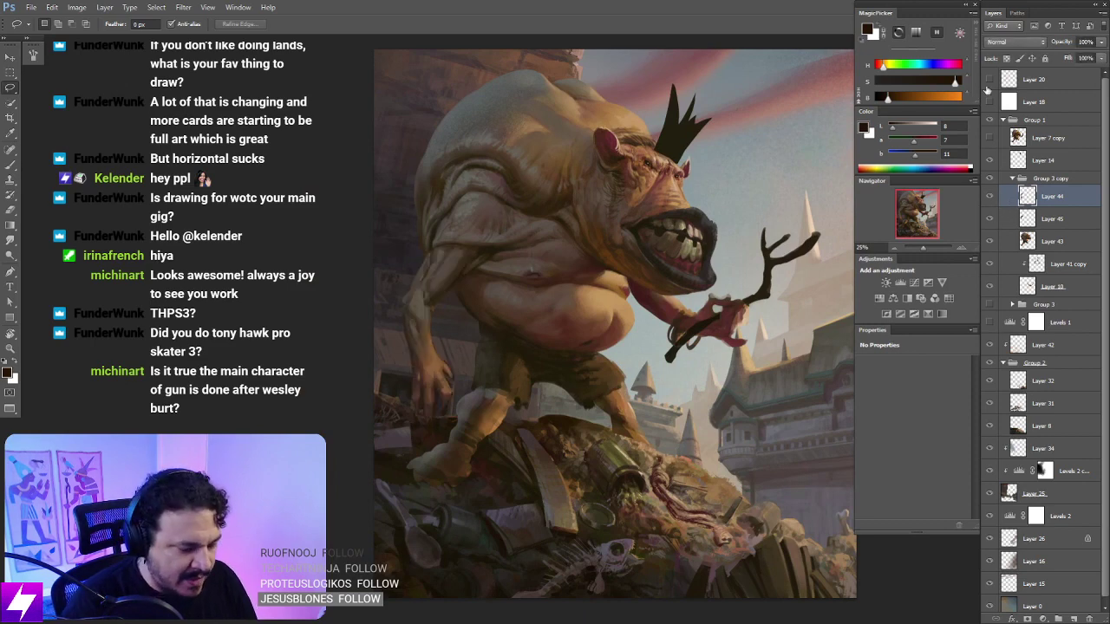
{"action": "key", "text": "ctrl+e"}
Step: Select the forearm and hand of the hanging arm with the Lasso and reshape them with a custom Warp
{"action": "left_click_drag", "start_coordinate": [601, 245], "coordinate": [651, 252]}
{"action": "left_click_drag", "start_coordinate": [489, 326], "coordinate": [484, 322]}
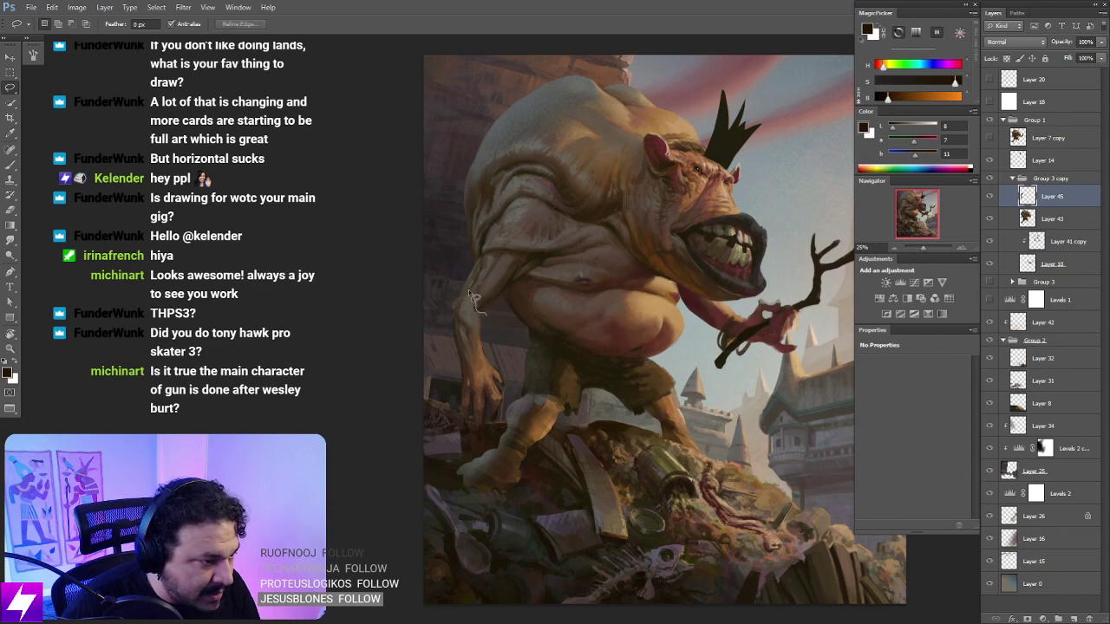
{"action": "left_click_drag", "start_coordinate": [481, 465], "coordinate": [513, 408]}
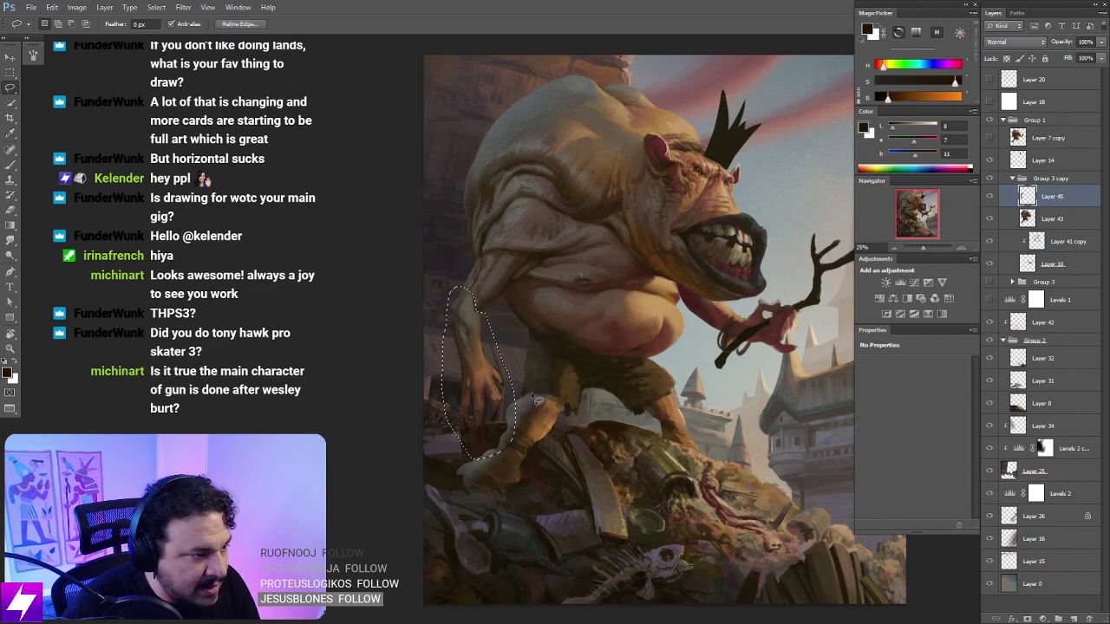
{"action": "key", "text": "ctrl+t"}
{"action": "right_click", "coordinate": [508, 374]}
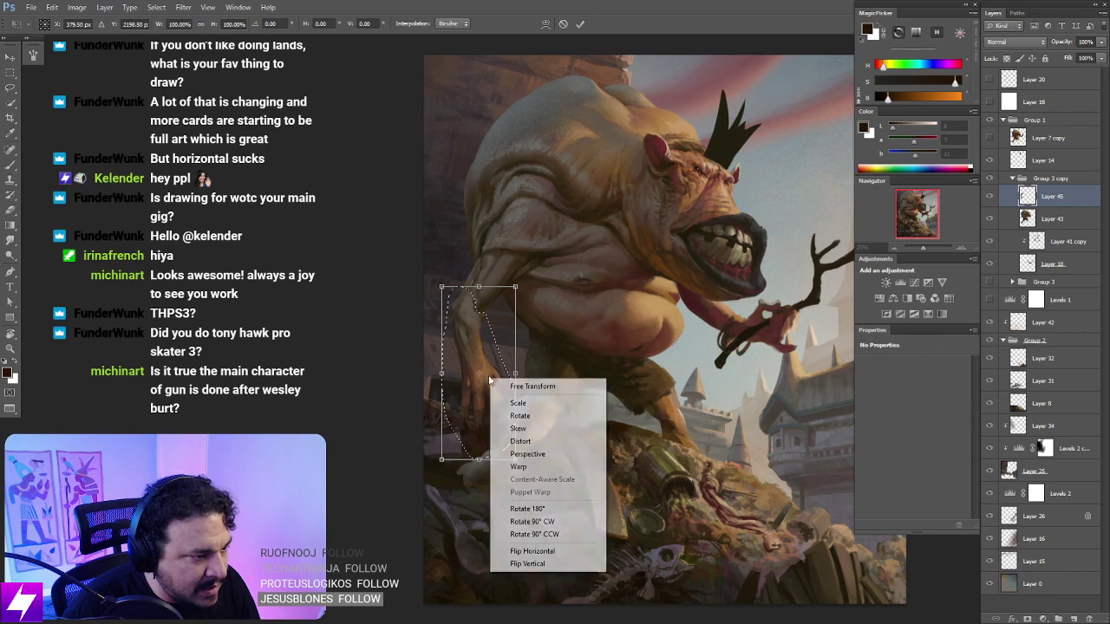
{"action": "left_click", "coordinate": [526, 468]}
{"action": "left_click_drag", "start_coordinate": [485, 415], "coordinate": [510, 323]}
{"action": "left_click_drag", "start_coordinate": [441, 343], "coordinate": [484, 328]}
{"action": "left_click_drag", "start_coordinate": [471, 390], "coordinate": [471, 384]}
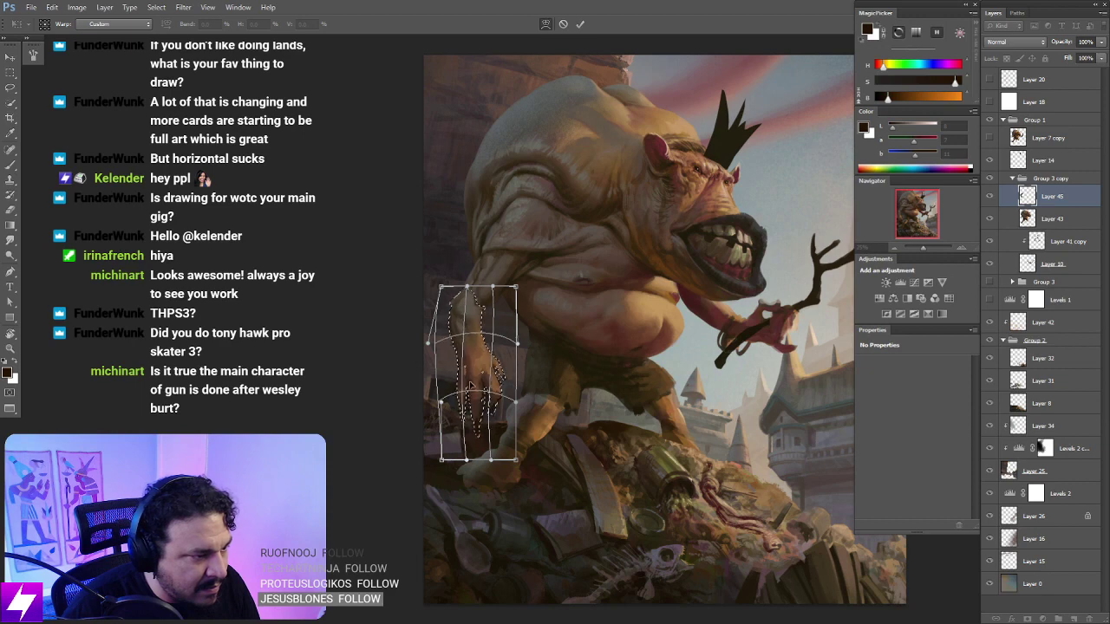
{"action": "key", "text": "Return"}
{"action": "key", "text": "ctrl+d"}
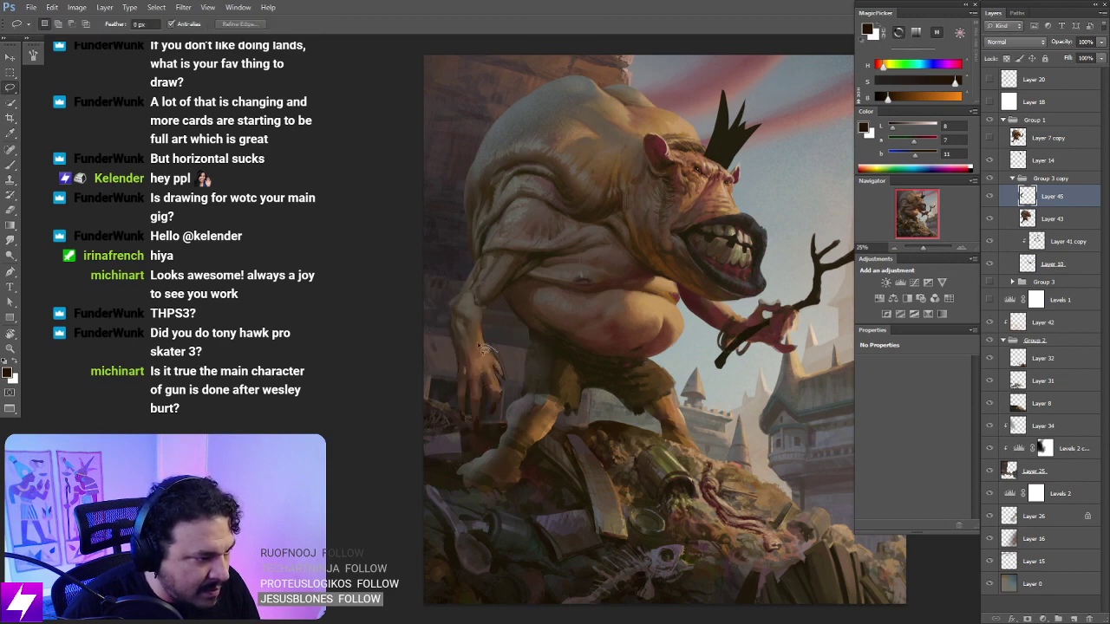
Step: Select the hanging hand with the Lasso and move it away from the forearm
{"action": "mouse_move", "coordinate": [497, 355]}
{"action": "left_mouse_down"}
{"action": "mouse_move", "coordinate": [801, 386]}
{"action": "mouse_move", "coordinate": [488, 352]}
{"action": "left_mouse_up"}
{"action": "key", "text": "ctrl+d"}
{"action": "scroll", "coordinate": [492, 357], "scroll_direction": "up", "scroll_amount": 1}
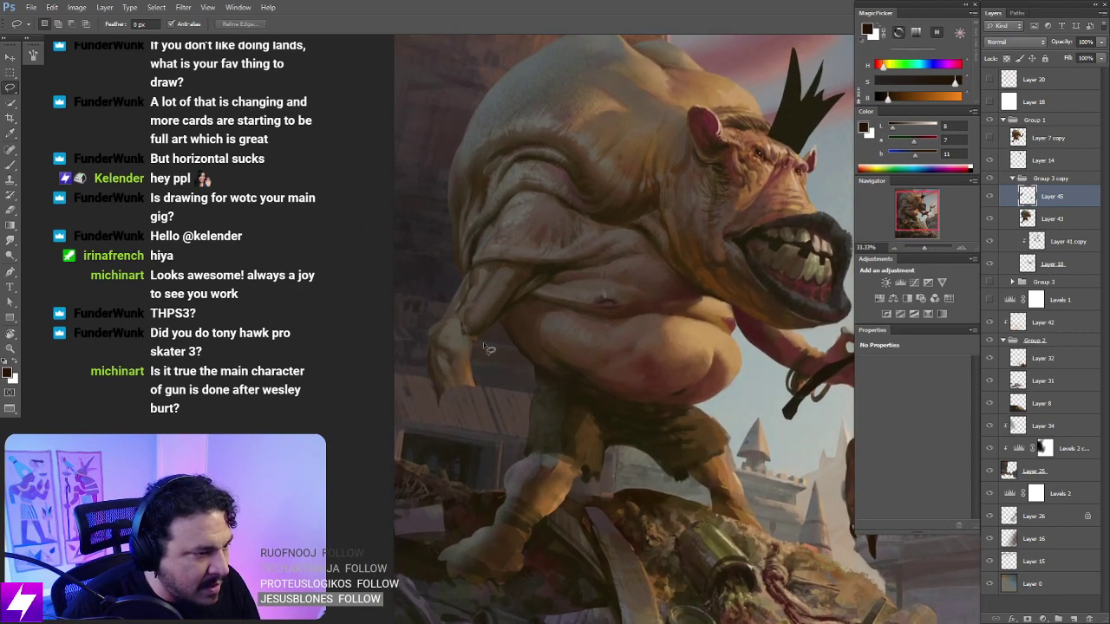
Step: Select the upper arm, elbow and forearm with the Lasso and reshape them with a custom Warp
{"action": "key", "text": "ctrl+t"}
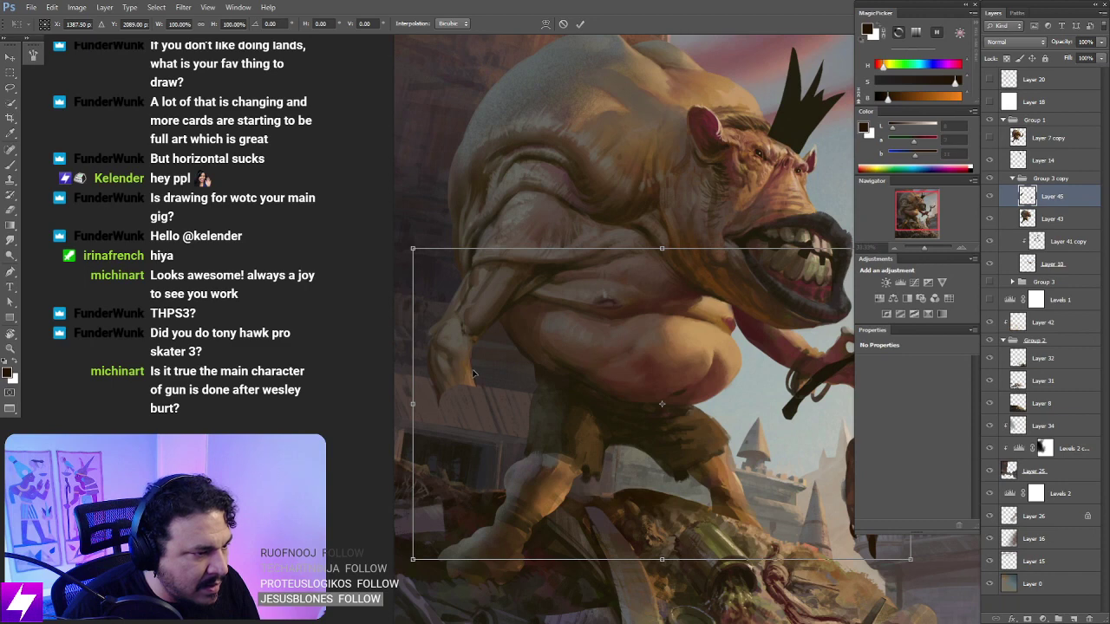
{"action": "key", "text": "Escape"}
{"action": "mouse_move", "coordinate": [512, 175]}
{"action": "left_mouse_down"}
{"action": "mouse_move", "coordinate": [529, 425]}
{"action": "mouse_move", "coordinate": [471, 220]}
{"action": "left_mouse_up"}
{"action": "key", "text": "ctrl+t"}
{"action": "right_click", "coordinate": [490, 351]}
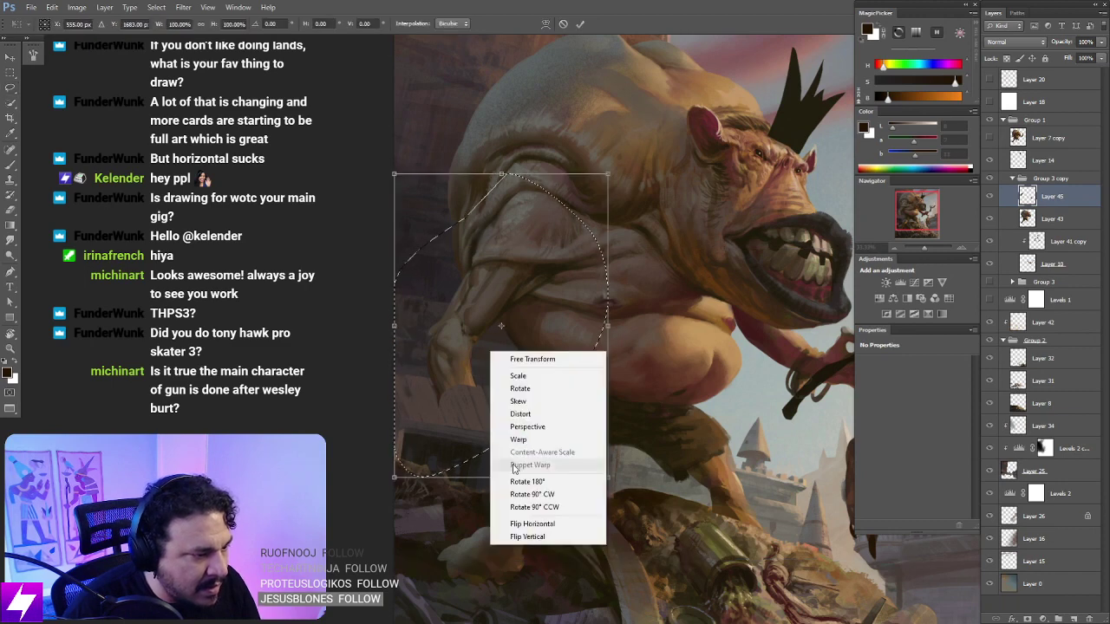
{"action": "left_click", "coordinate": [519, 440]}
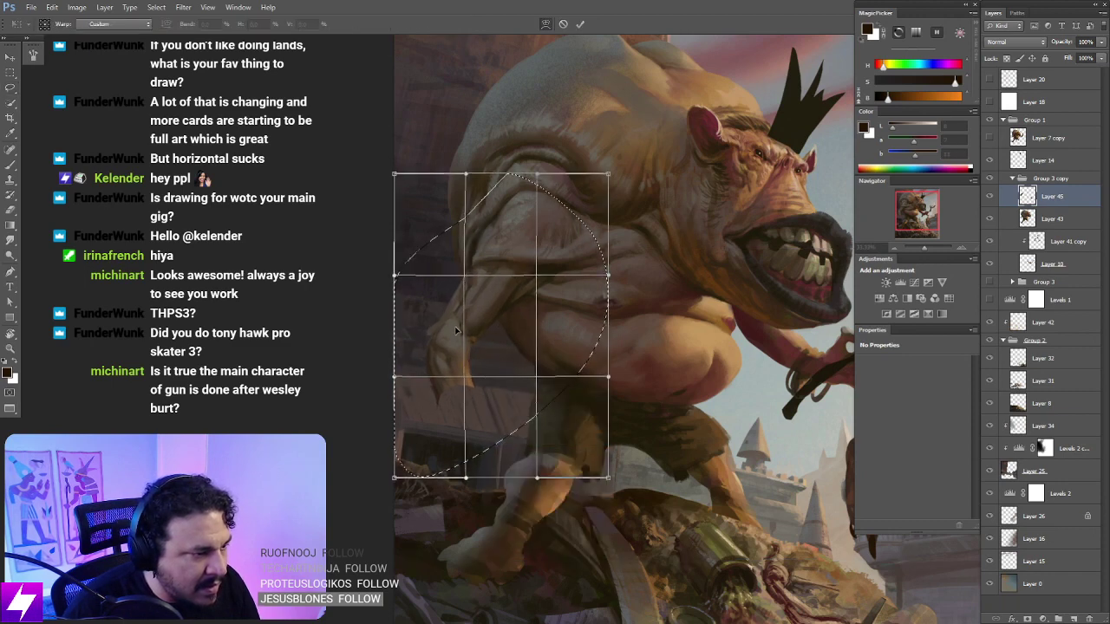
{"action": "left_click_drag", "start_coordinate": [492, 327], "coordinate": [489, 320]}
{"action": "mouse_move", "coordinate": [544, 477]}
{"action": "left_mouse_down"}
{"action": "mouse_move", "coordinate": [567, 429]}
{"action": "mouse_move", "coordinate": [461, 449]}
{"action": "mouse_move", "coordinate": [499, 421]}
{"action": "mouse_move", "coordinate": [367, 386]}
{"action": "left_mouse_up"}
{"action": "key", "text": "Return"}
{"action": "key", "text": "ctrl+d"}
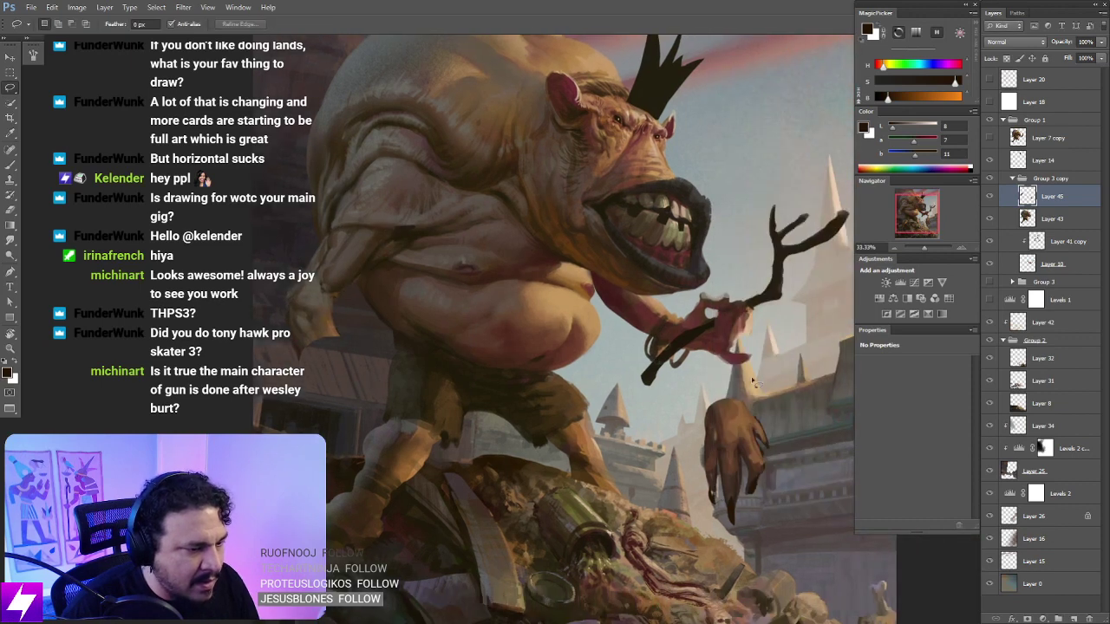
Step: Select the detached hand with the Lasso and move it back onto the end of the forearm
{"action": "mouse_move", "coordinate": [741, 376]}
{"action": "left_mouse_down"}
{"action": "mouse_move", "coordinate": [671, 423]}
{"action": "mouse_move", "coordinate": [815, 513]}
{"action": "left_mouse_up"}
{"action": "mouse_move", "coordinate": [697, 459]}
{"action": "left_mouse_down"}
{"action": "mouse_move", "coordinate": [514, 444]}
{"action": "mouse_move", "coordinate": [304, 391]}
{"action": "left_mouse_up"}
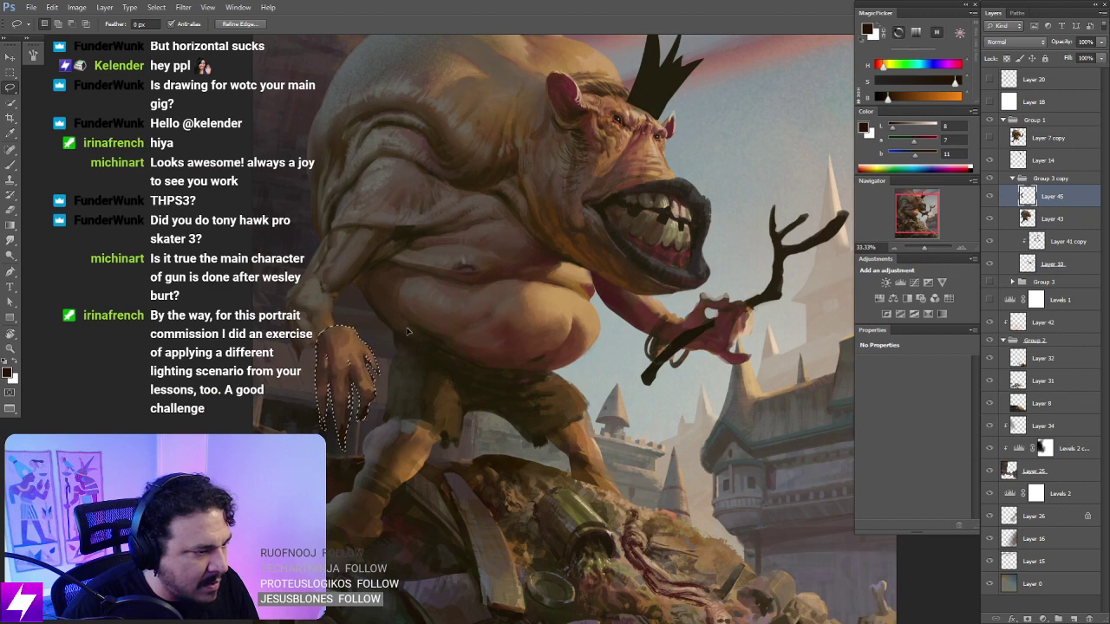
{"action": "mouse_move", "coordinate": [407, 332]}
{"action": "left_mouse_down"}
{"action": "mouse_move", "coordinate": [425, 328]}
{"action": "mouse_move", "coordinate": [424, 347]}
{"action": "mouse_move", "coordinate": [442, 339]}
{"action": "mouse_move", "coordinate": [438, 366]}
{"action": "left_mouse_up"}
Step: Warp the reattached hand to shorten its fingers and fit the wrist, and clear the selection
{"action": "key", "text": "ctrl+t"}
{"action": "right_click", "coordinate": [336, 414]}
{"action": "left_click", "coordinate": [368, 500]}
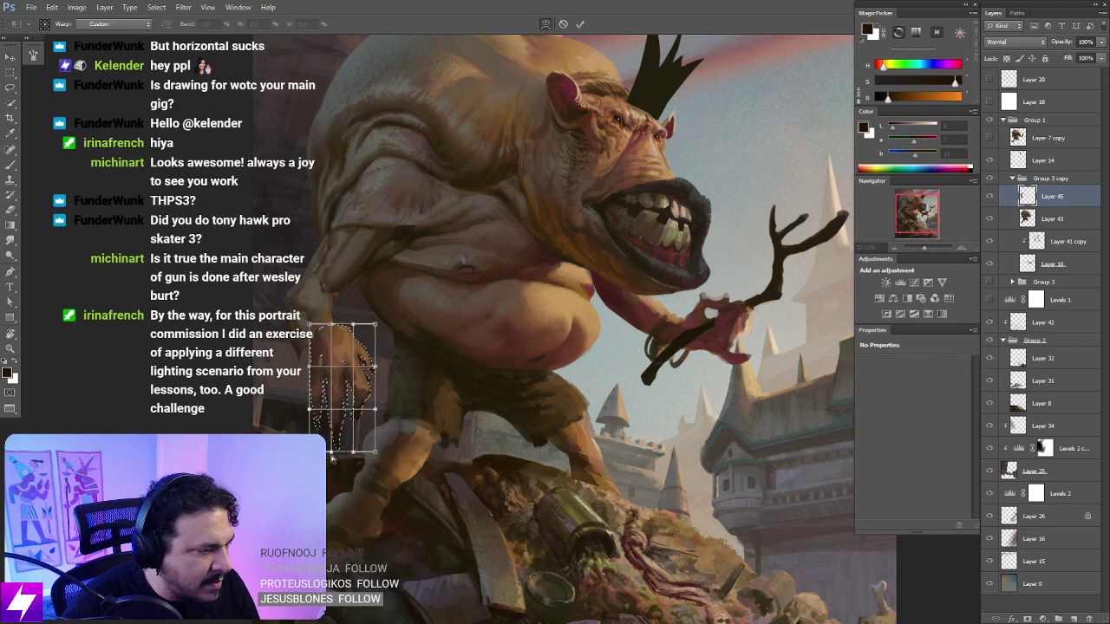
{"action": "left_click_drag", "start_coordinate": [331, 459], "coordinate": [348, 387]}
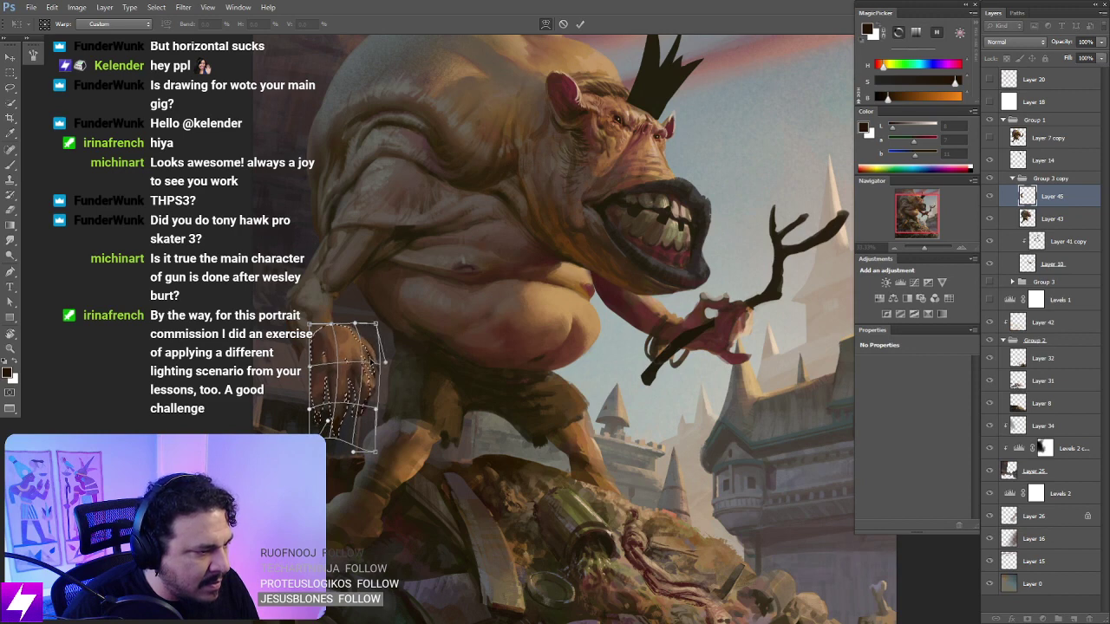
{"action": "key", "text": "Return"}
{"action": "key", "text": "e"}
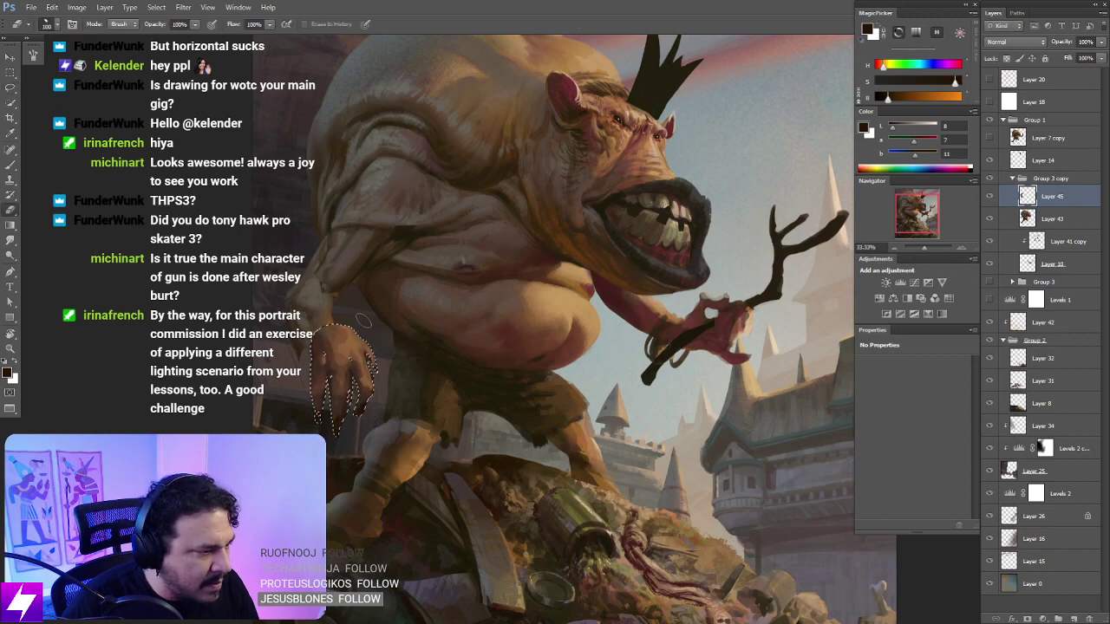
{"action": "key", "text": "l"}
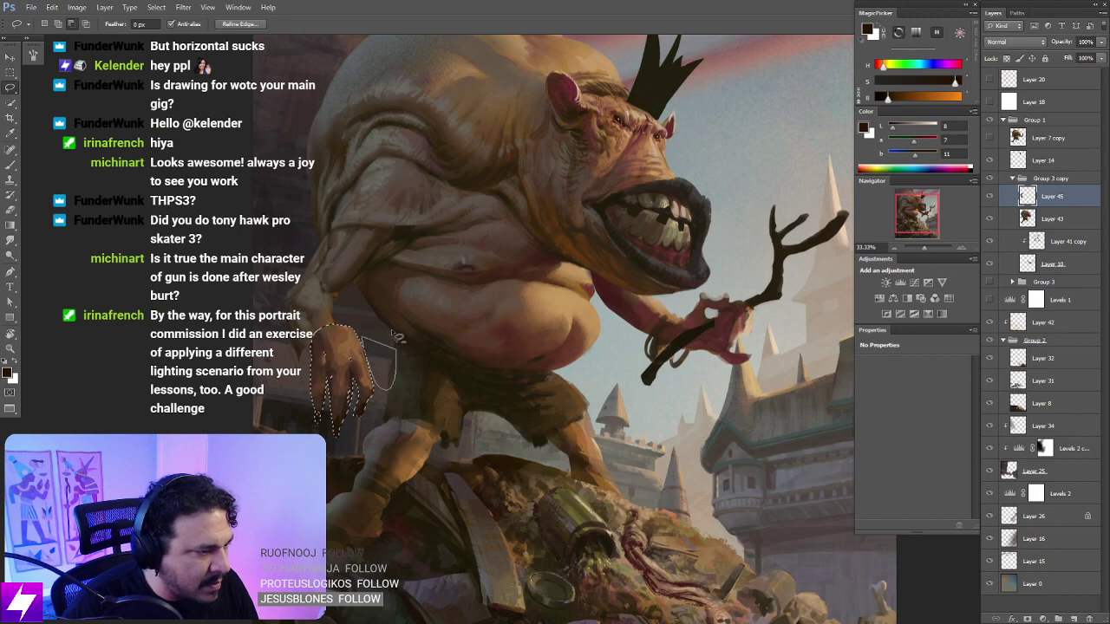
{"action": "key", "text": "ctrl+d"}
{"action": "key", "text": "ctrl+z"}
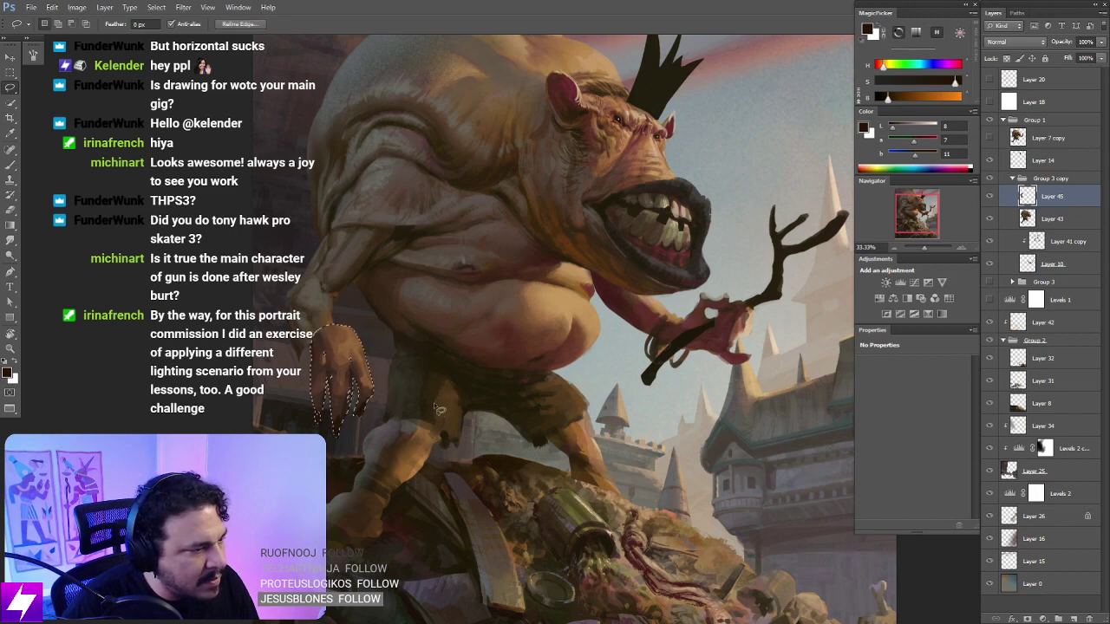
{"action": "left_click_drag", "start_coordinate": [339, 373], "coordinate": [346, 378]}
{"action": "key", "text": "ctrl+d"}
Step: Flip the canvas back horizontally and use the Lasso to adjust the hanging hand at the wrist at 25% zoom
{"action": "key", "text": "ctrl+minus"}
{"action": "key", "text": "ctrl+minus"}
{"action": "key", "text": "ctrl+shift+h"}
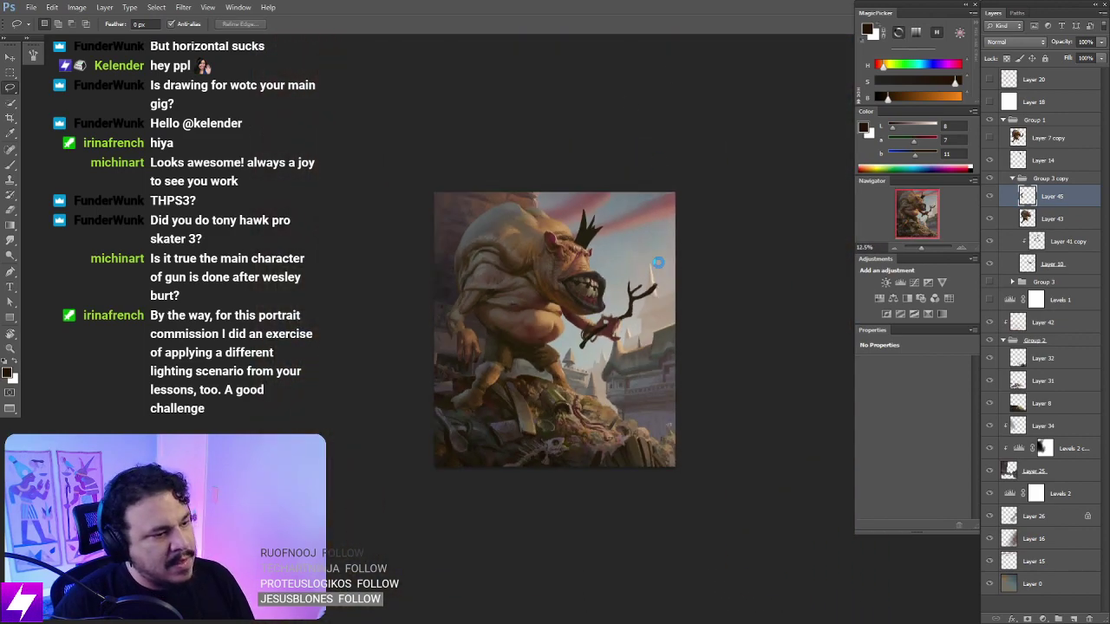
{"action": "key", "text": "ctrl+shift+h"}
{"action": "left_click_drag", "start_coordinate": [656, 304], "coordinate": [608, 307]}
{"action": "scroll", "coordinate": [654, 325], "scroll_direction": "up", "scroll_amount": 2}
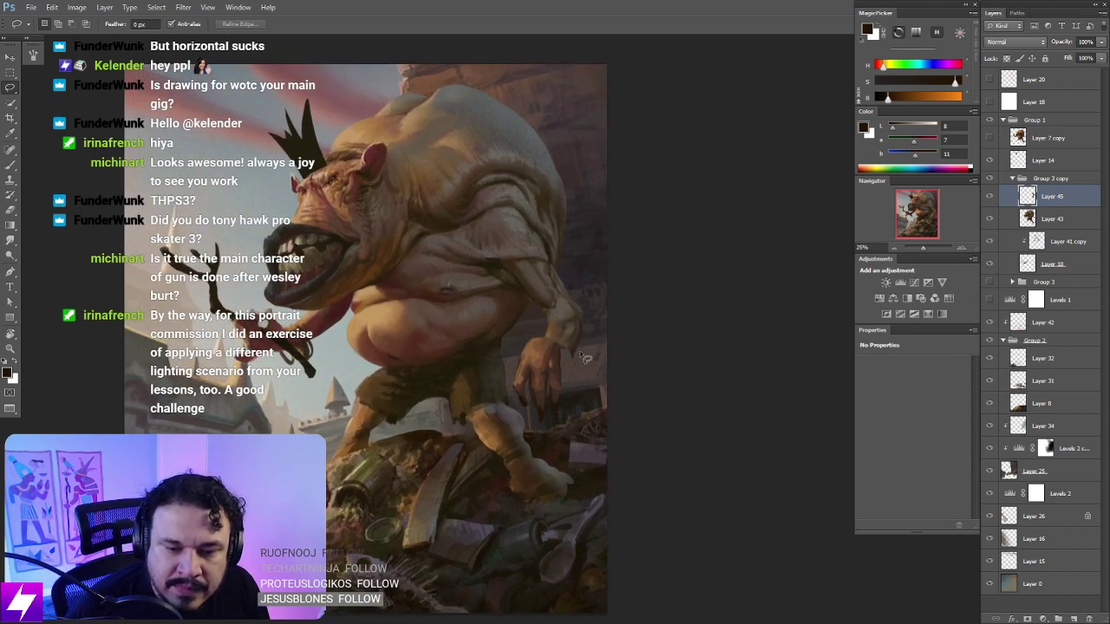
{"action": "left_click_drag", "start_coordinate": [569, 370], "coordinate": [541, 377]}
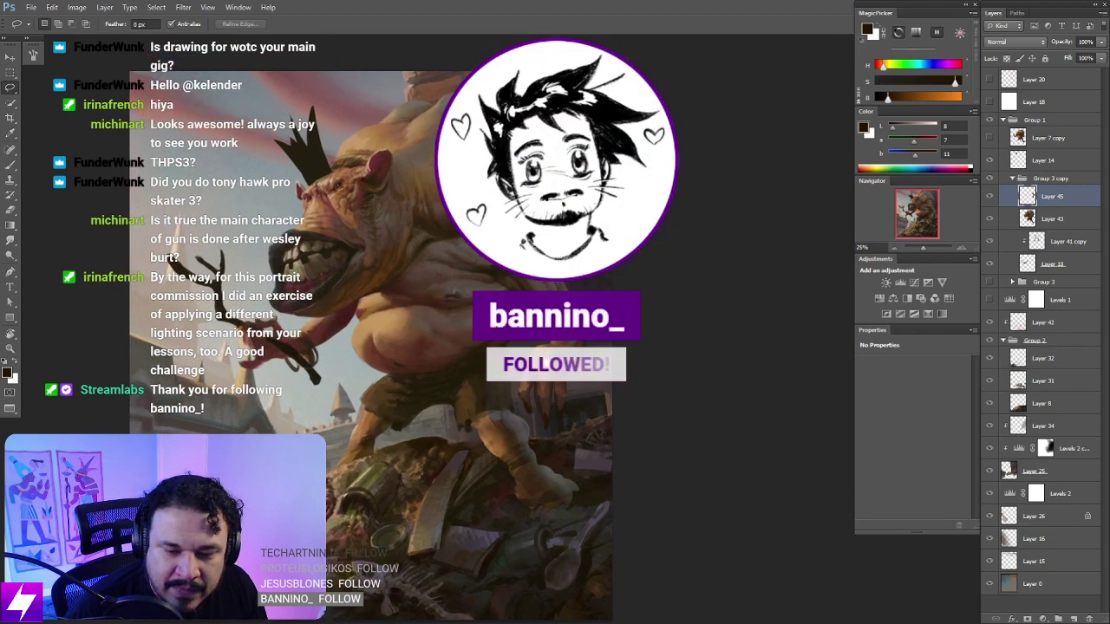
{"action": "left_click_drag", "start_coordinate": [550, 359], "coordinate": [562, 334]}
Step: Select the wrist and lower forearm with the Lasso, sample a mid brown, and add a new layer above Layer 45
{"action": "key", "text": "r"}
{"action": "mouse_move", "coordinate": [605, 392]}
{"action": "left_mouse_down"}
{"action": "mouse_move", "coordinate": [630, 350]}
{"action": "mouse_move", "coordinate": [612, 379]}
{"action": "left_mouse_up"}
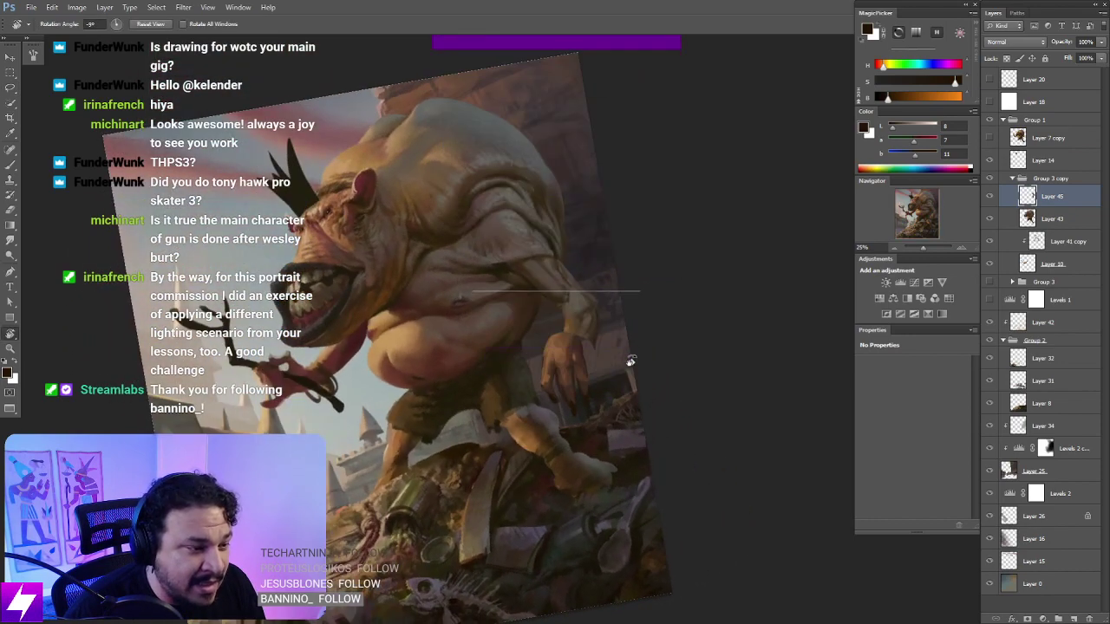
{"action": "key", "text": "ctrl+plus"}
{"action": "mouse_move", "coordinate": [604, 324]}
{"action": "left_mouse_down"}
{"action": "mouse_move", "coordinate": [601, 298]}
{"action": "mouse_move", "coordinate": [597, 332]}
{"action": "left_mouse_up"}
{"action": "key", "text": "Escape"}
{"action": "key", "text": "l"}
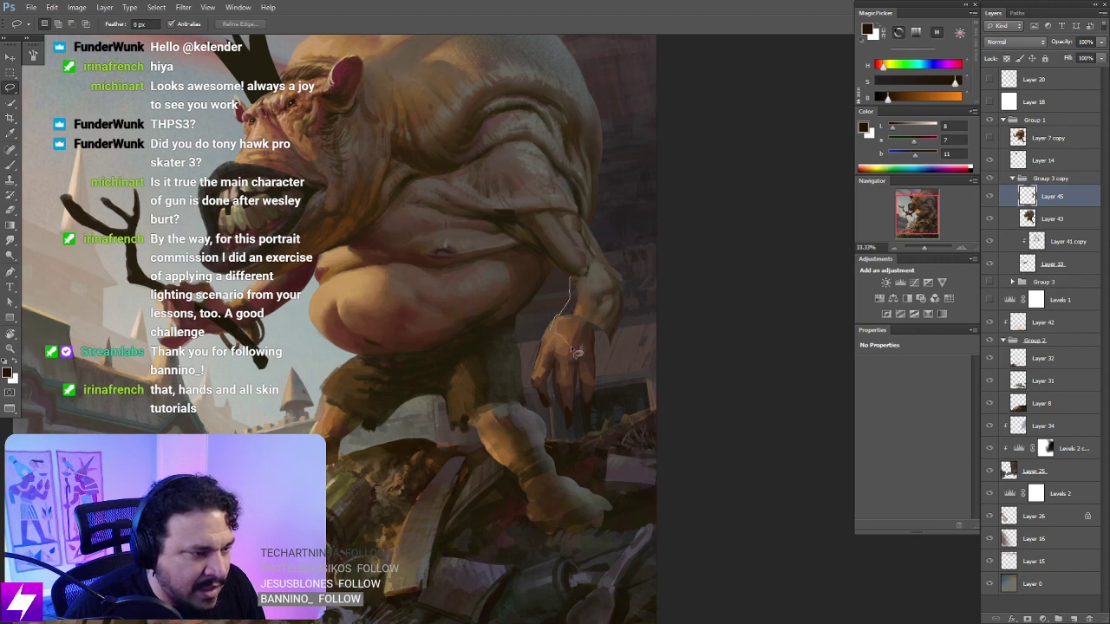
{"action": "key", "text": "b"}
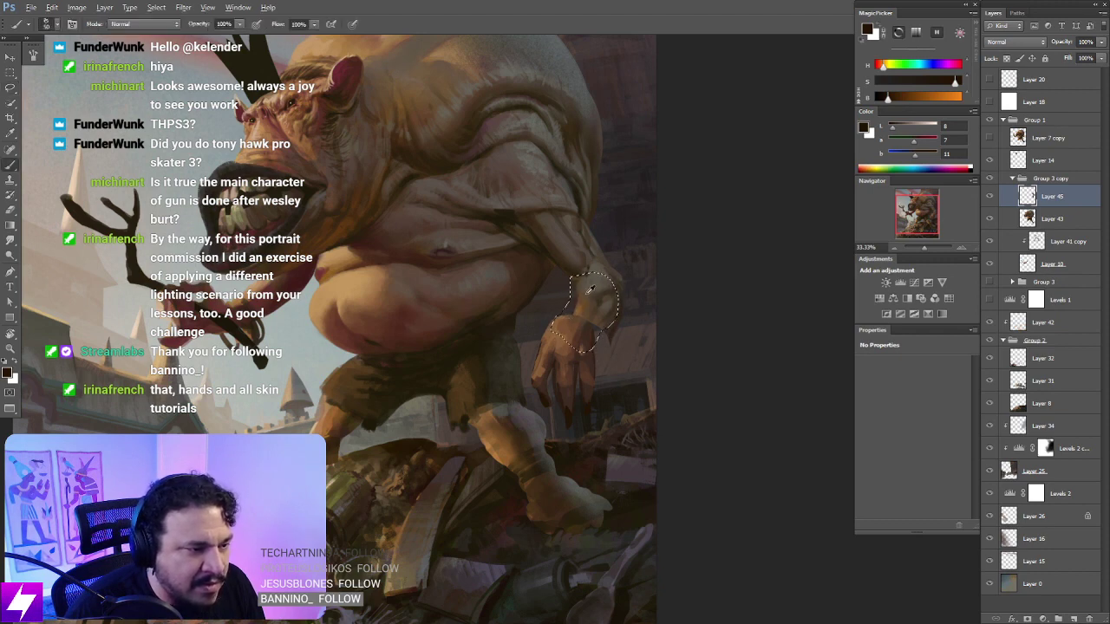
{"action": "left_click", "coordinate": [562, 287], "text": "alt"}
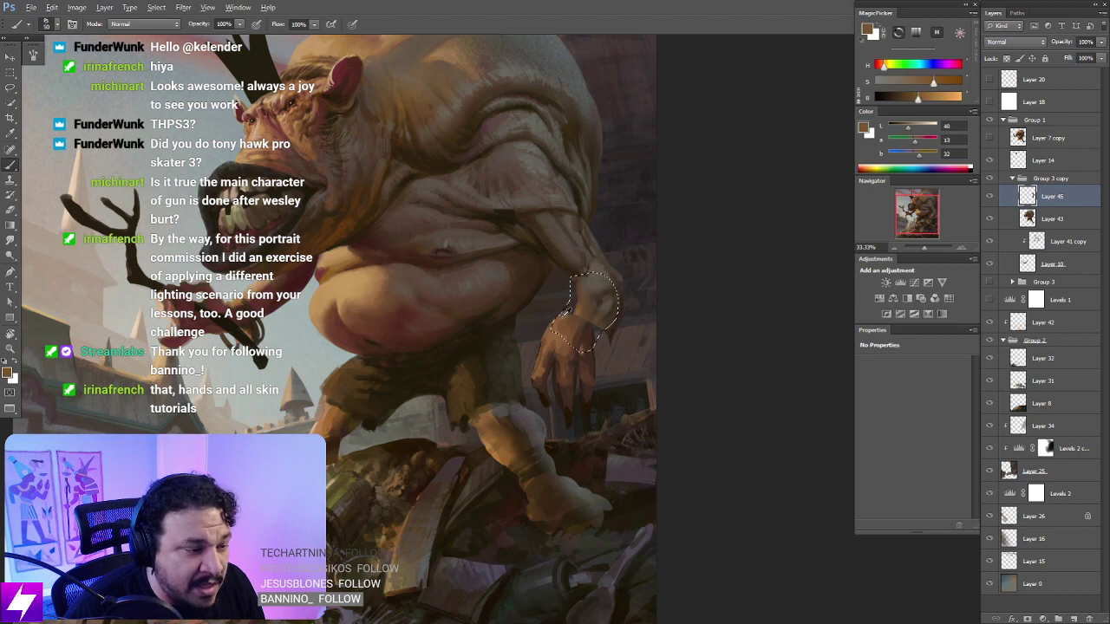
{"action": "left_click", "coordinate": [989, 196]}
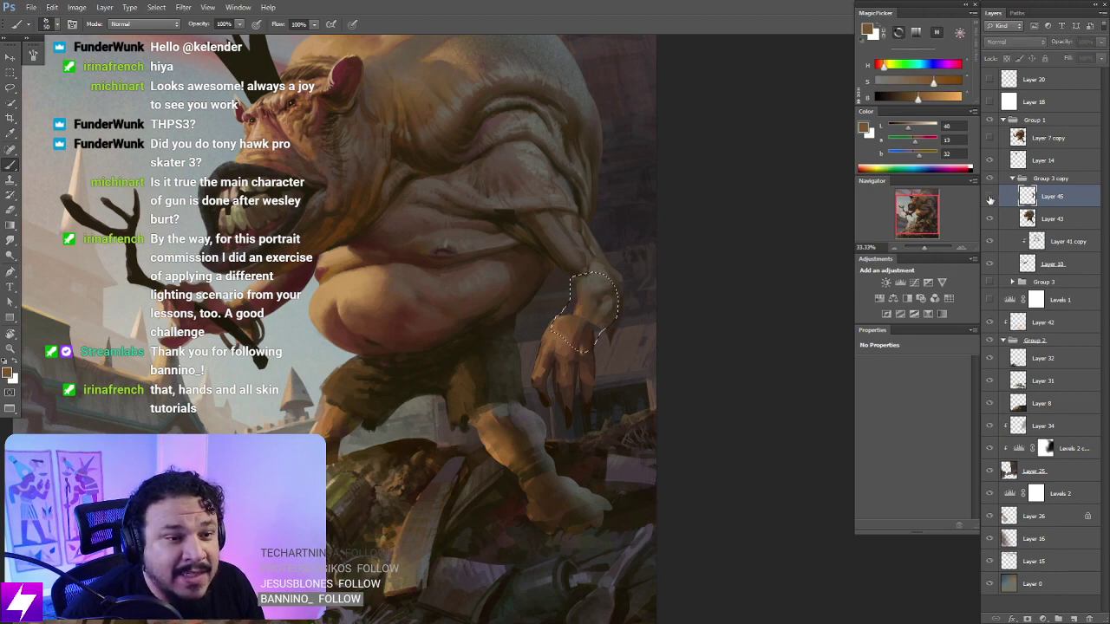
{"action": "left_click", "coordinate": [989, 197]}
{"action": "key", "text": "ctrl+shift+alt+n"}
Step: Paint the join between forearm and hand inside the selection with sampled golden and greyish browns
{"action": "left_click_drag", "start_coordinate": [574, 328], "coordinate": [589, 313]}
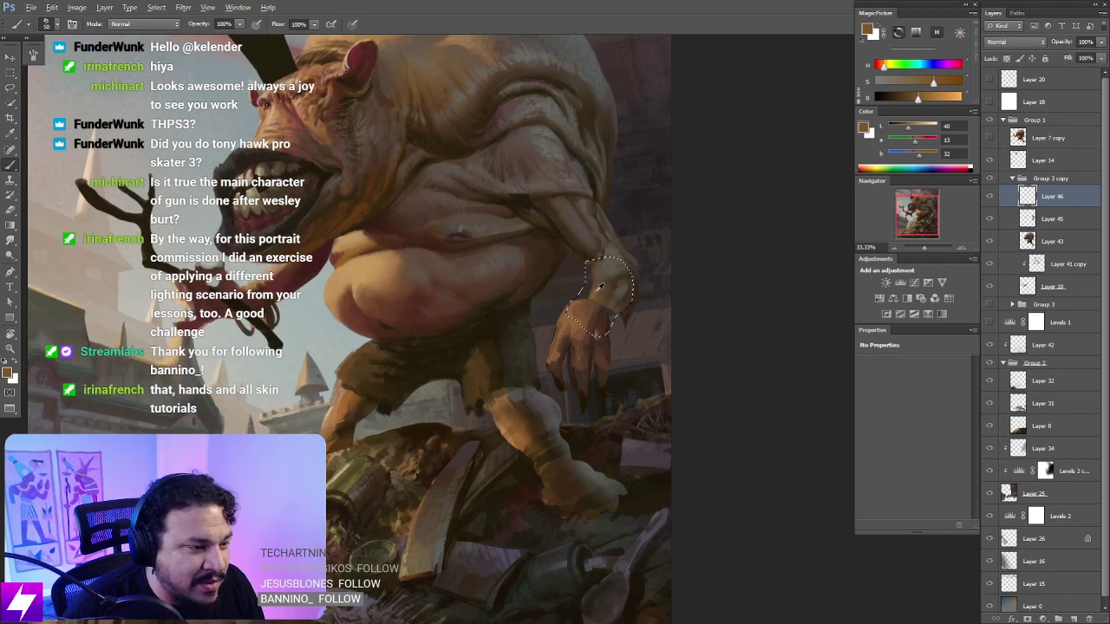
{"action": "left_click", "coordinate": [575, 300], "text": "alt"}
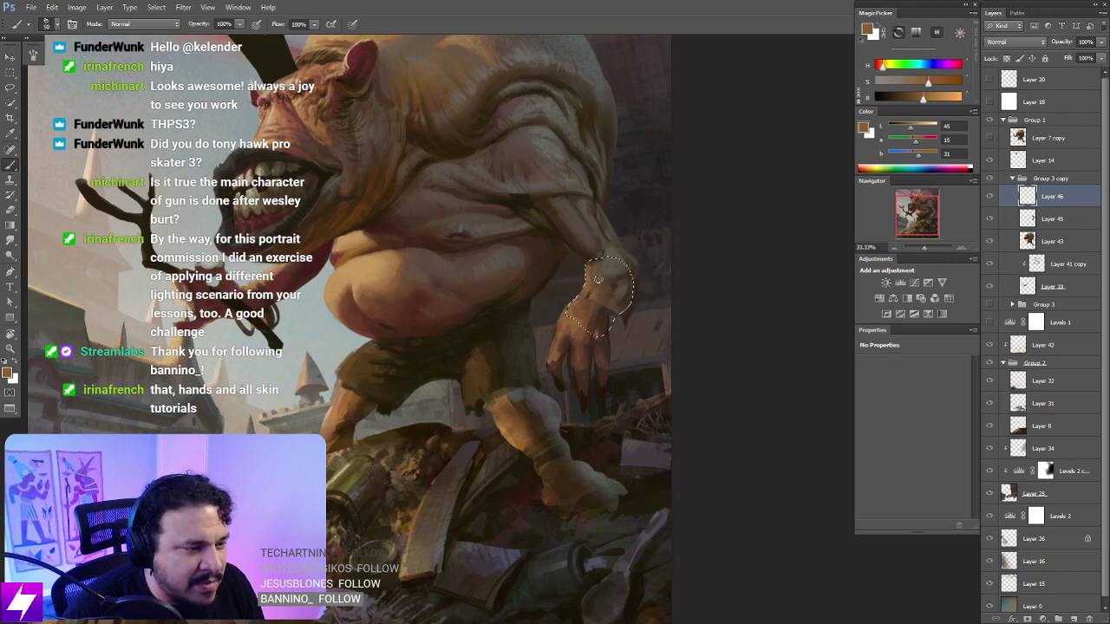
{"action": "left_click", "coordinate": [595, 271], "text": "alt"}
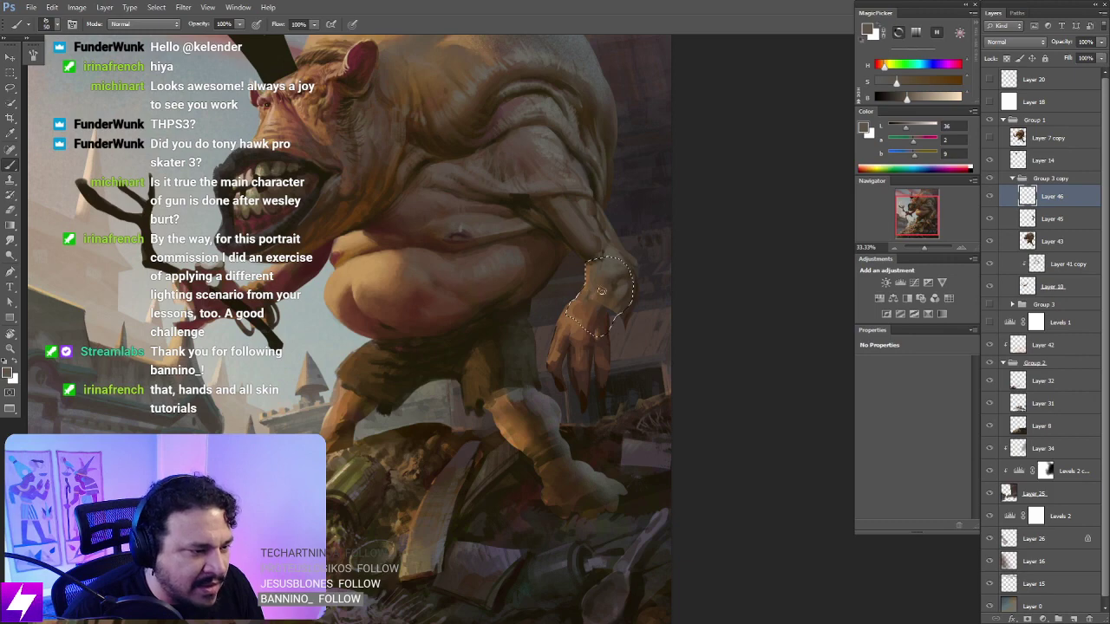
Step: Sample a reddish brown near the hanging hand's wrist and blend the join inside the selection
{"action": "key", "text": "ctrl+minus"}
{"action": "key", "text": "r"}
{"action": "left_click_drag", "start_coordinate": [658, 366], "coordinate": [662, 297]}
{"action": "key", "text": "Escape"}
{"action": "mouse_move", "coordinate": [753, 313]}
{"action": "left_mouse_down"}
{"action": "mouse_move", "coordinate": [632, 309]}
{"action": "mouse_move", "coordinate": [644, 325]}
{"action": "left_mouse_up"}
{"action": "key", "text": "ctrl+plus"}
{"action": "key", "text": "ctrl+plus"}
{"action": "key", "text": "b"}
{"action": "left_click", "coordinate": [643, 312], "text": "alt"}
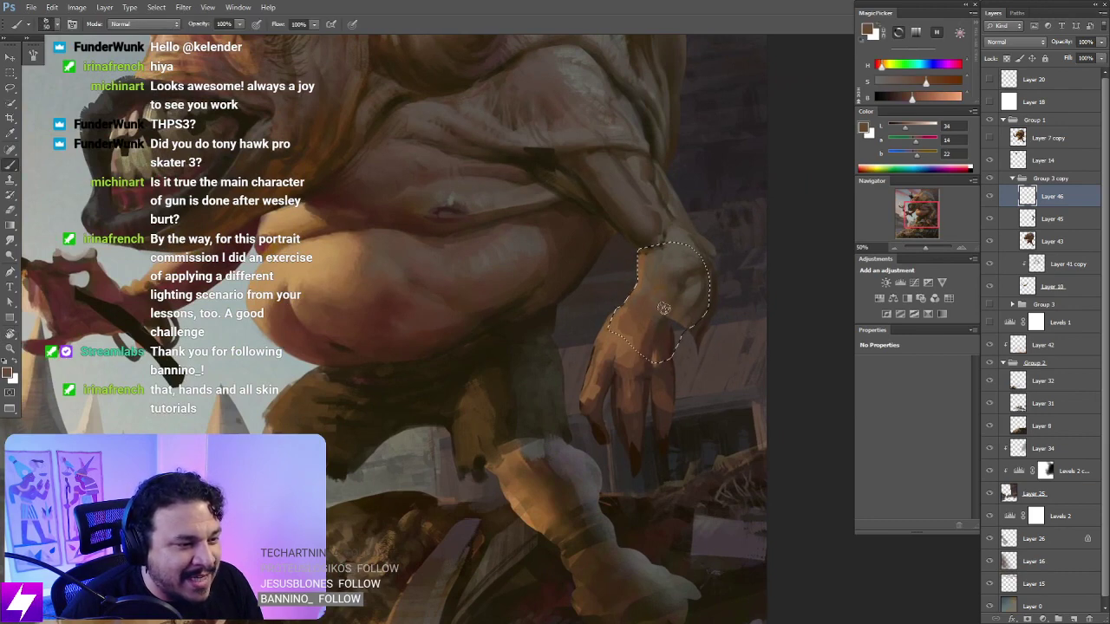
Step: Shade the shadowed side of the wrist with sampled dark reddish browns and a larger brush, and clear the selection
{"action": "left_click", "coordinate": [668, 345], "text": "alt"}
{"action": "key", "text": "]"}
{"action": "key", "text": "]"}
{"action": "key", "text": "]"}
{"action": "key", "text": "]"}
{"action": "key", "text": "]"}
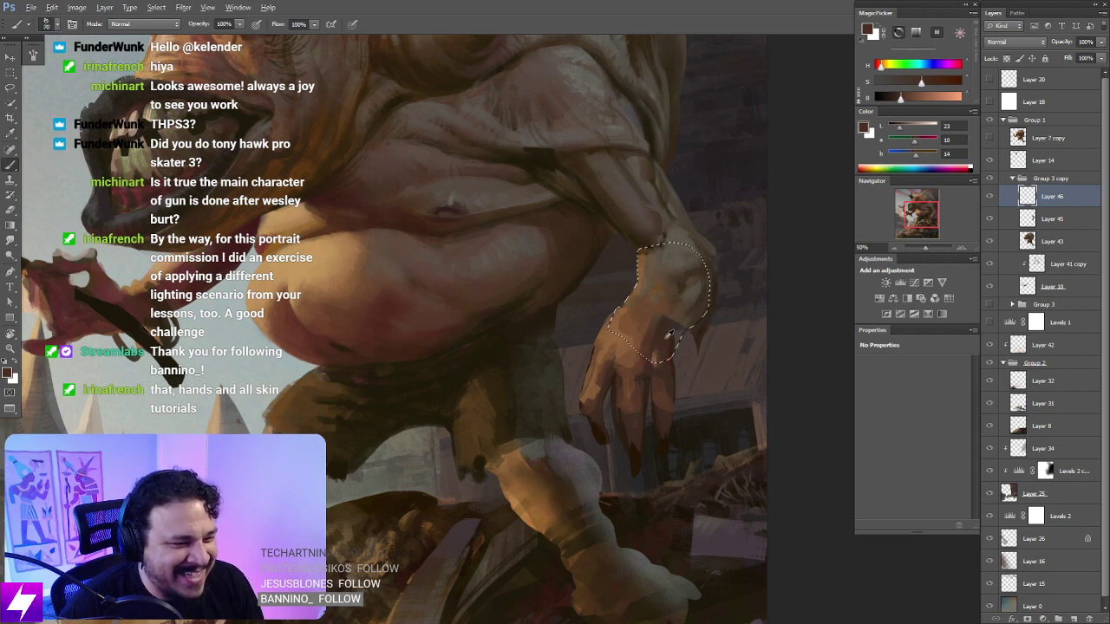
{"action": "left_click", "coordinate": [674, 324], "text": "alt"}
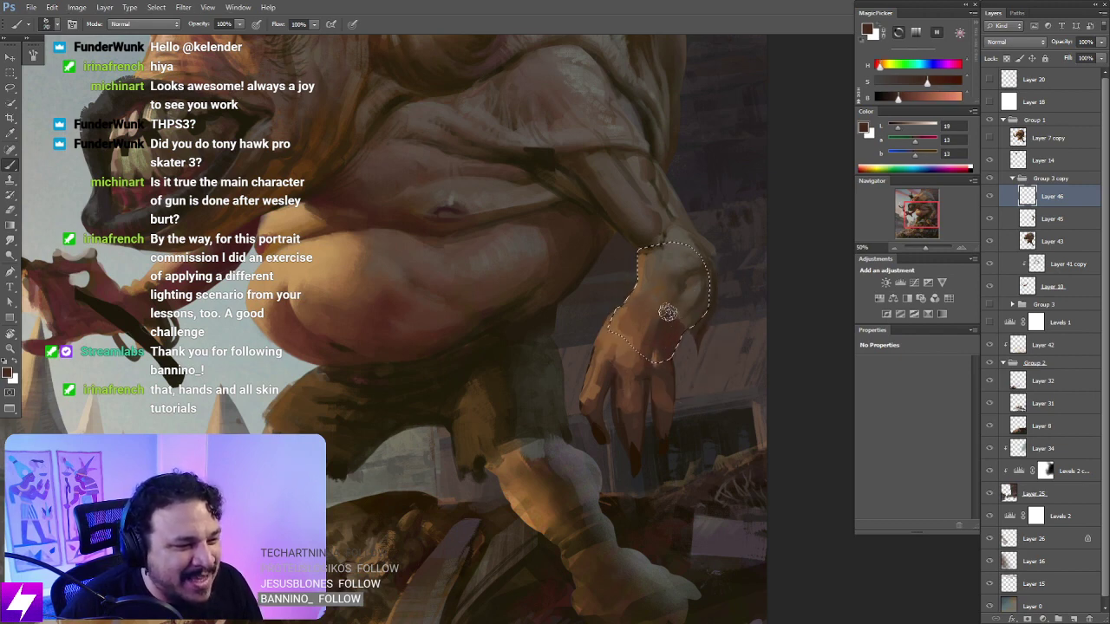
{"action": "key", "text": "ctrl+d"}
{"action": "key", "text": "l"}
{"action": "key", "text": "b"}
{"action": "key", "text": "ctrl+minus"}
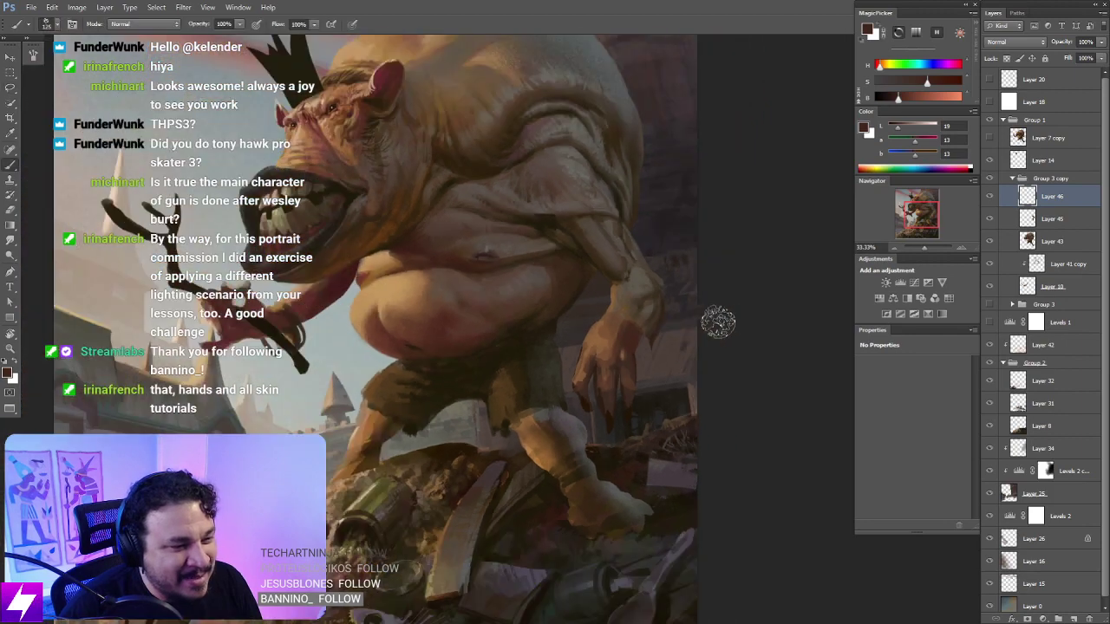
Step: Flip the canvas horizontally, lasso the outer edge below the wrist on Layer 46, and warp it
{"action": "key", "text": "ctrl+shift+h"}
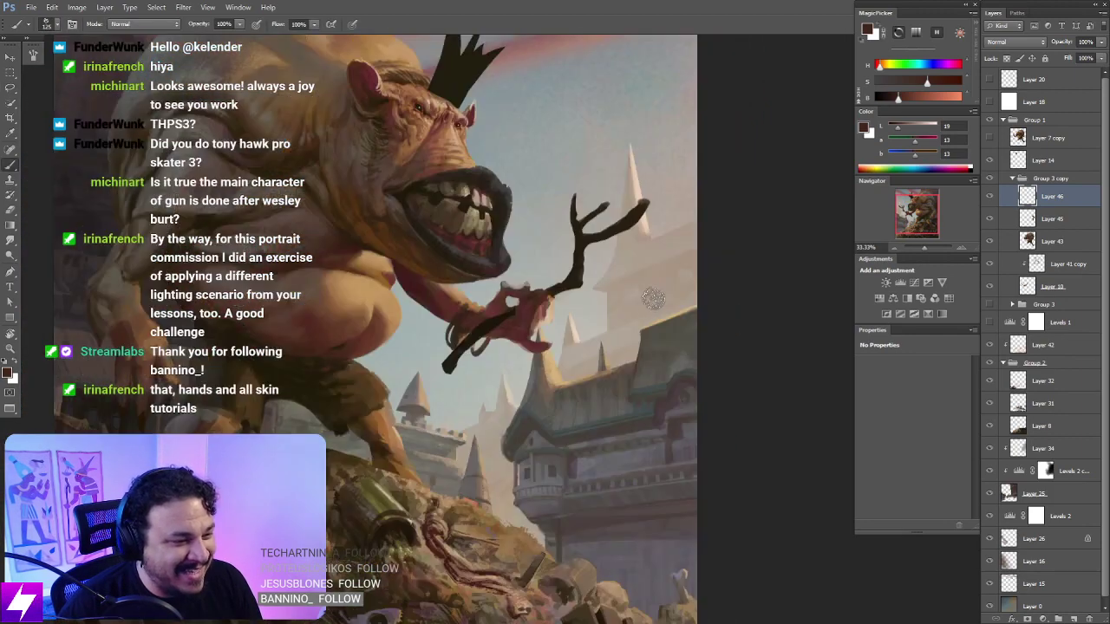
{"action": "key", "text": "ctrl+plus"}
{"action": "left_click_drag", "start_coordinate": [485, 367], "coordinate": [637, 370]}
{"action": "mouse_move", "coordinate": [491, 319]}
{"action": "left_mouse_down"}
{"action": "mouse_move", "coordinate": [543, 359]}
{"action": "mouse_move", "coordinate": [452, 299]}
{"action": "left_mouse_up"}
{"action": "key", "text": "l"}
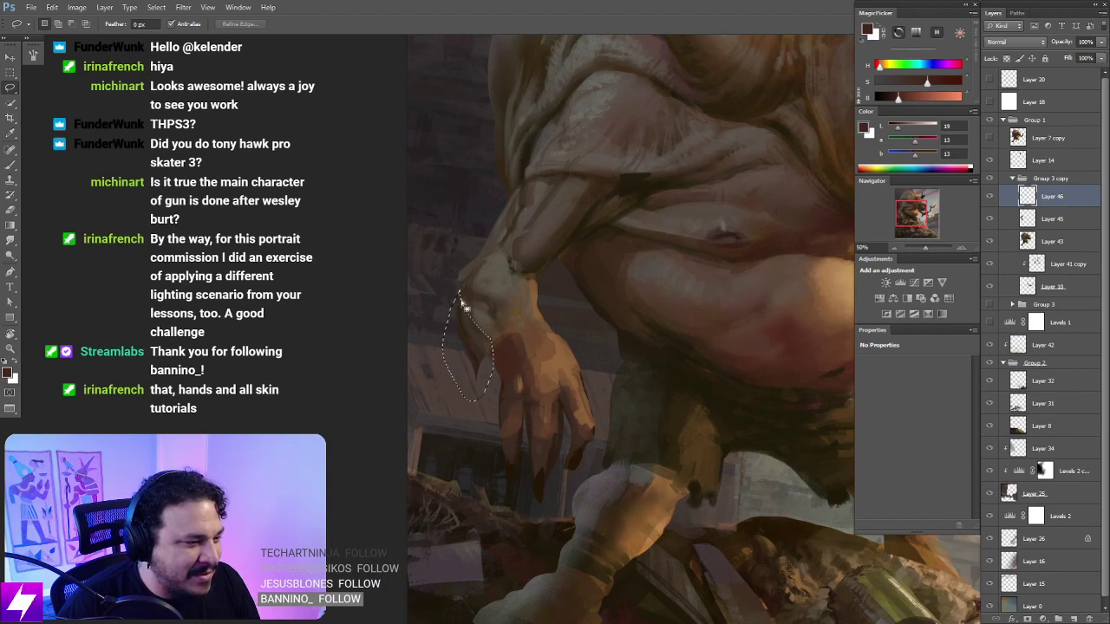
{"action": "key", "text": "ctrl+t"}
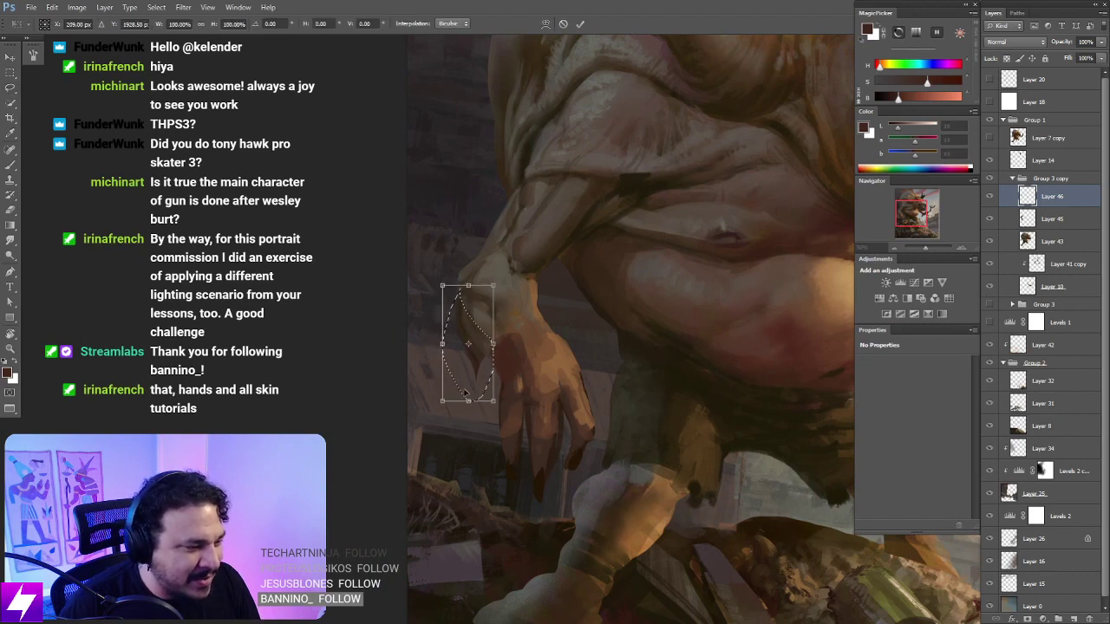
{"action": "right_click", "coordinate": [462, 367]}
{"action": "left_click", "coordinate": [495, 453]}
{"action": "left_click_drag", "start_coordinate": [486, 368], "coordinate": [487, 384]}
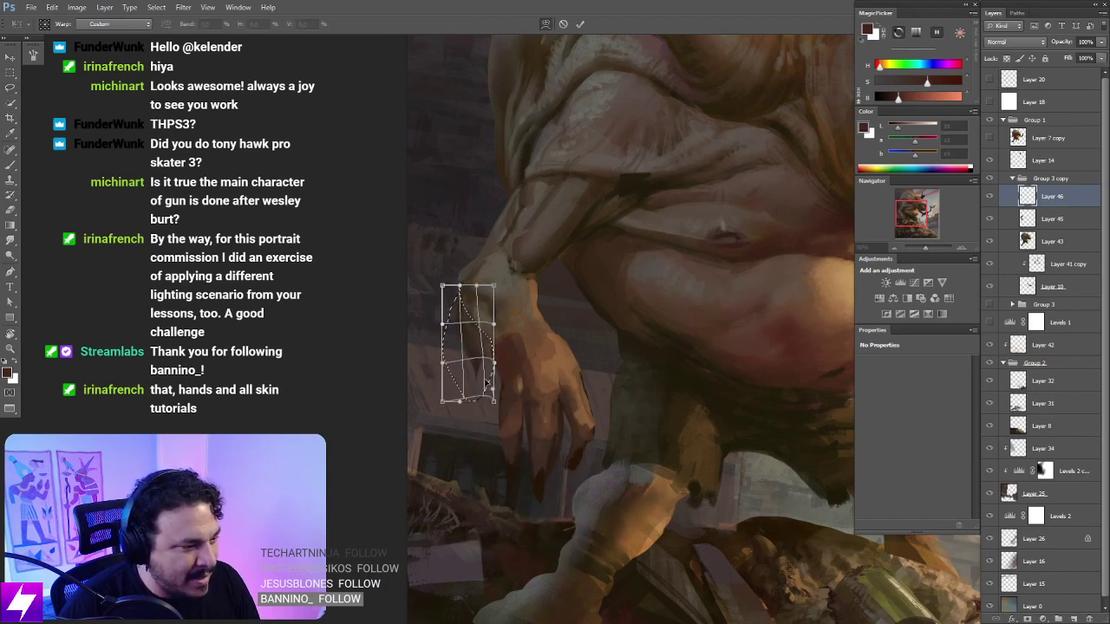
{"action": "key", "text": "Return"}
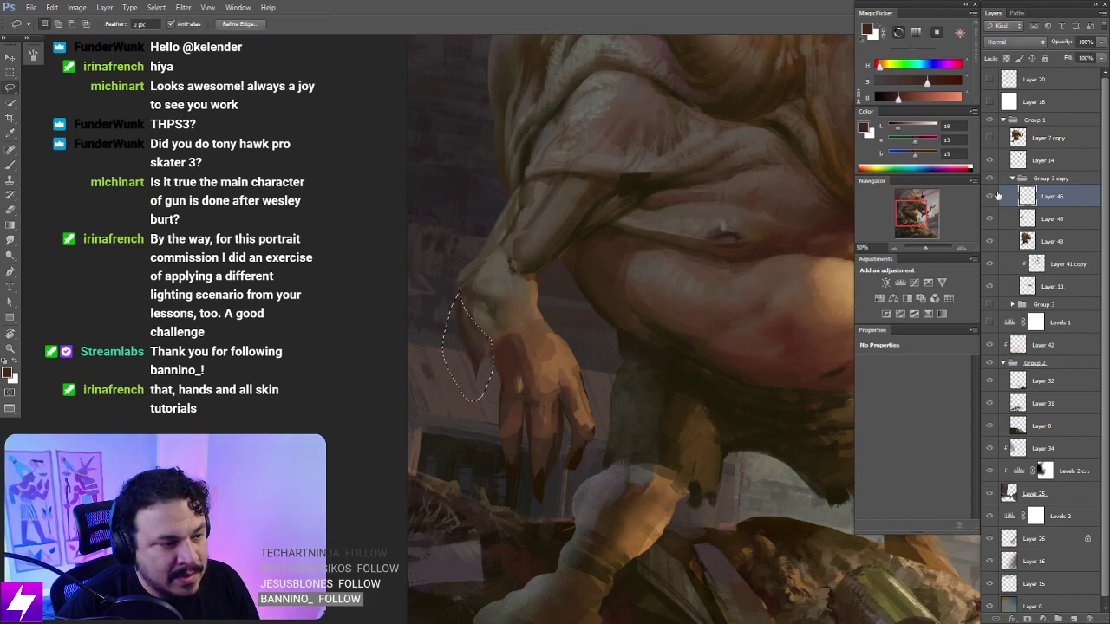
Step: Clear the selection, clean up the outer edge below the wrist on Layer 45 with the Eraser, and reselect Layer 46
{"action": "double_click", "coordinate": [1059, 197]}
{"action": "key", "text": "Escape"}
{"action": "left_click", "coordinate": [1050, 218]}
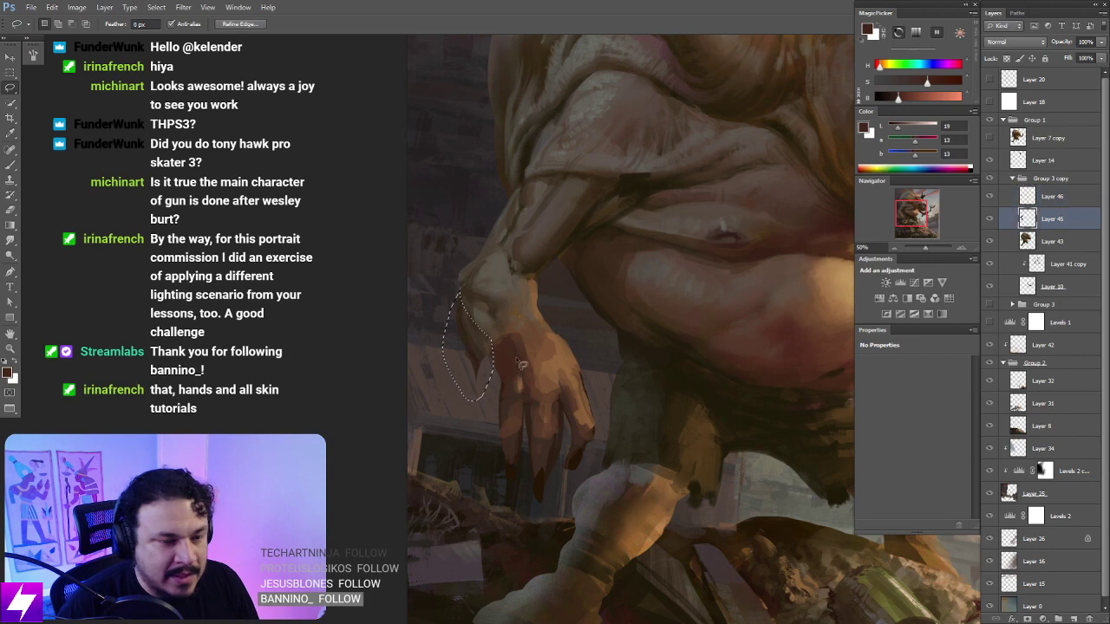
{"action": "key", "text": "ctrl+d"}
{"action": "key", "text": "b"}
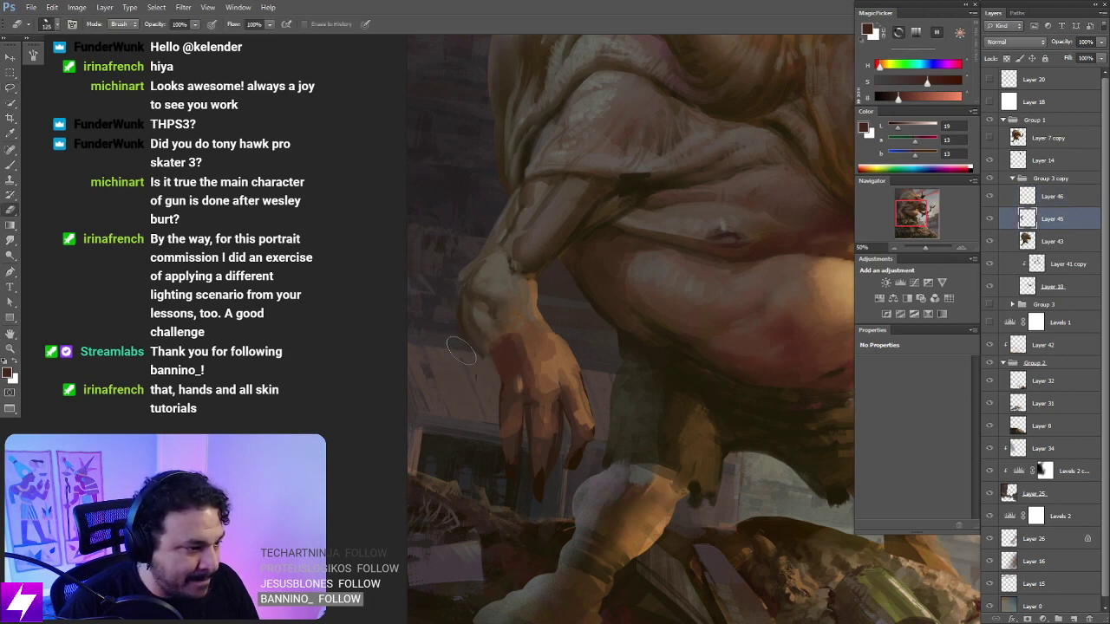
{"action": "left_click", "coordinate": [1033, 194]}
{"action": "left_click_drag", "start_coordinate": [640, 362], "coordinate": [518, 381]}
{"action": "key", "text": "ctrl+minus"}
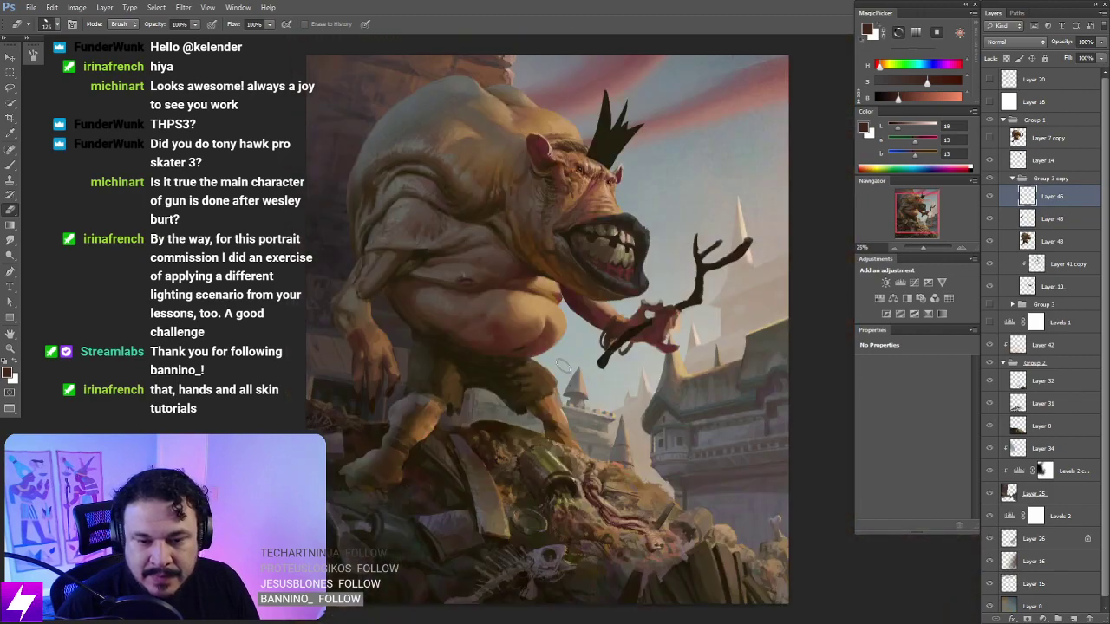
Step: Flip the canvas back, lasso the whole hanging hand and wrist, and merge Layer 46 down into Layer 45
{"action": "key", "text": "ctrl+shift+h"}
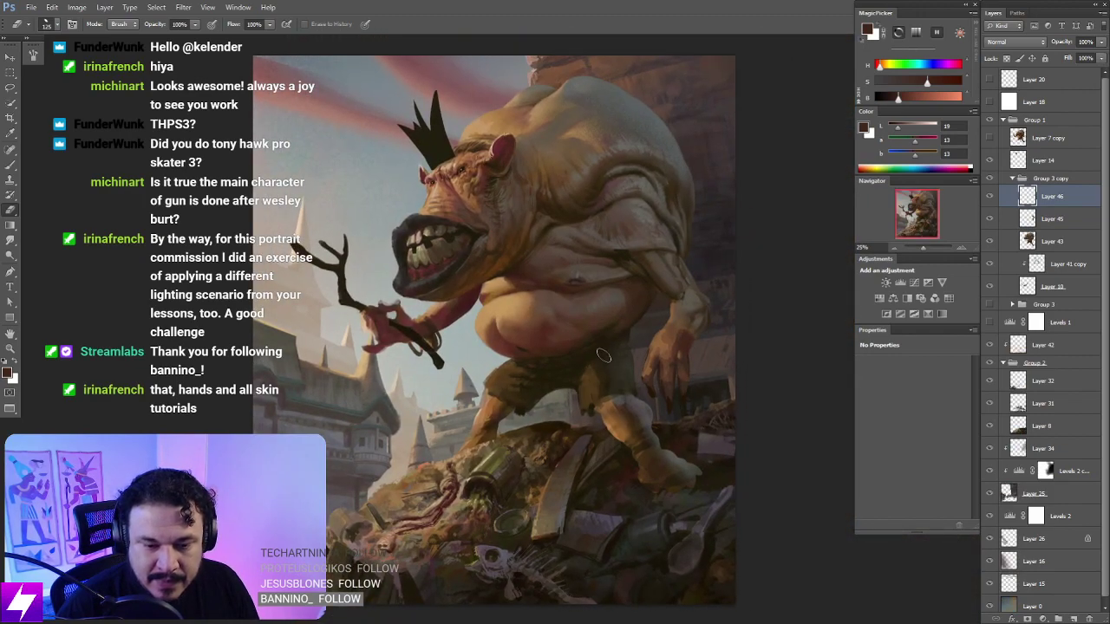
{"action": "left_click_drag", "start_coordinate": [665, 350], "coordinate": [652, 344]}
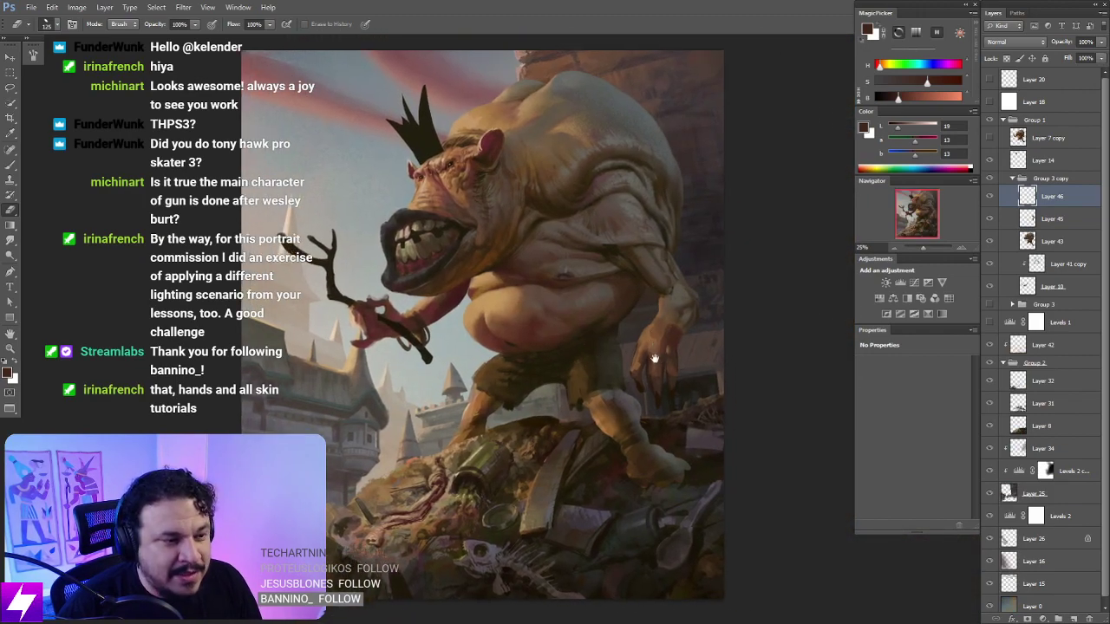
{"action": "key", "text": "ctrl+plus"}
{"action": "scroll", "coordinate": [698, 297], "scroll_direction": "up", "scroll_amount": 1}
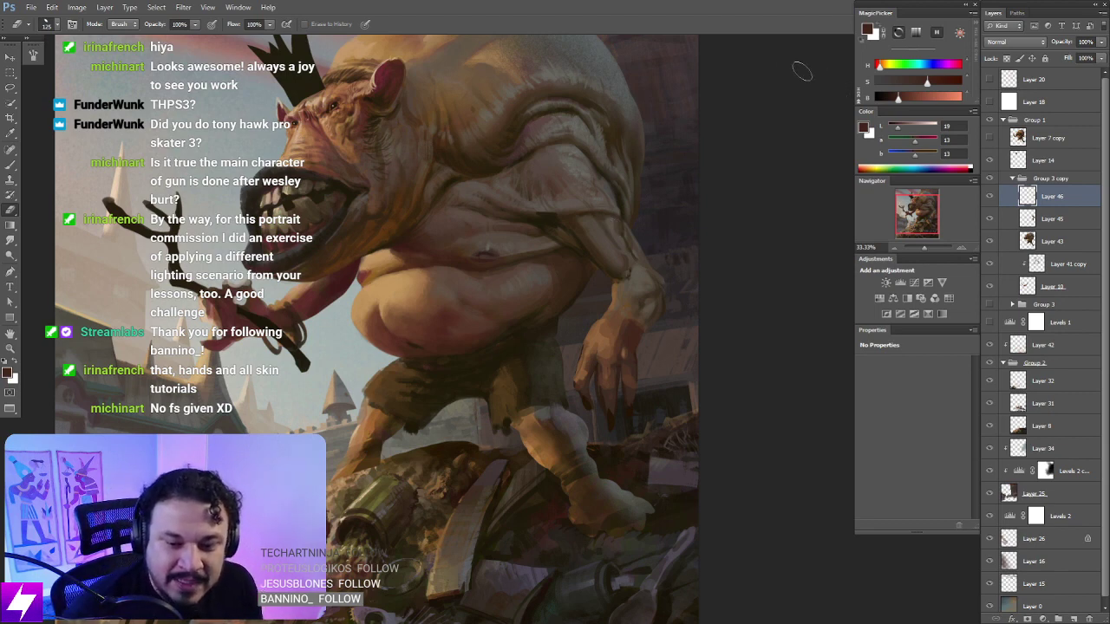
{"action": "mouse_move", "coordinate": [748, 219]}
{"action": "left_mouse_down"}
{"action": "mouse_move", "coordinate": [701, 257]}
{"action": "mouse_move", "coordinate": [639, 251]}
{"action": "left_mouse_up"}
{"action": "key", "text": "l"}
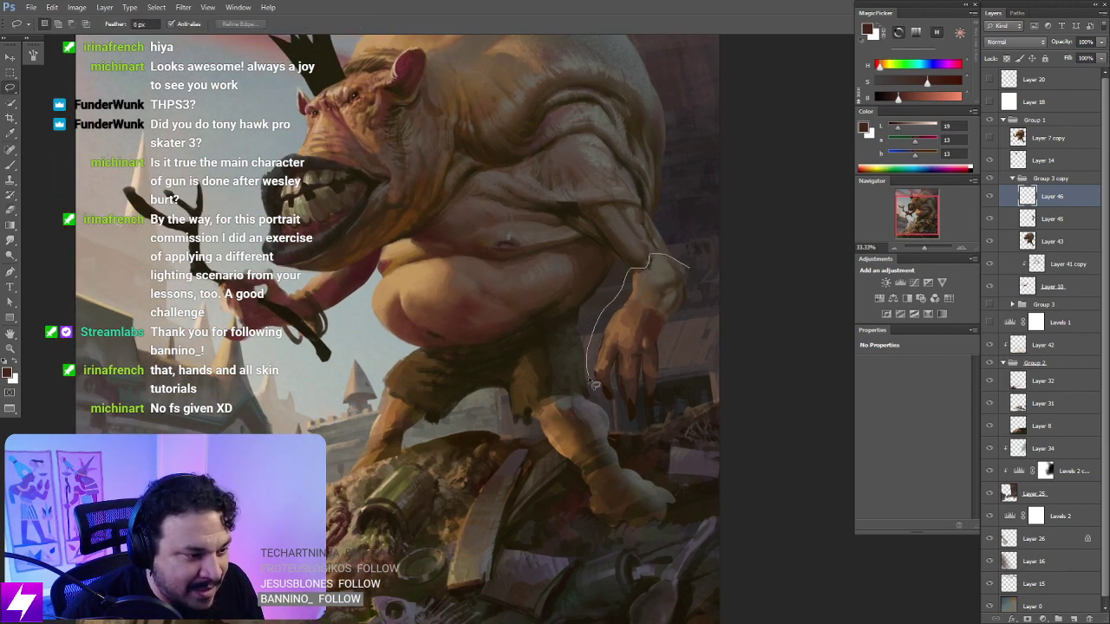
{"action": "mouse_move", "coordinate": [619, 420]}
{"action": "left_mouse_down"}
{"action": "mouse_move", "coordinate": [704, 324]}
{"action": "mouse_move", "coordinate": [709, 276]}
{"action": "left_mouse_up"}
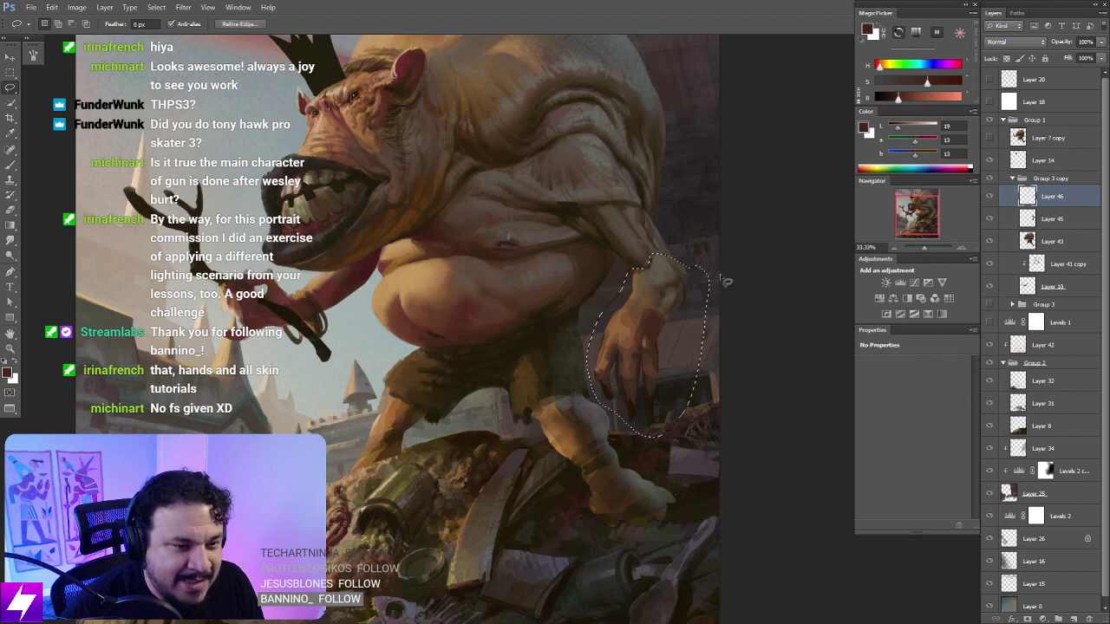
{"action": "key", "text": "ctrl+e"}
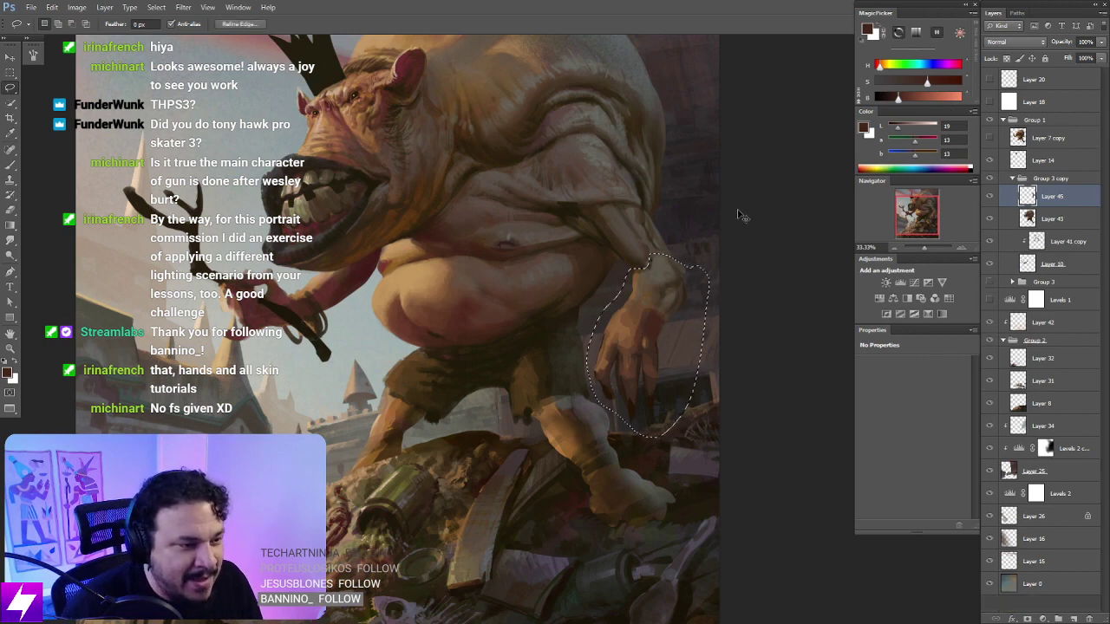
{"action": "key", "text": "ctrl+t"}
{"action": "left_click_drag", "start_coordinate": [731, 229], "coordinate": [738, 251]}
{"action": "key", "text": "Escape"}
Step: Warp the selected hand and wrist to make the hand narrower with its fingers pulled inward, and clear the selection
{"action": "key", "text": "ctrl+t"}
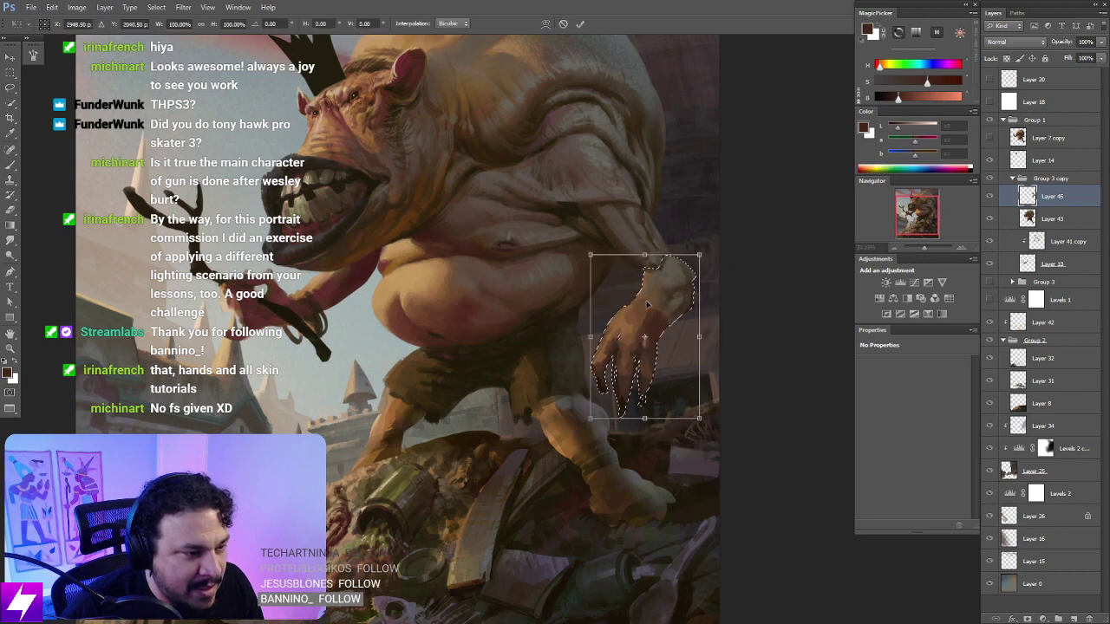
{"action": "right_click", "coordinate": [648, 304]}
{"action": "left_click", "coordinate": [675, 391]}
{"action": "mouse_move", "coordinate": [643, 323]}
{"action": "left_mouse_down"}
{"action": "mouse_move", "coordinate": [642, 343]}
{"action": "mouse_move", "coordinate": [639, 312]}
{"action": "left_mouse_up"}
{"action": "left_click_drag", "start_coordinate": [620, 400], "coordinate": [643, 390]}
{"action": "left_click_drag", "start_coordinate": [642, 334], "coordinate": [635, 341]}
{"action": "key", "text": "Return"}
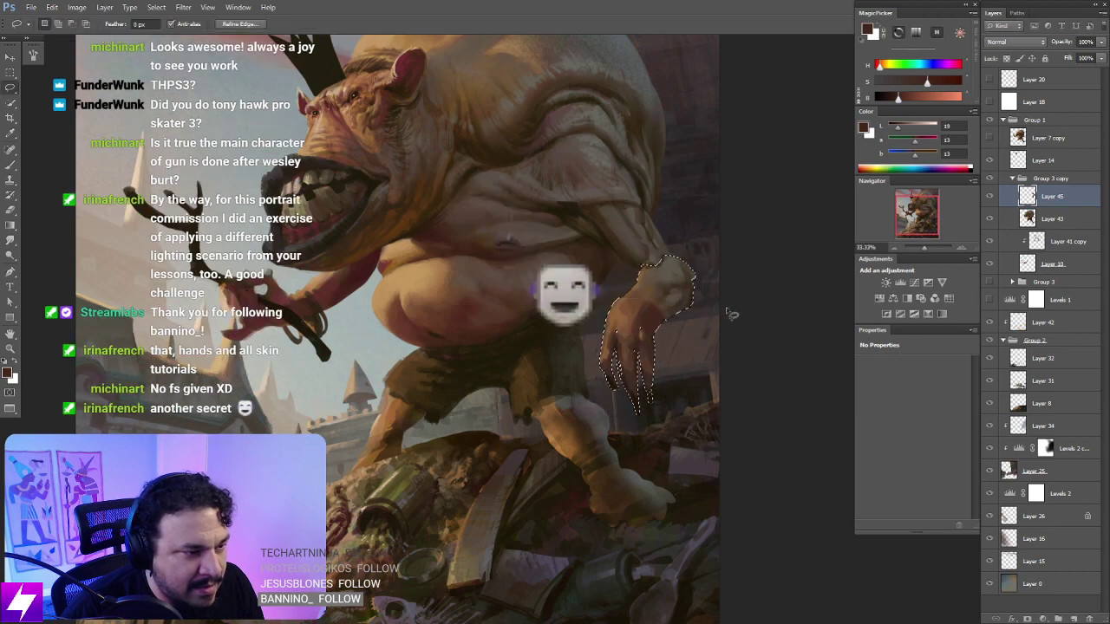
{"action": "key", "text": "ctrl+d"}
{"action": "mouse_move", "coordinate": [702, 322]}
{"action": "left_mouse_down"}
{"action": "mouse_move", "coordinate": [692, 327]}
{"action": "mouse_move", "coordinate": [709, 322]}
{"action": "left_mouse_up"}
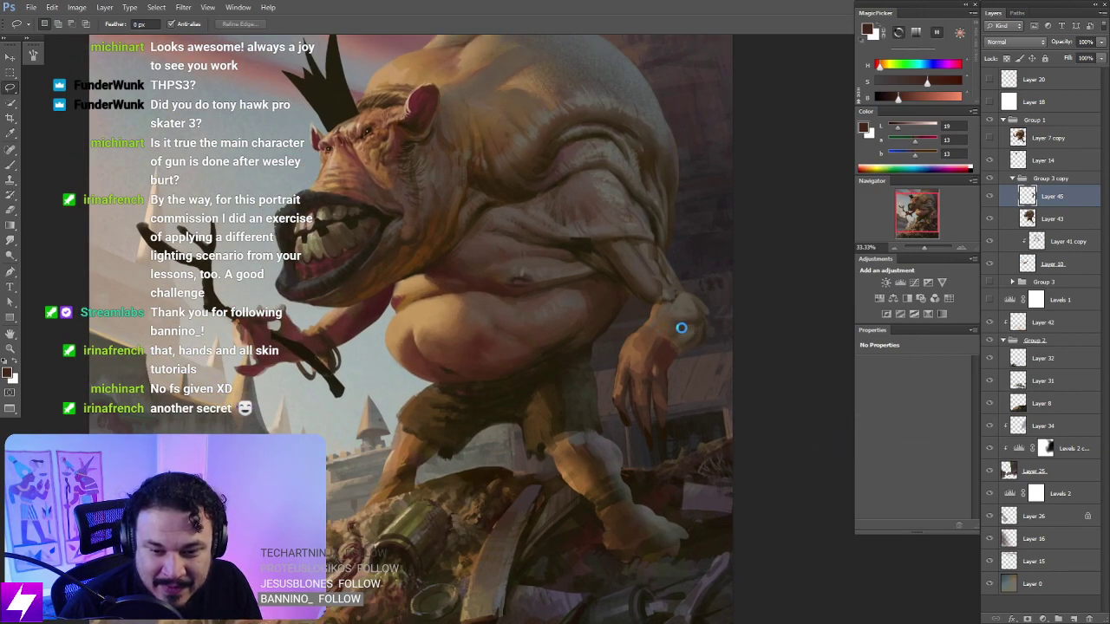
Step: Flip the canvas horizontally, sample a near-black brown beside the hand, and touch up the wrist's dark accents
{"action": "key", "text": "ctrl+shift+h"}
{"action": "left_click_drag", "start_coordinate": [649, 352], "coordinate": [852, 330]}
{"action": "left_click_drag", "start_coordinate": [606, 320], "coordinate": [737, 303]}
{"action": "left_click_drag", "start_coordinate": [696, 263], "coordinate": [695, 273]}
{"action": "key", "text": "ctrl+plus"}
{"action": "left_click_drag", "start_coordinate": [508, 319], "coordinate": [598, 344]}
{"action": "key", "text": "b"}
{"action": "left_click", "coordinate": [577, 335], "text": "alt"}
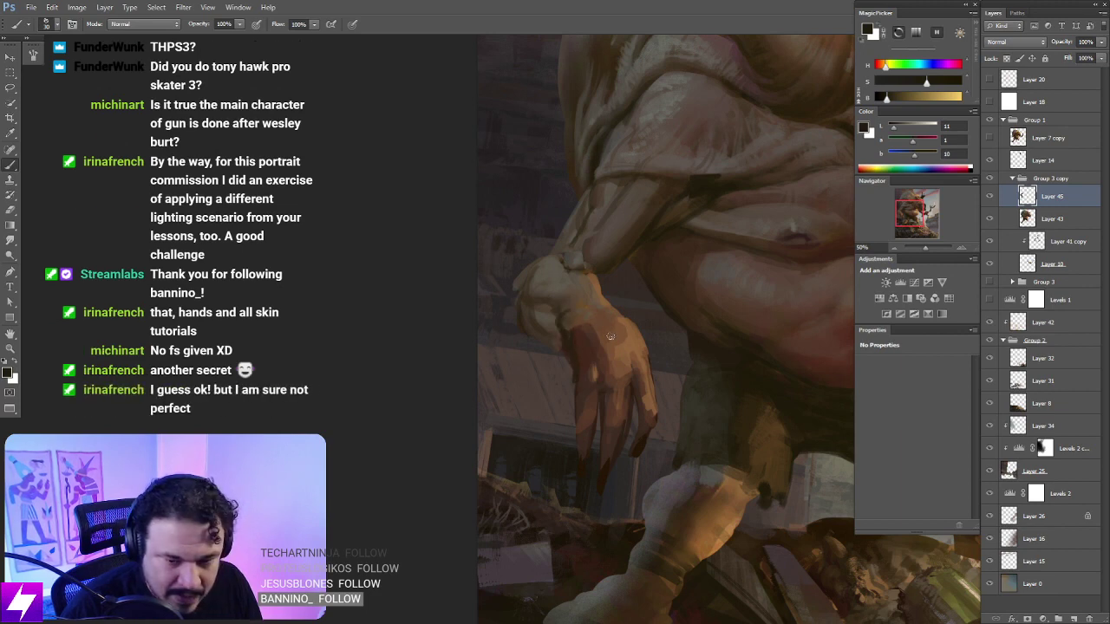
{"action": "key", "text": "r"}
{"action": "mouse_move", "coordinate": [547, 326]}
{"action": "left_mouse_down"}
{"action": "mouse_move", "coordinate": [575, 237]}
{"action": "mouse_move", "coordinate": [644, 246]}
{"action": "mouse_move", "coordinate": [558, 336]}
{"action": "left_mouse_up"}
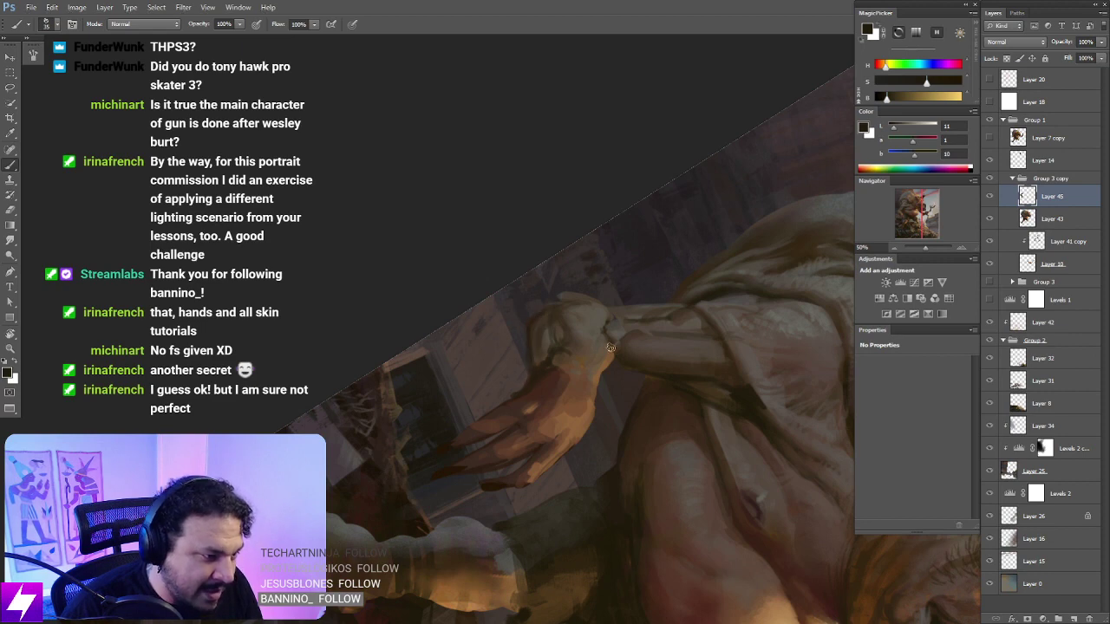
{"action": "key", "text": "Escape"}
{"action": "key", "text": "ctrl+minus"}
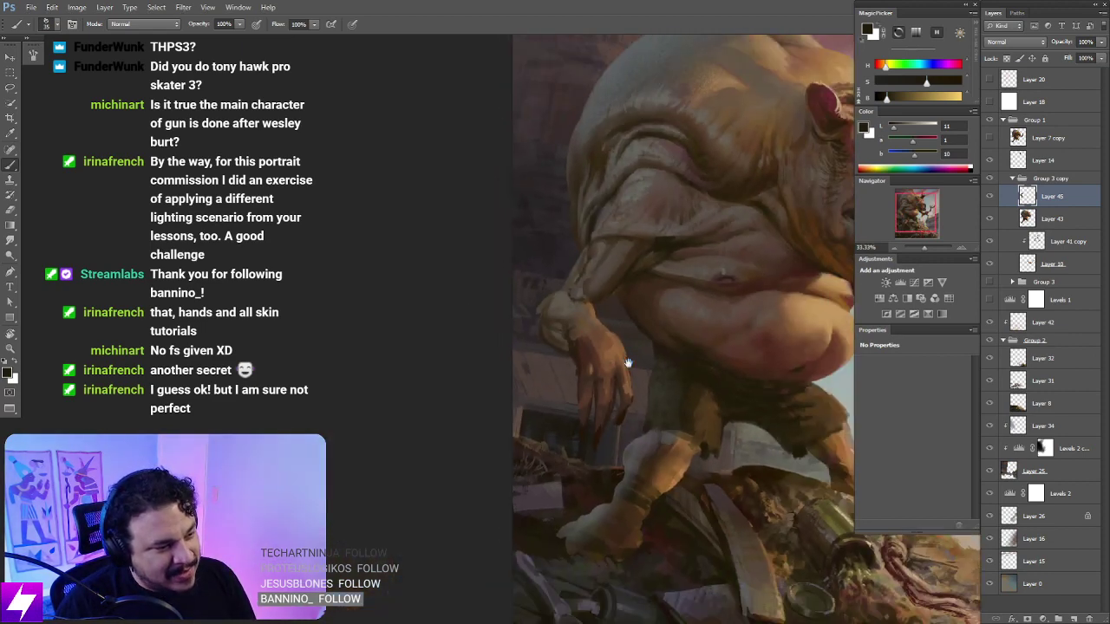
Step: Flip the canvas back and tidy the outer edge of the hanging hand with the Eraser at 50% zoom
{"action": "key", "text": "ctrl+shift+h"}
{"action": "left_click_drag", "start_coordinate": [628, 362], "coordinate": [483, 346]}
{"action": "left_click_drag", "start_coordinate": [837, 390], "coordinate": [563, 342]}
{"action": "left_click_drag", "start_coordinate": [721, 341], "coordinate": [653, 347]}
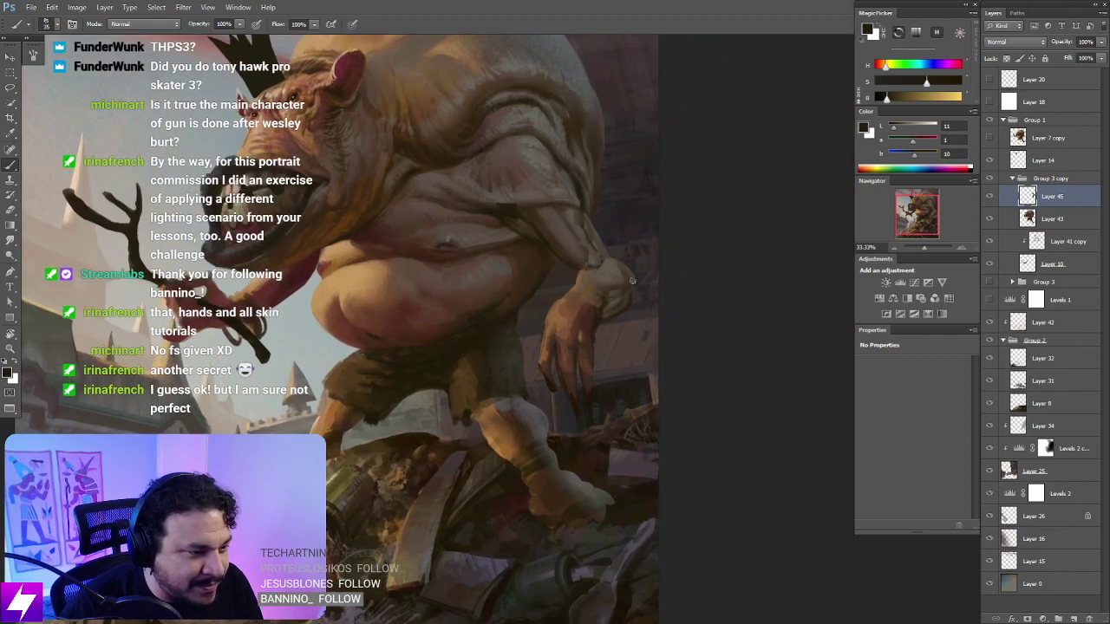
{"action": "scroll", "coordinate": [607, 343], "scroll_direction": "up", "scroll_amount": 1}
{"action": "key", "text": "e"}
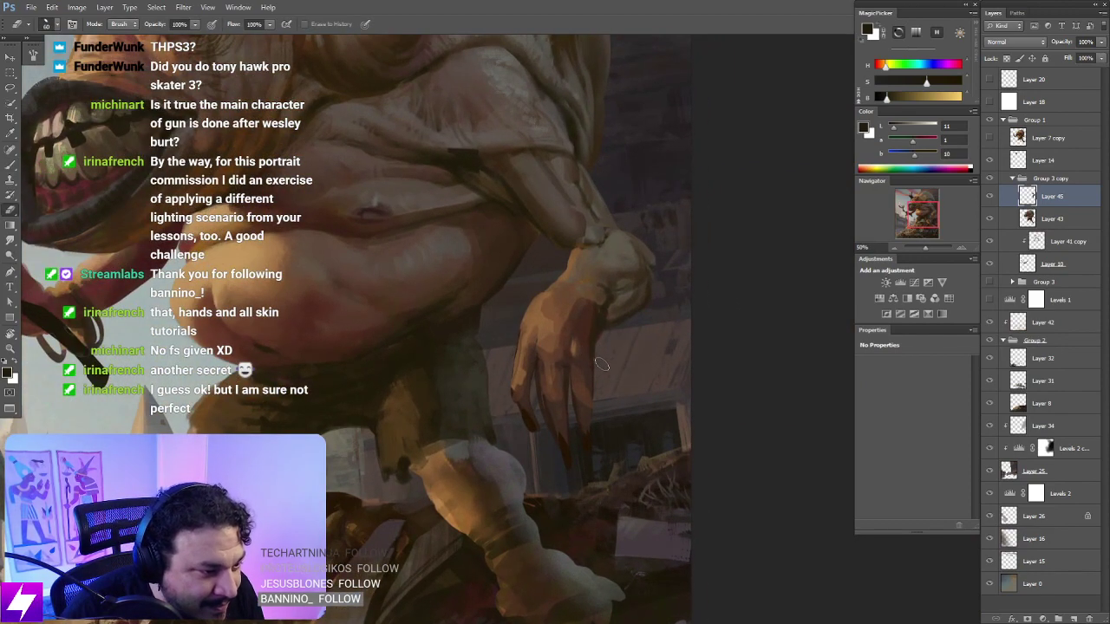
Step: Paint over the dark patch on the back of the hand with sampled mid and lighter browns, and reduce the brush size
{"action": "key", "text": "b"}
{"action": "left_click", "coordinate": [564, 306], "text": "alt"}
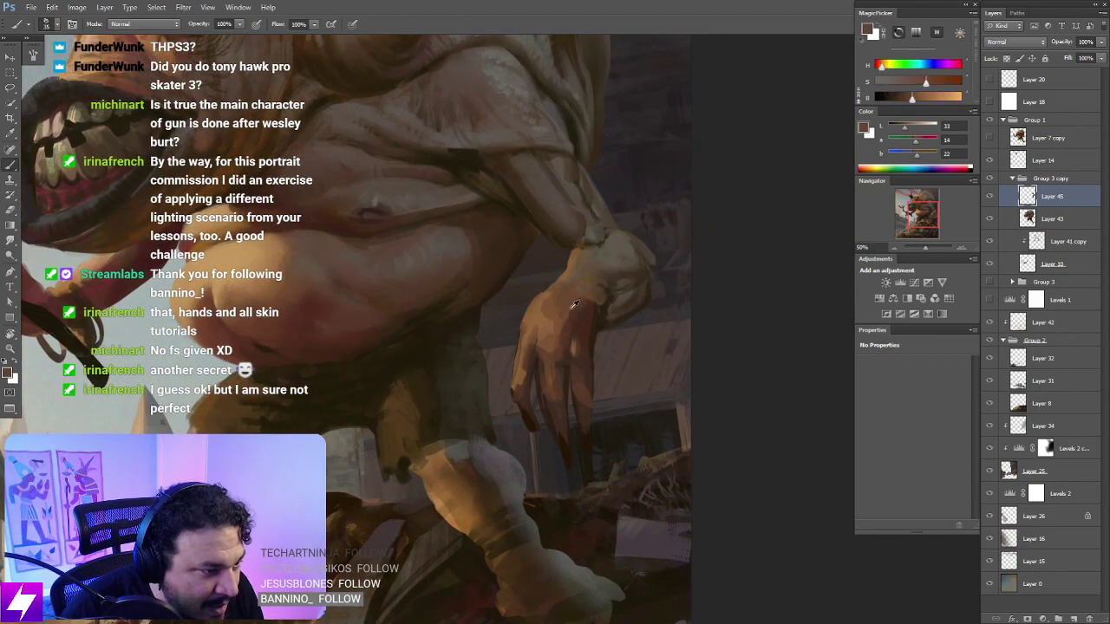
{"action": "left_click_drag", "start_coordinate": [579, 300], "coordinate": [584, 339]}
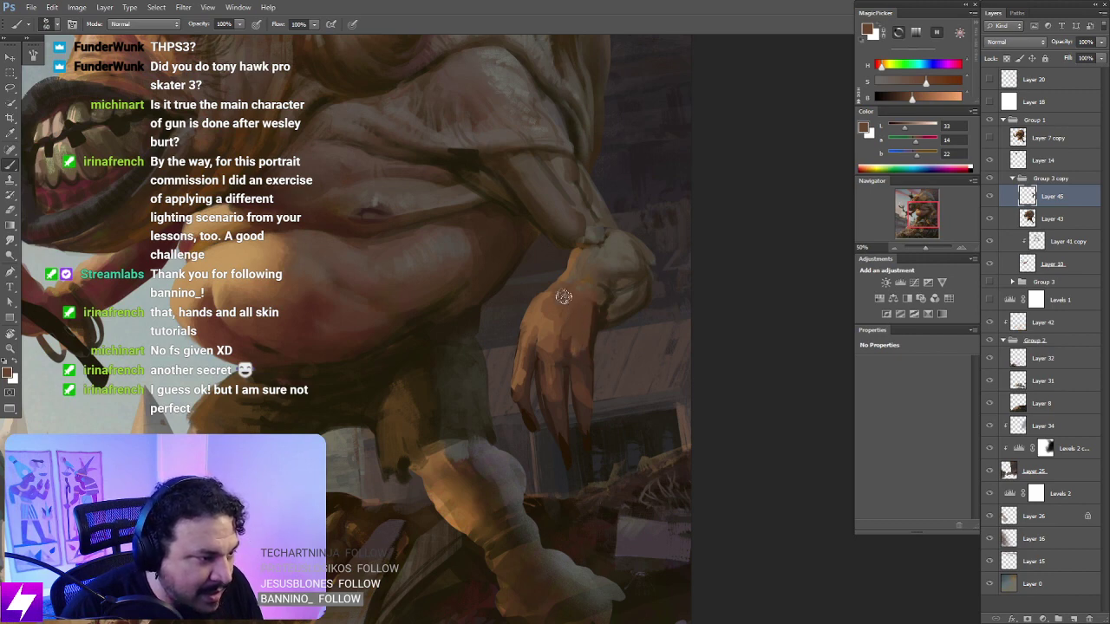
{"action": "left_click", "coordinate": [559, 289], "text": "alt"}
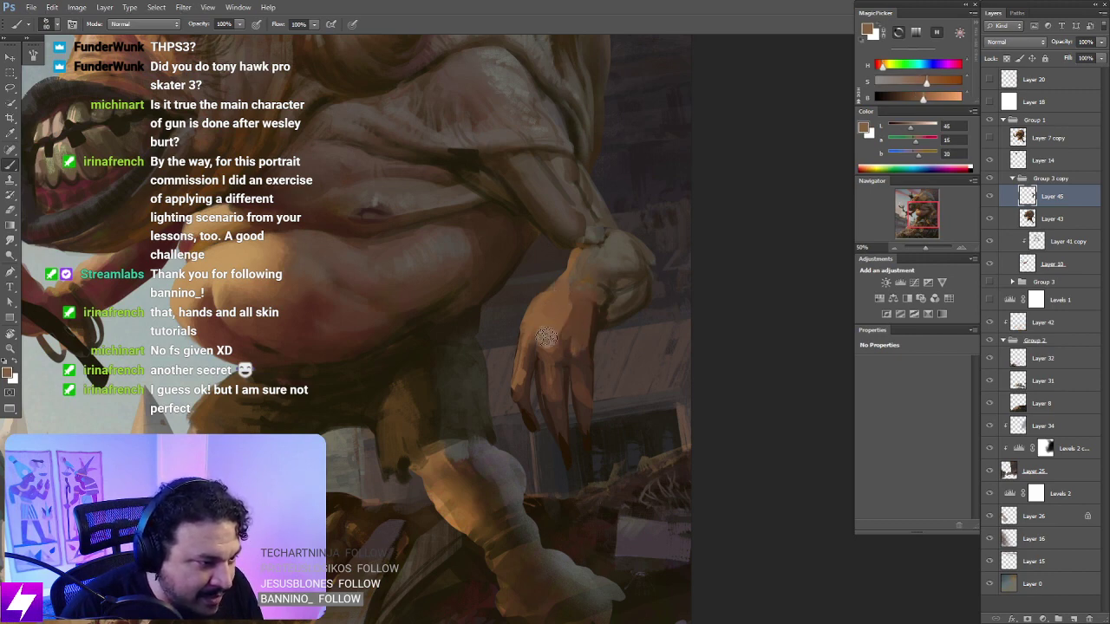
{"action": "left_click_drag", "start_coordinate": [571, 292], "coordinate": [574, 339]}
{"action": "key", "text": "bracketleft"}
{"action": "key", "text": "bracketleft"}
{"action": "key", "text": "bracketleft"}
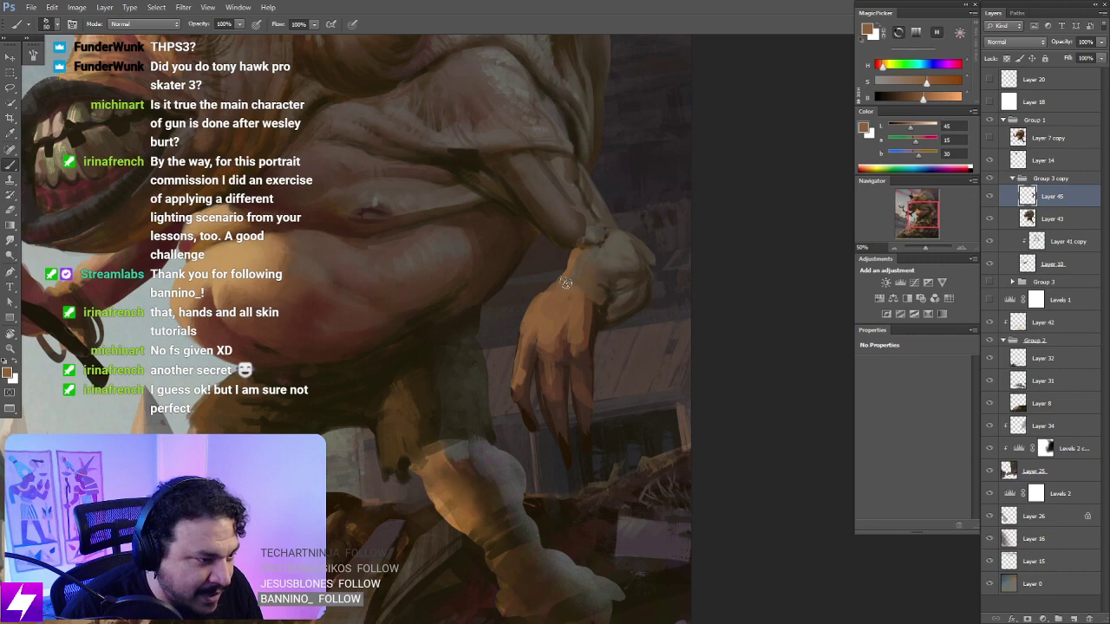
Step: Rotate the view to refine the hand's contour and fingers with the Eraser, and reset the rotation
{"action": "key", "text": "r"}
{"action": "mouse_move", "coordinate": [629, 418]}
{"action": "left_mouse_down"}
{"action": "mouse_move", "coordinate": [655, 387]}
{"action": "mouse_move", "coordinate": [626, 309]}
{"action": "left_mouse_up"}
{"action": "key", "text": "e"}
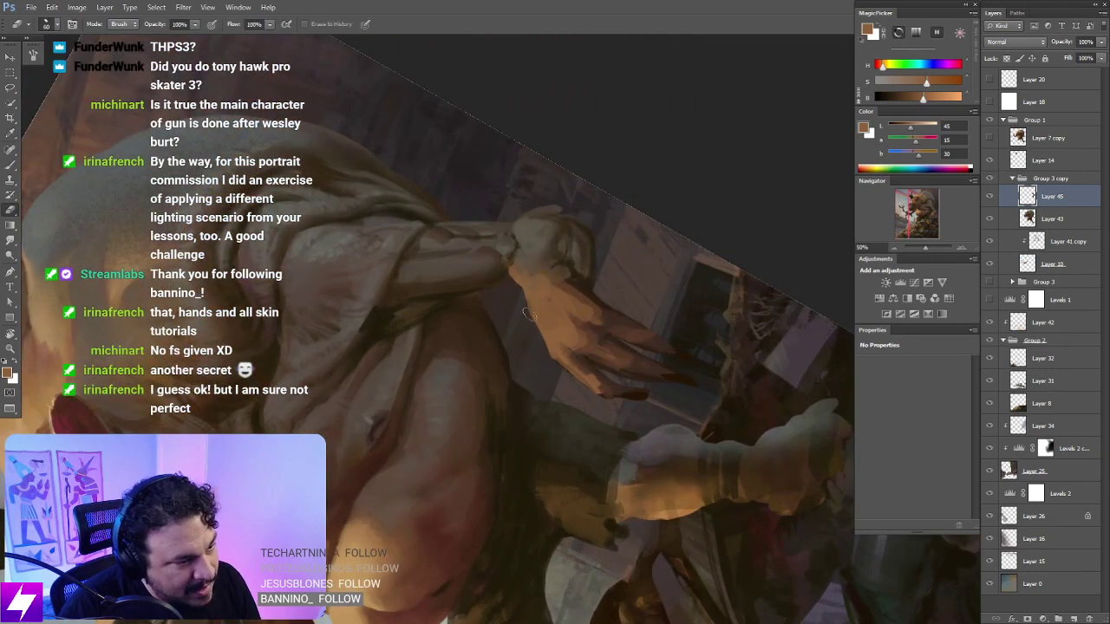
{"action": "left_click_drag", "start_coordinate": [676, 337], "coordinate": [657, 333]}
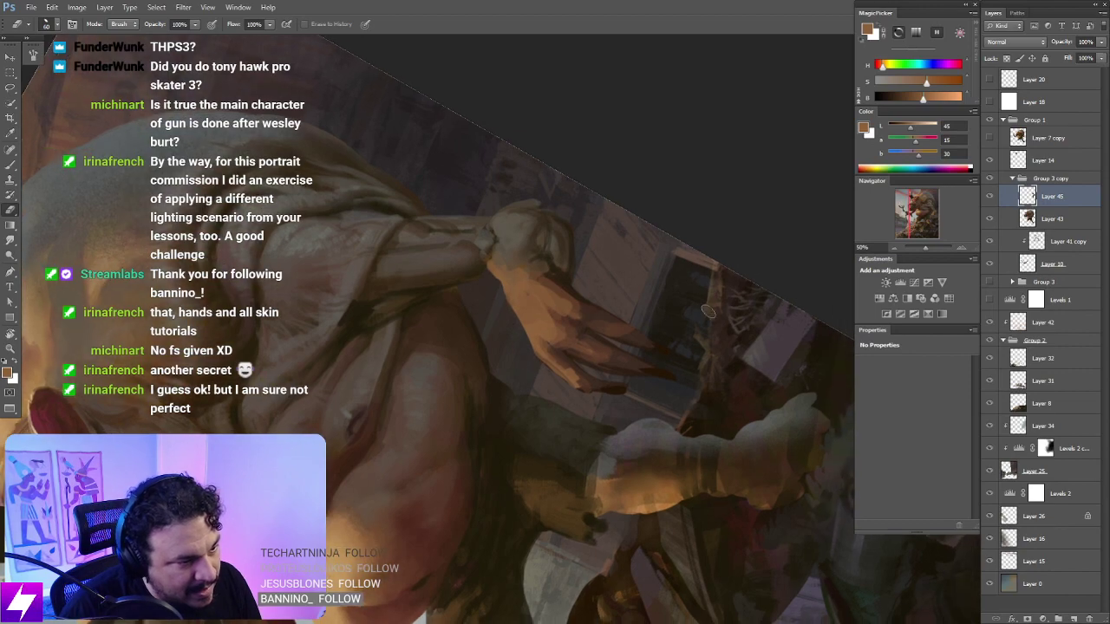
{"action": "key", "text": "Escape"}
Step: Touch up the thumb side of the hanging hand with sampled browns and flip the canvas horizontally
{"action": "key", "text": "ctrl+minus"}
{"action": "key", "text": "ctrl+minus"}
{"action": "key", "text": "ctrl+plus"}
{"action": "left_click_drag", "start_coordinate": [731, 312], "coordinate": [680, 335]}
{"action": "key", "text": "b"}
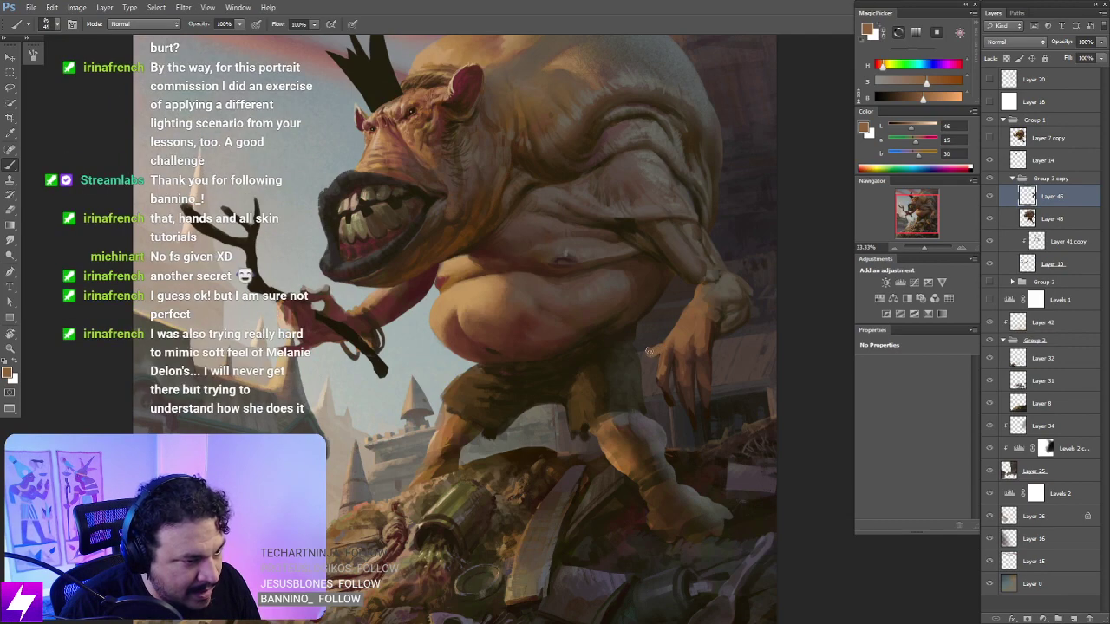
{"action": "left_click", "coordinate": [690, 351], "text": "alt"}
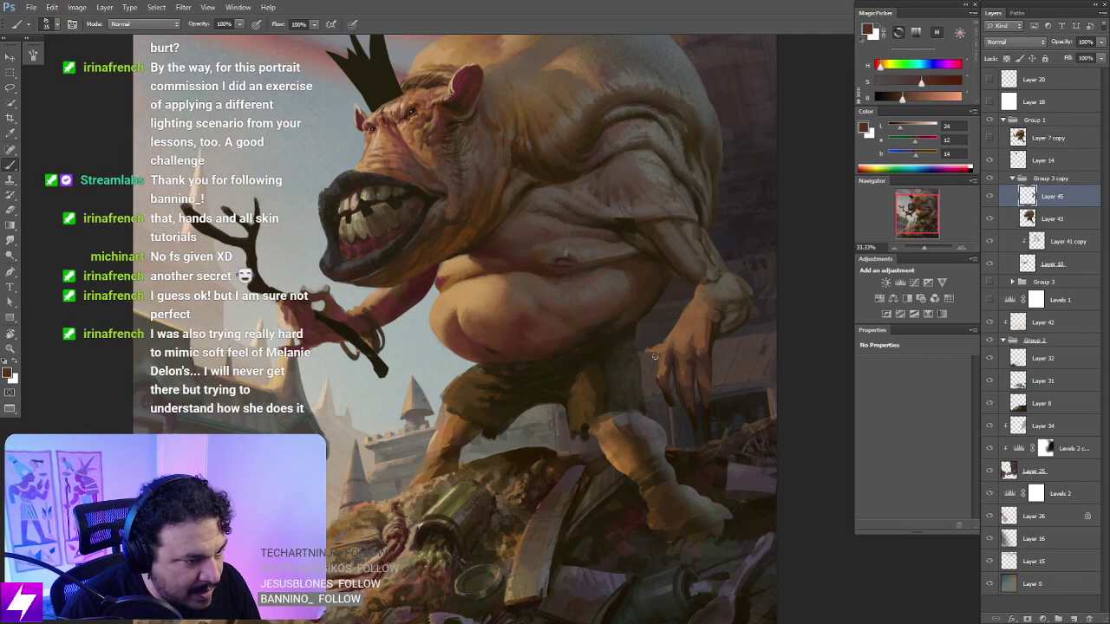
{"action": "key", "text": "ctrl+minus"}
{"action": "key", "text": "ctrl+minus"}
{"action": "key", "text": "ctrl+shift+h"}
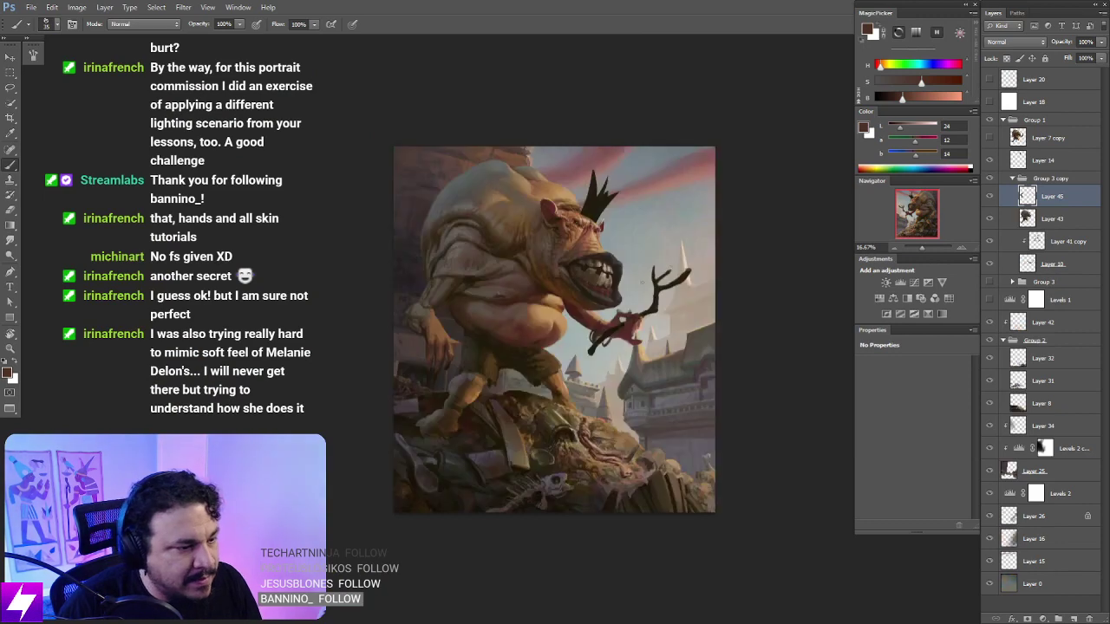
Step: Touch up the wrist and outer edge of the hanging hand with sampled dark and greyish browns at 33.33% zoom
{"action": "key", "text": "ctrl+plus"}
{"action": "key", "text": "ctrl+plus"}
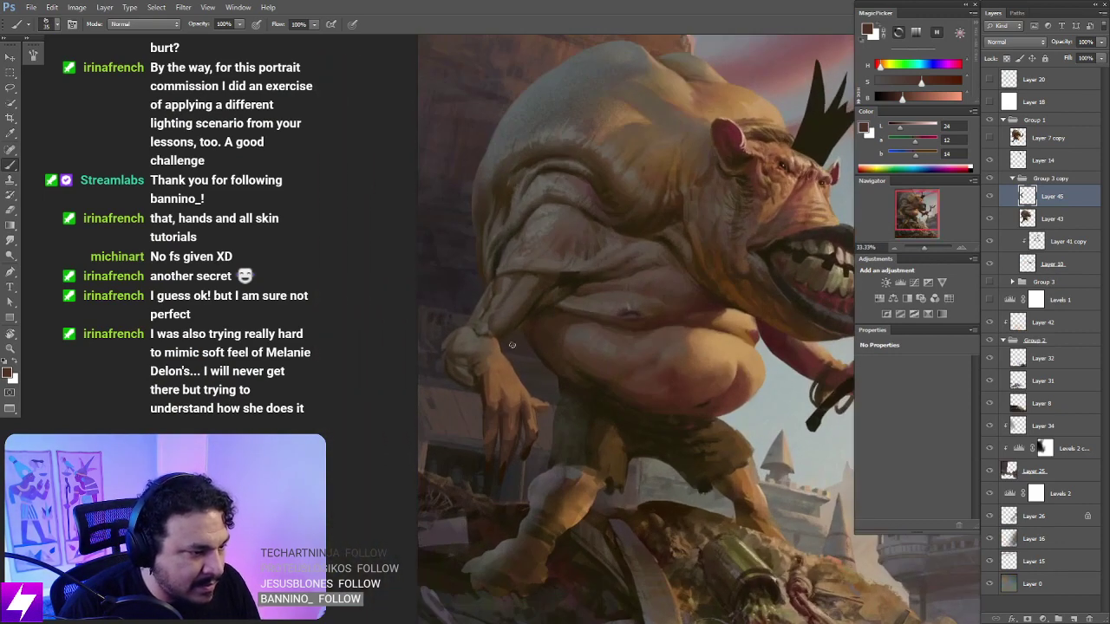
{"action": "left_click", "coordinate": [488, 337], "text": "alt"}
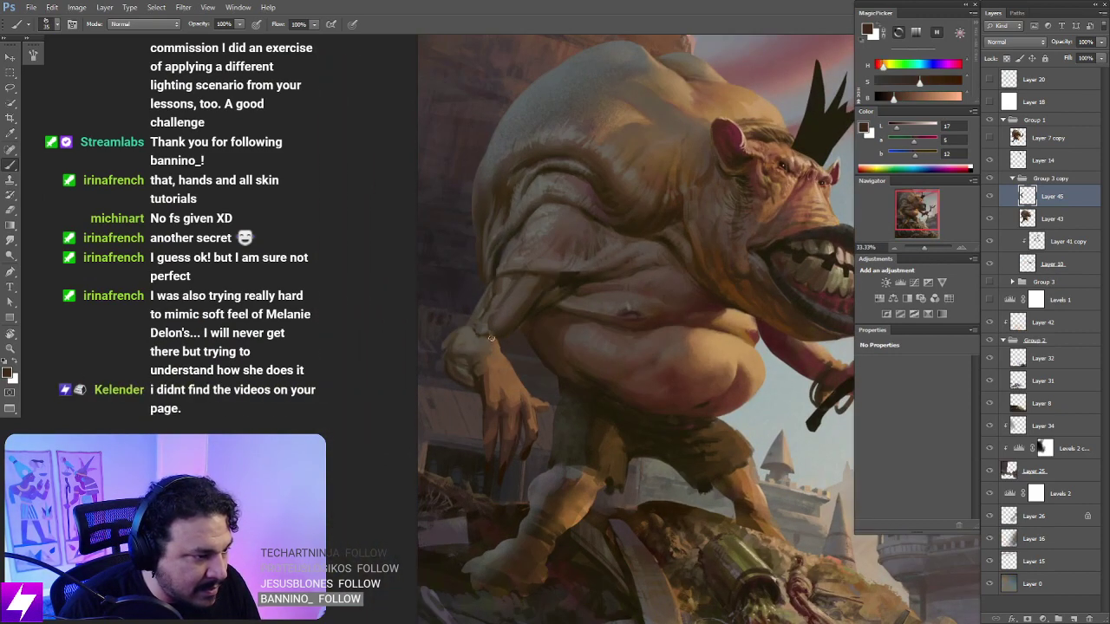
{"action": "left_click", "coordinate": [491, 344], "text": "alt"}
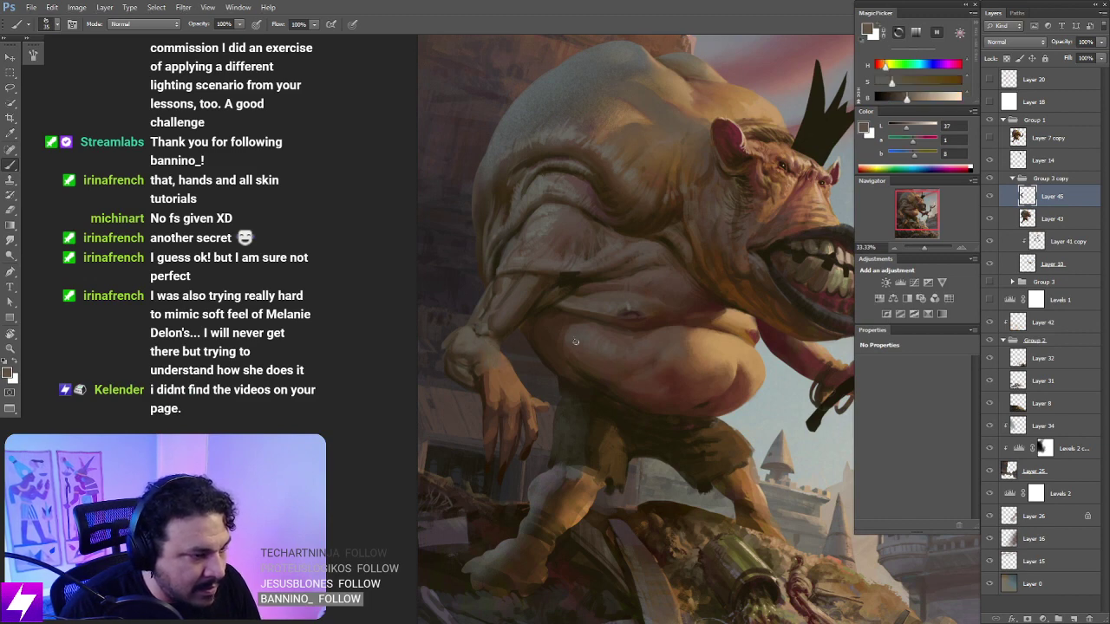
{"action": "key", "text": "ctrl+minus"}
{"action": "mouse_move", "coordinate": [462, 360]}
{"action": "left_mouse_down"}
{"action": "mouse_move", "coordinate": [519, 349]}
{"action": "mouse_move", "coordinate": [569, 369]}
{"action": "mouse_move", "coordinate": [578, 406]}
{"action": "mouse_move", "coordinate": [508, 391]}
{"action": "mouse_move", "coordinate": [555, 384]}
{"action": "mouse_move", "coordinate": [537, 321]}
{"action": "mouse_move", "coordinate": [552, 321]}
{"action": "mouse_move", "coordinate": [352, 167]}
{"action": "mouse_move", "coordinate": [487, 379]}
{"action": "mouse_move", "coordinate": [475, 344]}
{"action": "mouse_move", "coordinate": [478, 352]}
{"action": "left_mouse_up"}
{"action": "key", "text": "ctrl+plus"}
Step: Darken the back of the hanging hand with a sampled dark brown at brush size 150, and reduce the brush to 60
{"action": "left_click", "coordinate": [486, 378], "text": "alt"}
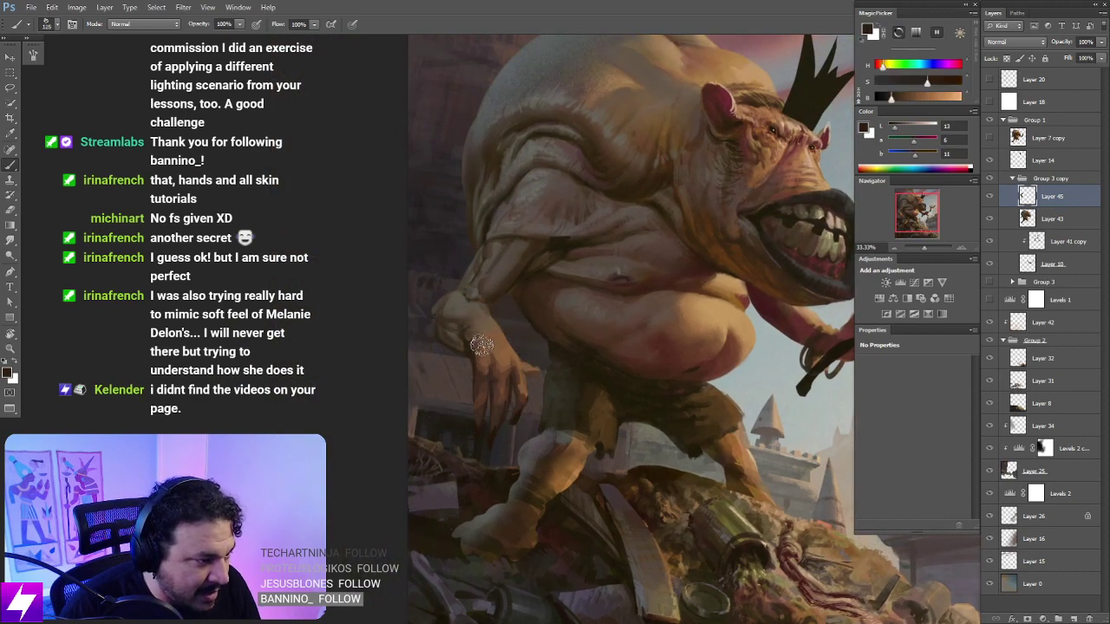
{"action": "key", "text": "]"}
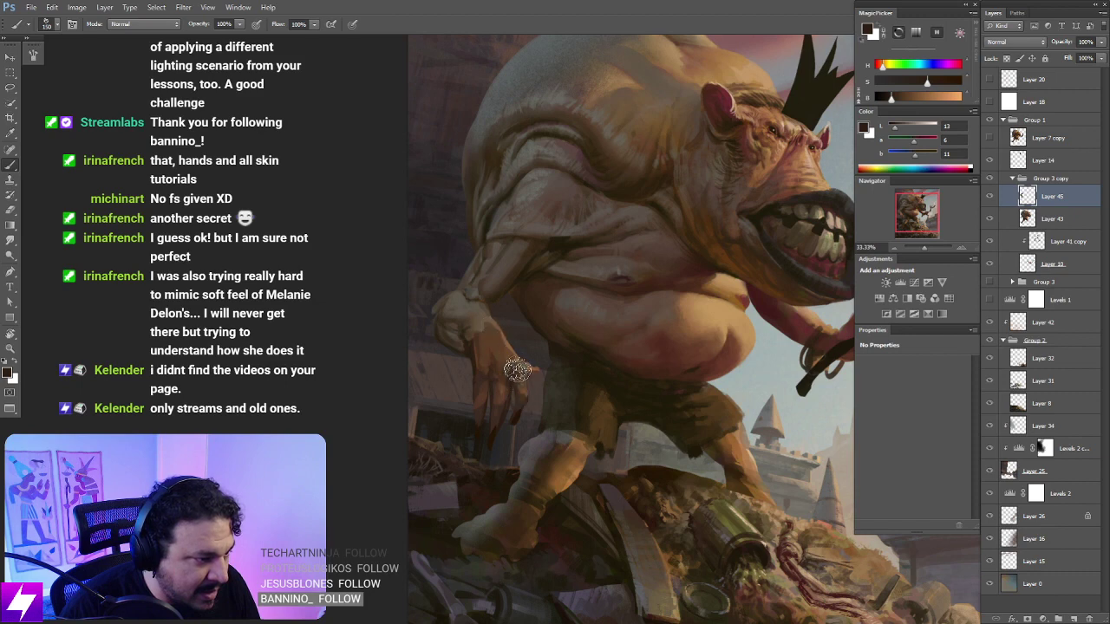
{"action": "mouse_move", "coordinate": [501, 378]}
{"action": "left_mouse_down"}
{"action": "mouse_move", "coordinate": [491, 347]}
{"action": "mouse_move", "coordinate": [482, 358]}
{"action": "left_mouse_up"}
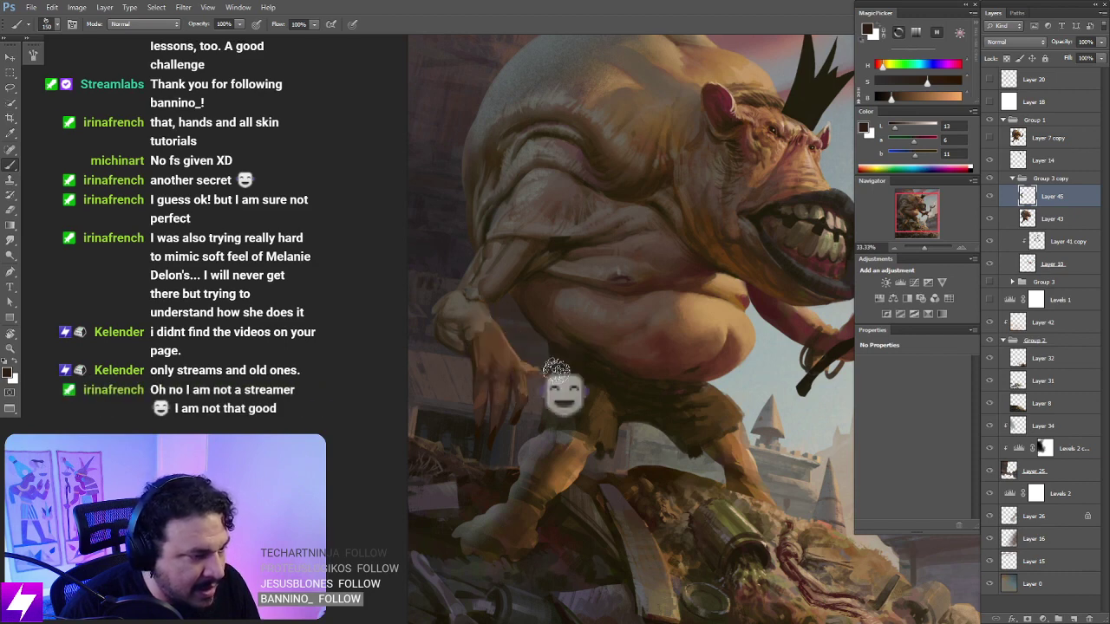
{"action": "key", "text": "bracketleft"}
{"action": "key", "text": "bracketleft"}
{"action": "key", "text": "bracketleft"}
{"action": "key", "text": "bracketleft"}
{"action": "key", "text": "bracketleft"}
{"action": "key", "text": "bracketleft"}
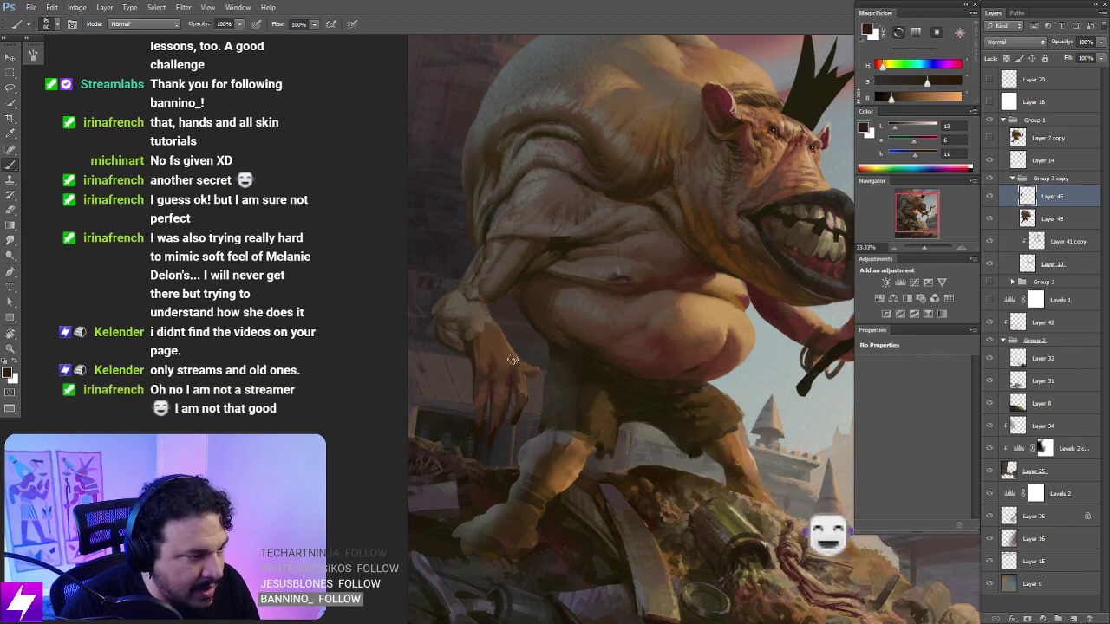
Step: Lighten the back of the hanging hand near the wrist with a grey sampled from the creature's upper back, and resample a hand brown
{"action": "left_click", "coordinate": [541, 87], "text": "alt"}
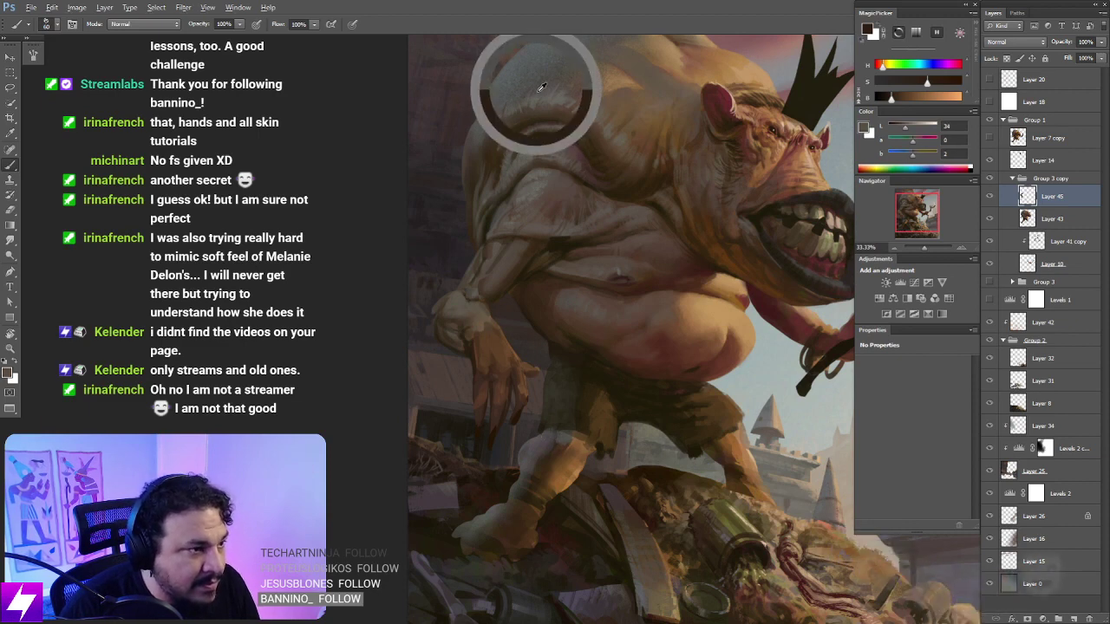
{"action": "left_click_drag", "start_coordinate": [538, 91], "coordinate": [555, 101]}
{"action": "left_click_drag", "start_coordinate": [490, 351], "coordinate": [495, 328]}
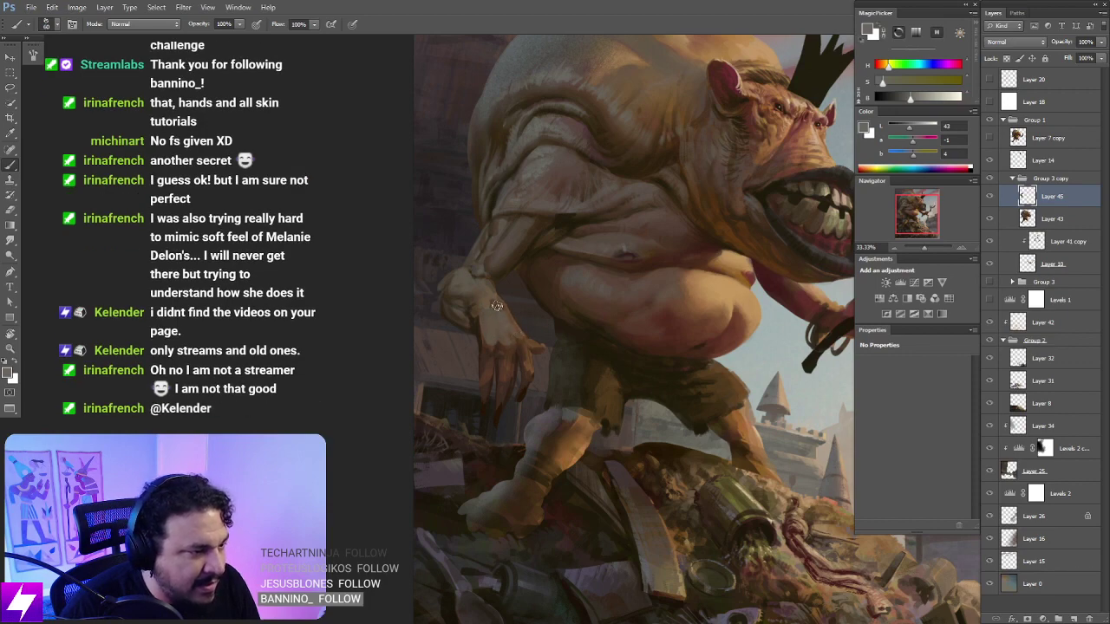
{"action": "left_click", "coordinate": [490, 309], "text": "alt"}
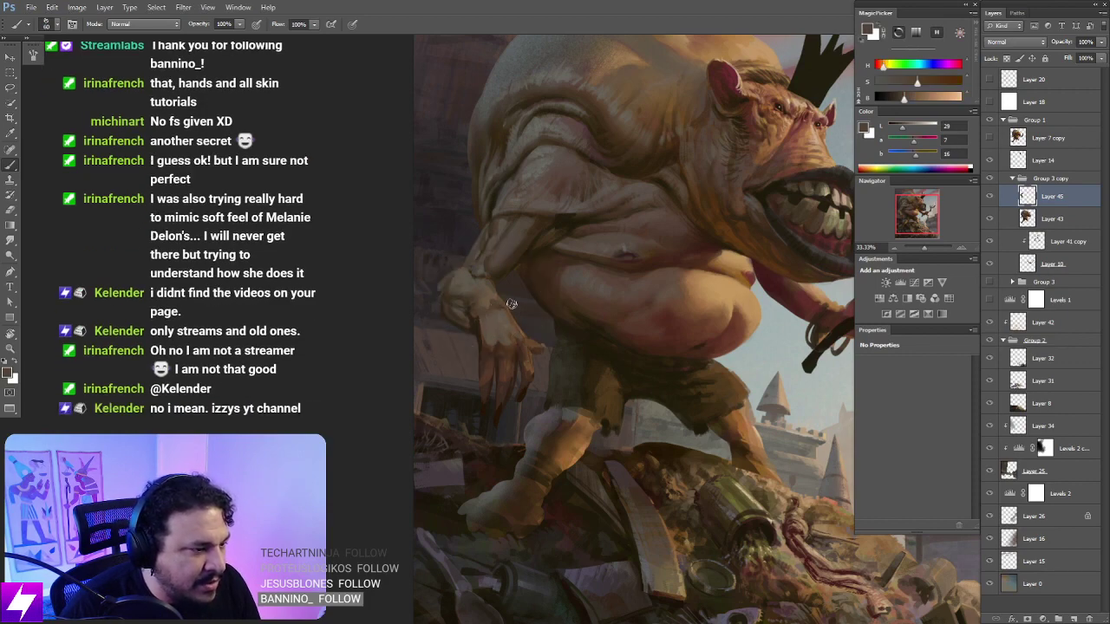
Step: Flip the canvas horizontally and inspect the whole figure and the hanging arm
{"action": "key", "text": "ctrl+minus"}
{"action": "key", "text": "ctrl+minus"}
{"action": "key", "text": "ctrl+shift+h"}
{"action": "left_click_drag", "start_coordinate": [534, 395], "coordinate": [485, 365]}
{"action": "key", "text": "ctrl+plus"}
{"action": "key", "text": "ctrl+plus"}
{"action": "key", "text": "ctrl+shift+h"}
{"action": "key", "text": "ctrl+shift+h"}
{"action": "left_click_drag", "start_coordinate": [719, 327], "coordinate": [646, 339]}
Step: Rotate the view and clean the edge of the forearm and wrist with a smaller Eraser at 50% zoom
{"action": "key", "text": "r"}
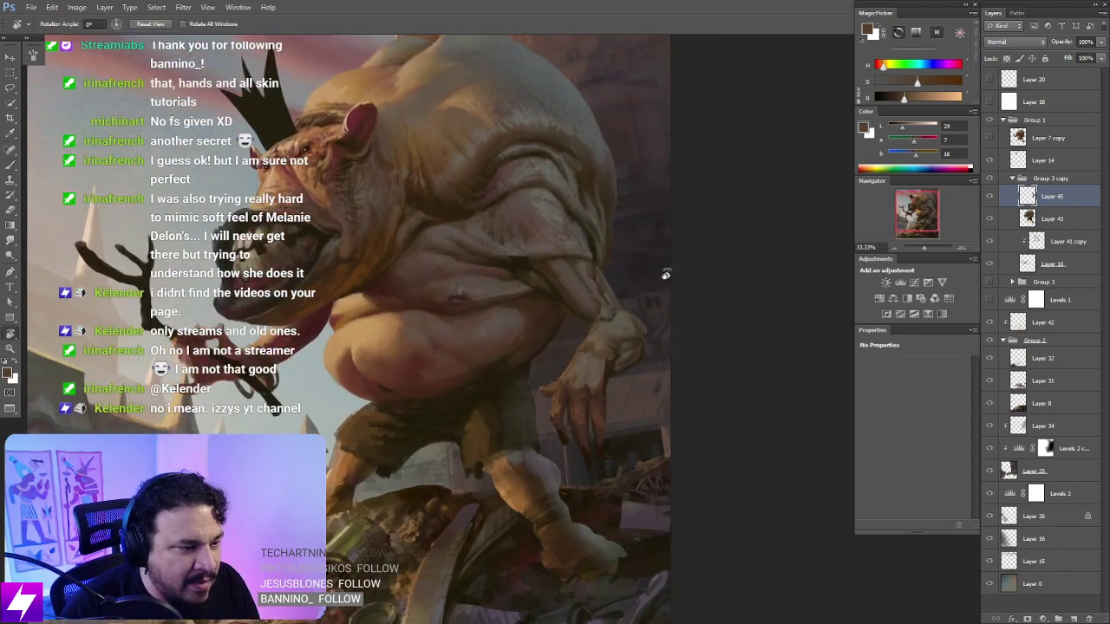
{"action": "left_click_drag", "start_coordinate": [666, 275], "coordinate": [676, 320]}
{"action": "key", "text": "ctrl+plus"}
{"action": "mouse_move", "coordinate": [685, 398]}
{"action": "left_mouse_down"}
{"action": "mouse_move", "coordinate": [656, 332]}
{"action": "mouse_move", "coordinate": [660, 380]}
{"action": "mouse_move", "coordinate": [653, 324]}
{"action": "left_mouse_up"}
{"action": "key", "text": "e"}
{"action": "key", "text": "bracketleft"}
{"action": "key", "text": "bracketleft"}
{"action": "key", "text": "b"}
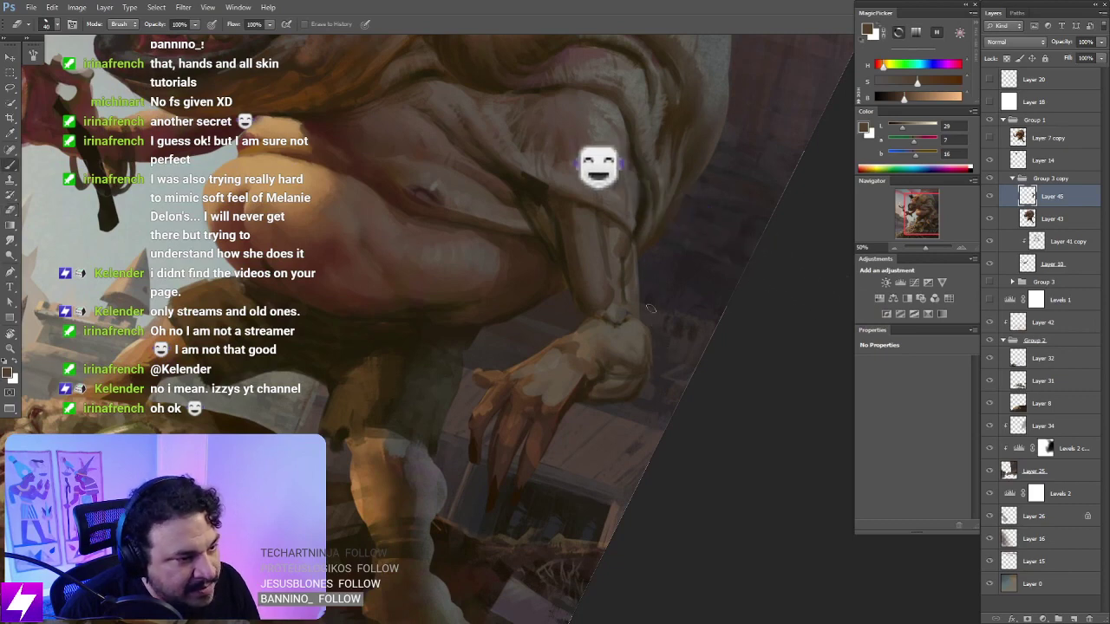
Step: Paint sampled light grey inside a small lasso selection on the wrist joint, deselect, and blend the patch with the Smudge tool
{"action": "left_click_drag", "start_coordinate": [624, 223], "coordinate": [594, 251]}
{"action": "key", "text": "l"}
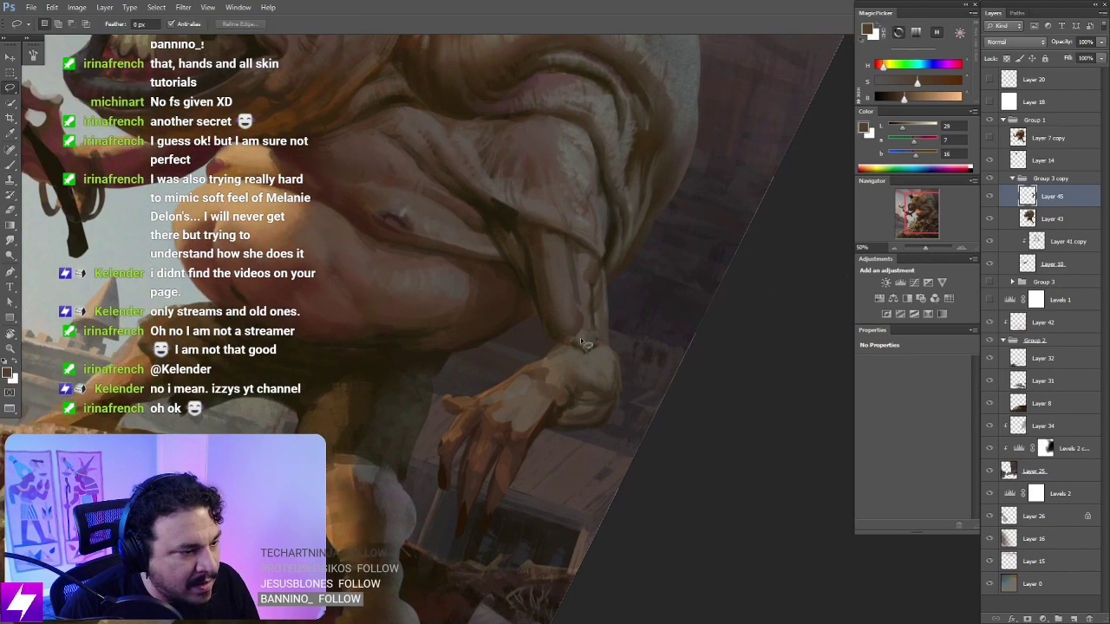
{"action": "left_click_drag", "start_coordinate": [611, 348], "coordinate": [570, 352]}
{"action": "key", "text": "b"}
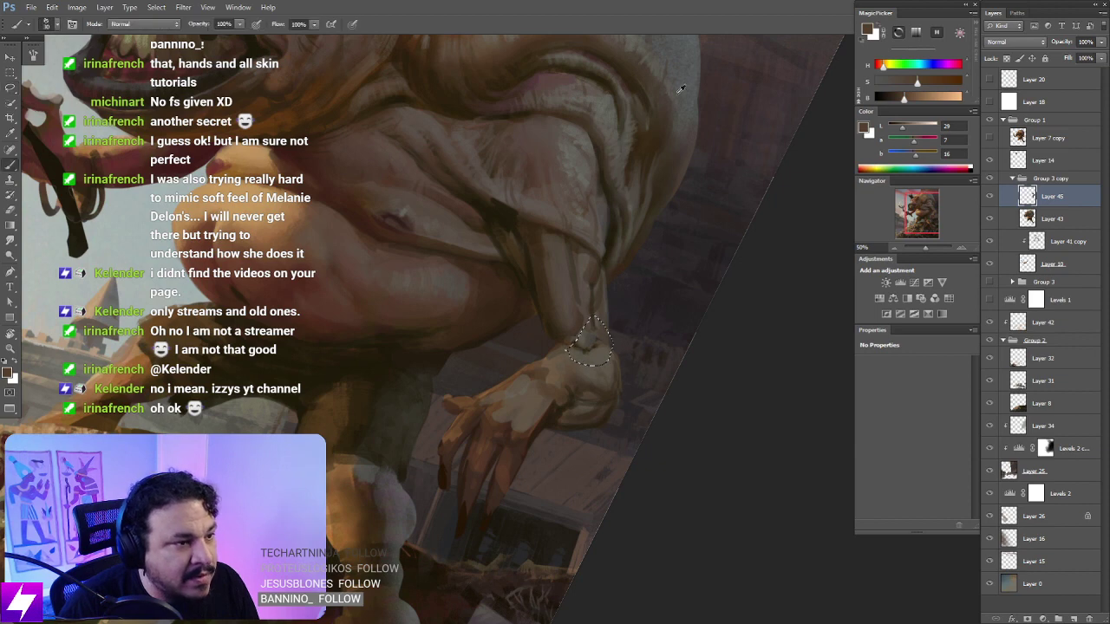
{"action": "left_click", "coordinate": [611, 95], "text": "alt"}
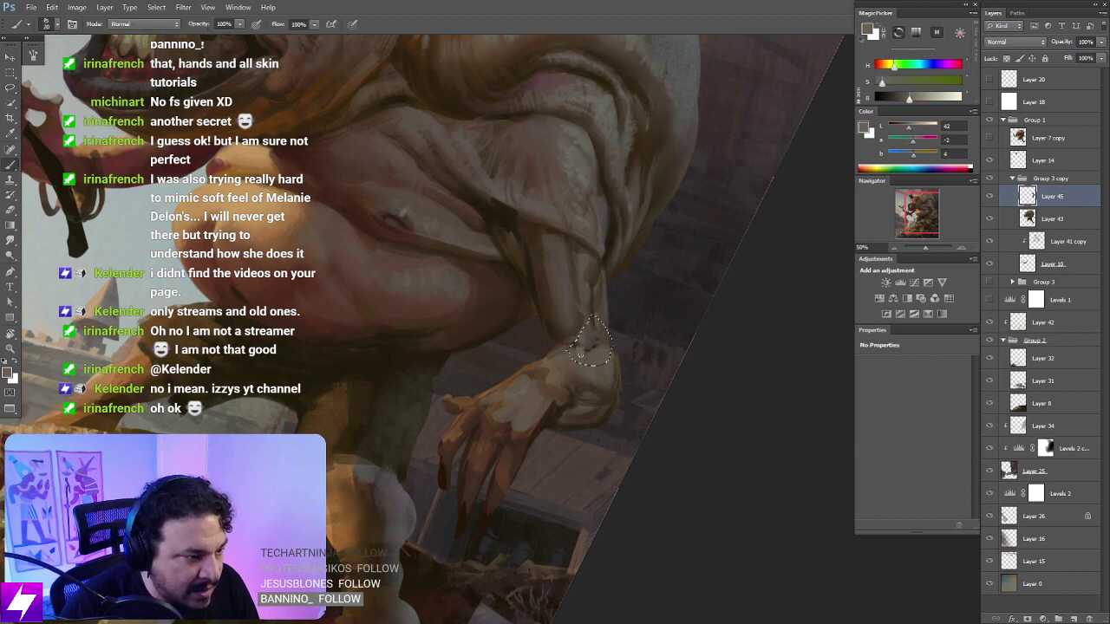
{"action": "key", "text": "l"}
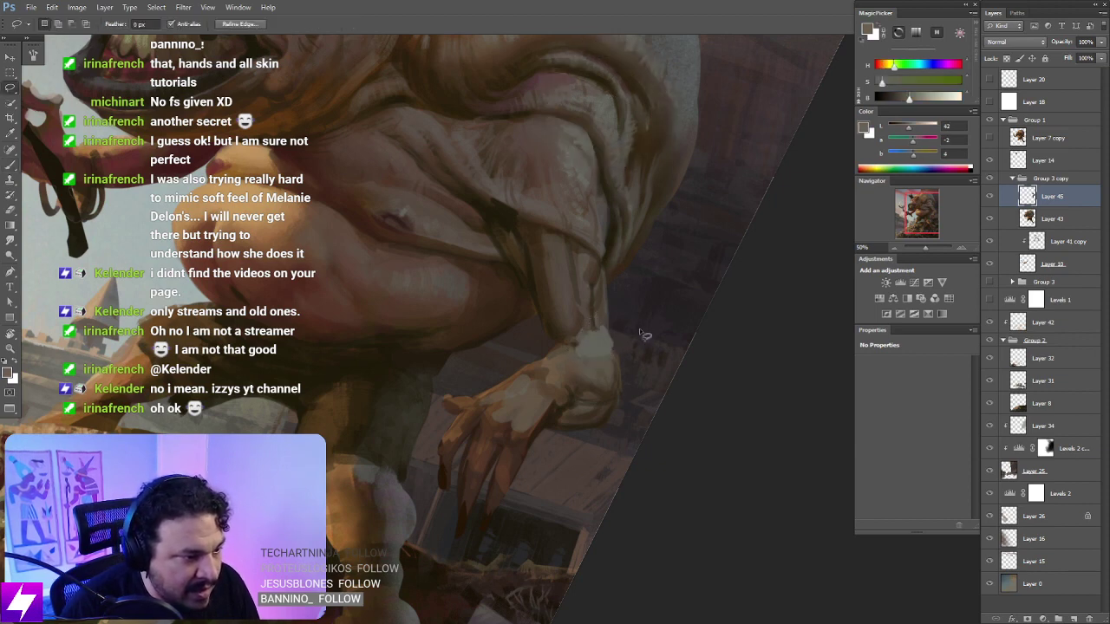
{"action": "left_click", "coordinate": [639, 328]}
{"action": "key", "text": "b"}
{"action": "key", "text": "r"}
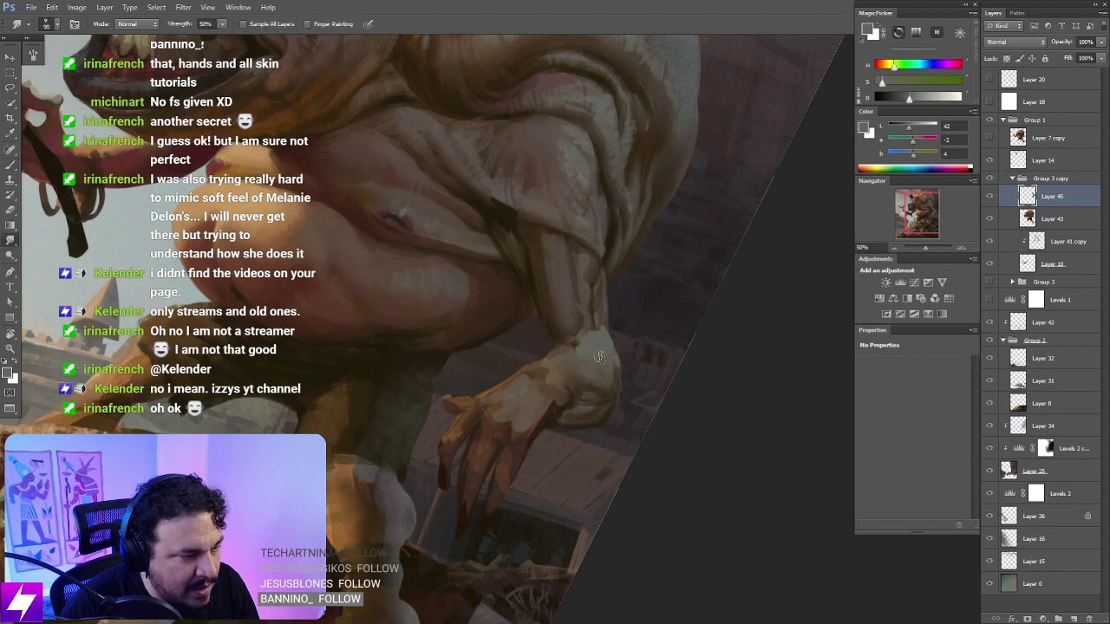
Step: Rotate the view further, refine the inner edge of the forearm with a sampled near-black brown, and reset the rotation
{"action": "key", "text": "ctrl+minus"}
{"action": "key", "text": "r"}
{"action": "left_click_drag", "start_coordinate": [698, 405], "coordinate": [560, 195]}
{"action": "key", "text": "ctrl+plus"}
{"action": "left_click_drag", "start_coordinate": [564, 327], "coordinate": [592, 318]}
{"action": "key", "text": "e"}
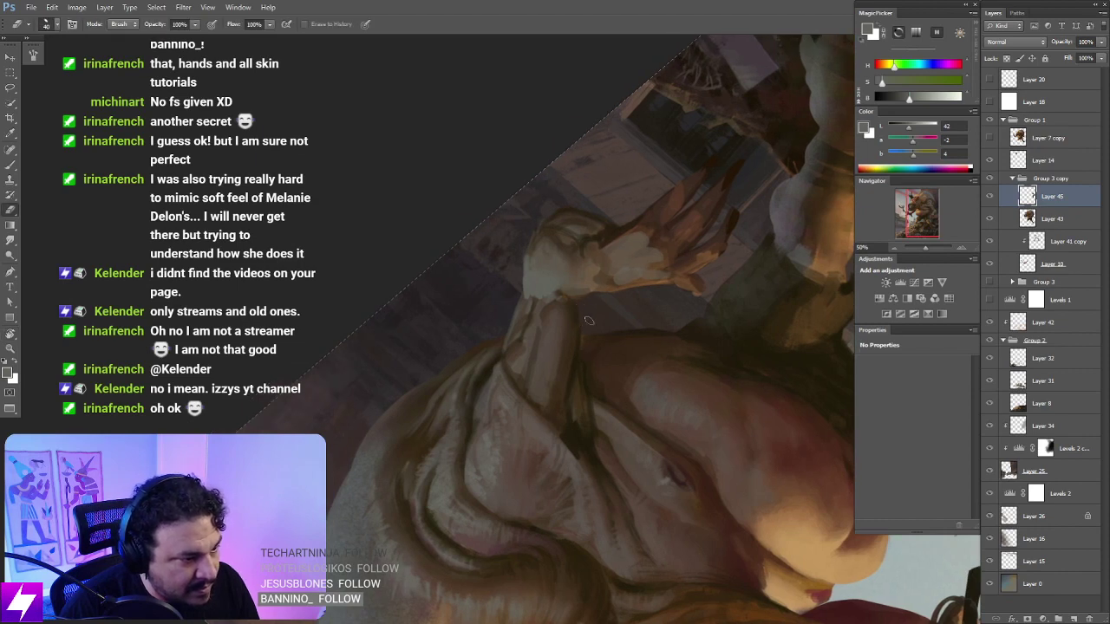
{"action": "key", "text": "b"}
{"action": "left_click", "coordinate": [572, 303], "text": "alt"}
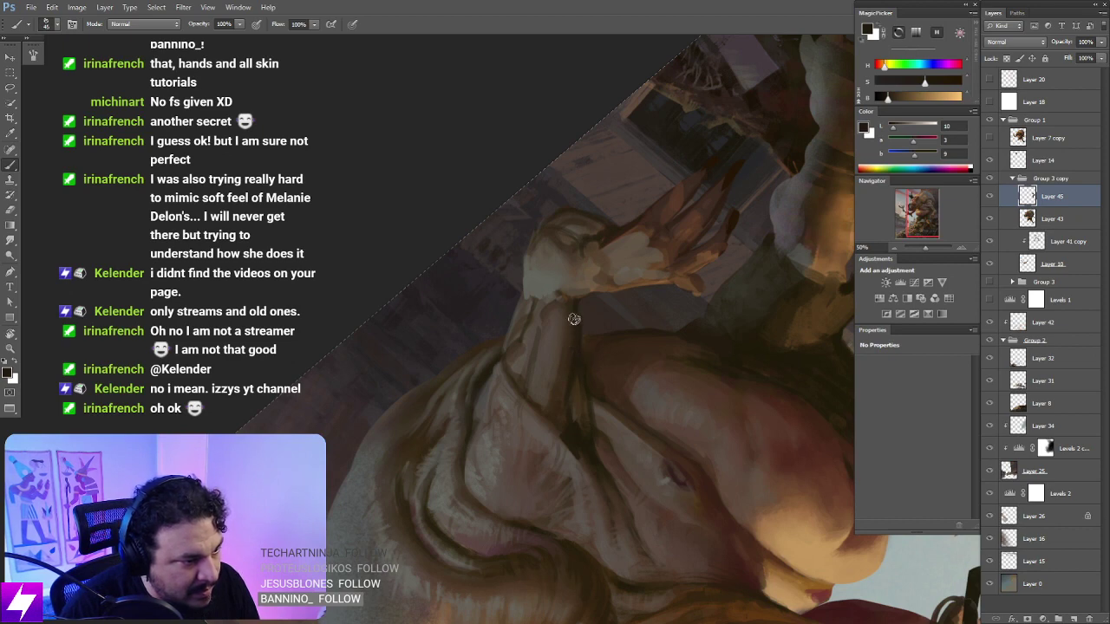
{"action": "key", "text": "Escape"}
{"action": "left_click_drag", "start_coordinate": [612, 340], "coordinate": [572, 360]}
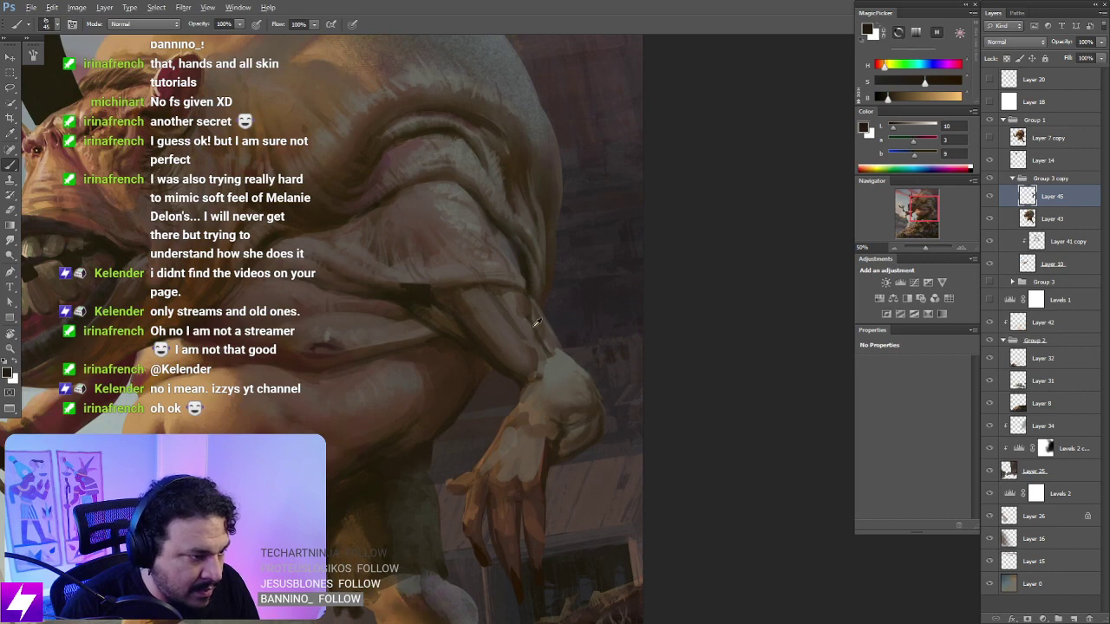
Step: Lighten the outer forearm above the wrist with a sampled light grey and zoom out to the full painting
{"action": "left_click", "coordinate": [542, 341], "text": "alt"}
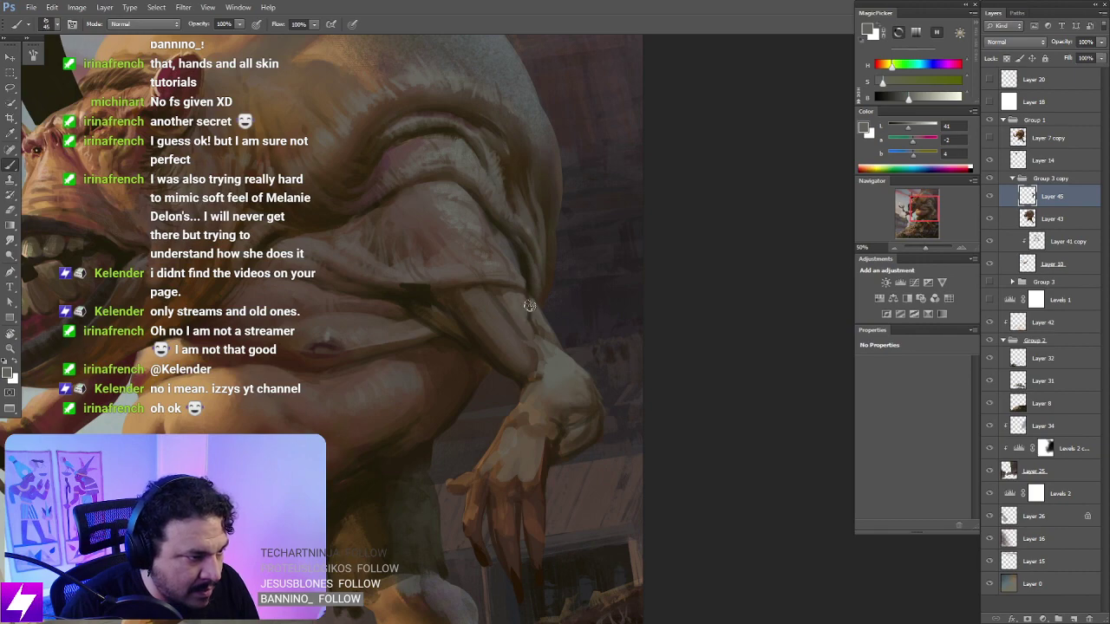
{"action": "scroll", "coordinate": [568, 342], "scroll_direction": "down", "scroll_amount": 1}
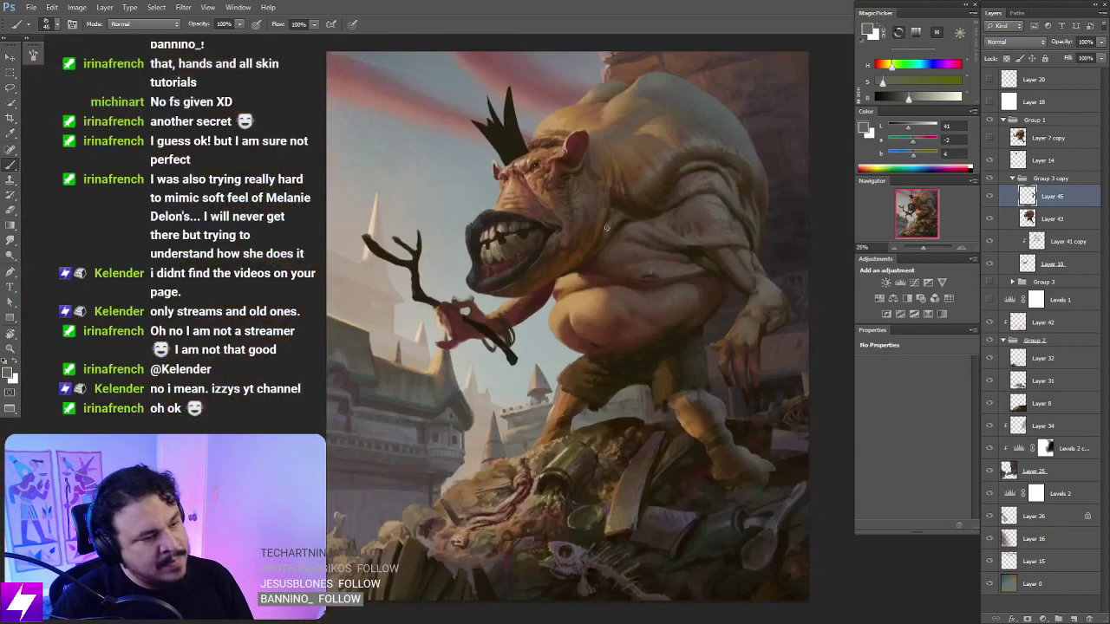
{"action": "scroll", "coordinate": [582, 322], "scroll_direction": "down", "scroll_amount": 1}
Step: Flip the canvas back, rotate the view, and rework the dark gap between the sleeve and torso with a sampled near-black
{"action": "left_click_drag", "start_coordinate": [538, 323], "coordinate": [623, 353]}
{"action": "scroll", "coordinate": [583, 364], "scroll_direction": "up", "scroll_amount": 1}
{"action": "key", "text": "r"}
{"action": "scroll", "coordinate": [623, 353], "scroll_direction": "up", "scroll_amount": 1}
{"action": "key", "text": "b"}
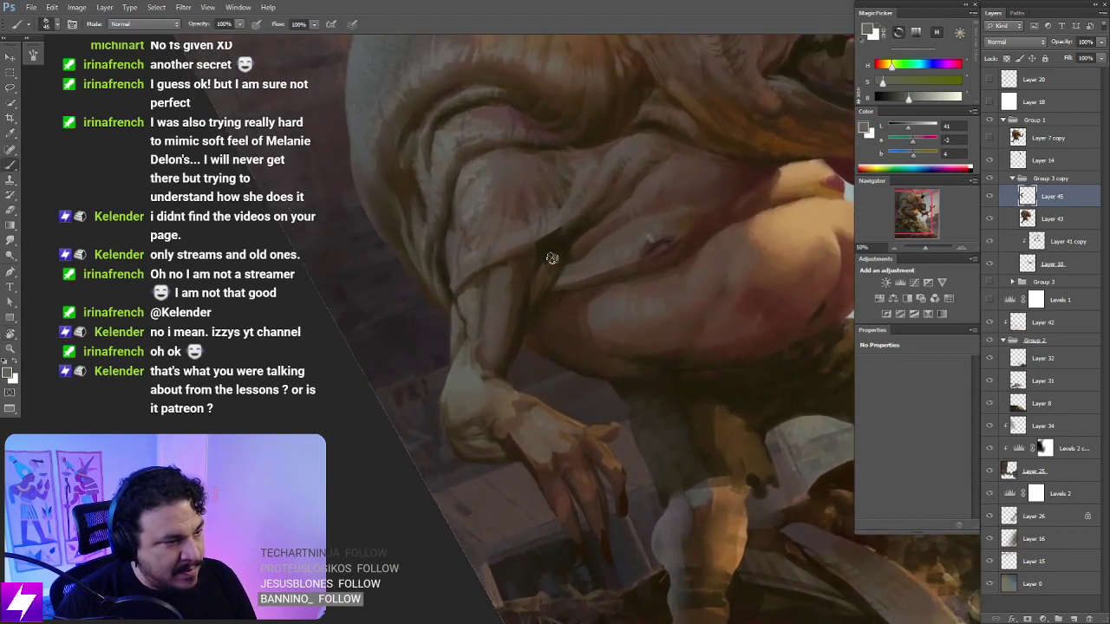
{"action": "left_click", "coordinate": [558, 243], "text": "alt"}
{"action": "left_click_drag", "start_coordinate": [609, 248], "coordinate": [613, 241], "text": "ctrl"}
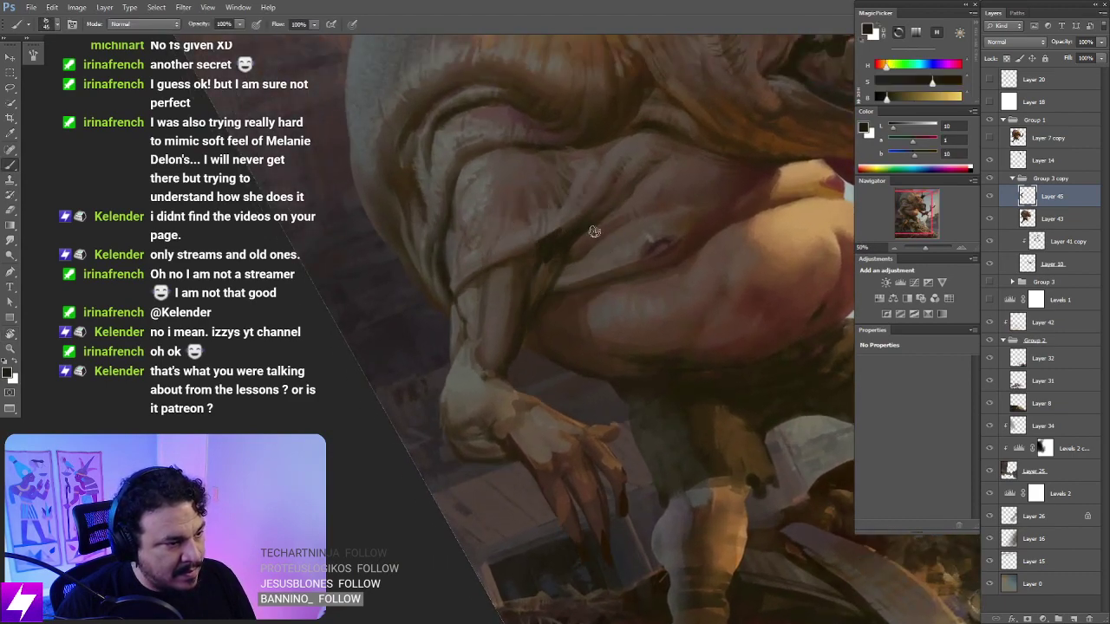
Step: Reset the view rotation and examine the forearm and hanging hand at 33.33% and 50% zoom
{"action": "key", "text": "r"}
{"action": "left_click_drag", "start_coordinate": [546, 230], "coordinate": [599, 247]}
{"action": "left_click_drag", "start_coordinate": [597, 295], "coordinate": [598, 306]}
{"action": "key", "text": "ctrl+minus"}
{"action": "key", "text": "ctrl+minus"}
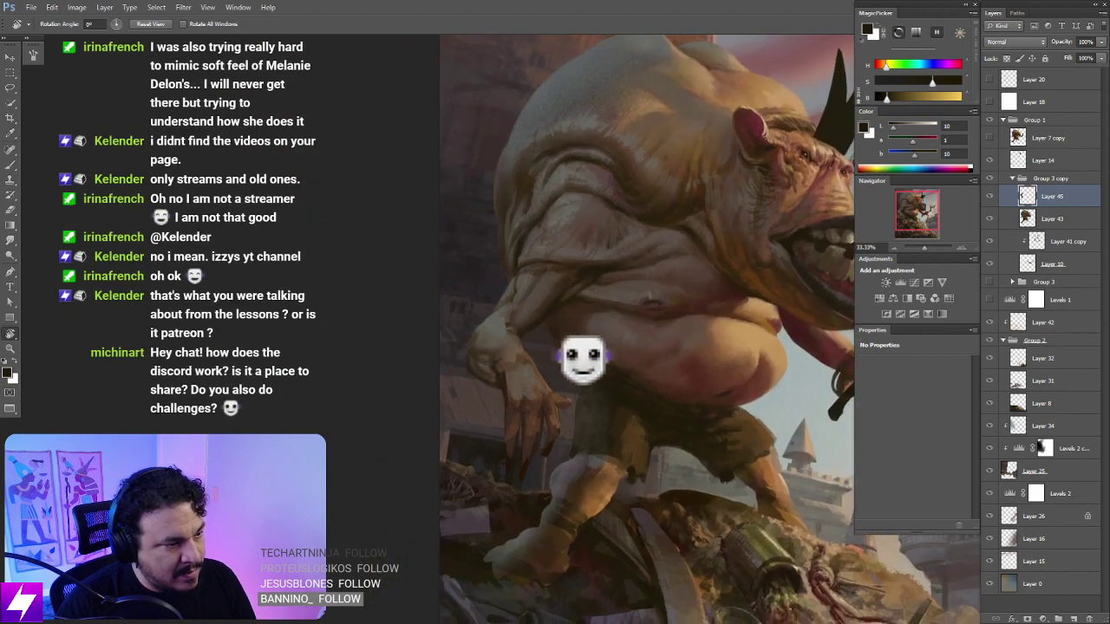
{"action": "key", "text": "ctrl+plus"}
{"action": "key", "text": "ctrl+plus"}
{"action": "key", "text": "ctrl+minus"}
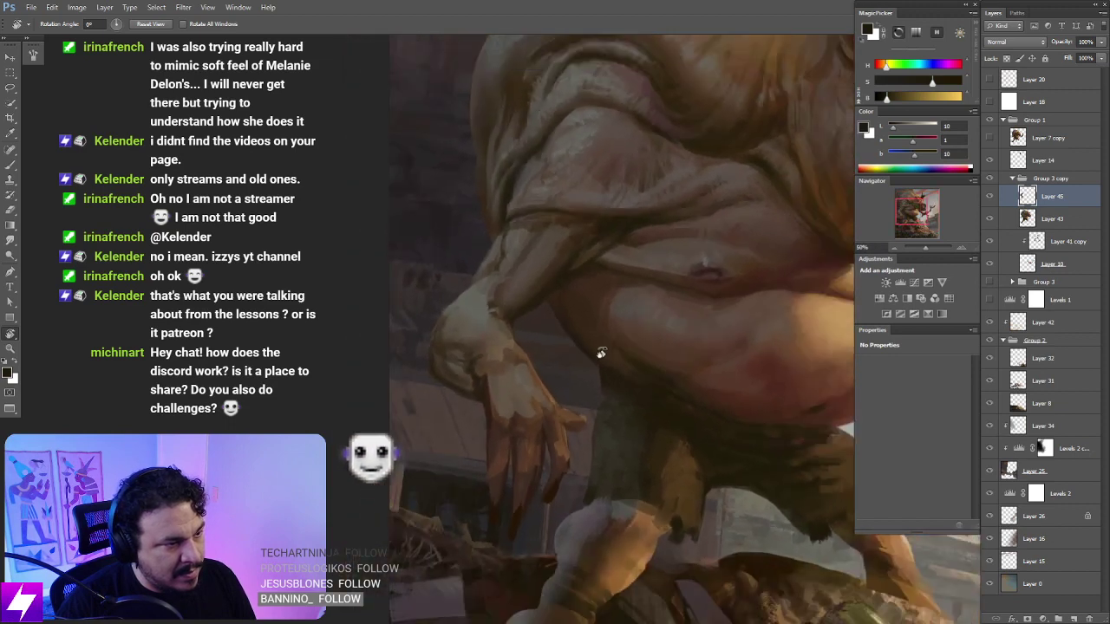
{"action": "left_click_drag", "start_coordinate": [600, 348], "coordinate": [668, 299], "text": "ctrl"}
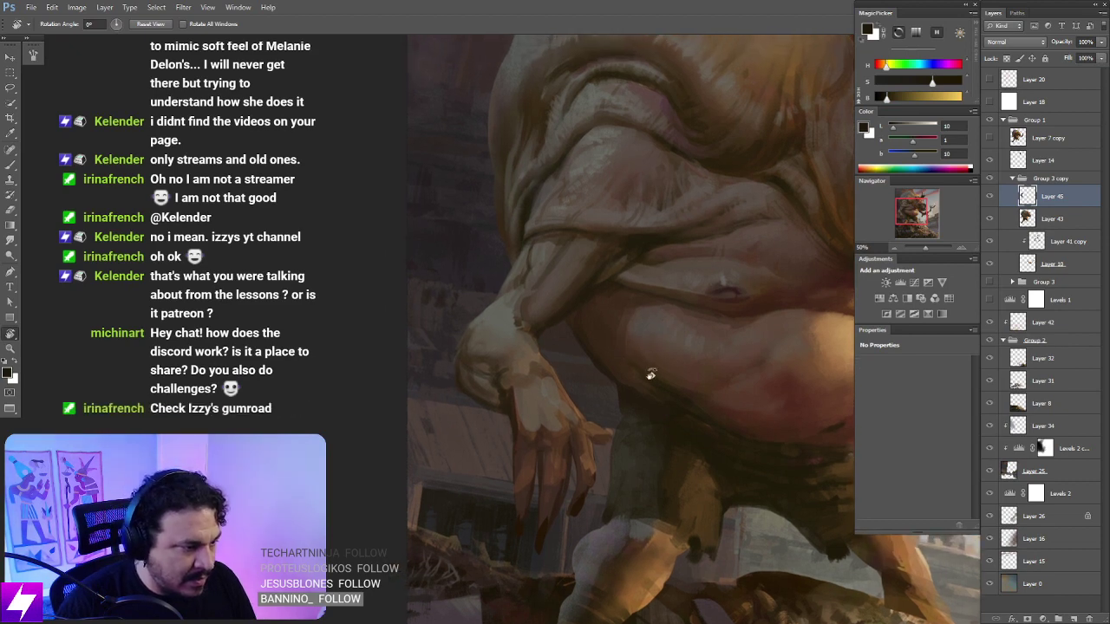
Step: Rotate the view to -41° and sketch the curved edge of a wristband across the hanging wrist in sampled dark brown, undoing stray strokes
{"action": "left_click_drag", "start_coordinate": [649, 374], "coordinate": [607, 243]}
{"action": "key", "text": "b"}
{"action": "left_click", "coordinate": [585, 196], "text": "alt"}
{"action": "mouse_move", "coordinate": [648, 305]}
{"action": "left_mouse_down"}
{"action": "mouse_move", "coordinate": [639, 296]}
{"action": "mouse_move", "coordinate": [693, 326]}
{"action": "mouse_move", "coordinate": [667, 345]}
{"action": "mouse_move", "coordinate": [592, 263]}
{"action": "mouse_move", "coordinate": [577, 274]}
{"action": "left_mouse_up"}
{"action": "key", "text": "r"}
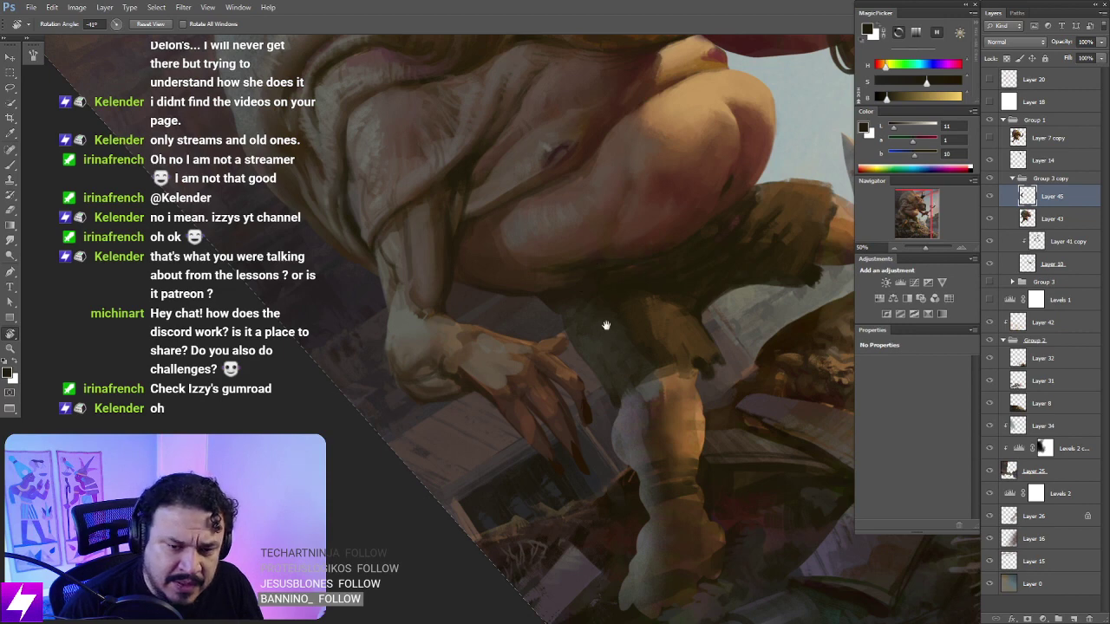
{"action": "mouse_move", "coordinate": [581, 353]}
{"action": "left_mouse_down"}
{"action": "mouse_move", "coordinate": [584, 366]}
{"action": "mouse_move", "coordinate": [595, 355]}
{"action": "mouse_move", "coordinate": [584, 364]}
{"action": "mouse_move", "coordinate": [538, 311]}
{"action": "mouse_move", "coordinate": [539, 393]}
{"action": "left_mouse_up"}
{"action": "key", "text": "b"}
{"action": "key", "text": "ctrl+z"}
{"action": "left_click_drag", "start_coordinate": [546, 330], "coordinate": [523, 367]}
{"action": "key", "text": "ctrl+z"}
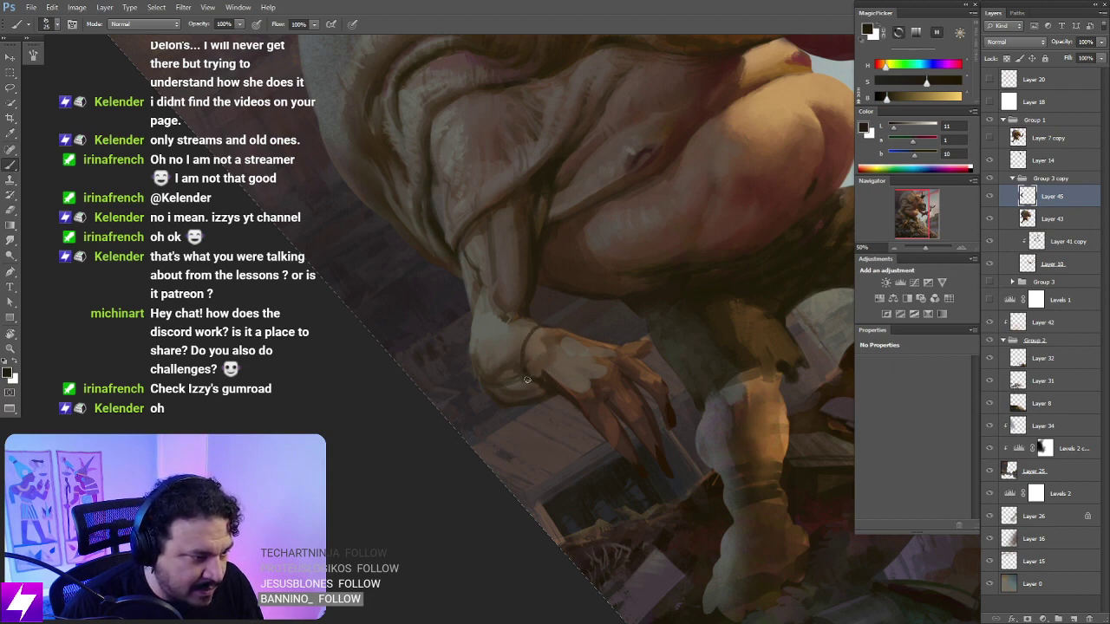
Step: Outline and fill a dark wristband around the hanging wrist, enlarging the brush to 70
{"action": "key", "text": "]"}
{"action": "mouse_move", "coordinate": [522, 318]}
{"action": "left_mouse_down"}
{"action": "mouse_move", "coordinate": [490, 356]}
{"action": "mouse_move", "coordinate": [515, 376]}
{"action": "mouse_move", "coordinate": [492, 353]}
{"action": "mouse_move", "coordinate": [514, 320]}
{"action": "mouse_move", "coordinate": [493, 339]}
{"action": "mouse_move", "coordinate": [493, 371]}
{"action": "left_mouse_up"}
{"action": "mouse_move", "coordinate": [496, 331]}
{"action": "left_mouse_down"}
{"action": "mouse_move", "coordinate": [490, 386]}
{"action": "mouse_move", "coordinate": [498, 334]}
{"action": "mouse_move", "coordinate": [506, 409]}
{"action": "mouse_move", "coordinate": [485, 349]}
{"action": "mouse_move", "coordinate": [487, 382]}
{"action": "left_mouse_up"}
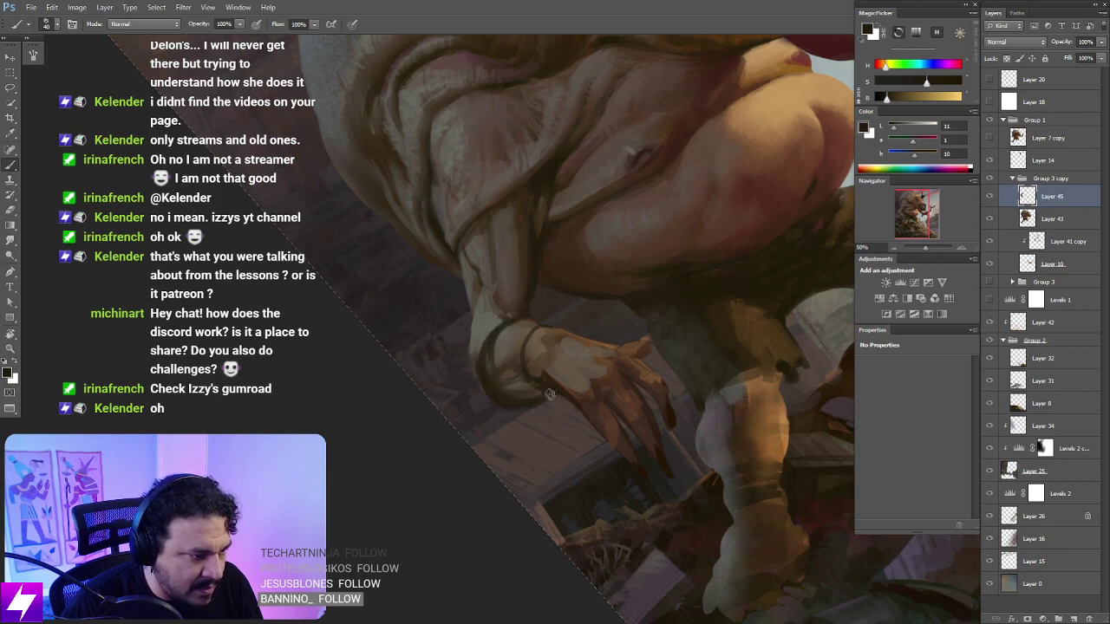
{"action": "mouse_move", "coordinate": [544, 321]}
{"action": "left_mouse_down"}
{"action": "mouse_move", "coordinate": [523, 320]}
{"action": "mouse_move", "coordinate": [552, 325]}
{"action": "left_mouse_up"}
{"action": "key", "text": "]"}
{"action": "key", "text": "]"}
{"action": "key", "text": "]"}
{"action": "key", "text": "]"}
{"action": "mouse_move", "coordinate": [499, 364]}
{"action": "left_mouse_down"}
{"action": "mouse_move", "coordinate": [511, 332]}
{"action": "mouse_move", "coordinate": [502, 336]}
{"action": "mouse_move", "coordinate": [500, 351]}
{"action": "mouse_move", "coordinate": [528, 331]}
{"action": "mouse_move", "coordinate": [496, 379]}
{"action": "mouse_move", "coordinate": [504, 393]}
{"action": "mouse_move", "coordinate": [547, 379]}
{"action": "left_mouse_up"}
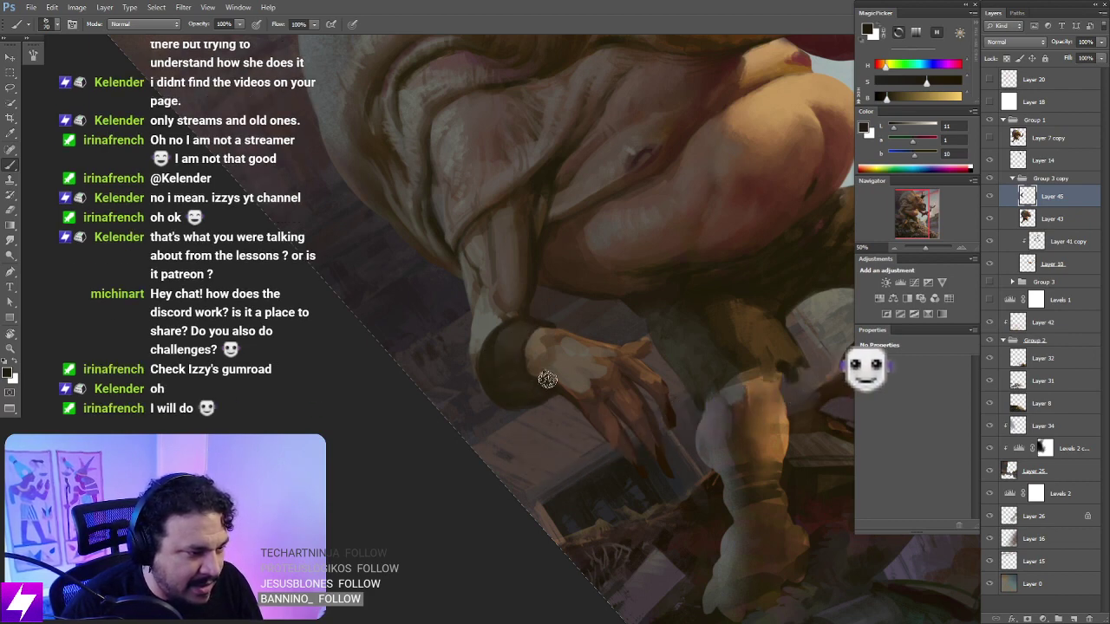
Step: Reset the view rotation, flip the canvas horizontally, and check the wristband on the full figure
{"action": "key", "text": "Escape"}
{"action": "key", "text": "ctrl+minus"}
{"action": "key", "text": "ctrl+minus"}
{"action": "key", "text": "ctrl+minus"}
{"action": "key", "text": "ctrl+minus"}
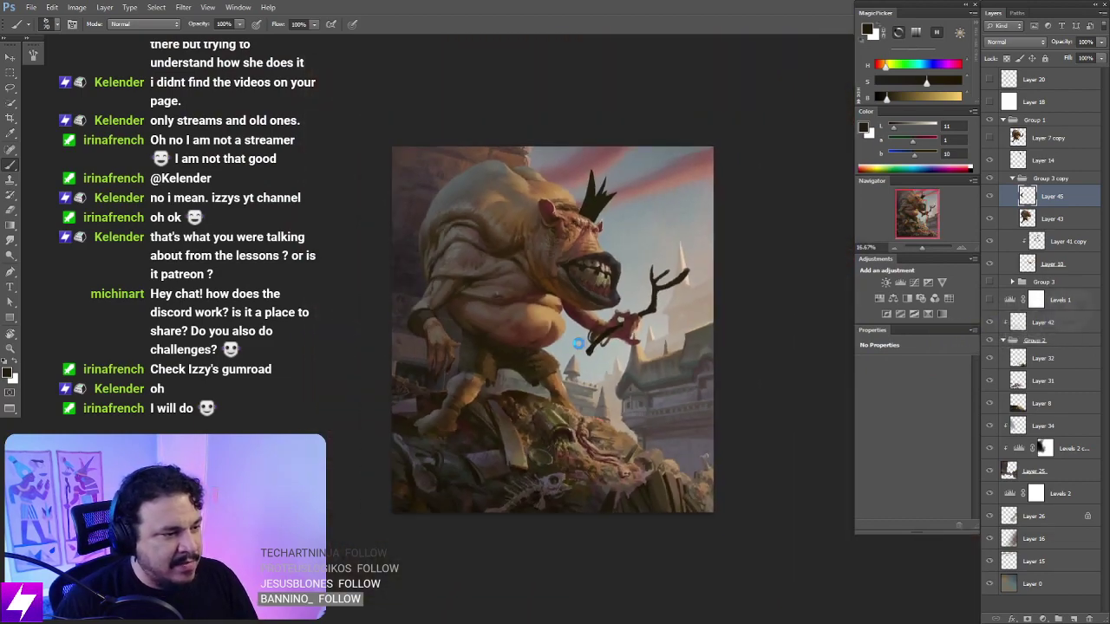
{"action": "key", "text": "ctrl+shift+h"}
{"action": "key", "text": "ctrl+plus"}
{"action": "left_click_drag", "start_coordinate": [644, 334], "coordinate": [664, 342]}
{"action": "left_click_drag", "start_coordinate": [669, 364], "coordinate": [511, 365]}
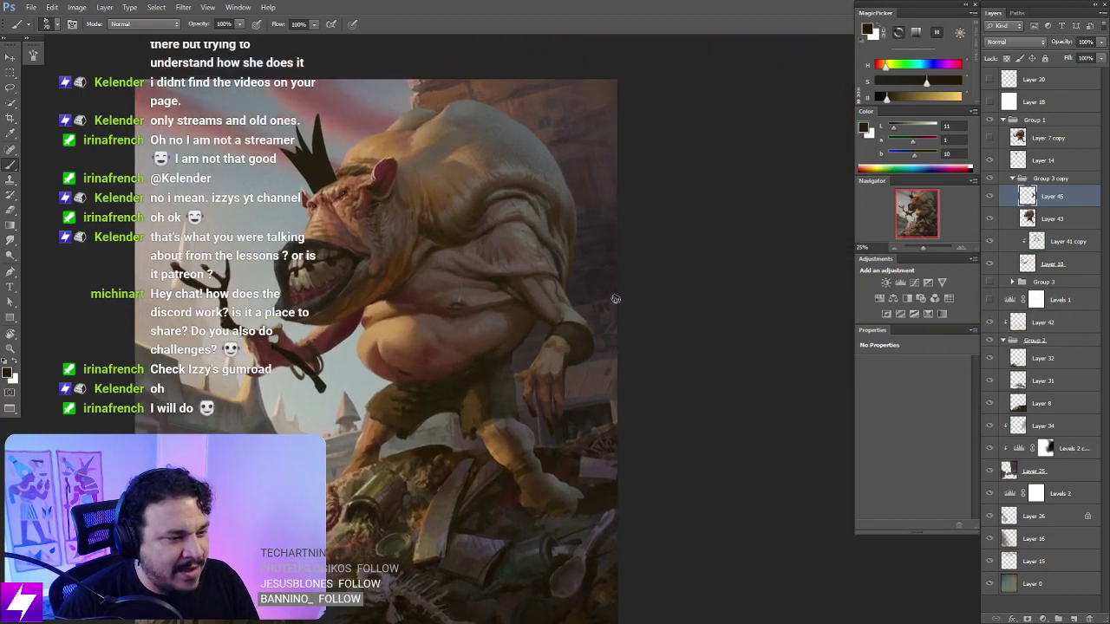
Step: Sample a dark reddish brown from the hanging fingers, reduce the brush to 40, and touch up the hand's shadows
{"action": "left_click_drag", "start_coordinate": [607, 294], "coordinate": [681, 286]}
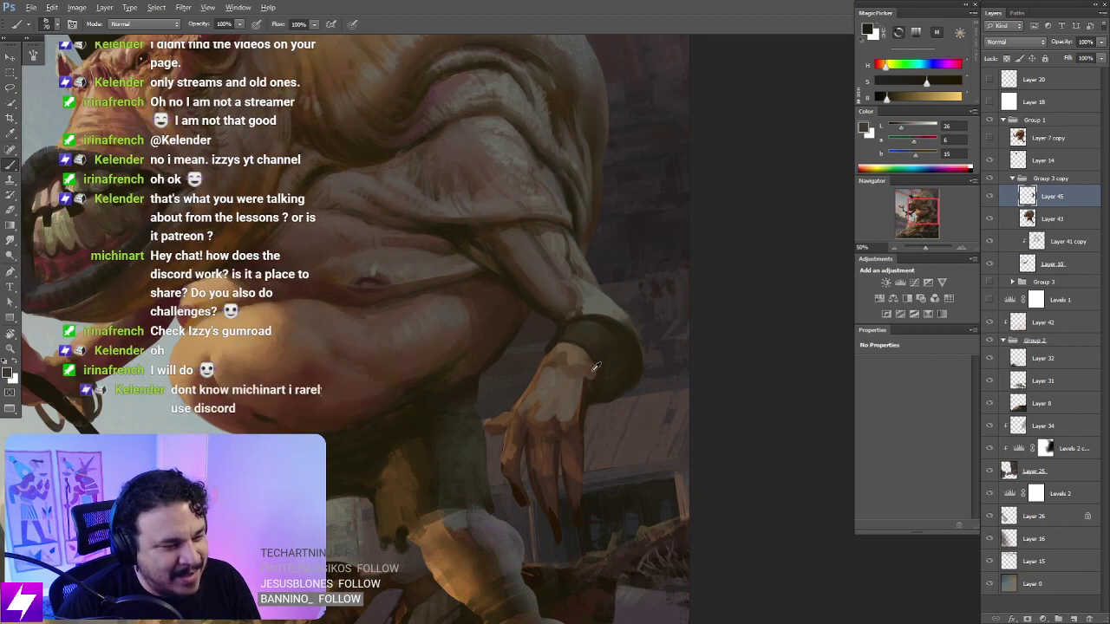
{"action": "left_click", "coordinate": [575, 432], "text": "alt"}
{"action": "key", "text": "bracketleft"}
{"action": "key", "text": "bracketleft"}
{"action": "key", "text": "bracketleft"}
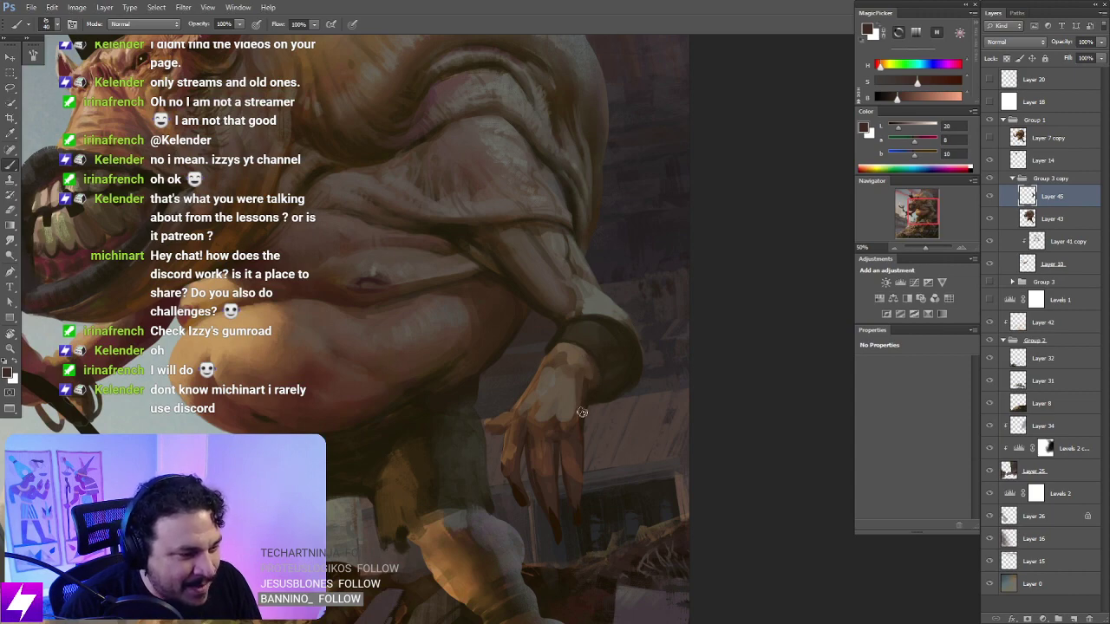
{"action": "key", "text": "r"}
{"action": "mouse_move", "coordinate": [577, 364]}
{"action": "left_mouse_down"}
{"action": "mouse_move", "coordinate": [558, 322]}
{"action": "mouse_move", "coordinate": [637, 296]}
{"action": "mouse_move", "coordinate": [623, 373]}
{"action": "left_mouse_up"}
{"action": "key", "text": "Escape"}
{"action": "key", "text": "b"}
Step: Sample the wristband's brown, enlarge the brush to 60, and paint softer tone across the band around the hanging wrist
{"action": "left_click", "coordinate": [570, 369], "text": "alt"}
{"action": "key", "text": "bracketright"}
{"action": "key", "text": "bracketright"}
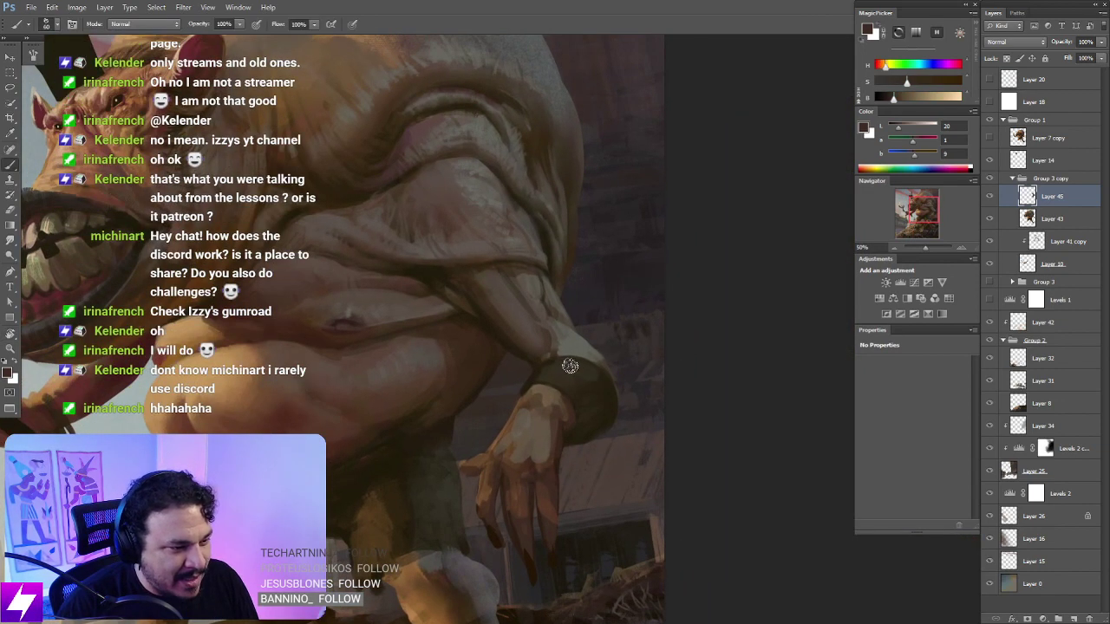
{"action": "mouse_move", "coordinate": [586, 392]}
{"action": "left_mouse_down"}
{"action": "mouse_move", "coordinate": [604, 385]}
{"action": "mouse_move", "coordinate": [559, 384]}
{"action": "mouse_move", "coordinate": [610, 394]}
{"action": "left_mouse_up"}
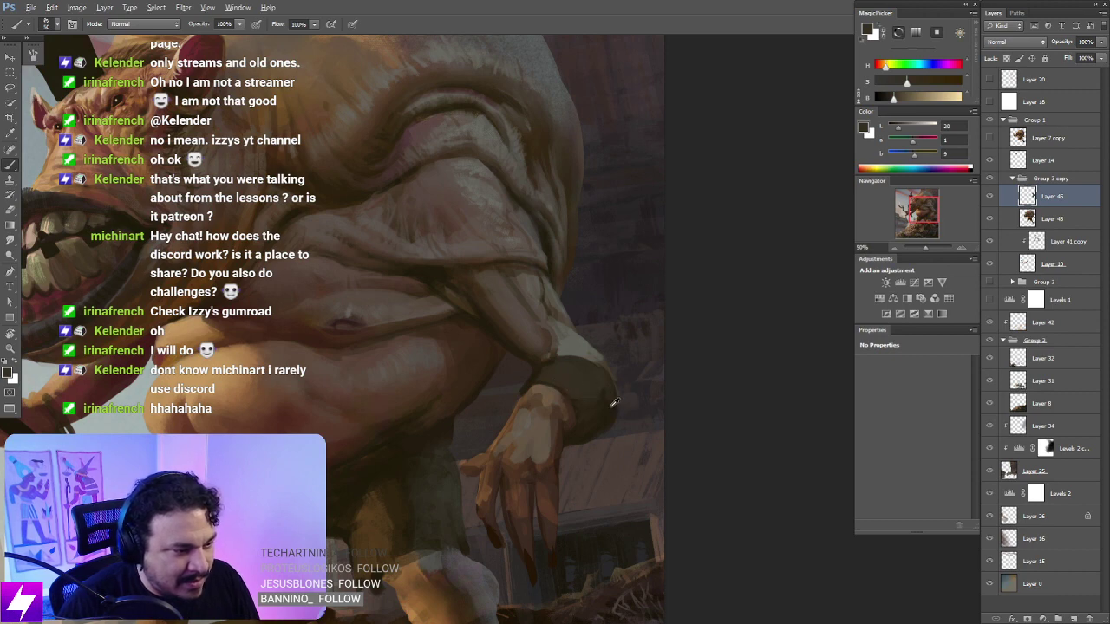
Step: Sample the darkest brown from the wristband, lasso a small strap end at its outer edge, fill it, and deselect
{"action": "left_click", "coordinate": [614, 404], "text": "alt"}
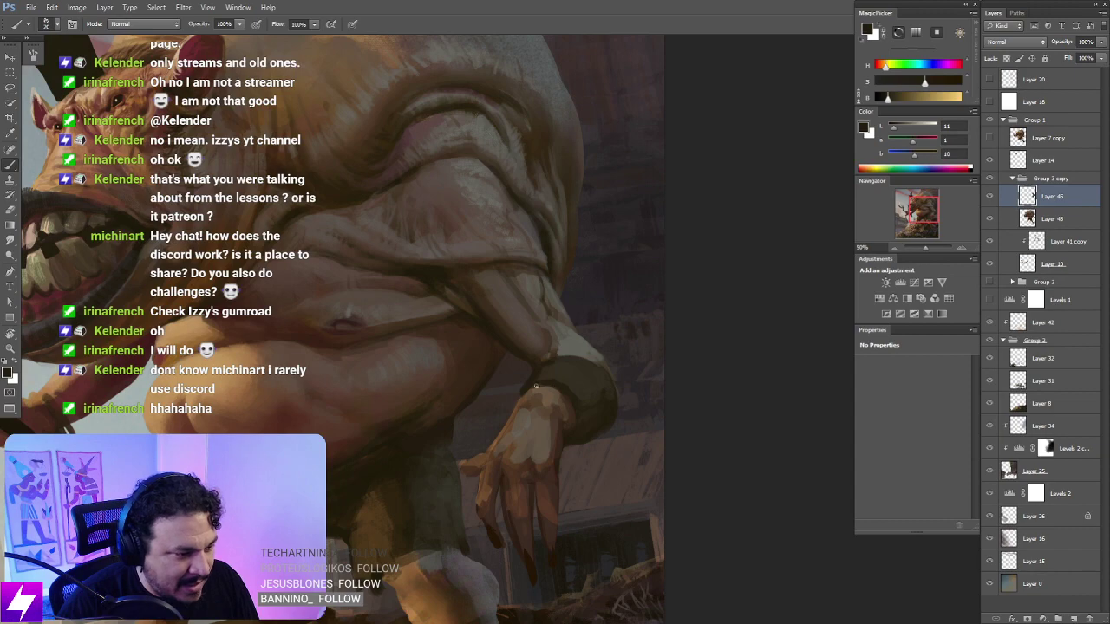
{"action": "key", "text": "r"}
{"action": "mouse_move", "coordinate": [516, 397]}
{"action": "left_mouse_down"}
{"action": "mouse_move", "coordinate": [651, 384]}
{"action": "mouse_move", "coordinate": [606, 312]}
{"action": "mouse_move", "coordinate": [629, 242]}
{"action": "mouse_move", "coordinate": [562, 310]}
{"action": "left_mouse_up"}
{"action": "key", "text": "b"}
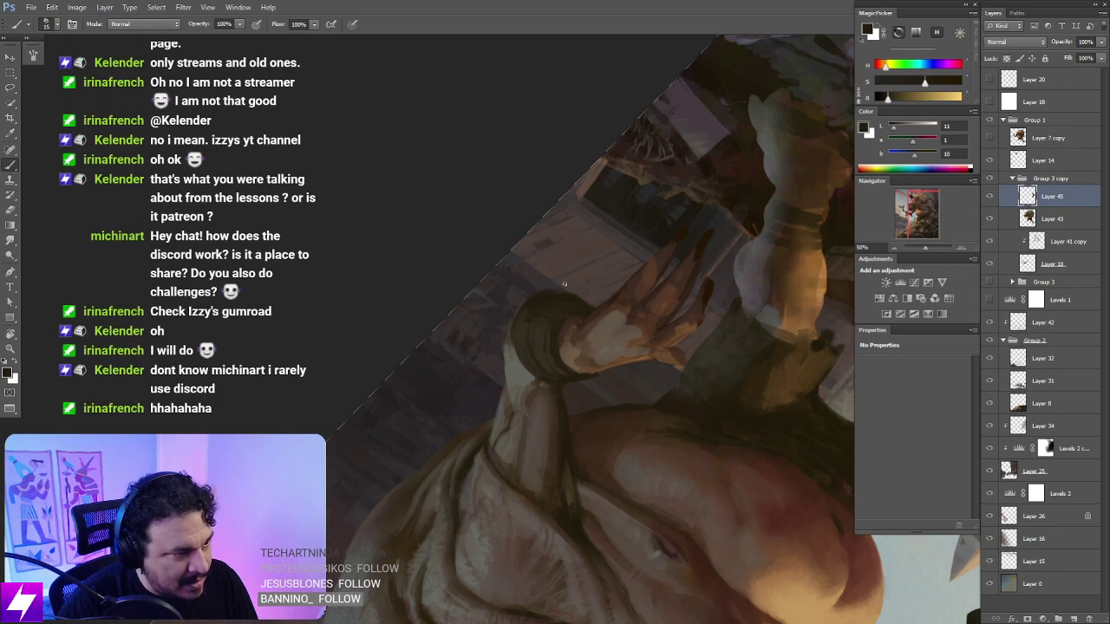
{"action": "key", "text": "l"}
{"action": "mouse_move", "coordinate": [561, 277]}
{"action": "left_mouse_down"}
{"action": "mouse_move", "coordinate": [576, 299]}
{"action": "mouse_move", "coordinate": [555, 295]}
{"action": "left_mouse_up"}
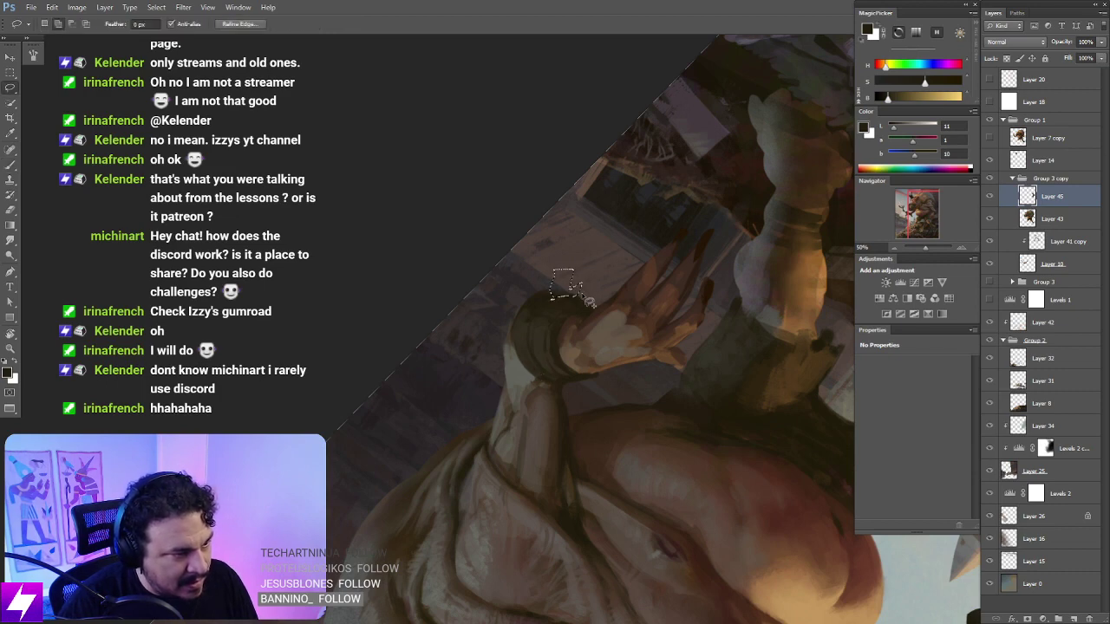
{"action": "key", "text": "b"}
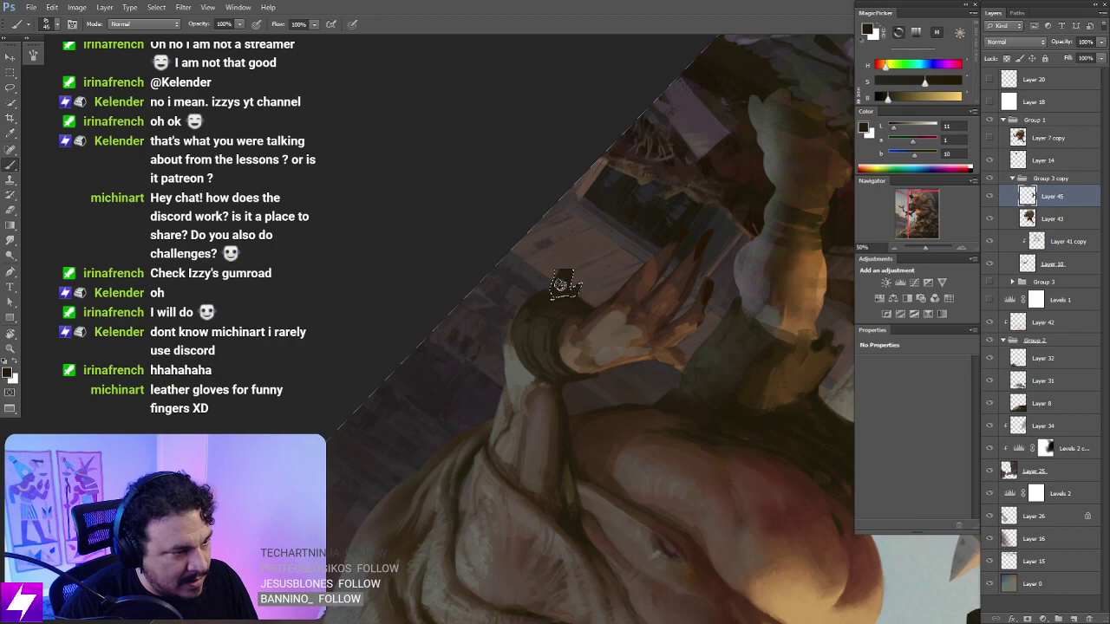
{"action": "key", "text": "l"}
{"action": "left_click", "coordinate": [630, 267]}
{"action": "key", "text": "Escape"}
{"action": "key", "text": "Escape"}
Step: Flip the canvas horizontally and toggle Layer 45's visibility to compare the full figure with and without the hand repaint
{"action": "key", "text": "ctrl+minus"}
{"action": "key", "text": "ctrl+minus"}
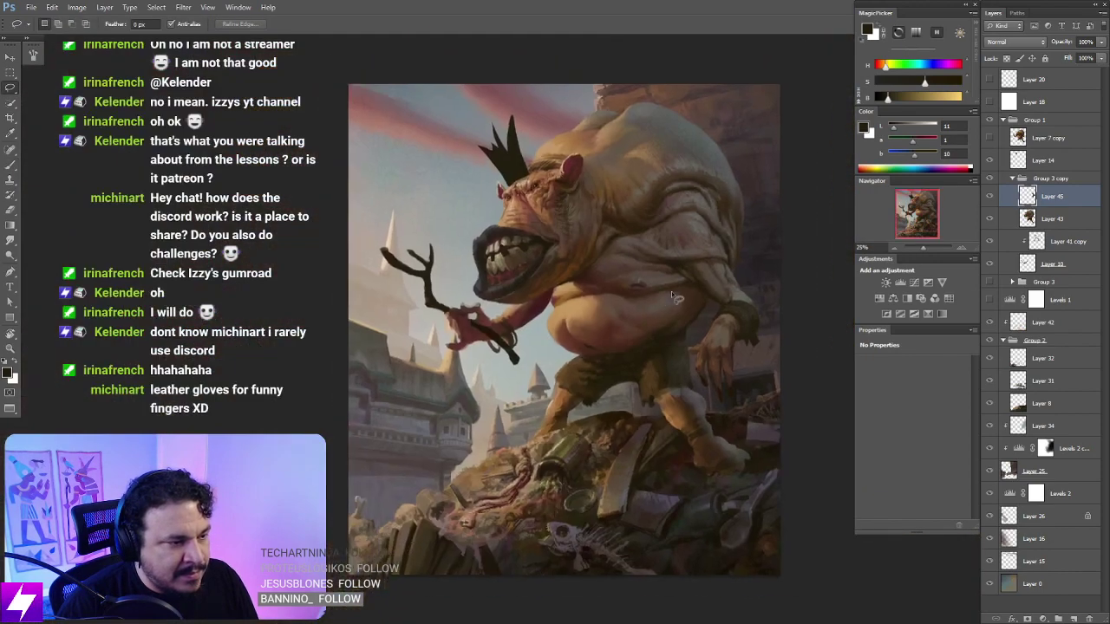
{"action": "key", "text": "ctrl+minus"}
{"action": "key", "text": "ctrl+shift+h"}
{"action": "key", "text": "ctrl+plus"}
{"action": "left_click_drag", "start_coordinate": [539, 366], "coordinate": [585, 381]}
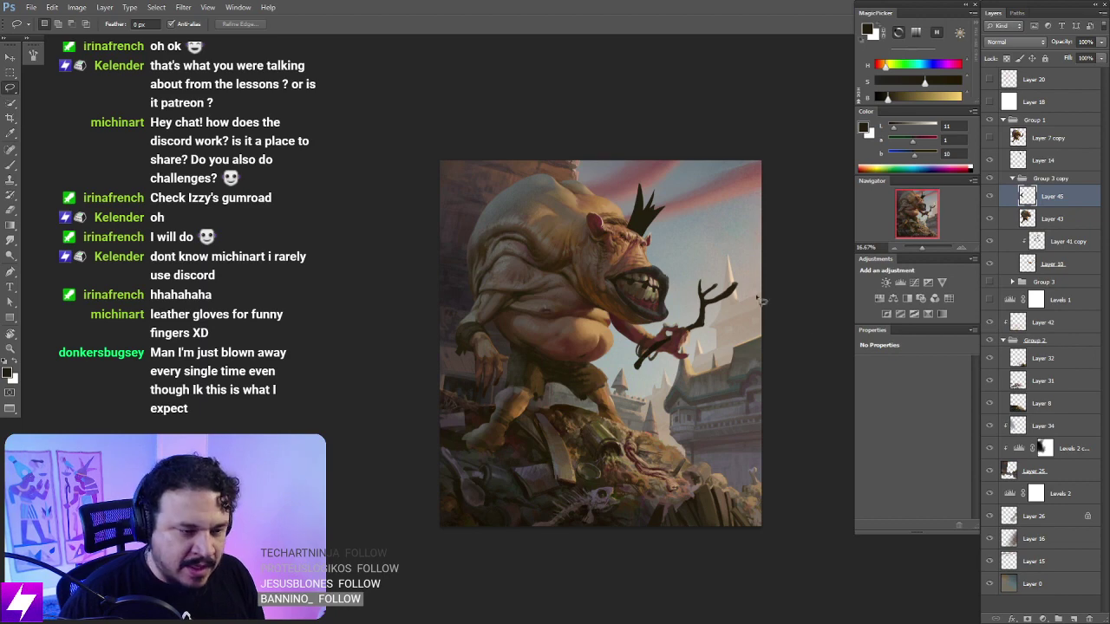
{"action": "key", "text": "ctrl+plus"}
{"action": "left_click_drag", "start_coordinate": [642, 465], "coordinate": [628, 437]}
{"action": "left_click", "coordinate": [991, 198]}
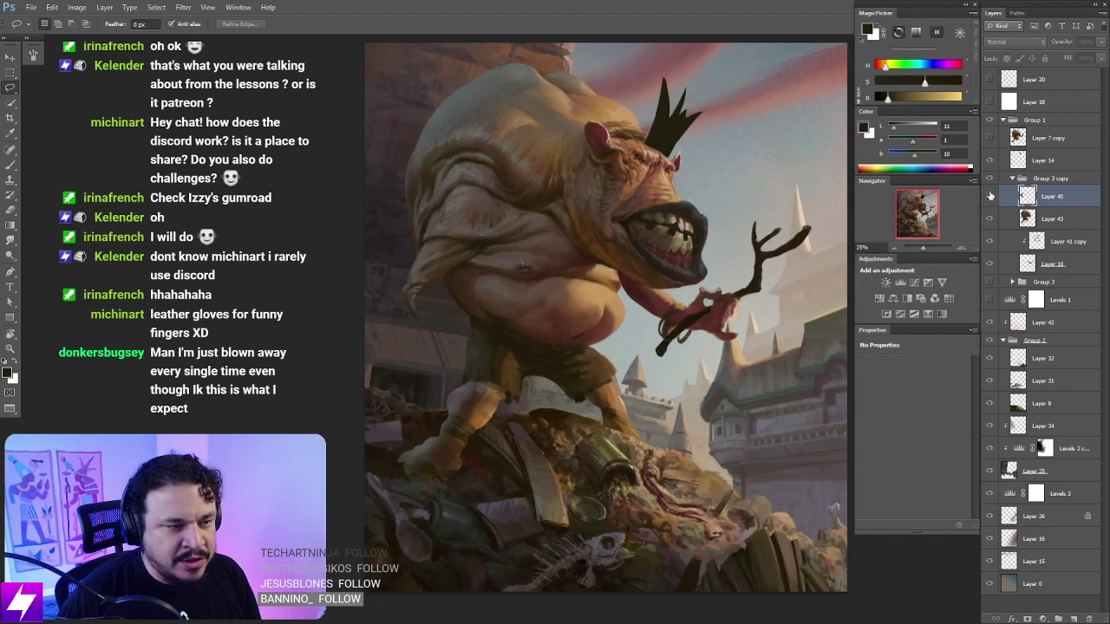
{"action": "left_click", "coordinate": [991, 198]}
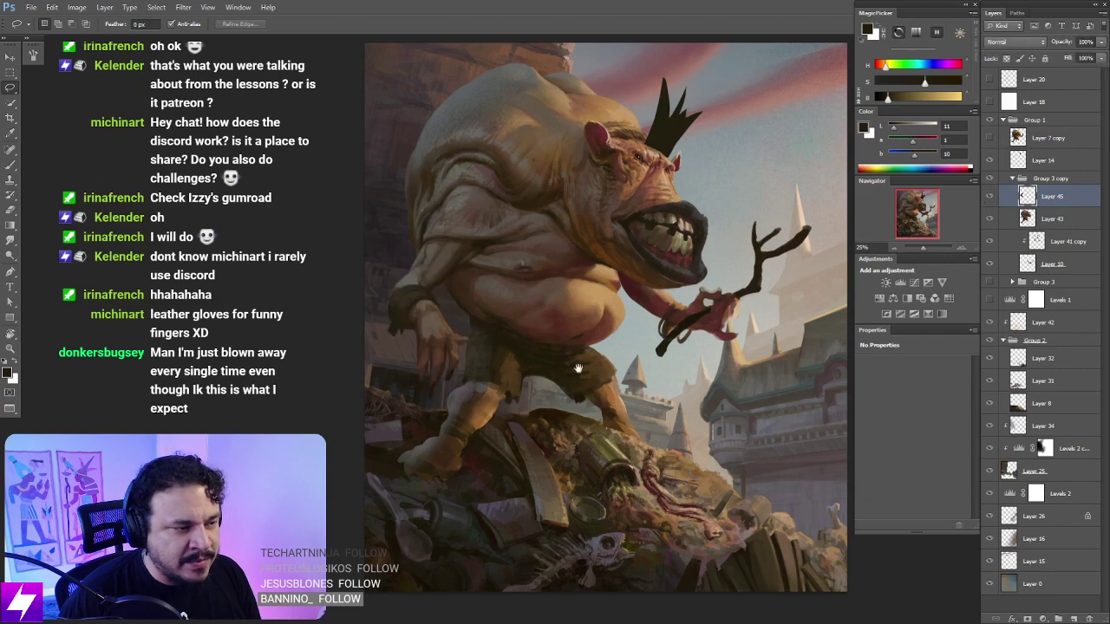
Step: Refine the wristband's edges and folds with dark brown strokes using a small brush
{"action": "key", "text": "r"}
{"action": "mouse_move", "coordinate": [578, 369]}
{"action": "left_mouse_down"}
{"action": "mouse_move", "coordinate": [579, 455]}
{"action": "mouse_move", "coordinate": [630, 431]}
{"action": "mouse_move", "coordinate": [659, 369]}
{"action": "left_mouse_up"}
{"action": "left_click_drag", "start_coordinate": [638, 439], "coordinate": [686, 321]}
{"action": "key", "text": "Escape"}
{"action": "key", "text": "ctrl+plus"}
{"action": "left_click_drag", "start_coordinate": [532, 387], "coordinate": [716, 414]}
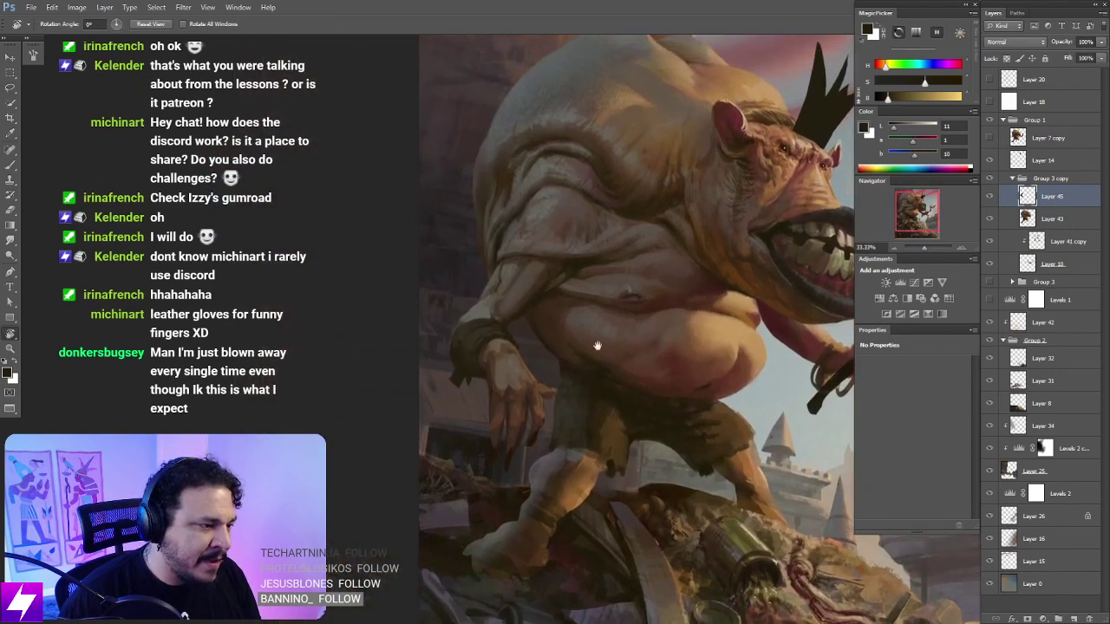
{"action": "key", "text": "ctrl+plus"}
{"action": "left_click_drag", "start_coordinate": [500, 307], "coordinate": [504, 342]}
{"action": "key", "text": "b"}
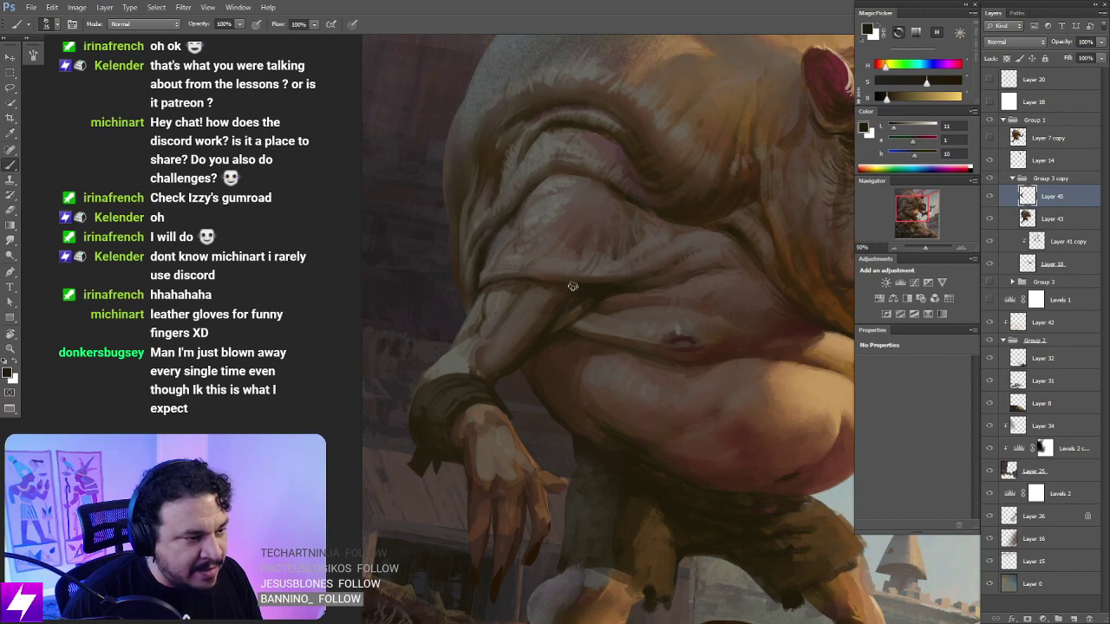
{"action": "key", "text": "r"}
{"action": "mouse_move", "coordinate": [630, 307]}
{"action": "left_mouse_down"}
{"action": "mouse_move", "coordinate": [647, 257]}
{"action": "mouse_move", "coordinate": [572, 252]}
{"action": "mouse_move", "coordinate": [511, 351]}
{"action": "mouse_move", "coordinate": [506, 315]}
{"action": "left_mouse_up"}
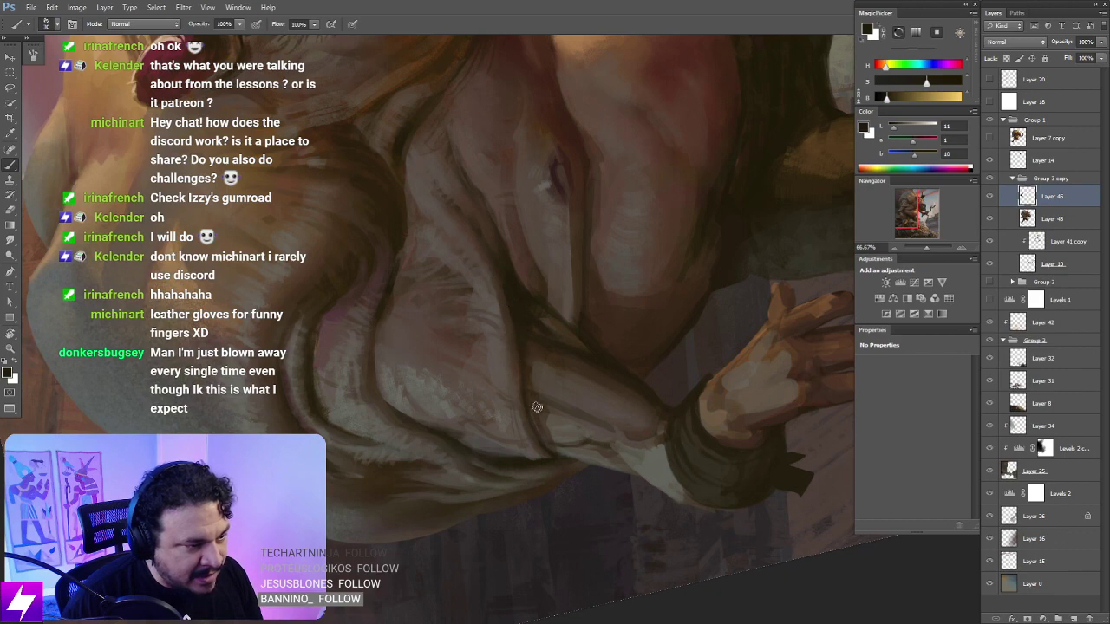
Step: Enlarge the brush to 60 and paint lighter greyish-brown tones sampled from the arm and wrist down the forearm below the sleeve fold
{"action": "key", "text": "Escape"}
{"action": "key", "text": "ctrl+minus"}
{"action": "key", "text": "ctrl+minus"}
{"action": "left_click_drag", "start_coordinate": [511, 331], "coordinate": [525, 358]}
{"action": "key", "text": "ctrl+plus"}
{"action": "key", "text": "ctrl+plus"}
{"action": "key", "text": "r"}
{"action": "key", "text": "b"}
{"action": "left_click", "coordinate": [525, 359], "text": "alt"}
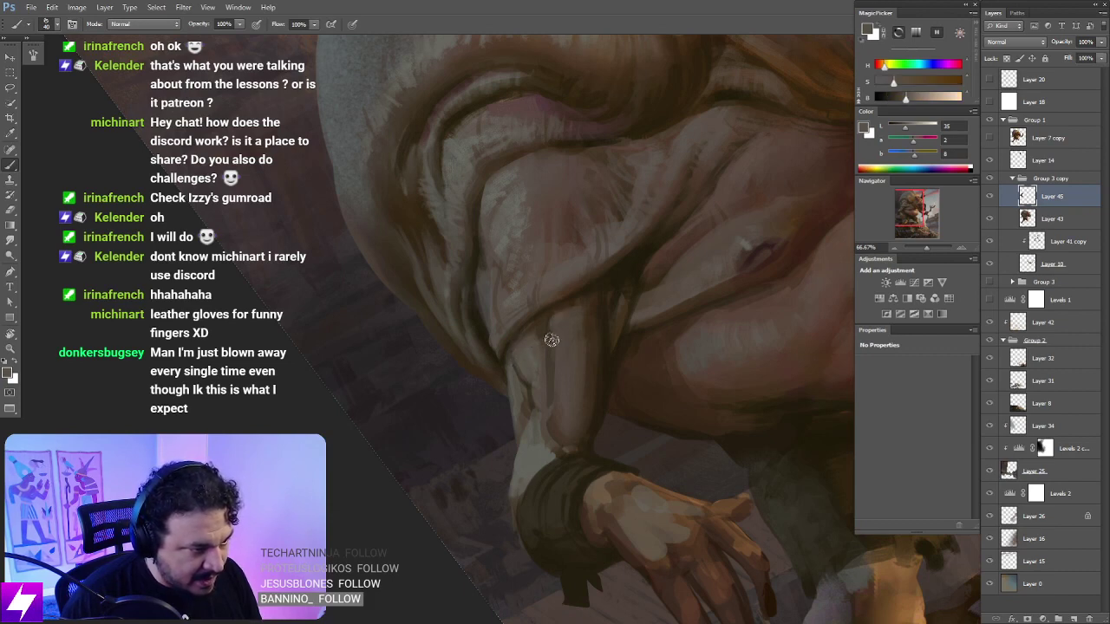
{"action": "key", "text": "bracketright"}
{"action": "key", "text": "bracketright"}
{"action": "left_click_drag", "start_coordinate": [550, 330], "coordinate": [556, 408]}
{"action": "left_click", "coordinate": [529, 461], "text": "alt"}
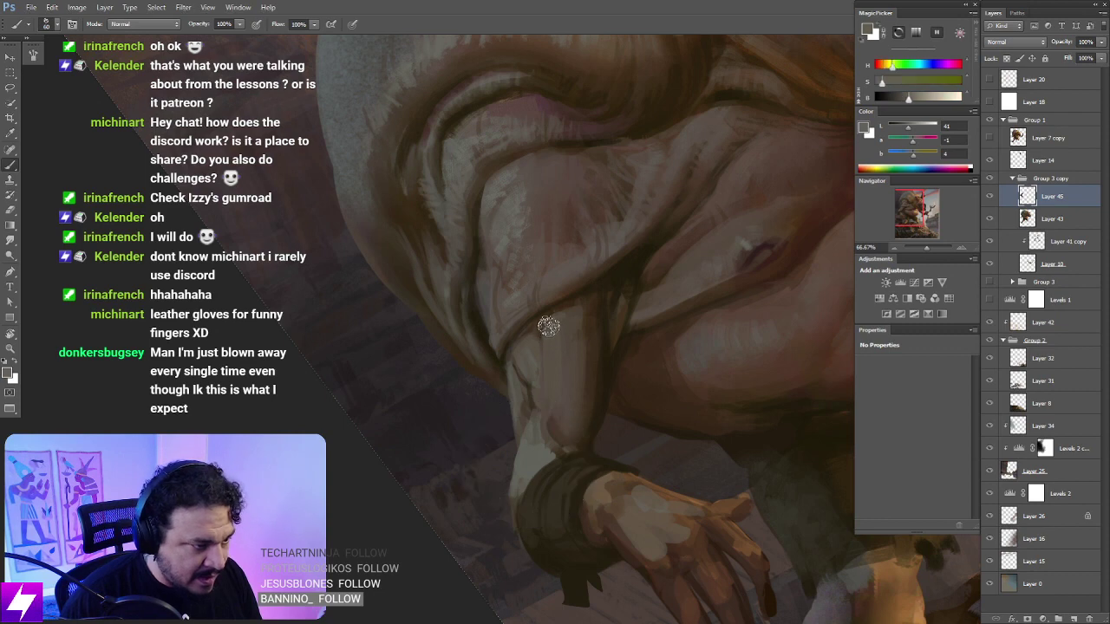
{"action": "mouse_move", "coordinate": [547, 329]}
{"action": "left_mouse_down"}
{"action": "mouse_move", "coordinate": [558, 421]}
{"action": "mouse_move", "coordinate": [559, 346]}
{"action": "mouse_move", "coordinate": [548, 378]}
{"action": "mouse_move", "coordinate": [547, 336]}
{"action": "mouse_move", "coordinate": [551, 360]}
{"action": "mouse_move", "coordinate": [549, 326]}
{"action": "mouse_move", "coordinate": [564, 316]}
{"action": "mouse_move", "coordinate": [547, 323]}
{"action": "mouse_move", "coordinate": [561, 323]}
{"action": "mouse_move", "coordinate": [551, 351]}
{"action": "left_mouse_up"}
Step: Smudge the new forearm strokes at 50% strength, flip the canvas horizontally, and check the arm against the whole figure
{"action": "key", "text": "r"}
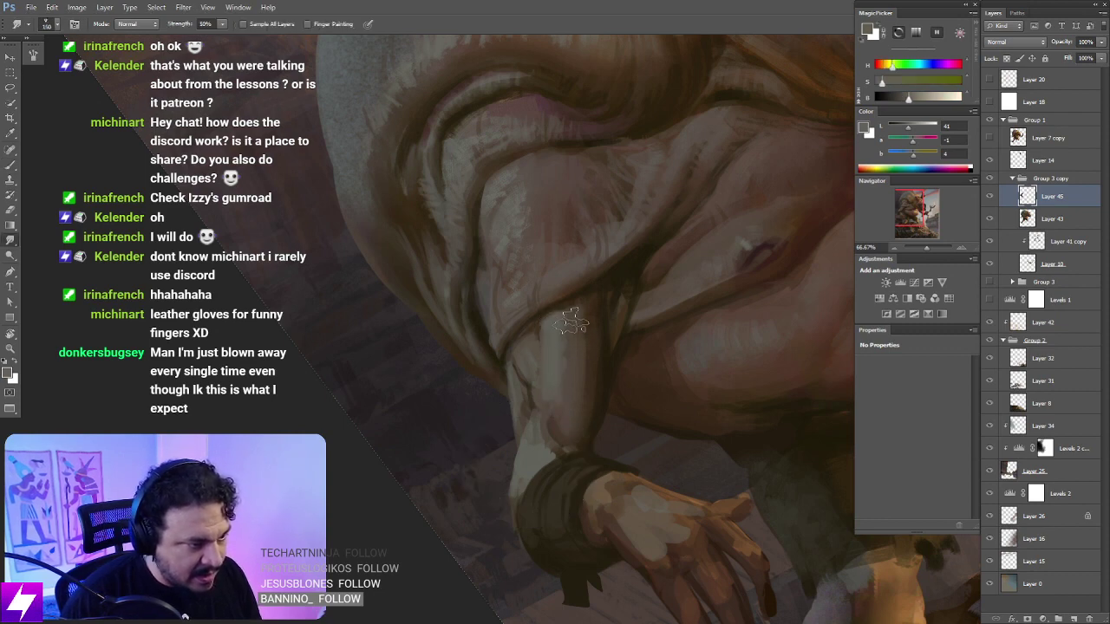
{"action": "scroll", "coordinate": [598, 364], "scroll_direction": "down", "scroll_amount": 5}
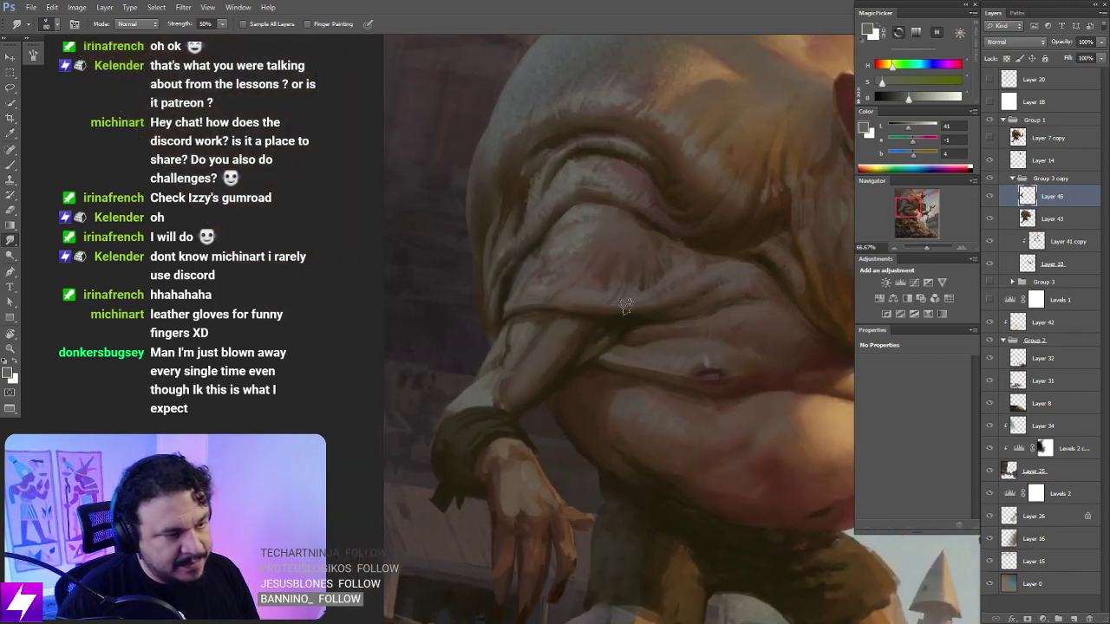
{"action": "key", "text": "ctrl+shift+h"}
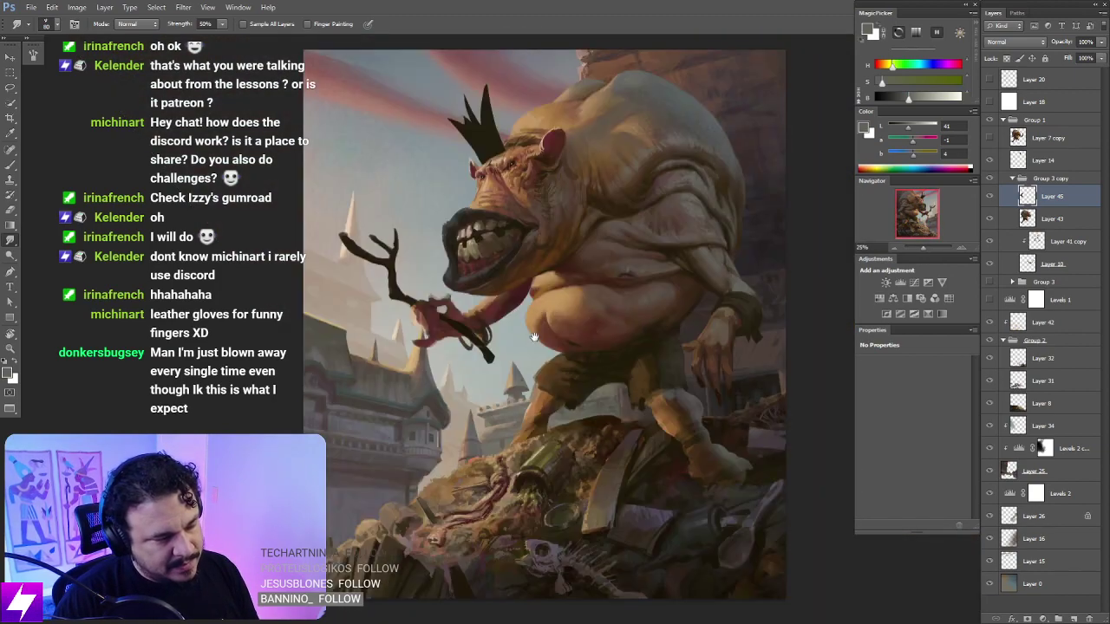
{"action": "left_click_drag", "start_coordinate": [620, 322], "coordinate": [432, 356]}
{"action": "scroll", "coordinate": [572, 282], "scroll_direction": "up", "scroll_amount": 2}
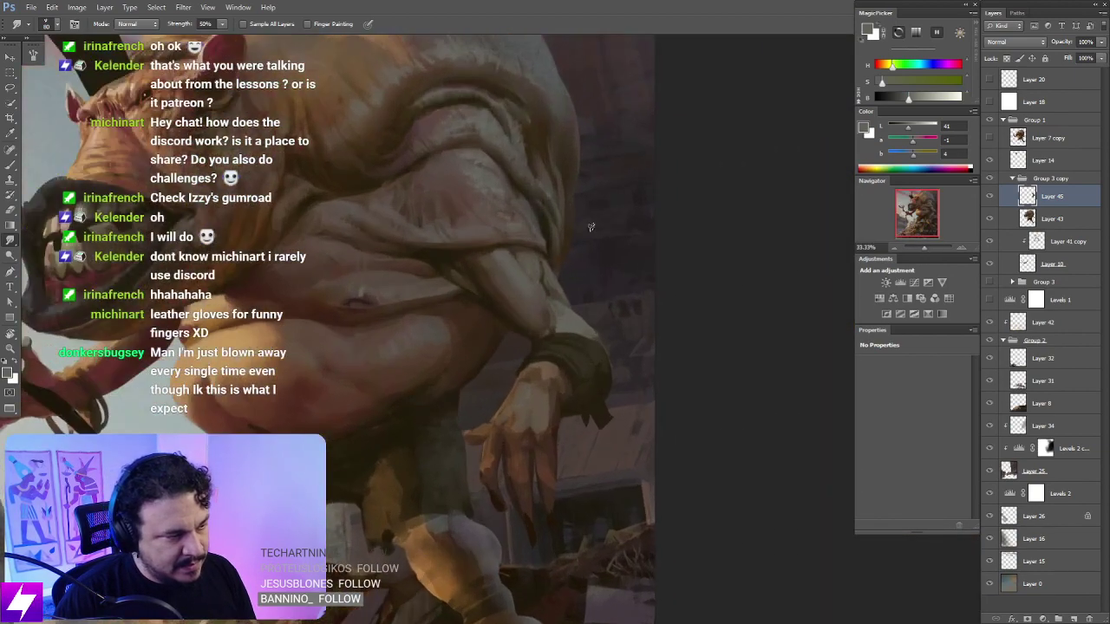
Step: Paint sampled brown shading on the upper forearm beneath the sleeve fold, adjusting the brush size between strokes
{"action": "key", "text": "r"}
{"action": "left_click_drag", "start_coordinate": [589, 225], "coordinate": [632, 355]}
{"action": "key", "text": "b"}
{"action": "left_click", "coordinate": [544, 212], "text": "alt"}
{"action": "key", "text": "]"}
{"action": "key", "text": "]"}
{"action": "key", "text": "]"}
{"action": "key", "text": "]"}
{"action": "mouse_move", "coordinate": [551, 236]}
{"action": "left_mouse_down"}
{"action": "mouse_move", "coordinate": [547, 283]}
{"action": "mouse_move", "coordinate": [551, 218]}
{"action": "mouse_move", "coordinate": [549, 276]}
{"action": "mouse_move", "coordinate": [560, 224]}
{"action": "mouse_move", "coordinate": [544, 290]}
{"action": "mouse_move", "coordinate": [552, 214]}
{"action": "mouse_move", "coordinate": [538, 309]}
{"action": "mouse_move", "coordinate": [552, 313]}
{"action": "mouse_move", "coordinate": [566, 298]}
{"action": "mouse_move", "coordinate": [563, 249]}
{"action": "left_mouse_up"}
{"action": "key", "text": "["}
{"action": "key", "text": "["}
{"action": "left_click", "coordinate": [560, 292], "text": "alt"}
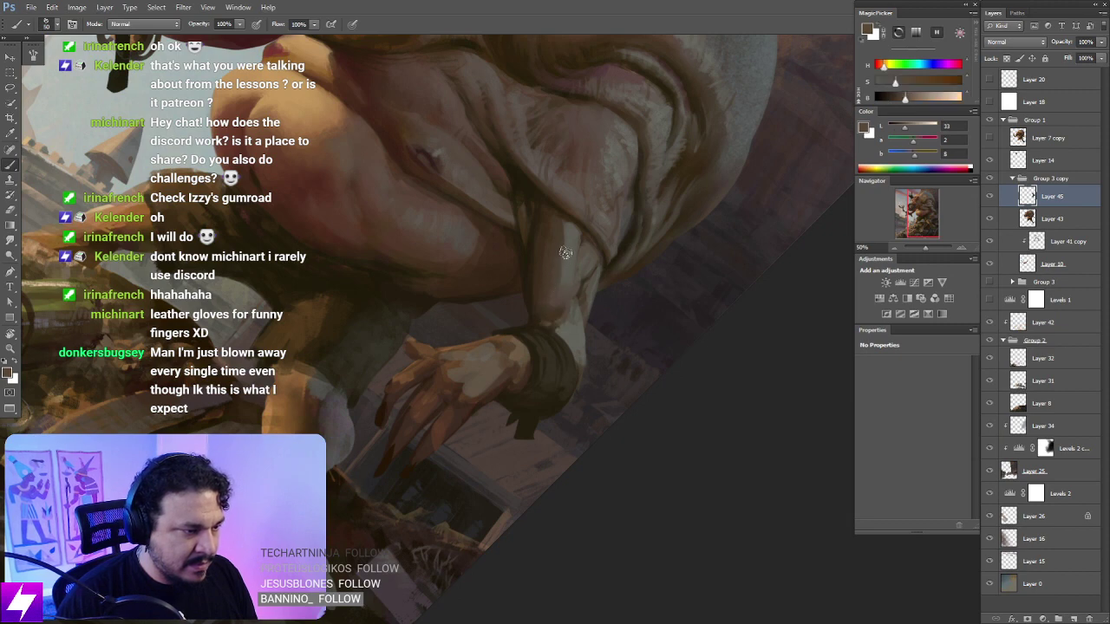
Step: Smudge the forearm shading at 50% strength and reset the view rotation
{"action": "key", "text": "r"}
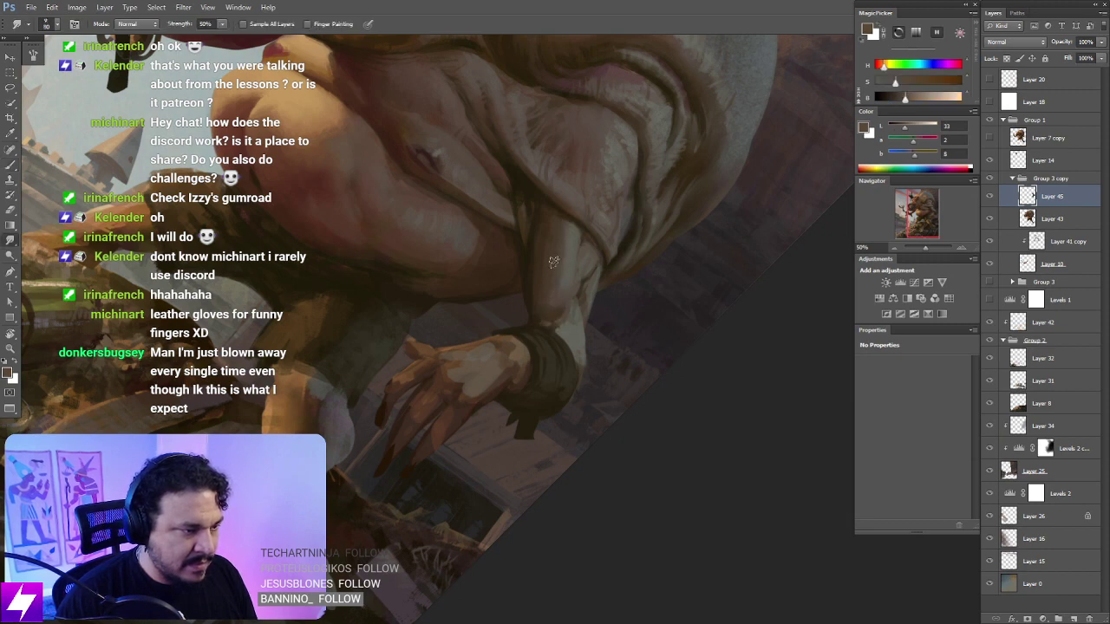
{"action": "key", "text": "Escape"}
{"action": "left_click_drag", "start_coordinate": [610, 401], "coordinate": [600, 340]}
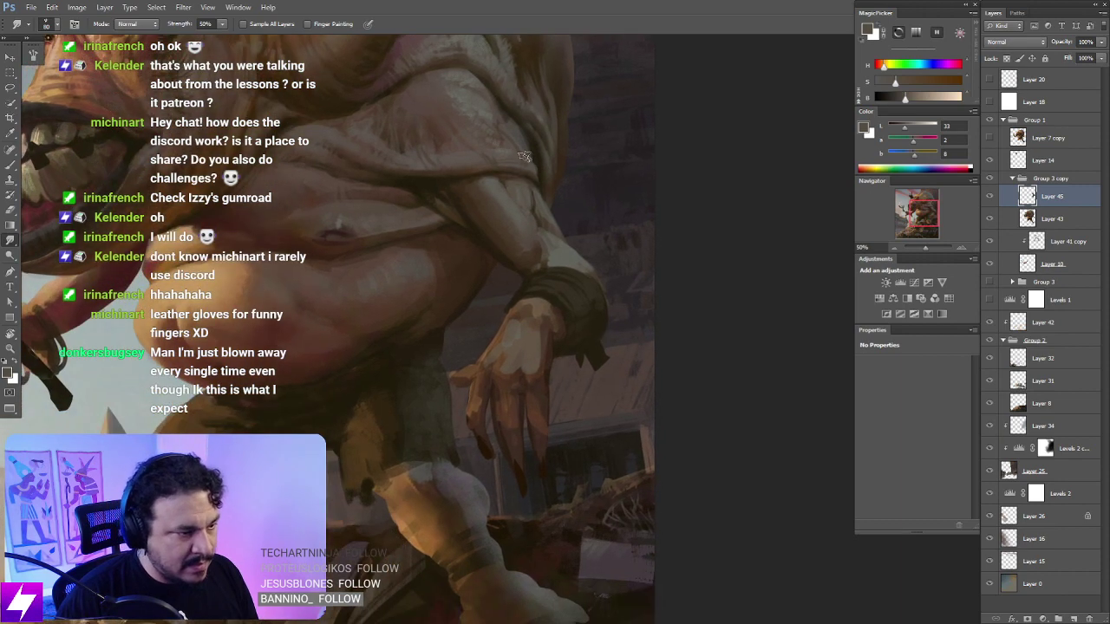
Step: Repaint the wrist just above the wristband, repeatedly sampling nearby dark browns and greyish skin tones
{"action": "key", "text": "b"}
{"action": "left_click", "coordinate": [562, 254], "text": "alt"}
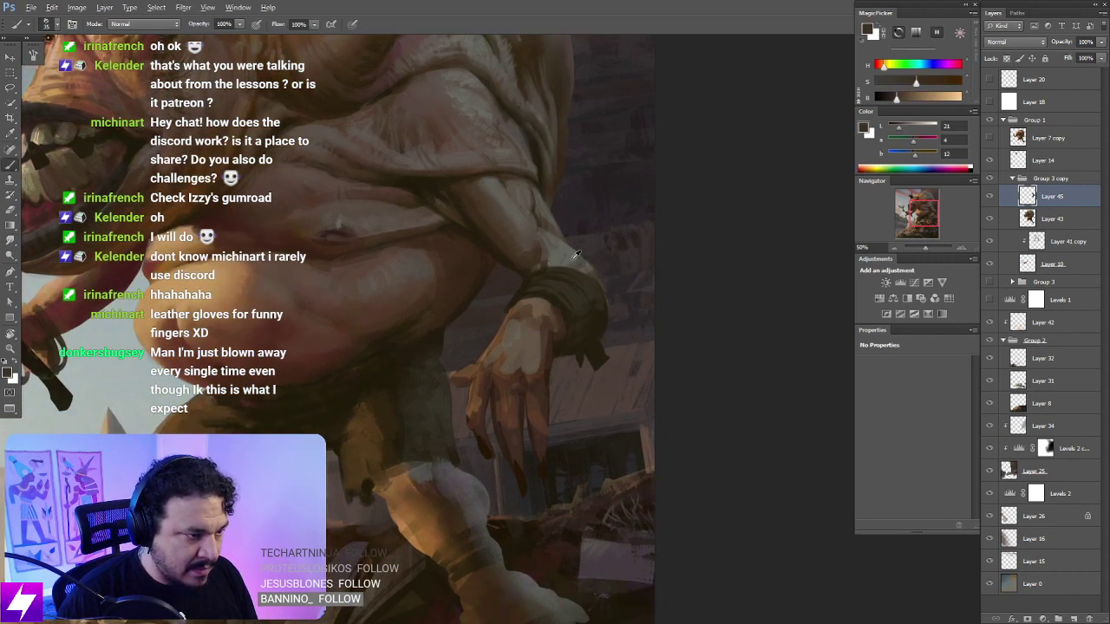
{"action": "left_click", "coordinate": [574, 260], "text": "alt"}
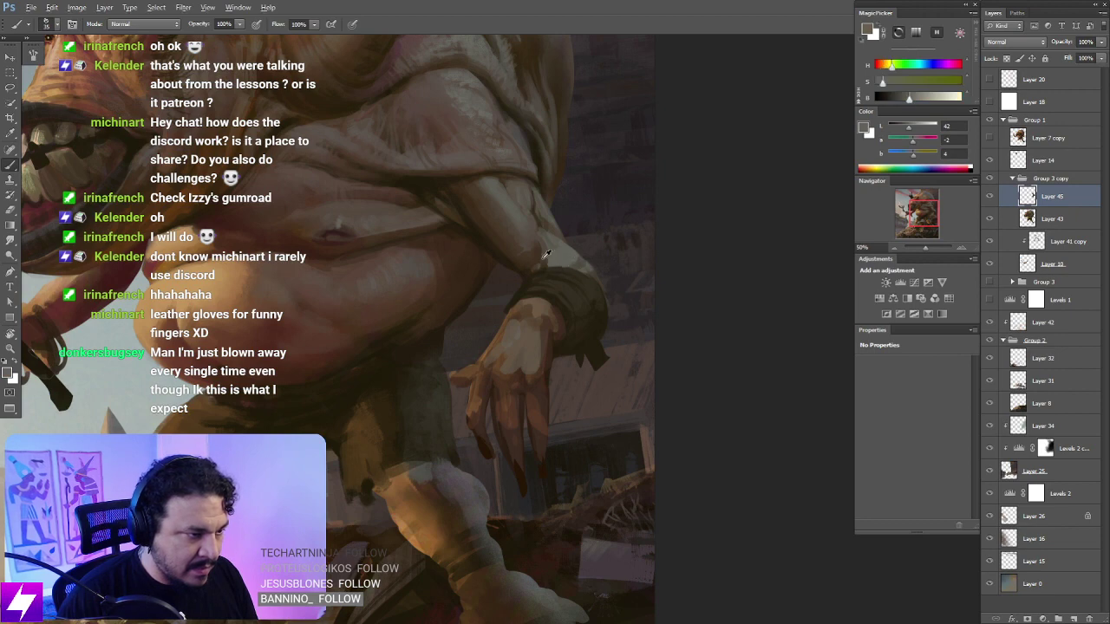
{"action": "left_click", "coordinate": [546, 264], "text": "alt"}
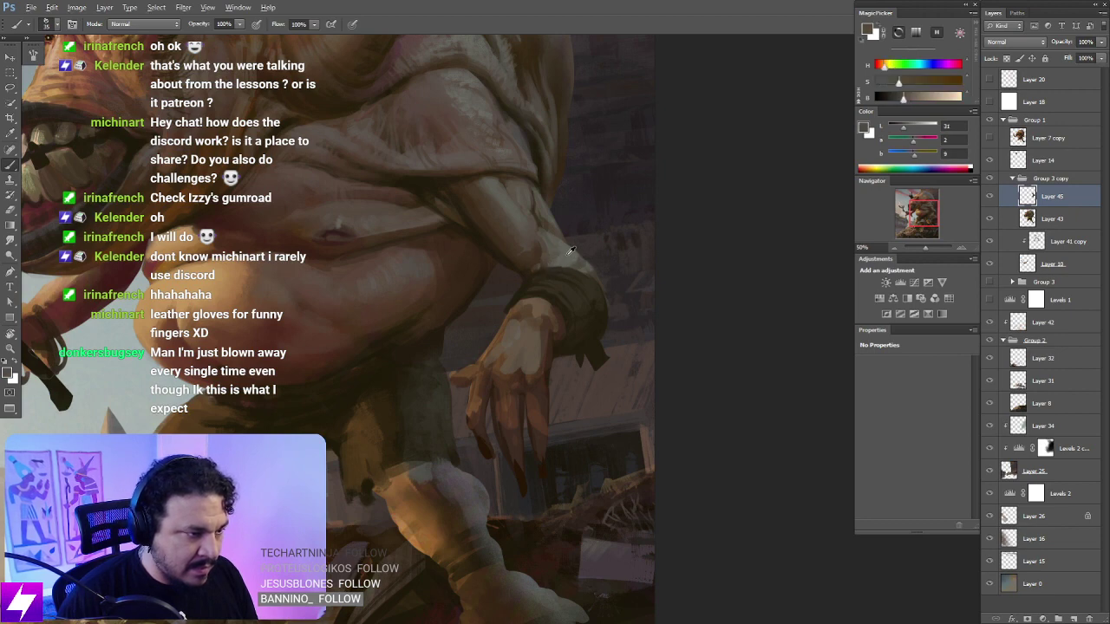
{"action": "left_click", "coordinate": [545, 264], "text": "alt"}
{"action": "left_click", "coordinate": [545, 253], "text": "alt"}
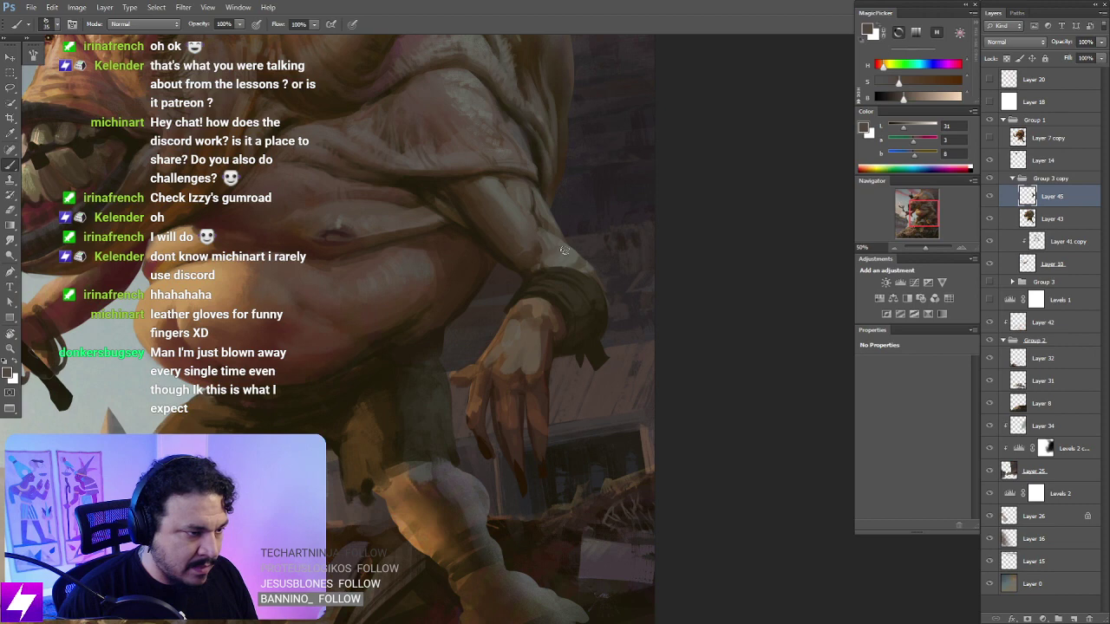
{"action": "left_click", "coordinate": [548, 246], "text": "alt"}
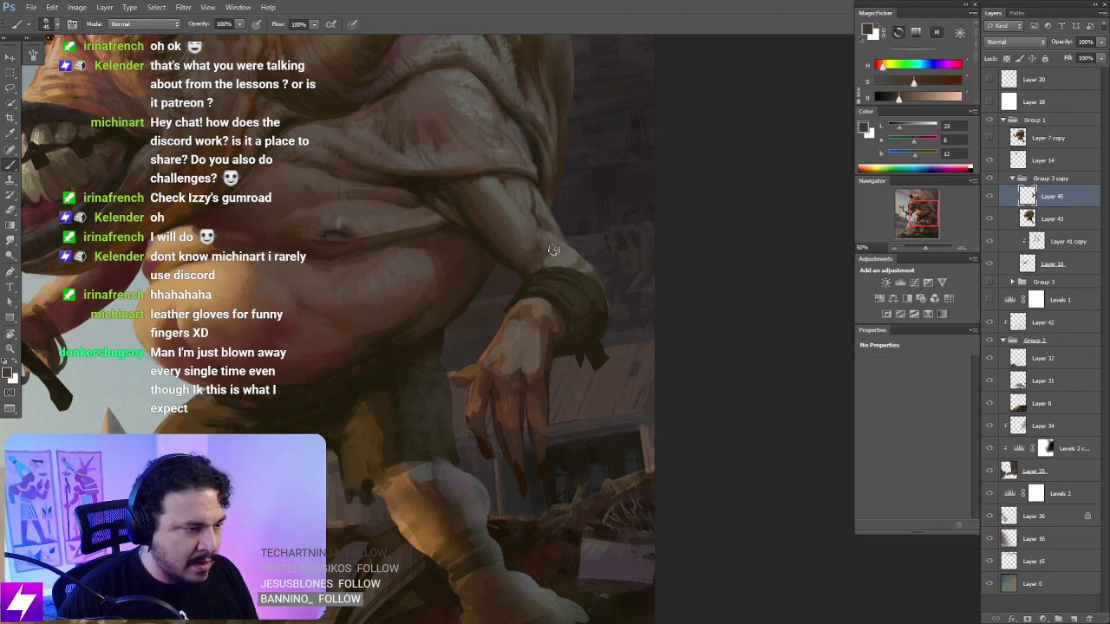
{"action": "left_click", "coordinate": [545, 223], "text": "alt"}
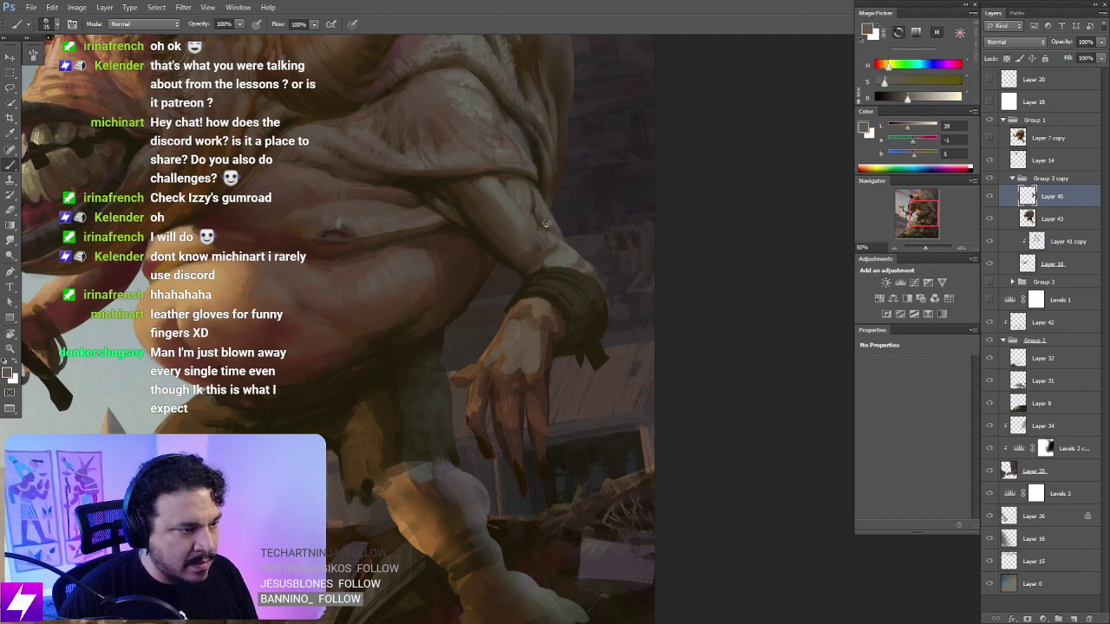
Step: Examine the reworked forearm and wristband on the full figure at several zoom levels
{"action": "key", "text": "ctrl+minus"}
{"action": "key", "text": "ctrl+minus"}
{"action": "key", "text": "ctrl+minus"}
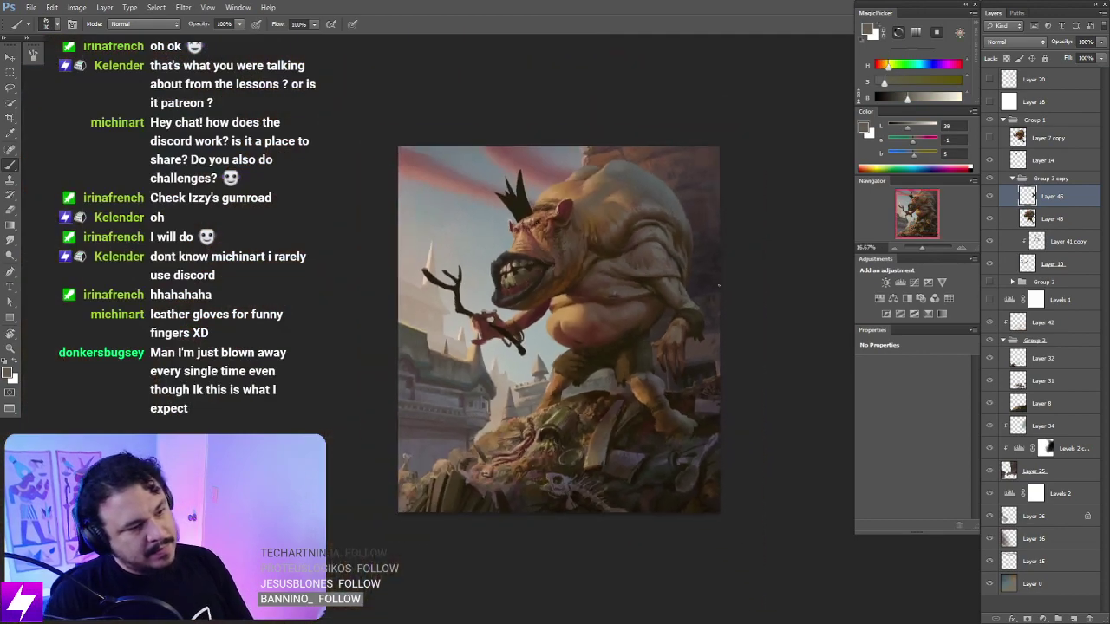
{"action": "left_click_drag", "start_coordinate": [720, 286], "coordinate": [638, 296]}
{"action": "scroll", "coordinate": [643, 253], "scroll_direction": "up", "scroll_amount": 2}
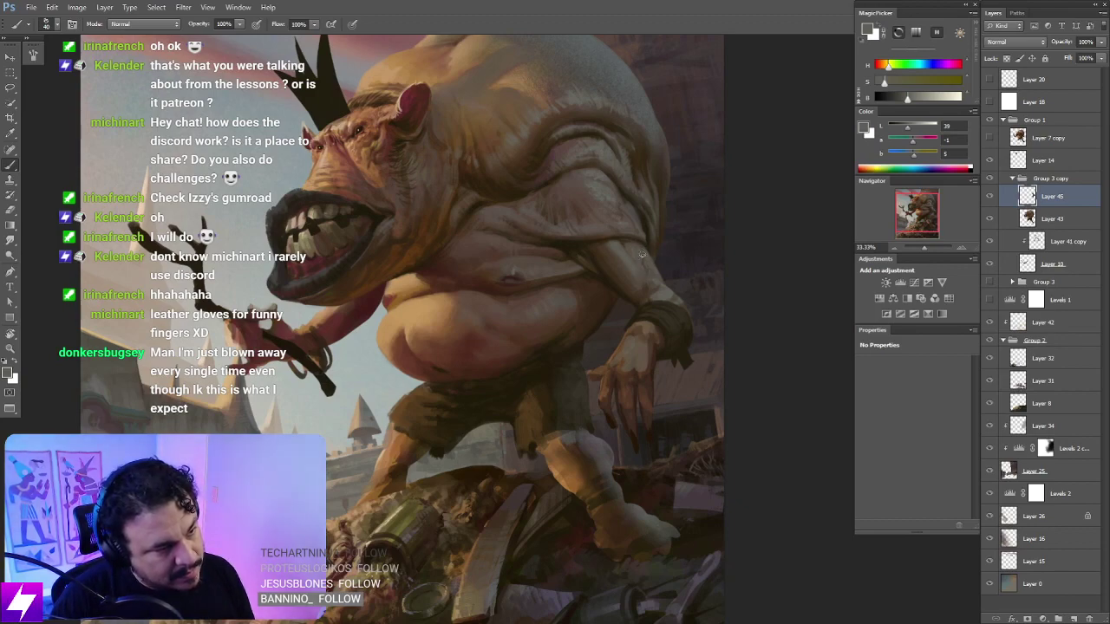
{"action": "scroll", "coordinate": [730, 316], "scroll_direction": "down", "scroll_amount": 1}
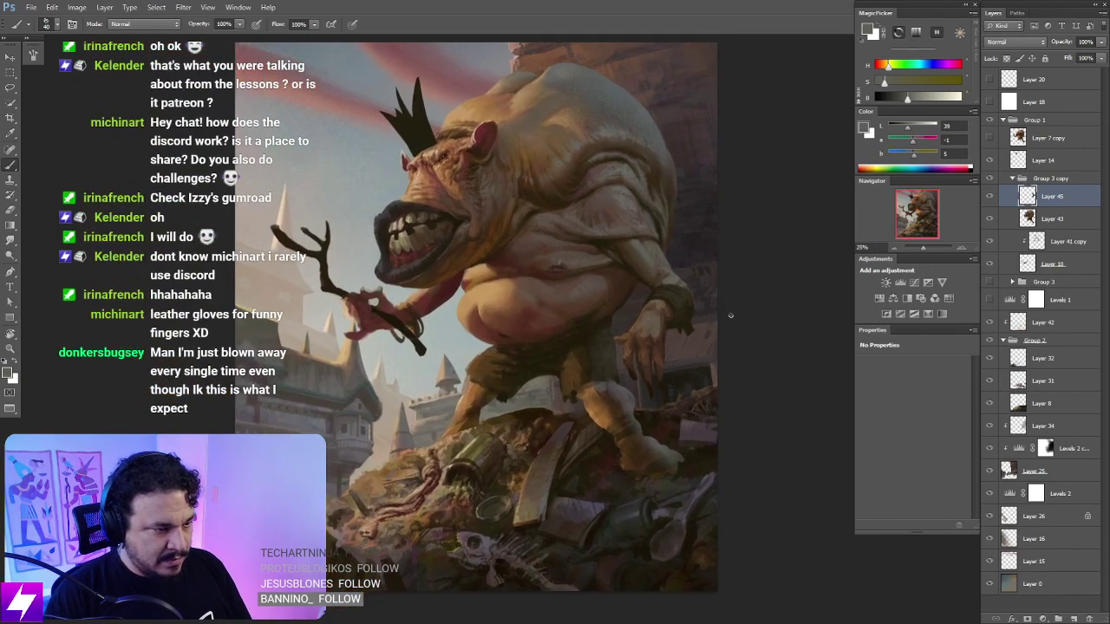
Step: Examine the hanging hand and wristband up close and against the whole figure
{"action": "scroll", "coordinate": [730, 315], "scroll_direction": "up", "scroll_amount": 2}
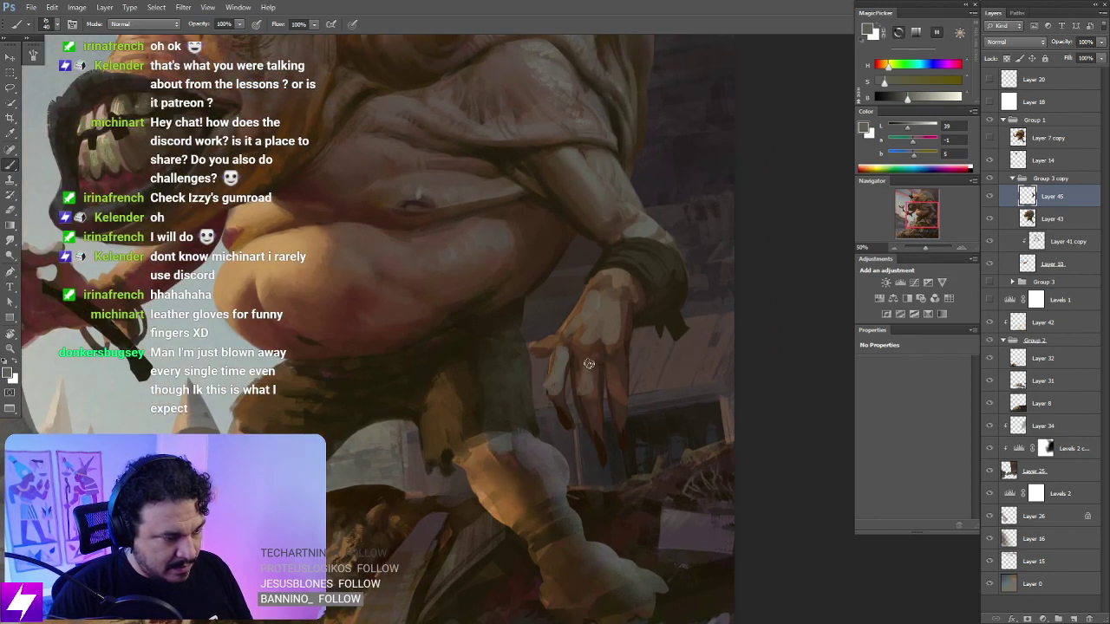
{"action": "scroll", "coordinate": [568, 355], "scroll_direction": "down", "scroll_amount": 1}
{"action": "key", "text": "r"}
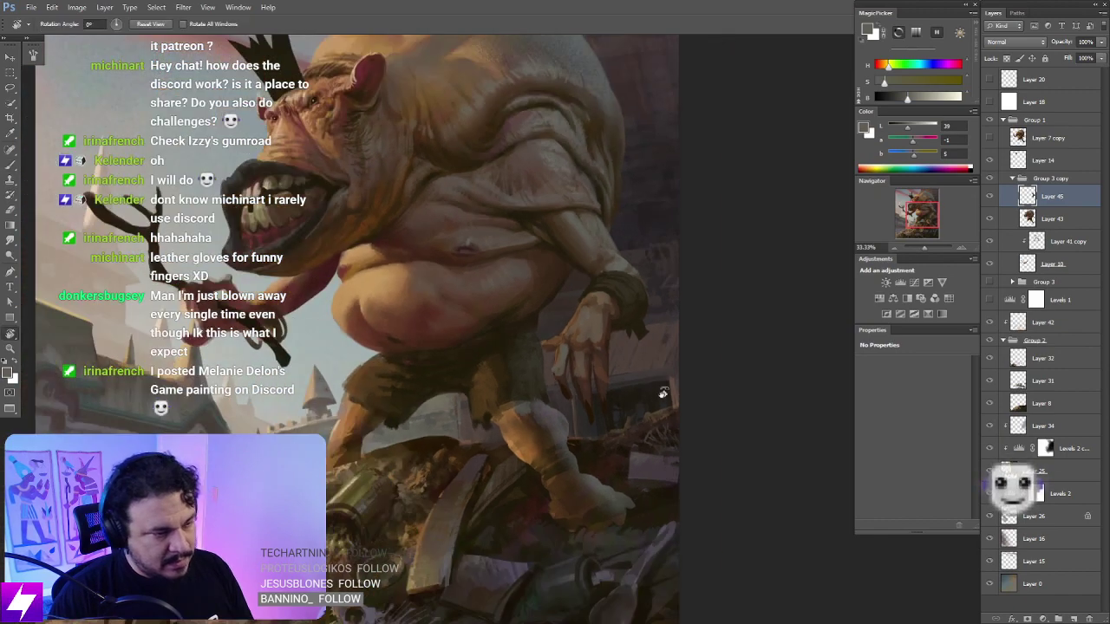
{"action": "left_click_drag", "start_coordinate": [662, 394], "coordinate": [652, 305]}
{"action": "left_click_drag", "start_coordinate": [632, 345], "coordinate": [604, 346]}
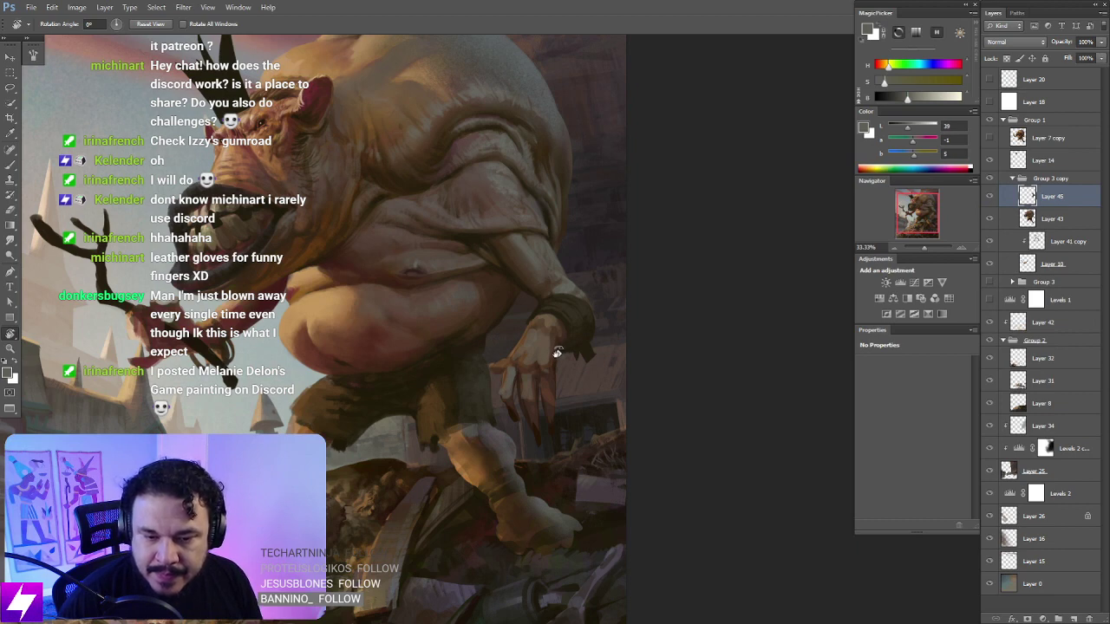
{"action": "key", "text": "ctrl+minus"}
{"action": "key", "text": "Escape"}
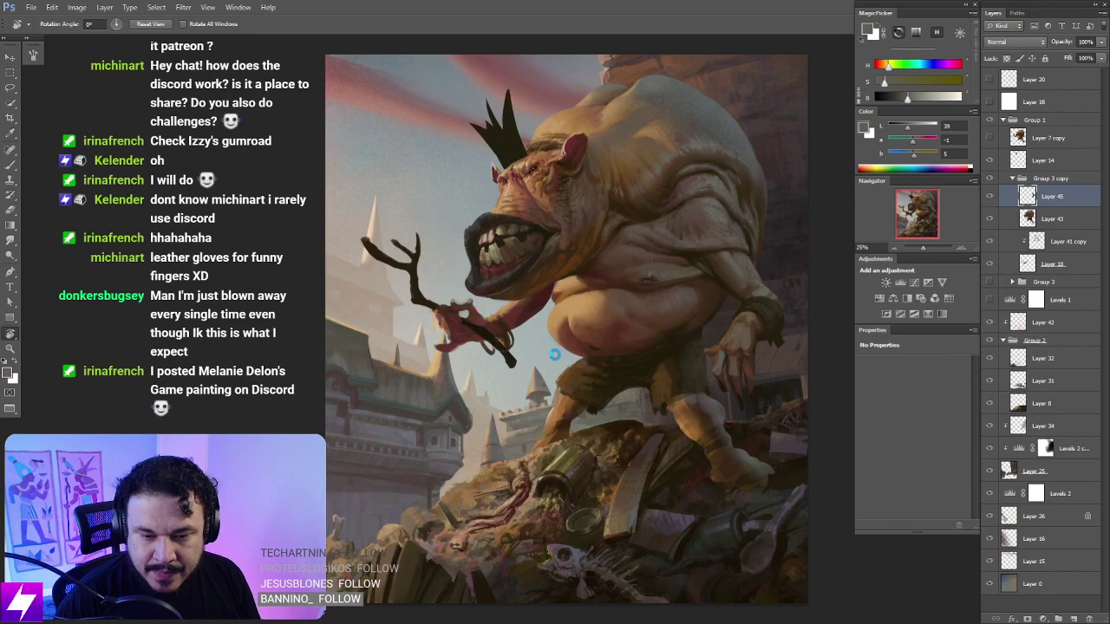
Step: Flip the canvas horizontally and check the arm and hanging hand in the mirrored view
{"action": "key", "text": "F2"}
{"action": "mouse_move", "coordinate": [532, 323]}
{"action": "left_mouse_down"}
{"action": "mouse_move", "coordinate": [564, 344]}
{"action": "mouse_move", "coordinate": [600, 326]}
{"action": "mouse_move", "coordinate": [617, 356]}
{"action": "left_mouse_up"}
{"action": "key", "text": "ctrl+plus"}
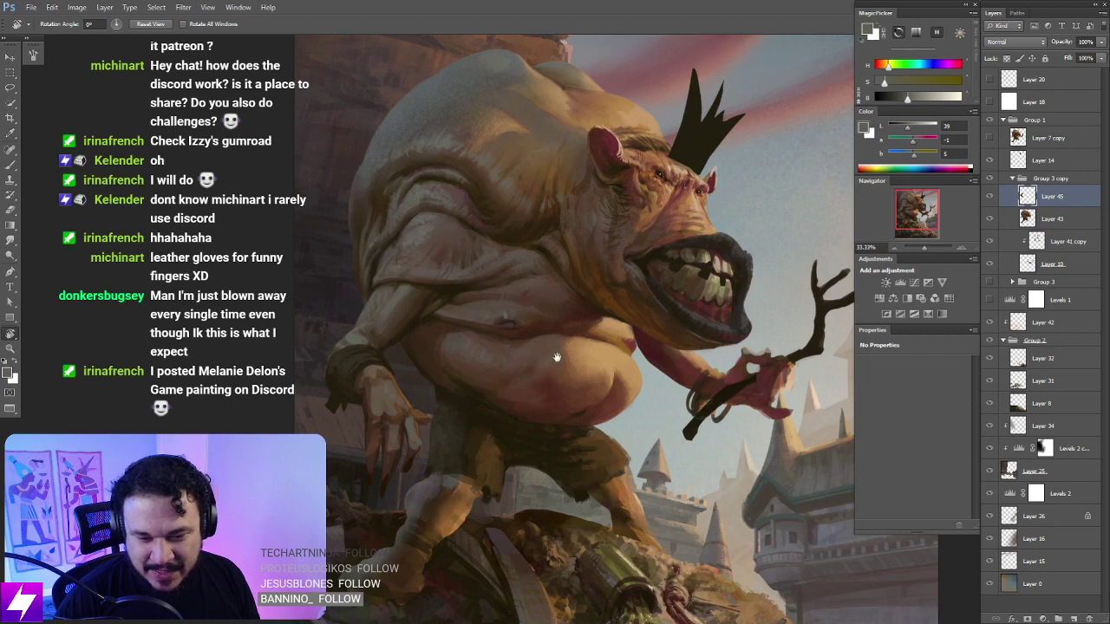
{"action": "left_click_drag", "start_coordinate": [513, 381], "coordinate": [530, 379]}
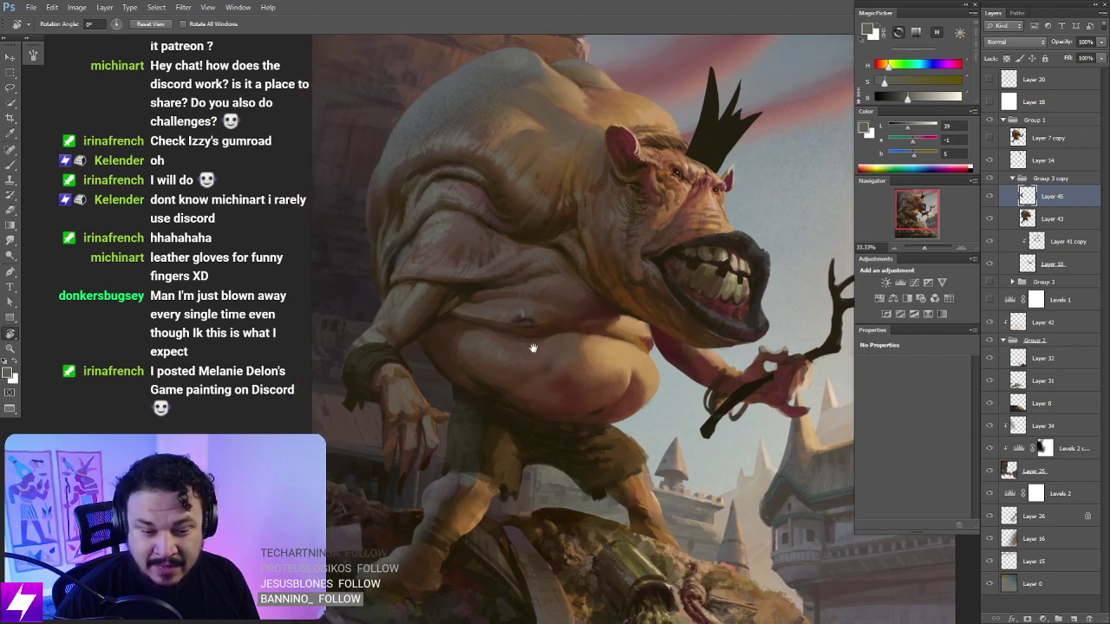
{"action": "scroll", "coordinate": [540, 347], "scroll_direction": "up", "scroll_amount": 1}
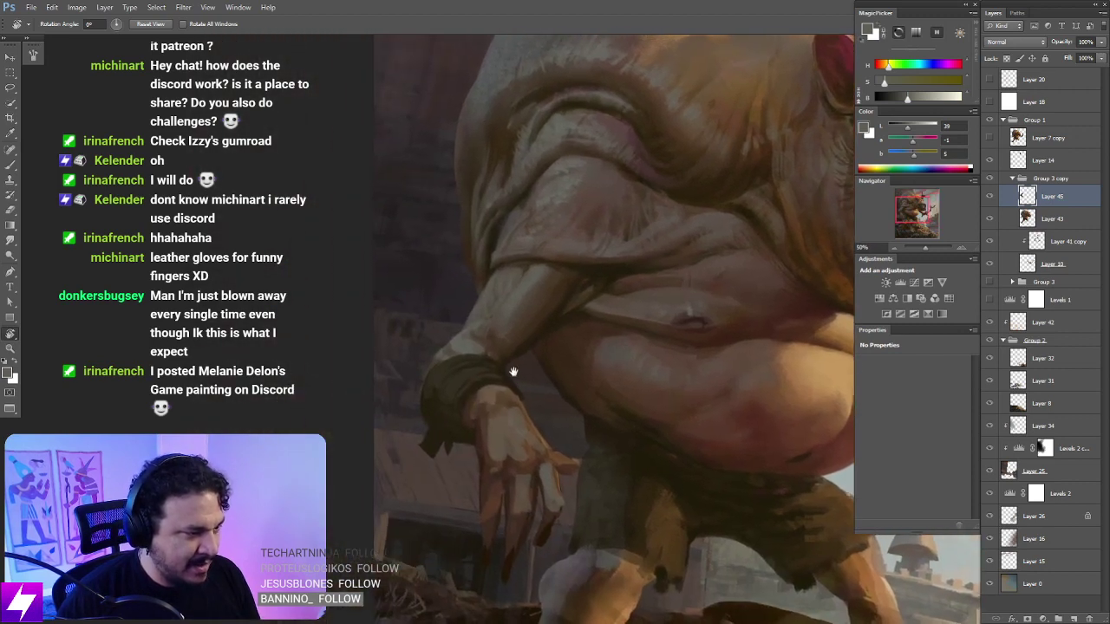
Step: Refine the wrist edge just above the wristband with sampled dark brown and greyish skin tones, rotating the canvas for the strokes
{"action": "key", "text": "b"}
{"action": "left_click", "coordinate": [511, 350], "text": "alt"}
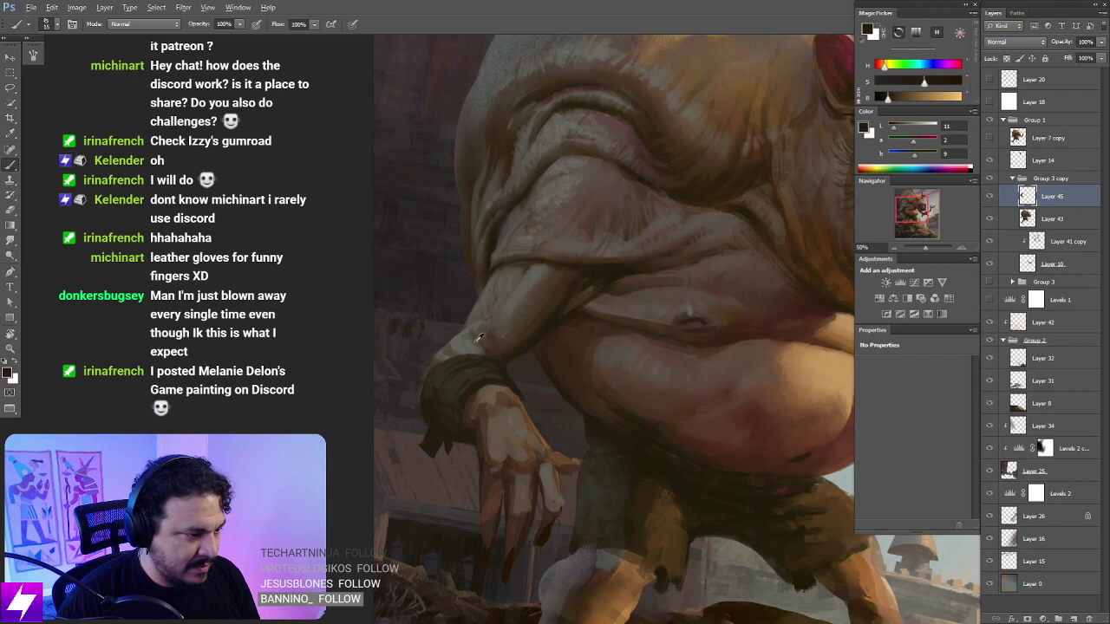
{"action": "left_click", "coordinate": [477, 328], "text": "alt"}
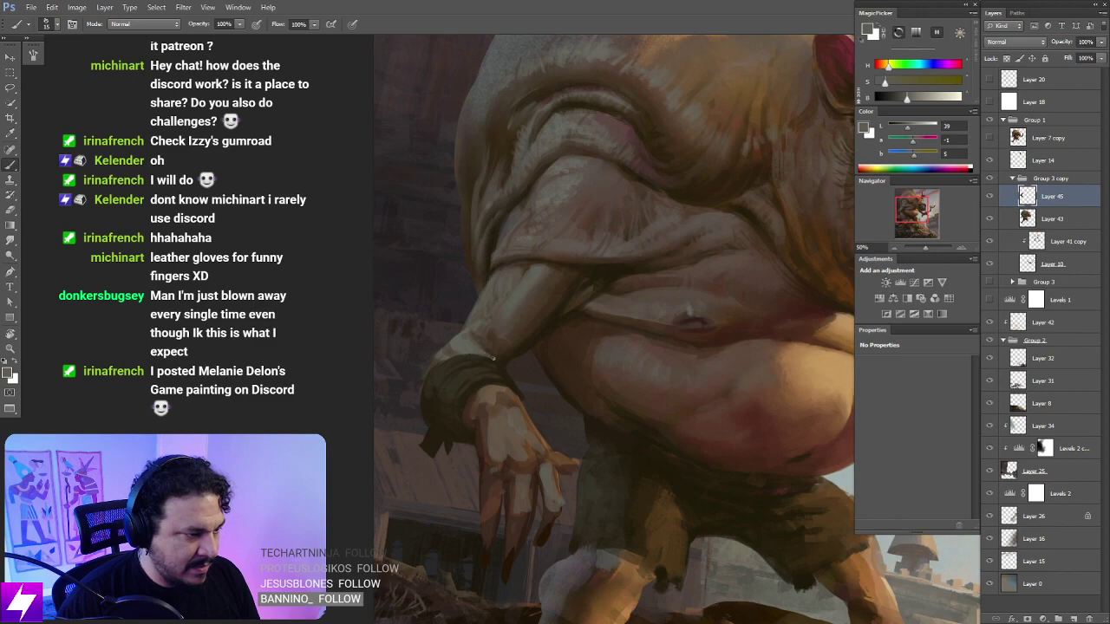
{"action": "key", "text": "ctrl+minus"}
{"action": "key", "text": "r"}
{"action": "left_click_drag", "start_coordinate": [493, 358], "coordinate": [589, 371]}
{"action": "key", "text": "ctrl+plus"}
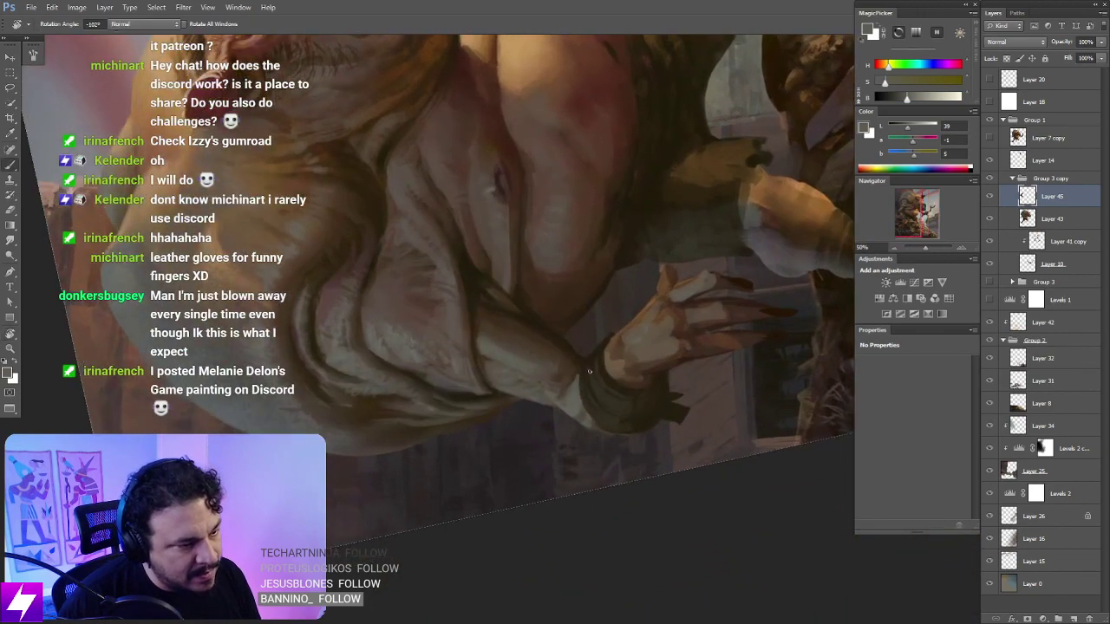
{"action": "key", "text": "b"}
{"action": "left_click", "coordinate": [581, 411], "text": "alt"}
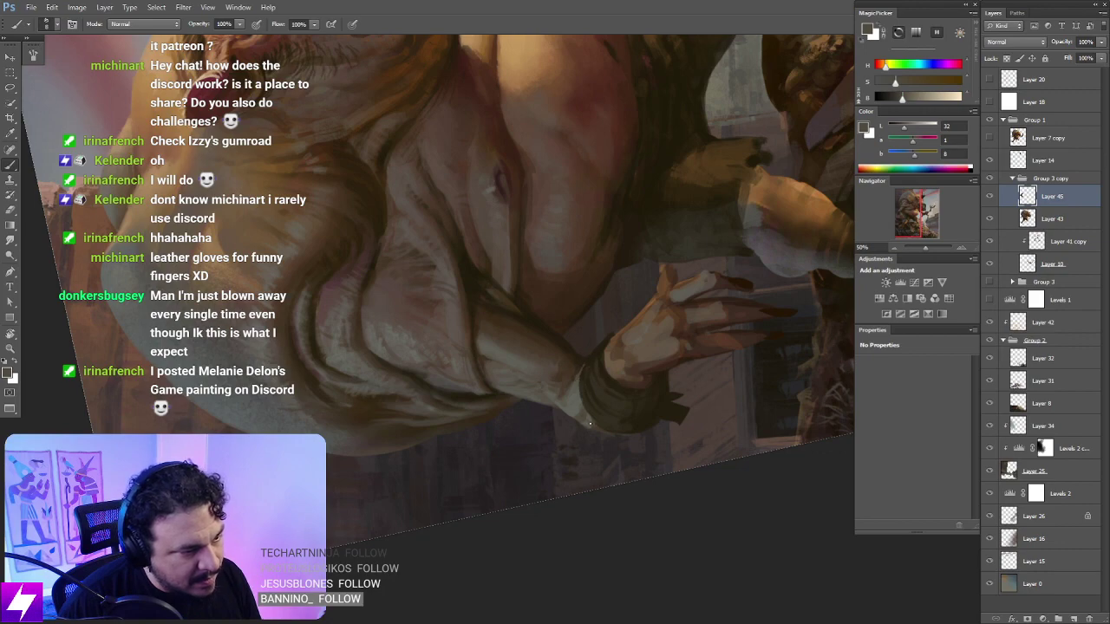
Step: Touch up the wrist around the wristband with a sampled greyish skin tone, turning the canvas to suit the strokes
{"action": "mouse_move", "coordinate": [597, 363]}
{"action": "left_mouse_down"}
{"action": "mouse_move", "coordinate": [600, 381]}
{"action": "mouse_move", "coordinate": [612, 374]}
{"action": "mouse_move", "coordinate": [644, 300]}
{"action": "mouse_move", "coordinate": [636, 290]}
{"action": "mouse_move", "coordinate": [584, 306]}
{"action": "left_mouse_up"}
{"action": "key", "text": "Escape"}
{"action": "key", "text": "ctrl+minus"}
{"action": "key", "text": "r"}
{"action": "key", "text": "ctrl+plus"}
{"action": "key", "text": "b"}
{"action": "left_click", "coordinate": [496, 208], "text": "alt"}
{"action": "key", "text": "Escape"}
{"action": "key", "text": "r"}
{"action": "left_click_drag", "start_coordinate": [549, 352], "coordinate": [681, 176]}
{"action": "mouse_move", "coordinate": [470, 327]}
{"action": "left_mouse_down"}
{"action": "mouse_move", "coordinate": [539, 319]}
{"action": "mouse_move", "coordinate": [493, 297]}
{"action": "left_mouse_up"}
{"action": "key", "text": "b"}
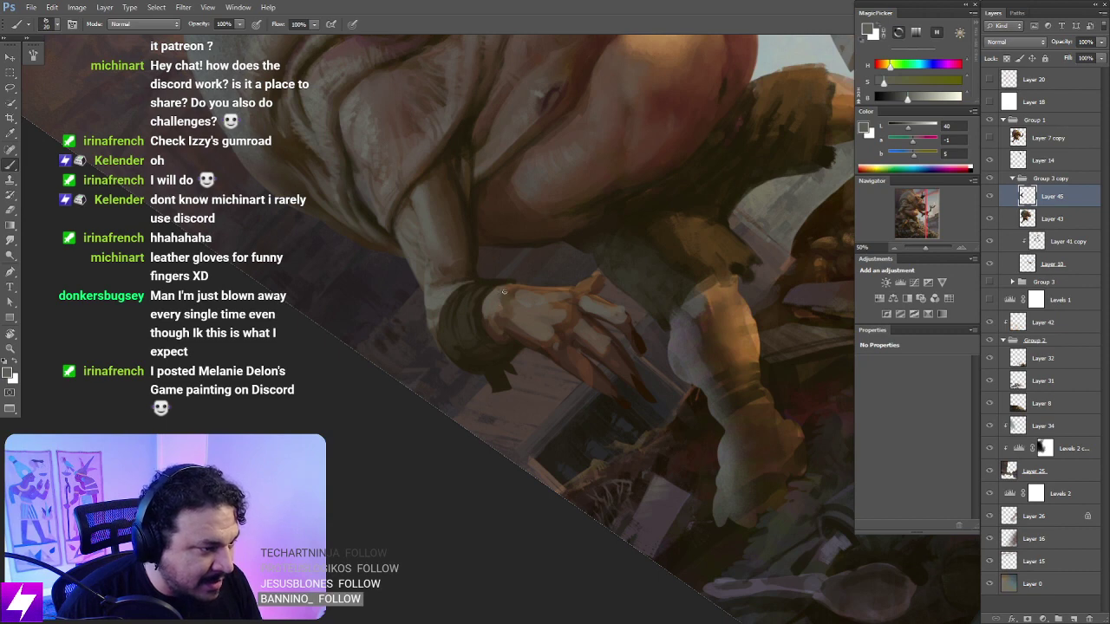
Step: Shade the hand where it emerges from the wristband with sampled reddish and dark browns at brush size 30
{"action": "key", "text": "bracketright"}
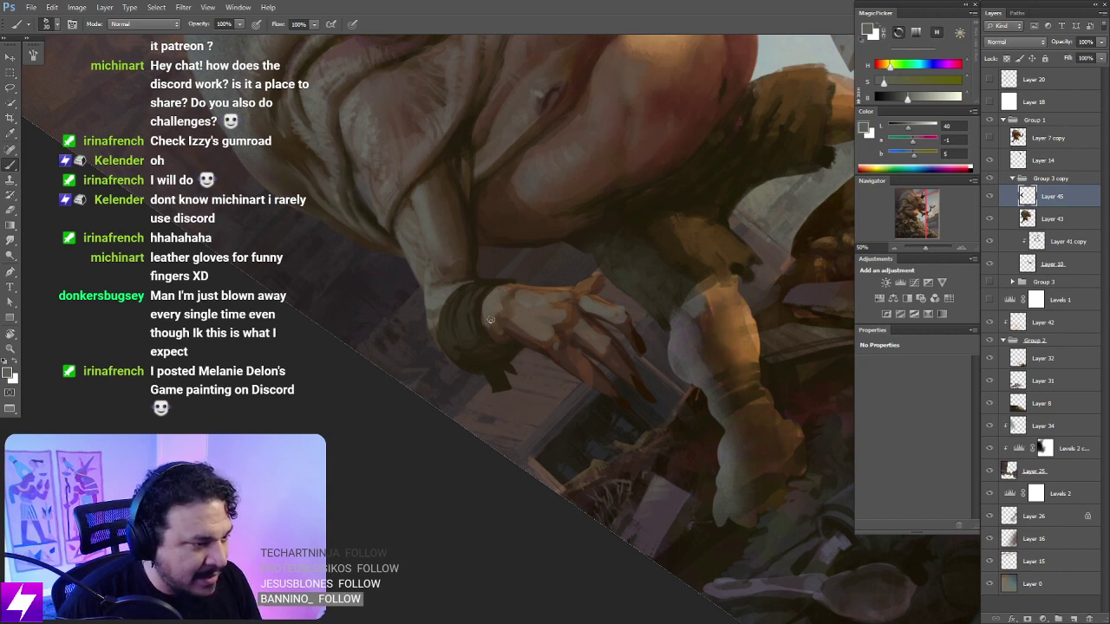
{"action": "key", "text": "Escape"}
{"action": "left_click_drag", "start_coordinate": [531, 297], "coordinate": [541, 324]}
{"action": "left_click", "coordinate": [532, 297], "text": "alt"}
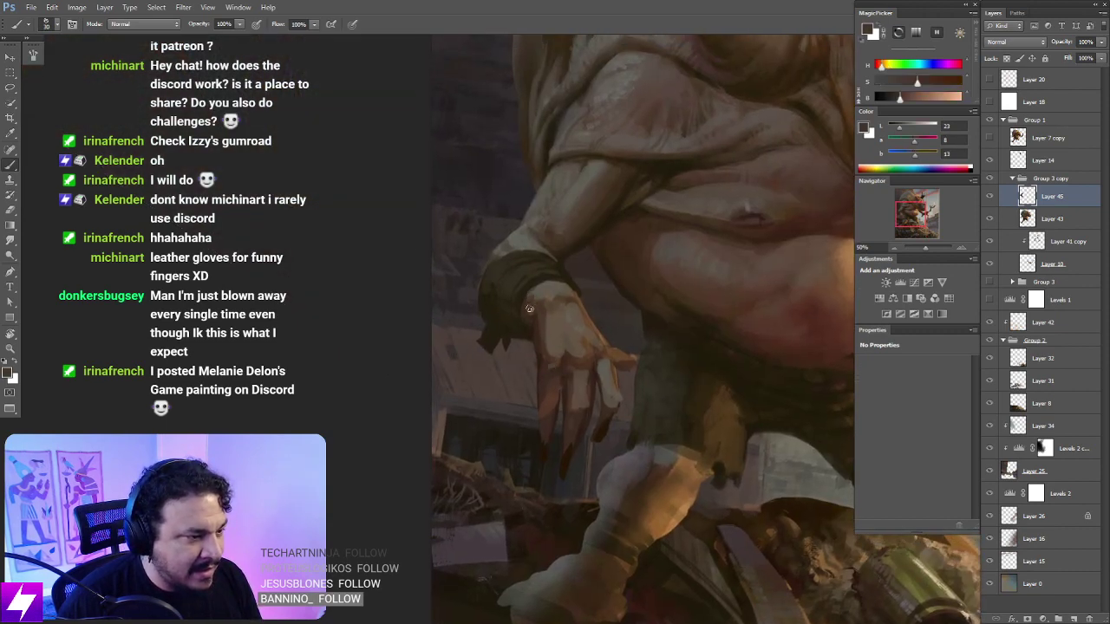
{"action": "left_click", "coordinate": [529, 298], "text": "alt"}
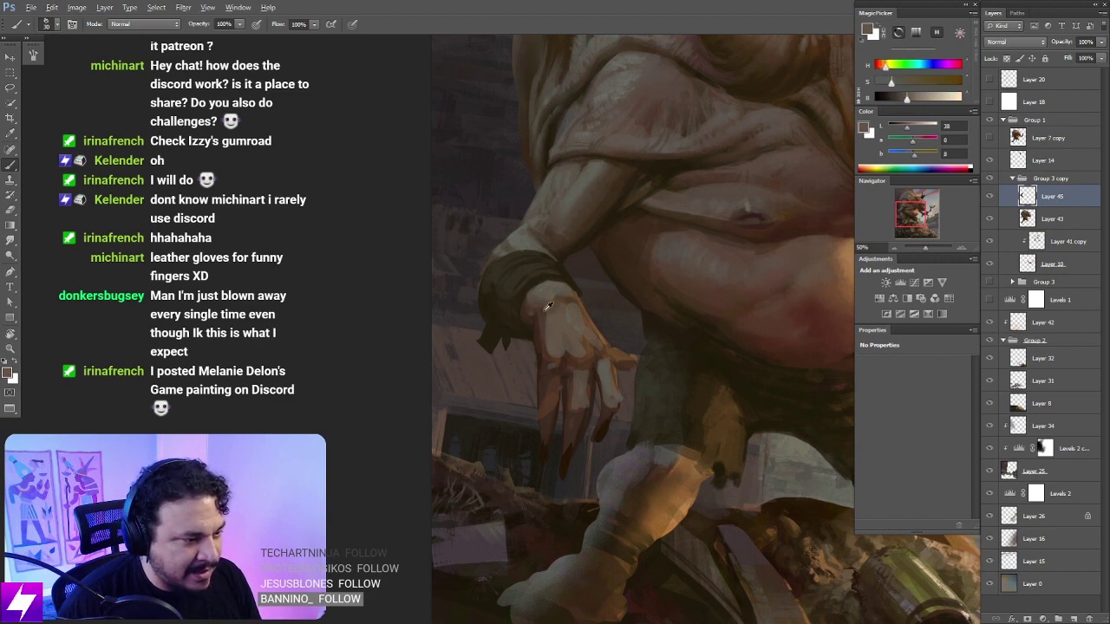
{"action": "left_click", "coordinate": [528, 298], "text": "alt"}
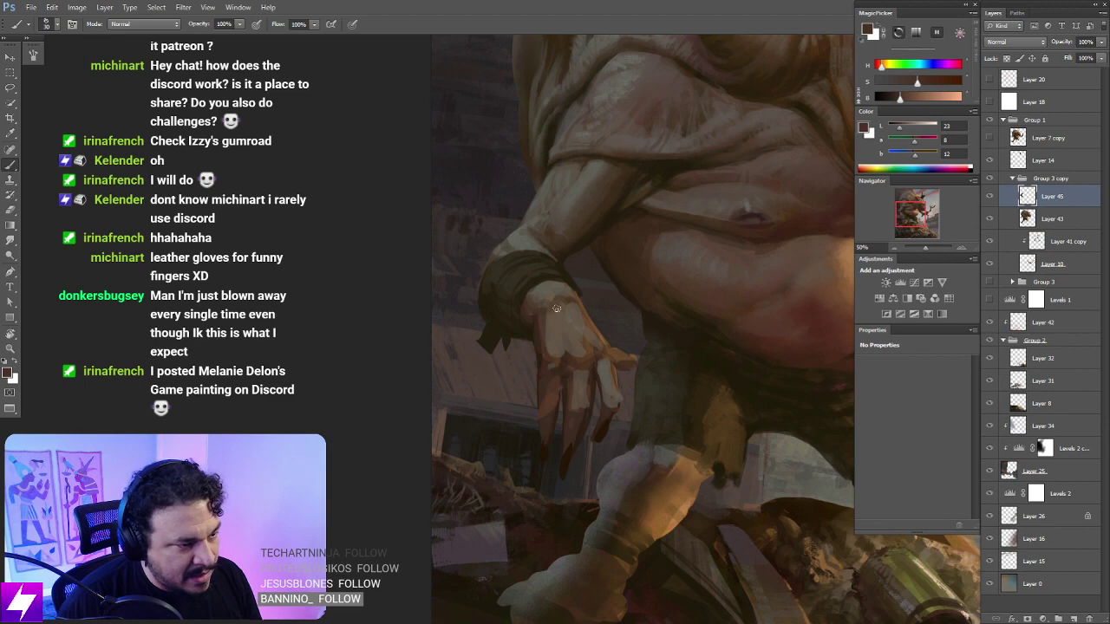
Step: Paint dark reddish-brown shading over the back of the hand towards the knuckles, reducing the brush size to 45
{"action": "left_click_drag", "start_coordinate": [587, 312], "coordinate": [582, 336]}
{"action": "key", "text": "r"}
{"action": "left_click_drag", "start_coordinate": [617, 354], "coordinate": [636, 324]}
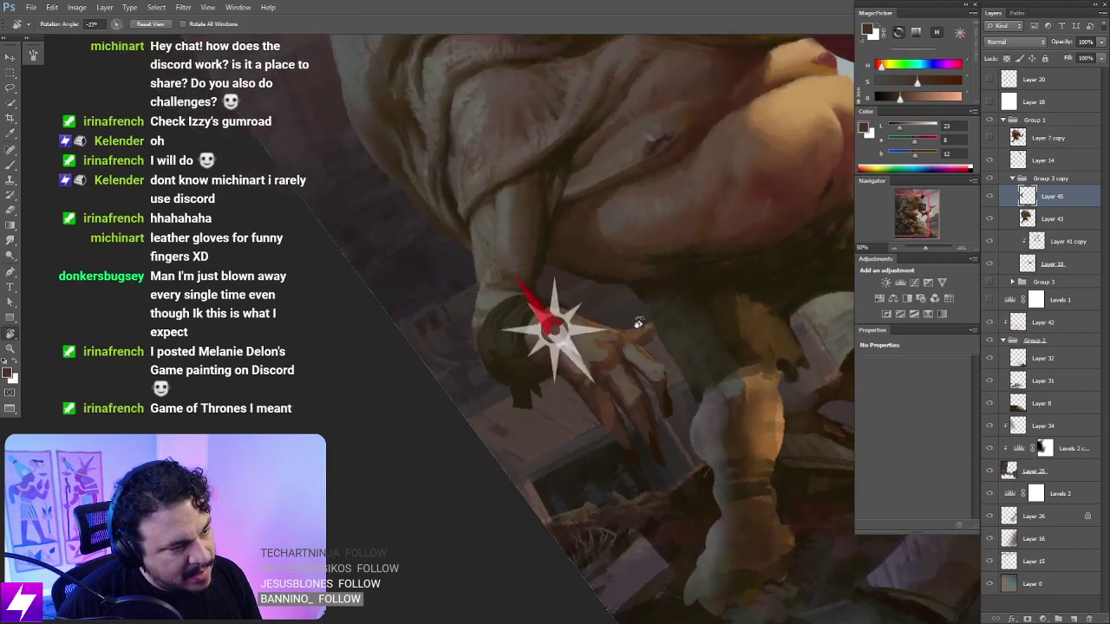
{"action": "key", "text": "Escape"}
{"action": "key", "text": "b"}
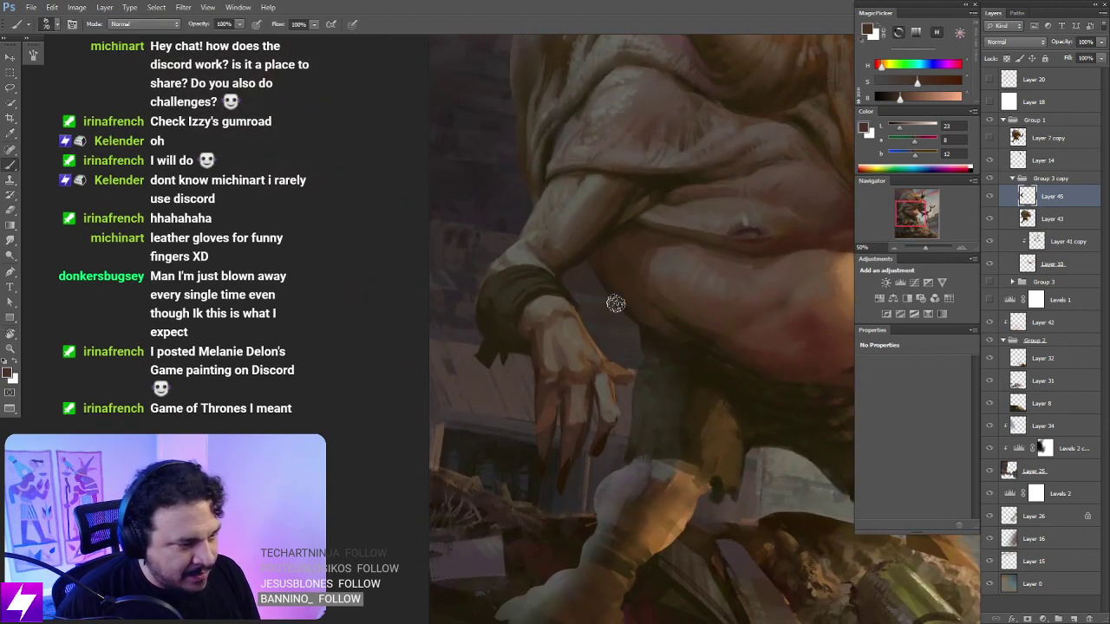
{"action": "mouse_move", "coordinate": [580, 327]}
{"action": "left_mouse_down"}
{"action": "mouse_move", "coordinate": [595, 345]}
{"action": "mouse_move", "coordinate": [589, 359]}
{"action": "left_mouse_up"}
{"action": "key", "text": "bracketleft"}
{"action": "key", "text": "bracketleft"}
{"action": "key", "text": "bracketleft"}
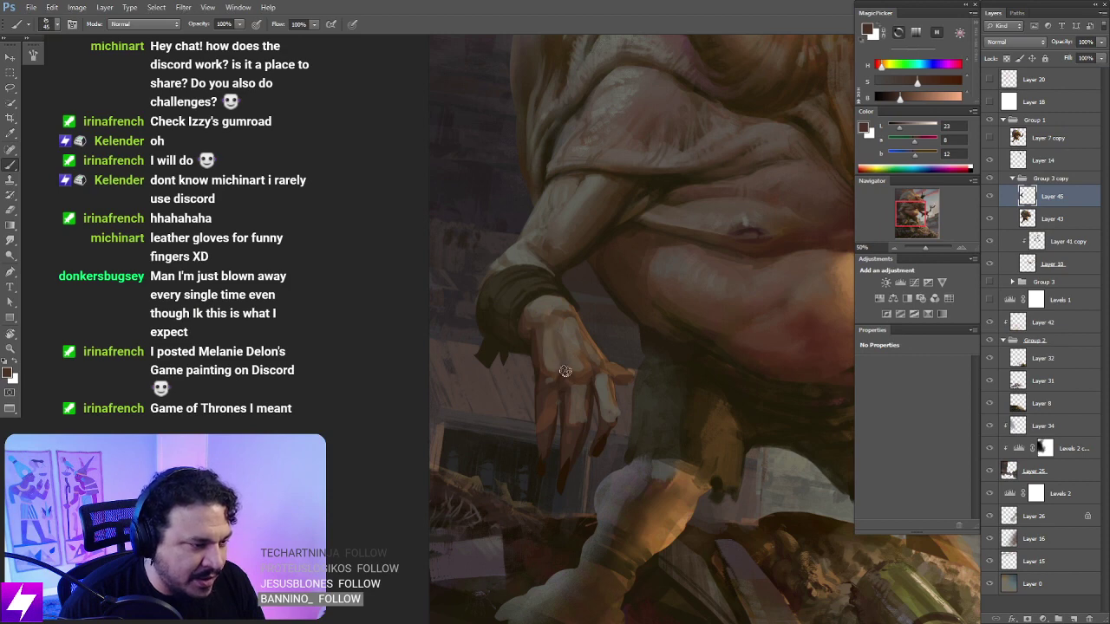
{"action": "key", "text": "r"}
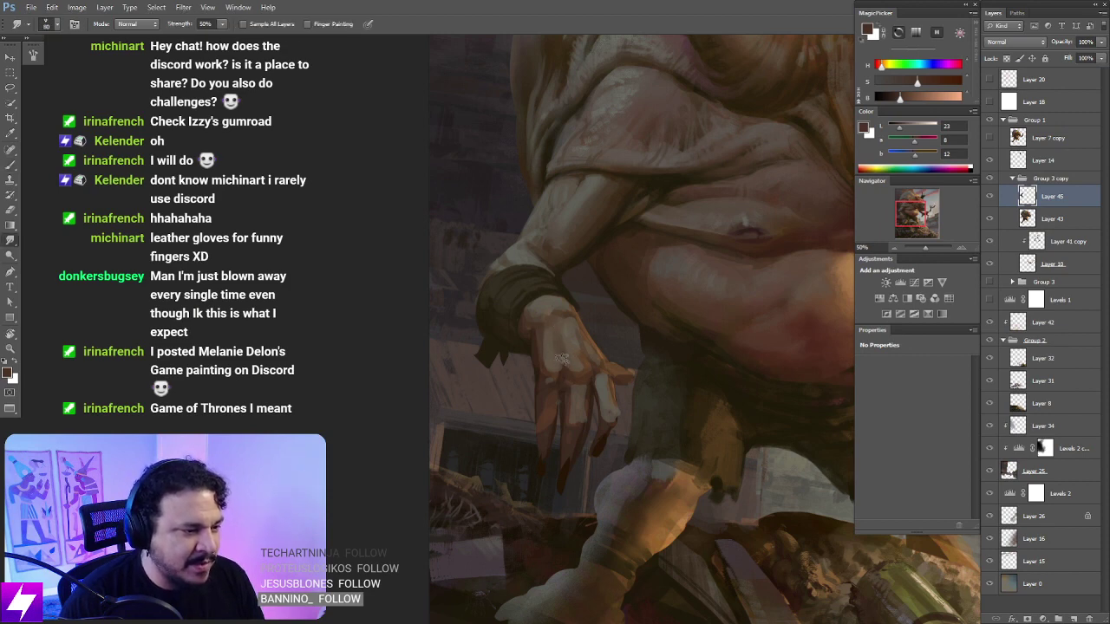
Step: Darken the outer side of the hand beside the wristband with sampled dark brown at brush size 50
{"action": "key", "text": "ctrl+minus"}
{"action": "key", "text": "r"}
{"action": "left_click_drag", "start_coordinate": [619, 434], "coordinate": [626, 281]}
{"action": "key", "text": "Escape"}
{"action": "left_click_drag", "start_coordinate": [626, 358], "coordinate": [685, 359]}
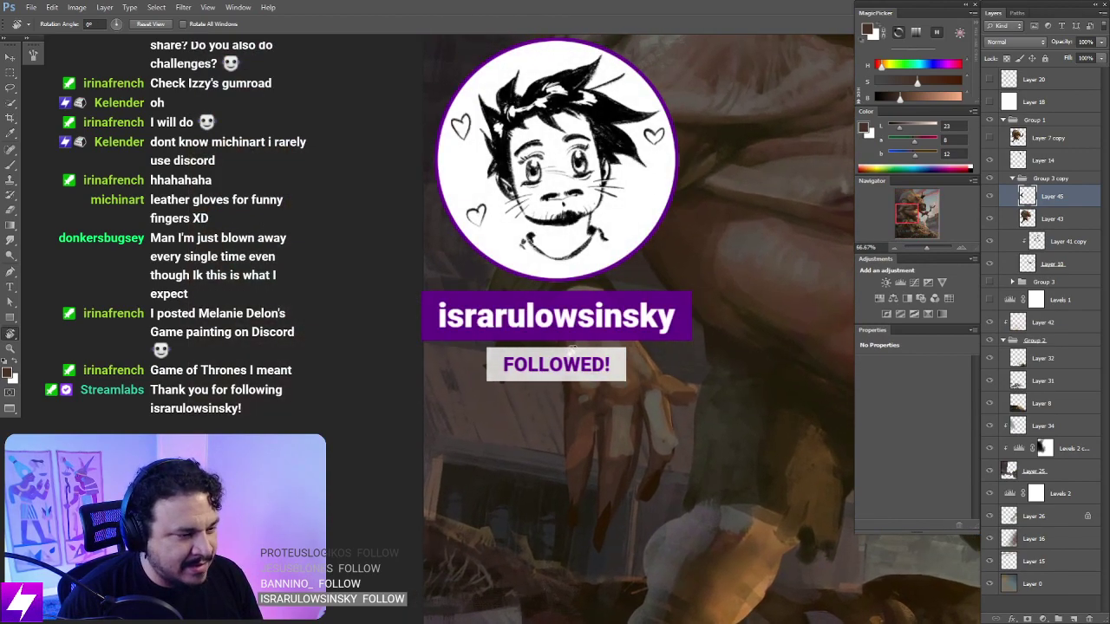
{"action": "key", "text": "b"}
{"action": "key", "text": "]"}
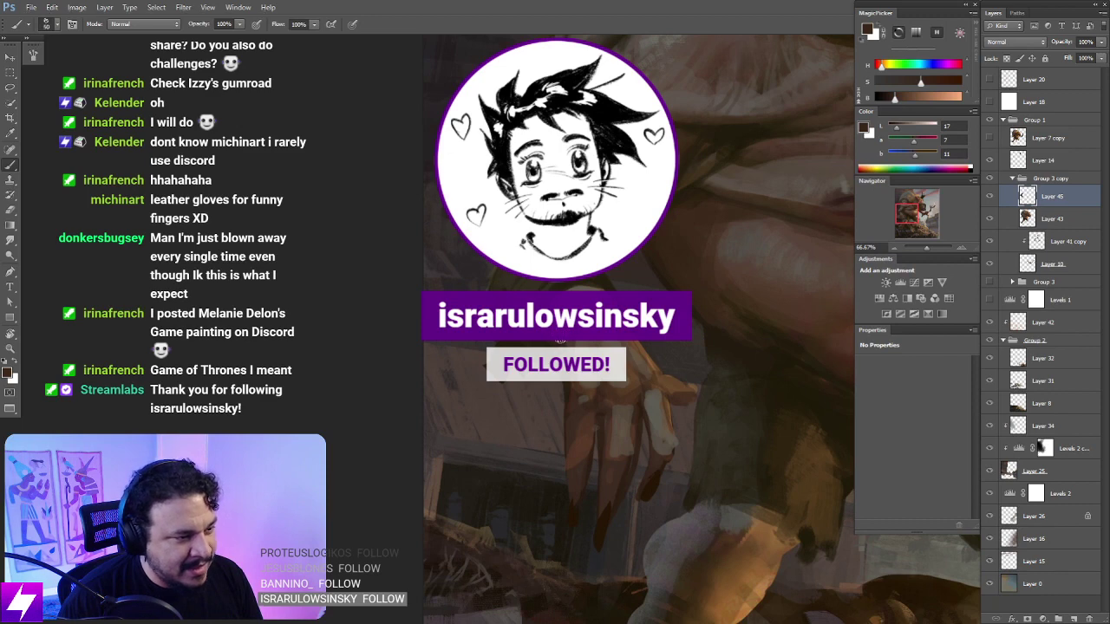
{"action": "left_click", "coordinate": [560, 341], "text": "alt"}
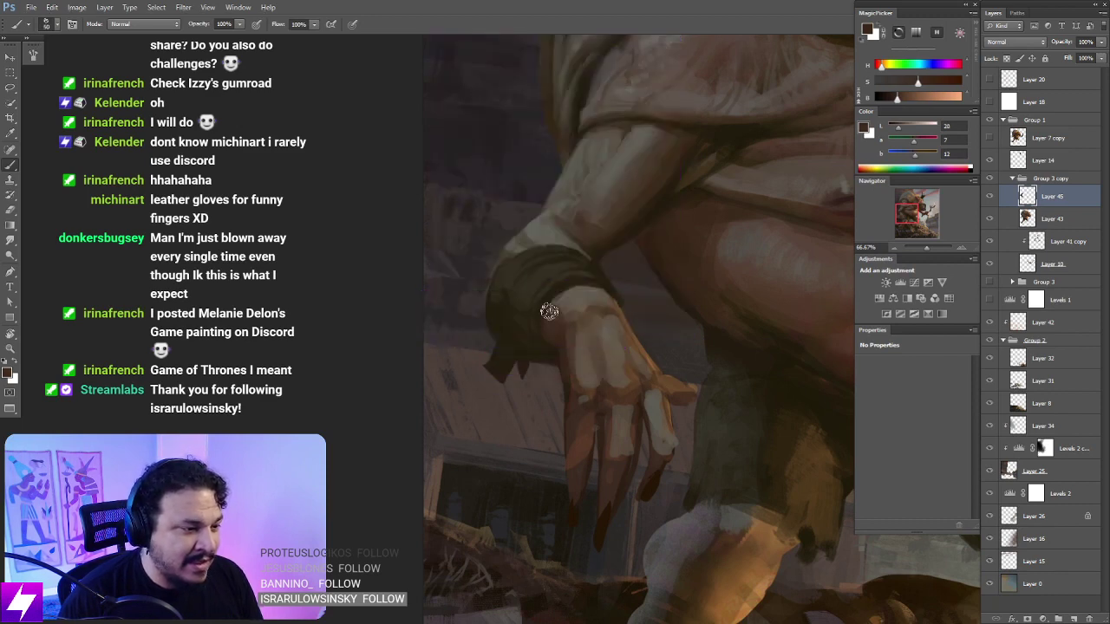
Step: Flip the canvas back to its original orientation and check the shaded hand against the full figure
{"action": "key", "text": "ctrl+minus"}
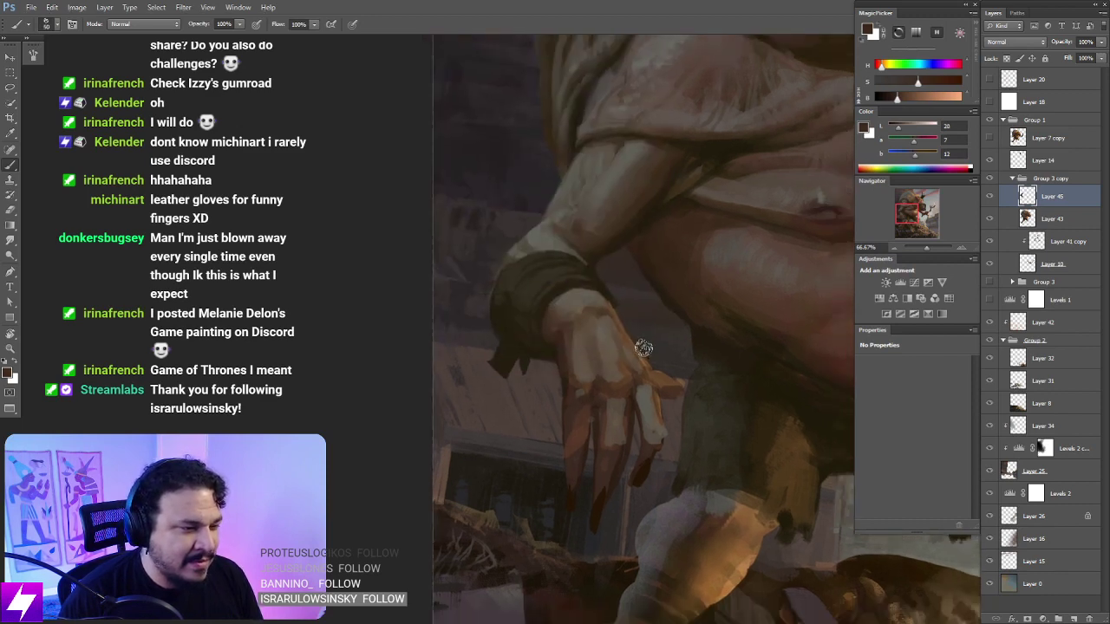
{"action": "key", "text": "ctrl+minus"}
{"action": "key", "text": "ctrl+minus"}
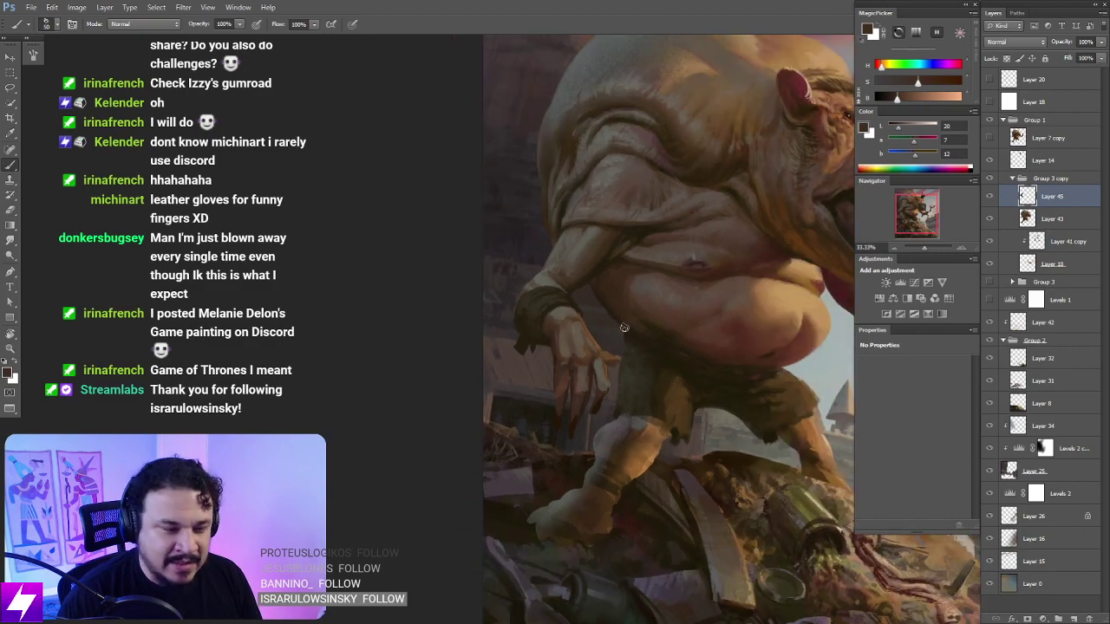
{"action": "key", "text": "ctrl+shift+h"}
{"action": "left_click_drag", "start_coordinate": [684, 345], "coordinate": [552, 347]}
{"action": "left_click_drag", "start_coordinate": [846, 270], "coordinate": [560, 309]}
{"action": "key", "text": "ctrl+plus"}
{"action": "left_click_drag", "start_coordinate": [693, 321], "coordinate": [594, 295]}
{"action": "key", "text": "ctrl+plus"}
Step: Paint the back of the hand below the wristband with sampled brown skin tones, adjusting the brush size between strokes
{"action": "left_click", "coordinate": [598, 334], "text": "alt"}
{"action": "key", "text": "bracketright"}
{"action": "key", "text": "bracketright"}
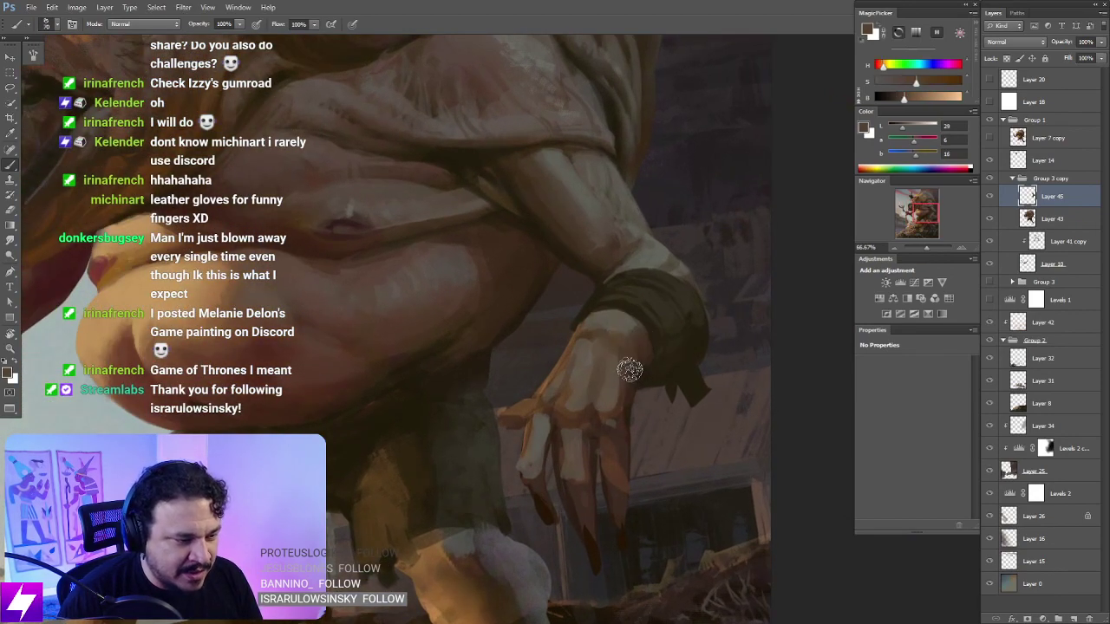
{"action": "left_click", "coordinate": [609, 387], "text": "alt"}
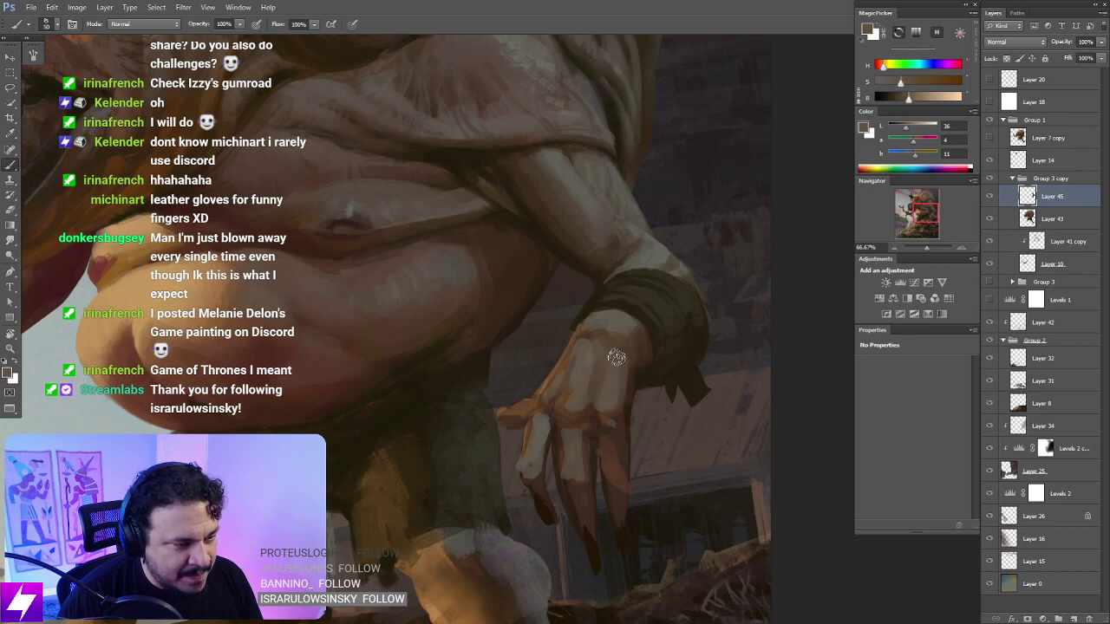
Step: Sample a dark reddish brown from the hanging hand and paint shadow accents around its knuckles and index finger on Layer 45
{"action": "left_click", "coordinate": [583, 415], "text": "alt"}
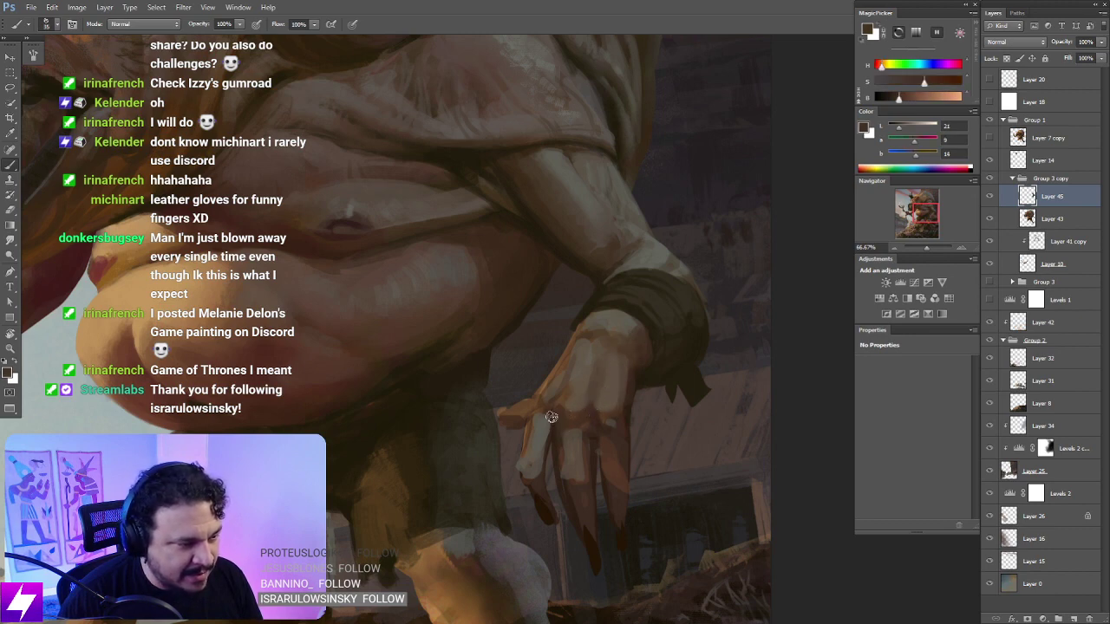
{"action": "key", "text": "bracketright"}
{"action": "key", "text": "bracketright"}
{"action": "key", "text": "bracketright"}
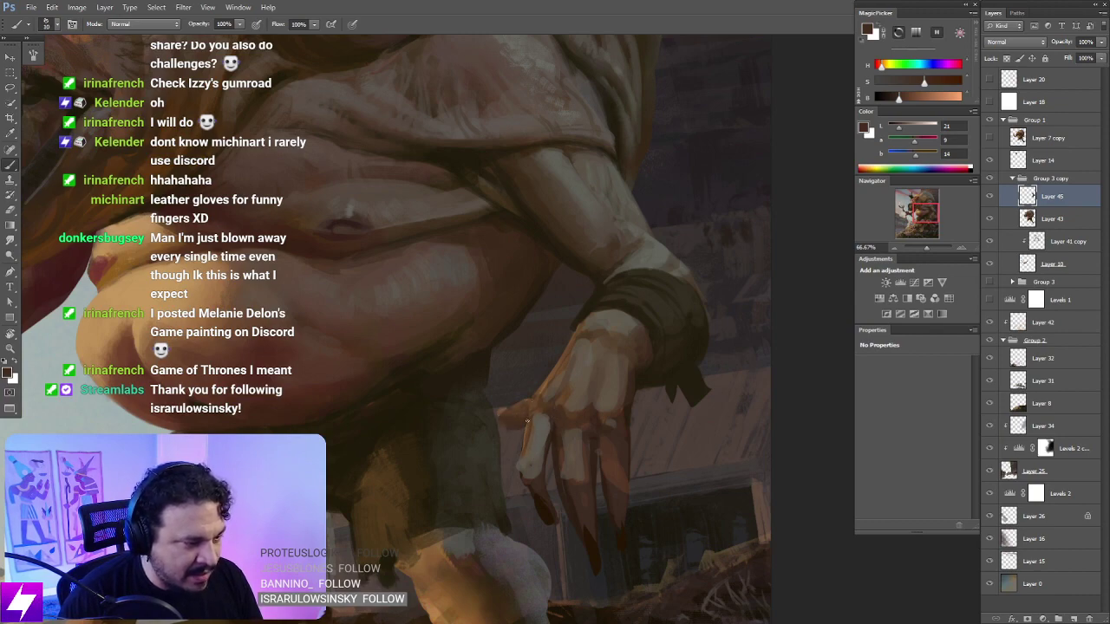
Step: Shorten the hanging hand's fingertips by erasing their ends and removing the little finger's nail tip with a Lasso selection
{"action": "key", "text": "ctrl+minus"}
{"action": "key", "text": "r"}
{"action": "left_click_drag", "start_coordinate": [578, 468], "coordinate": [624, 440]}
{"action": "key", "text": "Escape"}
{"action": "key", "text": "ctrl+plus"}
{"action": "key", "text": "b"}
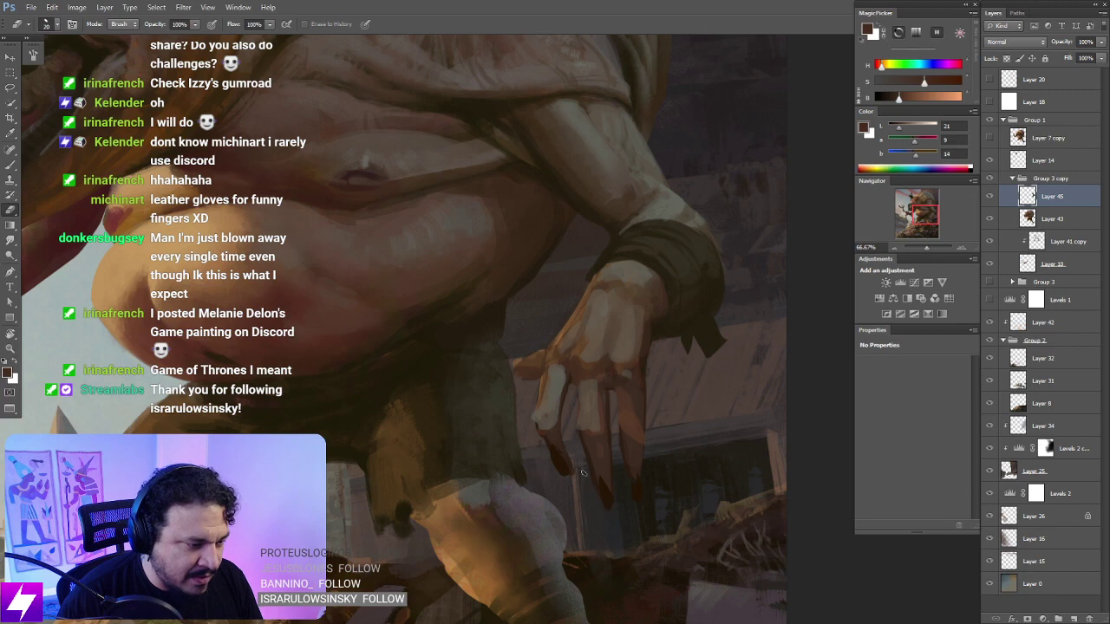
{"action": "left_click_drag", "start_coordinate": [647, 494], "coordinate": [638, 485]}
{"action": "key", "text": "l"}
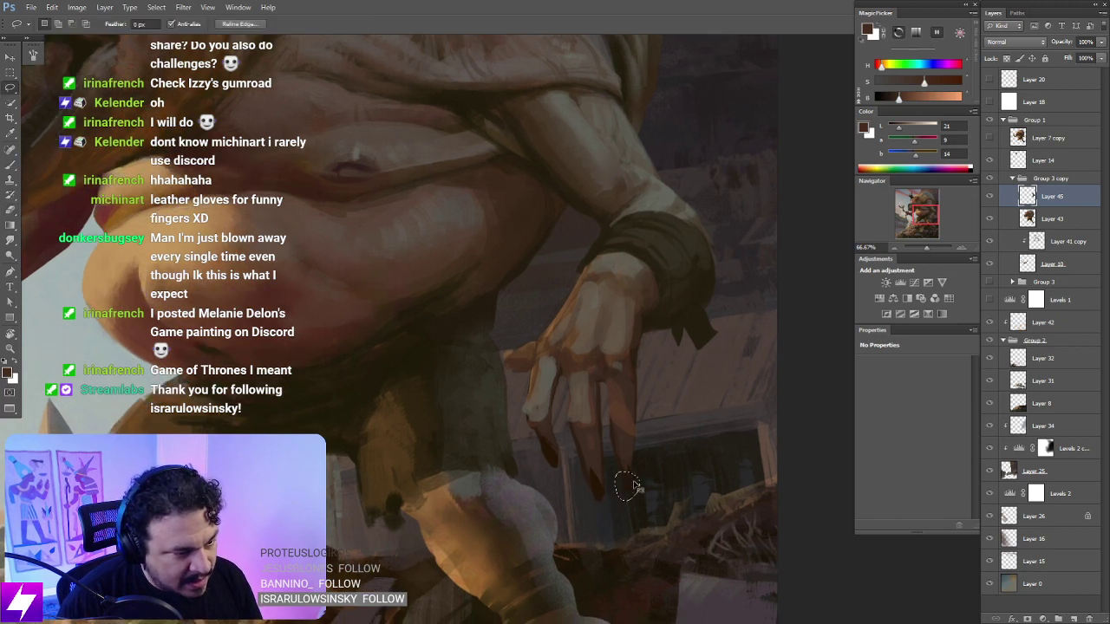
{"action": "scroll", "coordinate": [666, 465], "scroll_direction": "down", "scroll_amount": 2}
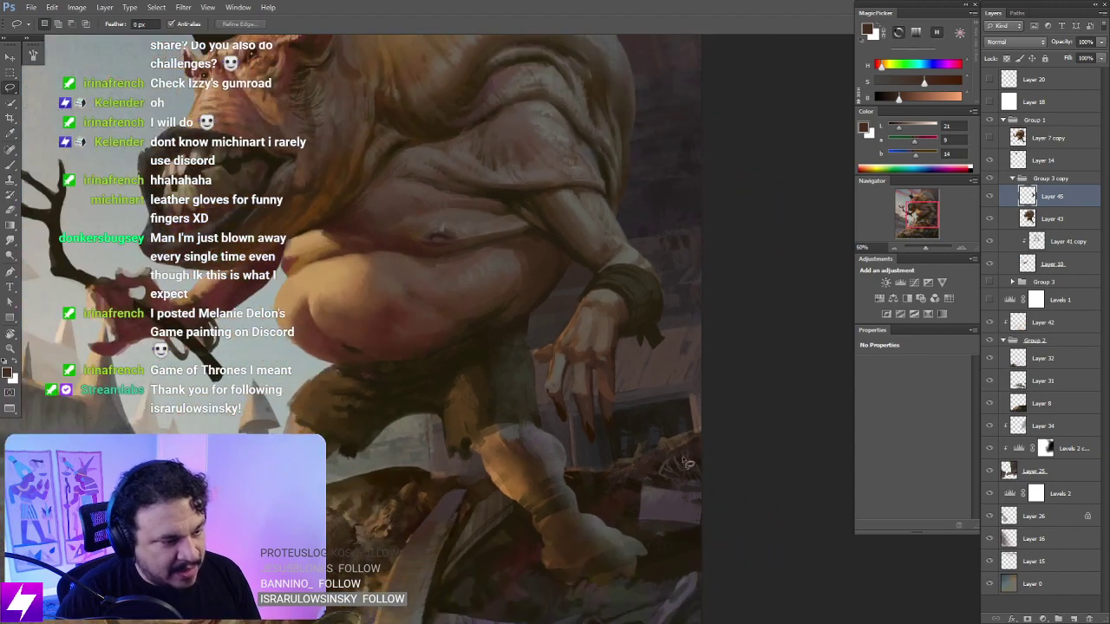
Step: Flip the canvas horizontally and compare the hanging hand with the whole figure
{"action": "key", "text": "ctrl+shift+h"}
{"action": "left_click_drag", "start_coordinate": [498, 431], "coordinate": [607, 424]}
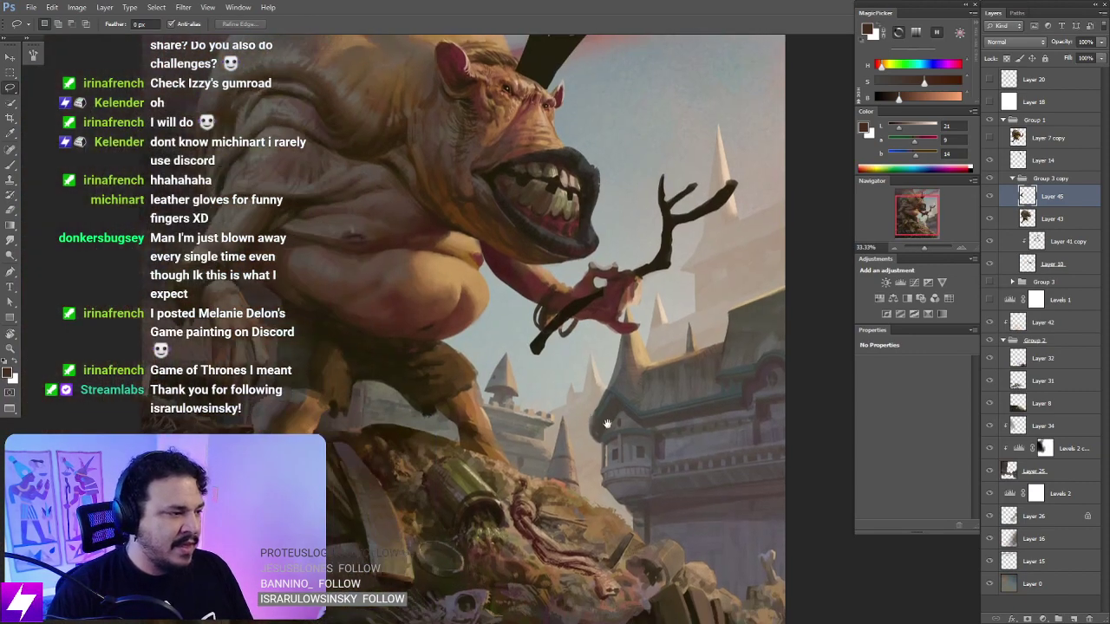
{"action": "left_click_drag", "start_coordinate": [401, 374], "coordinate": [518, 353]}
{"action": "scroll", "coordinate": [518, 353], "scroll_direction": "up", "scroll_amount": 2}
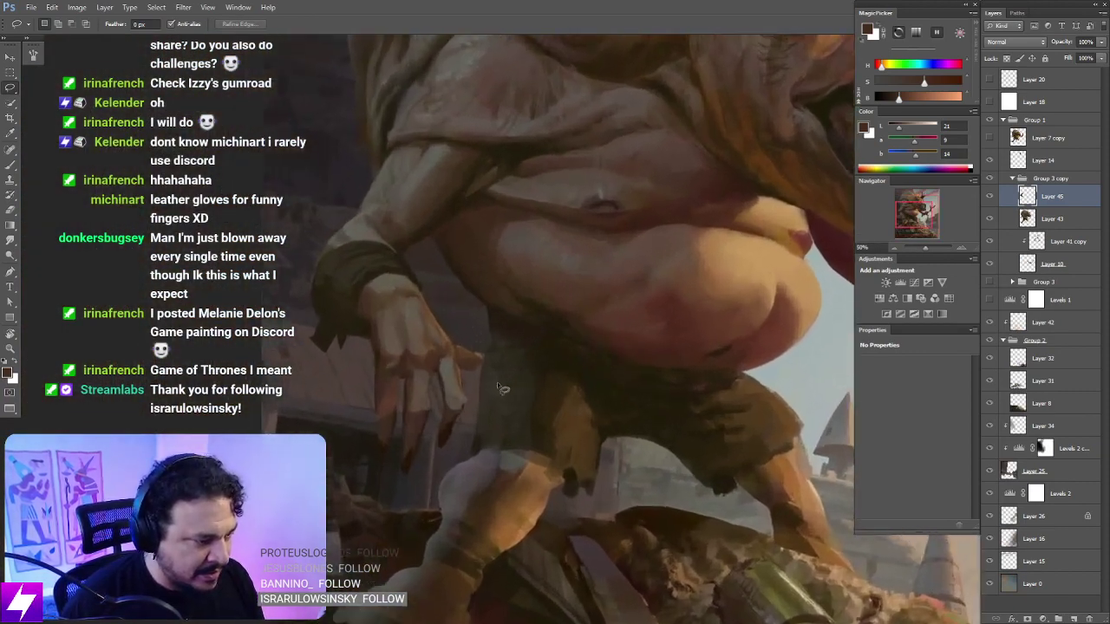
{"action": "mouse_move", "coordinate": [382, 316]}
{"action": "left_mouse_down"}
{"action": "mouse_move", "coordinate": [505, 386]}
{"action": "mouse_move", "coordinate": [563, 371]}
{"action": "left_mouse_up"}
Step: Sample browns around the little finger's knuckle and blend the transition into the back of the hand with the brush
{"action": "key", "text": "b"}
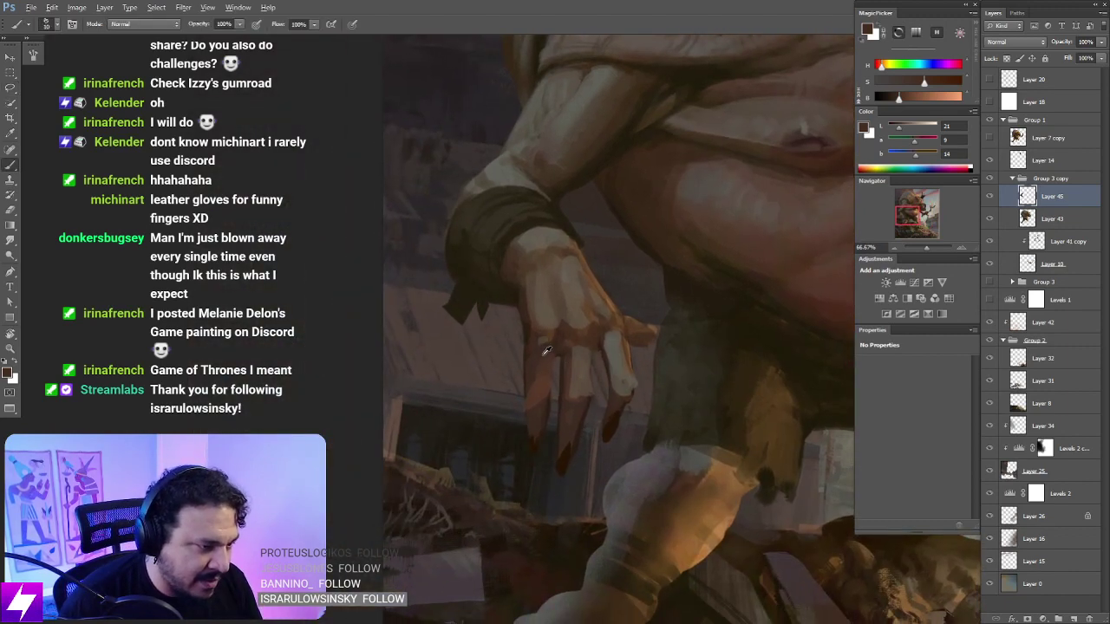
{"action": "left_click", "coordinate": [544, 347], "text": "alt"}
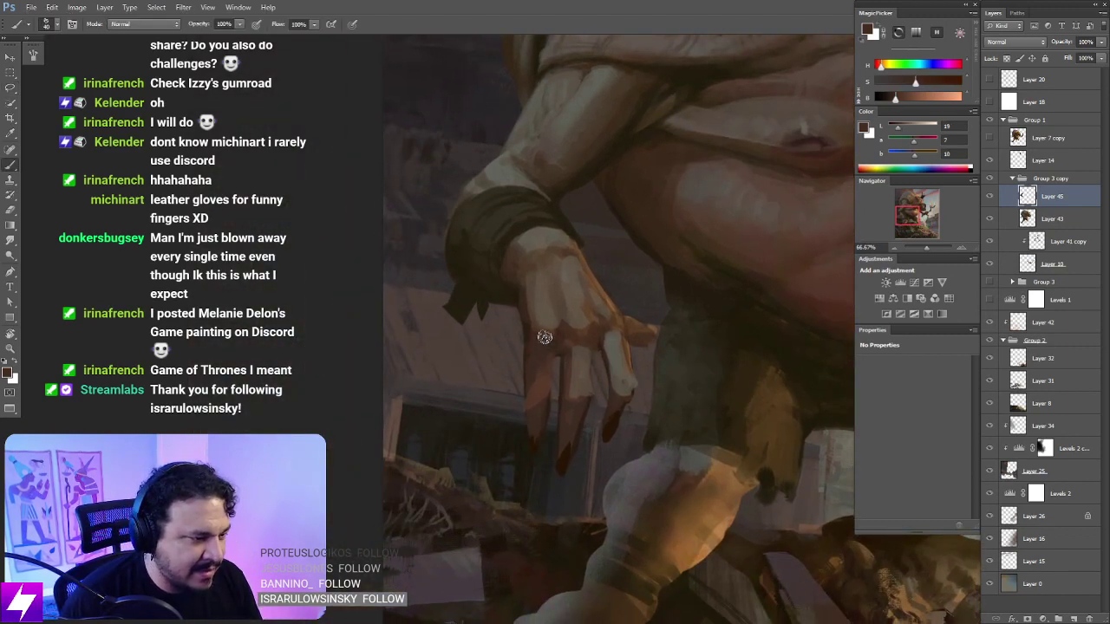
{"action": "left_click", "coordinate": [551, 332], "text": "alt"}
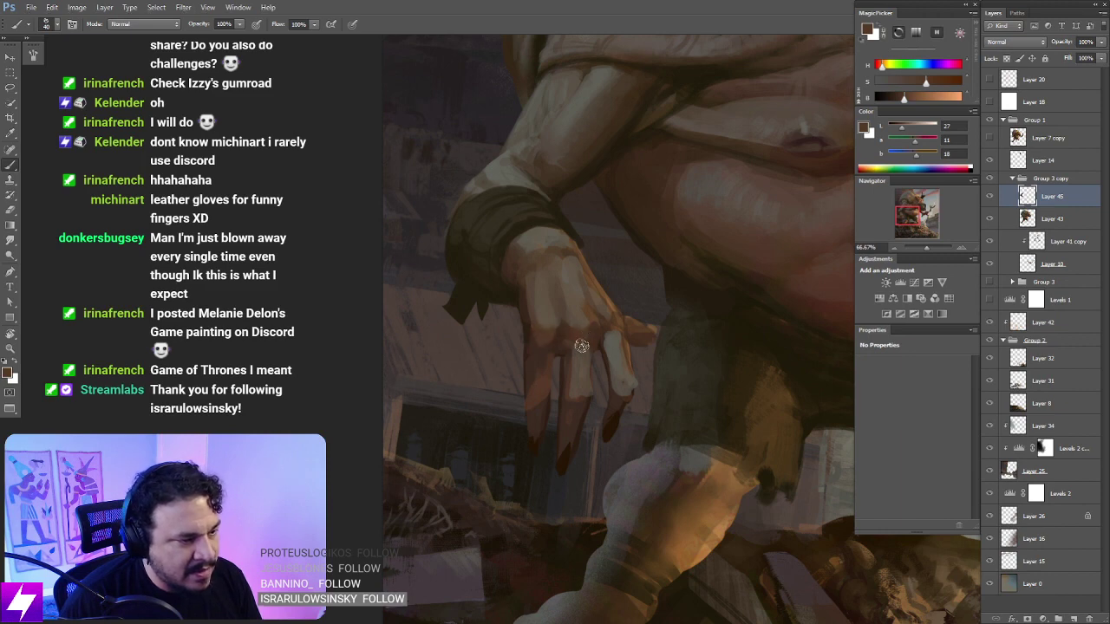
Step: Paint dark brown shadows between the fingers just below the knuckles, using sampled tones and a brush size of 15
{"action": "key", "text": "ctrl+minus"}
{"action": "key", "text": "r"}
{"action": "left_click_drag", "start_coordinate": [617, 401], "coordinate": [639, 312]}
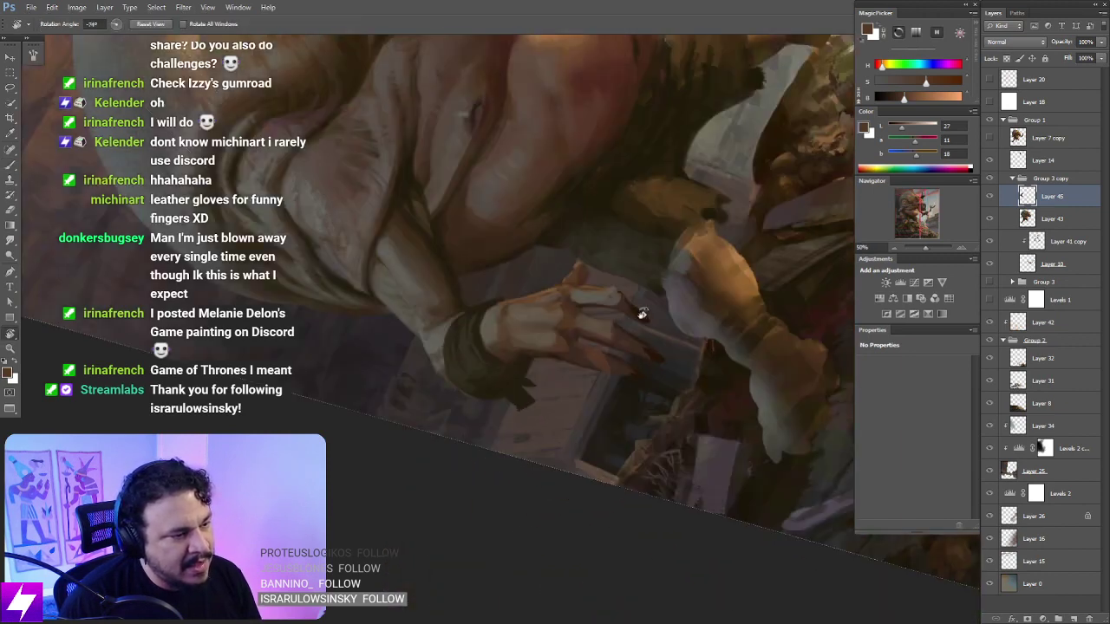
{"action": "key", "text": "Escape"}
{"action": "key", "text": "ctrl+plus"}
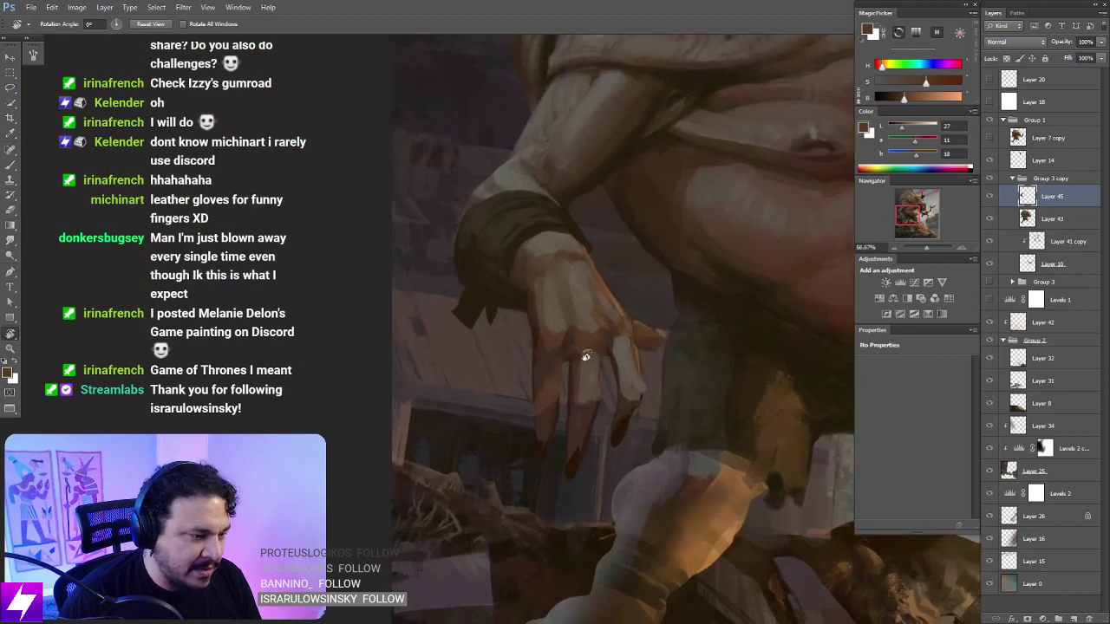
{"action": "key", "text": "b"}
{"action": "left_click", "coordinate": [537, 334], "text": "alt"}
{"action": "key", "text": "bracketleft"}
{"action": "key", "text": "bracketleft"}
{"action": "left_click_drag", "start_coordinate": [565, 341], "coordinate": [567, 347]}
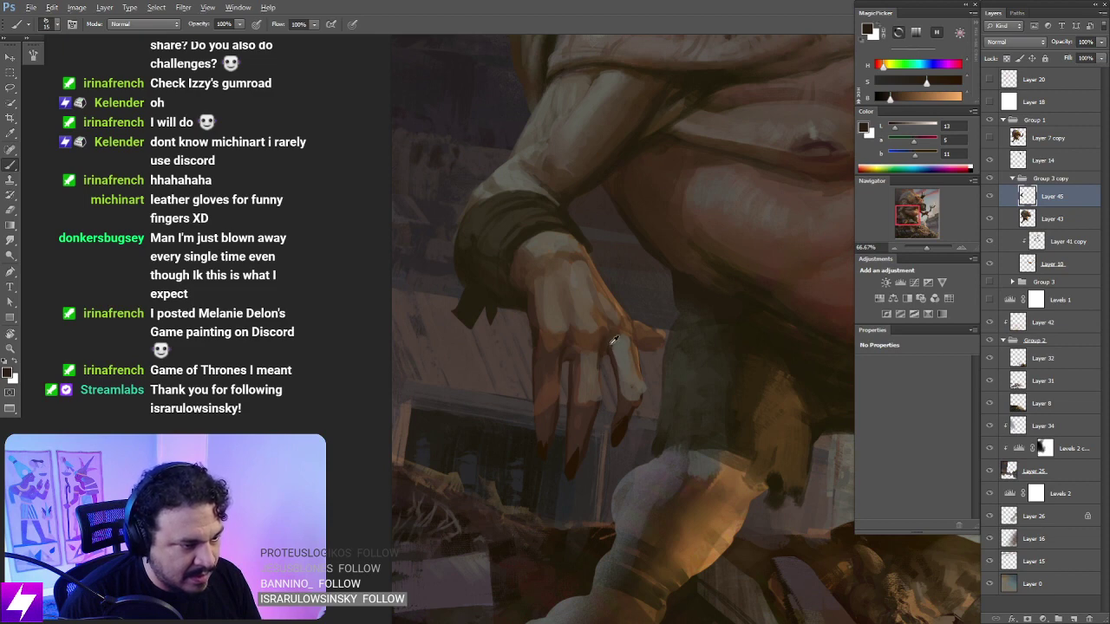
{"action": "left_click", "coordinate": [613, 340], "text": "alt"}
{"action": "left_click", "coordinate": [606, 352], "text": "alt"}
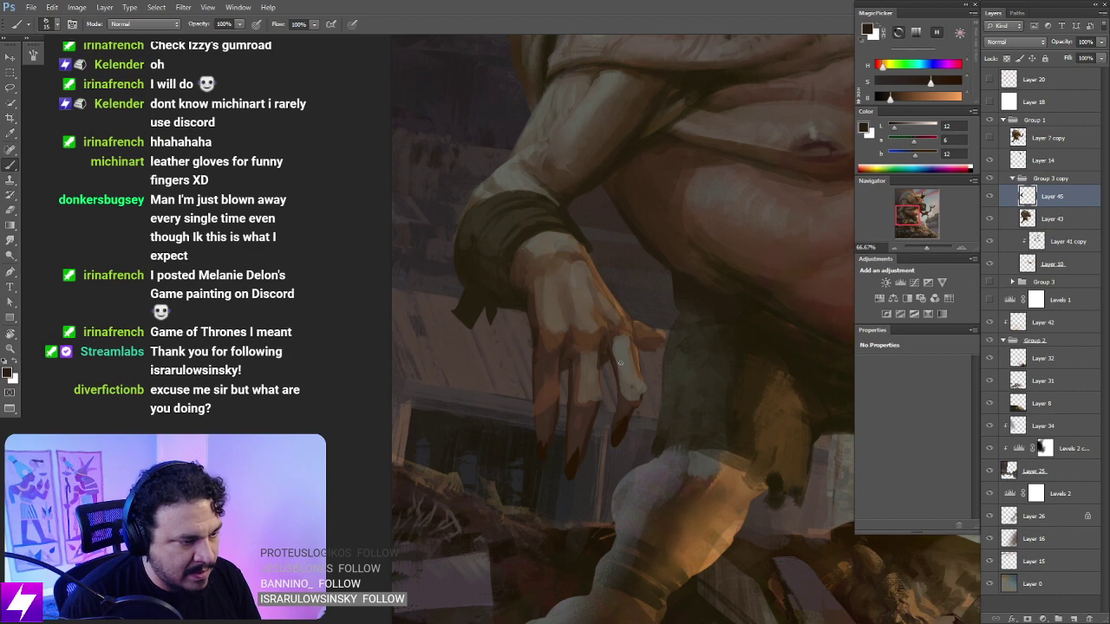
Step: Sample the index finger's light grey, enlarge the brush to 45 and paint light near the finger's base
{"action": "key", "text": "r"}
{"action": "mouse_move", "coordinate": [637, 451]}
{"action": "left_mouse_down"}
{"action": "mouse_move", "coordinate": [659, 424]}
{"action": "mouse_move", "coordinate": [655, 330]}
{"action": "left_mouse_up"}
{"action": "left_click", "coordinate": [607, 303], "text": "alt"}
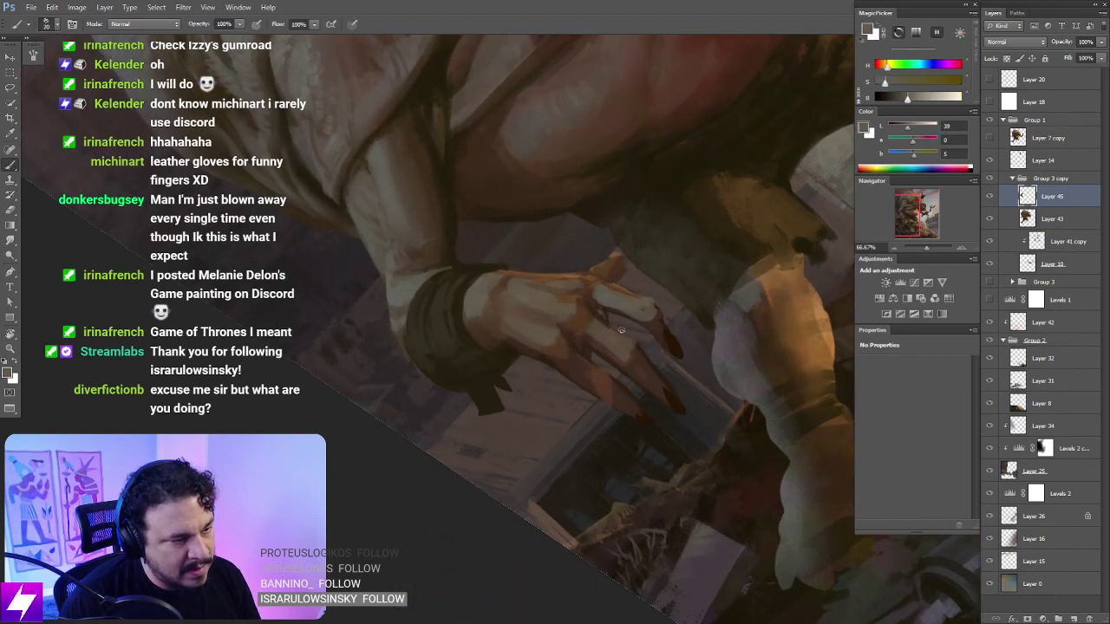
{"action": "key", "text": "bracketright"}
{"action": "key", "text": "bracketright"}
{"action": "key", "text": "bracketright"}
{"action": "key", "text": "bracketright"}
{"action": "key", "text": "bracketright"}
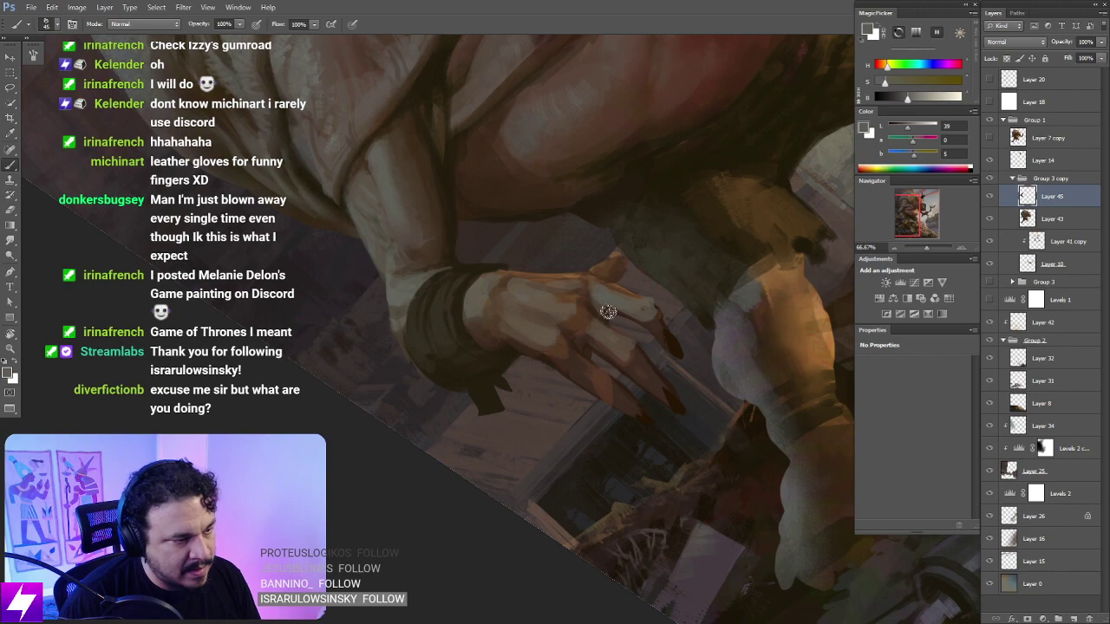
Step: Reset the view rotation and flip the canvas horizontally again, keeping the hanging hand in view
{"action": "key", "text": "Escape"}
{"action": "key", "text": "ctrl+minus"}
{"action": "key", "text": "ctrl+shift+h"}
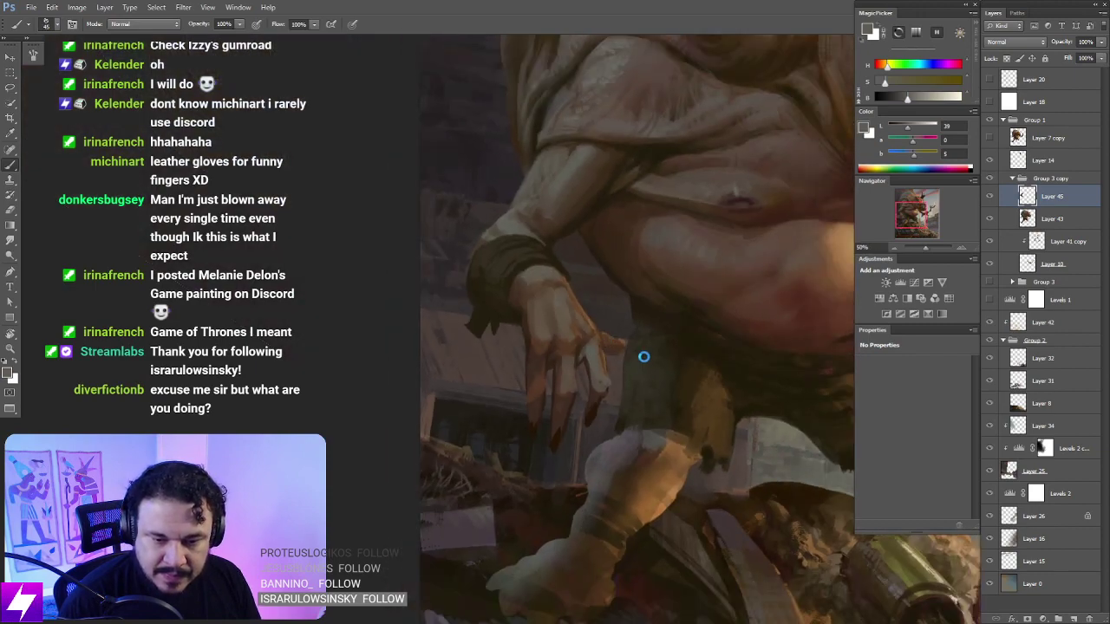
{"action": "mouse_move", "coordinate": [668, 373]}
{"action": "left_mouse_down"}
{"action": "mouse_move", "coordinate": [589, 384]}
{"action": "mouse_move", "coordinate": [577, 414]}
{"action": "left_mouse_up"}
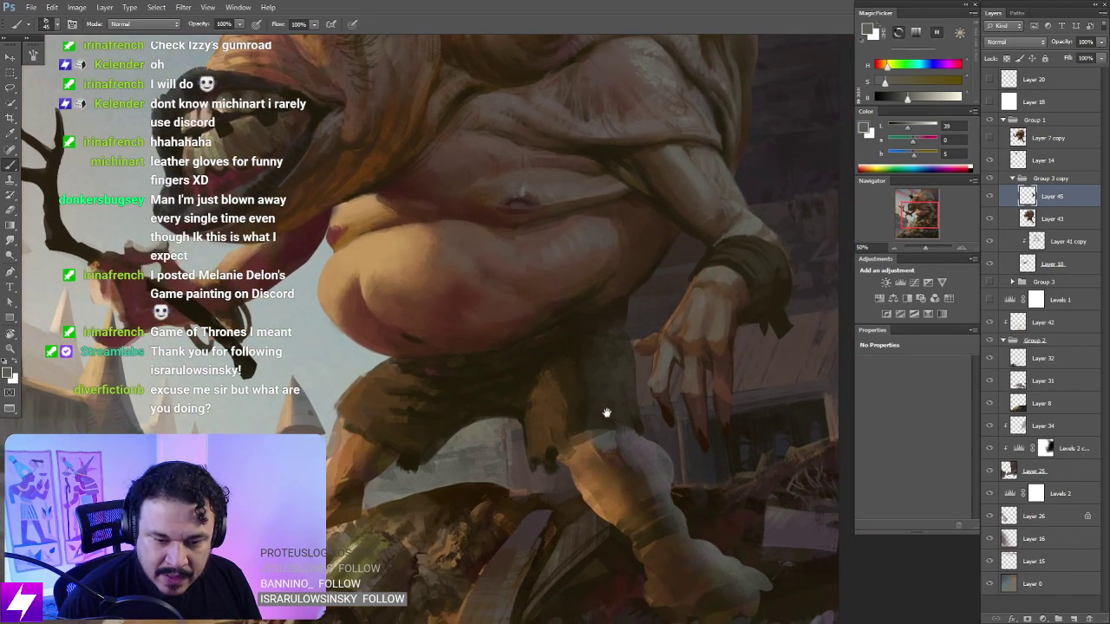
{"action": "key", "text": "ctrl+plus"}
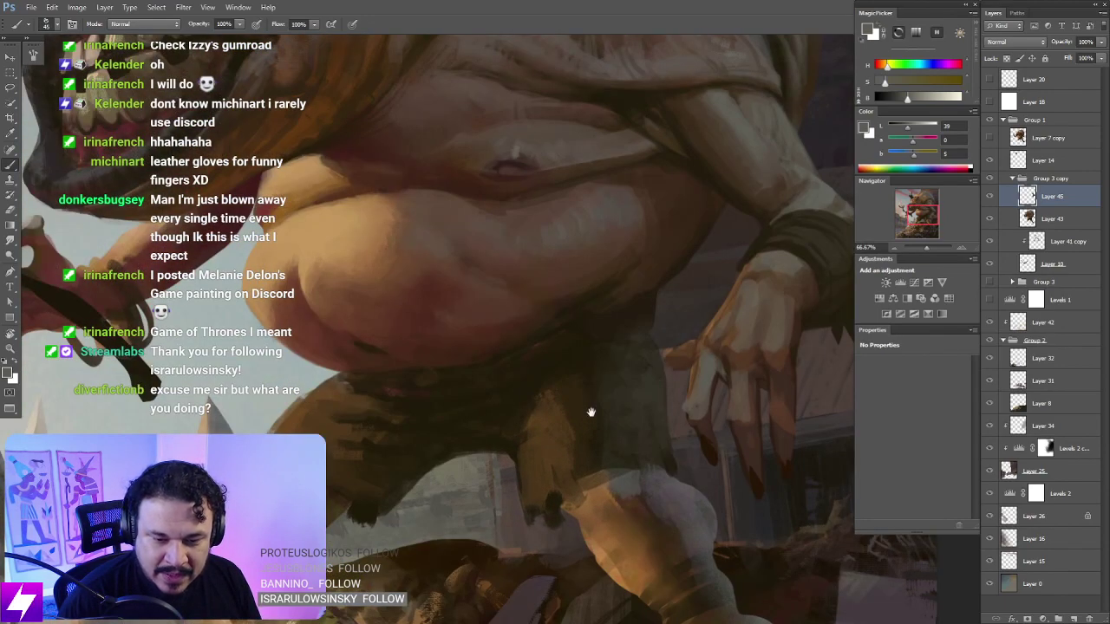
{"action": "left_click_drag", "start_coordinate": [585, 418], "coordinate": [641, 295]}
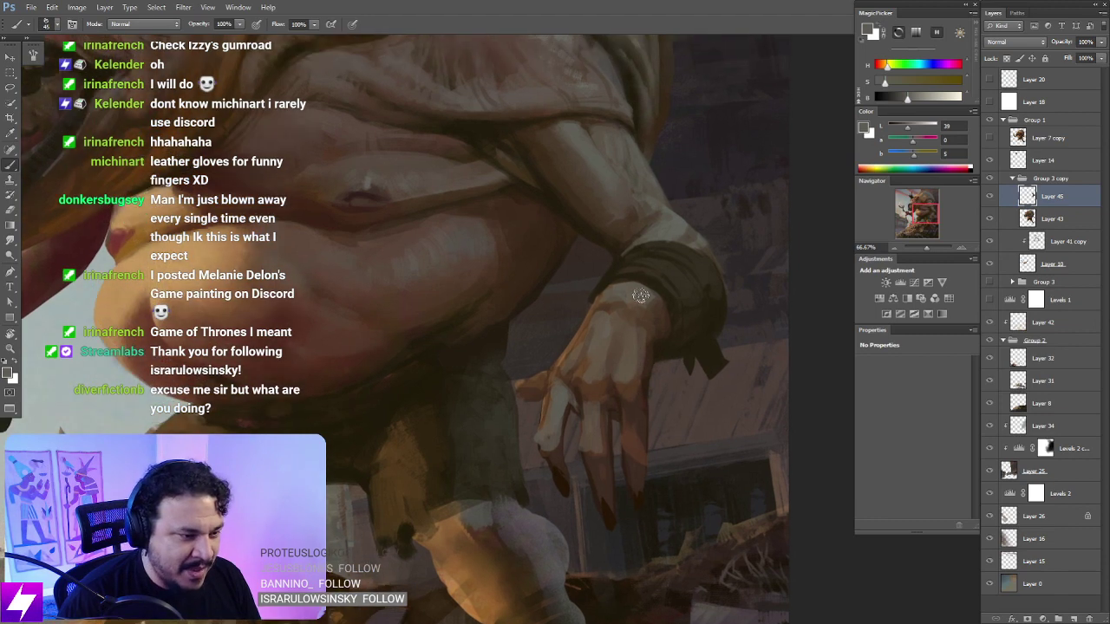
Step: Shade the outer side of the back of the hand and the knuckles with sampled browns, reducing the brush size to 30
{"action": "left_click", "coordinate": [637, 323], "text": "alt"}
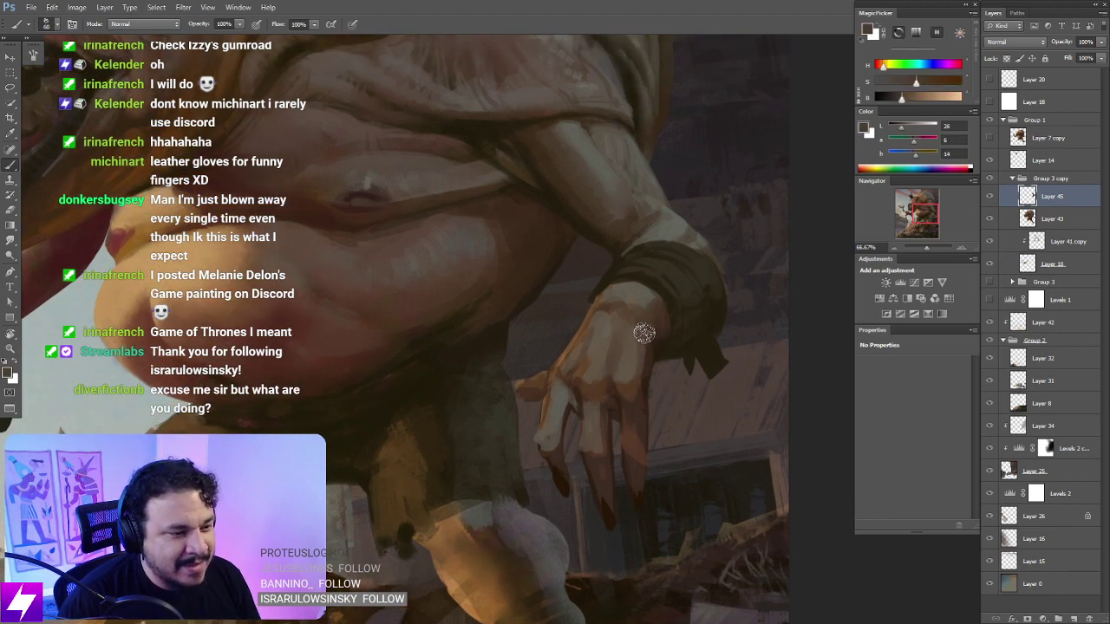
{"action": "left_click", "coordinate": [644, 397], "text": "alt"}
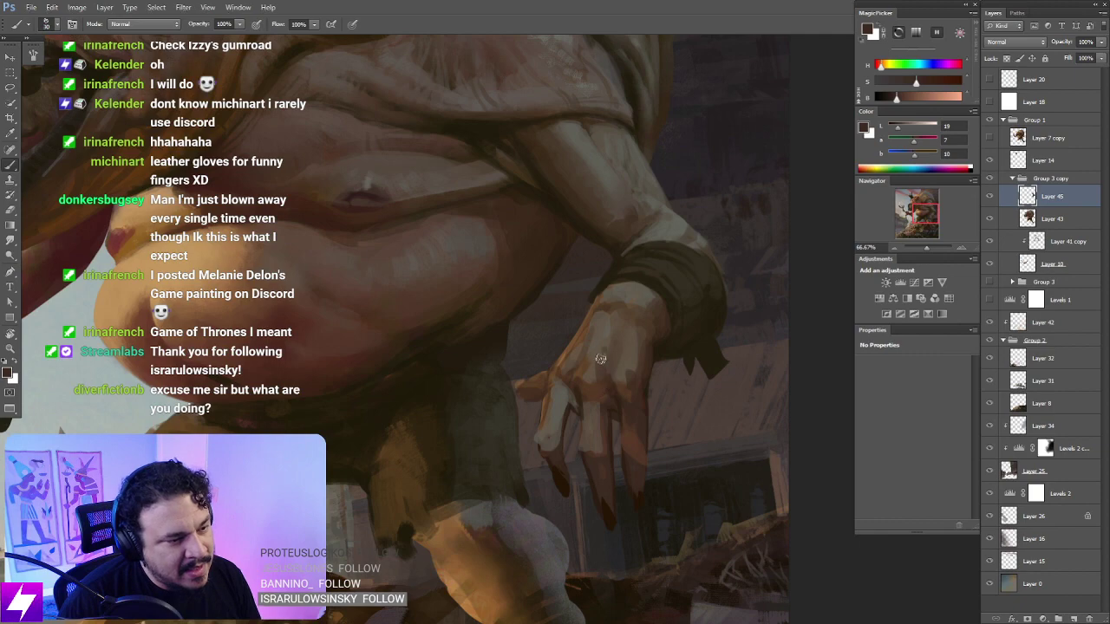
{"action": "key", "text": "bracketleft"}
{"action": "key", "text": "bracketleft"}
Step: Review the whole painting mirrored horizontally, checking how the hanging hand reads against the figure
{"action": "key", "text": "ctrl+minus"}
{"action": "key", "text": "ctrl+minus"}
{"action": "key", "text": "ctrl+minus"}
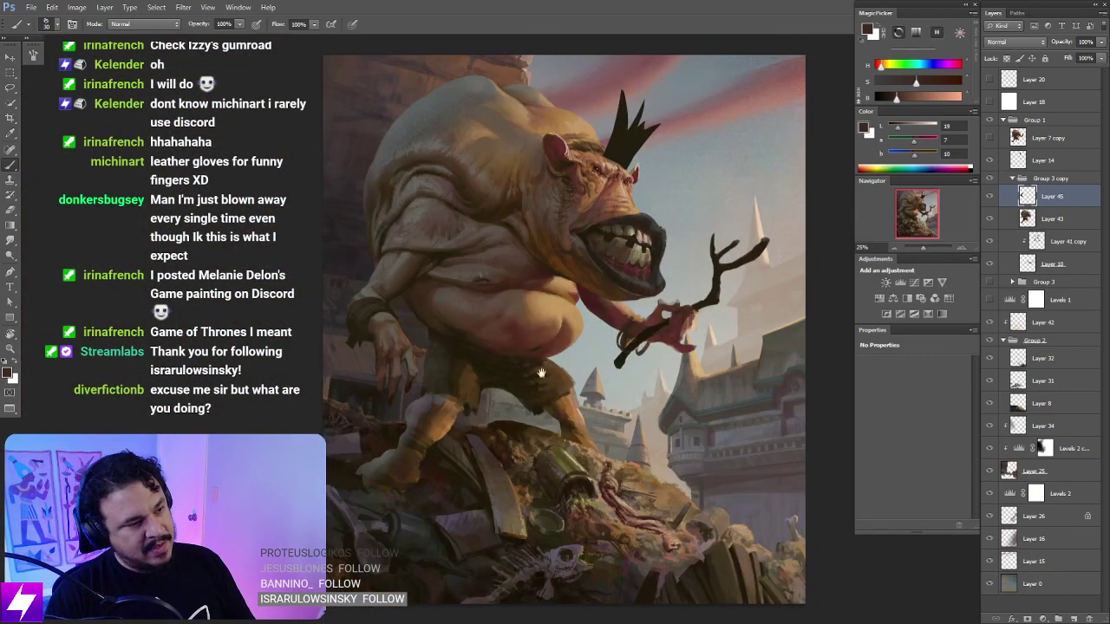
{"action": "left_click_drag", "start_coordinate": [540, 372], "coordinate": [613, 364]}
{"action": "key", "text": "ctrl+plus"}
{"action": "key", "text": "ctrl+plus"}
{"action": "key", "text": "ctrl+plus"}
{"action": "left_click_drag", "start_coordinate": [456, 362], "coordinate": [504, 354]}
{"action": "key", "text": "ctrl+plus"}
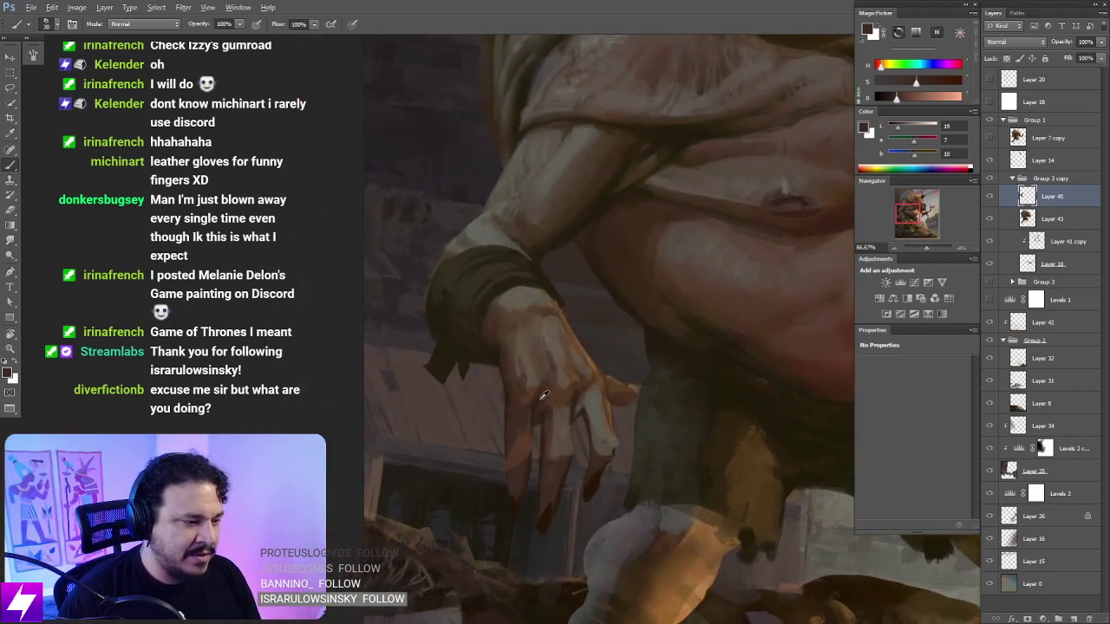
Step: Refine the knuckle creases and the middle finger's edge with alternating dark and light browns sampled from the hand
{"action": "left_click", "coordinate": [539, 399], "text": "alt"}
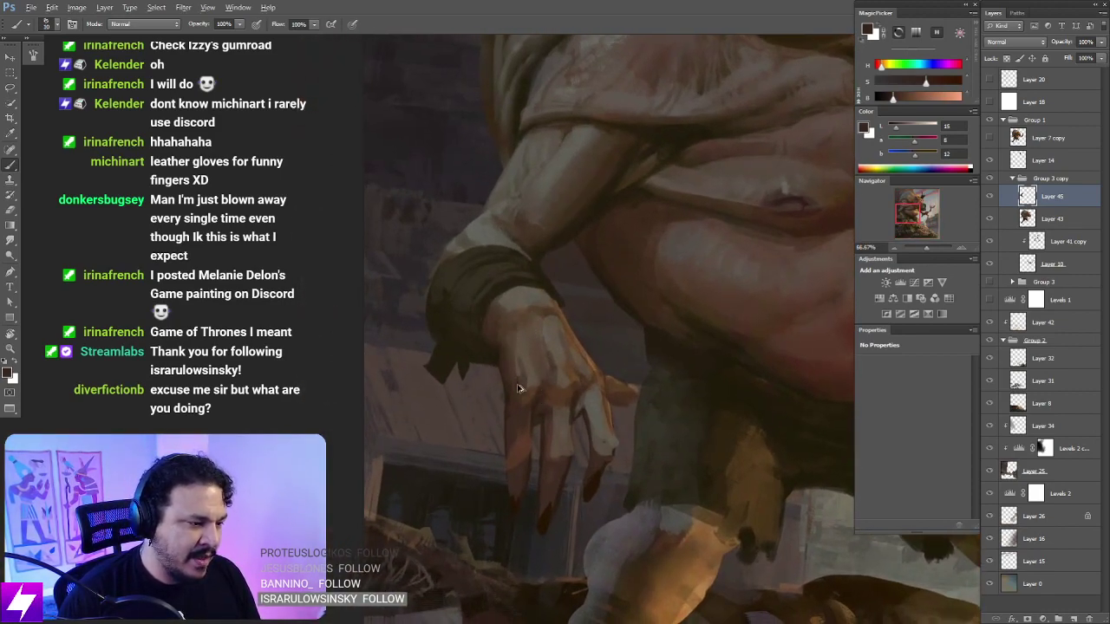
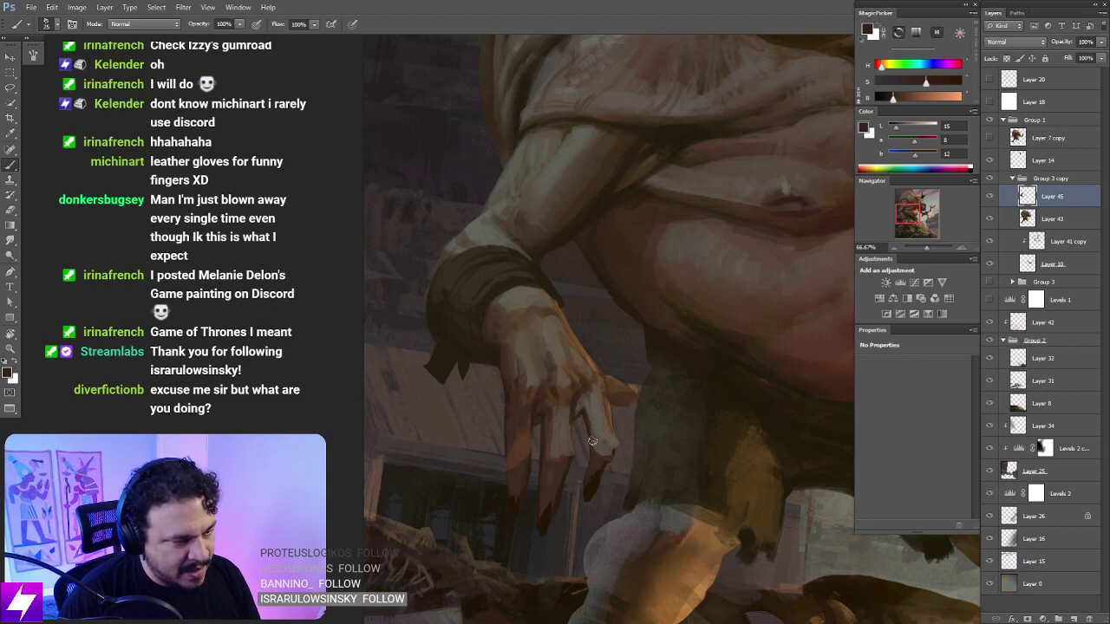
{"action": "left_click_drag", "start_coordinate": [593, 409], "coordinate": [576, 415]}
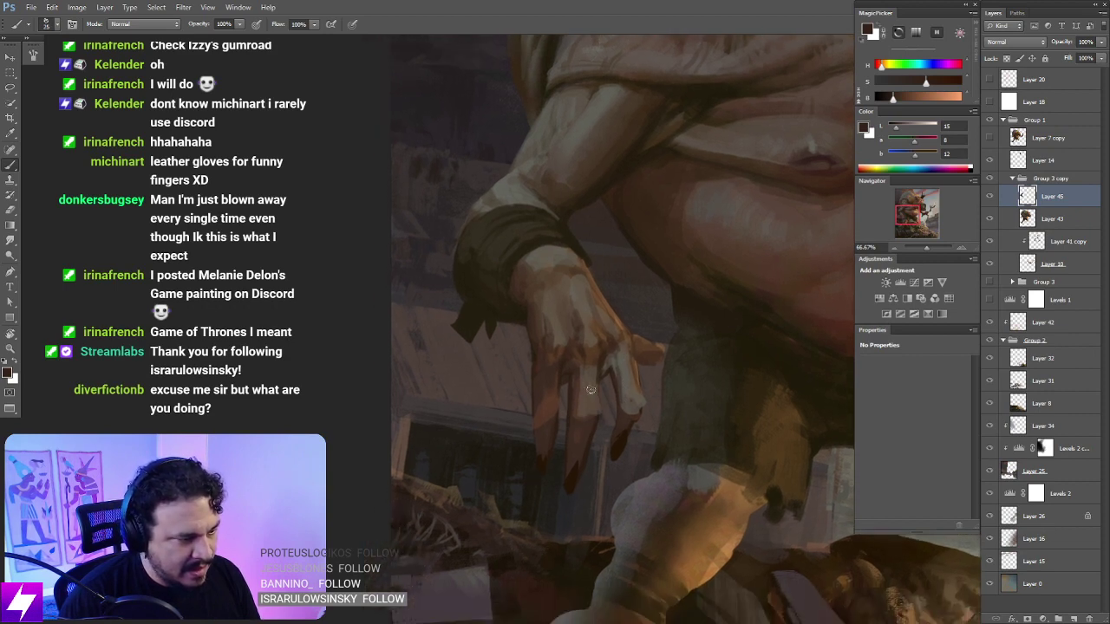
{"action": "left_click", "coordinate": [576, 390], "text": "alt"}
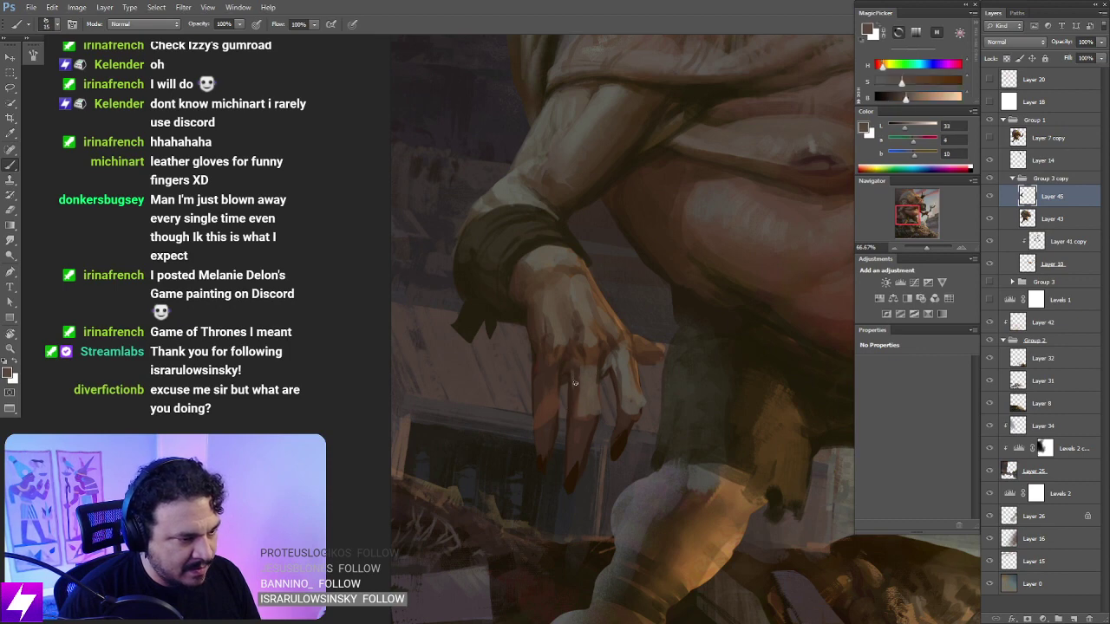
{"action": "left_click", "coordinate": [574, 368], "text": "alt"}
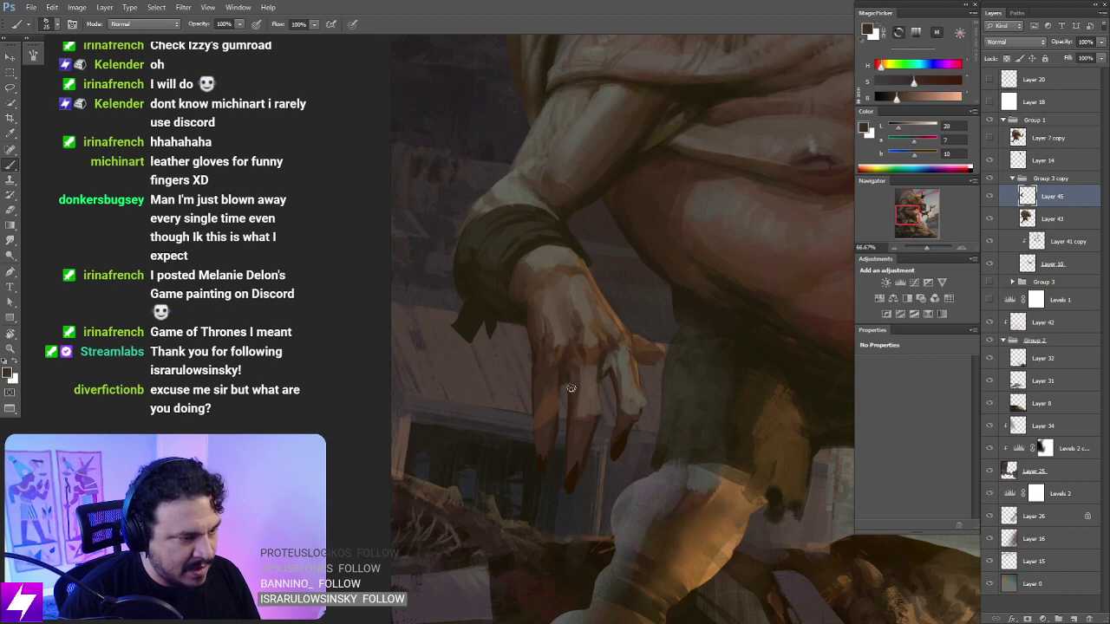
{"action": "left_click", "coordinate": [586, 373], "text": "alt"}
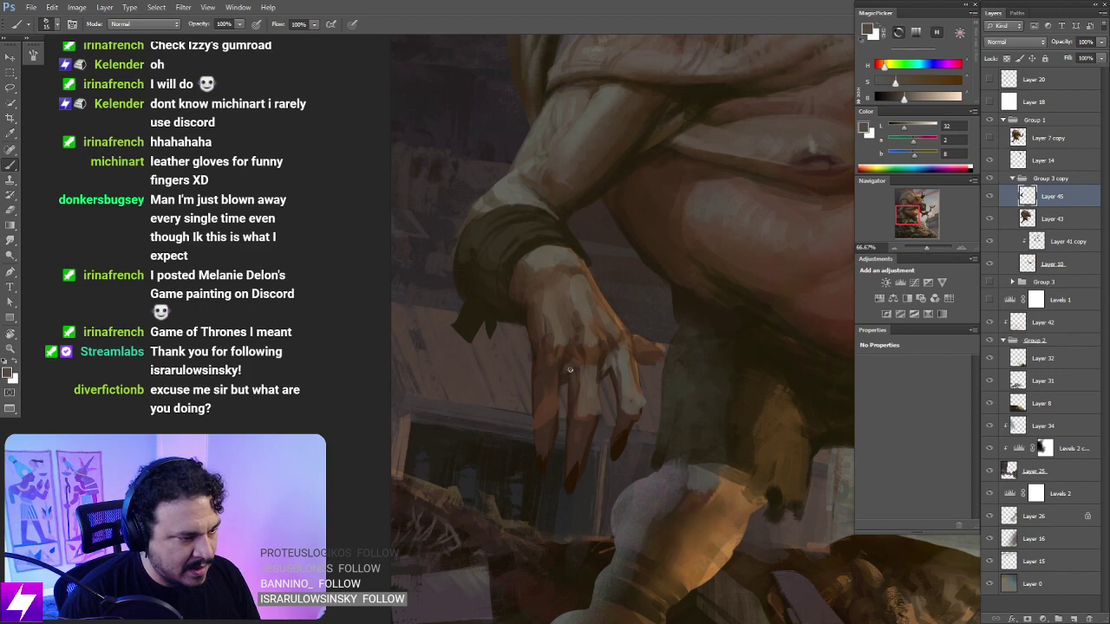
{"action": "left_click", "coordinate": [576, 362], "text": "alt"}
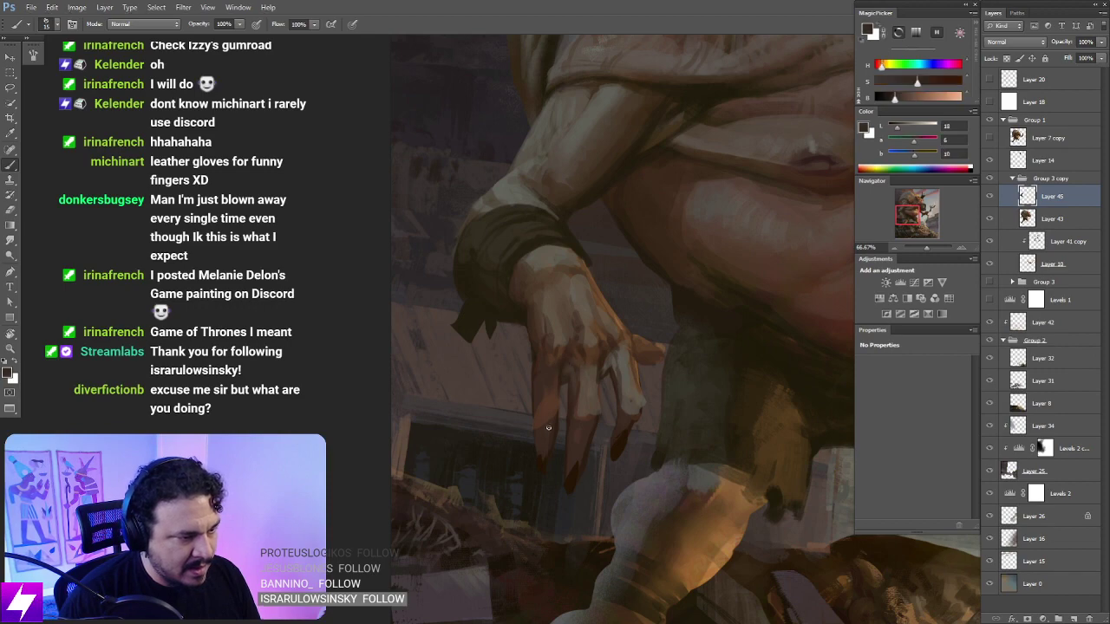
Step: Check the full painting in its unmirrored orientation and compare the reworked hand with the rest of the figure
{"action": "key", "text": "ctrl+minus"}
{"action": "key", "text": "ctrl+minus"}
{"action": "key", "text": "ctrl+minus"}
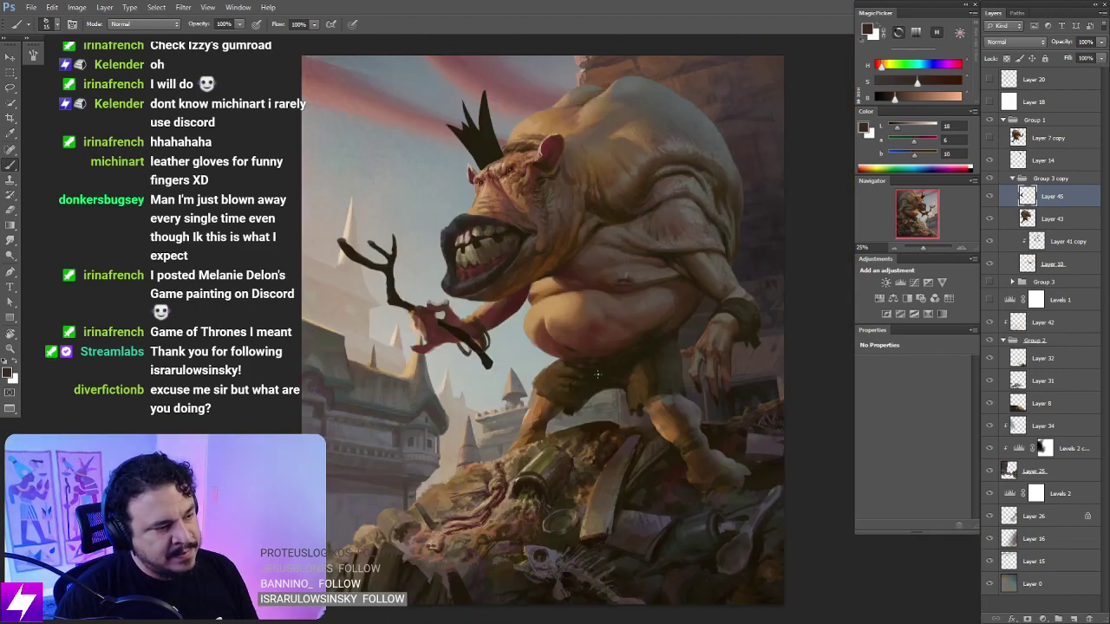
{"action": "left_click_drag", "start_coordinate": [646, 382], "coordinate": [517, 360]}
{"action": "key", "text": "ctrl+plus"}
{"action": "key", "text": "ctrl+plus"}
{"action": "key", "text": "ctrl+plus"}
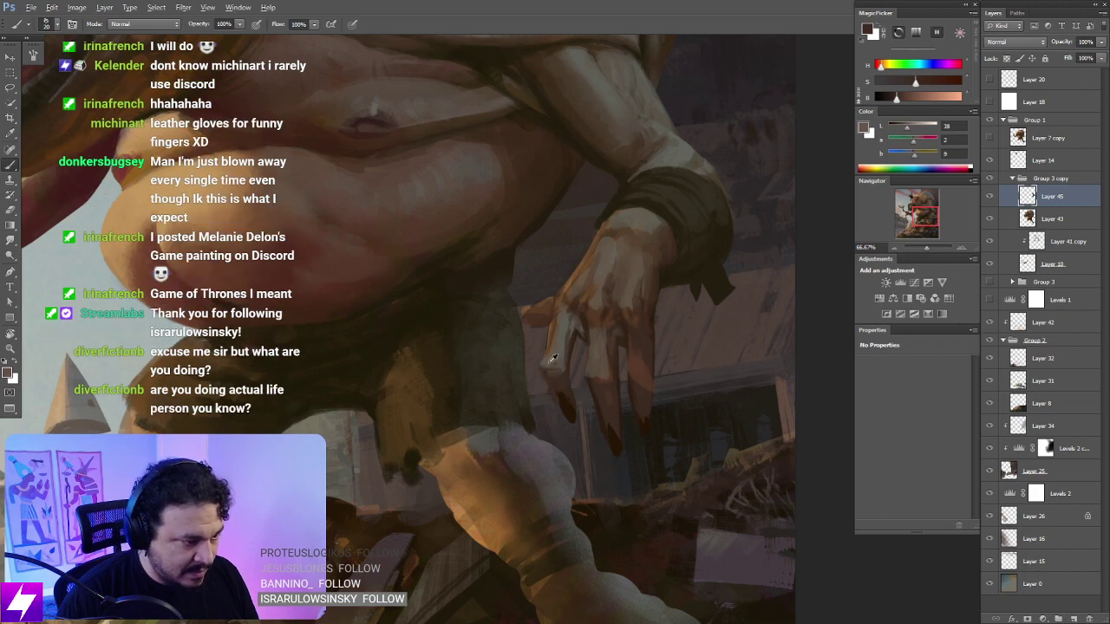
Step: Refine the index finger and its outer edge with a grey-brown and a warm orange-brown sampled from the hand, switching between Brush and Eraser
{"action": "left_click", "coordinate": [540, 364], "text": "alt"}
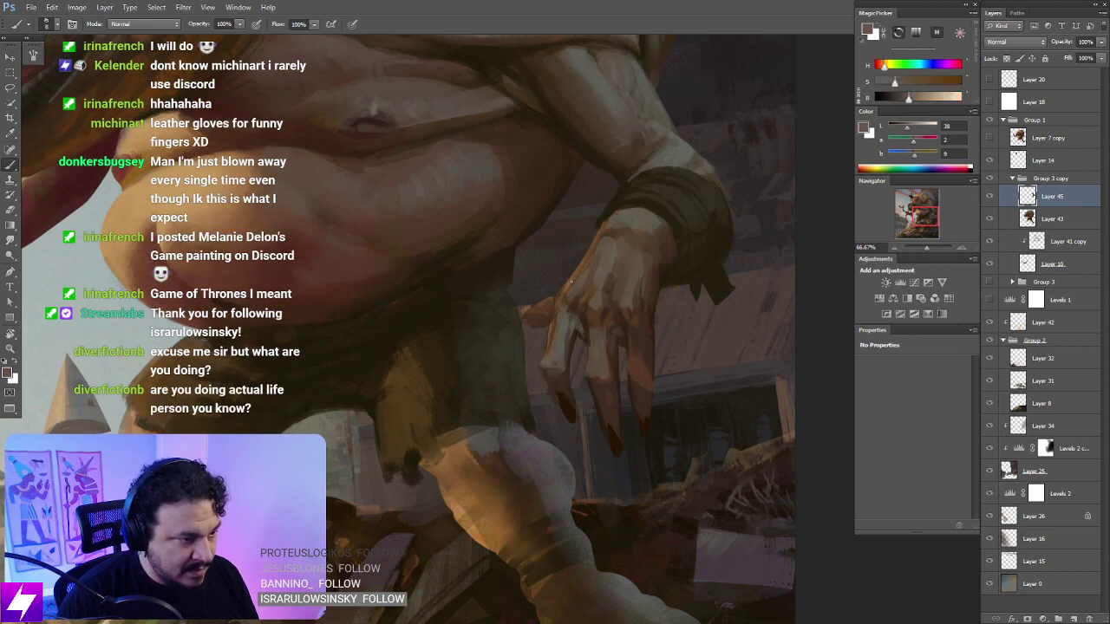
{"action": "left_click", "coordinate": [567, 273], "text": "alt"}
{"action": "key", "text": "r"}
{"action": "left_click_drag", "start_coordinate": [580, 324], "coordinate": [565, 278]}
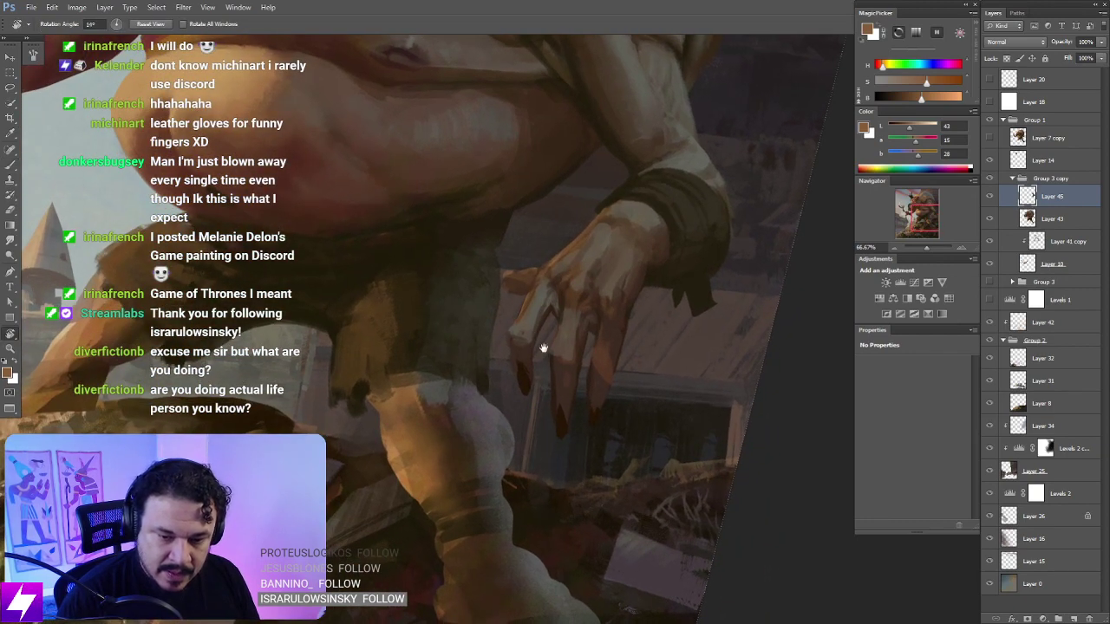
{"action": "mouse_move", "coordinate": [540, 347]}
{"action": "left_mouse_down"}
{"action": "mouse_move", "coordinate": [561, 366]}
{"action": "mouse_move", "coordinate": [565, 347]}
{"action": "mouse_move", "coordinate": [529, 389]}
{"action": "left_mouse_up"}
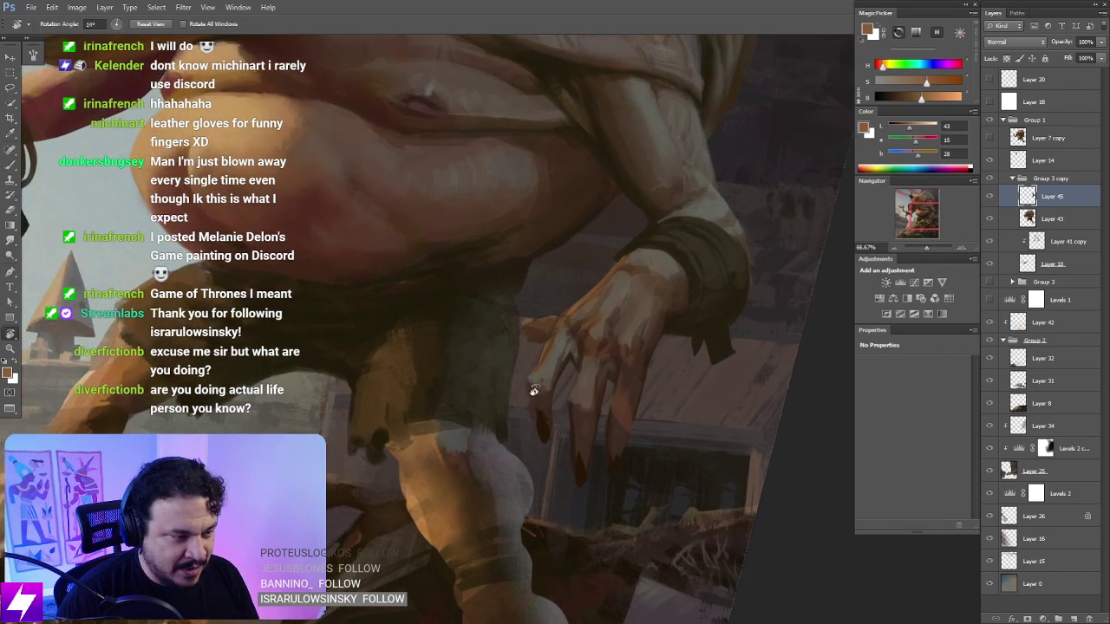
{"action": "key", "text": "b"}
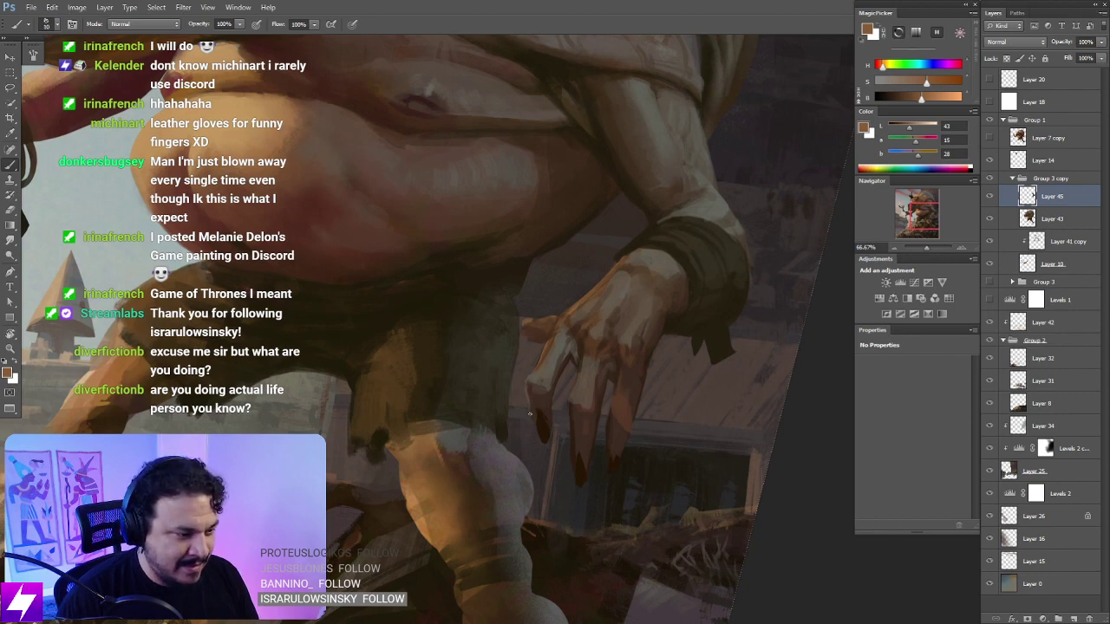
{"action": "key", "text": "e"}
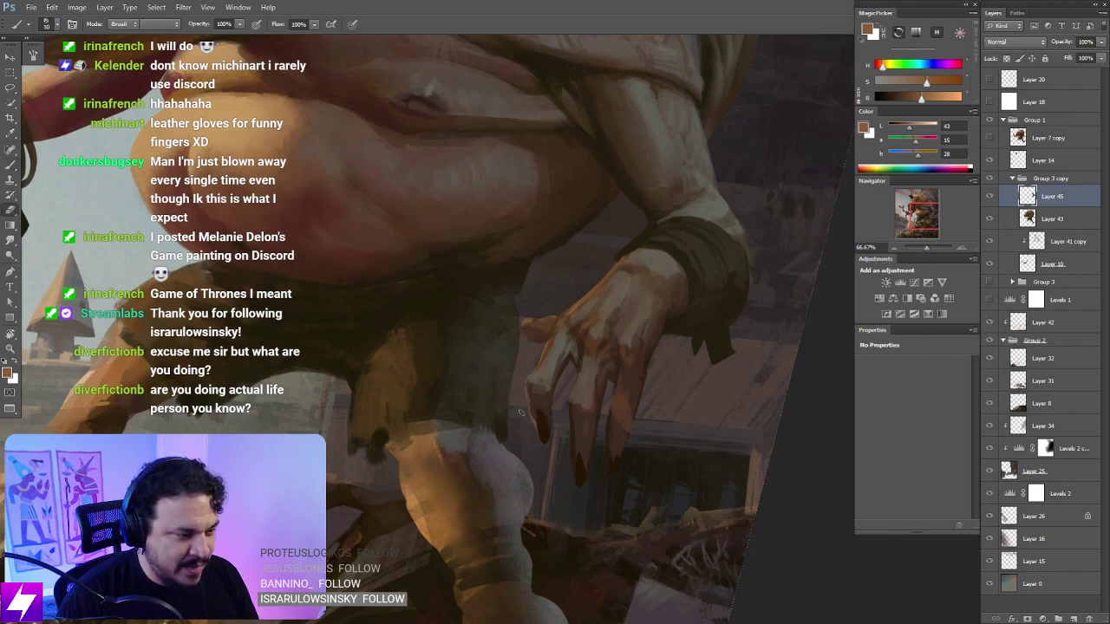
{"action": "key", "text": "Escape"}
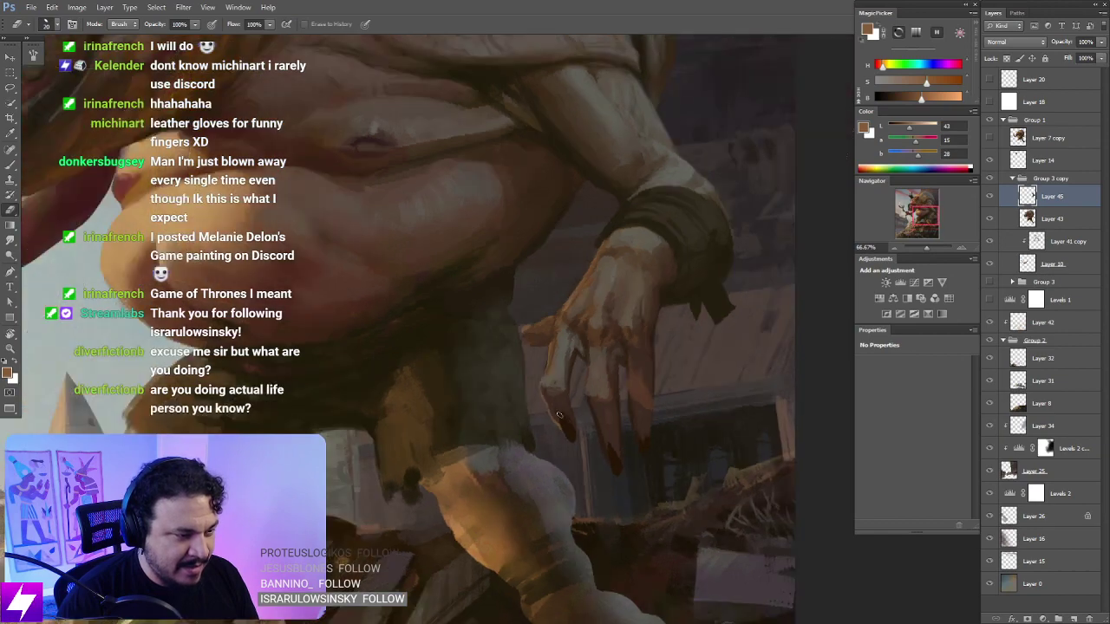
Step: Review the whole painting mirrored horizontally, checking the hanging hand's silhouette and fingers against the body
{"action": "scroll", "coordinate": [535, 433], "scroll_direction": "down", "scroll_amount": 3}
{"action": "key", "text": "b"}
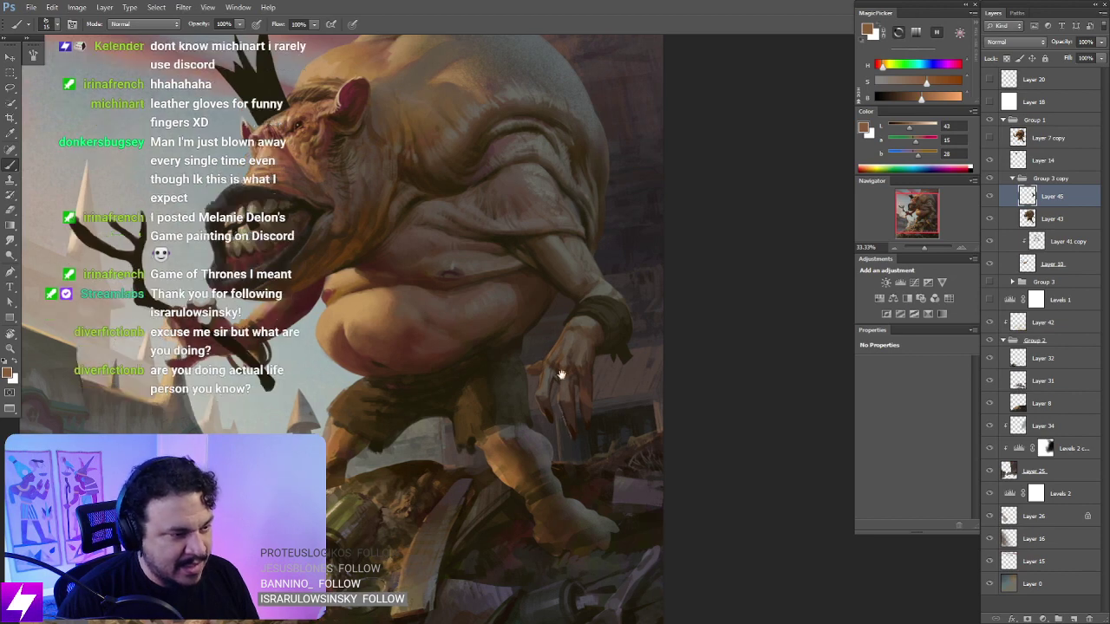
{"action": "key", "text": "ctrl+minus"}
{"action": "key", "text": "ctrl+shift+h"}
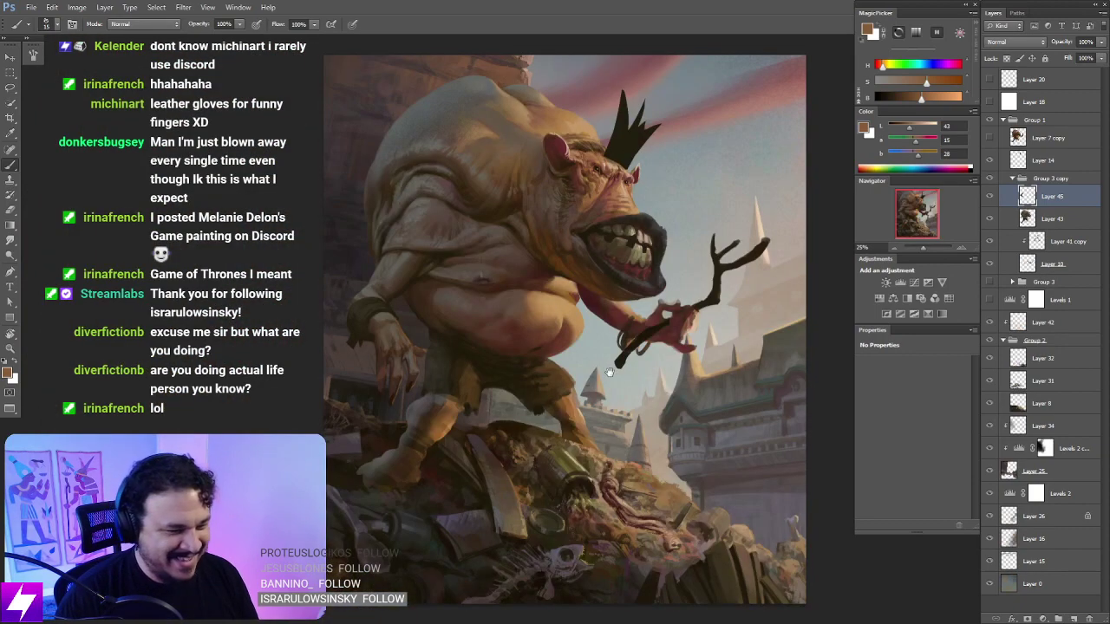
{"action": "left_click_drag", "start_coordinate": [555, 380], "coordinate": [677, 369]}
{"action": "key", "text": "ctrl+plus"}
{"action": "key", "text": "ctrl+plus"}
{"action": "left_click_drag", "start_coordinate": [435, 431], "coordinate": [473, 397]}
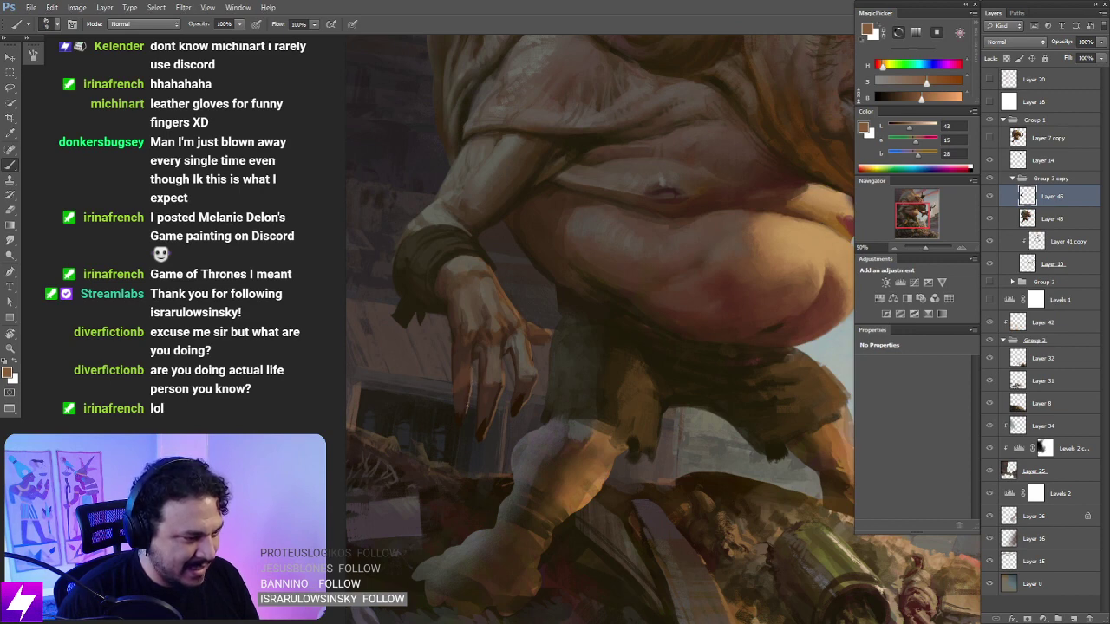
Step: Rotate the canvas and shade the thumb of the hanging hand with reddish and grey browns sampled from the painting
{"action": "mouse_move", "coordinate": [536, 395]}
{"action": "left_mouse_down"}
{"action": "mouse_move", "coordinate": [534, 411]}
{"action": "mouse_move", "coordinate": [581, 402]}
{"action": "mouse_move", "coordinate": [590, 423]}
{"action": "mouse_move", "coordinate": [571, 405]}
{"action": "mouse_move", "coordinate": [570, 364]}
{"action": "mouse_move", "coordinate": [588, 331]}
{"action": "left_mouse_up"}
{"action": "key", "text": "r"}
{"action": "key", "text": "r"}
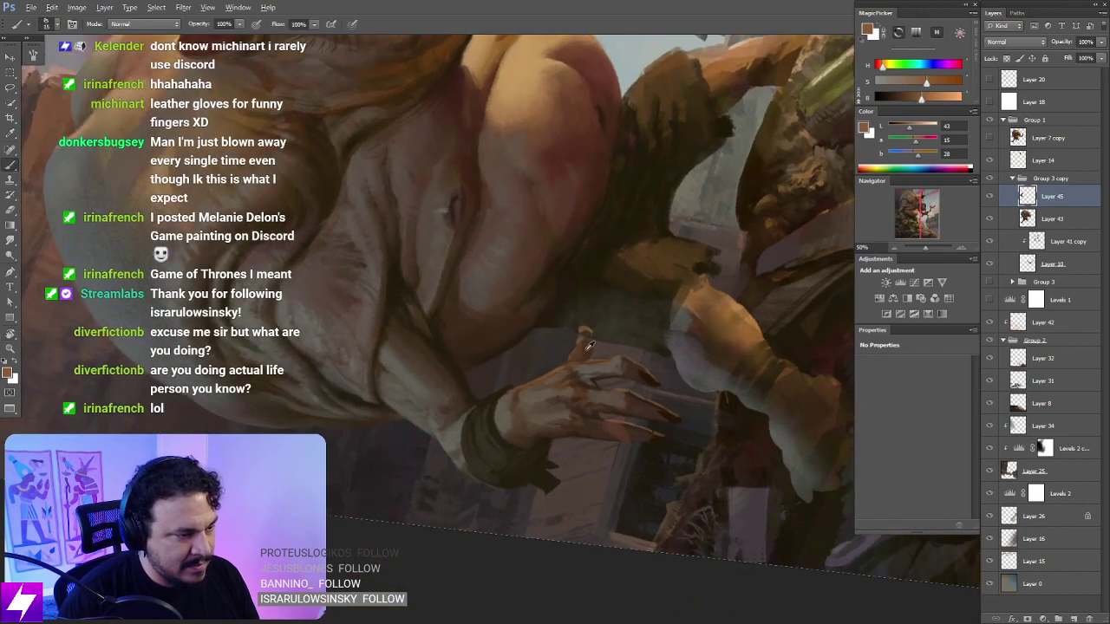
{"action": "left_click", "coordinate": [587, 332], "text": "alt"}
{"action": "left_click", "coordinate": [579, 117], "text": "alt"}
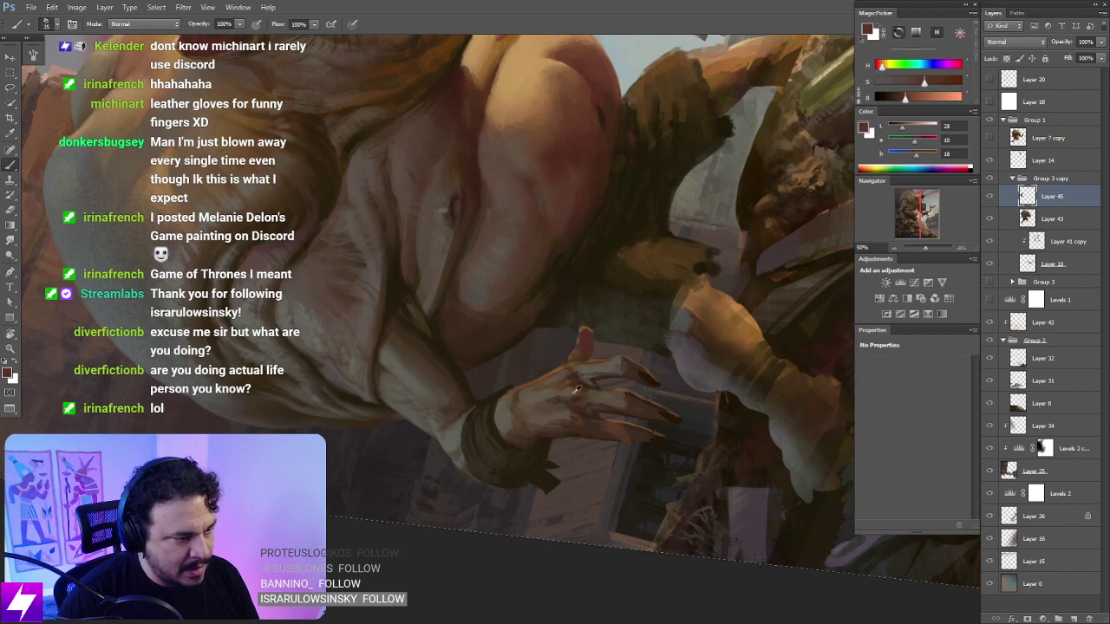
{"action": "left_click", "coordinate": [582, 335], "text": "alt"}
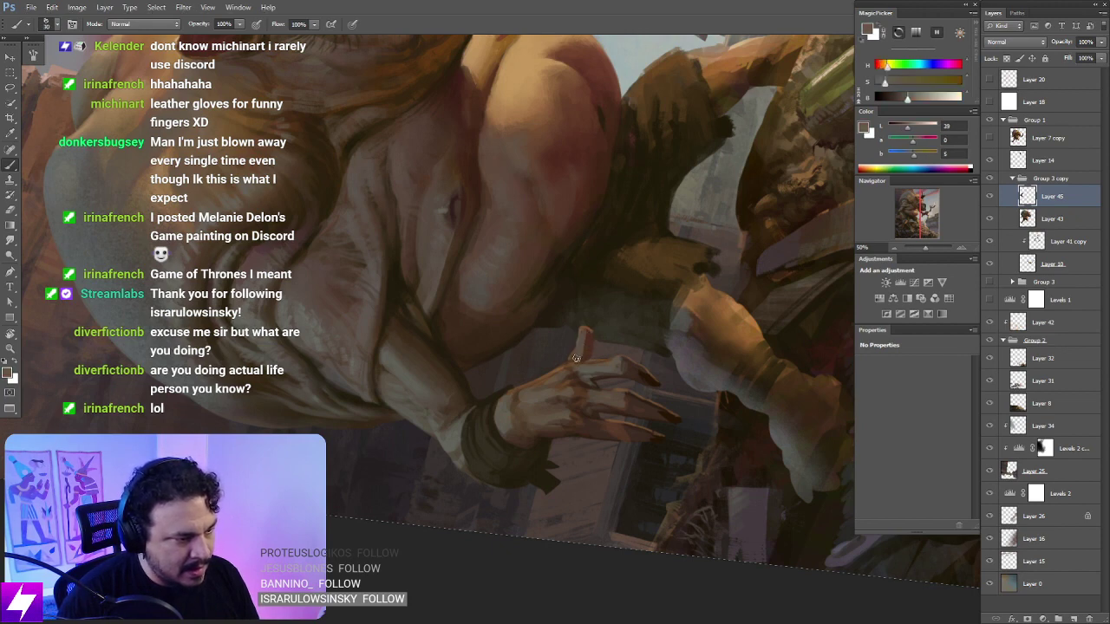
Step: Outline a pointed nail at the thumb's tip with the Lasso and paint it near-black with a lighter grey-brown accent
{"action": "key", "text": "l"}
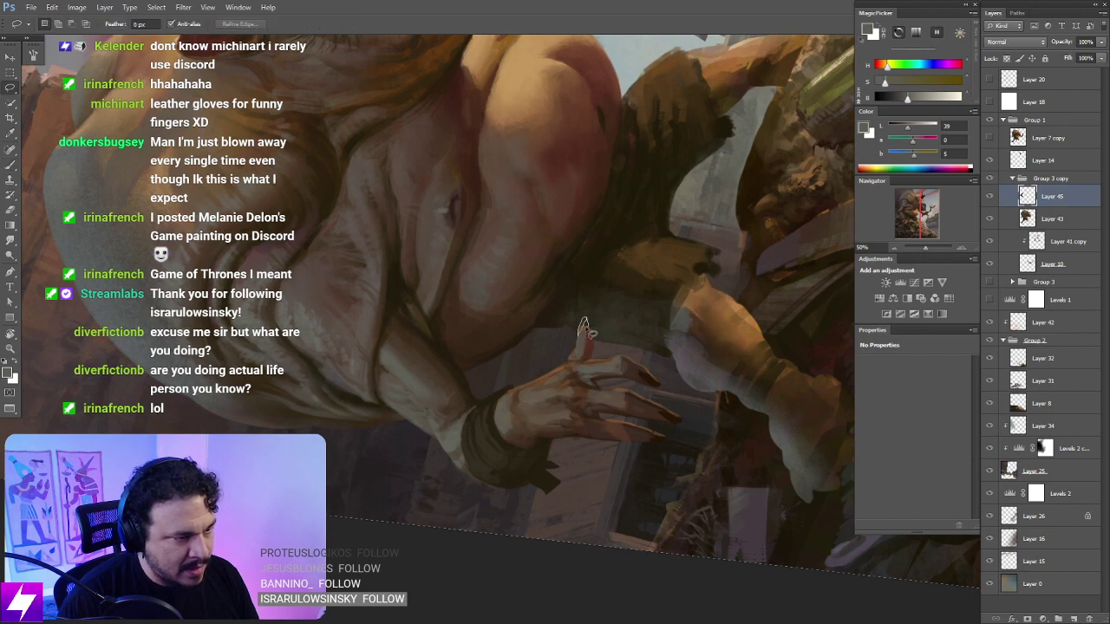
{"action": "mouse_move", "coordinate": [584, 328]}
{"action": "left_mouse_down"}
{"action": "mouse_move", "coordinate": [584, 318]}
{"action": "mouse_move", "coordinate": [577, 335]}
{"action": "left_mouse_up"}
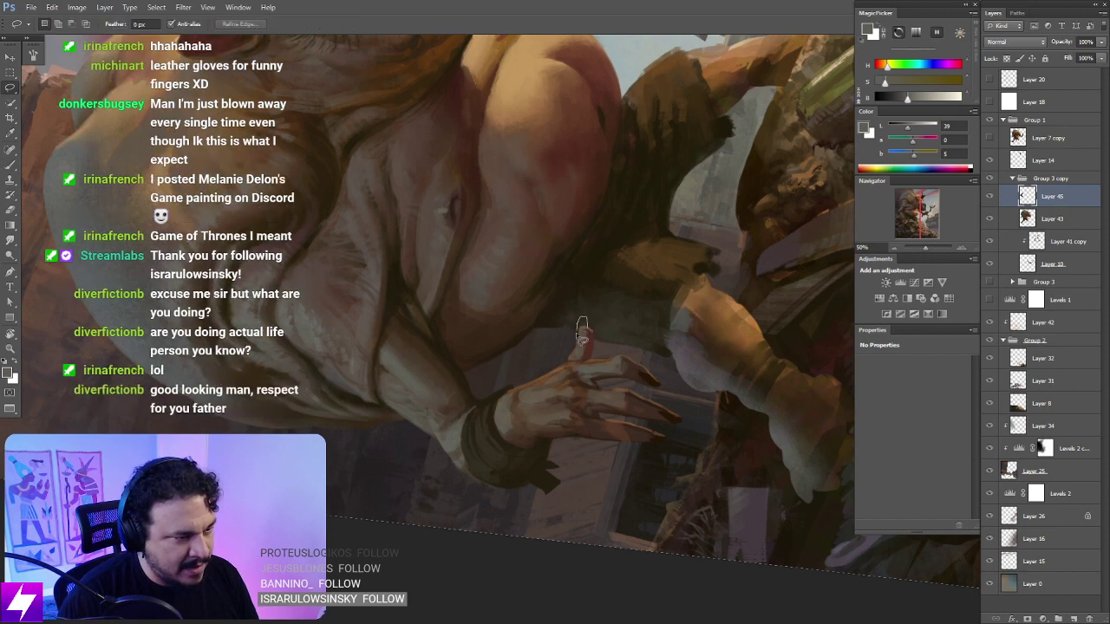
{"action": "key", "text": "b"}
{"action": "left_click", "coordinate": [581, 324], "text": "alt"}
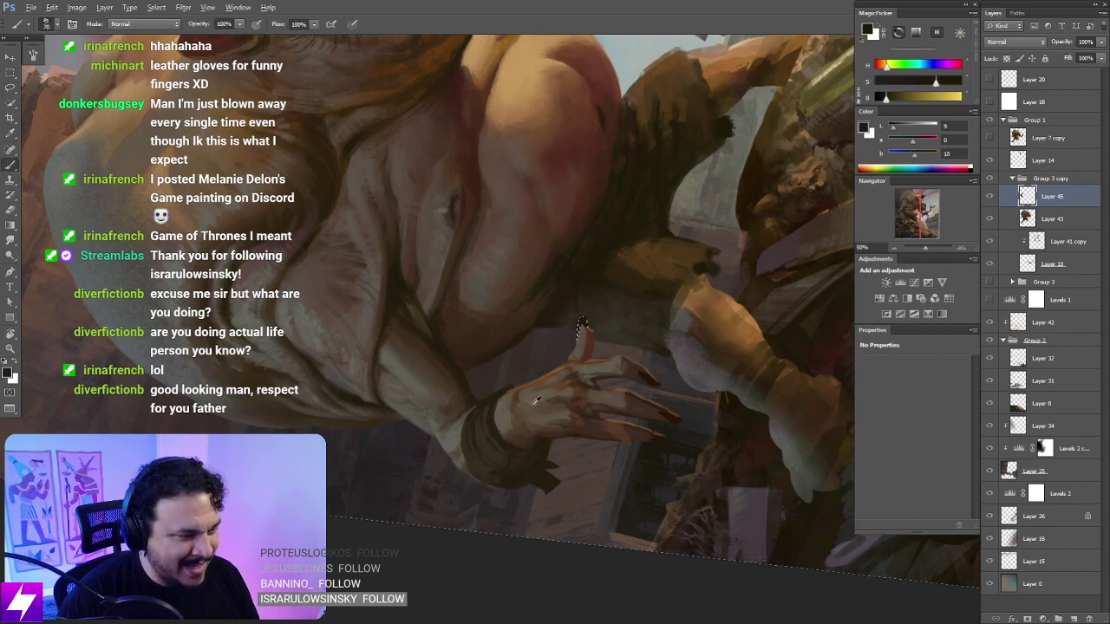
{"action": "left_click", "coordinate": [500, 413], "text": "alt"}
{"action": "left_click_drag", "start_coordinate": [589, 314], "coordinate": [590, 332]}
{"action": "key", "text": "ctrl+plus"}
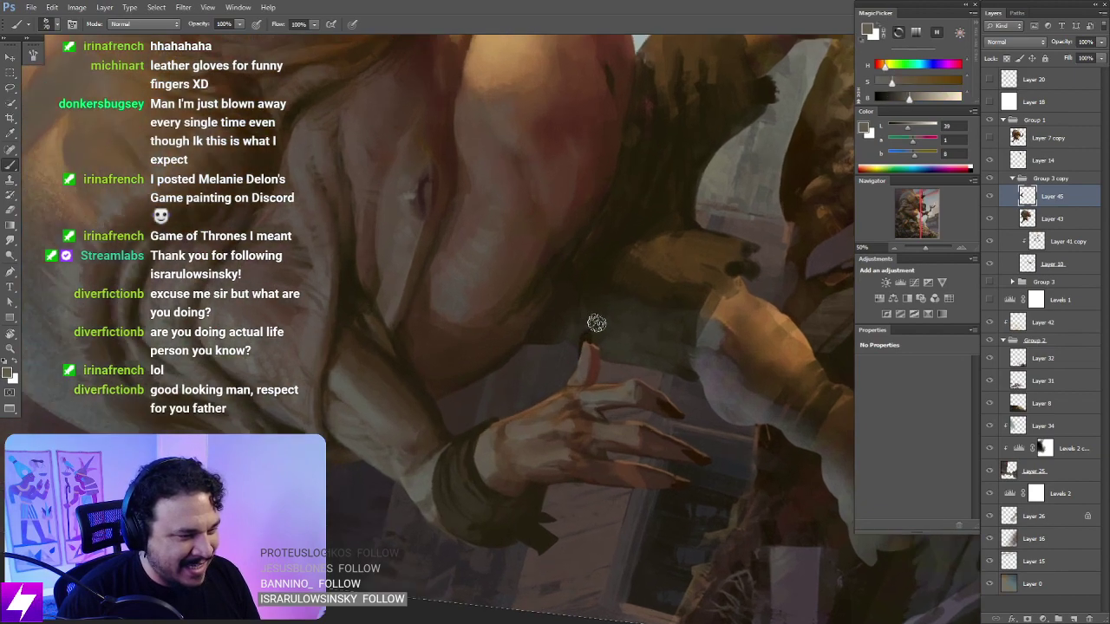
{"action": "scroll", "coordinate": [589, 330], "scroll_direction": "up", "scroll_amount": 1}
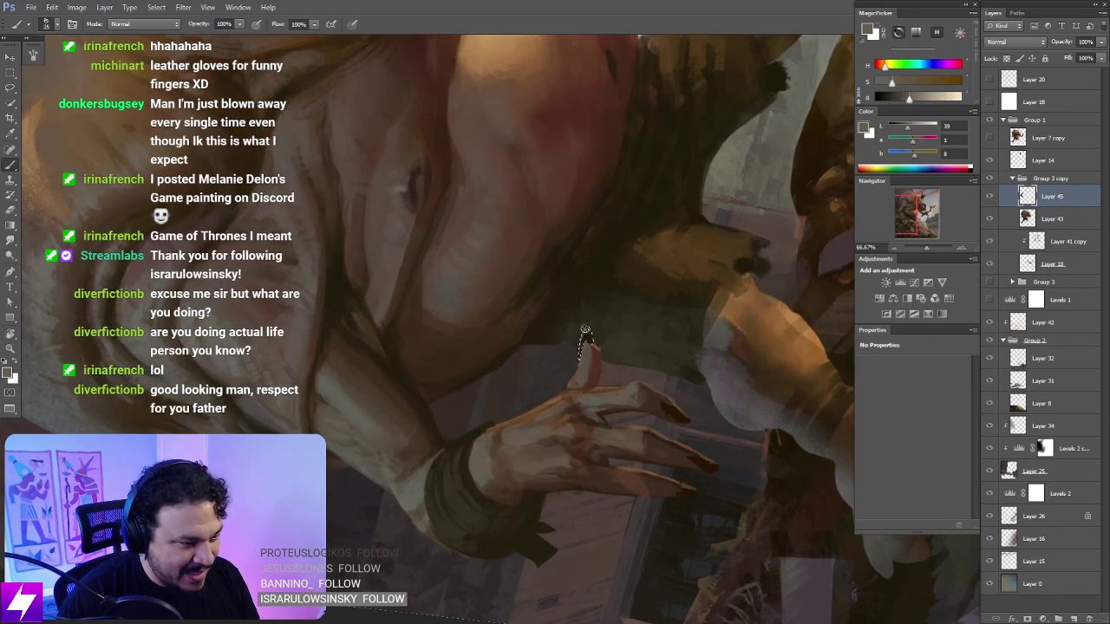
Step: Check the full painting unmirrored with the new thumbnail, and inspect the hand and wrist cuff up close
{"action": "scroll", "coordinate": [612, 354], "scroll_direction": "down", "scroll_amount": 4}
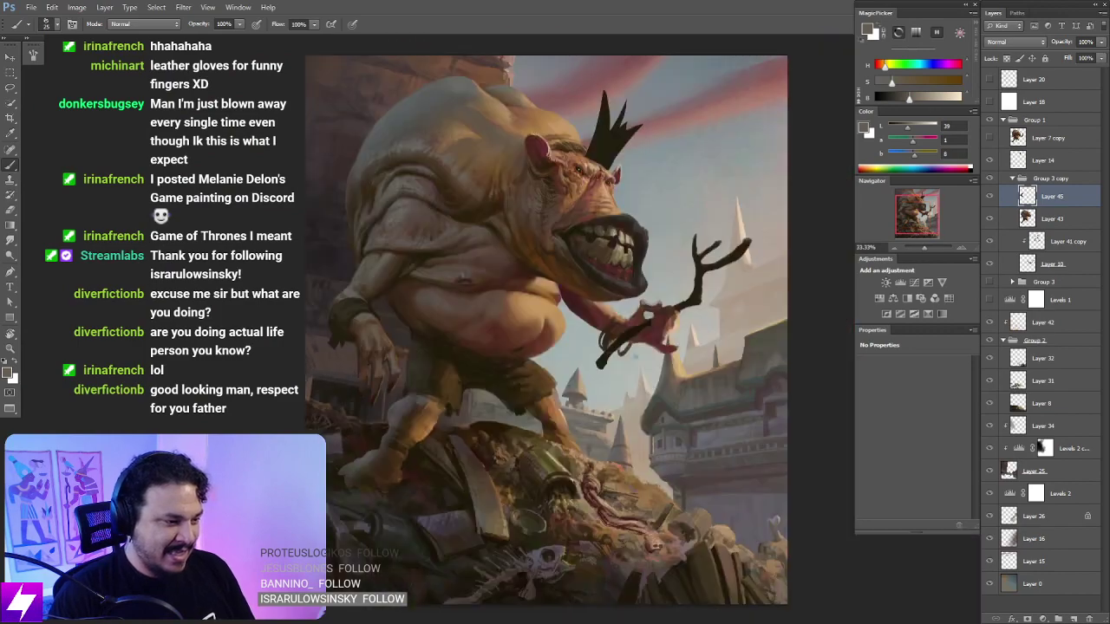
{"action": "key", "text": "ctrl+shift+h"}
{"action": "left_click_drag", "start_coordinate": [640, 401], "coordinate": [602, 414]}
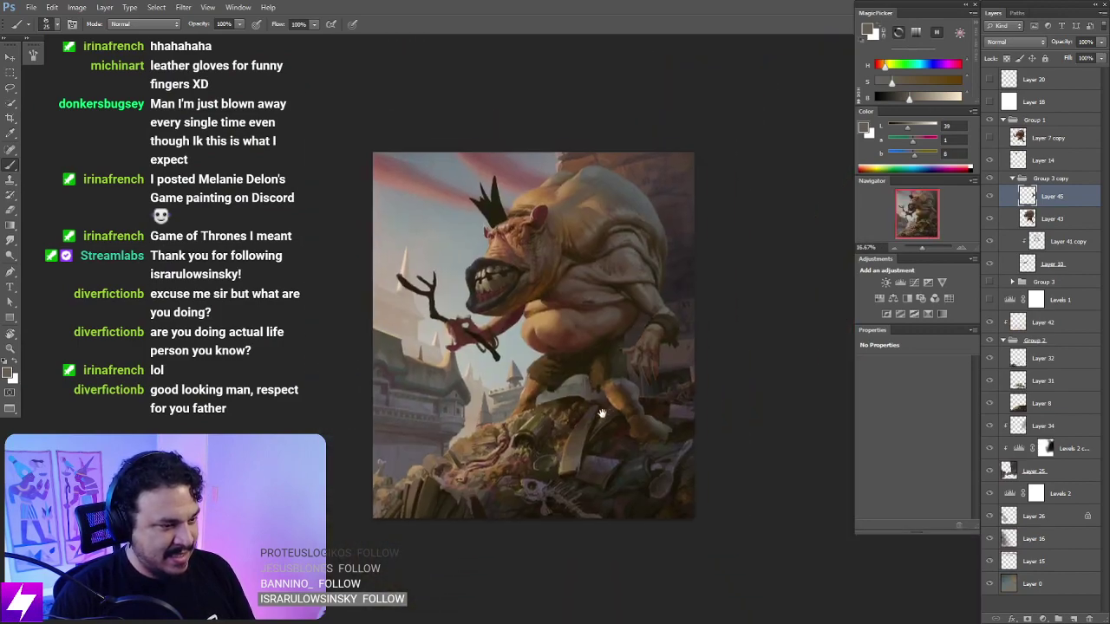
{"action": "scroll", "coordinate": [642, 395], "scroll_direction": "up", "scroll_amount": 3}
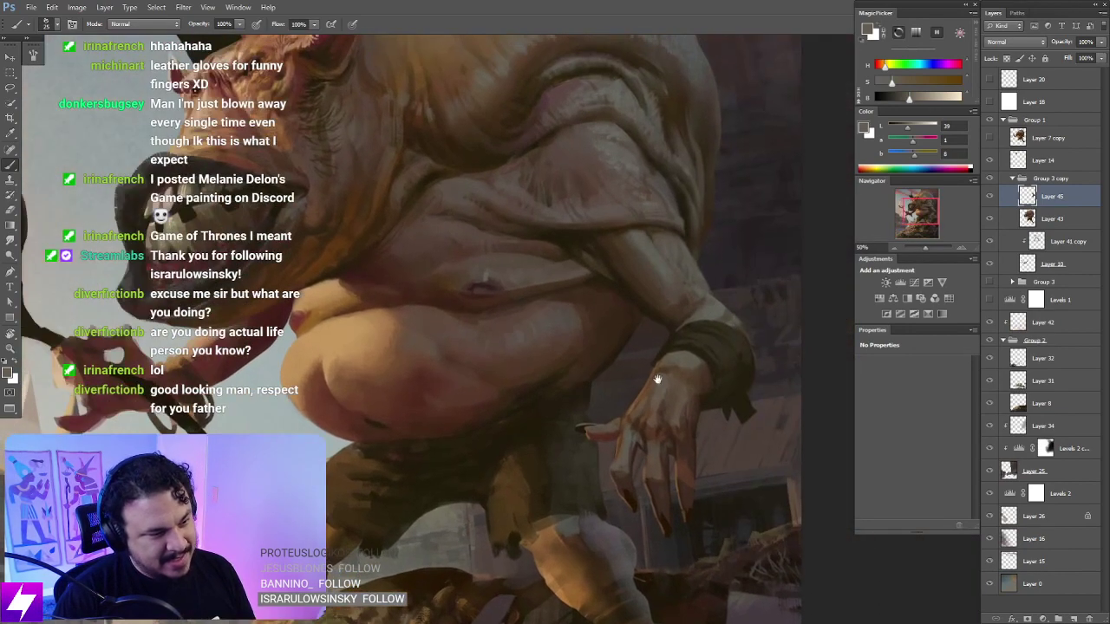
{"action": "left_click_drag", "start_coordinate": [690, 386], "coordinate": [595, 387]}
{"action": "scroll", "coordinate": [595, 388], "scroll_direction": "up", "scroll_amount": 1}
{"action": "key", "text": "e"}
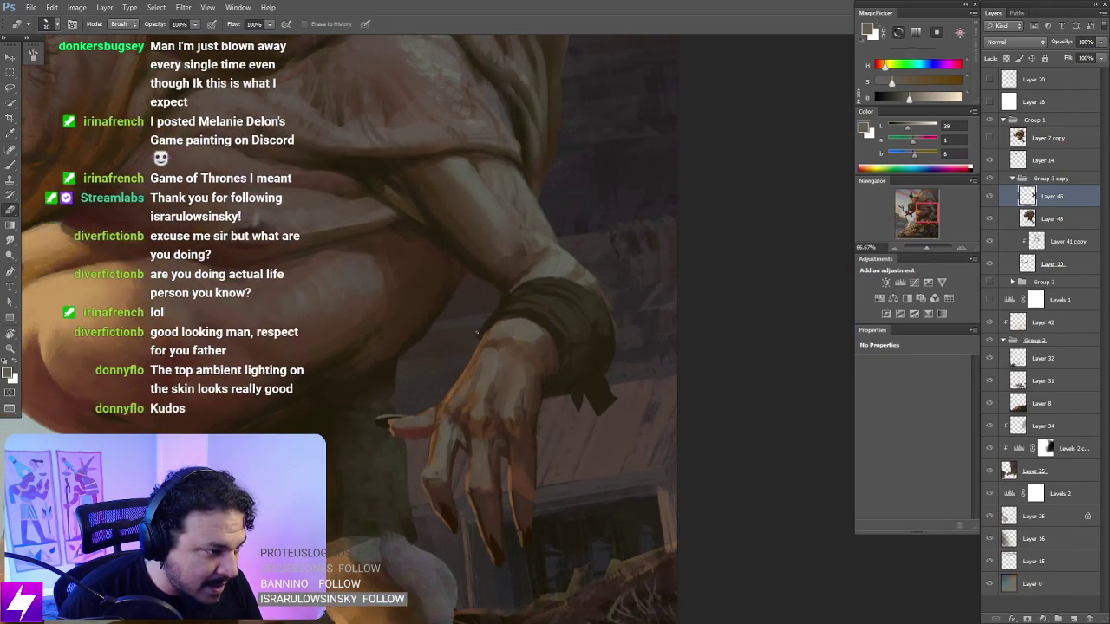
{"action": "mouse_move", "coordinate": [527, 321]}
{"action": "left_mouse_down"}
{"action": "mouse_move", "coordinate": [569, 379]}
{"action": "mouse_move", "coordinate": [602, 363]}
{"action": "mouse_move", "coordinate": [538, 319]}
{"action": "left_mouse_up"}
{"action": "key", "text": "r"}
{"action": "left_click_drag", "start_coordinate": [629, 283], "coordinate": [631, 322]}
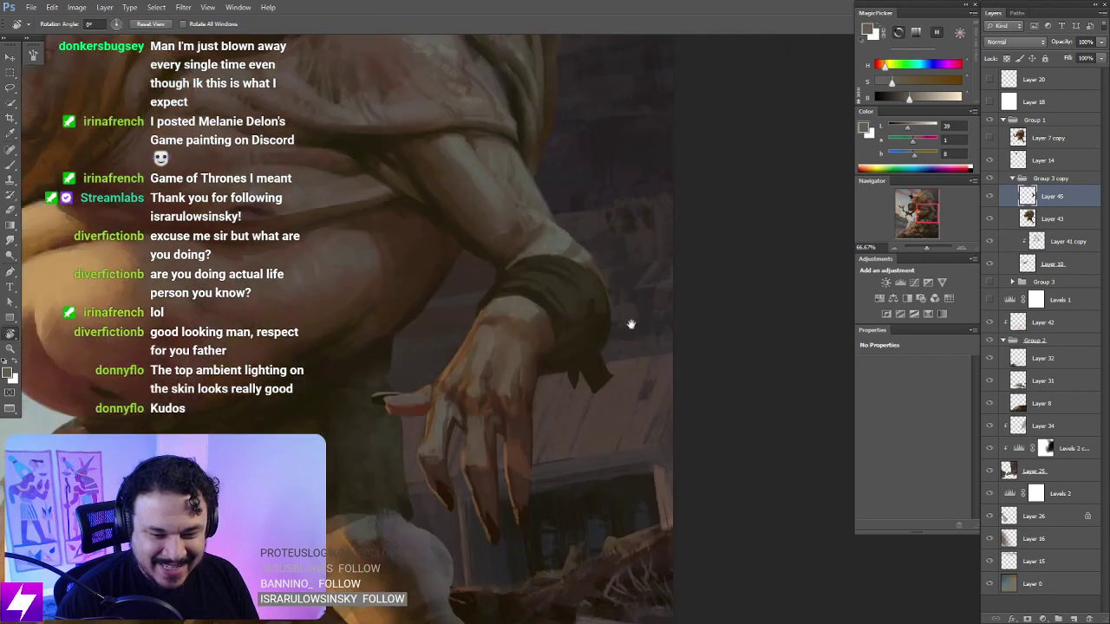
{"action": "key", "text": "ctrl+plus"}
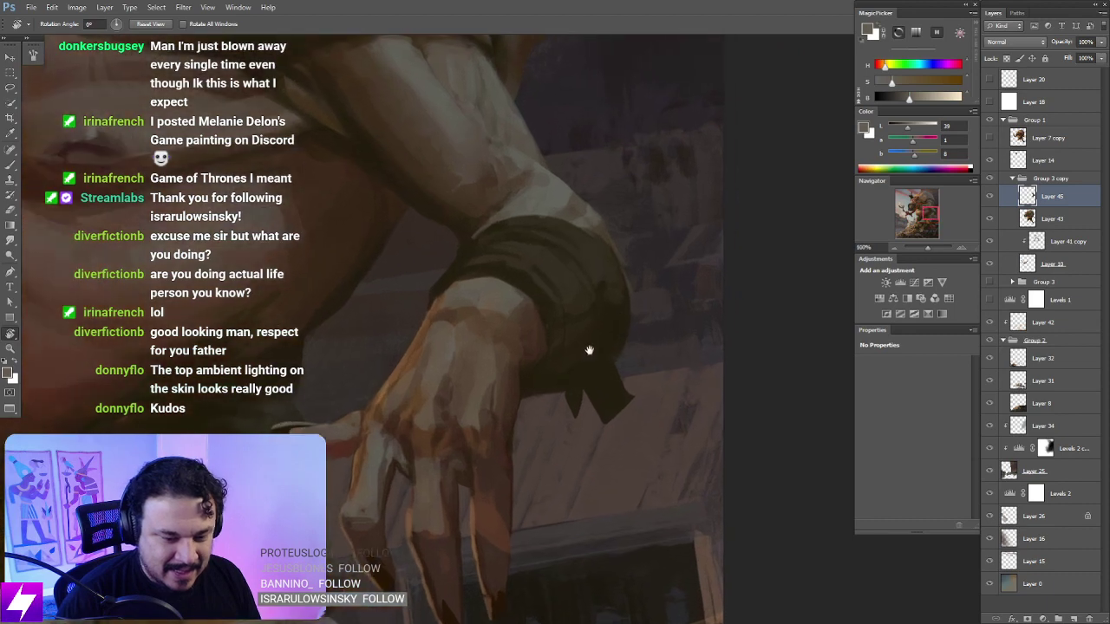
{"action": "key", "text": "l"}
{"action": "mouse_move", "coordinate": [628, 353]}
{"action": "left_mouse_down"}
{"action": "mouse_move", "coordinate": [612, 381]}
{"action": "mouse_move", "coordinate": [653, 381]}
{"action": "mouse_move", "coordinate": [631, 350]}
{"action": "mouse_move", "coordinate": [645, 391]}
{"action": "left_mouse_up"}
{"action": "key", "text": "b"}
{"action": "key", "text": "l"}
{"action": "key", "text": "ctrl+d"}
Step: Examine the overall composition in both the normal and the mirrored orientation at a small scale
{"action": "key", "text": "ctrl+minus"}
{"action": "key", "text": "ctrl+minus"}
{"action": "key", "text": "ctrl+minus"}
{"action": "key", "text": "ctrl+minus"}
{"action": "key", "text": "ctrl+minus"}
{"action": "key", "text": "ctrl+minus"}
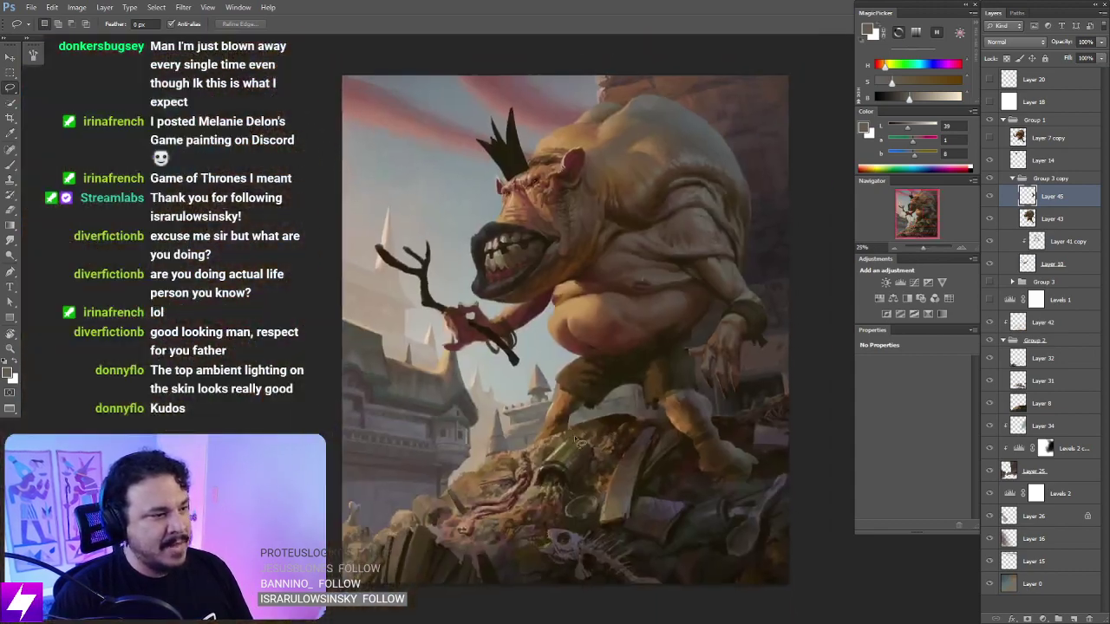
{"action": "key", "text": "h"}
{"action": "key", "text": "e"}
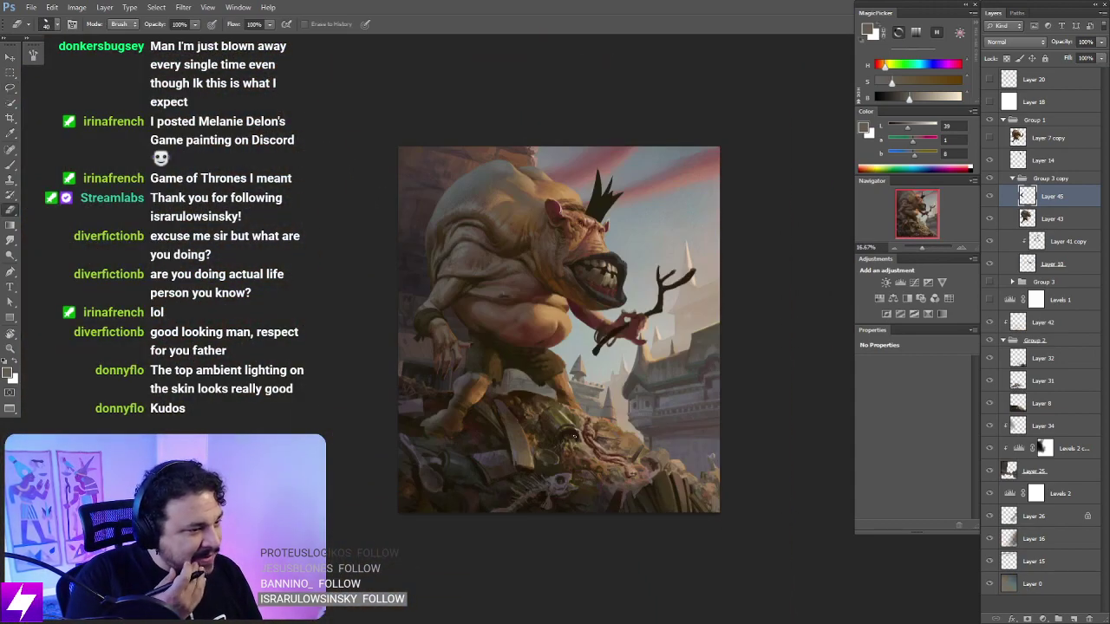
Step: Darken the two outer fingers of the mirrored hand with dark browns sampled from between the knuckles and fingers
{"action": "key", "text": "ctrl+plus"}
{"action": "key", "text": "ctrl+plus"}
{"action": "key", "text": "ctrl+plus"}
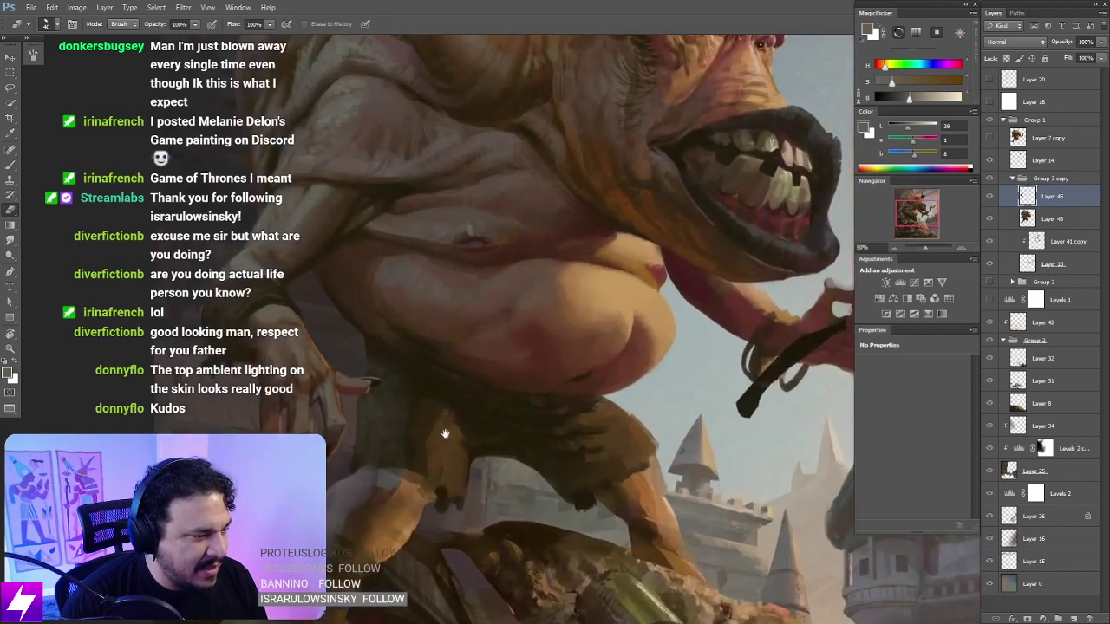
{"action": "left_click_drag", "start_coordinate": [445, 434], "coordinate": [555, 374]}
{"action": "key", "text": "b"}
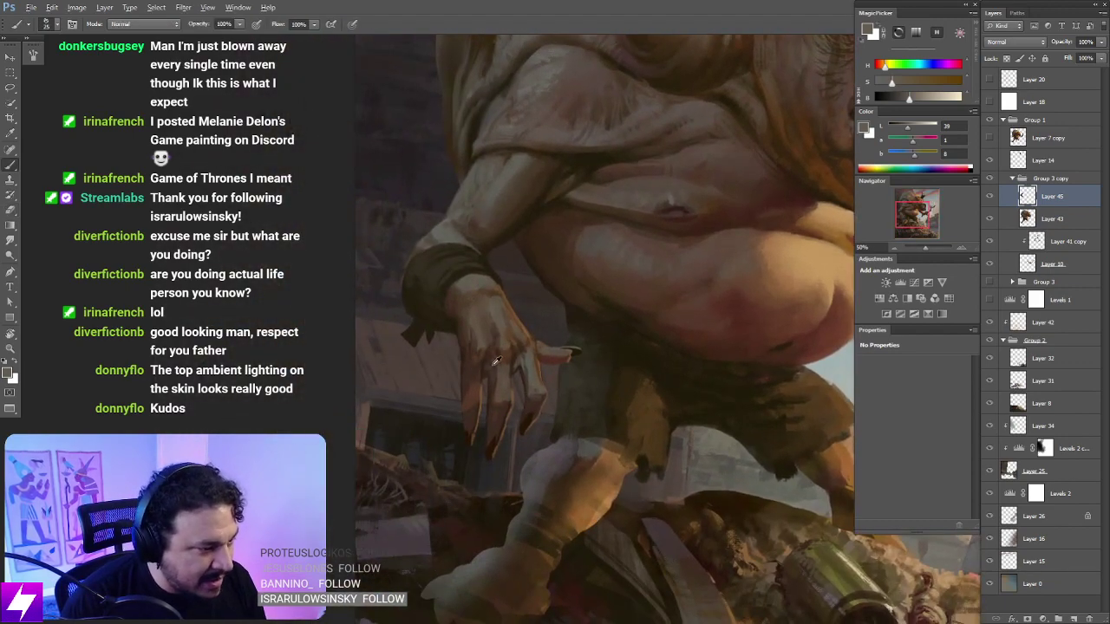
{"action": "left_click", "coordinate": [483, 367], "text": "alt"}
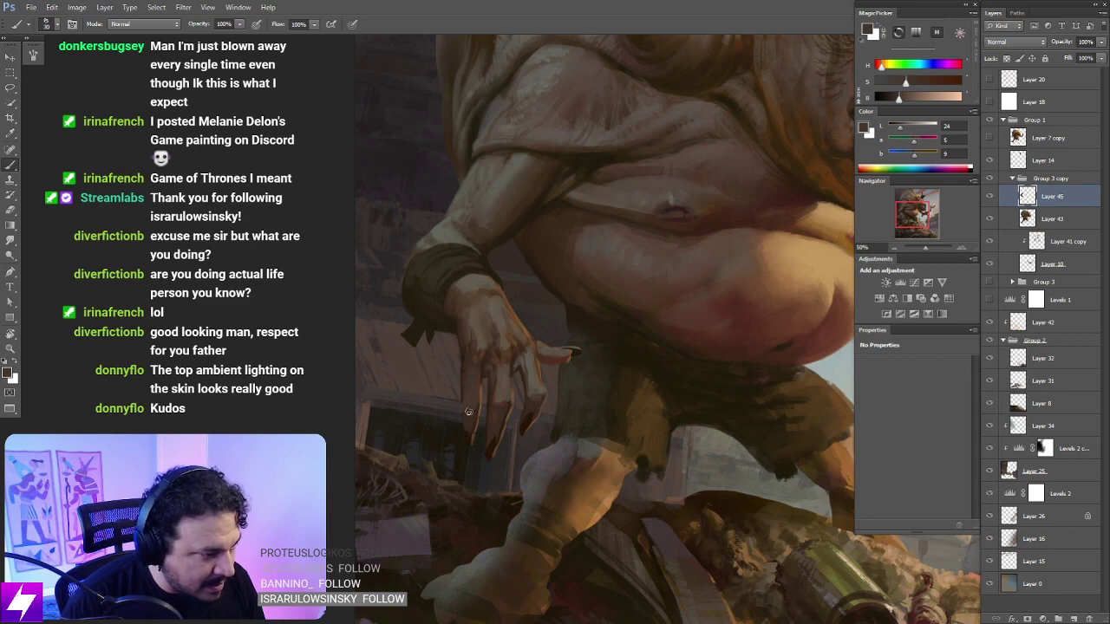
{"action": "left_click", "coordinate": [481, 412], "text": "alt"}
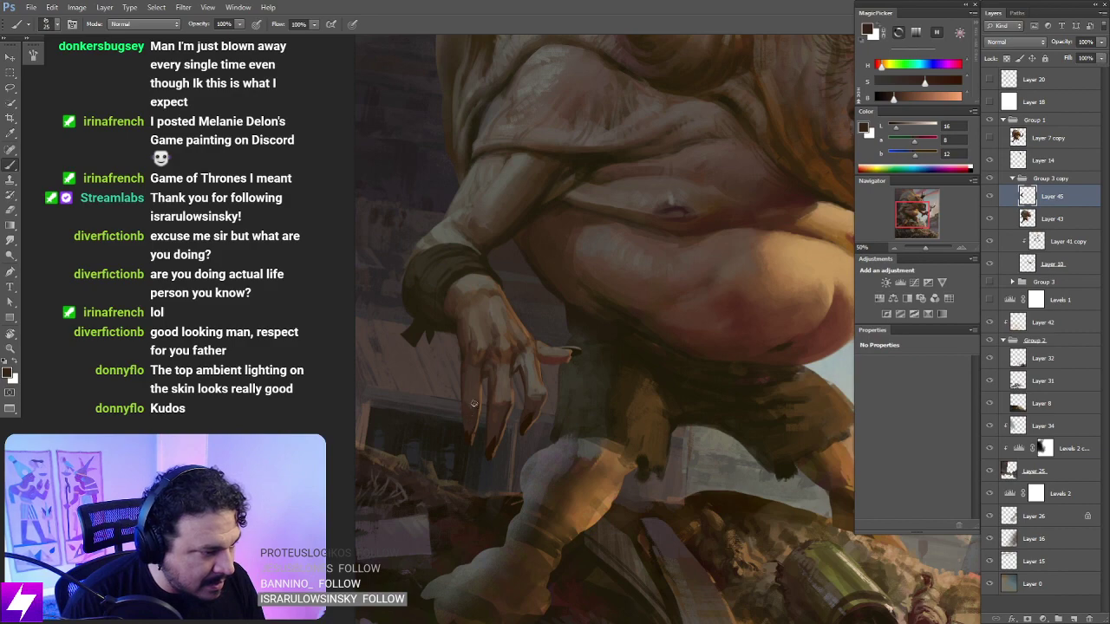
Step: Rotate the canvas and refine the edges and shadow sides of the outer fingers with dark reddish browns sampled from the fingers
{"action": "key", "text": "ctrl+minus"}
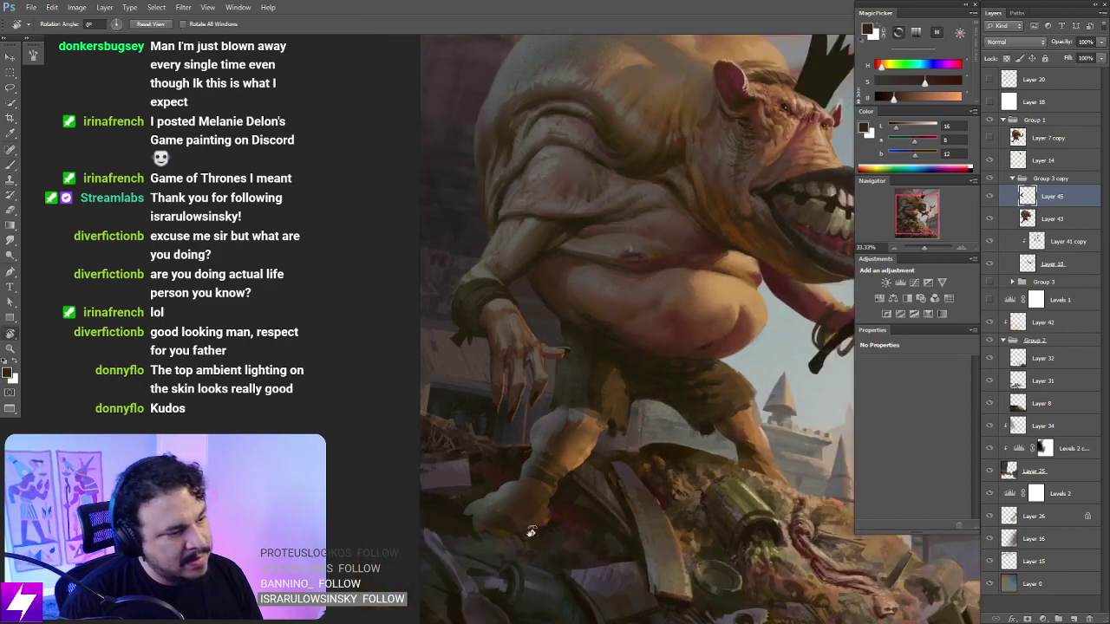
{"action": "key", "text": "r"}
{"action": "mouse_move", "coordinate": [529, 533]}
{"action": "left_mouse_down"}
{"action": "mouse_move", "coordinate": [685, 376]}
{"action": "mouse_move", "coordinate": [690, 332]}
{"action": "mouse_move", "coordinate": [624, 349]}
{"action": "left_mouse_up"}
{"action": "key", "text": "ctrl+plus"}
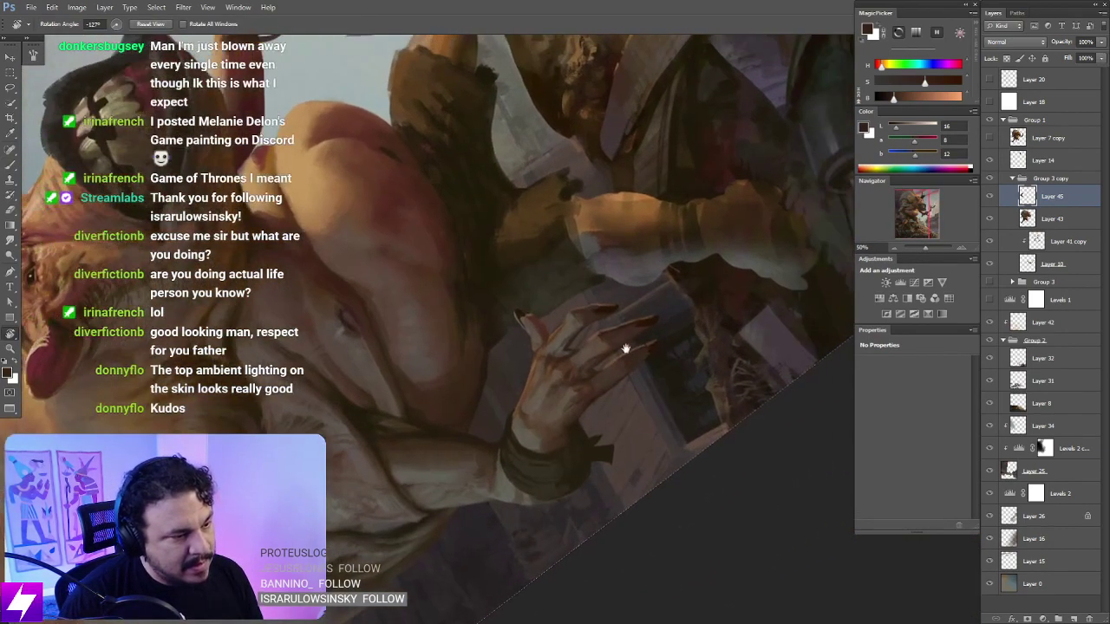
{"action": "key", "text": "ctrl+plus"}
{"action": "key", "text": "b"}
{"action": "left_click", "coordinate": [606, 307], "text": "alt"}
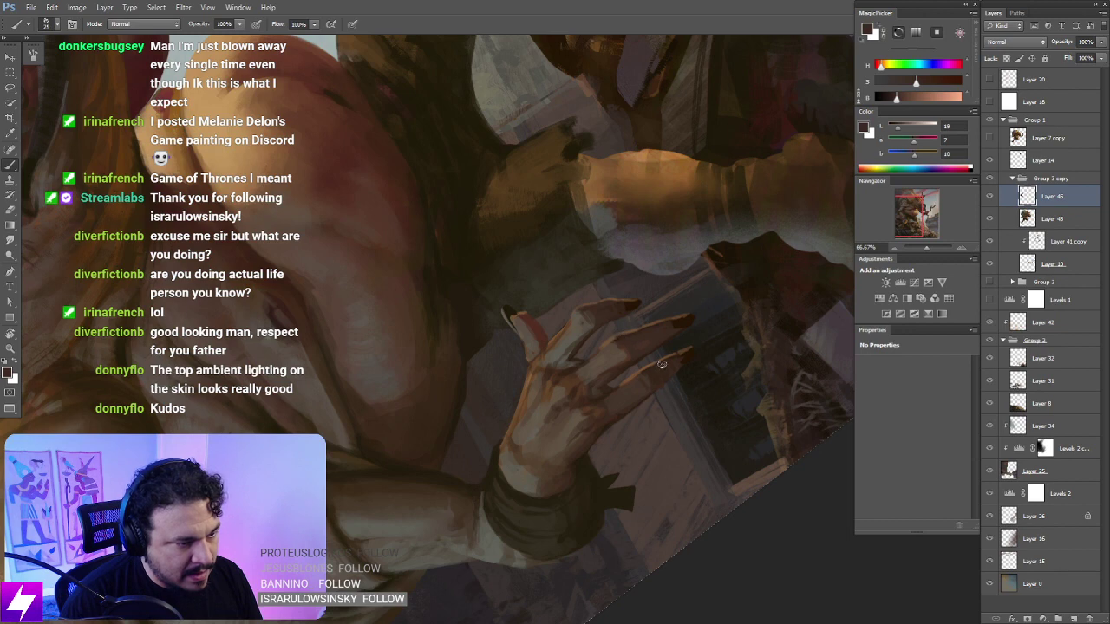
{"action": "left_click", "coordinate": [631, 342], "text": "alt"}
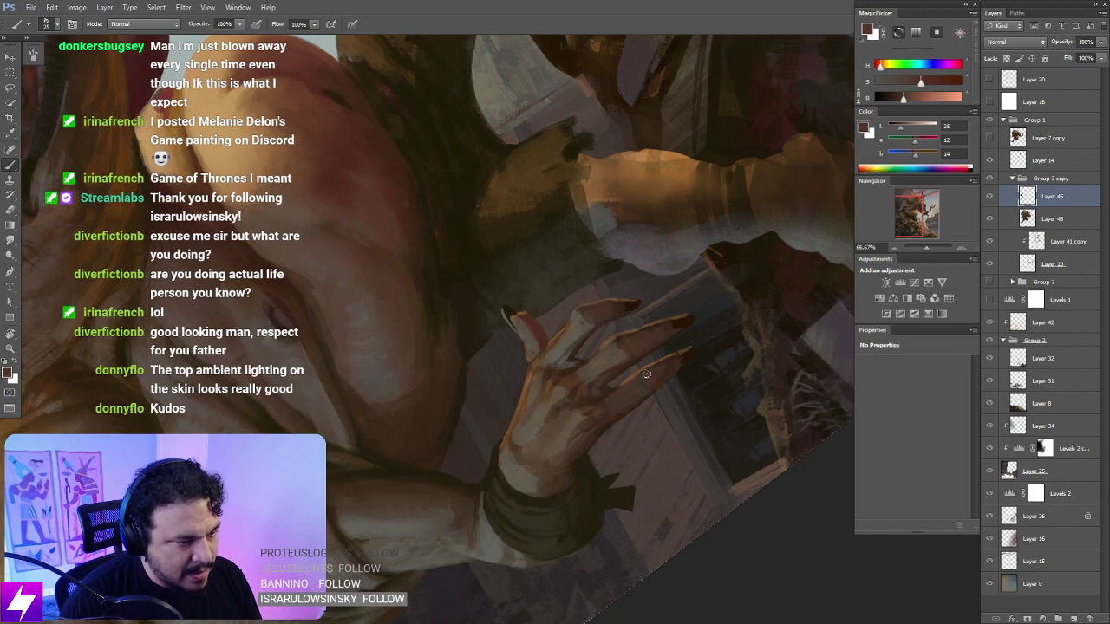
Step: Touch up the mirrored hand between the index knuckle and the thumb with dark browns sampled from around the index finger
{"action": "key", "text": "Escape"}
{"action": "key", "text": "ctrl+minus"}
{"action": "key", "text": "ctrl+minus"}
{"action": "left_click_drag", "start_coordinate": [589, 331], "coordinate": [611, 346]}
{"action": "key", "text": "ctrl+plus"}
{"action": "key", "text": "ctrl+plus"}
{"action": "left_click_drag", "start_coordinate": [531, 359], "coordinate": [520, 376]}
{"action": "left_click", "coordinate": [512, 379], "text": "alt"}
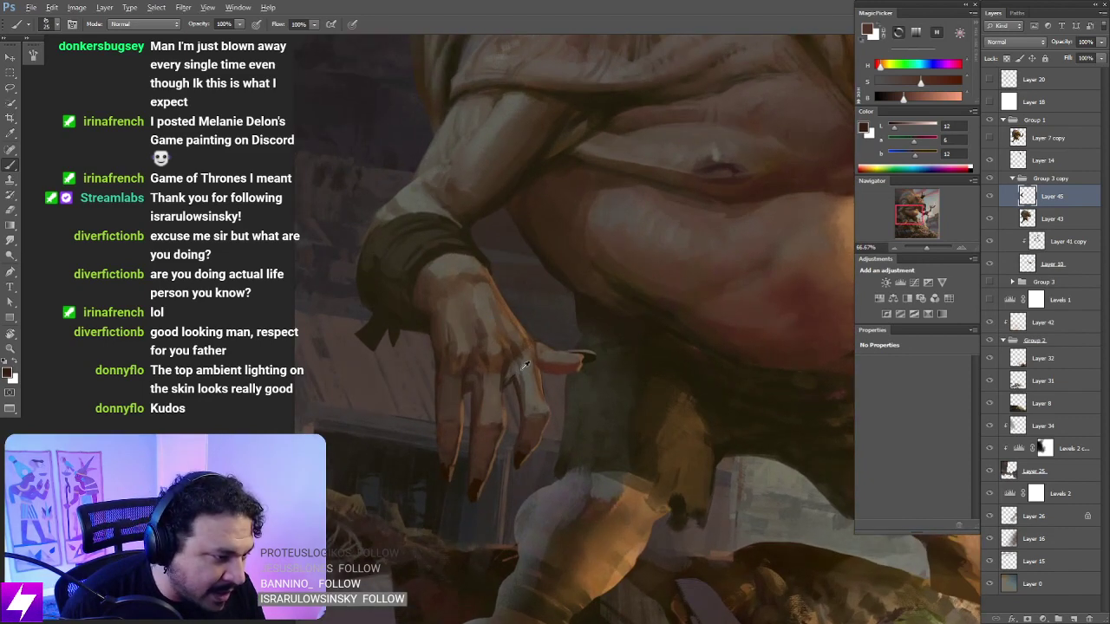
{"action": "left_click", "coordinate": [524, 365], "text": "alt"}
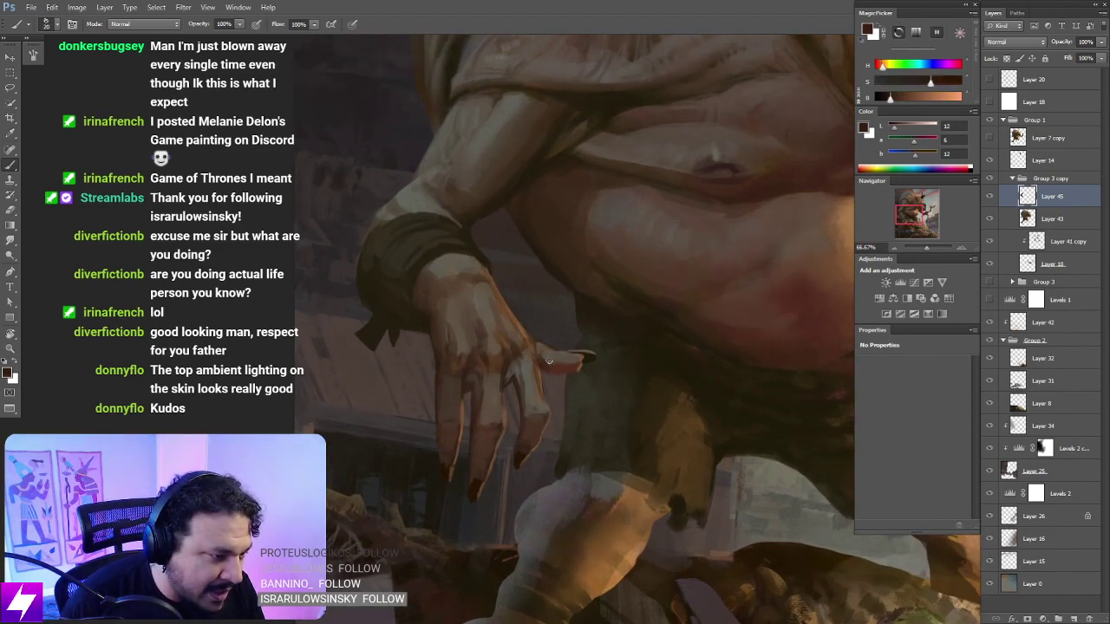
Step: Sketch a small jointed-line diagram with a circle in the open sky beside the crown, using thin dark brush strokes
{"action": "key", "text": "r"}
{"action": "key", "text": "ctrl+minus"}
{"action": "key", "text": "ctrl+minus"}
{"action": "left_click_drag", "start_coordinate": [676, 434], "coordinate": [460, 441]}
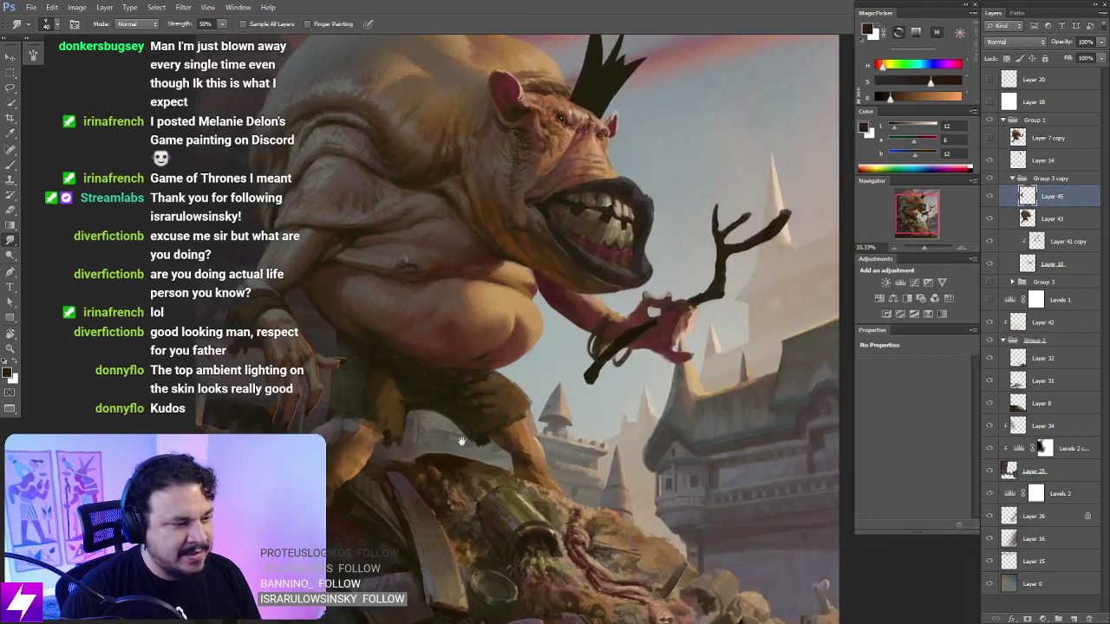
{"action": "left_click_drag", "start_coordinate": [754, 343], "coordinate": [607, 425]}
{"action": "key", "text": "b"}
{"action": "left_click_drag", "start_coordinate": [566, 162], "coordinate": [593, 247]}
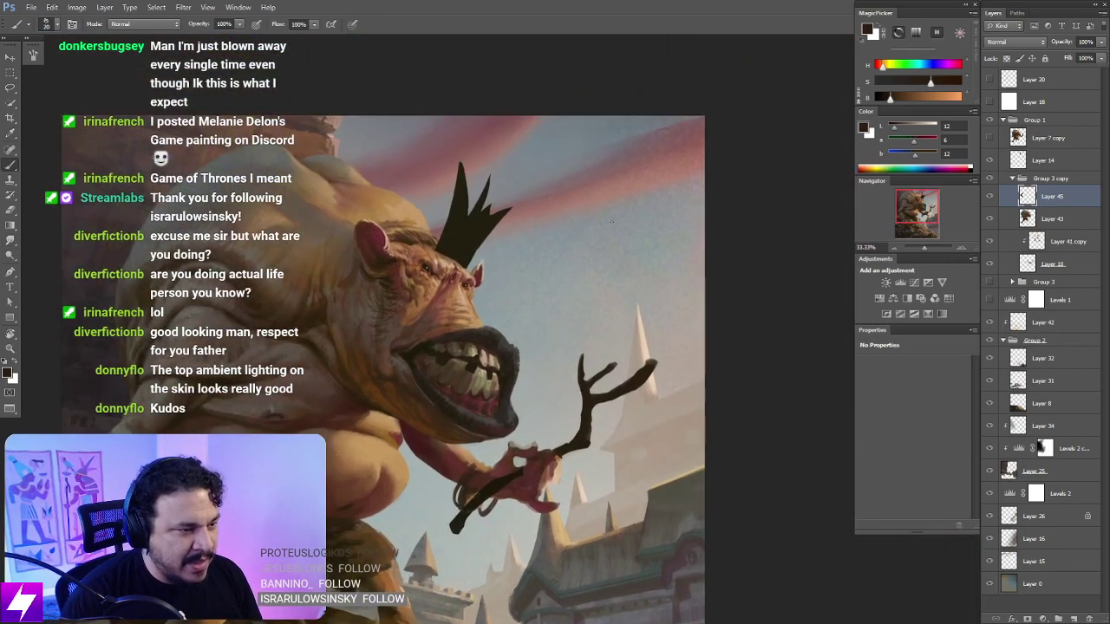
{"action": "mouse_move", "coordinate": [644, 216]}
{"action": "left_mouse_down"}
{"action": "mouse_move", "coordinate": [597, 222]}
{"action": "mouse_move", "coordinate": [589, 259]}
{"action": "left_mouse_up"}
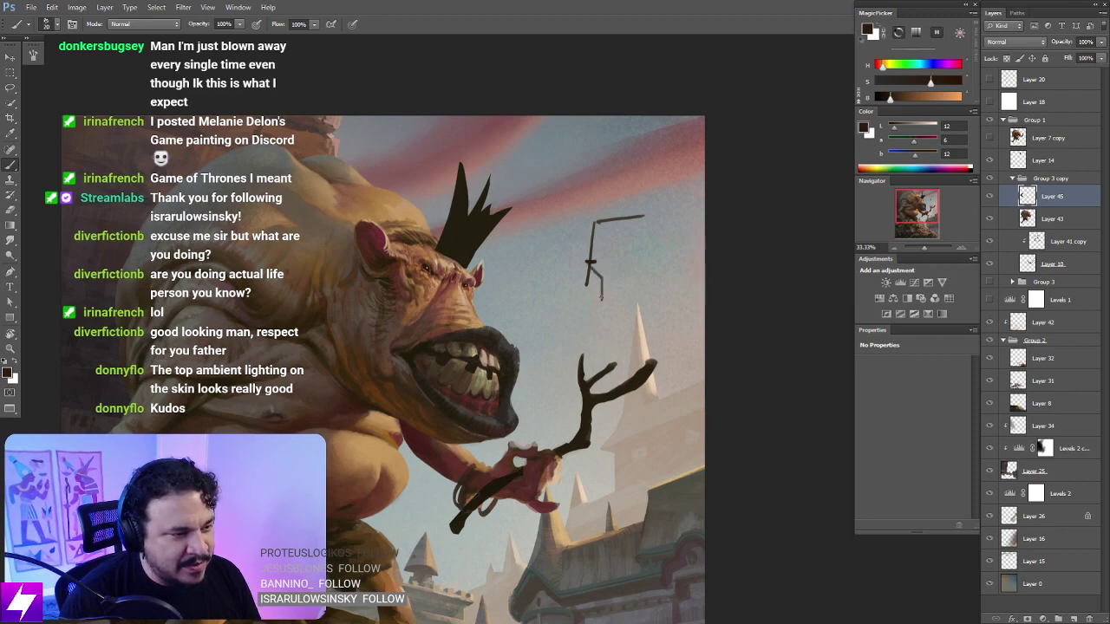
{"action": "key", "text": "ctrl+z"}
{"action": "left_click_drag", "start_coordinate": [626, 251], "coordinate": [614, 254]}
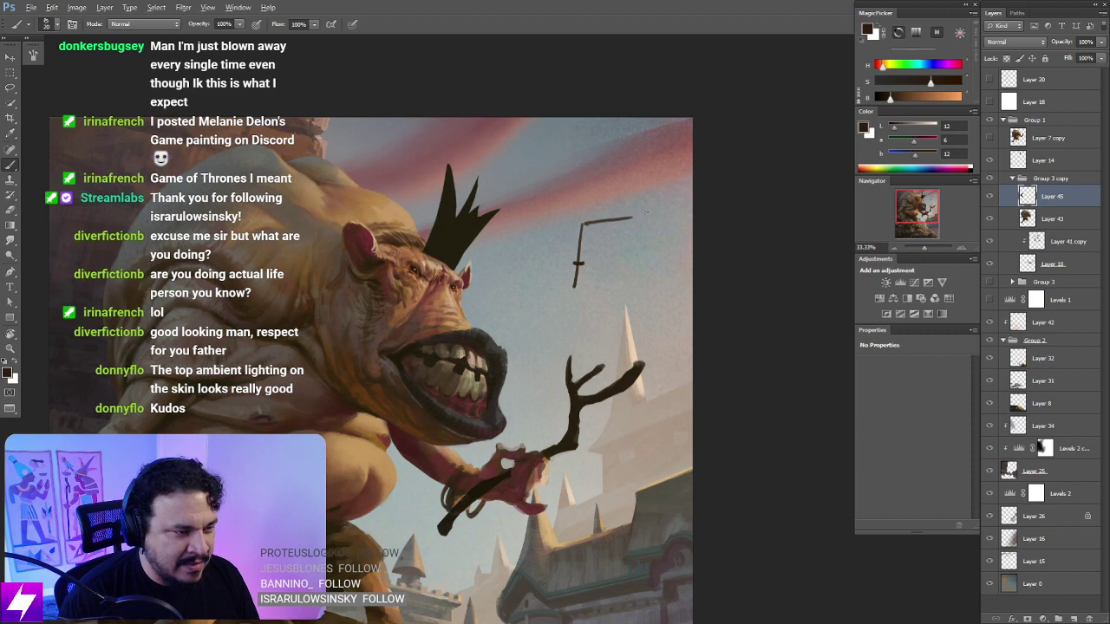
{"action": "mouse_move", "coordinate": [647, 211]}
{"action": "left_mouse_down"}
{"action": "mouse_move", "coordinate": [578, 224]}
{"action": "mouse_move", "coordinate": [572, 285]}
{"action": "left_mouse_up"}
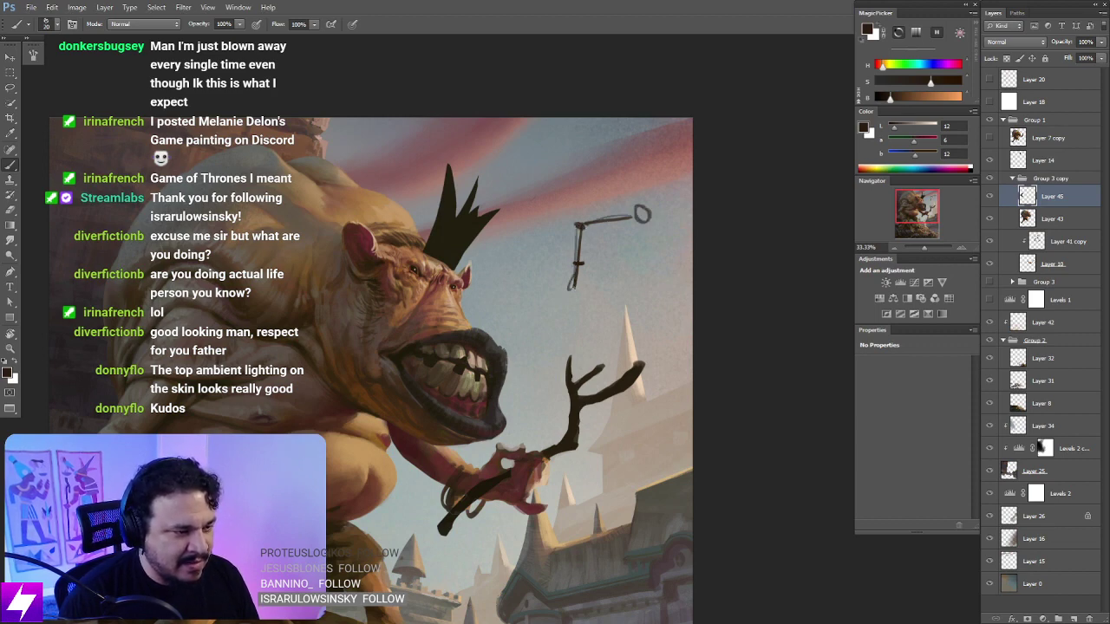
Step: Lasso the diagram in the sky, delete it and clear the selection
{"action": "key", "text": "l"}
{"action": "mouse_move", "coordinate": [662, 187]}
{"action": "left_mouse_down"}
{"action": "mouse_move", "coordinate": [569, 304]}
{"action": "mouse_move", "coordinate": [662, 189]}
{"action": "left_mouse_up"}
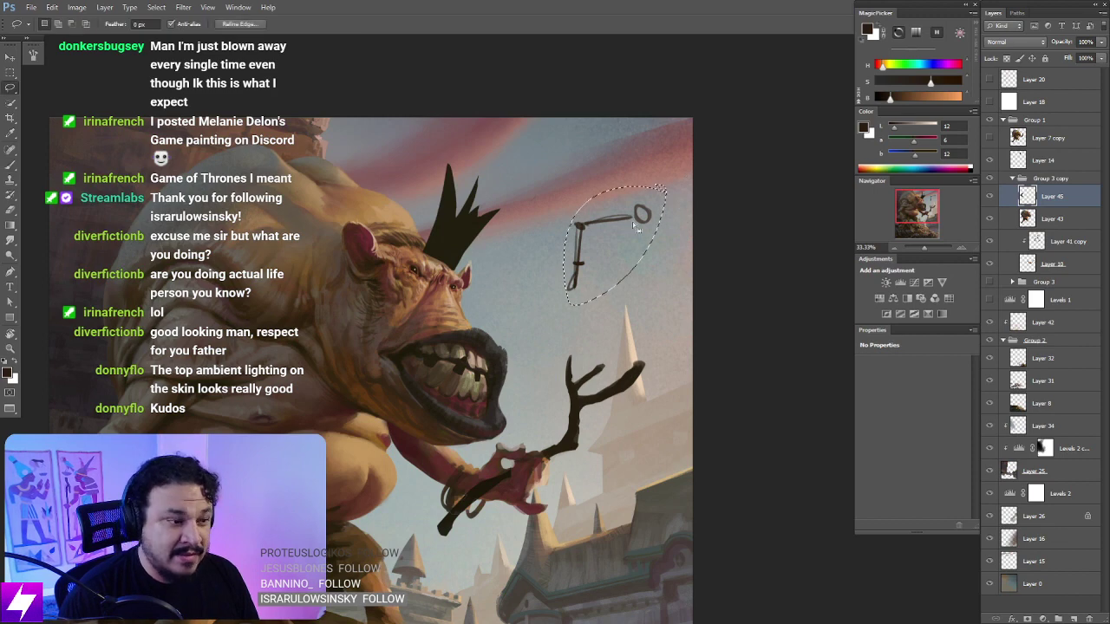
{"action": "key", "text": "Delete"}
{"action": "left_click", "coordinate": [744, 300]}
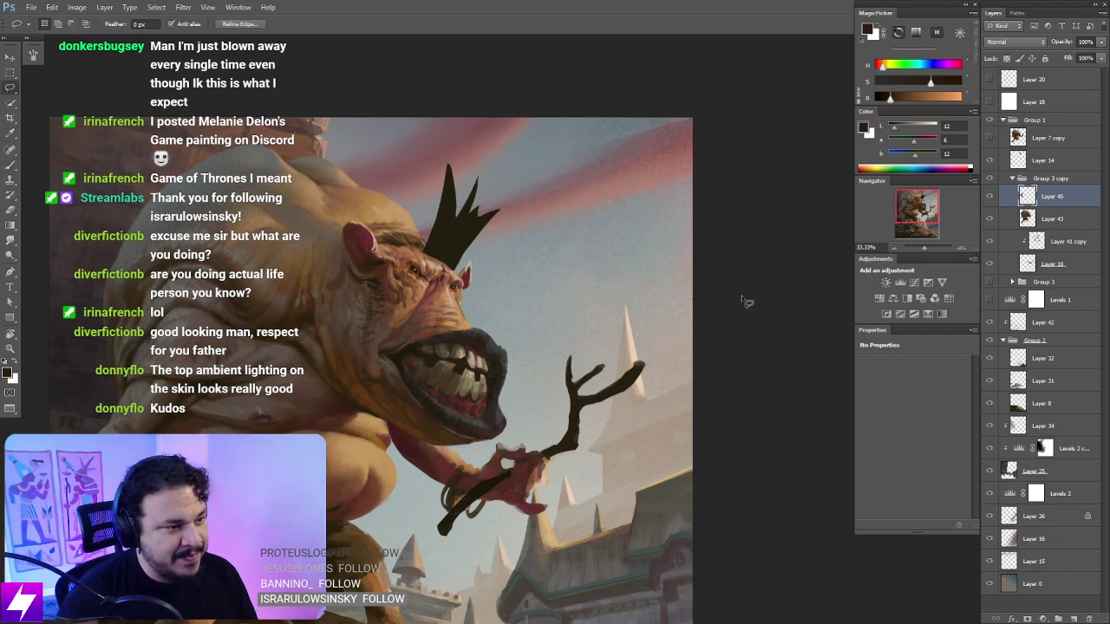
{"action": "key", "text": "Return"}
Step: Rotate the canvas and darken the nails and tips of the outer fingers with a dark brown sampled from the middle finger
{"action": "left_click_drag", "start_coordinate": [486, 513], "coordinate": [581, 376]}
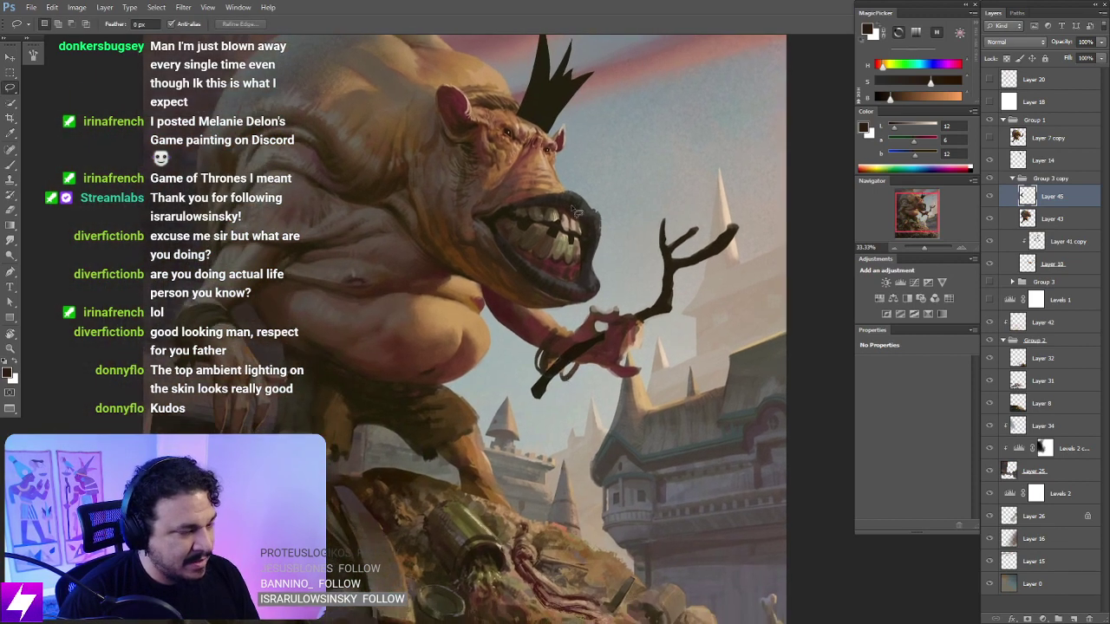
{"action": "key", "text": "ctrl+plus"}
{"action": "left_click_drag", "start_coordinate": [731, 485], "coordinate": [539, 378]}
{"action": "key", "text": "r"}
{"action": "mouse_move", "coordinate": [548, 462]}
{"action": "left_mouse_down"}
{"action": "mouse_move", "coordinate": [599, 459]}
{"action": "mouse_move", "coordinate": [668, 359]}
{"action": "left_mouse_up"}
{"action": "key", "text": "ctrl+plus"}
{"action": "left_click_drag", "start_coordinate": [661, 428], "coordinate": [641, 387]}
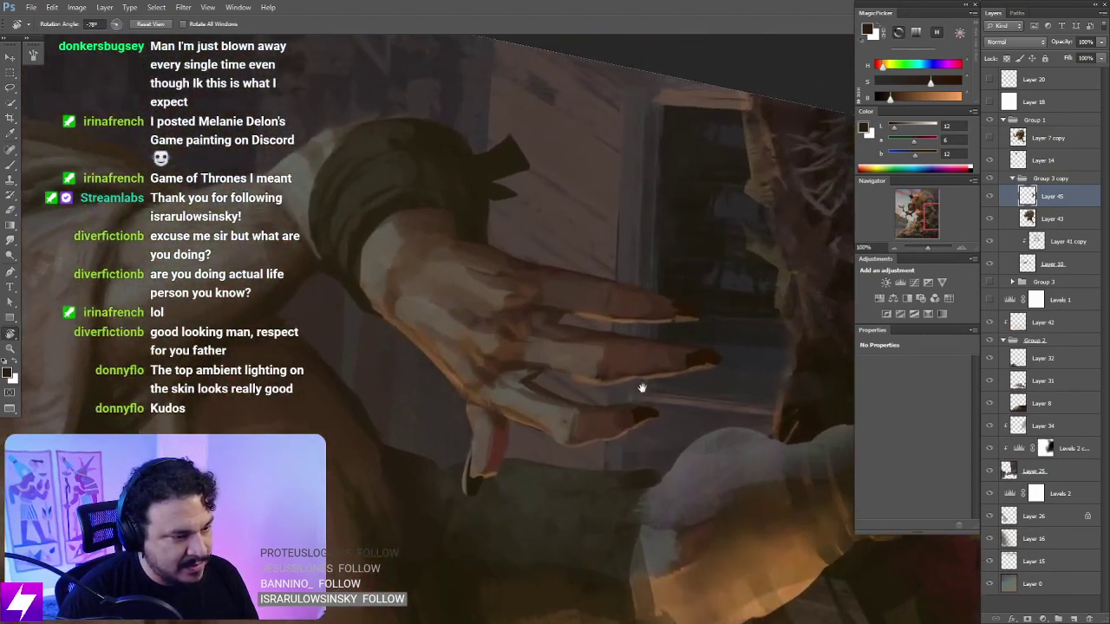
{"action": "key", "text": "b"}
{"action": "left_click", "coordinate": [659, 348], "text": "alt"}
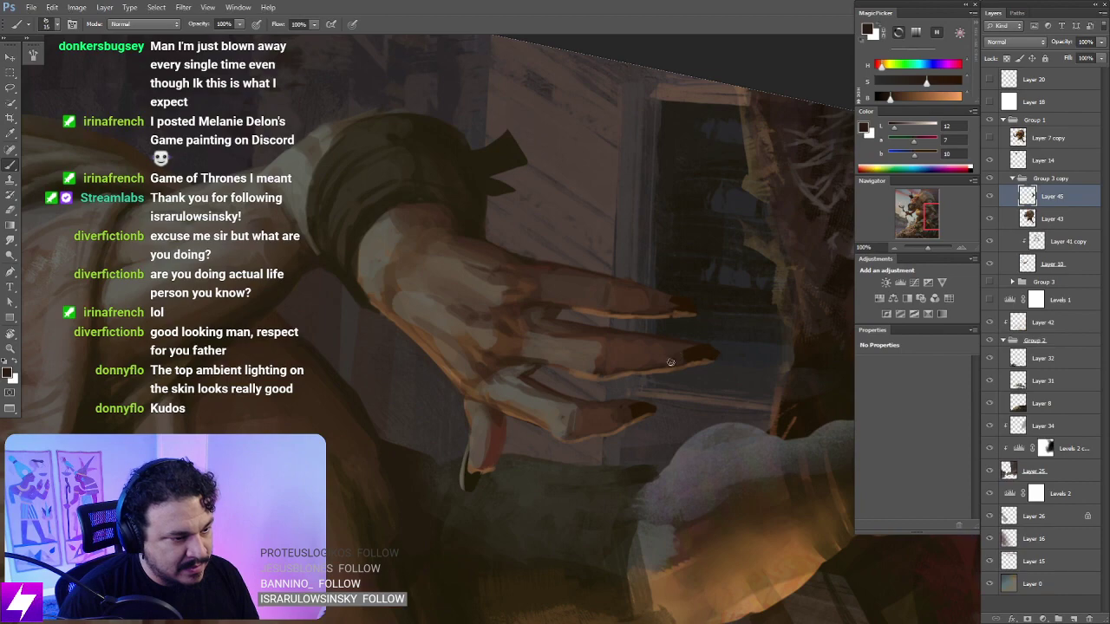
{"action": "key", "text": "]"}
{"action": "key", "text": "]"}
{"action": "key", "text": "]"}
{"action": "left_click_drag", "start_coordinate": [589, 487], "coordinate": [595, 452]}
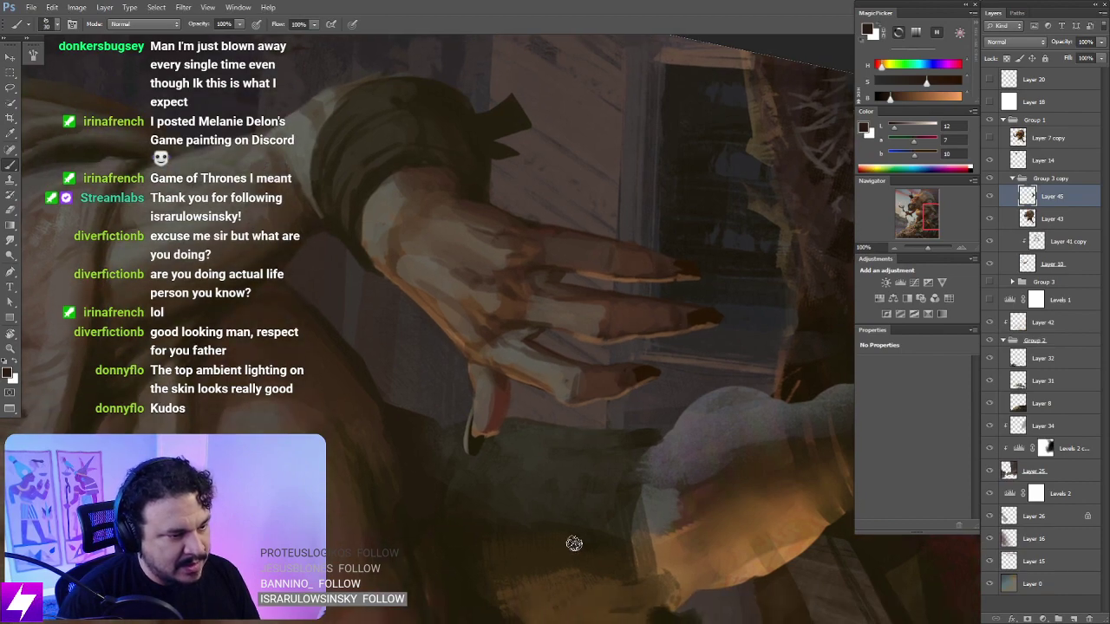
Step: Rework the outer finger with a muted brown sampled from the fingers, and choose the Smudge tool for blending
{"action": "key", "text": "Escape"}
{"action": "key", "text": "ctrl+minus"}
{"action": "key", "text": "ctrl+minus"}
{"action": "left_click_drag", "start_coordinate": [609, 356], "coordinate": [585, 316]}
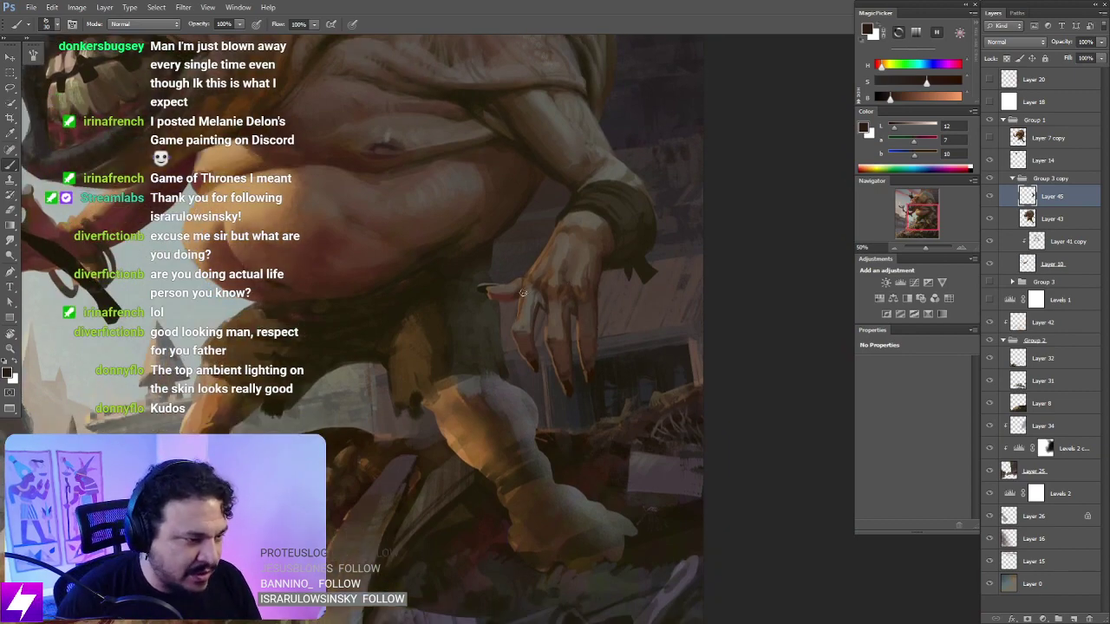
{"action": "key", "text": "r"}
{"action": "mouse_move", "coordinate": [615, 425]}
{"action": "left_mouse_down"}
{"action": "mouse_move", "coordinate": [639, 324]}
{"action": "mouse_move", "coordinate": [601, 287]}
{"action": "left_mouse_up"}
{"action": "key", "text": "ctrl+plus"}
{"action": "key", "text": "bracketleft"}
{"action": "key", "text": "bracketleft"}
{"action": "left_click", "coordinate": [579, 328], "text": "alt"}
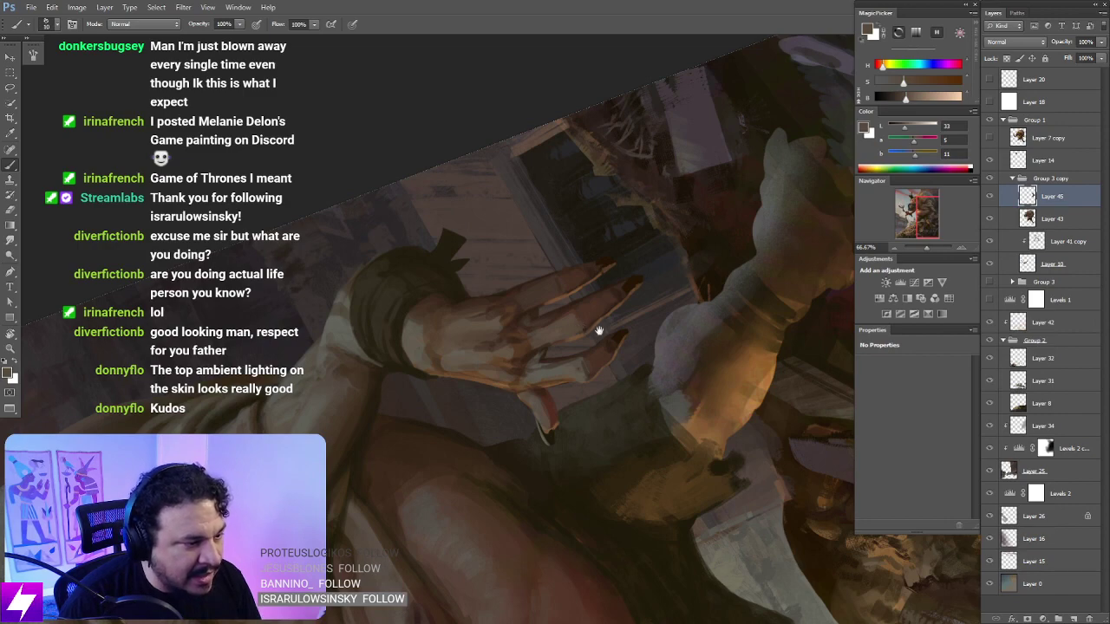
{"action": "left_click_drag", "start_coordinate": [599, 330], "coordinate": [565, 275]}
{"action": "key", "text": "r"}
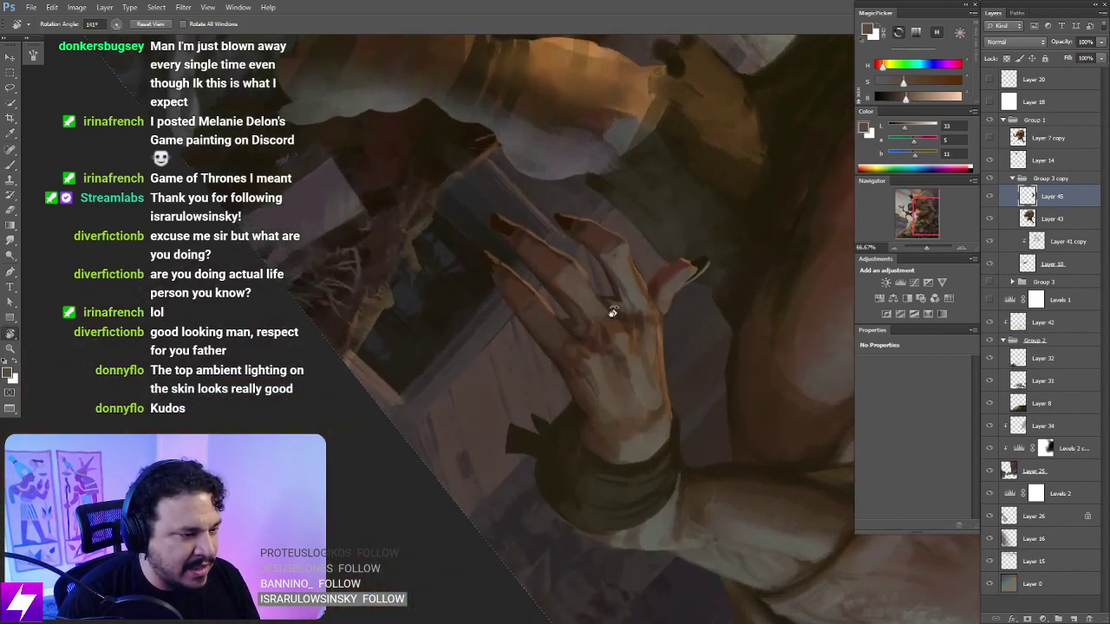
{"action": "key", "text": "ctrl+plus"}
{"action": "key", "text": "b"}
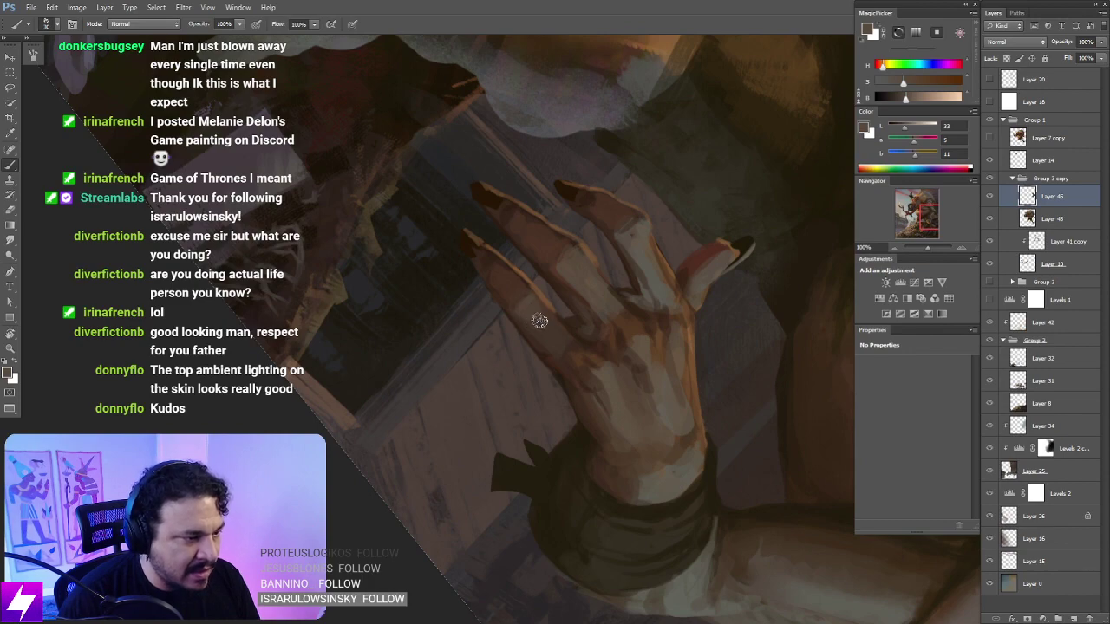
{"action": "key", "text": "s"}
{"action": "key", "text": "Escape"}
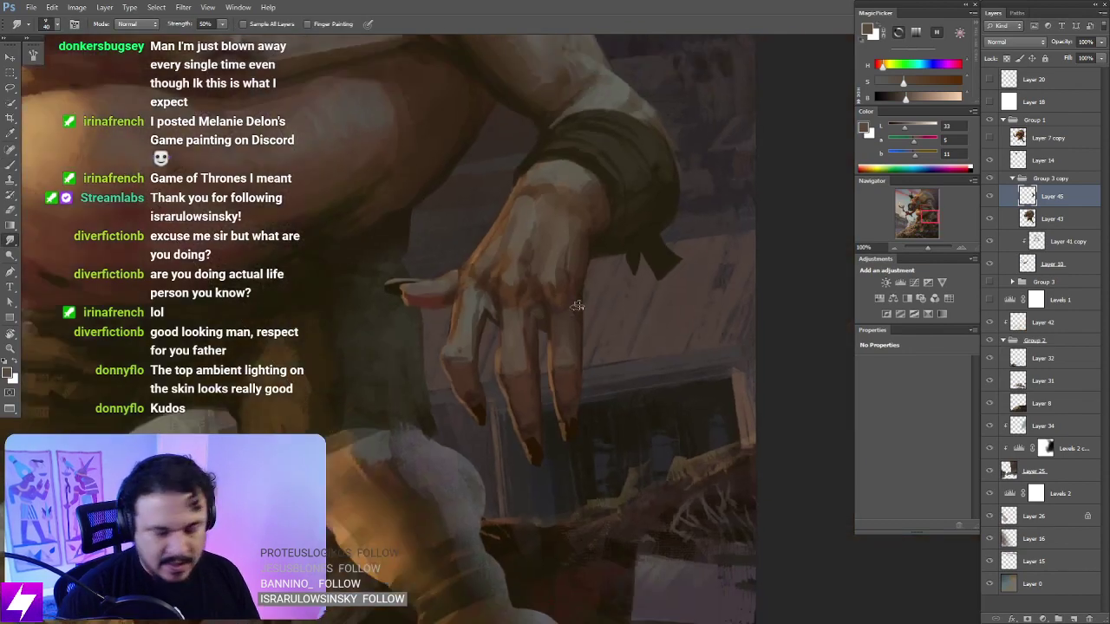
Step: Compare the hand with and without Layer 45, and examine the full painting in the flipped orientation
{"action": "scroll", "coordinate": [576, 306], "scroll_direction": "down", "scroll_amount": 2}
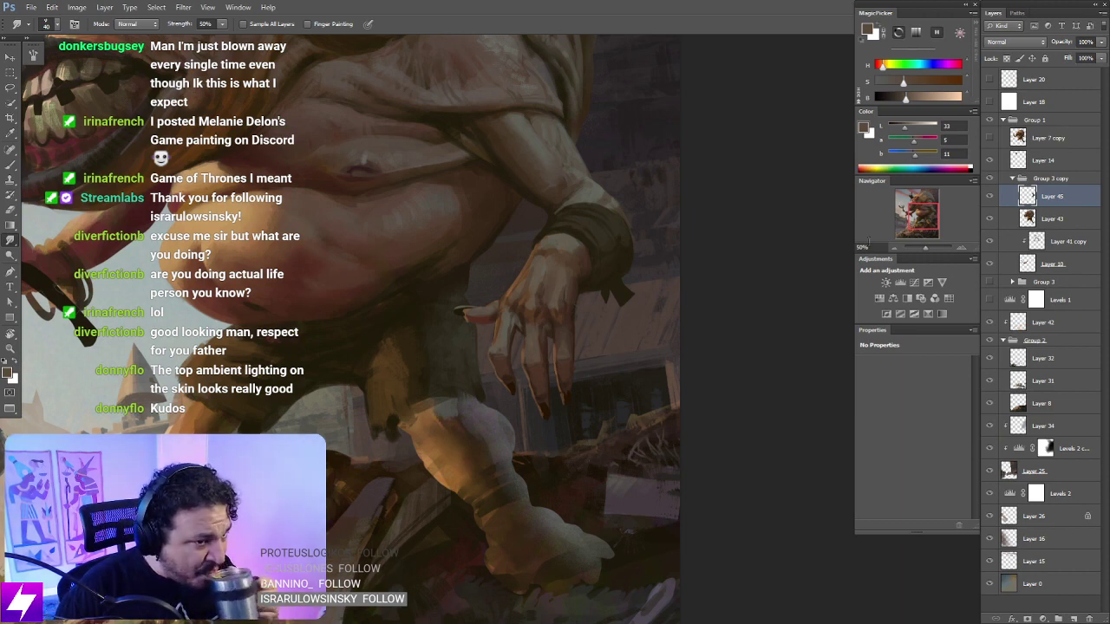
{"action": "left_click", "coordinate": [990, 196]}
{"action": "left_click", "coordinate": [990, 196]}
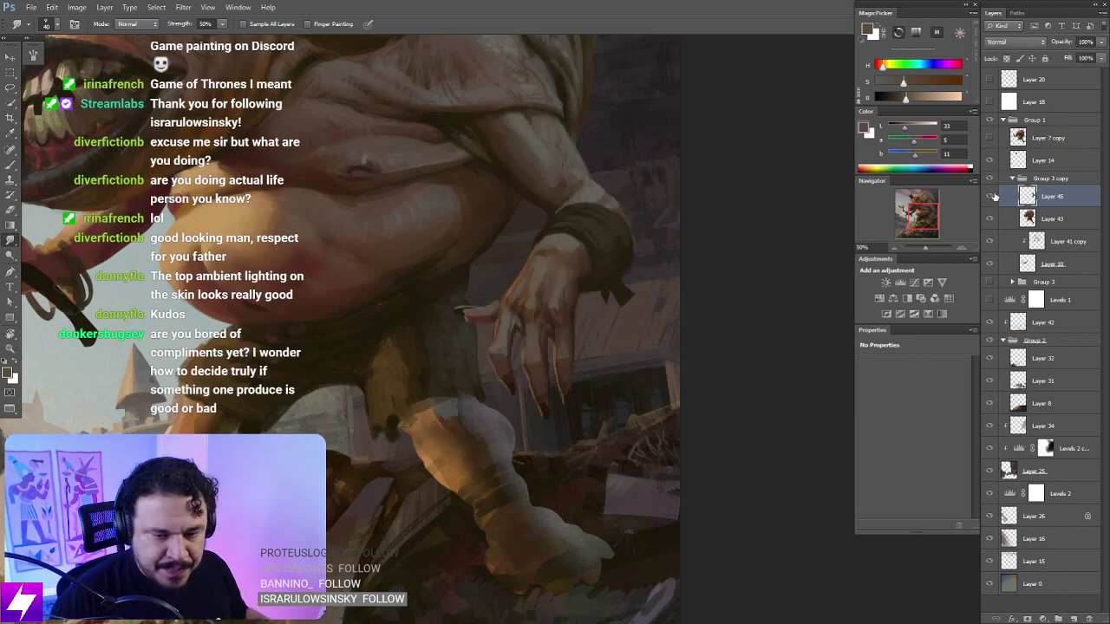
{"action": "scroll", "coordinate": [630, 351], "scroll_direction": "down", "scroll_amount": 3}
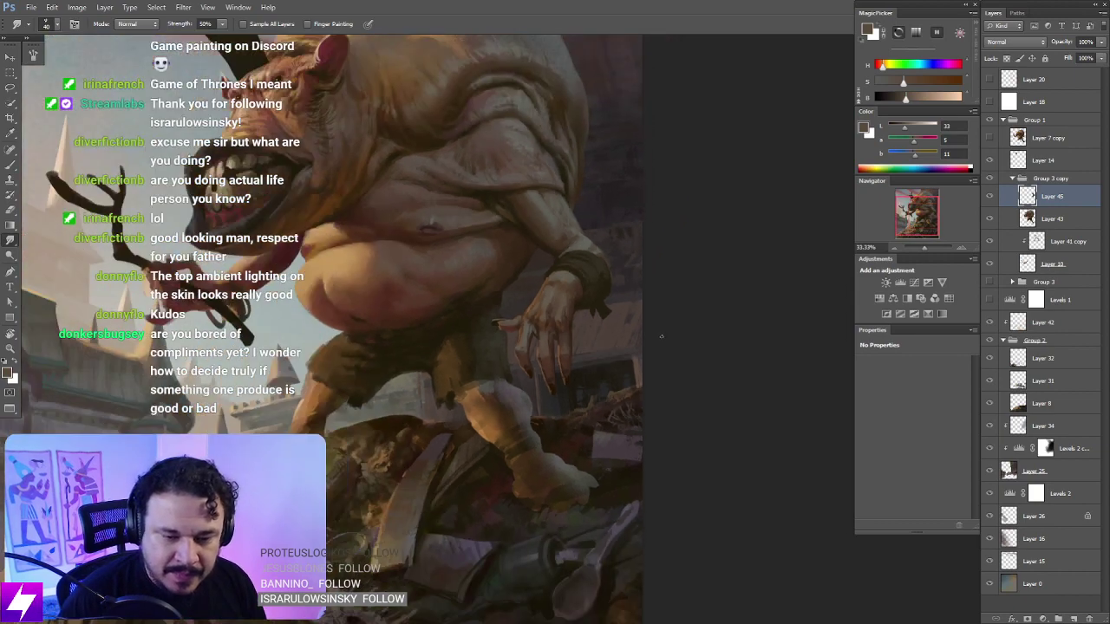
{"action": "key", "text": "ctrl+shift+h"}
{"action": "key", "text": "ctrl+plus"}
{"action": "key", "text": "ctrl+plus"}
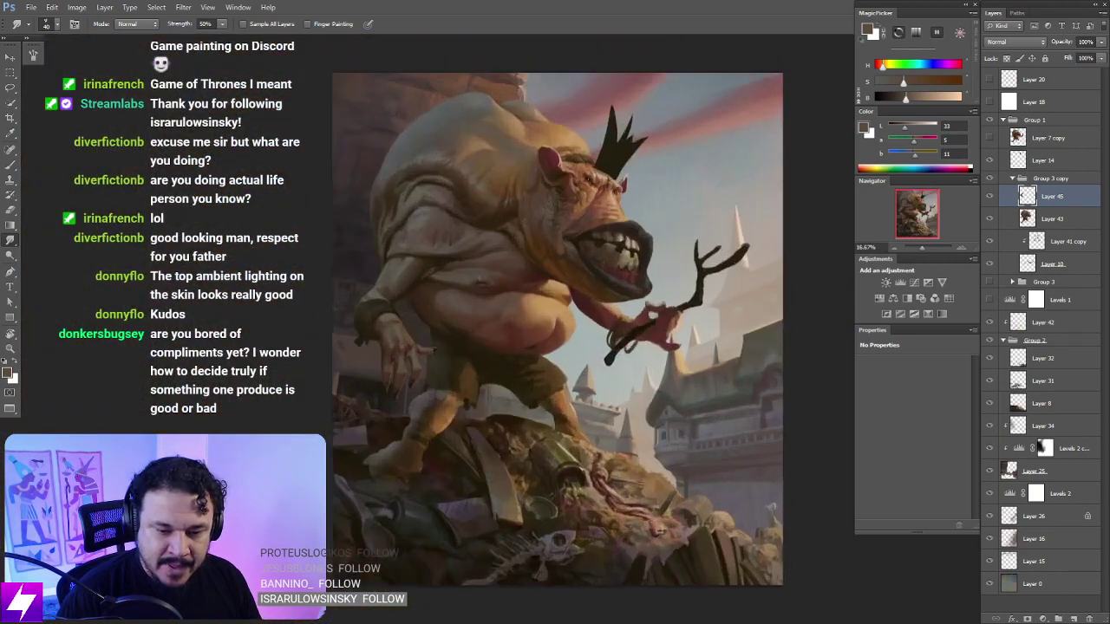
{"action": "left_click_drag", "start_coordinate": [654, 380], "coordinate": [625, 354]}
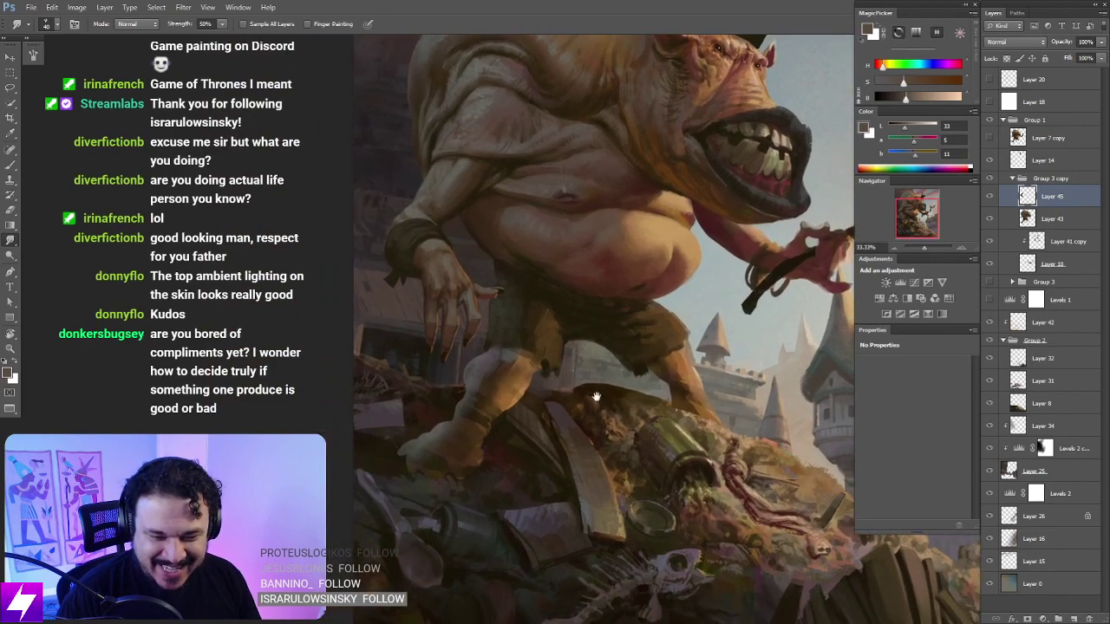
{"action": "left_click_drag", "start_coordinate": [595, 396], "coordinate": [579, 380]}
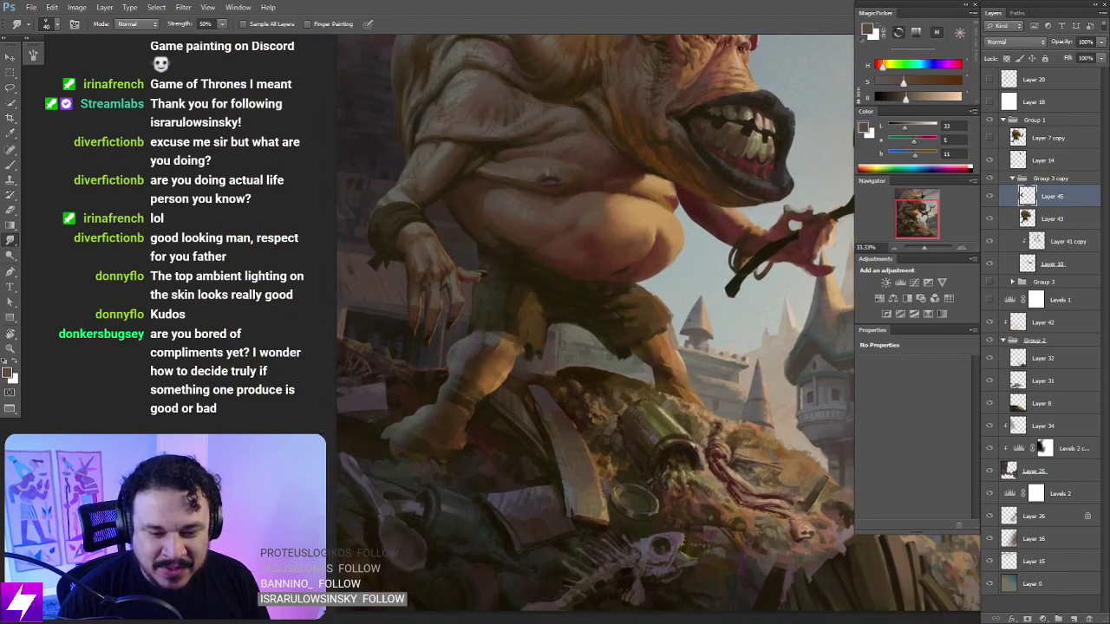
Step: Darken the base of the thumb with a dark reddish brown sampled where it meets the index finger
{"action": "key", "text": "ctrl+plus"}
{"action": "left_click_drag", "start_coordinate": [495, 354], "coordinate": [530, 374]}
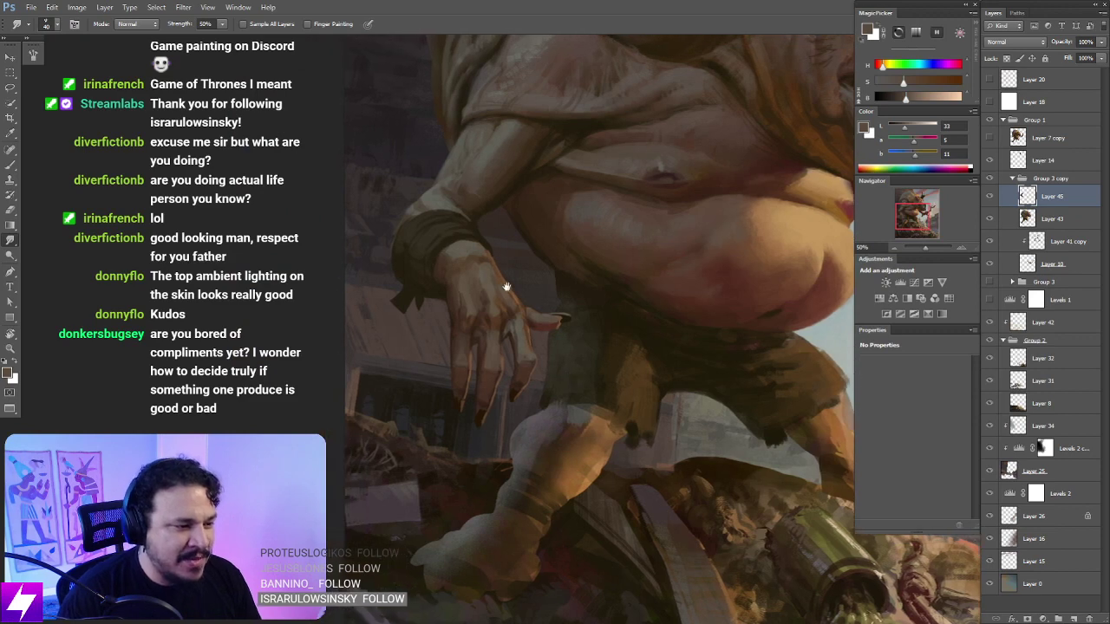
{"action": "left_click_drag", "start_coordinate": [517, 317], "coordinate": [538, 324]}
{"action": "scroll", "coordinate": [536, 327], "scroll_direction": "up", "scroll_amount": 1}
{"action": "key", "text": "b"}
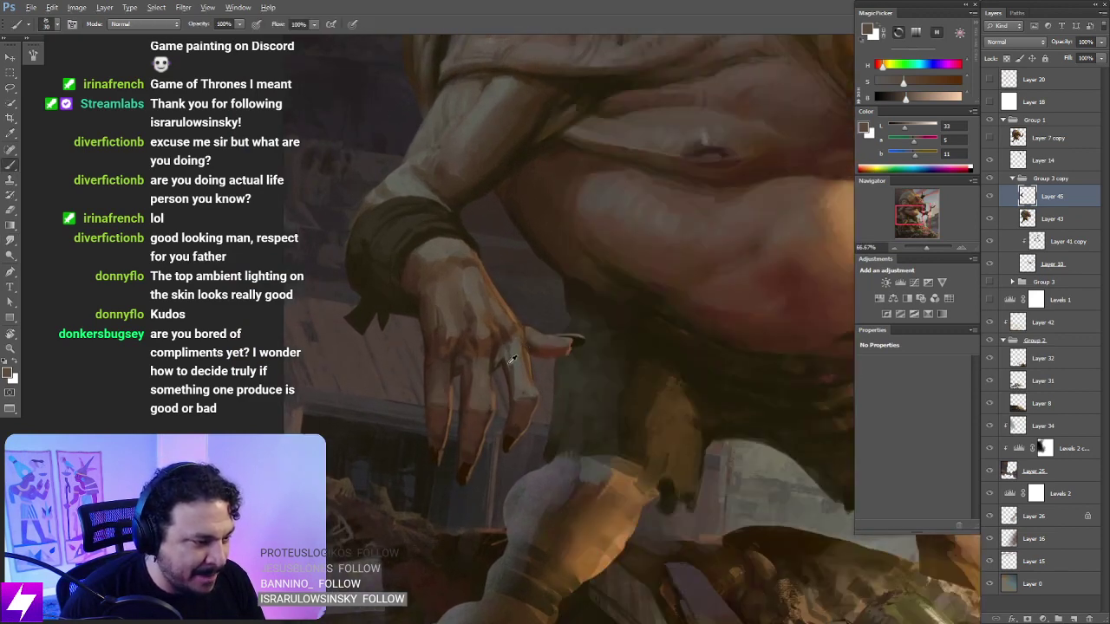
{"action": "left_click", "coordinate": [539, 344], "text": "alt"}
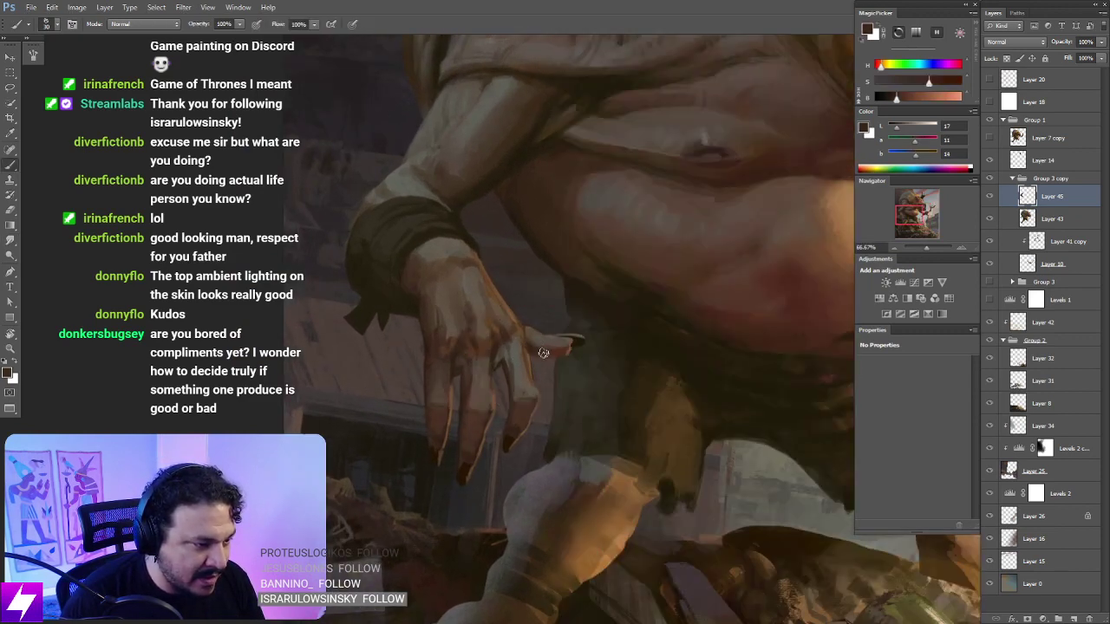
Step: Rotate the canvas and refine the thumb's outer edge with an orange-brown and a muted brown sampled from the thumb
{"action": "key", "text": "r"}
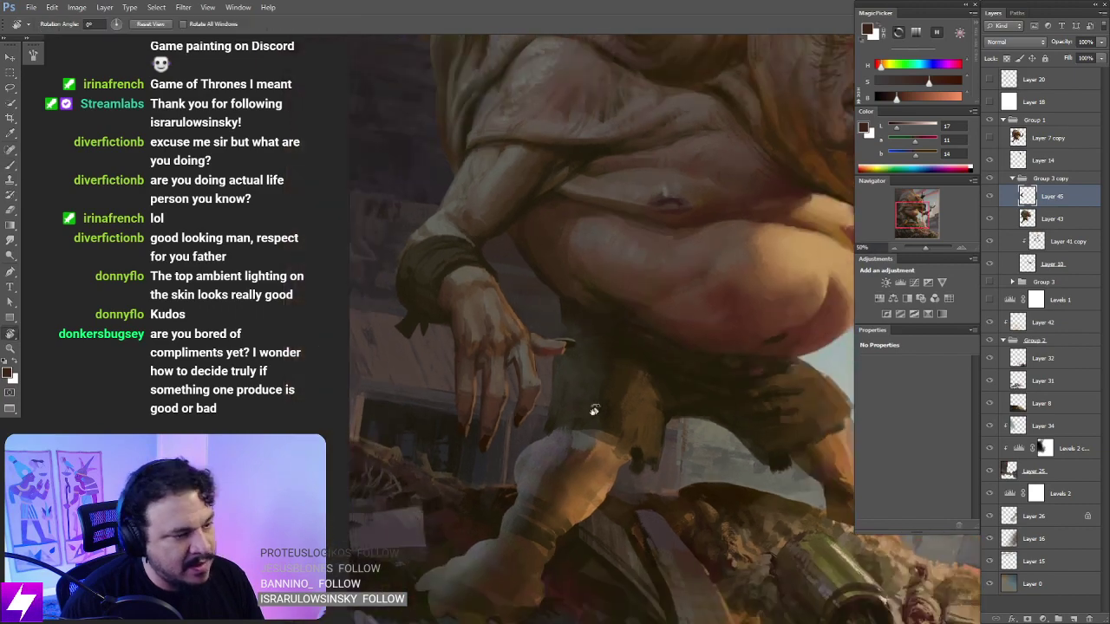
{"action": "left_click_drag", "start_coordinate": [595, 410], "coordinate": [624, 295]}
{"action": "key", "text": "ctrl+minus"}
{"action": "key", "text": "ctrl+plus"}
{"action": "left_click_drag", "start_coordinate": [582, 406], "coordinate": [582, 367]}
{"action": "key", "text": "b"}
{"action": "left_click", "coordinate": [582, 313], "text": "alt"}
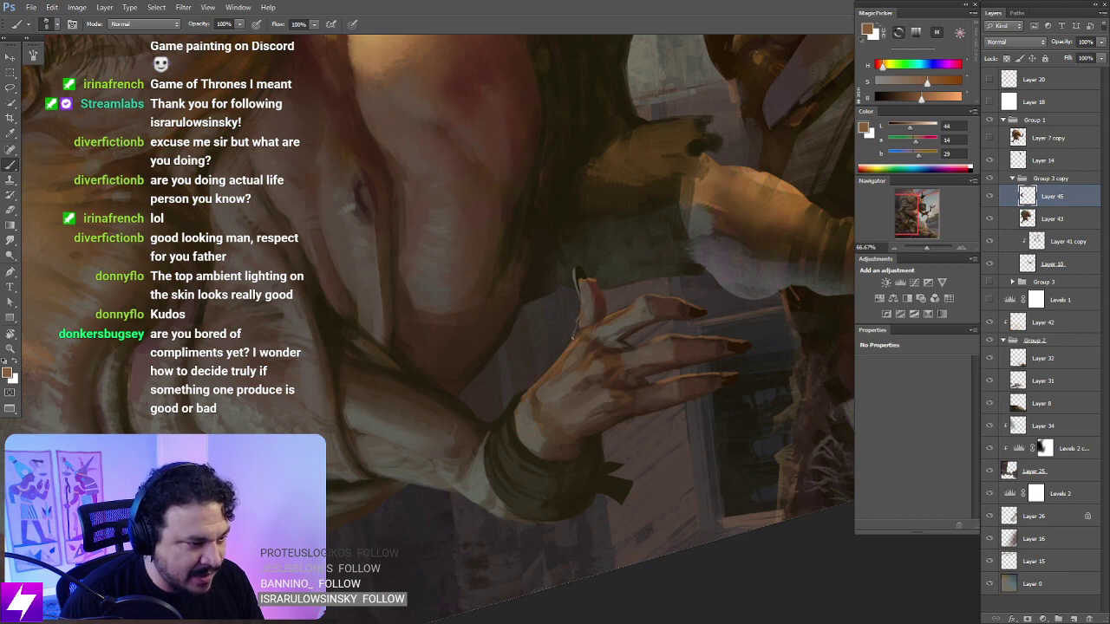
{"action": "left_click", "coordinate": [576, 329], "text": "alt"}
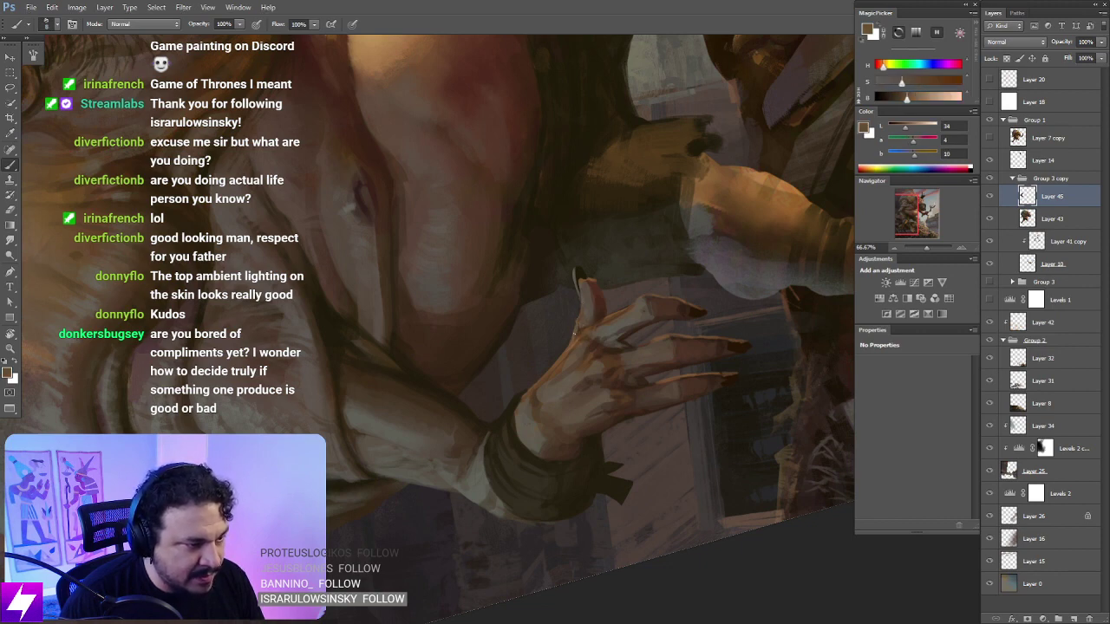
Step: Examine the upright painting as a whole and up close around the hand and legs, in both normal and flipped orientation
{"action": "key", "text": "Escape"}
{"action": "key", "text": "ctrl+minus"}
{"action": "key", "text": "ctrl+minus"}
{"action": "key", "text": "ctrl+minus"}
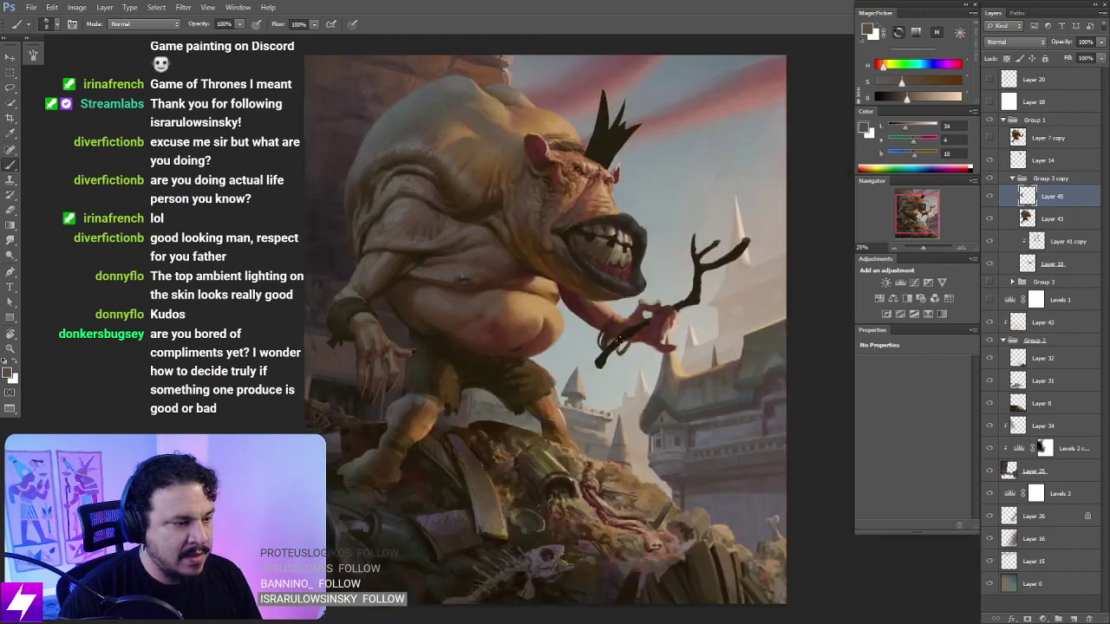
{"action": "mouse_move", "coordinate": [485, 408]}
{"action": "left_mouse_down"}
{"action": "mouse_move", "coordinate": [528, 408]}
{"action": "mouse_move", "coordinate": [508, 436]}
{"action": "mouse_move", "coordinate": [570, 398]}
{"action": "left_mouse_up"}
{"action": "scroll", "coordinate": [532, 422], "scroll_direction": "up", "scroll_amount": 1}
{"action": "scroll", "coordinate": [542, 468], "scroll_direction": "up", "scroll_amount": 1}
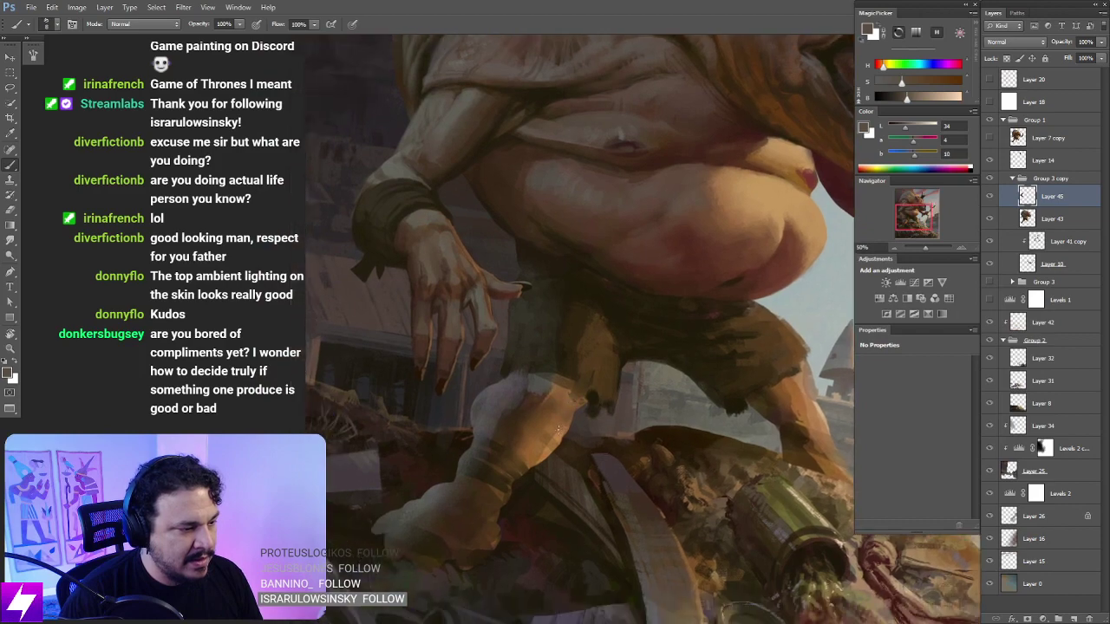
{"action": "scroll", "coordinate": [548, 434], "scroll_direction": "down", "scroll_amount": 3}
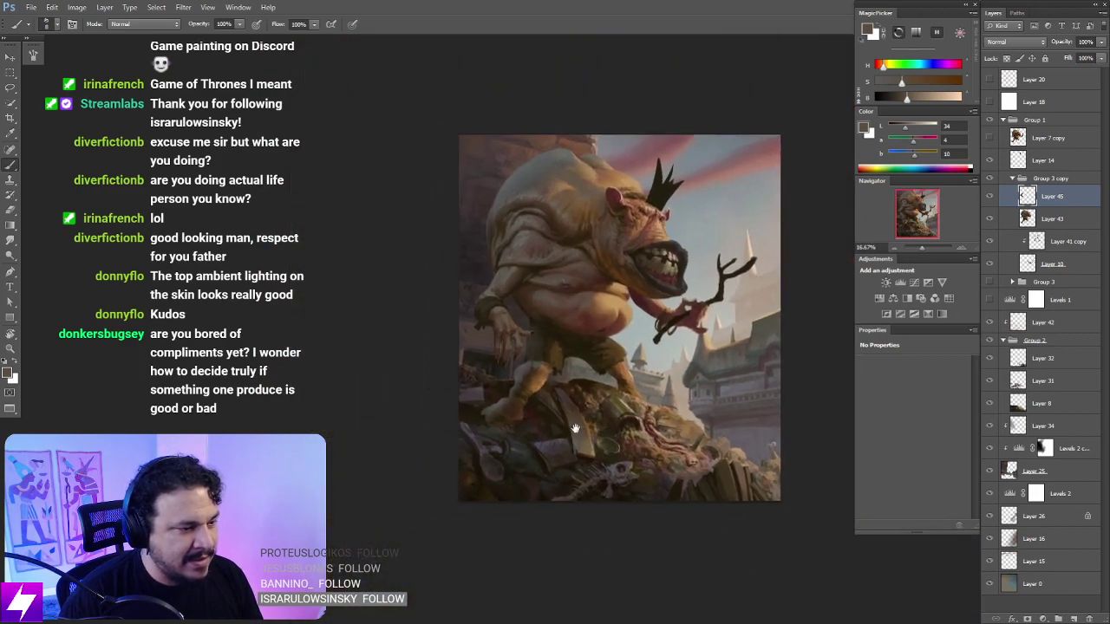
{"action": "scroll", "coordinate": [561, 322], "scroll_direction": "up", "scroll_amount": 1}
{"action": "left_click_drag", "start_coordinate": [848, 370], "coordinate": [596, 333]}
Step: Hide the ogre's layer group, Group 3 copy, and select the background's Layer 25
{"action": "left_click", "coordinate": [989, 178]}
{"action": "left_click", "coordinate": [989, 178]}
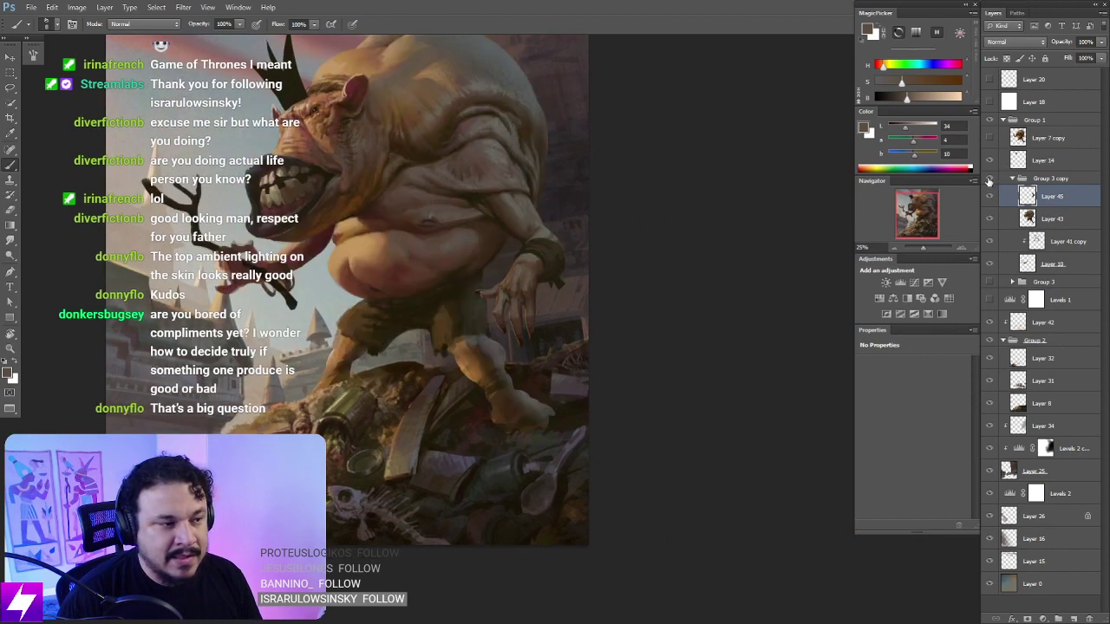
{"action": "left_click", "coordinate": [989, 178]}
{"action": "left_click", "coordinate": [1009, 468]}
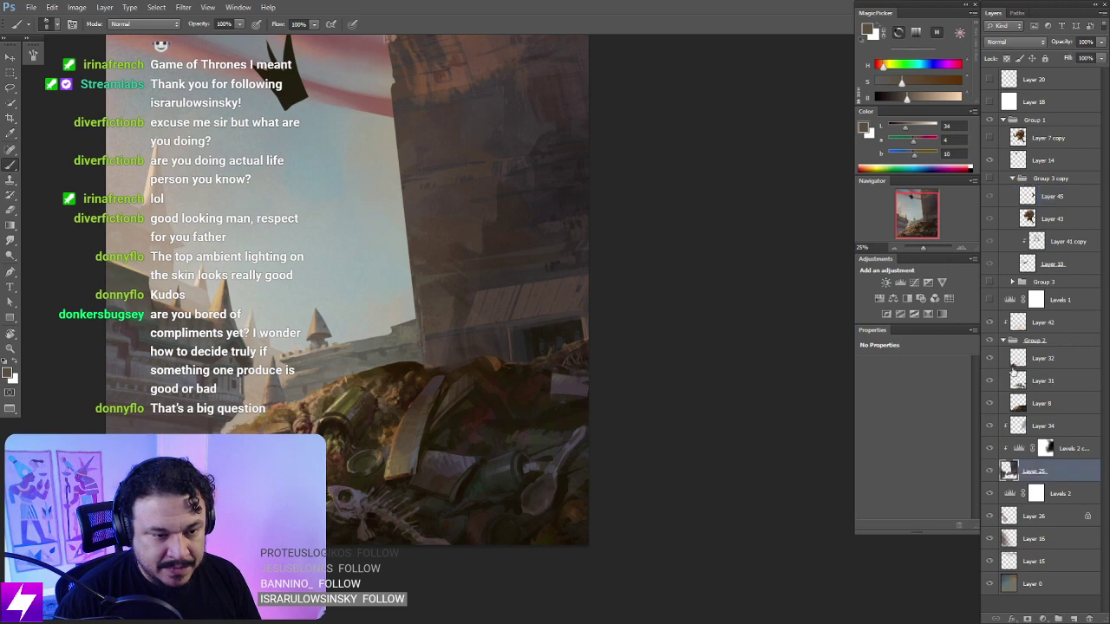
Step: Select the lower part of the dark tower wall with the wooden roof and window, and copy it to a new layer above Layer 34
{"action": "left_click", "coordinate": [989, 340]}
{"action": "left_click", "coordinate": [989, 340]}
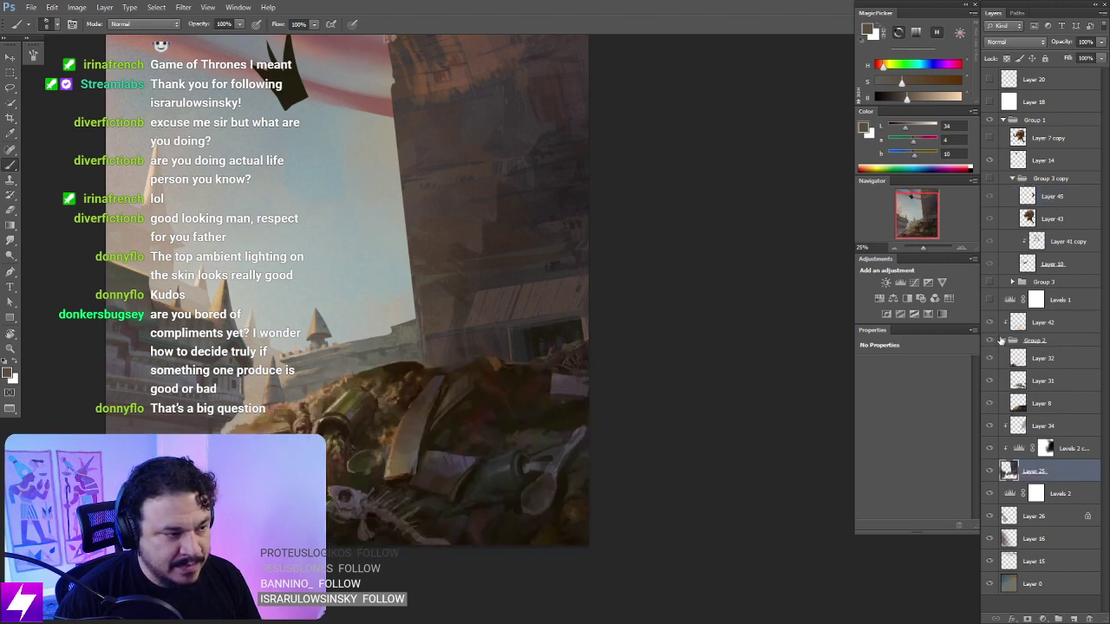
{"action": "left_click", "coordinate": [989, 470]}
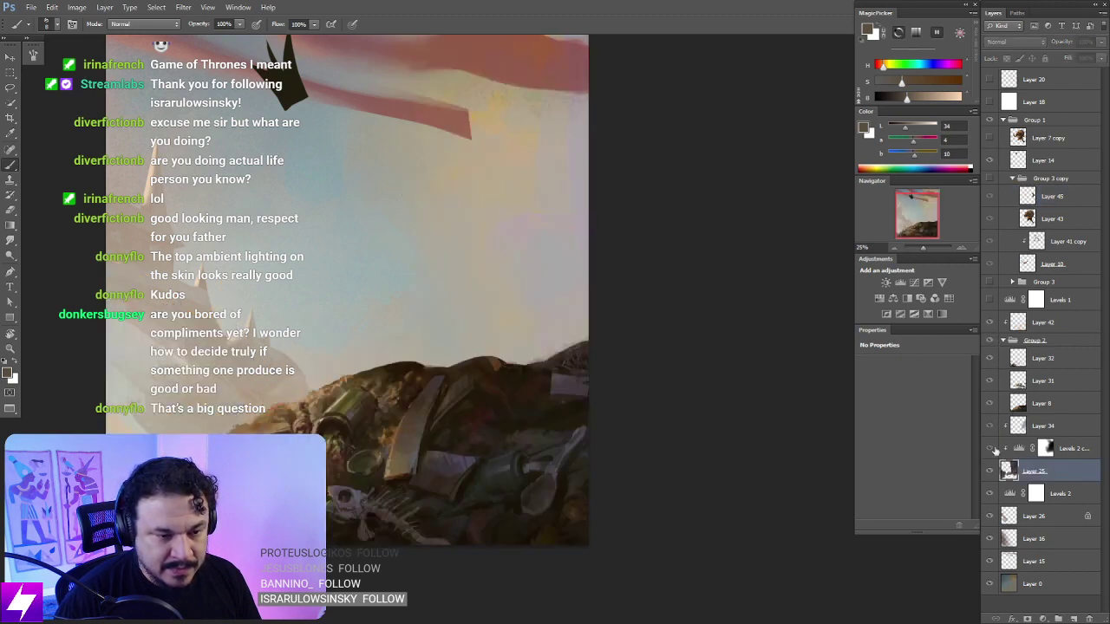
{"action": "left_click", "coordinate": [989, 470]}
{"action": "left_click", "coordinate": [1018, 425]}
{"action": "key", "text": "l"}
{"action": "mouse_move", "coordinate": [466, 282]}
{"action": "left_mouse_down"}
{"action": "mouse_move", "coordinate": [462, 380]}
{"action": "mouse_move", "coordinate": [613, 379]}
{"action": "mouse_move", "coordinate": [608, 230]}
{"action": "mouse_move", "coordinate": [568, 211]}
{"action": "mouse_move", "coordinate": [495, 228]}
{"action": "mouse_move", "coordinate": [462, 279]}
{"action": "left_mouse_up"}
{"action": "left_click", "coordinate": [989, 340]}
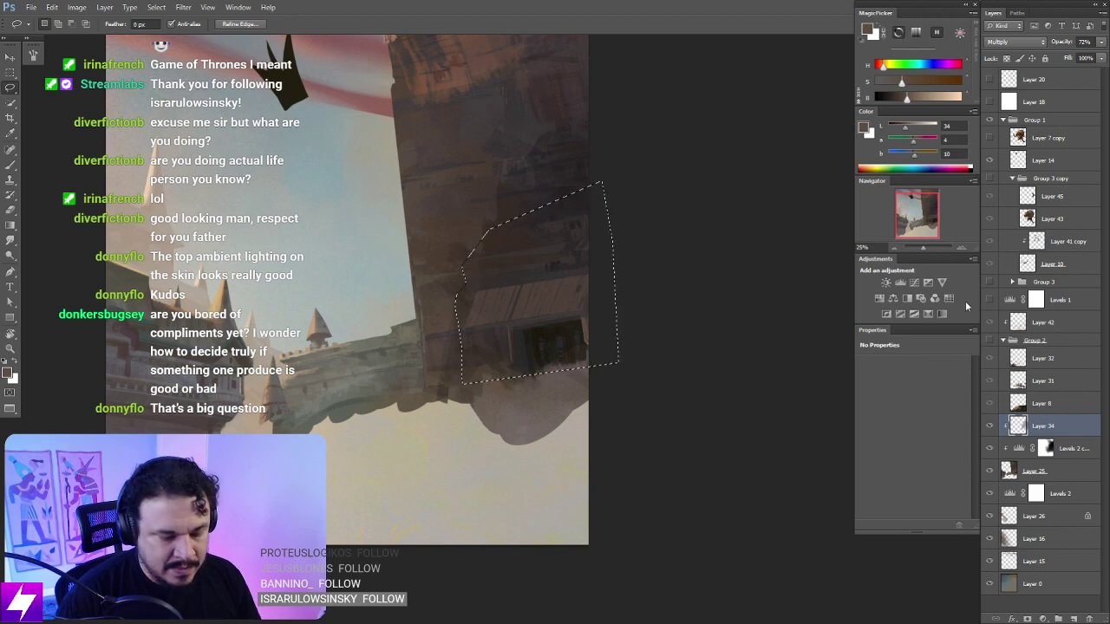
{"action": "key", "text": "ctrl+j"}
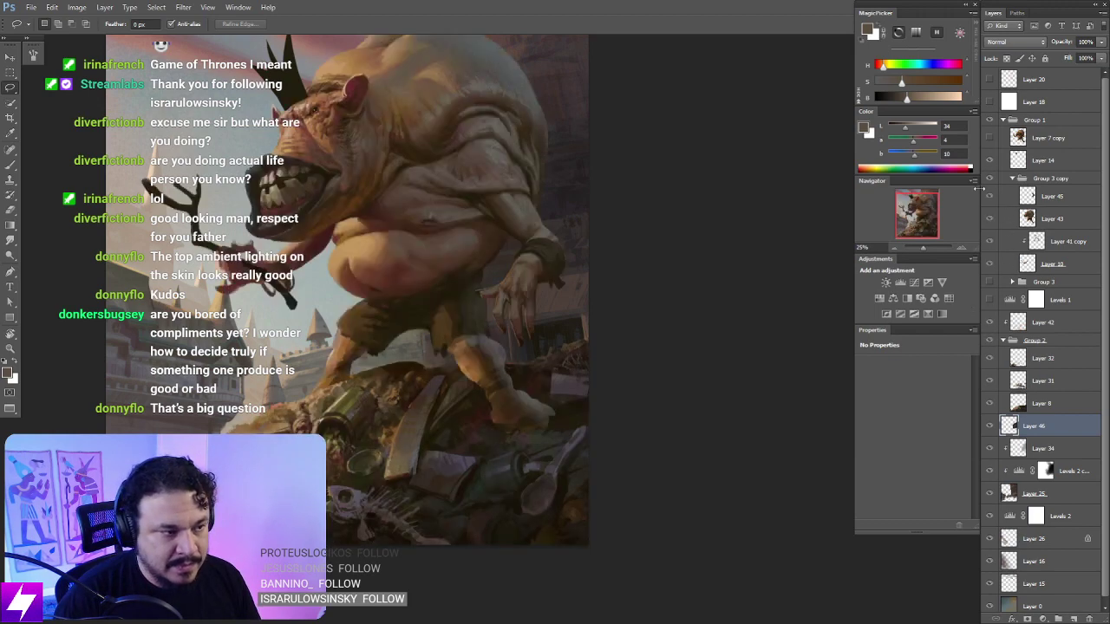
Step: Stretch the copied wall and building section upward to about 105% of its height
{"action": "left_click_drag", "start_coordinate": [693, 411], "coordinate": [687, 471]}
{"action": "key", "text": "ctrl+t"}
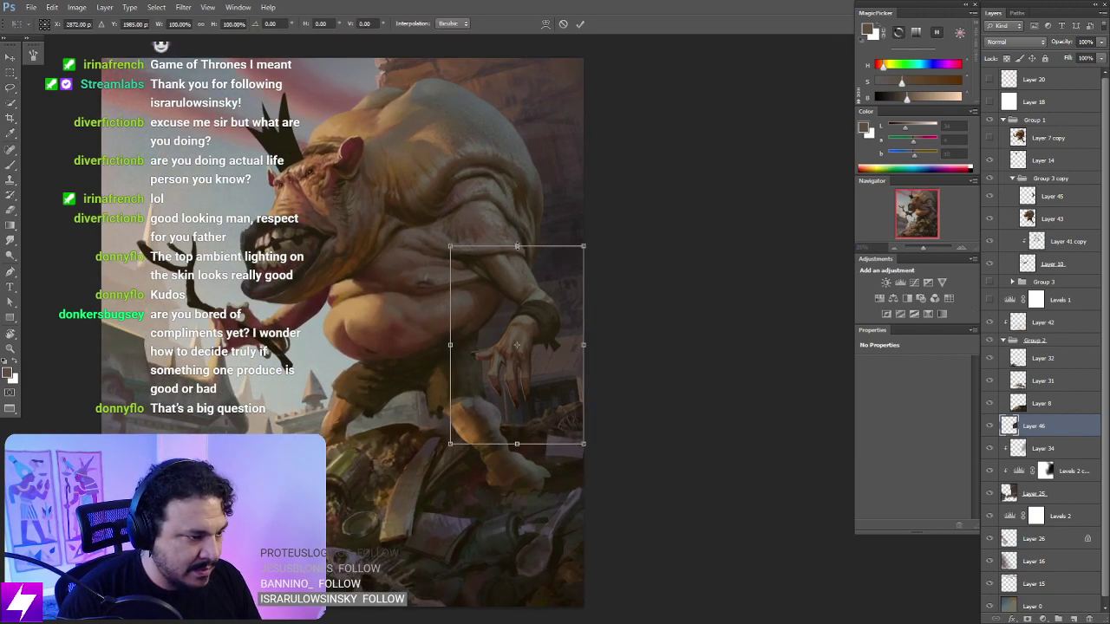
{"action": "left_click_drag", "start_coordinate": [517, 247], "coordinate": [517, 225]}
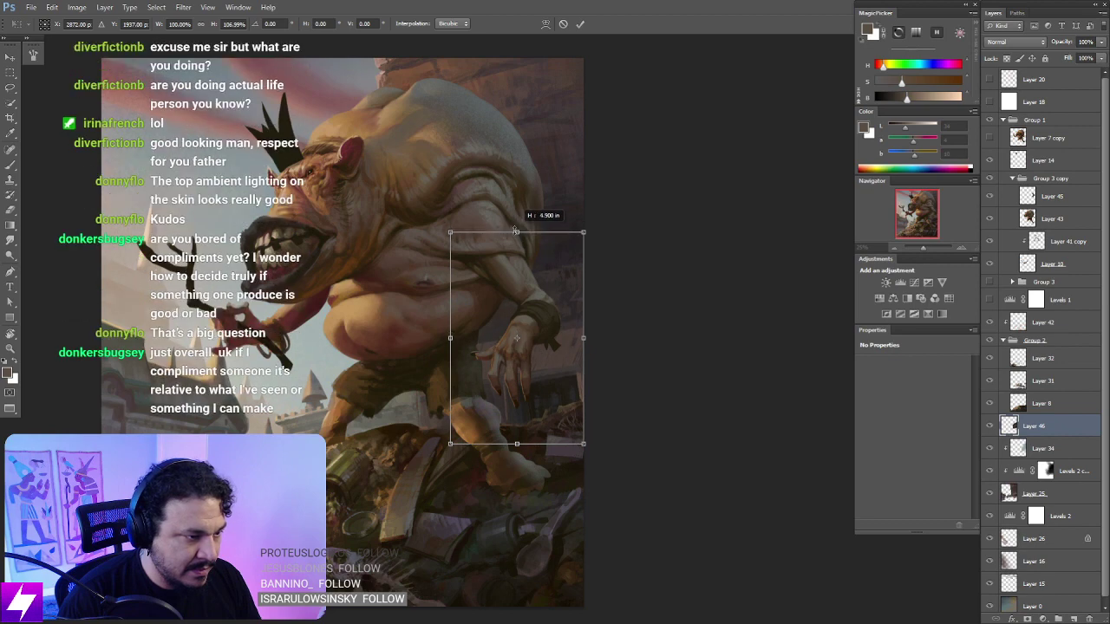
{"action": "key", "text": "Return"}
{"action": "key", "text": "e"}
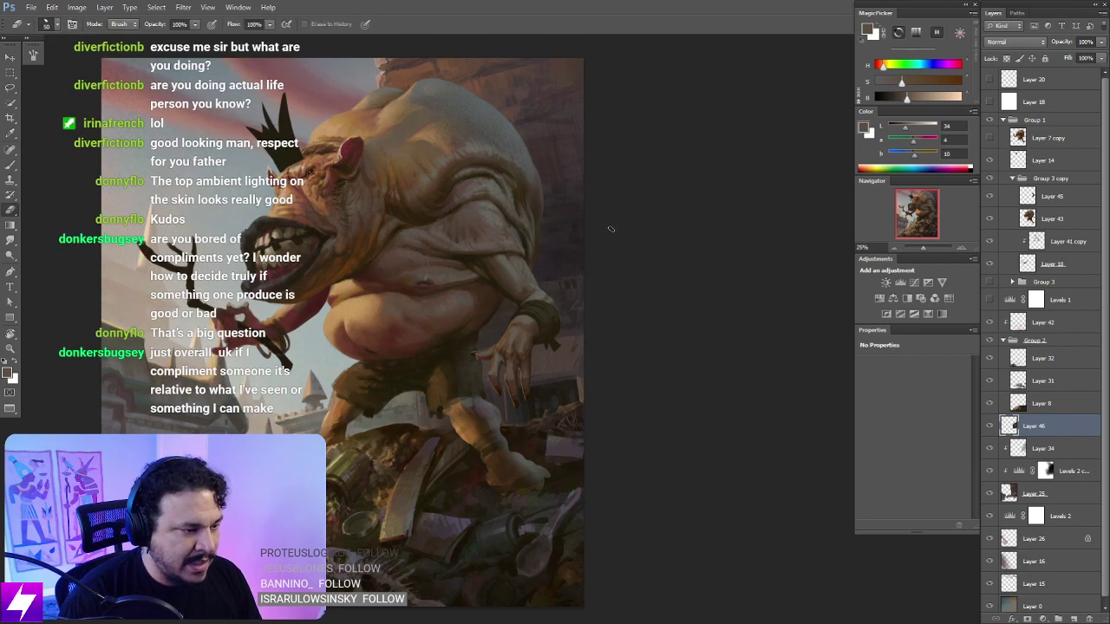
{"action": "key", "text": "ctrl+t"}
{"action": "left_click_drag", "start_coordinate": [516, 247], "coordinate": [516, 236]}
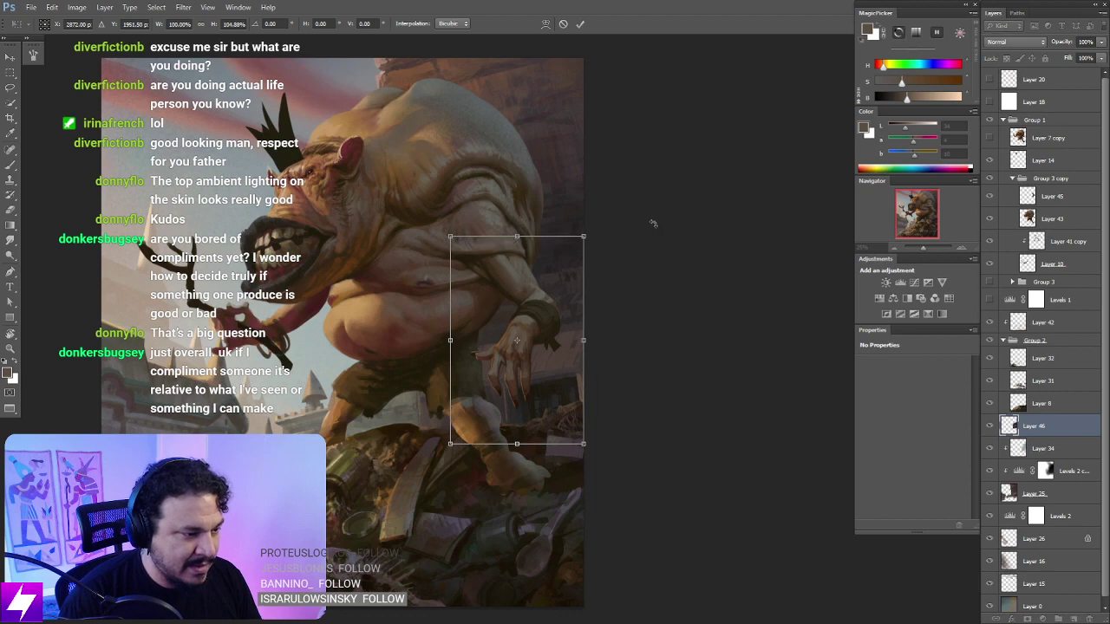
{"action": "key", "text": "Return"}
{"action": "left_click_drag", "start_coordinate": [639, 304], "coordinate": [636, 296]}
{"action": "key", "text": "]"}
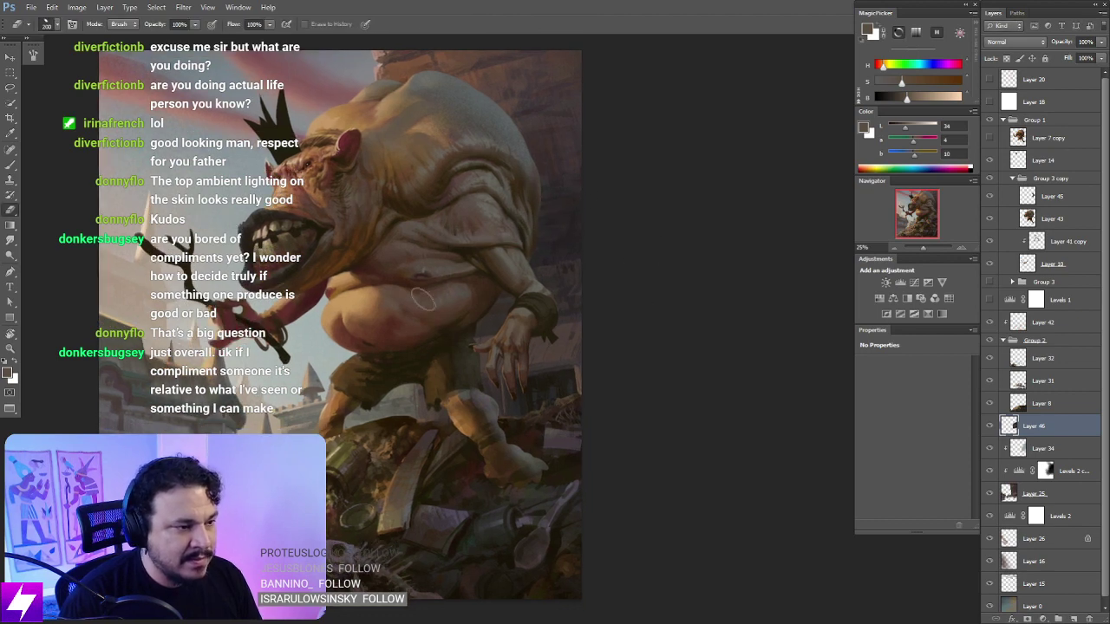
{"action": "scroll", "coordinate": [607, 341], "scroll_direction": "right", "scroll_amount": 2}
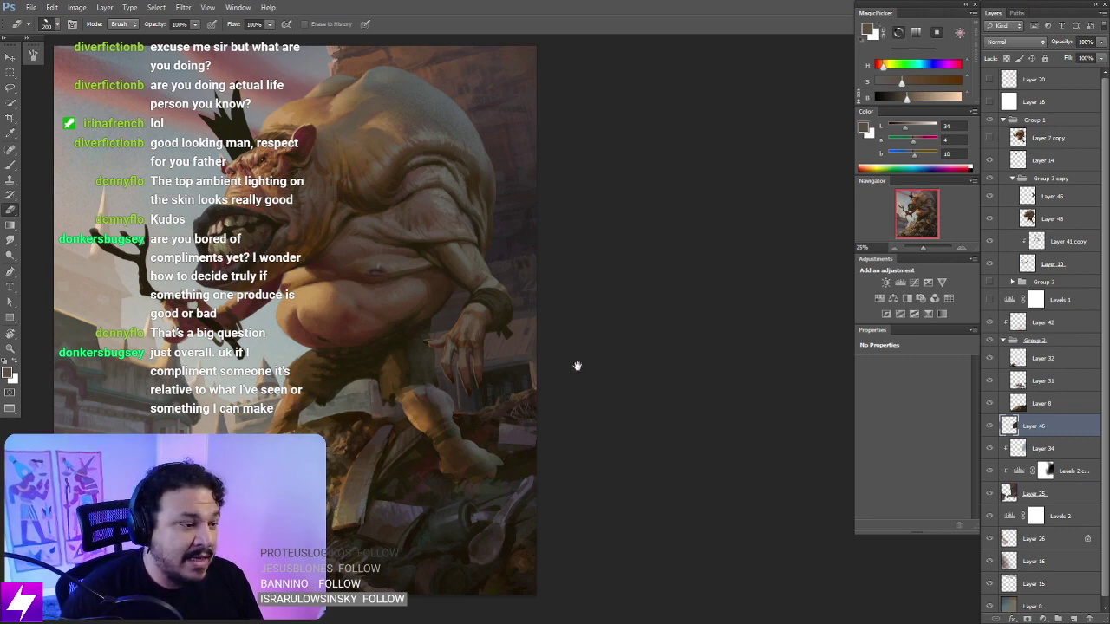
{"action": "left_click_drag", "start_coordinate": [665, 328], "coordinate": [649, 333]}
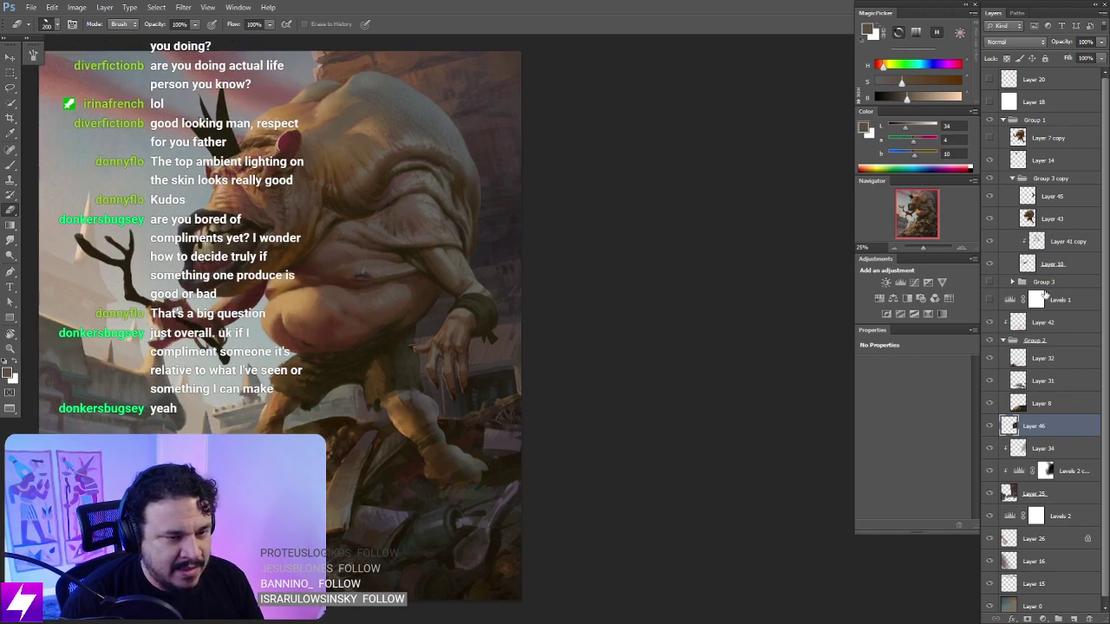
Step: Select Layer 45 and examine the hanging hand up close, both rotated and upright
{"action": "left_click", "coordinate": [1016, 360]}
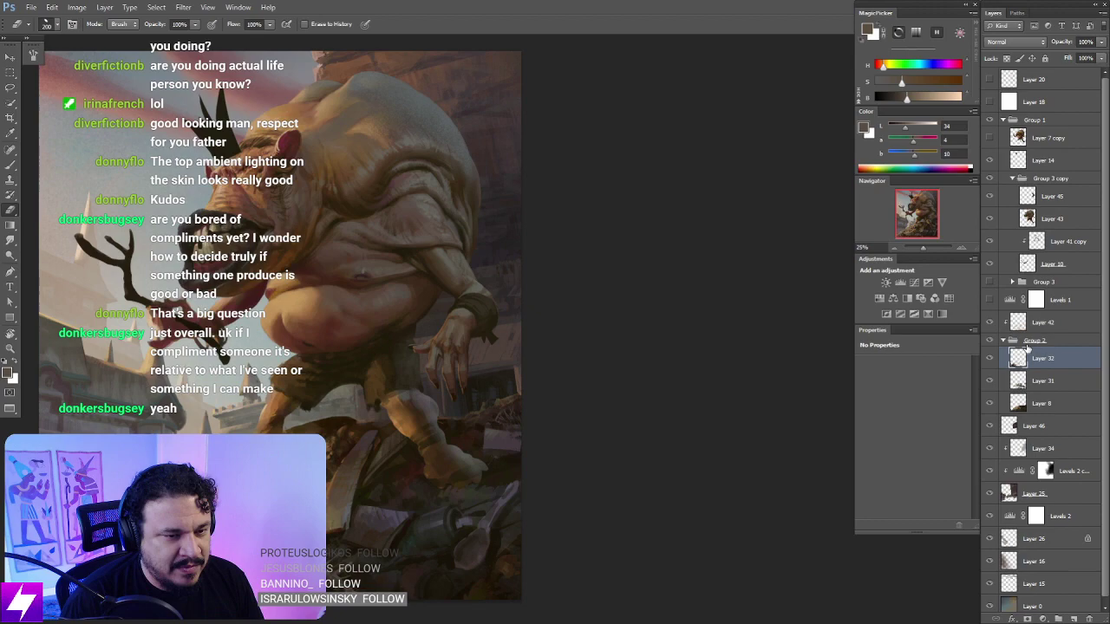
{"action": "left_click", "coordinate": [1043, 198]}
{"action": "key", "text": "ctrl+plus"}
{"action": "key", "text": "ctrl+plus"}
{"action": "key", "text": "r"}
{"action": "left_click_drag", "start_coordinate": [469, 560], "coordinate": [613, 477]}
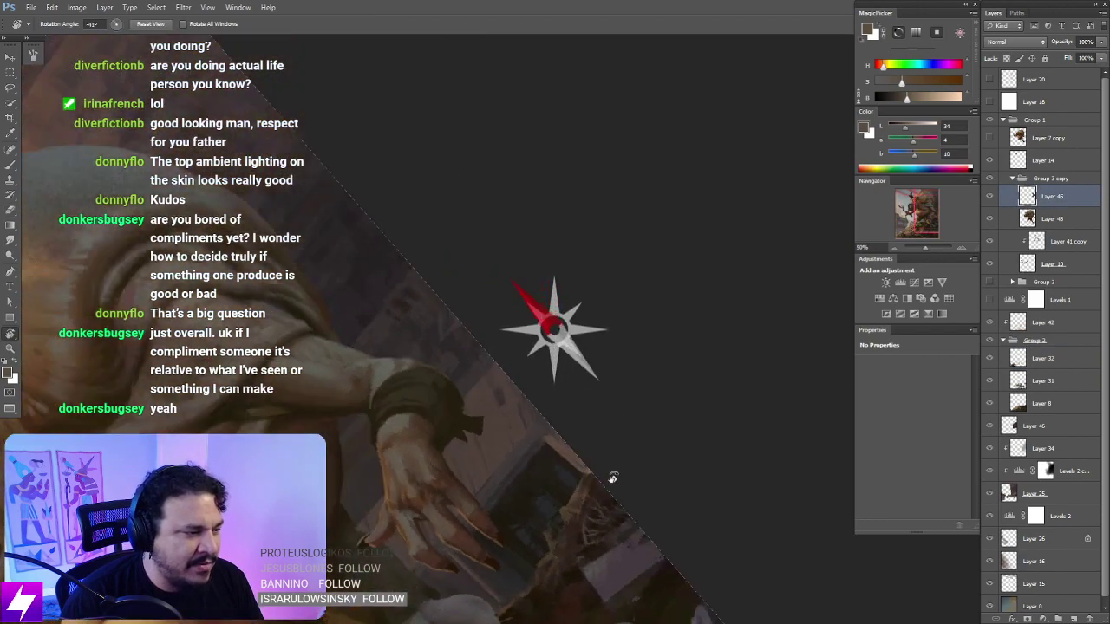
{"action": "left_click_drag", "start_coordinate": [498, 542], "coordinate": [572, 401]}
{"action": "mouse_move", "coordinate": [520, 503]}
{"action": "left_mouse_down"}
{"action": "mouse_move", "coordinate": [636, 418]}
{"action": "mouse_move", "coordinate": [615, 425]}
{"action": "mouse_move", "coordinate": [585, 367]}
{"action": "mouse_move", "coordinate": [540, 352]}
{"action": "left_mouse_up"}
{"action": "key", "text": "ctrl+plus"}
{"action": "key", "text": "b"}
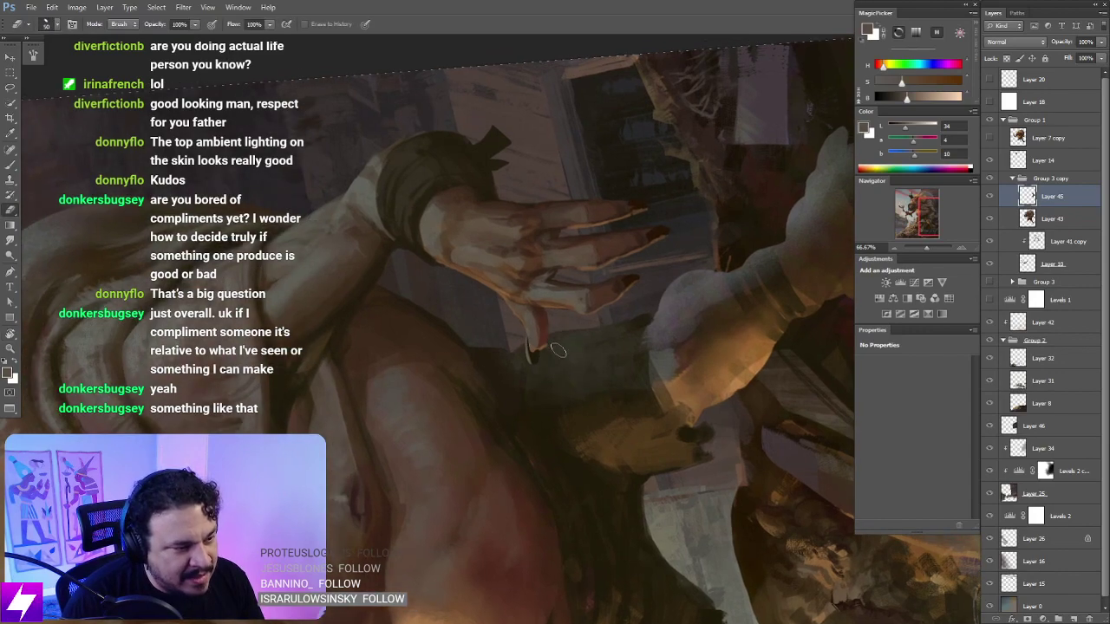
{"action": "key", "text": "Escape"}
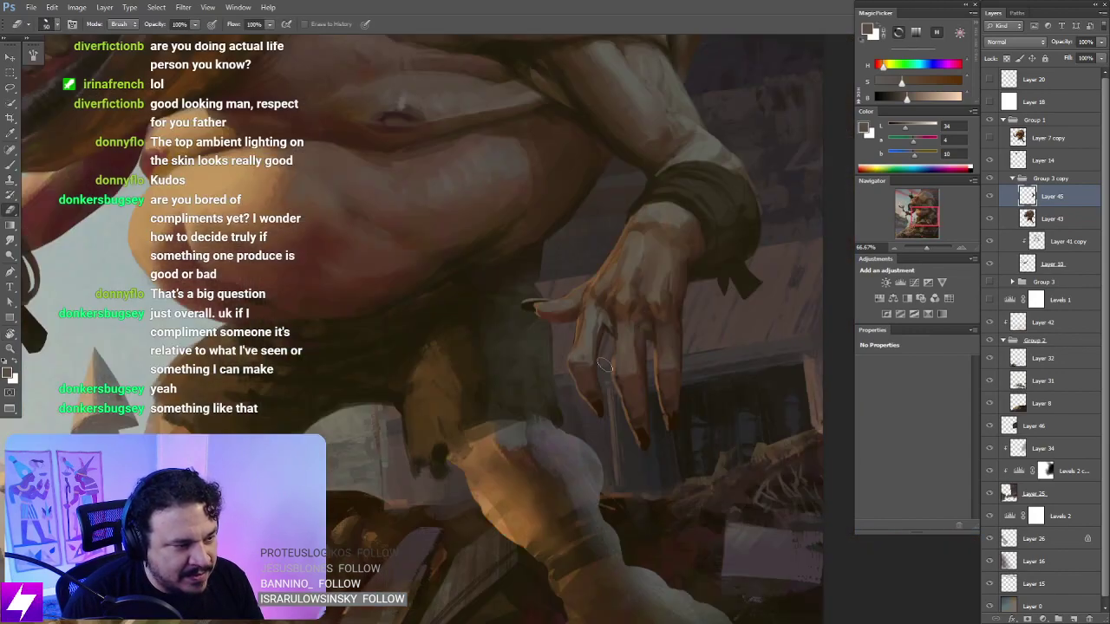
Step: Rotate the canvas, select the side of the thumb near the nail and paint it with a brown sampled from the thumb's tip
{"action": "key", "text": "r"}
{"action": "mouse_move", "coordinate": [603, 261]}
{"action": "left_mouse_down"}
{"action": "mouse_move", "coordinate": [637, 304]}
{"action": "mouse_move", "coordinate": [604, 317]}
{"action": "mouse_move", "coordinate": [552, 309]}
{"action": "mouse_move", "coordinate": [555, 348]}
{"action": "mouse_move", "coordinate": [552, 309]}
{"action": "left_mouse_up"}
{"action": "key", "text": "ctrl+plus"}
{"action": "key", "text": "l"}
{"action": "key", "text": "b"}
{"action": "left_click", "coordinate": [555, 315], "text": "alt"}
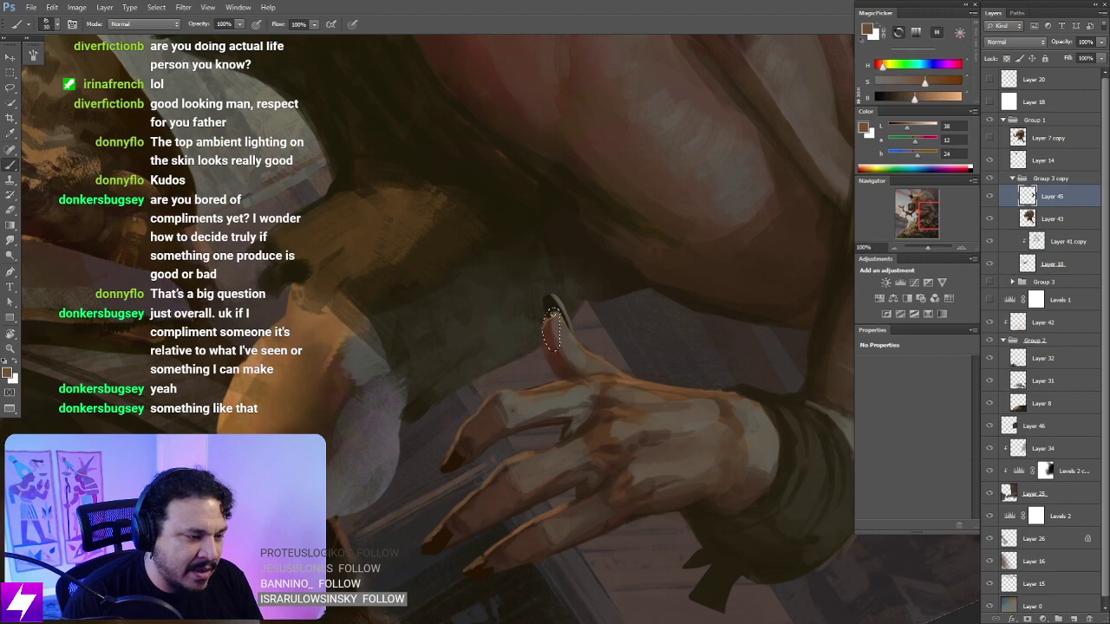
{"action": "left_click_drag", "start_coordinate": [556, 312], "coordinate": [550, 317]}
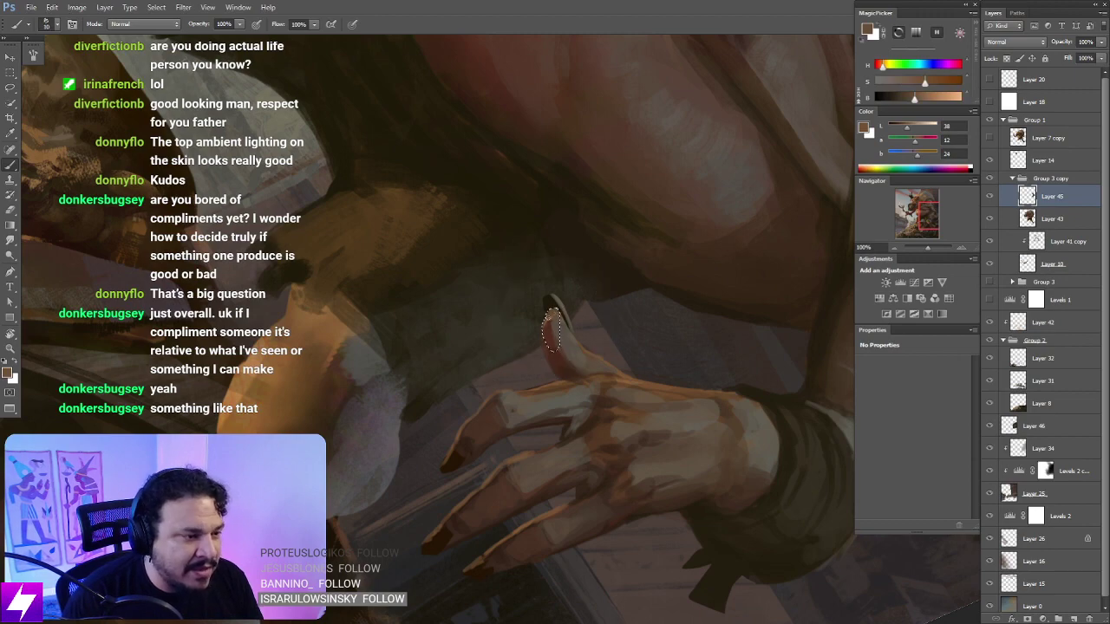
{"action": "key", "text": "l"}
{"action": "key", "text": "ctrl+d"}
{"action": "key", "text": "ctrl+minus"}
{"action": "key", "text": "ctrl+minus"}
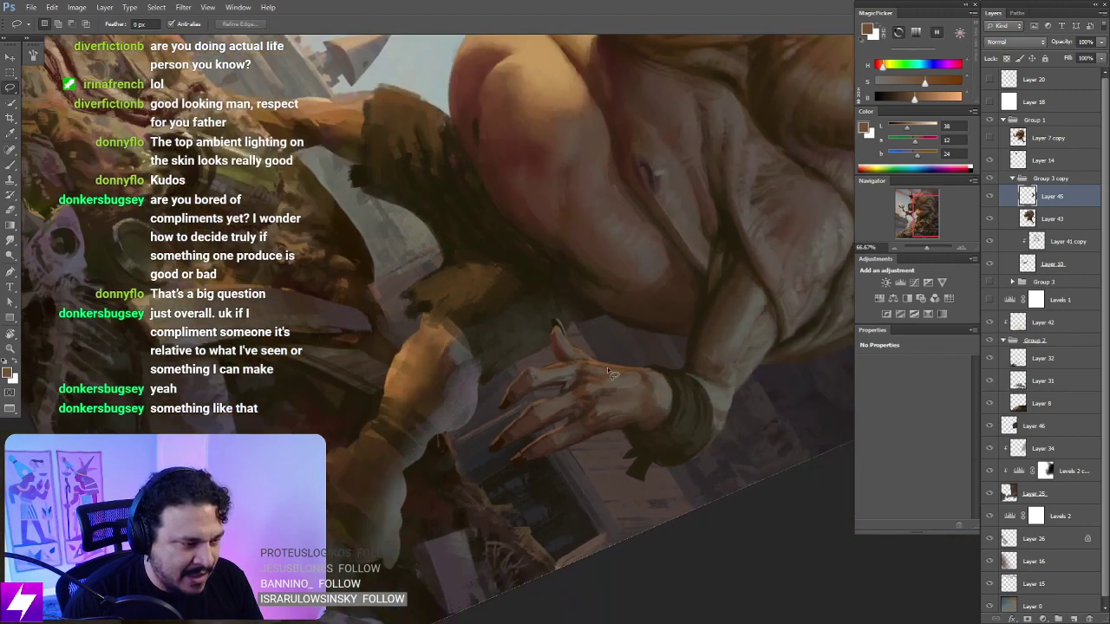
Step: Touch up the shadows between the hanging hand's fingers on Layer 45 with a dark brown sampled between them
{"action": "key", "text": "Escape"}
{"action": "key", "text": "ctrl+minus"}
{"action": "key", "text": "ctrl+minus"}
{"action": "left_click_drag", "start_coordinate": [607, 396], "coordinate": [555, 407]}
{"action": "mouse_move", "coordinate": [642, 400]}
{"action": "left_mouse_down"}
{"action": "mouse_move", "coordinate": [570, 413]}
{"action": "mouse_move", "coordinate": [592, 410]}
{"action": "left_mouse_up"}
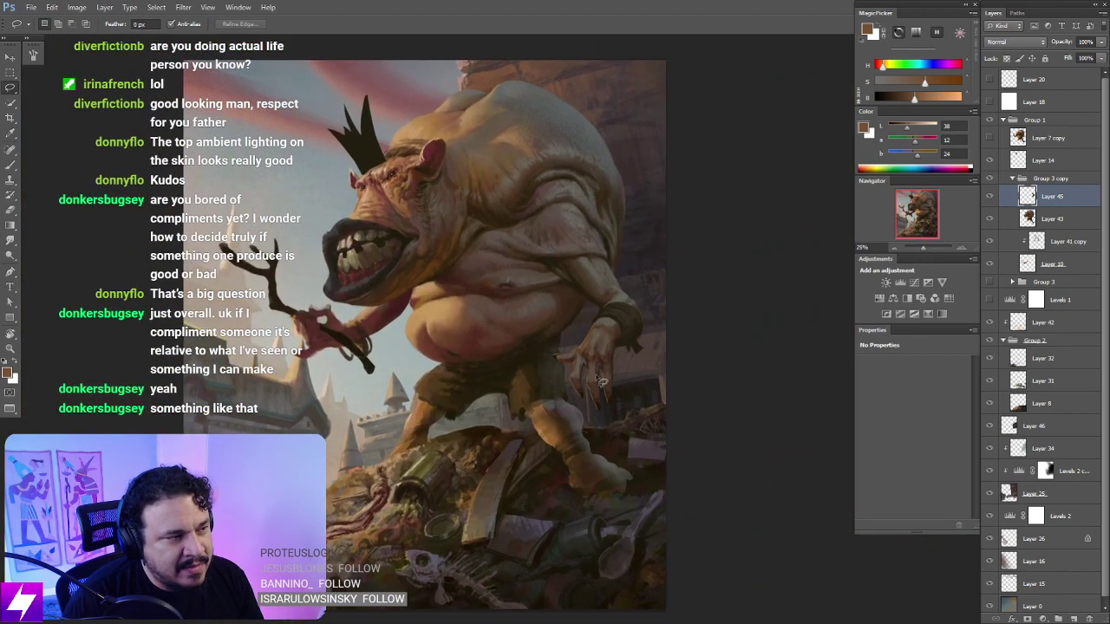
{"action": "scroll", "coordinate": [604, 382], "scroll_direction": "up", "scroll_amount": 3, "text": "alt"}
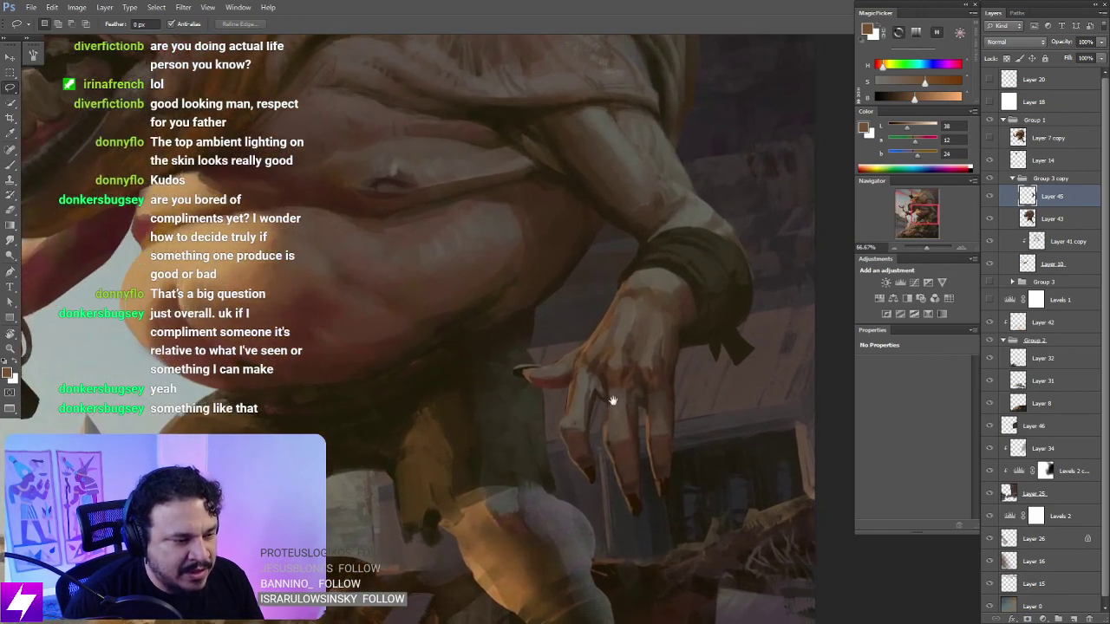
{"action": "left_click_drag", "start_coordinate": [612, 401], "coordinate": [604, 334]}
{"action": "key", "text": "b"}
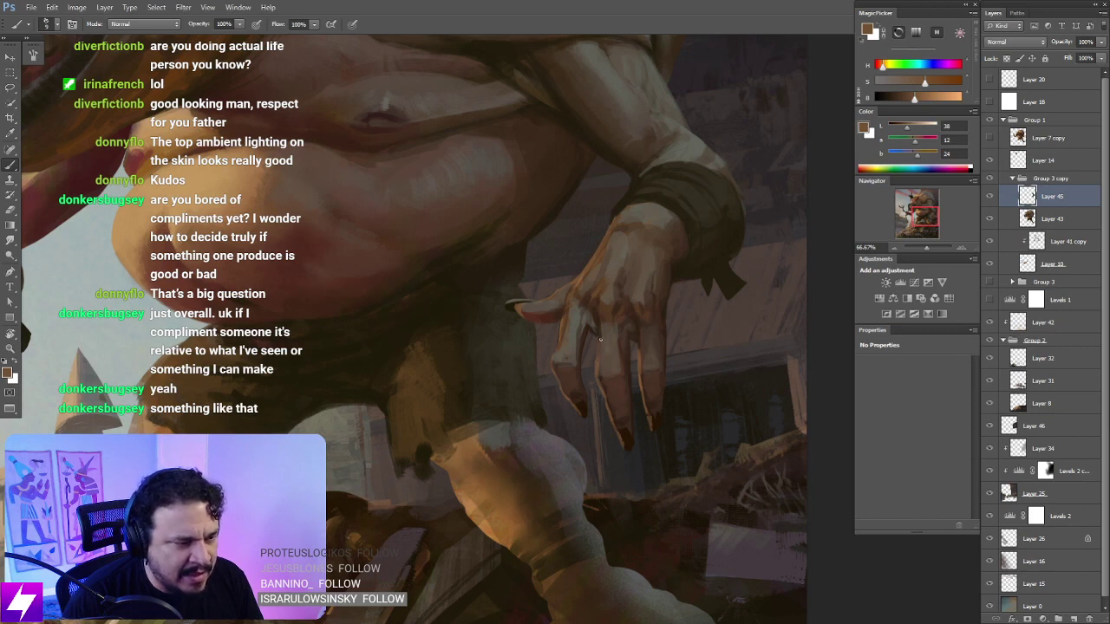
{"action": "left_click_drag", "start_coordinate": [642, 370], "coordinate": [650, 364]}
{"action": "left_click", "coordinate": [608, 327], "text": "alt"}
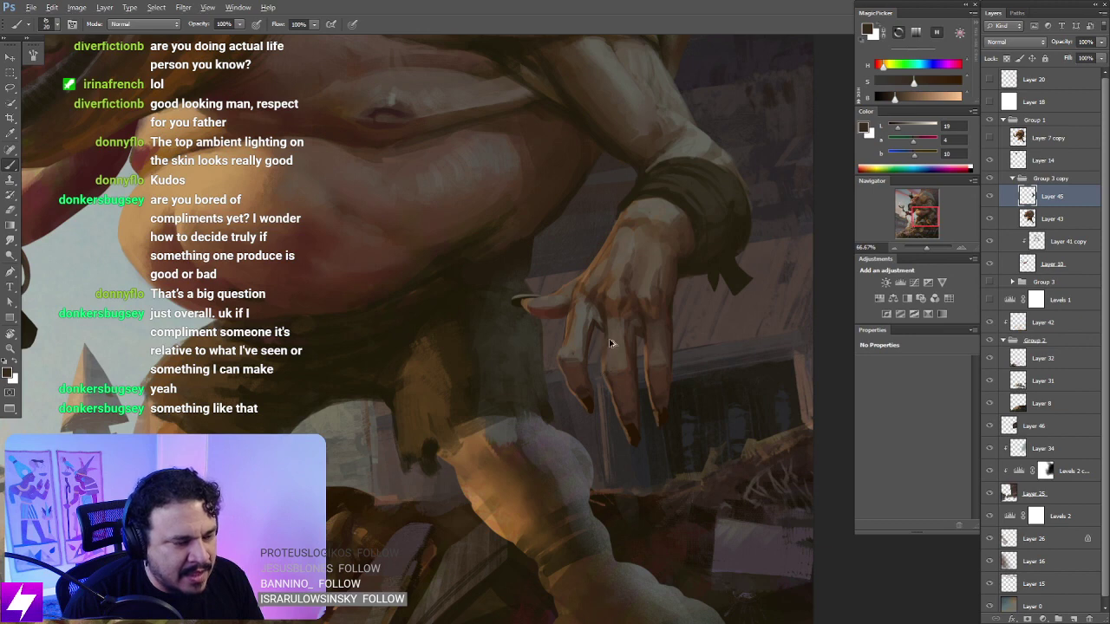
{"action": "left_click_drag", "start_coordinate": [656, 363], "coordinate": [651, 360]}
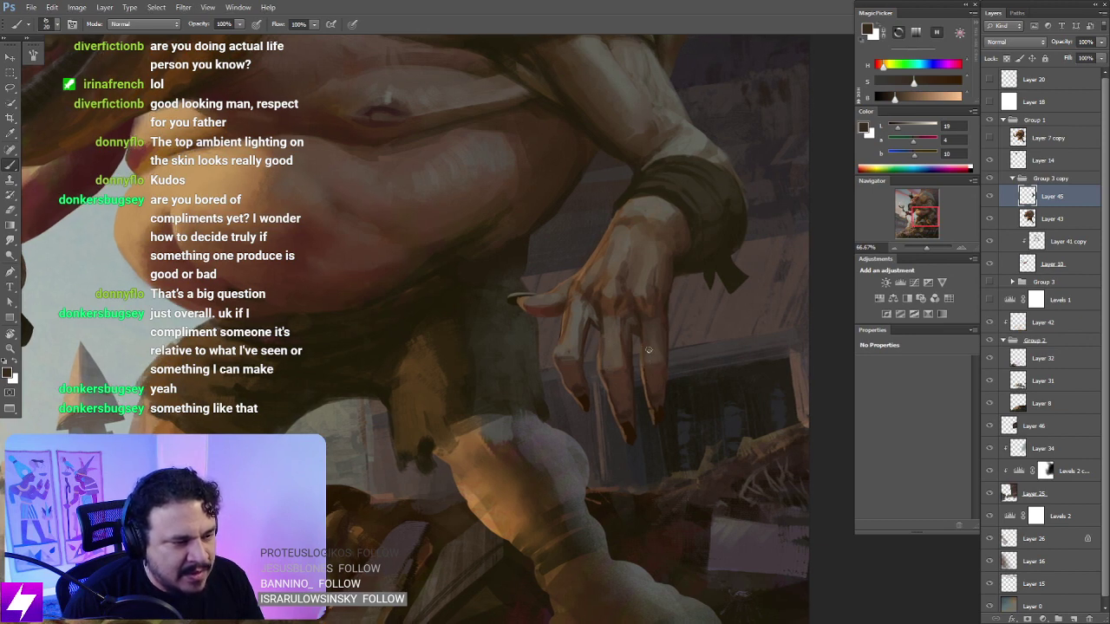
Step: Examine the whole painting, compare it with and without Layer 45, and flip the view horizontally
{"action": "scroll", "coordinate": [634, 386], "scroll_direction": "down", "scroll_amount": 2}
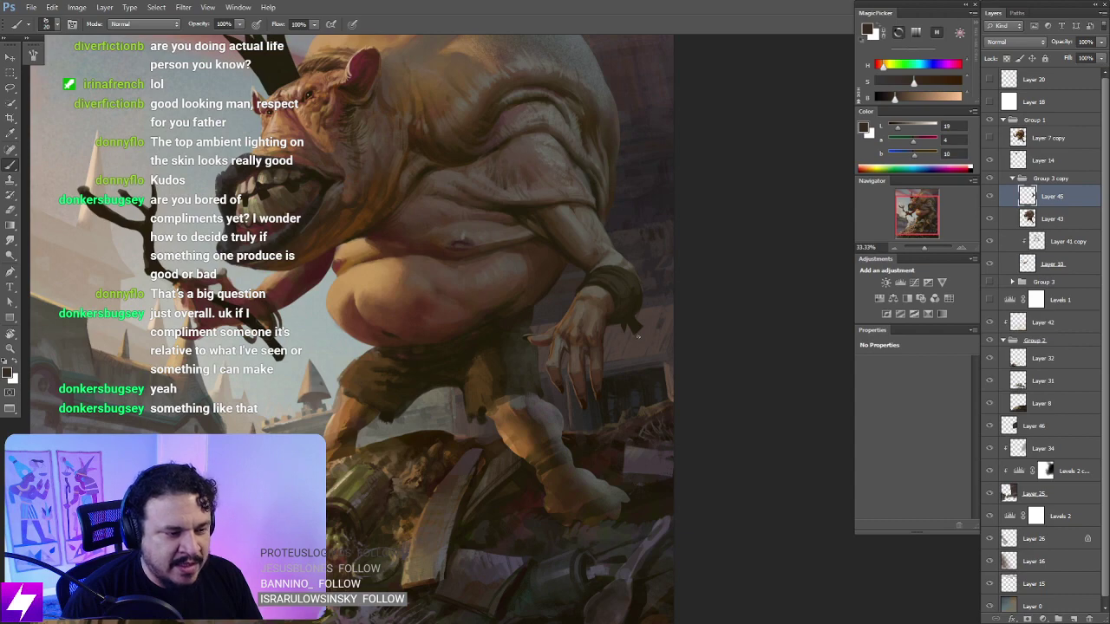
{"action": "scroll", "coordinate": [640, 339], "scroll_direction": "down", "scroll_amount": 3}
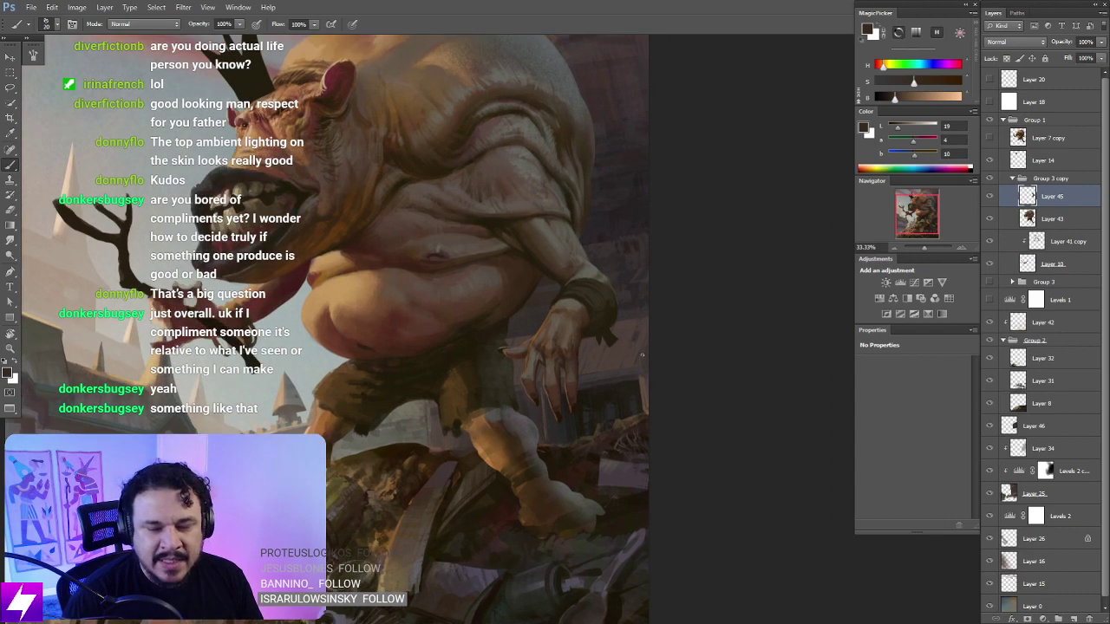
{"action": "scroll", "coordinate": [632, 357], "scroll_direction": "up", "scroll_amount": 2}
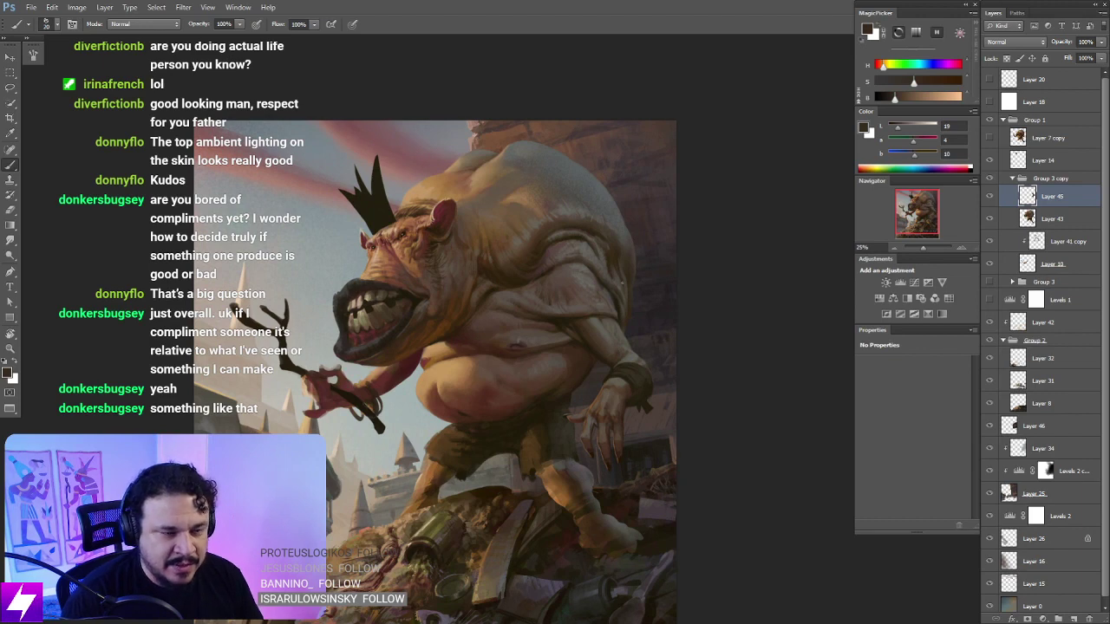
{"action": "left_click", "coordinate": [989, 196]}
{"action": "left_click", "coordinate": [989, 196]}
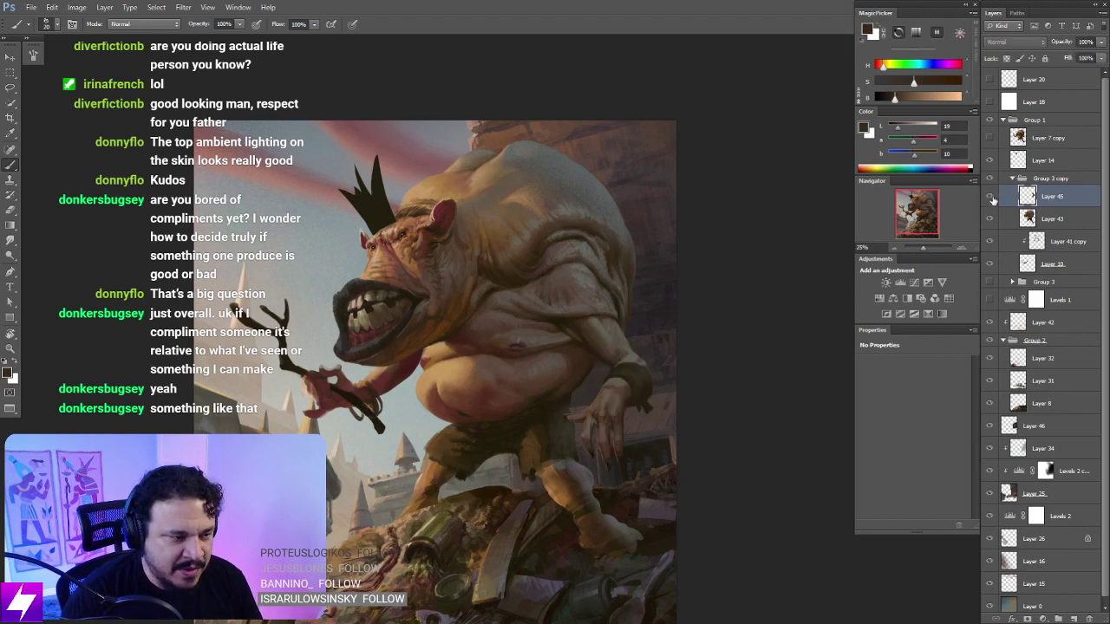
{"action": "key", "text": "ctrl+shift+h"}
{"action": "left_click_drag", "start_coordinate": [548, 471], "coordinate": [688, 443]}
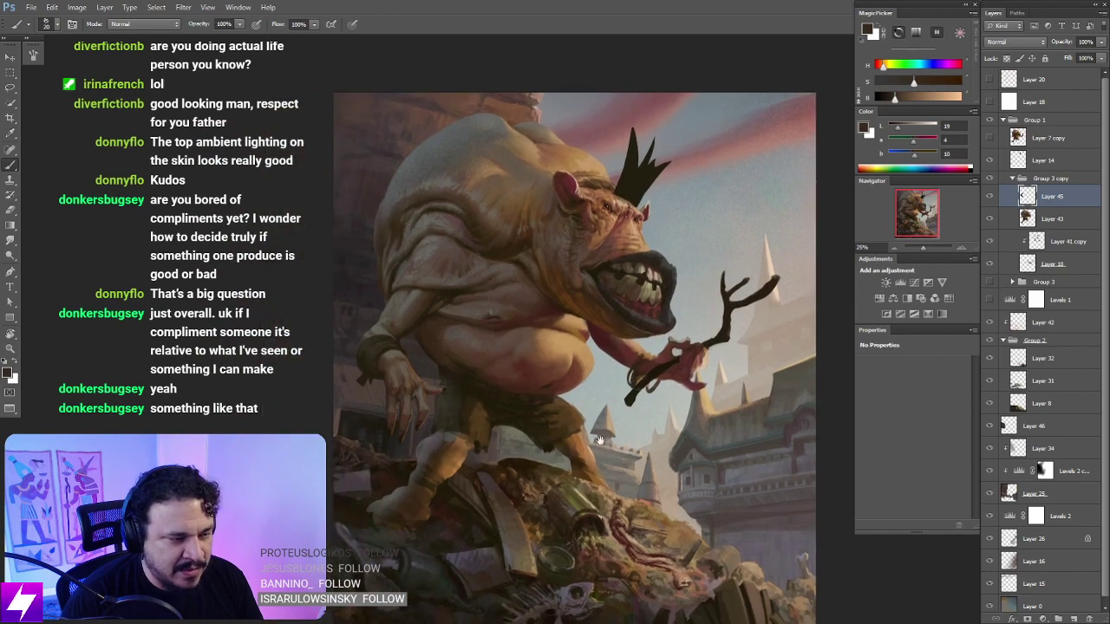
Step: Select Layer 43, rotate the view around the hand and sample a near-black brown from the loincloth beside the thumb
{"action": "left_click", "coordinate": [1029, 216]}
{"action": "key", "text": "ctrl+plus"}
{"action": "left_click_drag", "start_coordinate": [481, 443], "coordinate": [537, 418]}
{"action": "key", "text": "r"}
{"action": "left_click_drag", "start_coordinate": [563, 460], "coordinate": [600, 401]}
{"action": "mouse_move", "coordinate": [596, 518]}
{"action": "left_mouse_down"}
{"action": "mouse_move", "coordinate": [573, 428]}
{"action": "mouse_move", "coordinate": [595, 411]}
{"action": "left_mouse_up"}
{"action": "key", "text": "b"}
{"action": "left_click", "coordinate": [531, 357], "text": "alt"}
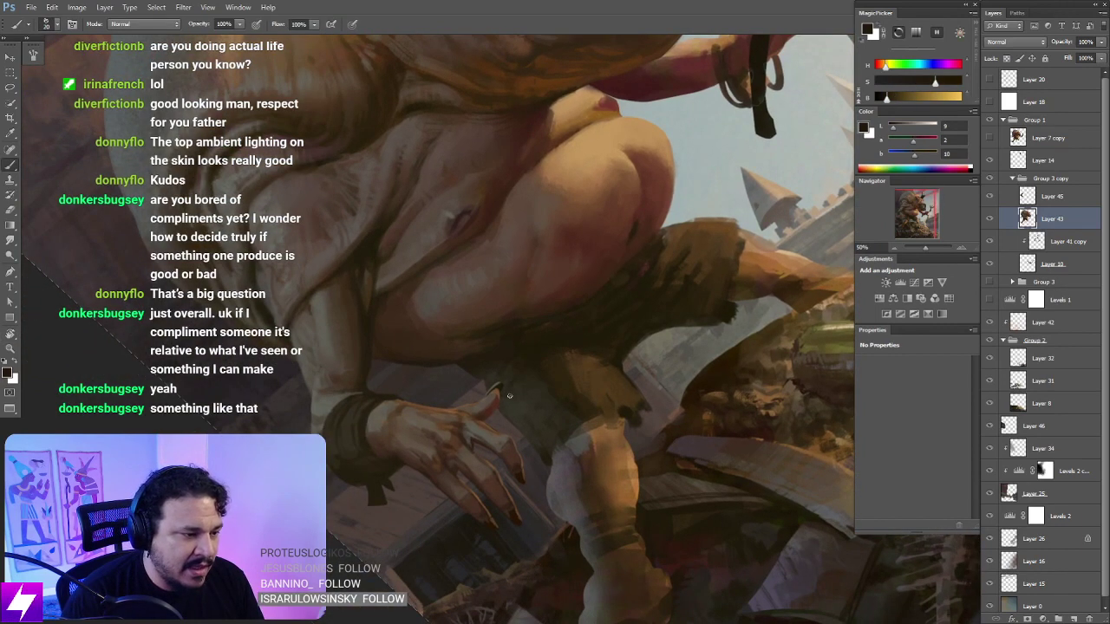
Step: Add a new layer directly above Layer 43 and darken the loincloth beside the thumb with the near-black brown
{"action": "key", "text": "r"}
{"action": "key", "text": "alt+bracketright"}
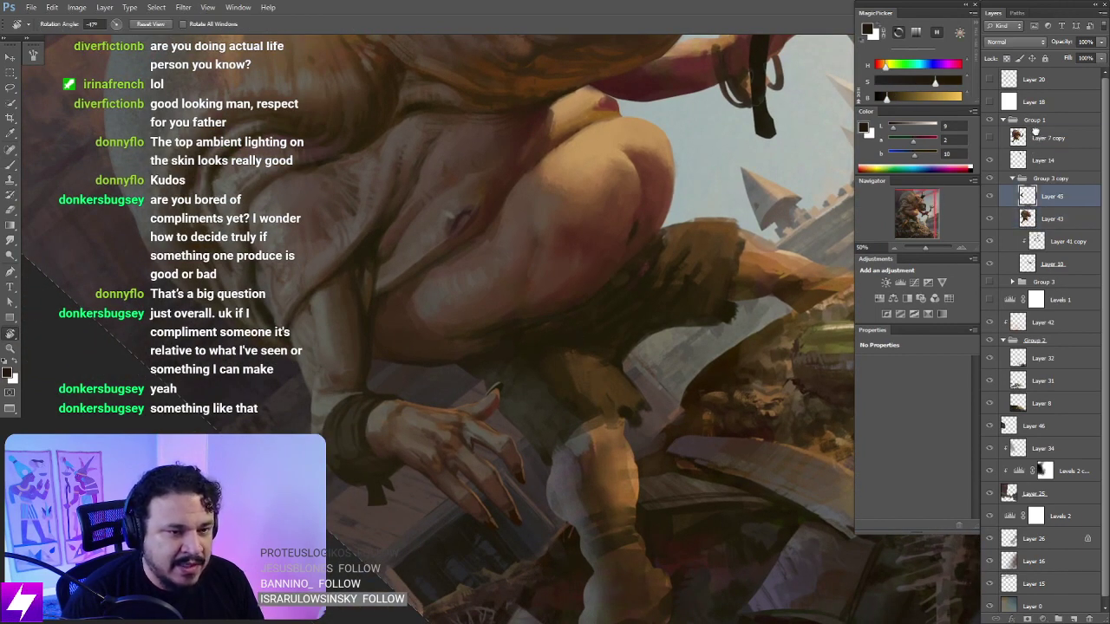
{"action": "left_click", "coordinate": [1037, 138]}
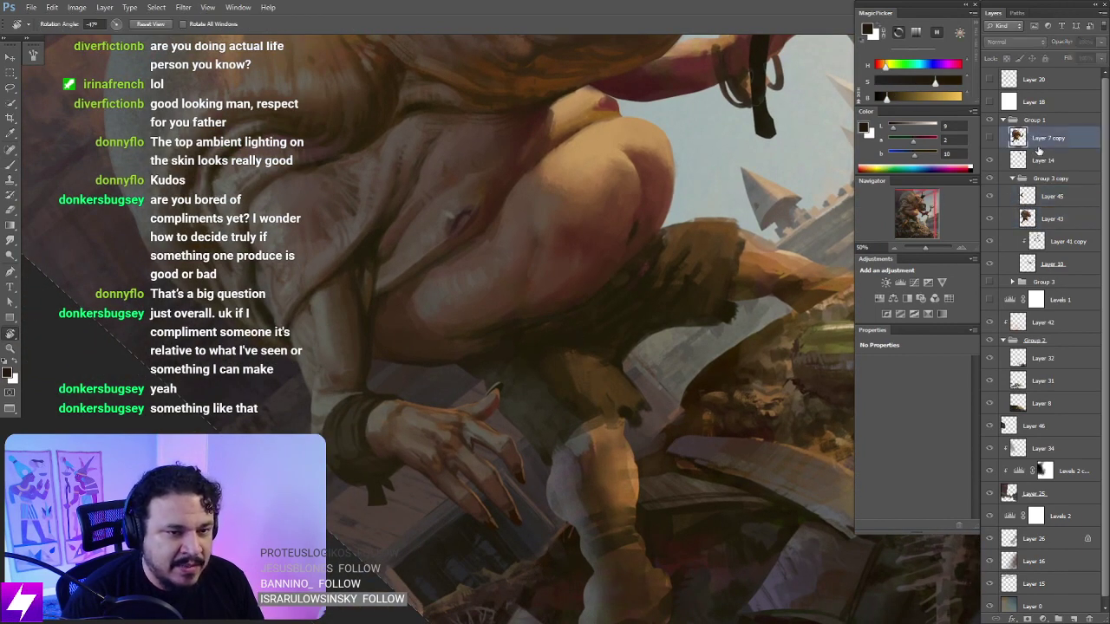
{"action": "left_click", "coordinate": [1036, 211]}
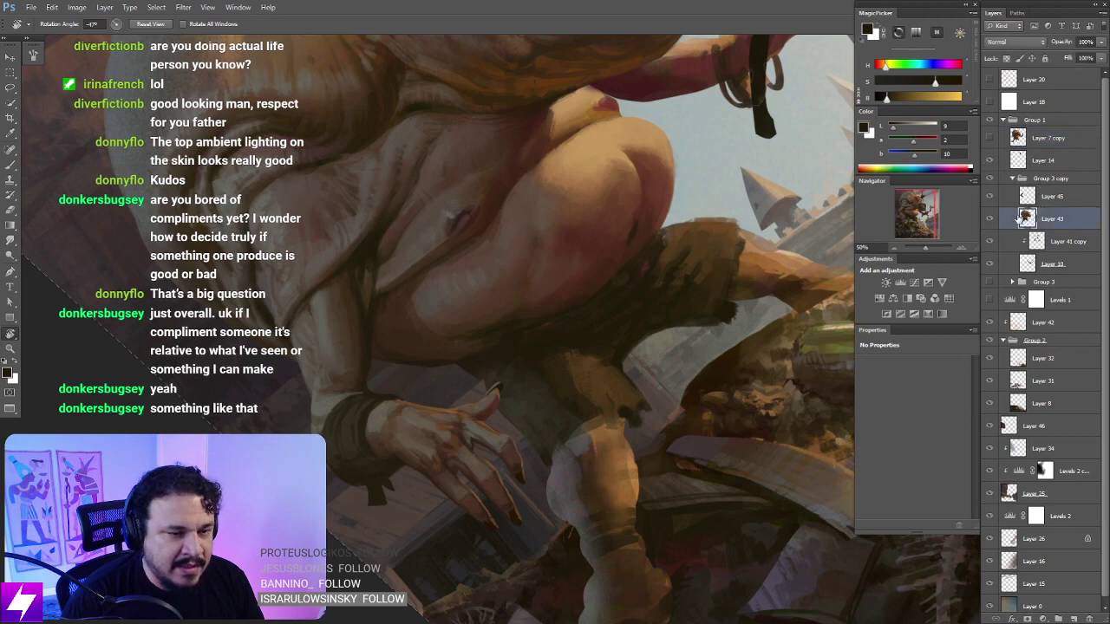
{"action": "left_click_drag", "start_coordinate": [652, 408], "coordinate": [594, 367]}
{"action": "key", "text": "ctrl+shift+alt+n"}
{"action": "key", "text": "b"}
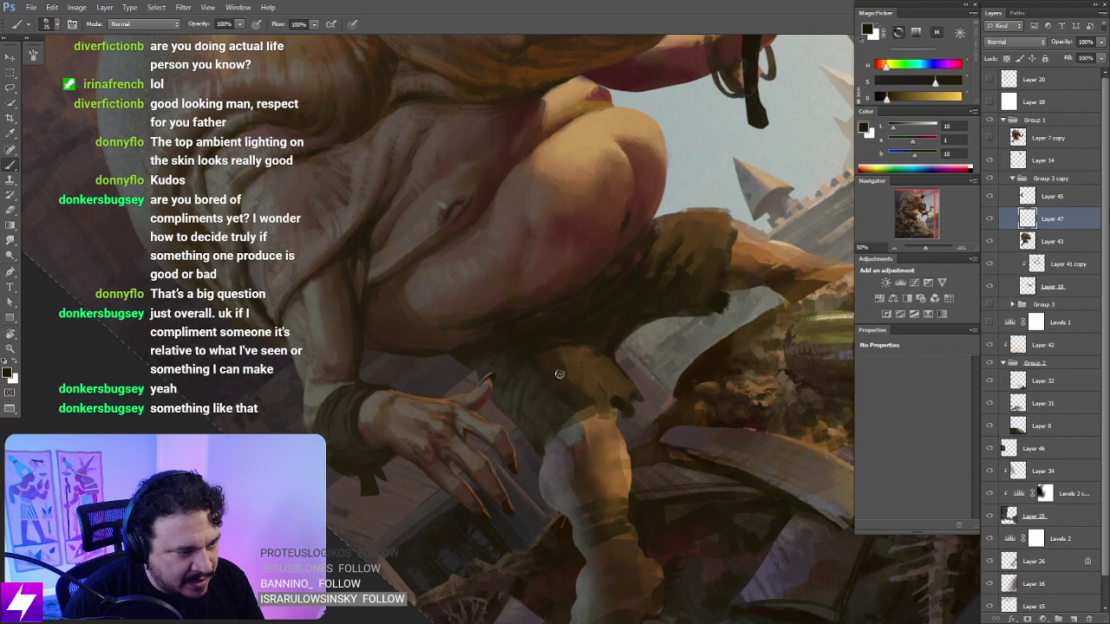
Step: Darken the loincloth's edge beneath the belly on Layer 47 with near-black browns sampled from the cloth beside it
{"action": "key", "text": "r"}
{"action": "left_click_drag", "start_coordinate": [613, 388], "coordinate": [554, 358]}
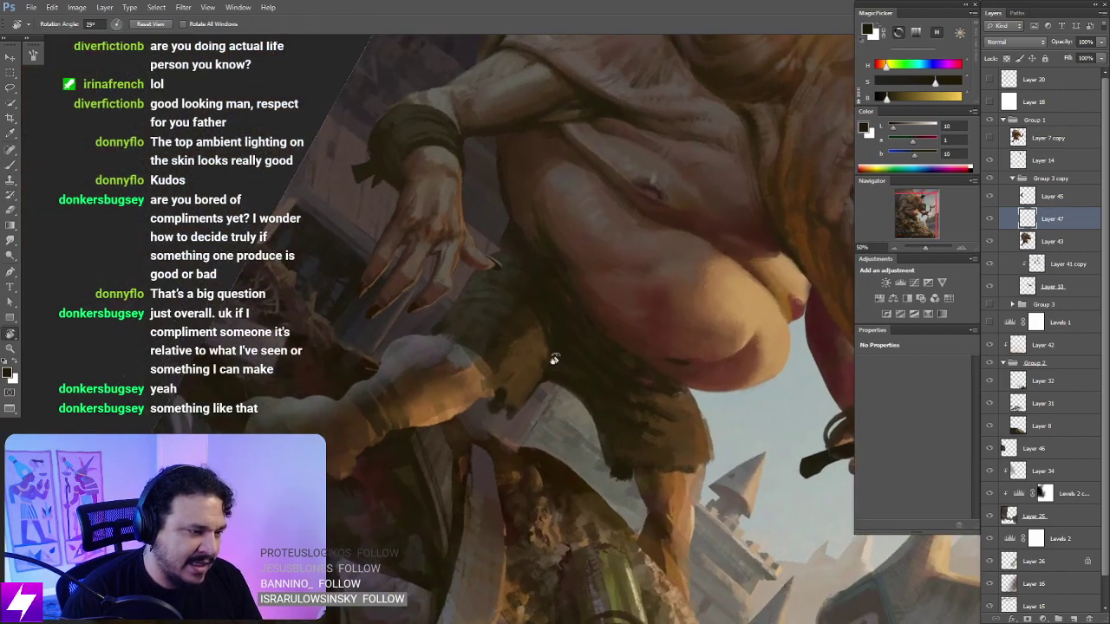
{"action": "mouse_move", "coordinate": [544, 435]}
{"action": "left_mouse_down"}
{"action": "mouse_move", "coordinate": [595, 408]}
{"action": "mouse_move", "coordinate": [598, 460]}
{"action": "mouse_move", "coordinate": [649, 397]}
{"action": "mouse_move", "coordinate": [632, 366]}
{"action": "mouse_move", "coordinate": [564, 396]}
{"action": "mouse_move", "coordinate": [568, 454]}
{"action": "mouse_move", "coordinate": [633, 401]}
{"action": "left_mouse_up"}
{"action": "key", "text": "ctrl+plus"}
{"action": "key", "text": "b"}
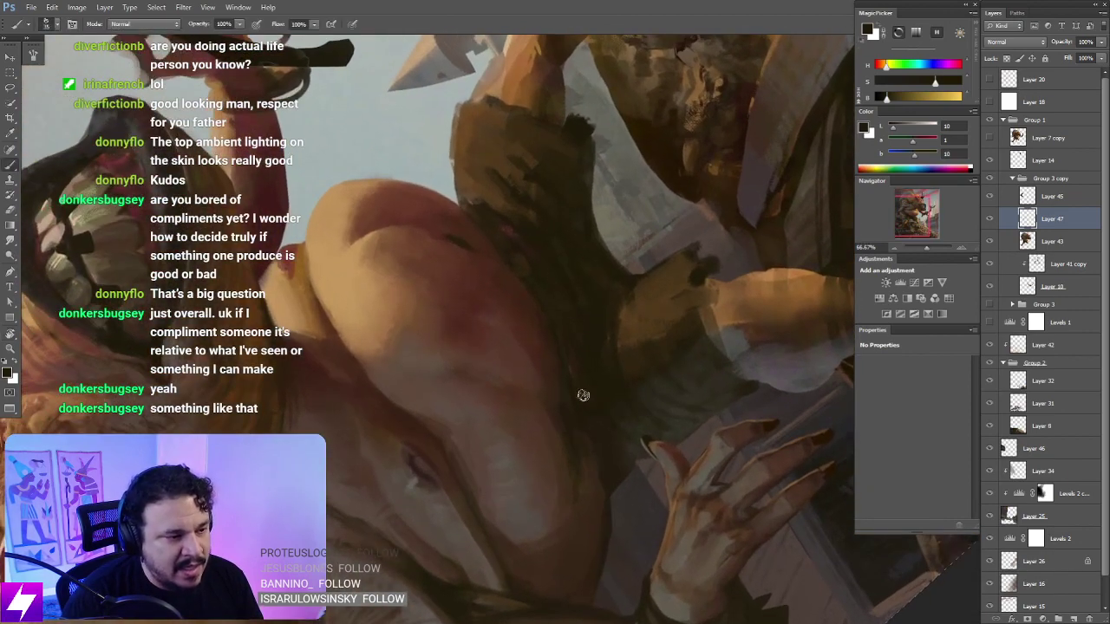
{"action": "left_click", "coordinate": [580, 416], "text": "alt"}
{"action": "key", "text": "r"}
{"action": "mouse_move", "coordinate": [582, 426]}
{"action": "left_mouse_down"}
{"action": "mouse_move", "coordinate": [609, 492]}
{"action": "mouse_move", "coordinate": [624, 416]}
{"action": "mouse_move", "coordinate": [591, 345]}
{"action": "mouse_move", "coordinate": [607, 347]}
{"action": "left_mouse_up"}
{"action": "key", "text": "b"}
{"action": "left_click", "coordinate": [635, 237], "text": "alt"}
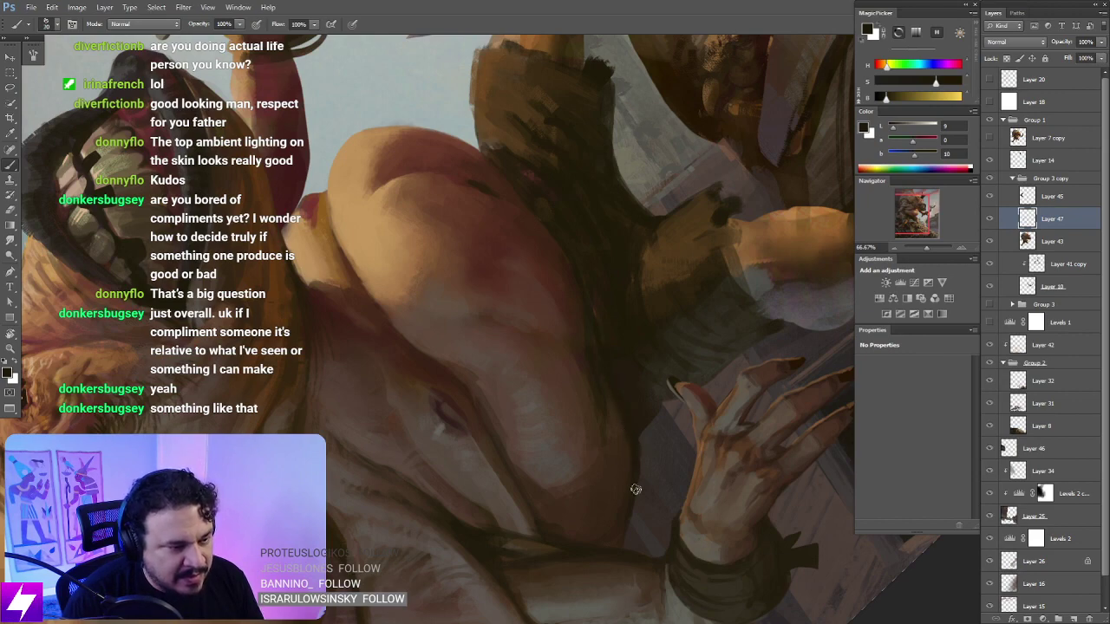
{"action": "key", "text": "r"}
{"action": "key", "text": "Escape"}
Step: Deepen the shadow on the belly's side beside the hanging hand with a dark brown sampled there and a larger brush
{"action": "key", "text": "ctrl+minus"}
{"action": "key", "text": "ctrl+minus"}
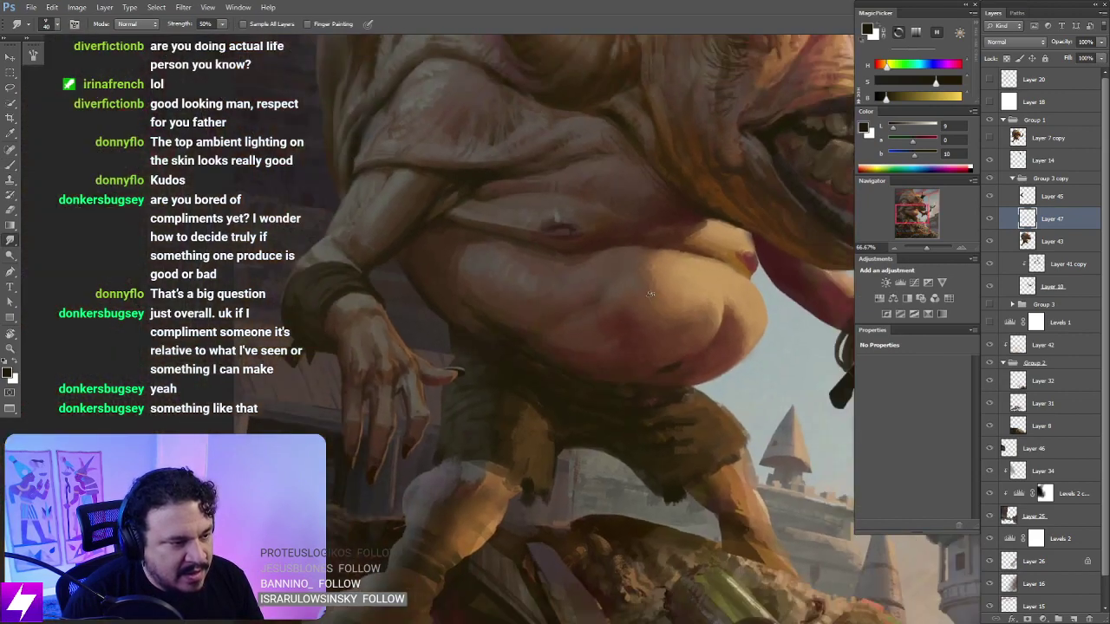
{"action": "key", "text": "r"}
{"action": "left_click_drag", "start_coordinate": [636, 238], "coordinate": [659, 382]}
{"action": "key", "text": "ctrl+plus"}
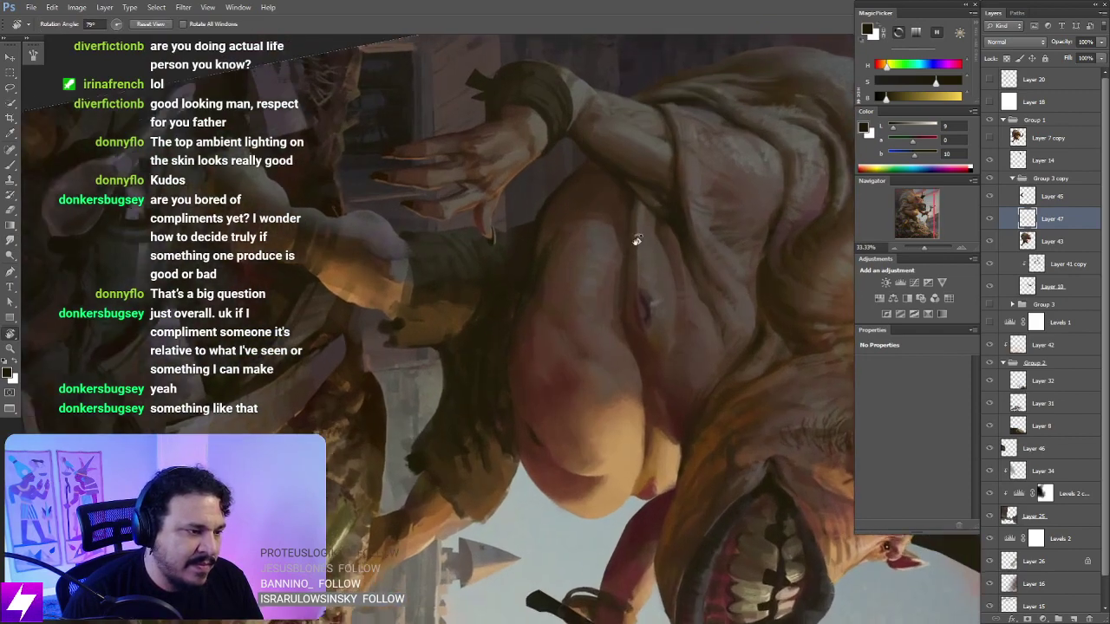
{"action": "left_click_drag", "start_coordinate": [612, 224], "coordinate": [616, 262]}
{"action": "key", "text": "ctrl+plus"}
{"action": "key", "text": "Escape"}
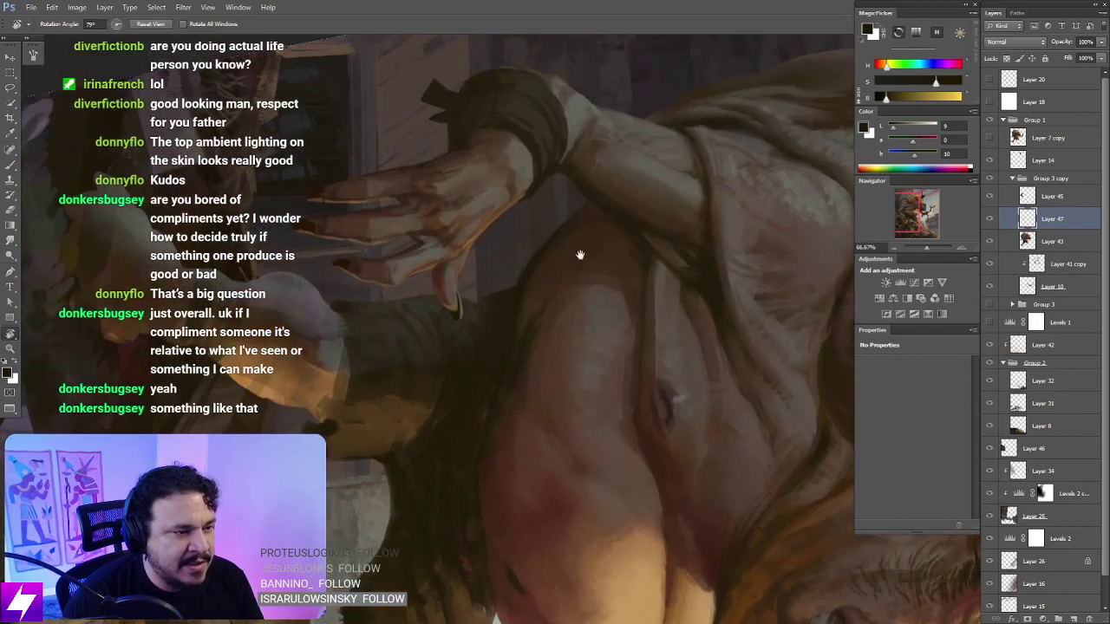
{"action": "key", "text": "b"}
{"action": "left_click", "coordinate": [577, 252], "text": "alt"}
{"action": "mouse_move", "coordinate": [580, 305]}
{"action": "left_mouse_down"}
{"action": "mouse_move", "coordinate": [574, 298]}
{"action": "mouse_move", "coordinate": [555, 315]}
{"action": "mouse_move", "coordinate": [577, 291]}
{"action": "left_mouse_up"}
{"action": "key", "text": "]"}
{"action": "key", "text": "]"}
{"action": "key", "text": "]"}
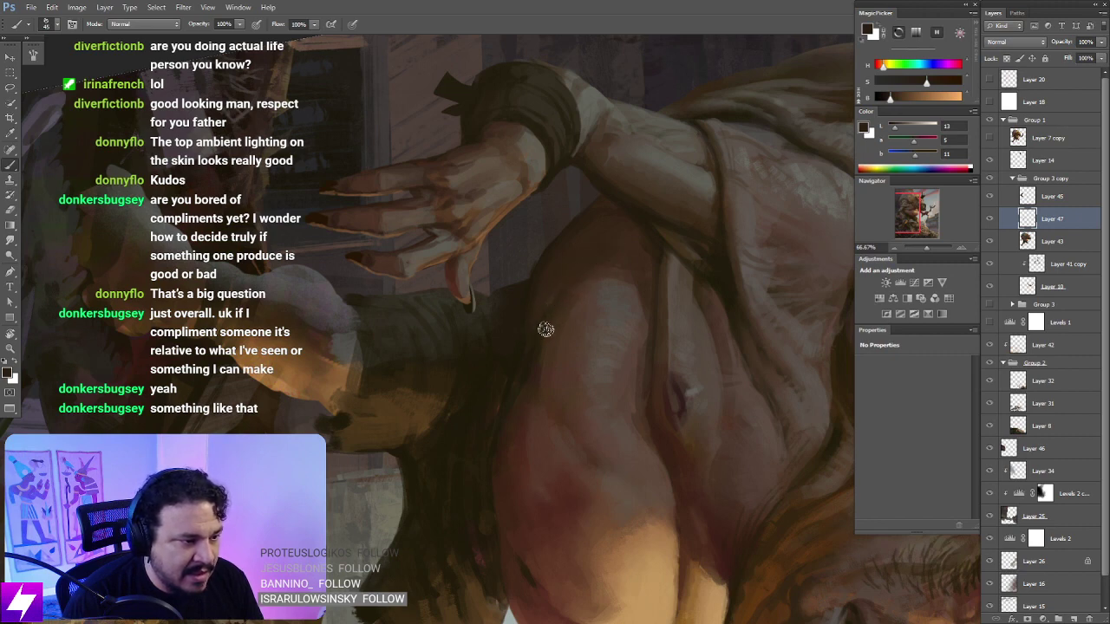
{"action": "key", "text": "r"}
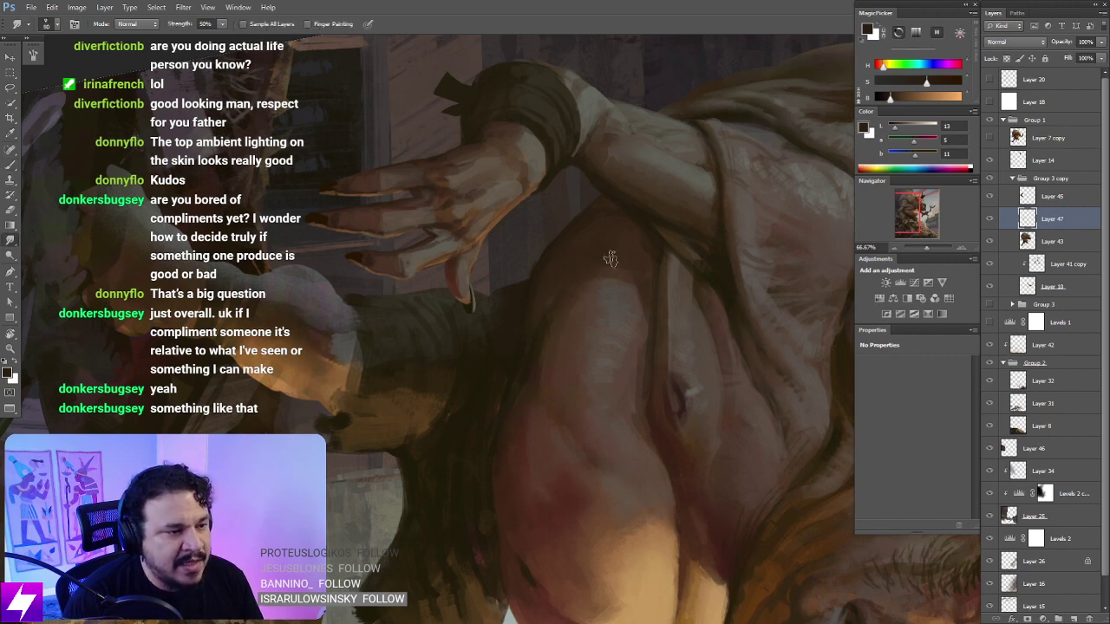
Step: Erase excess dark paint on Layer 47 along the belly's edge beside the thumb
{"action": "scroll", "coordinate": [593, 326], "scroll_direction": "down", "scroll_amount": 3}
{"action": "key", "text": "ctrl+minus"}
{"action": "key", "text": "ctrl+minus"}
{"action": "key", "text": "r"}
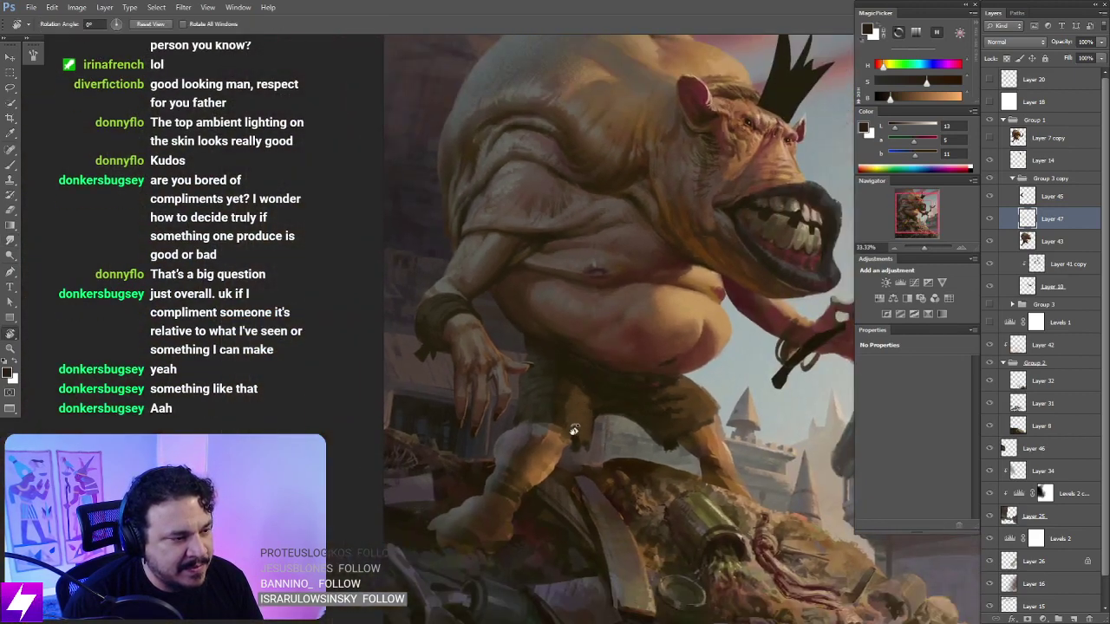
{"action": "mouse_move", "coordinate": [572, 431]}
{"action": "left_mouse_down"}
{"action": "mouse_move", "coordinate": [619, 332]}
{"action": "mouse_move", "coordinate": [606, 277]}
{"action": "left_mouse_up"}
{"action": "key", "text": "ctrl+plus"}
{"action": "key", "text": "ctrl+plus"}
{"action": "key", "text": "e"}
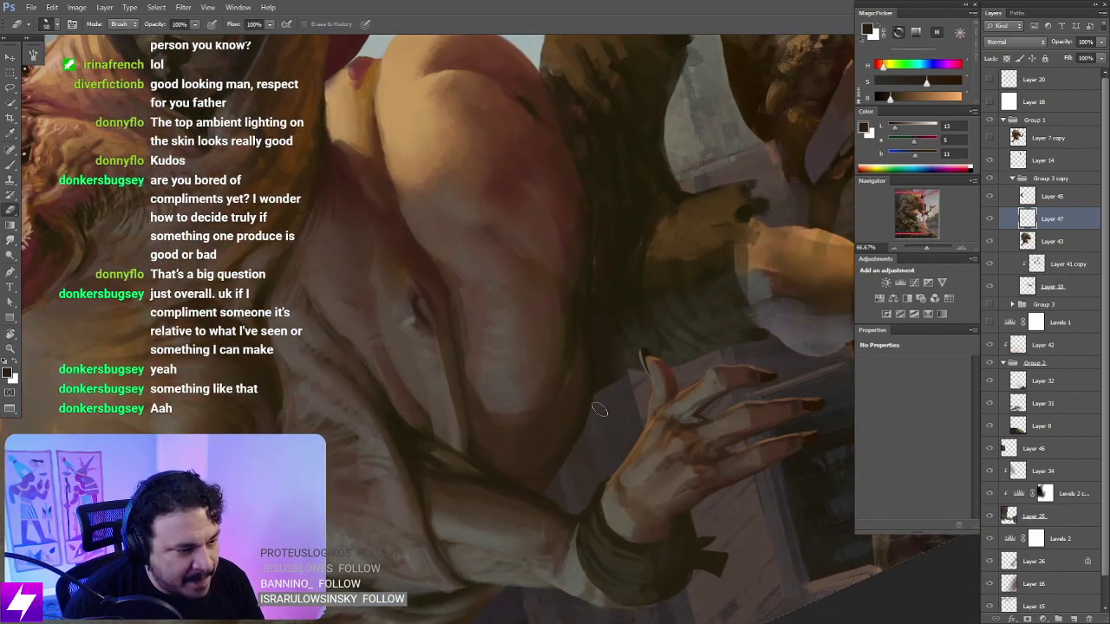
Step: Flip the canvas horizontally and examine the ogre's hanging hand, belly and loincloth
{"action": "scroll", "coordinate": [598, 409], "scroll_direction": "down", "scroll_amount": 3}
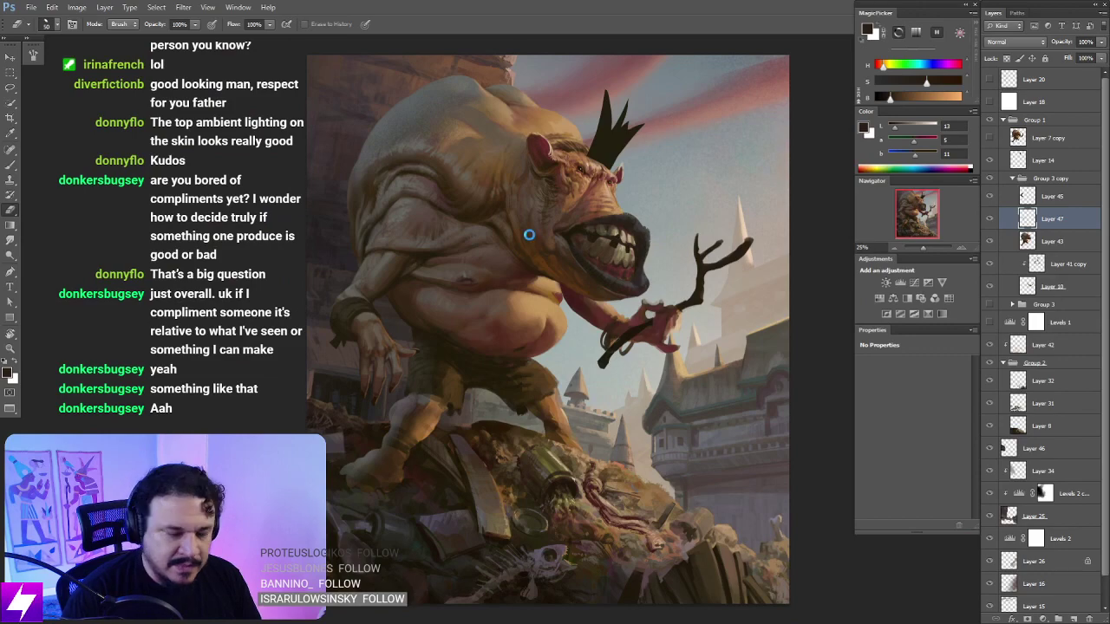
{"action": "key", "text": "ctrl+shift+h"}
{"action": "mouse_move", "coordinate": [553, 394]}
{"action": "left_mouse_down"}
{"action": "mouse_move", "coordinate": [550, 369]}
{"action": "mouse_move", "coordinate": [527, 354]}
{"action": "left_mouse_up"}
{"action": "left_click_drag", "start_coordinate": [594, 387], "coordinate": [592, 383]}
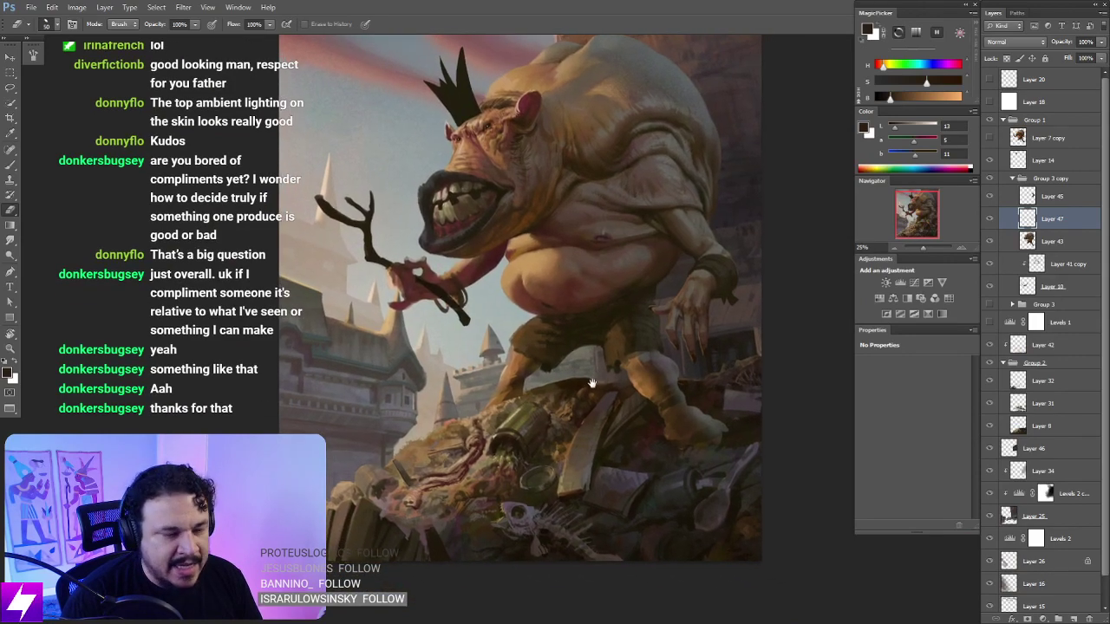
{"action": "scroll", "coordinate": [591, 384], "scroll_direction": "up", "scroll_amount": 1}
{"action": "scroll", "coordinate": [641, 360], "scroll_direction": "up", "scroll_amount": 1}
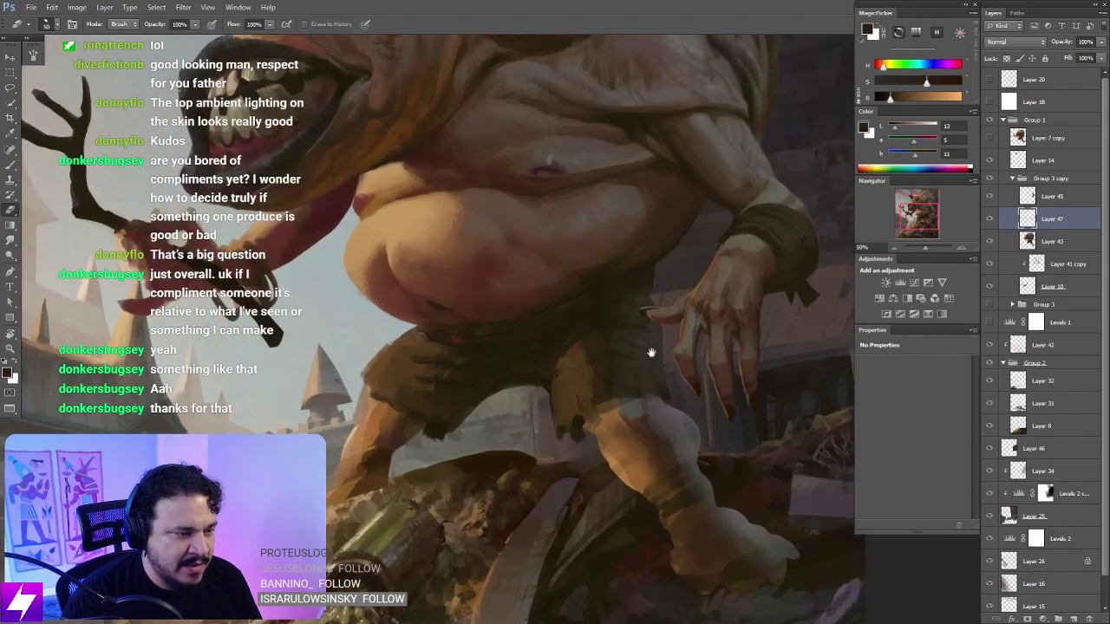
{"action": "mouse_move", "coordinate": [651, 353]}
{"action": "left_mouse_down"}
{"action": "mouse_move", "coordinate": [650, 295]}
{"action": "mouse_move", "coordinate": [672, 321]}
{"action": "mouse_move", "coordinate": [664, 299]}
{"action": "mouse_move", "coordinate": [653, 308]}
{"action": "left_mouse_up"}
Step: Outline a small patch between the thumb and the belly with the Lasso and sample a dark brown for it
{"action": "key", "text": "r"}
{"action": "key", "text": "l"}
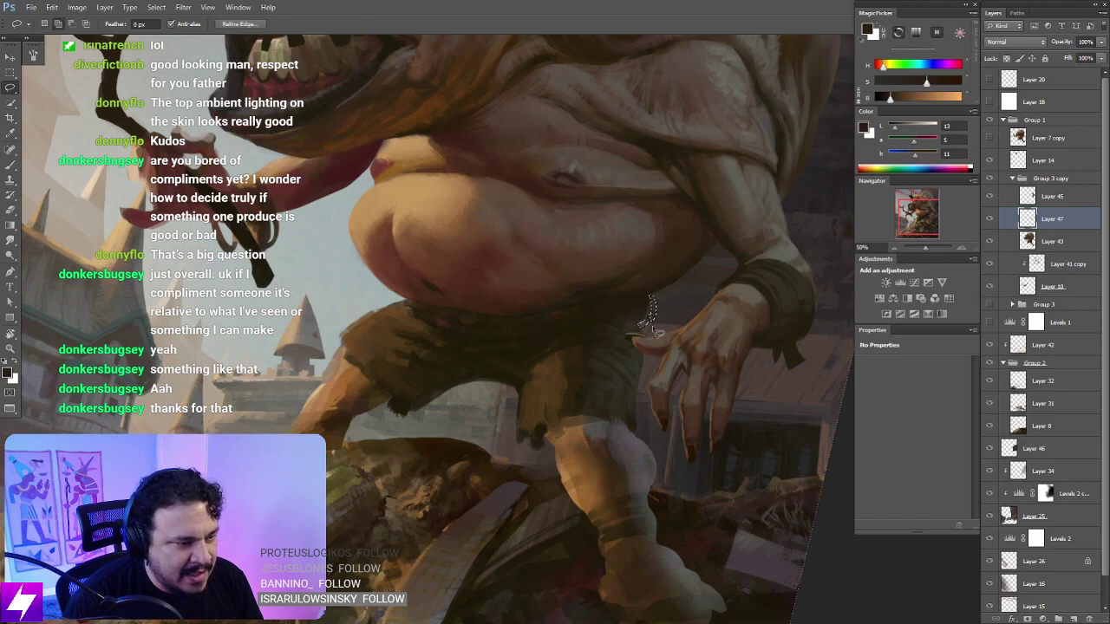
{"action": "key", "text": "b"}
{"action": "left_click", "coordinate": [652, 301], "text": "alt"}
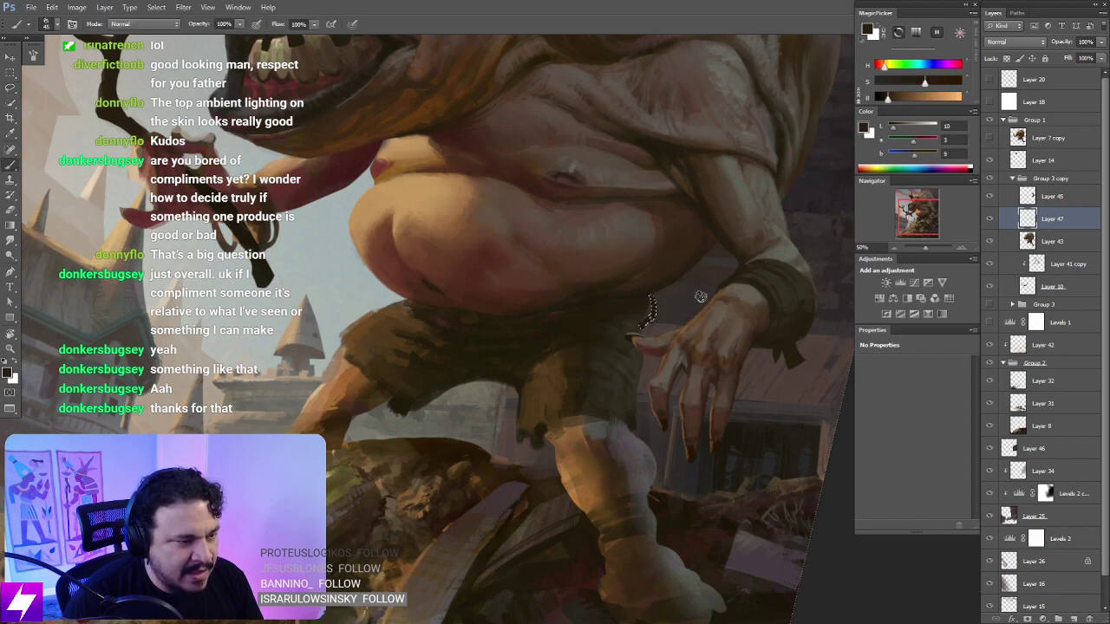
Step: Paint the small cloth shape above the thumb with a near-black brown sampled from the loincloth and a smaller brush
{"action": "key", "text": "r"}
{"action": "mouse_move", "coordinate": [701, 297]}
{"action": "left_mouse_down"}
{"action": "mouse_move", "coordinate": [705, 330]}
{"action": "mouse_move", "coordinate": [685, 298]}
{"action": "left_mouse_up"}
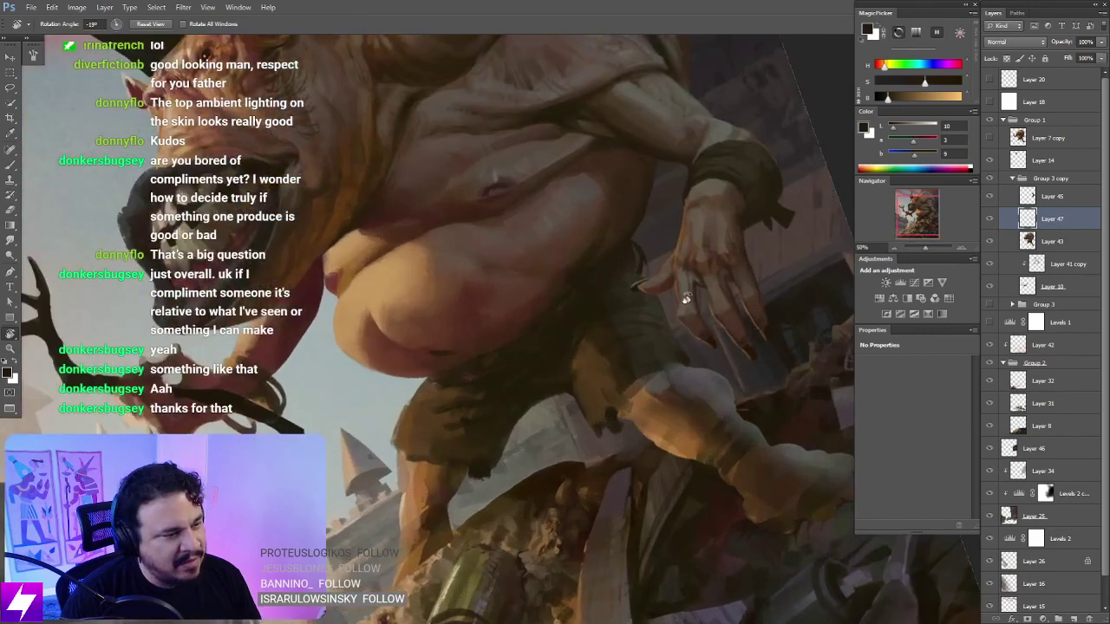
{"action": "left_click_drag", "start_coordinate": [701, 355], "coordinate": [704, 286]}
{"action": "key", "text": "ctrl+plus"}
{"action": "left_click_drag", "start_coordinate": [640, 201], "coordinate": [647, 233]}
{"action": "key", "text": "b"}
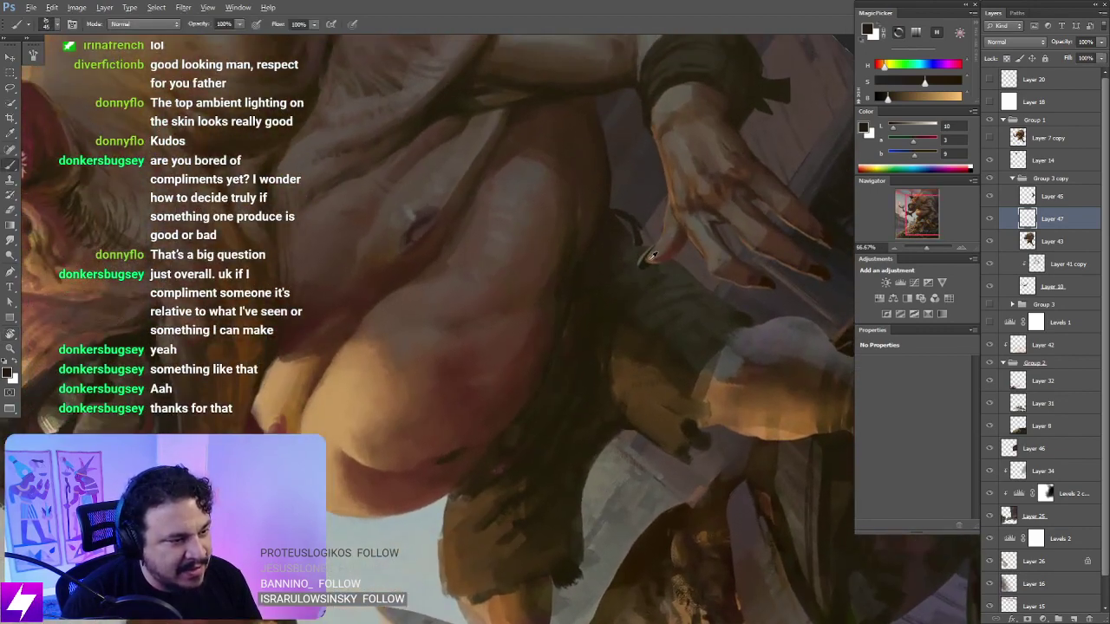
{"action": "left_click", "coordinate": [577, 291], "text": "alt"}
{"action": "key", "text": "bracketleft"}
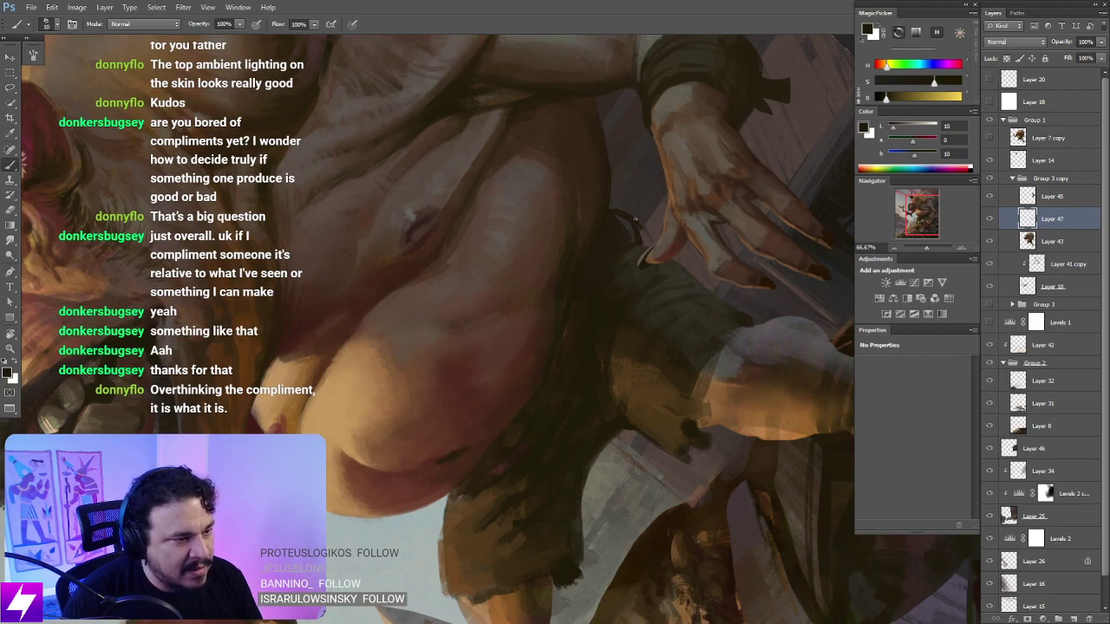
Step: Erase the stray dark paint around the cloth shape above the thumb
{"action": "key", "text": "r"}
{"action": "left_click_drag", "start_coordinate": [636, 219], "coordinate": [676, 349]}
{"action": "key", "text": "e"}
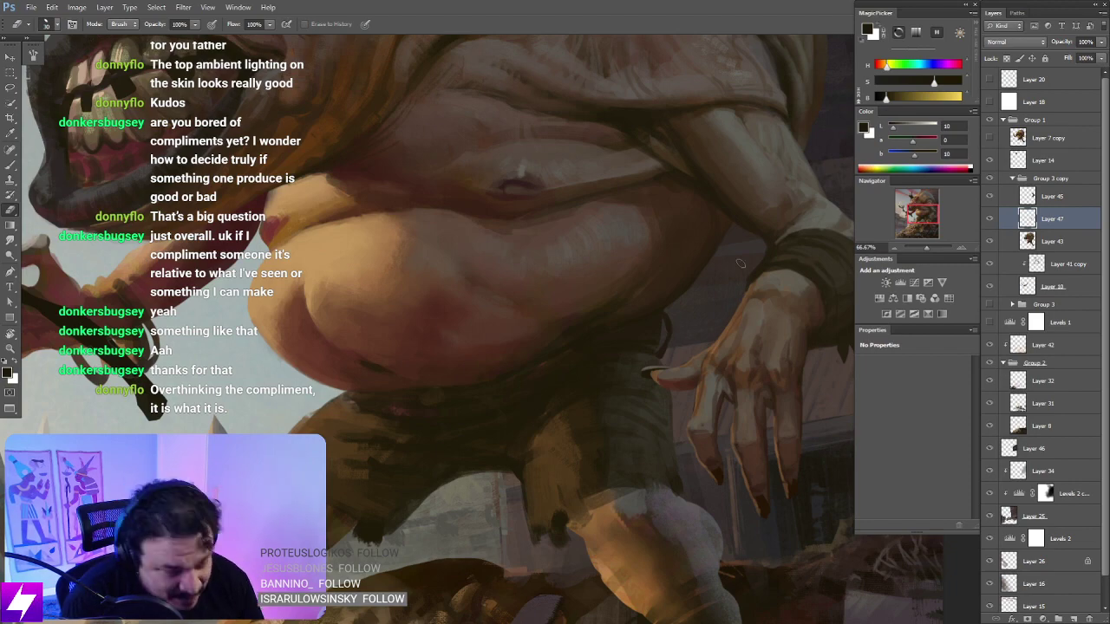
{"action": "key", "text": "ctrl+minus"}
{"action": "mouse_move", "coordinate": [720, 283]}
{"action": "left_mouse_down"}
{"action": "mouse_move", "coordinate": [686, 295]}
{"action": "mouse_move", "coordinate": [671, 248]}
{"action": "mouse_move", "coordinate": [628, 286]}
{"action": "mouse_move", "coordinate": [684, 284]}
{"action": "left_mouse_up"}
Step: Shade the near knee beneath the loincloth's hem with a reddish brown sampled from the belly, and smudge the shading
{"action": "key", "text": "r"}
{"action": "mouse_move", "coordinate": [659, 227]}
{"action": "left_mouse_down"}
{"action": "mouse_move", "coordinate": [697, 301]}
{"action": "mouse_move", "coordinate": [684, 436]}
{"action": "left_mouse_up"}
{"action": "key", "text": "b"}
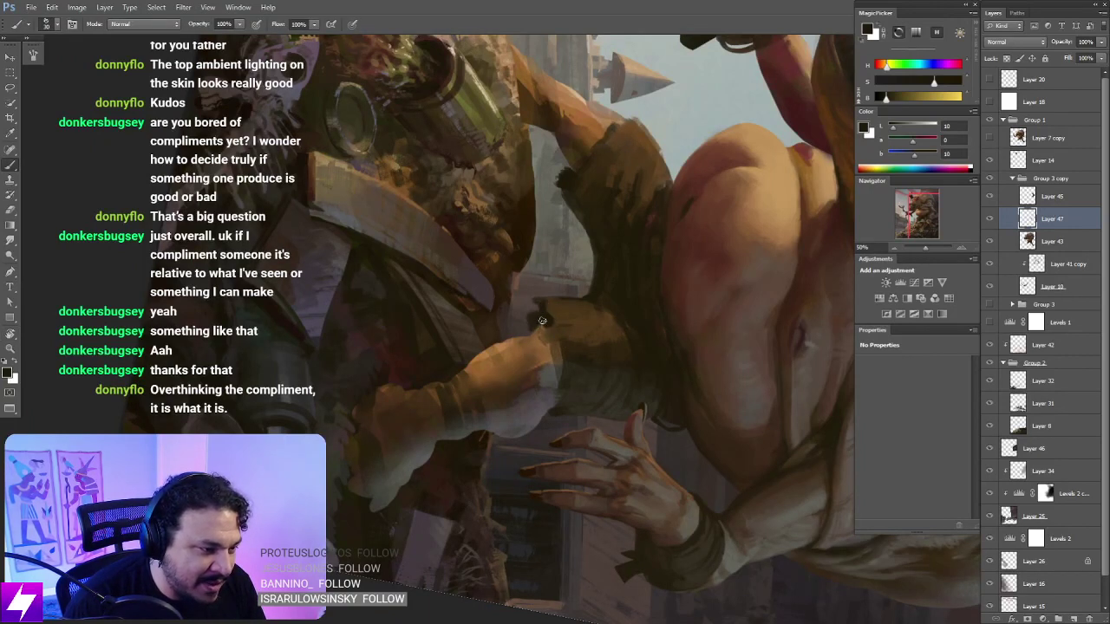
{"action": "left_click", "coordinate": [699, 230], "text": "alt"}
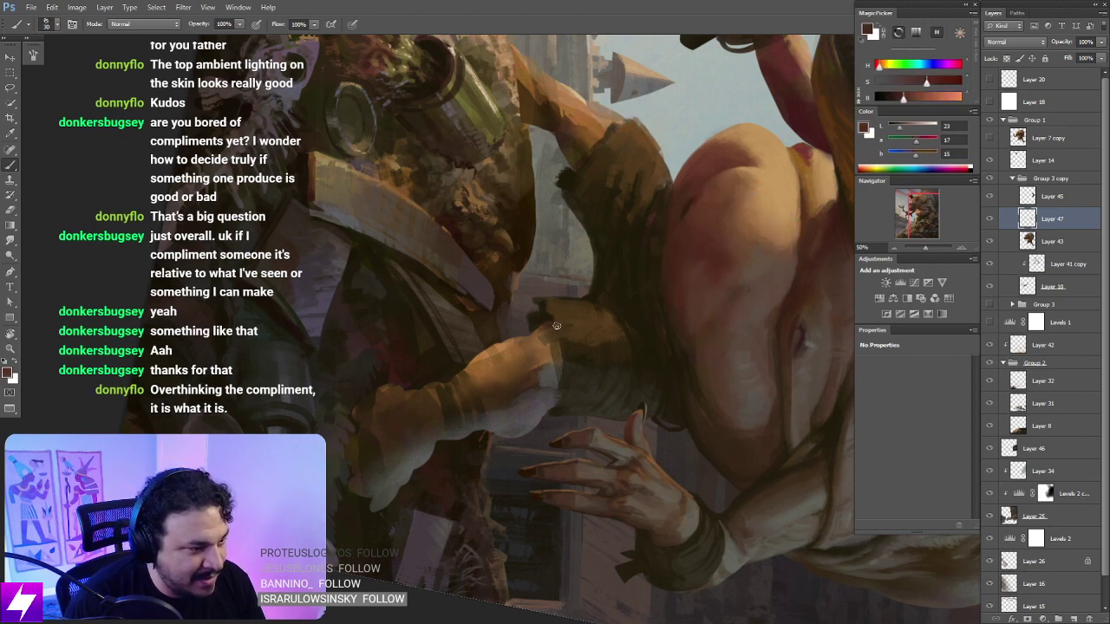
{"action": "key", "text": "bracketright"}
{"action": "key", "text": "bracketright"}
{"action": "key", "text": "bracketright"}
{"action": "left_click_drag", "start_coordinate": [548, 326], "coordinate": [557, 386]}
{"action": "key", "text": "r"}
{"action": "mouse_move", "coordinate": [624, 374]}
{"action": "left_mouse_down"}
{"action": "mouse_move", "coordinate": [589, 307]}
{"action": "mouse_move", "coordinate": [664, 292]}
{"action": "mouse_move", "coordinate": [577, 339]}
{"action": "mouse_move", "coordinate": [619, 358]}
{"action": "left_mouse_up"}
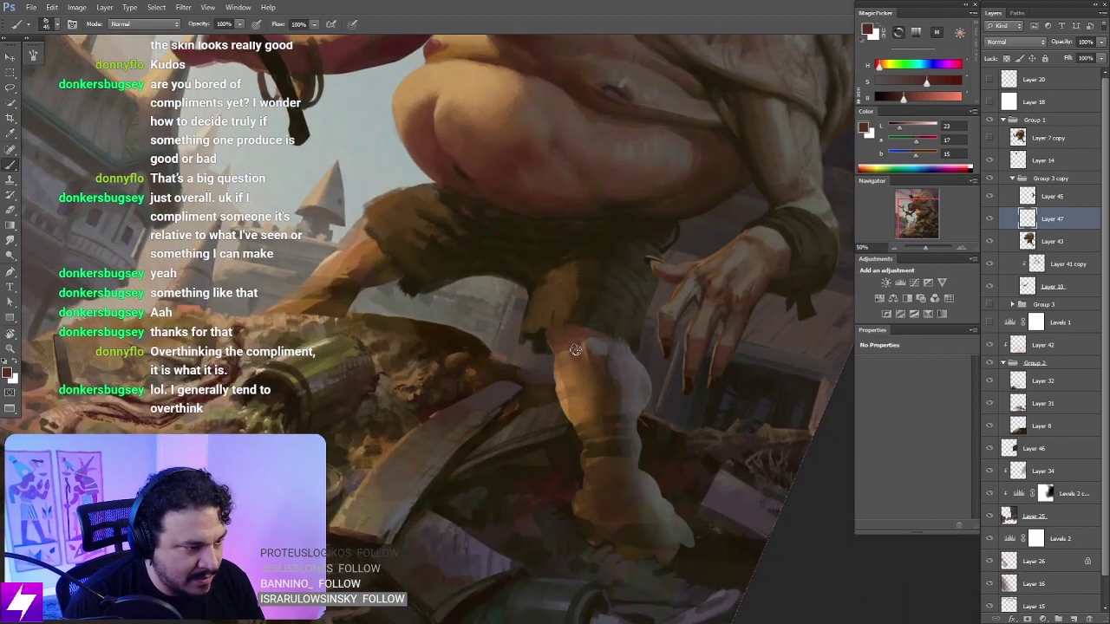
{"action": "key", "text": "s"}
{"action": "key", "text": "ctrl+minus"}
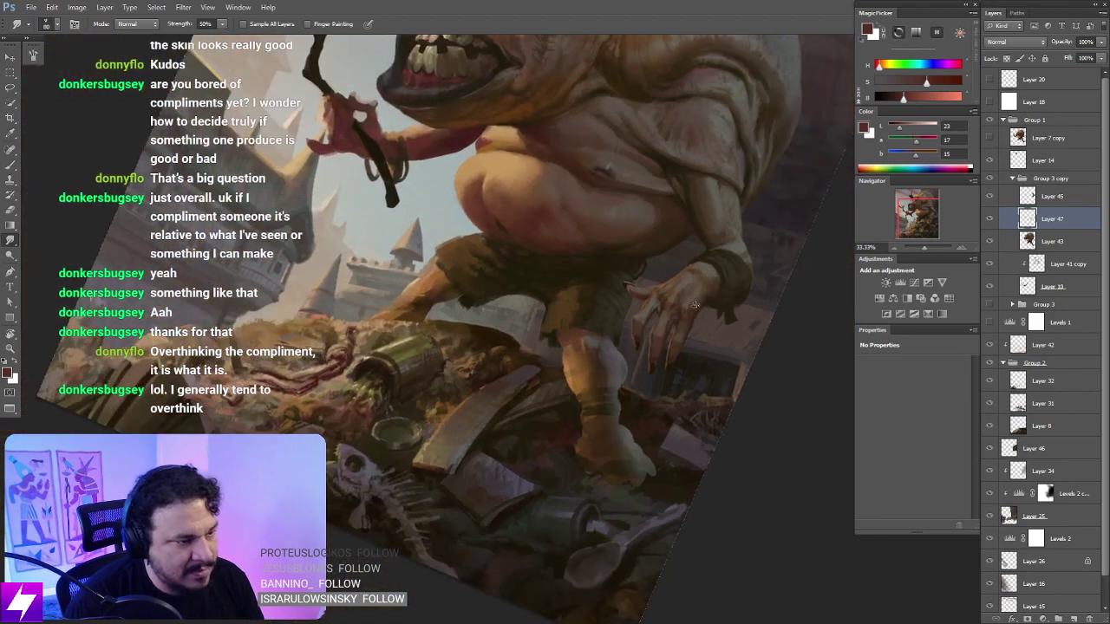
Step: Sharpen the loincloth's hem over the near knee with a near-black brown sampled from the cloth and a small brush
{"action": "key", "text": "r"}
{"action": "key", "text": "Escape"}
{"action": "left_click_drag", "start_coordinate": [700, 347], "coordinate": [575, 240]}
{"action": "key", "text": "ctrl+plus"}
{"action": "key", "text": "b"}
{"action": "left_click", "coordinate": [573, 328], "text": "alt"}
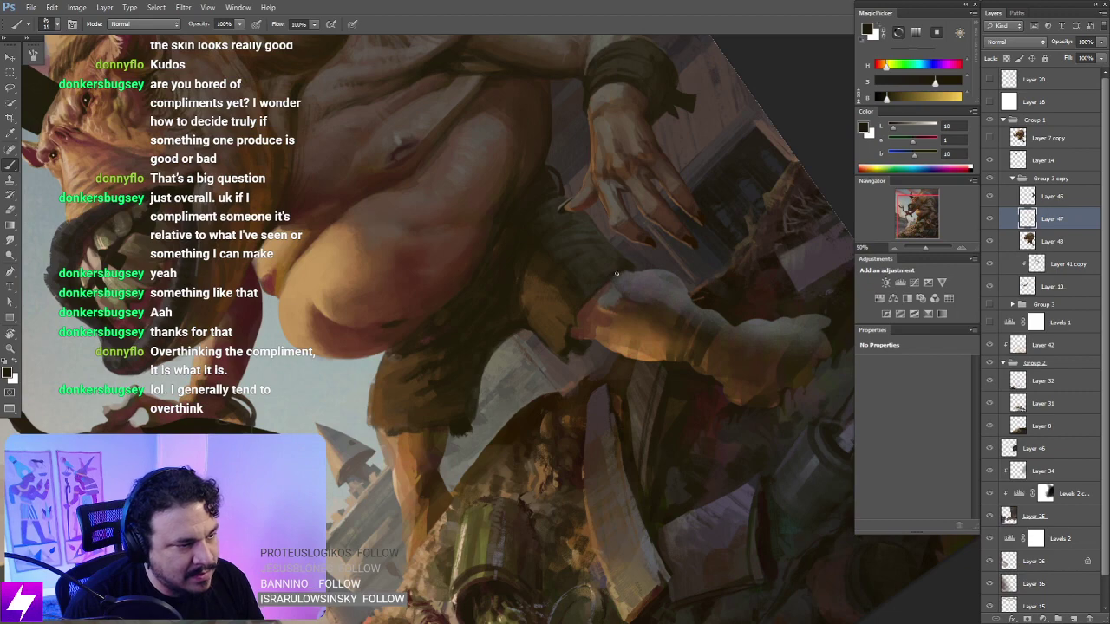
{"action": "key", "text": "Escape"}
Step: Paint a cast shadow on the far leg beneath the loincloth's hem with a sampled dark brown, enlarging the brush
{"action": "left_click_drag", "start_coordinate": [586, 321], "coordinate": [646, 324]}
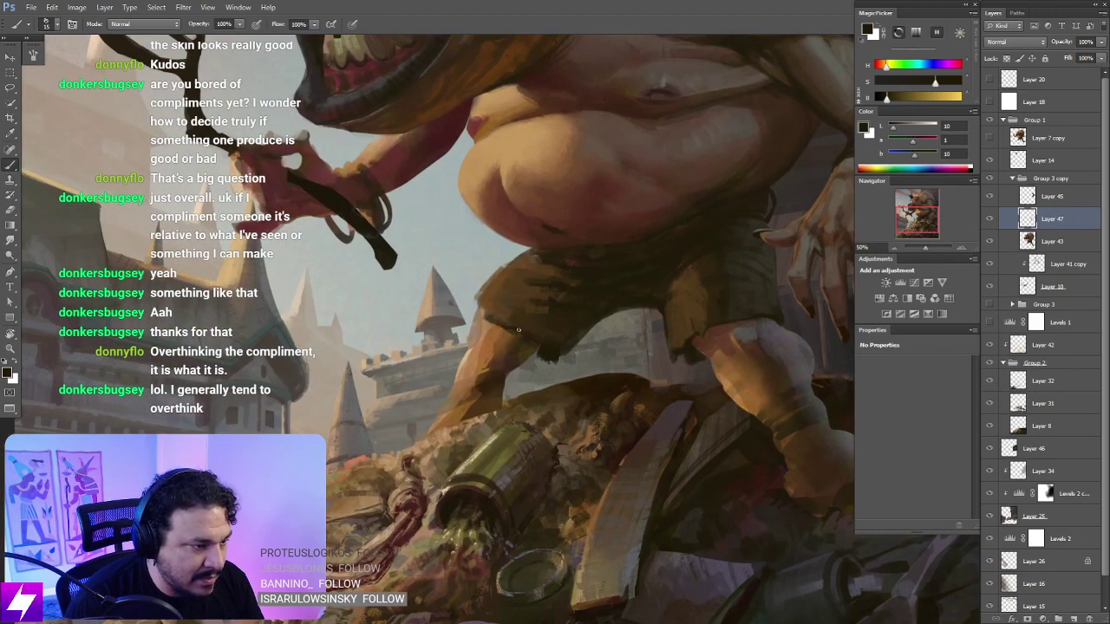
{"action": "key", "text": "r"}
{"action": "left_click_drag", "start_coordinate": [599, 368], "coordinate": [564, 282]}
{"action": "left_click", "coordinate": [520, 242], "text": "alt"}
{"action": "mouse_move", "coordinate": [522, 244]}
{"action": "left_mouse_down"}
{"action": "mouse_move", "coordinate": [548, 295]}
{"action": "mouse_move", "coordinate": [548, 255]}
{"action": "left_mouse_up"}
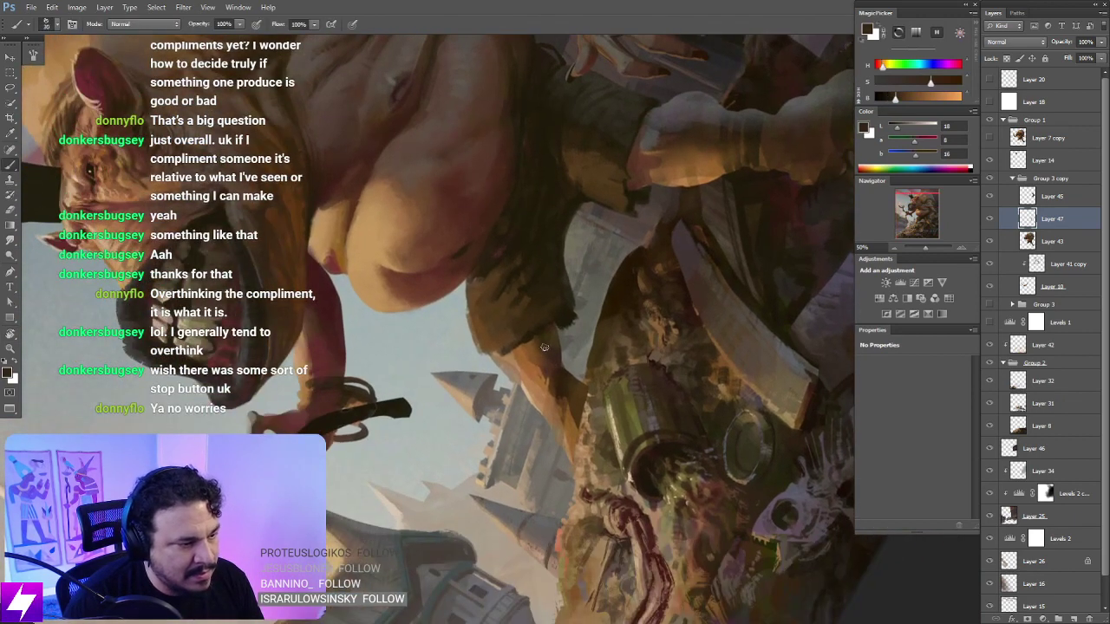
{"action": "key", "text": "]"}
{"action": "key", "text": "]"}
{"action": "key", "text": "]"}
{"action": "key", "text": "]"}
{"action": "key", "text": "]"}
{"action": "mouse_move", "coordinate": [539, 352]}
{"action": "left_mouse_down"}
{"action": "mouse_move", "coordinate": [538, 390]}
{"action": "mouse_move", "coordinate": [554, 342]}
{"action": "mouse_move", "coordinate": [547, 358]}
{"action": "mouse_move", "coordinate": [542, 344]}
{"action": "mouse_move", "coordinate": [562, 408]}
{"action": "left_mouse_up"}
{"action": "key", "text": "]"}
{"action": "key", "text": "]"}
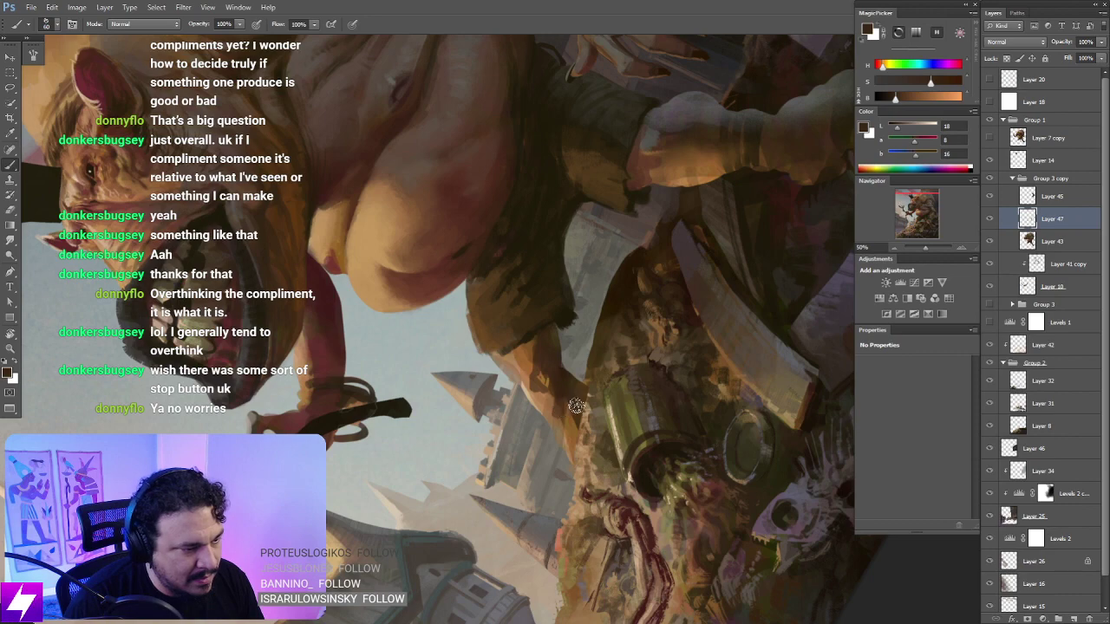
Step: Warm the far leg's shading below the hem with reddish browns sampled from the near knee and the belly
{"action": "key", "text": "Escape"}
{"action": "left_click_drag", "start_coordinate": [495, 388], "coordinate": [559, 326]}
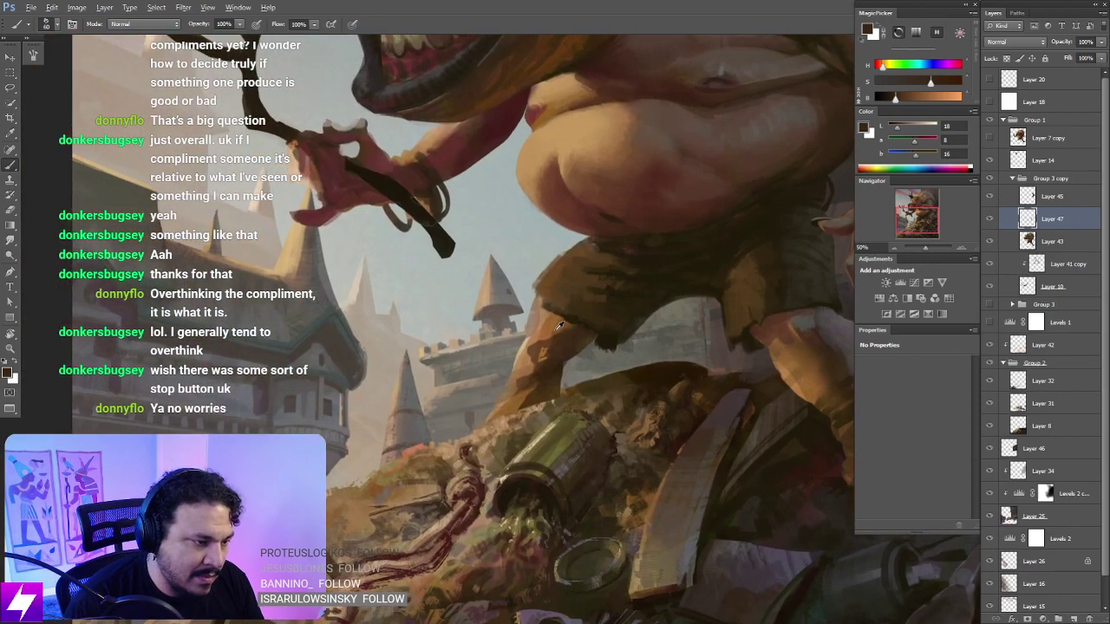
{"action": "left_click", "coordinate": [778, 321], "text": "alt"}
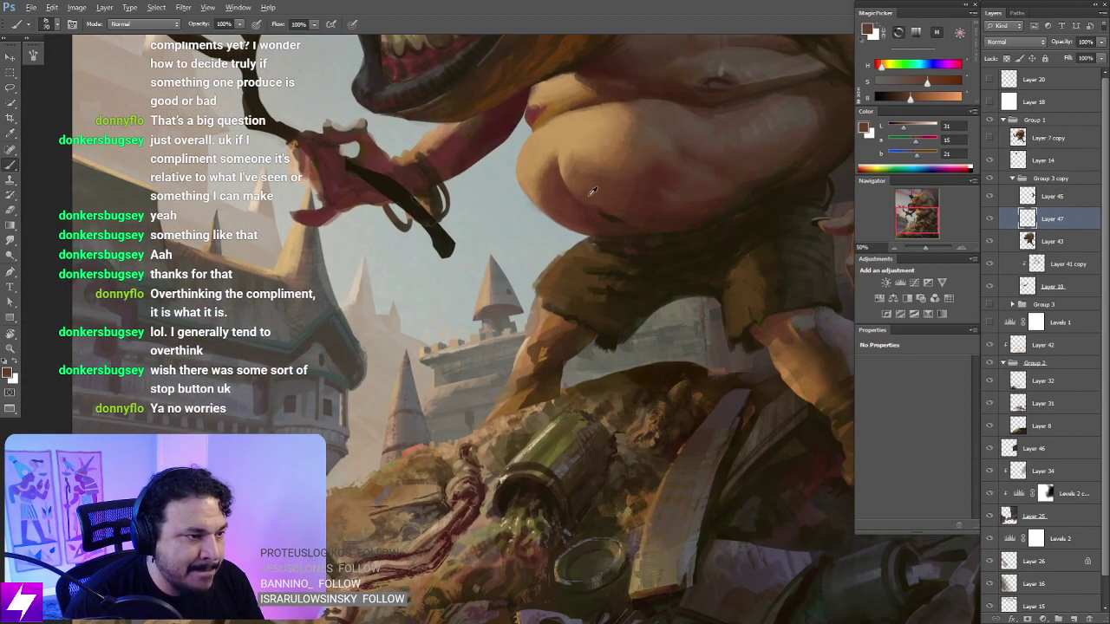
{"action": "left_click", "coordinate": [557, 184], "text": "alt"}
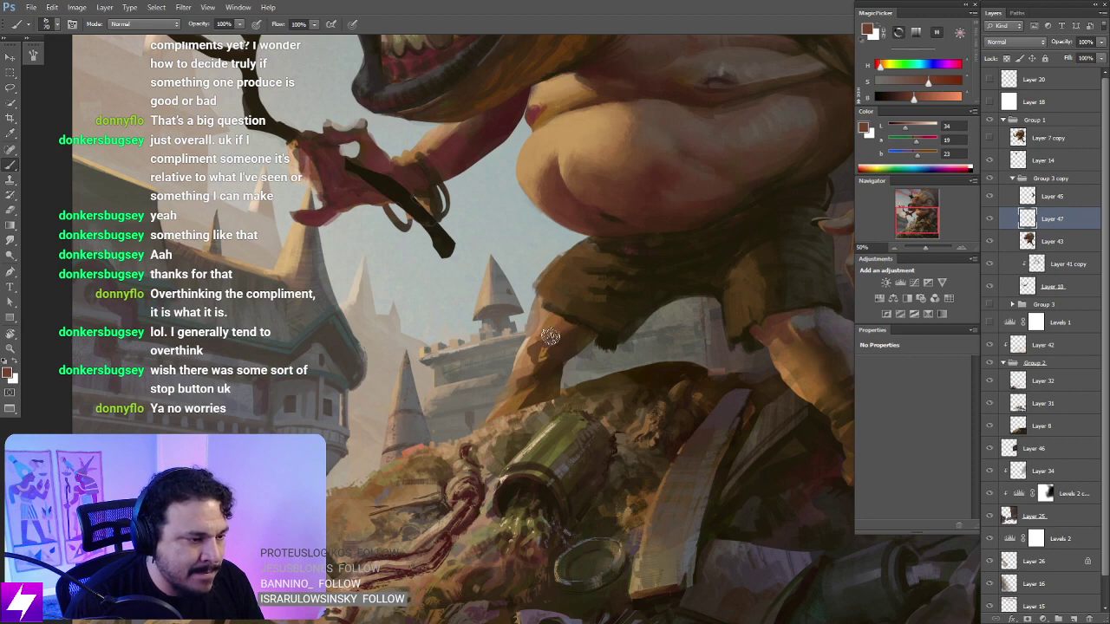
{"action": "key", "text": "bracketright"}
{"action": "key", "text": "bracketright"}
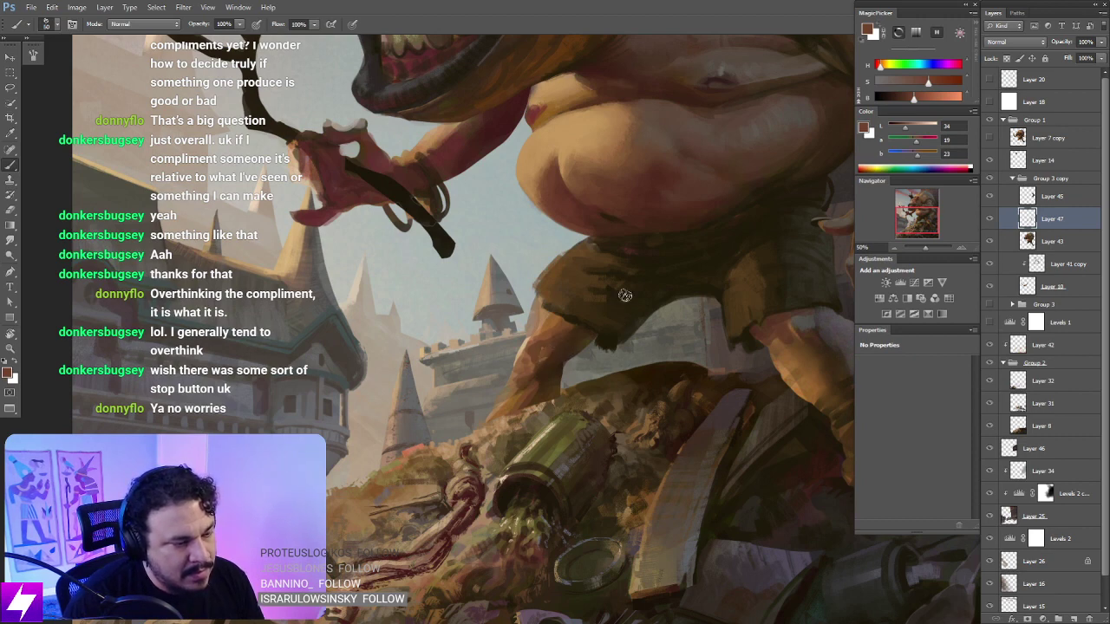
Step: Refine the light-to-shadow transition on the far leg with lighter and darker browns sampled from the leg itself
{"action": "left_click", "coordinate": [567, 342], "text": "alt"}
{"action": "left_click", "coordinate": [560, 324], "text": "alt"}
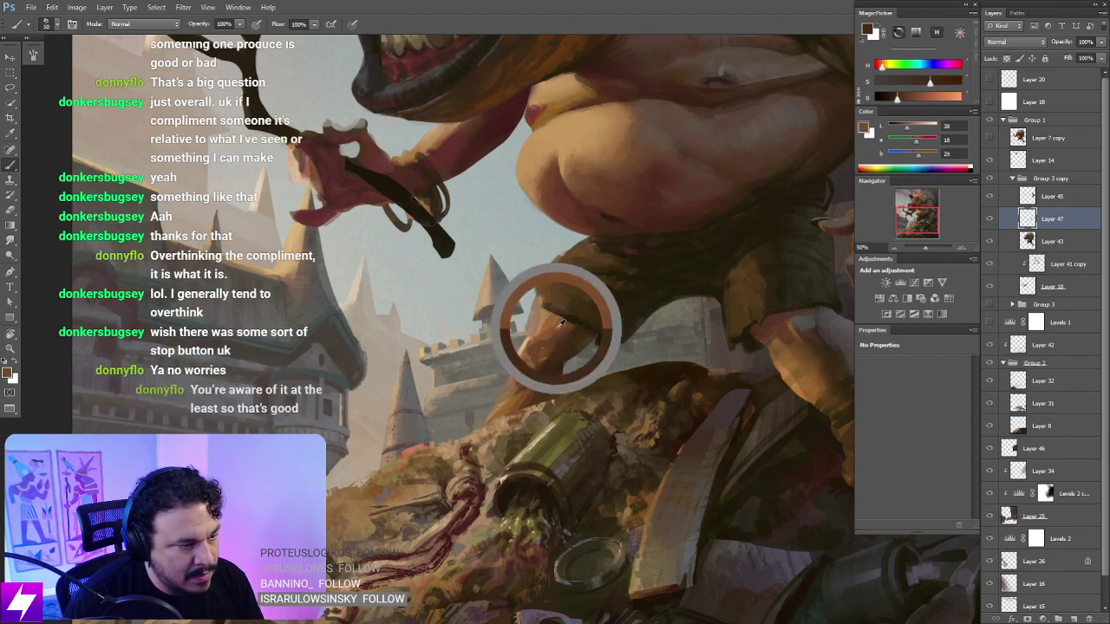
{"action": "left_click_drag", "start_coordinate": [560, 323], "coordinate": [553, 353]}
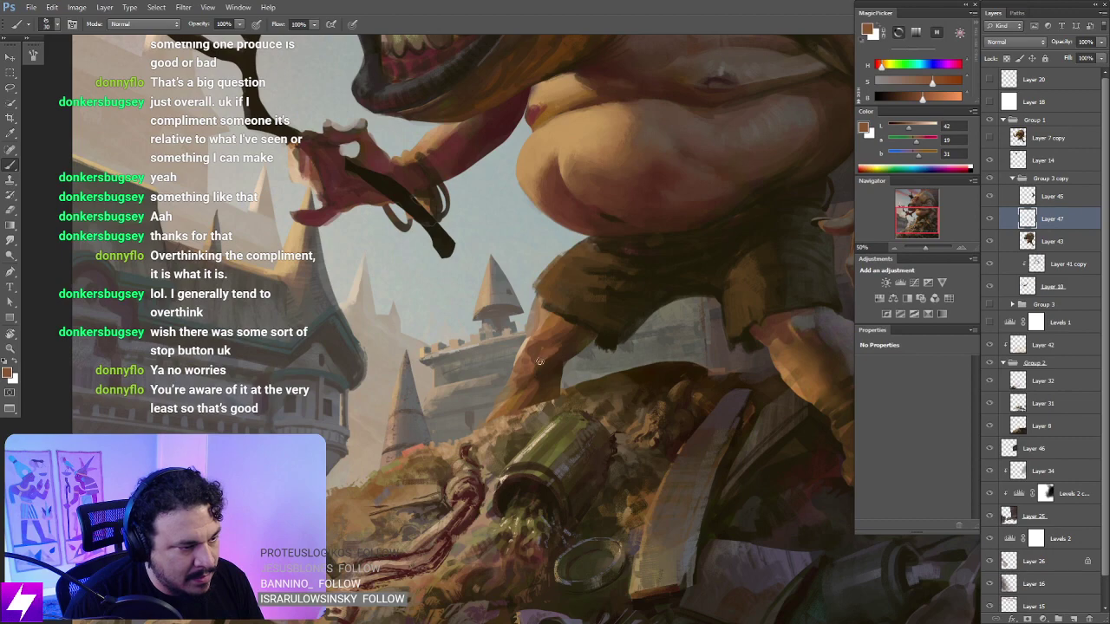
{"action": "left_click", "coordinate": [558, 352], "text": "alt"}
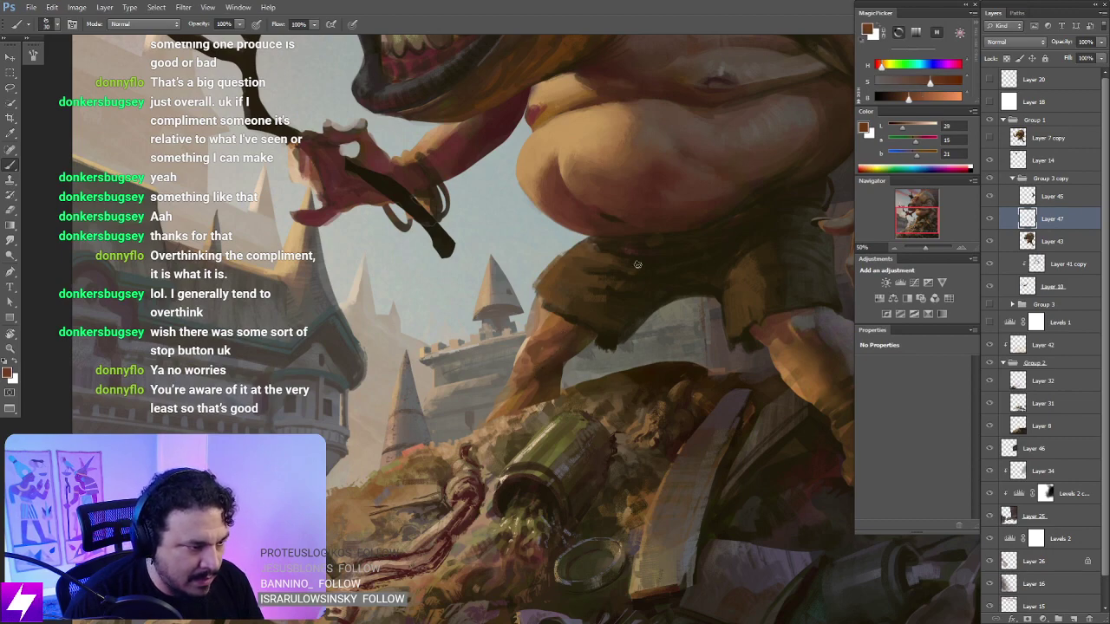
{"action": "key", "text": "ctrl+minus"}
{"action": "key", "text": "ctrl+minus"}
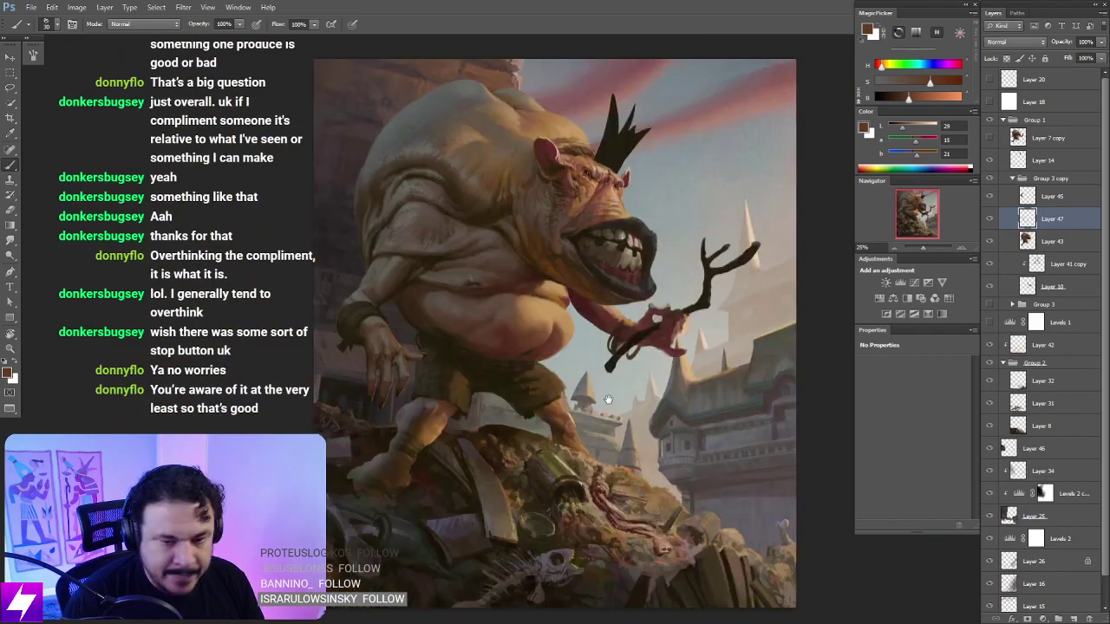
Step: Lasso a freehand selection along the far leg's outer edge, from the loincloth's hem down to the rubble
{"action": "left_click_drag", "start_coordinate": [671, 439], "coordinate": [673, 358]}
{"action": "key", "text": "ctrl+plus"}
{"action": "mouse_move", "coordinate": [586, 335]}
{"action": "left_mouse_down"}
{"action": "mouse_move", "coordinate": [611, 346]}
{"action": "mouse_move", "coordinate": [652, 407]}
{"action": "left_mouse_up"}
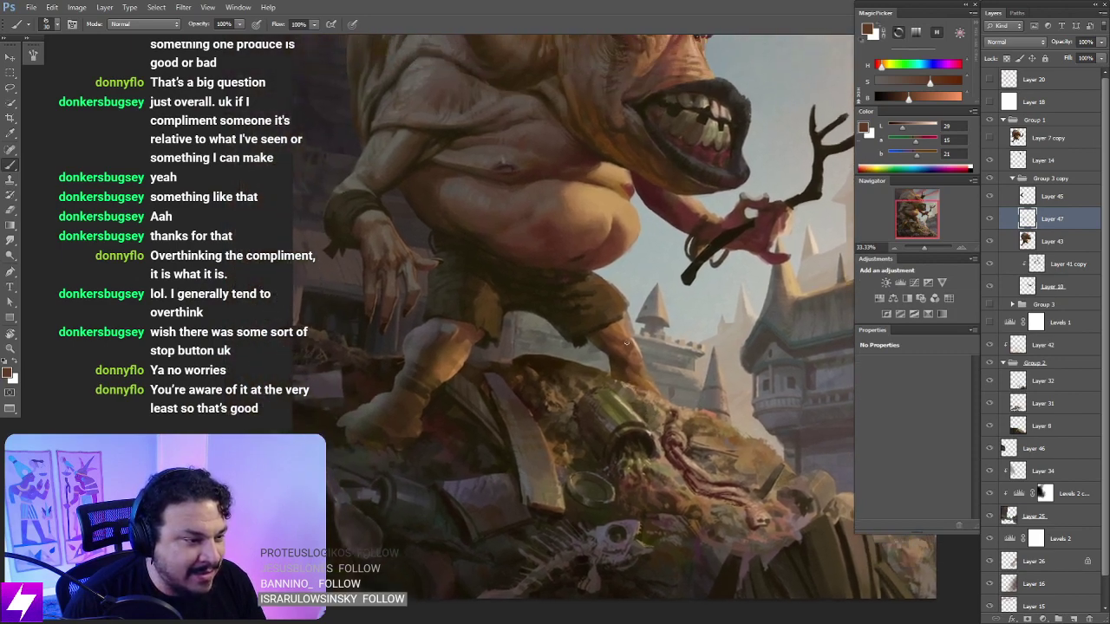
{"action": "key", "text": "ctrl+plus"}
{"action": "left_click_drag", "start_coordinate": [685, 340], "coordinate": [654, 347]}
{"action": "key", "text": "l"}
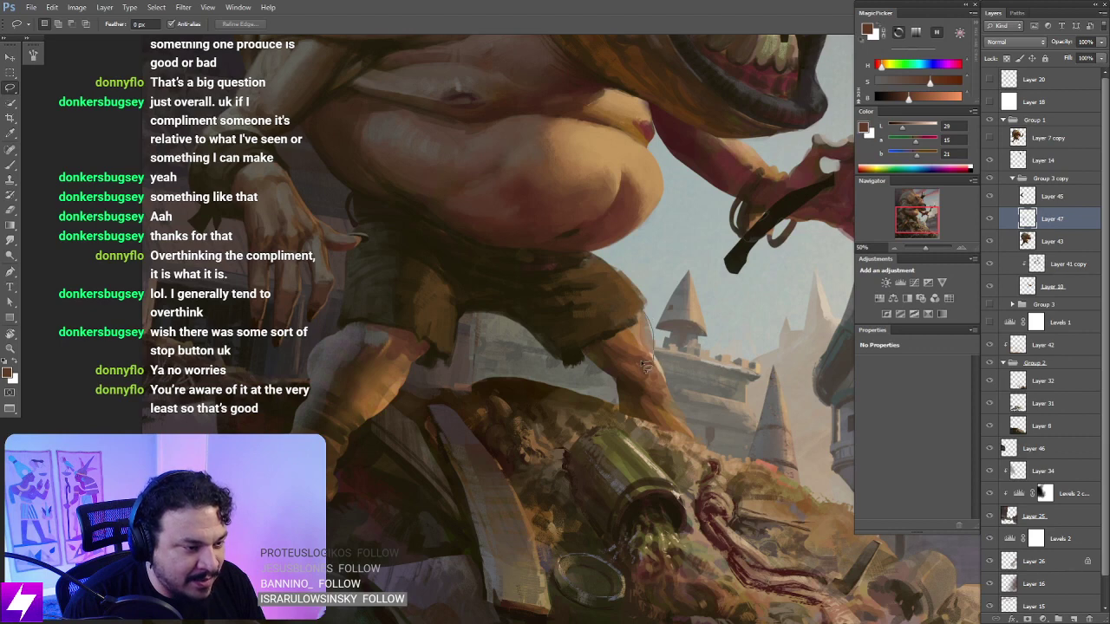
{"action": "mouse_move", "coordinate": [646, 364]}
{"action": "left_mouse_down"}
{"action": "mouse_move", "coordinate": [666, 393]}
{"action": "mouse_move", "coordinate": [651, 356]}
{"action": "mouse_move", "coordinate": [694, 449]}
{"action": "mouse_move", "coordinate": [659, 419]}
{"action": "mouse_move", "coordinate": [659, 367]}
{"action": "mouse_move", "coordinate": [676, 405]}
{"action": "left_mouse_up"}
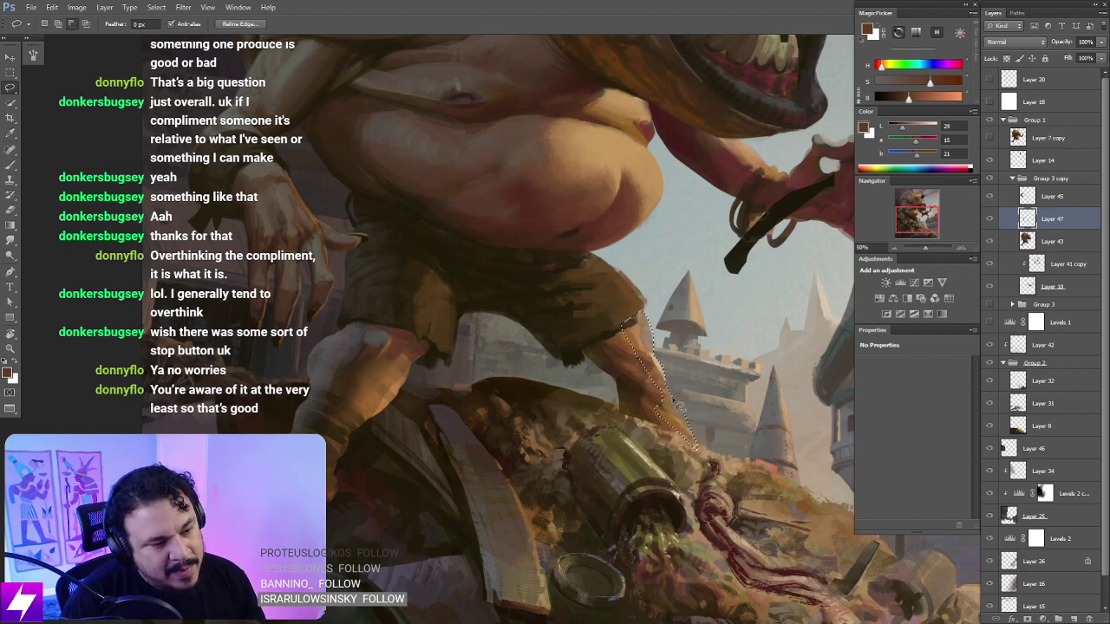
Step: Paint the selected edge of the far leg with a light tan sampled from the belly and a brown sampled from the leg
{"action": "scroll", "coordinate": [698, 405], "scroll_direction": "up", "scroll_amount": 3}
{"action": "key", "text": "b"}
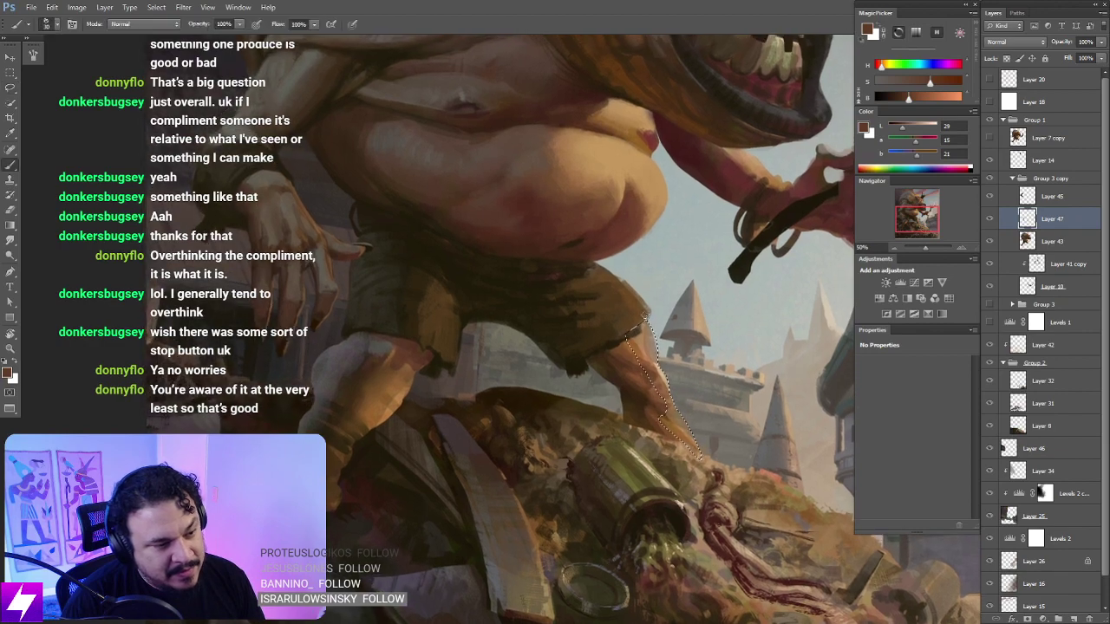
{"action": "scroll", "coordinate": [646, 336], "scroll_direction": "up", "scroll_amount": 5}
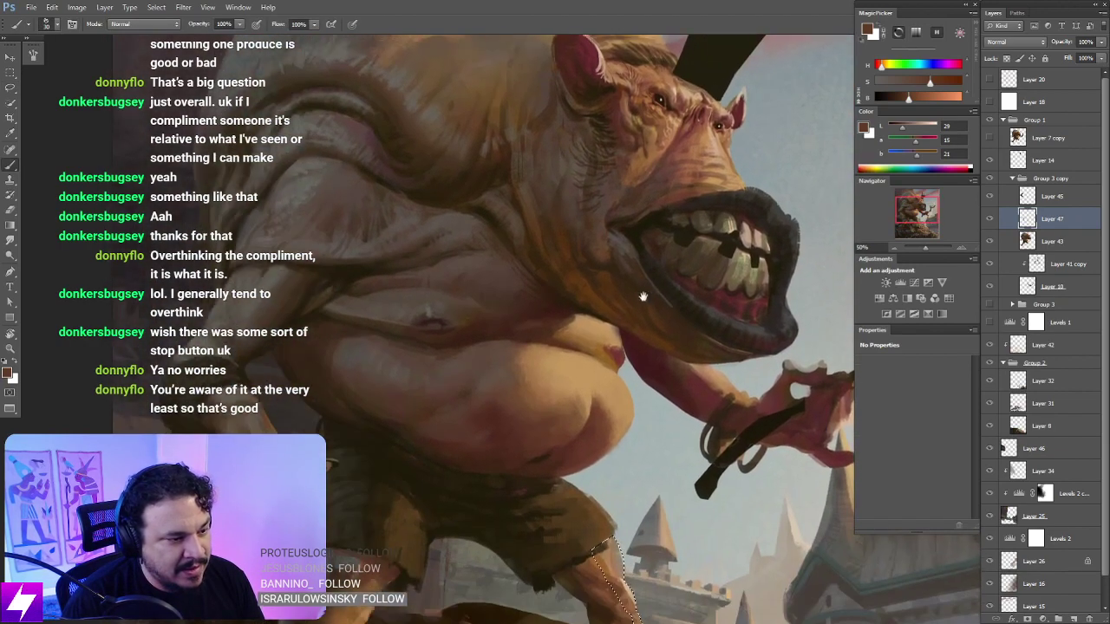
{"action": "left_click_drag", "start_coordinate": [643, 296], "coordinate": [643, 288]}
{"action": "left_click", "coordinate": [607, 379], "text": "alt"}
{"action": "mouse_move", "coordinate": [639, 456]}
{"action": "left_mouse_down"}
{"action": "mouse_move", "coordinate": [635, 226]}
{"action": "mouse_move", "coordinate": [633, 246]}
{"action": "left_mouse_up"}
{"action": "left_click", "coordinate": [989, 218]}
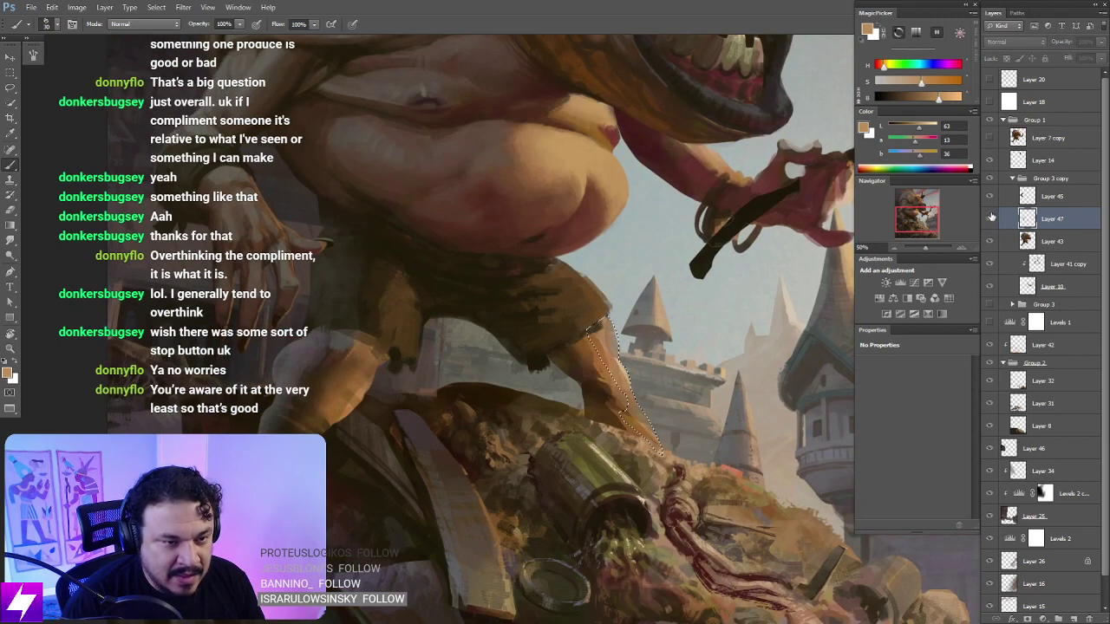
{"action": "left_click", "coordinate": [989, 219]}
{"action": "left_click_drag", "start_coordinate": [694, 349], "coordinate": [709, 353]}
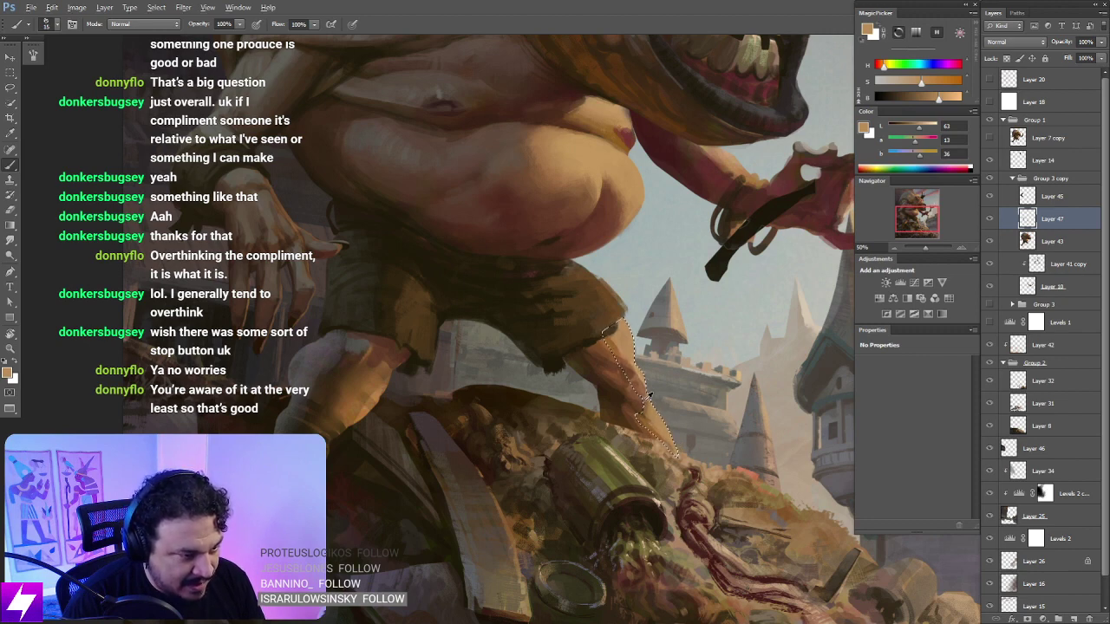
{"action": "left_click", "coordinate": [644, 413], "text": "alt"}
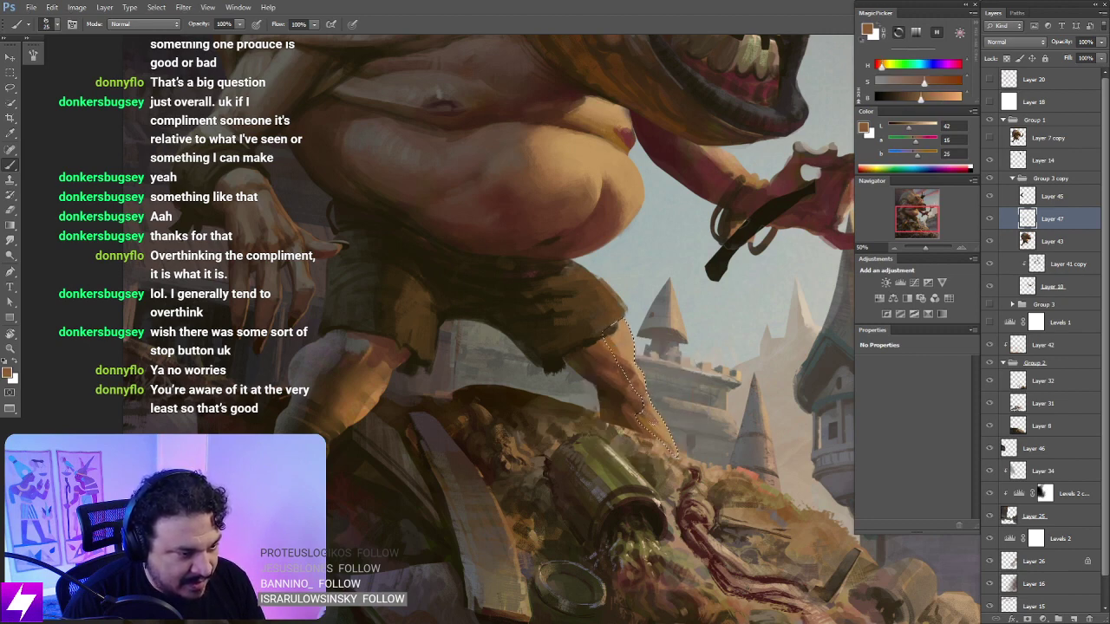
{"action": "key", "text": "ctrl+minus"}
{"action": "key", "text": "ctrl+minus"}
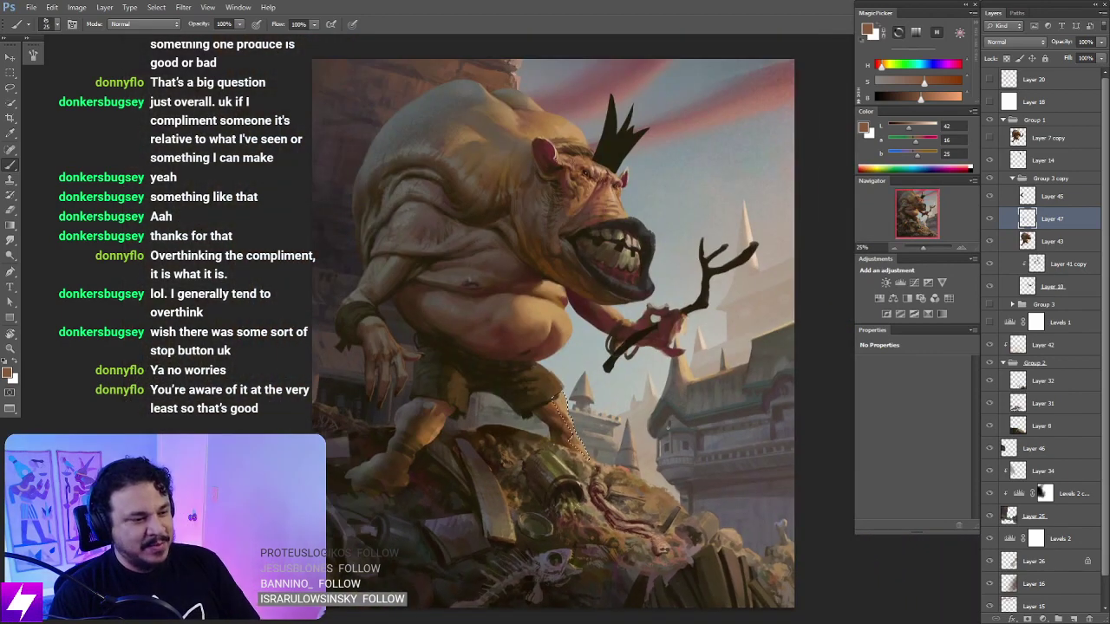
Step: Mirror the canvas horizontally and touch up the flesh beside the far nipple with sampled tan browns
{"action": "key", "text": "F2"}
{"action": "mouse_move", "coordinate": [612, 452]}
{"action": "left_mouse_down"}
{"action": "mouse_move", "coordinate": [632, 440]}
{"action": "mouse_move", "coordinate": [627, 416]}
{"action": "mouse_move", "coordinate": [684, 407]}
{"action": "mouse_move", "coordinate": [616, 453]}
{"action": "left_mouse_up"}
{"action": "key", "text": "ctrl+plus"}
{"action": "key", "text": "r"}
{"action": "left_click_drag", "start_coordinate": [592, 389], "coordinate": [618, 394]}
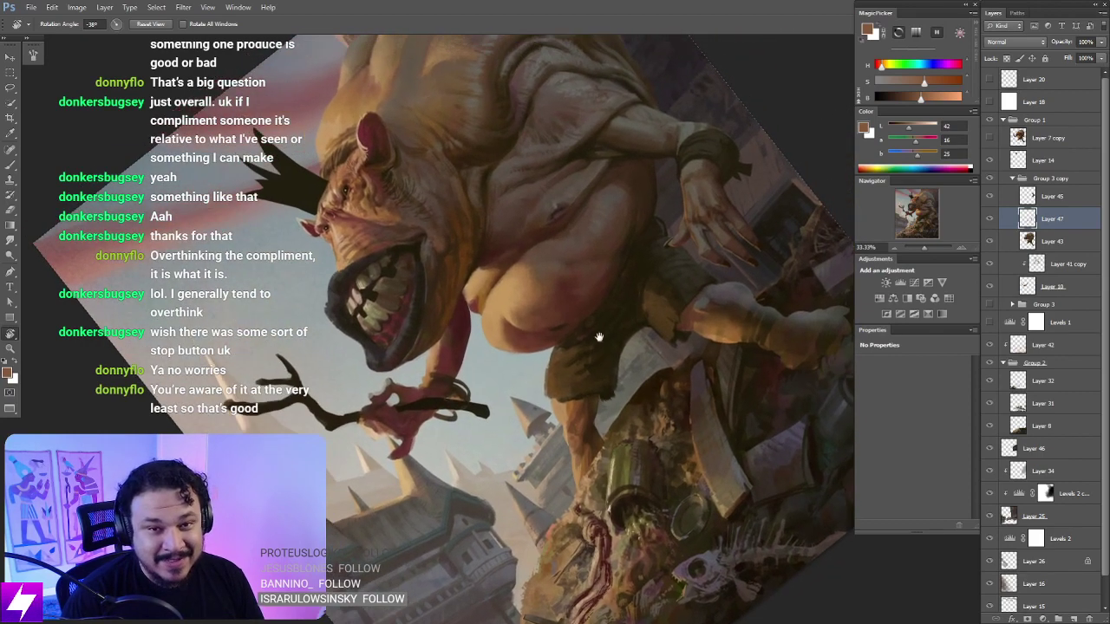
{"action": "key", "text": "ctrl+plus"}
{"action": "left_click_drag", "start_coordinate": [612, 451], "coordinate": [606, 376]}
{"action": "key", "text": "Escape"}
{"action": "left_click_drag", "start_coordinate": [627, 277], "coordinate": [638, 319]}
{"action": "key", "text": "b"}
{"action": "left_click_drag", "start_coordinate": [551, 160], "coordinate": [517, 165]}
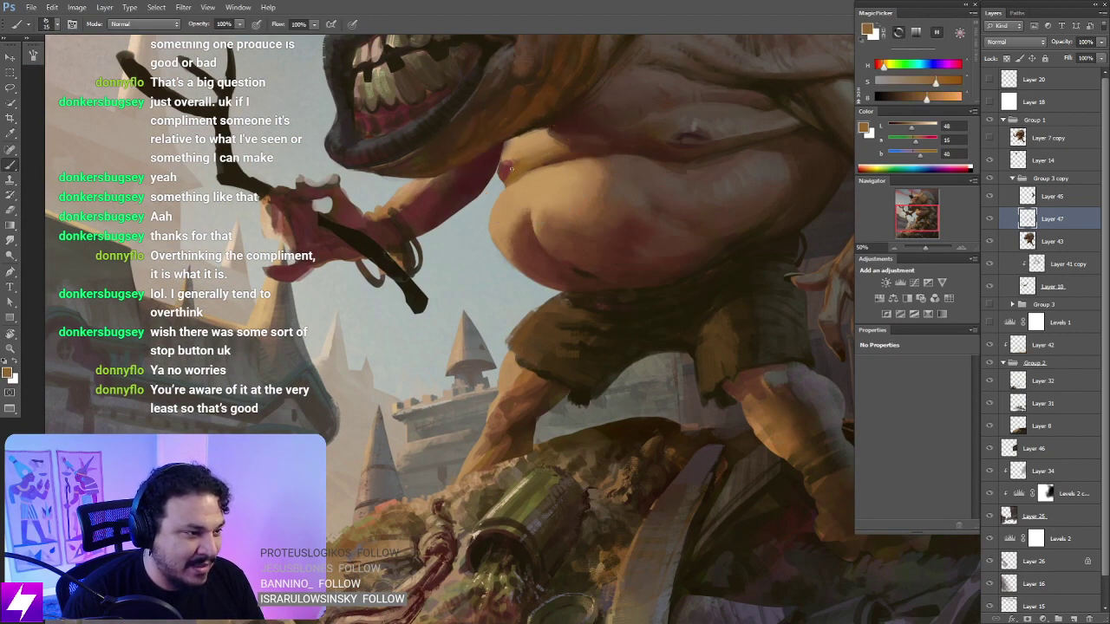
{"action": "left_click", "coordinate": [519, 153], "text": "alt"}
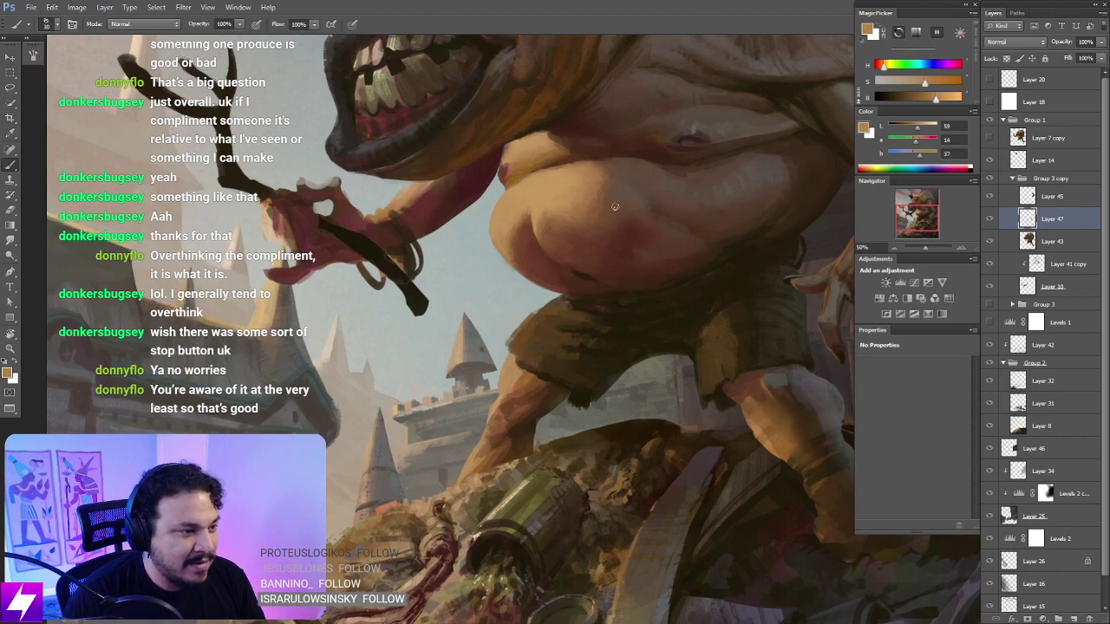
Step: Refine the far leg's lit side just below the hem with an orange-brown sampled from the leg, enlarging the brush to 40
{"action": "key", "text": "ctrl+minus"}
{"action": "key", "text": "ctrl+minus"}
{"action": "key", "text": "r"}
{"action": "mouse_move", "coordinate": [595, 488]}
{"action": "left_mouse_down"}
{"action": "mouse_move", "coordinate": [686, 451]}
{"action": "mouse_move", "coordinate": [662, 439]}
{"action": "mouse_move", "coordinate": [653, 411]}
{"action": "mouse_move", "coordinate": [668, 372]}
{"action": "mouse_move", "coordinate": [620, 315]}
{"action": "mouse_move", "coordinate": [629, 418]}
{"action": "left_mouse_up"}
{"action": "key", "text": "ctrl+plus"}
{"action": "key", "text": "ctrl+plus"}
{"action": "key", "text": "ctrl+plus"}
{"action": "key", "text": "b"}
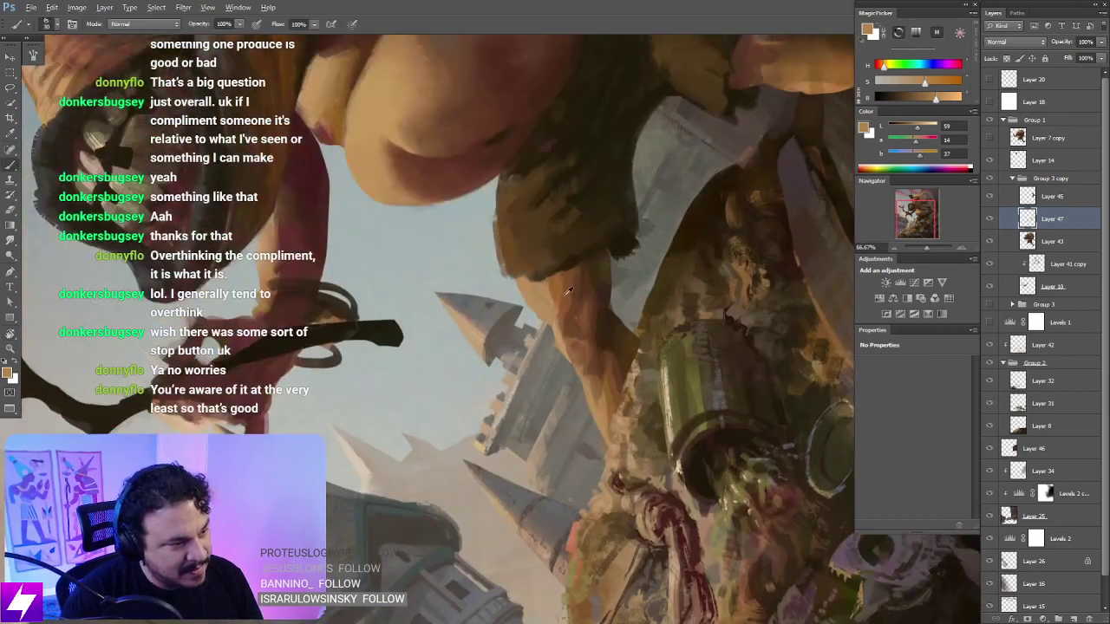
{"action": "left_click", "coordinate": [555, 295], "text": "alt"}
{"action": "left_click_drag", "start_coordinate": [550, 285], "coordinate": [550, 297]}
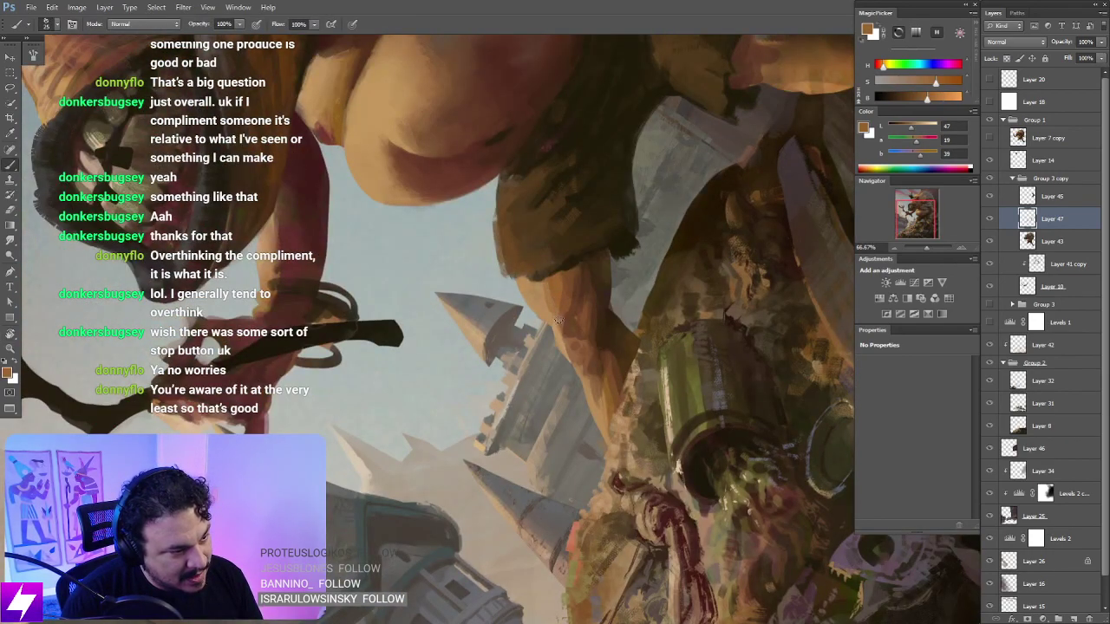
{"action": "key", "text": "]"}
{"action": "key", "text": "]"}
{"action": "key", "text": "]"}
{"action": "key", "text": "Escape"}
{"action": "key", "text": "ctrl+minus"}
{"action": "key", "text": "ctrl+minus"}
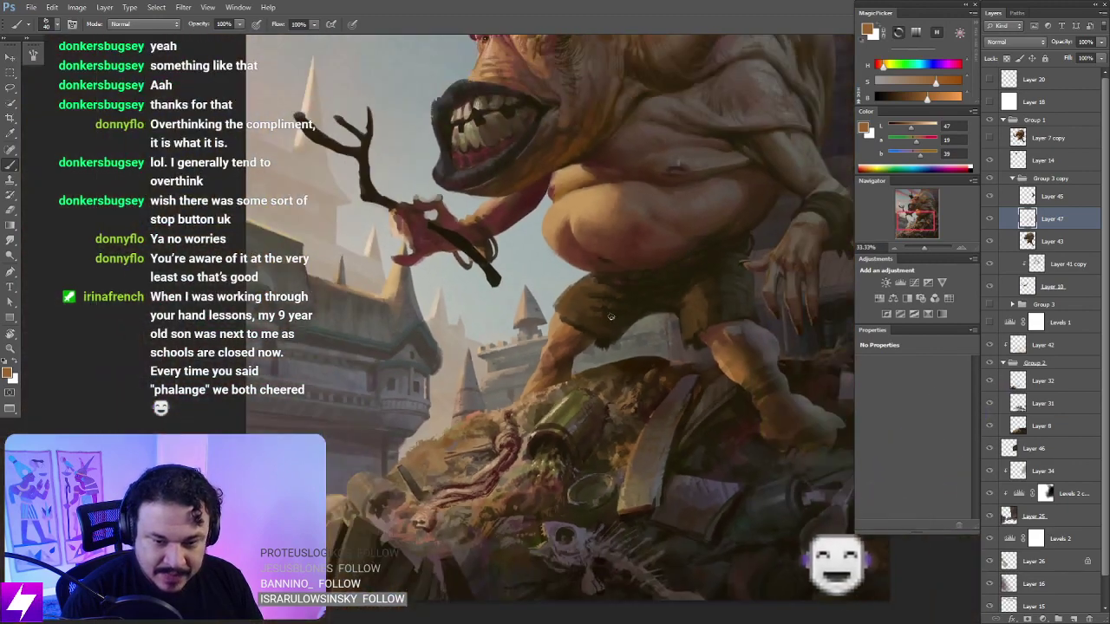
Step: Flip the canvas back and deepen the far leg's inner shadow near the rubble with a sampled near-black brown
{"action": "key", "text": "ctrl+shift+h"}
{"action": "left_click_drag", "start_coordinate": [609, 409], "coordinate": [610, 363]}
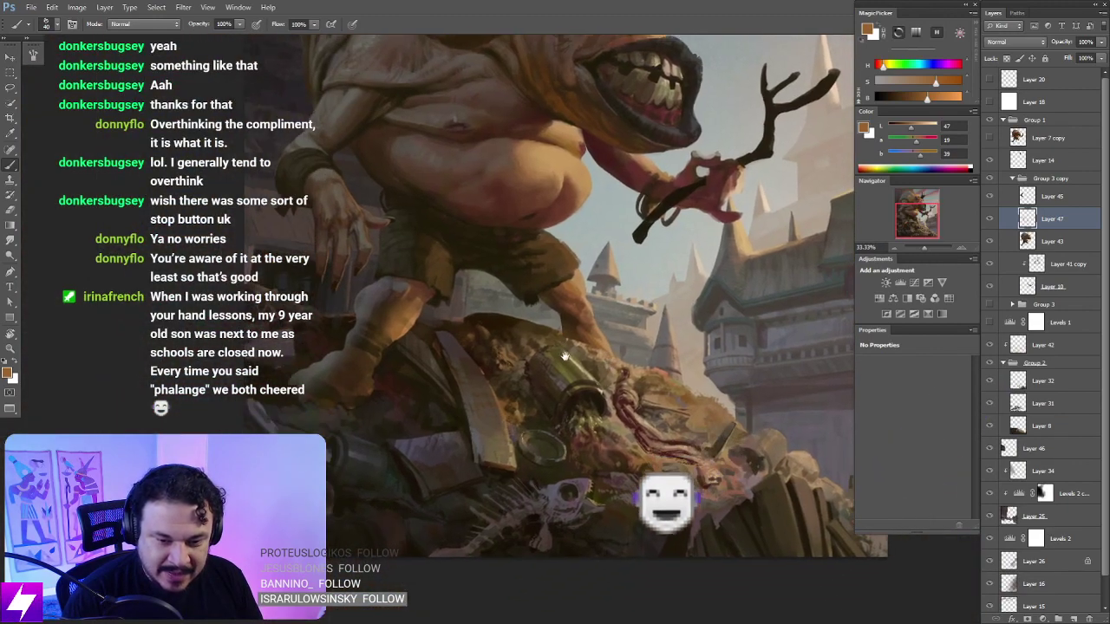
{"action": "left_click_drag", "start_coordinate": [558, 316], "coordinate": [564, 312]}
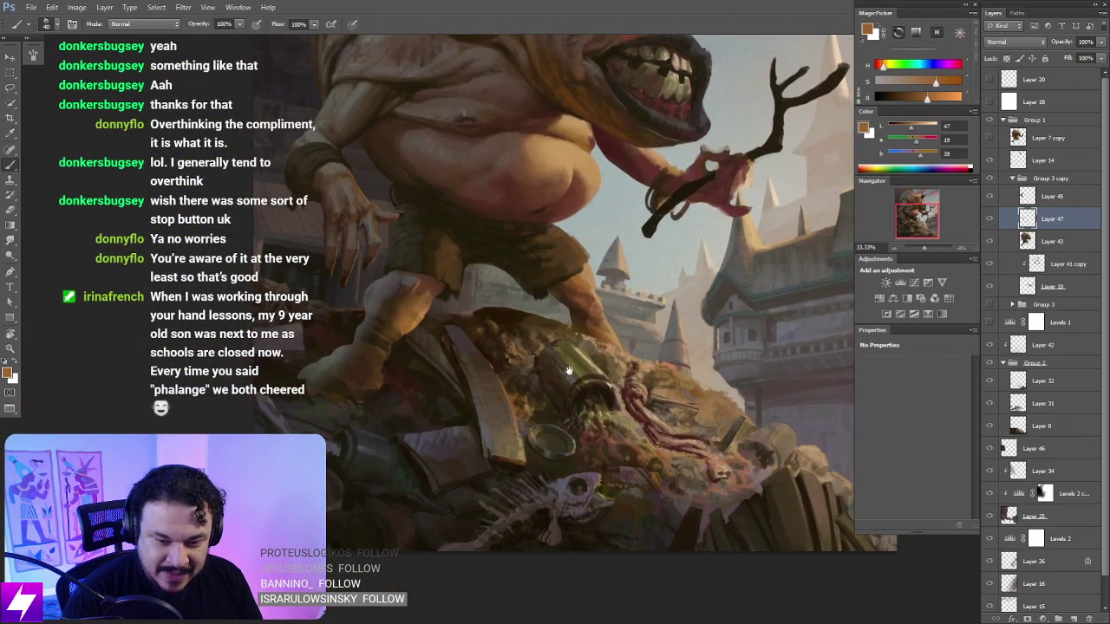
{"action": "left_click_drag", "start_coordinate": [538, 371], "coordinate": [569, 356]}
{"action": "key", "text": "ctrl+plus"}
{"action": "key", "text": "ctrl+plus"}
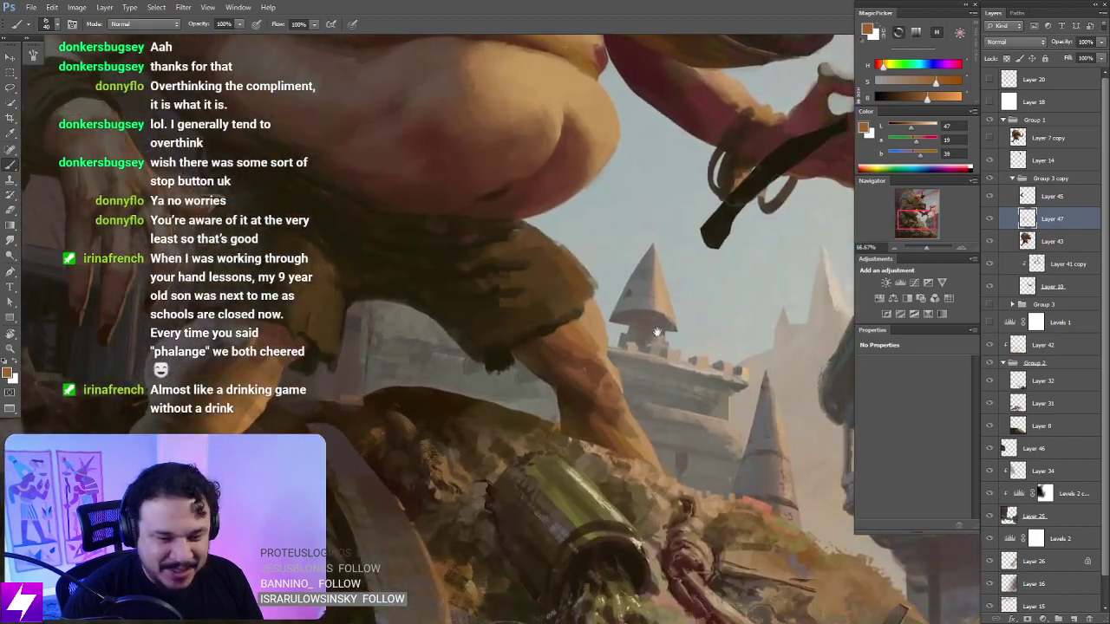
{"action": "key", "text": "r"}
{"action": "left_click_drag", "start_coordinate": [656, 332], "coordinate": [565, 342]}
{"action": "key", "text": "b"}
{"action": "left_click", "coordinate": [539, 365], "text": "alt"}
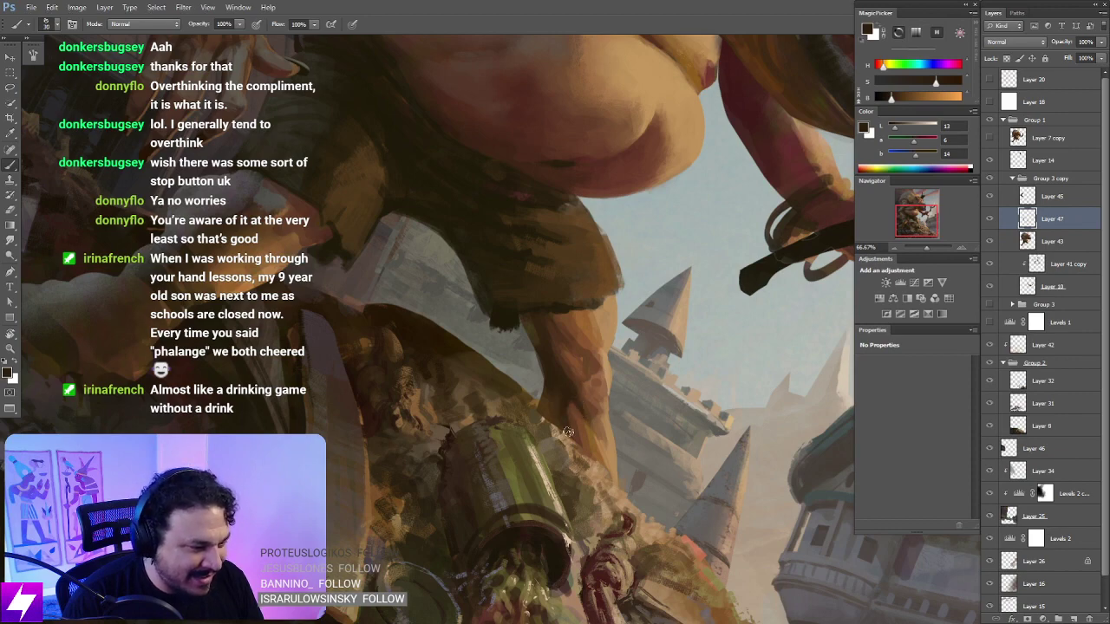
Step: Examine the whole composition from a distance and mirrored horizontally, checking the ogre's legs and loincloth
{"action": "key", "text": "r"}
{"action": "left_click_drag", "start_coordinate": [567, 432], "coordinate": [662, 341]}
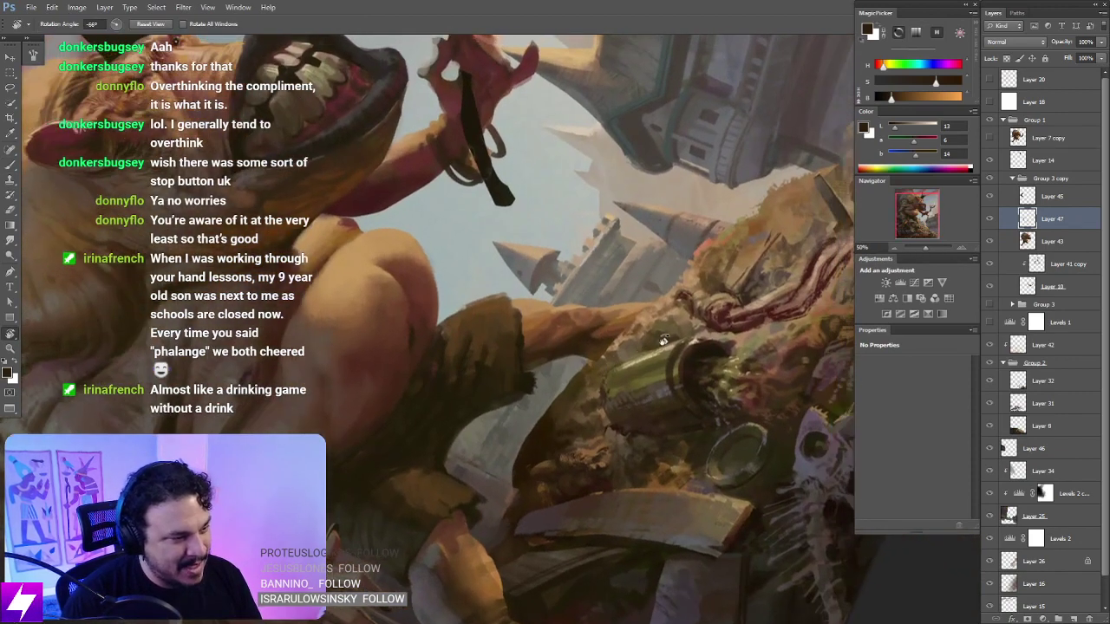
{"action": "key", "text": "ctrl+minus"}
{"action": "key", "text": "ctrl+minus"}
{"action": "key", "text": "ctrl+shift+h"}
{"action": "key", "text": "ctrl+z"}
{"action": "key", "text": "ctrl+minus"}
{"action": "key", "text": "Escape"}
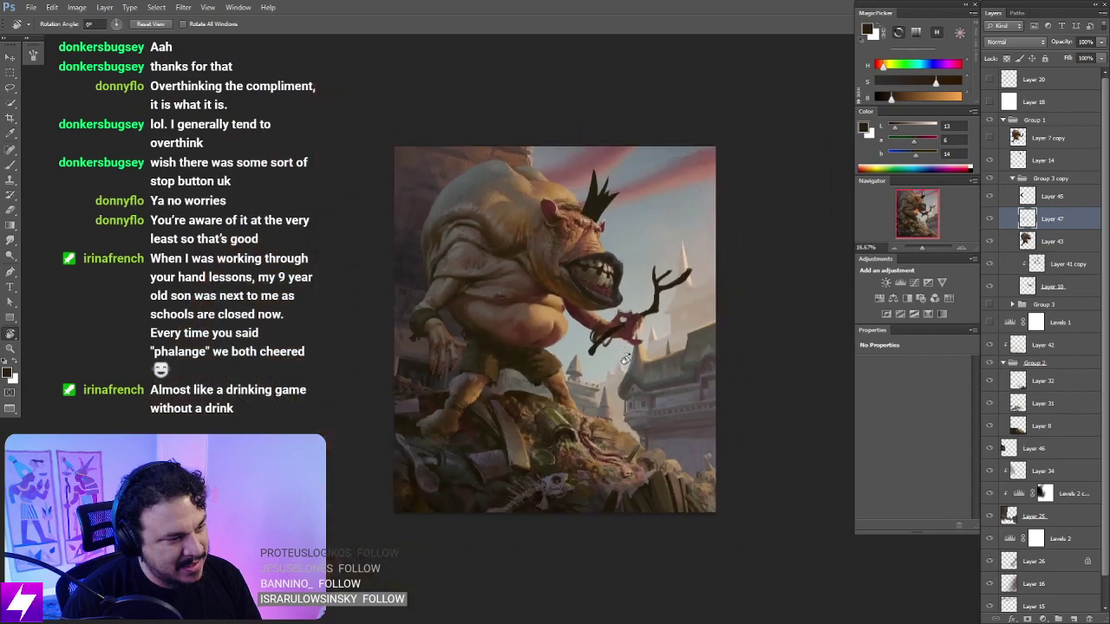
{"action": "key", "text": "ctrl+shift+h"}
{"action": "key", "text": "ctrl+plus"}
{"action": "key", "text": "ctrl+plus"}
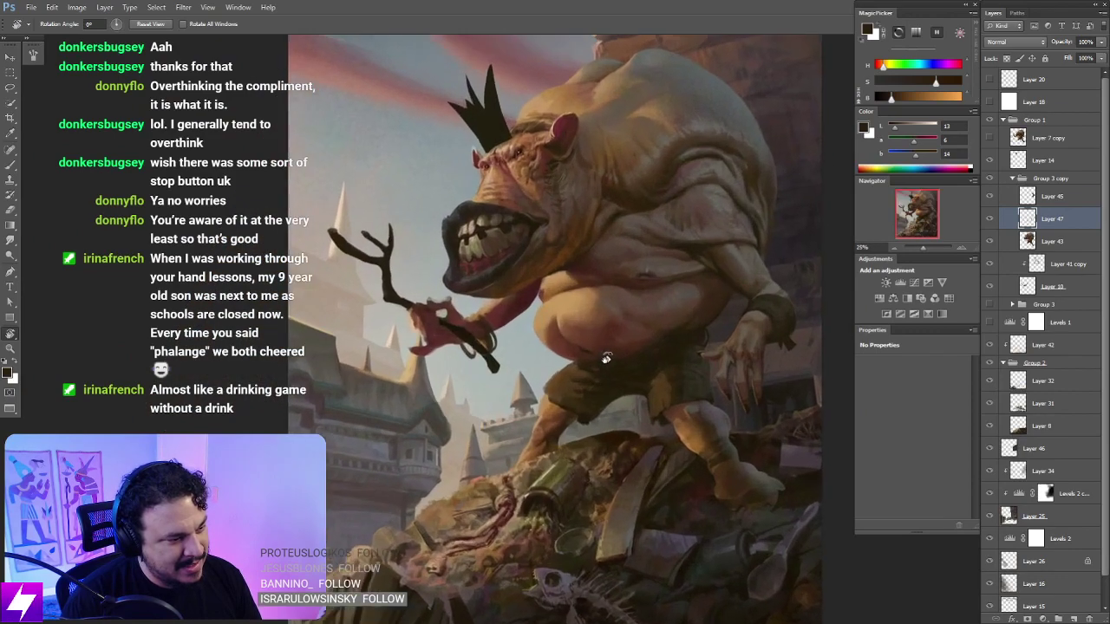
{"action": "left_click_drag", "start_coordinate": [606, 358], "coordinate": [599, 293]}
{"action": "key", "text": "ctrl+plus"}
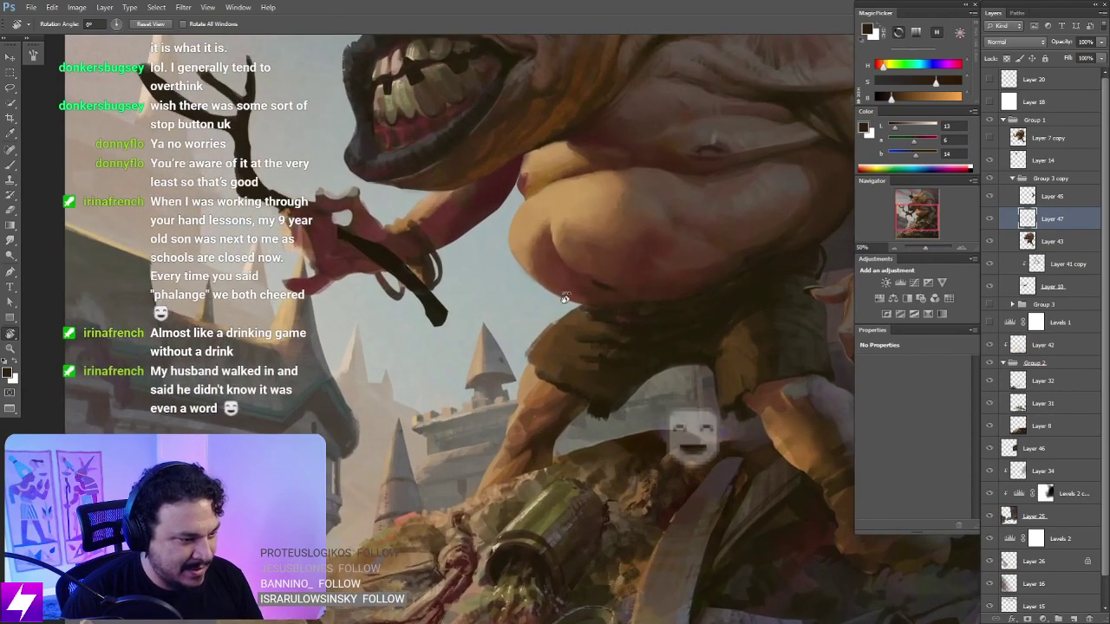
Step: Sample the loincloth's brown beneath the belly and lasso the cloth area bordering the belly's lower edge
{"action": "key", "text": "b"}
{"action": "left_click", "coordinate": [572, 317], "text": "alt"}
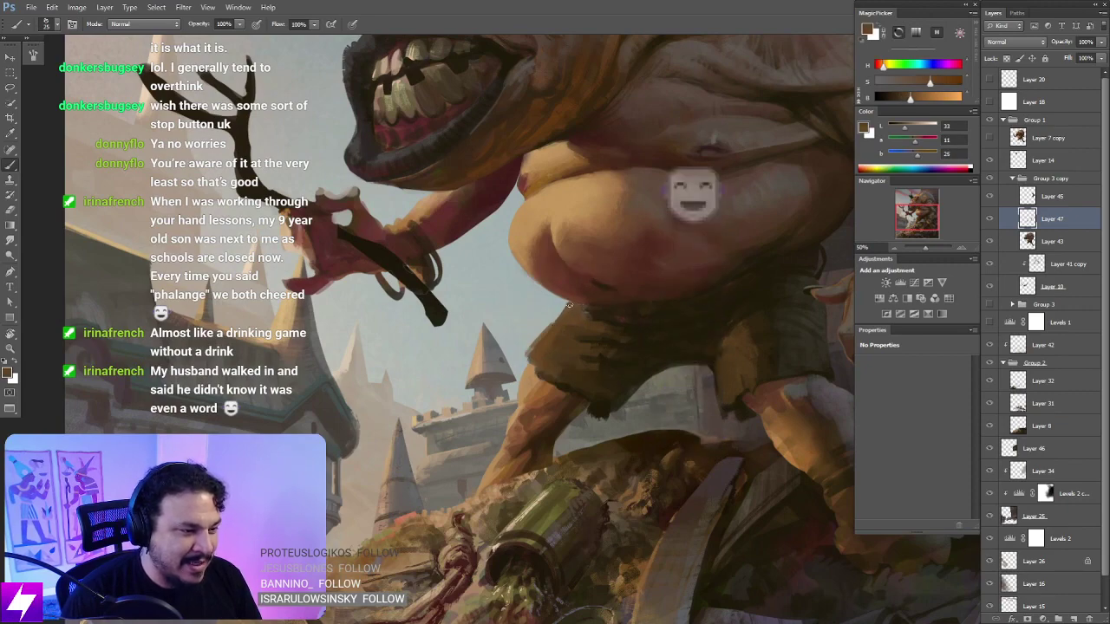
{"action": "key", "text": "ctrl+minus"}
{"action": "key", "text": "r"}
{"action": "left_click_drag", "start_coordinate": [525, 396], "coordinate": [617, 364]}
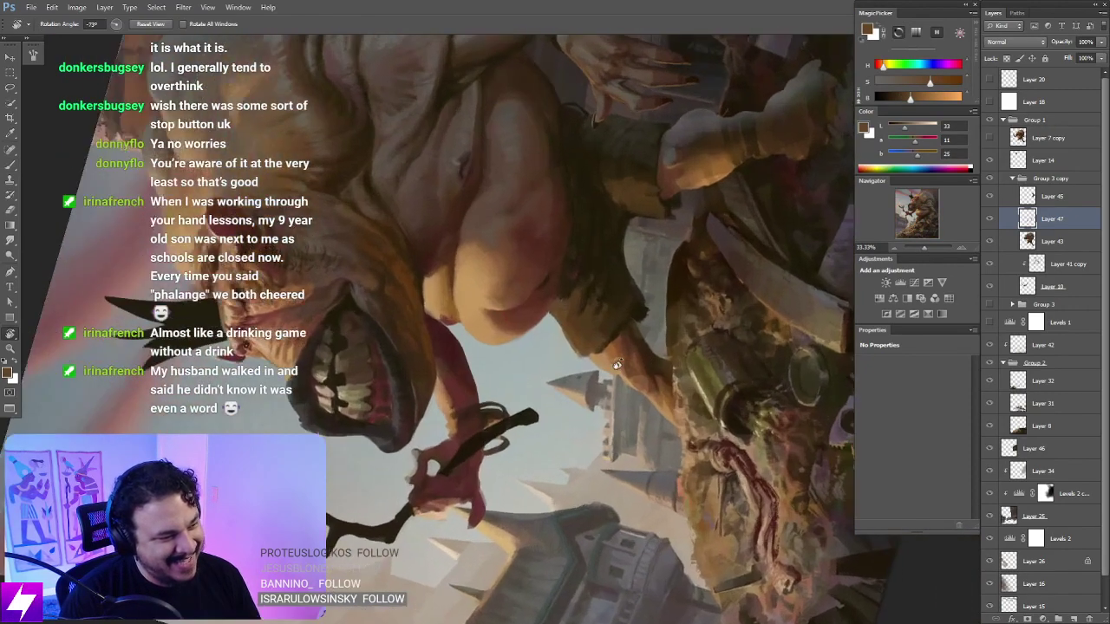
{"action": "key", "text": "ctrl+plus"}
{"action": "key", "text": "l"}
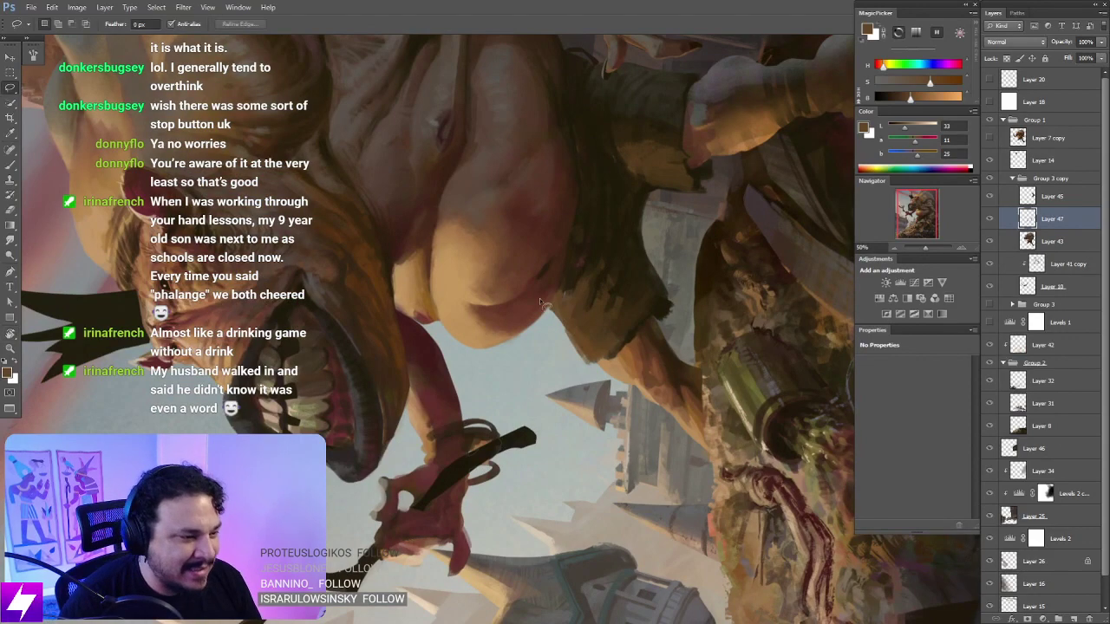
{"action": "mouse_move", "coordinate": [595, 356]}
{"action": "left_mouse_down"}
{"action": "mouse_move", "coordinate": [563, 252]}
{"action": "mouse_move", "coordinate": [533, 331]}
{"action": "mouse_move", "coordinate": [549, 290]}
{"action": "mouse_move", "coordinate": [618, 365]}
{"action": "mouse_move", "coordinate": [644, 301]}
{"action": "mouse_move", "coordinate": [619, 325]}
{"action": "mouse_move", "coordinate": [537, 305]}
{"action": "left_mouse_up"}
{"action": "key", "text": "r"}
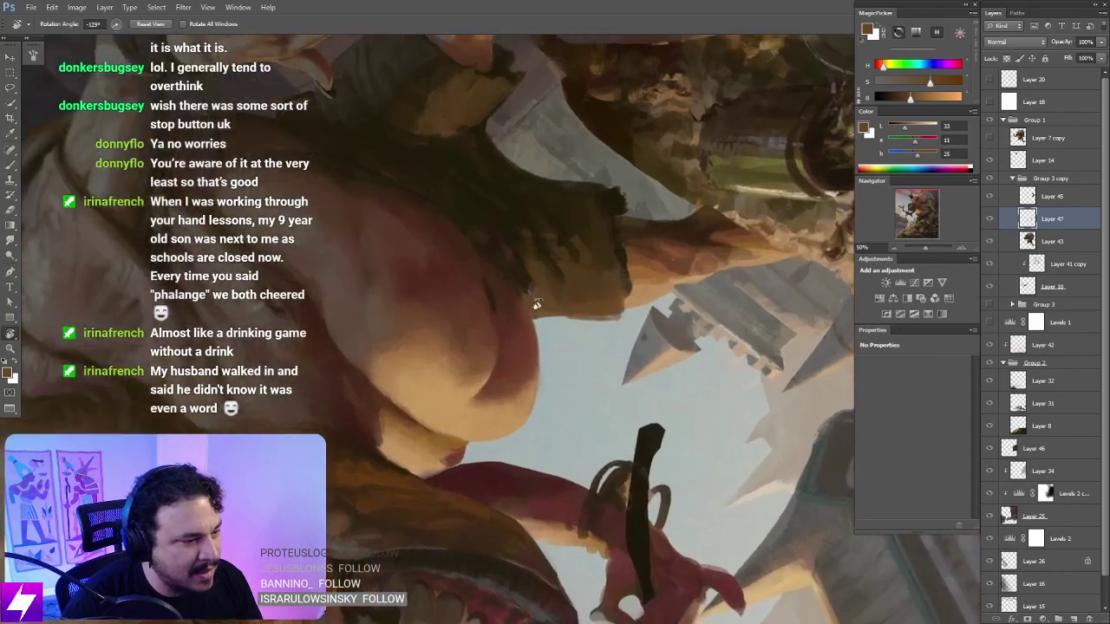
{"action": "key", "text": "ctrl+plus"}
{"action": "key", "text": "l"}
Step: Paint olive highlights on the selected loincloth area with a textured brush, soften them with a darker olive, and clear the selection
{"action": "key", "text": "b"}
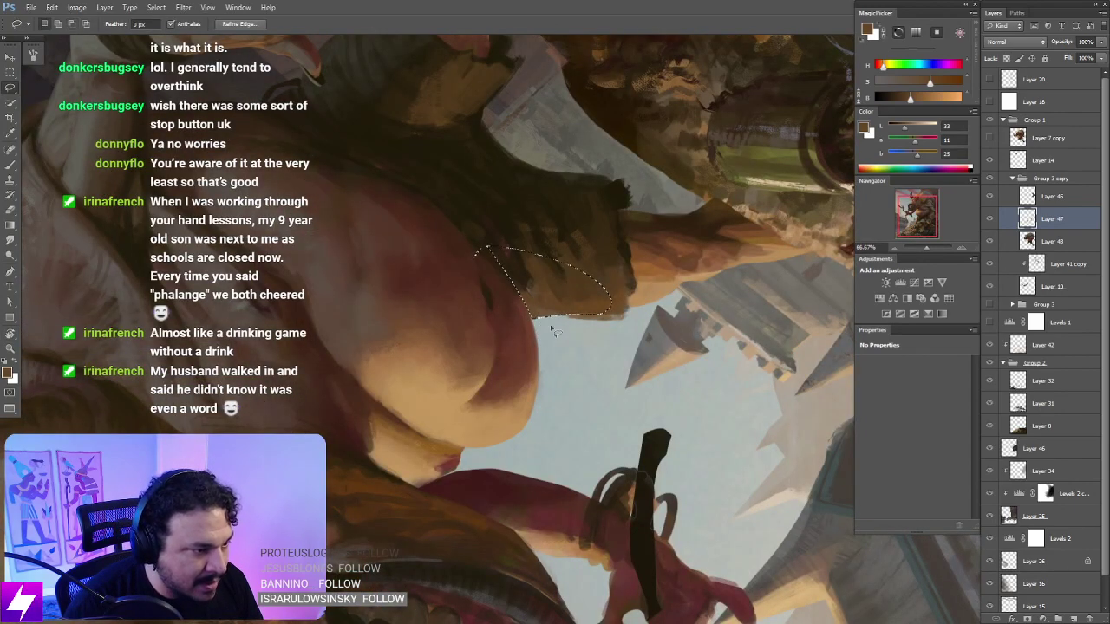
{"action": "left_click", "coordinate": [456, 101], "text": "alt"}
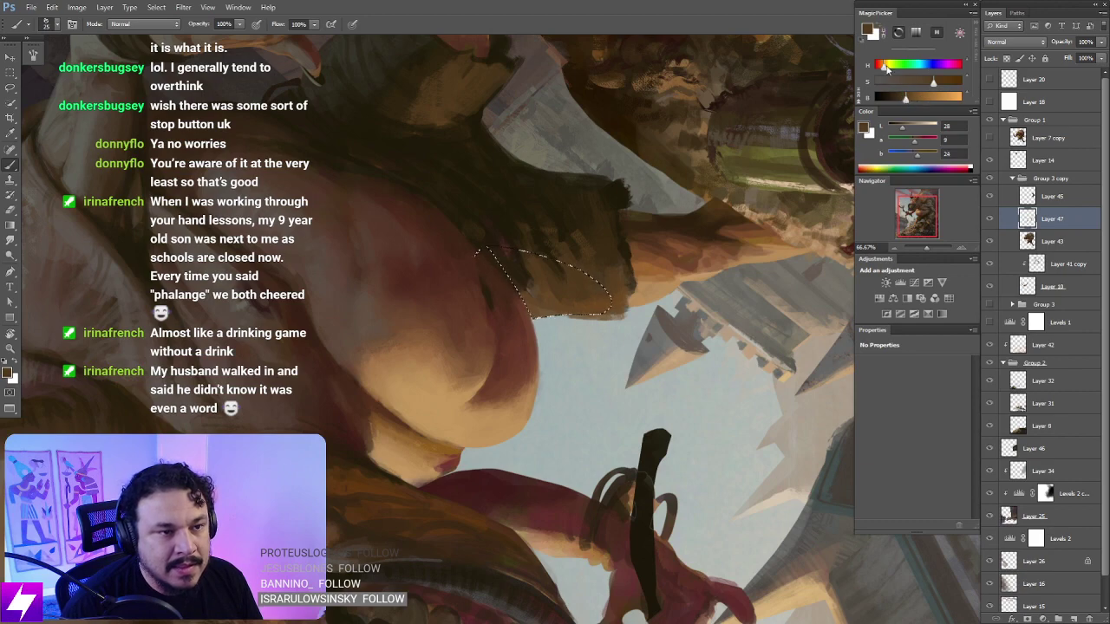
{"action": "left_click", "coordinate": [888, 70]}
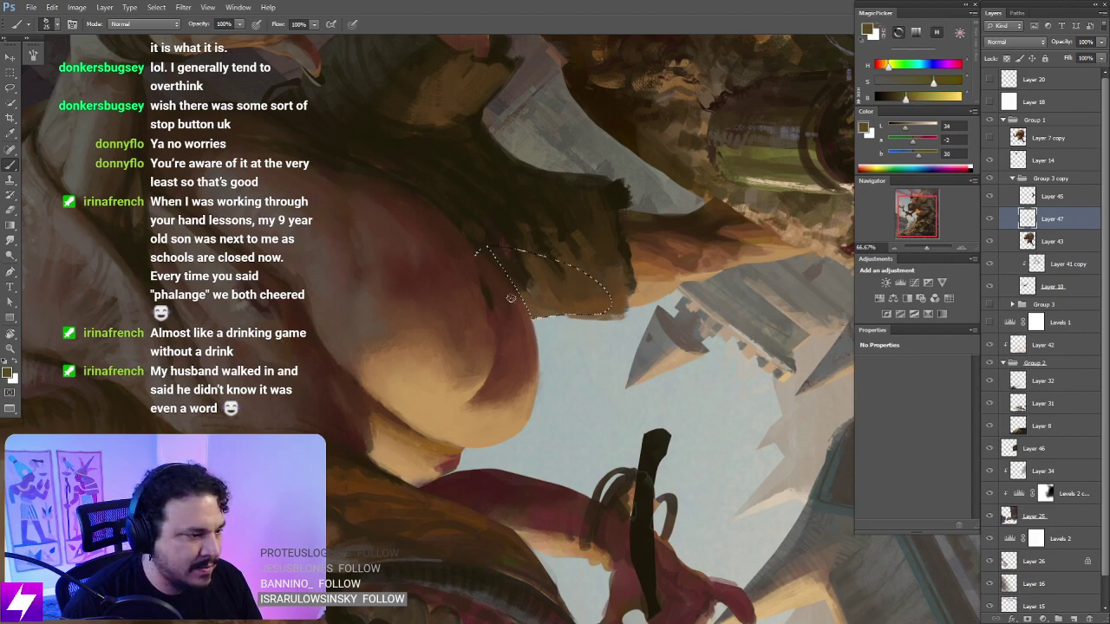
{"action": "right_click", "coordinate": [511, 298]}
{"action": "double_click", "coordinate": [84, 341]}
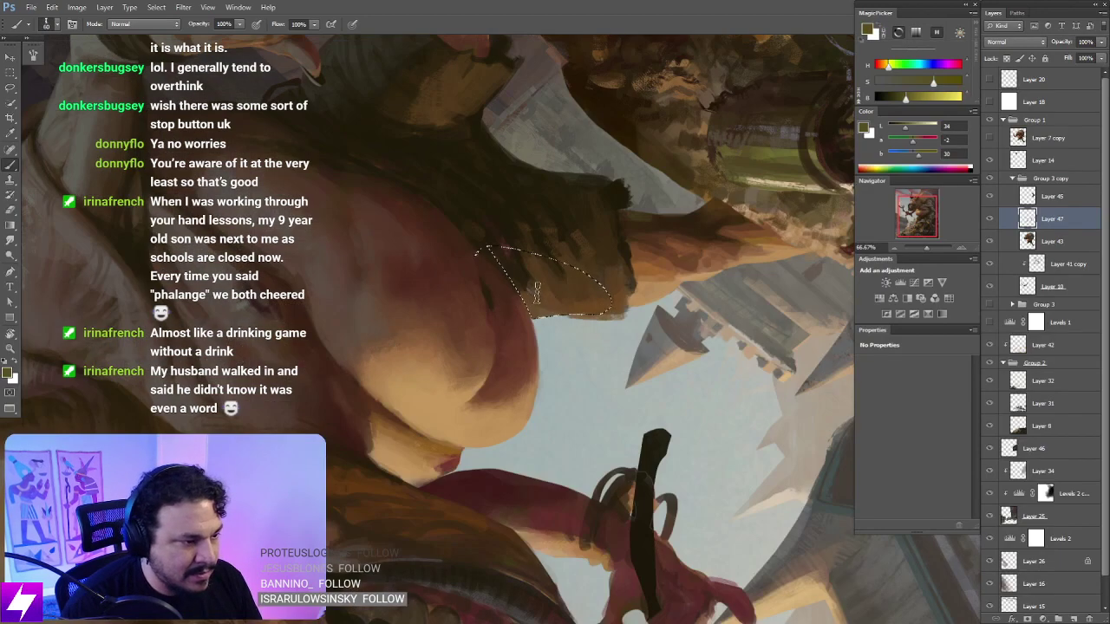
{"action": "left_click_drag", "start_coordinate": [908, 99], "coordinate": [927, 99]}
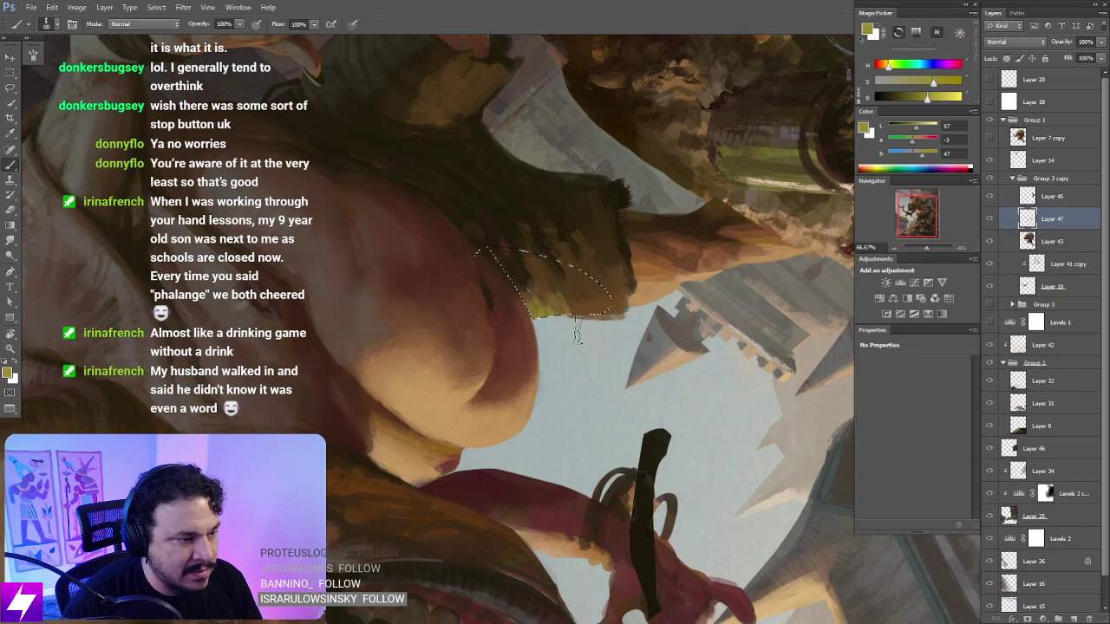
{"action": "left_click", "coordinate": [481, 328], "text": "alt"}
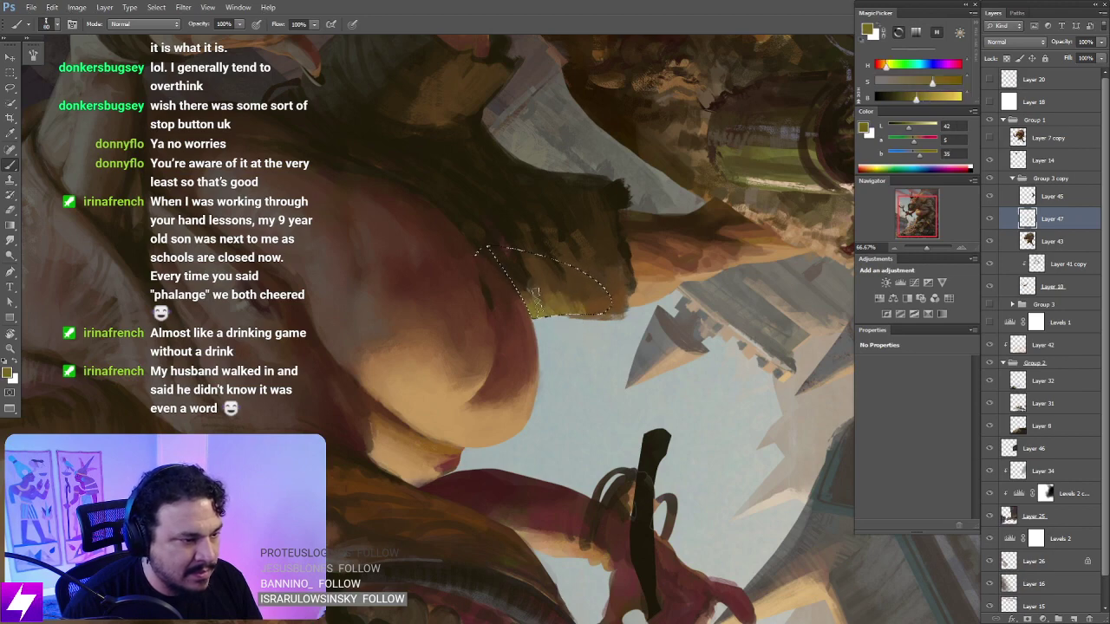
{"action": "key", "text": "ctrl+d"}
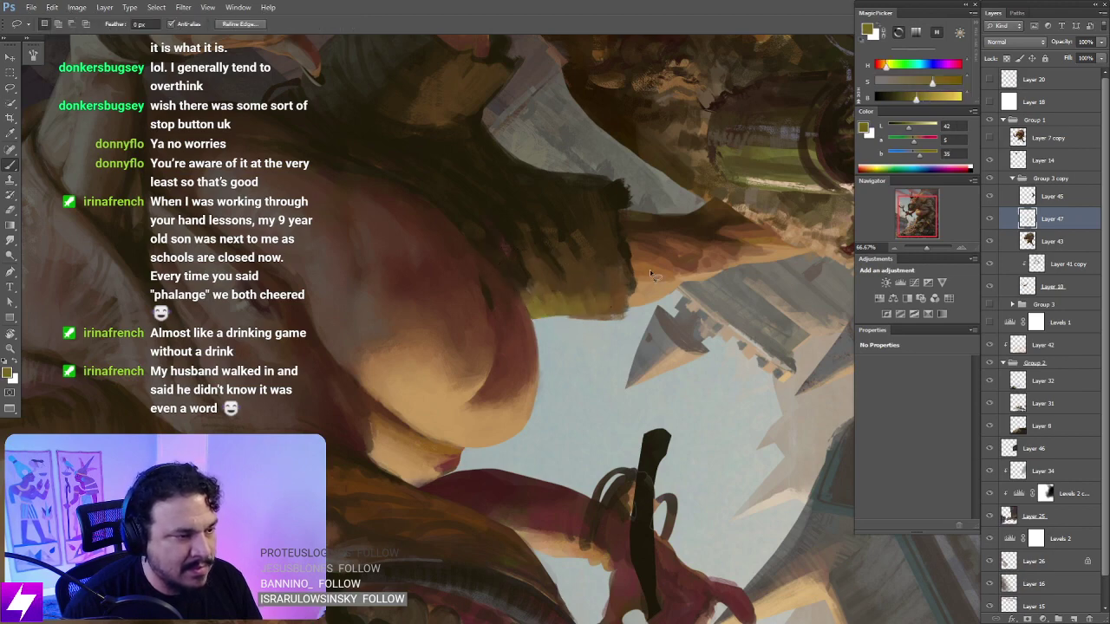
{"action": "key", "text": "ctrl+minus"}
{"action": "key", "text": "Escape"}
{"action": "key", "text": "ctrl+minus"}
{"action": "key", "text": "ctrl+minus"}
{"action": "left_click_drag", "start_coordinate": [629, 361], "coordinate": [600, 339]}
{"action": "scroll", "coordinate": [542, 355], "scroll_direction": "up", "scroll_amount": 2}
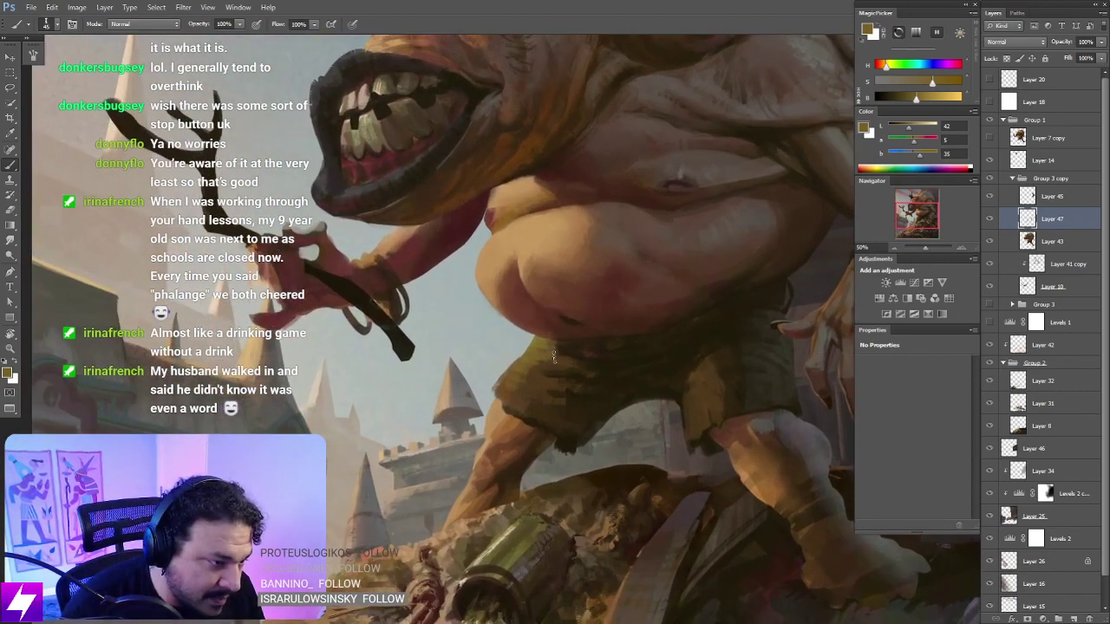
Step: Add a new empty layer directly above Layer 47 for painting the ogre's waist details
{"action": "key", "text": "ctrl+minus"}
{"action": "key", "text": "r"}
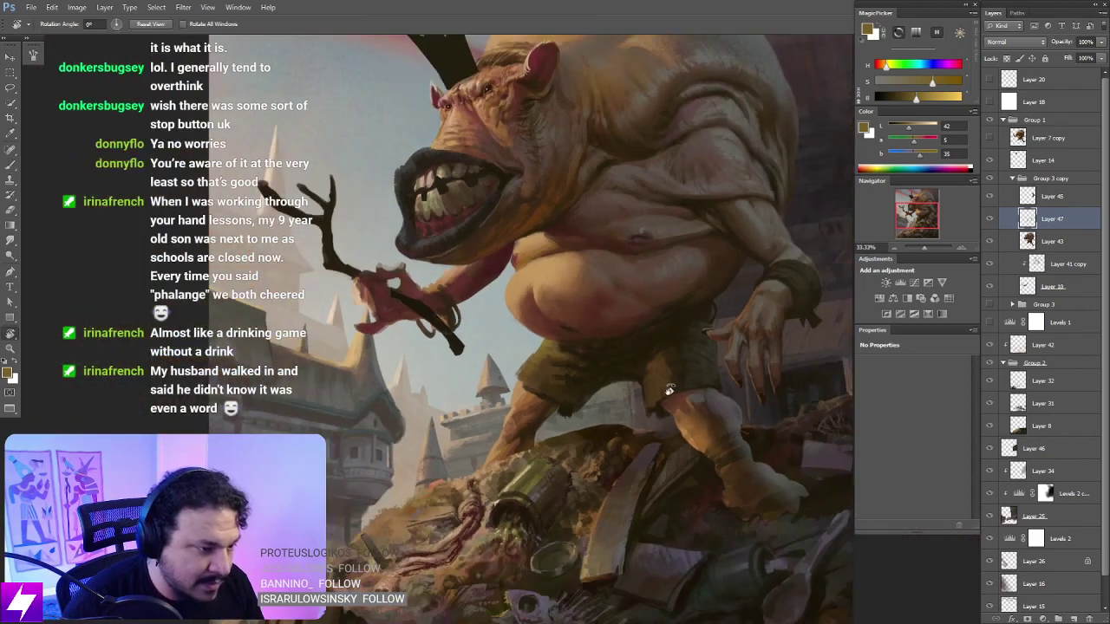
{"action": "left_click_drag", "start_coordinate": [666, 389], "coordinate": [698, 314]}
{"action": "key", "text": "Escape"}
{"action": "left_click_drag", "start_coordinate": [699, 353], "coordinate": [625, 360]}
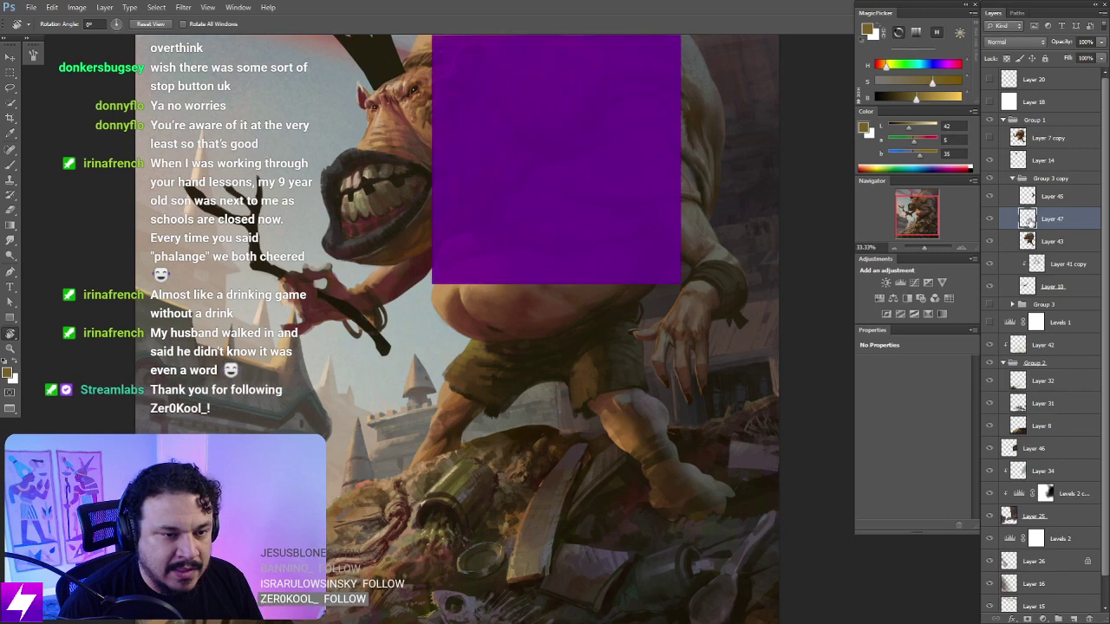
{"action": "key", "text": "ctrl+shift+alt+n"}
{"action": "left_click_drag", "start_coordinate": [612, 403], "coordinate": [580, 393]}
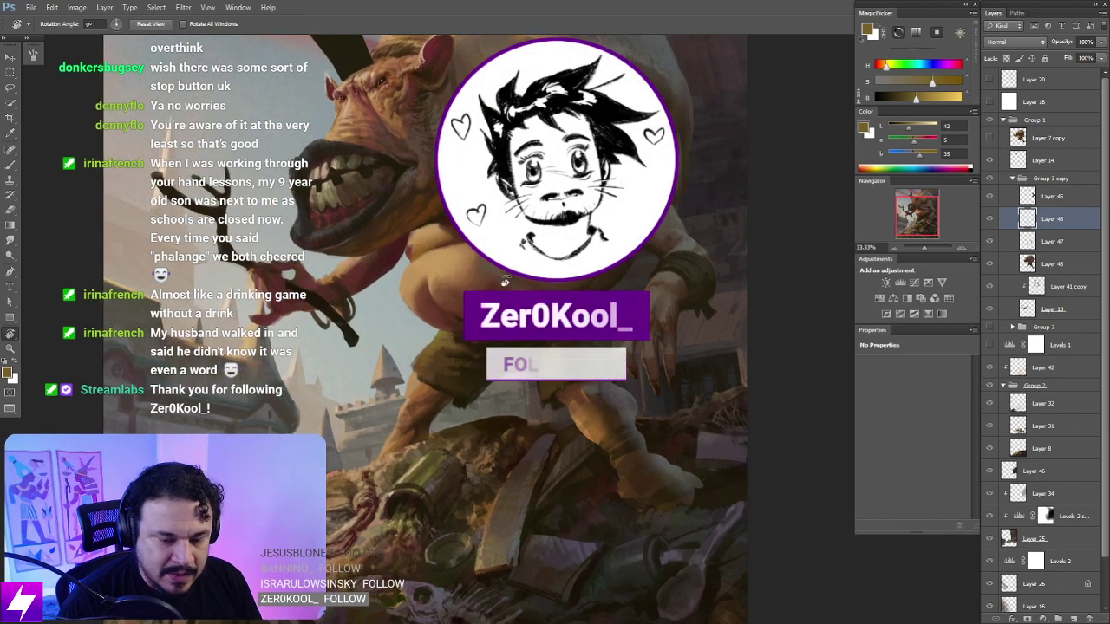
Step: Sample a near-black brown from the ogre's mouth, reduce the brush size, and undo the first test stroke
{"action": "key", "text": "b"}
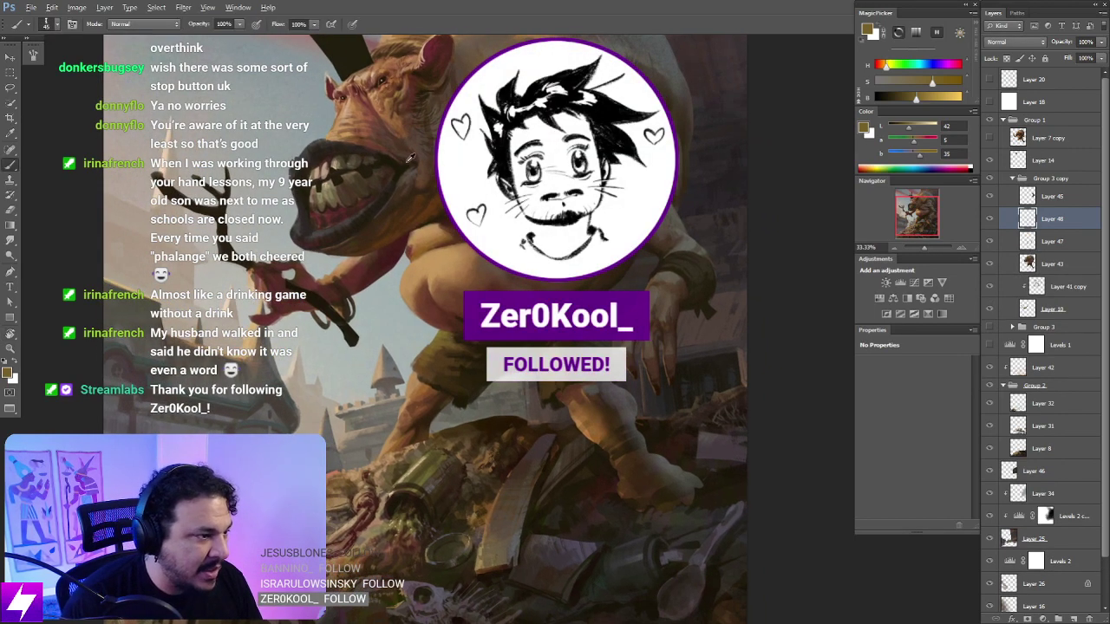
{"action": "left_click", "coordinate": [409, 162], "text": "alt"}
{"action": "left_click_drag", "start_coordinate": [407, 166], "coordinate": [386, 147]}
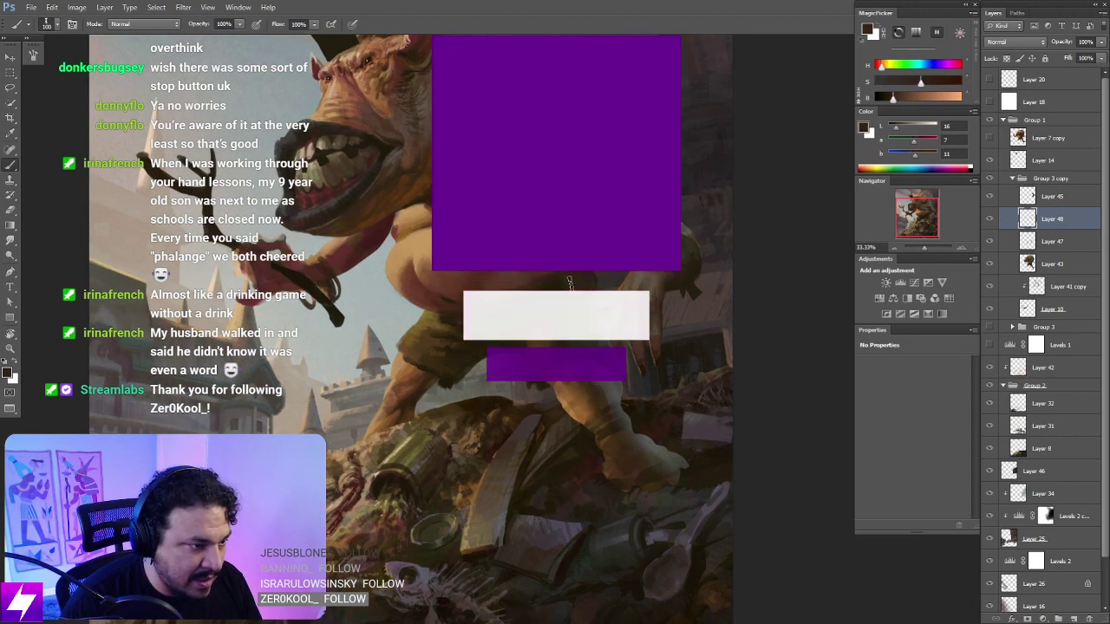
{"action": "left_click", "coordinate": [375, 137], "text": "alt"}
{"action": "key", "text": "bracketleft"}
{"action": "key", "text": "bracketleft"}
{"action": "key", "text": "bracketleft"}
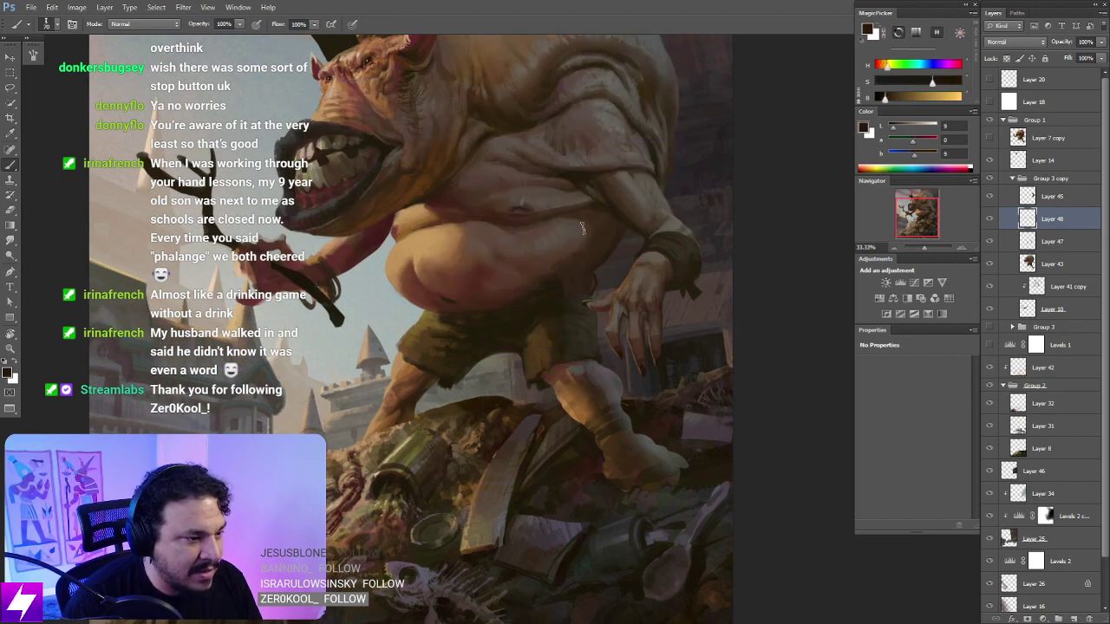
{"action": "key", "text": "bracketleft"}
{"action": "key", "text": "ctrl+z"}
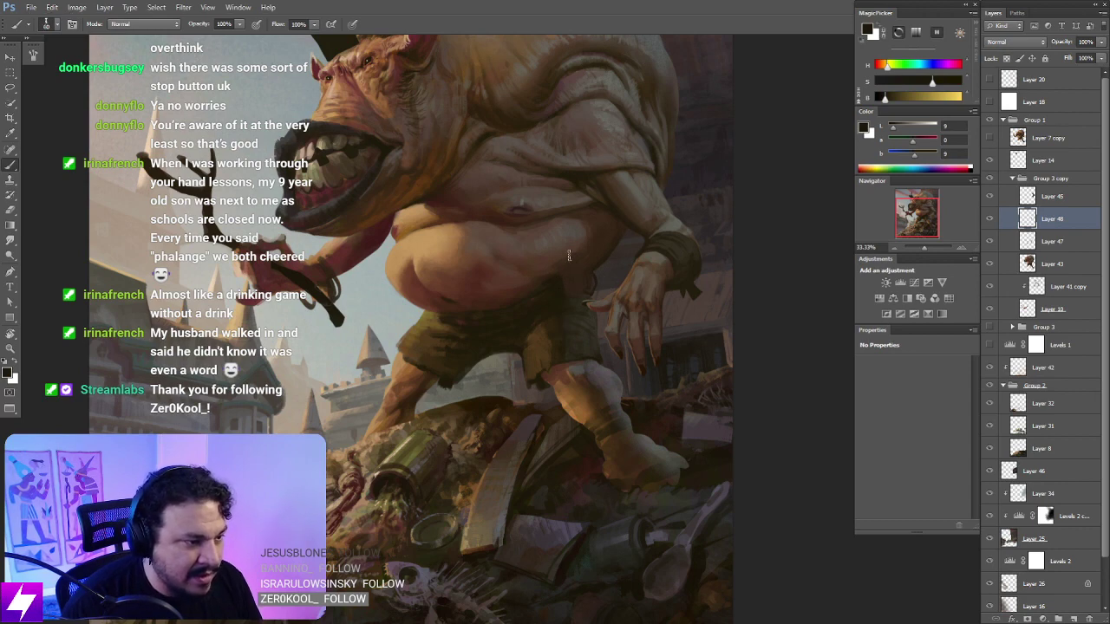
Step: Block in a dark pouch shape on the ogre's hip beside the near hand, using a progressively smaller brush
{"action": "left_click_drag", "start_coordinate": [550, 265], "coordinate": [563, 261]}
{"action": "key", "text": "bracketleft"}
{"action": "key", "text": "bracketleft"}
{"action": "key", "text": "bracketleft"}
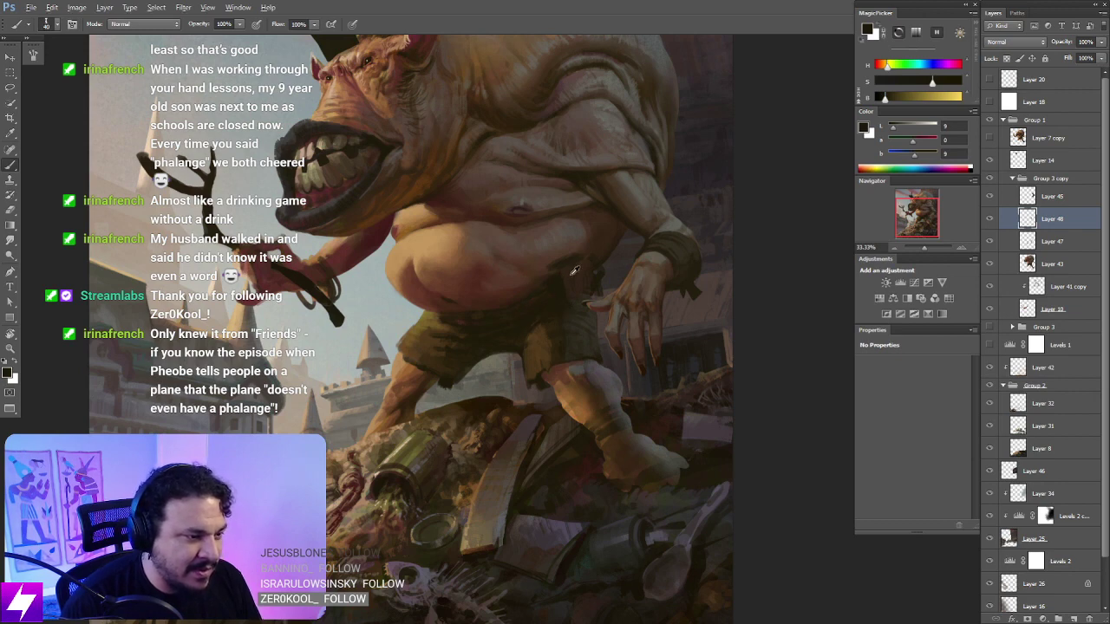
Step: Paint a dark belt beneath the belly with sampled shadow tones and outline its buckle in a sampled grey-brown
{"action": "left_click", "coordinate": [570, 268], "text": "alt"}
{"action": "key", "text": "bracketright"}
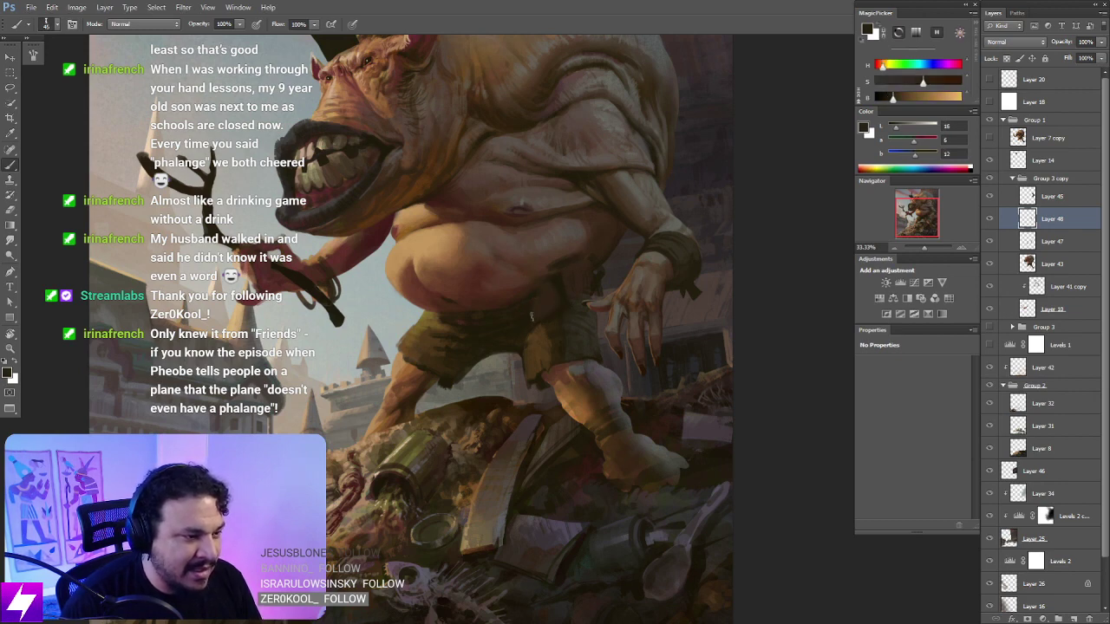
{"action": "left_click", "coordinate": [561, 273], "text": "alt"}
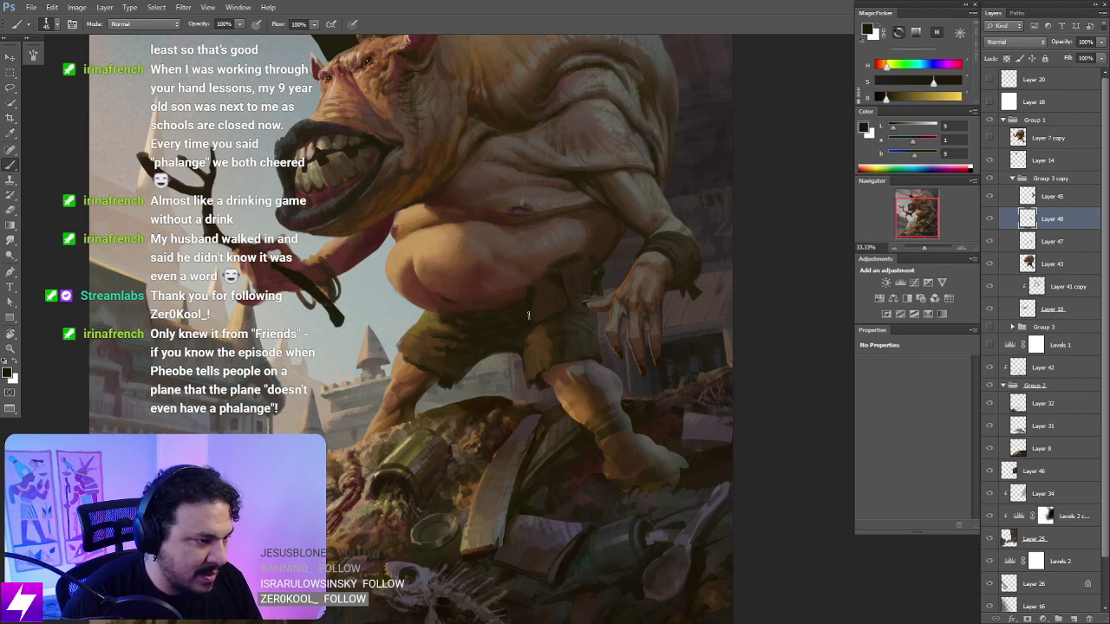
{"action": "left_click", "coordinate": [555, 201], "text": "alt"}
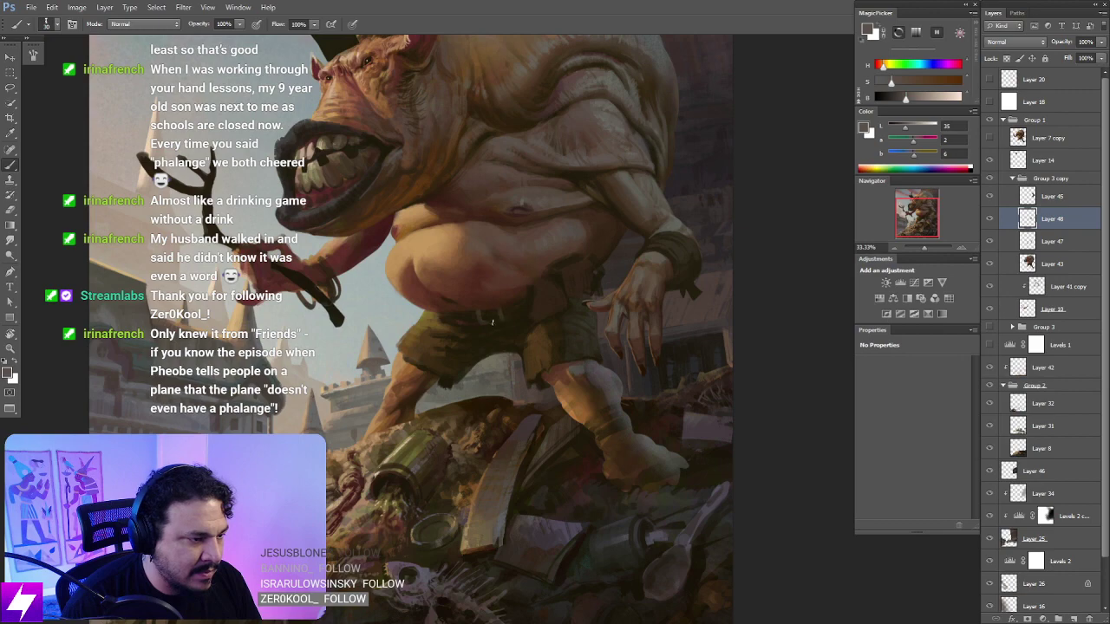
Step: Rotate the canvas and refine the hip pouch's edges with sampled near-black and dark brown tones
{"action": "key", "text": "ctrl+minus"}
{"action": "key", "text": "r"}
{"action": "left_click_drag", "start_coordinate": [601, 408], "coordinate": [674, 339]}
{"action": "mouse_move", "coordinate": [689, 291]}
{"action": "left_mouse_down"}
{"action": "mouse_move", "coordinate": [666, 331]}
{"action": "mouse_move", "coordinate": [654, 282]}
{"action": "left_mouse_up"}
{"action": "key", "text": "ctrl+plus"}
{"action": "key", "text": "b"}
{"action": "left_click", "coordinate": [599, 233], "text": "alt"}
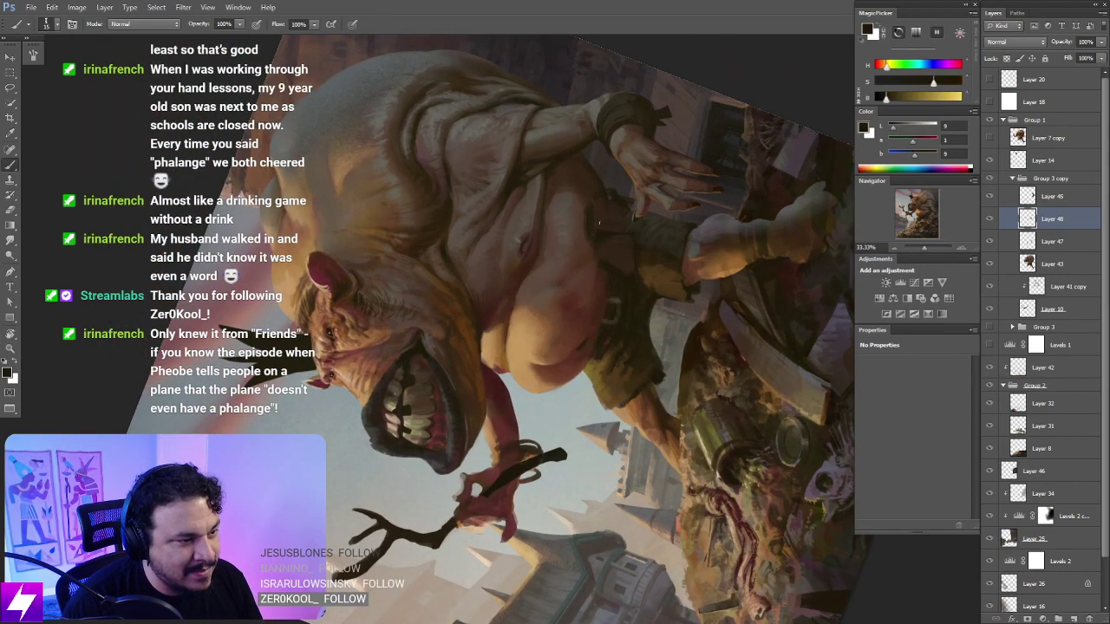
{"action": "left_click", "coordinate": [593, 208], "text": "alt"}
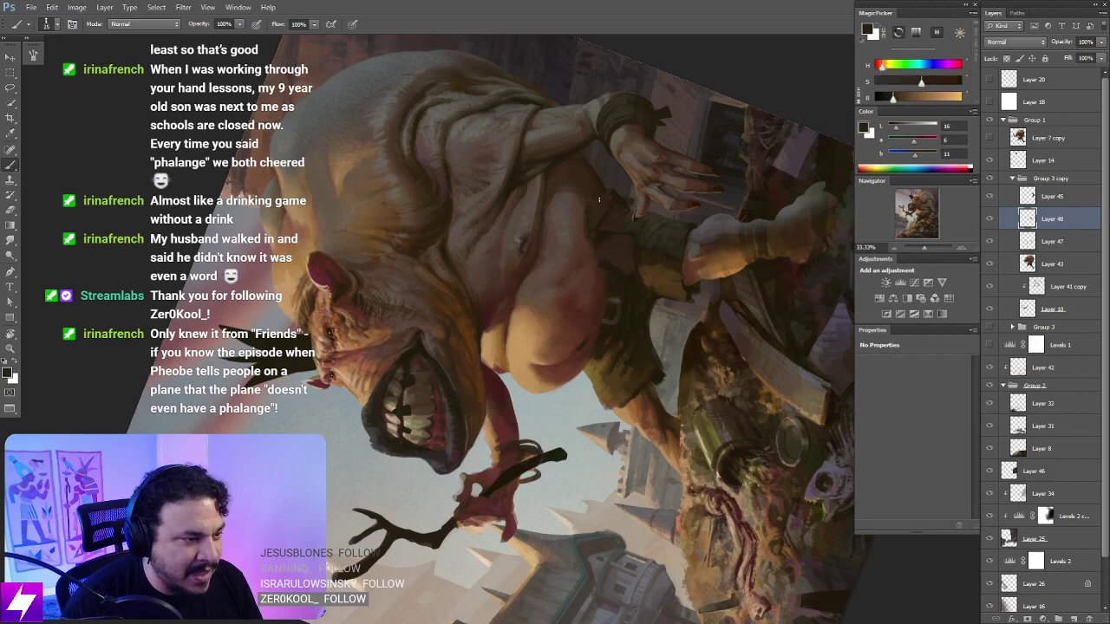
Step: Return the canvas upright and touch up the hip pouch's shadows with a sampled near-black
{"action": "key", "text": "Escape"}
{"action": "key", "text": "ctrl+minus"}
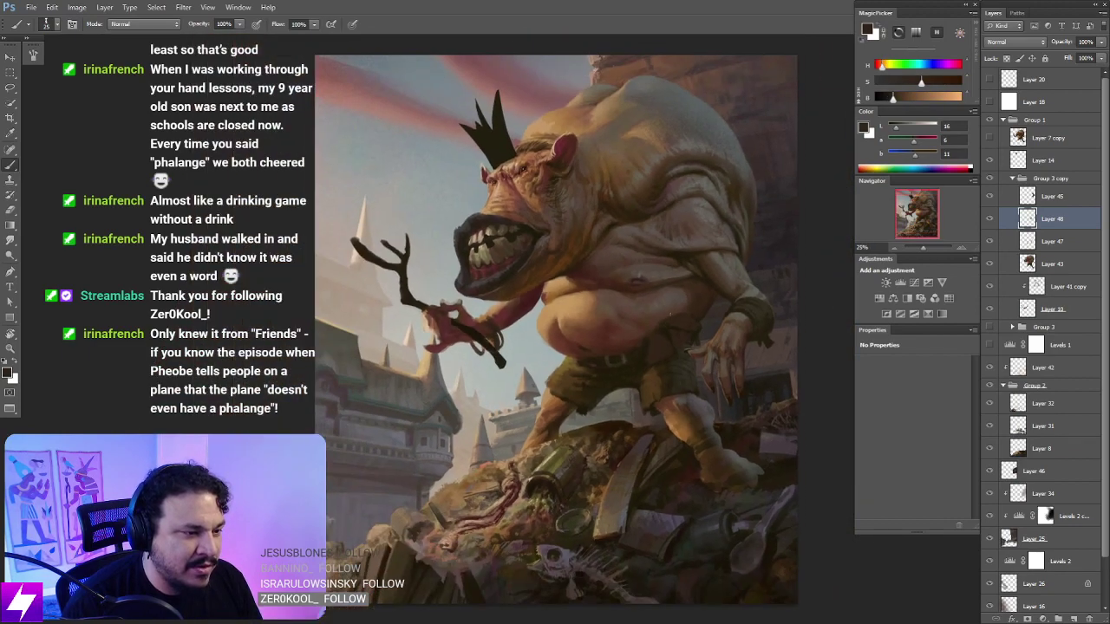
{"action": "key", "text": "ctrl+plus"}
{"action": "left_click_drag", "start_coordinate": [671, 356], "coordinate": [657, 332]}
{"action": "left_click", "coordinate": [681, 321], "text": "alt"}
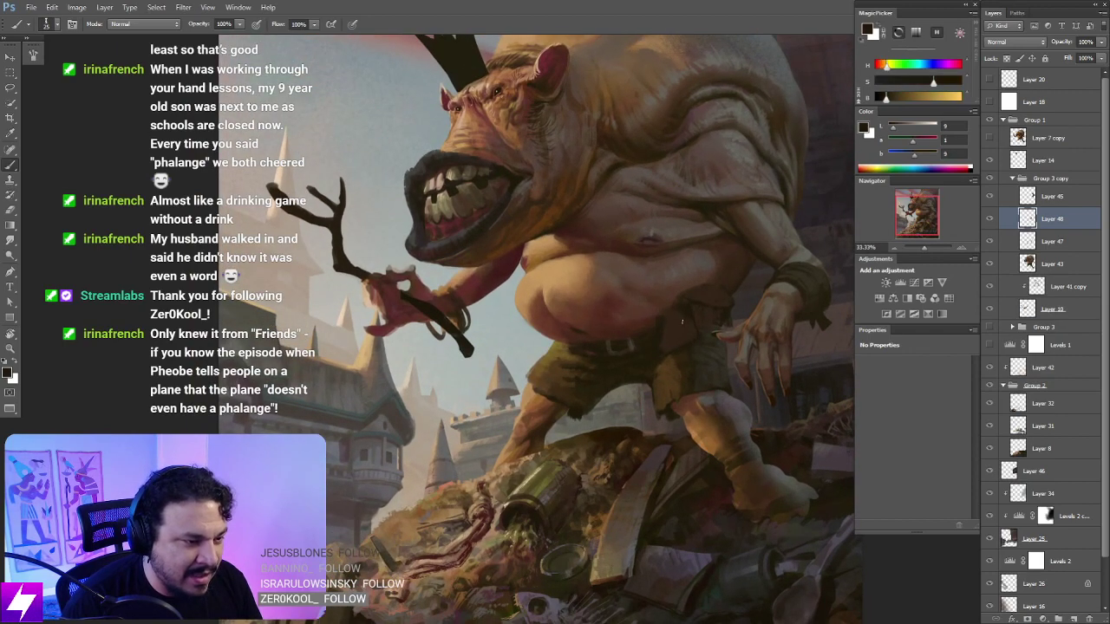
Step: Mirror the canvas horizontally and examine the whole composition, checking the ogre's new belt and hip pouch
{"action": "key", "text": "ctrl+minus"}
{"action": "key", "text": "ctrl+minus"}
{"action": "key", "text": "ctrl+minus"}
{"action": "key", "text": "ctrl+shift+h"}
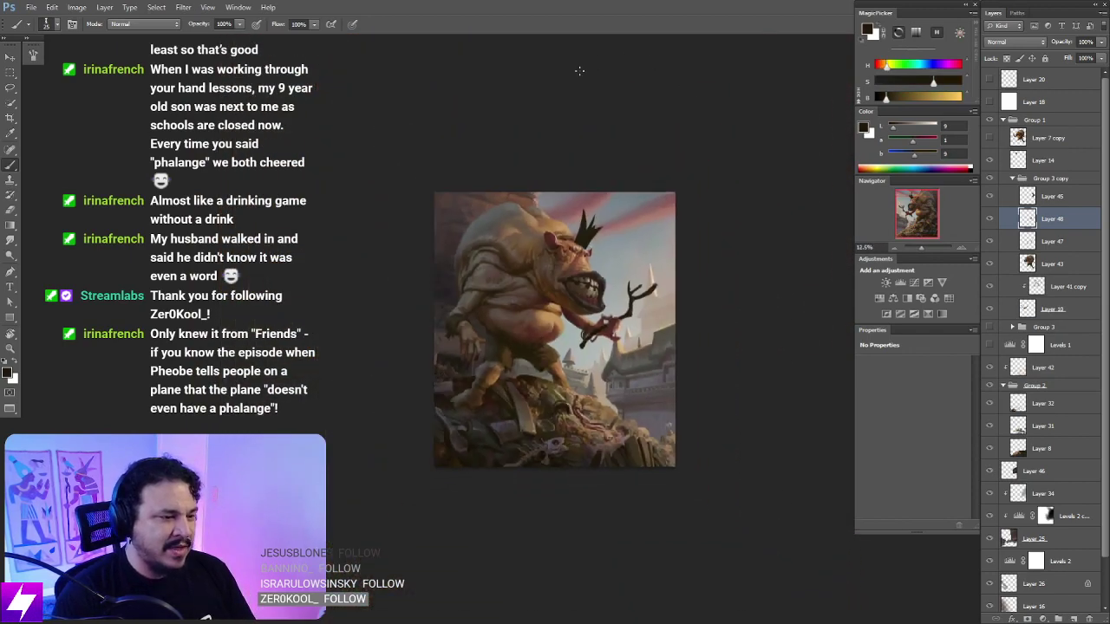
{"action": "left_click_drag", "start_coordinate": [490, 401], "coordinate": [561, 389]}
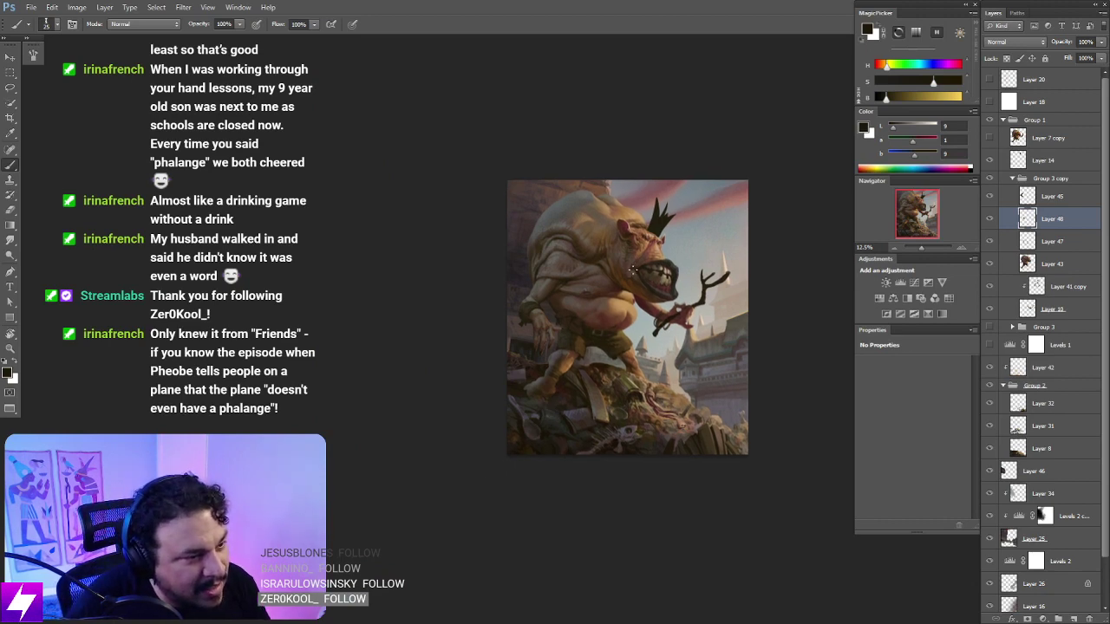
{"action": "key", "text": "ctrl+plus"}
{"action": "key", "text": "ctrl+plus"}
{"action": "left_click_drag", "start_coordinate": [609, 327], "coordinate": [567, 334]}
{"action": "left_click_drag", "start_coordinate": [653, 348], "coordinate": [584, 407]}
{"action": "left_click_drag", "start_coordinate": [563, 343], "coordinate": [569, 324]}
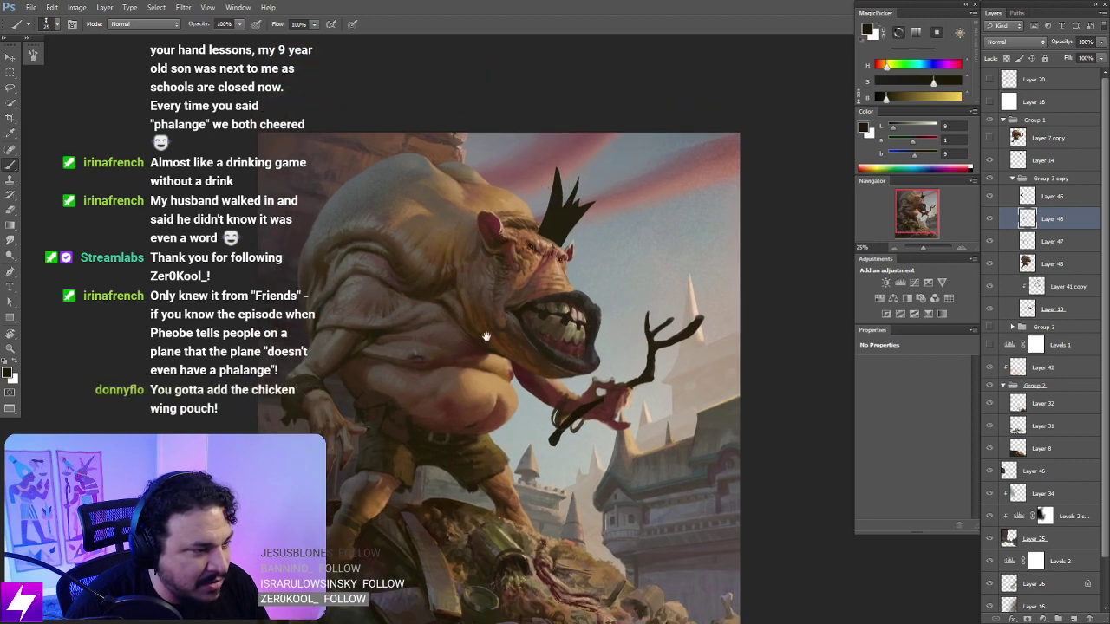
{"action": "left_click_drag", "start_coordinate": [448, 442], "coordinate": [547, 286]}
{"action": "left_click_drag", "start_coordinate": [586, 249], "coordinate": [513, 359]}
Step: Toggle the visibility of Layer 14 and Layer 48 to compare the painting with and without them
{"action": "left_click", "coordinate": [988, 160]}
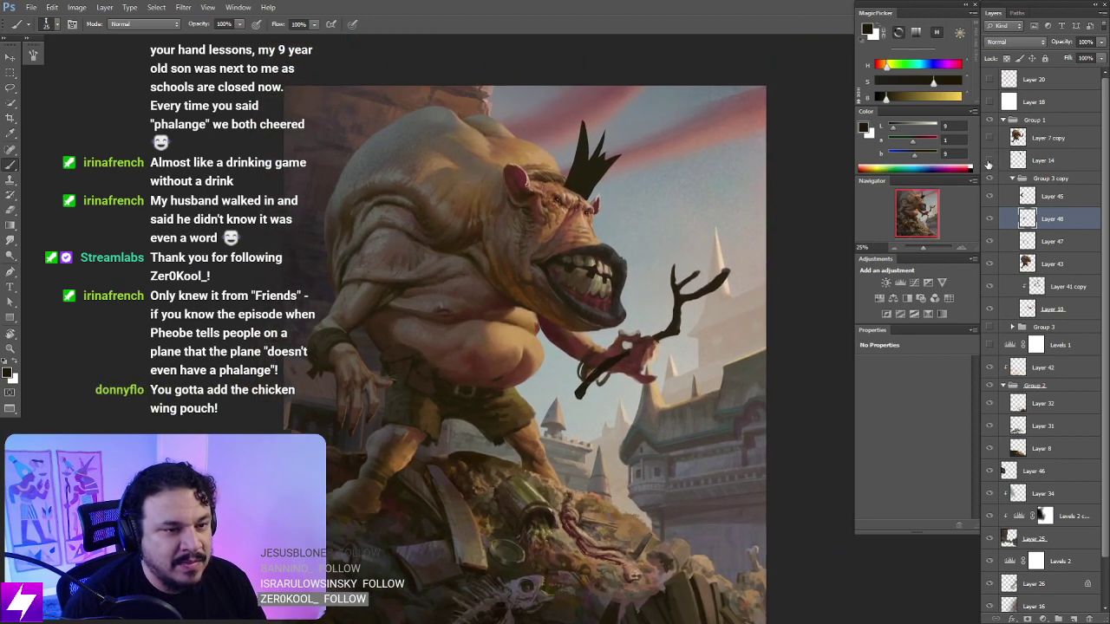
{"action": "left_click", "coordinate": [987, 163]}
{"action": "left_click", "coordinate": [986, 161]}
{"action": "left_click", "coordinate": [985, 160]}
{"action": "key", "text": "ctrl+minus"}
{"action": "left_click_drag", "start_coordinate": [583, 447], "coordinate": [516, 425]}
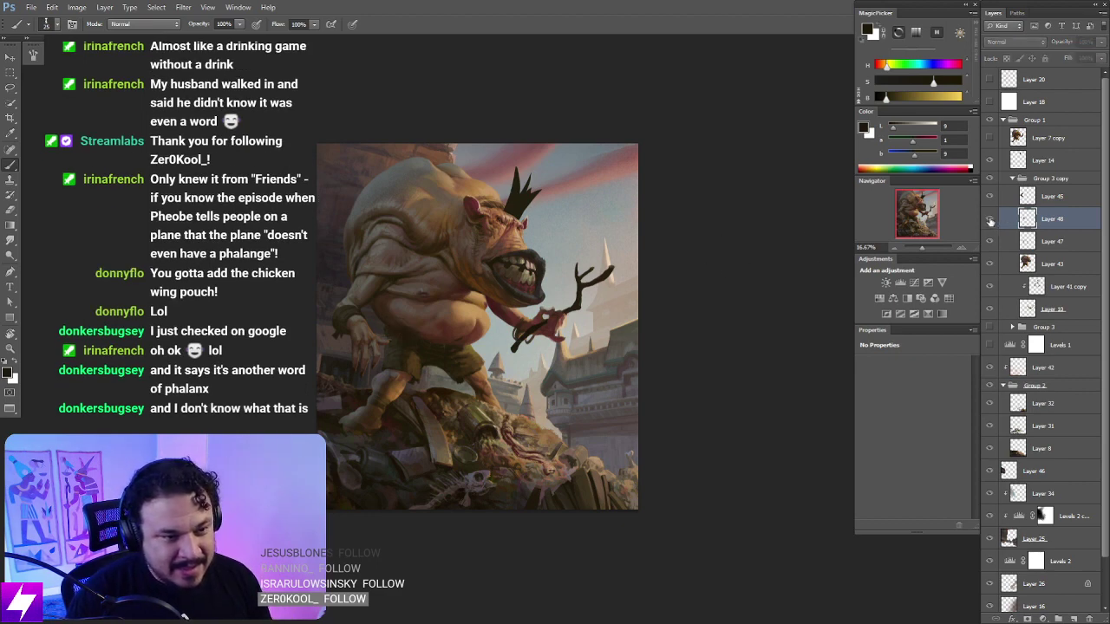
{"action": "left_click", "coordinate": [989, 222]}
{"action": "left_click", "coordinate": [989, 222]}
Step: Erase stray paint around the hip pouch's edges beside the belly using a small eraser
{"action": "key", "text": "ctrl+plus"}
{"action": "left_click_drag", "start_coordinate": [568, 411], "coordinate": [633, 411]}
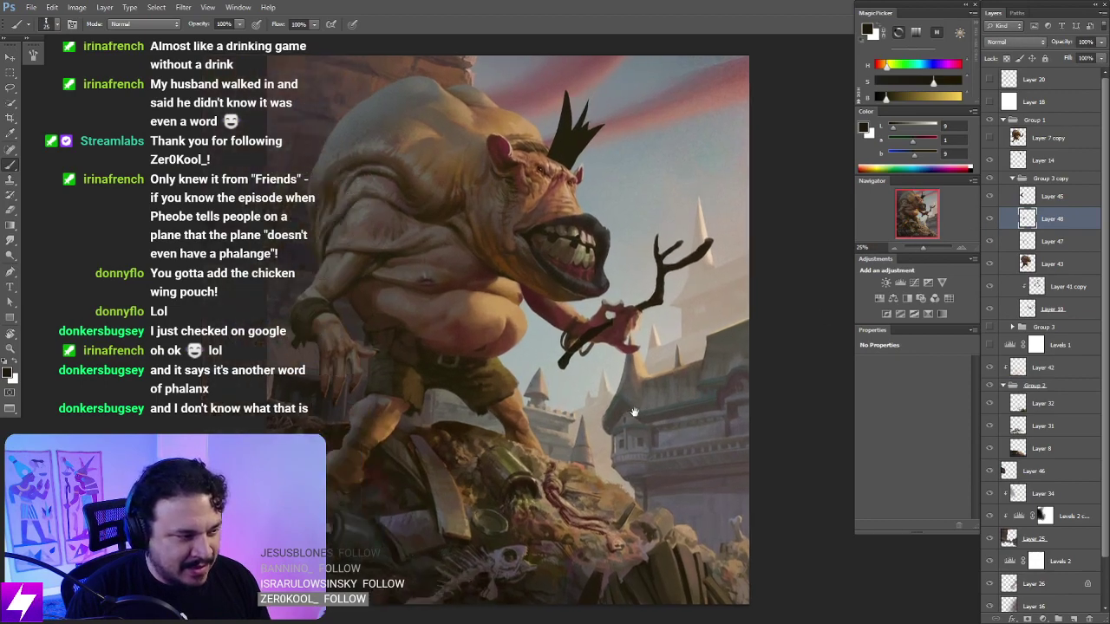
{"action": "left_click_drag", "start_coordinate": [484, 412], "coordinate": [592, 402]}
{"action": "scroll", "coordinate": [590, 402], "scroll_direction": "up", "scroll_amount": 2}
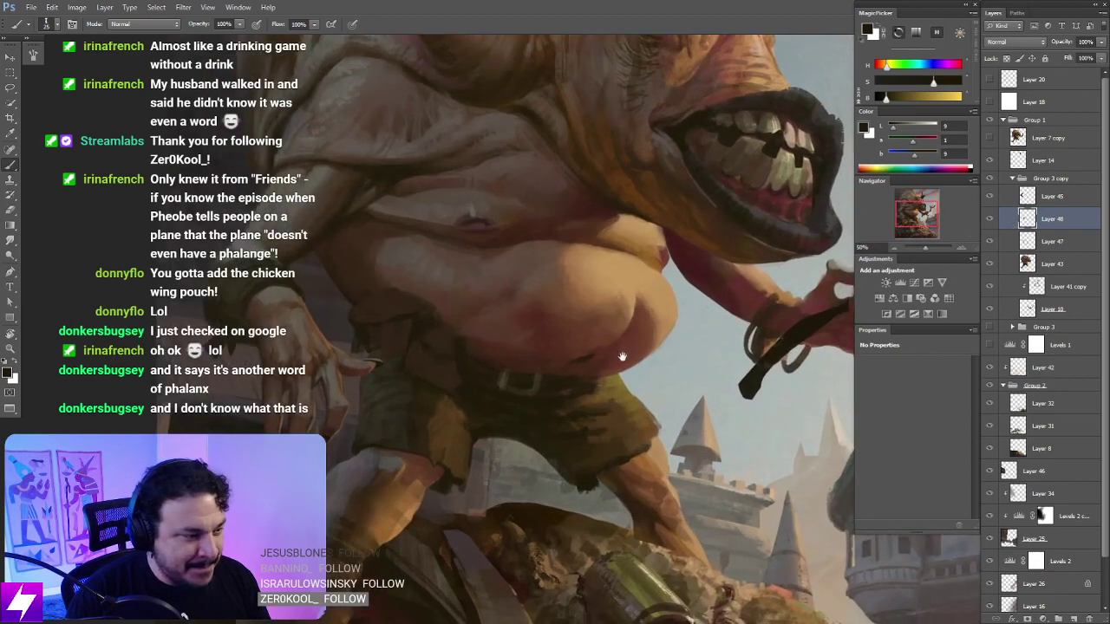
{"action": "key", "text": "e"}
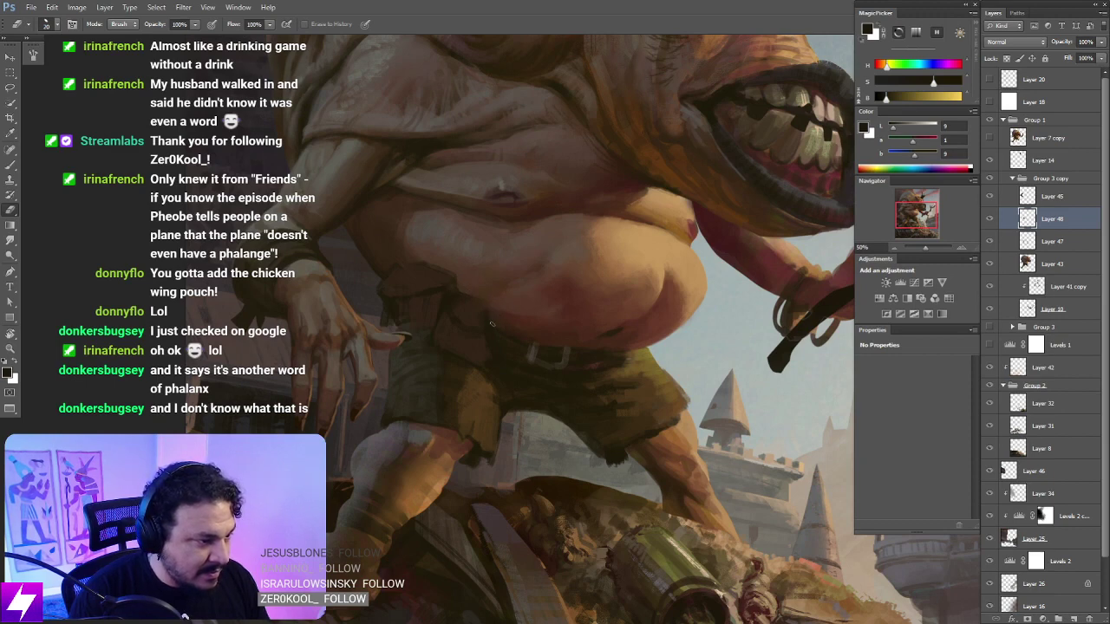
{"action": "left_click_drag", "start_coordinate": [455, 268], "coordinate": [485, 265]}
{"action": "key", "text": "["}
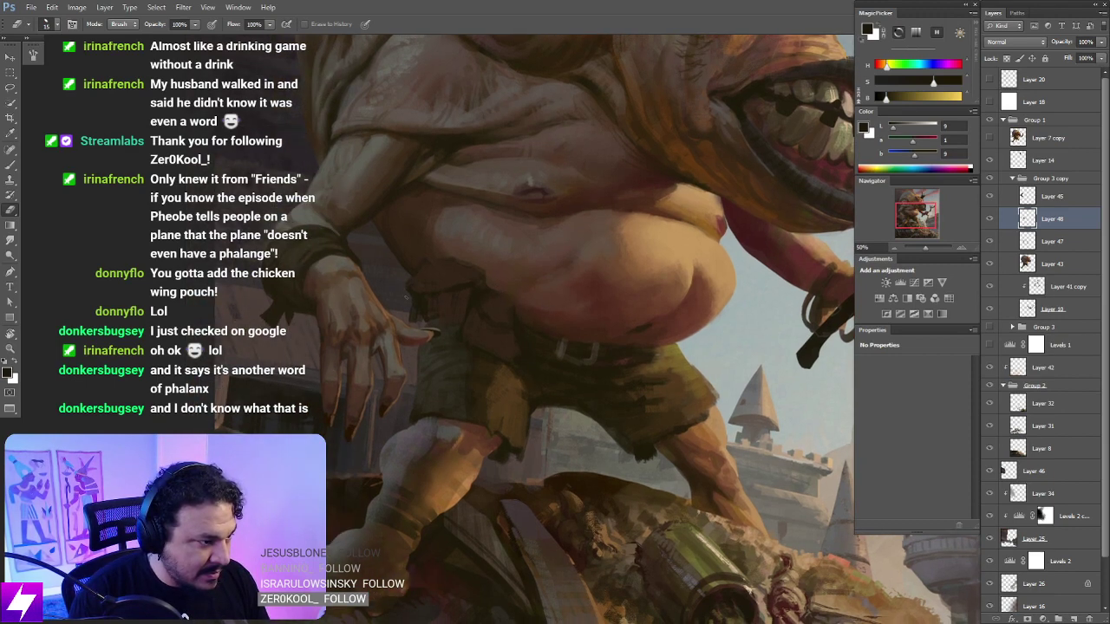
{"action": "left_click_drag", "start_coordinate": [521, 314], "coordinate": [478, 316]}
Step: Paint the pouch area behind the ogre's thumb with near-black and dark brown sampled from the surrounding shadows
{"action": "key", "text": "b"}
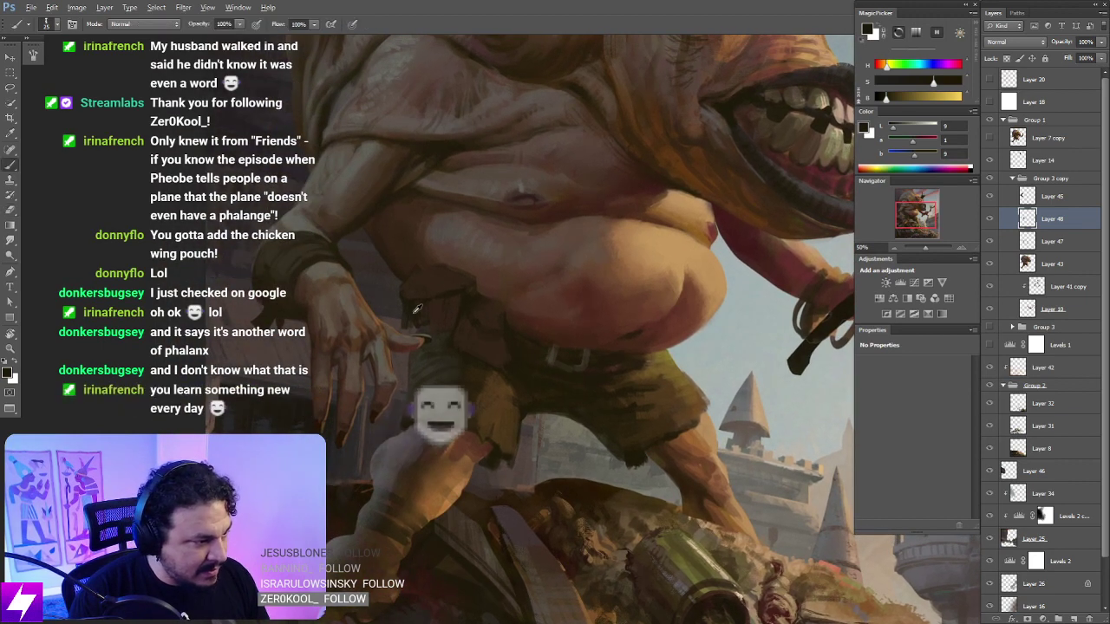
{"action": "left_click", "coordinate": [372, 286], "text": "alt"}
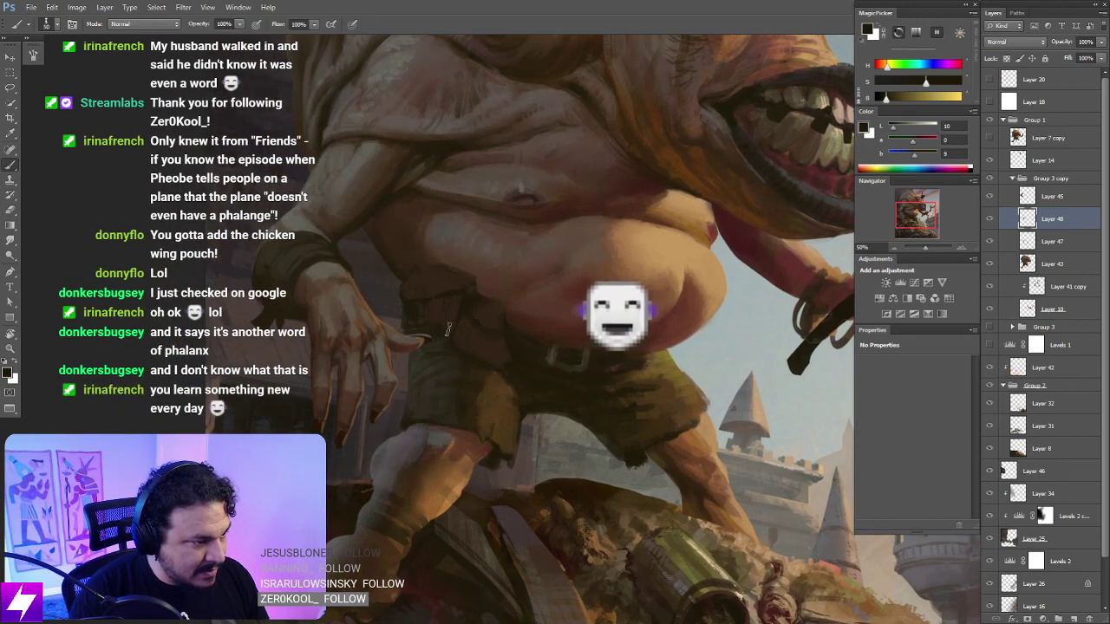
{"action": "left_click", "coordinate": [420, 308], "text": "alt"}
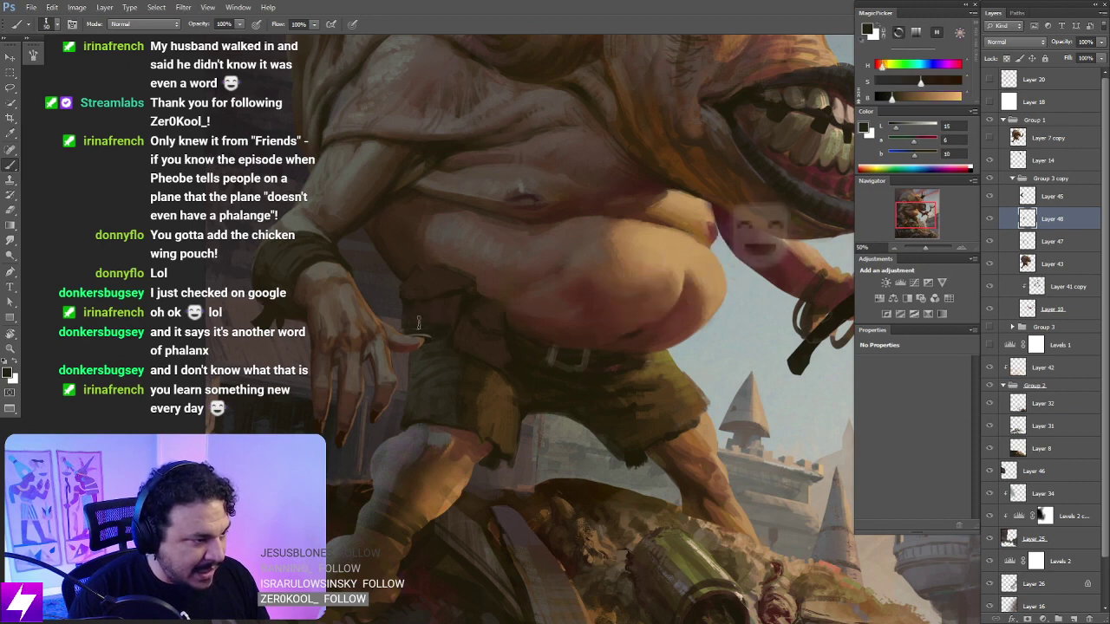
{"action": "scroll", "coordinate": [522, 286], "scroll_direction": "down", "scroll_amount": 2}
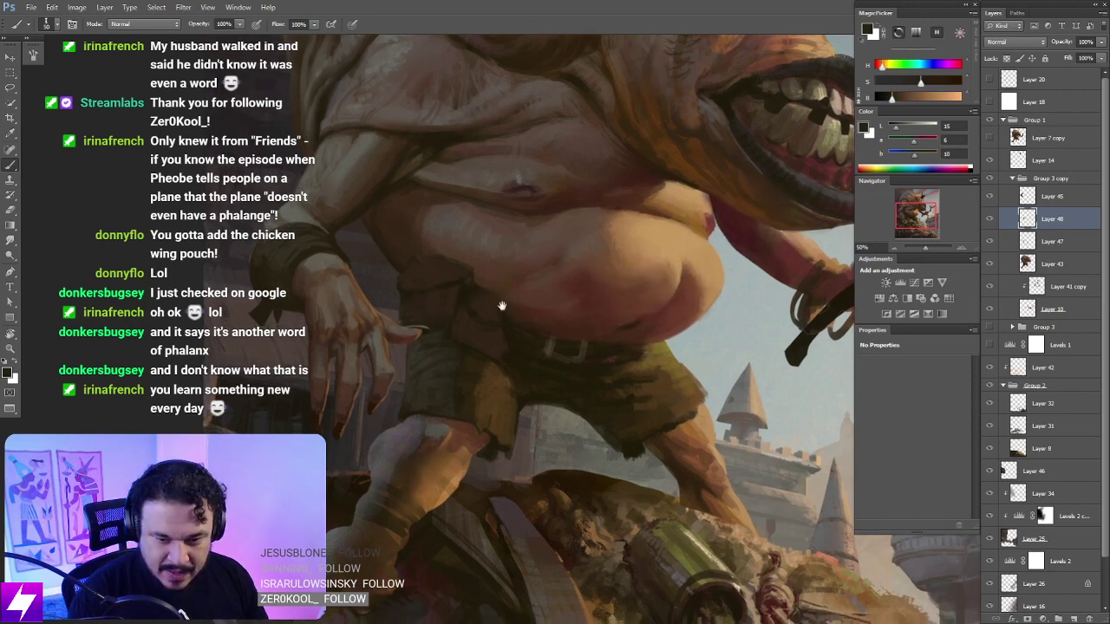
Step: Outline the pouch flap and the smaller pouch next to the belly with a finer near-black brush
{"action": "key", "text": "bracketleft"}
{"action": "left_click", "coordinate": [476, 262], "text": "alt"}
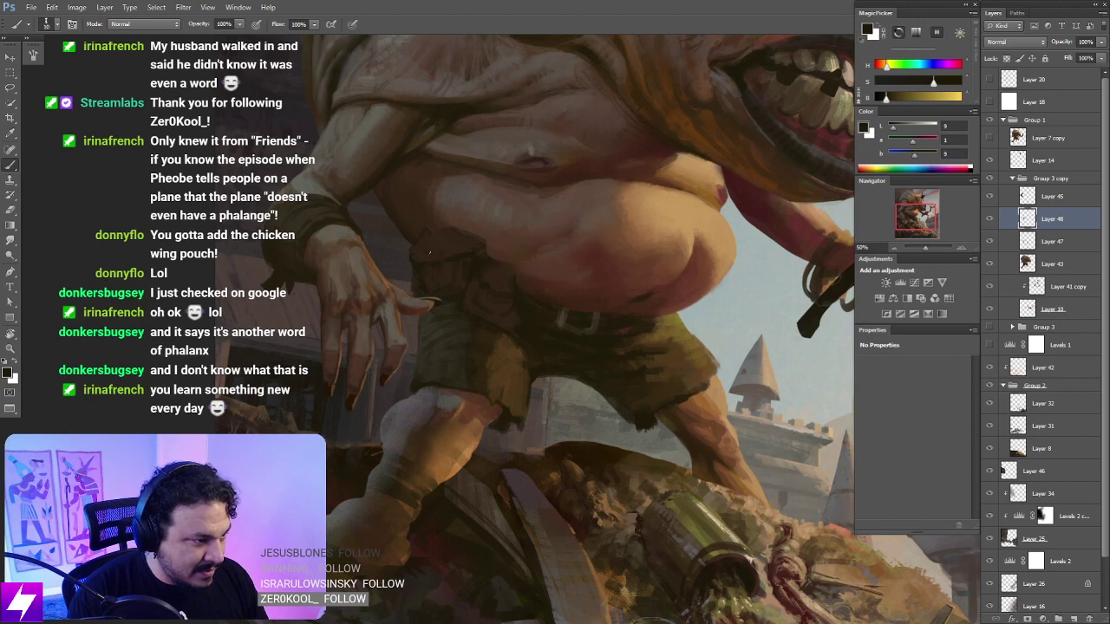
{"action": "left_click_drag", "start_coordinate": [501, 312], "coordinate": [503, 305]}
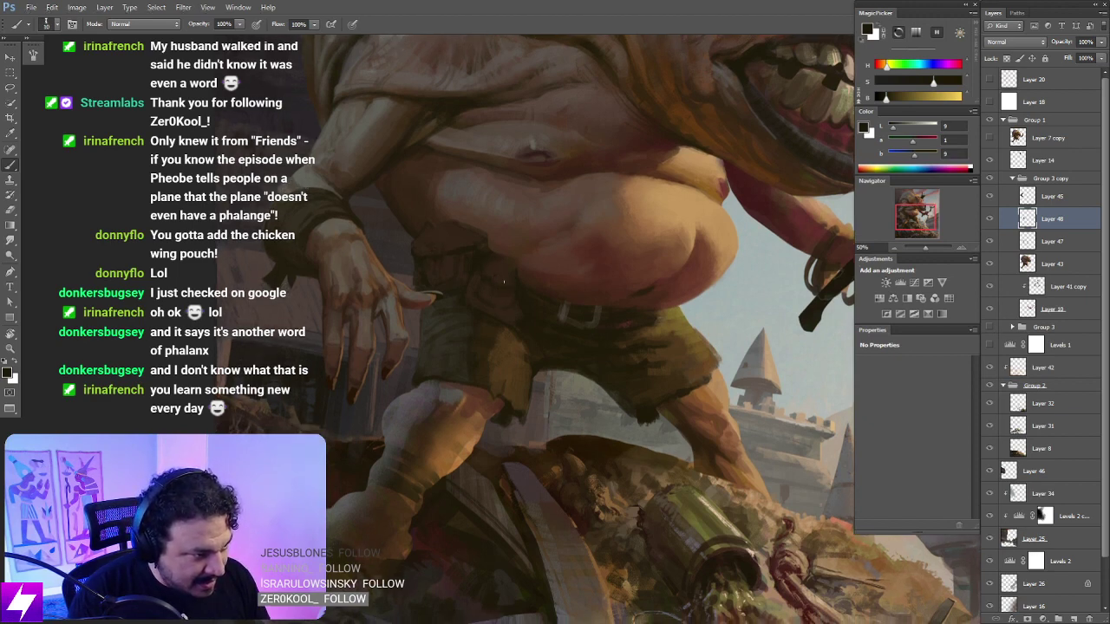
Step: Mirror the canvas horizontally to check the ogre's composition, focusing on the belt and hip pouches
{"action": "key", "text": "ctrl+minus"}
{"action": "key", "text": "ctrl+minus"}
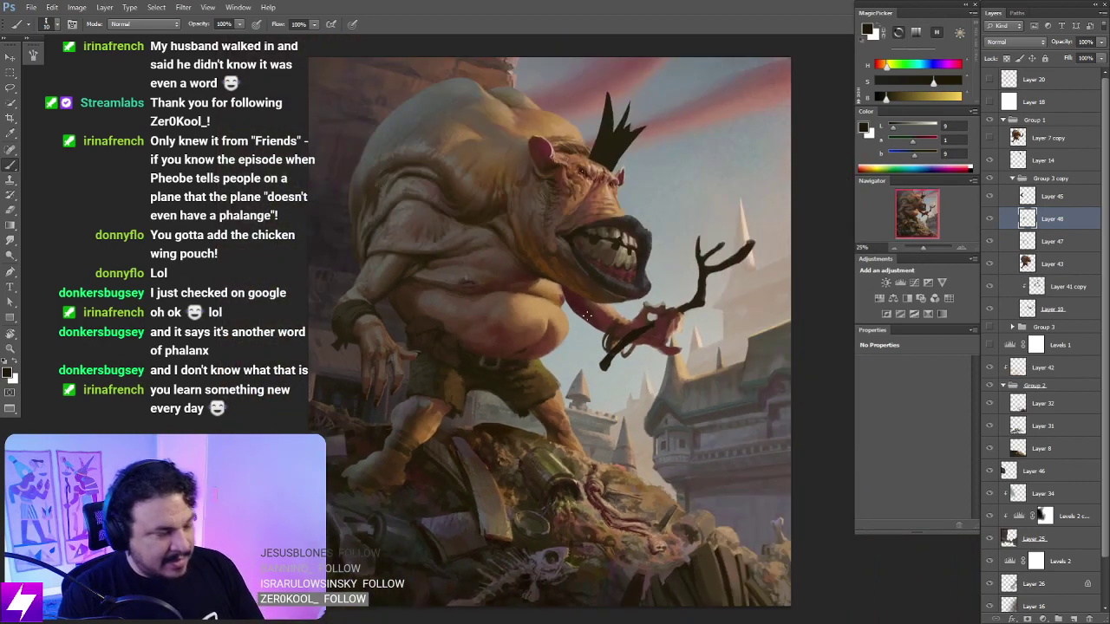
{"action": "key", "text": "ctrl+shift+h"}
{"action": "left_click_drag", "start_coordinate": [546, 403], "coordinate": [525, 391]}
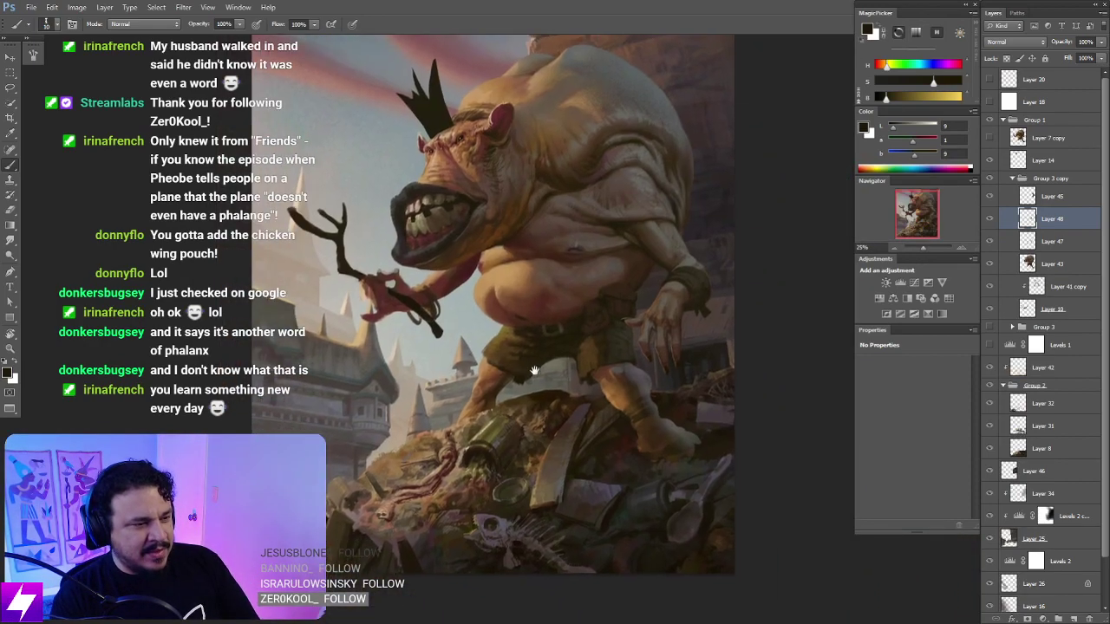
{"action": "left_click_drag", "start_coordinate": [629, 318], "coordinate": [588, 308]}
{"action": "key", "text": "ctrl+plus"}
{"action": "key", "text": "ctrl+plus"}
{"action": "key", "text": "ctrl+plus"}
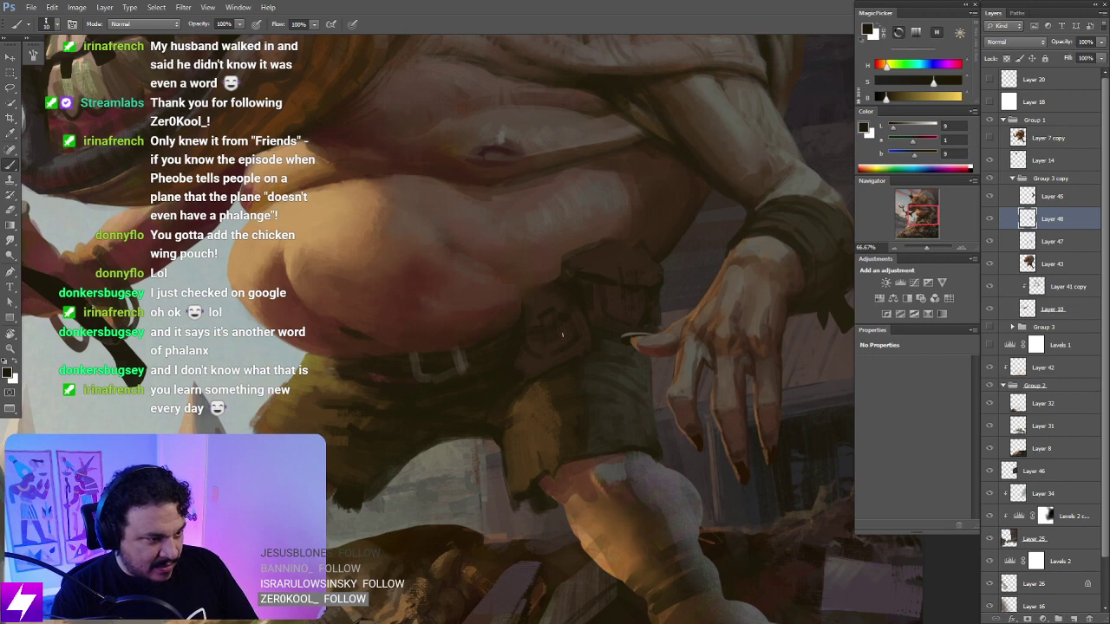
Step: Touch up the hip pouches with a dark brown sampled from the larger pouch's flap
{"action": "left_click_drag", "start_coordinate": [636, 298], "coordinate": [622, 297]}
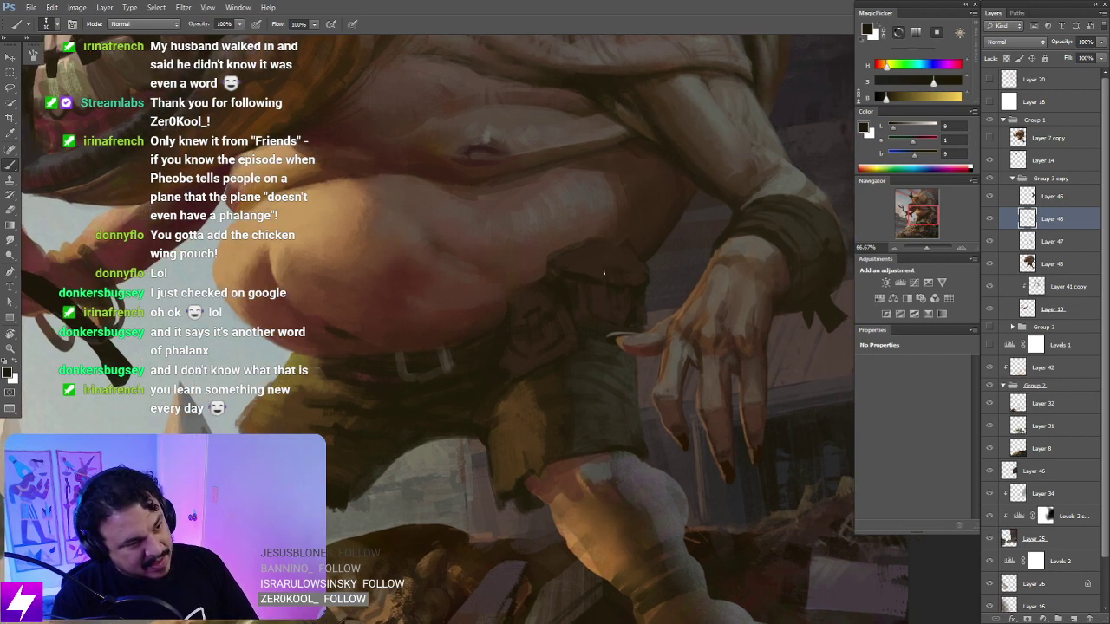
{"action": "left_click_drag", "start_coordinate": [621, 288], "coordinate": [609, 288]}
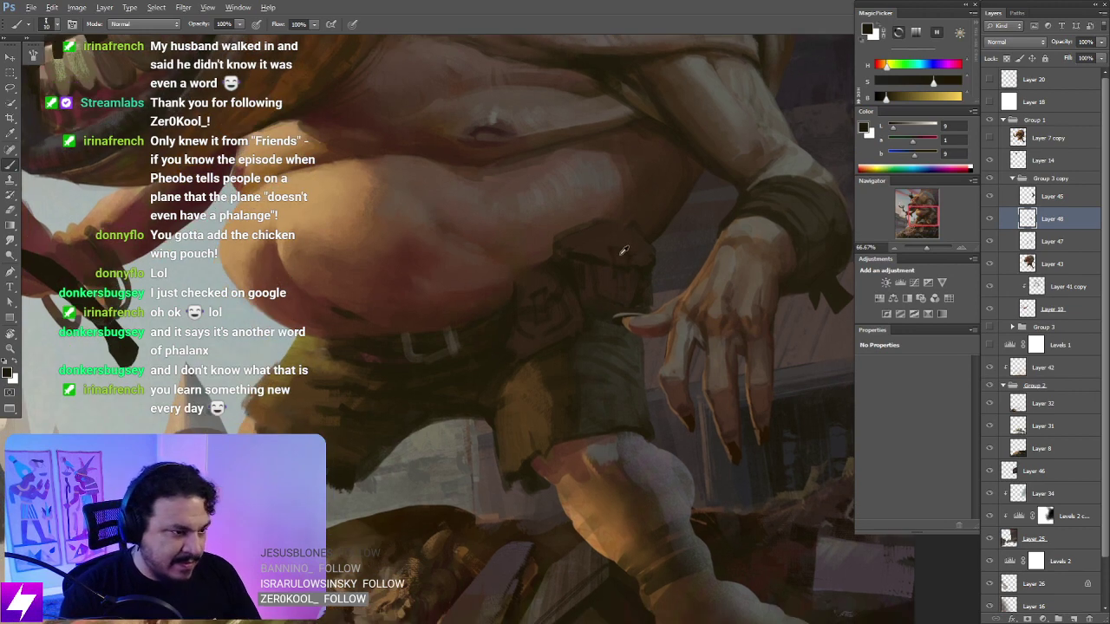
{"action": "left_click", "coordinate": [623, 251], "text": "alt"}
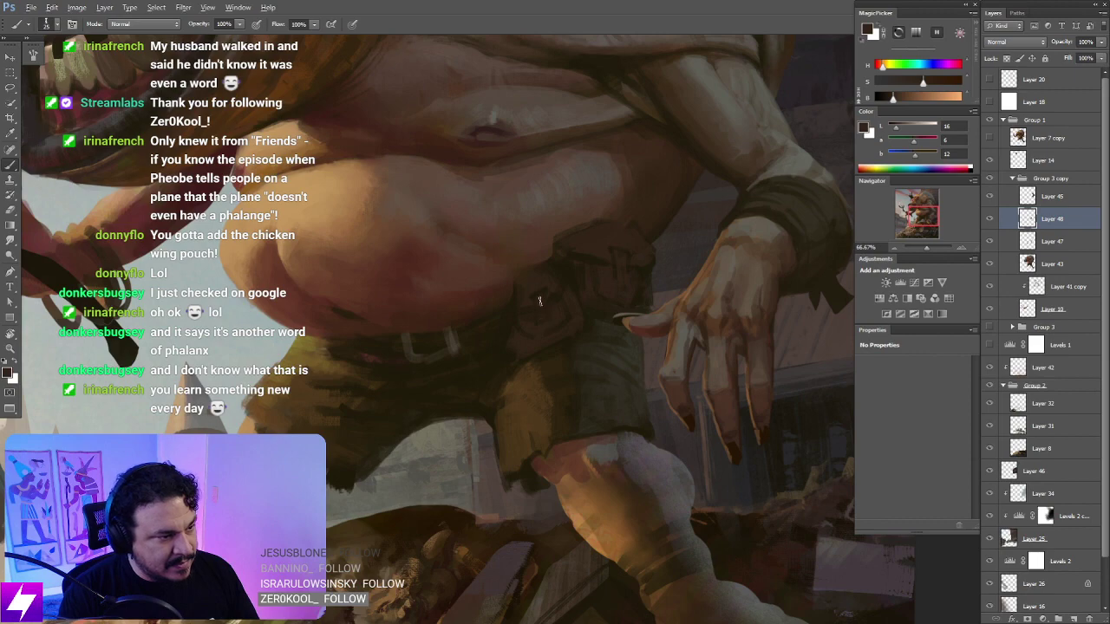
Step: Examine the pouches, shorts and overall figure from rotated, distant and close views
{"action": "key", "text": "ctrl+minus"}
{"action": "key", "text": "r"}
{"action": "left_click_drag", "start_coordinate": [575, 445], "coordinate": [644, 339]}
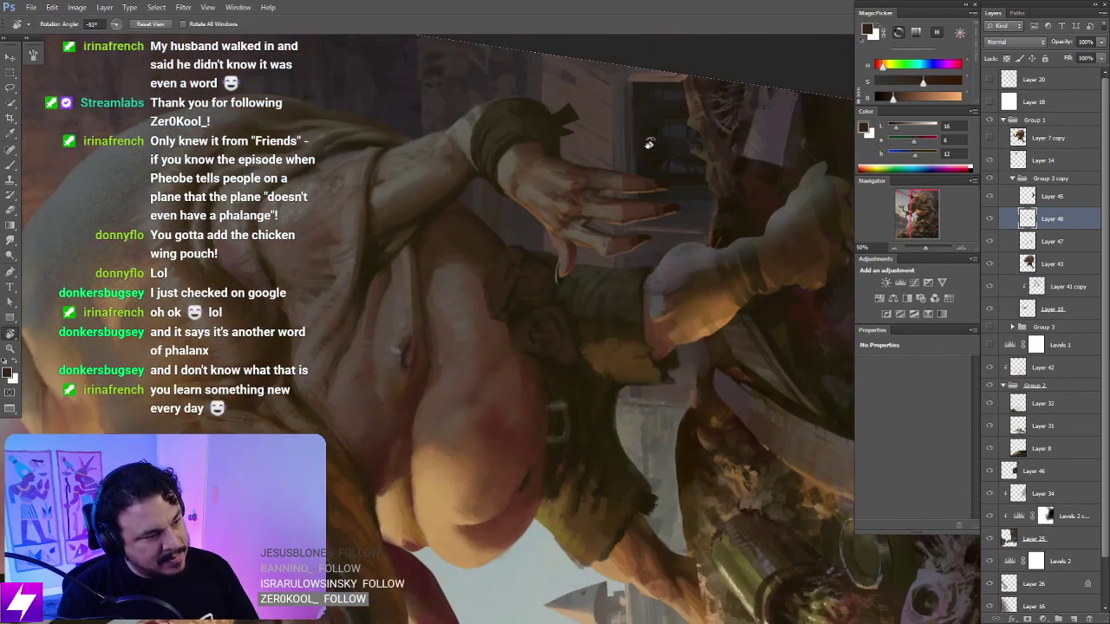
{"action": "key", "text": "Escape"}
{"action": "key", "text": "ctrl+minus"}
{"action": "key", "text": "ctrl+minus"}
{"action": "mouse_move", "coordinate": [695, 406]}
{"action": "left_mouse_down"}
{"action": "mouse_move", "coordinate": [619, 414]}
{"action": "mouse_move", "coordinate": [638, 414]}
{"action": "left_mouse_up"}
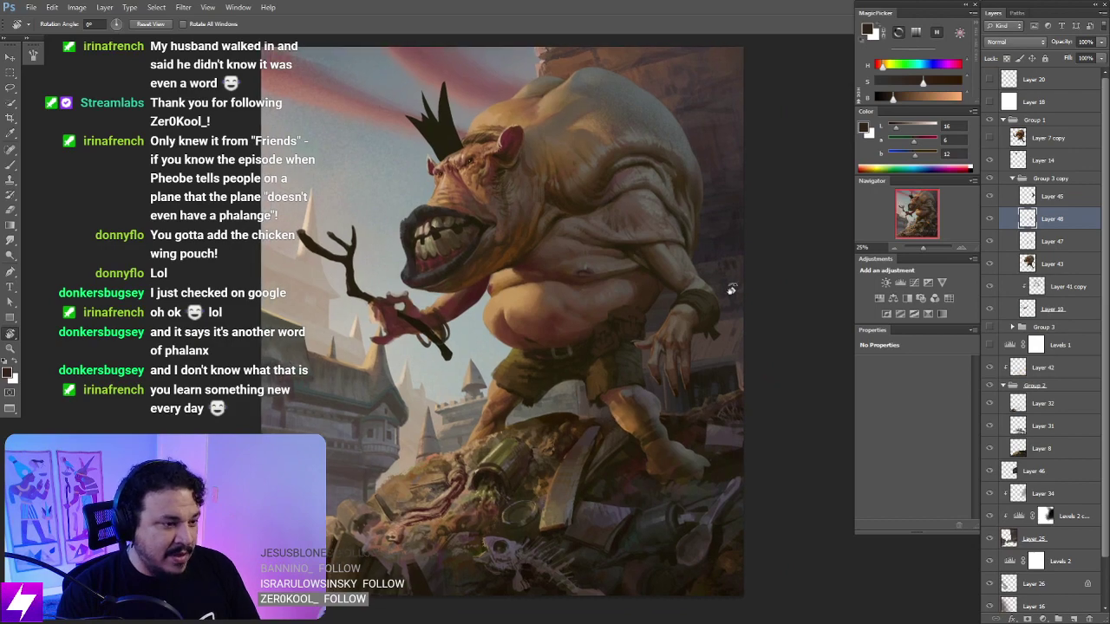
{"action": "key", "text": "ctrl+plus"}
{"action": "key", "text": "ctrl+plus"}
{"action": "key", "text": "b"}
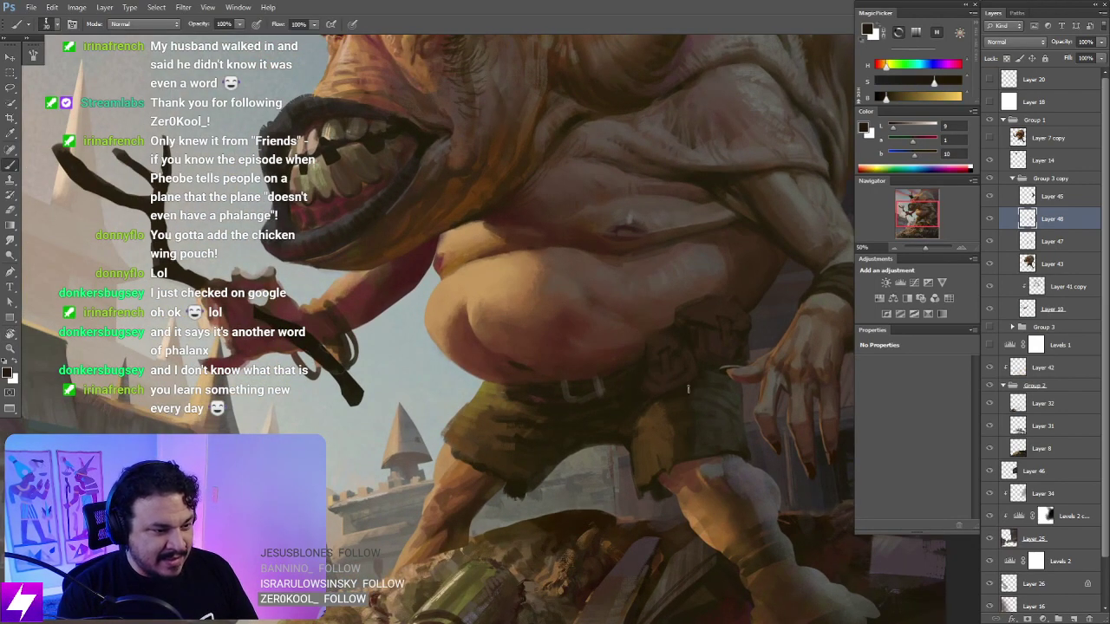
{"action": "key", "text": "ctrl+minus"}
{"action": "key", "text": "r"}
{"action": "left_click_drag", "start_coordinate": [696, 416], "coordinate": [716, 355]}
{"action": "key", "text": "Escape"}
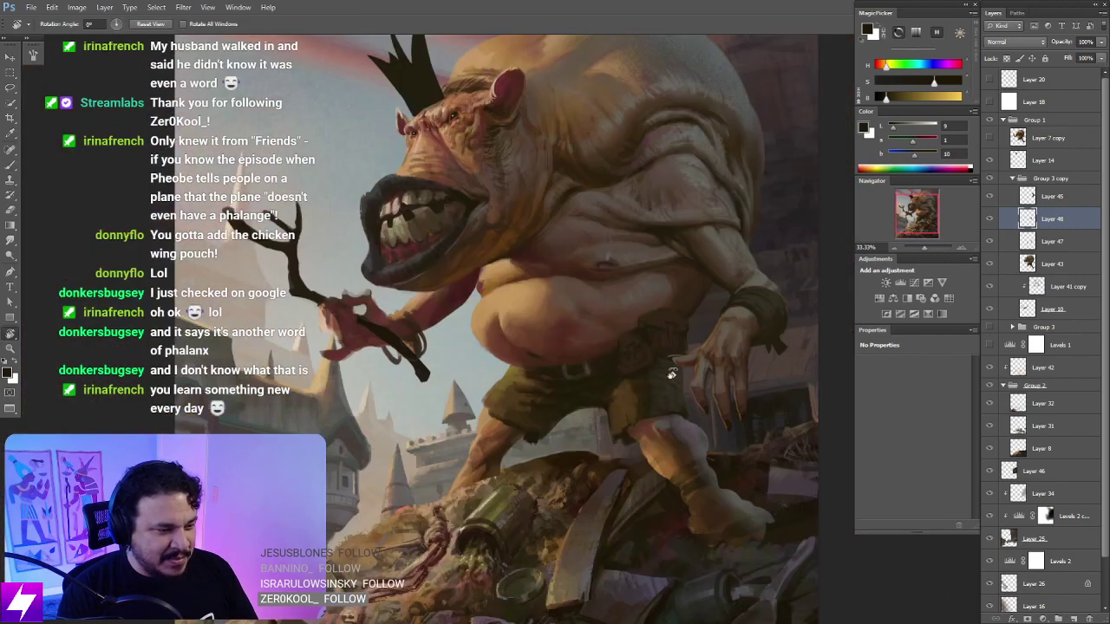
{"action": "left_click_drag", "start_coordinate": [650, 421], "coordinate": [664, 399]}
{"action": "key", "text": "ctrl+plus"}
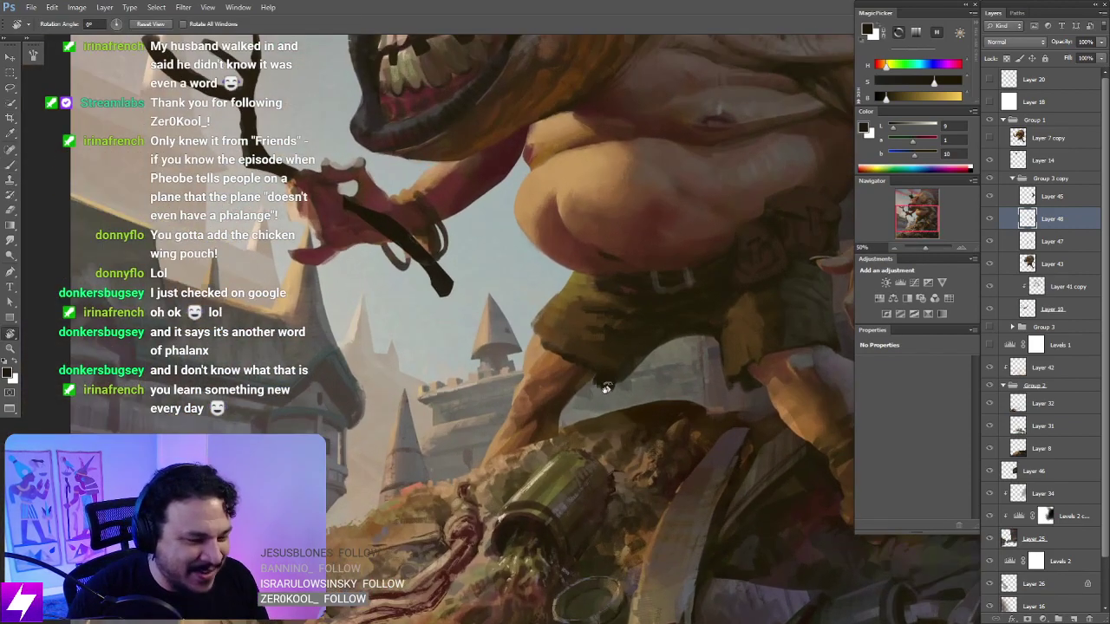
Step: Toggle the visibility of Layer 47 and Layer 43 to see which parts of the ogre each contains
{"action": "left_click", "coordinate": [990, 242]}
{"action": "left_click", "coordinate": [990, 242]}
{"action": "left_click", "coordinate": [991, 263]}
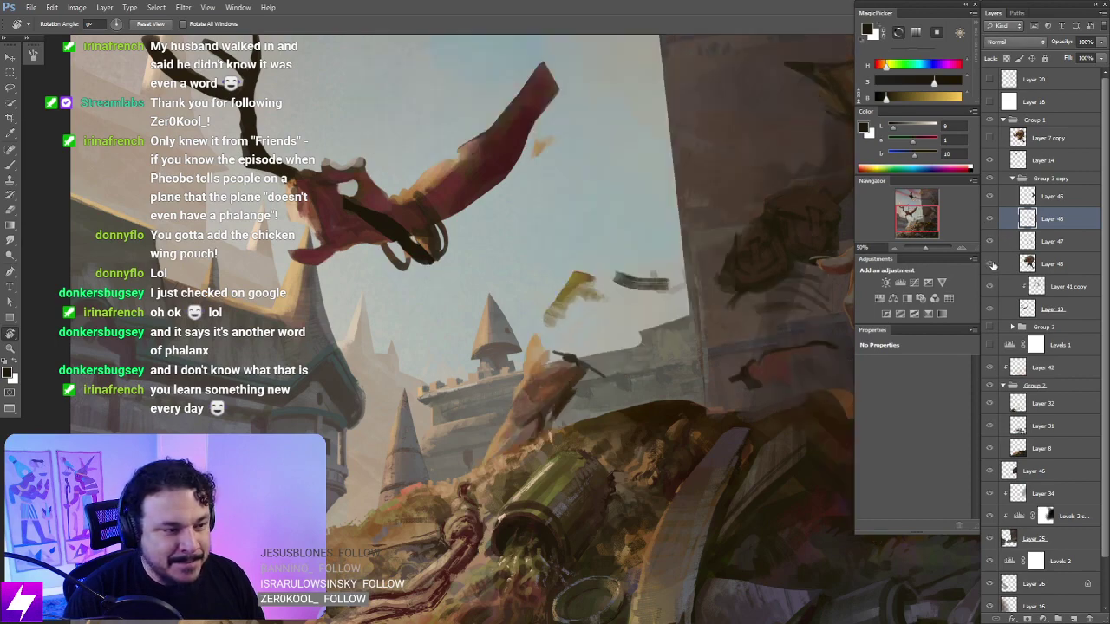
{"action": "left_click", "coordinate": [990, 265]}
Step: Erase stray paint along the ragged hem of the ogre's shorts on Layer 43 with a small eraser
{"action": "left_click_drag", "start_coordinate": [651, 400], "coordinate": [634, 379]}
{"action": "left_click", "coordinate": [1028, 266]}
{"action": "key", "text": "e"}
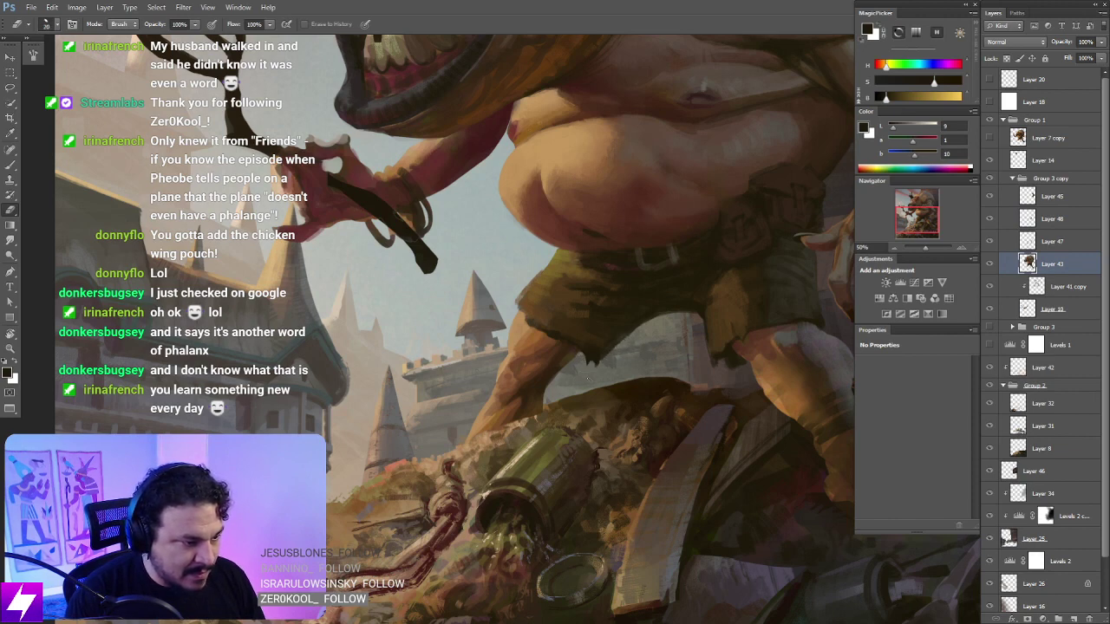
{"action": "left_click_drag", "start_coordinate": [627, 337], "coordinate": [604, 368]}
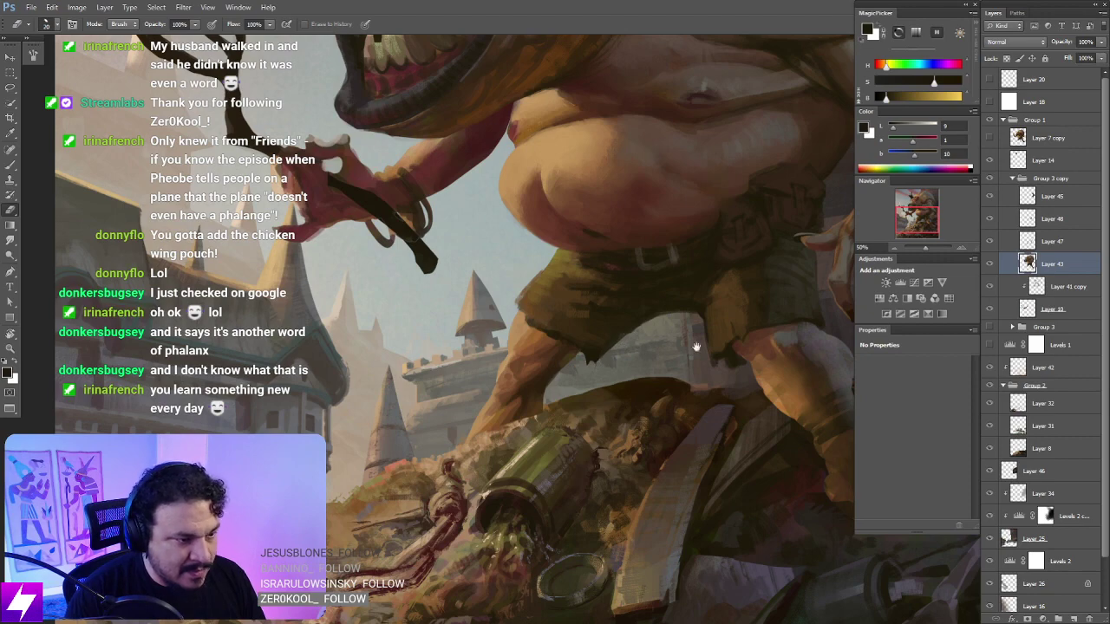
{"action": "left_click_drag", "start_coordinate": [695, 347], "coordinate": [675, 328]}
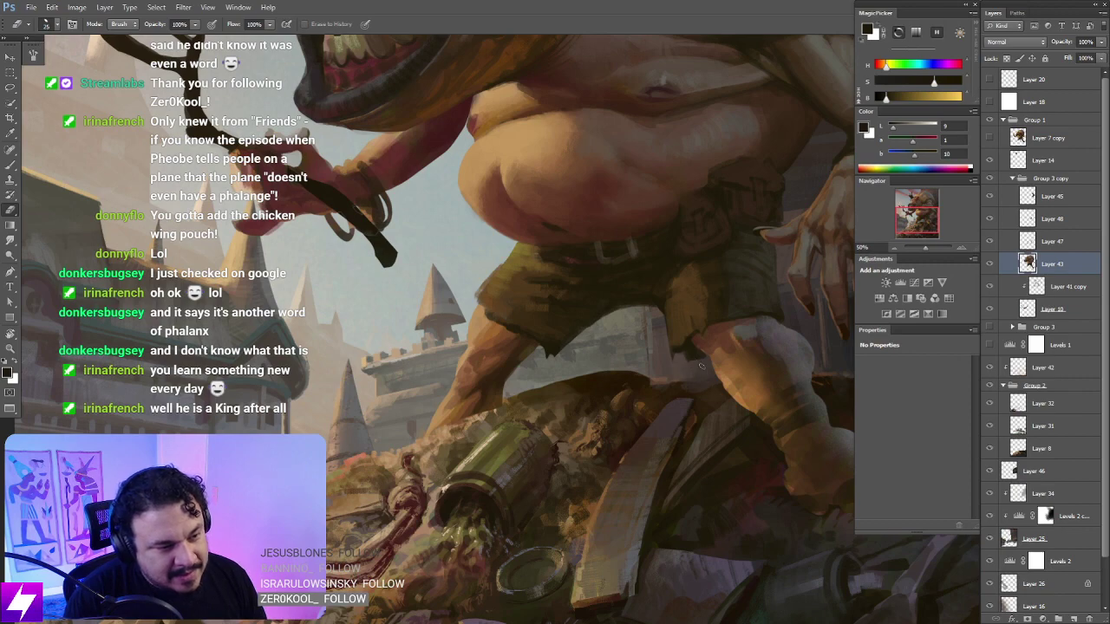
{"action": "left_click_drag", "start_coordinate": [701, 357], "coordinate": [776, 385]}
Step: Toggle Layer 43 off and on to compare the painting with and without the ogre's main body
{"action": "key", "text": "r"}
{"action": "key", "text": "ctrl+minus"}
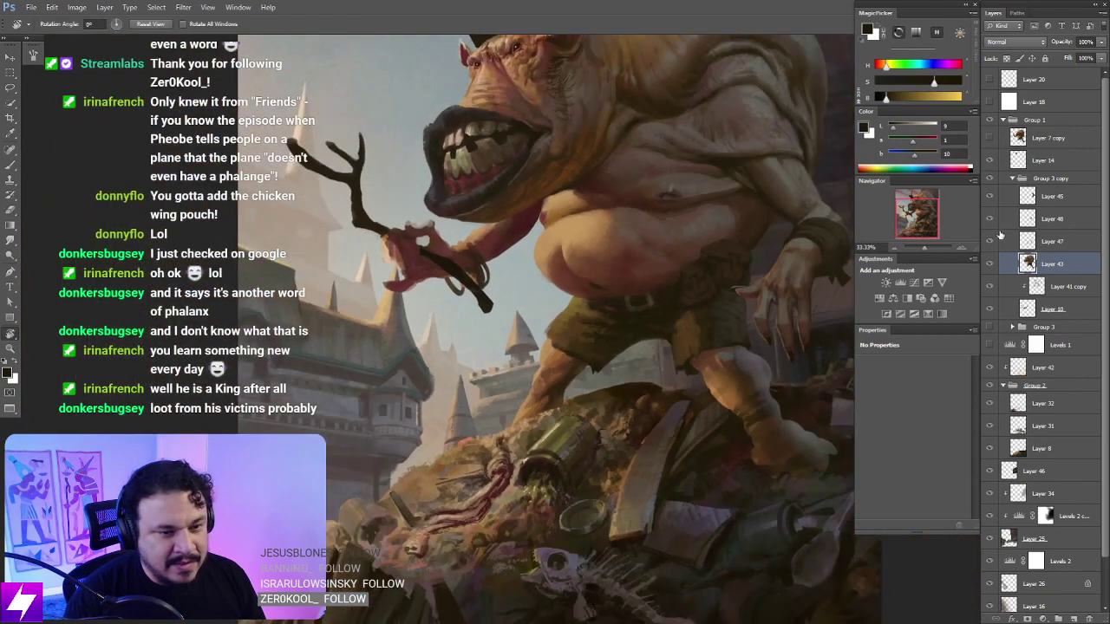
{"action": "left_click", "coordinate": [989, 263]}
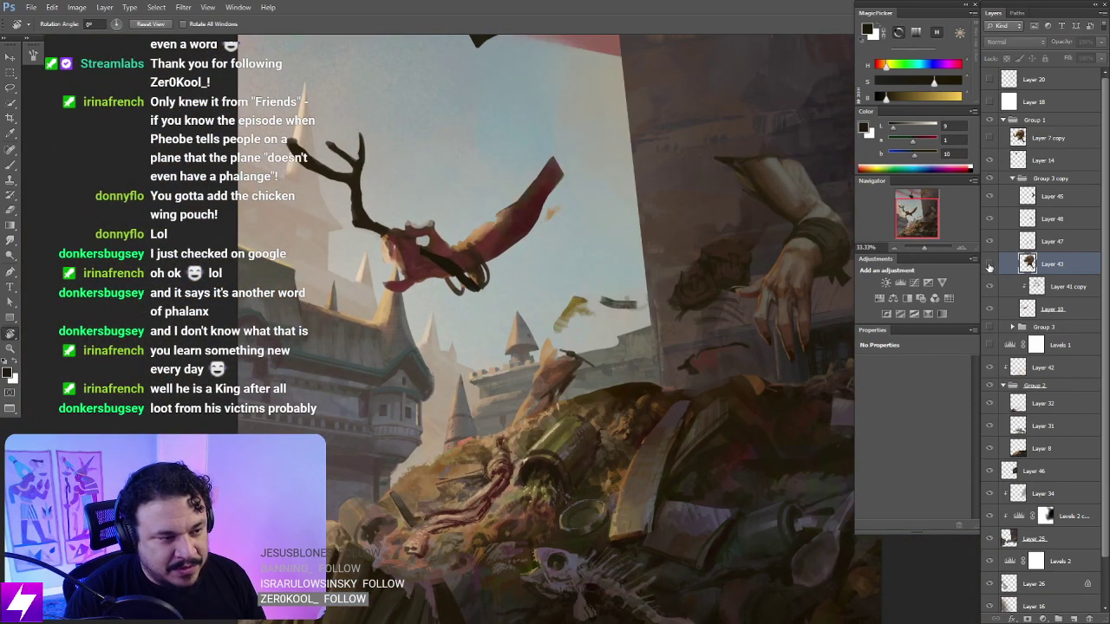
{"action": "left_click", "coordinate": [989, 264]}
{"action": "key", "text": "ctrl+plus"}
{"action": "left_click_drag", "start_coordinate": [555, 305], "coordinate": [565, 315]}
{"action": "key", "text": "b"}
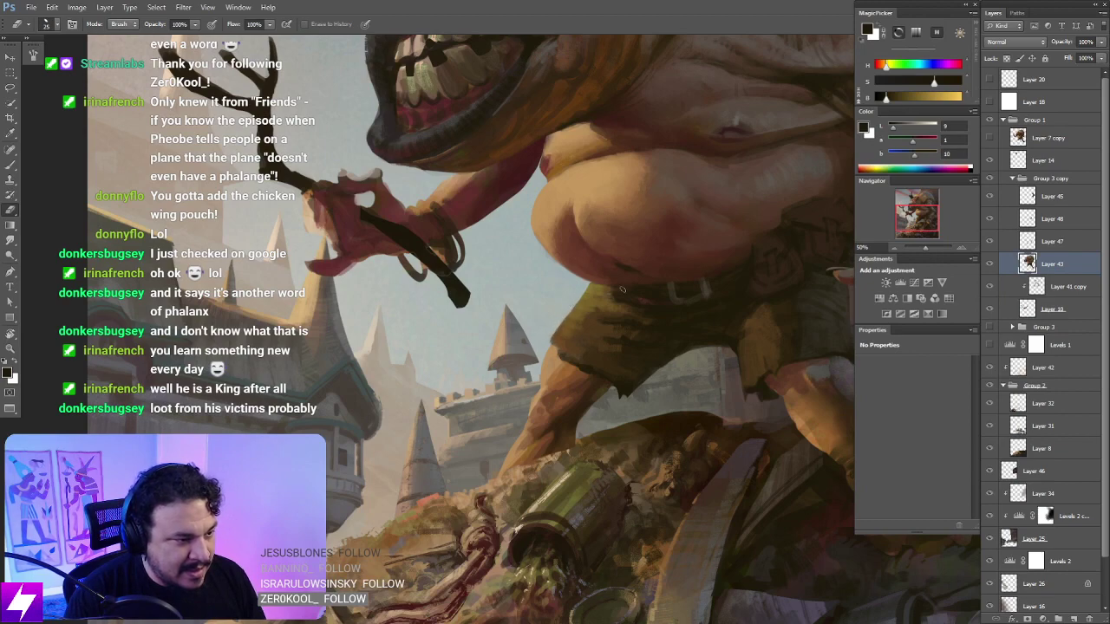
{"action": "scroll", "coordinate": [621, 289], "scroll_direction": "down", "scroll_amount": 2}
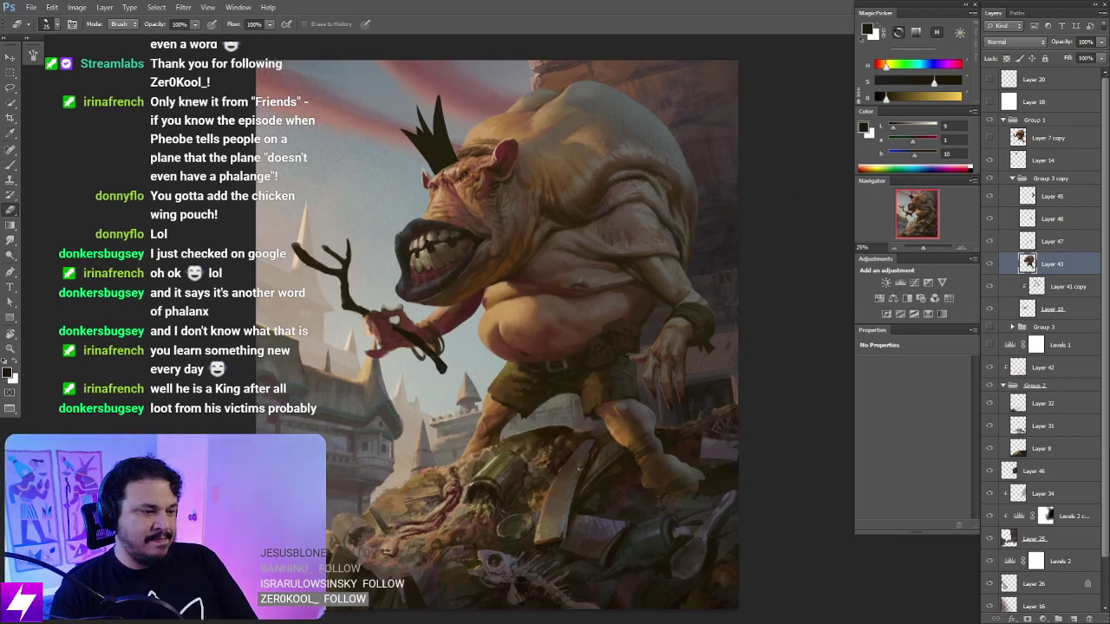
Step: Mirror the canvas horizontally and back, toggling Layer 43's visibility to check the whole composition in both orientations
{"action": "key", "text": "ctrl+shift+h"}
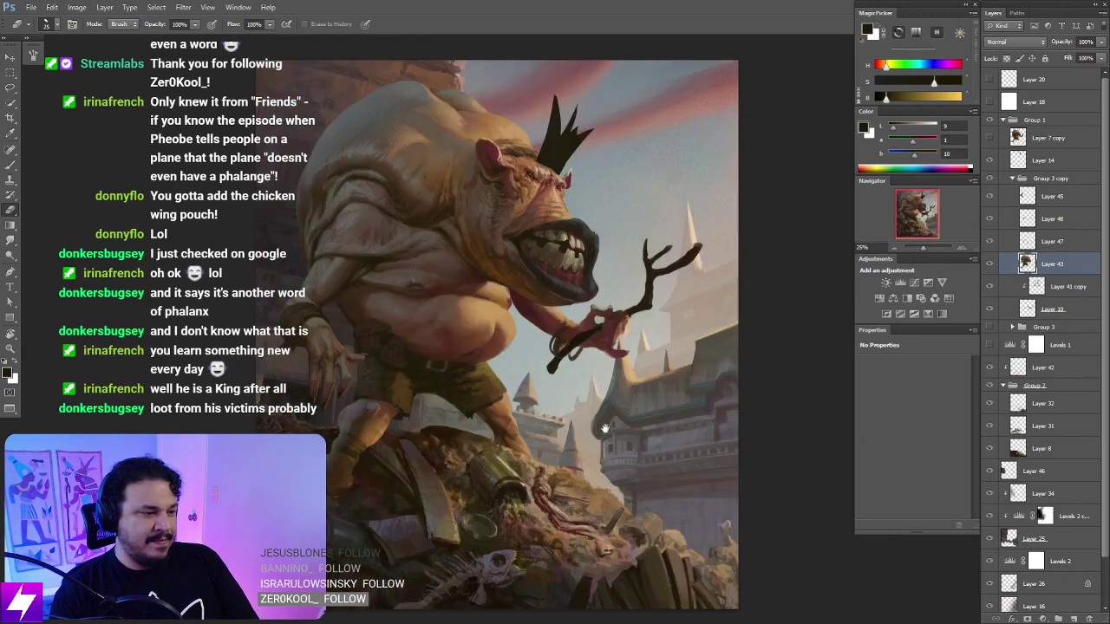
{"action": "left_click_drag", "start_coordinate": [578, 419], "coordinate": [623, 424]}
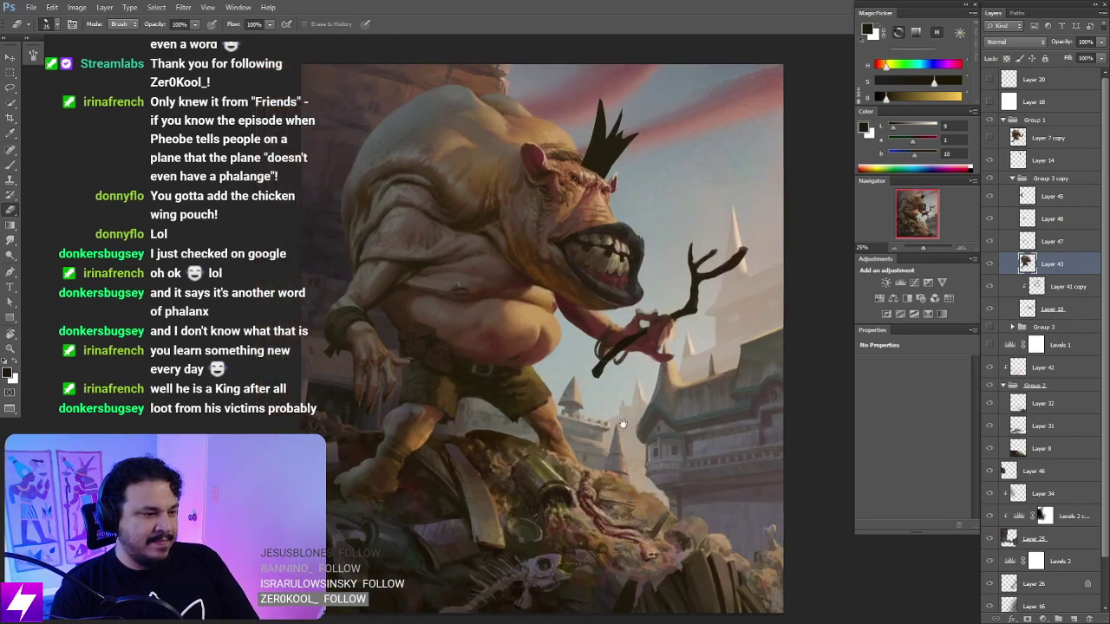
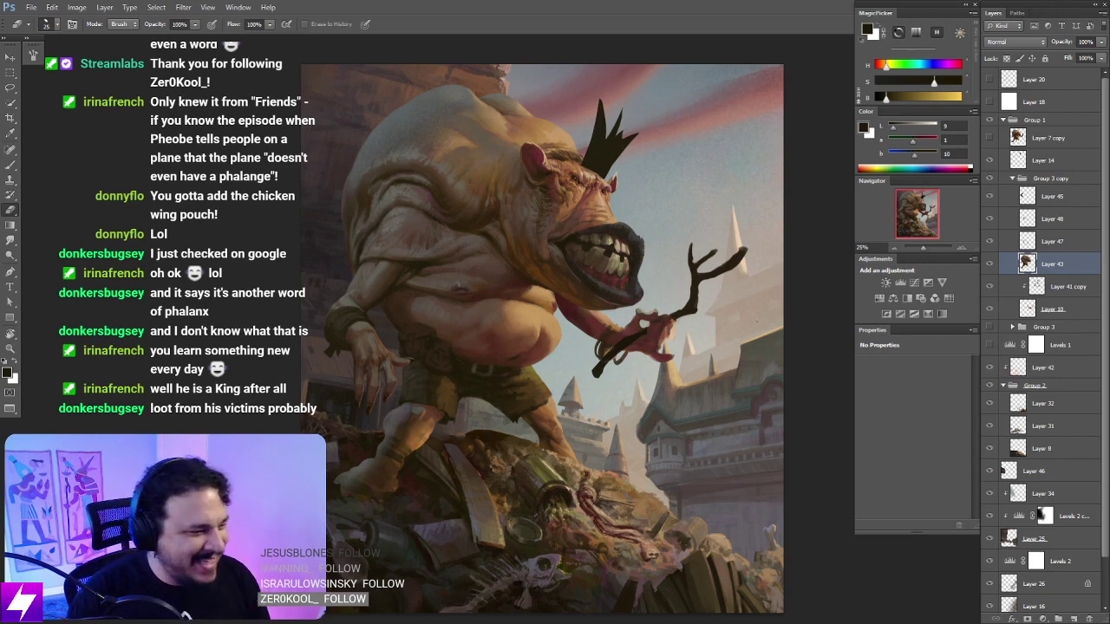
{"action": "left_click", "coordinate": [989, 263]}
{"action": "left_click", "coordinate": [989, 264]}
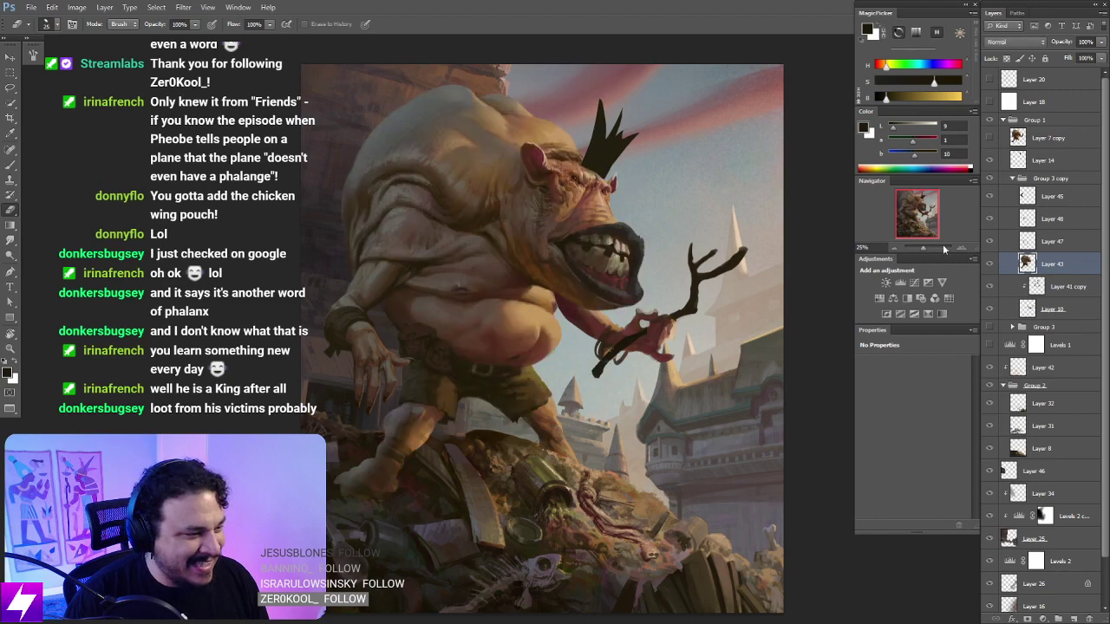
{"action": "left_click_drag", "start_coordinate": [519, 381], "coordinate": [551, 386]}
{"action": "key", "text": "ctrl+plus"}
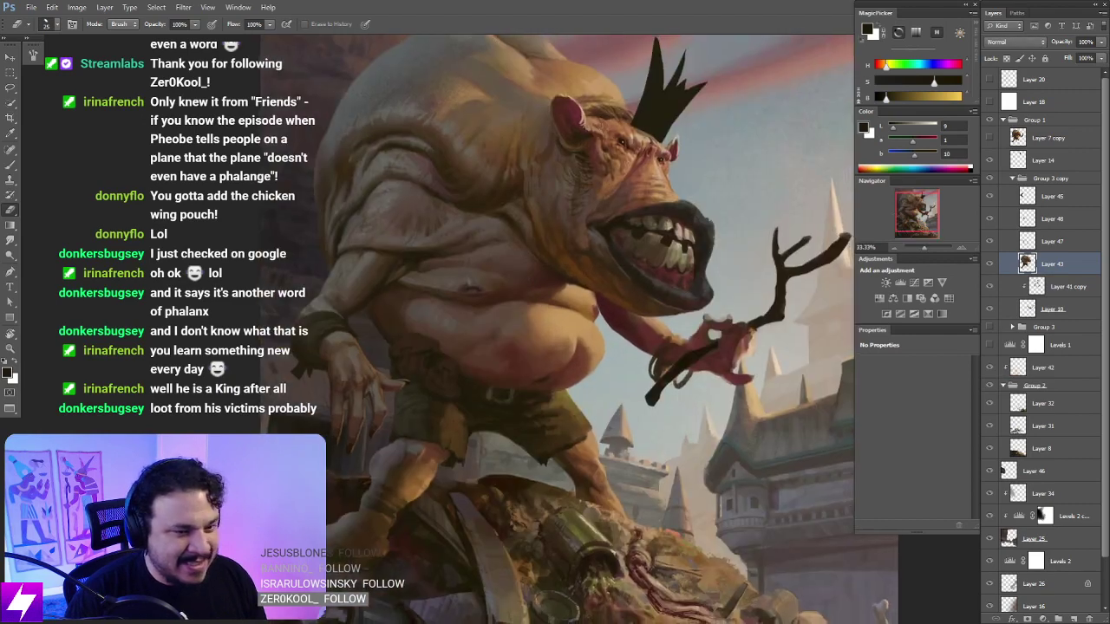
{"action": "key", "text": "ctrl+minus"}
{"action": "key", "text": "ctrl+minus"}
{"action": "left_click", "coordinate": [989, 265]}
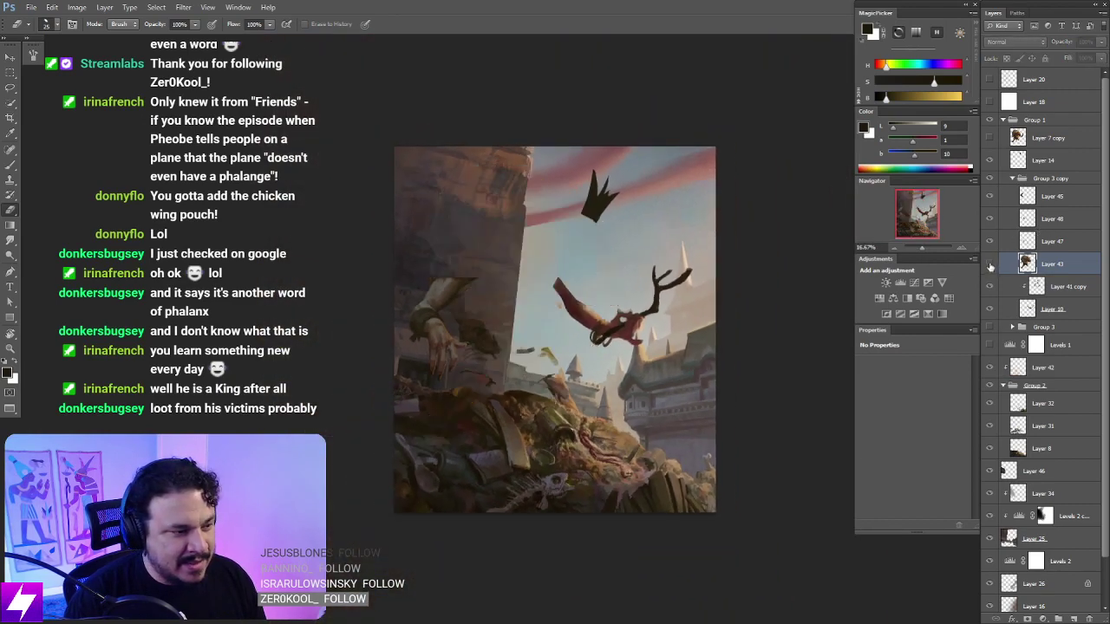
{"action": "left_click", "coordinate": [989, 264]}
{"action": "key", "text": "ctrl+shift+h"}
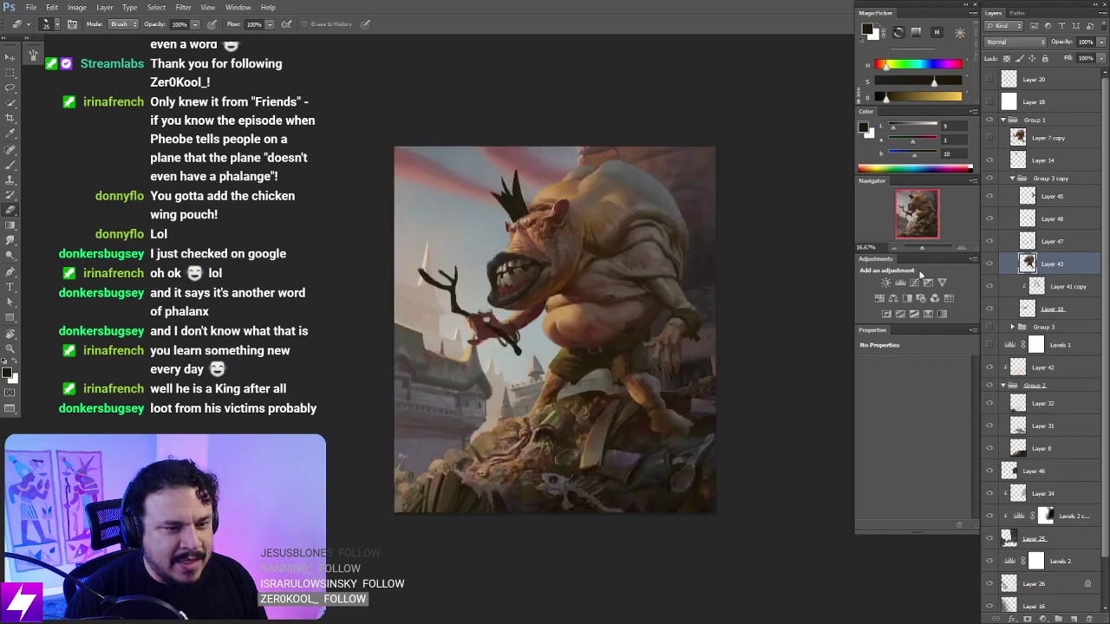
{"action": "left_click_drag", "start_coordinate": [617, 367], "coordinate": [594, 362]}
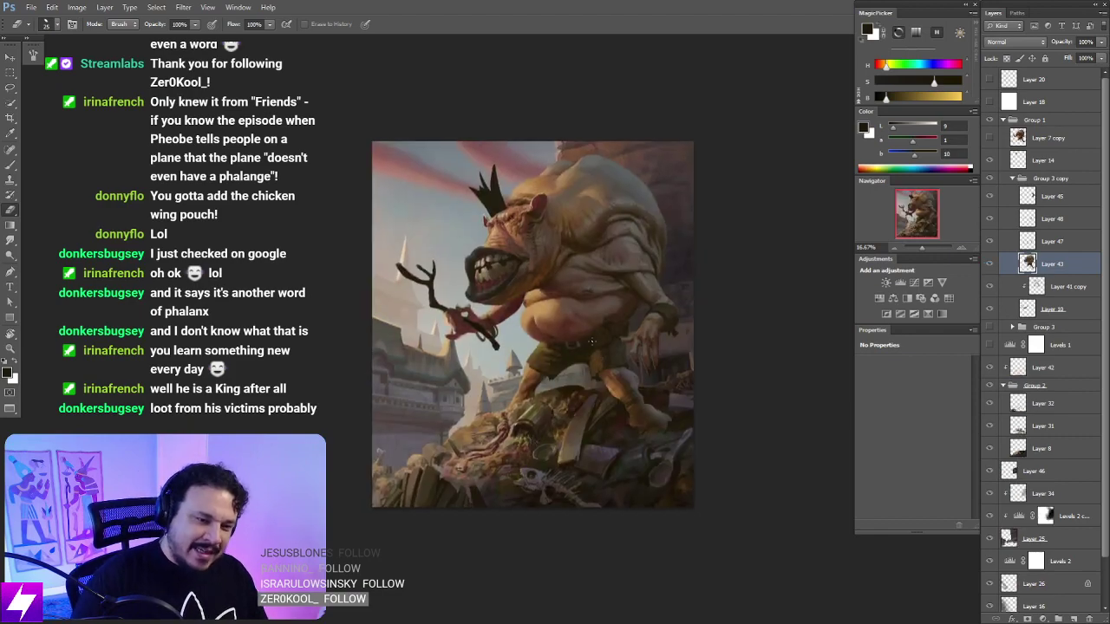
Step: Inspect the lower body more closely while toggling Layer 43's visibility to review what lies beneath it
{"action": "key", "text": "ctrl+plus"}
{"action": "key", "text": "ctrl+plus"}
{"action": "left_click_drag", "start_coordinate": [677, 342], "coordinate": [652, 329]}
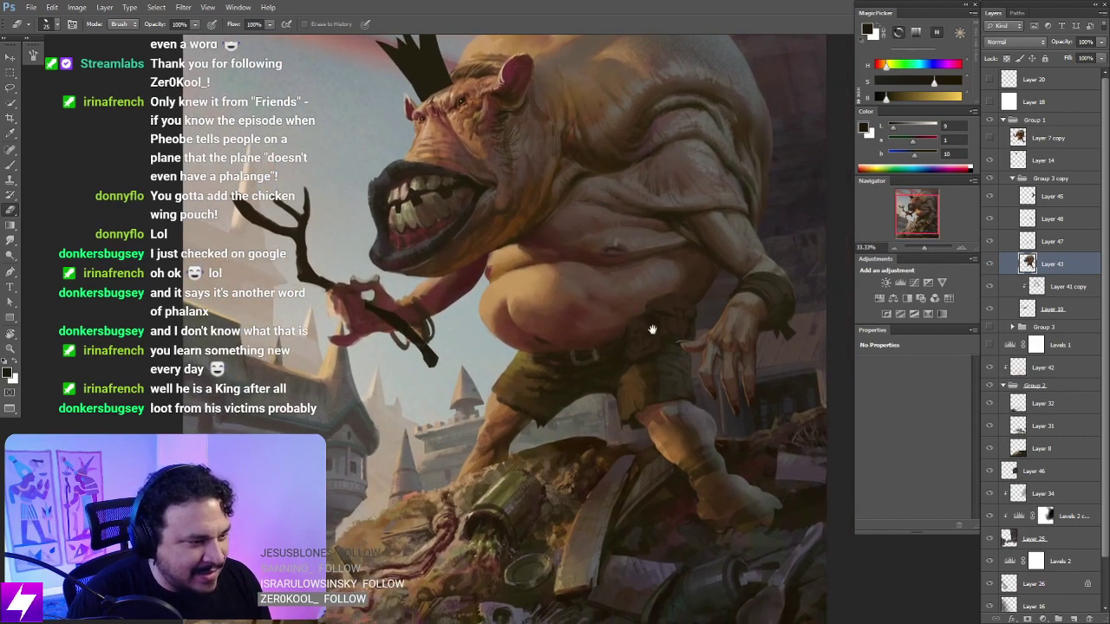
{"action": "left_click", "coordinate": [989, 264]}
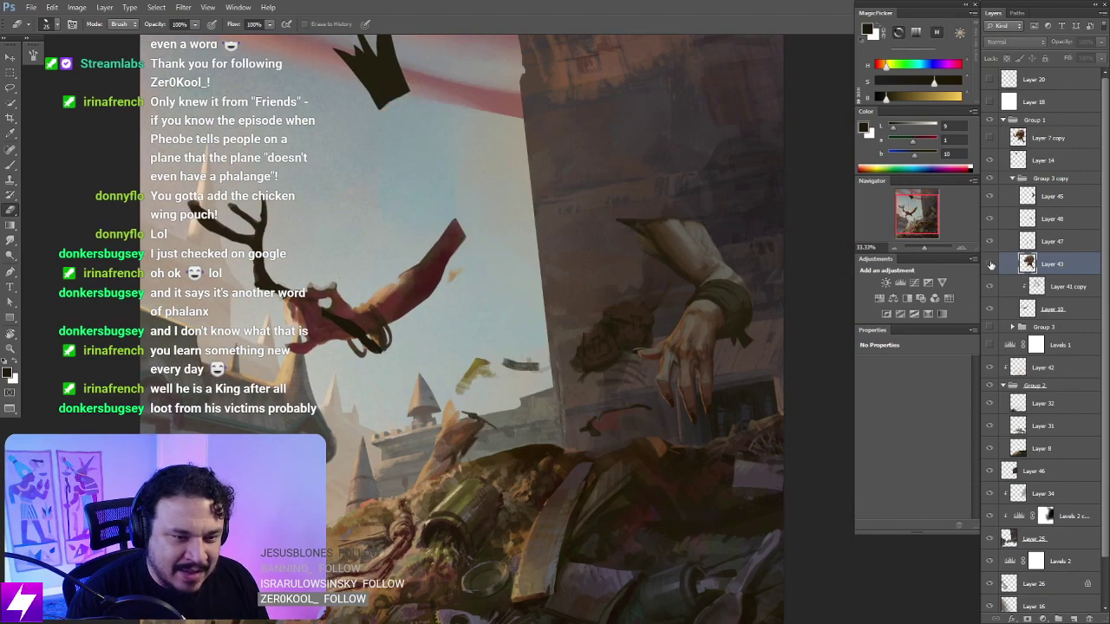
{"action": "left_click", "coordinate": [989, 264]}
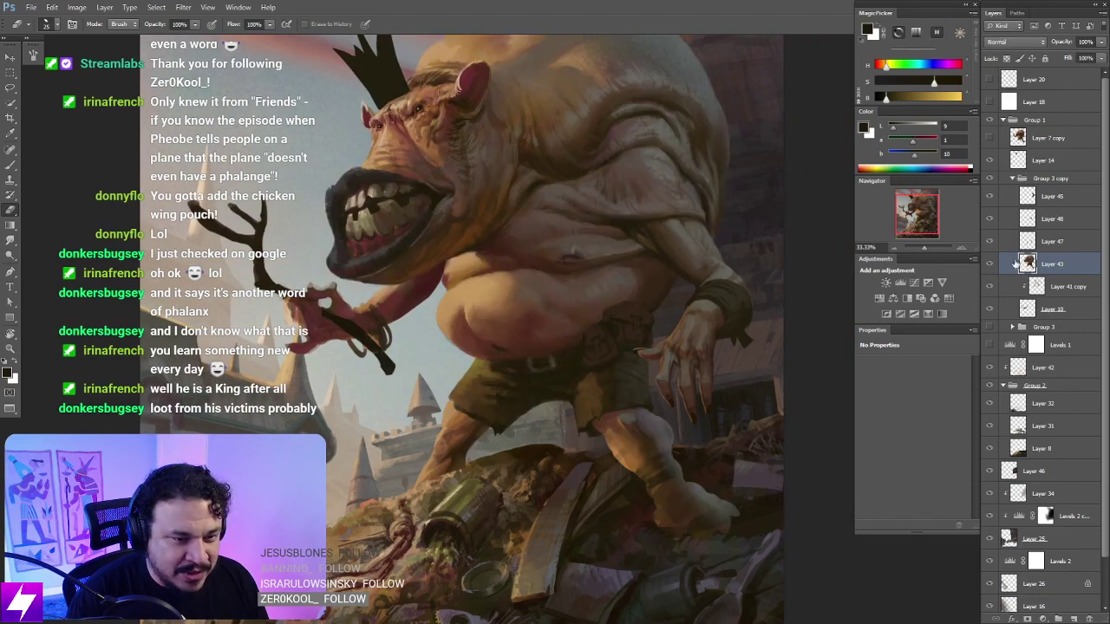
{"action": "left_click_drag", "start_coordinate": [671, 358], "coordinate": [694, 347]}
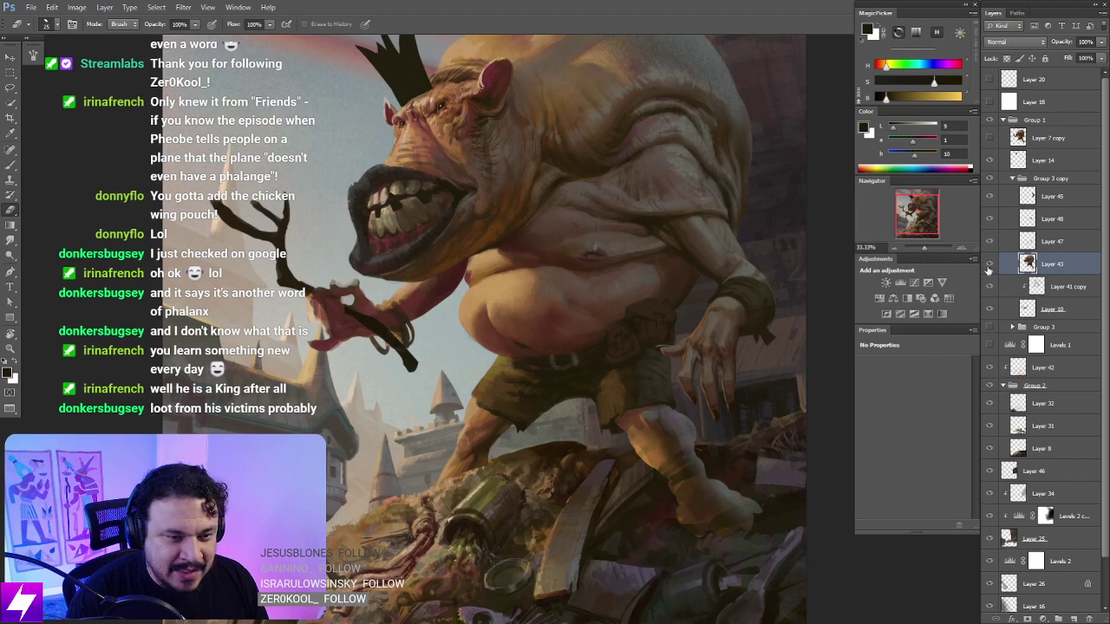
{"action": "left_click", "coordinate": [989, 264]}
{"action": "left_click", "coordinate": [989, 265]}
{"action": "left_click_drag", "start_coordinate": [779, 266], "coordinate": [748, 281]}
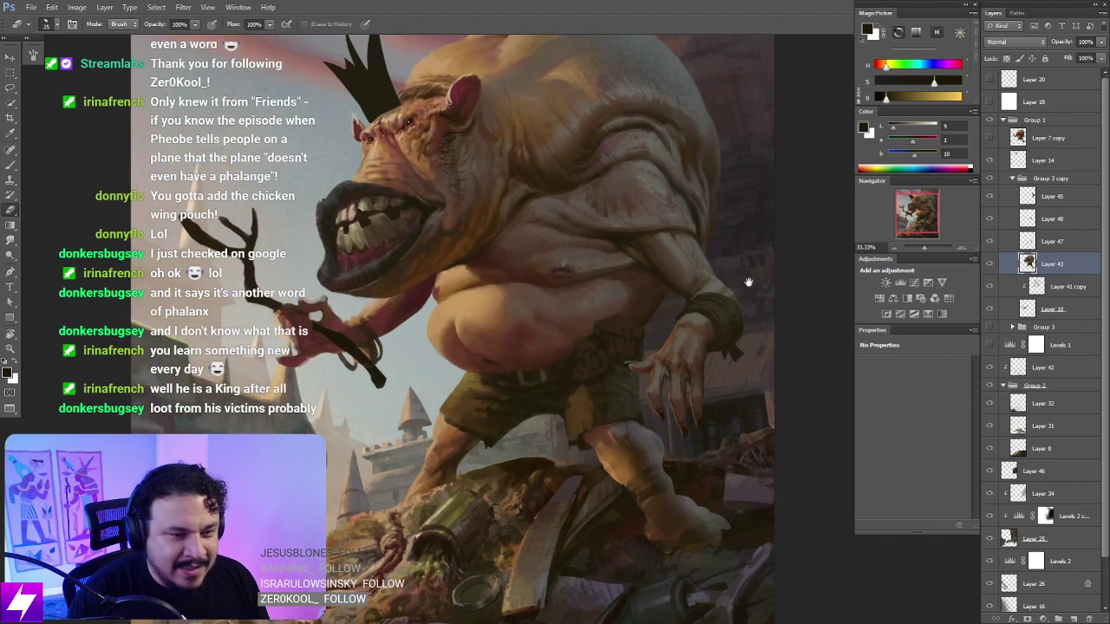
Step: Toggle the visibility of Layer 47, Layer 48 and Layer 45 to check the contents of each
{"action": "left_click", "coordinate": [989, 241]}
{"action": "left_click", "coordinate": [990, 241]}
{"action": "left_click", "coordinate": [989, 220]}
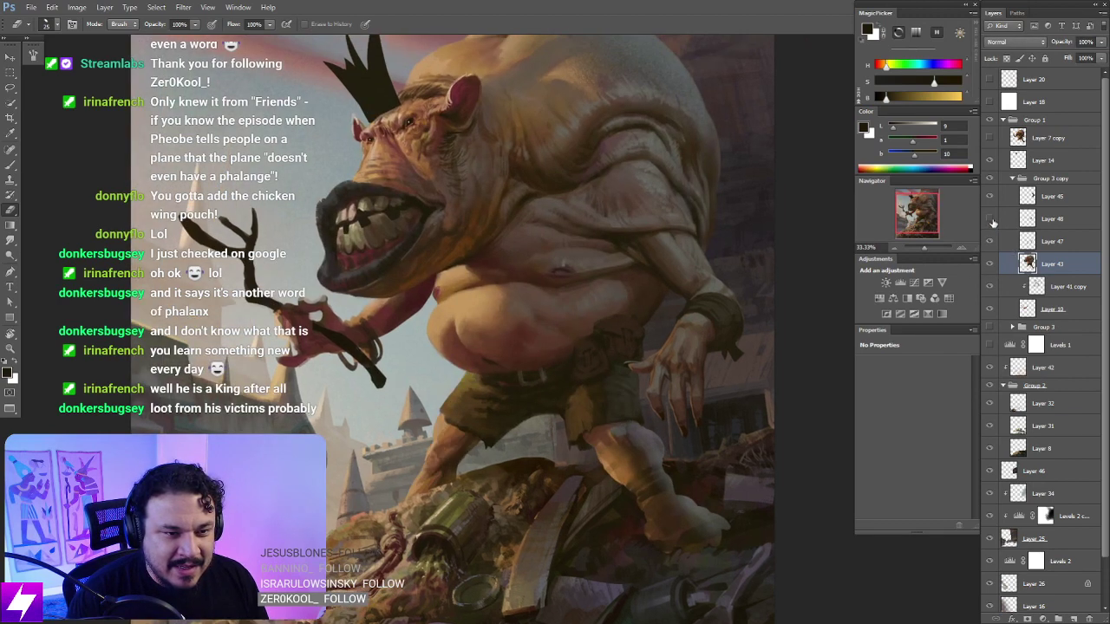
{"action": "left_click", "coordinate": [989, 197]}
{"action": "left_click", "coordinate": [989, 197]}
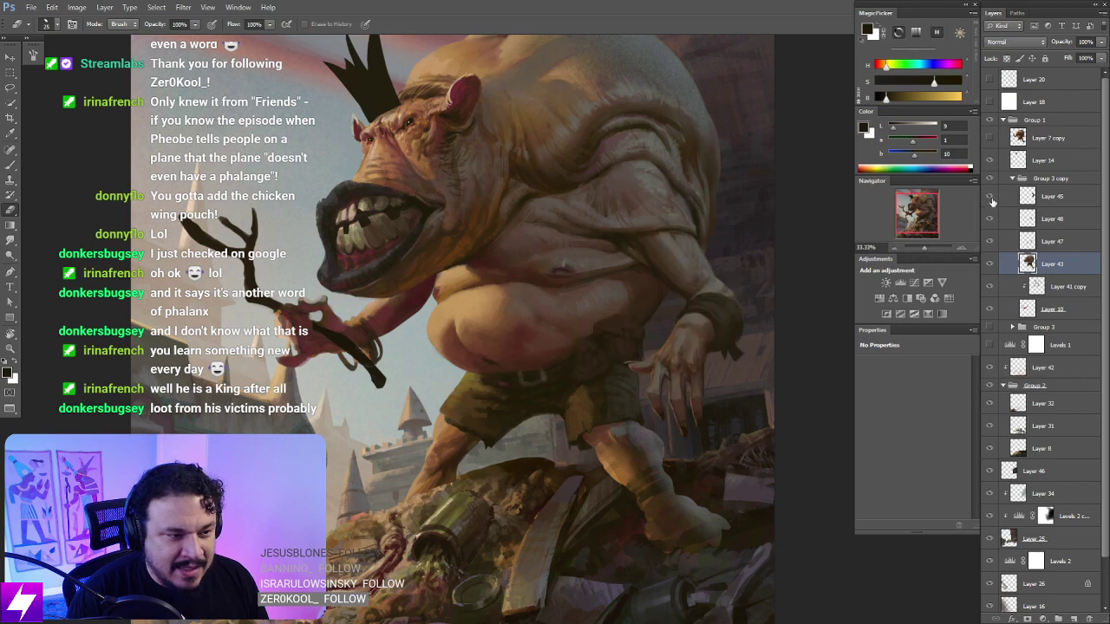
{"action": "left_click", "coordinate": [991, 199]}
{"action": "left_click", "coordinate": [991, 200]}
{"action": "left_click", "coordinate": [992, 201]}
{"action": "left_click", "coordinate": [993, 203]}
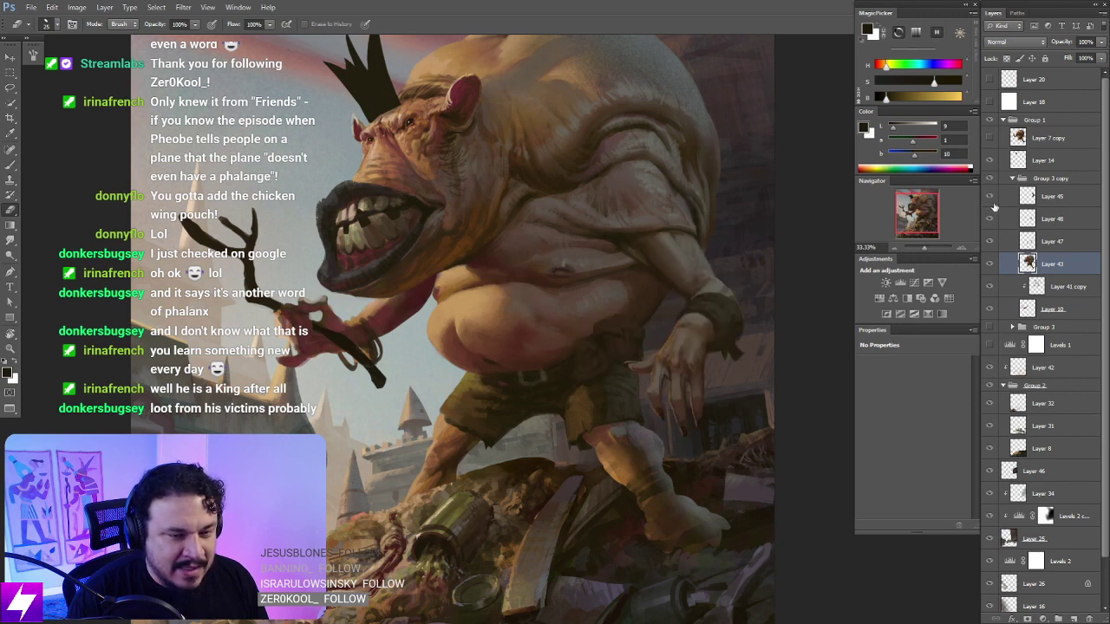
Step: Toggle Layer 48's visibility to check its contents, and make it the active layer
{"action": "left_click", "coordinate": [989, 218]}
{"action": "left_click", "coordinate": [989, 219]}
{"action": "left_click", "coordinate": [989, 220]}
{"action": "left_click", "coordinate": [989, 220]}
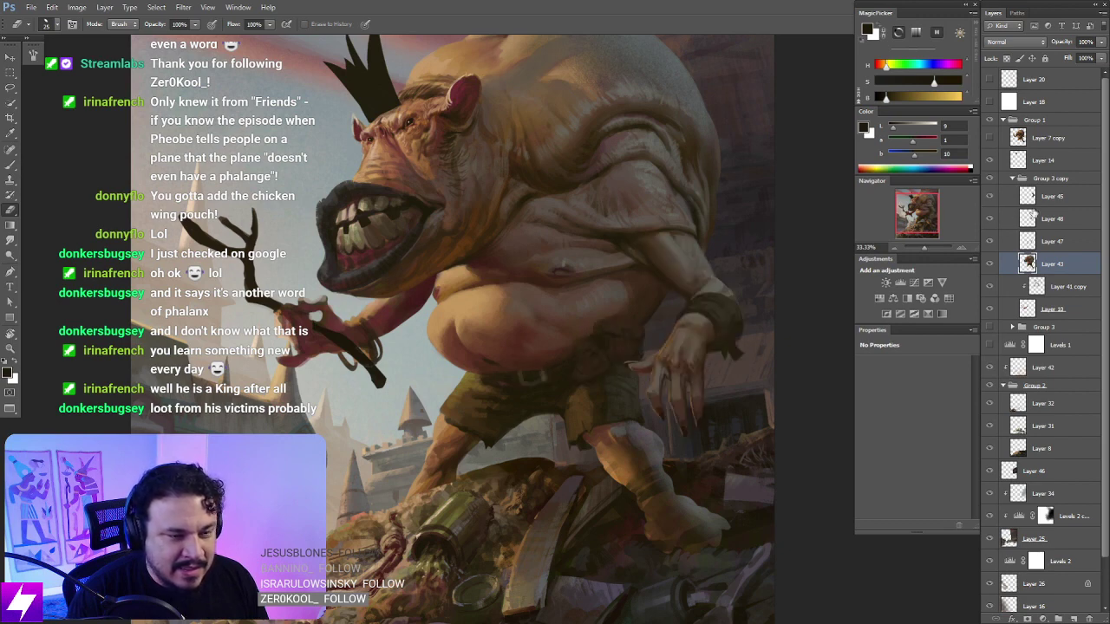
{"action": "left_click", "coordinate": [1038, 195]}
{"action": "left_click", "coordinate": [1032, 217]}
Step: Sample a dark tone beside the hip pouches with the Brush in a rotated view, keeping Layer 48 active
{"action": "mouse_move", "coordinate": [607, 414]}
{"action": "left_mouse_down"}
{"action": "mouse_move", "coordinate": [595, 372]}
{"action": "mouse_move", "coordinate": [667, 307]}
{"action": "mouse_move", "coordinate": [659, 284]}
{"action": "left_mouse_up"}
{"action": "key", "text": "r"}
{"action": "key", "text": "ctrl+plus"}
{"action": "key", "text": "b"}
{"action": "left_click", "coordinate": [550, 309], "text": "alt"}
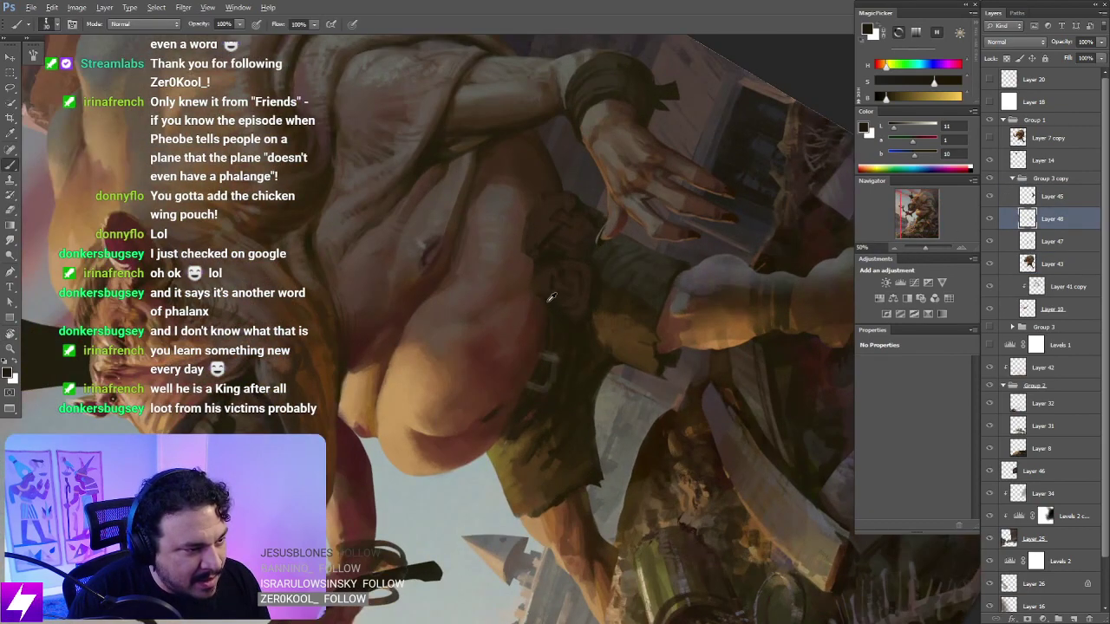
{"action": "left_click_drag", "start_coordinate": [538, 268], "coordinate": [547, 295]}
{"action": "left_click", "coordinate": [546, 297], "text": "ctrl"}
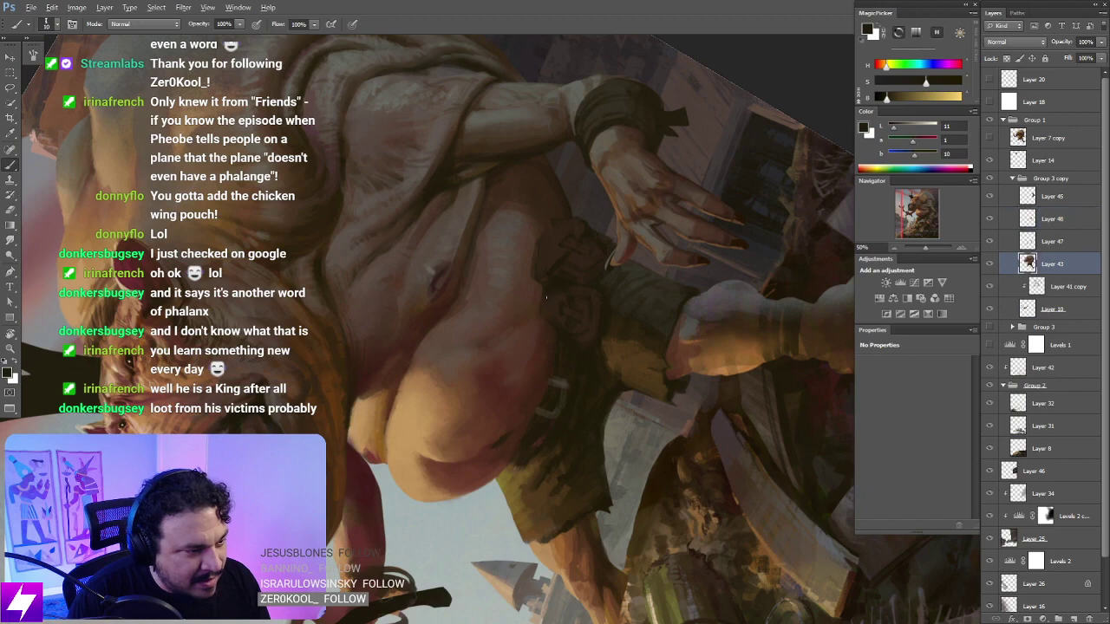
{"action": "left_click", "coordinate": [1050, 220]}
{"action": "key", "text": "Escape"}
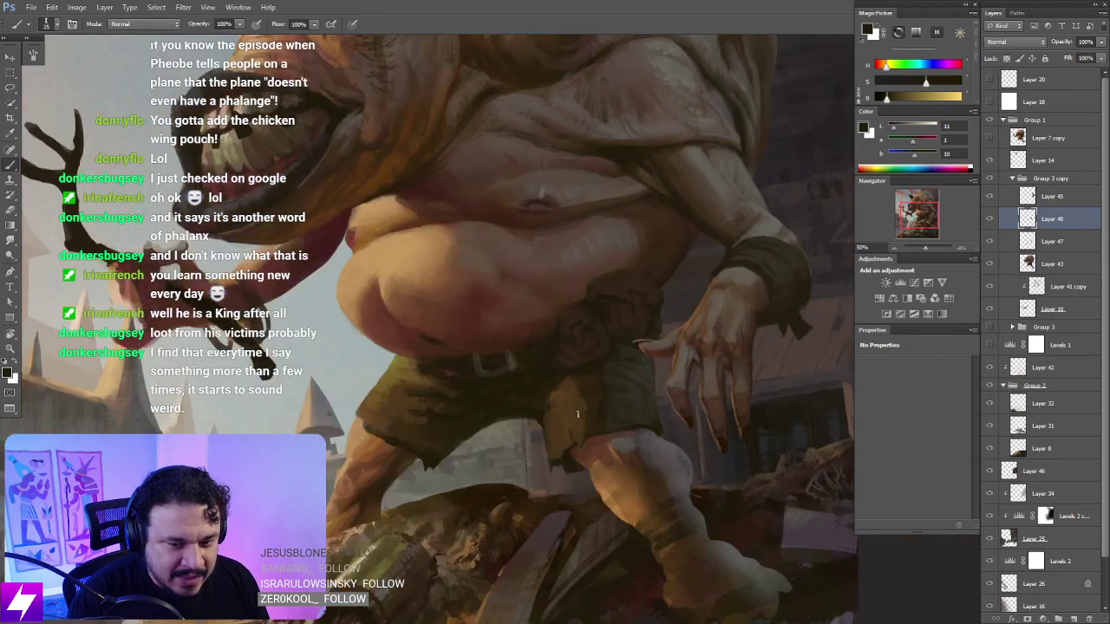
Step: Mirror the canvas horizontally and compare the hip pouches with Layer 48 hidden and shown
{"action": "key", "text": "ctrl+minus"}
{"action": "key", "text": "ctrl+shift+h"}
{"action": "left_click_drag", "start_coordinate": [590, 426], "coordinate": [644, 420]}
{"action": "key", "text": "ctrl+plus"}
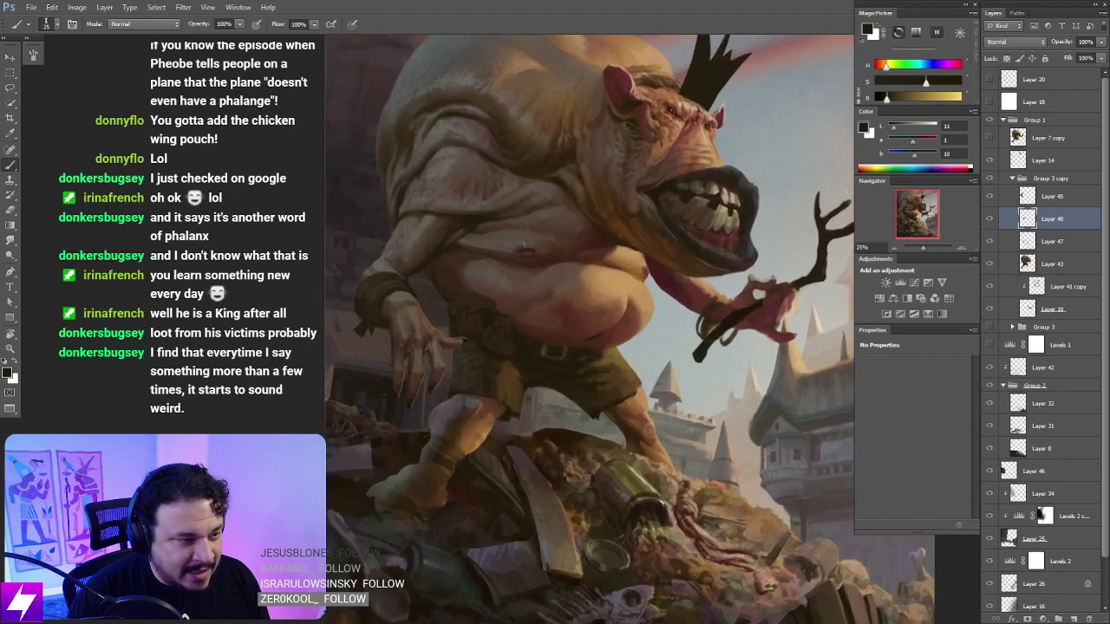
{"action": "left_click_drag", "start_coordinate": [522, 345], "coordinate": [592, 367]}
{"action": "key", "text": "ctrl+plus"}
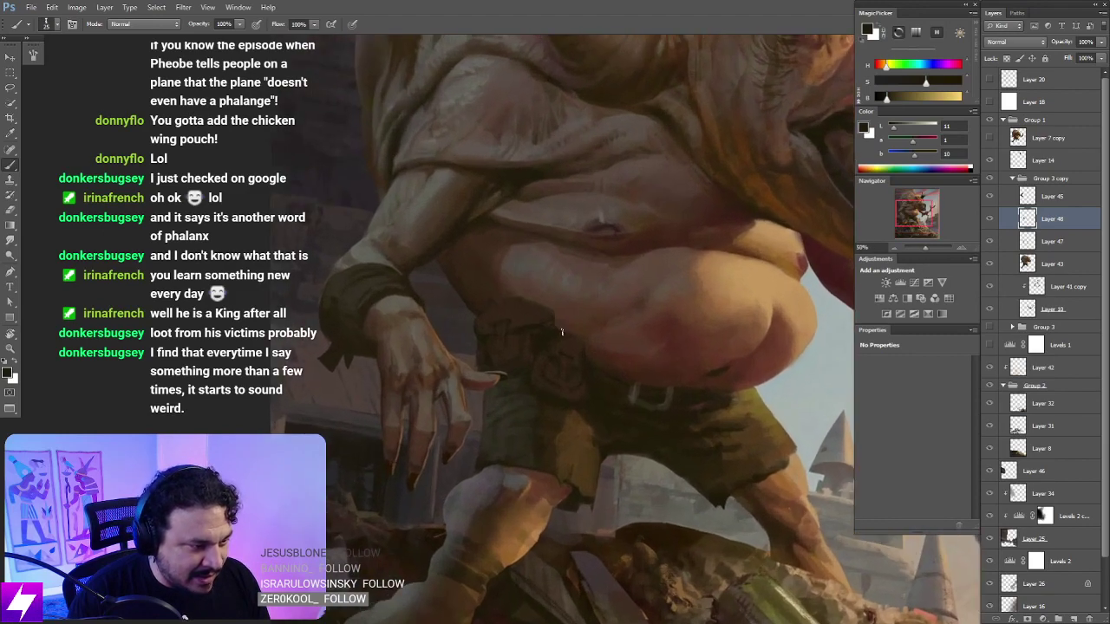
{"action": "key", "text": "ctrl+plus"}
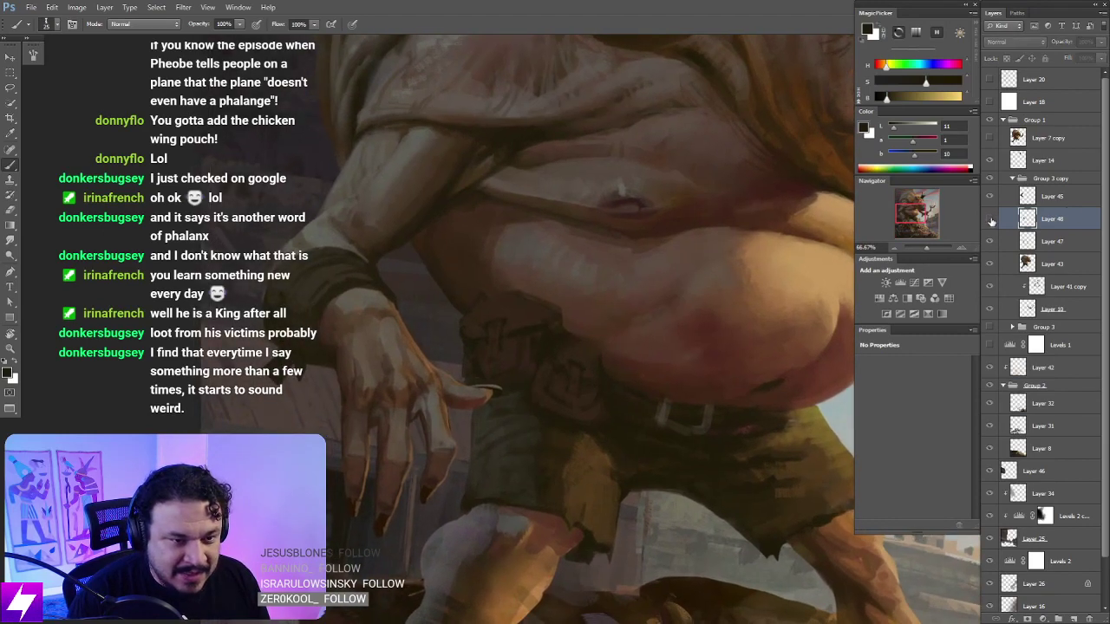
{"action": "left_click", "coordinate": [989, 218]}
{"action": "left_click", "coordinate": [990, 220]}
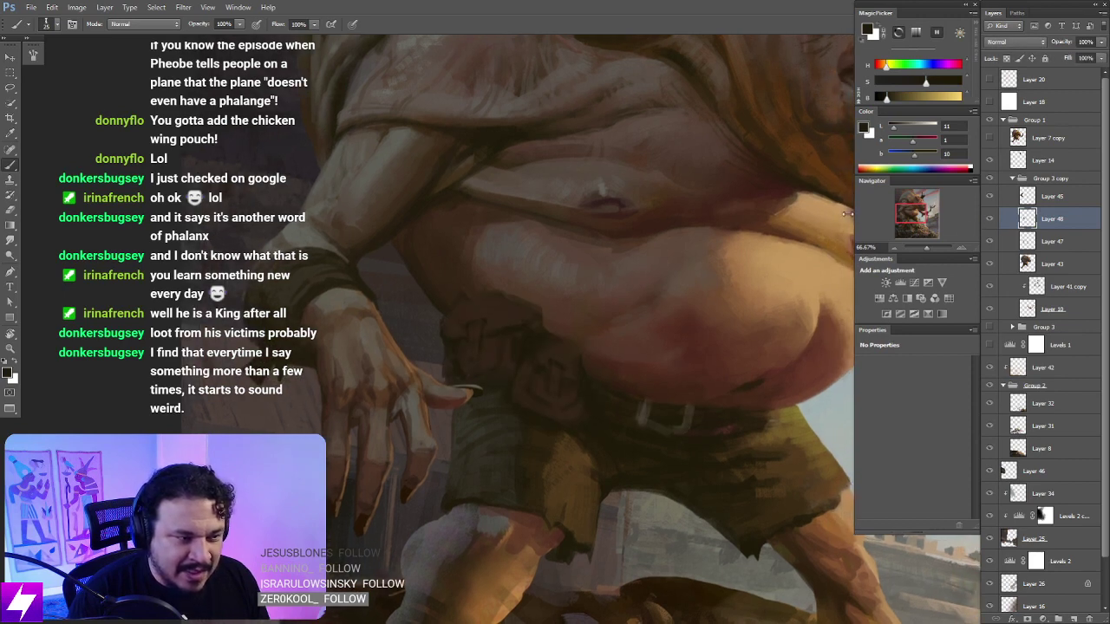
Step: Refine the upper edge and flap of the hip pouches on Layer 48 with sampled dark browns
{"action": "left_click", "coordinate": [513, 327], "text": "alt"}
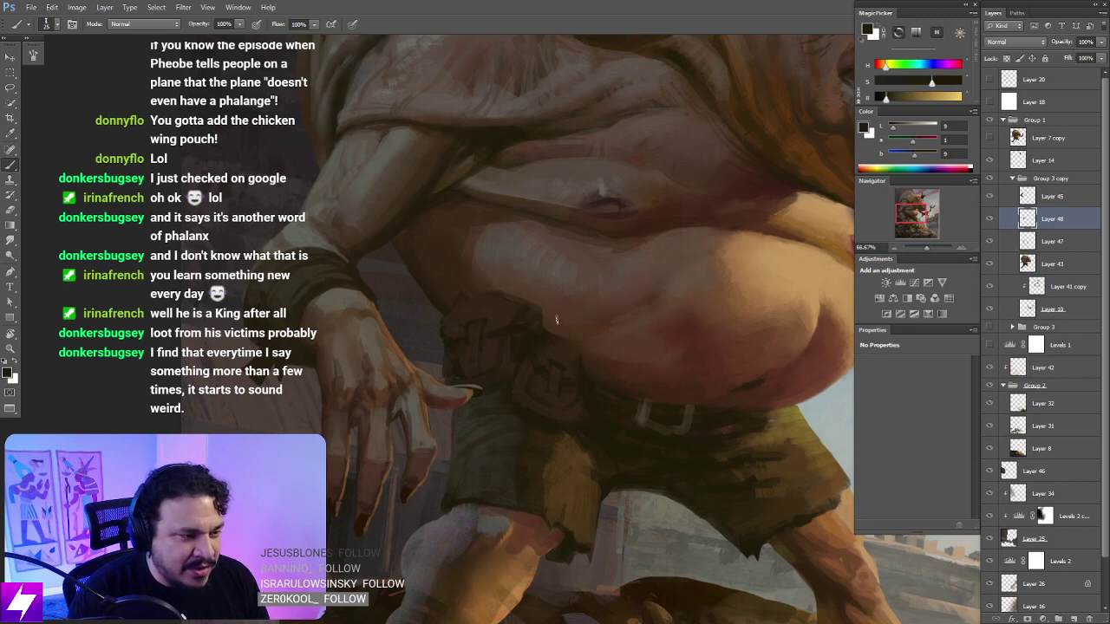
{"action": "left_click", "coordinate": [545, 347], "text": "alt"}
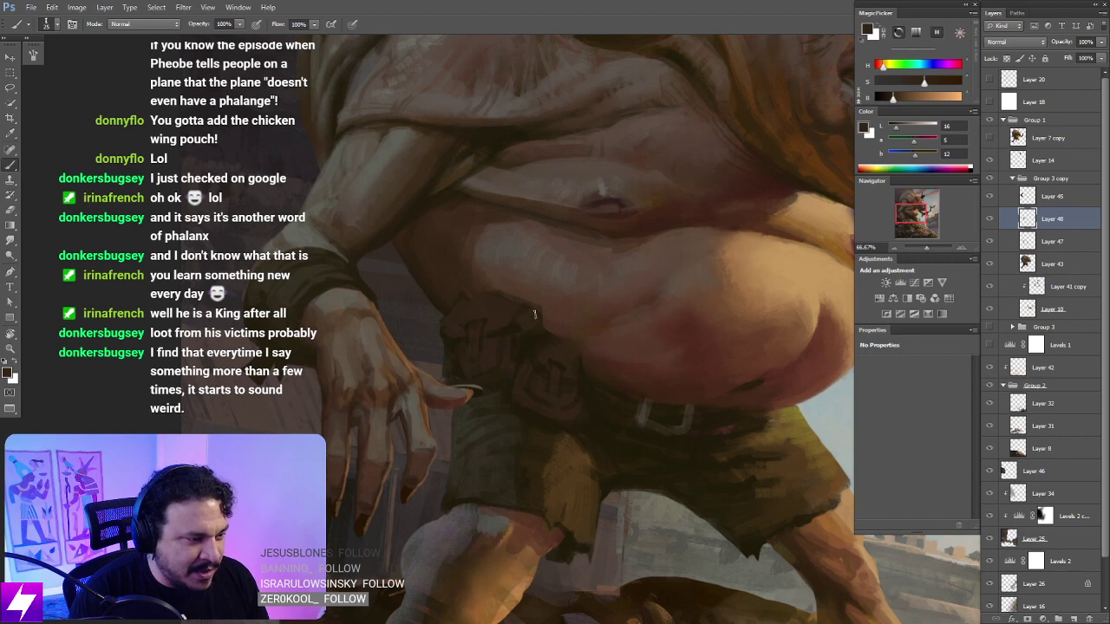
{"action": "left_click", "coordinate": [530, 337], "text": "alt"}
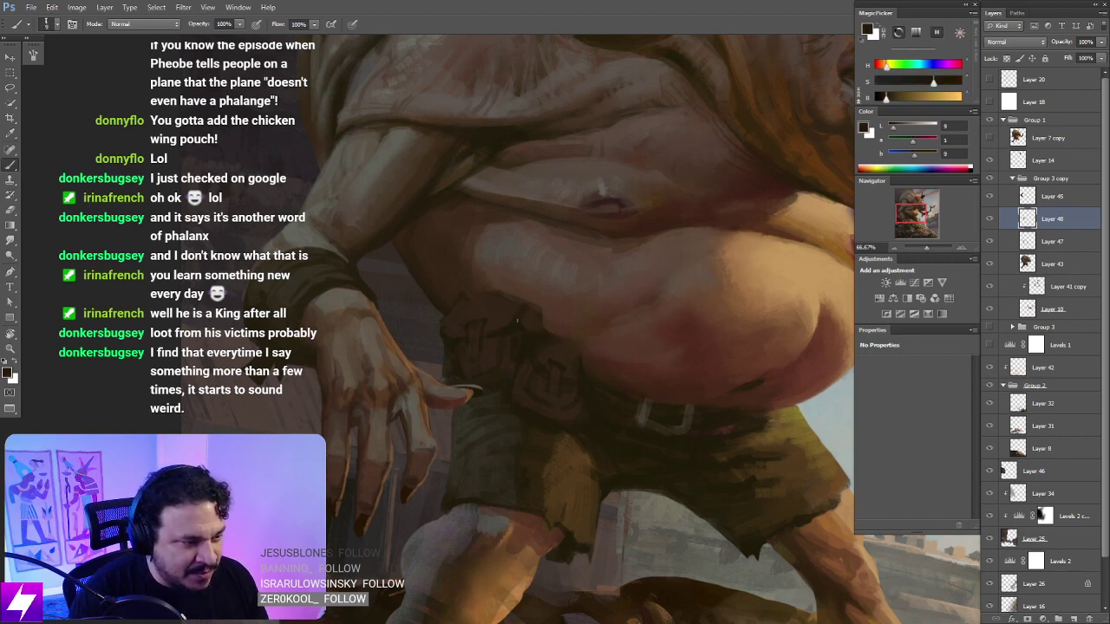
Step: Lasso the outer side of the rear hip pouch, paint inside it with sampled dark browns, and clear the selection
{"action": "key", "text": "r"}
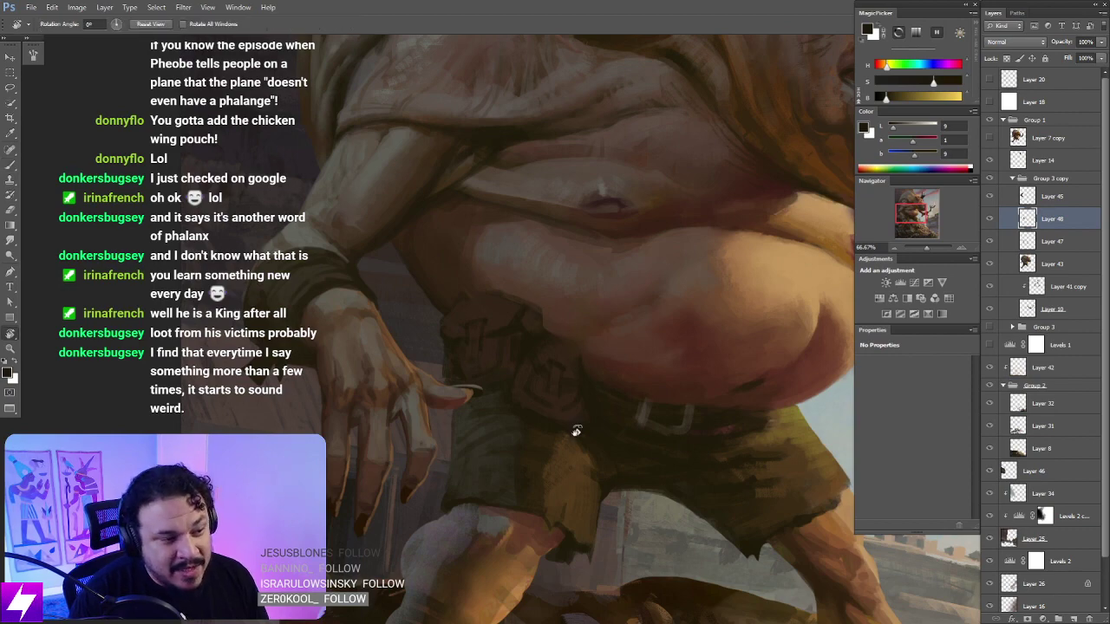
{"action": "left_click_drag", "start_coordinate": [572, 428], "coordinate": [572, 385]}
{"action": "key", "text": "ctrl+plus"}
{"action": "key", "text": "l"}
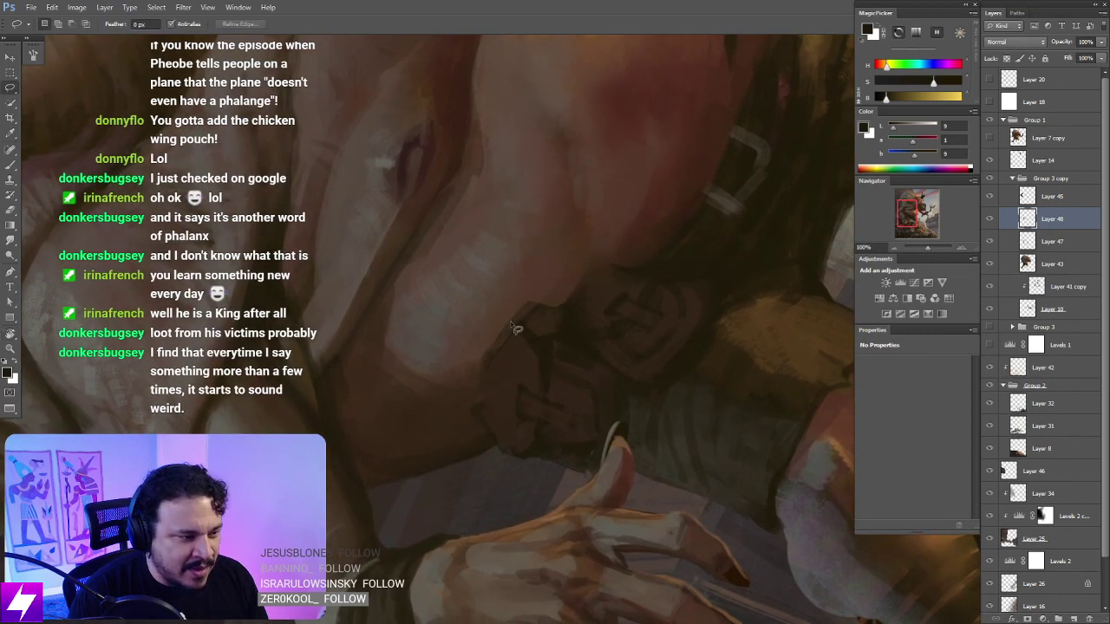
{"action": "mouse_move", "coordinate": [527, 306]}
{"action": "left_mouse_down"}
{"action": "mouse_move", "coordinate": [483, 346]}
{"action": "mouse_move", "coordinate": [488, 399]}
{"action": "left_mouse_up"}
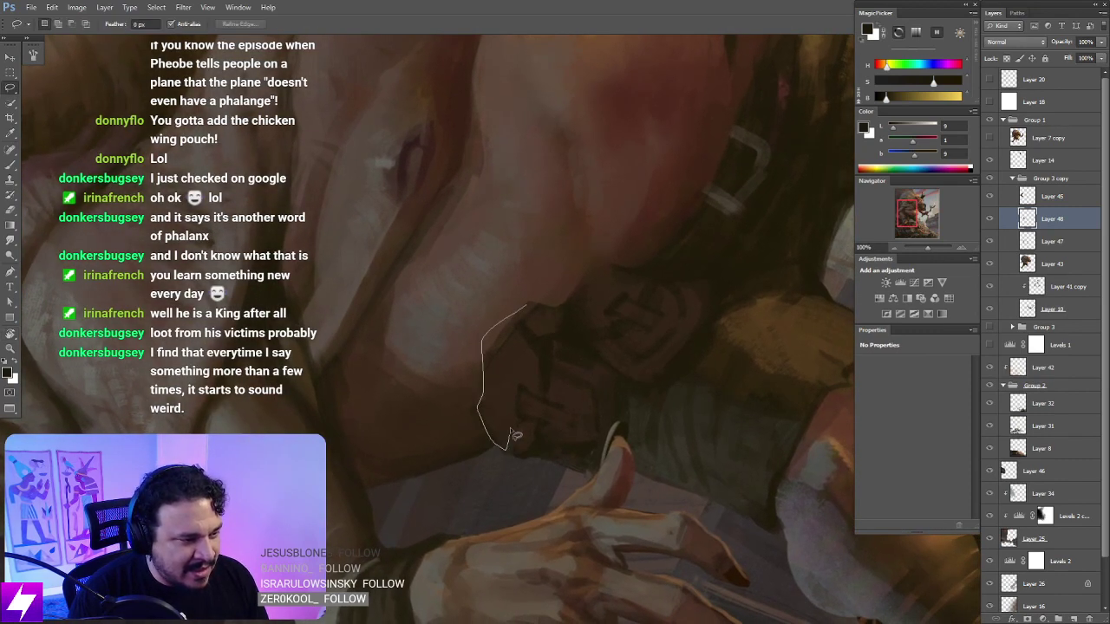
{"action": "mouse_move", "coordinate": [515, 435]}
{"action": "left_mouse_down"}
{"action": "mouse_move", "coordinate": [526, 307]}
{"action": "mouse_move", "coordinate": [488, 355]}
{"action": "mouse_move", "coordinate": [500, 334]}
{"action": "left_mouse_up"}
{"action": "key", "text": "b"}
{"action": "left_click", "coordinate": [497, 377], "text": "alt"}
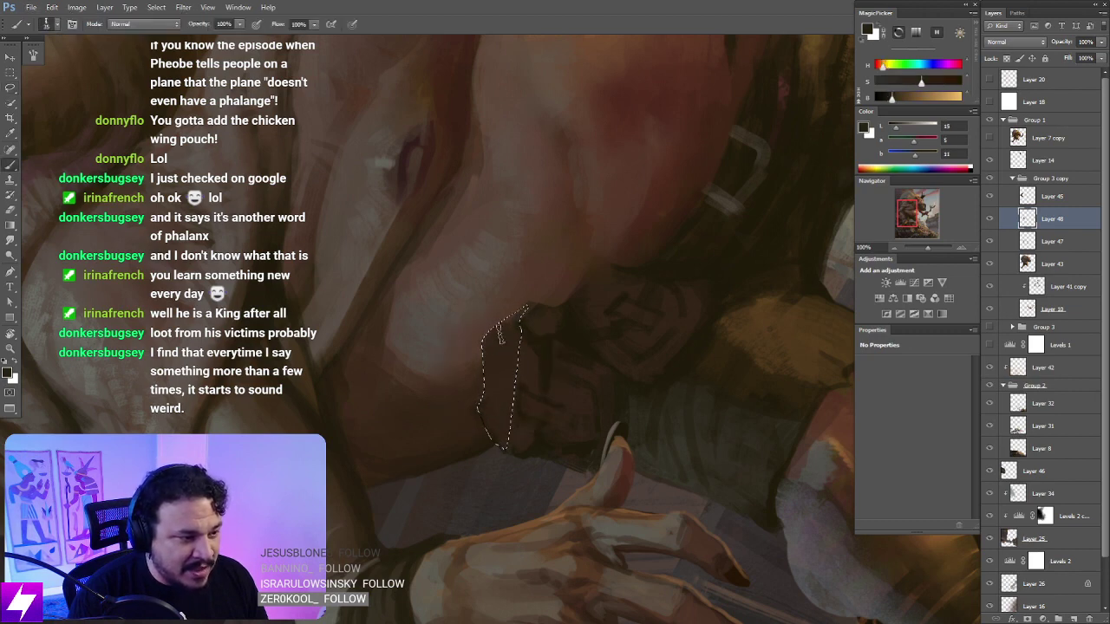
{"action": "left_click", "coordinate": [532, 338], "text": "alt"}
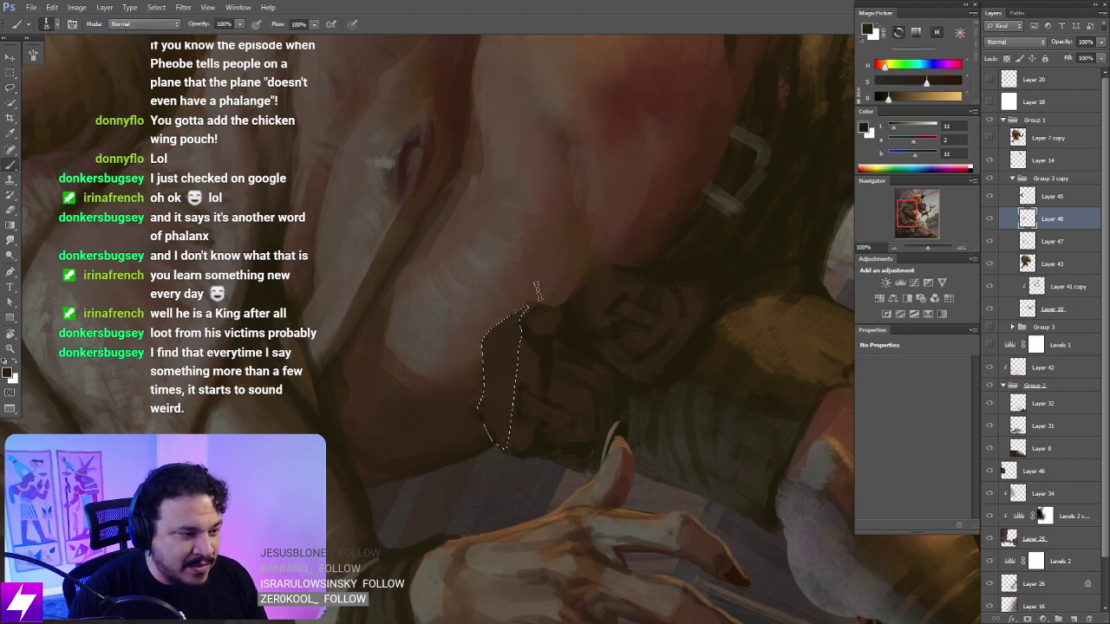
{"action": "left_click_drag", "start_coordinate": [516, 308], "coordinate": [478, 377]}
{"action": "mouse_move", "coordinate": [499, 338]}
{"action": "left_mouse_down"}
{"action": "mouse_move", "coordinate": [465, 413]}
{"action": "mouse_move", "coordinate": [481, 355]}
{"action": "mouse_move", "coordinate": [482, 389]}
{"action": "left_mouse_up"}
{"action": "key", "text": "ctrl+d"}
{"action": "key", "text": "l"}
{"action": "key", "text": "b"}
{"action": "key", "text": "ctrl+minus"}
{"action": "key", "text": "ctrl+minus"}
{"action": "key", "text": "Escape"}
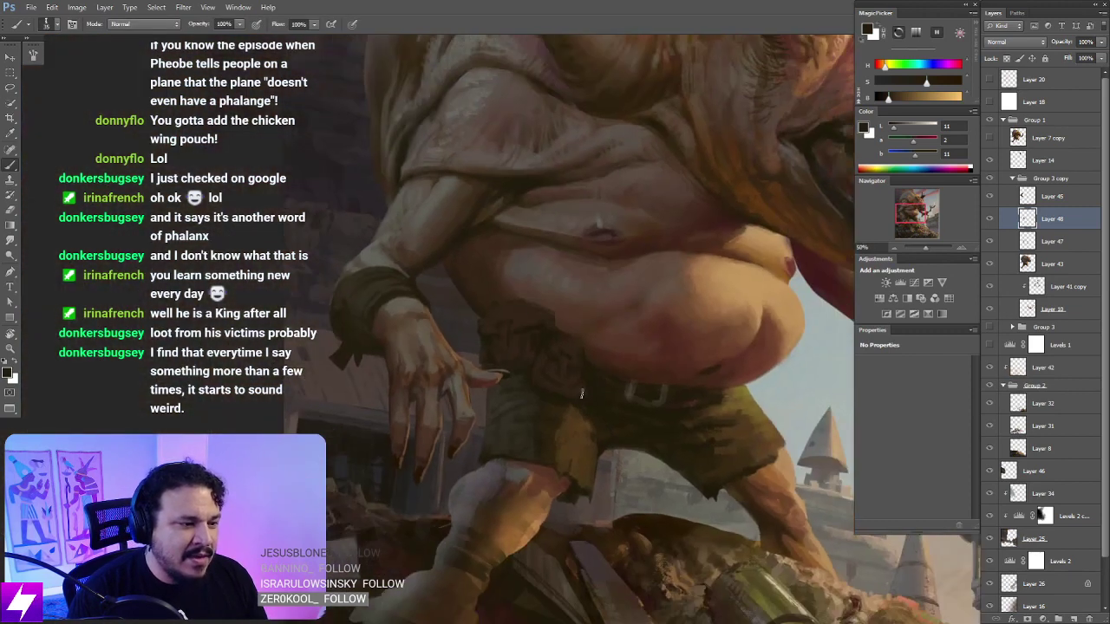
Step: Return the canvas to its unmirrored orientation and compare the hip pouches with Layer 48 hidden and shown
{"action": "left_click_drag", "start_coordinate": [633, 371], "coordinate": [609, 366]}
{"action": "key", "text": "ctrl+minus"}
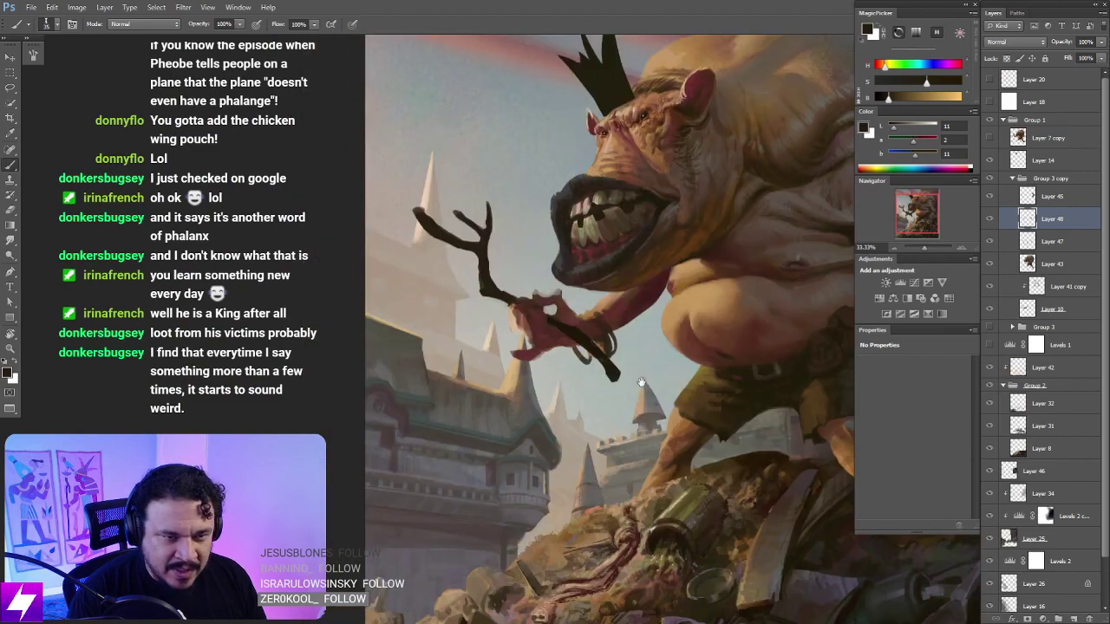
{"action": "left_click_drag", "start_coordinate": [845, 316], "coordinate": [638, 332]}
{"action": "key", "text": "ctrl+plus"}
{"action": "key", "text": "ctrl+plus"}
{"action": "left_click_drag", "start_coordinate": [845, 284], "coordinate": [791, 274]}
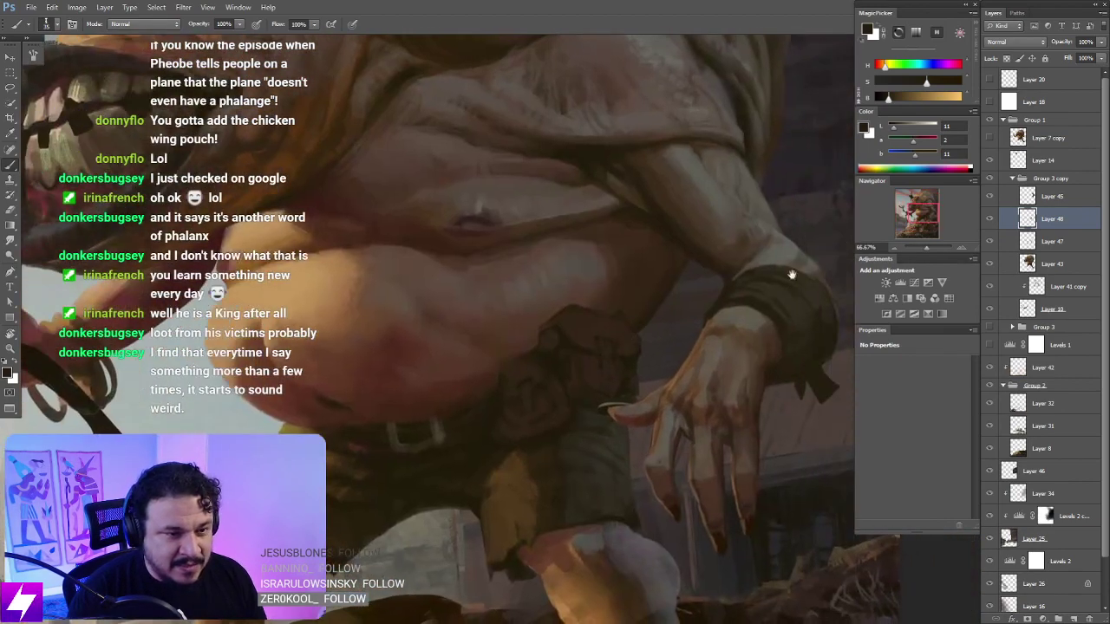
{"action": "key", "text": "e"}
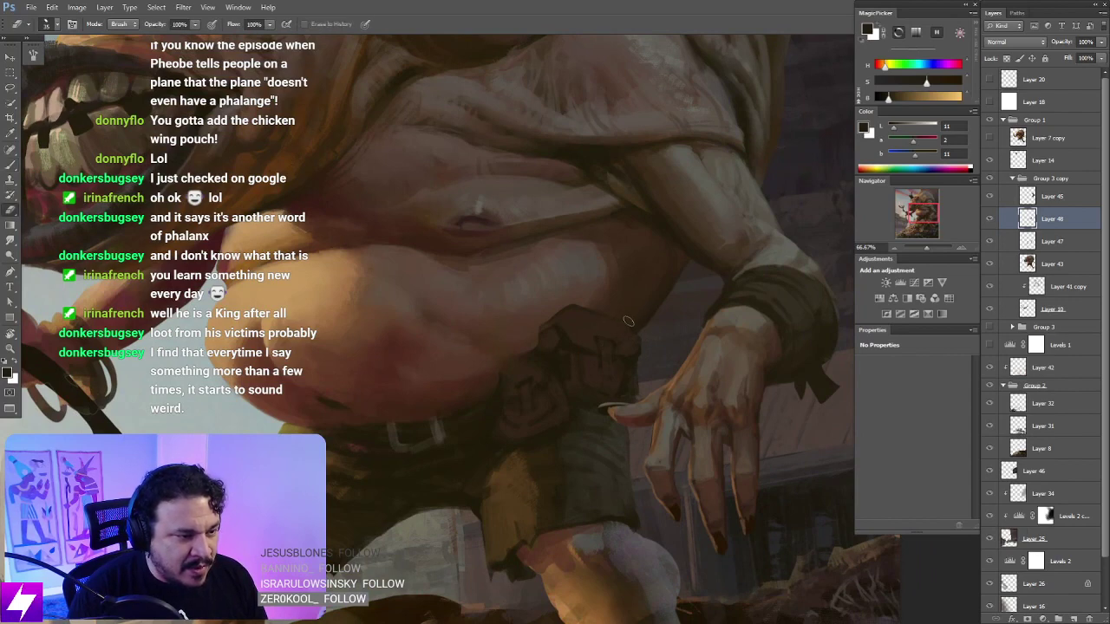
{"action": "left_click", "coordinate": [989, 218]}
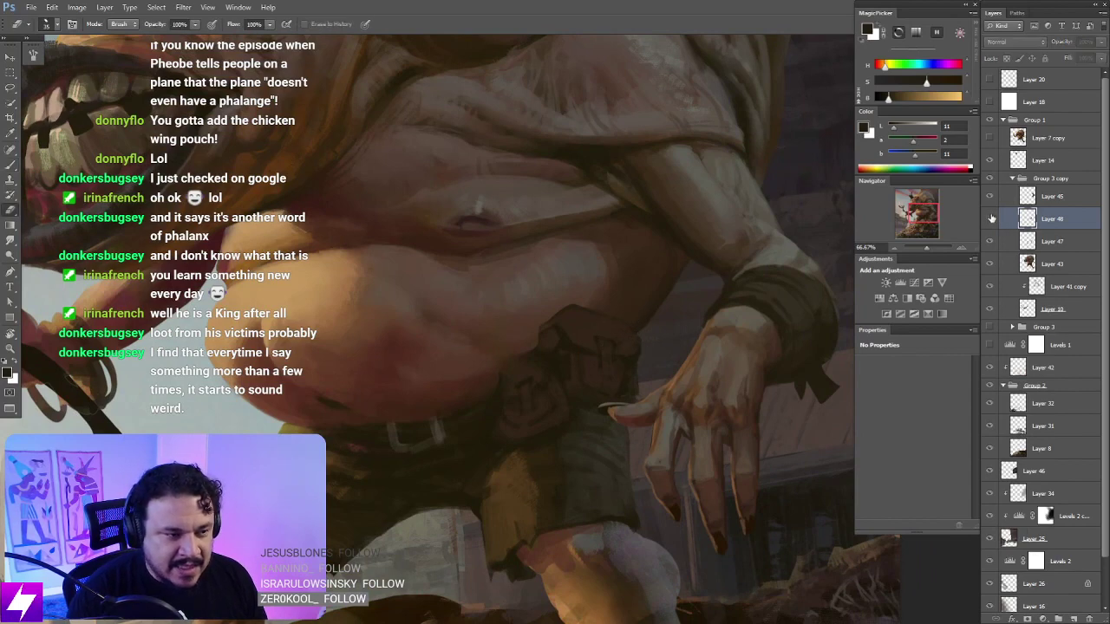
{"action": "left_click", "coordinate": [990, 218]}
{"action": "key", "text": "ctrl+minus"}
{"action": "key", "text": "ctrl+plus"}
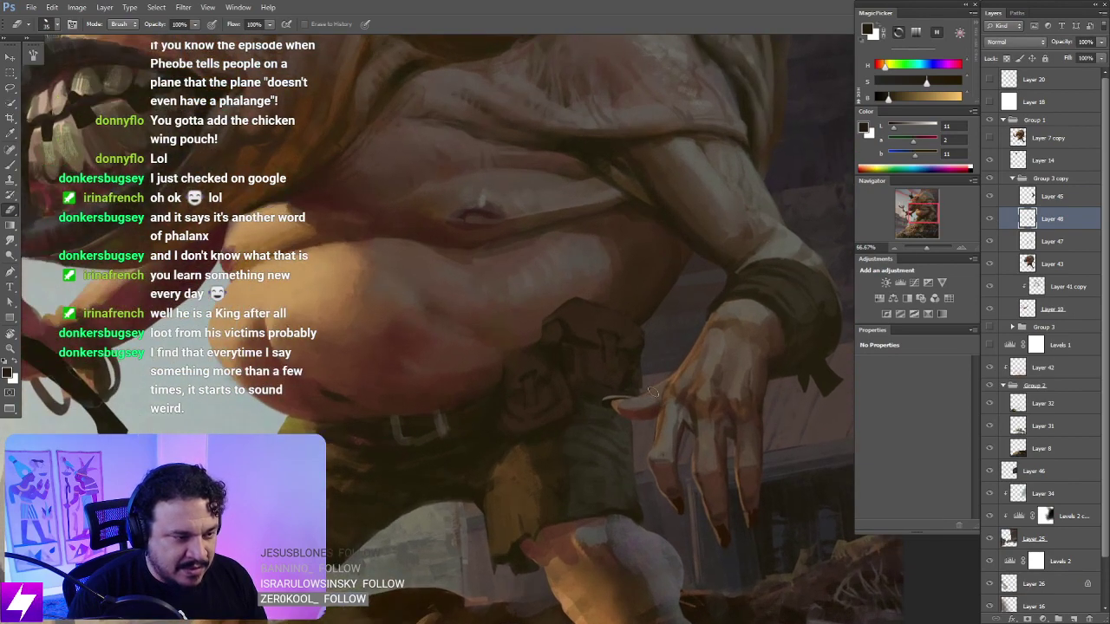
Step: Lasso the small area between the rear pouch and the ogre's thumb and fill it with a sampled dark brown
{"action": "key", "text": "l"}
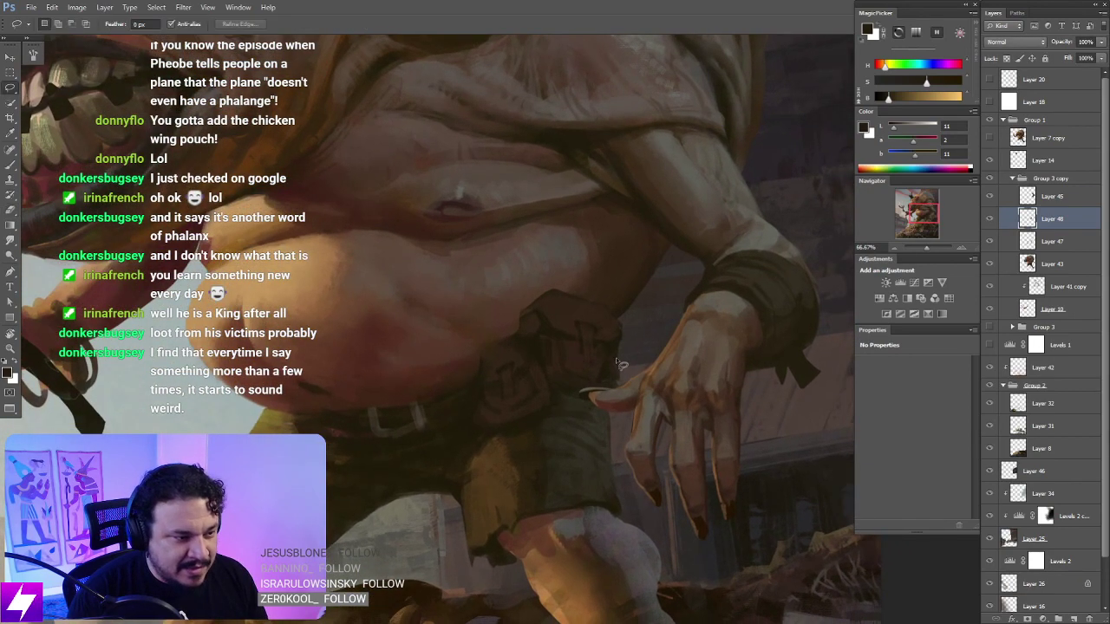
{"action": "left_click_drag", "start_coordinate": [612, 343], "coordinate": [598, 397]}
{"action": "key", "text": "b"}
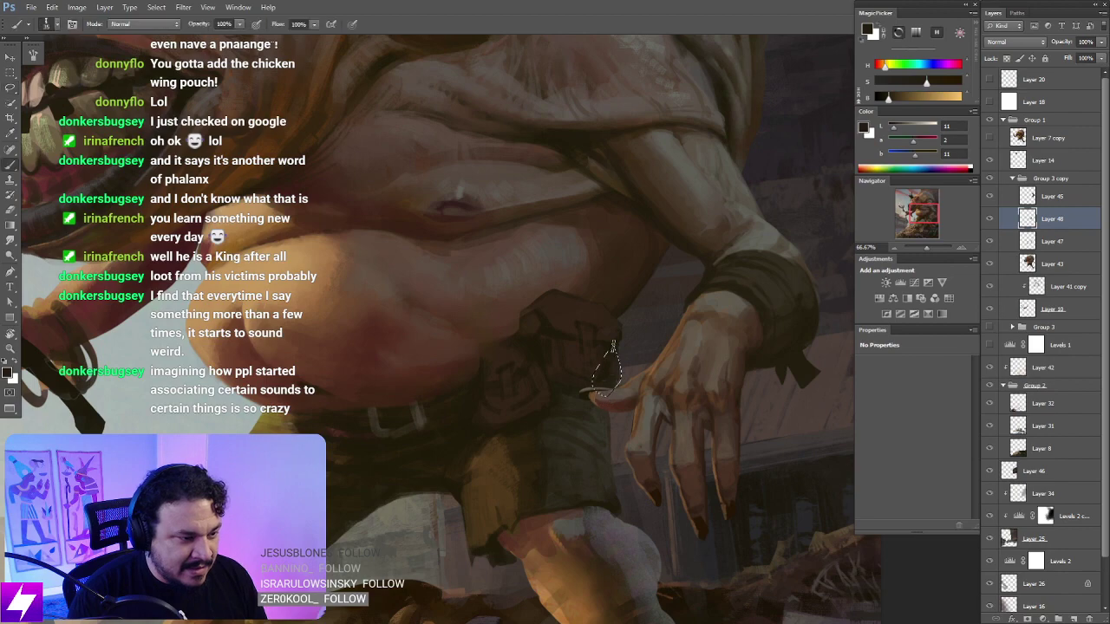
{"action": "left_click", "coordinate": [617, 356], "text": "alt"}
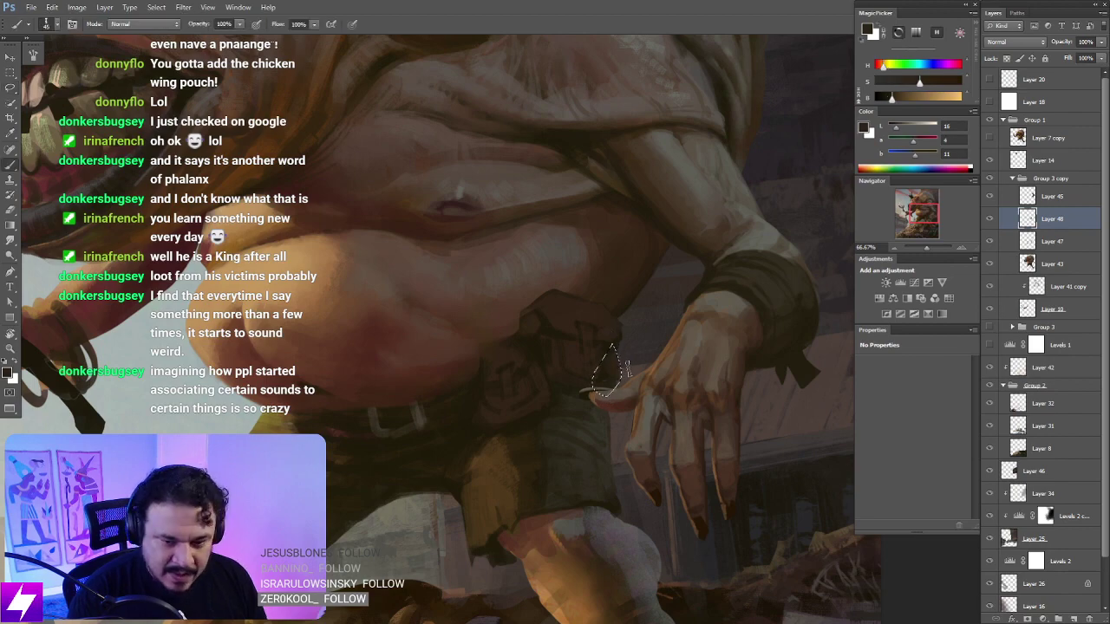
{"action": "key", "text": "ctrl+minus"}
{"action": "key", "text": "l"}
{"action": "key", "text": "ctrl+minus"}
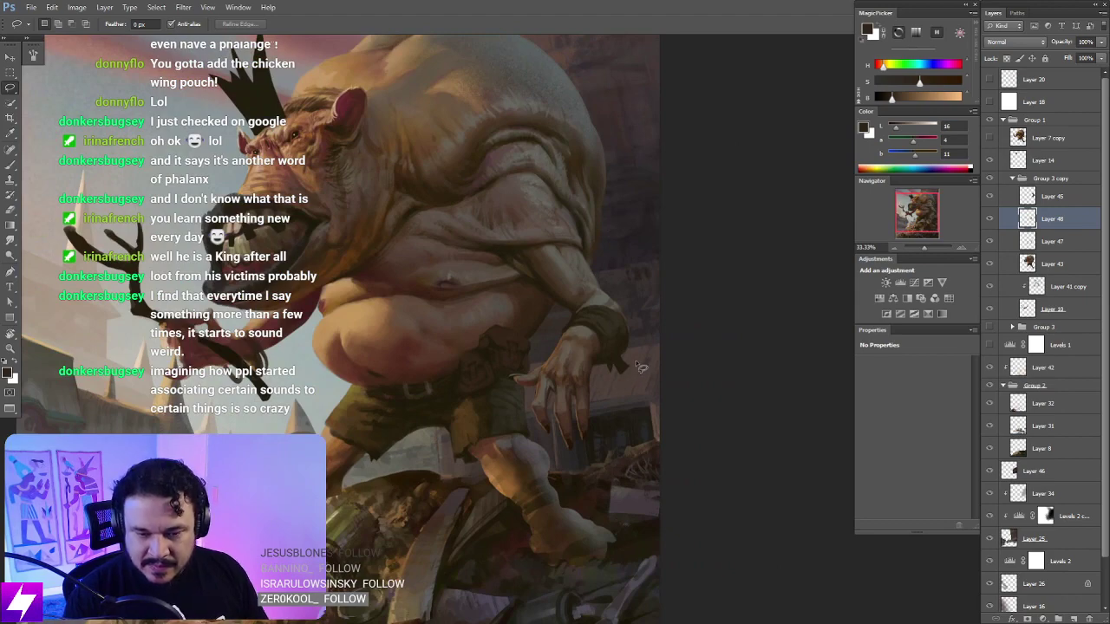
Step: Mirror the canvas horizontally to review the pouches within the whole composition
{"action": "key", "text": "ctrl+minus"}
{"action": "key", "text": "ctrl+shift+h"}
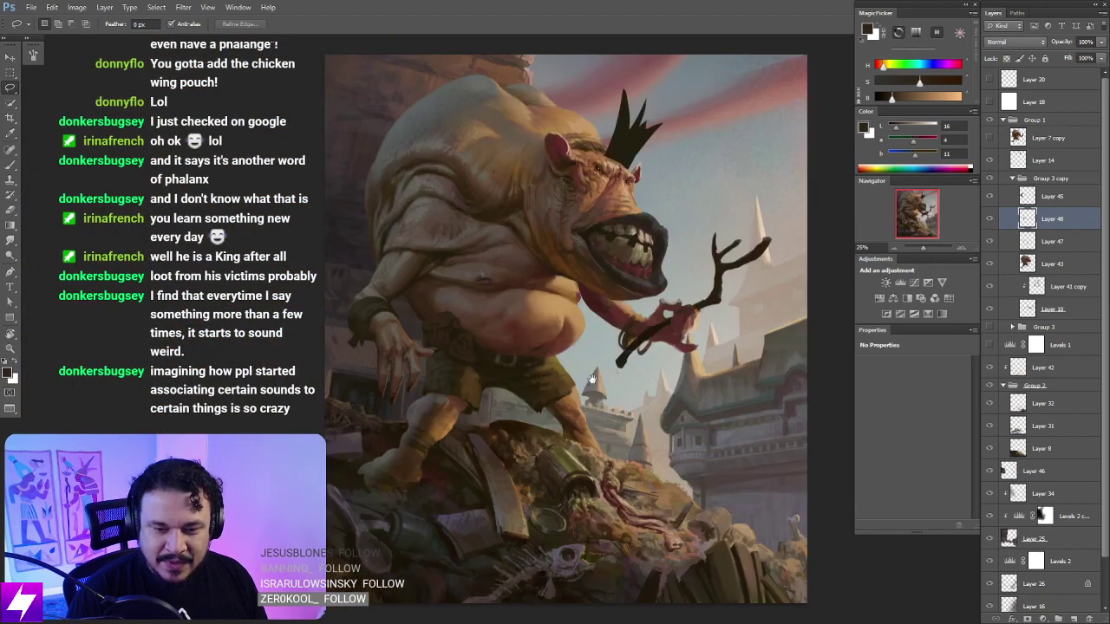
{"action": "left_click_drag", "start_coordinate": [558, 360], "coordinate": [604, 356]}
{"action": "key", "text": "ctrl+plus"}
{"action": "key", "text": "ctrl+plus"}
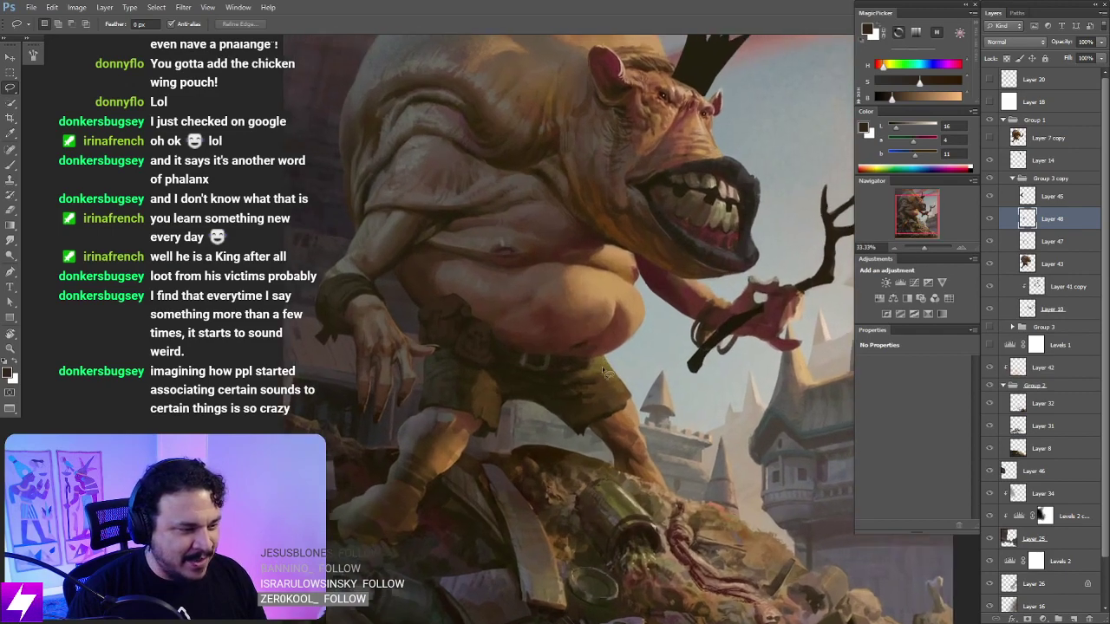
{"action": "mouse_move", "coordinate": [493, 309]}
{"action": "left_mouse_down"}
{"action": "mouse_move", "coordinate": [526, 303]}
{"action": "mouse_move", "coordinate": [558, 344]}
{"action": "mouse_move", "coordinate": [588, 320]}
{"action": "mouse_move", "coordinate": [558, 287]}
{"action": "mouse_move", "coordinate": [533, 335]}
{"action": "left_mouse_up"}
Step: Paint form and shadow details on both hip pouches on Layer 48 with sampled dark browns
{"action": "key", "text": "b"}
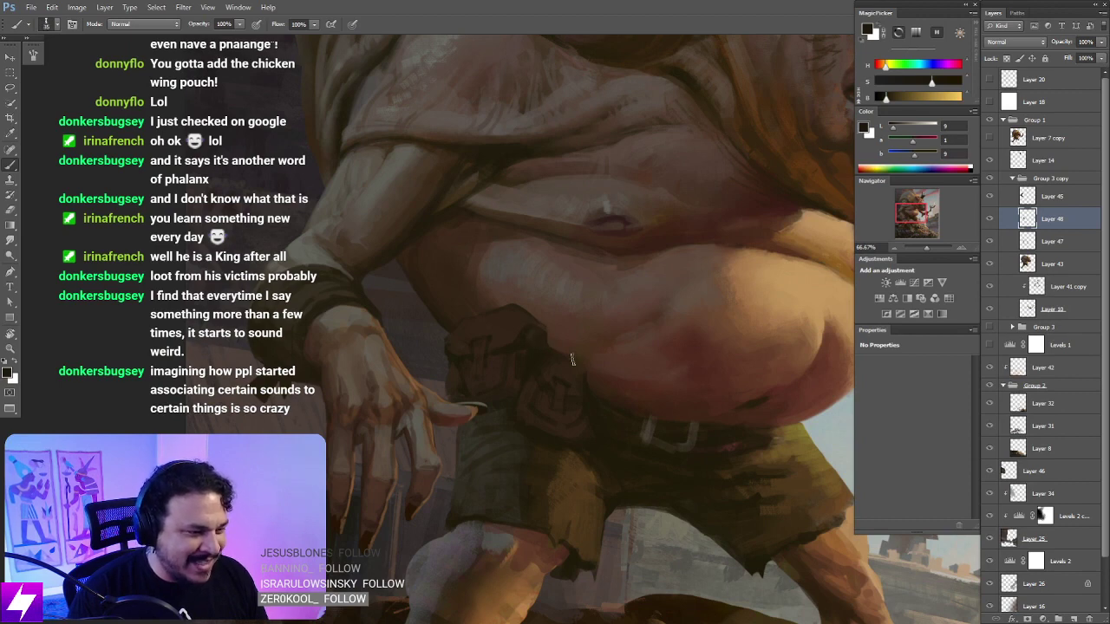
{"action": "key", "text": "ctrl+minus"}
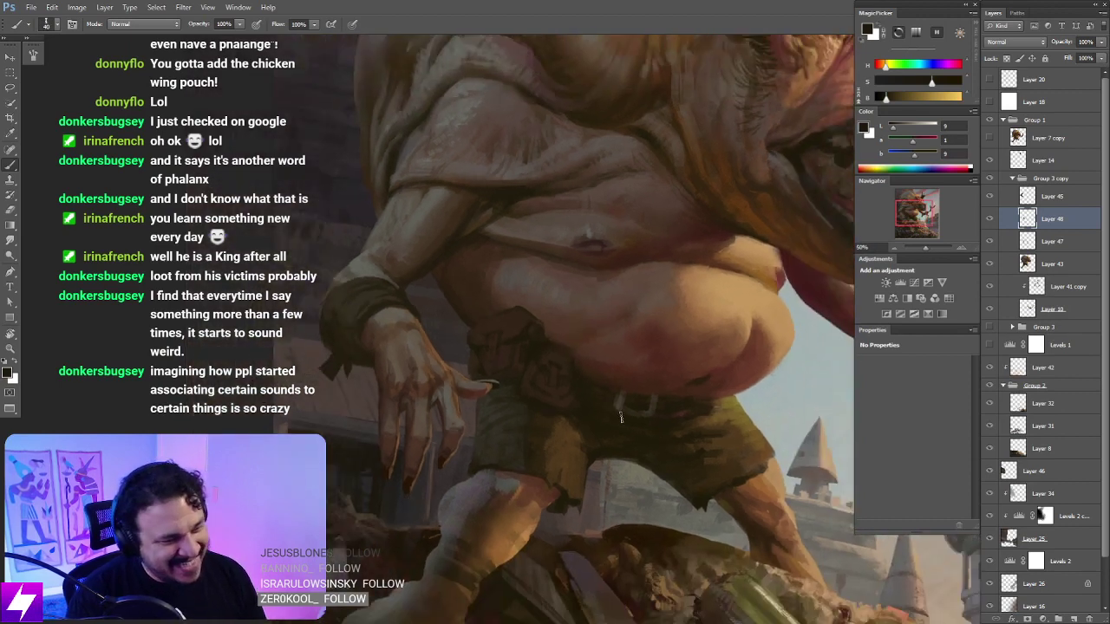
{"action": "key", "text": "ctrl+plus"}
{"action": "left_click", "coordinate": [538, 353], "text": "alt"}
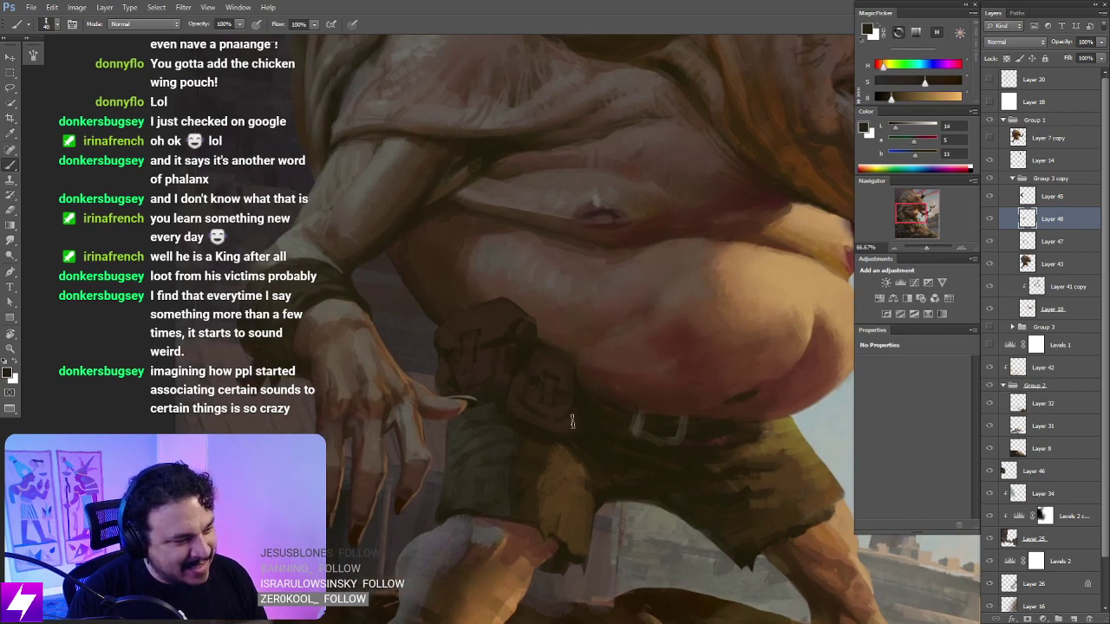
{"action": "scroll", "coordinate": [572, 421], "scroll_direction": "down", "scroll_amount": 1}
{"action": "scroll", "coordinate": [527, 309], "scroll_direction": "up", "scroll_amount": 1}
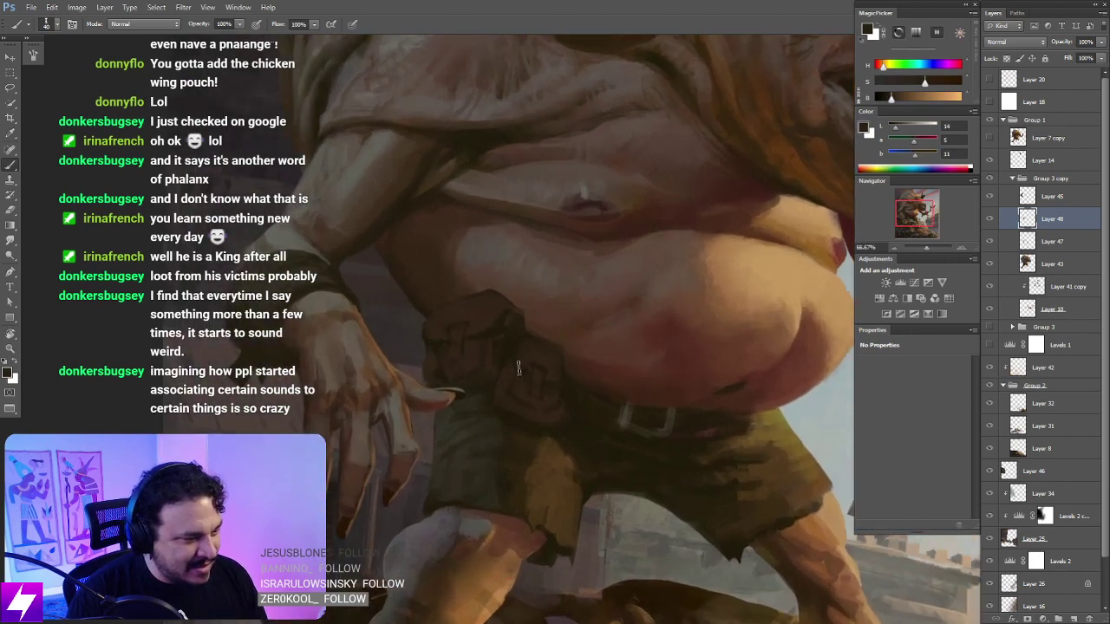
{"action": "left_click", "coordinate": [449, 351], "text": "alt"}
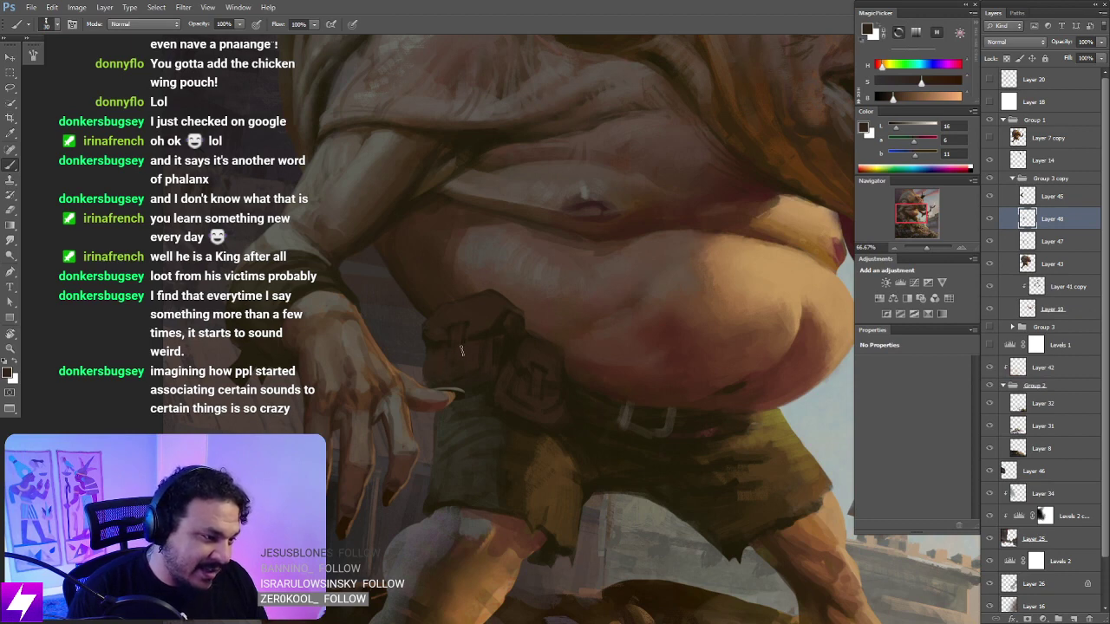
{"action": "left_click", "coordinate": [484, 336], "text": "alt"}
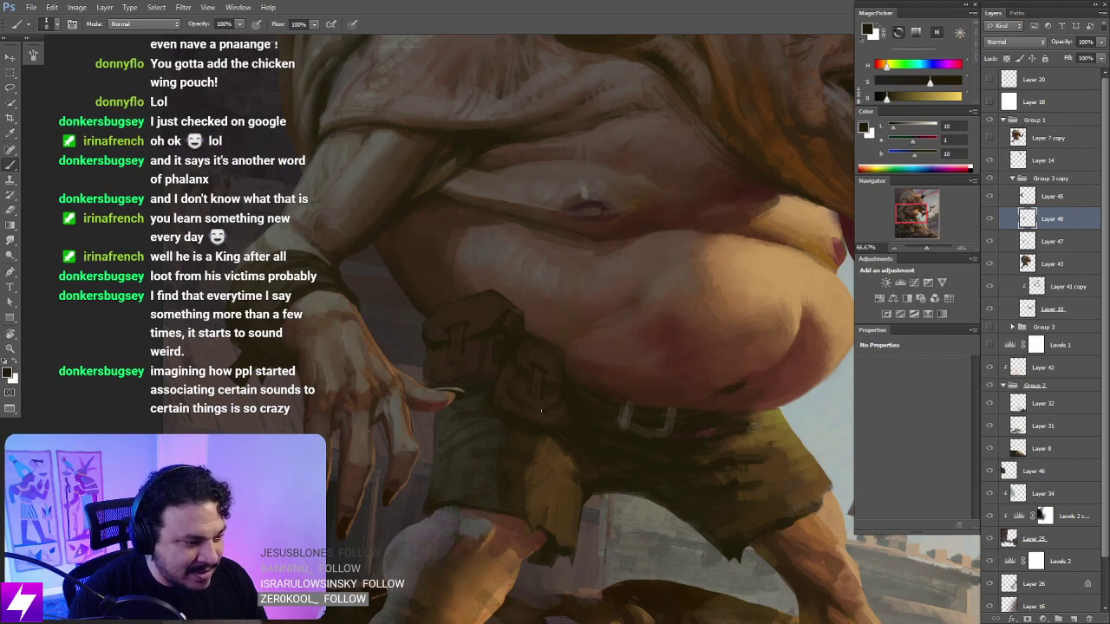
Step: Paint shading on the ogre's front shorts leg on Layer 48 with sampled dark olive-browns, working on a rotated canvas
{"action": "key", "text": "ctrl+minus"}
{"action": "left_click_drag", "start_coordinate": [585, 387], "coordinate": [529, 280]}
{"action": "left_click", "coordinate": [500, 271], "text": "alt"}
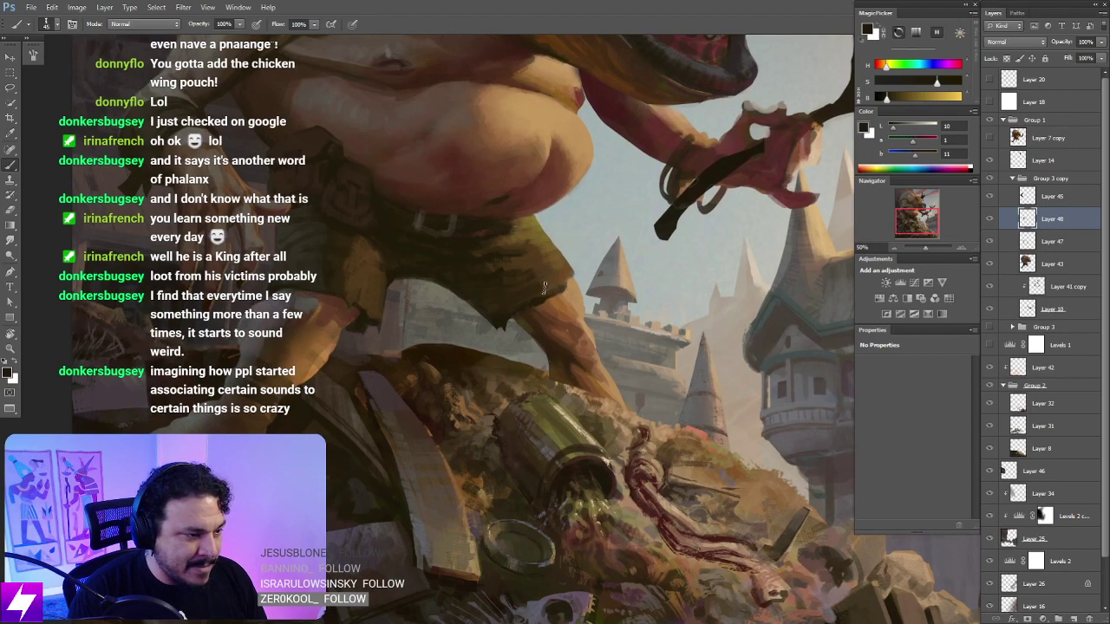
{"action": "key", "text": "ctrl+minus"}
{"action": "key", "text": "ctrl+plus"}
{"action": "key", "text": "r"}
{"action": "mouse_move", "coordinate": [604, 323]}
{"action": "left_mouse_down"}
{"action": "mouse_move", "coordinate": [557, 272]}
{"action": "mouse_move", "coordinate": [573, 357]}
{"action": "mouse_move", "coordinate": [532, 306]}
{"action": "left_mouse_up"}
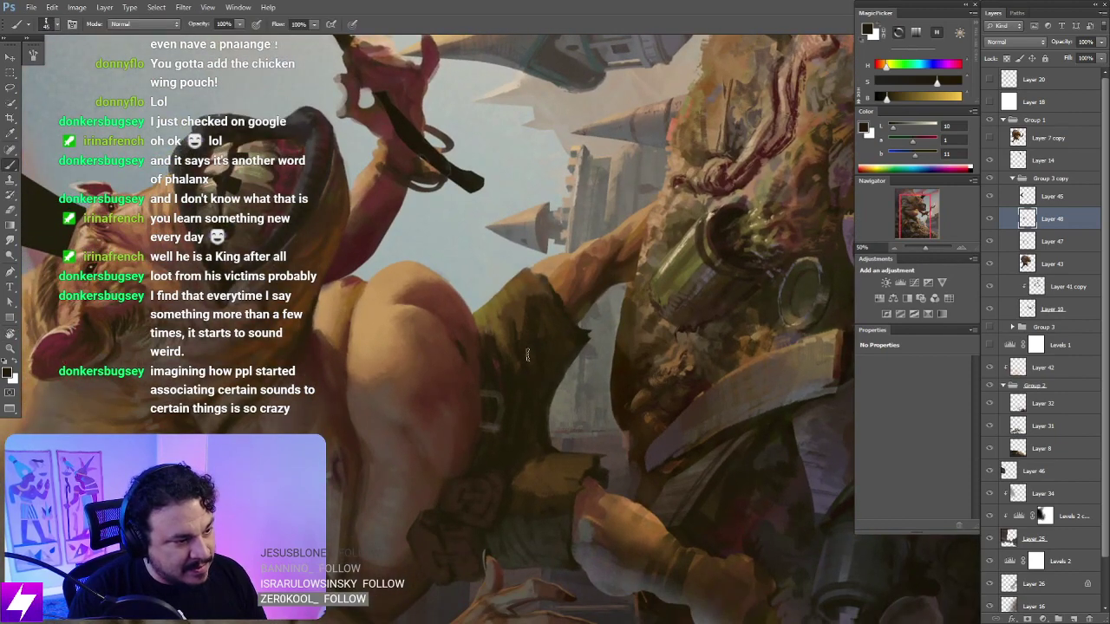
{"action": "left_click", "coordinate": [532, 314], "text": "alt"}
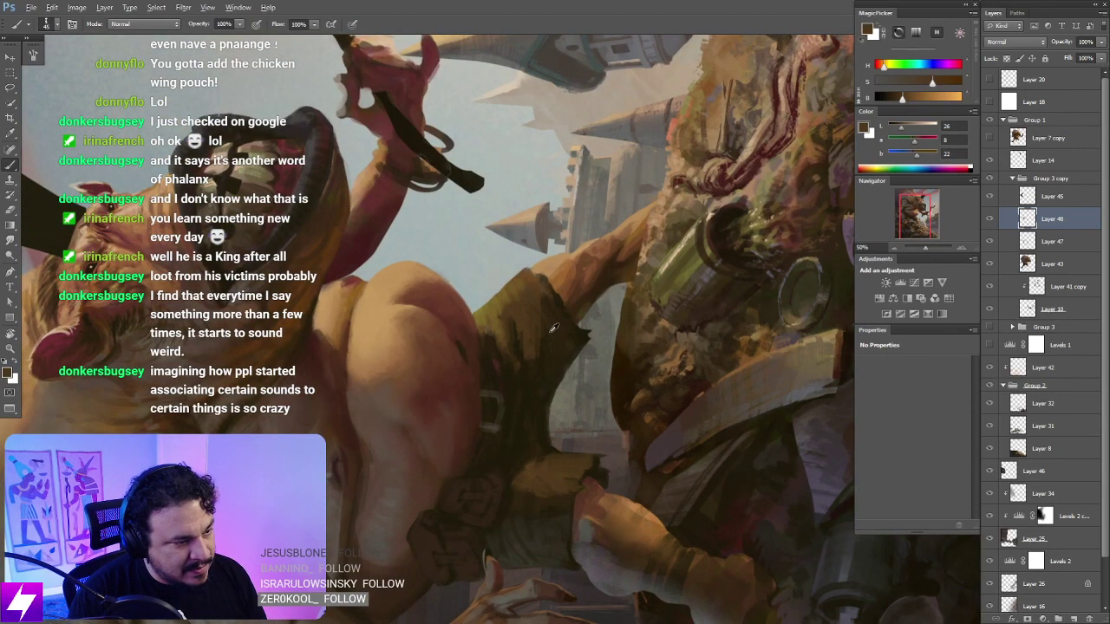
{"action": "left_click", "coordinate": [543, 321], "text": "alt"}
{"action": "key", "text": "Escape"}
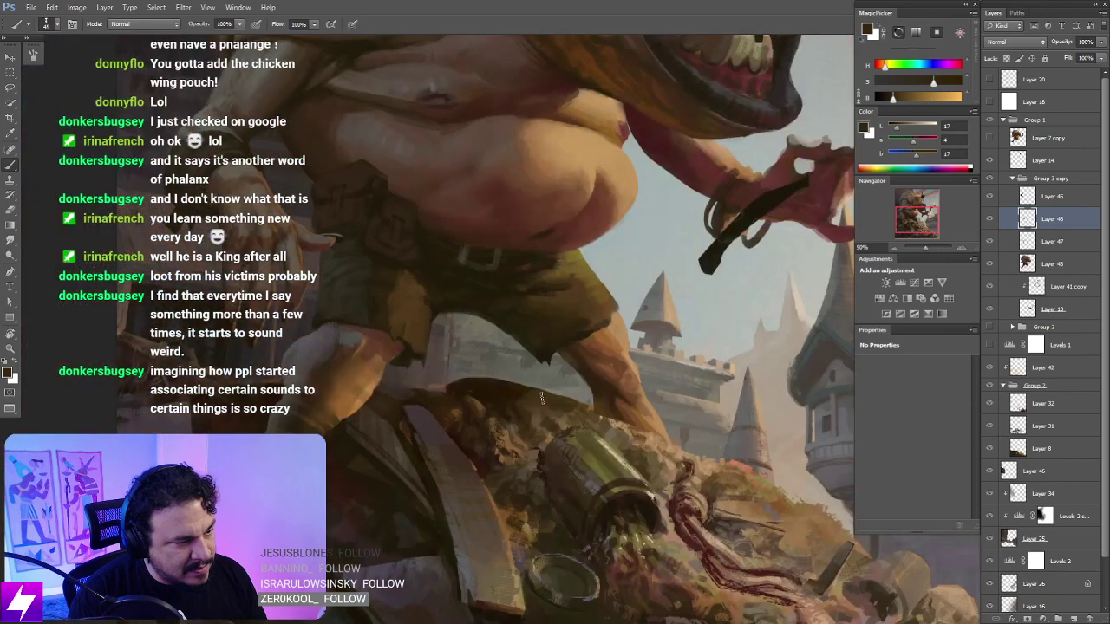
Step: Paint the belt strap between the buckle and the front hip with sampled dark and mid browns
{"action": "left_click_drag", "start_coordinate": [473, 414], "coordinate": [545, 387]}
{"action": "left_click", "coordinate": [527, 314], "text": "alt"}
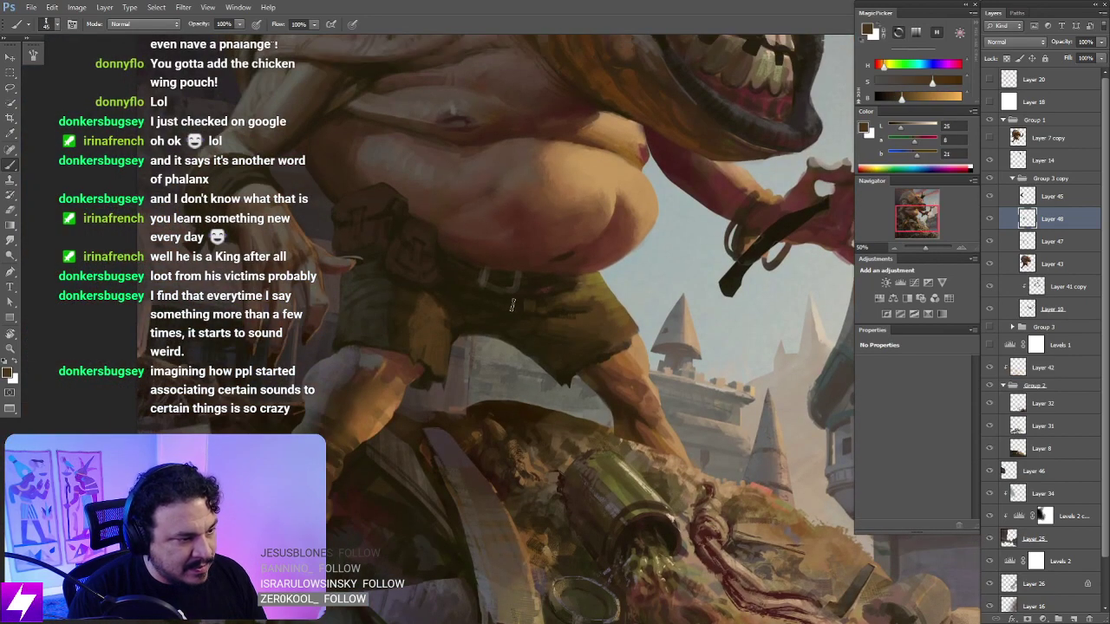
{"action": "left_click", "coordinate": [538, 299], "text": "alt"}
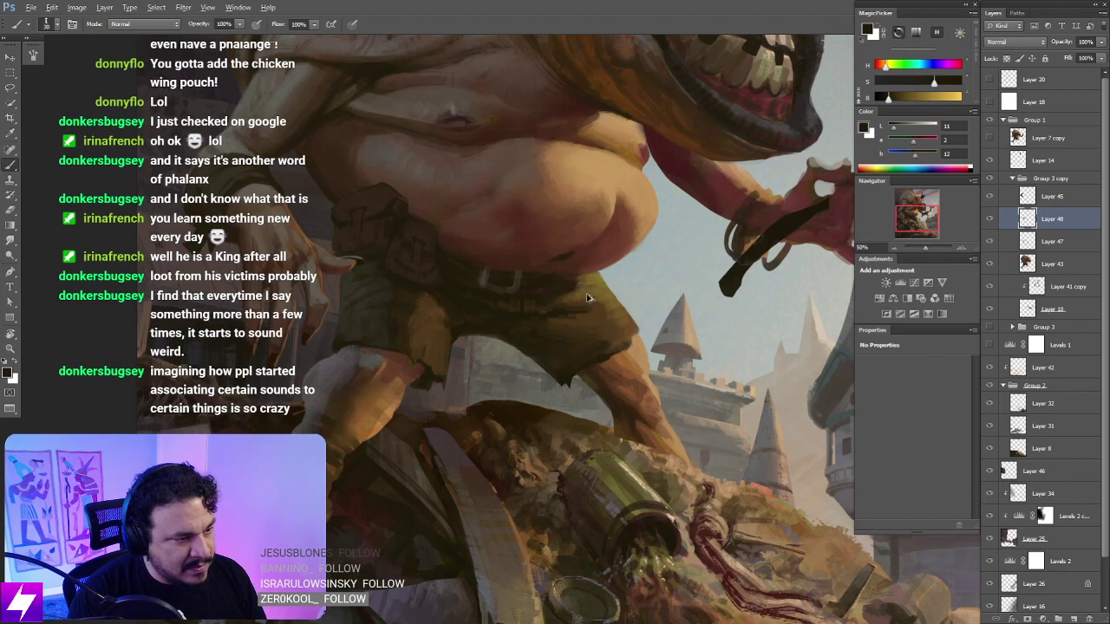
{"action": "left_click", "coordinate": [537, 292], "text": "alt"}
{"action": "left_click", "coordinate": [576, 290], "text": "alt"}
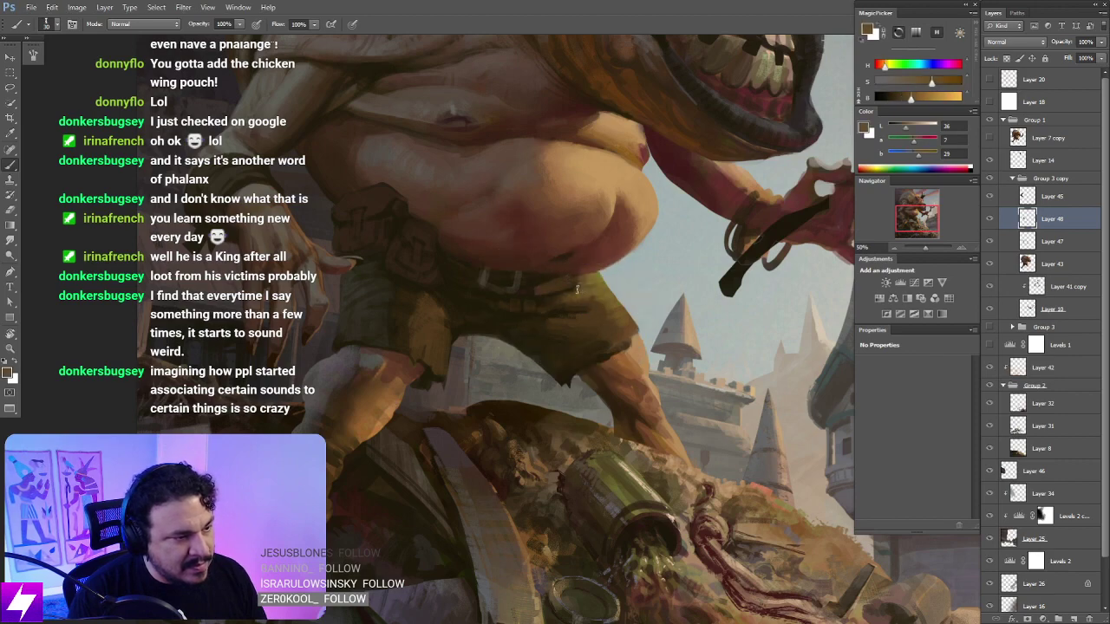
Step: Refine the belt's dark edges beneath the belly with a smaller brush and a sampled near-black brown
{"action": "key", "text": "r"}
{"action": "left_click_drag", "start_coordinate": [553, 290], "coordinate": [515, 294]}
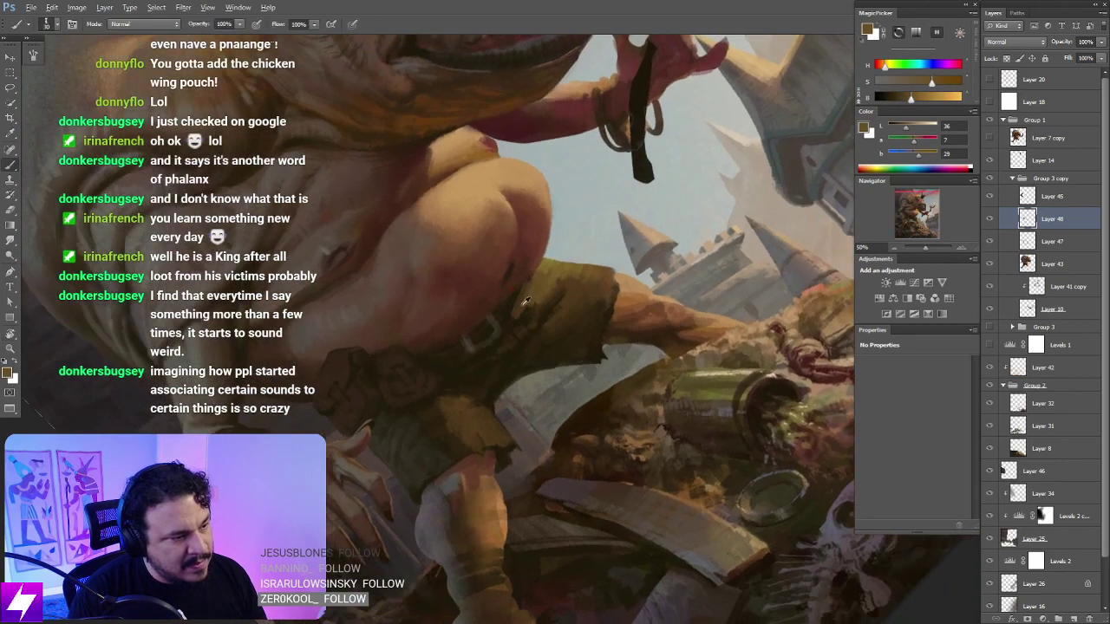
{"action": "left_click", "coordinate": [514, 293], "text": "alt"}
{"action": "key", "text": "bracketleft"}
{"action": "key", "text": "bracketleft"}
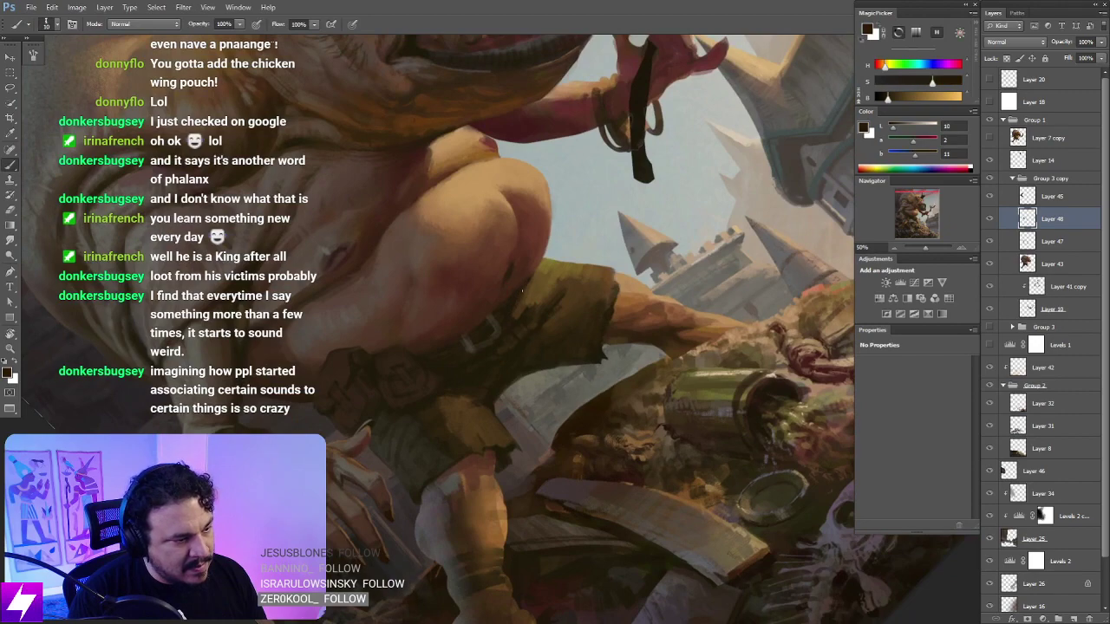
{"action": "key", "text": "Escape"}
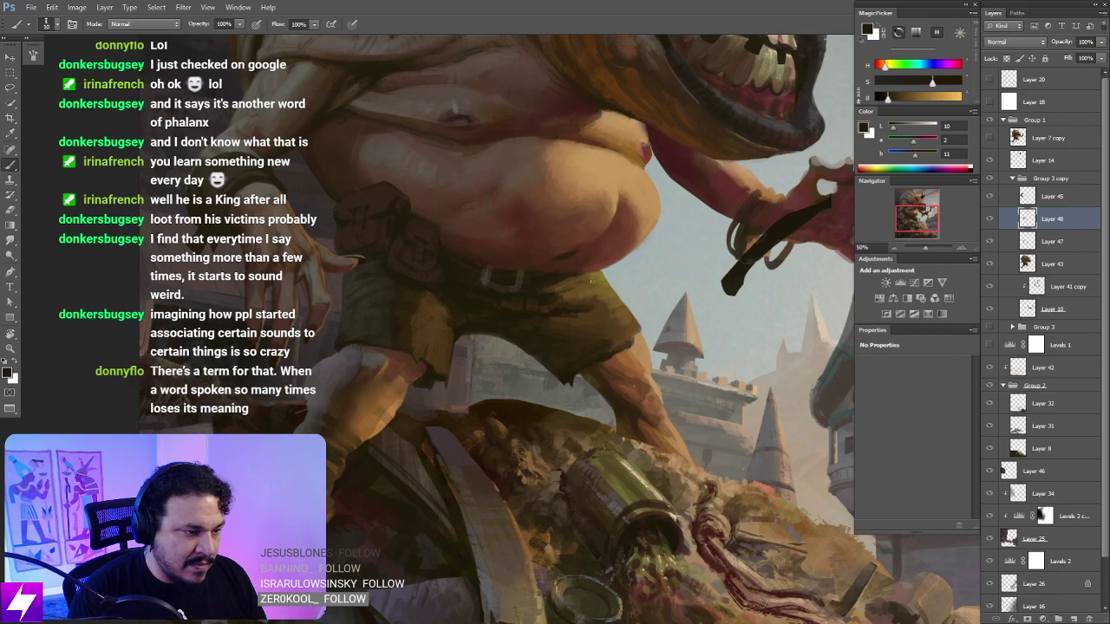
Step: Mirror the canvas horizontally to review the belt and shorts within the whole composition
{"action": "key", "text": "ctrl+minus"}
{"action": "key", "text": "ctrl+minus"}
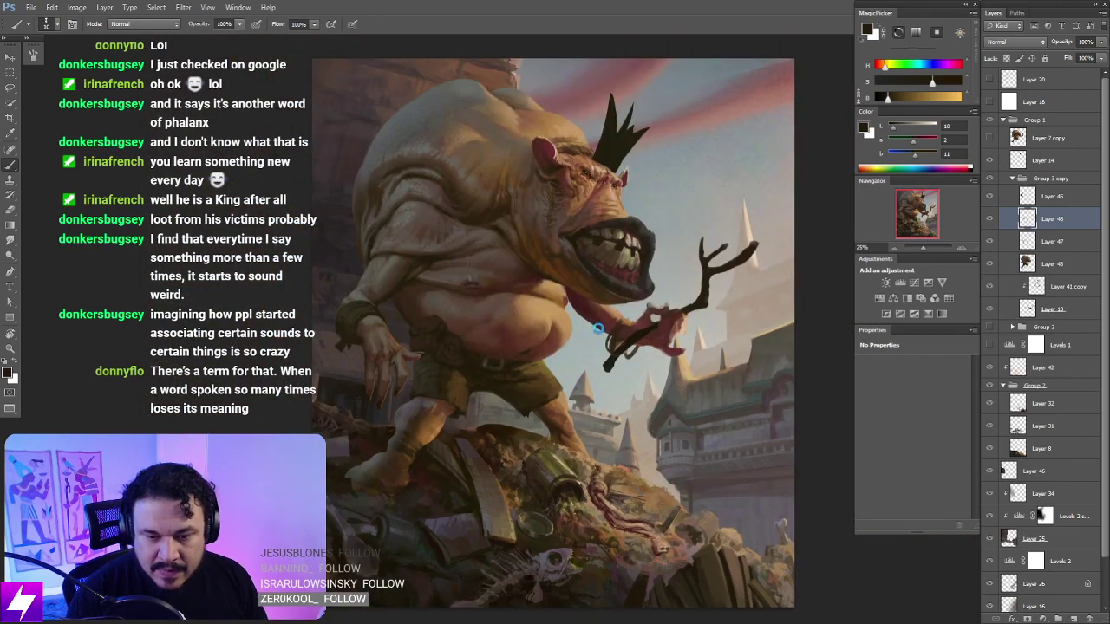
{"action": "key", "text": "ctrl+shift+h"}
{"action": "scroll", "coordinate": [589, 335], "scroll_direction": "up", "scroll_amount": 1}
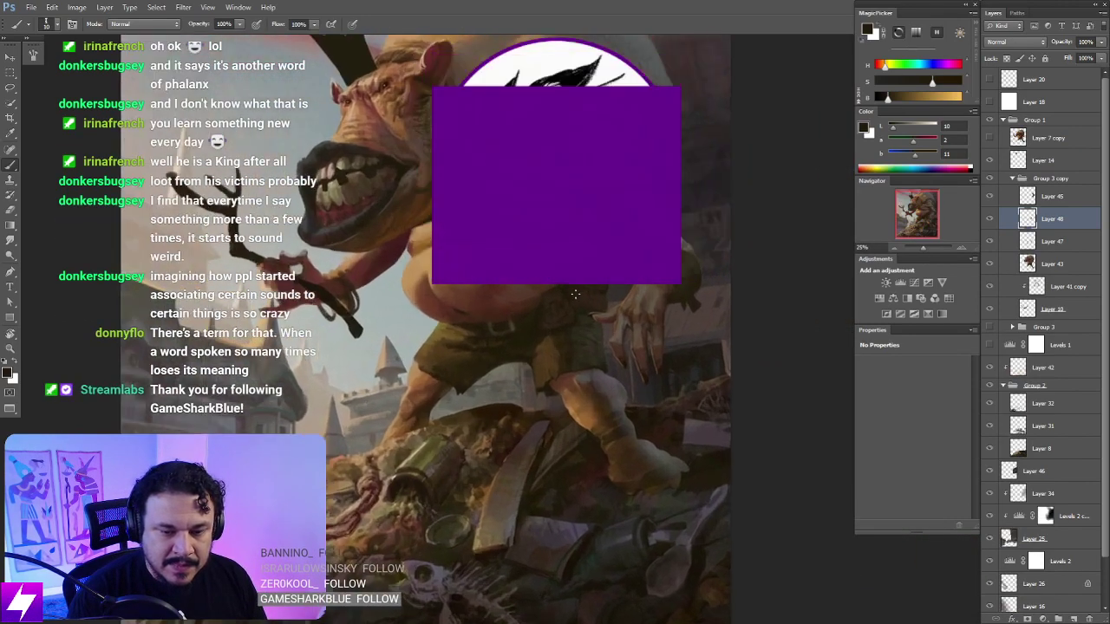
{"action": "left_click_drag", "start_coordinate": [589, 334], "coordinate": [499, 344]}
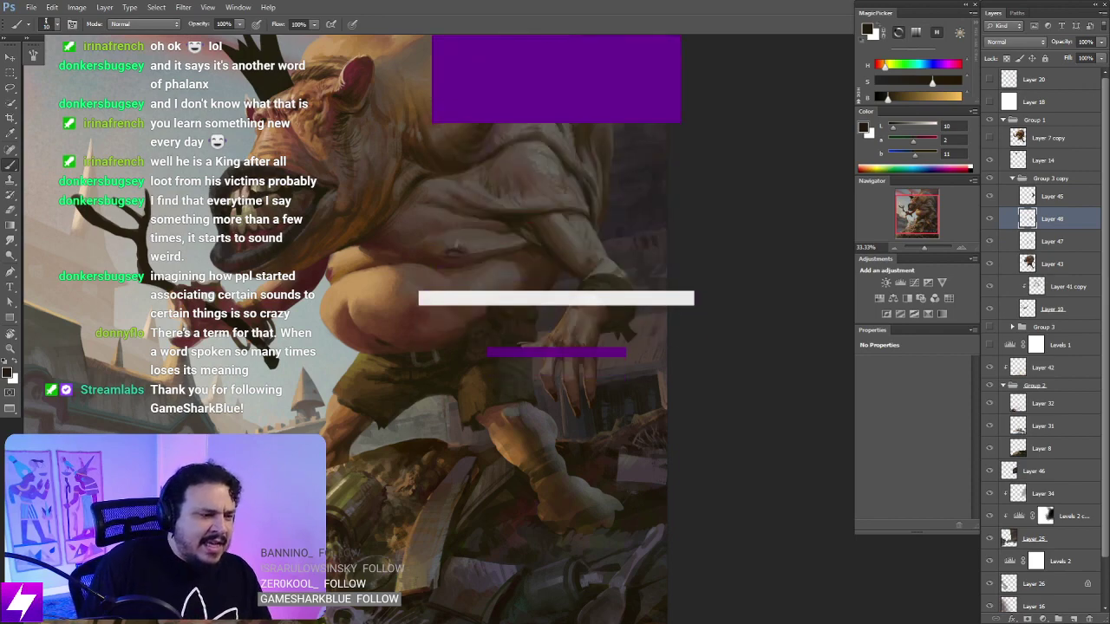
Step: Paint shading on the rear shorts leg below the hip pouches with sampled browns on Layer 48
{"action": "key", "text": "ctrl+plus"}
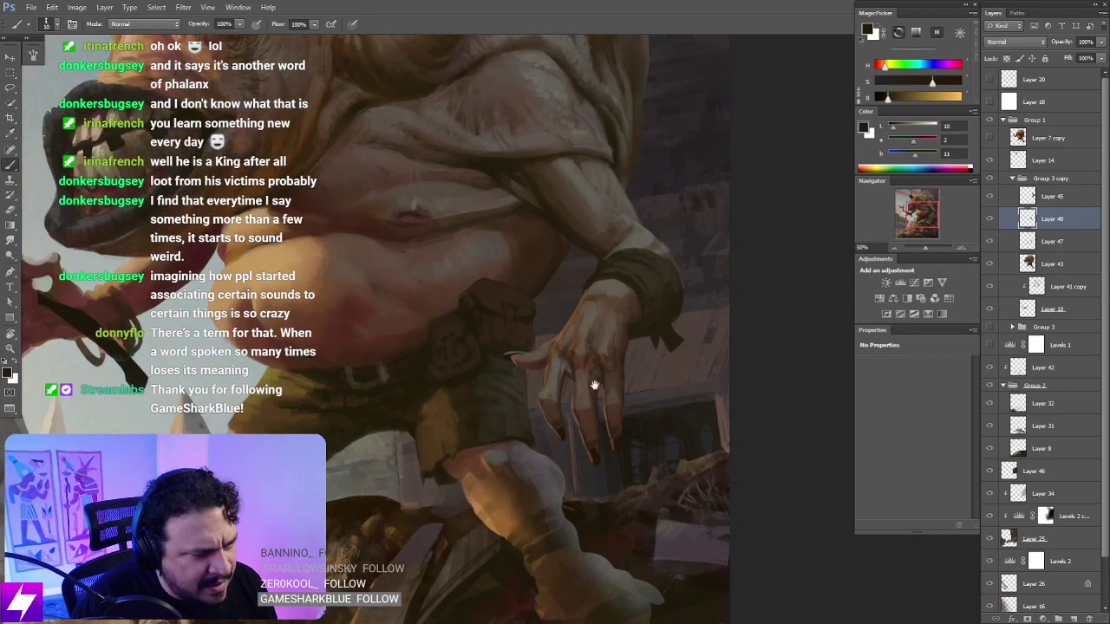
{"action": "left_click_drag", "start_coordinate": [594, 384], "coordinate": [660, 327]}
{"action": "key", "text": "r"}
{"action": "mouse_move", "coordinate": [632, 315]}
{"action": "left_mouse_down"}
{"action": "mouse_move", "coordinate": [633, 430]}
{"action": "mouse_move", "coordinate": [582, 322]}
{"action": "mouse_move", "coordinate": [615, 396]}
{"action": "left_mouse_up"}
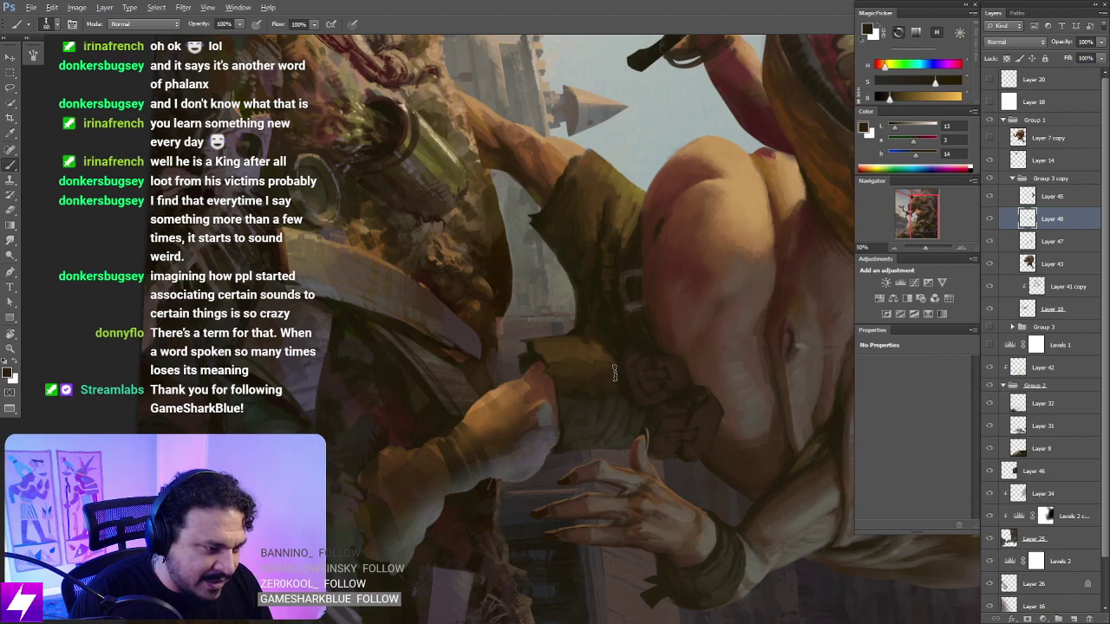
{"action": "key", "text": "Escape"}
{"action": "mouse_move", "coordinate": [629, 437]}
{"action": "left_mouse_down"}
{"action": "mouse_move", "coordinate": [654, 395]}
{"action": "mouse_move", "coordinate": [654, 407]}
{"action": "mouse_move", "coordinate": [656, 372]}
{"action": "mouse_move", "coordinate": [601, 358]}
{"action": "mouse_move", "coordinate": [599, 390]}
{"action": "left_mouse_up"}
{"action": "key", "text": "ctrl+minus"}
{"action": "key", "text": "r"}
{"action": "key", "text": "Escape"}
{"action": "key", "text": "ctrl+plus"}
{"action": "key", "text": "b"}
{"action": "left_click", "coordinate": [594, 357], "text": "alt"}
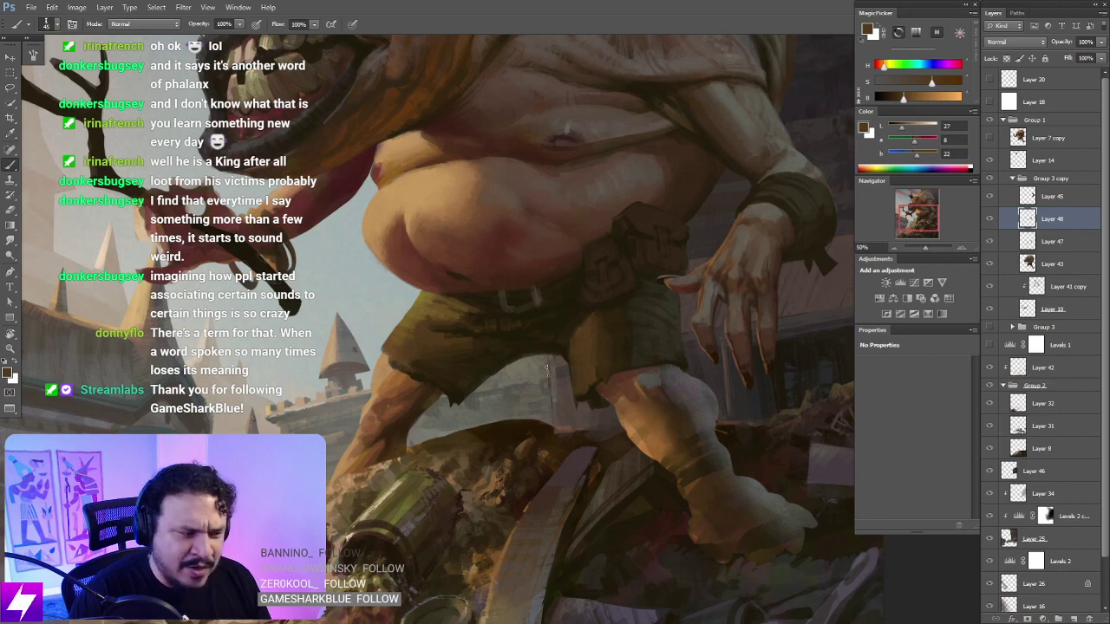
Step: Lasso the ragged hem of the front shorts leg, paint inside it with a sampled brown and deselect
{"action": "left_click_drag", "start_coordinate": [547, 371], "coordinate": [610, 374]}
{"action": "key", "text": "l"}
{"action": "mouse_move", "coordinate": [546, 360]}
{"action": "left_mouse_down"}
{"action": "mouse_move", "coordinate": [471, 364]}
{"action": "mouse_move", "coordinate": [483, 383]}
{"action": "mouse_move", "coordinate": [539, 382]}
{"action": "left_mouse_up"}
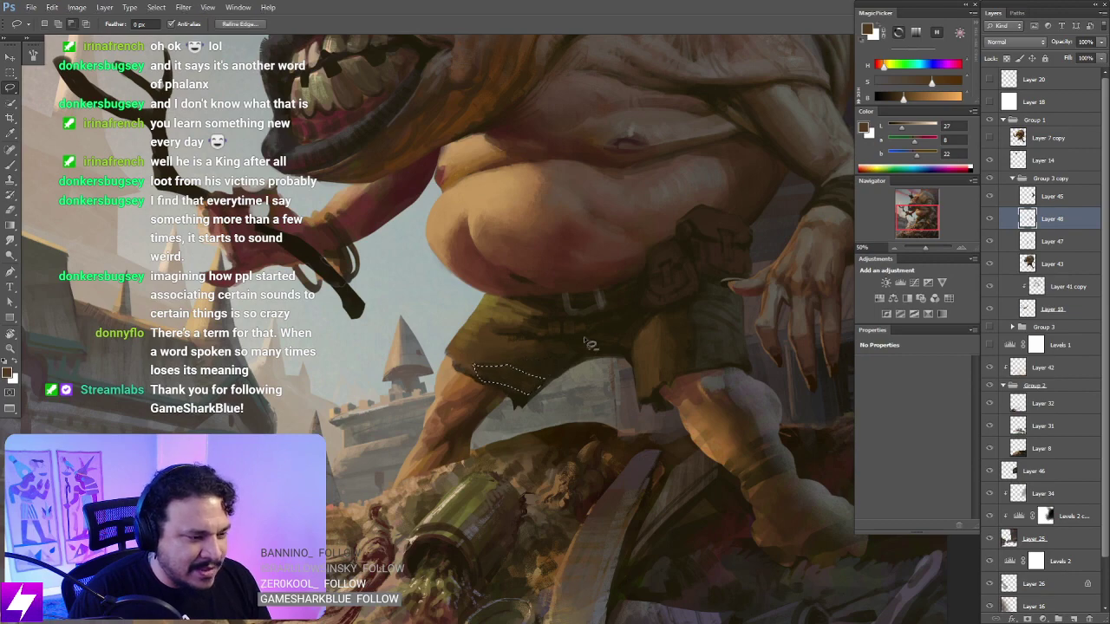
{"action": "key", "text": "b"}
{"action": "left_click", "coordinate": [486, 365], "text": "alt"}
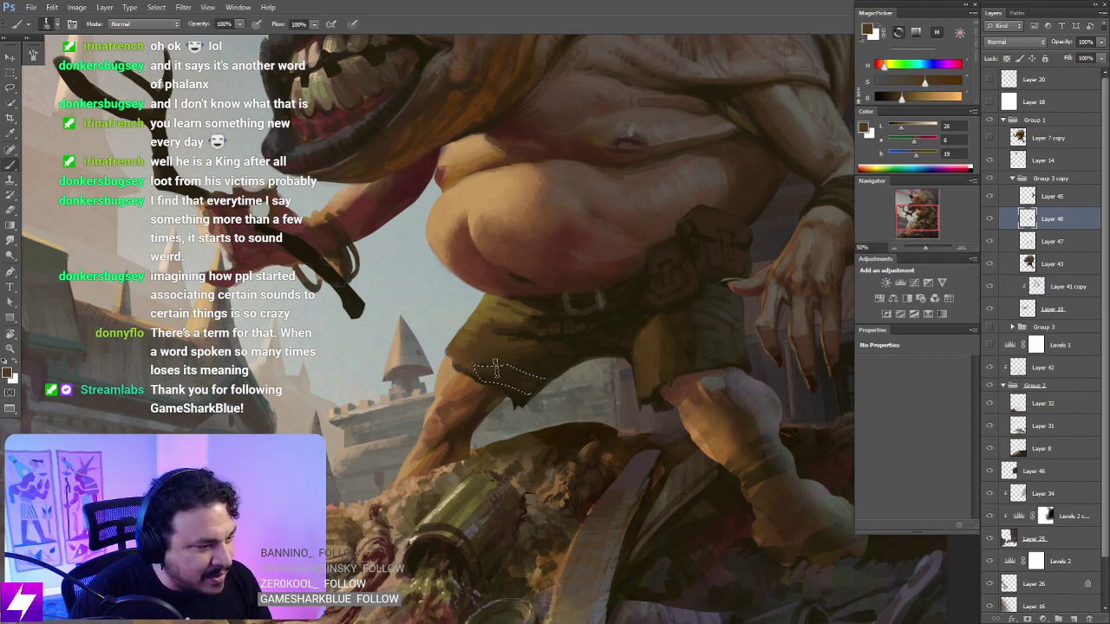
{"action": "key", "text": "ctrl+d"}
Step: Review the whole composition and flip the canvas back to its unmirrored orientation
{"action": "key", "text": "ctrl+minus"}
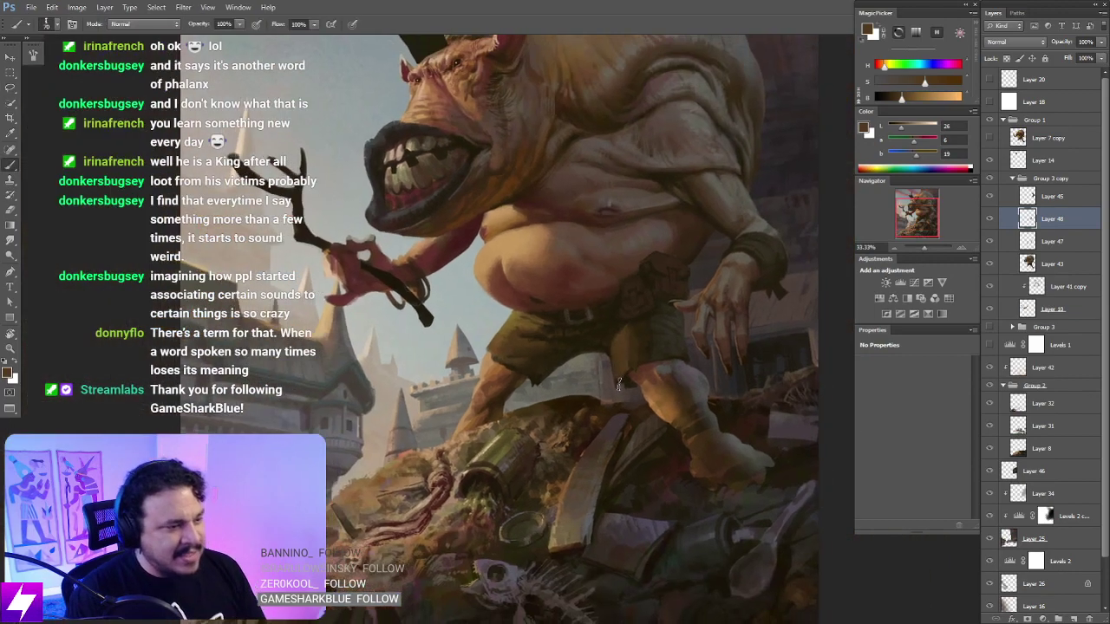
{"action": "key", "text": "ctrl+minus"}
{"action": "key", "text": "r"}
{"action": "left_click_drag", "start_coordinate": [619, 385], "coordinate": [663, 290]}
{"action": "key", "text": "Escape"}
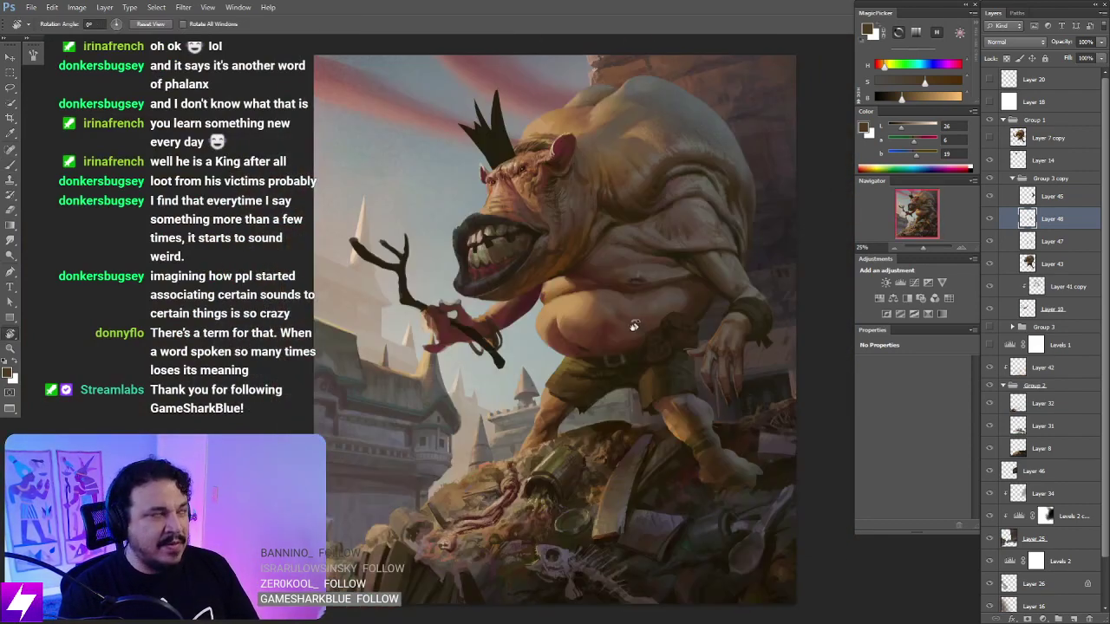
{"action": "key", "text": "ctrl+minus"}
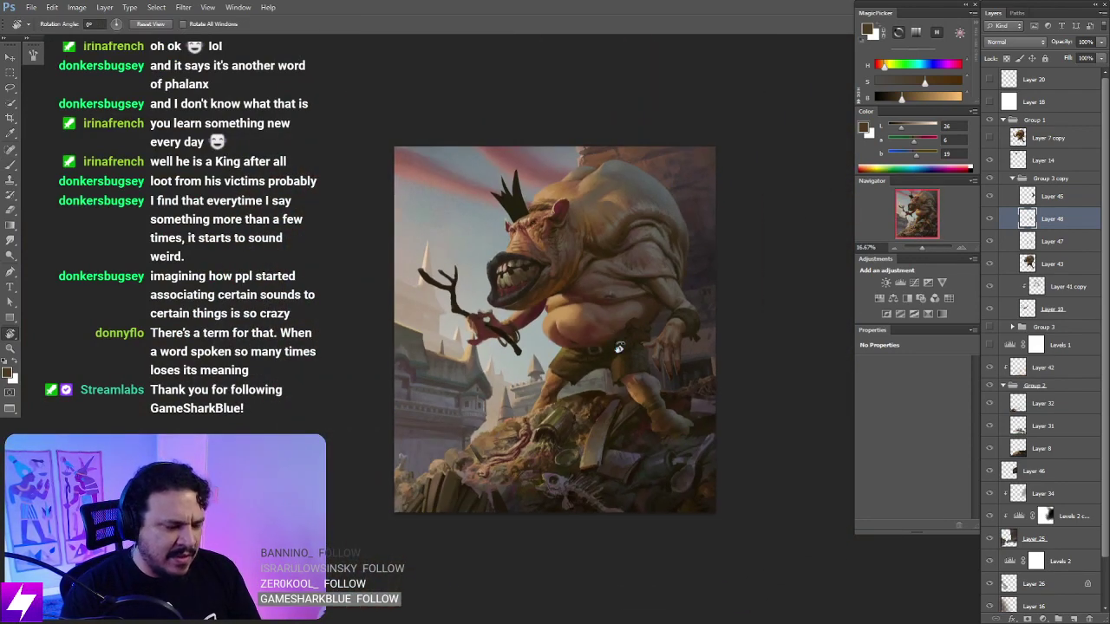
{"action": "key", "text": "ctrl+shift+h"}
Step: Paint shadows on the shorts around the pouches with a sampled near-black brown, working on a rotated canvas
{"action": "left_click_drag", "start_coordinate": [593, 395], "coordinate": [609, 372]}
{"action": "key", "text": "ctrl+plus"}
{"action": "key", "text": "ctrl+plus"}
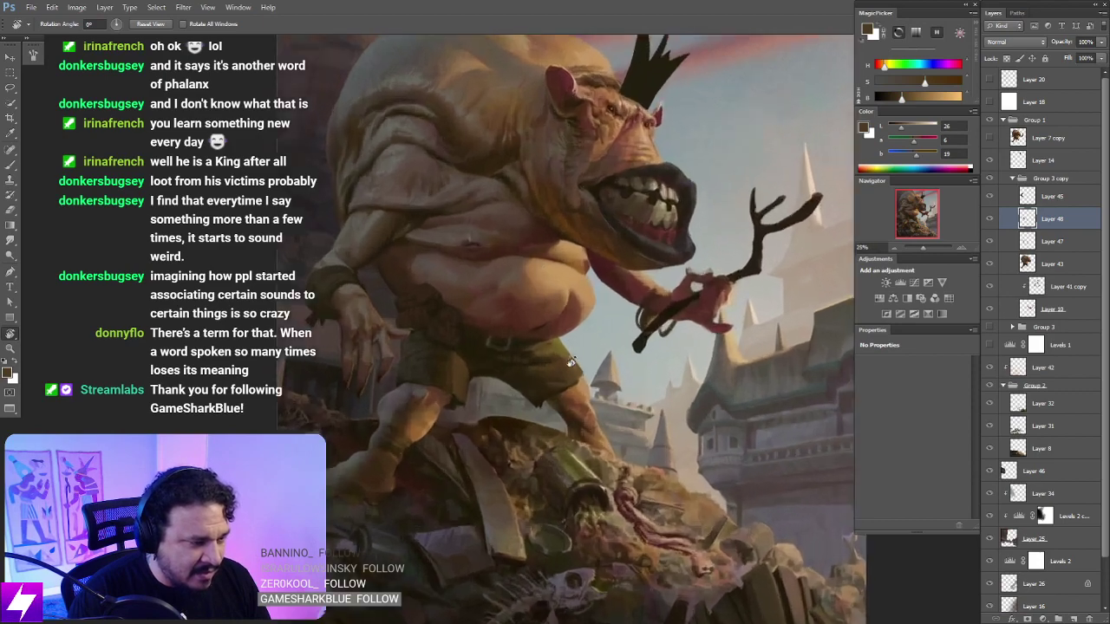
{"action": "key", "text": "ctrl+plus"}
{"action": "left_click_drag", "start_coordinate": [550, 426], "coordinate": [581, 367]}
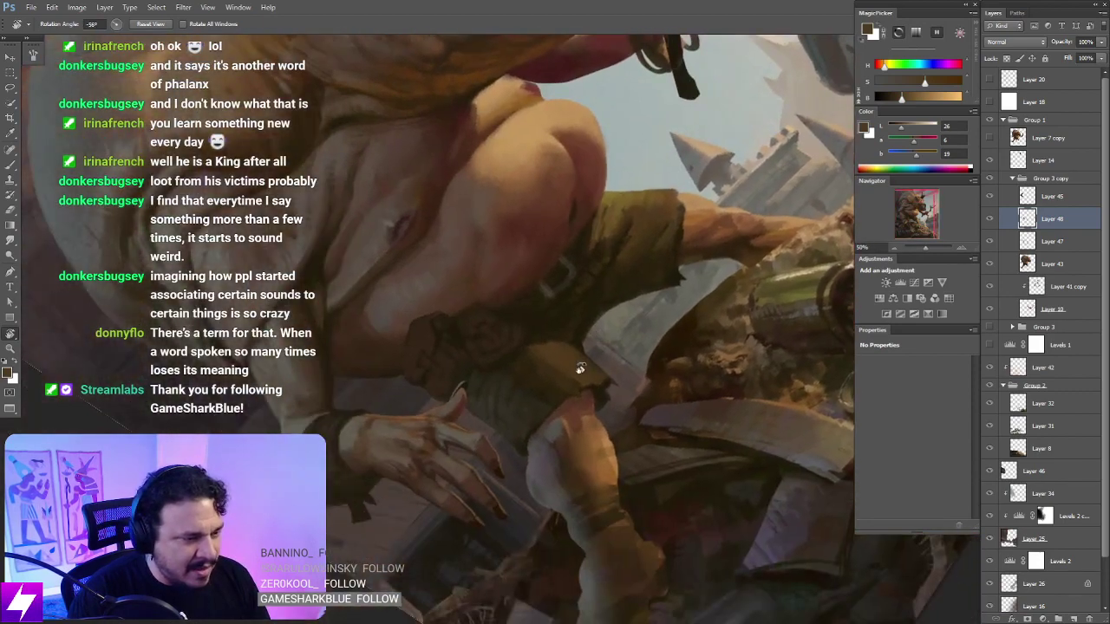
{"action": "key", "text": "Escape"}
{"action": "key", "text": "b"}
{"action": "left_click", "coordinate": [545, 331], "text": "alt"}
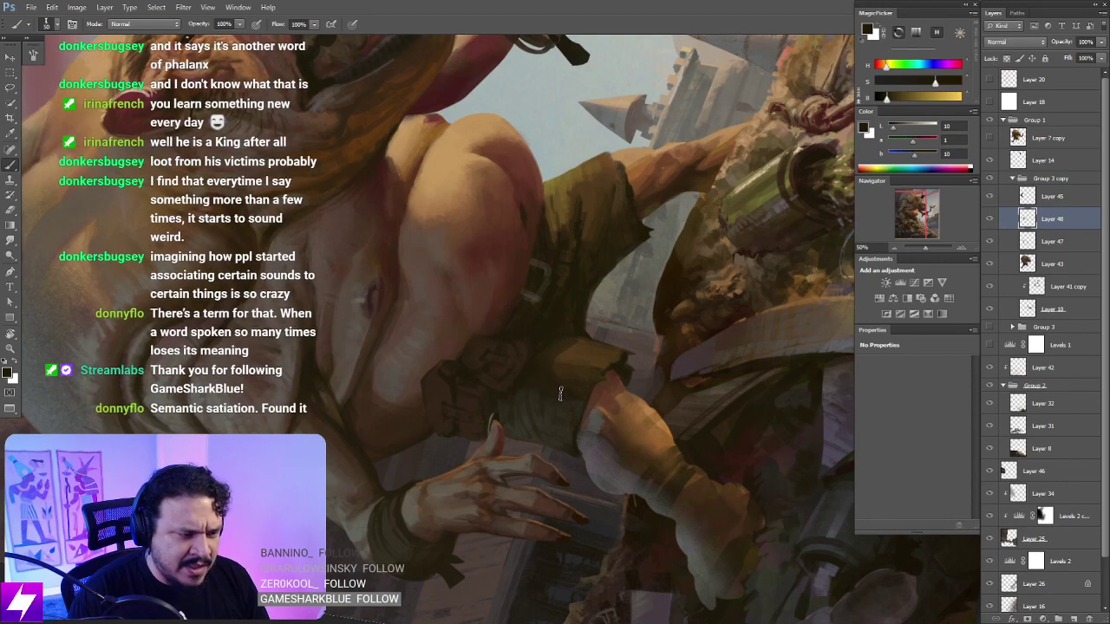
Step: Paint dark folds and edge details on the front shorts leg with a smaller brush and a sampled near-black
{"action": "key", "text": "Escape"}
{"action": "left_click_drag", "start_coordinate": [595, 431], "coordinate": [650, 381]}
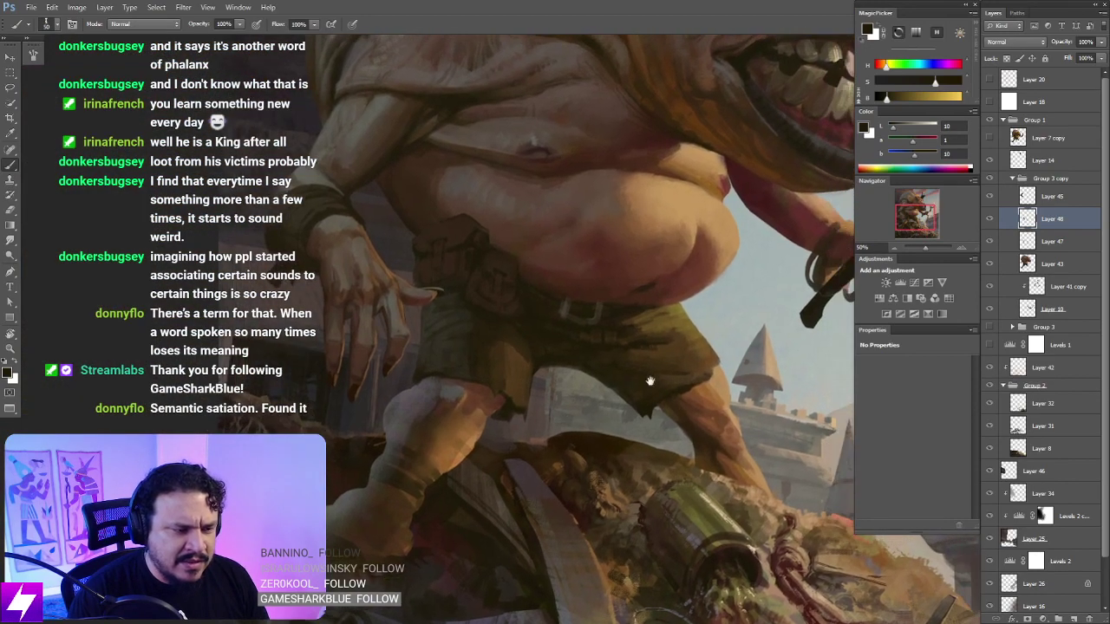
{"action": "left_click", "coordinate": [602, 351], "text": "alt"}
{"action": "key", "text": "["}
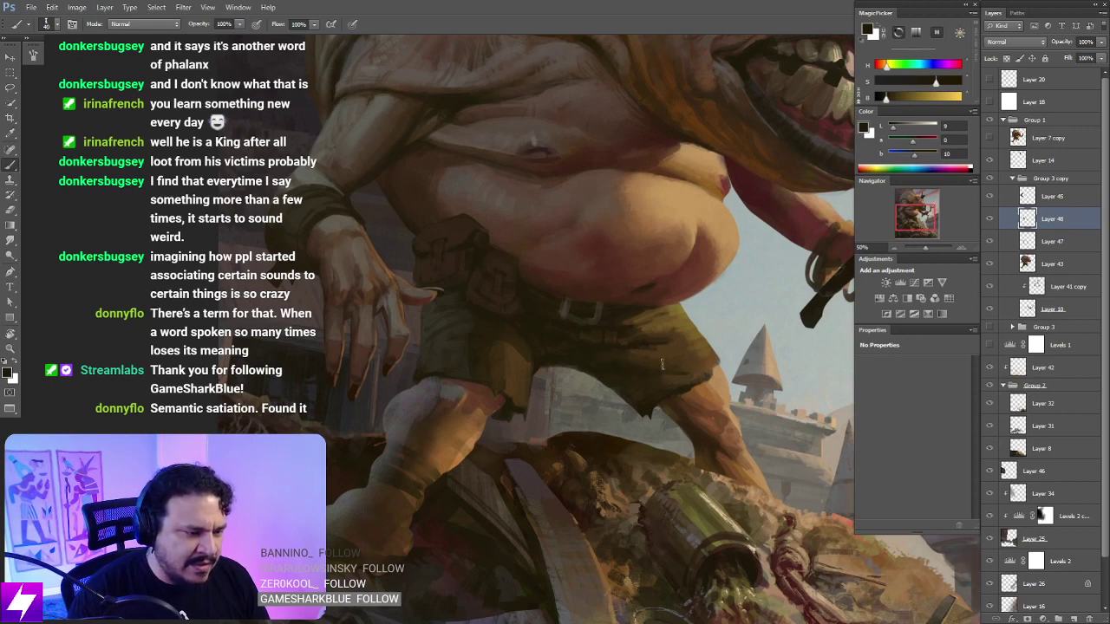
{"action": "key", "text": "r"}
{"action": "mouse_move", "coordinate": [691, 363]}
{"action": "left_mouse_down"}
{"action": "mouse_move", "coordinate": [712, 371]}
{"action": "mouse_move", "coordinate": [700, 292]}
{"action": "mouse_move", "coordinate": [670, 278]}
{"action": "left_mouse_up"}
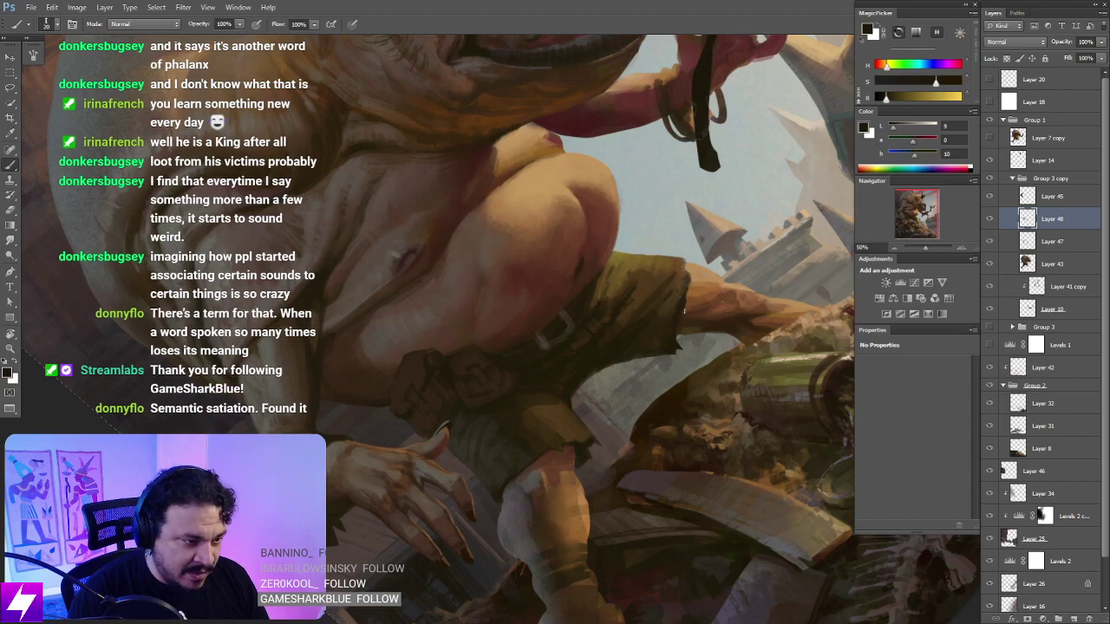
{"action": "key", "text": "Escape"}
Step: Compare the lower body with Layer 48 hidden and shown
{"action": "key", "text": "ctrl+minus"}
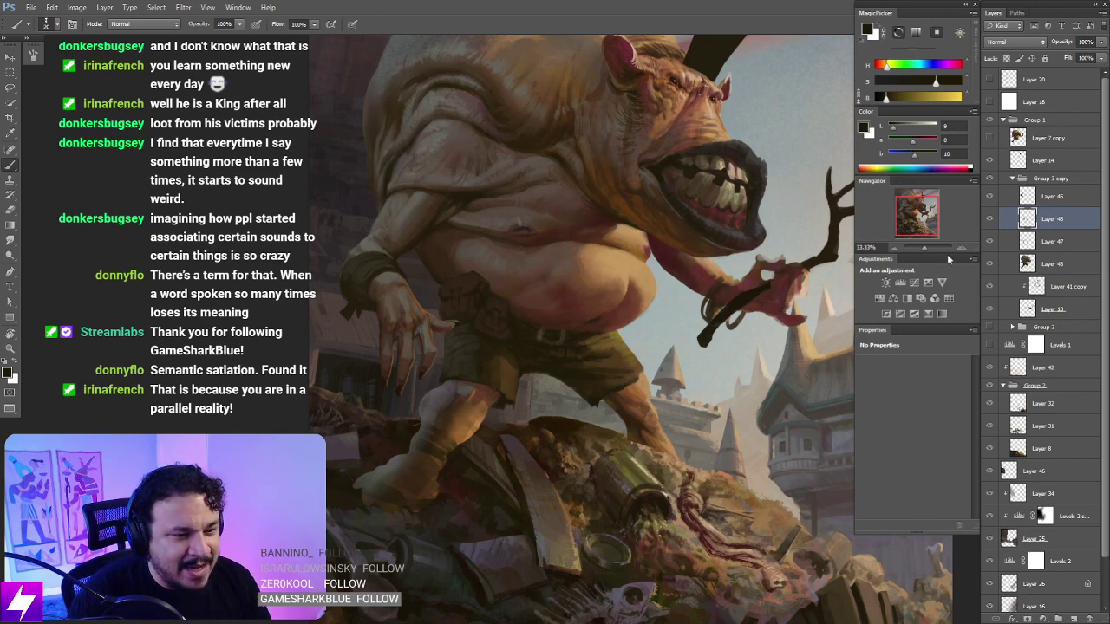
{"action": "left_click_drag", "start_coordinate": [744, 387], "coordinate": [639, 392]}
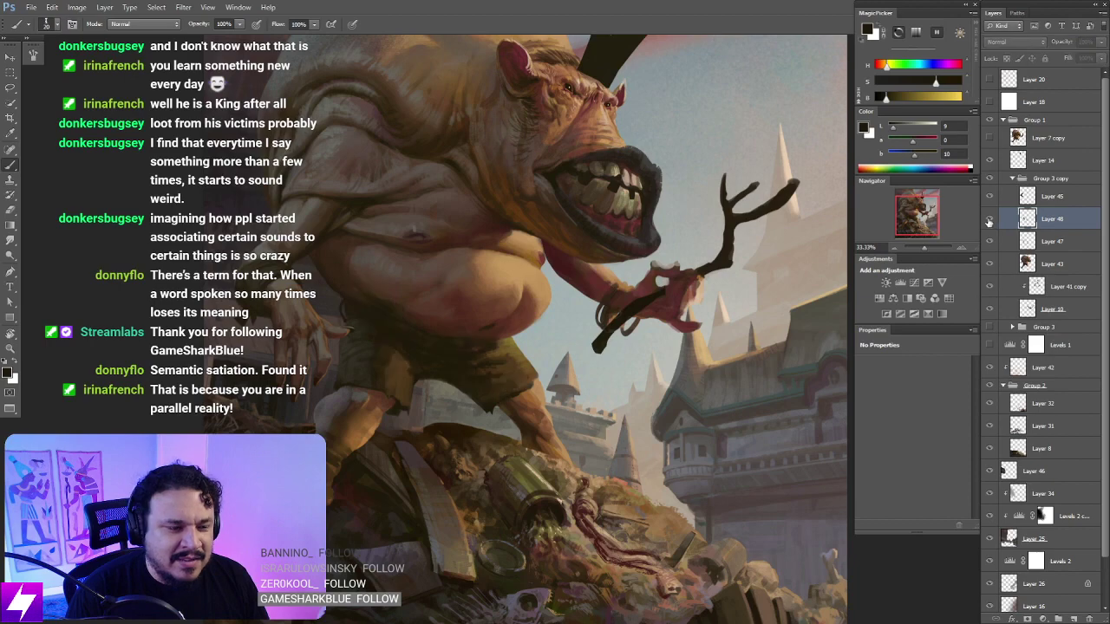
{"action": "left_click_drag", "start_coordinate": [509, 442], "coordinate": [667, 494]}
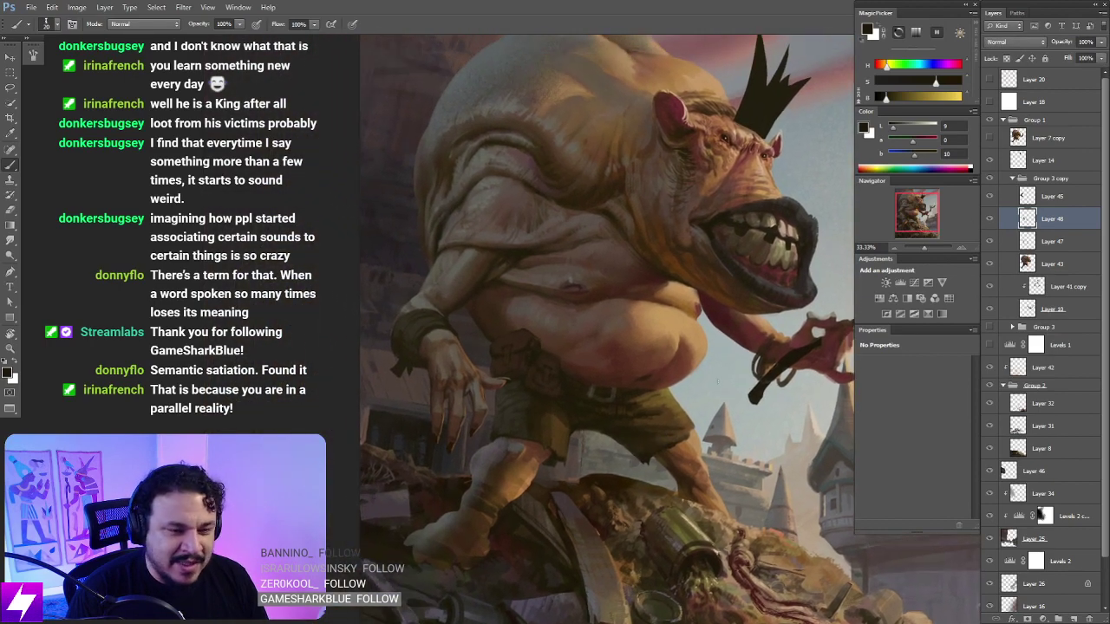
{"action": "left_click", "coordinate": [989, 220]}
{"action": "left_click", "coordinate": [989, 220]}
Step: Paint the shadow on the shorts just beneath the front pouch with a sampled dark brown
{"action": "key", "text": "ctrl+plus"}
{"action": "left_click_drag", "start_coordinate": [582, 471], "coordinate": [568, 422]}
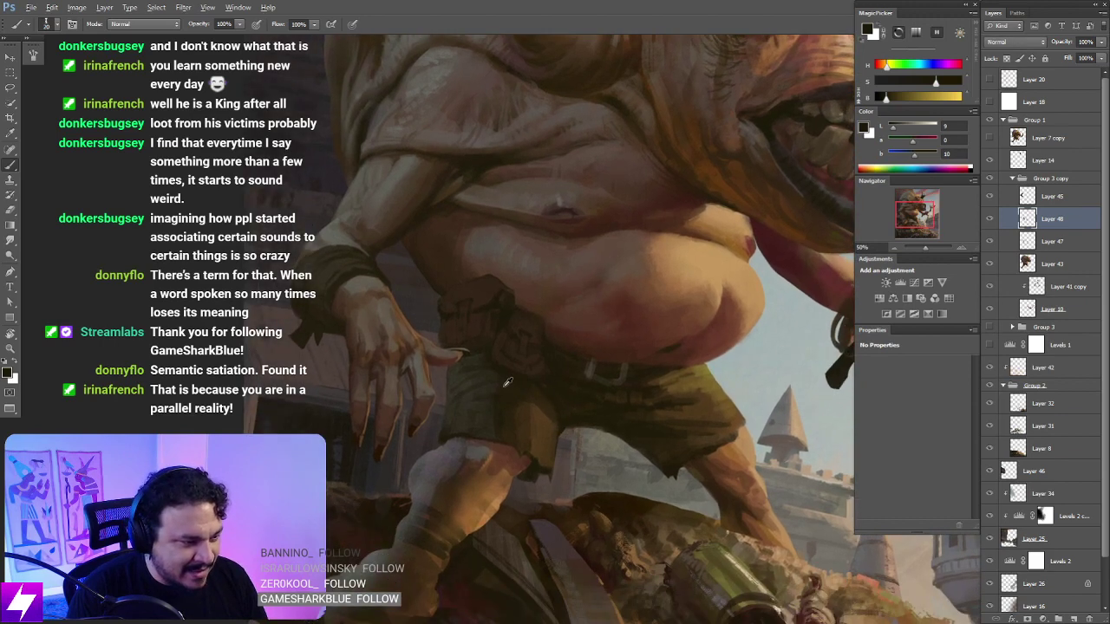
{"action": "left_click", "coordinate": [507, 380], "text": "alt"}
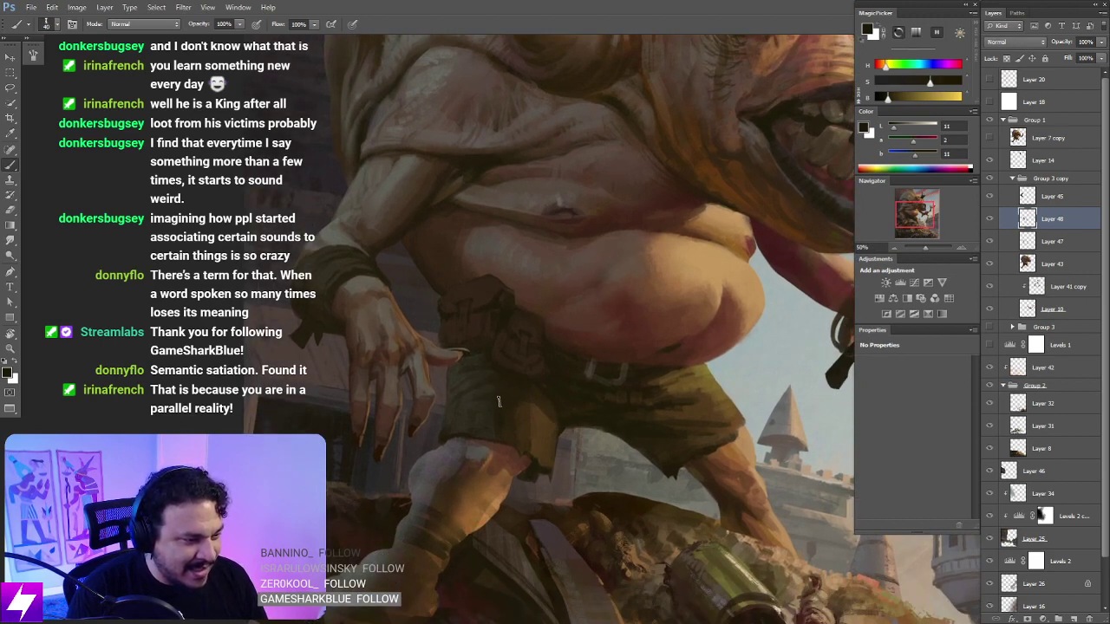
Step: Shade the rear shorts leg with a sampled dark brown on a rotated canvas
{"action": "key", "text": "ctrl+minus"}
{"action": "key", "text": "r"}
{"action": "left_click_drag", "start_coordinate": [624, 487], "coordinate": [656, 480]}
{"action": "key", "text": "ctrl+plus"}
{"action": "mouse_move", "coordinate": [645, 428]}
{"action": "left_mouse_down"}
{"action": "mouse_move", "coordinate": [554, 392]}
{"action": "mouse_move", "coordinate": [577, 416]}
{"action": "mouse_move", "coordinate": [574, 445]}
{"action": "left_mouse_up"}
{"action": "key", "text": "b"}
{"action": "left_click", "coordinate": [571, 396], "text": "alt"}
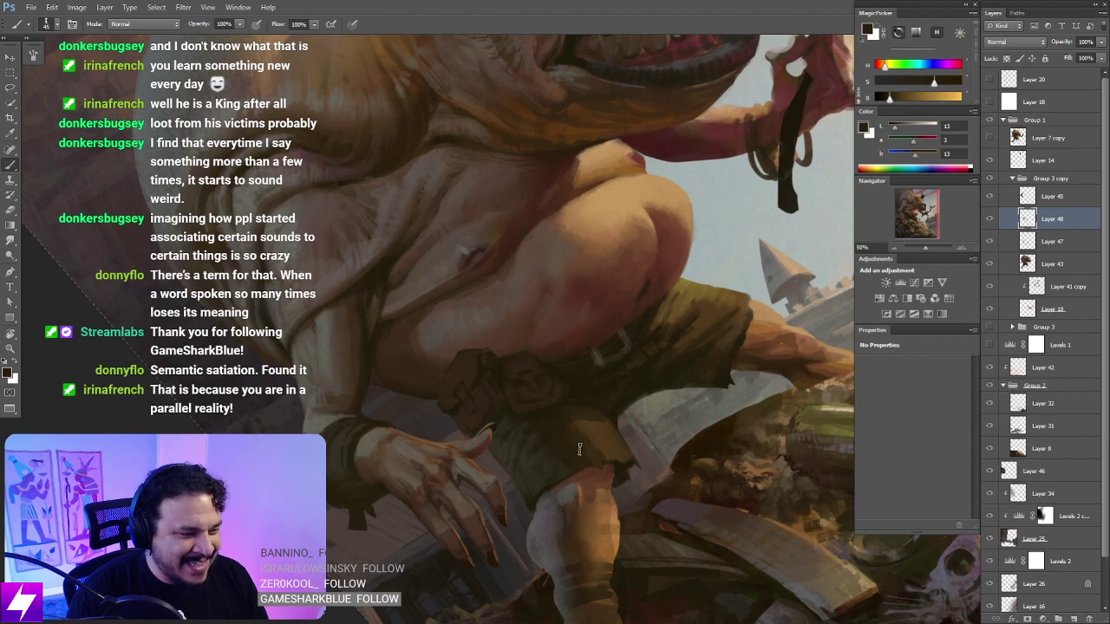
Step: Touch up the lower part of the front shorts leg with a brown sampled from the cloth
{"action": "key", "text": "Escape"}
{"action": "left_click_drag", "start_coordinate": [601, 433], "coordinate": [577, 452]}
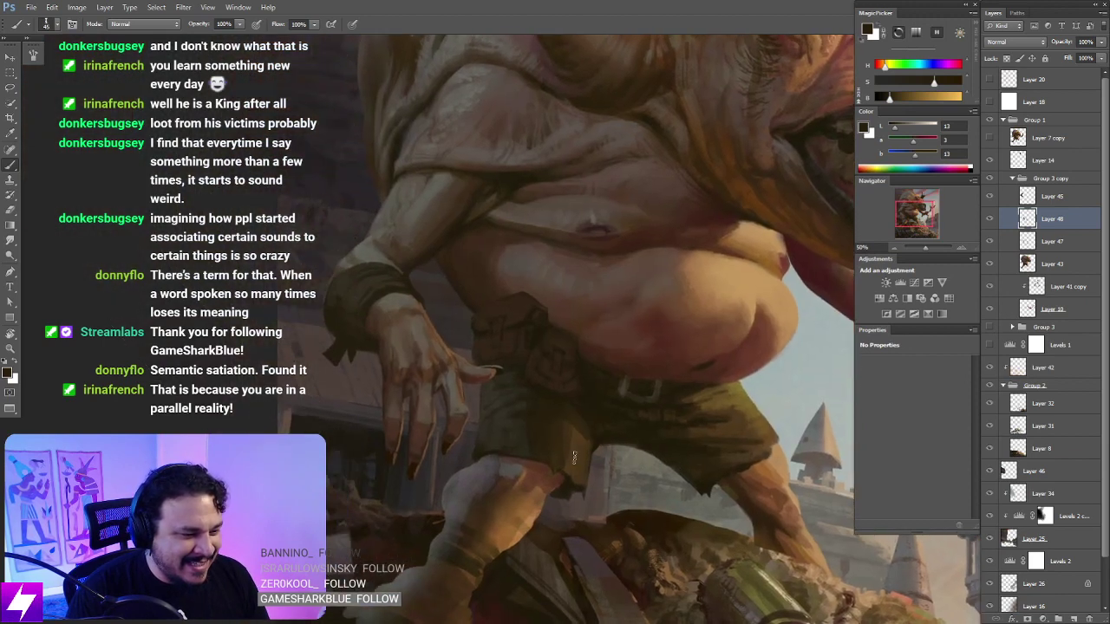
{"action": "left_click", "coordinate": [575, 455], "text": "alt"}
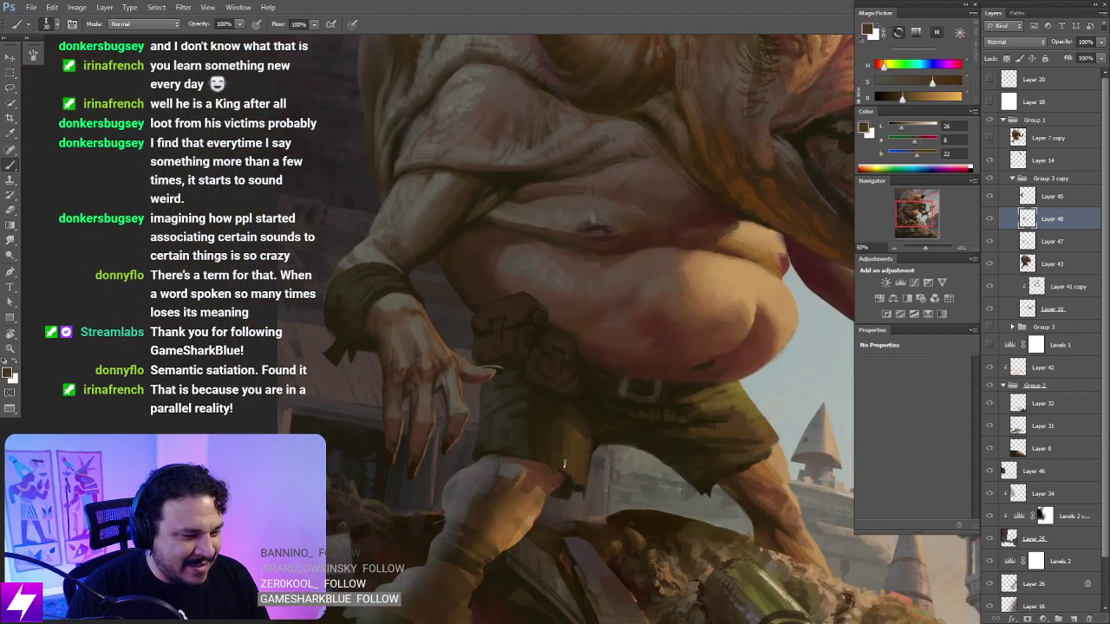
Step: Paint folds across the rear shorts leg beside the belly using sampled brown and near-black on a rotated canvas
{"action": "mouse_move", "coordinate": [682, 445]}
{"action": "left_mouse_down"}
{"action": "mouse_move", "coordinate": [669, 446]}
{"action": "mouse_move", "coordinate": [731, 399]}
{"action": "mouse_move", "coordinate": [724, 316]}
{"action": "mouse_move", "coordinate": [664, 332]}
{"action": "left_mouse_up"}
{"action": "key", "text": "r"}
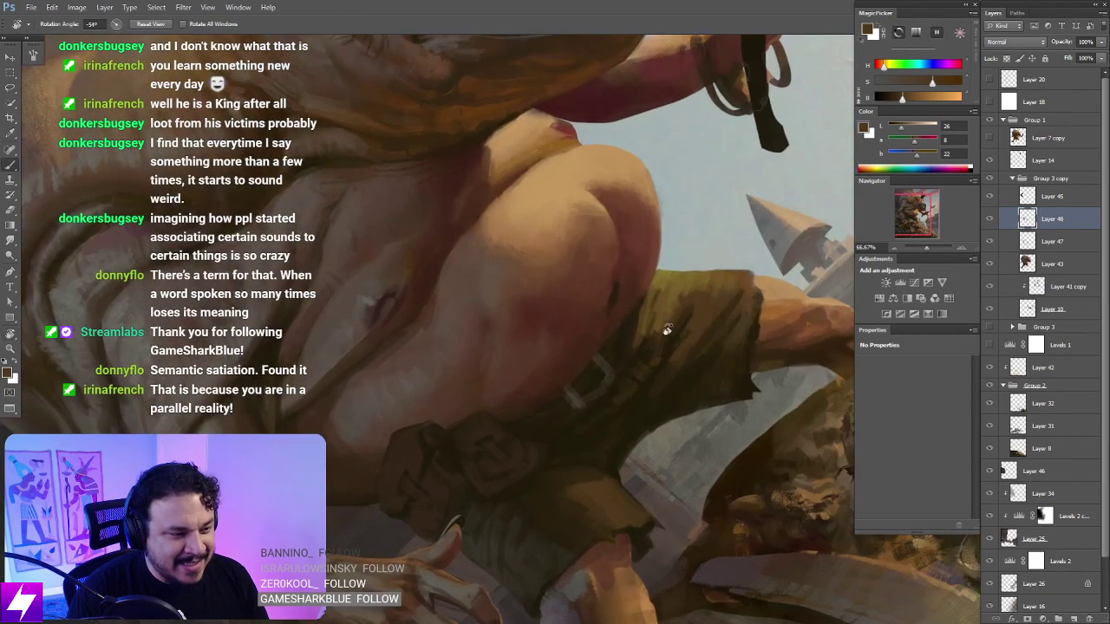
{"action": "key", "text": "b"}
{"action": "left_click", "coordinate": [683, 304], "text": "alt"}
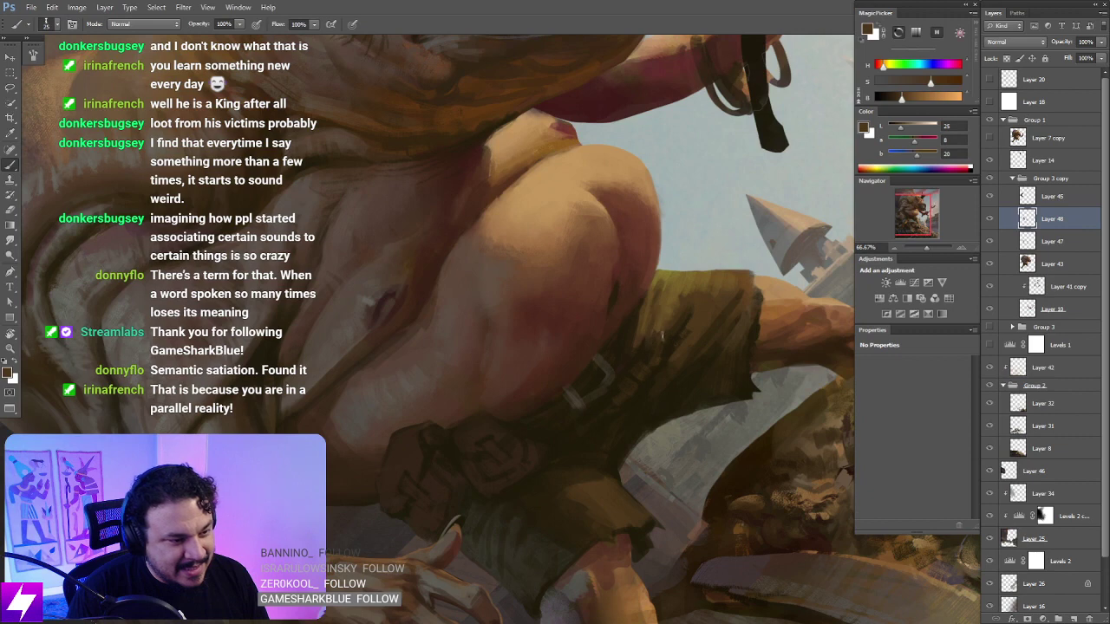
{"action": "left_click", "coordinate": [646, 350], "text": "alt"}
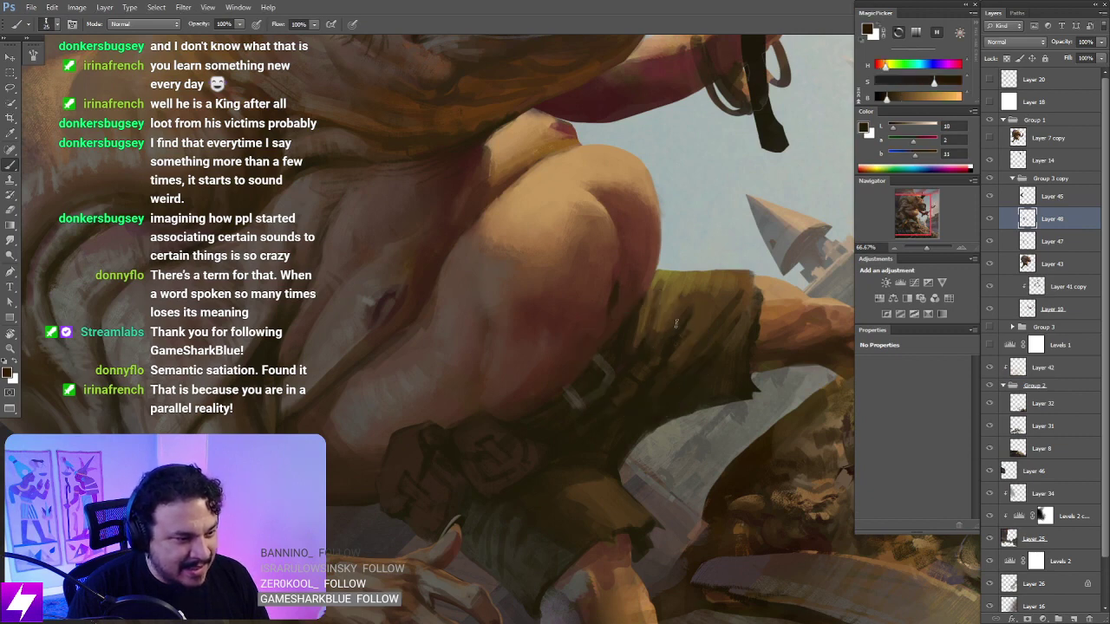
Step: Refine the rear shorts leg between belt buckle and hem, alternating a sampled dark brown and near-black
{"action": "key", "text": "Escape"}
{"action": "left_click_drag", "start_coordinate": [597, 482], "coordinate": [627, 388]}
{"action": "left_click", "coordinate": [651, 406], "text": "alt"}
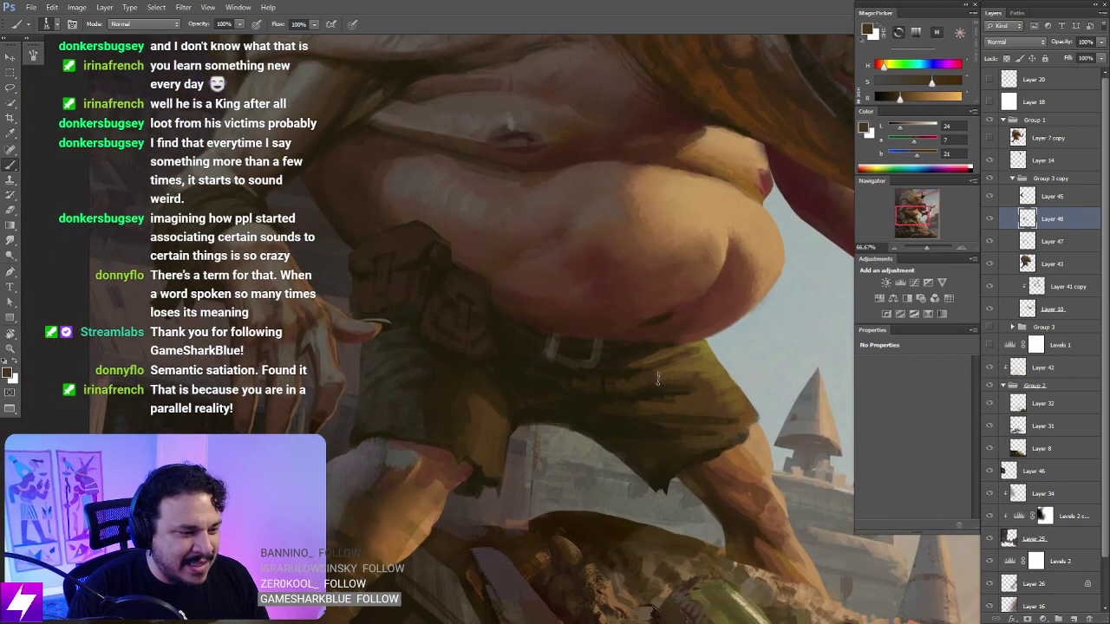
{"action": "left_click_drag", "start_coordinate": [673, 381], "coordinate": [651, 322]}
{"action": "left_click", "coordinate": [632, 309], "text": "alt"}
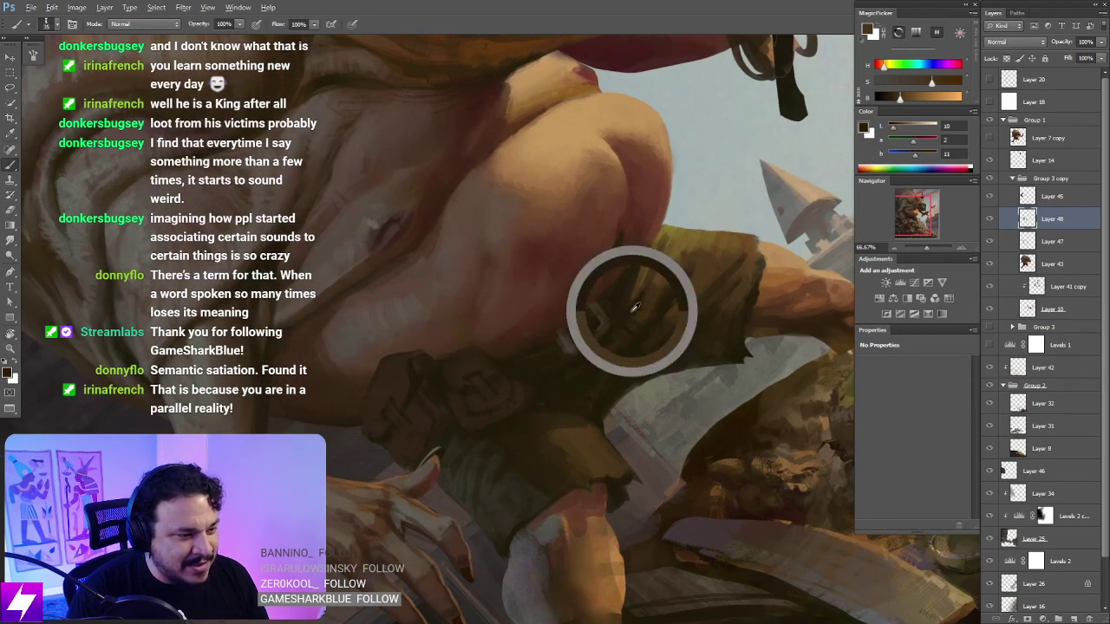
{"action": "key", "text": "Escape"}
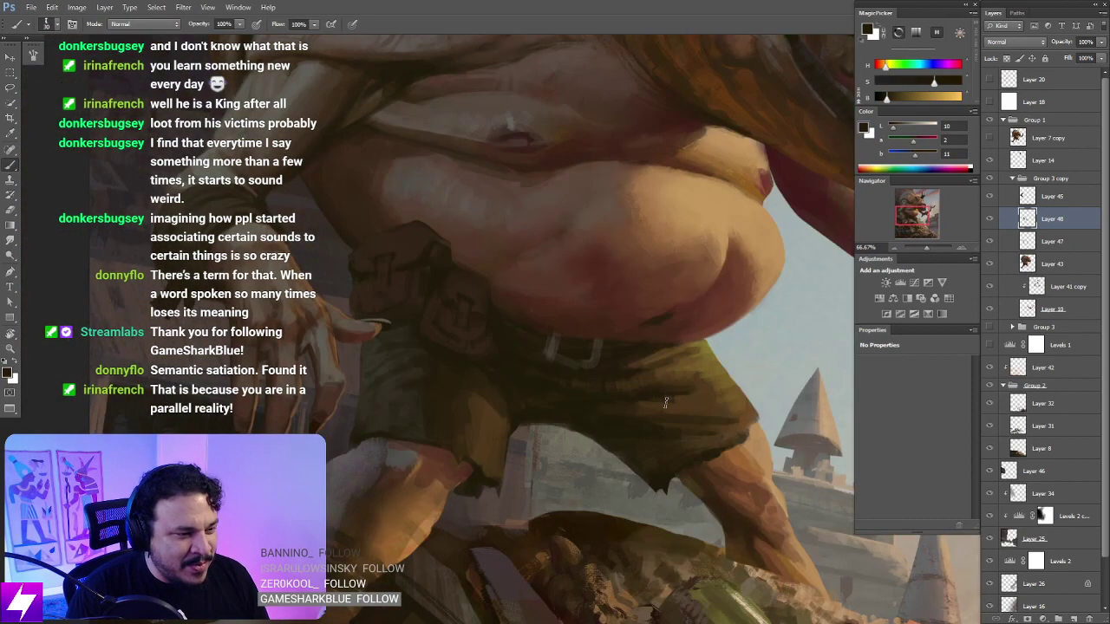
Step: Shade the ogre's rear leg below the shorts with a sampled reddish dark brown on a rotated canvas
{"action": "key", "text": "ctrl+minus"}
{"action": "key", "text": "ctrl+minus"}
{"action": "left_click_drag", "start_coordinate": [530, 345], "coordinate": [665, 357]}
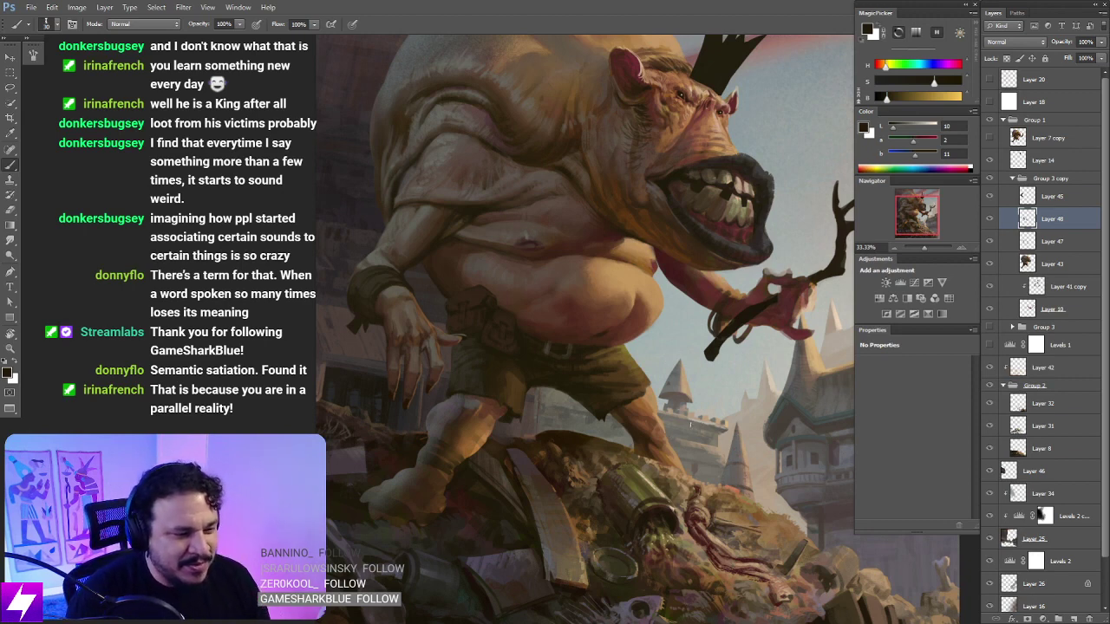
{"action": "key", "text": "ctrl+plus"}
{"action": "left_click_drag", "start_coordinate": [781, 481], "coordinate": [645, 452]}
{"action": "key", "text": "r"}
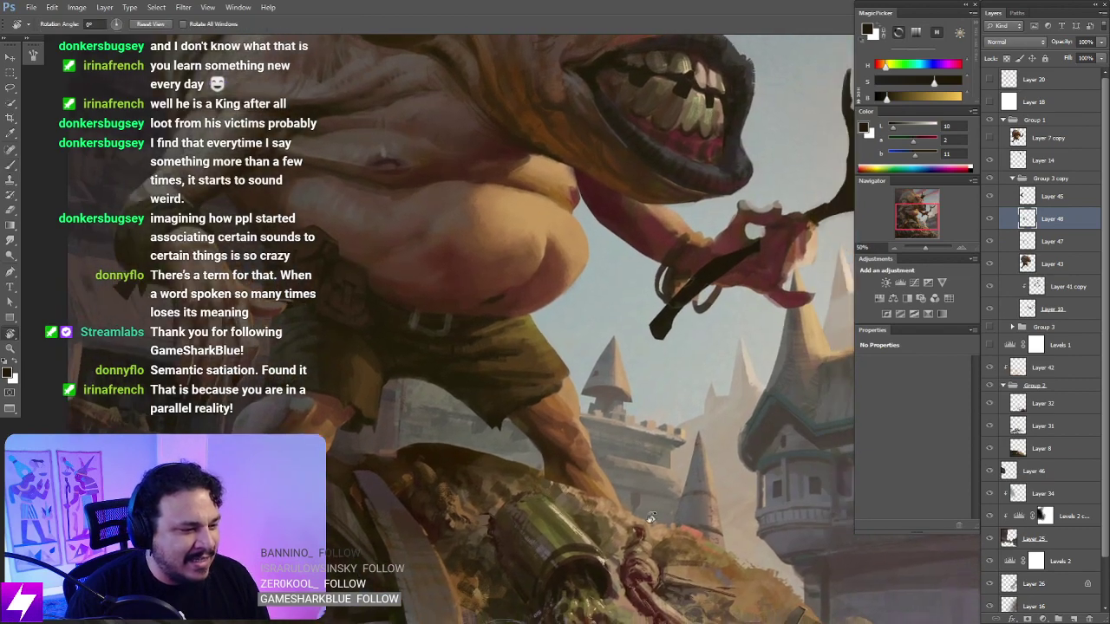
{"action": "left_click_drag", "start_coordinate": [610, 503], "coordinate": [739, 355]}
{"action": "key", "text": "ctrl+plus"}
{"action": "left_click_drag", "start_coordinate": [721, 491], "coordinate": [641, 466]}
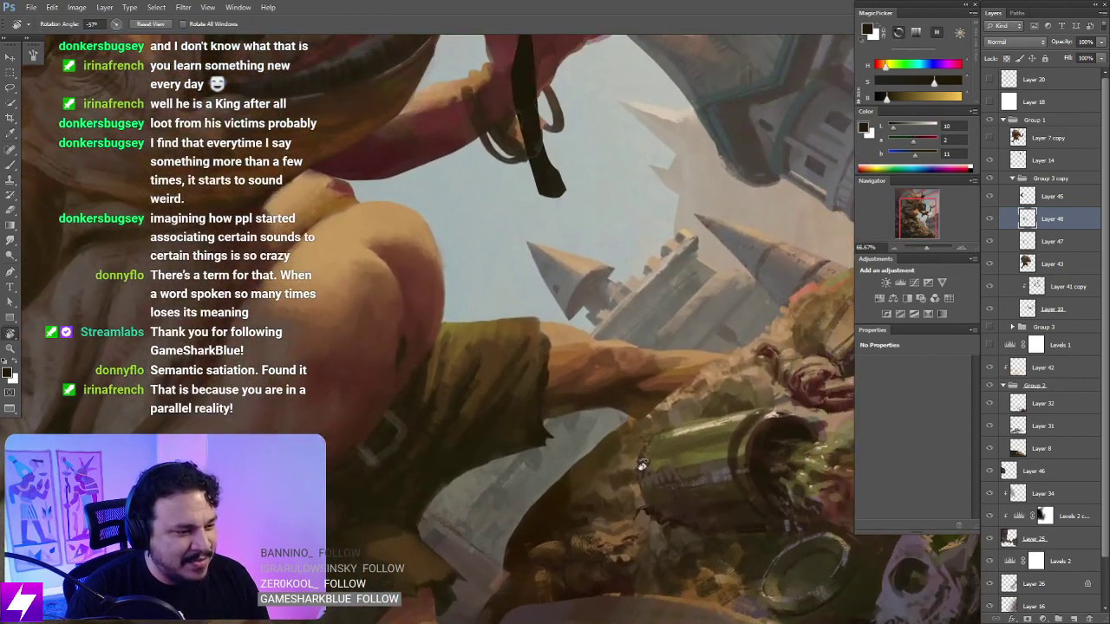
{"action": "mouse_move", "coordinate": [640, 512]}
{"action": "left_mouse_down"}
{"action": "mouse_move", "coordinate": [695, 412]}
{"action": "mouse_move", "coordinate": [701, 357]}
{"action": "left_mouse_up"}
{"action": "key", "text": "b"}
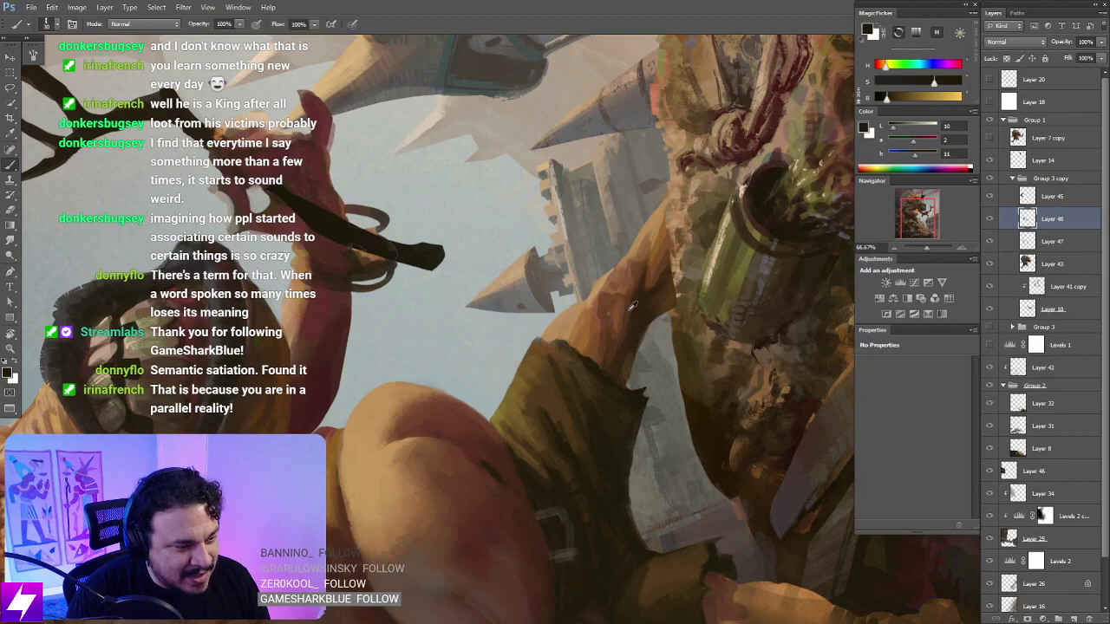
{"action": "left_click", "coordinate": [632, 298], "text": "alt"}
{"action": "left_click", "coordinate": [650, 277], "text": "alt"}
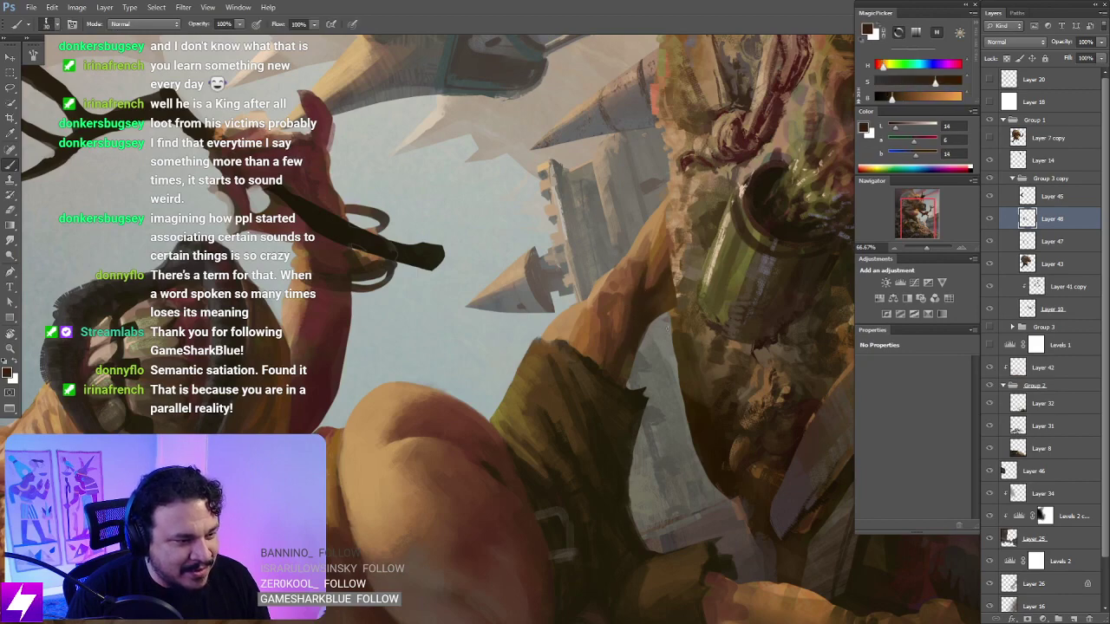
{"action": "key", "text": "Escape"}
Step: Strengthen the dark shading on the rear leg beneath the ragged hem in the upright view
{"action": "left_click_drag", "start_coordinate": [664, 234], "coordinate": [634, 346]}
{"action": "key", "text": "r"}
{"action": "key", "text": "ctrl+minus"}
{"action": "key", "text": "ctrl+minus"}
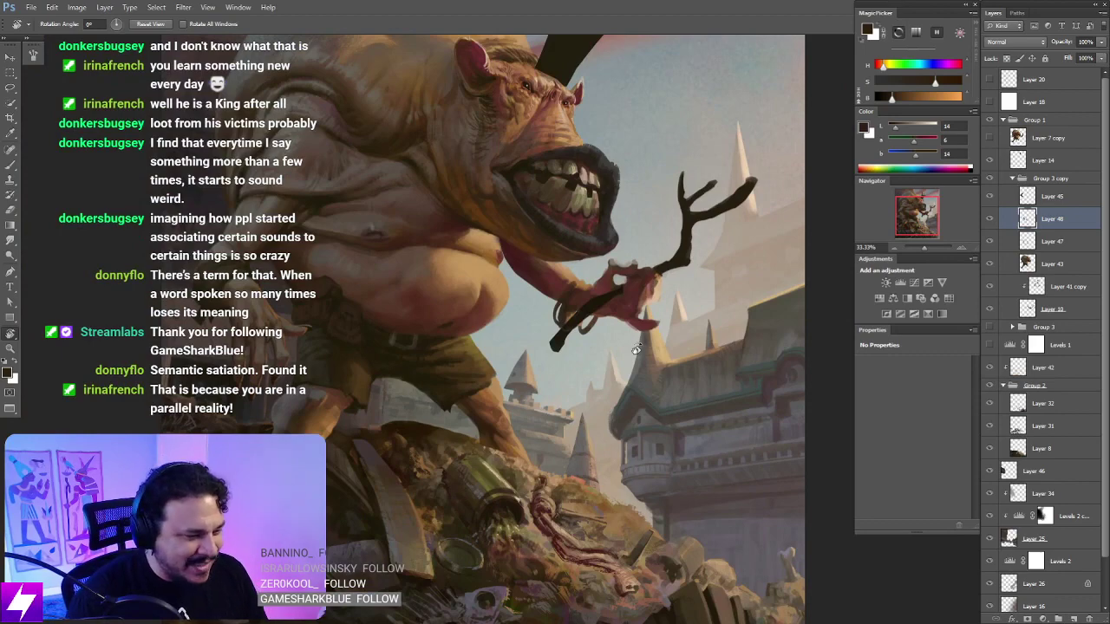
{"action": "key", "text": "ctrl+plus"}
{"action": "key", "text": "ctrl+plus"}
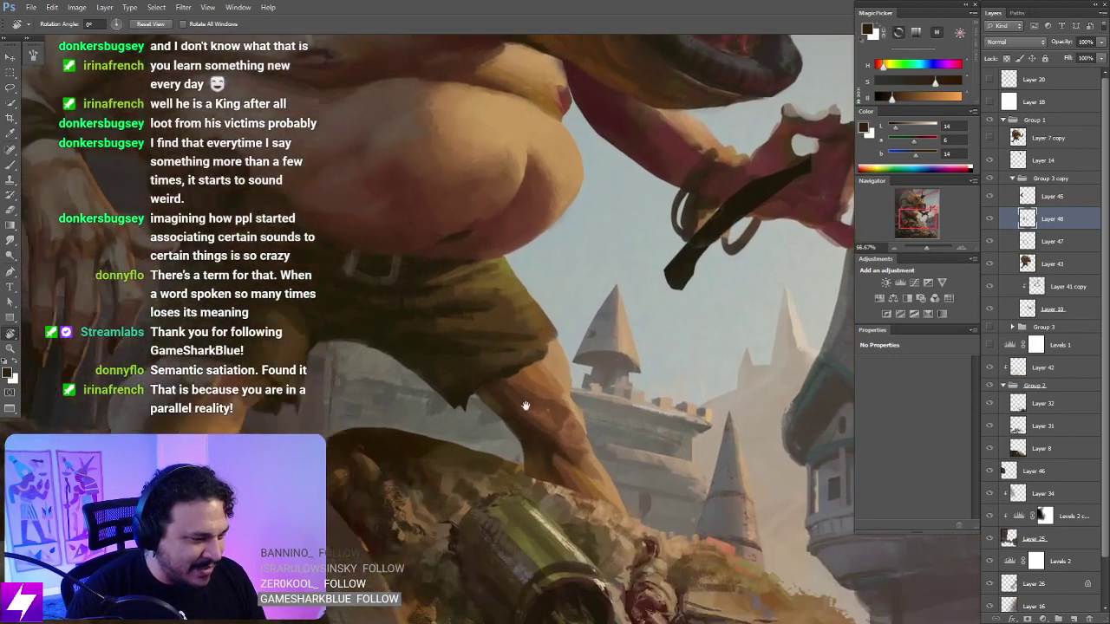
{"action": "key", "text": "Escape"}
{"action": "key", "text": "b"}
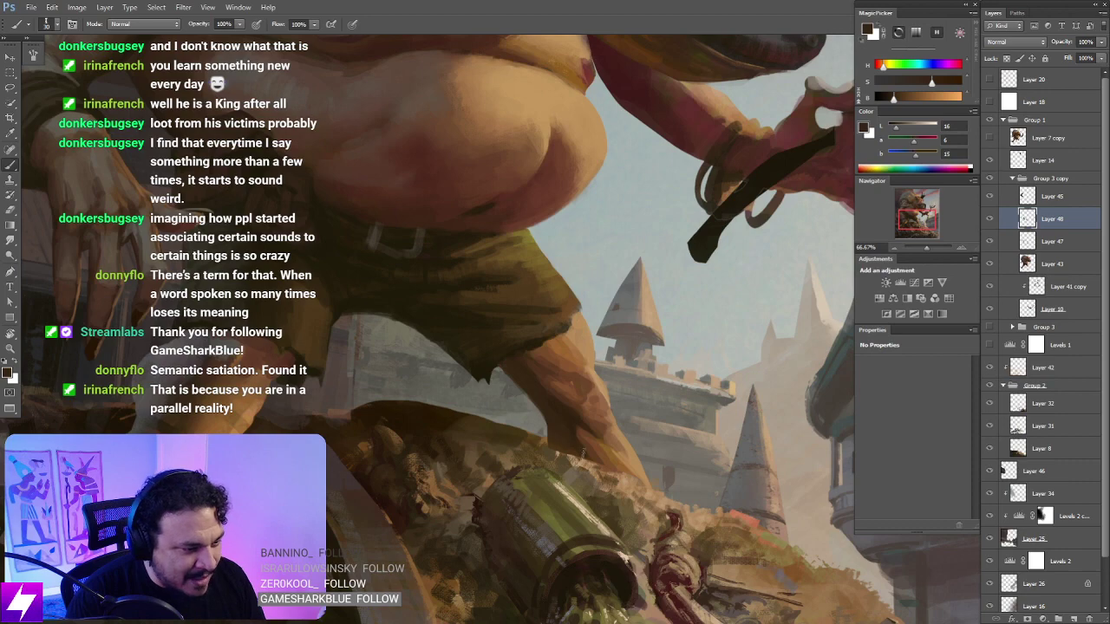
Step: Paint small dark spots on the skin of the rear leg with a fine brush on a rotated, enlarged canvas
{"action": "key", "text": "ctrl+minus"}
{"action": "key", "text": "r"}
{"action": "left_click_drag", "start_coordinate": [584, 450], "coordinate": [674, 375]}
{"action": "mouse_move", "coordinate": [546, 572]}
{"action": "left_mouse_down"}
{"action": "mouse_move", "coordinate": [587, 491]}
{"action": "mouse_move", "coordinate": [586, 435]}
{"action": "mouse_move", "coordinate": [622, 410]}
{"action": "mouse_move", "coordinate": [624, 294]}
{"action": "mouse_move", "coordinate": [599, 177]}
{"action": "mouse_move", "coordinate": [582, 327]}
{"action": "mouse_move", "coordinate": [545, 391]}
{"action": "left_mouse_up"}
{"action": "key", "text": "ctrl+plus"}
{"action": "key", "text": "ctrl+plus"}
{"action": "key", "text": "b"}
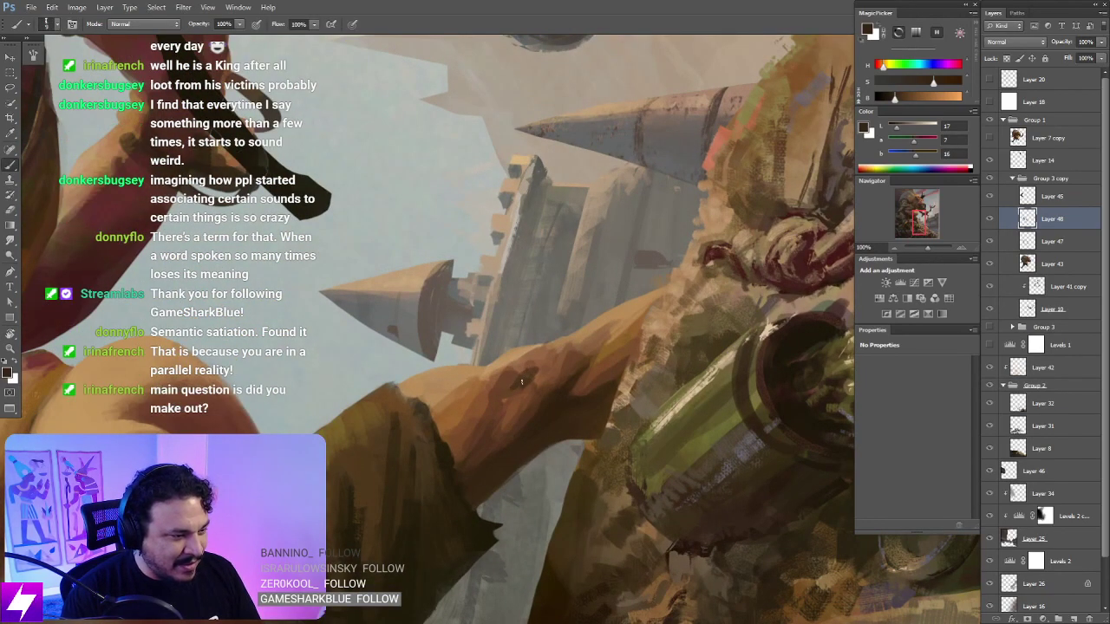
Step: Blend the rear leg's skin just below the shorts hem with sampled dark and mid browns
{"action": "key", "text": "Escape"}
{"action": "key", "text": "ctrl+minus"}
{"action": "key", "text": "ctrl+minus"}
{"action": "mouse_move", "coordinate": [570, 441]}
{"action": "left_mouse_down"}
{"action": "mouse_move", "coordinate": [581, 448]}
{"action": "mouse_move", "coordinate": [561, 426]}
{"action": "mouse_move", "coordinate": [508, 433]}
{"action": "mouse_move", "coordinate": [492, 402]}
{"action": "left_mouse_up"}
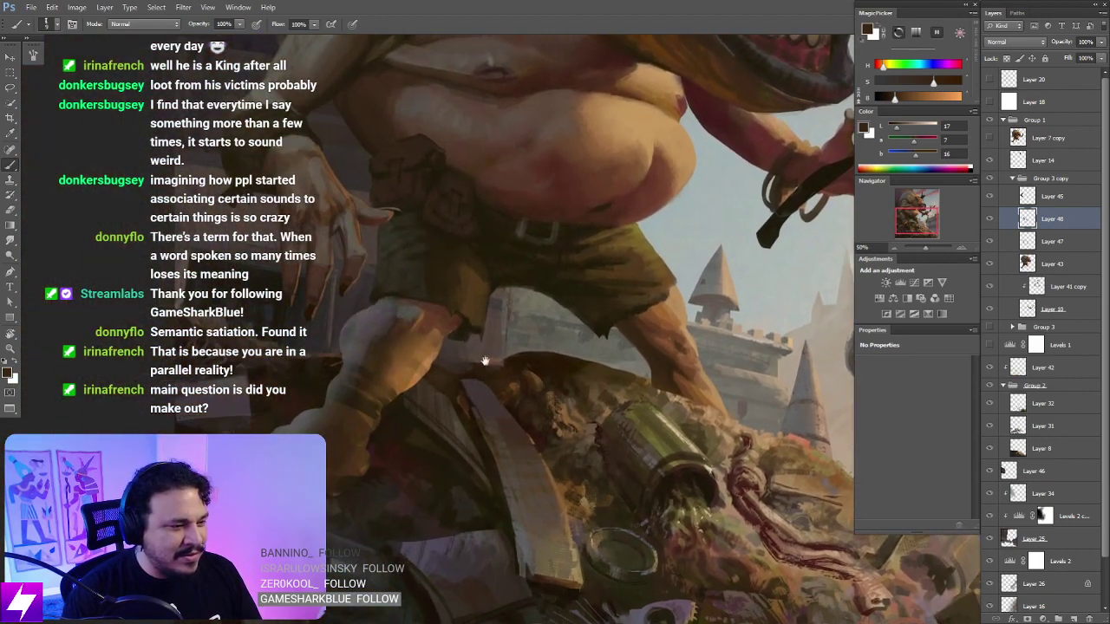
{"action": "key", "text": "ctrl+minus"}
{"action": "left_click_drag", "start_coordinate": [557, 445], "coordinate": [593, 320]}
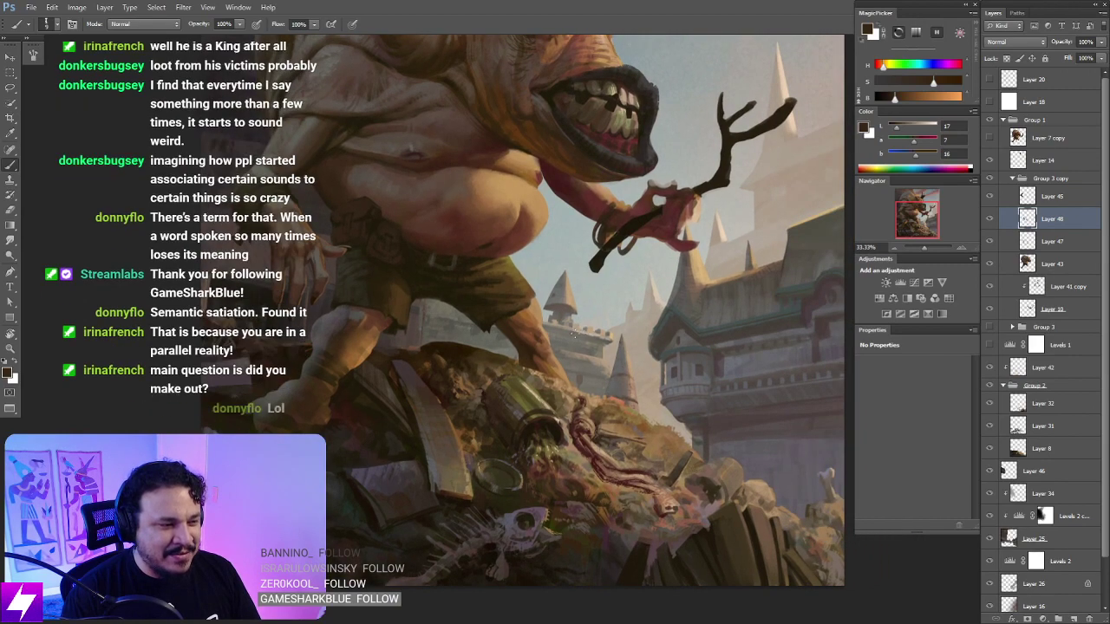
{"action": "key", "text": "ctrl+plus"}
{"action": "left_click", "coordinate": [493, 326], "text": "alt"}
{"action": "left_click", "coordinate": [491, 325], "text": "alt"}
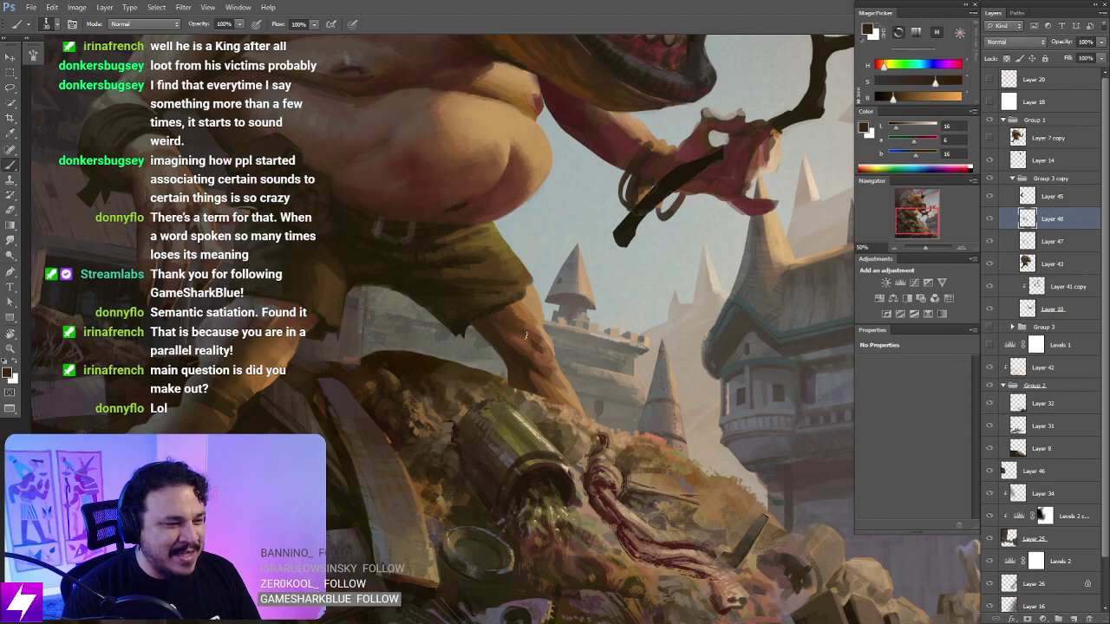
{"action": "left_click", "coordinate": [520, 340], "text": "alt"}
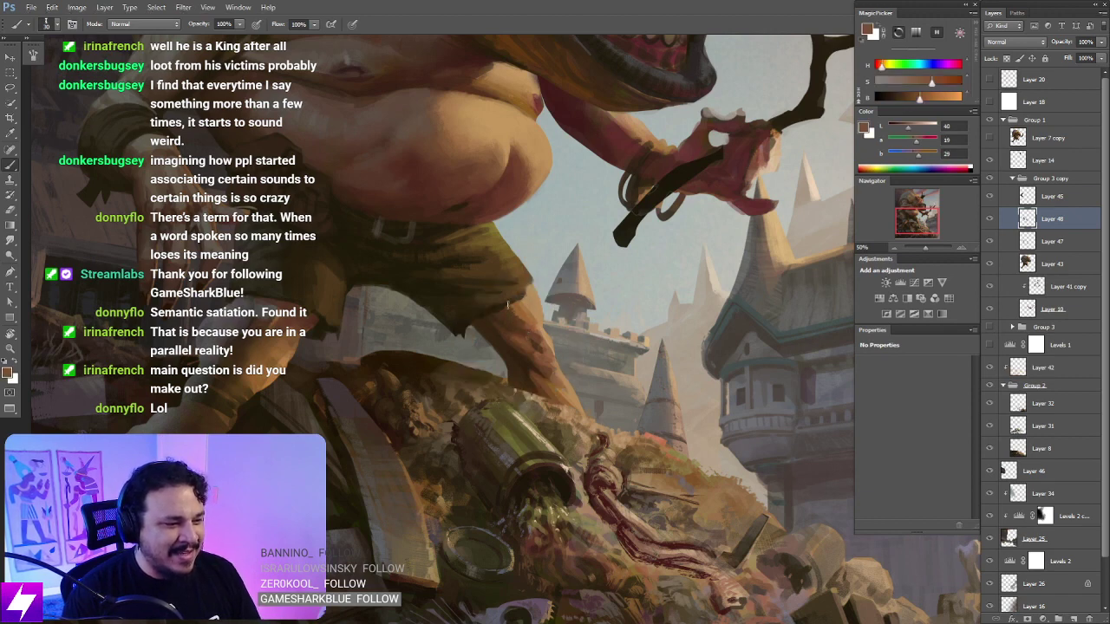
{"action": "left_click", "coordinate": [513, 321], "text": "alt"}
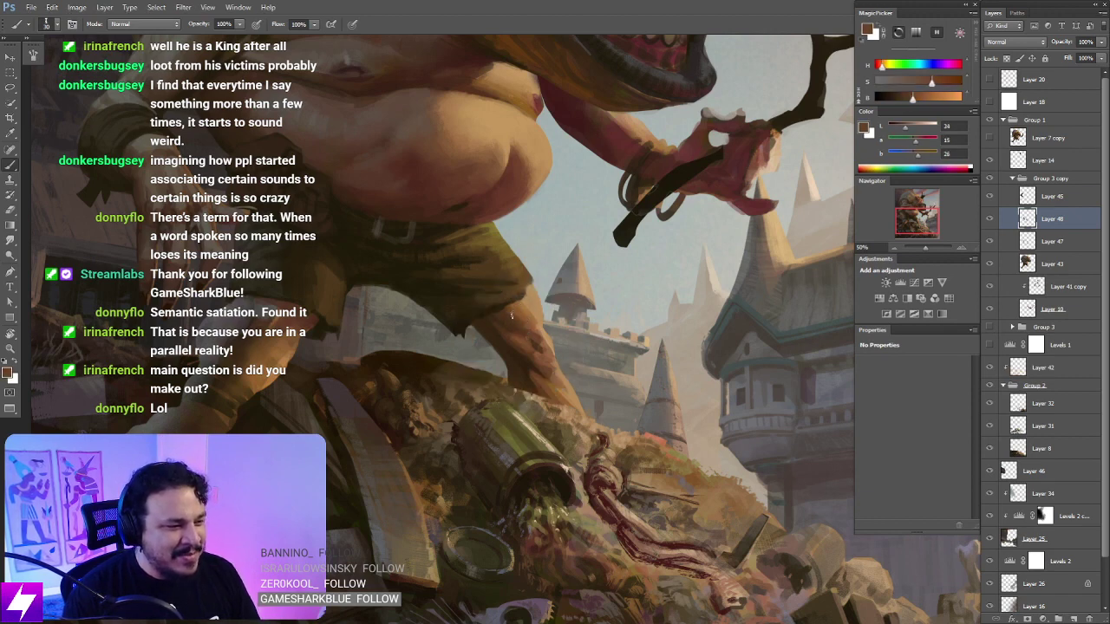
Step: Paint sampled dark browns into the shadows of the shorts' leg above the bent knee on Layer 48
{"action": "key", "text": "ctrl+minus"}
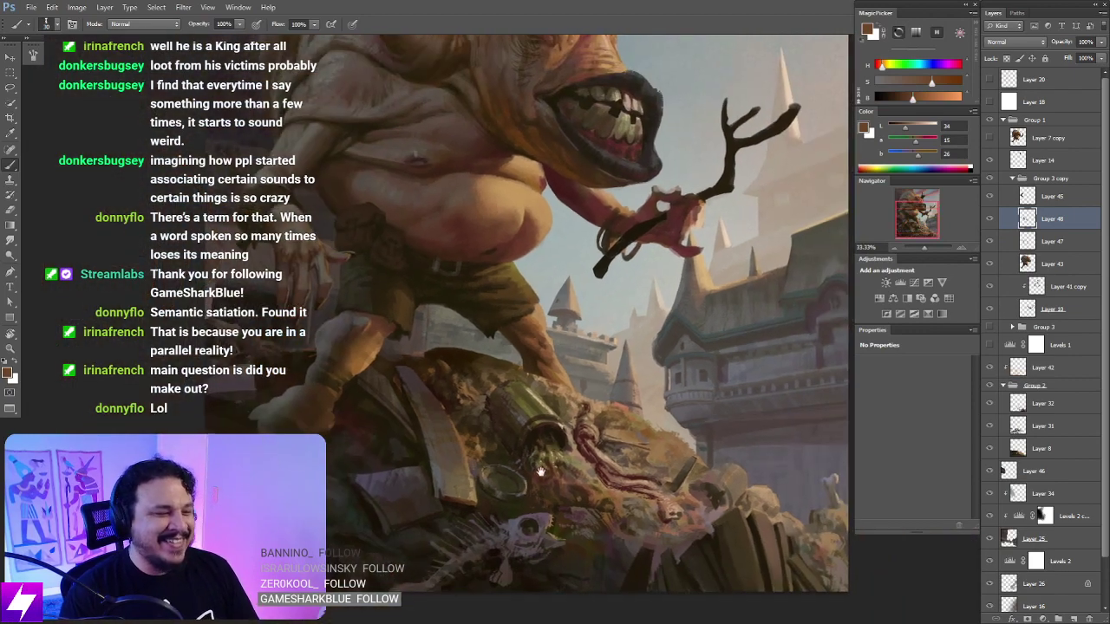
{"action": "left_click_drag", "start_coordinate": [607, 443], "coordinate": [586, 435]}
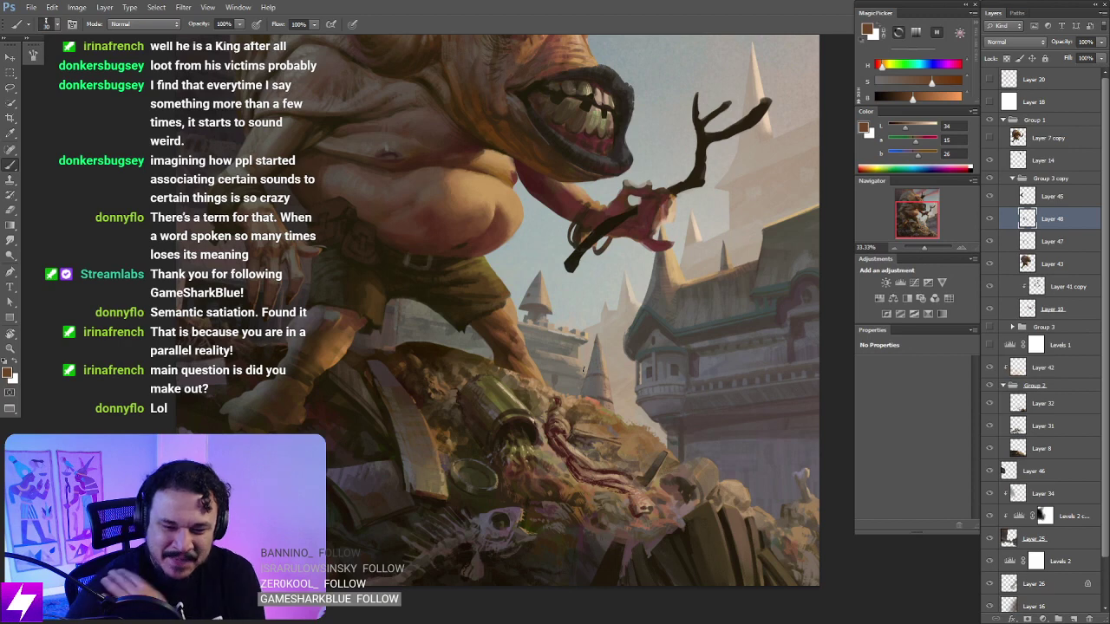
{"action": "left_click_drag", "start_coordinate": [508, 415], "coordinate": [528, 366]}
{"action": "mouse_move", "coordinate": [460, 277]}
{"action": "left_mouse_down"}
{"action": "mouse_move", "coordinate": [471, 330]}
{"action": "mouse_move", "coordinate": [500, 323]}
{"action": "mouse_move", "coordinate": [434, 361]}
{"action": "left_mouse_up"}
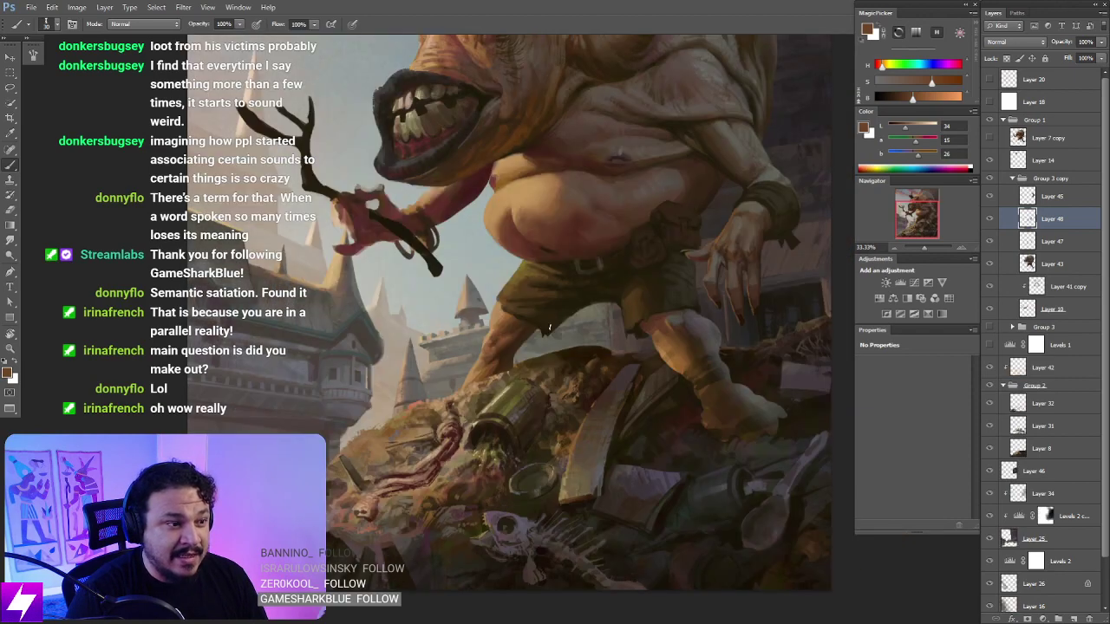
{"action": "key", "text": "ctrl+plus"}
{"action": "left_click_drag", "start_coordinate": [631, 319], "coordinate": [565, 309]}
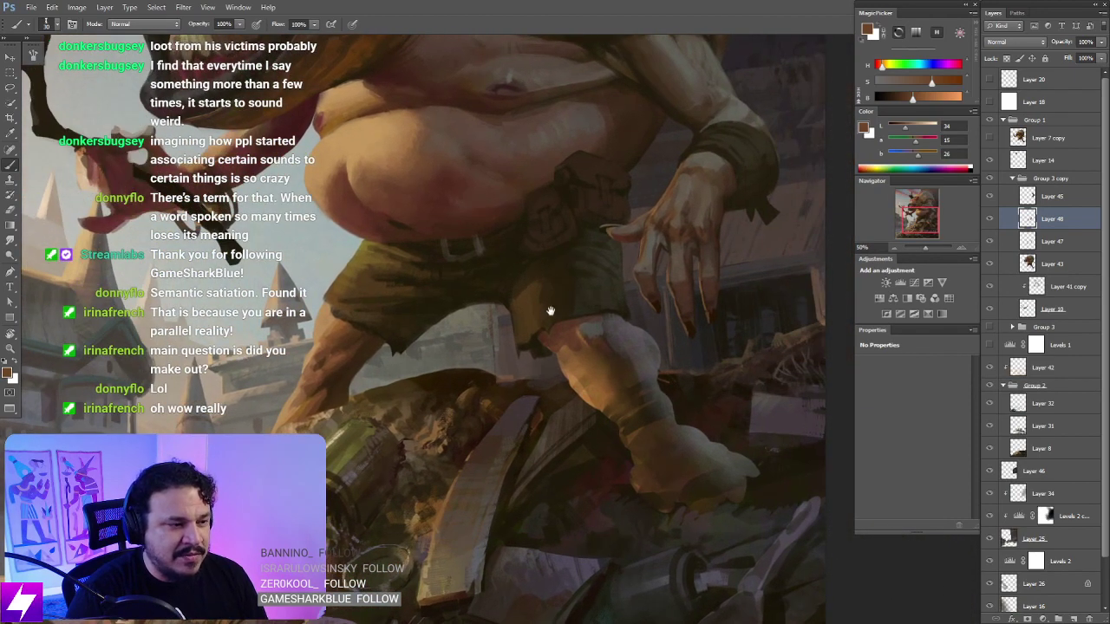
{"action": "left_click", "coordinate": [555, 273], "text": "alt"}
{"action": "key", "text": "bracketright"}
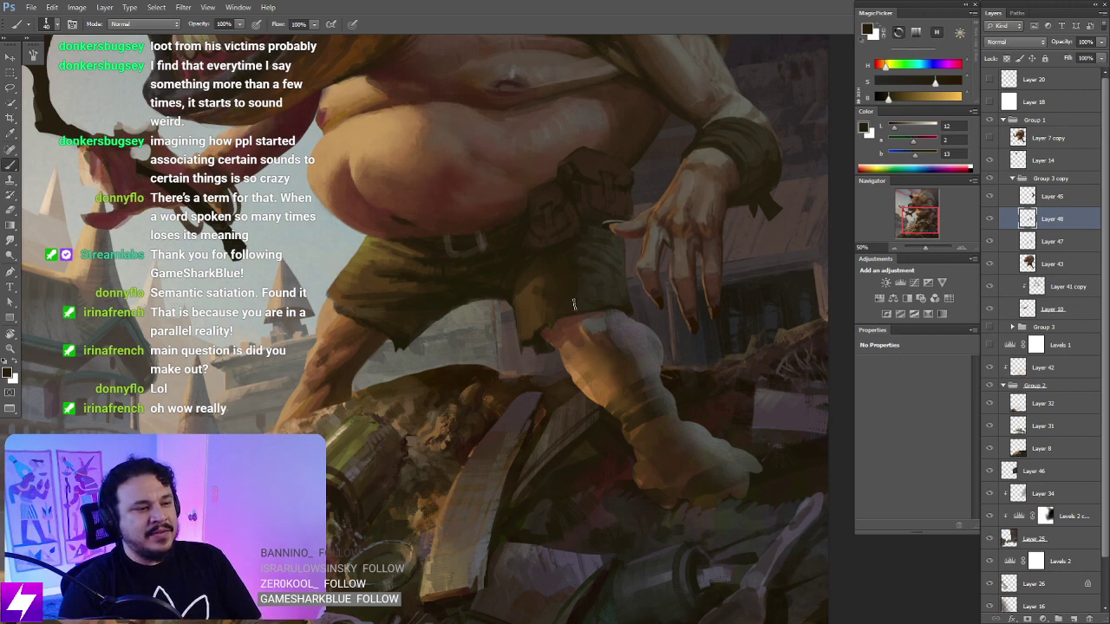
{"action": "left_click", "coordinate": [531, 293], "text": "alt"}
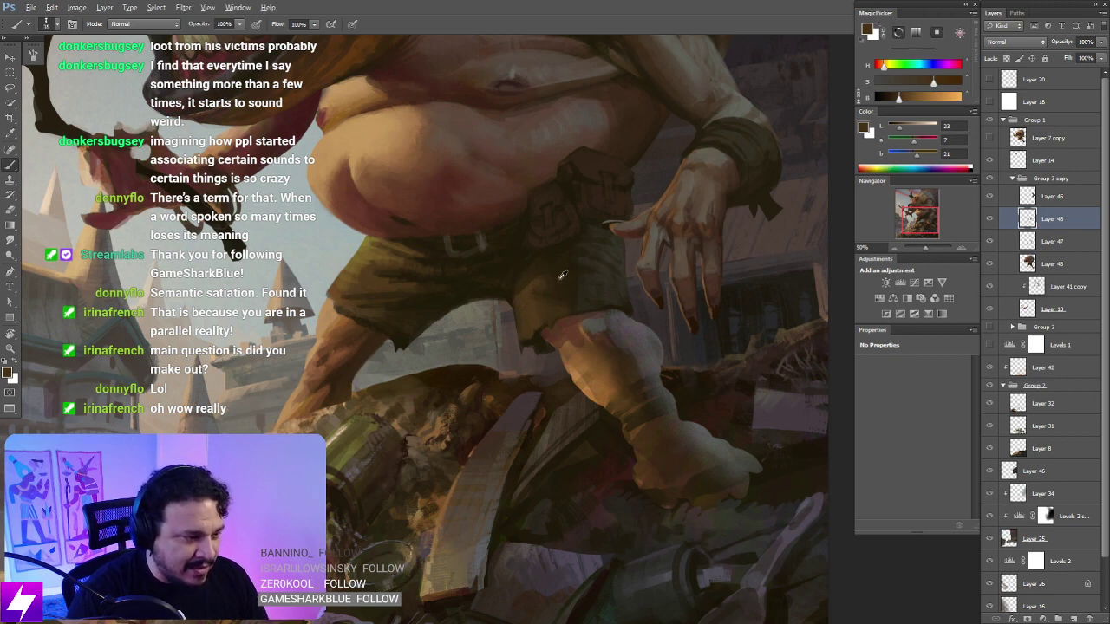
{"action": "left_click", "coordinate": [545, 276], "text": "alt"}
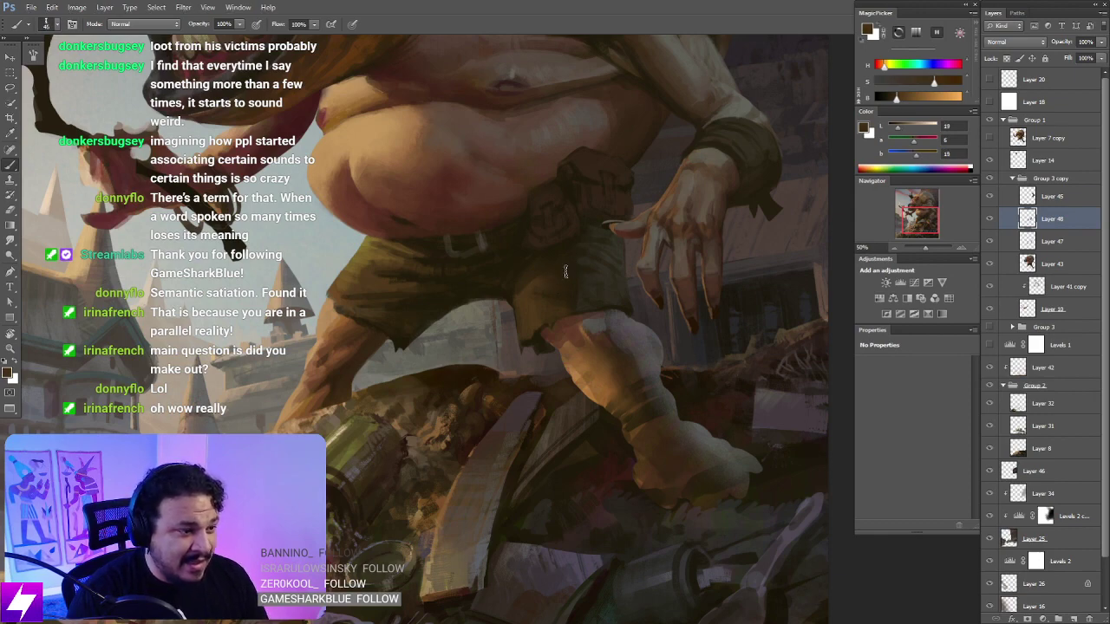
Step: Sample a near-black brown and deepen the shadow across the middle of the shorts beside the belt buckle
{"action": "key", "text": "r"}
{"action": "left_click_drag", "start_coordinate": [553, 275], "coordinate": [577, 341]}
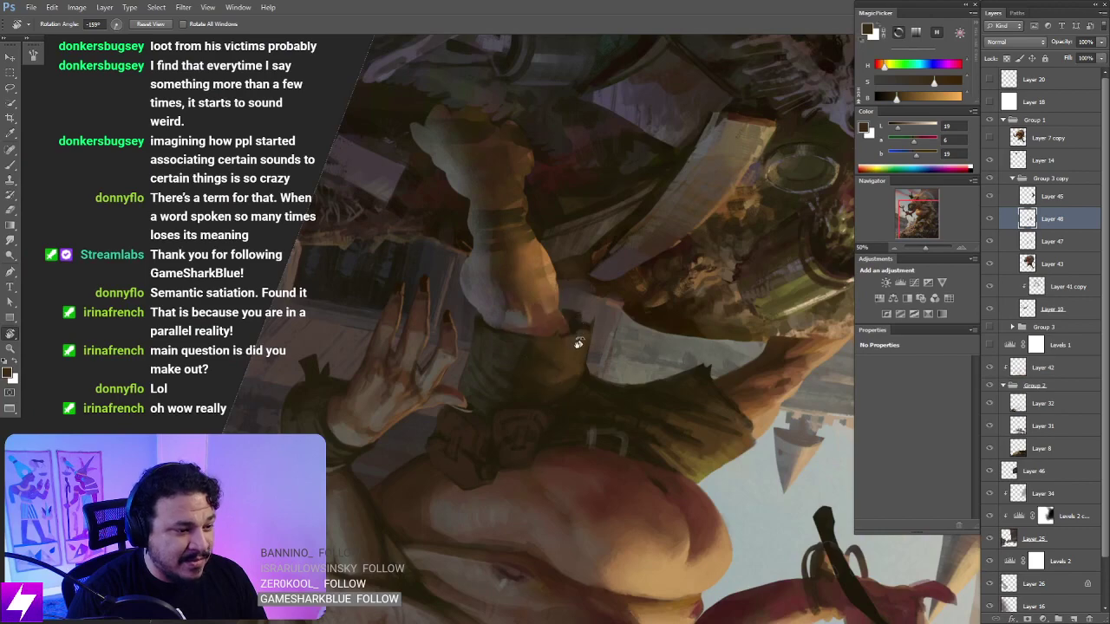
{"action": "key", "text": "Escape"}
{"action": "left_click_drag", "start_coordinate": [479, 340], "coordinate": [517, 288]}
{"action": "key", "text": "b"}
{"action": "left_click", "coordinate": [525, 296], "text": "alt"}
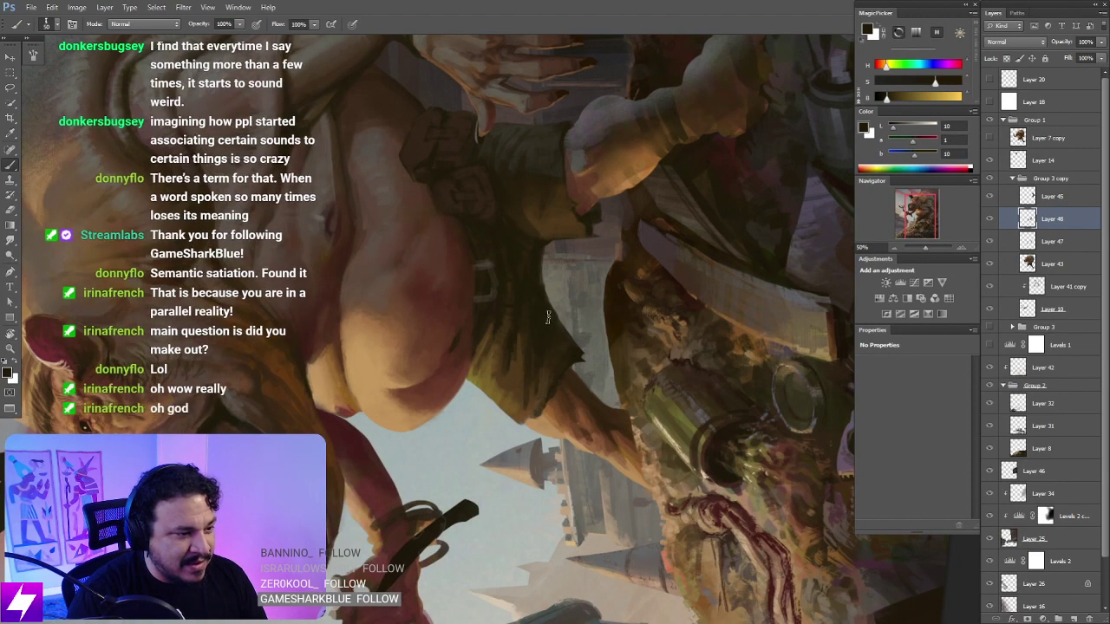
Step: Paint dark brown folds on the shorts' leg over the straight far leg, using a colour sampled from the cloth
{"action": "key", "text": "Escape"}
{"action": "mouse_move", "coordinate": [563, 350]}
{"action": "left_mouse_down"}
{"action": "mouse_move", "coordinate": [538, 369]}
{"action": "mouse_move", "coordinate": [545, 339]}
{"action": "mouse_move", "coordinate": [518, 309]}
{"action": "mouse_move", "coordinate": [530, 306]}
{"action": "mouse_move", "coordinate": [552, 255]}
{"action": "mouse_move", "coordinate": [595, 270]}
{"action": "left_mouse_up"}
{"action": "key", "text": "r"}
{"action": "key", "text": "b"}
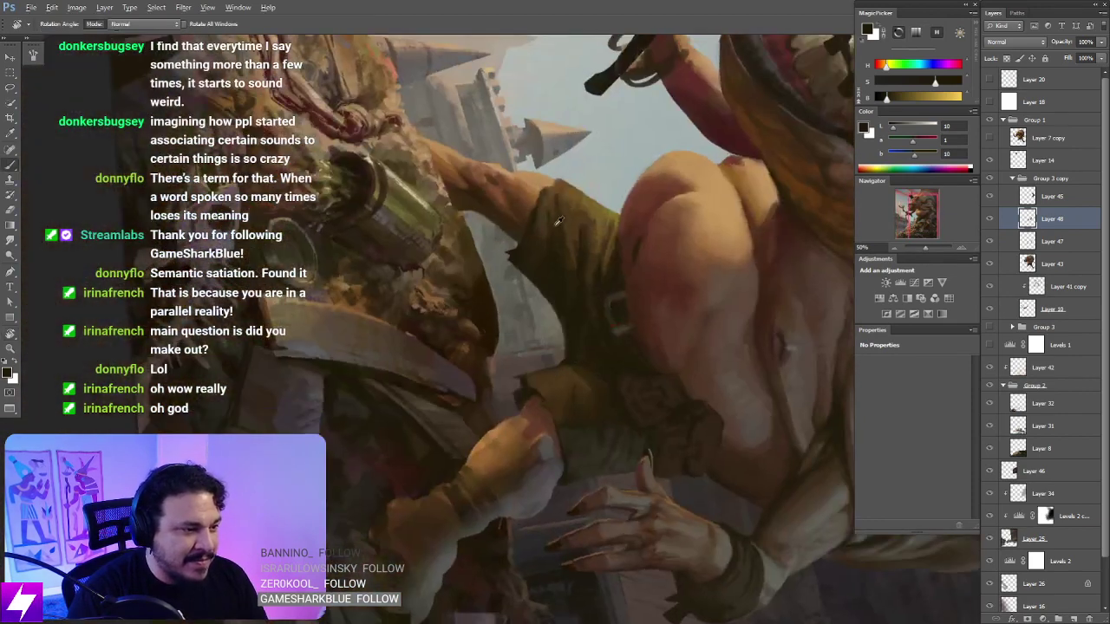
{"action": "left_click", "coordinate": [573, 266], "text": "alt"}
{"action": "left_click", "coordinate": [573, 266], "text": "alt"}
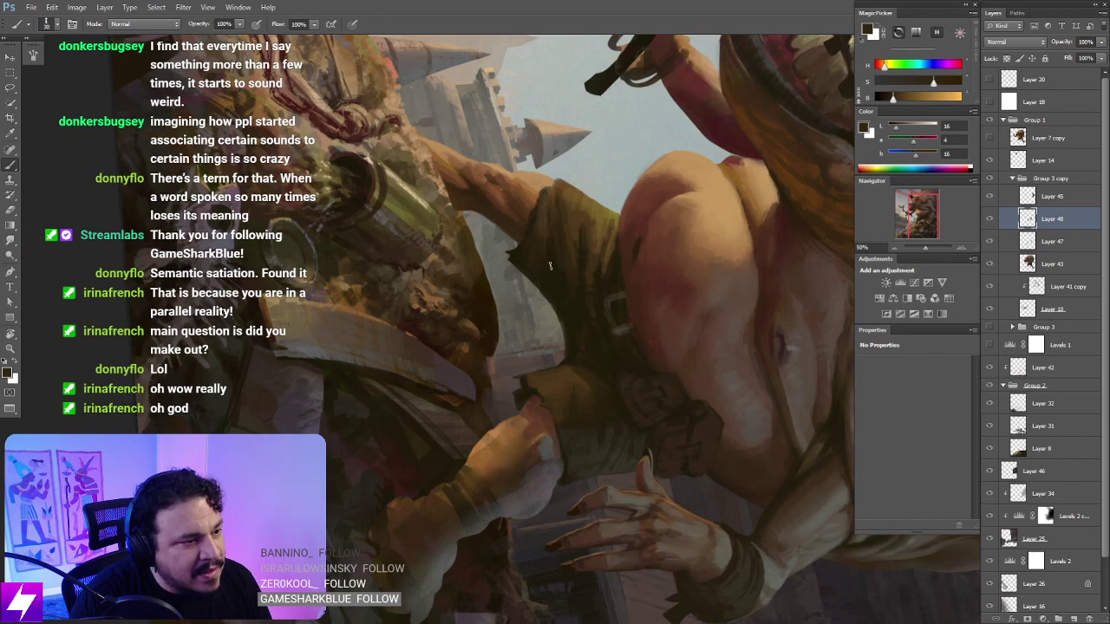
{"action": "left_click_drag", "start_coordinate": [538, 250], "coordinate": [583, 204]}
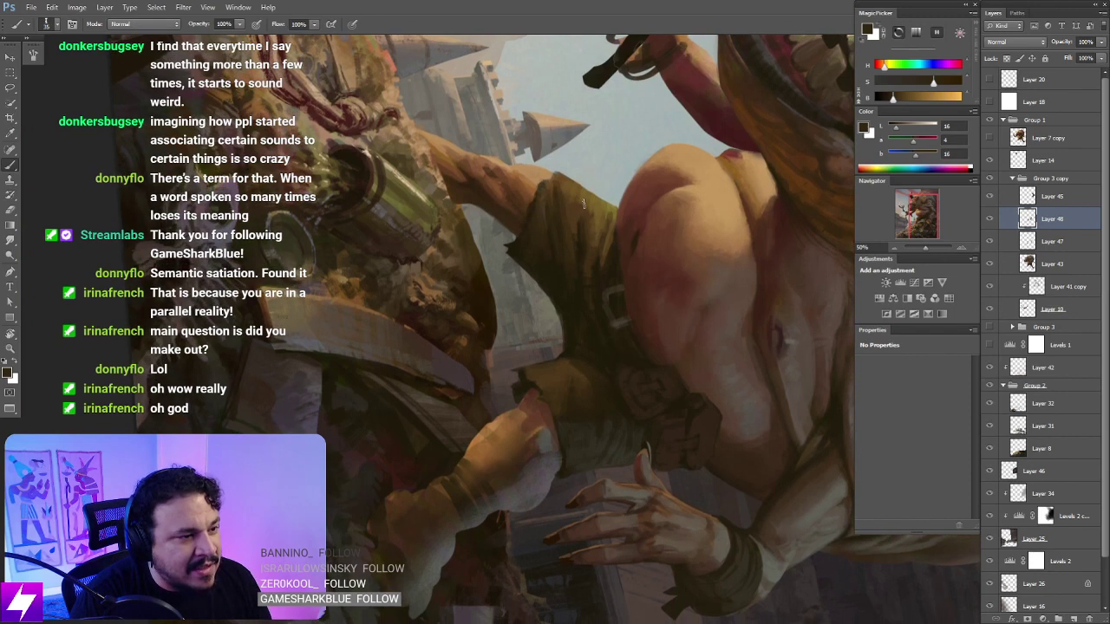
{"action": "key", "text": "r"}
{"action": "key", "text": "Escape"}
{"action": "key", "text": "b"}
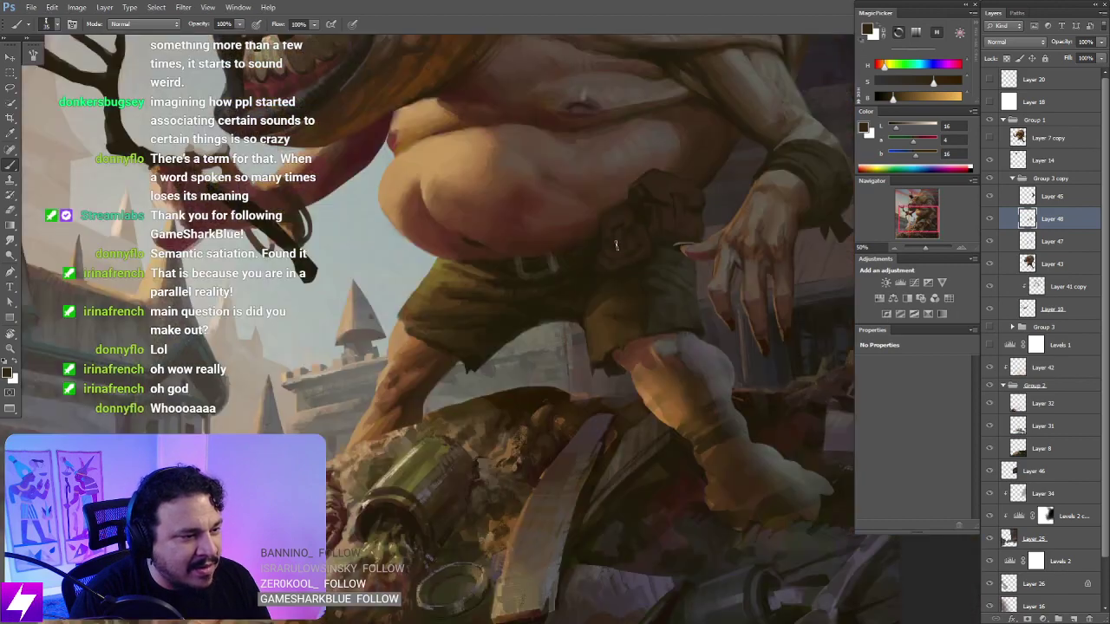
Step: Lasso a small patch at the outer hem corner of the shorts on the far leg
{"action": "key", "text": "ctrl+minus"}
{"action": "key", "text": "ctrl+minus"}
{"action": "left_click_drag", "start_coordinate": [629, 300], "coordinate": [602, 244]}
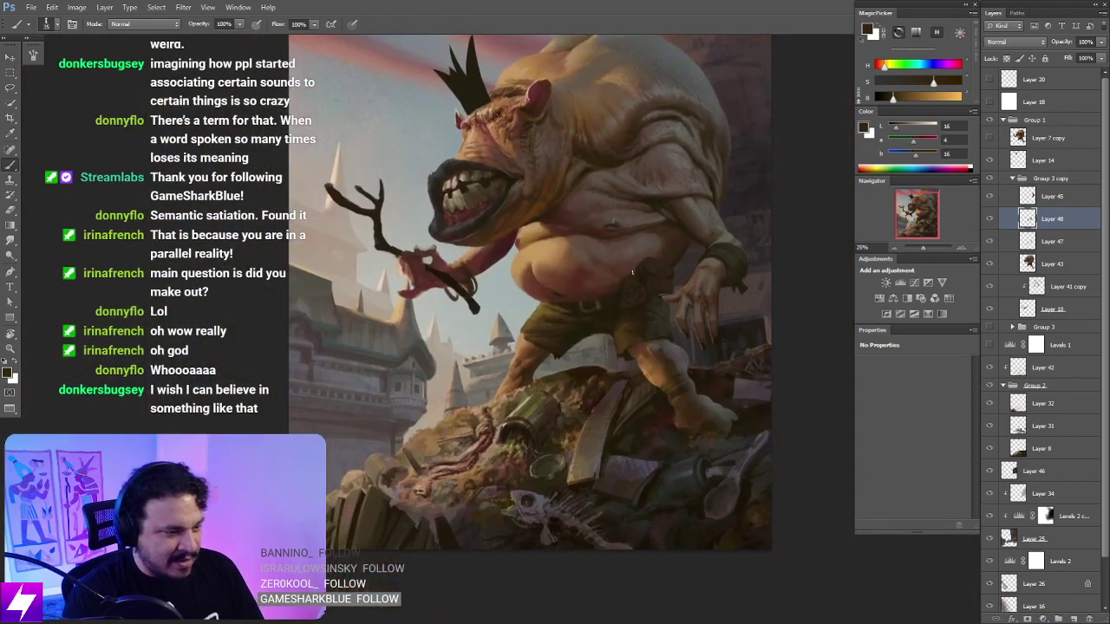
{"action": "key", "text": "r"}
{"action": "mouse_move", "coordinate": [598, 397]}
{"action": "left_mouse_down"}
{"action": "mouse_move", "coordinate": [633, 359]}
{"action": "mouse_move", "coordinate": [630, 296]}
{"action": "left_mouse_up"}
{"action": "key", "text": "ctrl+plus"}
{"action": "key", "text": "ctrl+plus"}
{"action": "key", "text": "ctrl+plus"}
{"action": "left_click_drag", "start_coordinate": [564, 414], "coordinate": [534, 364]}
{"action": "key", "text": "l"}
{"action": "key", "text": "b"}
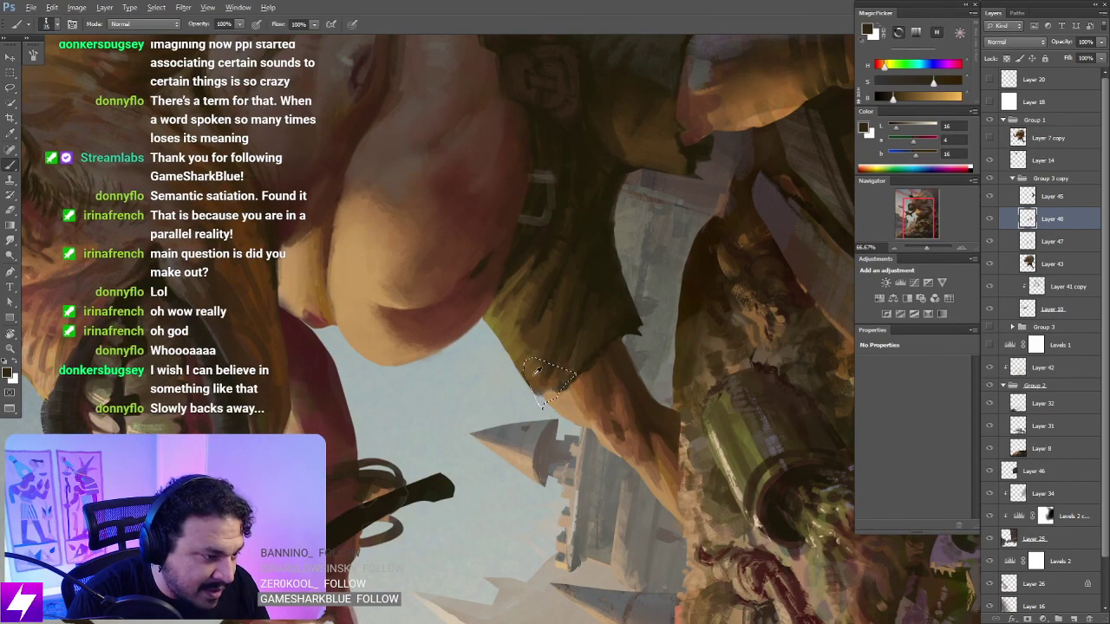
Step: Fill the selected hem corner with brown sampled from the shorts, and clear the selection
{"action": "left_click", "coordinate": [537, 373], "text": "alt"}
{"action": "mouse_move", "coordinate": [539, 399]}
{"action": "left_mouse_down"}
{"action": "mouse_move", "coordinate": [559, 378]}
{"action": "mouse_move", "coordinate": [547, 387]}
{"action": "mouse_move", "coordinate": [535, 367]}
{"action": "left_mouse_up"}
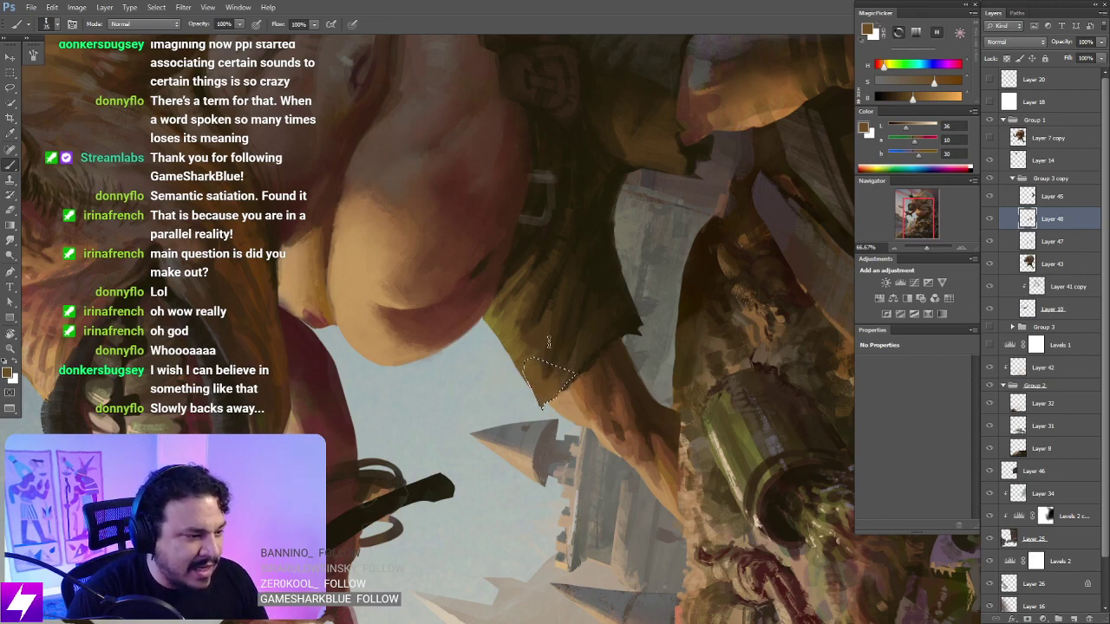
{"action": "key", "text": "l"}
{"action": "key", "text": "ctrl+d"}
{"action": "key", "text": "Escape"}
Step: Examine the figure's overall silhouette and shorts in both mirrored and unmirrored views
{"action": "key", "text": "ctrl+minus"}
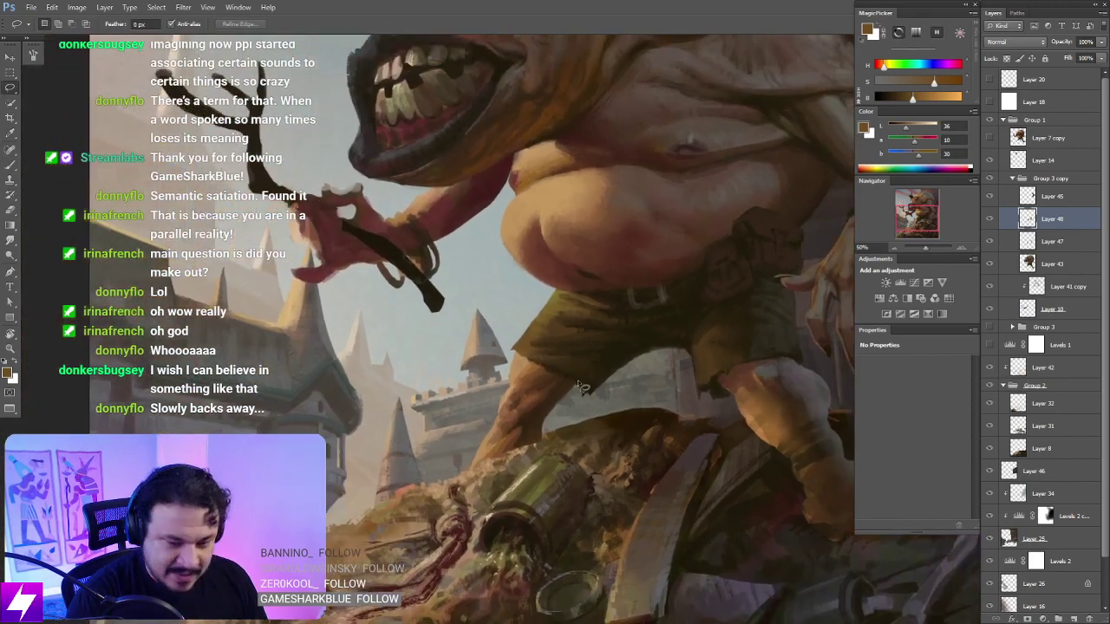
{"action": "key", "text": "ctrl+minus"}
{"action": "left_click_drag", "start_coordinate": [724, 352], "coordinate": [570, 346]}
{"action": "left_click_drag", "start_coordinate": [629, 310], "coordinate": [551, 326]}
{"action": "key", "text": "ctrl+minus"}
{"action": "key", "text": "ctrl+shift+h"}
{"action": "key", "text": "ctrl+plus"}
{"action": "left_click_drag", "start_coordinate": [463, 333], "coordinate": [535, 300]}
{"action": "mouse_move", "coordinate": [473, 351]}
{"action": "left_mouse_down"}
{"action": "mouse_move", "coordinate": [471, 324]}
{"action": "mouse_move", "coordinate": [453, 355]}
{"action": "mouse_move", "coordinate": [481, 359]}
{"action": "left_mouse_up"}
{"action": "left_click_drag", "start_coordinate": [430, 375], "coordinate": [456, 362]}
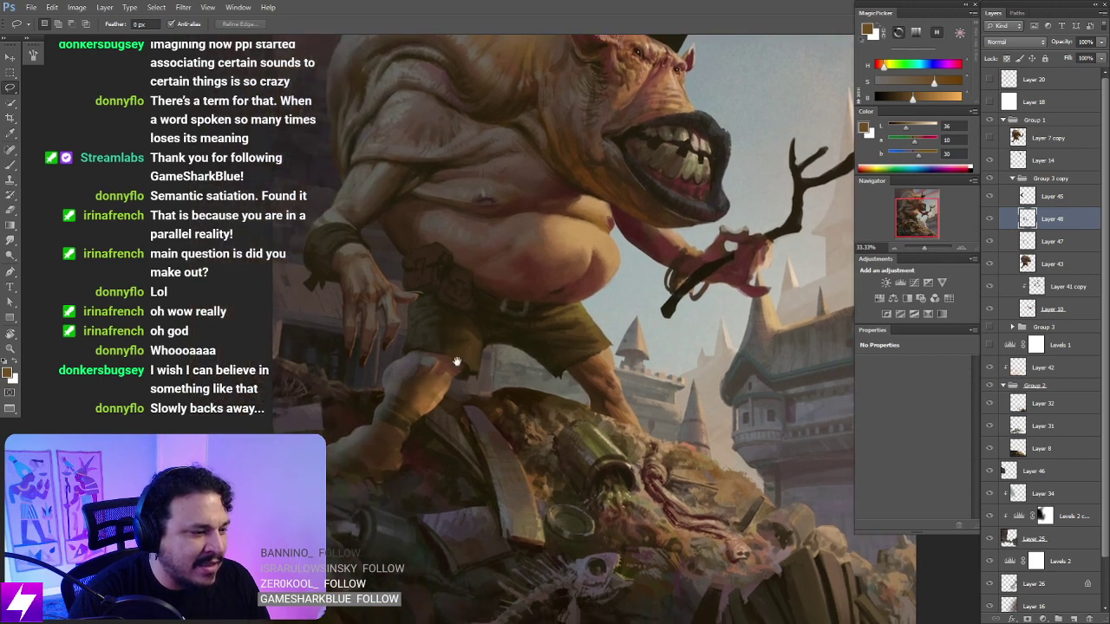
Step: Compare the shorts with Layer 48 hidden and shown, leaving the layer visible
{"action": "left_click", "coordinate": [991, 220]}
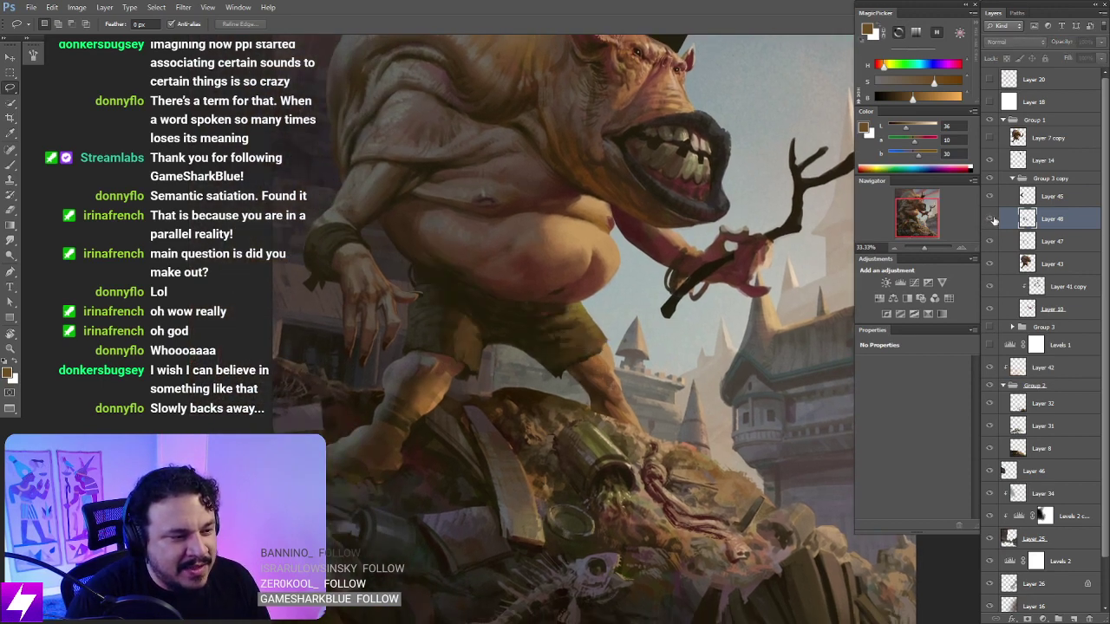
{"action": "left_click", "coordinate": [991, 220]}
{"action": "left_click_drag", "start_coordinate": [565, 409], "coordinate": [553, 404]}
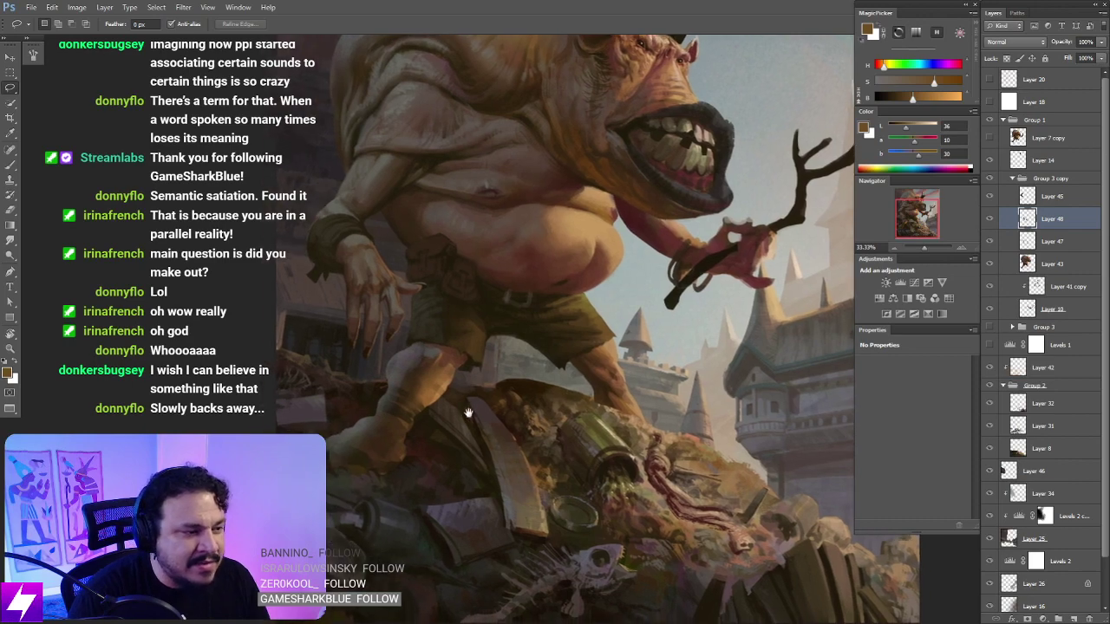
{"action": "left_click_drag", "start_coordinate": [475, 396], "coordinate": [491, 392]}
{"action": "key", "text": "b"}
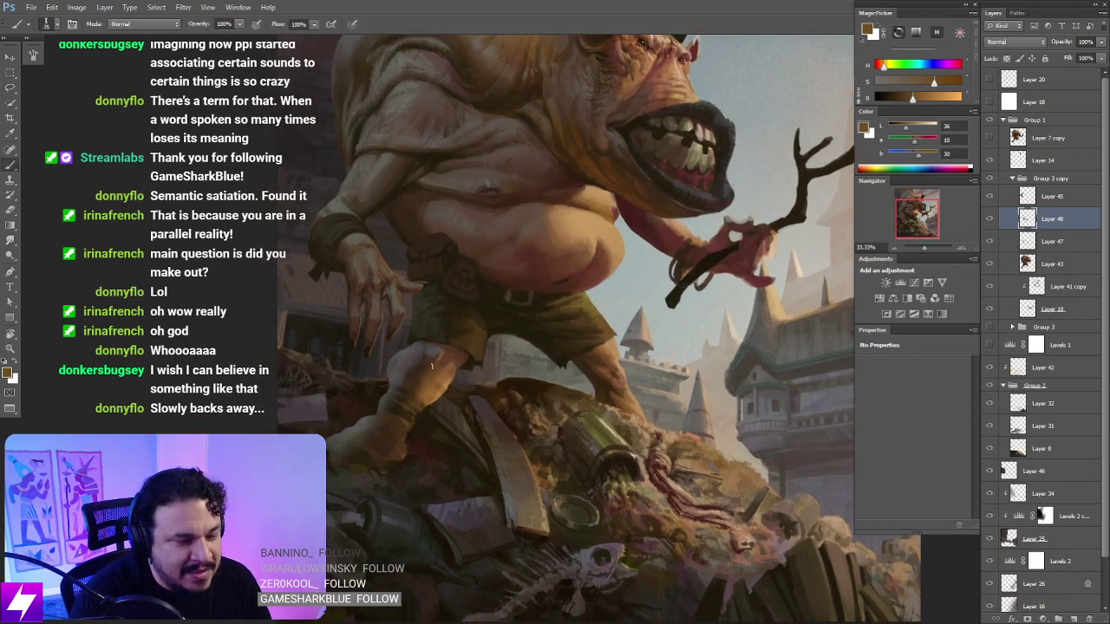
{"action": "key", "text": "r"}
{"action": "mouse_move", "coordinate": [434, 357]}
{"action": "left_mouse_down"}
{"action": "mouse_move", "coordinate": [549, 298]}
{"action": "mouse_move", "coordinate": [495, 307]}
{"action": "mouse_move", "coordinate": [460, 344]}
{"action": "mouse_move", "coordinate": [520, 372]}
{"action": "mouse_move", "coordinate": [589, 362]}
{"action": "left_mouse_up"}
{"action": "left_click", "coordinate": [990, 222]}
{"action": "left_click", "coordinate": [990, 222]}
Step: Touch up the bent knee just below the shorts' hem with the brown brush, and clear any selection
{"action": "key", "text": "ctrl+plus"}
{"action": "left_click_drag", "start_coordinate": [513, 371], "coordinate": [562, 341]}
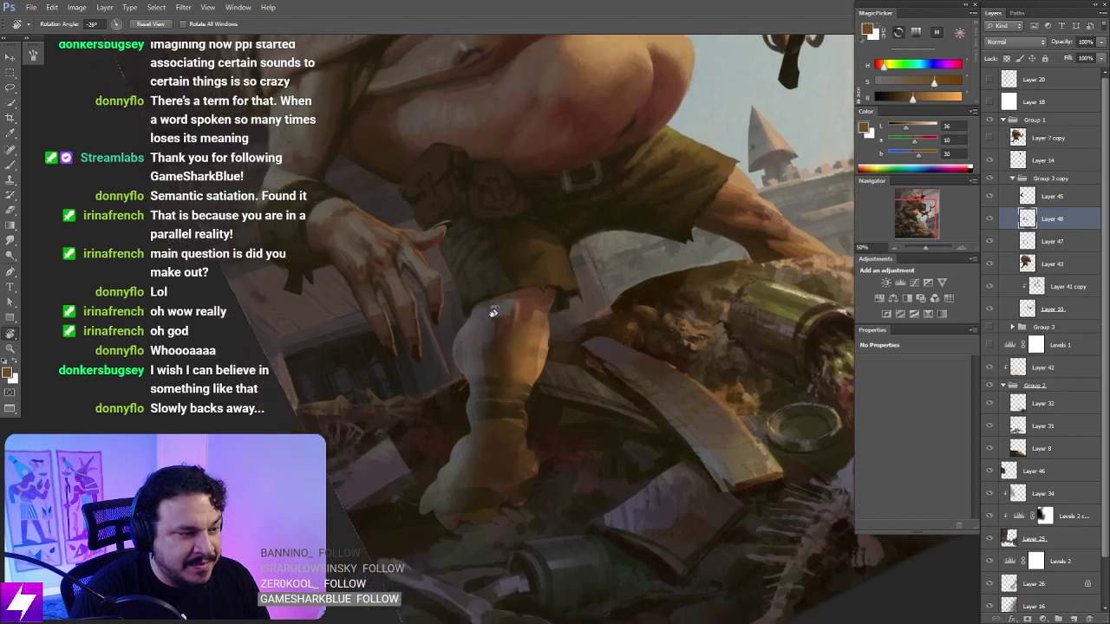
{"action": "key", "text": "b"}
{"action": "left_click_drag", "start_coordinate": [495, 309], "coordinate": [504, 339]}
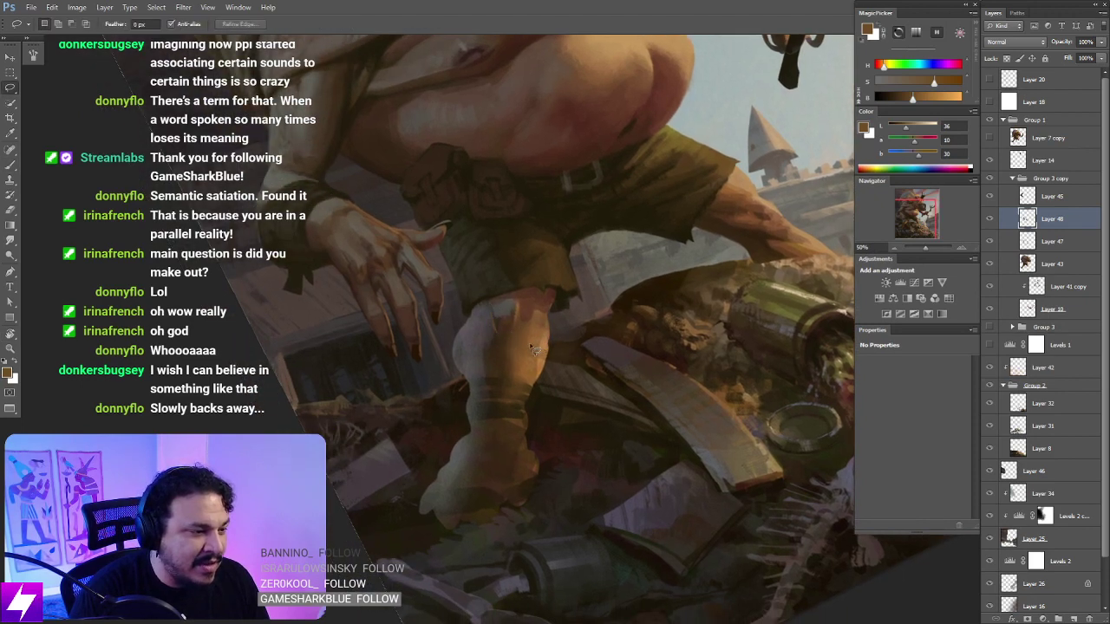
{"action": "key", "text": "l"}
{"action": "key", "text": "ctrl+d"}
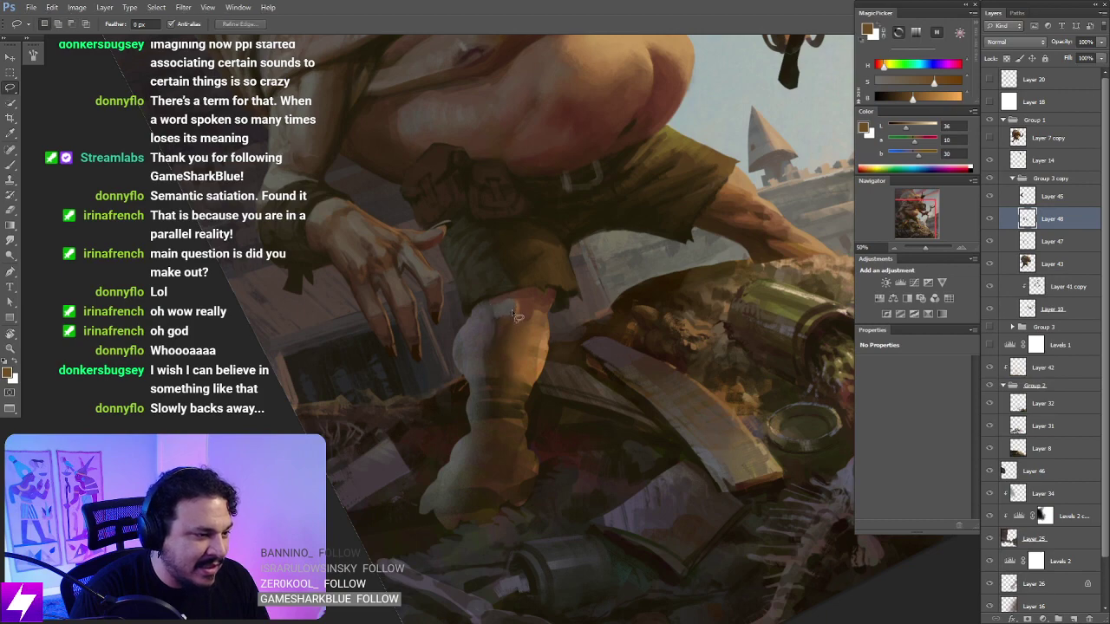
{"action": "left_click_drag", "start_coordinate": [498, 364], "coordinate": [506, 332]}
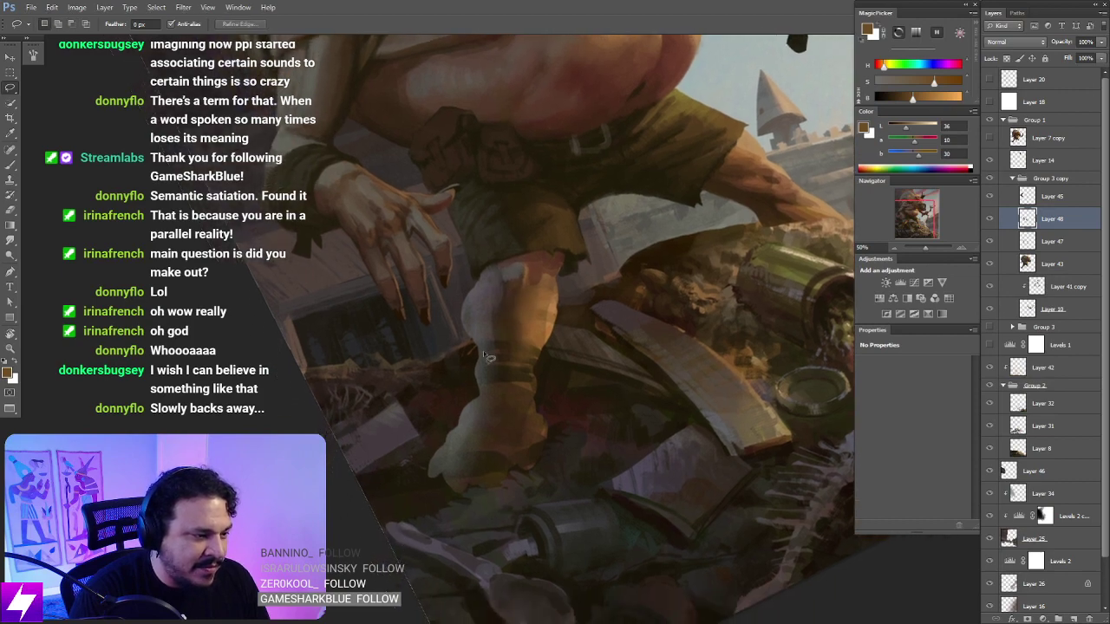
Step: Lasso a narrow strip along the inner edge of the far leg from the shorts' hem to the rubble, refining its outline
{"action": "key", "text": "Escape"}
{"action": "key", "text": "ctrl+minus"}
{"action": "key", "text": "ctrl+minus"}
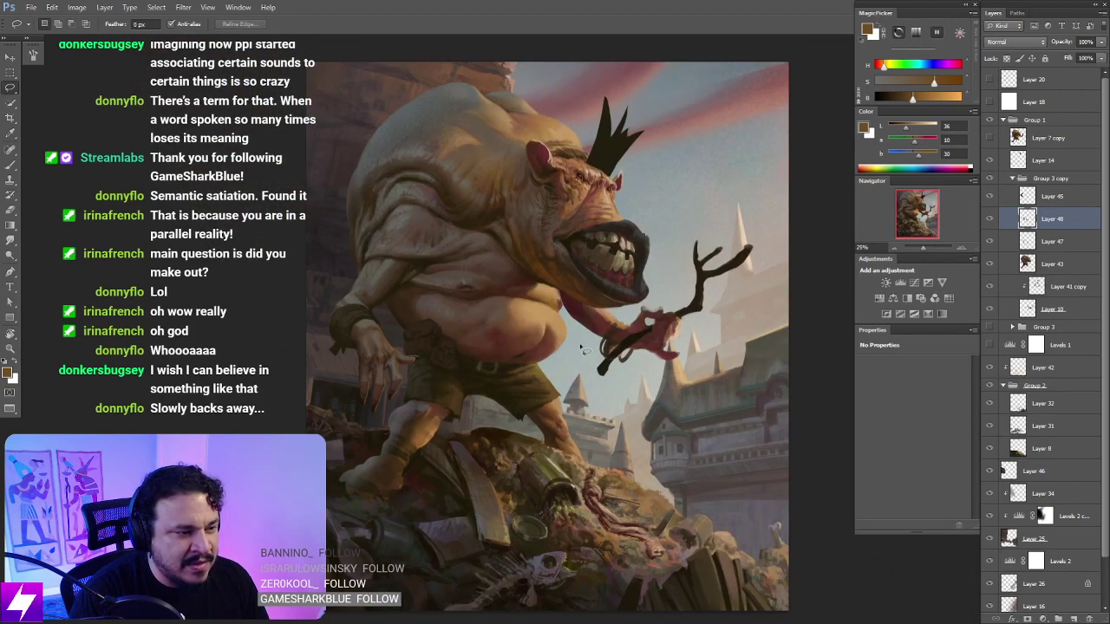
{"action": "left_click_drag", "start_coordinate": [567, 347], "coordinate": [571, 336]}
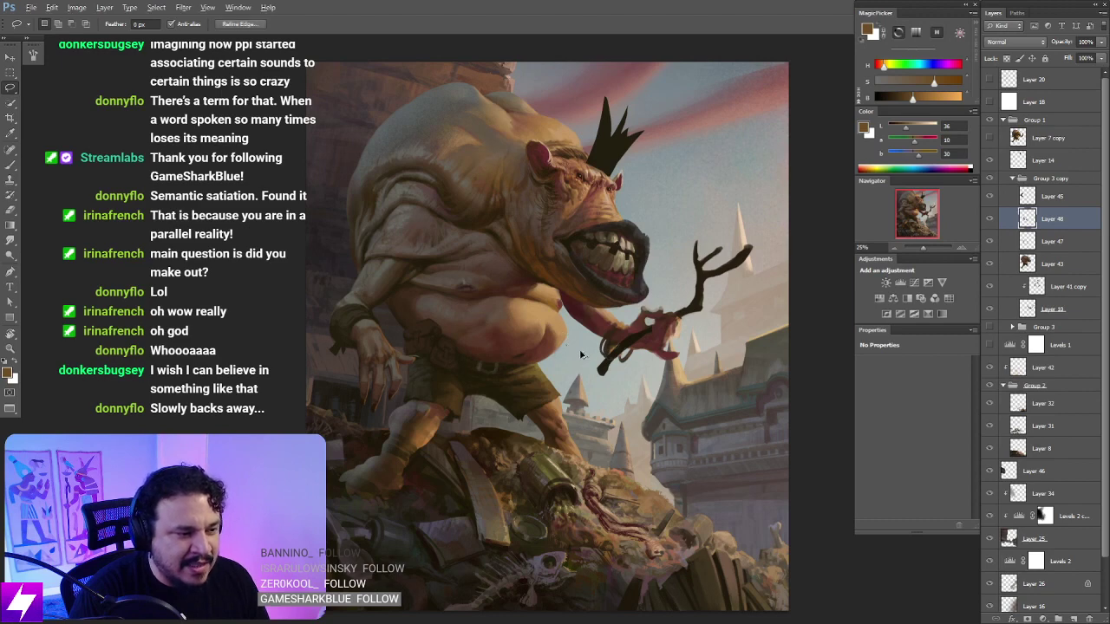
{"action": "key", "text": "ctrl+d"}
{"action": "left_click_drag", "start_coordinate": [582, 434], "coordinate": [555, 331]}
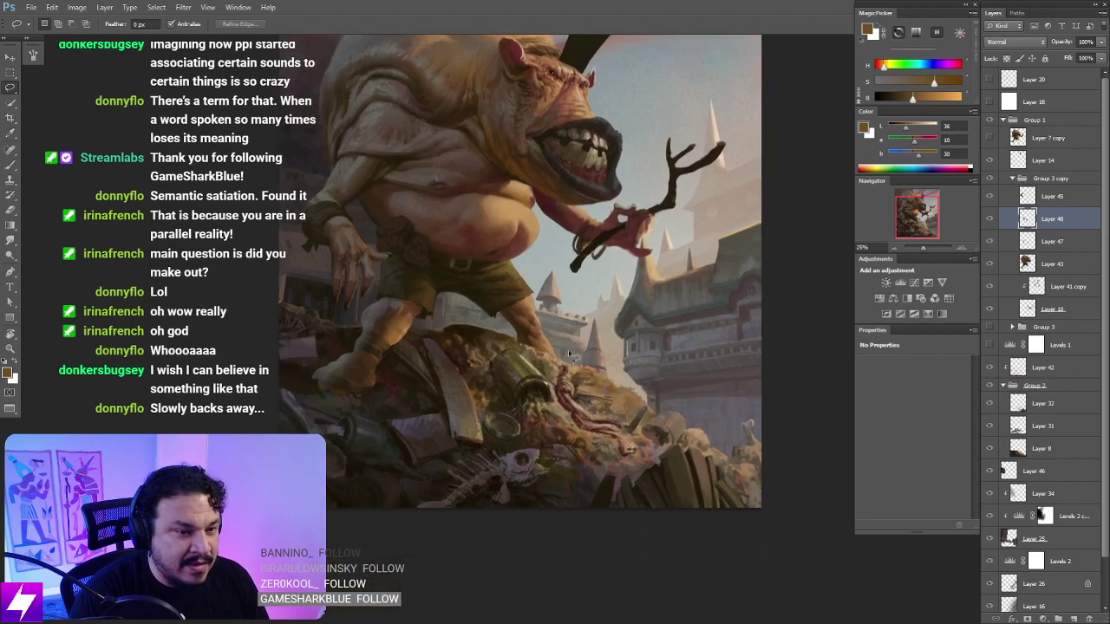
{"action": "scroll", "coordinate": [570, 354], "scroll_direction": "up", "scroll_amount": 1}
{"action": "key", "text": "r"}
{"action": "left_click_drag", "start_coordinate": [537, 273], "coordinate": [561, 287]}
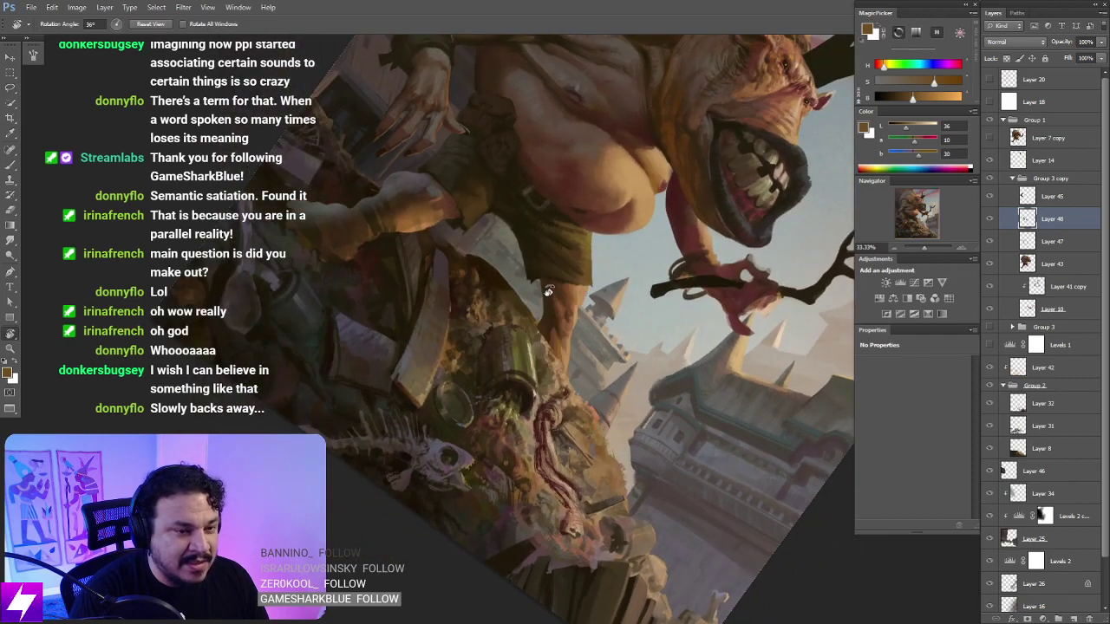
{"action": "key", "text": "l"}
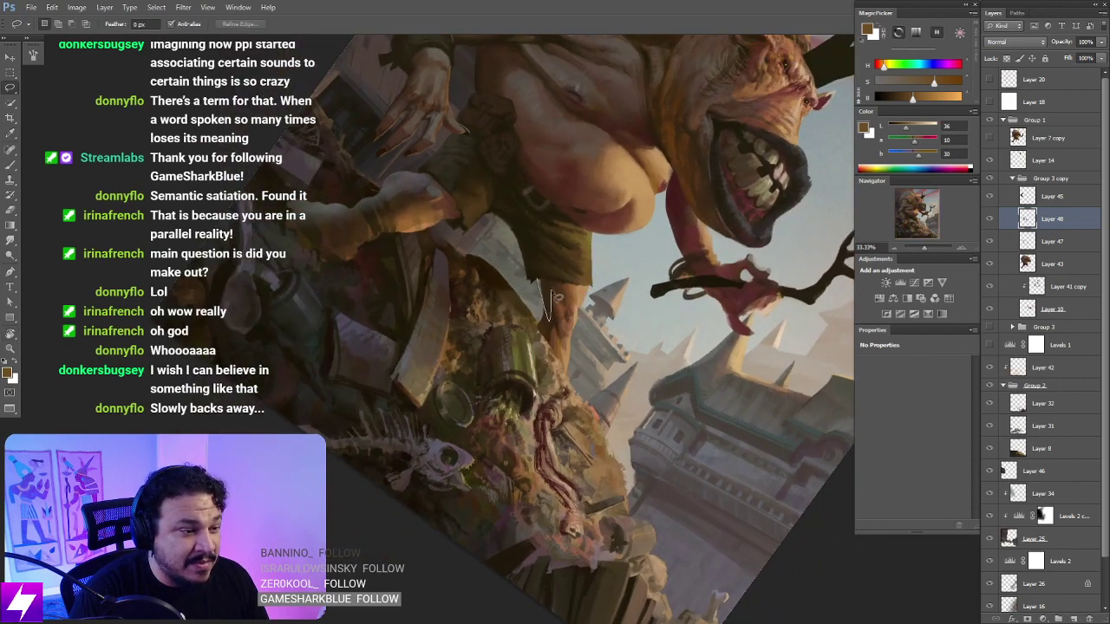
{"action": "left_click_drag", "start_coordinate": [556, 297], "coordinate": [548, 305]}
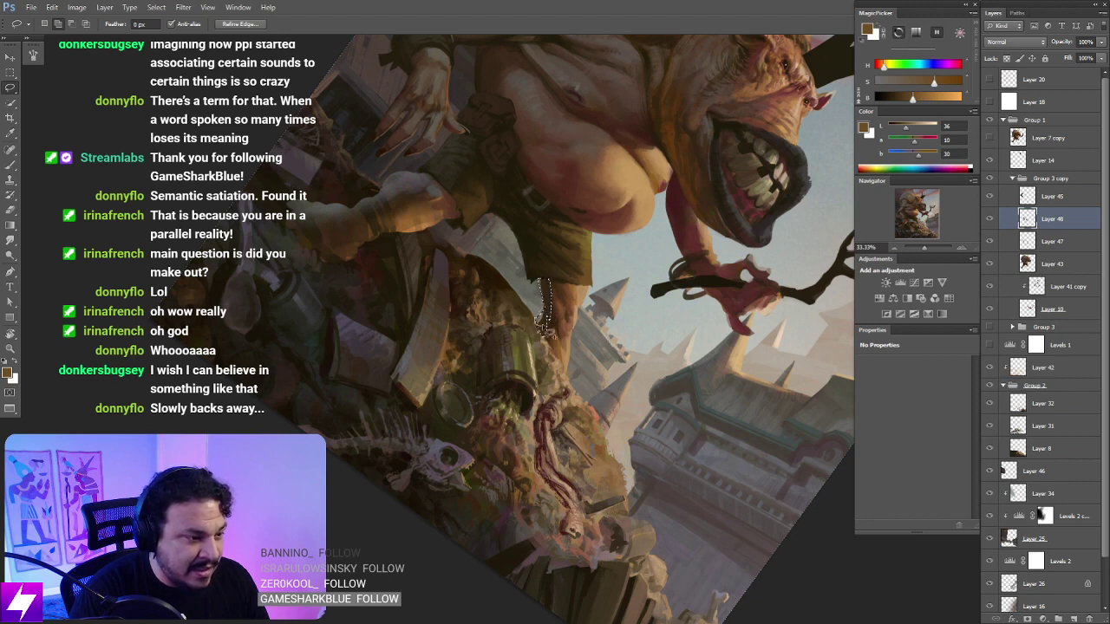
{"action": "left_click_drag", "start_coordinate": [545, 329], "coordinate": [551, 325]}
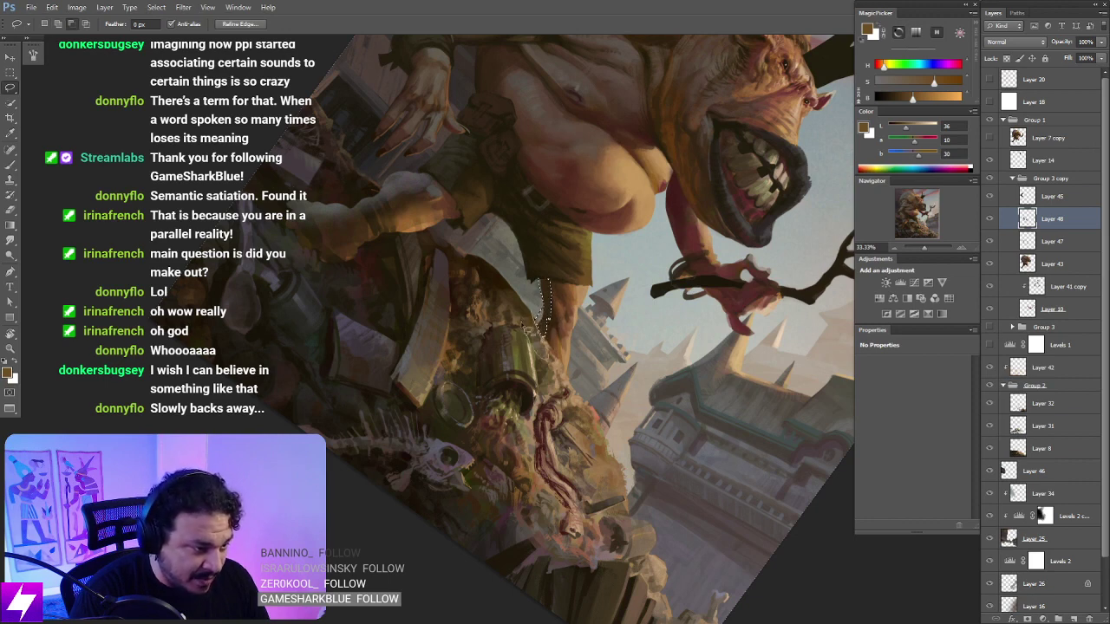
Step: Paint the selected strip of the far leg with a sampled dark brown, and clear the selection
{"action": "key", "text": "b"}
{"action": "left_click", "coordinate": [547, 308], "text": "alt"}
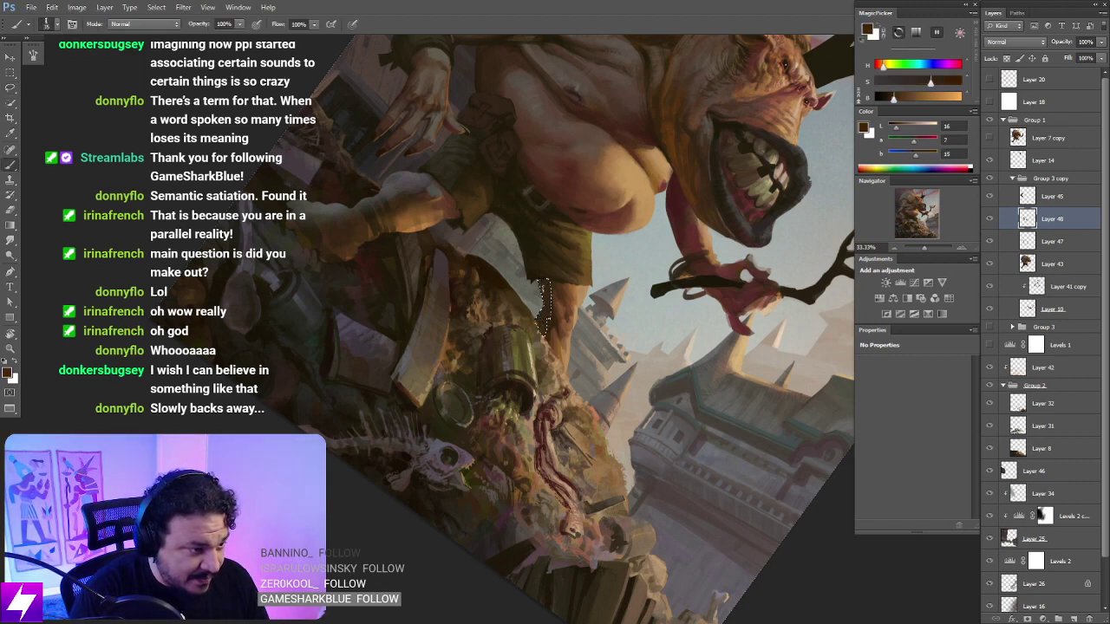
{"action": "key", "text": "ctrl+d"}
{"action": "key", "text": "ctrl+minus"}
{"action": "key", "text": "Escape"}
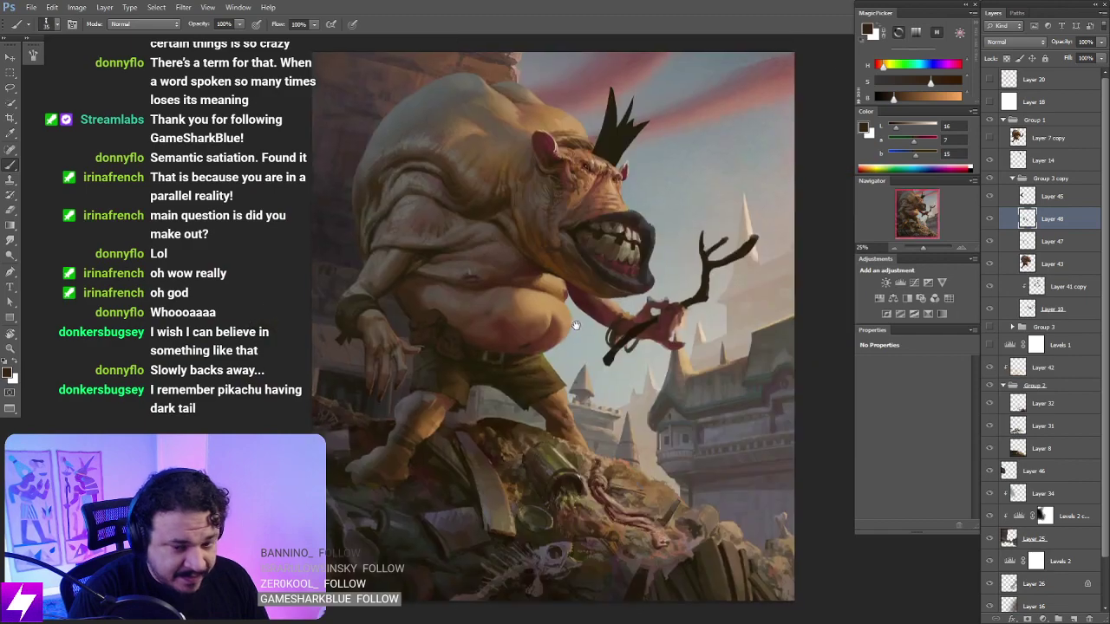
{"action": "left_click_drag", "start_coordinate": [576, 325], "coordinate": [527, 324]}
{"action": "key", "text": "ctrl+minus"}
{"action": "key", "text": "F2"}
{"action": "key", "text": "ctrl+plus"}
{"action": "key", "text": "r"}
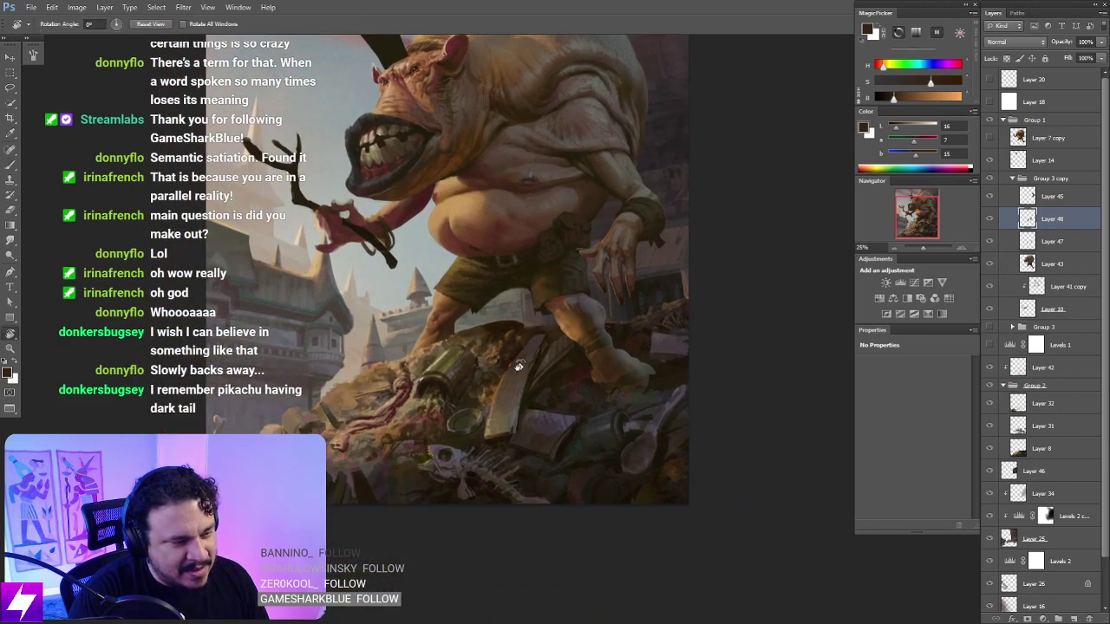
Step: Inspect the shorts and legs from several angles, comparing them with Layer 48 hidden and shown, leaving the layer visible
{"action": "left_click_drag", "start_coordinate": [517, 362], "coordinate": [493, 320]}
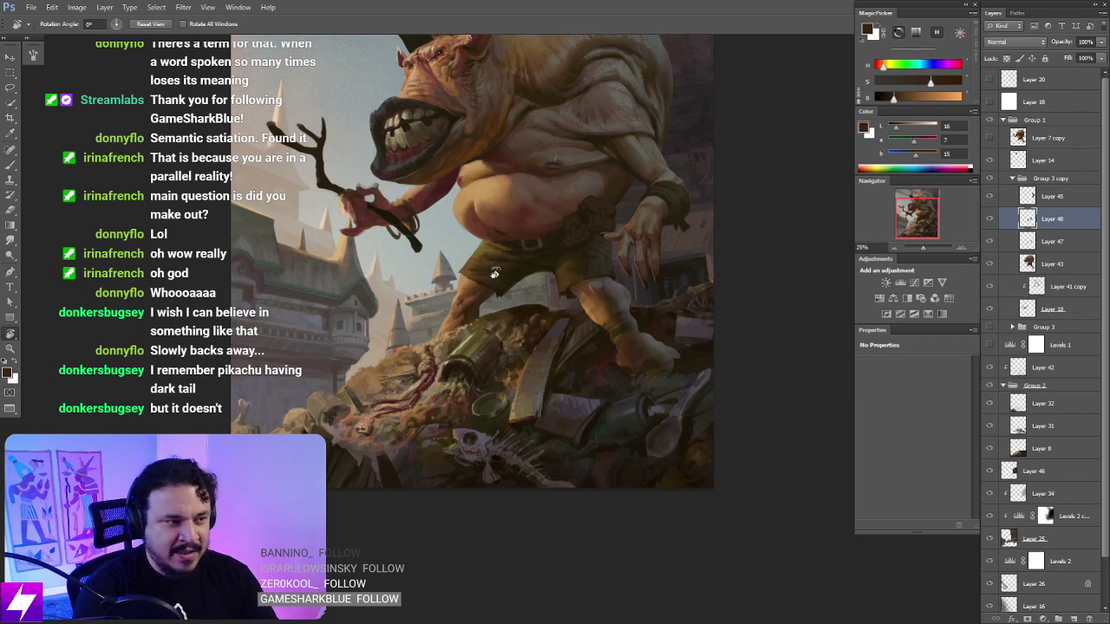
{"action": "mouse_move", "coordinate": [675, 371]}
{"action": "left_mouse_down"}
{"action": "mouse_move", "coordinate": [634, 375]}
{"action": "mouse_move", "coordinate": [601, 356]}
{"action": "mouse_move", "coordinate": [632, 364]}
{"action": "mouse_move", "coordinate": [615, 379]}
{"action": "left_mouse_up"}
{"action": "left_click_drag", "start_coordinate": [628, 284], "coordinate": [638, 342]}
{"action": "key", "text": "ctrl+plus"}
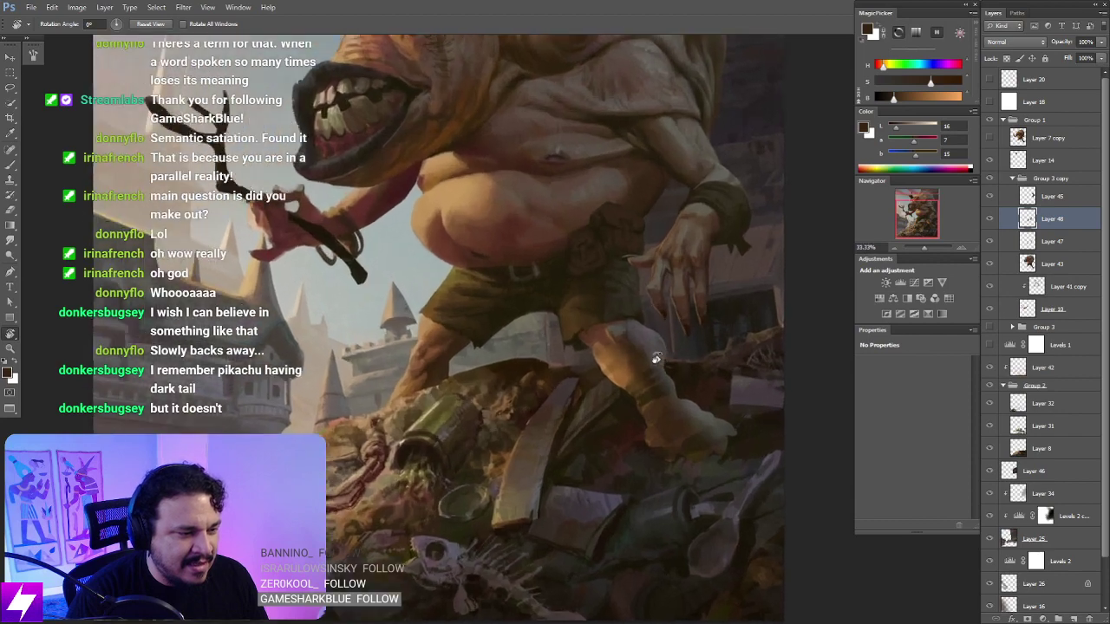
{"action": "key", "text": "ctrl+plus"}
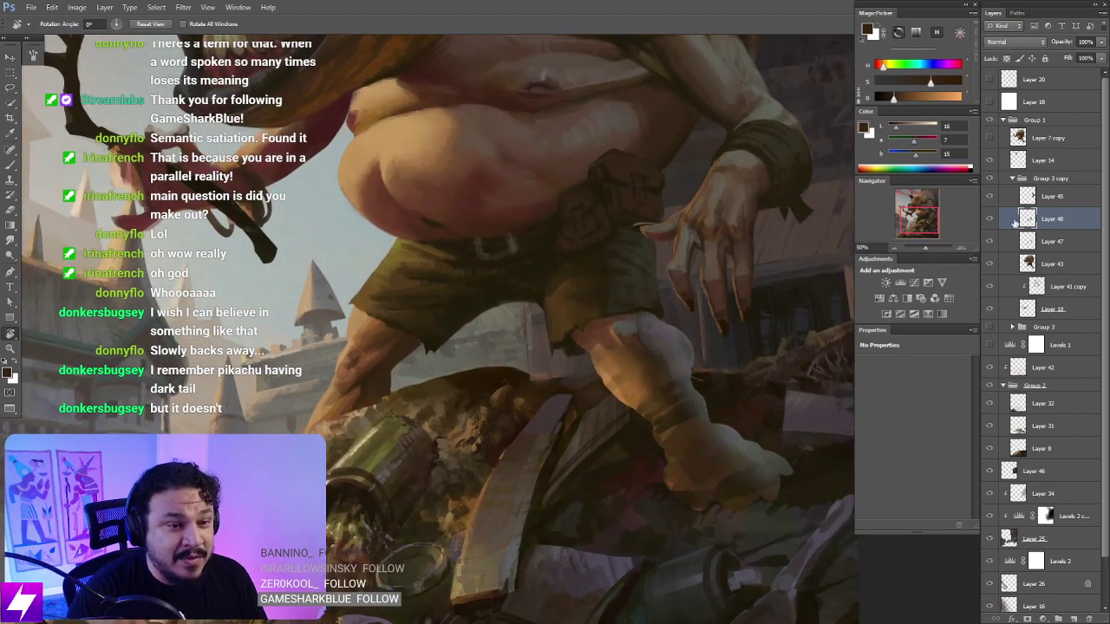
{"action": "left_click", "coordinate": [990, 219]}
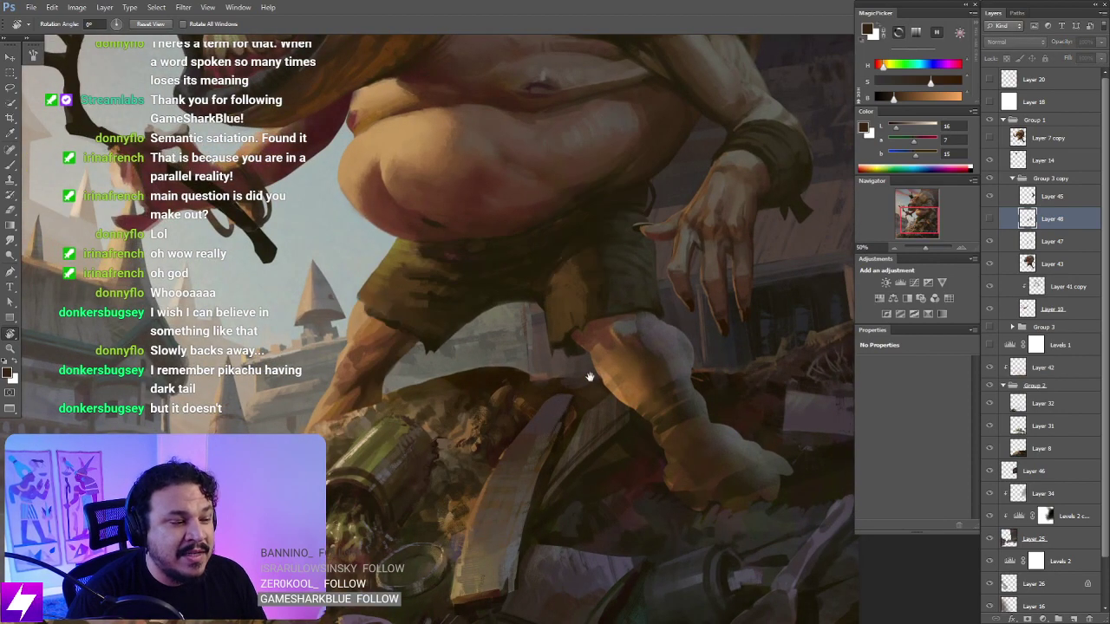
{"action": "left_click", "coordinate": [989, 219]}
{"action": "left_click_drag", "start_coordinate": [451, 394], "coordinate": [501, 413]}
{"action": "key", "text": "b"}
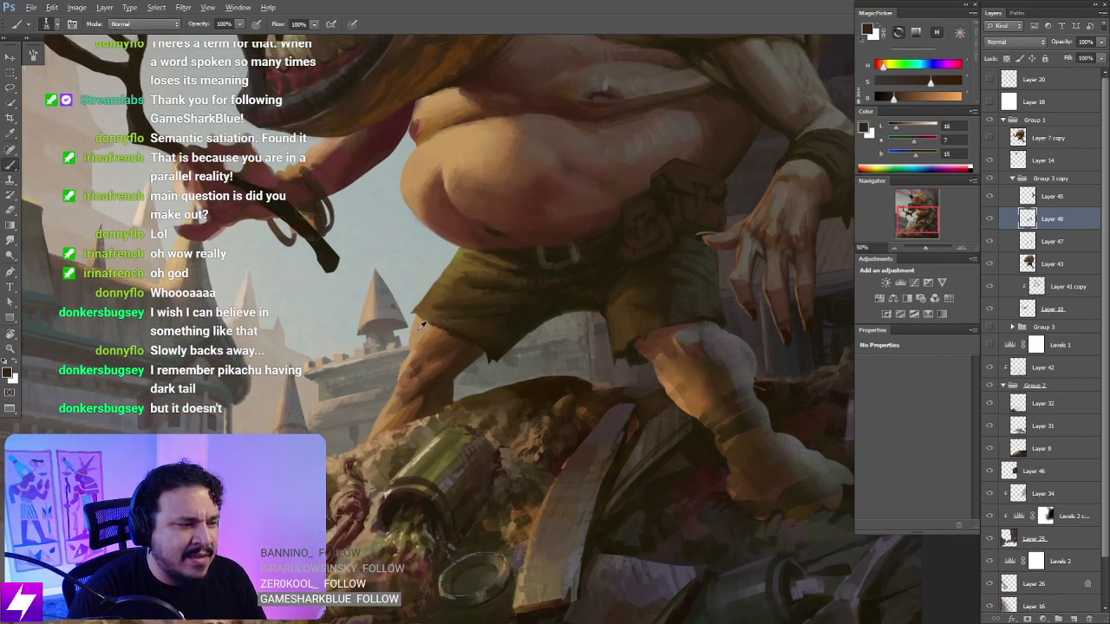
{"action": "left_click", "coordinate": [990, 218]}
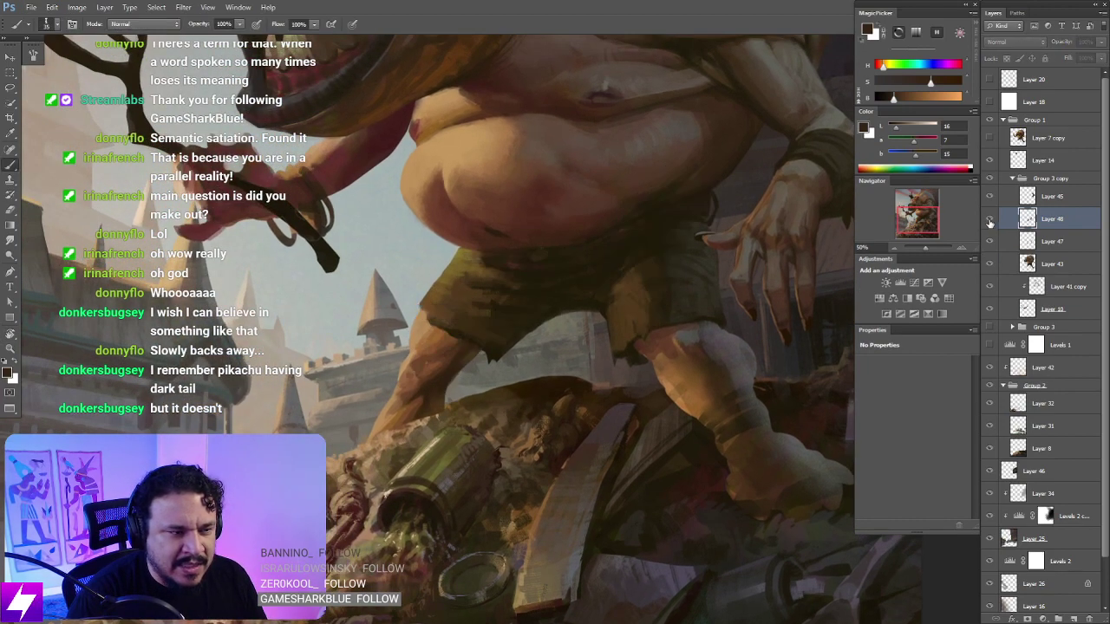
{"action": "left_click", "coordinate": [989, 221]}
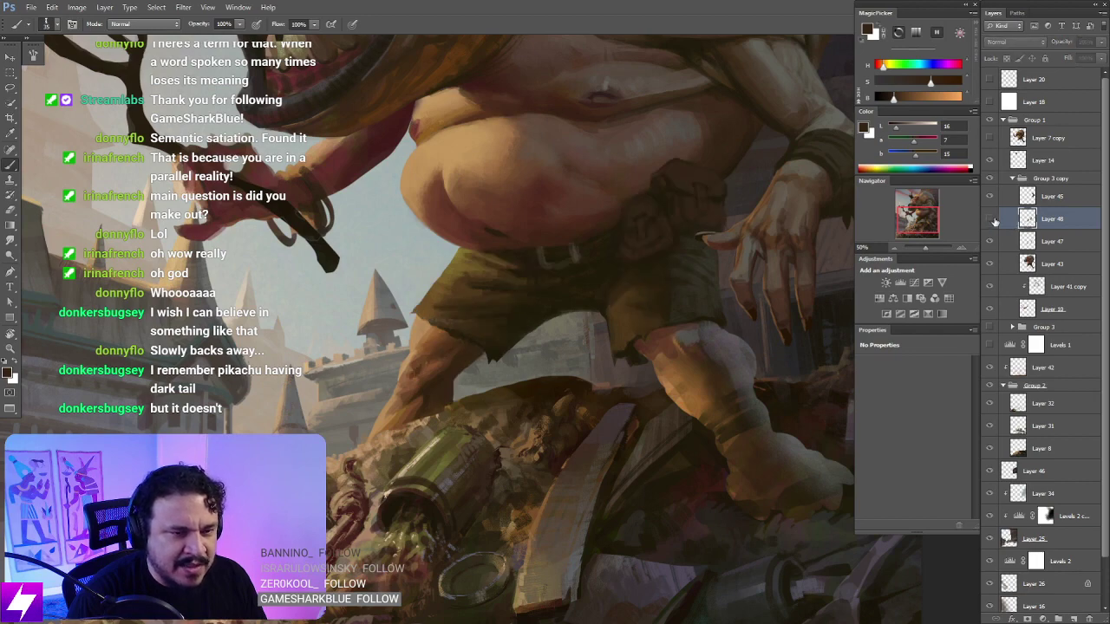
{"action": "left_click", "coordinate": [990, 220]}
{"action": "left_click", "coordinate": [990, 221]}
{"action": "left_click_drag", "start_coordinate": [591, 391], "coordinate": [612, 370]}
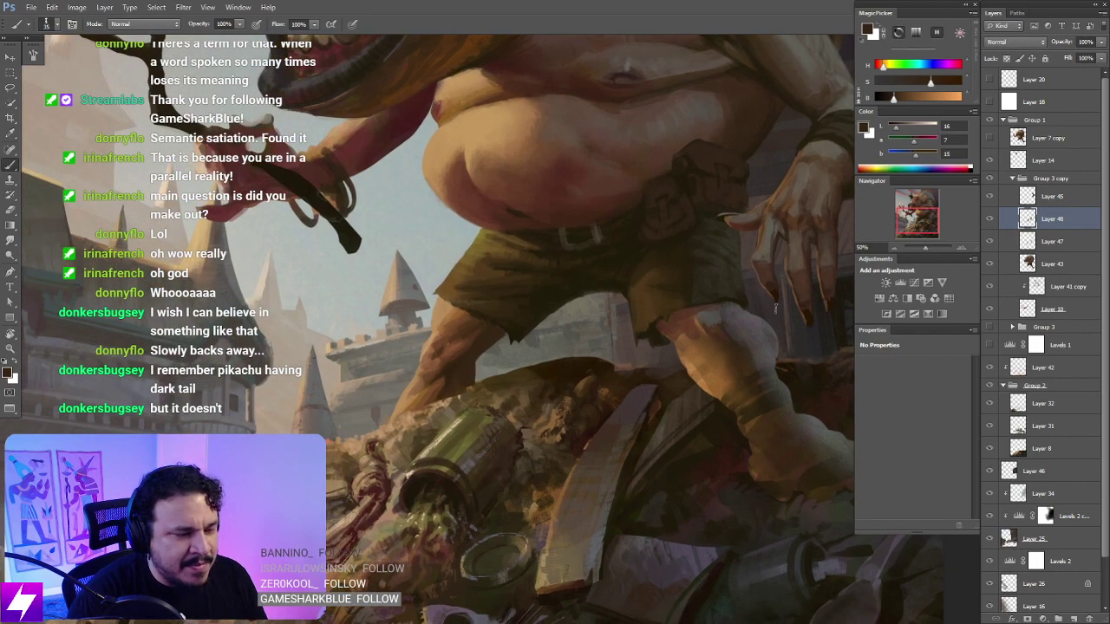
{"action": "key", "text": "r"}
{"action": "left_click_drag", "start_coordinate": [612, 434], "coordinate": [647, 436]}
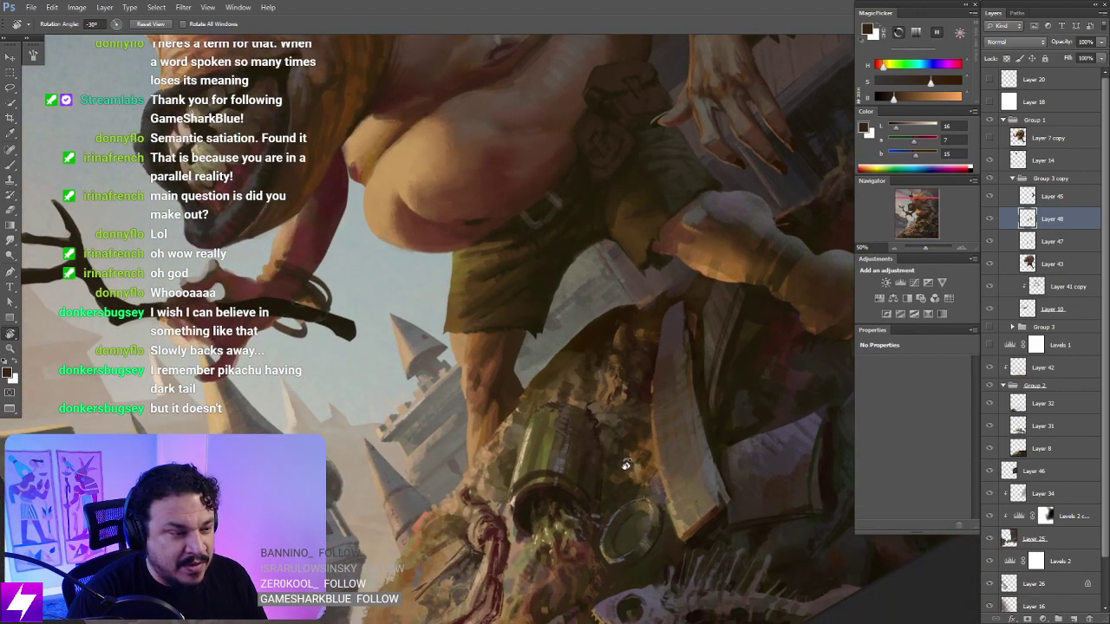
{"action": "key", "text": "Escape"}
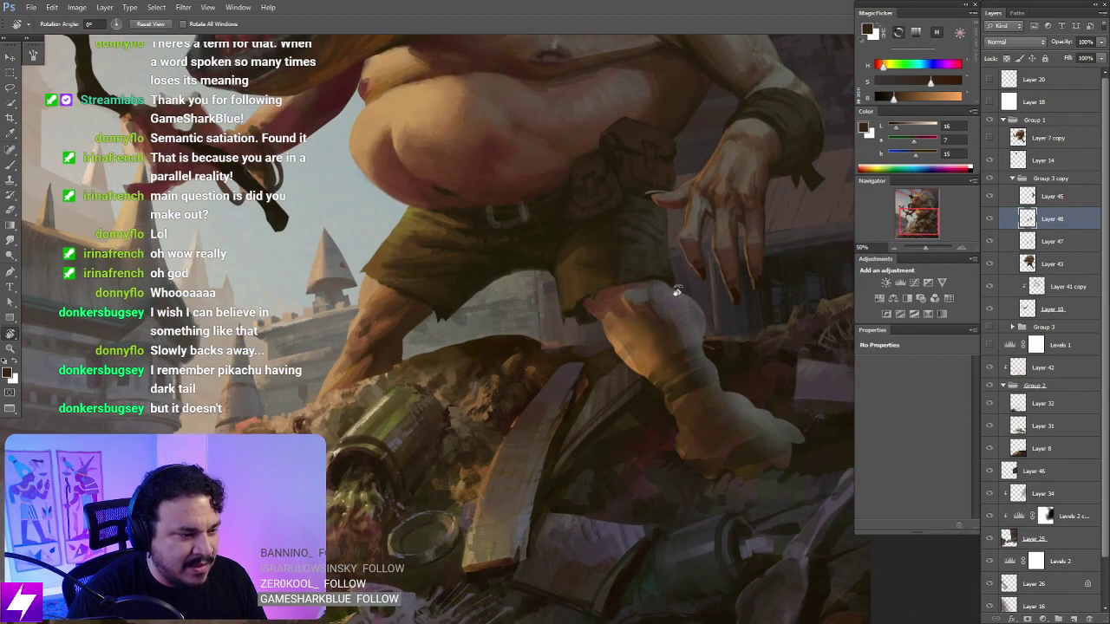
{"action": "left_click_drag", "start_coordinate": [684, 315], "coordinate": [683, 358]}
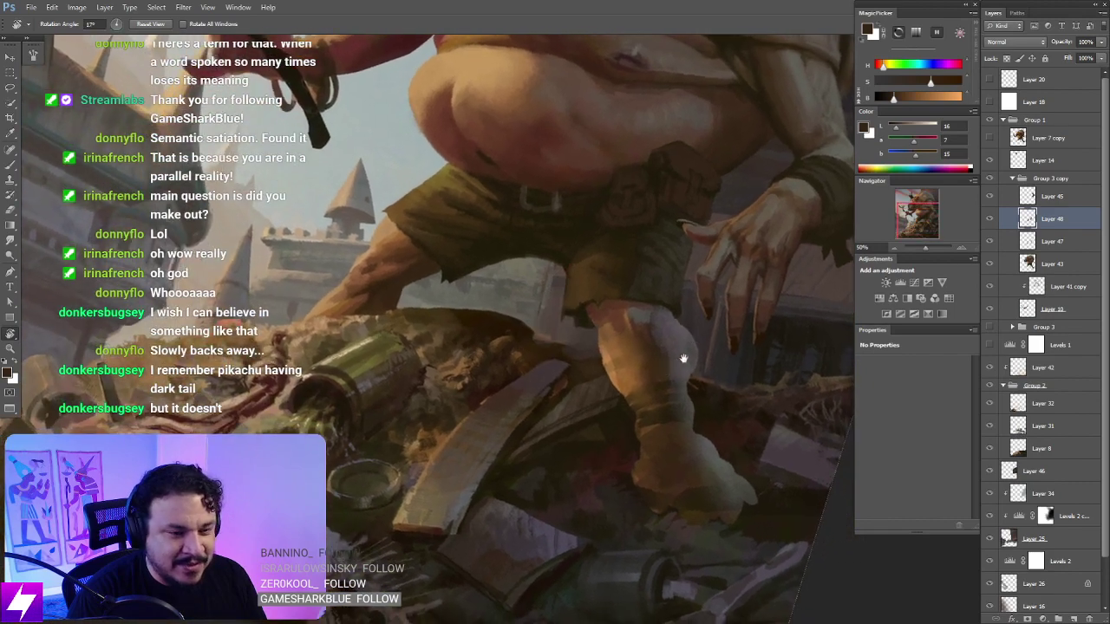
{"action": "left_click", "coordinate": [989, 219]}
{"action": "left_click", "coordinate": [989, 219]}
Step: Lasso the inner side of the near leg from the knee to the ankle, paint it with a sampled warm brown, and clear the selection
{"action": "key", "text": "l"}
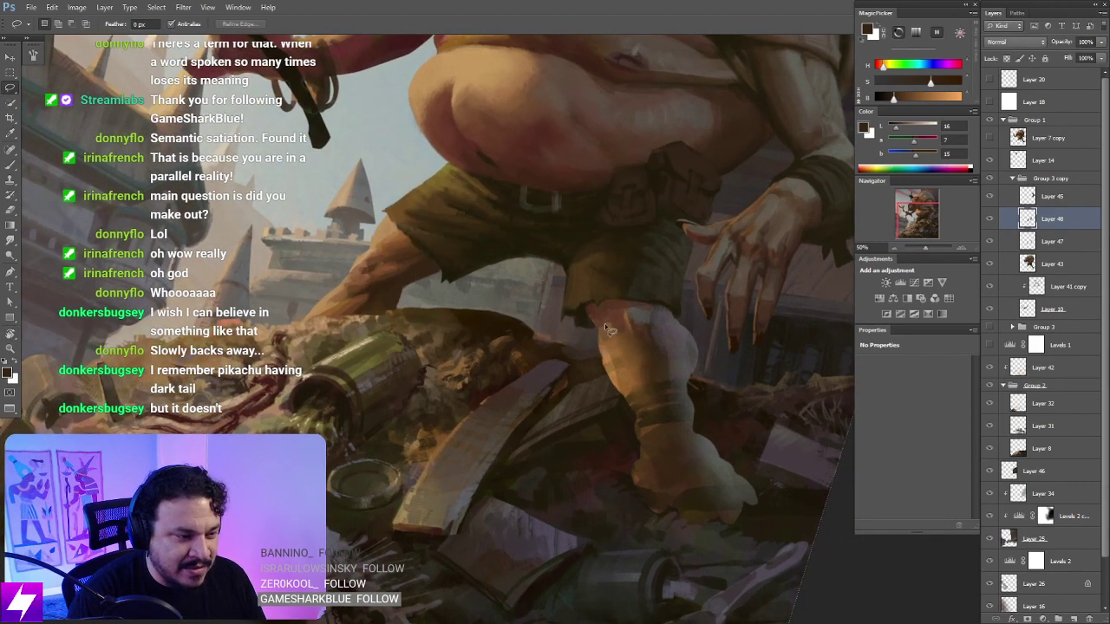
{"action": "mouse_move", "coordinate": [598, 336]}
{"action": "left_mouse_down"}
{"action": "mouse_move", "coordinate": [650, 434]}
{"action": "mouse_move", "coordinate": [644, 327]}
{"action": "mouse_move", "coordinate": [624, 408]}
{"action": "mouse_move", "coordinate": [636, 428]}
{"action": "mouse_move", "coordinate": [651, 334]}
{"action": "left_mouse_up"}
{"action": "key", "text": "b"}
{"action": "left_click", "coordinate": [595, 341], "text": "alt"}
{"action": "key", "text": "Escape"}
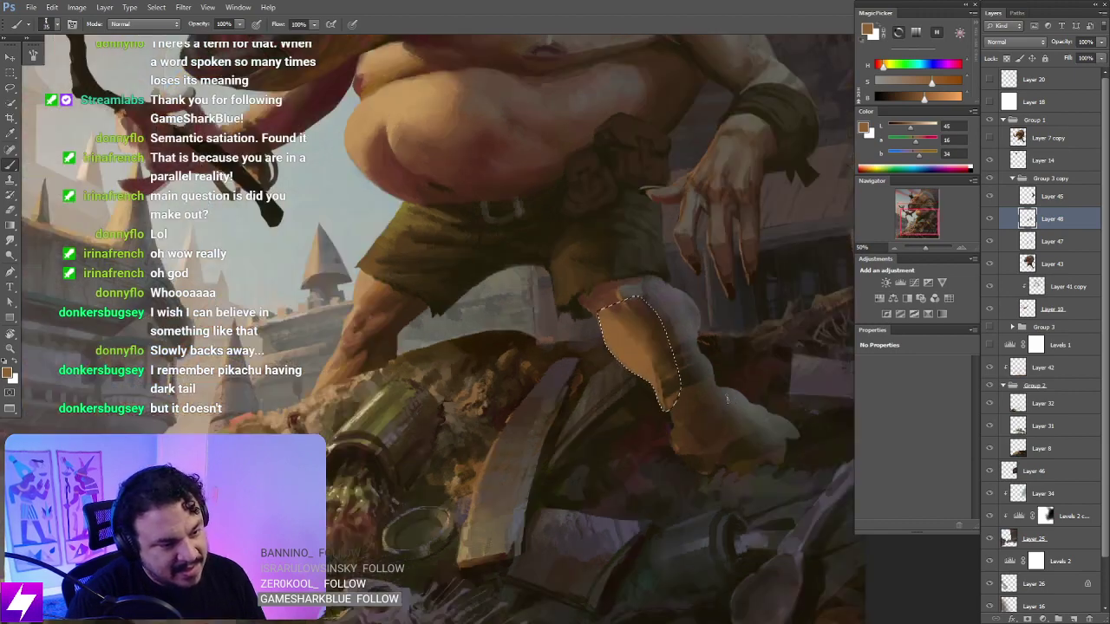
{"action": "left_click_drag", "start_coordinate": [720, 395], "coordinate": [699, 393]}
{"action": "key", "text": "ctrl+d"}
Step: Lasso a narrow strip along the outer edge of the near calf, touch it up with a sampled grey, and clear the selection
{"action": "mouse_move", "coordinate": [661, 327]}
{"action": "left_mouse_down"}
{"action": "mouse_move", "coordinate": [644, 326]}
{"action": "mouse_move", "coordinate": [664, 381]}
{"action": "mouse_move", "coordinate": [643, 306]}
{"action": "left_mouse_up"}
{"action": "key", "text": "l"}
{"action": "key", "text": "b"}
{"action": "left_click", "coordinate": [660, 321], "text": "alt"}
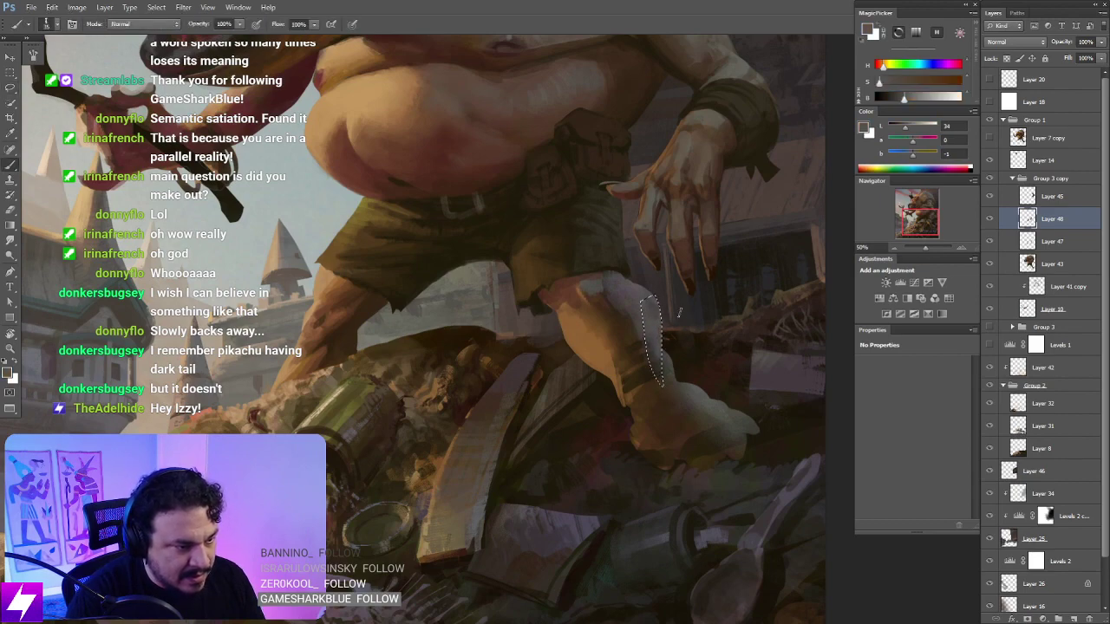
{"action": "key", "text": "l"}
{"action": "key", "text": "ctrl+d"}
Step: Try a sampled dark brown stroke across the near lower leg in a rotated view, and undo it
{"action": "key", "text": "ctrl+minus"}
{"action": "key", "text": "r"}
{"action": "mouse_move", "coordinate": [704, 421]}
{"action": "left_mouse_down"}
{"action": "mouse_move", "coordinate": [730, 342]}
{"action": "mouse_move", "coordinate": [708, 272]}
{"action": "mouse_move", "coordinate": [576, 267]}
{"action": "left_mouse_up"}
{"action": "key", "text": "ctrl+plus"}
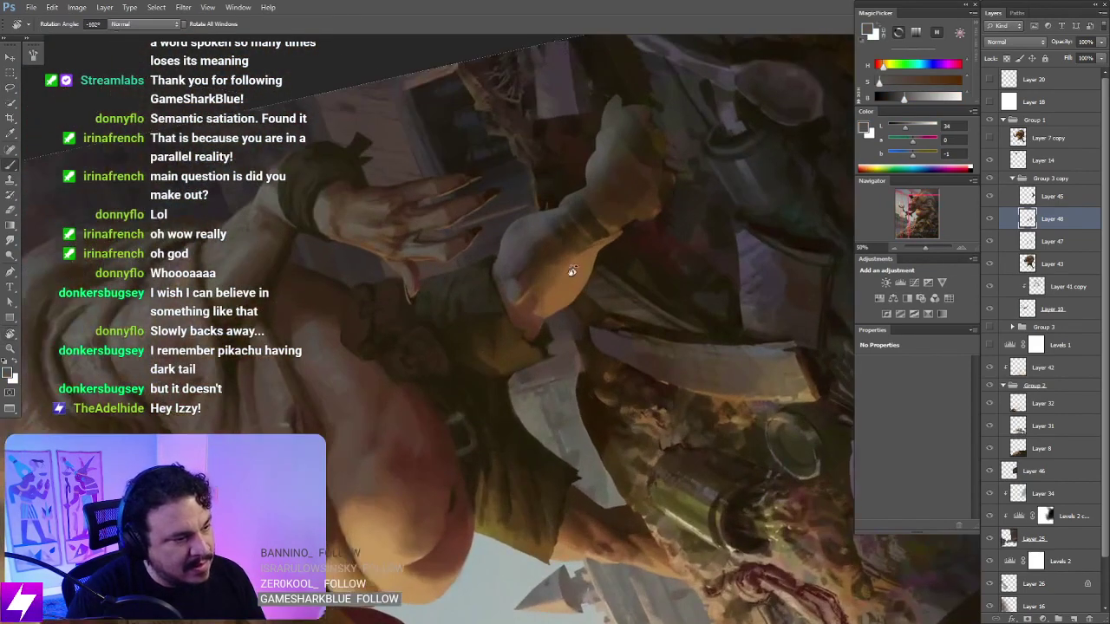
{"action": "key", "text": "b"}
{"action": "left_click", "coordinate": [598, 232], "text": "alt"}
{"action": "left_click_drag", "start_coordinate": [526, 302], "coordinate": [568, 255]}
{"action": "key", "text": "ctrl+z"}
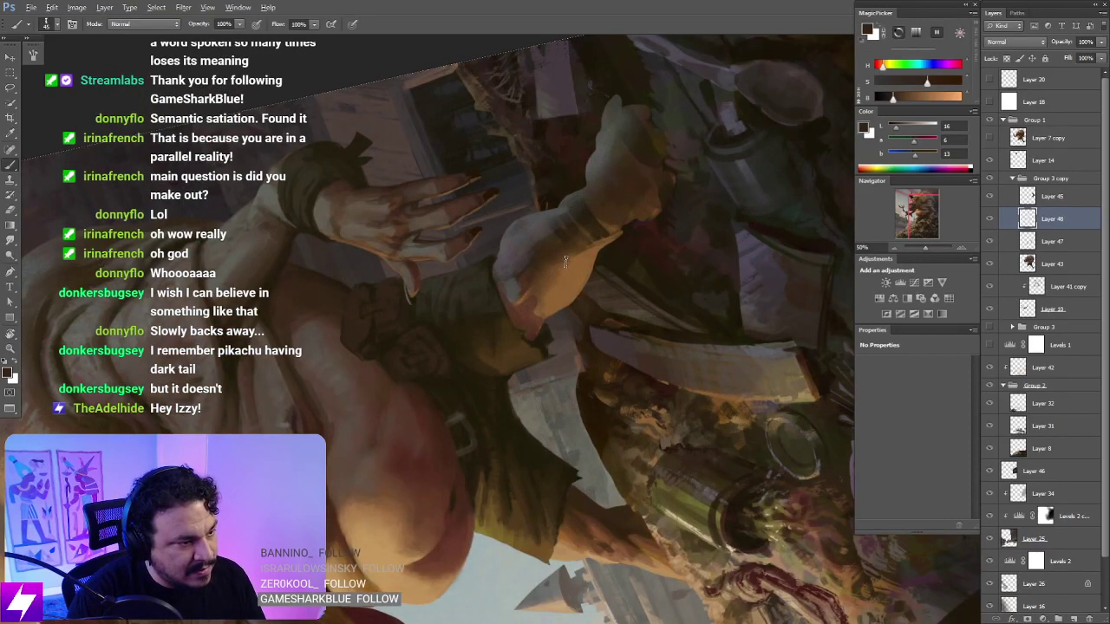
{"action": "key", "text": "r"}
{"action": "key", "text": "Escape"}
Step: Paint over the pale outer calf, ankle and top of the near foot with sampled dark browns and grey
{"action": "key", "text": "b"}
{"action": "mouse_move", "coordinate": [604, 335]}
{"action": "left_mouse_down"}
{"action": "mouse_move", "coordinate": [480, 333]}
{"action": "mouse_move", "coordinate": [592, 339]}
{"action": "mouse_move", "coordinate": [594, 351]}
{"action": "left_mouse_up"}
{"action": "mouse_move", "coordinate": [620, 228]}
{"action": "left_mouse_down"}
{"action": "mouse_move", "coordinate": [549, 495]}
{"action": "mouse_move", "coordinate": [543, 443]}
{"action": "mouse_move", "coordinate": [569, 322]}
{"action": "left_mouse_up"}
{"action": "left_click", "coordinate": [524, 303], "text": "alt"}
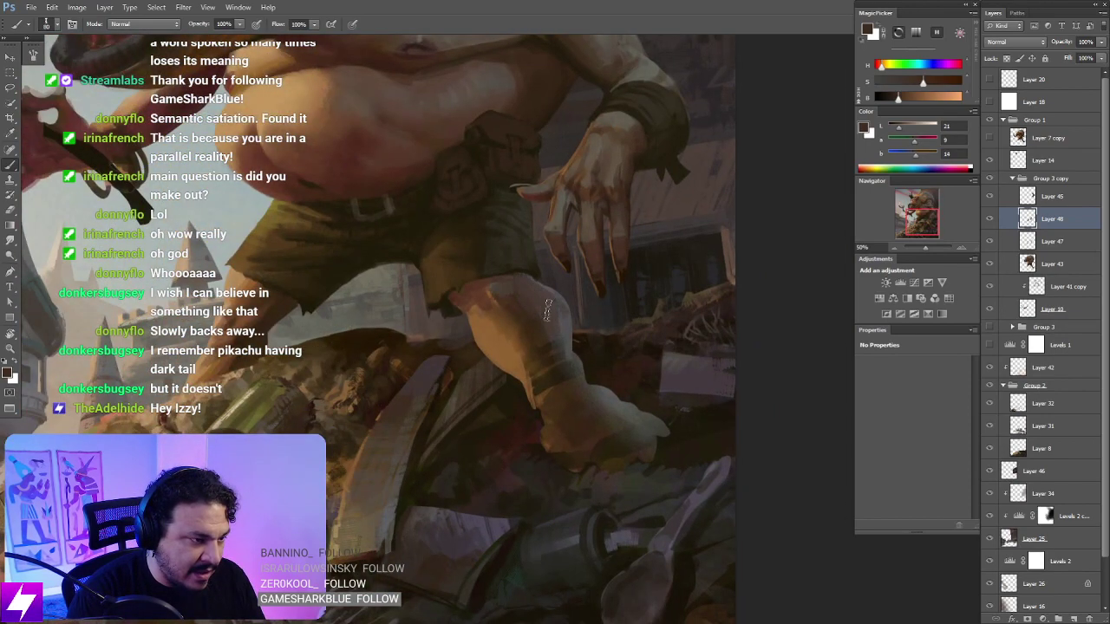
{"action": "left_click", "coordinate": [528, 322], "text": "alt"}
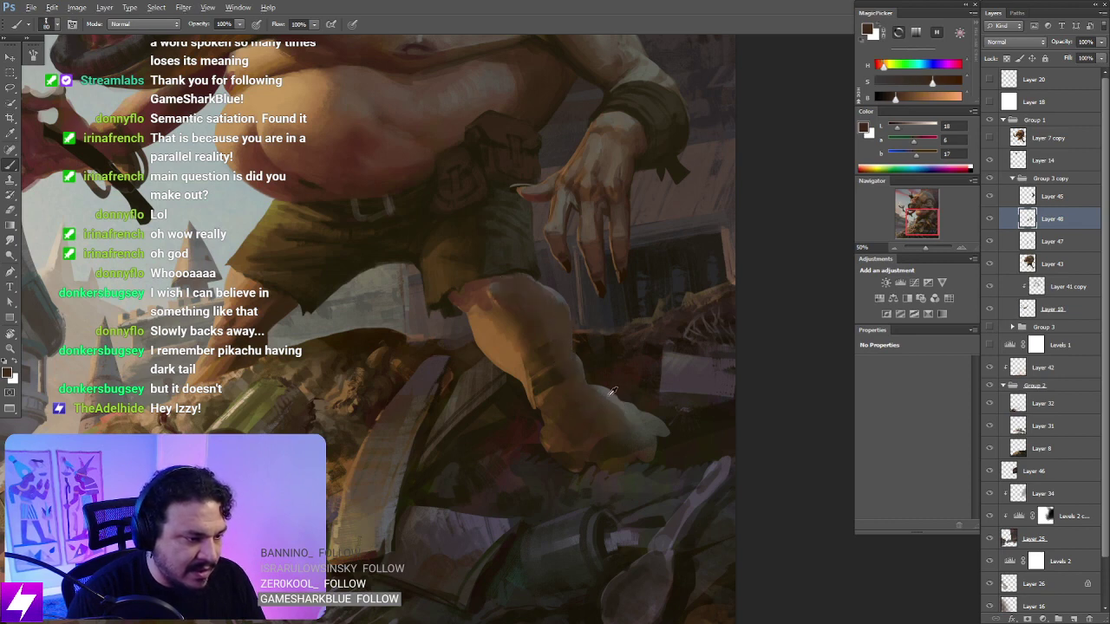
{"action": "left_click", "coordinate": [612, 392], "text": "alt"}
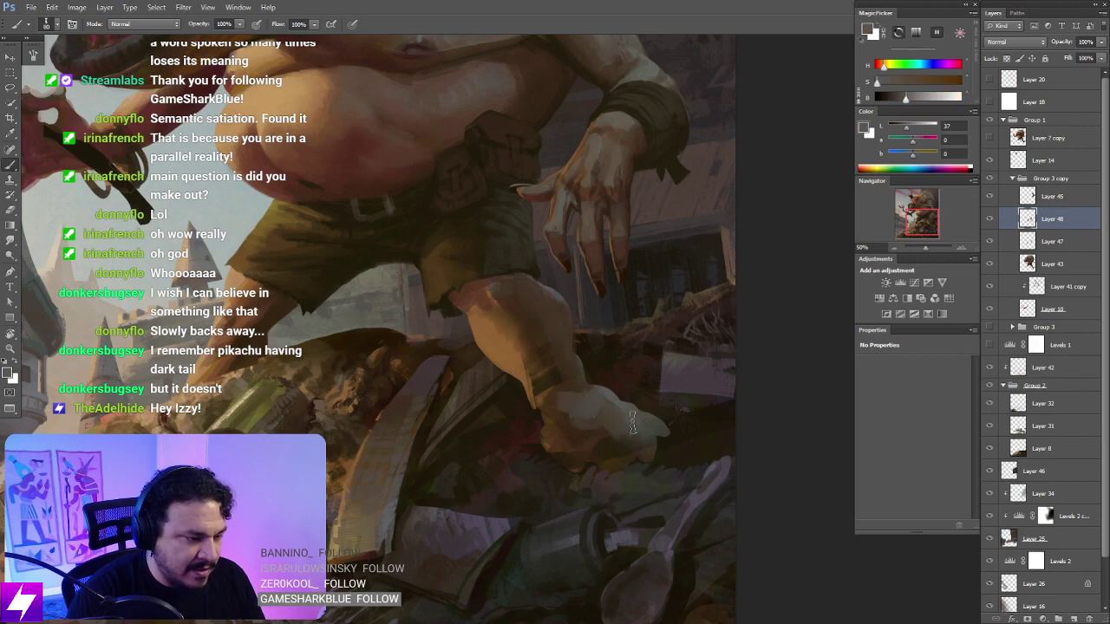
{"action": "left_click", "coordinate": [576, 383], "text": "alt"}
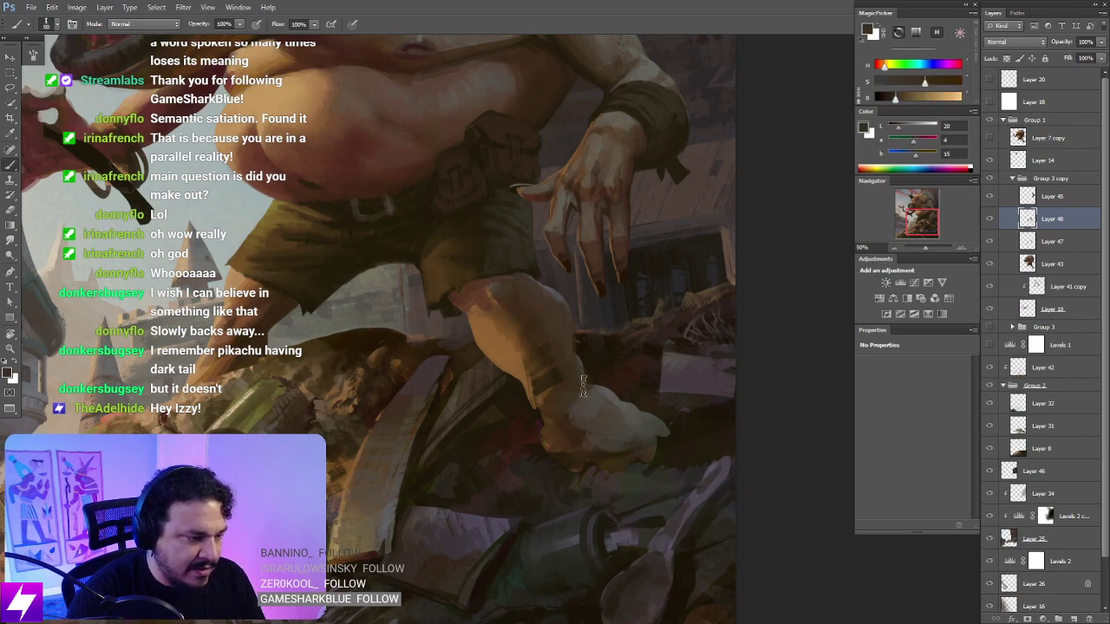
Step: Flip the canvas horizontally and check the figure's legs in mirror image
{"action": "scroll", "coordinate": [583, 386], "scroll_direction": "down", "scroll_amount": 2}
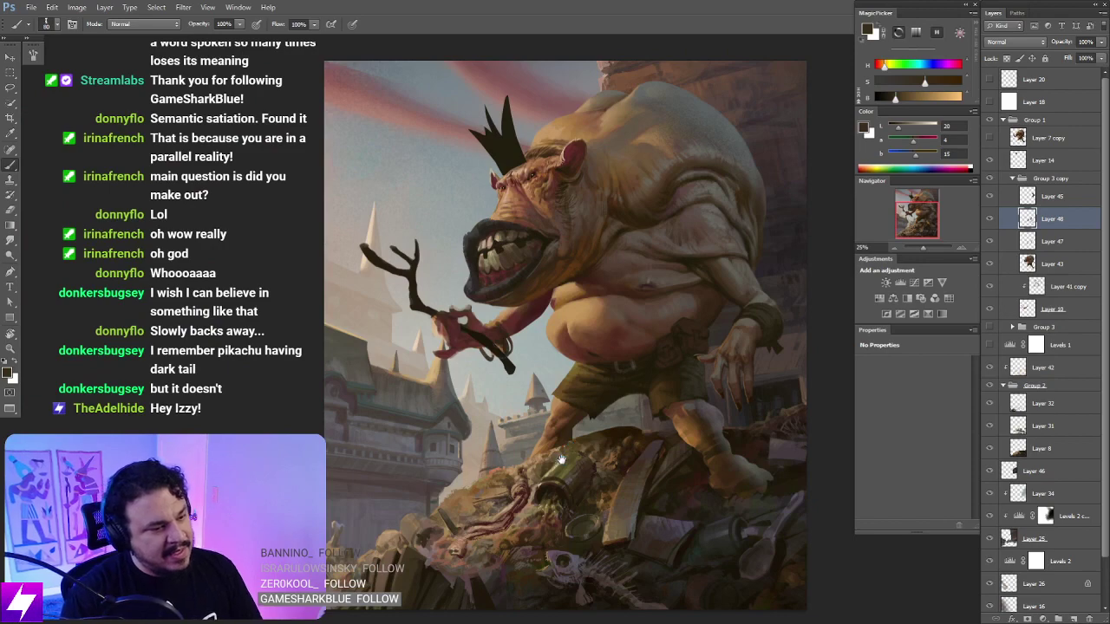
{"action": "key", "text": "ctrl+h"}
{"action": "mouse_move", "coordinate": [487, 461]}
{"action": "left_mouse_down"}
{"action": "mouse_move", "coordinate": [533, 436]}
{"action": "mouse_move", "coordinate": [591, 433]}
{"action": "mouse_move", "coordinate": [567, 421]}
{"action": "mouse_move", "coordinate": [453, 471]}
{"action": "mouse_move", "coordinate": [412, 395]}
{"action": "left_mouse_up"}
{"action": "key", "text": "ctrl+plus"}
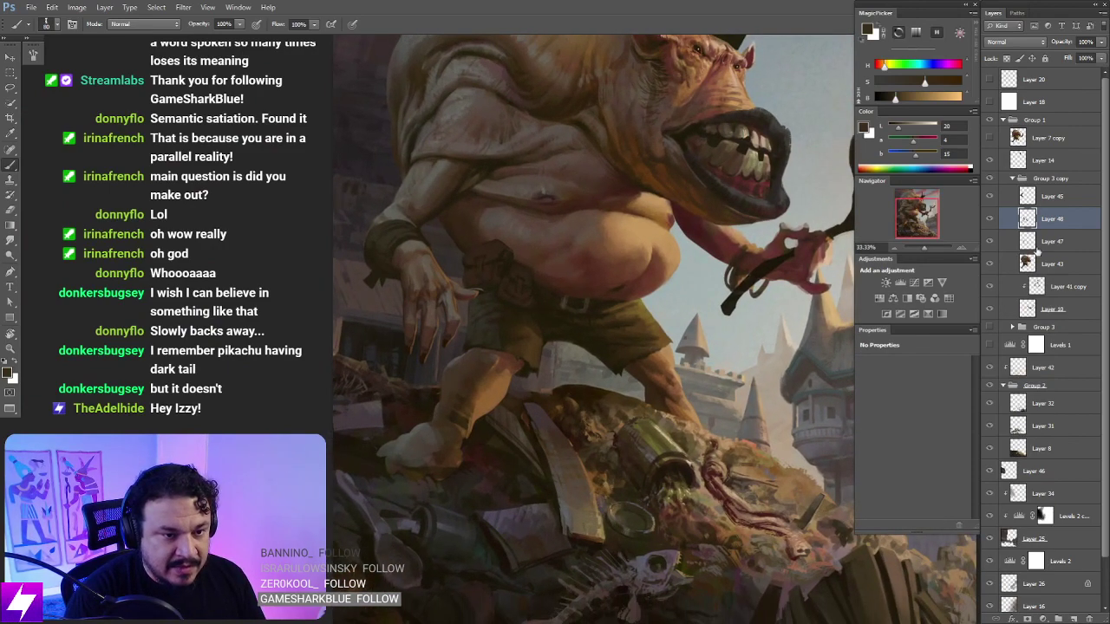
Step: Erase the near leg's foot below the ankle from Layer 48 and Layer 43
{"action": "left_click", "coordinate": [1032, 258]}
{"action": "left_click_drag", "start_coordinate": [520, 412], "coordinate": [494, 382]}
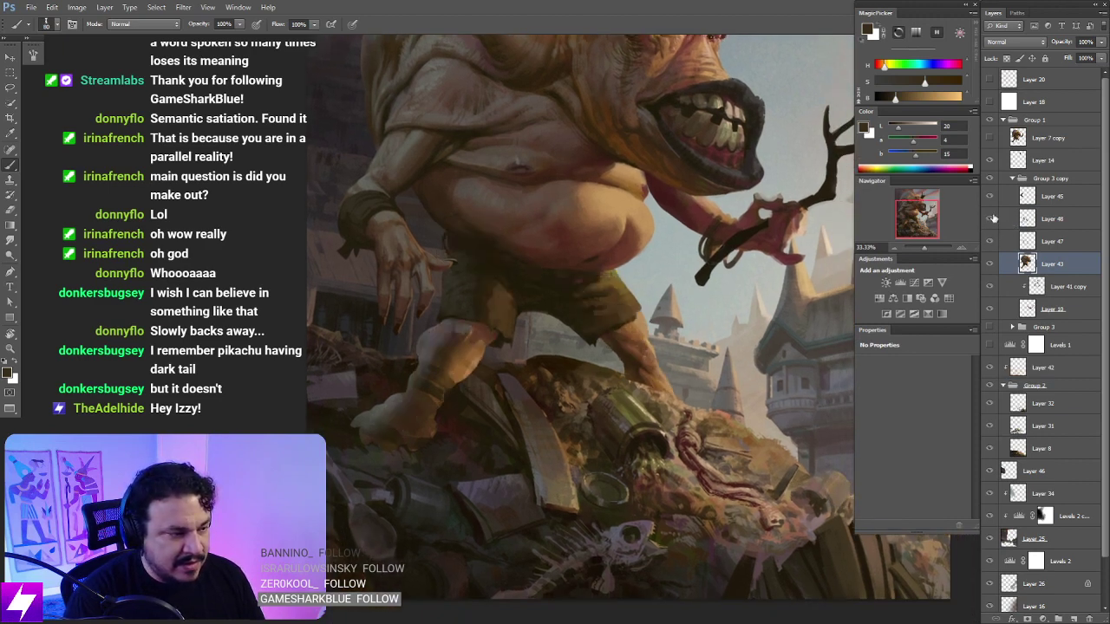
{"action": "left_click", "coordinate": [1037, 216]}
{"action": "key", "text": "e"}
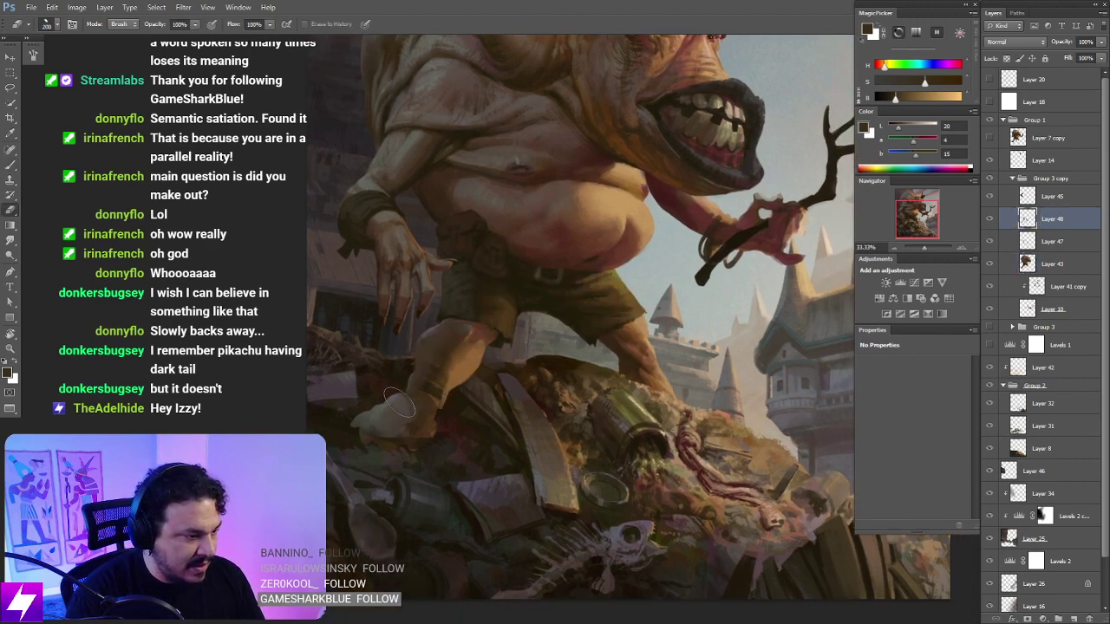
{"action": "left_click_drag", "start_coordinate": [399, 404], "coordinate": [379, 428]}
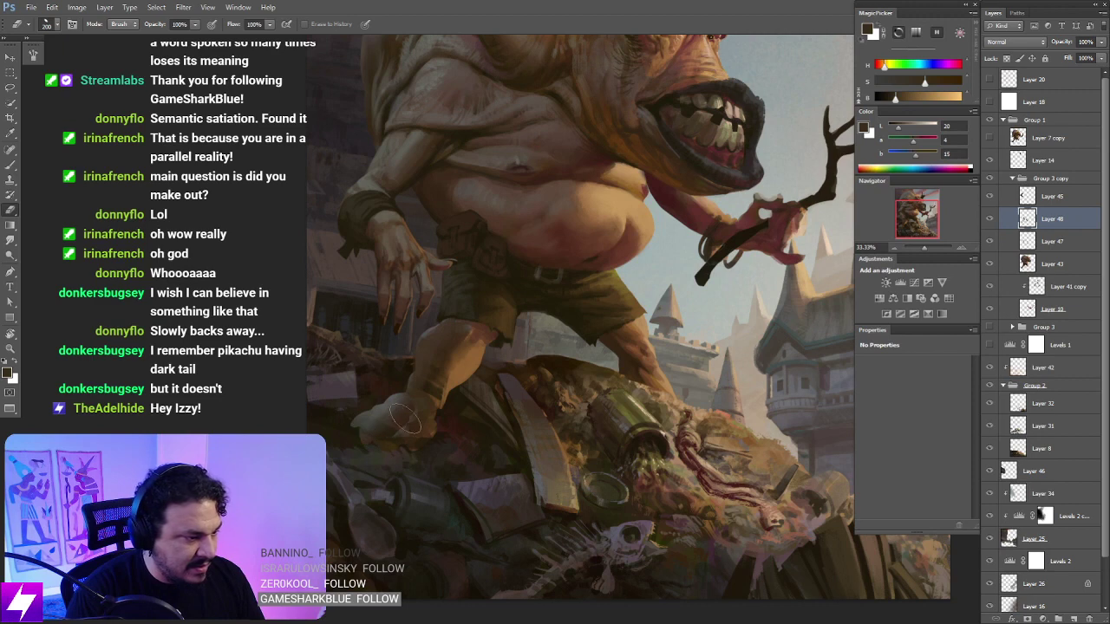
{"action": "left_click", "coordinate": [1051, 261]}
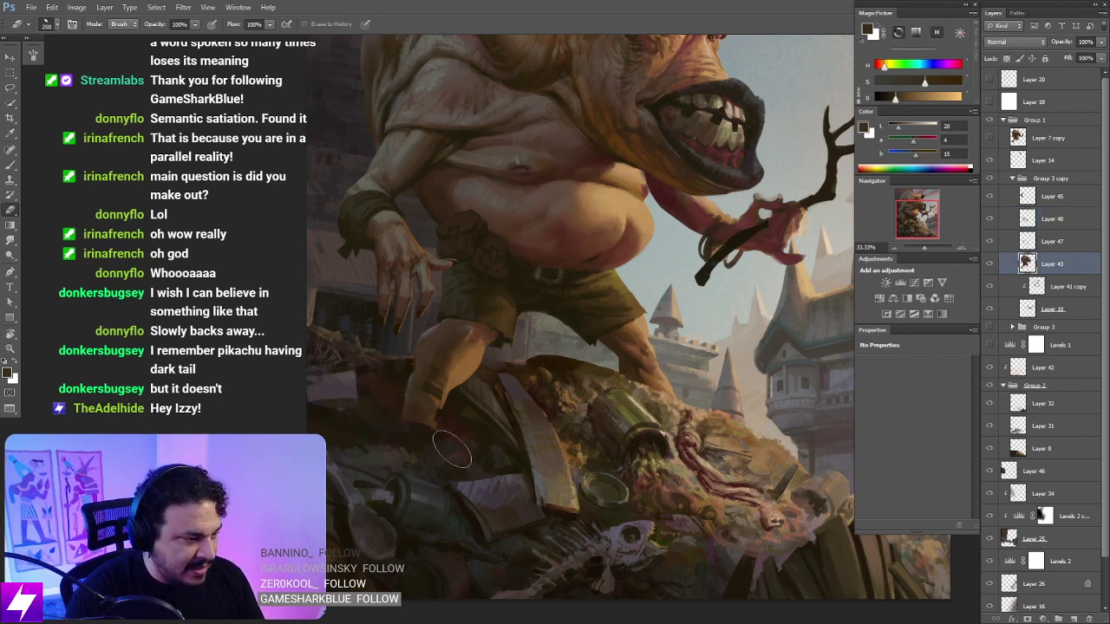
Step: Block in a new foot below the near ankle on Layer 48 with the dark brown brush
{"action": "left_click", "coordinate": [1030, 221]}
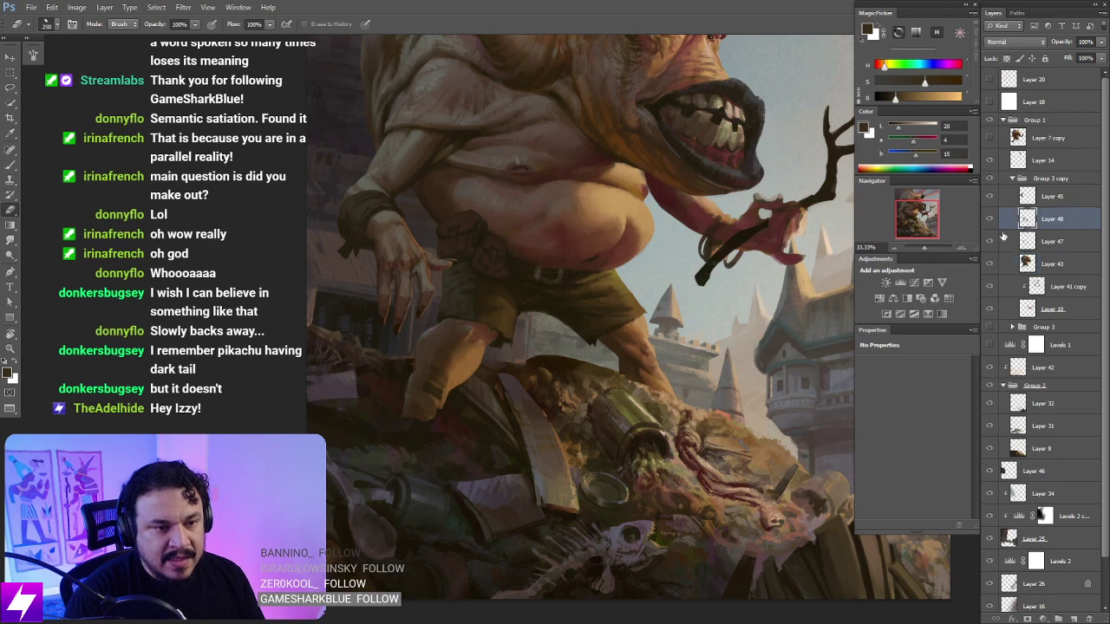
{"action": "left_click", "coordinate": [989, 218]}
{"action": "left_click", "coordinate": [989, 219]}
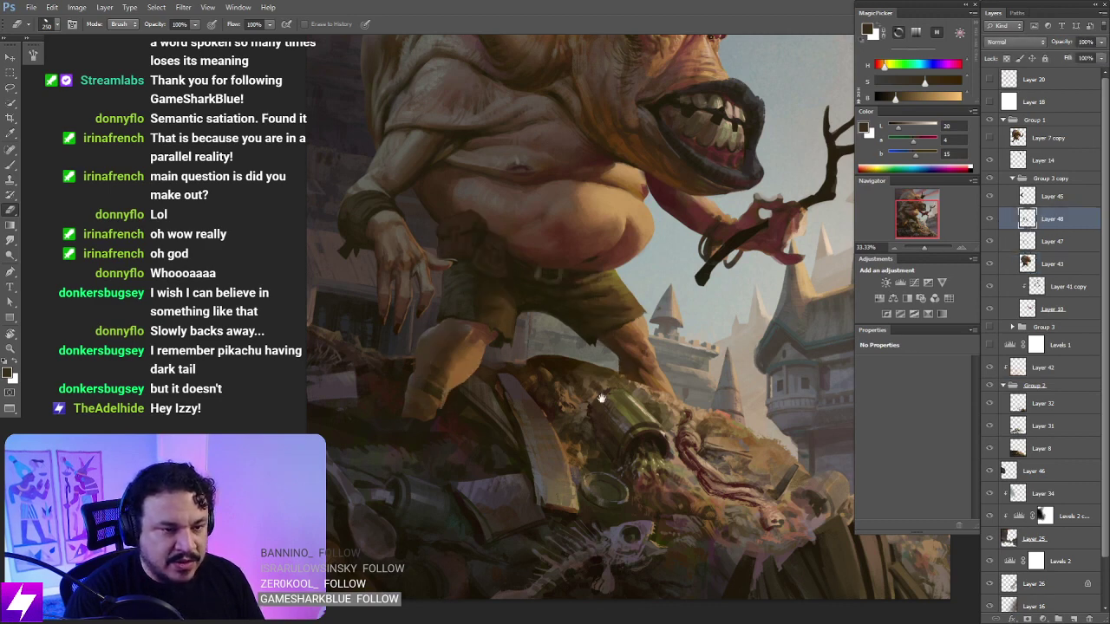
{"action": "left_click_drag", "start_coordinate": [602, 398], "coordinate": [585, 399]}
{"action": "left_click_drag", "start_coordinate": [482, 460], "coordinate": [492, 431]}
{"action": "key", "text": "b"}
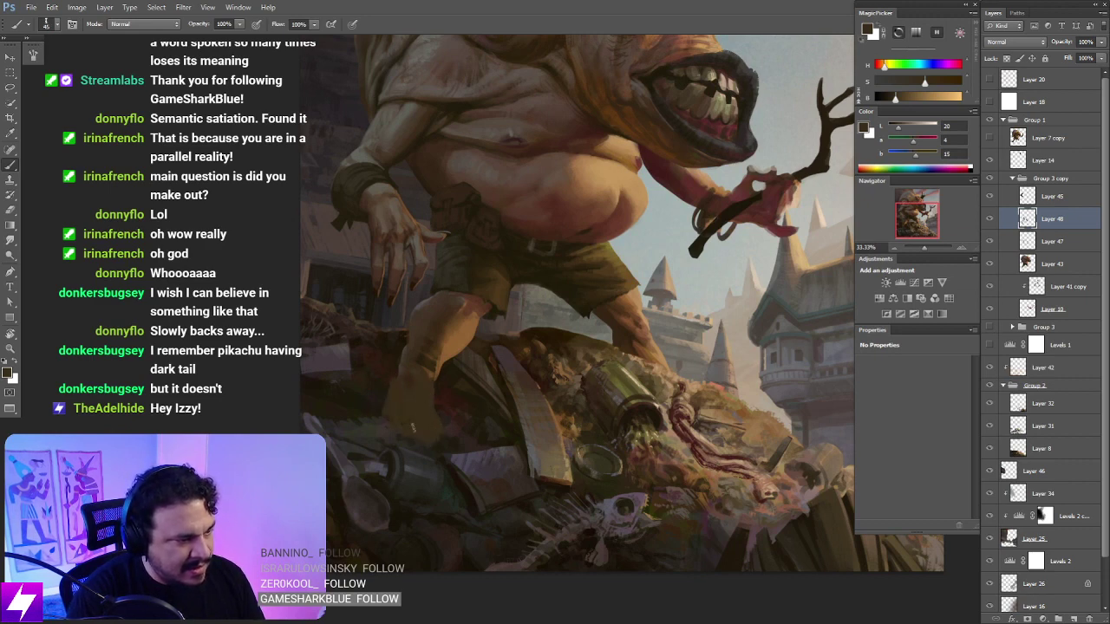
Step: Flip the canvas back to its original direction and check the new foot shape against the whole figure
{"action": "key", "text": "ctrl+minus"}
{"action": "key", "text": "ctrl+minus"}
{"action": "key", "text": "ctrl+shift+h"}
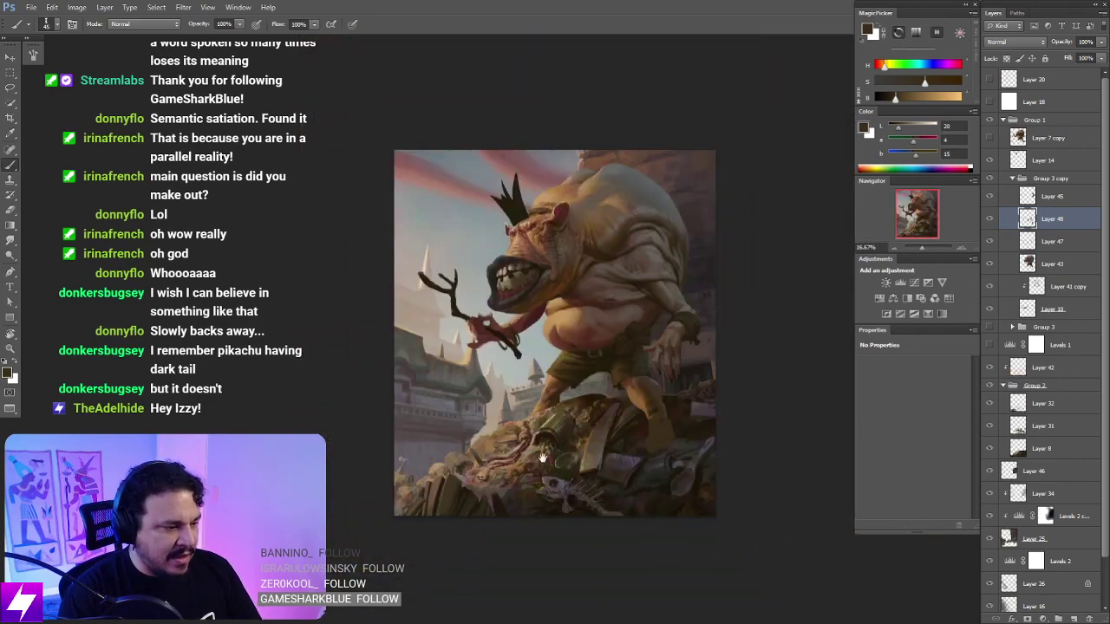
{"action": "left_click_drag", "start_coordinate": [620, 498], "coordinate": [547, 467]}
{"action": "key", "text": "ctrl+plus"}
{"action": "key", "text": "ctrl+plus"}
{"action": "left_click_drag", "start_coordinate": [633, 447], "coordinate": [604, 411]}
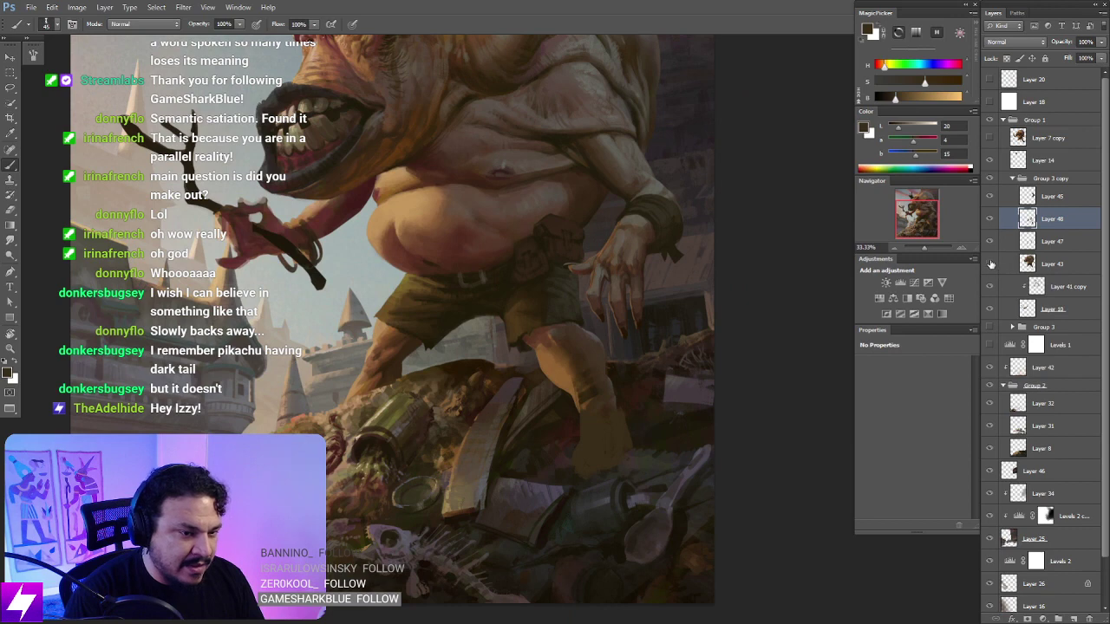
Step: Compare the figure with Layer 43, Layer 48 and Layer 45 each hidden and shown, leaving all visible and Layer 45 selected
{"action": "left_click", "coordinate": [991, 263]}
{"action": "left_click", "coordinate": [993, 264]}
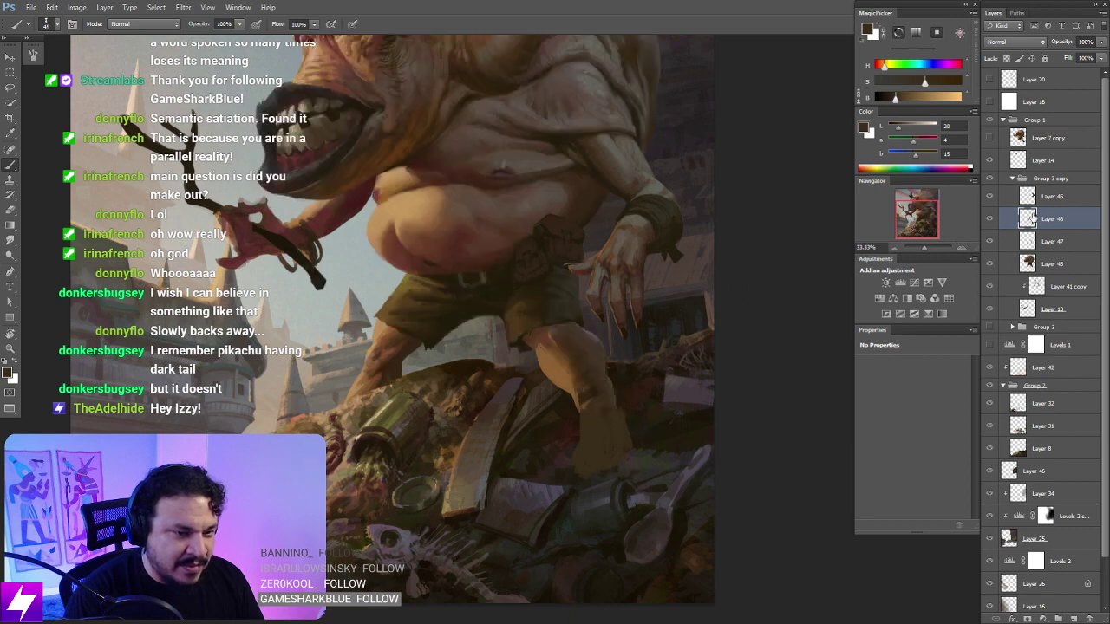
{"action": "left_click", "coordinate": [989, 220]}
{"action": "left_click", "coordinate": [989, 220]}
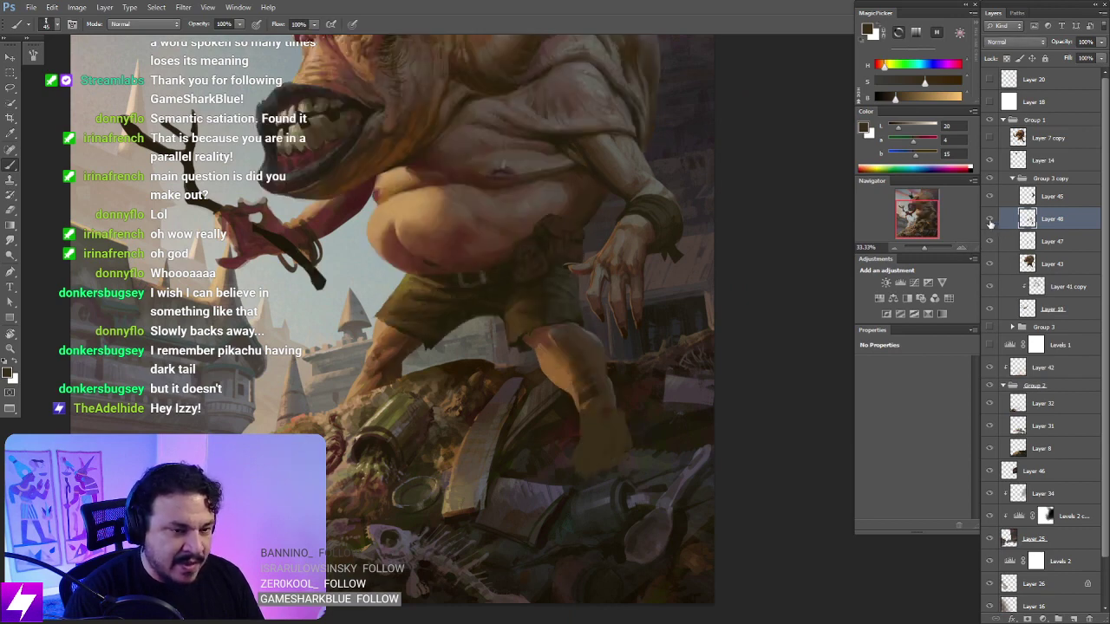
{"action": "left_click", "coordinate": [989, 221]}
{"action": "left_click", "coordinate": [989, 221]}
{"action": "left_click_drag", "start_coordinate": [652, 423], "coordinate": [612, 434]}
{"action": "left_click", "coordinate": [990, 221]}
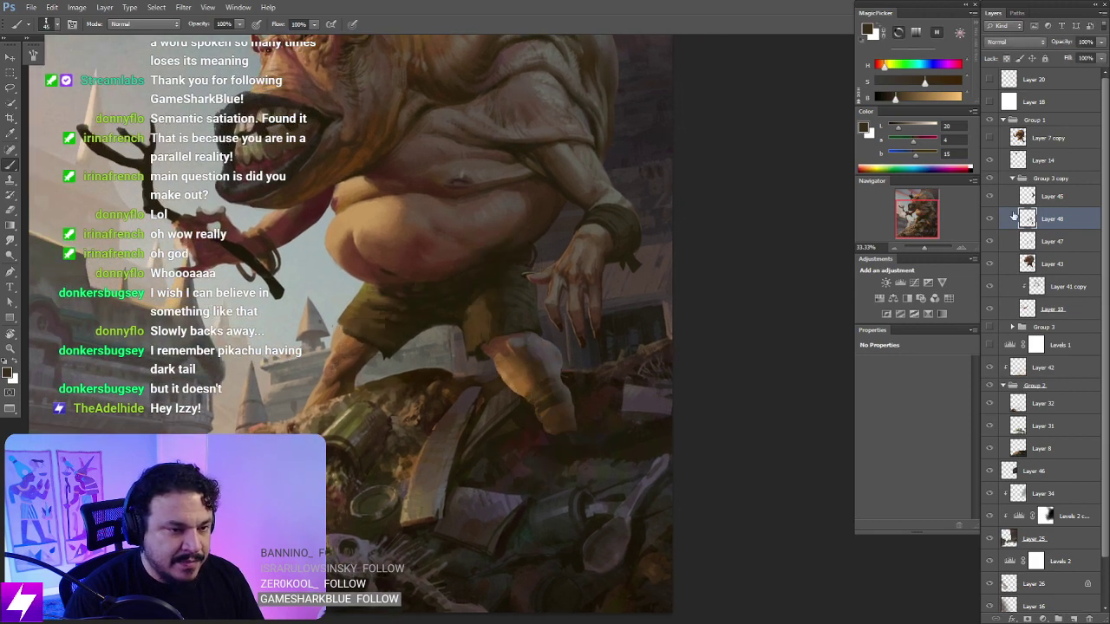
{"action": "left_click", "coordinate": [990, 221]}
{"action": "left_click", "coordinate": [1049, 197]}
{"action": "left_click", "coordinate": [990, 197]}
{"action": "left_click", "coordinate": [991, 198]}
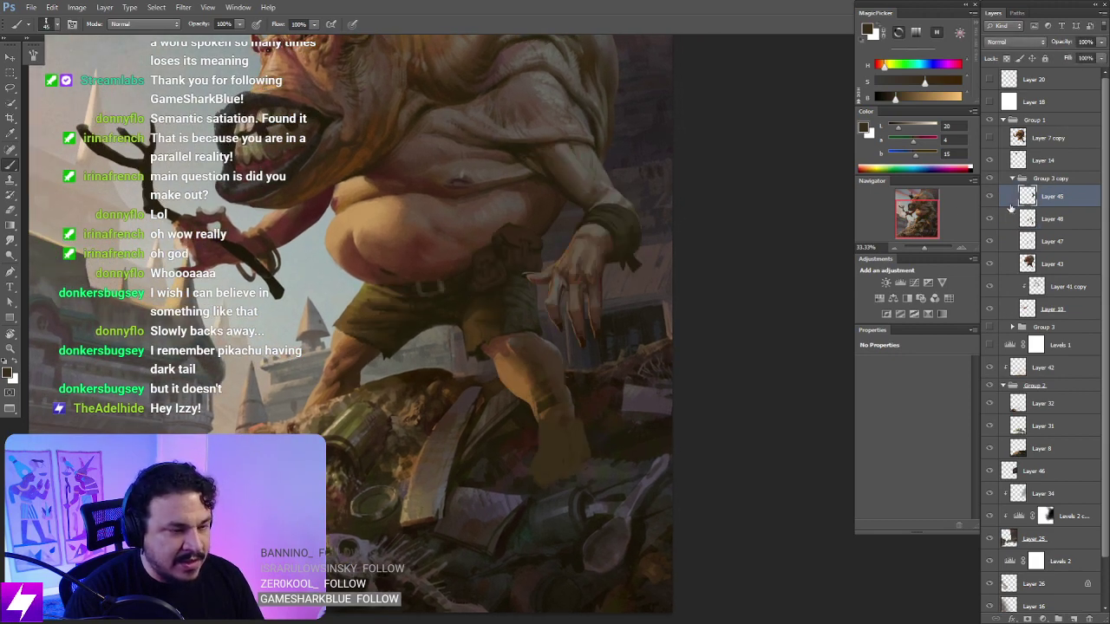
Step: Merge Layer 48, Layer 47 and Layer 43 into a single layer
{"action": "left_click", "coordinate": [1033, 226]}
{"action": "left_click", "coordinate": [1038, 262], "text": "shift"}
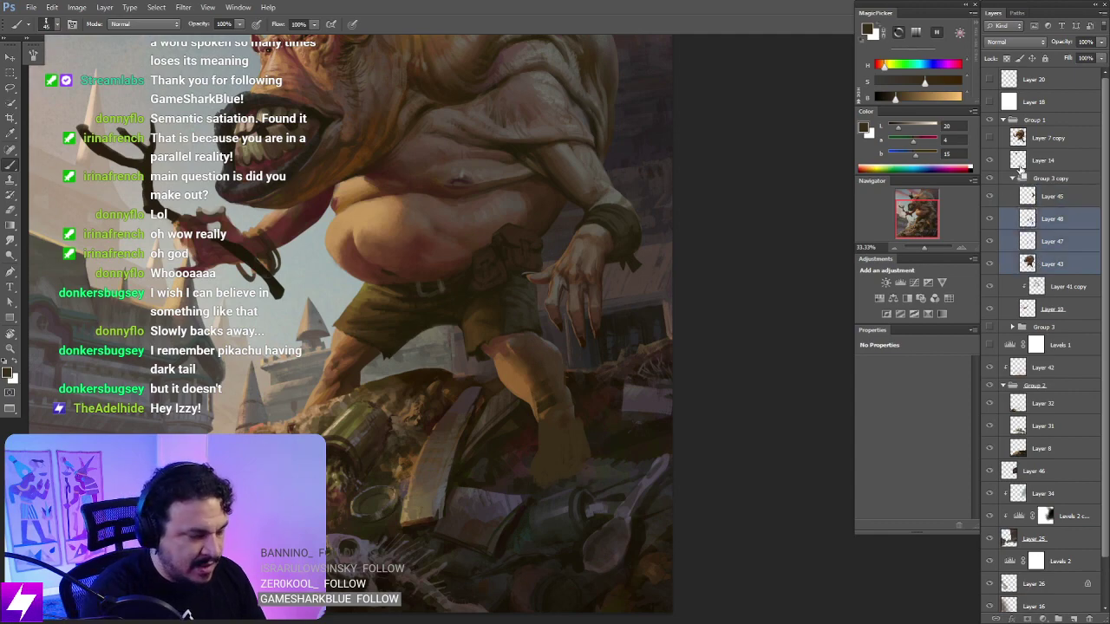
{"action": "key", "text": "ctrl+e"}
Step: Rotate the canvas and clean up the edges of the legs and shorts on the merged Layer 48 with the Eraser
{"action": "key", "text": "ctrl+plus"}
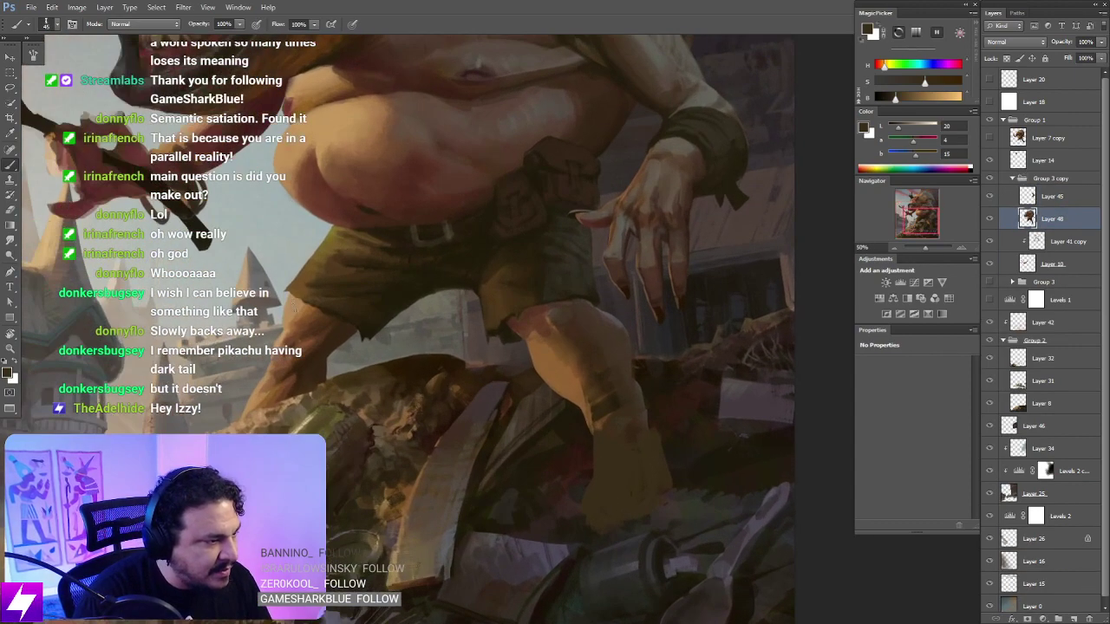
{"action": "key", "text": "e"}
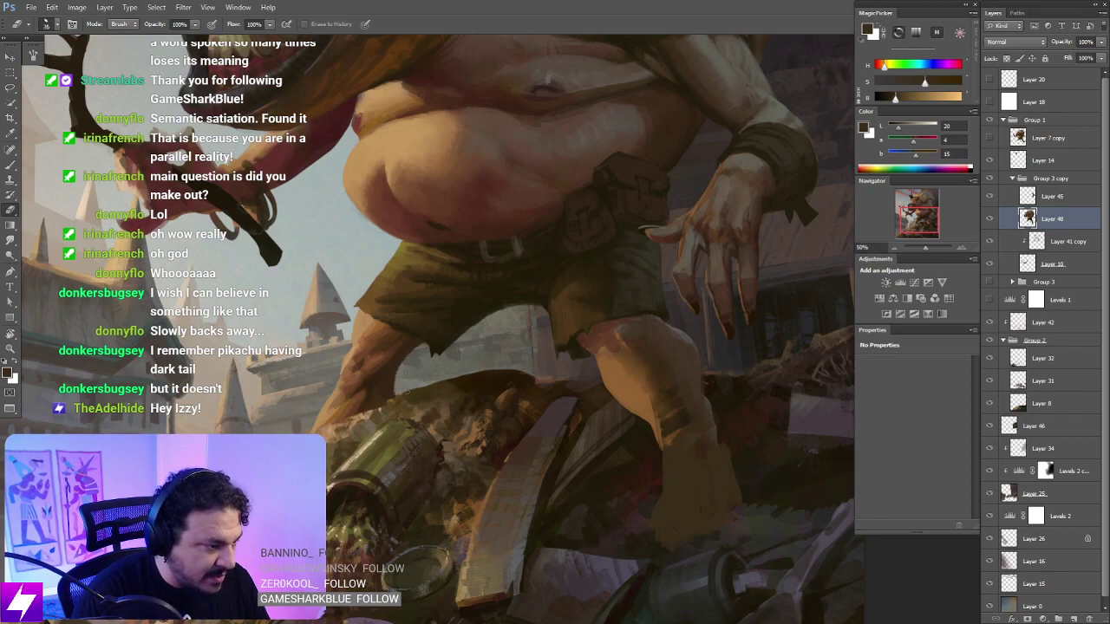
{"action": "key", "text": "r"}
{"action": "mouse_move", "coordinate": [520, 364]}
{"action": "left_mouse_down"}
{"action": "mouse_move", "coordinate": [495, 329]}
{"action": "mouse_move", "coordinate": [522, 205]}
{"action": "mouse_move", "coordinate": [639, 346]}
{"action": "left_mouse_up"}
{"action": "left_click_drag", "start_coordinate": [735, 261], "coordinate": [617, 307]}
{"action": "key", "text": "e"}
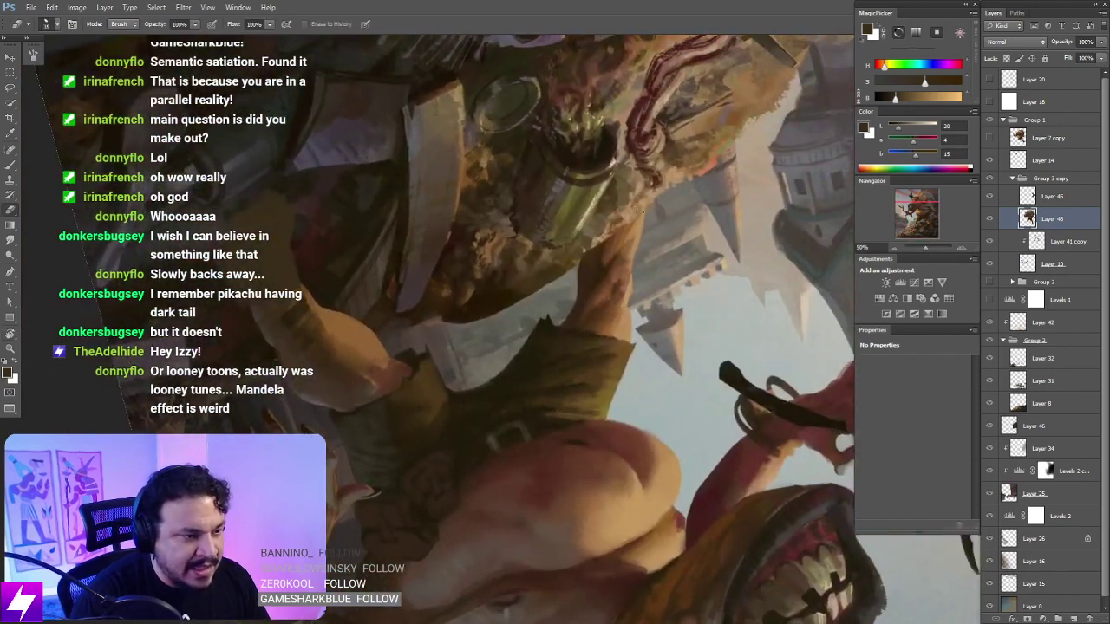
{"action": "left_click_drag", "start_coordinate": [645, 254], "coordinate": [650, 220]}
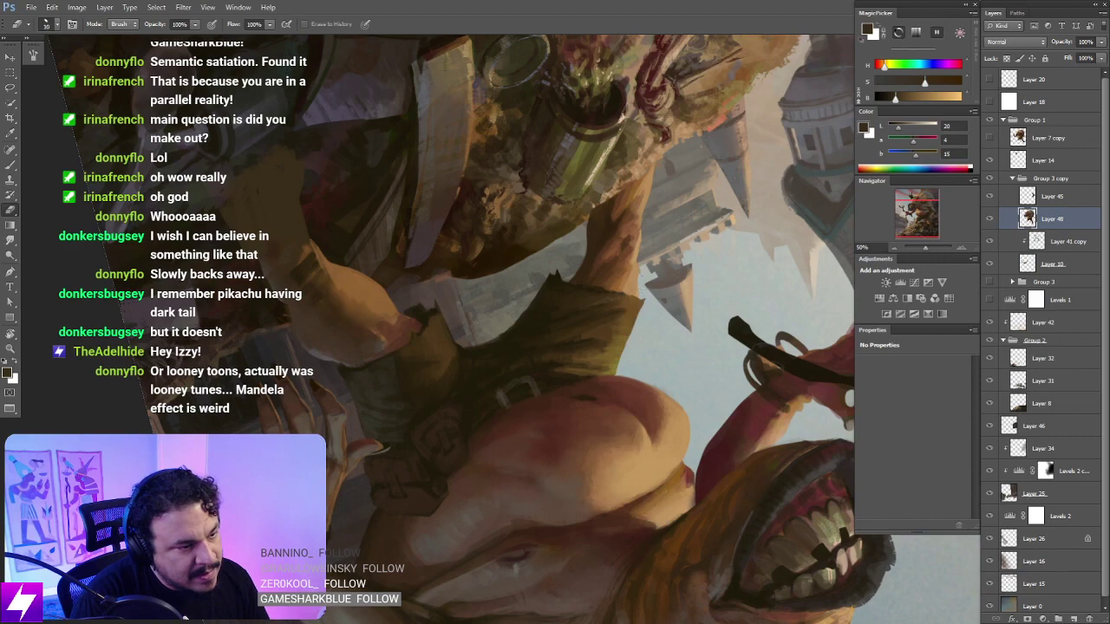
{"action": "left_click_drag", "start_coordinate": [529, 267], "coordinate": [563, 231]}
{"action": "key", "text": "Escape"}
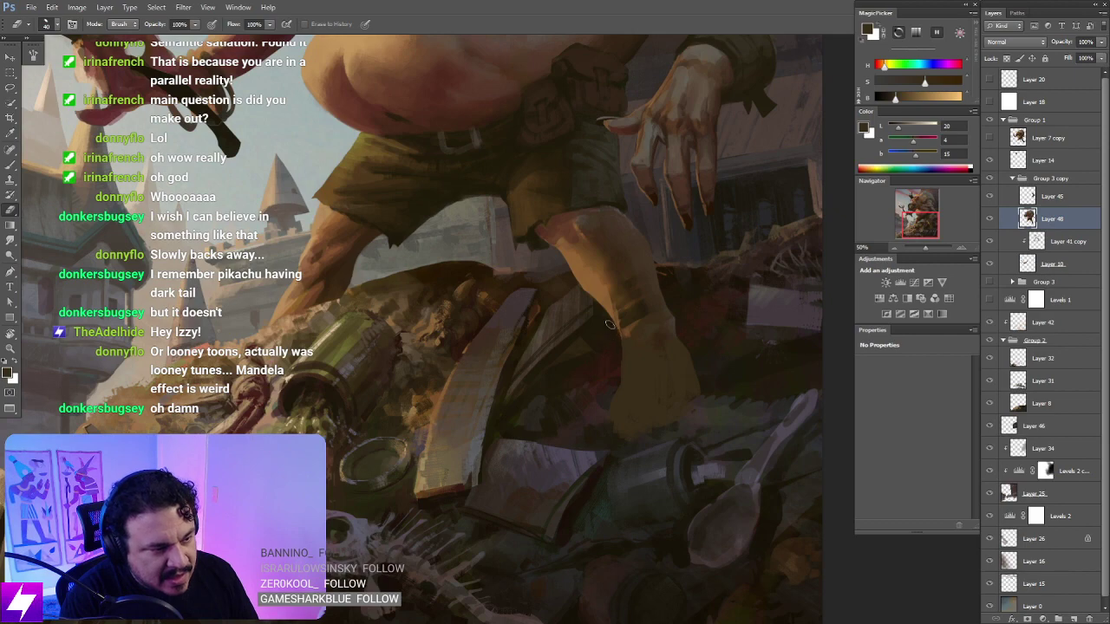
Step: Return the canvas to upright and trim the near leg's inner contour from knee to ankle on Layer 48 with the Eraser
{"action": "key", "text": "ctrl+minus"}
{"action": "key", "text": "ctrl+minus"}
{"action": "key", "text": "r"}
{"action": "left_click_drag", "start_coordinate": [571, 376], "coordinate": [670, 171]}
{"action": "key", "text": "Escape"}
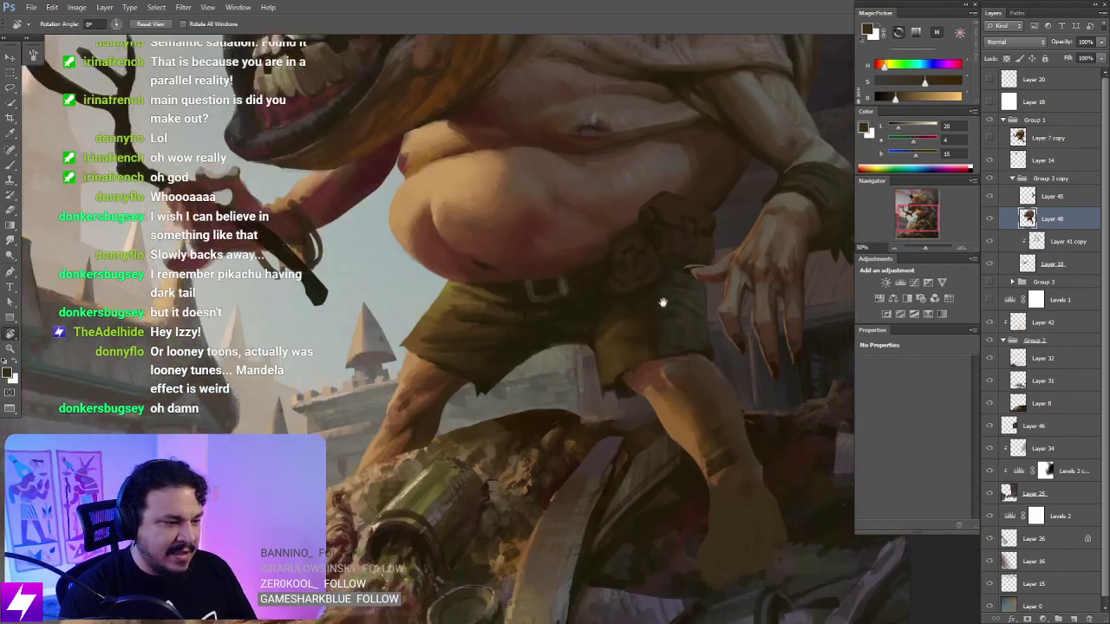
{"action": "key", "text": "ctrl+plus"}
{"action": "left_click_drag", "start_coordinate": [664, 303], "coordinate": [537, 283]}
{"action": "key", "text": "e"}
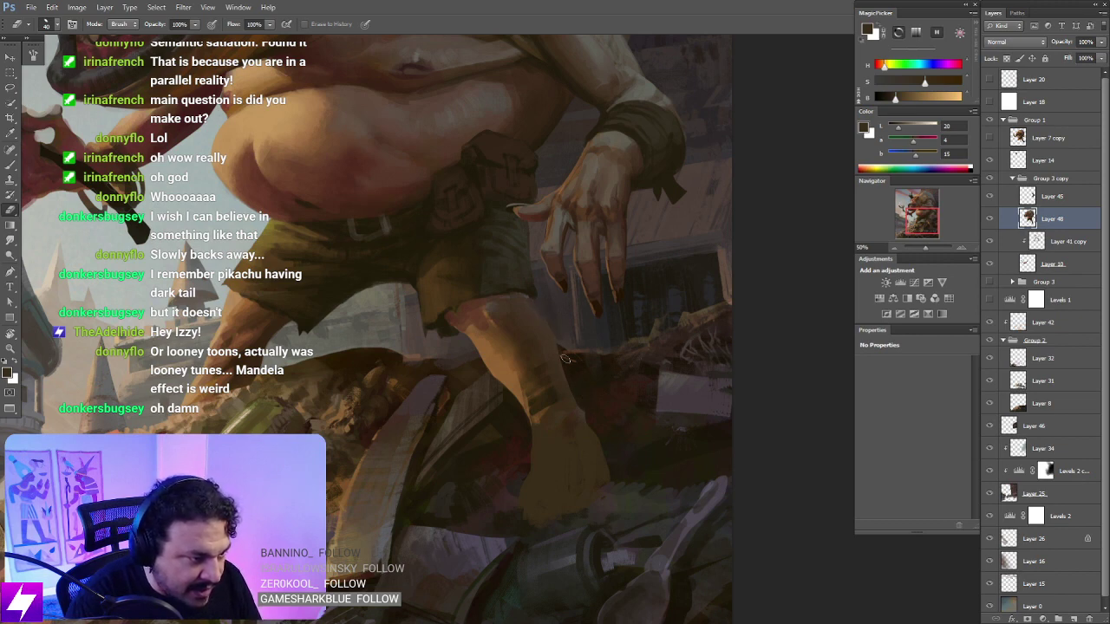
{"action": "mouse_move", "coordinate": [486, 366]}
{"action": "left_mouse_down"}
{"action": "mouse_move", "coordinate": [517, 400]}
{"action": "mouse_move", "coordinate": [521, 434]}
{"action": "left_mouse_up"}
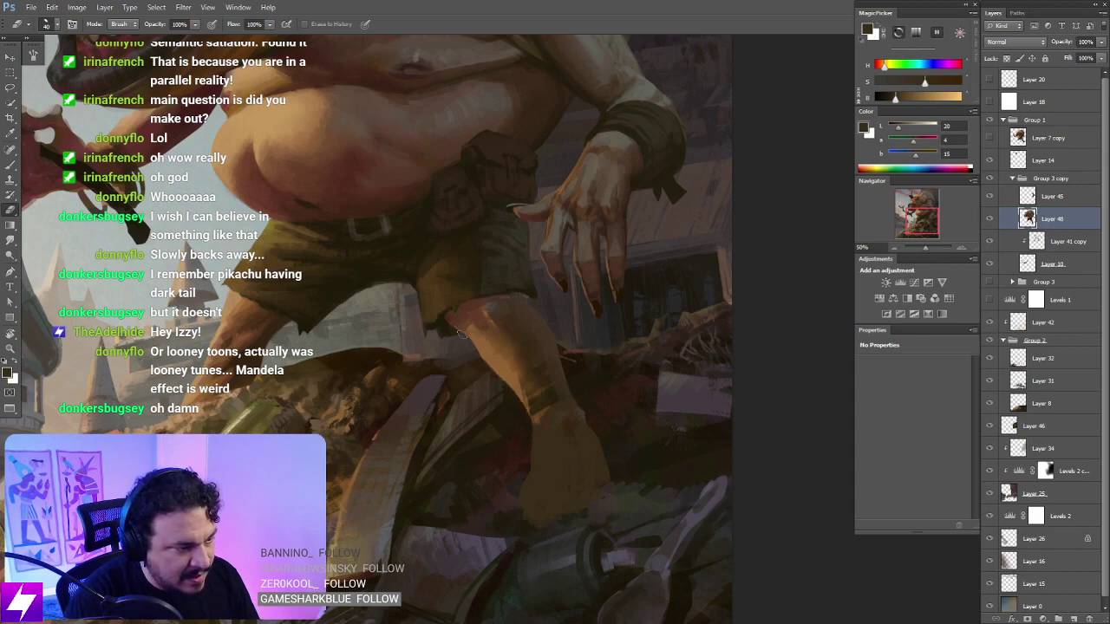
Step: Check the leg silhouettes against the whole figure and compare it with Layer 48 hidden and shown
{"action": "key", "text": "ctrl+minus"}
{"action": "key", "text": "ctrl+minus"}
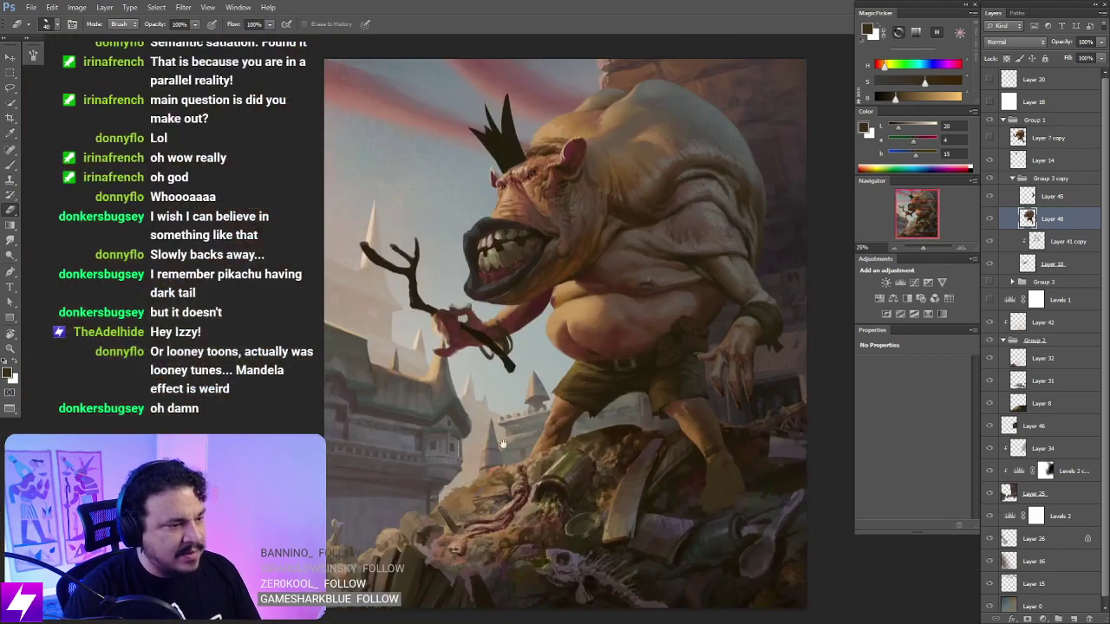
{"action": "left_click_drag", "start_coordinate": [583, 514], "coordinate": [455, 489]}
{"action": "key", "text": "ctrl+plus"}
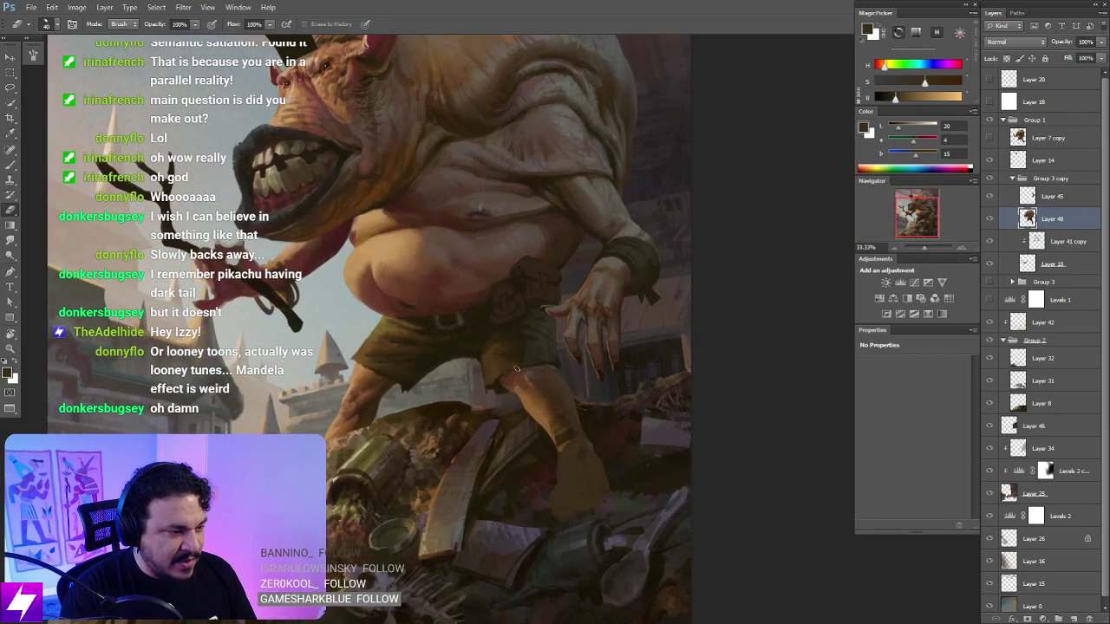
{"action": "left_click_drag", "start_coordinate": [487, 475], "coordinate": [507, 439]}
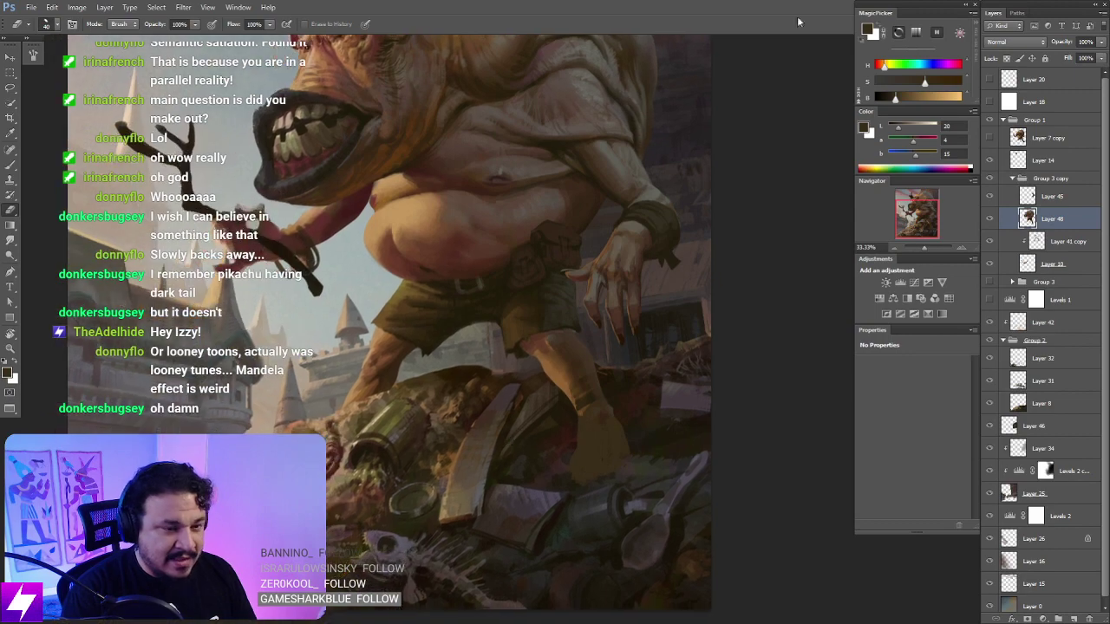
{"action": "left_click", "coordinate": [989, 217]}
{"action": "left_click", "coordinate": [989, 218]}
Step: Lasso the far leg below the shorts on Layer 48 and copy it to a new layer
{"action": "key", "text": "ctrl+plus"}
{"action": "mouse_move", "coordinate": [302, 359]}
{"action": "left_mouse_down"}
{"action": "mouse_move", "coordinate": [396, 420]}
{"action": "mouse_move", "coordinate": [378, 404]}
{"action": "mouse_move", "coordinate": [438, 433]}
{"action": "left_mouse_up"}
{"action": "key", "text": "l"}
{"action": "left_click_drag", "start_coordinate": [437, 451], "coordinate": [404, 400]}
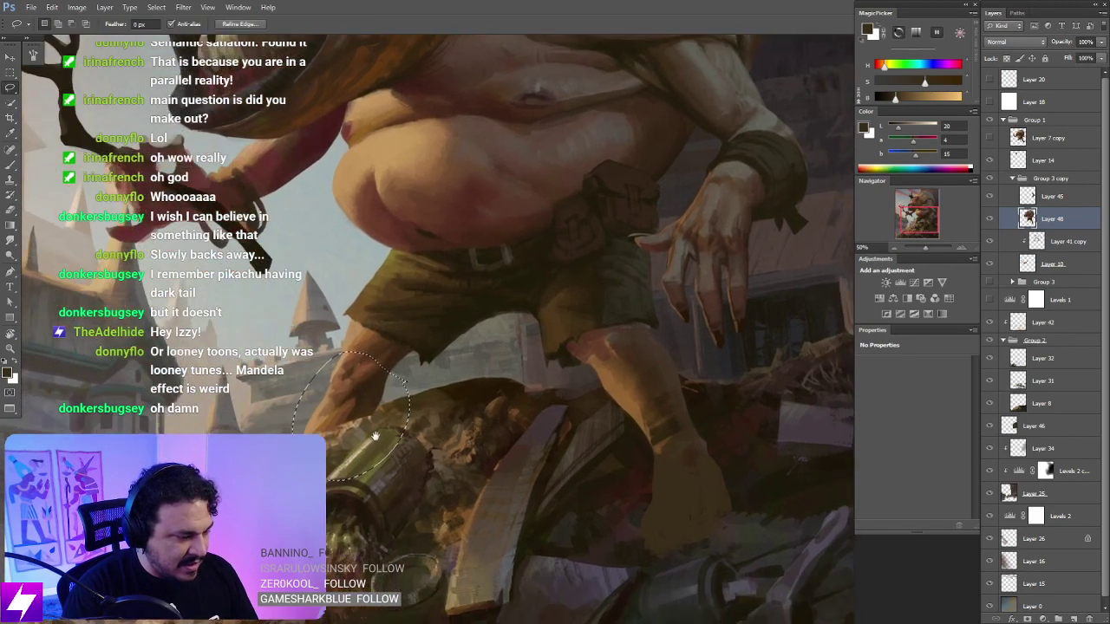
{"action": "key", "text": "ctrl+j"}
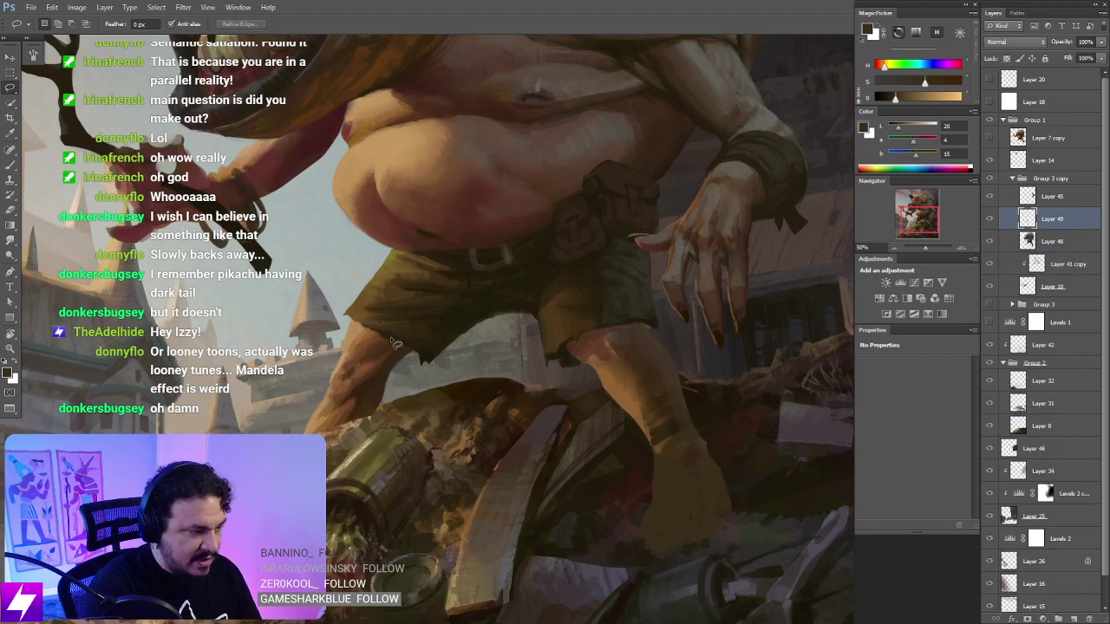
Step: Stretch the copied far leg upward beneath the shorts and widen it to 107.46% with Free Transform
{"action": "key", "text": "ctrl+t"}
{"action": "left_click_drag", "start_coordinate": [362, 358], "coordinate": [354, 315]}
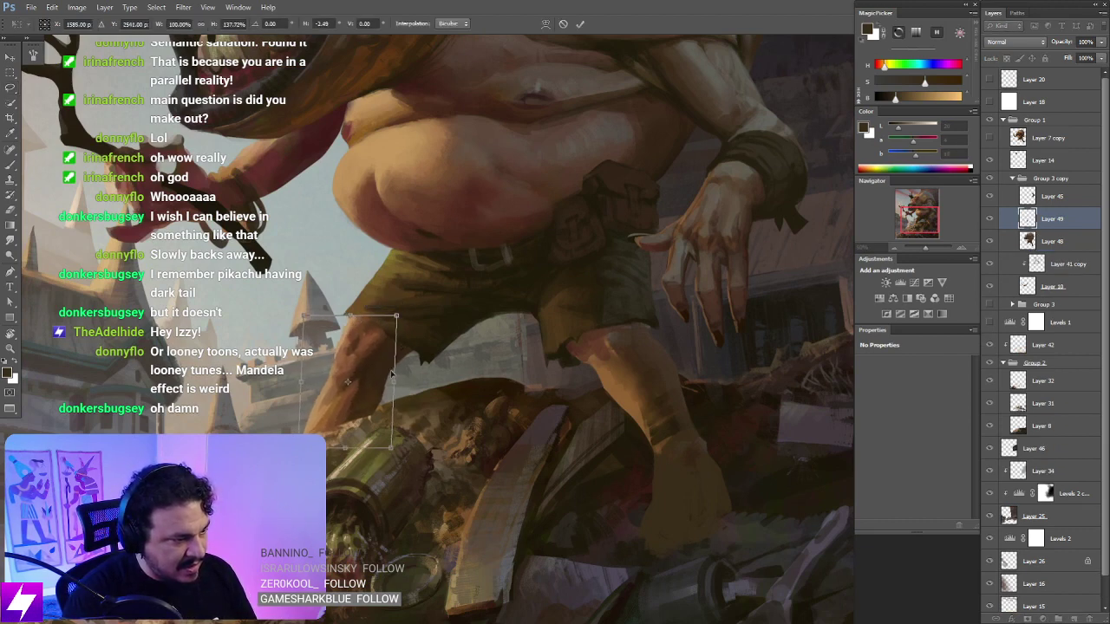
{"action": "left_click_drag", "start_coordinate": [394, 382], "coordinate": [402, 381]}
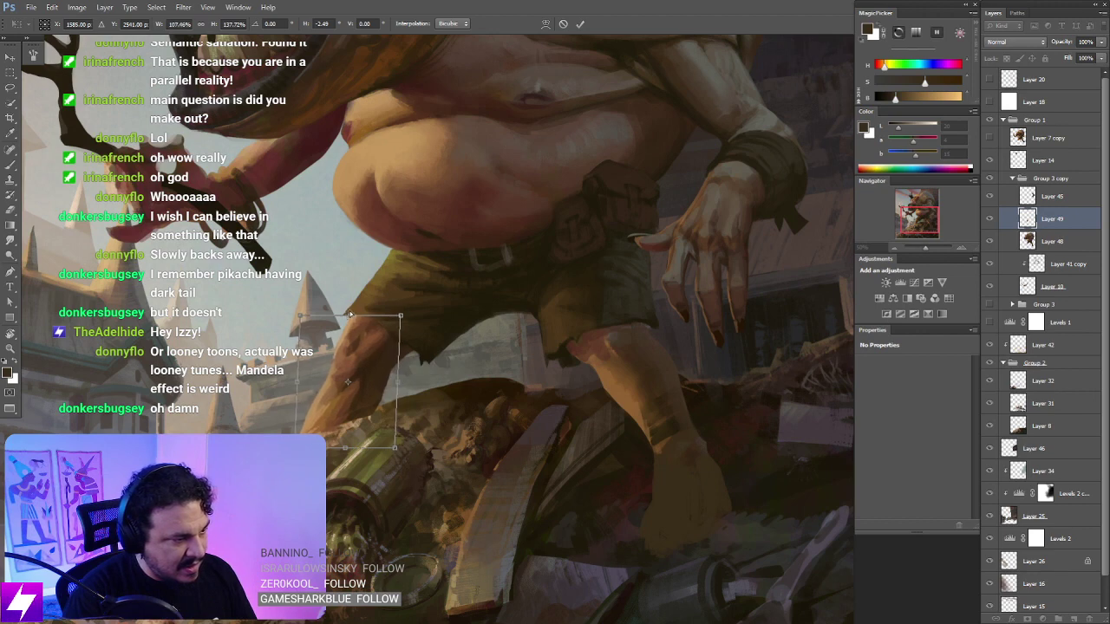
{"action": "left_click_drag", "start_coordinate": [349, 315], "coordinate": [352, 302]}
{"action": "key", "text": "Return"}
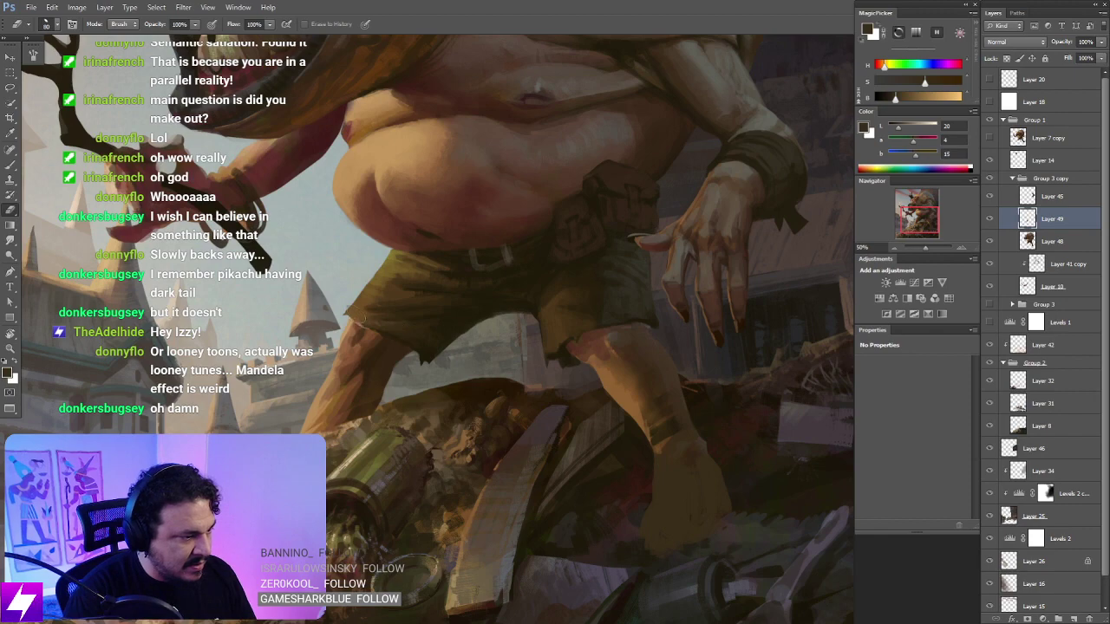
Step: Lasso the lower part of the far leg on Layer 49, adjust its shape with Free Transform and deselect it
{"action": "key", "text": "ctrl+minus"}
{"action": "mouse_move", "coordinate": [505, 424]}
{"action": "left_mouse_down"}
{"action": "mouse_move", "coordinate": [483, 401]}
{"action": "mouse_move", "coordinate": [512, 375]}
{"action": "left_mouse_up"}
{"action": "key", "text": "ctrl+plus"}
{"action": "left_click_drag", "start_coordinate": [426, 347], "coordinate": [490, 381]}
{"action": "key", "text": "l"}
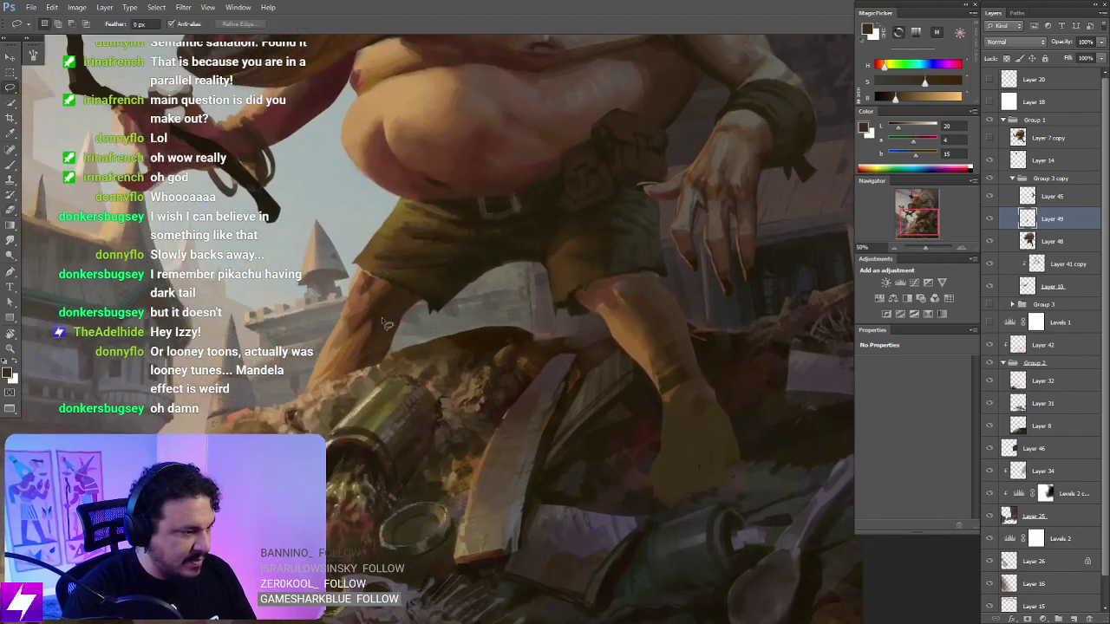
{"action": "mouse_move", "coordinate": [418, 325]}
{"action": "left_mouse_down"}
{"action": "mouse_move", "coordinate": [340, 304]}
{"action": "mouse_move", "coordinate": [325, 415]}
{"action": "mouse_move", "coordinate": [434, 334]}
{"action": "left_mouse_up"}
{"action": "key", "text": "ctrl+t"}
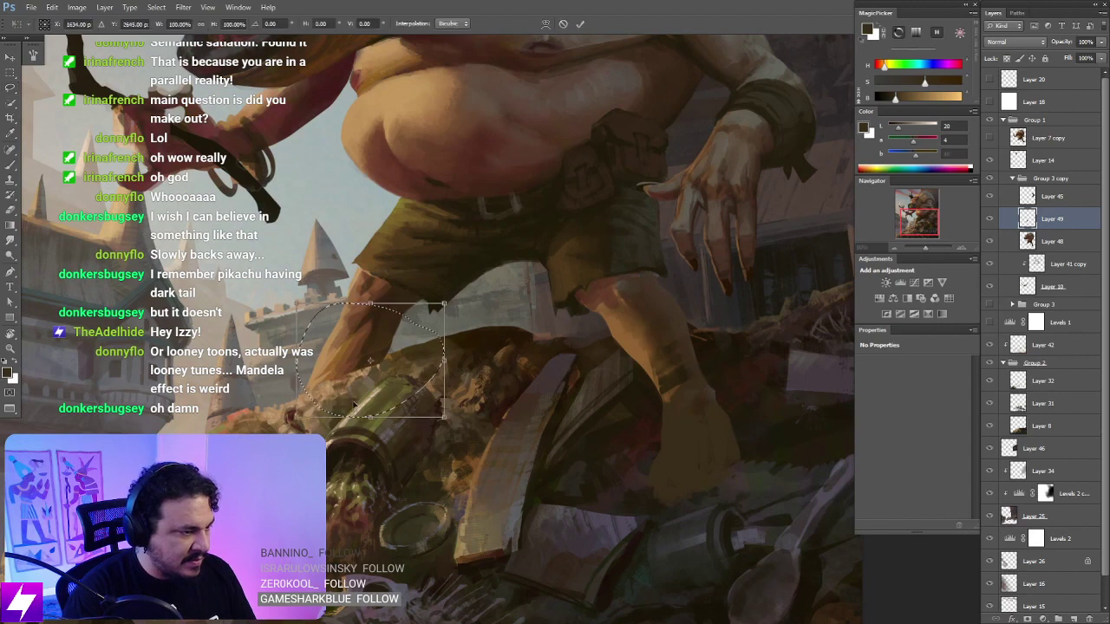
{"action": "left_click_drag", "start_coordinate": [369, 417], "coordinate": [408, 419]}
{"action": "key", "text": "Return"}
{"action": "key", "text": "ctrl+d"}
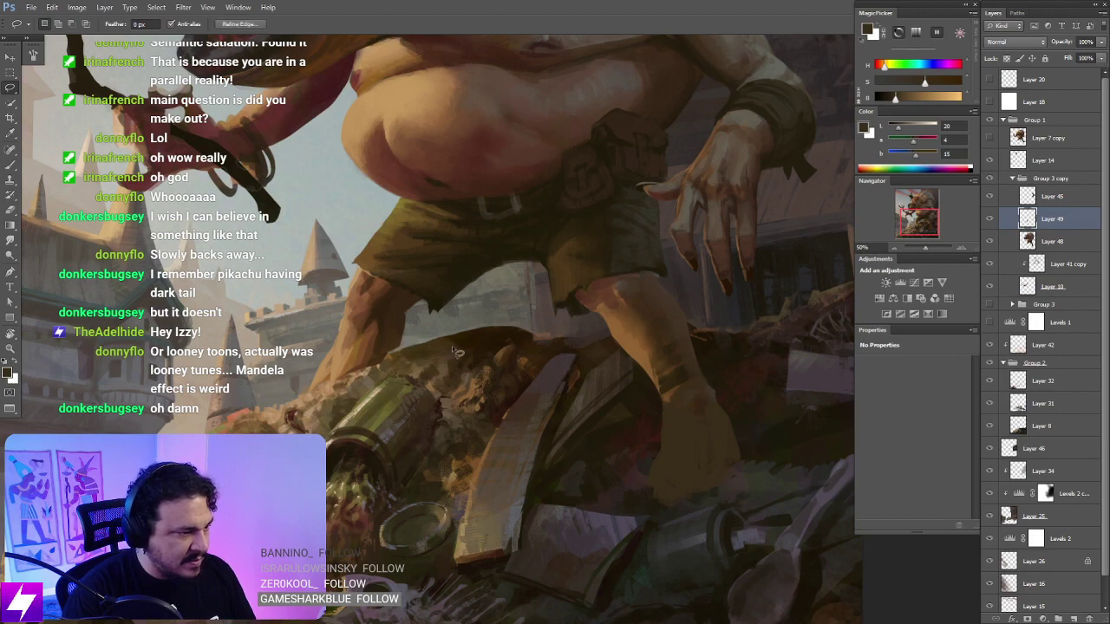
Step: Select Layer 48 and erase the leftover edges of the original far leg around the transformed copy
{"action": "key", "text": "ctrl+minus"}
{"action": "key", "text": "ctrl+minus"}
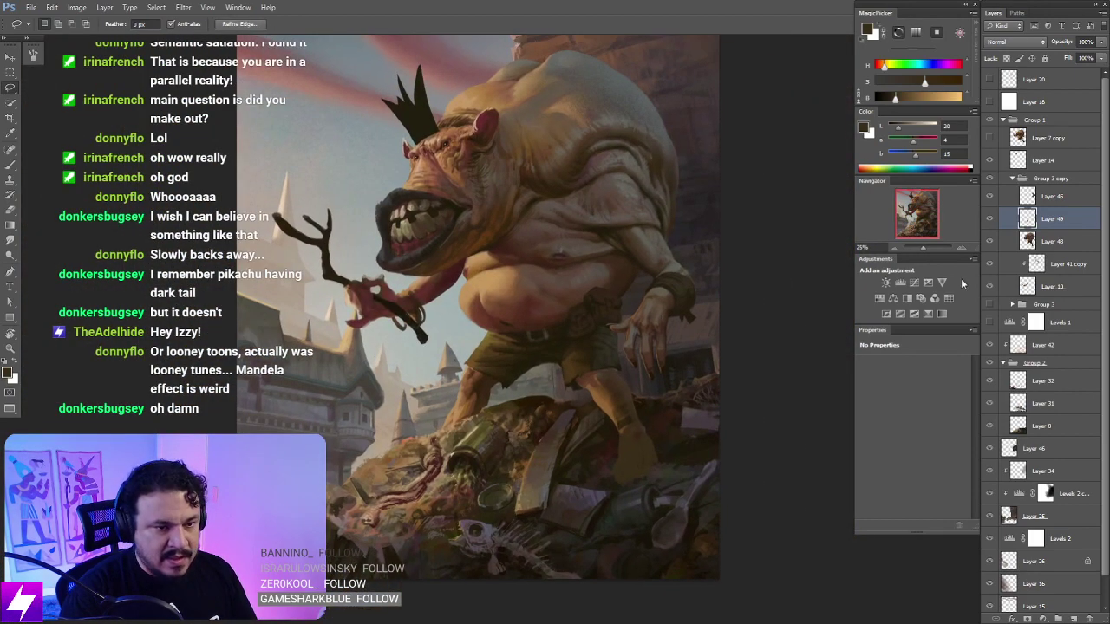
{"action": "left_click", "coordinate": [1025, 244]}
{"action": "key", "text": "ctrl+plus"}
{"action": "key", "text": "b"}
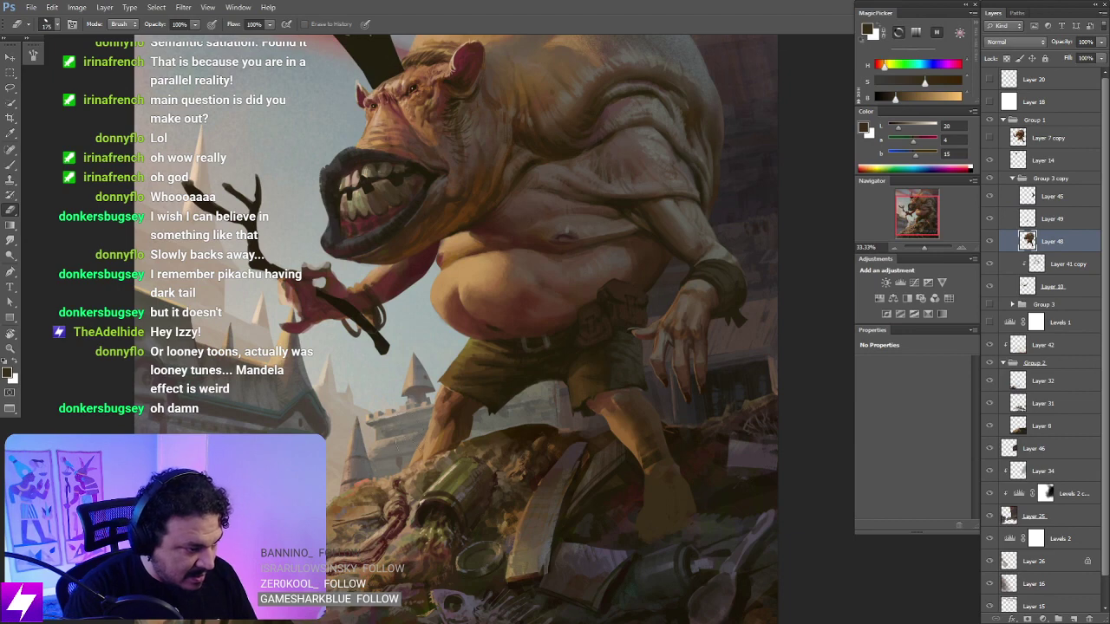
{"action": "key", "text": "l"}
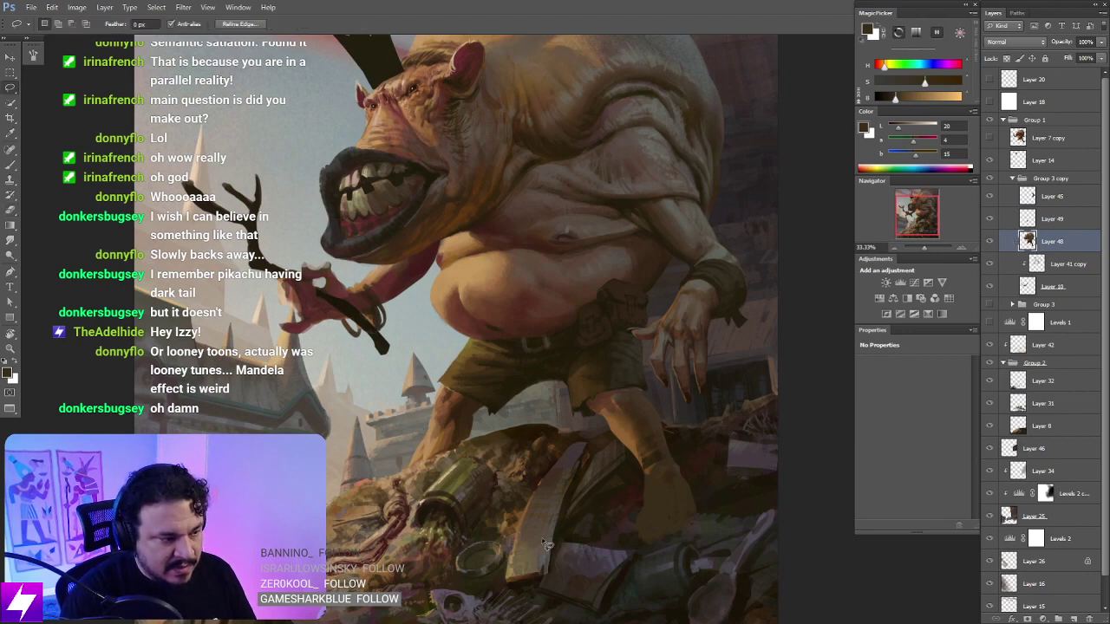
{"action": "key", "text": "b"}
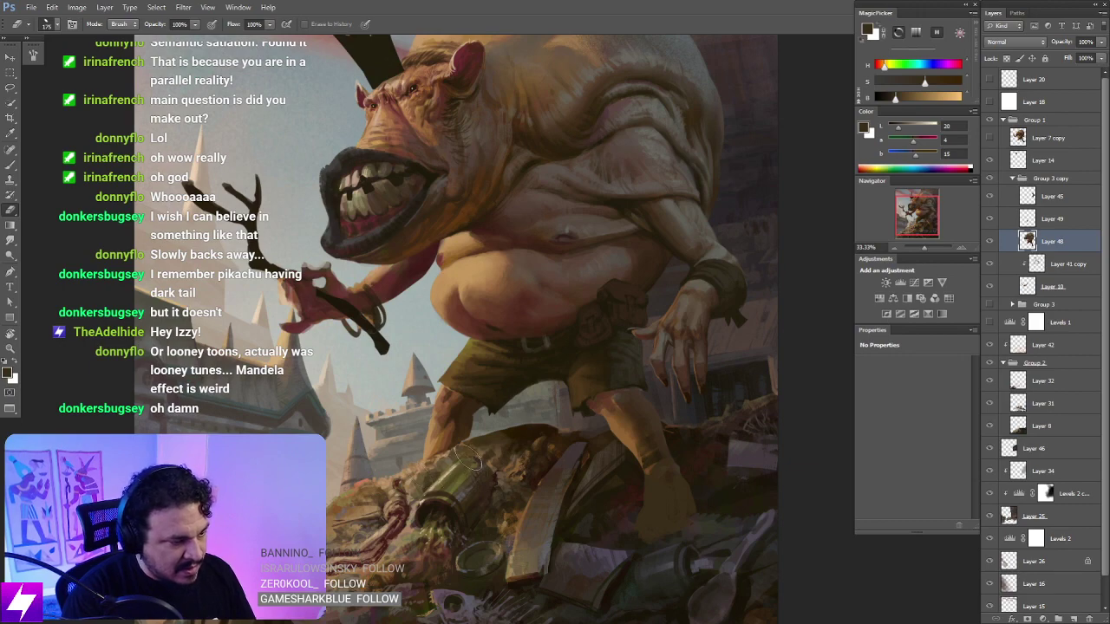
{"action": "left_click_drag", "start_coordinate": [632, 442], "coordinate": [613, 438]}
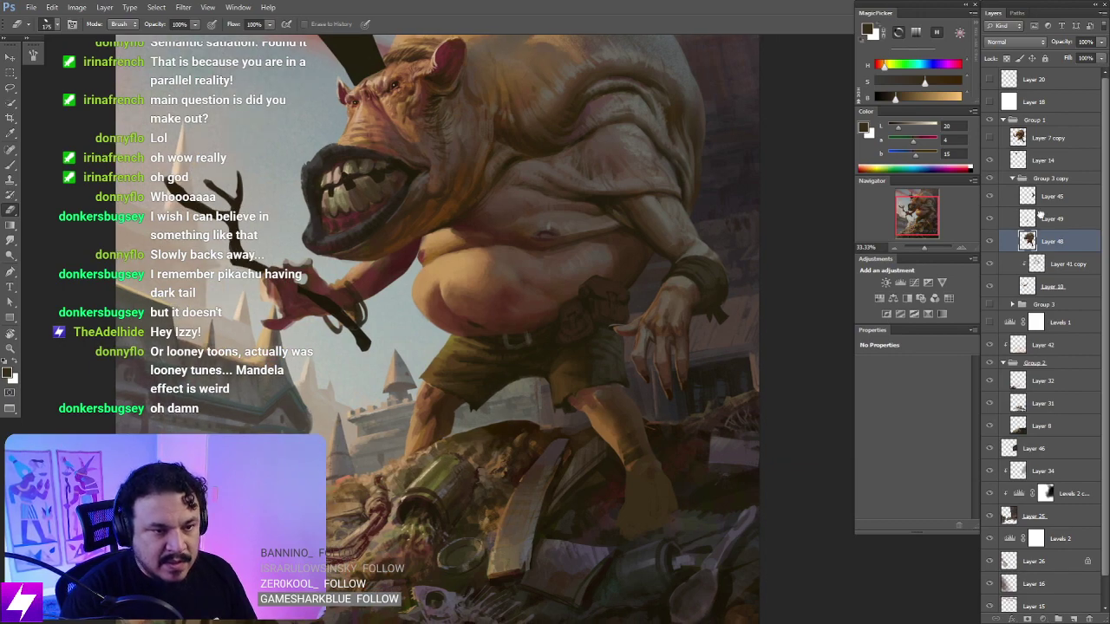
Step: Select Layer 49, flip the canvas horizontally and compare the figure with that layer hidden and shown
{"action": "left_click", "coordinate": [1040, 217]}
{"action": "left_click_drag", "start_coordinate": [711, 438], "coordinate": [529, 393]}
{"action": "key", "text": "ctrl+minus"}
{"action": "key", "text": "ctrl+shift+h"}
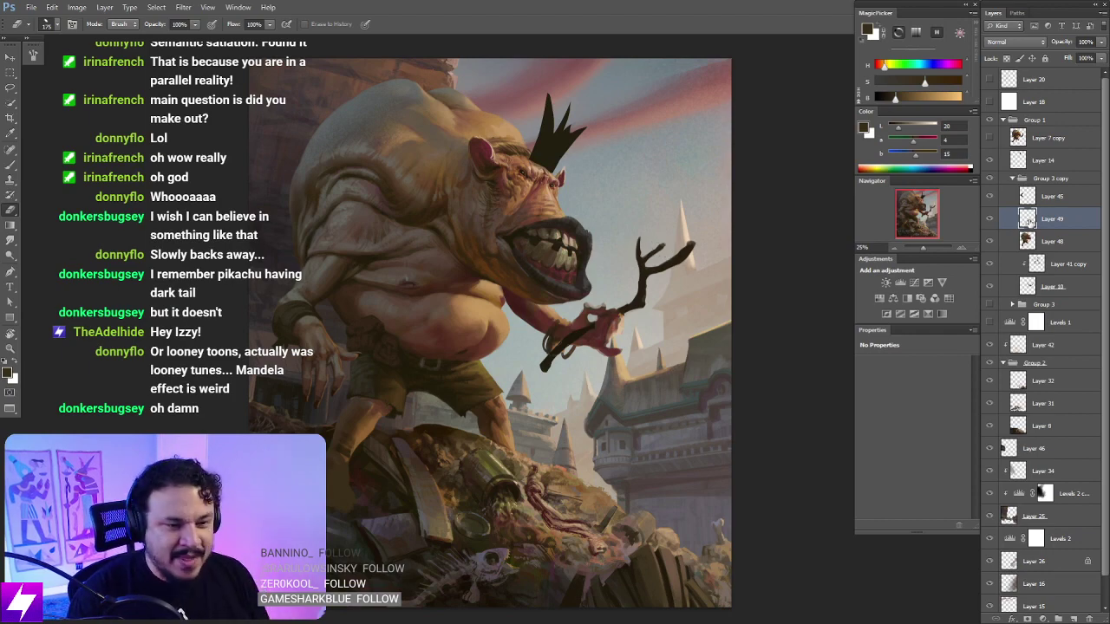
{"action": "left_click", "coordinate": [990, 220]}
{"action": "left_click", "coordinate": [990, 220]}
Step: Sample dark and reddish browns from the far knee and paint shading below the shorts on Layer 49
{"action": "left_click_drag", "start_coordinate": [520, 390], "coordinate": [579, 390]}
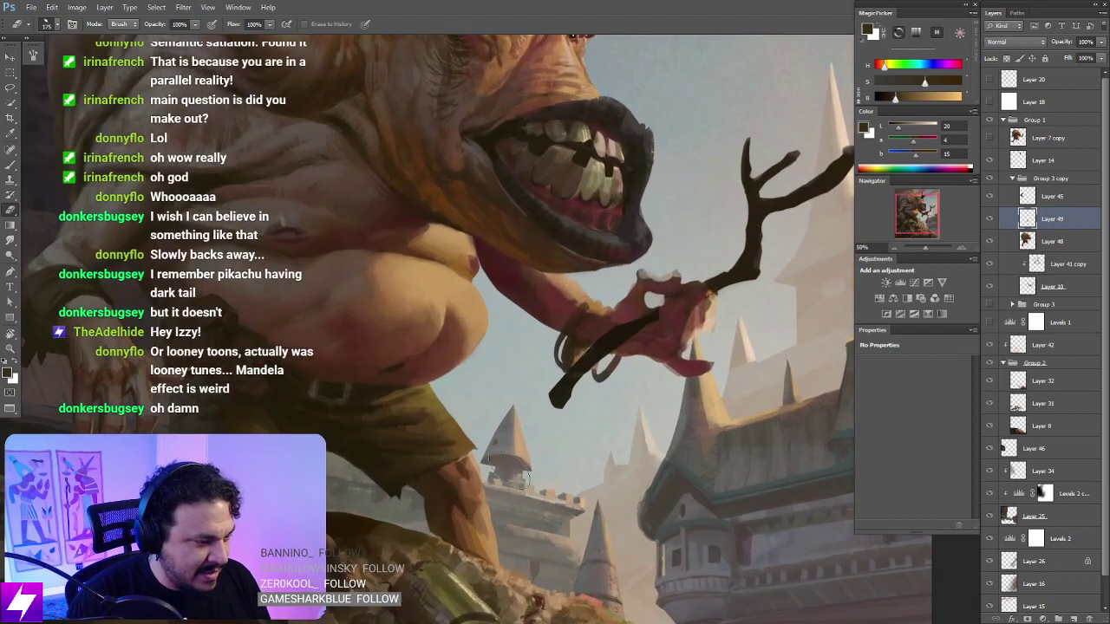
{"action": "left_click_drag", "start_coordinate": [486, 438], "coordinate": [546, 346]}
{"action": "key", "text": "b"}
{"action": "left_click", "coordinate": [569, 344], "text": "alt"}
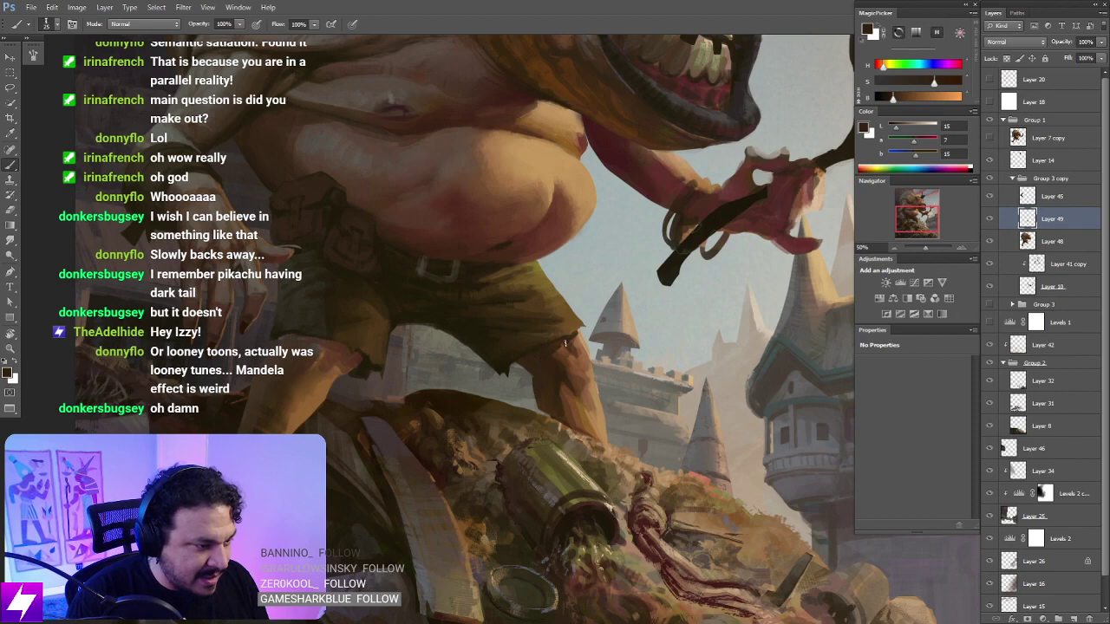
{"action": "left_click", "coordinate": [562, 348], "text": "alt"}
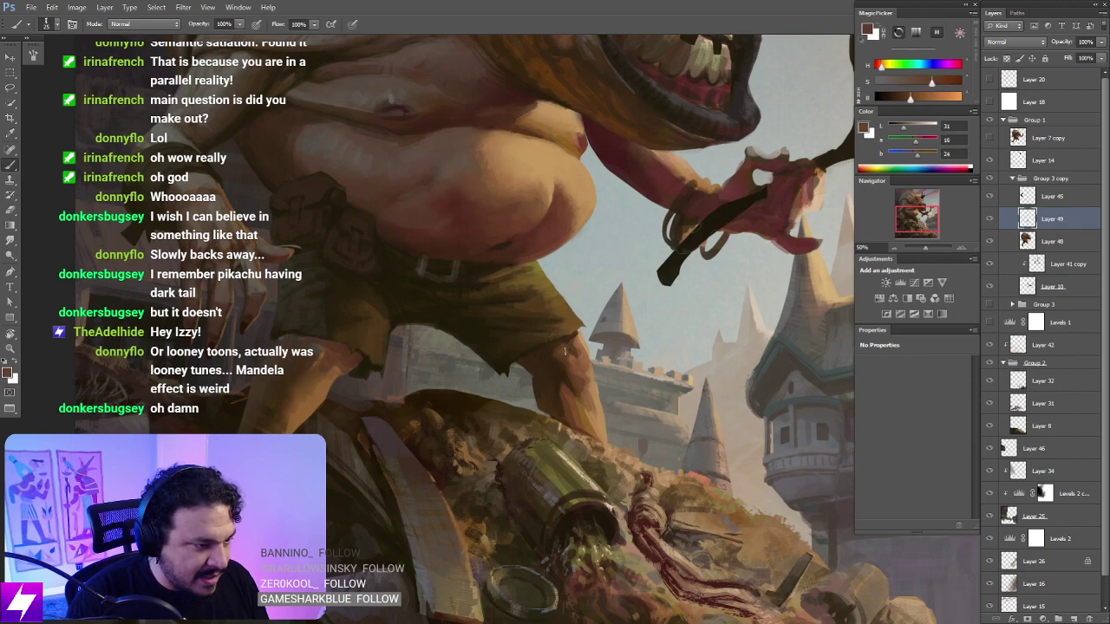
{"action": "left_click_drag", "start_coordinate": [578, 354], "coordinate": [541, 414]}
Step: Rework the dark accents around the far knee on the rotated canvas, undoing the last stroke and resampling a reddish brown
{"action": "key", "text": "r"}
{"action": "mouse_move", "coordinate": [522, 488]}
{"action": "left_mouse_down"}
{"action": "mouse_move", "coordinate": [587, 466]}
{"action": "mouse_move", "coordinate": [652, 386]}
{"action": "mouse_move", "coordinate": [662, 337]}
{"action": "mouse_move", "coordinate": [644, 349]}
{"action": "mouse_move", "coordinate": [607, 340]}
{"action": "left_mouse_up"}
{"action": "key", "text": "b"}
{"action": "key", "text": "ctrl+plus"}
{"action": "left_click", "coordinate": [606, 345], "text": "alt"}
{"action": "key", "text": "ctrl+z"}
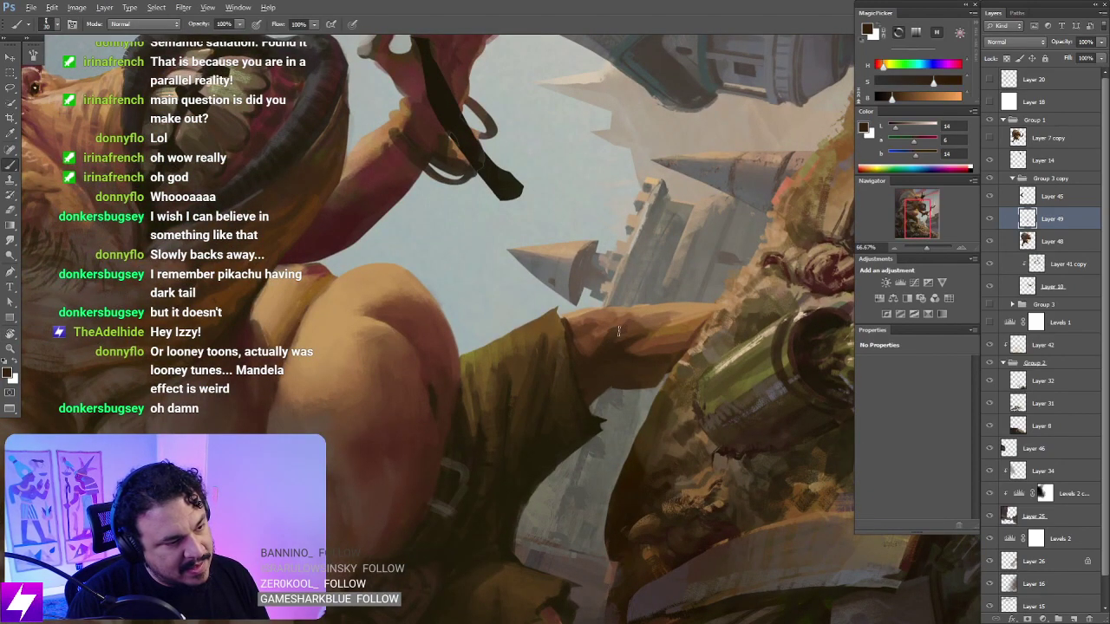
{"action": "left_click", "coordinate": [599, 335], "text": "alt"}
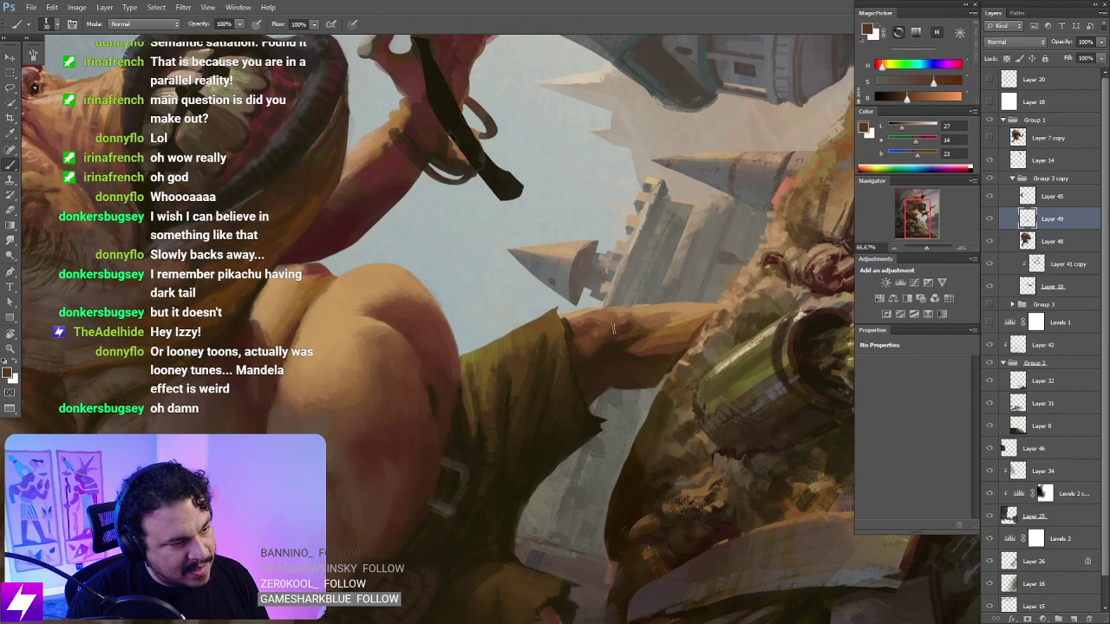
Step: Sample medium and dark browns from the far leg and paint shading along its calf on Layer 49
{"action": "key", "text": "r"}
{"action": "left_click_drag", "start_coordinate": [632, 319], "coordinate": [643, 261]}
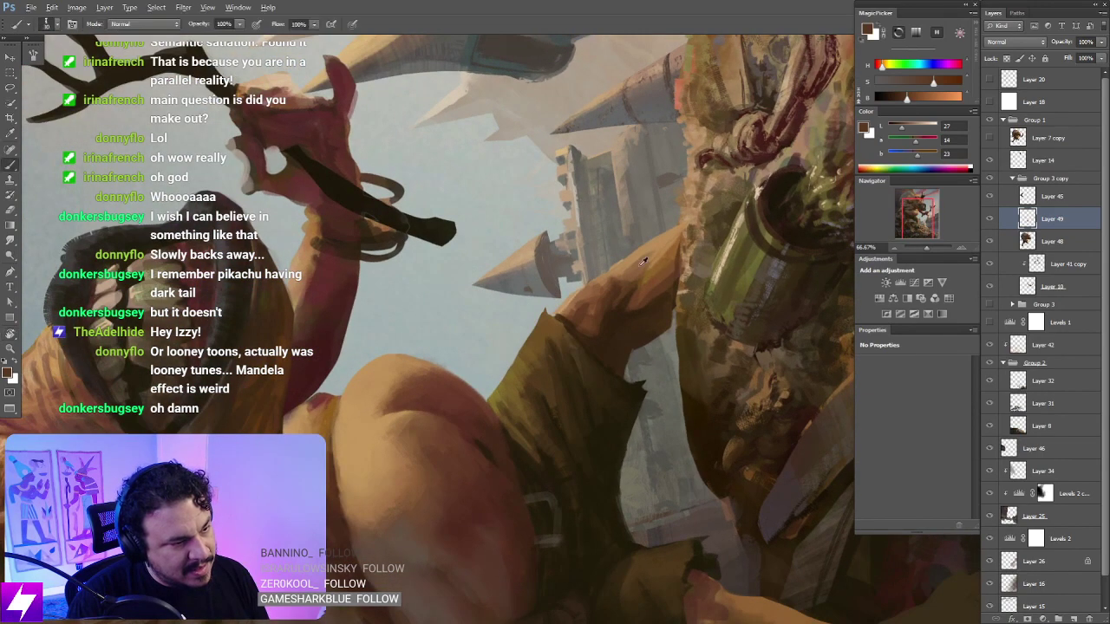
{"action": "left_click", "coordinate": [650, 260], "text": "alt"}
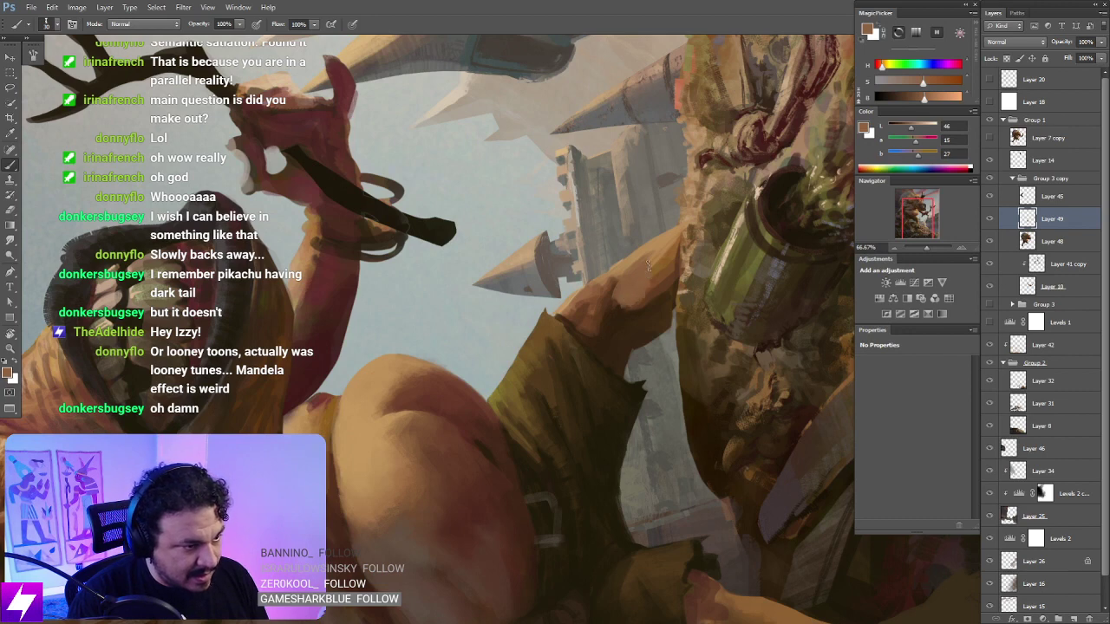
{"action": "left_click", "coordinate": [626, 317], "text": "alt"}
{"action": "left_click_drag", "start_coordinate": [621, 301], "coordinate": [664, 282]}
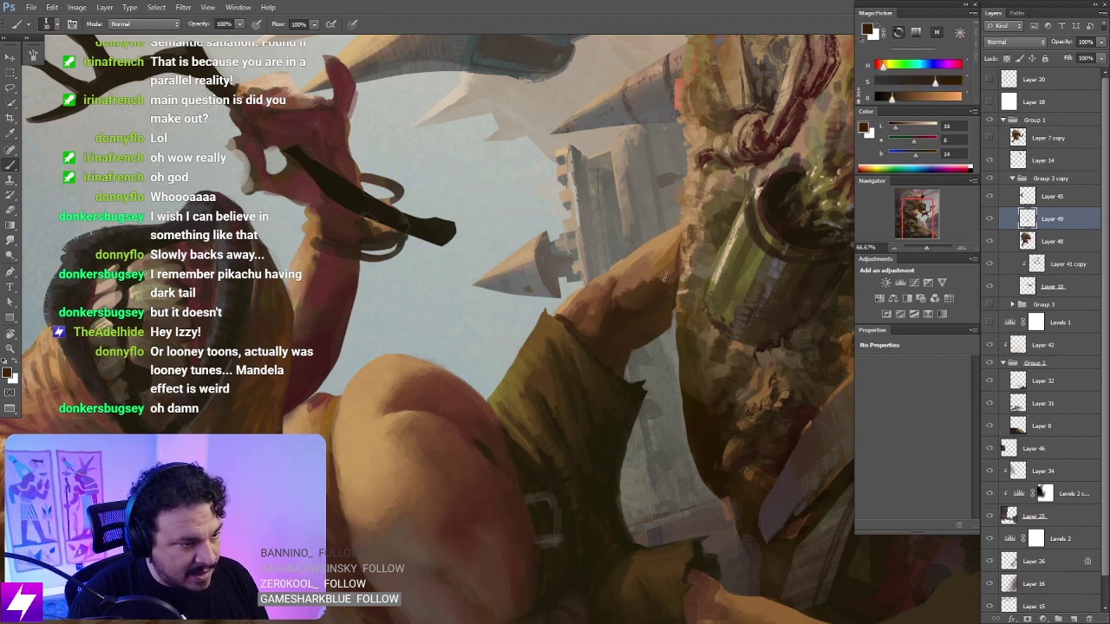
{"action": "key", "text": "r"}
{"action": "key", "text": "b"}
{"action": "left_click", "coordinate": [667, 287], "text": "alt"}
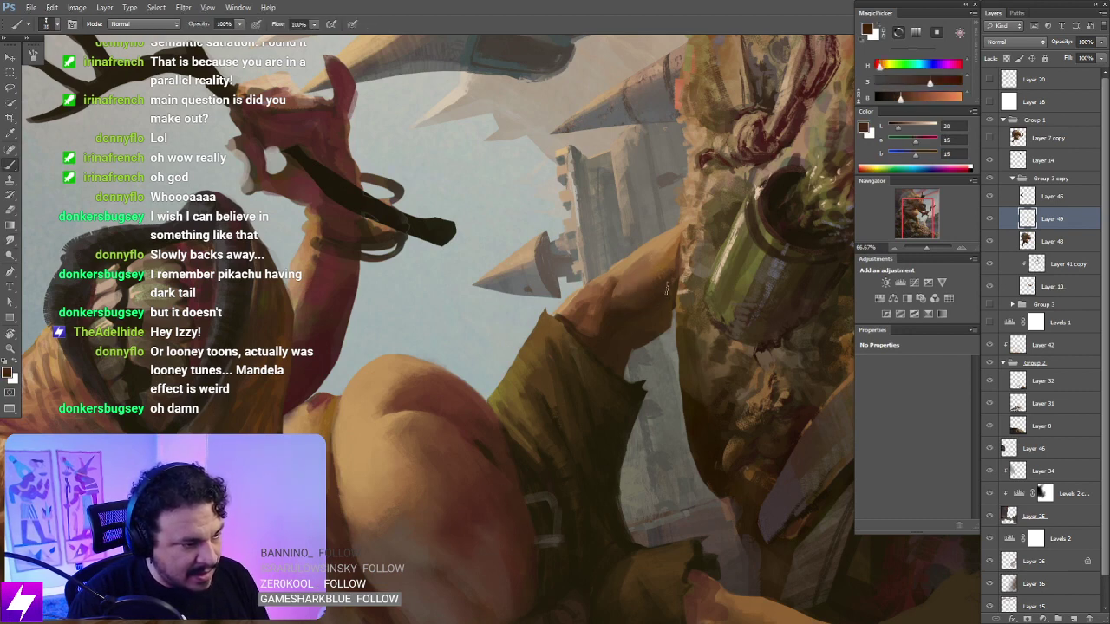
Step: Sample a very dark brown beside the far shin and darken the leg's shadowed inner edge on Layer 49
{"action": "key", "text": "Escape"}
{"action": "key", "text": "ctrl+minus"}
{"action": "key", "text": "ctrl+minus"}
{"action": "left_click_drag", "start_coordinate": [538, 460], "coordinate": [630, 359]}
{"action": "scroll", "coordinate": [632, 422], "scroll_direction": "up", "scroll_amount": 1}
{"action": "key", "text": "r"}
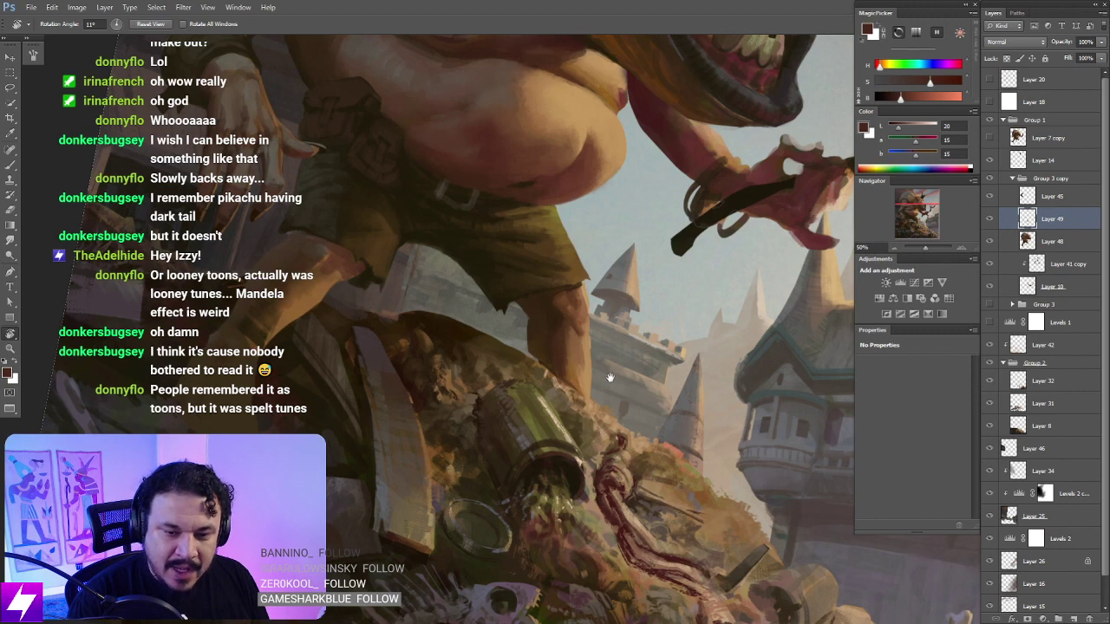
{"action": "left_click_drag", "start_coordinate": [609, 378], "coordinate": [646, 352]}
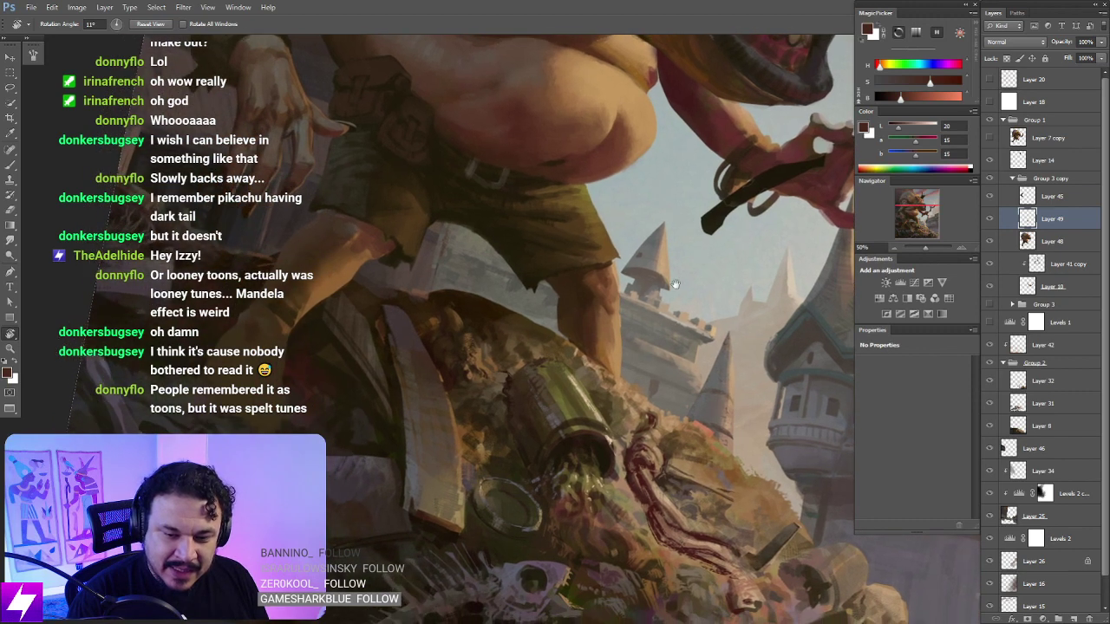
{"action": "left_click_drag", "start_coordinate": [747, 263], "coordinate": [737, 334]}
{"action": "key", "text": "ctrl+plus"}
{"action": "key", "text": "b"}
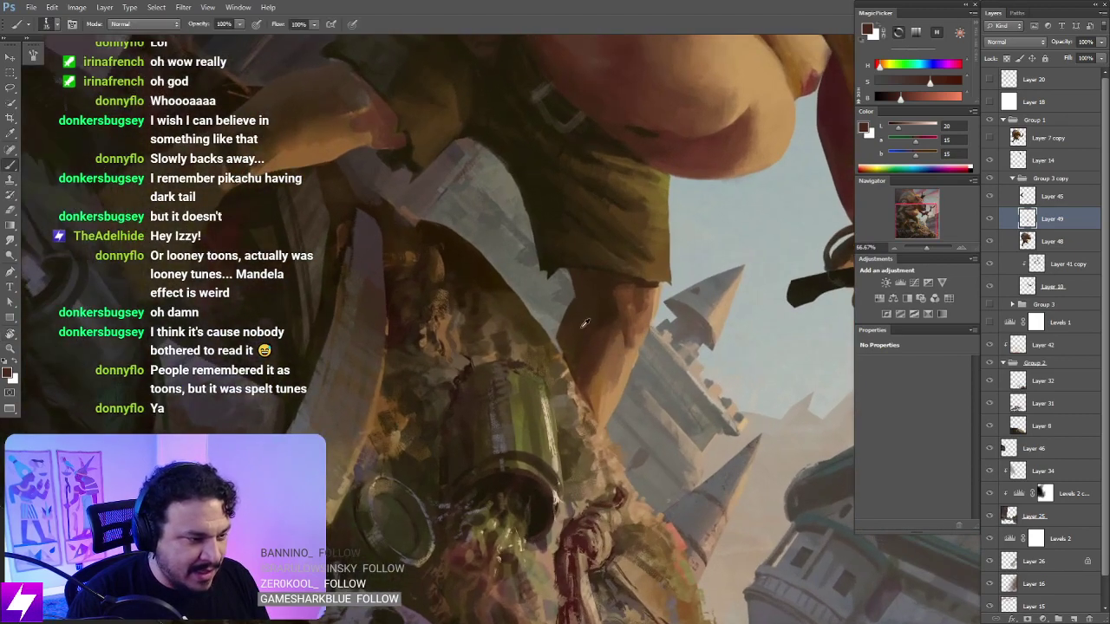
{"action": "left_click", "coordinate": [563, 340], "text": "alt"}
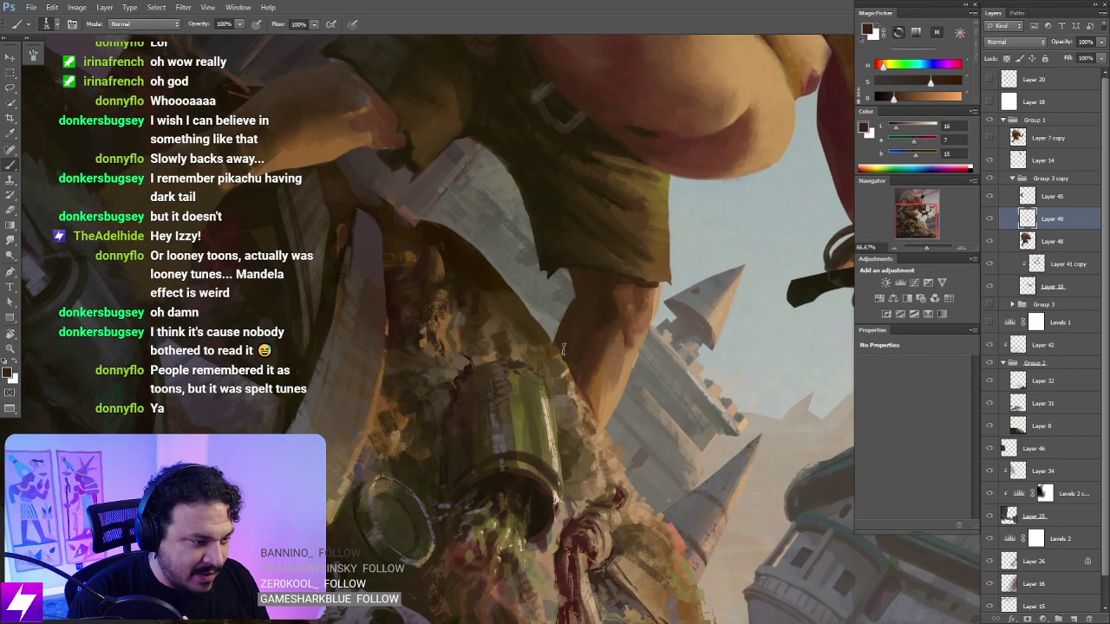
{"action": "key", "text": "r"}
{"action": "left_click_drag", "start_coordinate": [583, 374], "coordinate": [607, 376]}
{"action": "key", "text": "Escape"}
{"action": "key", "text": "Escape"}
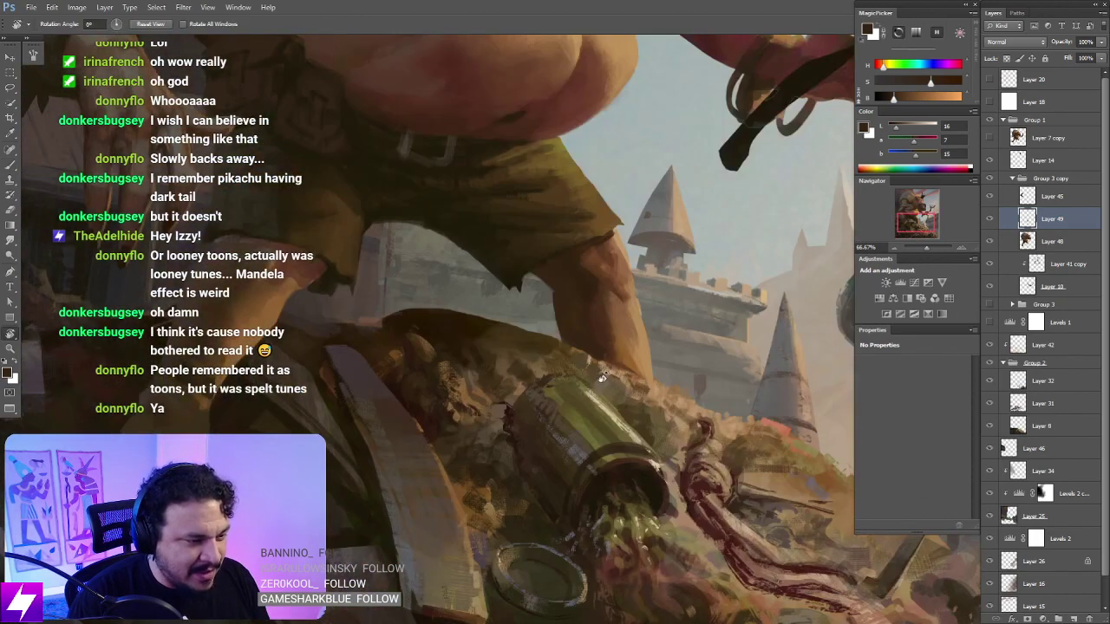
Step: Erase along the far leg's inner edge beside the rubble on Layer 49
{"action": "key", "text": "e"}
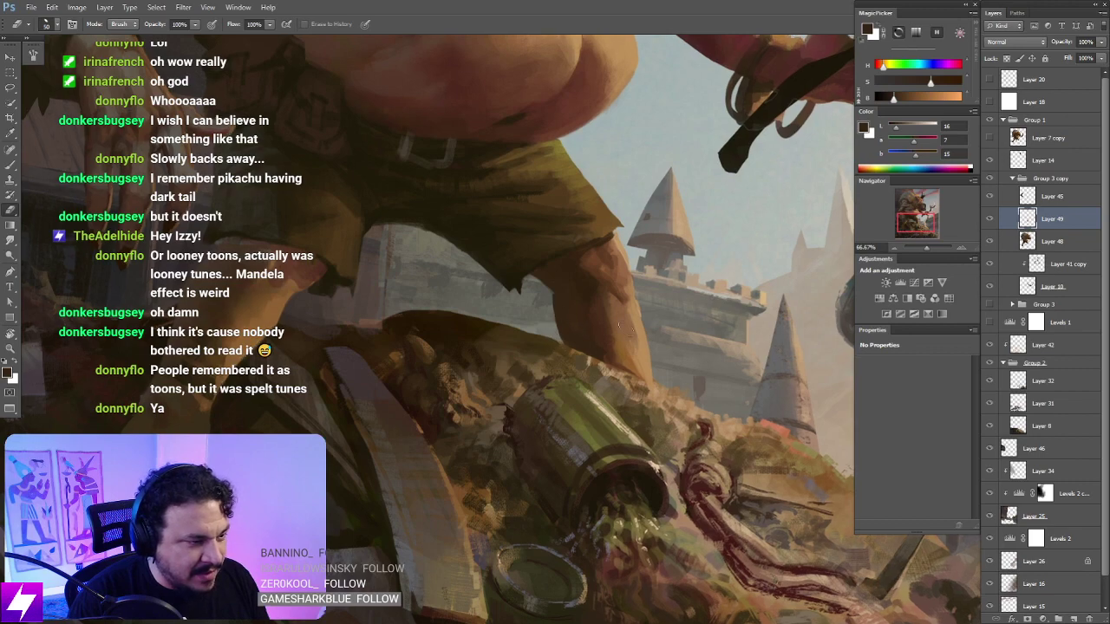
{"action": "key", "text": "ctrl+minus"}
{"action": "key", "text": "ctrl+minus"}
{"action": "key", "text": "r"}
{"action": "left_click_drag", "start_coordinate": [485, 416], "coordinate": [584, 264]}
{"action": "key", "text": "ctrl+plus"}
{"action": "key", "text": "ctrl+plus"}
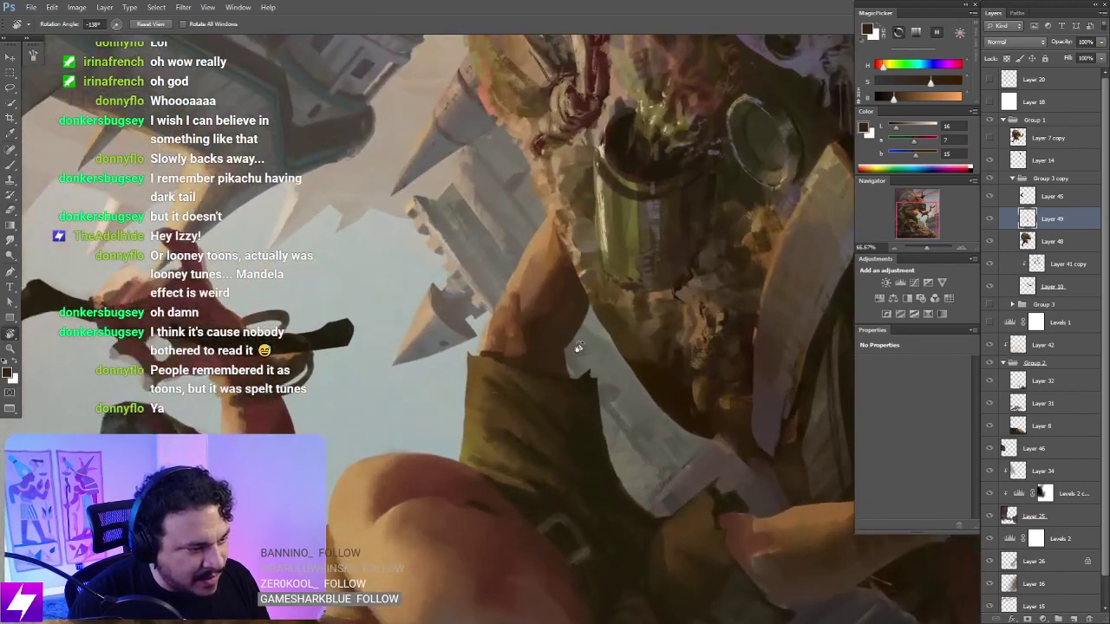
{"action": "key", "text": "e"}
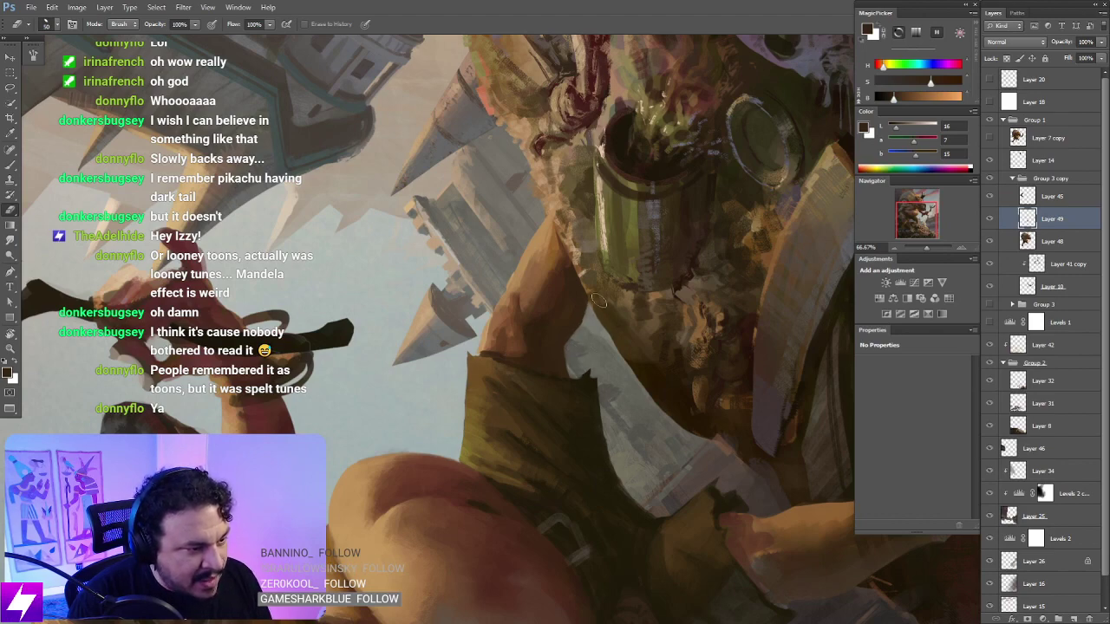
Step: Flip the canvas horizontally and examine the whole figure's stance and leg proportions
{"action": "key", "text": "Escape"}
{"action": "key", "text": "ctrl+minus"}
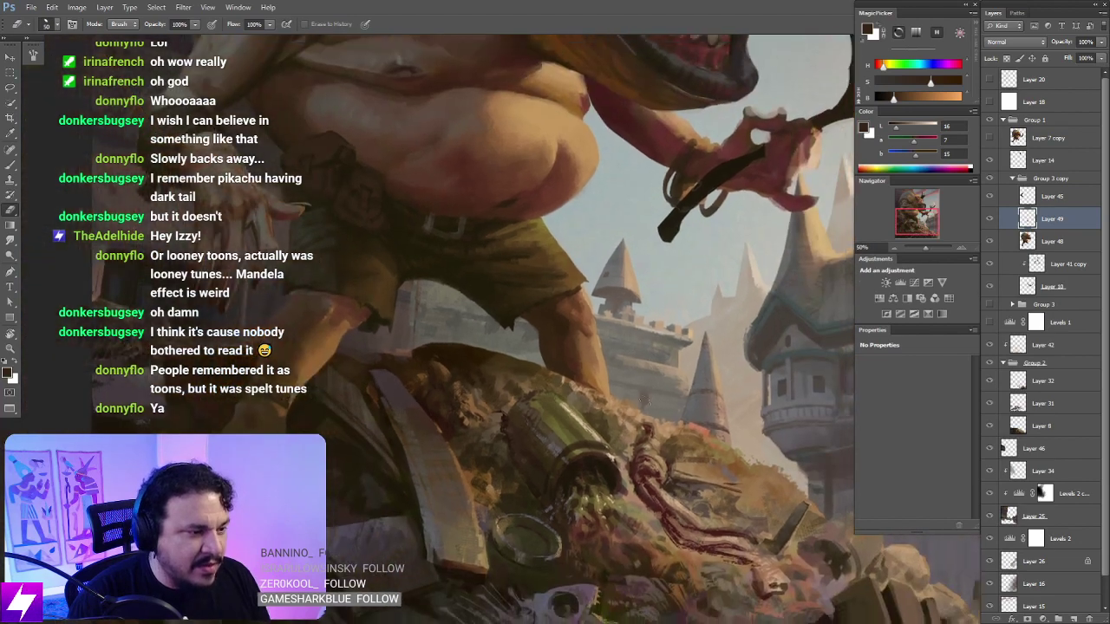
{"action": "key", "text": "ctrl+minus"}
{"action": "mouse_move", "coordinate": [616, 440]}
{"action": "left_mouse_down"}
{"action": "mouse_move", "coordinate": [615, 411]}
{"action": "mouse_move", "coordinate": [594, 401]}
{"action": "mouse_move", "coordinate": [623, 451]}
{"action": "mouse_move", "coordinate": [620, 440]}
{"action": "left_mouse_up"}
{"action": "mouse_move", "coordinate": [582, 479]}
{"action": "left_mouse_down"}
{"action": "mouse_move", "coordinate": [568, 449]}
{"action": "mouse_move", "coordinate": [580, 466]}
{"action": "left_mouse_up"}
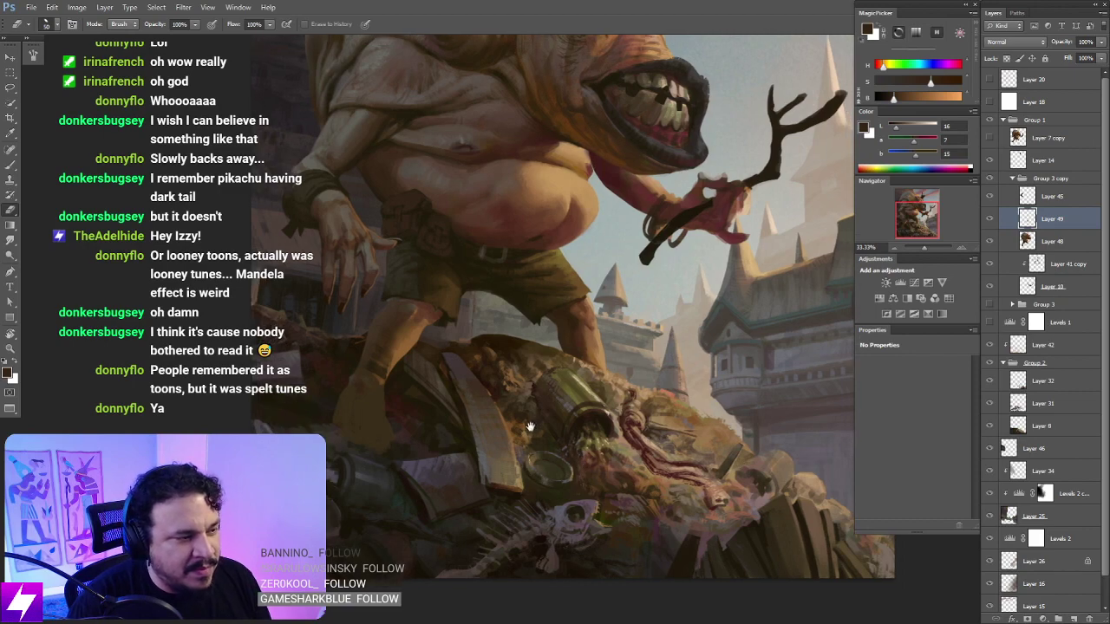
{"action": "left_click_drag", "start_coordinate": [541, 321], "coordinate": [529, 413]}
{"action": "left_click_drag", "start_coordinate": [656, 449], "coordinate": [615, 379]}
{"action": "key", "text": "ctrl+minus"}
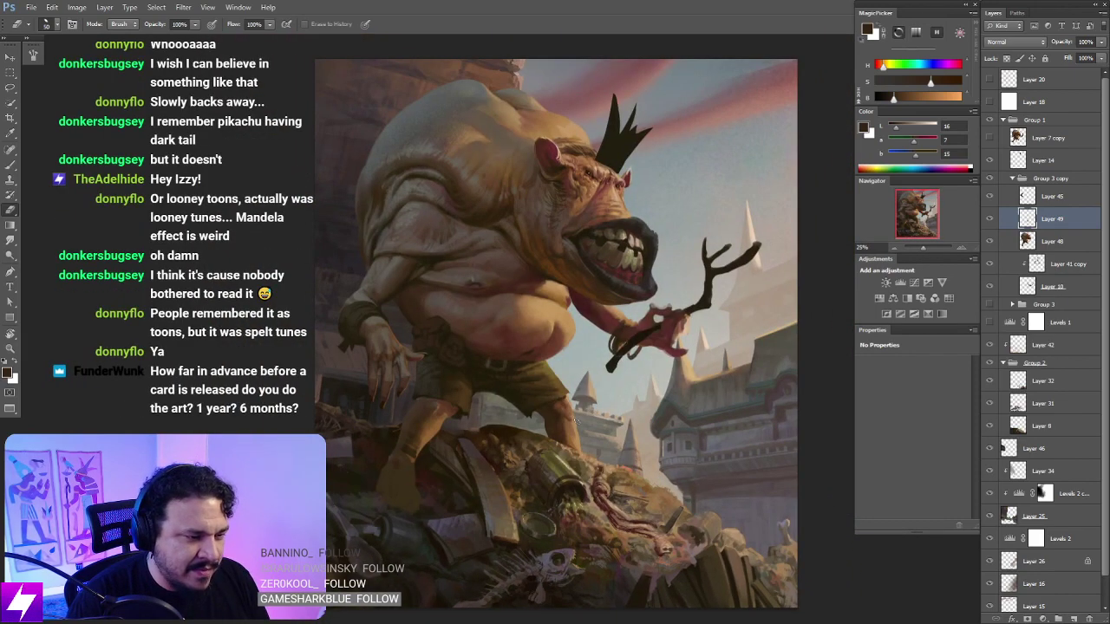
{"action": "key", "text": "ctrl+minus"}
{"action": "left_click_drag", "start_coordinate": [619, 416], "coordinate": [598, 376]}
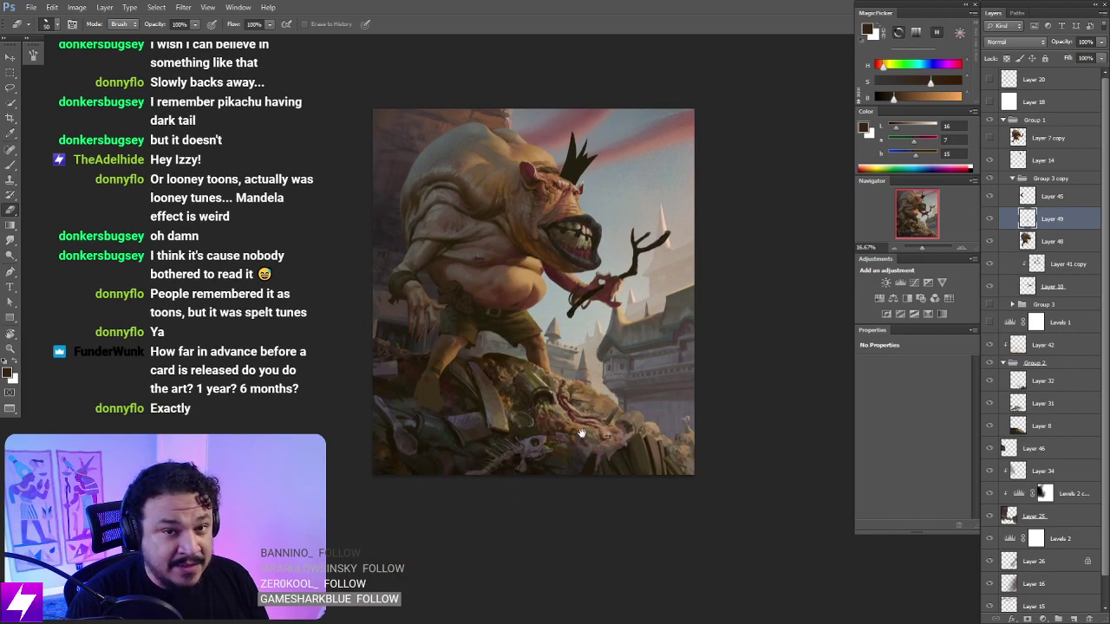
{"action": "key", "text": "ctrl+shift+h"}
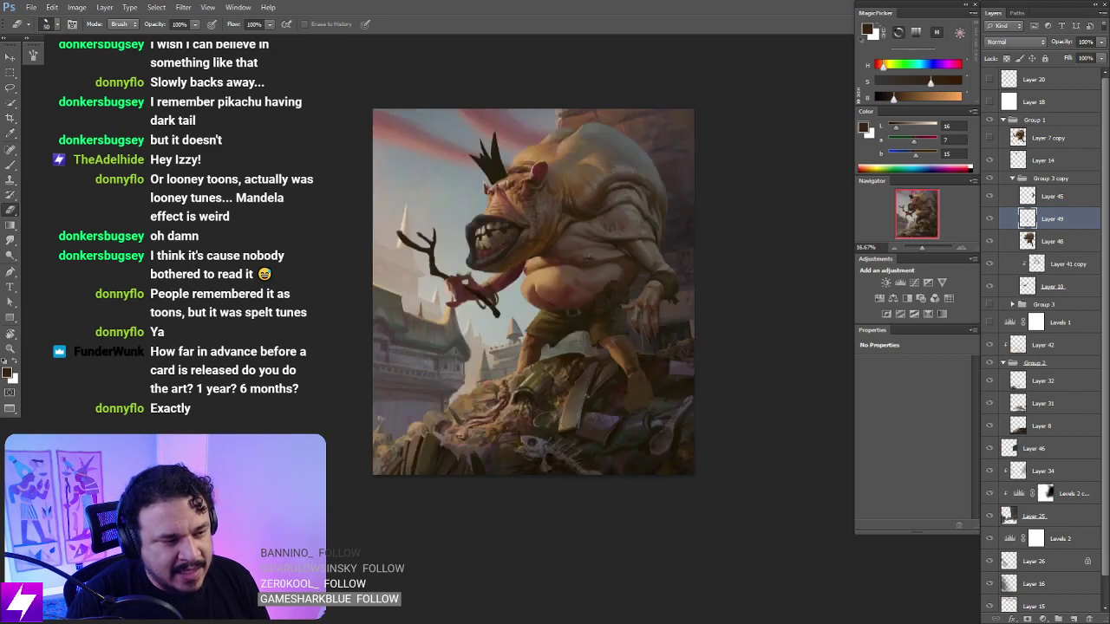
{"action": "key", "text": "ctrl+plus"}
{"action": "left_click_drag", "start_coordinate": [626, 417], "coordinate": [604, 377]}
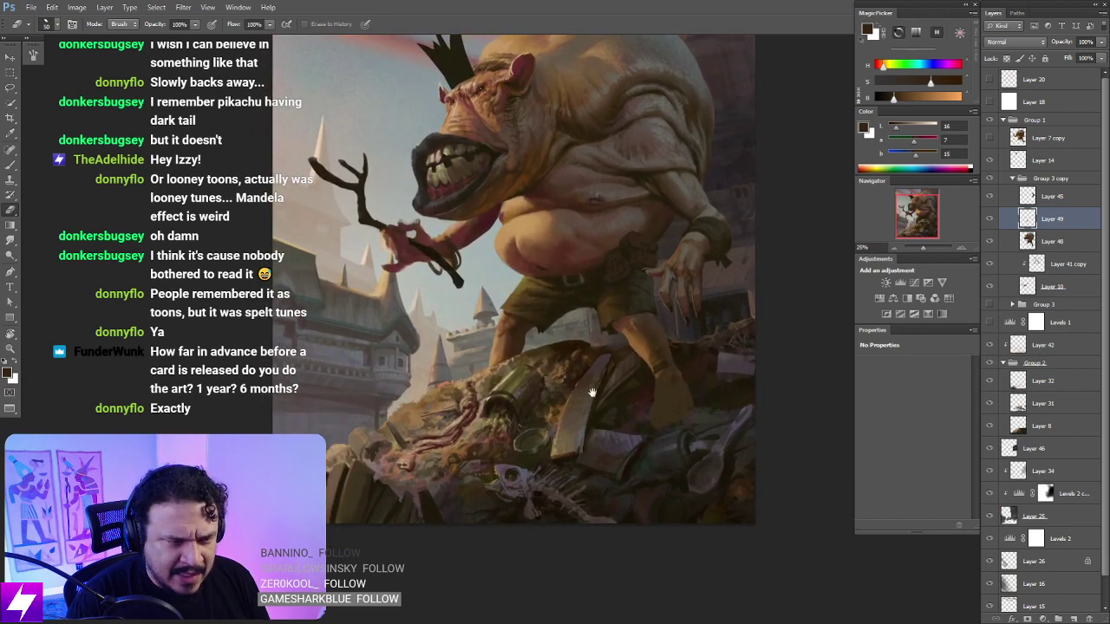
Step: Select Layer 48 and compare the figure with Layer 48 and Layer 49 each hidden and shown
{"action": "key", "text": "r"}
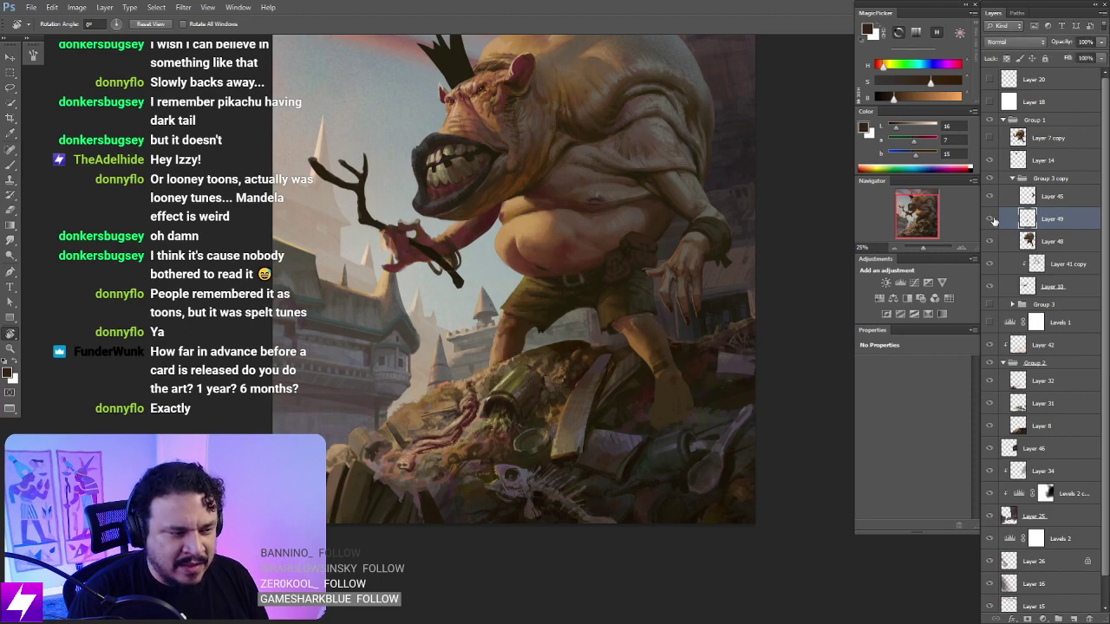
{"action": "key", "text": "ctrl+plus"}
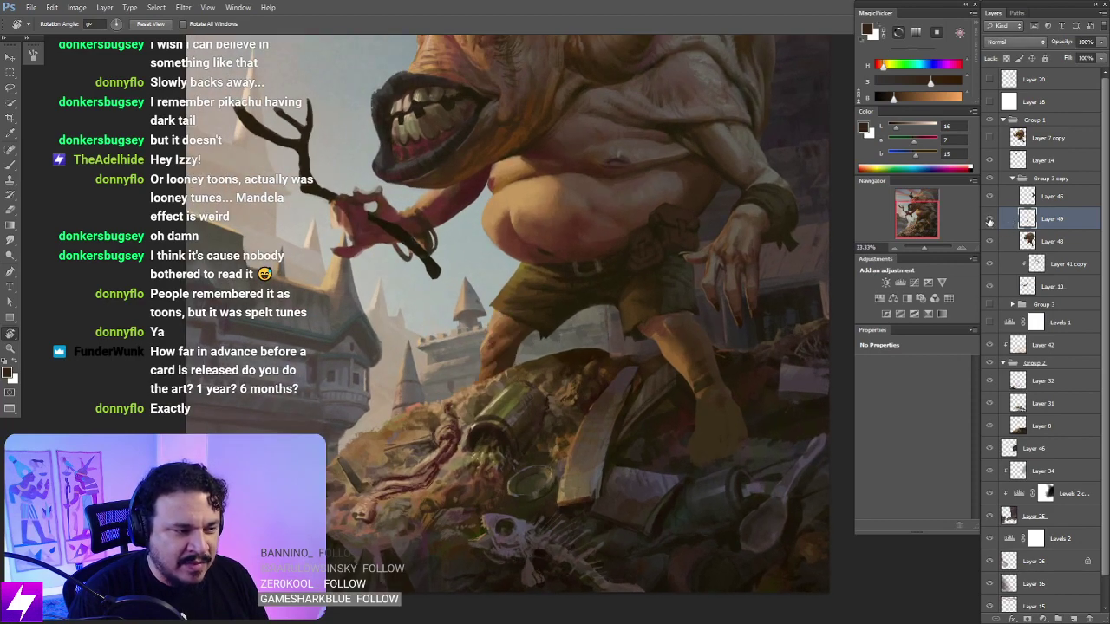
{"action": "left_click", "coordinate": [1051, 241]}
{"action": "key", "text": "b"}
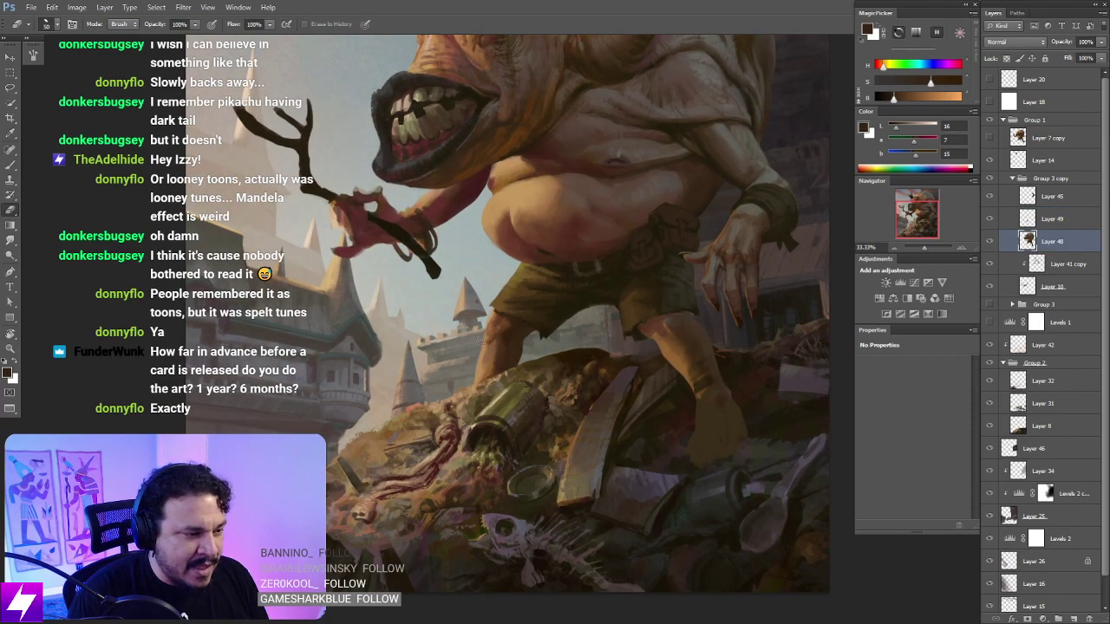
{"action": "left_click_drag", "start_coordinate": [634, 353], "coordinate": [591, 340]}
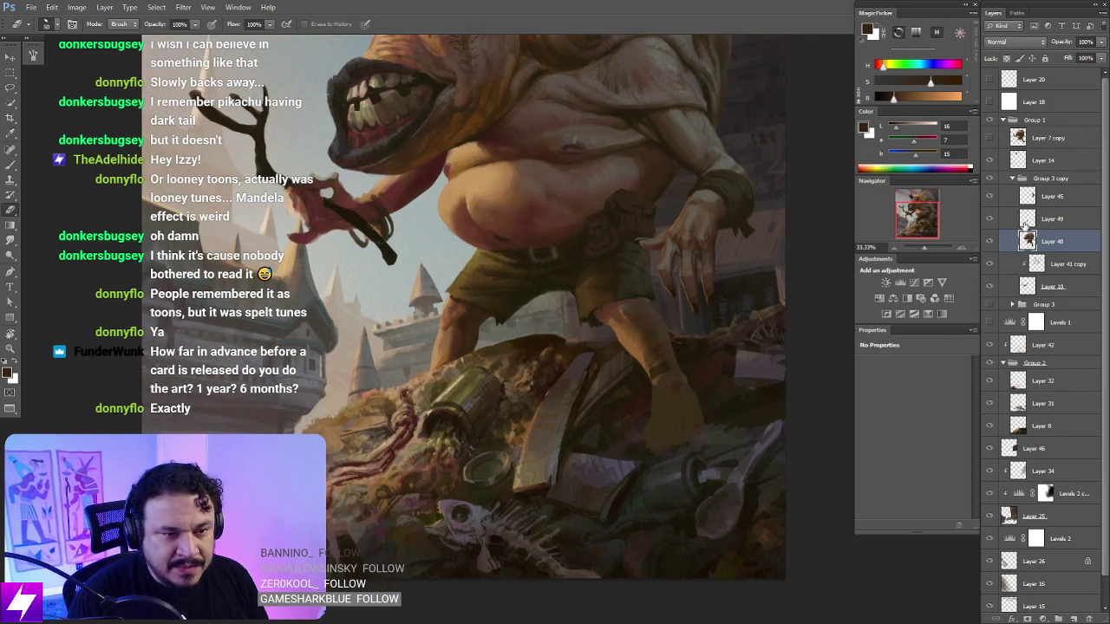
{"action": "left_click", "coordinate": [991, 242]}
{"action": "left_click", "coordinate": [991, 242]}
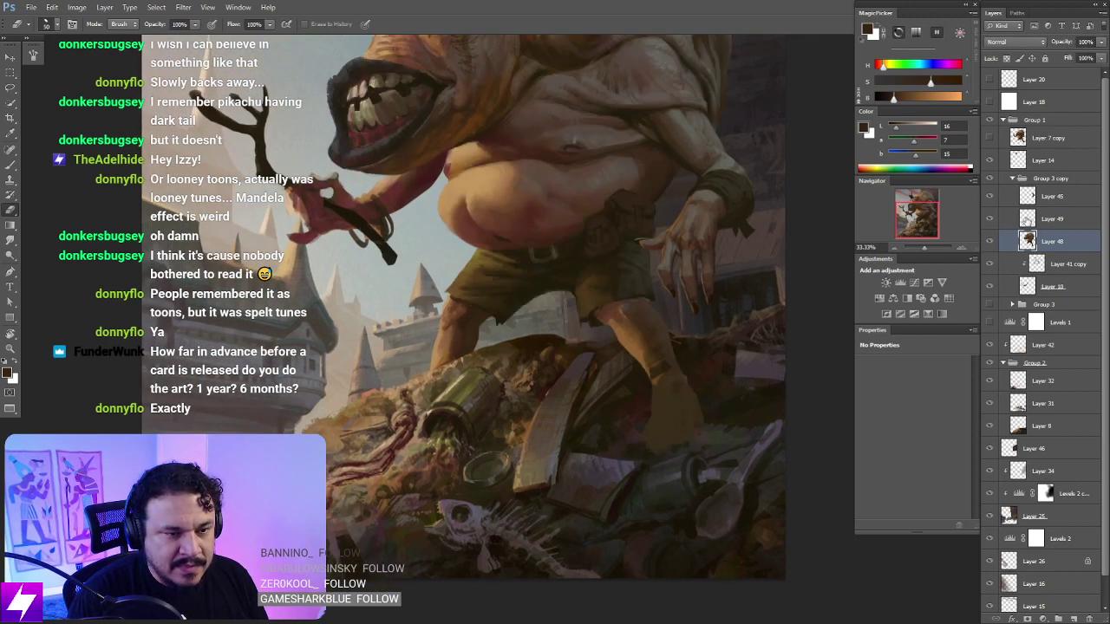
{"action": "left_click", "coordinate": [990, 219]}
{"action": "left_click", "coordinate": [989, 220]}
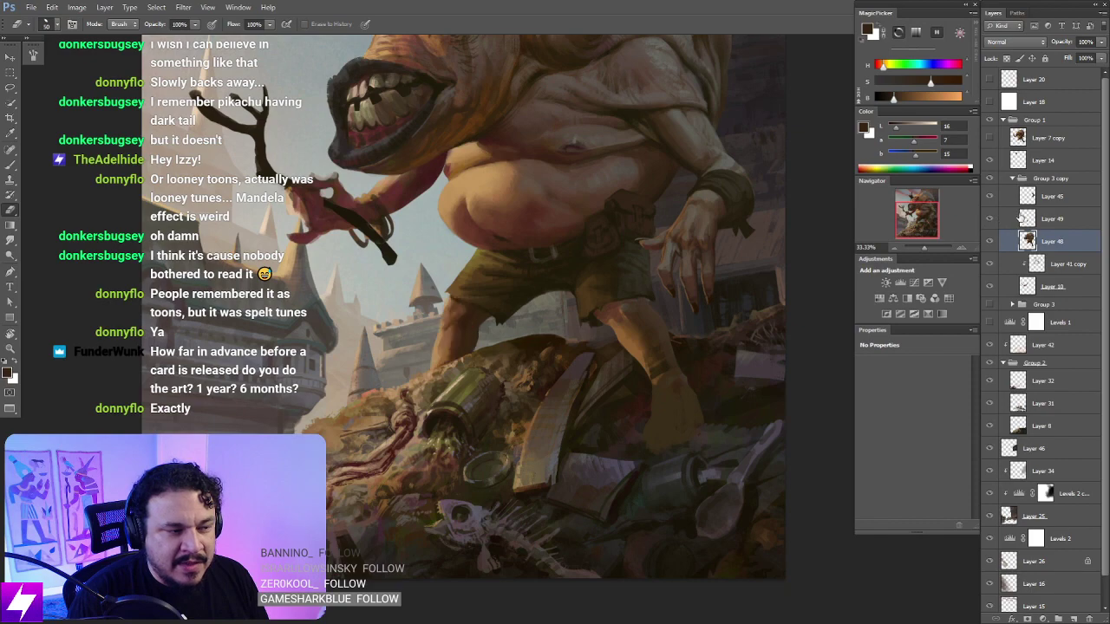
Step: Select Layer 49, compare it hidden and shown, and move the far leg slightly upward with Free Transform
{"action": "left_click", "coordinate": [1035, 221]}
{"action": "key", "text": "ctrl+plus"}
{"action": "key", "text": "ctrl+plus"}
{"action": "left_click_drag", "start_coordinate": [560, 312], "coordinate": [578, 346]}
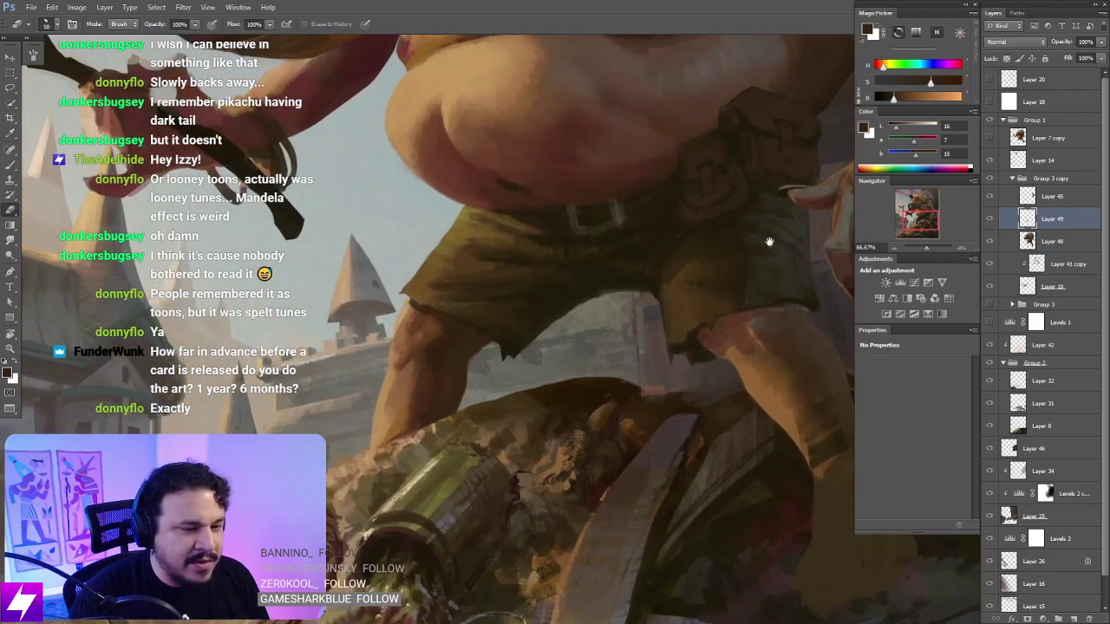
{"action": "left_click", "coordinate": [989, 219]}
{"action": "left_click", "coordinate": [989, 219]}
{"action": "key", "text": "ctrl+t"}
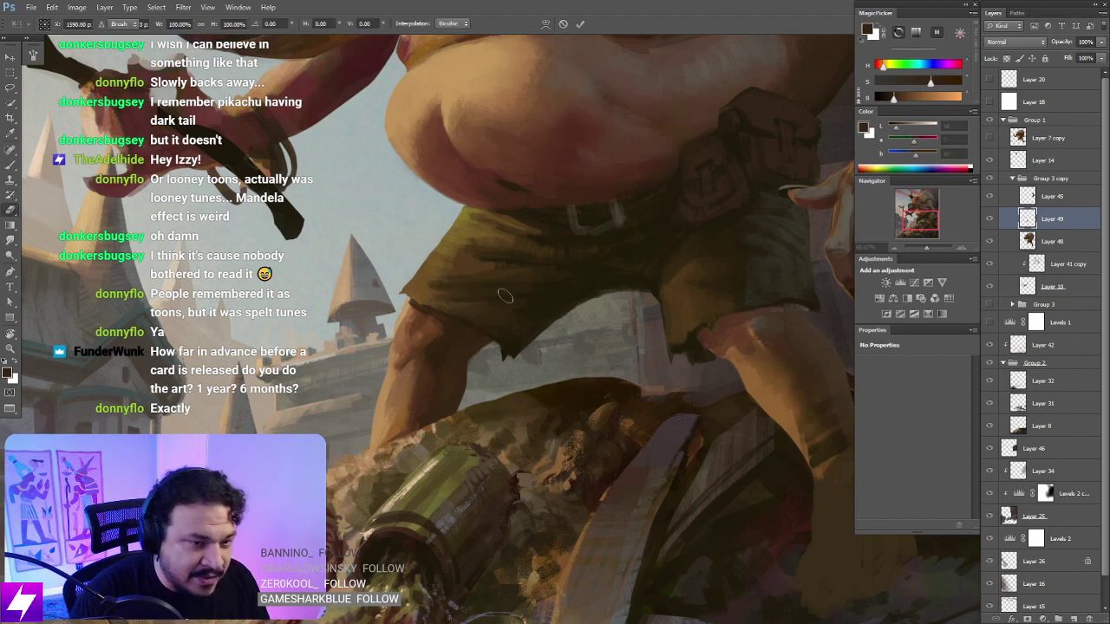
{"action": "key", "text": "Escape"}
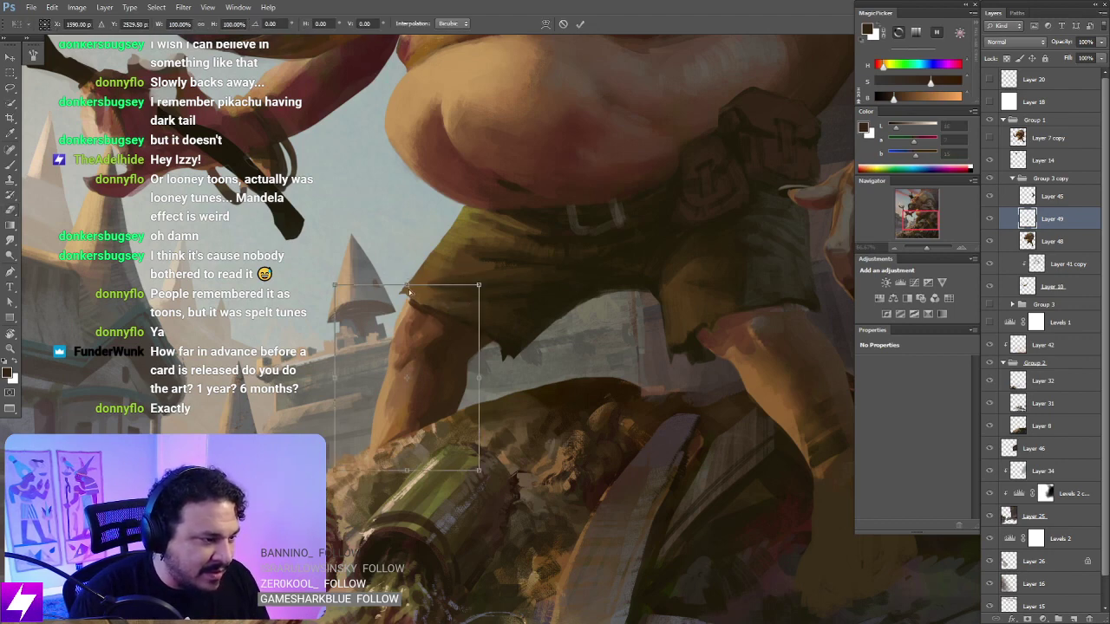
{"action": "left_click_drag", "start_coordinate": [408, 289], "coordinate": [409, 282]}
{"action": "key", "text": "Return"}
Step: Erase the far leg's overlap along the ragged shorts hem on Layer 49 and sample a light tan beside the knee
{"action": "key", "text": "r"}
{"action": "left_click_drag", "start_coordinate": [550, 223], "coordinate": [559, 295]}
{"action": "left_click_drag", "start_coordinate": [626, 364], "coordinate": [569, 357]}
{"action": "key", "text": "e"}
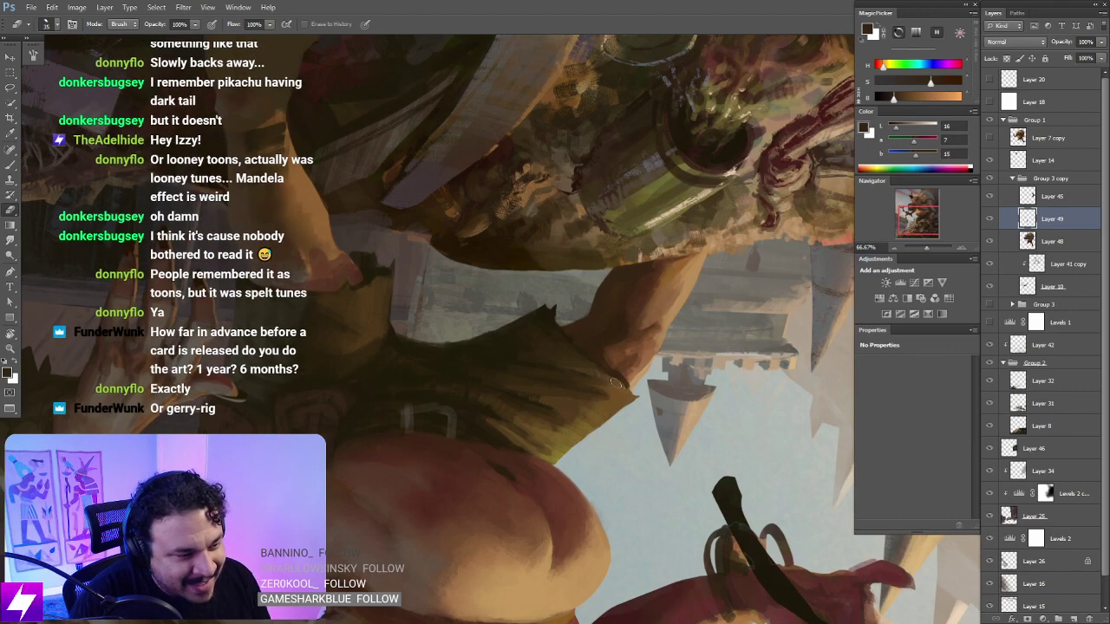
{"action": "key", "text": "Escape"}
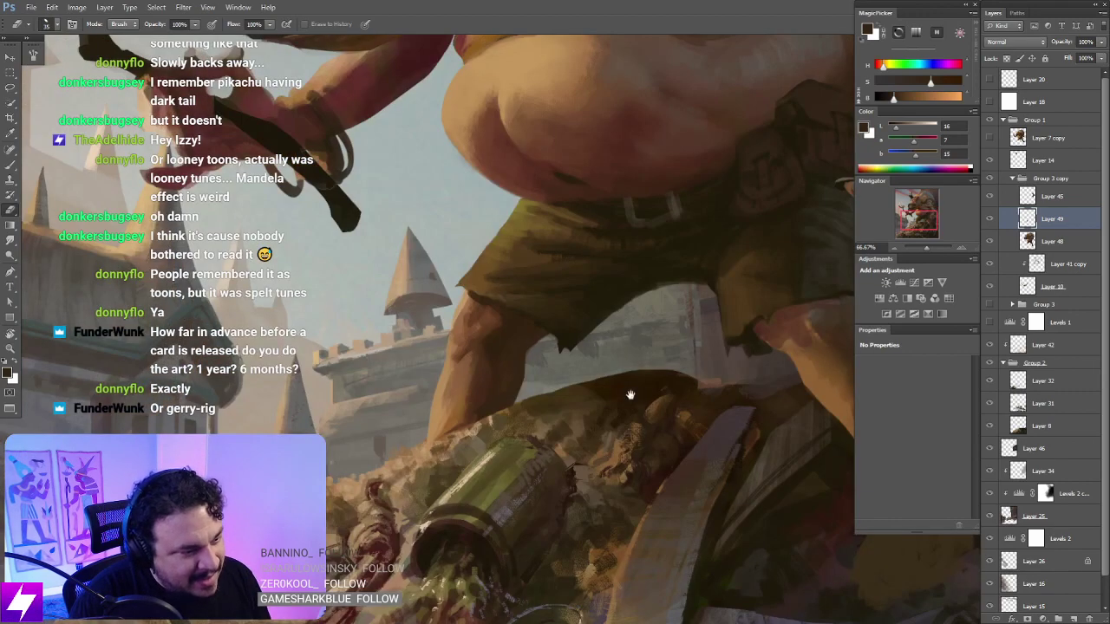
{"action": "left_click_drag", "start_coordinate": [578, 351], "coordinate": [622, 365]}
{"action": "key", "text": "r"}
{"action": "left_click_drag", "start_coordinate": [595, 278], "coordinate": [640, 268]}
{"action": "key", "text": "e"}
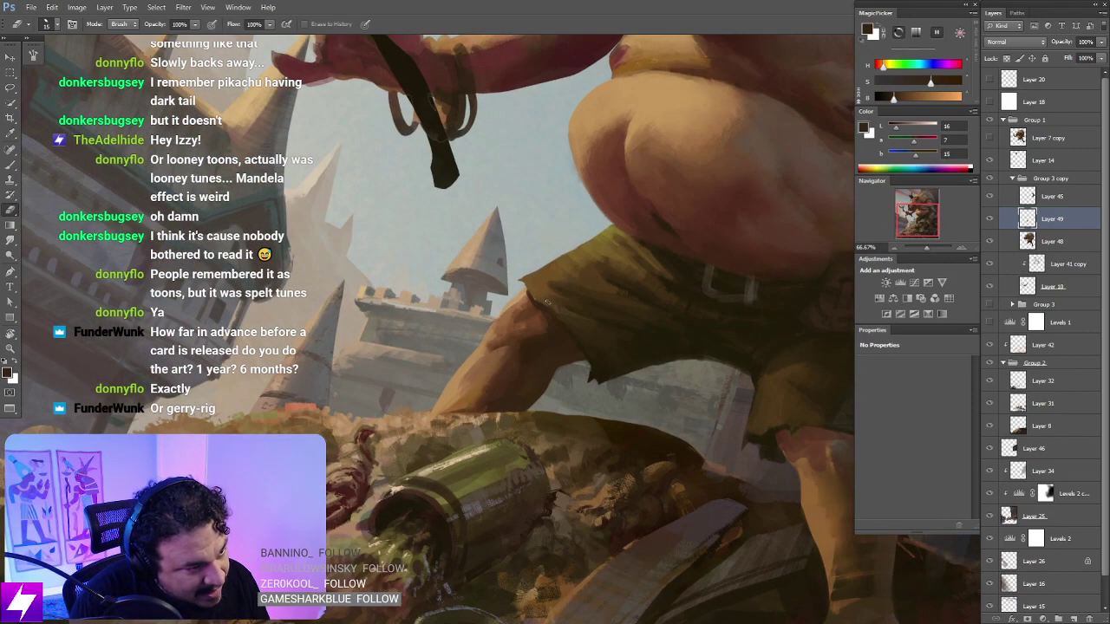
{"action": "key", "text": "b"}
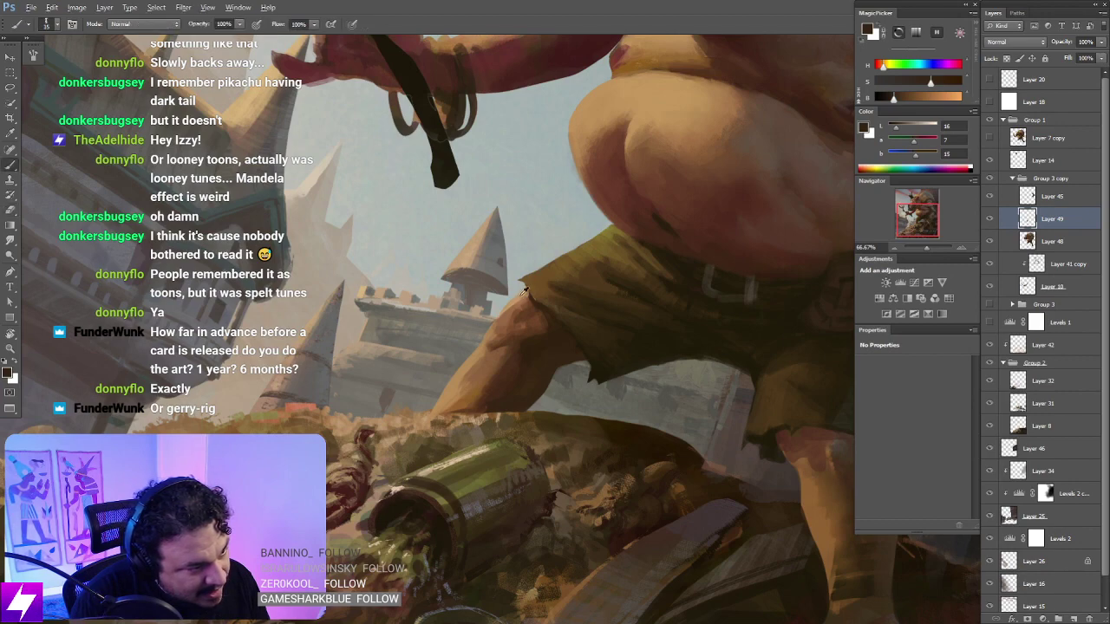
{"action": "left_click", "coordinate": [524, 293], "text": "alt"}
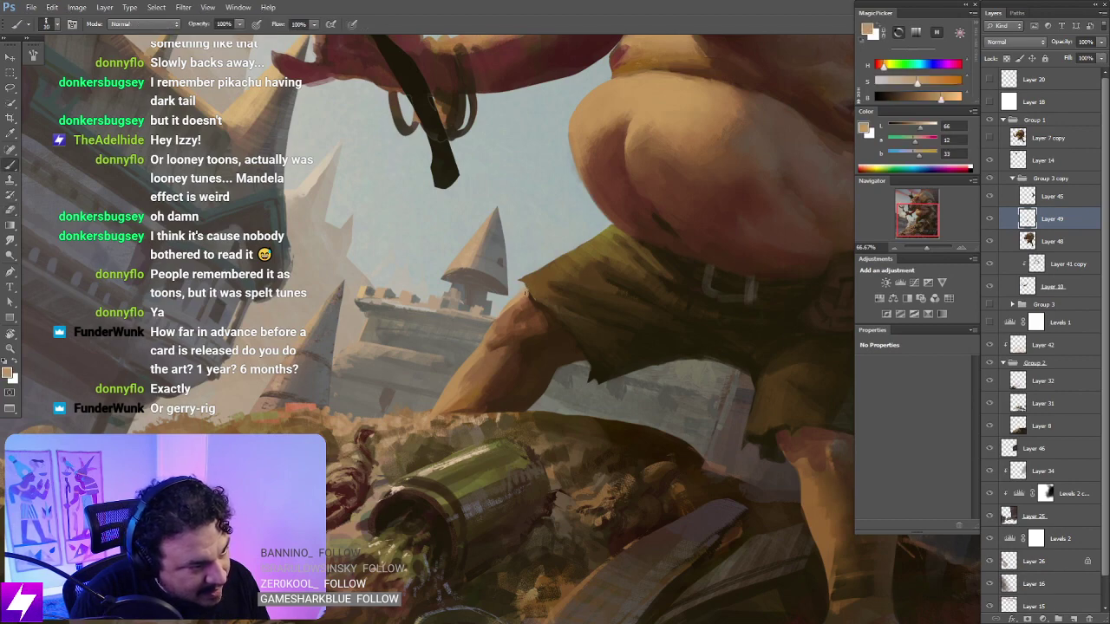
Step: Examine both legs and the figure's overall stance on the upright canvas
{"action": "key", "text": "Escape"}
{"action": "key", "text": "ctrl+minus"}
{"action": "left_click_drag", "start_coordinate": [593, 328], "coordinate": [495, 326]}
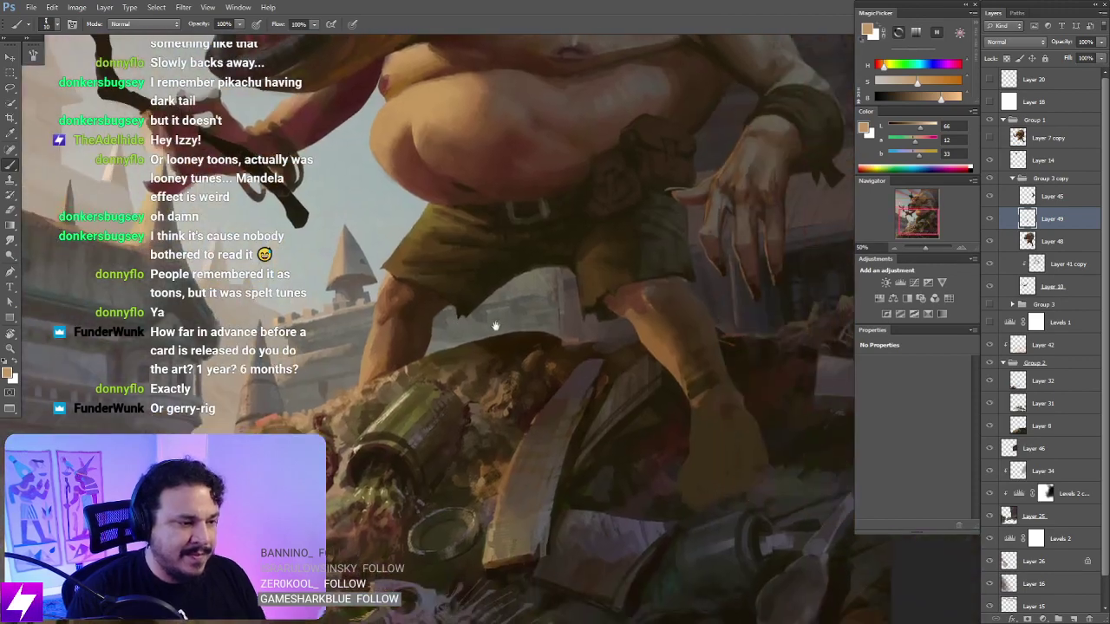
{"action": "left_click_drag", "start_coordinate": [678, 358], "coordinate": [511, 349]}
{"action": "left_click_drag", "start_coordinate": [561, 311], "coordinate": [537, 336]}
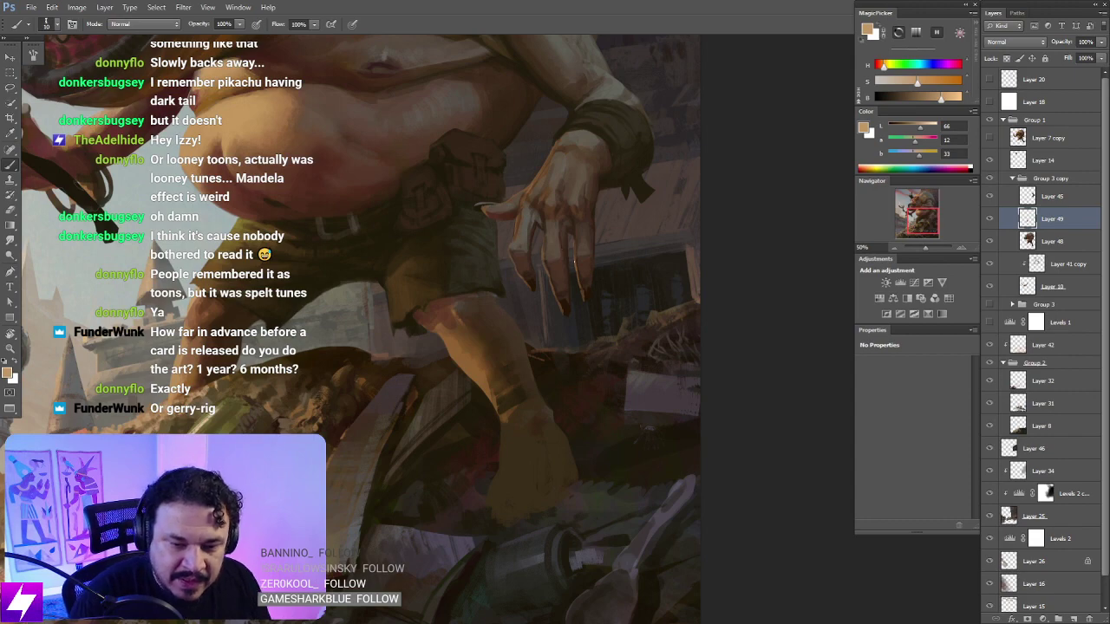
{"action": "key", "text": "ctrl+minus"}
{"action": "left_click_drag", "start_coordinate": [525, 346], "coordinate": [539, 328]}
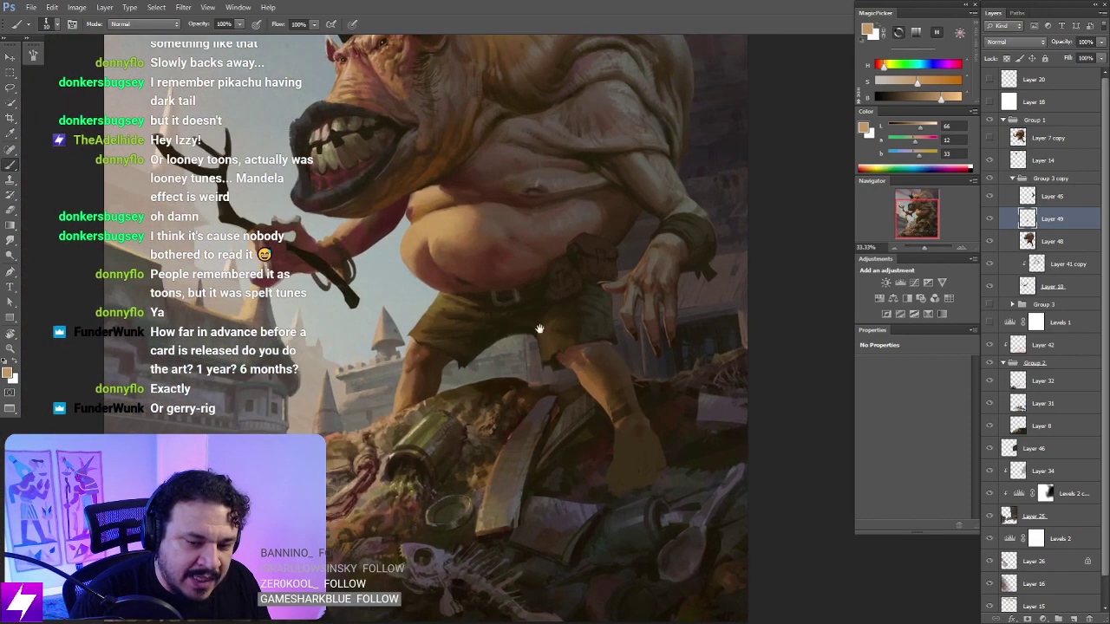
Step: Sample a near-black tone from the shorts and darken the ragged hem above the far knee on Layer 49
{"action": "mouse_move", "coordinate": [565, 250]}
{"action": "left_mouse_down"}
{"action": "mouse_move", "coordinate": [561, 302]}
{"action": "mouse_move", "coordinate": [568, 270]}
{"action": "left_mouse_up"}
{"action": "key", "text": "ctrl+plus"}
{"action": "left_click_drag", "start_coordinate": [536, 442], "coordinate": [537, 355]}
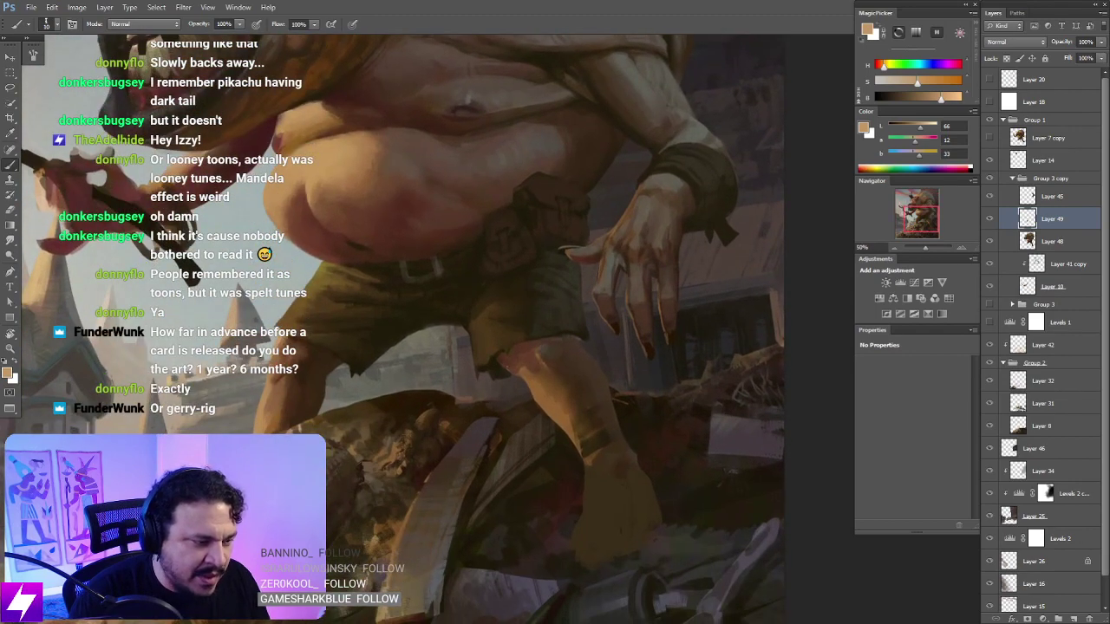
{"action": "left_click", "coordinate": [500, 357], "text": "alt"}
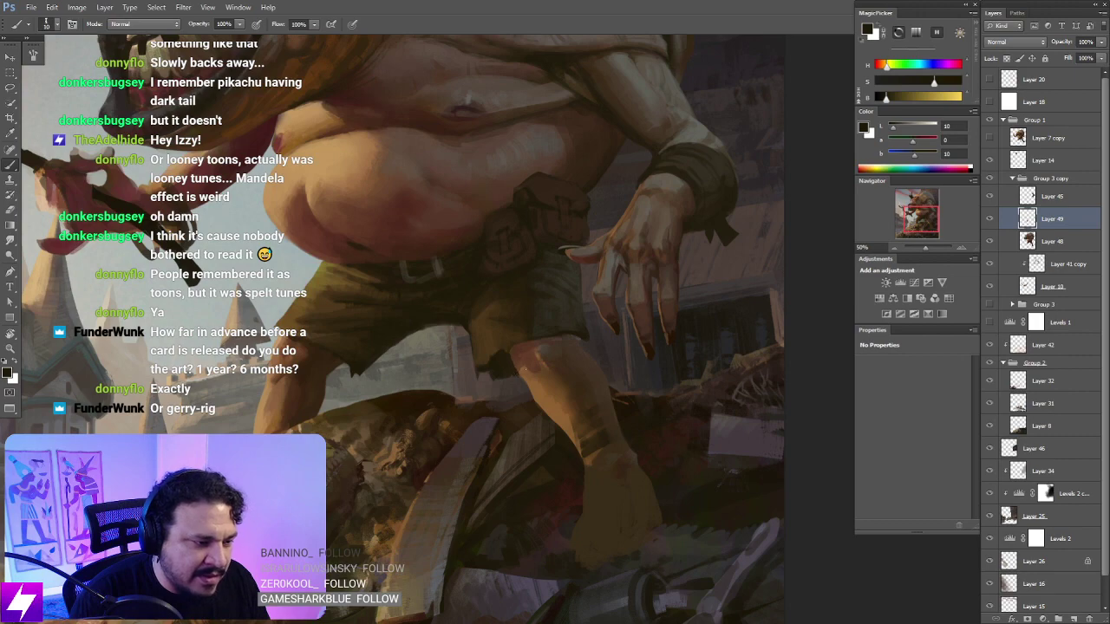
{"action": "key", "text": "ctrl+minus"}
{"action": "key", "text": "r"}
{"action": "left_click_drag", "start_coordinate": [602, 382], "coordinate": [632, 280]}
{"action": "key", "text": "ctrl+plus"}
{"action": "key", "text": "ctrl+plus"}
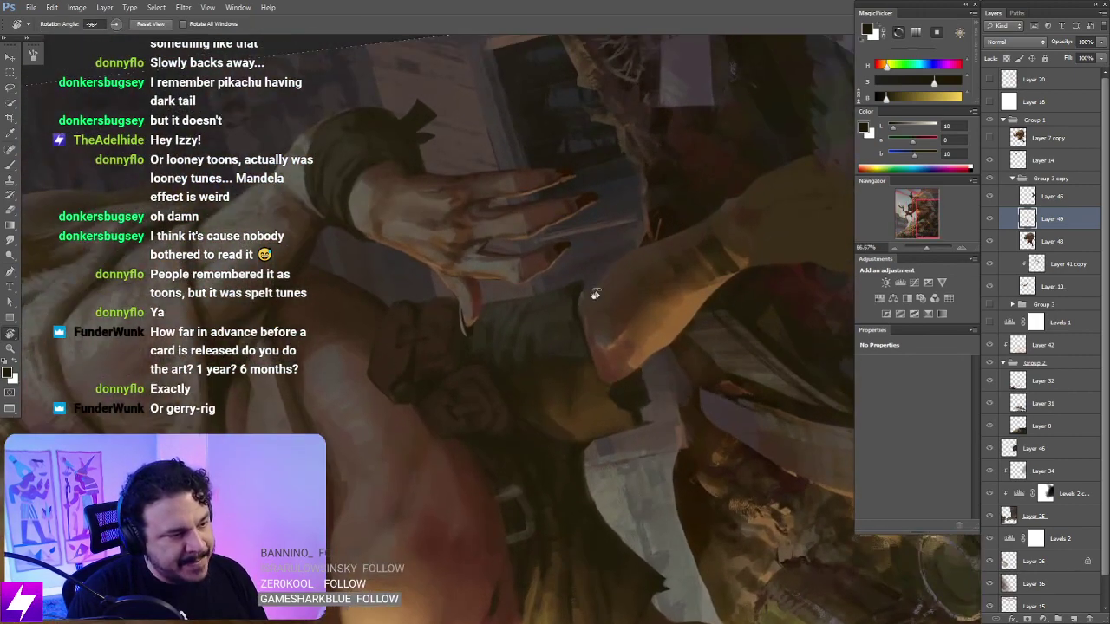
{"action": "key", "text": "b"}
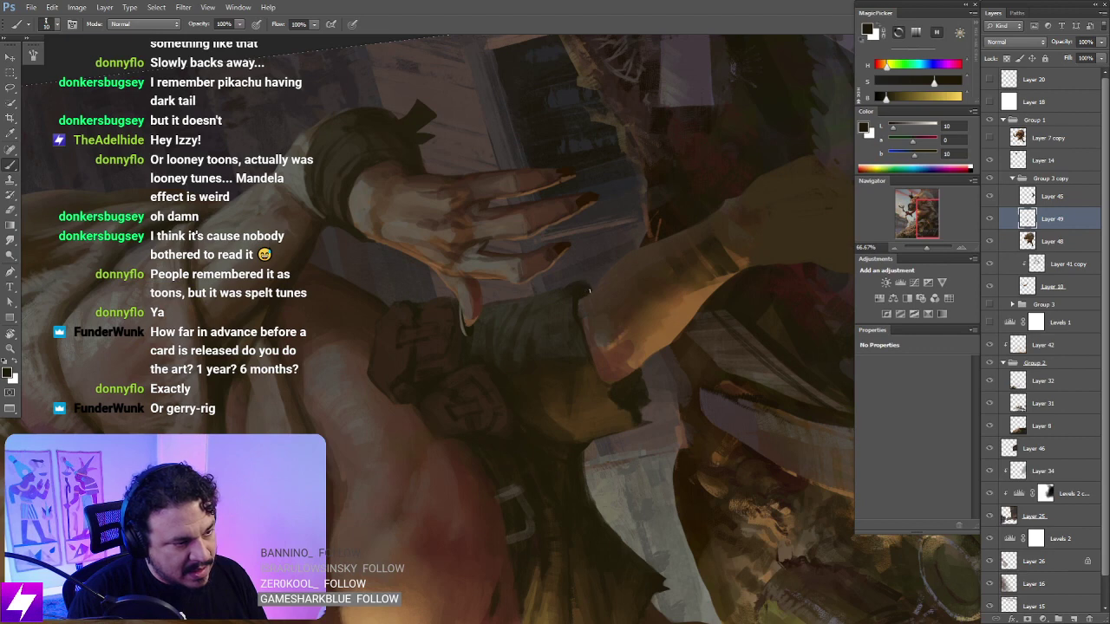
Step: Touch up the outer corner of the shorts hem beside the far knee using a small lasso selection and a sampled dark grey-brown, then deselect
{"action": "key", "text": "l"}
{"action": "mouse_move", "coordinate": [585, 286]}
{"action": "left_mouse_down"}
{"action": "mouse_move", "coordinate": [568, 316]}
{"action": "mouse_move", "coordinate": [553, 299]}
{"action": "mouse_move", "coordinate": [574, 301]}
{"action": "mouse_move", "coordinate": [579, 284]}
{"action": "left_mouse_up"}
{"action": "left_click", "coordinate": [546, 298], "text": "alt"}
{"action": "key", "text": "l"}
{"action": "key", "text": "ctrl+d"}
{"action": "key", "text": "Escape"}
{"action": "key", "text": "ctrl+minus"}
{"action": "left_click_drag", "start_coordinate": [632, 340], "coordinate": [626, 296]}
{"action": "key", "text": "ctrl+minus"}
{"action": "key", "text": "ctrl+minus"}
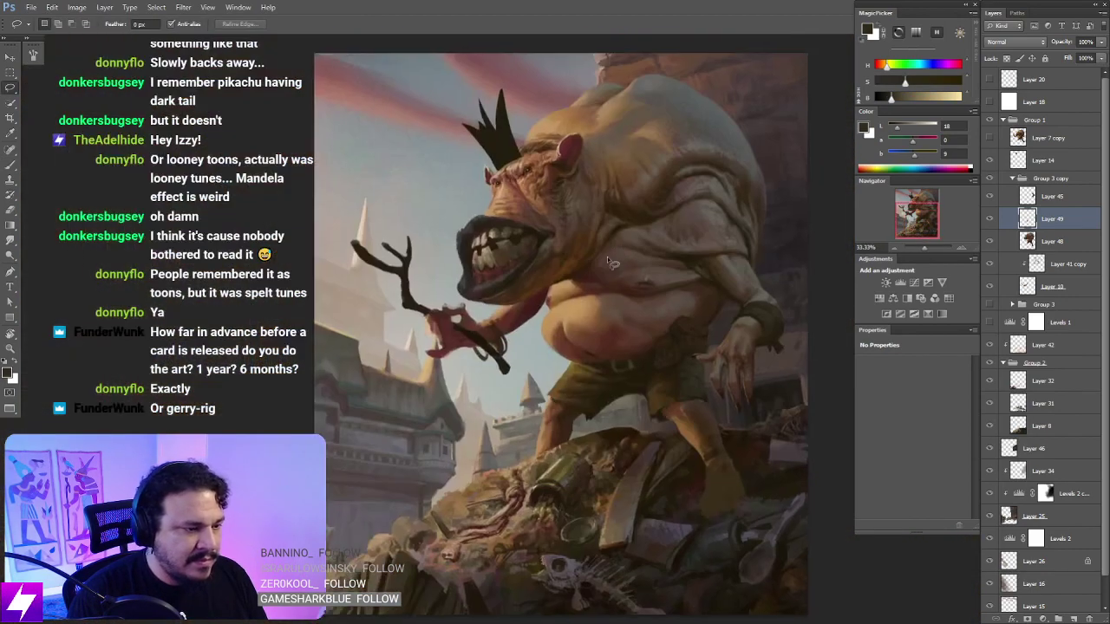
Step: Select Layer 48 and compare the body and far leg with that layer hidden and shown
{"action": "key", "text": "ctrl+plus"}
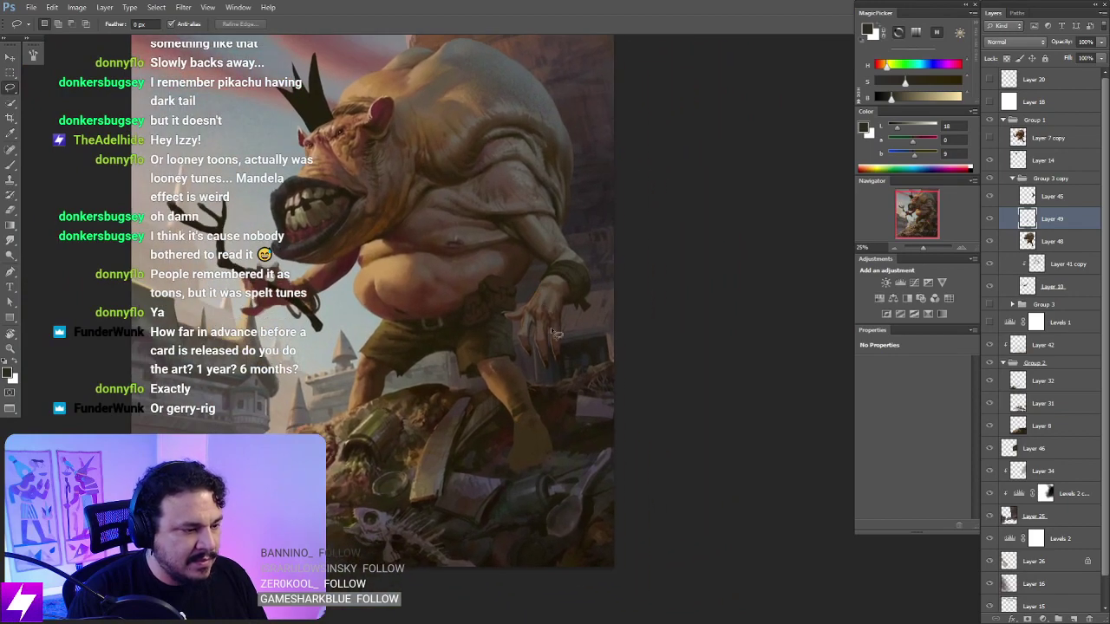
{"action": "key", "text": "ctrl+plus"}
{"action": "left_click_drag", "start_coordinate": [578, 386], "coordinate": [574, 354]}
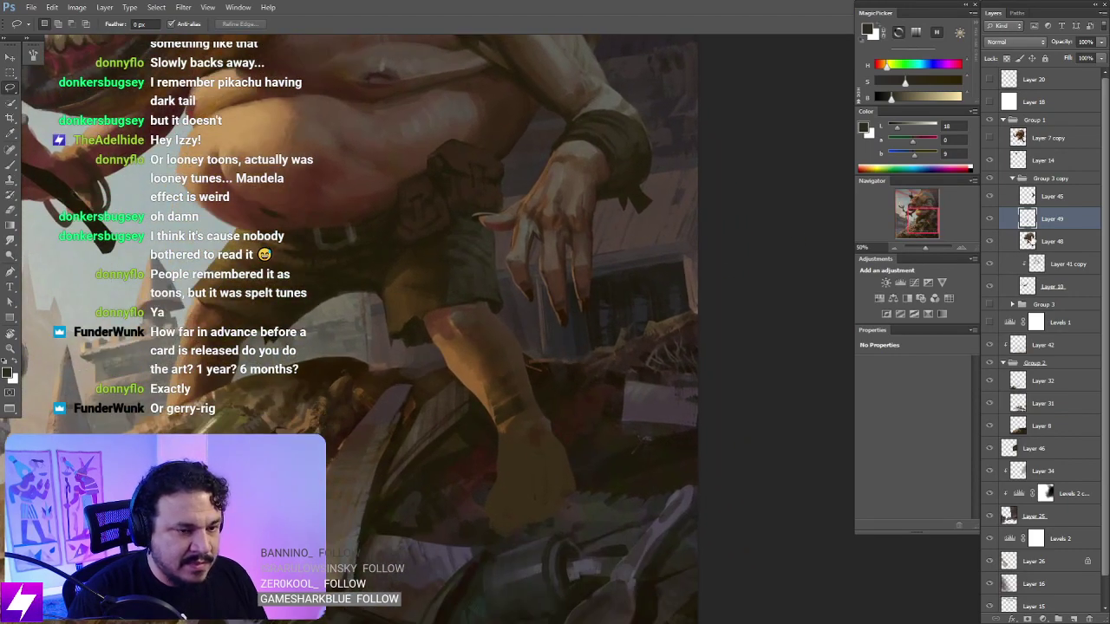
{"action": "left_click", "coordinate": [1032, 241]}
{"action": "left_click_drag", "start_coordinate": [649, 396], "coordinate": [626, 365]}
{"action": "key", "text": "ctrl+minus"}
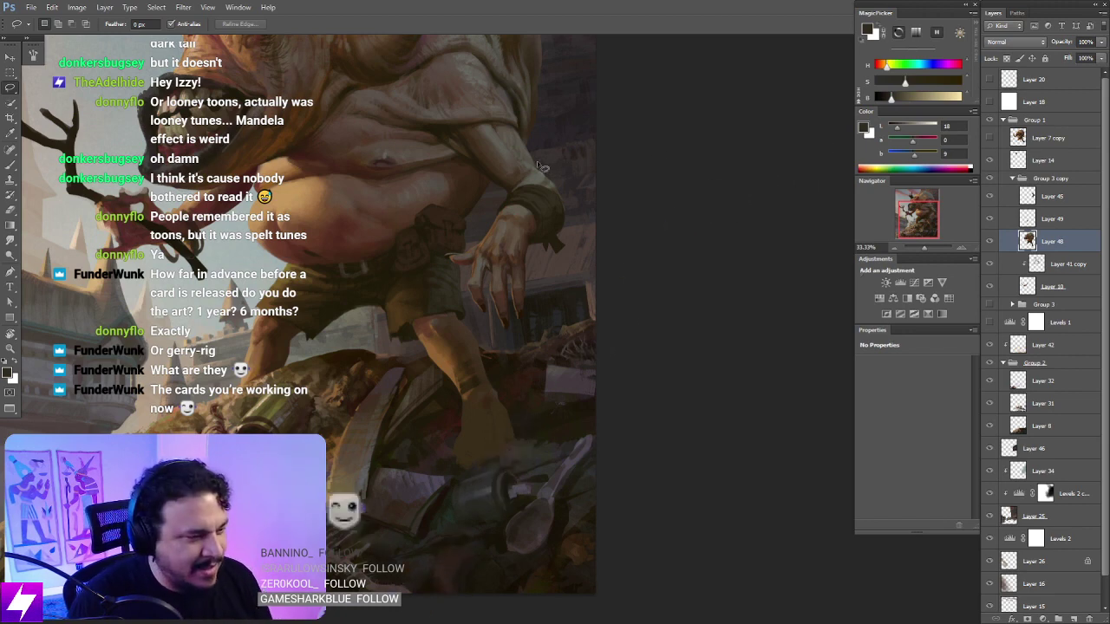
{"action": "left_click", "coordinate": [989, 242]}
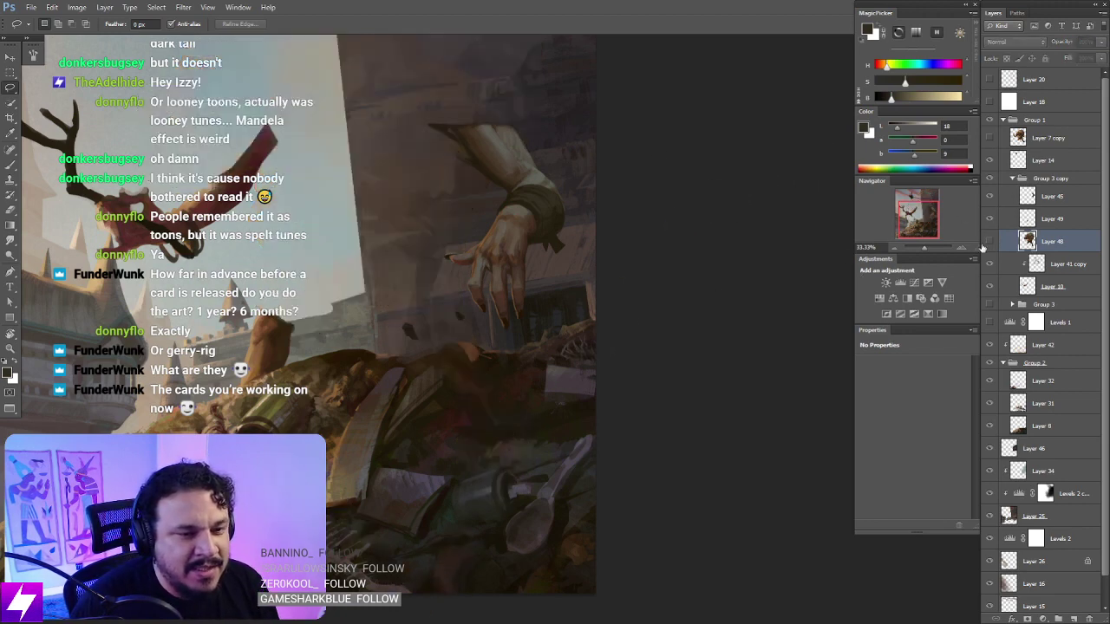
{"action": "left_click", "coordinate": [989, 242]}
{"action": "scroll", "coordinate": [598, 316], "scroll_direction": "down", "scroll_amount": 4}
{"action": "left_click_drag", "start_coordinate": [597, 309], "coordinate": [602, 365]}
{"action": "left_click", "coordinate": [990, 244]}
{"action": "left_click", "coordinate": [993, 247]}
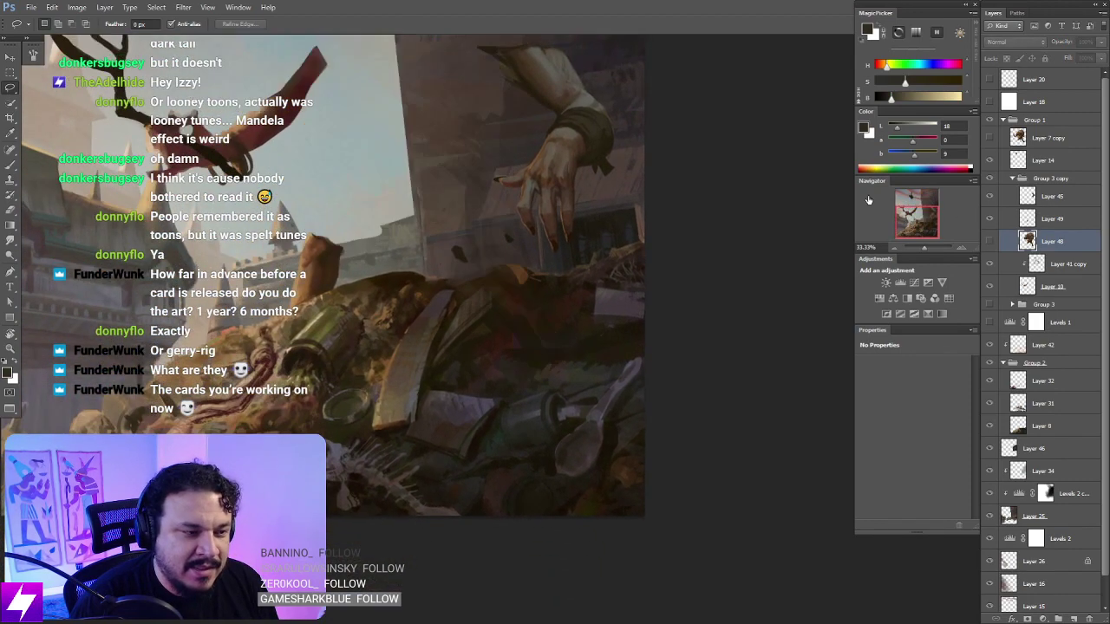
{"action": "key", "text": "ctrl+plus"}
{"action": "left_click", "coordinate": [989, 243]}
{"action": "scroll", "coordinate": [632, 332], "scroll_direction": "up", "scroll_amount": 2}
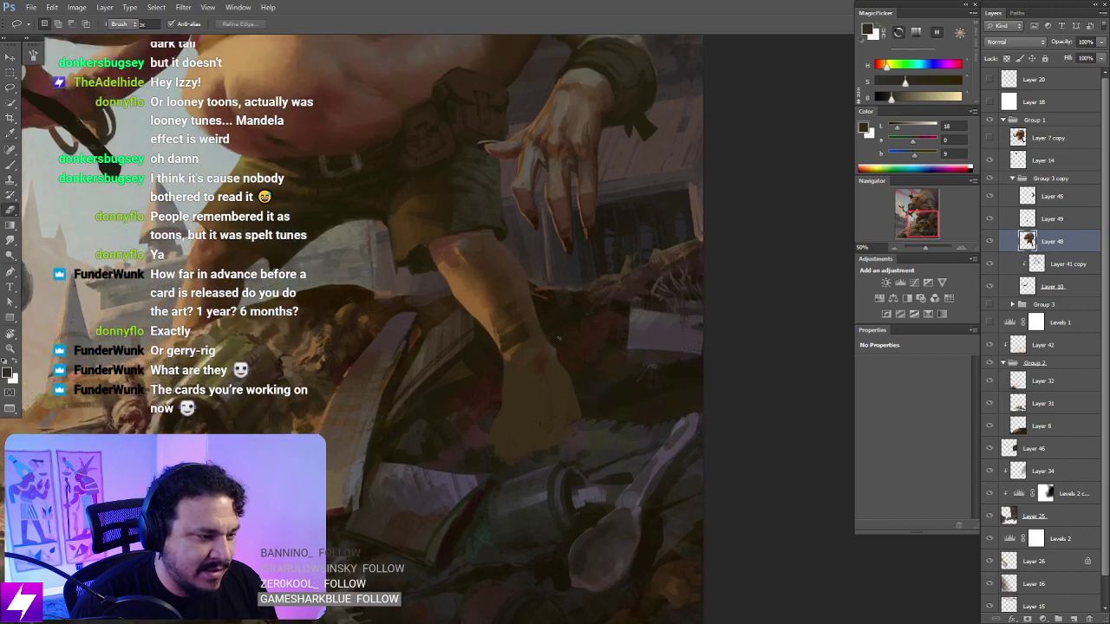
Step: Check the far leg with Layer 49 hidden and shown on the upright canvas, and make Layer 49 active
{"action": "key", "text": "e"}
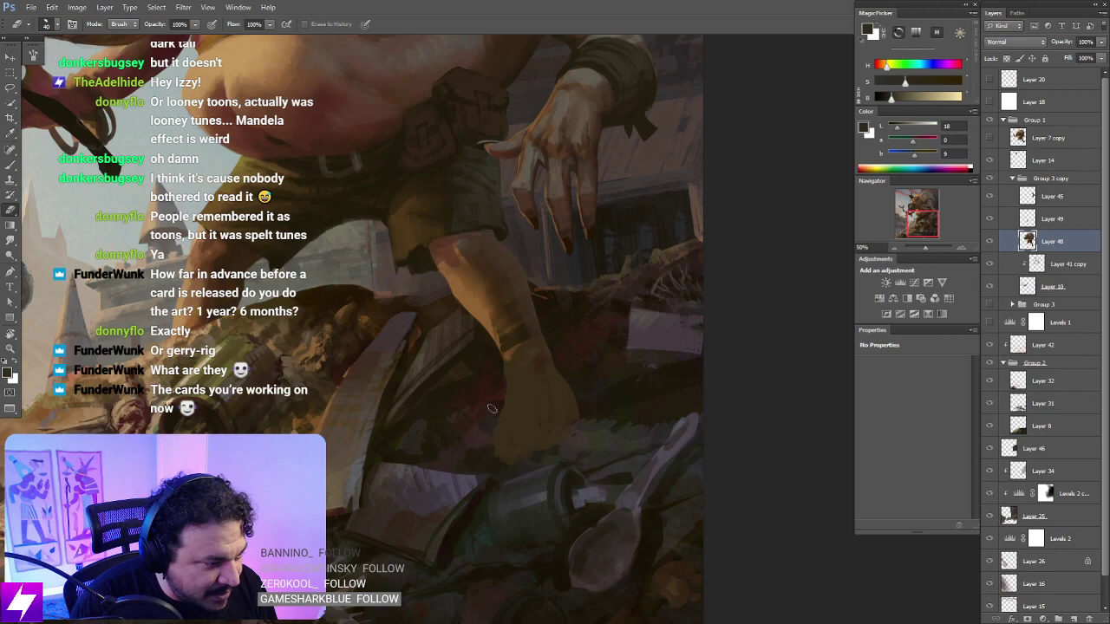
{"action": "key", "text": "ctrl+minus"}
{"action": "key", "text": "r"}
{"action": "mouse_move", "coordinate": [561, 470]}
{"action": "left_mouse_down"}
{"action": "mouse_move", "coordinate": [599, 466]}
{"action": "mouse_move", "coordinate": [624, 421]}
{"action": "mouse_move", "coordinate": [631, 376]}
{"action": "mouse_move", "coordinate": [598, 389]}
{"action": "mouse_move", "coordinate": [619, 320]}
{"action": "left_mouse_up"}
{"action": "key", "text": "Escape"}
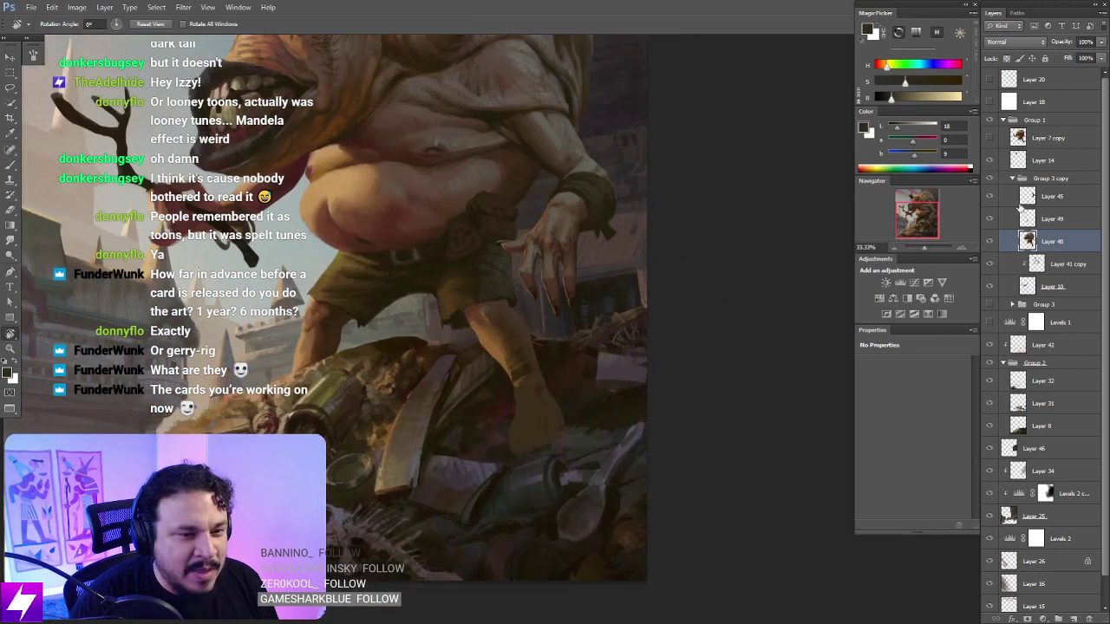
{"action": "left_click", "coordinate": [990, 219]}
{"action": "left_click", "coordinate": [990, 219]}
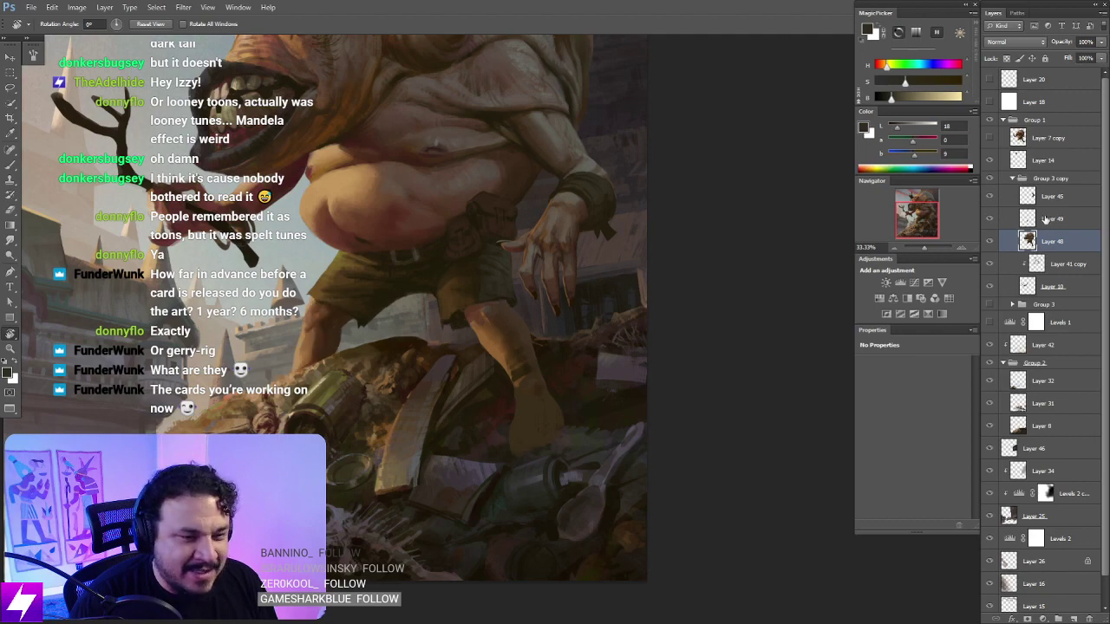
{"action": "left_click", "coordinate": [1026, 220]}
{"action": "key", "text": "ctrl+0"}
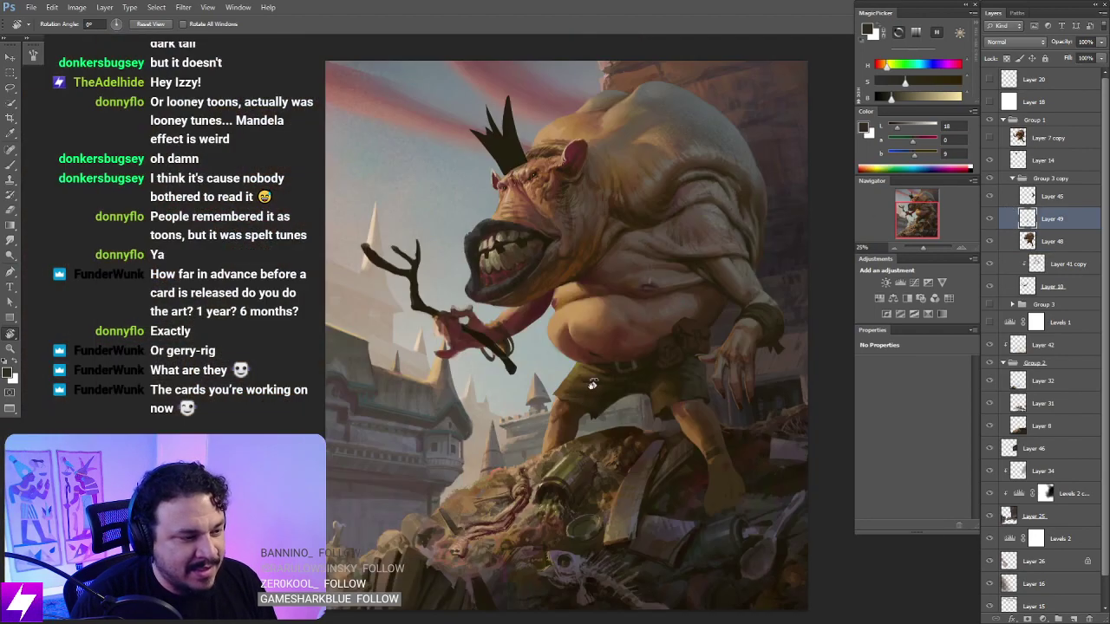
Step: Flip the canvas horizontally, sample a dark reddish brown from the figure, and compare the mirrored leg with Layer 49 hidden and shown
{"action": "key", "text": "ctrl+shift+h"}
{"action": "left_click_drag", "start_coordinate": [485, 398], "coordinate": [614, 352]}
{"action": "key", "text": "ctrl+plus"}
{"action": "key", "text": "b"}
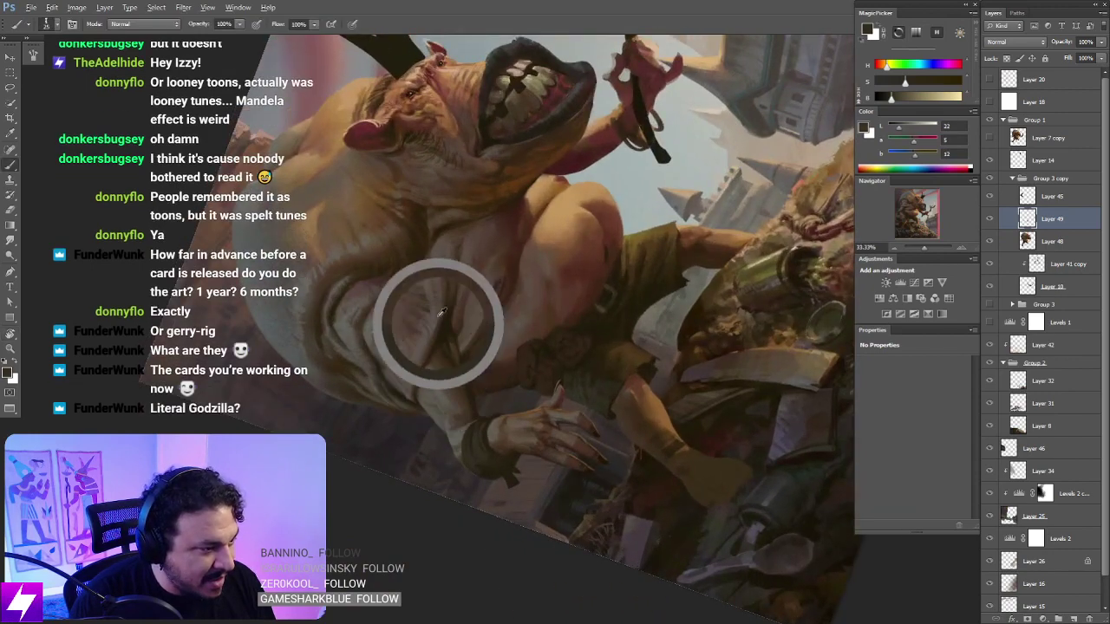
{"action": "left_click_drag", "start_coordinate": [441, 245], "coordinate": [508, 224]}
{"action": "left_click_drag", "start_coordinate": [460, 366], "coordinate": [468, 333]}
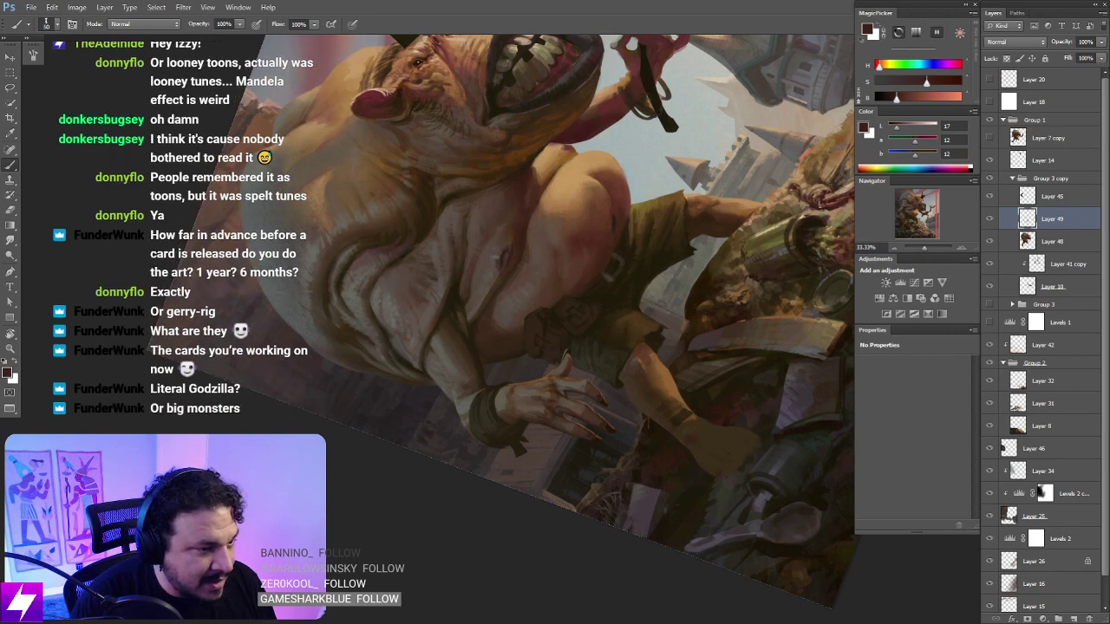
{"action": "left_click", "coordinate": [990, 219]}
{"action": "left_click", "coordinate": [990, 219]}
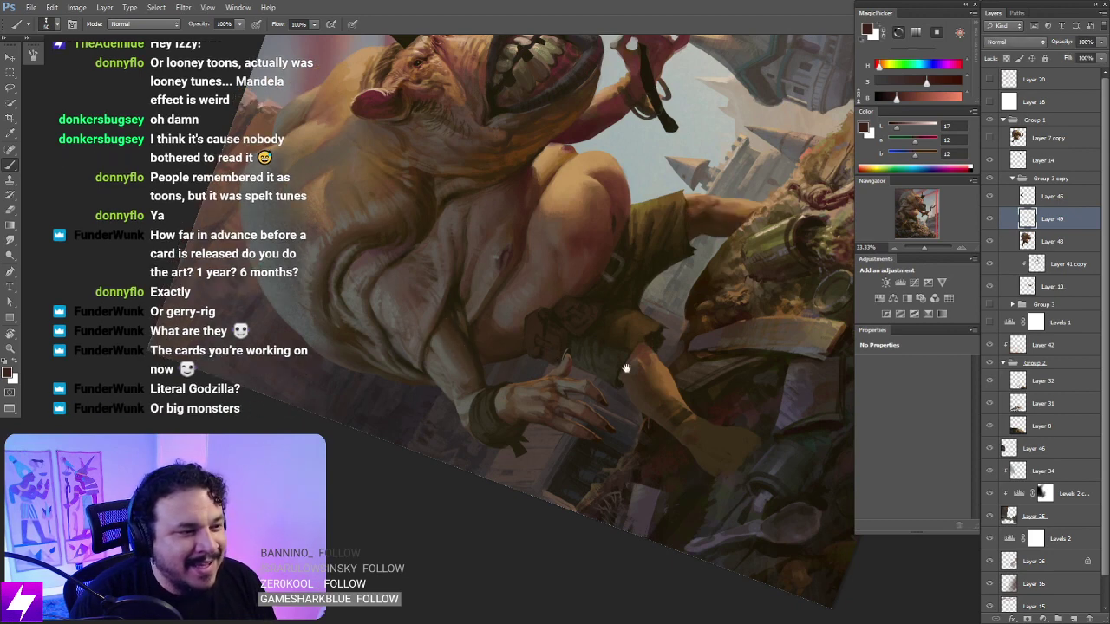
{"action": "left_click_drag", "start_coordinate": [627, 370], "coordinate": [539, 310]}
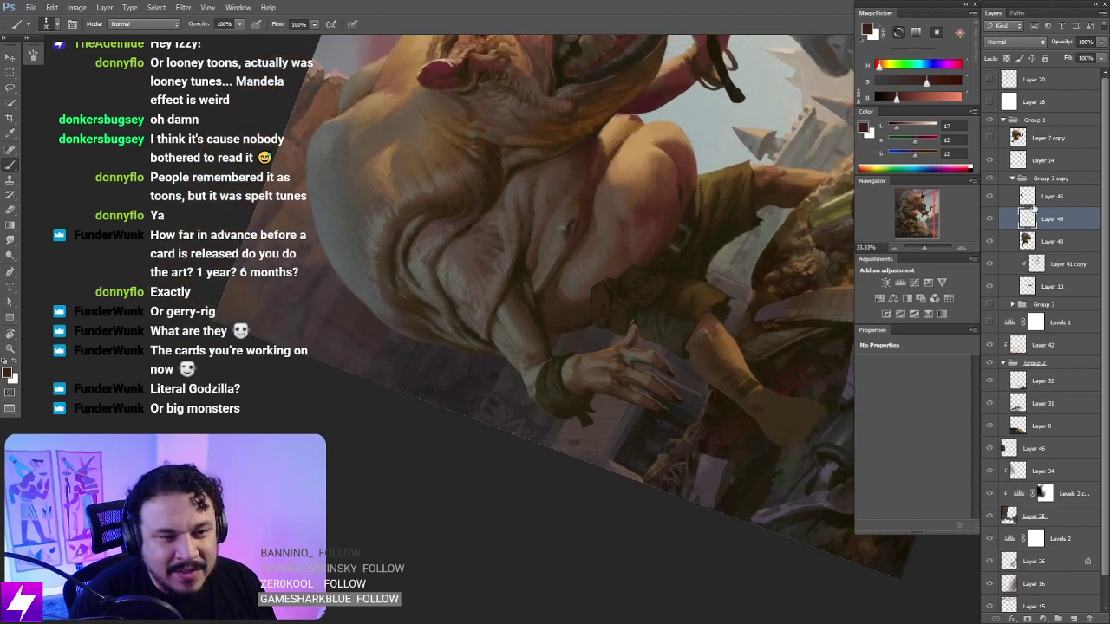
Step: Select Layer 45, switch to the Smudge tool with a brush size of 100, and straighten the rotated canvas
{"action": "left_click", "coordinate": [1030, 197]}
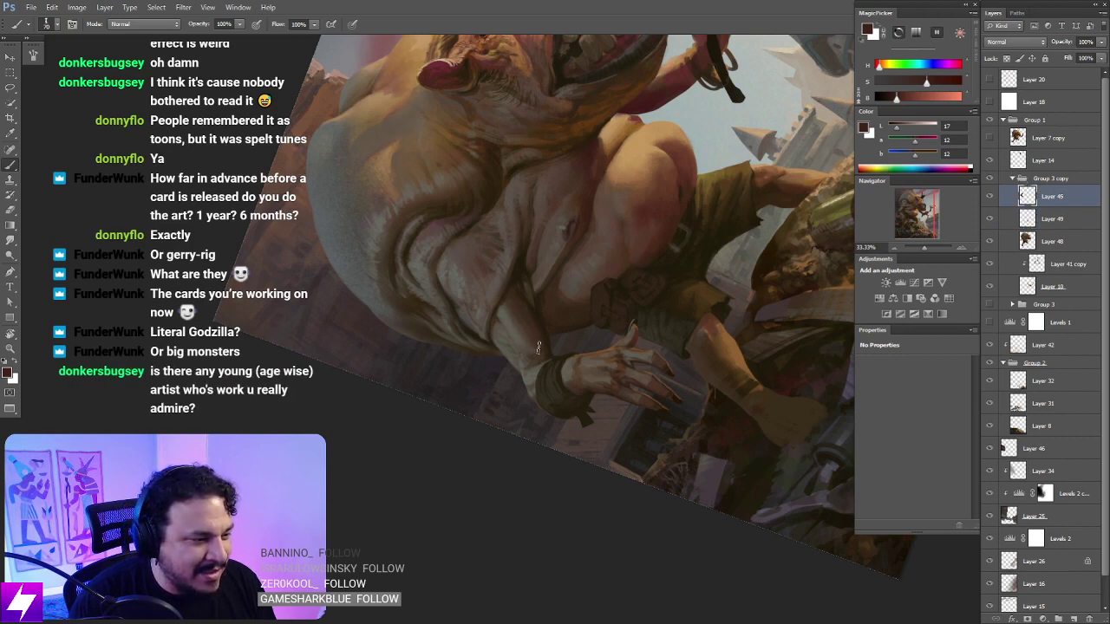
{"action": "key", "text": "r"}
{"action": "key", "text": "bracketright"}
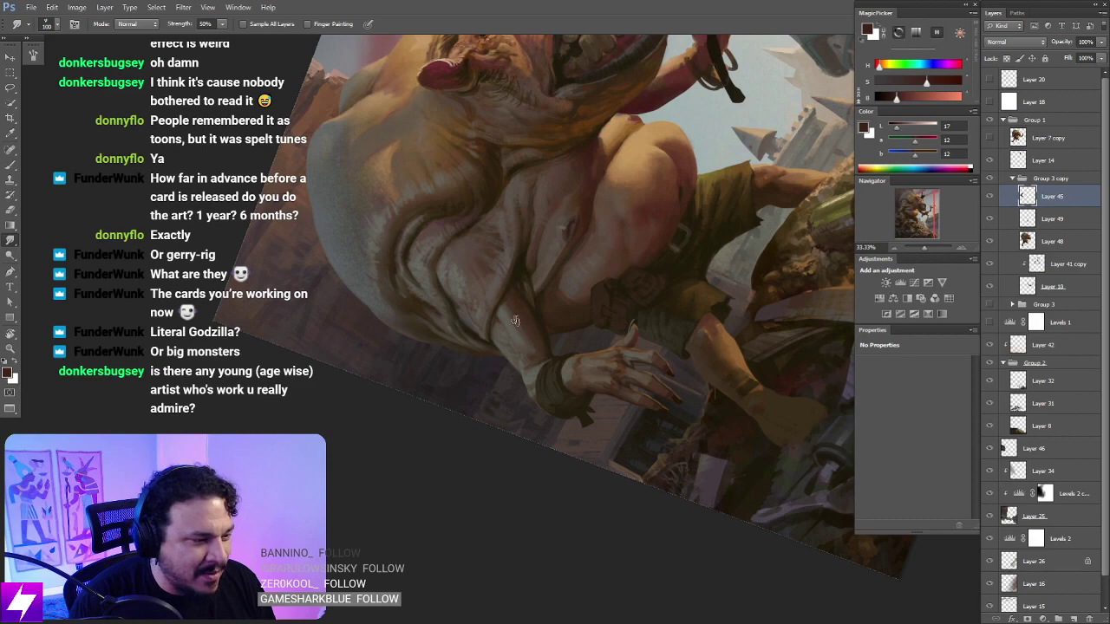
{"action": "key", "text": "Escape"}
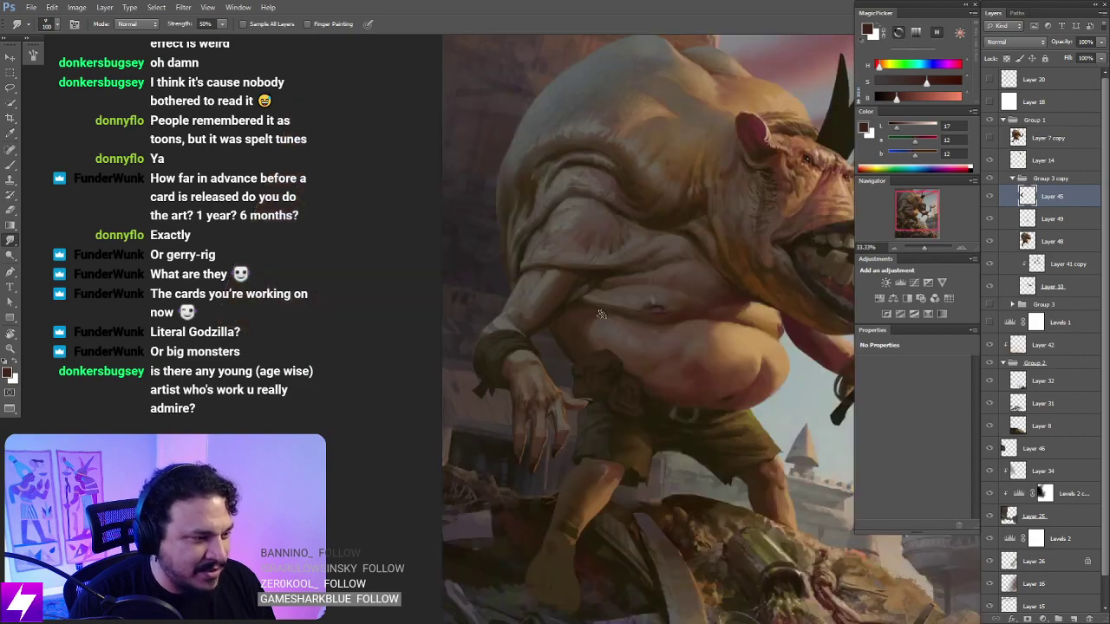
Step: Examine the whole mirrored composition at thumbnail size and flip the canvas back to its original orientation
{"action": "key", "text": "ctrl+minus"}
{"action": "key", "text": "ctrl+minus"}
{"action": "key", "text": "ctrl+minus"}
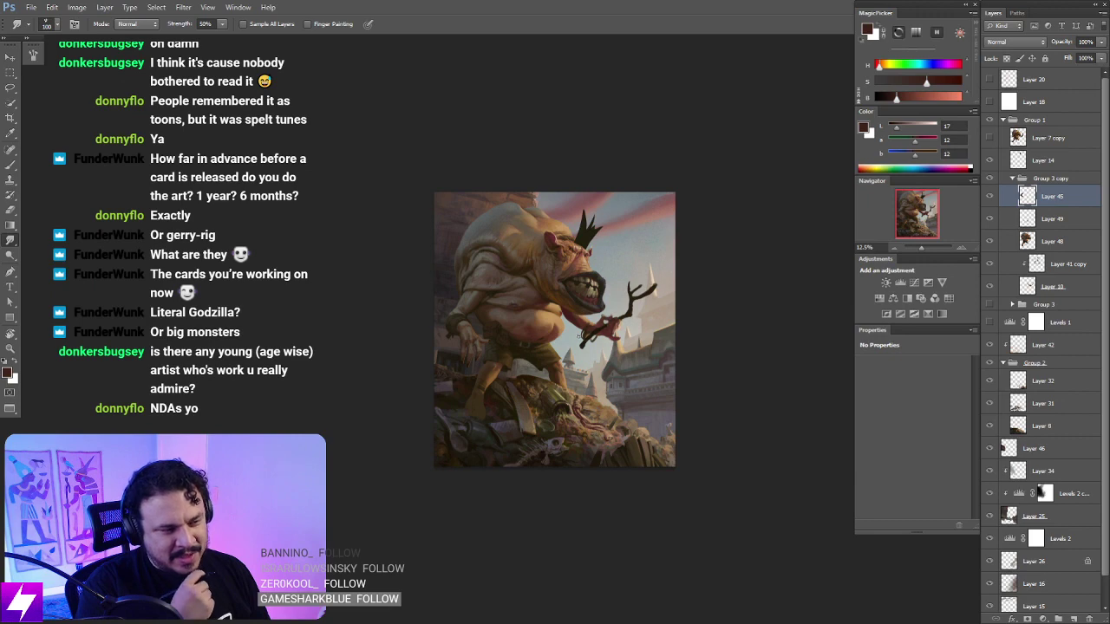
{"action": "key", "text": "ctrl+minus"}
{"action": "key", "text": "ctrl+plus"}
{"action": "key", "text": "ctrl+plus"}
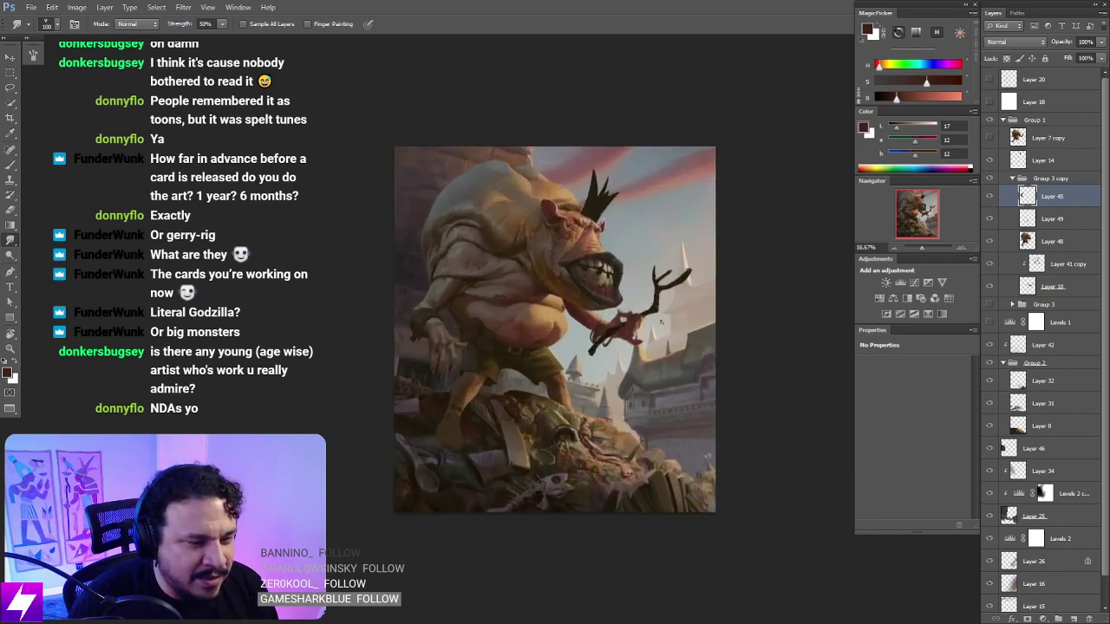
{"action": "mouse_move", "coordinate": [661, 348]}
{"action": "left_mouse_down"}
{"action": "mouse_move", "coordinate": [650, 332]}
{"action": "mouse_move", "coordinate": [666, 298]}
{"action": "left_mouse_up"}
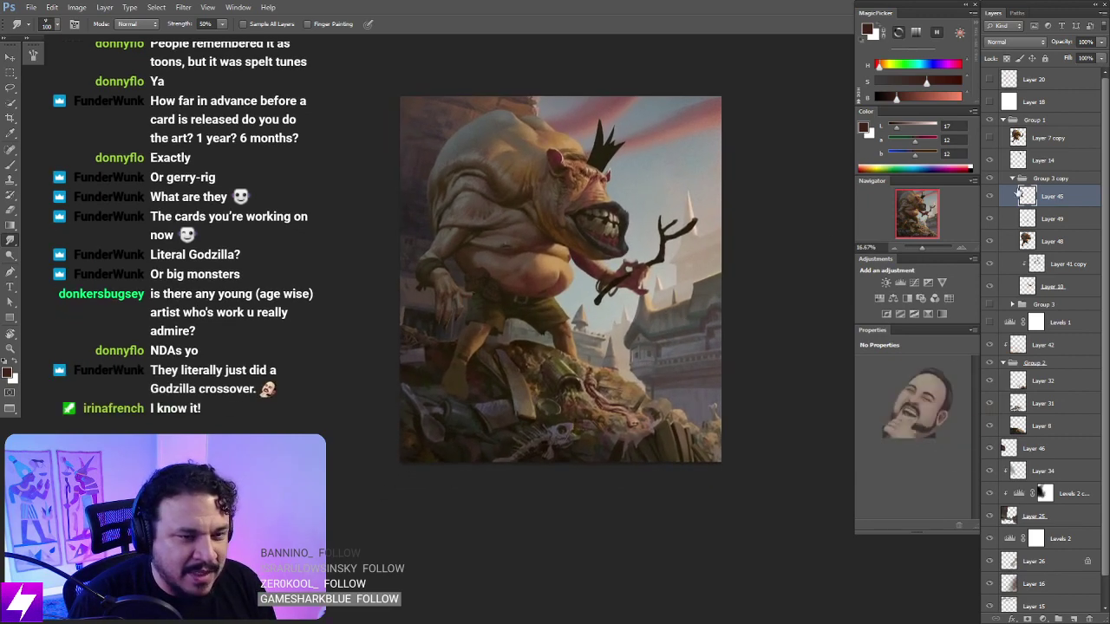
{"action": "left_click_drag", "start_coordinate": [742, 357], "coordinate": [714, 313]}
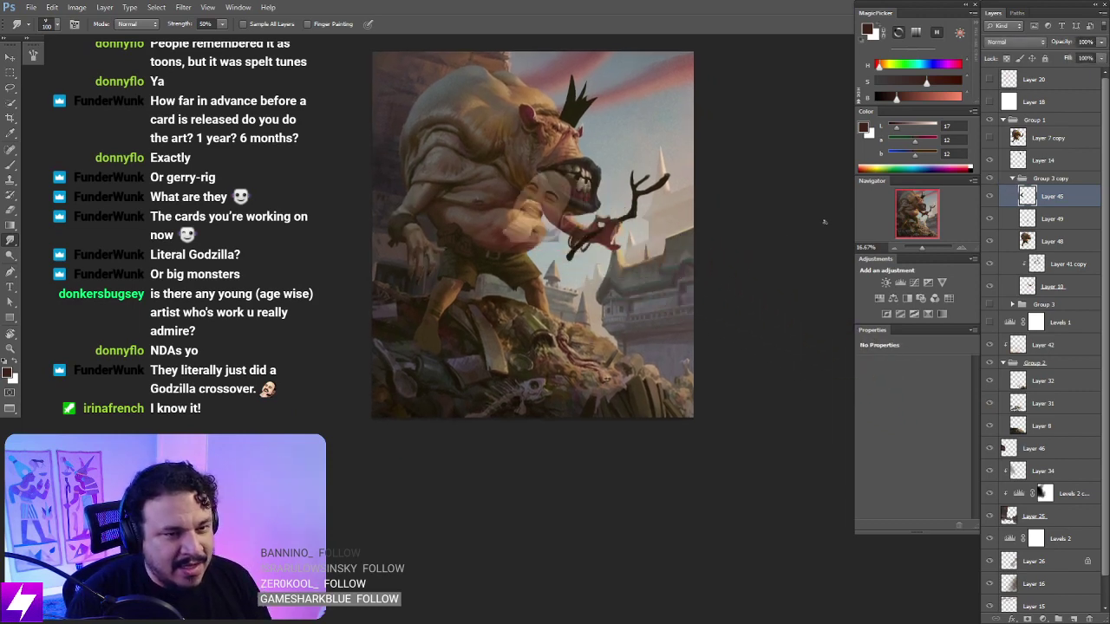
{"action": "mouse_move", "coordinate": [739, 248]}
{"action": "left_mouse_down"}
{"action": "mouse_move", "coordinate": [719, 329]}
{"action": "mouse_move", "coordinate": [684, 362]}
{"action": "mouse_move", "coordinate": [684, 343]}
{"action": "mouse_move", "coordinate": [723, 342]}
{"action": "left_mouse_up"}
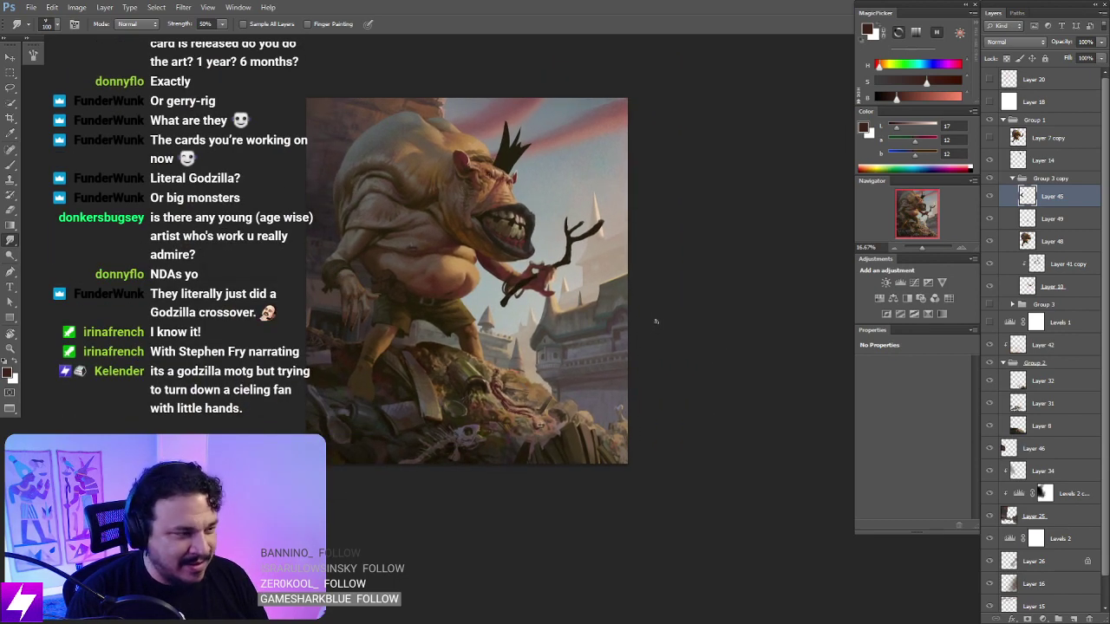
{"action": "key", "text": "ctrl+minus"}
{"action": "key", "text": "ctrl+shift+h"}
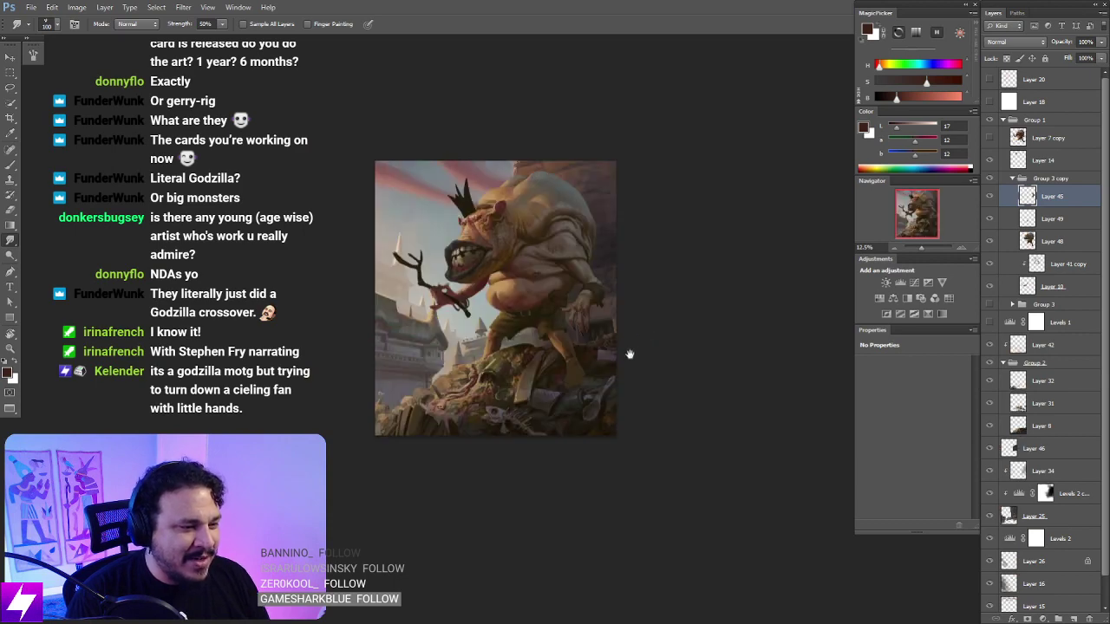
{"action": "mouse_move", "coordinate": [630, 354]}
{"action": "left_mouse_down"}
{"action": "mouse_move", "coordinate": [649, 345]}
{"action": "mouse_move", "coordinate": [629, 333]}
{"action": "left_mouse_up"}
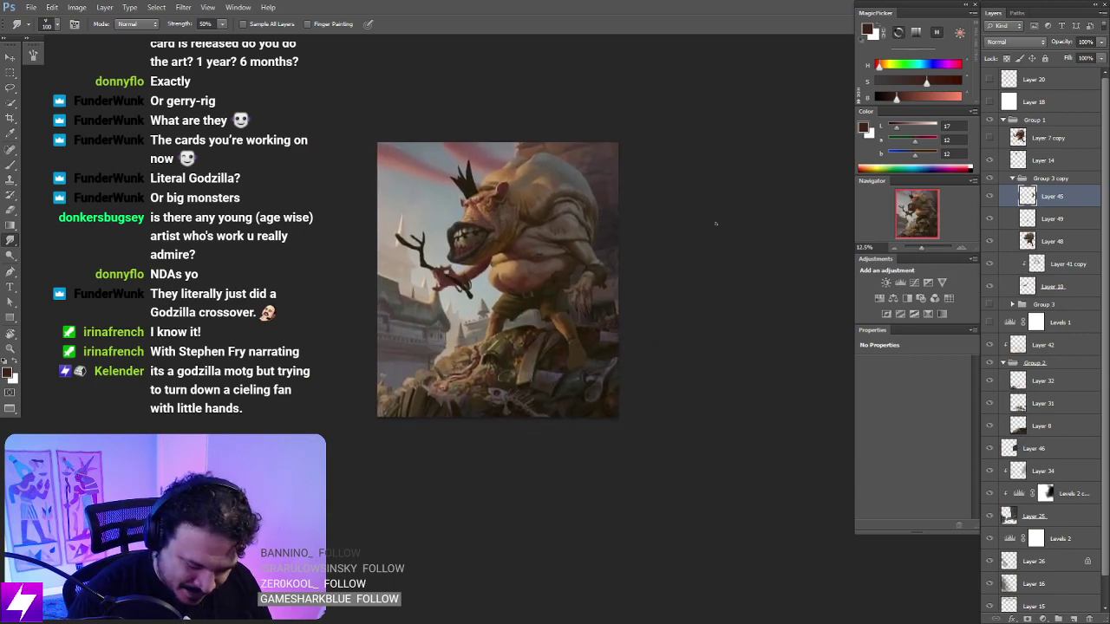
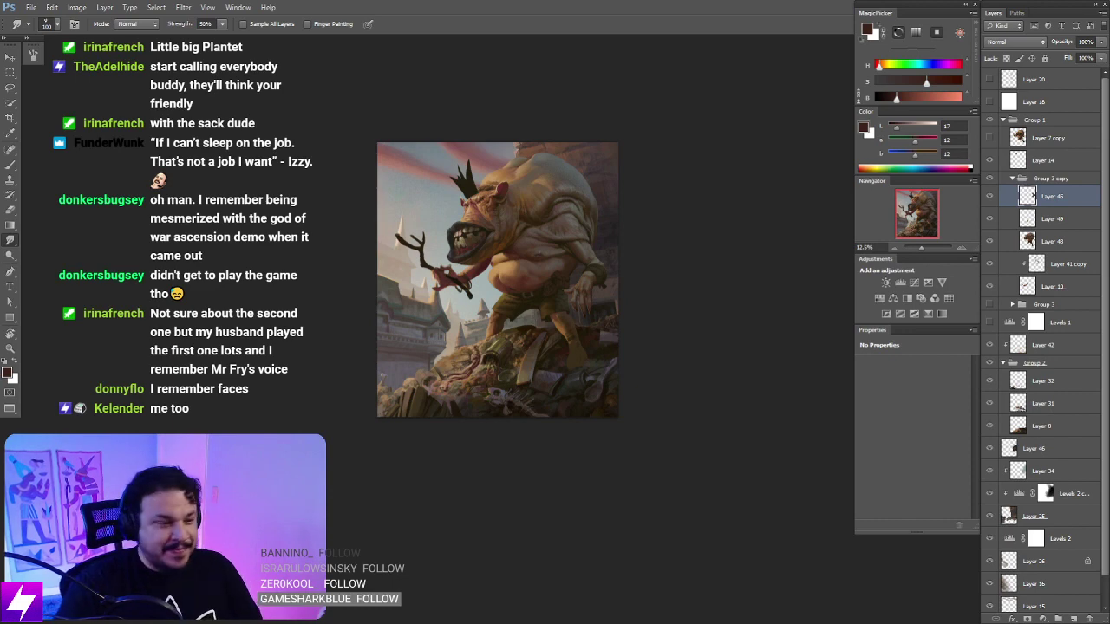
Step: Compare the figure with Layer 45 and Layer 49 each hidden and shown, and make Layer 49 active
{"action": "left_click", "coordinate": [988, 195]}
{"action": "left_click", "coordinate": [988, 195]}
{"action": "left_click", "coordinate": [990, 219]}
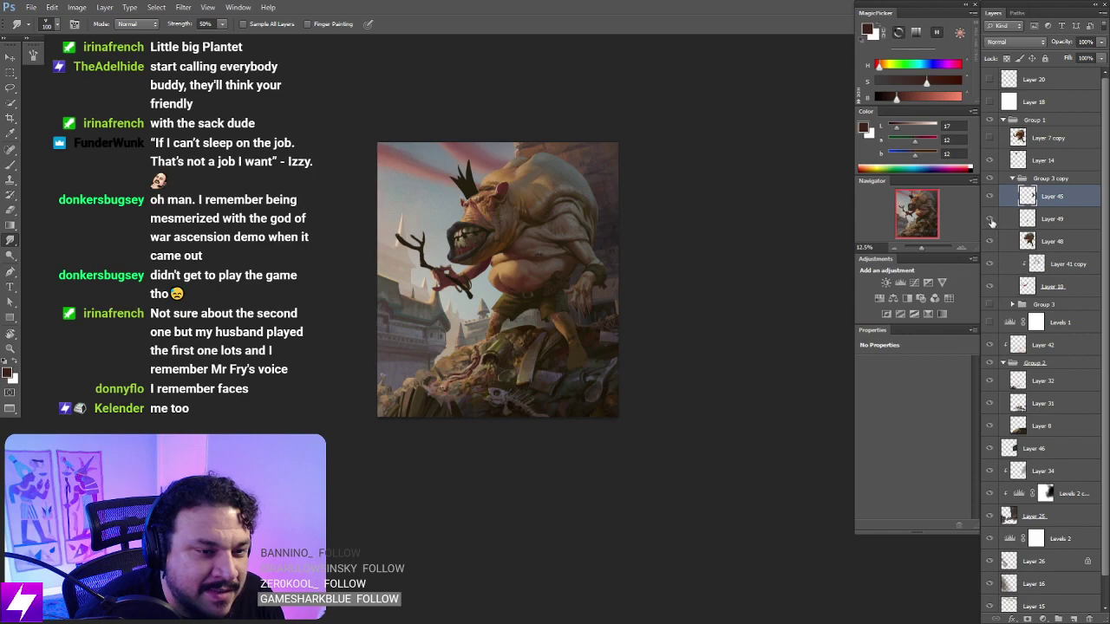
{"action": "left_click", "coordinate": [990, 221]}
{"action": "left_click", "coordinate": [1040, 220]}
{"action": "key", "text": "ctrl+plus"}
{"action": "left_click", "coordinate": [988, 220]}
{"action": "left_click", "coordinate": [988, 220]}
{"action": "key", "text": "ctrl+plus"}
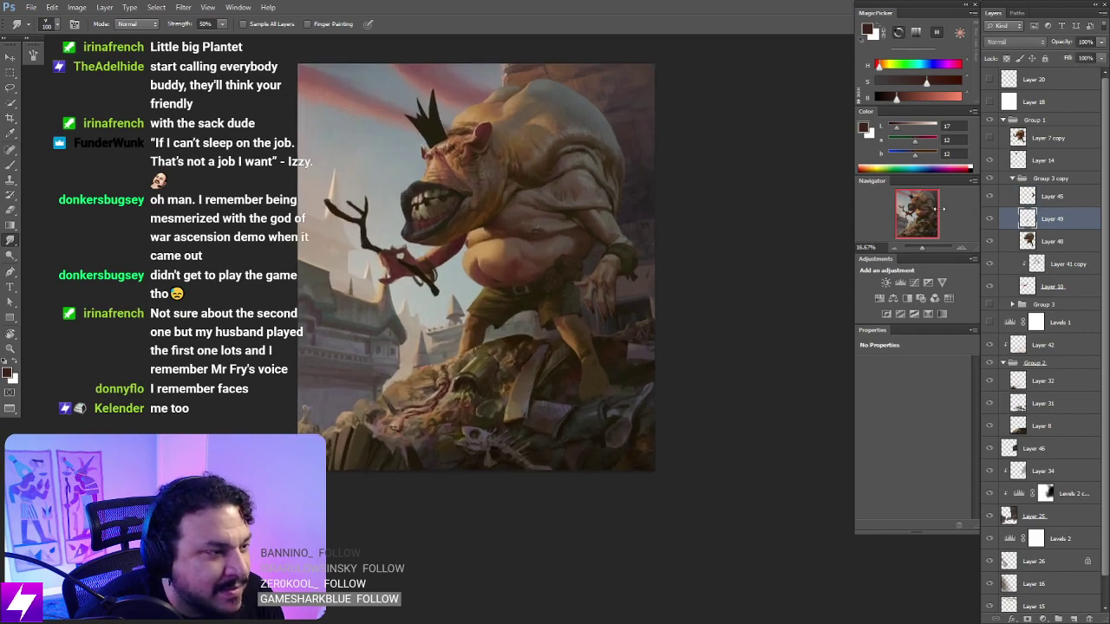
Step: Inspect the far leg closely on the upright canvas with Layer 49 hidden and shown
{"action": "left_click_drag", "start_coordinate": [619, 370], "coordinate": [593, 412]}
{"action": "left_click_drag", "start_coordinate": [652, 350], "coordinate": [634, 369]}
{"action": "key", "text": "r"}
{"action": "left_click_drag", "start_coordinate": [661, 430], "coordinate": [705, 338]}
{"action": "key", "text": "ctrl+plus"}
{"action": "left_click_drag", "start_coordinate": [701, 396], "coordinate": [694, 473]}
{"action": "key", "text": "Escape"}
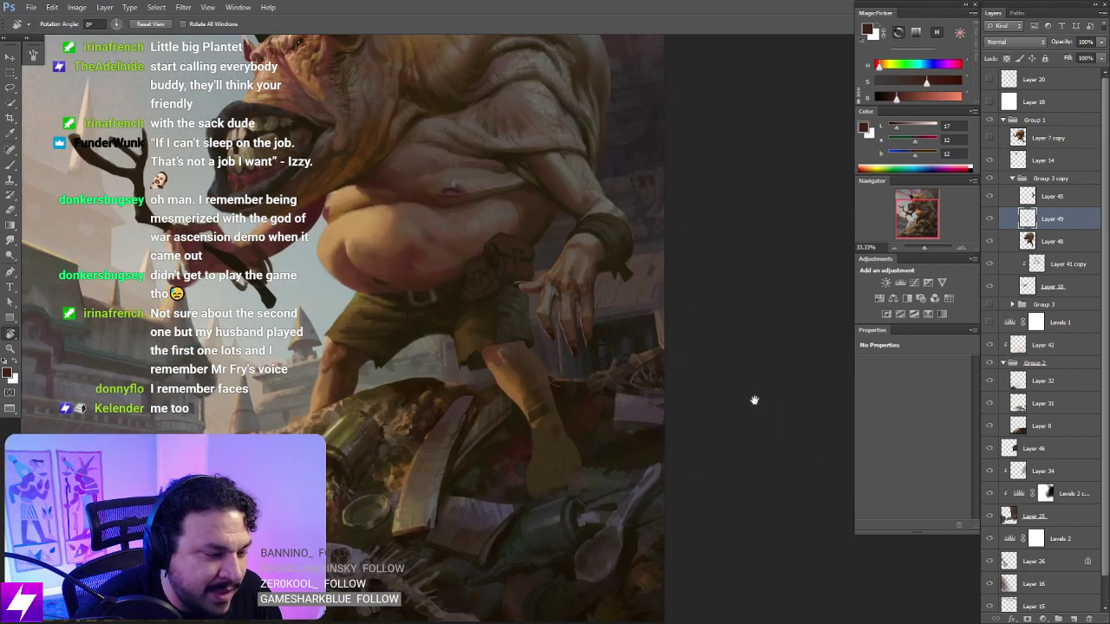
{"action": "left_click", "coordinate": [989, 220]}
{"action": "left_click", "coordinate": [989, 220]}
Step: Sample dark browns around the far leg and touch up its shin on Layer 49 with the Brush and Eraser
{"action": "left_click_drag", "start_coordinate": [598, 439], "coordinate": [602, 416]}
{"action": "key", "text": "b"}
{"action": "left_click", "coordinate": [545, 371], "text": "alt"}
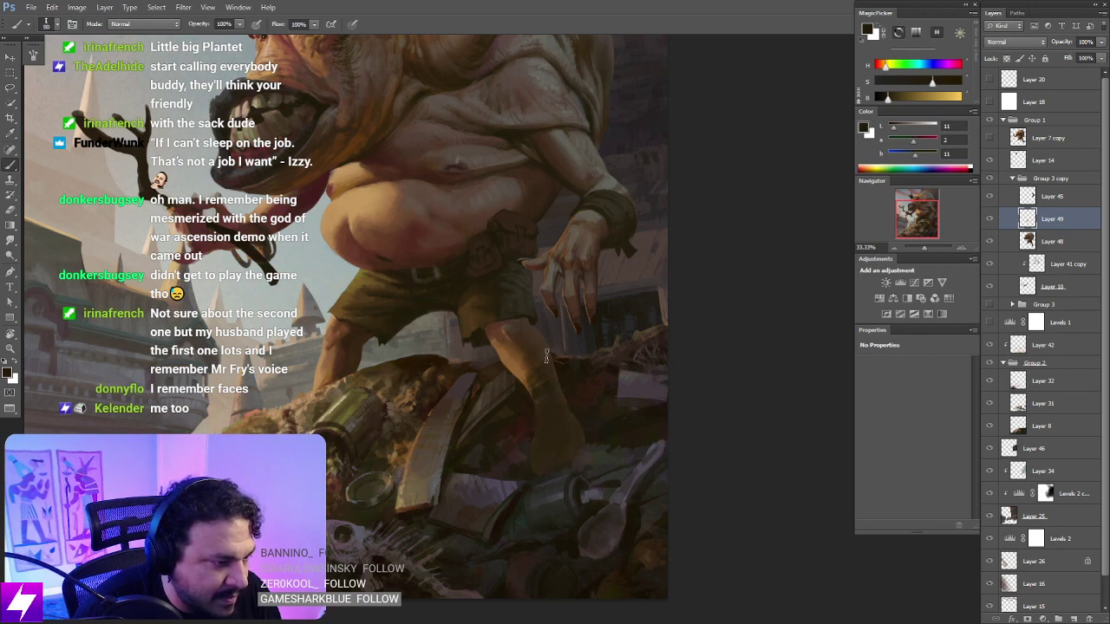
{"action": "left_click", "coordinate": [469, 536], "text": "alt"}
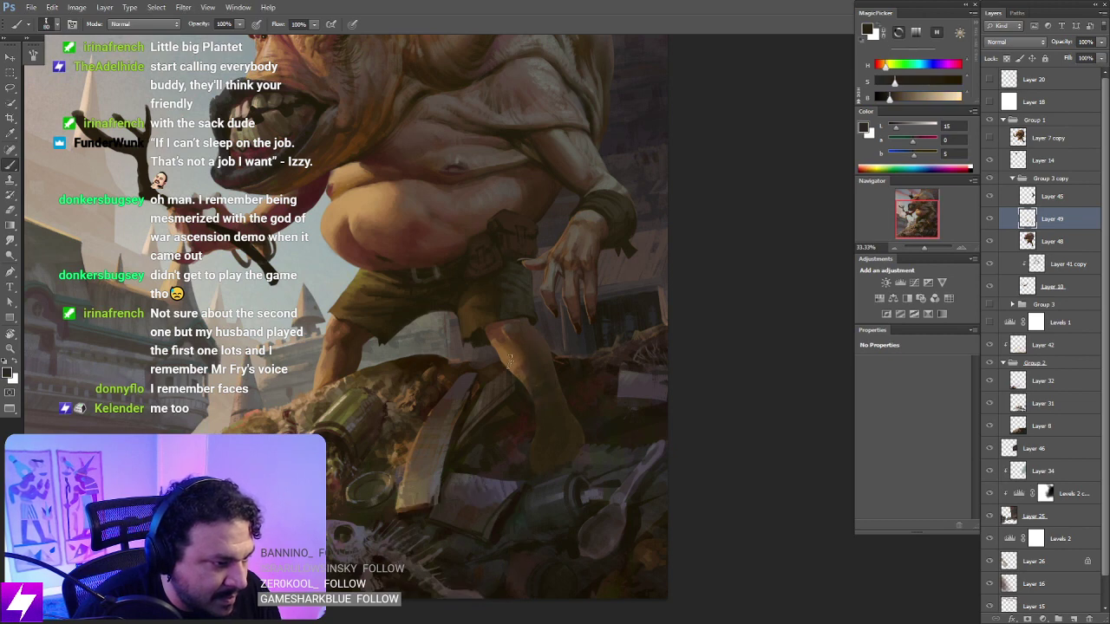
{"action": "key", "text": "e"}
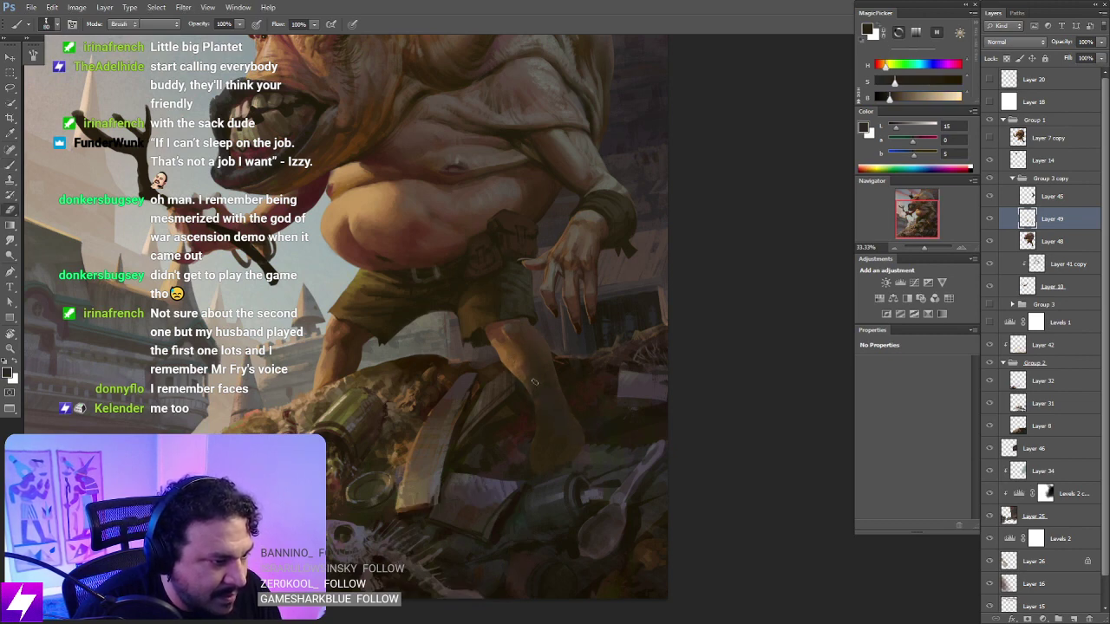
{"action": "key", "text": "b"}
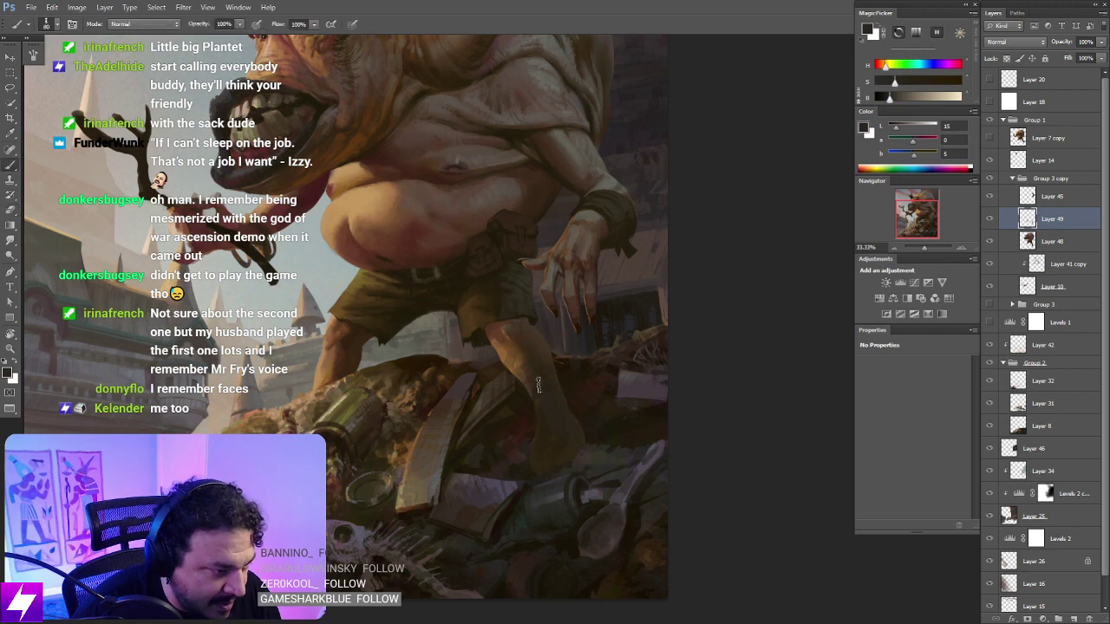
{"action": "left_click_drag", "start_coordinate": [501, 419], "coordinate": [523, 453]}
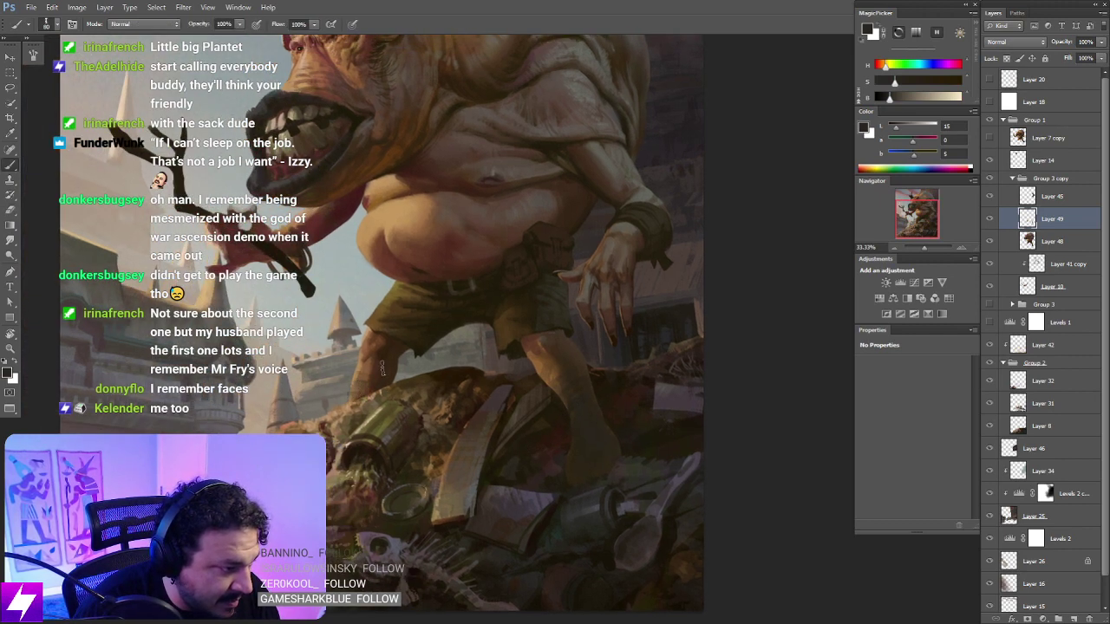
Step: Undo the last two brush strokes and touch up the other leg's shin with the Smudge tool and Eraser
{"action": "key", "text": "ctrl+z"}
{"action": "key", "text": "ctrl+z"}
{"action": "key", "text": "r"}
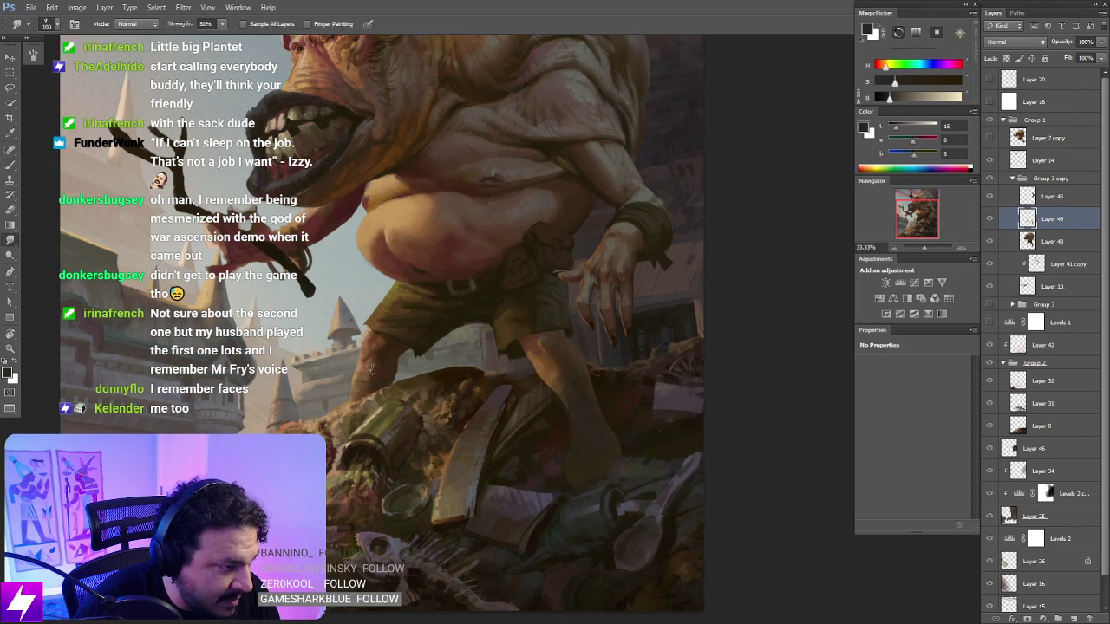
{"action": "key", "text": "b"}
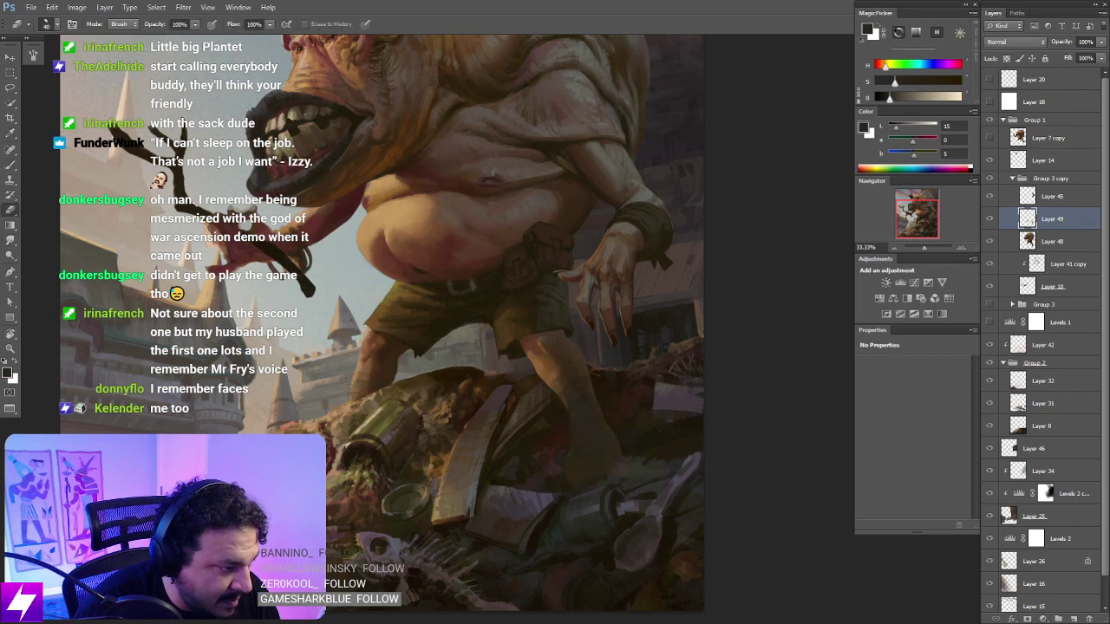
{"action": "left_click_drag", "start_coordinate": [602, 450], "coordinate": [567, 507]}
Step: Examine the whole composition and inspect the far leg closely on a rotated canvas
{"action": "key", "text": "ctrl+minus"}
{"action": "key", "text": "r"}
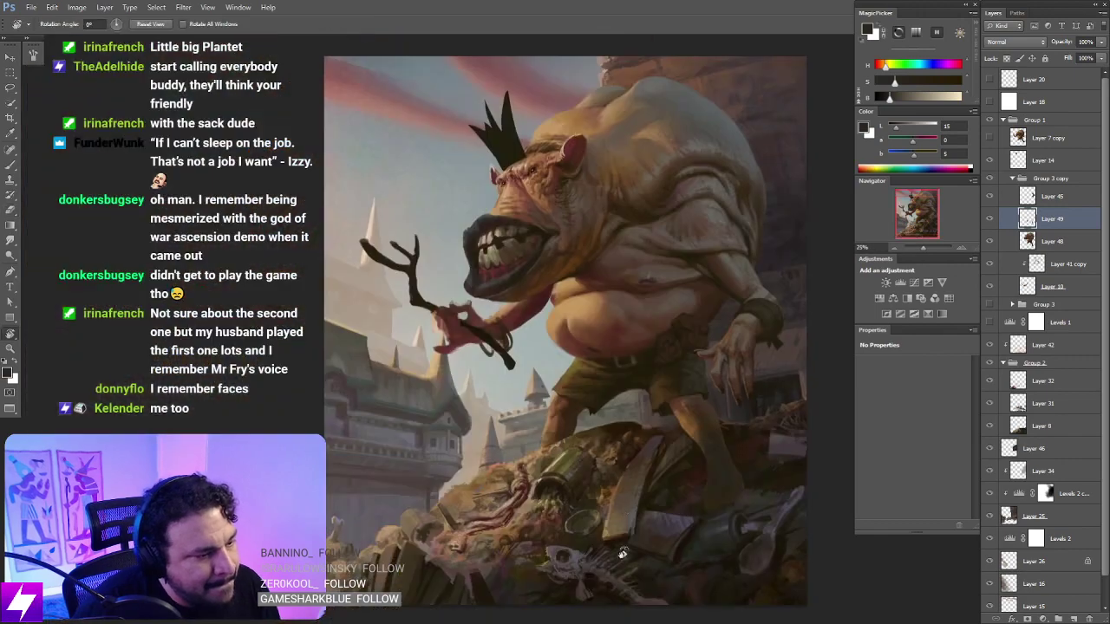
{"action": "left_click_drag", "start_coordinate": [622, 552], "coordinate": [754, 366]}
{"action": "left_click_drag", "start_coordinate": [755, 366], "coordinate": [613, 444]}
{"action": "key", "text": "ctrl+plus"}
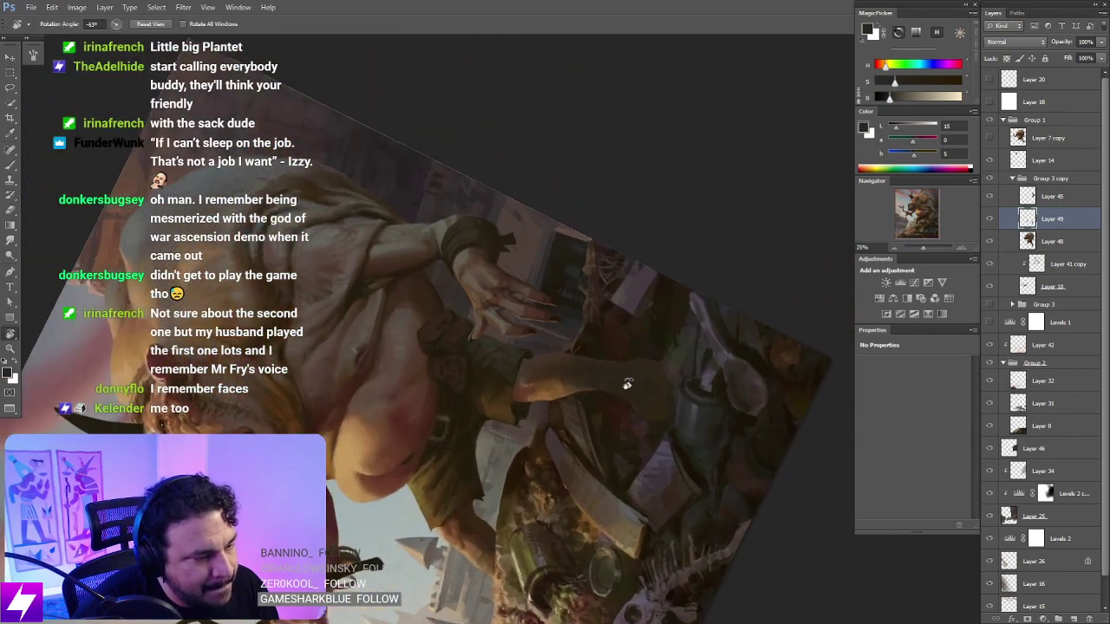
{"action": "scroll", "coordinate": [626, 384], "scroll_direction": "up", "scroll_amount": 2}
{"action": "key", "text": "l"}
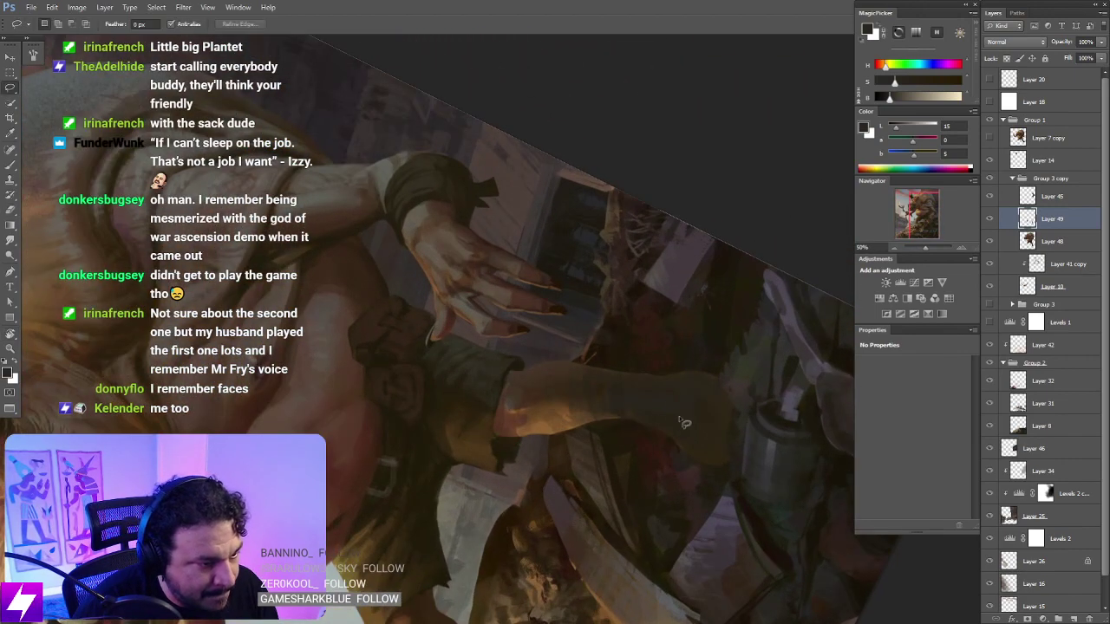
{"action": "key", "text": "Escape"}
Step: Lasso the far leg's shin and foot on Layer 49, warp them upward to shorten the lower leg, and deselect
{"action": "left_click_drag", "start_coordinate": [599, 454], "coordinate": [639, 440]}
{"action": "mouse_move", "coordinate": [616, 332]}
{"action": "left_mouse_down"}
{"action": "mouse_move", "coordinate": [581, 328]}
{"action": "mouse_move", "coordinate": [671, 451]}
{"action": "mouse_move", "coordinate": [617, 334]}
{"action": "left_mouse_up"}
{"action": "key", "text": "ctrl+t"}
{"action": "right_click", "coordinate": [579, 373]}
{"action": "left_click", "coordinate": [607, 471]}
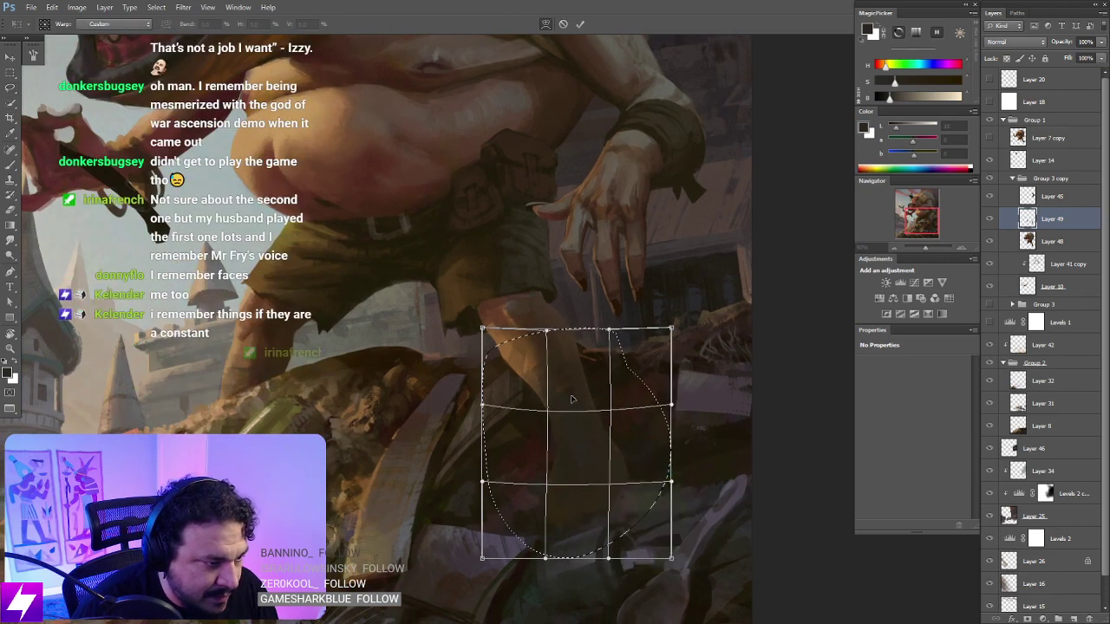
{"action": "left_click_drag", "start_coordinate": [571, 399], "coordinate": [572, 410]}
{"action": "left_click_drag", "start_coordinate": [544, 552], "coordinate": [543, 511]}
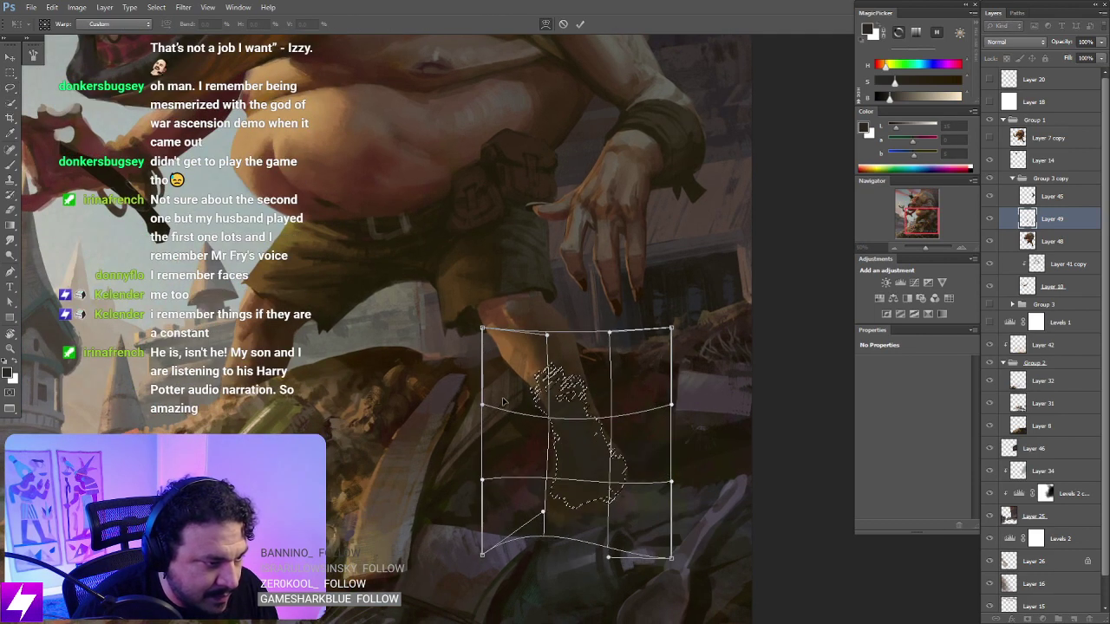
{"action": "left_click_drag", "start_coordinate": [483, 404], "coordinate": [484, 398]}
{"action": "left_click_drag", "start_coordinate": [487, 334], "coordinate": [487, 324]}
{"action": "left_click_drag", "start_coordinate": [670, 337], "coordinate": [664, 315]}
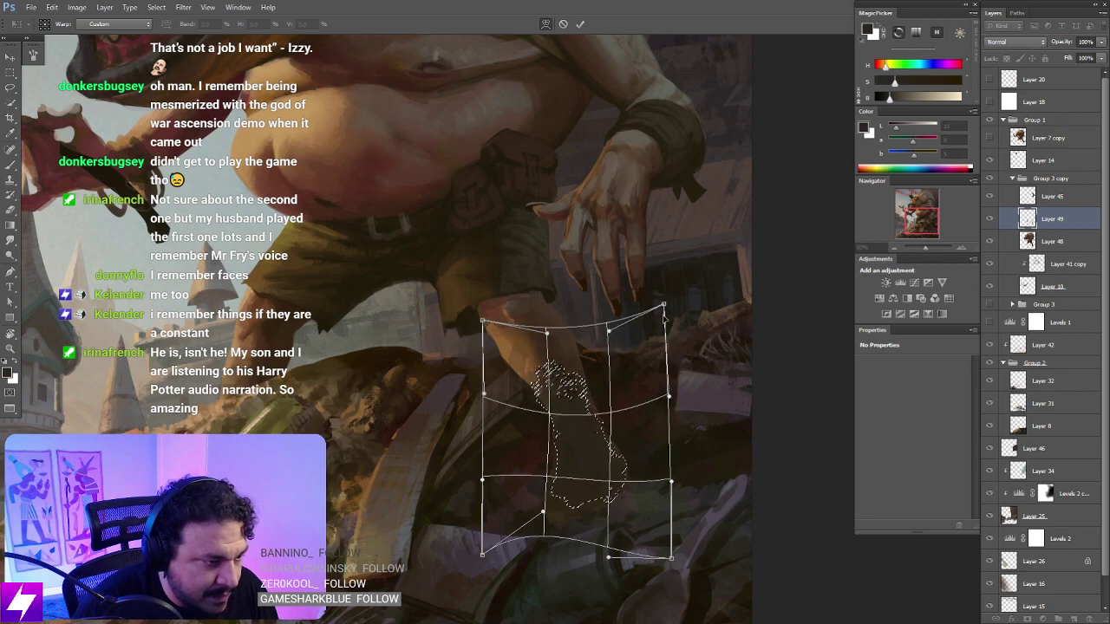
{"action": "key", "text": "Return"}
{"action": "key", "text": "ctrl+d"}
Step: Flip the canvas horizontally and examine the mirrored composition at thumbnail size
{"action": "key", "text": "e"}
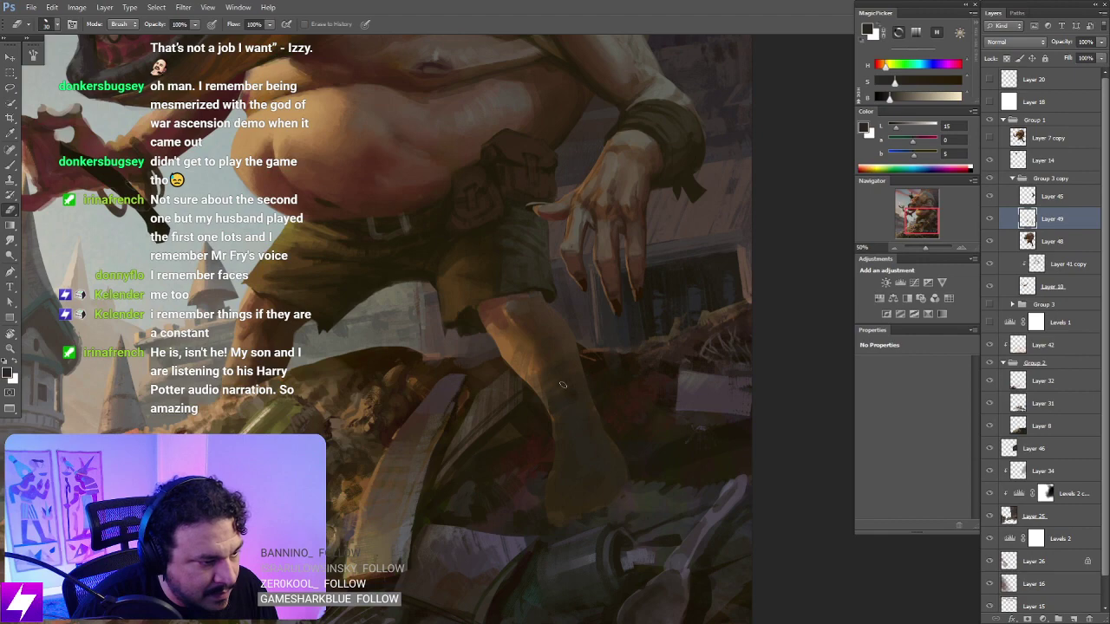
{"action": "scroll", "coordinate": [660, 431], "scroll_direction": "down", "scroll_amount": 5}
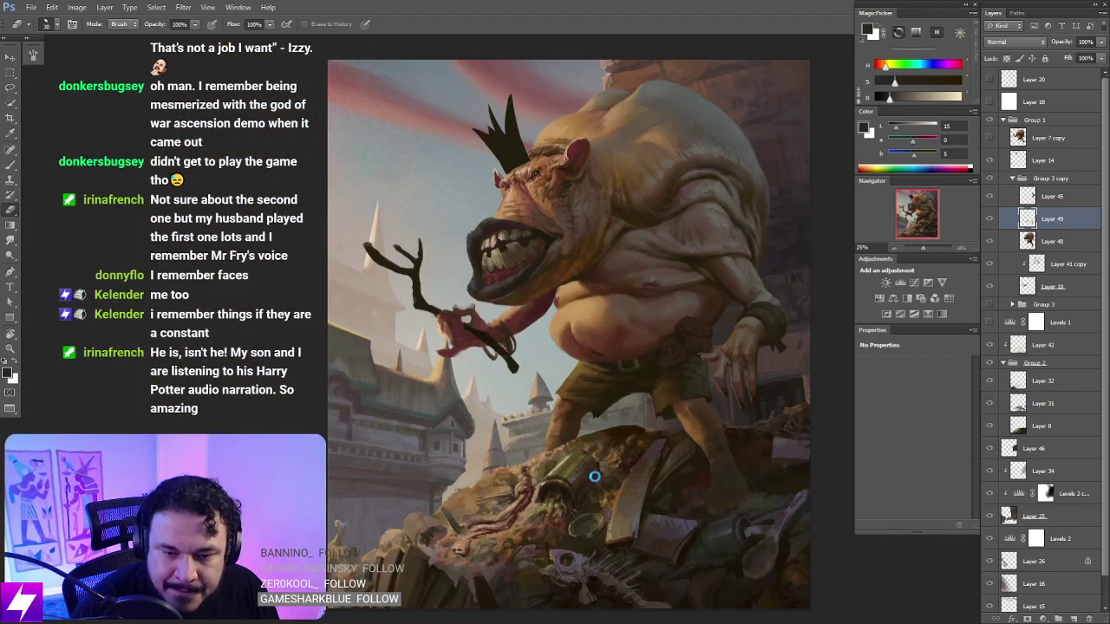
{"action": "key", "text": "ctrl+shift+h"}
{"action": "left_click_drag", "start_coordinate": [587, 479], "coordinate": [545, 490]}
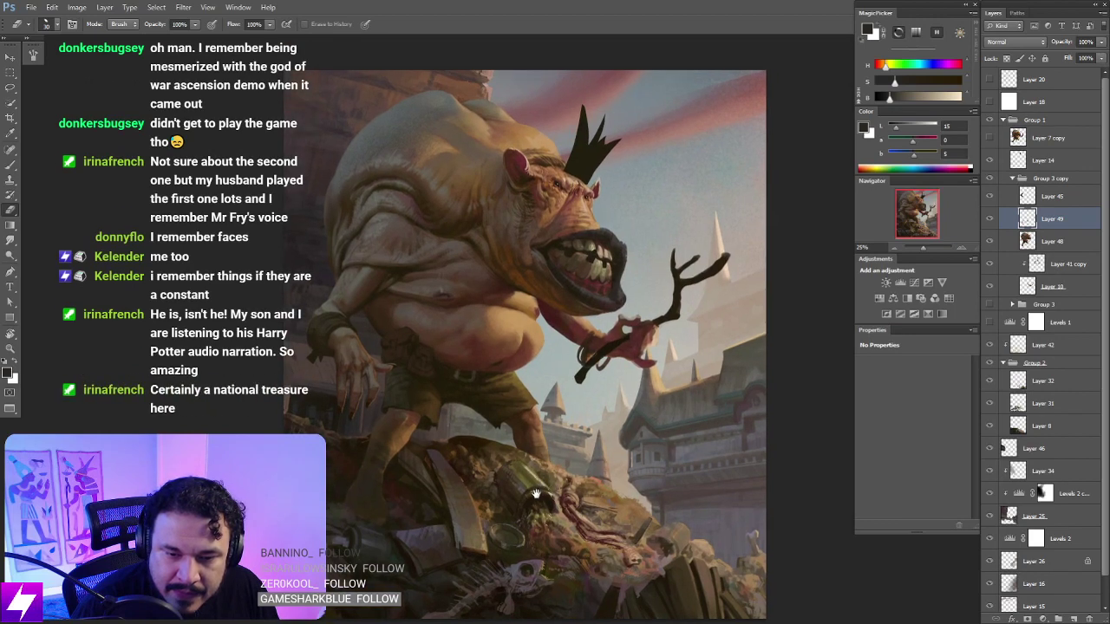
{"action": "left_click_drag", "start_coordinate": [536, 488], "coordinate": [553, 452]}
{"action": "left_click_drag", "start_coordinate": [613, 396], "coordinate": [620, 452]}
Step: Clean up the far leg's calf with the Eraser on the rotated mirrored canvas and compare Layer 49 hidden and shown
{"action": "key", "text": "r"}
{"action": "left_click_drag", "start_coordinate": [518, 477], "coordinate": [614, 408]}
{"action": "mouse_move", "coordinate": [659, 468]}
{"action": "left_mouse_down"}
{"action": "mouse_move", "coordinate": [569, 402]}
{"action": "mouse_move", "coordinate": [602, 396]}
{"action": "mouse_move", "coordinate": [634, 446]}
{"action": "left_mouse_up"}
{"action": "key", "text": "e"}
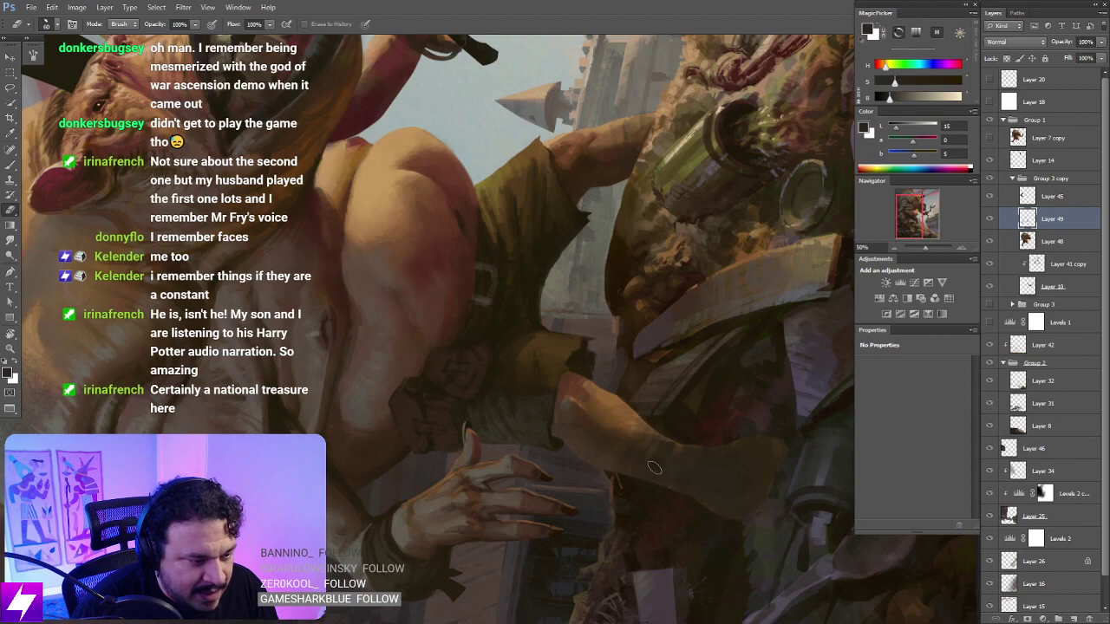
{"action": "key", "text": "Escape"}
{"action": "left_click_drag", "start_coordinate": [555, 399], "coordinate": [578, 458]}
{"action": "left_click_drag", "start_coordinate": [520, 408], "coordinate": [542, 475]}
{"action": "left_click", "coordinate": [990, 218]}
{"action": "left_click", "coordinate": [990, 219]}
Step: Sample a dark brown from the far ankle and paint shading across the shin with a brush size of 50
{"action": "key", "text": "ctrl+minus"}
{"action": "left_click_drag", "start_coordinate": [568, 407], "coordinate": [661, 405]}
{"action": "key", "text": "r"}
{"action": "left_click_drag", "start_coordinate": [730, 496], "coordinate": [686, 305]}
{"action": "key", "text": "ctrl+plus"}
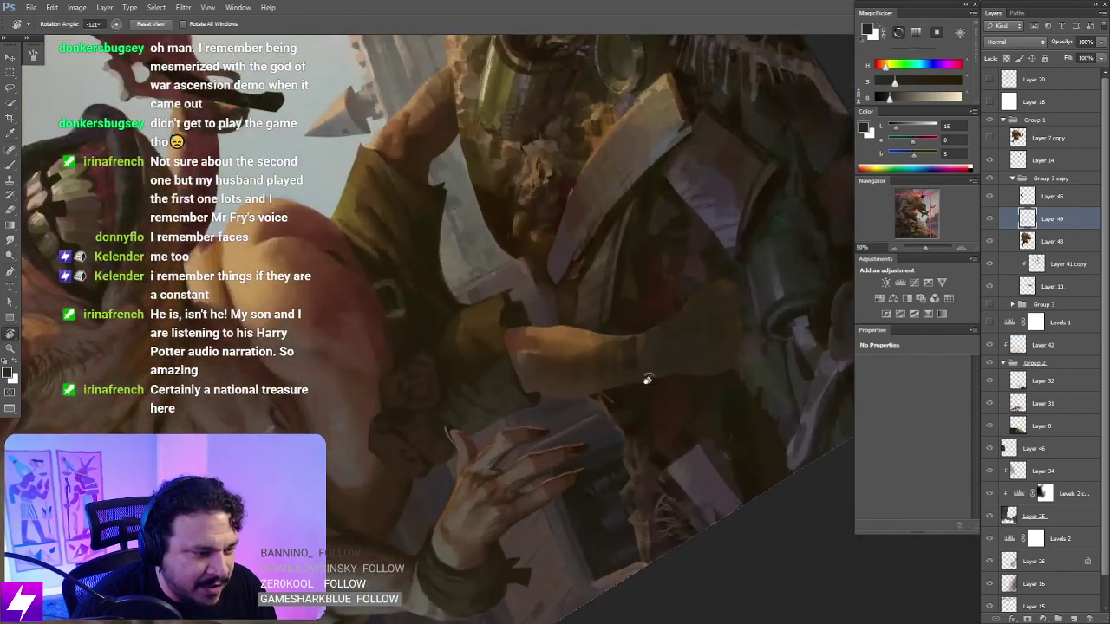
{"action": "key", "text": "Escape"}
{"action": "left_click_drag", "start_coordinate": [649, 367], "coordinate": [725, 370]}
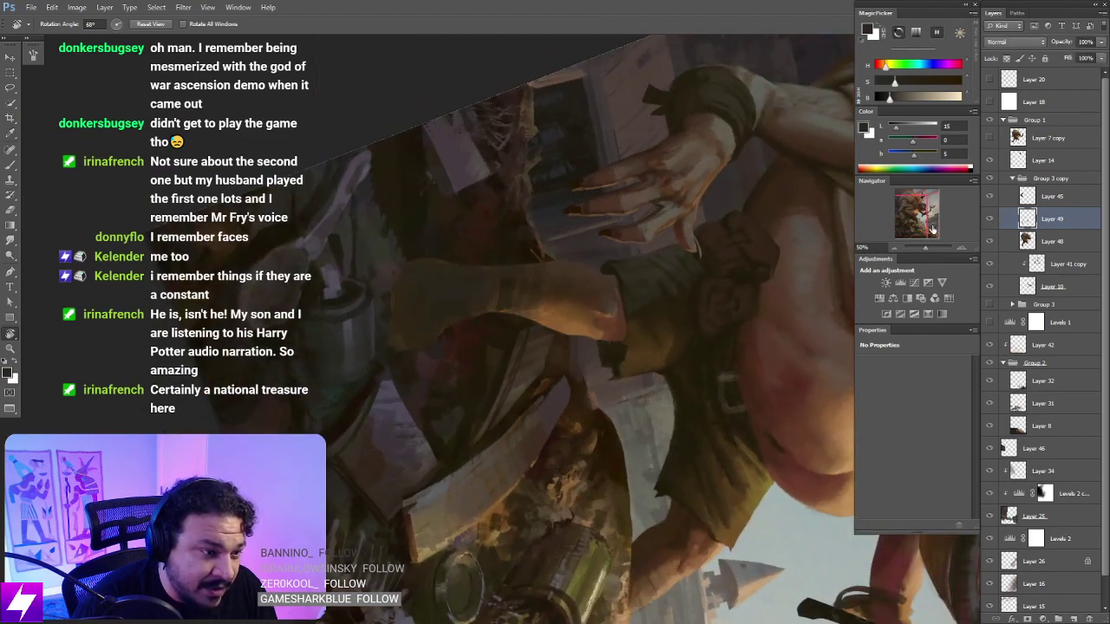
{"action": "left_click_drag", "start_coordinate": [580, 394], "coordinate": [606, 447]}
{"action": "key", "text": "b"}
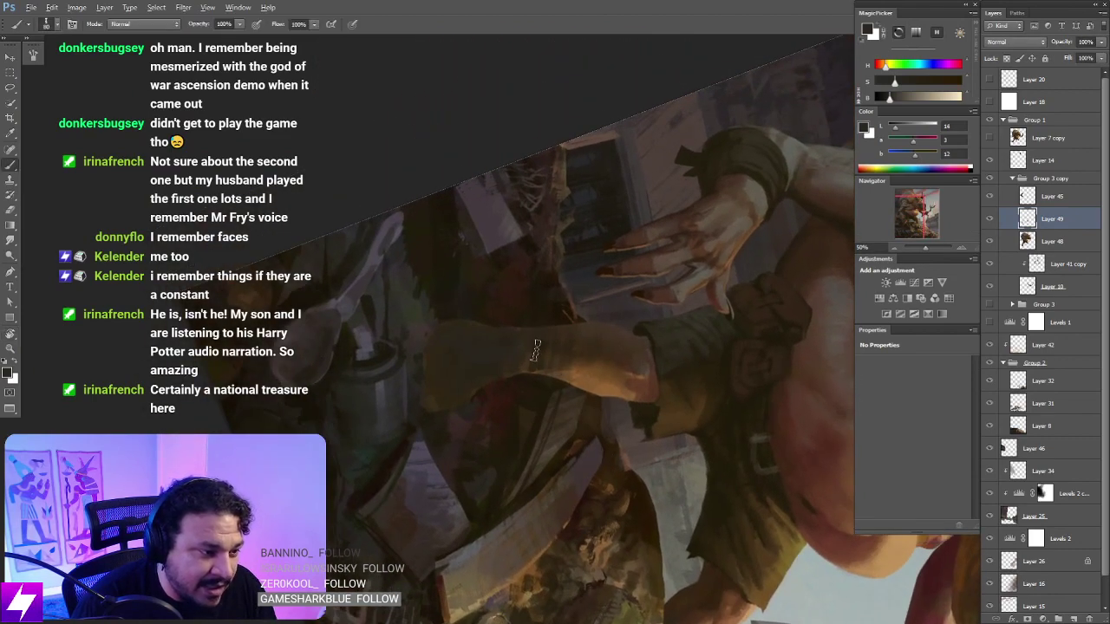
{"action": "left_click", "coordinate": [530, 355], "text": "alt"}
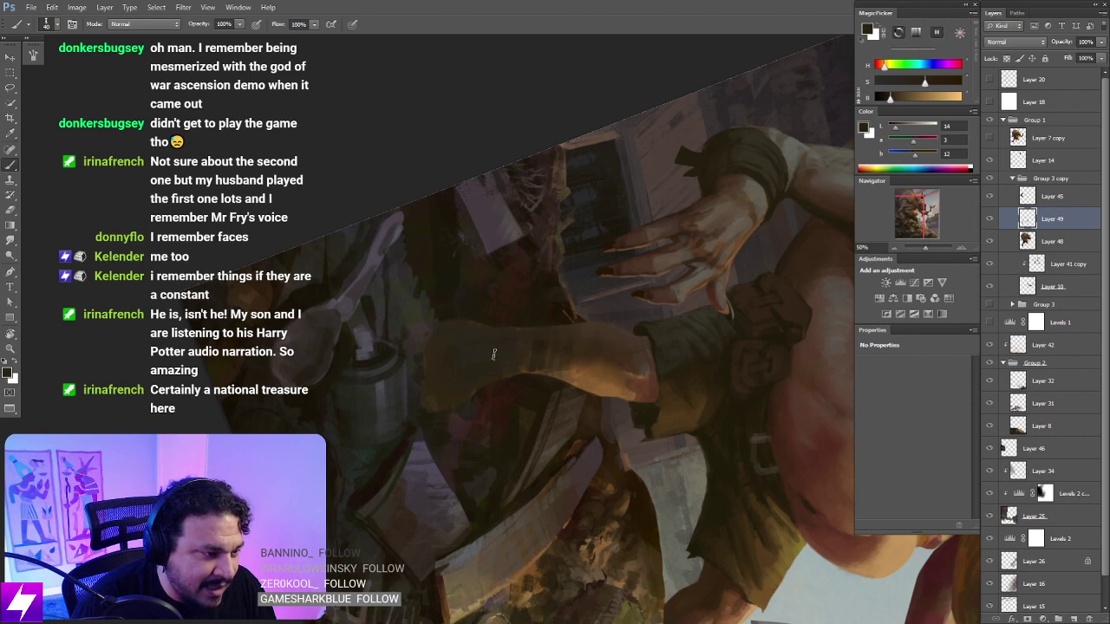
{"action": "key", "text": "]"}
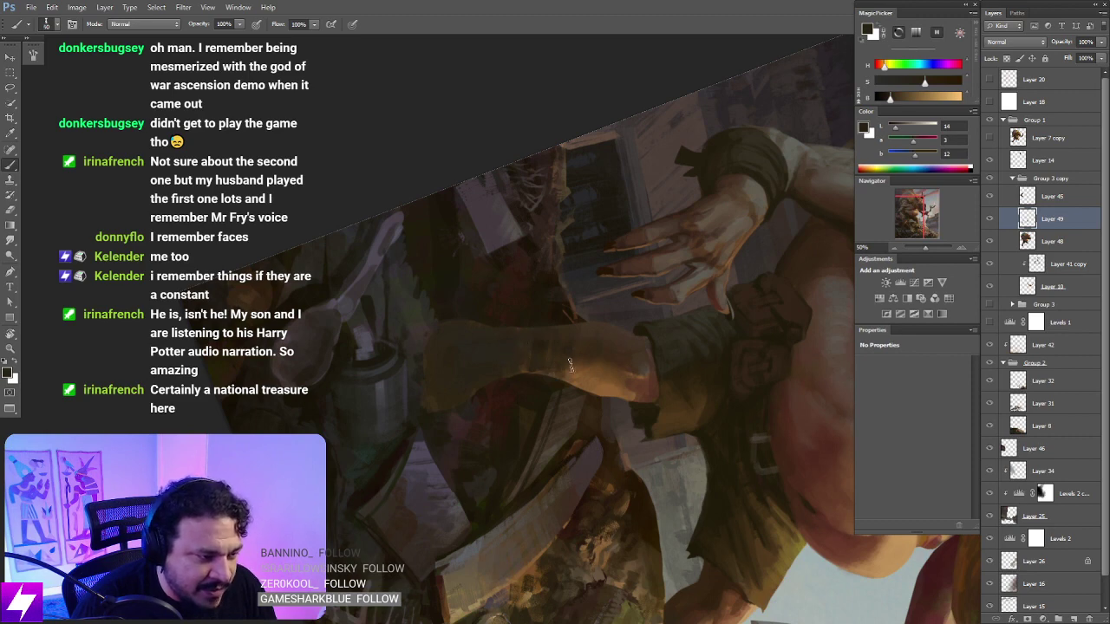
Step: Return the canvas to its original upright orientation and compare the far leg with Layer 49 hidden and shown
{"action": "key", "text": "ctrl+minus"}
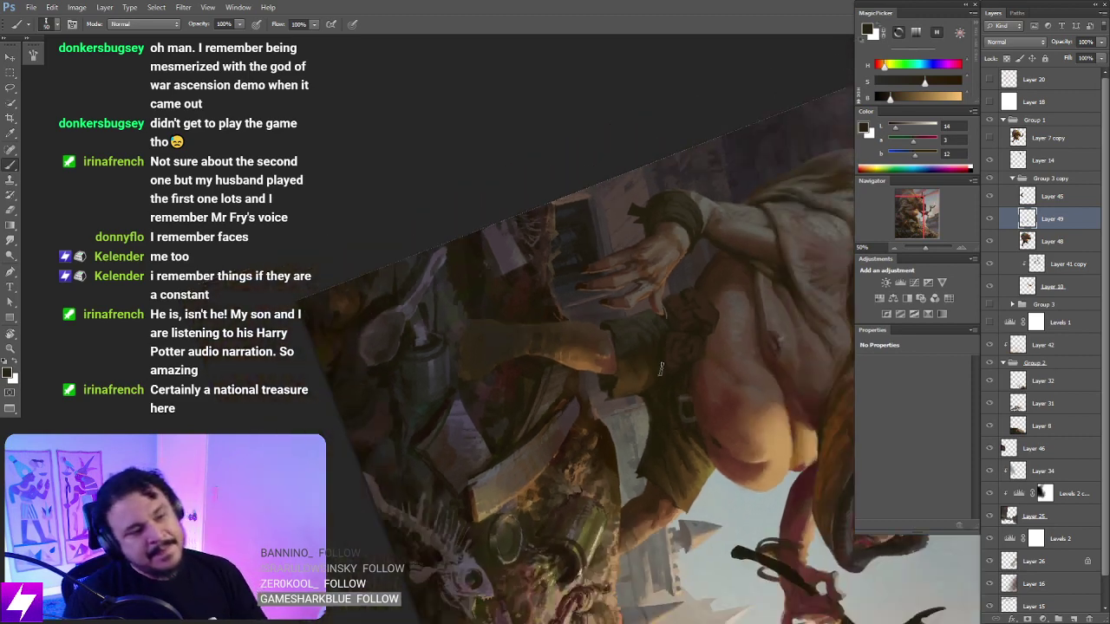
{"action": "key", "text": "Escape"}
{"action": "left_click_drag", "start_coordinate": [623, 378], "coordinate": [431, 389]}
{"action": "left_click_drag", "start_coordinate": [681, 367], "coordinate": [581, 371]}
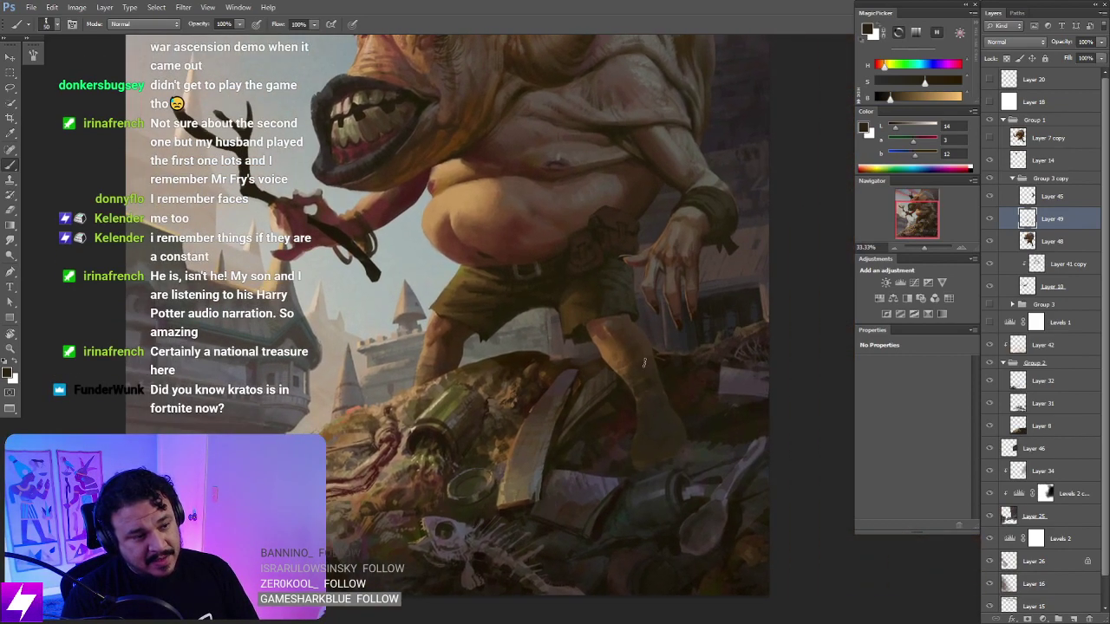
{"action": "key", "text": "ctrl+plus"}
{"action": "key", "text": "r"}
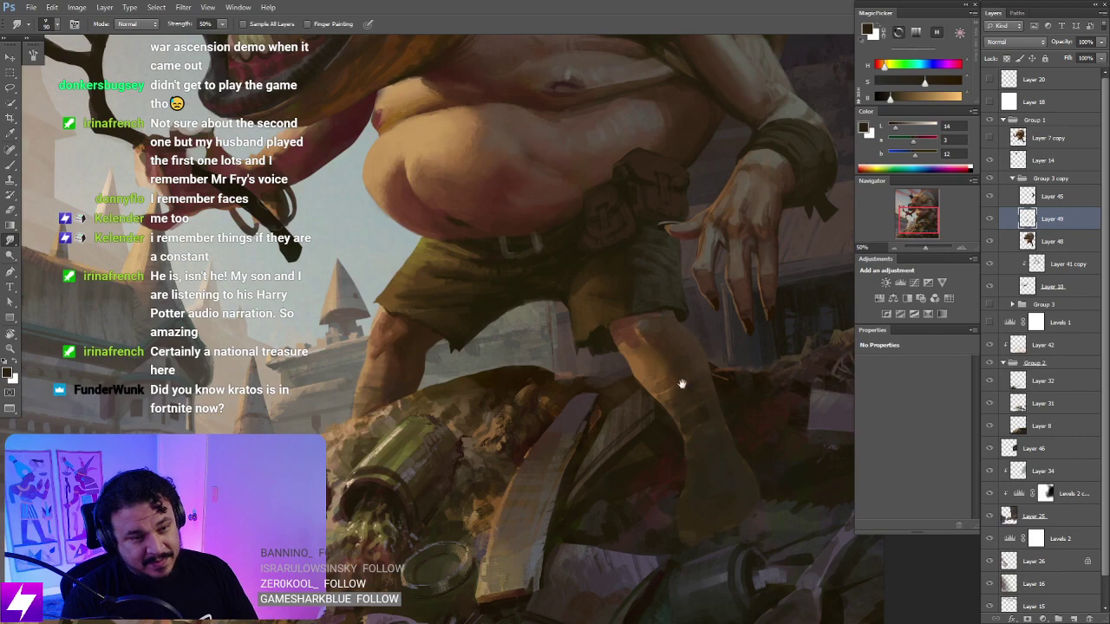
{"action": "left_click", "coordinate": [990, 219]}
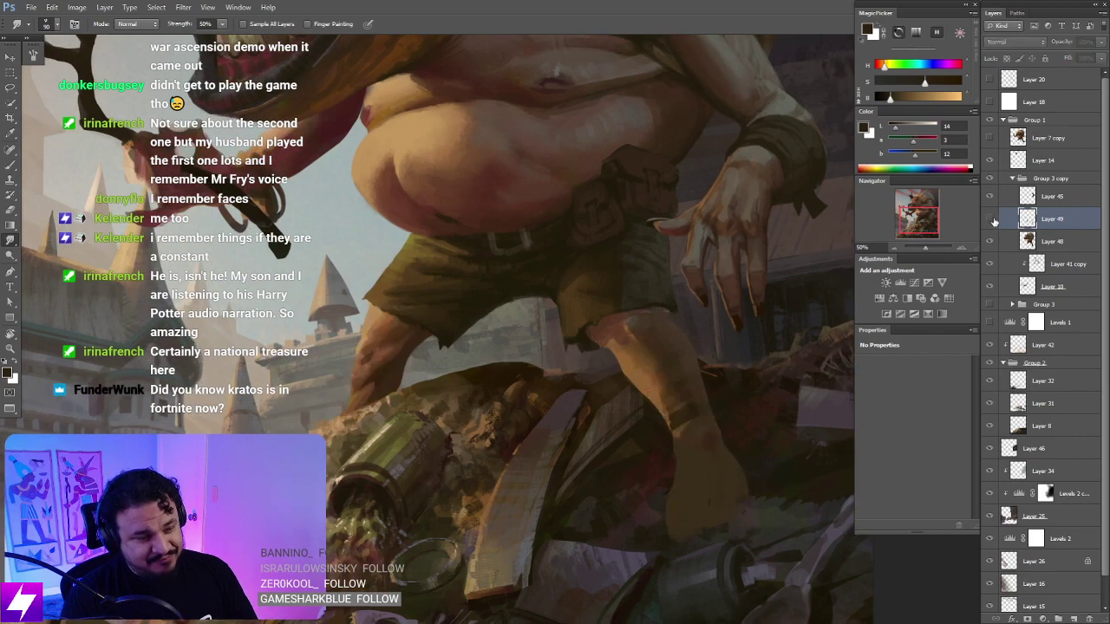
{"action": "left_click", "coordinate": [990, 220]}
Step: Repaint the far knee and the shadow below the shorts hem with sampled browns, and switch to the Smudge tool at 50% strength for blending
{"action": "key", "text": "r"}
{"action": "left_click_drag", "start_coordinate": [628, 396], "coordinate": [658, 379]}
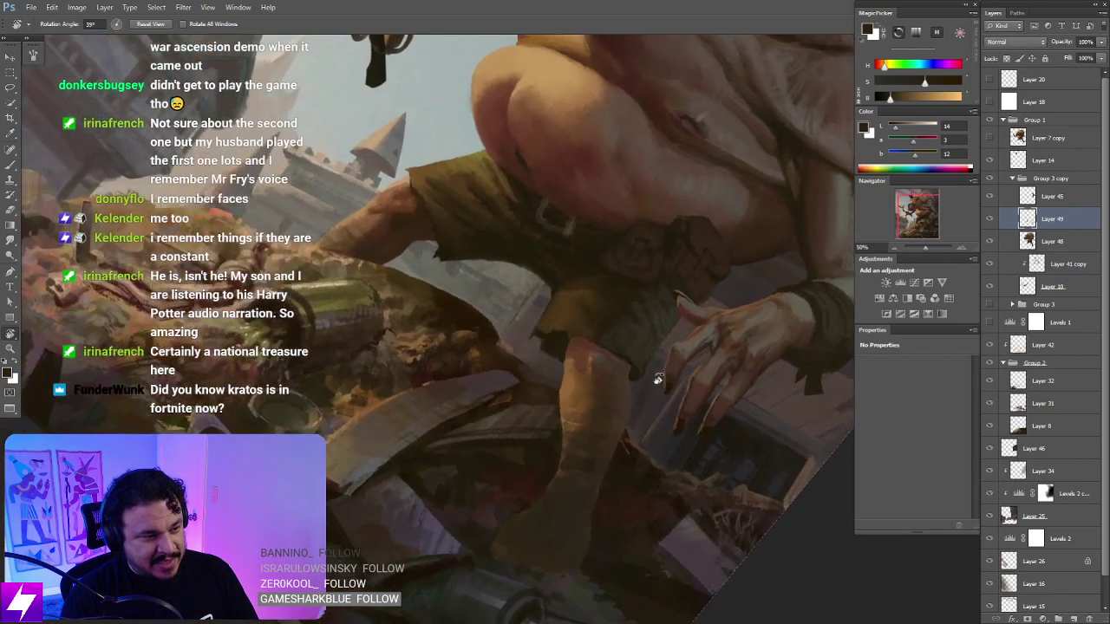
{"action": "key", "text": "b"}
{"action": "left_click", "coordinate": [579, 364], "text": "alt"}
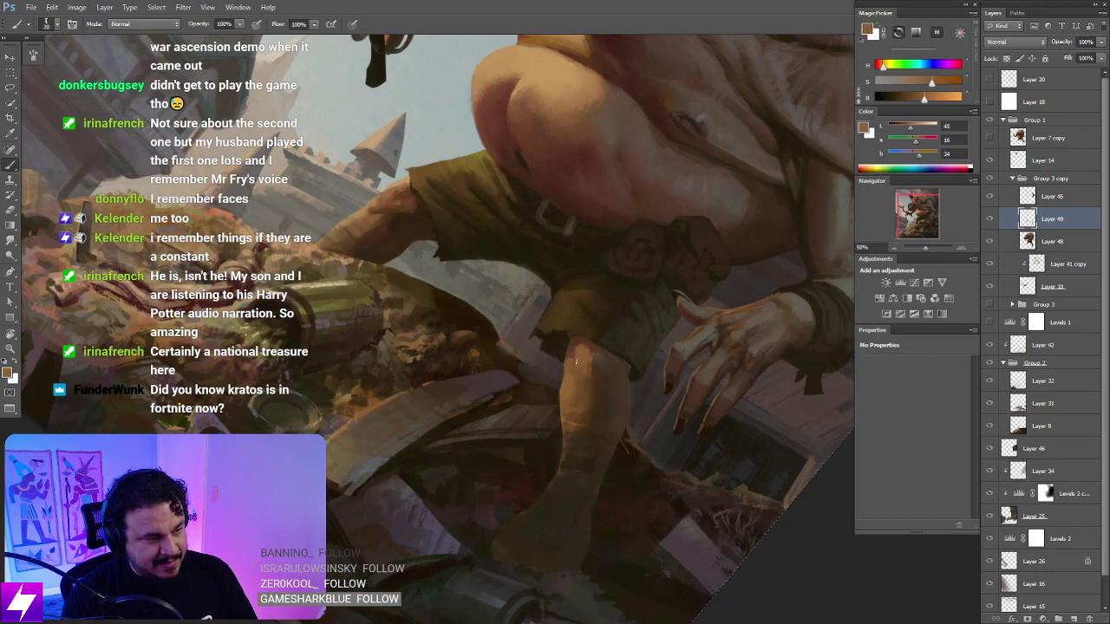
{"action": "left_click", "coordinate": [589, 372], "text": "alt"}
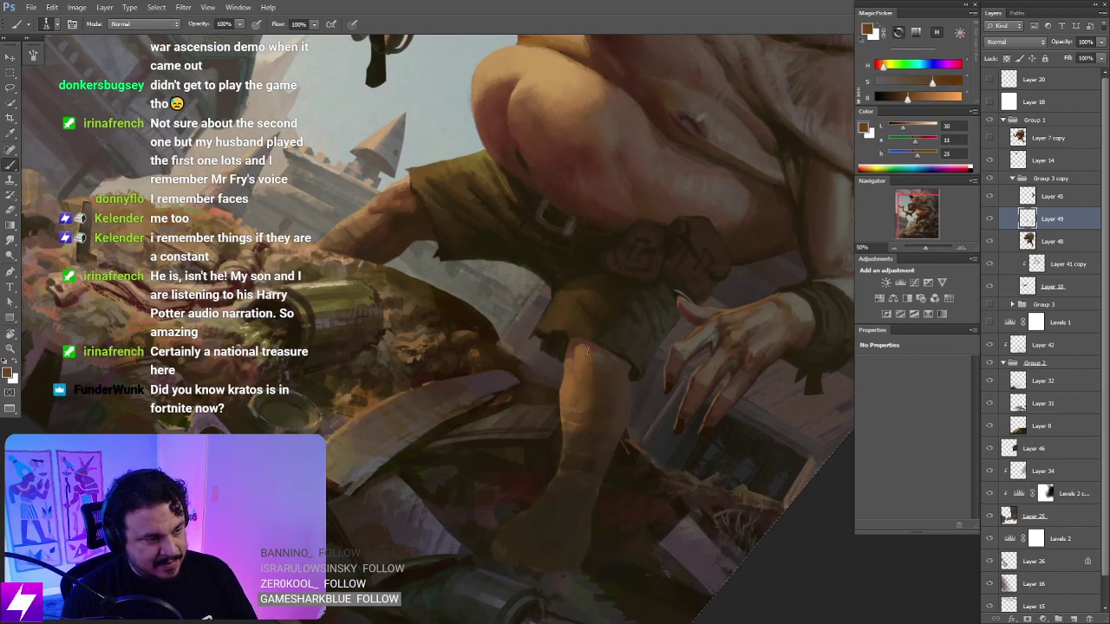
{"action": "left_click", "coordinate": [638, 360], "text": "alt"}
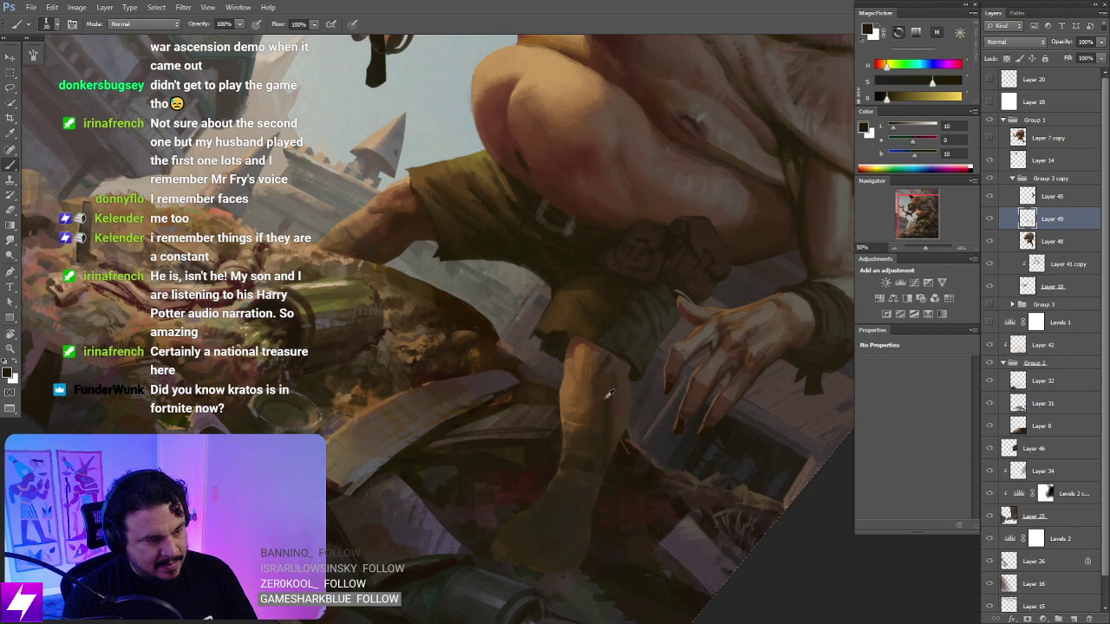
{"action": "left_click", "coordinate": [606, 390], "text": "alt"}
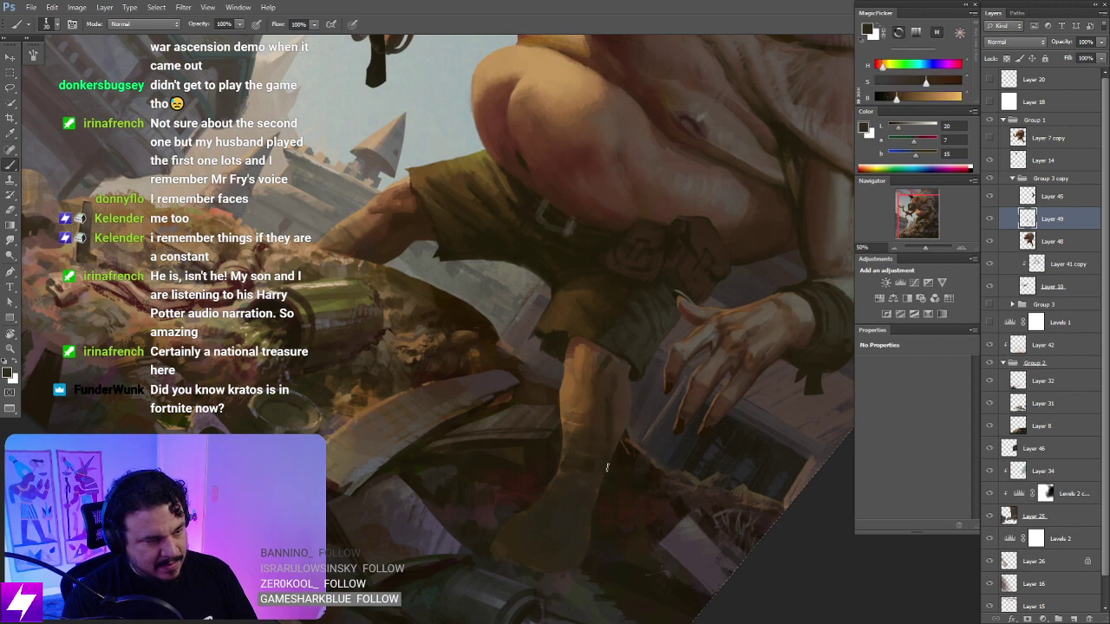
{"action": "key", "text": "r"}
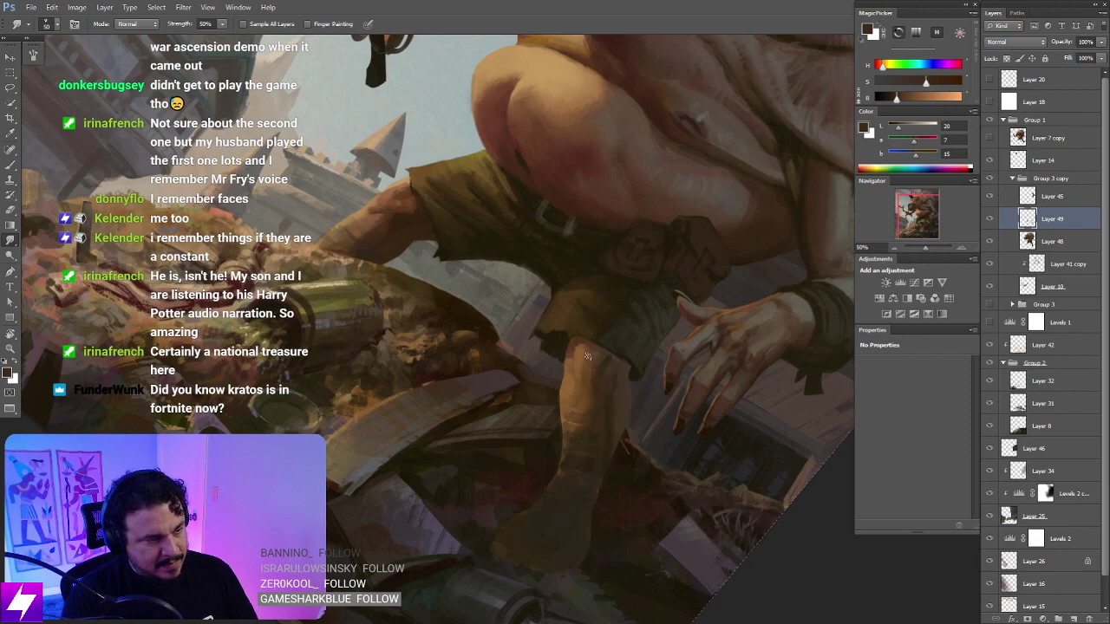
Step: Mirror the canvas horizontally, check the full figure at thumbnail size, and inspect the repainted far leg up close
{"action": "scroll", "coordinate": [604, 347], "scroll_direction": "down", "scroll_amount": 4}
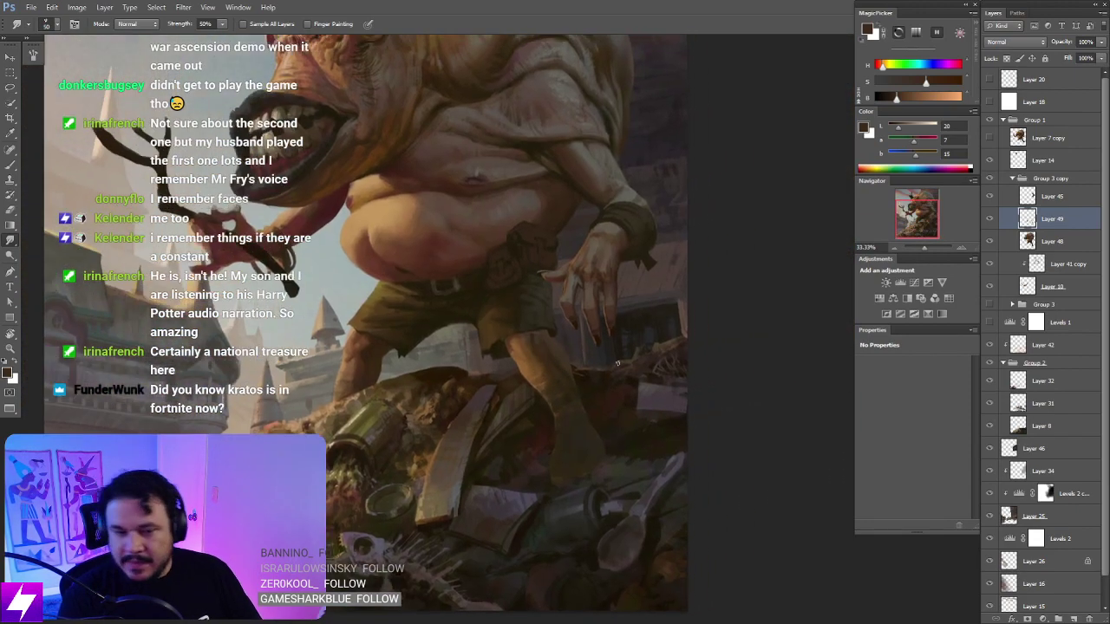
{"action": "key", "text": "ctrl+shift+h"}
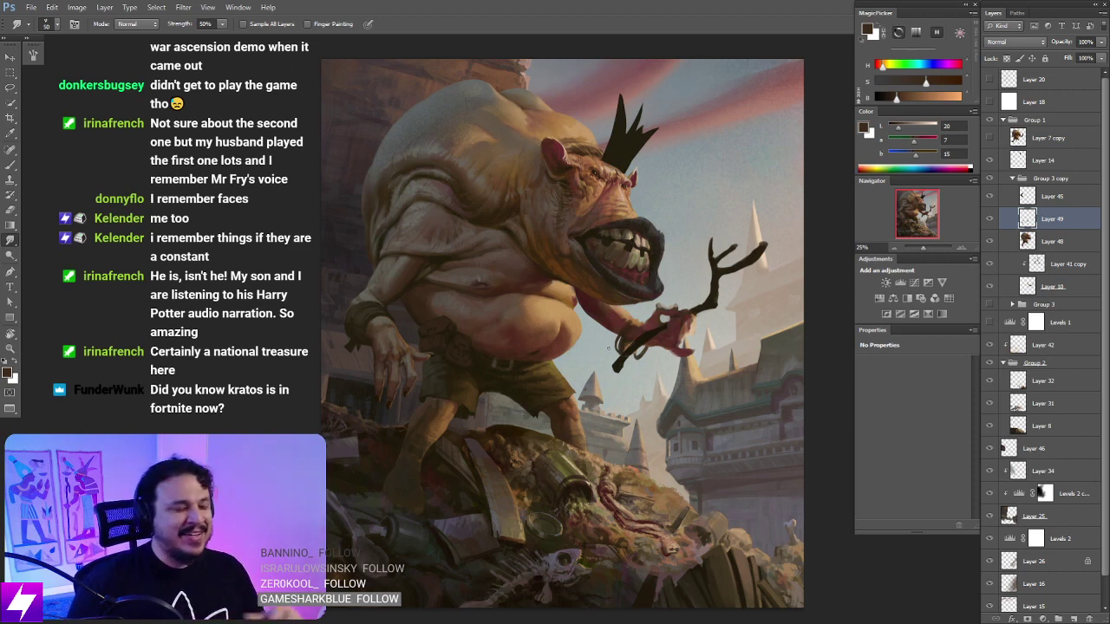
{"action": "left_click", "coordinate": [990, 222]}
{"action": "key", "text": "ctrl+plus"}
{"action": "left_click_drag", "start_coordinate": [523, 468], "coordinate": [575, 436]}
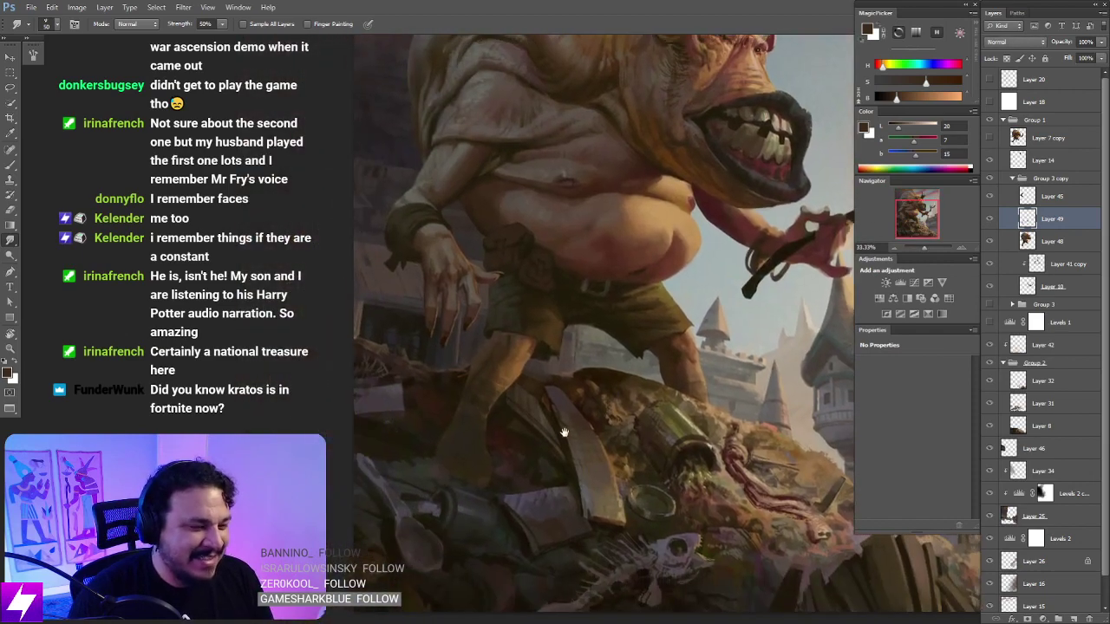
Step: Tilt the canvas, sample a dark brown beside the far shin, touch up the leg's back edge, and switch to the Smudge tool
{"action": "key", "text": "r"}
{"action": "left_click_drag", "start_coordinate": [602, 399], "coordinate": [679, 420]}
{"action": "key", "text": "Escape"}
{"action": "key", "text": "ctrl+plus"}
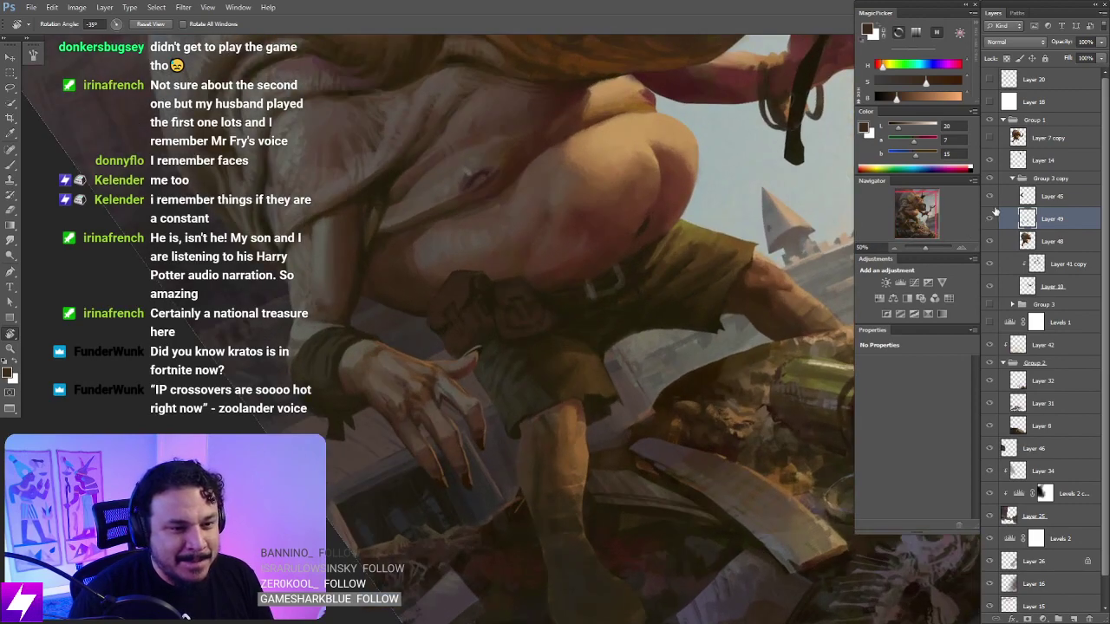
{"action": "left_click_drag", "start_coordinate": [672, 495], "coordinate": [691, 404]}
{"action": "key", "text": "b"}
{"action": "left_click", "coordinate": [549, 406], "text": "alt"}
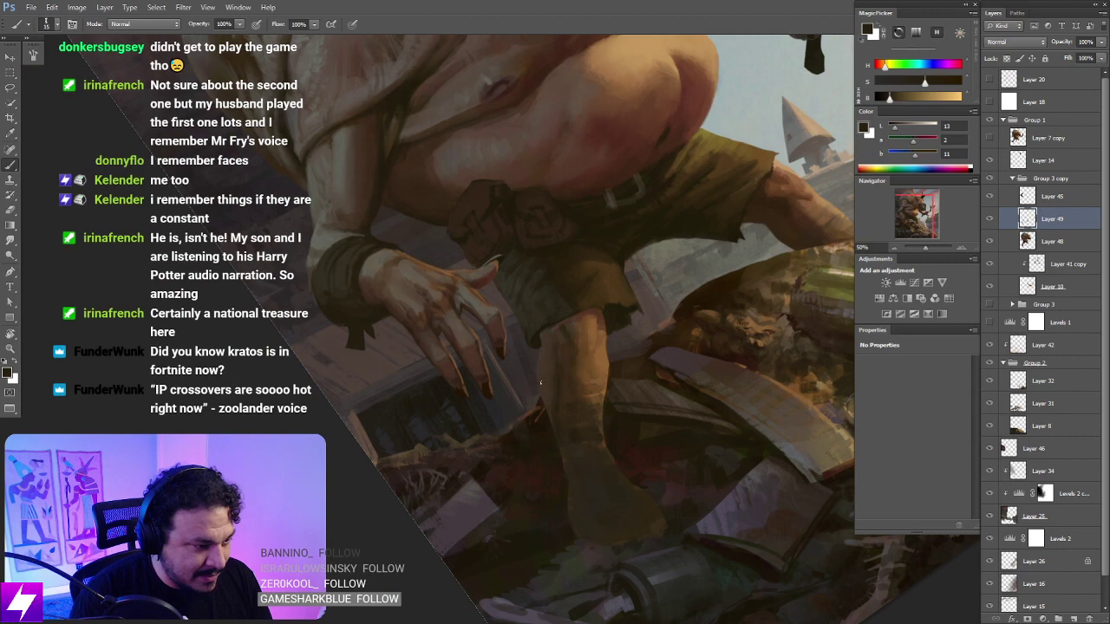
{"action": "key", "text": "r"}
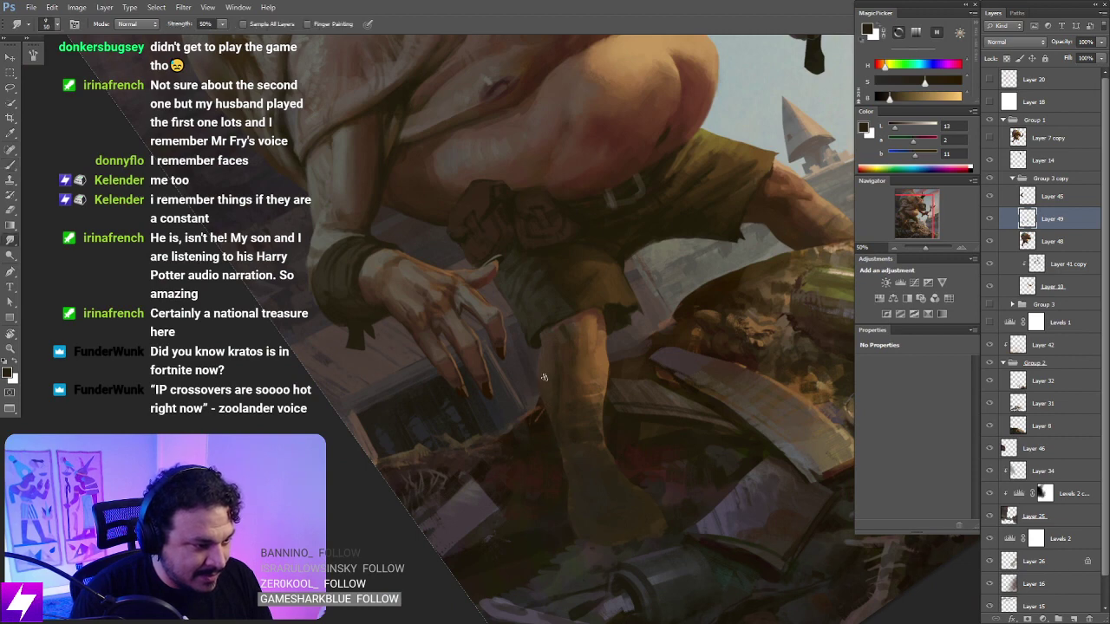
Step: Return the canvas upright, check the figure from a distance, and mirror it horizontally to compare the far leg
{"action": "key", "text": "ctrl+minus"}
{"action": "key", "text": "Escape"}
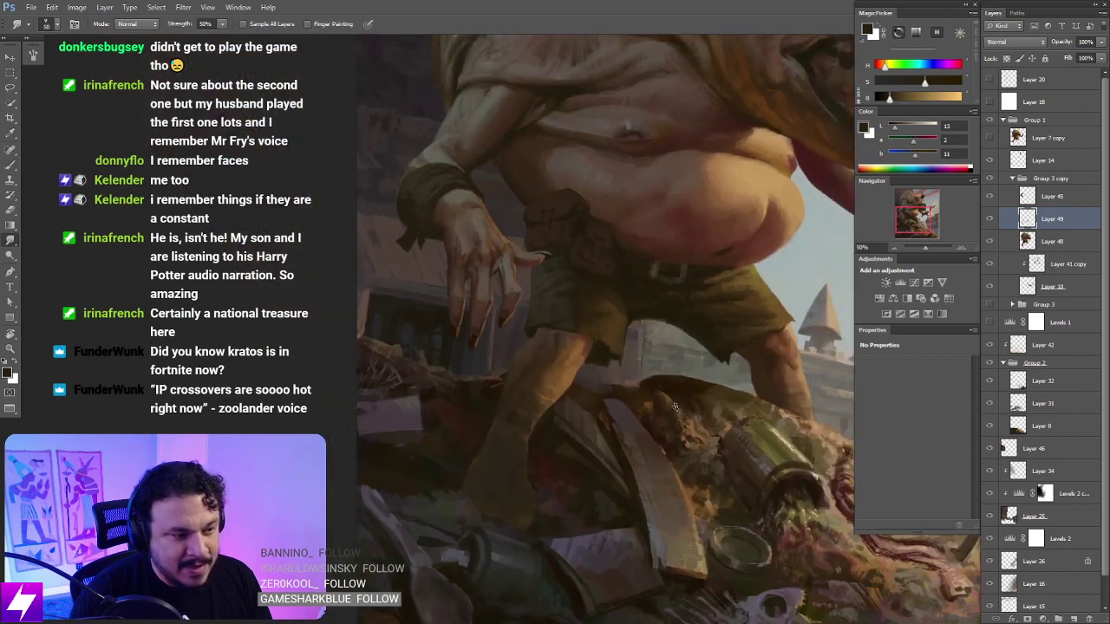
{"action": "left_click_drag", "start_coordinate": [719, 468], "coordinate": [604, 436]}
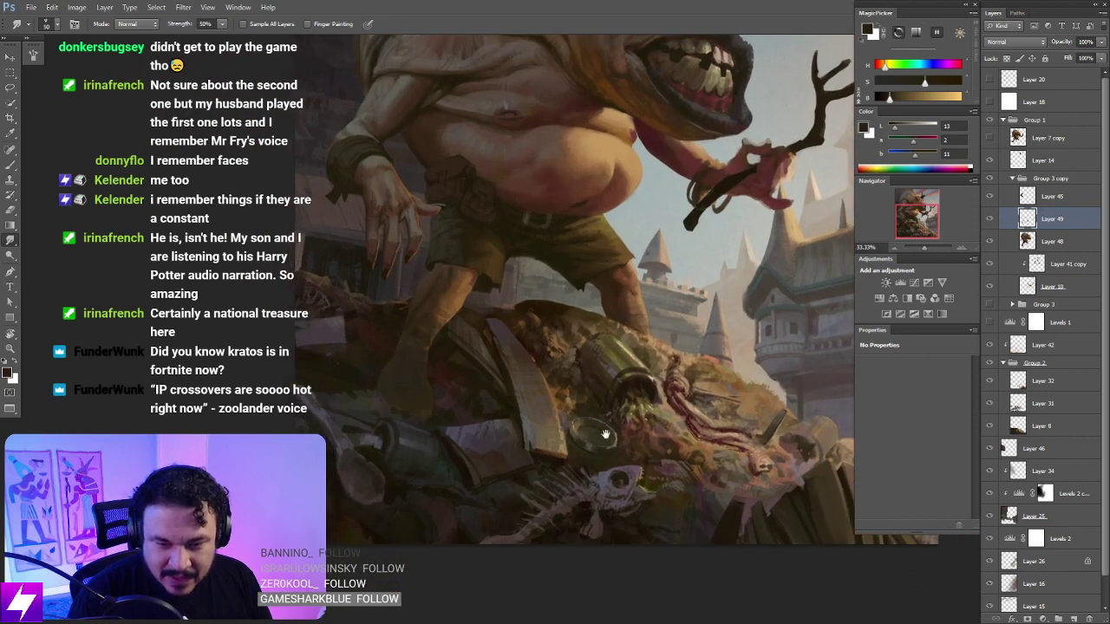
{"action": "left_click_drag", "start_coordinate": [586, 383], "coordinate": [626, 429]}
{"action": "left_click_drag", "start_coordinate": [647, 365], "coordinate": [529, 401]}
{"action": "scroll", "coordinate": [626, 373], "scroll_direction": "up", "scroll_amount": 2}
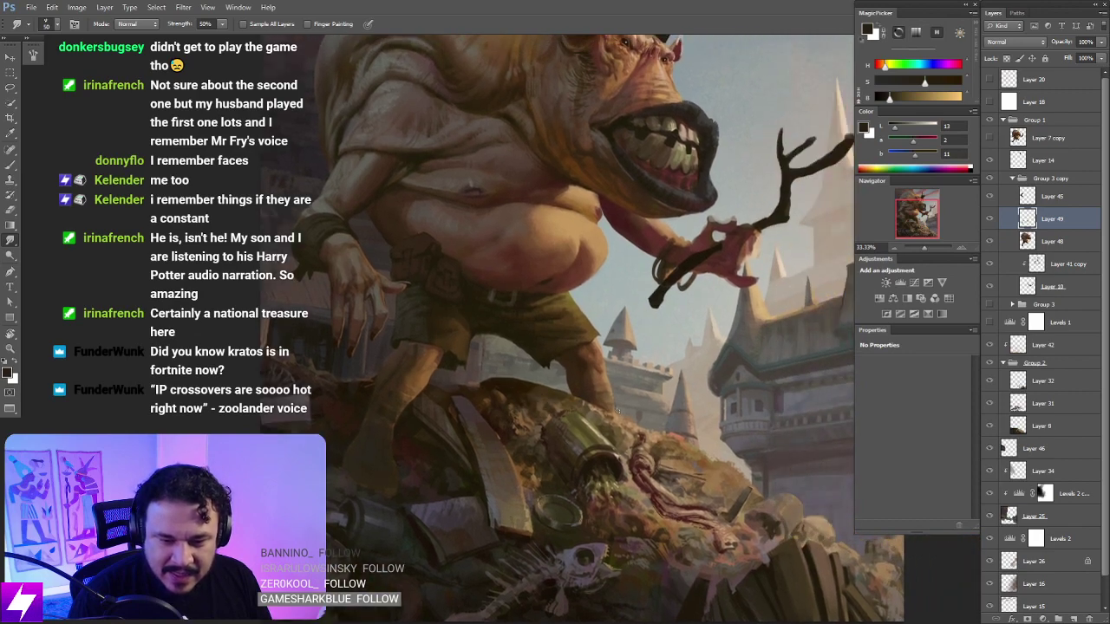
{"action": "key", "text": "ctrl+shift+h"}
{"action": "left_click_drag", "start_coordinate": [695, 424], "coordinate": [543, 407]}
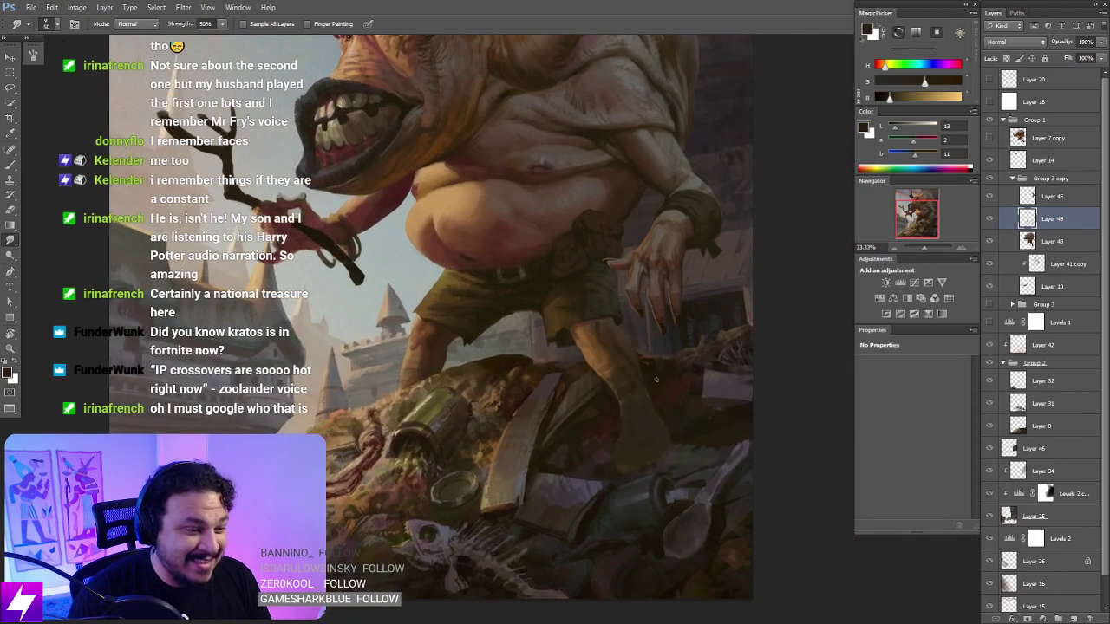
Step: Repaint the far knee below the shorts hem and the upper shin using browns sampled from the leg
{"action": "key", "text": "ctrl+plus"}
{"action": "scroll", "coordinate": [676, 341], "scroll_direction": "up", "scroll_amount": 1}
{"action": "key", "text": "b"}
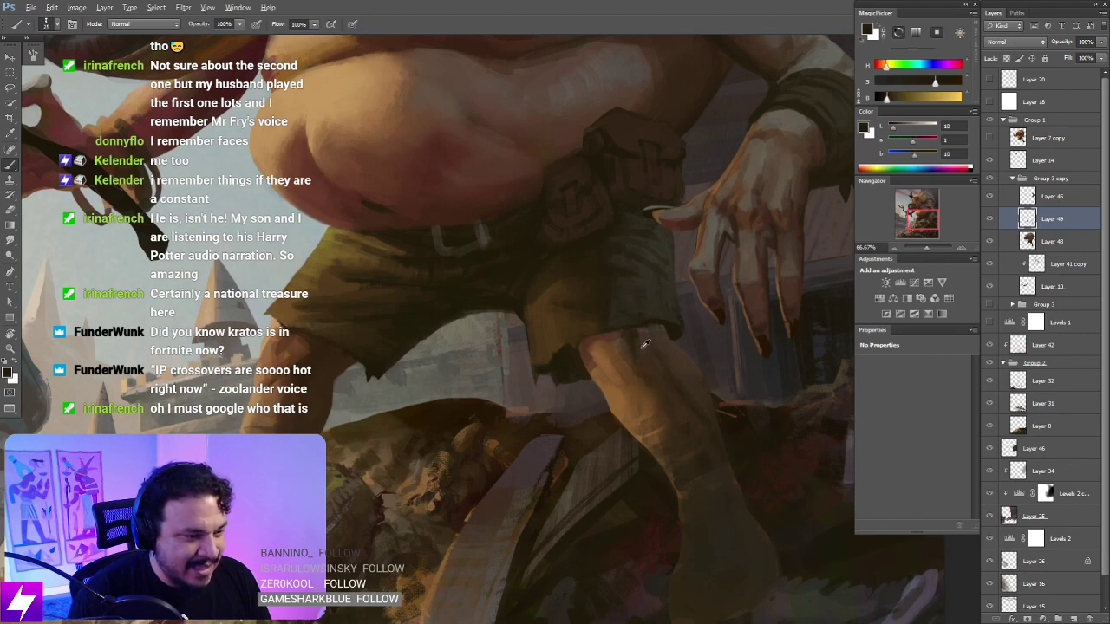
{"action": "left_click", "coordinate": [628, 352], "text": "alt"}
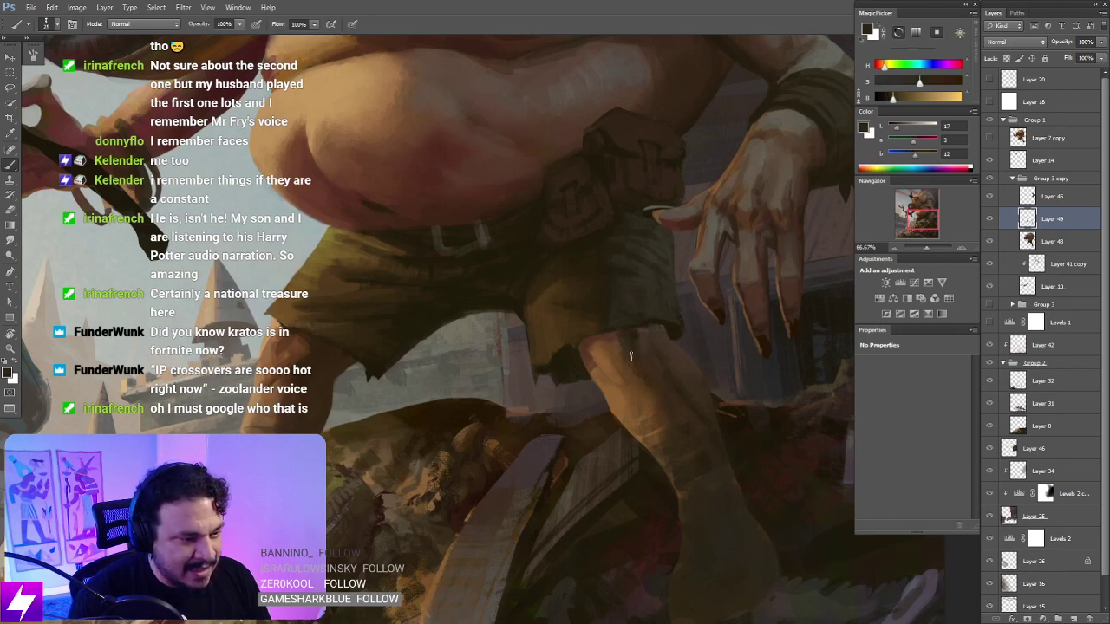
{"action": "left_click", "coordinate": [639, 390], "text": "alt"}
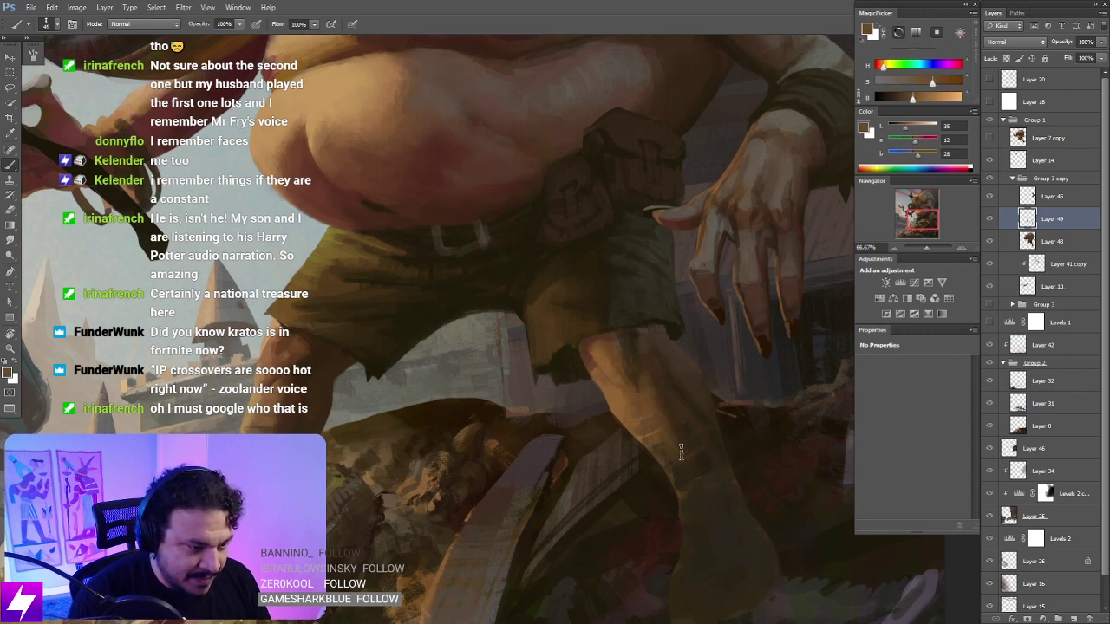
{"action": "left_click", "coordinate": [662, 403], "text": "alt"}
Step: Rotate the canvas, refine the far shin's front edge above the ankle with a sampled dark brown, and return the view upright
{"action": "key", "text": "r"}
{"action": "mouse_move", "coordinate": [703, 438]}
{"action": "left_mouse_down"}
{"action": "mouse_move", "coordinate": [689, 486]}
{"action": "mouse_move", "coordinate": [770, 320]}
{"action": "mouse_move", "coordinate": [659, 229]}
{"action": "mouse_move", "coordinate": [622, 310]}
{"action": "mouse_move", "coordinate": [642, 293]}
{"action": "left_mouse_up"}
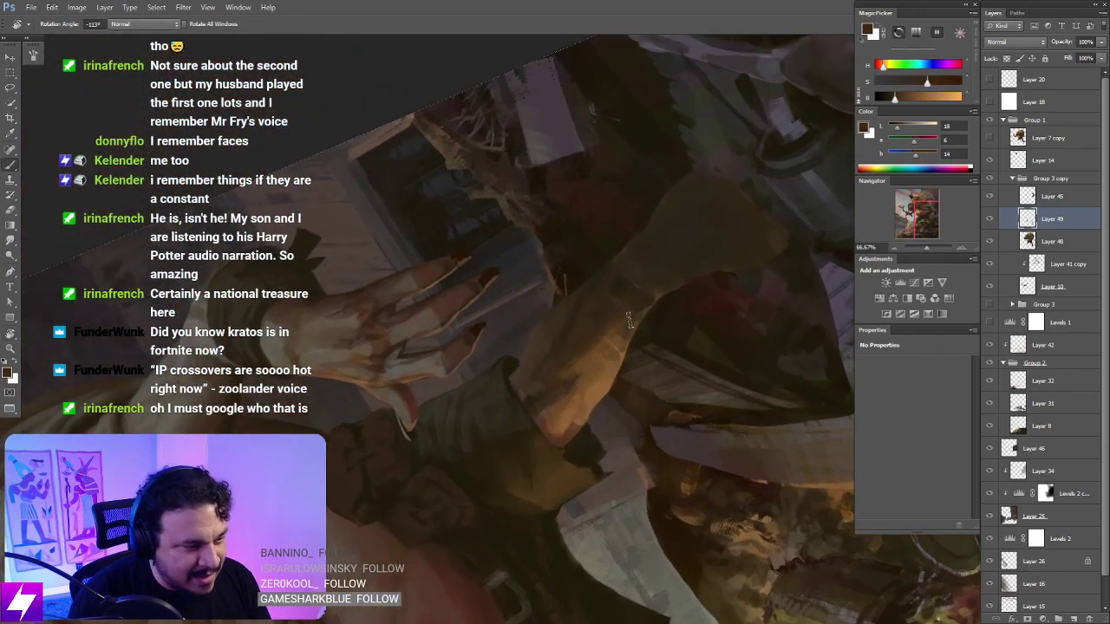
{"action": "left_click", "coordinate": [631, 303], "text": "alt"}
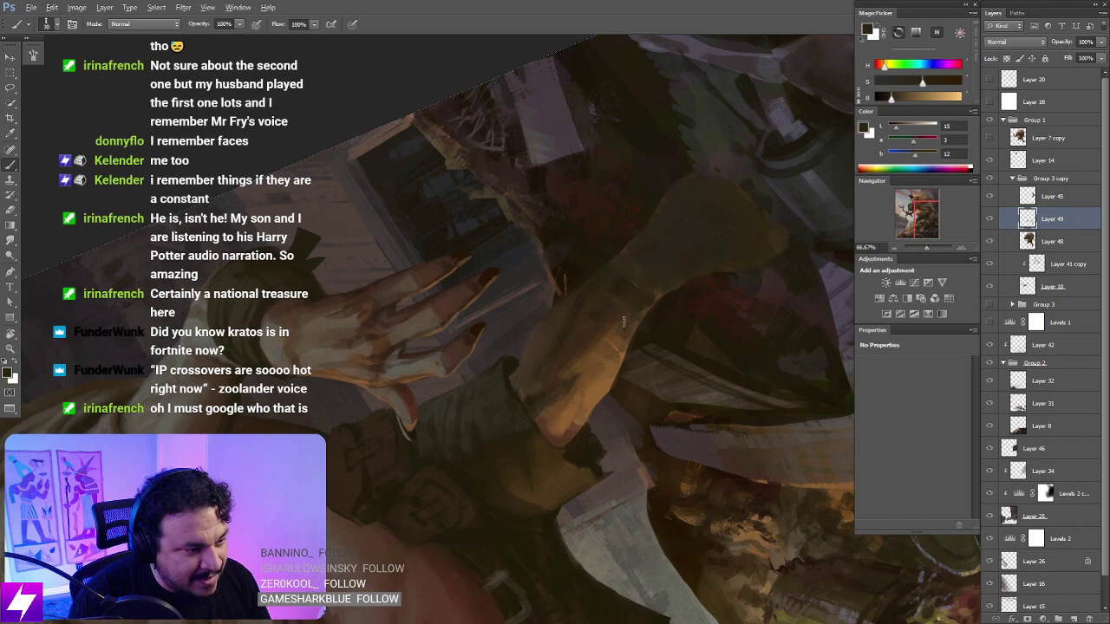
{"action": "key", "text": "r"}
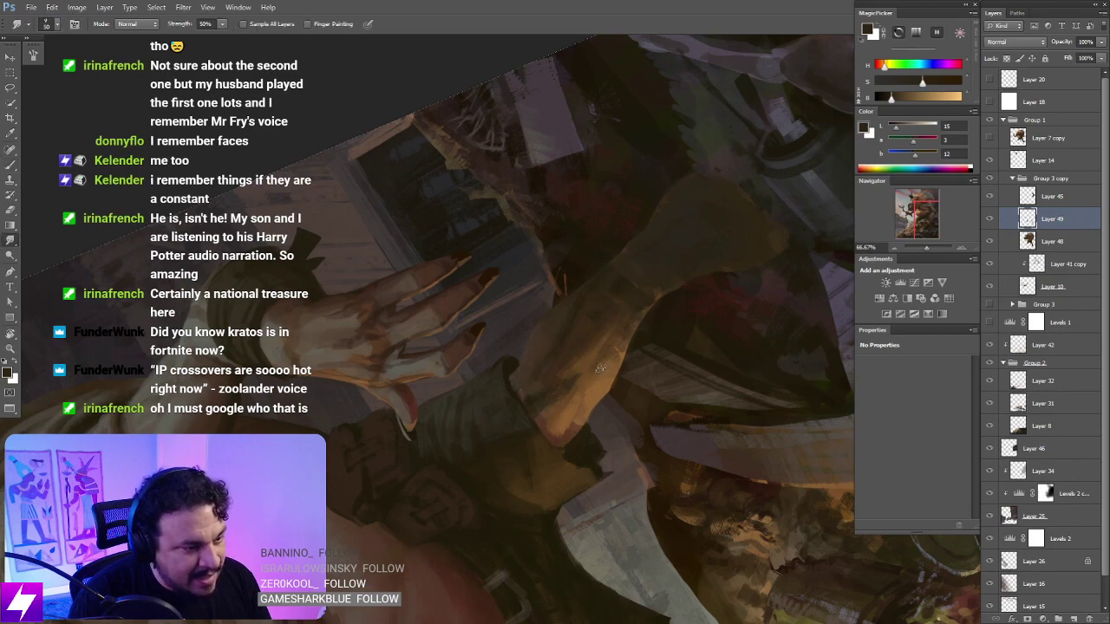
{"action": "key", "text": "Escape"}
{"action": "left_click_drag", "start_coordinate": [637, 435], "coordinate": [650, 391]}
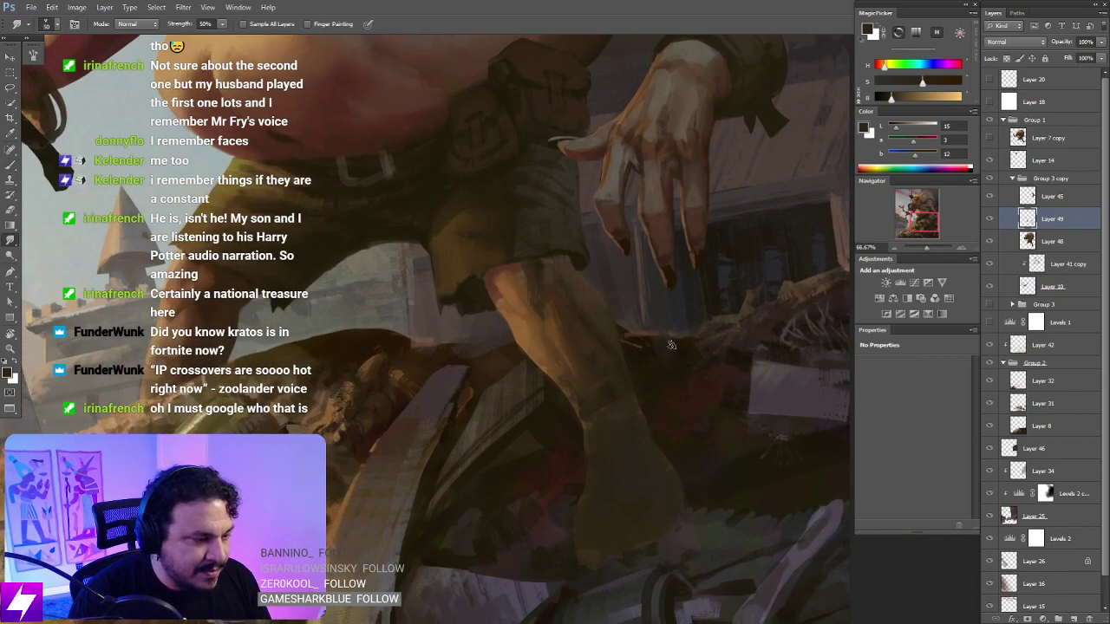
Step: Sample a greyish tone from the lit figure and block in the light planes on top of the far foot
{"action": "key", "text": "ctrl+minus"}
{"action": "key", "text": "ctrl+minus"}
{"action": "key", "text": "r"}
{"action": "mouse_move", "coordinate": [679, 338]}
{"action": "left_mouse_down"}
{"action": "mouse_move", "coordinate": [689, 384]}
{"action": "mouse_move", "coordinate": [676, 384]}
{"action": "mouse_move", "coordinate": [676, 407]}
{"action": "mouse_move", "coordinate": [653, 423]}
{"action": "mouse_move", "coordinate": [656, 407]}
{"action": "mouse_move", "coordinate": [644, 526]}
{"action": "left_mouse_up"}
{"action": "key", "text": "Escape"}
{"action": "key", "text": "b"}
{"action": "left_click", "coordinate": [604, 468], "text": "alt"}
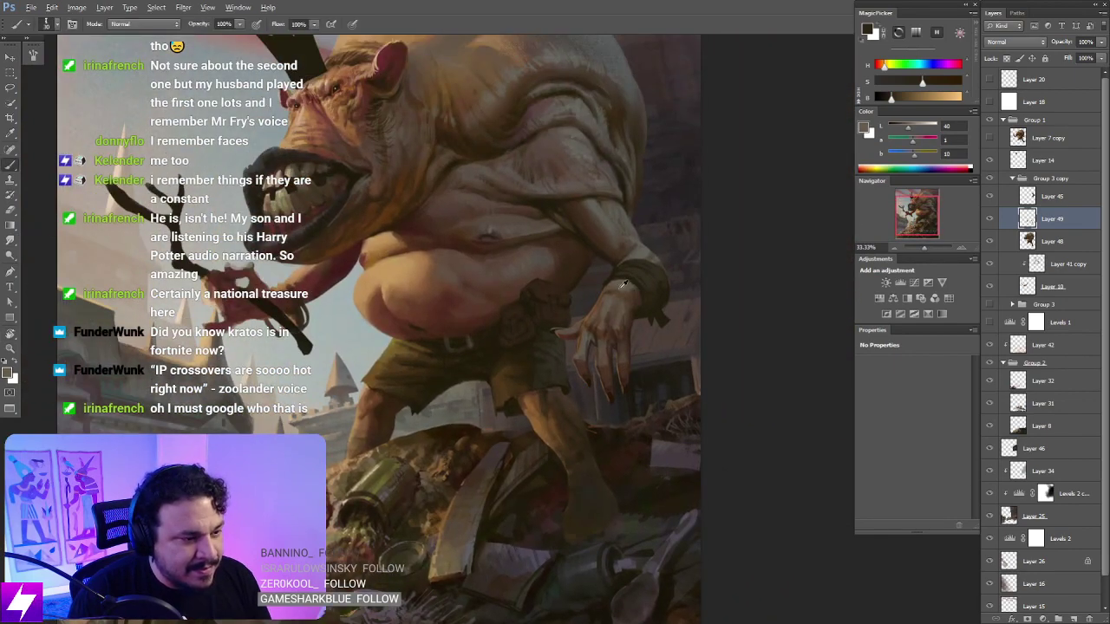
{"action": "left_click_drag", "start_coordinate": [603, 468], "coordinate": [614, 374]}
{"action": "scroll", "coordinate": [613, 372], "scroll_direction": "up", "scroll_amount": 1}
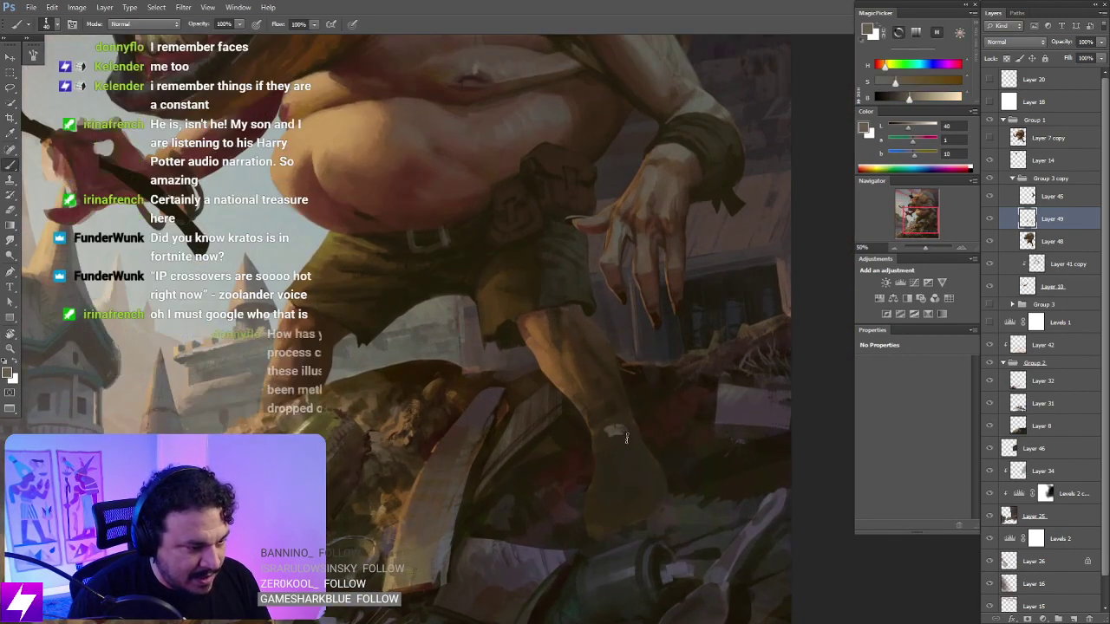
{"action": "key", "text": "ctrl+z"}
{"action": "mouse_move", "coordinate": [612, 428]}
{"action": "left_mouse_down"}
{"action": "mouse_move", "coordinate": [622, 484]}
{"action": "mouse_move", "coordinate": [639, 458]}
{"action": "mouse_move", "coordinate": [649, 482]}
{"action": "mouse_move", "coordinate": [644, 461]}
{"action": "mouse_move", "coordinate": [628, 486]}
{"action": "left_mouse_up"}
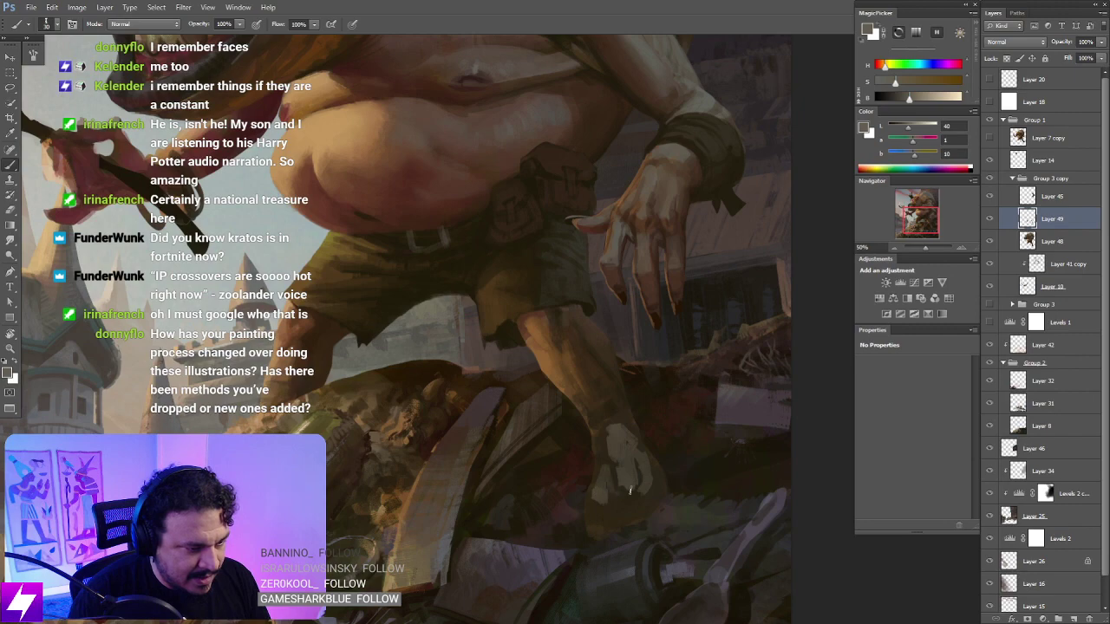
Step: Shape the far foot and its toes with sampled dark and mid brown-greys, rotating the canvas for the strokes
{"action": "left_click", "coordinate": [617, 473], "text": "alt"}
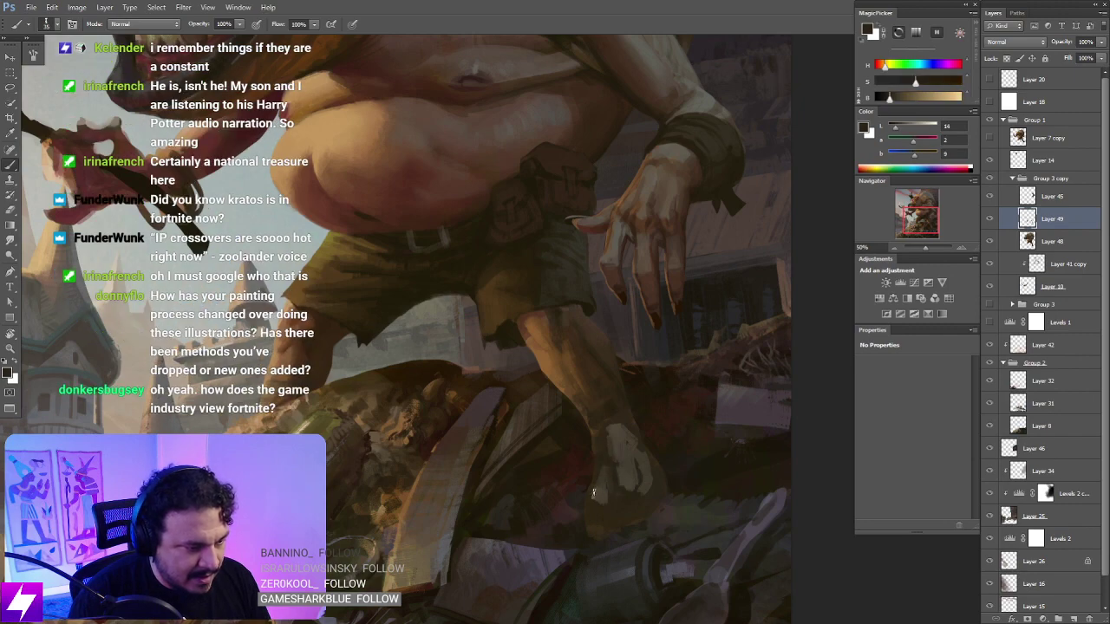
{"action": "key", "text": "r"}
{"action": "left_click_drag", "start_coordinate": [668, 476], "coordinate": [602, 357]}
{"action": "left_click", "coordinate": [628, 355], "text": "alt"}
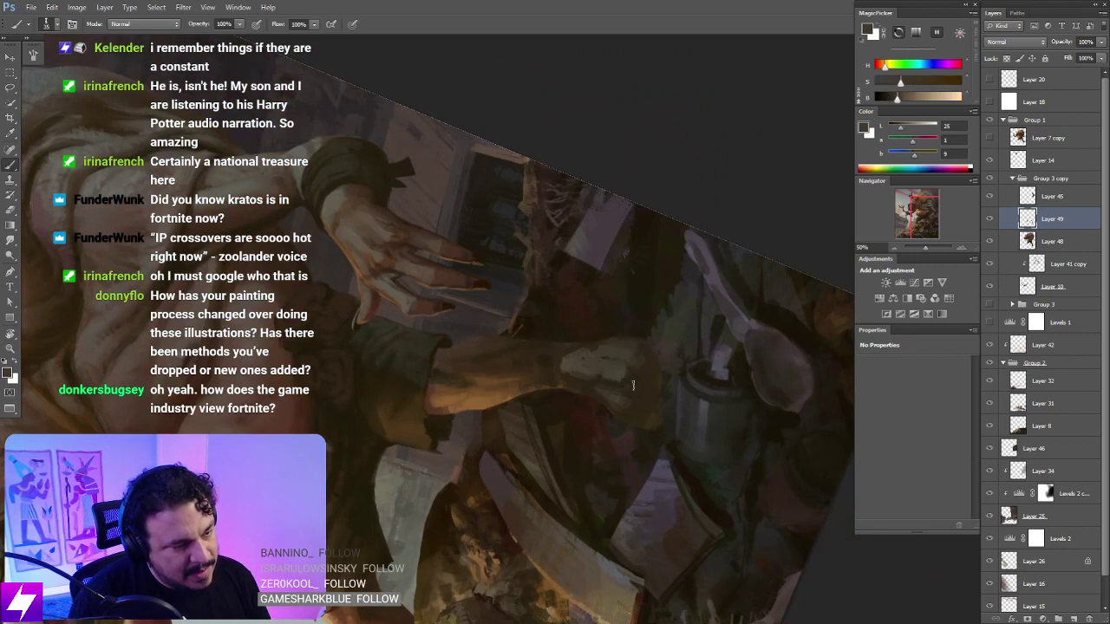
{"action": "key", "text": "Escape"}
{"action": "left_click_drag", "start_coordinate": [565, 412], "coordinate": [562, 378]}
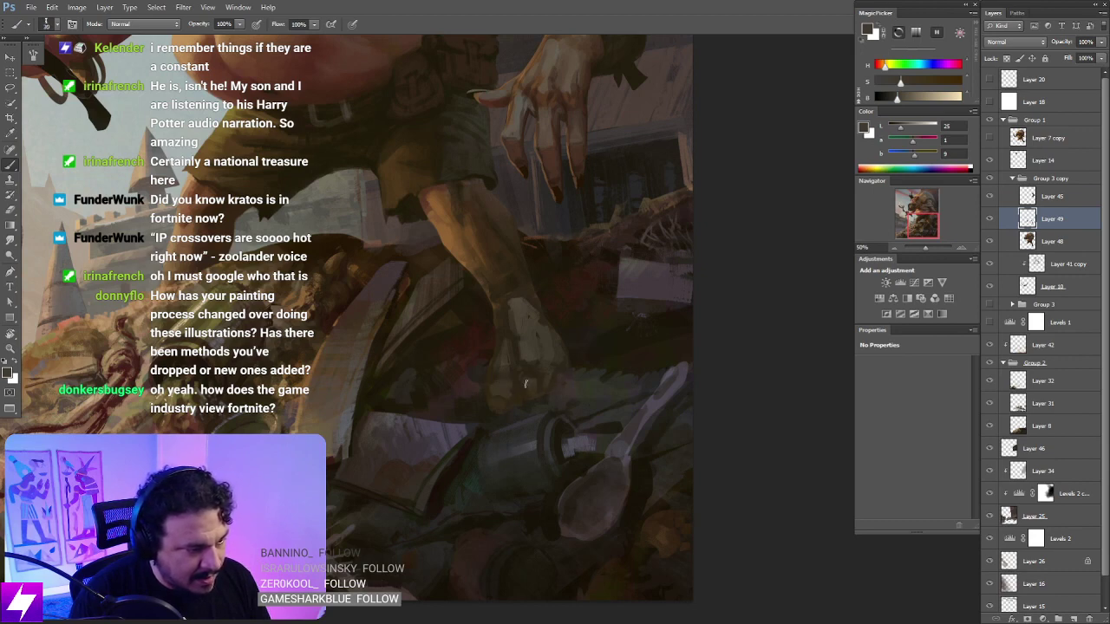
Step: Darken the area around the far toes with sampled browns and choose a different brush preset
{"action": "left_click", "coordinate": [519, 395], "text": "alt"}
{"action": "left_click", "coordinate": [474, 291], "text": "alt"}
{"action": "mouse_move", "coordinate": [564, 299]}
{"action": "left_mouse_down"}
{"action": "mouse_move", "coordinate": [525, 397]}
{"action": "mouse_move", "coordinate": [485, 454]}
{"action": "left_mouse_up"}
{"action": "right_click", "coordinate": [525, 396]}
{"action": "double_click", "coordinate": [78, 220]}
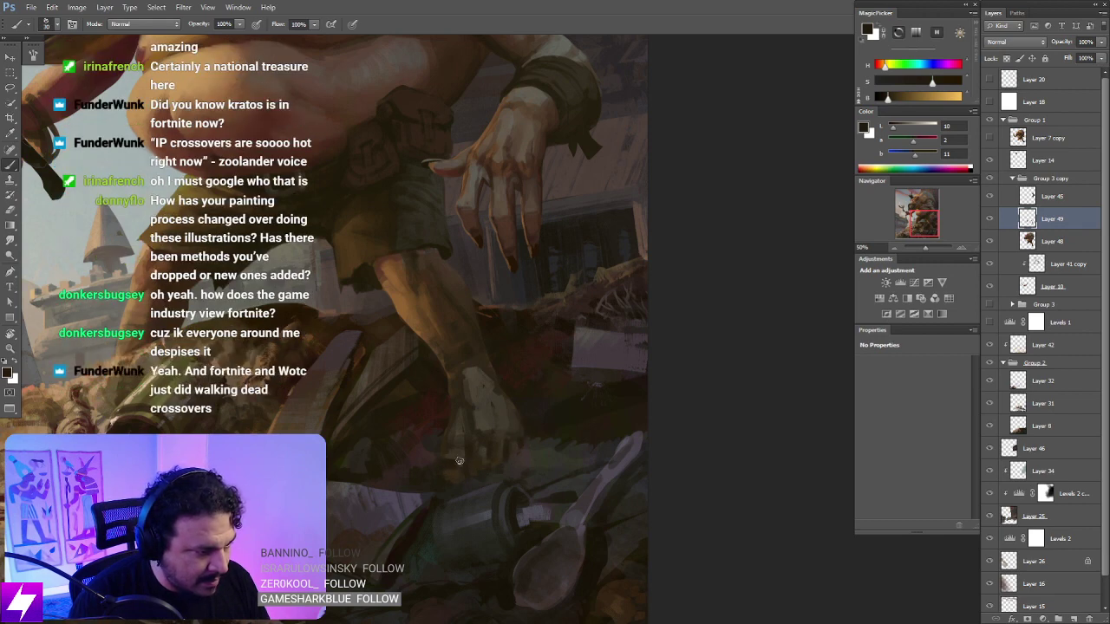
Step: Check the repainted foot against the full figure at reduced zoom and flip the canvas back to its original direction
{"action": "key", "text": "ctrl+minus"}
{"action": "key", "text": "r"}
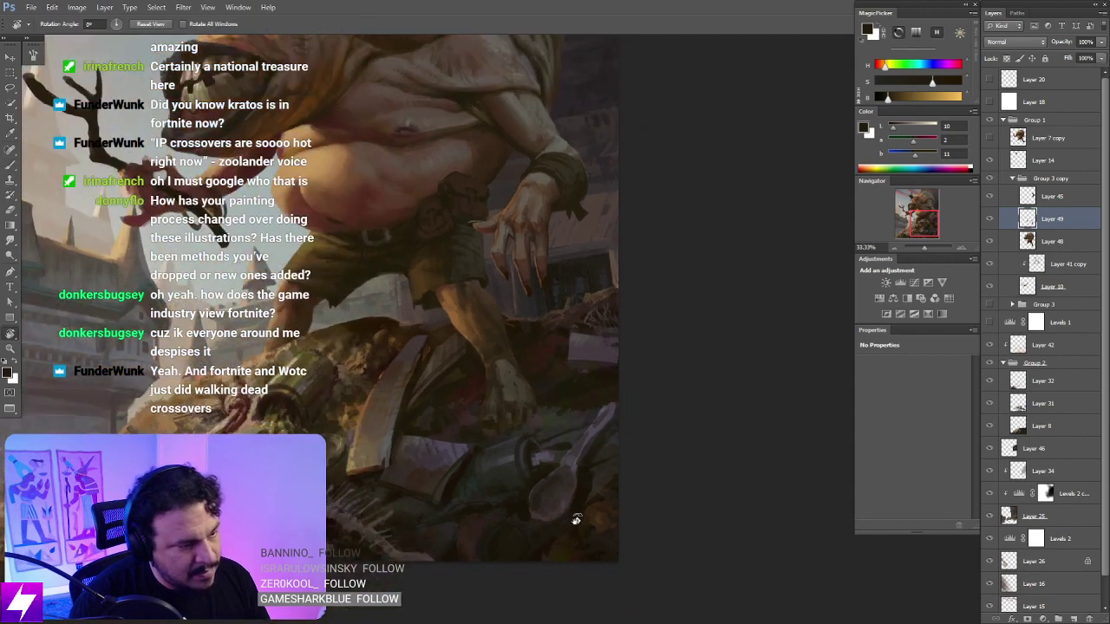
{"action": "mouse_move", "coordinate": [575, 521]}
{"action": "left_mouse_down"}
{"action": "mouse_move", "coordinate": [669, 401]}
{"action": "mouse_move", "coordinate": [681, 330]}
{"action": "mouse_move", "coordinate": [649, 378]}
{"action": "mouse_move", "coordinate": [615, 385]}
{"action": "left_mouse_up"}
{"action": "key", "text": "Escape"}
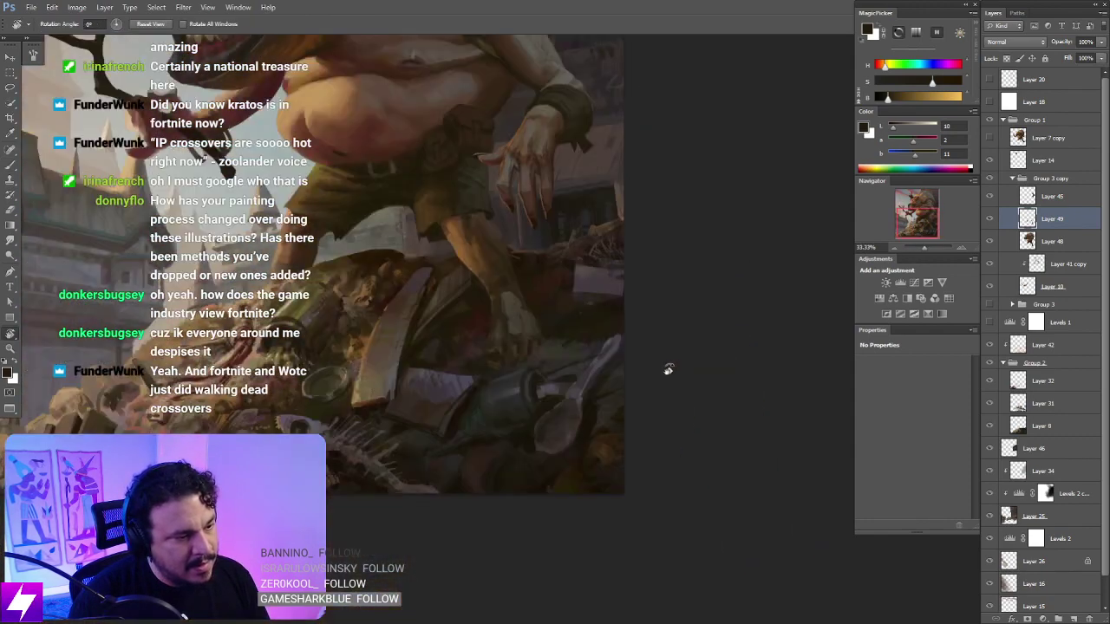
{"action": "key", "text": "ctrl+minus"}
{"action": "key", "text": "ctrl+minus"}
{"action": "key", "text": "F2"}
{"action": "key", "text": "ctrl+plus"}
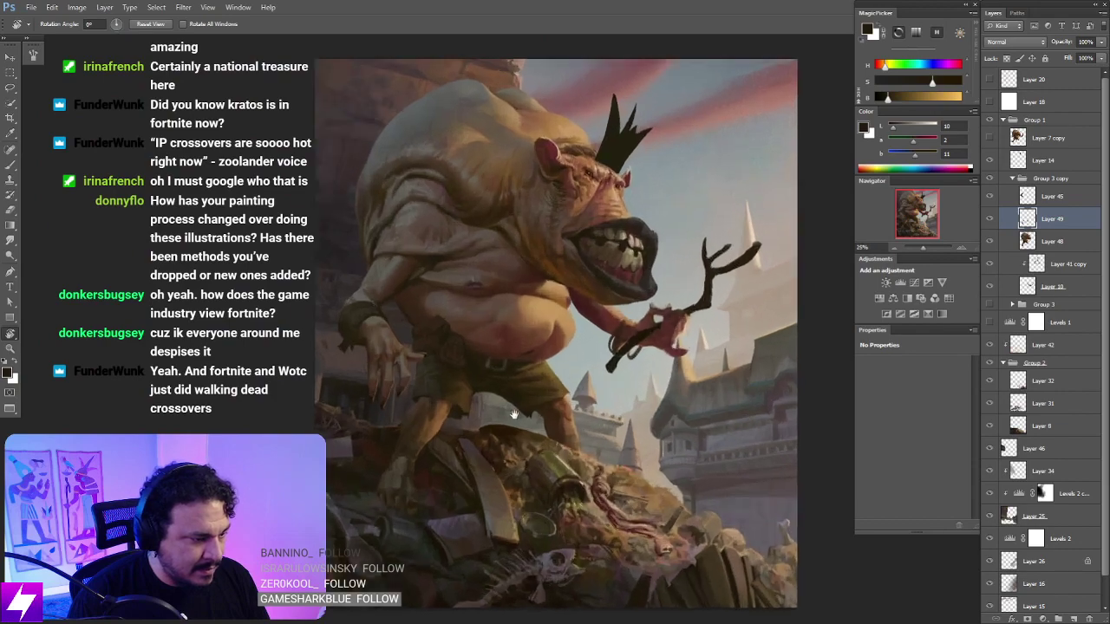
Step: Sample warm browns from the creature's near hand and arm and work them into the far shin and ankle
{"action": "left_click_drag", "start_coordinate": [462, 413], "coordinate": [563, 352]}
{"action": "key", "text": "ctrl+plus"}
{"action": "key", "text": "ctrl+plus"}
{"action": "mouse_move", "coordinate": [545, 513]}
{"action": "left_mouse_down"}
{"action": "mouse_move", "coordinate": [589, 408]}
{"action": "mouse_move", "coordinate": [540, 366]}
{"action": "left_mouse_up"}
{"action": "key", "text": "b"}
{"action": "scroll", "coordinate": [508, 231], "scroll_direction": "up", "scroll_amount": 3}
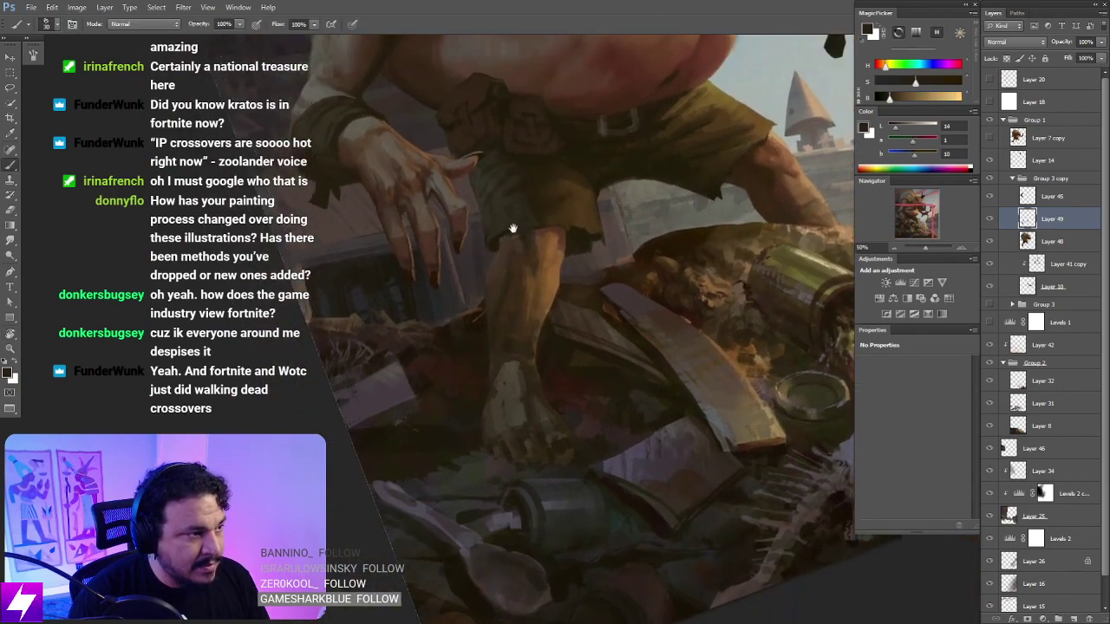
{"action": "left_click", "coordinate": [381, 236], "text": "alt"}
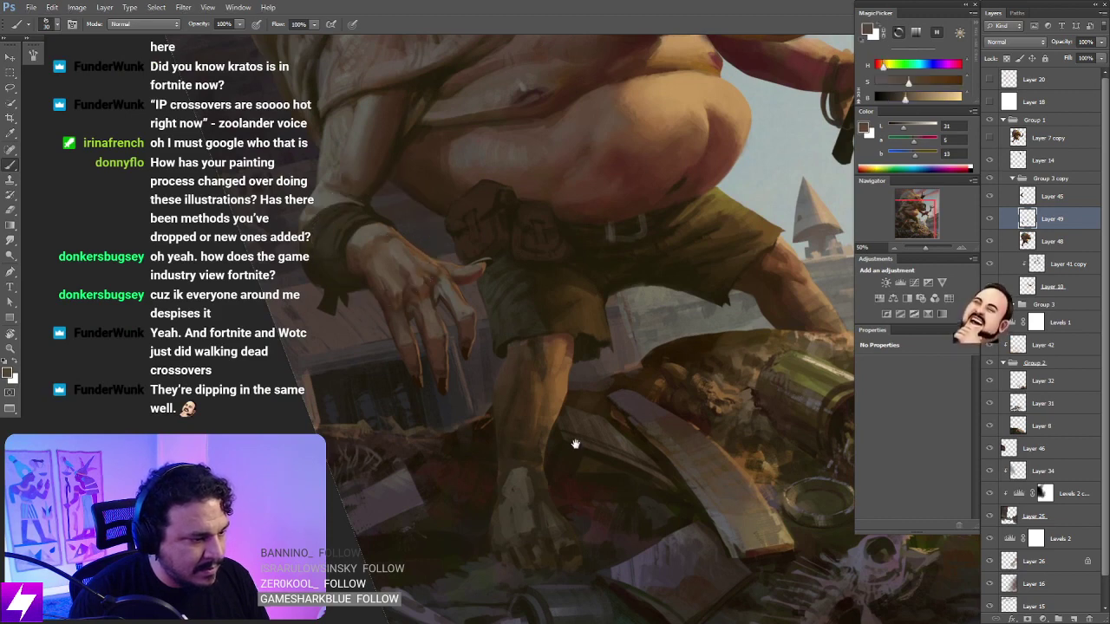
{"action": "scroll", "coordinate": [520, 416], "scroll_direction": "down", "scroll_amount": 3}
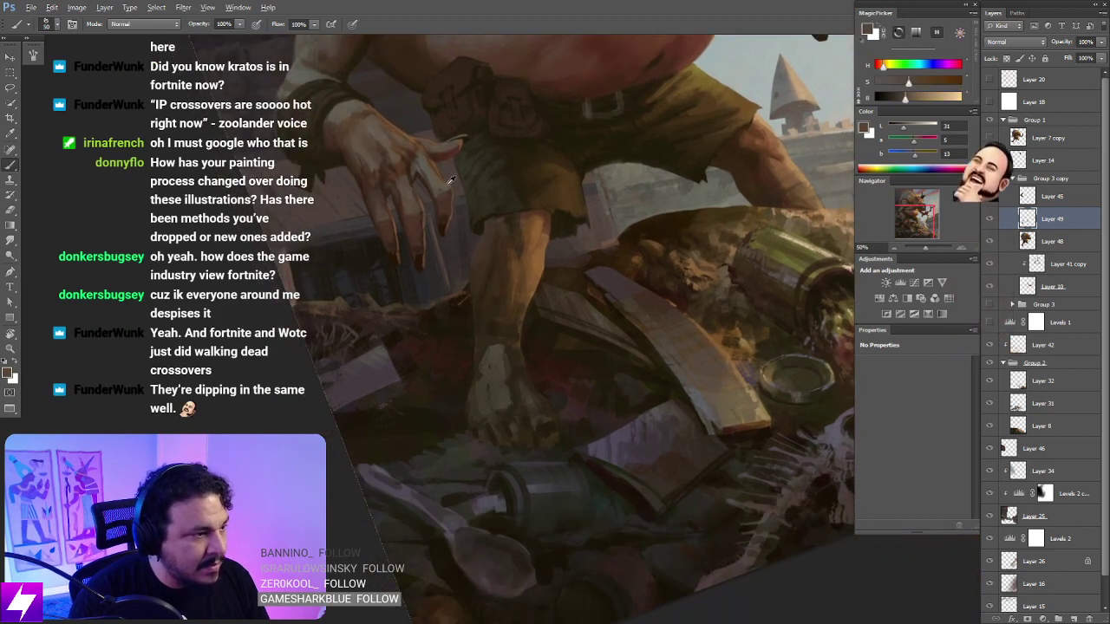
{"action": "left_click", "coordinate": [396, 163], "text": "alt"}
{"action": "scroll", "coordinate": [513, 371], "scroll_direction": "down", "scroll_amount": 1}
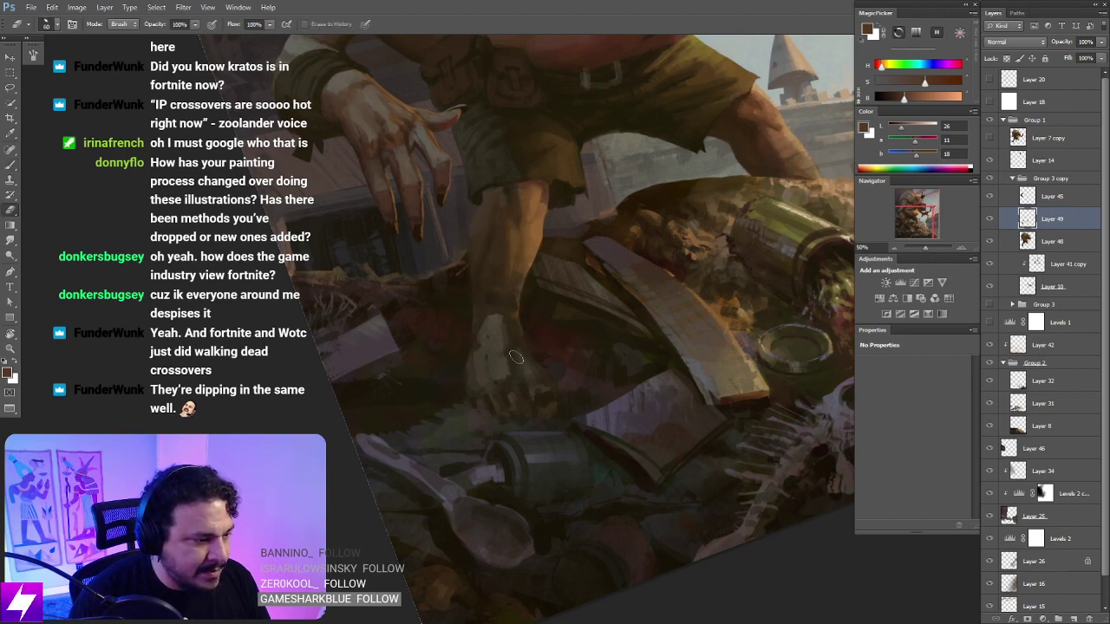
Step: Sample a dark brown beside the ankle and shade over the top of the far foot with a brush size of 100
{"action": "left_click", "coordinate": [518, 335], "text": "alt"}
{"action": "key", "text": "bracketright"}
{"action": "key", "text": "bracketright"}
{"action": "key", "text": "bracketright"}
{"action": "mouse_move", "coordinate": [476, 383]}
{"action": "left_mouse_down"}
{"action": "mouse_move", "coordinate": [490, 310]}
{"action": "mouse_move", "coordinate": [495, 352]}
{"action": "mouse_move", "coordinate": [516, 372]}
{"action": "mouse_move", "coordinate": [517, 358]}
{"action": "mouse_move", "coordinate": [525, 383]}
{"action": "mouse_move", "coordinate": [491, 395]}
{"action": "mouse_move", "coordinate": [522, 394]}
{"action": "mouse_move", "coordinate": [526, 405]}
{"action": "mouse_move", "coordinate": [506, 360]}
{"action": "mouse_move", "coordinate": [499, 354]}
{"action": "mouse_move", "coordinate": [496, 376]}
{"action": "mouse_move", "coordinate": [488, 360]}
{"action": "mouse_move", "coordinate": [491, 329]}
{"action": "left_mouse_up"}
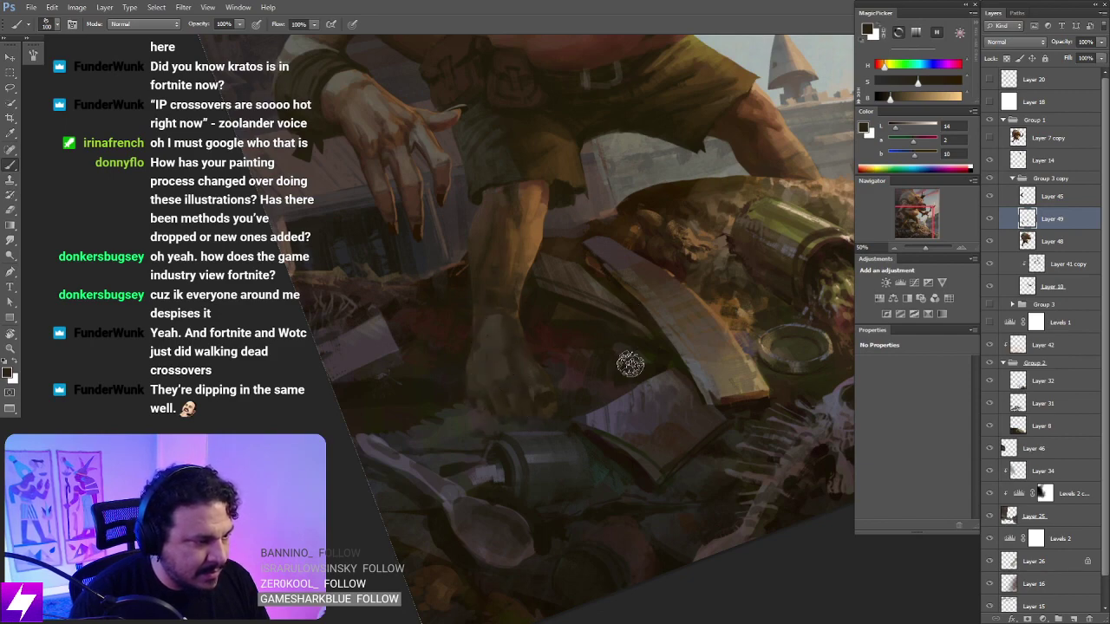
Step: Sample a near-black from the debris shadows and paint the dark gaps around the far foot's toes with a smaller brush
{"action": "key", "text": "r"}
{"action": "mouse_move", "coordinate": [667, 461]}
{"action": "left_mouse_down"}
{"action": "mouse_move", "coordinate": [691, 416]}
{"action": "mouse_move", "coordinate": [652, 329]}
{"action": "left_mouse_up"}
{"action": "left_click", "coordinate": [644, 260], "text": "alt"}
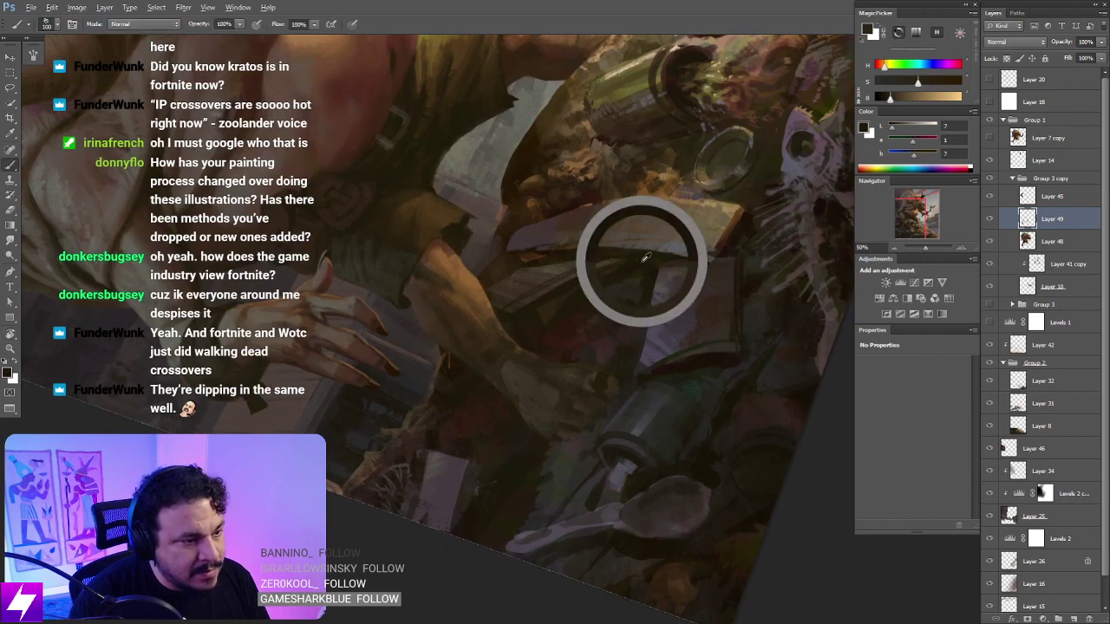
{"action": "left_click_drag", "start_coordinate": [631, 289], "coordinate": [629, 330]}
{"action": "key", "text": "Escape"}
{"action": "mouse_move", "coordinate": [572, 359]}
{"action": "left_mouse_down"}
{"action": "mouse_move", "coordinate": [604, 320]}
{"action": "mouse_move", "coordinate": [569, 377]}
{"action": "left_mouse_up"}
{"action": "key", "text": "["}
{"action": "key", "text": "["}
{"action": "key", "text": "["}
{"action": "key", "text": "["}
{"action": "key", "text": "["}
{"action": "key", "text": "["}
{"action": "key", "text": "["}
{"action": "key", "text": "["}
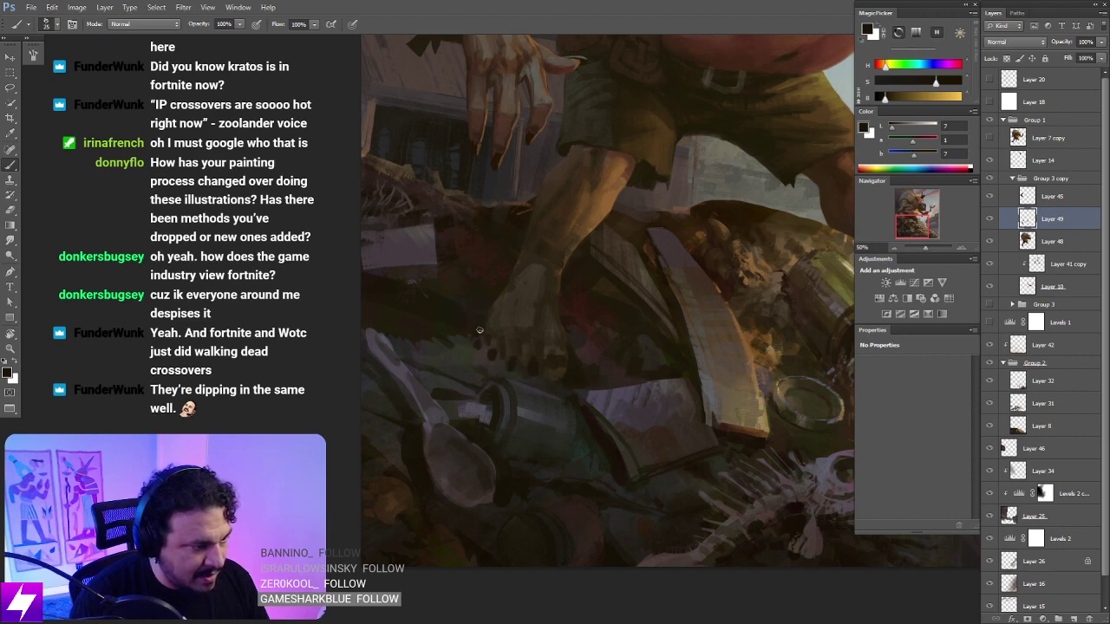
Step: Sharpen the gaps between the far toes with a brush size of 10, rotating the canvas to follow the foot
{"action": "key", "text": "r"}
{"action": "mouse_move", "coordinate": [514, 318]}
{"action": "left_mouse_down"}
{"action": "mouse_move", "coordinate": [635, 321]}
{"action": "mouse_move", "coordinate": [637, 349]}
{"action": "mouse_move", "coordinate": [639, 329]}
{"action": "mouse_move", "coordinate": [620, 362]}
{"action": "mouse_move", "coordinate": [640, 338]}
{"action": "left_mouse_up"}
{"action": "key", "text": "Escape"}
{"action": "key", "text": "b"}
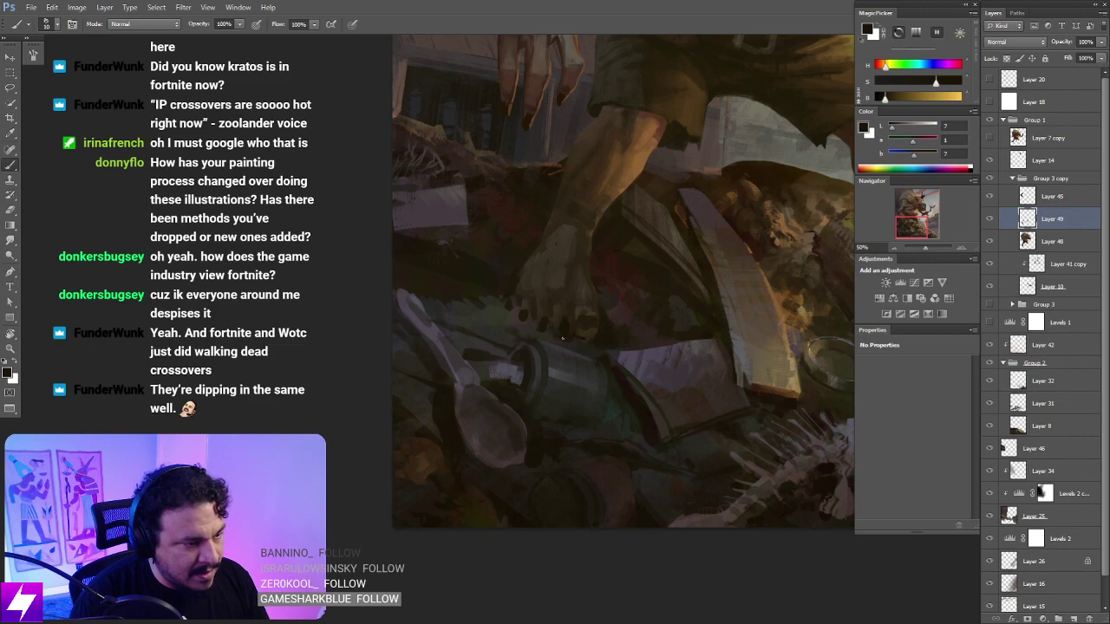
{"action": "key", "text": "r"}
{"action": "left_click_drag", "start_coordinate": [562, 325], "coordinate": [556, 350]}
{"action": "key", "text": "b"}
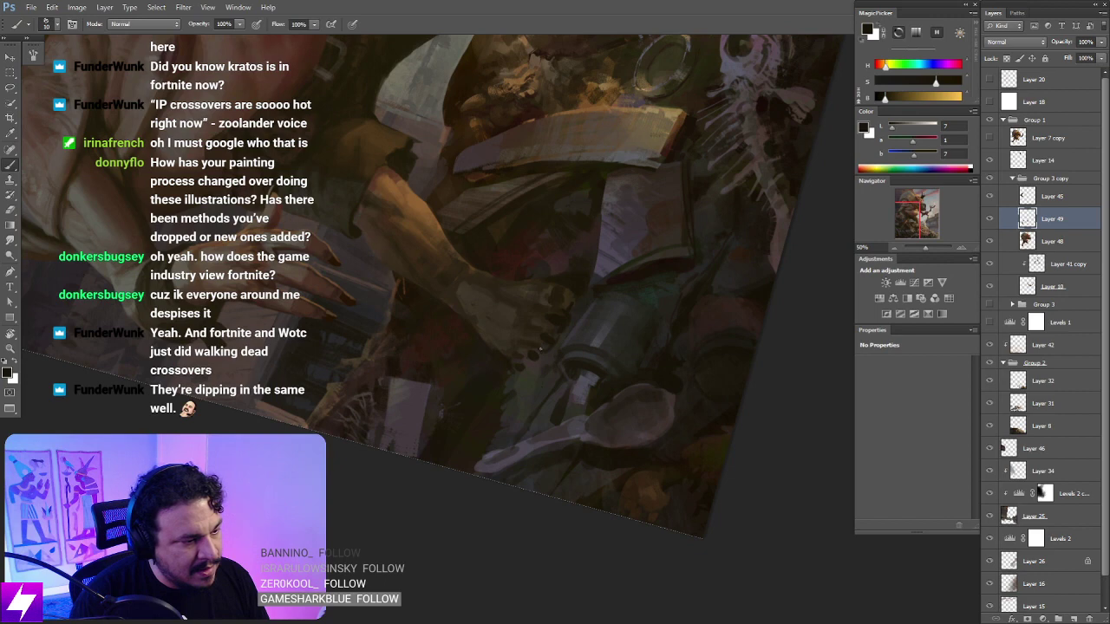
Step: Sample near-black and dark grey tones from around the far foot and clean up its toes and edges, switching between Brush and Smudge
{"action": "key", "text": "Escape"}
{"action": "mouse_move", "coordinate": [552, 407]}
{"action": "left_mouse_down"}
{"action": "mouse_move", "coordinate": [567, 402]}
{"action": "mouse_move", "coordinate": [560, 377]}
{"action": "mouse_move", "coordinate": [560, 402]}
{"action": "left_mouse_up"}
{"action": "key", "text": "bracketright"}
{"action": "key", "text": "bracketright"}
{"action": "key", "text": "bracketright"}
{"action": "left_click", "coordinate": [545, 317], "text": "alt"}
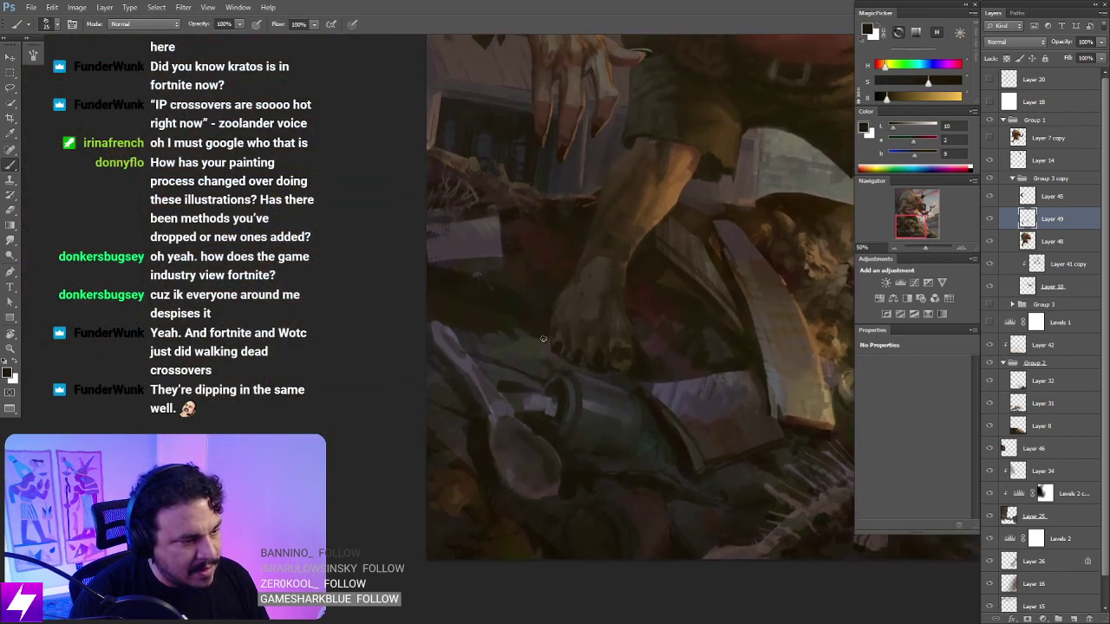
{"action": "key", "text": "r"}
{"action": "mouse_move", "coordinate": [655, 424]}
{"action": "left_mouse_down"}
{"action": "mouse_move", "coordinate": [758, 329]}
{"action": "mouse_move", "coordinate": [607, 340]}
{"action": "left_mouse_up"}
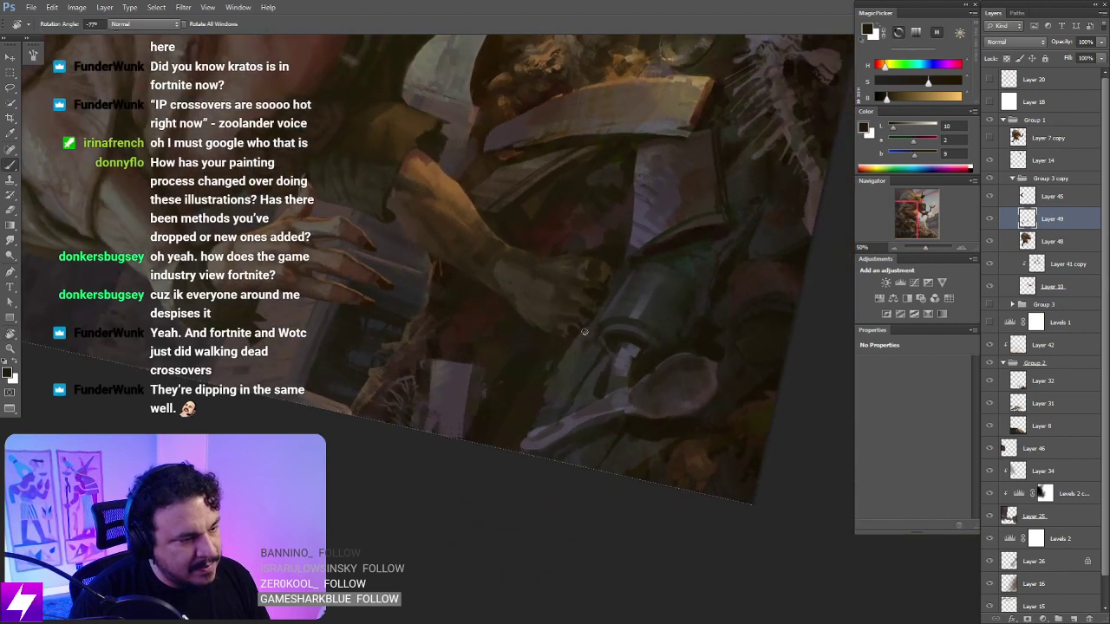
{"action": "key", "text": "b"}
{"action": "left_click", "coordinate": [552, 383], "text": "alt"}
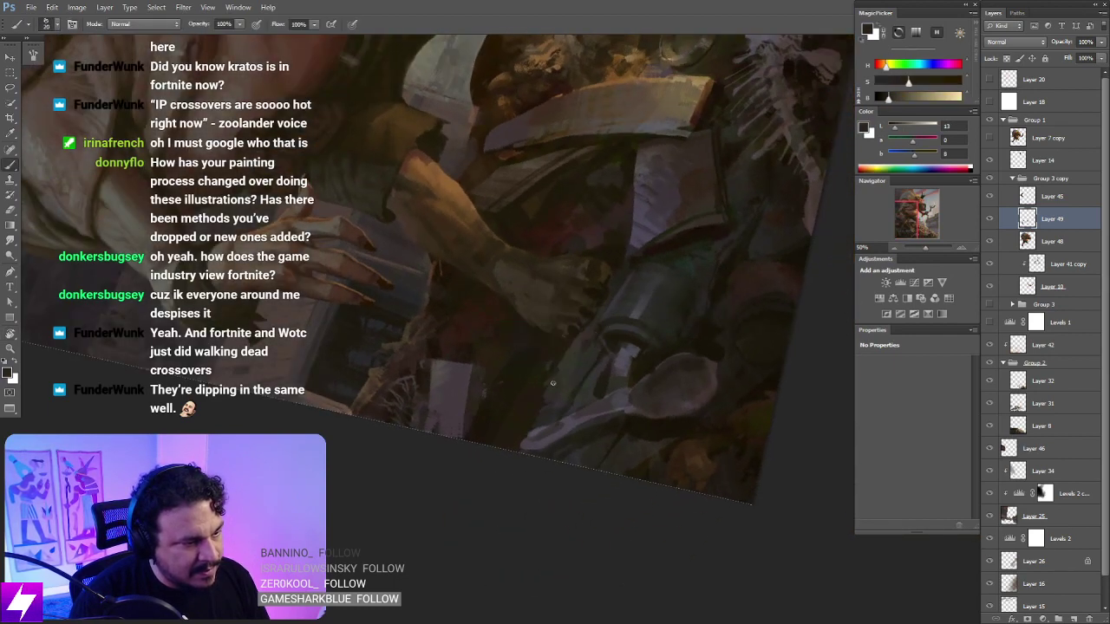
{"action": "key", "text": "s"}
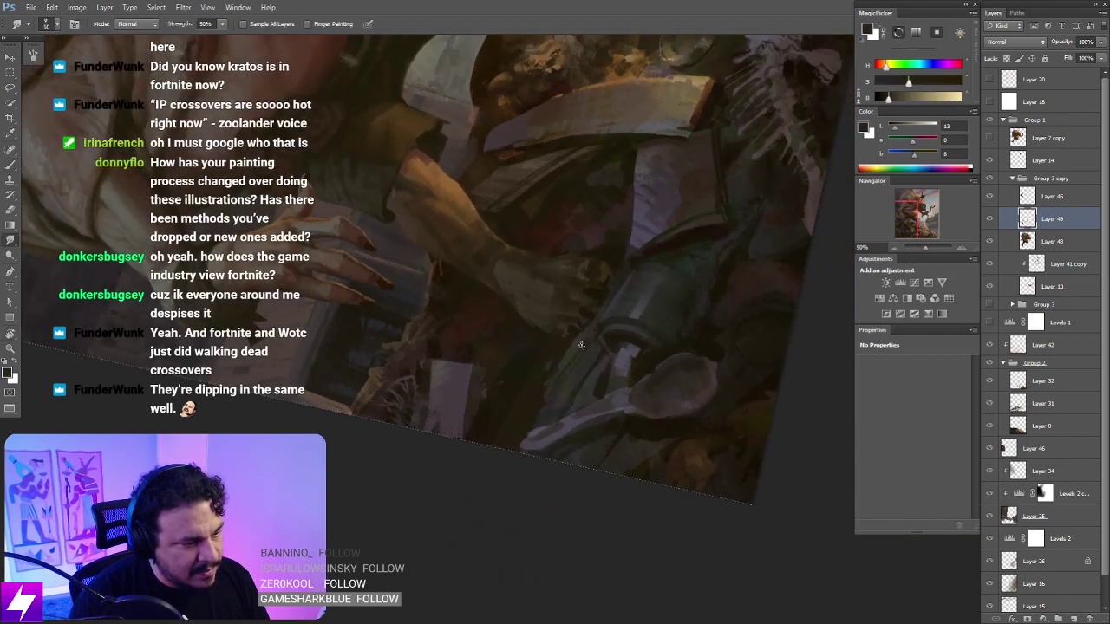
{"action": "key", "text": "Escape"}
{"action": "left_click_drag", "start_coordinate": [569, 431], "coordinate": [494, 434]}
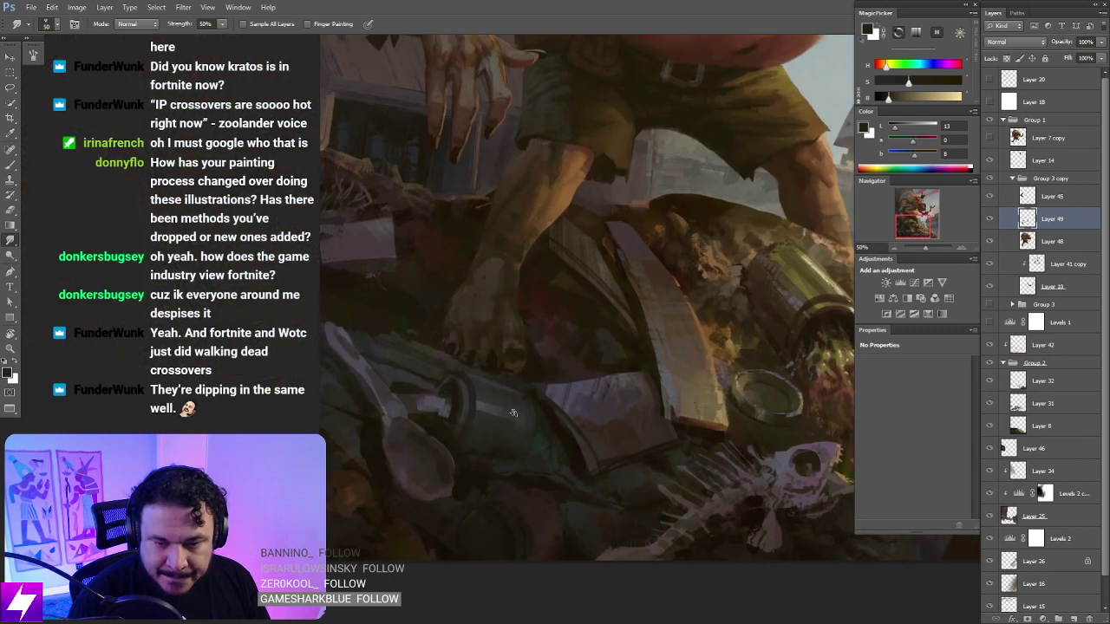
Step: Flip the canvas horizontally and examine the repainted far leg against the rest of the figure and the debris pile
{"action": "key", "text": "ctrl+minus"}
{"action": "key", "text": "ctrl+shift+h"}
{"action": "left_click_drag", "start_coordinate": [588, 407], "coordinate": [466, 391]}
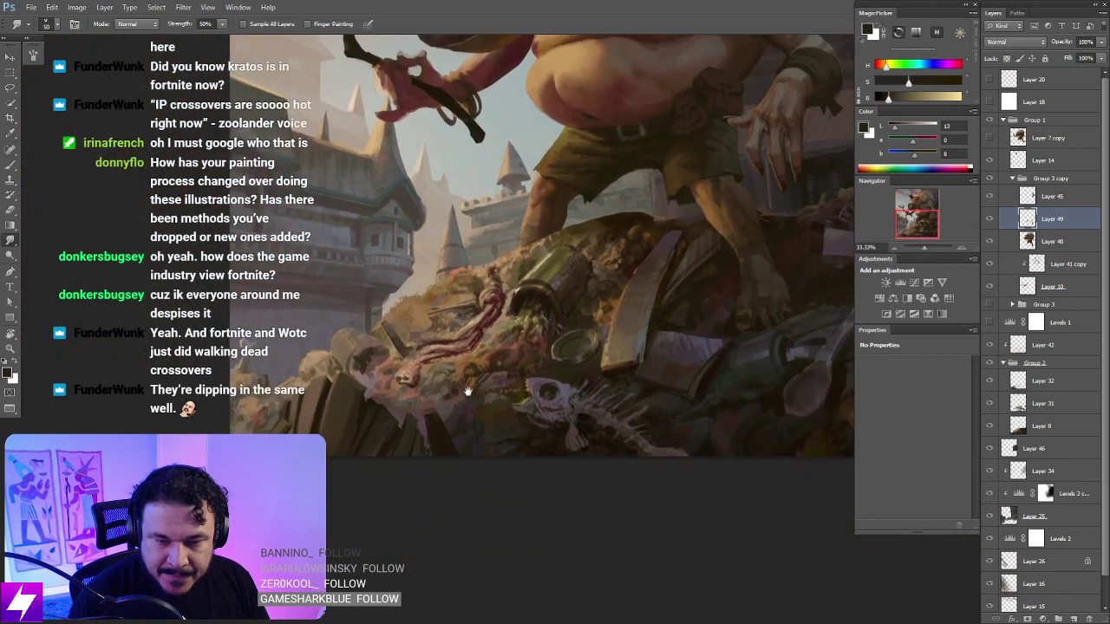
{"action": "left_click_drag", "start_coordinate": [537, 414], "coordinate": [525, 465]}
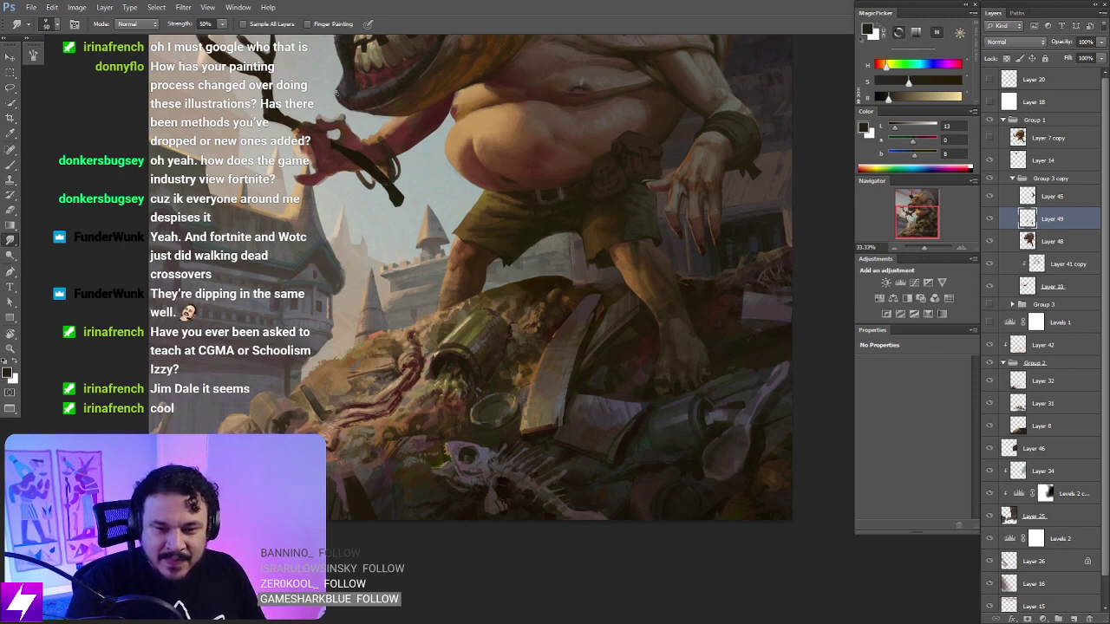
{"action": "left_click", "coordinate": [30, 7]}
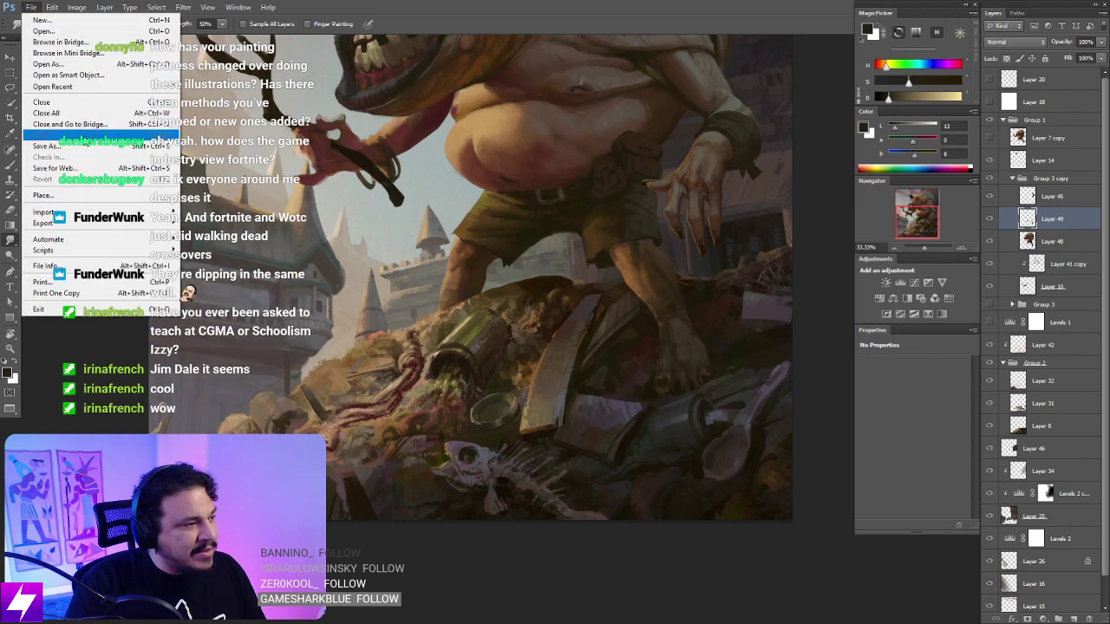
{"action": "key", "text": "Escape"}
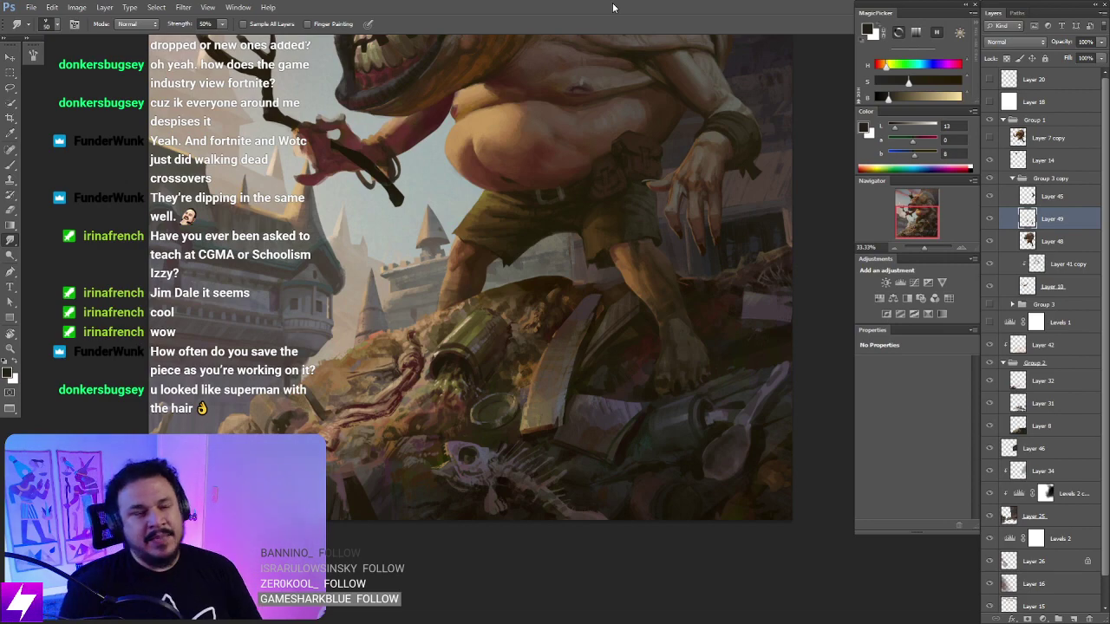
Step: Compare the far leg with Layer 49 hidden and shown, and flip the canvas back to check the whole composition
{"action": "left_click", "coordinate": [990, 222]}
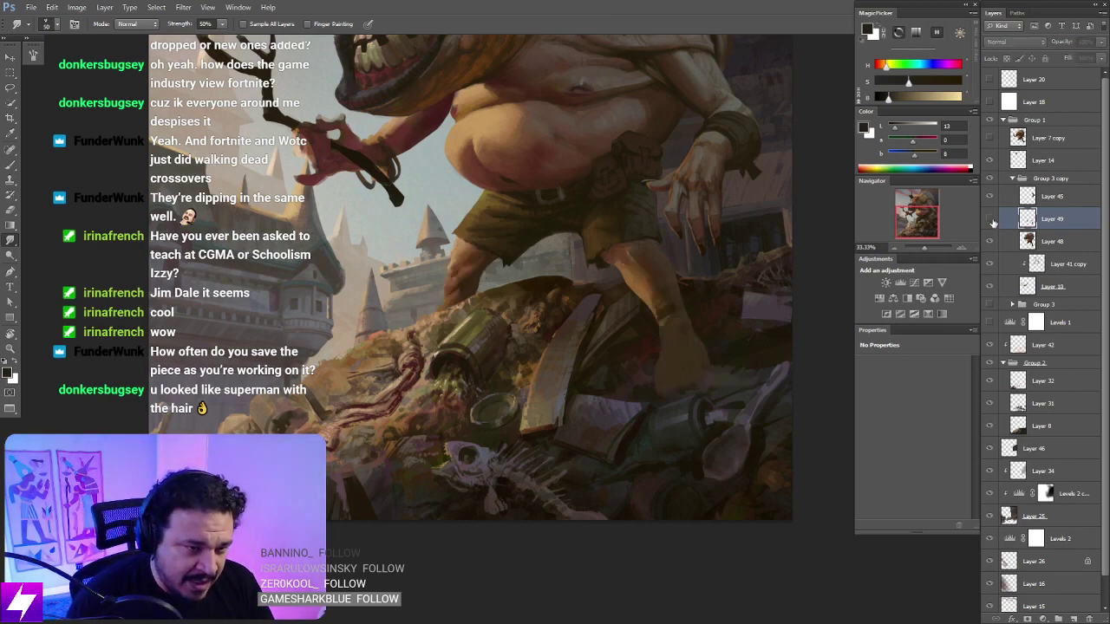
{"action": "left_click", "coordinate": [989, 219]}
{"action": "key", "text": "ctrl+minus"}
{"action": "key", "text": "ctrl+minus"}
{"action": "left_click_drag", "start_coordinate": [711, 447], "coordinate": [698, 385]}
{"action": "key", "text": "ctrl+minus"}
{"action": "key", "text": "ctrl+shift+h"}
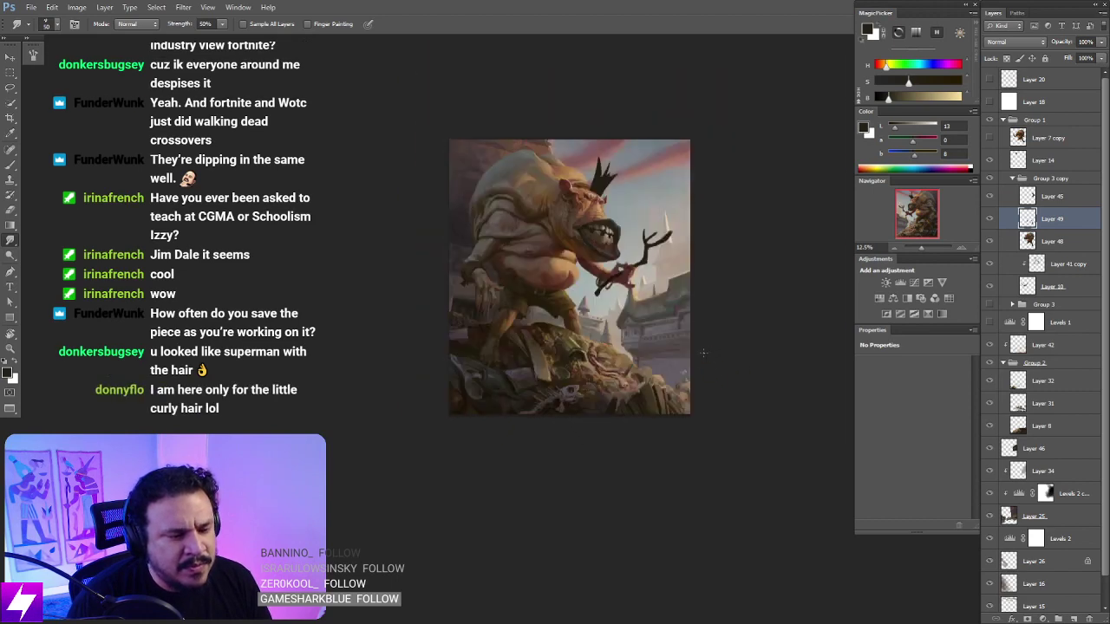
Step: Review the full figure in its unmirrored orientation while hiding and showing Layer 49
{"action": "key", "text": "ctrl+plus"}
{"action": "left_click_drag", "start_coordinate": [640, 371], "coordinate": [689, 362]}
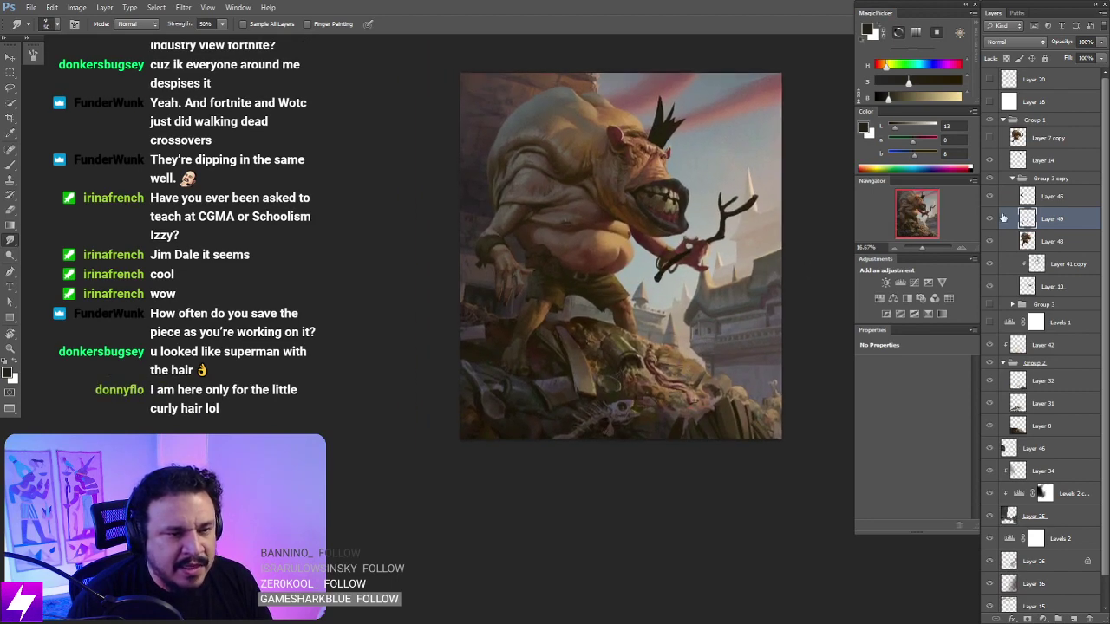
{"action": "key", "text": "ctrl+plus"}
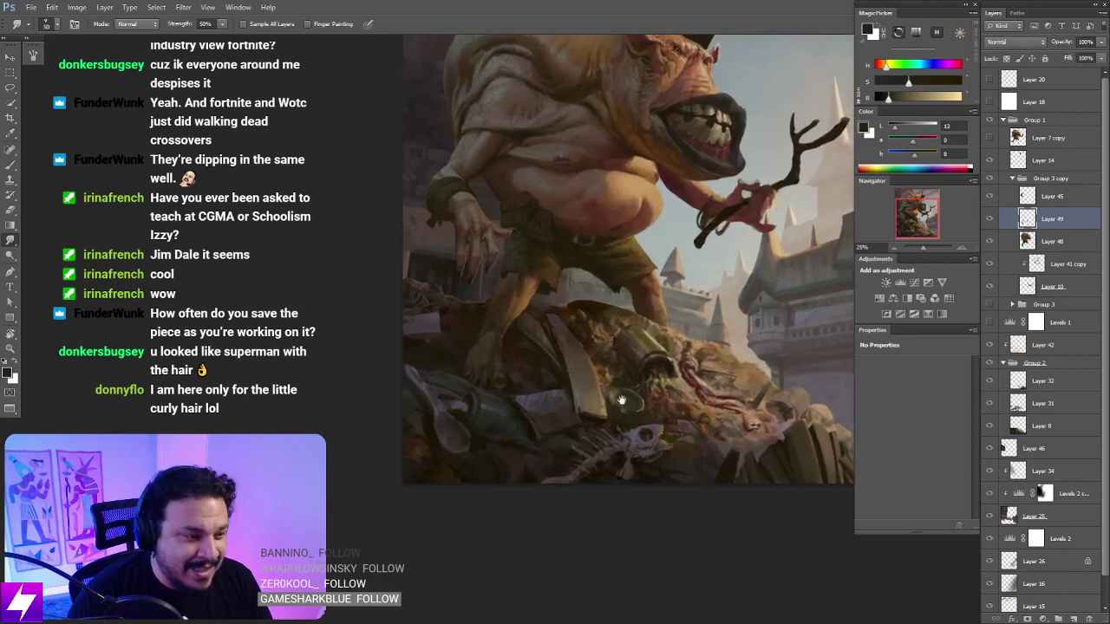
{"action": "mouse_move", "coordinate": [821, 300]}
{"action": "left_mouse_down"}
{"action": "mouse_move", "coordinate": [731, 347]}
{"action": "mouse_move", "coordinate": [711, 375]}
{"action": "left_mouse_up"}
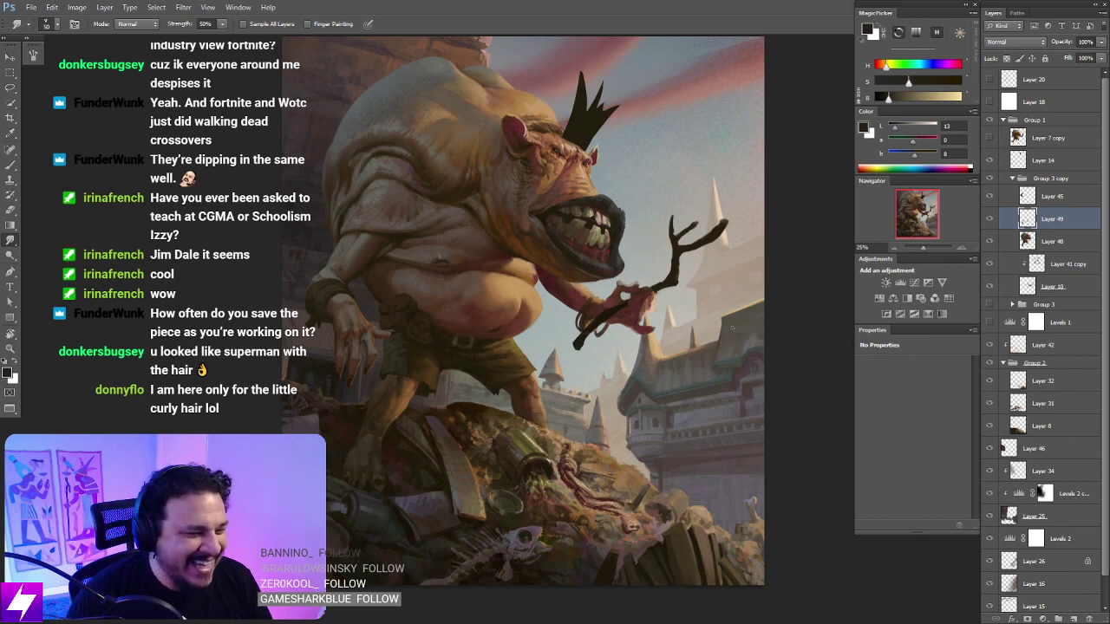
{"action": "left_click", "coordinate": [989, 220]}
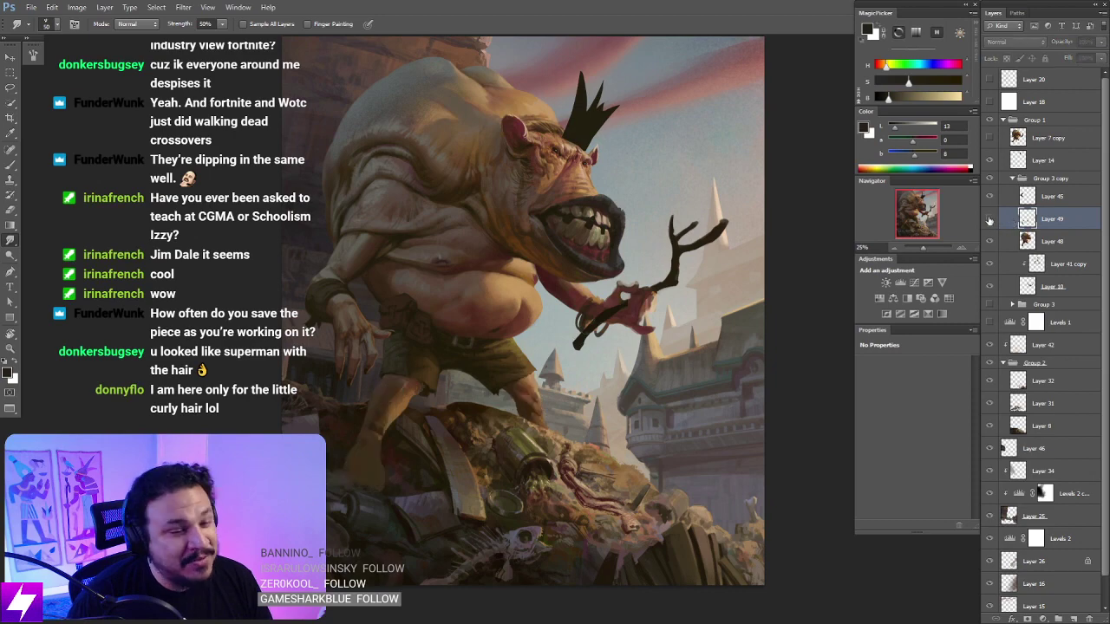
{"action": "left_click", "coordinate": [989, 220]}
Step: Sample dark tones and a dark brown at the shorts' hem and shade the top of the far leg with a brush size of 30
{"action": "key", "text": "ctrl+plus"}
{"action": "left_click_drag", "start_coordinate": [426, 486], "coordinate": [480, 443]}
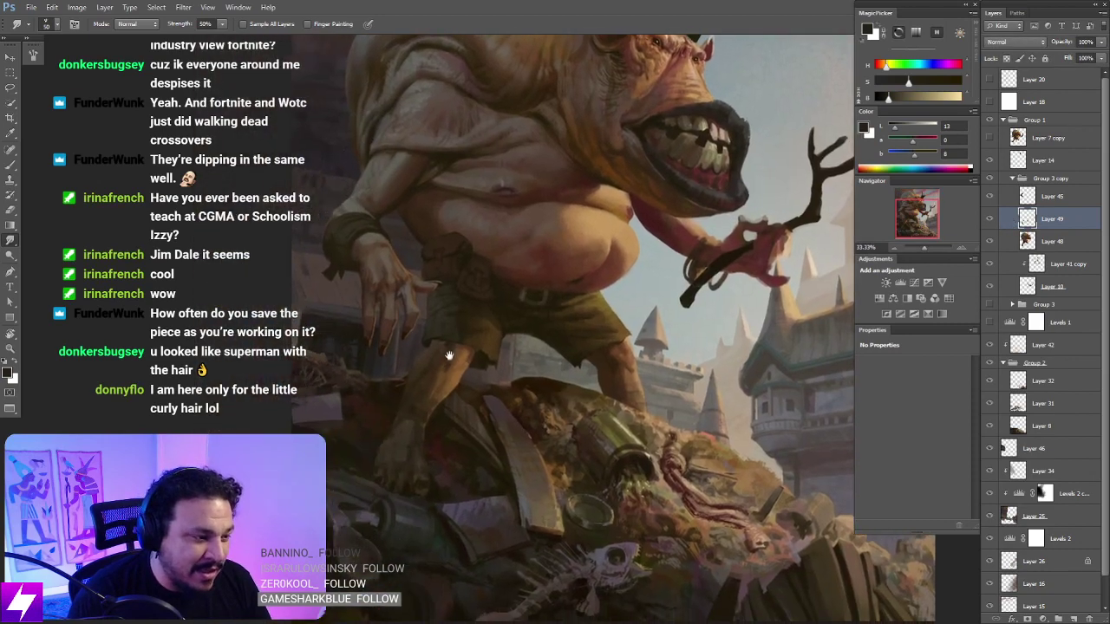
{"action": "left_click_drag", "start_coordinate": [449, 356], "coordinate": [451, 382]}
{"action": "key", "text": "ctrl+plus"}
{"action": "key", "text": "r"}
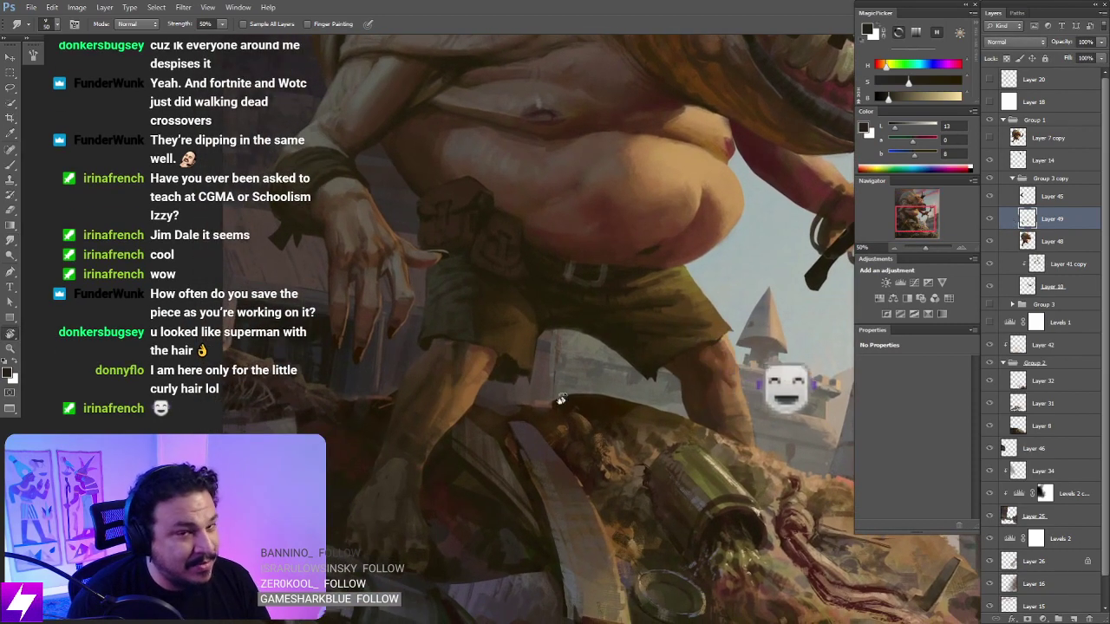
{"action": "key", "text": "r"}
{"action": "left_click_drag", "start_coordinate": [561, 399], "coordinate": [648, 376]}
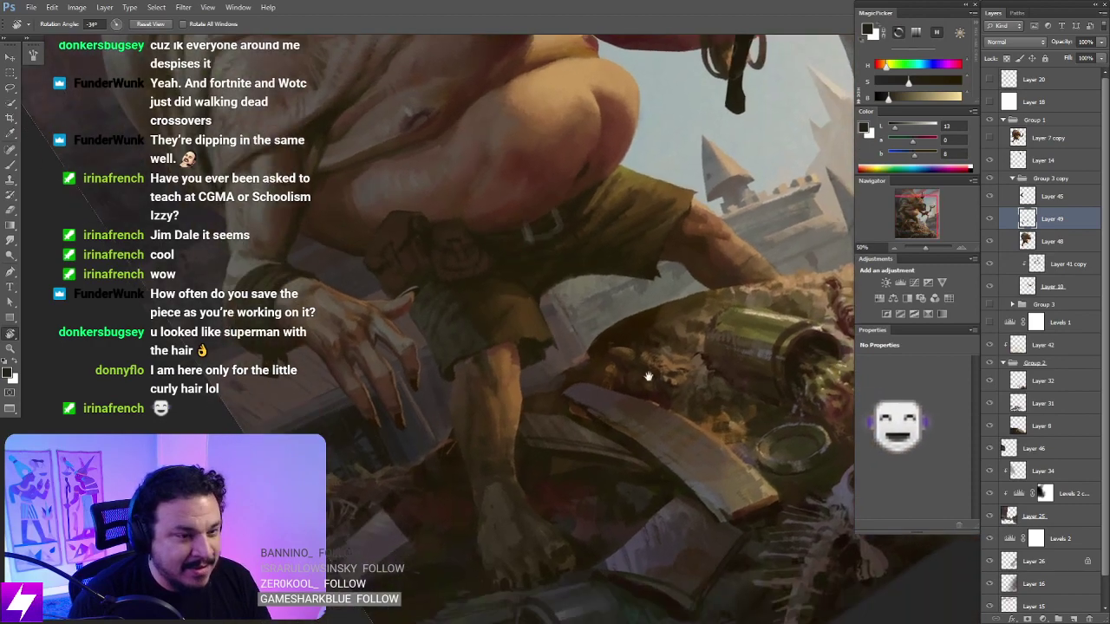
{"action": "left_click", "coordinate": [990, 218]}
{"action": "left_click_drag", "start_coordinate": [486, 443], "coordinate": [503, 431]}
{"action": "key", "text": "b"}
{"action": "left_click", "coordinate": [471, 358], "text": "alt"}
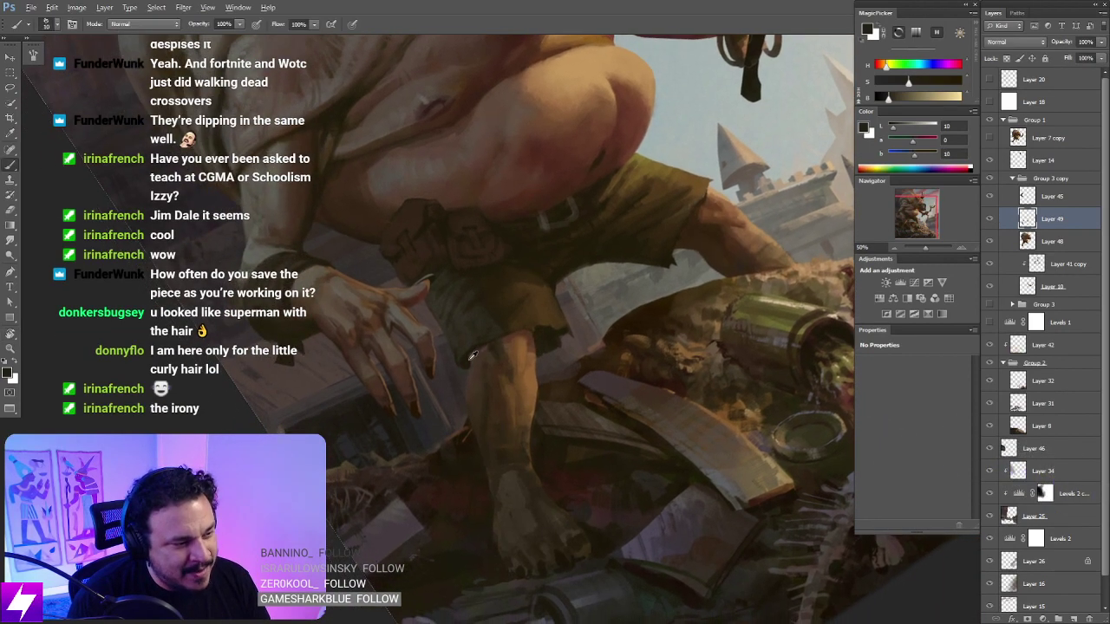
{"action": "left_click", "coordinate": [472, 357], "text": "alt"}
{"action": "key", "text": "bracketright"}
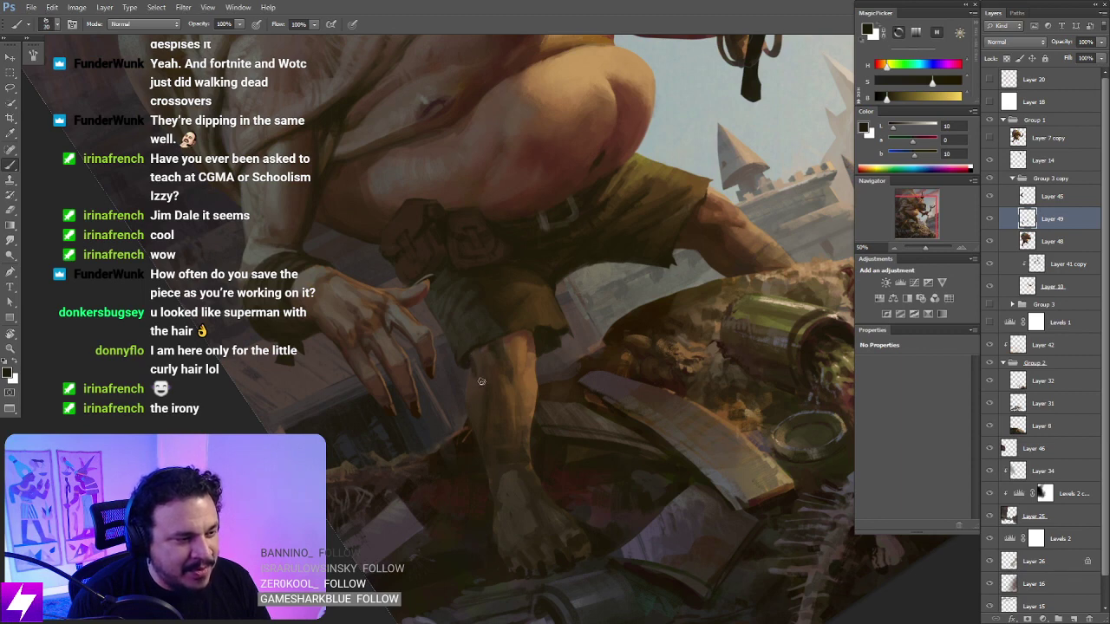
{"action": "left_click", "coordinate": [478, 369], "text": "alt"}
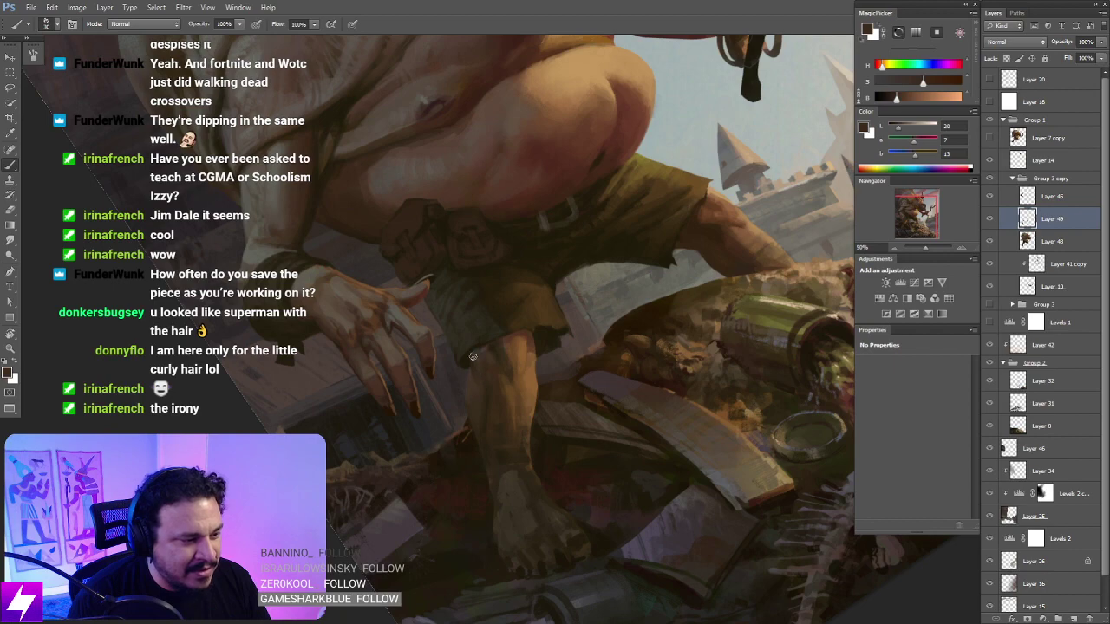
Step: Check the reworked far leg in the upright full composition by hiding and showing Layer 49
{"action": "key", "text": "ctrl+minus"}
{"action": "key", "text": "Escape"}
{"action": "left_click_drag", "start_coordinate": [536, 386], "coordinate": [542, 411]}
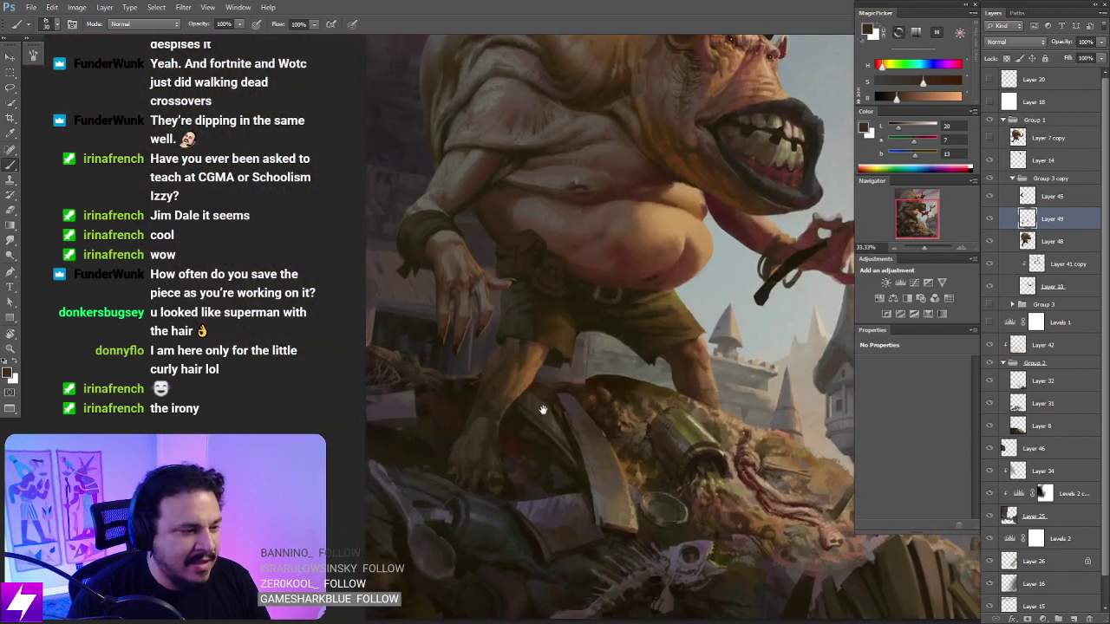
{"action": "key", "text": "ctrl+minus"}
{"action": "key", "text": "r"}
{"action": "left_click_drag", "start_coordinate": [569, 455], "coordinate": [583, 455]}
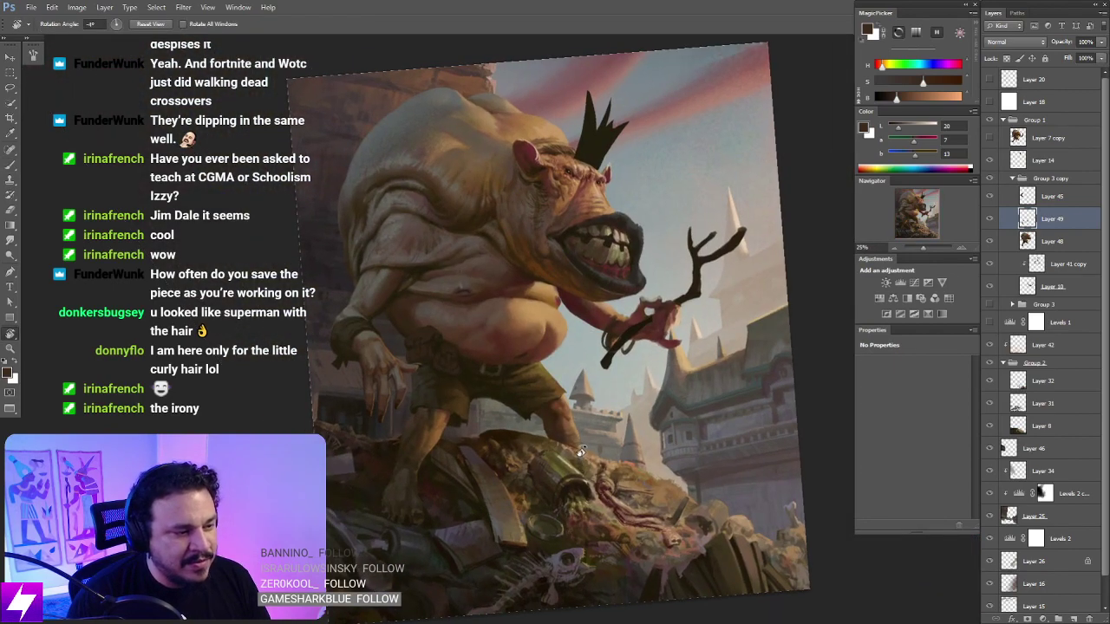
{"action": "key", "text": "Escape"}
{"action": "mouse_move", "coordinate": [497, 453]}
{"action": "left_mouse_down"}
{"action": "mouse_move", "coordinate": [526, 451]}
{"action": "mouse_move", "coordinate": [570, 422]}
{"action": "left_mouse_up"}
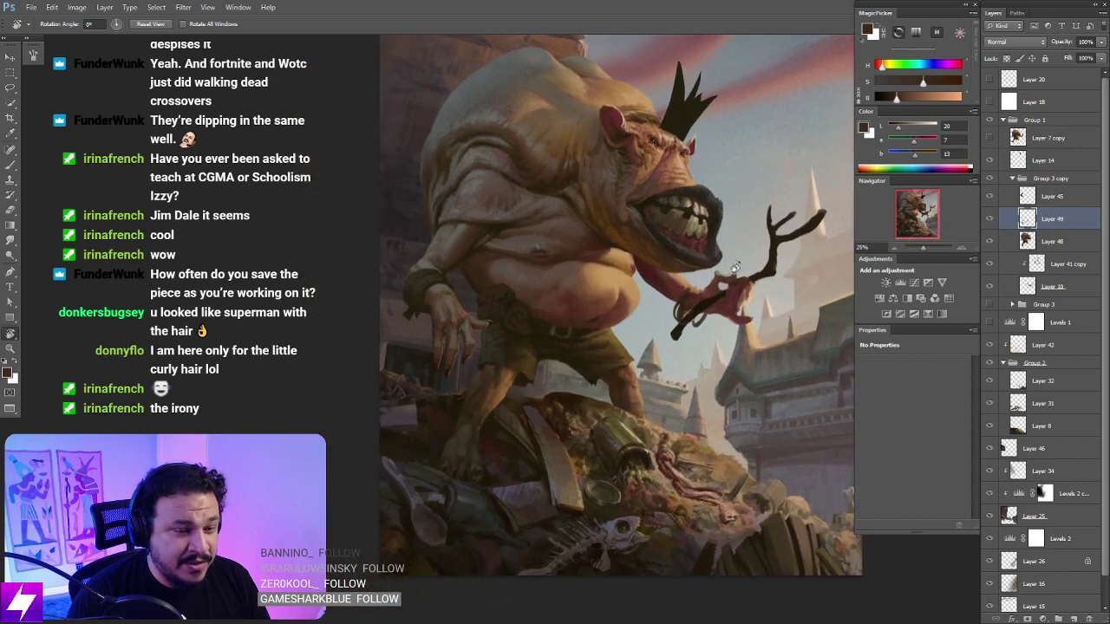
{"action": "left_click", "coordinate": [990, 218]}
{"action": "left_click", "coordinate": [990, 218]}
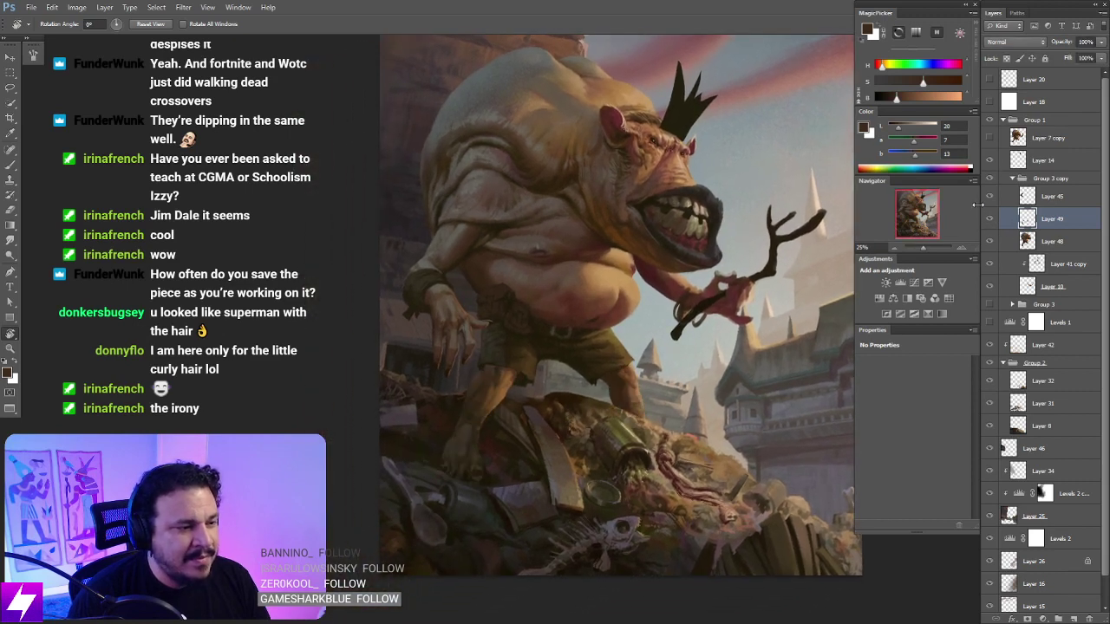
Step: Sample a warm brown from the far leg and touch up the skin below the shorts with a brush size of 15
{"action": "key", "text": "ctrl+plus"}
{"action": "scroll", "coordinate": [602, 442], "scroll_direction": "up", "scroll_amount": 1}
{"action": "mouse_move", "coordinate": [601, 442]}
{"action": "left_mouse_down"}
{"action": "mouse_move", "coordinate": [593, 413]}
{"action": "mouse_move", "coordinate": [635, 438]}
{"action": "mouse_move", "coordinate": [619, 394]}
{"action": "mouse_move", "coordinate": [601, 440]}
{"action": "left_mouse_up"}
{"action": "scroll", "coordinate": [616, 411], "scroll_direction": "up", "scroll_amount": 1}
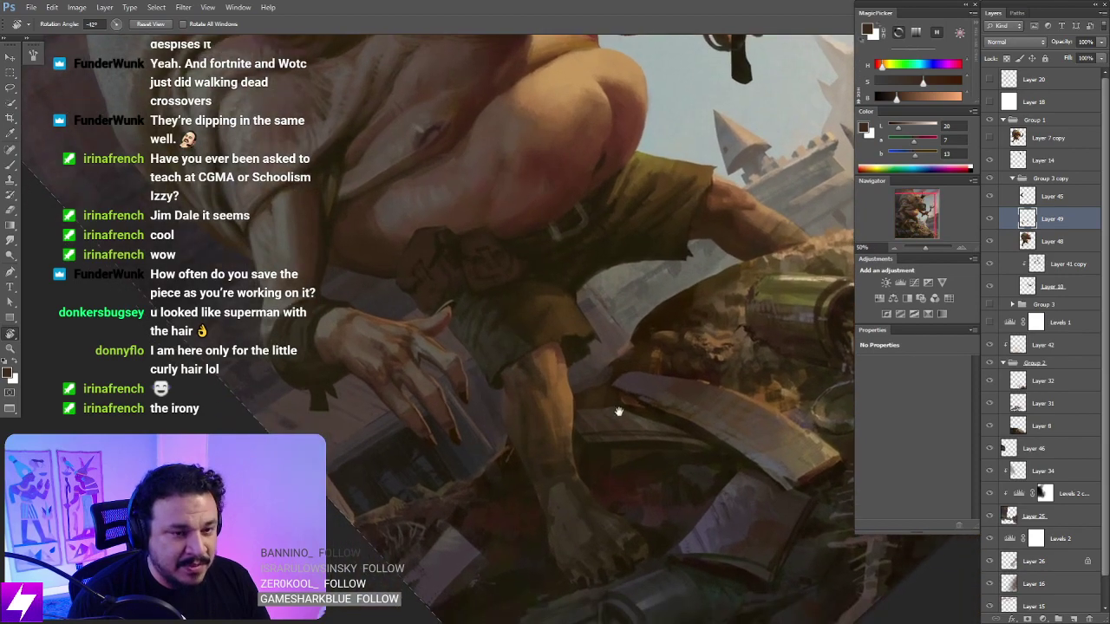
{"action": "key", "text": "b"}
{"action": "left_click", "coordinate": [539, 388], "text": "alt"}
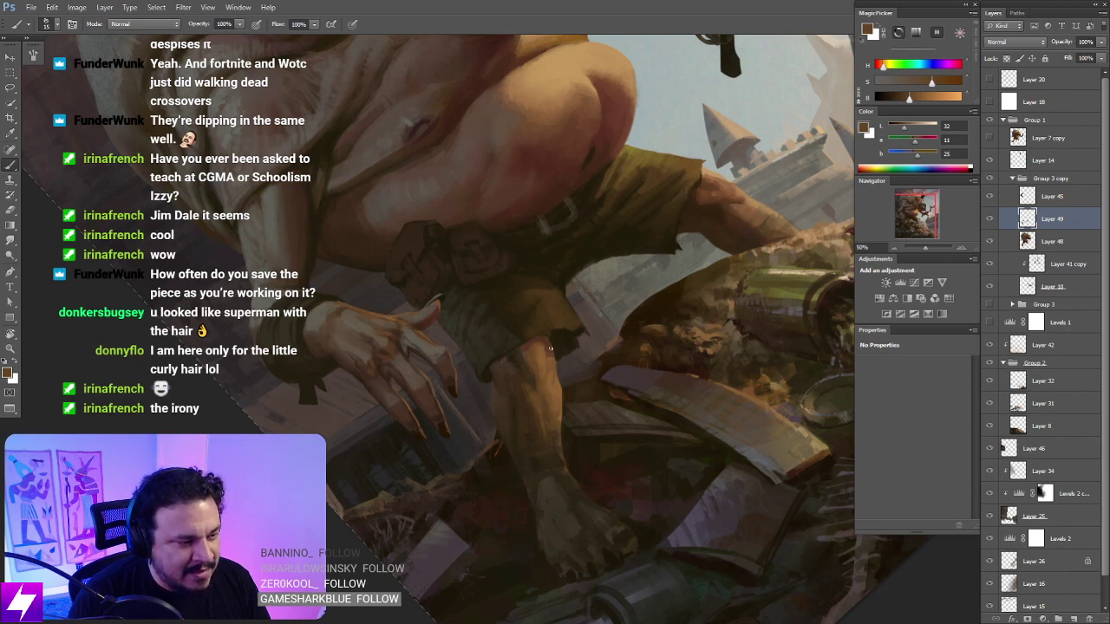
Step: Add a new layer above Layer 49 and lasso a band-shaped area around the middle of the far shin
{"action": "key", "text": "r"}
{"action": "left_click_drag", "start_coordinate": [559, 392], "coordinate": [708, 295]}
{"action": "mouse_move", "coordinate": [621, 397]}
{"action": "left_mouse_down"}
{"action": "mouse_move", "coordinate": [642, 377]}
{"action": "mouse_move", "coordinate": [608, 388]}
{"action": "left_mouse_up"}
{"action": "key", "text": "ctrl+shift+alt+n"}
{"action": "key", "text": "l"}
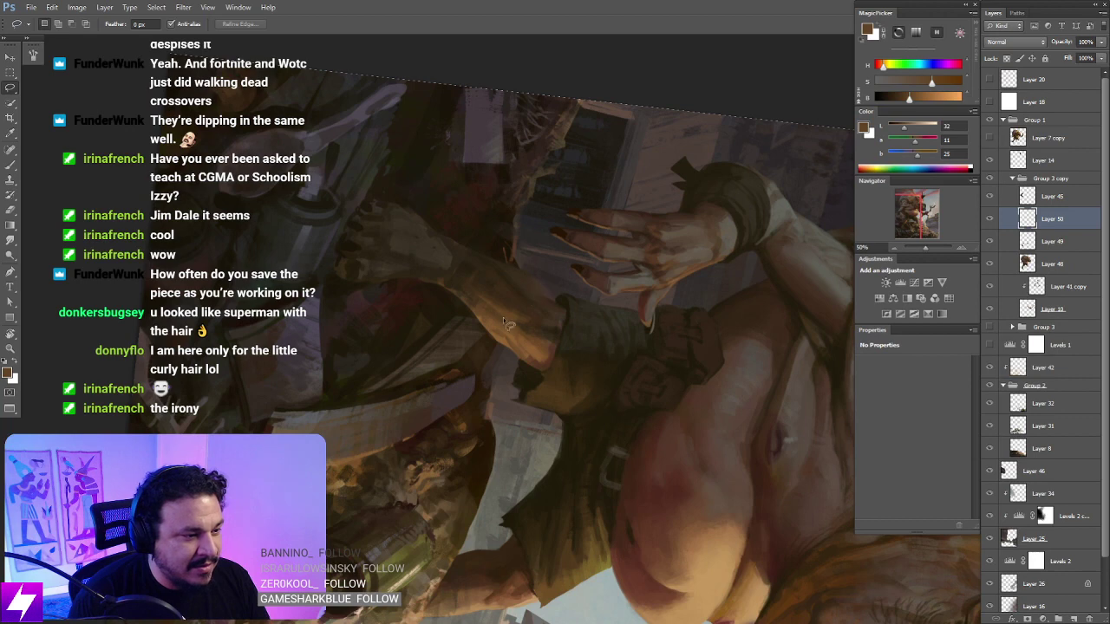
{"action": "mouse_move", "coordinate": [532, 279]}
{"action": "left_mouse_down"}
{"action": "mouse_move", "coordinate": [493, 339]}
{"action": "mouse_move", "coordinate": [443, 289]}
{"action": "mouse_move", "coordinate": [468, 250]}
{"action": "mouse_move", "coordinate": [536, 283]}
{"action": "mouse_move", "coordinate": [495, 206]}
{"action": "mouse_move", "coordinate": [469, 345]}
{"action": "left_mouse_up"}
Step: Sample a very dark brown beside the leg and fill the lassoed shin band with a brush size of 60
{"action": "key", "text": "b"}
{"action": "left_click", "coordinate": [499, 208], "text": "alt"}
{"action": "key", "text": "]"}
{"action": "key", "text": "]"}
{"action": "key", "text": "]"}
{"action": "key", "text": "]"}
{"action": "key", "text": "]"}
{"action": "key", "text": "]"}
{"action": "key", "text": "]"}
{"action": "key", "text": "]"}
{"action": "left_click_drag", "start_coordinate": [488, 269], "coordinate": [464, 307]}
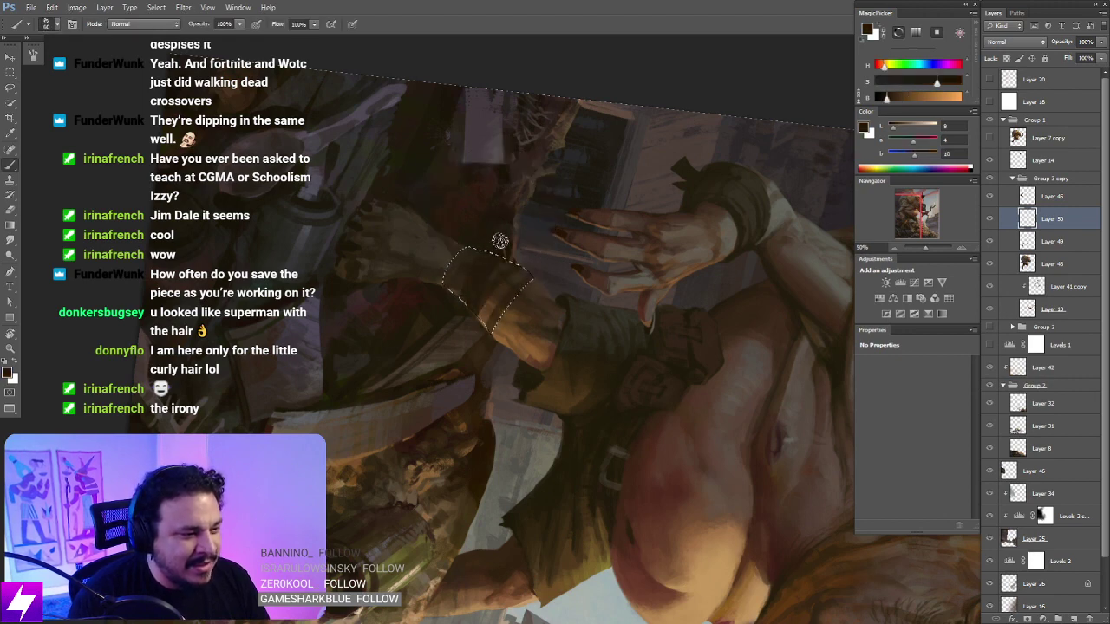
{"action": "mouse_move", "coordinate": [500, 240]}
{"action": "left_mouse_down"}
{"action": "mouse_move", "coordinate": [479, 261]}
{"action": "mouse_move", "coordinate": [461, 250]}
{"action": "mouse_move", "coordinate": [532, 265]}
{"action": "mouse_move", "coordinate": [500, 345]}
{"action": "left_mouse_up"}
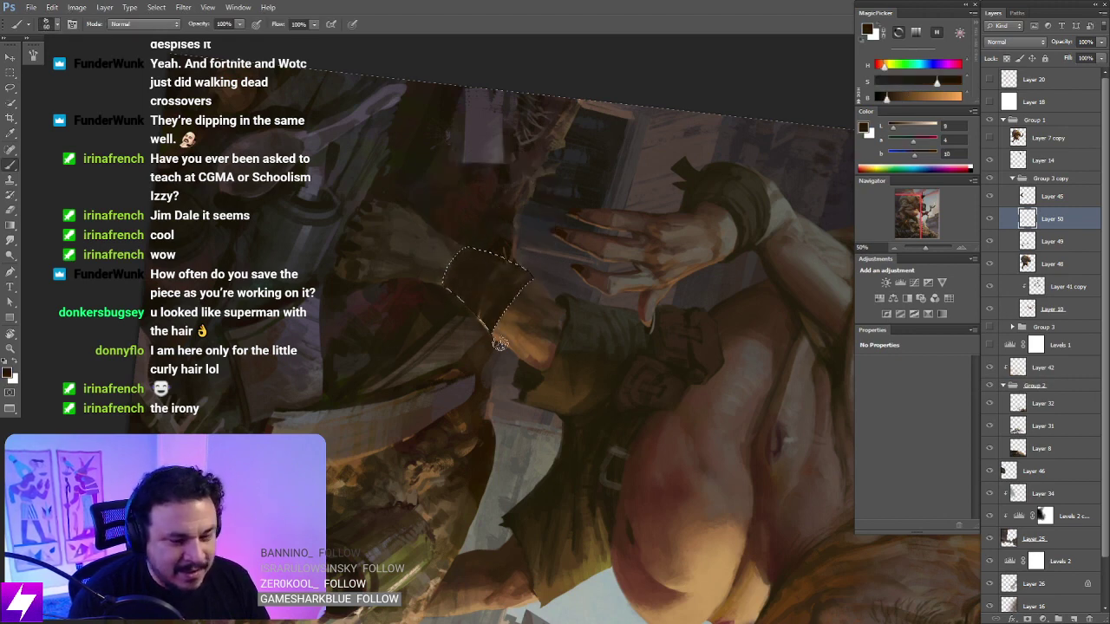
Step: Widen the dark shin band slightly with Free Transform so it wraps past both sides of the far leg
{"action": "key", "text": "Escape"}
{"action": "left_click_drag", "start_coordinate": [625, 316], "coordinate": [532, 424]}
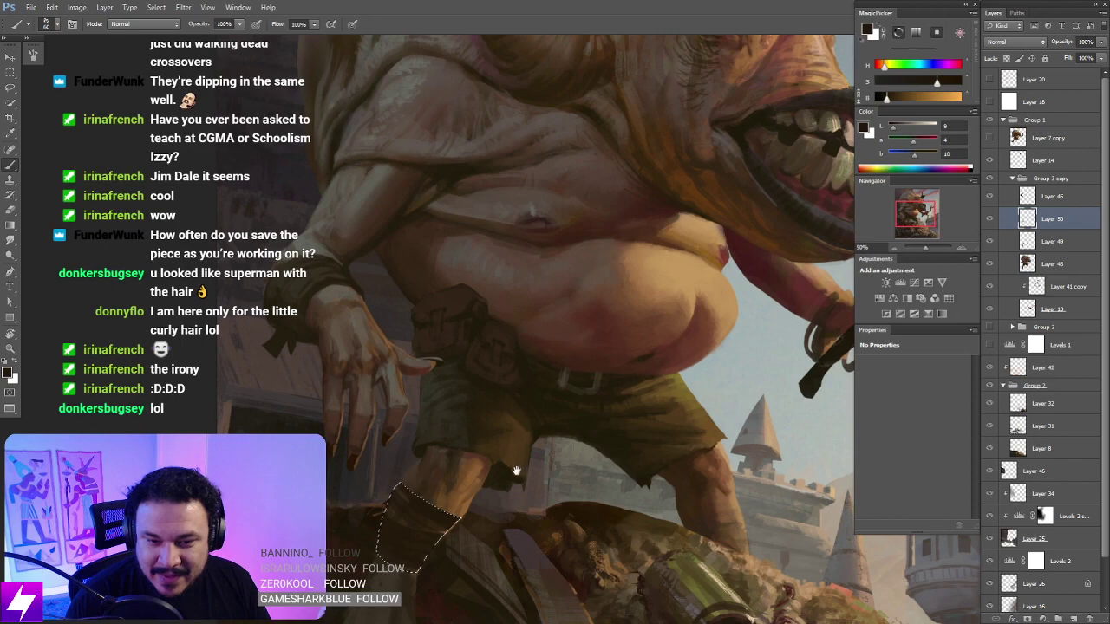
{"action": "mouse_move", "coordinate": [515, 471]}
{"action": "left_mouse_down"}
{"action": "mouse_move", "coordinate": [508, 465]}
{"action": "mouse_move", "coordinate": [568, 364]}
{"action": "mouse_move", "coordinate": [542, 396]}
{"action": "mouse_move", "coordinate": [657, 426]}
{"action": "mouse_move", "coordinate": [693, 299]}
{"action": "left_mouse_up"}
{"action": "key", "text": "r"}
{"action": "left_click_drag", "start_coordinate": [661, 389], "coordinate": [643, 343]}
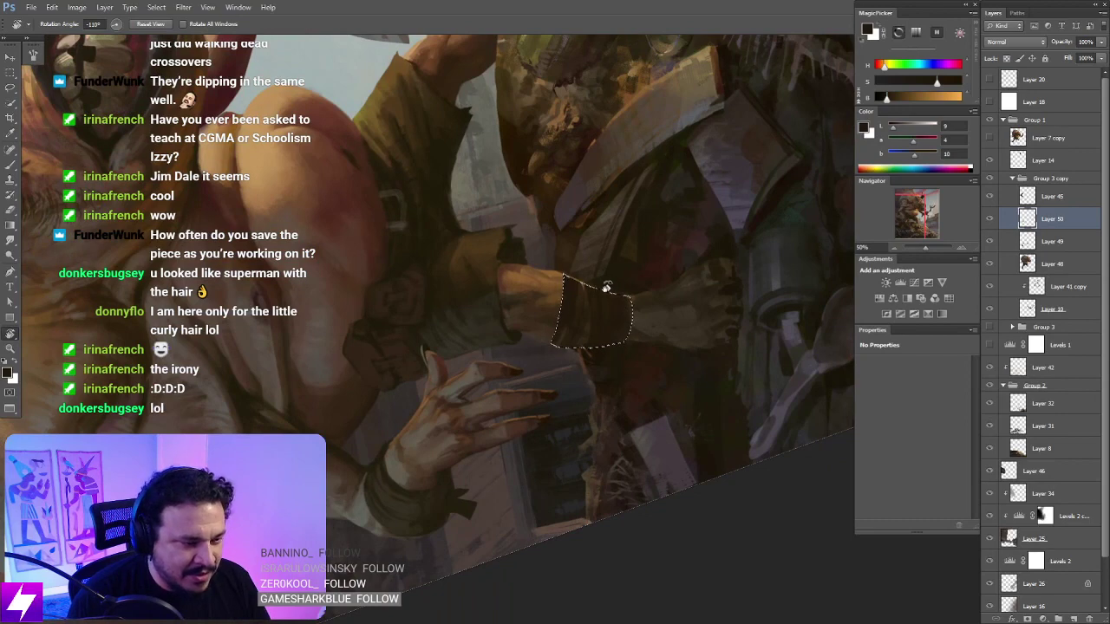
{"action": "key", "text": "Escape"}
{"action": "scroll", "coordinate": [572, 347], "scroll_direction": "down", "scroll_amount": 3}
{"action": "key", "text": "ctrl+t"}
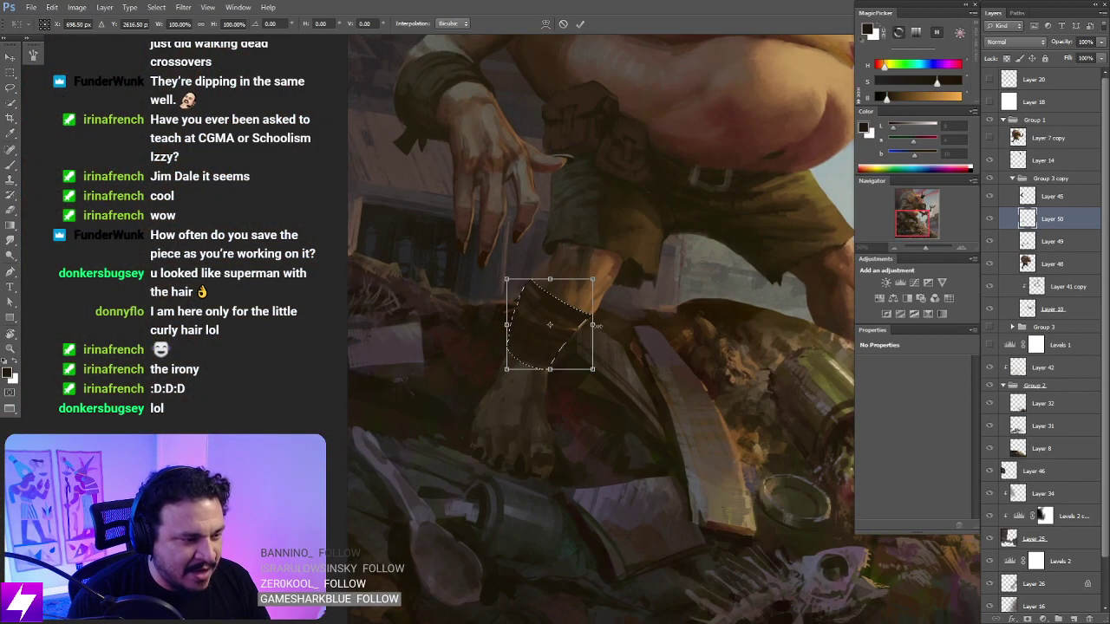
{"action": "left_click_drag", "start_coordinate": [596, 325], "coordinate": [599, 326]}
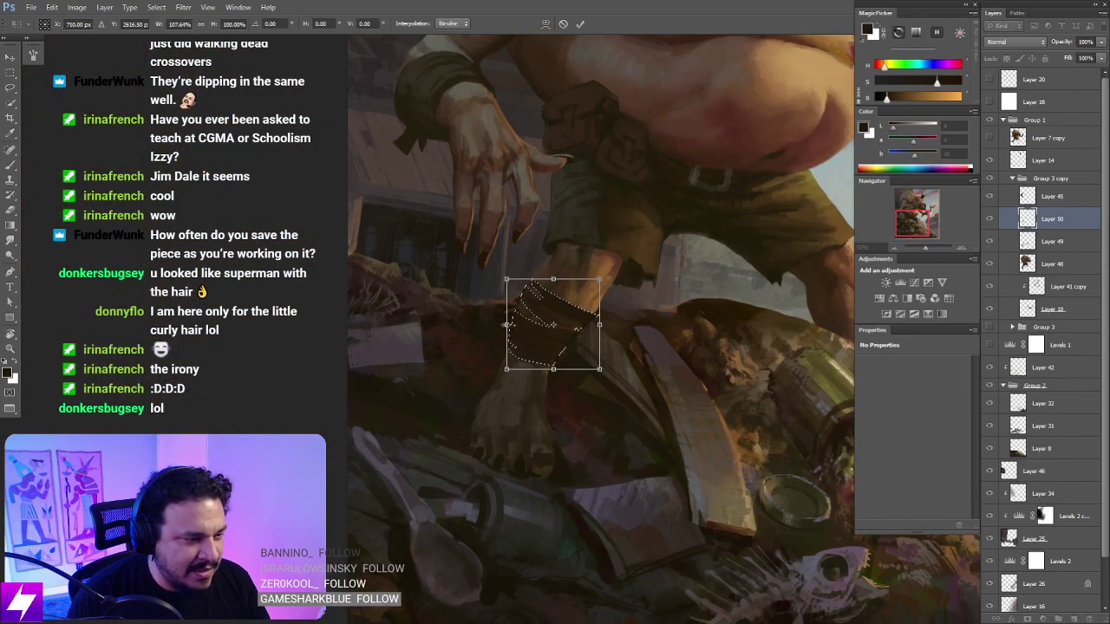
{"action": "left_click_drag", "start_coordinate": [503, 325], "coordinate": [507, 325]}
{"action": "key", "text": "Return"}
{"action": "key", "text": "ctrl+minus"}
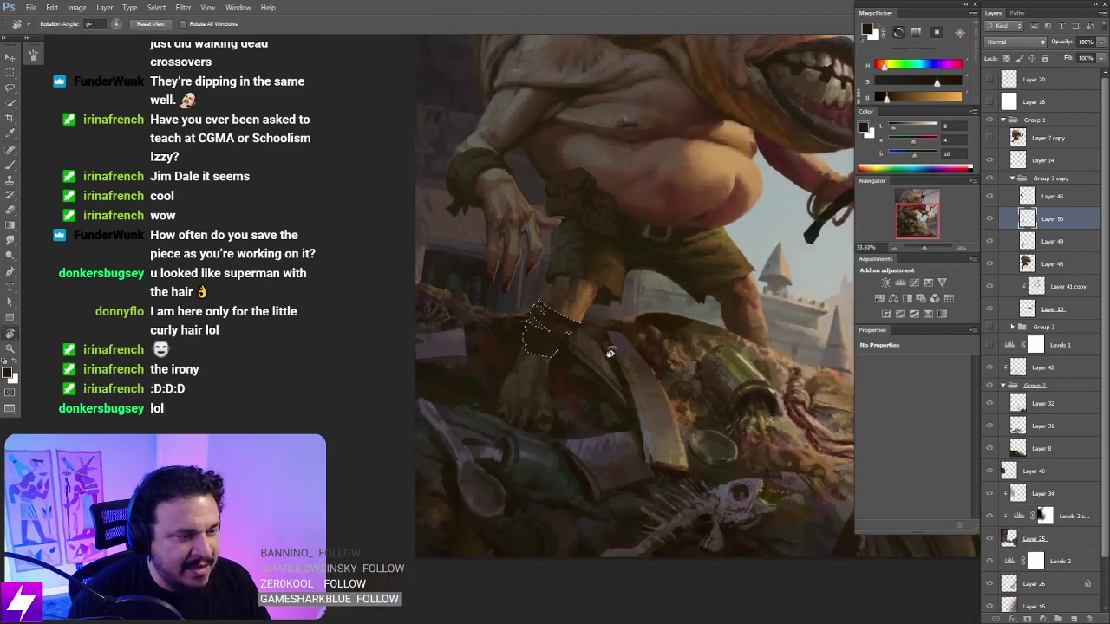
Step: Clear the lasso selection around the shin band and lock the transparent pixels of Layer 50
{"action": "key", "text": "ctrl+minus"}
{"action": "left_click", "coordinate": [572, 406]}
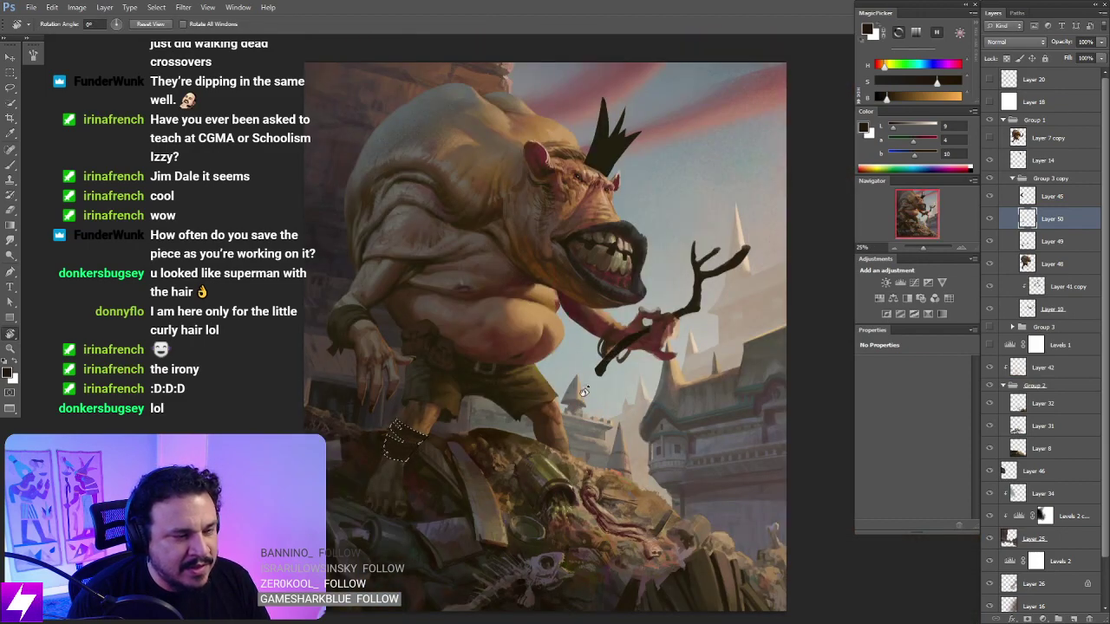
{"action": "key", "text": "b"}
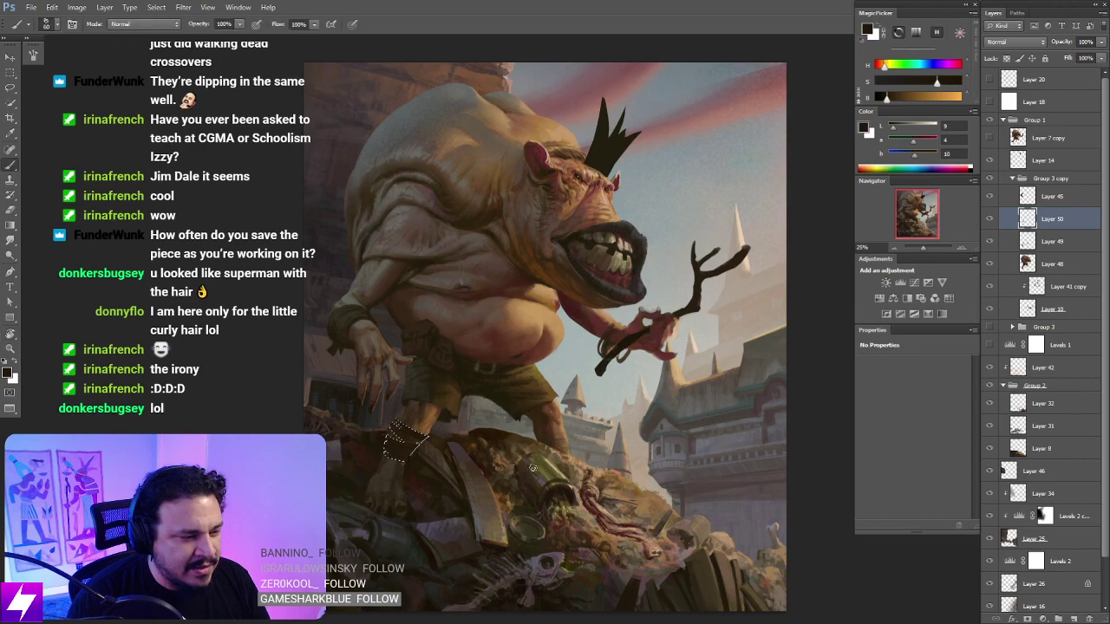
{"action": "key", "text": "l"}
{"action": "key", "text": "ctrl+d"}
{"action": "left_click_drag", "start_coordinate": [521, 522], "coordinate": [524, 460]}
{"action": "key", "text": "r"}
{"action": "left_click_drag", "start_coordinate": [623, 269], "coordinate": [598, 409]}
{"action": "key", "text": "Escape"}
{"action": "key", "text": "ctrl+minus"}
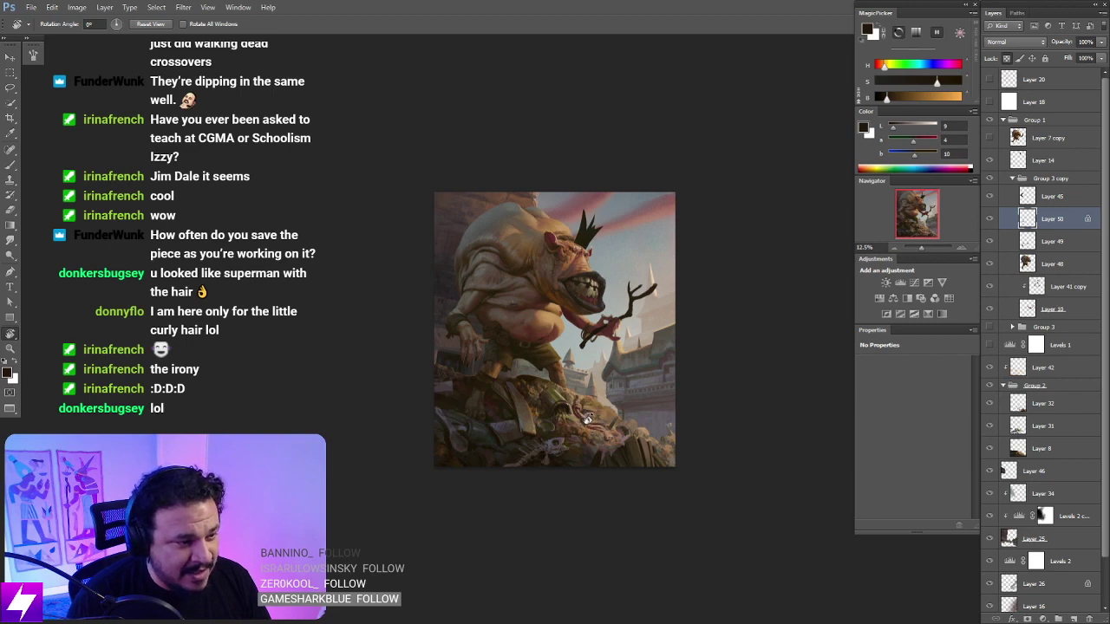
{"action": "key", "text": "ctrl+plus"}
{"action": "mouse_move", "coordinate": [554, 400]}
{"action": "left_mouse_down"}
{"action": "mouse_move", "coordinate": [590, 415]}
{"action": "mouse_move", "coordinate": [569, 425]}
{"action": "mouse_move", "coordinate": [556, 398]}
{"action": "left_mouse_up"}
{"action": "key", "text": "ctrl+minus"}
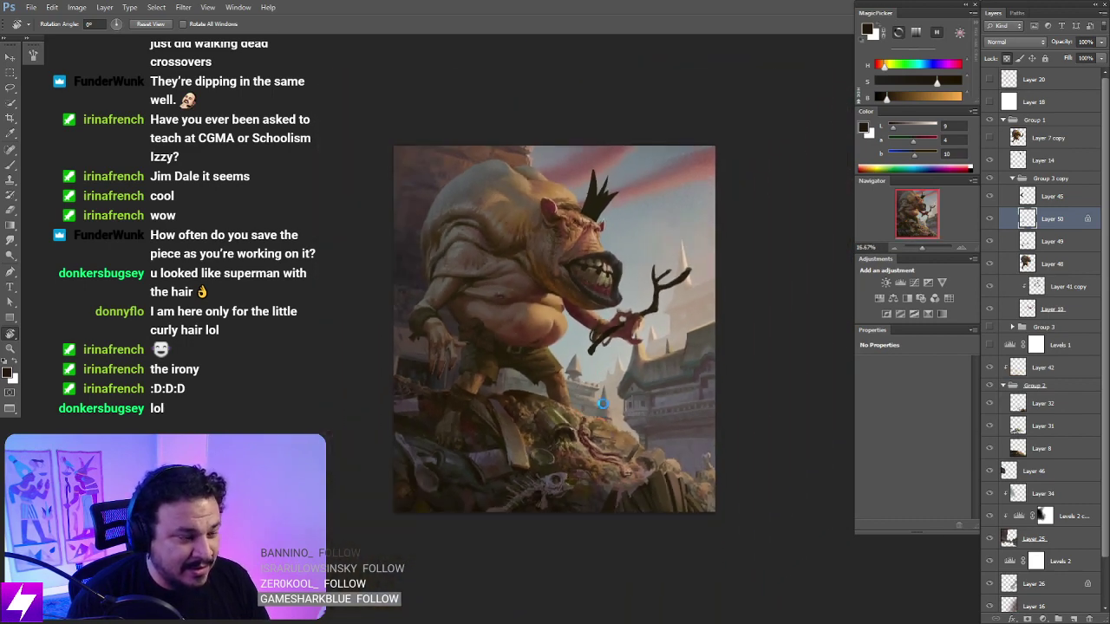
Step: Flip the canvas horizontally, sample a very dark brown, and unlock the transparent pixels of Layer 50
{"action": "key", "text": "ctrl+shift+h"}
{"action": "key", "text": "ctrl+plus"}
{"action": "key", "text": "ctrl+plus"}
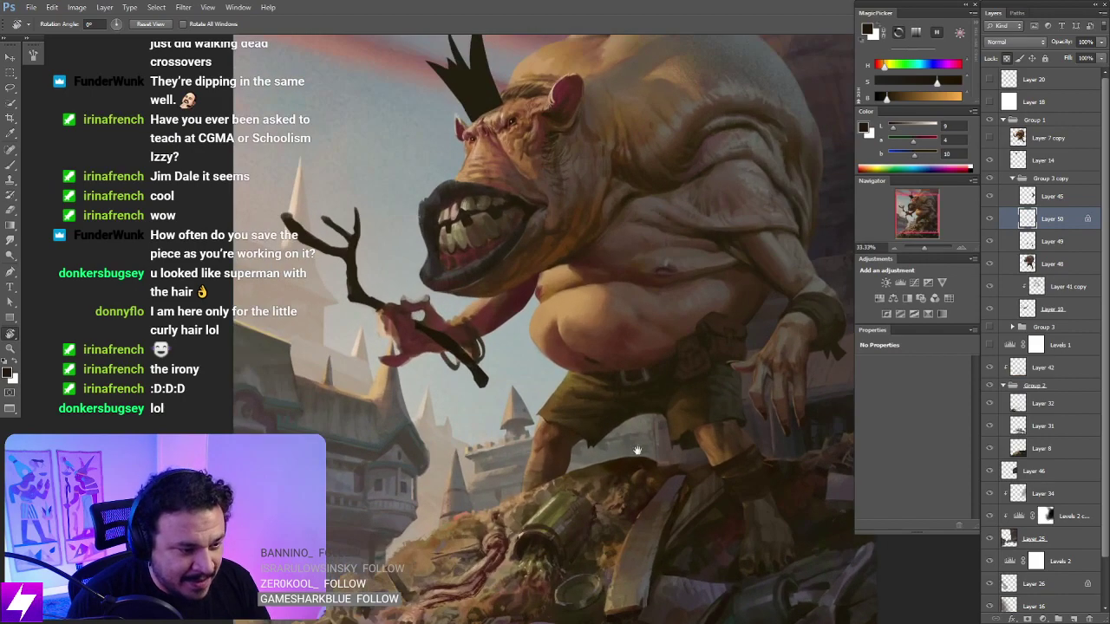
{"action": "key", "text": "b"}
{"action": "key", "text": "ctrl+plus"}
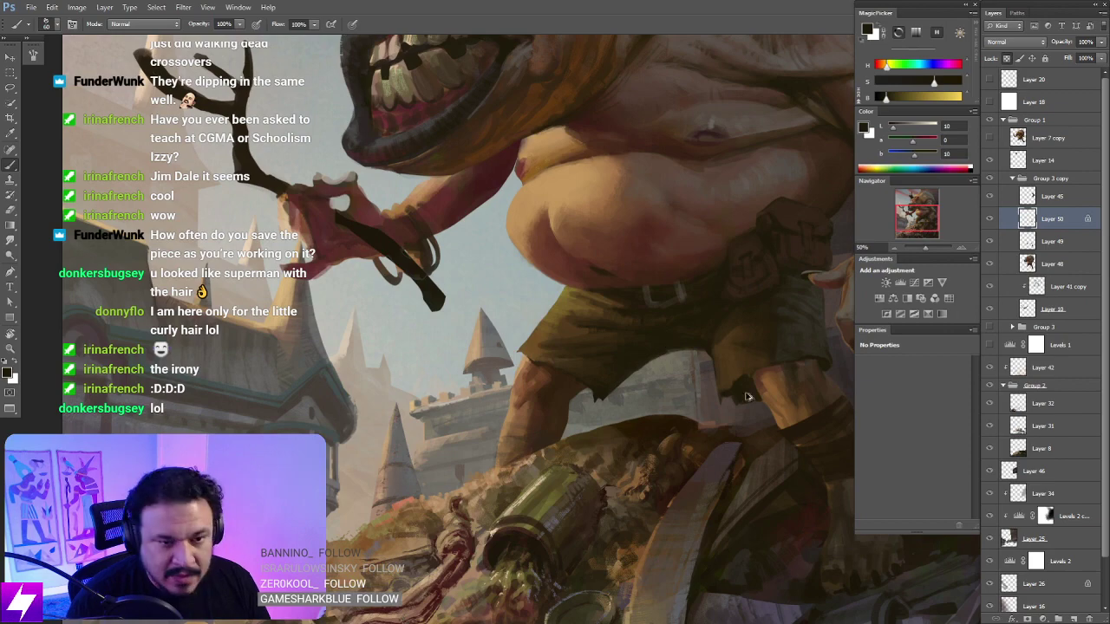
{"action": "left_click_drag", "start_coordinate": [824, 429], "coordinate": [564, 360]}
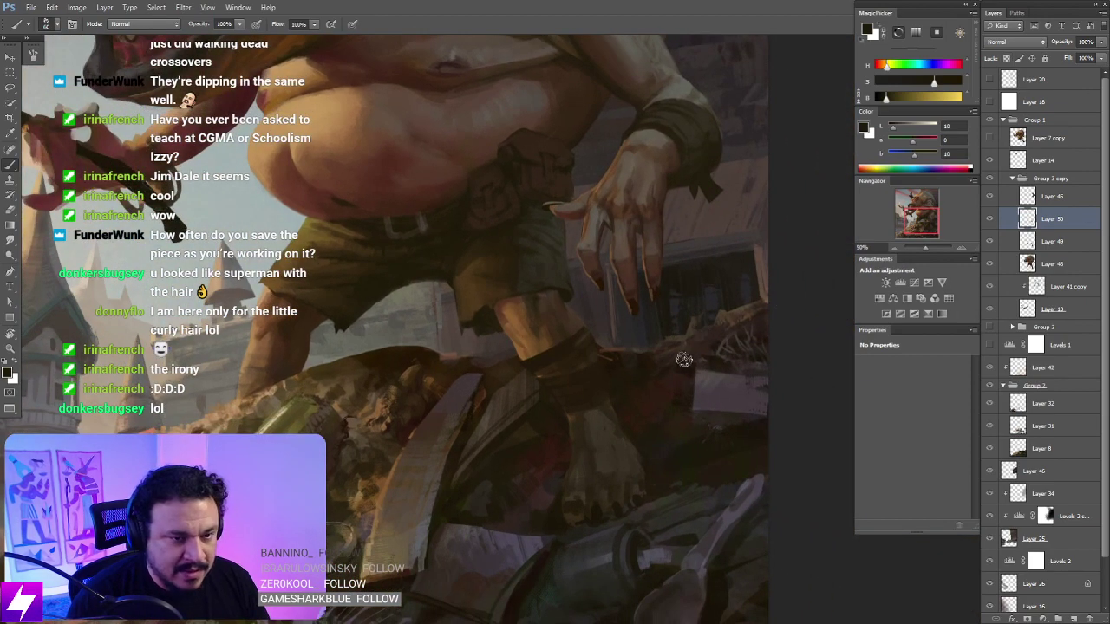
Step: Sample a near-black brown from the rubble beside the leg and refine the shin wrap's folds with a brush size of 15
{"action": "key", "text": "r"}
{"action": "left_click_drag", "start_coordinate": [684, 359], "coordinate": [723, 233]}
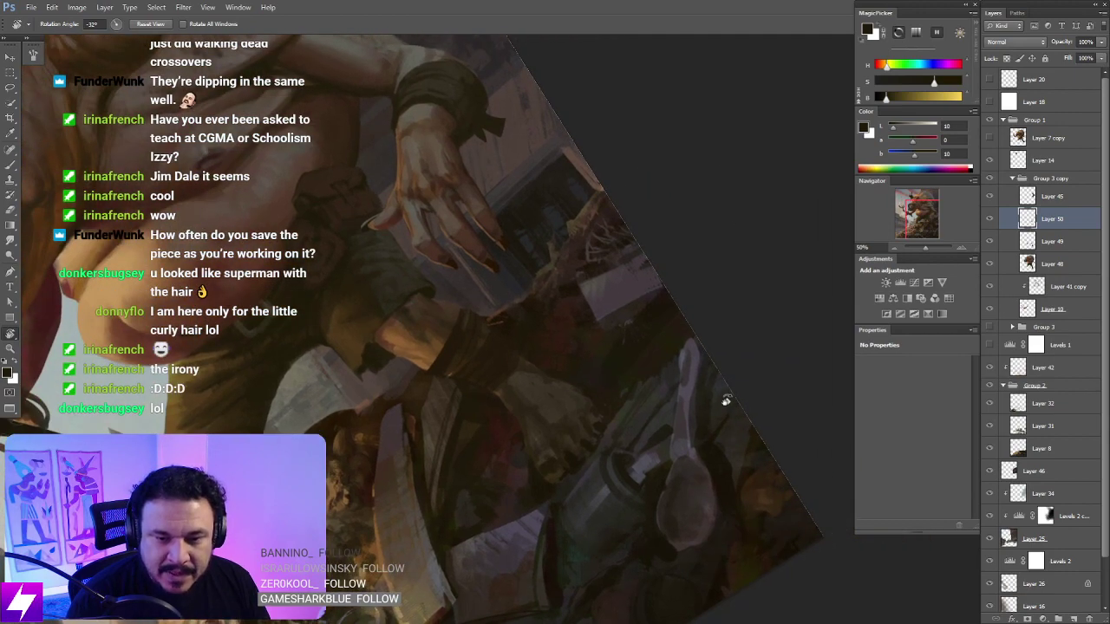
{"action": "left_click_drag", "start_coordinate": [726, 396], "coordinate": [727, 363]}
{"action": "left_click_drag", "start_coordinate": [660, 358], "coordinate": [695, 367]}
{"action": "key", "text": "b"}
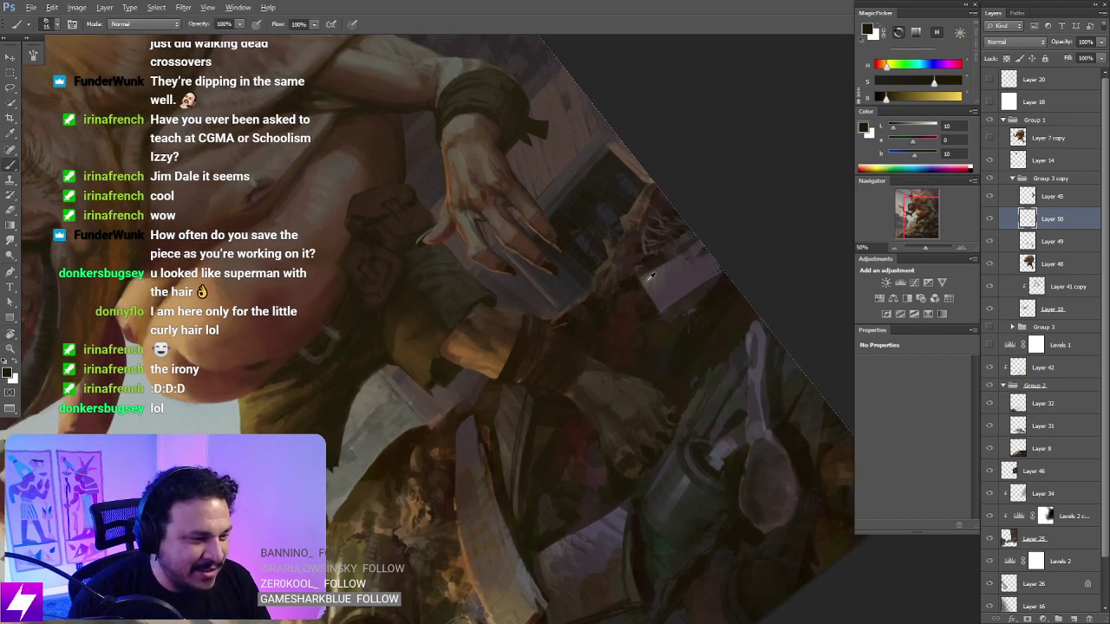
{"action": "left_click", "coordinate": [636, 280], "text": "alt"}
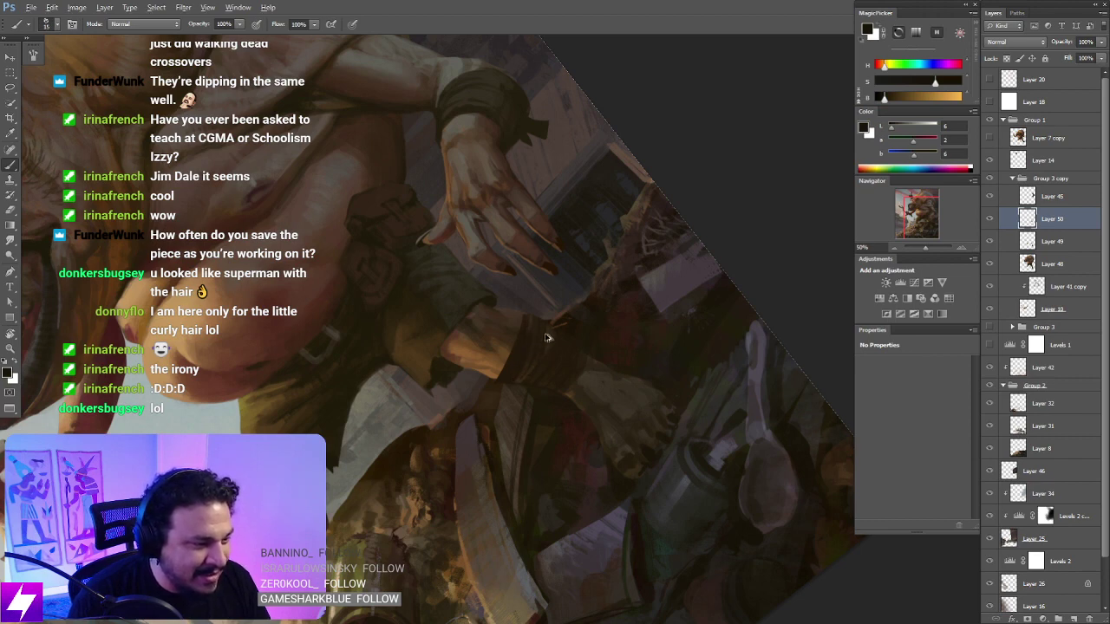
{"action": "key", "text": "r"}
{"action": "mouse_move", "coordinate": [545, 354]}
{"action": "left_mouse_down"}
{"action": "mouse_move", "coordinate": [604, 376]}
{"action": "mouse_move", "coordinate": [609, 359]}
{"action": "mouse_move", "coordinate": [581, 375]}
{"action": "mouse_move", "coordinate": [607, 399]}
{"action": "mouse_move", "coordinate": [645, 351]}
{"action": "left_mouse_up"}
{"action": "key", "text": "r"}
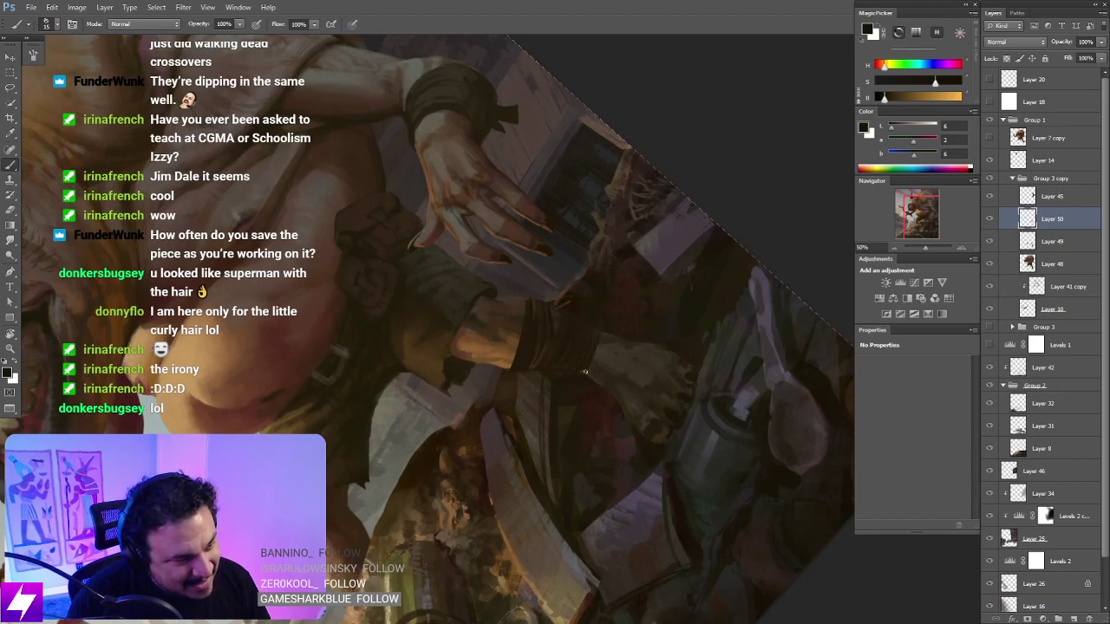
Step: Paint dark fold lines around the shin wrap near the ankle, increasing the brush size from 15 to 50
{"action": "key", "text": "Escape"}
{"action": "key", "text": "r"}
{"action": "mouse_move", "coordinate": [596, 397]}
{"action": "left_mouse_down"}
{"action": "mouse_move", "coordinate": [592, 260]}
{"action": "mouse_move", "coordinate": [599, 350]}
{"action": "mouse_move", "coordinate": [564, 376]}
{"action": "left_mouse_up"}
{"action": "key", "text": "ctrl+plus"}
{"action": "key", "text": "b"}
{"action": "key", "text": "r"}
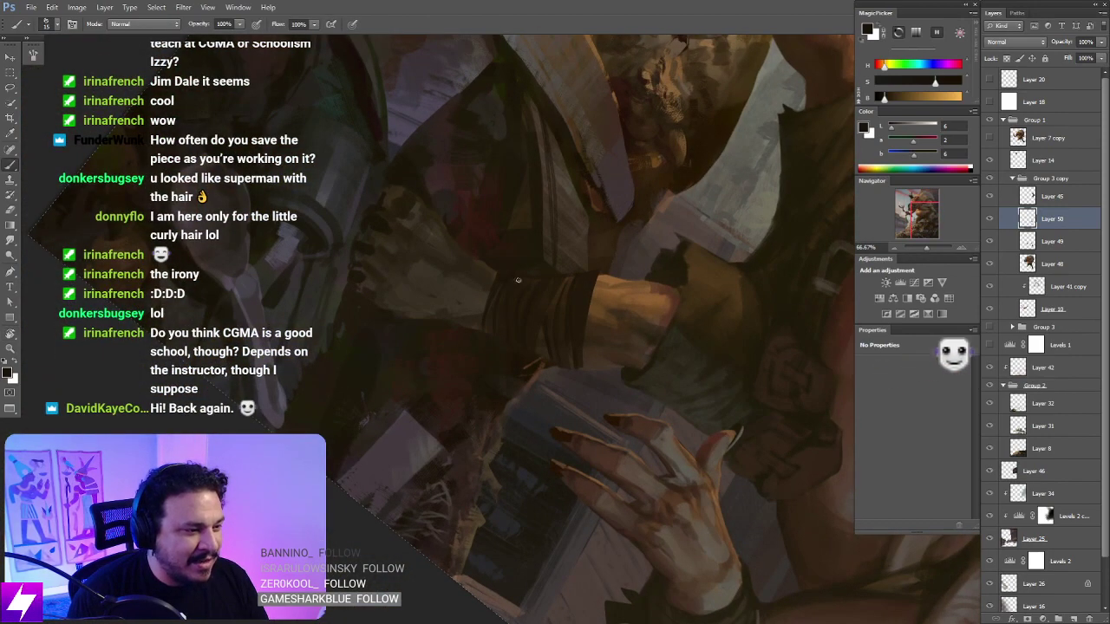
{"action": "mouse_move", "coordinate": [501, 276]}
{"action": "left_mouse_down"}
{"action": "mouse_move", "coordinate": [651, 392]}
{"action": "mouse_move", "coordinate": [636, 367]}
{"action": "mouse_move", "coordinate": [543, 324]}
{"action": "left_mouse_up"}
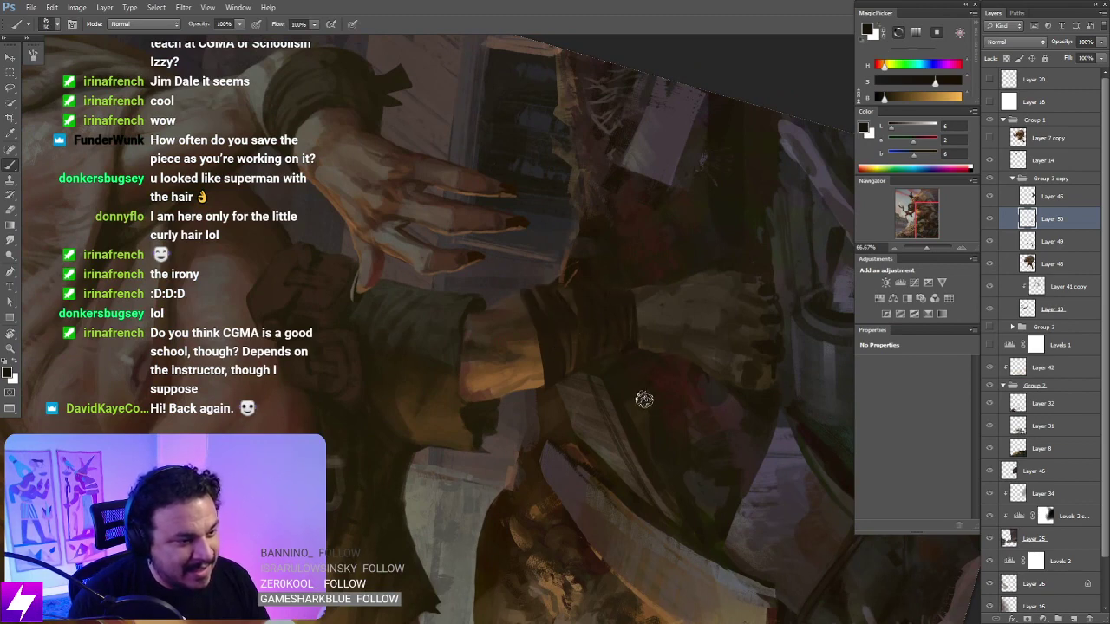
{"action": "mouse_move", "coordinate": [642, 396]}
{"action": "left_mouse_down"}
{"action": "mouse_move", "coordinate": [656, 389]}
{"action": "mouse_move", "coordinate": [587, 364]}
{"action": "left_mouse_up"}
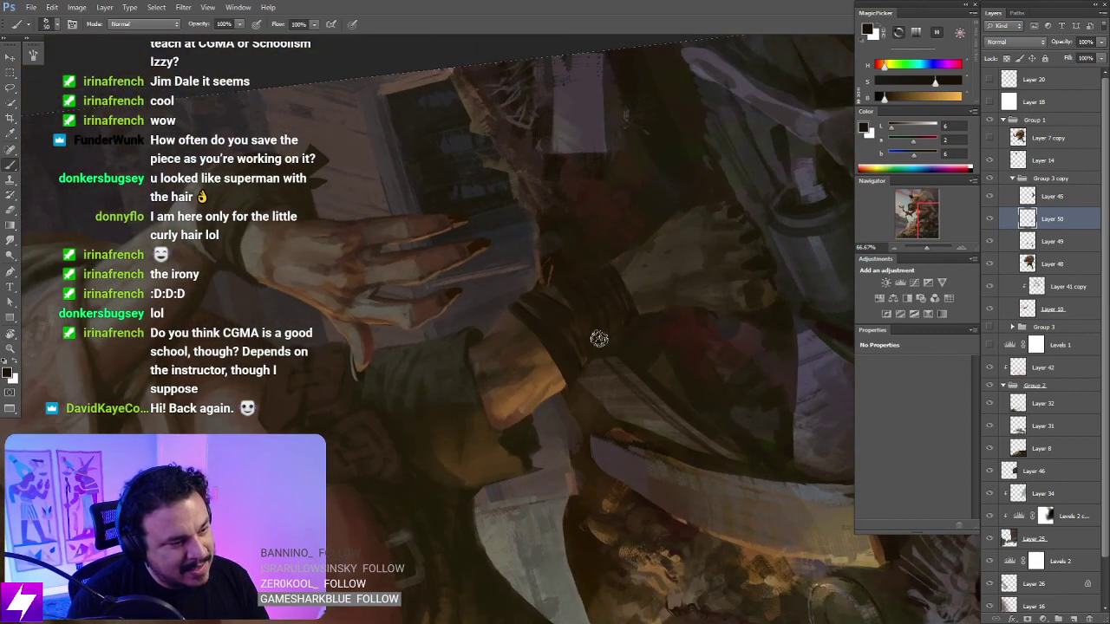
Step: Touch up the wrap's edges with a brush size of 10, sampling warm brown from the lit shin and near-black from the wrap
{"action": "left_click", "coordinate": [553, 375], "text": "alt"}
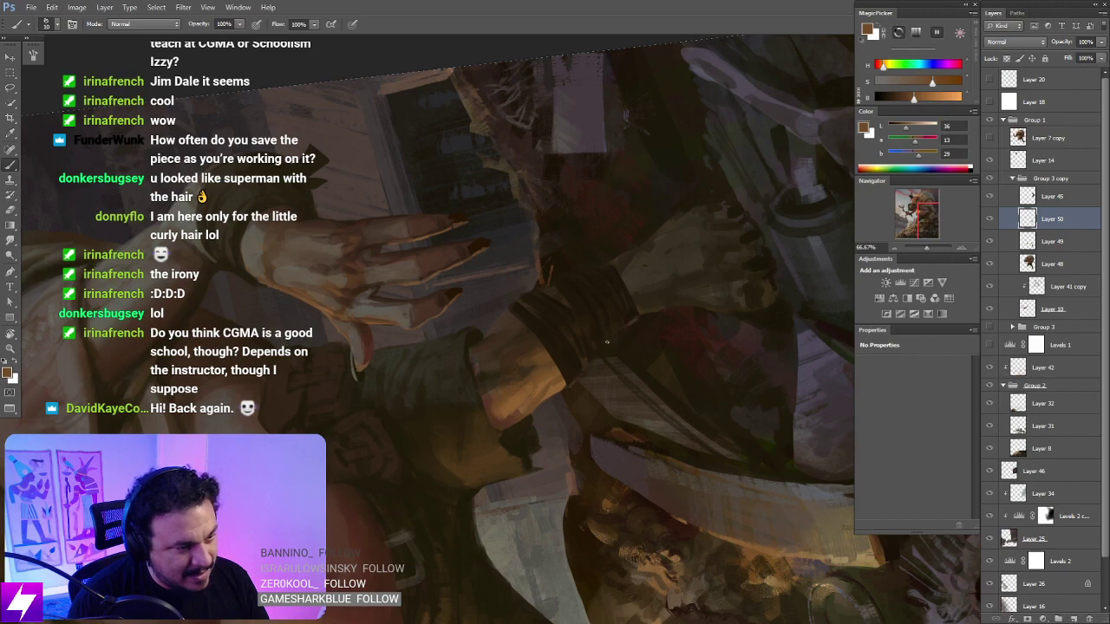
{"action": "key", "text": "Escape"}
{"action": "left_click_drag", "start_coordinate": [590, 411], "coordinate": [566, 377]}
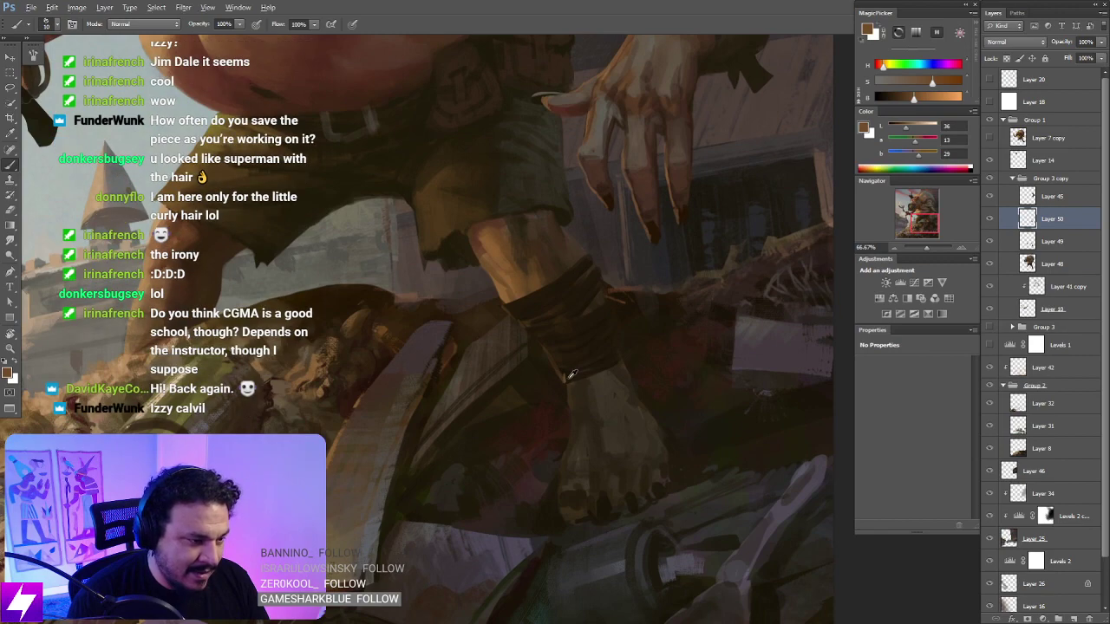
{"action": "left_click", "coordinate": [562, 373], "text": "alt"}
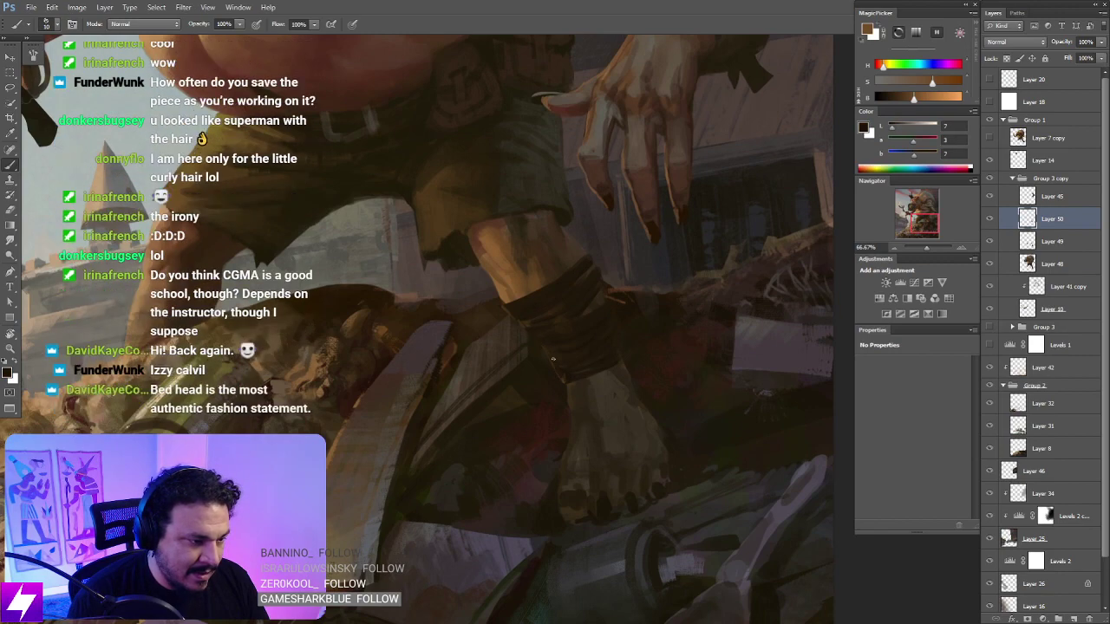
Step: Examine the whole illustration in both flipped orientations and check Layer 50's visibility to judge the shin wrap
{"action": "left_click_drag", "start_coordinate": [595, 341], "coordinate": [468, 401]}
{"action": "key", "text": "ctrl+minus"}
{"action": "key", "text": "ctrl+minus"}
{"action": "key", "text": "ctrl+shift+h"}
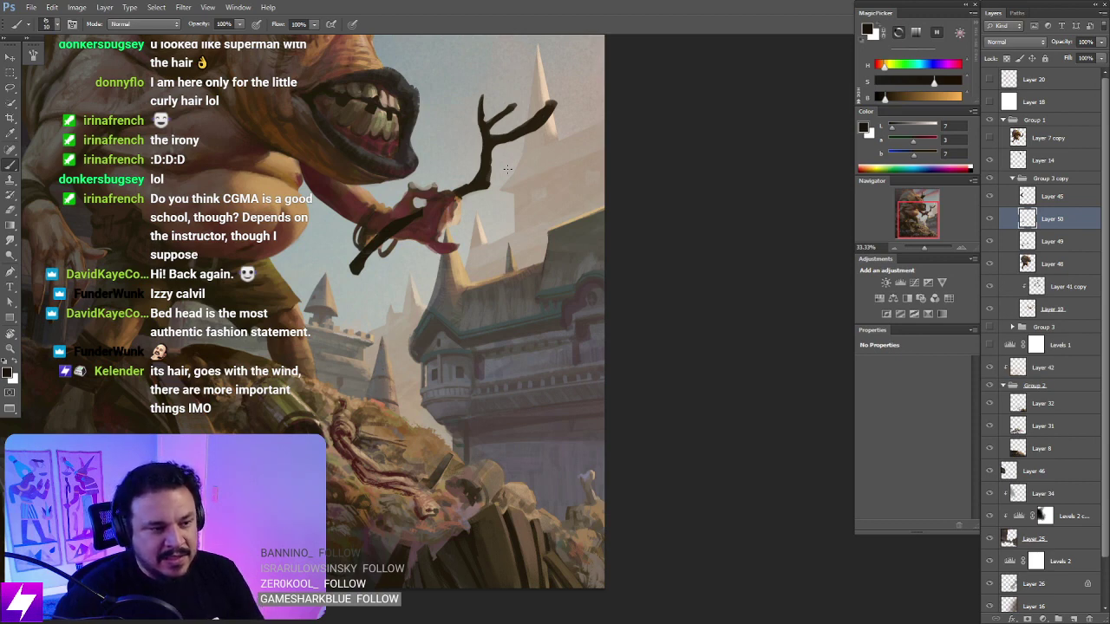
{"action": "key", "text": "ctrl+minus"}
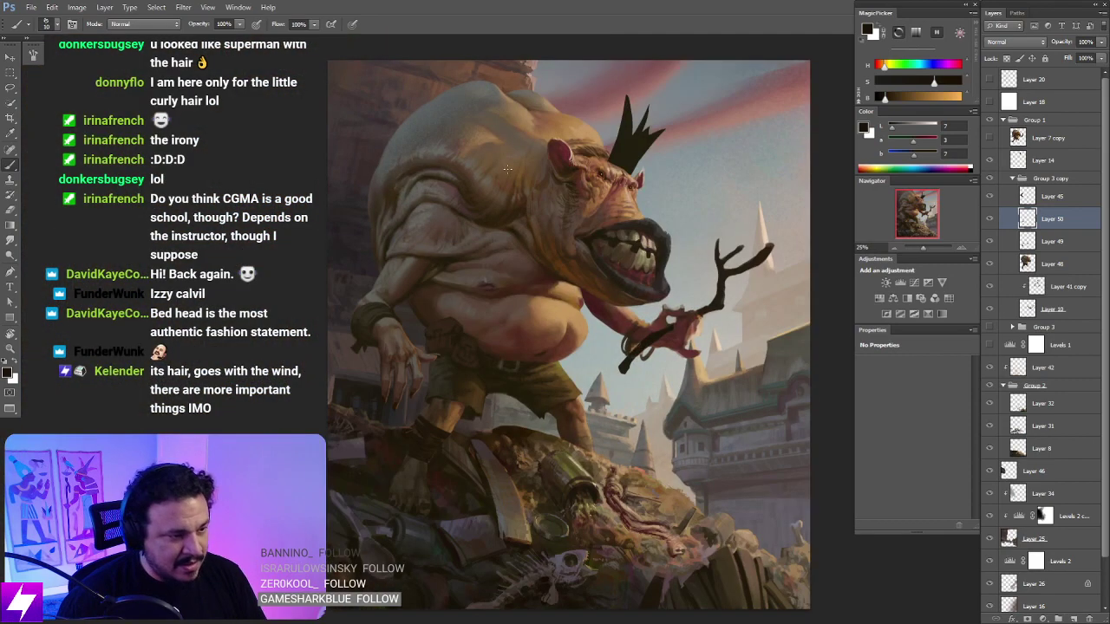
{"action": "left_click_drag", "start_coordinate": [573, 352], "coordinate": [488, 355]}
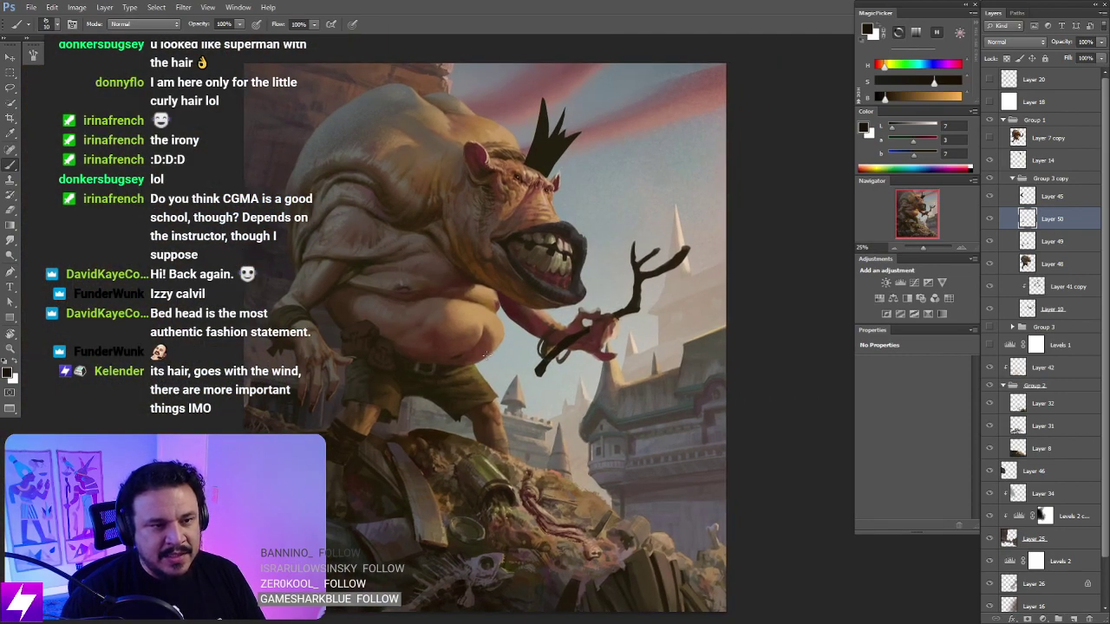
{"action": "mouse_move", "coordinate": [534, 399]}
{"action": "left_mouse_down"}
{"action": "mouse_move", "coordinate": [510, 379]}
{"action": "mouse_move", "coordinate": [539, 410]}
{"action": "left_mouse_up"}
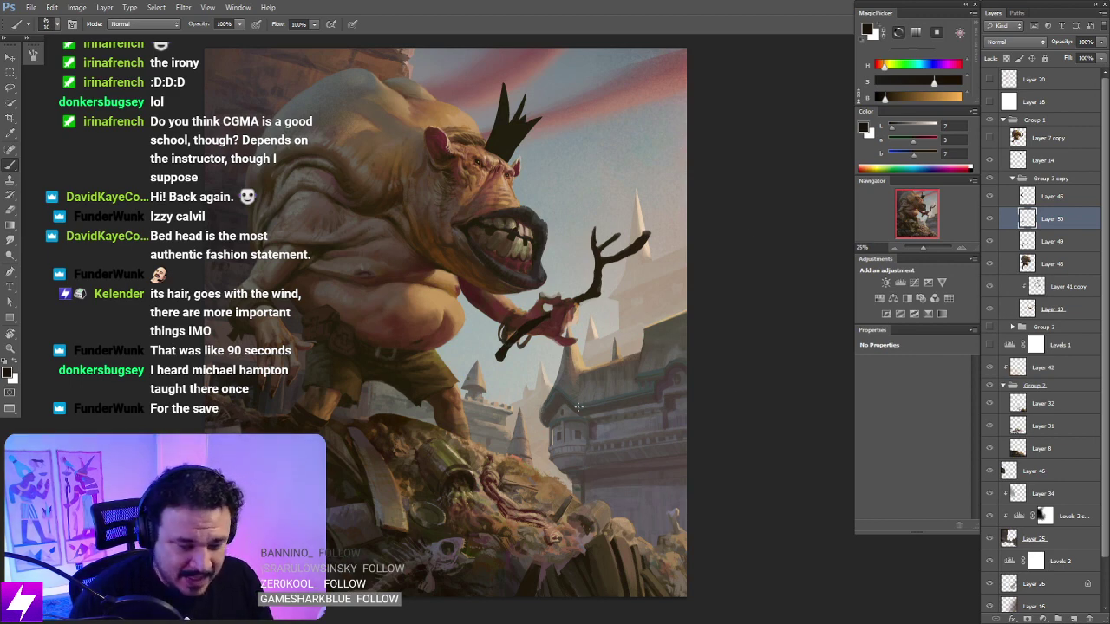
{"action": "key", "text": "ctrl+plus"}
{"action": "left_click", "coordinate": [989, 220]}
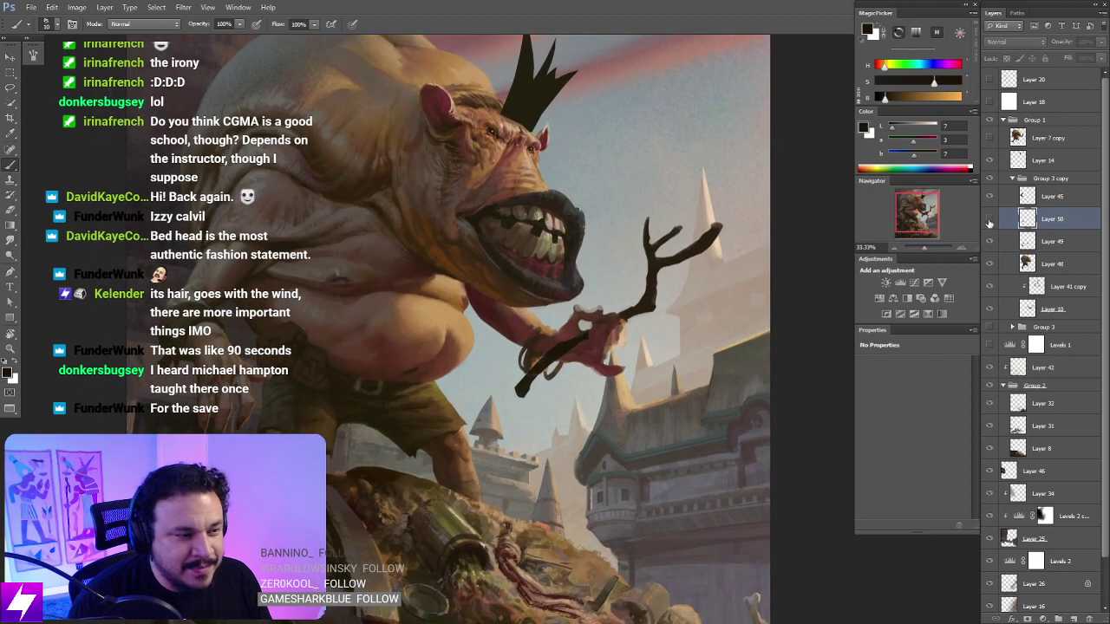
{"action": "key", "text": "ctrl+minus"}
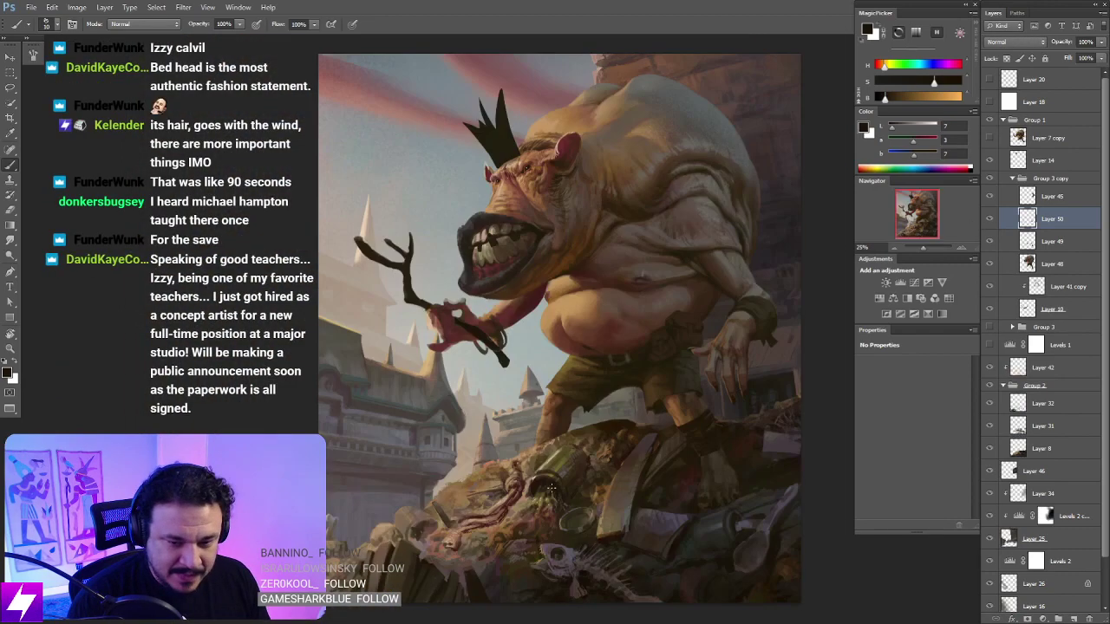
Step: Refine the dark edge of the shin wrap on the far leg with a brush size of 10
{"action": "key", "text": "ctrl+plus"}
{"action": "left_click_drag", "start_coordinate": [598, 451], "coordinate": [435, 411]}
{"action": "key", "text": "r"}
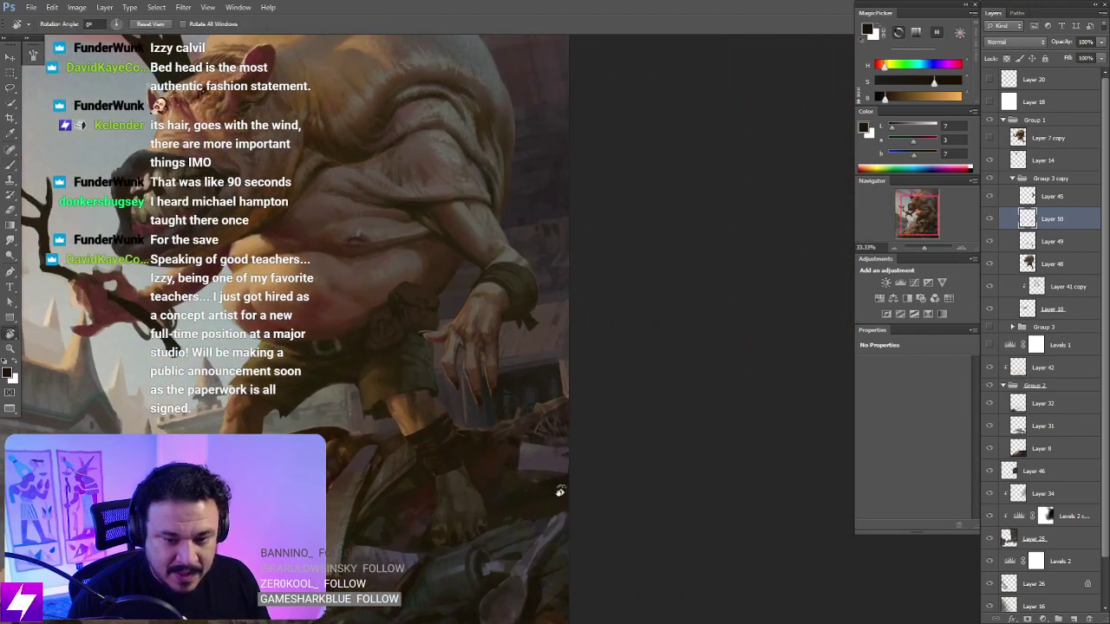
{"action": "left_click_drag", "start_coordinate": [560, 492], "coordinate": [669, 377]}
{"action": "key", "text": "ctrl+plus"}
{"action": "left_click_drag", "start_coordinate": [612, 352], "coordinate": [534, 404]}
{"action": "mouse_move", "coordinate": [590, 380]}
{"action": "left_mouse_down"}
{"action": "mouse_move", "coordinate": [573, 389]}
{"action": "mouse_move", "coordinate": [591, 402]}
{"action": "mouse_move", "coordinate": [587, 370]}
{"action": "mouse_move", "coordinate": [594, 421]}
{"action": "left_mouse_up"}
{"action": "key", "text": "b"}
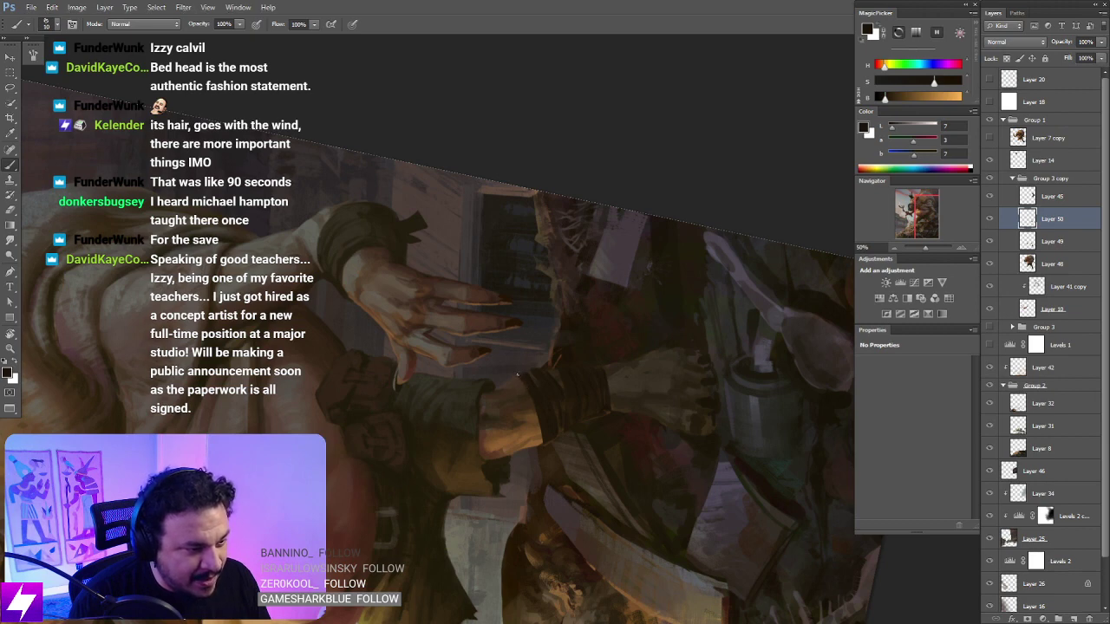
Step: Sample a very dark brown from the wrap and rework its ankle-side edge with a brush size of 20
{"action": "key", "text": "r"}
{"action": "mouse_move", "coordinate": [587, 384]}
{"action": "left_mouse_down"}
{"action": "mouse_move", "coordinate": [626, 421]}
{"action": "mouse_move", "coordinate": [648, 382]}
{"action": "mouse_move", "coordinate": [636, 359]}
{"action": "mouse_move", "coordinate": [617, 396]}
{"action": "mouse_move", "coordinate": [572, 269]}
{"action": "mouse_move", "coordinate": [614, 334]}
{"action": "left_mouse_up"}
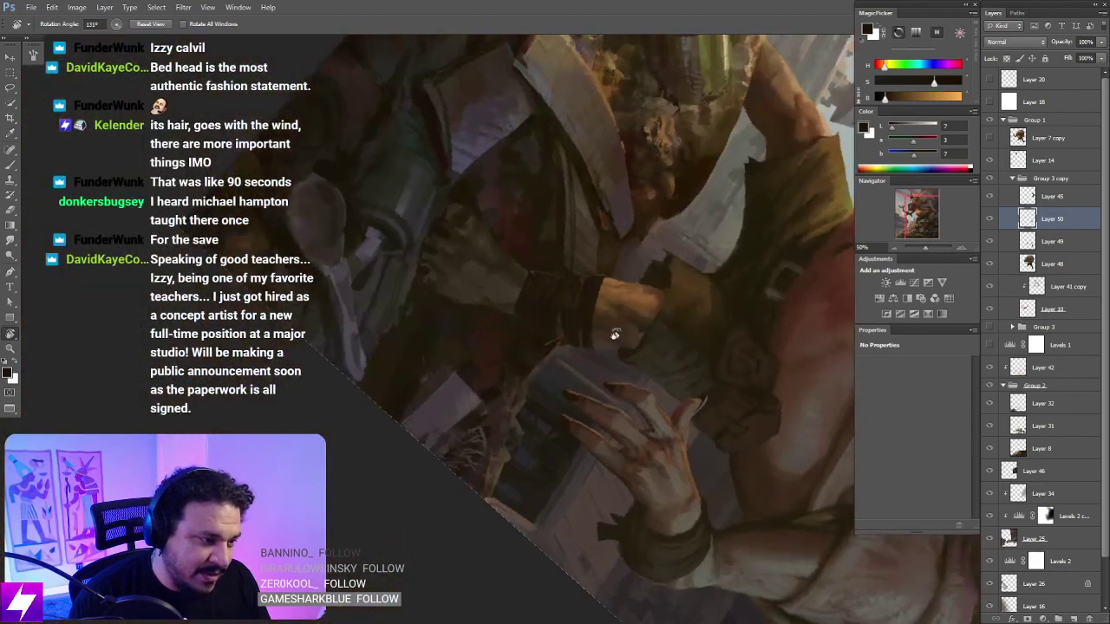
{"action": "key", "text": "ctrl+plus"}
{"action": "key", "text": "b"}
{"action": "left_click", "coordinate": [590, 269], "text": "alt"}
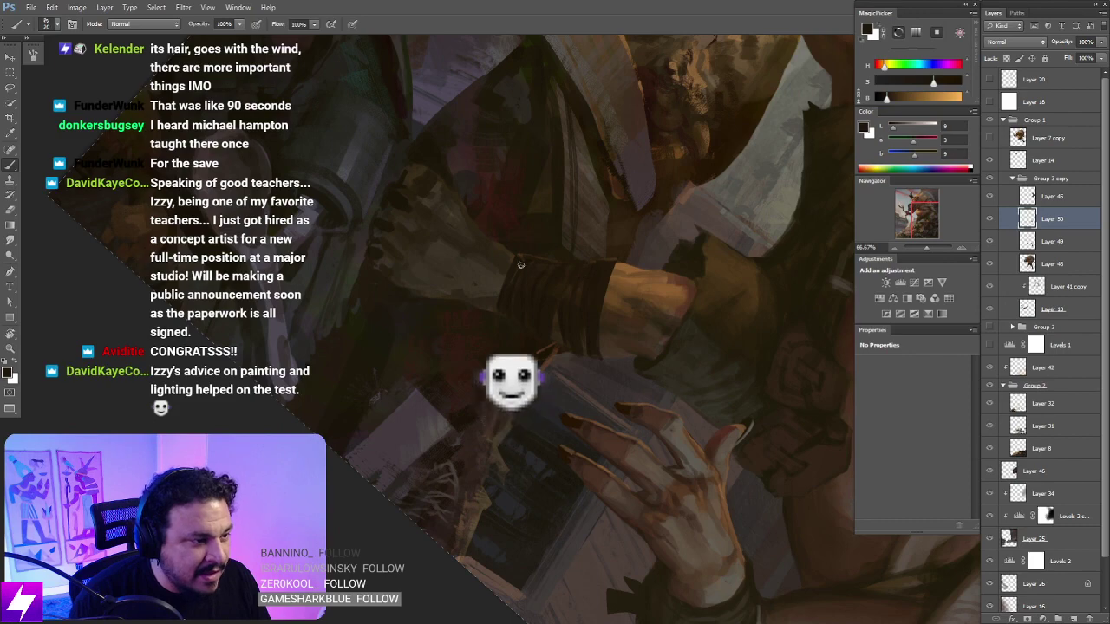
{"action": "key", "text": "Escape"}
{"action": "key", "text": "ctrl+minus"}
{"action": "left_click_drag", "start_coordinate": [581, 388], "coordinate": [546, 384]}
{"action": "key", "text": "r"}
{"action": "left_click_drag", "start_coordinate": [557, 441], "coordinate": [577, 438]}
{"action": "key", "text": "Escape"}
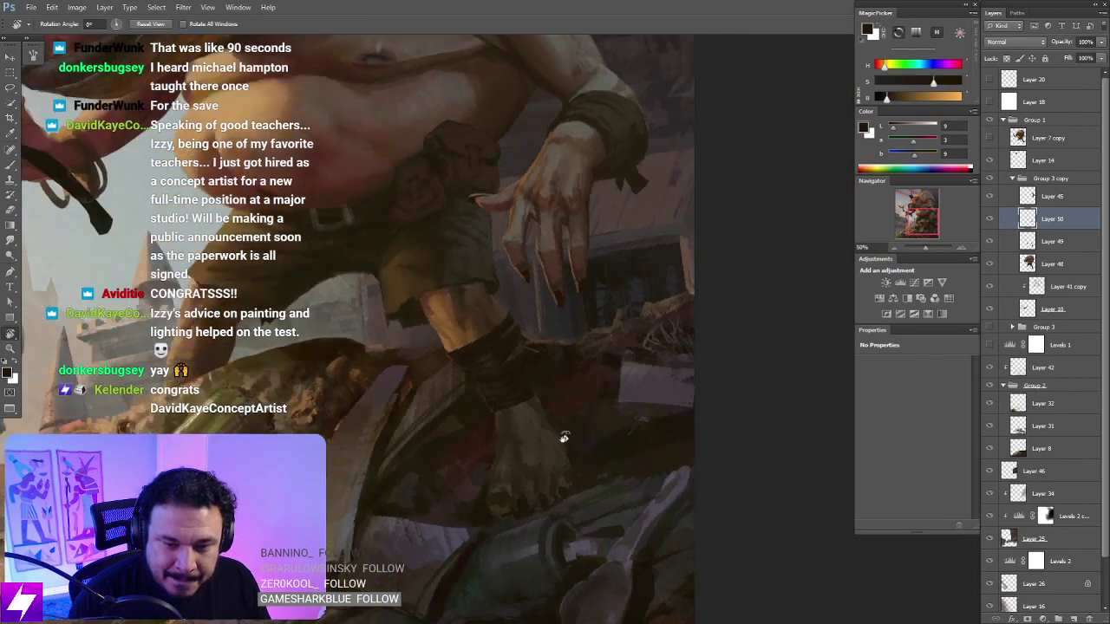
{"action": "key", "text": "ctrl+minus"}
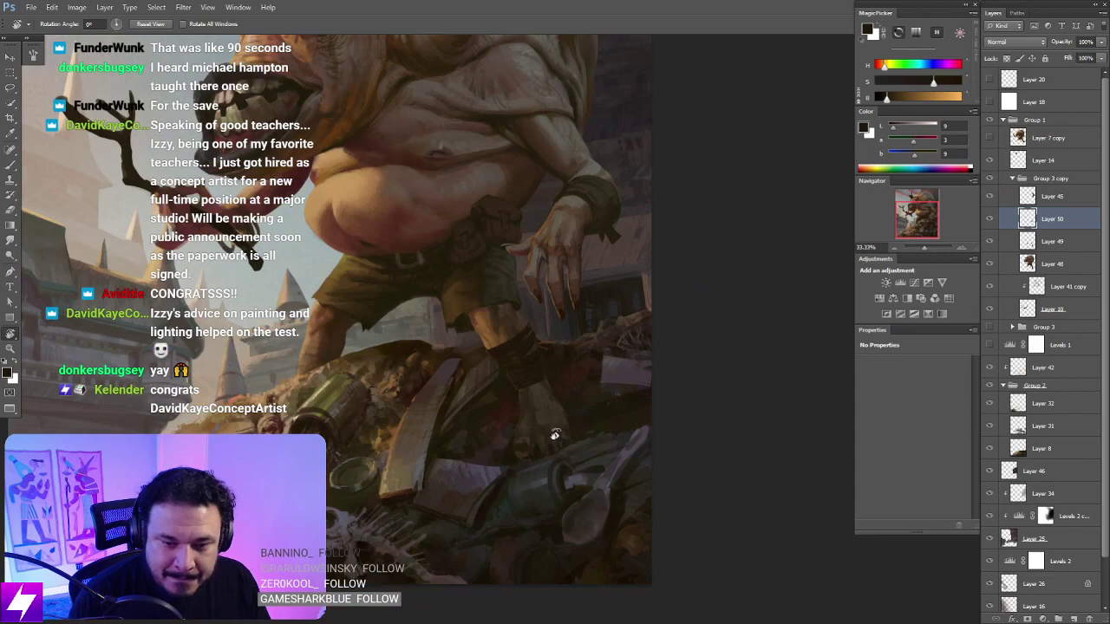
Step: Sample a medium brown beside the wrap's upper edge and paint thin lighter strands across the wrap with a brush size of 10
{"action": "key", "text": "ctrl+plus"}
{"action": "left_click_drag", "start_coordinate": [550, 428], "coordinate": [617, 411]}
{"action": "key", "text": "ctrl+plus"}
{"action": "mouse_move", "coordinate": [601, 315]}
{"action": "left_mouse_down"}
{"action": "mouse_move", "coordinate": [568, 340]}
{"action": "mouse_move", "coordinate": [579, 339]}
{"action": "left_mouse_up"}
{"action": "key", "text": "b"}
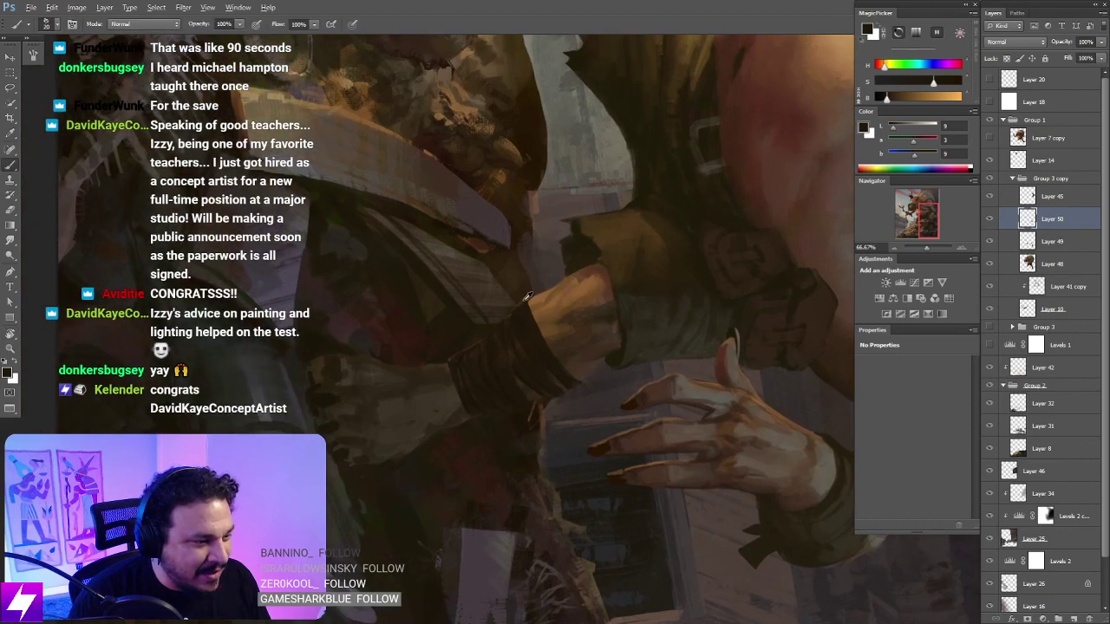
{"action": "left_click", "coordinate": [527, 296], "text": "alt"}
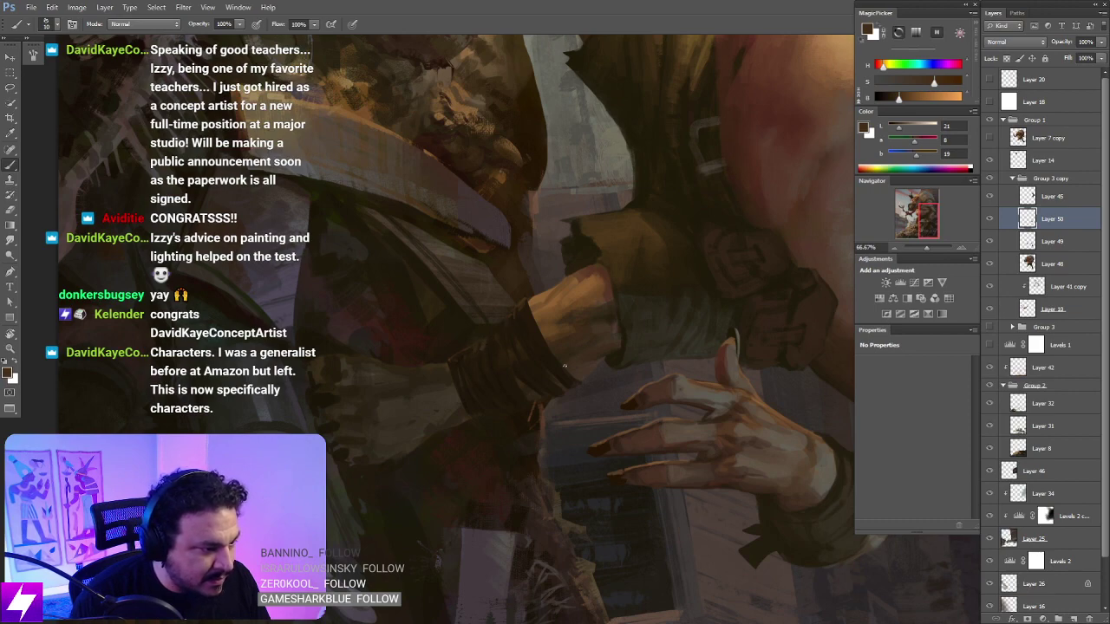
Step: Sample a near-black brown from the wrap and deepen the gaps between its strands with a brush size of 10
{"action": "key", "text": "Escape"}
{"action": "key", "text": "ctrl+minus"}
{"action": "left_click_drag", "start_coordinate": [547, 445], "coordinate": [503, 439]}
{"action": "key", "text": "r"}
{"action": "mouse_move", "coordinate": [579, 457]}
{"action": "left_mouse_down"}
{"action": "mouse_move", "coordinate": [653, 375]}
{"action": "mouse_move", "coordinate": [656, 324]}
{"action": "mouse_move", "coordinate": [605, 376]}
{"action": "mouse_move", "coordinate": [634, 360]}
{"action": "mouse_move", "coordinate": [639, 321]}
{"action": "left_mouse_up"}
{"action": "key", "text": "b"}
{"action": "left_click", "coordinate": [554, 326], "text": "alt"}
{"action": "scroll", "coordinate": [554, 327], "scroll_direction": "up", "scroll_amount": 1}
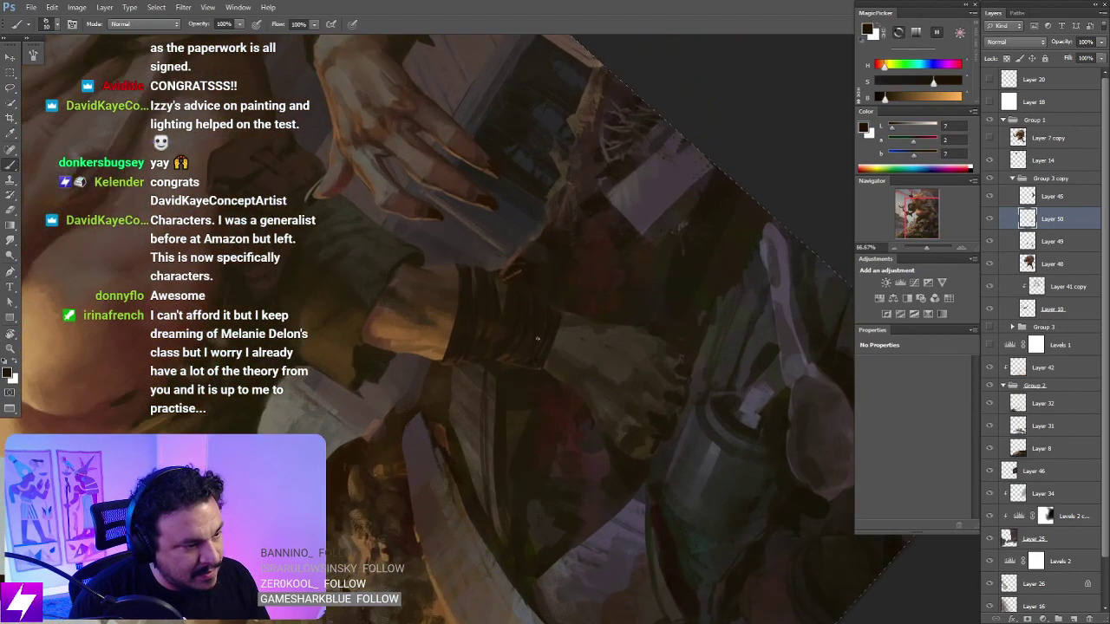
Step: Sample a dark reddish brown near the shin and shade the bare foot with a brush size of 70
{"action": "left_click", "coordinate": [426, 302], "text": "alt"}
{"action": "key", "text": "Escape"}
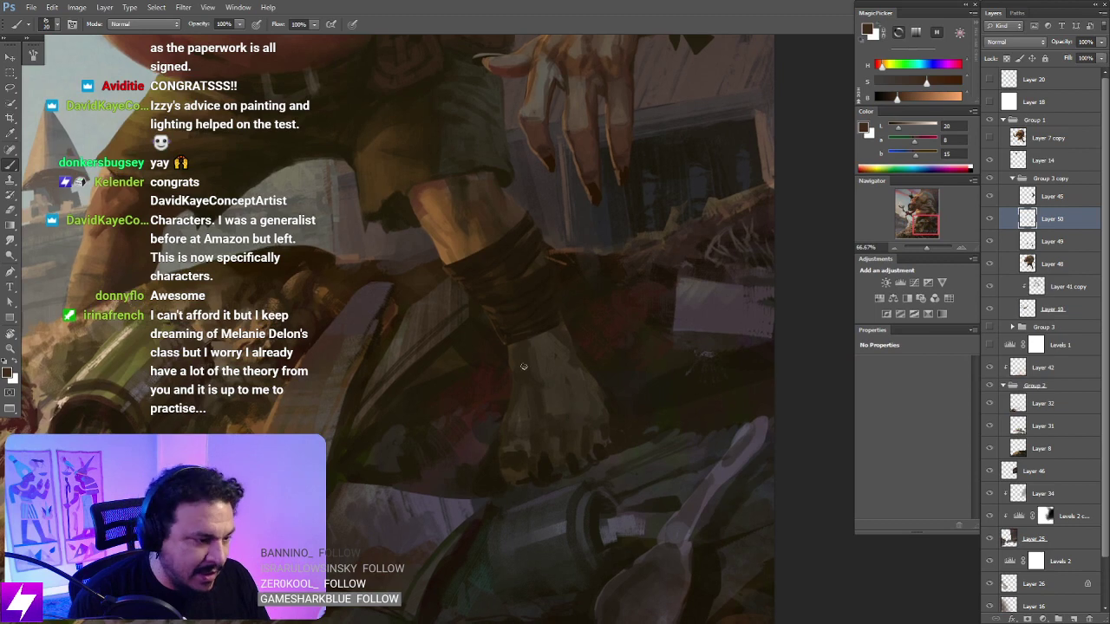
{"action": "key", "text": "]"}
{"action": "key", "text": "]"}
{"action": "key", "text": "]"}
{"action": "key", "text": "]"}
{"action": "key", "text": "]"}
{"action": "key", "text": "]"}
{"action": "key", "text": "]"}
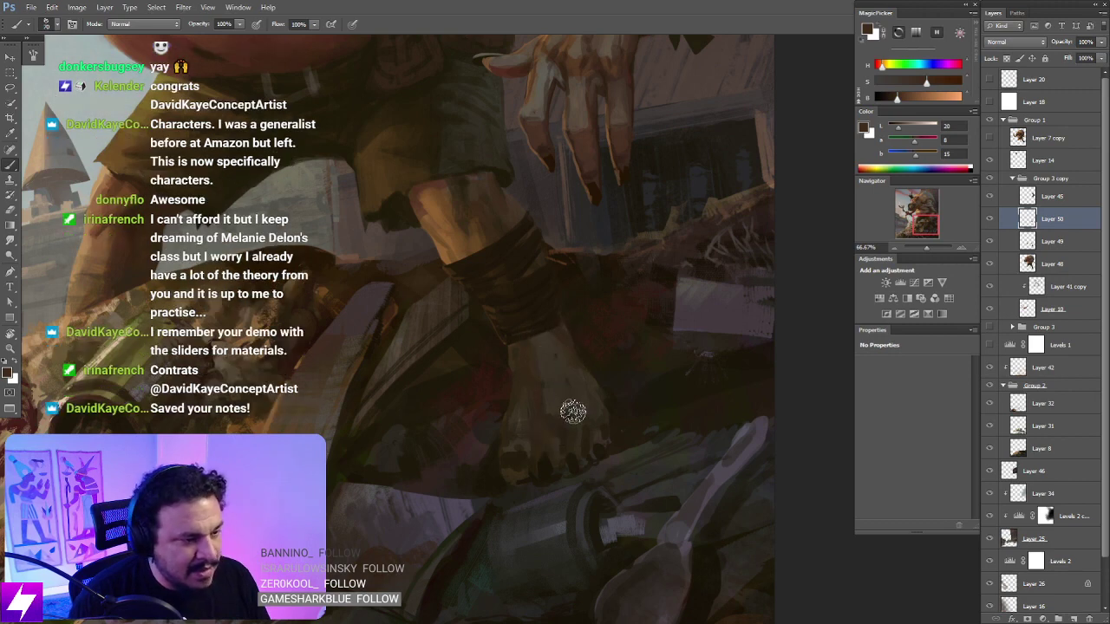
{"action": "left_click_drag", "start_coordinate": [555, 421], "coordinate": [565, 410]}
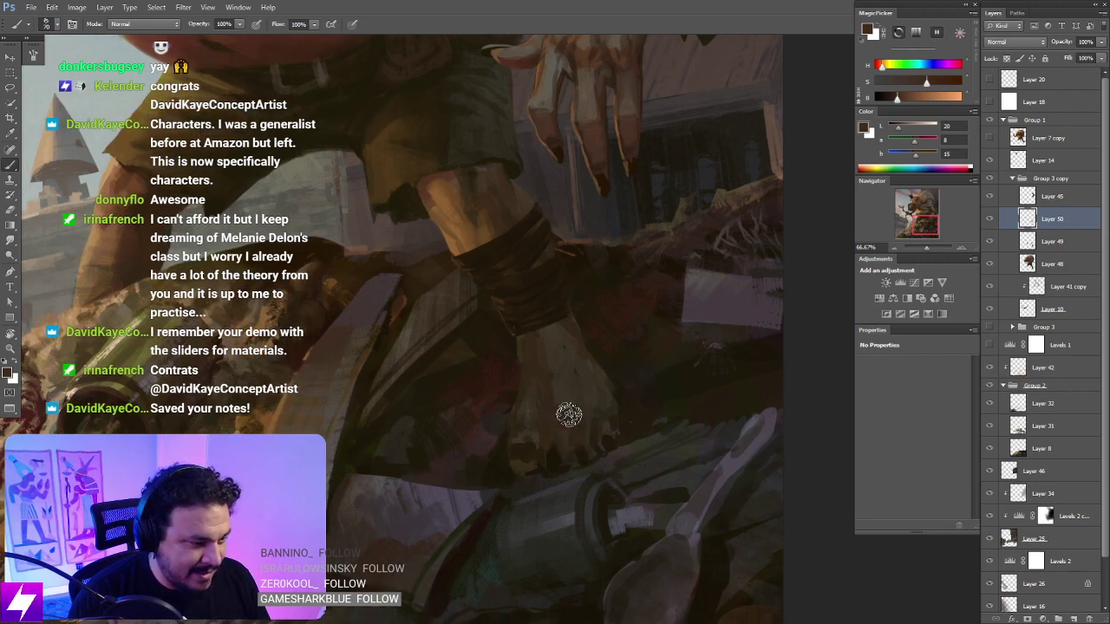
Step: Blend the bare foot's shading with the Smudge tool at size 80 and 50% strength, and check the painting upside down
{"action": "key", "text": "r"}
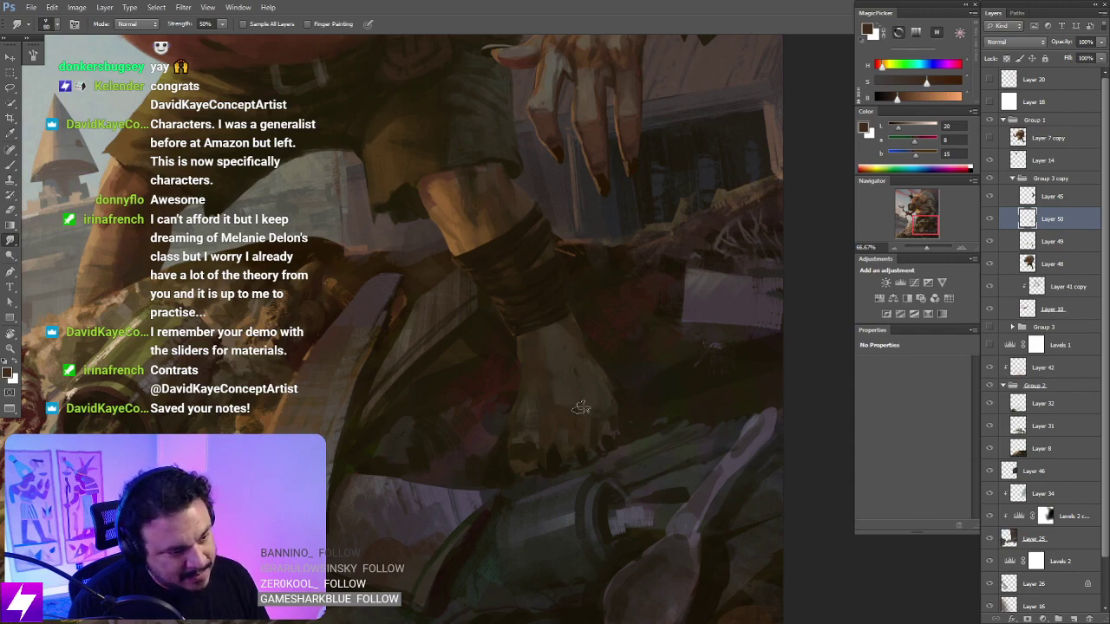
{"action": "key", "text": "ctrl+minus"}
{"action": "left_click", "coordinate": [640, 402], "text": "ctrl"}
{"action": "key", "text": "r"}
{"action": "left_click_drag", "start_coordinate": [624, 439], "coordinate": [692, 330]}
{"action": "key", "text": "b"}
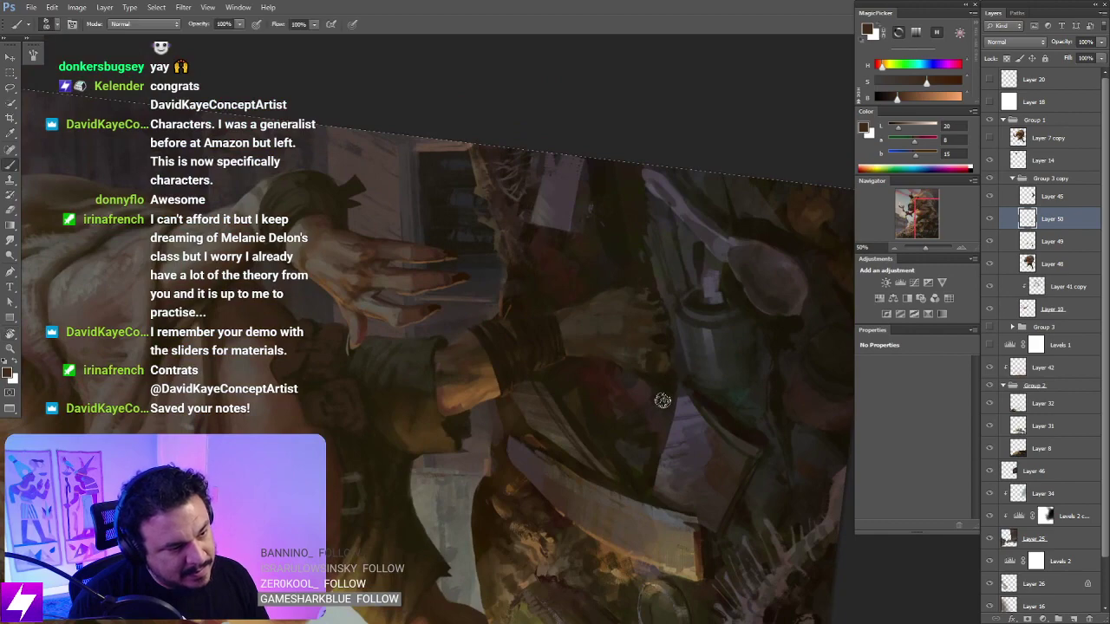
{"action": "key", "text": "Escape"}
{"action": "left_click_drag", "start_coordinate": [657, 398], "coordinate": [636, 382]}
{"action": "left_click_drag", "start_coordinate": [579, 283], "coordinate": [606, 384]}
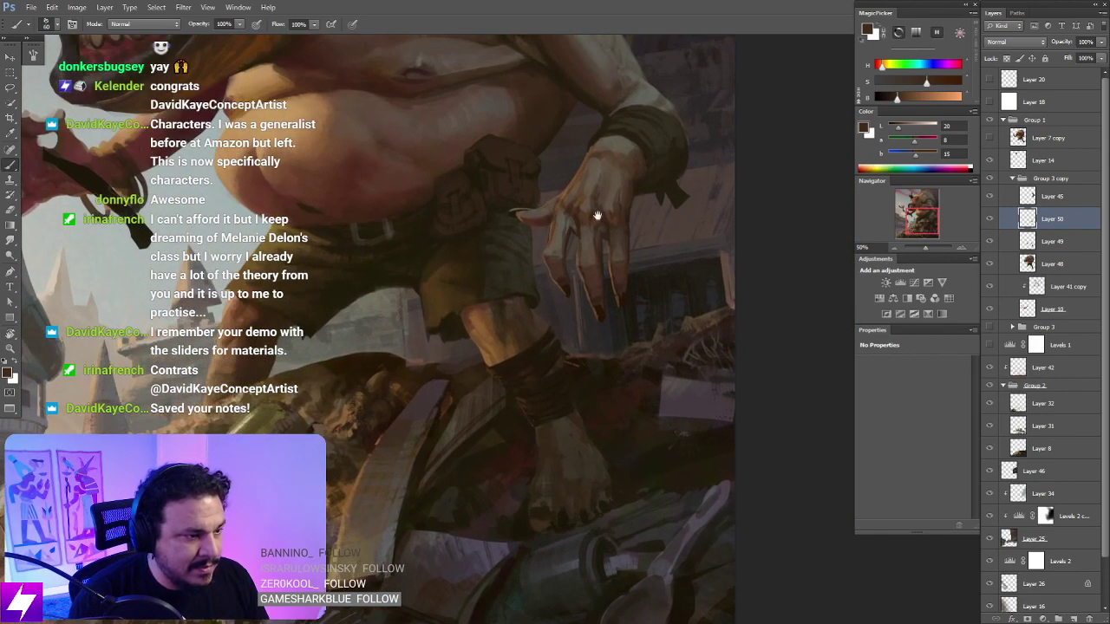
Step: Sample a dark brown from the clawed hand and paint fine dark accents around the toes with a very small brush
{"action": "left_click", "coordinate": [568, 238], "text": "alt"}
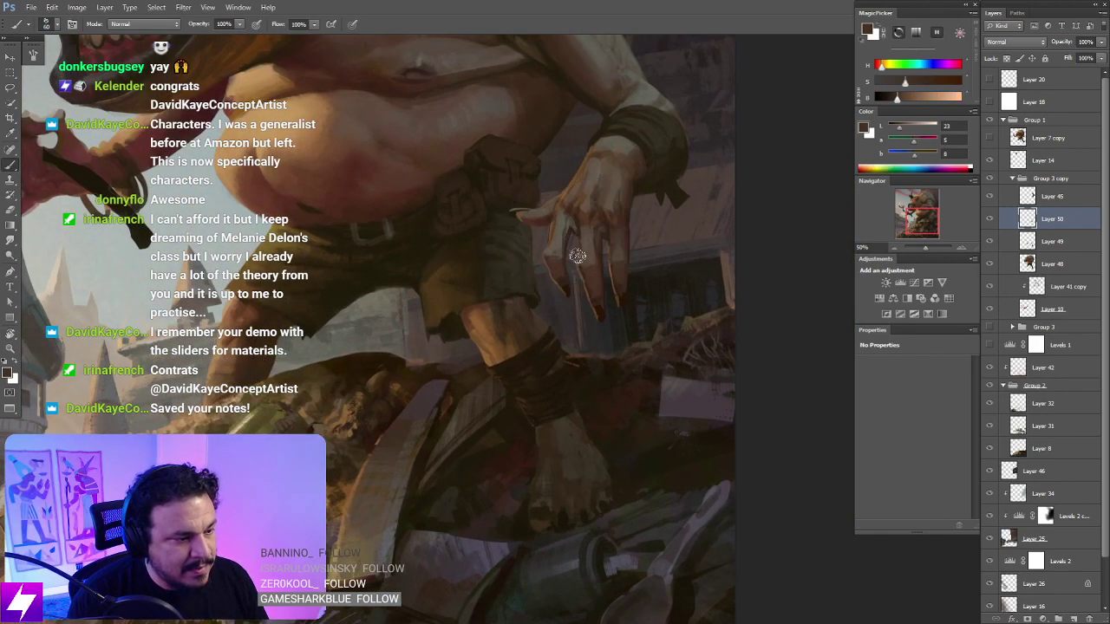
{"action": "key", "text": "ctrl+plus"}
{"action": "mouse_move", "coordinate": [610, 522]}
{"action": "left_mouse_down"}
{"action": "mouse_move", "coordinate": [563, 469]}
{"action": "mouse_move", "coordinate": [561, 420]}
{"action": "left_mouse_up"}
{"action": "key", "text": "bracketleft"}
{"action": "key", "text": "bracketleft"}
{"action": "key", "text": "bracketleft"}
{"action": "key", "text": "bracketleft"}
{"action": "key", "text": "bracketleft"}
{"action": "key", "text": "bracketleft"}
{"action": "key", "text": "bracketleft"}
{"action": "key", "text": "bracketleft"}
{"action": "key", "text": "bracketleft"}
{"action": "key", "text": "bracketleft"}
{"action": "key", "text": "bracketleft"}
{"action": "key", "text": "bracketleft"}
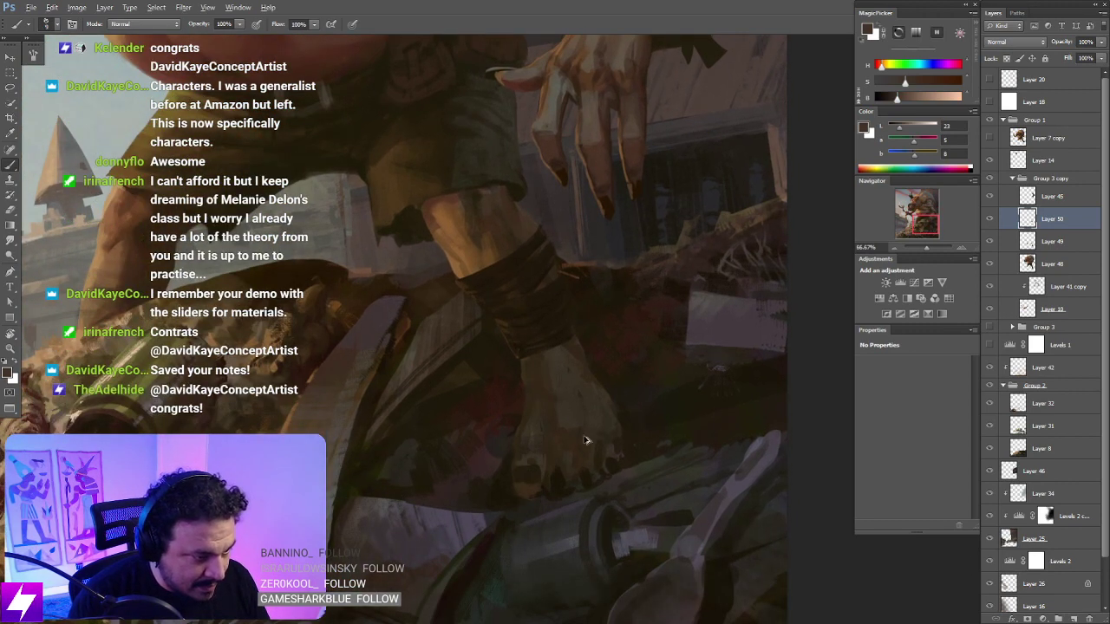
{"action": "left_click_drag", "start_coordinate": [565, 153], "coordinate": [568, 103]}
{"action": "scroll", "coordinate": [552, 377], "scroll_direction": "down", "scroll_amount": 2}
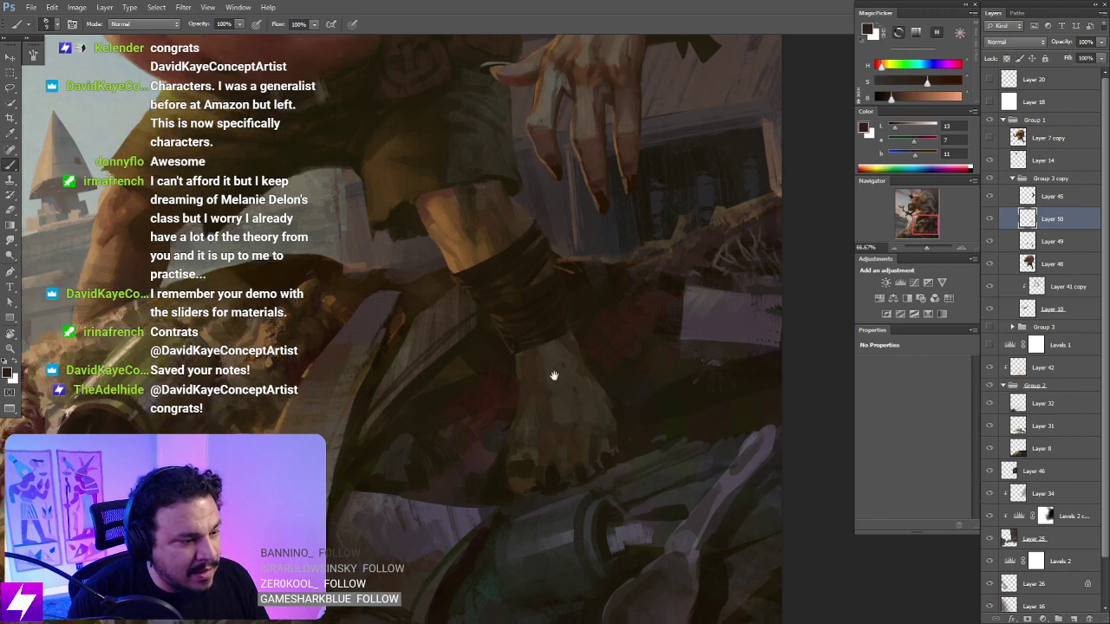
Step: Darken the brush colour to a near-black brown with L 8, a 5, b 7 and refine the gaps between the toes
{"action": "left_click_drag", "start_coordinate": [581, 356], "coordinate": [553, 356]}
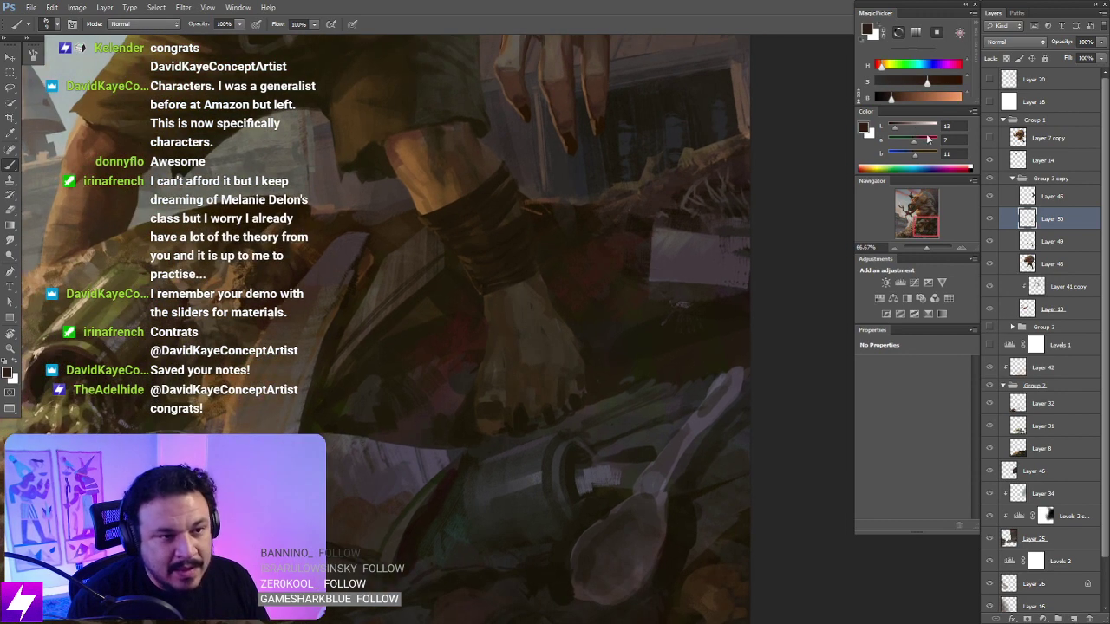
{"action": "left_click_drag", "start_coordinate": [893, 100], "coordinate": [887, 101]}
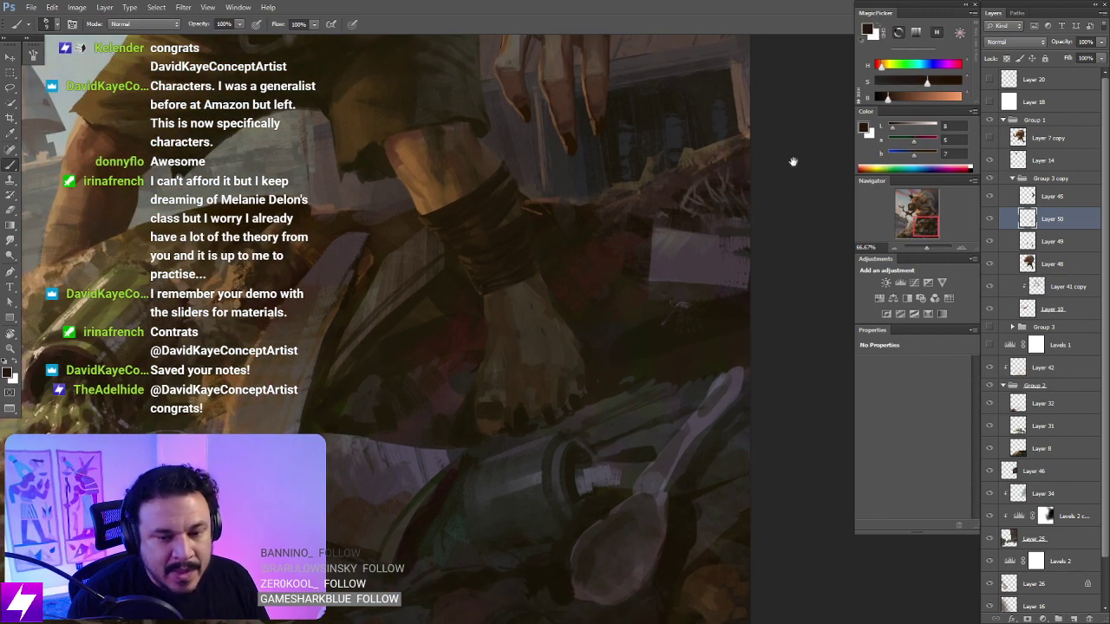
{"action": "scroll", "coordinate": [581, 394], "scroll_direction": "down", "scroll_amount": 1}
{"action": "scroll", "coordinate": [586, 390], "scroll_direction": "right", "scroll_amount": 1}
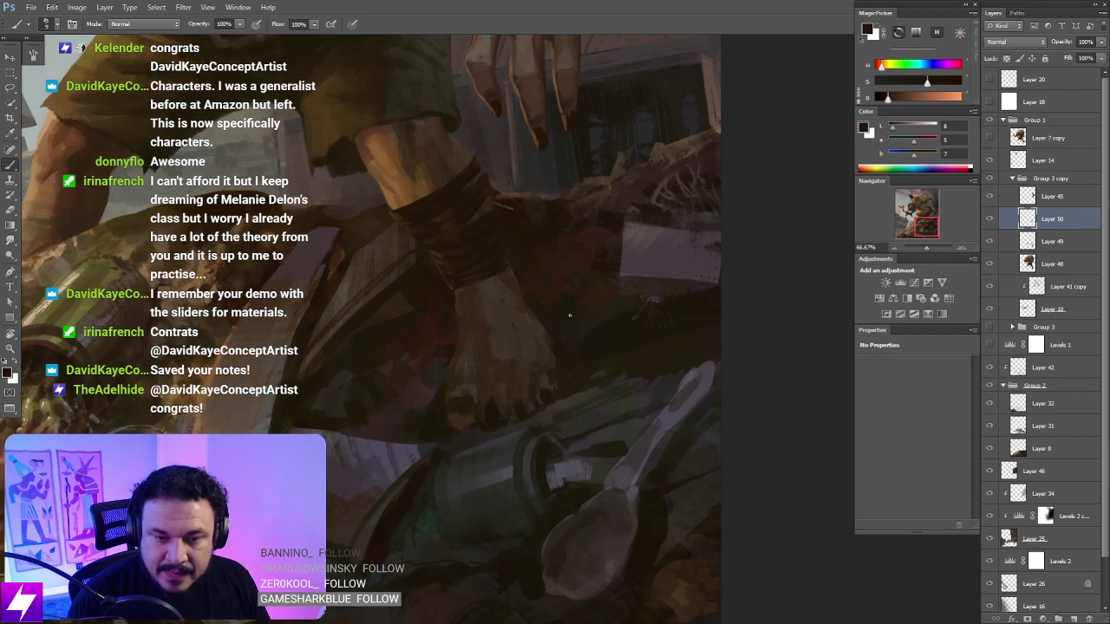
{"action": "mouse_move", "coordinate": [573, 349]}
{"action": "left_mouse_down"}
{"action": "mouse_move", "coordinate": [590, 348]}
{"action": "mouse_move", "coordinate": [579, 343]}
{"action": "left_mouse_up"}
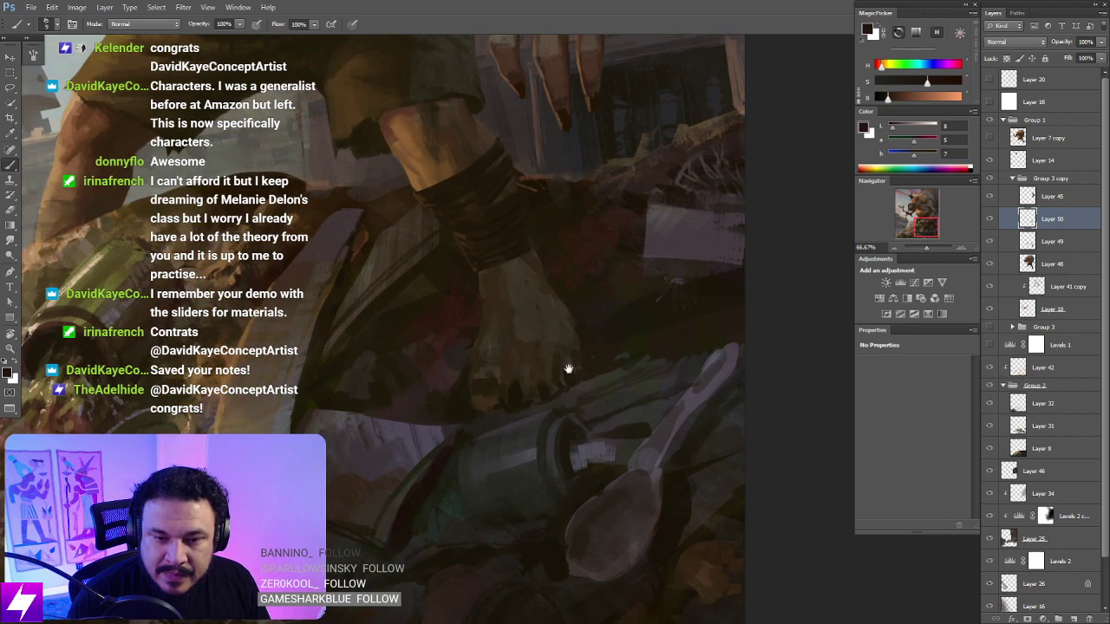
{"action": "mouse_move", "coordinate": [564, 404]}
{"action": "left_mouse_down"}
{"action": "mouse_move", "coordinate": [569, 359]}
{"action": "mouse_move", "coordinate": [548, 408]}
{"action": "left_mouse_up"}
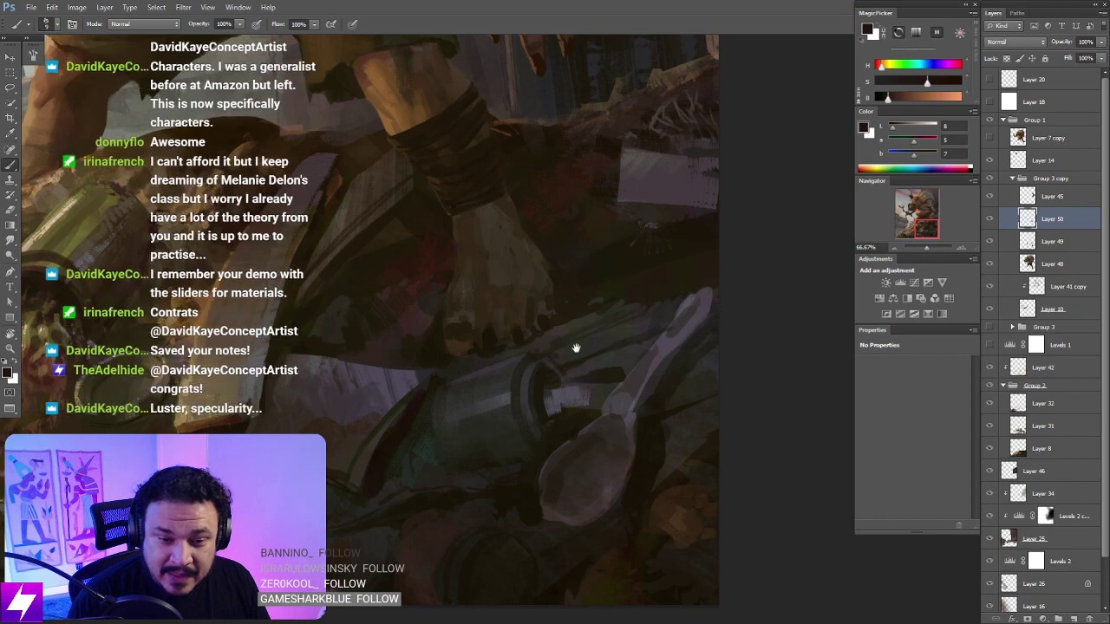
{"action": "key", "text": "ctrl+alt+z"}
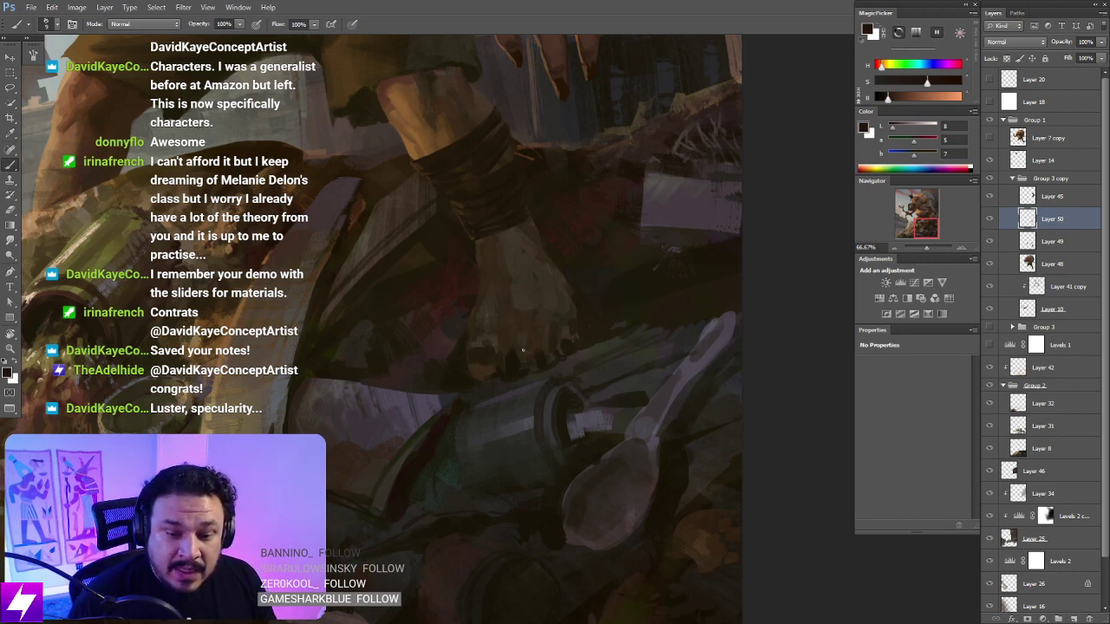
Step: Shade the top of the bare foot above the toes with a brush size of 25
{"action": "left_click_drag", "start_coordinate": [522, 407], "coordinate": [552, 450]}
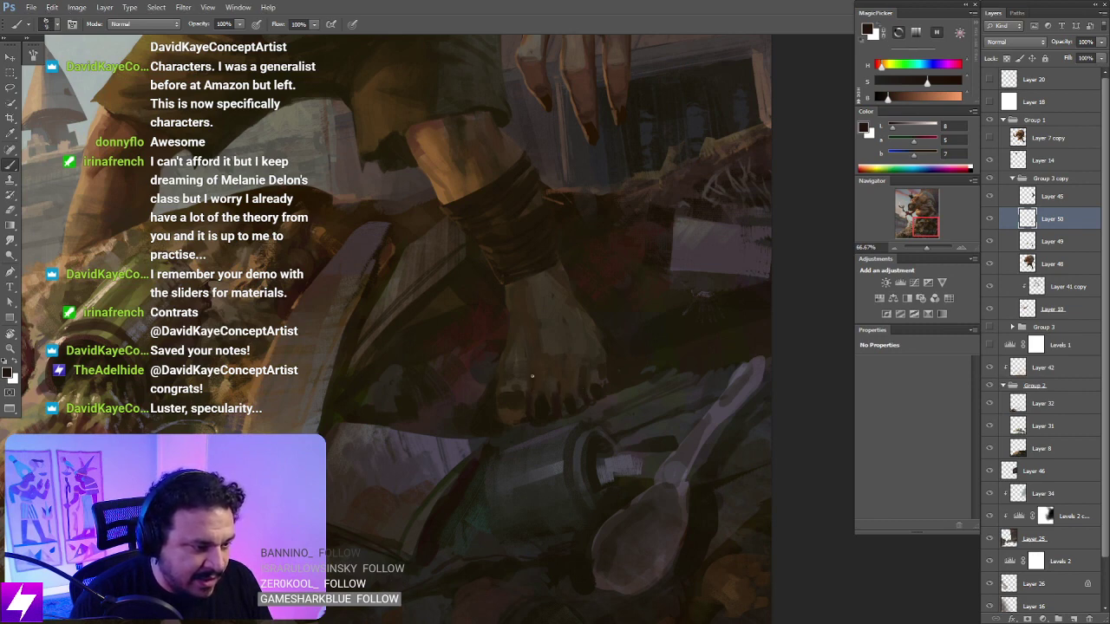
{"action": "key", "text": "]"}
{"action": "left_click_drag", "start_coordinate": [552, 376], "coordinate": [554, 386]}
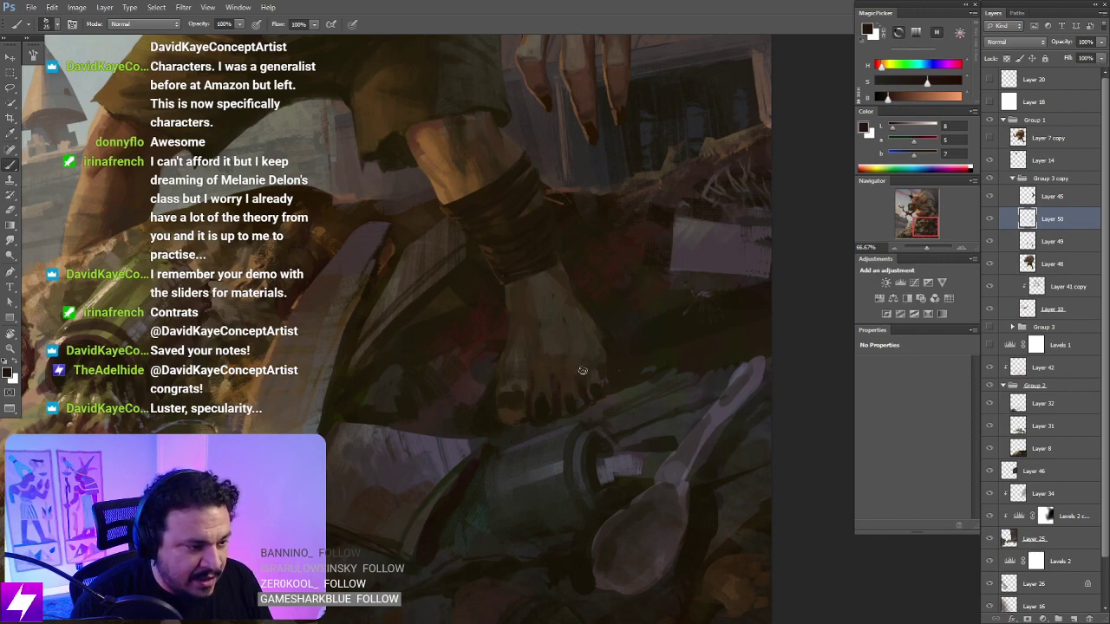
{"action": "scroll", "coordinate": [581, 373], "scroll_direction": "down", "scroll_amount": 2}
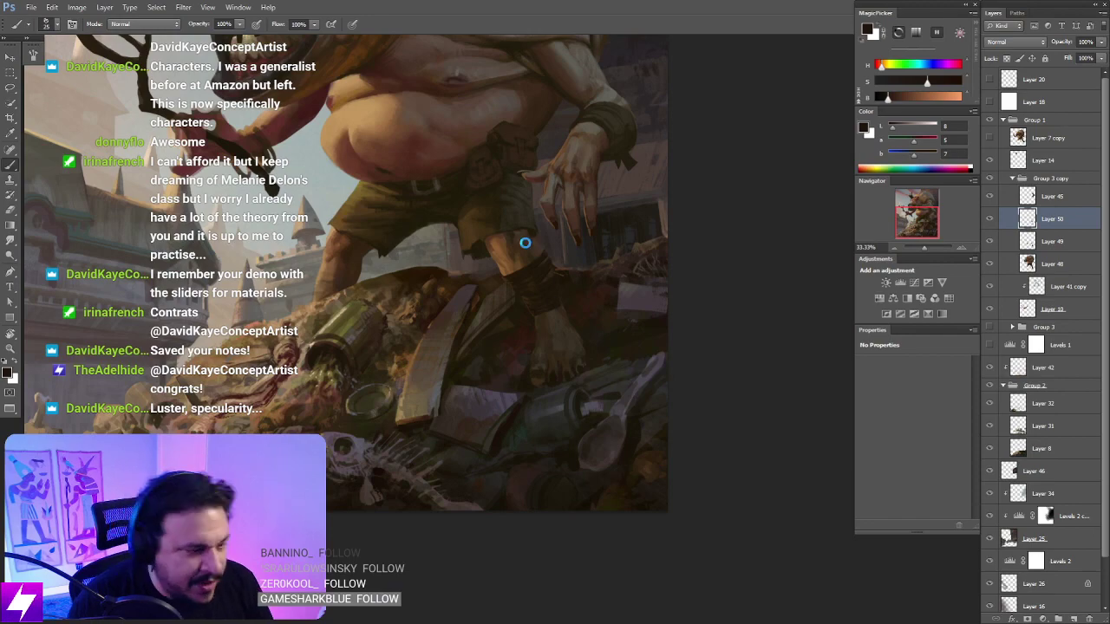
Step: Flip the canvas horizontally and rework the outer edge of the bare foot with a brush size of 25
{"action": "key", "text": "ctrl+shift+h"}
{"action": "left_click_drag", "start_coordinate": [559, 417], "coordinate": [580, 404]}
{"action": "left_click_drag", "start_coordinate": [439, 377], "coordinate": [551, 395]}
{"action": "left_click_drag", "start_coordinate": [400, 403], "coordinate": [591, 425]}
{"action": "key", "text": "ctrl+plus"}
{"action": "key", "text": "ctrl+plus"}
{"action": "left_click_drag", "start_coordinate": [509, 392], "coordinate": [637, 389]}
{"action": "key", "text": "r"}
{"action": "key", "text": "Escape"}
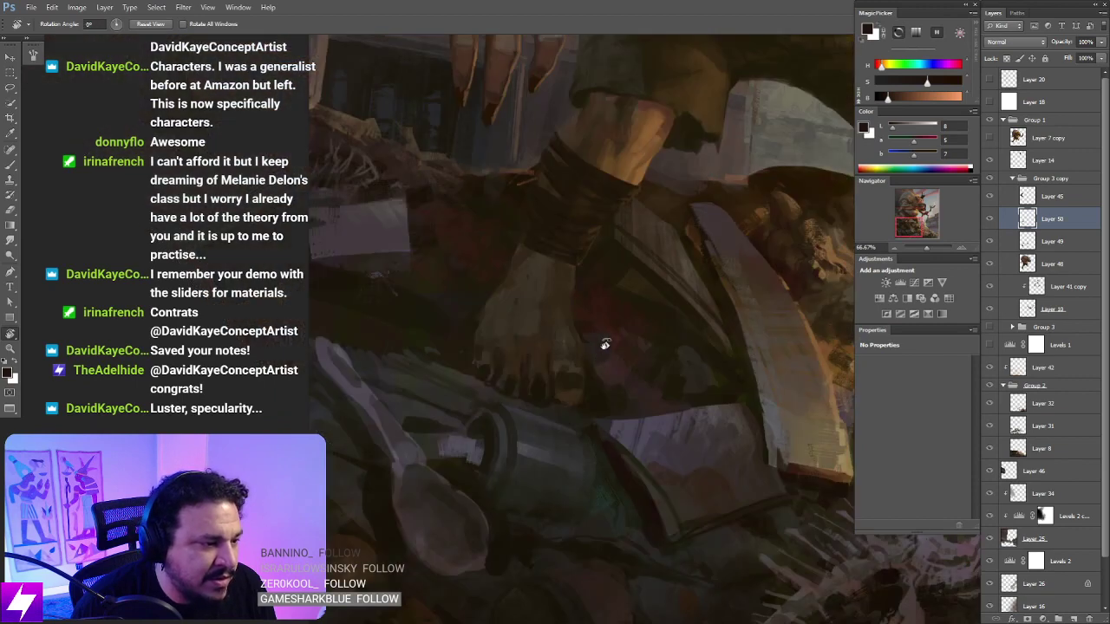
{"action": "mouse_move", "coordinate": [547, 362]}
{"action": "left_mouse_down"}
{"action": "mouse_move", "coordinate": [582, 387]}
{"action": "mouse_move", "coordinate": [599, 376]}
{"action": "left_mouse_up"}
{"action": "key", "text": "b"}
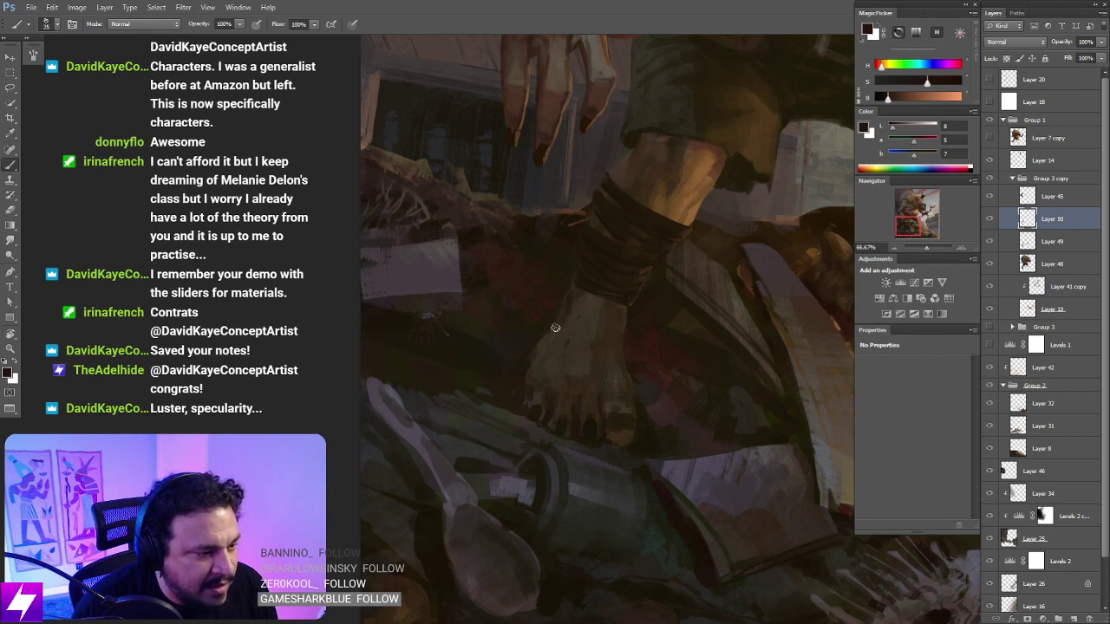
Step: Smudge the ankle just below the wrap at 50% strength and refine its edge with a brush size of 30
{"action": "key", "text": "r"}
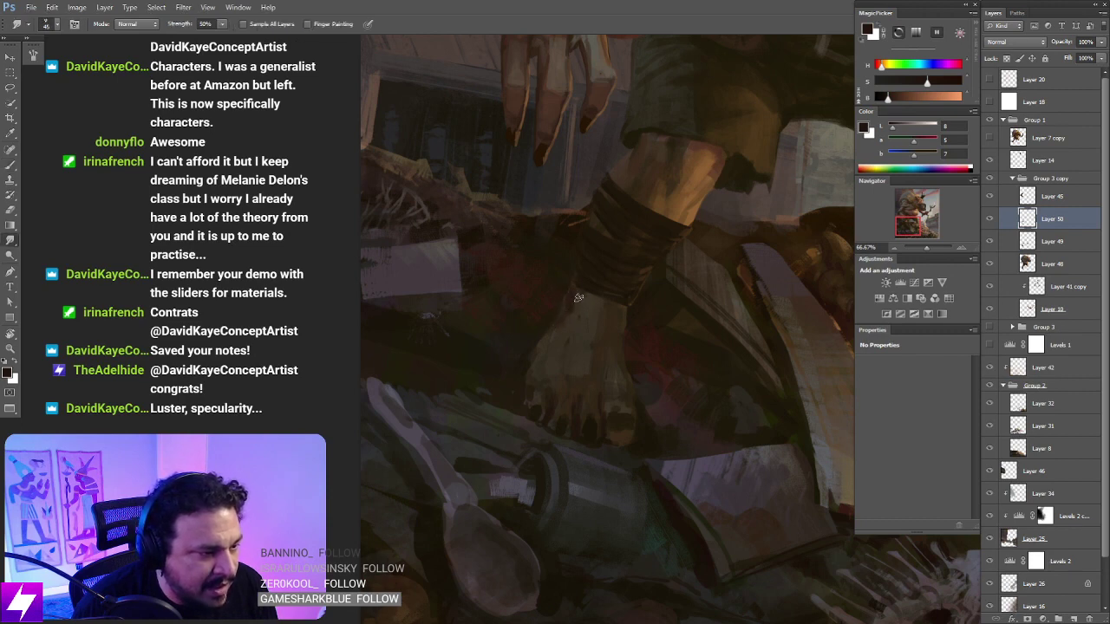
{"action": "key", "text": "r"}
{"action": "mouse_move", "coordinate": [654, 372]}
{"action": "left_mouse_down"}
{"action": "mouse_move", "coordinate": [656, 317]}
{"action": "mouse_move", "coordinate": [642, 368]}
{"action": "left_mouse_up"}
{"action": "key", "text": "b"}
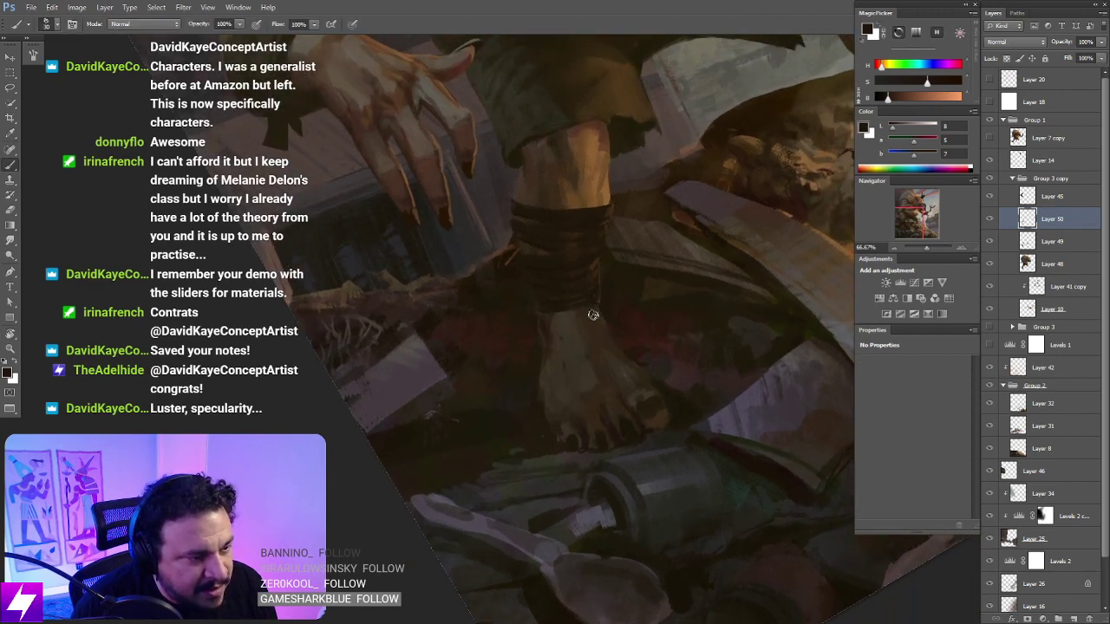
Step: Define the tendons and toes of the bare foot with dark strokes at a brush size of 25
{"action": "key", "text": "Escape"}
{"action": "mouse_move", "coordinate": [641, 401]}
{"action": "left_mouse_down"}
{"action": "mouse_move", "coordinate": [614, 364]}
{"action": "mouse_move", "coordinate": [634, 376]}
{"action": "left_mouse_up"}
{"action": "left_click_drag", "start_coordinate": [547, 376], "coordinate": [561, 384]}
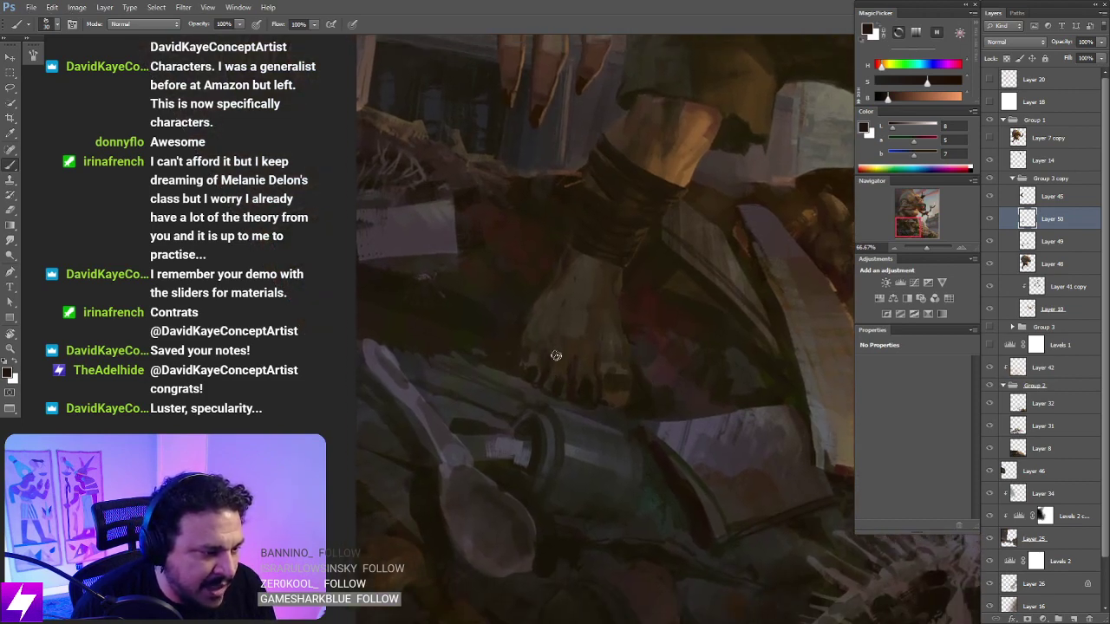
{"action": "key", "text": "["}
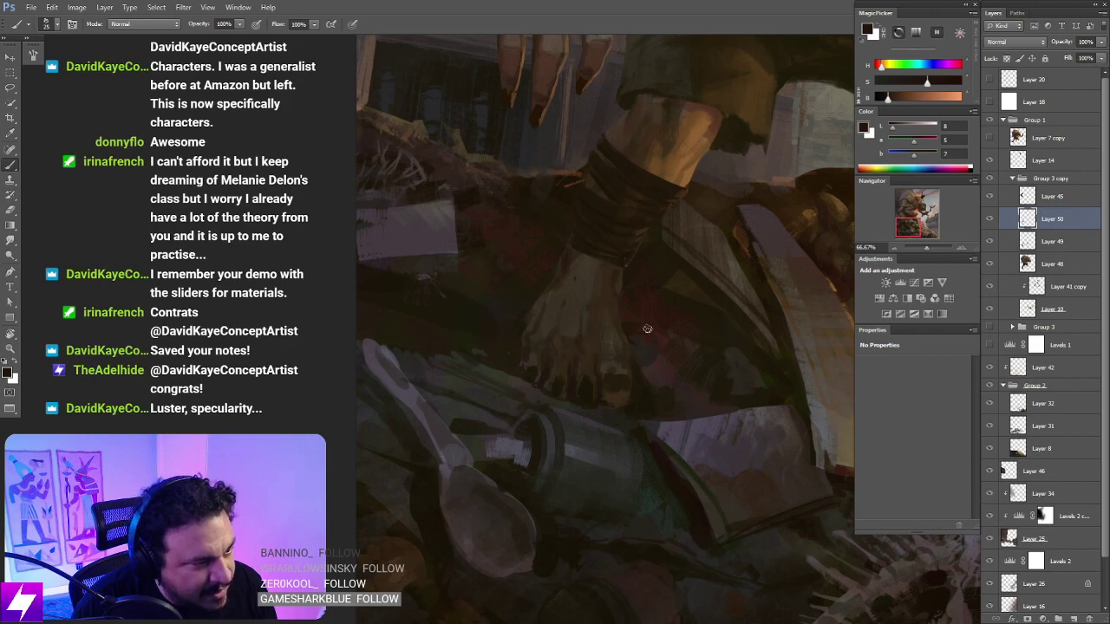
Step: Review how the foot reads in the whole painting, both upside down and upright
{"action": "key", "text": "ctrl+minus"}
{"action": "key", "text": "ctrl+minus"}
{"action": "key", "text": "r"}
{"action": "left_click_drag", "start_coordinate": [572, 450], "coordinate": [637, 305]}
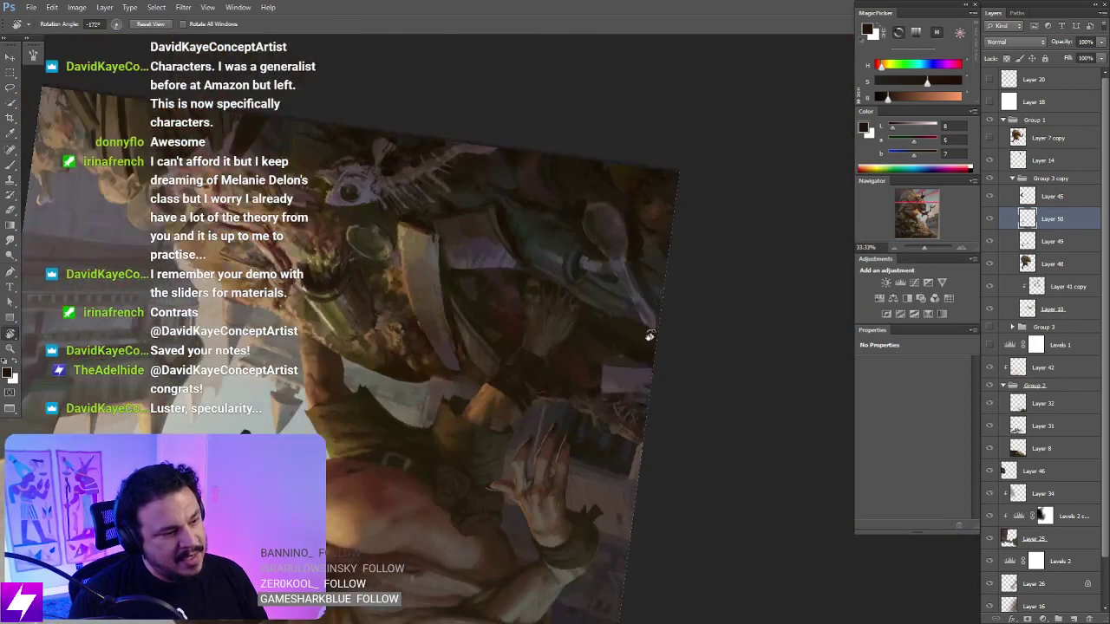
{"action": "key", "text": "Escape"}
{"action": "left_click_drag", "start_coordinate": [618, 370], "coordinate": [616, 364]}
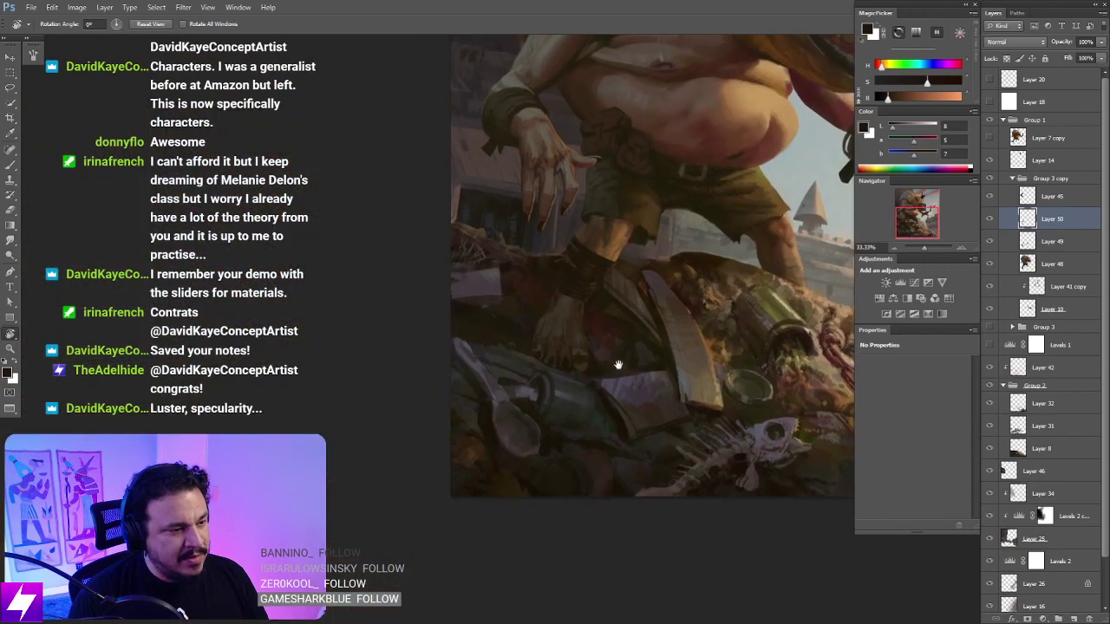
{"action": "left_click_drag", "start_coordinate": [622, 404], "coordinate": [616, 364]}
{"action": "key", "text": "ctrl+plus"}
{"action": "key", "text": "ctrl+plus"}
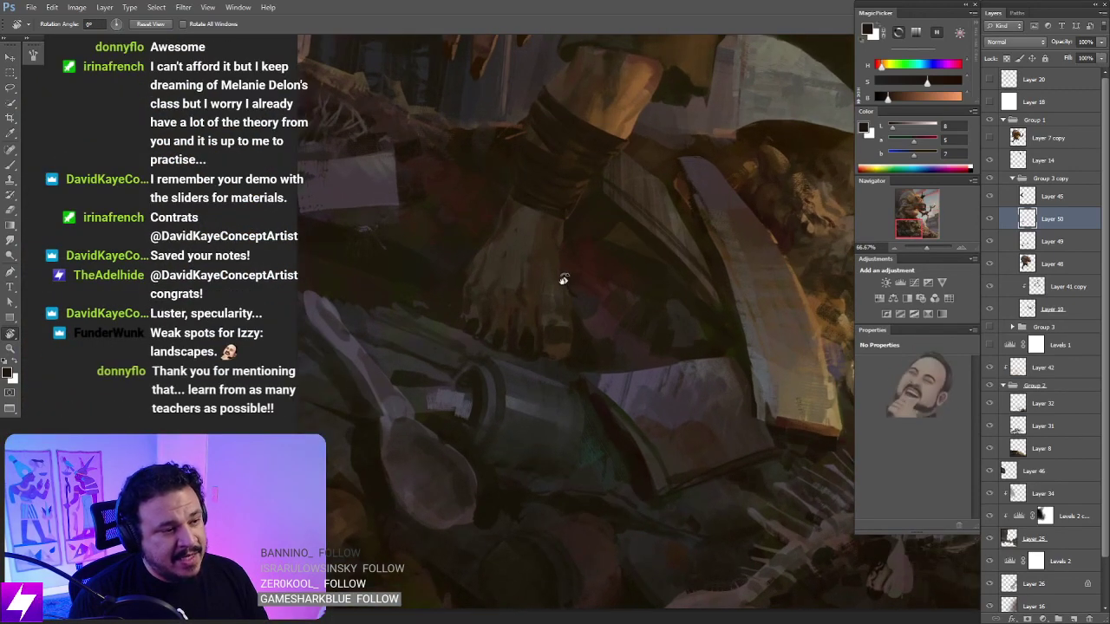
{"action": "left_click_drag", "start_coordinate": [563, 283], "coordinate": [587, 339]}
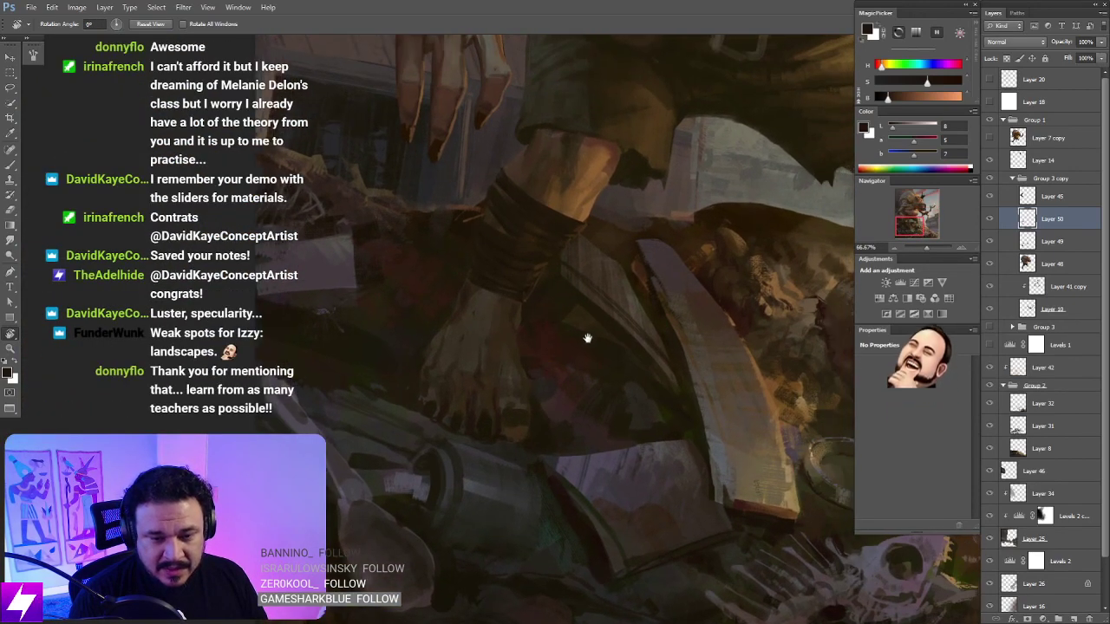
Step: Flip the canvas horizontally back to its original orientation and bring the bare foot into close view
{"action": "key", "text": "ctrl+minus"}
{"action": "key", "text": "ctrl+shift+h"}
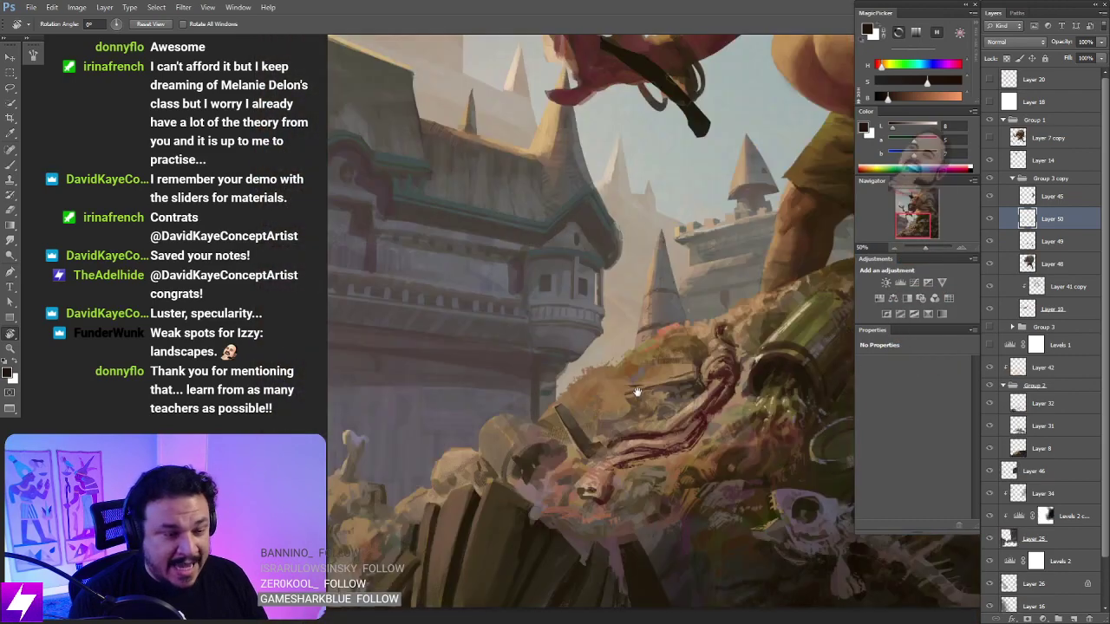
{"action": "left_click_drag", "start_coordinate": [636, 391], "coordinate": [407, 372]}
{"action": "left_click_drag", "start_coordinate": [755, 358], "coordinate": [599, 327]}
{"action": "left_click_drag", "start_coordinate": [740, 304], "coordinate": [570, 347]}
{"action": "scroll", "coordinate": [570, 347], "scroll_direction": "up", "scroll_amount": 2}
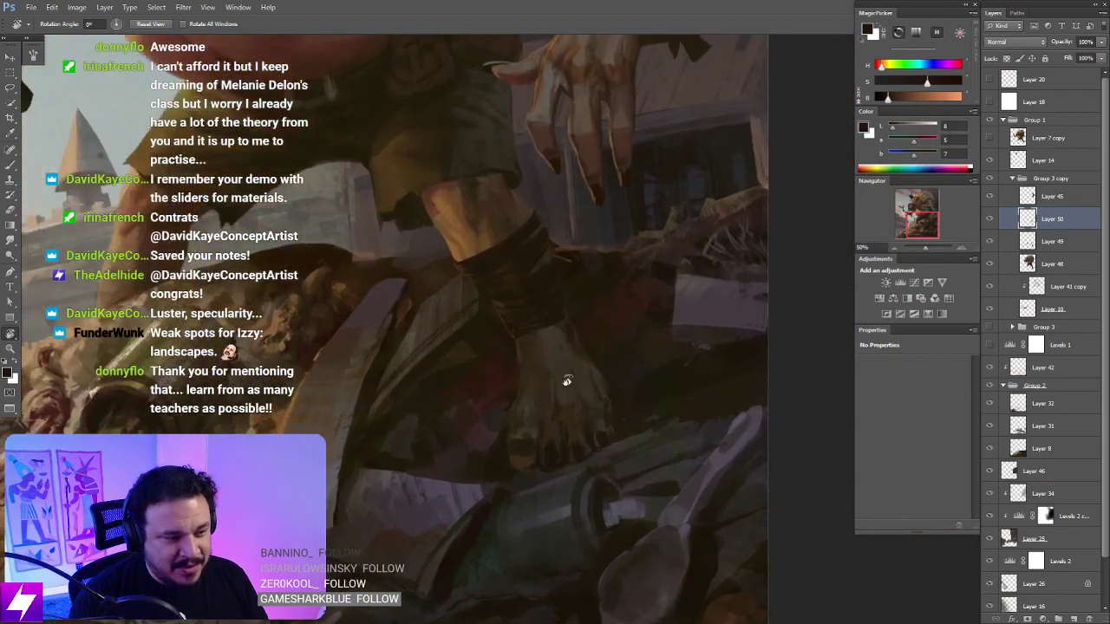
Step: Shade the instep and the area above the big toe with a brush size of 50
{"action": "key", "text": "b"}
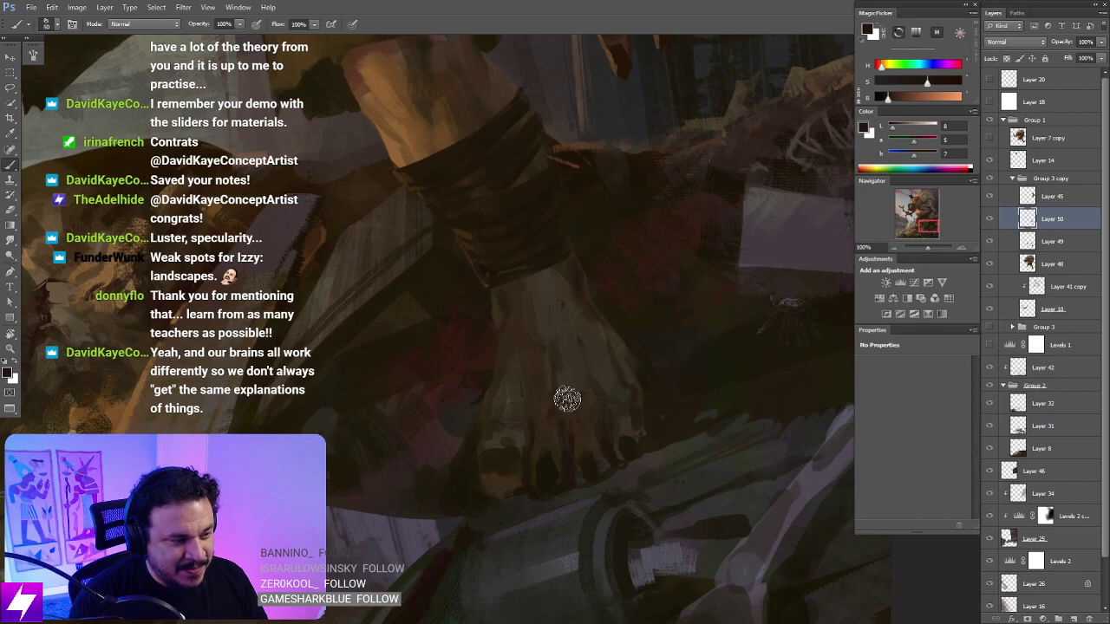
{"action": "key", "text": "bracketright"}
{"action": "key", "text": "ctrl+shift+h"}
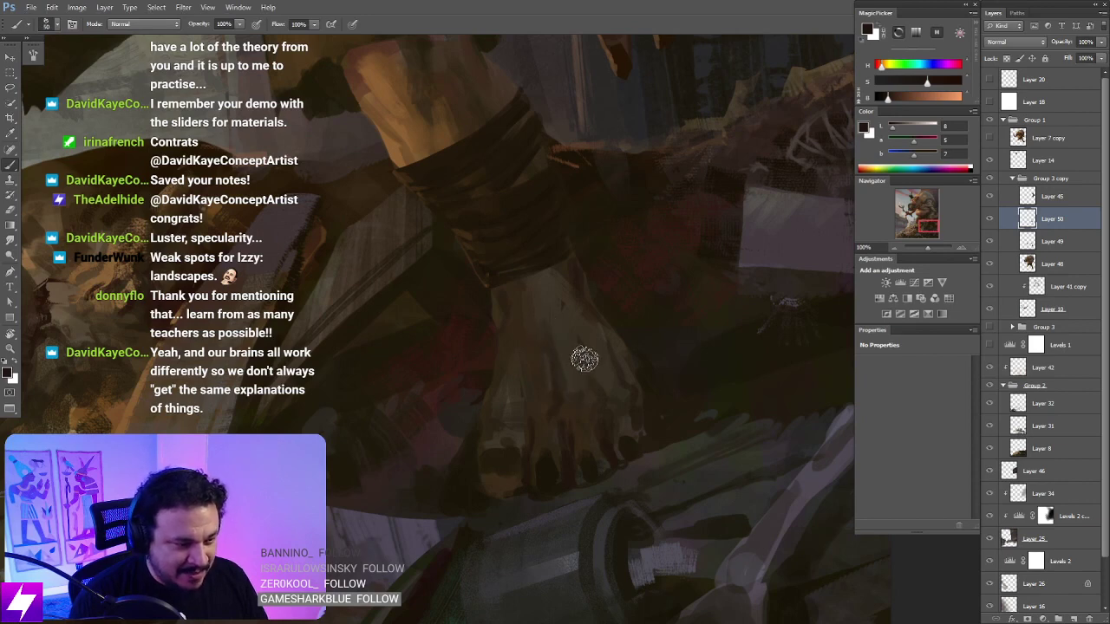
{"action": "key", "text": "ctrl+shift+h"}
{"action": "key", "text": "ctrl+shift+h"}
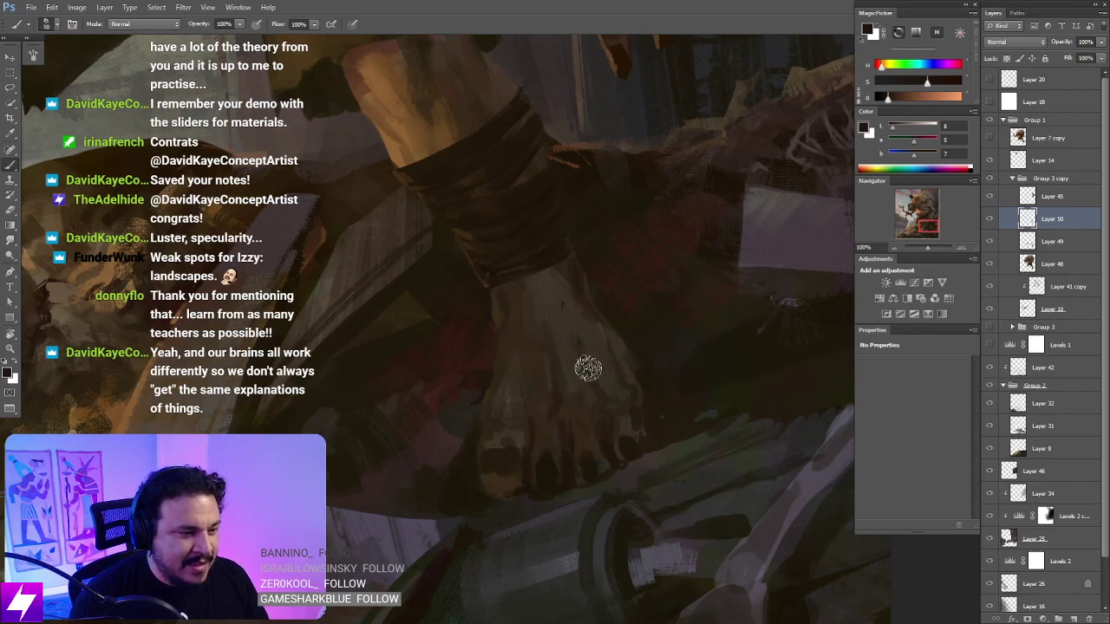
{"action": "key", "text": "ctrl+shift+h"}
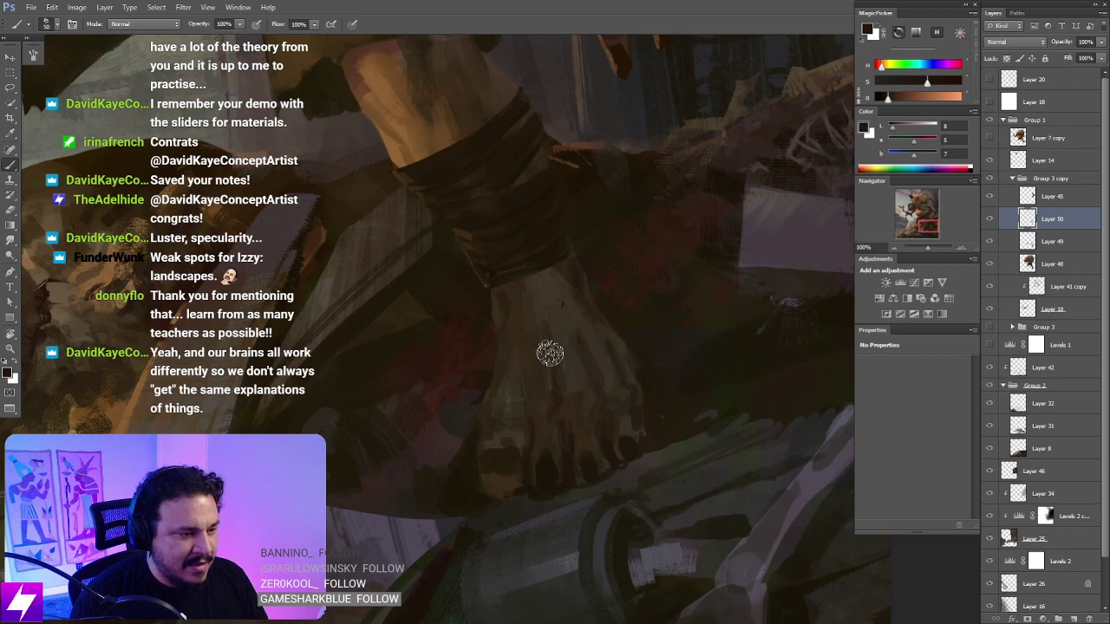
{"action": "key", "text": "ctrl+shift+h"}
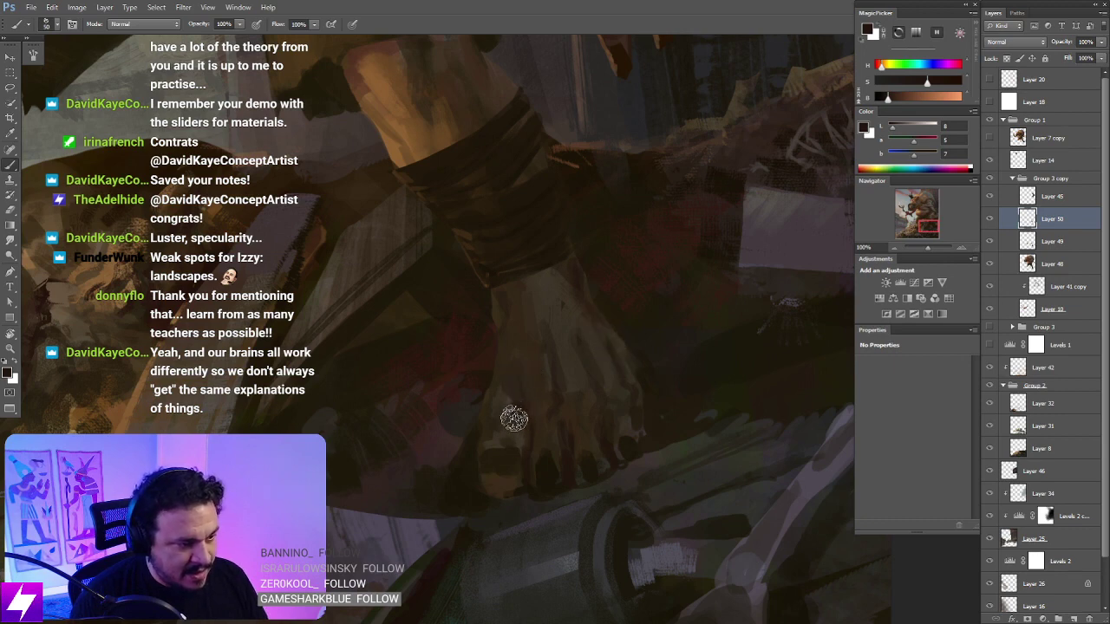
Step: Smudge the instep strokes at size 45 and 50% strength, and flip the canvas horizontally
{"action": "key", "text": "r"}
{"action": "key", "text": "ctrl+shift+h"}
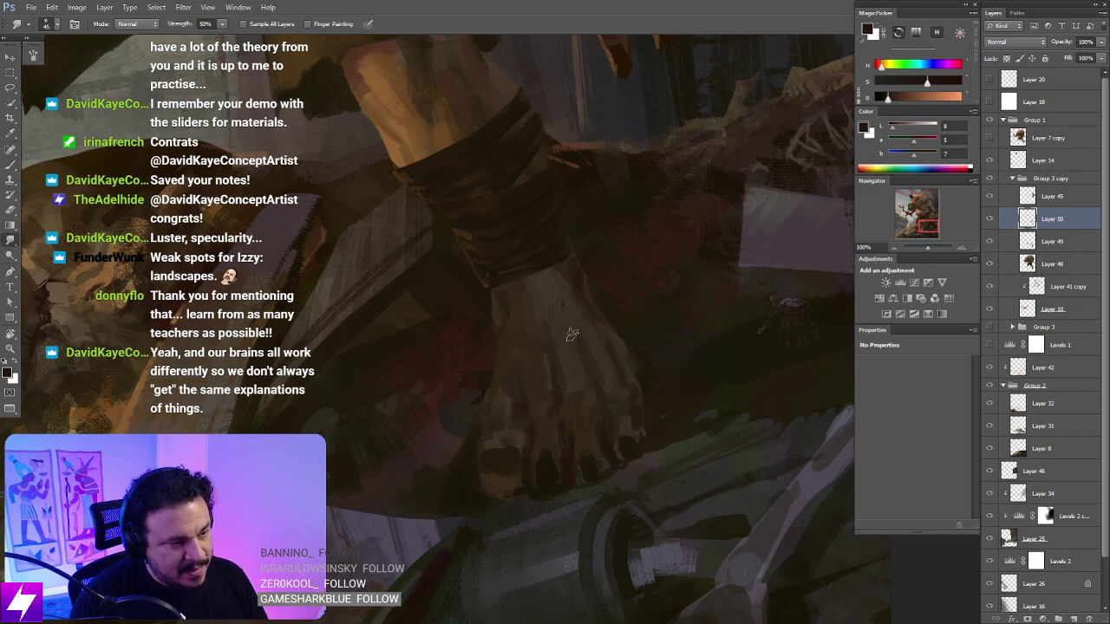
{"action": "key", "text": "ctrl+minus"}
{"action": "left_click_drag", "start_coordinate": [598, 377], "coordinate": [495, 391]}
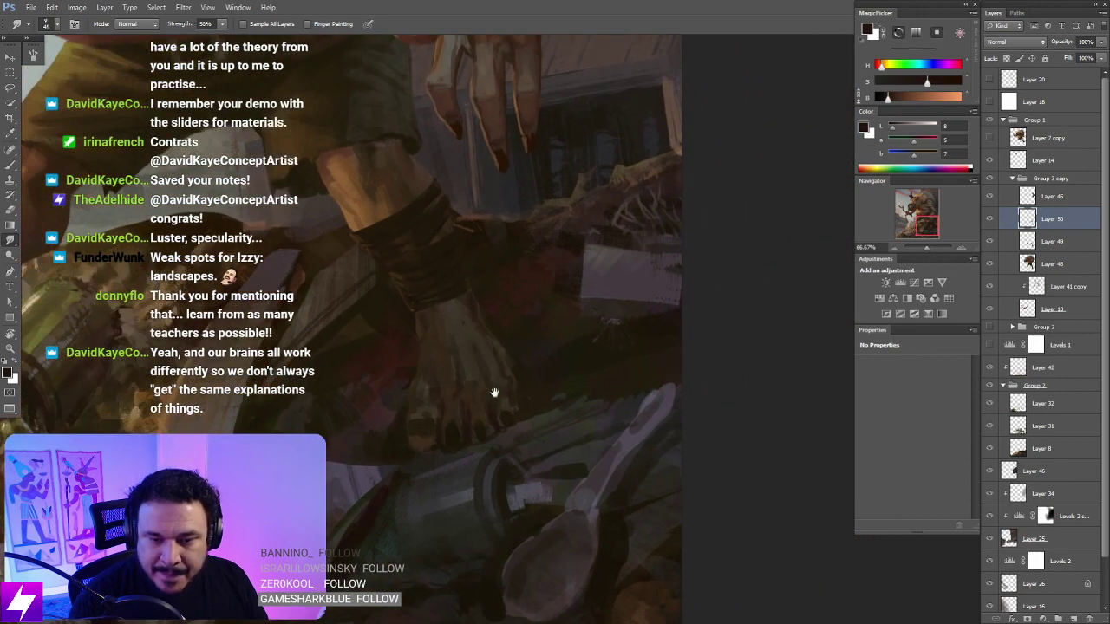
{"action": "key", "text": "ctrl+shift+h"}
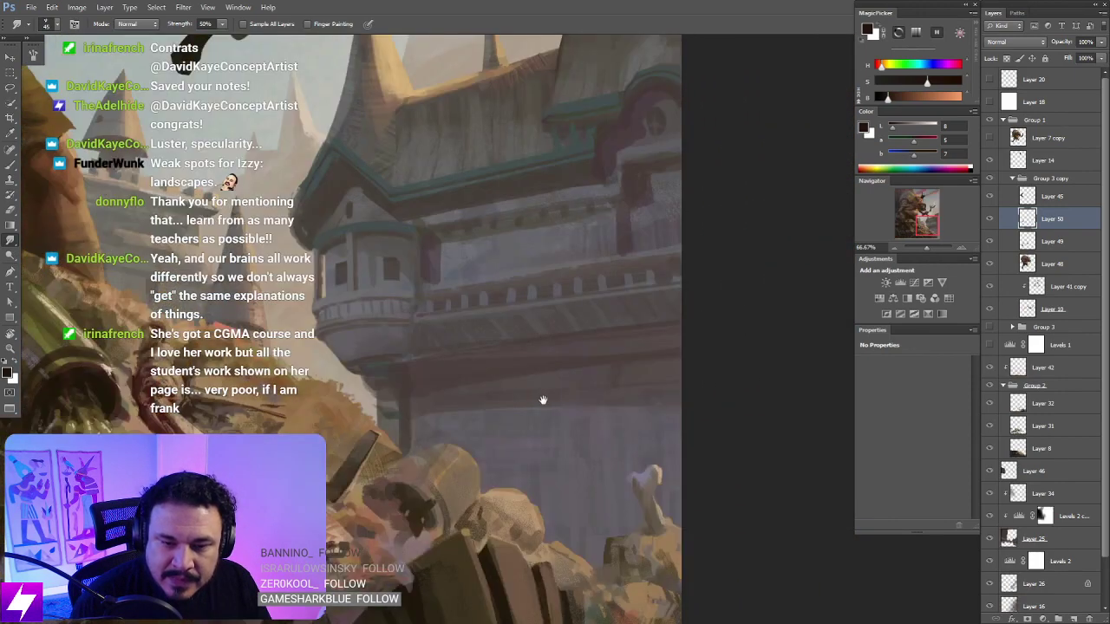
Step: Compare the castle background with and without Layer 50, Levels 2 and Layer 32 in a wider view of the painting
{"action": "mouse_move", "coordinate": [482, 405]}
{"action": "left_mouse_down"}
{"action": "mouse_move", "coordinate": [572, 393]}
{"action": "mouse_move", "coordinate": [488, 396]}
{"action": "mouse_move", "coordinate": [526, 370]}
{"action": "left_mouse_up"}
{"action": "key", "text": "ctrl+minus"}
{"action": "mouse_move", "coordinate": [549, 407]}
{"action": "left_mouse_down"}
{"action": "mouse_move", "coordinate": [535, 389]}
{"action": "mouse_move", "coordinate": [509, 388]}
{"action": "mouse_move", "coordinate": [568, 431]}
{"action": "left_mouse_up"}
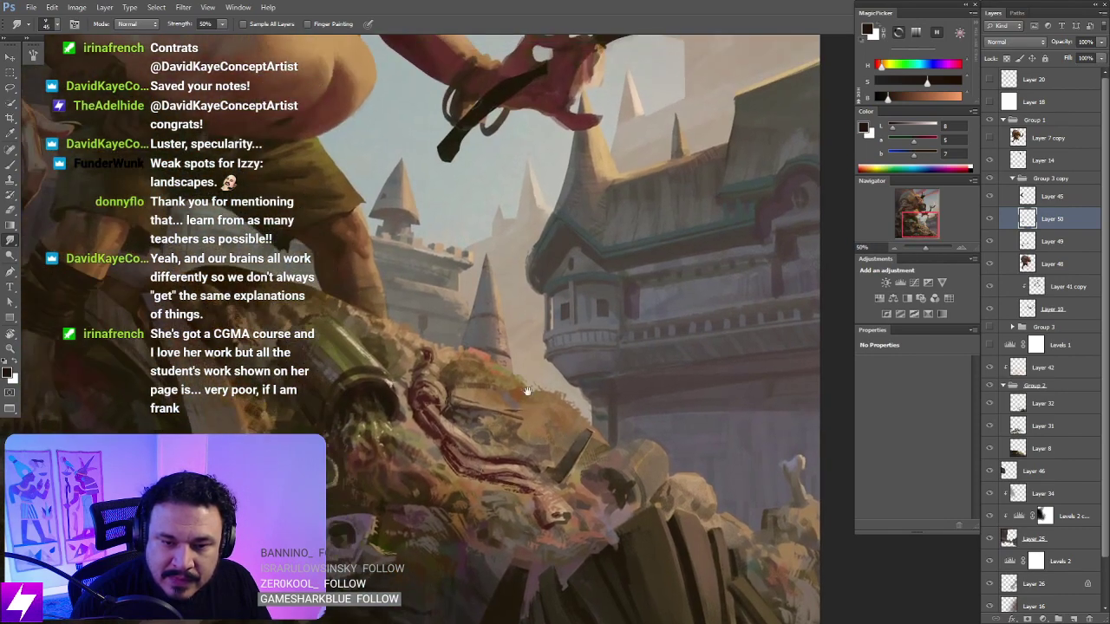
{"action": "key", "text": "ctrl+minus"}
{"action": "left_click_drag", "start_coordinate": [535, 383], "coordinate": [567, 422]}
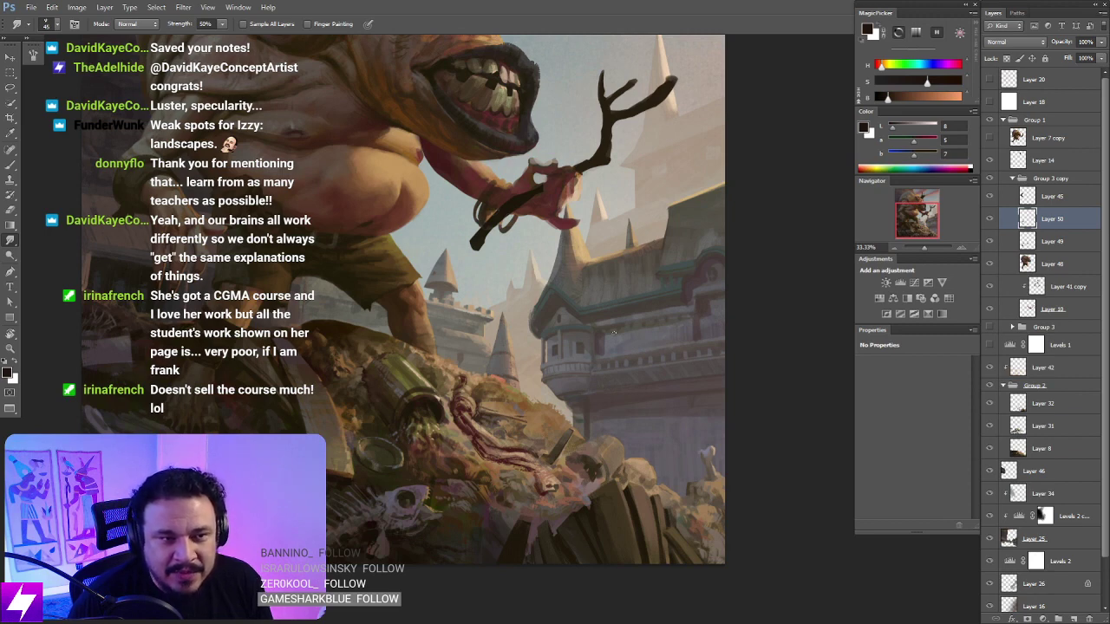
{"action": "left_click", "coordinate": [991, 218]}
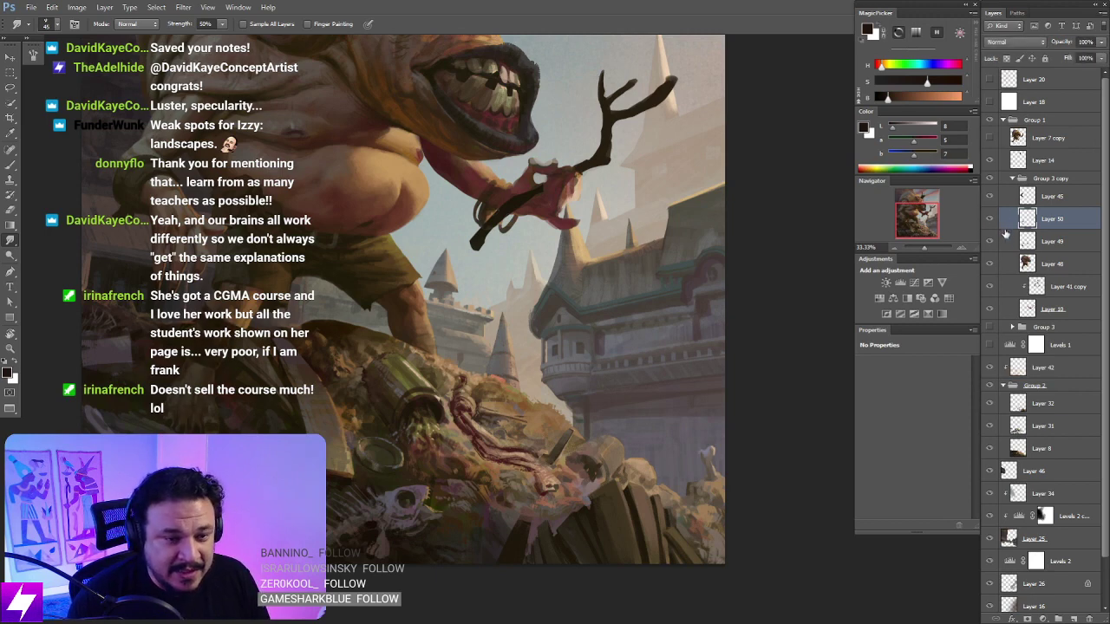
{"action": "left_click", "coordinate": [990, 561]}
{"action": "left_click", "coordinate": [989, 561]}
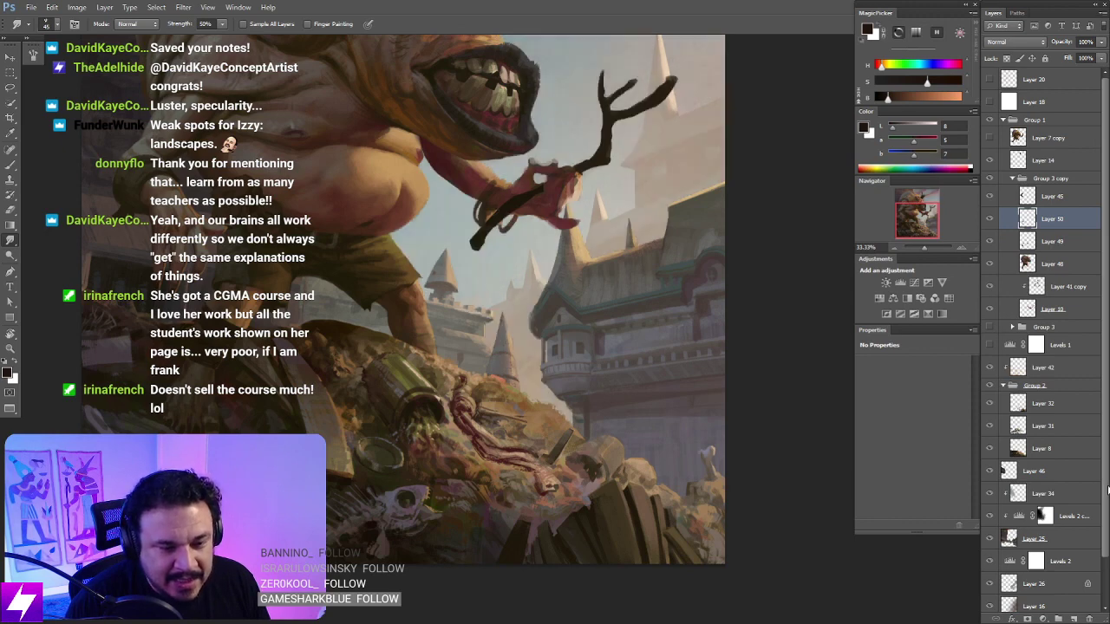
{"action": "scroll", "coordinate": [1107, 489], "scroll_direction": "down", "scroll_amount": 2}
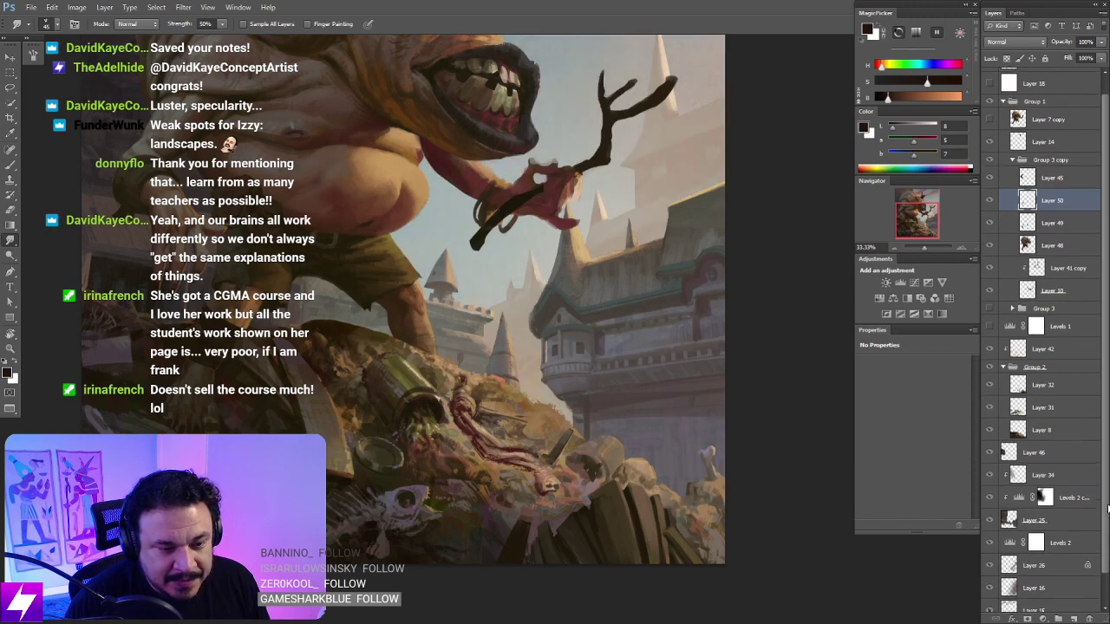
{"action": "left_click", "coordinate": [992, 554]}
{"action": "left_click_drag", "start_coordinate": [1105, 519], "coordinate": [1105, 520]}
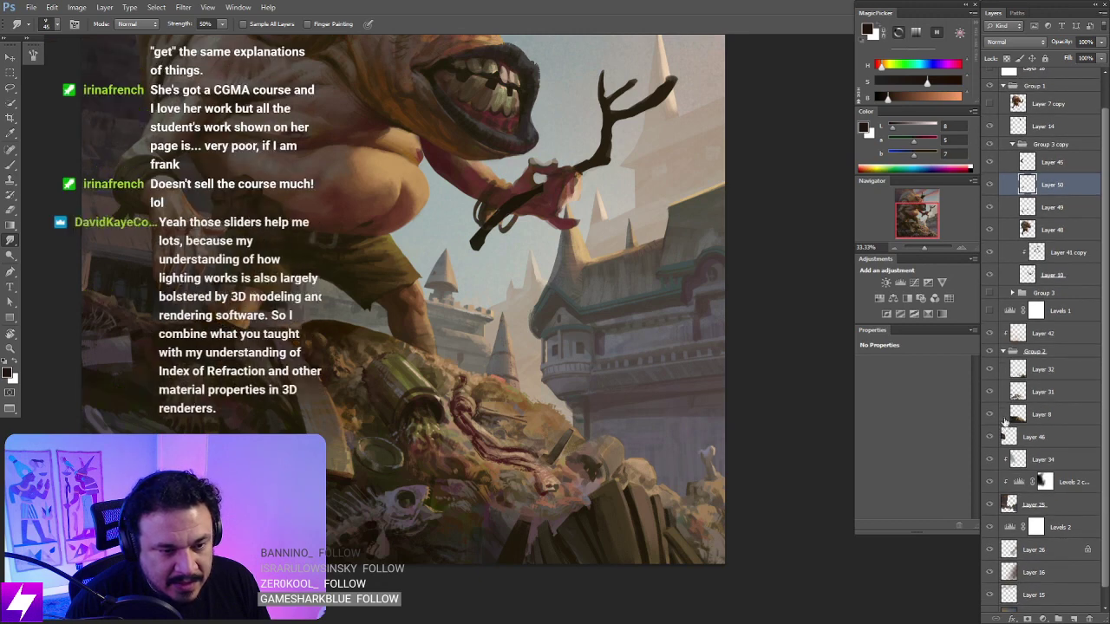
{"action": "left_click", "coordinate": [989, 370]}
{"action": "left_click", "coordinate": [989, 371]}
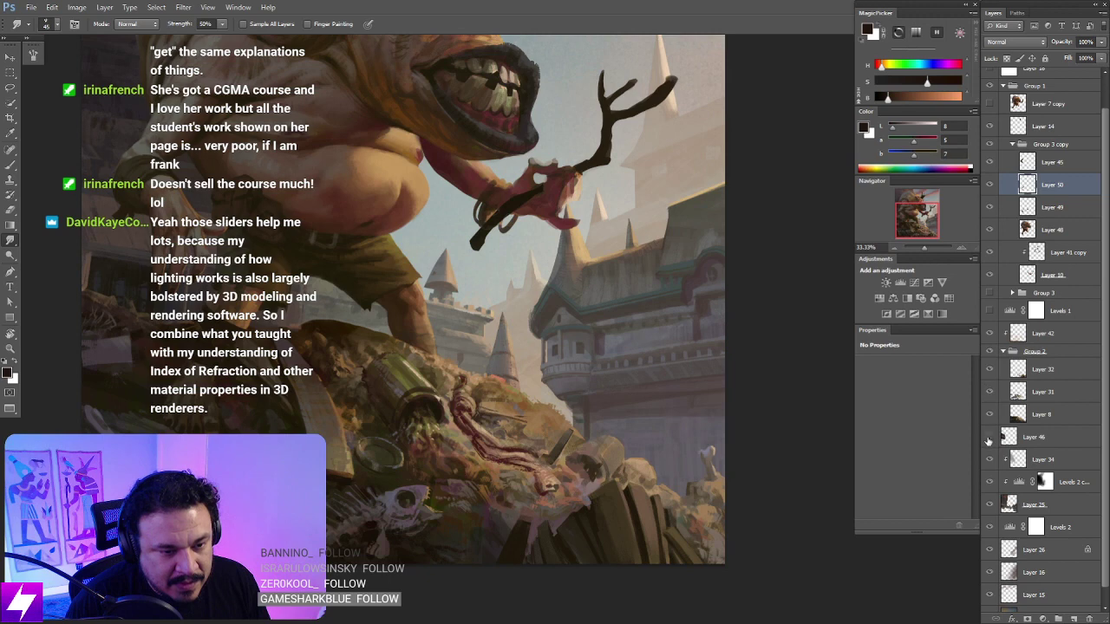
Step: Toggle Layer 46, Layer 25 and the Levels 2 copy adjustment to identify which ones hold and affect the castle
{"action": "left_click", "coordinate": [989, 438]}
{"action": "left_click", "coordinate": [989, 438]}
{"action": "left_click", "coordinate": [989, 505]}
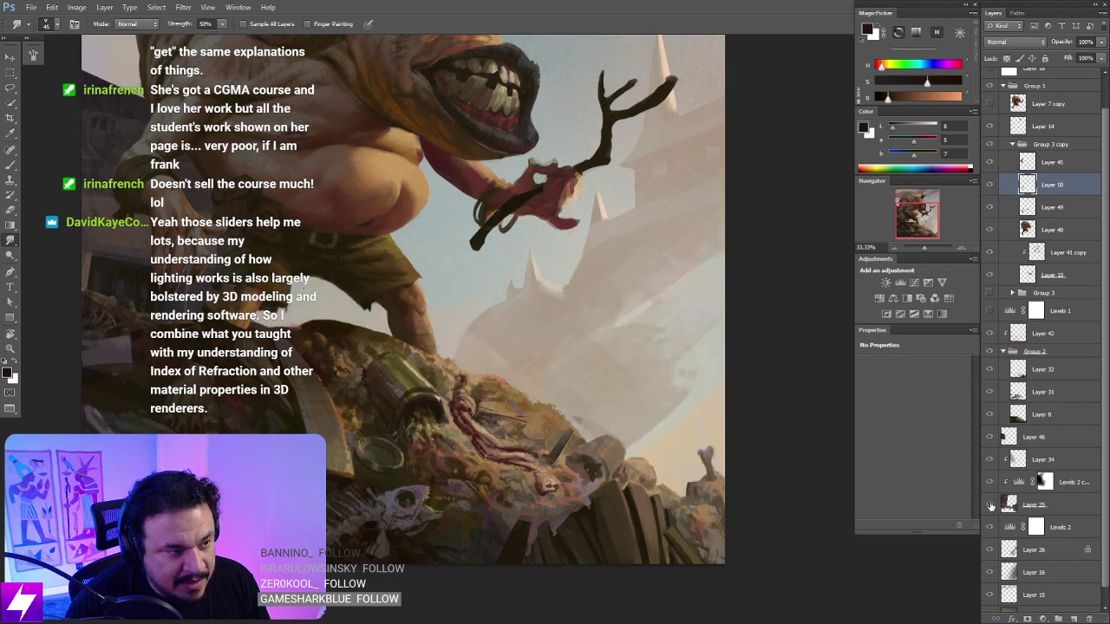
{"action": "left_click", "coordinate": [989, 505]}
{"action": "left_click", "coordinate": [989, 483]}
{"action": "left_click", "coordinate": [989, 483]}
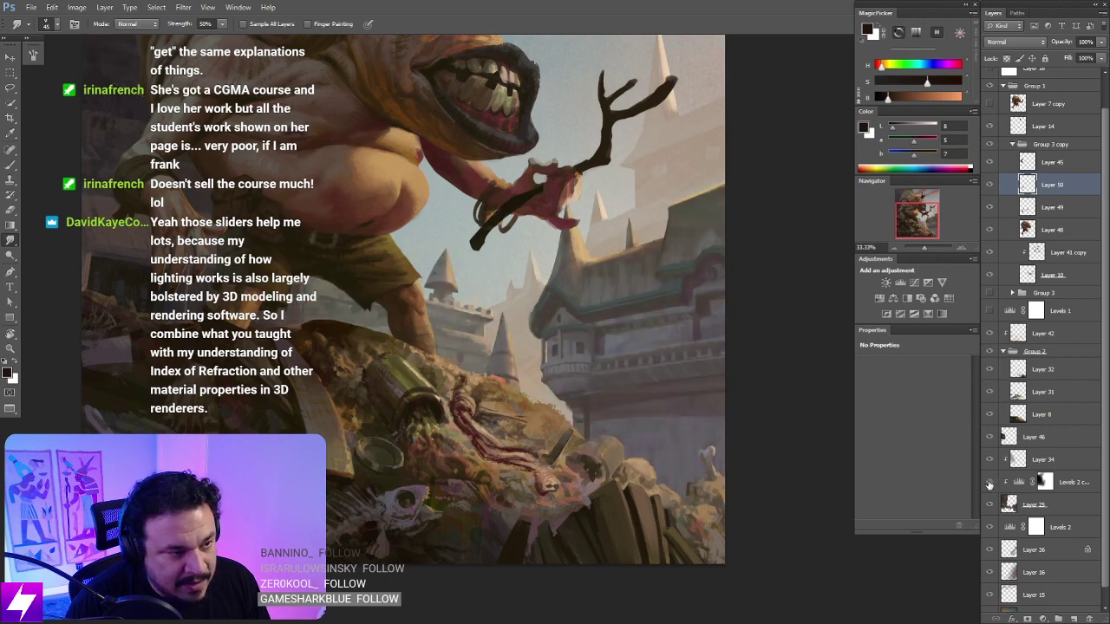
{"action": "left_click", "coordinate": [990, 483]}
{"action": "left_click", "coordinate": [990, 484]}
{"action": "left_click", "coordinate": [990, 483]}
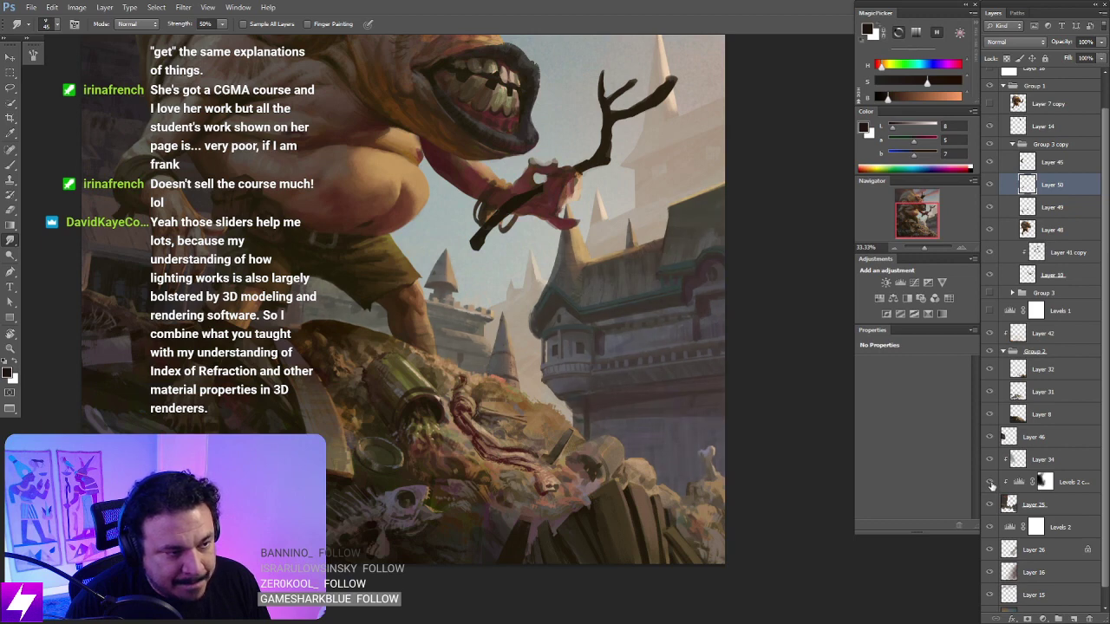
{"action": "left_click", "coordinate": [990, 482]}
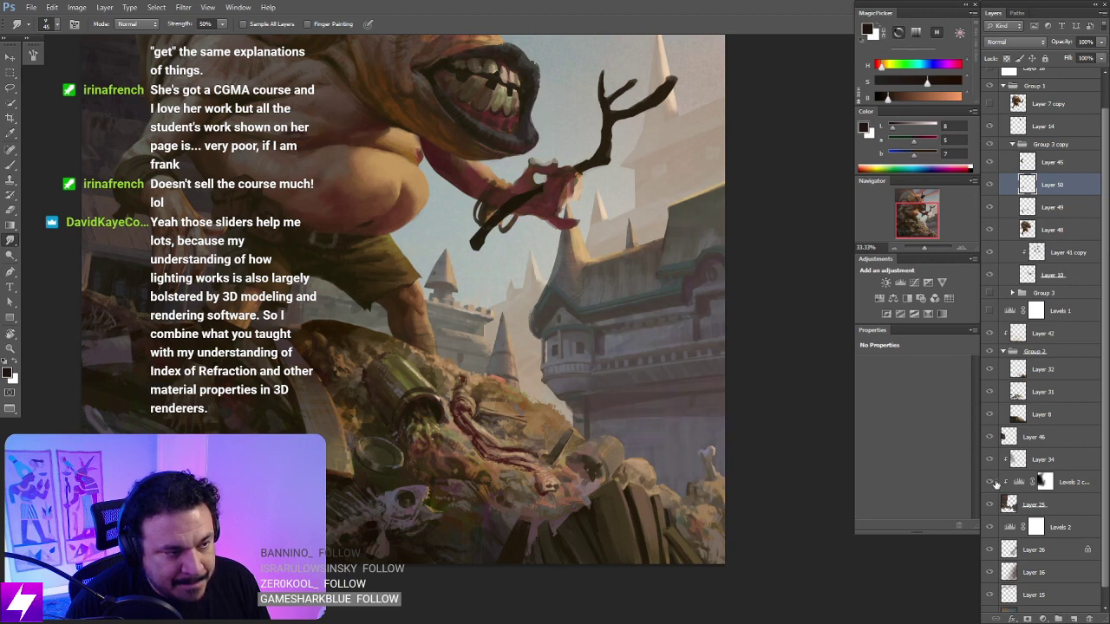
{"action": "left_click", "coordinate": [1069, 508]}
{"action": "left_click", "coordinate": [990, 505]}
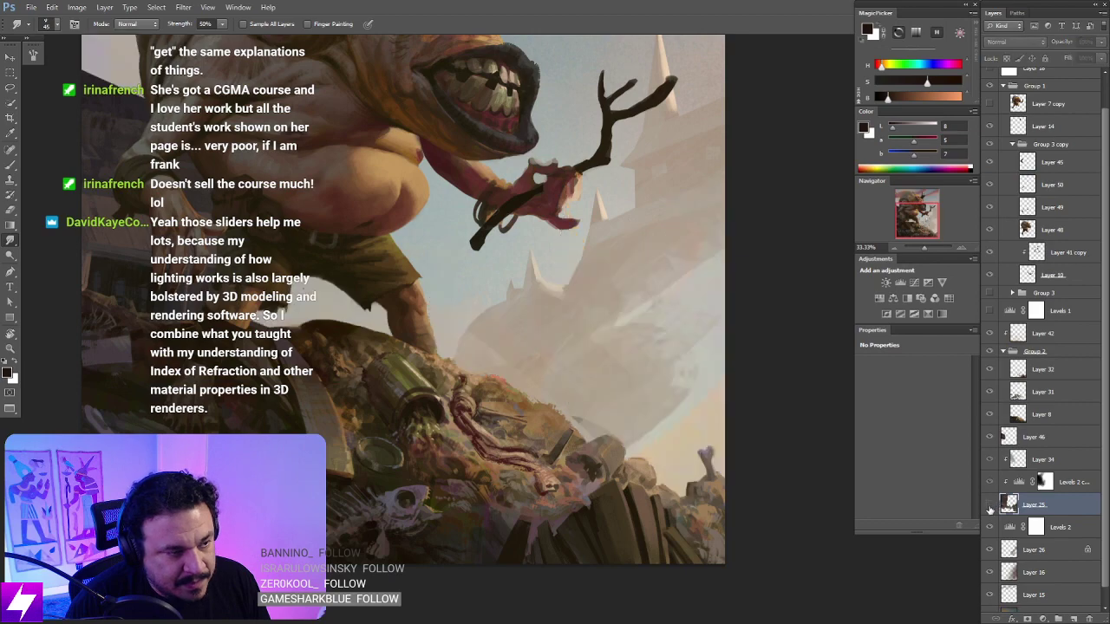
{"action": "left_click", "coordinate": [990, 504]}
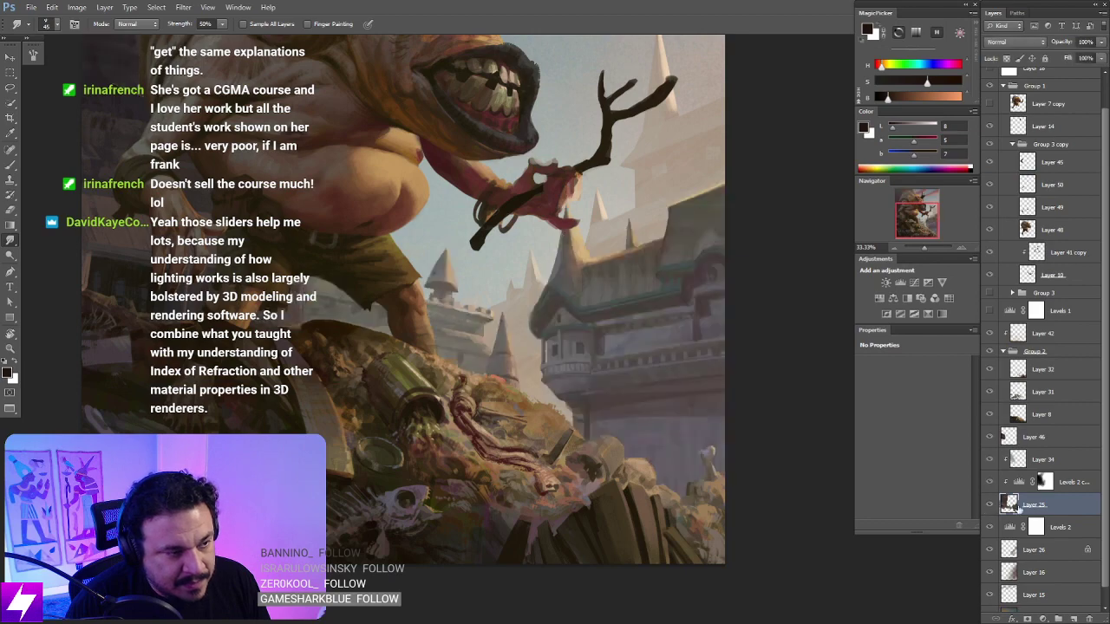
Step: Add a new layer directly above Layer 34 and clip it to the castle layers below
{"action": "left_click", "coordinate": [1028, 459]}
{"action": "key", "text": "ctrl+shift+alt+n"}
{"action": "left_click", "coordinate": [1037, 470], "text": "alt"}
Step: Sample a muted brown from the base of the castle's roof spire for the Brush and make Layer 34 active
{"action": "key", "text": "ctrl+plus"}
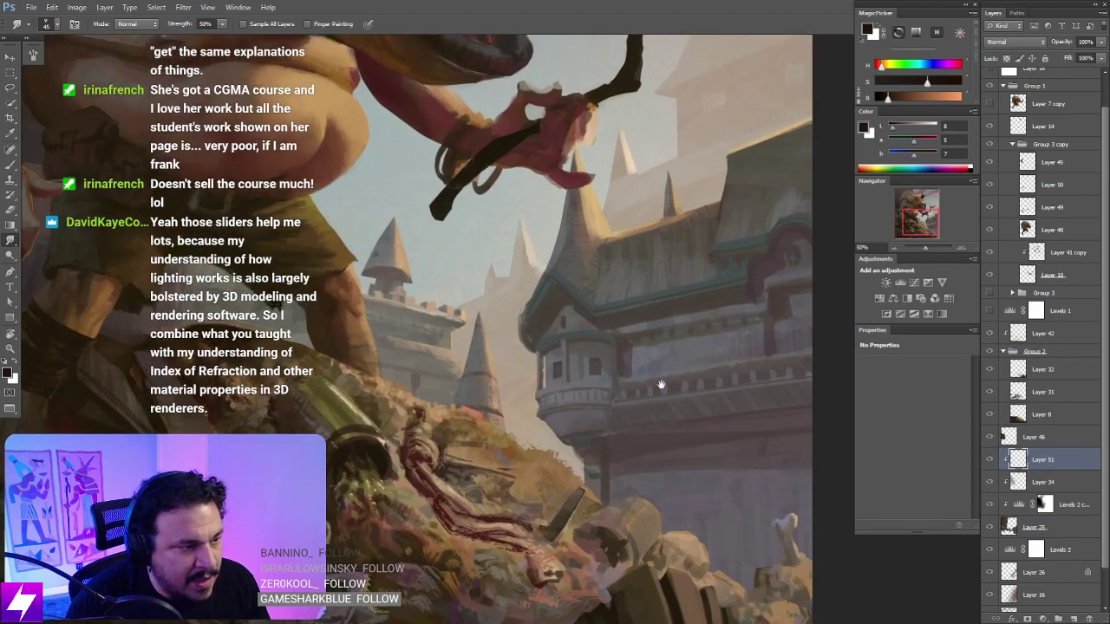
{"action": "left_click_drag", "start_coordinate": [586, 222], "coordinate": [560, 311]}
{"action": "key", "text": "b"}
{"action": "left_click", "coordinate": [561, 308], "text": "alt"}
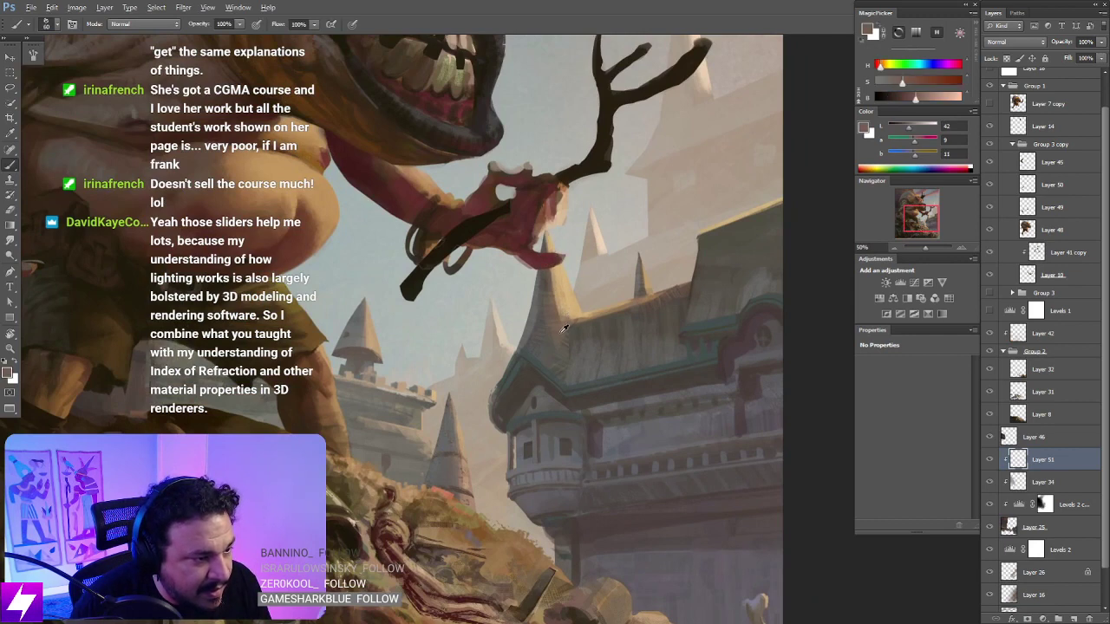
{"action": "key", "text": "alt+bracketleft"}
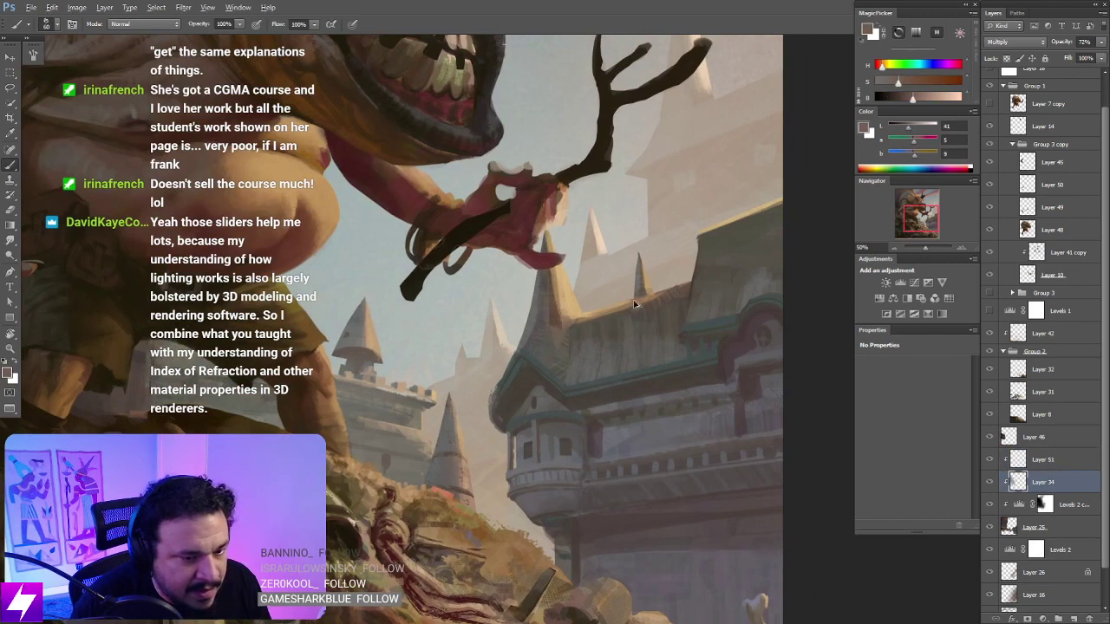
Step: Compare the castle background with and without Layer 34, both close up and at a wider view
{"action": "key", "text": "alt+bracketright"}
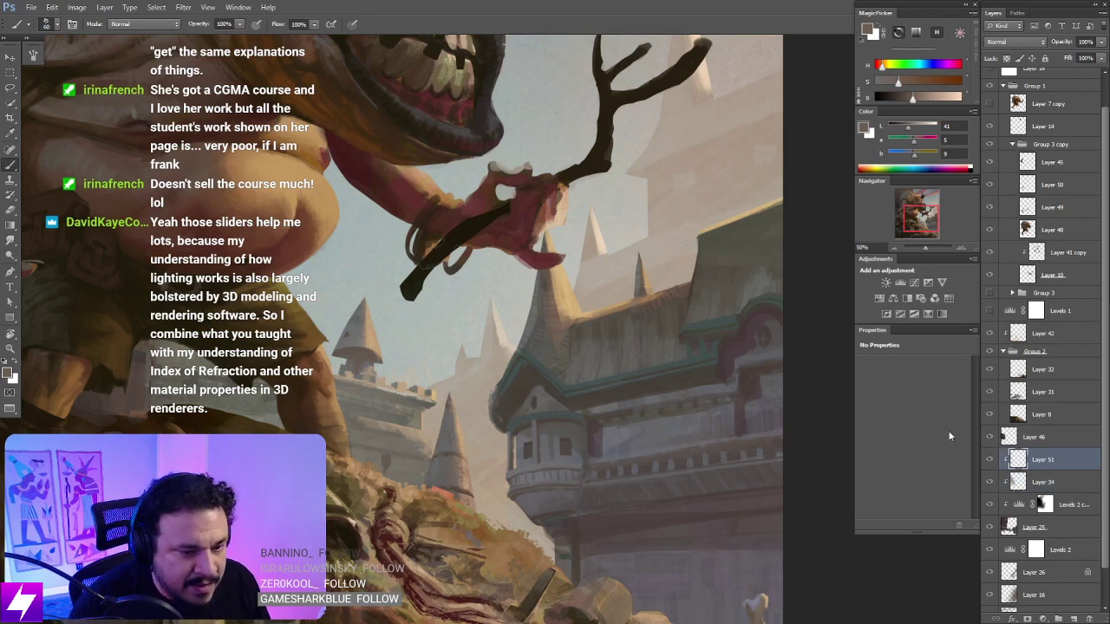
{"action": "left_click", "coordinate": [1026, 475]}
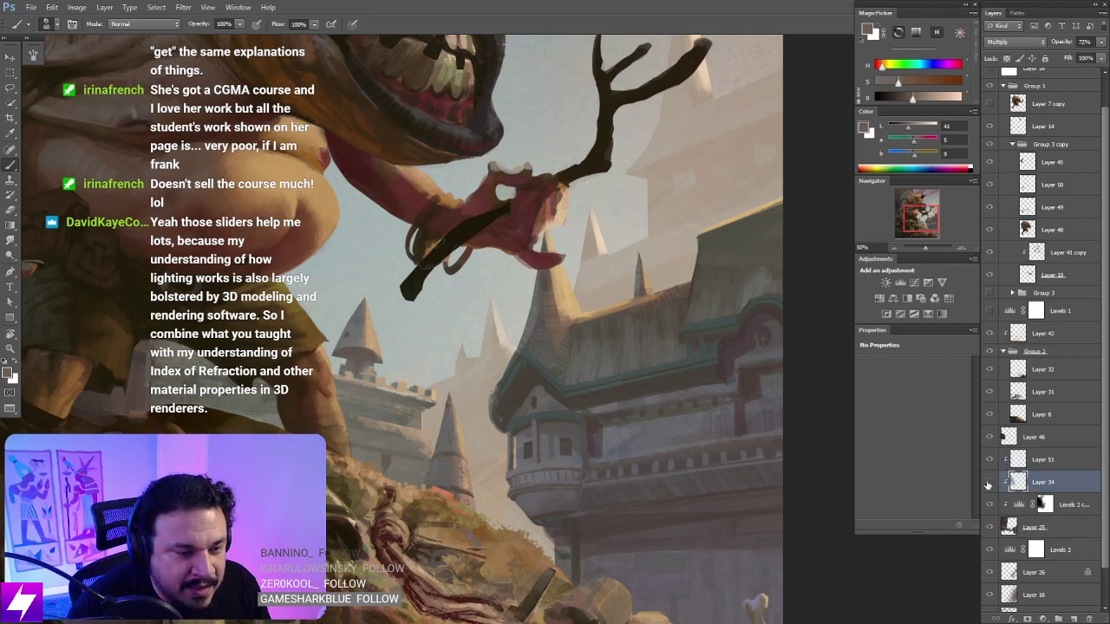
{"action": "left_click", "coordinate": [987, 482]}
{"action": "left_click", "coordinate": [988, 482]}
{"action": "left_click", "coordinate": [988, 482]}
{"action": "key", "text": "ctrl+minus"}
{"action": "left_click", "coordinate": [989, 482]}
{"action": "left_click", "coordinate": [990, 482]}
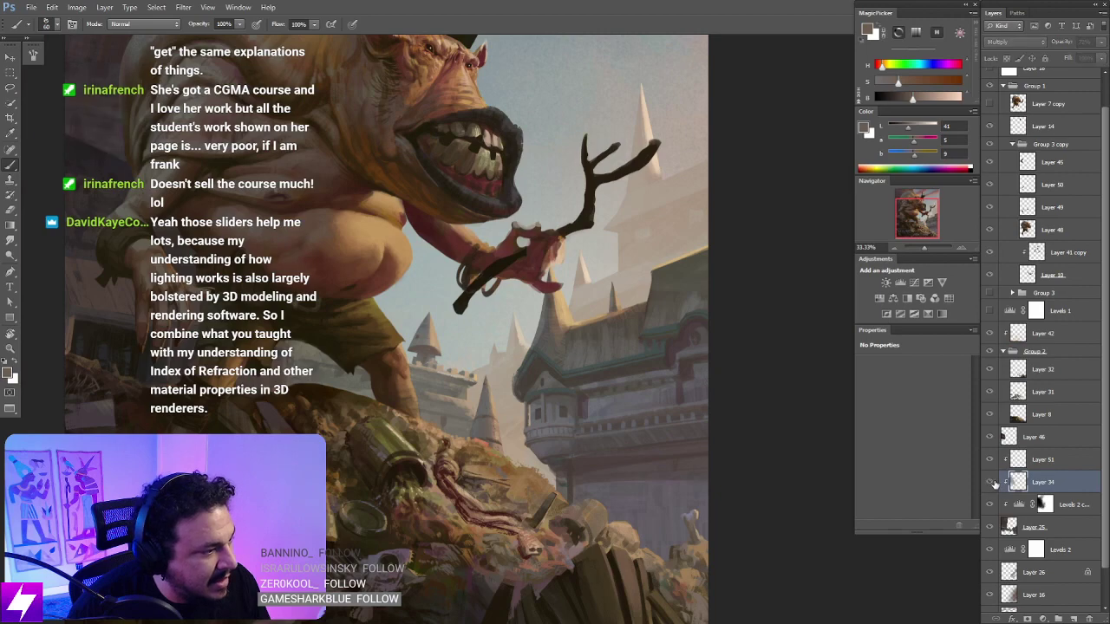
{"action": "left_click", "coordinate": [990, 483]}
Step: On Layer 51, sample tan, brown and grey tones from the castle's tall spire for repainting it
{"action": "left_click", "coordinate": [1036, 459]}
{"action": "key", "text": "ctrl+plus"}
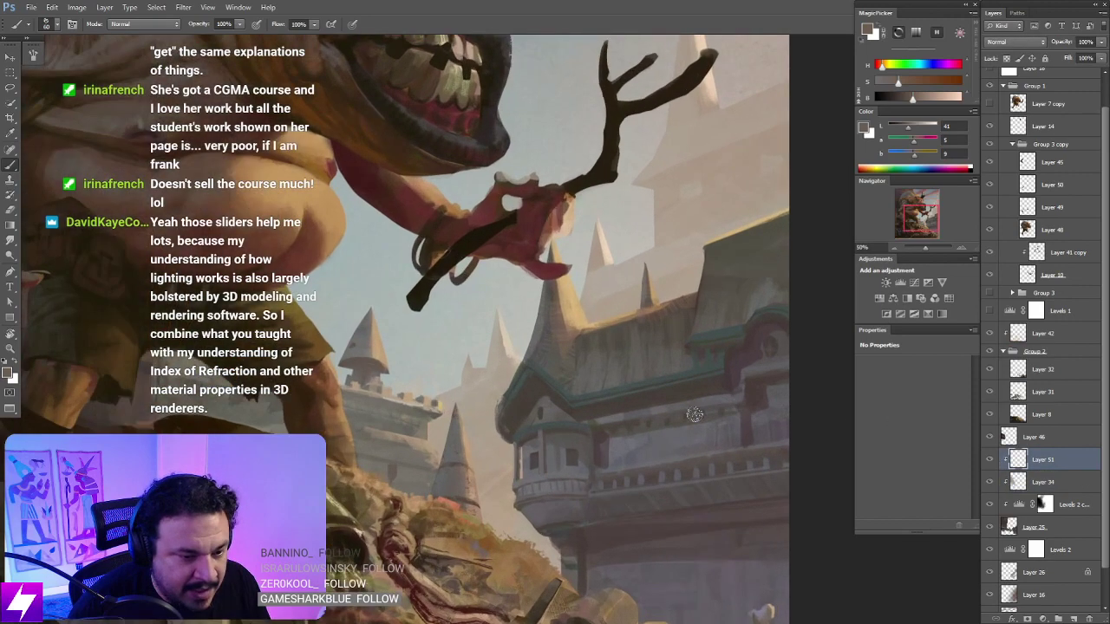
{"action": "left_click_drag", "start_coordinate": [693, 416], "coordinate": [656, 515]}
{"action": "scroll", "coordinate": [664, 396], "scroll_direction": "down", "scroll_amount": 3}
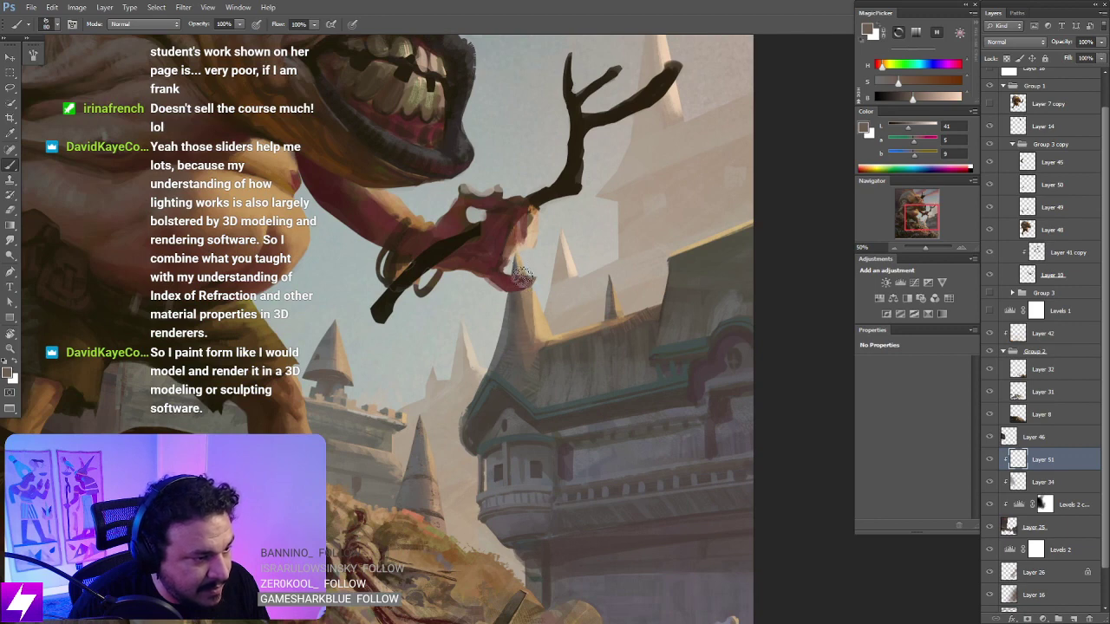
{"action": "left_click", "coordinate": [530, 322], "text": "alt"}
{"action": "left_click", "coordinate": [537, 323], "text": "alt"}
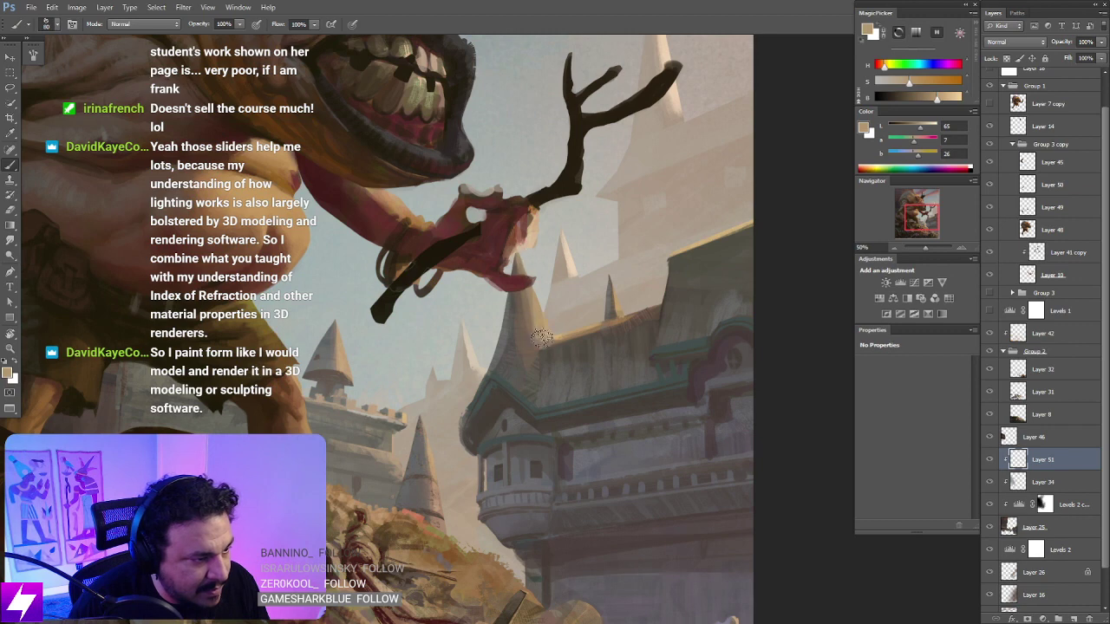
{"action": "left_click", "coordinate": [536, 323], "text": "alt"}
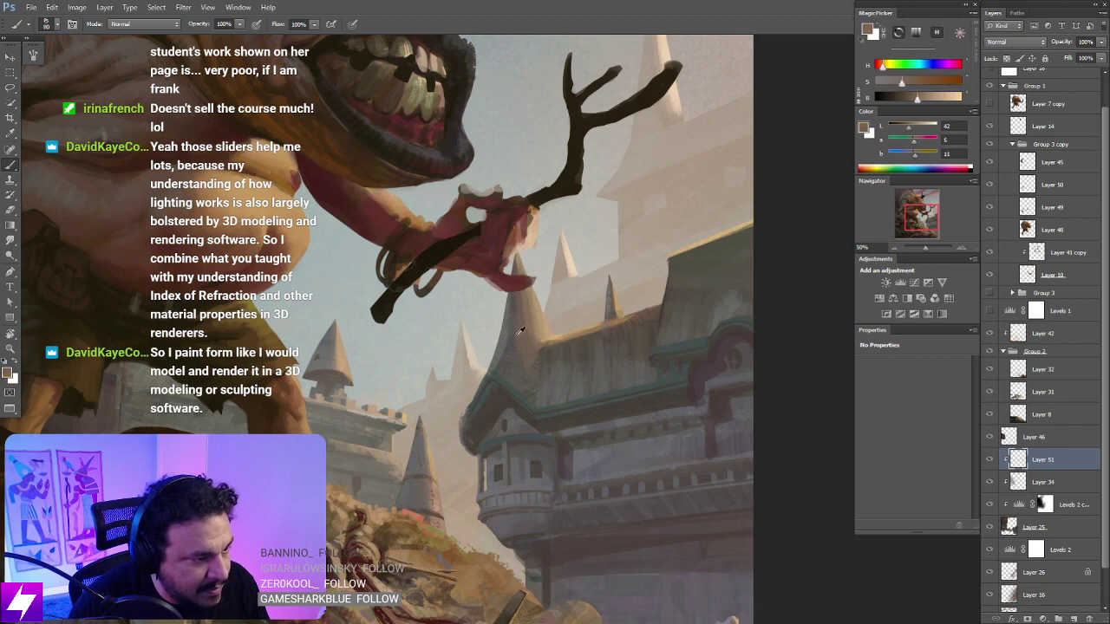
{"action": "left_click", "coordinate": [519, 340], "text": "alt"}
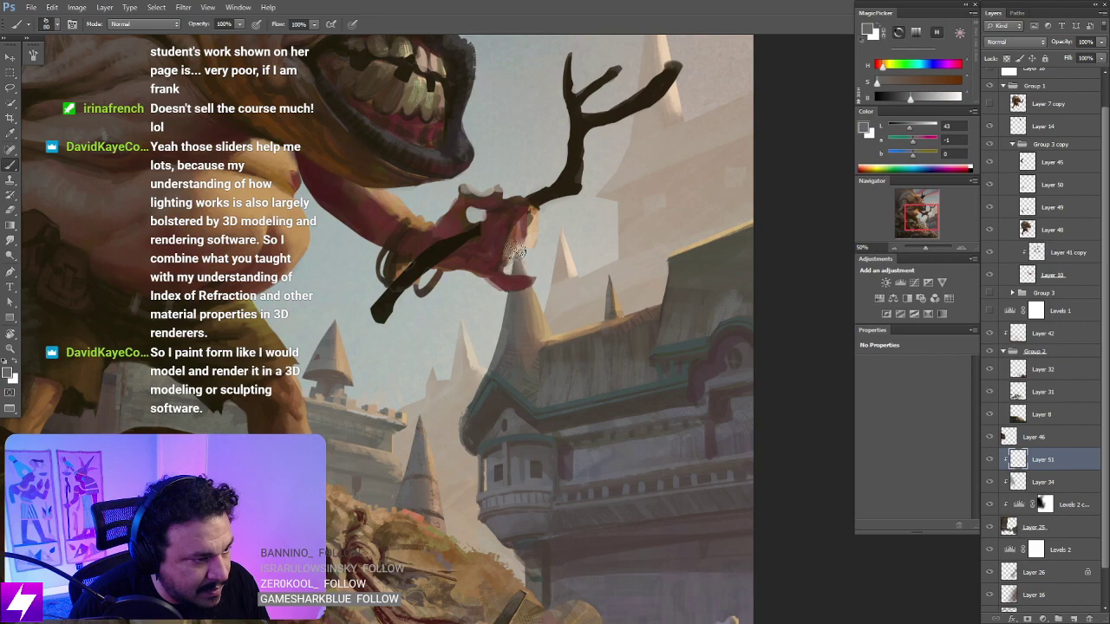
Step: Paint the sunlit edge of the castle's tall spire with a sampled light tan and a smaller brush
{"action": "left_click", "coordinate": [540, 310], "text": "alt"}
{"action": "key", "text": "["}
{"action": "key", "text": "["}
{"action": "left_click_drag", "start_coordinate": [521, 252], "coordinate": [537, 324]}
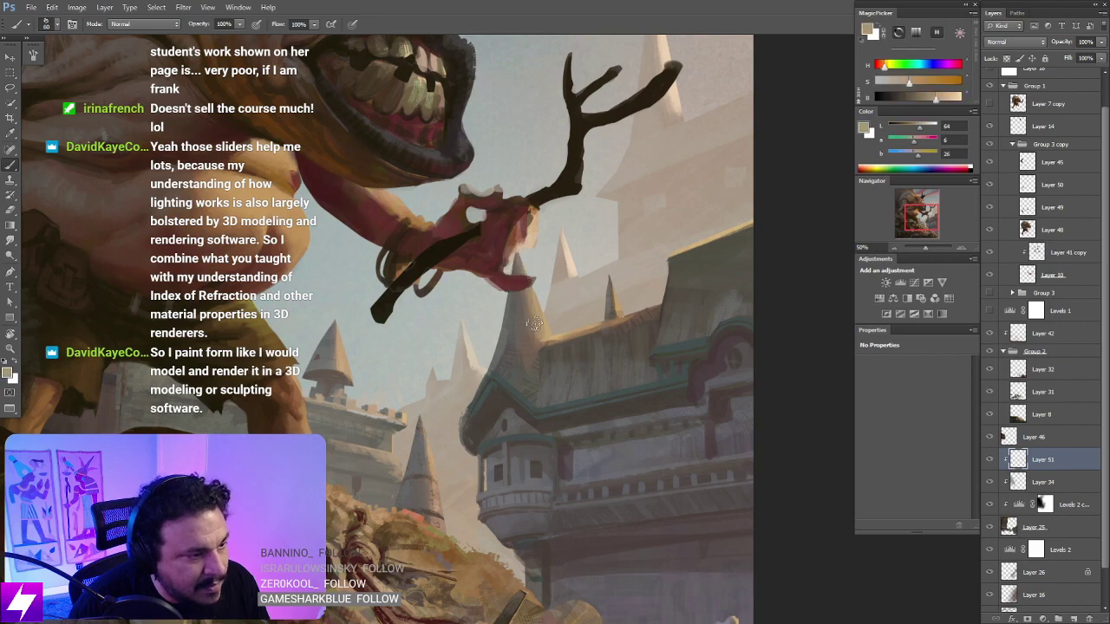
{"action": "left_click_drag", "start_coordinate": [521, 272], "coordinate": [547, 333]}
Step: With the canvas rotated, paint the spire's shaded side in sampled dark greys and smudge the transition into the light
{"action": "key", "text": "ctrl+minus"}
{"action": "key", "text": "ctrl+minus"}
{"action": "key", "text": "r"}
{"action": "left_click_drag", "start_coordinate": [610, 463], "coordinate": [500, 195]}
{"action": "key", "text": "ctrl+plus"}
{"action": "key", "text": "ctrl+plus"}
{"action": "key", "text": "b"}
{"action": "left_click", "coordinate": [607, 291], "text": "alt"}
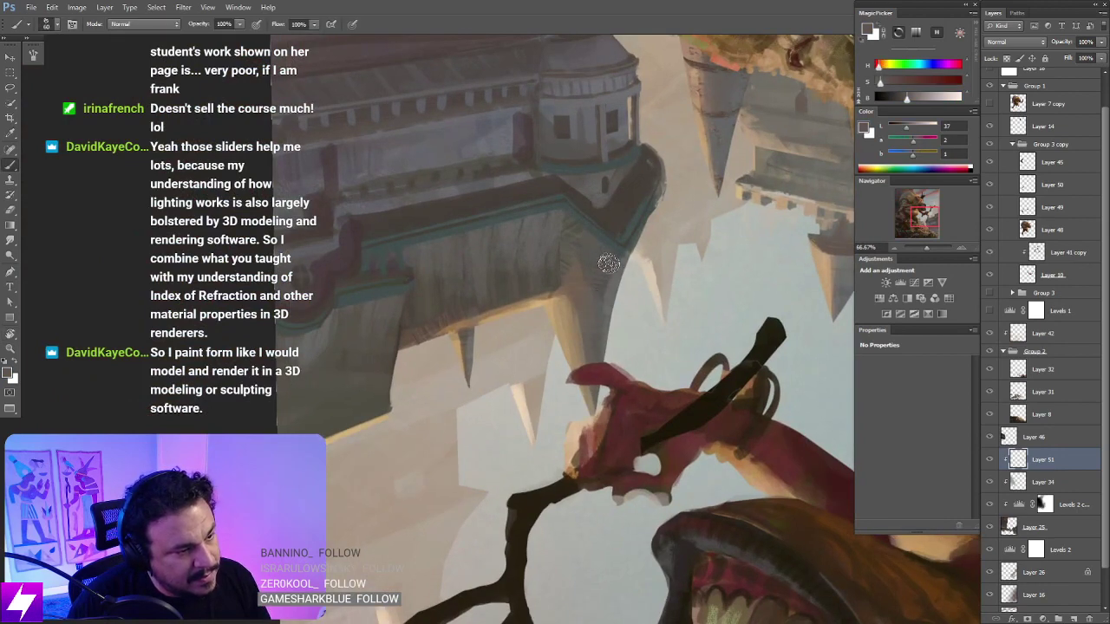
{"action": "left_click", "coordinate": [615, 294], "text": "alt"}
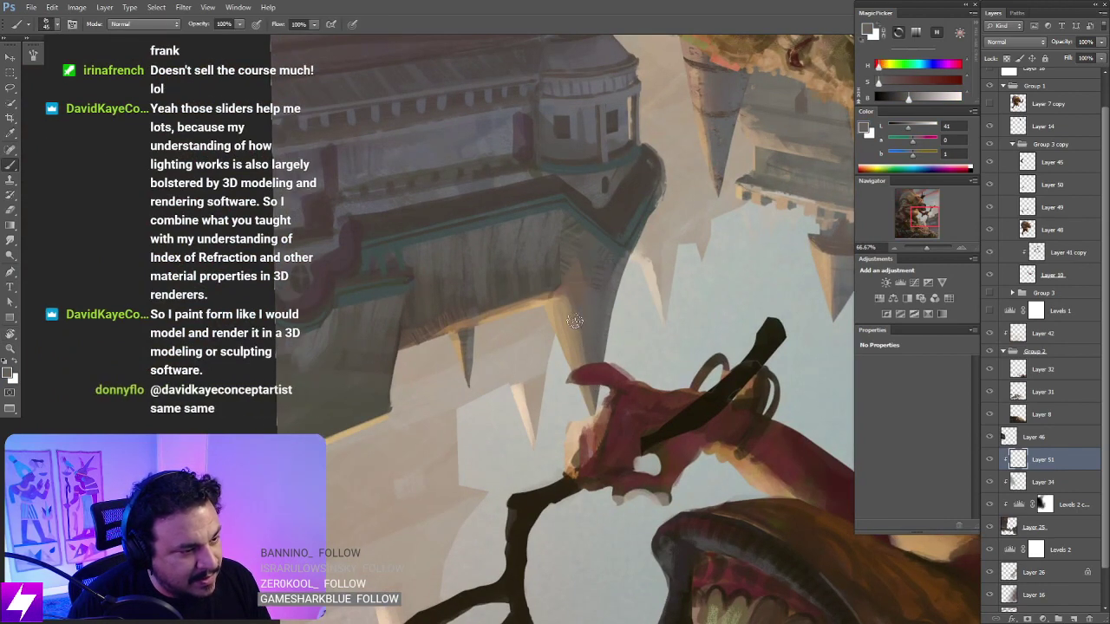
{"action": "key", "text": "r"}
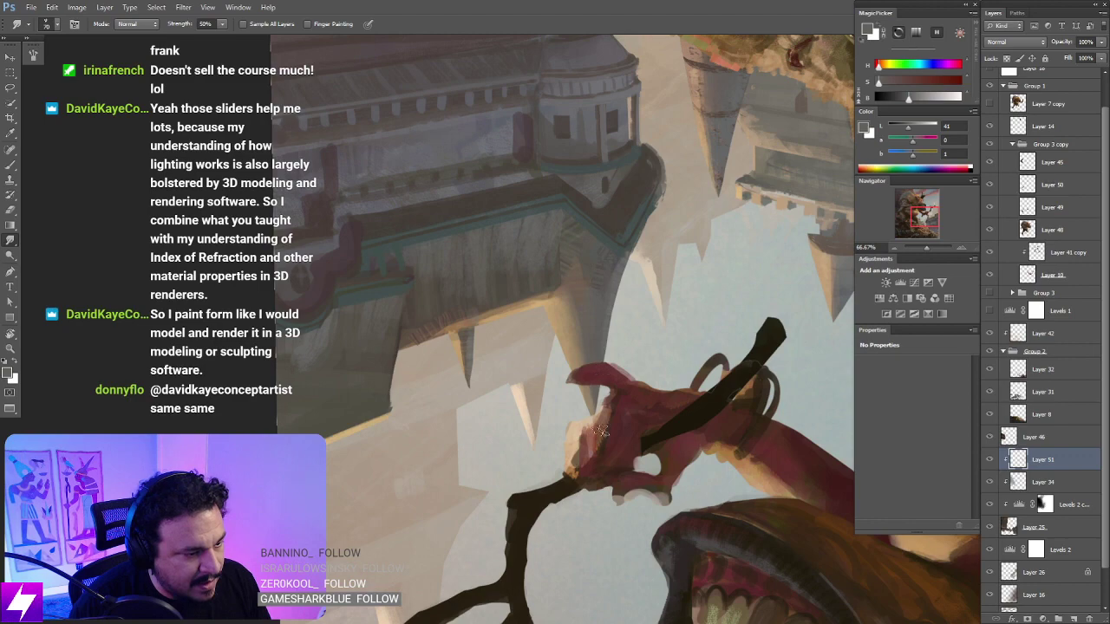
Step: Reset the canvas rotation and touch up the spire's edge with its sampled grey and a brush of size 30
{"action": "key", "text": "Escape"}
{"action": "key", "text": "ctrl+minus"}
{"action": "key", "text": "ctrl+minus"}
{"action": "left_click_drag", "start_coordinate": [601, 465], "coordinate": [602, 515]}
{"action": "key", "text": "b"}
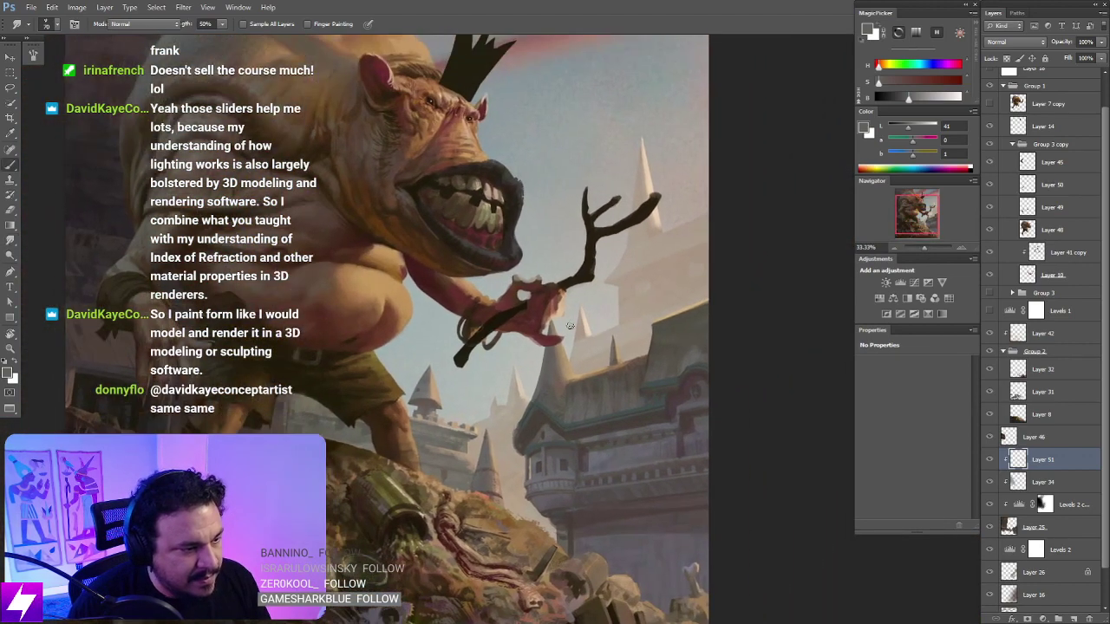
{"action": "left_click", "coordinate": [552, 353], "text": "alt"}
{"action": "key", "text": "["}
{"action": "key", "text": "["}
{"action": "key", "text": "["}
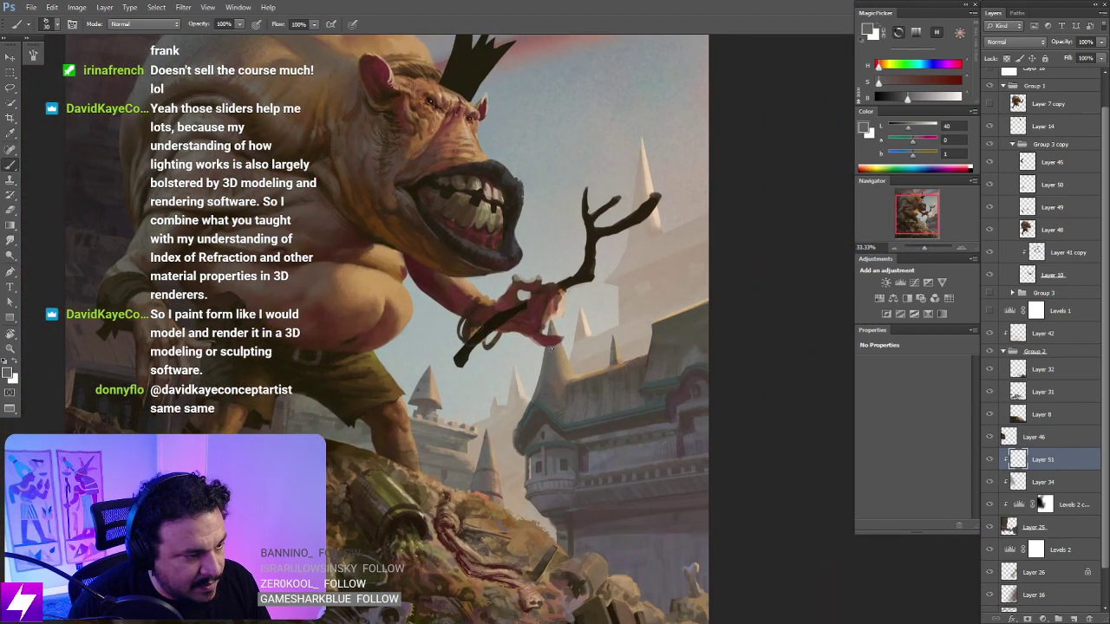
{"action": "left_click_drag", "start_coordinate": [600, 463], "coordinate": [557, 439]}
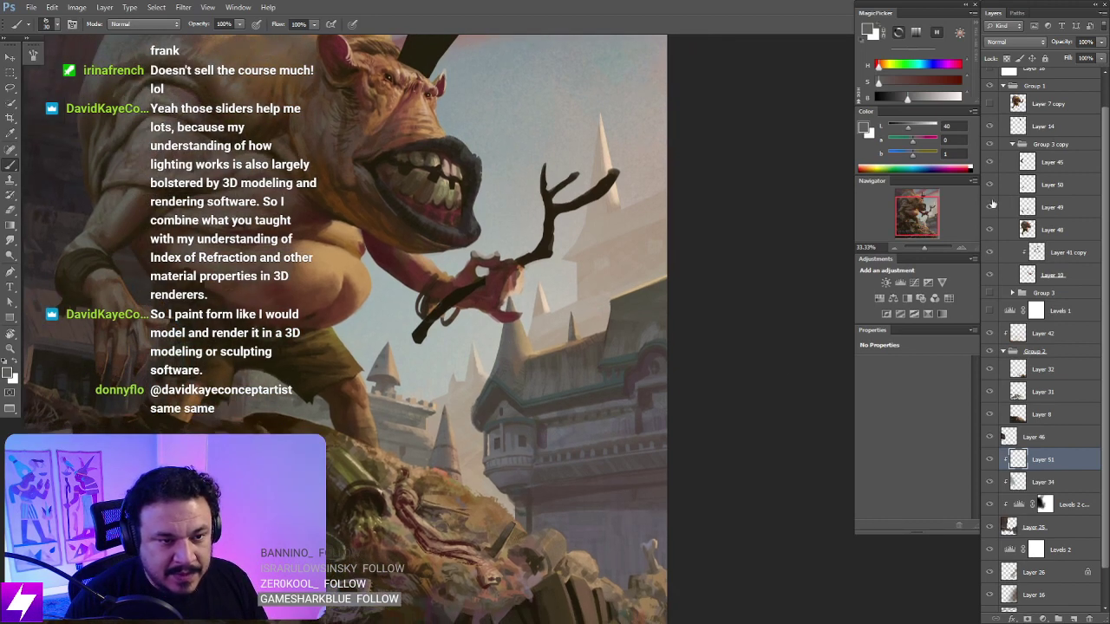
Step: Make Layer 50 active and compare the whole painting with and without it
{"action": "left_click", "coordinate": [1030, 186]}
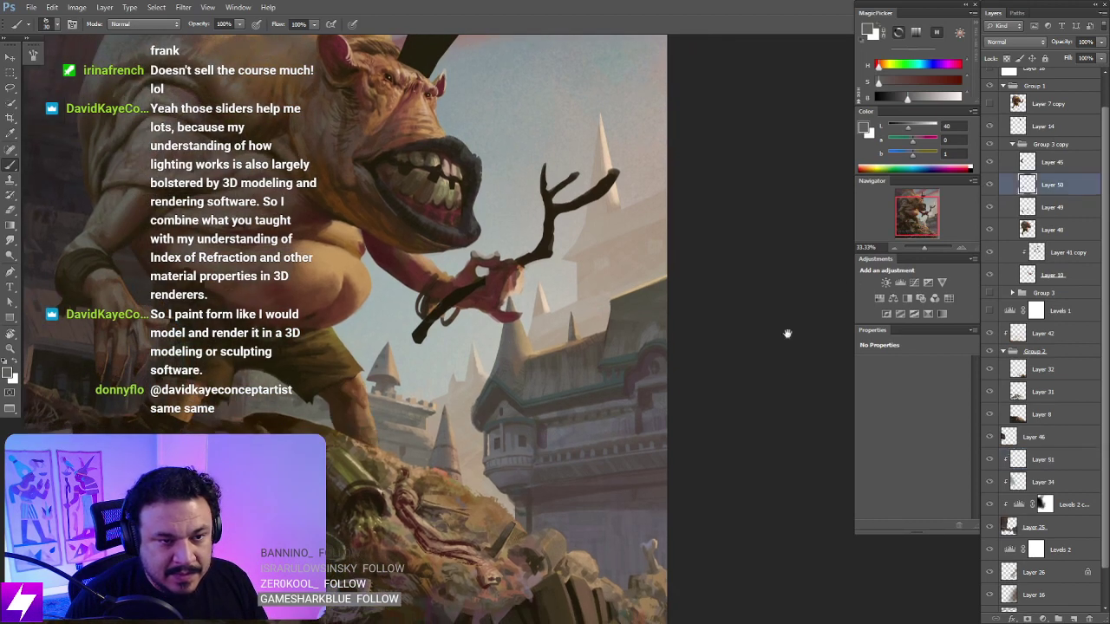
{"action": "left_click_drag", "start_coordinate": [788, 334], "coordinate": [724, 315]}
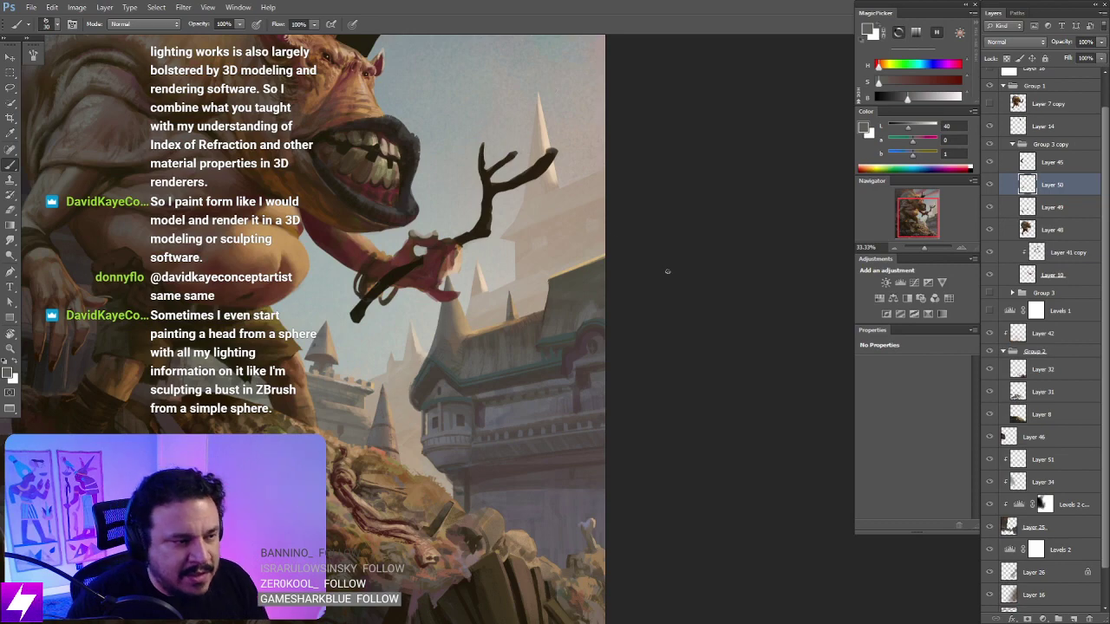
{"action": "key", "text": "ctrl+minus"}
{"action": "key", "text": "ctrl+minus"}
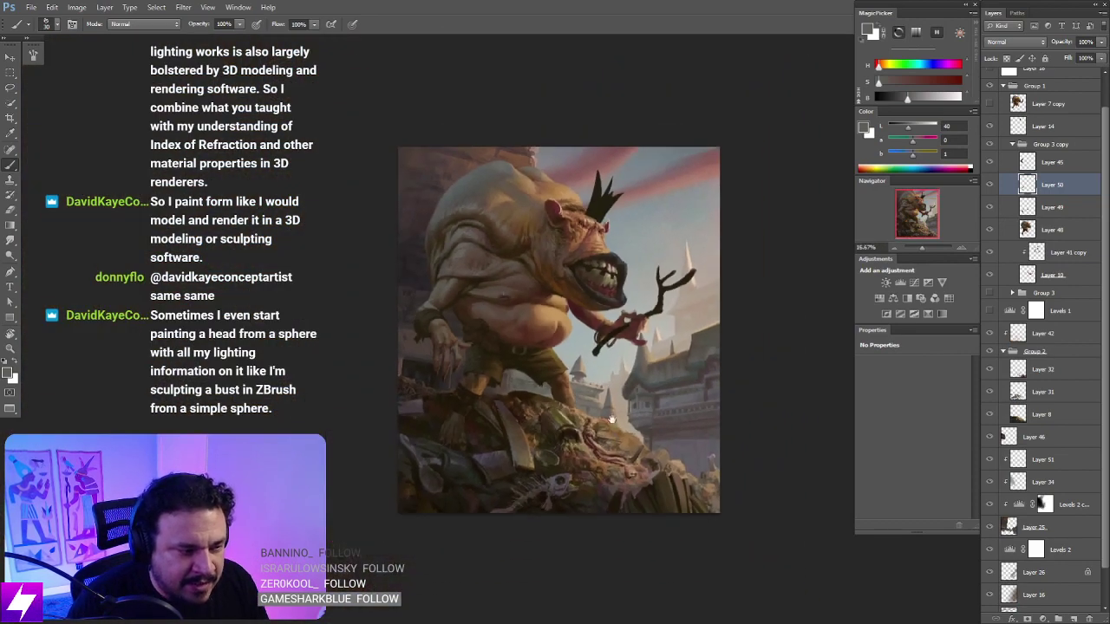
{"action": "mouse_move", "coordinate": [701, 434]}
{"action": "left_mouse_down"}
{"action": "mouse_move", "coordinate": [606, 427]}
{"action": "mouse_move", "coordinate": [587, 394]}
{"action": "left_mouse_up"}
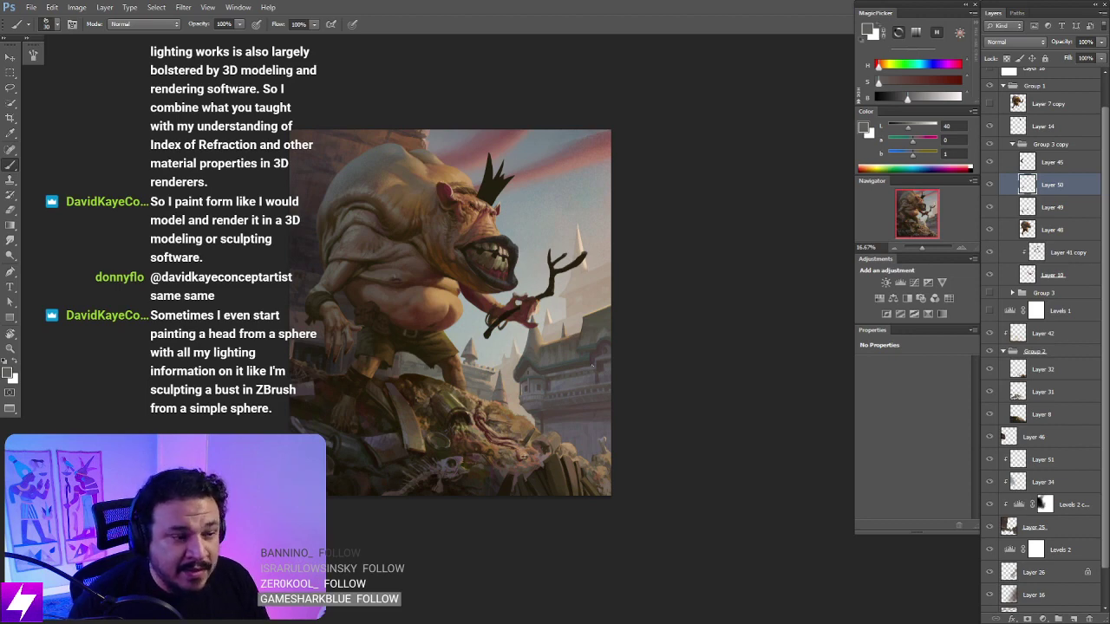
{"action": "left_click", "coordinate": [989, 185]}
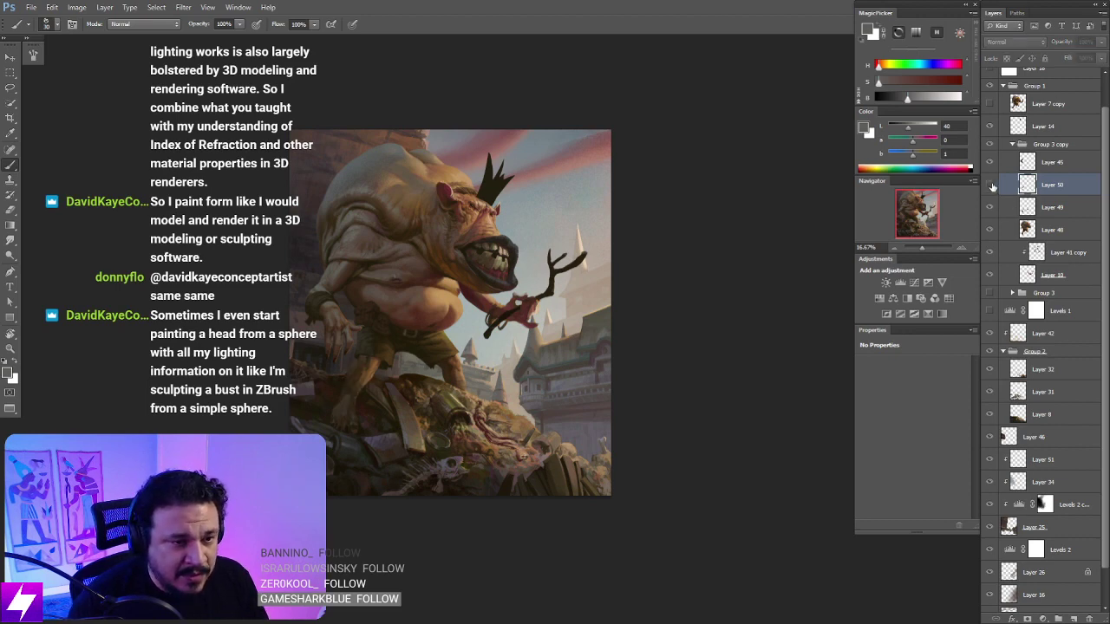
{"action": "left_click", "coordinate": [989, 185]}
Step: With the canvas rotated, paint the creature's chest beside the belly fold in a sampled dark red and smudge it
{"action": "key", "text": "ctrl+plus"}
{"action": "left_click_drag", "start_coordinate": [586, 324], "coordinate": [621, 356]}
{"action": "key", "text": "r"}
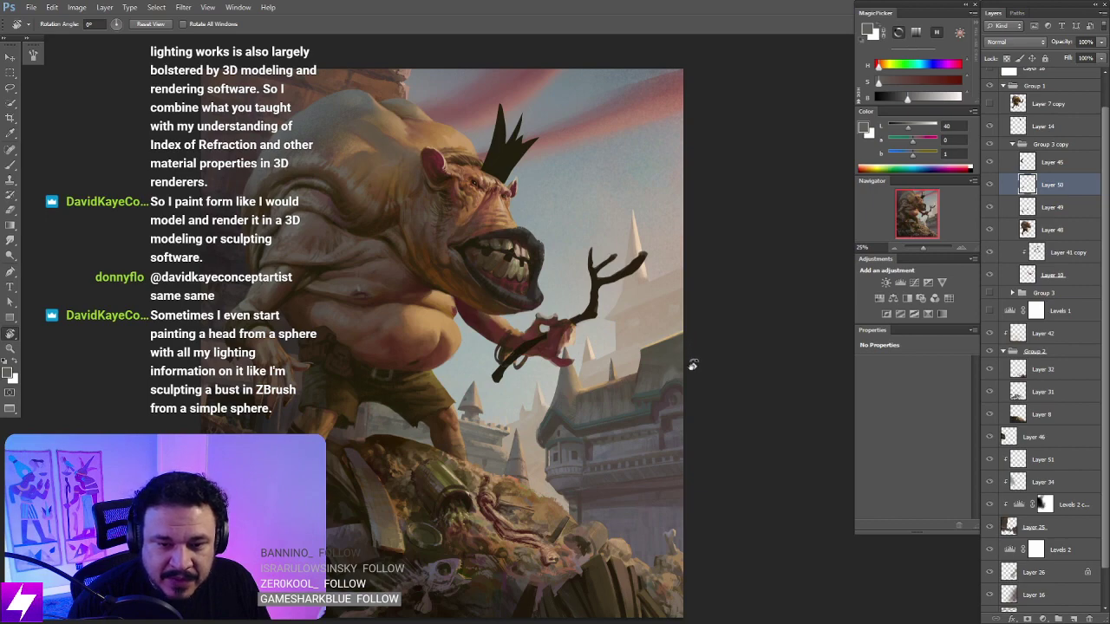
{"action": "left_click_drag", "start_coordinate": [662, 416], "coordinate": [691, 439]}
{"action": "left_click_drag", "start_coordinate": [573, 390], "coordinate": [662, 425]}
{"action": "left_click_drag", "start_coordinate": [659, 429], "coordinate": [679, 325]}
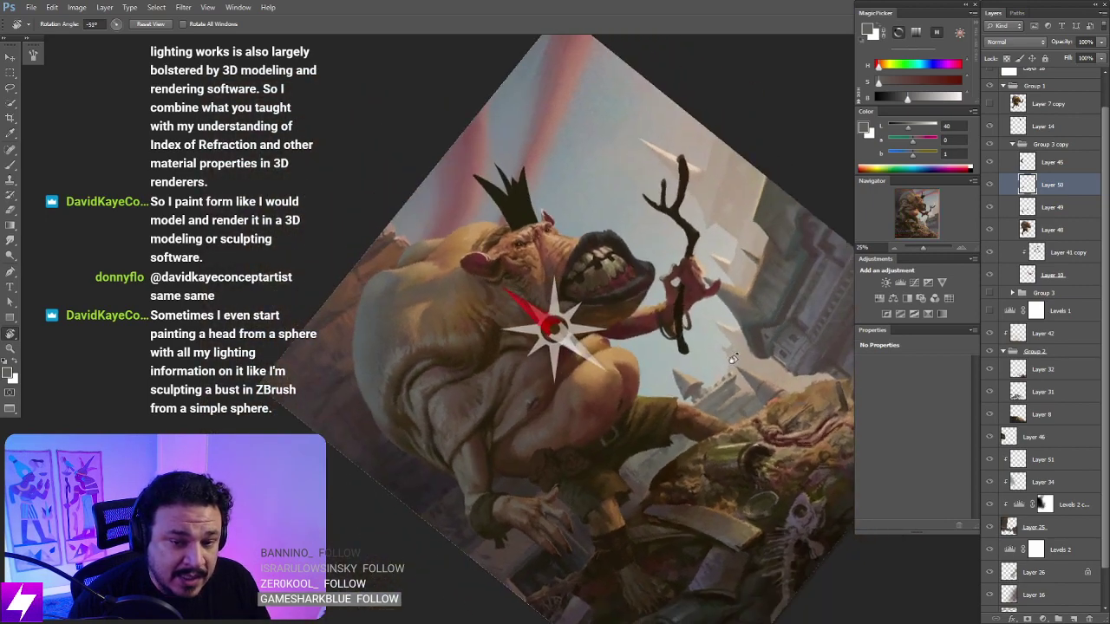
{"action": "key", "text": "ctrl+plus"}
{"action": "key", "text": "ctrl+plus"}
{"action": "key", "text": "b"}
{"action": "left_click", "coordinate": [779, 251], "text": "alt"}
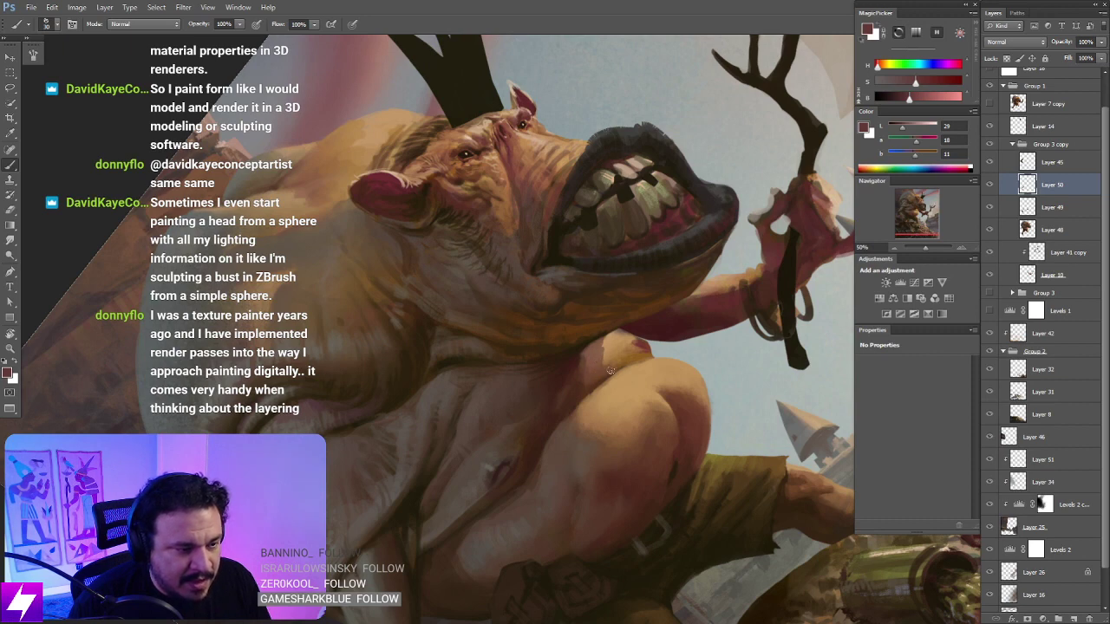
{"action": "key", "text": "r"}
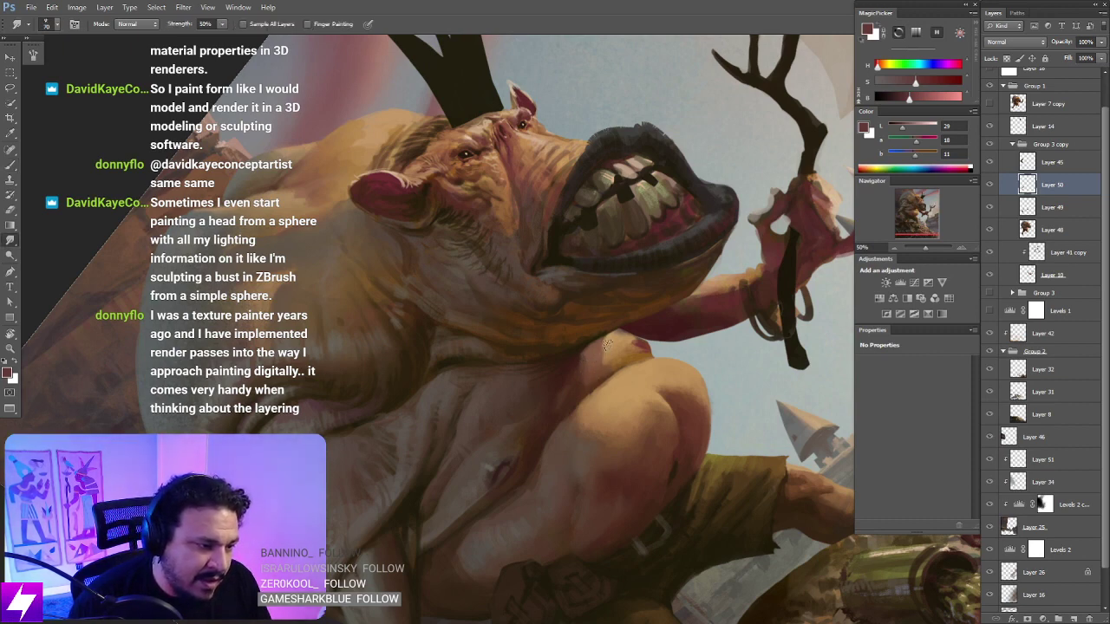
Step: Sample the creature's ear red, paint it into the chest between the jaw and the belly fold, and smudge it
{"action": "key", "text": "Escape"}
{"action": "key", "text": "ctrl+minus"}
{"action": "key", "text": "ctrl+minus"}
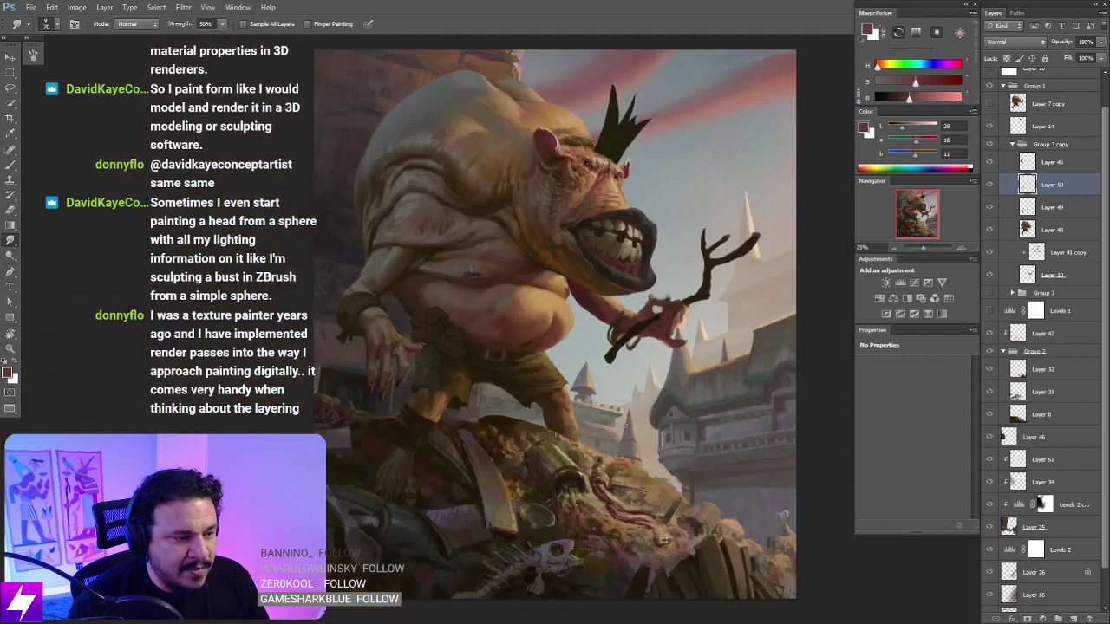
{"action": "key", "text": "r"}
{"action": "mouse_move", "coordinate": [575, 451]}
{"action": "left_mouse_down"}
{"action": "mouse_move", "coordinate": [632, 424]}
{"action": "mouse_move", "coordinate": [669, 371]}
{"action": "left_mouse_up"}
{"action": "key", "text": "ctrl+plus"}
{"action": "key", "text": "ctrl+plus"}
{"action": "left_click_drag", "start_coordinate": [534, 344], "coordinate": [562, 329]}
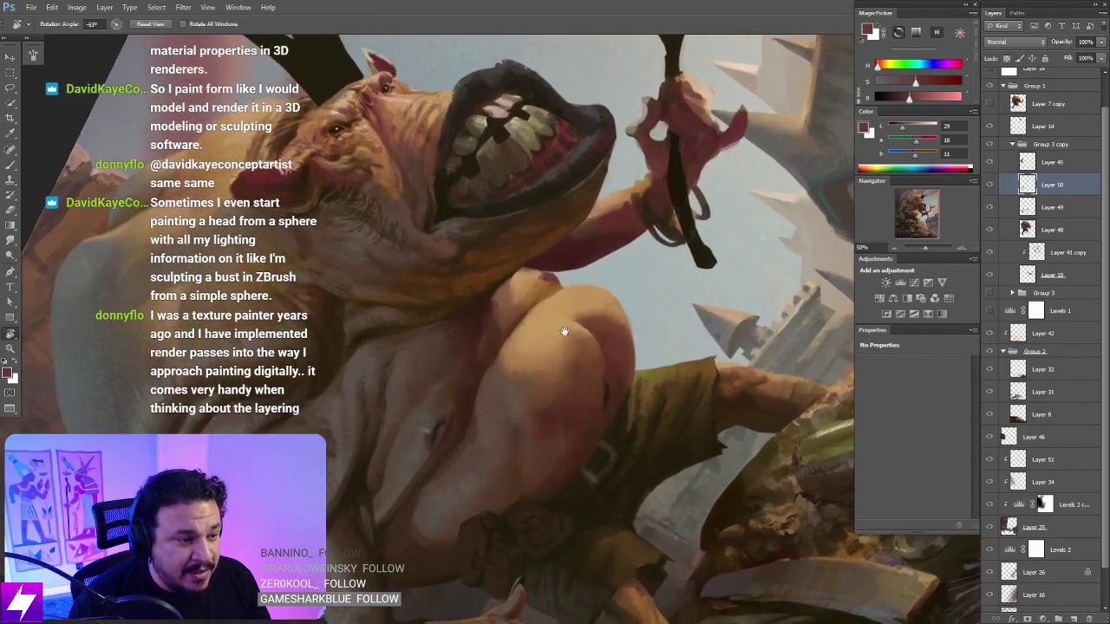
{"action": "key", "text": "b"}
{"action": "left_click", "coordinate": [573, 413], "text": "alt"}
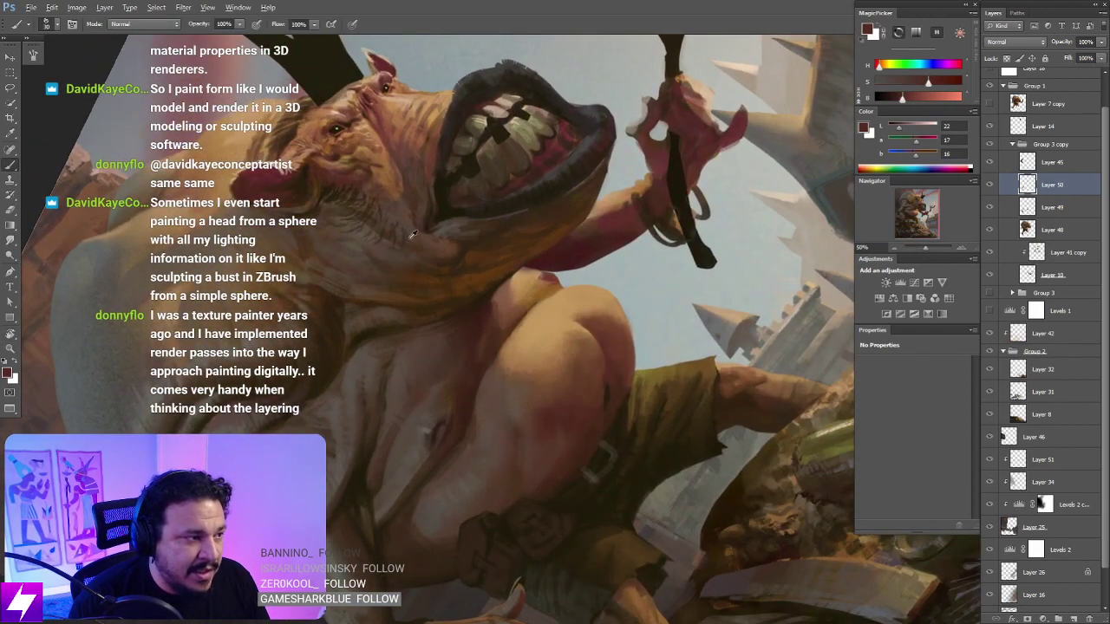
{"action": "left_click", "coordinate": [374, 117], "text": "alt"}
{"action": "left_click", "coordinate": [256, 169], "text": "alt"}
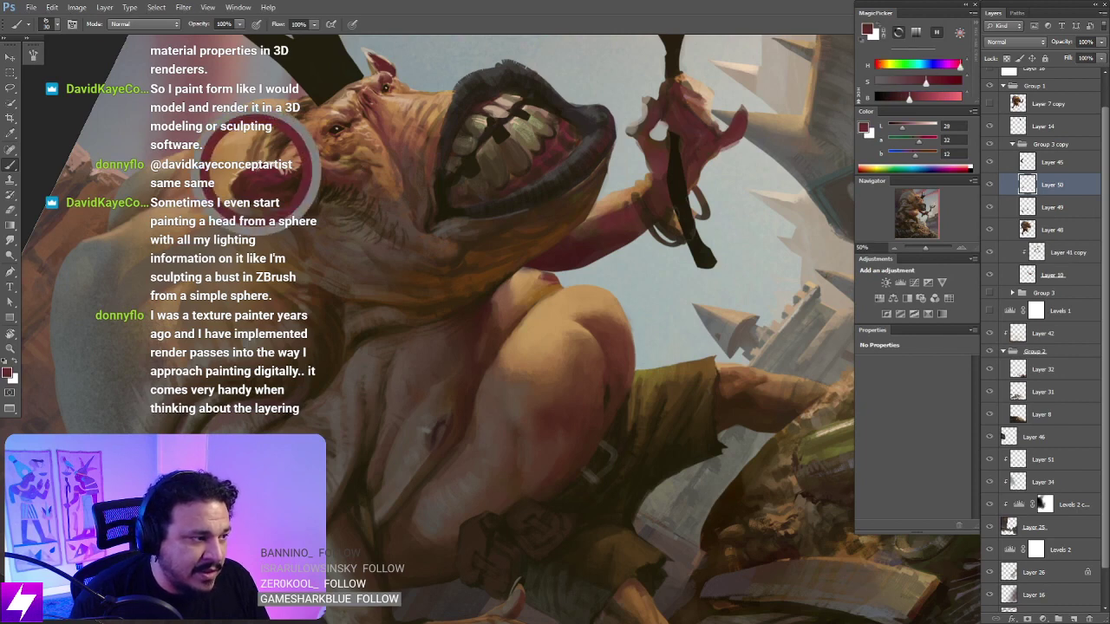
{"action": "left_click_drag", "start_coordinate": [502, 310], "coordinate": [527, 328]}
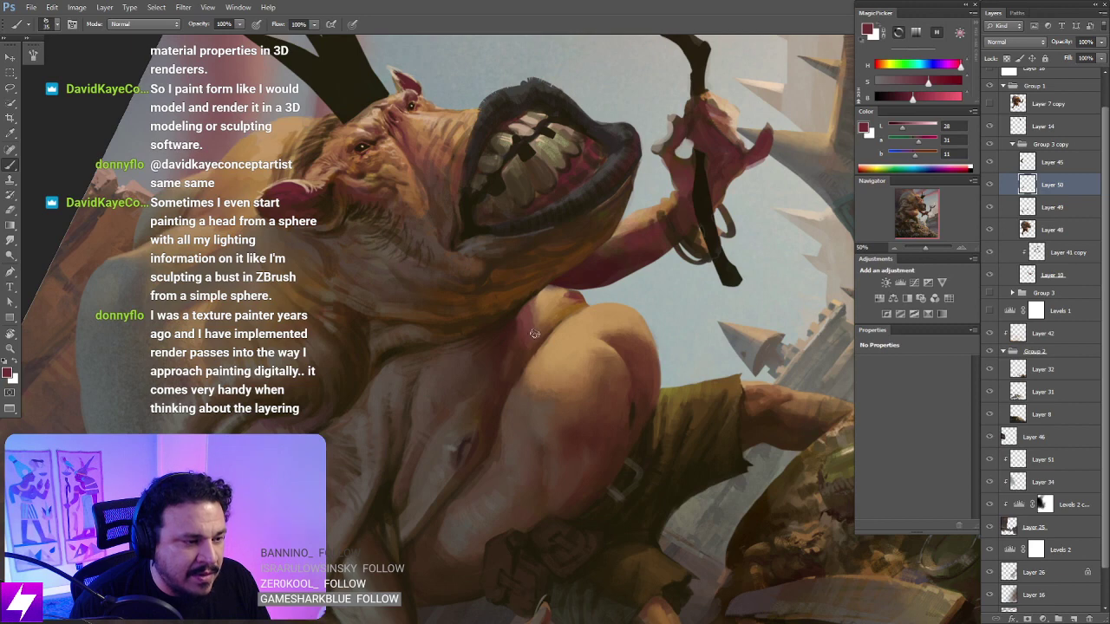
{"action": "key", "text": "r"}
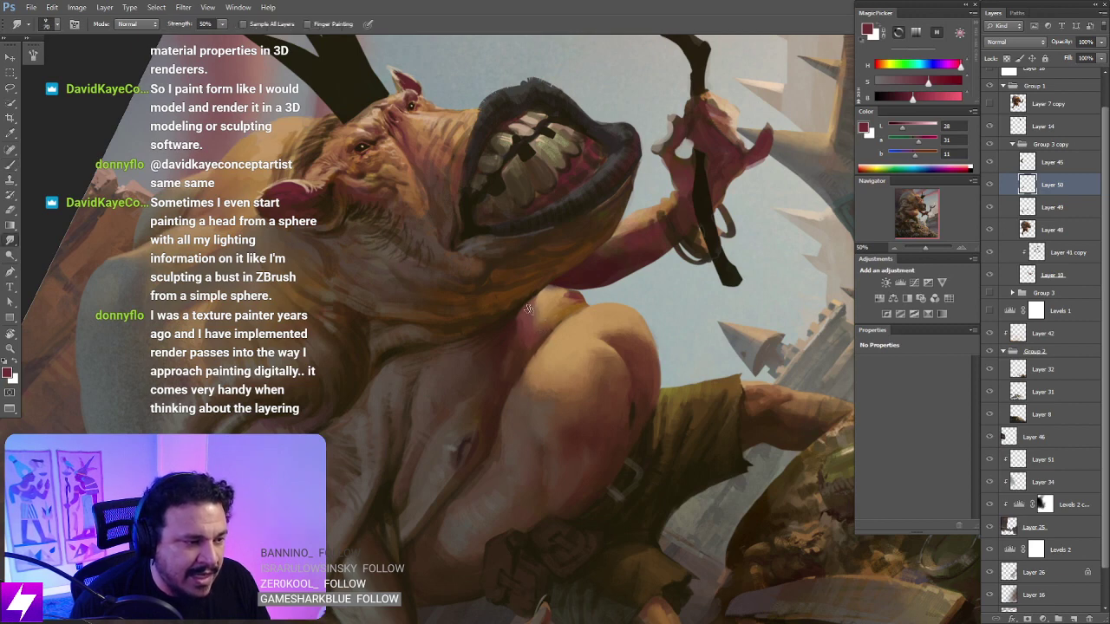
Step: Deepen the shadow below the creature's jaw with a sampled dark brownish red and switch to smudging its edge
{"action": "key", "text": "b"}
{"action": "left_click", "coordinate": [513, 326], "text": "alt"}
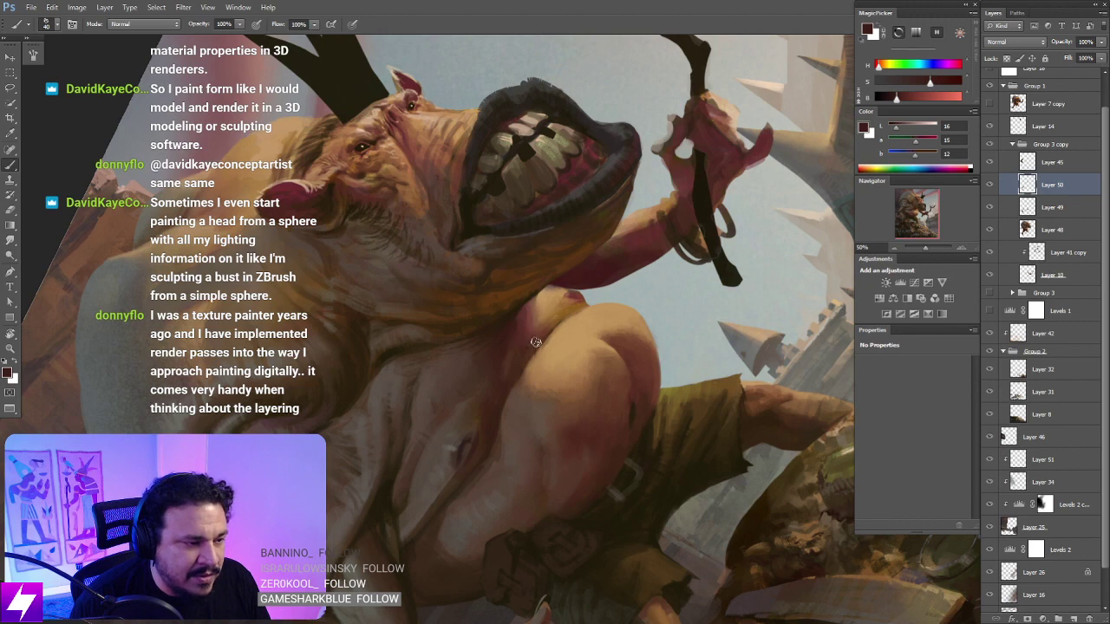
{"action": "key", "text": "Escape"}
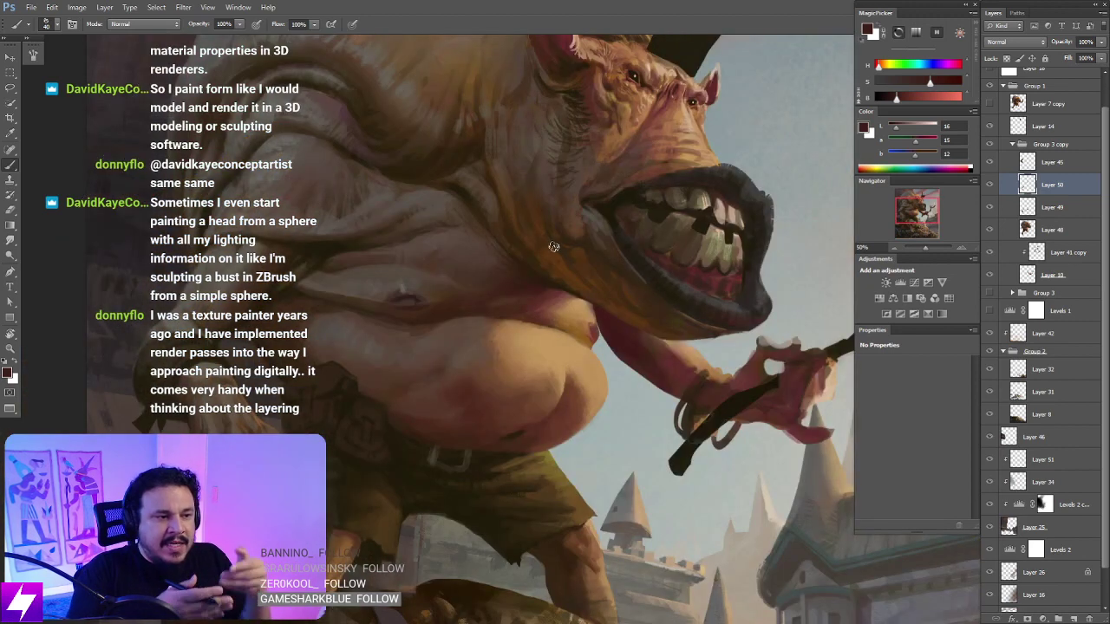
{"action": "key", "text": "r"}
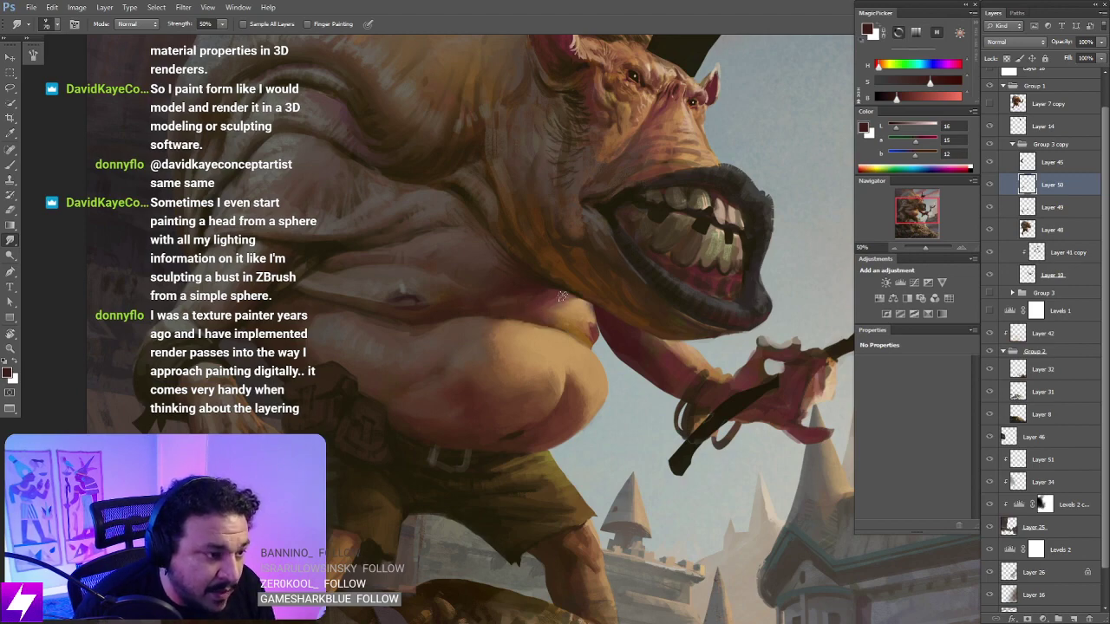
Step: With the canvas rotated and a smaller brush, refine the crease between the chest and belly fold in a sampled dark red
{"action": "key", "text": "ctrl+minus"}
{"action": "key", "text": "r"}
{"action": "left_click_drag", "start_coordinate": [588, 387], "coordinate": [613, 286]}
{"action": "scroll", "coordinate": [610, 334], "scroll_direction": "up", "scroll_amount": 2}
{"action": "key", "text": "b"}
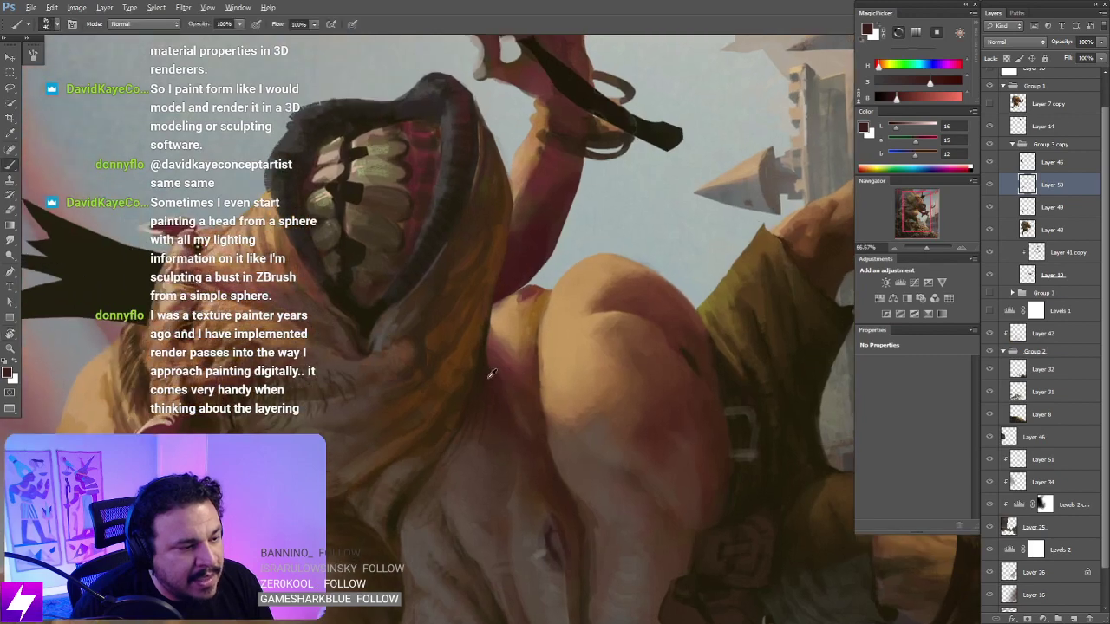
{"action": "key", "text": "["}
{"action": "key", "text": "["}
{"action": "key", "text": "["}
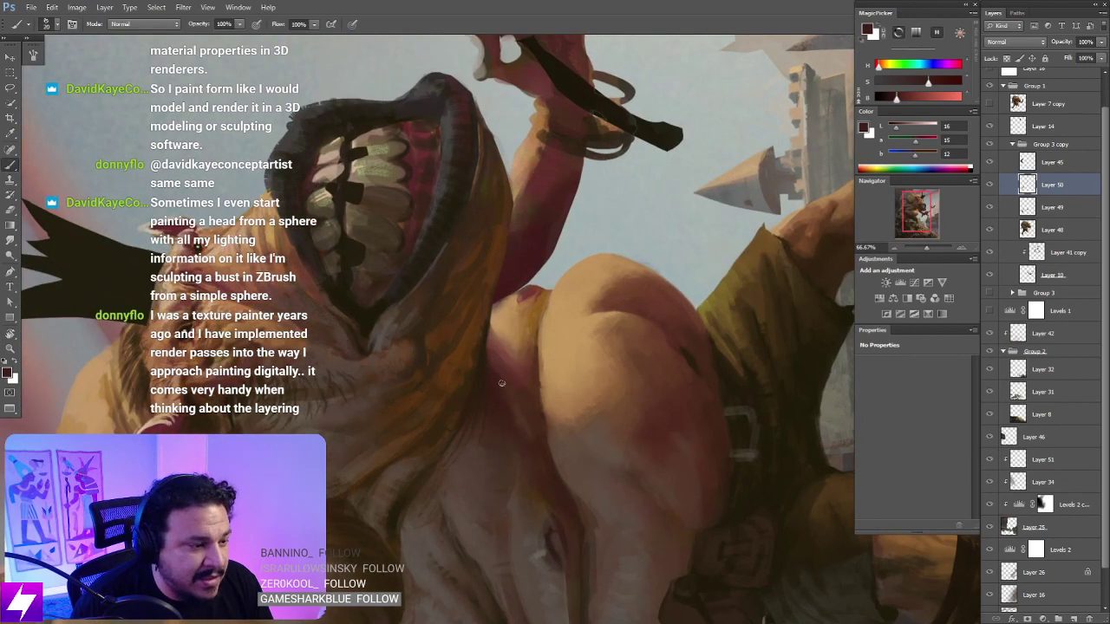
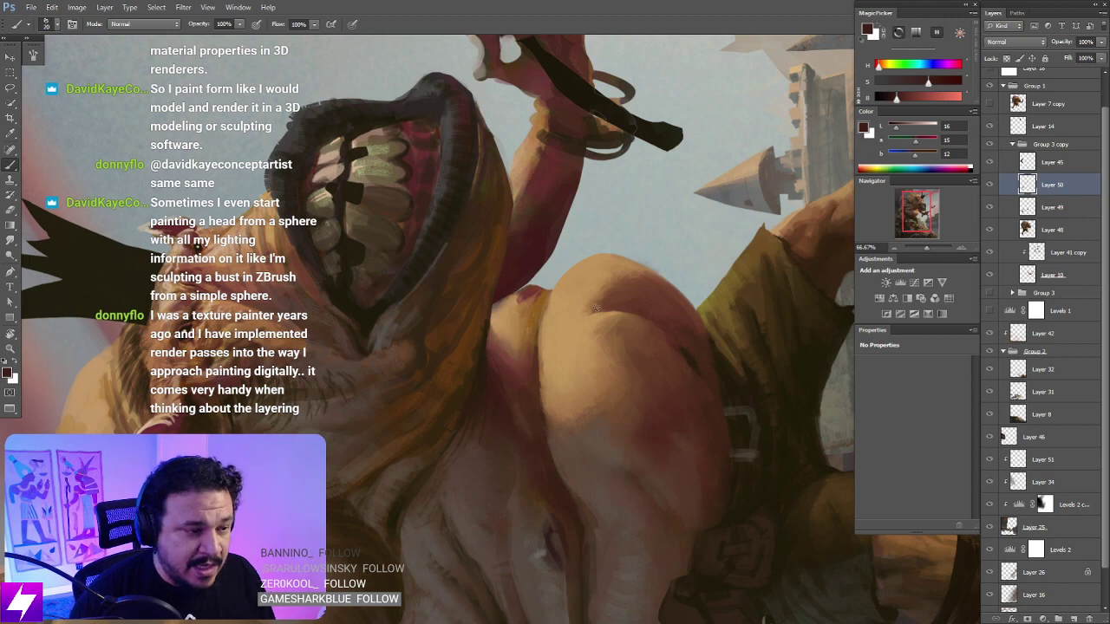
{"action": "left_click_drag", "start_coordinate": [539, 340], "coordinate": [560, 352]}
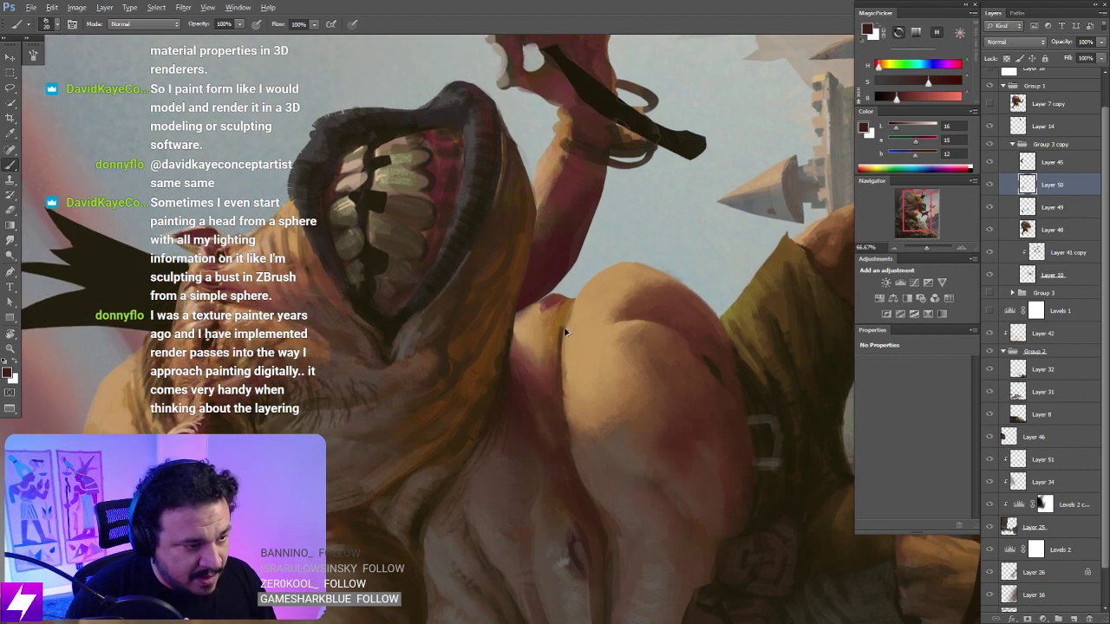
{"action": "left_click", "coordinate": [534, 384], "text": "alt"}
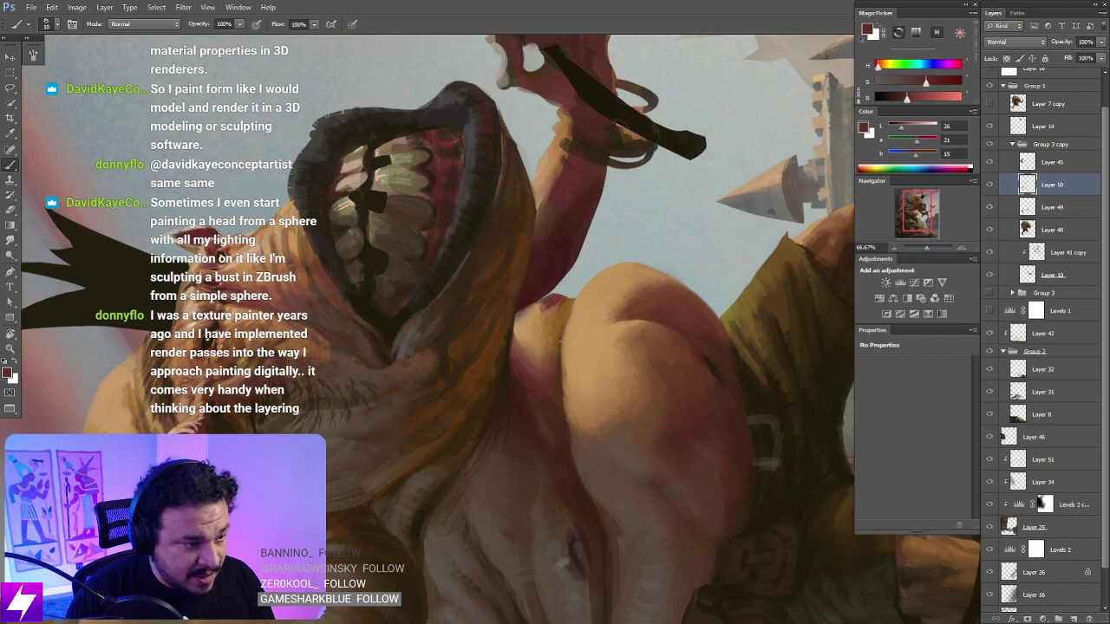
{"action": "scroll", "coordinate": [576, 333], "scroll_direction": "down", "scroll_amount": 3}
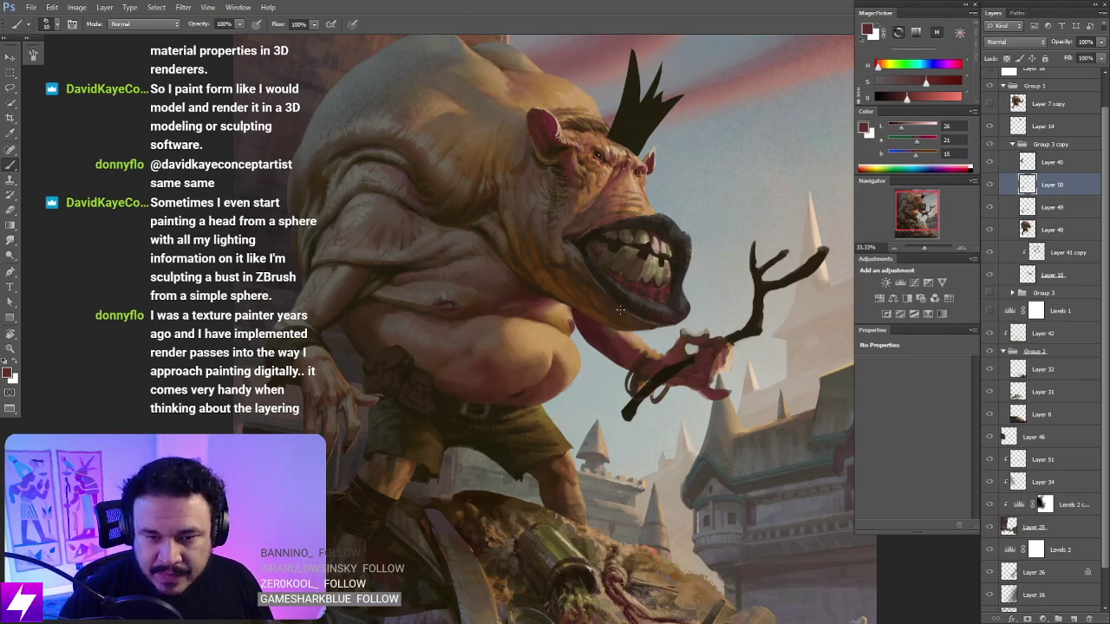
Step: Flip the canvas horizontally and review the whole composition in mirror view
{"action": "left_click_drag", "start_coordinate": [697, 326], "coordinate": [650, 347]}
{"action": "scroll", "coordinate": [635, 333], "scroll_direction": "down", "scroll_amount": 1}
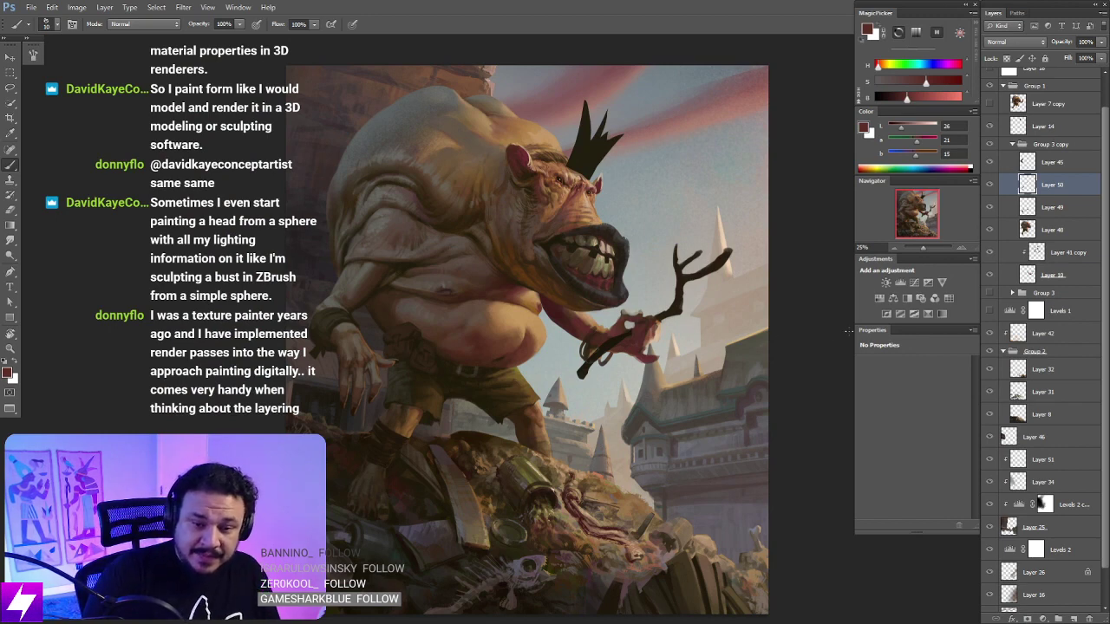
{"action": "left_click_drag", "start_coordinate": [829, 359], "coordinate": [768, 362]}
{"action": "key", "text": "ctrl+minus"}
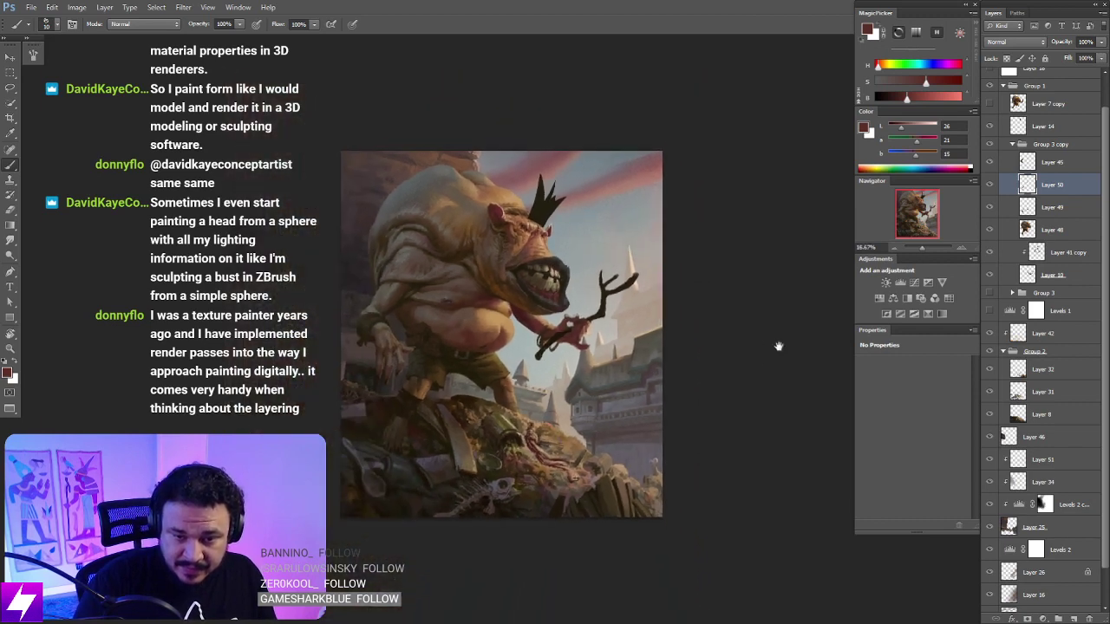
{"action": "key", "text": "ctrl+shift+h"}
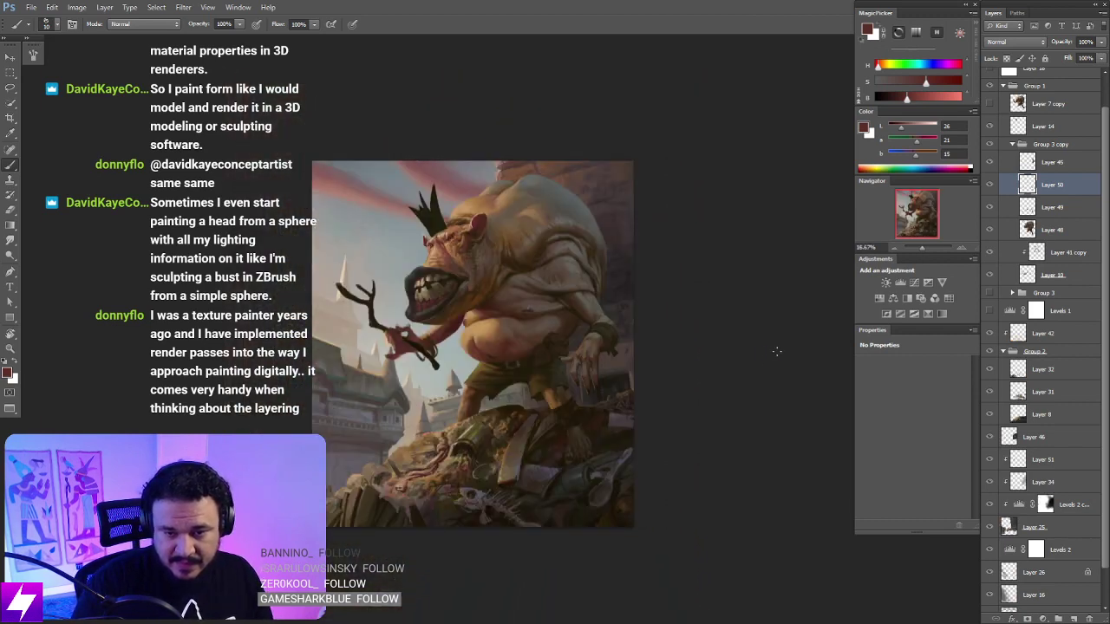
{"action": "left_click_drag", "start_coordinate": [761, 372], "coordinate": [763, 379]}
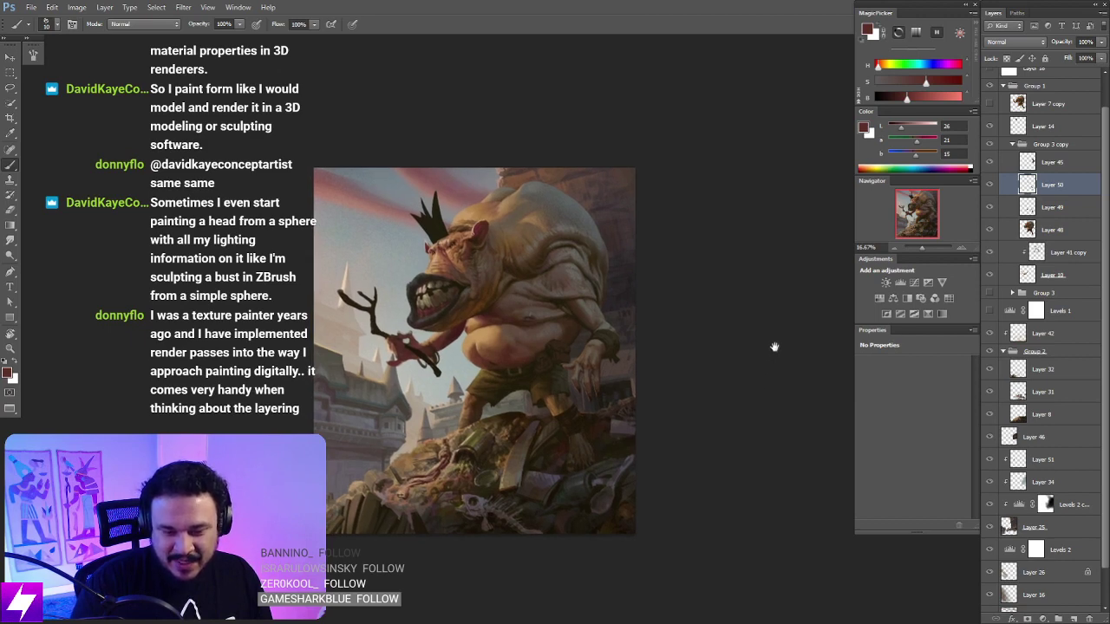
{"action": "left_click_drag", "start_coordinate": [792, 383], "coordinate": [763, 396]}
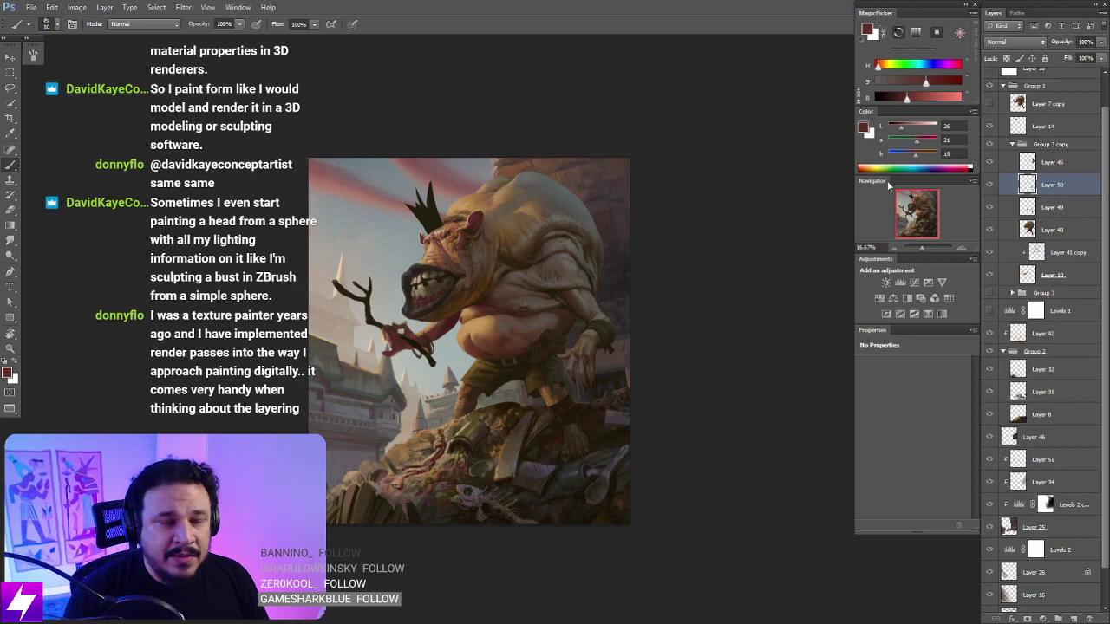
Step: Compare the creature's lower body with and without Layer 50, leaving the layer visible
{"action": "key", "text": "ctrl+plus"}
{"action": "mouse_move", "coordinate": [695, 347]}
{"action": "left_mouse_down"}
{"action": "mouse_move", "coordinate": [726, 358]}
{"action": "mouse_move", "coordinate": [713, 376]}
{"action": "left_mouse_up"}
{"action": "key", "text": "ctrl+plus"}
{"action": "left_click_drag", "start_coordinate": [690, 555], "coordinate": [645, 401]}
{"action": "left_click", "coordinate": [988, 186]}
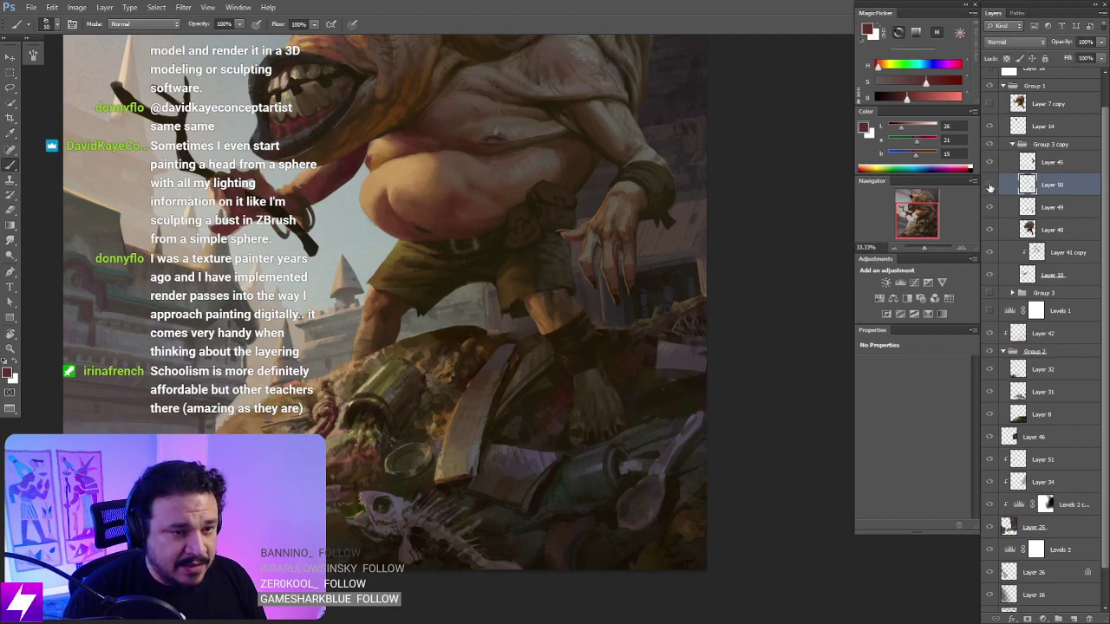
{"action": "left_click", "coordinate": [988, 185]}
{"action": "left_click", "coordinate": [988, 185]}
{"action": "mouse_move", "coordinate": [665, 456]}
{"action": "left_mouse_down"}
{"action": "mouse_move", "coordinate": [656, 438]}
{"action": "mouse_move", "coordinate": [665, 450]}
{"action": "left_mouse_up"}
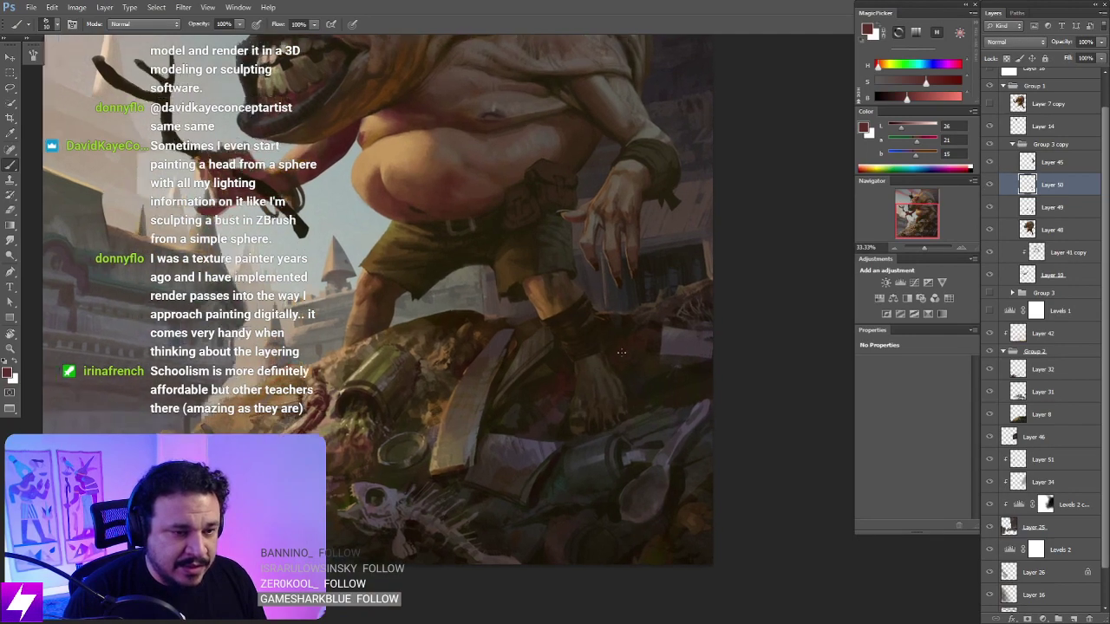
Step: Outline the inner side of the creature's near foot with a freehand selection and paint it in brown sampled from the lower leg
{"action": "key", "text": "ctrl+plus"}
{"action": "mouse_move", "coordinate": [620, 404]}
{"action": "left_mouse_down"}
{"action": "mouse_move", "coordinate": [616, 439]}
{"action": "mouse_move", "coordinate": [575, 470]}
{"action": "mouse_move", "coordinate": [584, 438]}
{"action": "mouse_move", "coordinate": [573, 514]}
{"action": "mouse_move", "coordinate": [590, 515]}
{"action": "mouse_move", "coordinate": [604, 441]}
{"action": "mouse_move", "coordinate": [593, 428]}
{"action": "left_mouse_up"}
{"action": "key", "text": "l"}
{"action": "key", "text": "ctrl+d"}
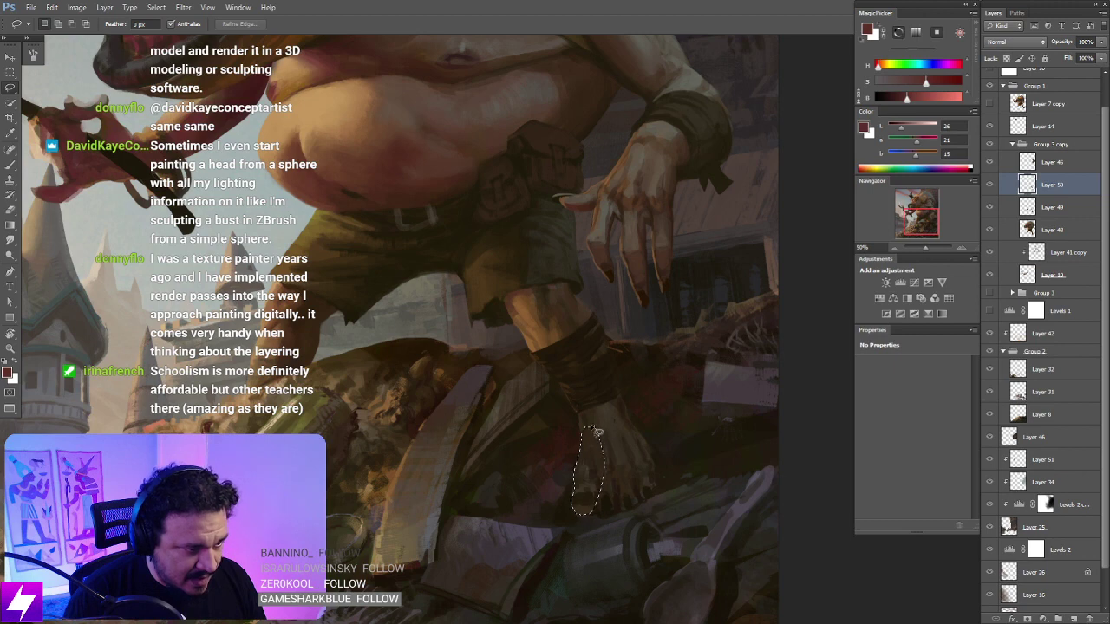
{"action": "key", "text": "b"}
{"action": "left_click", "coordinate": [544, 330], "text": "alt"}
{"action": "mouse_move", "coordinate": [600, 468]}
{"action": "left_mouse_down"}
{"action": "mouse_move", "coordinate": [596, 416]}
{"action": "mouse_move", "coordinate": [573, 427]}
{"action": "mouse_move", "coordinate": [570, 468]}
{"action": "left_mouse_up"}
{"action": "key", "text": "bracketright"}
{"action": "key", "text": "bracketright"}
{"action": "key", "text": "bracketright"}
{"action": "key", "text": "bracketleft"}
{"action": "key", "text": "bracketleft"}
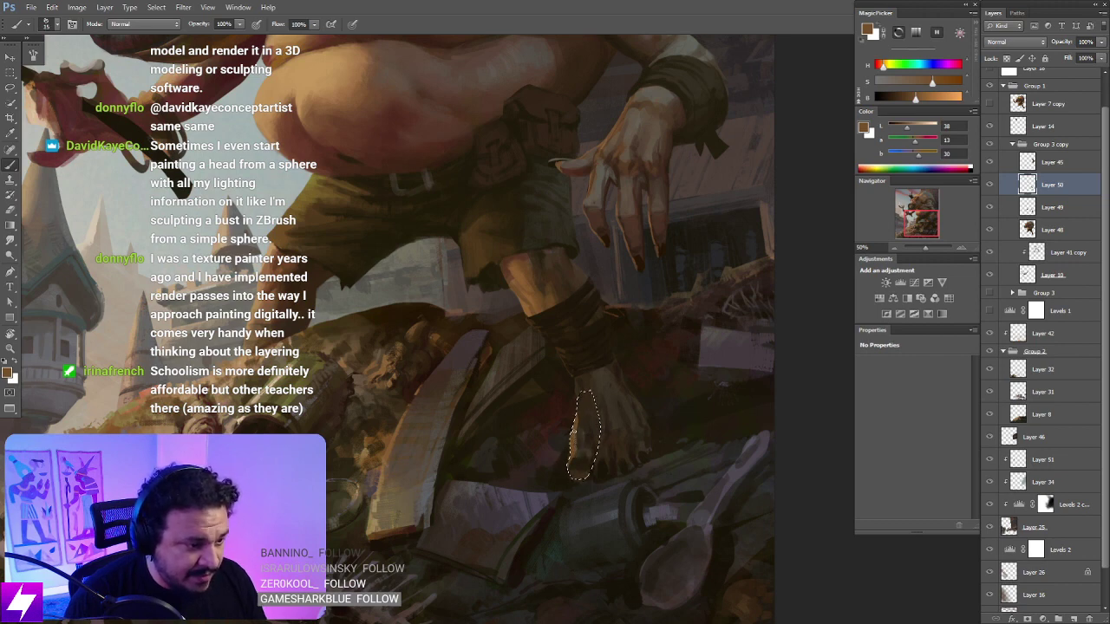
{"action": "key", "text": "bracketleft"}
{"action": "key", "text": "bracketleft"}
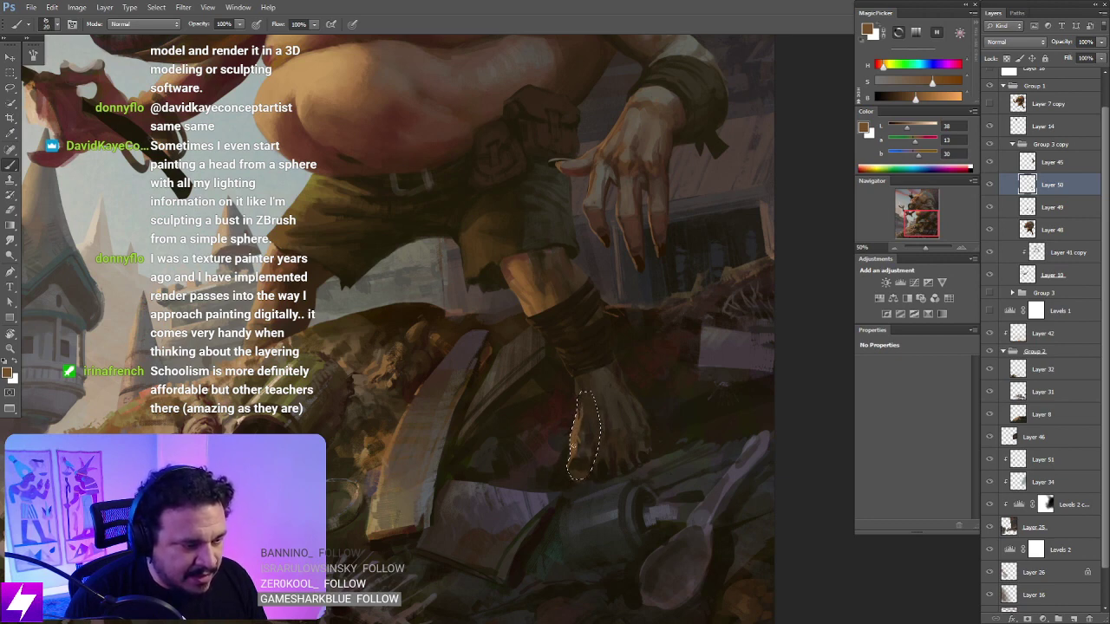
{"action": "scroll", "coordinate": [601, 468], "scroll_direction": "down", "scroll_amount": 1}
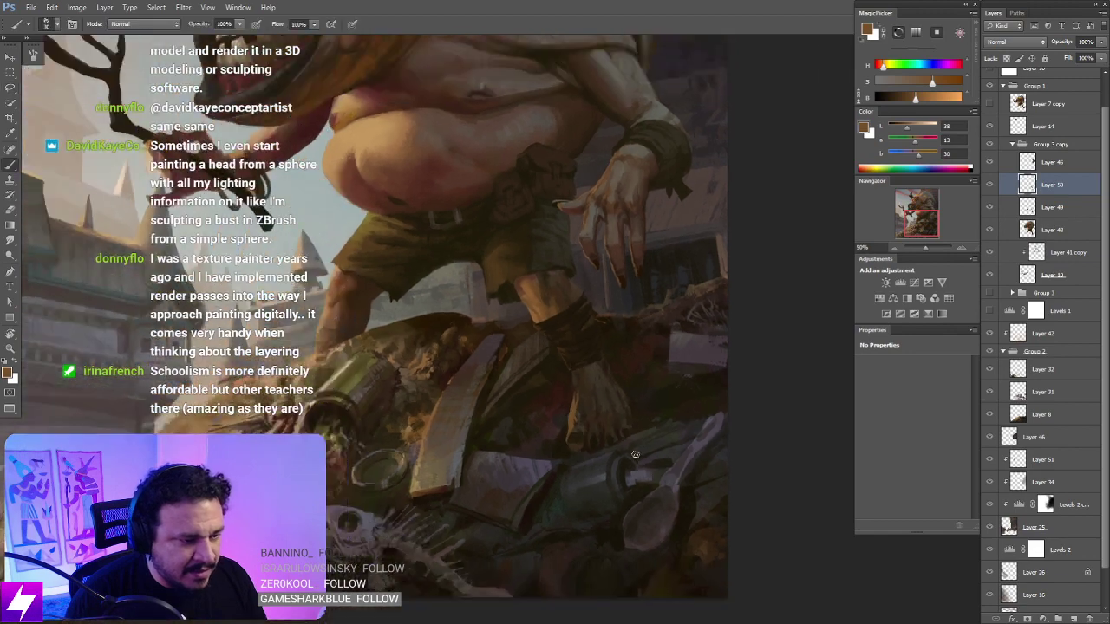
{"action": "key", "text": "z"}
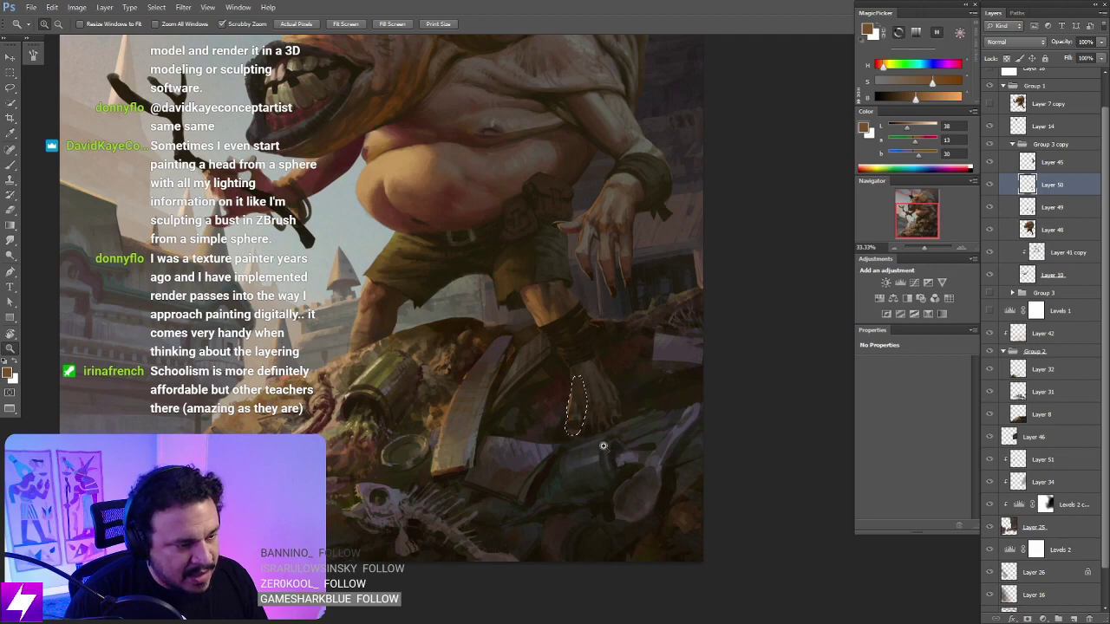
Step: With the selection cleared and the canvas flipped back, paint brown light along the ankle just below the wrap and switch to smudging
{"action": "key", "text": "l"}
{"action": "key", "text": "ctrl+minus"}
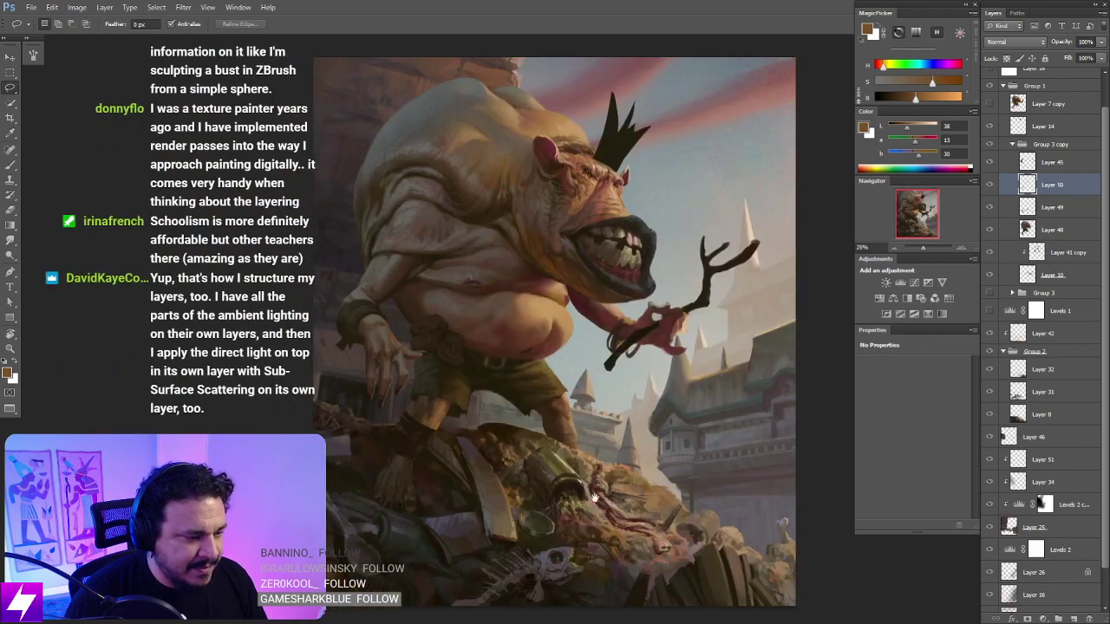
{"action": "left_click_drag", "start_coordinate": [421, 495], "coordinate": [493, 429]}
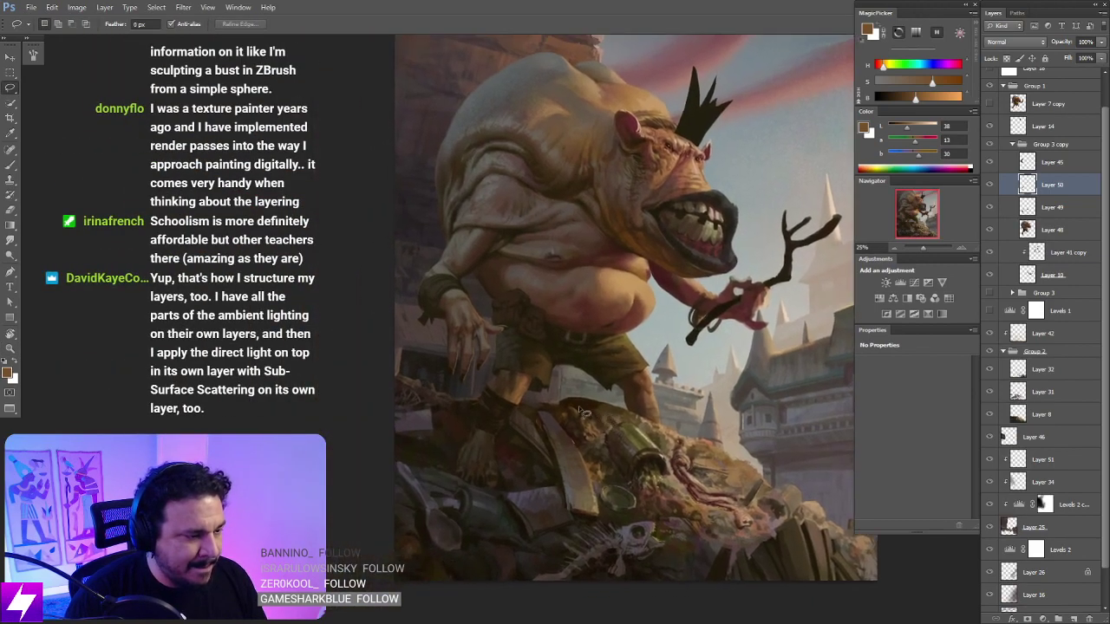
{"action": "key", "text": "ctrl+plus"}
{"action": "key", "text": "ctrl+plus"}
{"action": "left_click_drag", "start_coordinate": [426, 520], "coordinate": [525, 396]}
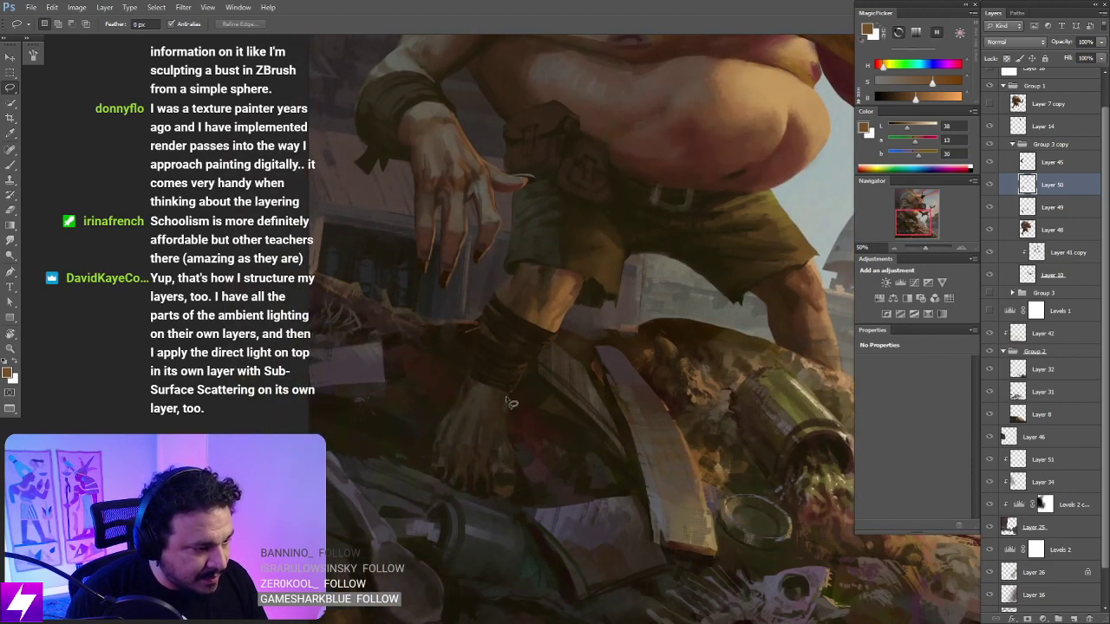
{"action": "key", "text": "b"}
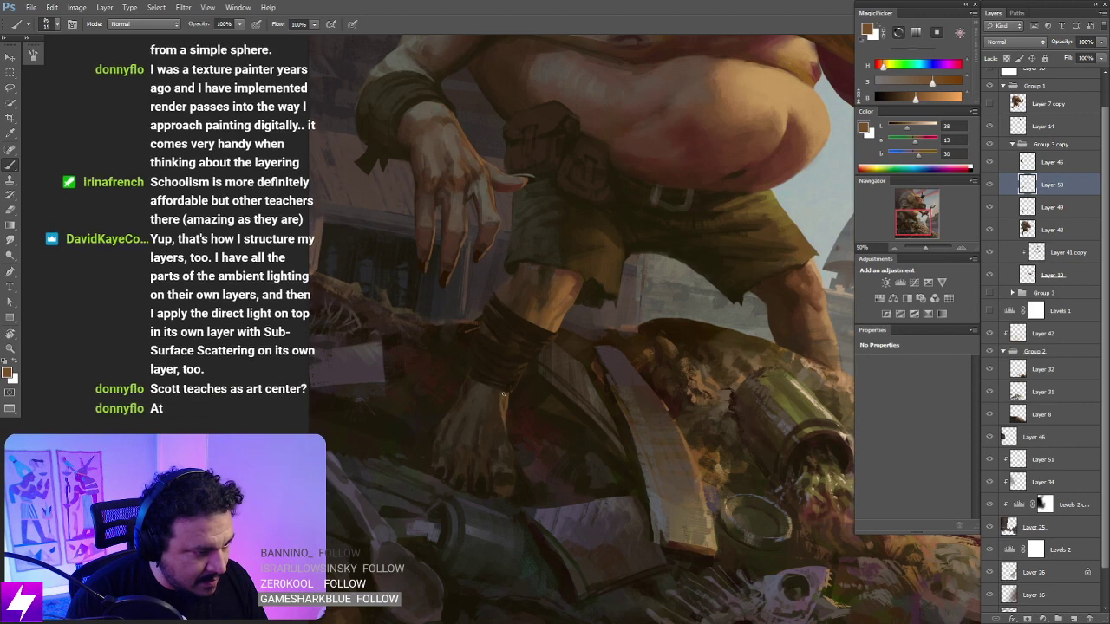
{"action": "left_click_drag", "start_coordinate": [499, 406], "coordinate": [498, 425]}
{"action": "key", "text": "r"}
{"action": "key", "text": "ctrl+minus"}
{"action": "key", "text": "ctrl+minus"}
{"action": "key", "text": "ctrl+minus"}
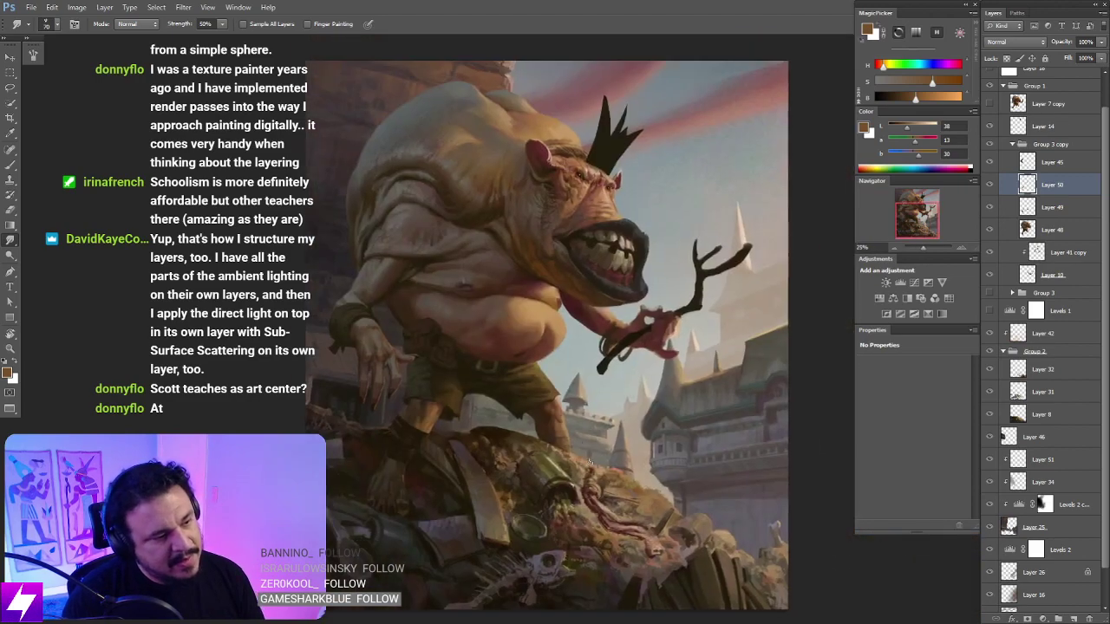
Step: With the canvas rotated, paint thin brown accents along the ankle wrap's edge and refine them with a sampled near-black brown
{"action": "key", "text": "ctrl+plus"}
{"action": "key", "text": "r"}
{"action": "left_click_drag", "start_coordinate": [518, 582], "coordinate": [624, 521]}
{"action": "left_click_drag", "start_coordinate": [611, 523], "coordinate": [616, 407]}
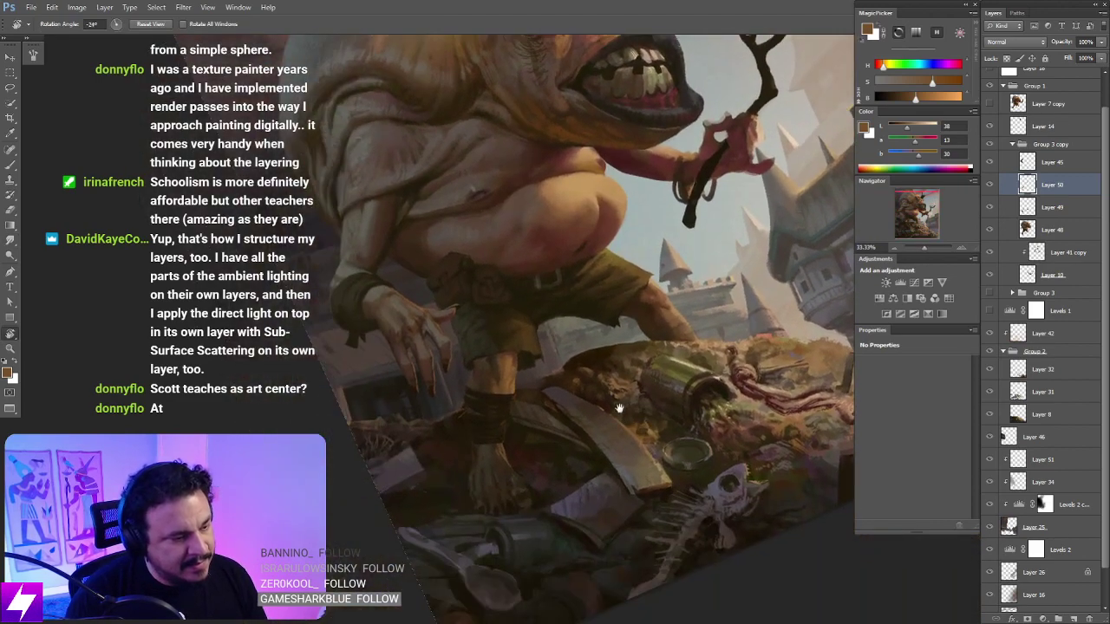
{"action": "key", "text": "ctrl+plus"}
{"action": "key", "text": "b"}
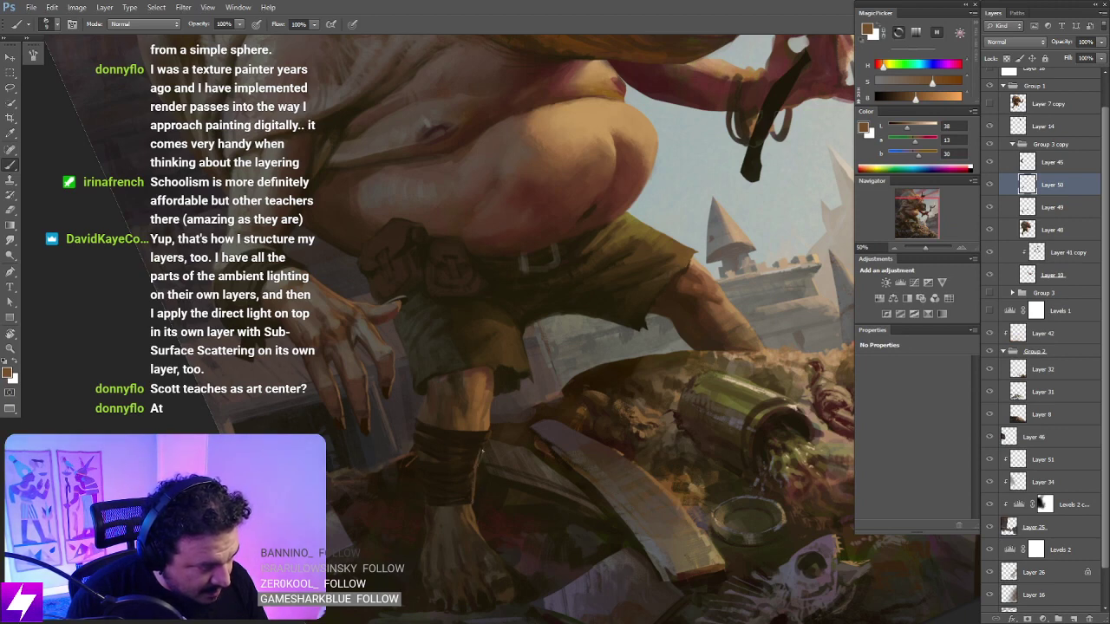
{"action": "key", "text": "r"}
{"action": "mouse_move", "coordinate": [494, 427]}
{"action": "left_mouse_down"}
{"action": "mouse_move", "coordinate": [565, 446]}
{"action": "mouse_move", "coordinate": [639, 384]}
{"action": "mouse_move", "coordinate": [582, 330]}
{"action": "left_mouse_up"}
{"action": "left_click", "coordinate": [584, 310], "text": "alt"}
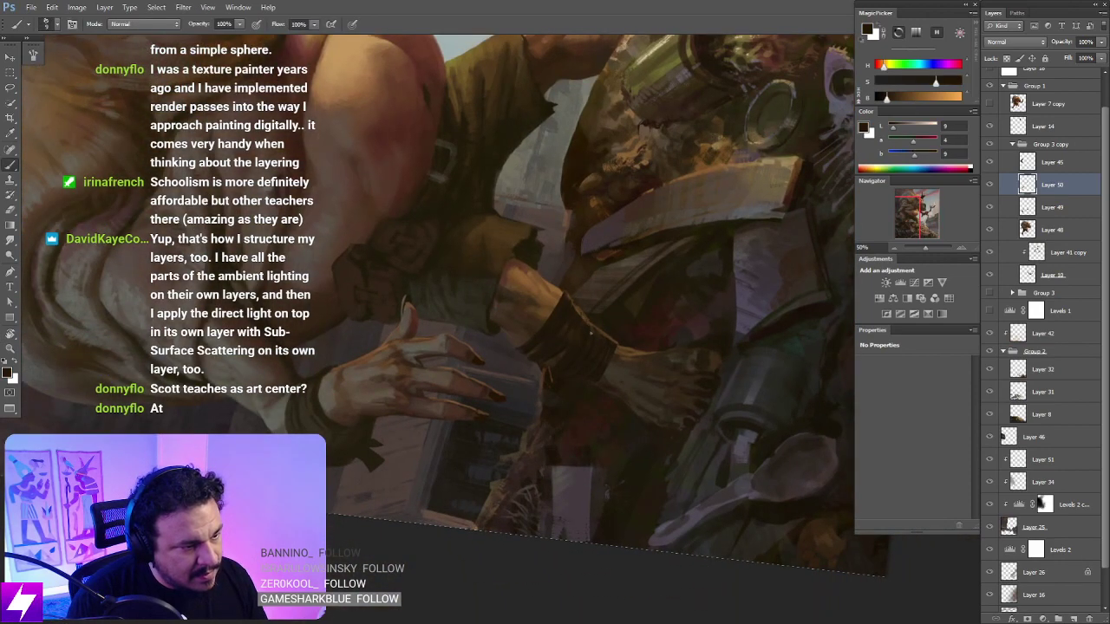
{"action": "key", "text": "Escape"}
{"action": "key", "text": "ctrl+minus"}
{"action": "left_click_drag", "start_coordinate": [540, 477], "coordinate": [468, 456]}
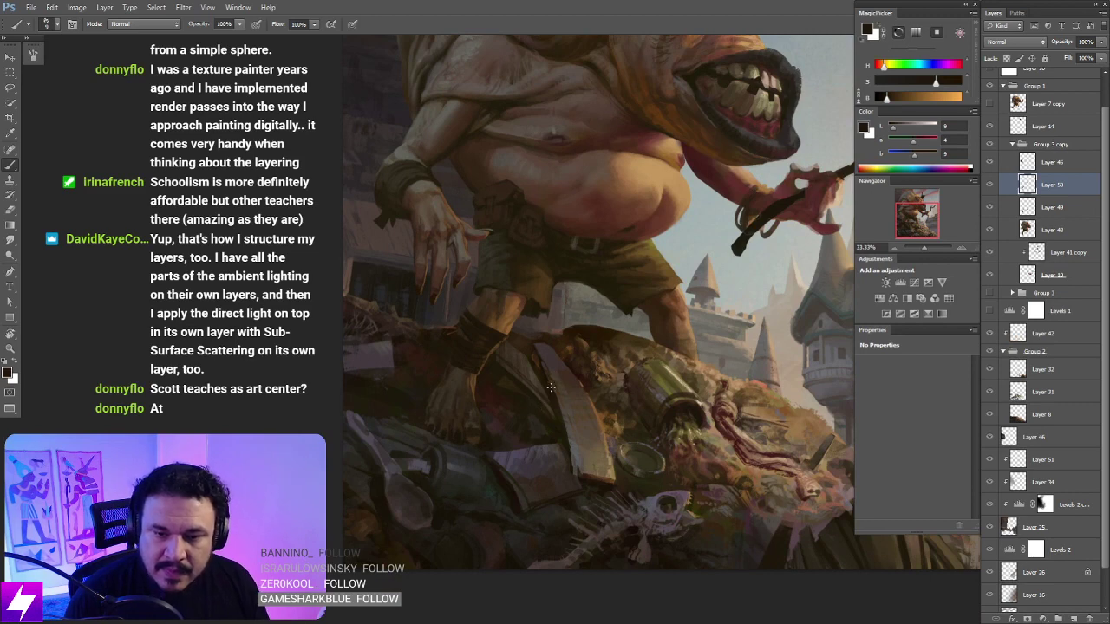
{"action": "left_click_drag", "start_coordinate": [536, 416], "coordinate": [520, 439]}
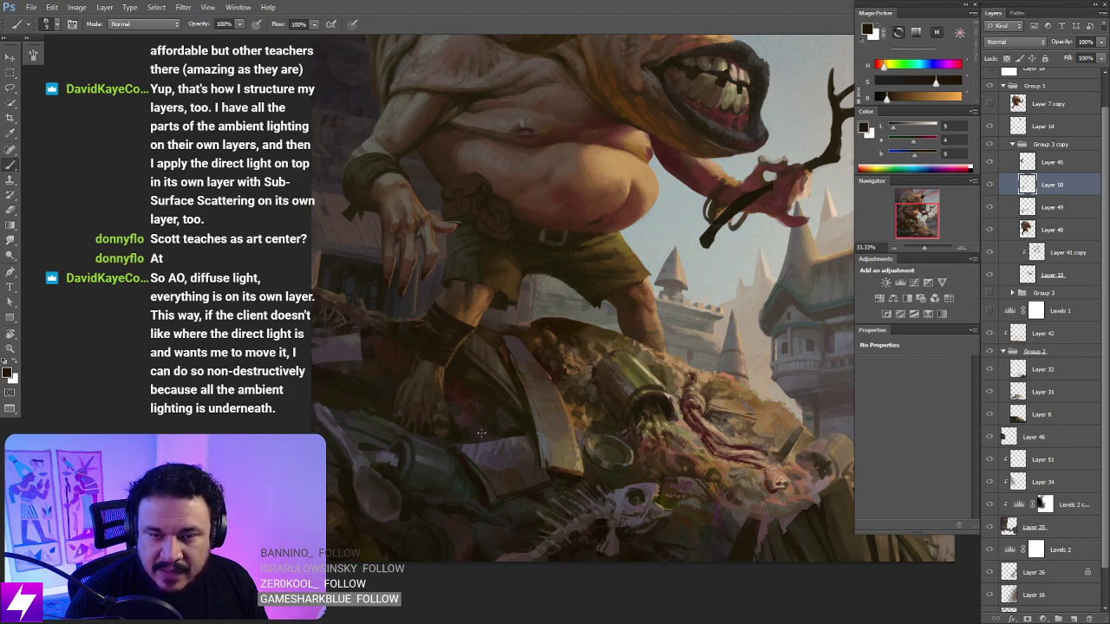
Step: Mirror the canvas horizontally again and check the painted leg and foot against the whole figure
{"action": "mouse_move", "coordinate": [480, 436]}
{"action": "left_mouse_down"}
{"action": "mouse_move", "coordinate": [431, 461]}
{"action": "mouse_move", "coordinate": [441, 472]}
{"action": "mouse_move", "coordinate": [396, 435]}
{"action": "mouse_move", "coordinate": [459, 441]}
{"action": "mouse_move", "coordinate": [510, 402]}
{"action": "left_mouse_up"}
{"action": "key", "text": "ctrl+minus"}
{"action": "mouse_move", "coordinate": [483, 431]}
{"action": "left_mouse_down"}
{"action": "mouse_move", "coordinate": [510, 411]}
{"action": "mouse_move", "coordinate": [476, 431]}
{"action": "left_mouse_up"}
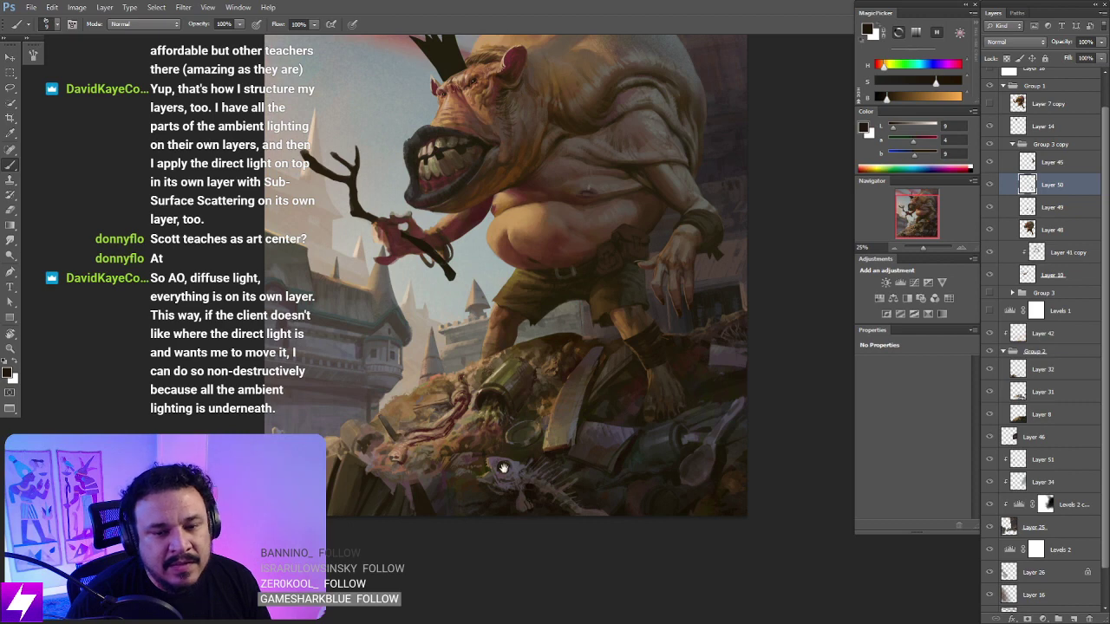
{"action": "left_click_drag", "start_coordinate": [504, 468], "coordinate": [469, 528]}
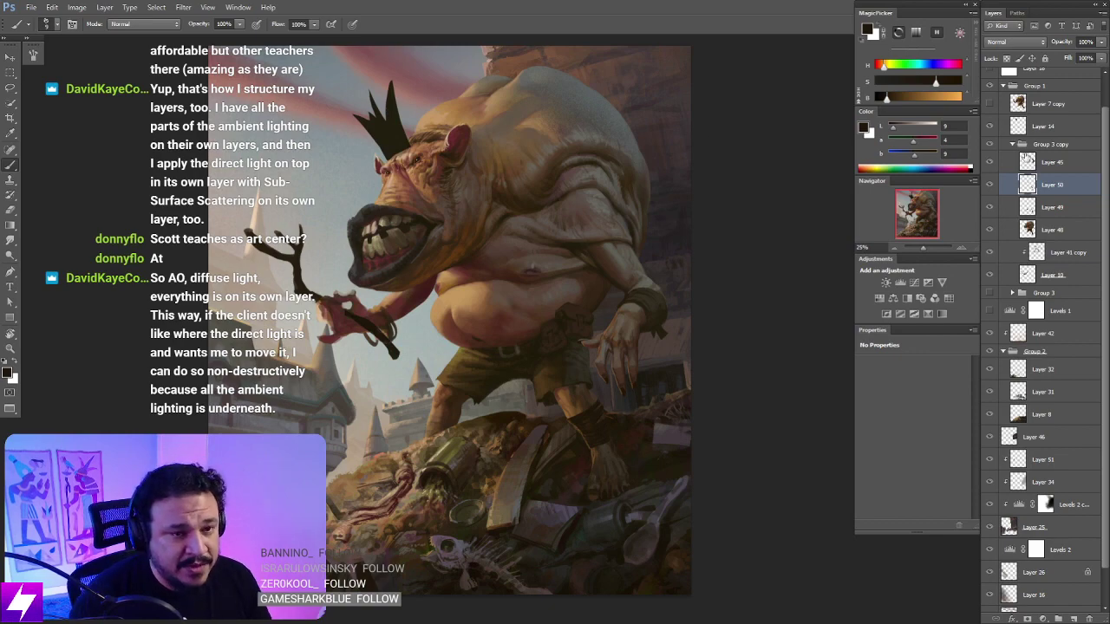
{"action": "key", "text": "ctrl+plus"}
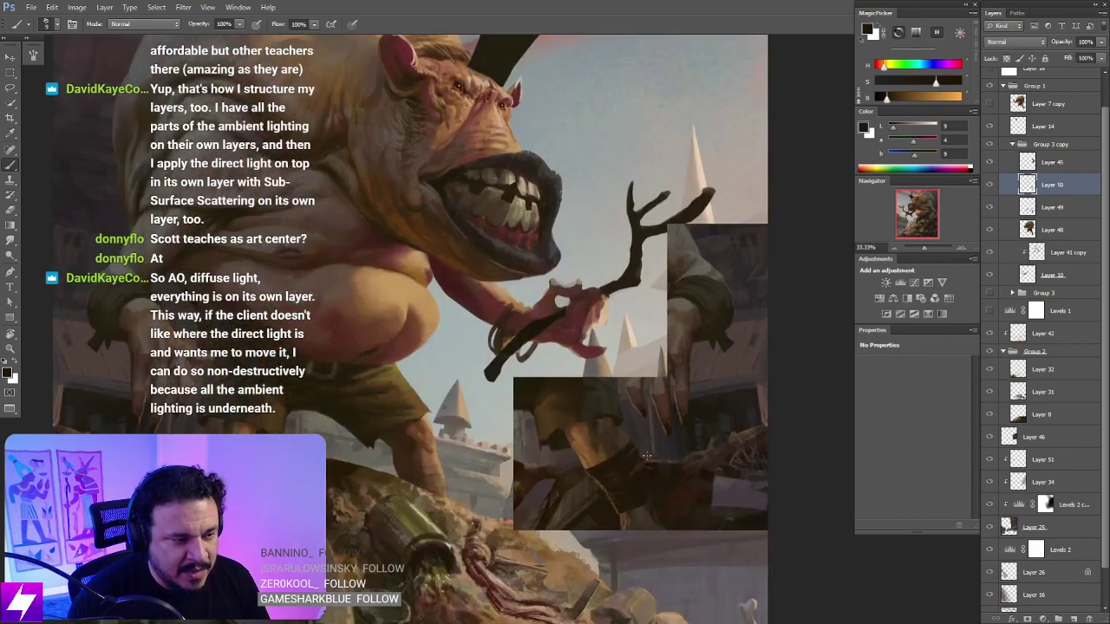
{"action": "key", "text": "r"}
{"action": "left_click_drag", "start_coordinate": [647, 456], "coordinate": [716, 349]}
{"action": "key", "text": "ctrl+plus"}
{"action": "key", "text": "Escape"}
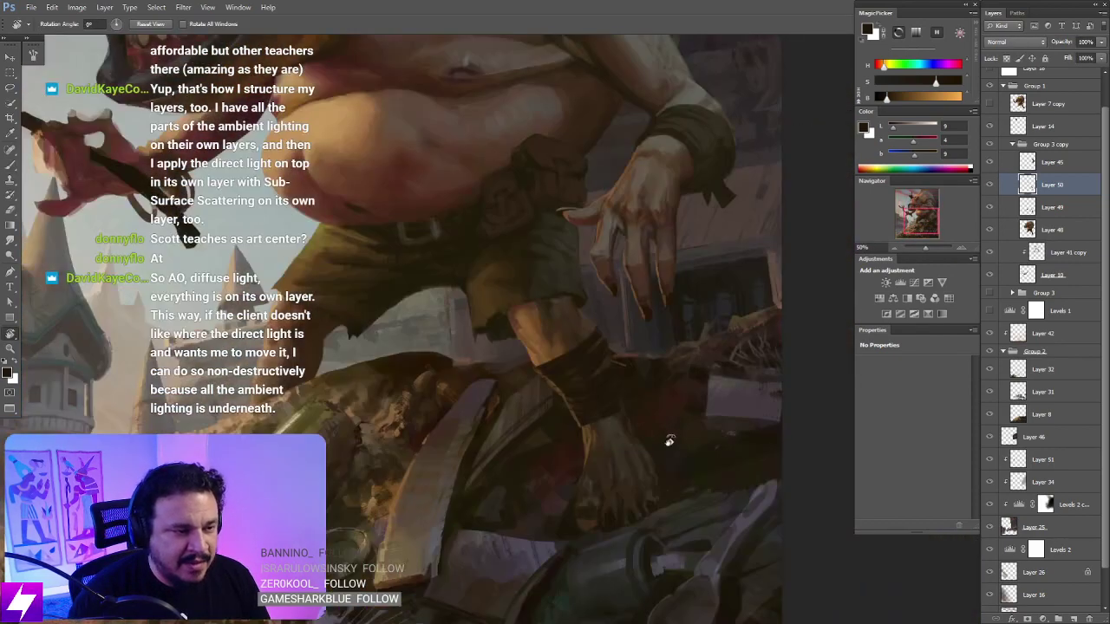
{"action": "left_click_drag", "start_coordinate": [669, 441], "coordinate": [659, 428]}
{"action": "key", "text": "ctrl+t"}
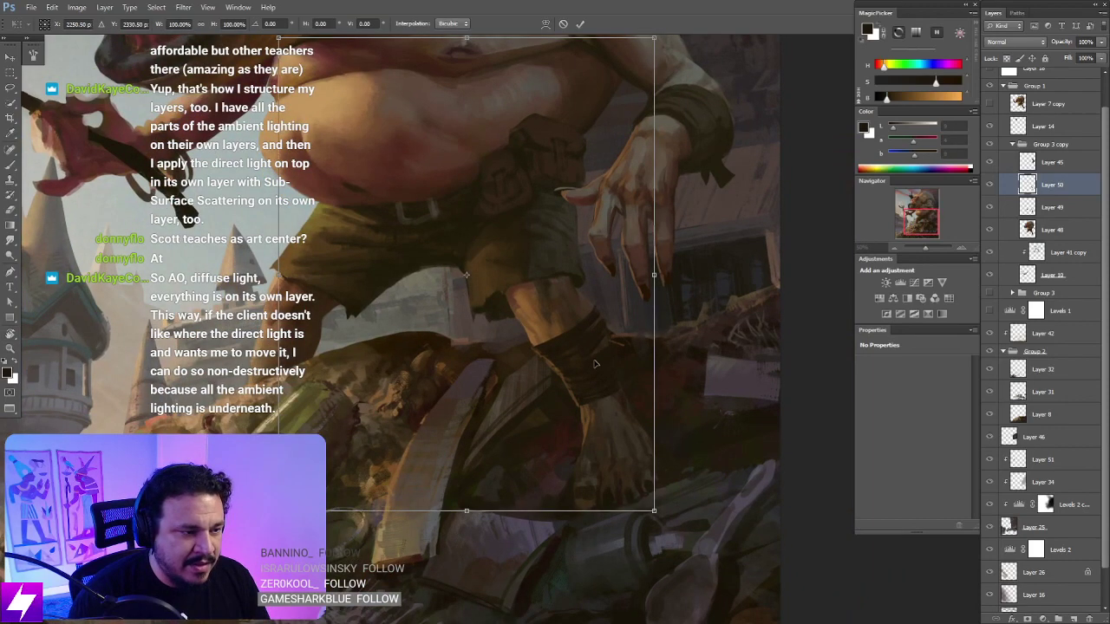
{"action": "key", "text": "Escape"}
Step: Outline the creature's ankle wrap with a freehand selection
{"action": "key", "text": "l"}
{"action": "mouse_move", "coordinate": [607, 299]}
{"action": "left_mouse_down"}
{"action": "mouse_move", "coordinate": [583, 300]}
{"action": "mouse_move", "coordinate": [520, 351]}
{"action": "mouse_move", "coordinate": [568, 413]}
{"action": "mouse_move", "coordinate": [632, 389]}
{"action": "mouse_move", "coordinate": [635, 359]}
{"action": "mouse_move", "coordinate": [592, 398]}
{"action": "left_mouse_up"}
{"action": "key", "text": "ctrl+plus"}
{"action": "key", "text": "ctrl+t"}
{"action": "right_click", "coordinate": [568, 351]}
{"action": "left_click", "coordinate": [591, 415]}
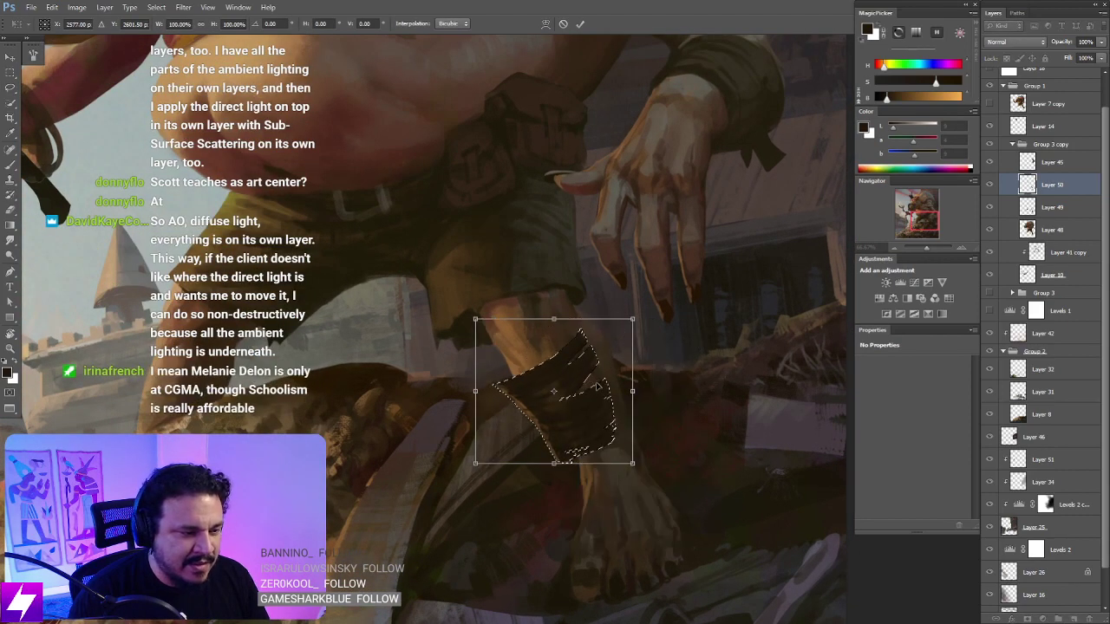
{"action": "key", "text": "Escape"}
{"action": "right_click", "coordinate": [583, 390]}
{"action": "key", "text": "Escape"}
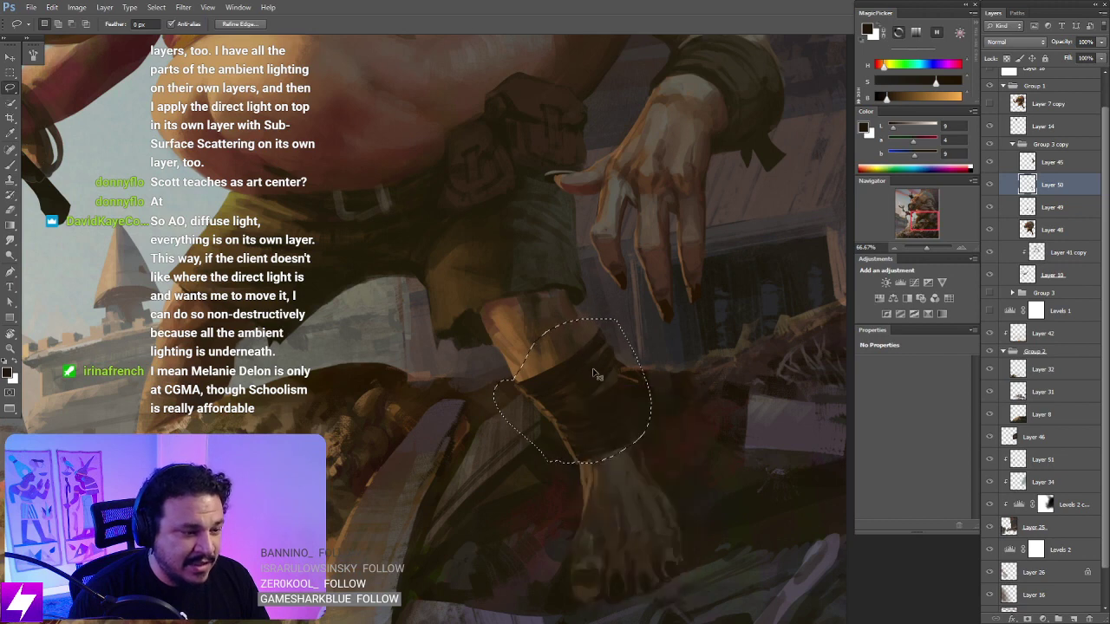
Step: Warp the selected ankle wrap slightly downward around its middle, shift it to sit better on the leg, and clear the selection
{"action": "key", "text": "ctrl+t"}
{"action": "right_click", "coordinate": [584, 383]}
{"action": "left_click", "coordinate": [624, 473]}
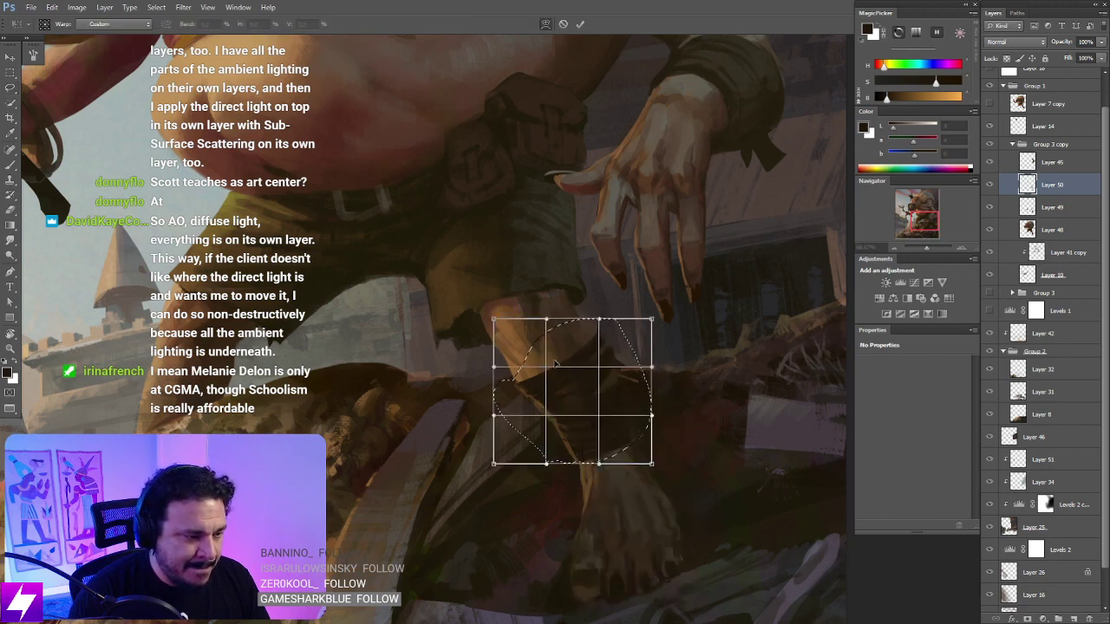
{"action": "left_click_drag", "start_coordinate": [557, 367], "coordinate": [561, 377]}
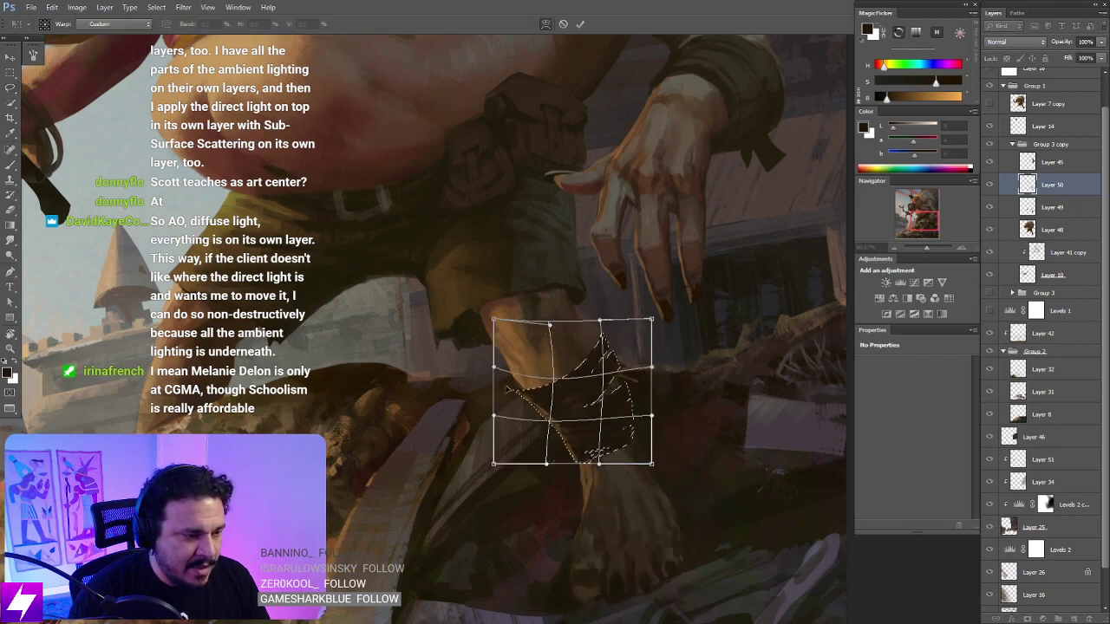
{"action": "key", "text": "Return"}
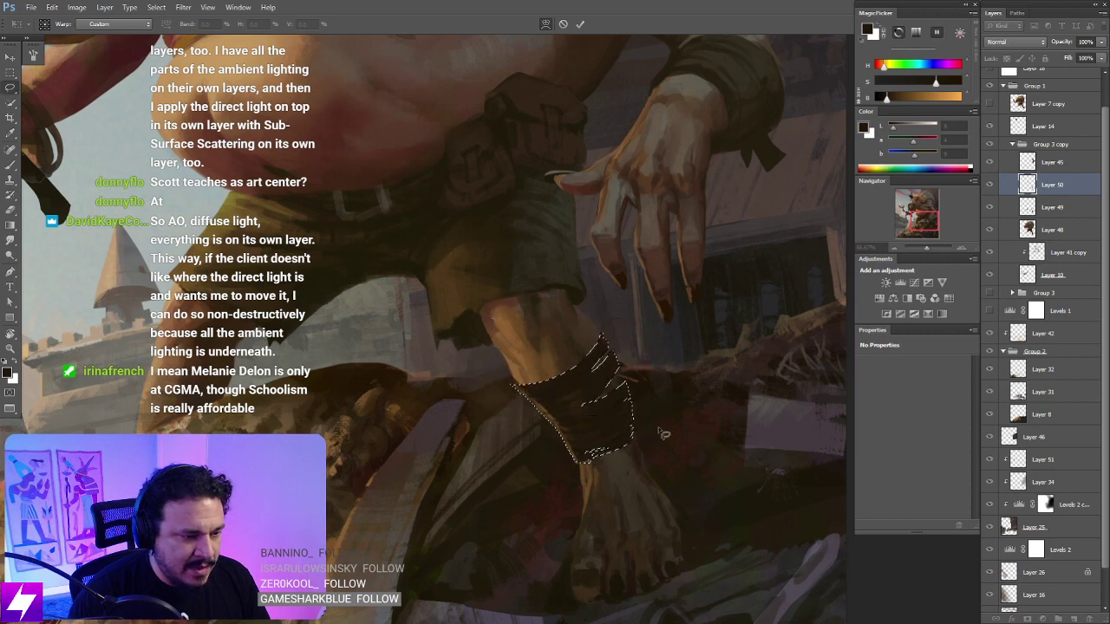
{"action": "key", "text": "ctrl+d"}
{"action": "left_click_drag", "start_coordinate": [607, 338], "coordinate": [640, 431]}
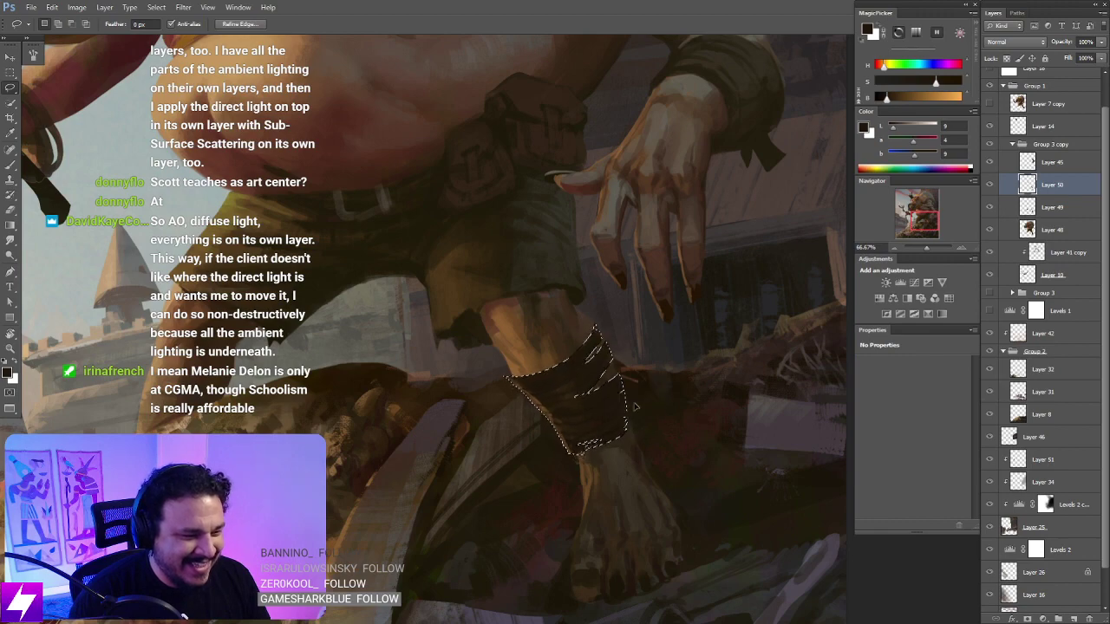
{"action": "key", "text": "ctrl+d"}
Step: Examine the reshaped ankle wrap up close on a rotated canvas, sampling the heel's brown, and compare it with the whole leg
{"action": "left_click_drag", "start_coordinate": [679, 423], "coordinate": [690, 436]}
{"action": "key", "text": "r"}
{"action": "mouse_move", "coordinate": [649, 485]}
{"action": "left_mouse_down"}
{"action": "mouse_move", "coordinate": [737, 379]}
{"action": "mouse_move", "coordinate": [735, 363]}
{"action": "left_mouse_up"}
{"action": "key", "text": "ctrl+plus"}
{"action": "left_click_drag", "start_coordinate": [711, 463], "coordinate": [611, 416]}
{"action": "key", "text": "e"}
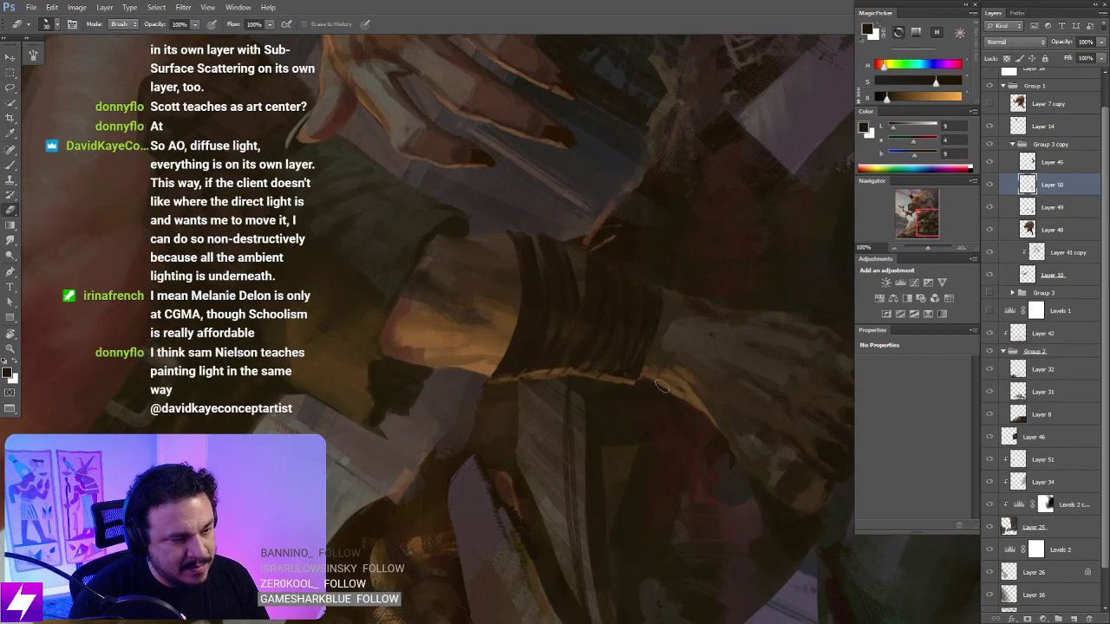
{"action": "key", "text": "b"}
{"action": "left_click", "coordinate": [664, 377], "text": "alt"}
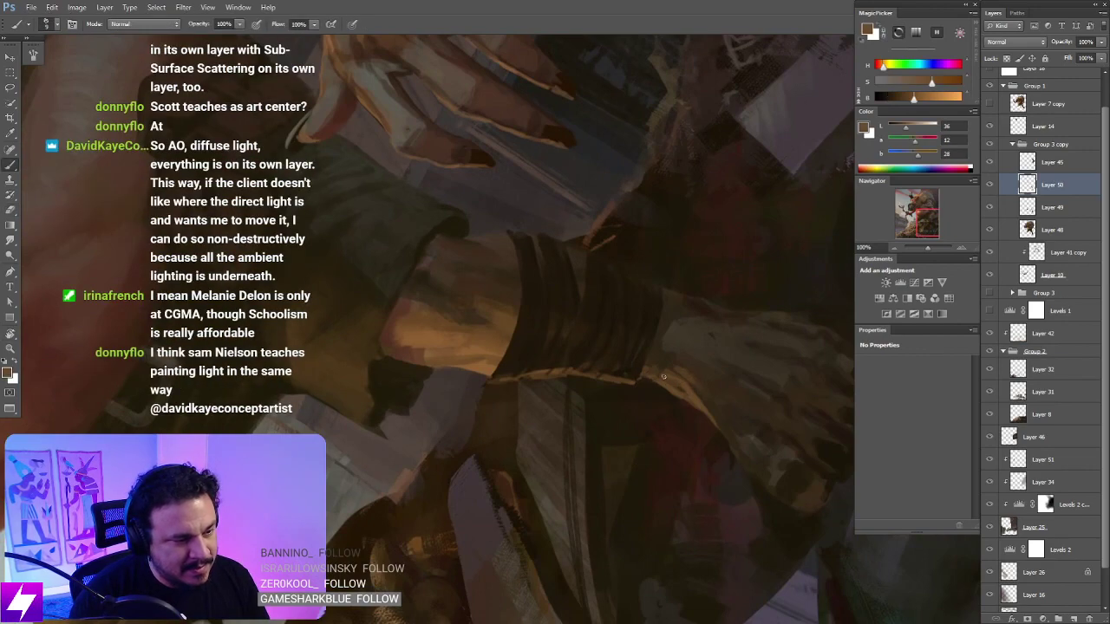
{"action": "key", "text": "Escape"}
{"action": "key", "text": "ctrl+minus"}
{"action": "key", "text": "ctrl+minus"}
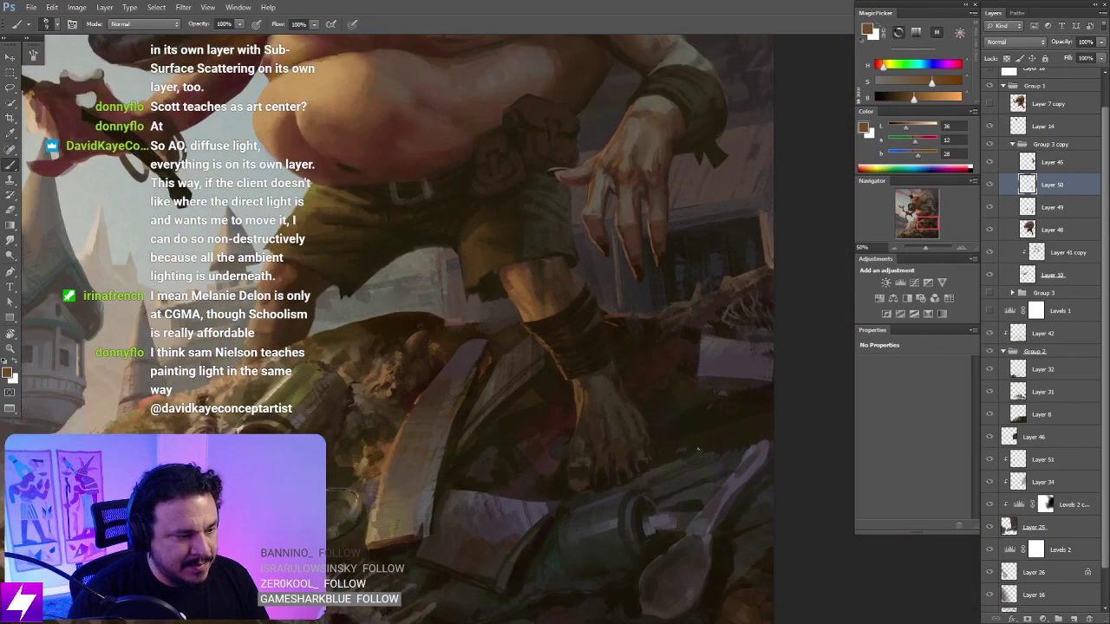
{"action": "left_click_drag", "start_coordinate": [694, 458], "coordinate": [624, 362]}
{"action": "key", "text": "ctrl+minus"}
{"action": "left_click_drag", "start_coordinate": [628, 422], "coordinate": [616, 410]}
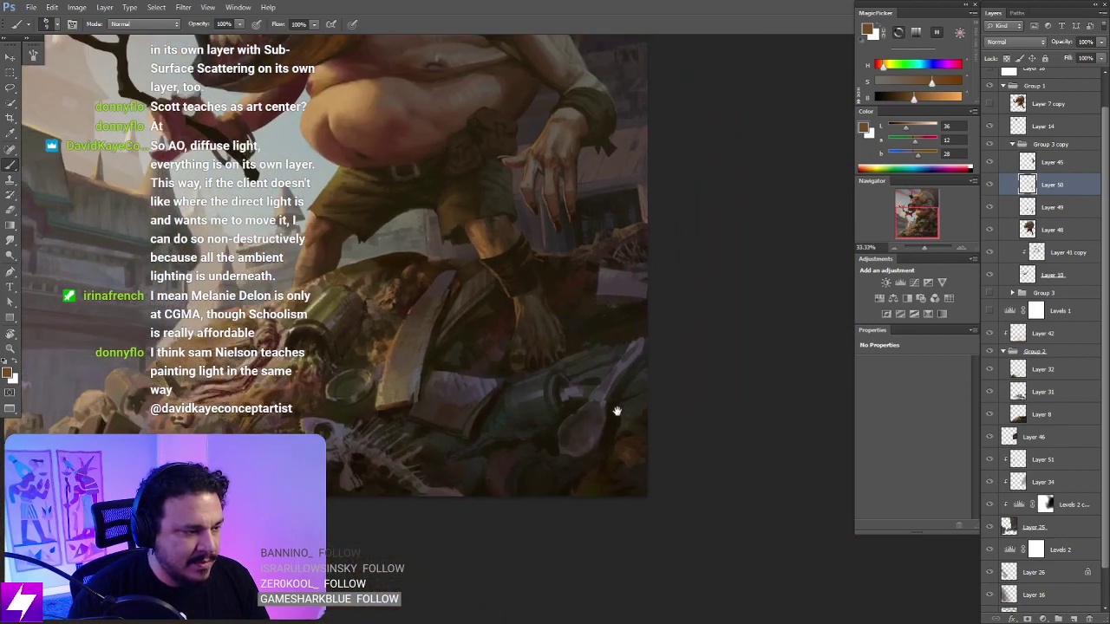
Step: Outline irregular rubble patches on both sides of the creature's near foot with freehand selections, adding and subtracting areas
{"action": "mouse_move", "coordinate": [597, 344]}
{"action": "left_mouse_down"}
{"action": "mouse_move", "coordinate": [661, 366]}
{"action": "mouse_move", "coordinate": [691, 334]}
{"action": "left_mouse_up"}
{"action": "key", "text": "l"}
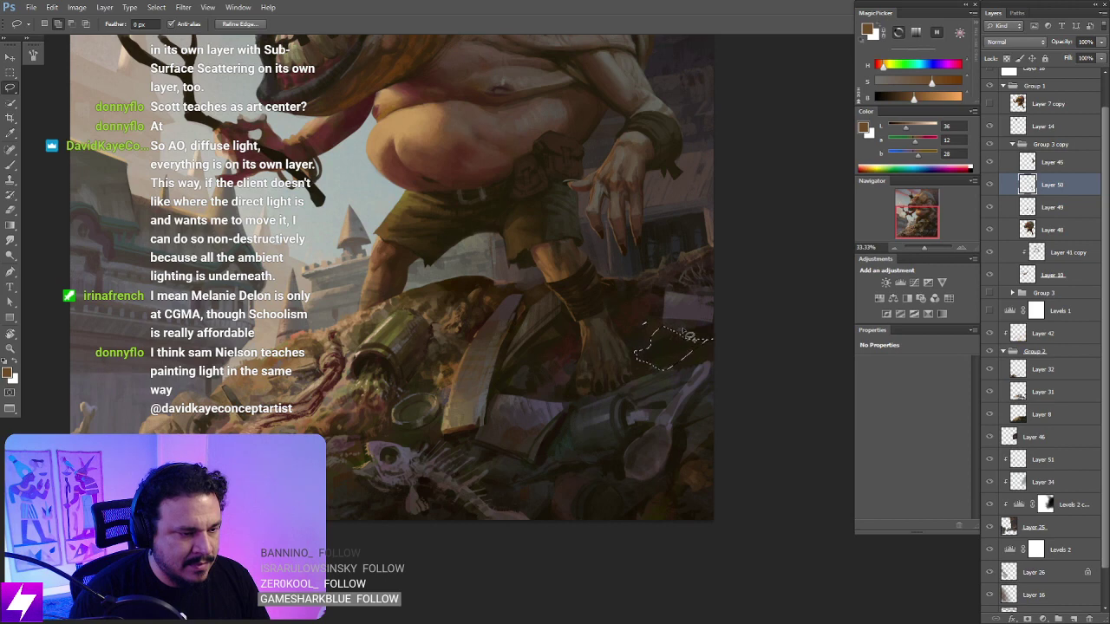
{"action": "key", "text": "alt"}
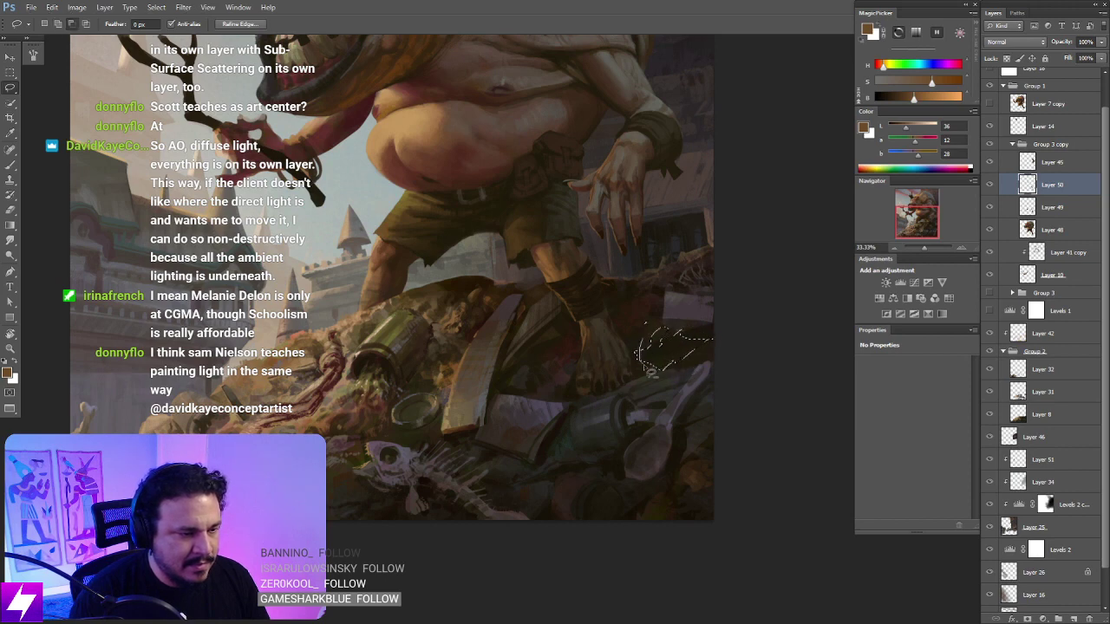
{"action": "key", "text": "shift"}
{"action": "mouse_move", "coordinate": [568, 360]}
{"action": "left_mouse_down"}
{"action": "mouse_move", "coordinate": [574, 386]}
{"action": "mouse_move", "coordinate": [529, 395]}
{"action": "mouse_move", "coordinate": [562, 364]}
{"action": "left_mouse_up"}
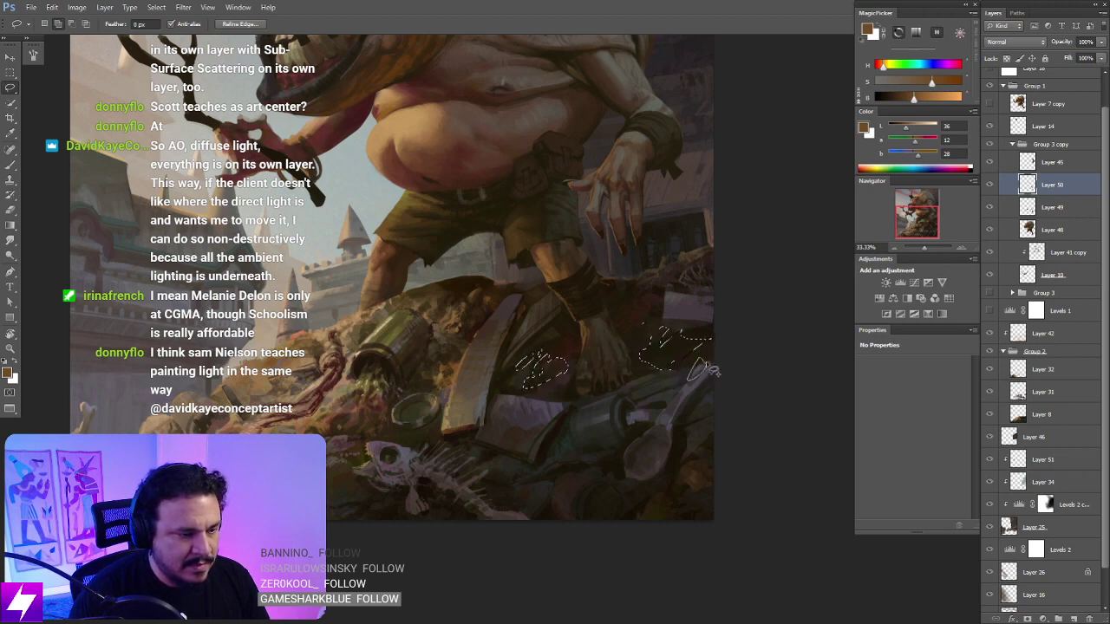
{"action": "right_click", "coordinate": [633, 312]}
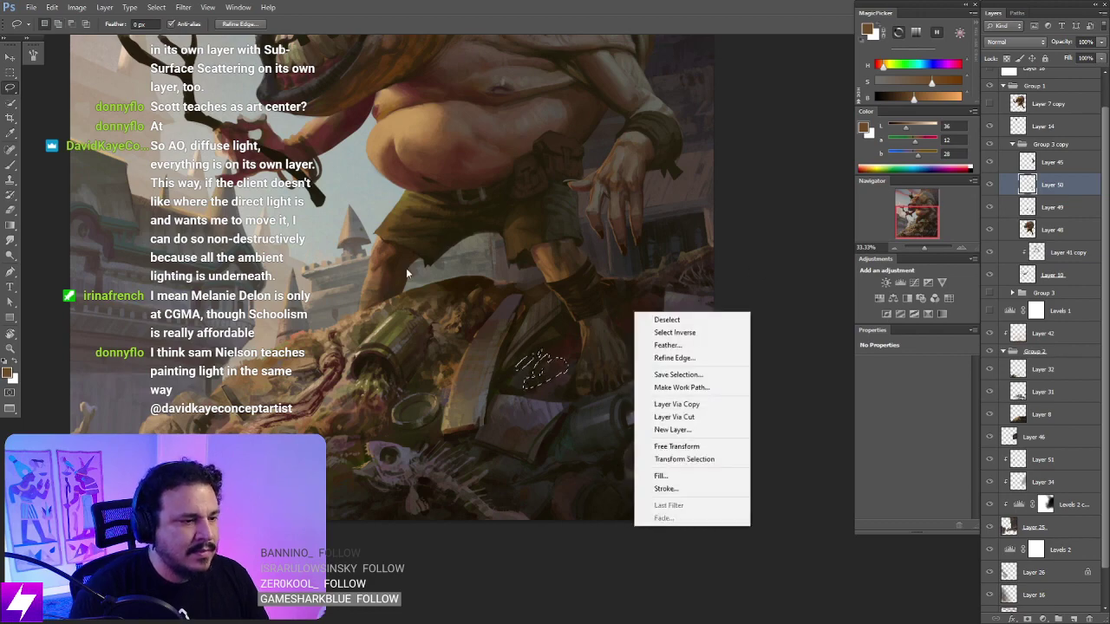
{"action": "left_click", "coordinate": [406, 271]}
Step: Choose a textured brush preset and paint the selected rubble patches with orange-brown sampled from the lit plank, undoing a misplaced stroke
{"action": "key", "text": "b"}
{"action": "right_click", "coordinate": [407, 275]}
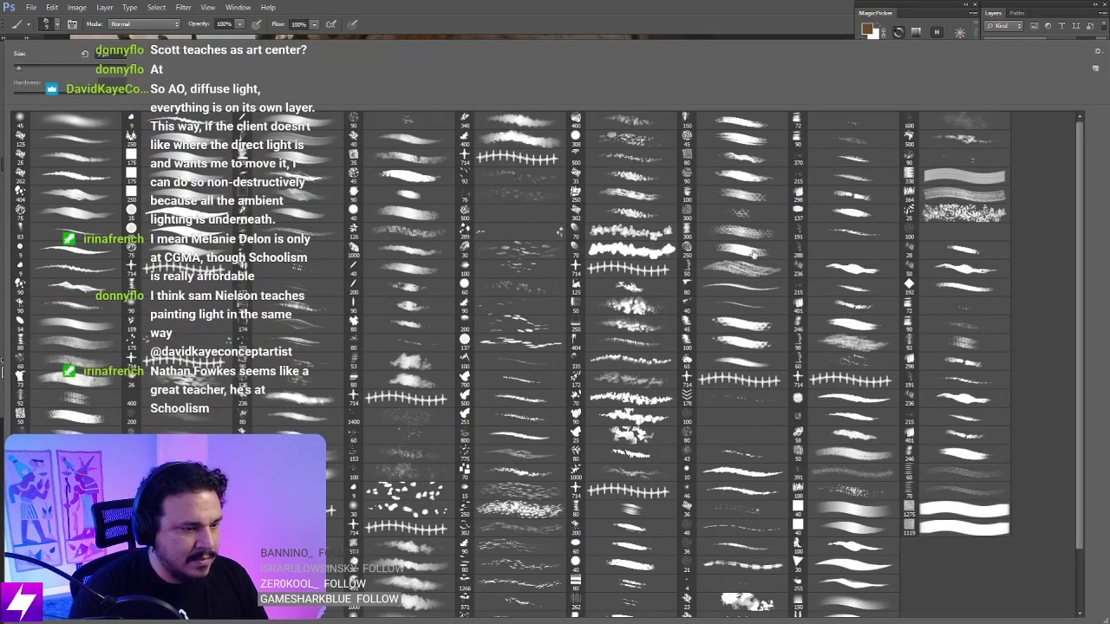
{"action": "double_click", "coordinate": [855, 305]}
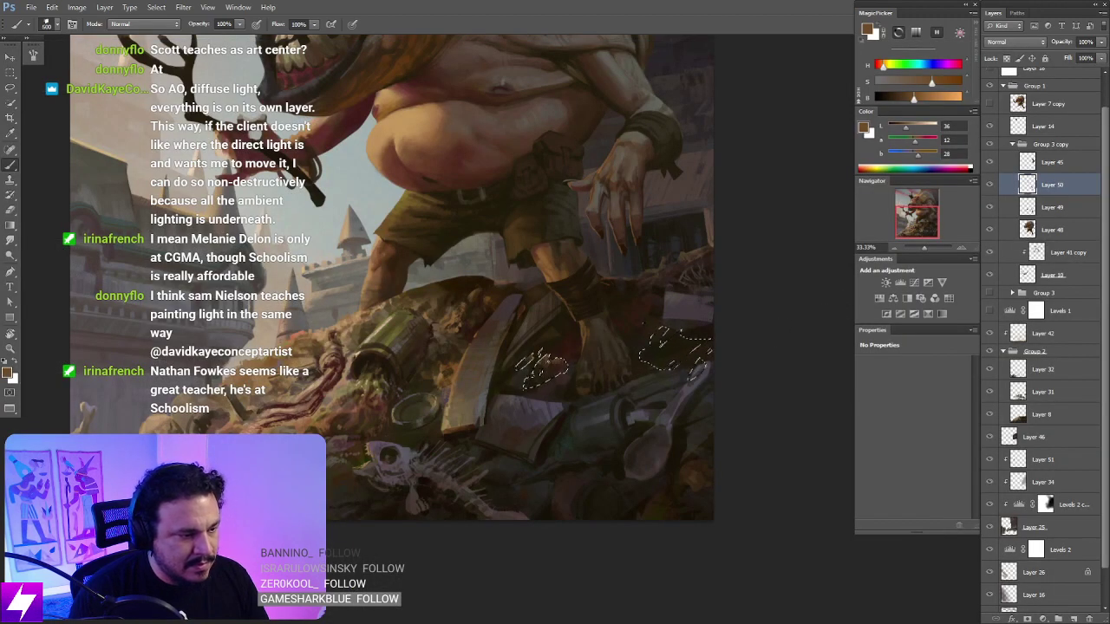
{"action": "left_click", "coordinate": [453, 375], "text": "alt"}
{"action": "left_click_drag", "start_coordinate": [520, 407], "coordinate": [577, 353]}
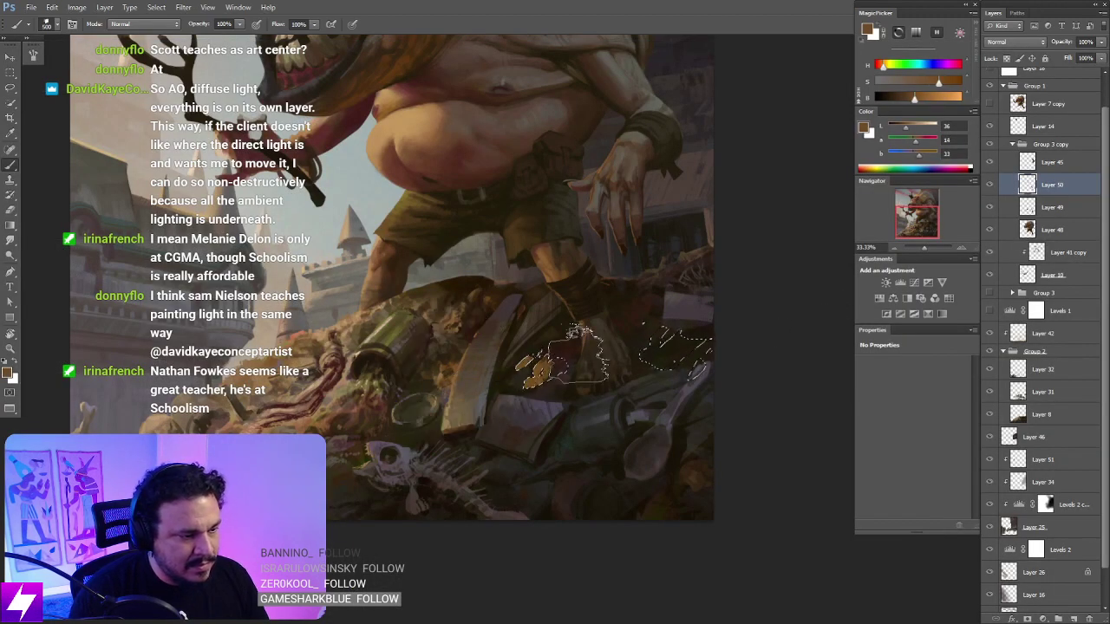
{"action": "key", "text": "ctrl+z"}
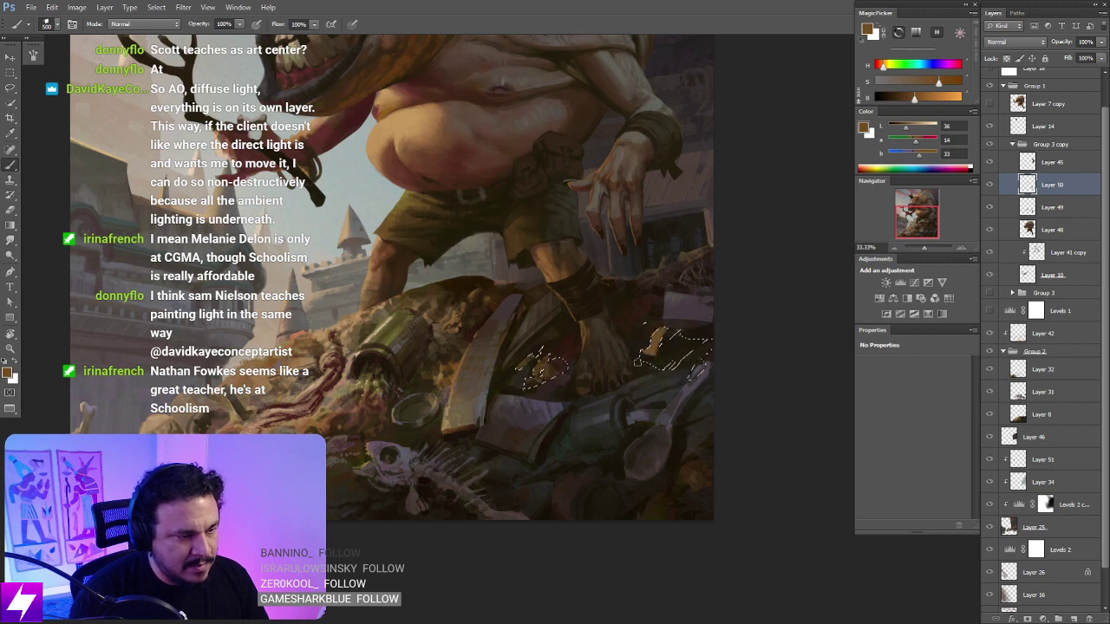
Step: Add olive and muted green-brown dabs to the selected rubble patches, using colours sampled around the spilled refuse and a smaller brush
{"action": "left_click", "coordinate": [378, 398], "text": "alt"}
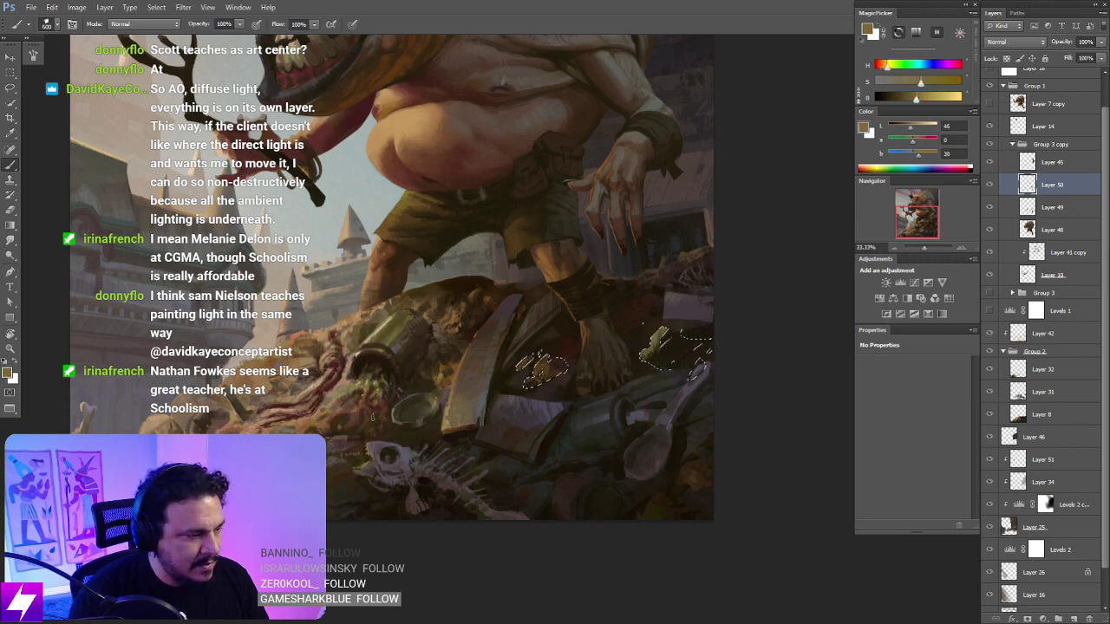
{"action": "left_click", "coordinate": [356, 399], "text": "alt"}
{"action": "left_click", "coordinate": [353, 410], "text": "alt"}
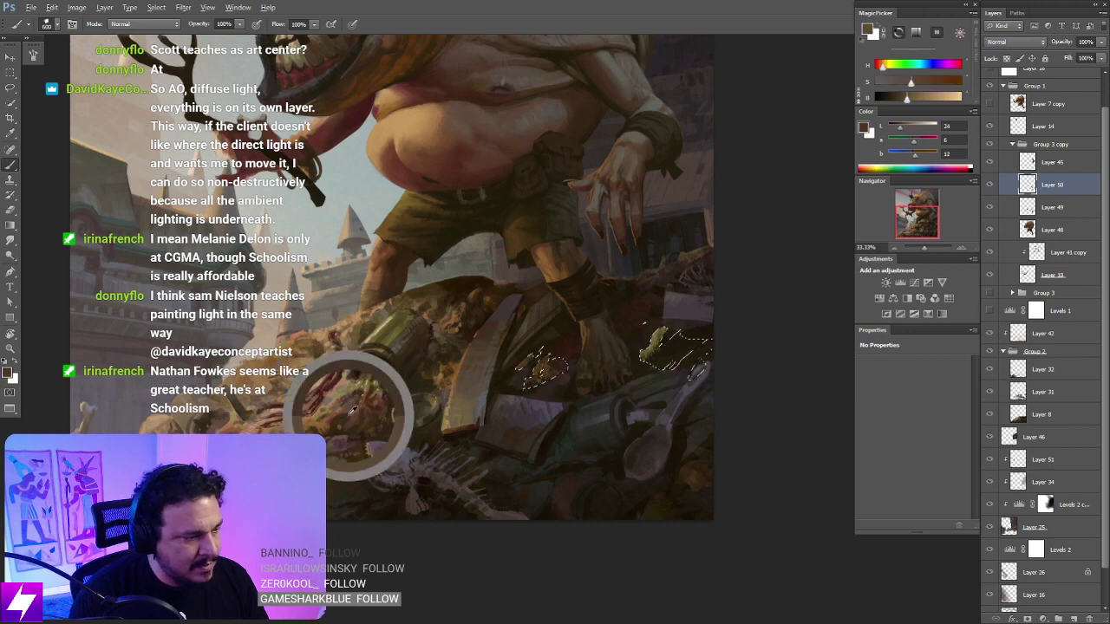
{"action": "left_click_drag", "start_coordinate": [349, 415], "coordinate": [350, 400]}
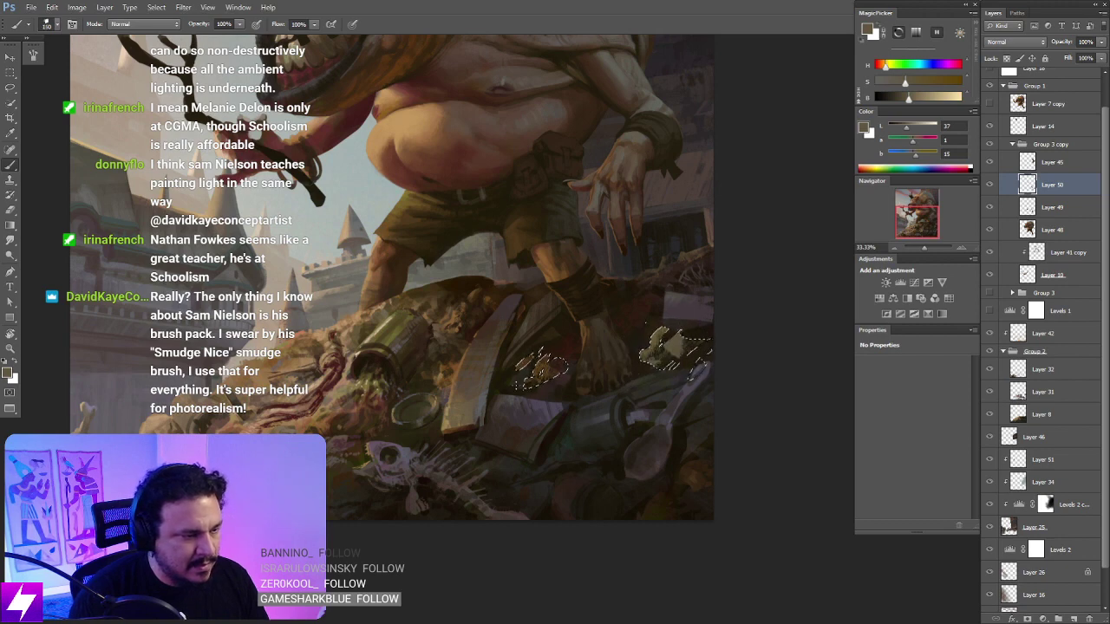
{"action": "key", "text": "bracketleft"}
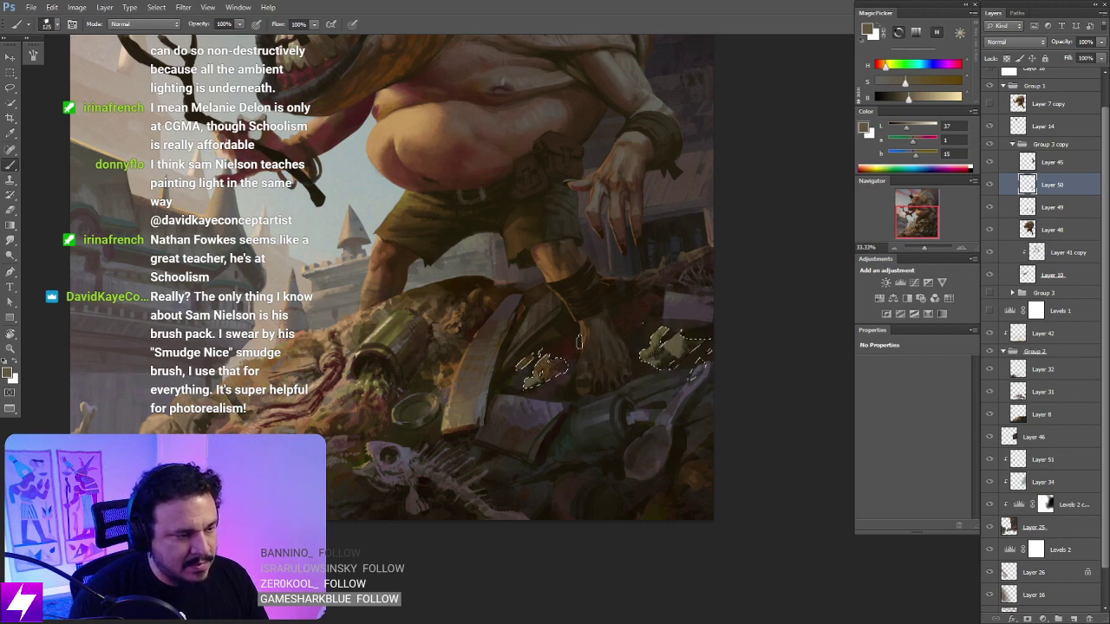
Step: Dab reddish tones into the selected rubble patches, starting from L 37, a 30, b 15, and clear the selection
{"action": "left_click", "coordinate": [920, 139]}
{"action": "key", "text": "bracketright"}
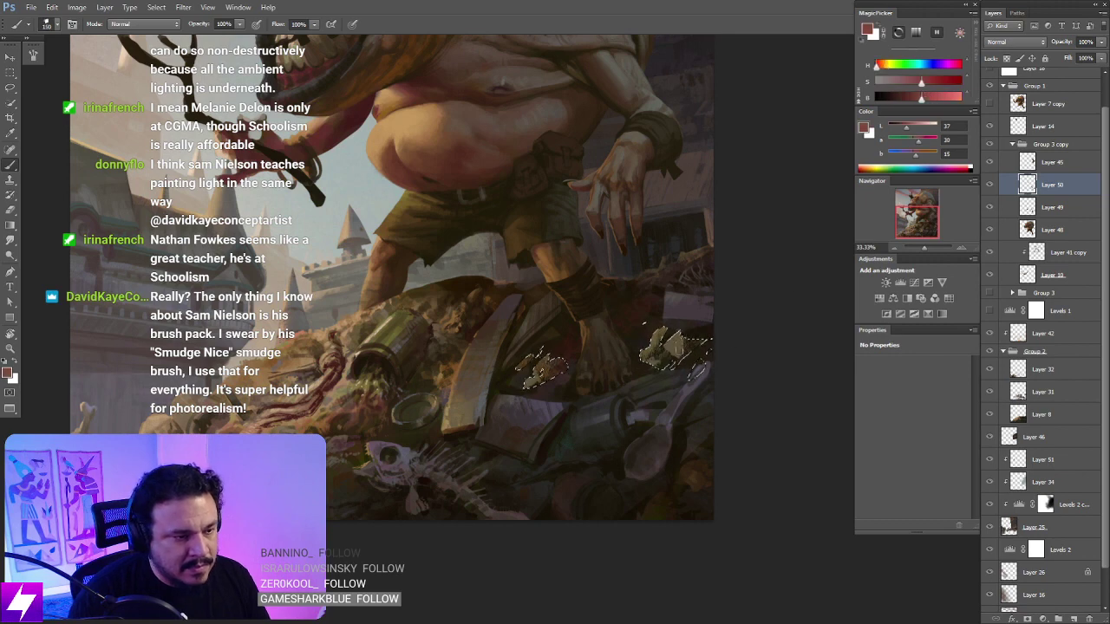
{"action": "left_click", "coordinate": [679, 342], "text": "alt"}
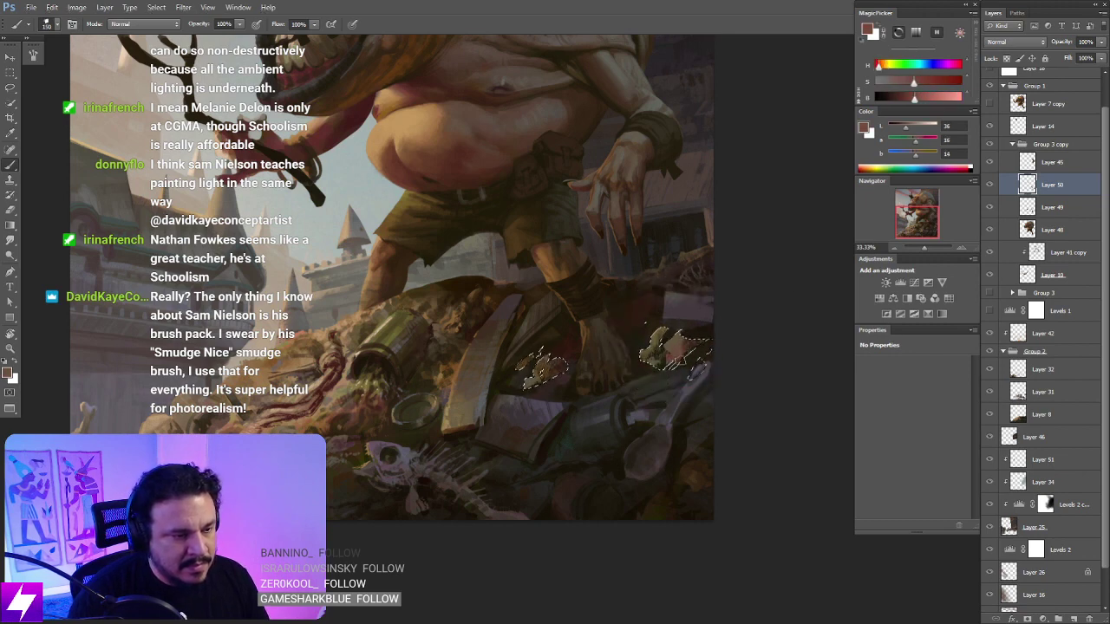
{"action": "left_click_drag", "start_coordinate": [597, 476], "coordinate": [553, 455]}
{"action": "key", "text": "l"}
{"action": "key", "text": "ctrl+d"}
Step: Mirror the canvas horizontally and check the new rubble patches against the whole composition
{"action": "key", "text": "ctrl+minus"}
{"action": "key", "text": "ctrl+minus"}
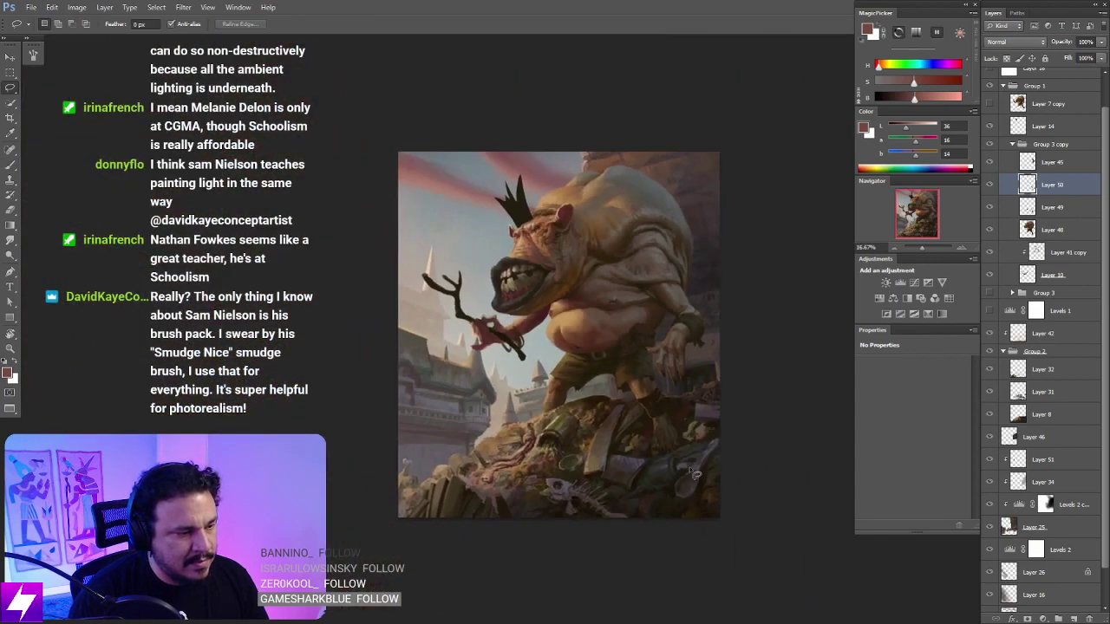
{"action": "left_click_drag", "start_coordinate": [679, 514], "coordinate": [644, 511]}
{"action": "key", "text": "ctrl+shift+h"}
{"action": "key", "text": "ctrl+plus"}
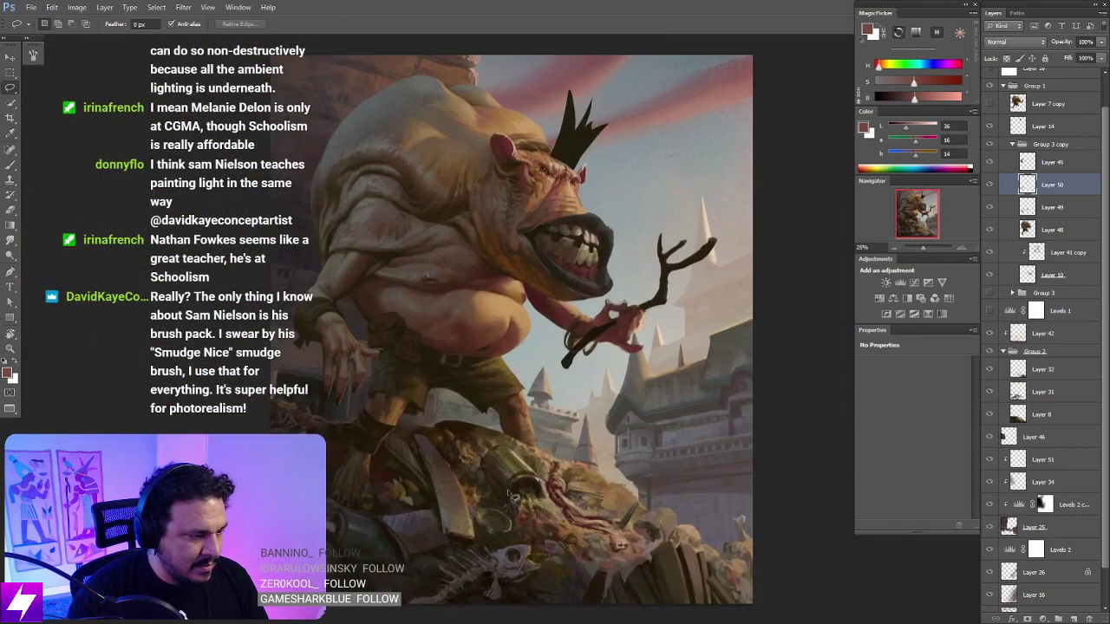
Step: Trim the painted rubble patches around the creature's near foot with the eraser, enlarged to 30 px
{"action": "mouse_move", "coordinate": [464, 487]}
{"action": "left_mouse_down"}
{"action": "mouse_move", "coordinate": [545, 433]}
{"action": "mouse_move", "coordinate": [554, 413]}
{"action": "left_mouse_up"}
{"action": "key", "text": "ctrl+plus"}
{"action": "left_click_drag", "start_coordinate": [404, 443], "coordinate": [463, 413]}
{"action": "key", "text": "e"}
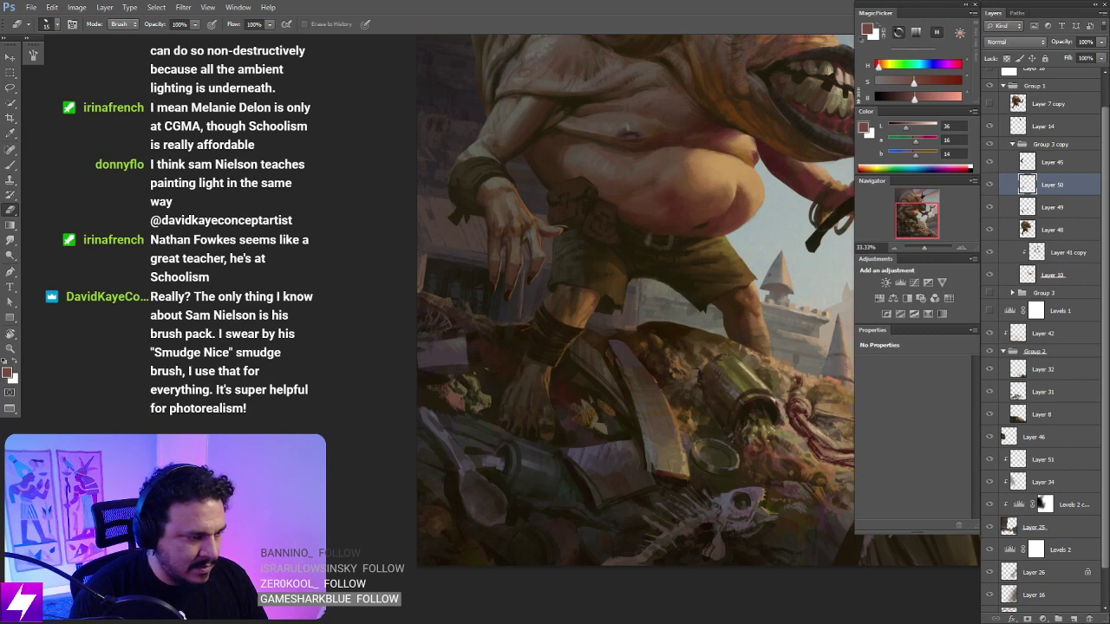
{"action": "key", "text": "bracketright"}
{"action": "key", "text": "bracketright"}
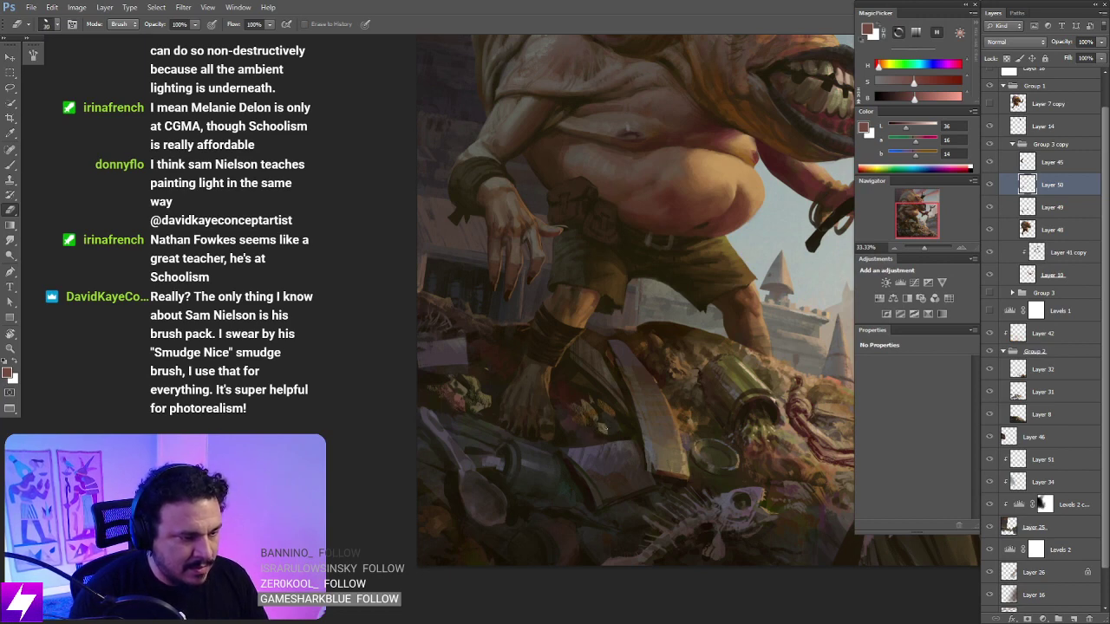
Step: Compare the creature and rubble in the mirrored view and in the original canvas orientation
{"action": "left_click_drag", "start_coordinate": [639, 459], "coordinate": [613, 460]}
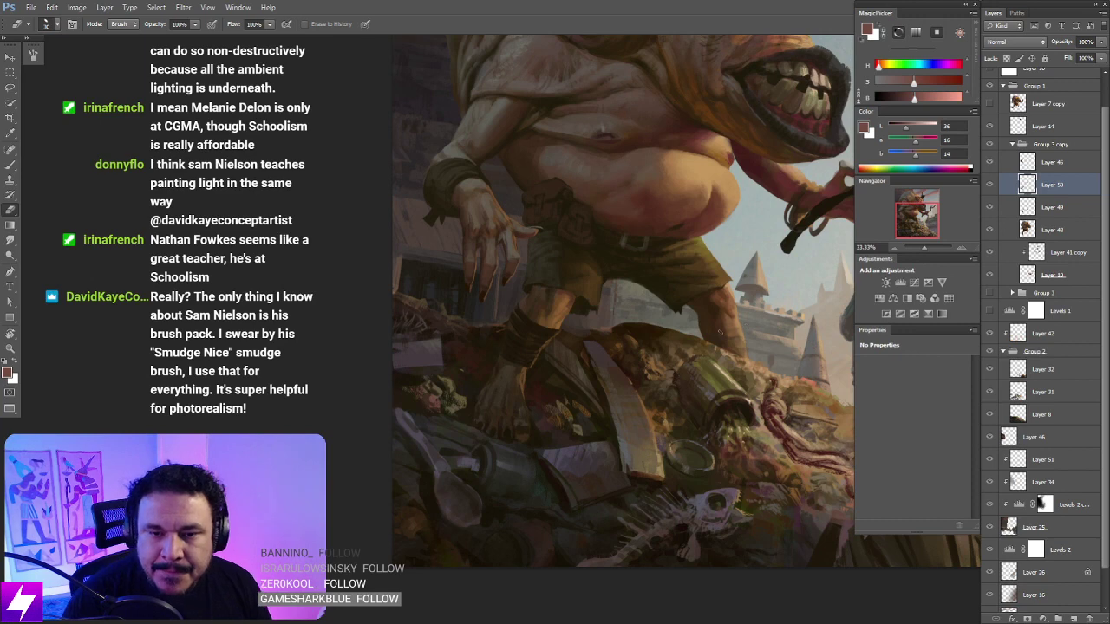
{"action": "left_click_drag", "start_coordinate": [696, 422], "coordinate": [614, 446]}
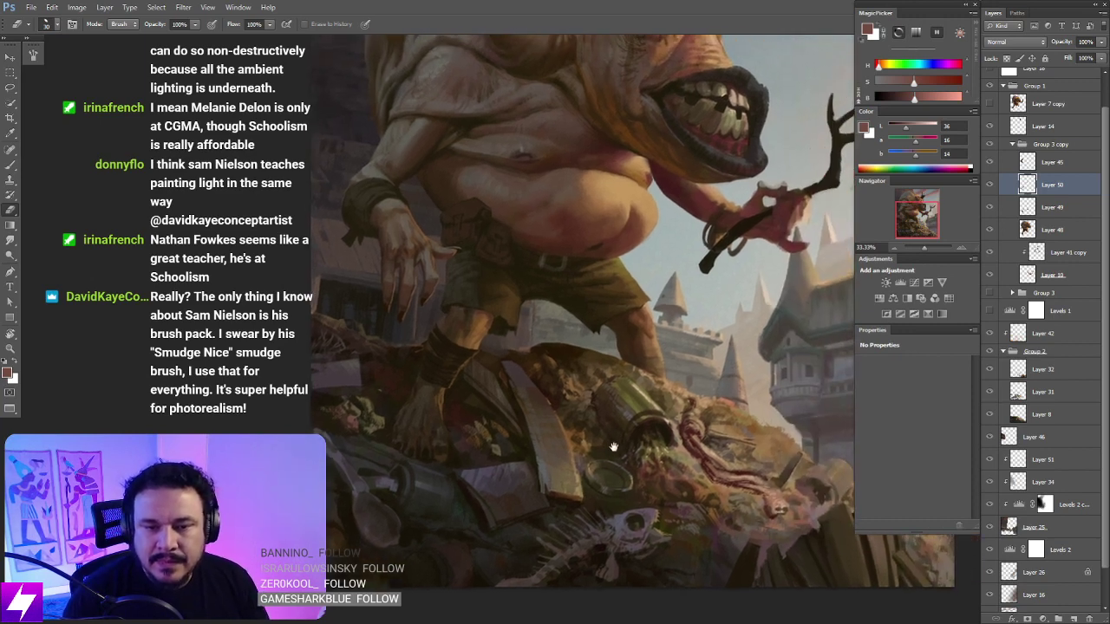
{"action": "key", "text": "ctrl+minus"}
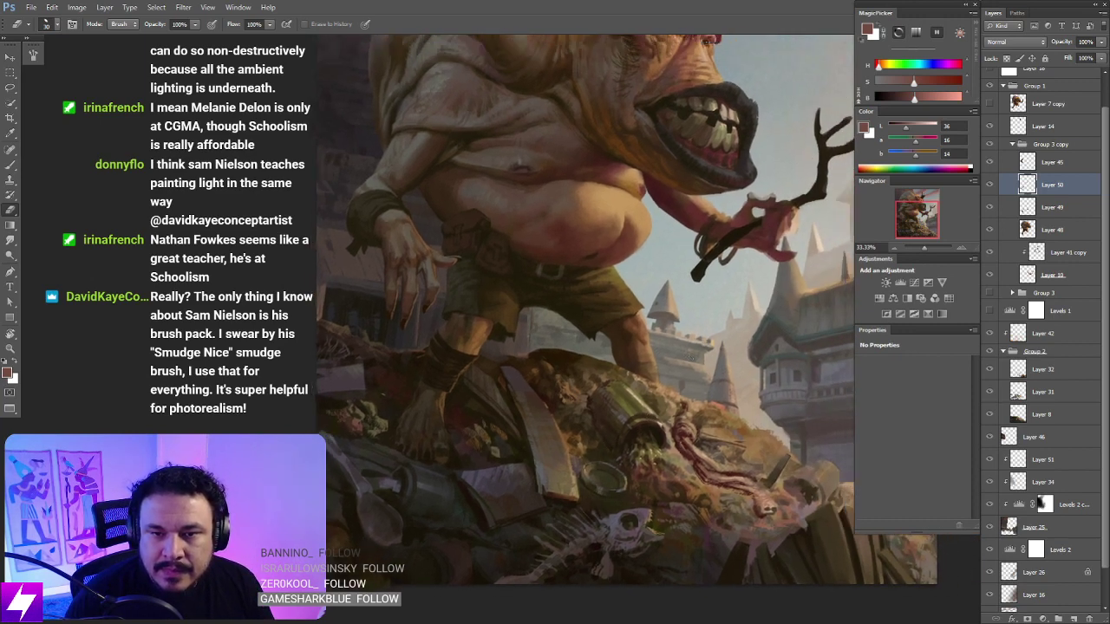
{"action": "key", "text": "ctrl+shift+h"}
{"action": "left_click_drag", "start_coordinate": [686, 420], "coordinate": [644, 398]}
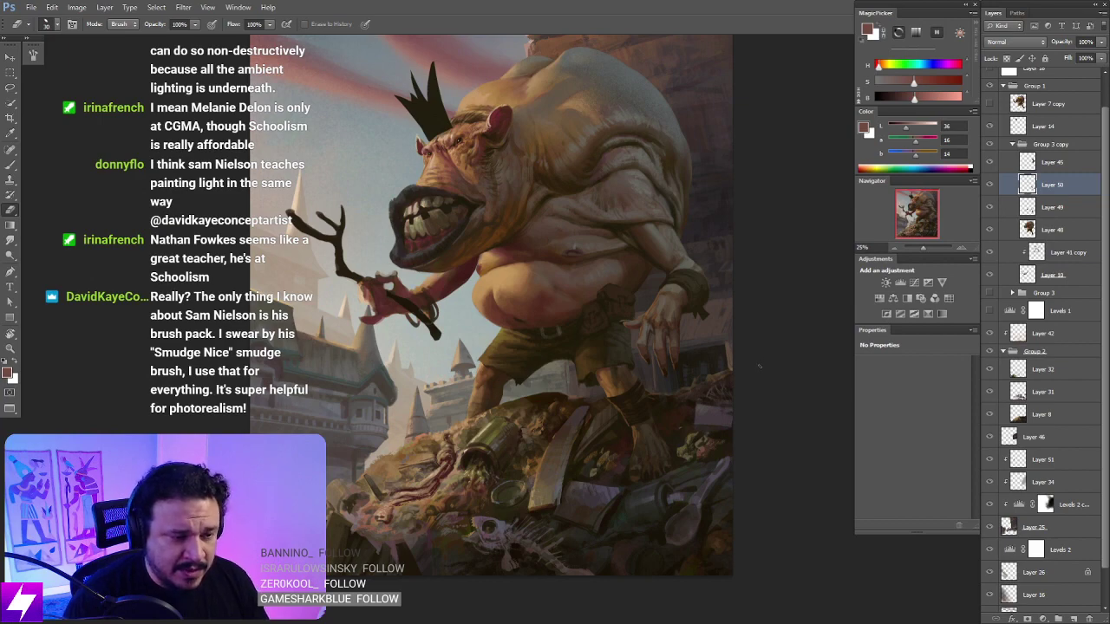
Step: Set the brush colour to a muted purple, L 36, a 16, b -4, for the rubble around the creature's near foot
{"action": "key", "text": "ctrl+plus"}
{"action": "left_click_drag", "start_coordinate": [714, 491], "coordinate": [654, 449]}
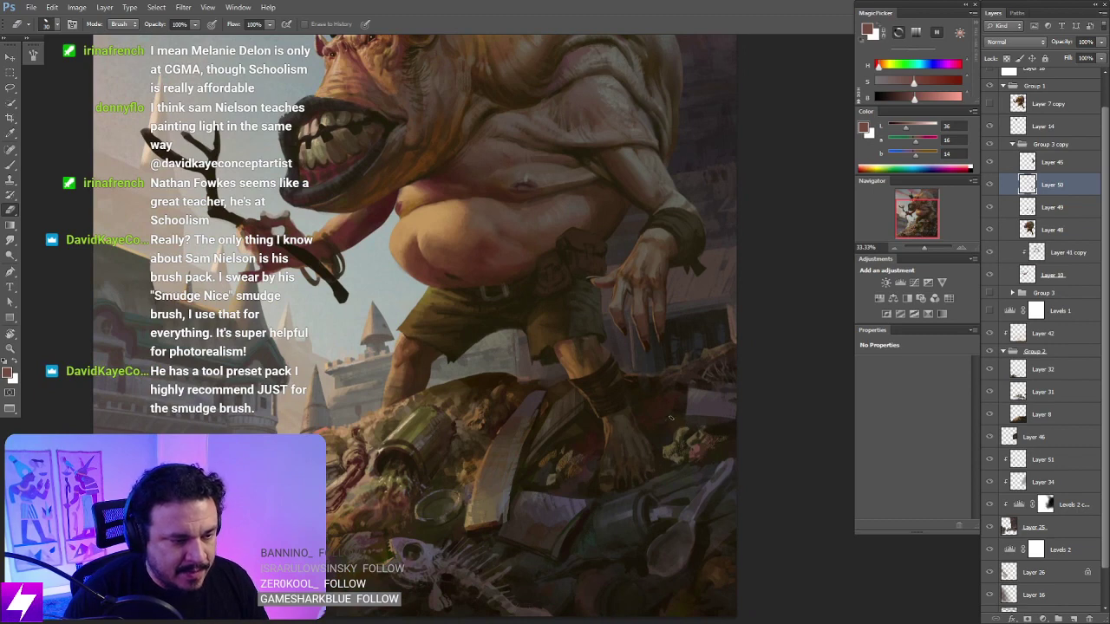
{"action": "key", "text": "b"}
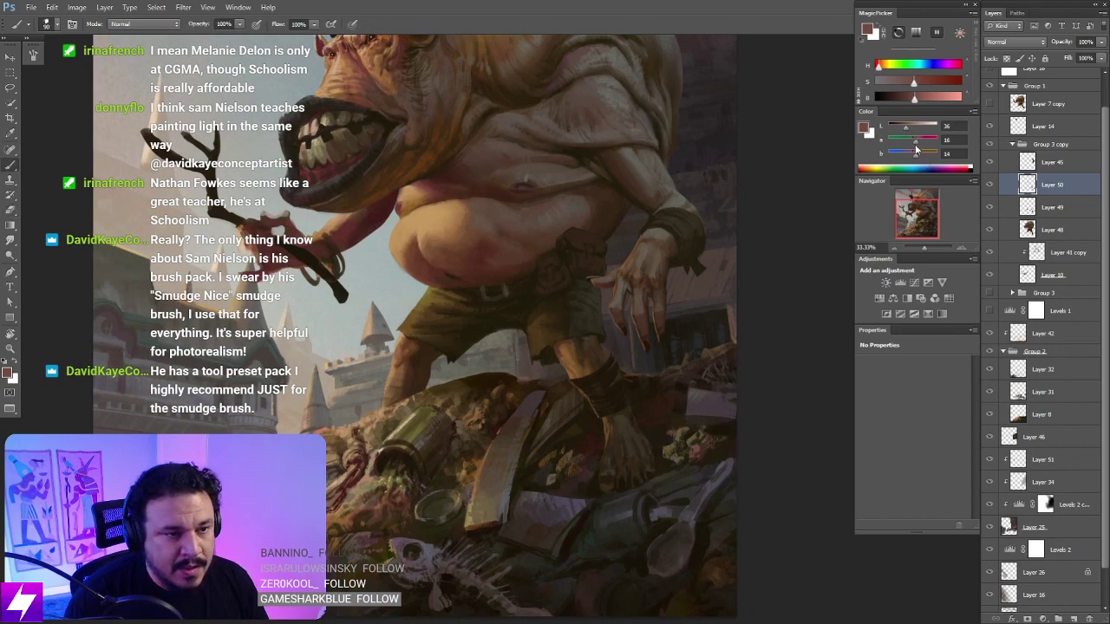
{"action": "left_click_drag", "start_coordinate": [914, 155], "coordinate": [911, 155]}
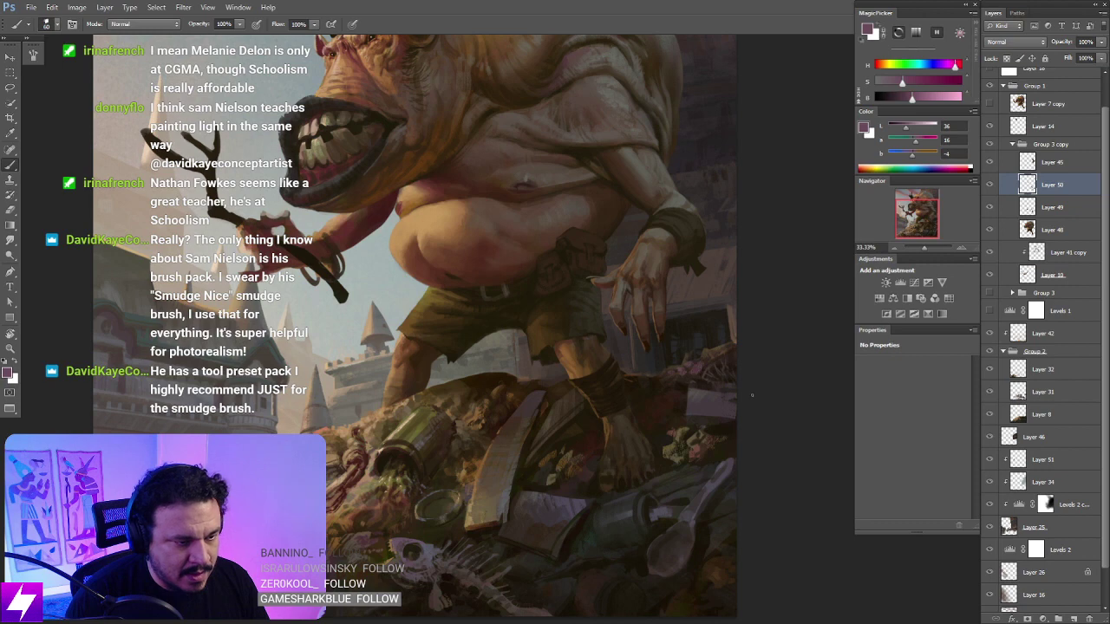
{"action": "left_click_drag", "start_coordinate": [670, 465], "coordinate": [748, 397]}
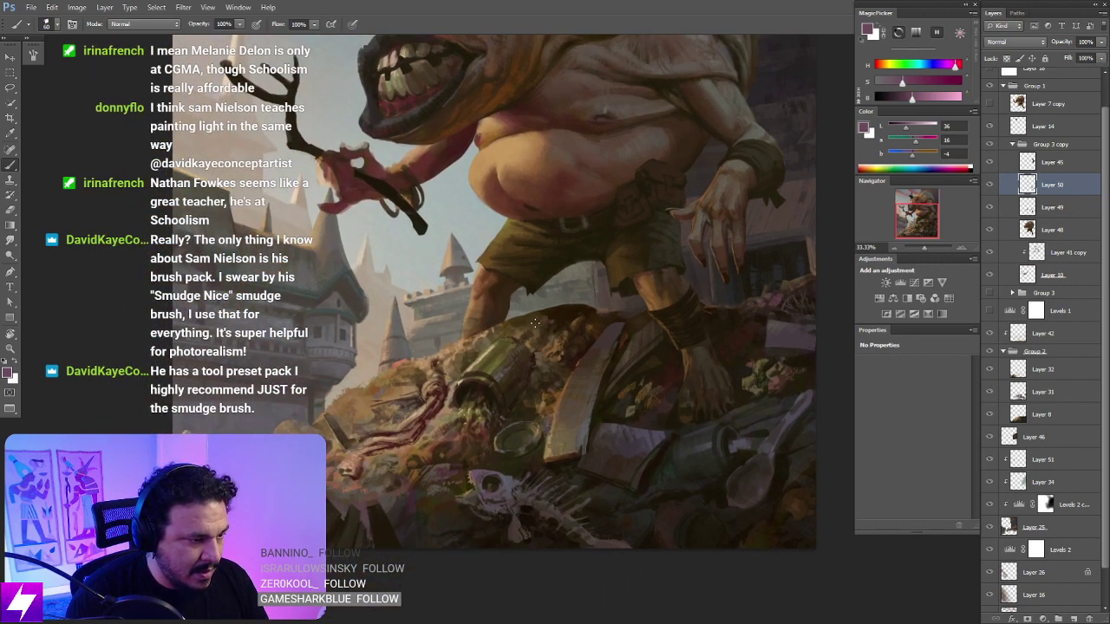
{"action": "left_click_drag", "start_coordinate": [669, 442], "coordinate": [611, 447]}
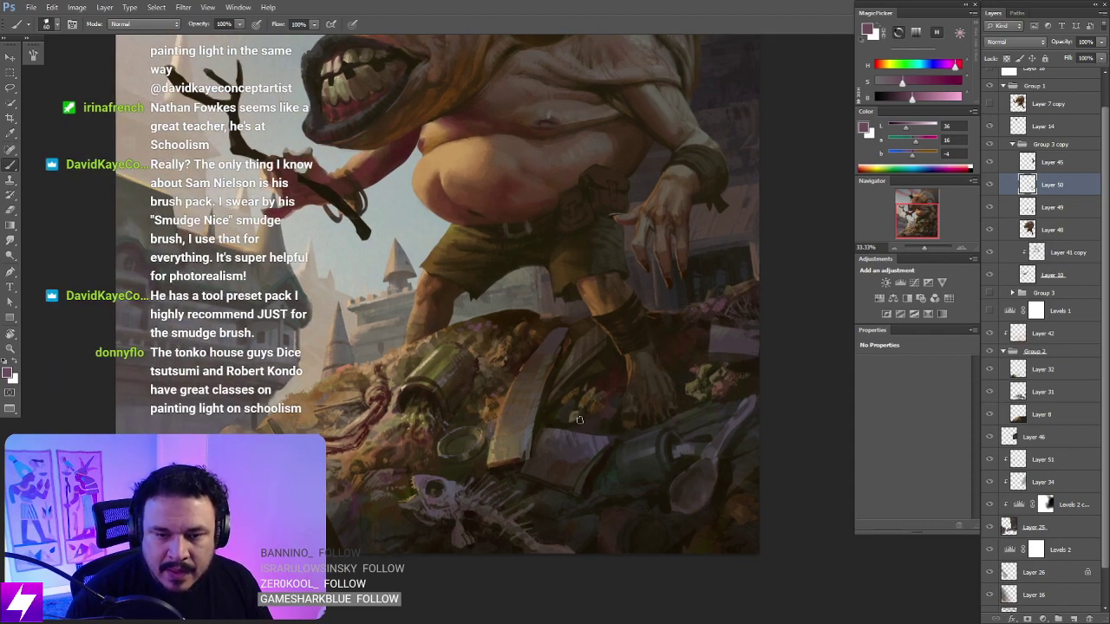
Step: Examine the creature and rubble pile as a whole, then in a horizontally mirrored view, for colour and balance
{"action": "left_click_drag", "start_coordinate": [581, 430], "coordinate": [527, 394]}
{"action": "key", "text": "ctrl+minus"}
{"action": "left_click_drag", "start_coordinate": [559, 438], "coordinate": [579, 419]}
{"action": "left_click_drag", "start_coordinate": [557, 461], "coordinate": [589, 444]}
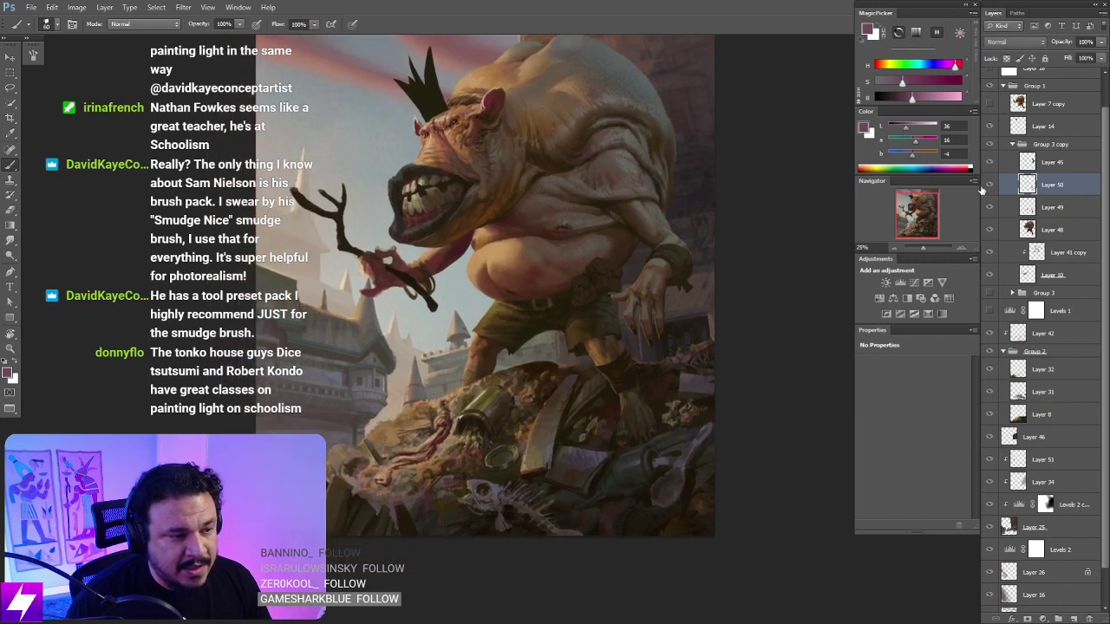
{"action": "scroll", "coordinate": [607, 382], "scroll_direction": "down", "scroll_amount": 1}
{"action": "left_click_drag", "start_coordinate": [579, 426], "coordinate": [659, 420]}
{"action": "scroll", "coordinate": [559, 312], "scroll_direction": "up", "scroll_amount": 1}
{"action": "scroll", "coordinate": [521, 289], "scroll_direction": "up", "scroll_amount": 1}
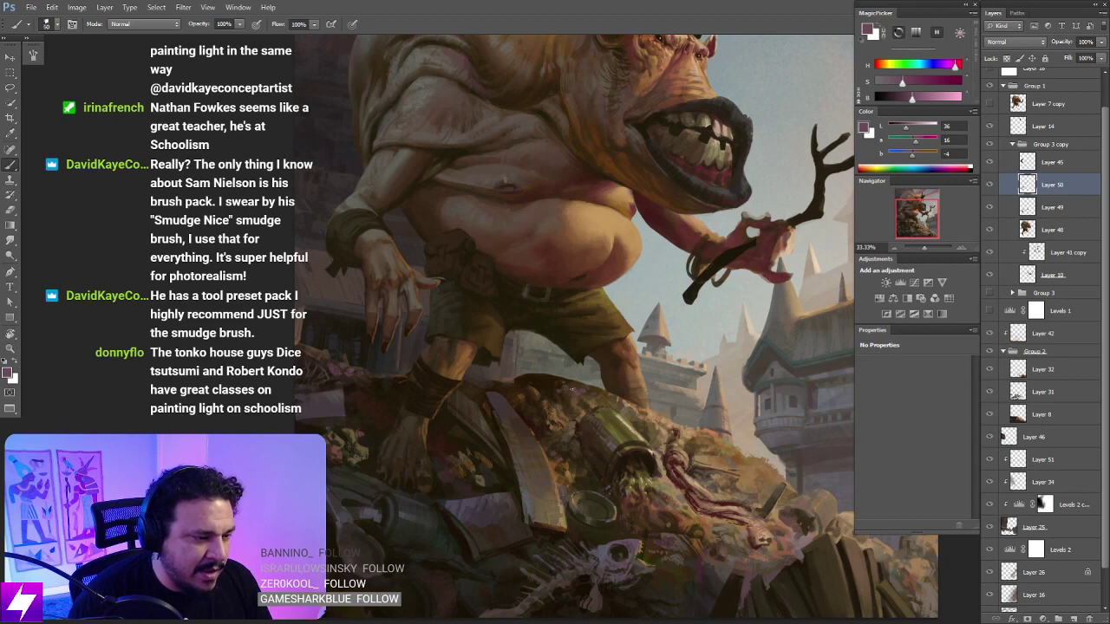
{"action": "left_click_drag", "start_coordinate": [617, 437], "coordinate": [605, 428]}
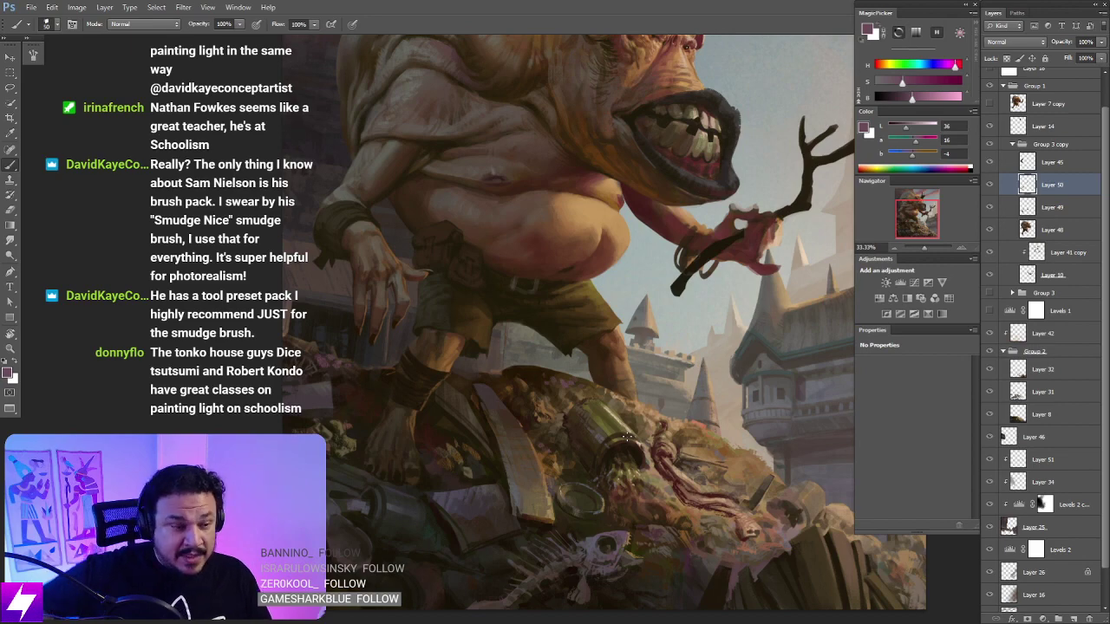
{"action": "key", "text": "ctrl+minus"}
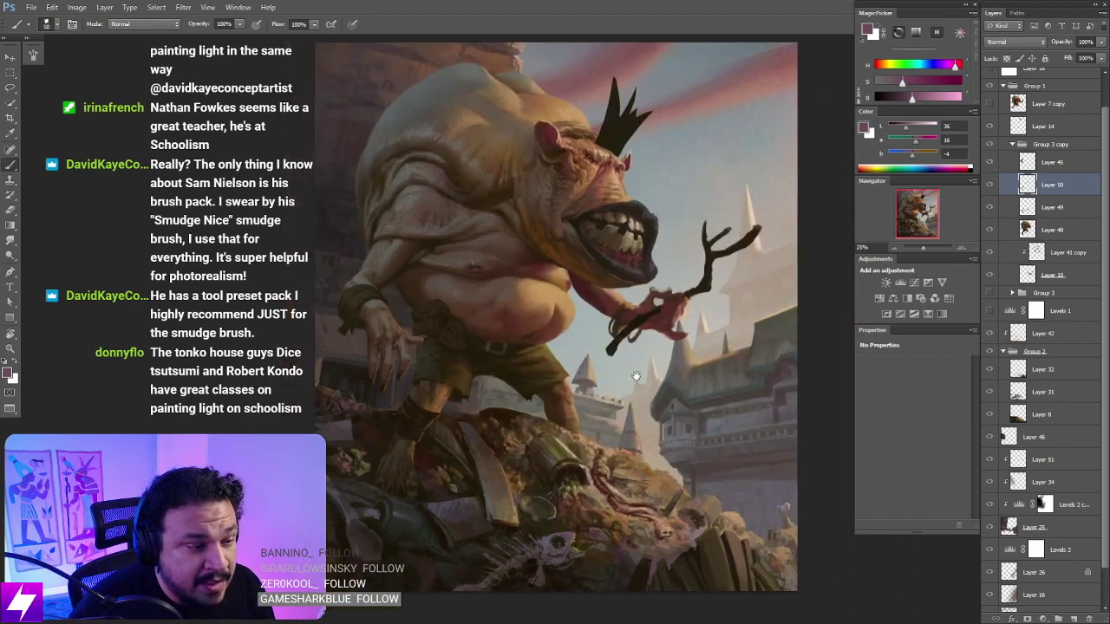
Step: Dab sampled browns, L 32, a 7, b 12 and L 30, a 7, b 13, into the rubble around the blade and stones
{"action": "left_click_drag", "start_coordinate": [623, 449], "coordinate": [656, 350]}
{"action": "scroll", "coordinate": [645, 373], "scroll_direction": "up", "scroll_amount": 2}
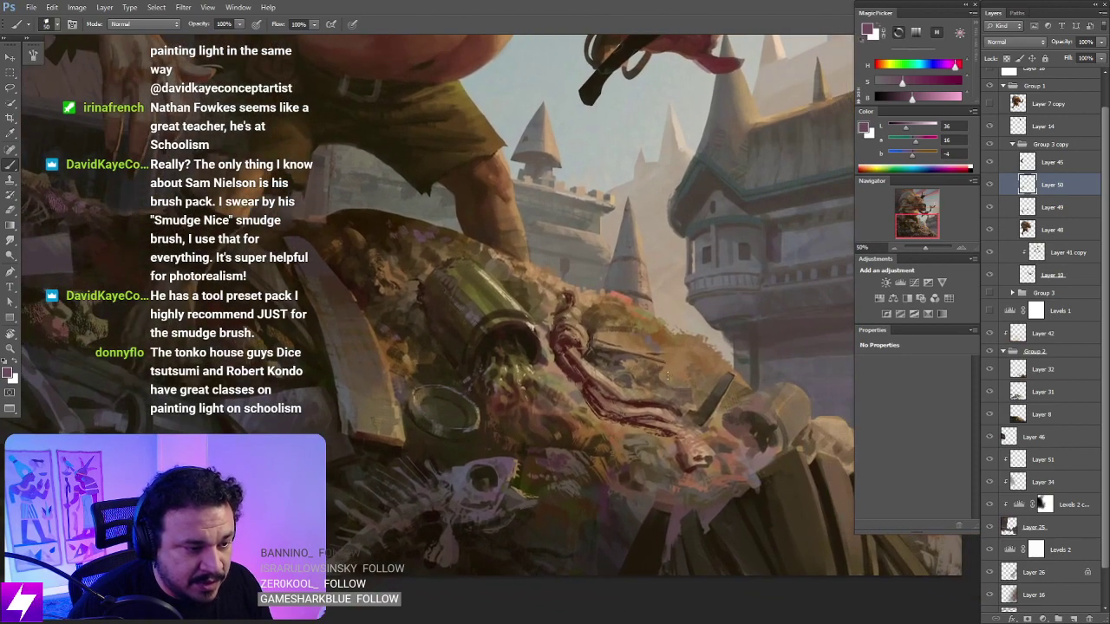
{"action": "left_click", "coordinate": [664, 375], "text": "alt"}
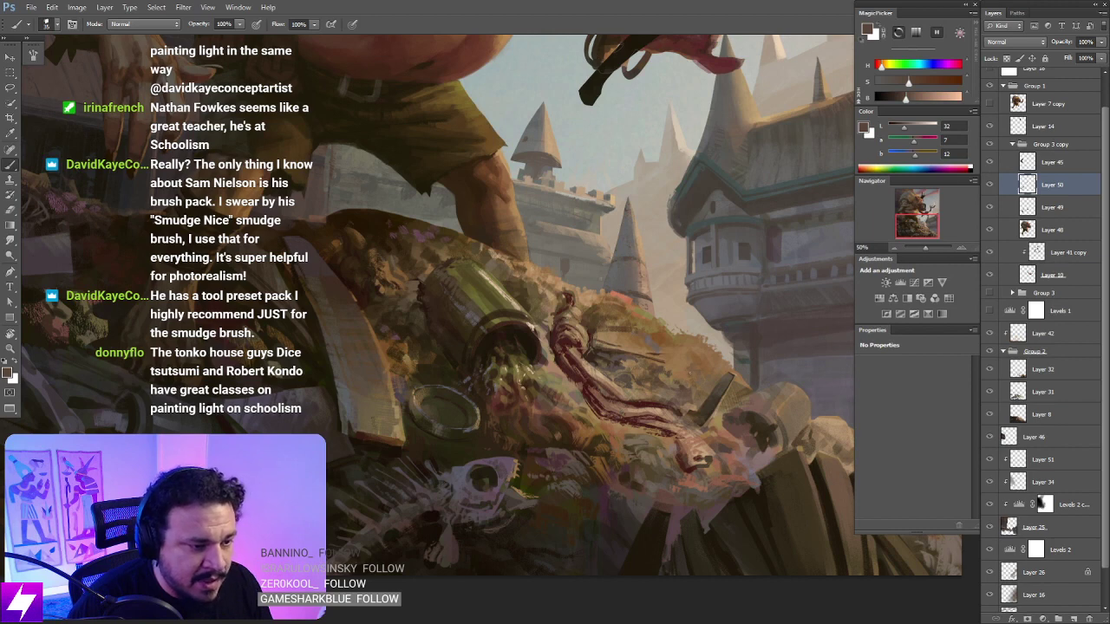
{"action": "left_click", "coordinate": [712, 383], "text": "alt"}
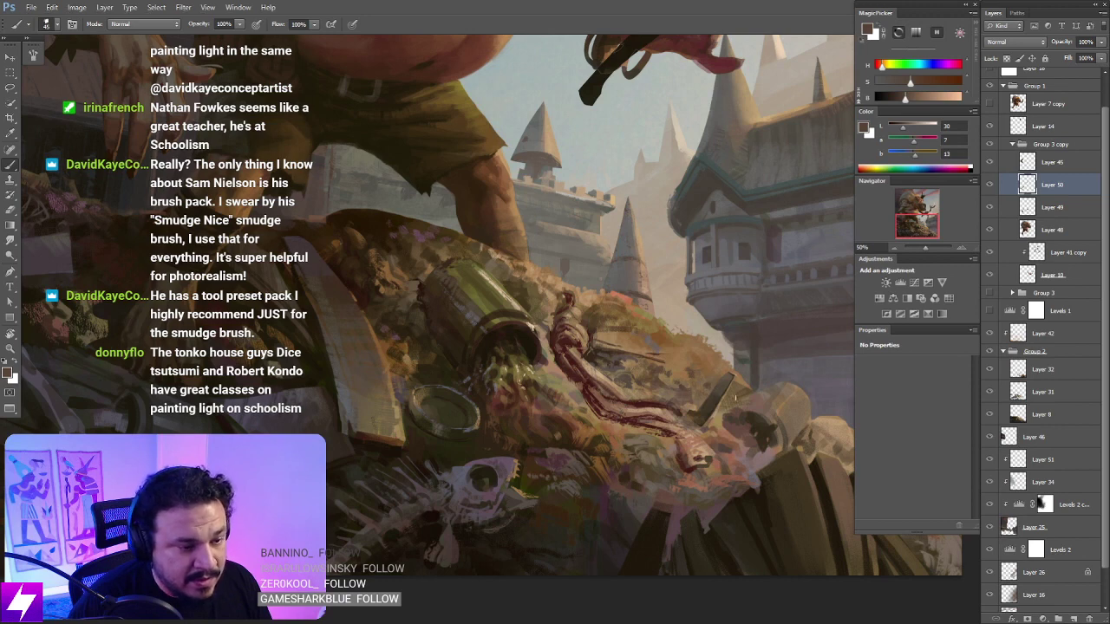
{"action": "left_click", "coordinate": [757, 417]}
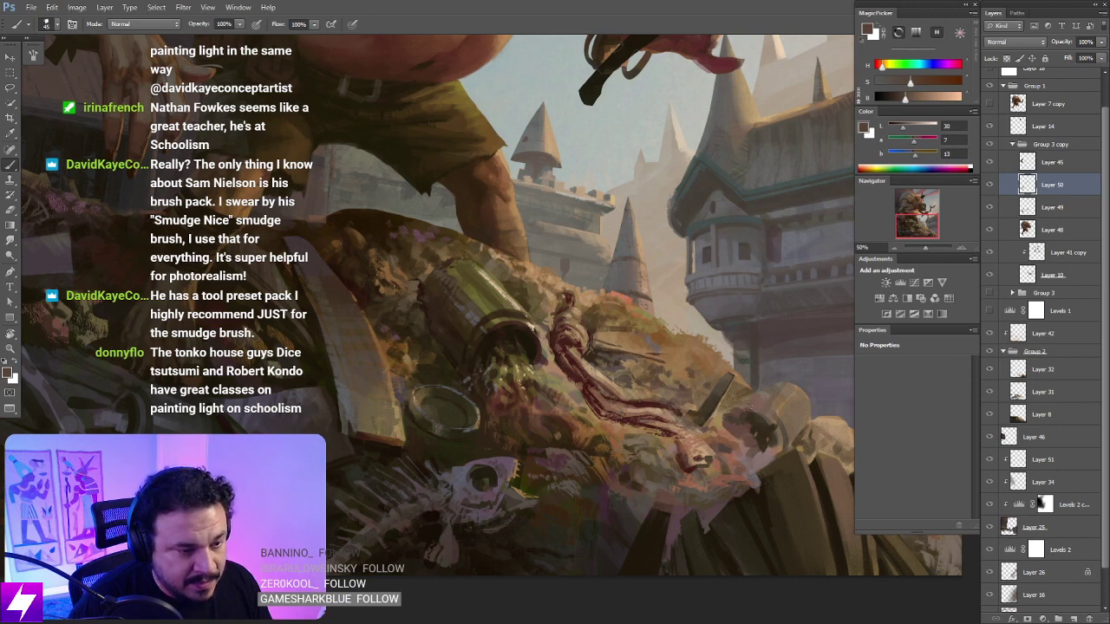
{"action": "left_click_drag", "start_coordinate": [756, 424], "coordinate": [716, 414]}
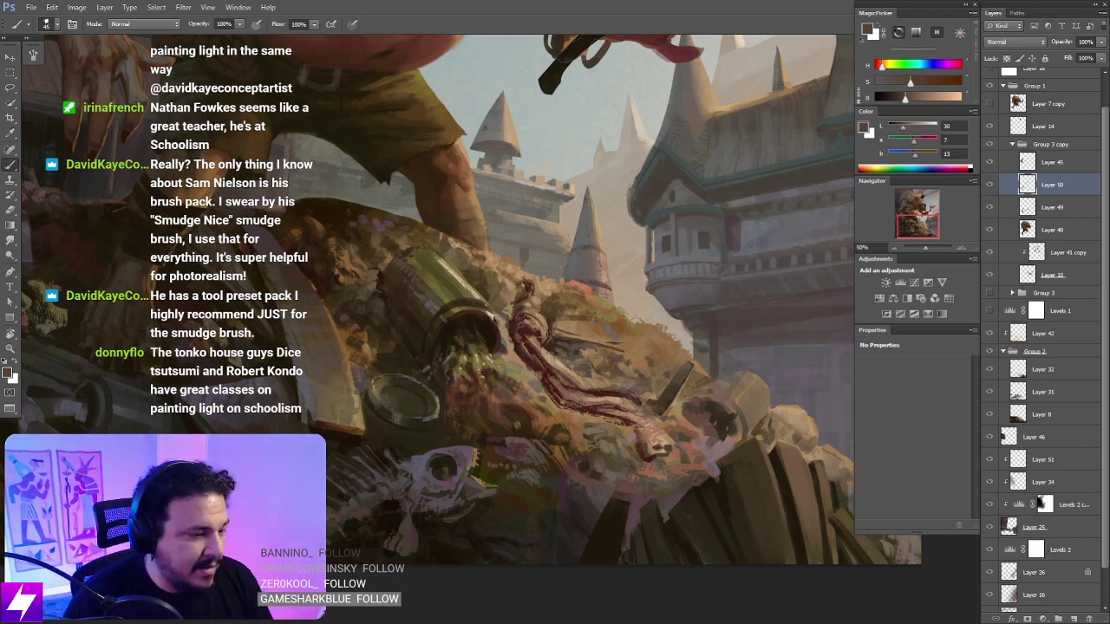
Step: Refine the folds of the red entrails with sampled dark red, L 18, a 15, b 11, and reddish brown, L 28, a 19, b 20
{"action": "left_click", "coordinate": [534, 359], "text": "alt"}
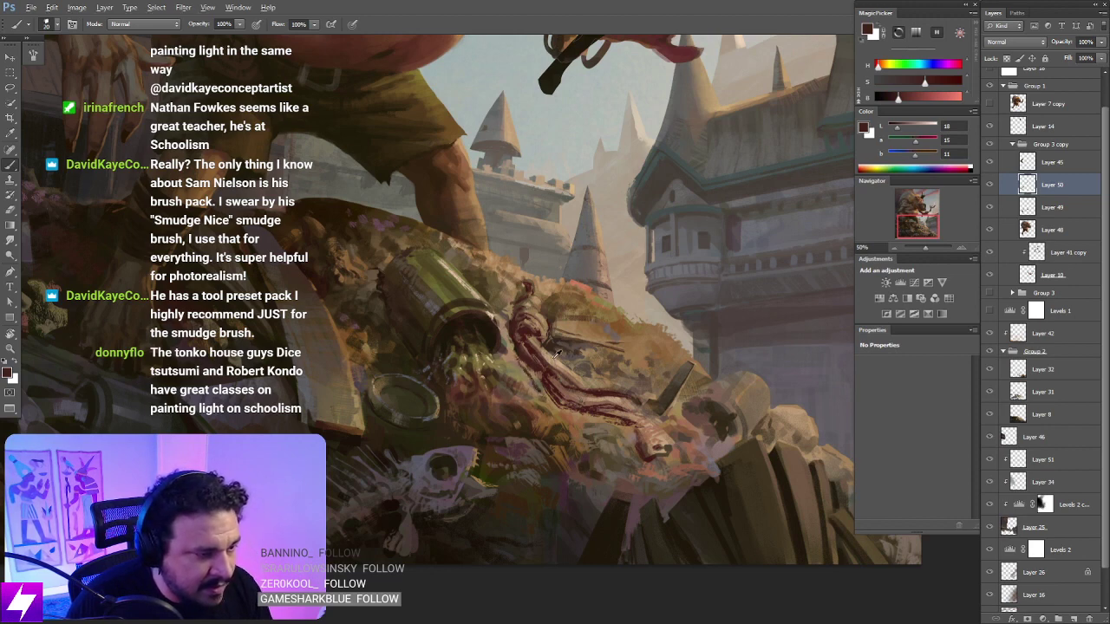
{"action": "left_click", "coordinate": [557, 357], "text": "alt"}
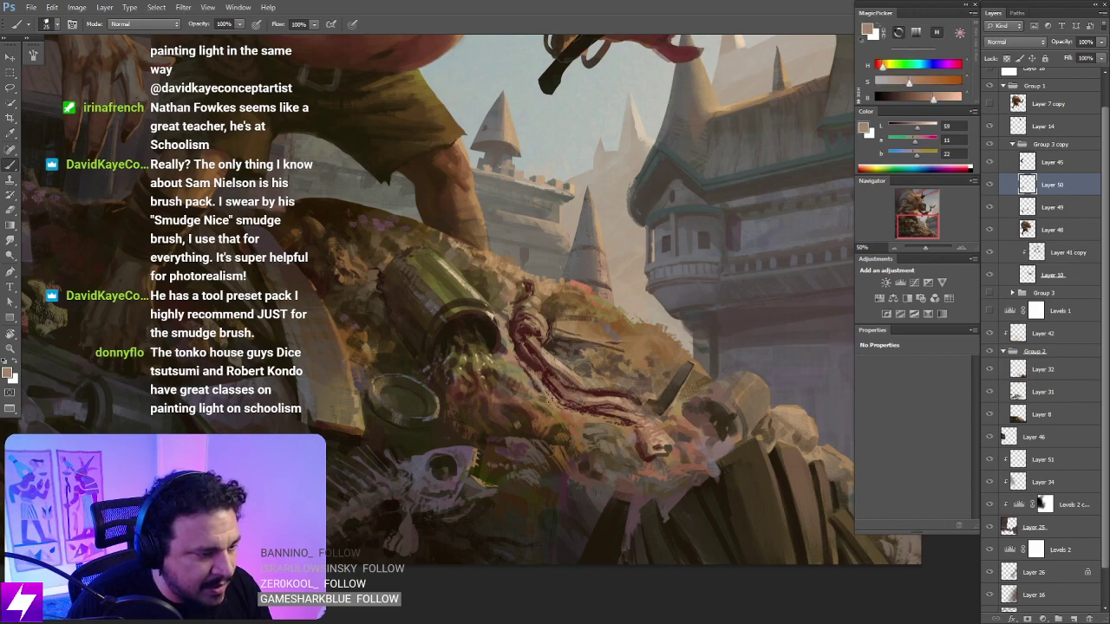
{"action": "key", "text": "ctrl+minus"}
{"action": "key", "text": "r"}
{"action": "mouse_move", "coordinate": [571, 409]}
{"action": "left_mouse_down"}
{"action": "mouse_move", "coordinate": [686, 317]}
{"action": "mouse_move", "coordinate": [666, 300]}
{"action": "mouse_move", "coordinate": [655, 372]}
{"action": "mouse_move", "coordinate": [701, 359]}
{"action": "mouse_move", "coordinate": [690, 332]}
{"action": "left_mouse_up"}
{"action": "key", "text": "ctrl+plus"}
{"action": "key", "text": "ctrl+plus"}
{"action": "key", "text": "b"}
{"action": "left_click", "coordinate": [686, 351], "text": "alt"}
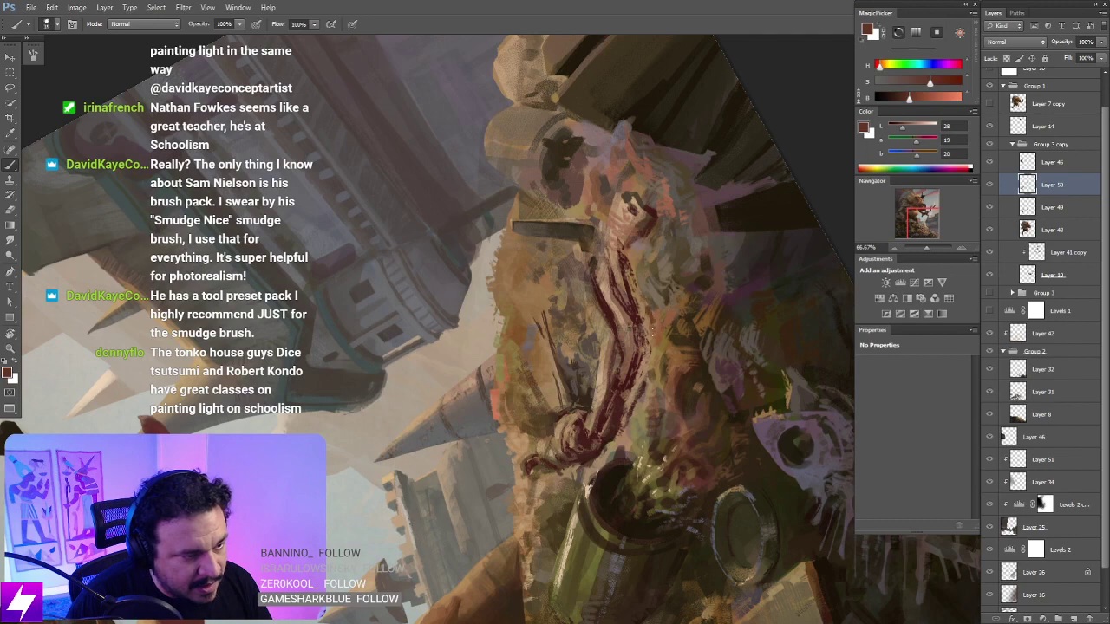
{"action": "key", "text": "Escape"}
{"action": "key", "text": "ctrl+minus"}
{"action": "key", "text": "ctrl+minus"}
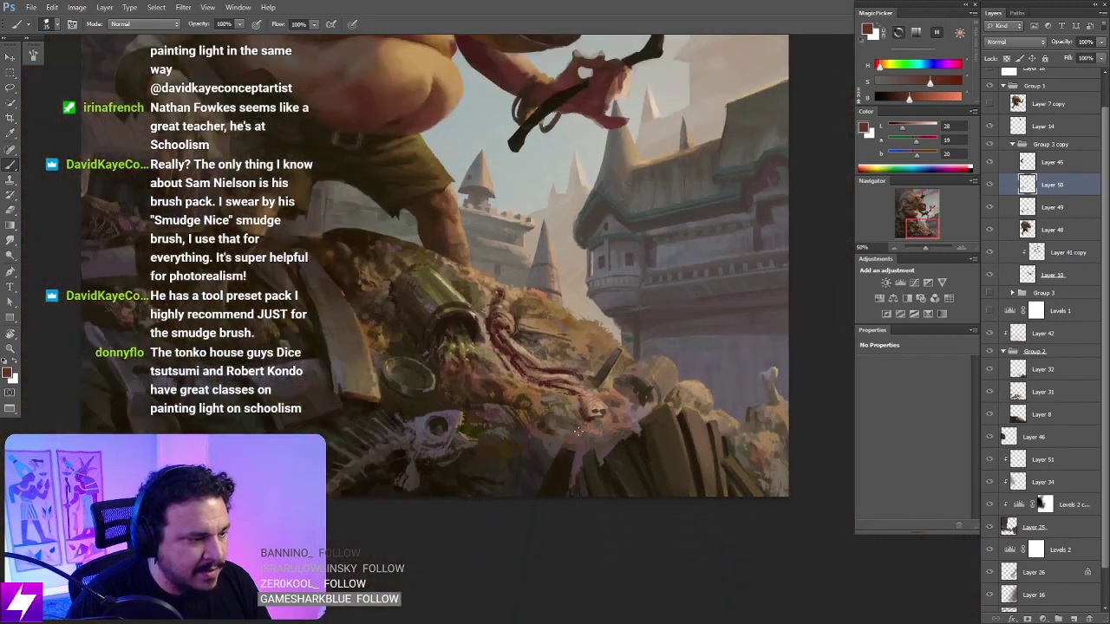
Step: Compare the painting with Layer 50 hidden and shown, checking the rubble detail against the full composition
{"action": "key", "text": "ctrl+minus"}
{"action": "mouse_move", "coordinate": [589, 252]}
{"action": "left_mouse_down"}
{"action": "mouse_move", "coordinate": [639, 391]}
{"action": "mouse_move", "coordinate": [564, 285]}
{"action": "mouse_move", "coordinate": [573, 263]}
{"action": "left_mouse_up"}
{"action": "right_click", "coordinate": [659, 323], "text": "alt"}
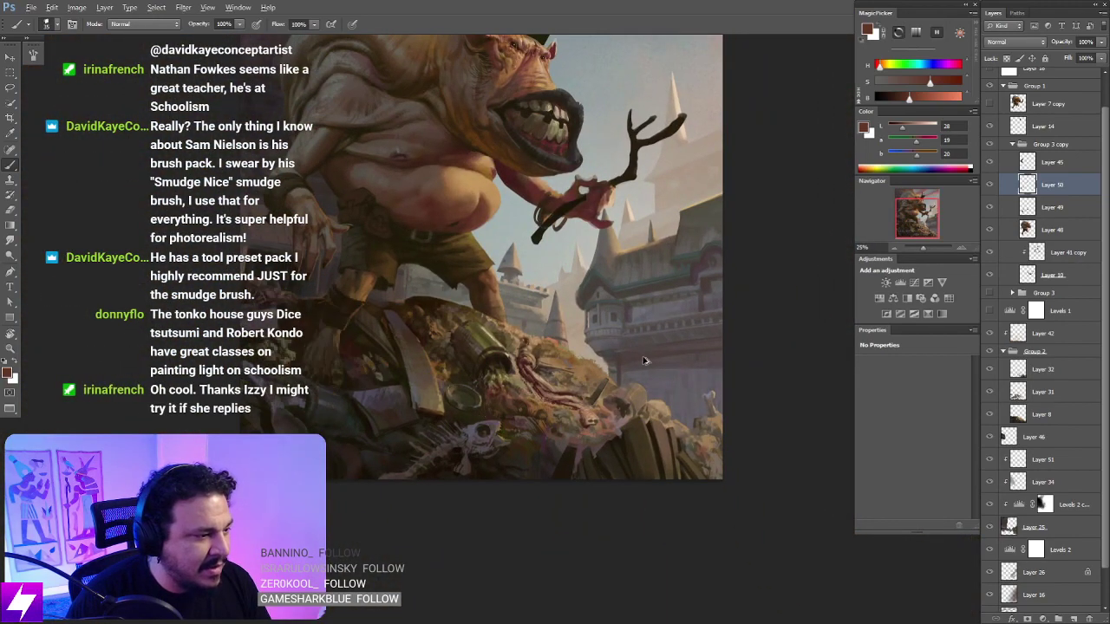
{"action": "left_click_drag", "start_coordinate": [587, 350], "coordinate": [638, 386]}
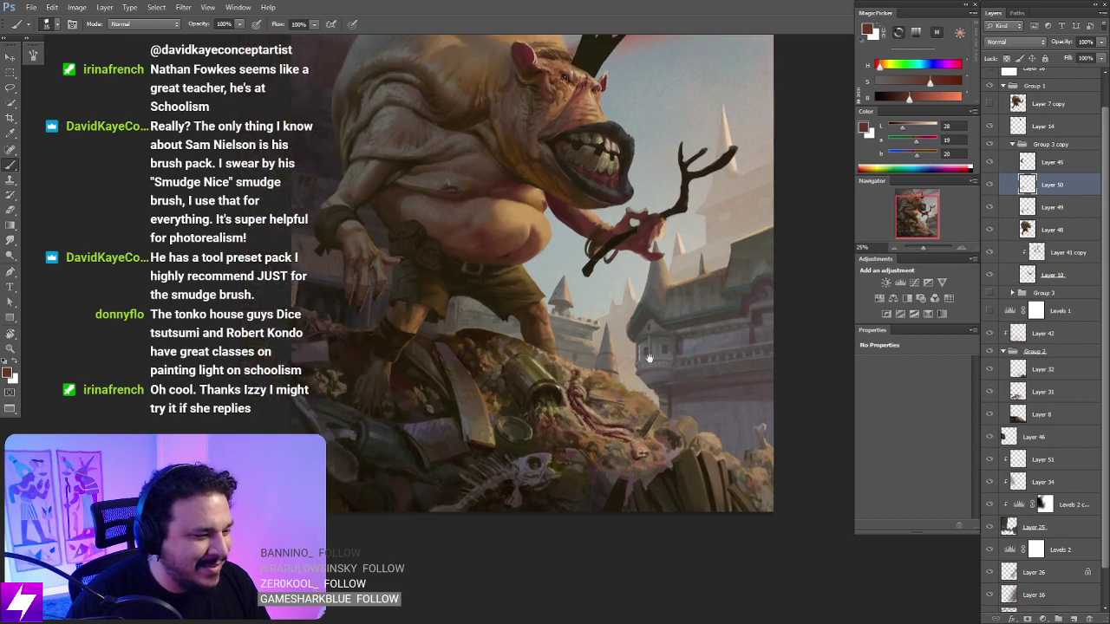
{"action": "left_click", "coordinate": [989, 185]}
{"action": "left_click", "coordinate": [989, 184]}
{"action": "key", "text": "ctrl+minus"}
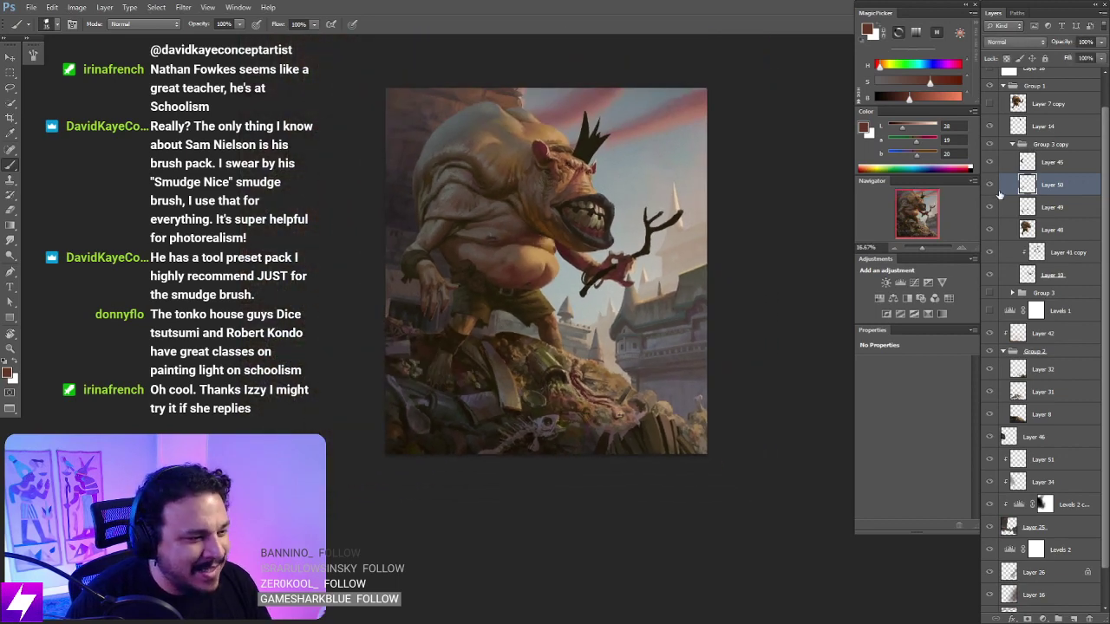
{"action": "left_click_drag", "start_coordinate": [742, 326], "coordinate": [701, 338]}
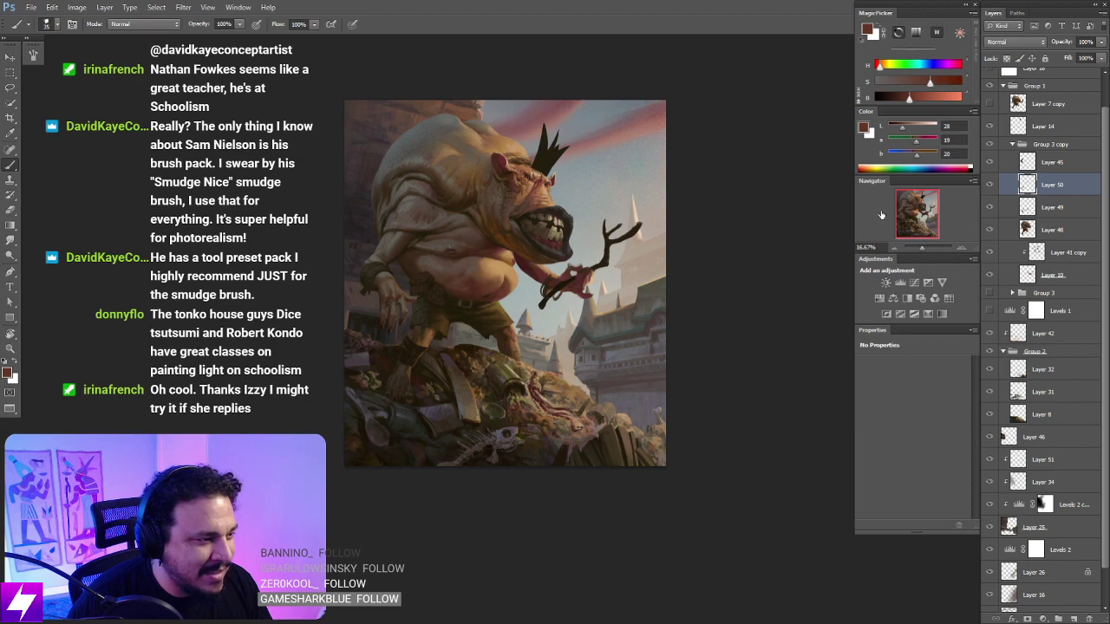
Step: Add a new layer above Layer 51, choose a 1300 px textured brush, and sample a grey of L 53, a 0, b -3
{"action": "left_click", "coordinate": [1010, 523]}
{"action": "left_click", "coordinate": [1023, 463]}
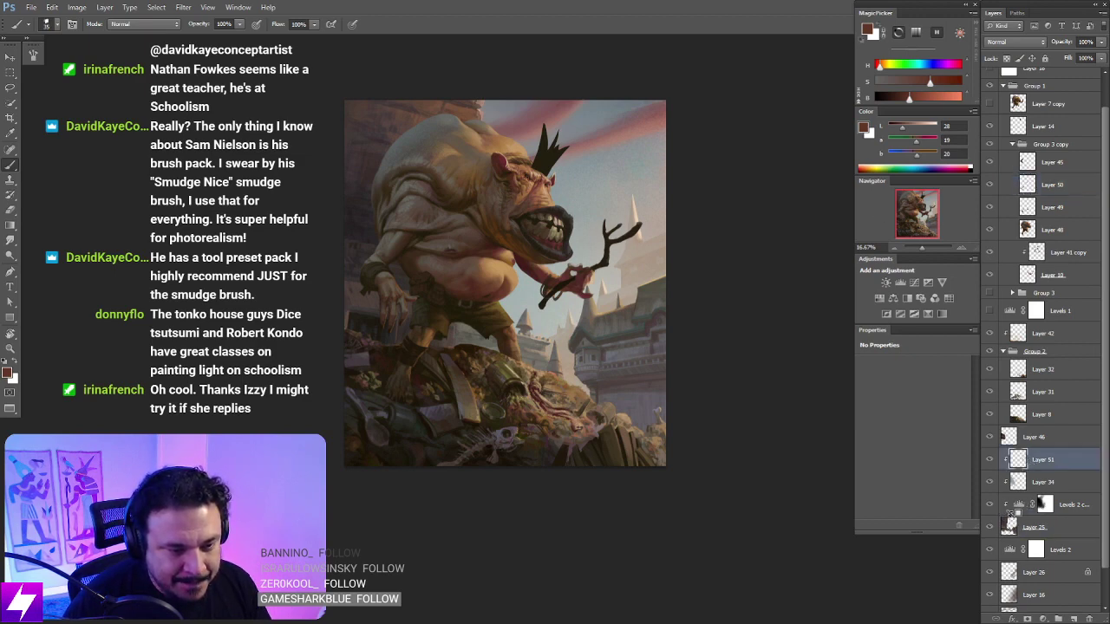
{"action": "key", "text": "ctrl+shift+alt+n"}
{"action": "left_click_drag", "start_coordinate": [716, 515], "coordinate": [737, 537]}
{"action": "left_click_drag", "start_coordinate": [741, 461], "coordinate": [743, 491]}
{"action": "right_click", "coordinate": [283, 254]}
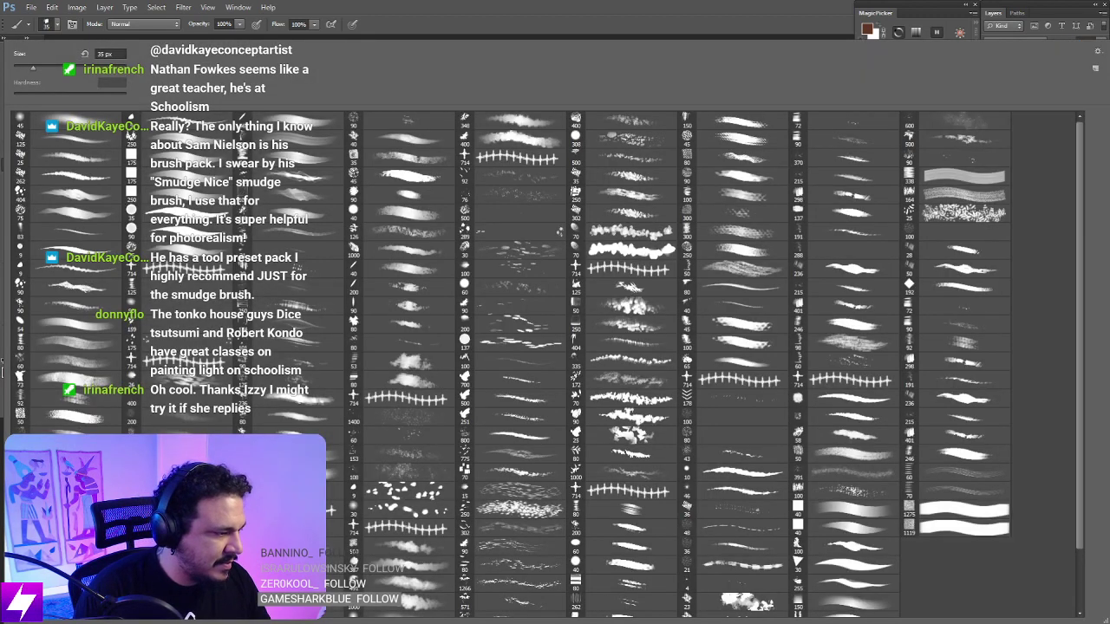
{"action": "double_click", "coordinate": [164, 420]}
{"action": "left_click_drag", "start_coordinate": [451, 283], "coordinate": [454, 321]}
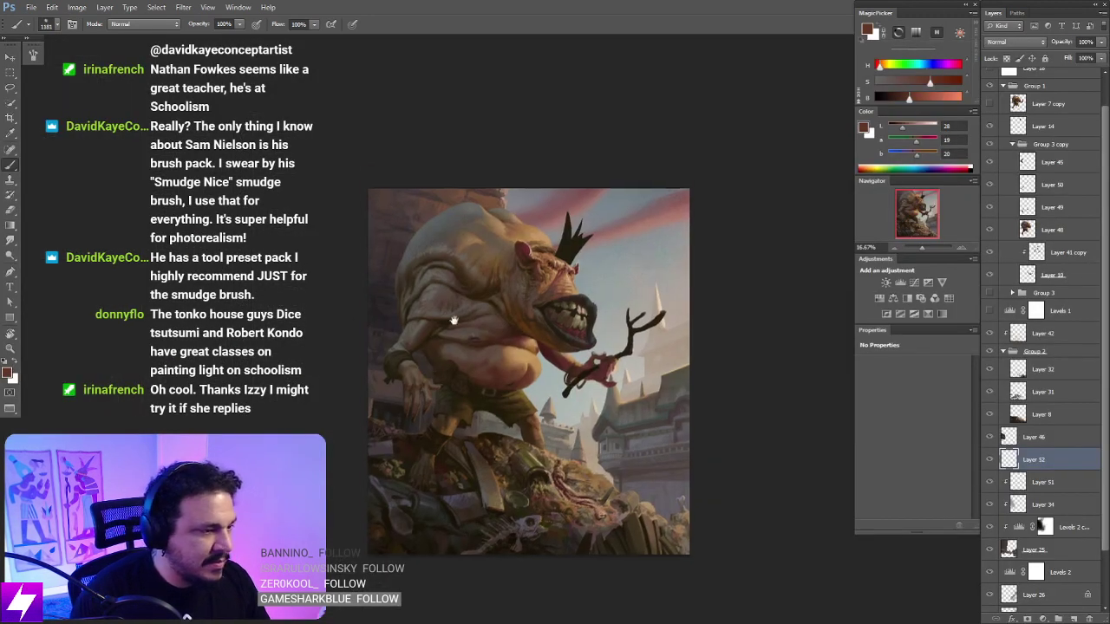
{"action": "left_click", "coordinate": [530, 195], "text": "alt"}
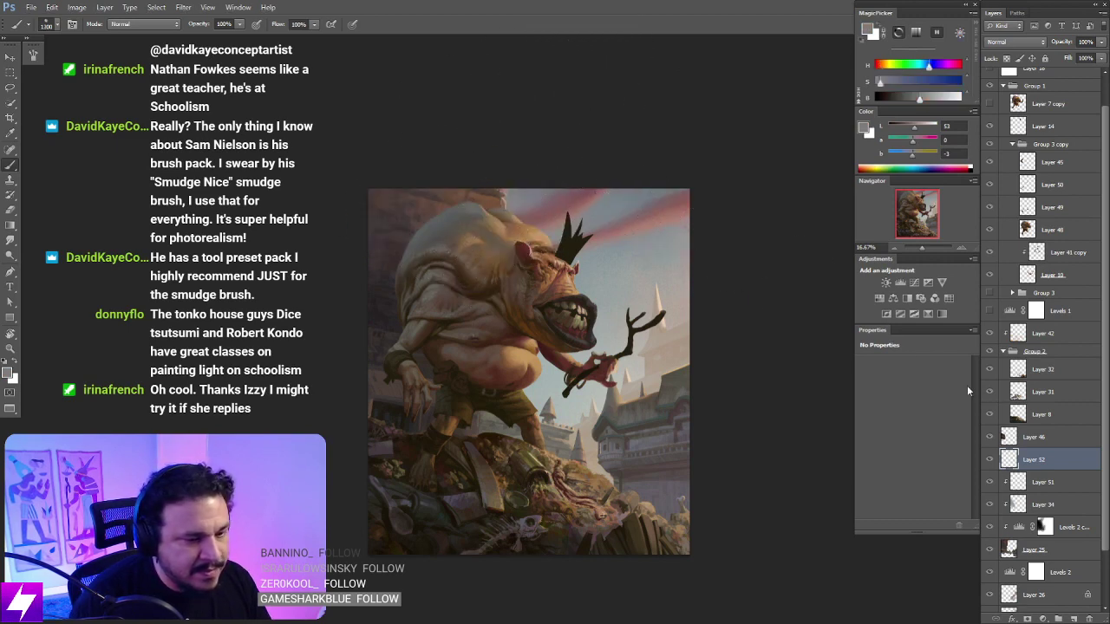
Step: Switch from the new layer to Layer 34, the clipped Multiply layer at 72% opacity
{"action": "left_click", "coordinate": [1022, 509]}
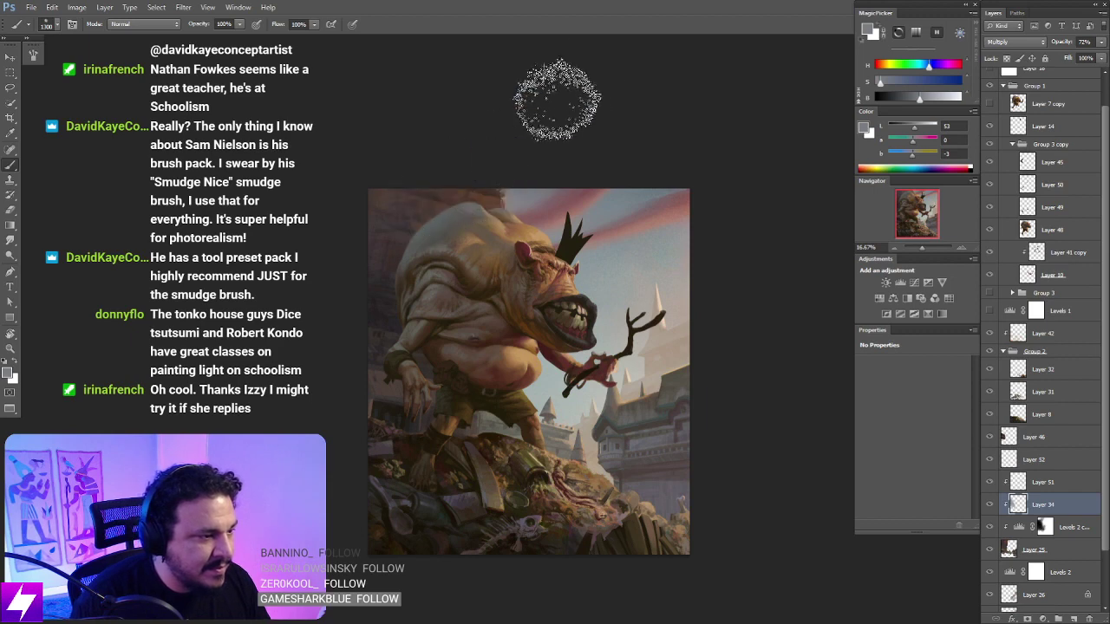
{"action": "key", "text": "alt+bracketright"}
{"action": "key", "text": "alt+bracketright"}
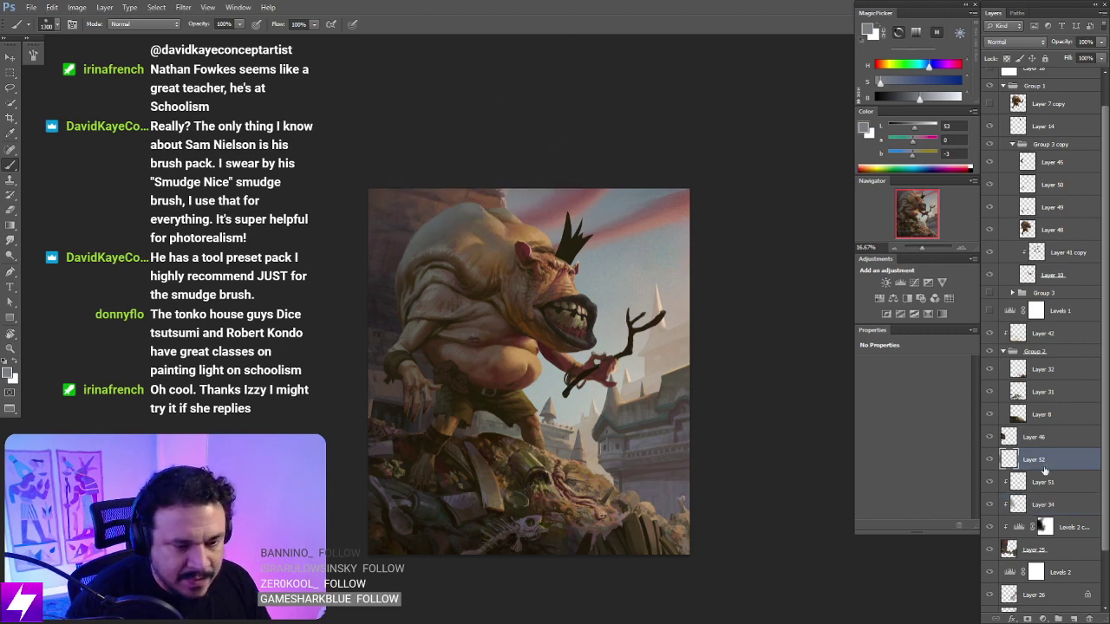
{"action": "left_click", "coordinate": [1037, 503]}
{"action": "left_click_drag", "start_coordinate": [696, 418], "coordinate": [571, 417]}
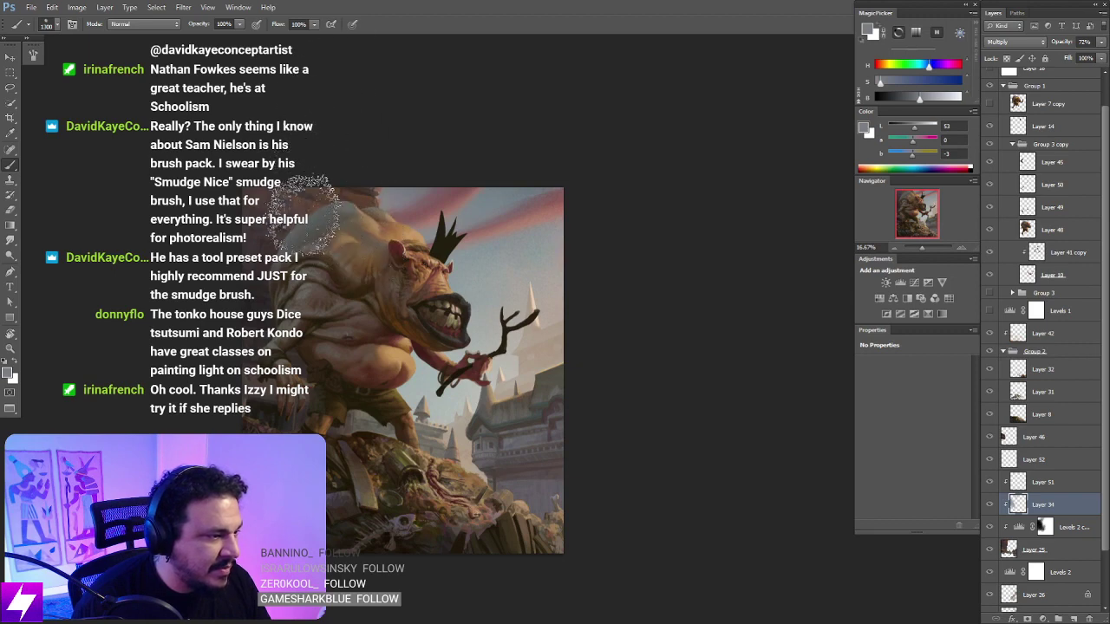
Step: Flip the canvas back horizontally and examine the overall values at thumbnail size and at larger scale
{"action": "left_click_drag", "start_coordinate": [606, 395], "coordinate": [627, 345]}
{"action": "key", "text": "ctrl+shift+h"}
{"action": "key", "text": "ctrl+minus"}
{"action": "key", "text": "ctrl+minus"}
{"action": "key", "text": "ctrl+shift+h"}
{"action": "scroll", "coordinate": [639, 170], "scroll_direction": "down", "scroll_amount": 1}
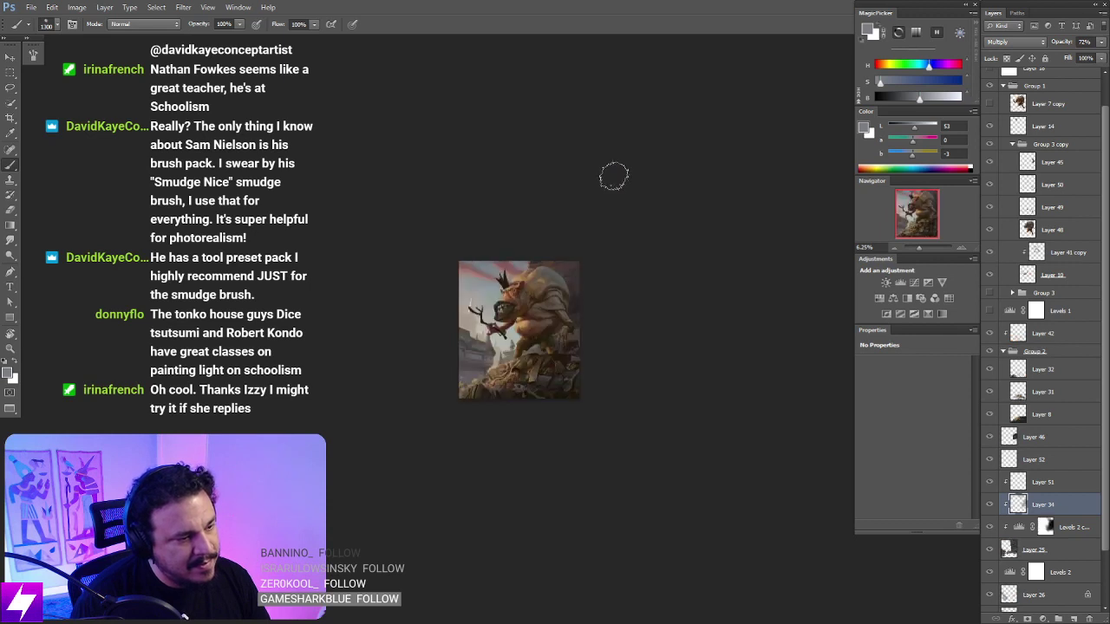
{"action": "scroll", "coordinate": [681, 283], "scroll_direction": "up", "scroll_amount": 2}
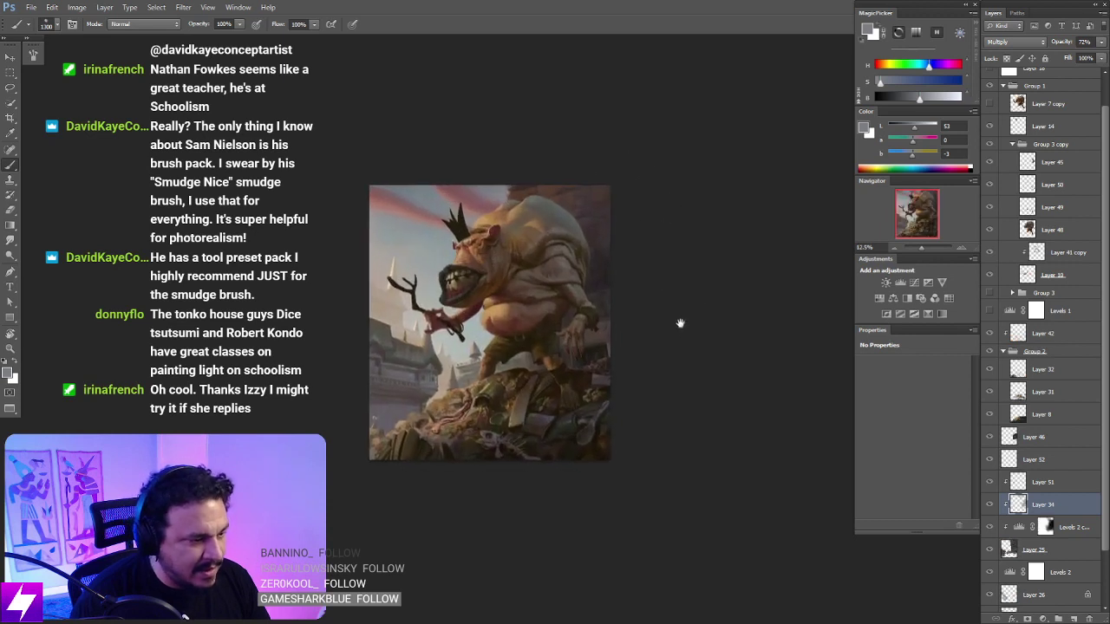
{"action": "scroll", "coordinate": [667, 252], "scroll_direction": "up", "scroll_amount": 1}
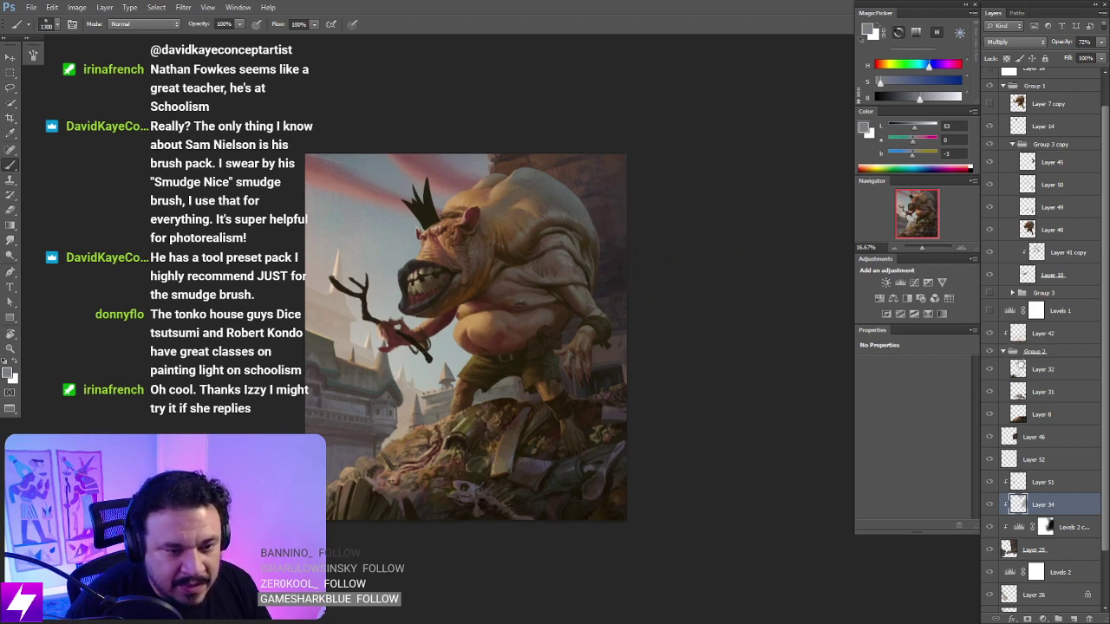
Step: Switch to Layer 50 and choose a smaller textured brush preset for detailing the rubble
{"action": "left_click", "coordinate": [1035, 189]}
{"action": "scroll", "coordinate": [547, 330], "scroll_direction": "up", "scroll_amount": 1}
{"action": "left_click_drag", "start_coordinate": [604, 495], "coordinate": [537, 458]}
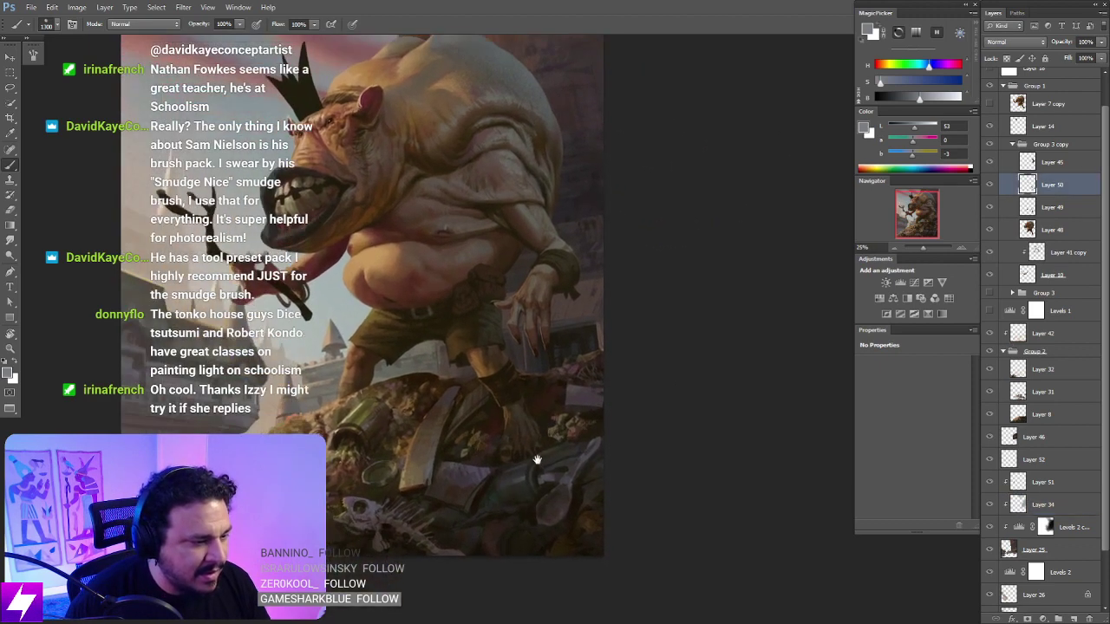
{"action": "right_click", "coordinate": [264, 241]}
{"action": "double_click", "coordinate": [82, 222]}
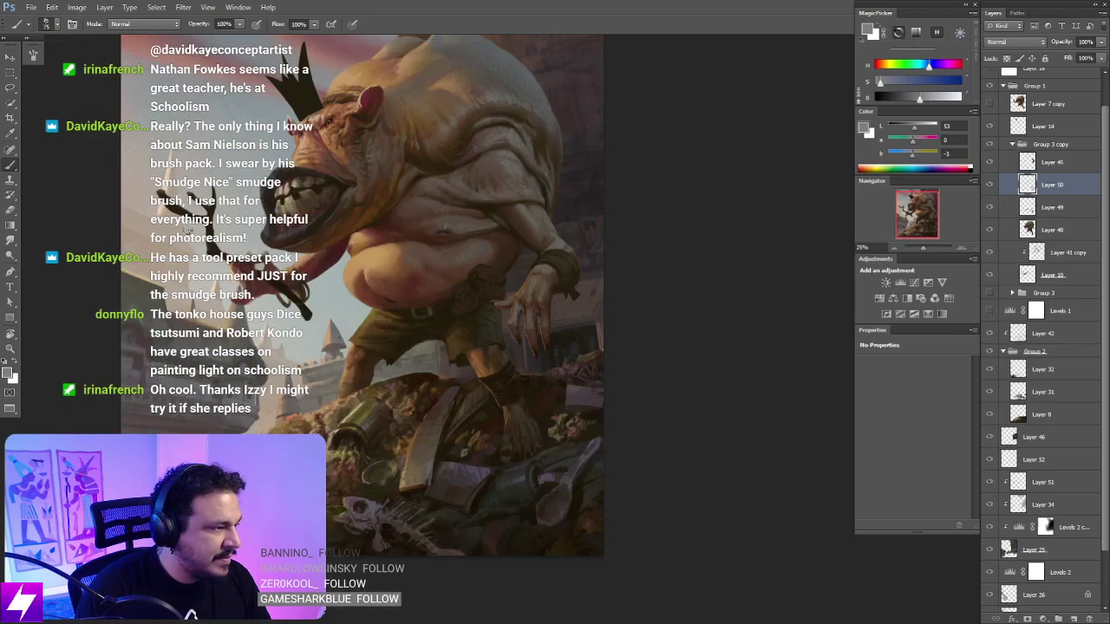
Step: Sample a dark brown of L 8, a 1, b 7 beside the ogre's rear foot and reduce the brush to 60 px
{"action": "key", "text": "r"}
{"action": "left_click_drag", "start_coordinate": [579, 460], "coordinate": [659, 381]}
{"action": "key", "text": "ctrl+plus"}
{"action": "left_click_drag", "start_coordinate": [628, 460], "coordinate": [618, 433]}
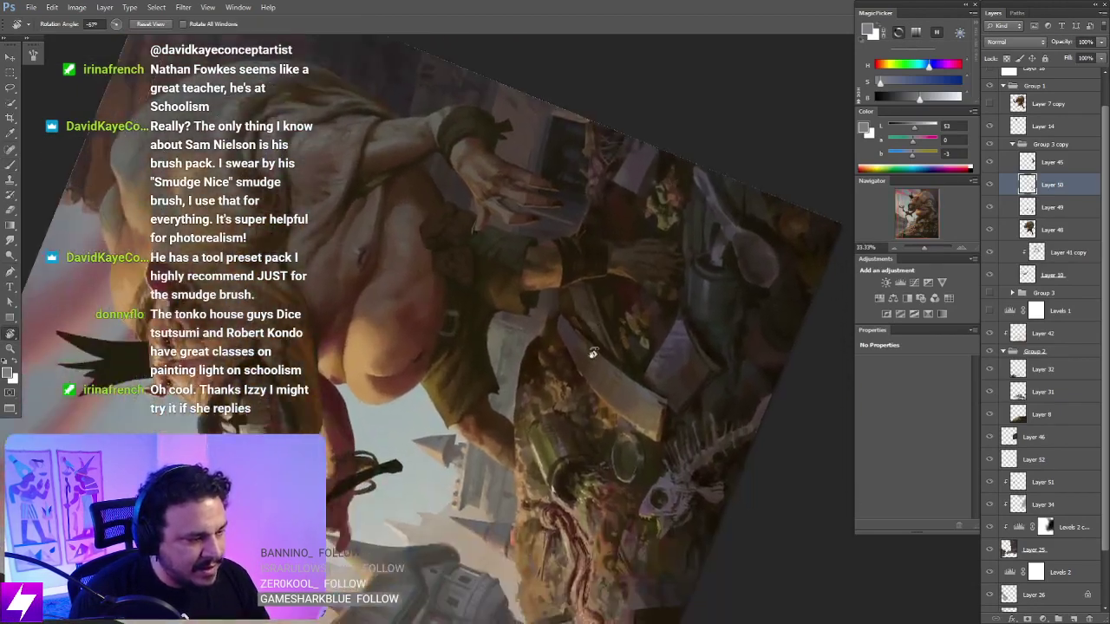
{"action": "scroll", "coordinate": [563, 520], "scroll_direction": "up", "scroll_amount": 1}
{"action": "key", "text": "b"}
{"action": "left_click", "coordinate": [749, 257], "text": "alt"}
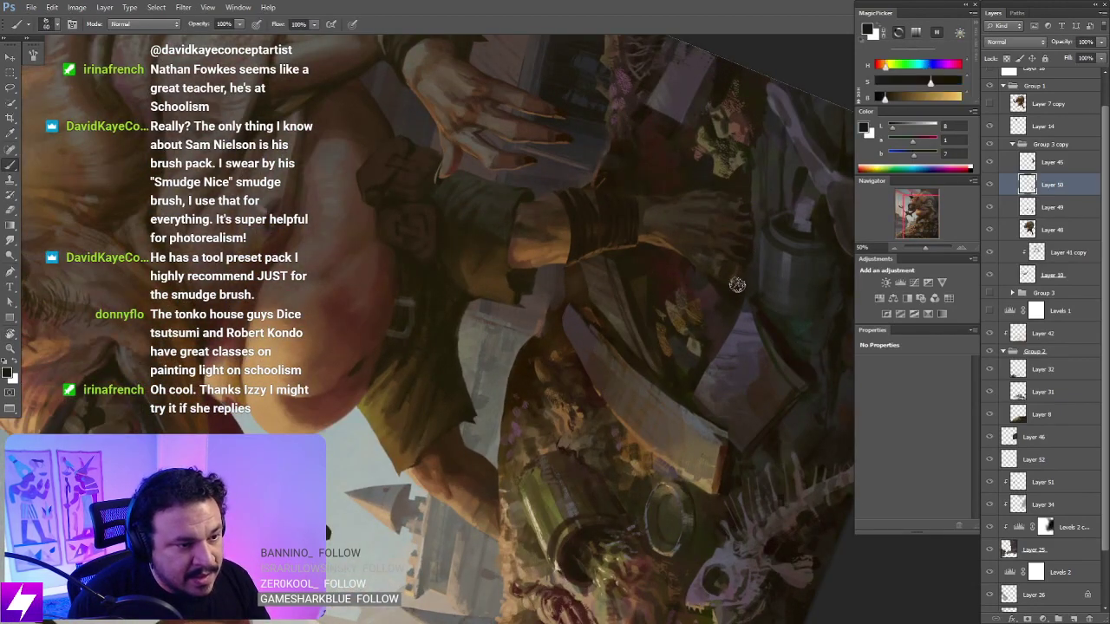
{"action": "key", "text": "bracketleft"}
{"action": "key", "text": "bracketleft"}
{"action": "key", "text": "Escape"}
Step: Compare the full painting with Layer 50 hidden and shown
{"action": "scroll", "coordinate": [714, 410], "scroll_direction": "down", "scroll_amount": 2}
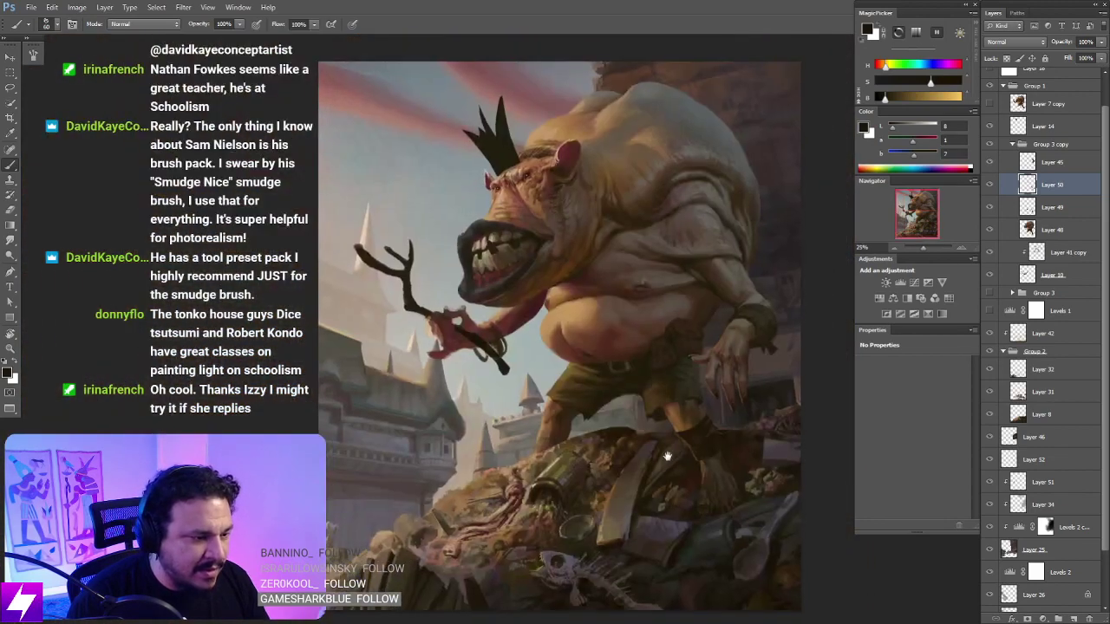
{"action": "left_click", "coordinate": [989, 184]}
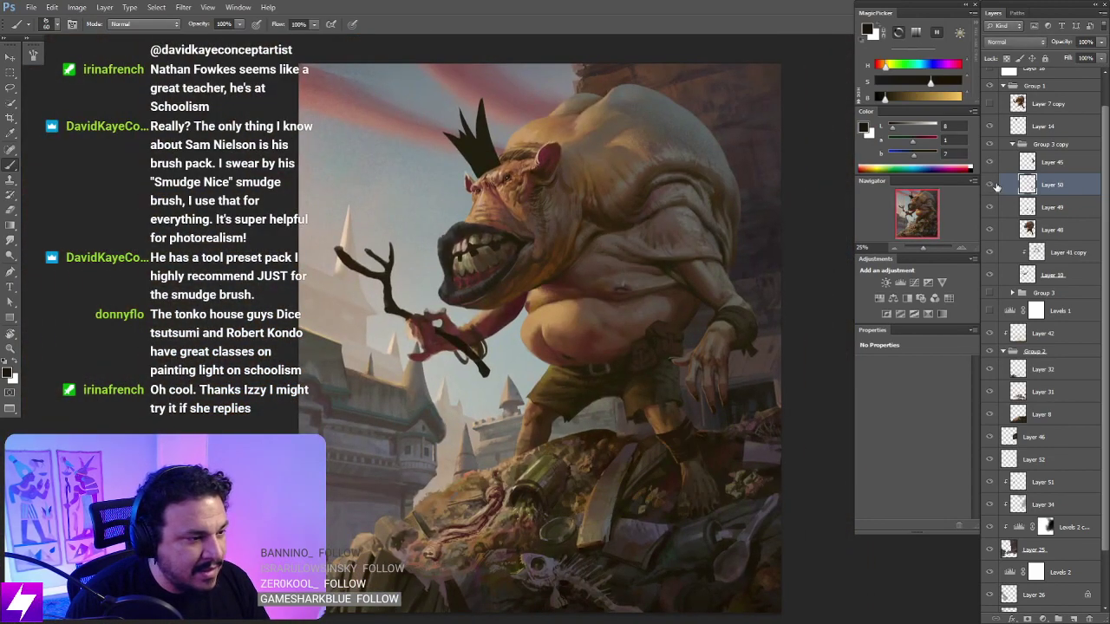
{"action": "left_click", "coordinate": [989, 185]}
{"action": "left_click", "coordinate": [989, 184]}
Step: Examine the ogre's face and the hand holding the branch up close, from rotated and upright views
{"action": "key", "text": "ctrl+plus"}
{"action": "left_click_drag", "start_coordinate": [544, 396], "coordinate": [595, 473]}
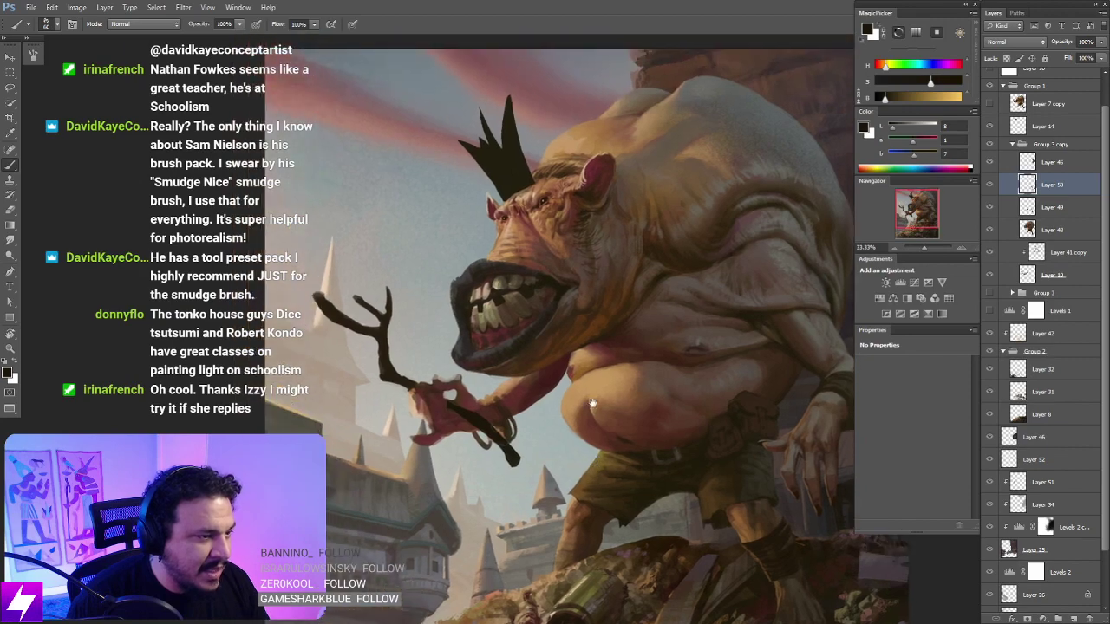
{"action": "mouse_move", "coordinate": [544, 430]}
{"action": "left_mouse_down"}
{"action": "mouse_move", "coordinate": [535, 414]}
{"action": "mouse_move", "coordinate": [517, 416]}
{"action": "mouse_move", "coordinate": [515, 388]}
{"action": "left_mouse_up"}
{"action": "key", "text": "r"}
{"action": "mouse_move", "coordinate": [543, 289]}
{"action": "left_mouse_down"}
{"action": "mouse_move", "coordinate": [568, 321]}
{"action": "mouse_move", "coordinate": [526, 326]}
{"action": "mouse_move", "coordinate": [536, 294]}
{"action": "left_mouse_up"}
{"action": "key", "text": "ctrl+plus"}
{"action": "left_click_drag", "start_coordinate": [493, 339], "coordinate": [461, 427]}
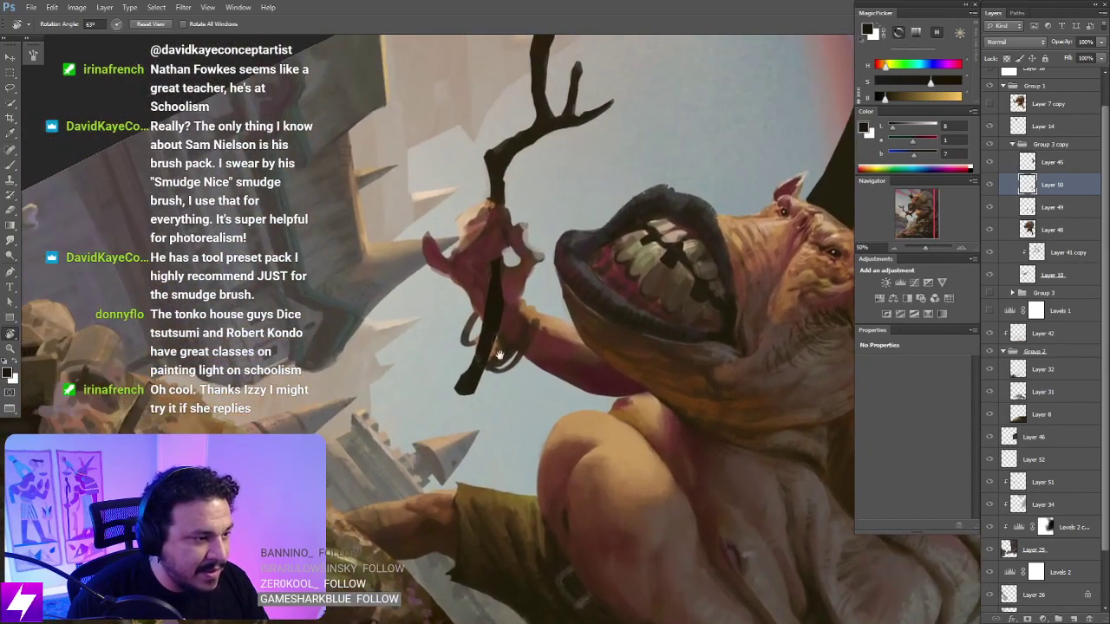
{"action": "key", "text": "Escape"}
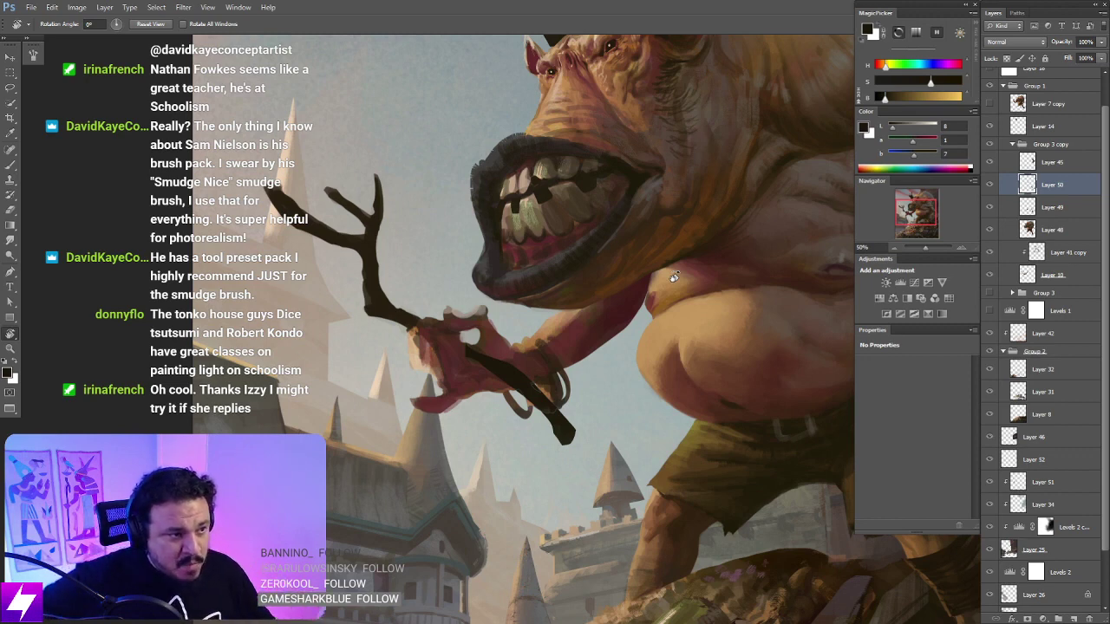
Step: Add a new layer above Layer 50 and raise it above Layer 45 in Group 3 copy
{"action": "left_click", "coordinate": [989, 185]}
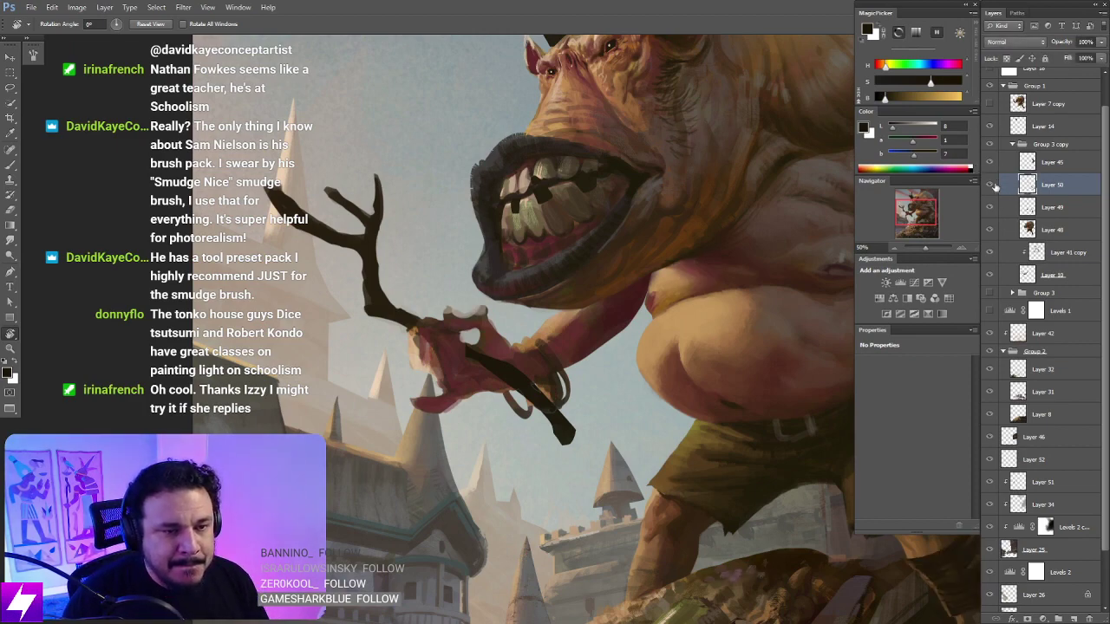
{"action": "left_click", "coordinate": [988, 186]}
{"action": "key", "text": "ctrl+shift+alt+n"}
{"action": "key", "text": "ctrl+minus"}
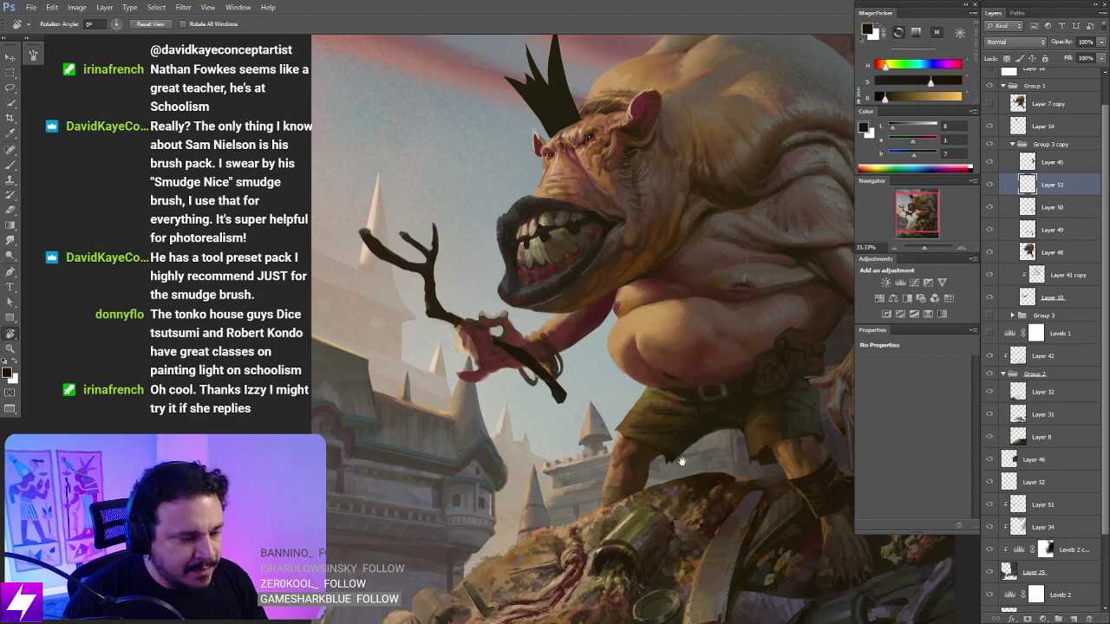
{"action": "left_click_drag", "start_coordinate": [669, 495], "coordinate": [575, 537]}
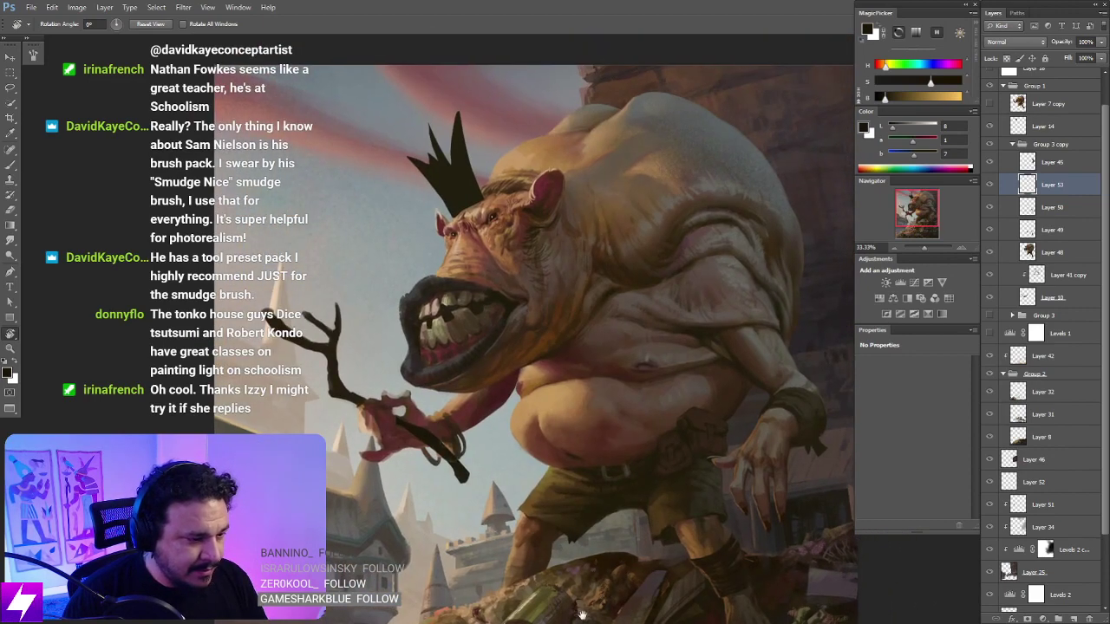
{"action": "left_click_drag", "start_coordinate": [582, 612], "coordinate": [590, 535]}
{"action": "key", "text": "ctrl+minus"}
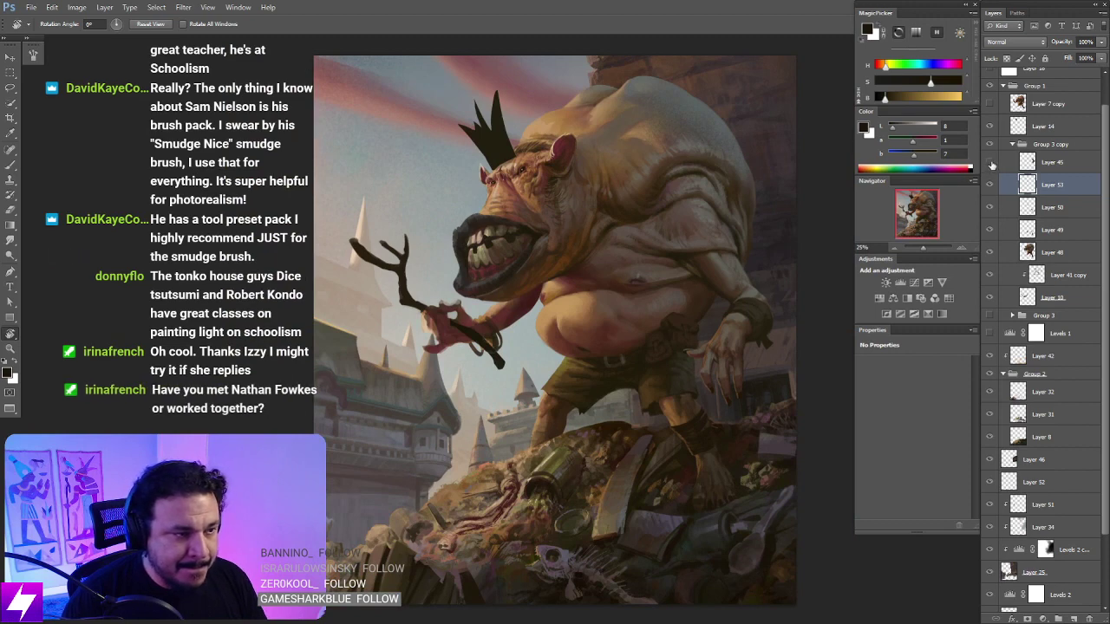
{"action": "key", "text": "ctrl+bracketright"}
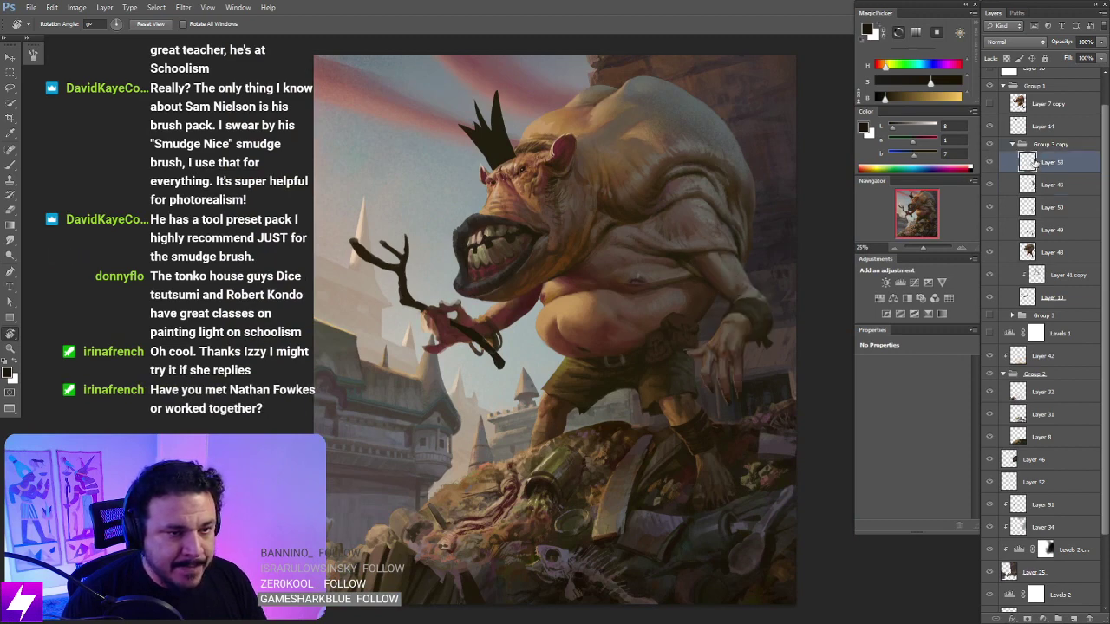
Step: Compare the full painting with the new top layer of Group 3 copy hidden and shown
{"action": "left_click_drag", "start_coordinate": [727, 350], "coordinate": [686, 377]}
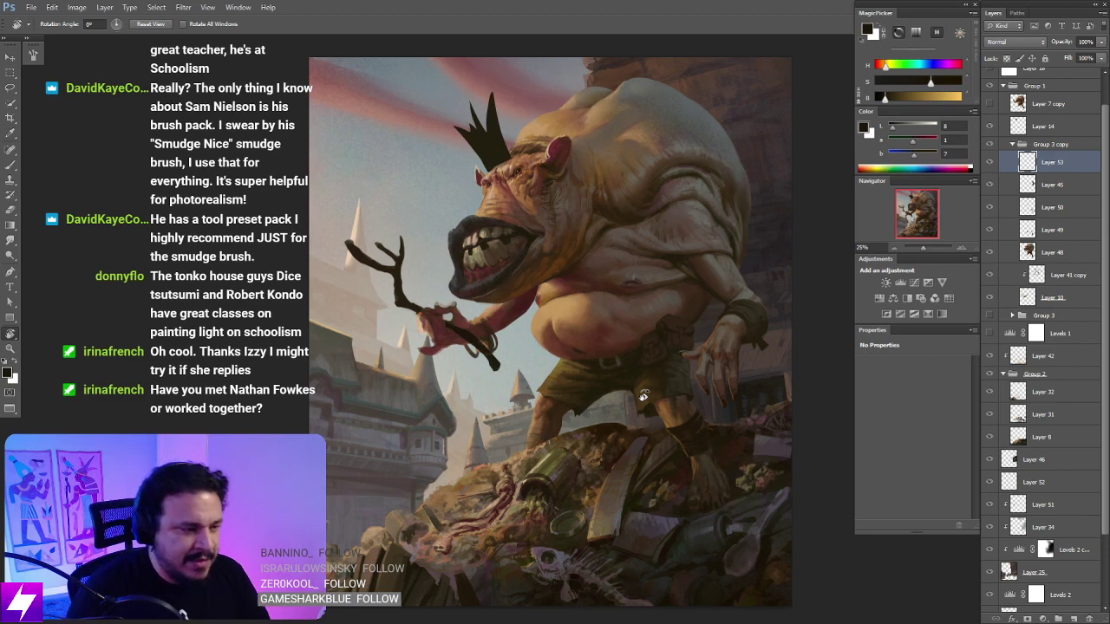
{"action": "left_click", "coordinate": [991, 163]}
{"action": "left_click", "coordinate": [991, 163]}
{"action": "left_click_drag", "start_coordinate": [685, 250], "coordinate": [693, 276]}
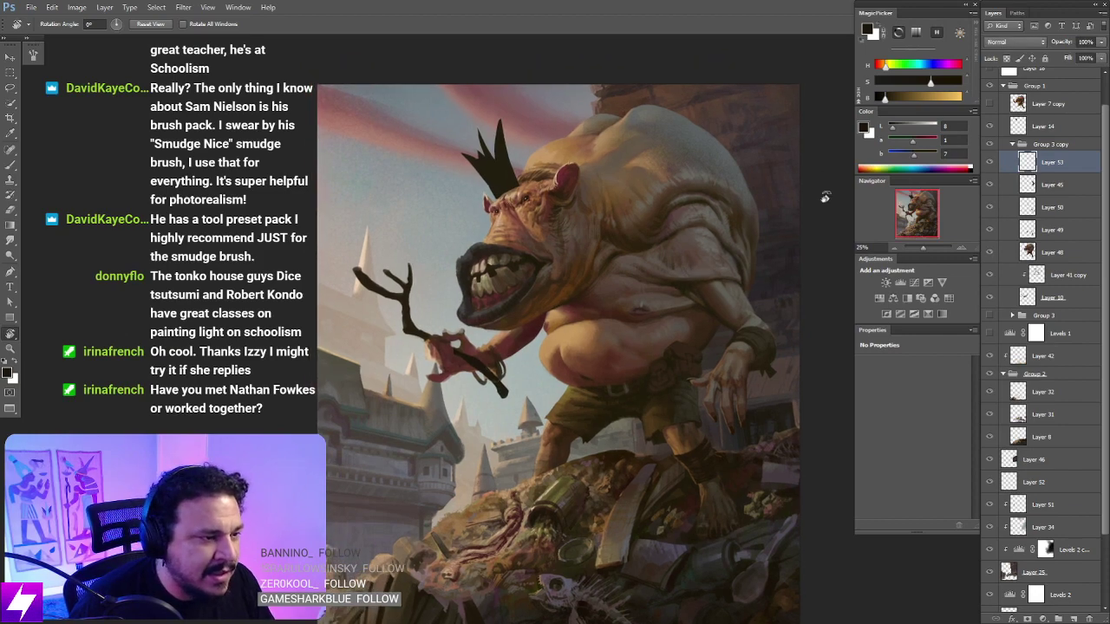
Step: Sample a dark brown of L 12, a 3, b 11 from the branch and switch to the clipped Layer 41 copy, checking its contribution
{"action": "scroll", "coordinate": [614, 289], "scroll_direction": "up", "scroll_amount": 3}
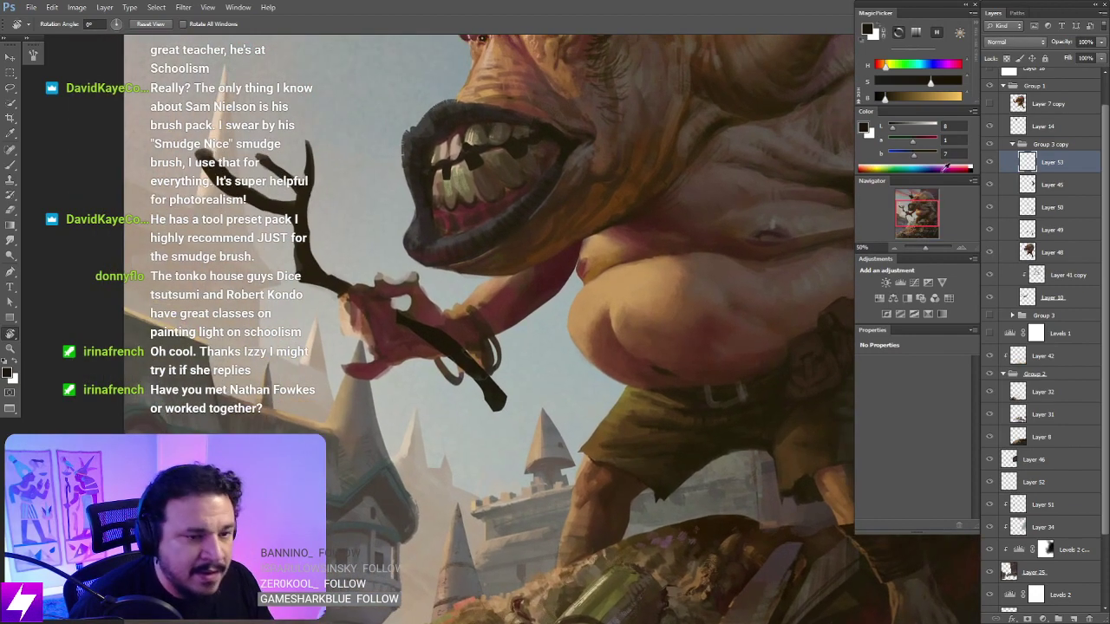
{"action": "left_click_drag", "start_coordinate": [564, 286], "coordinate": [634, 328]}
{"action": "key", "text": "b"}
{"action": "left_click", "coordinate": [592, 187], "text": "alt"}
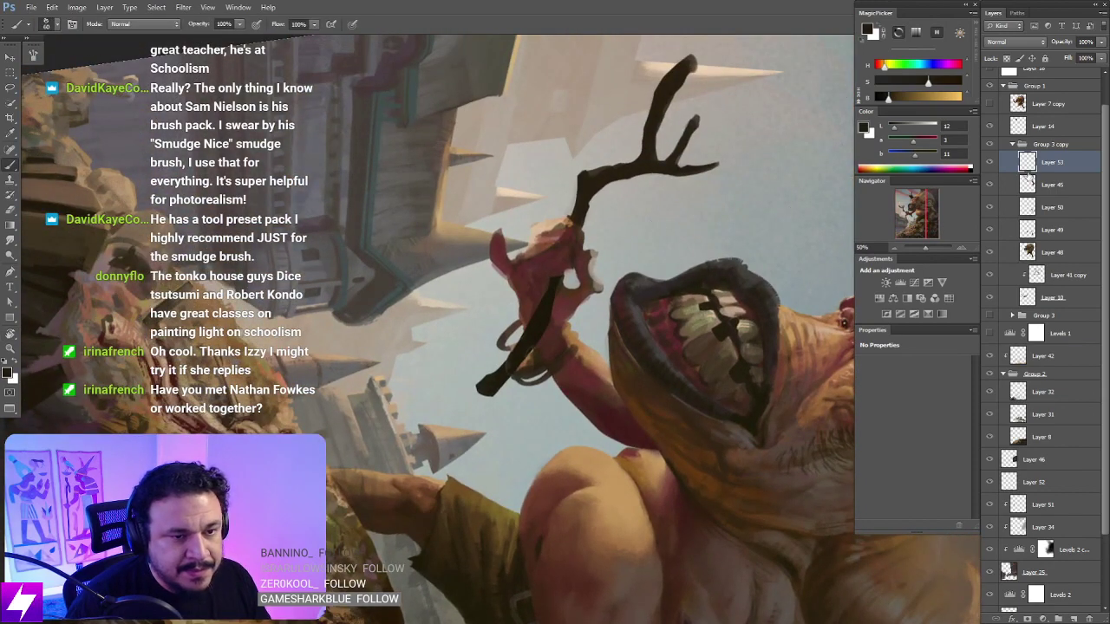
{"action": "left_click", "coordinate": [1036, 186]}
{"action": "left_click", "coordinate": [1025, 295]}
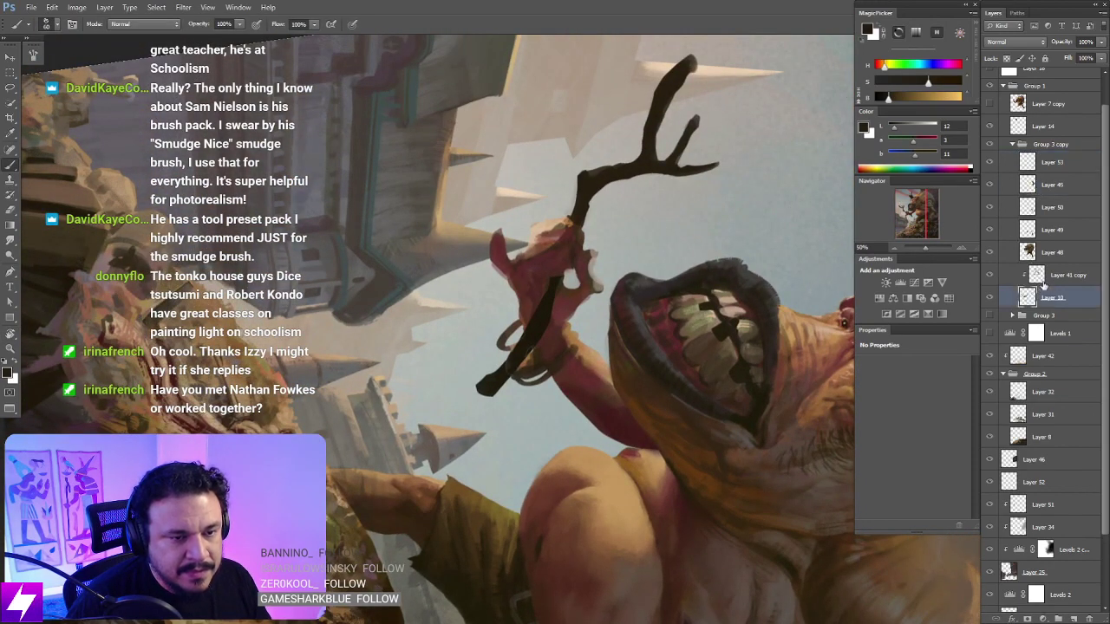
{"action": "left_click", "coordinate": [1039, 277]}
{"action": "left_click", "coordinate": [989, 276]}
{"action": "left_click", "coordinate": [989, 276]}
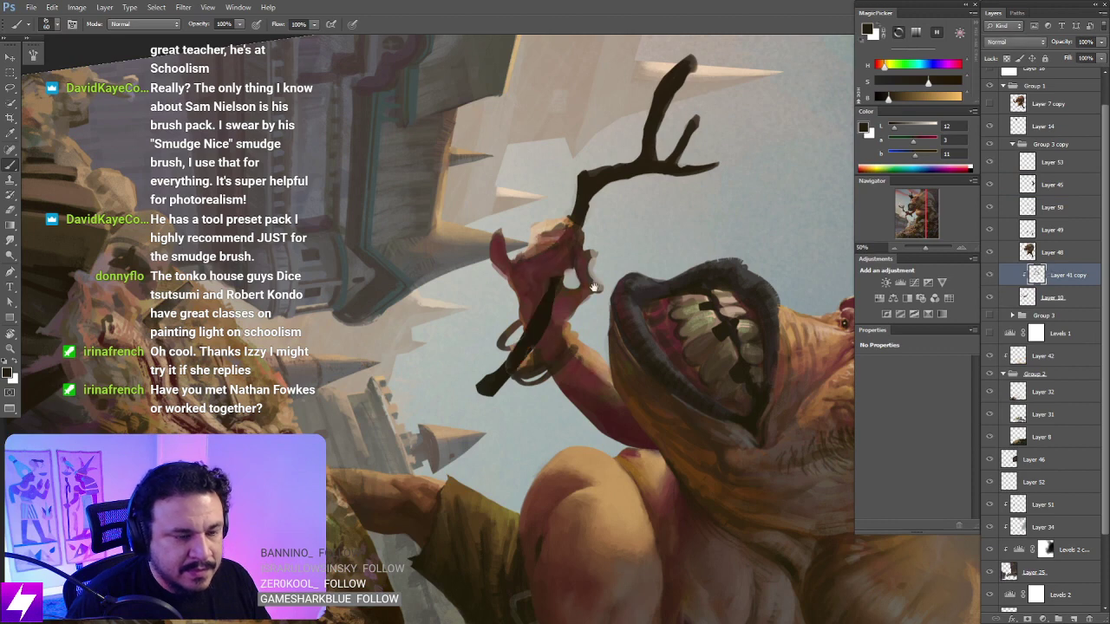
Step: Repaint the fingers gripping the branch on Layer 41 copy, using sampled tan and dark reds of L 26, a 20, b 15 and L 19, a 17, b 11
{"action": "left_click_drag", "start_coordinate": [594, 287], "coordinate": [604, 319]}
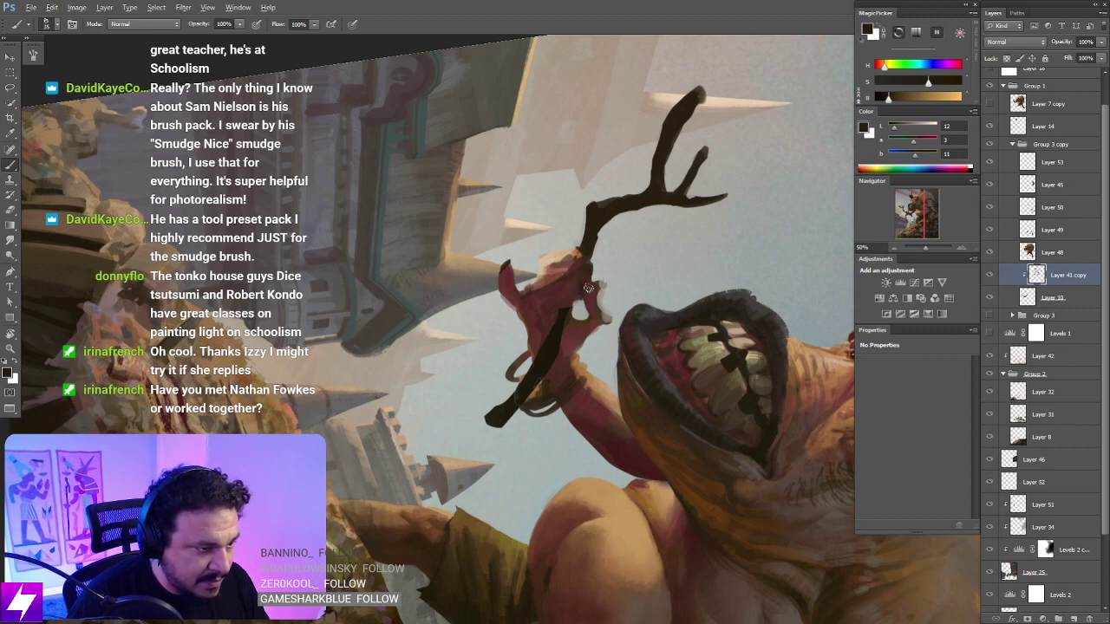
{"action": "left_click", "coordinate": [598, 381], "text": "alt"}
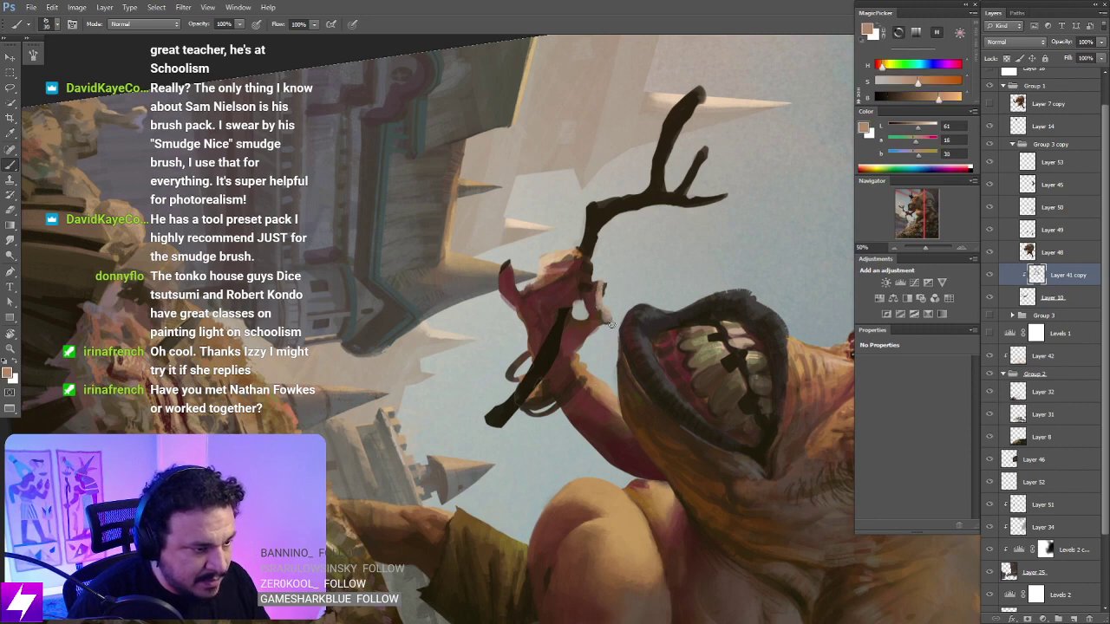
{"action": "left_click", "coordinate": [596, 412], "text": "alt"}
{"action": "mouse_move", "coordinate": [598, 282]}
{"action": "left_mouse_down"}
{"action": "mouse_move", "coordinate": [599, 329]}
{"action": "mouse_move", "coordinate": [569, 330]}
{"action": "left_mouse_up"}
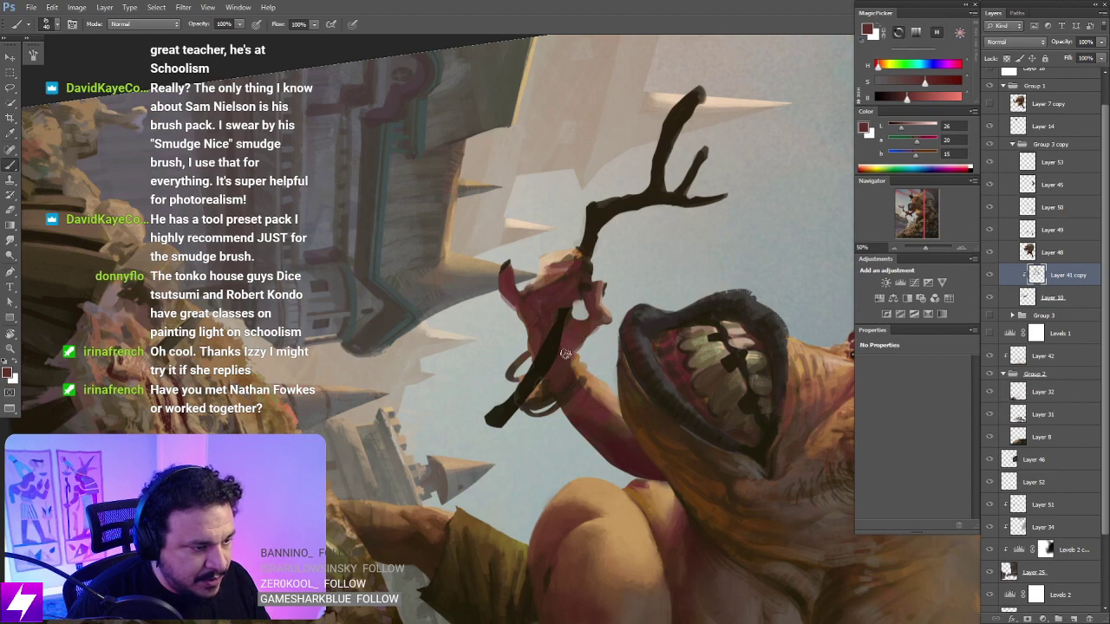
{"action": "left_click", "coordinate": [568, 363], "text": "alt"}
{"action": "left_click", "coordinate": [575, 335], "text": "alt"}
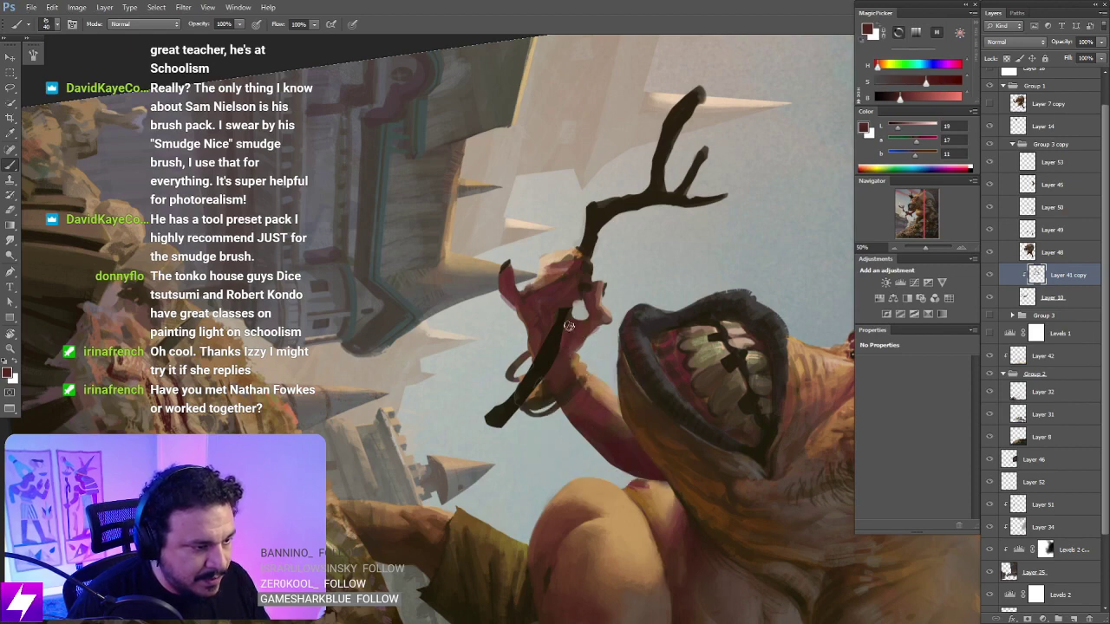
{"action": "key", "text": "Escape"}
Step: Shade the ogre's palm around the branch with a dark red of L 15, a 19, b 11, and sample the branch's near-black of L 8, a 1, b 7
{"action": "mouse_move", "coordinate": [655, 433]}
{"action": "left_mouse_down"}
{"action": "mouse_move", "coordinate": [653, 447]}
{"action": "mouse_move", "coordinate": [700, 370]}
{"action": "left_mouse_up"}
{"action": "key", "text": "r"}
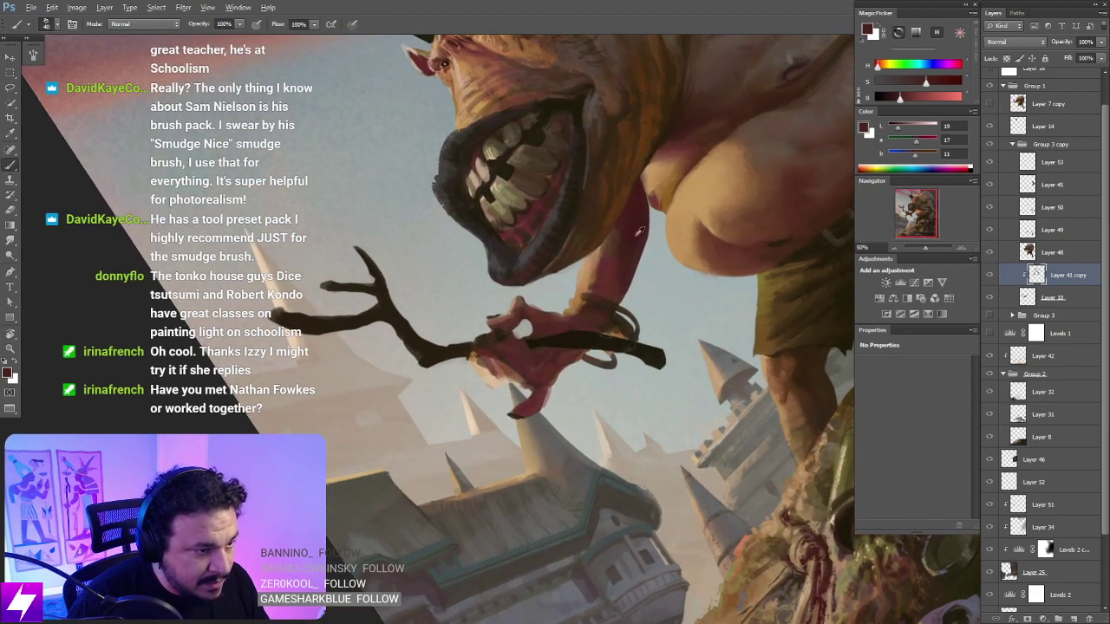
{"action": "left_click", "coordinate": [641, 192], "text": "alt"}
{"action": "left_click_drag", "start_coordinate": [579, 332], "coordinate": [592, 322]}
{"action": "key", "text": "["}
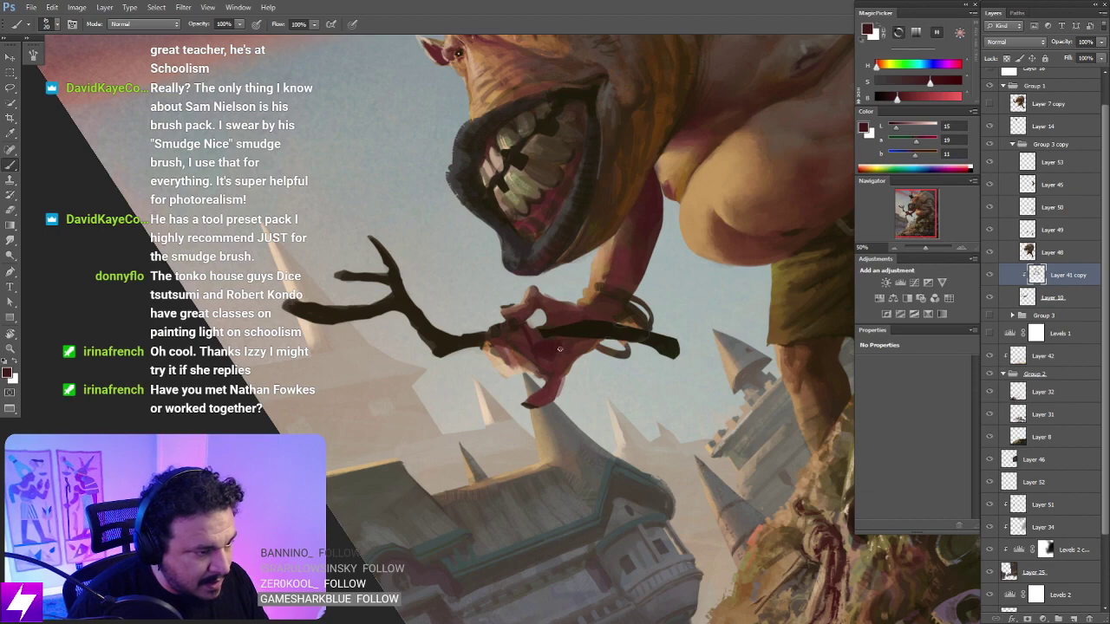
{"action": "key", "text": "r"}
{"action": "left_click_drag", "start_coordinate": [583, 333], "coordinate": [574, 309]}
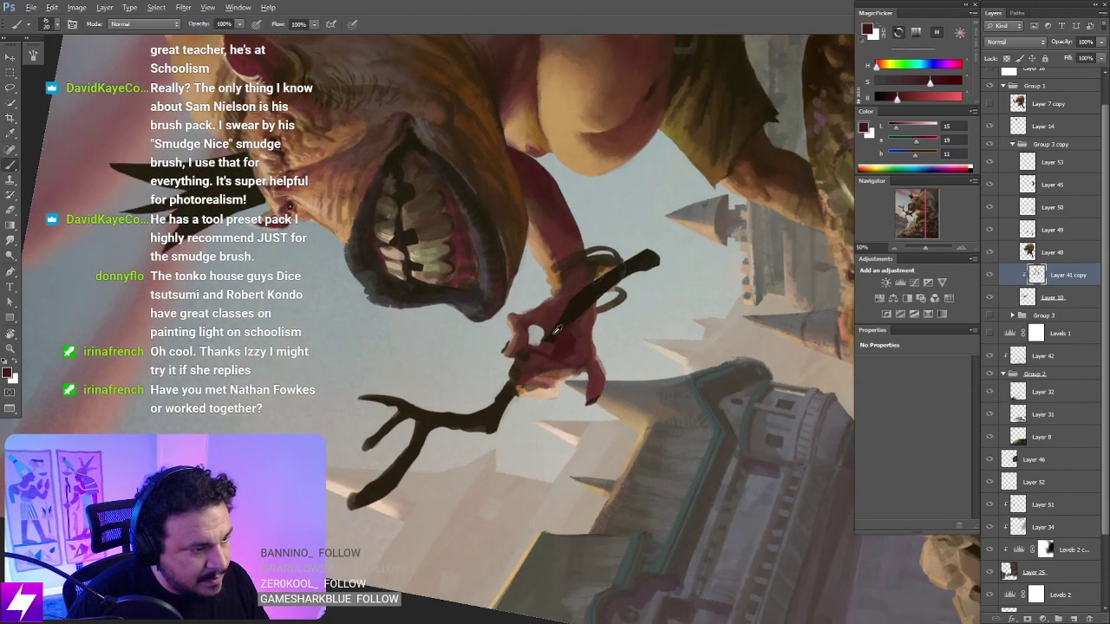
{"action": "left_click", "coordinate": [539, 350], "text": "alt"}
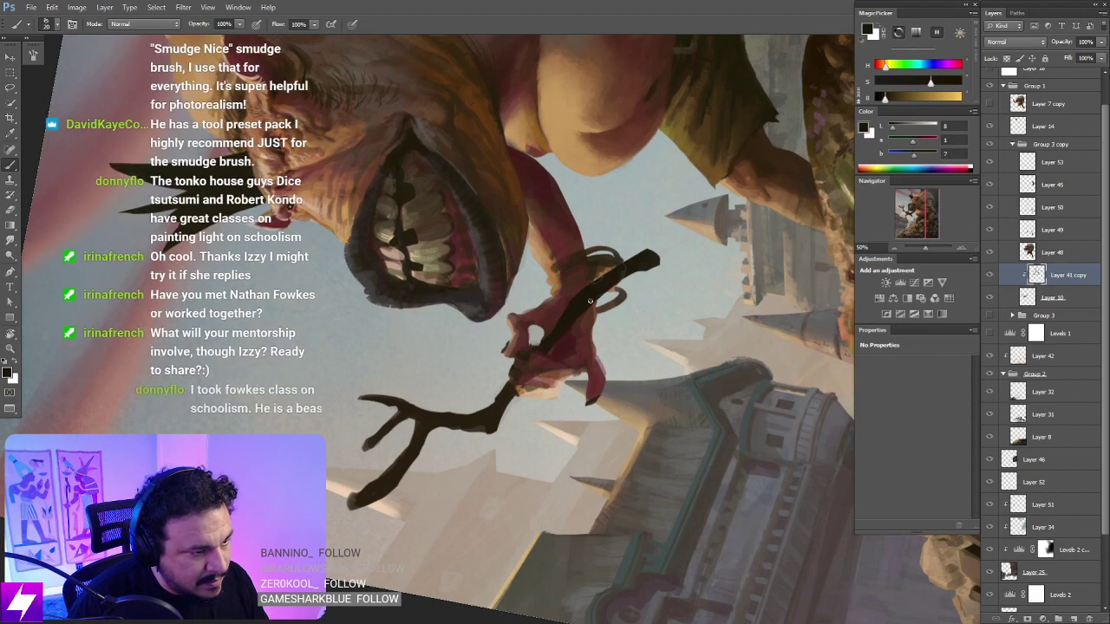
Step: Flip the canvas horizontally and check the reworked hand against the whole composition
{"action": "key", "text": "Escape"}
{"action": "key", "text": "ctrl+minus"}
{"action": "left_click_drag", "start_coordinate": [612, 357], "coordinate": [572, 369]}
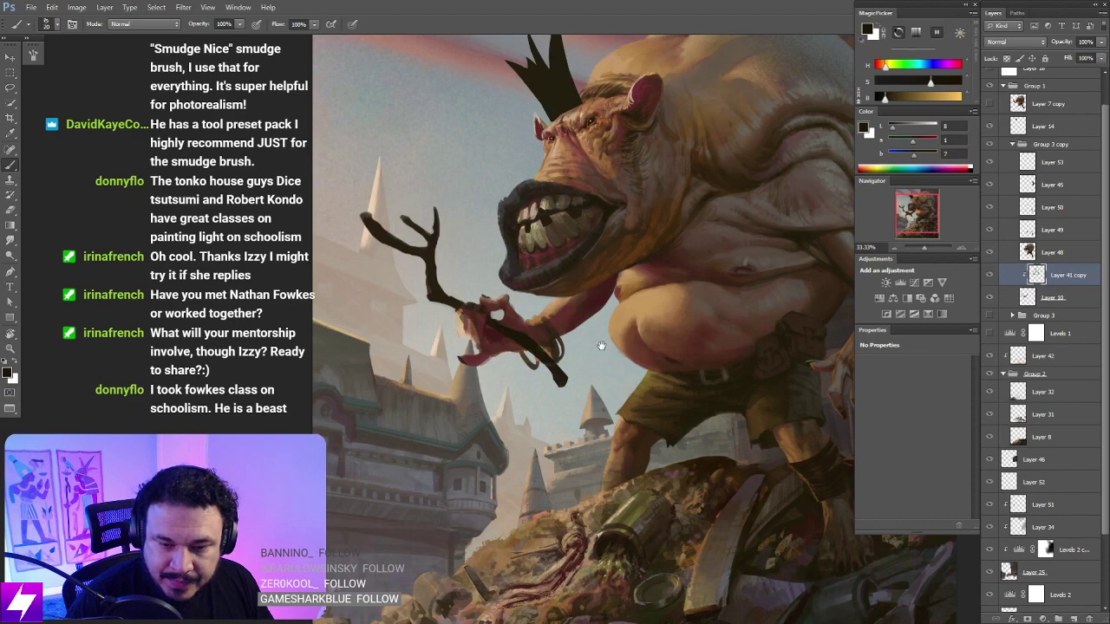
{"action": "left_click_drag", "start_coordinate": [646, 360], "coordinate": [576, 323]}
{"action": "left_click_drag", "start_coordinate": [644, 220], "coordinate": [516, 341]}
{"action": "key", "text": "ctrl+minus"}
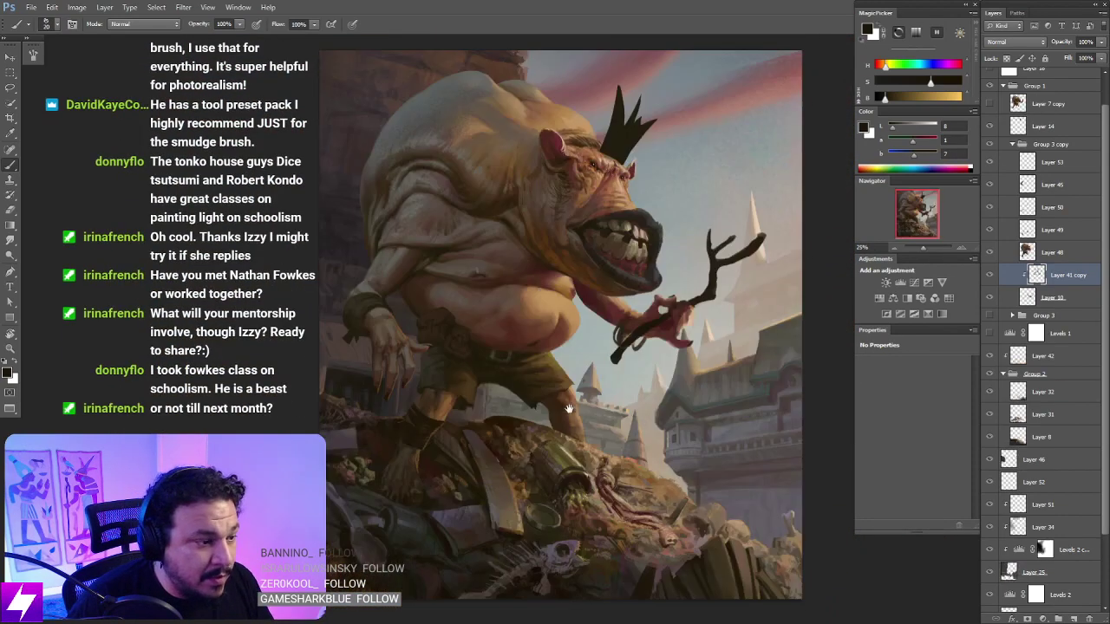
{"action": "left_click_drag", "start_coordinate": [610, 378], "coordinate": [636, 340]}
Step: Refine the dark edge of the branch between the ogre's fingers with a 10 px near-black brush
{"action": "key", "text": "r"}
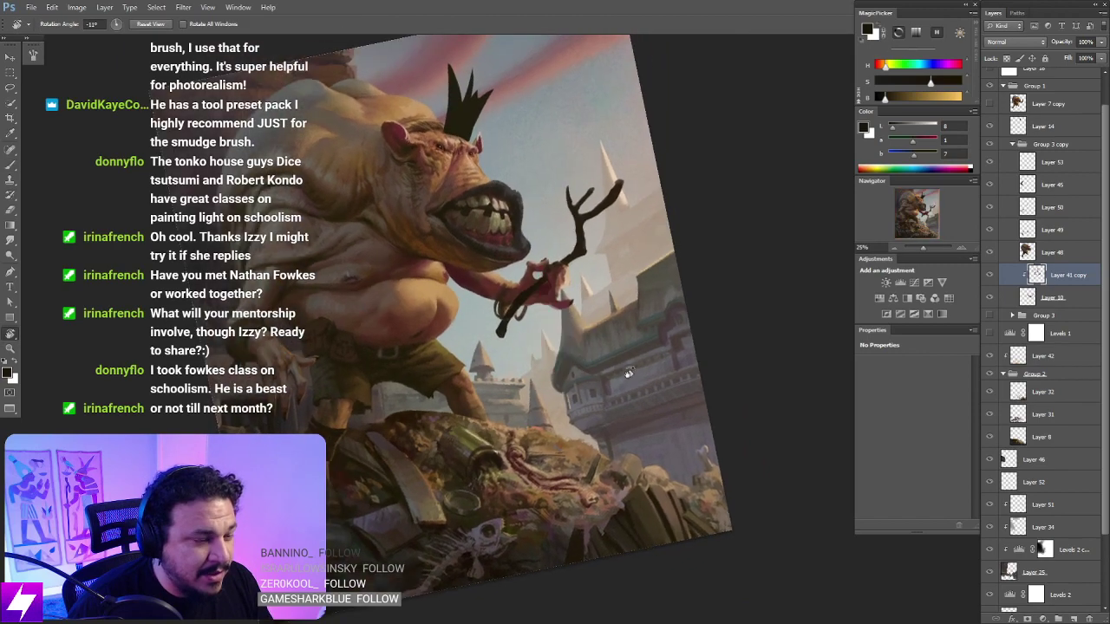
{"action": "key", "text": "ctrl+plus"}
{"action": "key", "text": "ctrl+plus"}
{"action": "left_click_drag", "start_coordinate": [540, 286], "coordinate": [601, 364]}
{"action": "key", "text": "ctrl+plus"}
{"action": "key", "text": "ctrl+plus"}
{"action": "key", "text": "b"}
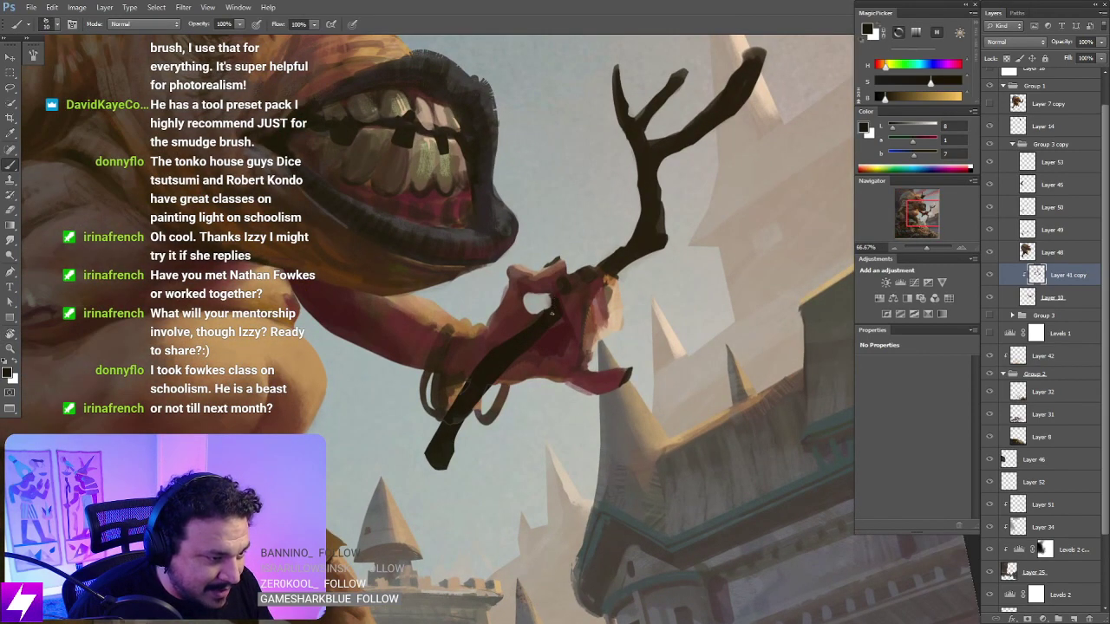
{"action": "left_click_drag", "start_coordinate": [617, 326], "coordinate": [595, 329]}
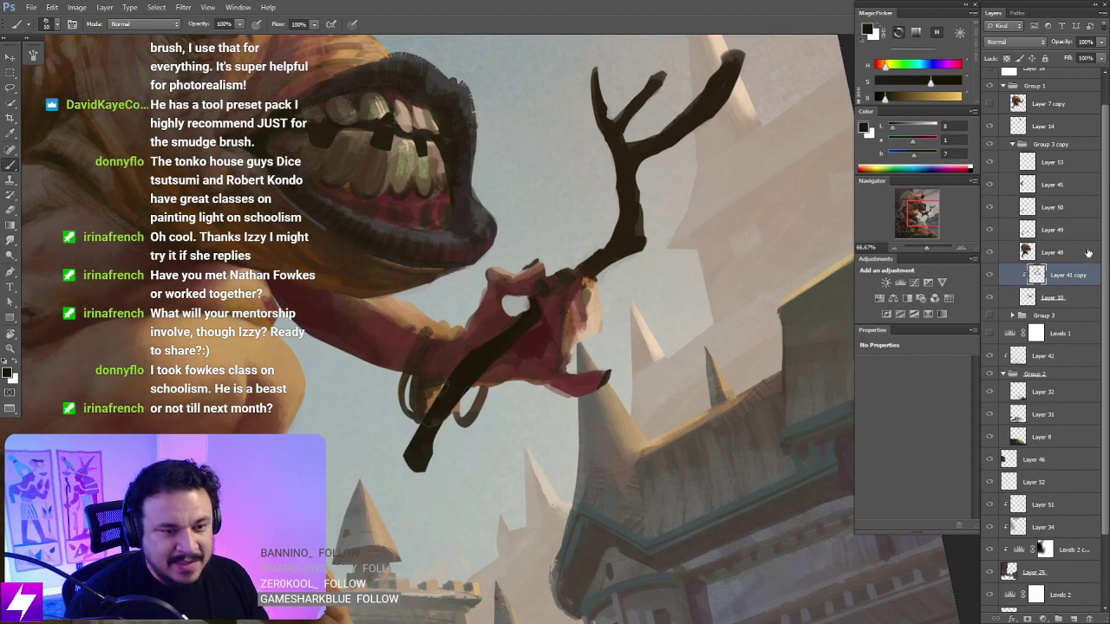
Step: Merge the clipped Layer 41 copy down into Layer 10
{"action": "key", "text": "ctrl+minus"}
{"action": "left_click_drag", "start_coordinate": [723, 345], "coordinate": [688, 340]}
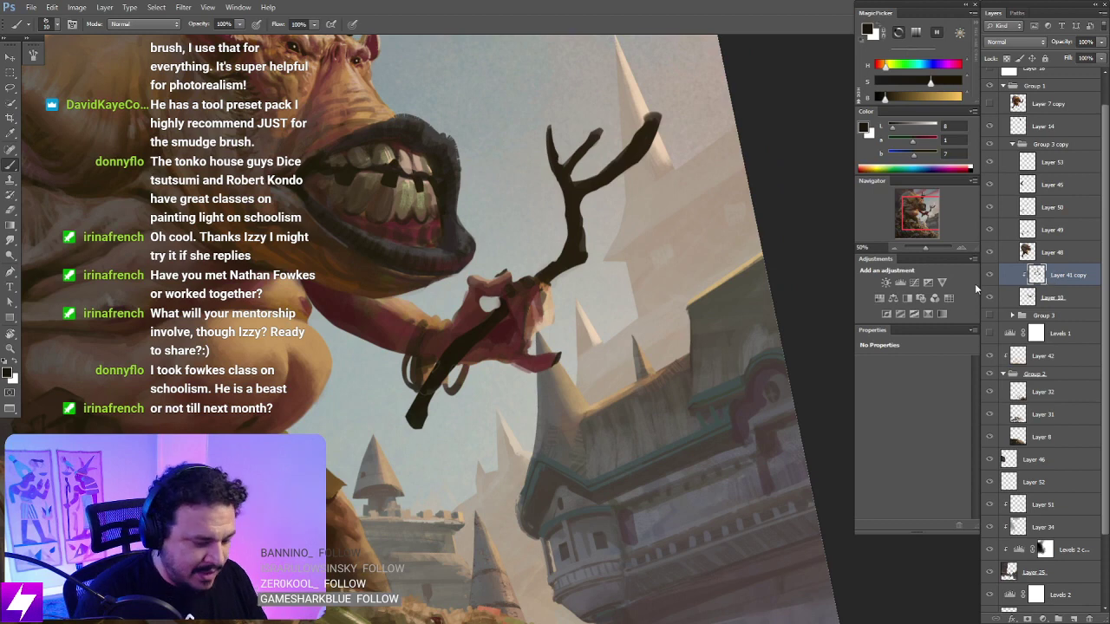
{"action": "key", "text": "Delete"}
{"action": "left_click_drag", "start_coordinate": [570, 345], "coordinate": [613, 350]}
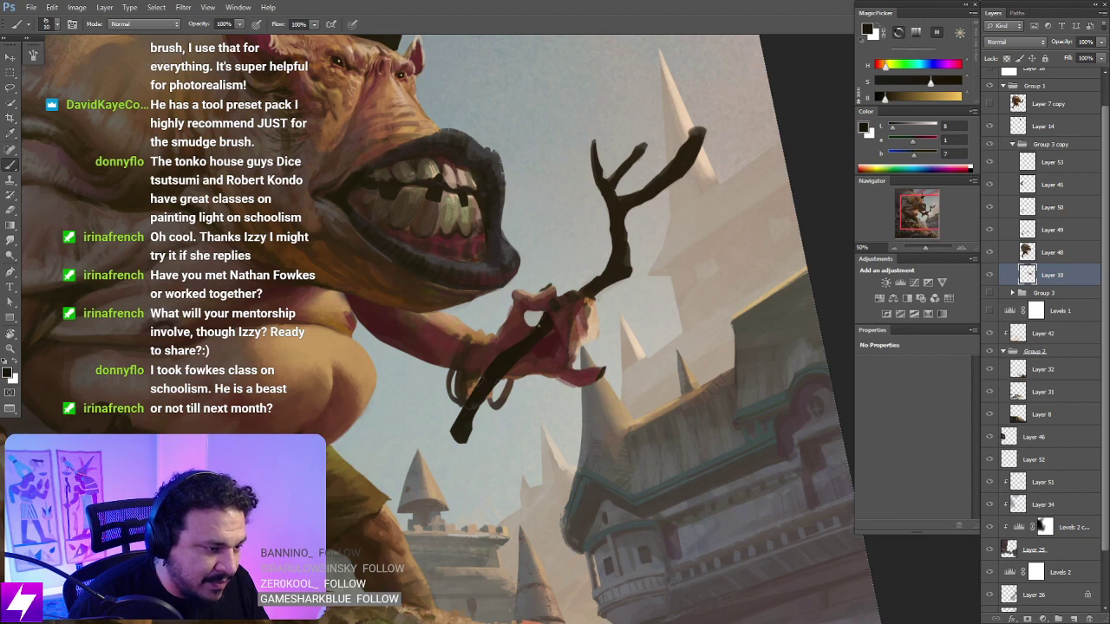
Step: Toggle Layer 48's visibility to check what it contributes to the branch and hand, and make that layer active
{"action": "left_click", "coordinate": [991, 254]}
{"action": "left_click", "coordinate": [992, 257]}
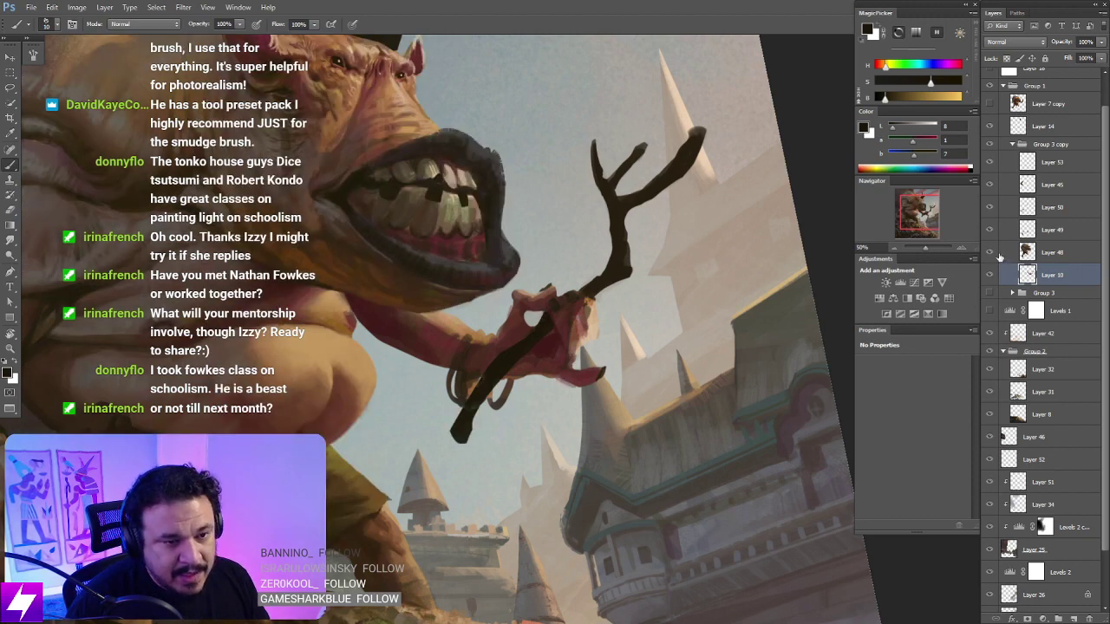
{"action": "left_click", "coordinate": [993, 255]}
{"action": "left_click", "coordinate": [990, 255]}
{"action": "left_click", "coordinate": [988, 256]}
{"action": "left_click", "coordinate": [986, 258]}
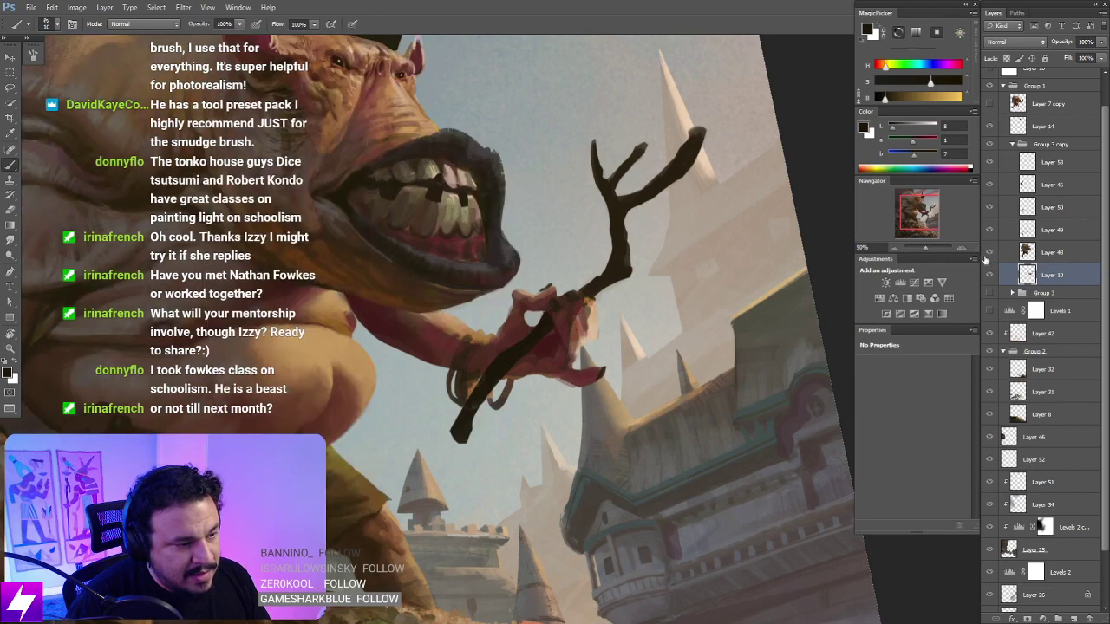
{"action": "left_click", "coordinate": [1034, 252]}
{"action": "key", "text": "l"}
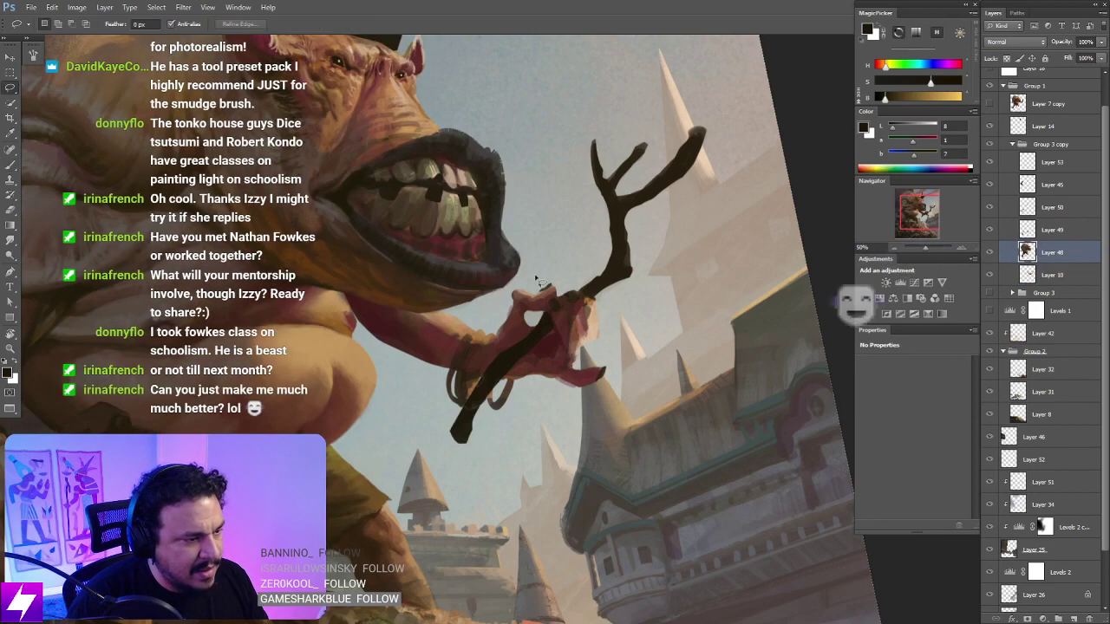
{"action": "mouse_move", "coordinate": [530, 275]}
{"action": "left_mouse_down"}
{"action": "mouse_move", "coordinate": [446, 316]}
{"action": "mouse_move", "coordinate": [402, 359]}
{"action": "mouse_move", "coordinate": [467, 459]}
{"action": "mouse_move", "coordinate": [664, 364]}
{"action": "mouse_move", "coordinate": [601, 245]}
{"action": "left_mouse_up"}
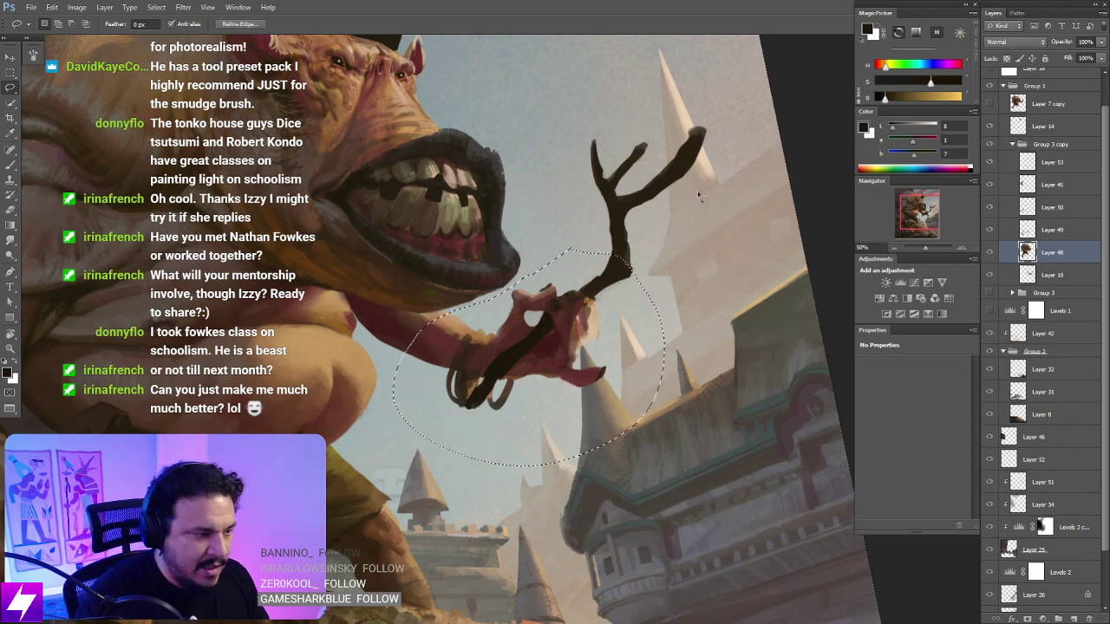
{"action": "key", "text": "ctrl+alt+z"}
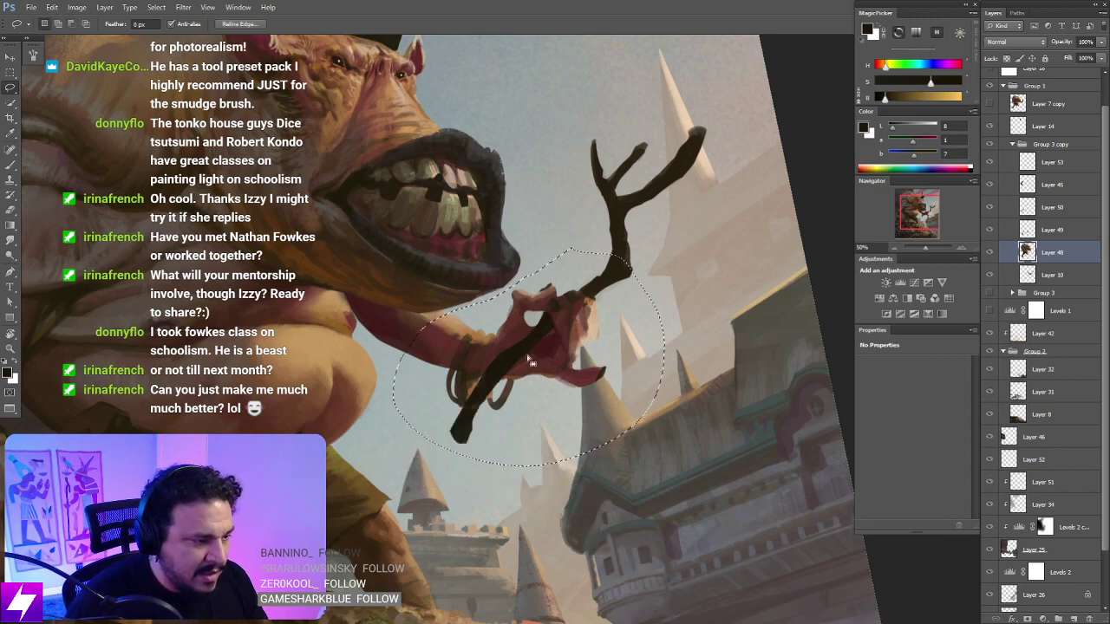
{"action": "mouse_move", "coordinate": [519, 350]}
{"action": "left_mouse_down"}
{"action": "mouse_move", "coordinate": [446, 482]}
{"action": "mouse_move", "coordinate": [521, 352]}
{"action": "left_mouse_up"}
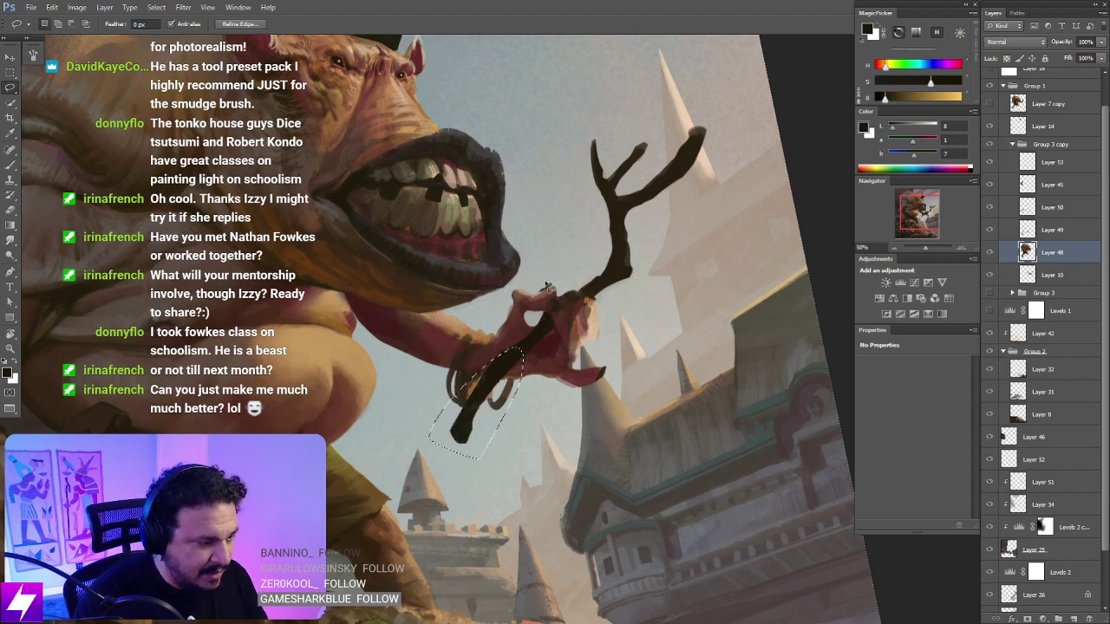
{"action": "mouse_move", "coordinate": [547, 286]}
{"action": "left_mouse_down"}
{"action": "mouse_move", "coordinate": [663, 382]}
{"action": "mouse_move", "coordinate": [555, 459]}
{"action": "mouse_move", "coordinate": [399, 382]}
{"action": "mouse_move", "coordinate": [472, 419]}
{"action": "mouse_move", "coordinate": [525, 356]}
{"action": "mouse_move", "coordinate": [445, 496]}
{"action": "left_mouse_up"}
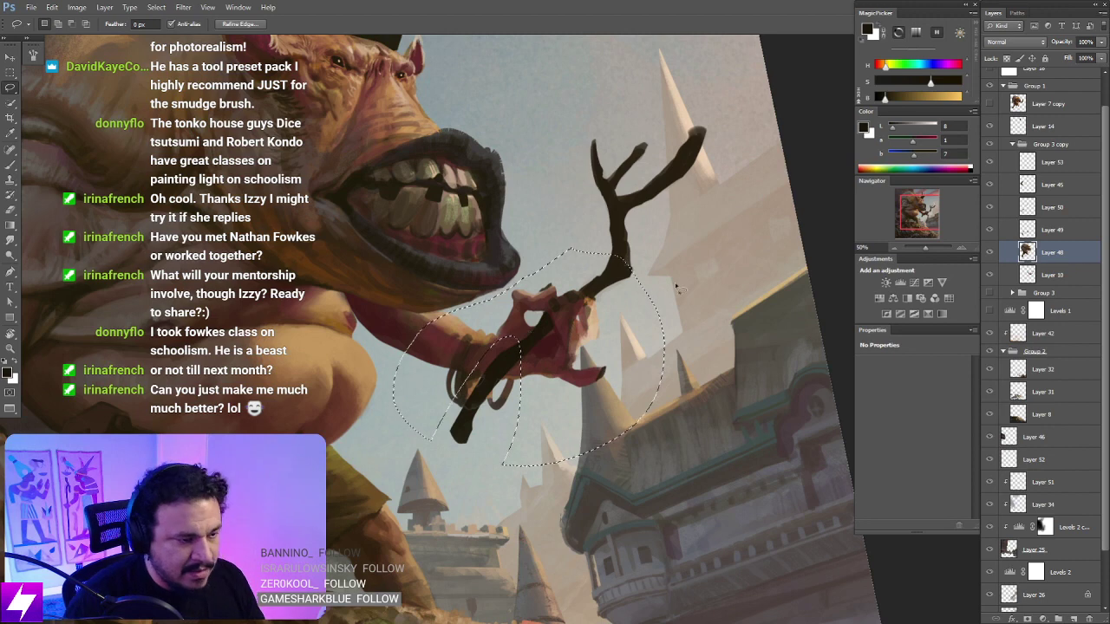
{"action": "key", "text": "ctrl+d"}
Step: Separate the branch's lower end from Layer 48 onto its own layer and place that layer directly below Layer 48
{"action": "mouse_move", "coordinate": [538, 325]}
{"action": "left_mouse_down"}
{"action": "mouse_move", "coordinate": [419, 448]}
{"action": "mouse_move", "coordinate": [524, 334]}
{"action": "left_mouse_up"}
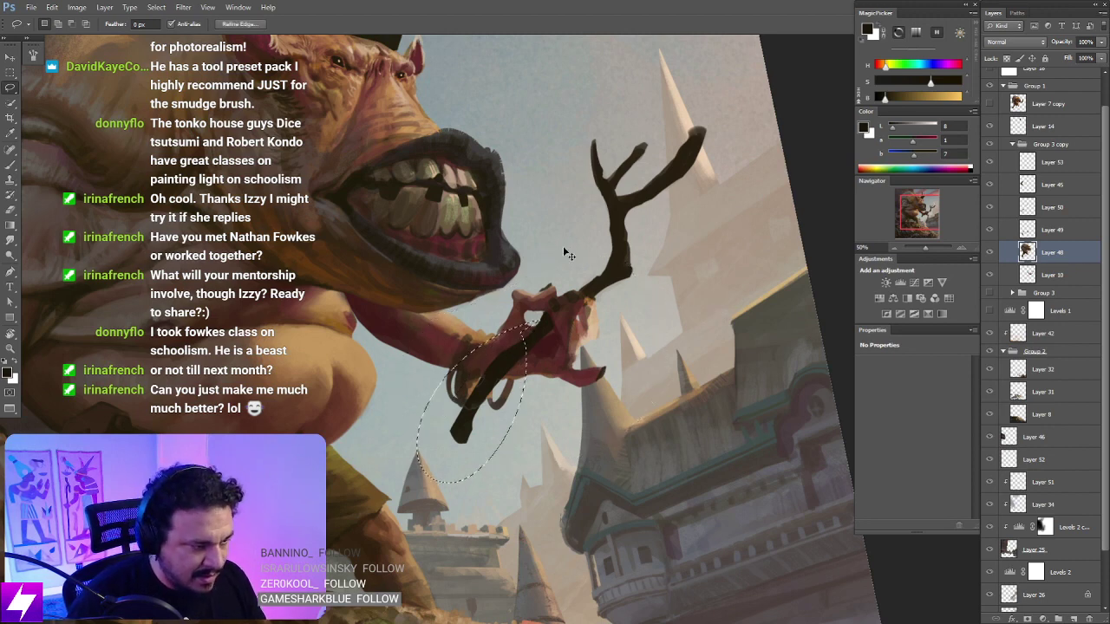
{"action": "key", "text": "ctrl+x"}
{"action": "key", "text": "ctrl+v"}
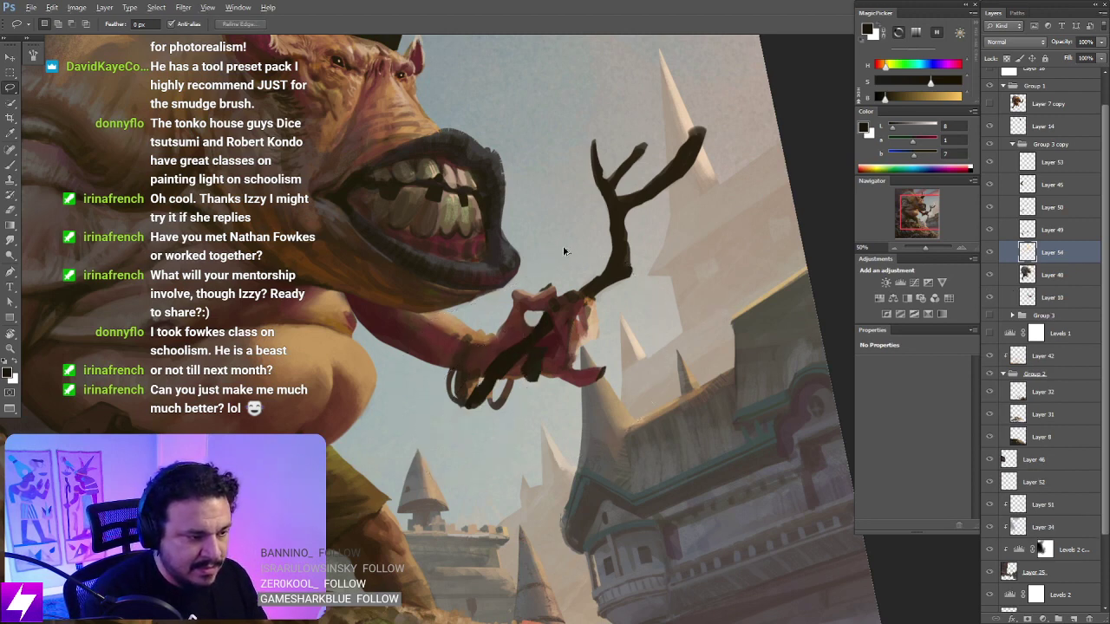
{"action": "key", "text": "ctrl+z"}
{"action": "key", "text": "ctrl+alt+z"}
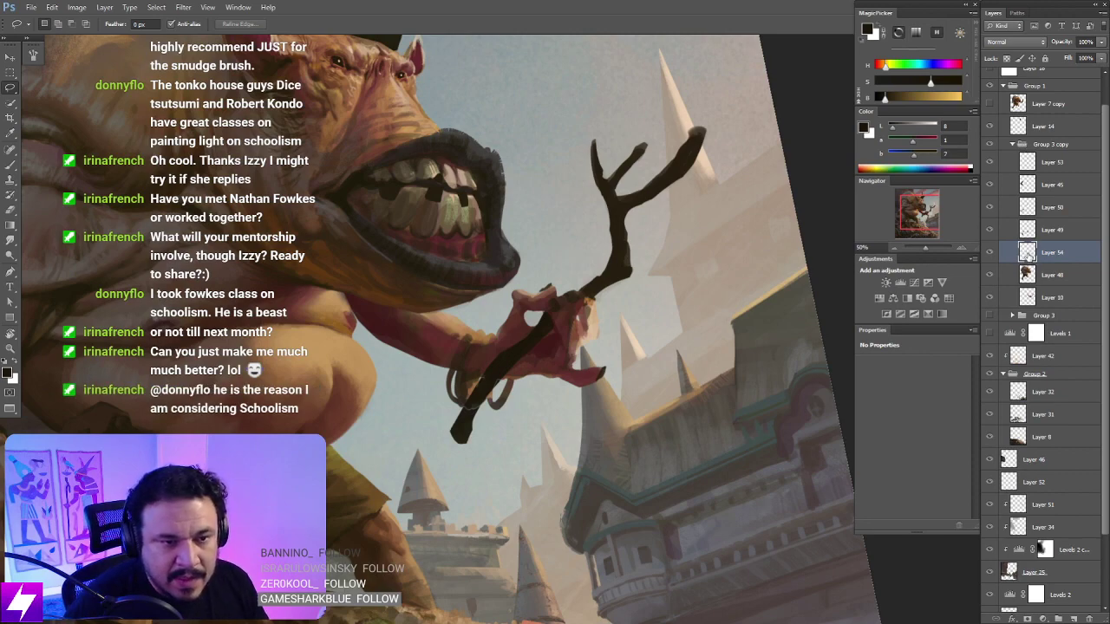
{"action": "left_click_drag", "start_coordinate": [1026, 251], "coordinate": [1027, 284]}
Step: Toggle Layer 54's visibility to check which part of the branch it holds
{"action": "key", "text": "r"}
{"action": "left_click_drag", "start_coordinate": [549, 396], "coordinate": [624, 410]}
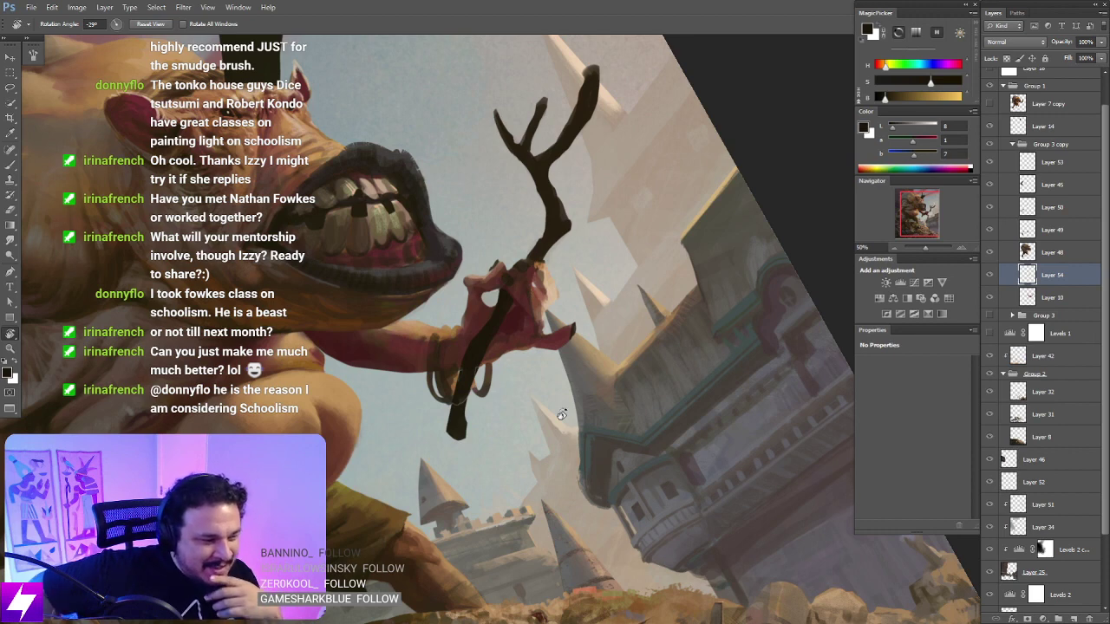
{"action": "left_click", "coordinate": [989, 275]}
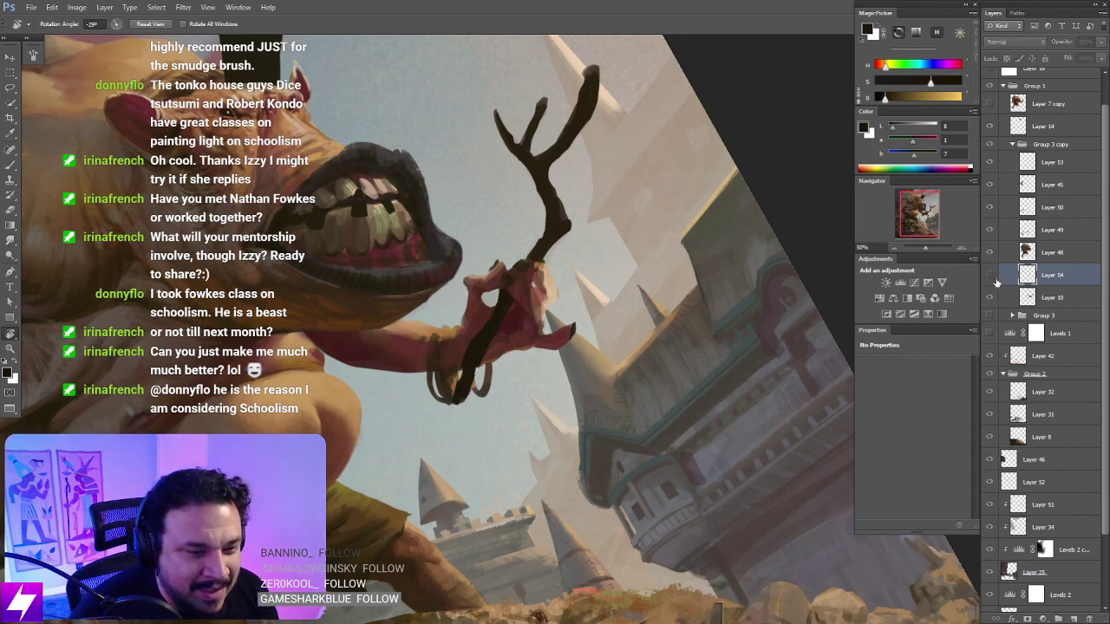
{"action": "left_click", "coordinate": [989, 274]}
Step: Lasso a narrow strip along the branch's lower end beside the bracelet and paint it near-black with L 9, a 1, b 8
{"action": "left_click_drag", "start_coordinate": [528, 436], "coordinate": [619, 384]}
{"action": "key", "text": "ctrl+="}
{"action": "key", "text": "l"}
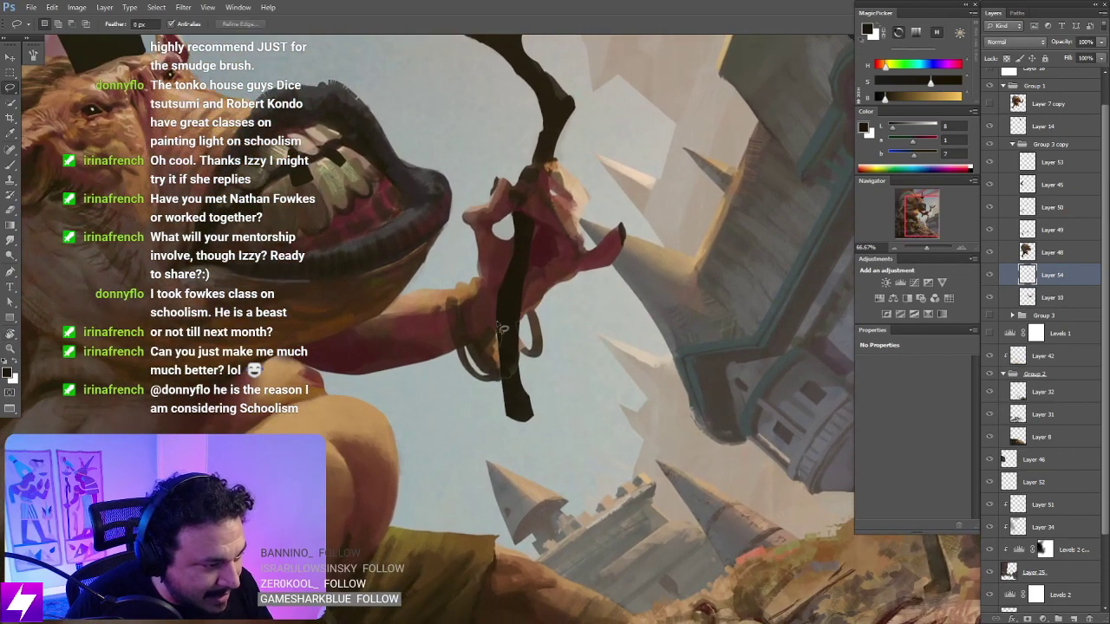
{"action": "mouse_move", "coordinate": [501, 321]}
{"action": "left_mouse_down"}
{"action": "mouse_move", "coordinate": [508, 407]}
{"action": "mouse_move", "coordinate": [521, 309]}
{"action": "mouse_move", "coordinate": [508, 305]}
{"action": "left_mouse_up"}
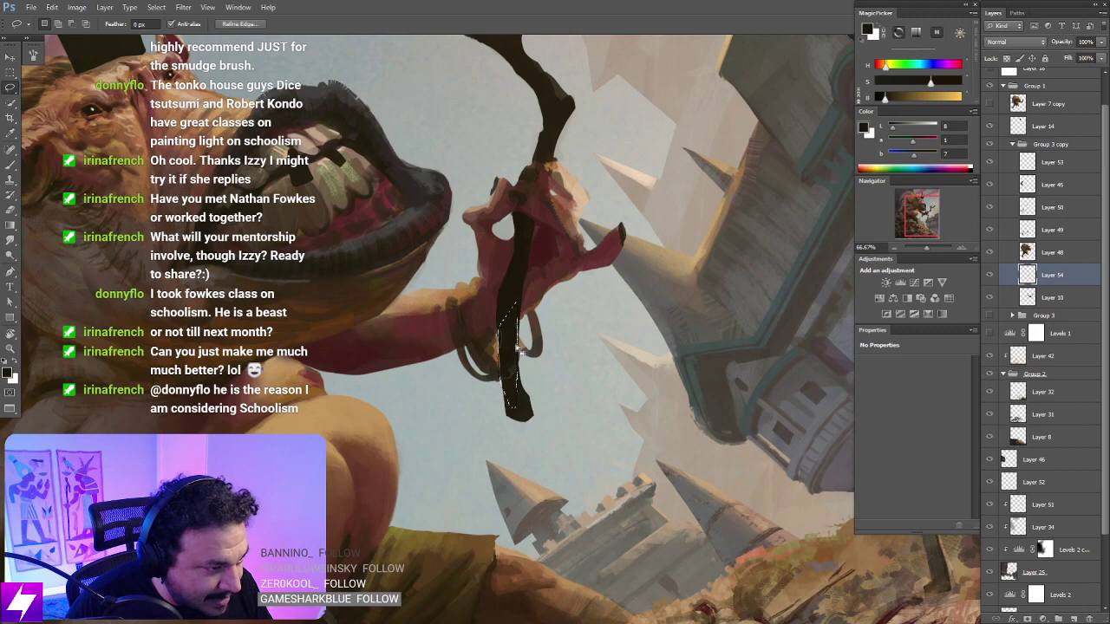
{"action": "key", "text": "b"}
{"action": "key", "text": "]"}
{"action": "key", "text": "]"}
{"action": "key", "text": "]"}
{"action": "key", "text": "]"}
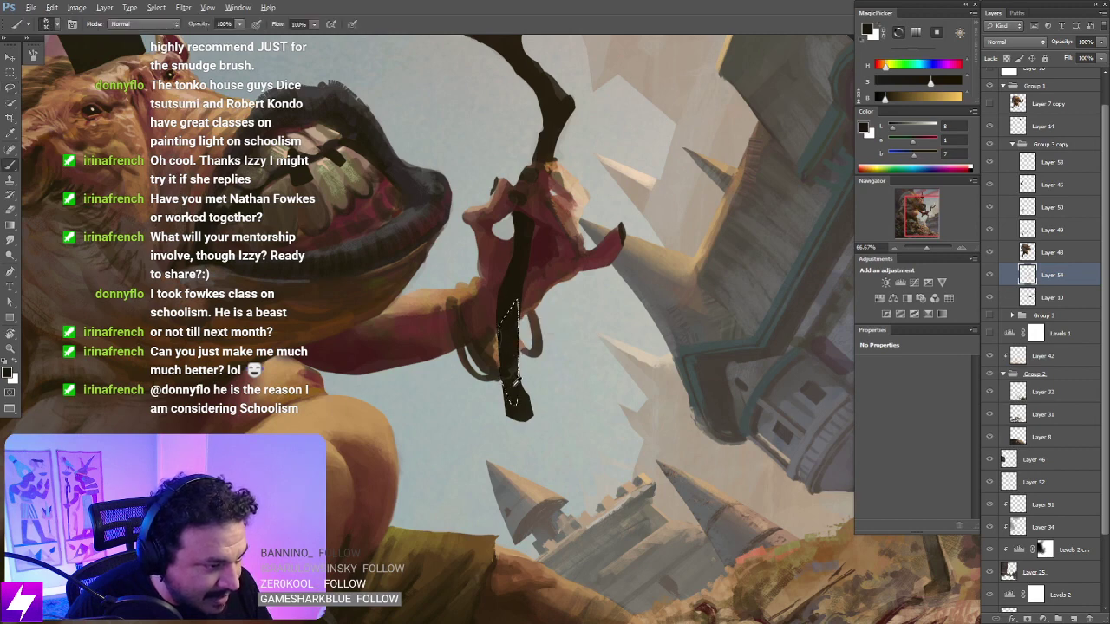
{"action": "left_click", "coordinate": [505, 364], "text": "alt"}
{"action": "mouse_move", "coordinate": [515, 320]}
{"action": "left_mouse_down"}
{"action": "mouse_move", "coordinate": [507, 348]}
{"action": "mouse_move", "coordinate": [522, 362]}
{"action": "left_mouse_up"}
{"action": "key", "text": "l"}
{"action": "key", "text": "ctrl+d"}
{"action": "key", "text": "Escape"}
{"action": "key", "text": "ctrl+minus"}
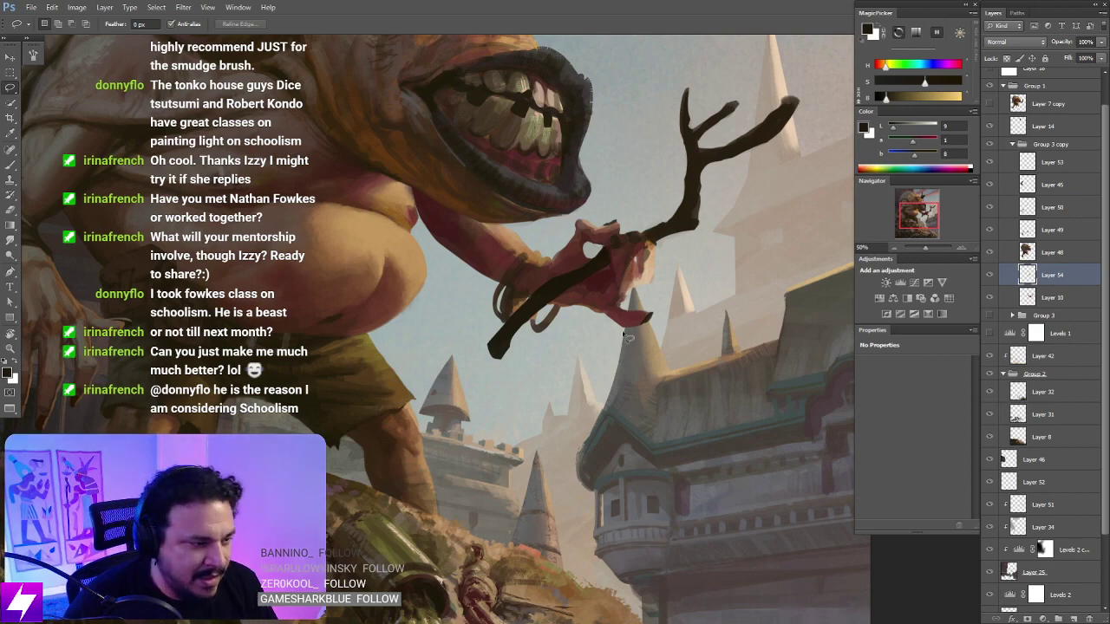
Step: Examine how the branch sits in the ogre's hand, toggling Layer 10's visibility to identify its contents
{"action": "key", "text": "ctrl+plus"}
{"action": "left_click_drag", "start_coordinate": [621, 340], "coordinate": [624, 366]}
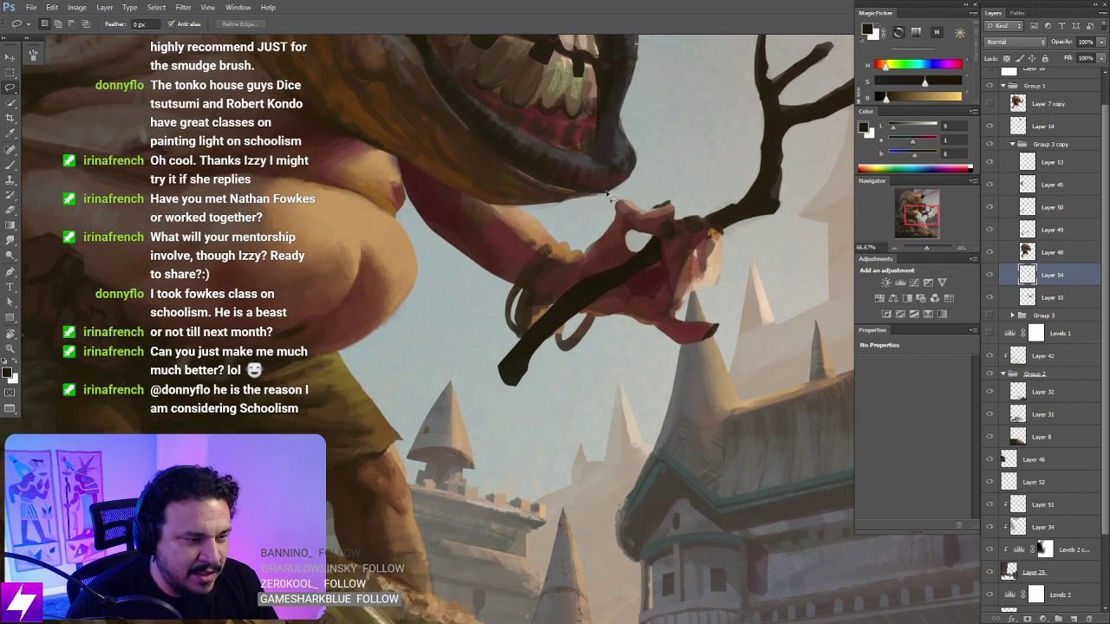
{"action": "key", "text": "ctrl+minus"}
{"action": "left_click_drag", "start_coordinate": [772, 280], "coordinate": [761, 354]}
{"action": "left_click_drag", "start_coordinate": [696, 302], "coordinate": [699, 311]}
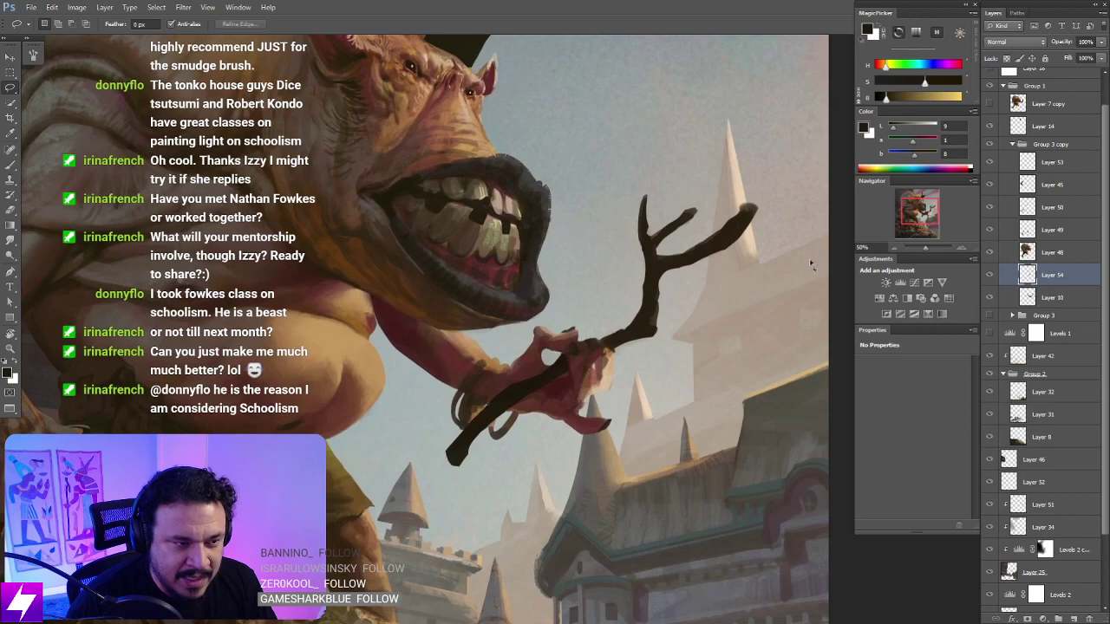
{"action": "left_click", "coordinate": [989, 297]}
{"action": "left_click", "coordinate": [989, 298]}
{"action": "key", "text": "ctrl+plus"}
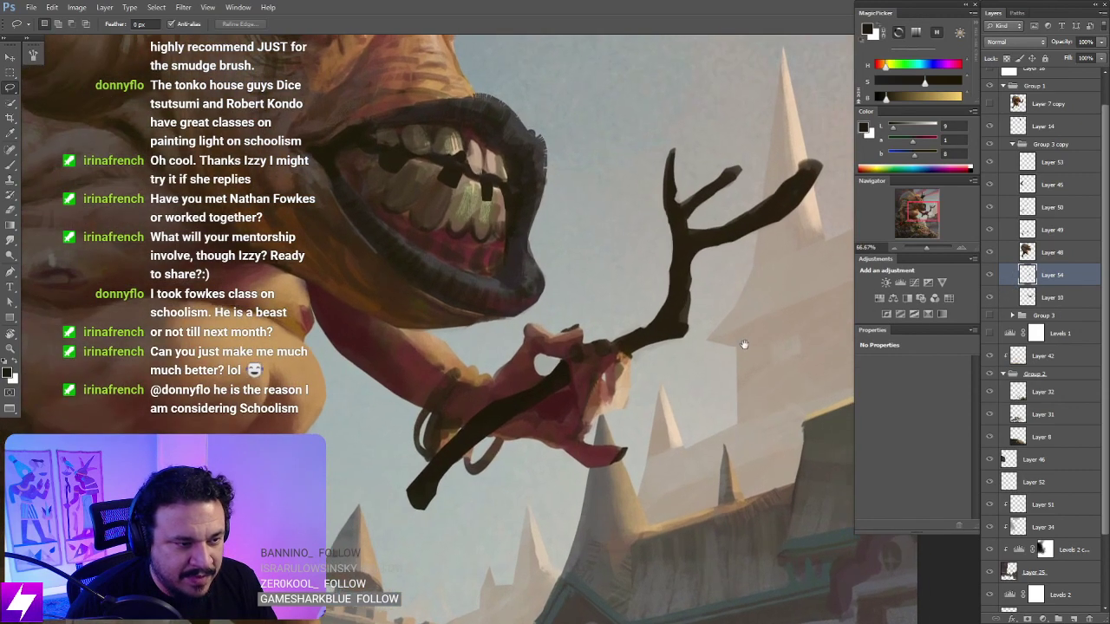
{"action": "left_click_drag", "start_coordinate": [744, 345], "coordinate": [738, 349]}
Step: Trim the outer edge of the branch's stem above the hand on Layer 10 by erasing inside a lasso selection
{"action": "mouse_move", "coordinate": [684, 274]}
{"action": "left_mouse_down"}
{"action": "mouse_move", "coordinate": [684, 334]}
{"action": "mouse_move", "coordinate": [701, 331]}
{"action": "mouse_move", "coordinate": [689, 269]}
{"action": "left_mouse_up"}
{"action": "key", "text": "e"}
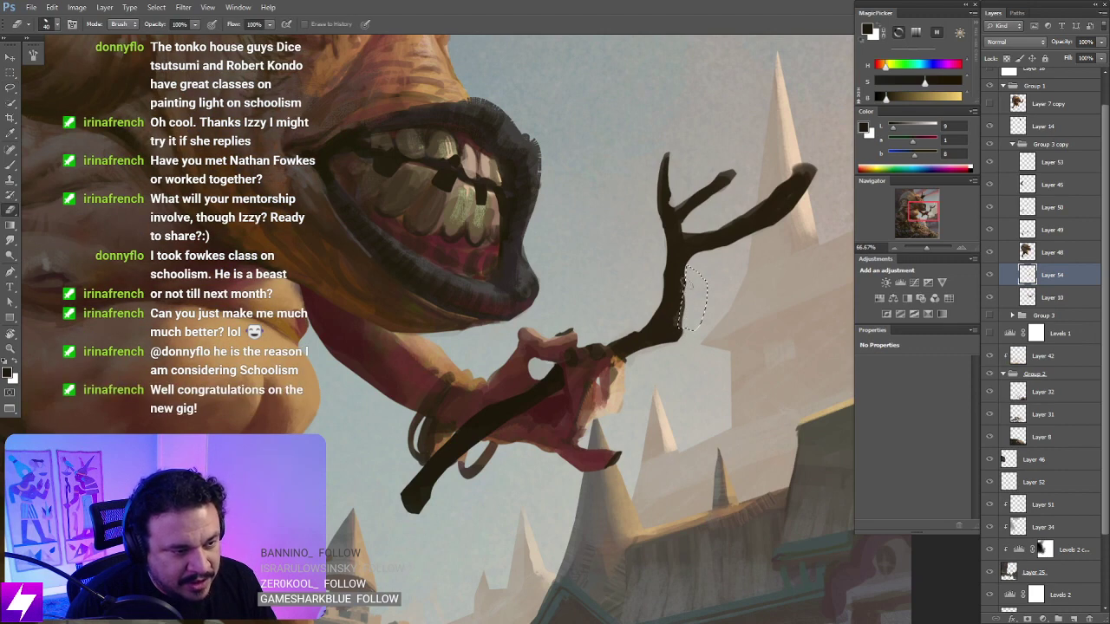
{"action": "left_click", "coordinate": [1032, 298]}
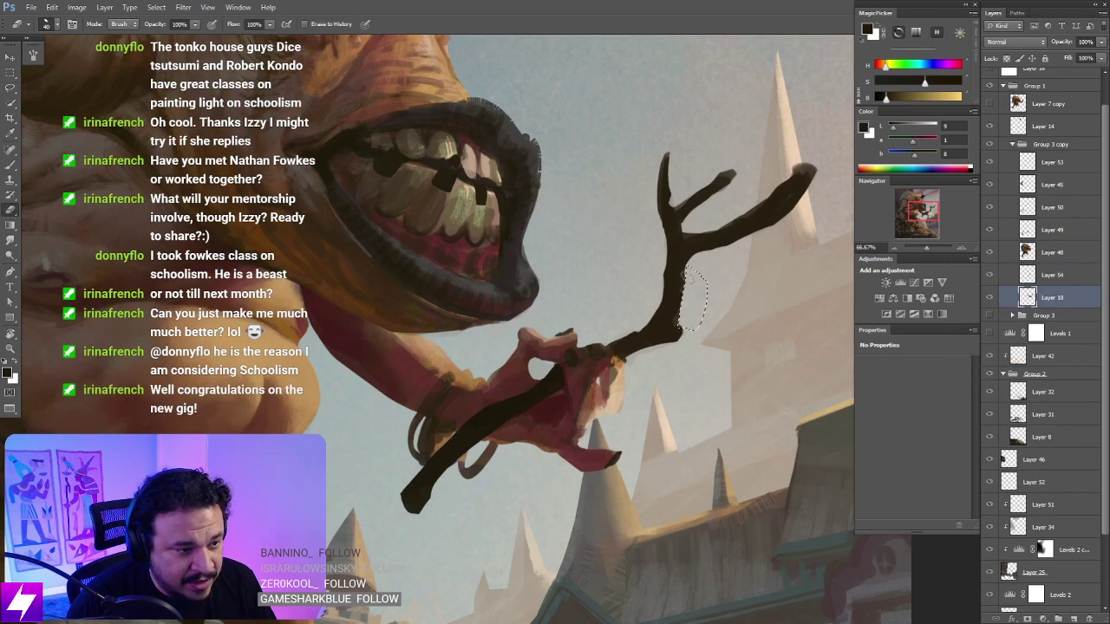
{"action": "key", "text": "l"}
{"action": "key", "text": "ctrl+d"}
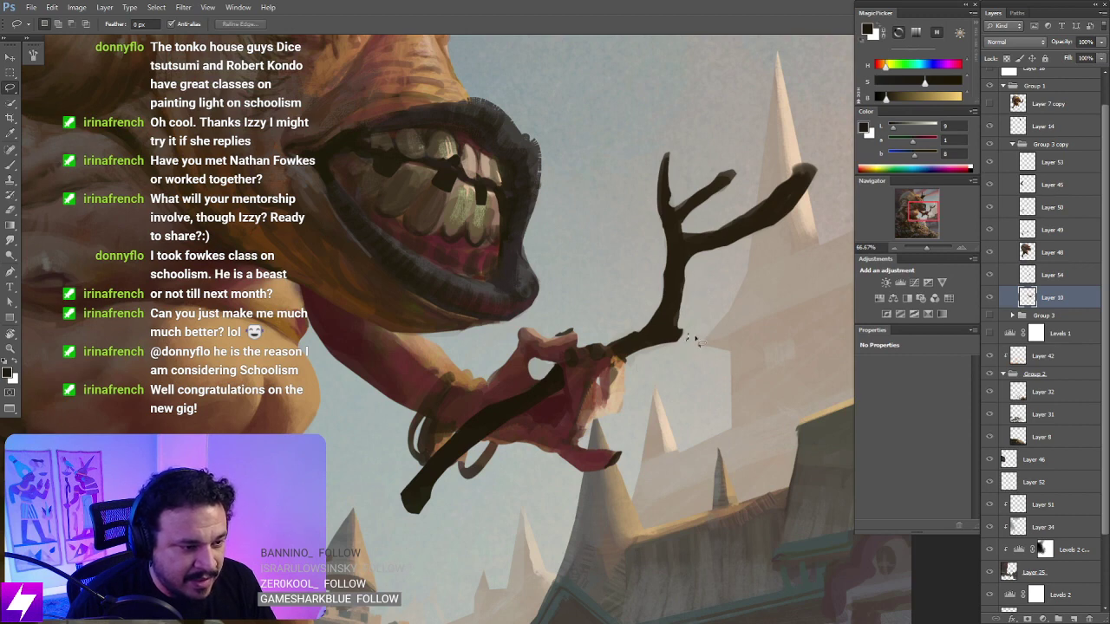
Step: Erase along the branch's bend and stem just above the ogre's fingers to slim its silhouette
{"action": "scroll", "coordinate": [720, 355], "scroll_direction": "down", "scroll_amount": 1}
{"action": "key", "text": "e"}
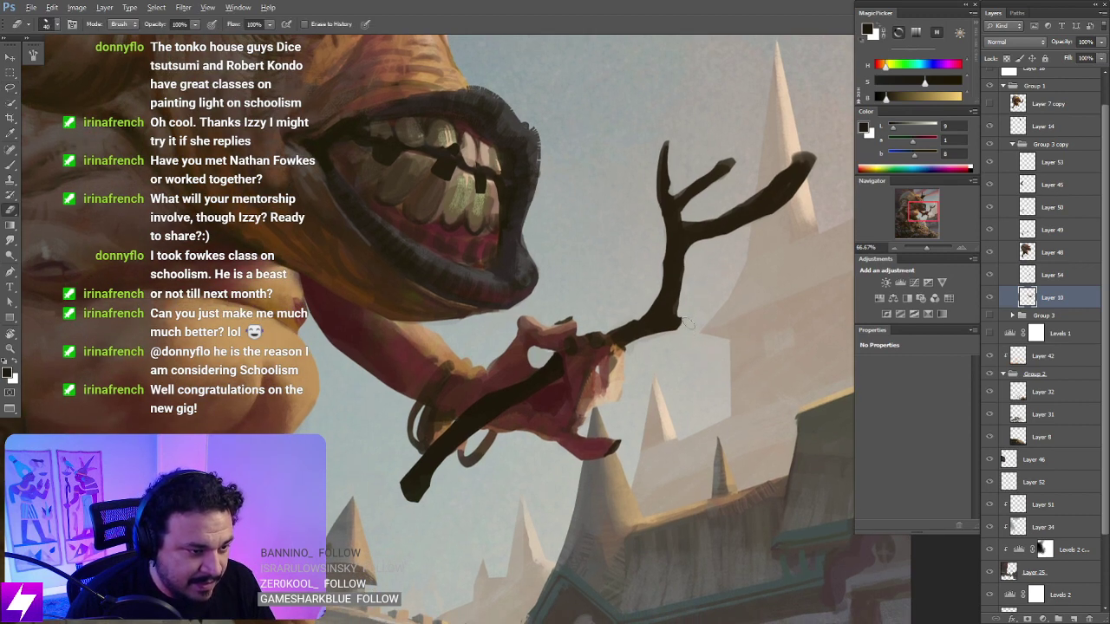
{"action": "key", "text": "r"}
{"action": "mouse_move", "coordinate": [685, 322]}
{"action": "left_mouse_down"}
{"action": "mouse_move", "coordinate": [719, 318]}
{"action": "mouse_move", "coordinate": [622, 355]}
{"action": "left_mouse_up"}
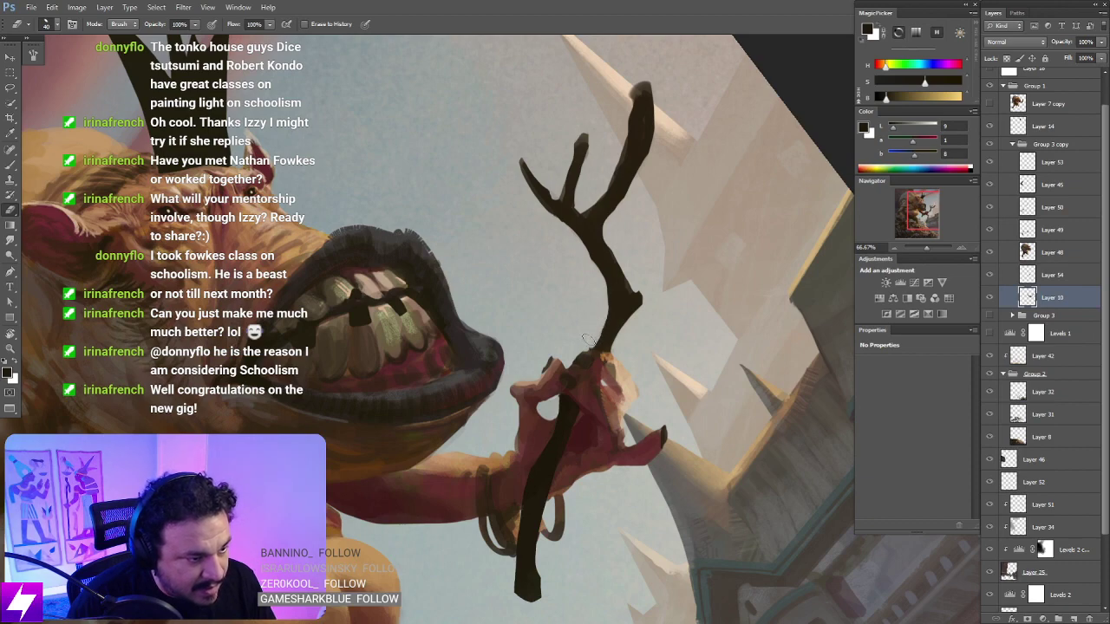
{"action": "key", "text": "Escape"}
{"action": "key", "text": "ctrl+minus"}
{"action": "key", "text": "ctrl+minus"}
{"action": "left_click_drag", "start_coordinate": [627, 400], "coordinate": [681, 359]}
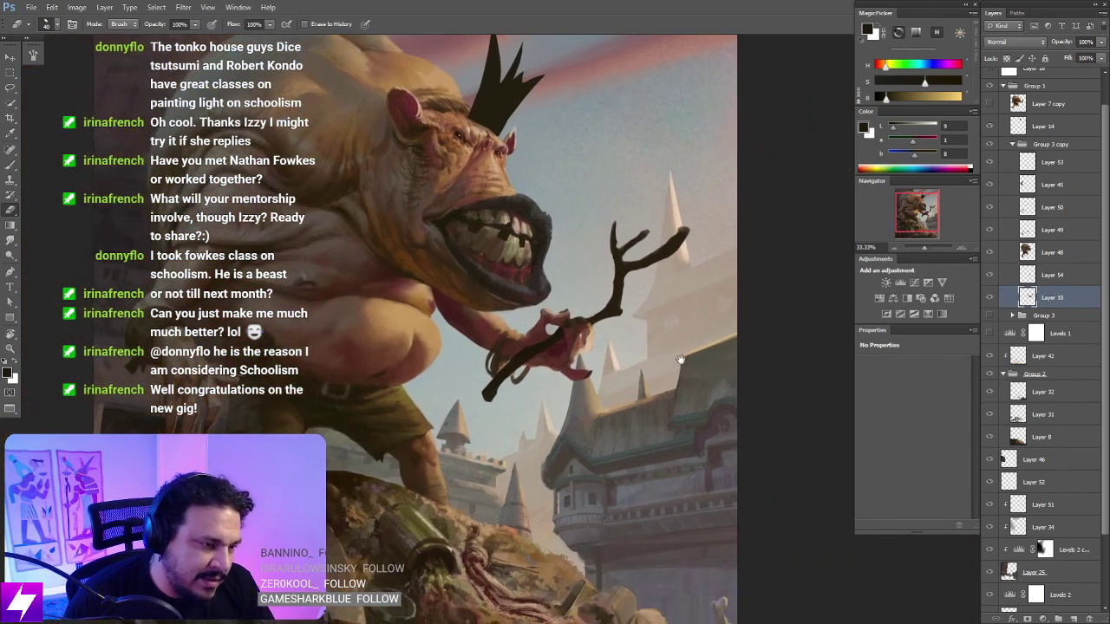
Step: Thin the branch's forked upper prongs with a slightly larger eraser
{"action": "key", "text": "ctrl+plus"}
{"action": "left_click_drag", "start_coordinate": [735, 267], "coordinate": [689, 306]}
{"action": "key", "text": "]"}
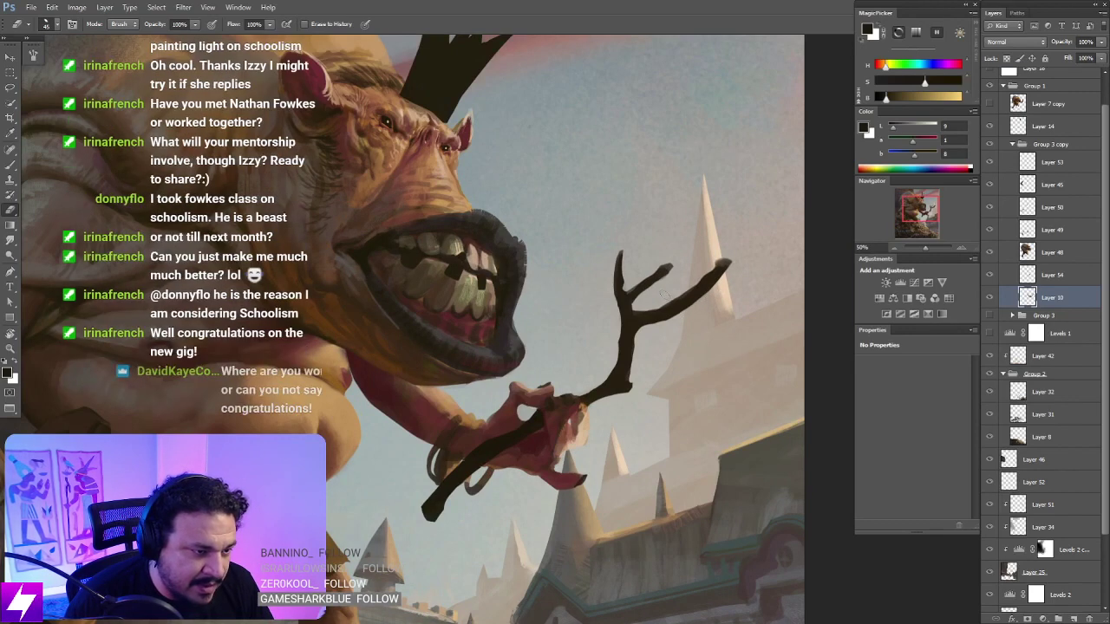
{"action": "left_click_drag", "start_coordinate": [698, 271], "coordinate": [660, 302]}
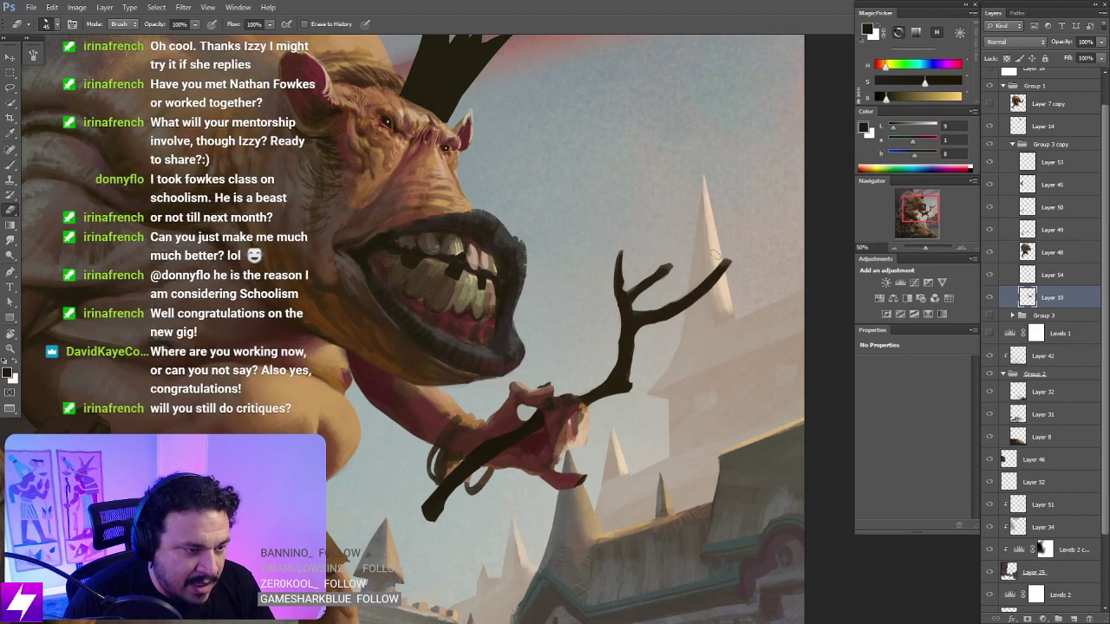
Step: Taper the branch's upper prongs and fork further with a 30 px eraser
{"action": "key", "text": "ctrl+minus"}
{"action": "key", "text": "ctrl+minus"}
{"action": "key", "text": "r"}
{"action": "mouse_move", "coordinate": [566, 461]}
{"action": "left_mouse_down"}
{"action": "mouse_move", "coordinate": [615, 446]}
{"action": "mouse_move", "coordinate": [682, 350]}
{"action": "left_mouse_up"}
{"action": "key", "text": "Escape"}
{"action": "mouse_move", "coordinate": [787, 289]}
{"action": "left_mouse_down"}
{"action": "mouse_move", "coordinate": [723, 365]}
{"action": "mouse_move", "coordinate": [676, 373]}
{"action": "mouse_move", "coordinate": [697, 351]}
{"action": "left_mouse_up"}
{"action": "key", "text": "ctrl+plus"}
{"action": "key", "text": "ctrl+plus"}
{"action": "left_click_drag", "start_coordinate": [704, 297], "coordinate": [675, 317]}
{"action": "key", "text": "e"}
{"action": "key", "text": "e"}
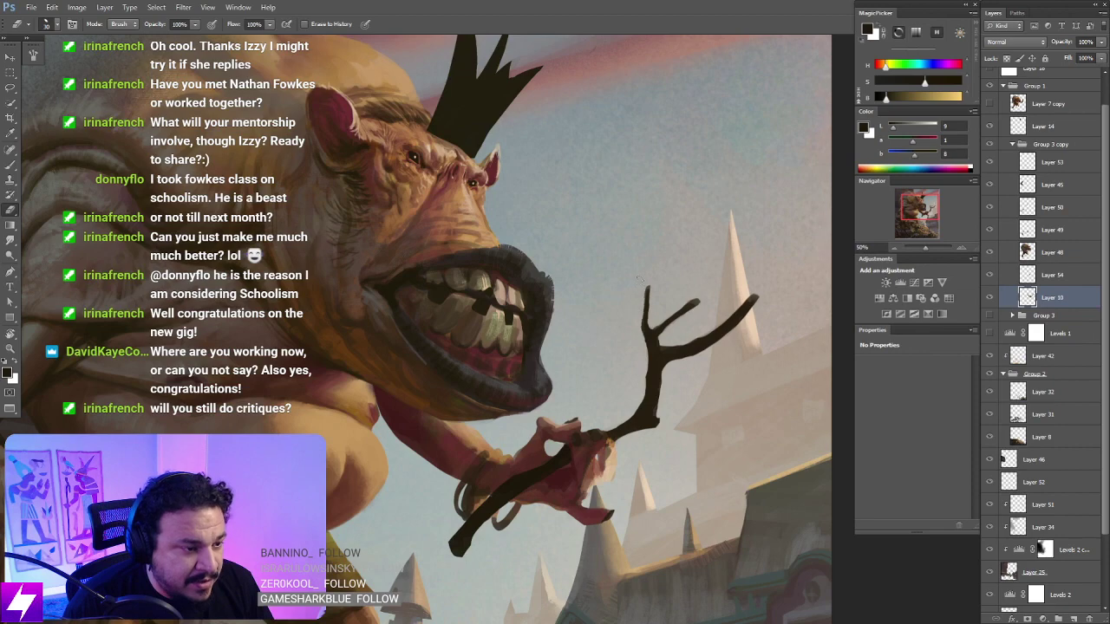
{"action": "mouse_move", "coordinate": [641, 334]}
{"action": "left_mouse_down"}
{"action": "mouse_move", "coordinate": [647, 354]}
{"action": "mouse_move", "coordinate": [733, 359]}
{"action": "mouse_move", "coordinate": [728, 339]}
{"action": "left_mouse_up"}
Step: Flip the canvas horizontally and check the slimmer branch against the whole composition
{"action": "key", "text": "ctrl+minus"}
{"action": "key", "text": "ctrl+minus"}
{"action": "key", "text": "r"}
{"action": "key", "text": "Escape"}
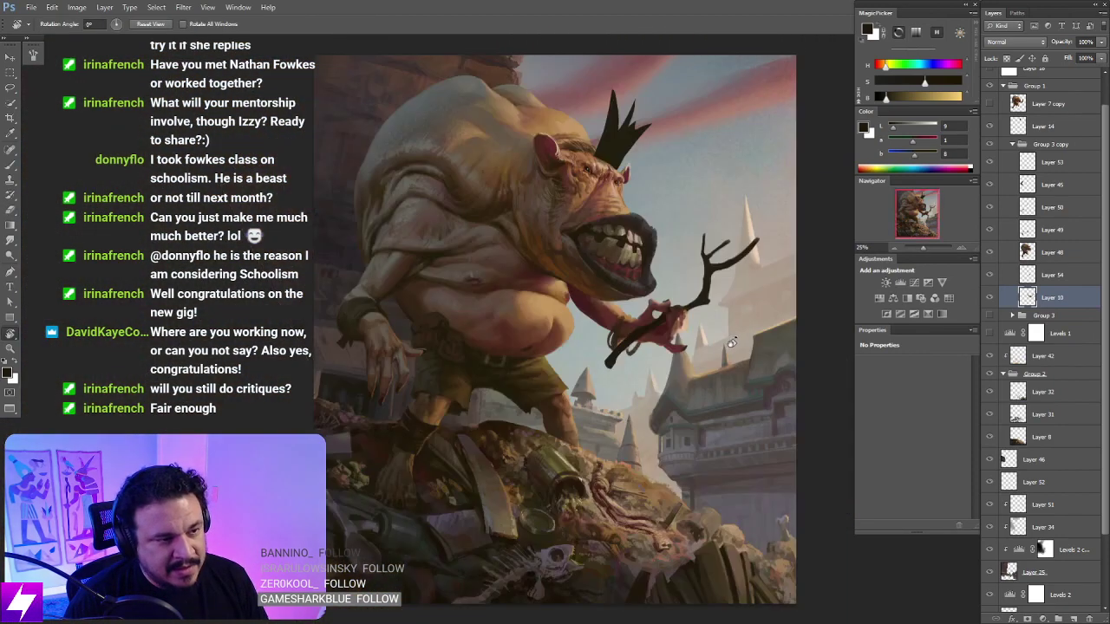
{"action": "key", "text": "ctrl+minus"}
{"action": "key", "text": "ctrl+shift+h"}
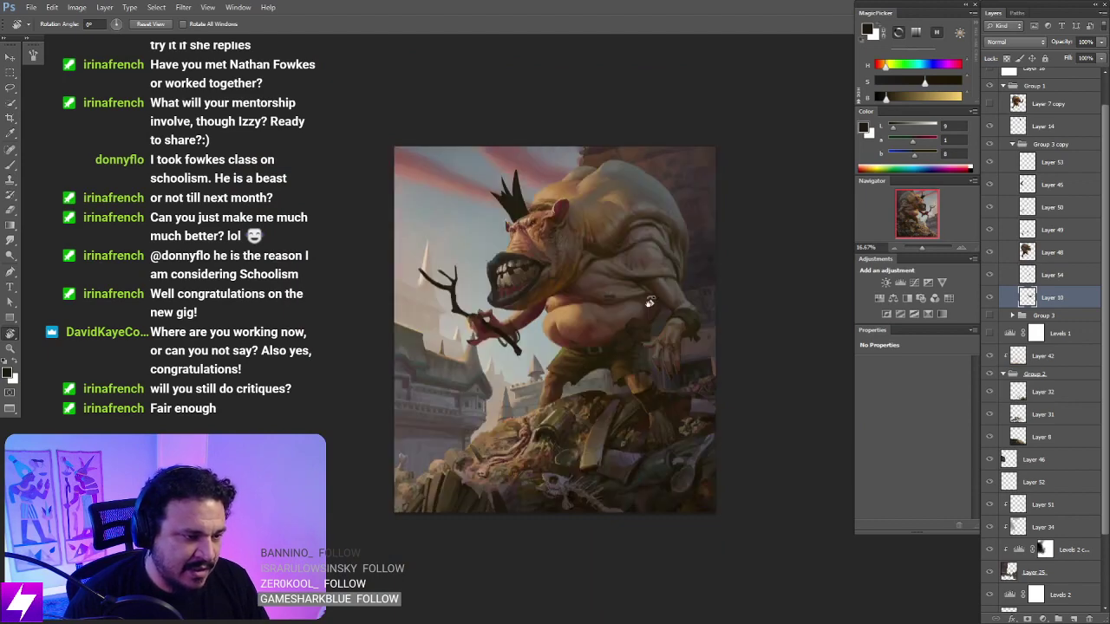
{"action": "key", "text": "ctrl+plus"}
{"action": "left_click_drag", "start_coordinate": [528, 360], "coordinate": [619, 397]}
{"action": "key", "text": "ctrl+plus"}
{"action": "key", "text": "ctrl+plus"}
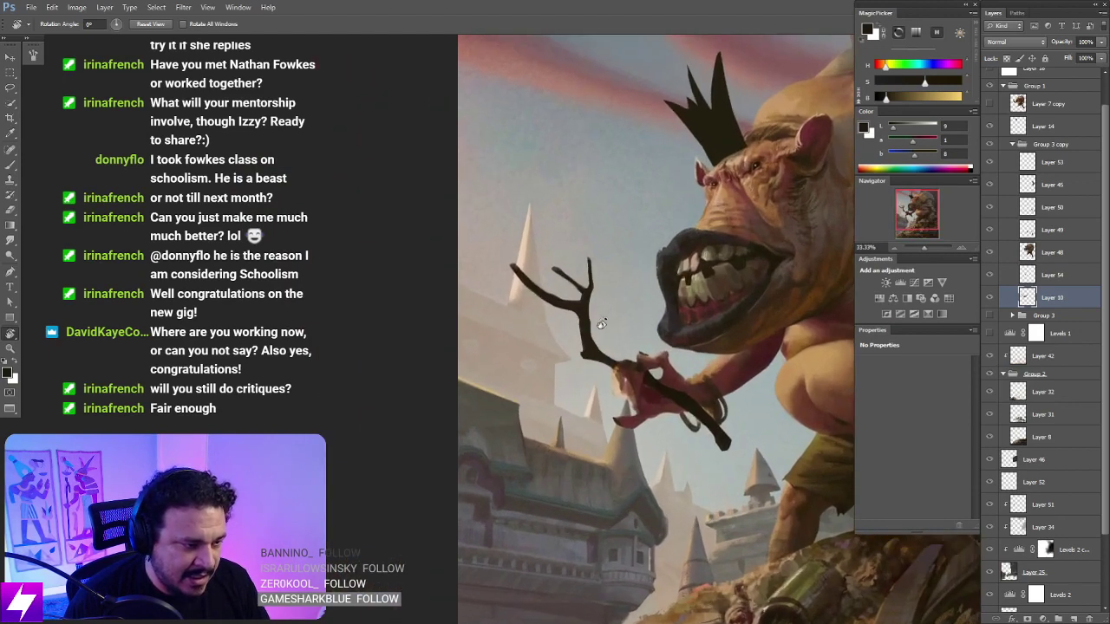
Step: Erase along the branch's outer edge between its fork and the bend above the ogre's fingers
{"action": "key", "text": "e"}
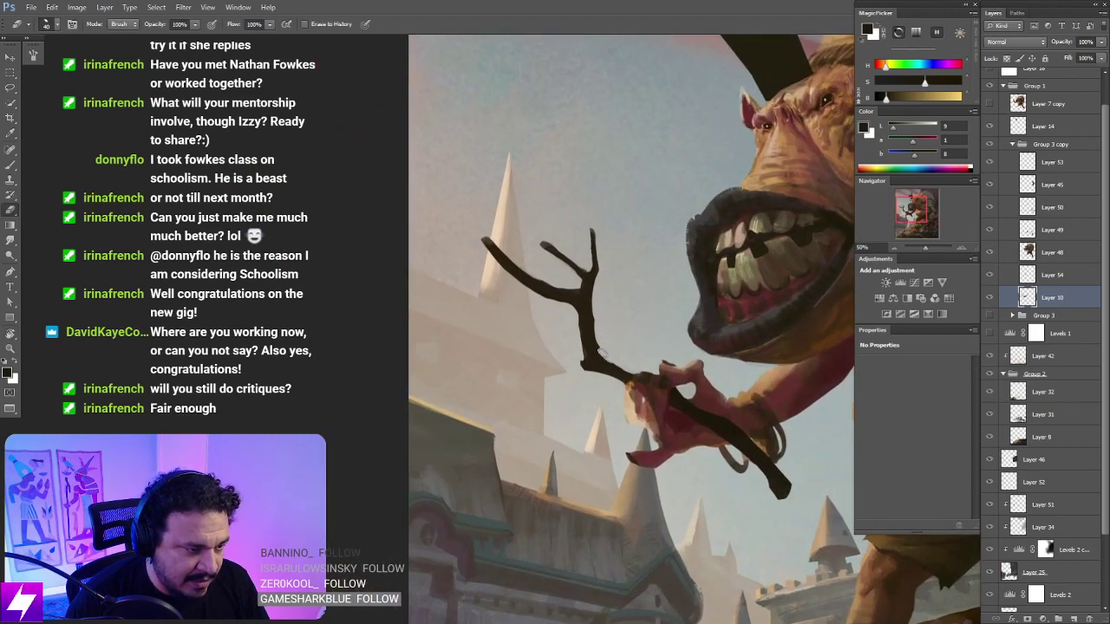
{"action": "mouse_move", "coordinate": [595, 316]}
{"action": "left_mouse_down"}
{"action": "mouse_move", "coordinate": [598, 352]}
{"action": "mouse_move", "coordinate": [619, 339]}
{"action": "left_mouse_up"}
{"action": "key", "text": "]"}
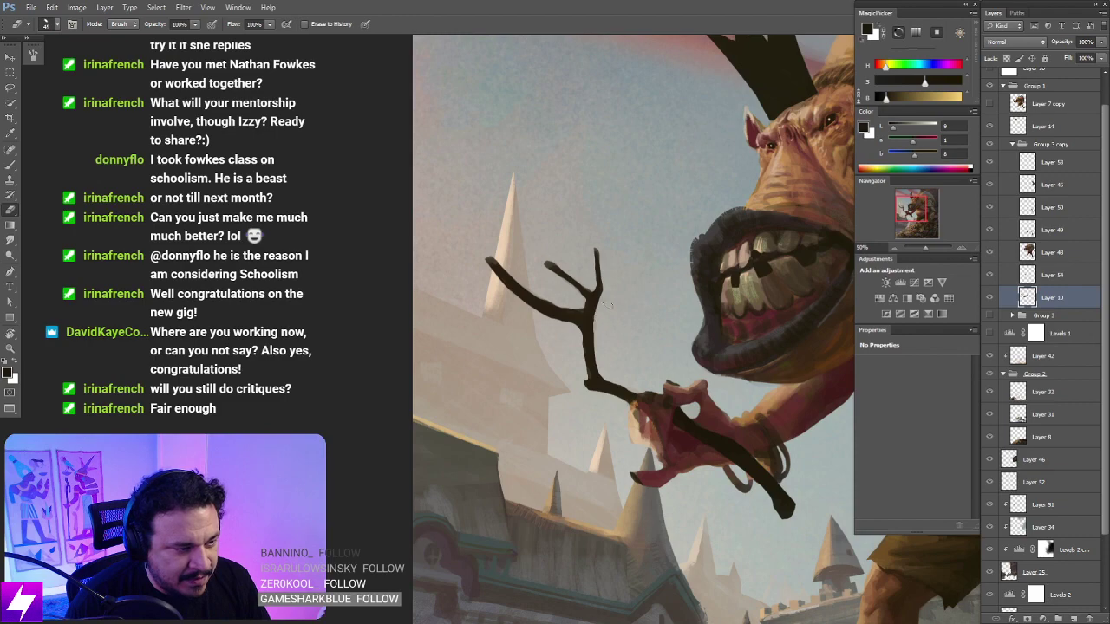
Step: Trim the edges of the branch's long upper prong with a smaller eraser, undoing a stray stroke
{"action": "key", "text": "r"}
{"action": "mouse_move", "coordinate": [598, 316]}
{"action": "left_mouse_down"}
{"action": "mouse_move", "coordinate": [621, 300]}
{"action": "mouse_move", "coordinate": [536, 347]}
{"action": "left_mouse_up"}
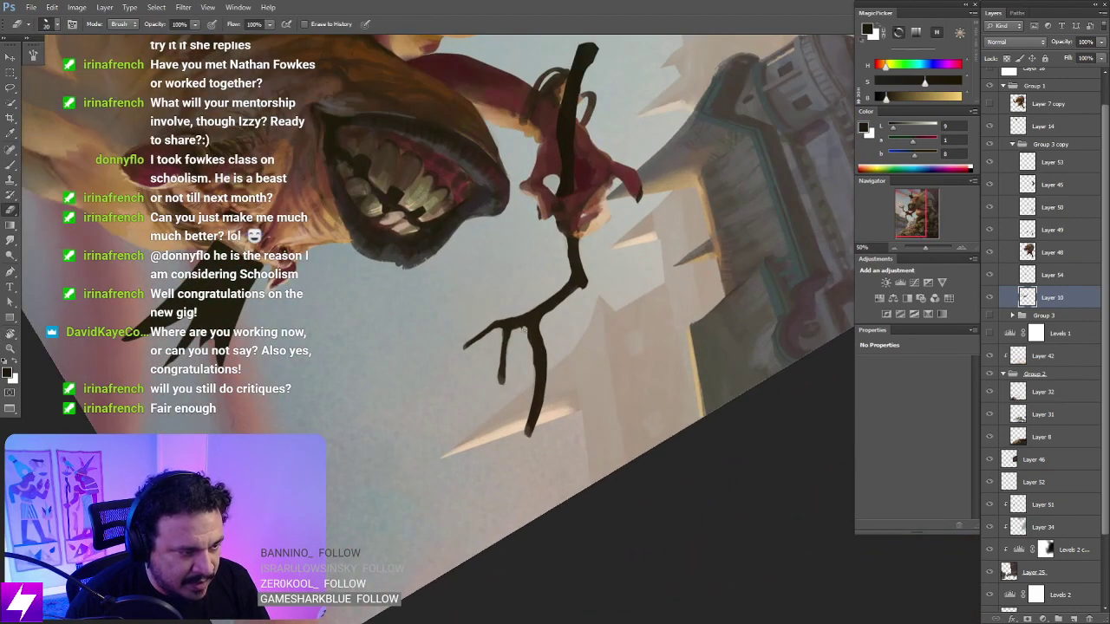
{"action": "key", "text": "bracketleft"}
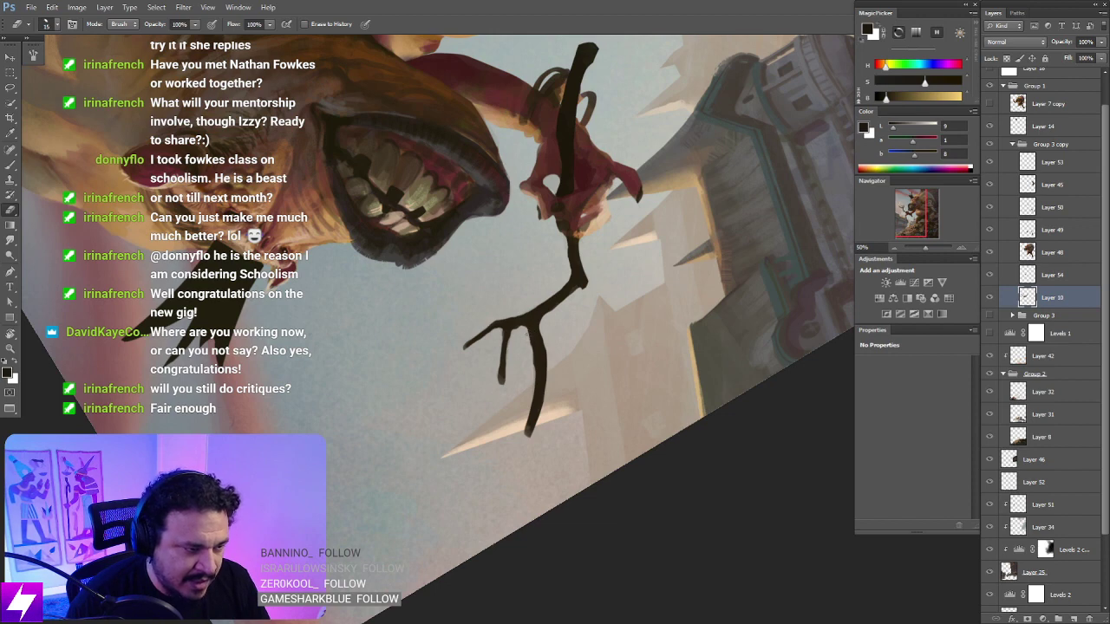
{"action": "key", "text": "ctrl+z"}
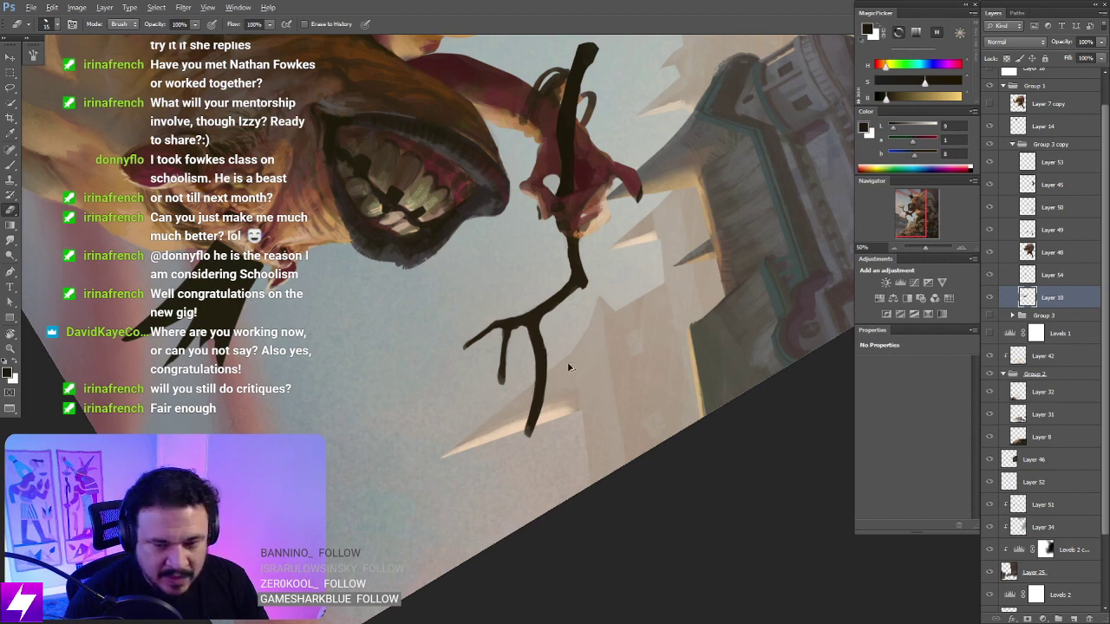
{"action": "key", "text": "space"}
{"action": "left_click_drag", "start_coordinate": [558, 393], "coordinate": [584, 365]}
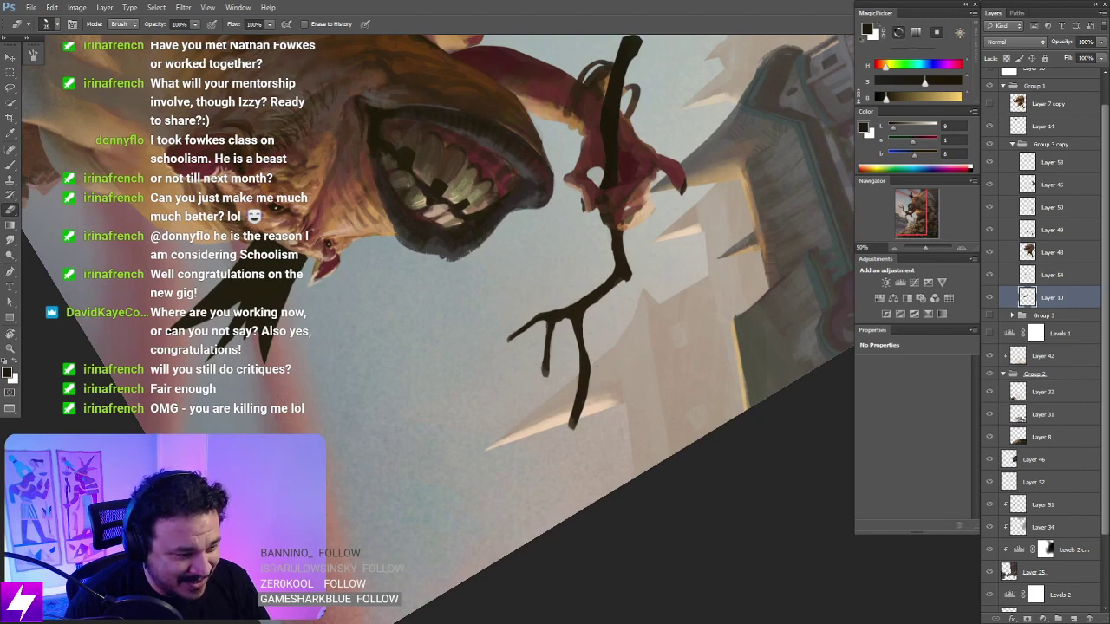
{"action": "left_click_drag", "start_coordinate": [600, 401], "coordinate": [577, 378]}
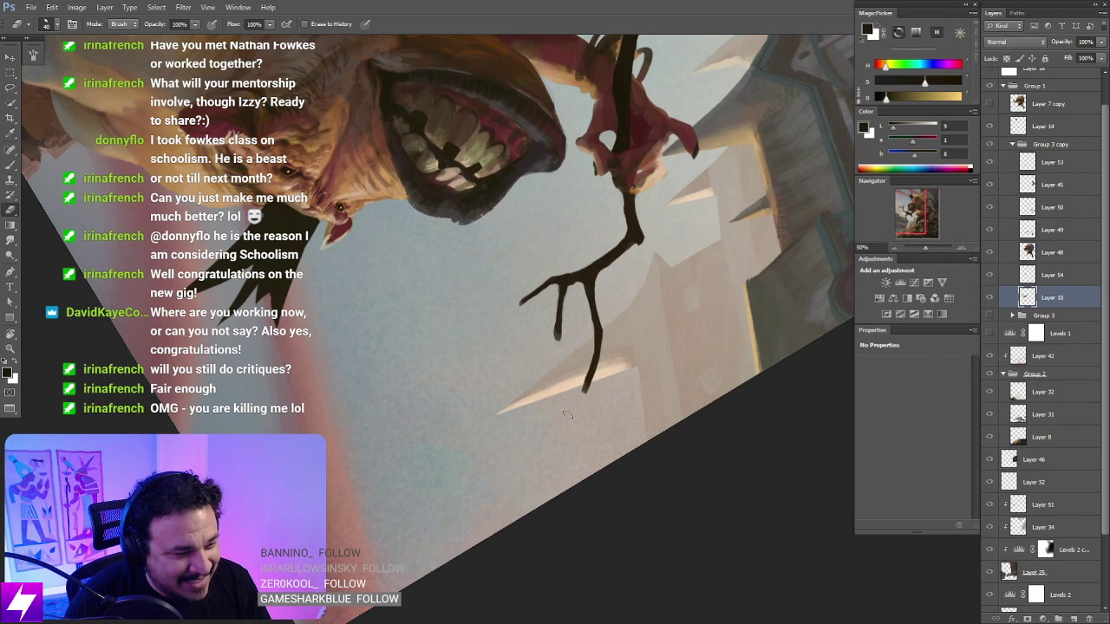
Step: Refine the opposite side of the long prong with a 30 px eraser
{"action": "key", "text": "r"}
{"action": "mouse_move", "coordinate": [606, 373]}
{"action": "left_mouse_down"}
{"action": "mouse_move", "coordinate": [624, 364]}
{"action": "mouse_move", "coordinate": [589, 282]}
{"action": "left_mouse_up"}
{"action": "key", "text": "e"}
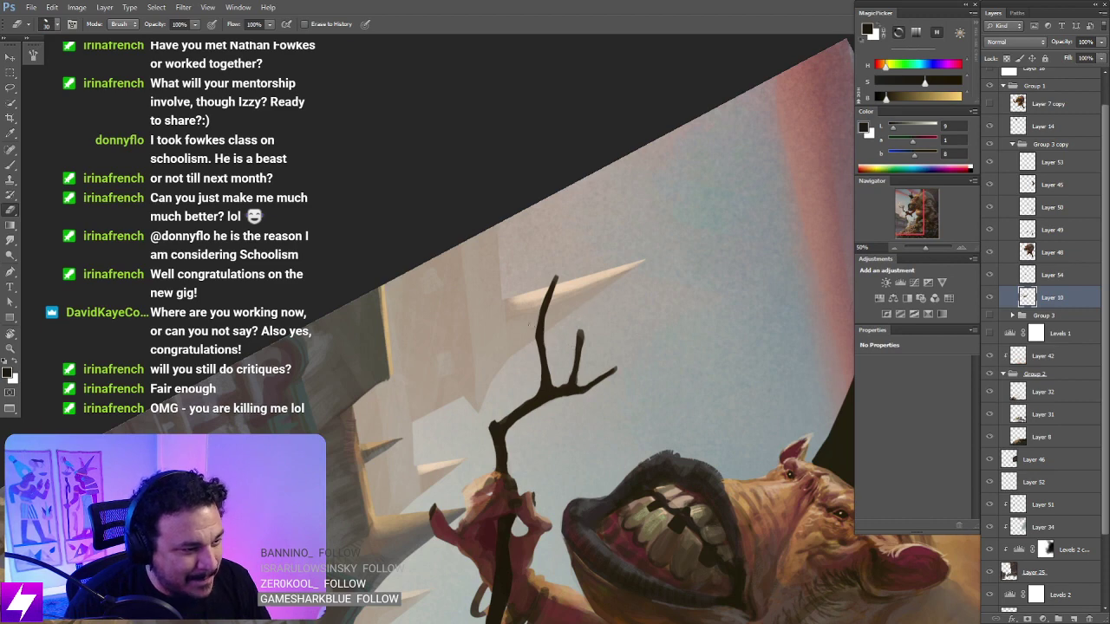
{"action": "key", "text": "Escape"}
{"action": "key", "text": "ctrl+minus"}
{"action": "key", "text": "ctrl+minus"}
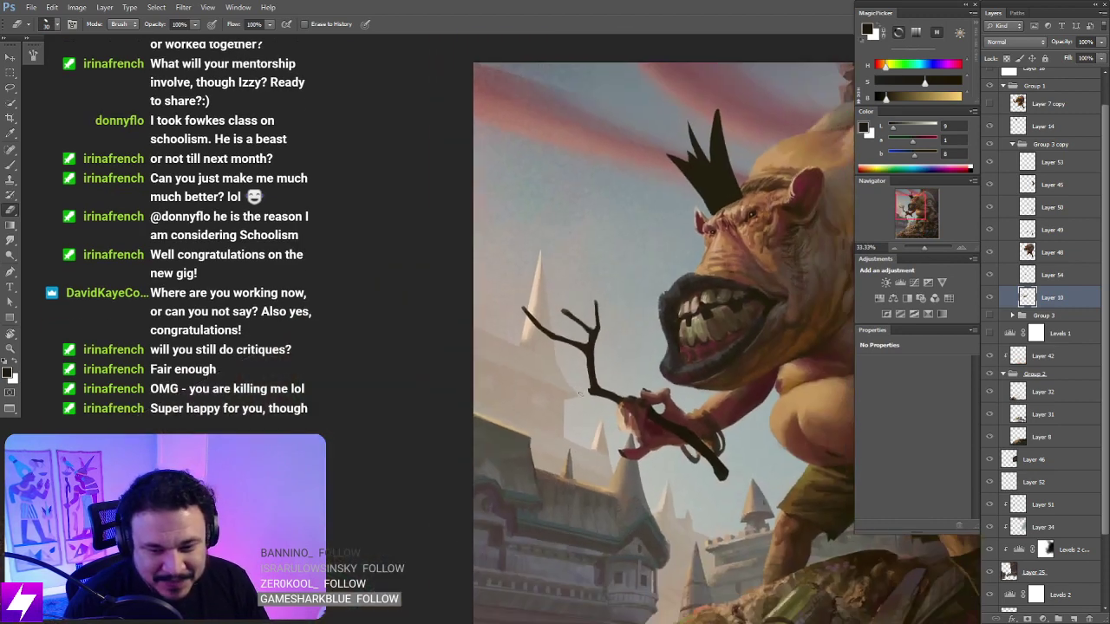
Step: Flip the canvas horizontally and examine the hand and branch in the mirrored composition
{"action": "key", "text": "ctrl+minus"}
{"action": "key", "text": "ctrl+shift+h"}
{"action": "left_click_drag", "start_coordinate": [556, 425], "coordinate": [528, 427]}
{"action": "key", "text": "ctrl+plus"}
{"action": "key", "text": "ctrl+plus"}
{"action": "key", "text": "ctrl+plus"}
{"action": "key", "text": "r"}
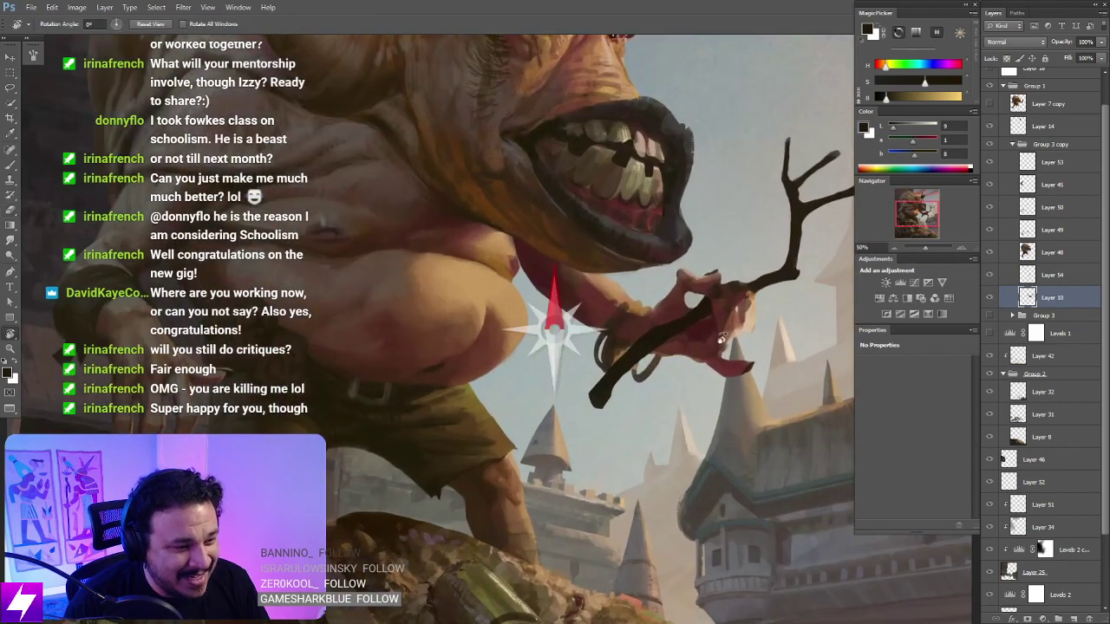
{"action": "left_click_drag", "start_coordinate": [733, 289], "coordinate": [539, 422]}
{"action": "key", "text": "Escape"}
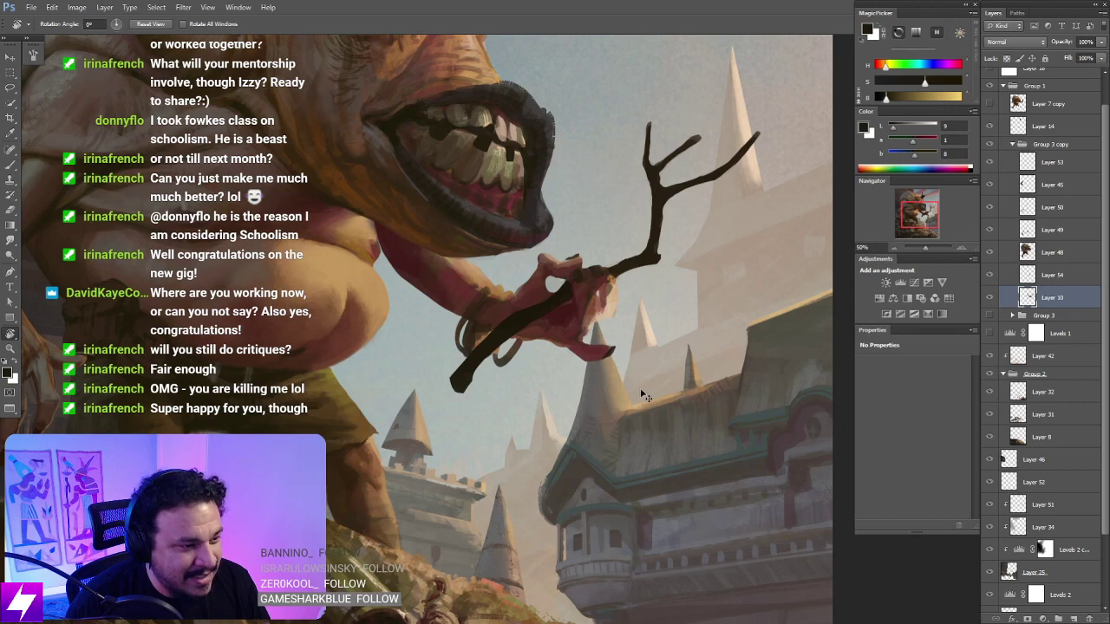
Step: Compare the latest edits by stepping through the history, and merge Layer 54 down into Layer 10
{"action": "key", "text": "ctrl+alt+z"}
{"action": "key", "text": "ctrl+alt+z"}
{"action": "key", "text": "ctrl+shift+z"}
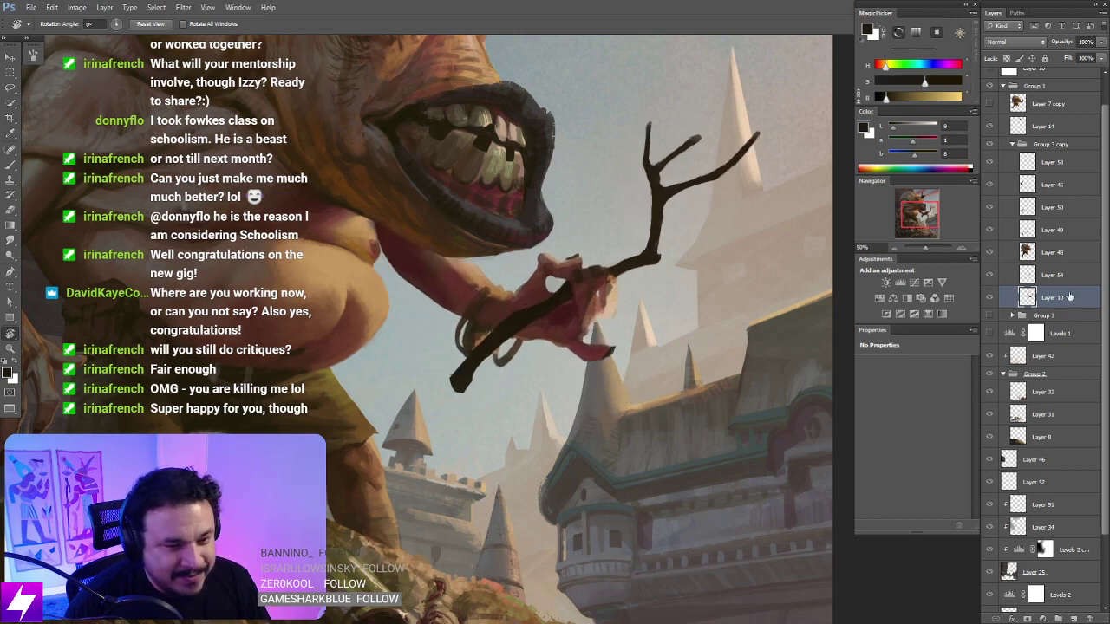
{"action": "left_click", "coordinate": [1043, 276]}
{"action": "key", "text": "ctrl+e"}
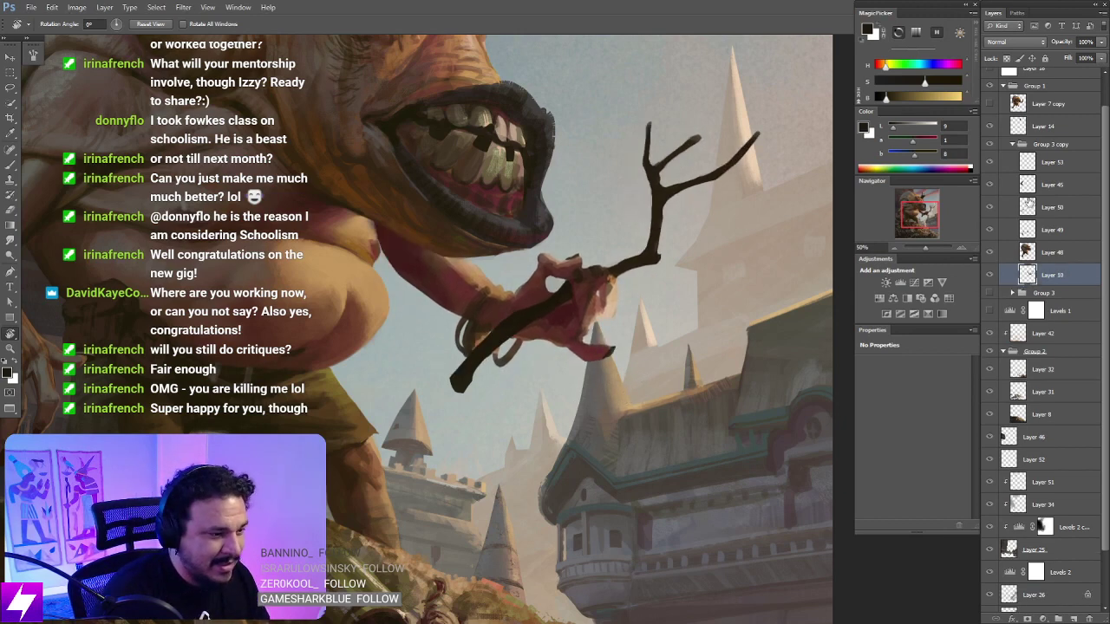
Step: Sample the branch's dark brown and paint dark accents where the fingers grip the branch with a small brush
{"action": "left_click_drag", "start_coordinate": [608, 344], "coordinate": [574, 376]}
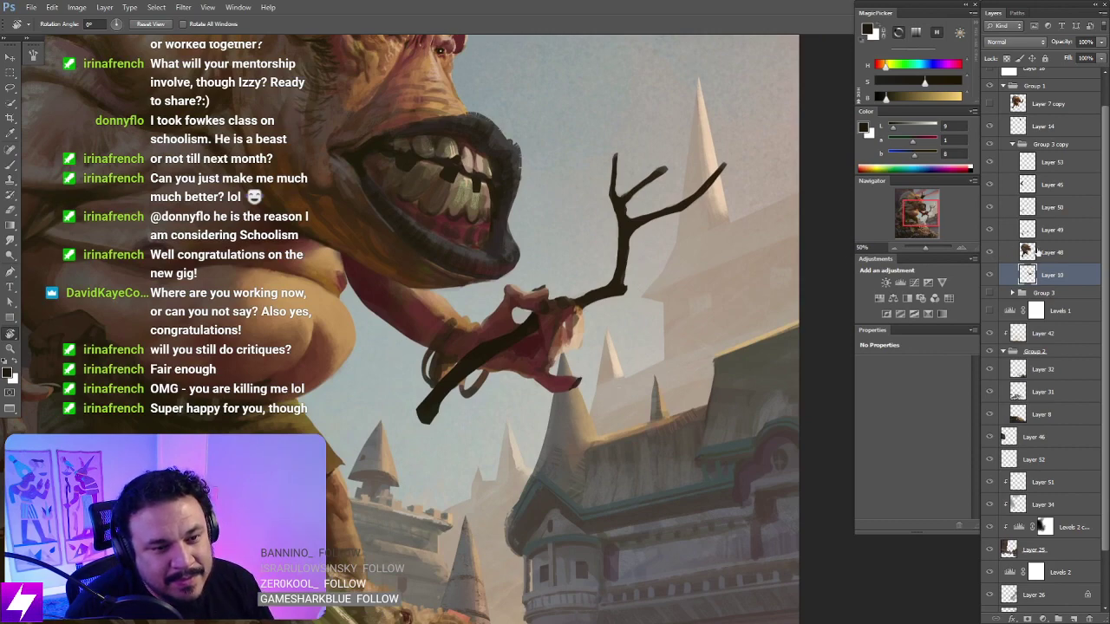
{"action": "key", "text": "b"}
{"action": "key", "text": "ctrl+plus"}
{"action": "left_click", "coordinate": [532, 320], "text": "alt"}
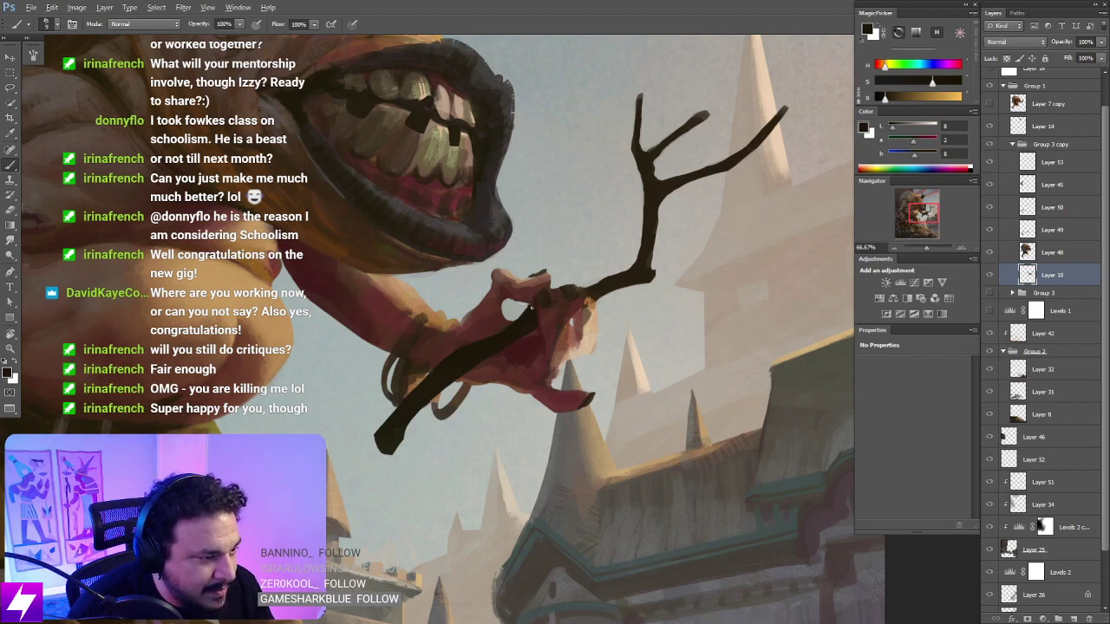
{"action": "key", "text": "r"}
{"action": "scroll", "coordinate": [594, 384], "scroll_direction": "down", "scroll_amount": 1}
{"action": "left_click_drag", "start_coordinate": [633, 402], "coordinate": [576, 392]}
{"action": "left_click_drag", "start_coordinate": [589, 286], "coordinate": [609, 350]}
{"action": "key", "text": "ctrl+plus"}
{"action": "key", "text": "b"}
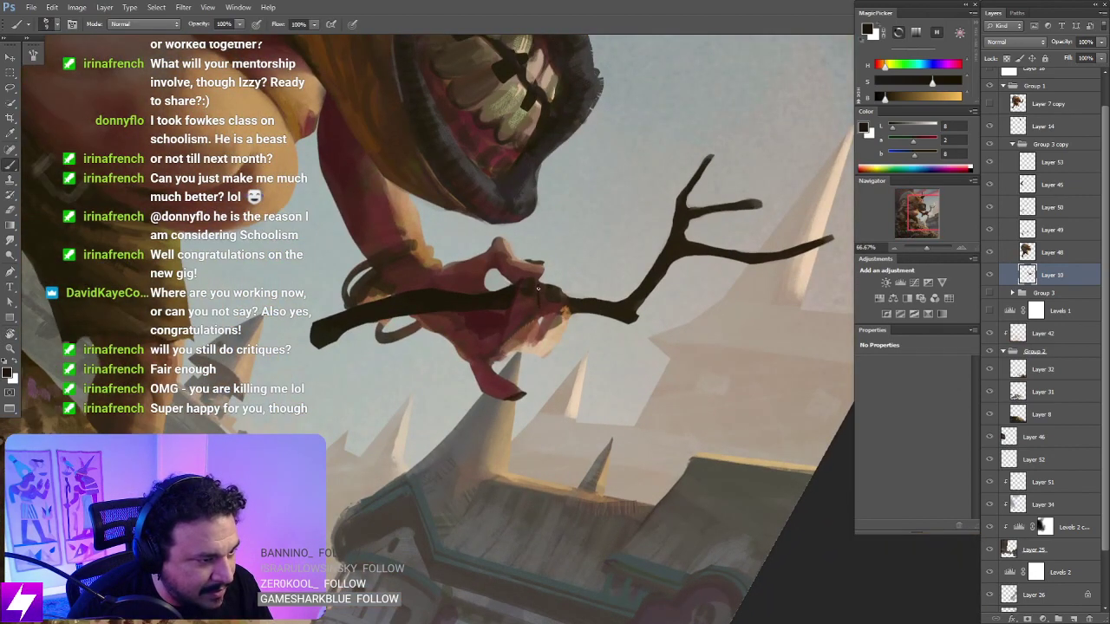
{"action": "key", "text": "]"}
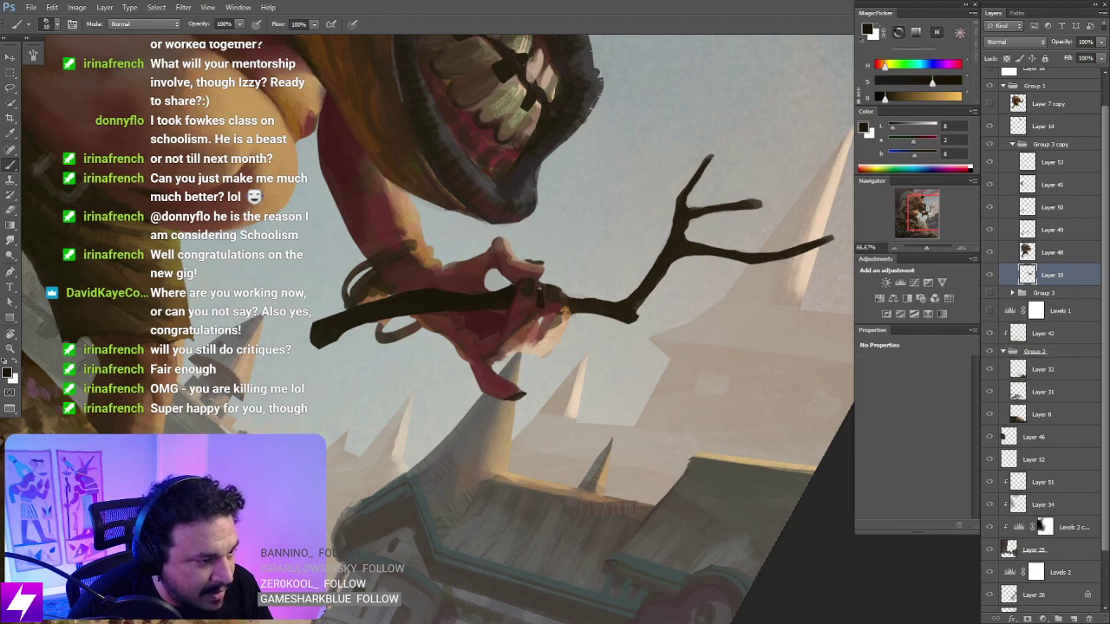
Step: Erase the dark nail from the tip of the ogre's upper finger
{"action": "scroll", "coordinate": [539, 288], "scroll_direction": "down", "scroll_amount": 3}
{"action": "key", "text": "r"}
{"action": "left_click_drag", "start_coordinate": [554, 303], "coordinate": [609, 352]}
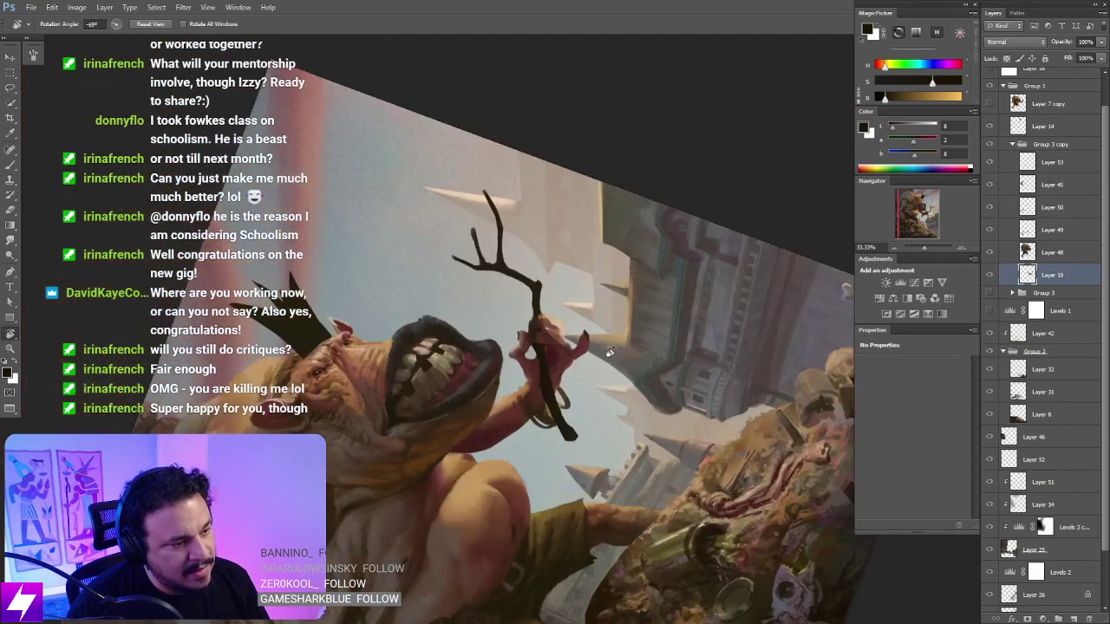
{"action": "scroll", "coordinate": [610, 352], "scroll_direction": "up", "scroll_amount": 3}
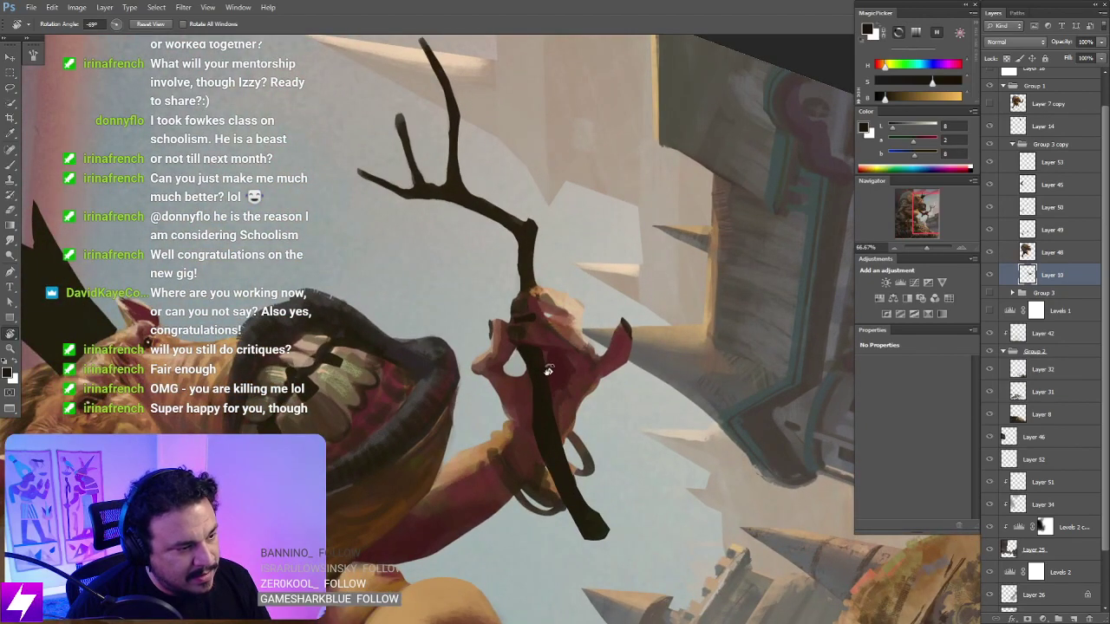
{"action": "left_click_drag", "start_coordinate": [548, 370], "coordinate": [511, 345]}
{"action": "key", "text": "l"}
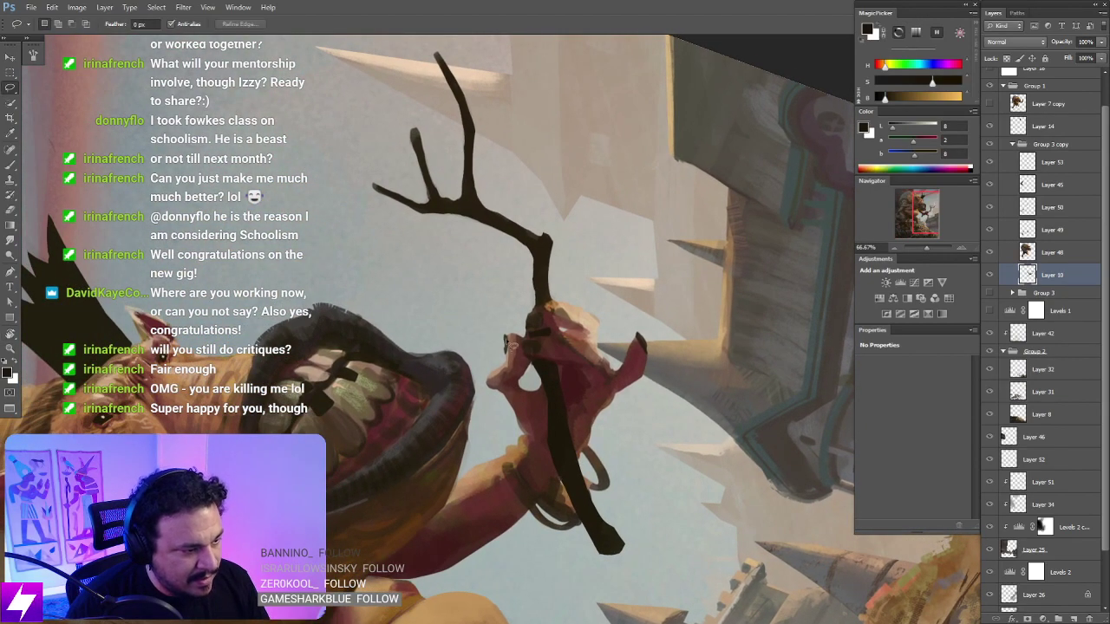
{"action": "key", "text": "e"}
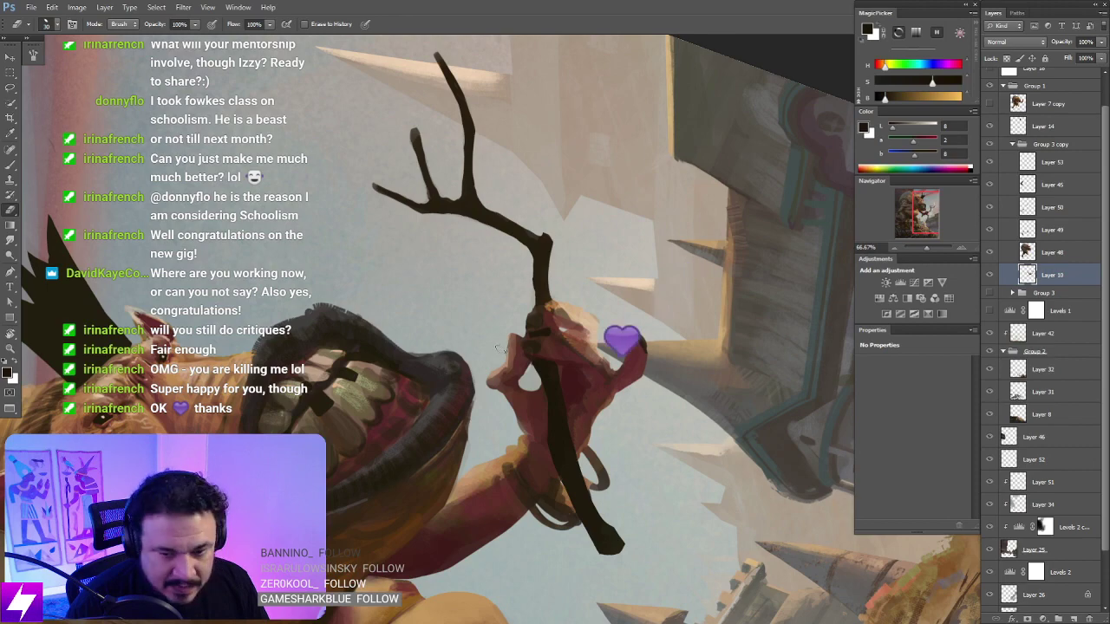
{"action": "left_click_drag", "start_coordinate": [496, 346], "coordinate": [509, 320]}
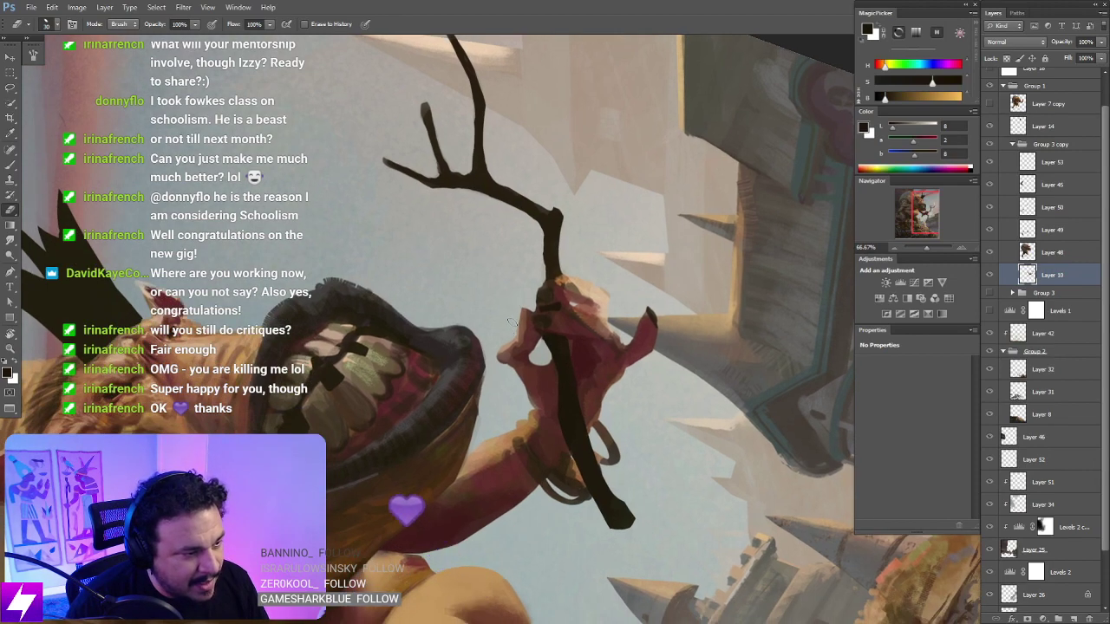
Step: Lasso a small nail shape at the upper fingertip, paint it with a sampled light beige and deselect it
{"action": "key", "text": "Escape"}
{"action": "key", "text": "ctrl+minus"}
{"action": "key", "text": "r"}
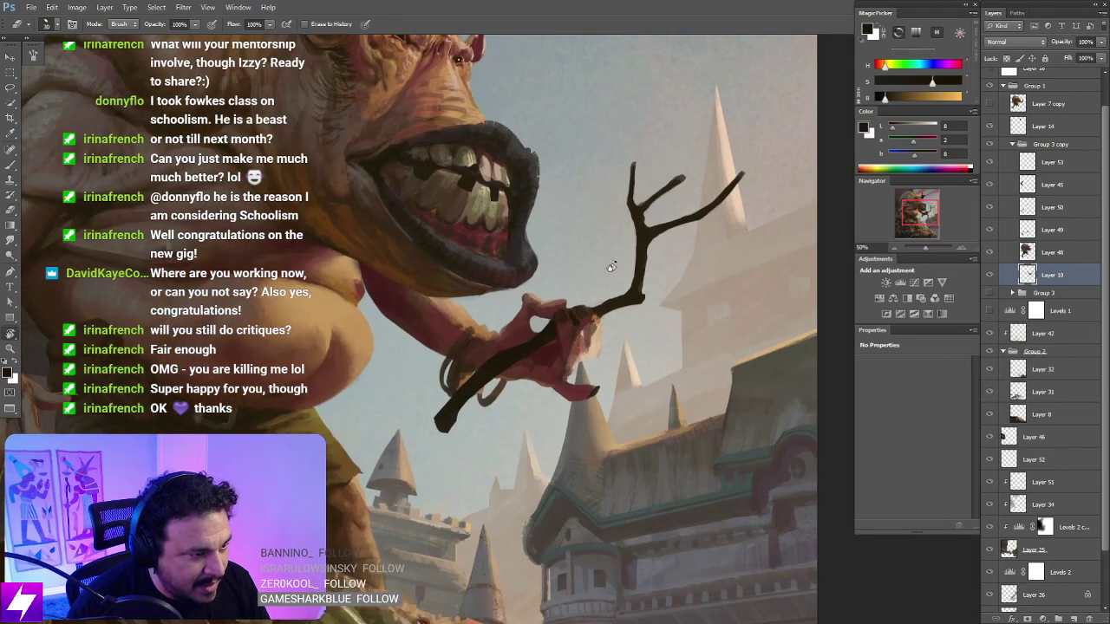
{"action": "mouse_move", "coordinate": [611, 266]}
{"action": "left_mouse_down"}
{"action": "mouse_move", "coordinate": [634, 322]}
{"action": "mouse_move", "coordinate": [600, 381]}
{"action": "left_mouse_up"}
{"action": "key", "text": "ctrl+plus"}
{"action": "key", "text": "l"}
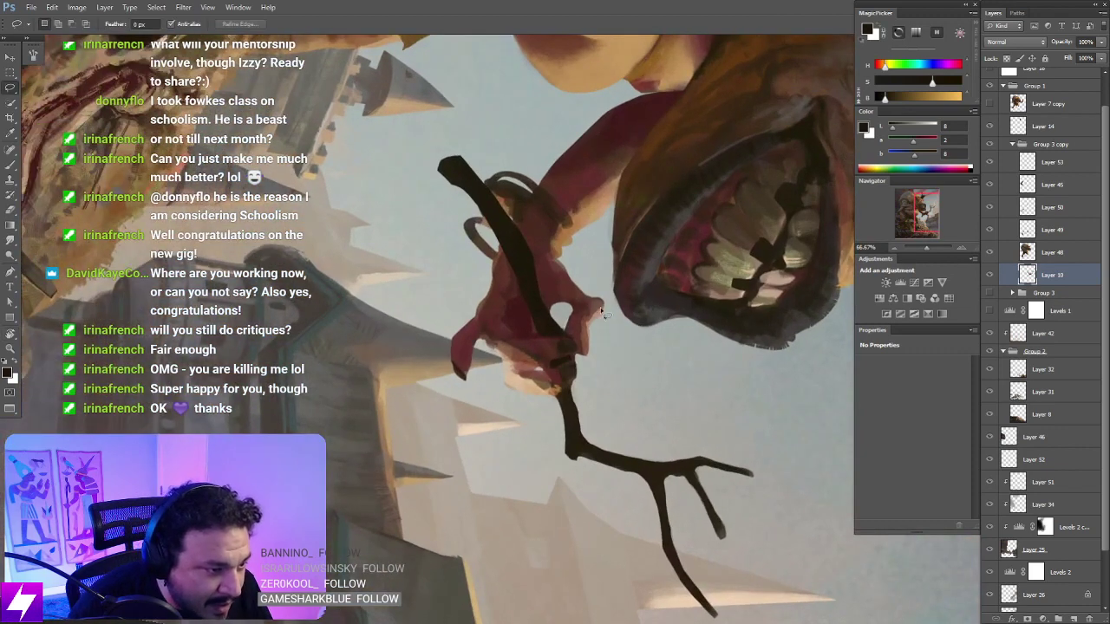
{"action": "mouse_move", "coordinate": [599, 307]}
{"action": "left_mouse_down"}
{"action": "mouse_move", "coordinate": [593, 324]}
{"action": "mouse_move", "coordinate": [599, 313]}
{"action": "mouse_move", "coordinate": [609, 324]}
{"action": "mouse_move", "coordinate": [598, 335]}
{"action": "mouse_move", "coordinate": [587, 326]}
{"action": "mouse_move", "coordinate": [605, 326]}
{"action": "left_mouse_up"}
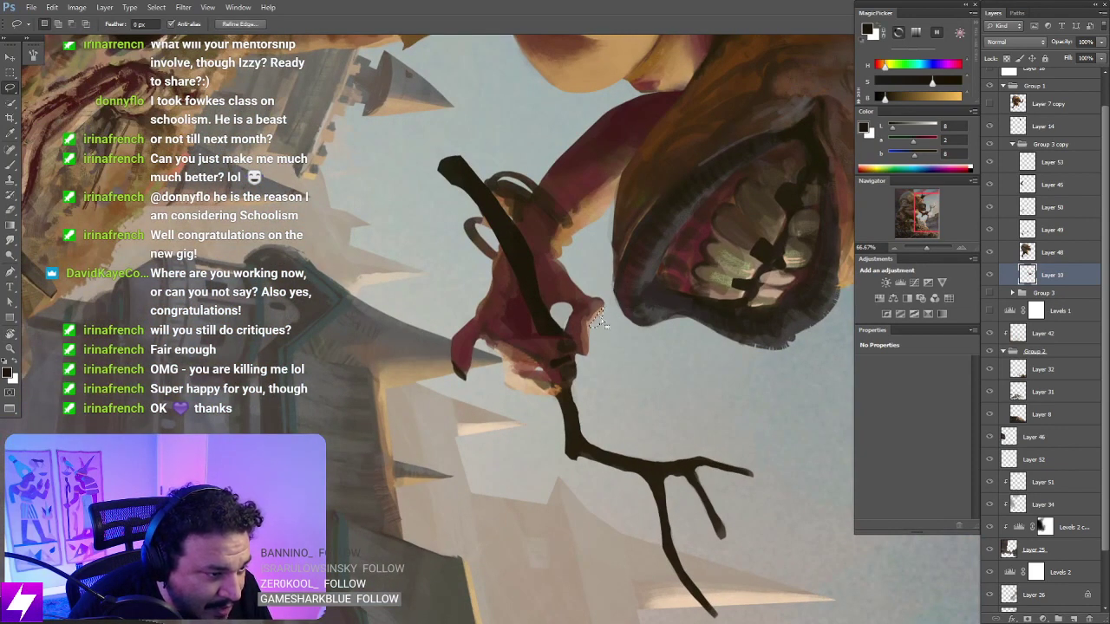
{"action": "key", "text": "b"}
{"action": "left_click", "coordinate": [524, 387], "text": "alt"}
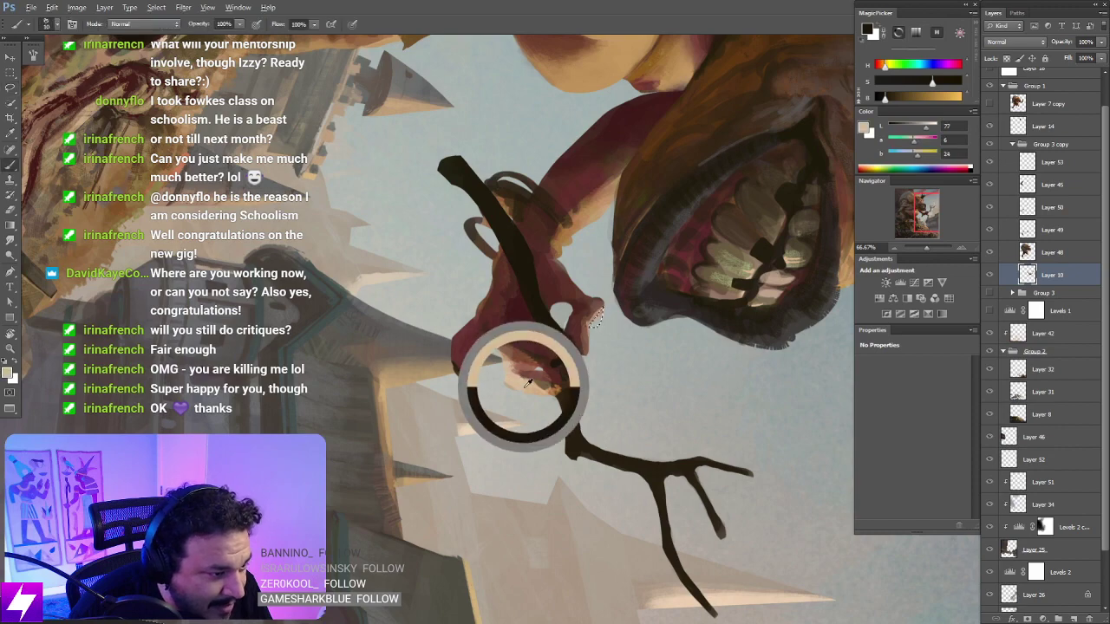
{"action": "left_click", "coordinate": [593, 213], "text": "alt"}
{"action": "left_click_drag", "start_coordinate": [599, 315], "coordinate": [597, 320]}
{"action": "key", "text": "l"}
{"action": "key", "text": "ctrl+d"}
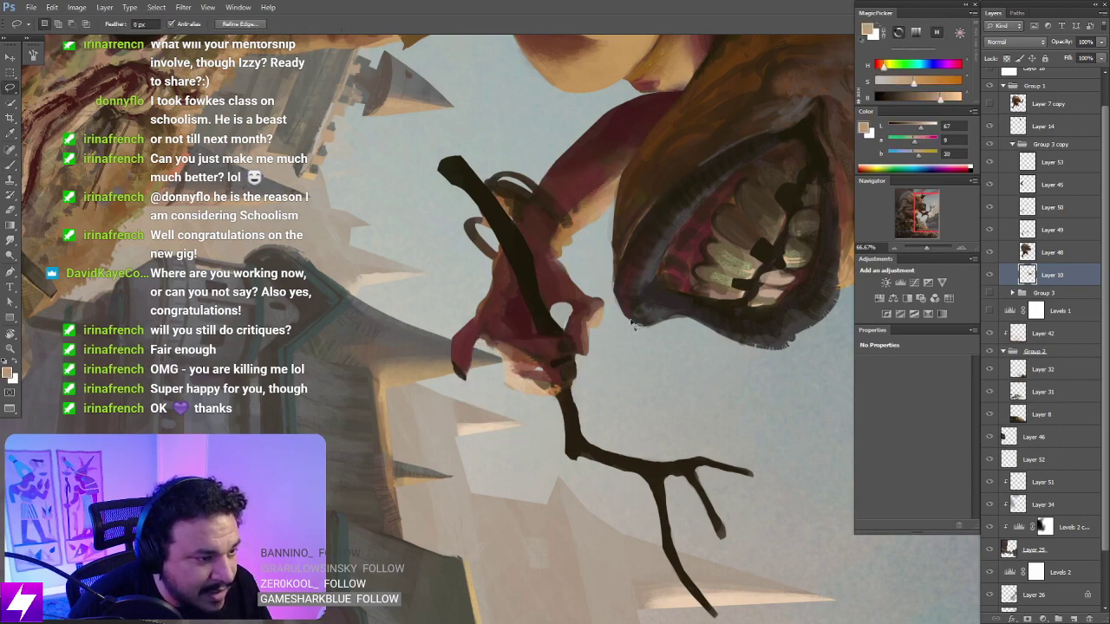
Step: Lasso a longer pointed nail at the upper fingertip, paint it with a sampled near-black brown and deselect it
{"action": "key", "text": "ctrl+minus"}
{"action": "key", "text": "ctrl+minus"}
{"action": "key", "text": "Escape"}
{"action": "mouse_move", "coordinate": [612, 376]}
{"action": "left_mouse_down"}
{"action": "mouse_move", "coordinate": [602, 369]}
{"action": "mouse_move", "coordinate": [625, 360]}
{"action": "mouse_move", "coordinate": [572, 299]}
{"action": "mouse_move", "coordinate": [547, 282]}
{"action": "mouse_move", "coordinate": [558, 296]}
{"action": "mouse_move", "coordinate": [539, 286]}
{"action": "mouse_move", "coordinate": [533, 305]}
{"action": "mouse_move", "coordinate": [545, 284]}
{"action": "mouse_move", "coordinate": [555, 292]}
{"action": "mouse_move", "coordinate": [544, 283]}
{"action": "mouse_move", "coordinate": [537, 306]}
{"action": "mouse_move", "coordinate": [560, 282]}
{"action": "left_mouse_up"}
{"action": "key", "text": "ctrl+plus"}
{"action": "key", "text": "r"}
{"action": "key", "text": "l"}
{"action": "key", "text": "Escape"}
{"action": "key", "text": "ctrl+minus"}
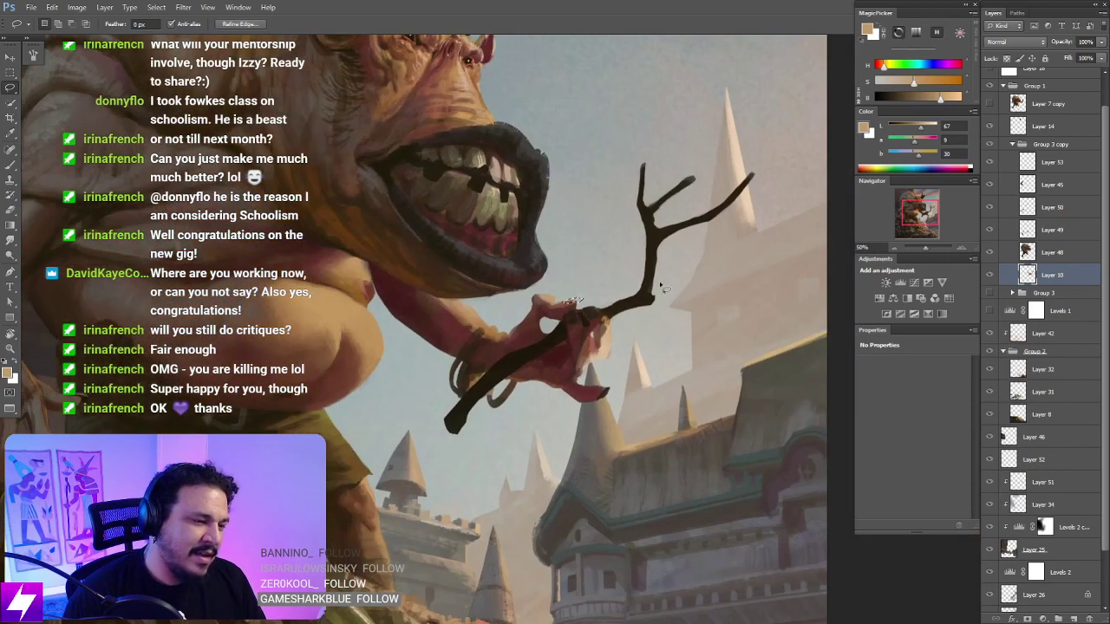
{"action": "key", "text": "ctrl+plus"}
{"action": "key", "text": "b"}
{"action": "left_click", "coordinate": [545, 275], "text": "alt"}
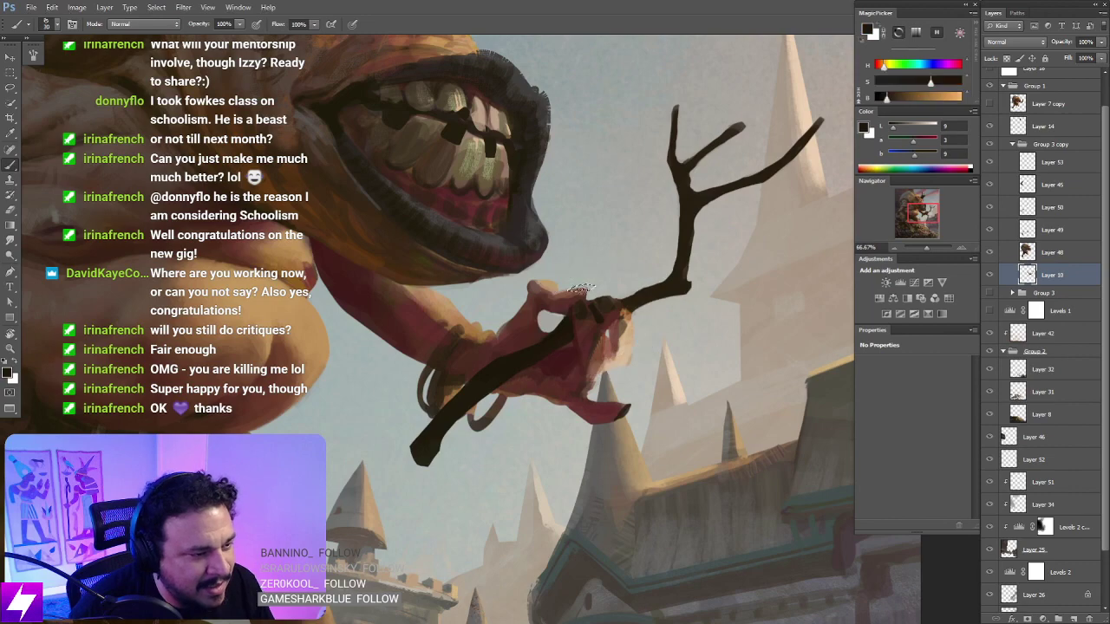
{"action": "mouse_move", "coordinate": [580, 288]}
{"action": "left_mouse_down"}
{"action": "mouse_move", "coordinate": [567, 289]}
{"action": "mouse_move", "coordinate": [606, 283]}
{"action": "left_mouse_up"}
{"action": "key", "text": "l"}
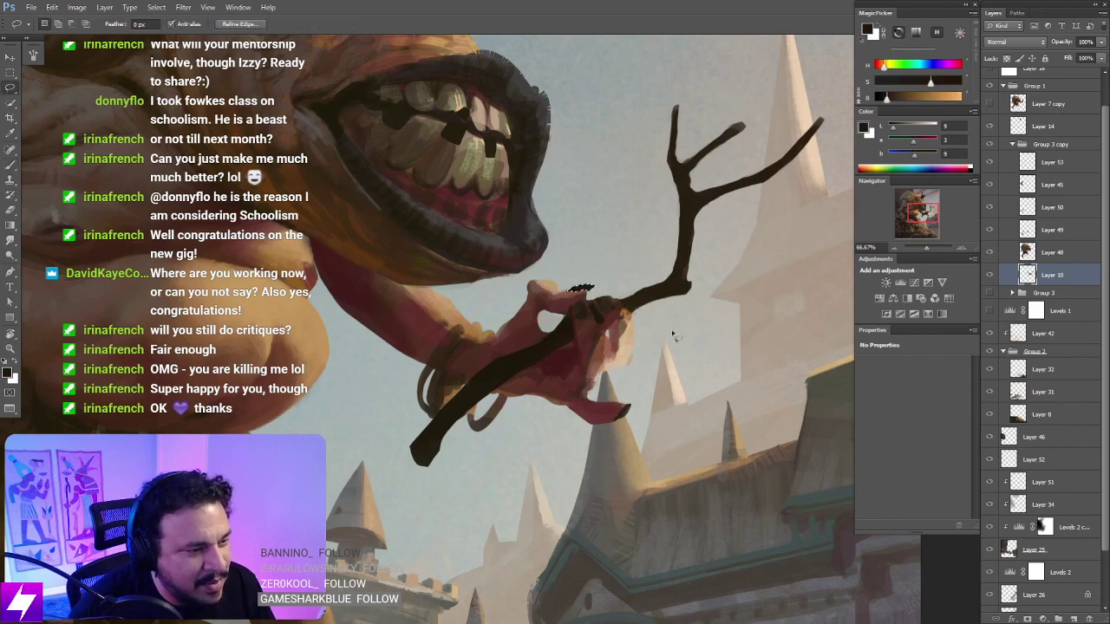
{"action": "key", "text": "ctrl+d"}
{"action": "key", "text": "ctrl+minus"}
{"action": "key", "text": "r"}
{"action": "left_click_drag", "start_coordinate": [567, 461], "coordinate": [679, 319]}
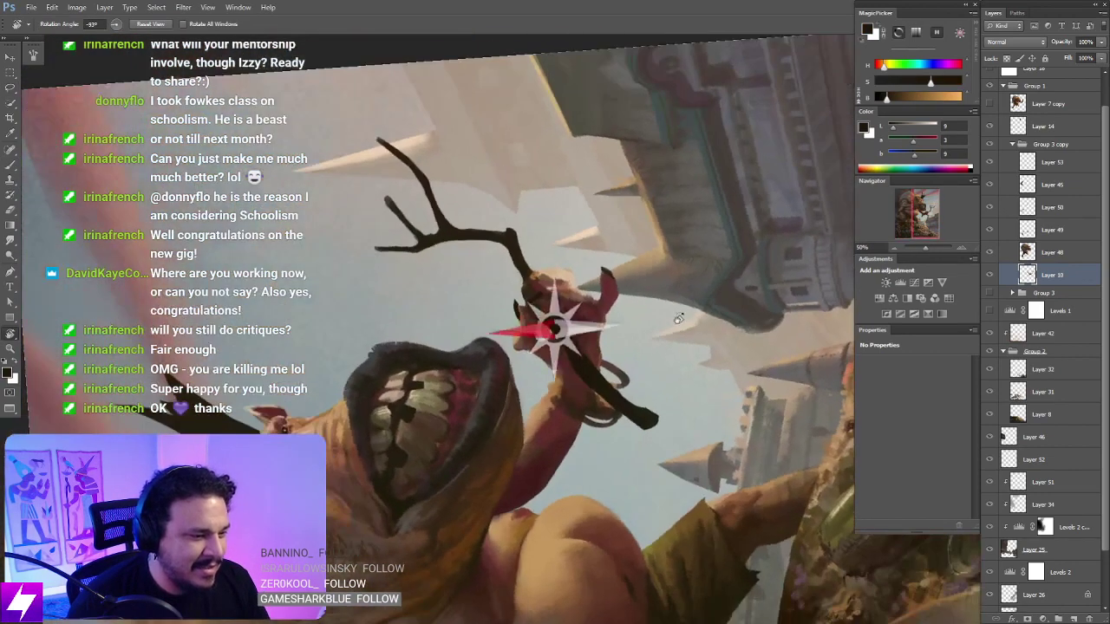
{"action": "key", "text": "Escape"}
{"action": "key", "text": "ctrl+plus"}
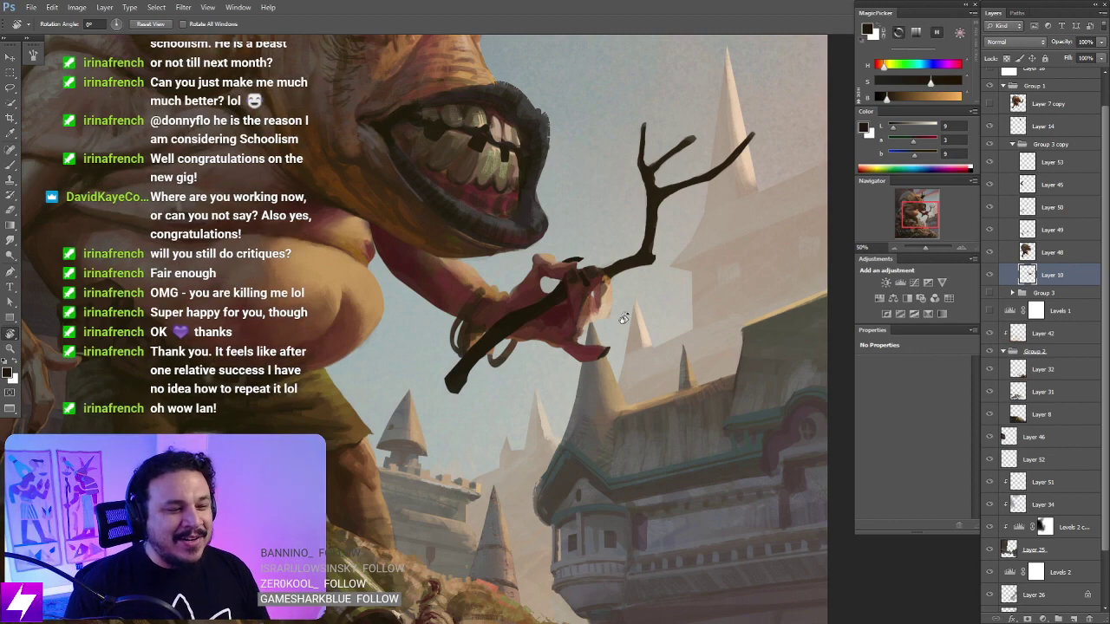
Step: Sample a dark reddish brown near the ogre's wrist and paint the bracelet's outer edge with a 20 px brush
{"action": "left_click_drag", "start_coordinate": [515, 342], "coordinate": [543, 323]}
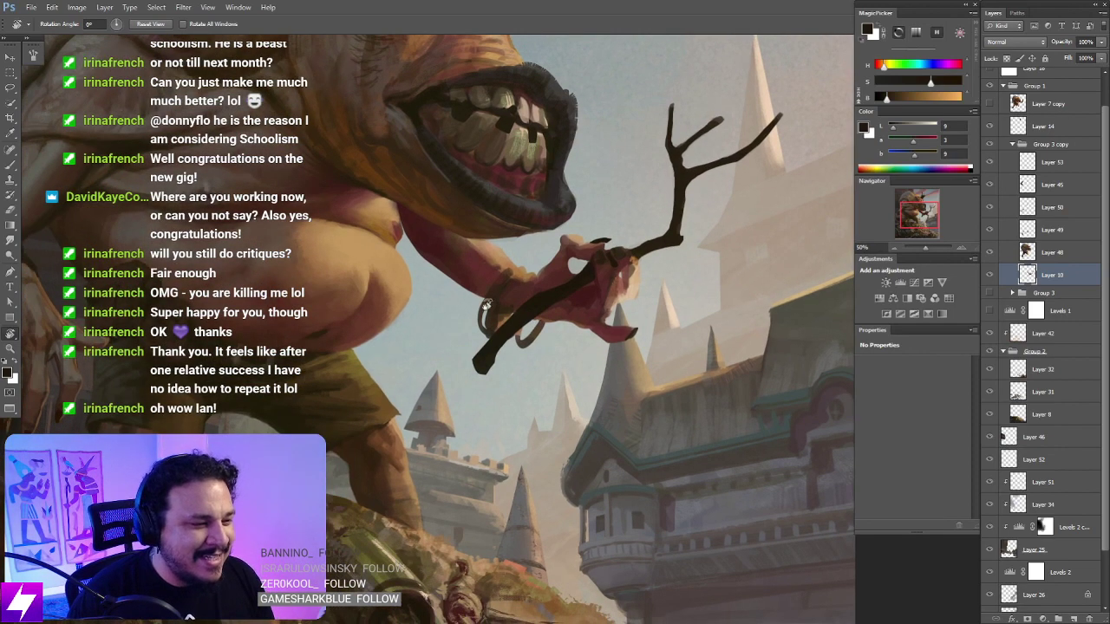
{"action": "scroll", "coordinate": [487, 305], "scroll_direction": "up", "scroll_amount": 1}
{"action": "key", "text": "b"}
{"action": "left_click", "coordinate": [501, 279], "text": "alt"}
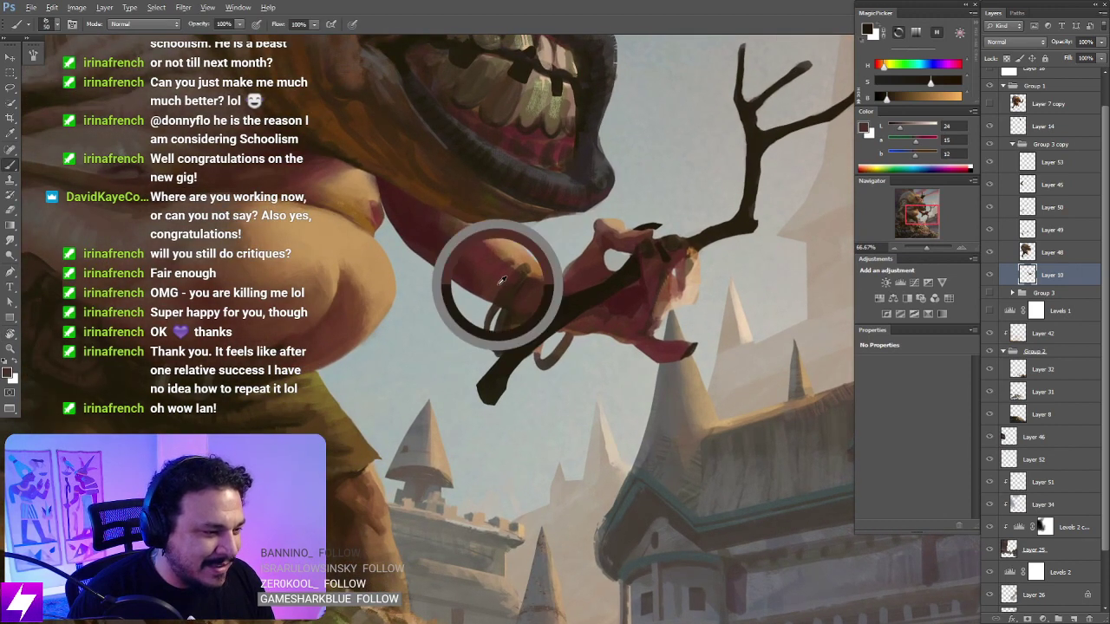
{"action": "key", "text": "bracketleft"}
{"action": "key", "text": "bracketleft"}
{"action": "key", "text": "bracketleft"}
{"action": "key", "text": "bracketleft"}
{"action": "key", "text": "bracketleft"}
{"action": "key", "text": "bracketleft"}
{"action": "left_click_drag", "start_coordinate": [489, 298], "coordinate": [484, 323]}
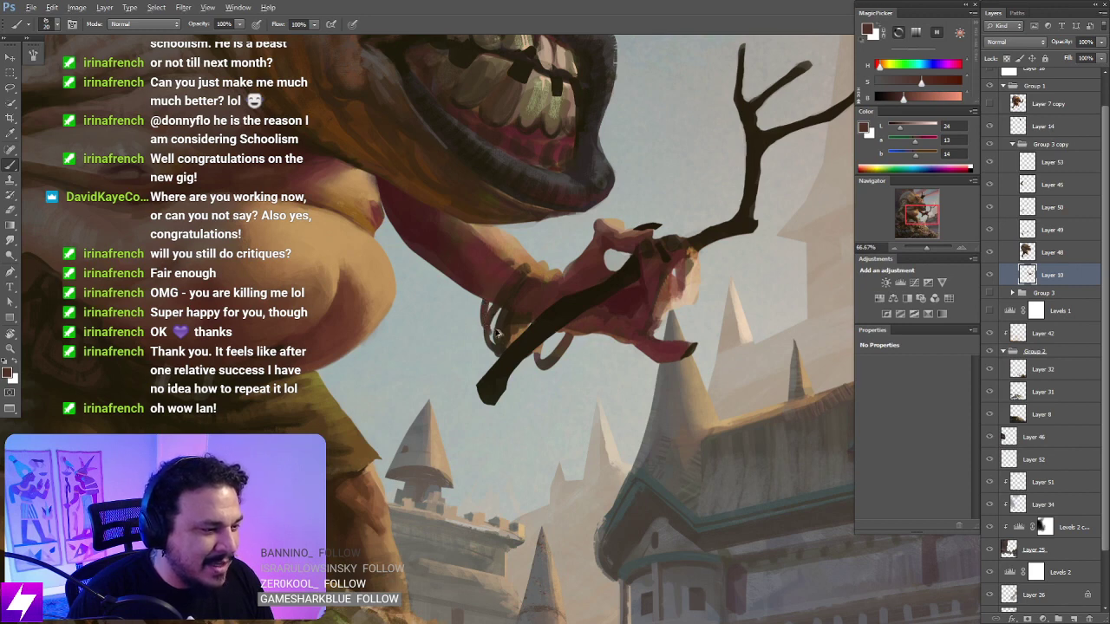
Step: Sample near-black browns around the ogre's wrist and paint the dark bands and gaps of the bracelets
{"action": "left_click", "coordinate": [501, 299], "text": "alt"}
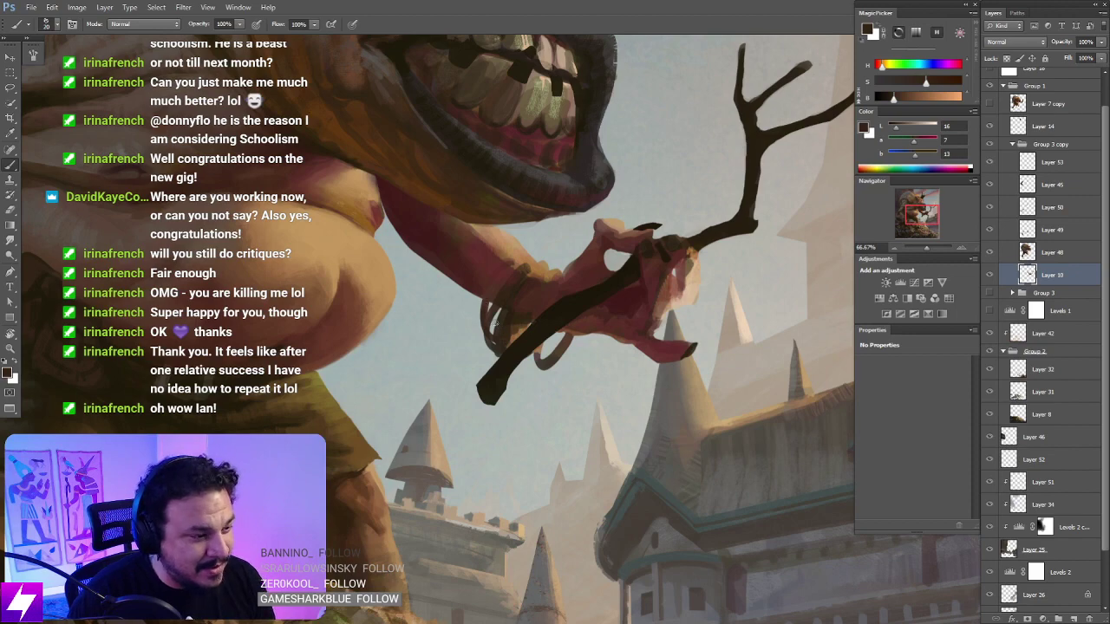
{"action": "scroll", "coordinate": [556, 356], "scroll_direction": "down", "scroll_amount": 1}
{"action": "key", "text": "r"}
{"action": "left_click_drag", "start_coordinate": [556, 355], "coordinate": [578, 290]}
{"action": "key", "text": "Escape"}
{"action": "scroll", "coordinate": [604, 373], "scroll_direction": "up", "scroll_amount": 1}
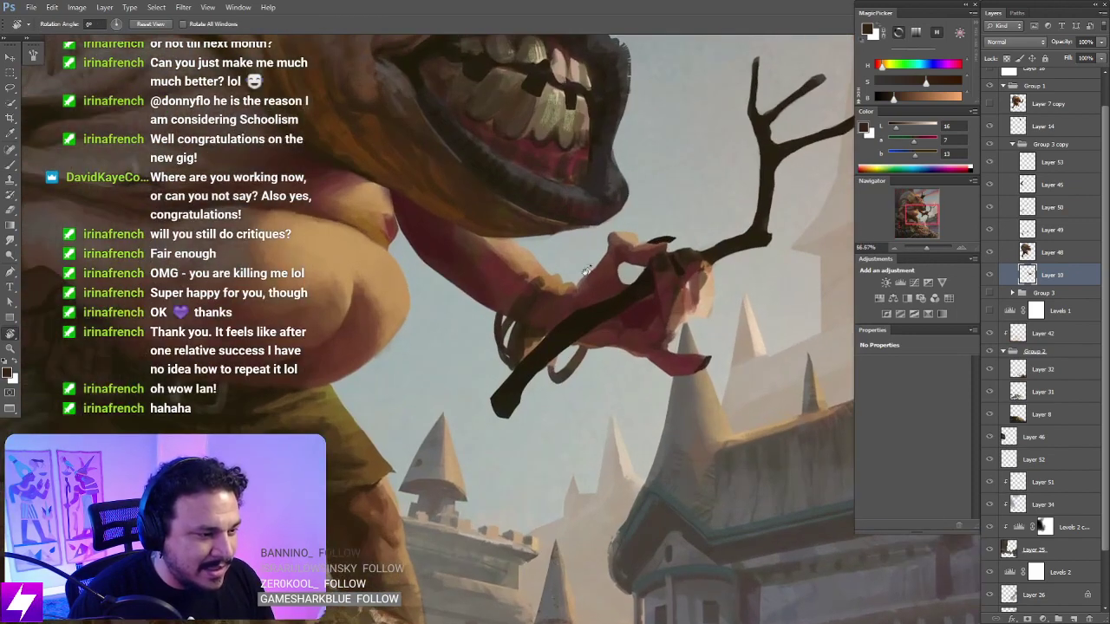
{"action": "left_click_drag", "start_coordinate": [604, 373], "coordinate": [582, 255]}
{"action": "key", "text": "Escape"}
{"action": "key", "text": "b"}
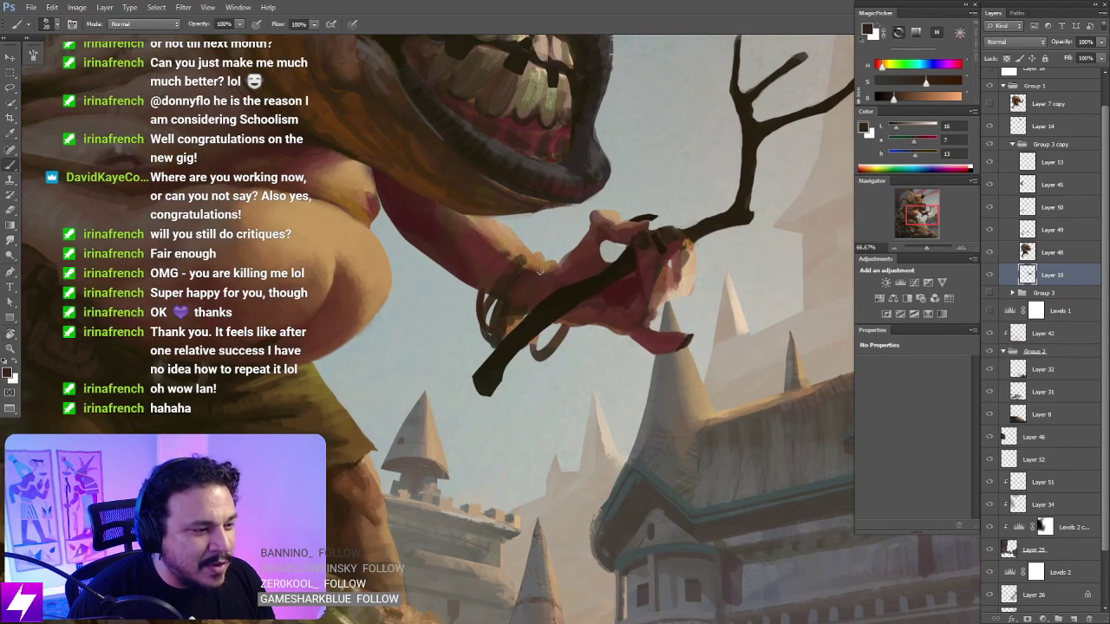
{"action": "left_click", "coordinate": [501, 308], "text": "alt"}
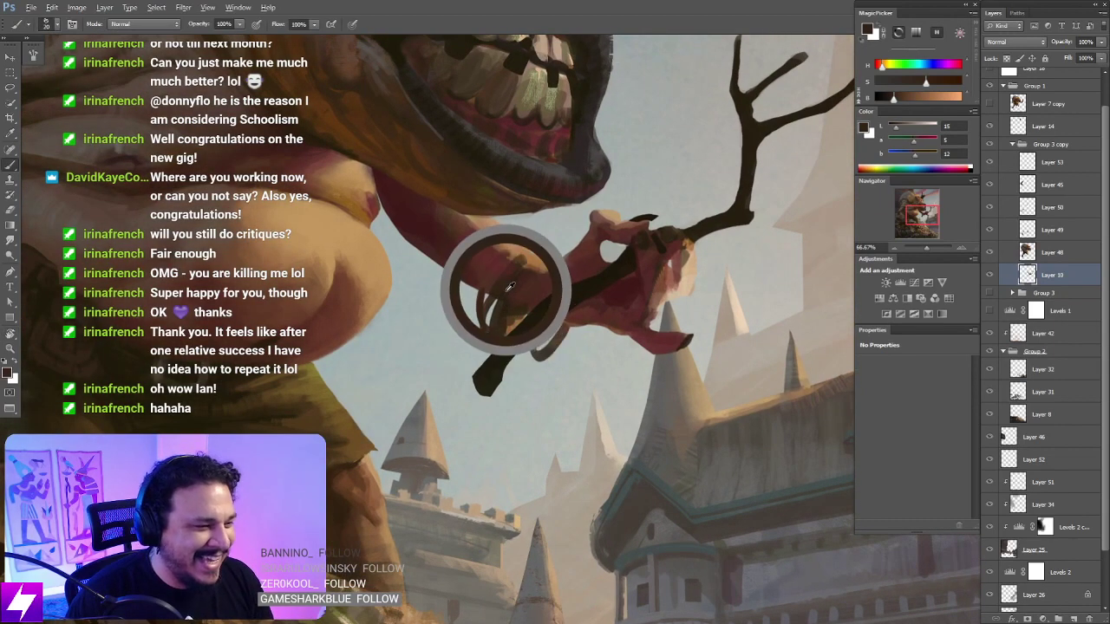
{"action": "key", "text": "]"}
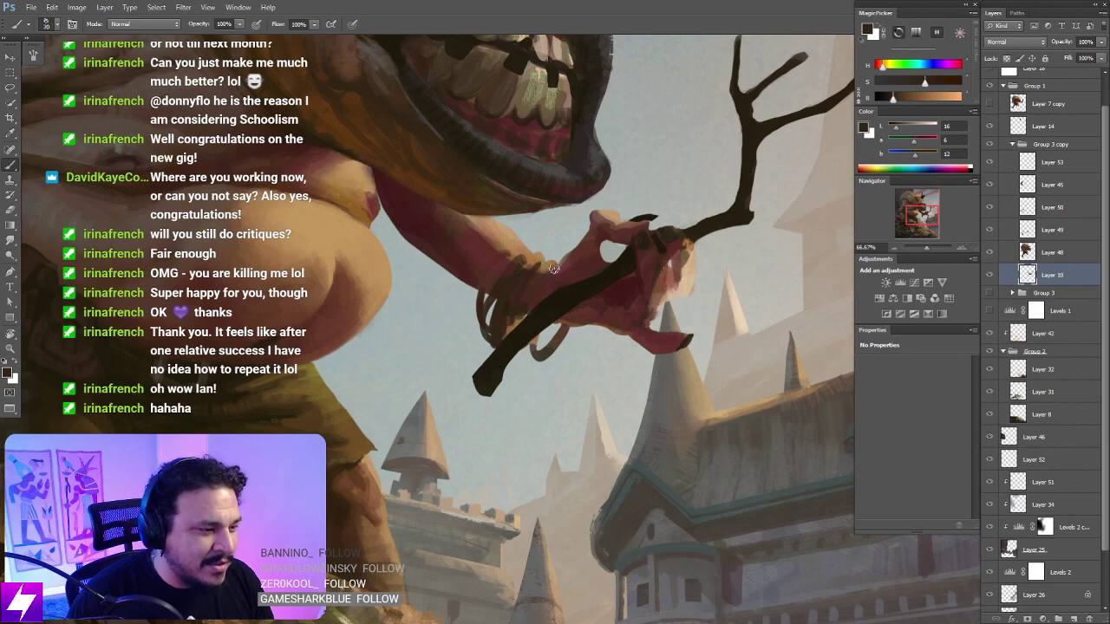
Step: Sample the near-black brown of the branch and touch up its edge beside the bracelets with a 30 px brush
{"action": "scroll", "coordinate": [579, 336], "scroll_direction": "down", "scroll_amount": 1}
{"action": "key", "text": "r"}
{"action": "left_click_drag", "start_coordinate": [579, 337], "coordinate": [618, 369]}
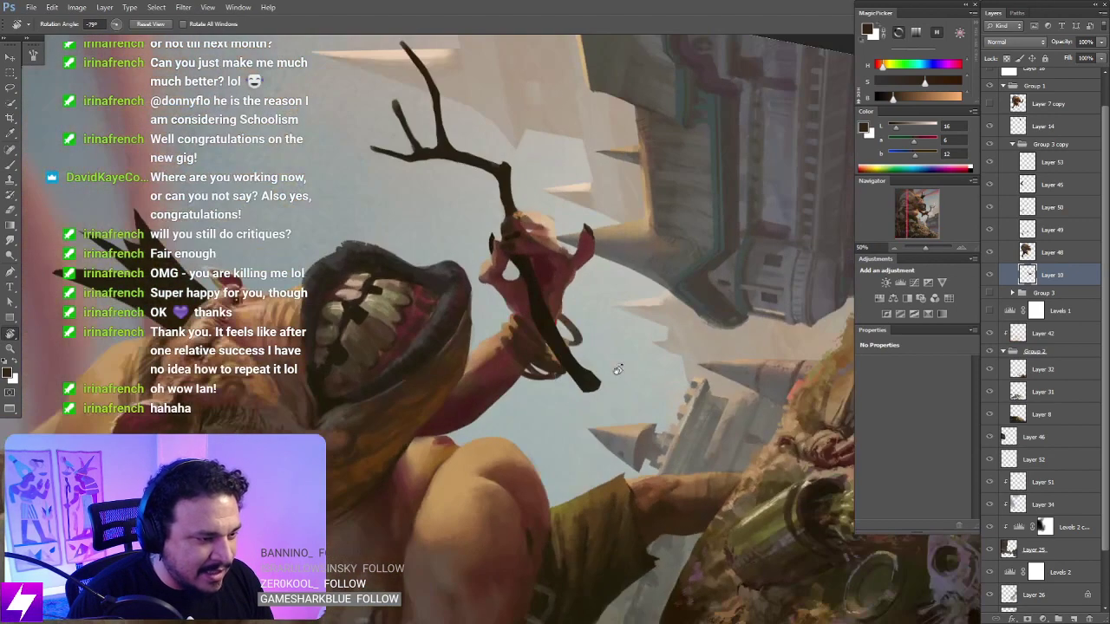
{"action": "key", "text": "Escape"}
{"action": "scroll", "coordinate": [569, 338], "scroll_direction": "up", "scroll_amount": 1}
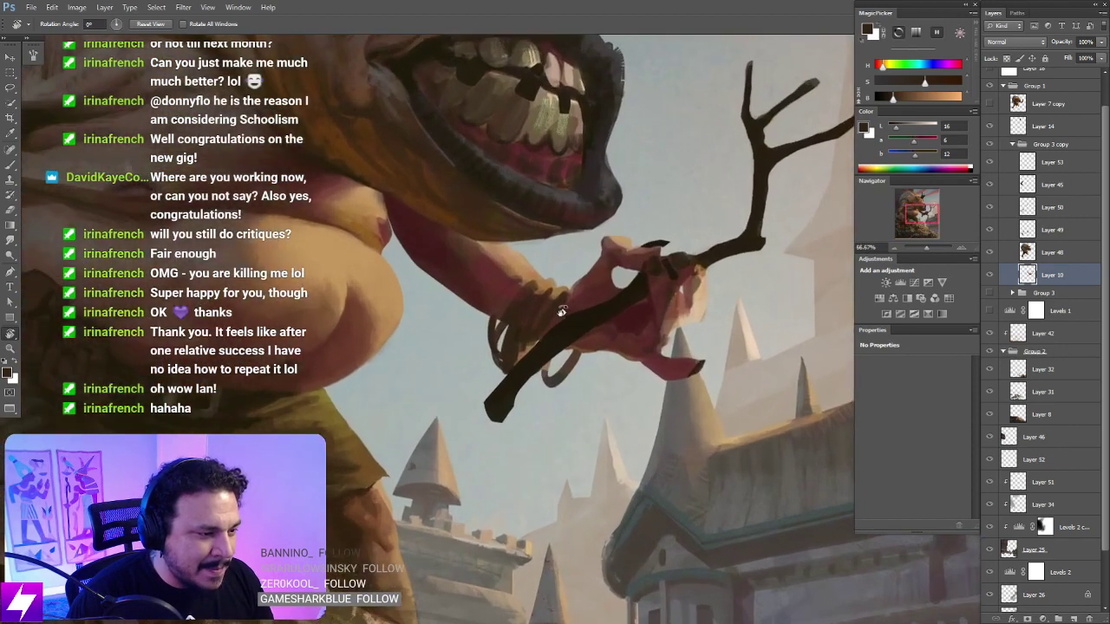
{"action": "key", "text": "b"}
{"action": "left_click", "coordinate": [553, 330], "text": "alt"}
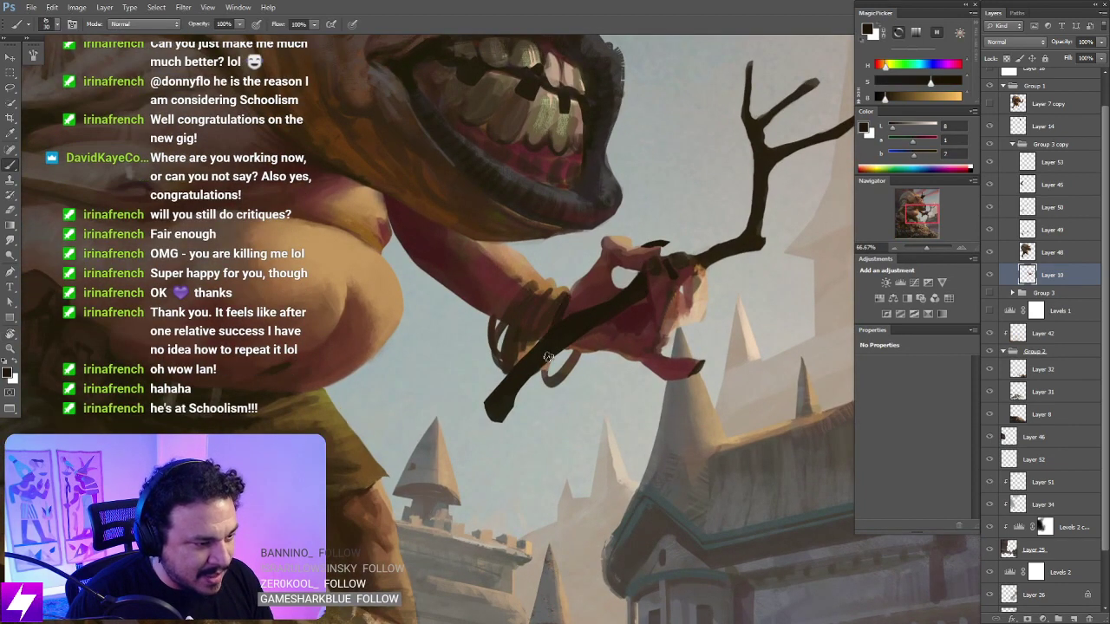
Step: Compare the whole painting with and without the reworked hand and branch layer by toggling its visibility
{"action": "scroll", "coordinate": [562, 326], "scroll_direction": "down", "scroll_amount": 3}
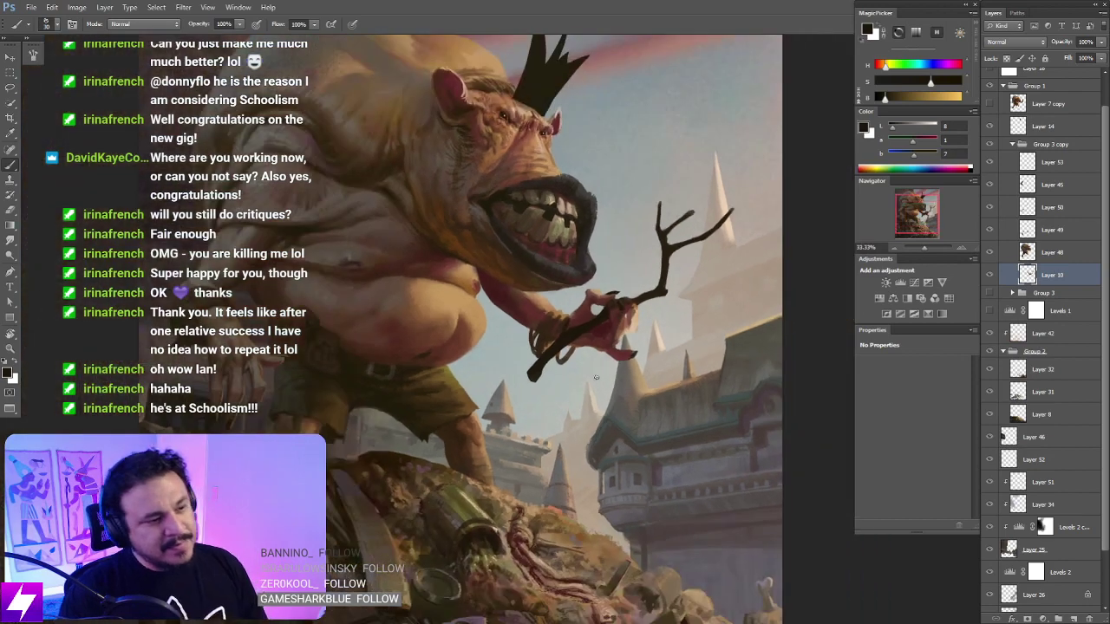
{"action": "scroll", "coordinate": [596, 377], "scroll_direction": "down", "scroll_amount": 1}
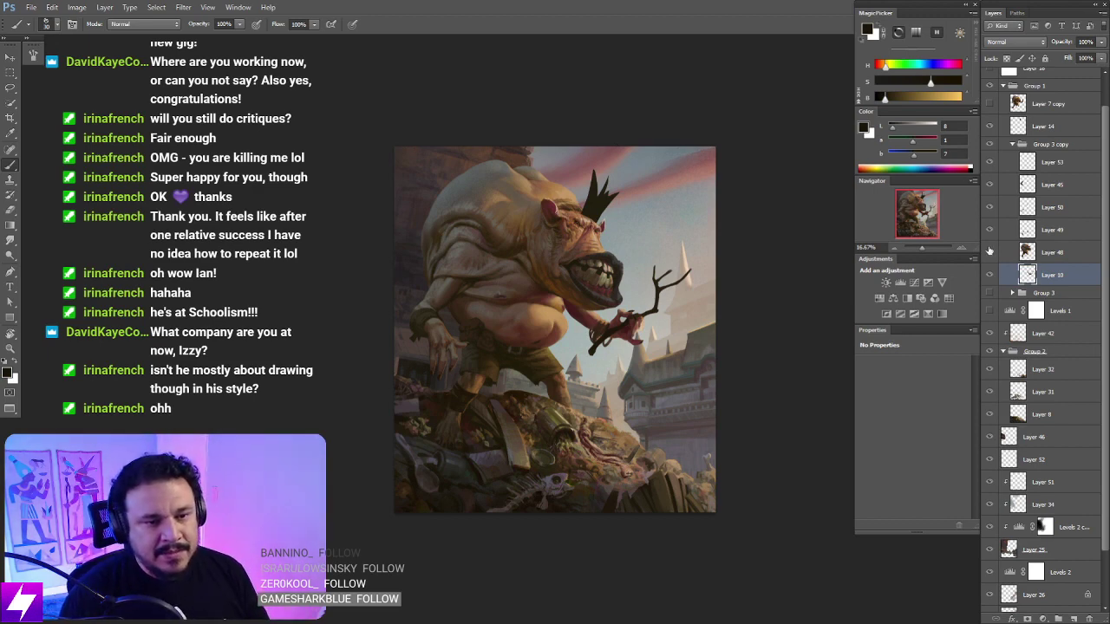
{"action": "left_click", "coordinate": [991, 275]}
{"action": "left_click", "coordinate": [991, 276]}
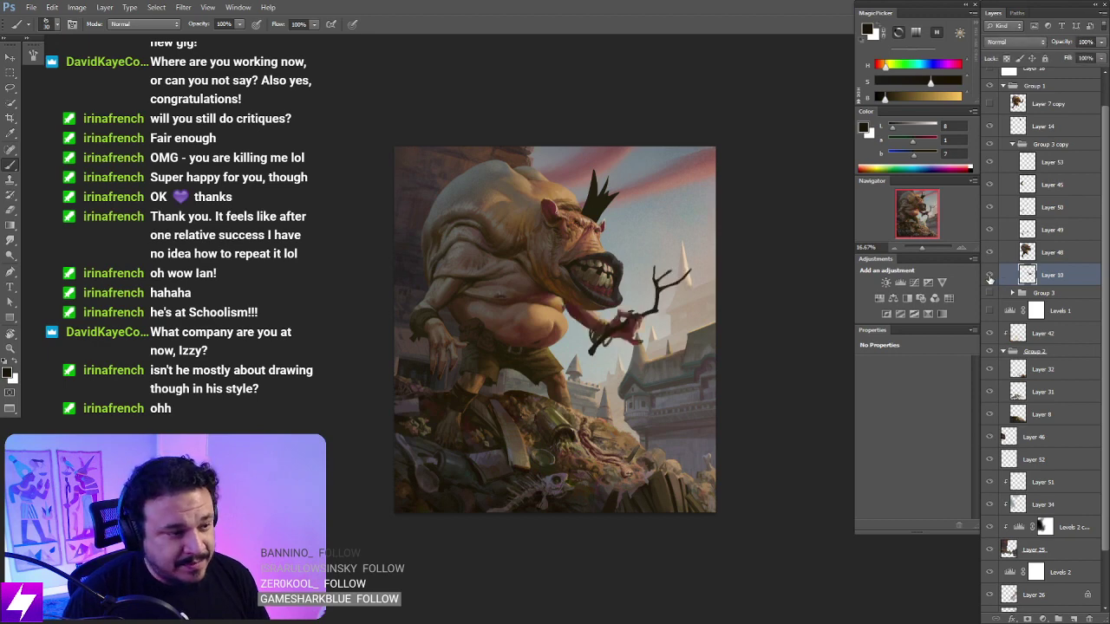
{"action": "left_click", "coordinate": [991, 276]}
{"action": "left_click", "coordinate": [991, 276]}
{"action": "key", "text": "ctrl+plus"}
{"action": "left_click_drag", "start_coordinate": [760, 394], "coordinate": [695, 399]}
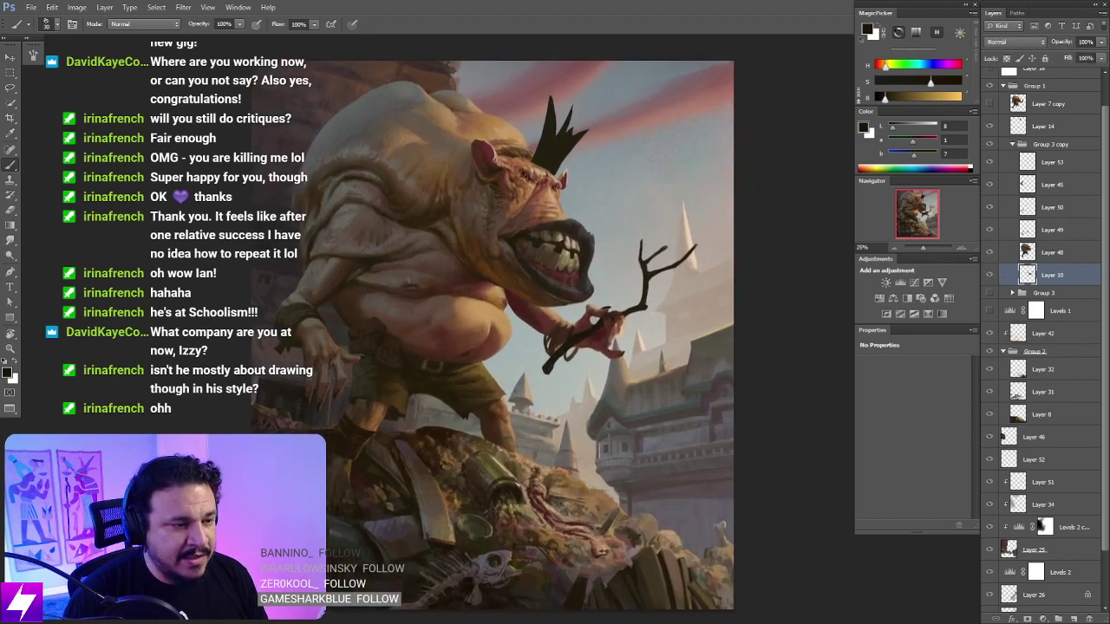
{"action": "left_click_drag", "start_coordinate": [608, 421], "coordinate": [656, 406]}
Step: Lasso a narrow strip along the forearm's lit edge, paint it with sampled beige, tan and reddish-brown skin tones, and deselect it
{"action": "key", "text": "r"}
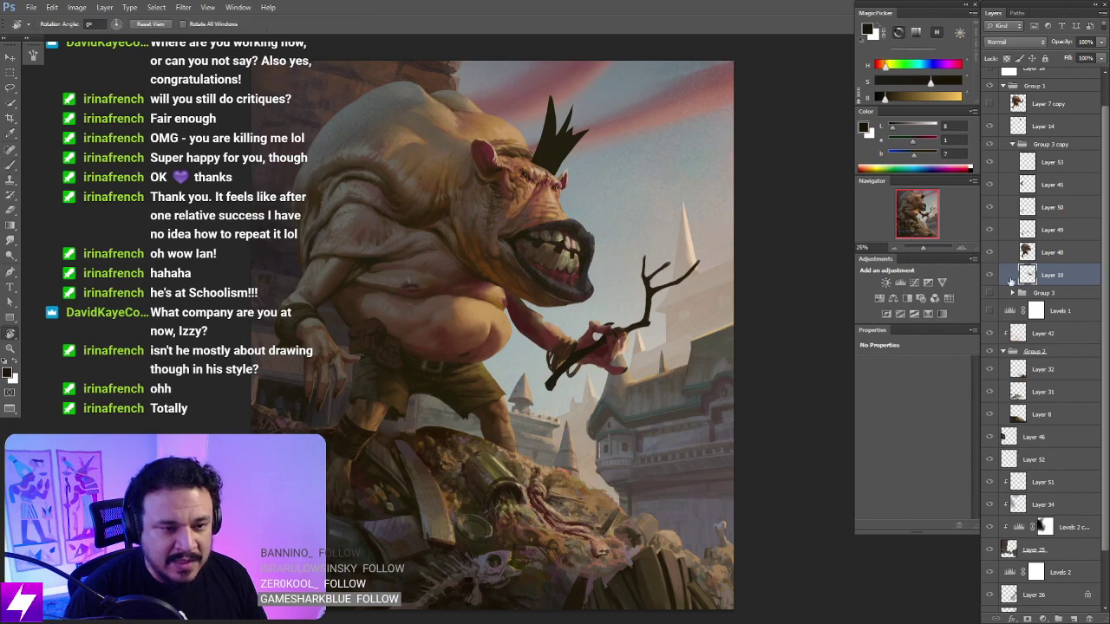
{"action": "left_click_drag", "start_coordinate": [641, 536], "coordinate": [698, 164]}
{"action": "key", "text": "ctrl+plus"}
{"action": "key", "text": "ctrl+plus"}
{"action": "key", "text": "ctrl+plus"}
{"action": "key", "text": "l"}
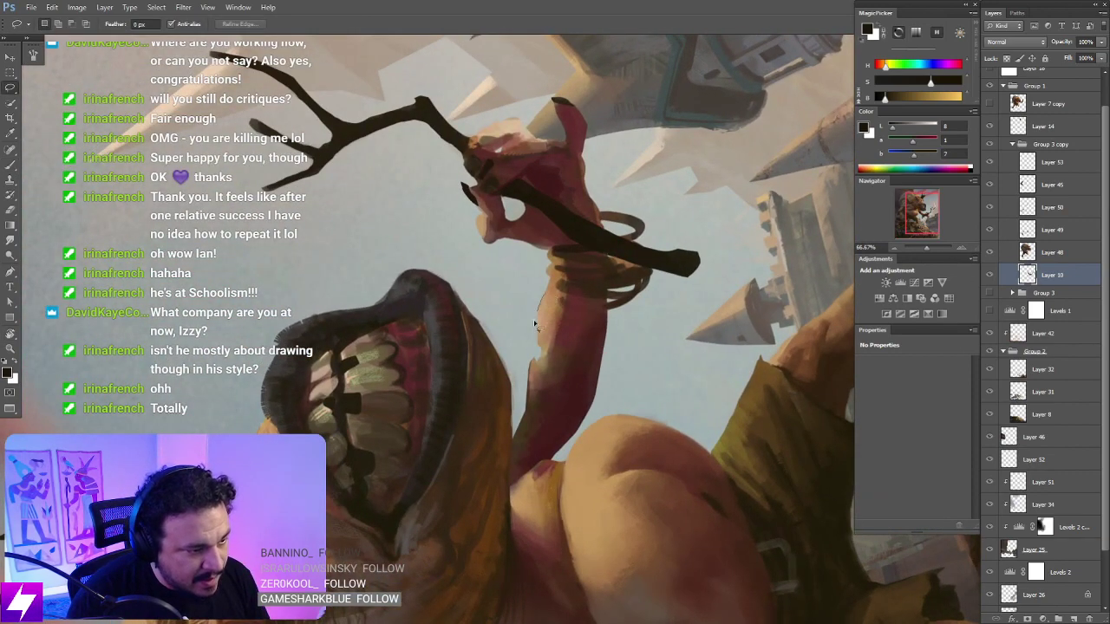
{"action": "mouse_move", "coordinate": [531, 334]}
{"action": "left_mouse_down"}
{"action": "mouse_move", "coordinate": [556, 348]}
{"action": "mouse_move", "coordinate": [563, 322]}
{"action": "left_mouse_up"}
{"action": "key", "text": "b"}
{"action": "left_click", "coordinate": [555, 324], "text": "alt"}
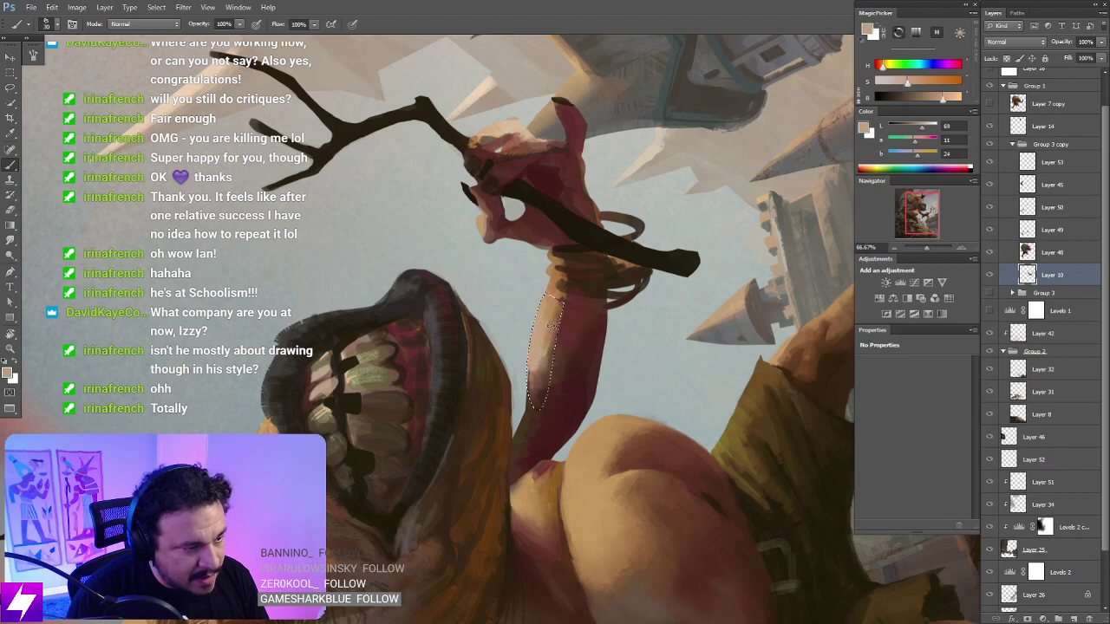
{"action": "left_click", "coordinate": [547, 339], "text": "alt"}
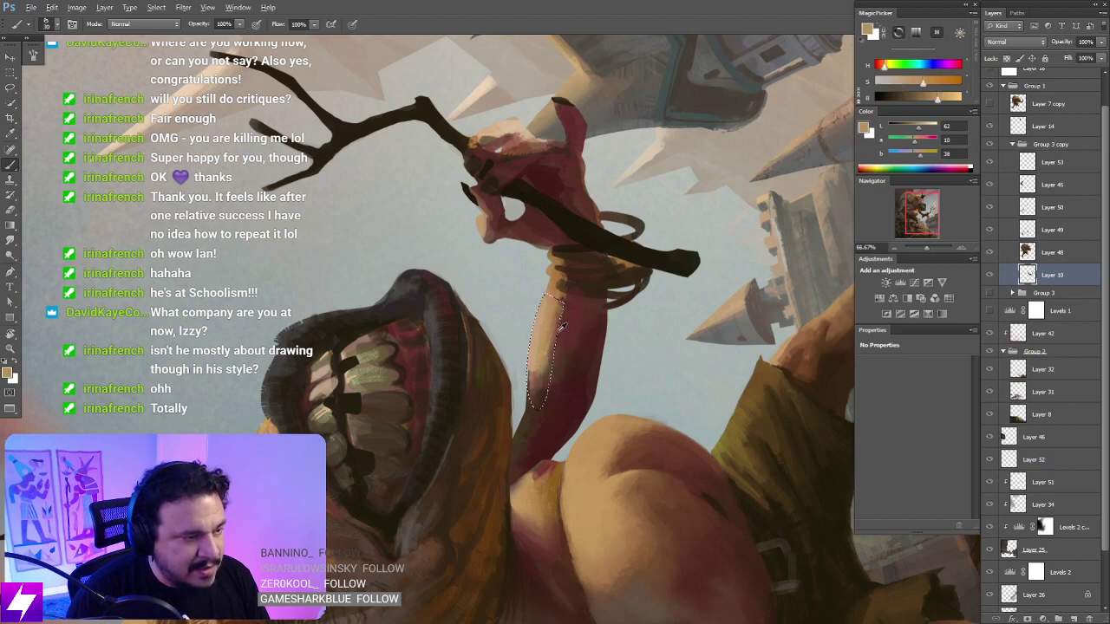
{"action": "left_click", "coordinate": [553, 340], "text": "alt"}
{"action": "left_click", "coordinate": [540, 382], "text": "alt"}
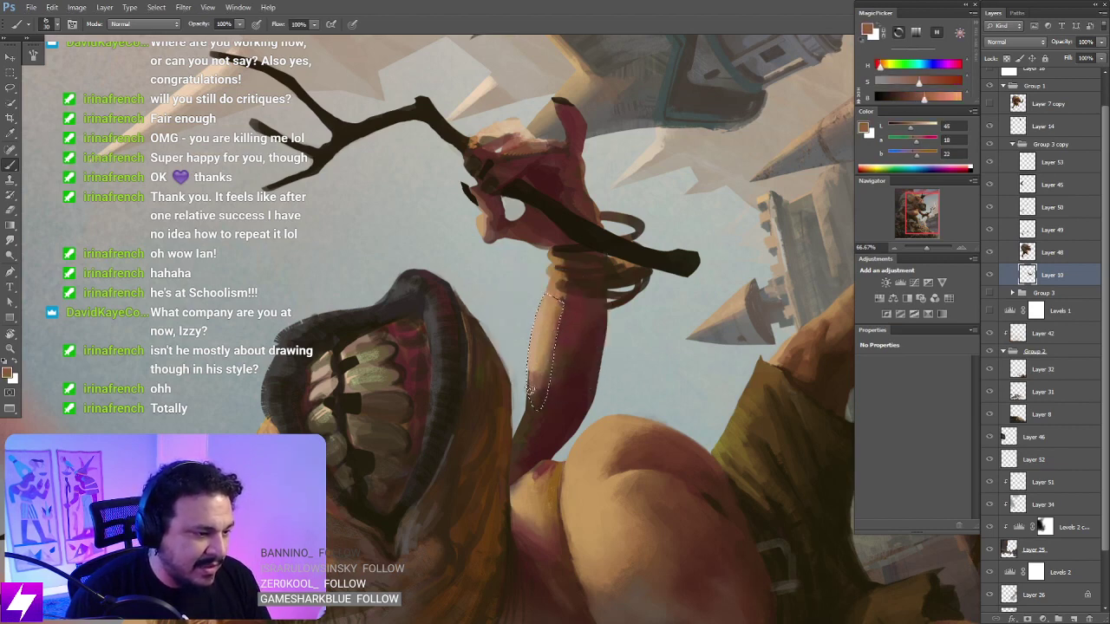
{"action": "key", "text": "Escape"}
{"action": "key", "text": "ctrl+d"}
Step: Flip the canvas horizontally and examine the arm within the whole mirrored painting
{"action": "key", "text": "l"}
{"action": "key", "text": "b"}
{"action": "key", "text": "ctrl+minus"}
{"action": "key", "text": "ctrl+minus"}
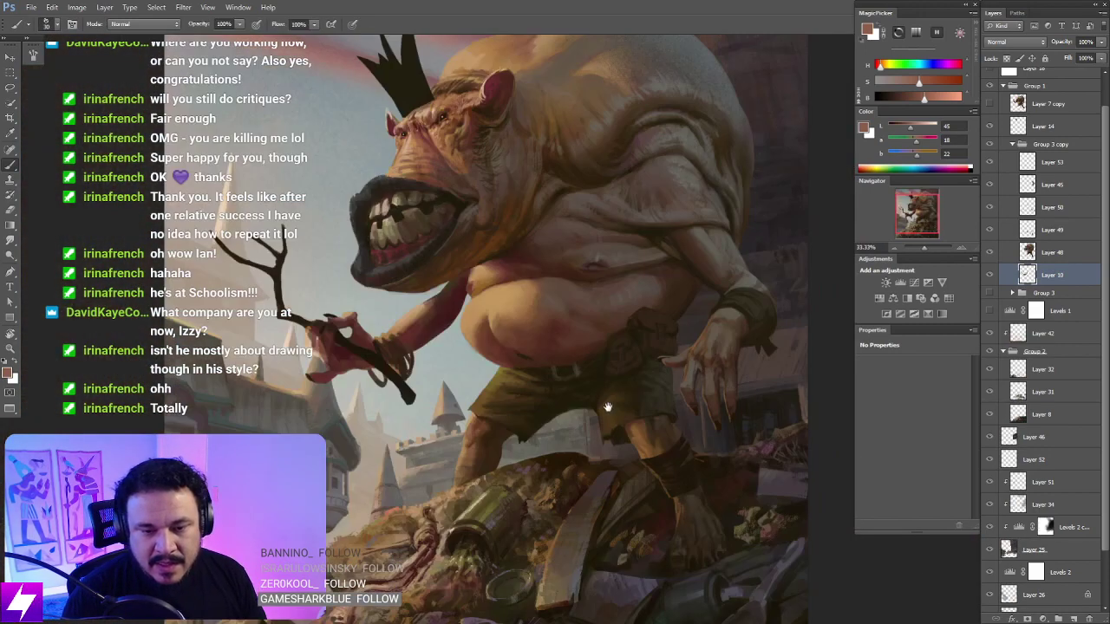
{"action": "left_click_drag", "start_coordinate": [607, 407], "coordinate": [581, 394]}
{"action": "key", "text": "ctrl+minus"}
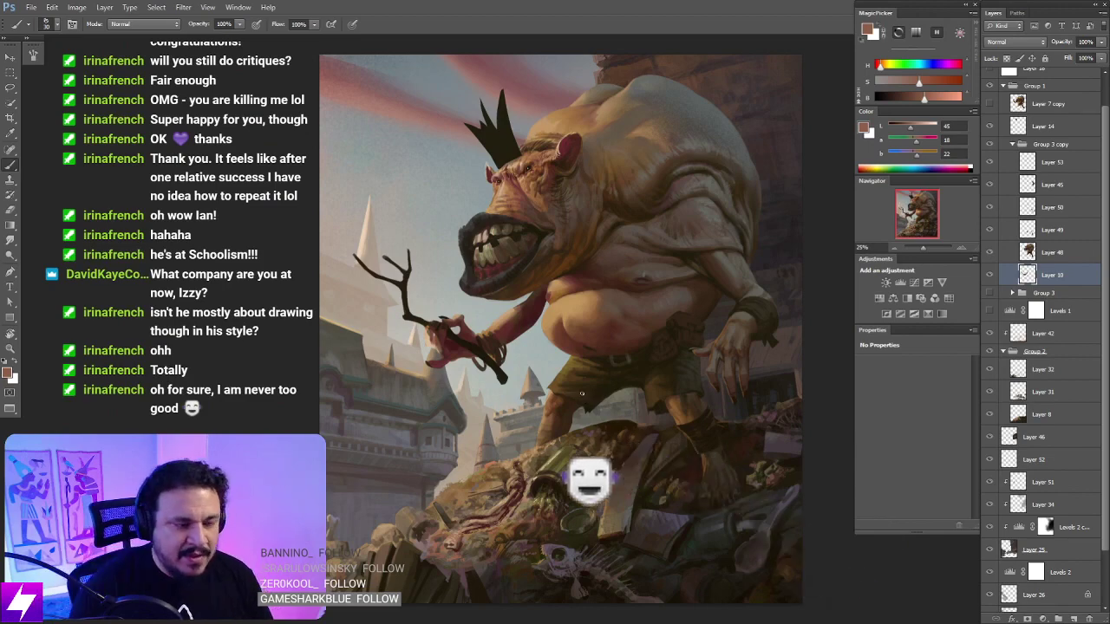
Step: Sample a warm tan from the arm and paint a small highlight on the upper arm beneath the jaw
{"action": "key", "text": "ctrl+plus"}
{"action": "left_click_drag", "start_coordinate": [592, 355], "coordinate": [670, 368]}
{"action": "key", "text": "r"}
{"action": "key", "text": "ctrl+plus"}
{"action": "left_click_drag", "start_coordinate": [556, 383], "coordinate": [597, 409]}
{"action": "key", "text": "b"}
{"action": "left_click", "coordinate": [544, 431], "text": "alt"}
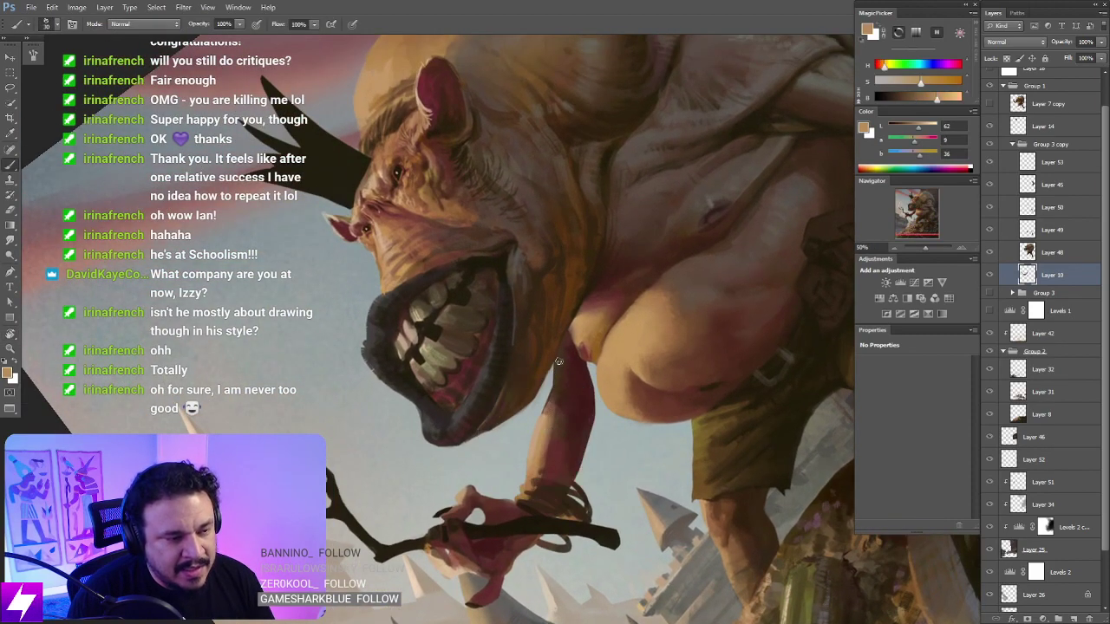
{"action": "key", "text": "bracketleft"}
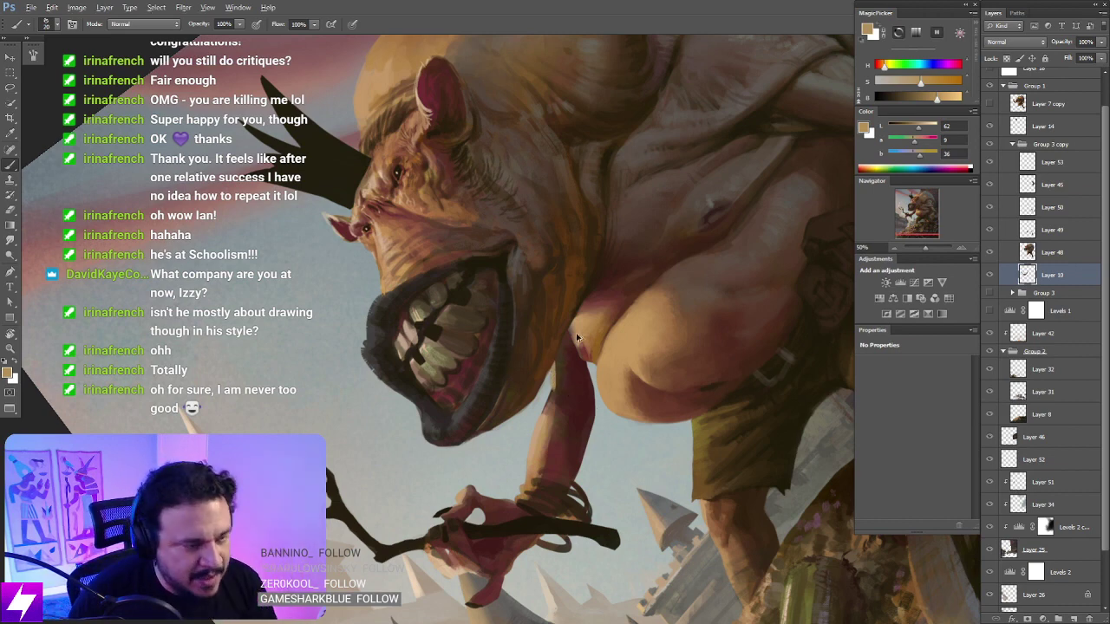
{"action": "left_click_drag", "start_coordinate": [563, 404], "coordinate": [601, 355]}
{"action": "key", "text": "Escape"}
{"action": "key", "text": "]"}
{"action": "mouse_move", "coordinate": [545, 332]}
{"action": "left_mouse_down"}
{"action": "mouse_move", "coordinate": [553, 323]}
{"action": "mouse_move", "coordinate": [541, 338]}
{"action": "left_mouse_up"}
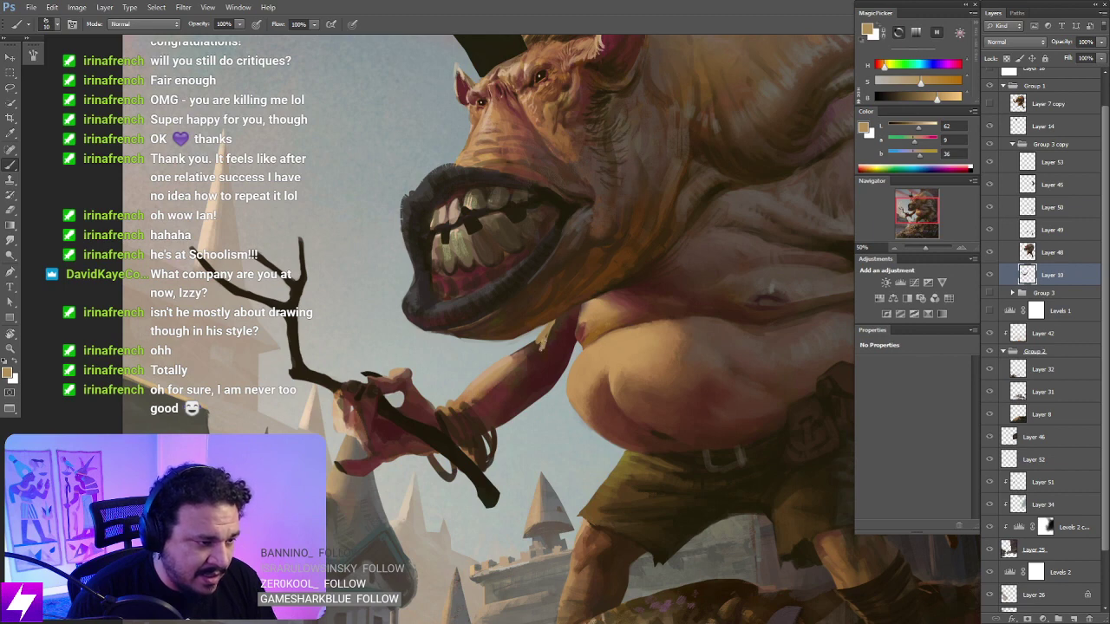
Step: Smudge the upper-arm highlight at 50% strength and flip the canvas back to its original orientation
{"action": "key", "text": "r"}
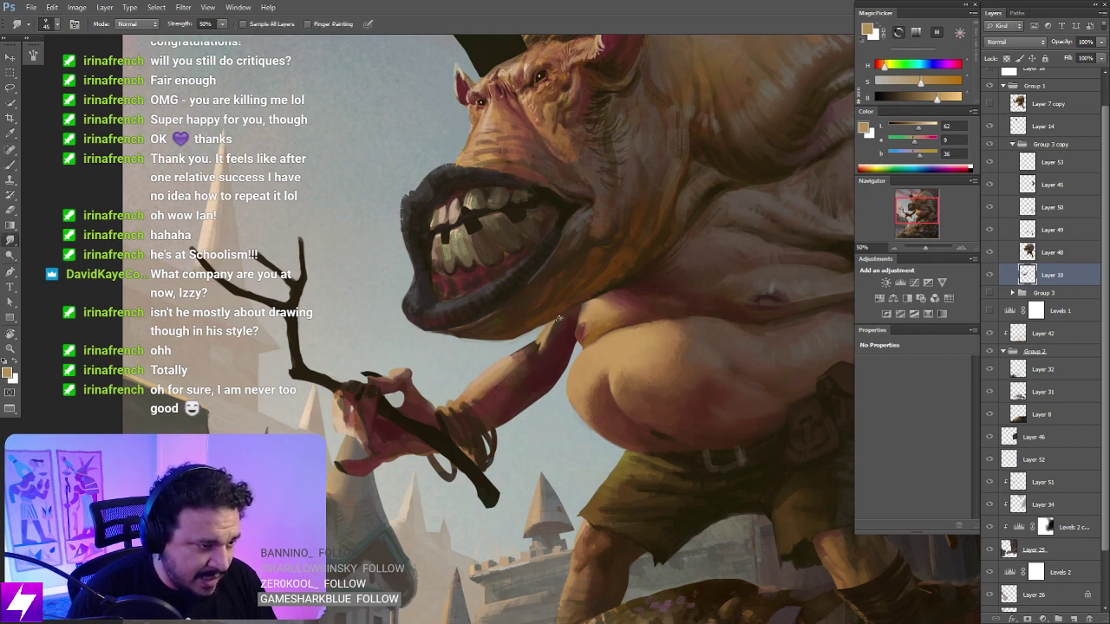
{"action": "key", "text": "ctrl+minus"}
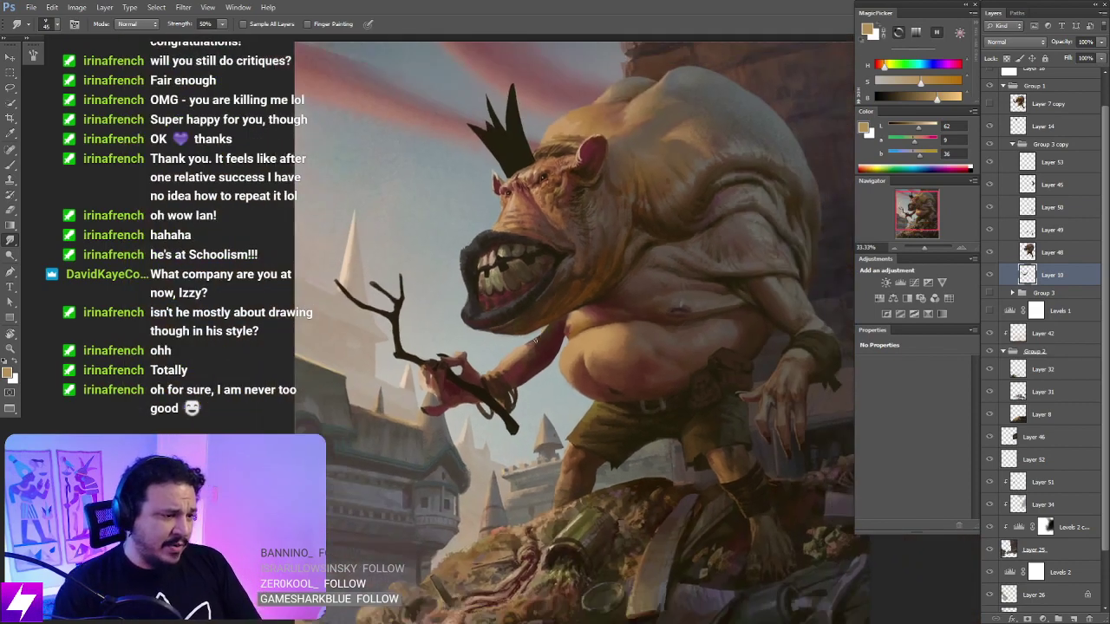
{"action": "key", "text": "ctrl+minus"}
{"action": "key", "text": "ctrl+plus"}
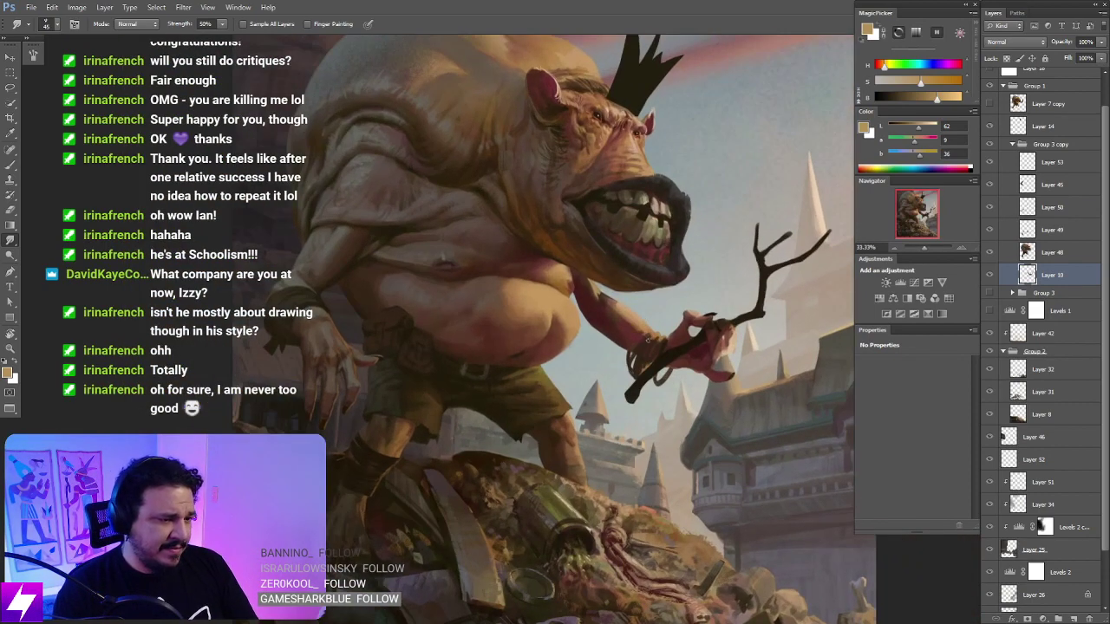
Step: Paint a thin tan highlight along the arm's outer edge beside the jaw with a small brush
{"action": "key", "text": "r"}
{"action": "key", "text": "ctrl+plus"}
{"action": "key", "text": "ctrl+plus"}
{"action": "mouse_move", "coordinate": [702, 292]}
{"action": "left_mouse_down"}
{"action": "mouse_move", "coordinate": [688, 346]}
{"action": "mouse_move", "coordinate": [651, 390]}
{"action": "left_mouse_up"}
{"action": "key", "text": "b"}
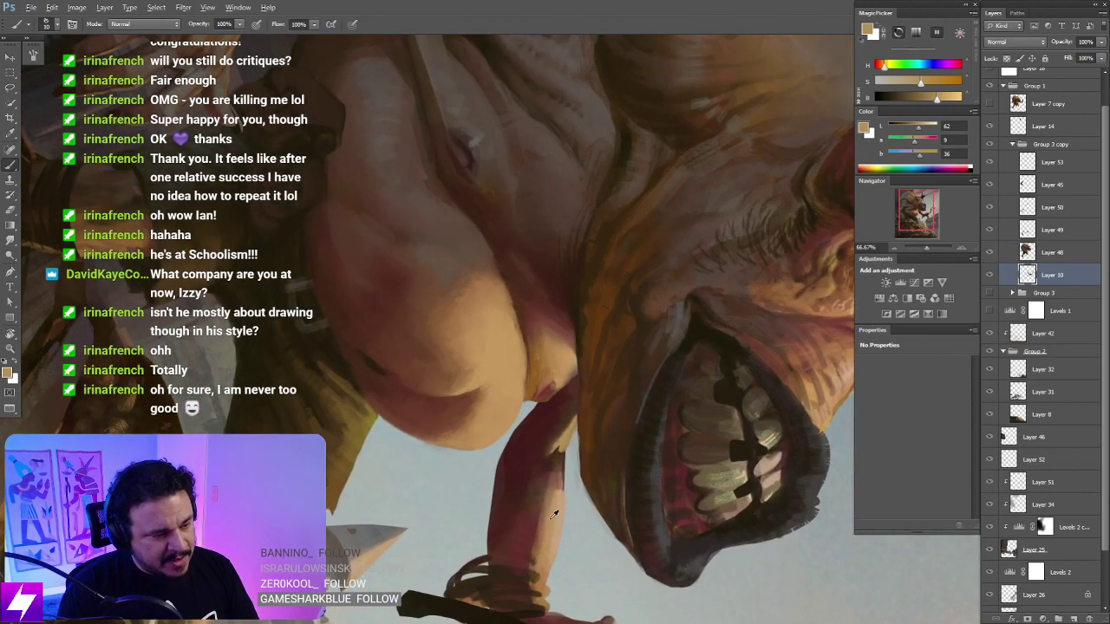
{"action": "left_click_drag", "start_coordinate": [563, 488], "coordinate": [562, 452]}
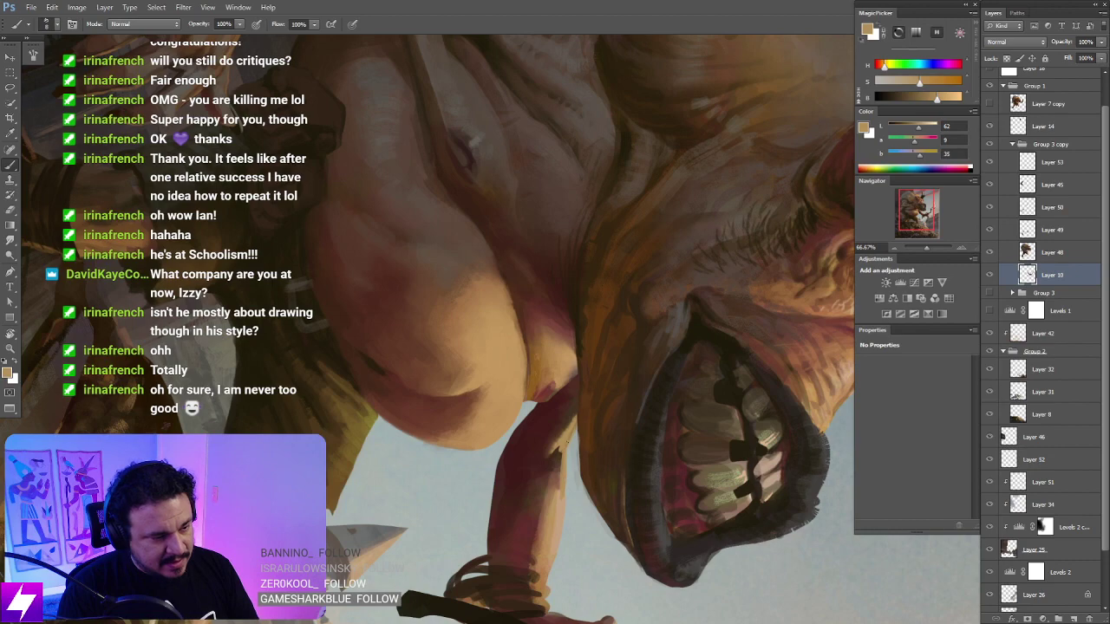
Step: Lock the arm layer's transparent pixels and paint the forearm's lit edge with a sampled light beige using a 10 px brush
{"action": "key", "text": "r"}
{"action": "left_click_drag", "start_coordinate": [575, 532], "coordinate": [587, 415]}
{"action": "key", "text": "/"}
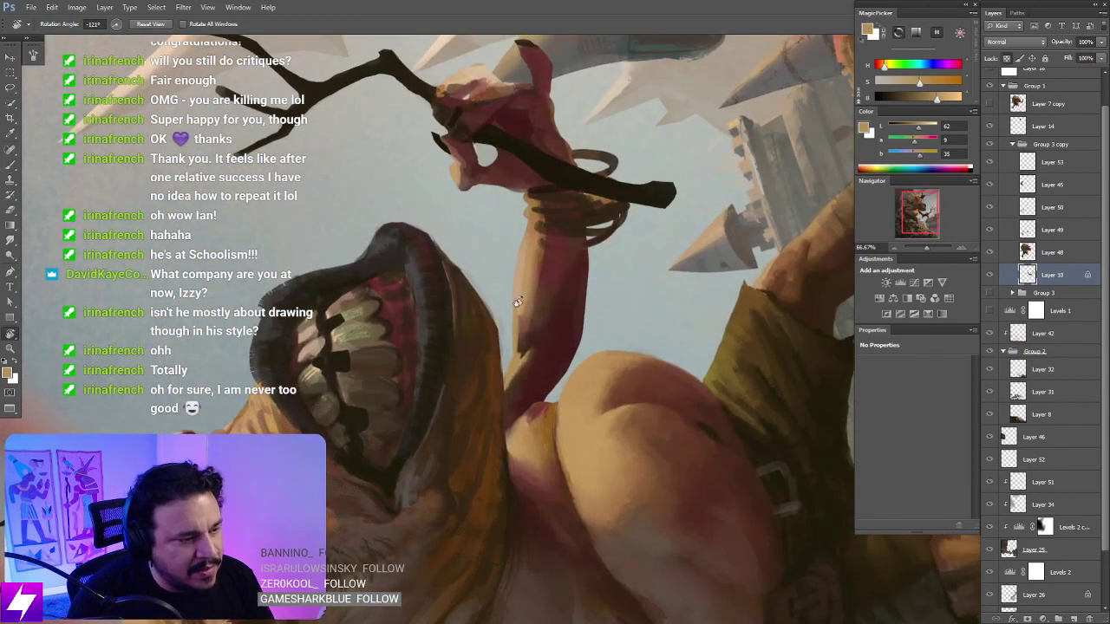
{"action": "key", "text": "b"}
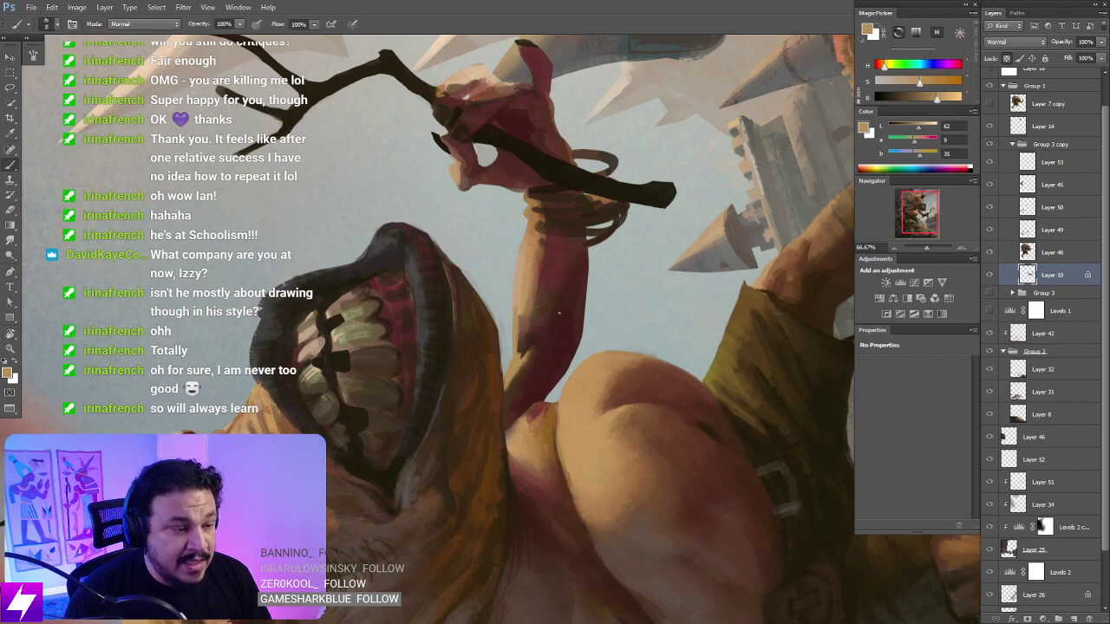
{"action": "left_click", "coordinate": [515, 296], "text": "alt"}
{"action": "left_click_drag", "start_coordinate": [514, 350], "coordinate": [515, 318]}
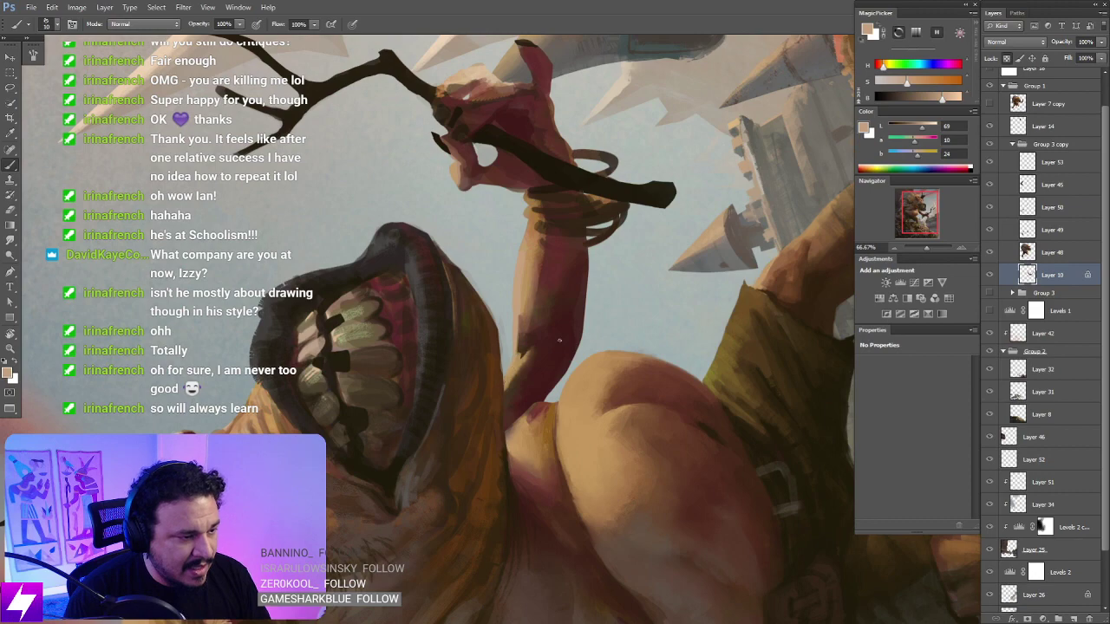
Step: Select Layer 48 and erase the jaw's lower edge where it overlaps the upper arm, enlarging the eraser to 40 px
{"action": "key", "text": "Escape"}
{"action": "left_click", "coordinate": [1065, 255]}
{"action": "key", "text": "r"}
{"action": "mouse_move", "coordinate": [759, 230]}
{"action": "left_mouse_down"}
{"action": "mouse_move", "coordinate": [768, 247]}
{"action": "mouse_move", "coordinate": [775, 199]}
{"action": "mouse_move", "coordinate": [497, 191]}
{"action": "left_mouse_up"}
{"action": "left_click_drag", "start_coordinate": [510, 333], "coordinate": [587, 270]}
{"action": "key", "text": "e"}
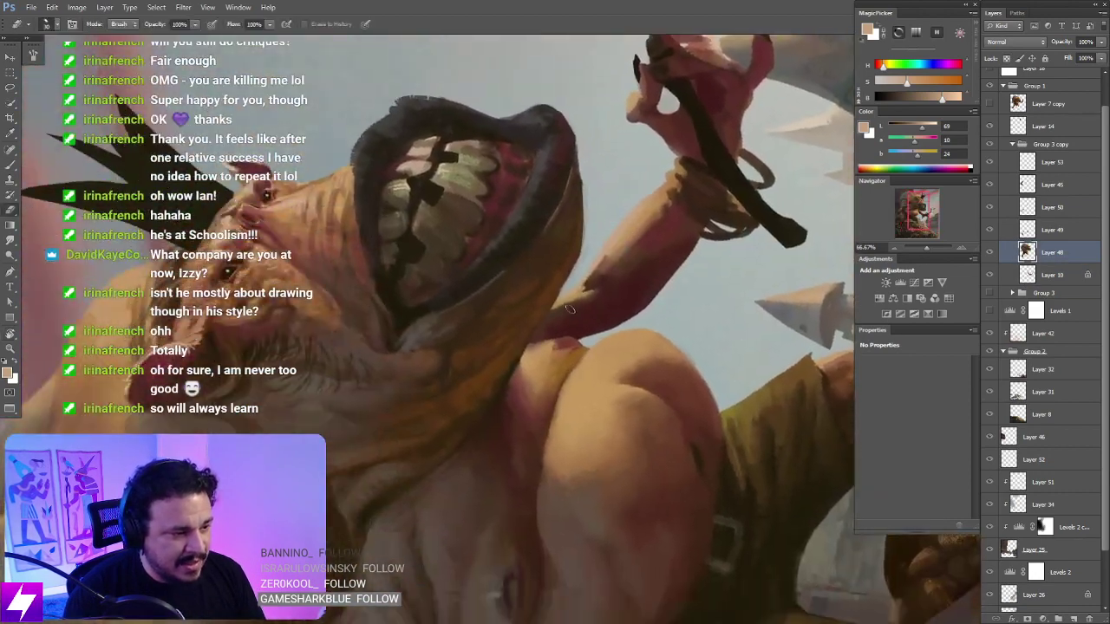
{"action": "key", "text": "bracketright"}
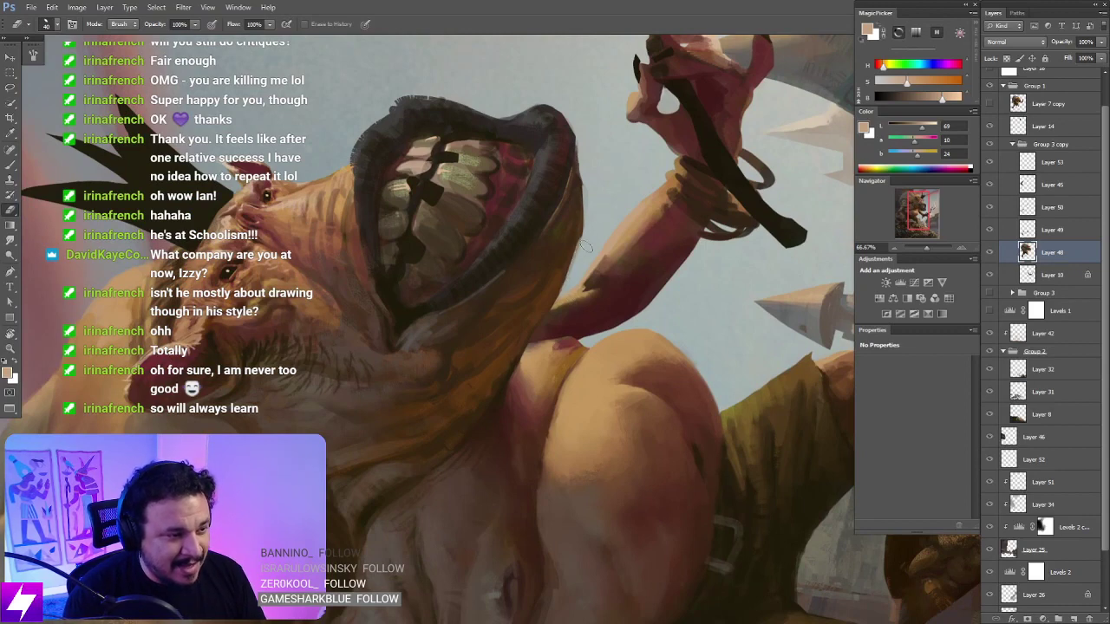
Step: Trim the chin's outer contour up toward the dark lip on Layer 48, reducing the eraser to 15 px
{"action": "key", "text": "bracketleft"}
{"action": "left_click_drag", "start_coordinate": [587, 251], "coordinate": [587, 192]}
{"action": "key", "text": "bracketleft"}
{"action": "key", "text": "bracketleft"}
{"action": "key", "text": "bracketleft"}
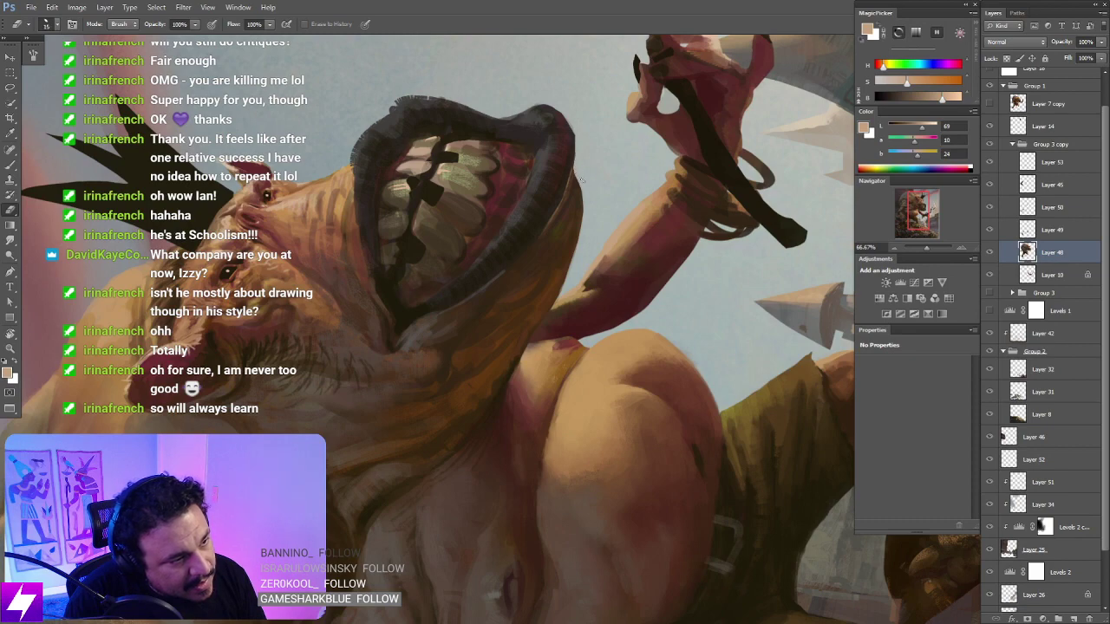
{"action": "key", "text": "Escape"}
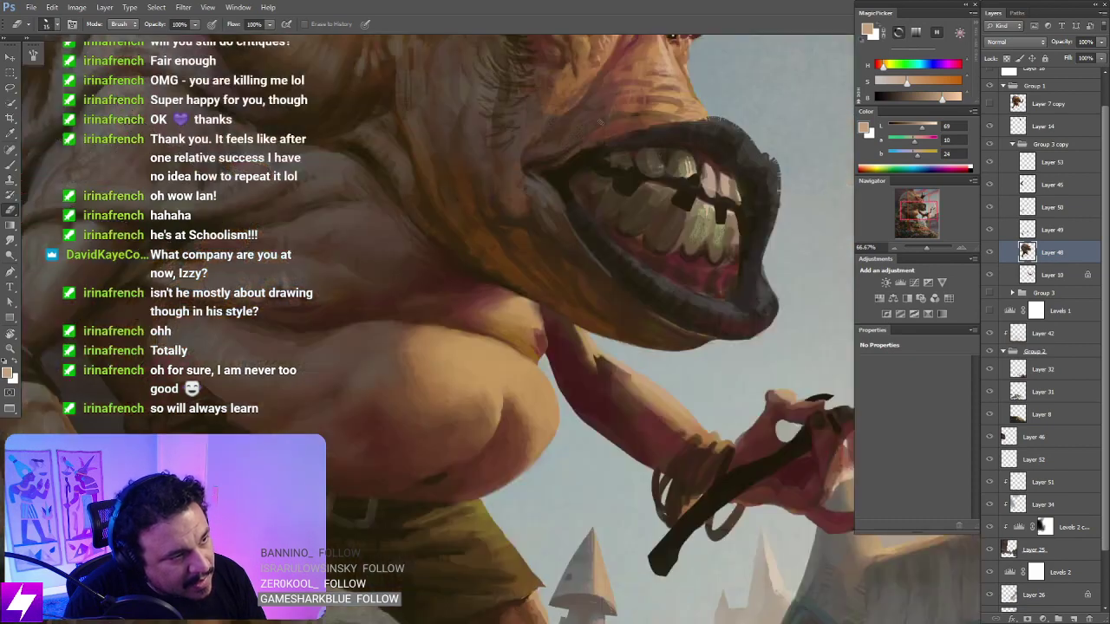
{"action": "key", "text": "ctrl+minus"}
{"action": "key", "text": "ctrl+minus"}
{"action": "left_click_drag", "start_coordinate": [705, 286], "coordinate": [683, 324]}
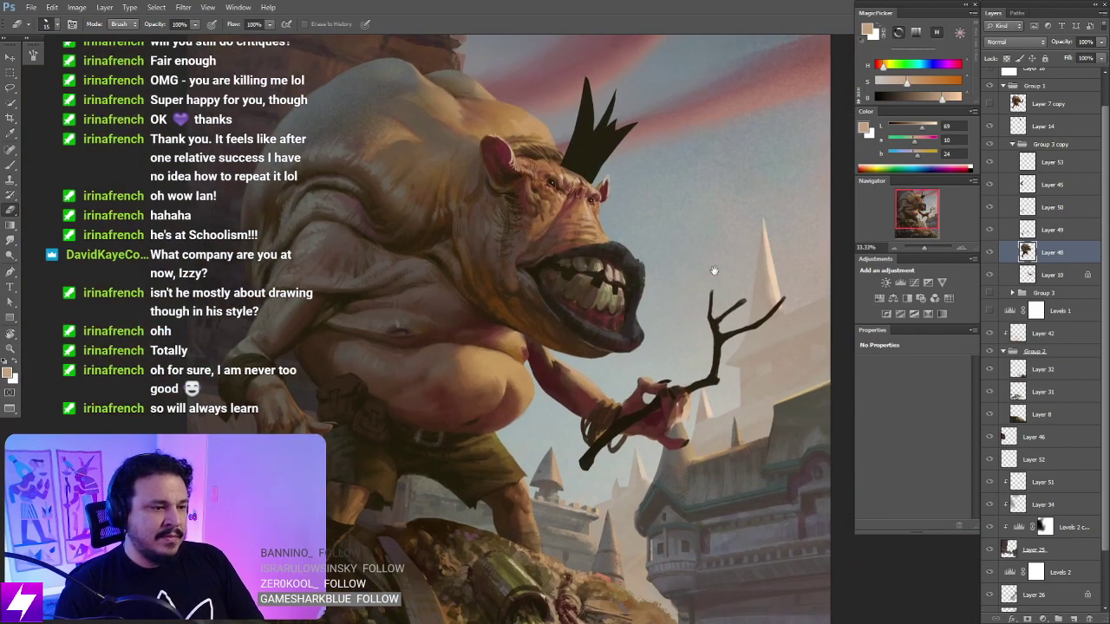
Step: Mirror the canvas, compare the painting with Layer 48 hidden and shown, and select the arm's Layer 10
{"action": "scroll", "coordinate": [713, 270], "scroll_direction": "down", "scroll_amount": 1}
{"action": "key", "text": "ctrl+shift+h"}
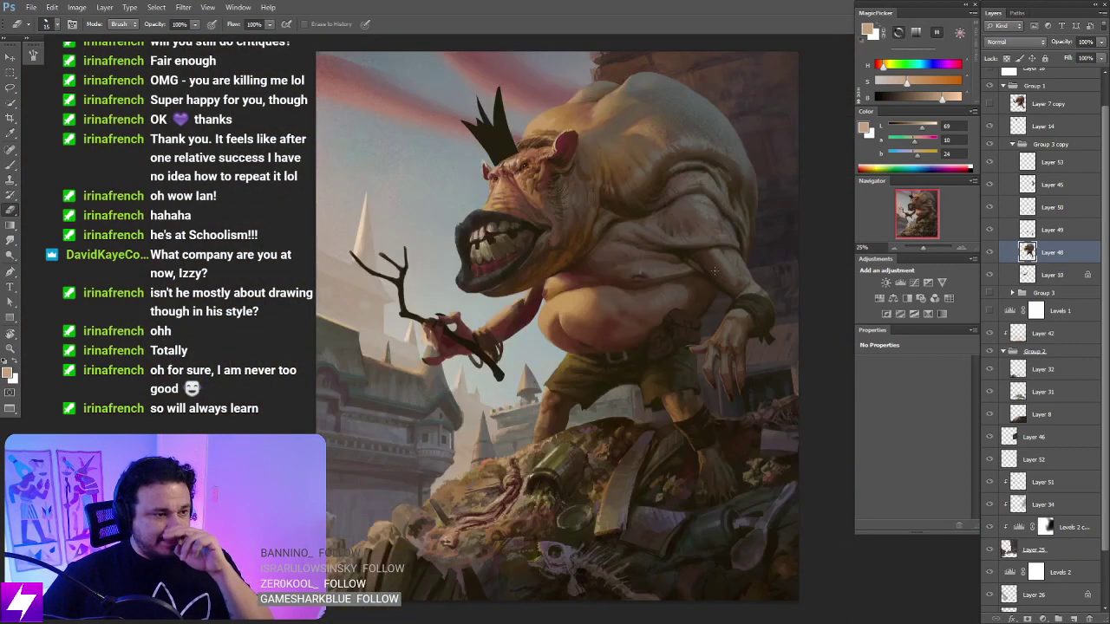
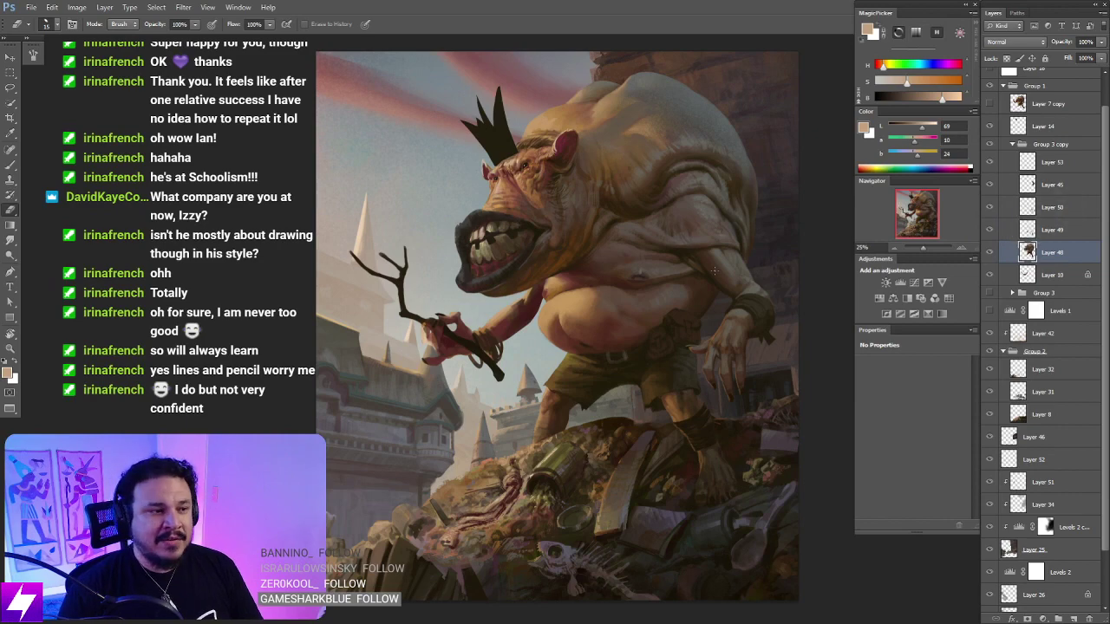
{"action": "left_click", "coordinate": [989, 252]}
{"action": "left_click", "coordinate": [989, 251]}
{"action": "left_click", "coordinate": [1038, 277]}
{"action": "key", "text": "ctrl+plus"}
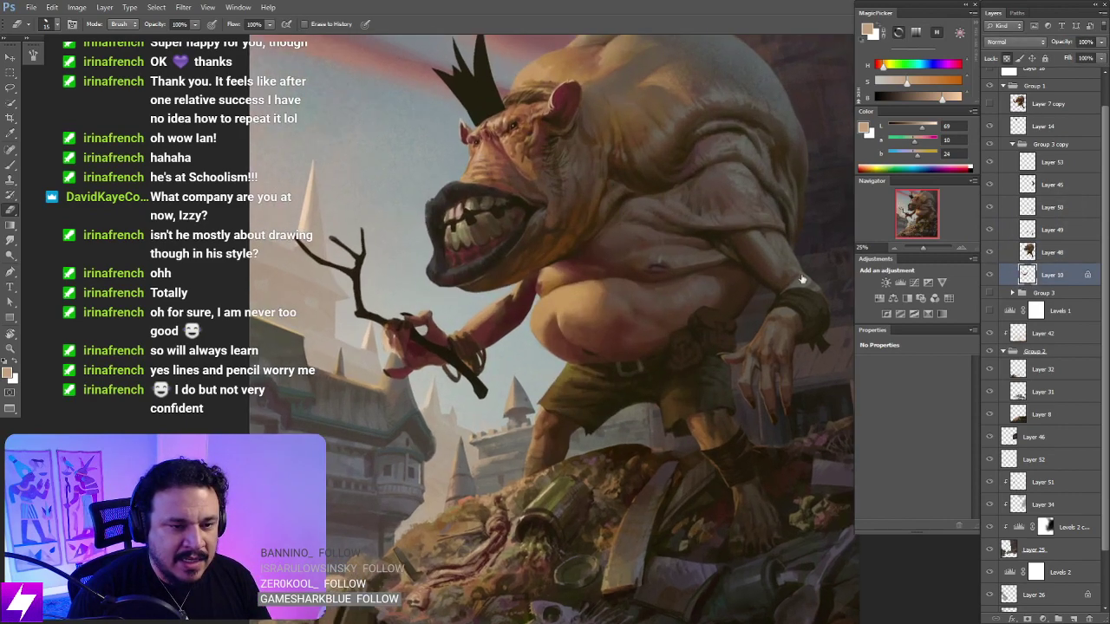
Step: Examine the extended arm and its overlap with the jaw at rotated, upright and mirrored views
{"action": "key", "text": "r"}
{"action": "left_click_drag", "start_coordinate": [611, 416], "coordinate": [604, 353]}
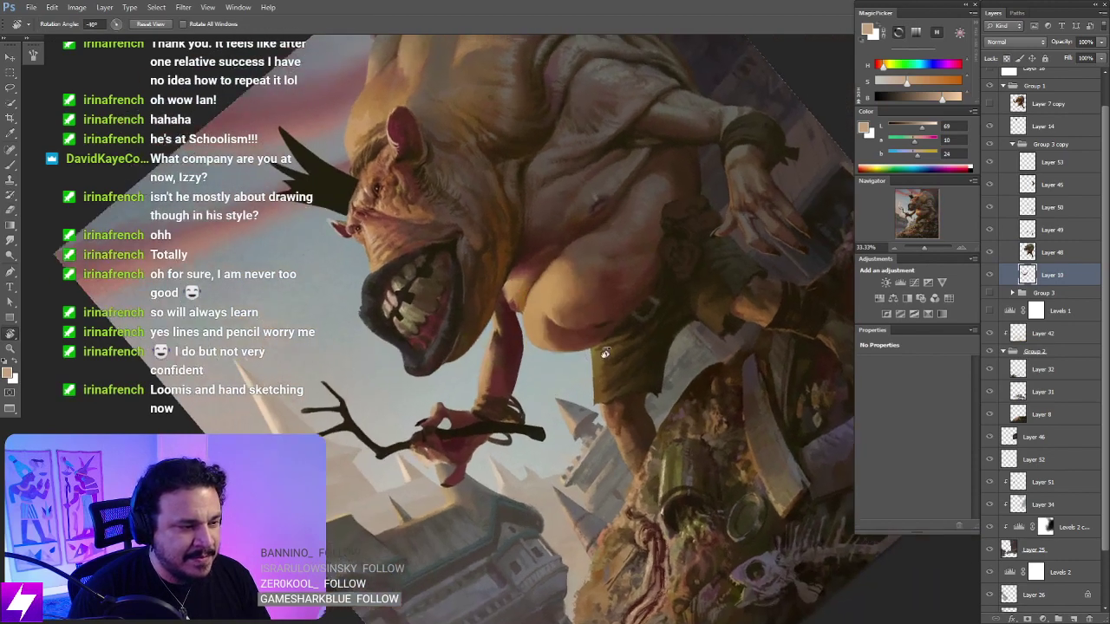
{"action": "key", "text": "ctrl+plus"}
{"action": "left_click_drag", "start_coordinate": [481, 337], "coordinate": [525, 364]}
{"action": "key", "text": "Escape"}
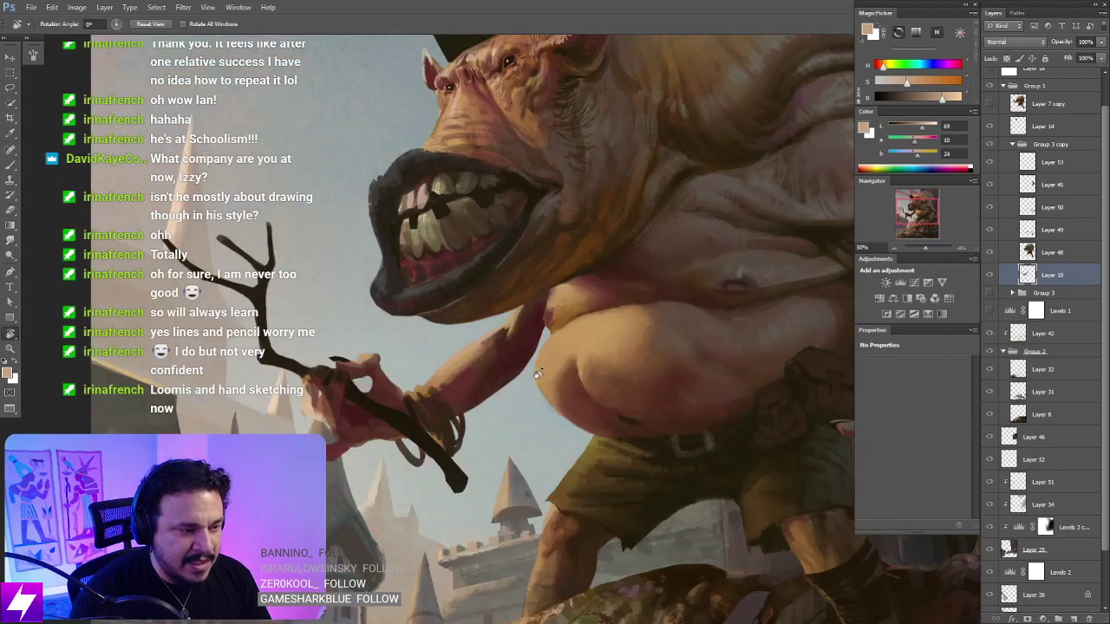
{"action": "key", "text": "b"}
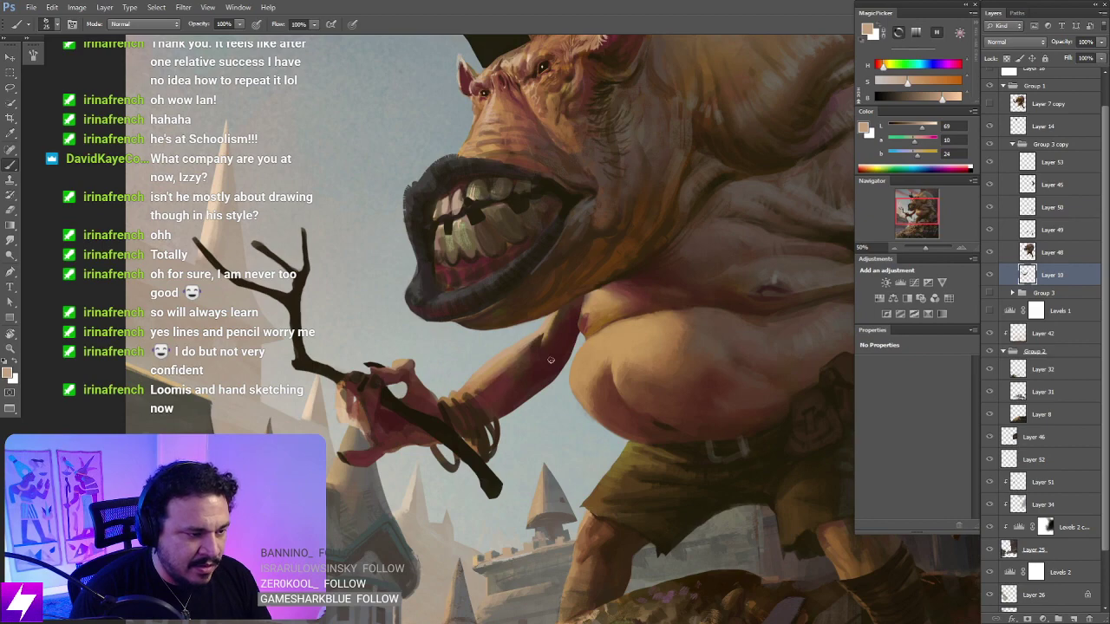
{"action": "key", "text": "ctrl+minus"}
{"action": "key", "text": "ctrl+minus"}
{"action": "key", "text": "r"}
{"action": "left_click_drag", "start_coordinate": [549, 360], "coordinate": [624, 387]}
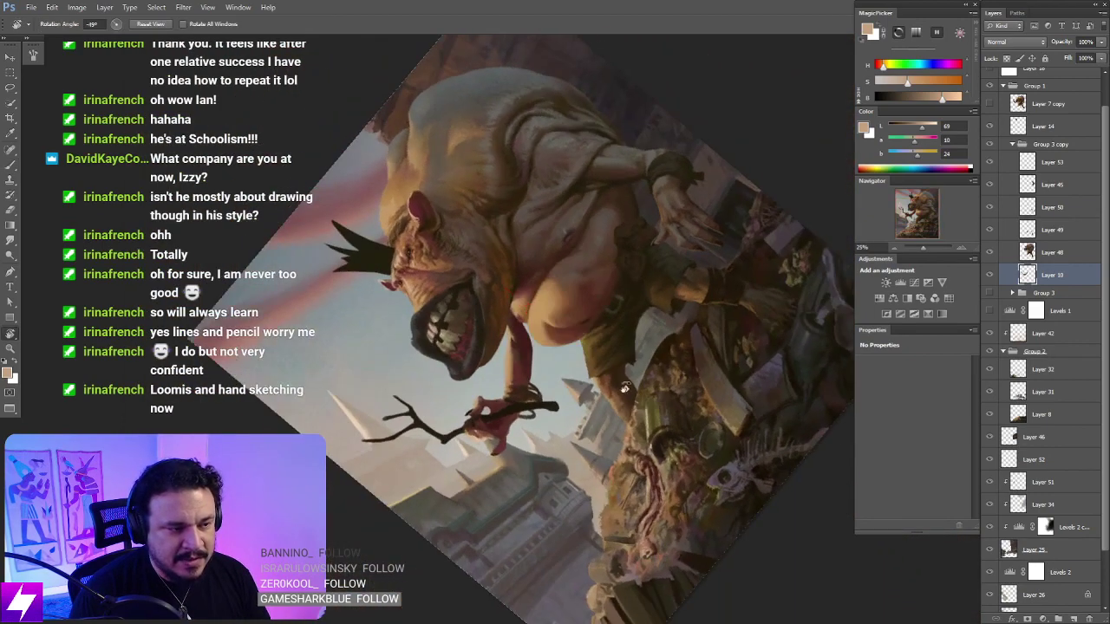
{"action": "key", "text": "Escape"}
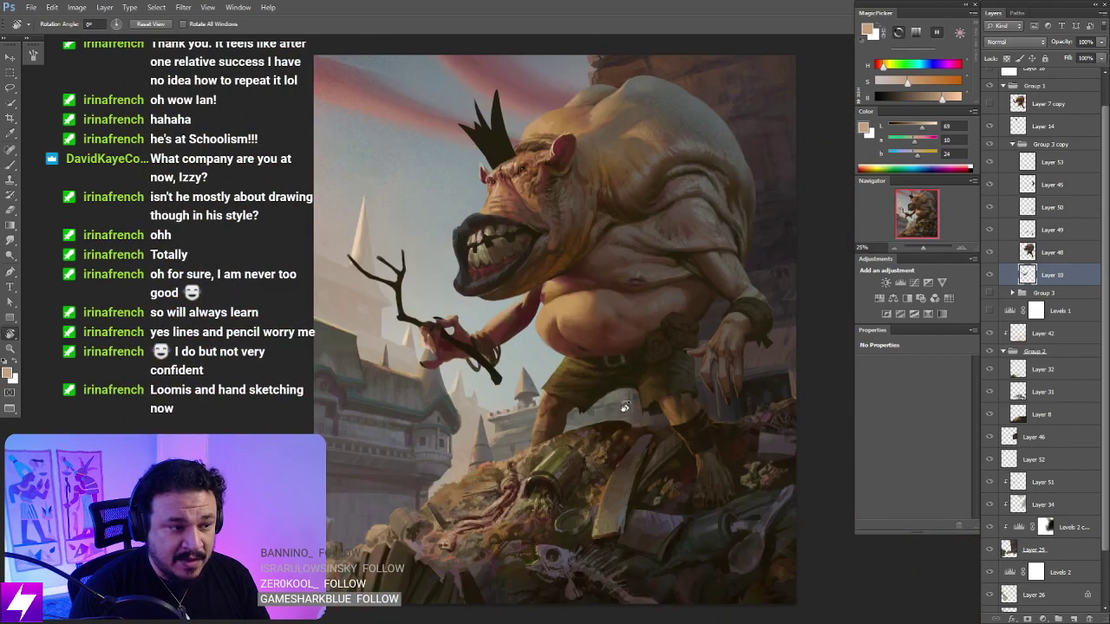
{"action": "key", "text": "ctrl+shift+h"}
{"action": "left_click_drag", "start_coordinate": [644, 325], "coordinate": [615, 333]}
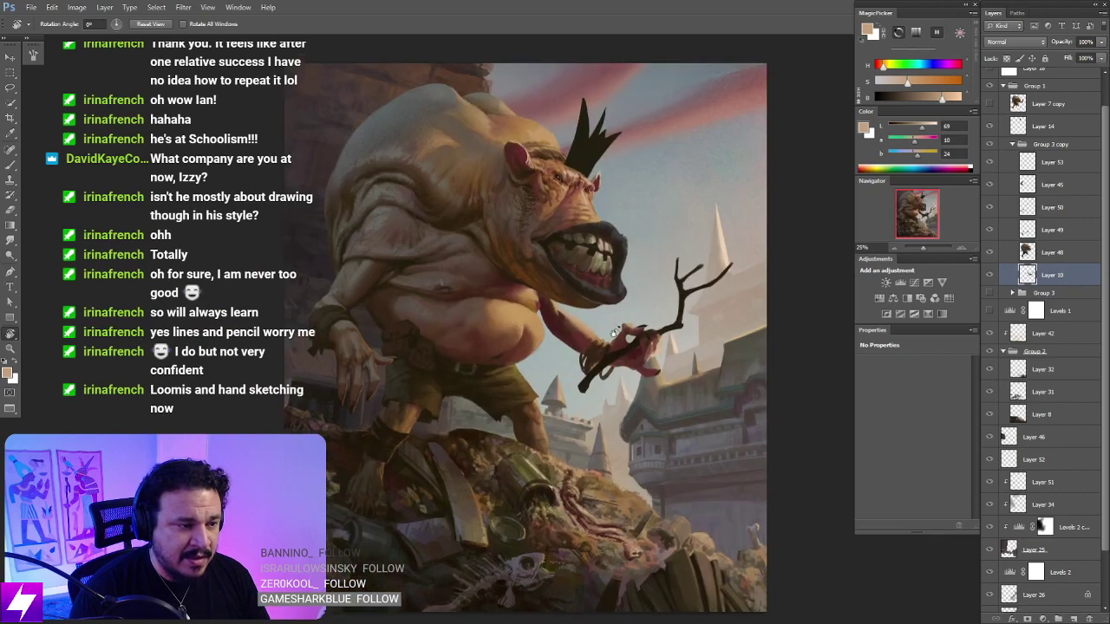
Step: Compare the painting with the arm's Layer 10 hidden and shown, both close up and at full view
{"action": "key", "text": "ctrl+plus"}
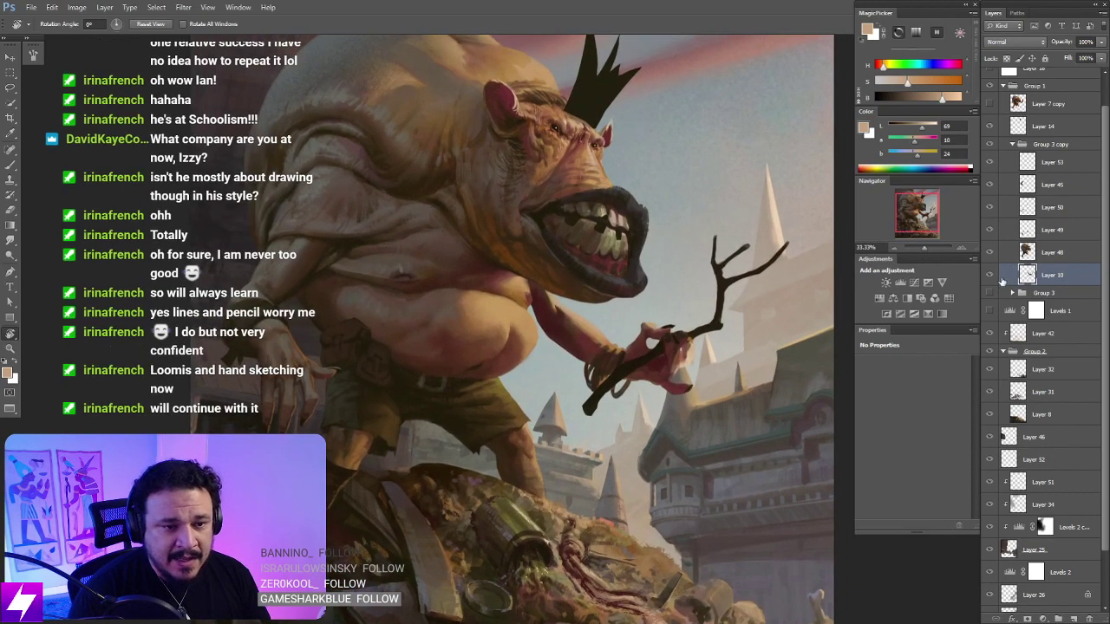
{"action": "left_click", "coordinate": [989, 275]}
{"action": "left_click", "coordinate": [990, 274]}
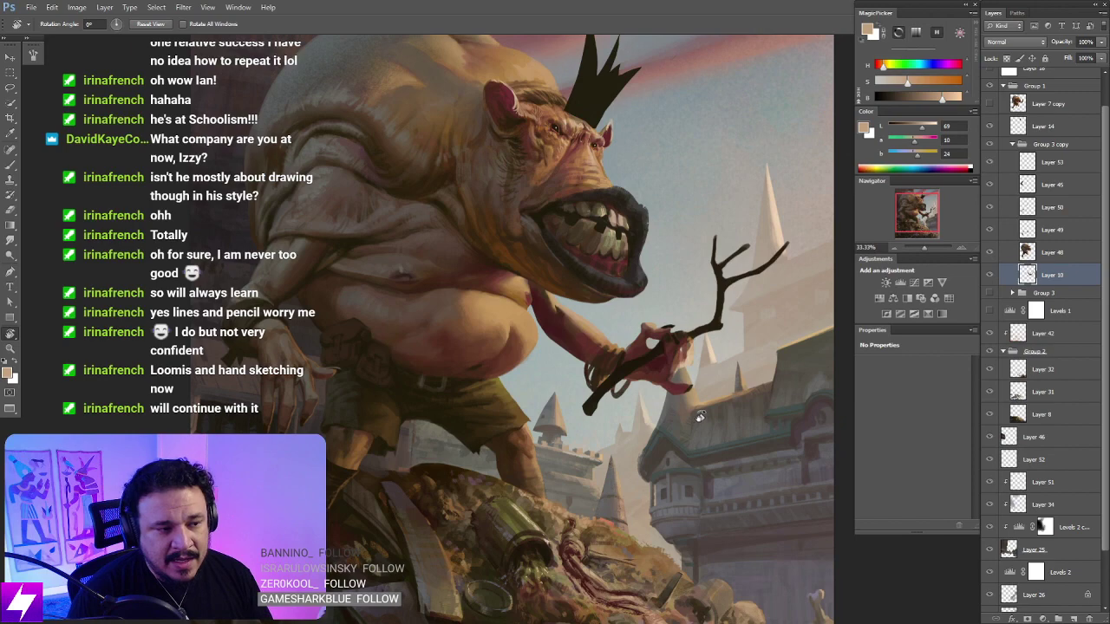
{"action": "key", "text": "ctrl+minus"}
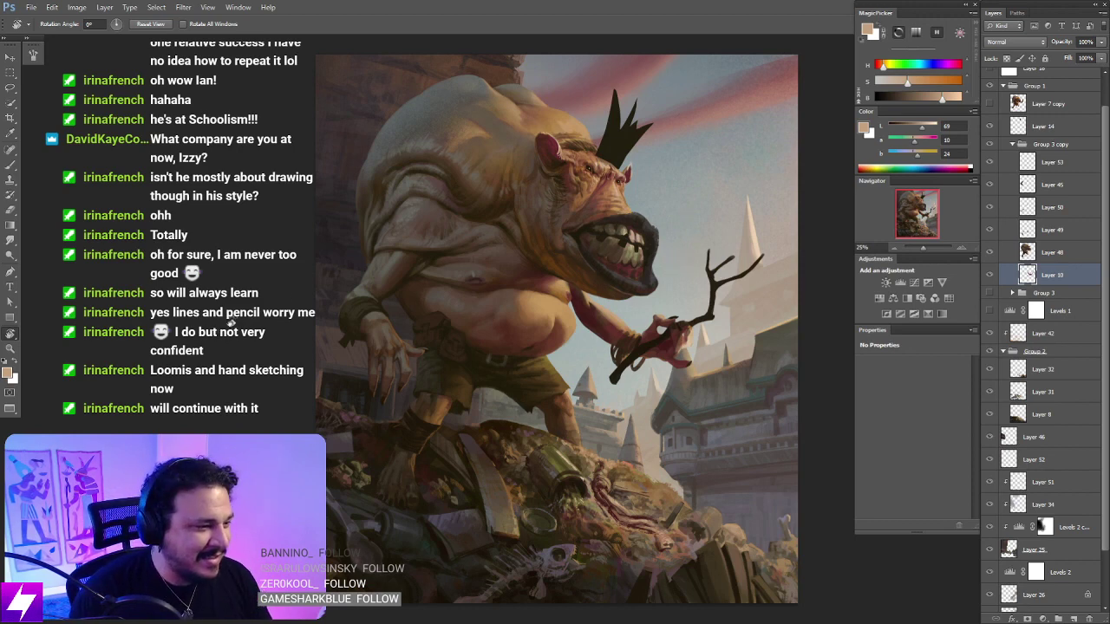
{"action": "left_click", "coordinate": [992, 275]}
{"action": "left_click", "coordinate": [992, 275]}
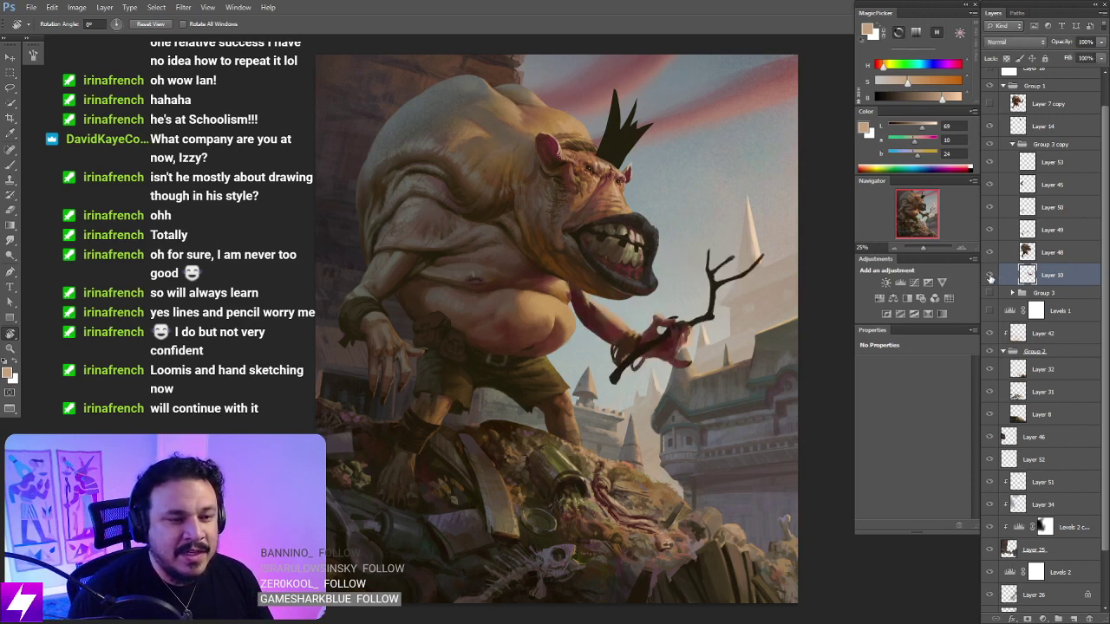
Step: Sample a dark reddish brown from the upper arm and paint the arm's inner edge beside the belly on Layer 10
{"action": "left_click_drag", "start_coordinate": [717, 397], "coordinate": [695, 386]}
{"action": "left_click_drag", "start_coordinate": [735, 251], "coordinate": [726, 303]}
{"action": "scroll", "coordinate": [607, 277], "scroll_direction": "up", "scroll_amount": 3}
{"action": "scroll", "coordinate": [624, 272], "scroll_direction": "up", "scroll_amount": 1}
{"action": "key", "text": "b"}
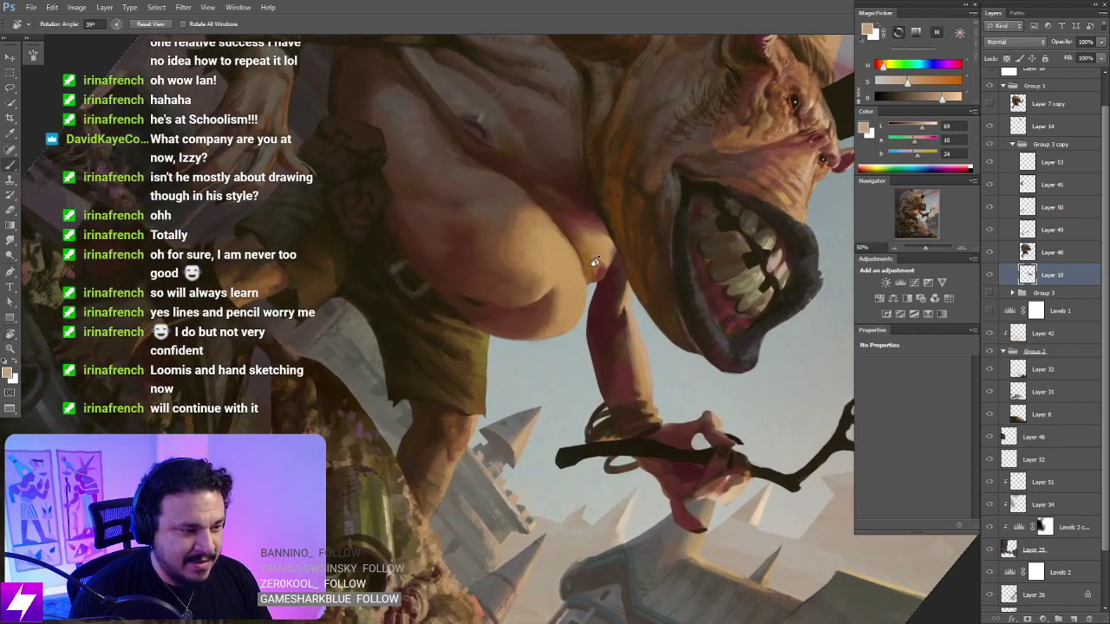
{"action": "left_click", "coordinate": [603, 282], "text": "alt"}
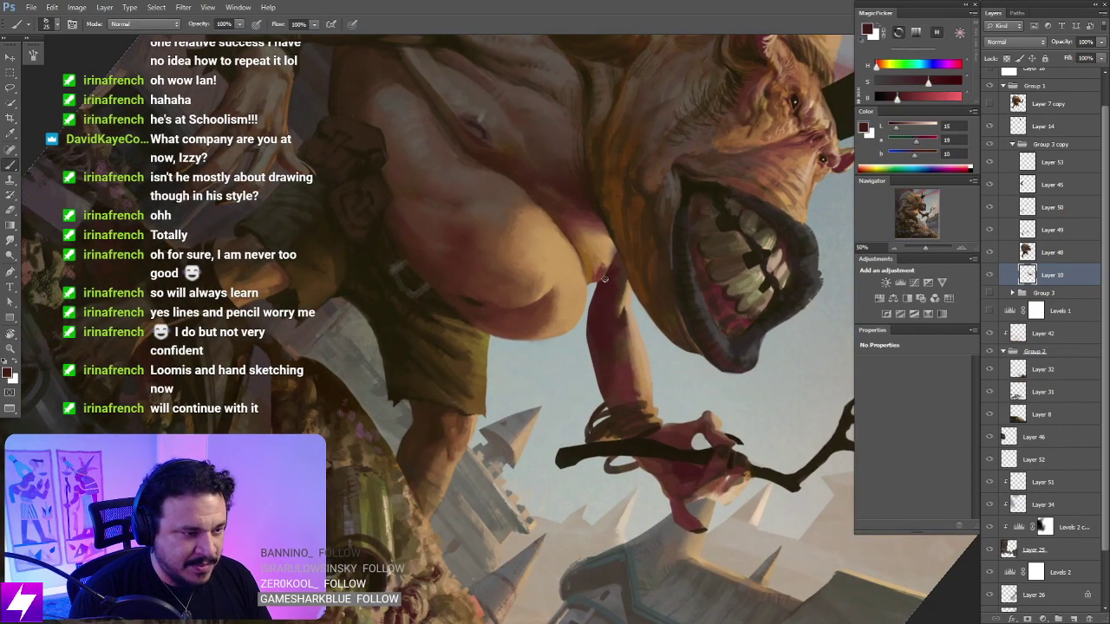
{"action": "left_click_drag", "start_coordinate": [599, 275], "coordinate": [592, 319]}
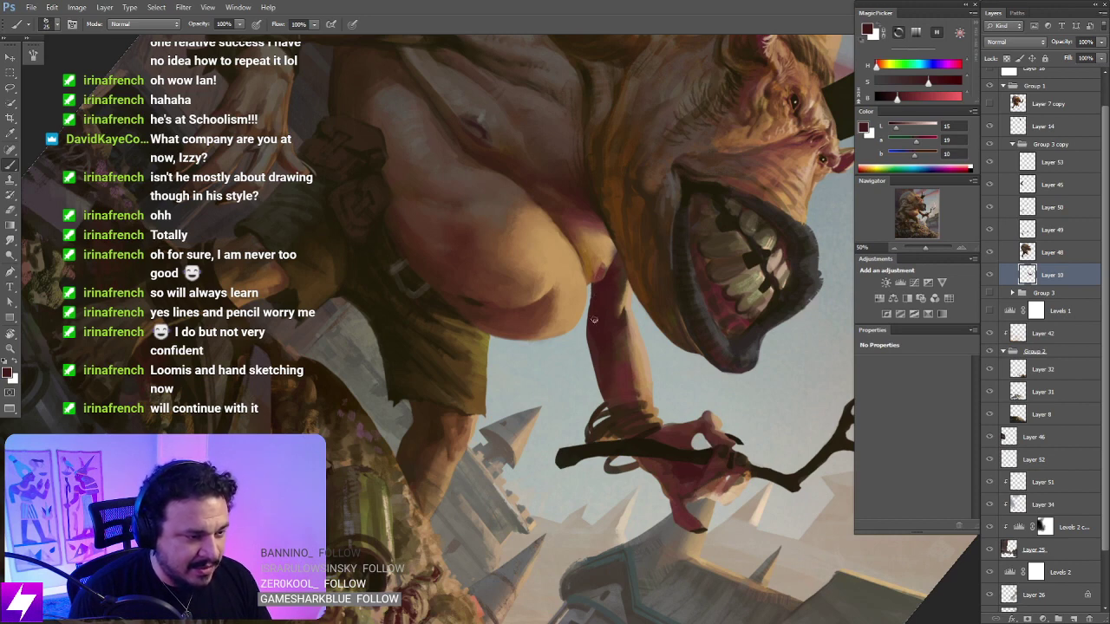
Step: Review the whole painting from a distance and compare it with Layer 48 hidden and shown
{"action": "left_click_drag", "start_coordinate": [635, 342], "coordinate": [648, 334]}
{"action": "key", "text": "r"}
{"action": "key", "text": "Escape"}
{"action": "key", "text": "ctrl+minus"}
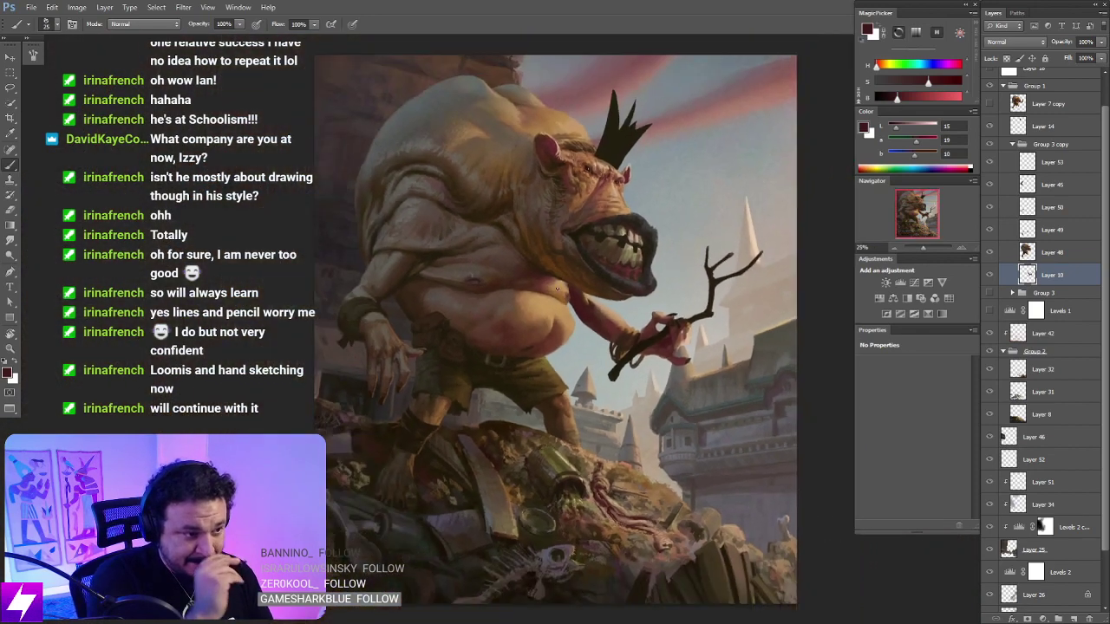
{"action": "key", "text": "ctrl+minus"}
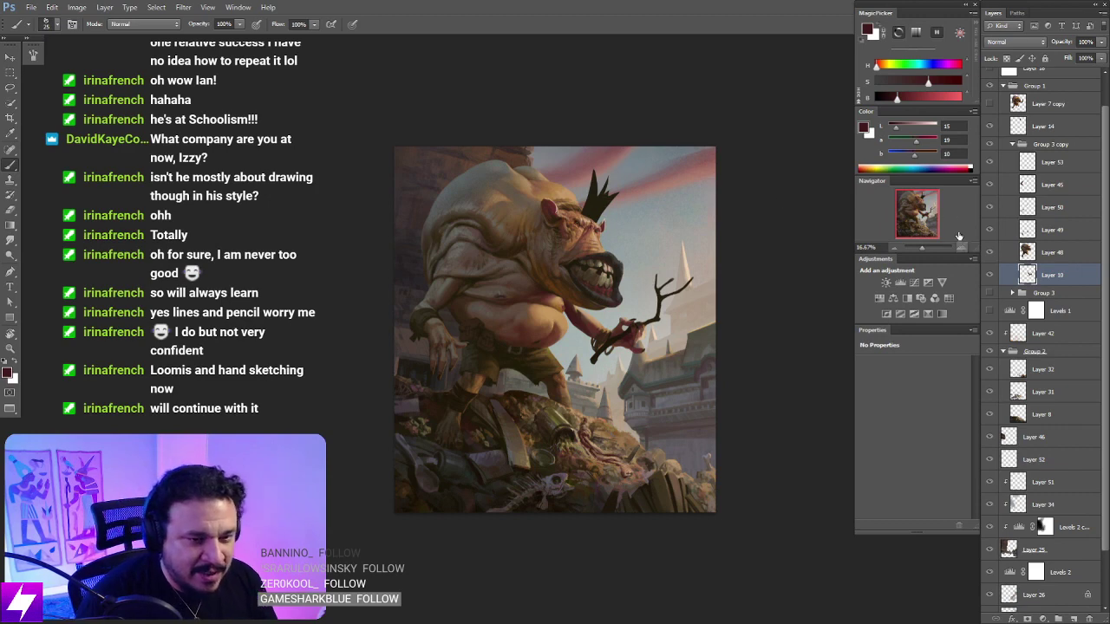
{"action": "left_click", "coordinate": [989, 252]}
{"action": "left_click", "coordinate": [990, 253]}
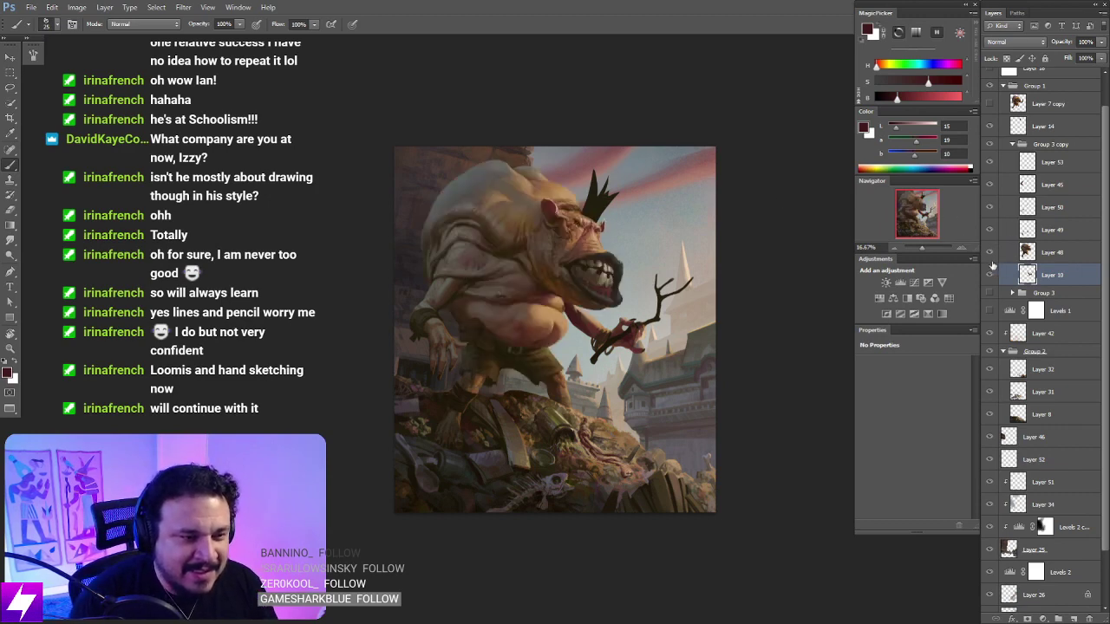
Step: Examine the ogre's silhouette and pose at several canvas rotations and upright
{"action": "left_click_drag", "start_coordinate": [684, 407], "coordinate": [618, 366]}
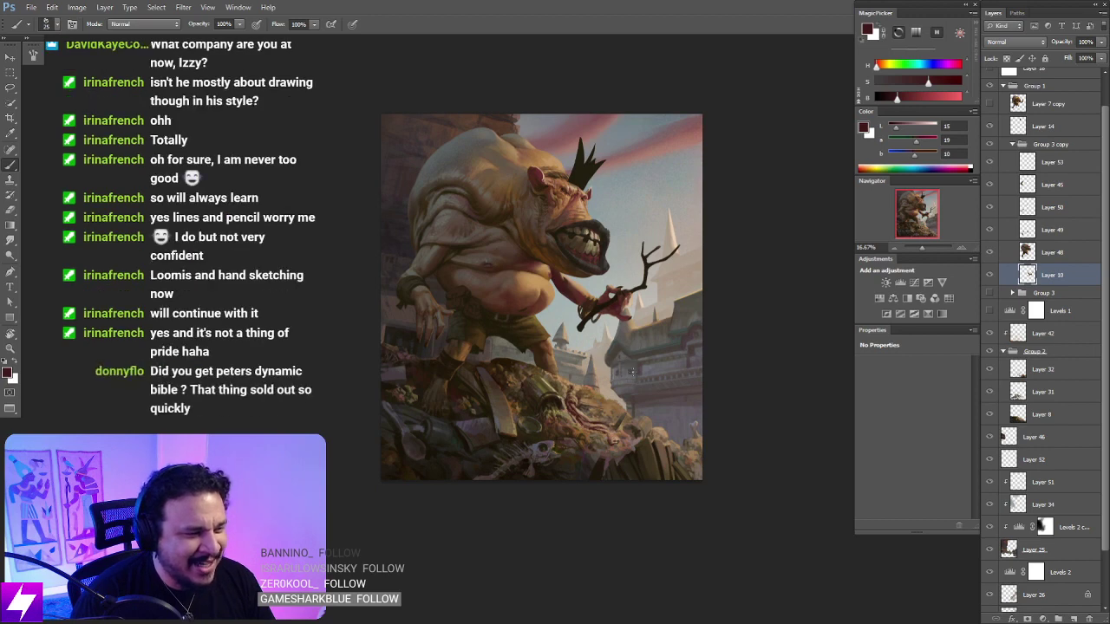
{"action": "key", "text": "r"}
{"action": "left_click_drag", "start_coordinate": [769, 312], "coordinate": [746, 228]}
{"action": "key", "text": "ctrl+plus"}
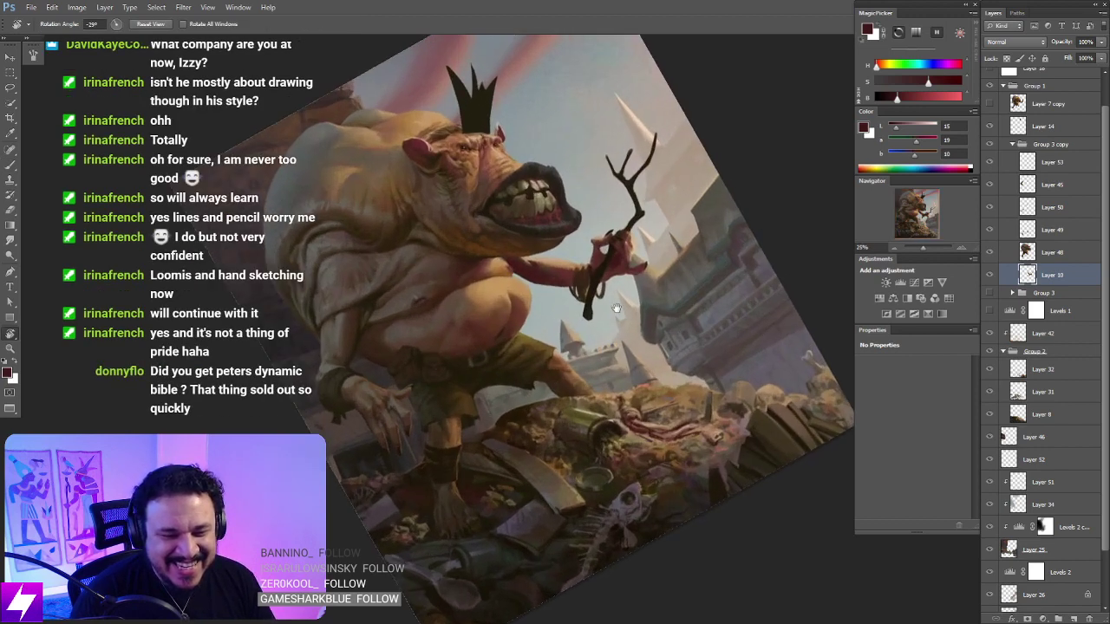
{"action": "left_click_drag", "start_coordinate": [617, 307], "coordinate": [589, 315]}
{"action": "left_click_drag", "start_coordinate": [683, 326], "coordinate": [606, 315]}
{"action": "left_click_drag", "start_coordinate": [645, 398], "coordinate": [545, 331]}
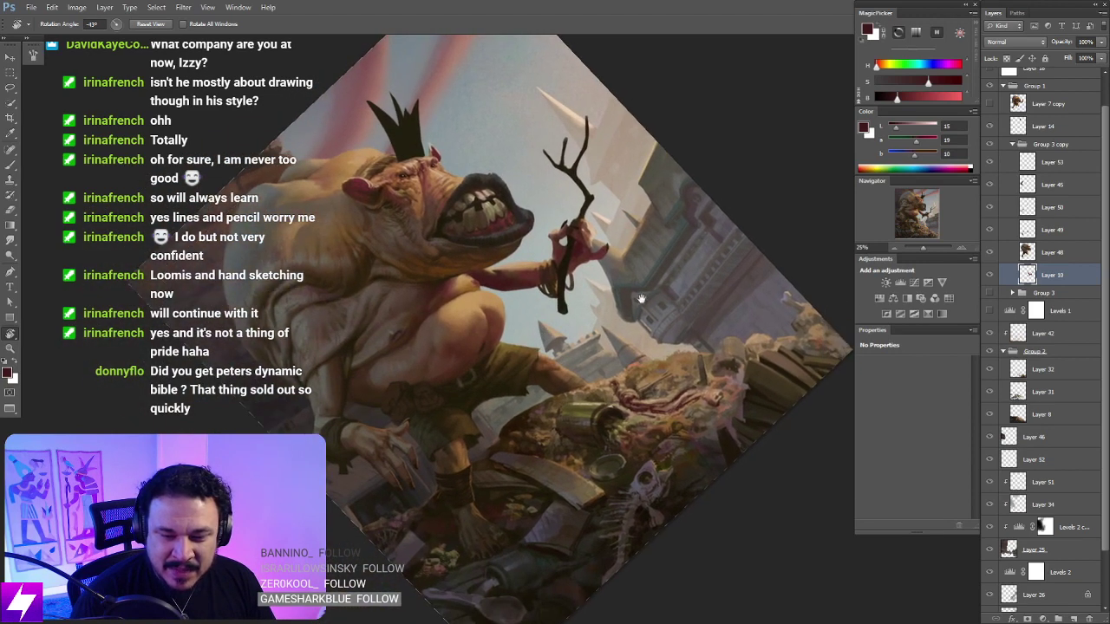
{"action": "left_click_drag", "start_coordinate": [449, 316], "coordinate": [598, 295]}
{"action": "key", "text": "ctrl+plus"}
{"action": "key", "text": "ctrl+plus"}
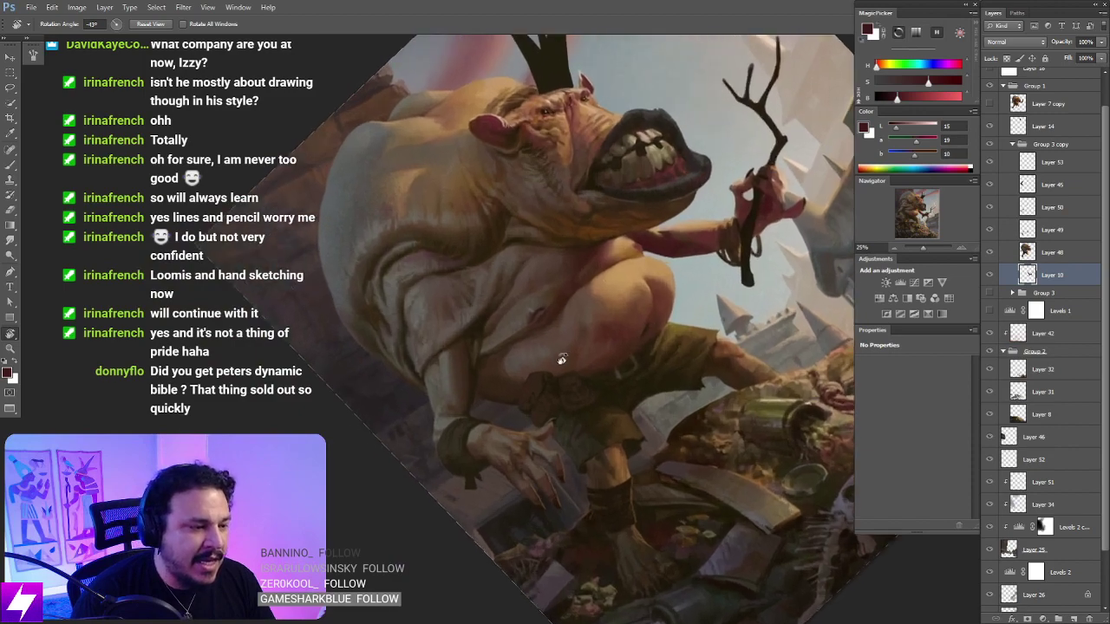
{"action": "left_click_drag", "start_coordinate": [552, 393], "coordinate": [578, 384]}
{"action": "key", "text": "Escape"}
{"action": "key", "text": "ctrl+minus"}
{"action": "key", "text": "ctrl+minus"}
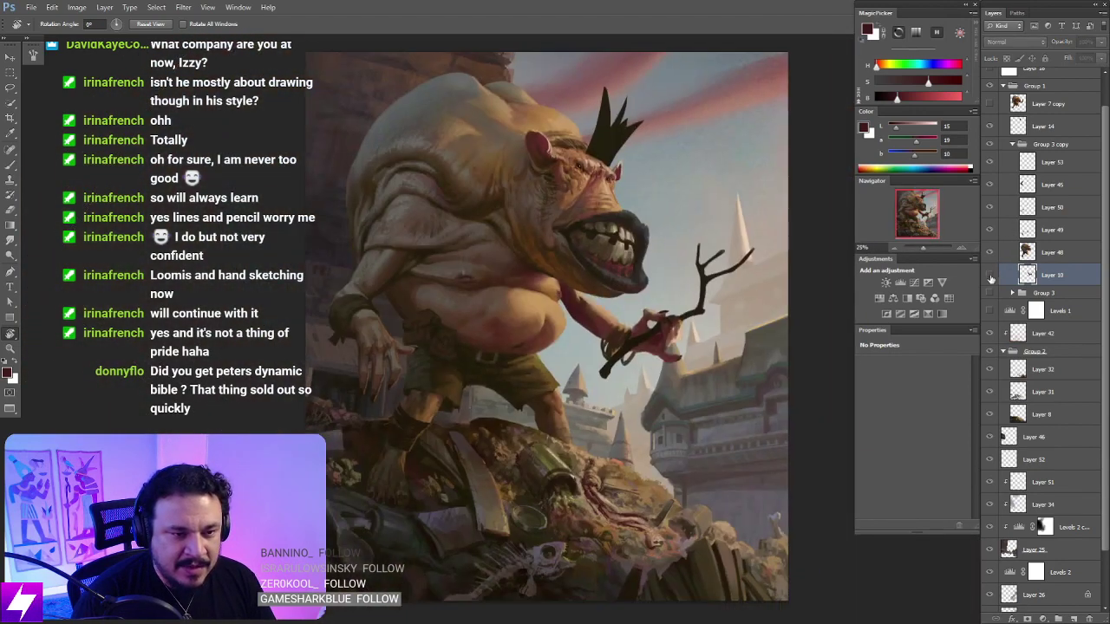
Step: Compare the figure with Layers 10 and 48 hidden and shown, in both normal and mirrored orientation
{"action": "left_click", "coordinate": [990, 276]}
{"action": "left_click", "coordinate": [990, 276]}
{"action": "left_click", "coordinate": [990, 278]}
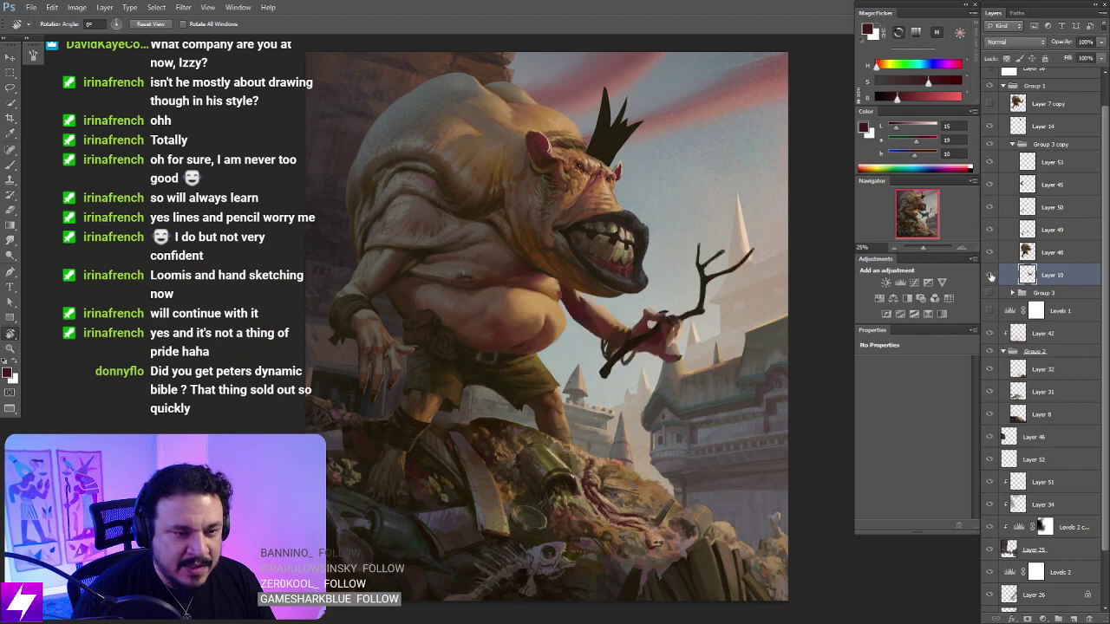
{"action": "key", "text": "ctrl+minus"}
{"action": "key", "text": "ctrl+shift+h"}
{"action": "left_click_drag", "start_coordinate": [700, 350], "coordinate": [795, 293]}
{"action": "key", "text": "ctrl+plus"}
{"action": "key", "text": "ctrl+plus"}
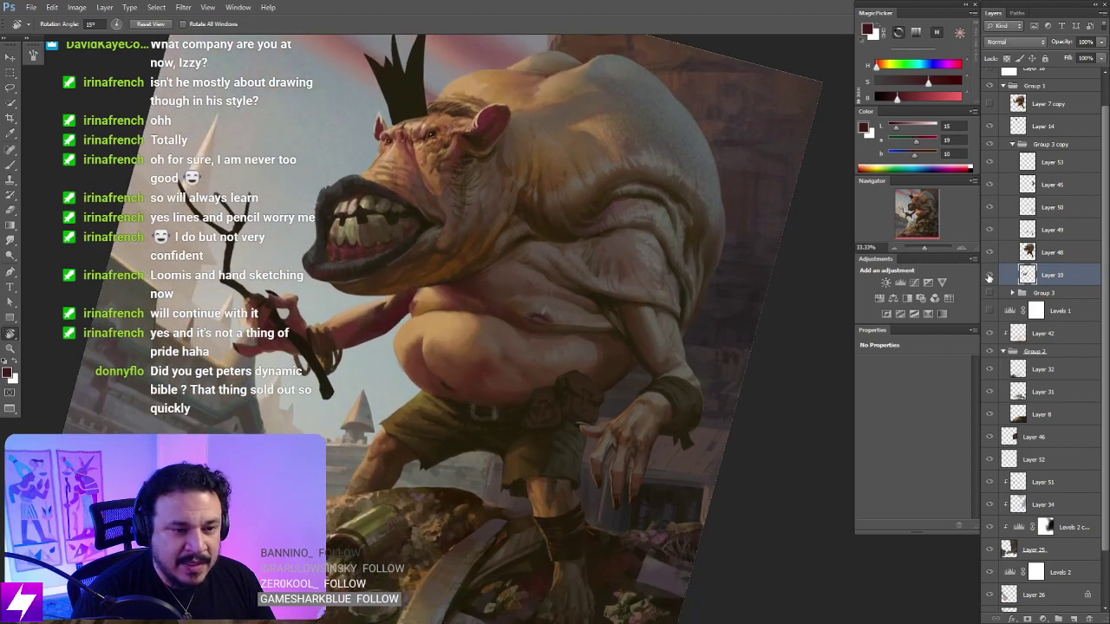
{"action": "left_click", "coordinate": [990, 276]}
{"action": "left_click", "coordinate": [990, 276]}
{"action": "left_click", "coordinate": [990, 253]}
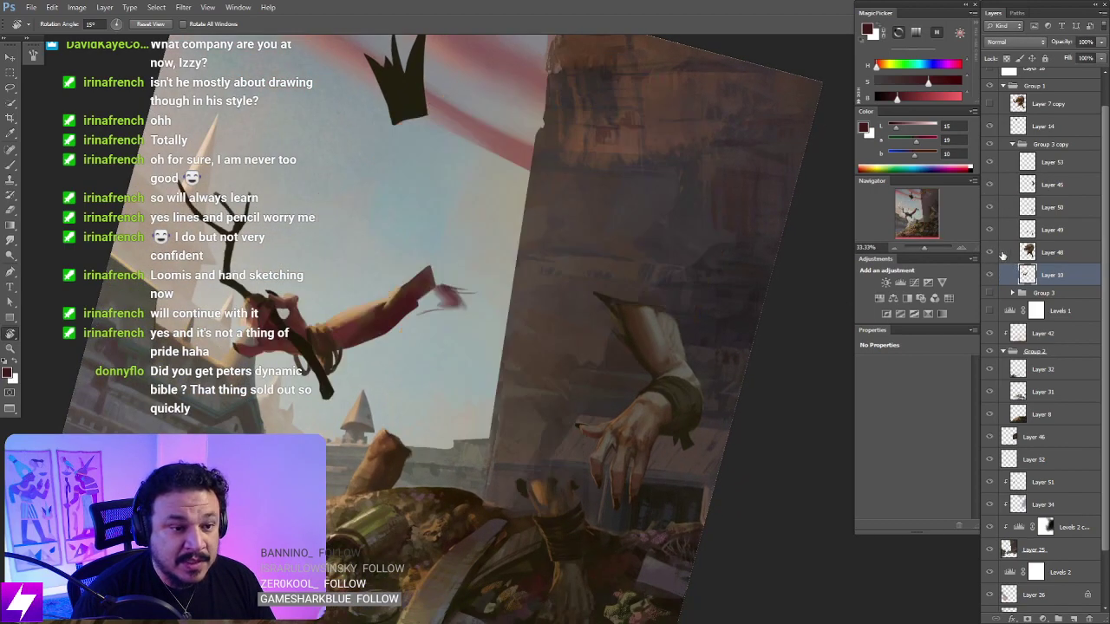
{"action": "left_click", "coordinate": [990, 252]}
Step: Select Layer 48, sample a dark brown from the torso's skin fold, and enlarge the brush to 50 px
{"action": "left_click", "coordinate": [1051, 253]}
{"action": "key", "text": "ctrl+plus"}
{"action": "left_click_drag", "start_coordinate": [704, 254], "coordinate": [708, 334]}
{"action": "left_click_drag", "start_coordinate": [627, 227], "coordinate": [646, 285]}
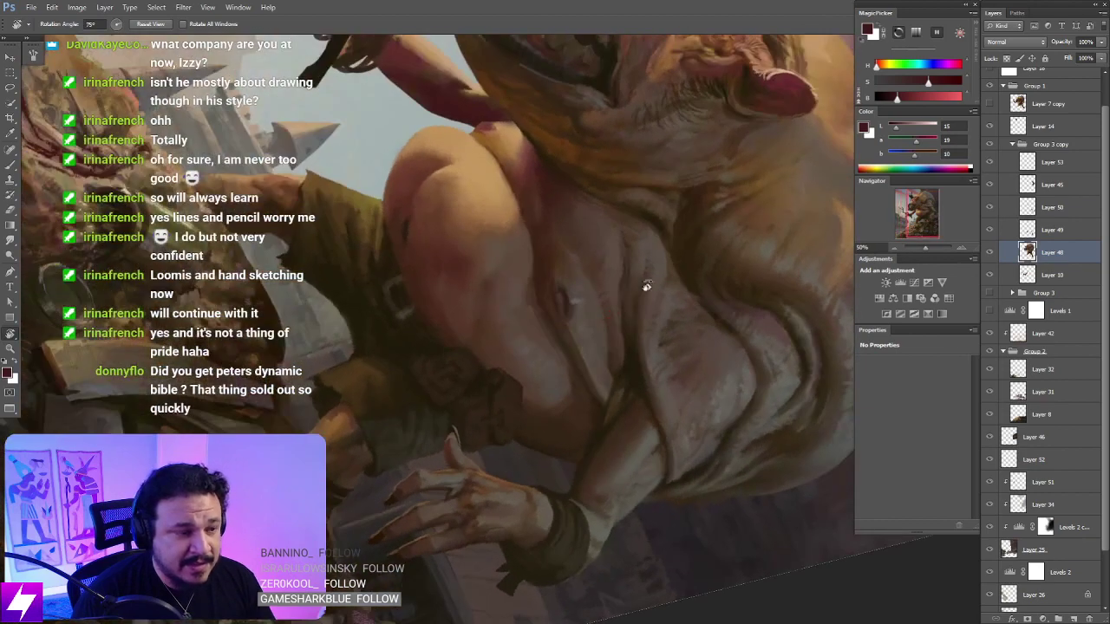
{"action": "key", "text": "b"}
{"action": "left_click", "coordinate": [565, 329], "text": "alt"}
{"action": "left_click", "coordinate": [574, 350], "text": "alt"}
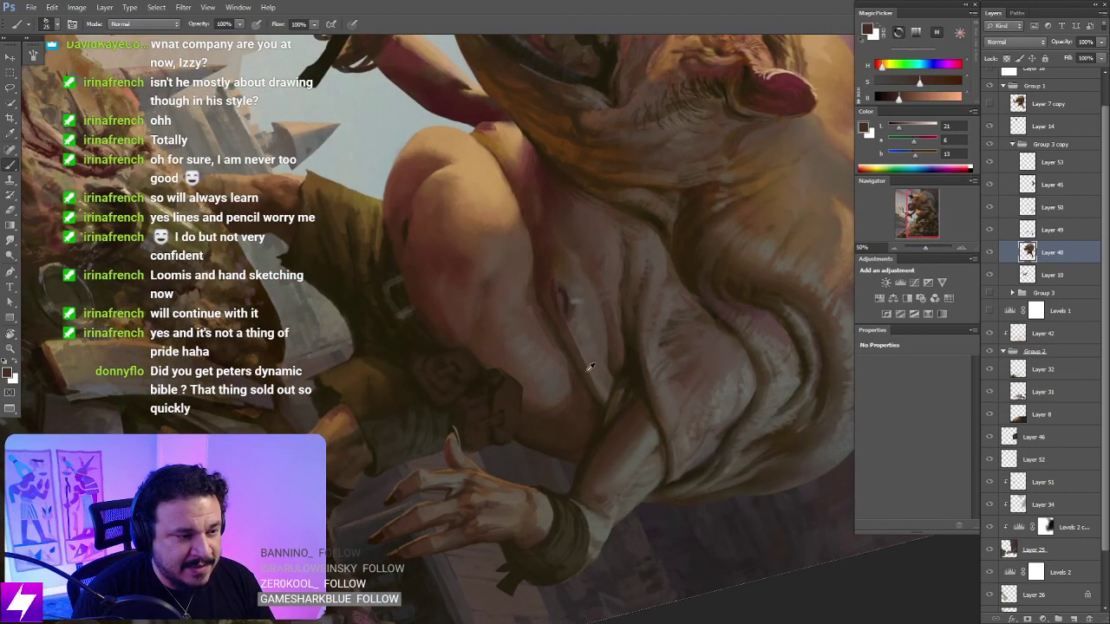
{"action": "key", "text": "bracketright"}
{"action": "key", "text": "bracketright"}
{"action": "key", "text": "bracketright"}
{"action": "key", "text": "bracketright"}
{"action": "key", "text": "bracketright"}
Step: Check what Layers 50, 49 and 10 contribute around the torso by toggling their visibility, and reselect Layer 48
{"action": "key", "text": "alt+bracketleft"}
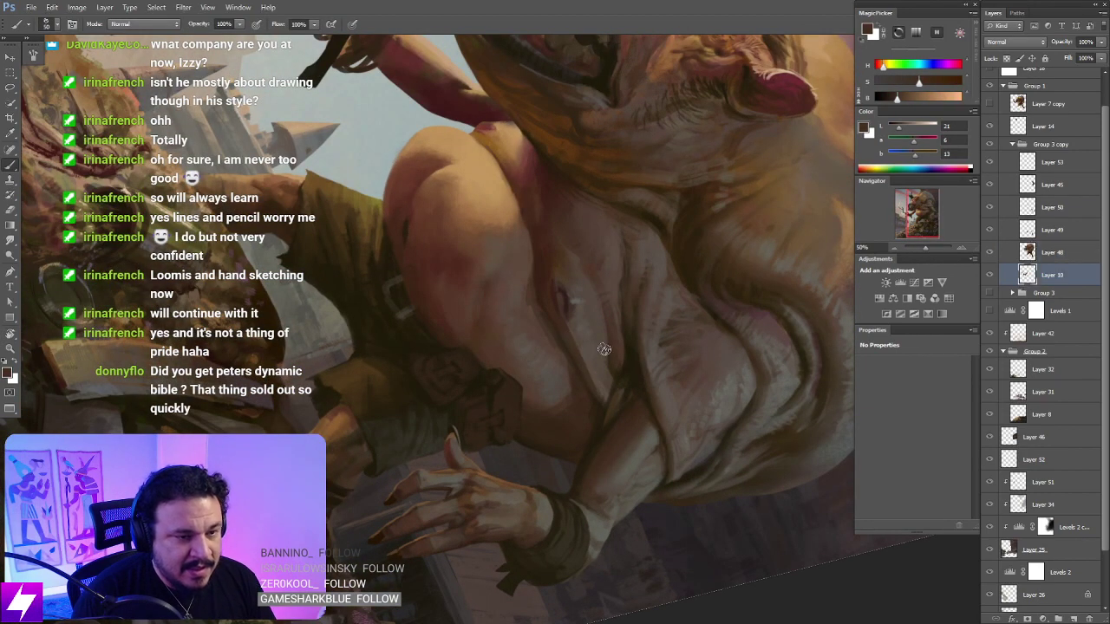
{"action": "left_click", "coordinate": [1031, 212]}
{"action": "left_click", "coordinate": [989, 207]}
{"action": "left_click", "coordinate": [989, 207]}
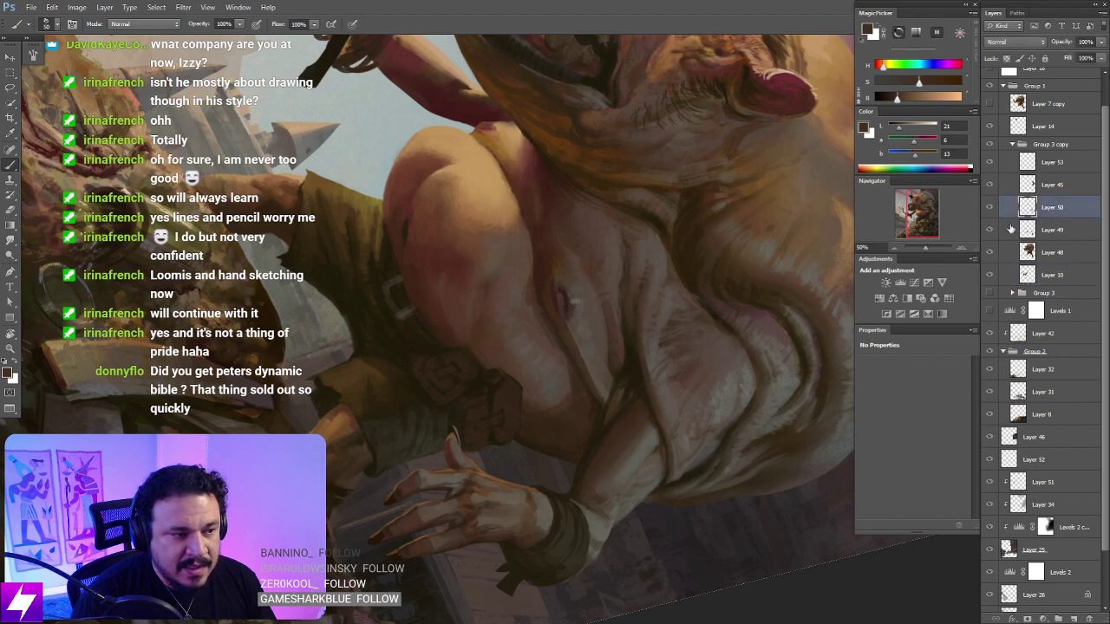
{"action": "left_click", "coordinate": [1031, 230]}
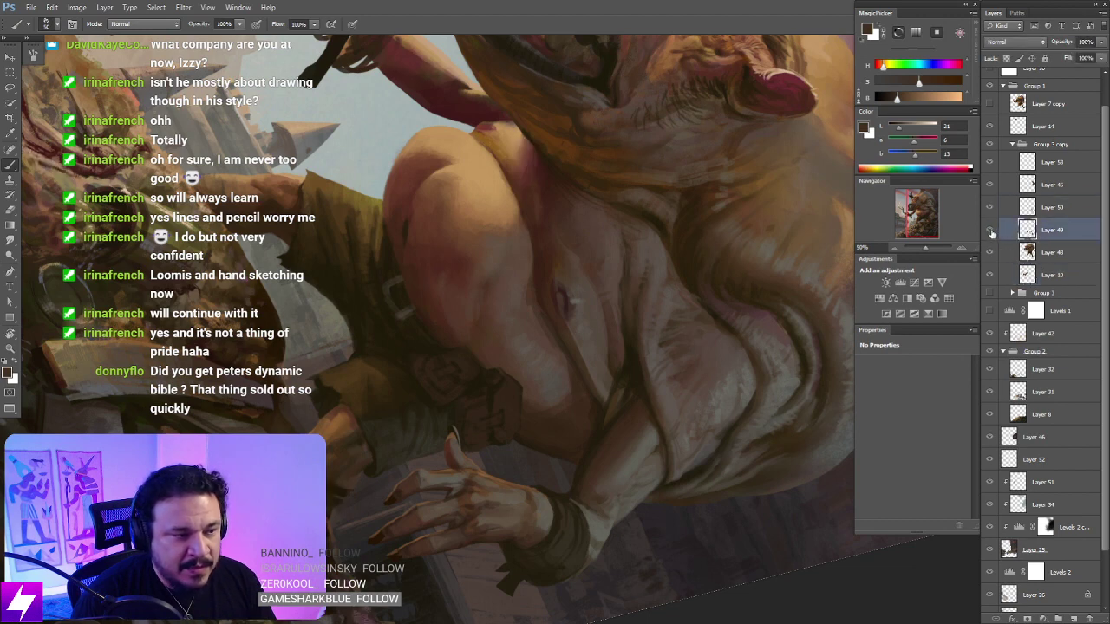
{"action": "left_click", "coordinate": [991, 232]}
{"action": "left_click", "coordinate": [1026, 274]}
{"action": "left_click", "coordinate": [991, 275]}
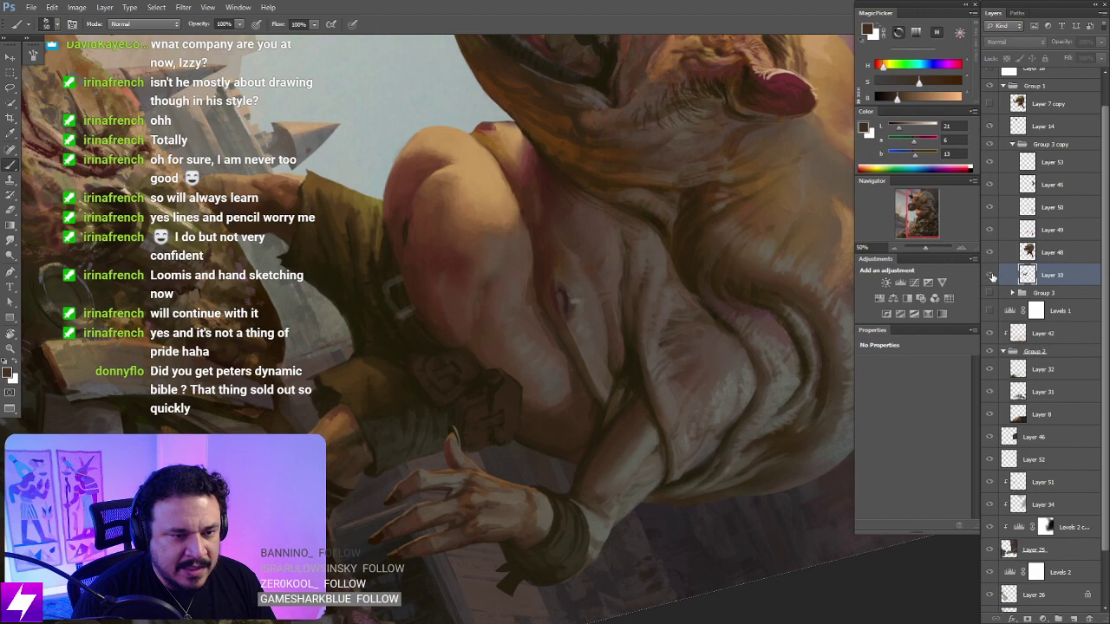
{"action": "left_click", "coordinate": [990, 276]}
{"action": "mouse_move", "coordinate": [601, 354]}
{"action": "left_mouse_down"}
{"action": "mouse_move", "coordinate": [584, 339]}
{"action": "mouse_move", "coordinate": [592, 364]}
{"action": "left_mouse_up"}
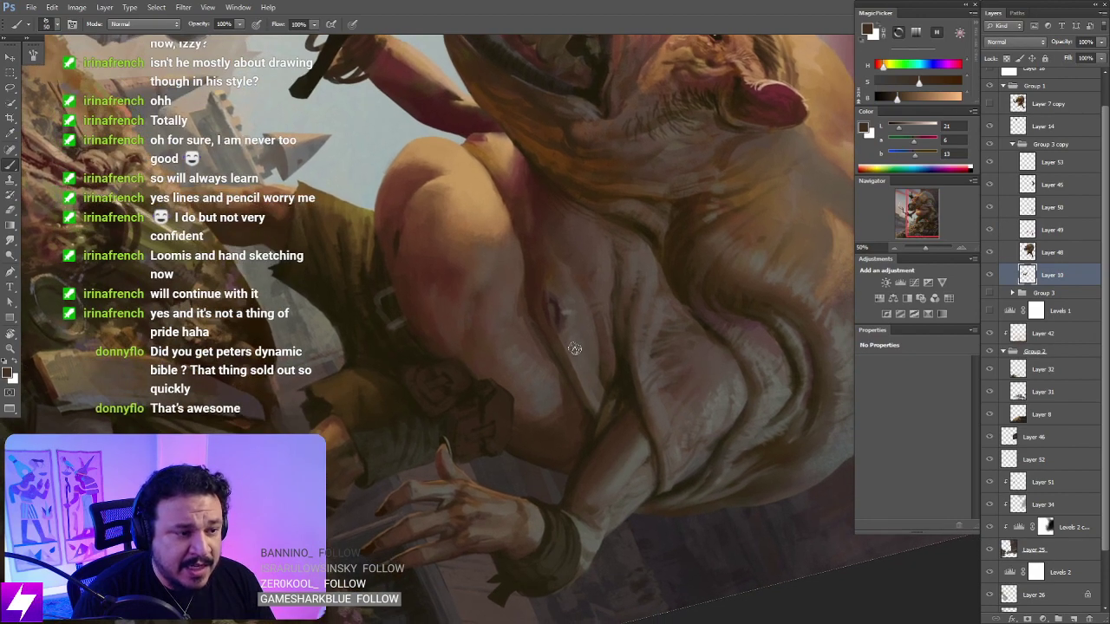
{"action": "left_click", "coordinate": [1033, 250]}
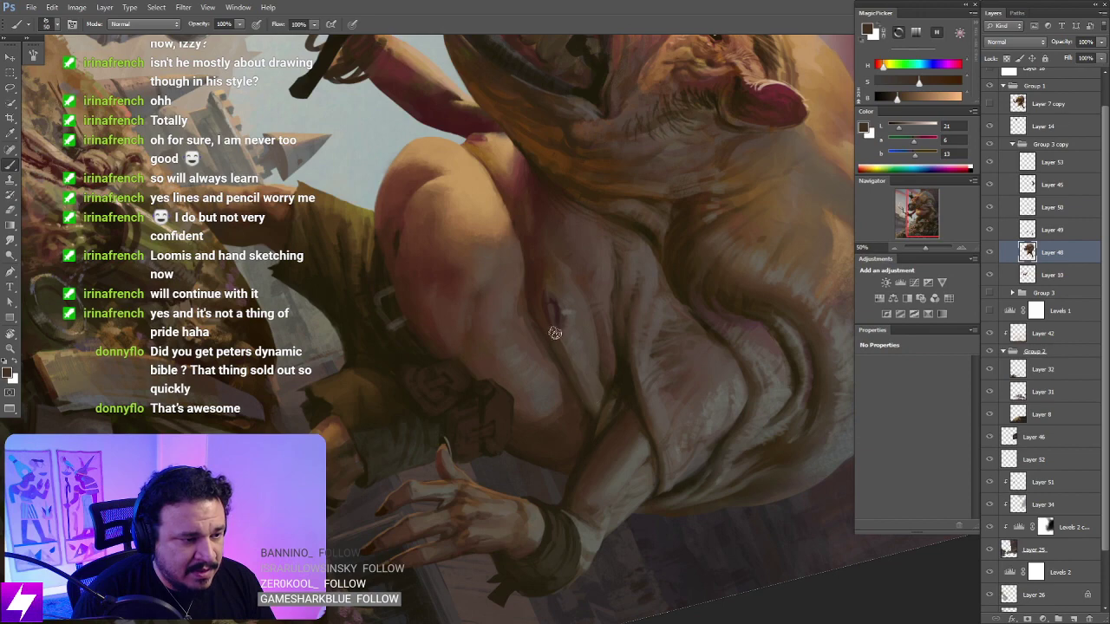
Step: Sample a dark brown from the torso skin beside the nipple and reduce the brush to 45 px
{"action": "key", "text": "Escape"}
{"action": "key", "text": "ctrl+minus"}
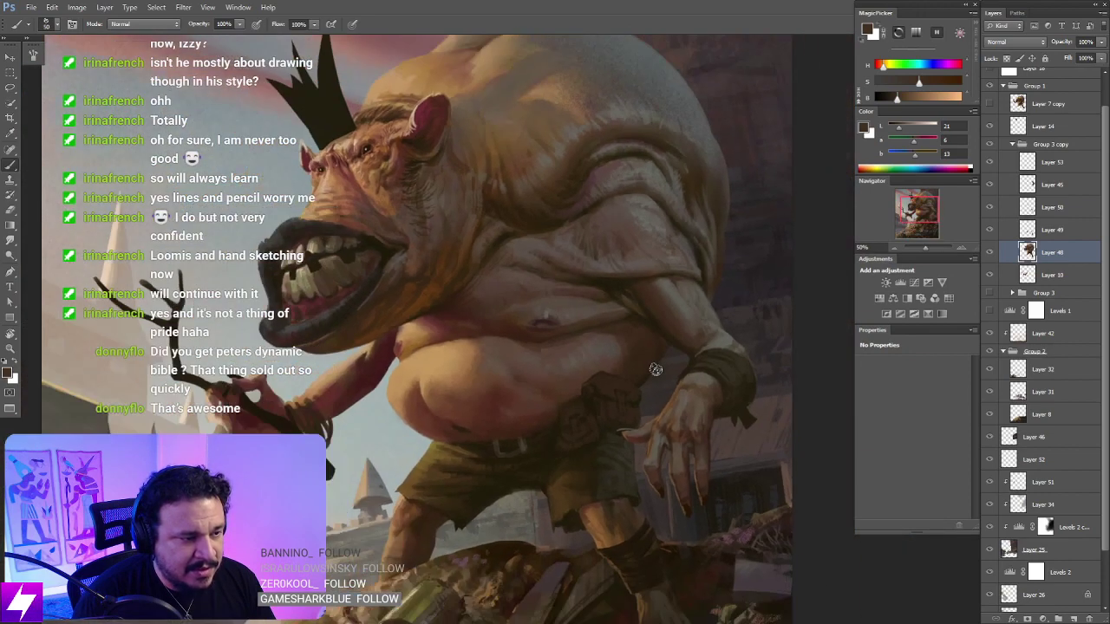
{"action": "key", "text": "ctrl+minus"}
{"action": "key", "text": "ctrl+minus"}
{"action": "key", "text": "r"}
{"action": "left_click_drag", "start_coordinate": [659, 377], "coordinate": [700, 283]}
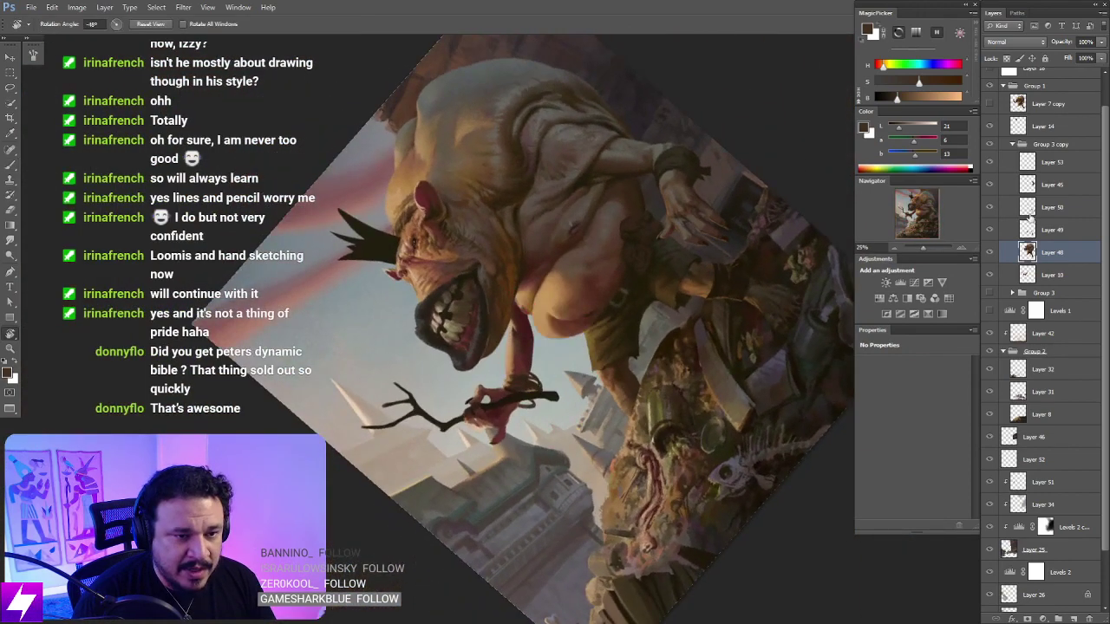
{"action": "key", "text": "ctrl+plus"}
{"action": "key", "text": "b"}
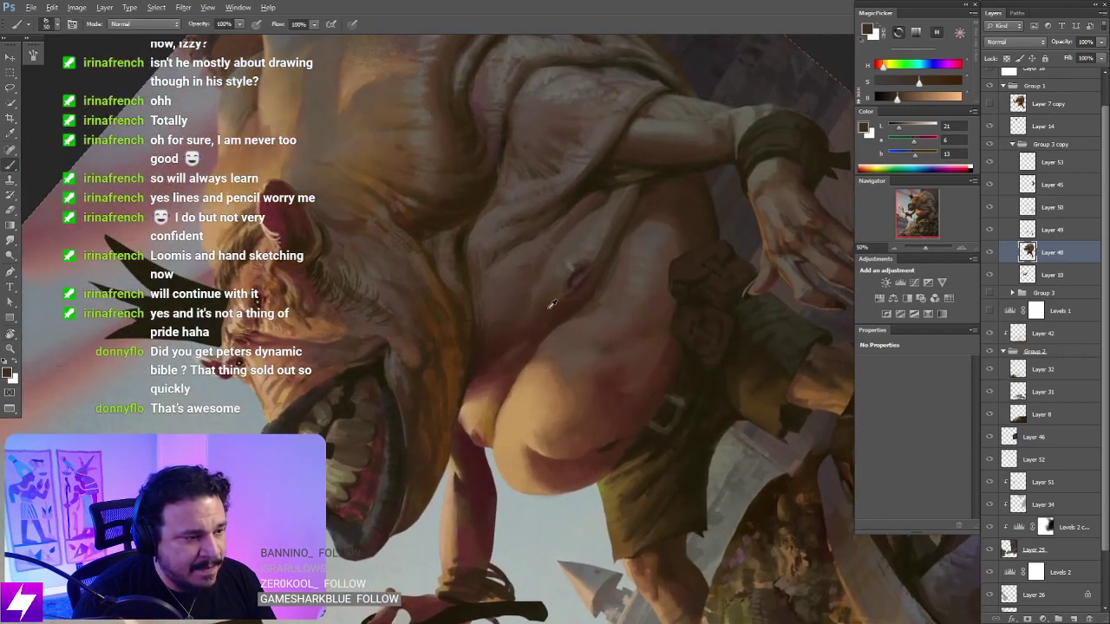
{"action": "left_click", "coordinate": [549, 308], "text": "alt"}
{"action": "key", "text": "bracketleft"}
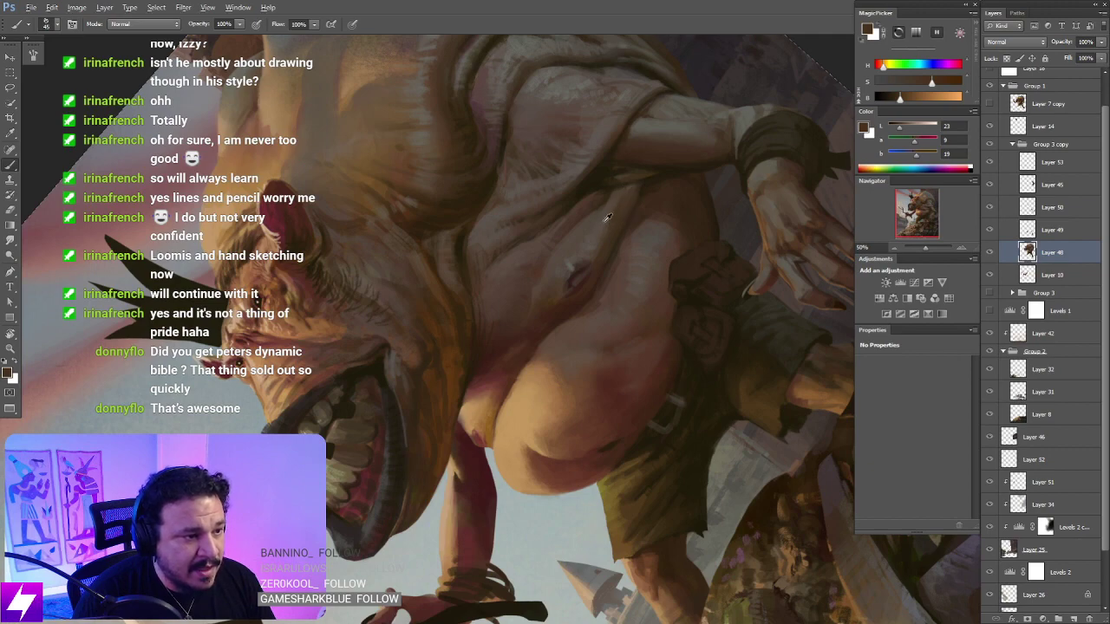
Step: Sample a muted brown from the skin fold running beneath the nipple towards the arm
{"action": "key", "text": "Escape"}
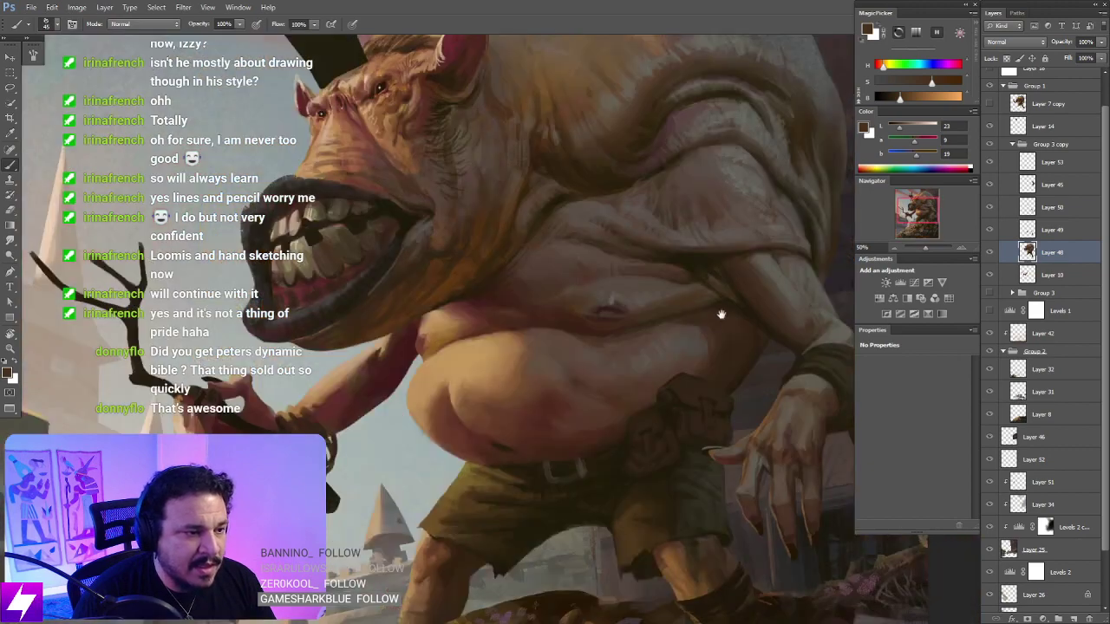
{"action": "left_click_drag", "start_coordinate": [721, 314], "coordinate": [693, 347]}
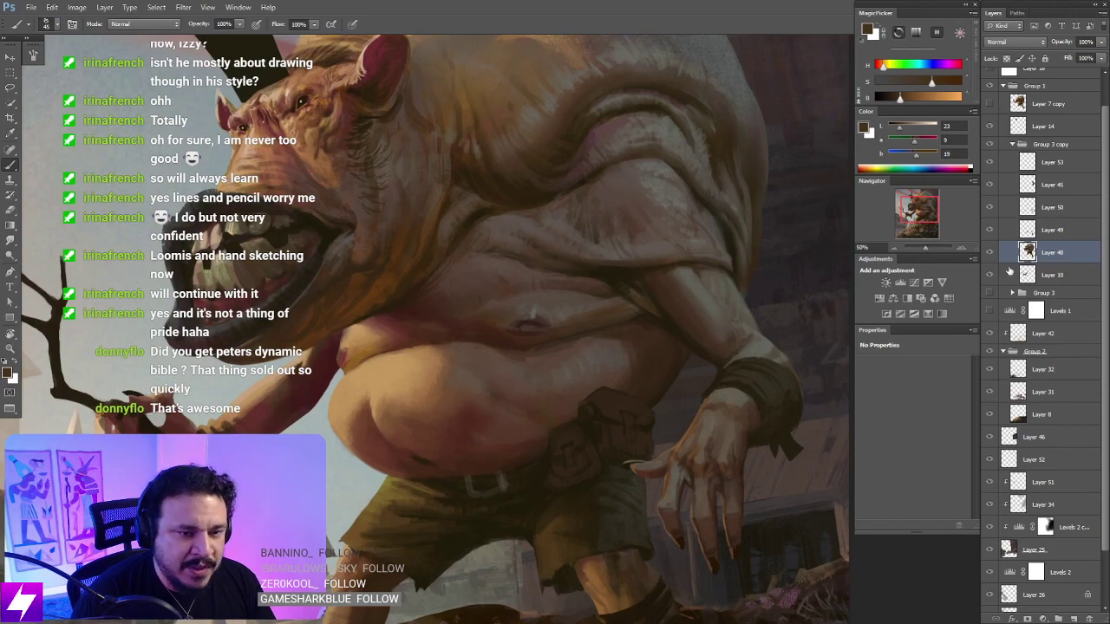
{"action": "key", "text": "r"}
{"action": "left_click_drag", "start_coordinate": [696, 267], "coordinate": [663, 286]}
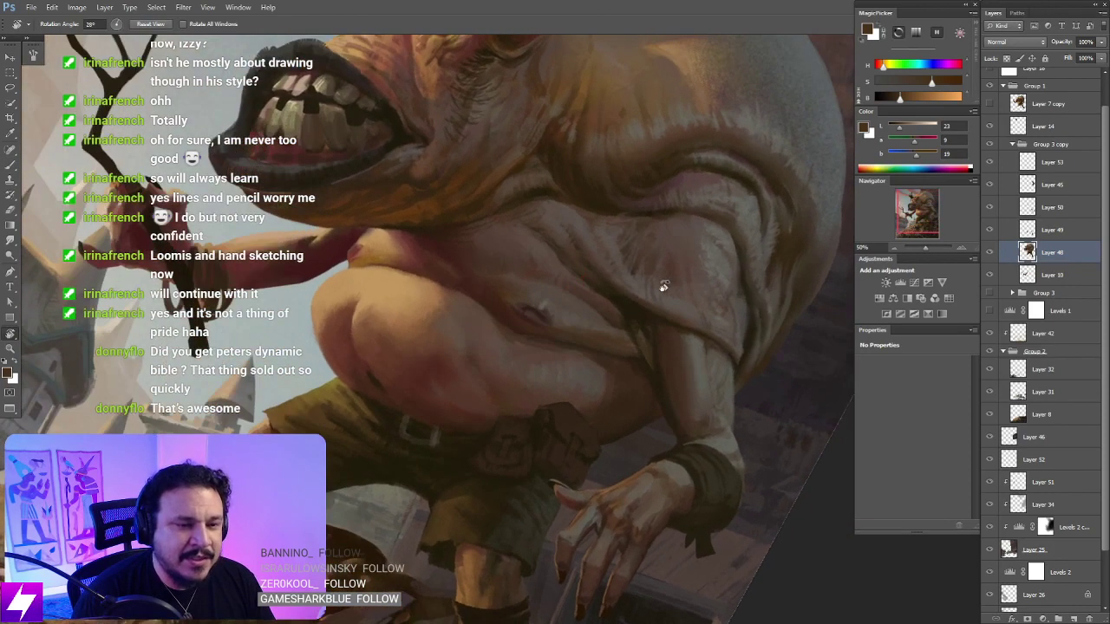
{"action": "key", "text": "b"}
{"action": "left_click", "coordinate": [602, 335], "text": "alt"}
{"action": "key", "text": "r"}
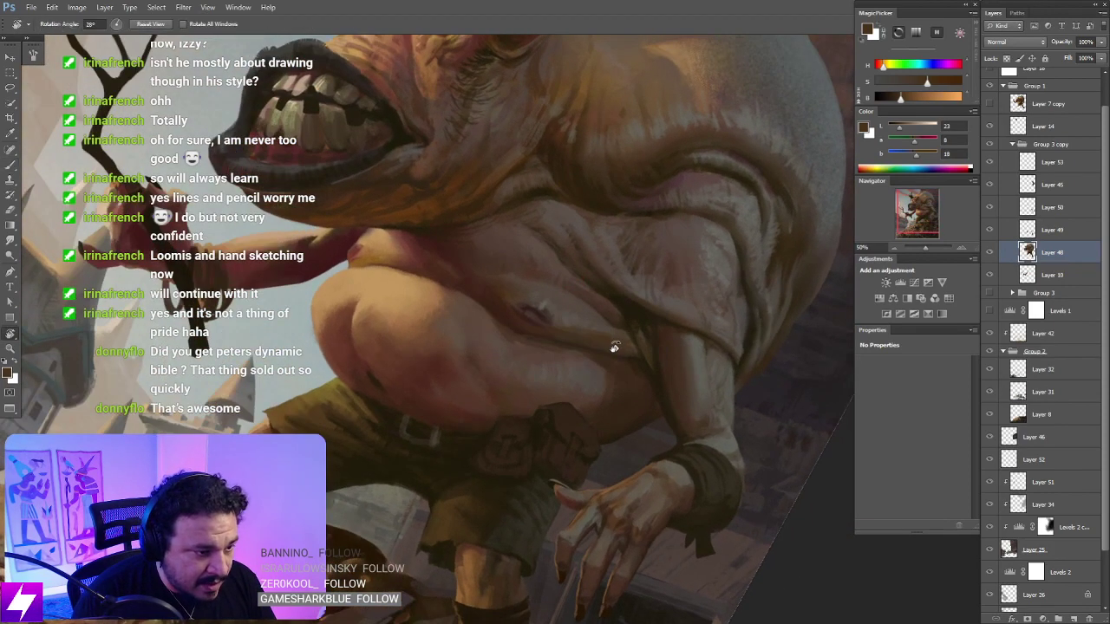
{"action": "key", "text": "b"}
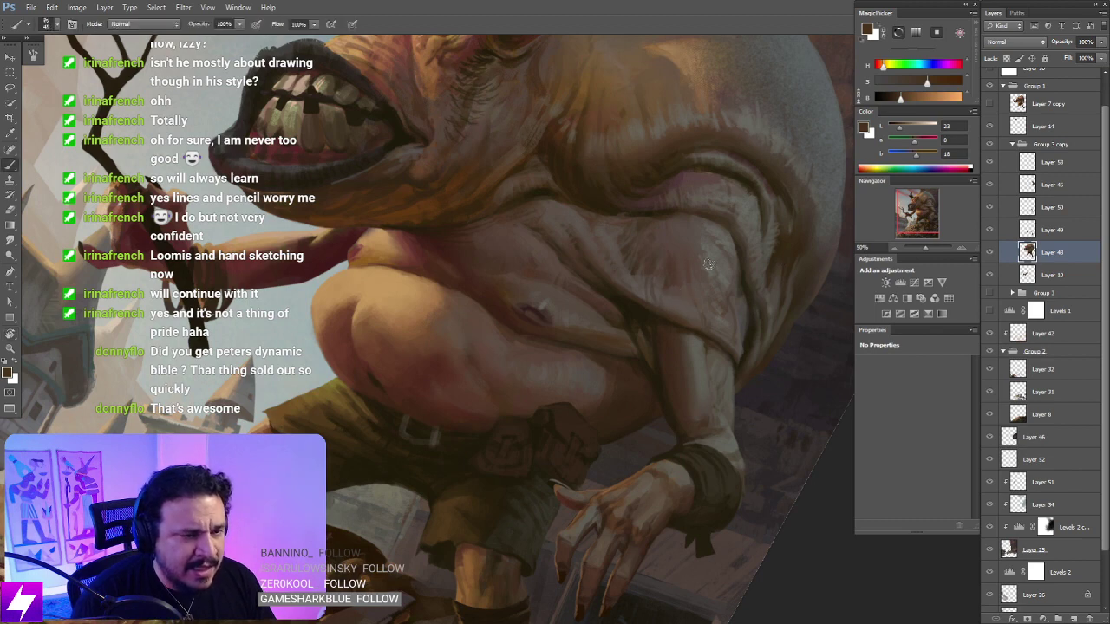
Step: Touch up the fold beneath the nipple on Layer 48 with a 20 px brush, and sample a darker brown from the torso
{"action": "left_click", "coordinate": [989, 252]}
{"action": "left_click", "coordinate": [990, 252]}
{"action": "key", "text": "["}
{"action": "key", "text": "["}
{"action": "key", "text": "["}
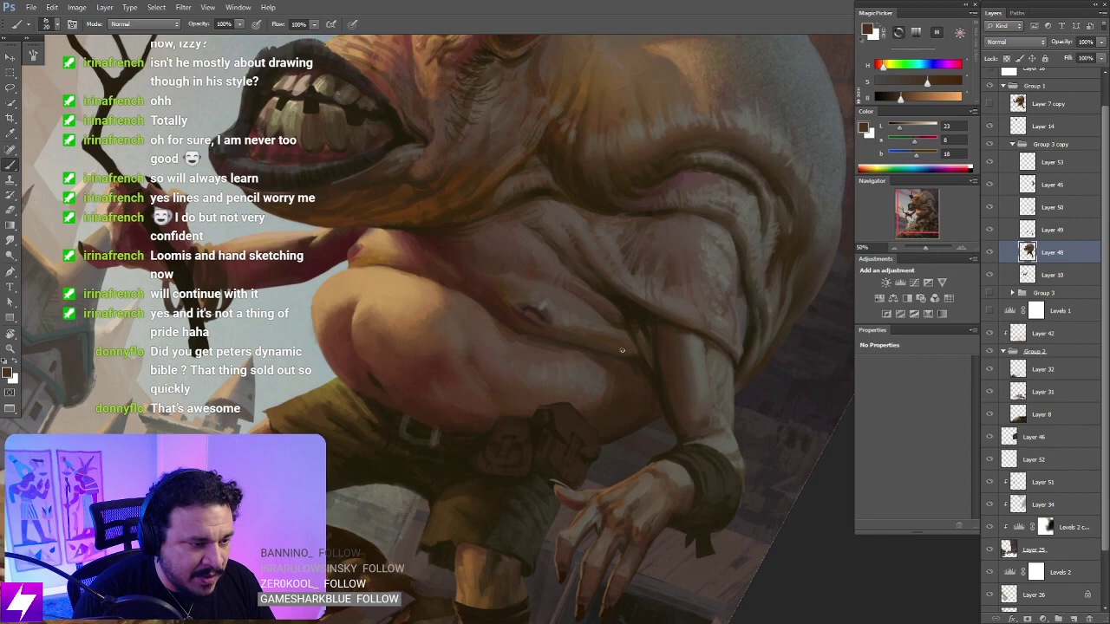
{"action": "left_click_drag", "start_coordinate": [648, 362], "coordinate": [607, 248]}
{"action": "left_click", "coordinate": [582, 289], "text": "alt"}
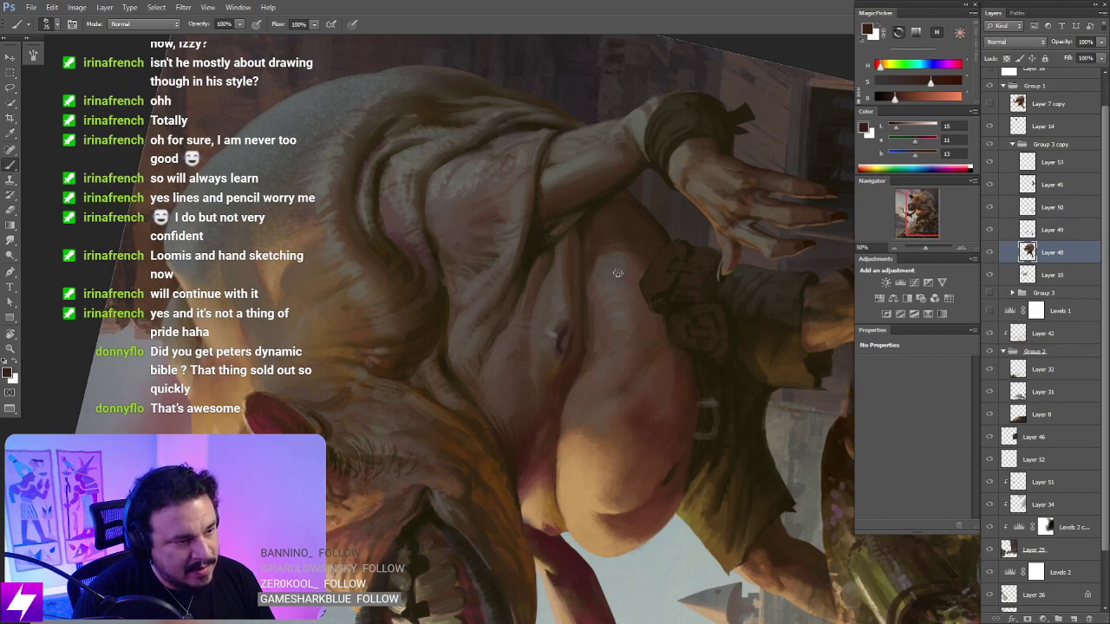
Step: Soften the arm-side end of the fold beneath the nipple with the Smudge tool at 50% strength
{"action": "key", "text": "Escape"}
{"action": "key", "text": "ctrl+minus"}
{"action": "key", "text": "ctrl+plus"}
{"action": "key", "text": "r"}
{"action": "mouse_move", "coordinate": [617, 421]}
{"action": "left_mouse_down"}
{"action": "mouse_move", "coordinate": [630, 381]}
{"action": "mouse_move", "coordinate": [583, 417]}
{"action": "left_mouse_up"}
{"action": "key", "text": "b"}
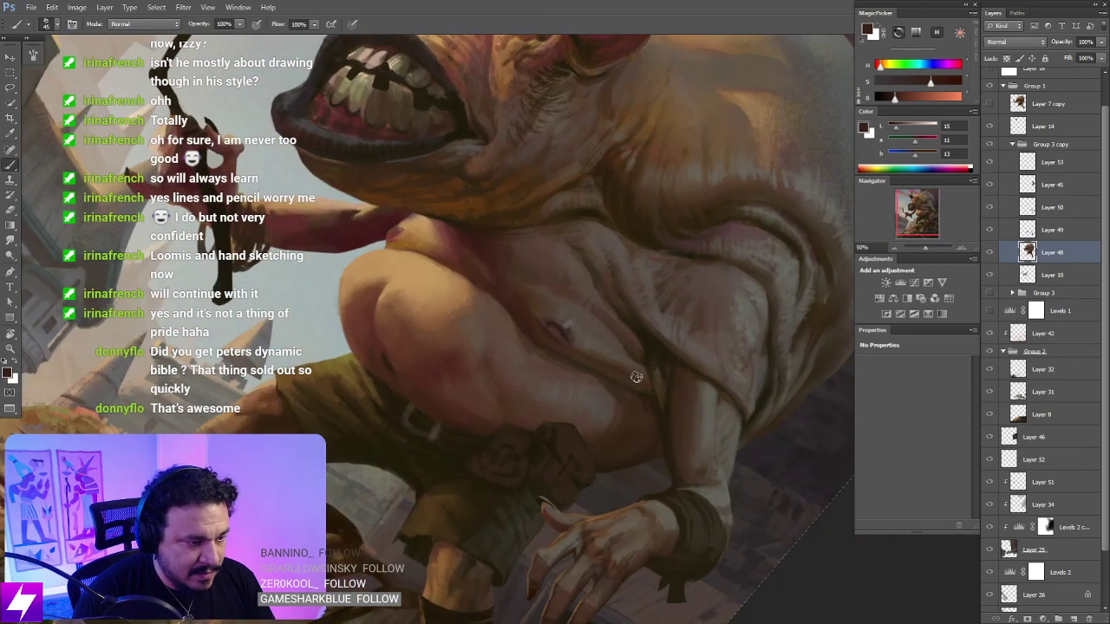
{"action": "key", "text": "r"}
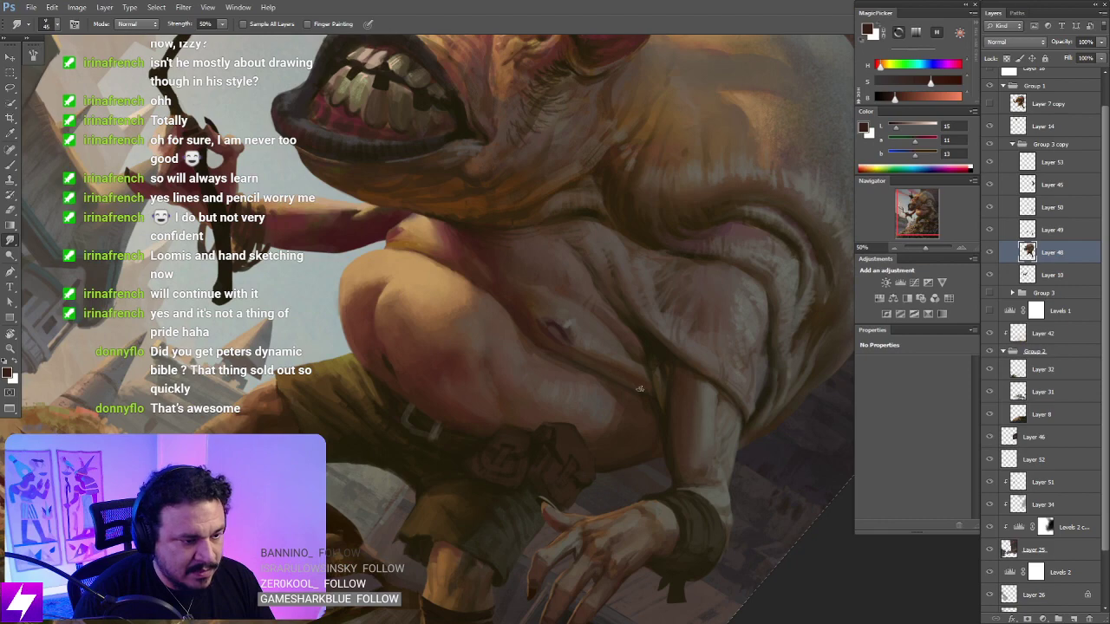
Step: Return to the Brush tool at 70 px and sample a dark reddish brown from the shadow beside the nipple
{"action": "key", "text": "ctrl+minus"}
{"action": "key", "text": "Escape"}
{"action": "key", "text": "r"}
{"action": "left_click_drag", "start_coordinate": [651, 416], "coordinate": [673, 244]}
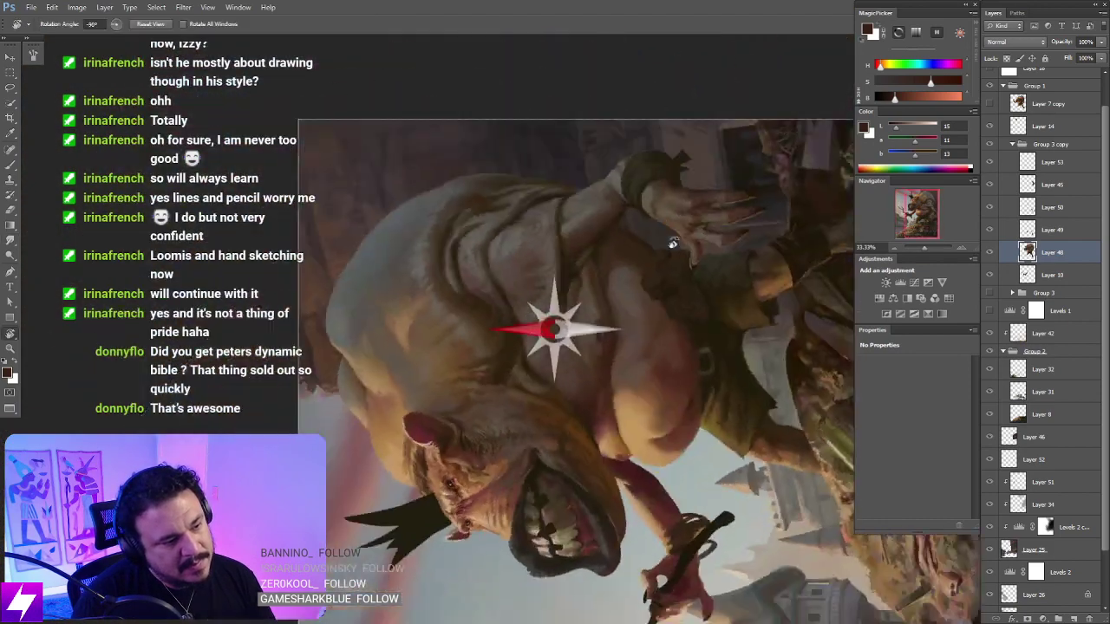
{"action": "key", "text": "b"}
{"action": "key", "text": "ctrl+plus"}
{"action": "left_click", "coordinate": [636, 320], "text": "alt"}
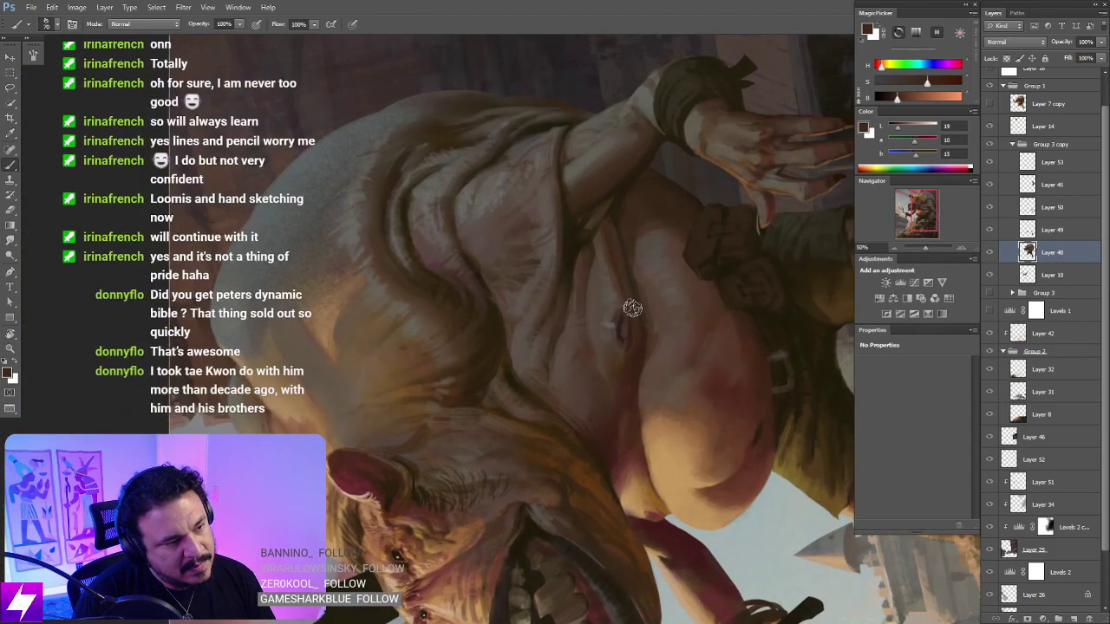
{"action": "key", "text": "Escape"}
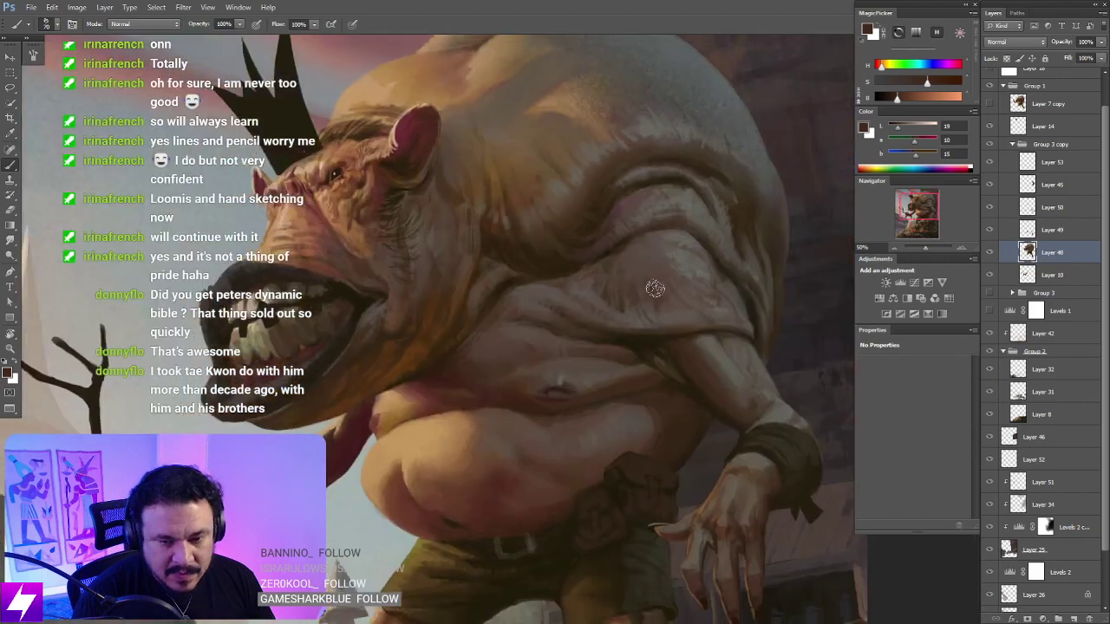
Step: Examine the whole painting at reduced size and mirrored, checking the ogre's silhouette, the debris mound and the castle background
{"action": "scroll", "coordinate": [655, 288], "scroll_direction": "down", "scroll_amount": 2}
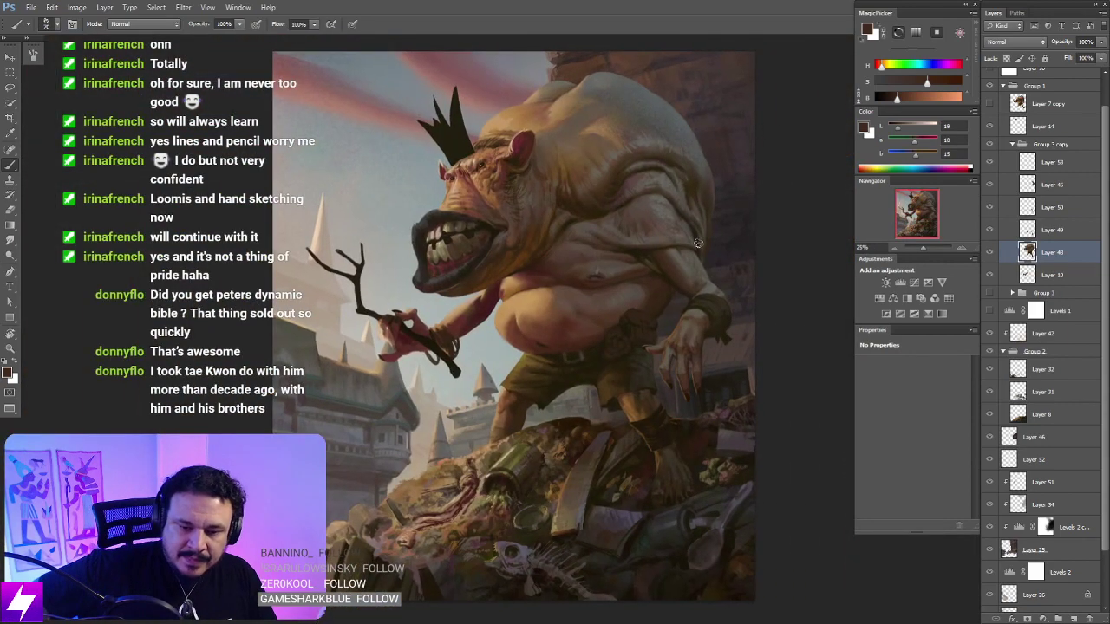
{"action": "key", "text": "ctrl+minus"}
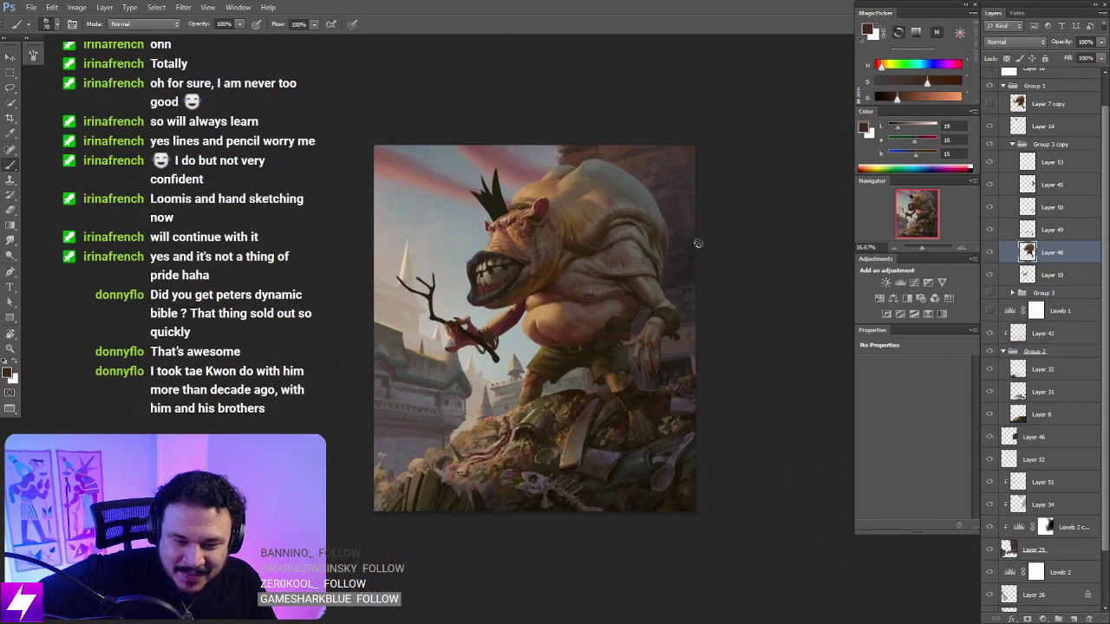
{"action": "key", "text": "ctrl+shift+h"}
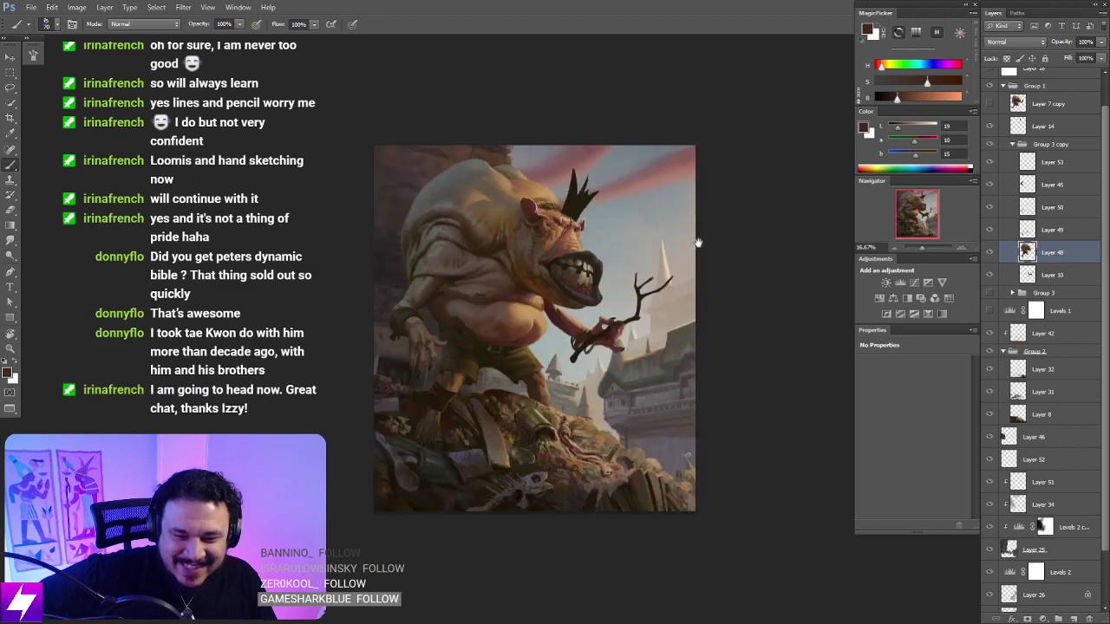
{"action": "scroll", "coordinate": [697, 242], "scroll_direction": "up", "scroll_amount": 1}
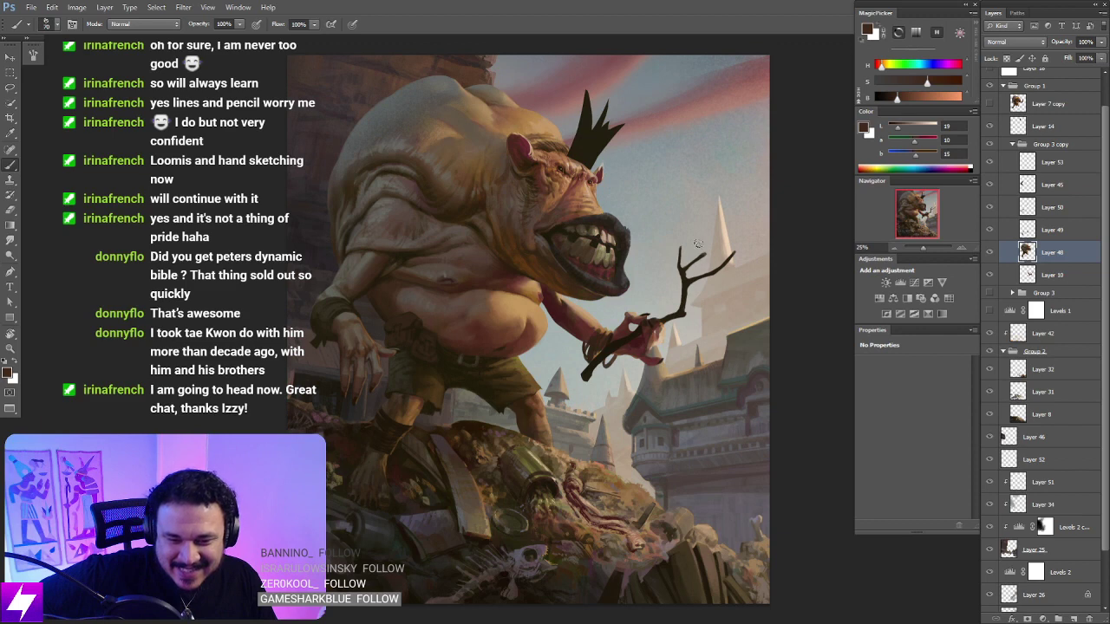
{"action": "left_click_drag", "start_coordinate": [777, 447], "coordinate": [684, 429]}
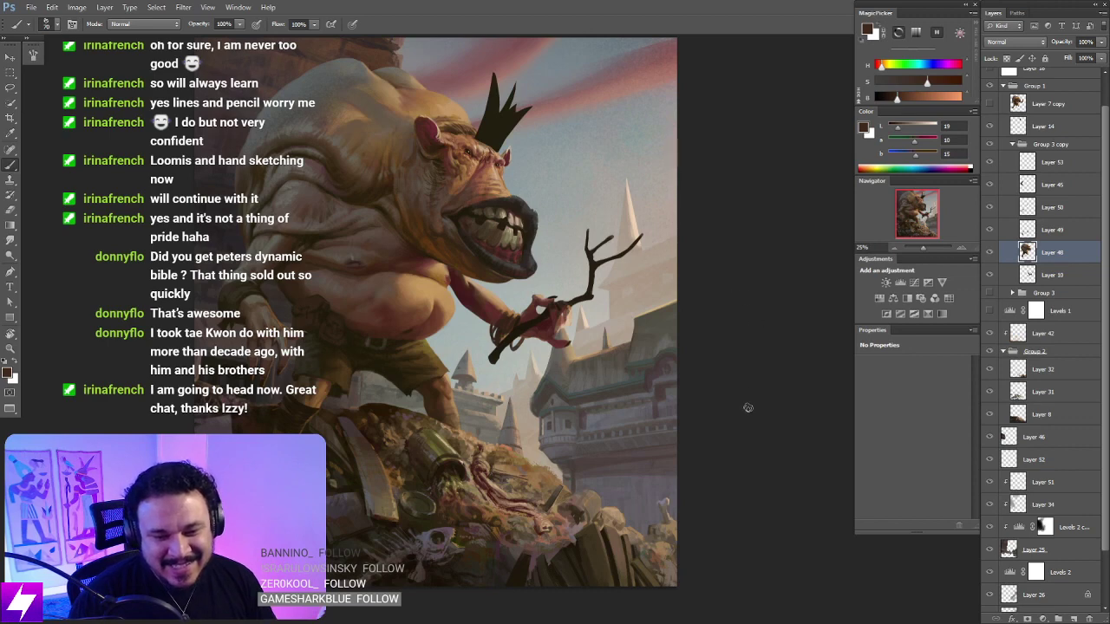
{"action": "left_click_drag", "start_coordinate": [689, 469], "coordinate": [654, 459]}
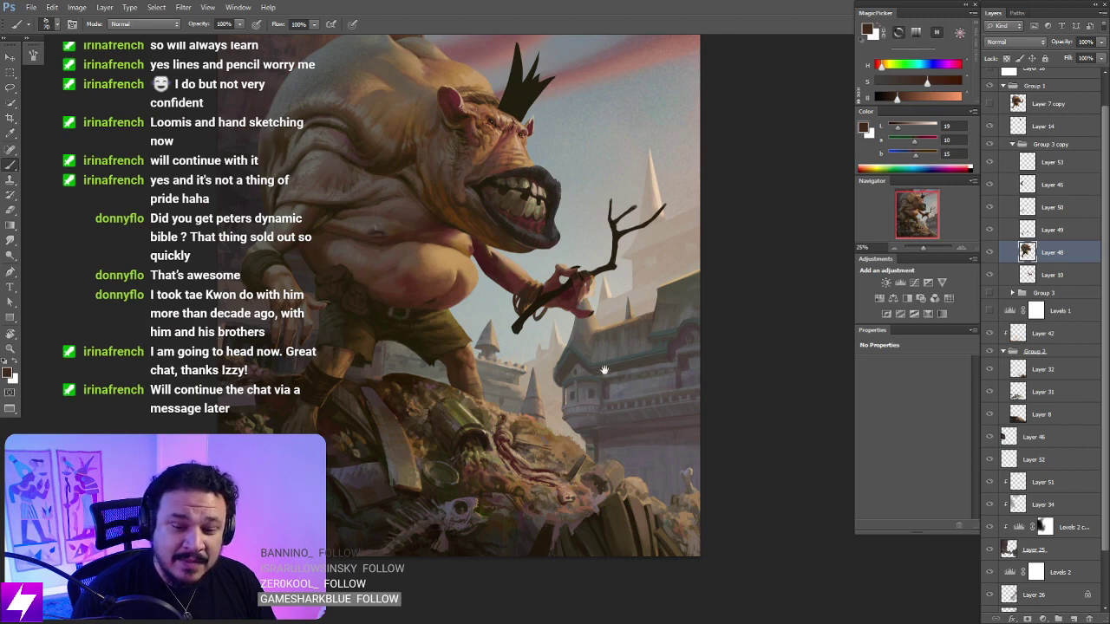
{"action": "mouse_move", "coordinate": [593, 397]}
{"action": "left_mouse_down"}
{"action": "mouse_move", "coordinate": [602, 451]}
{"action": "mouse_move", "coordinate": [625, 425]}
{"action": "mouse_move", "coordinate": [646, 431]}
{"action": "mouse_move", "coordinate": [644, 407]}
{"action": "mouse_move", "coordinate": [638, 426]}
{"action": "left_mouse_up"}
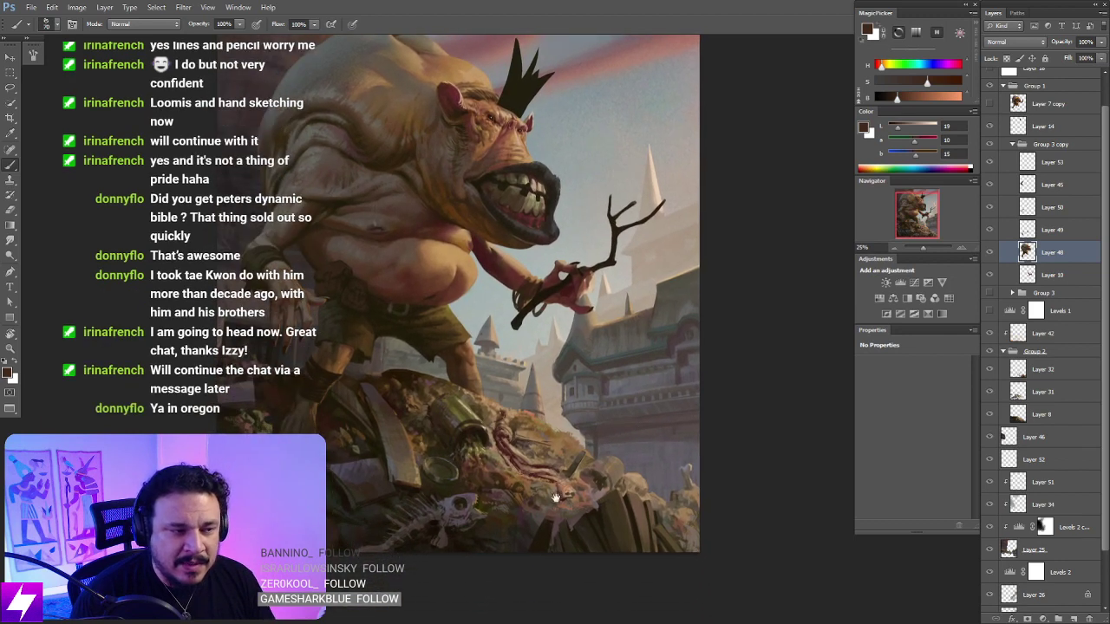
{"action": "left_click_drag", "start_coordinate": [557, 498], "coordinate": [562, 451]}
{"action": "left_click_drag", "start_coordinate": [631, 468], "coordinate": [595, 436]}
{"action": "mouse_move", "coordinate": [632, 357]}
{"action": "left_mouse_down"}
{"action": "mouse_move", "coordinate": [601, 449]}
{"action": "mouse_move", "coordinate": [638, 447]}
{"action": "left_mouse_up"}
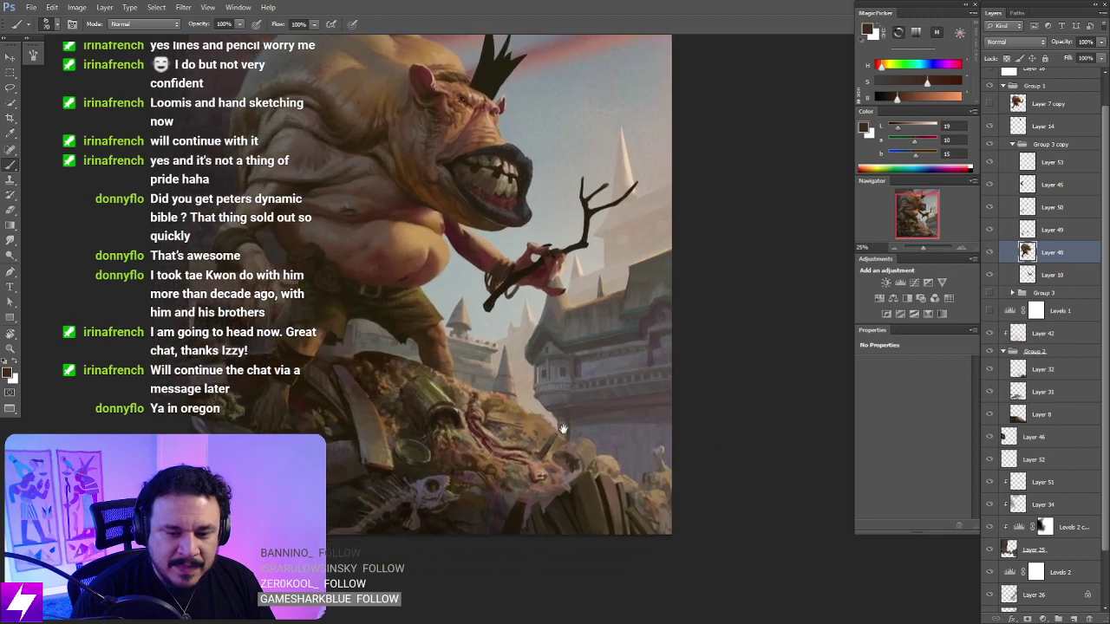
{"action": "mouse_move", "coordinate": [563, 428]}
{"action": "left_mouse_down"}
{"action": "mouse_move", "coordinate": [612, 415]}
{"action": "mouse_move", "coordinate": [616, 477]}
{"action": "left_mouse_up"}
{"action": "left_click_drag", "start_coordinate": [649, 407], "coordinate": [586, 412]}
{"action": "key", "text": "ctrl+minus"}
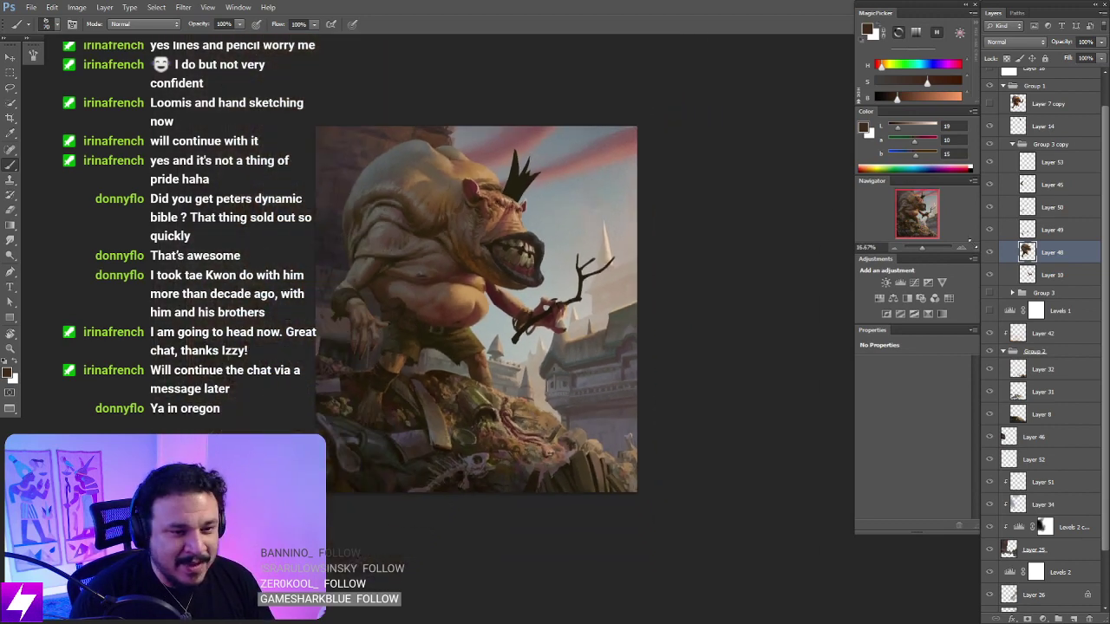
Step: Unmirror the canvas, compare the ogre with Layer 48 hidden and shown, and inspect the legs and the debris mound
{"action": "key", "text": "ctrl+shift+h"}
{"action": "left_click", "coordinate": [989, 252]}
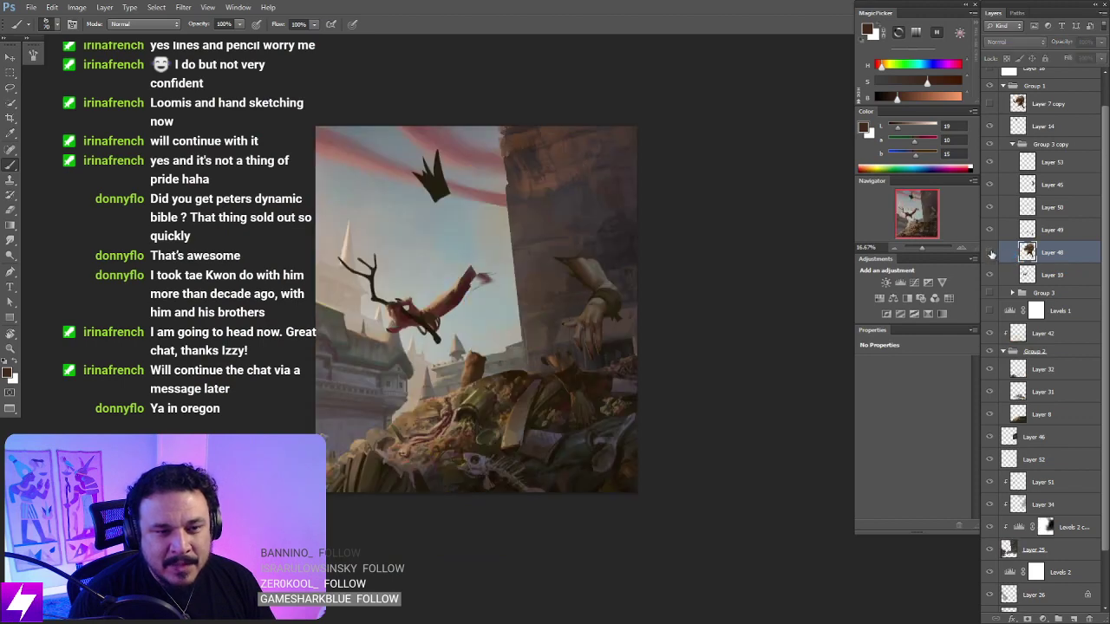
{"action": "left_click", "coordinate": [989, 252]}
{"action": "left_click_drag", "start_coordinate": [645, 407], "coordinate": [642, 456]}
{"action": "key", "text": "ctrl+plus"}
{"action": "key", "text": "ctrl+plus"}
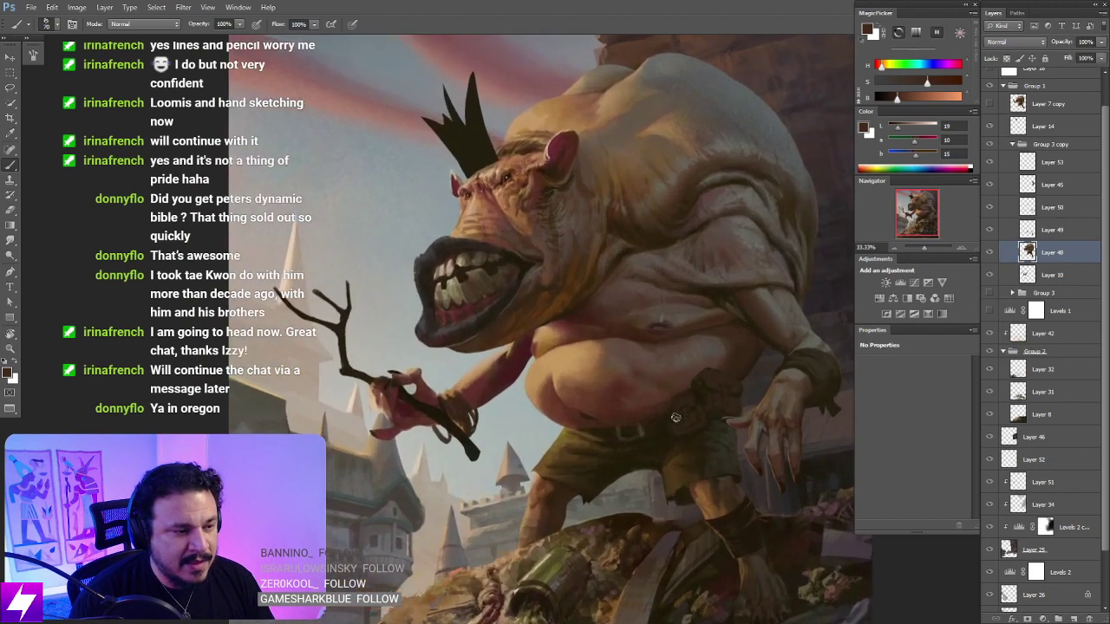
{"action": "left_click_drag", "start_coordinate": [675, 417], "coordinate": [633, 370]}
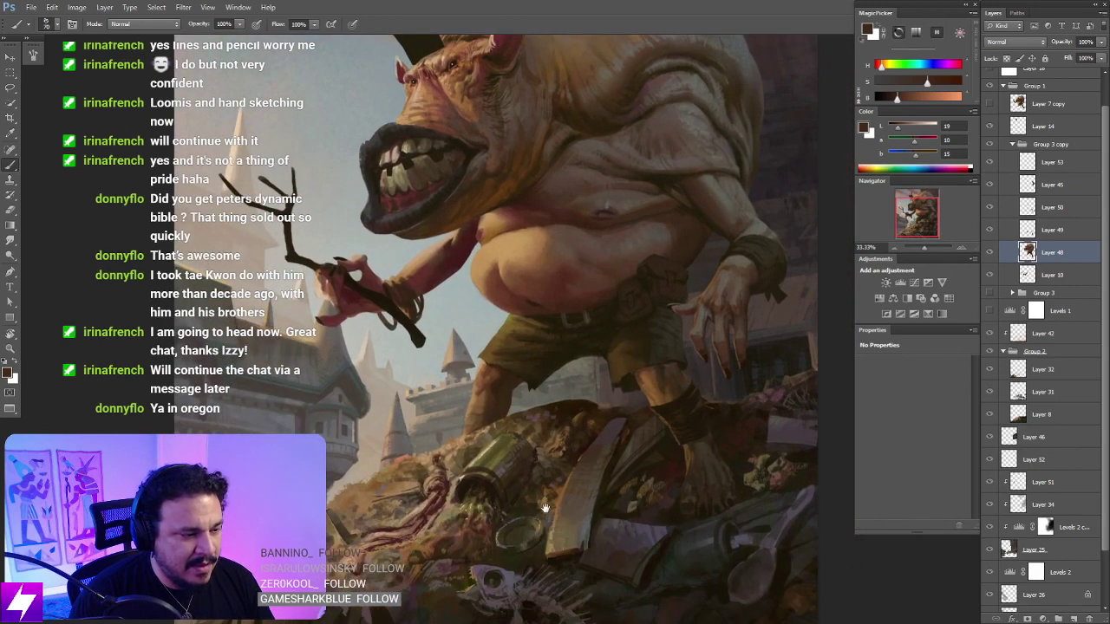
{"action": "left_click_drag", "start_coordinate": [754, 454], "coordinate": [667, 420]}
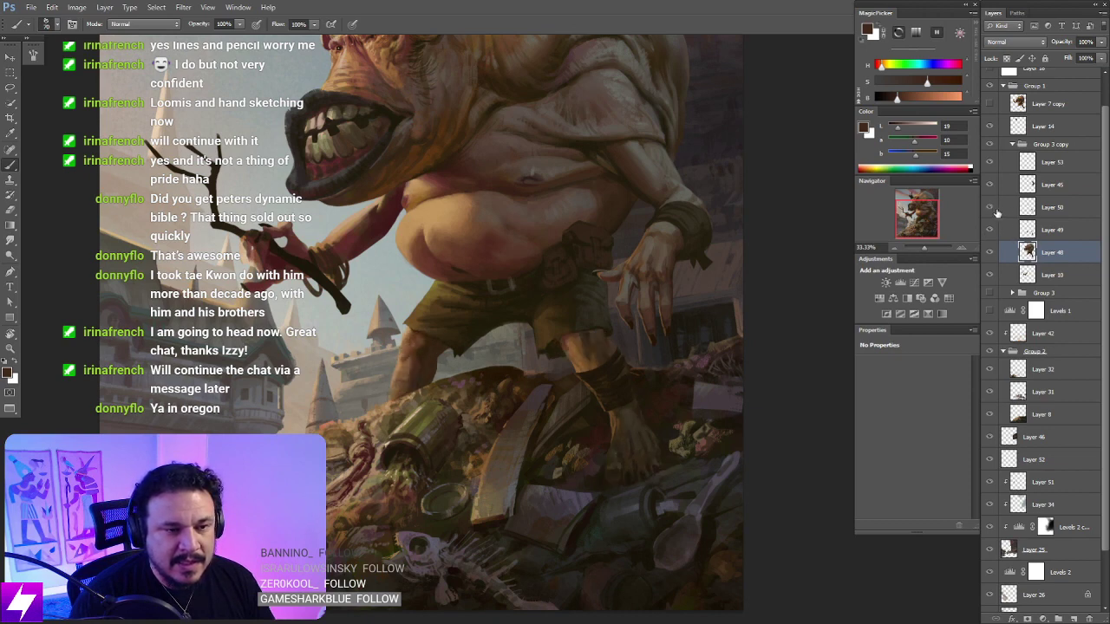
Step: Merge Layers 48, 49 and 50 into one layer and check it by toggling its visibility
{"action": "left_click", "coordinate": [1044, 208], "text": "shift"}
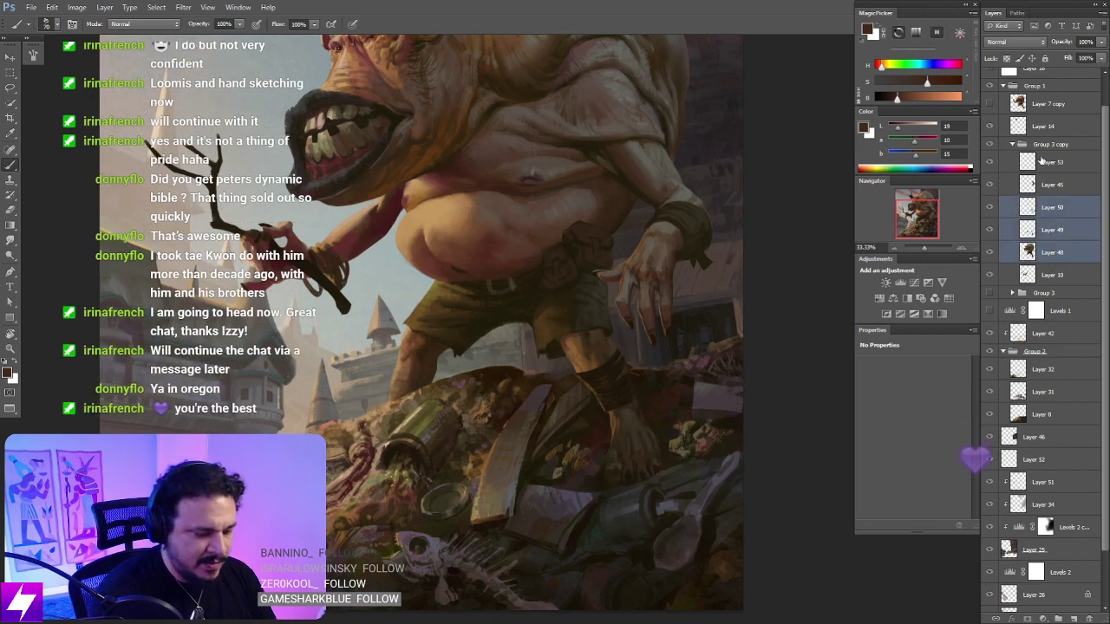
{"action": "key", "text": "ctrl+e"}
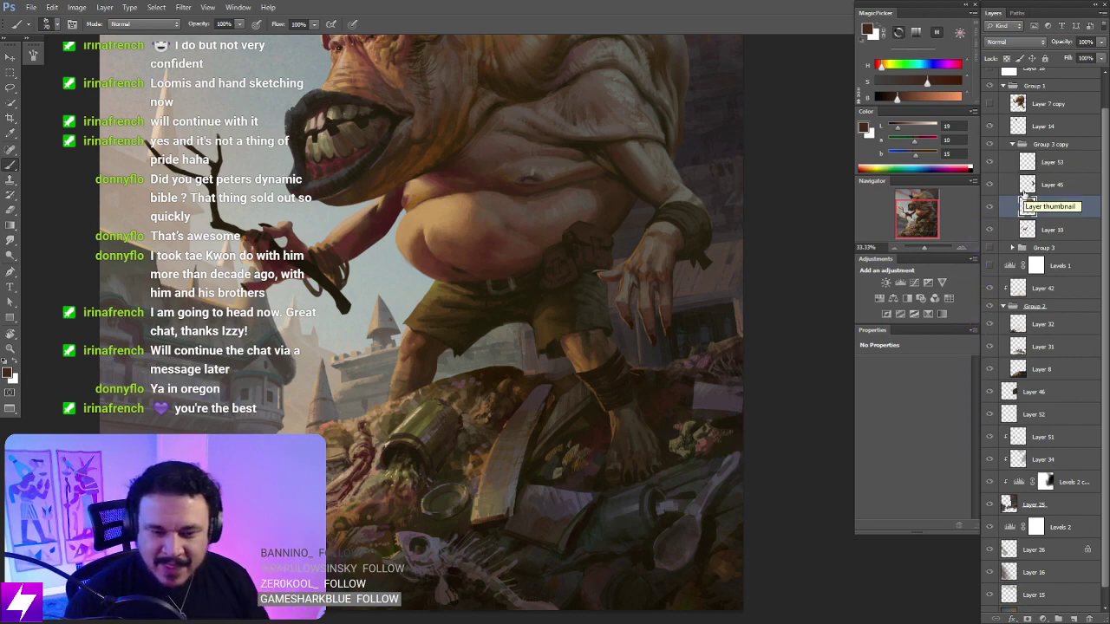
{"action": "left_click", "coordinate": [989, 208]}
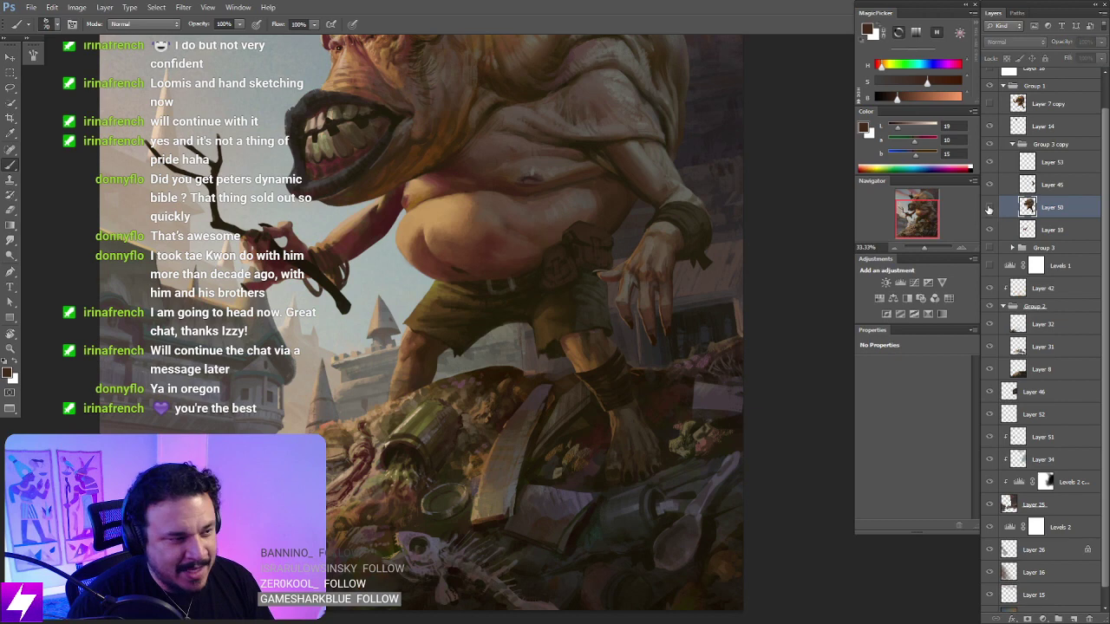
{"action": "left_click", "coordinate": [989, 208]}
{"action": "left_click", "coordinate": [990, 208]}
{"action": "left_click", "coordinate": [990, 208]}
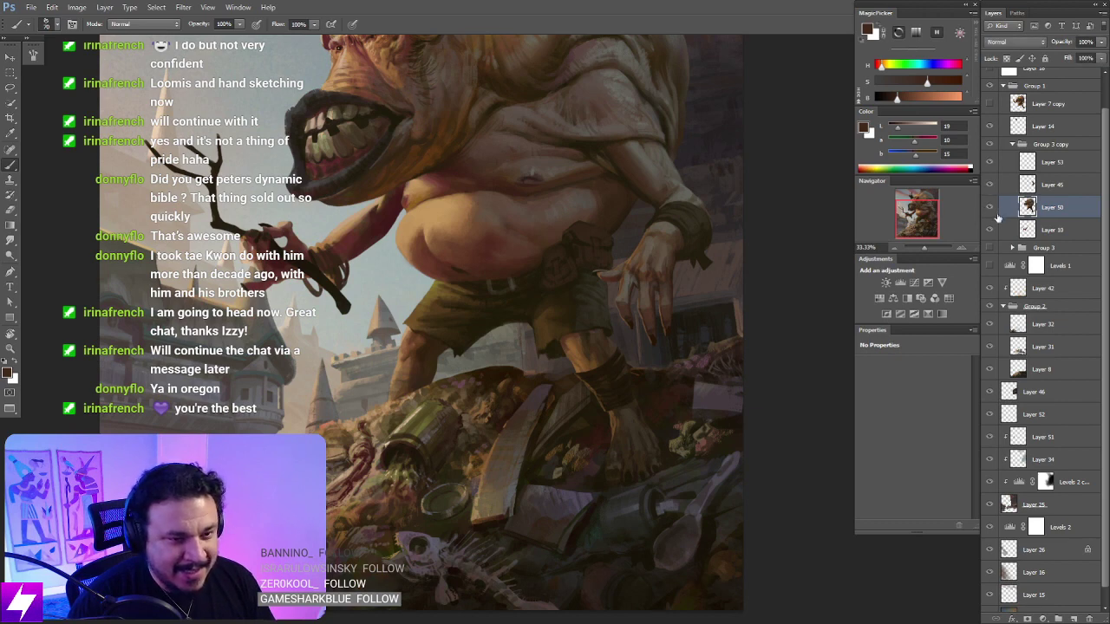
Step: Check what Layer 10 contributes by toggling its visibility, and add a new empty layer above Layer 50
{"action": "left_click", "coordinate": [989, 229]}
{"action": "left_click", "coordinate": [990, 229]}
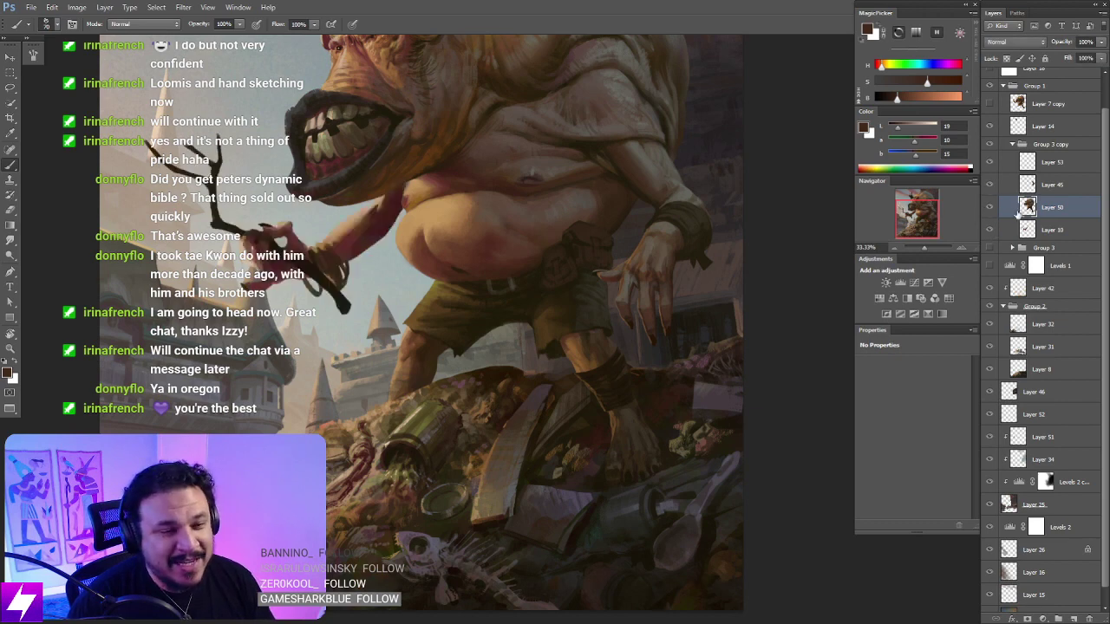
{"action": "mouse_move", "coordinate": [705, 309]}
{"action": "left_mouse_down"}
{"action": "mouse_move", "coordinate": [595, 337]}
{"action": "mouse_move", "coordinate": [618, 355]}
{"action": "left_mouse_up"}
{"action": "key", "text": "ctrl+shift+alt+n"}
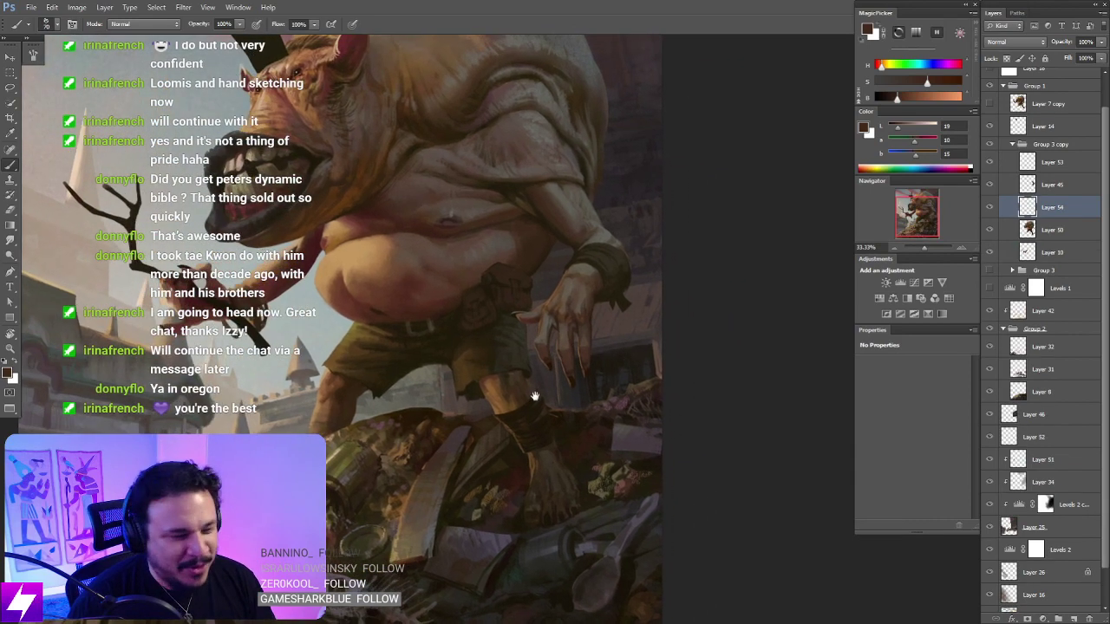
Step: Examine the ogre's legs, foot and the debris mound from several angles, including with the canvas mirrored
{"action": "mouse_move", "coordinate": [535, 396]}
{"action": "left_mouse_down"}
{"action": "mouse_move", "coordinate": [528, 424]}
{"action": "mouse_move", "coordinate": [570, 364]}
{"action": "left_mouse_up"}
{"action": "left_click_drag", "start_coordinate": [675, 317], "coordinate": [691, 344]}
{"action": "key", "text": "ctrl+plus"}
{"action": "mouse_move", "coordinate": [610, 450]}
{"action": "left_mouse_down"}
{"action": "mouse_move", "coordinate": [567, 416]}
{"action": "mouse_move", "coordinate": [555, 426]}
{"action": "left_mouse_up"}
{"action": "key", "text": "r"}
{"action": "left_click_drag", "start_coordinate": [565, 425], "coordinate": [659, 379]}
{"action": "key", "text": "Escape"}
{"action": "key", "text": "ctrl+minus"}
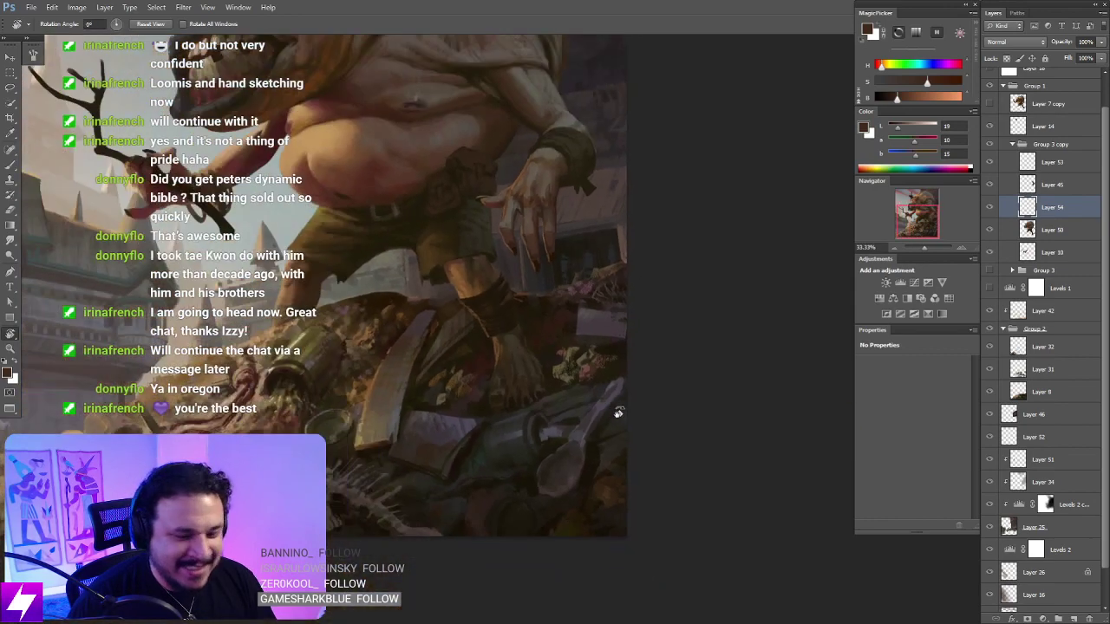
{"action": "left_click_drag", "start_coordinate": [260, 446], "coordinate": [684, 393]}
{"action": "key", "text": "ctrl+plus"}
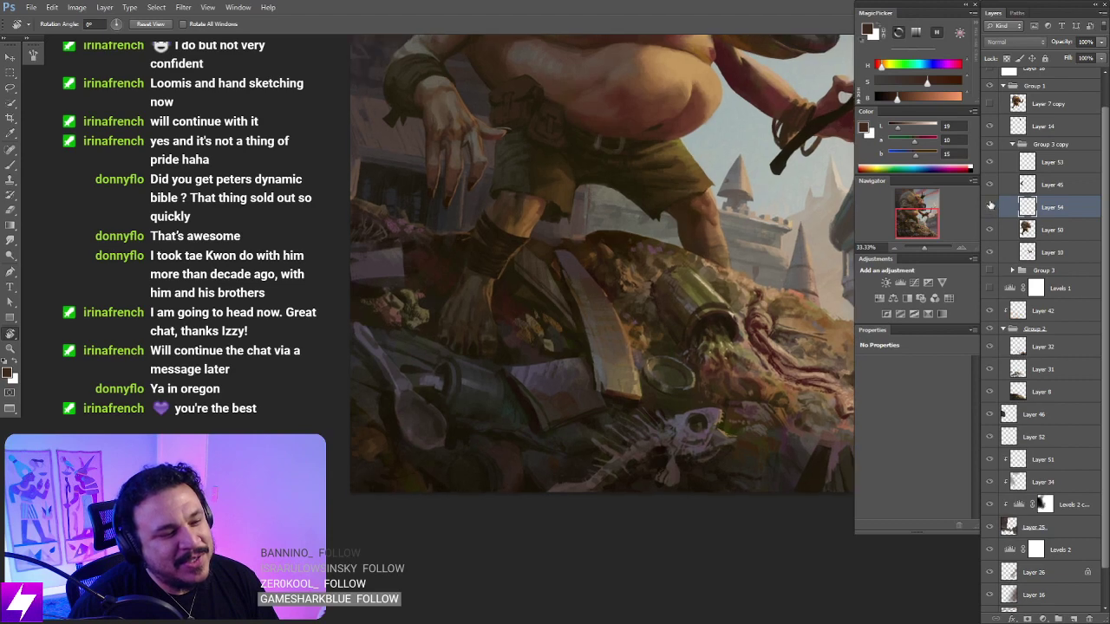
Step: Lasso a small patch at the ogre's big toe, paint a dark toenail inside with near-black sampled from the debris, and deselect
{"action": "mouse_move", "coordinate": [526, 363]}
{"action": "left_mouse_down"}
{"action": "mouse_move", "coordinate": [557, 389]}
{"action": "mouse_move", "coordinate": [512, 396]}
{"action": "mouse_move", "coordinate": [518, 330]}
{"action": "left_mouse_up"}
{"action": "key", "text": "l"}
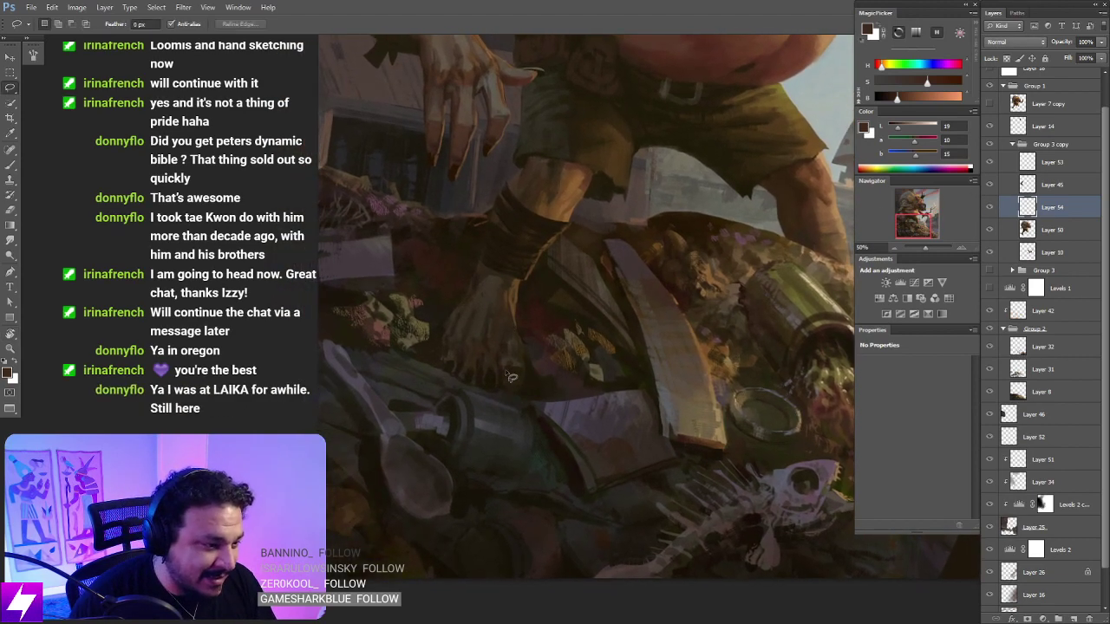
{"action": "mouse_move", "coordinate": [505, 370]}
{"action": "left_mouse_down"}
{"action": "mouse_move", "coordinate": [518, 381]}
{"action": "mouse_move", "coordinate": [510, 371]}
{"action": "left_mouse_up"}
{"action": "key", "text": "b"}
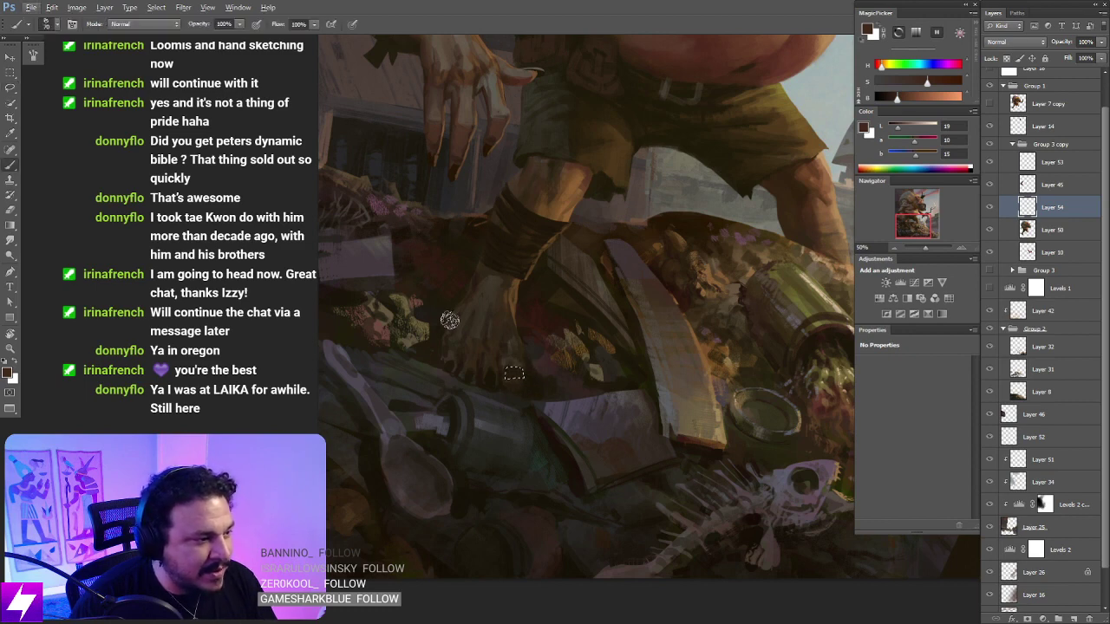
{"action": "left_click", "coordinate": [555, 428], "text": "alt"}
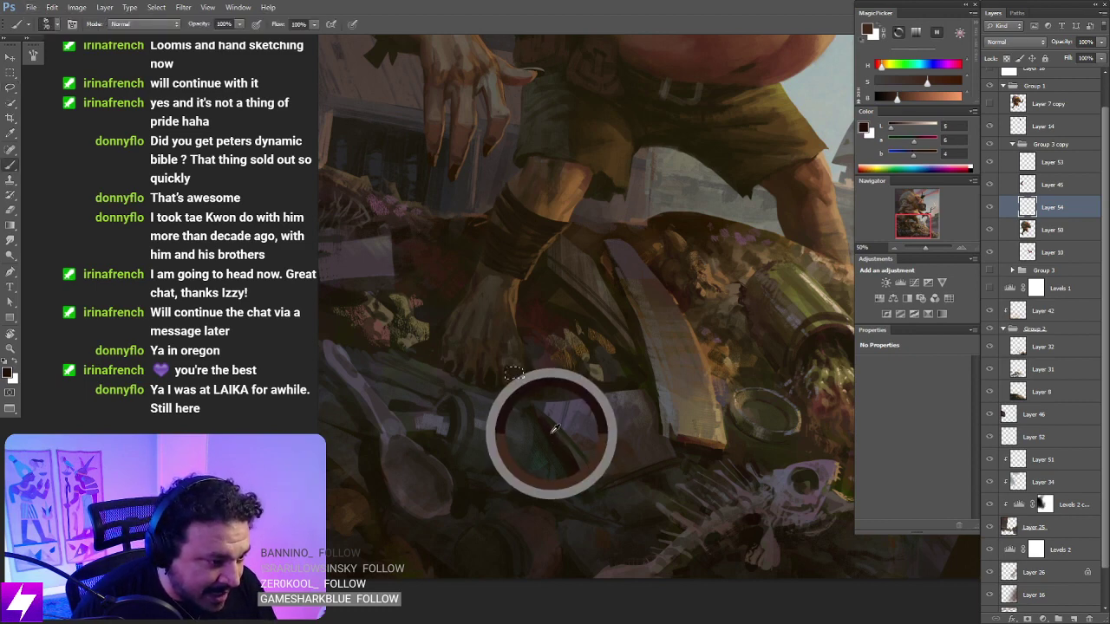
{"action": "left_click_drag", "start_coordinate": [543, 387], "coordinate": [500, 356]}
{"action": "key", "text": "ctrl+plus"}
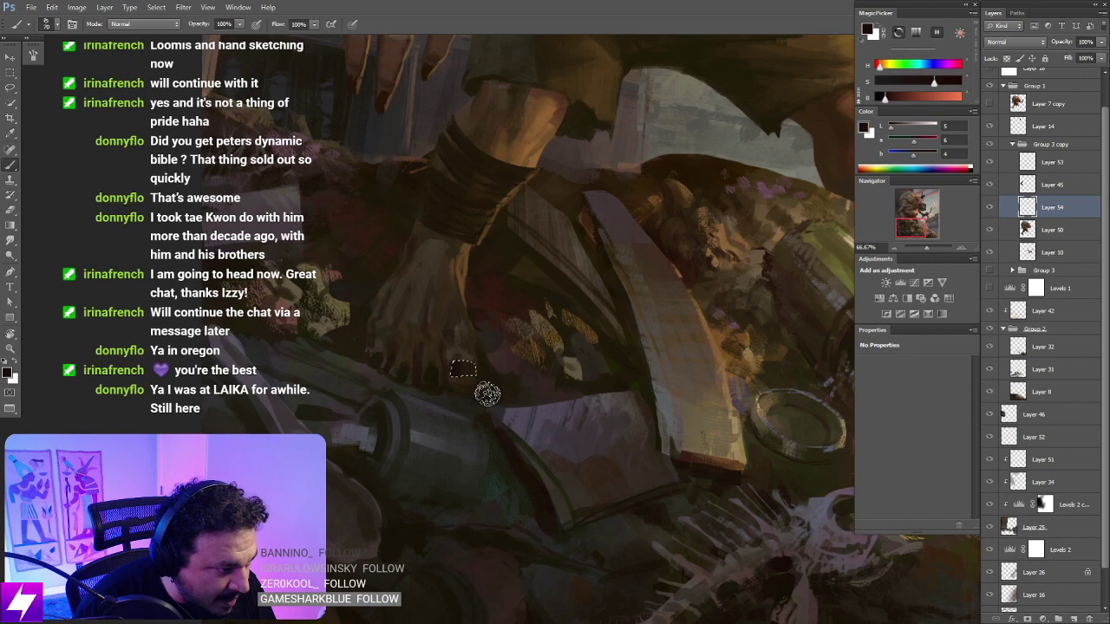
{"action": "key", "text": "l"}
{"action": "key", "text": "ctrl+minus"}
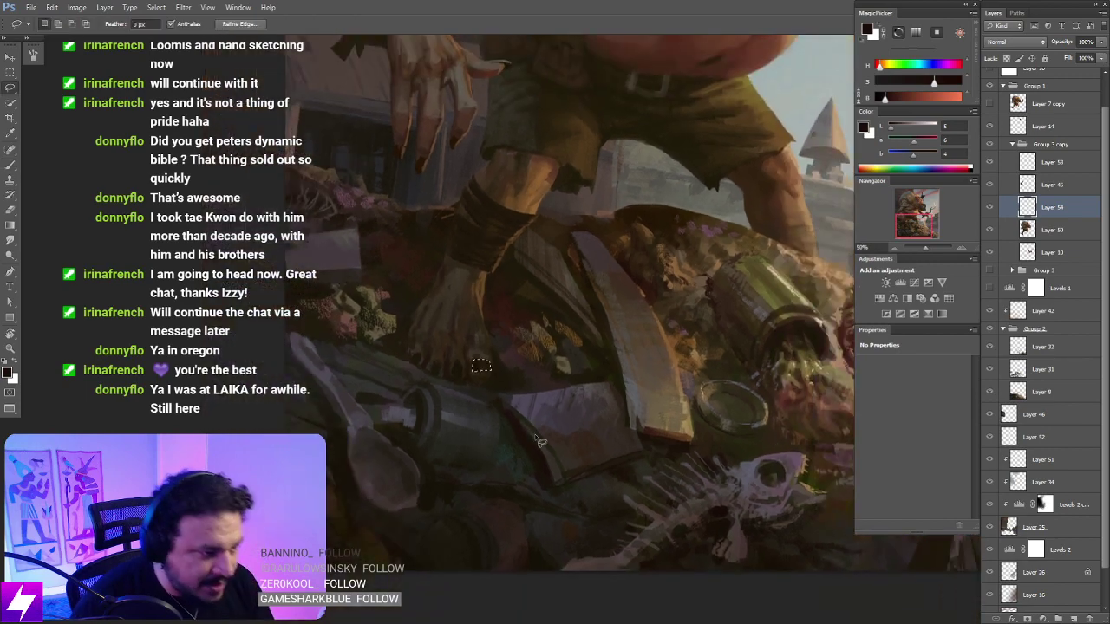
{"action": "key", "text": "ctrl+minus"}
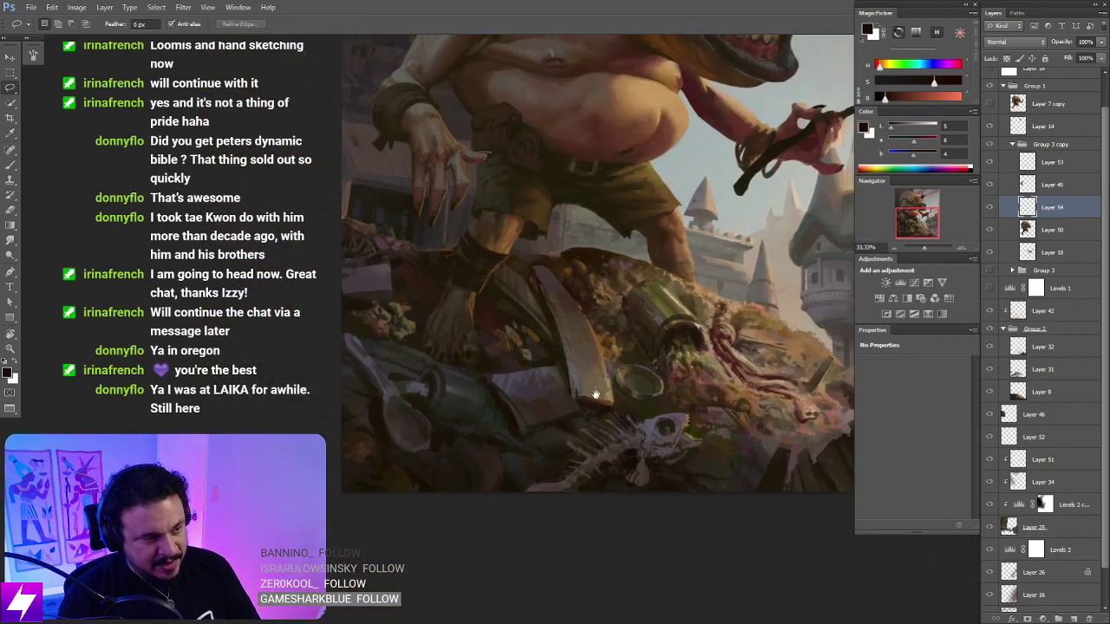
Step: Check the whole painting at reduced size and unmirror the canvas
{"action": "left_click_drag", "start_coordinate": [596, 394], "coordinate": [562, 417]}
{"action": "key", "text": "ctrl+minus"}
{"action": "left_click_drag", "start_coordinate": [656, 245], "coordinate": [600, 391]}
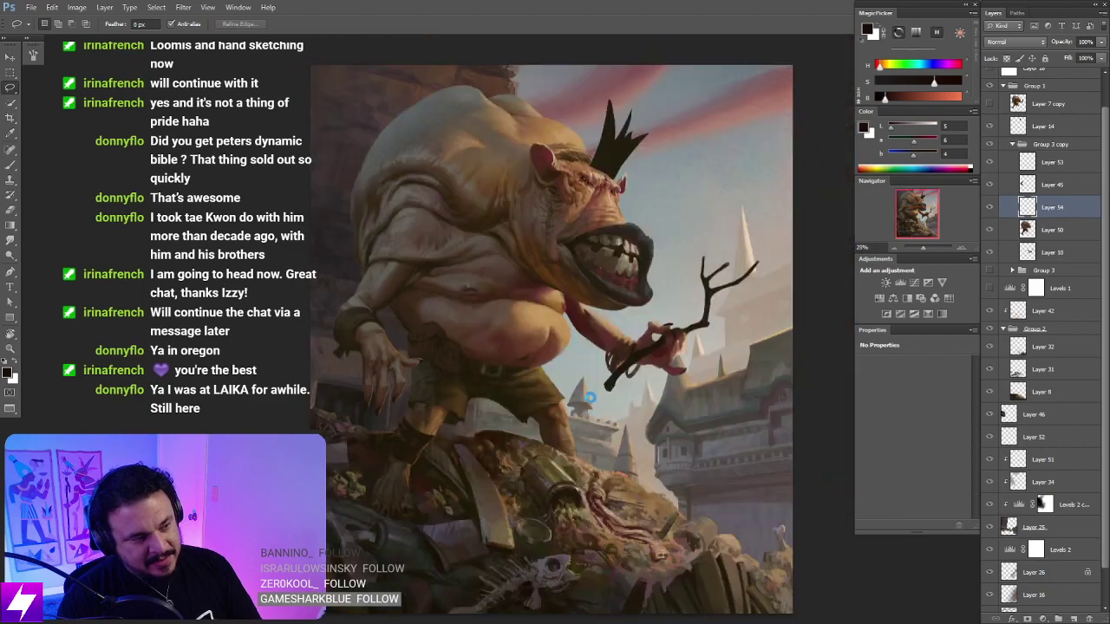
{"action": "key", "text": "ctrl+shift+h"}
{"action": "left_click_drag", "start_coordinate": [604, 499], "coordinate": [543, 419]}
{"action": "mouse_move", "coordinate": [649, 476]}
{"action": "left_mouse_down"}
{"action": "mouse_move", "coordinate": [614, 443]}
{"action": "mouse_move", "coordinate": [684, 411]}
{"action": "mouse_move", "coordinate": [702, 351]}
{"action": "left_mouse_up"}
Step: Define the nails and edges of the toes beside the big toe with a smaller brush, using dark browns sampled from the foot
{"action": "key", "text": "ctrl+plus"}
{"action": "key", "text": "ctrl+plus"}
{"action": "key", "text": "ctrl+plus"}
{"action": "key", "text": "r"}
{"action": "key", "text": "ctrl+plus"}
{"action": "mouse_move", "coordinate": [694, 416]}
{"action": "left_mouse_down"}
{"action": "mouse_move", "coordinate": [537, 376]}
{"action": "mouse_move", "coordinate": [569, 357]}
{"action": "left_mouse_up"}
{"action": "key", "text": "b"}
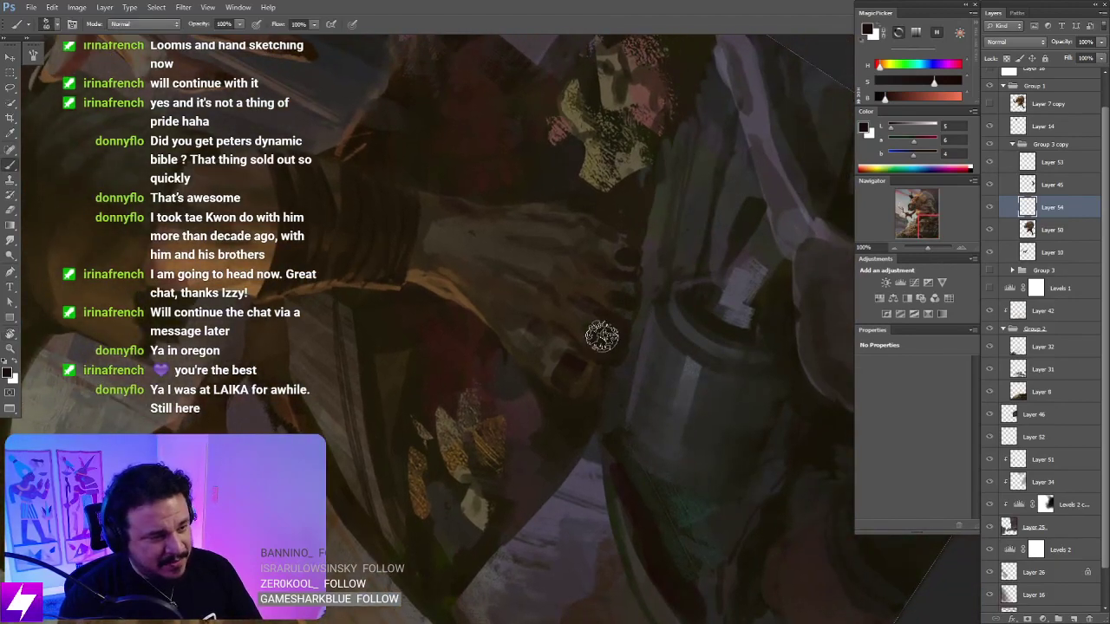
{"action": "key", "text": "bracketleft"}
{"action": "key", "text": "bracketleft"}
{"action": "key", "text": "bracketleft"}
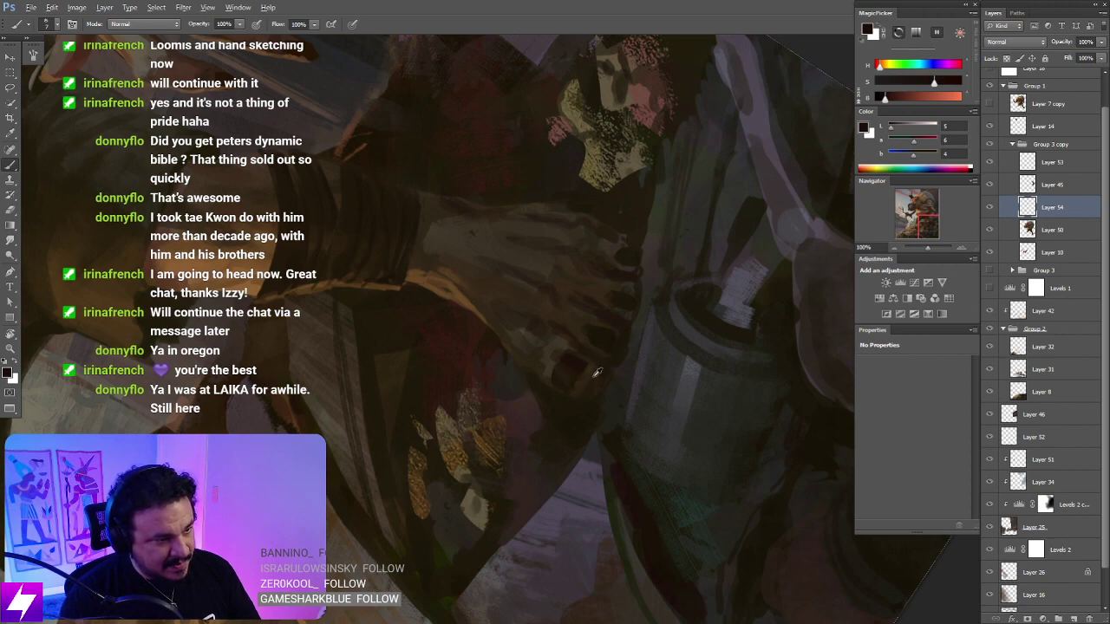
{"action": "left_click", "coordinate": [596, 373], "text": "alt"}
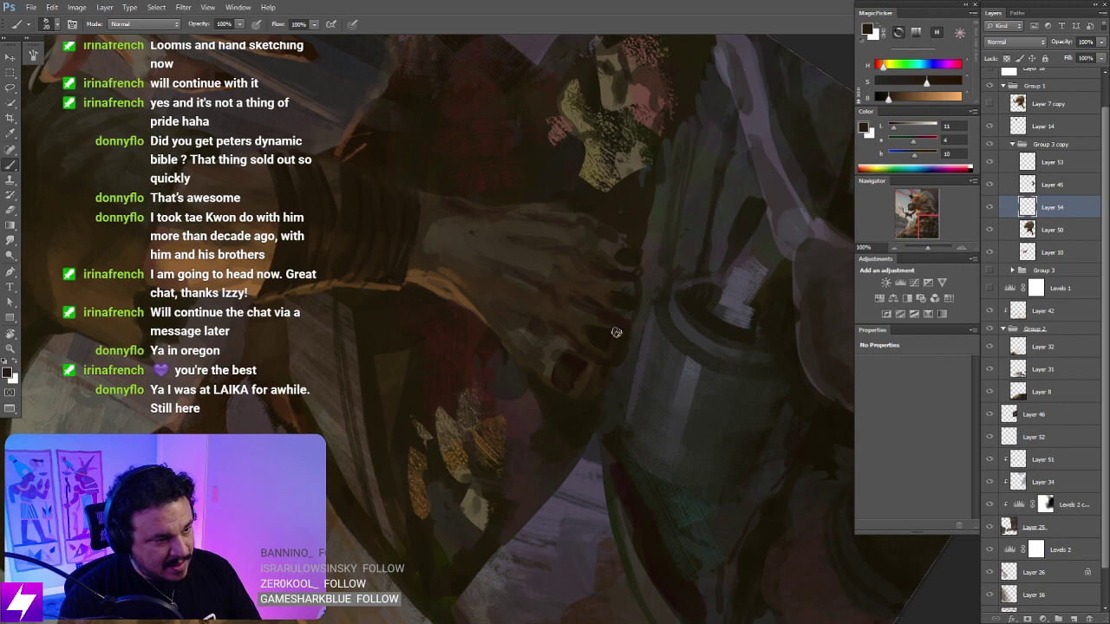
{"action": "left_click", "coordinate": [589, 317], "text": "alt"}
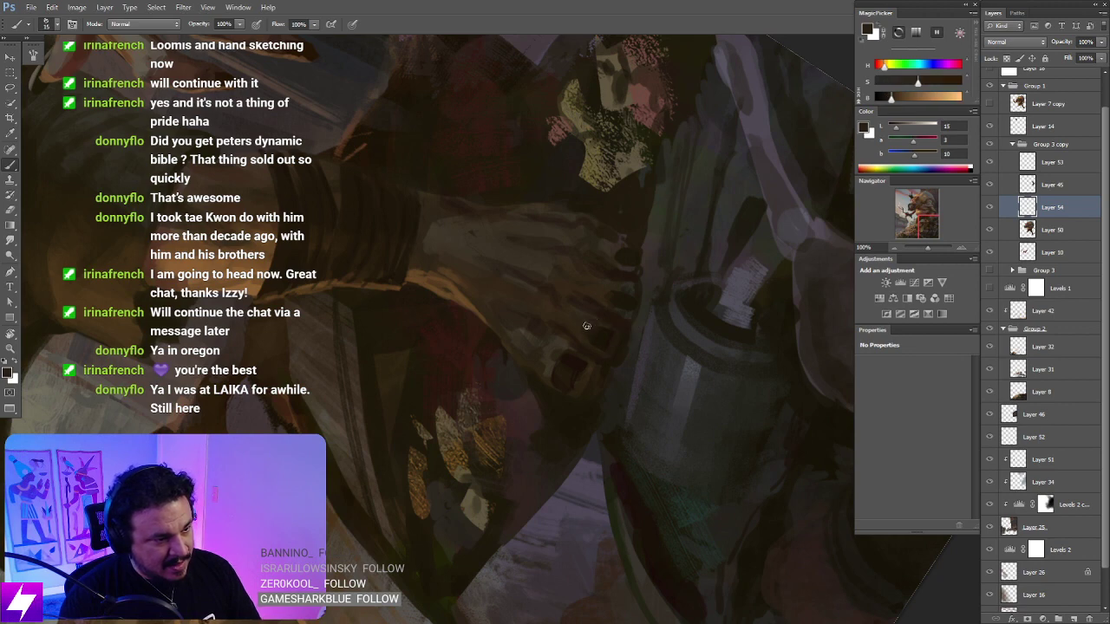
{"action": "key", "text": "Escape"}
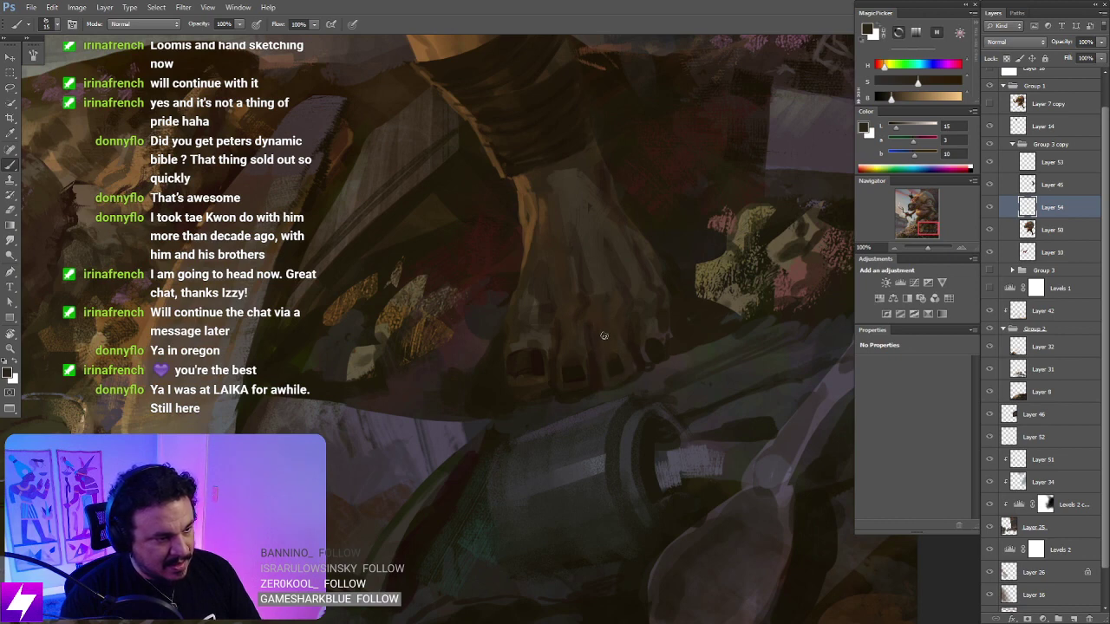
Step: Refine the toe gaps and knuckles on the shadowed foot with dark brown tones sampled around the toes
{"action": "left_click", "coordinate": [597, 358], "text": "alt"}
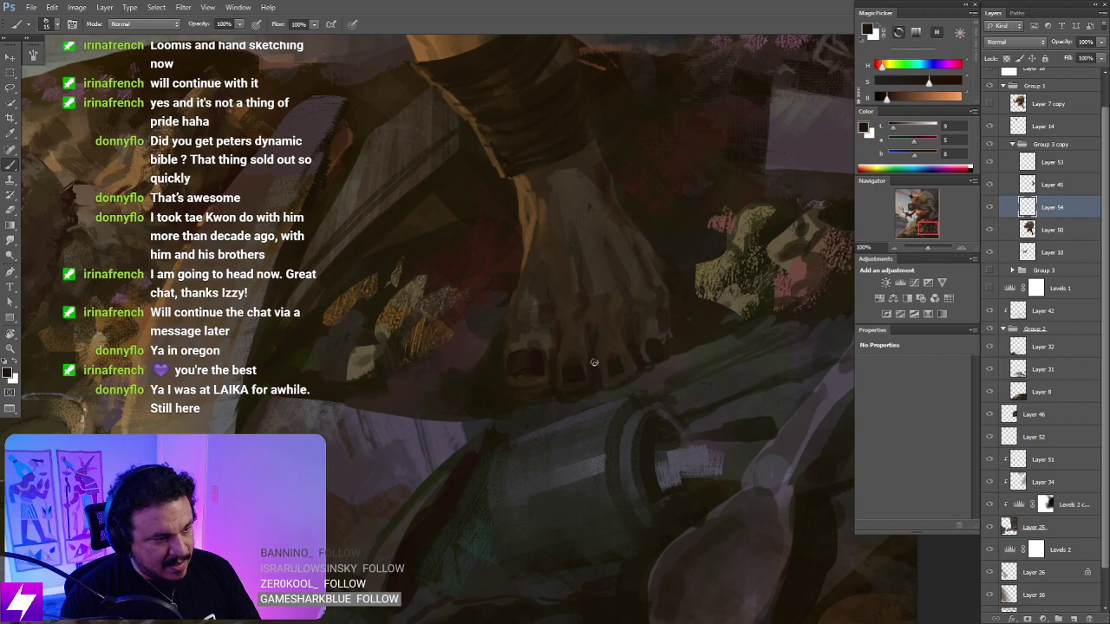
{"action": "left_click", "coordinate": [564, 332], "text": "alt"}
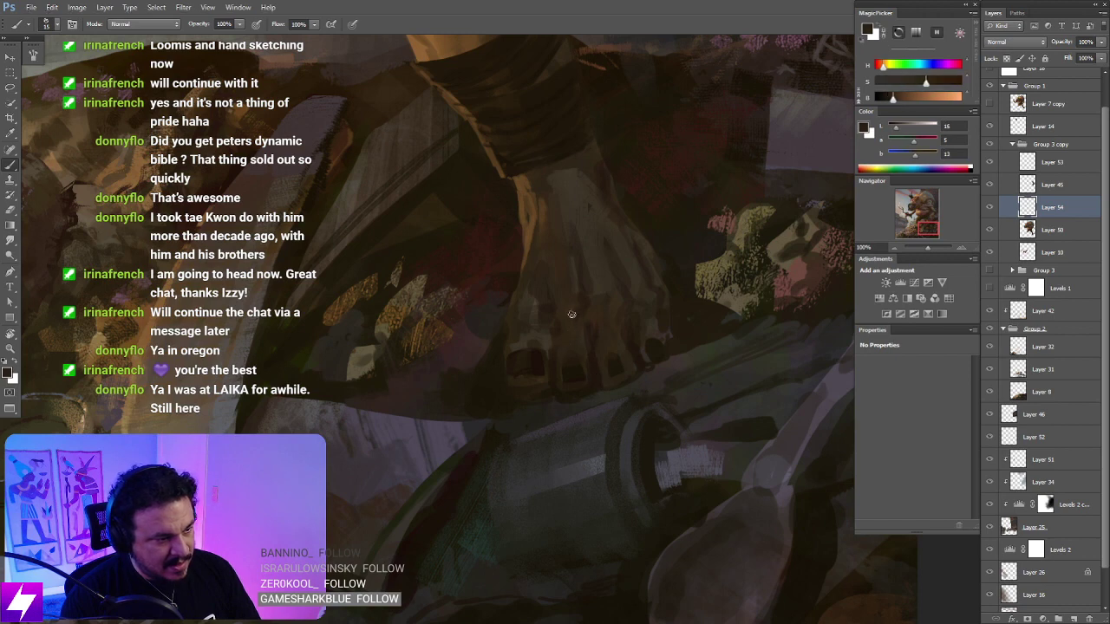
{"action": "left_click", "coordinate": [598, 369], "text": "alt"}
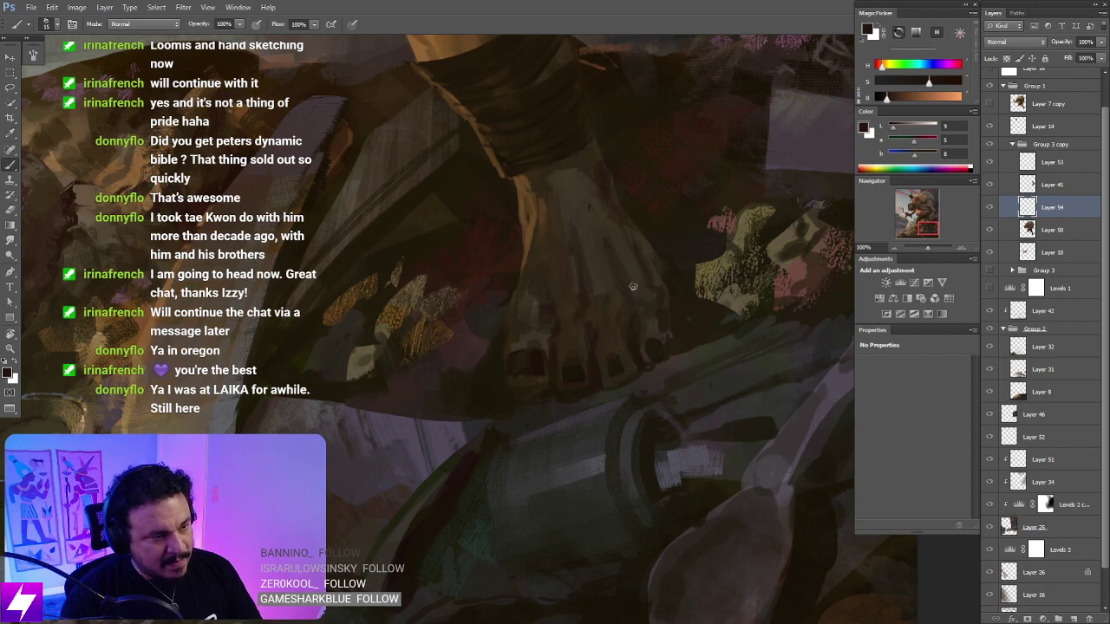
{"action": "left_click", "coordinate": [633, 327], "text": "alt"}
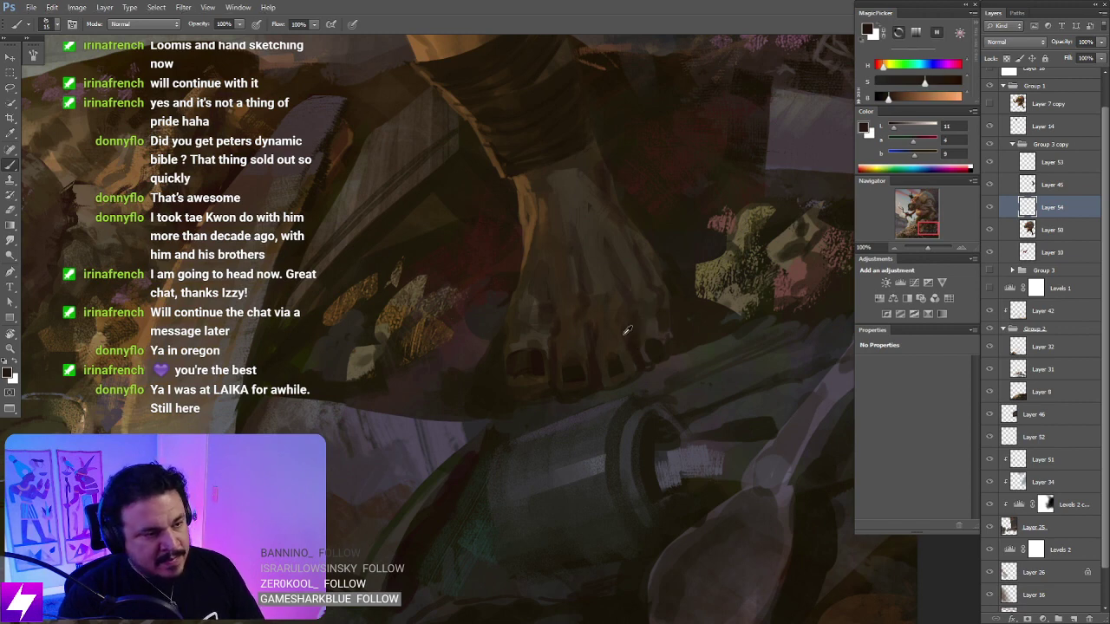
{"action": "left_click", "coordinate": [620, 332], "text": "alt"}
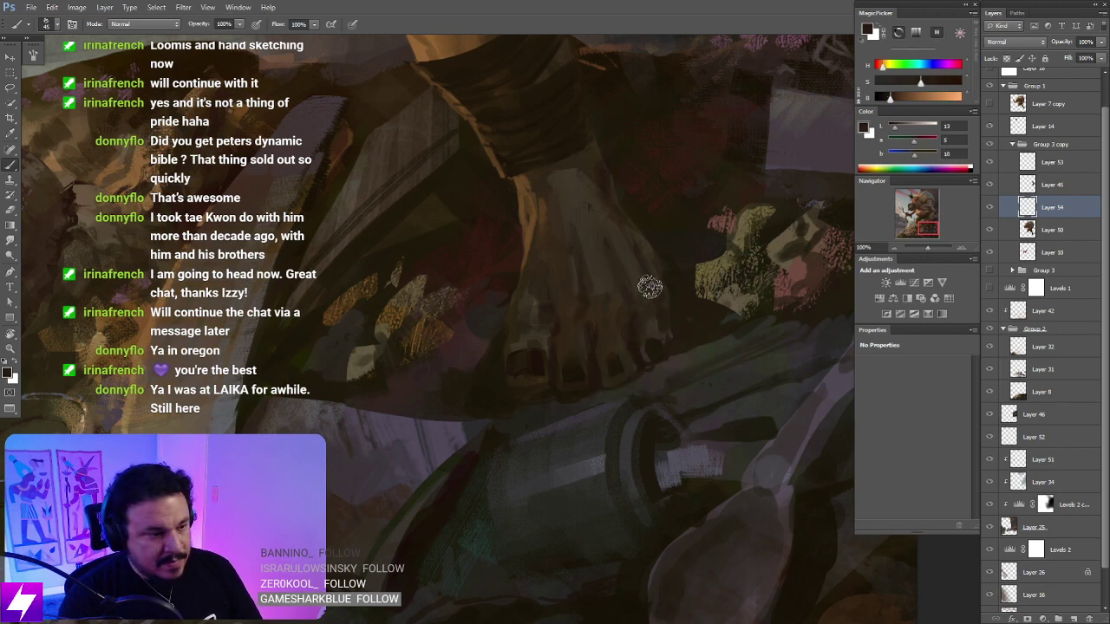
Step: Examine the full figure at reduced size, from the reworked foot to the belly and the hand holding the branch
{"action": "scroll", "coordinate": [668, 343], "scroll_direction": "down", "scroll_amount": 1}
{"action": "scroll", "coordinate": [680, 277], "scroll_direction": "down", "scroll_amount": 1}
{"action": "left_click_drag", "start_coordinate": [700, 301], "coordinate": [654, 401]}
{"action": "scroll", "coordinate": [607, 242], "scroll_direction": "down", "scroll_amount": 1}
{"action": "left_click_drag", "start_coordinate": [583, 286], "coordinate": [639, 476]}
{"action": "mouse_move", "coordinate": [563, 356]}
{"action": "left_mouse_down"}
{"action": "mouse_move", "coordinate": [581, 388]}
{"action": "mouse_move", "coordinate": [603, 344]}
{"action": "mouse_move", "coordinate": [555, 280]}
{"action": "left_mouse_up"}
{"action": "left_click_drag", "start_coordinate": [568, 335], "coordinate": [612, 387]}
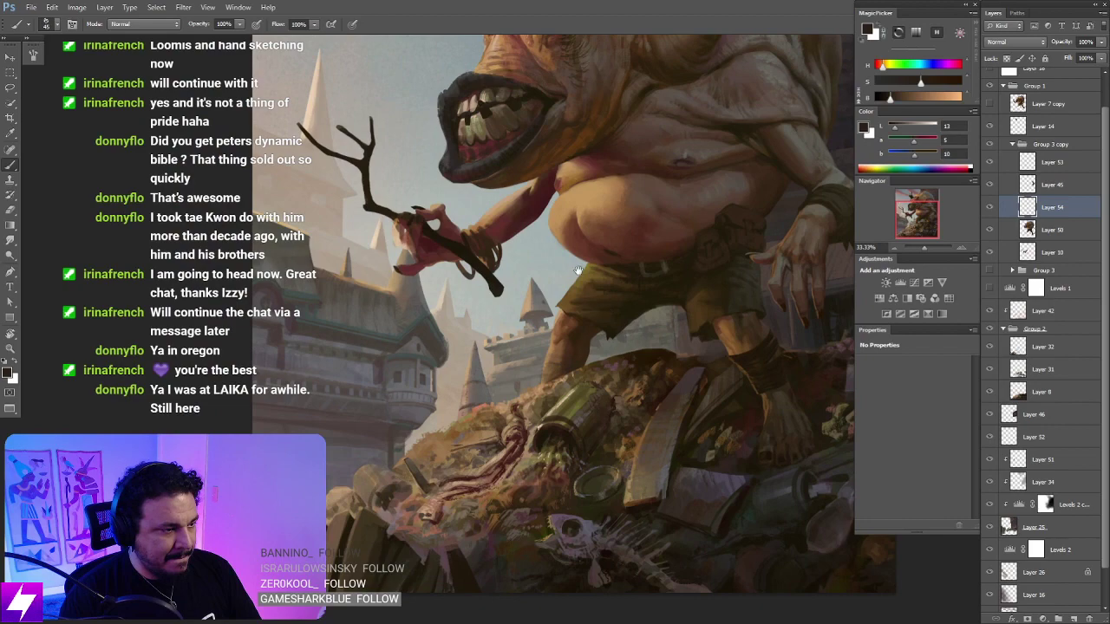
{"action": "left_click_drag", "start_coordinate": [565, 260], "coordinate": [592, 302]}
{"action": "scroll", "coordinate": [681, 195], "scroll_direction": "up", "scroll_amount": 2}
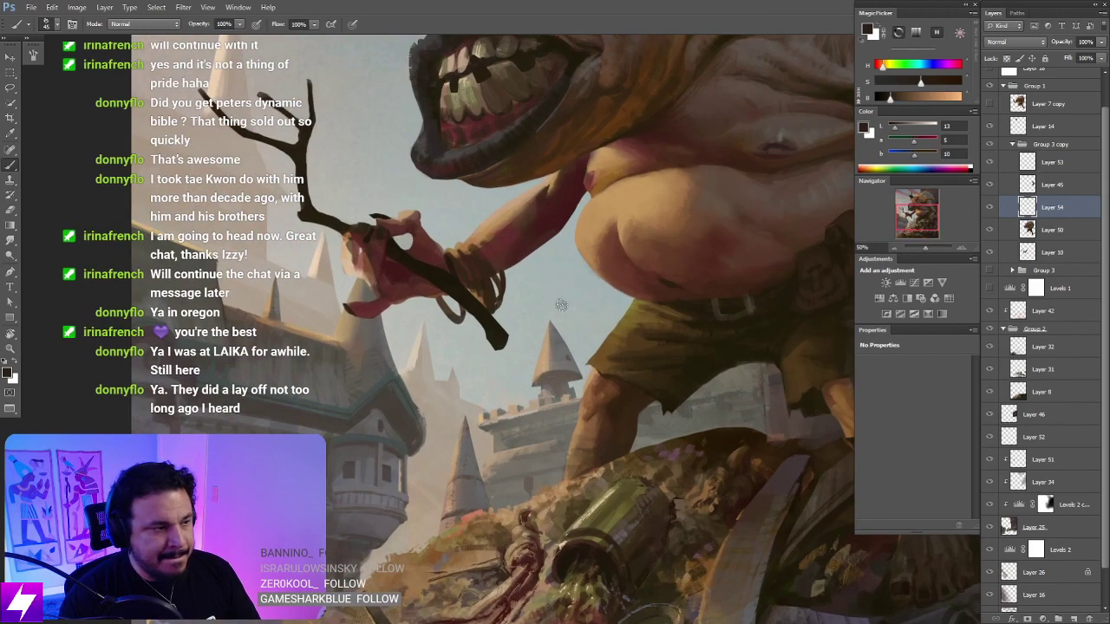
Step: Angle the view around the branch-holding arm and sample a warm tan skin tone from the belly for the brush
{"action": "key", "text": "r"}
{"action": "left_click", "coordinate": [711, 220], "text": "alt"}
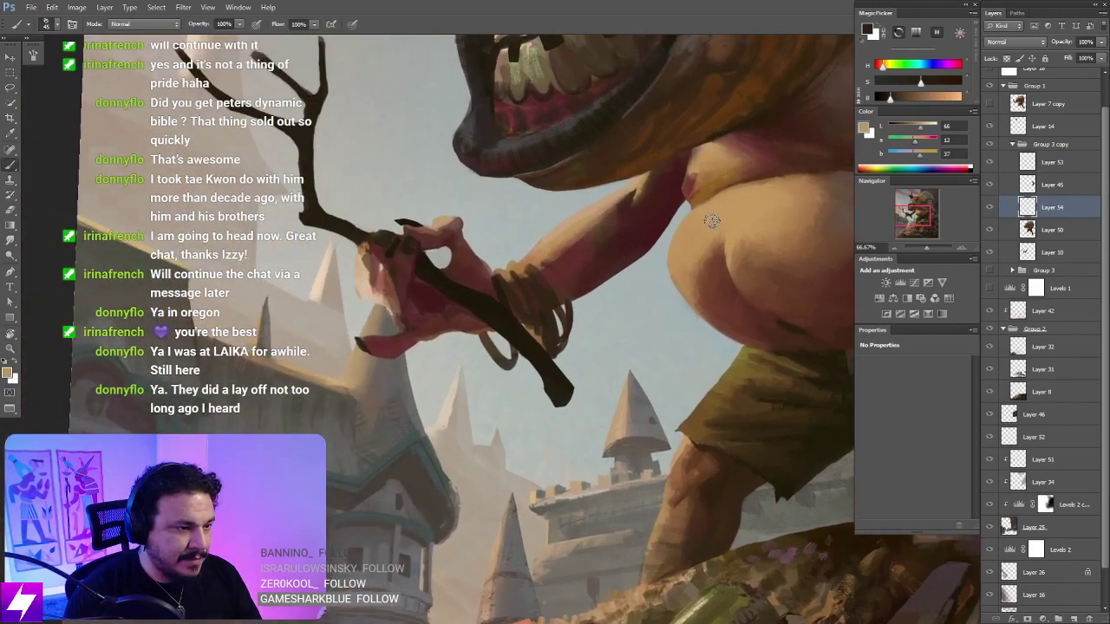
{"action": "left_click_drag", "start_coordinate": [711, 220], "coordinate": [592, 283]}
{"action": "key", "text": "r"}
{"action": "mouse_move", "coordinate": [391, 377]}
{"action": "left_mouse_down"}
{"action": "mouse_move", "coordinate": [780, 269]}
{"action": "mouse_move", "coordinate": [633, 303]}
{"action": "left_mouse_up"}
{"action": "key", "text": "b"}
{"action": "left_click", "coordinate": [823, 279], "text": "alt"}
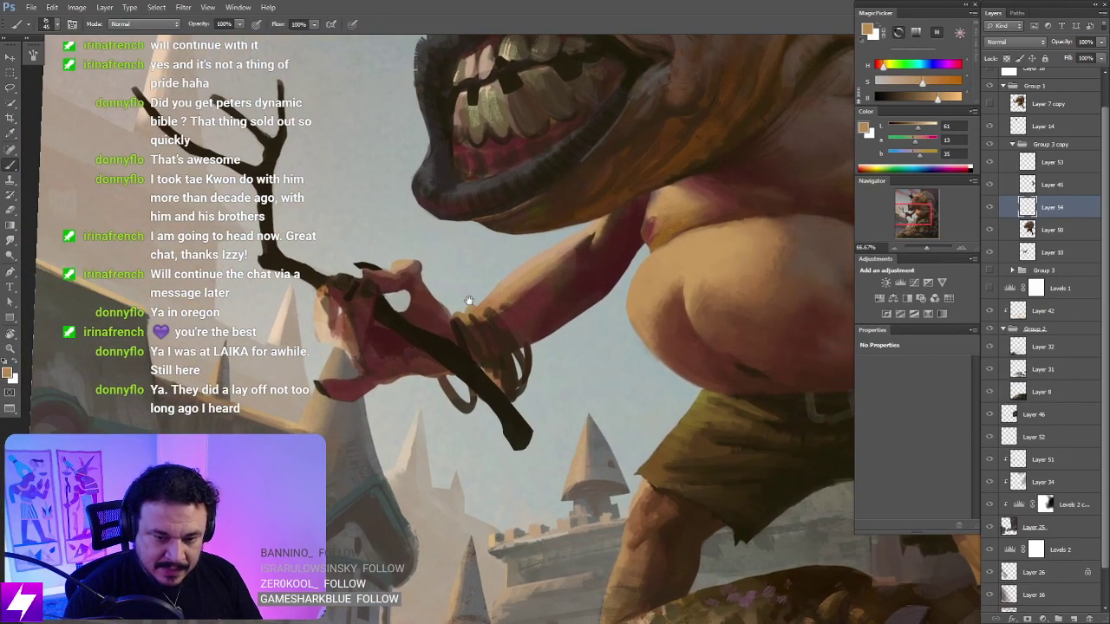
Step: Repaint the fingers gripping the branch on Layer 54 with sampled dark red and tan skin tones
{"action": "left_click_drag", "start_coordinate": [493, 323], "coordinate": [521, 344]}
{"action": "mouse_move", "coordinate": [385, 325]}
{"action": "left_mouse_down"}
{"action": "mouse_move", "coordinate": [378, 360]}
{"action": "mouse_move", "coordinate": [372, 332]}
{"action": "mouse_move", "coordinate": [351, 335]}
{"action": "mouse_move", "coordinate": [364, 300]}
{"action": "left_mouse_up"}
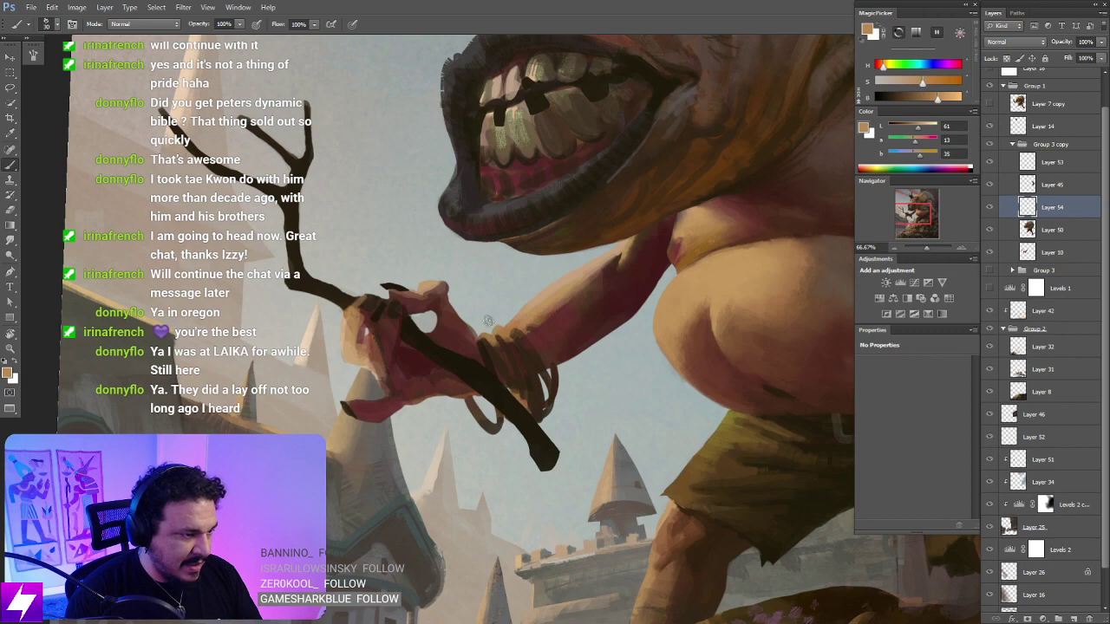
{"action": "left_click", "coordinate": [554, 321], "text": "alt"}
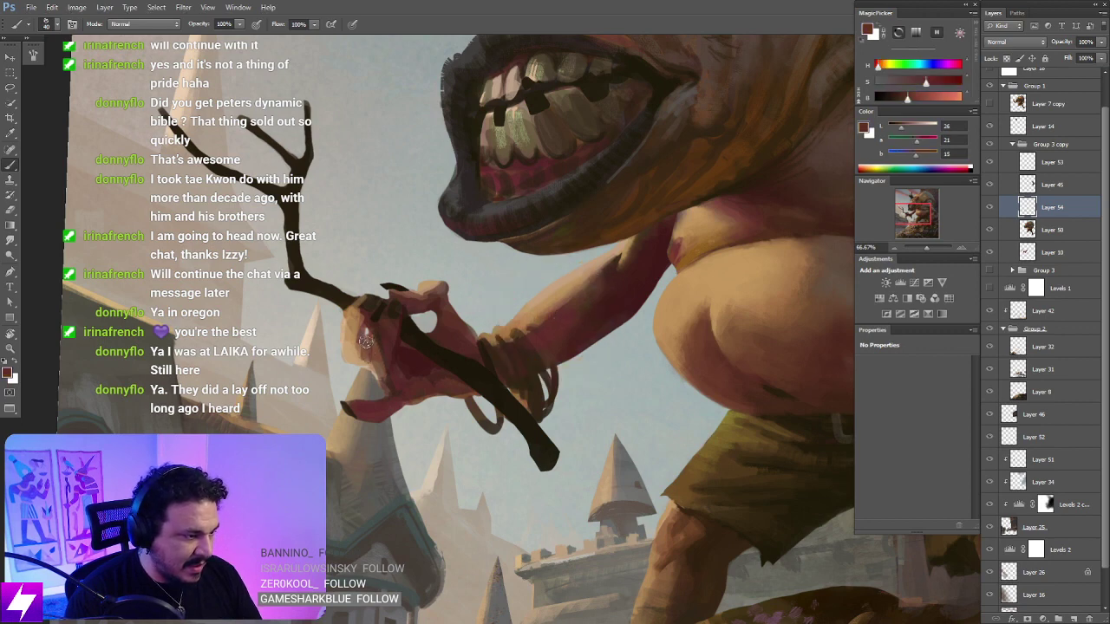
{"action": "mouse_move", "coordinate": [365, 341]}
{"action": "left_mouse_down"}
{"action": "mouse_move", "coordinate": [347, 361]}
{"action": "mouse_move", "coordinate": [372, 361]}
{"action": "left_mouse_up"}
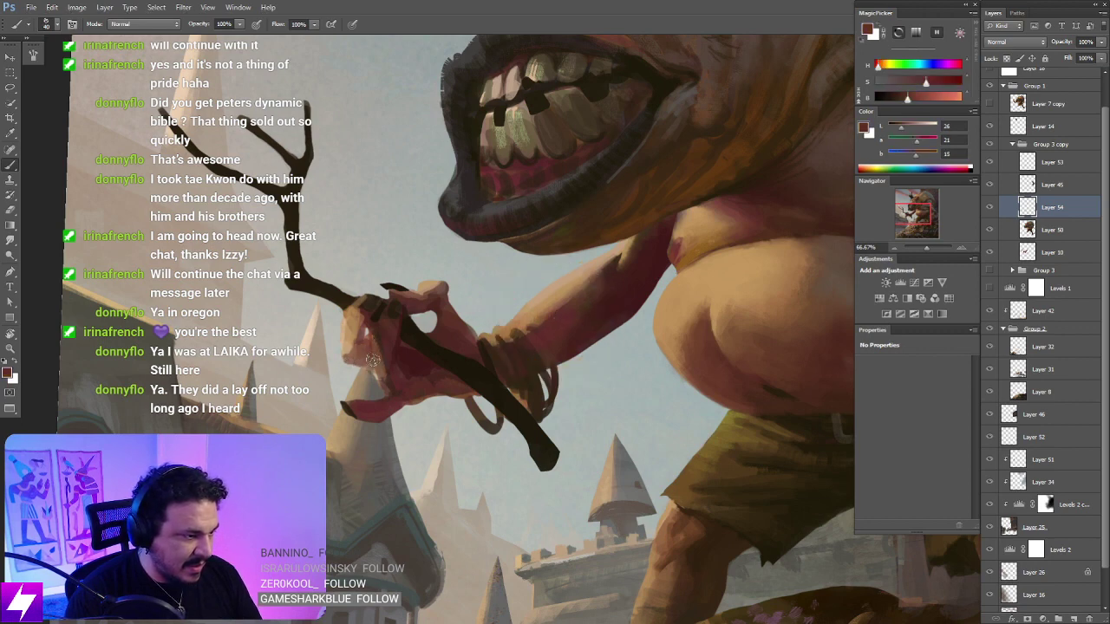
{"action": "left_click", "coordinate": [353, 329], "text": "alt"}
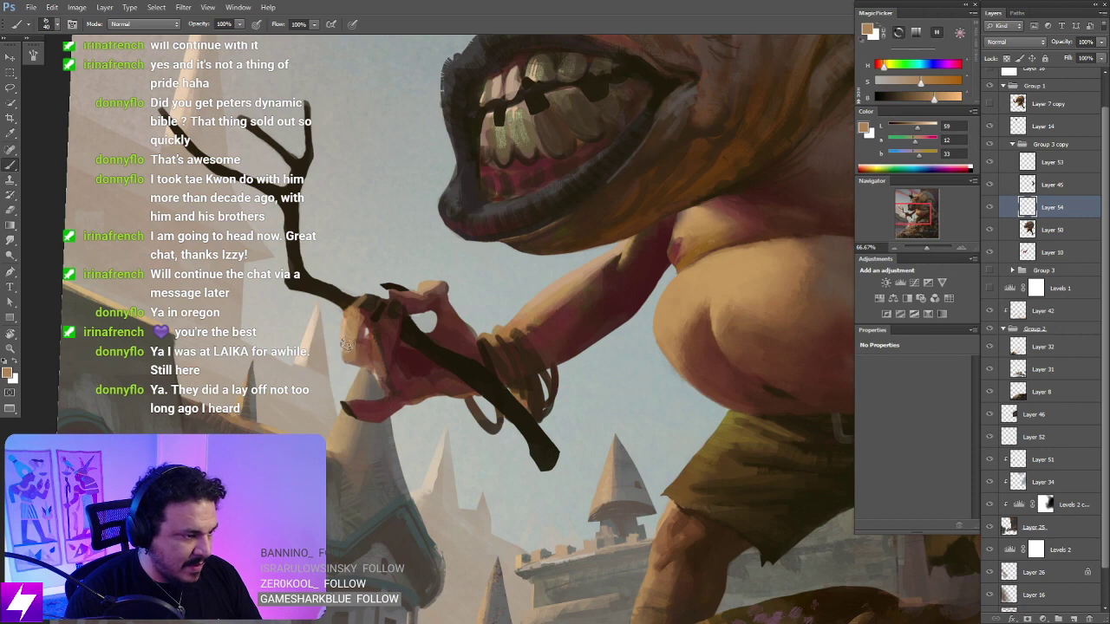
{"action": "mouse_move", "coordinate": [395, 339]}
{"action": "left_mouse_down"}
{"action": "mouse_move", "coordinate": [373, 367]}
{"action": "mouse_move", "coordinate": [387, 352]}
{"action": "left_mouse_up"}
{"action": "left_click", "coordinate": [395, 330], "text": "alt"}
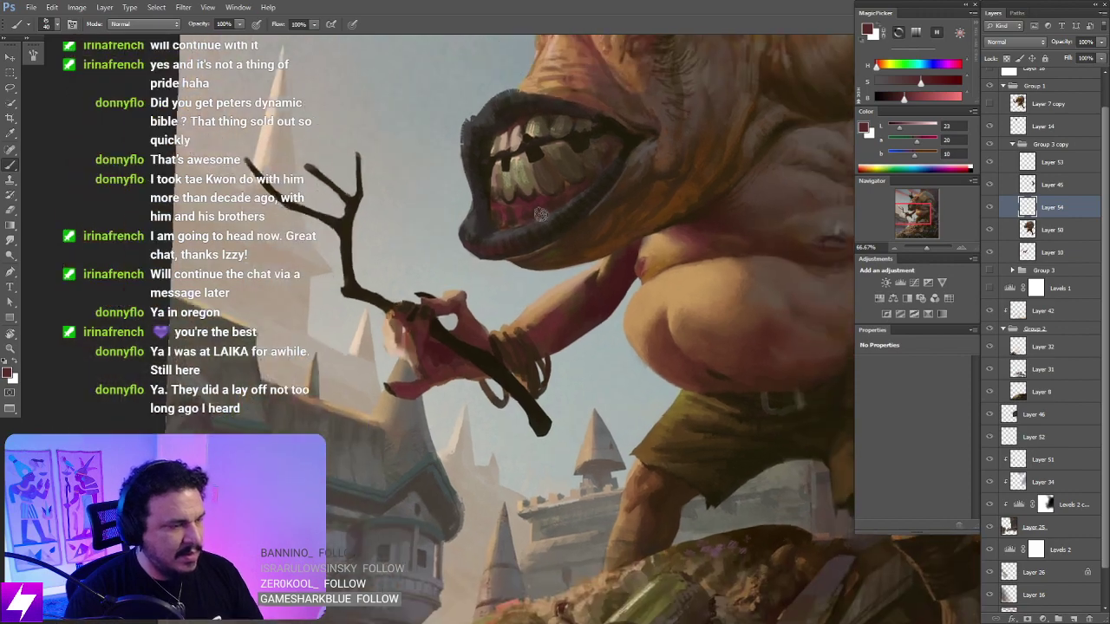
Step: Flip the whole canvas horizontally to work on the hand and branch in mirrored view
{"action": "left_click_drag", "start_coordinate": [540, 215], "coordinate": [425, 330]}
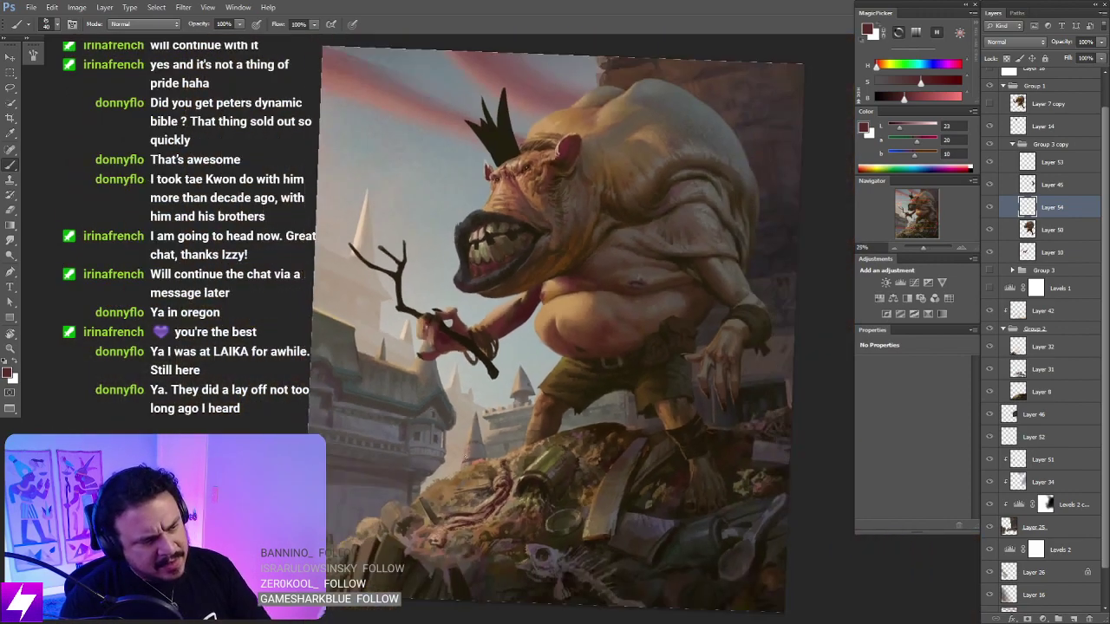
{"action": "key", "text": "ctrl+shift+h"}
{"action": "left_click_drag", "start_coordinate": [497, 433], "coordinate": [543, 367]}
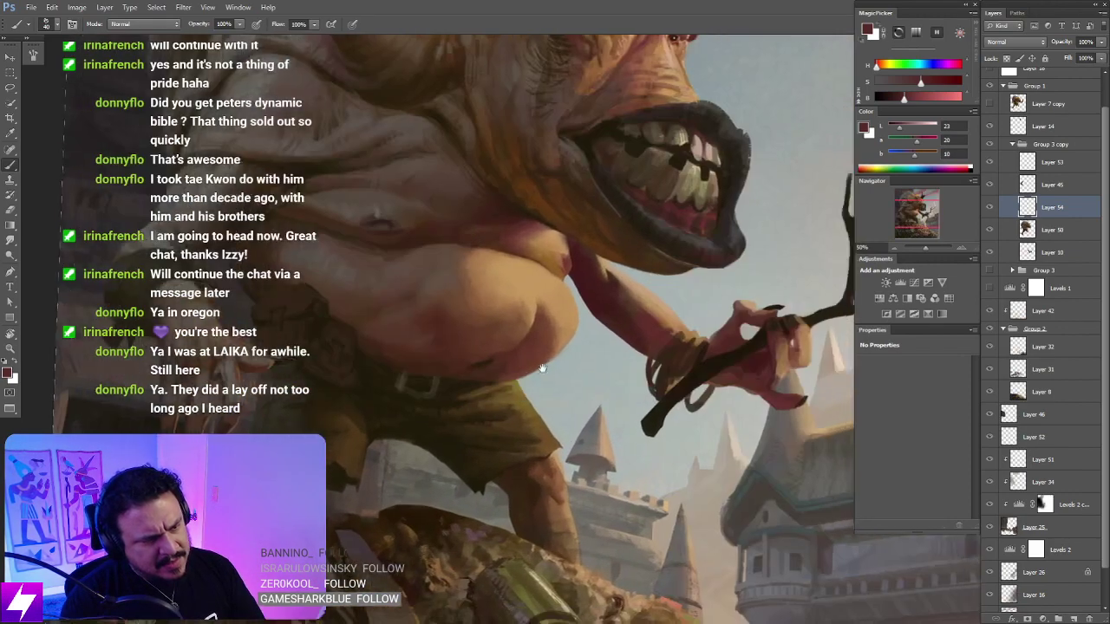
{"action": "left_click_drag", "start_coordinate": [762, 273], "coordinate": [473, 338]}
{"action": "scroll", "coordinate": [542, 307], "scroll_direction": "up", "scroll_amount": 1}
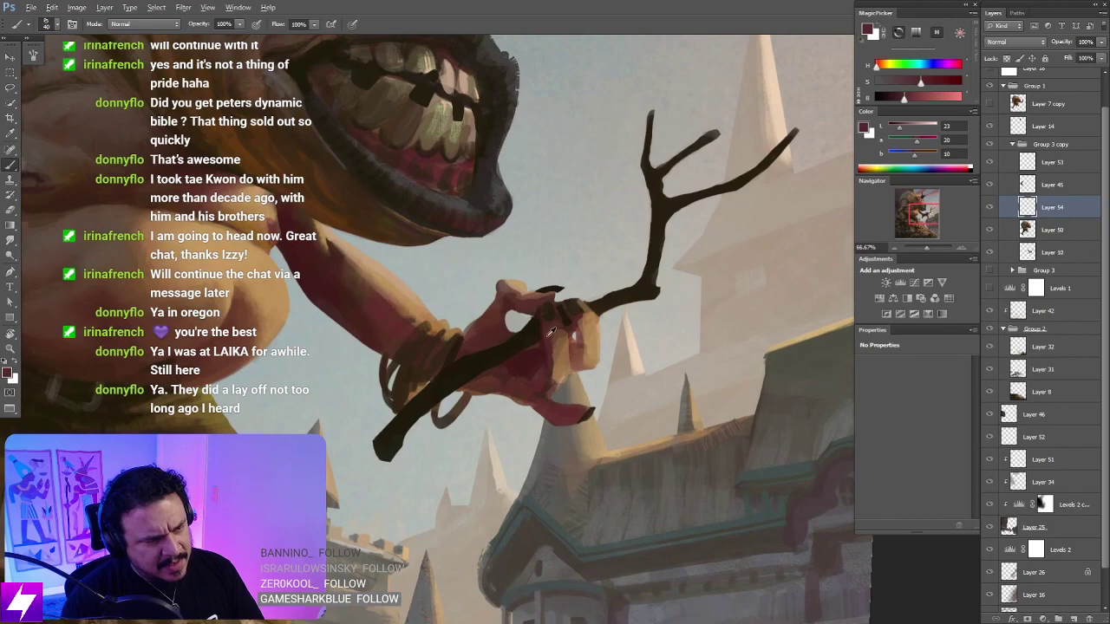
Step: Paint shadow between the fingers and palm with a smaller brush in sampled dark reds
{"action": "left_click", "coordinate": [548, 344], "text": "alt"}
{"action": "key", "text": "["}
{"action": "left_click_drag", "start_coordinate": [549, 345], "coordinate": [551, 381]}
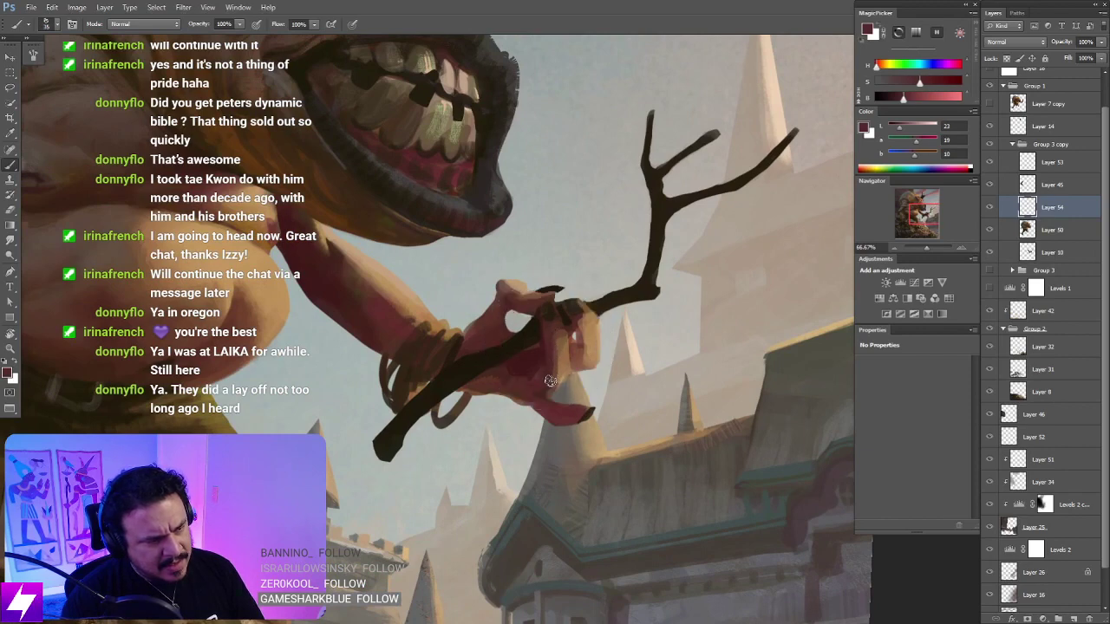
{"action": "left_click", "coordinate": [528, 388], "text": "alt"}
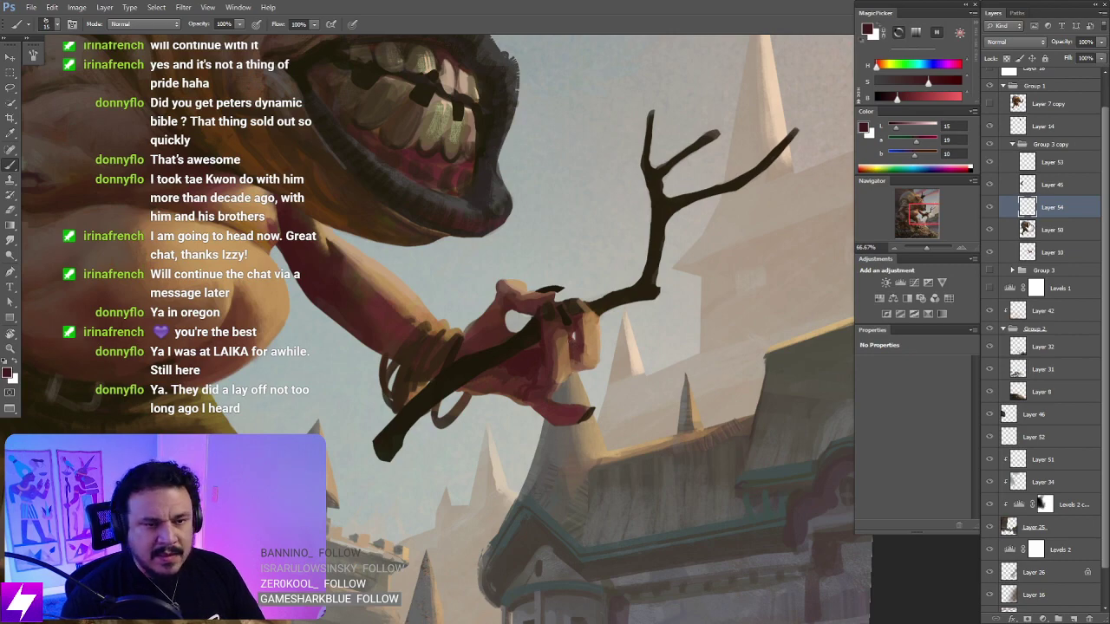
Step: Check which parts of the hand and branch are painted on Layer 50 and Layer 10 by hiding and showing them
{"action": "left_click", "coordinate": [1030, 228]}
{"action": "key", "text": "ctrl+plus"}
{"action": "key", "text": "e"}
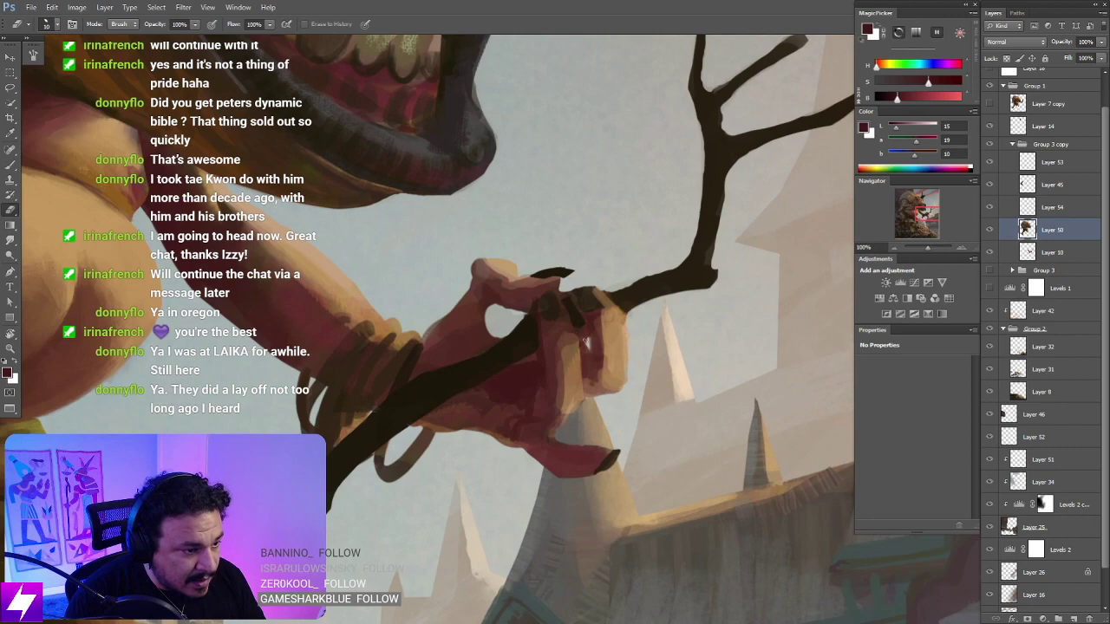
{"action": "left_click", "coordinate": [1031, 251]}
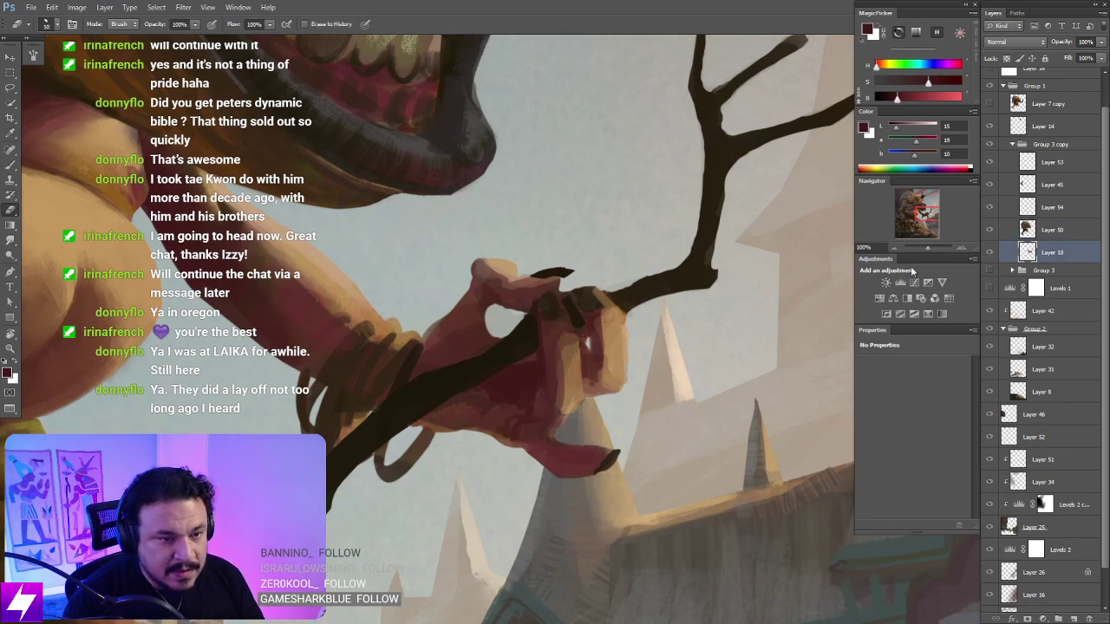
{"action": "left_click", "coordinate": [990, 230]}
{"action": "left_click", "coordinate": [990, 229]}
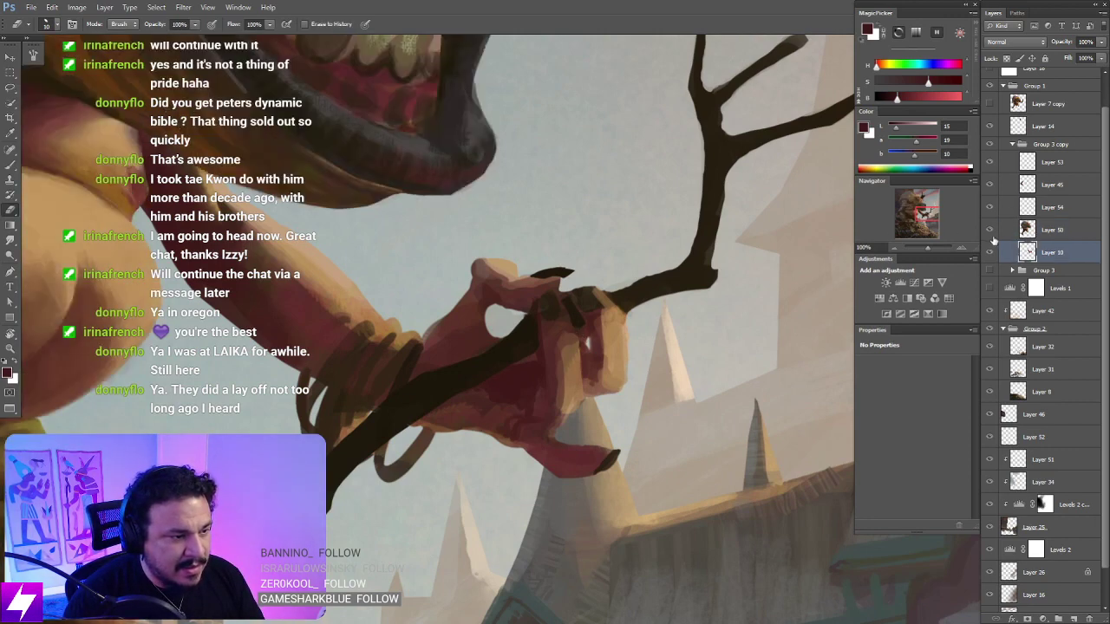
{"action": "left_click", "coordinate": [990, 252]}
{"action": "left_click", "coordinate": [990, 252]}
{"action": "left_click", "coordinate": [990, 252]}
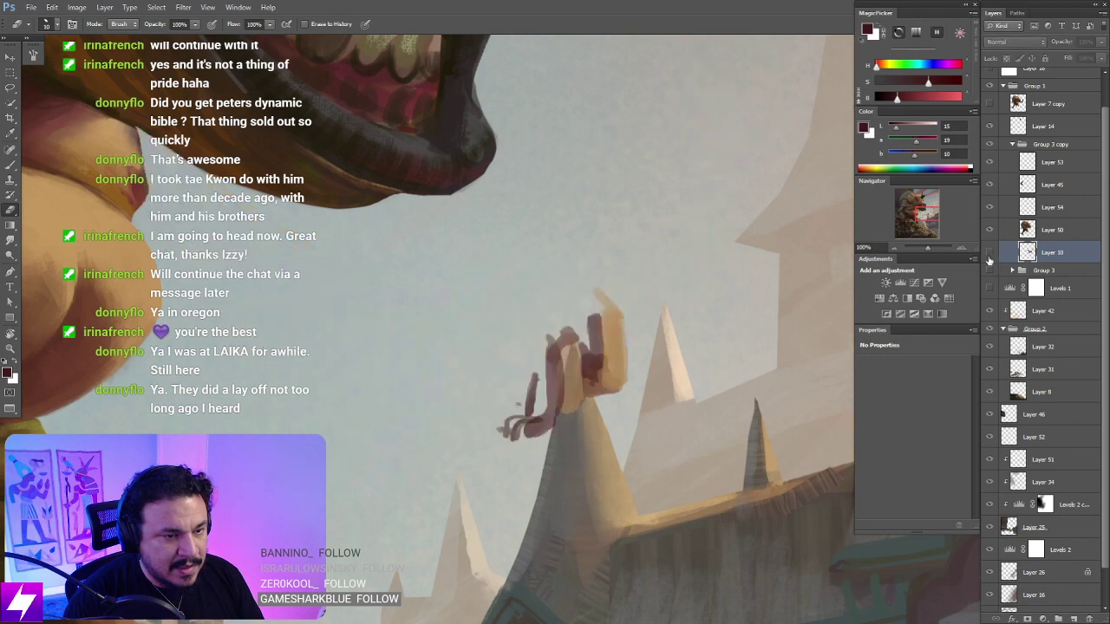
{"action": "left_click", "coordinate": [990, 252]}
{"action": "left_click", "coordinate": [990, 252]}
{"action": "left_click", "coordinate": [990, 230]}
{"action": "left_click", "coordinate": [989, 230]}
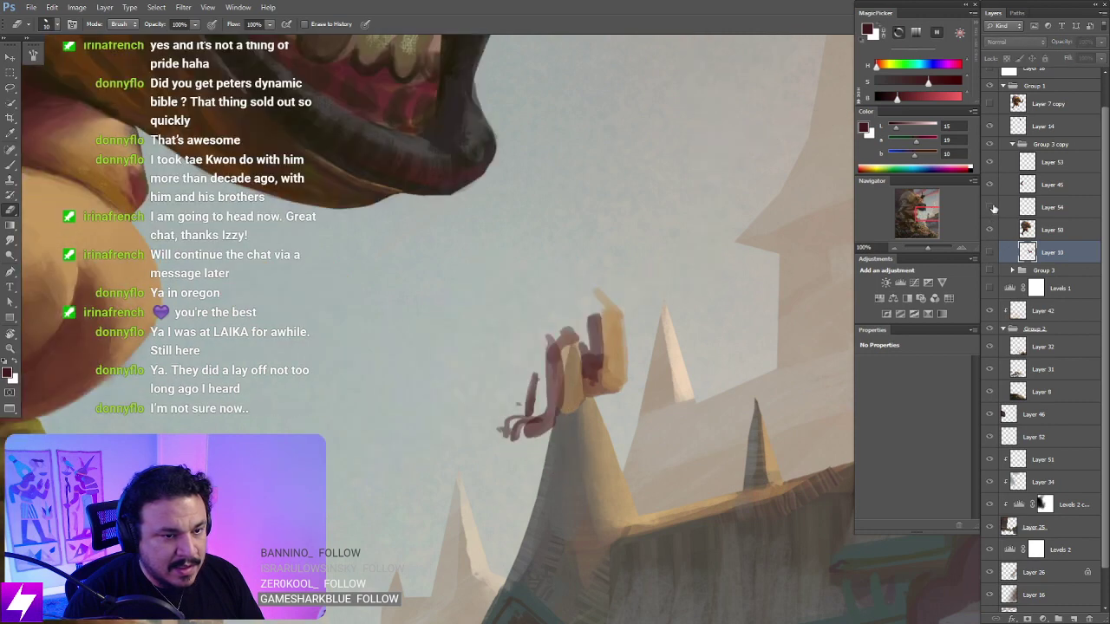
Step: Move Layer 54 directly below Layer 50 in Group 3 copy, with Layer 10 shown again
{"action": "left_click", "coordinate": [990, 207]}
{"action": "left_click", "coordinate": [990, 207]}
{"action": "left_click_drag", "start_coordinate": [1026, 207], "coordinate": [1026, 239]}
{"action": "left_click", "coordinate": [990, 252]}
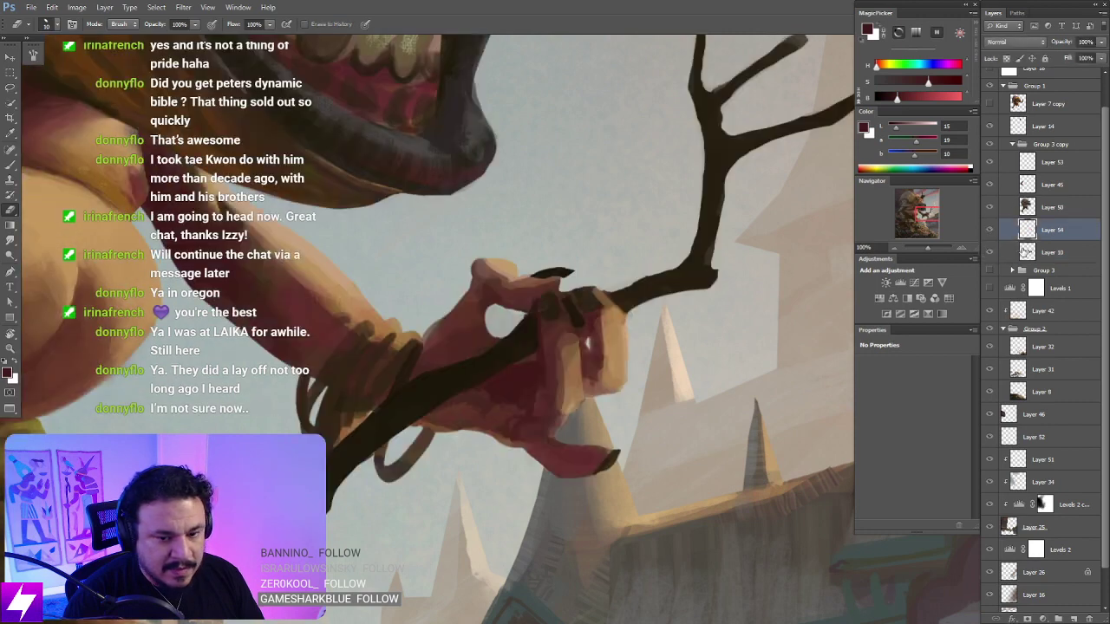
Step: Erase the small gap between the gripping fingers on Layer 10 so the sky shows through
{"action": "left_click_drag", "start_coordinate": [630, 362], "coordinate": [600, 349]}
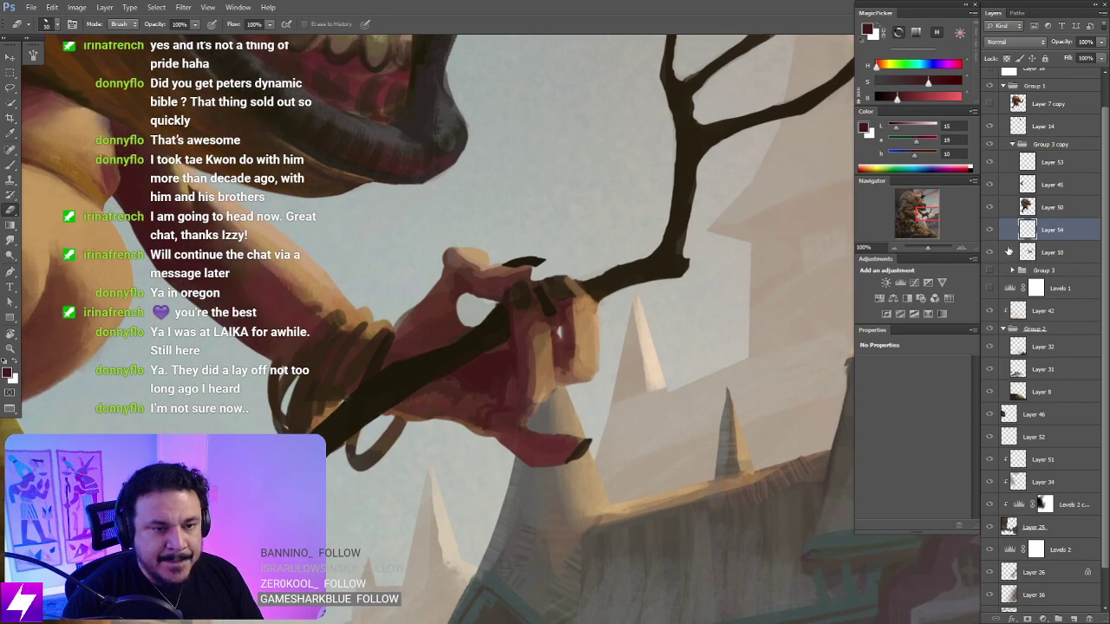
{"action": "left_click", "coordinate": [1001, 252]}
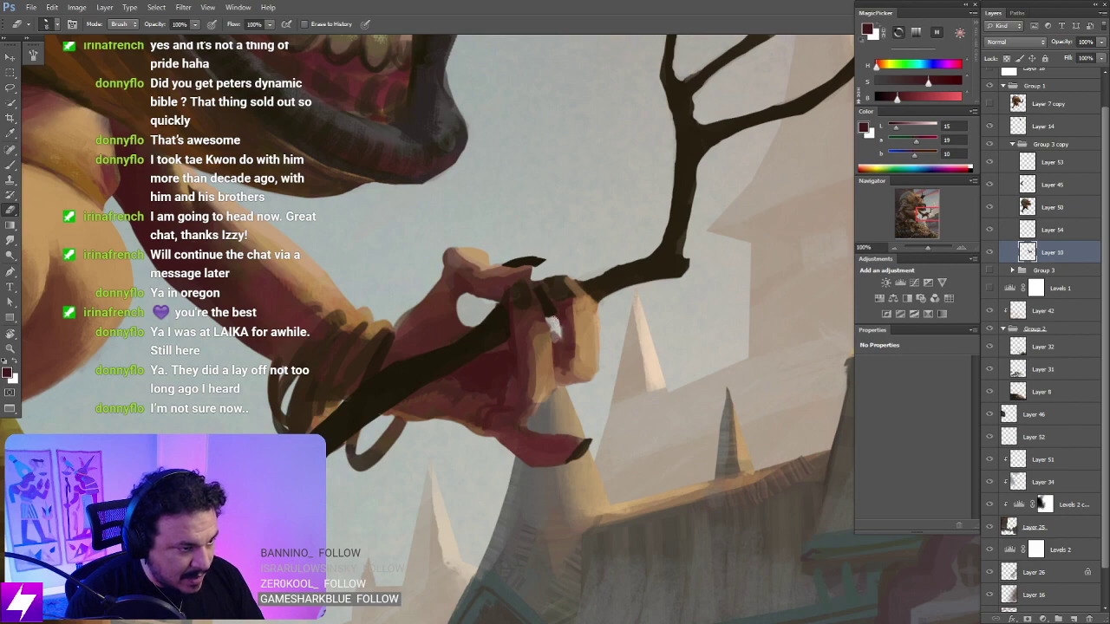
{"action": "key", "text": "ctrl+minus"}
{"action": "key", "text": "ctrl+minus"}
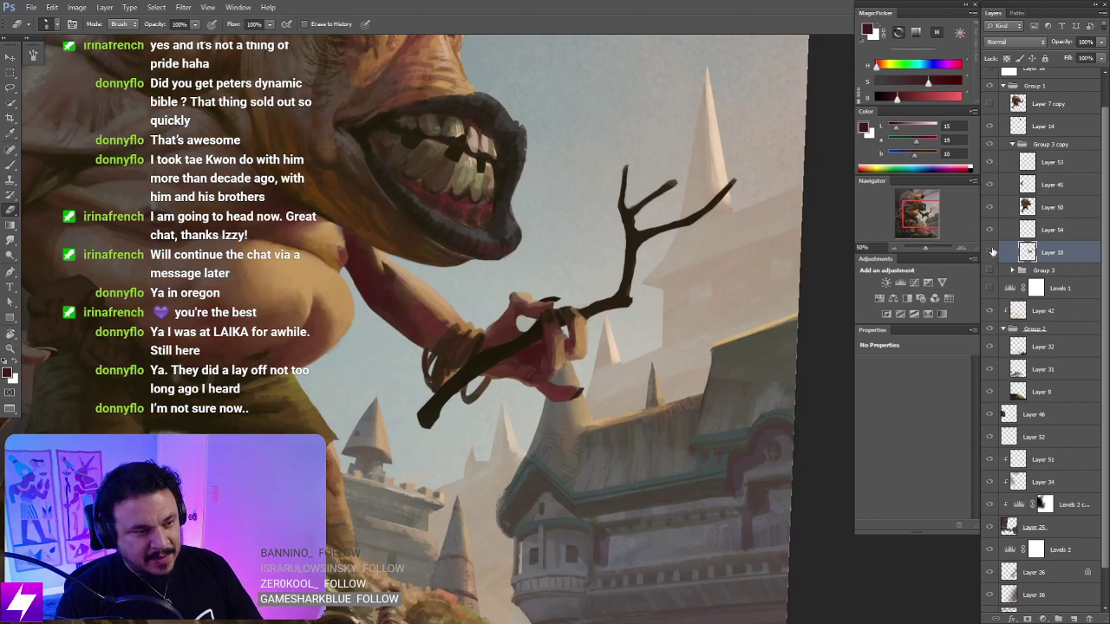
Step: Compare the hand with and without the repainted fingers of Layer 54 at a smaller zoom
{"action": "left_click", "coordinate": [988, 231]}
{"action": "left_click", "coordinate": [988, 230]}
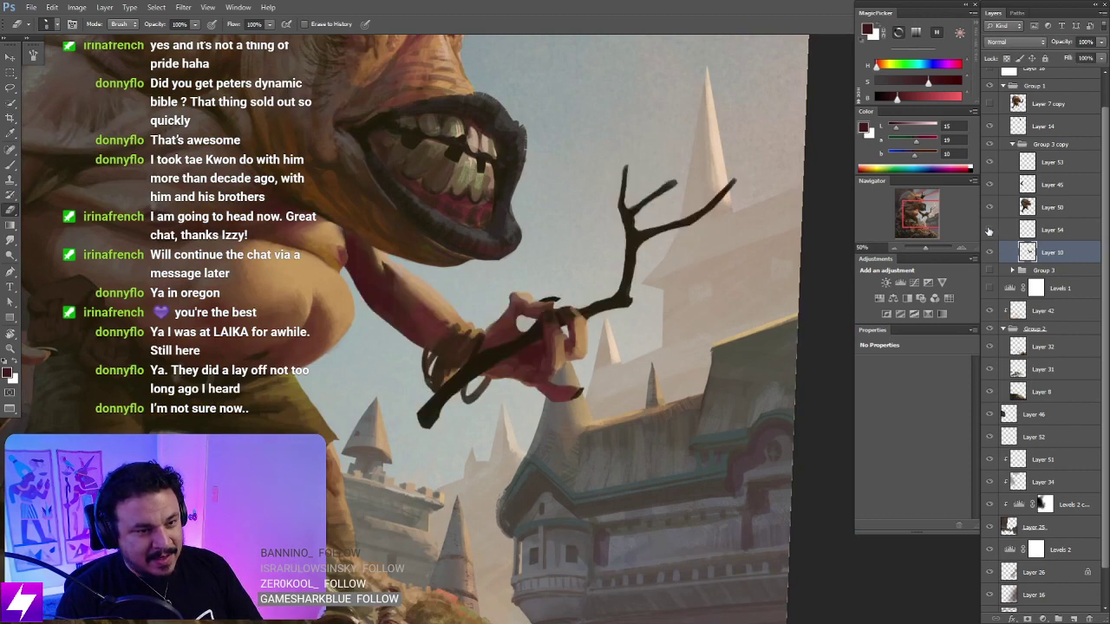
{"action": "left_click", "coordinate": [988, 231]}
{"action": "left_click", "coordinate": [988, 233]}
{"action": "left_click", "coordinate": [986, 234]}
{"action": "left_click", "coordinate": [986, 234]}
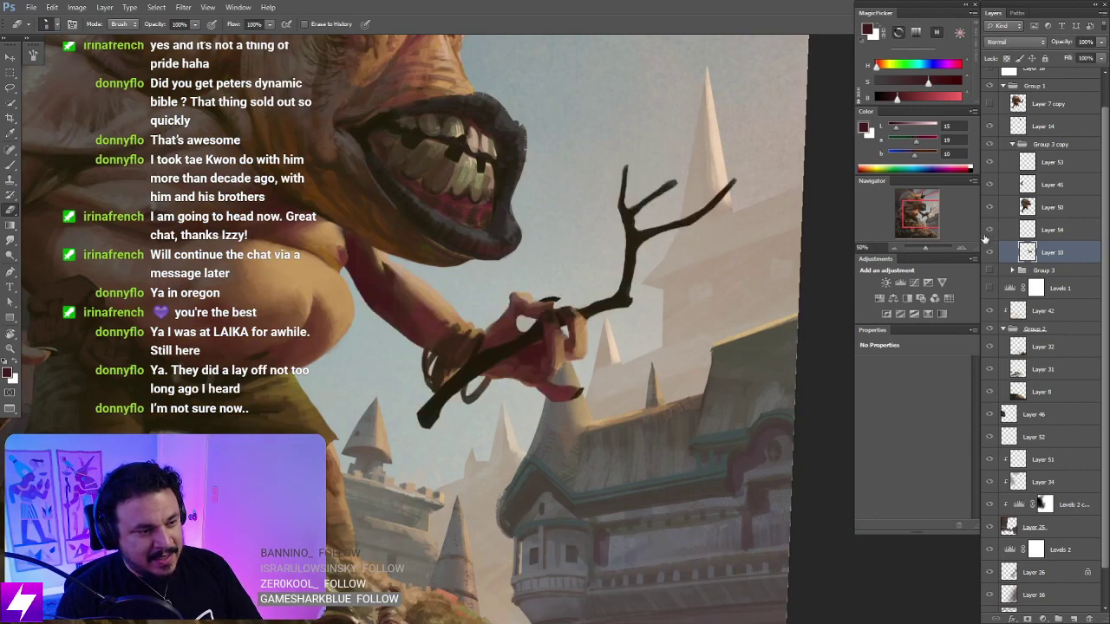
Step: Examine the hand up close with Layer 54 and Layer 10 hidden in turn to compare their contents
{"action": "left_click", "coordinate": [1023, 234]}
{"action": "left_click_drag", "start_coordinate": [543, 321], "coordinate": [584, 356]}
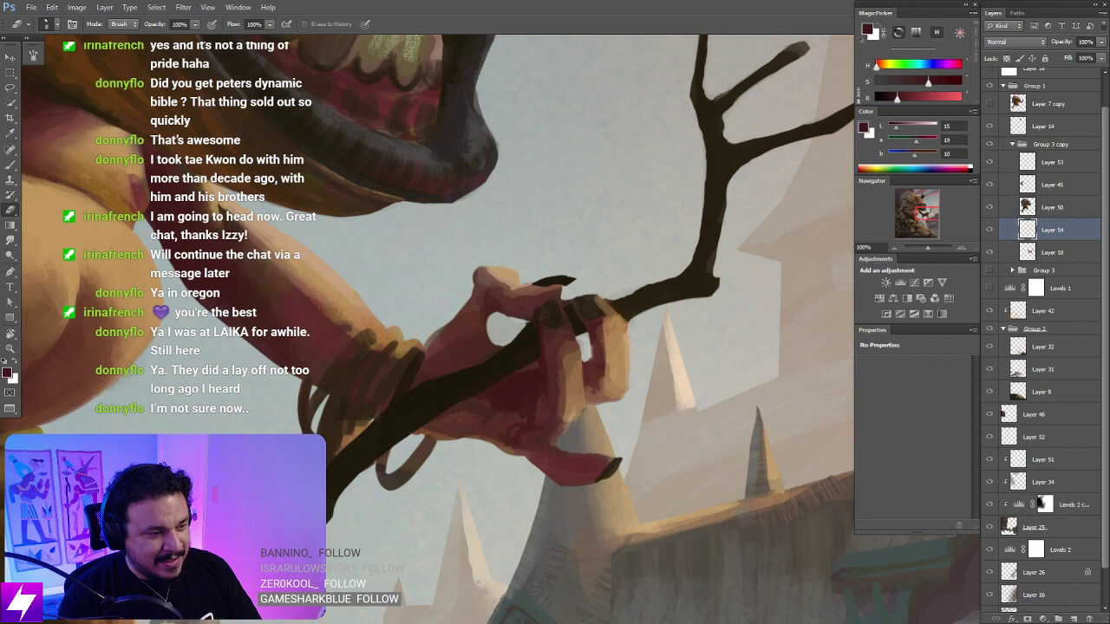
{"action": "left_click", "coordinate": [989, 230]}
{"action": "left_click", "coordinate": [990, 232]}
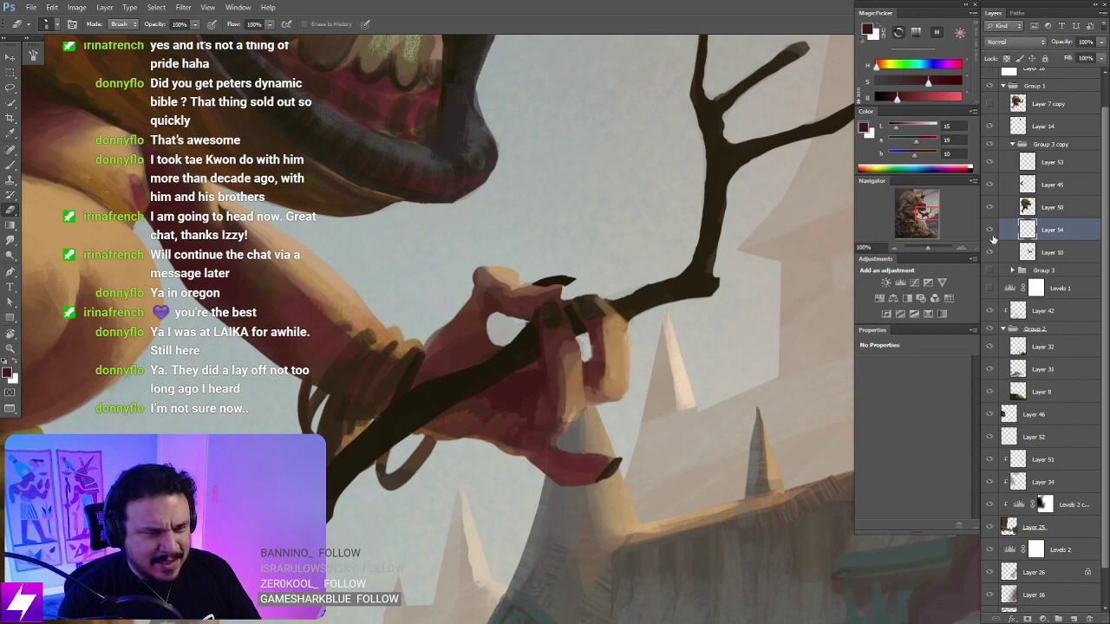
{"action": "left_click", "coordinate": [990, 232]}
{"action": "left_click", "coordinate": [990, 252]}
{"action": "left_click", "coordinate": [989, 252]}
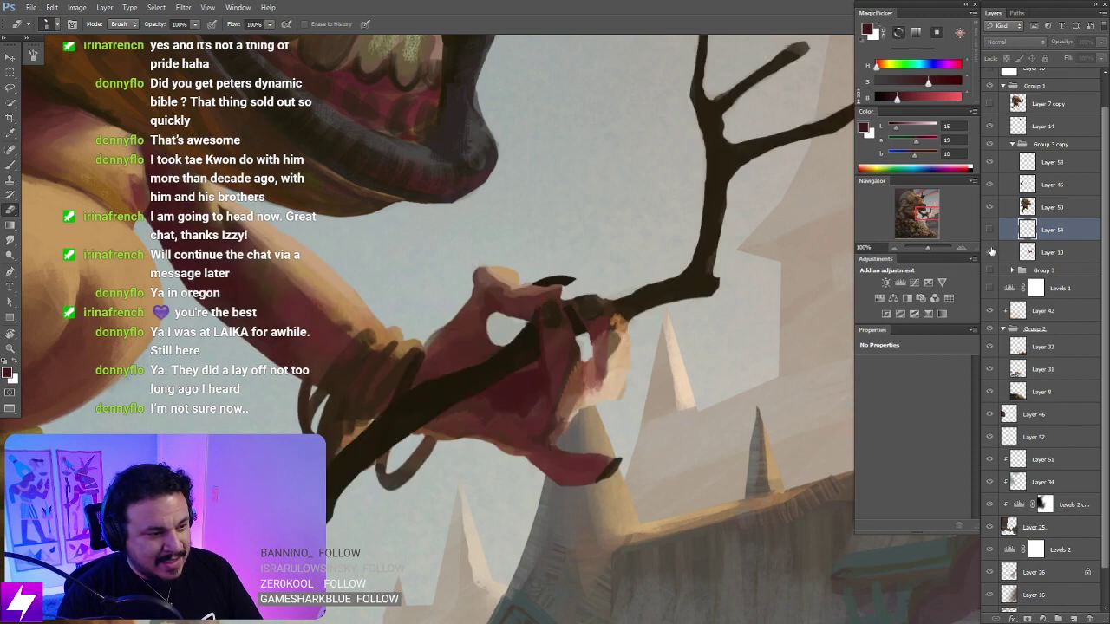
{"action": "left_click", "coordinate": [989, 231]}
{"action": "left_click", "coordinate": [991, 253]}
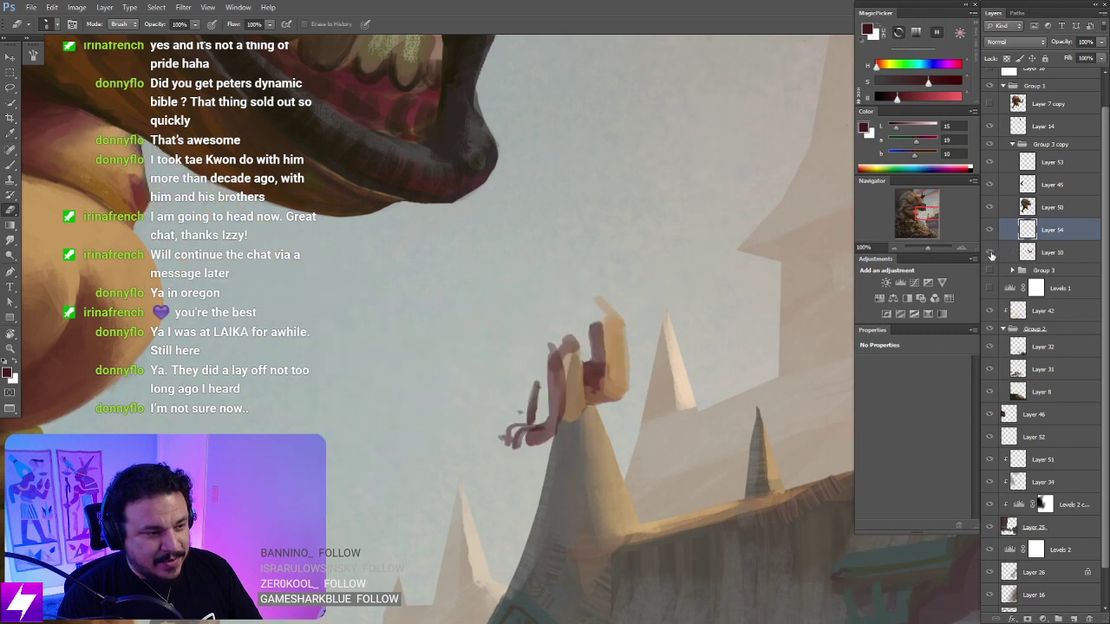
{"action": "left_click", "coordinate": [991, 253]}
{"action": "left_click", "coordinate": [1027, 251]}
{"action": "left_click", "coordinate": [1028, 230]}
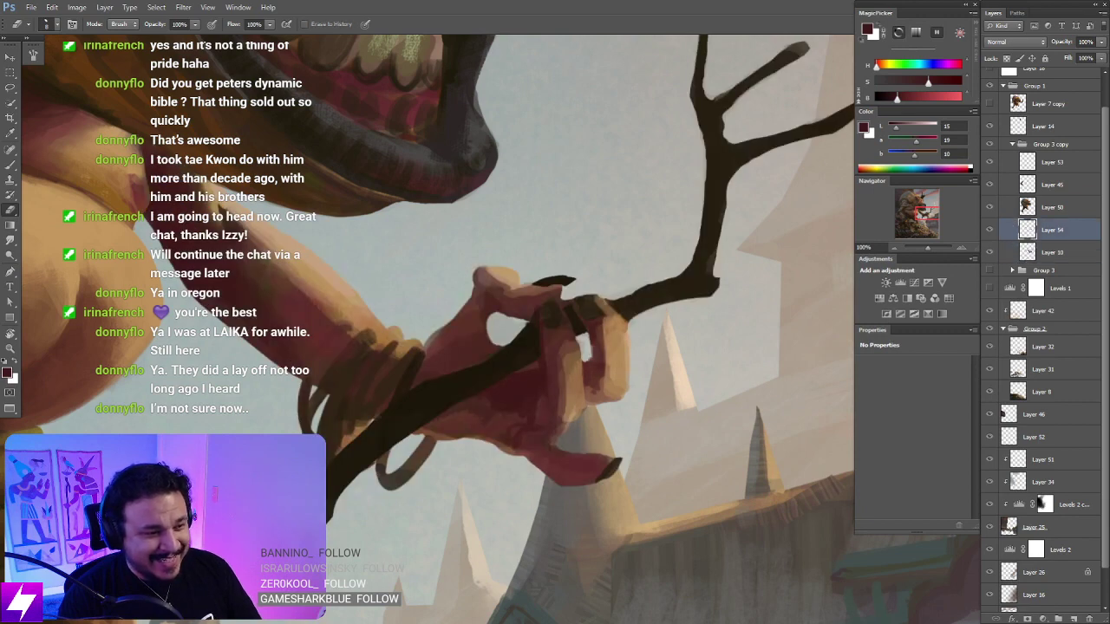
{"action": "left_click", "coordinate": [1044, 254]}
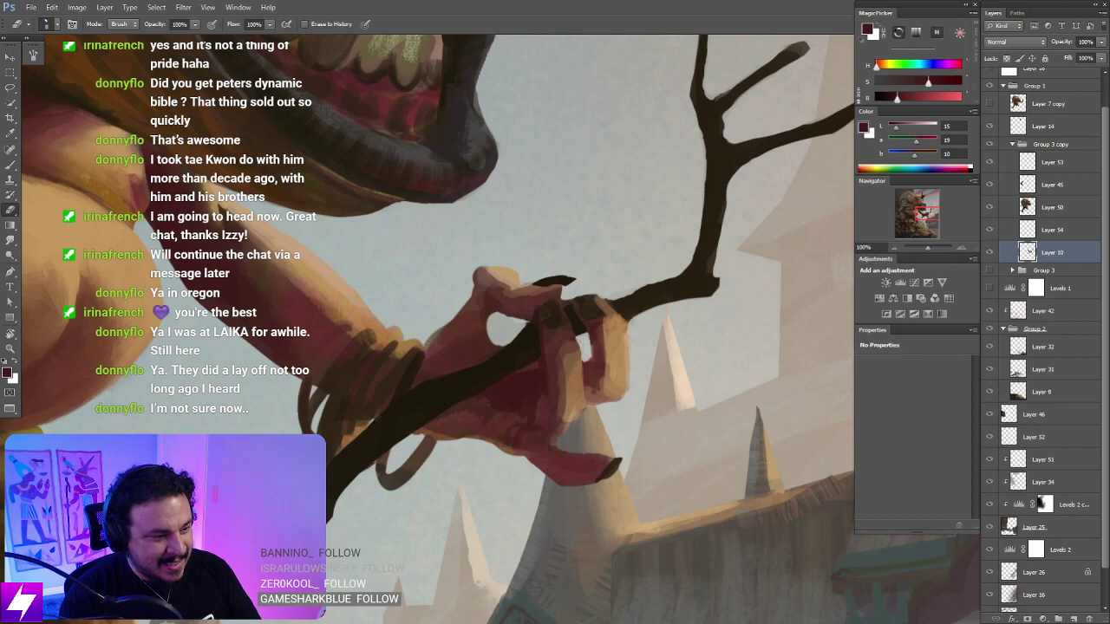
Step: Flip the canvas horizontally back to its original orientation
{"action": "key", "text": "ctrl+minus"}
{"action": "key", "text": "ctrl+minus"}
{"action": "left_click_drag", "start_coordinate": [704, 371], "coordinate": [683, 345]}
{"action": "key", "text": "ctrl+minus"}
{"action": "key", "text": "ctrl+shift+h"}
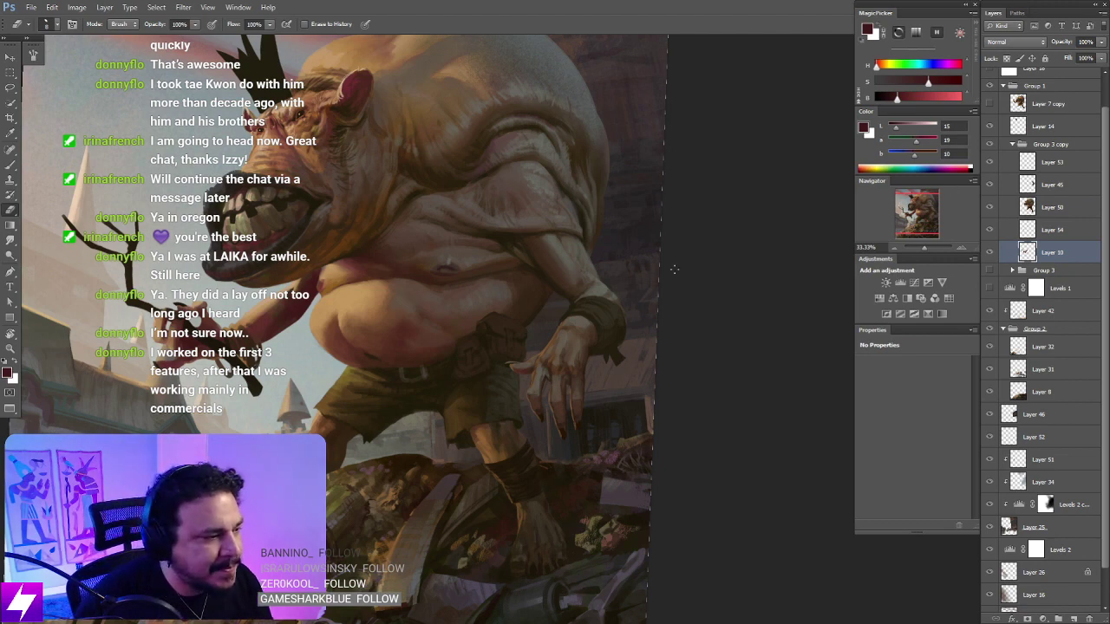
{"action": "left_click_drag", "start_coordinate": [673, 270], "coordinate": [717, 288]}
Step: Merge Layer 54 down into Layer 10
{"action": "left_click", "coordinate": [1028, 231]}
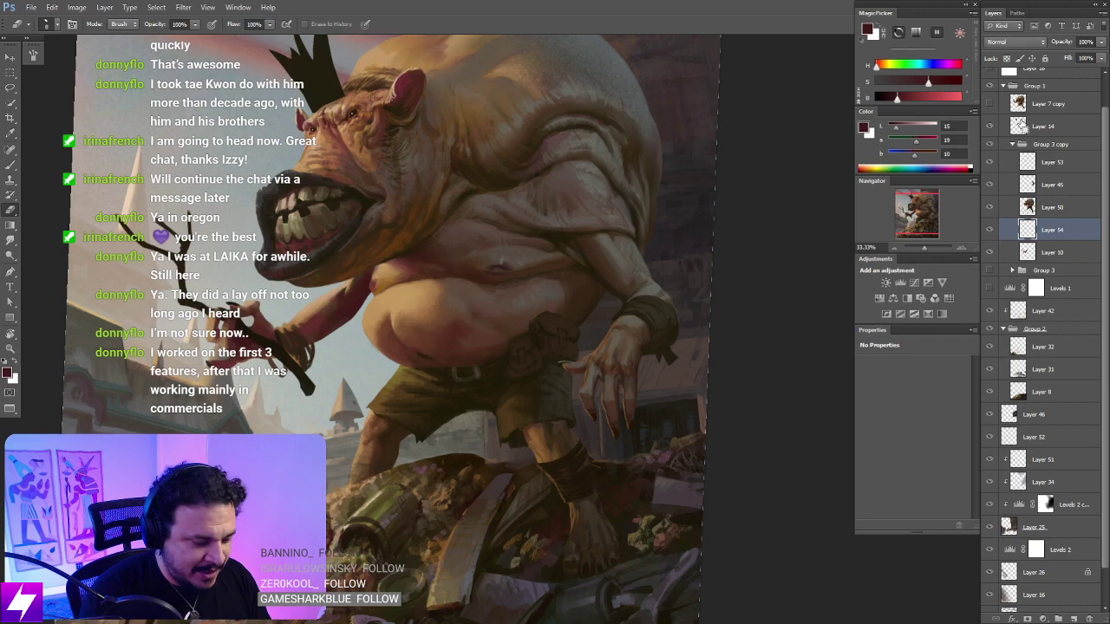
{"action": "key", "text": "ctrl+e"}
Step: Paint a dark fingernail on the finger curled over the branch using a sampled dark brown
{"action": "left_click_drag", "start_coordinate": [378, 381], "coordinate": [432, 385]}
{"action": "scroll", "coordinate": [430, 385], "scroll_direction": "up", "scroll_amount": 2}
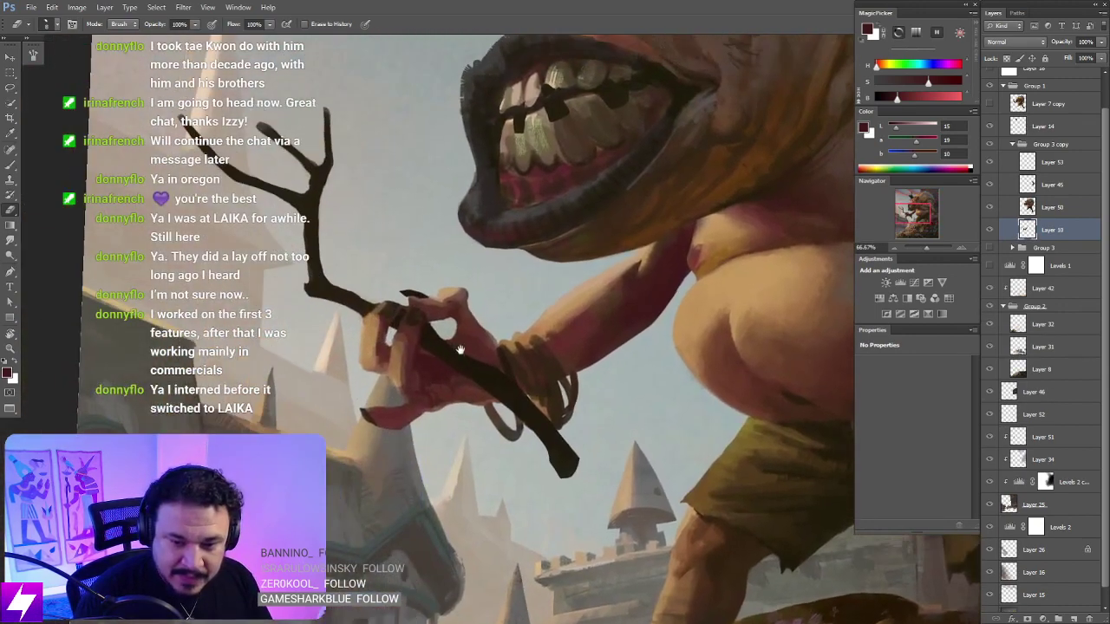
{"action": "left_click_drag", "start_coordinate": [461, 349], "coordinate": [484, 358]}
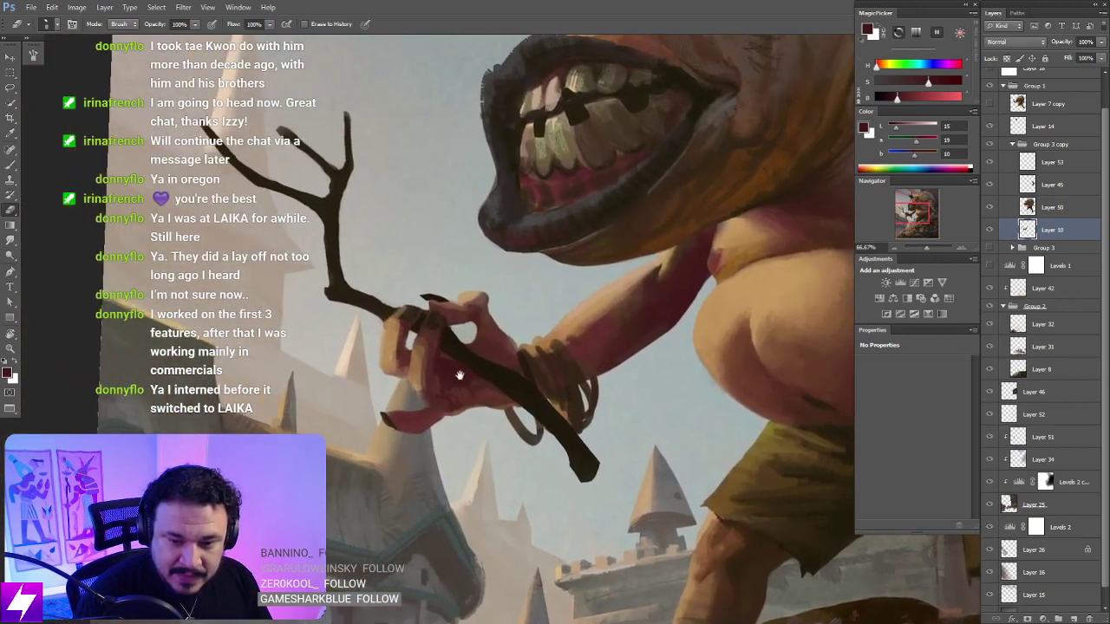
{"action": "key", "text": "b"}
{"action": "left_click", "coordinate": [428, 320], "text": "alt"}
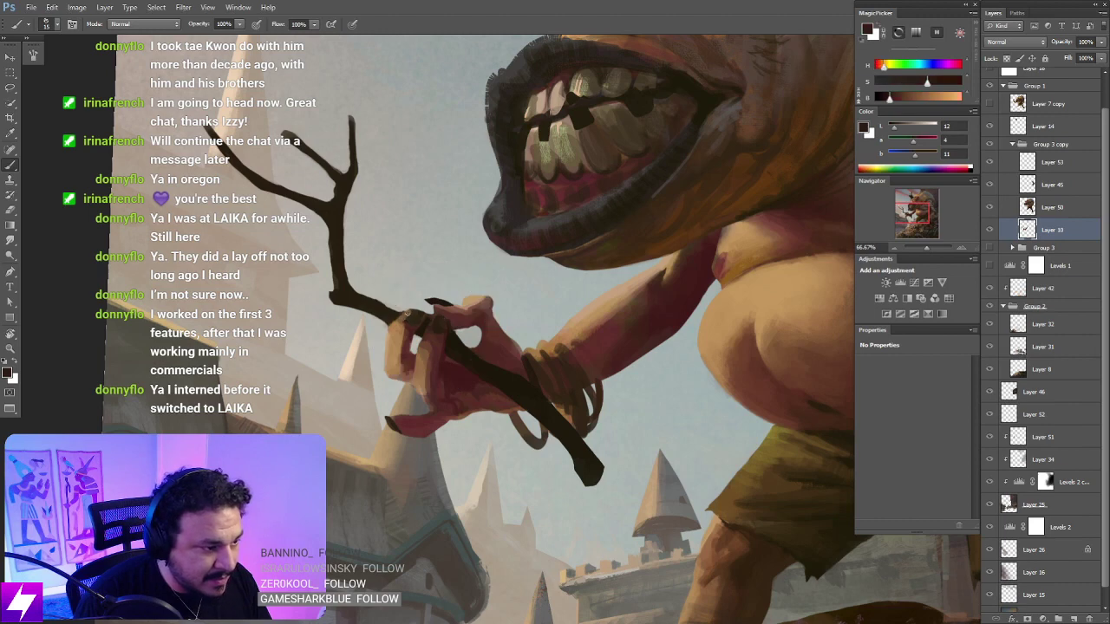
{"action": "left_click_drag", "start_coordinate": [406, 313], "coordinate": [403, 324]}
Step: Paint a dark nail on the neighbouring curled finger and refine the skin around it with sampled brown and tan tones
{"action": "left_click", "coordinate": [419, 327], "text": "alt"}
{"action": "left_click", "coordinate": [415, 330], "text": "alt"}
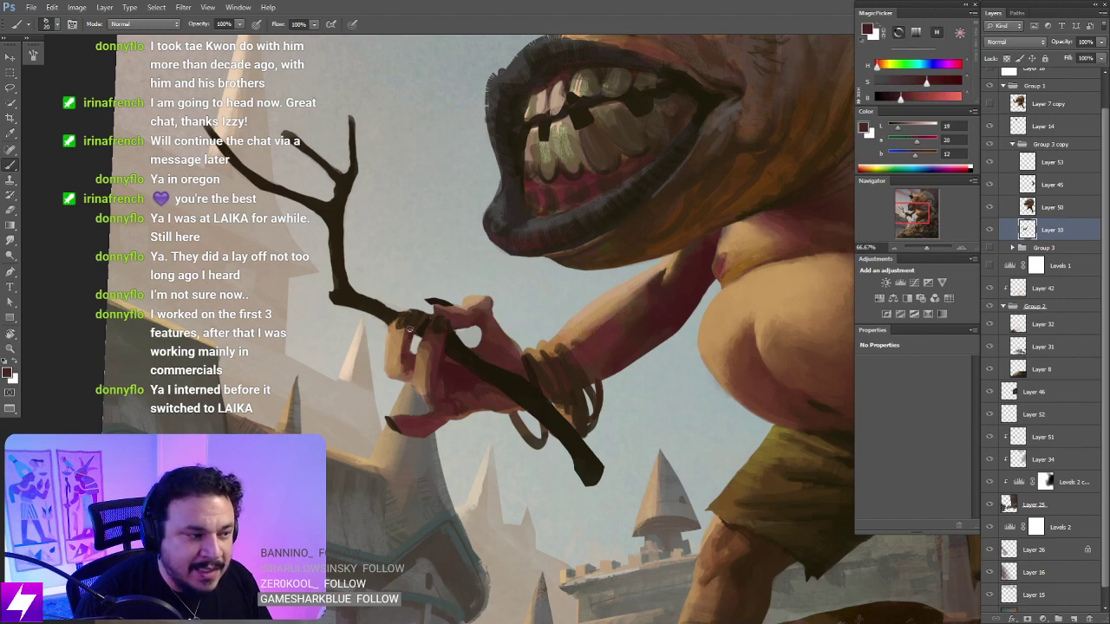
{"action": "left_click", "coordinate": [406, 334], "text": "alt"}
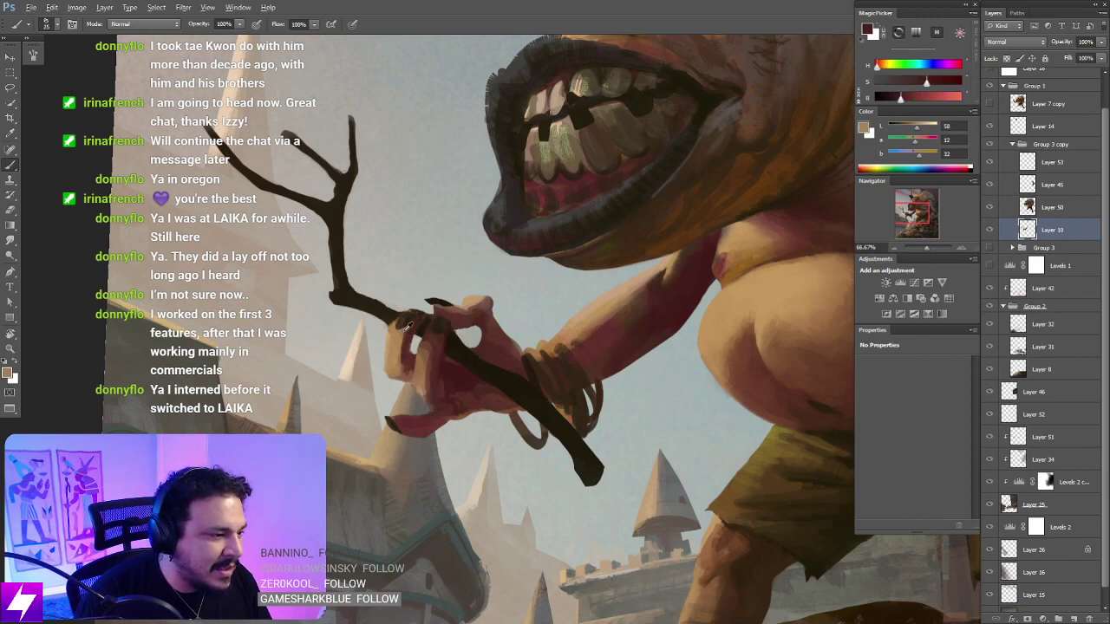
{"action": "left_click_drag", "start_coordinate": [406, 341], "coordinate": [409, 323]}
{"action": "left_click", "coordinate": [406, 328], "text": "alt"}
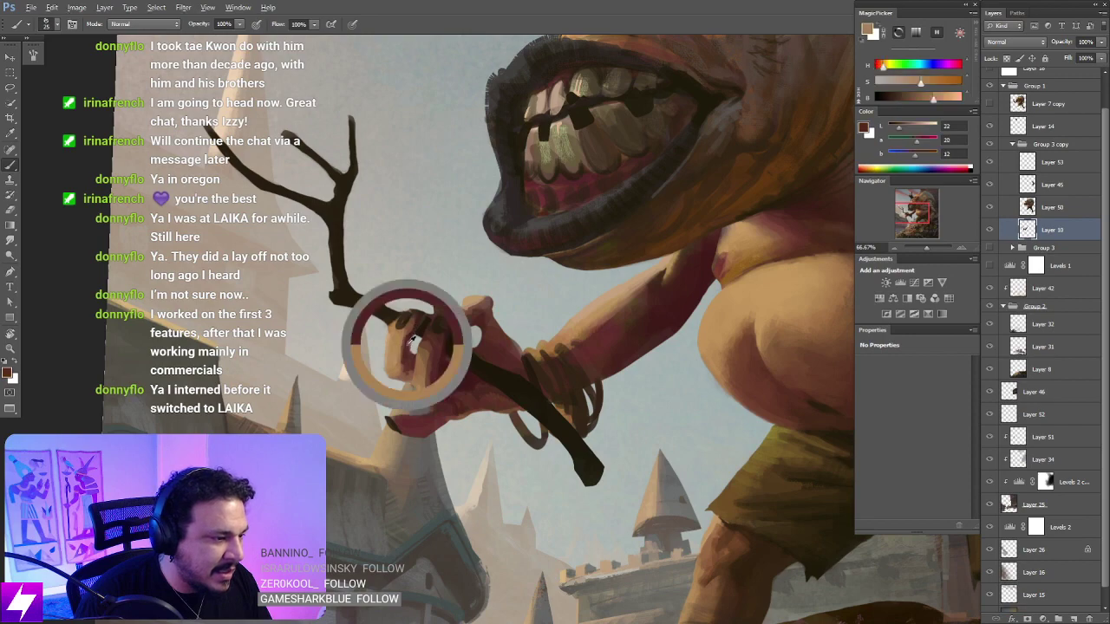
{"action": "key", "text": "r"}
{"action": "left_click_drag", "start_coordinate": [416, 319], "coordinate": [545, 307]}
{"action": "key", "text": "Escape"}
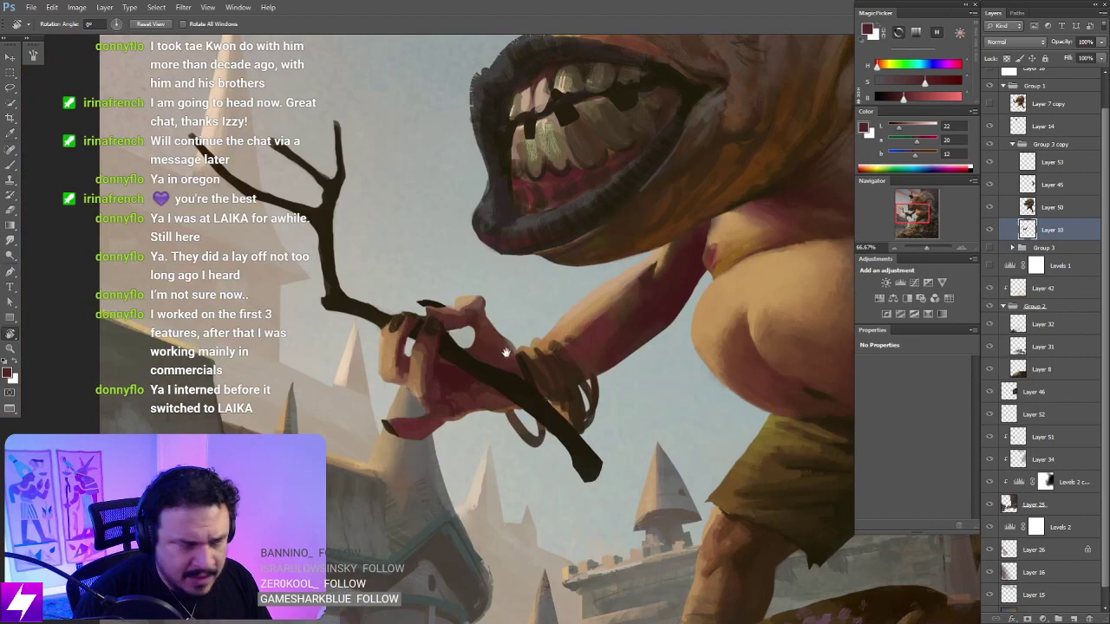
Step: Touch up the light and shadow planes of the curled finger over the palm with sampled tan and dark reddish brown
{"action": "left_click_drag", "start_coordinate": [423, 299], "coordinate": [440, 329]}
{"action": "key", "text": "ctrl+plus"}
{"action": "key", "text": "b"}
{"action": "left_click", "coordinate": [381, 420], "text": "alt"}
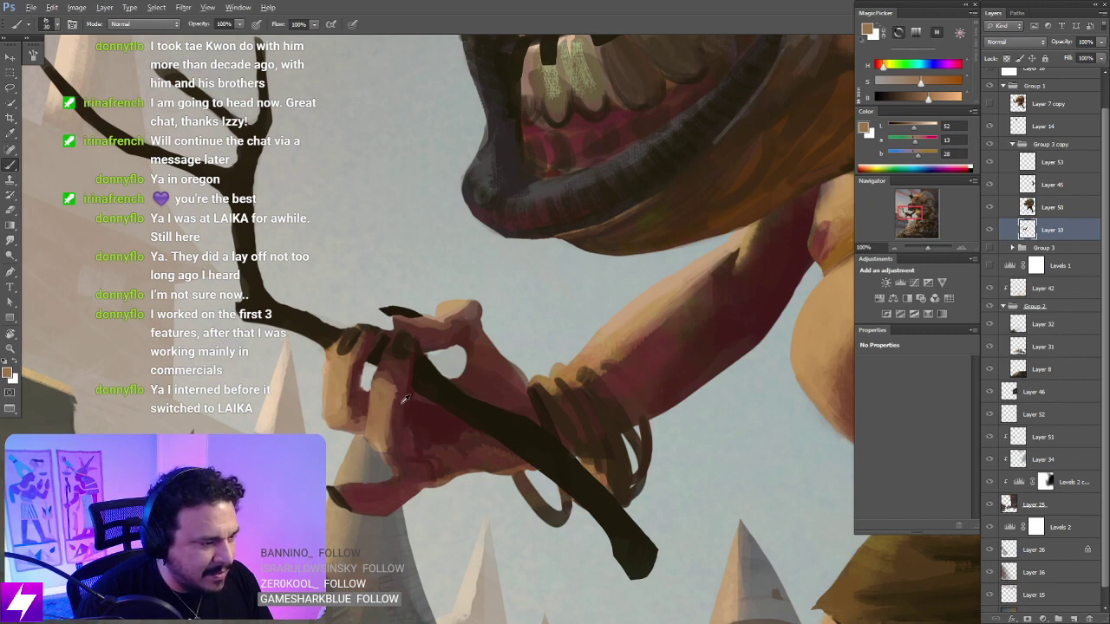
{"action": "left_click", "coordinate": [405, 398], "text": "alt"}
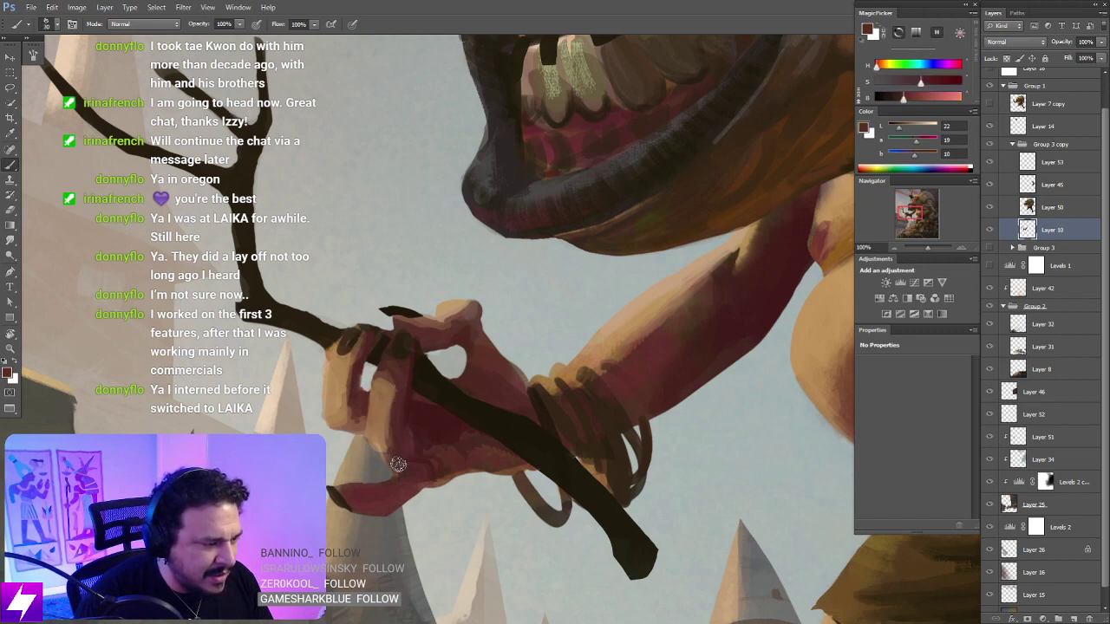
Step: Refine the lit edge of the curled finger and adjoining palm with a small brush and sampled light tan and mid-brown
{"action": "key", "text": "ctrl+minus"}
{"action": "key", "text": "r"}
{"action": "mouse_move", "coordinate": [471, 489]}
{"action": "left_mouse_down"}
{"action": "mouse_move", "coordinate": [495, 495]}
{"action": "mouse_move", "coordinate": [596, 367]}
{"action": "mouse_move", "coordinate": [631, 318]}
{"action": "mouse_move", "coordinate": [626, 286]}
{"action": "left_mouse_up"}
{"action": "left_click_drag", "start_coordinate": [626, 286], "coordinate": [517, 289]}
{"action": "key", "text": "ctrl+plus"}
{"action": "key", "text": "b"}
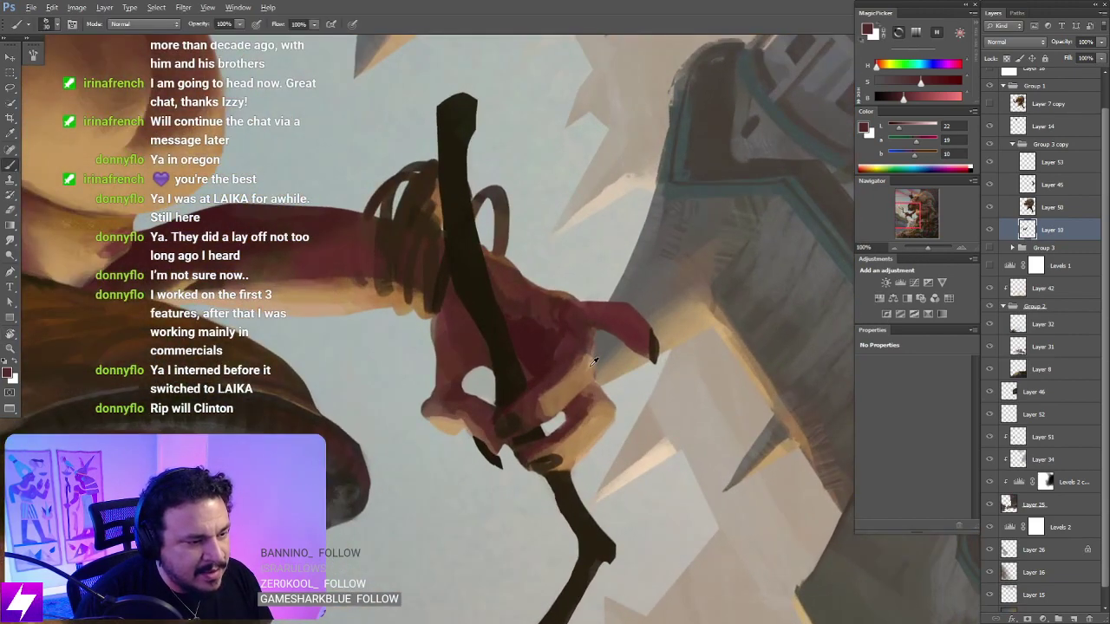
{"action": "left_click", "coordinate": [592, 362], "text": "alt"}
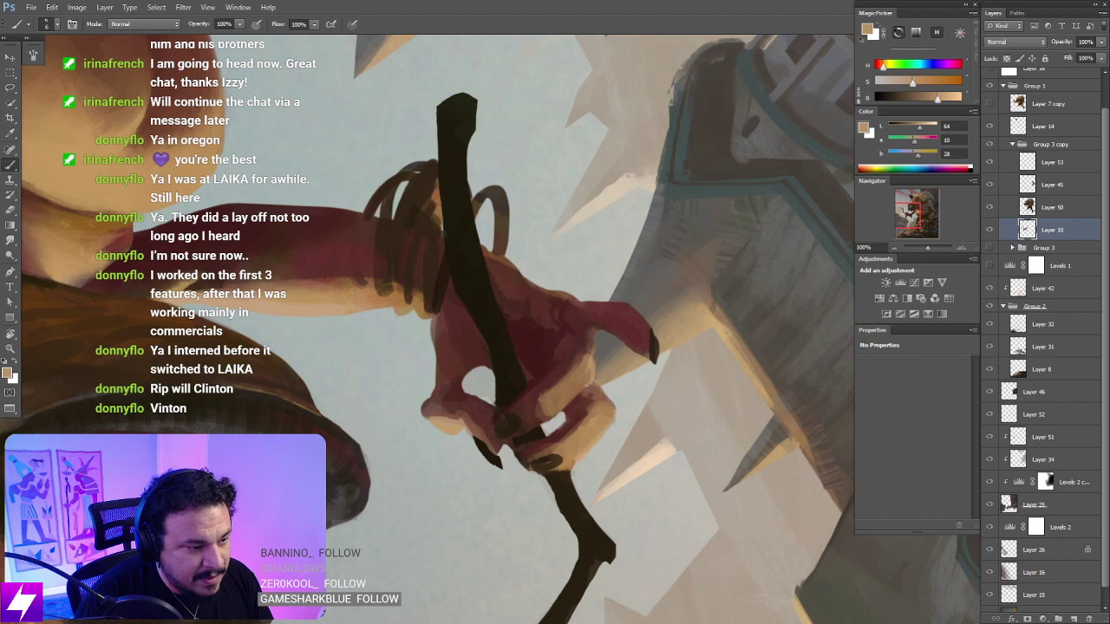
{"action": "key", "text": "bracketright"}
{"action": "mouse_move", "coordinate": [592, 378]}
{"action": "left_mouse_down"}
{"action": "mouse_move", "coordinate": [569, 377]}
{"action": "mouse_move", "coordinate": [544, 317]}
{"action": "left_mouse_up"}
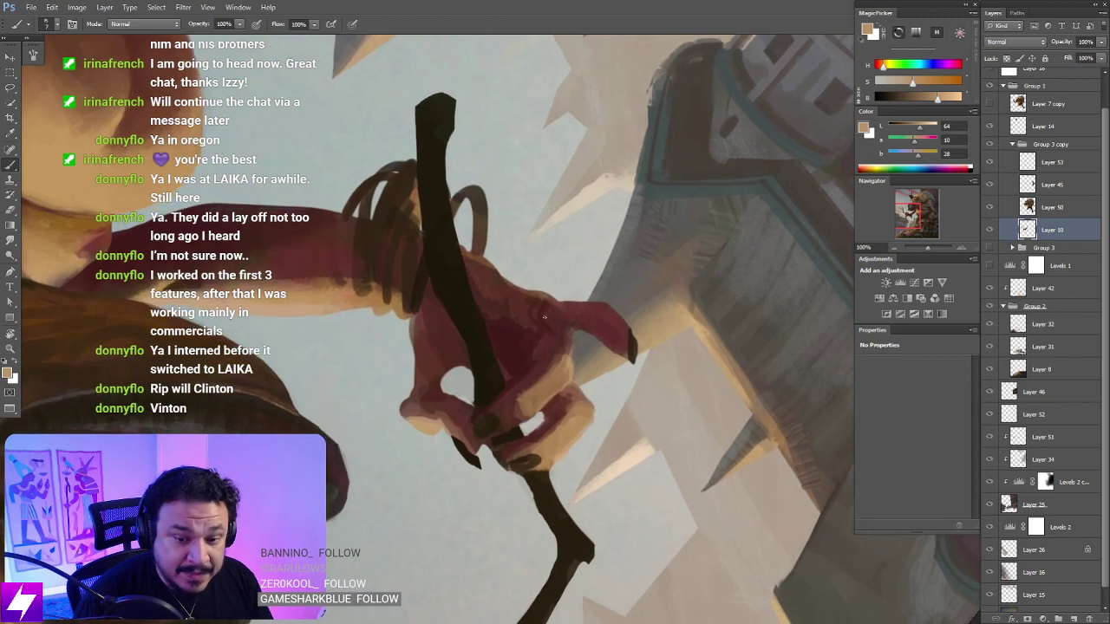
{"action": "left_click", "coordinate": [559, 363], "text": "alt"}
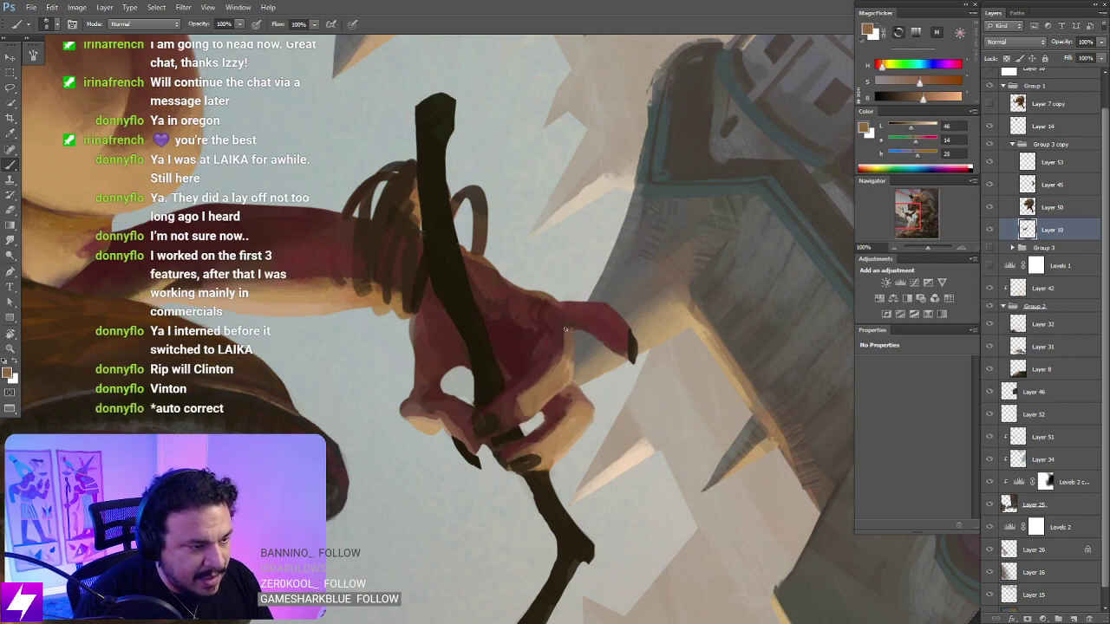
Step: Sample a reddish skin tone for the extended finger and lock the transparent pixels of Layer 10
{"action": "key", "text": "ctrl+minus"}
{"action": "key", "text": "ctrl+minus"}
{"action": "key", "text": "Escape"}
{"action": "key", "text": "ctrl+minus"}
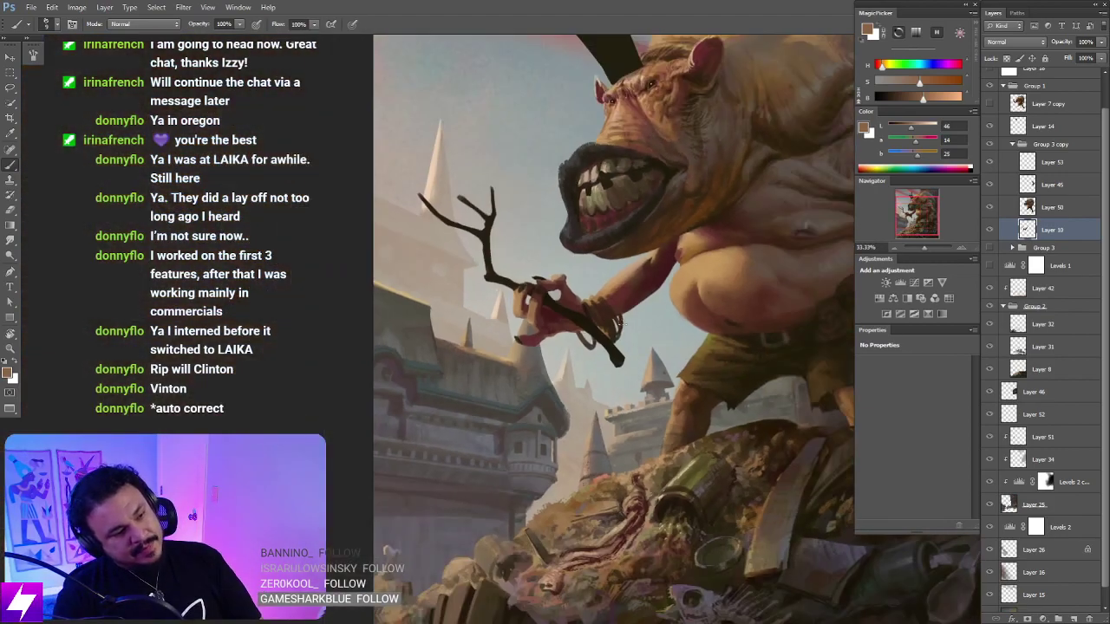
{"action": "key", "text": "ctrl+plus"}
{"action": "key", "text": "ctrl+plus"}
{"action": "key", "text": "r"}
{"action": "left_click_drag", "start_coordinate": [544, 390], "coordinate": [550, 322]}
{"action": "key", "text": "ctrl+plus"}
{"action": "key", "text": "ctrl+minus"}
{"action": "key", "text": "ctrl+minus"}
{"action": "key", "text": "ctrl+plus"}
{"action": "key", "text": "b"}
{"action": "left_click", "coordinate": [508, 222], "text": "alt"}
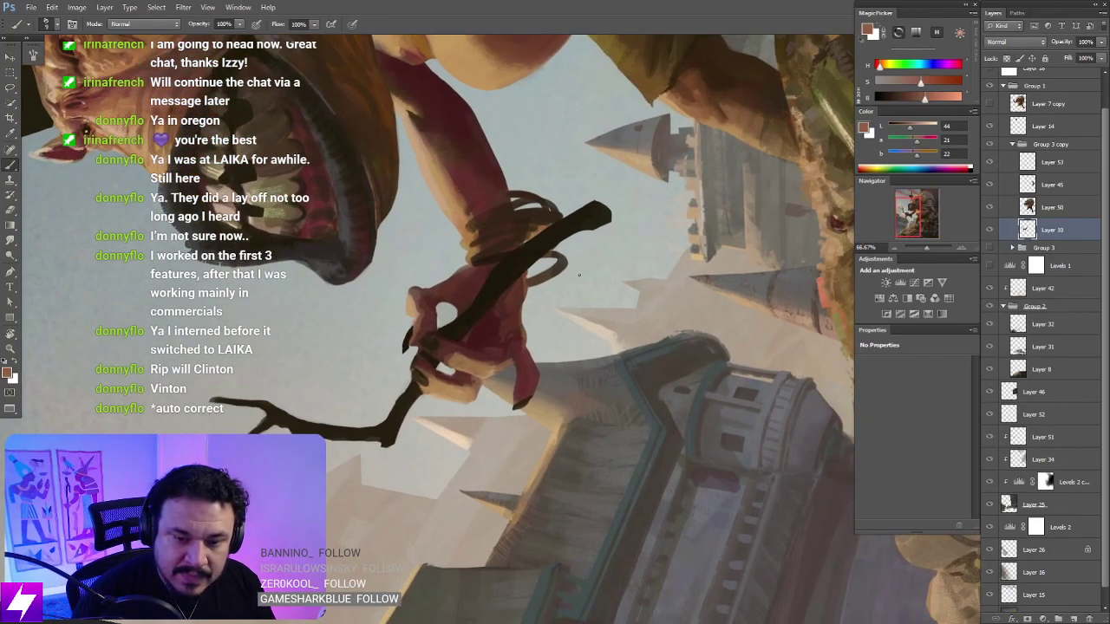
{"action": "key", "text": "slash"}
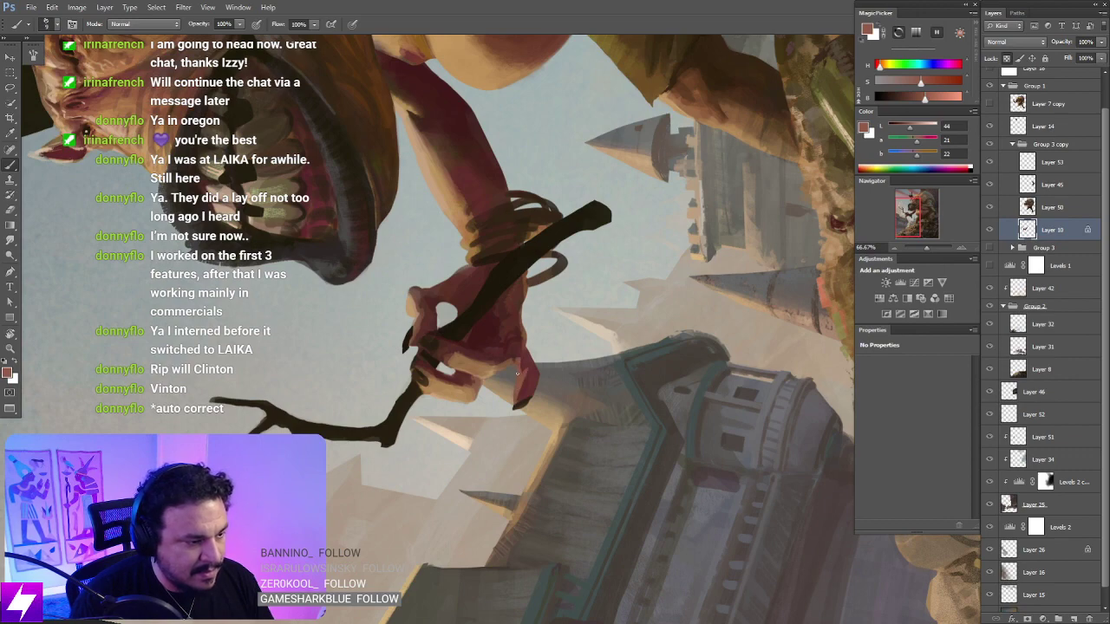
Step: Flip the canvas horizontally and rotate the view around the hand for painting
{"action": "scroll", "coordinate": [522, 368], "scroll_direction": "down", "scroll_amount": 4}
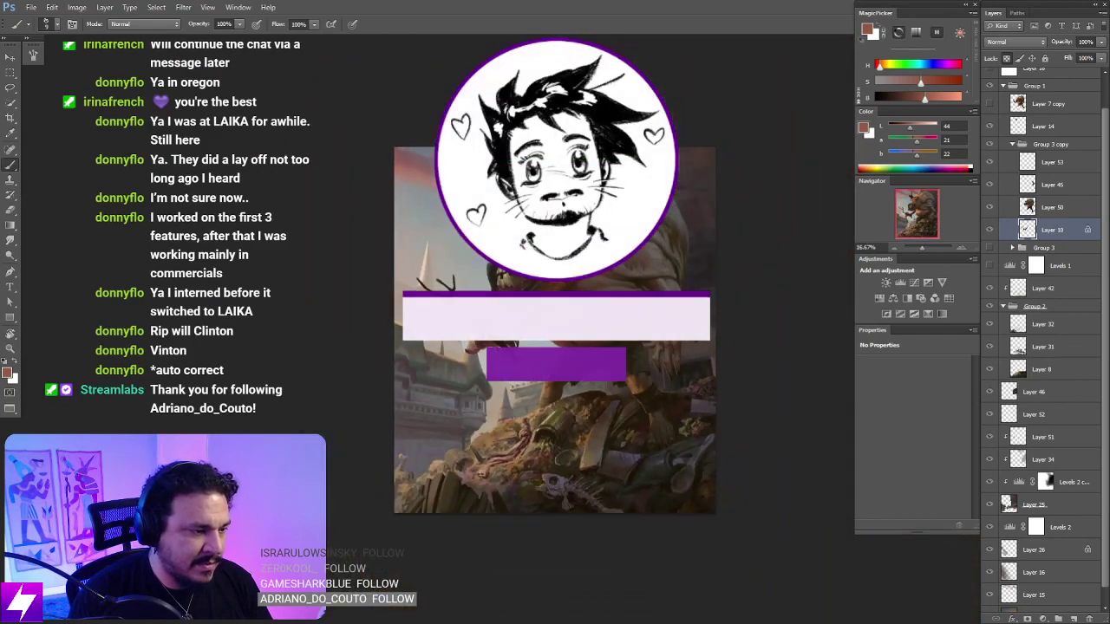
{"action": "key", "text": "ctrl+shift+h"}
{"action": "key", "text": "ctrl+plus"}
{"action": "key", "text": "ctrl+plus"}
{"action": "left_click_drag", "start_coordinate": [451, 257], "coordinate": [399, 257]}
{"action": "scroll", "coordinate": [555, 330], "scroll_direction": "up", "scroll_amount": 2}
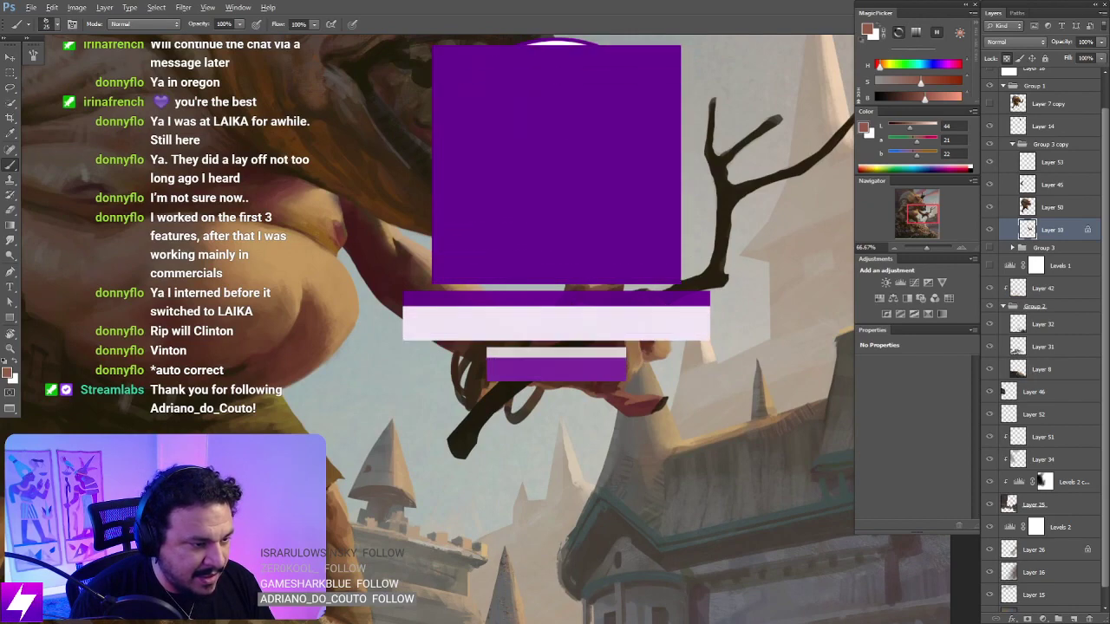
{"action": "key", "text": "r"}
{"action": "left_click_drag", "start_coordinate": [622, 312], "coordinate": [672, 332]}
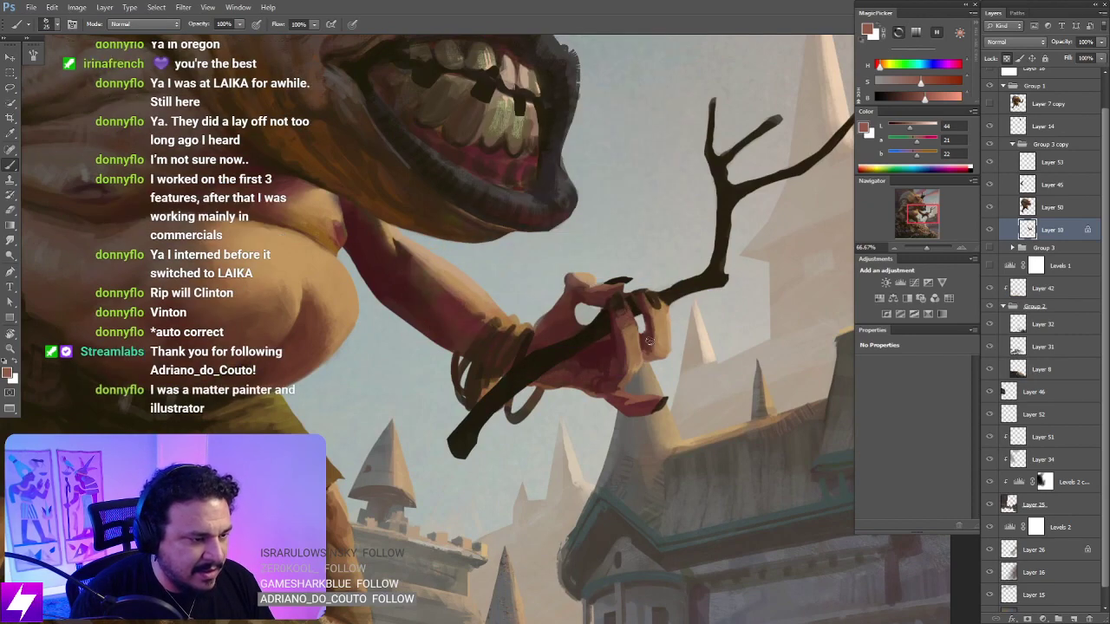
{"action": "key", "text": "b"}
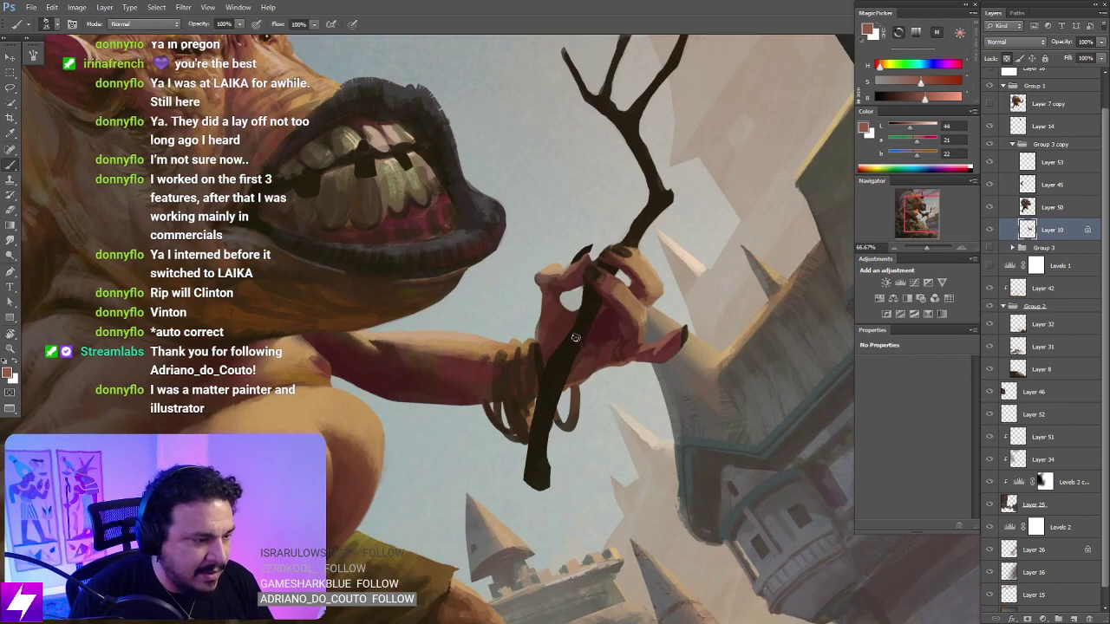
Step: Repaint the wrist bracelets with a larger brush, using dark brown sampled from the branch and reddish browns from the hand and bracelets
{"action": "left_click", "coordinate": [577, 344], "text": "alt"}
{"action": "key", "text": "bracketright"}
{"action": "key", "text": "bracketright"}
{"action": "left_click_drag", "start_coordinate": [501, 352], "coordinate": [510, 406]}
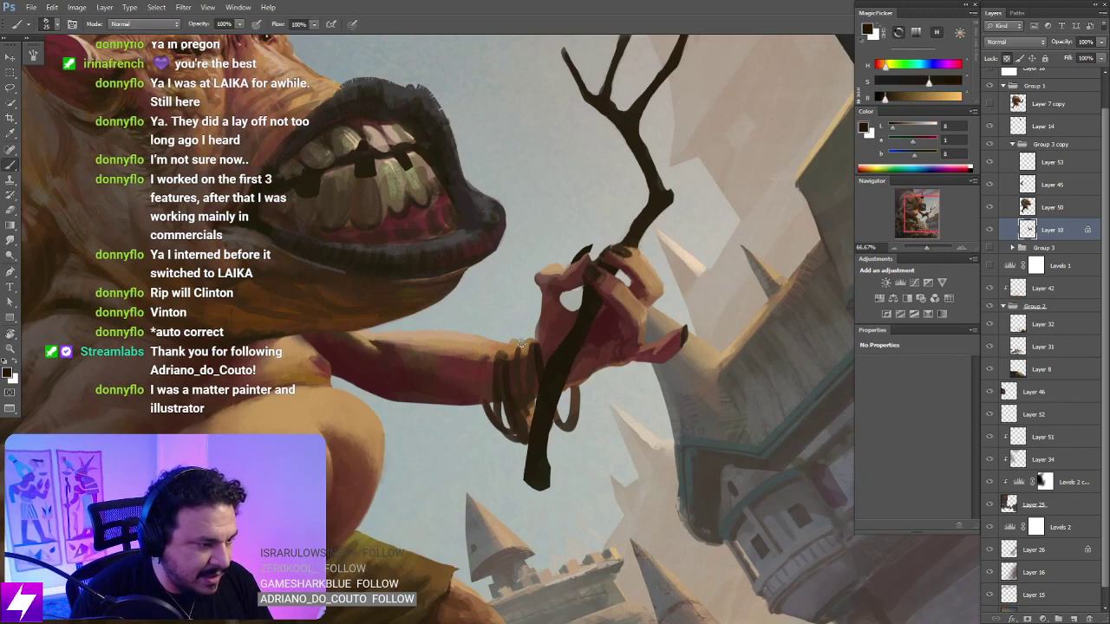
{"action": "left_click", "coordinate": [515, 367], "text": "alt"}
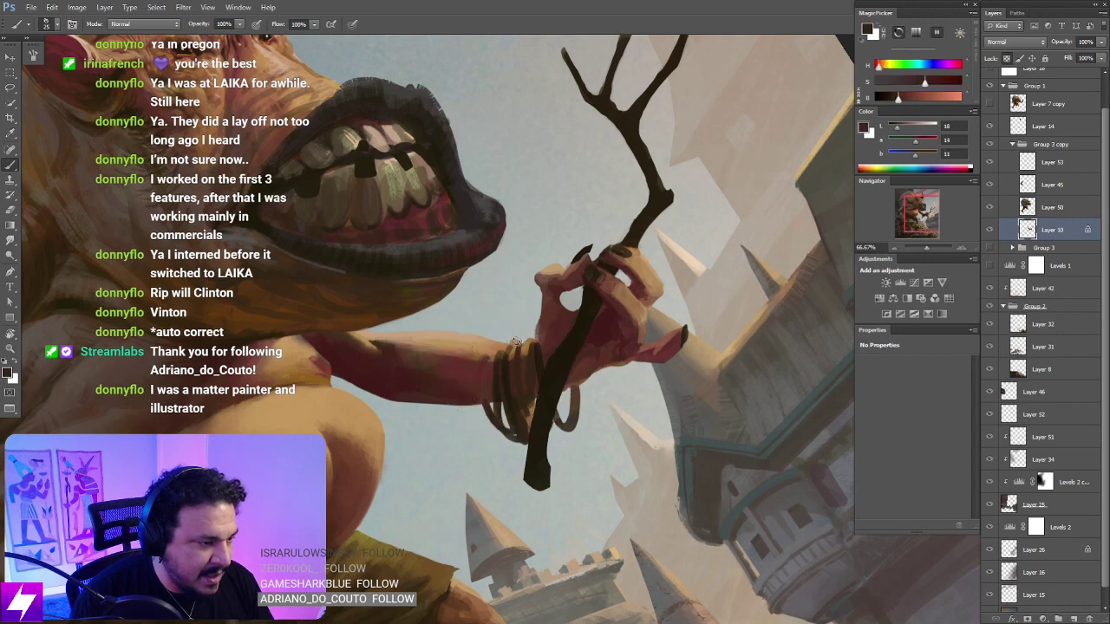
{"action": "left_click", "coordinate": [557, 312], "text": "alt"}
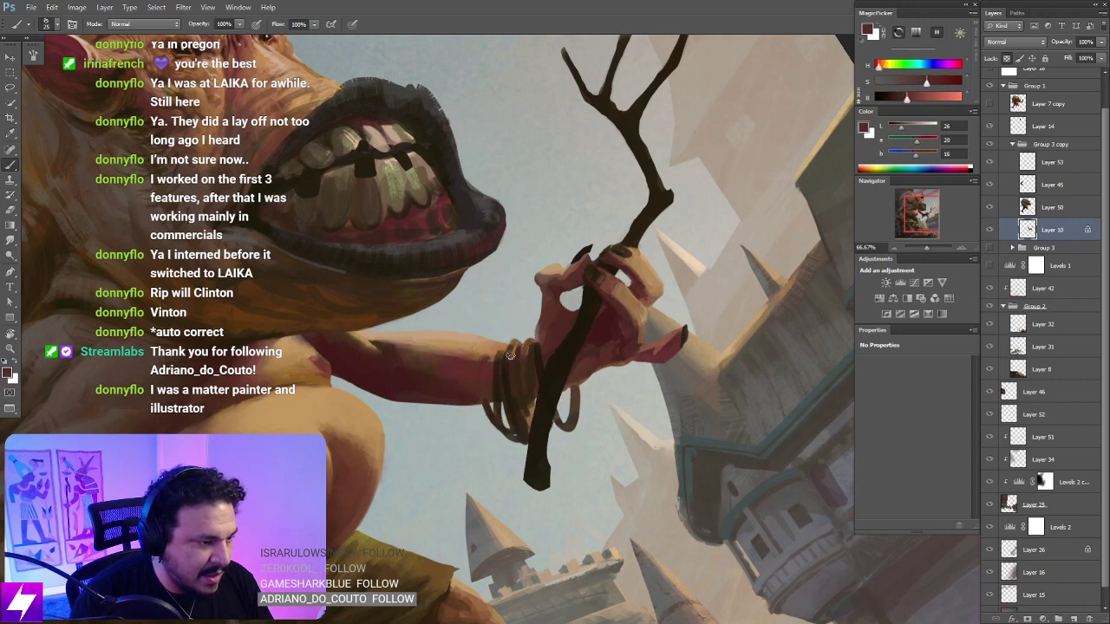
{"action": "mouse_move", "coordinate": [516, 342]}
{"action": "left_mouse_down"}
{"action": "mouse_move", "coordinate": [507, 379]}
{"action": "mouse_move", "coordinate": [499, 366]}
{"action": "mouse_move", "coordinate": [483, 377]}
{"action": "mouse_move", "coordinate": [485, 367]}
{"action": "left_mouse_up"}
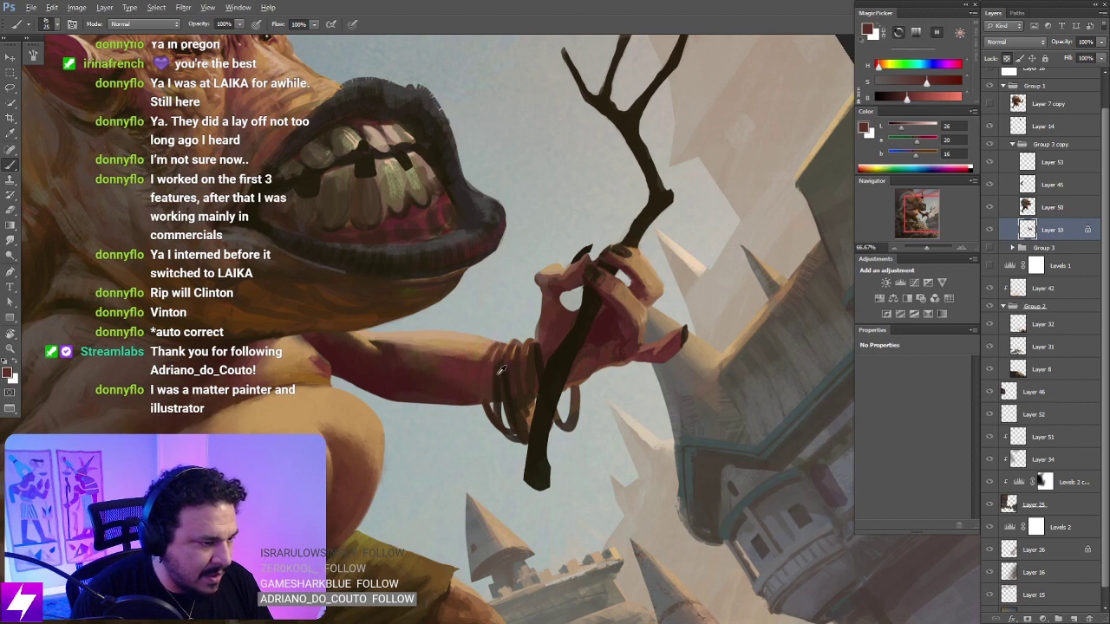
{"action": "left_click", "coordinate": [500, 370], "text": "alt"}
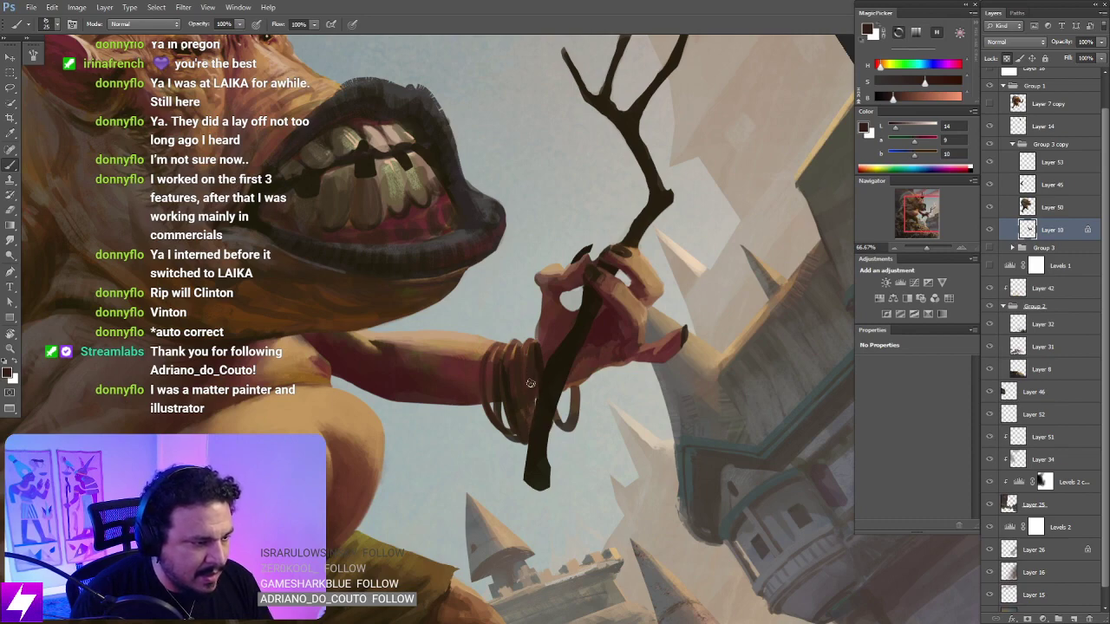
Step: Deepen the forearm shadow beside the bracelets with sampled dark reds and blend it using the Smudge tool at 50% strength
{"action": "key", "text": "Escape"}
{"action": "scroll", "coordinate": [544, 369], "scroll_direction": "down", "scroll_amount": 1}
{"action": "scroll", "coordinate": [516, 340], "scroll_direction": "up", "scroll_amount": 1}
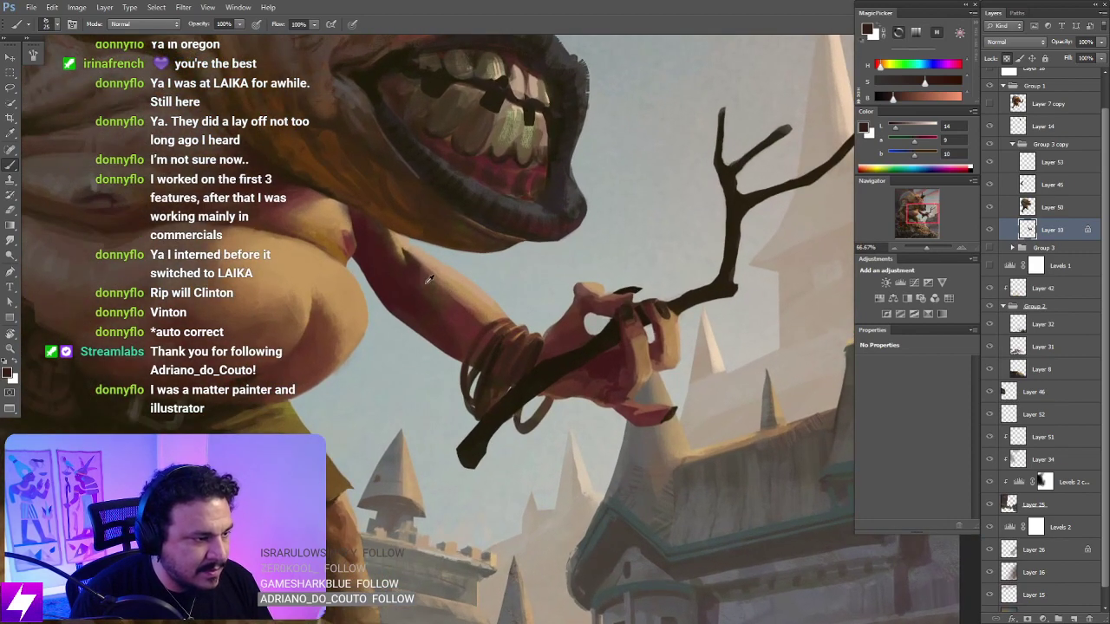
{"action": "left_click", "coordinate": [447, 303], "text": "alt"}
{"action": "left_click", "coordinate": [446, 319], "text": "alt"}
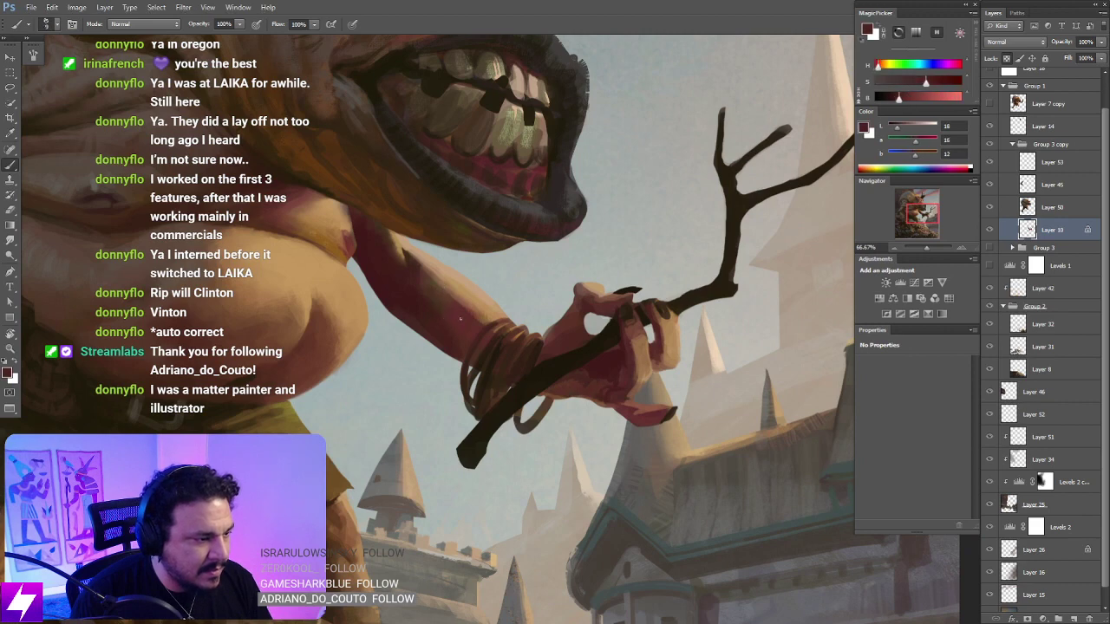
{"action": "key", "text": "r"}
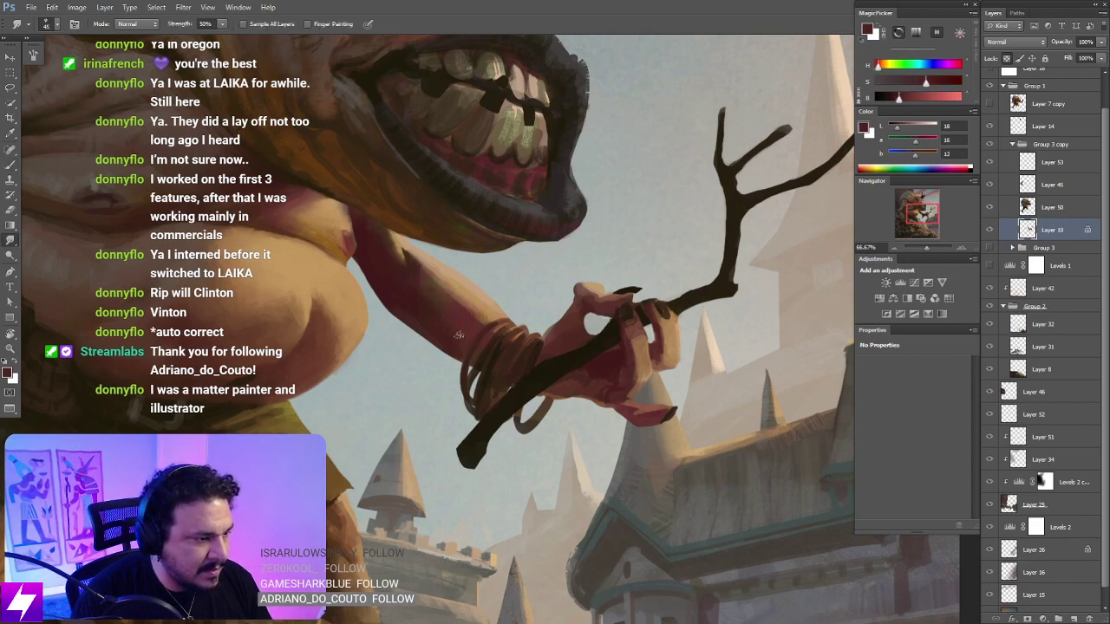
{"action": "key", "text": "b"}
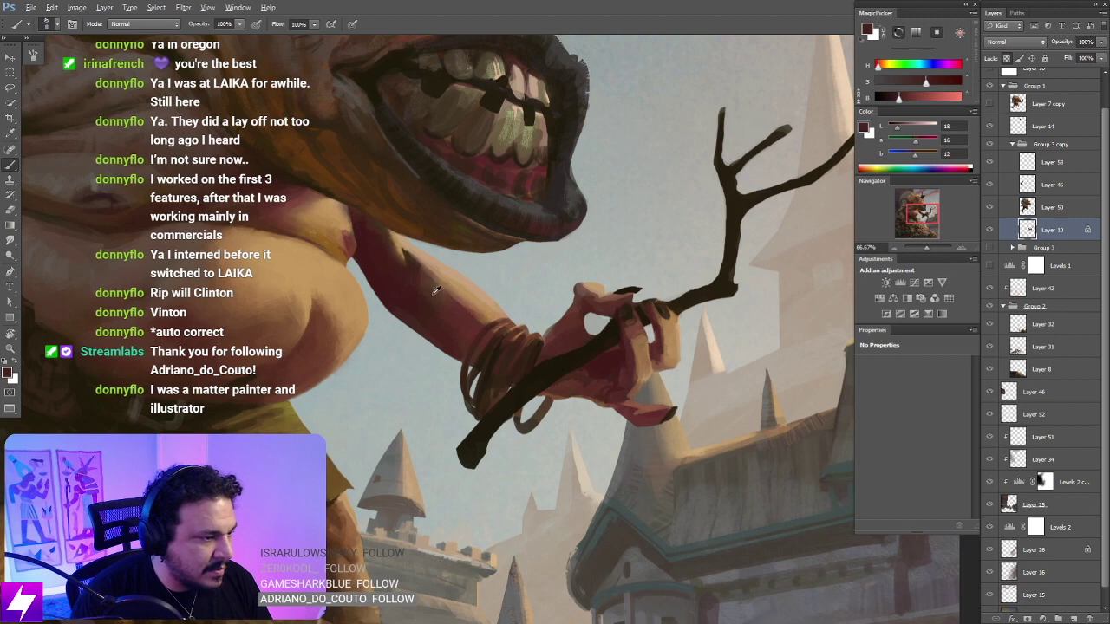
Step: Paint sampled dark brown into the forearm's shading up to the elbow and soften the transitions with the Smudge tool
{"action": "left_click", "coordinate": [438, 293], "text": "alt"}
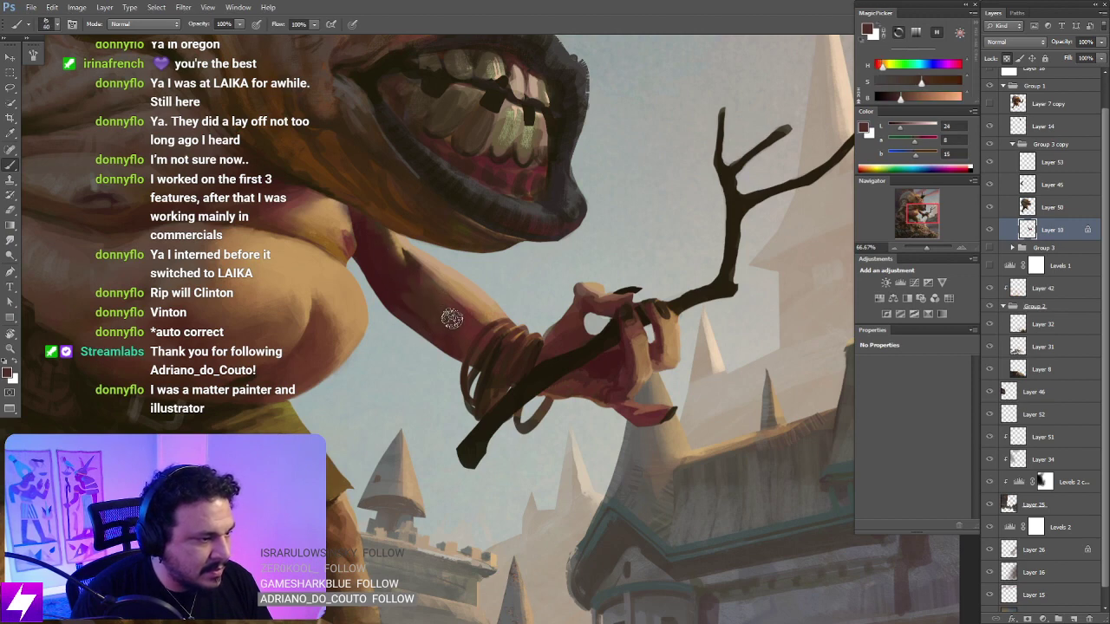
{"action": "key", "text": "r"}
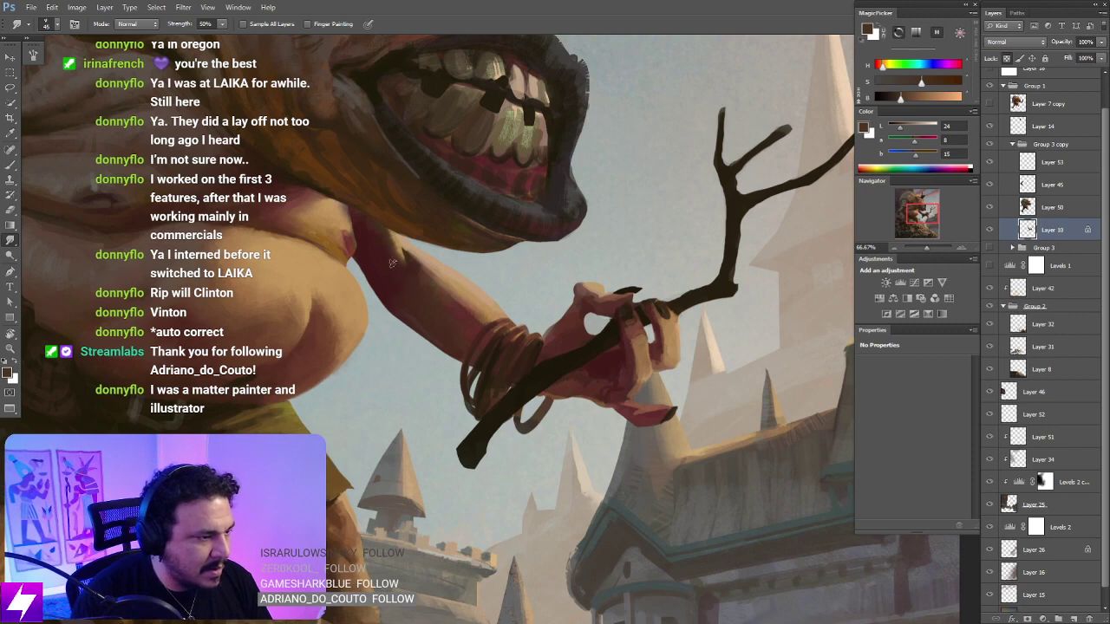
{"action": "key", "text": "b"}
{"action": "key", "text": "r"}
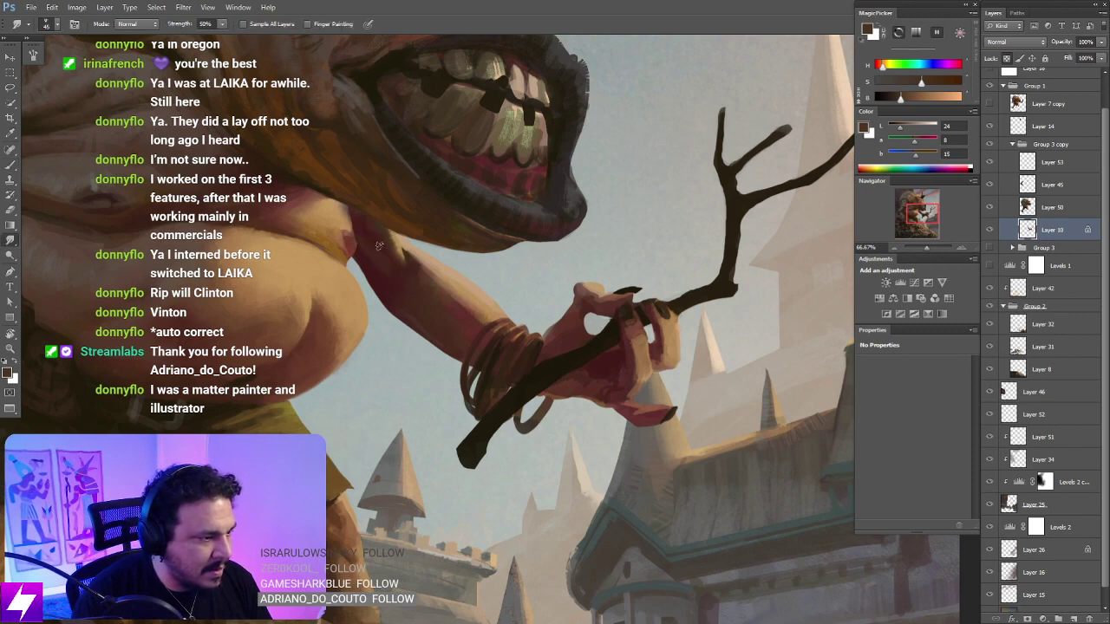
{"action": "key", "text": "b"}
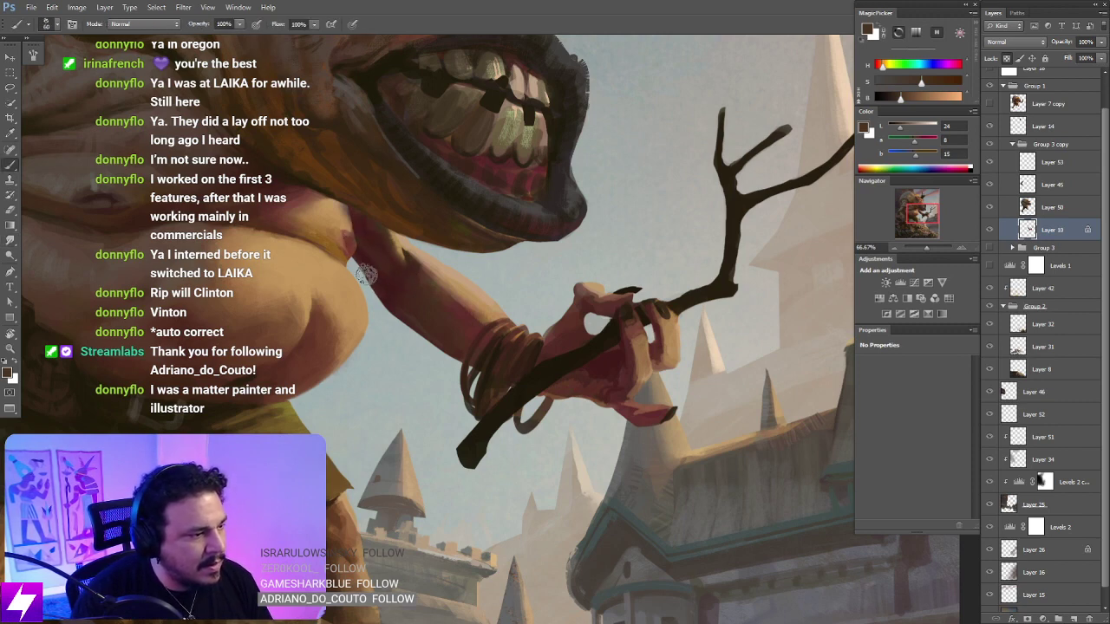
{"action": "key", "text": "r"}
Step: Examine the whole painting with Layer 10 hidden and shown again, and inspect the hand up close
{"action": "scroll", "coordinate": [459, 364], "scroll_direction": "down", "scroll_amount": 3}
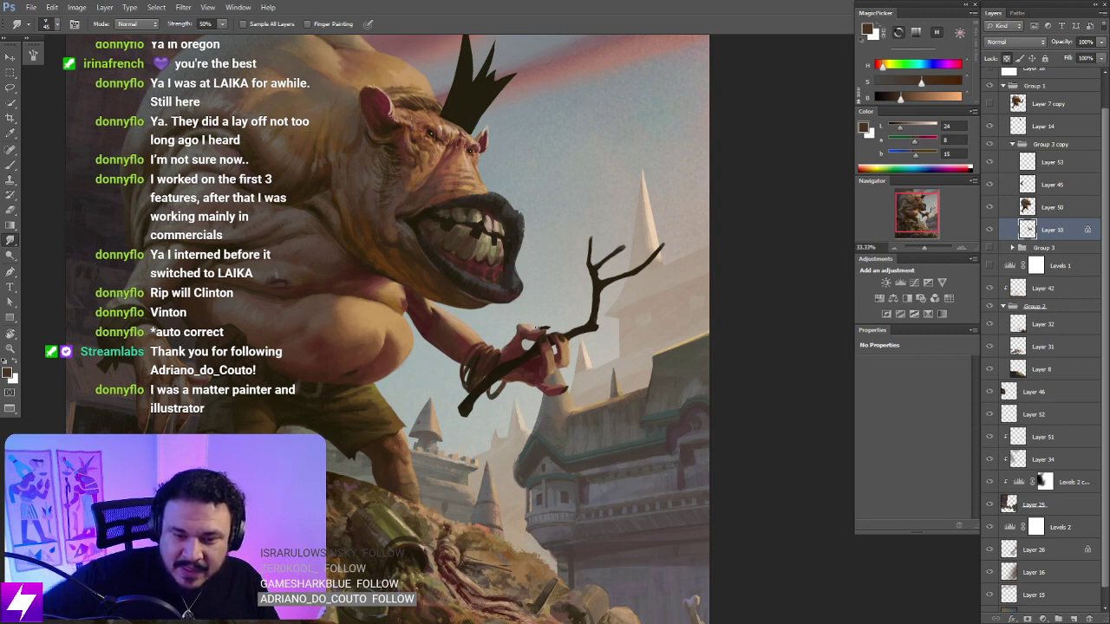
{"action": "key", "text": "ctrl+minus"}
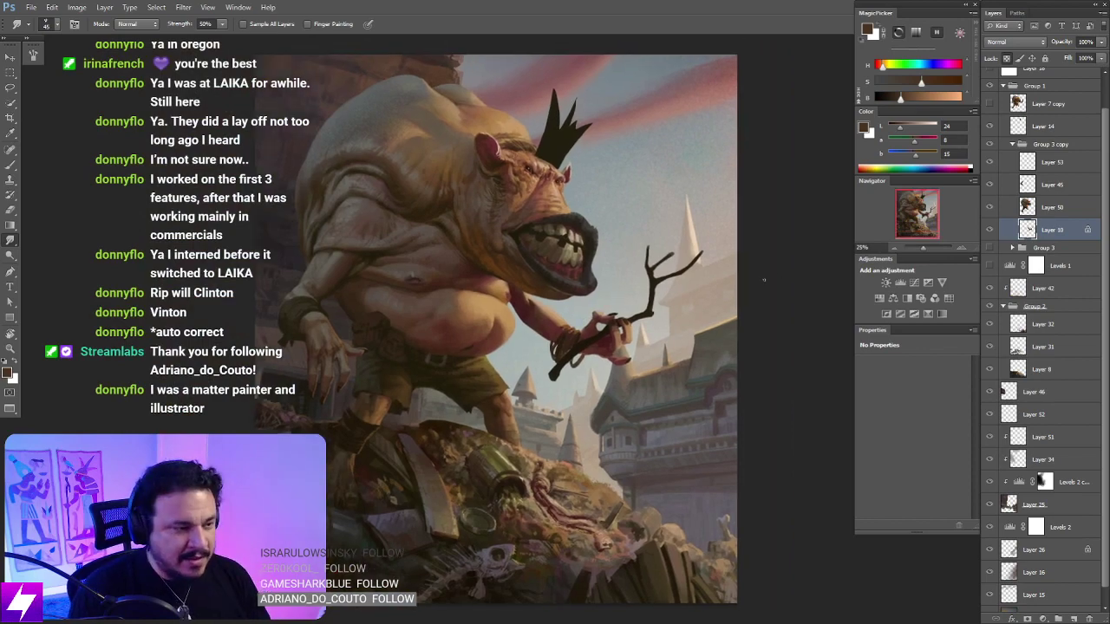
{"action": "left_click", "coordinate": [990, 230]}
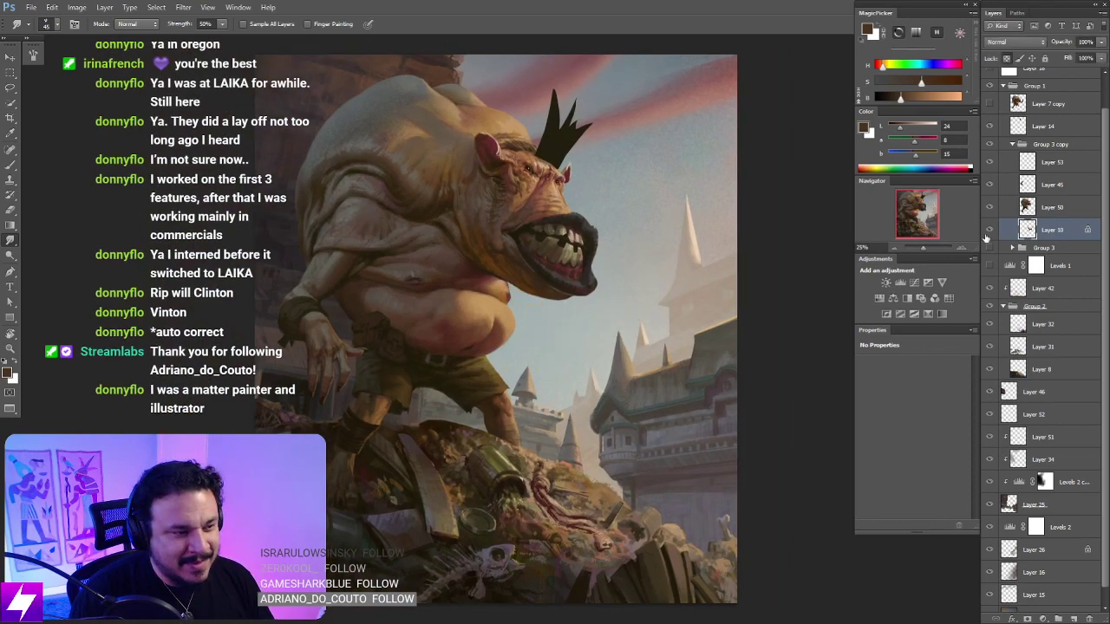
{"action": "left_click", "coordinate": [990, 230]}
{"action": "key", "text": "ctrl+plus"}
{"action": "left_click_drag", "start_coordinate": [667, 459], "coordinate": [571, 454]}
{"action": "key", "text": "ctrl+plus"}
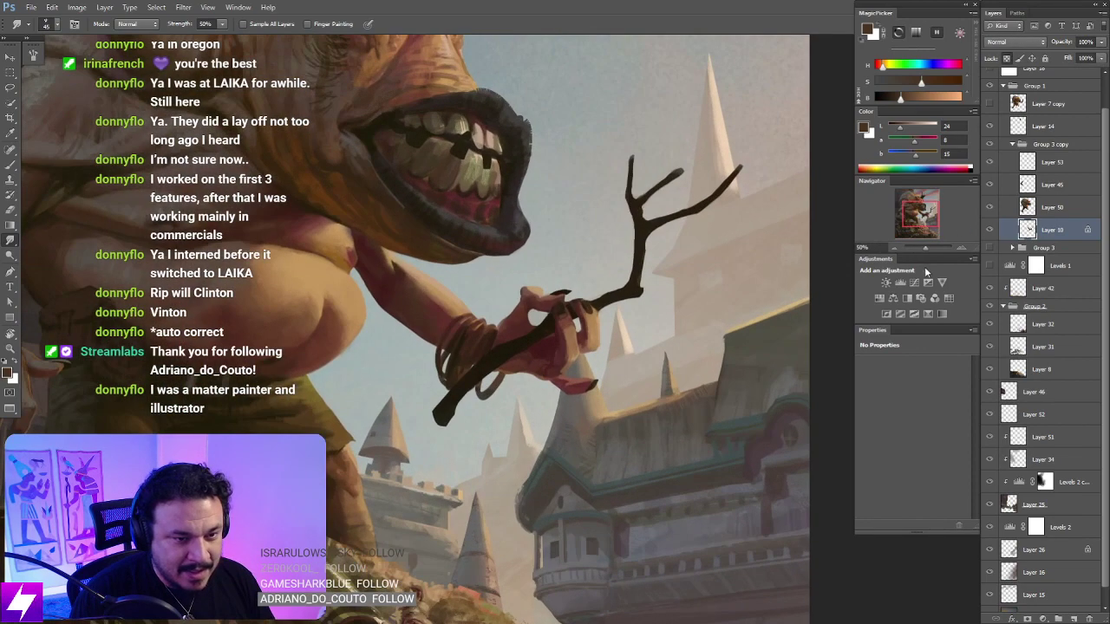
{"action": "key", "text": "ctrl+plus"}
{"action": "mouse_move", "coordinate": [656, 381]}
{"action": "left_mouse_down"}
{"action": "mouse_move", "coordinate": [580, 345]}
{"action": "mouse_move", "coordinate": [590, 384]}
{"action": "left_mouse_up"}
{"action": "key", "text": "b"}
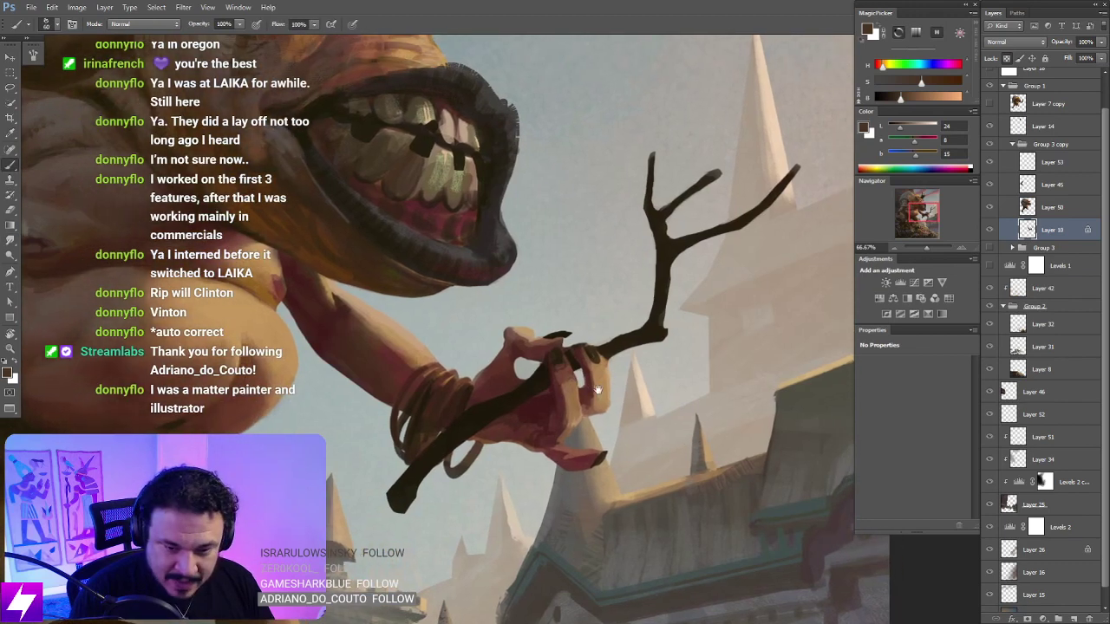
Step: Compare the painting with Layer 10 hidden and shown, and touch up the gripping fingers with tan sampled from them
{"action": "left_click", "coordinate": [989, 234]}
{"action": "left_click", "coordinate": [989, 230]}
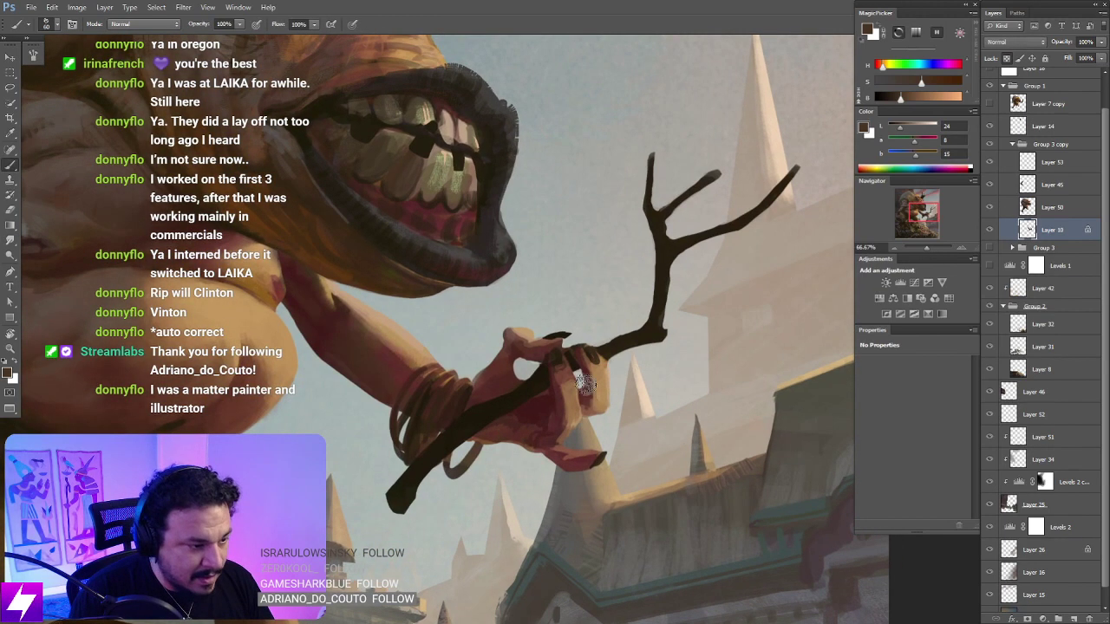
{"action": "left_click", "coordinate": [577, 390], "text": "alt"}
{"action": "left_click", "coordinate": [609, 387], "text": "alt"}
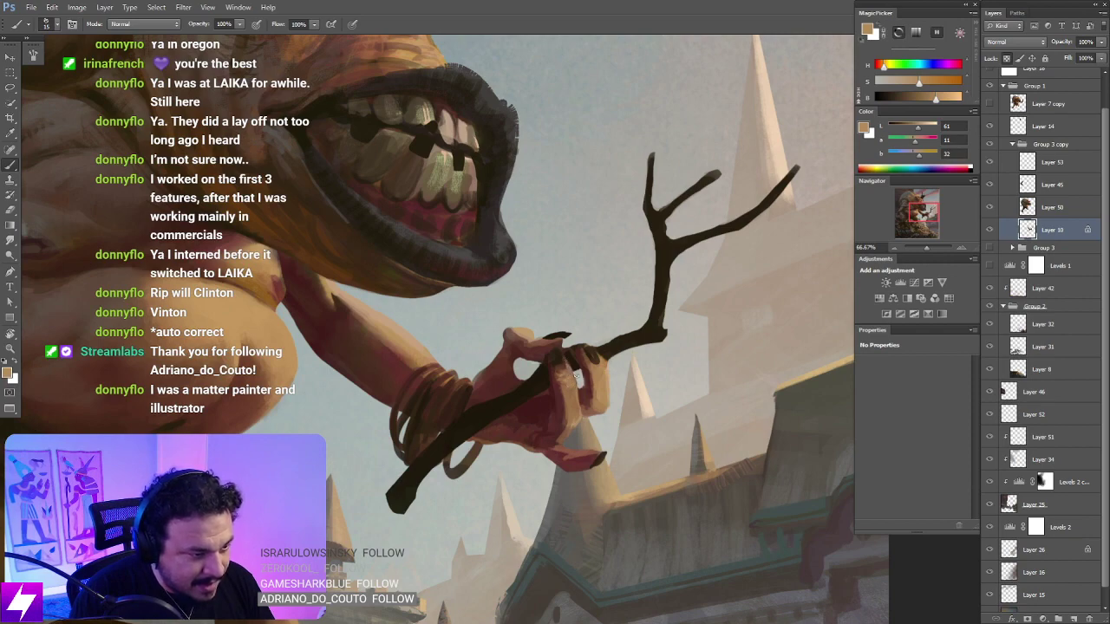
Step: Refine the dark nails and the branch section between the gripping fingers with dark brown sampled from the branch
{"action": "scroll", "coordinate": [576, 378], "scroll_direction": "down", "scroll_amount": 3}
{"action": "key", "text": "r"}
{"action": "left_click_drag", "start_coordinate": [616, 468], "coordinate": [555, 156]}
{"action": "scroll", "coordinate": [599, 290], "scroll_direction": "up", "scroll_amount": 3}
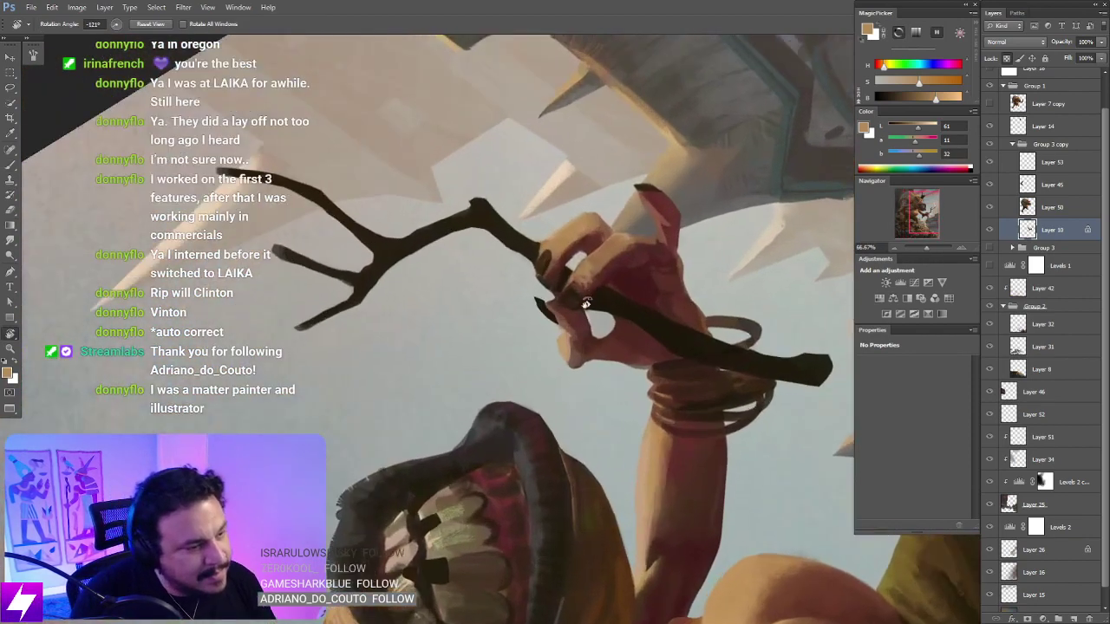
{"action": "key", "text": "b"}
{"action": "left_click", "coordinate": [519, 253], "text": "alt"}
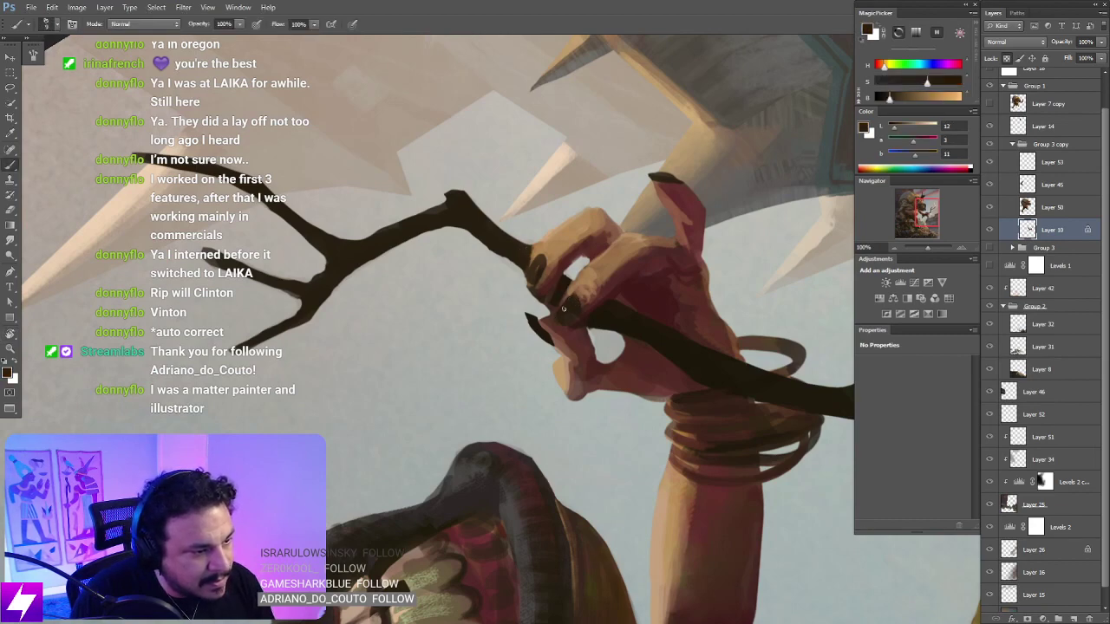
{"action": "key", "text": "Escape"}
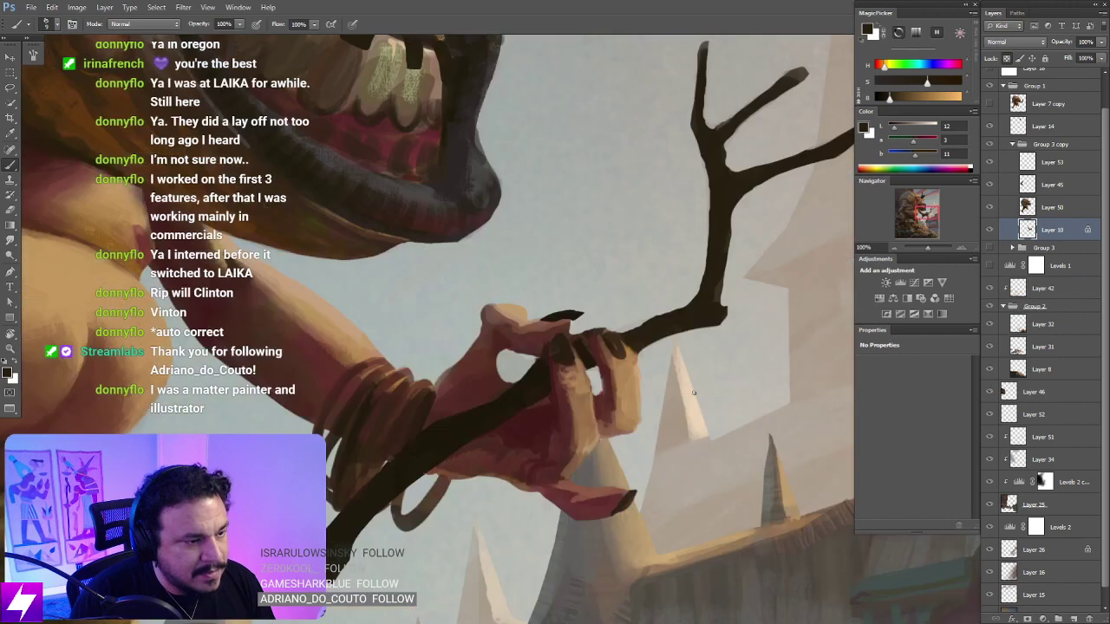
Step: Unlock Layer 10's transparency and fill out the branch's upper edge beside the bracelets with sampled near-black inside a lasso selection
{"action": "key", "text": "slash"}
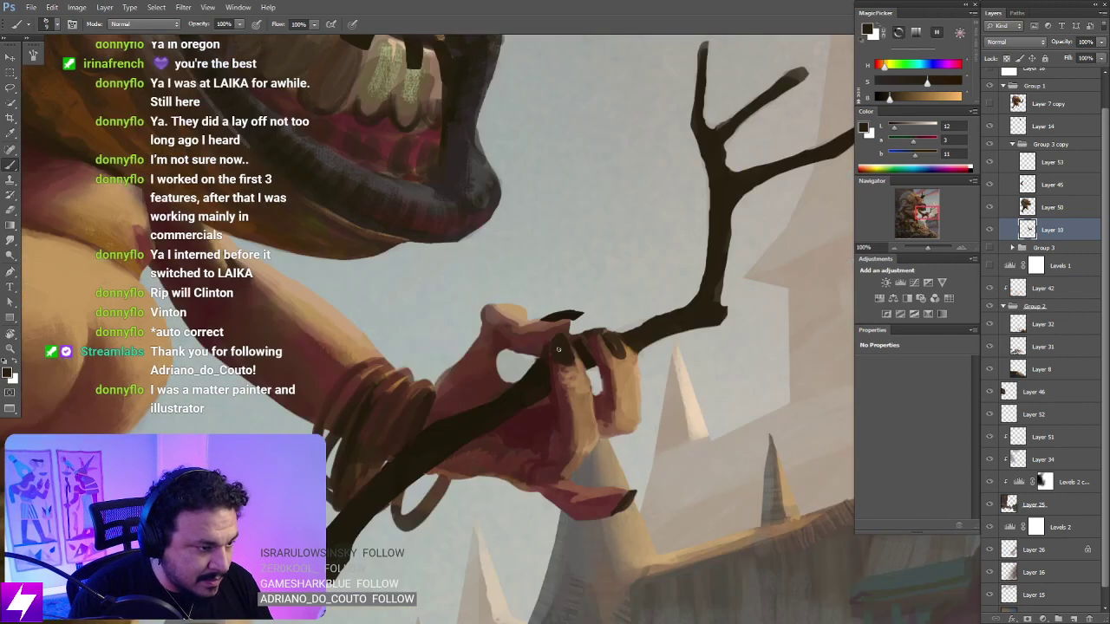
{"action": "left_click", "coordinate": [542, 364], "text": "alt"}
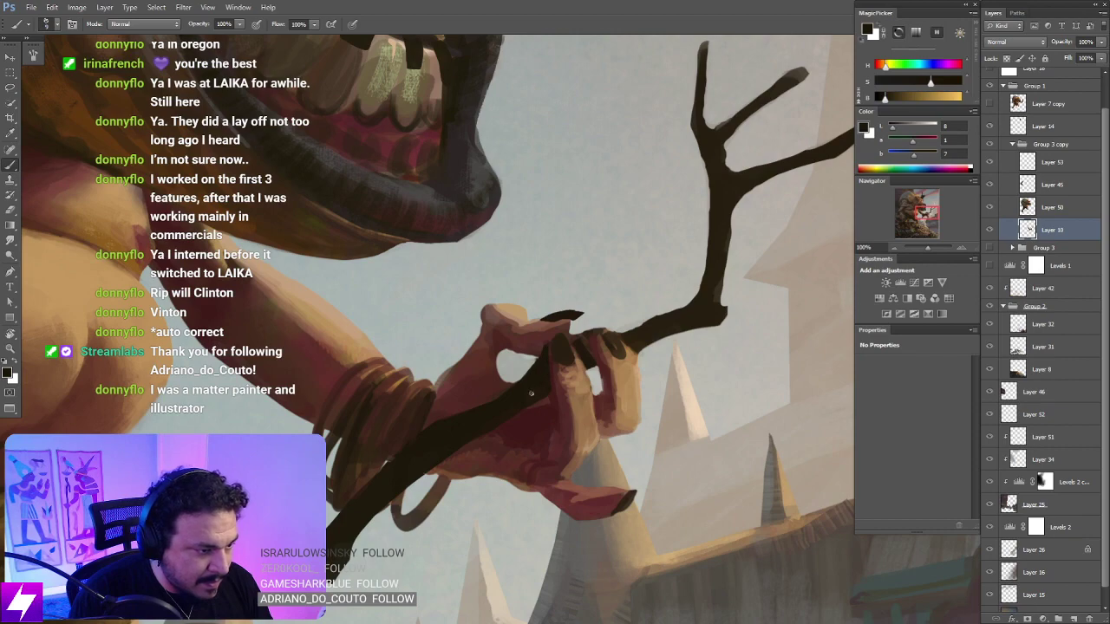
{"action": "left_click_drag", "start_coordinate": [493, 461], "coordinate": [579, 360]}
{"action": "key", "text": "l"}
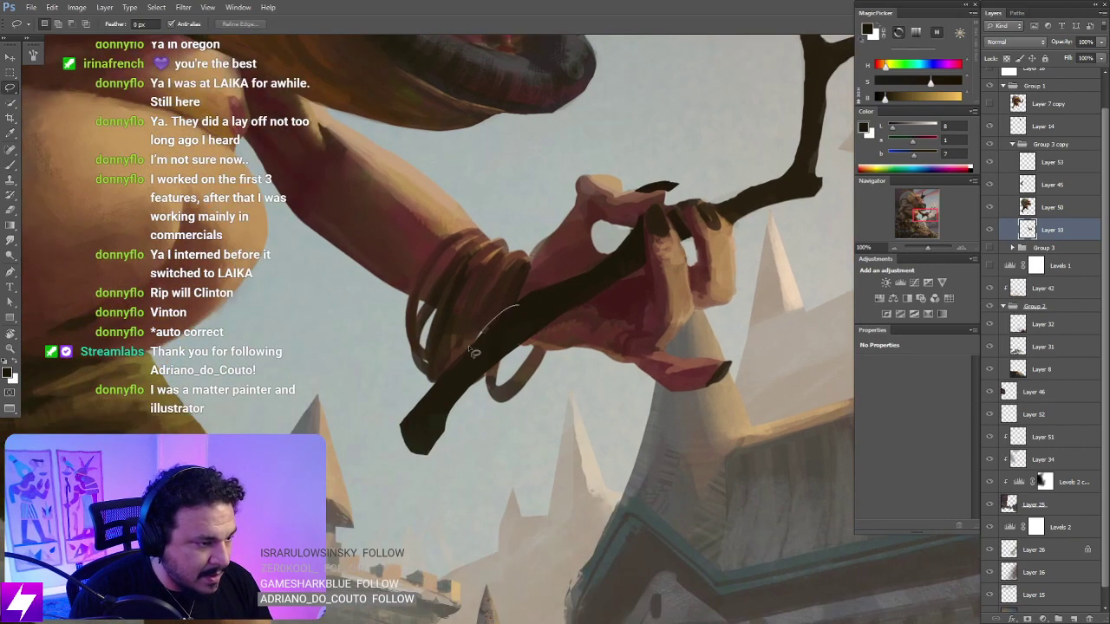
{"action": "mouse_move", "coordinate": [519, 306]}
{"action": "left_mouse_down"}
{"action": "mouse_move", "coordinate": [531, 321]}
{"action": "mouse_move", "coordinate": [520, 306]}
{"action": "mouse_move", "coordinate": [443, 372]}
{"action": "left_mouse_up"}
{"action": "key", "text": "b"}
{"action": "key", "text": "l"}
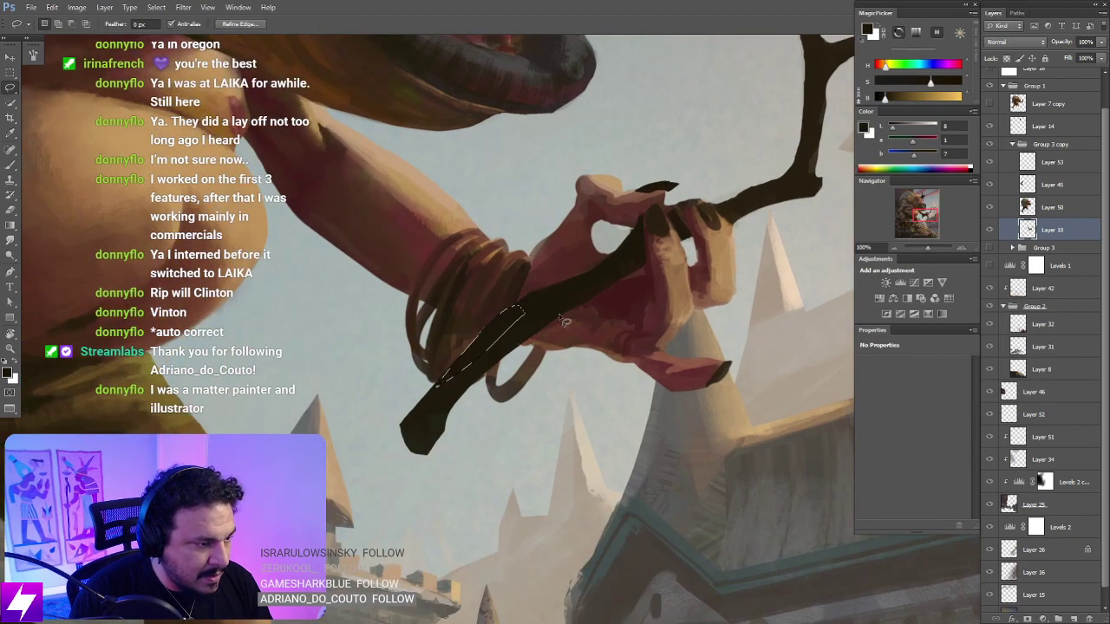
{"action": "key", "text": "ctrl+d"}
{"action": "key", "text": "b"}
Step: Erase a small lassoed sliver of the branch's edge between the nails of the gripping fingers
{"action": "key", "text": "ctrl+minus"}
{"action": "key", "text": "r"}
{"action": "left_click_drag", "start_coordinate": [533, 433], "coordinate": [671, 357]}
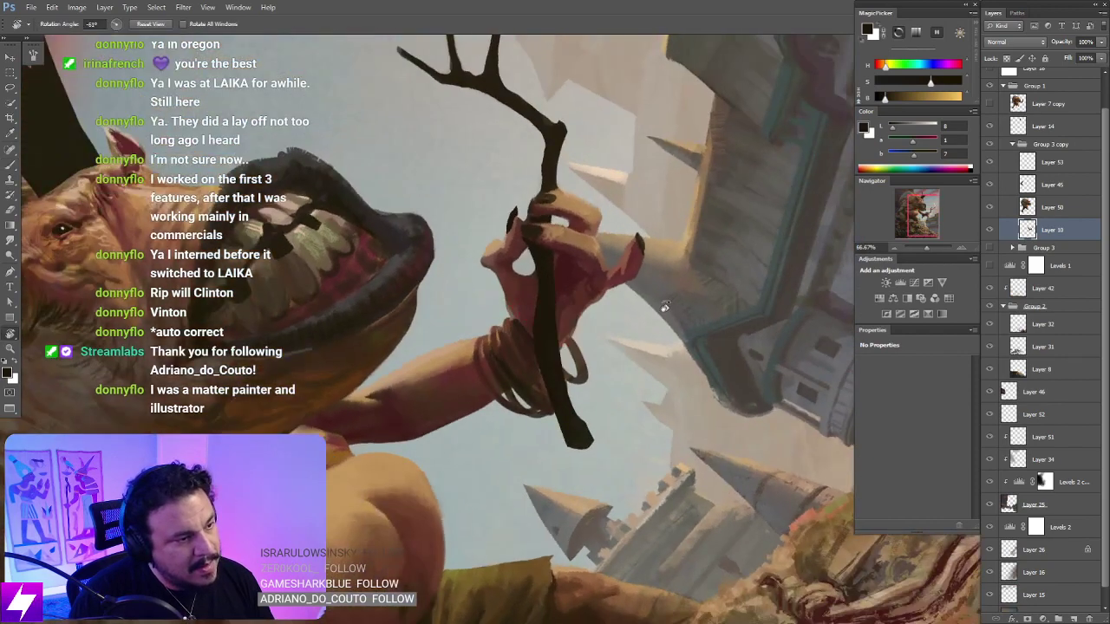
{"action": "key", "text": "ctrl+plus"}
{"action": "mouse_move", "coordinate": [645, 241]}
{"action": "left_mouse_down"}
{"action": "mouse_move", "coordinate": [619, 292]}
{"action": "mouse_move", "coordinate": [619, 385]}
{"action": "left_mouse_up"}
{"action": "key", "text": "l"}
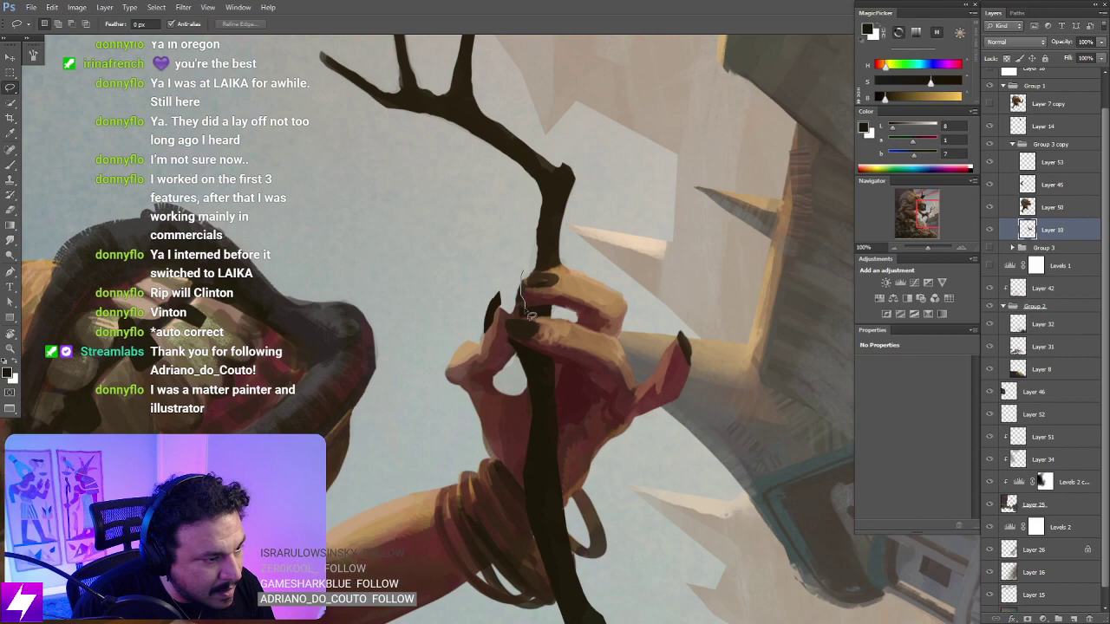
{"action": "mouse_move", "coordinate": [514, 319]}
{"action": "left_mouse_down"}
{"action": "mouse_move", "coordinate": [525, 259]}
{"action": "mouse_move", "coordinate": [528, 294]}
{"action": "left_mouse_up"}
{"action": "key", "text": "e"}
{"action": "key", "text": "l"}
{"action": "left_click", "coordinate": [607, 235]}
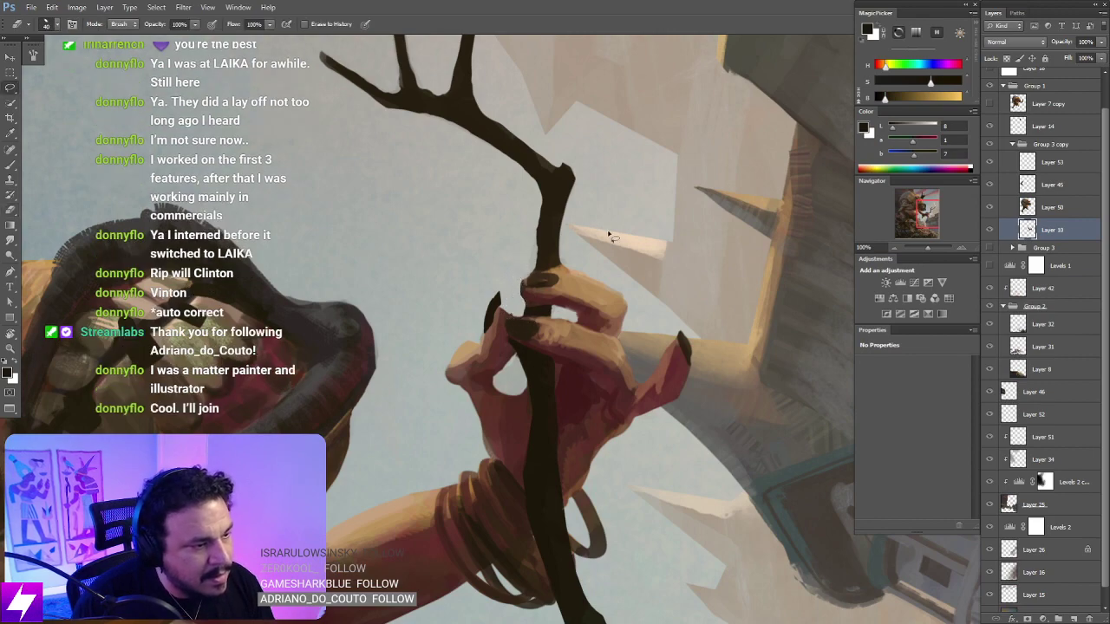
{"action": "key", "text": "e"}
{"action": "key", "text": "Escape"}
Step: Trim the branch's edge just beyond the gripping fingers using the Eraser at size 20
{"action": "key", "text": "ctrl+minus"}
{"action": "left_click_drag", "start_coordinate": [589, 260], "coordinate": [611, 305]}
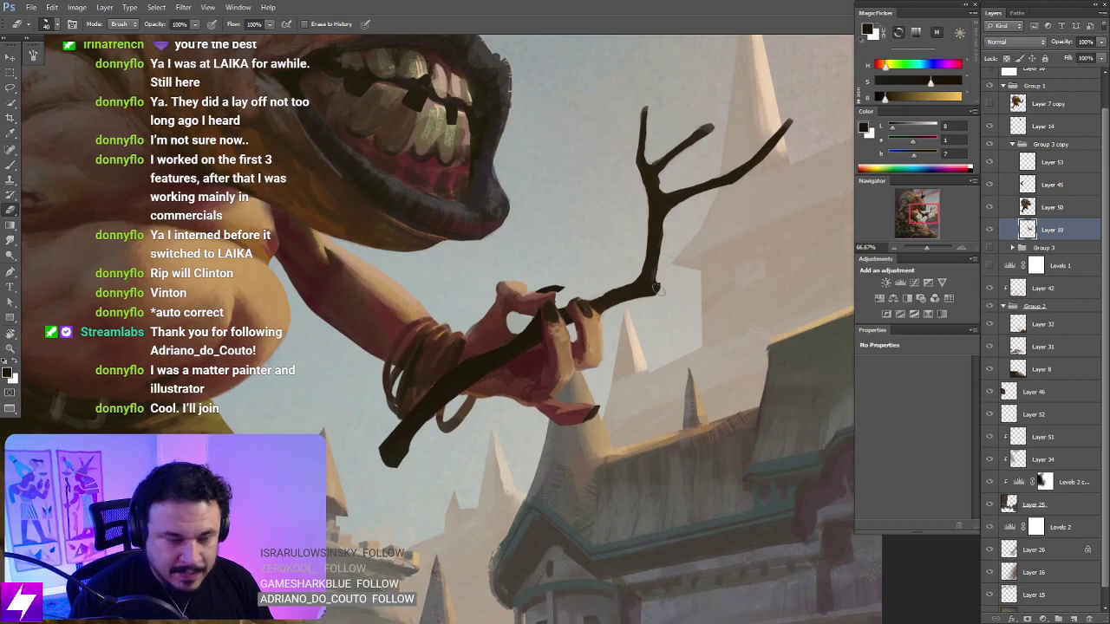
{"action": "key", "text": "ctrl+plus"}
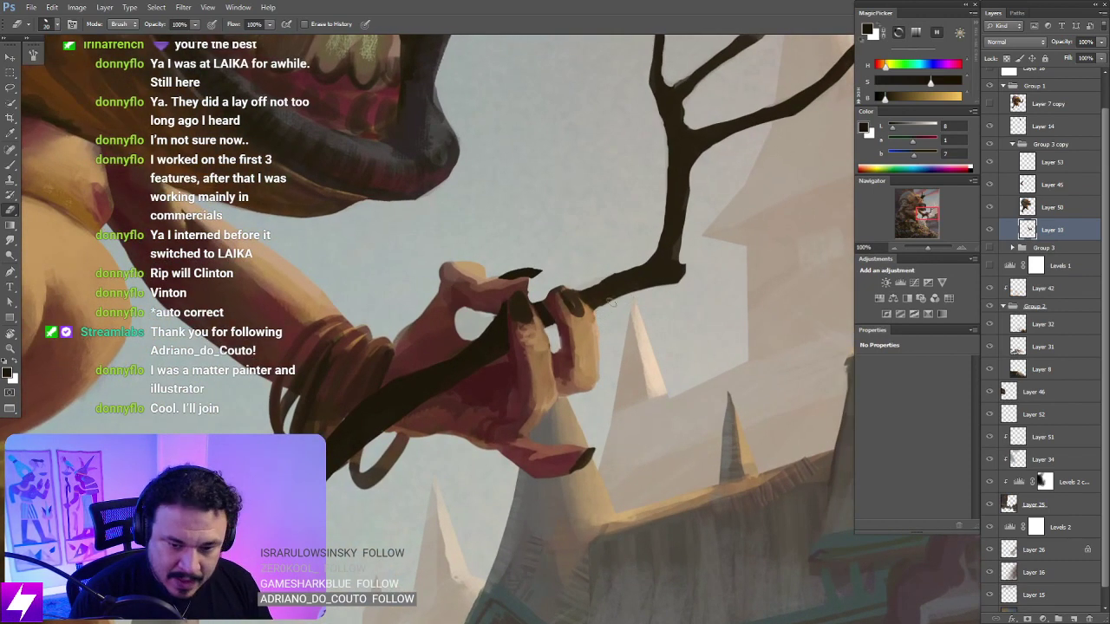
{"action": "left_click_drag", "start_coordinate": [641, 261], "coordinate": [611, 302]}
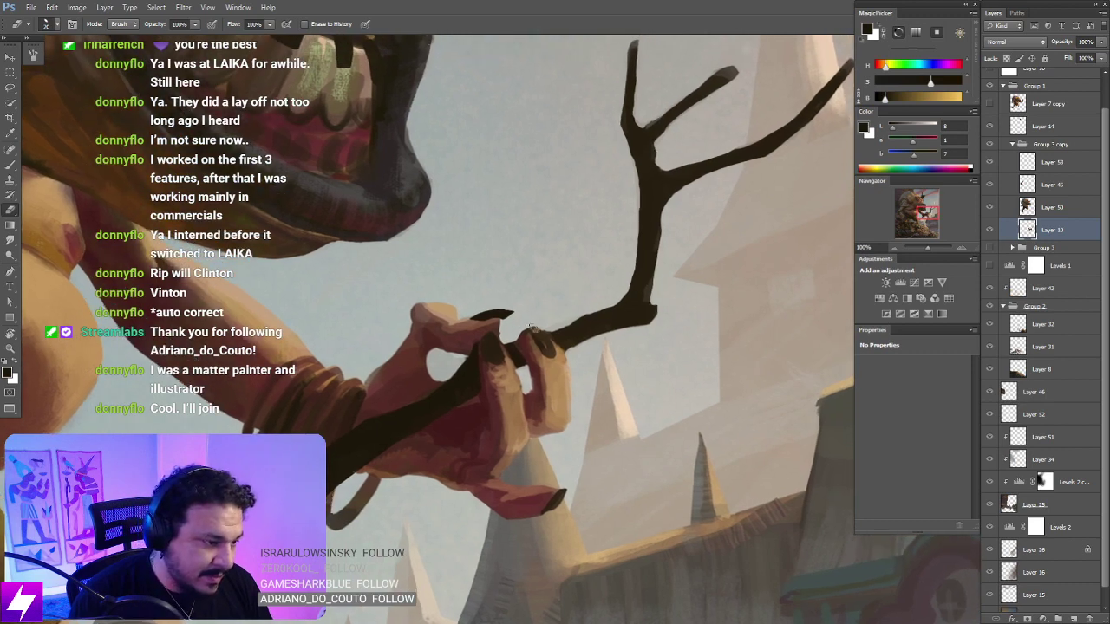
{"action": "key", "text": "ctrl+plus"}
Step: Repaint the branch's bend and the section leading to the fingers in near-black brown with a size 15 brush
{"action": "key", "text": "b"}
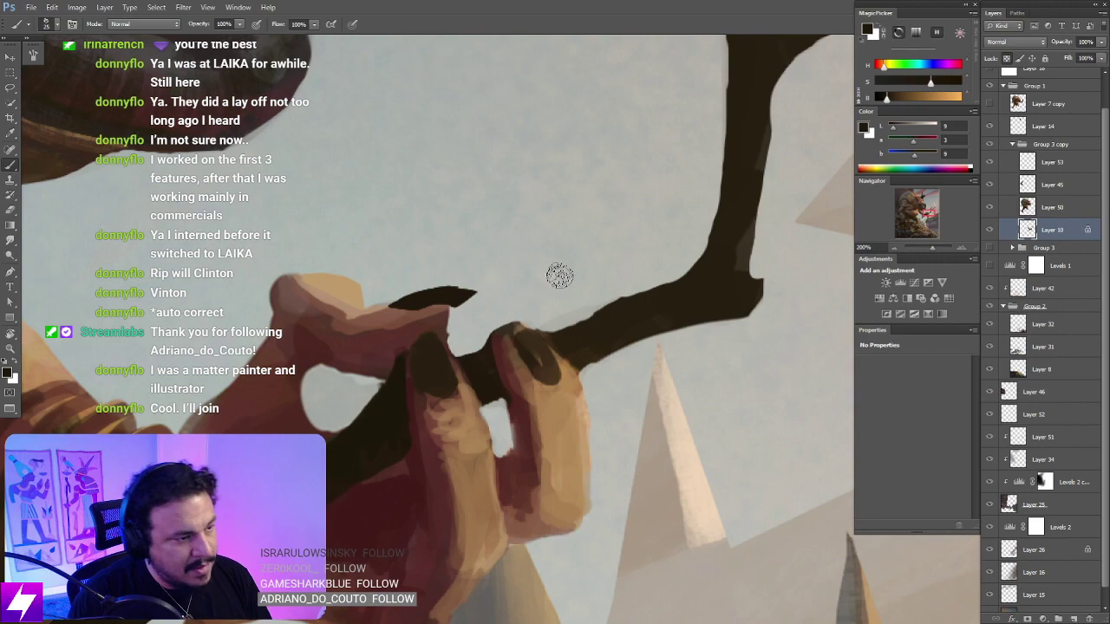
{"action": "key", "text": "ctrl+minus"}
{"action": "key", "text": "ctrl+minus"}
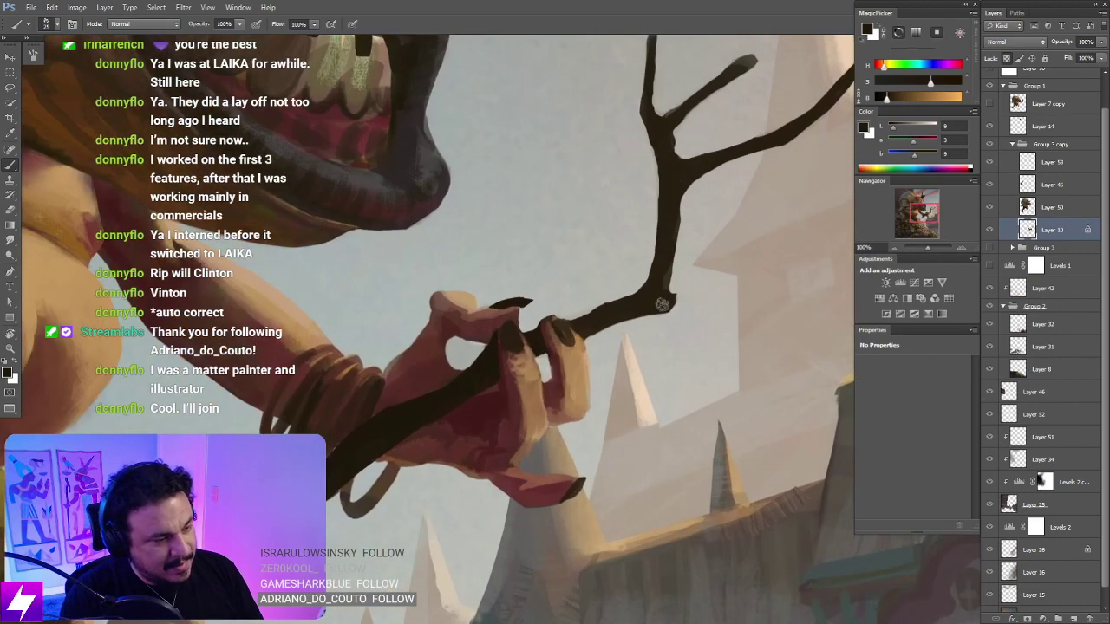
{"action": "scroll", "coordinate": [657, 319], "scroll_direction": "up", "scroll_amount": 1}
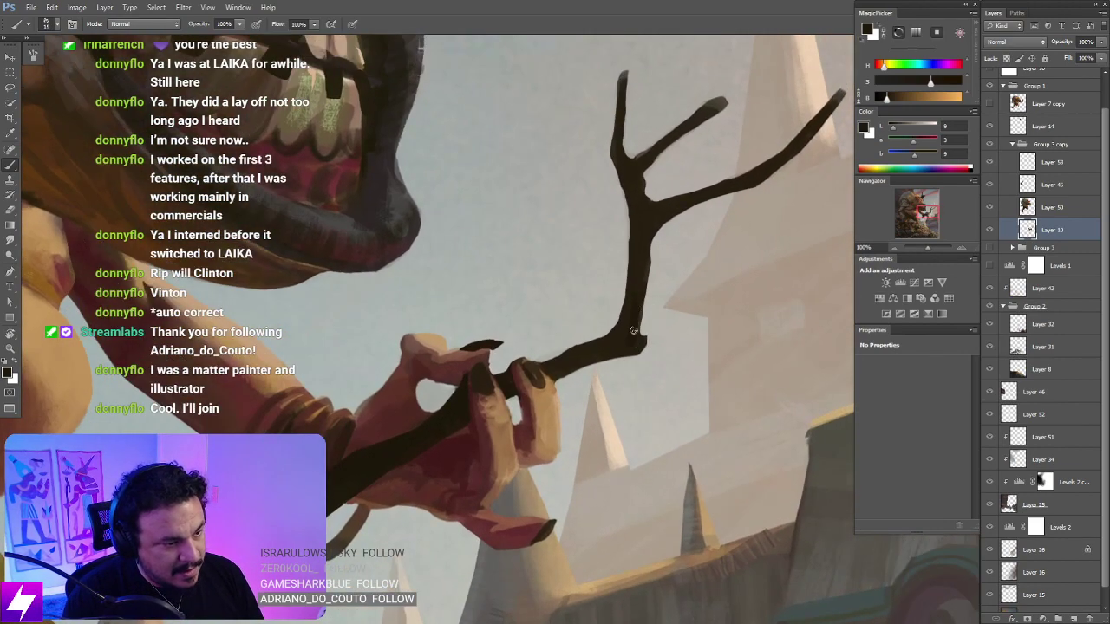
{"action": "left_click_drag", "start_coordinate": [634, 331], "coordinate": [642, 275]}
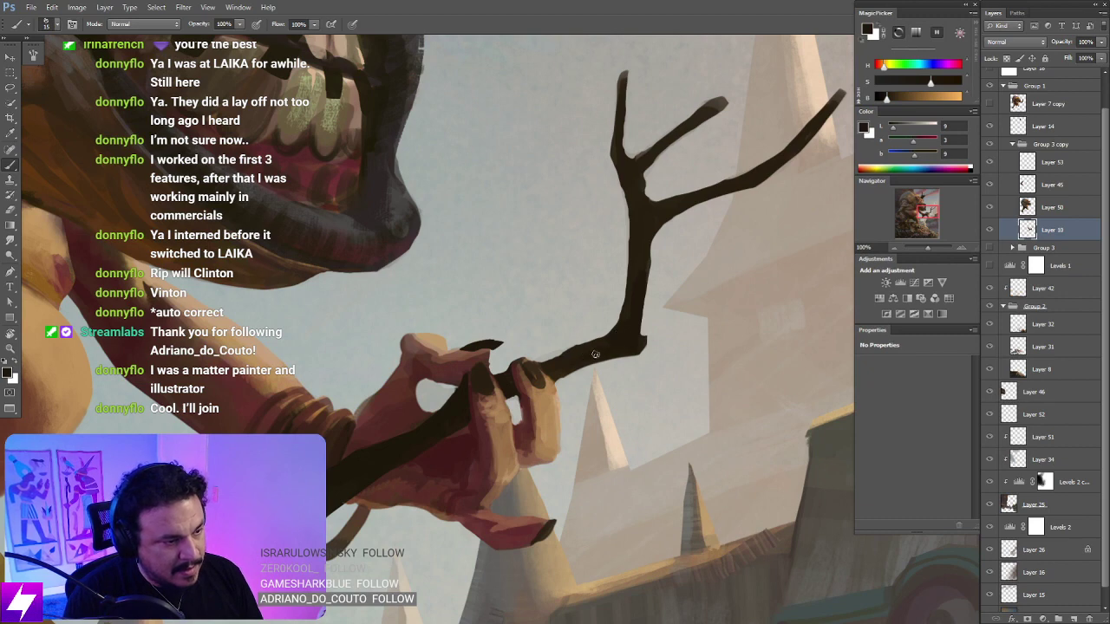
{"action": "left_click_drag", "start_coordinate": [591, 346], "coordinate": [554, 360]}
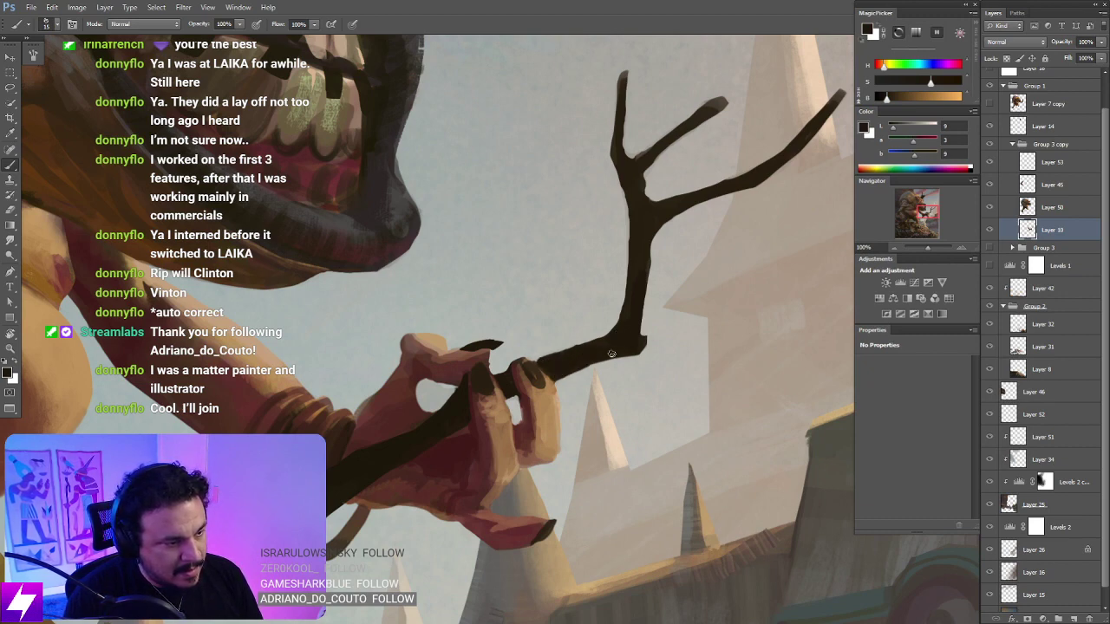
{"action": "left_click_drag", "start_coordinate": [579, 367], "coordinate": [621, 352]}
Step: Flip the canvas horizontally and examine the whole painting's composition
{"action": "key", "text": "ctrl+minus"}
{"action": "key", "text": "ctrl+minus"}
{"action": "key", "text": "ctrl+minus"}
{"action": "key", "text": "ctrl+minus"}
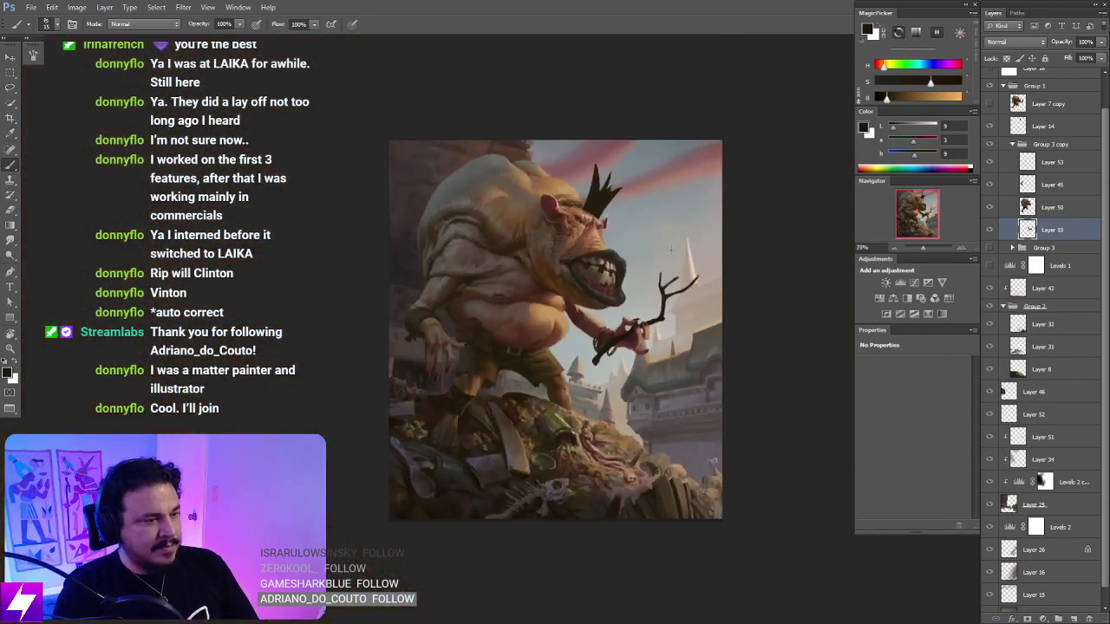
{"action": "key", "text": "ctrl+minus"}
{"action": "key", "text": "ctrl+shift+h"}
{"action": "key", "text": "ctrl+plus"}
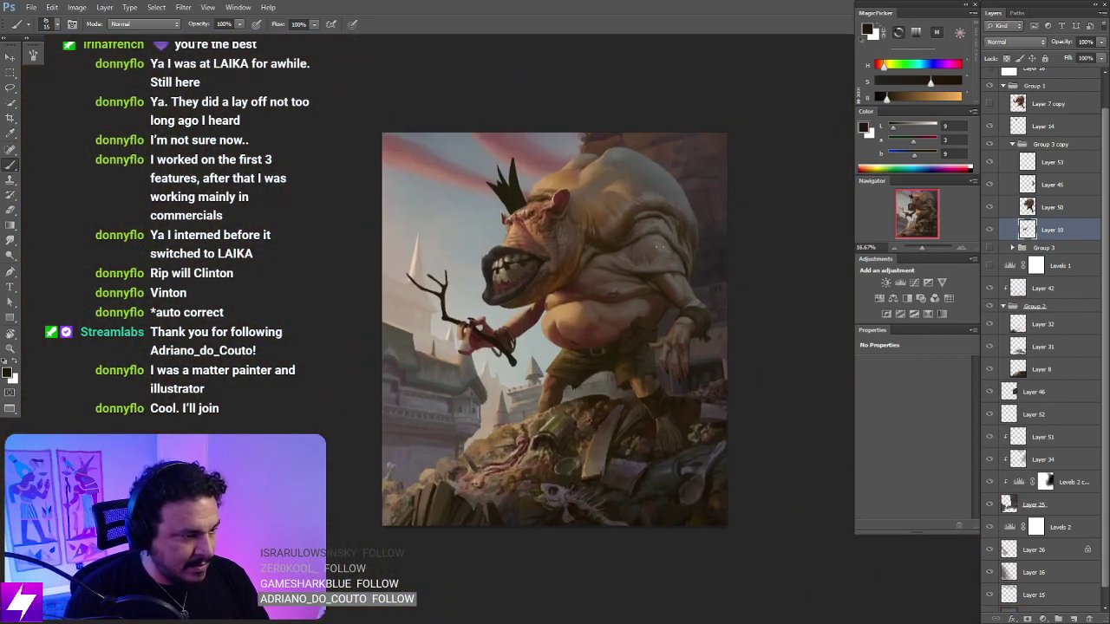
{"action": "left_click_drag", "start_coordinate": [542, 384], "coordinate": [583, 387]}
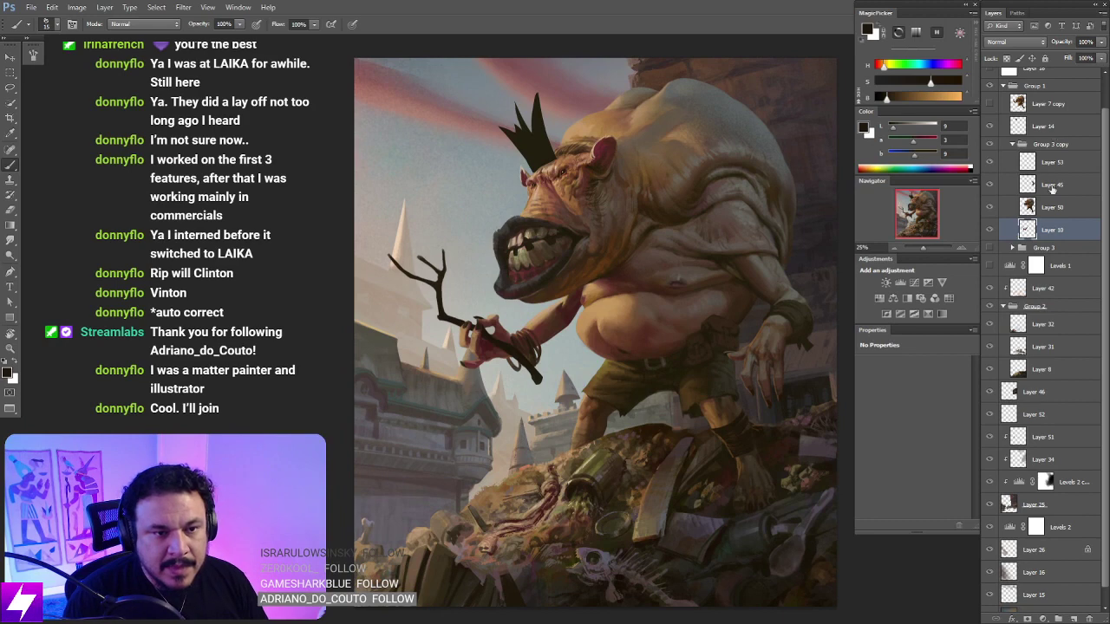
{"action": "left_click", "coordinate": [1020, 440]}
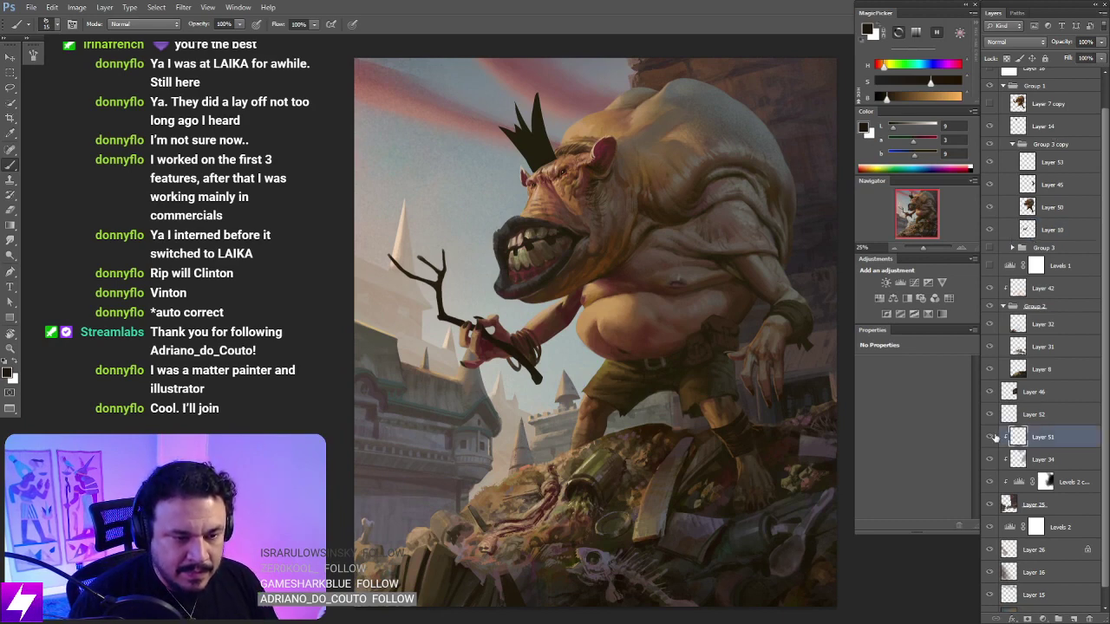
{"action": "key", "text": "ctrl+shift+alt+n"}
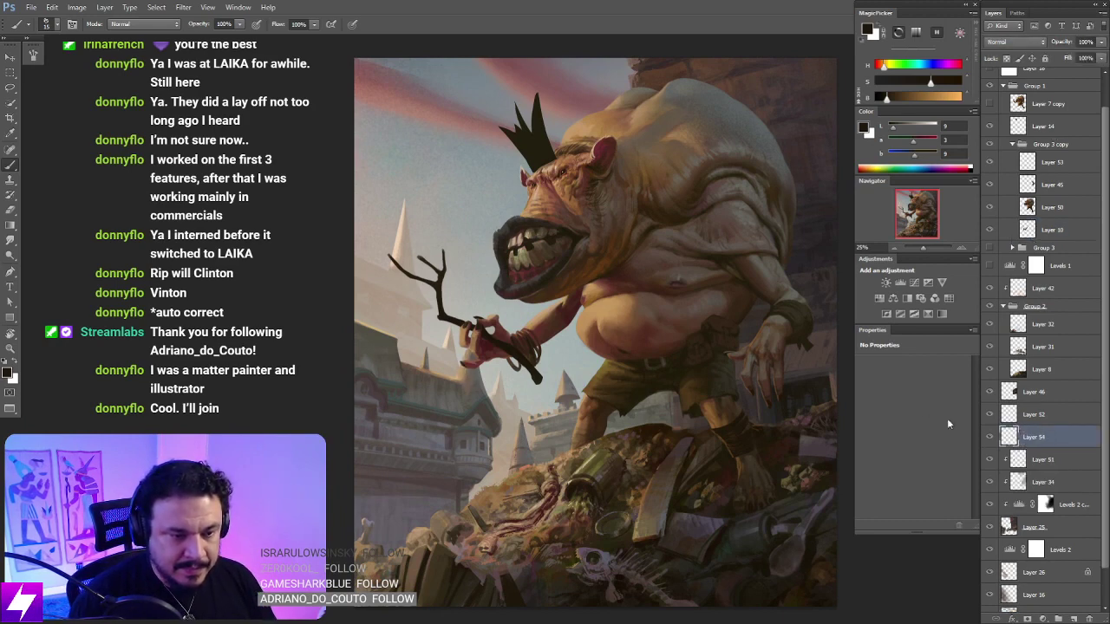
{"action": "key", "text": "ctrl+z"}
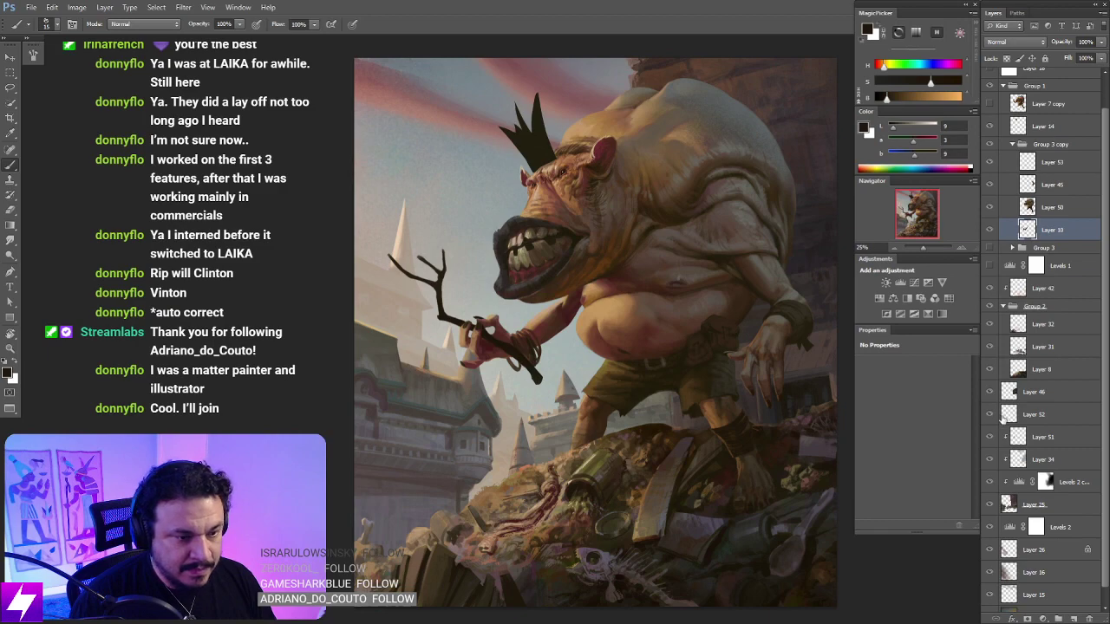
Step: Brush haze over the background below the hand on Layer 52, using a large soft brush preset and light grey sampled from beside the hand
{"action": "left_click", "coordinate": [1016, 415]}
{"action": "key", "text": "ctrl+minus"}
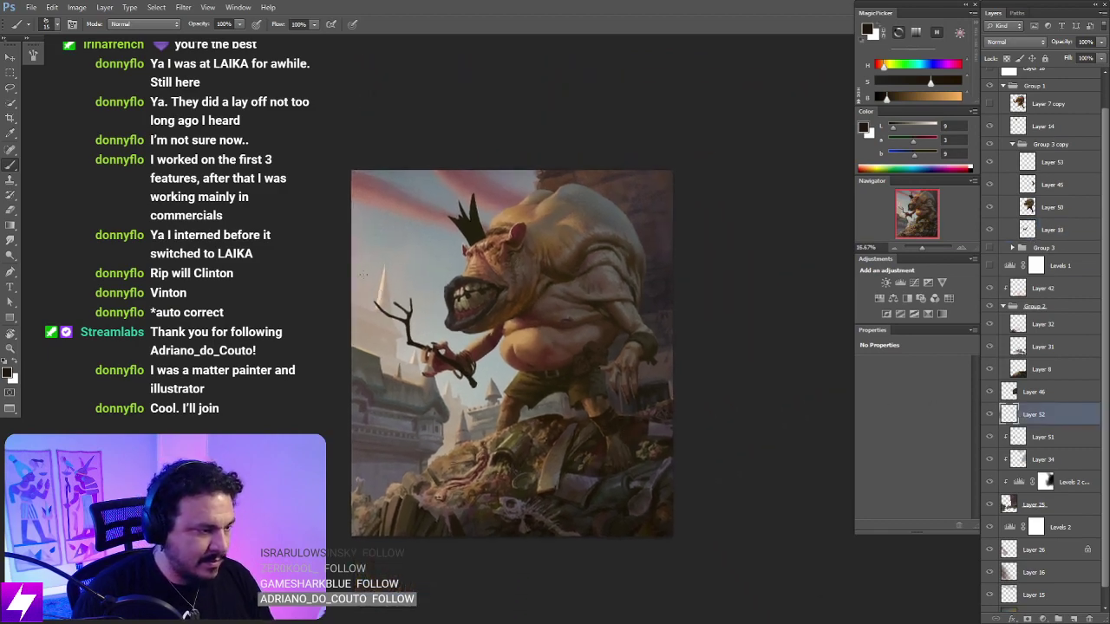
{"action": "right_click", "coordinate": [362, 273]}
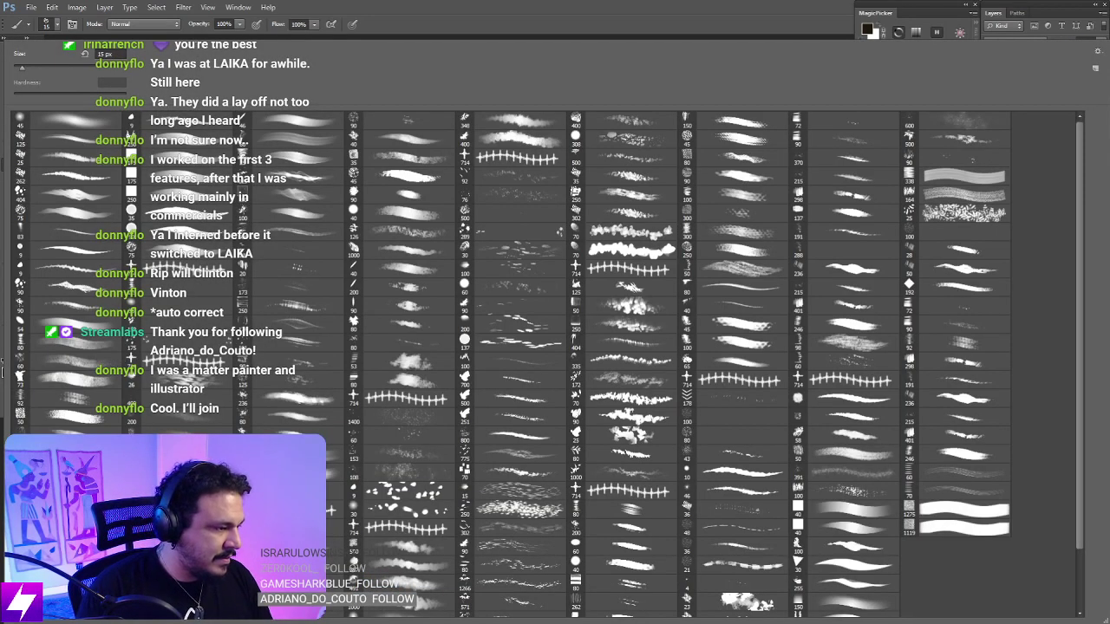
{"action": "double_click", "coordinate": [253, 400]}
{"action": "left_click_drag", "start_coordinate": [540, 423], "coordinate": [535, 405]}
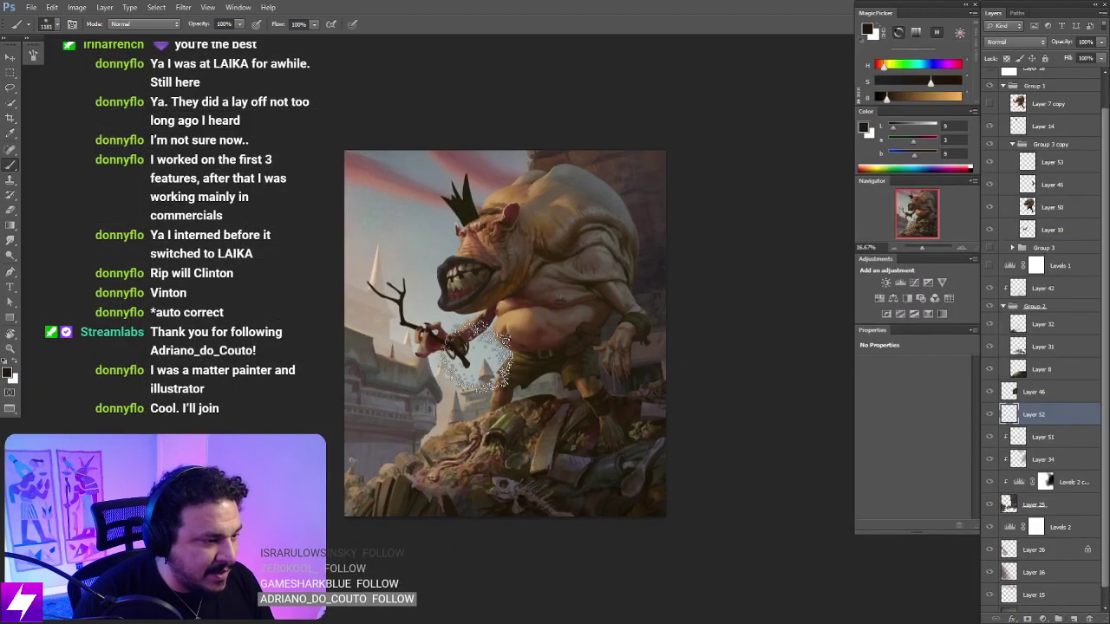
{"action": "left_click", "coordinate": [451, 355], "text": "alt"}
{"action": "key", "text": "]"}
{"action": "key", "text": "]"}
{"action": "key", "text": "]"}
{"action": "key", "text": "]"}
{"action": "mouse_move", "coordinate": [443, 366]}
{"action": "left_mouse_down"}
{"action": "mouse_move", "coordinate": [422, 389]}
{"action": "mouse_move", "coordinate": [417, 439]}
{"action": "left_mouse_up"}
Step: Try broader light grey haze strokes around the hand and castle with the brush enlarged to 2000, and undo the last strokes
{"action": "key", "text": "]"}
{"action": "key", "text": "]"}
{"action": "key", "text": "]"}
{"action": "key", "text": "]"}
{"action": "key", "text": "]"}
{"action": "left_click_drag", "start_coordinate": [441, 362], "coordinate": [437, 403]}
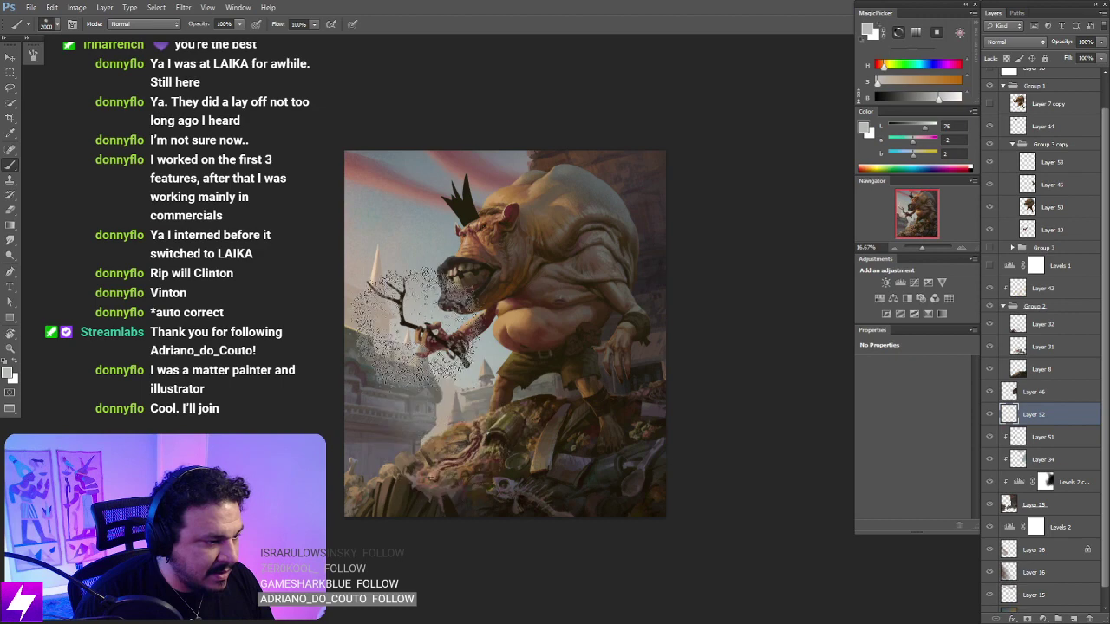
{"action": "key", "text": "ctrl+alt+z"}
{"action": "key", "text": "ctrl+alt+z"}
{"action": "key", "text": "ctrl+alt+z"}
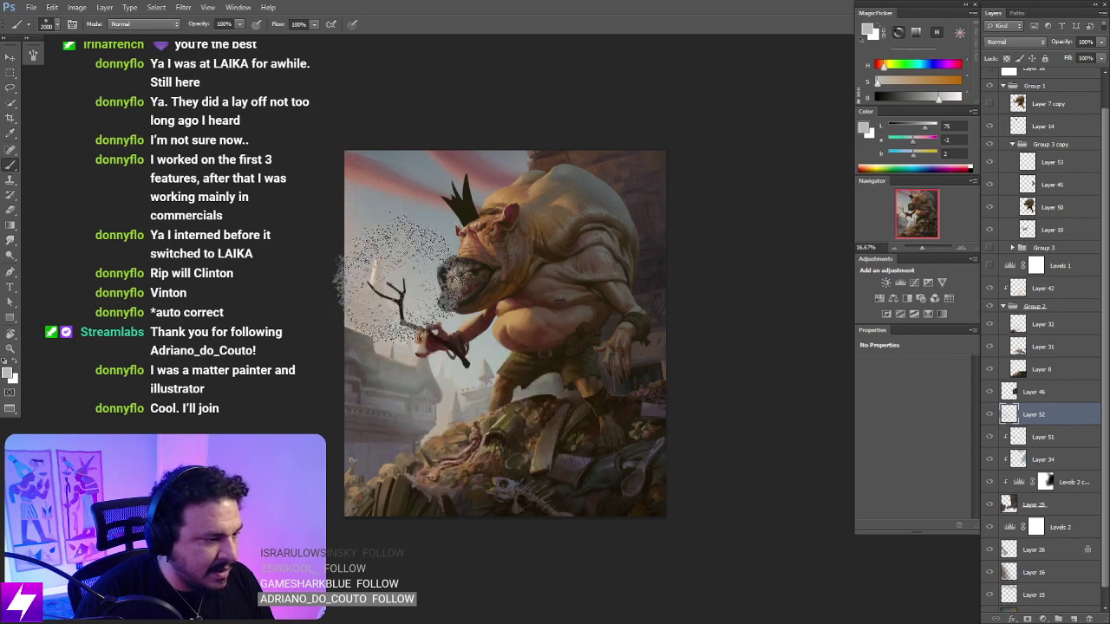
Step: Soften the haze over the castle with the Smudge tool at size 1000 and 50% strength
{"action": "key", "text": "r"}
{"action": "key", "text": "]"}
{"action": "key", "text": "]"}
{"action": "key", "text": "]"}
{"action": "key", "text": "]"}
{"action": "key", "text": "]"}
{"action": "key", "text": "]"}
{"action": "key", "text": "]"}
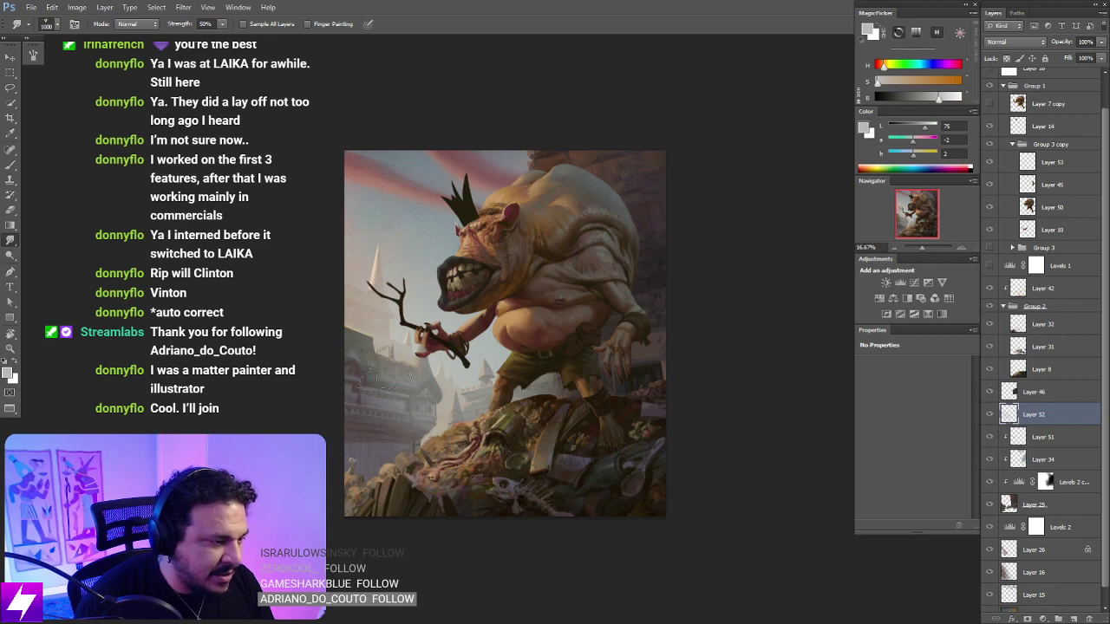
Step: Flip the canvas back to its original orientation and review the whole painting from a distance
{"action": "scroll", "coordinate": [571, 327], "scroll_direction": "down", "scroll_amount": 3, "text": "alt"}
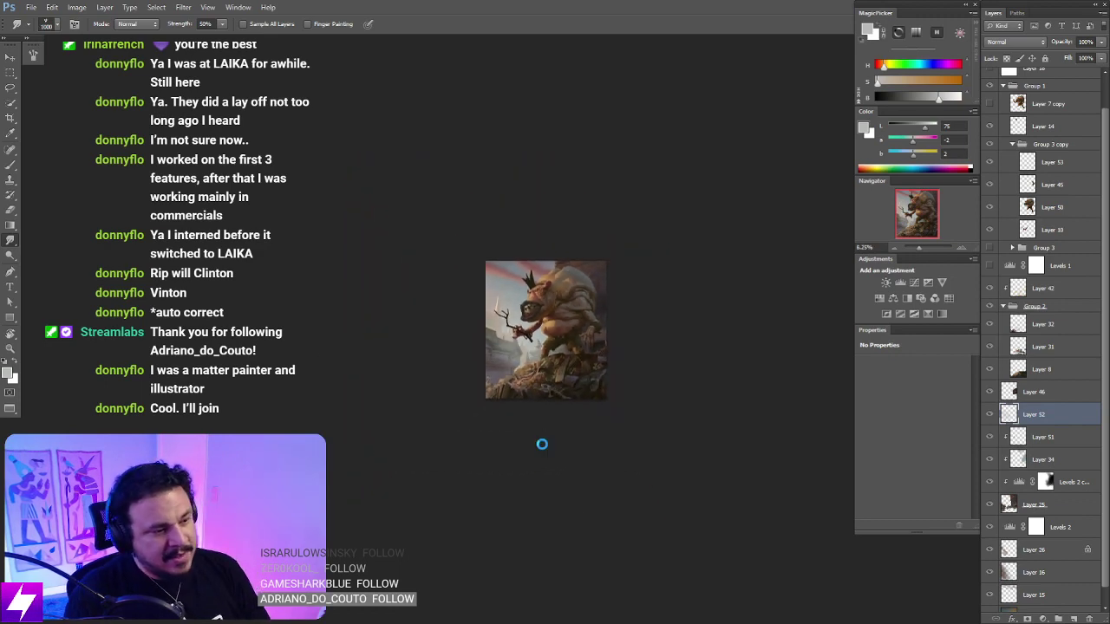
{"action": "key", "text": "ctrl+plus"}
{"action": "key", "text": "ctrl+plus"}
{"action": "mouse_move", "coordinate": [584, 384]}
{"action": "left_mouse_down"}
{"action": "mouse_move", "coordinate": [516, 390]}
{"action": "mouse_move", "coordinate": [531, 371]}
{"action": "left_mouse_up"}
{"action": "scroll", "coordinate": [514, 391], "scroll_direction": "up", "scroll_amount": 1}
Step: Brush more light grey haze over the castle background near the hand on Layer 52 at size 1400
{"action": "key", "text": "b"}
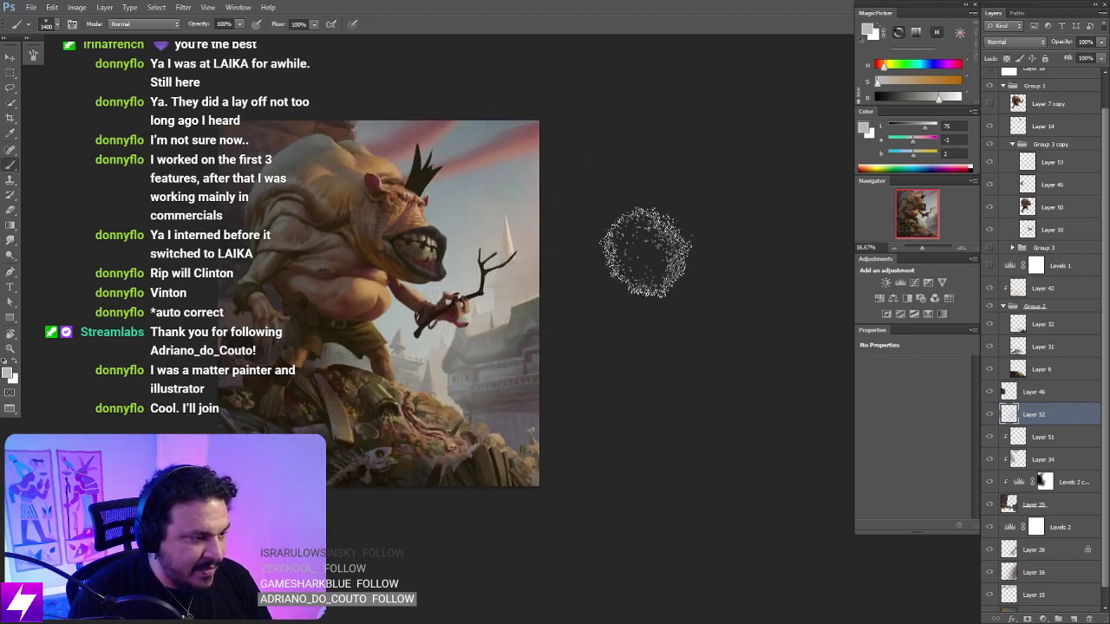
{"action": "left_click_drag", "start_coordinate": [614, 379], "coordinate": [563, 408]}
{"action": "key", "text": "ctrl+plus"}
{"action": "mouse_move", "coordinate": [479, 432]}
{"action": "left_mouse_down"}
{"action": "mouse_move", "coordinate": [550, 407]}
{"action": "mouse_move", "coordinate": [581, 421]}
{"action": "mouse_move", "coordinate": [547, 419]}
{"action": "left_mouse_up"}
{"action": "scroll", "coordinate": [630, 399], "scroll_direction": "down", "scroll_amount": 1}
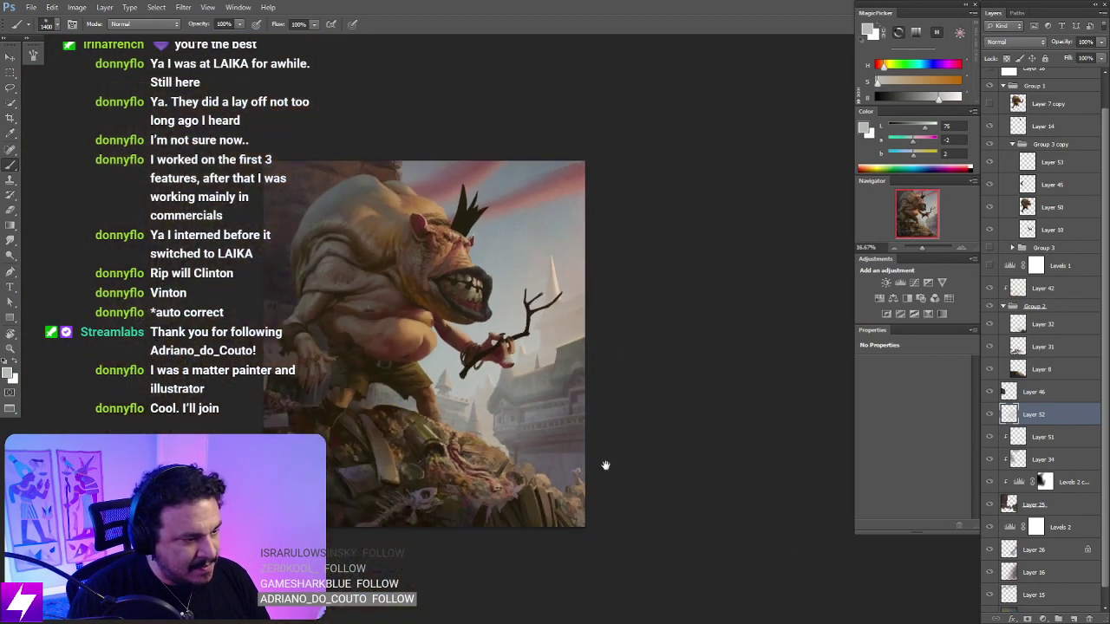
Step: Add a new layer clipped to Layer 10 and prepare the 75 px brush with a light skin tone sampled from the creature's face
{"action": "key", "text": "ctrl+plus"}
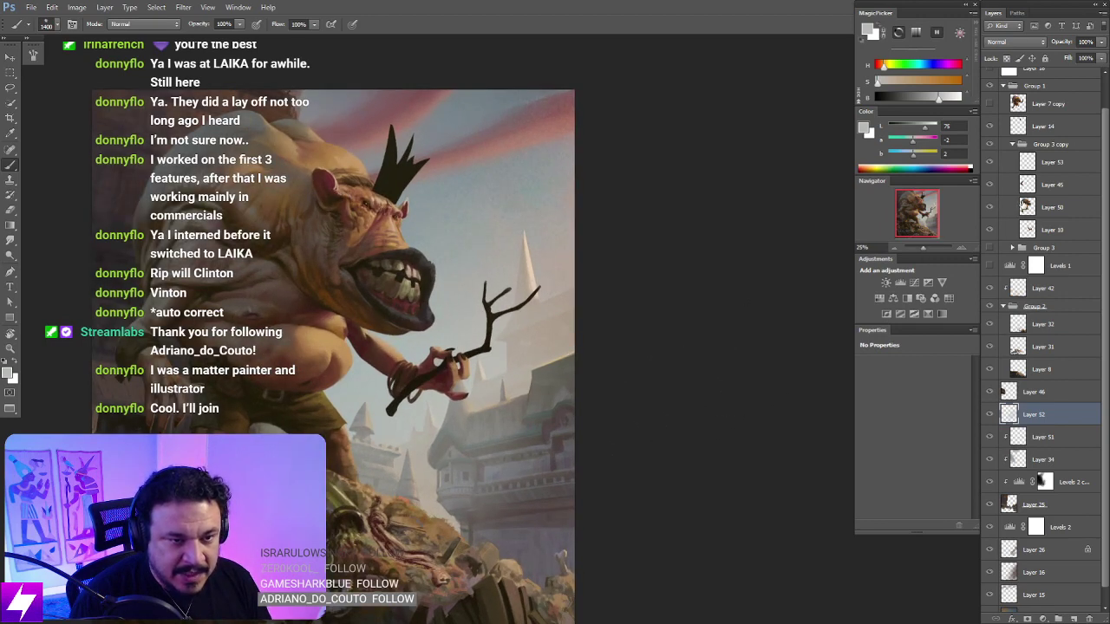
{"action": "left_click", "coordinate": [1036, 229]}
{"action": "key", "text": "ctrl+shift+alt+n"}
{"action": "left_click", "coordinate": [1050, 239], "text": "alt"}
{"action": "mouse_move", "coordinate": [546, 390]}
{"action": "left_mouse_down"}
{"action": "mouse_move", "coordinate": [688, 384]}
{"action": "mouse_move", "coordinate": [642, 393]}
{"action": "left_mouse_up"}
{"action": "right_click", "coordinate": [395, 390]}
{"action": "double_click", "coordinate": [88, 212]}
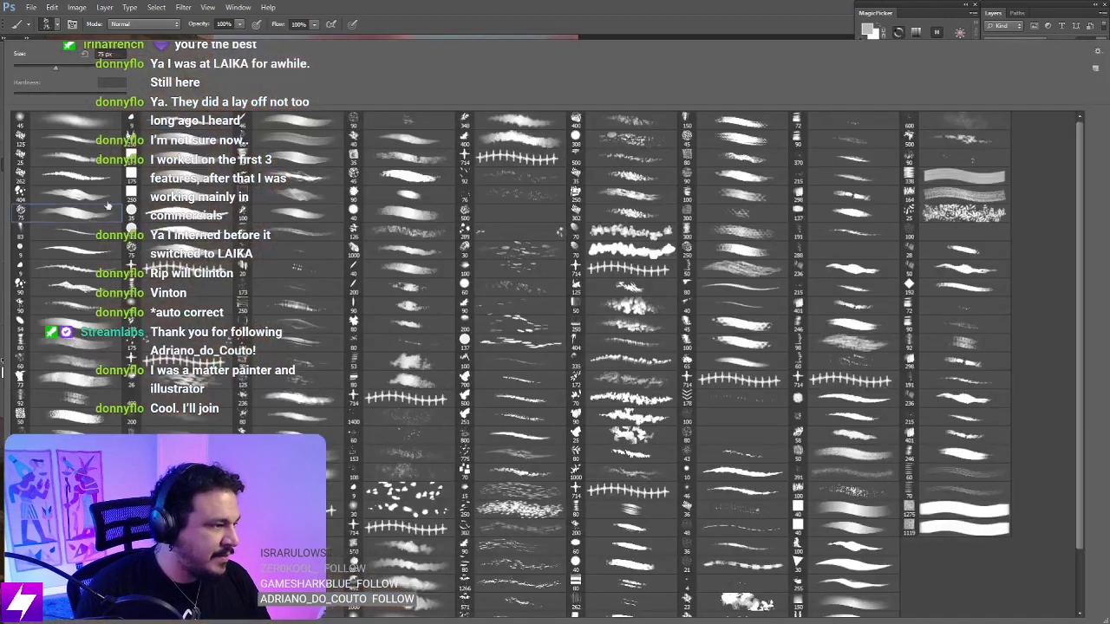
{"action": "left_click", "coordinate": [339, 201], "text": "alt"}
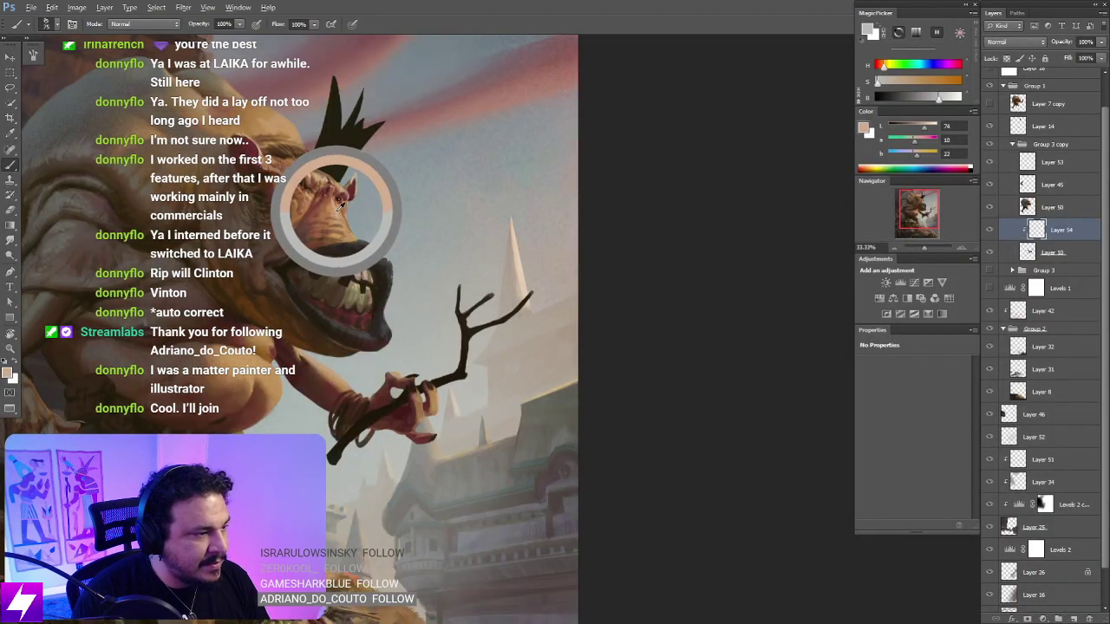
Step: Try light skin-tone strokes on the creature's hand on Layer 54, undo the last one and reduce the brush to size 25
{"action": "key", "text": "ctrl+plus"}
{"action": "mouse_move", "coordinate": [434, 429]}
{"action": "left_mouse_down"}
{"action": "mouse_move", "coordinate": [466, 337]}
{"action": "mouse_move", "coordinate": [408, 355]}
{"action": "mouse_move", "coordinate": [446, 364]}
{"action": "mouse_move", "coordinate": [460, 345]}
{"action": "left_mouse_up"}
{"action": "key", "text": "bracketleft"}
{"action": "key", "text": "ctrl+z"}
{"action": "key", "text": "bracketleft"}
{"action": "key", "text": "bracketleft"}
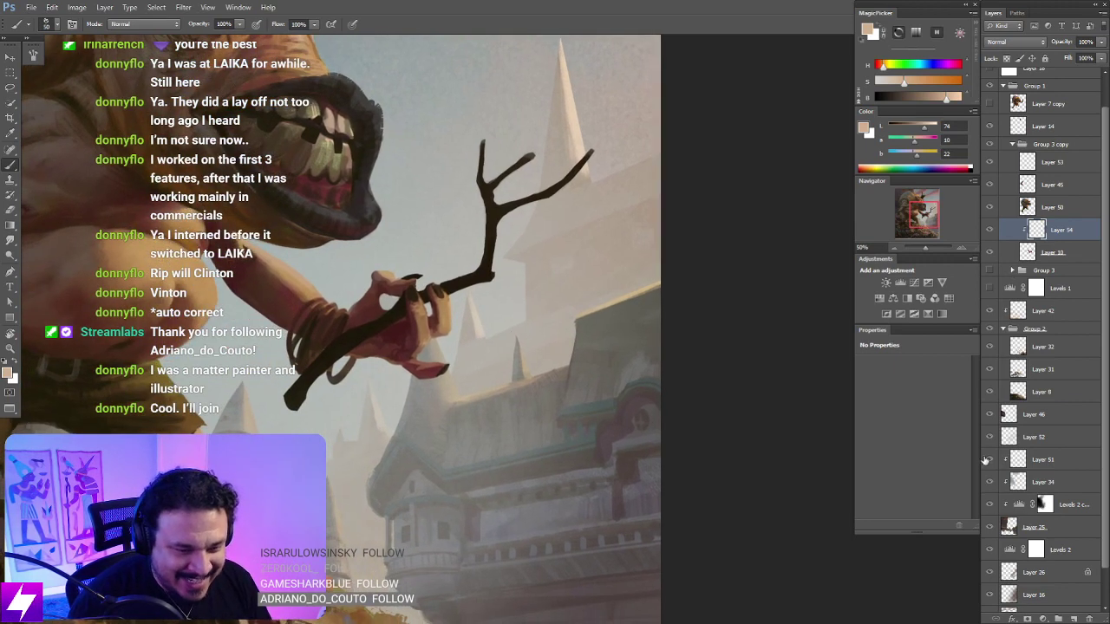
{"action": "left_click_drag", "start_coordinate": [484, 279], "coordinate": [494, 286]}
{"action": "key", "text": "bracketleft"}
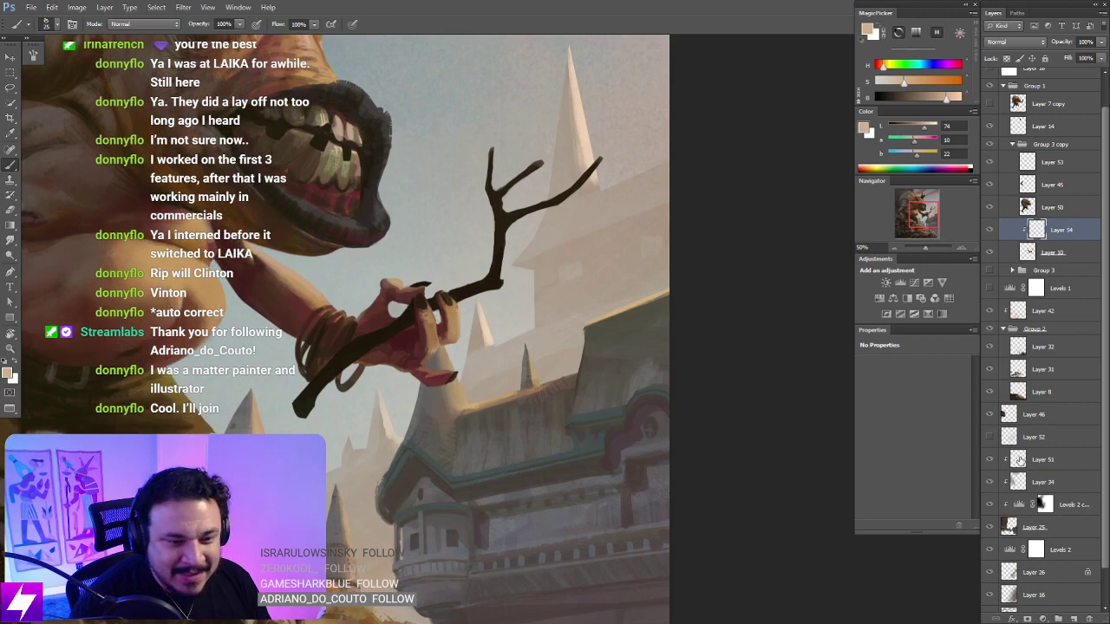
Step: Compare the castle background with the haze on Layer 52 hidden and shown
{"action": "left_click", "coordinate": [989, 437]}
{"action": "left_click", "coordinate": [989, 436]}
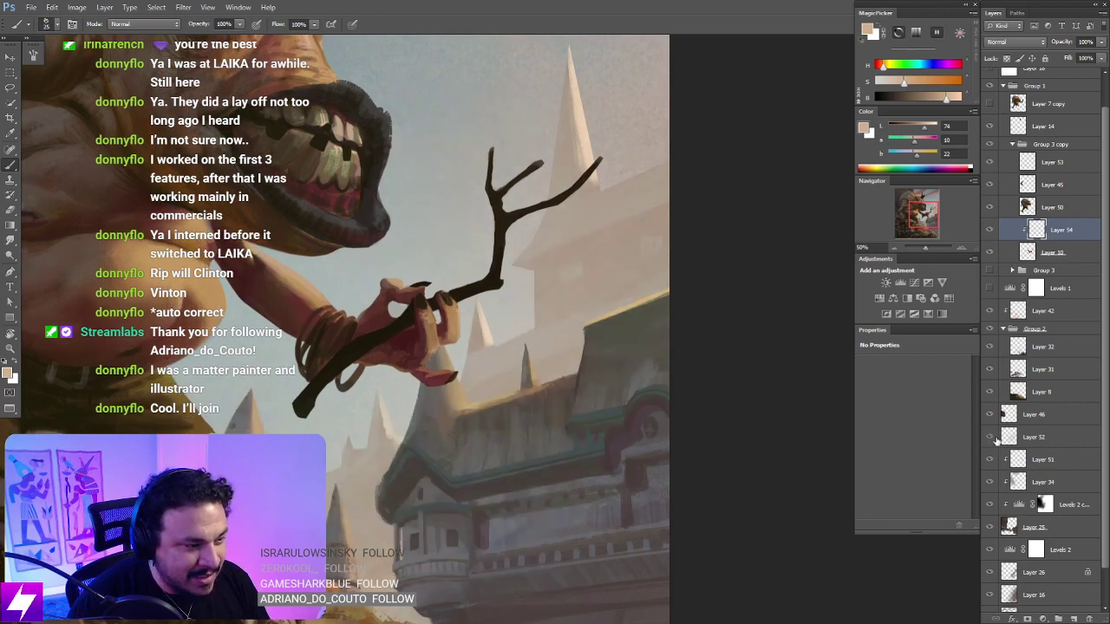
{"action": "left_click", "coordinate": [992, 438]}
{"action": "left_click", "coordinate": [992, 438]}
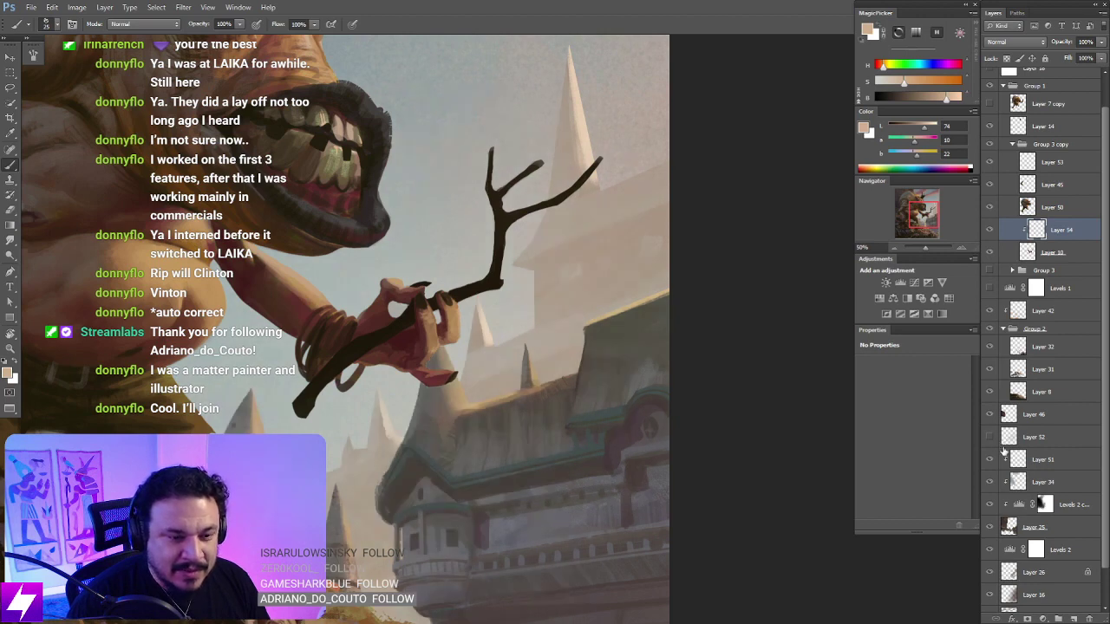
{"action": "left_click", "coordinate": [992, 437]}
Step: Paint light skin-tone highlights on the fingers holding the branch with the brush at sizes 10 to 25
{"action": "left_click_drag", "start_coordinate": [565, 423], "coordinate": [602, 435]}
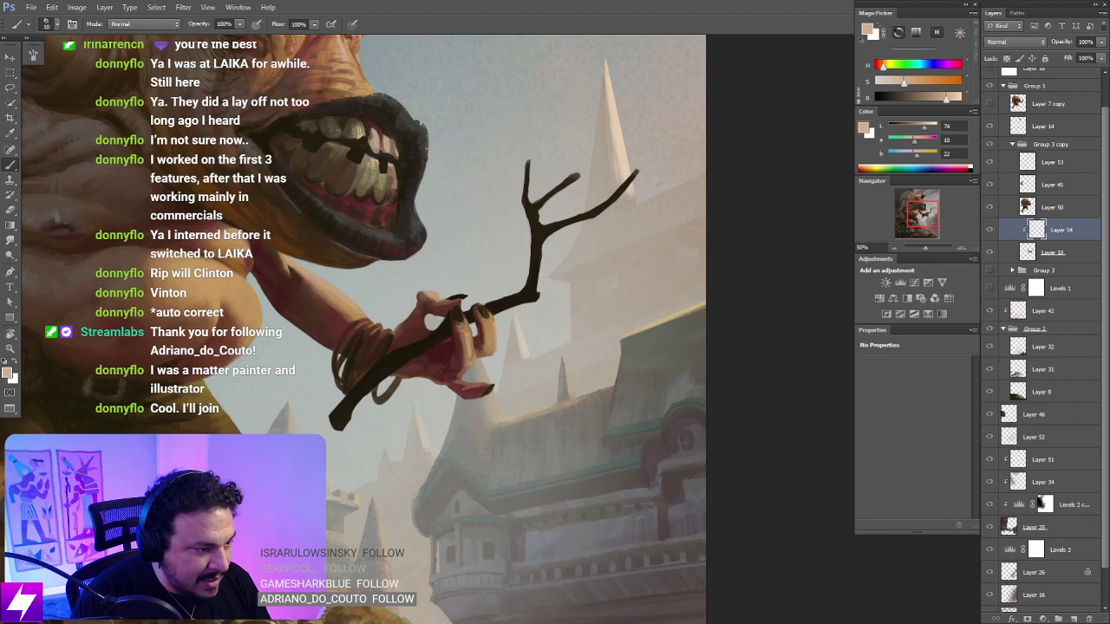
{"action": "key", "text": "]"}
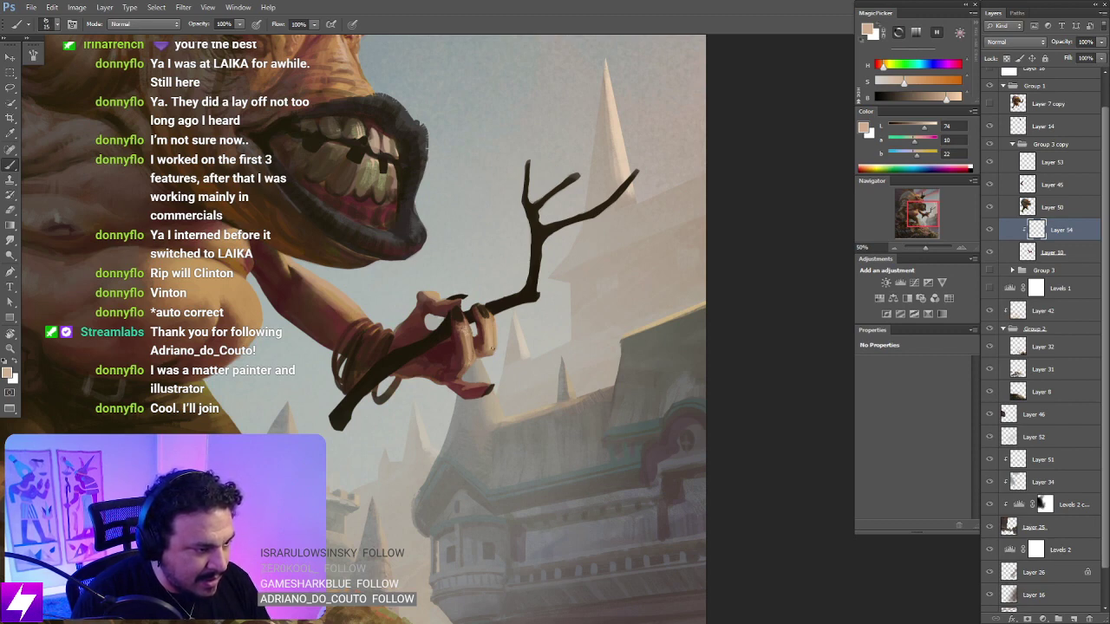
{"action": "key", "text": "r"}
{"action": "mouse_move", "coordinate": [523, 407]}
{"action": "left_mouse_down"}
{"action": "mouse_move", "coordinate": [595, 425]}
{"action": "mouse_move", "coordinate": [668, 281]}
{"action": "left_mouse_up"}
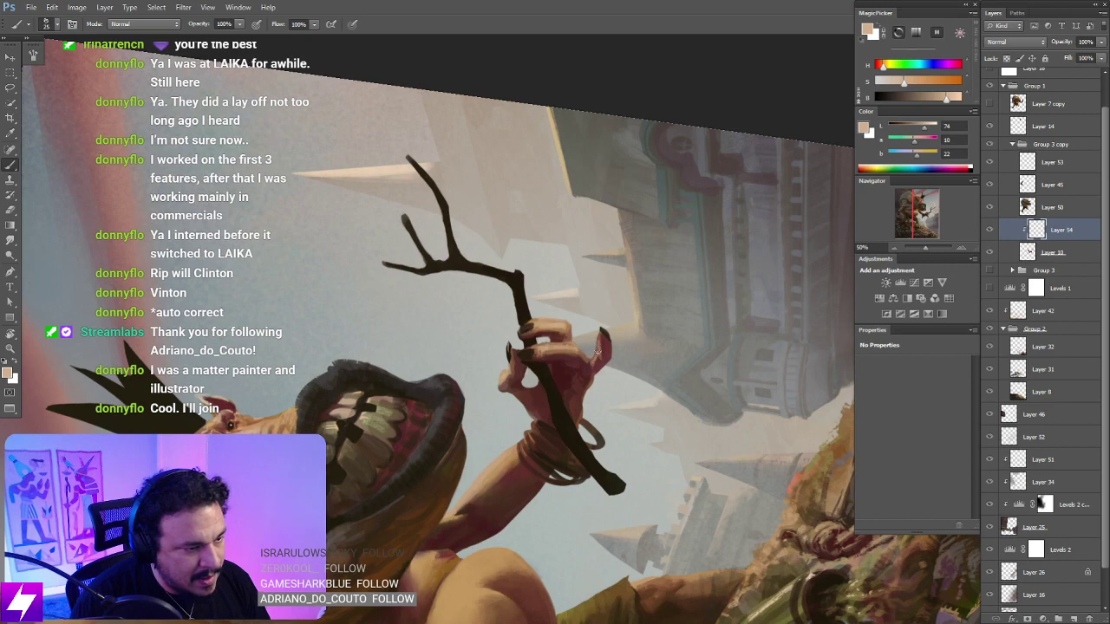
{"action": "key", "text": "Escape"}
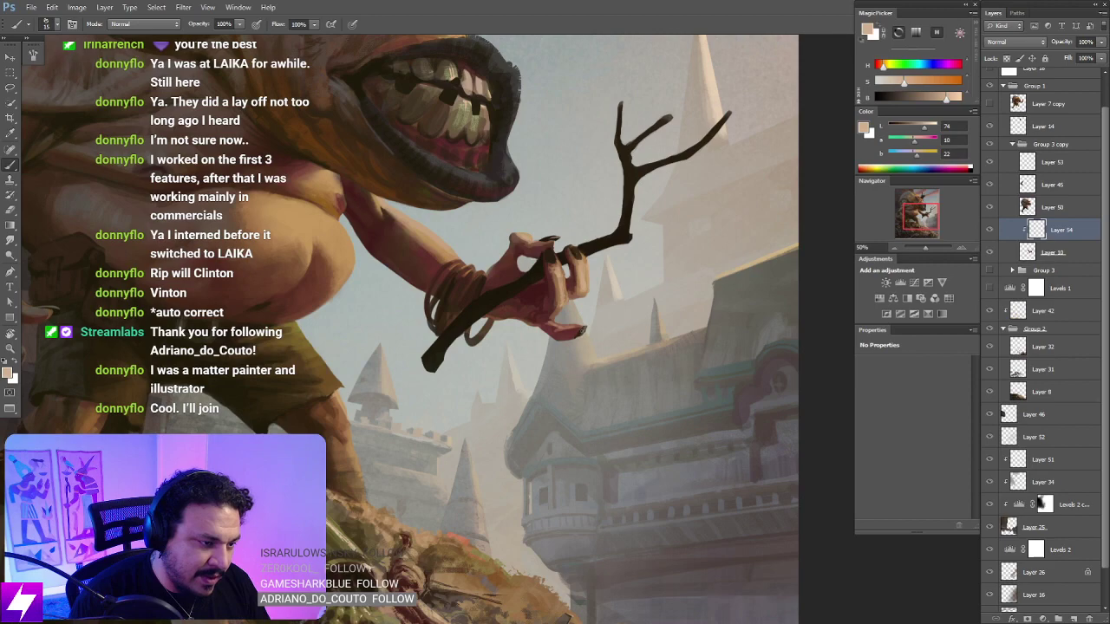
Step: Flip the canvas horizontally and check the whole painting from a distance
{"action": "left_click_drag", "start_coordinate": [659, 361], "coordinate": [510, 332]}
{"action": "left_click_drag", "start_coordinate": [640, 423], "coordinate": [616, 442]}
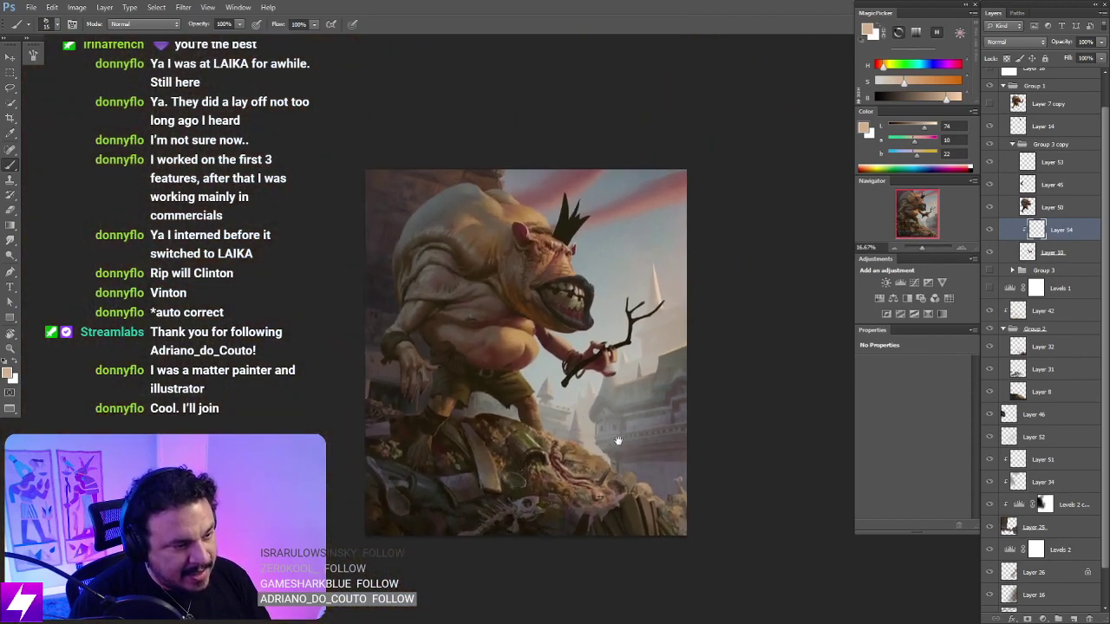
{"action": "key", "text": "ctrl+minus"}
{"action": "key", "text": "ctrl+shift+h"}
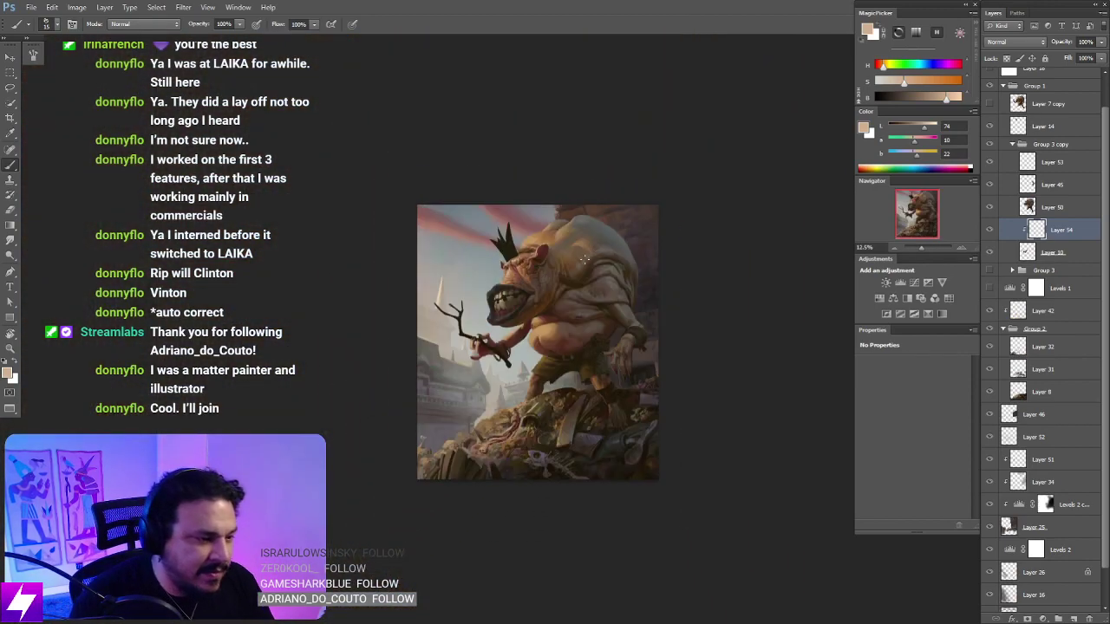
Step: Refine the finger highlights on the rotated, mirrored hand with the brush at size 10, and restore the upright view
{"action": "key", "text": "ctrl+plus"}
{"action": "key", "text": "ctrl+plus"}
{"action": "key", "text": "ctrl+plus"}
{"action": "left_click_drag", "start_coordinate": [446, 345], "coordinate": [568, 303]}
{"action": "mouse_move", "coordinate": [585, 260]}
{"action": "left_mouse_down"}
{"action": "mouse_move", "coordinate": [580, 280]}
{"action": "mouse_move", "coordinate": [602, 268]}
{"action": "mouse_move", "coordinate": [616, 318]}
{"action": "left_mouse_up"}
{"action": "key", "text": "r"}
{"action": "key", "text": "ctrl+plus"}
{"action": "key", "text": "ctrl+plus"}
{"action": "key", "text": "b"}
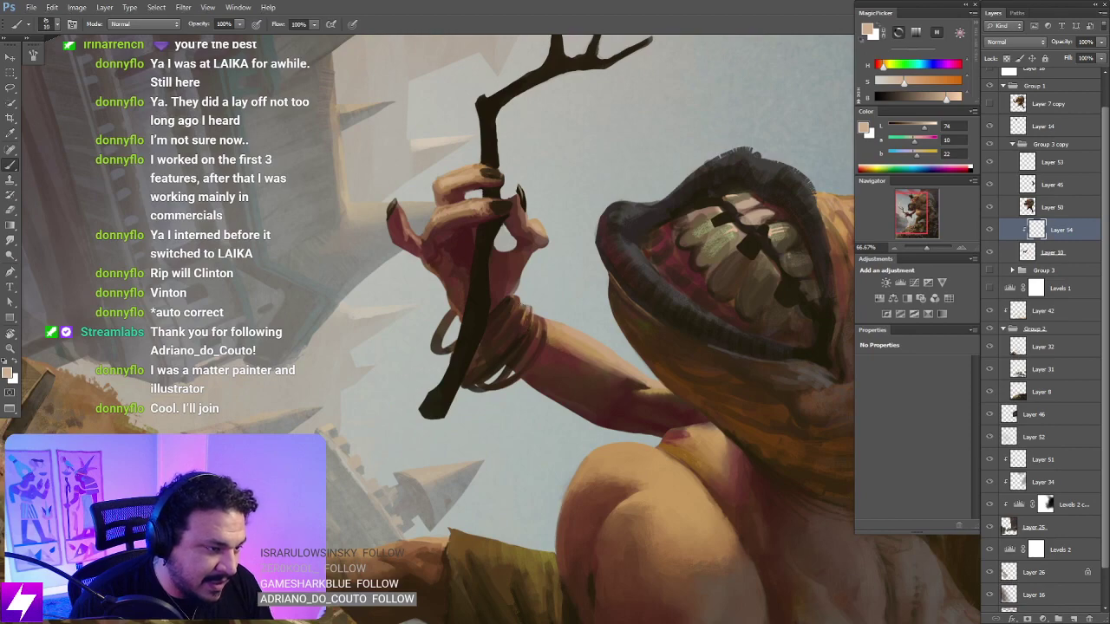
{"action": "key", "text": "Escape"}
{"action": "key", "text": "ctrl+minus"}
{"action": "key", "text": "ctrl+minus"}
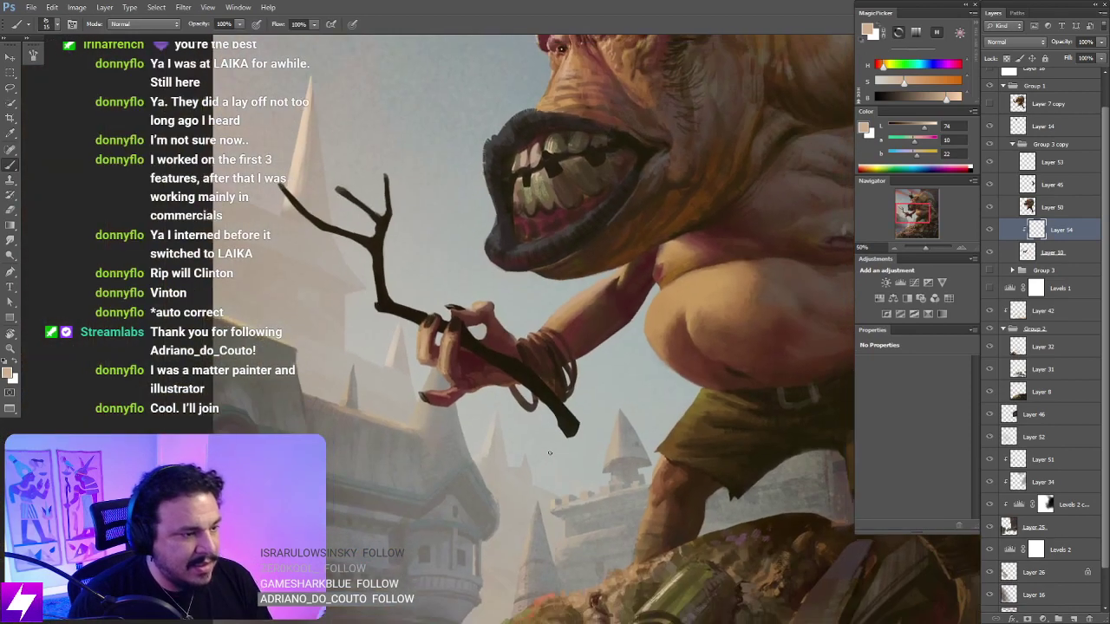
{"action": "left_click_drag", "start_coordinate": [558, 446], "coordinate": [538, 361]}
{"action": "scroll", "coordinate": [538, 361], "scroll_direction": "down", "scroll_amount": 1}
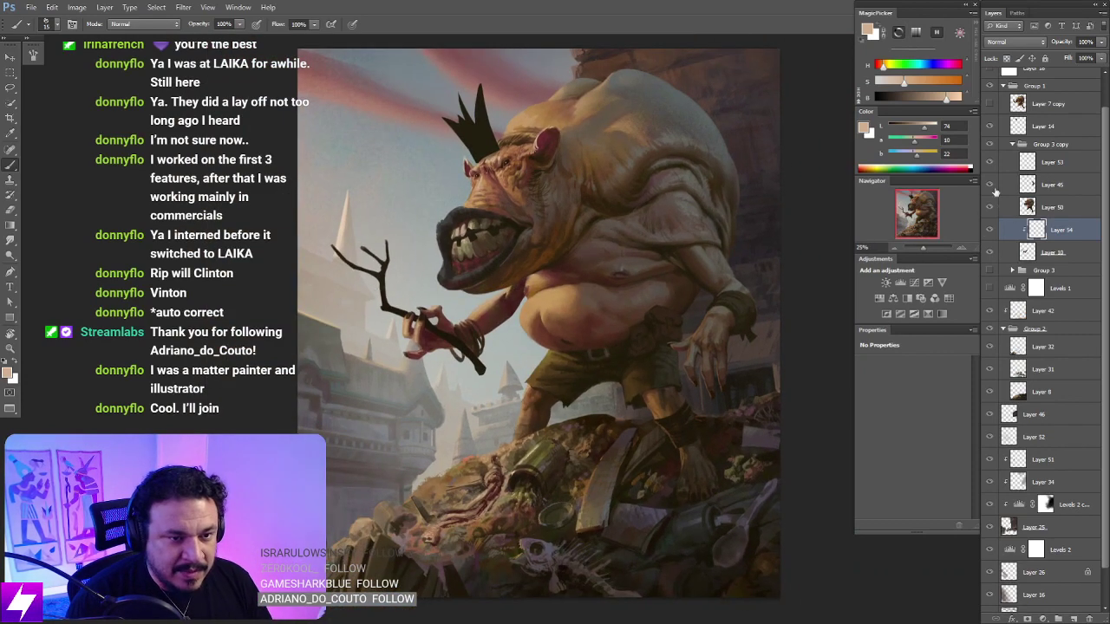
Step: Compare the painting with Layer 14 and the hand highlights on Layer 54 hidden and shown
{"action": "left_click", "coordinate": [990, 127]}
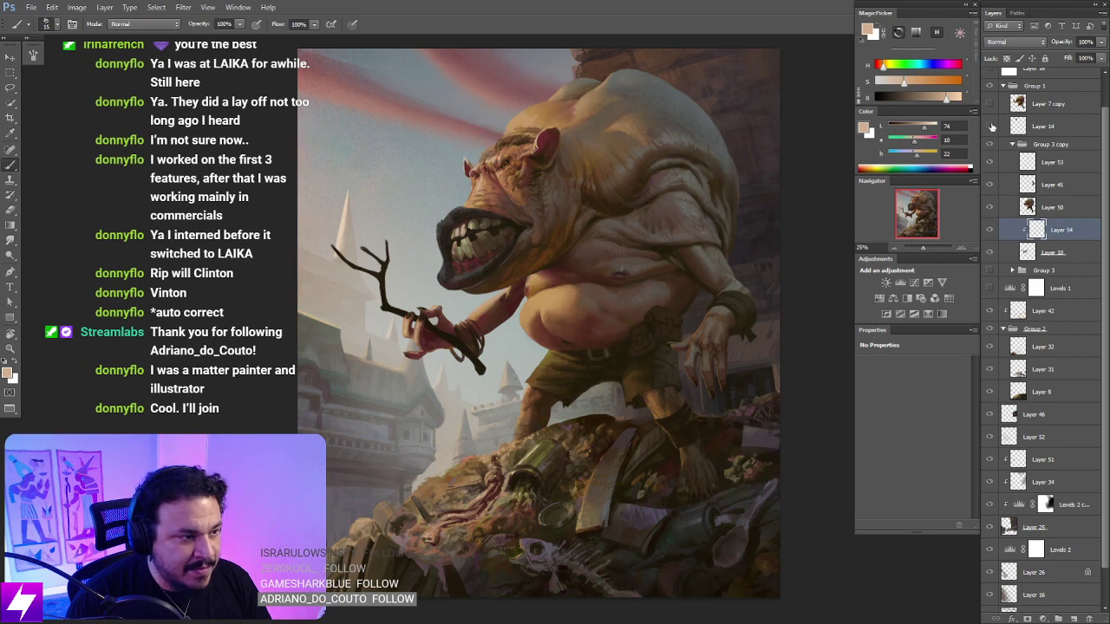
{"action": "left_click", "coordinate": [989, 126]}
{"action": "left_click", "coordinate": [990, 127]}
{"action": "left_click", "coordinate": [990, 127]}
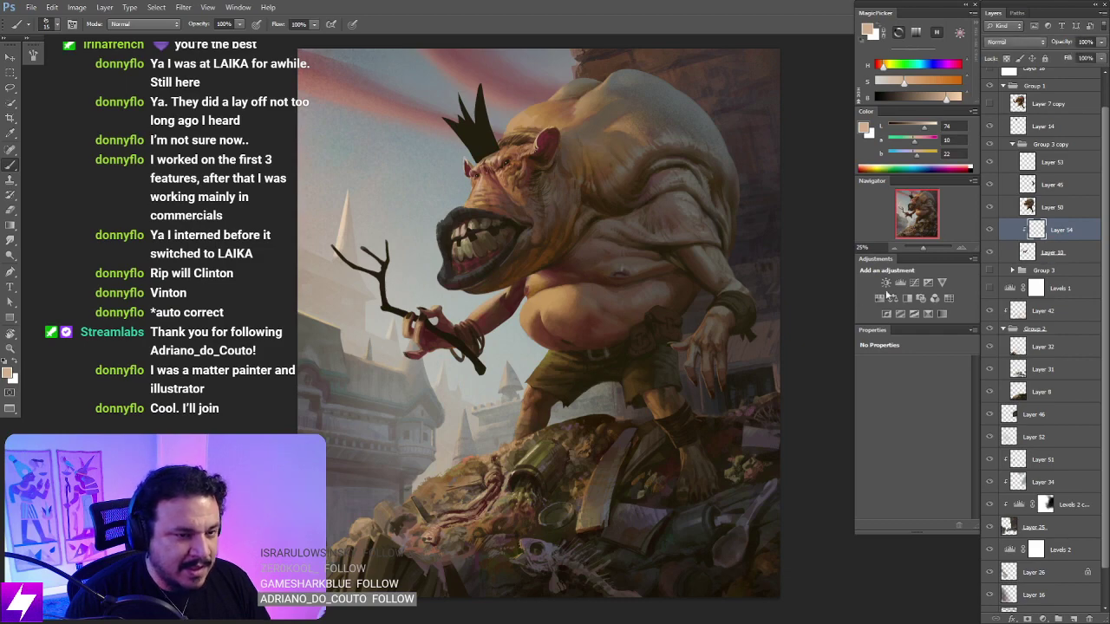
{"action": "left_click", "coordinate": [989, 230]}
{"action": "left_click", "coordinate": [988, 231]}
Step: Add a new unclipped layer above Layer 54 and make Layer 54 the active layer again
{"action": "key", "text": "ctrl+shift+alt+n"}
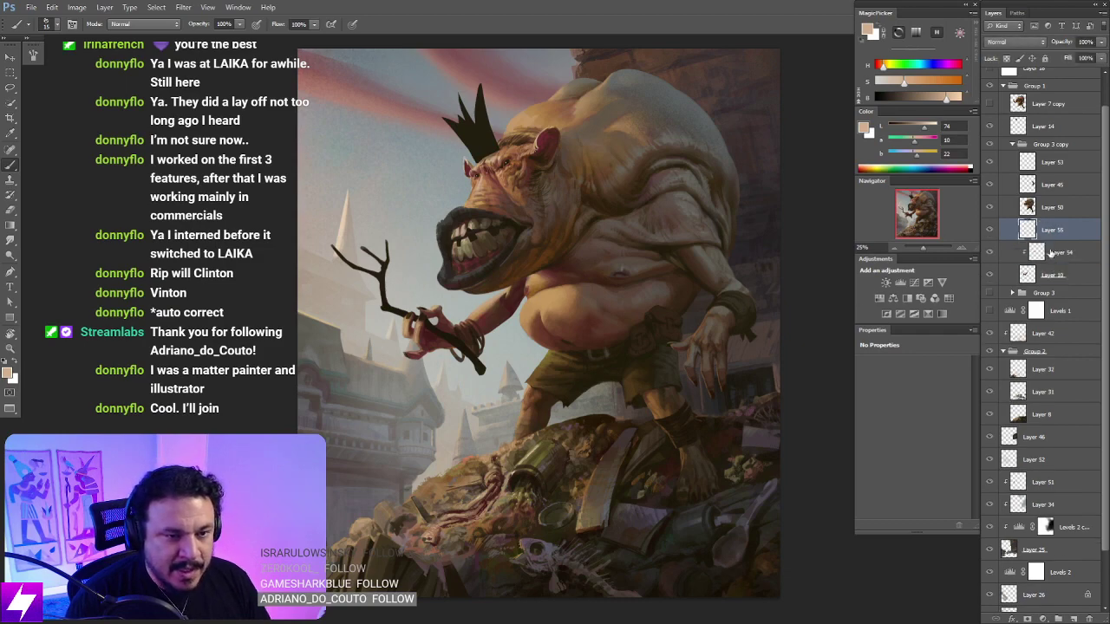
{"action": "key", "text": "ctrl+plus"}
{"action": "left_click_drag", "start_coordinate": [581, 392], "coordinate": [642, 427]}
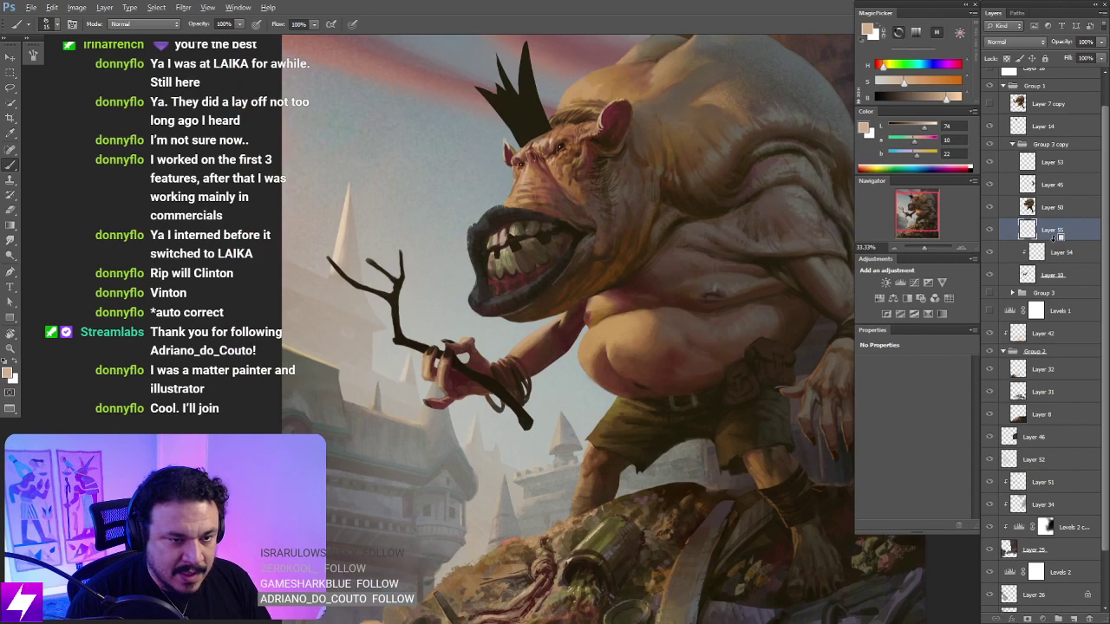
{"action": "left_click", "coordinate": [1053, 238], "text": "alt"}
{"action": "left_click_drag", "start_coordinate": [662, 355], "coordinate": [682, 359]}
{"action": "left_click", "coordinate": [1035, 240], "text": "alt"}
{"action": "key", "text": "ctrl+z"}
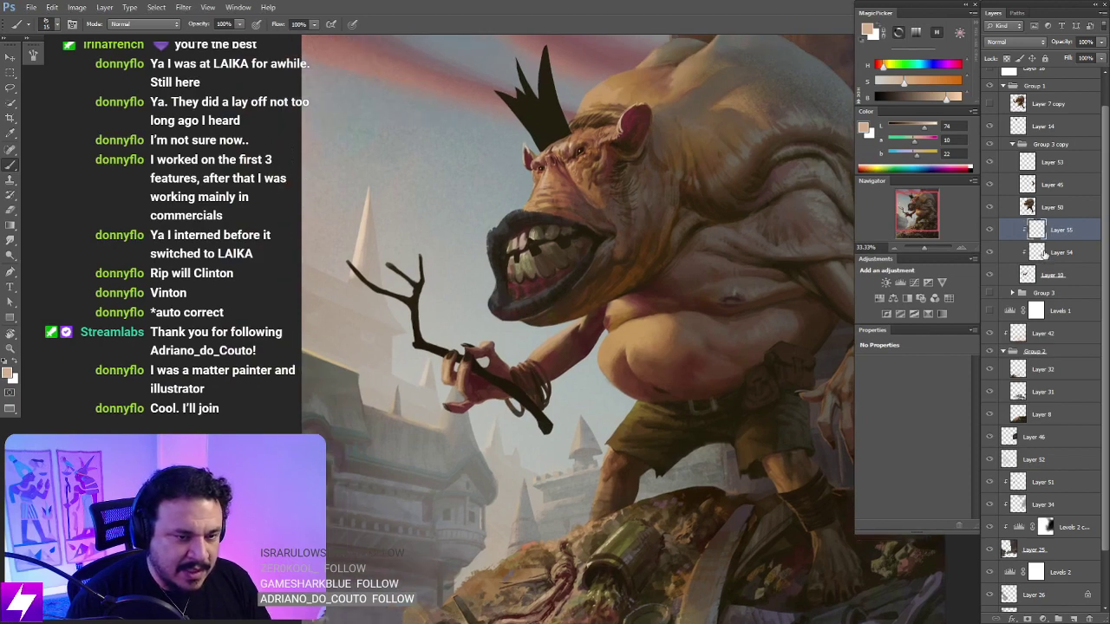
{"action": "key", "text": "ctrl+z"}
{"action": "left_click", "coordinate": [1059, 252]}
{"action": "left_click_drag", "start_coordinate": [567, 458], "coordinate": [562, 430]}
Step: Flip the canvas back to its original orientation and return to the Brush for work on the hand and branch
{"action": "key", "text": "r"}
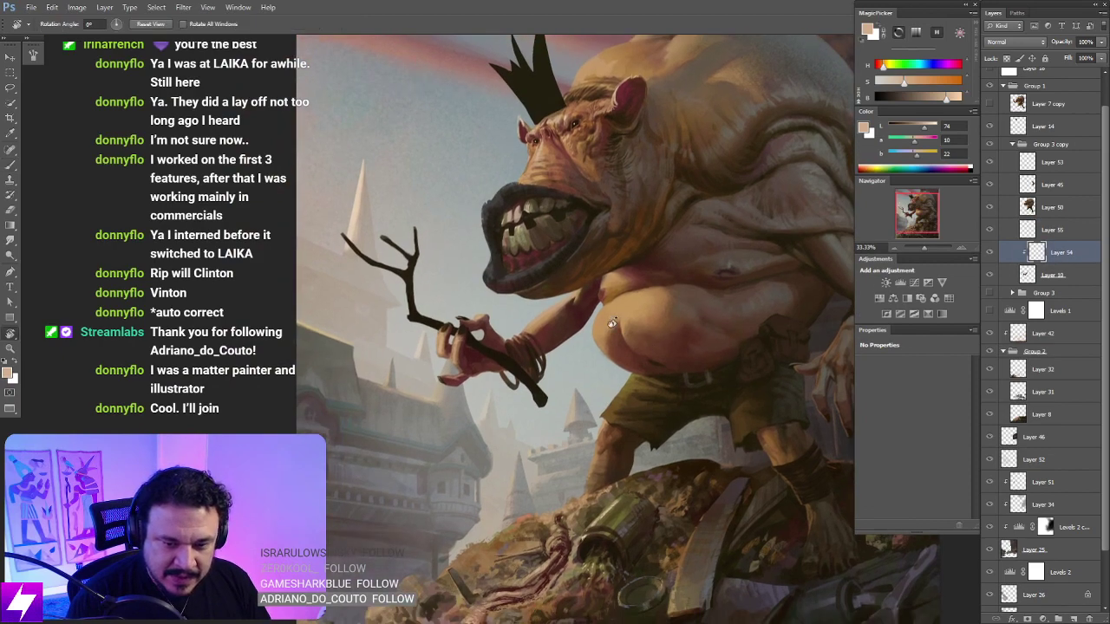
{"action": "mouse_move", "coordinate": [621, 275]}
{"action": "left_mouse_down"}
{"action": "mouse_move", "coordinate": [639, 307]}
{"action": "mouse_move", "coordinate": [670, 318]}
{"action": "left_mouse_up"}
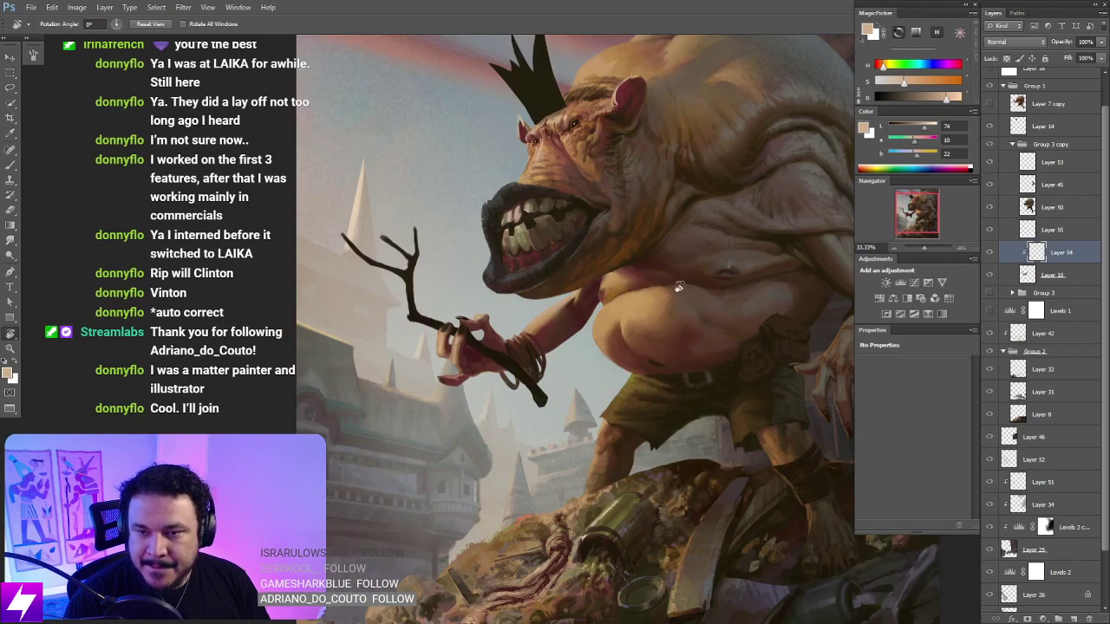
{"action": "key", "text": "ctrl+shift+h"}
{"action": "left_click_drag", "start_coordinate": [650, 423], "coordinate": [564, 416]}
{"action": "key", "text": "ctrl+plus"}
{"action": "mouse_move", "coordinate": [818, 354]}
{"action": "left_mouse_down"}
{"action": "mouse_move", "coordinate": [661, 408]}
{"action": "mouse_move", "coordinate": [647, 427]}
{"action": "left_mouse_up"}
{"action": "key", "text": "b"}
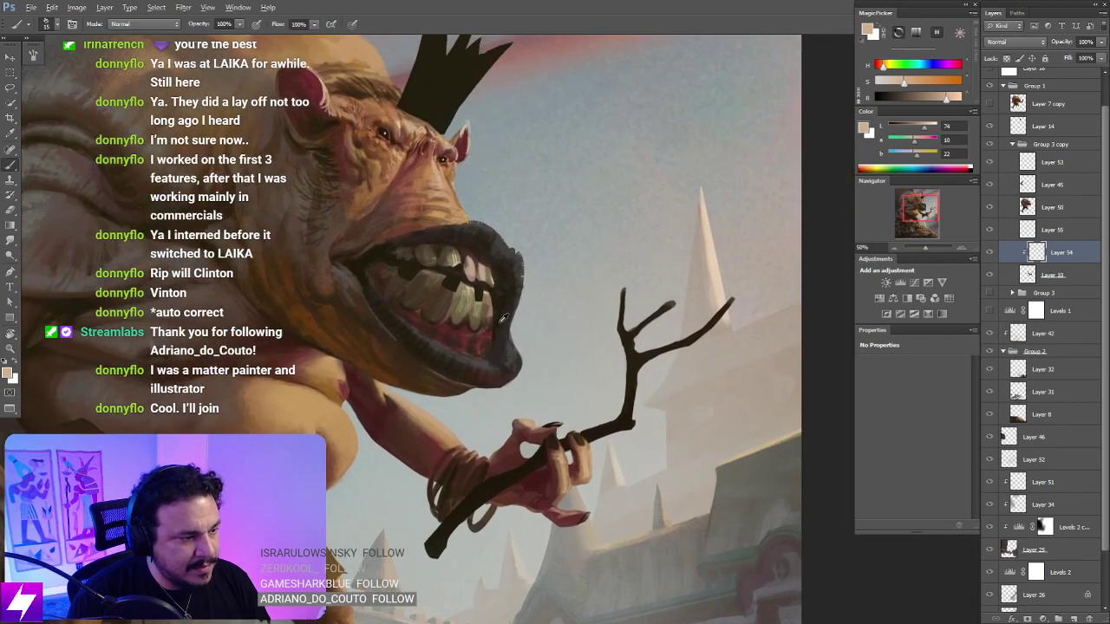
Step: Sample the dark red from inside the mouth and make it darker and more saturated, about L 18, a 35, b 21
{"action": "left_click", "coordinate": [480, 343], "text": "alt"}
{"action": "left_click_drag", "start_coordinate": [488, 331], "coordinate": [426, 288]}
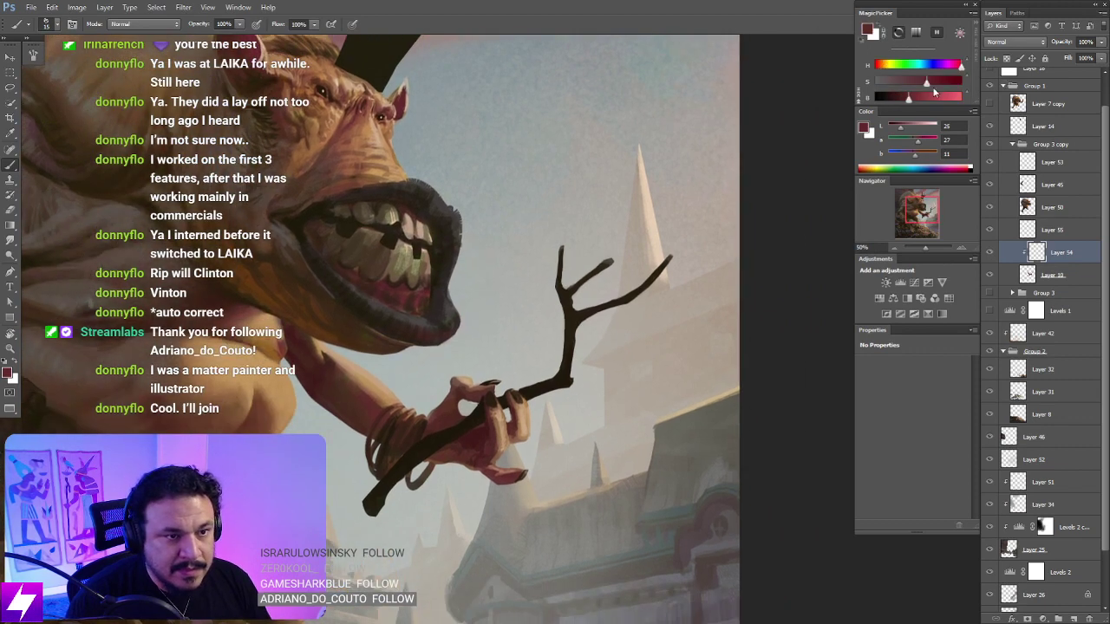
{"action": "left_click_drag", "start_coordinate": [935, 83], "coordinate": [904, 102]}
{"action": "left_click_drag", "start_coordinate": [702, 354], "coordinate": [683, 330]}
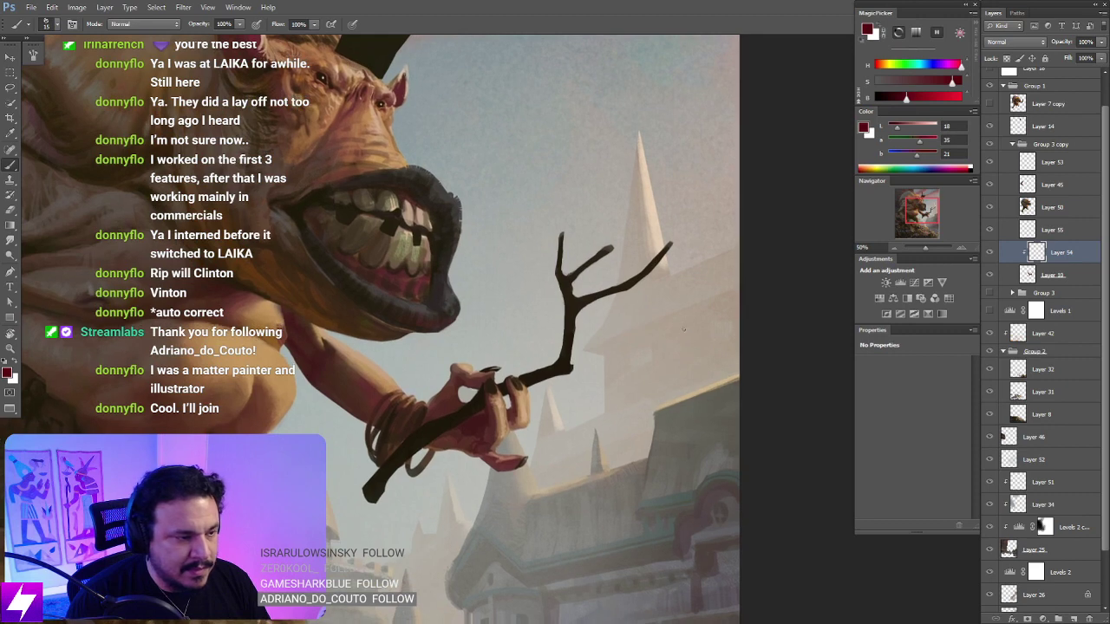
Step: Tint the upper part of the branch dark red on Layer 54 with the brush enlarged to size 250
{"action": "key", "text": "bracketright"}
{"action": "key", "text": "bracketright"}
{"action": "key", "text": "bracketright"}
{"action": "key", "text": "bracketright"}
{"action": "key", "text": "bracketright"}
{"action": "key", "text": "bracketright"}
{"action": "key", "text": "bracketright"}
{"action": "key", "text": "bracketright"}
{"action": "key", "text": "bracketright"}
{"action": "key", "text": "bracketright"}
{"action": "key", "text": "bracketright"}
{"action": "mouse_move", "coordinate": [671, 228]}
{"action": "left_mouse_down"}
{"action": "mouse_move", "coordinate": [566, 290]}
{"action": "mouse_move", "coordinate": [554, 290]}
{"action": "mouse_move", "coordinate": [549, 249]}
{"action": "mouse_move", "coordinate": [577, 247]}
{"action": "mouse_move", "coordinate": [581, 277]}
{"action": "mouse_move", "coordinate": [620, 278]}
{"action": "mouse_move", "coordinate": [586, 340]}
{"action": "left_mouse_up"}
{"action": "key", "text": "bracketright"}
{"action": "key", "text": "bracketright"}
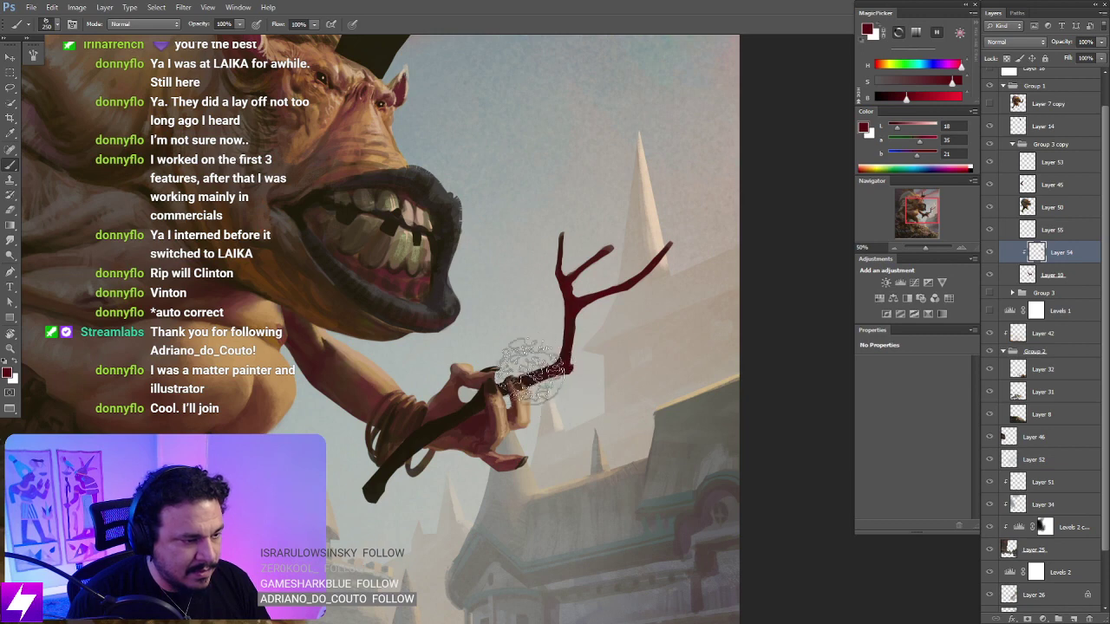
Step: Blend the dark red tint along the branch near the hand with the brush at size 150
{"action": "key", "text": "r"}
{"action": "left_click_drag", "start_coordinate": [560, 453], "coordinate": [609, 393]}
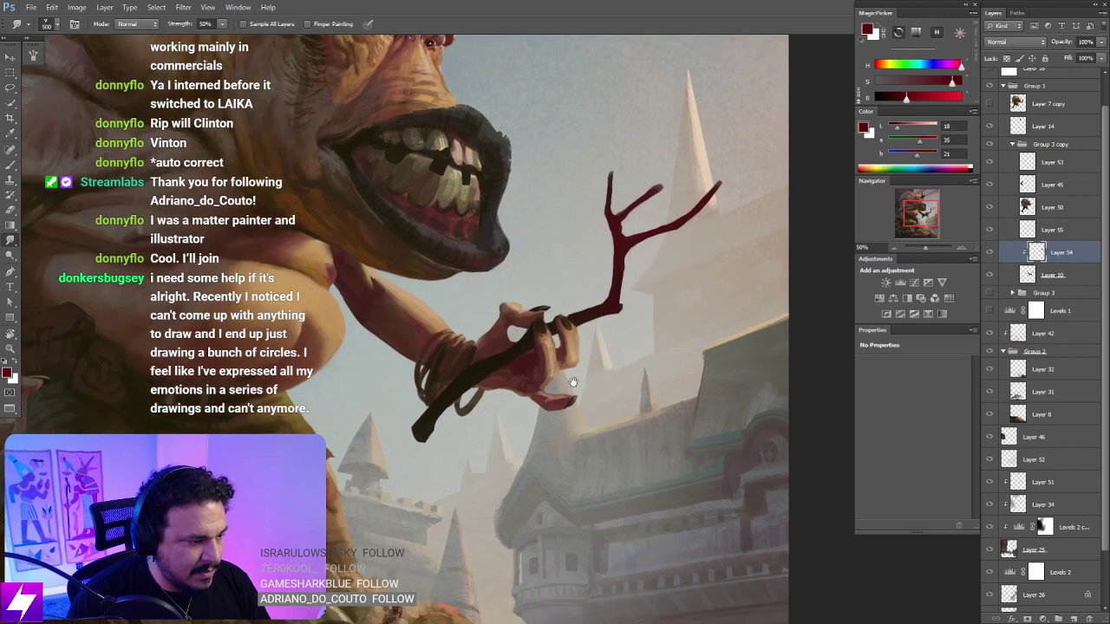
{"action": "key", "text": "b"}
{"action": "key", "text": "b"}
{"action": "left_click_drag", "start_coordinate": [498, 399], "coordinate": [477, 414]}
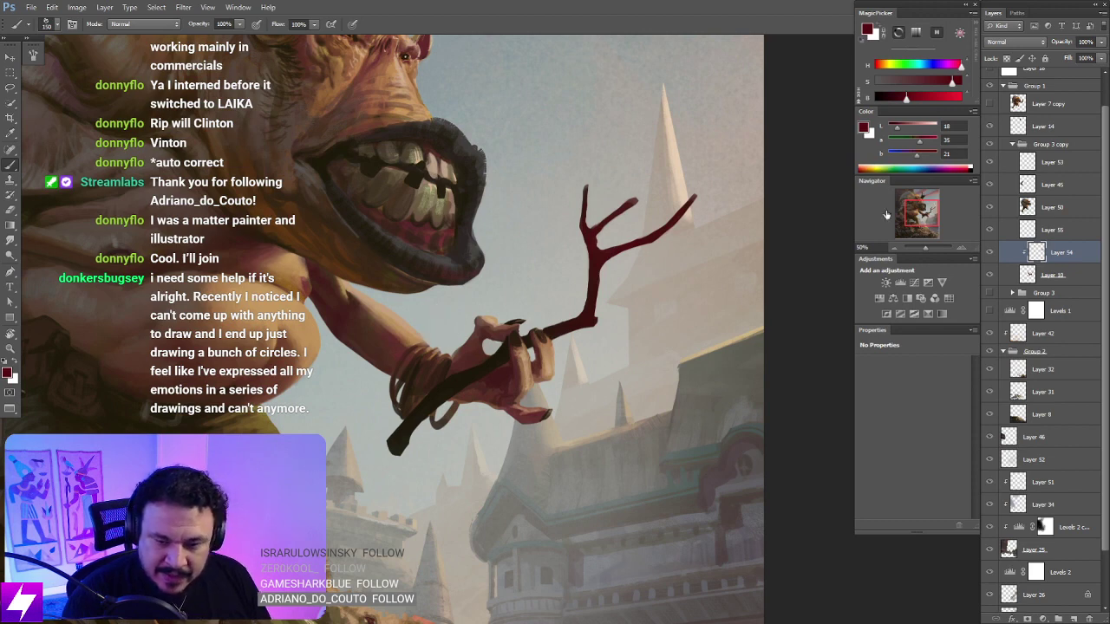
{"action": "left_click_drag", "start_coordinate": [659, 369], "coordinate": [681, 339]}
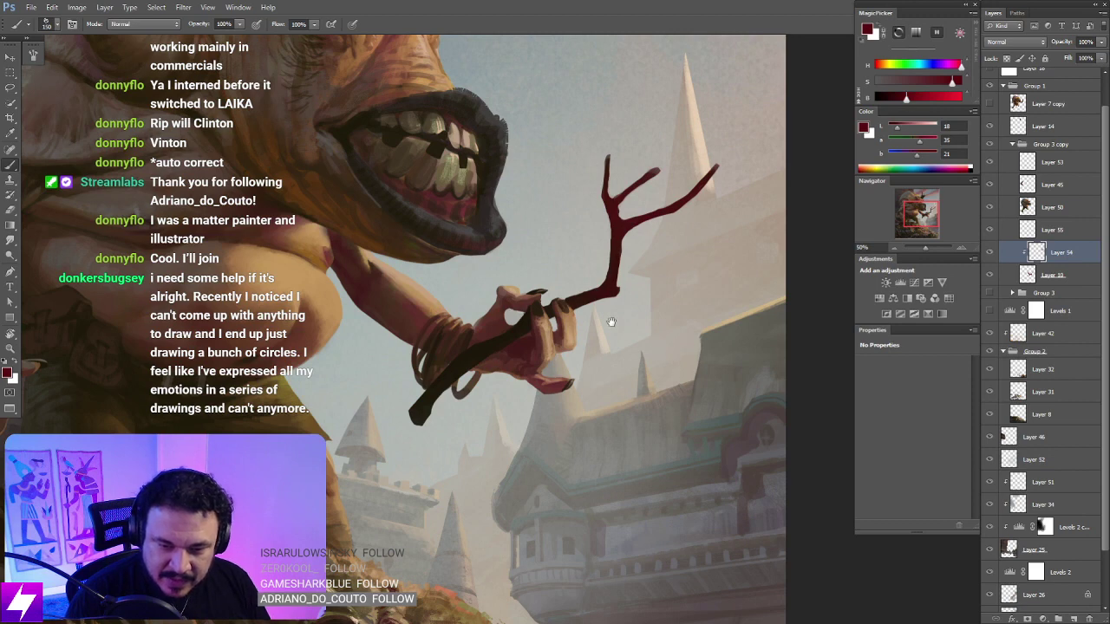
{"action": "mouse_move", "coordinate": [611, 322]}
{"action": "left_mouse_down"}
{"action": "mouse_move", "coordinate": [621, 344]}
{"action": "mouse_move", "coordinate": [664, 341]}
{"action": "left_mouse_up"}
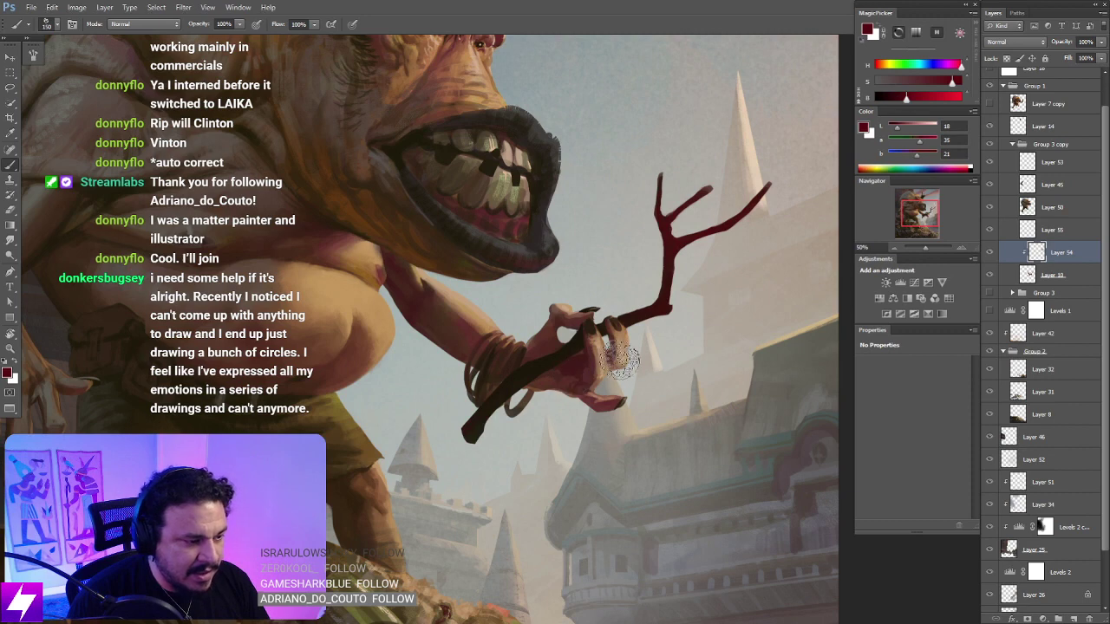
{"action": "left_click_drag", "start_coordinate": [661, 337], "coordinate": [645, 338]}
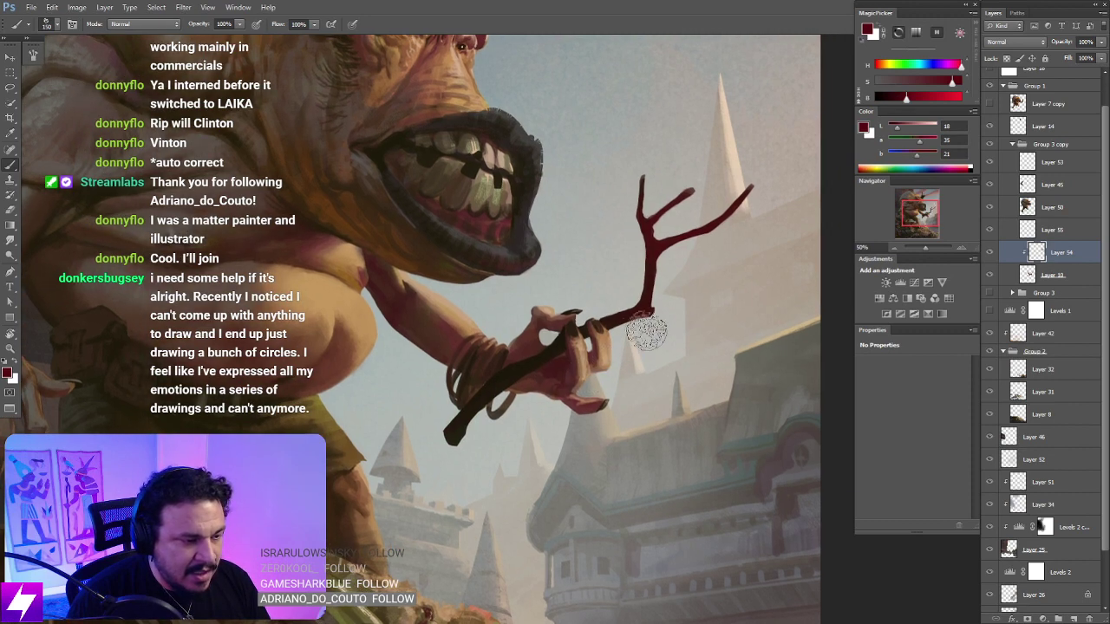
{"action": "left_click_drag", "start_coordinate": [750, 331], "coordinate": [729, 334]}
Step: Erase part of the dark red tint around the branch's bend above the hand with the Eraser at size 100
{"action": "key", "text": "e"}
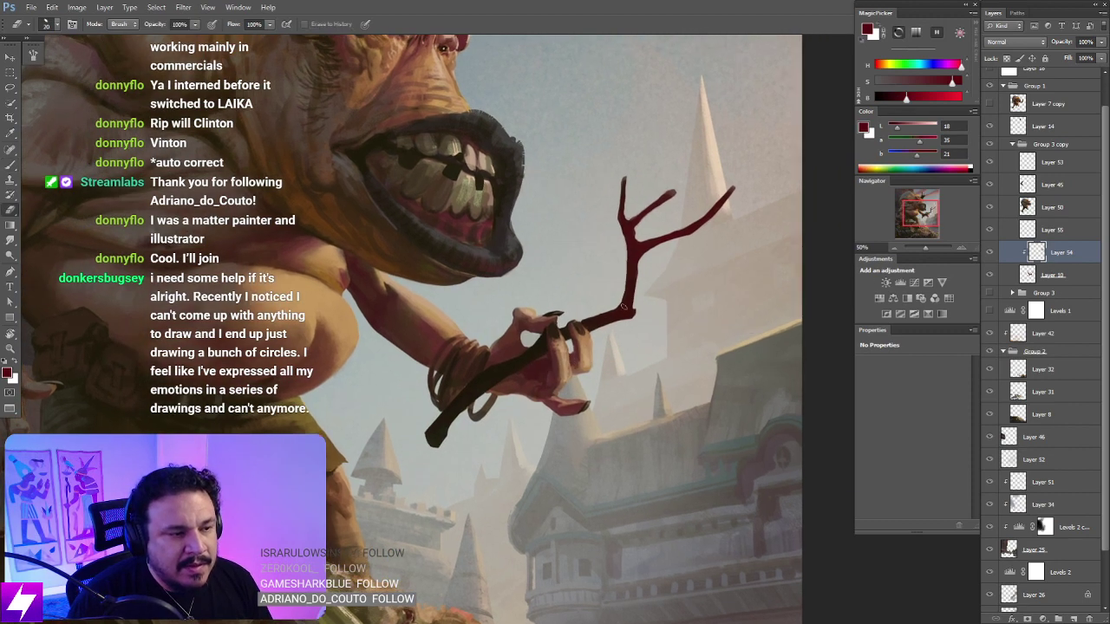
{"action": "key", "text": "]"}
{"action": "key", "text": "]"}
{"action": "key", "text": "]"}
{"action": "key", "text": "]"}
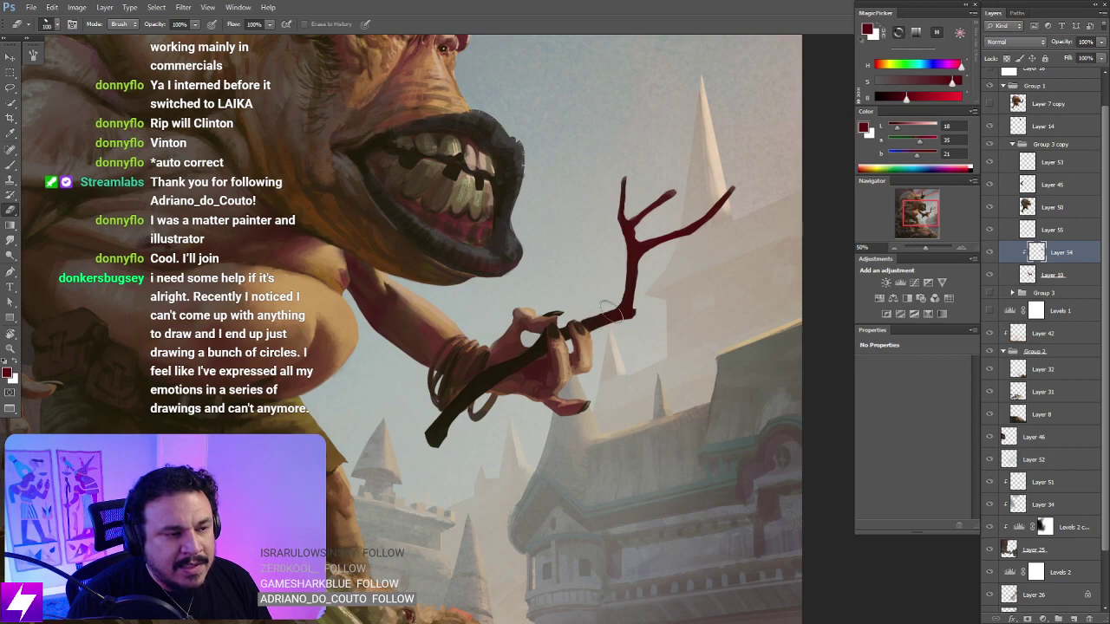
{"action": "left_click_drag", "start_coordinate": [680, 315], "coordinate": [646, 329]}
Step: Retouch the dark red tint at the branch's bend with the brush at size 60 and soften it with the Smudge tool at size 100
{"action": "key", "text": "b"}
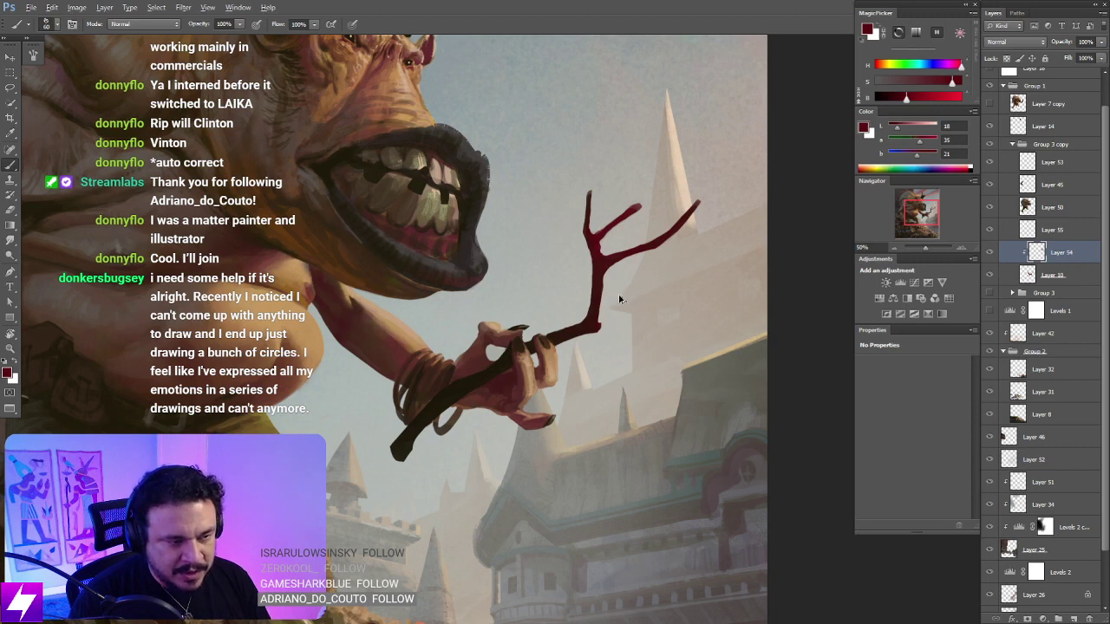
{"action": "left_click_drag", "start_coordinate": [634, 322], "coordinate": [623, 319]}
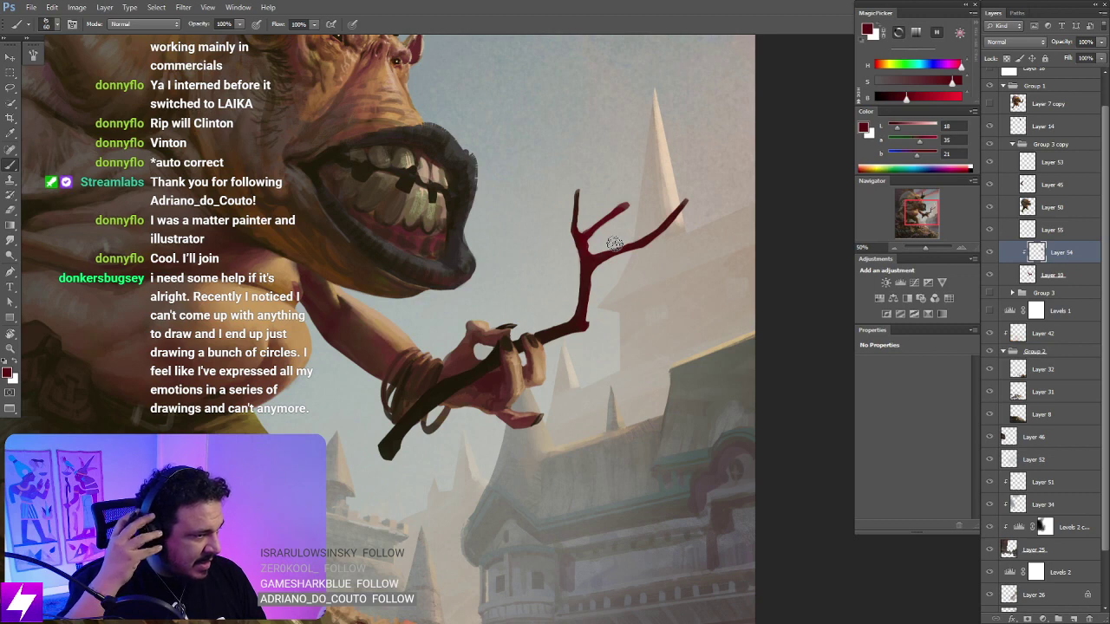
{"action": "mouse_move", "coordinate": [585, 317]}
{"action": "left_mouse_down"}
{"action": "mouse_move", "coordinate": [606, 286]}
{"action": "mouse_move", "coordinate": [603, 300]}
{"action": "mouse_move", "coordinate": [612, 293]}
{"action": "mouse_move", "coordinate": [602, 280]}
{"action": "mouse_move", "coordinate": [580, 283]}
{"action": "mouse_move", "coordinate": [583, 273]}
{"action": "mouse_move", "coordinate": [600, 306]}
{"action": "mouse_move", "coordinate": [583, 298]}
{"action": "left_mouse_up"}
{"action": "key", "text": "r"}
{"action": "key", "text": "["}
{"action": "key", "text": "["}
{"action": "key", "text": "["}
{"action": "key", "text": "["}
{"action": "key", "text": "["}
{"action": "key", "text": "["}
{"action": "key", "text": "["}
{"action": "key", "text": "["}
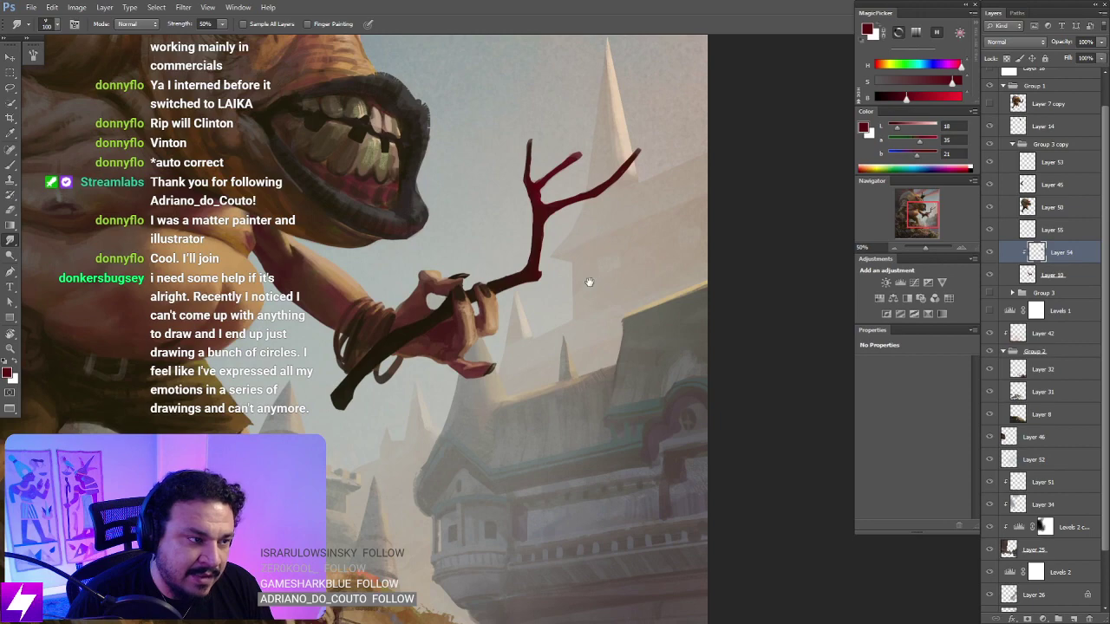
{"action": "left_click_drag", "start_coordinate": [596, 217], "coordinate": [588, 277]}
{"action": "scroll", "coordinate": [559, 267], "scroll_direction": "down", "scroll_amount": 1}
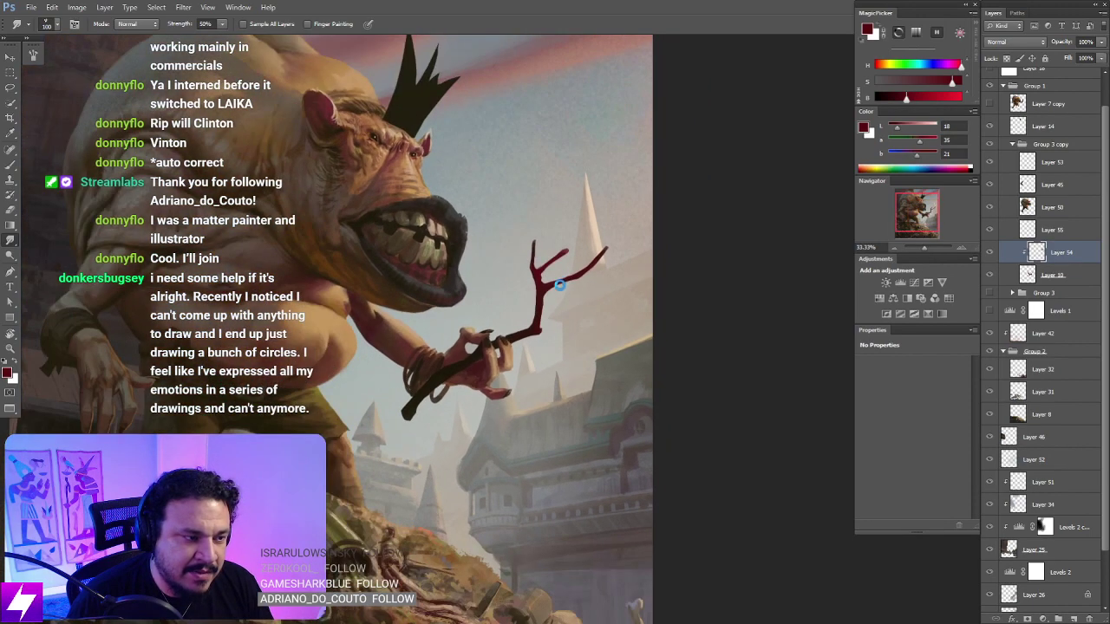
Step: Flip the canvas horizontally and frame the hand and branch for further painting
{"action": "key", "text": "ctrl+shift+h"}
{"action": "left_click_drag", "start_coordinate": [426, 319], "coordinate": [492, 308]}
{"action": "left_click_drag", "start_coordinate": [454, 342], "coordinate": [506, 306]}
{"action": "key", "text": "ctrl+plus"}
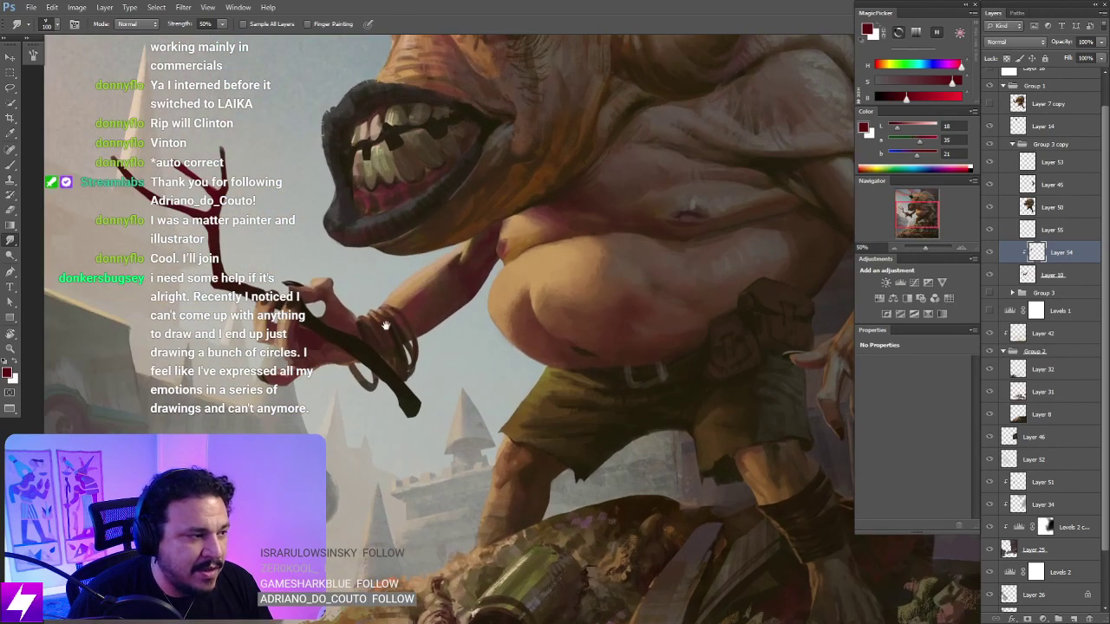
{"action": "left_click_drag", "start_coordinate": [384, 324], "coordinate": [524, 332]}
{"action": "left_click_drag", "start_coordinate": [429, 260], "coordinate": [491, 347]}
{"action": "mouse_move", "coordinate": [422, 373]}
{"action": "left_mouse_down"}
{"action": "mouse_move", "coordinate": [456, 380]}
{"action": "mouse_move", "coordinate": [453, 368]}
{"action": "left_mouse_up"}
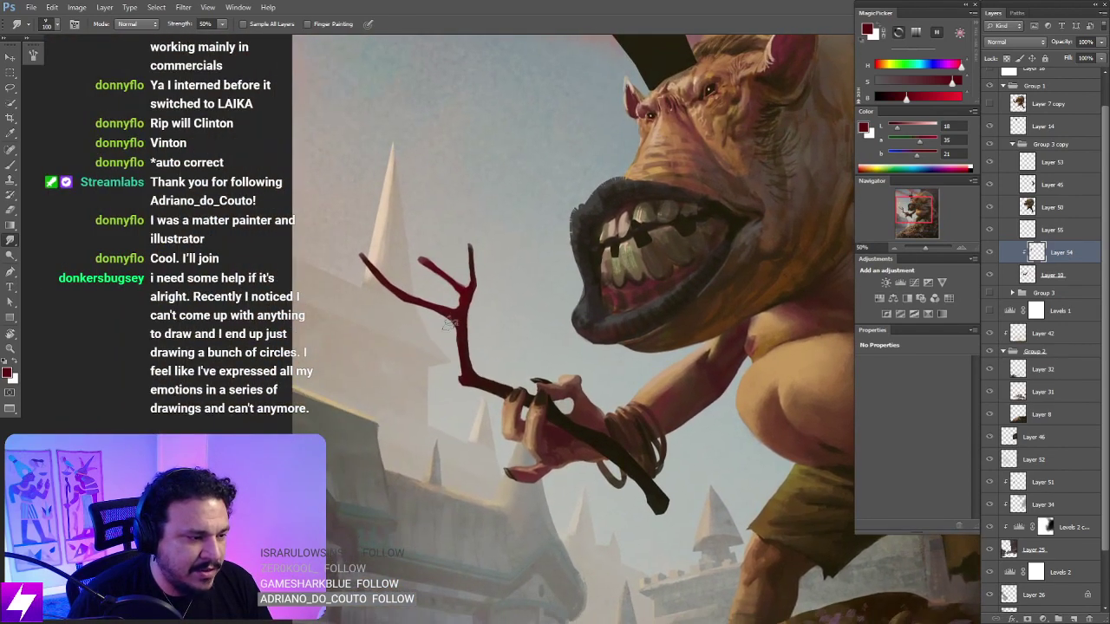
Step: Carry the dark red tint down the branch through the hand, using small brush sizes of 35 to 45
{"action": "key", "text": "b"}
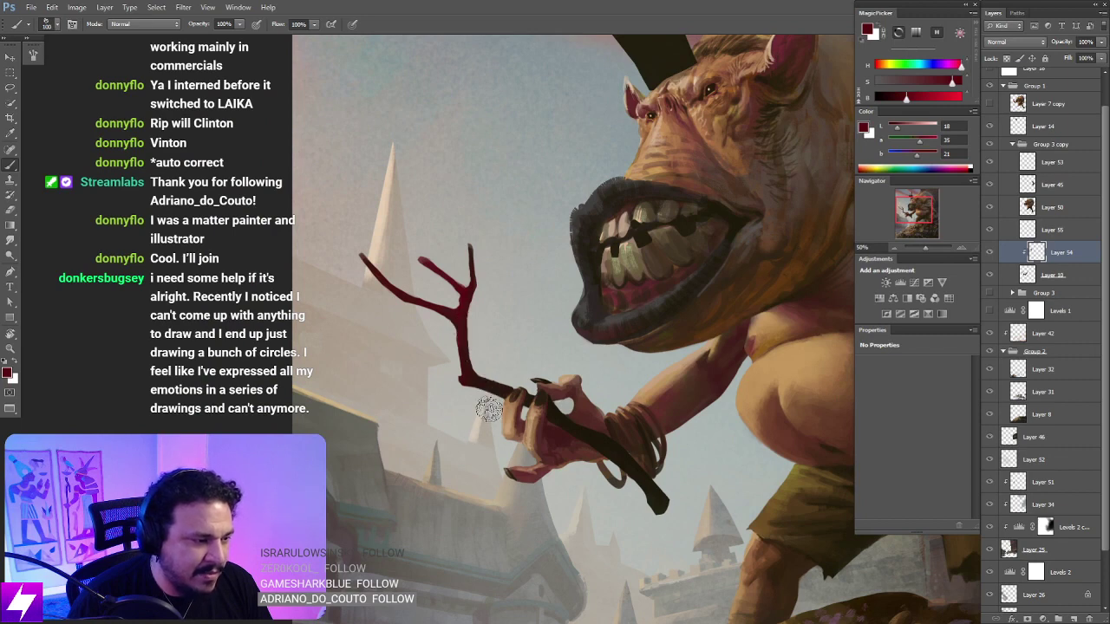
{"action": "key", "text": "r"}
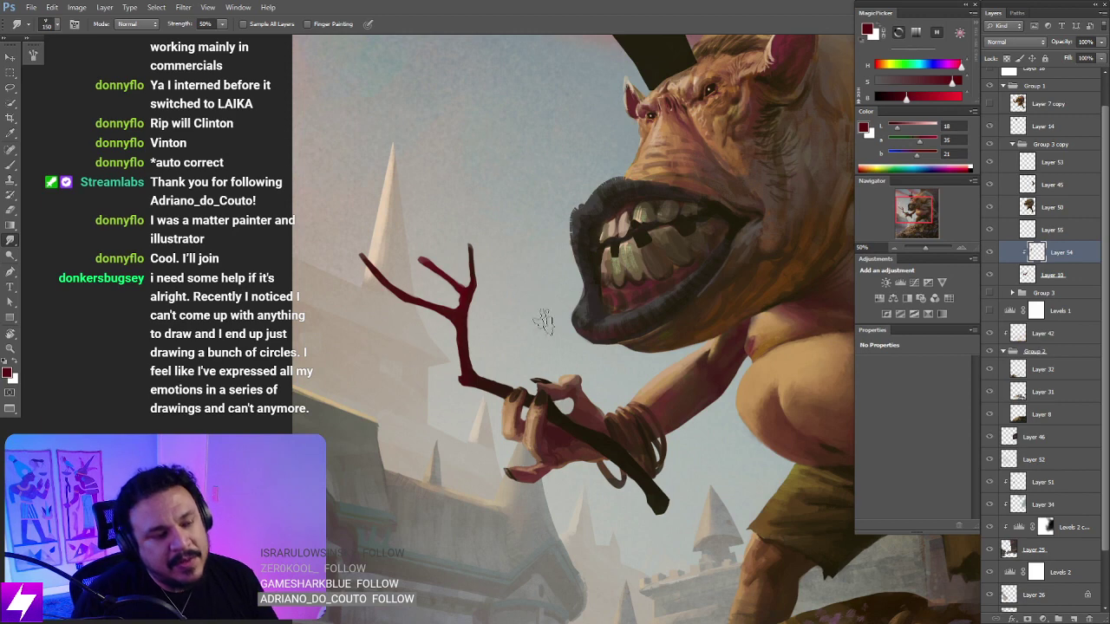
{"action": "mouse_move", "coordinate": [512, 399]}
{"action": "left_mouse_down"}
{"action": "mouse_move", "coordinate": [509, 381]}
{"action": "mouse_move", "coordinate": [515, 389]}
{"action": "left_mouse_up"}
{"action": "key", "text": "b"}
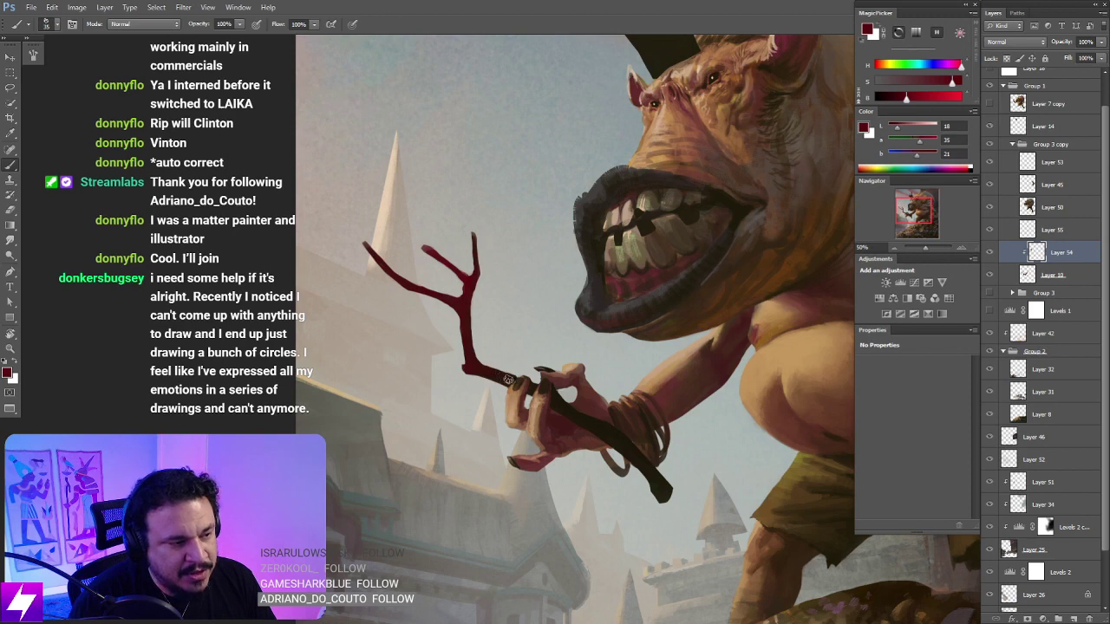
{"action": "left_click_drag", "start_coordinate": [564, 404], "coordinate": [516, 364]}
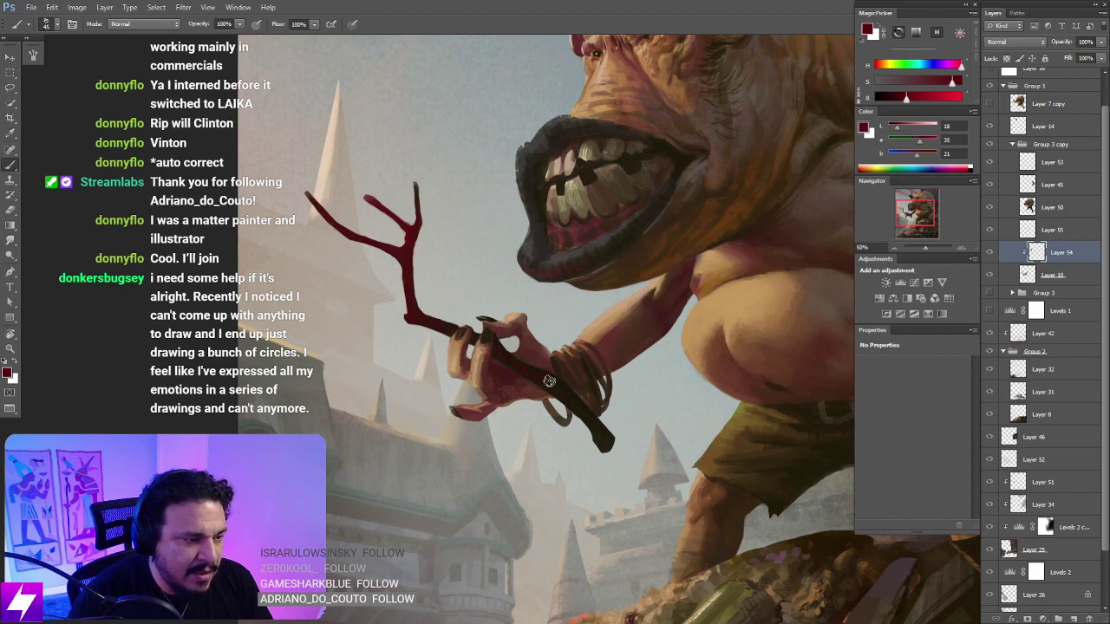
Step: Check the whole painting and change the paint color to a brighter saturated red, about L 32, a 49, b 39
{"action": "key", "text": "r"}
{"action": "key", "text": "ctrl+minus"}
{"action": "key", "text": "ctrl+minus"}
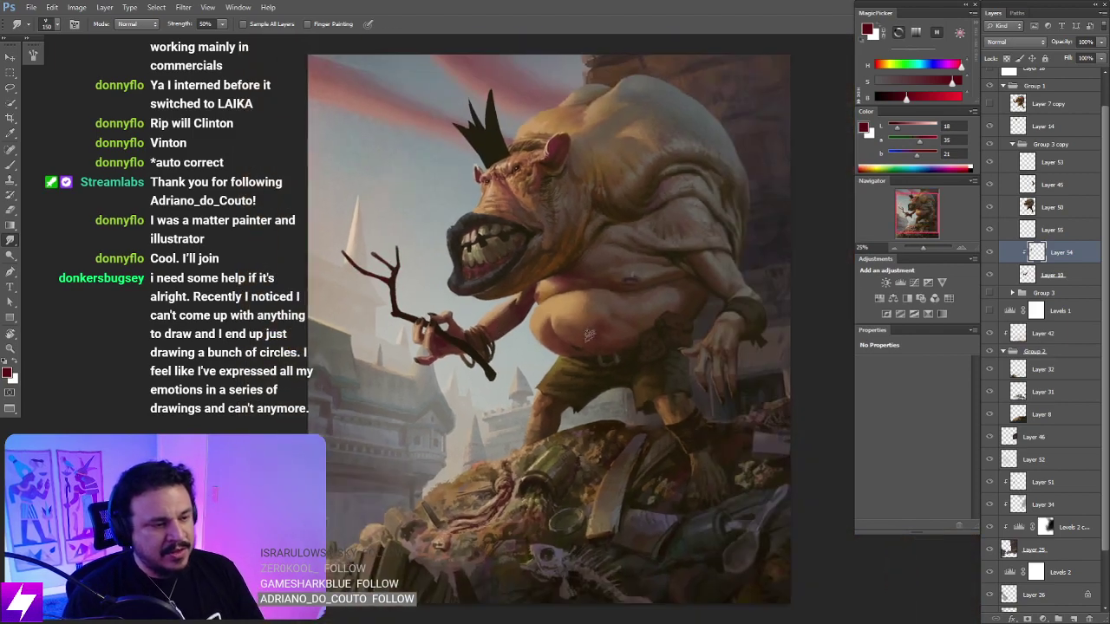
{"action": "key", "text": "r"}
{"action": "left_click_drag", "start_coordinate": [590, 337], "coordinate": [552, 301]}
{"action": "key", "text": "Escape"}
{"action": "left_click_drag", "start_coordinate": [510, 375], "coordinate": [511, 416]}
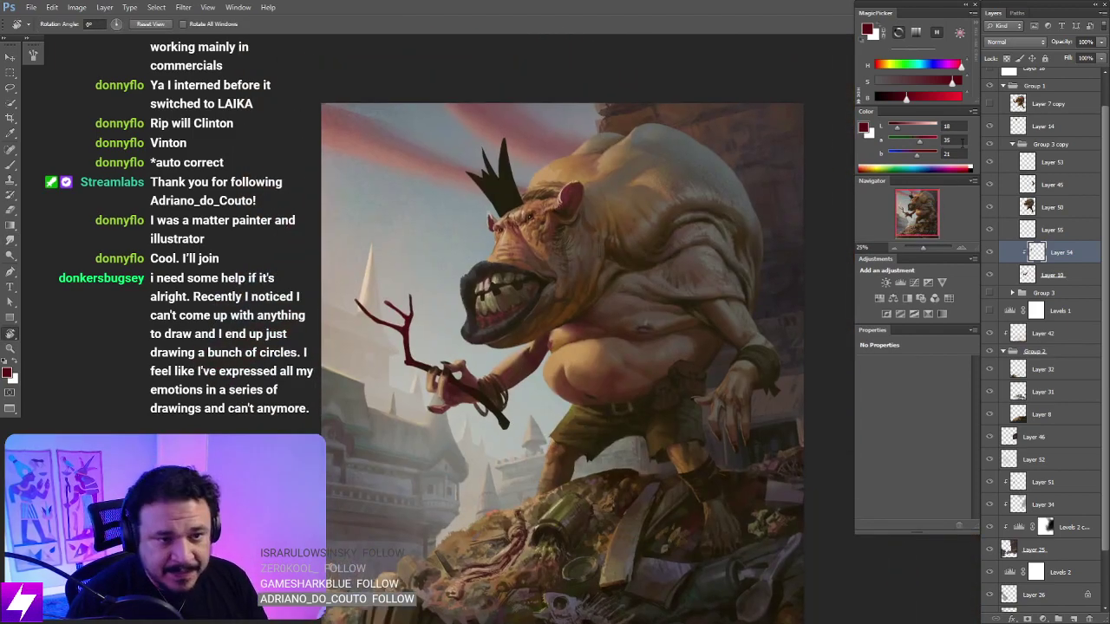
{"action": "key", "text": "b"}
{"action": "left_click_drag", "start_coordinate": [910, 101], "coordinate": [886, 76]}
{"action": "left_click", "coordinate": [877, 68]}
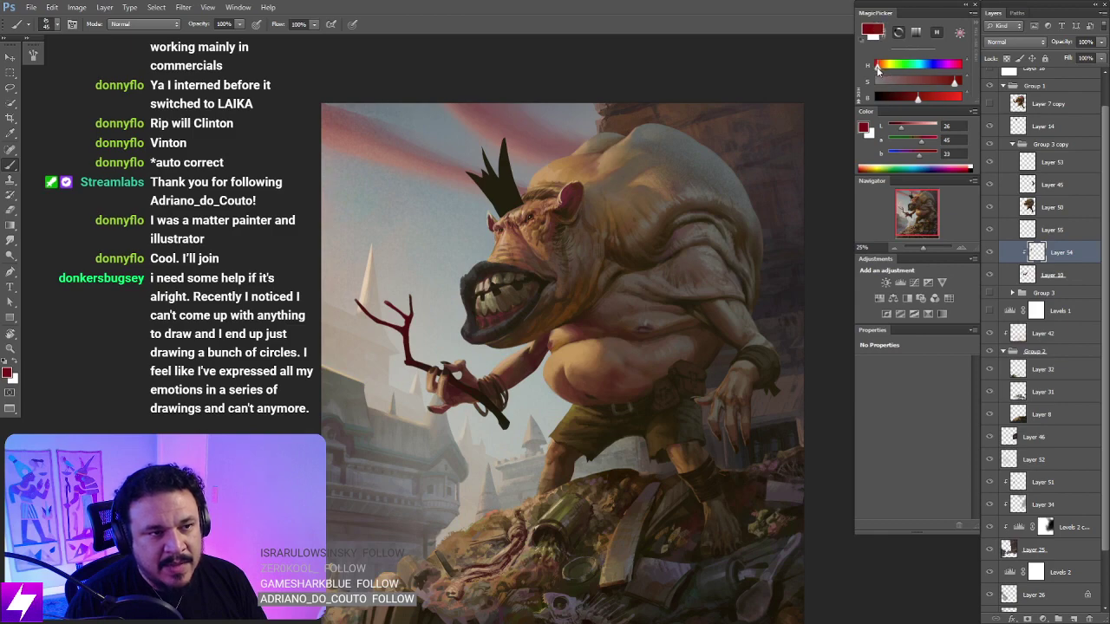
{"action": "left_click", "coordinate": [925, 96]}
Step: Rotate the canvas about 42° and paint bright red accents around the branch's fork with the brush at sizes 25 and 15
{"action": "key", "text": "ctrl+plus"}
{"action": "key", "text": "r"}
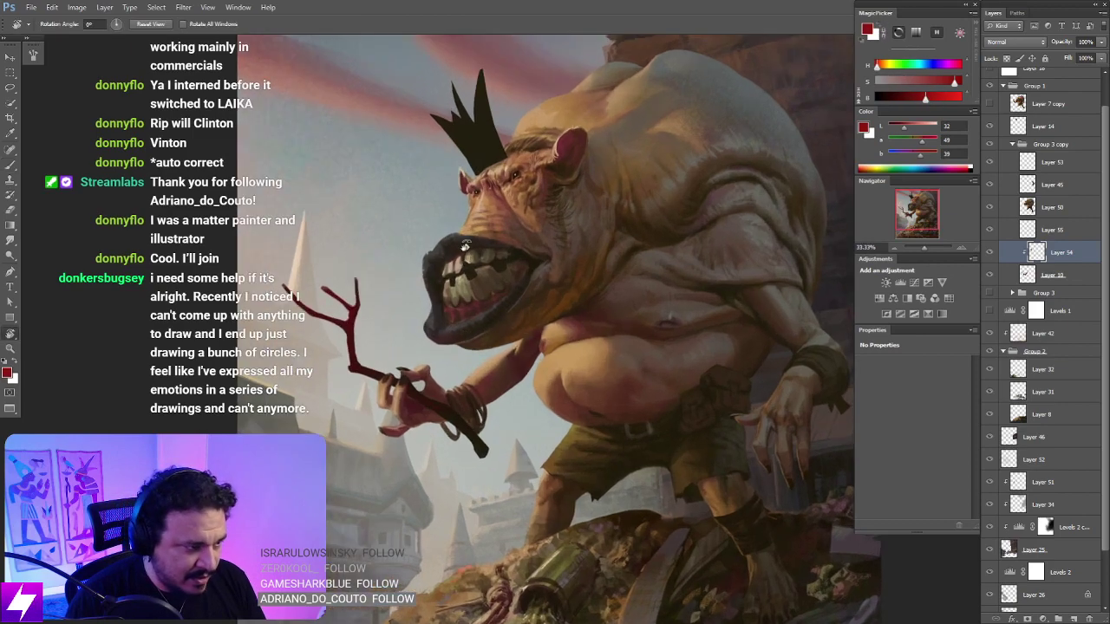
{"action": "left_click_drag", "start_coordinate": [461, 322], "coordinate": [501, 361]}
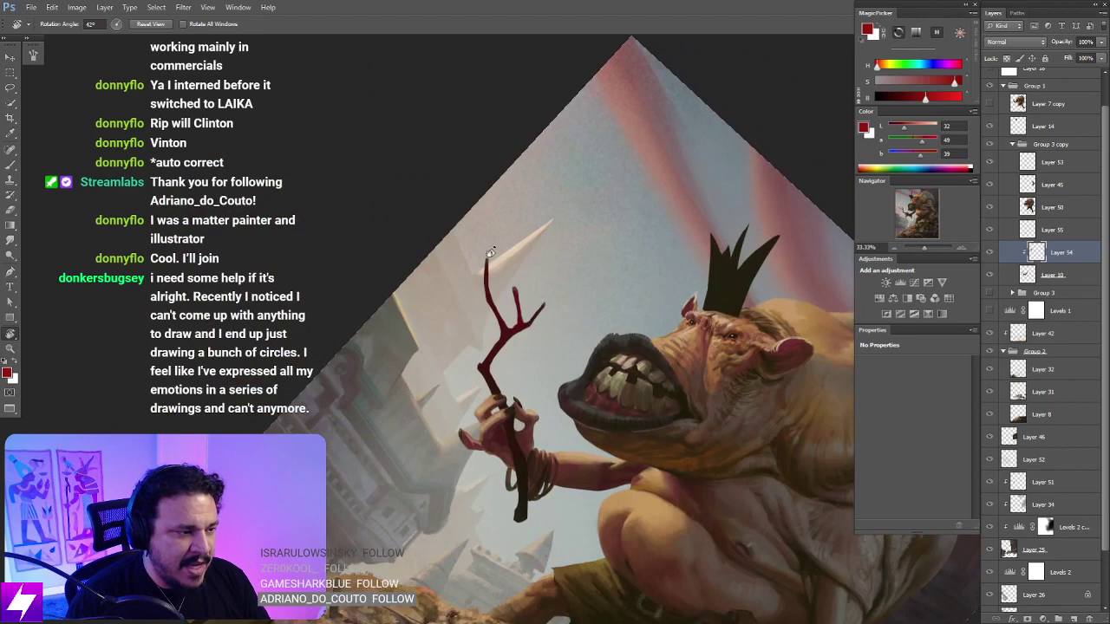
{"action": "key", "text": "ctrl+plus"}
{"action": "left_click_drag", "start_coordinate": [491, 260], "coordinate": [511, 308]}
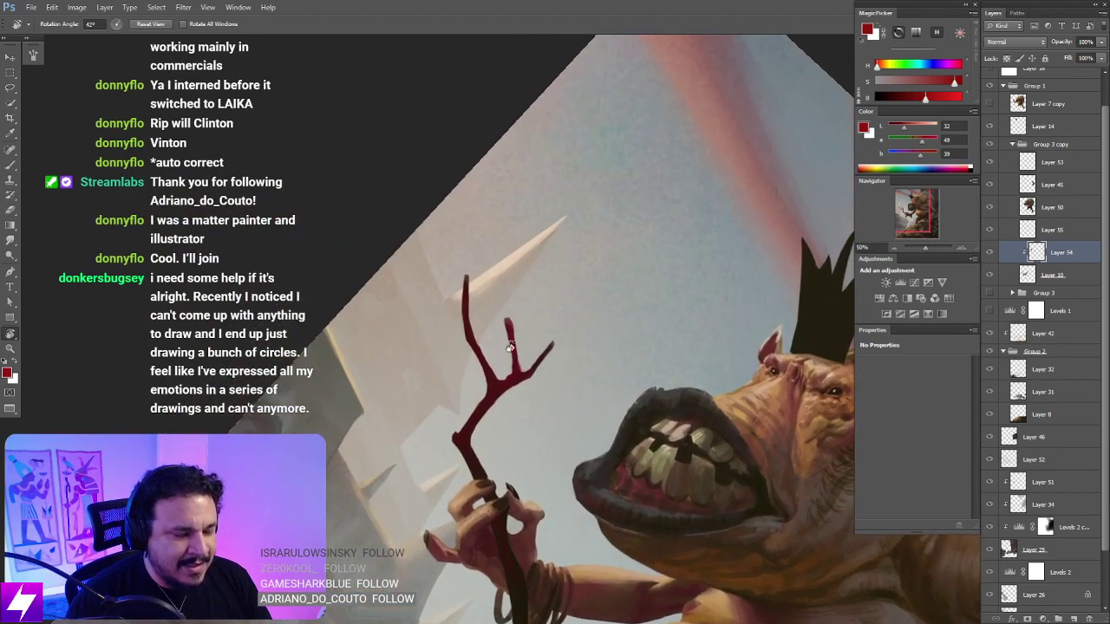
{"action": "key", "text": "b"}
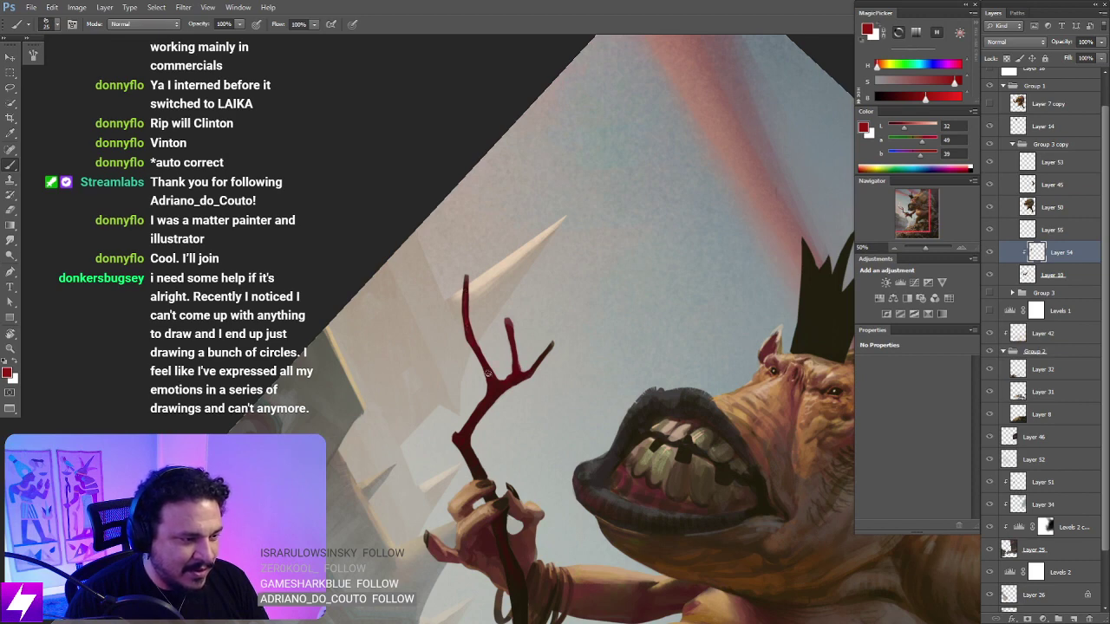
{"action": "mouse_move", "coordinate": [511, 393]}
{"action": "left_mouse_down"}
{"action": "mouse_move", "coordinate": [500, 369]}
{"action": "mouse_move", "coordinate": [517, 380]}
{"action": "left_mouse_up"}
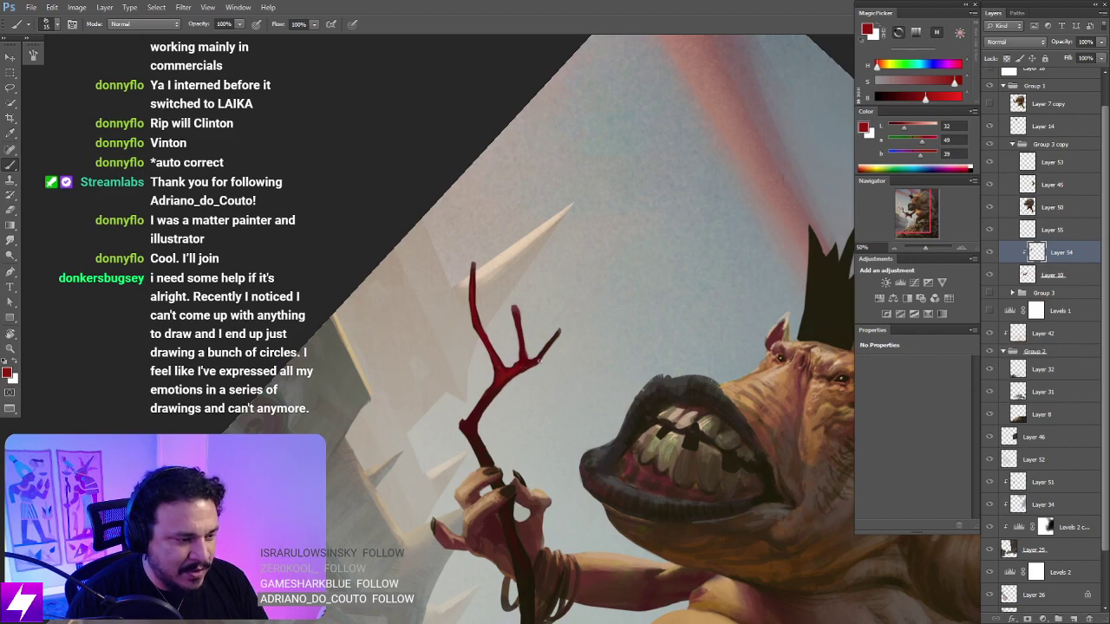
Step: Turn the canvas upside down and extend the bright red accents along the prongs and up to the branch's bend
{"action": "key", "text": "ctrl+minus"}
{"action": "key", "text": "r"}
{"action": "left_click_drag", "start_coordinate": [612, 421], "coordinate": [511, 286]}
{"action": "key", "text": "ctrl+plus"}
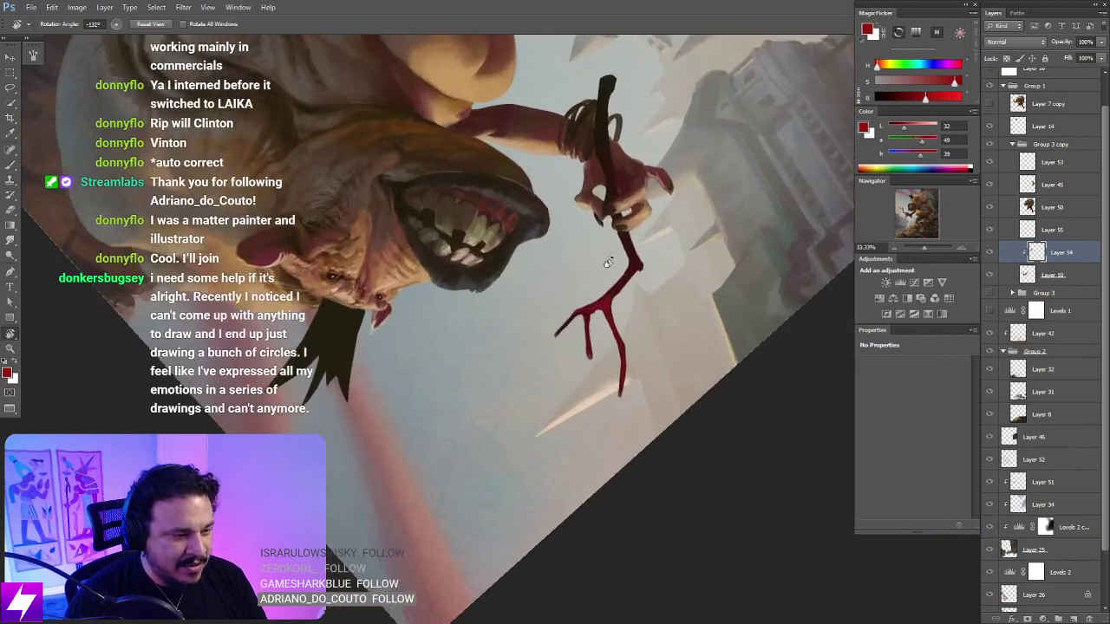
{"action": "key", "text": "ctrl+plus"}
{"action": "key", "text": "b"}
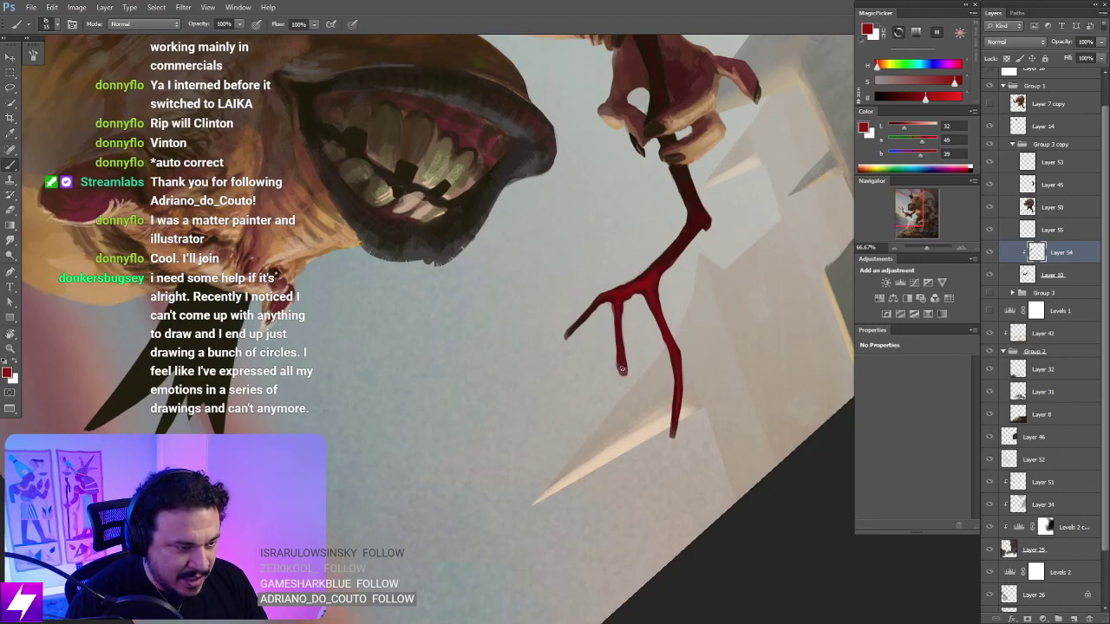
{"action": "key", "text": "r"}
{"action": "left_click_drag", "start_coordinate": [664, 302], "coordinate": [570, 277]}
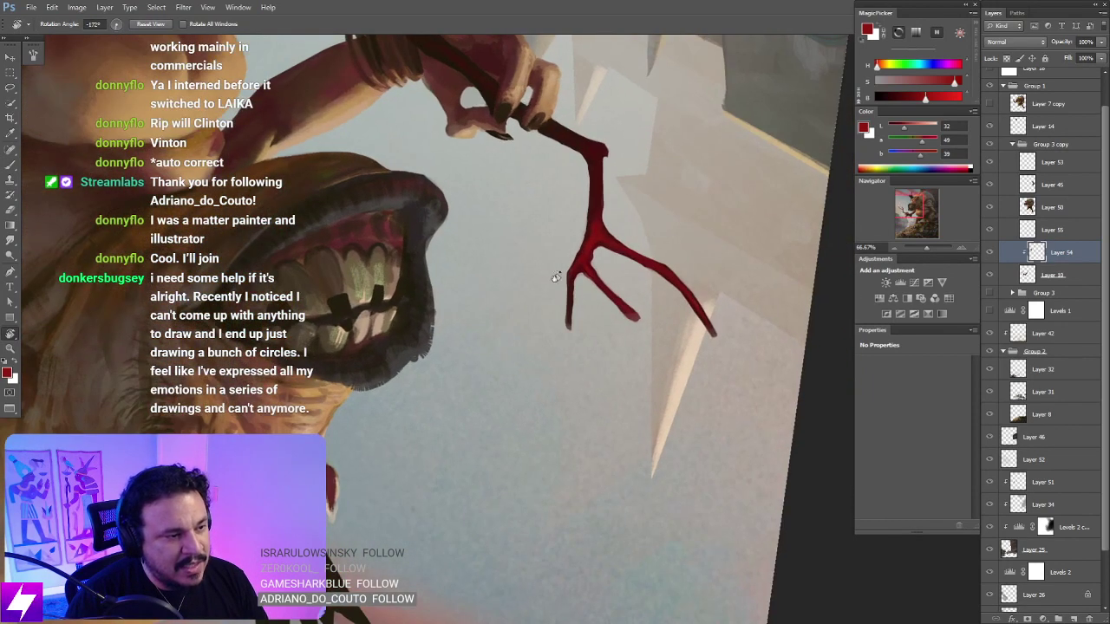
{"action": "key", "text": "b"}
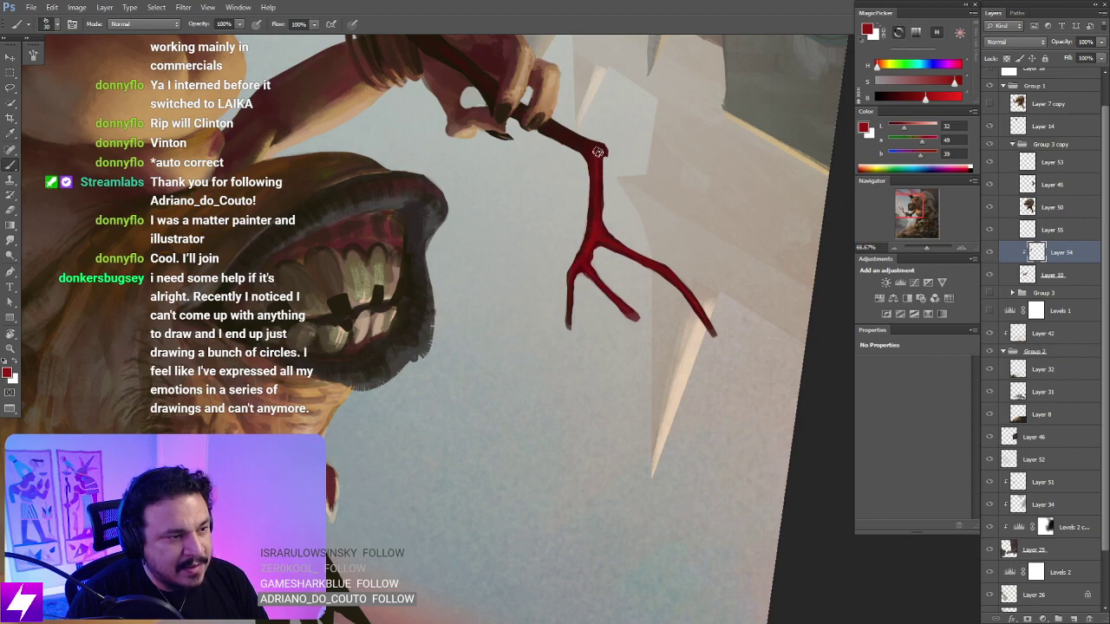
Step: Rotate the canvas again and paint bright red along the branch between its bend and the hand at brush sizes 30 and 20
{"action": "key", "text": "Escape"}
{"action": "key", "text": "ctrl+minus"}
{"action": "key", "text": "r"}
{"action": "mouse_move", "coordinate": [657, 334]}
{"action": "left_mouse_down"}
{"action": "mouse_move", "coordinate": [631, 261]}
{"action": "mouse_move", "coordinate": [572, 230]}
{"action": "left_mouse_up"}
{"action": "key", "text": "b"}
{"action": "key", "text": "ctrl+plus"}
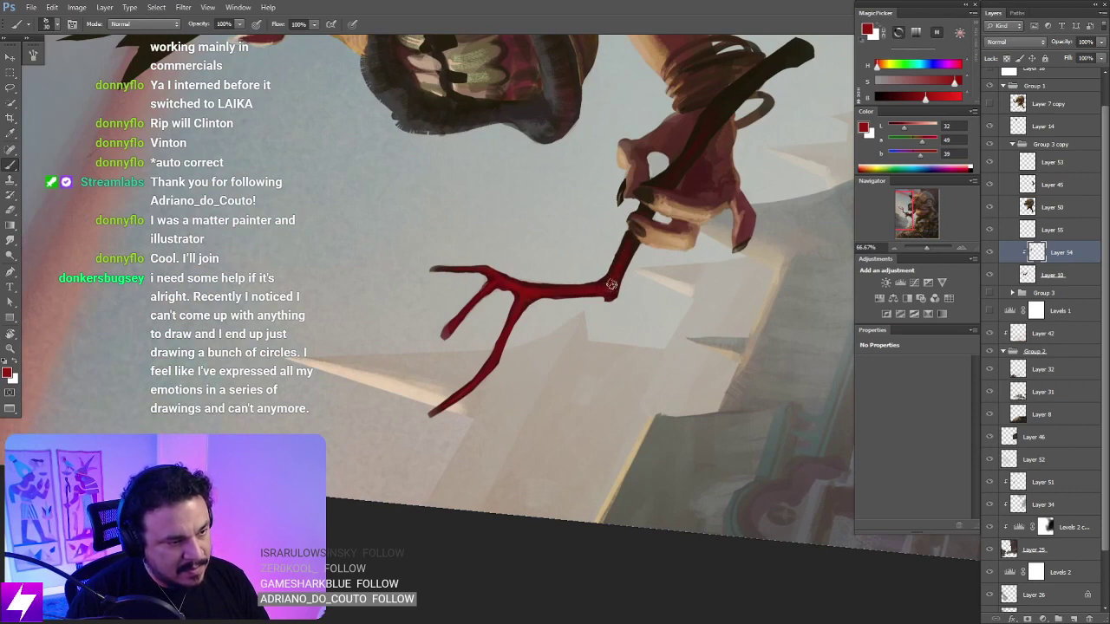
{"action": "left_click_drag", "start_coordinate": [722, 119], "coordinate": [654, 212]}
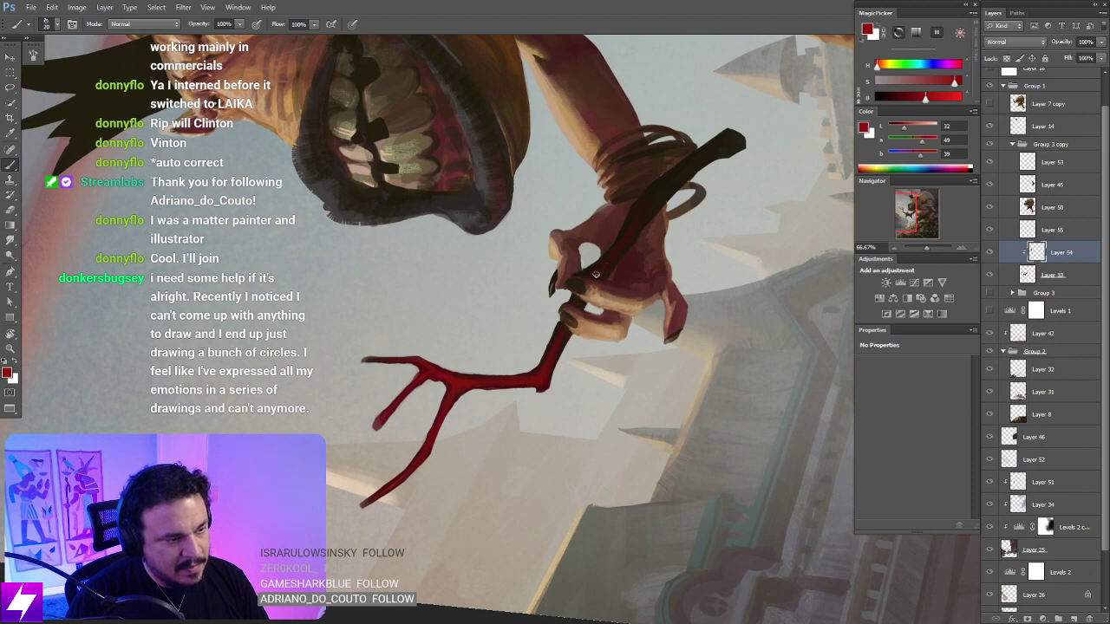
Step: Reset the canvas rotation and flip the painting back to its original orientation
{"action": "key", "text": "r"}
{"action": "key", "text": "Escape"}
{"action": "key", "text": "ctrl+minus"}
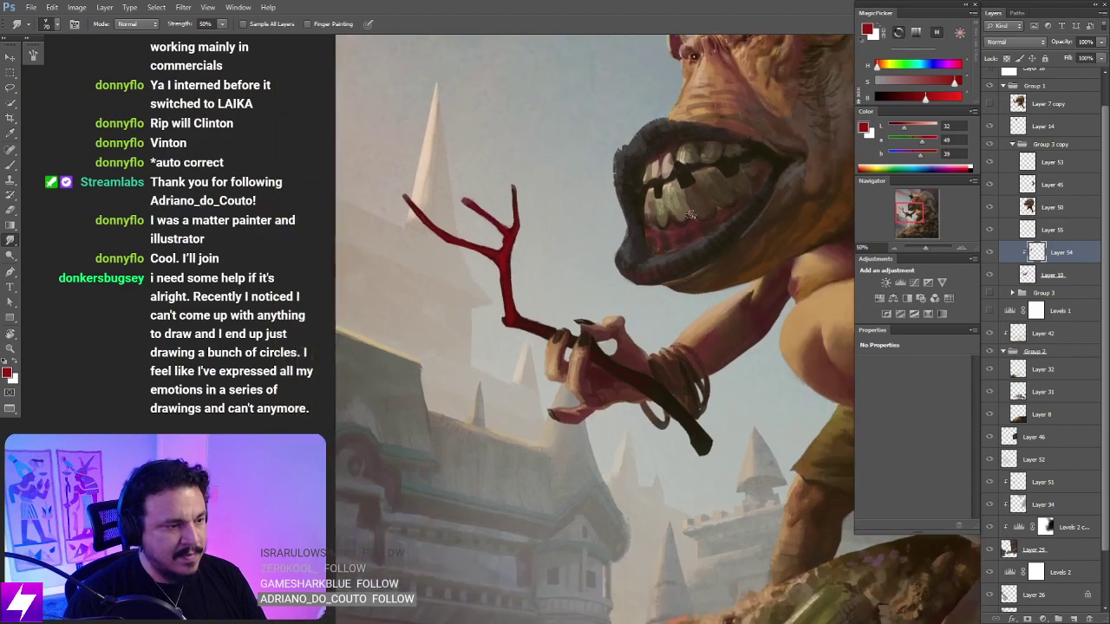
{"action": "key", "text": "ctrl+minus"}
{"action": "key", "text": "ctrl+minus"}
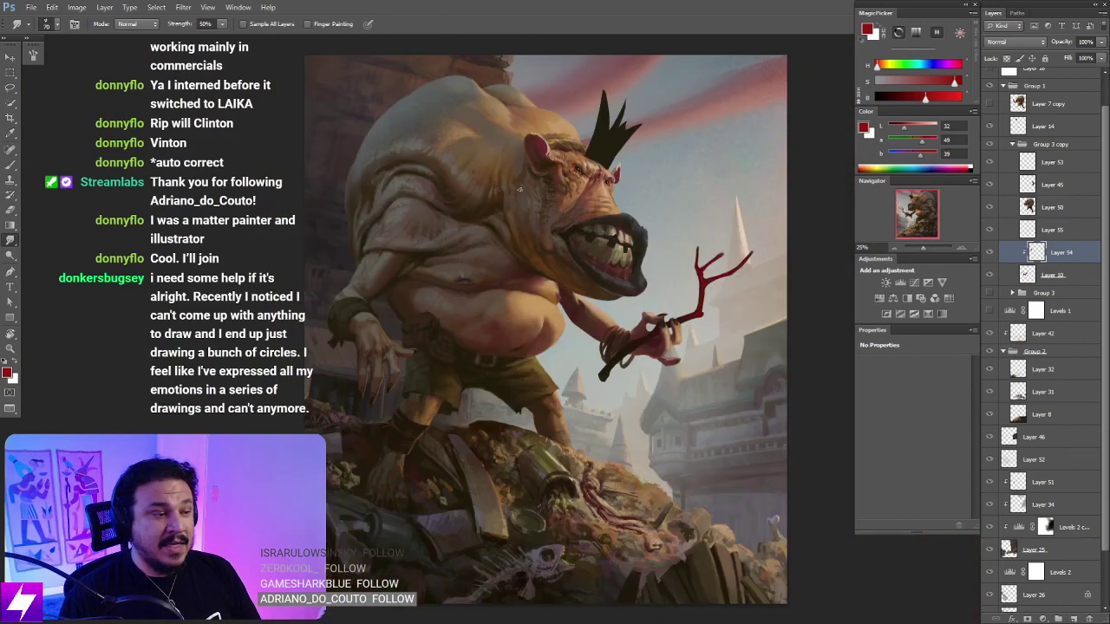
Step: Examine how the red branch reads against the sky and castle, from the full painting and close up
{"action": "left_click_drag", "start_coordinate": [707, 322], "coordinate": [664, 318]}
{"action": "left_click_drag", "start_coordinate": [706, 379], "coordinate": [667, 368]}
{"action": "key", "text": "r"}
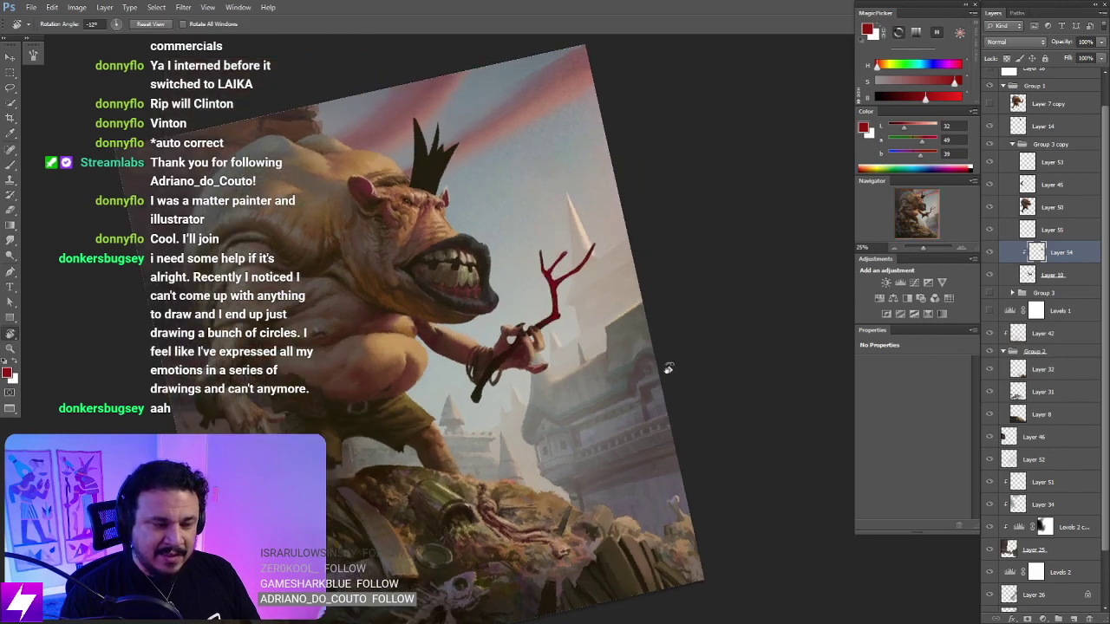
{"action": "key", "text": "ctrl+plus"}
{"action": "key", "text": "ctrl+plus"}
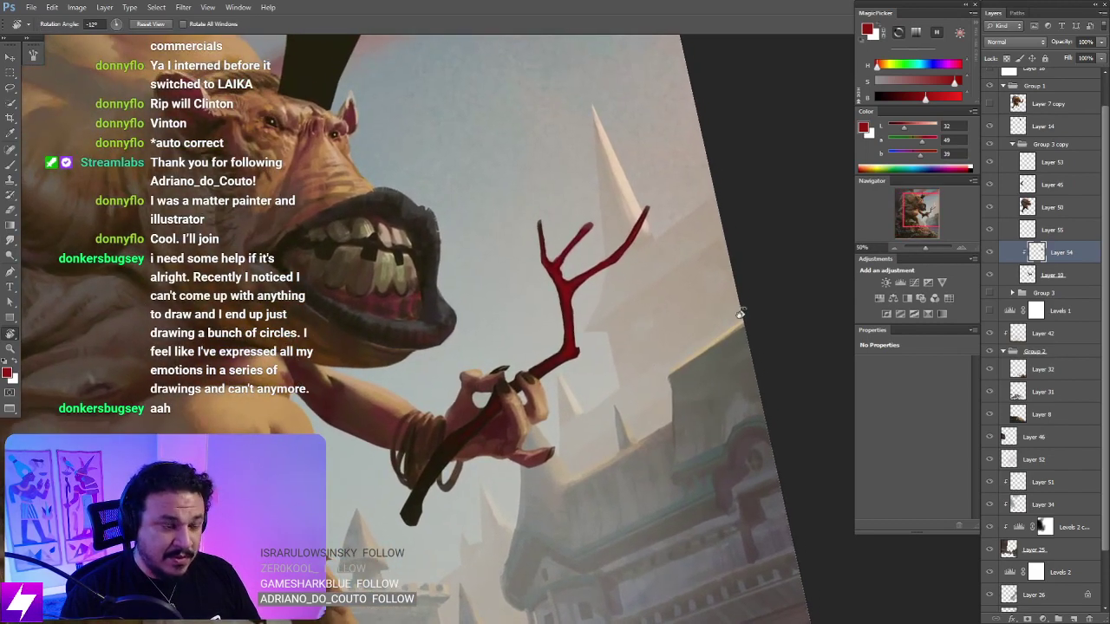
{"action": "key", "text": "Escape"}
{"action": "left_click_drag", "start_coordinate": [659, 420], "coordinate": [637, 372]}
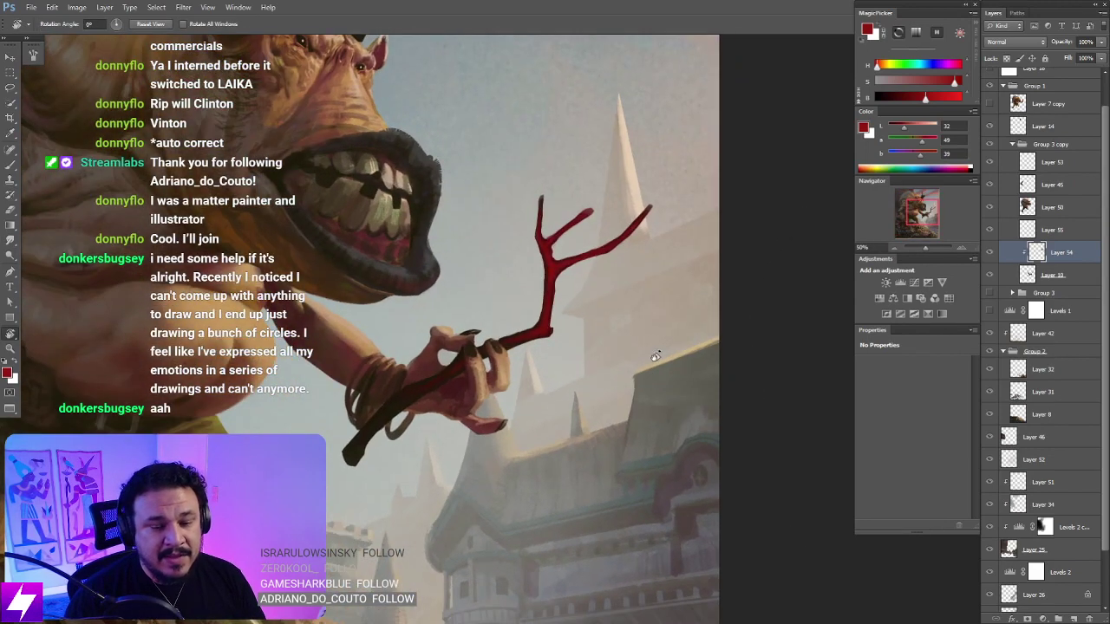
{"action": "left_click_drag", "start_coordinate": [669, 316], "coordinate": [647, 346]}
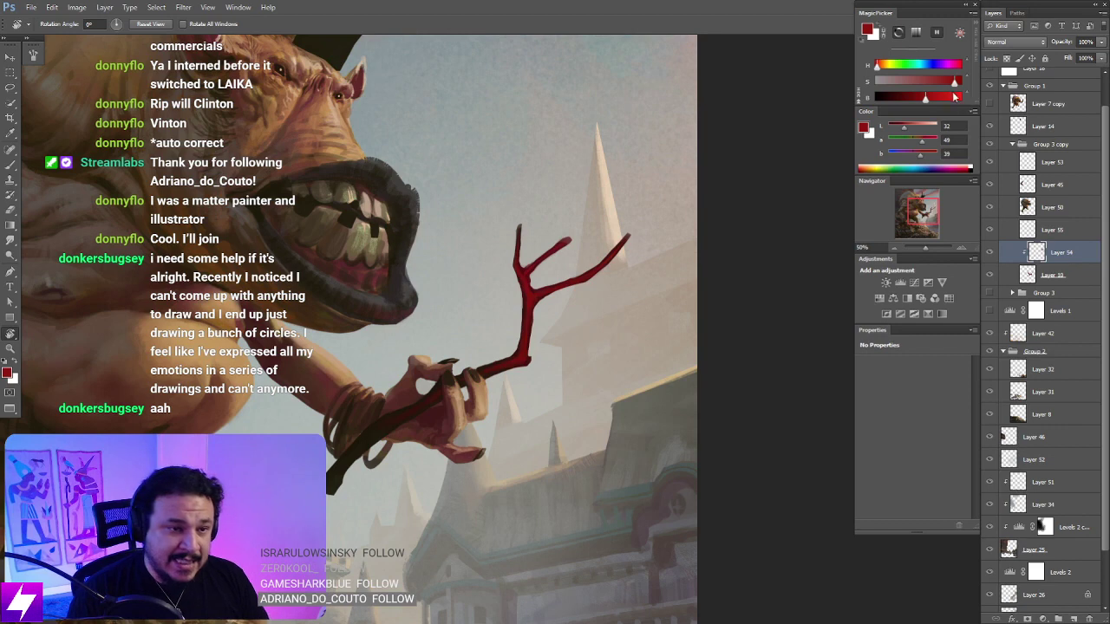
Step: Mix a saturated orange paint color, about L 49, a 36, b 57, and hide Layer 54
{"action": "left_click", "coordinate": [880, 68]}
{"action": "mouse_move", "coordinate": [881, 68]}
{"action": "left_mouse_down"}
{"action": "mouse_move", "coordinate": [936, 98]}
{"action": "mouse_move", "coordinate": [960, 88]}
{"action": "left_mouse_up"}
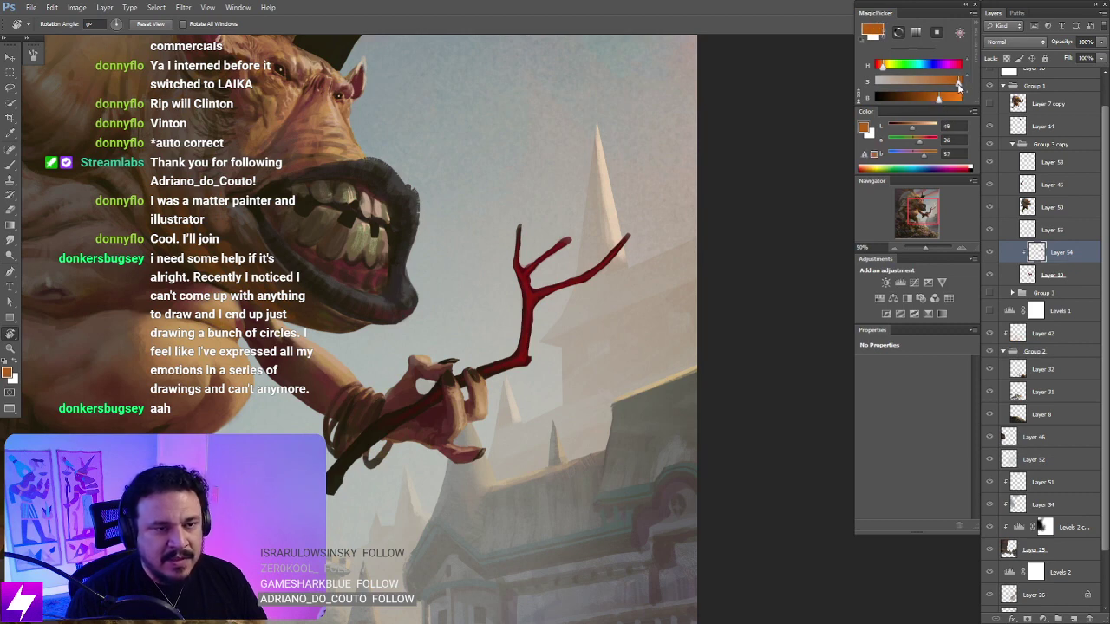
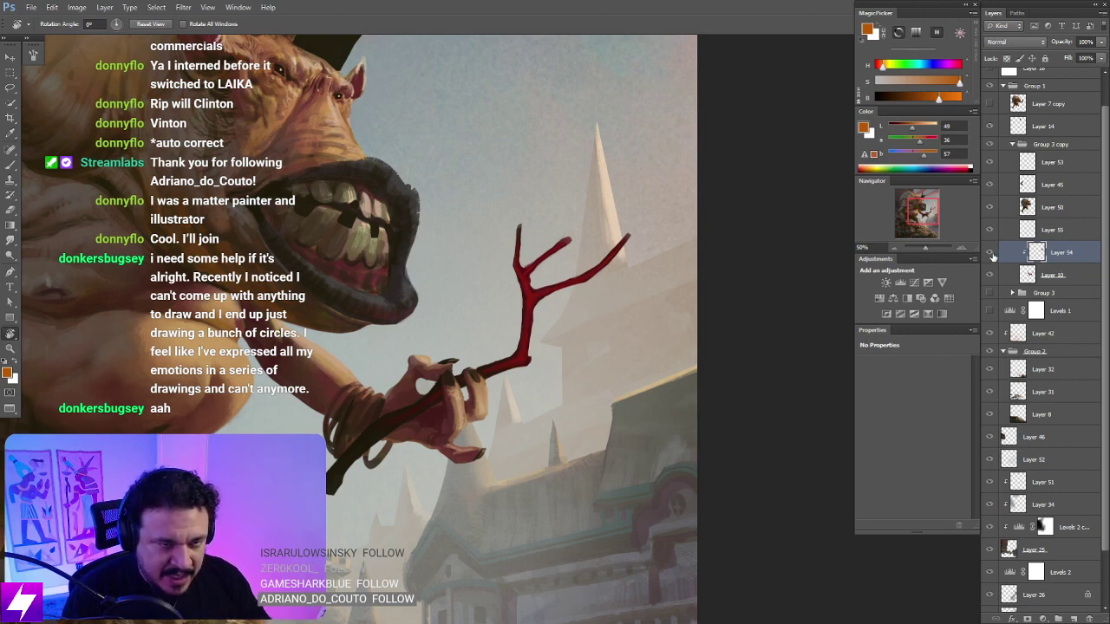
{"action": "left_click", "coordinate": [991, 253]}
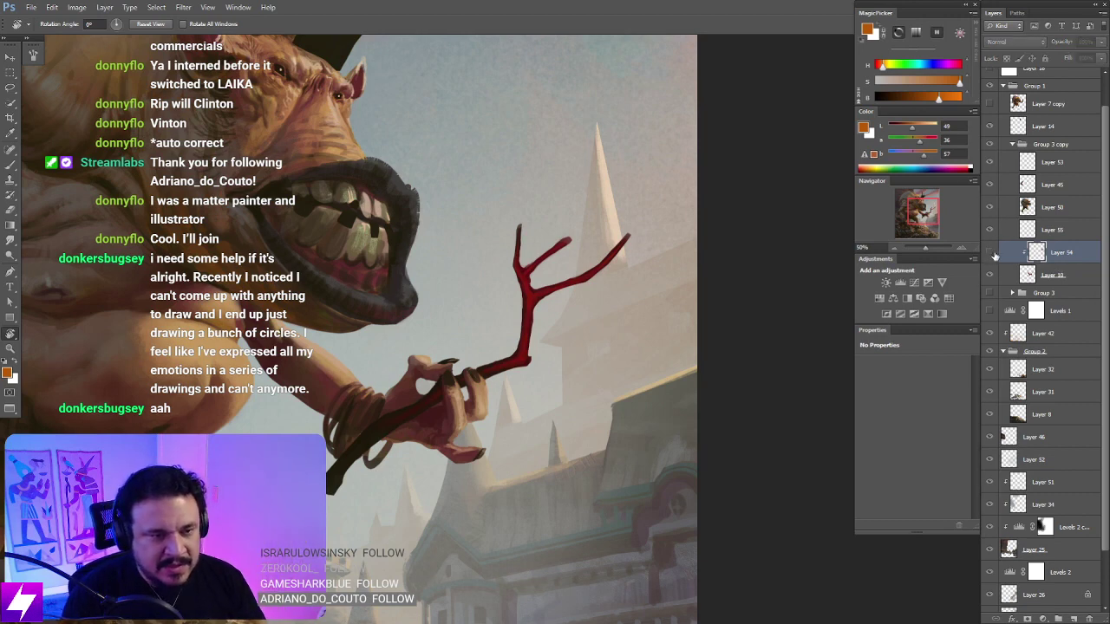
Step: Make Layer 54 visible again, reset the canvas rotation, and flip the painting horizontally around the red branch
{"action": "left_click", "coordinate": [991, 253]}
{"action": "left_click_drag", "start_coordinate": [733, 385], "coordinate": [699, 389]}
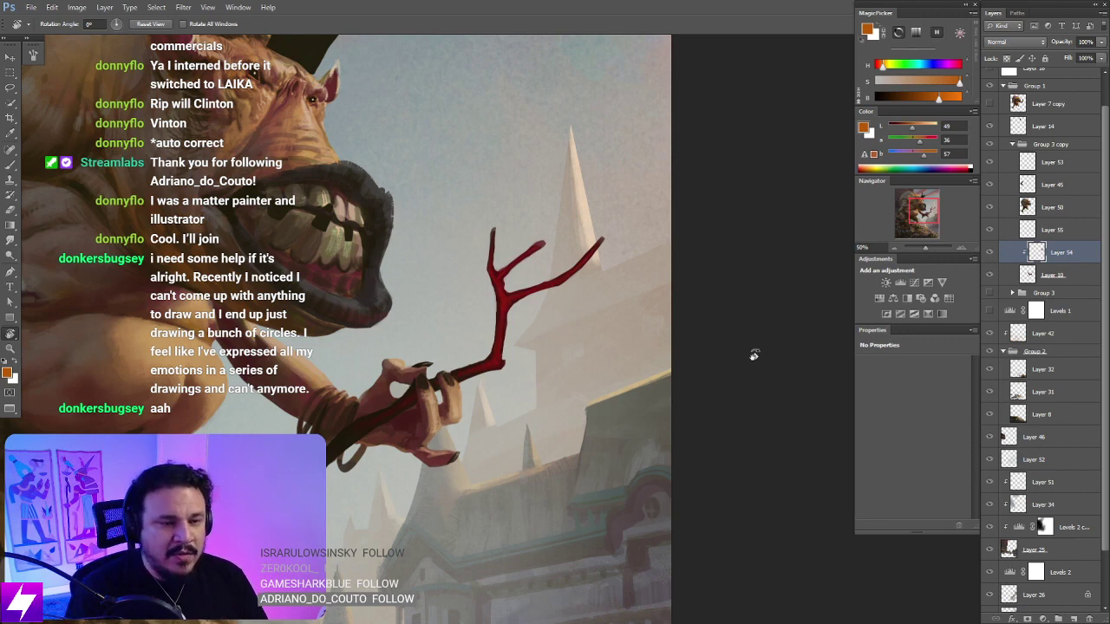
{"action": "left_click_drag", "start_coordinate": [578, 354], "coordinate": [625, 387]}
{"action": "left_click_drag", "start_coordinate": [615, 434], "coordinate": [658, 395]}
{"action": "key", "text": "ctrl+plus"}
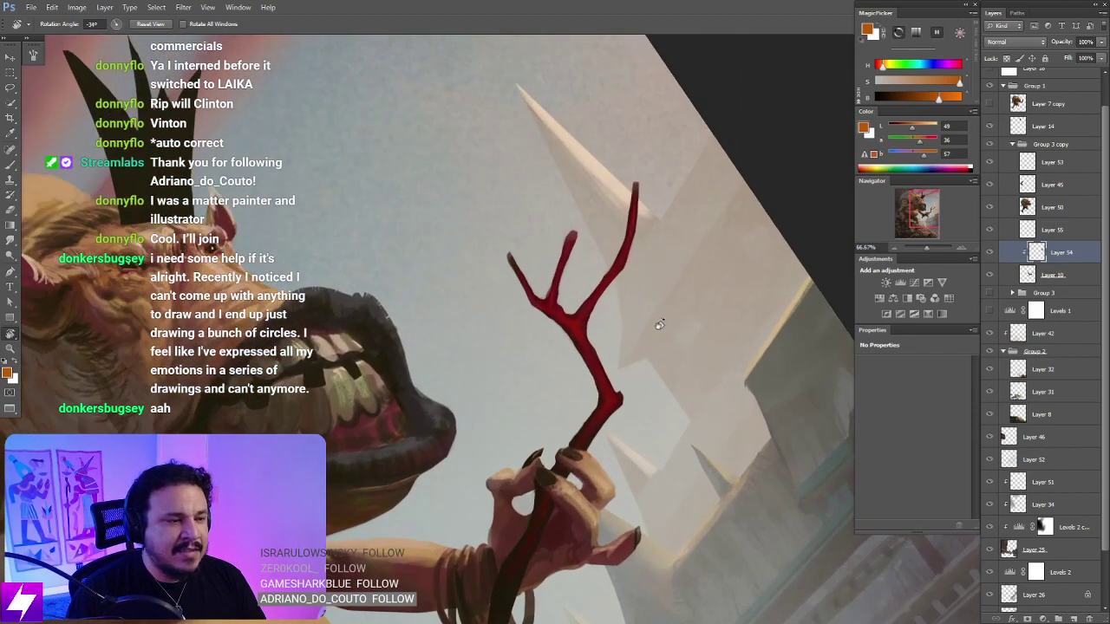
{"action": "key", "text": "Escape"}
{"action": "key", "text": "ctrl+minus"}
{"action": "key", "text": "ctrl+shift+h"}
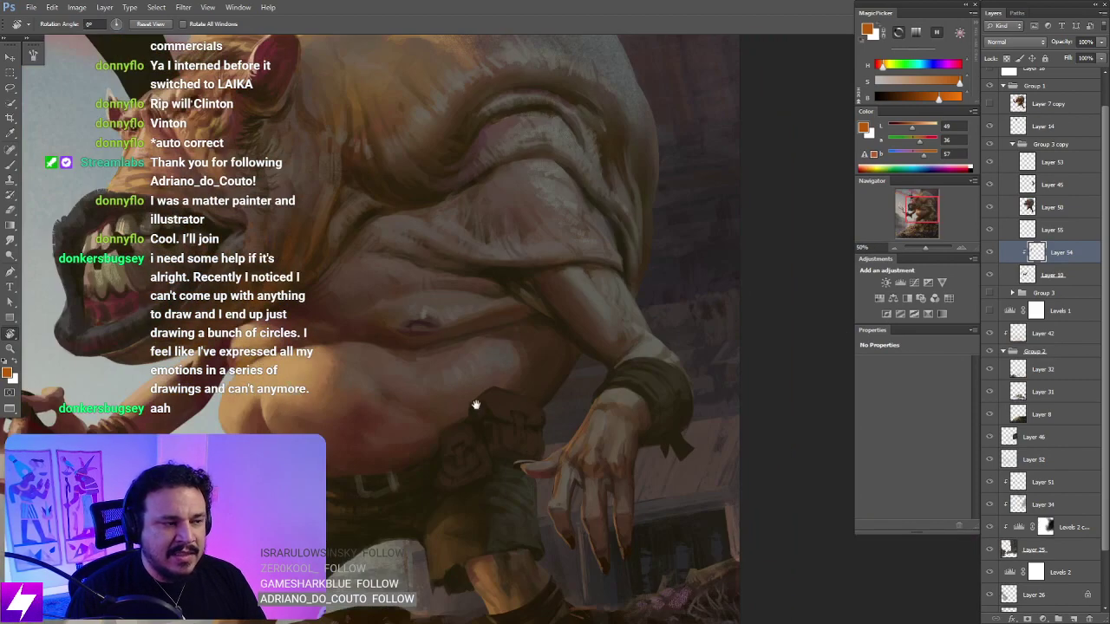
{"action": "left_click_drag", "start_coordinate": [476, 405], "coordinate": [664, 359]}
{"action": "left_click_drag", "start_coordinate": [577, 208], "coordinate": [595, 282]}
{"action": "key", "text": "ctrl+plus"}
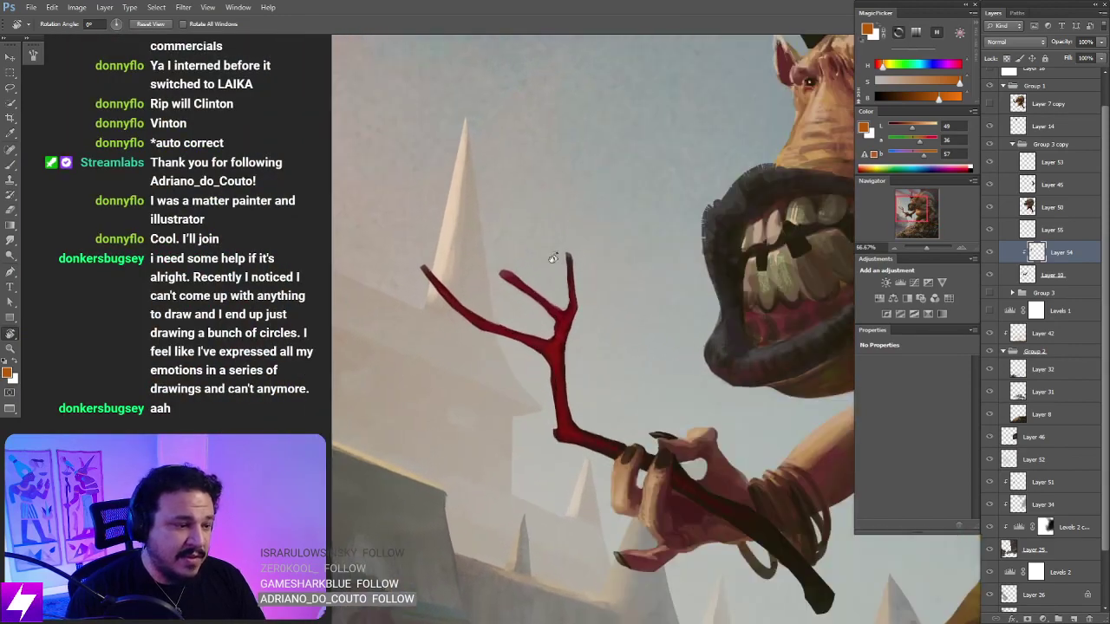
Step: Paint an orange glowing core along the branch between the bend and the main fork with a size 10 brush
{"action": "key", "text": "b"}
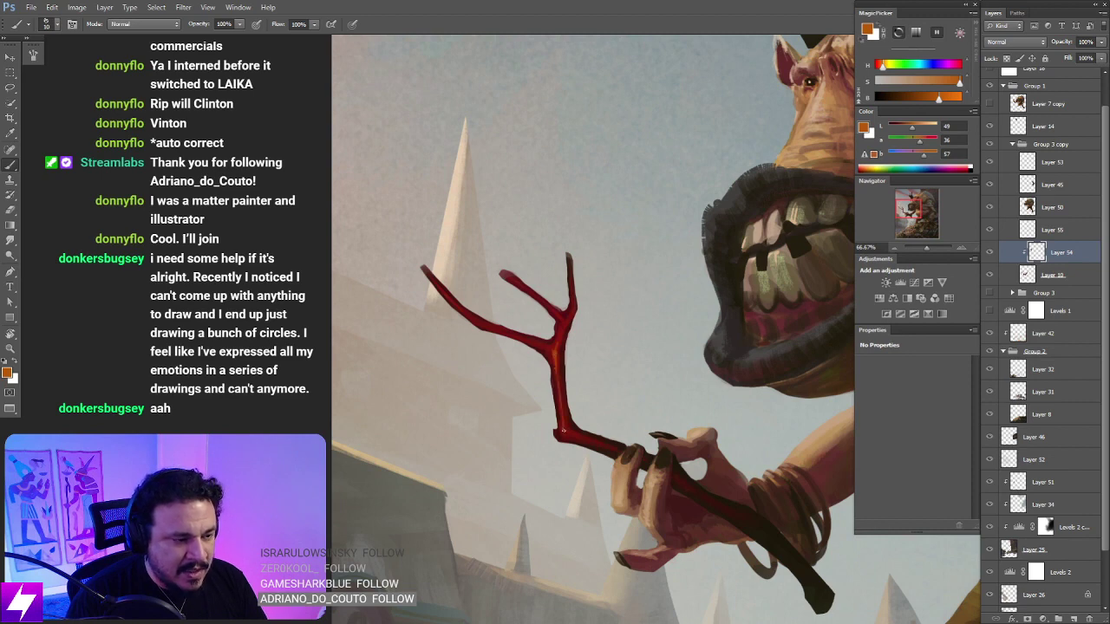
{"action": "key", "text": "r"}
{"action": "left_click_drag", "start_coordinate": [639, 319], "coordinate": [592, 280]}
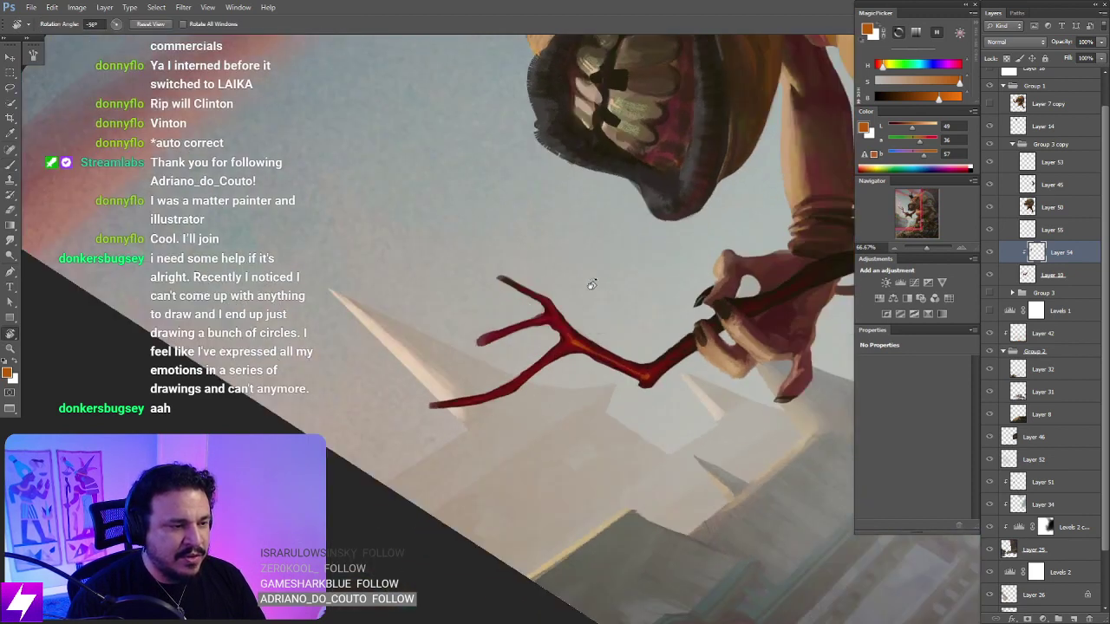
{"action": "key", "text": "ctrl+plus"}
{"action": "key", "text": "b"}
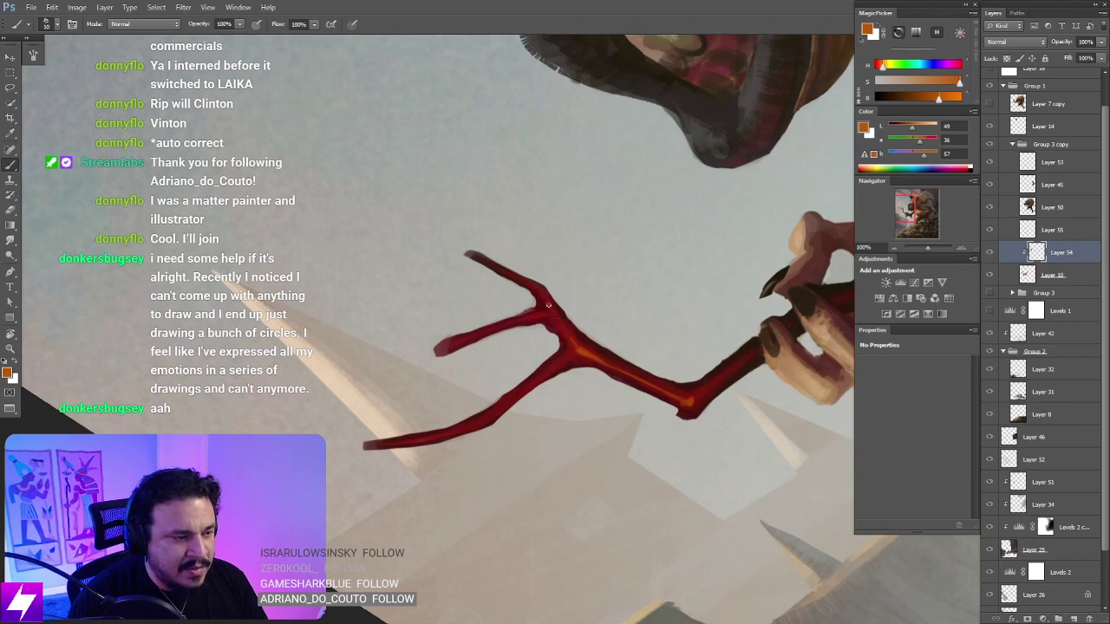
{"action": "mouse_move", "coordinate": [562, 328]}
{"action": "left_mouse_down"}
{"action": "mouse_move", "coordinate": [577, 348]}
{"action": "mouse_move", "coordinate": [552, 309]}
{"action": "mouse_move", "coordinate": [639, 223]}
{"action": "mouse_move", "coordinate": [624, 255]}
{"action": "mouse_move", "coordinate": [569, 271]}
{"action": "mouse_move", "coordinate": [603, 326]}
{"action": "left_mouse_up"}
Step: Rotate the canvas and extend the orange core from the main fork into the twigs, tapering it with a smaller brush
{"action": "key", "text": "r"}
{"action": "key", "text": "b"}
{"action": "left_click_drag", "start_coordinate": [569, 278], "coordinate": [617, 338]}
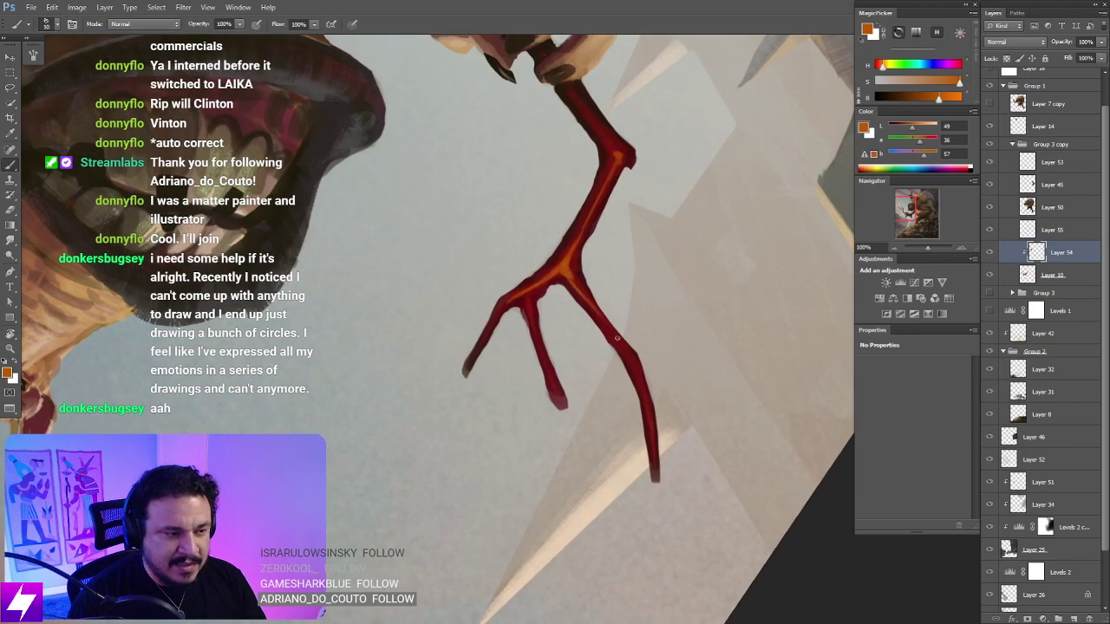
{"action": "mouse_move", "coordinate": [566, 267]}
{"action": "left_mouse_down"}
{"action": "mouse_move", "coordinate": [607, 328]}
{"action": "mouse_move", "coordinate": [598, 313]}
{"action": "left_mouse_up"}
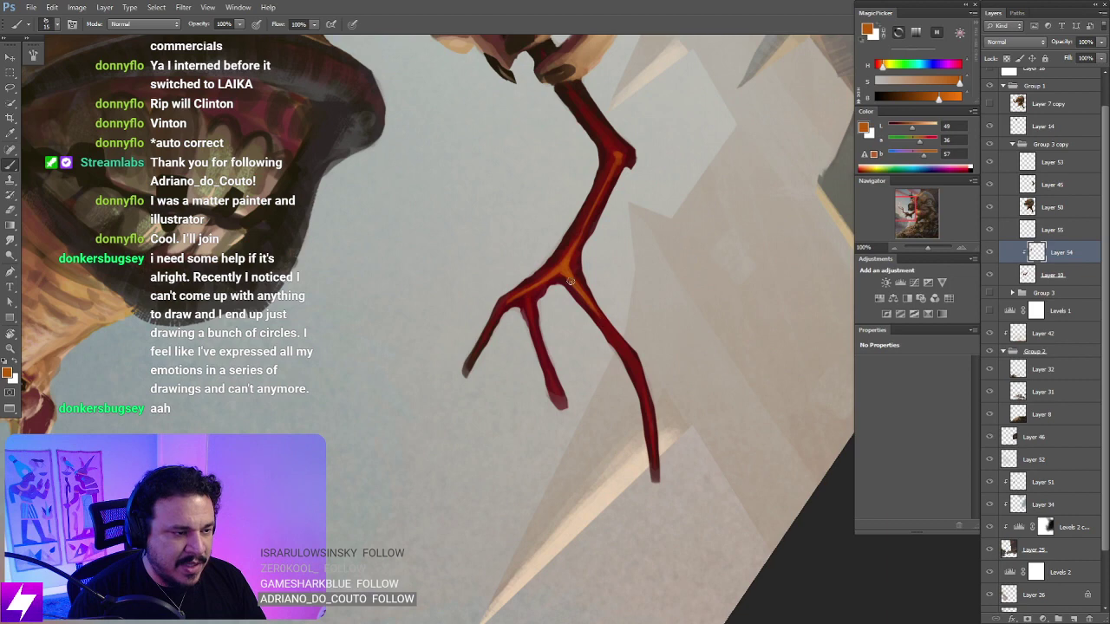
{"action": "left_click_drag", "start_coordinate": [625, 360], "coordinate": [595, 299]}
{"action": "key", "text": "bracketleft"}
{"action": "key", "text": "bracketleft"}
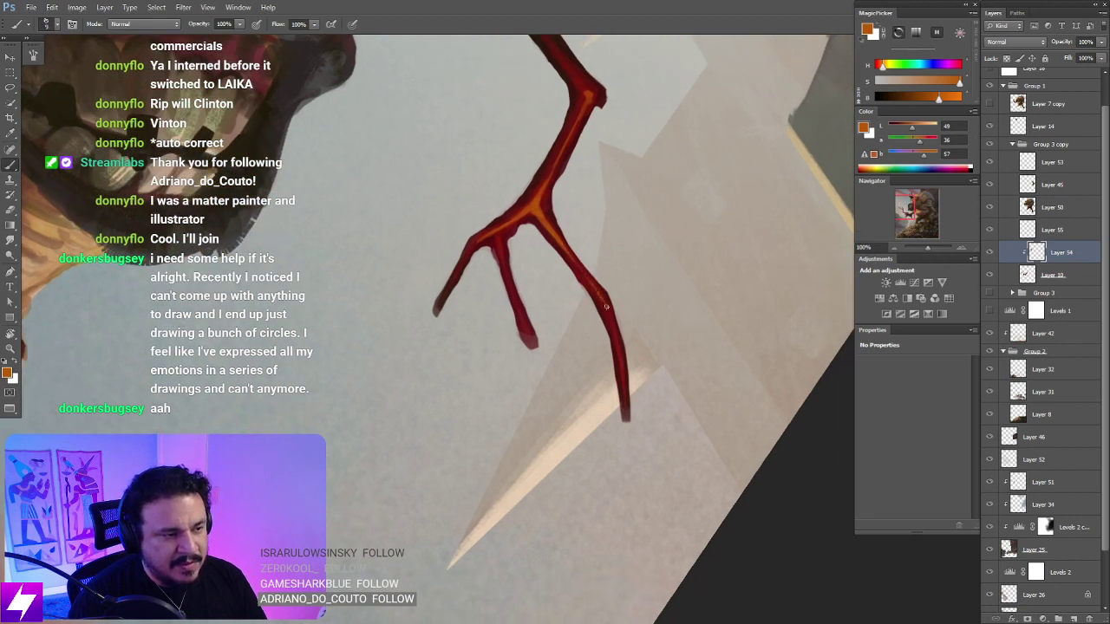
{"action": "left_click_drag", "start_coordinate": [606, 309], "coordinate": [629, 260]}
Step: Turn the branch upright on the canvas and strengthen the orange at the main fork and twig bases
{"action": "key", "text": "ctrl+minus"}
{"action": "key", "text": "ctrl+minus"}
{"action": "key", "text": "Escape"}
{"action": "key", "text": "r"}
{"action": "key", "text": "ctrl+plus"}
{"action": "left_click_drag", "start_coordinate": [573, 367], "coordinate": [579, 300]}
{"action": "key", "text": "b"}
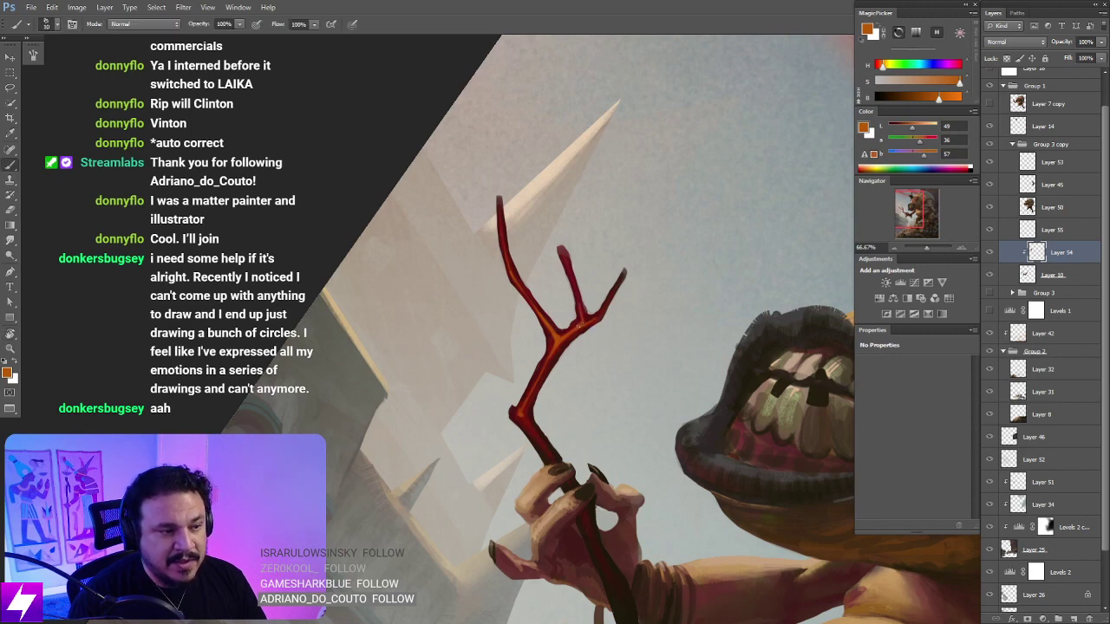
Step: Paint a thin orange line along the short middle twig and touch up the neighbouring twigs
{"action": "key", "text": "r"}
{"action": "left_click_drag", "start_coordinate": [640, 276], "coordinate": [652, 297]}
{"action": "key", "text": "ctrl+plus"}
{"action": "key", "text": "b"}
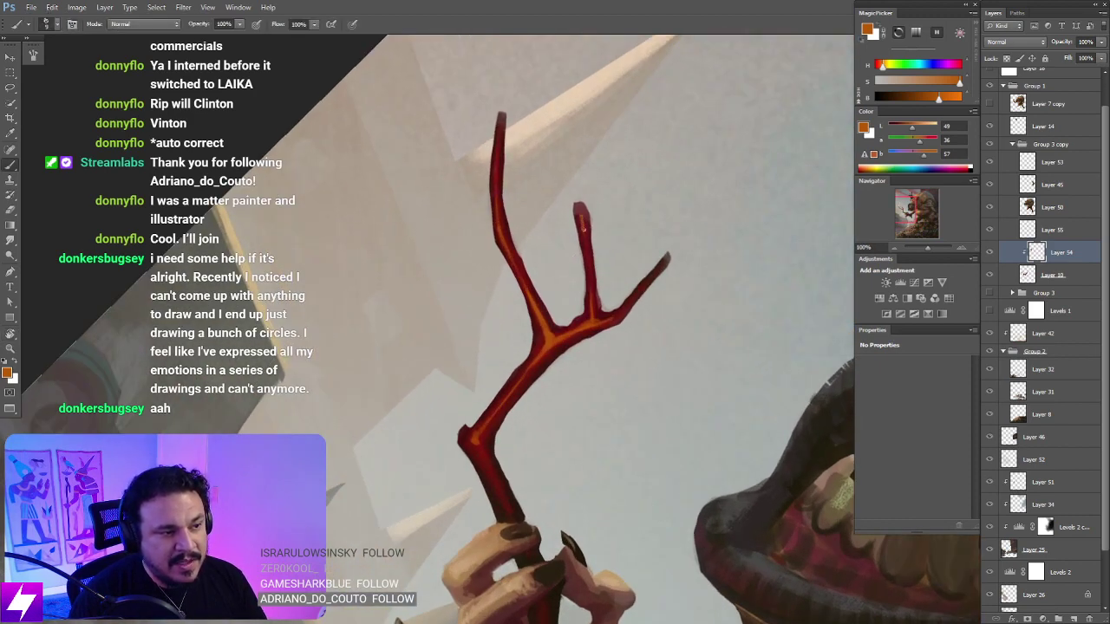
{"action": "key", "text": "r"}
{"action": "left_click_drag", "start_coordinate": [592, 300], "coordinate": [575, 236]}
{"action": "key", "text": "b"}
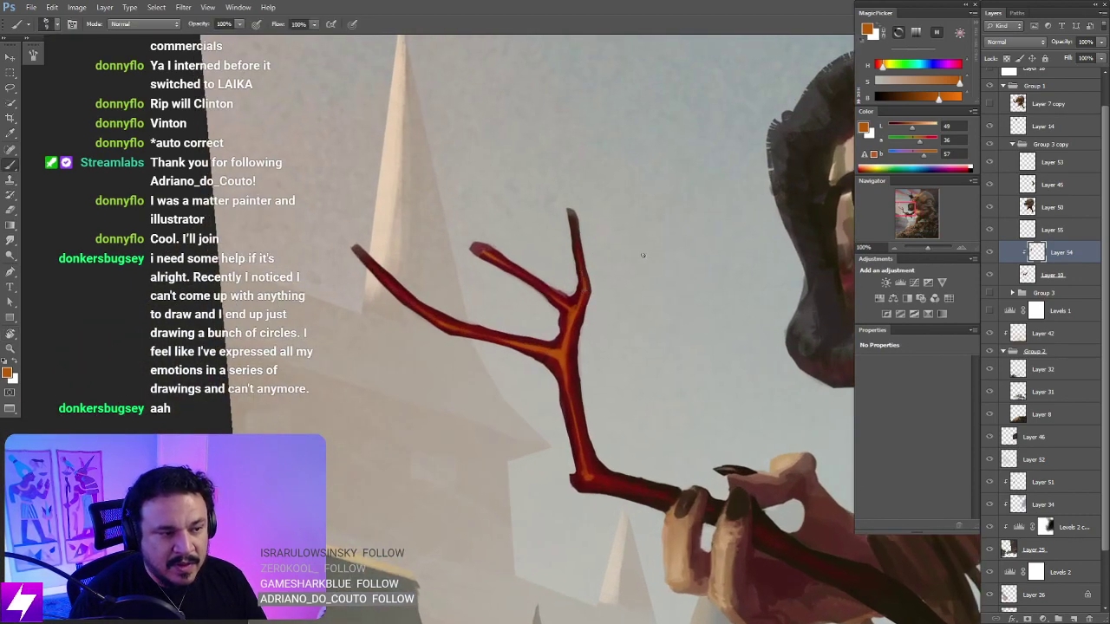
Step: Rotate the canvas again and carry the thin orange line up the long outer twig toward its tip
{"action": "key", "text": "ctrl+minus"}
{"action": "key", "text": "ctrl+minus"}
{"action": "key", "text": "r"}
{"action": "mouse_move", "coordinate": [579, 235]}
{"action": "left_mouse_down"}
{"action": "mouse_move", "coordinate": [617, 252]}
{"action": "mouse_move", "coordinate": [537, 269]}
{"action": "left_mouse_up"}
{"action": "key", "text": "ctrl+plus"}
{"action": "key", "text": "ctrl+plus"}
{"action": "key", "text": "b"}
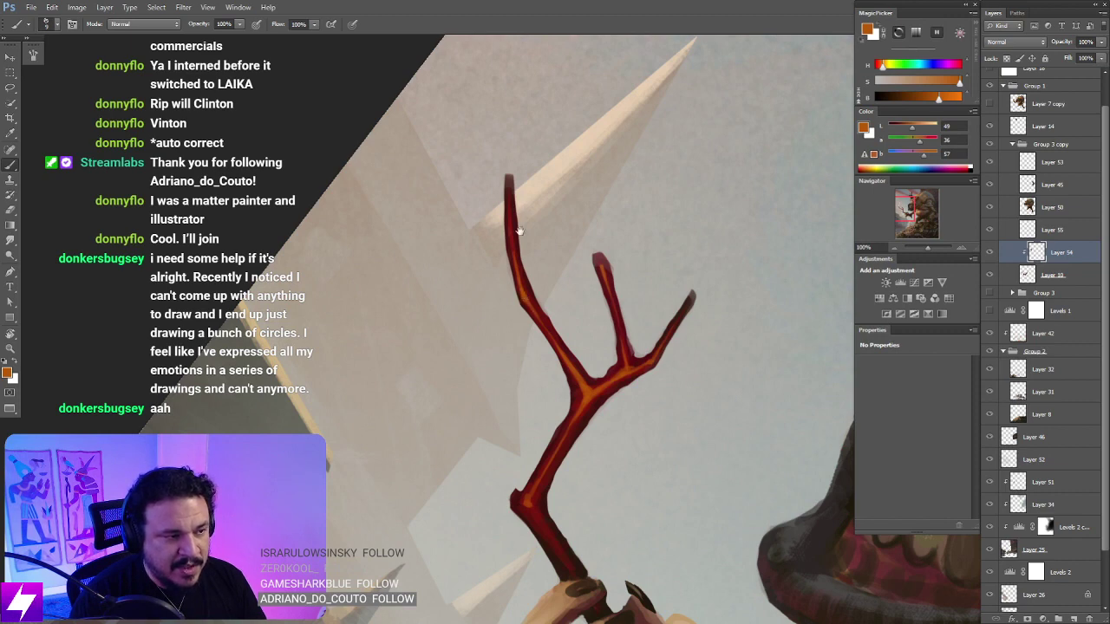
{"action": "scroll", "coordinate": [518, 230], "scroll_direction": "up", "scroll_amount": 2}
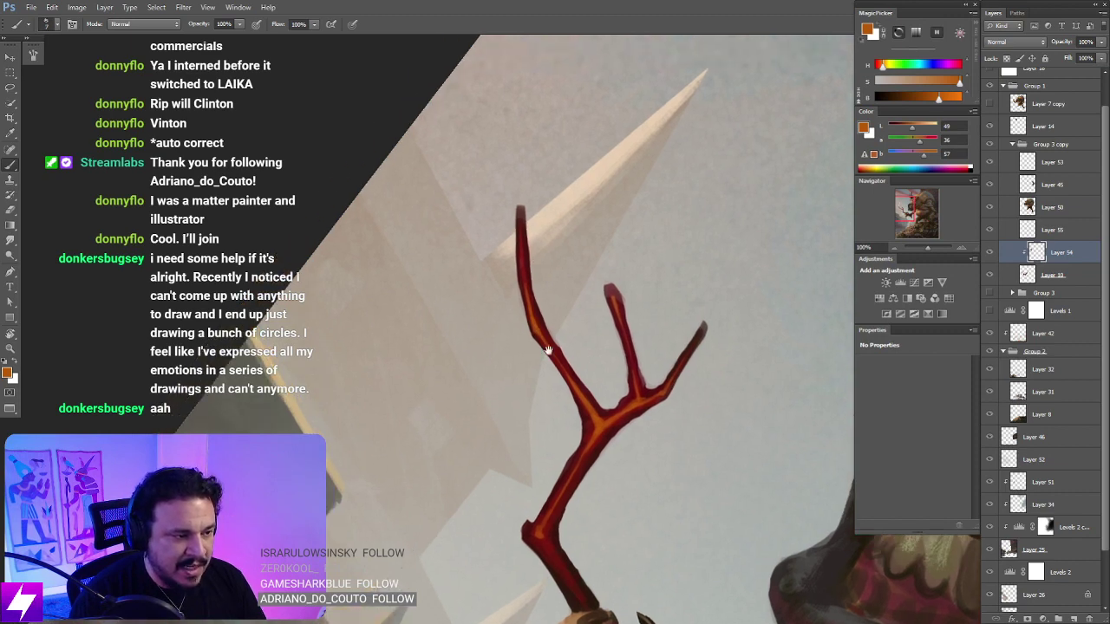
{"action": "left_click_drag", "start_coordinate": [548, 350], "coordinate": [534, 273]}
Step: Rotate the canvas and paint orange from the branch's bend down toward the gripping fingers
{"action": "key", "text": "r"}
{"action": "key", "text": "r"}
{"action": "mouse_move", "coordinate": [672, 401]}
{"action": "left_mouse_down"}
{"action": "mouse_move", "coordinate": [684, 277]}
{"action": "mouse_move", "coordinate": [645, 217]}
{"action": "mouse_move", "coordinate": [559, 236]}
{"action": "left_mouse_up"}
{"action": "key", "text": "b"}
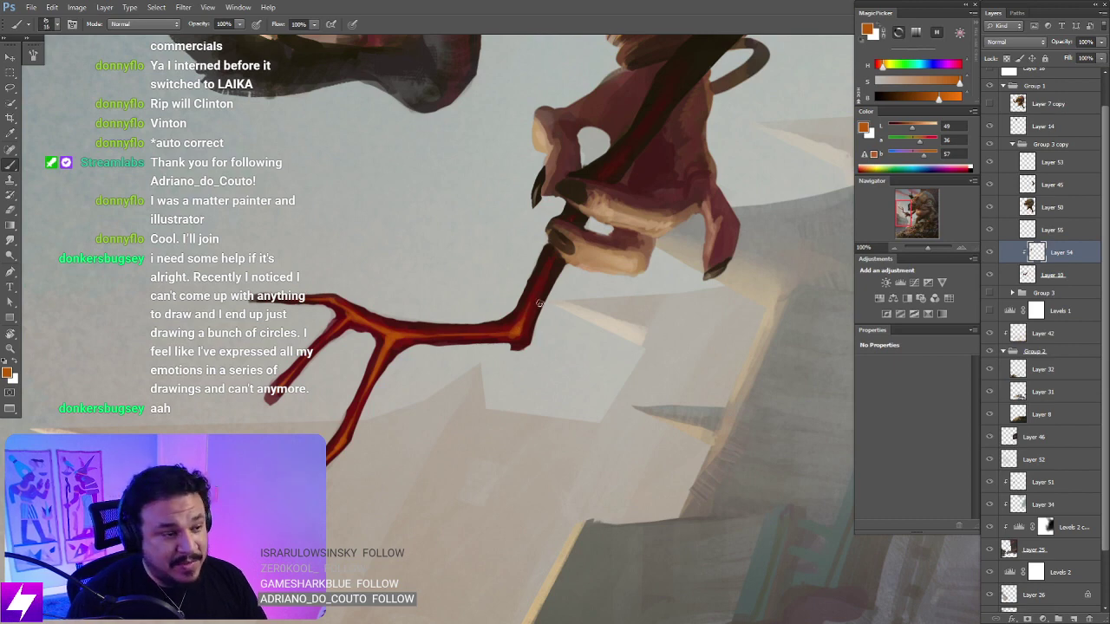
{"action": "key", "text": "r"}
{"action": "mouse_move", "coordinate": [602, 274]}
{"action": "left_mouse_down"}
{"action": "mouse_move", "coordinate": [595, 305]}
{"action": "mouse_move", "coordinate": [615, 243]}
{"action": "mouse_move", "coordinate": [612, 284]}
{"action": "mouse_move", "coordinate": [579, 260]}
{"action": "left_mouse_up"}
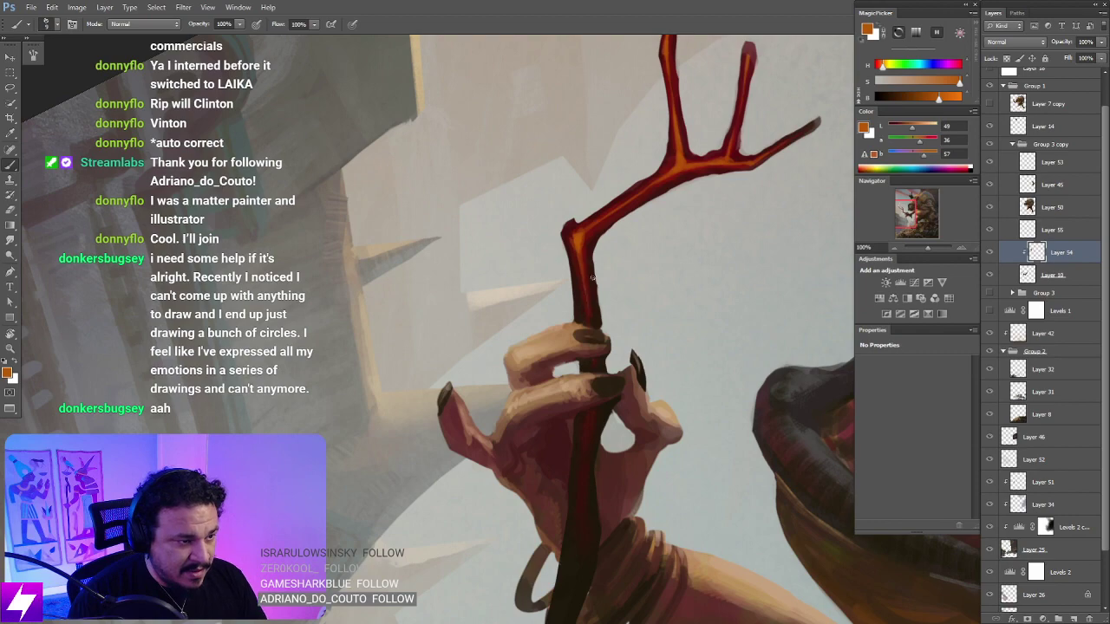
Step: Sample the branch's dark red, tone down the orange just below the bend, and reset the canvas rotation
{"action": "left_click", "coordinate": [587, 233], "text": "alt"}
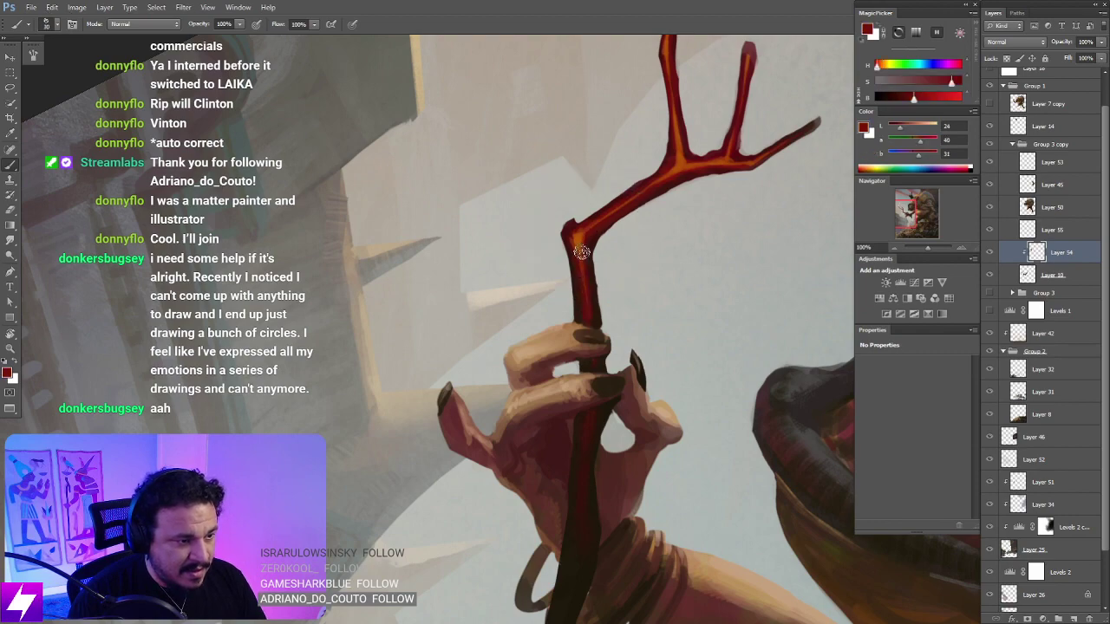
{"action": "key", "text": "Escape"}
{"action": "key", "text": "ctrl+minus"}
{"action": "key", "text": "ctrl+minus"}
{"action": "key", "text": "r"}
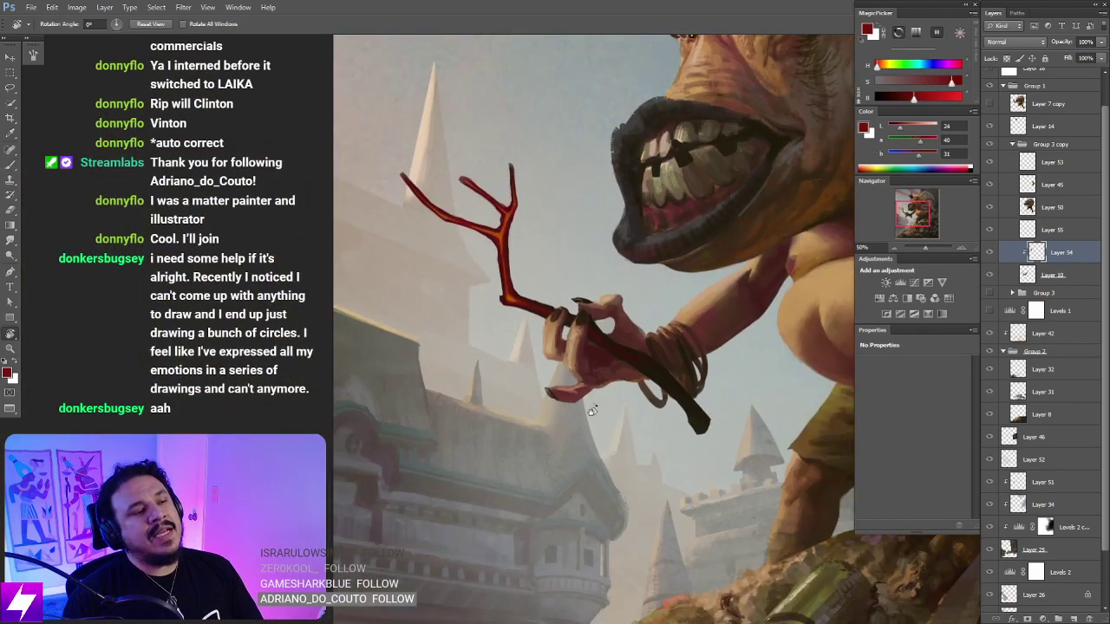
Step: Rotate the canvas, sample the orange at the bend, and repaint a thinner orange core between bend and hand
{"action": "mouse_move", "coordinate": [592, 412]}
{"action": "left_mouse_down"}
{"action": "mouse_move", "coordinate": [662, 352]}
{"action": "mouse_move", "coordinate": [620, 243]}
{"action": "left_mouse_up"}
{"action": "key", "text": "ctrl+plus"}
{"action": "key", "text": "ctrl+plus"}
{"action": "key", "text": "b"}
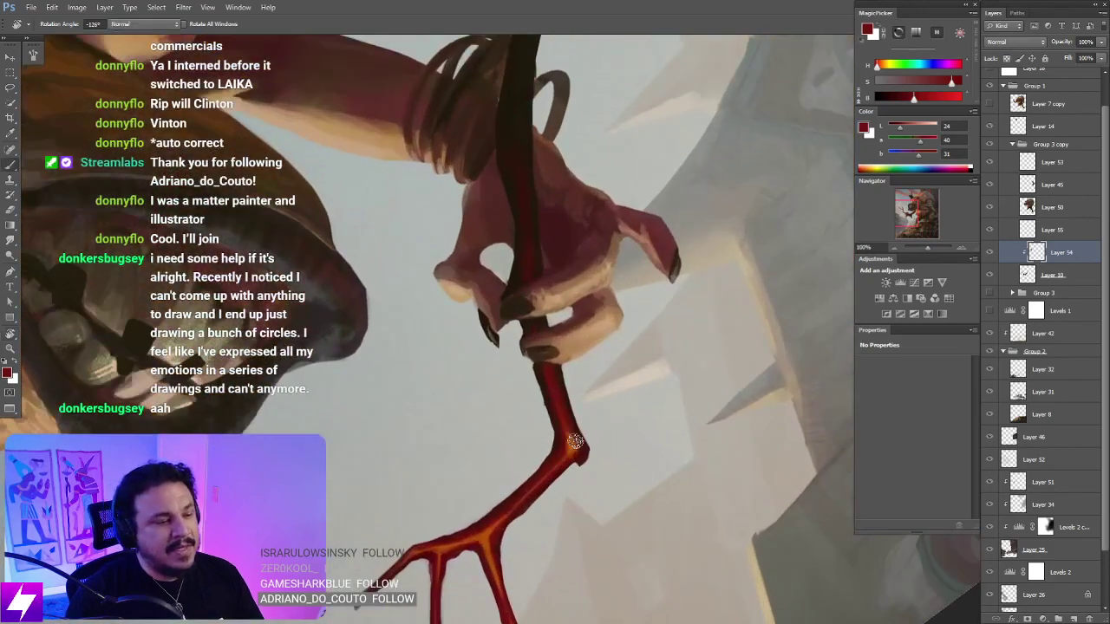
{"action": "key", "text": "b"}
{"action": "left_click", "coordinate": [572, 440], "text": "alt"}
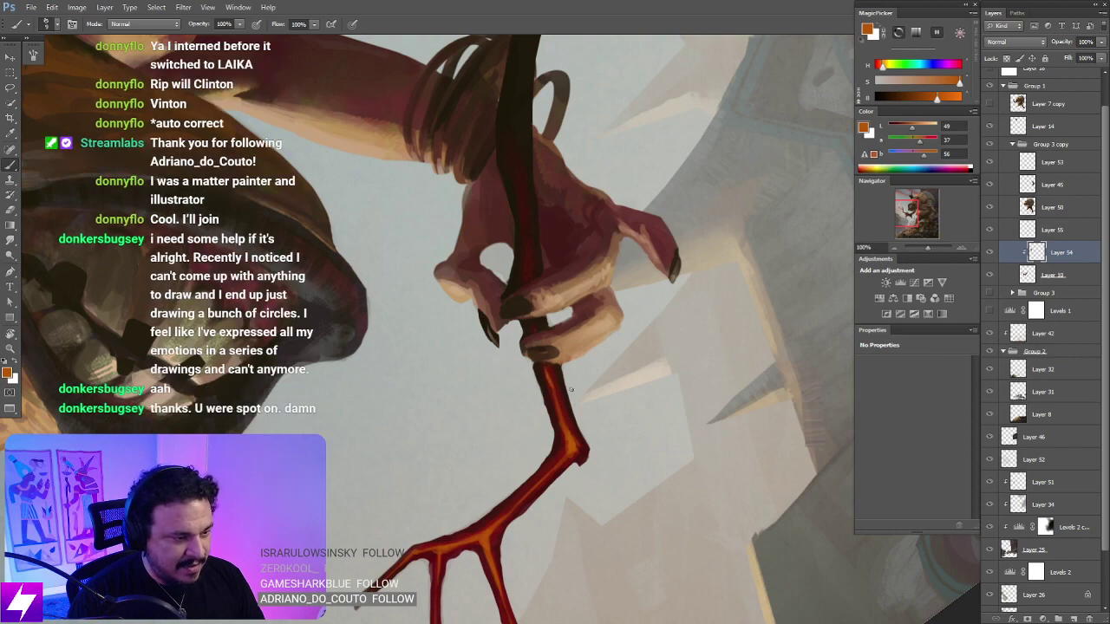
Step: Reset the canvas rotation, flip the painting back horizontally, and check the glowing branch against the full figure
{"action": "key", "text": "Escape"}
{"action": "key", "text": "ctrl+minus"}
{"action": "key", "text": "r"}
{"action": "key", "text": "ctrl+plus"}
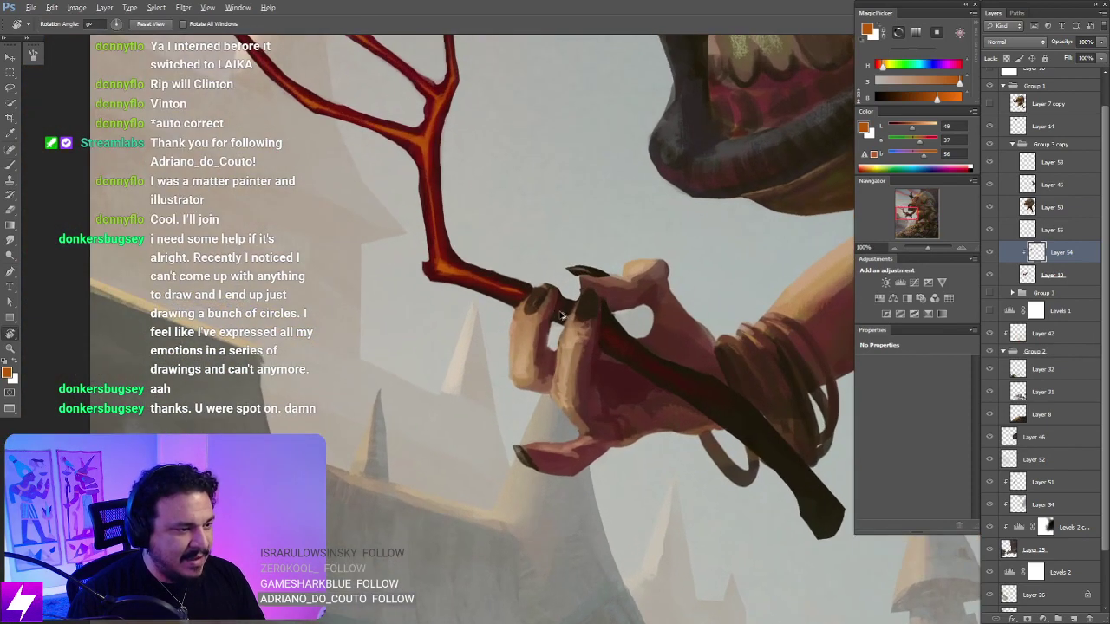
{"action": "left_click_drag", "start_coordinate": [571, 283], "coordinate": [532, 374]}
{"action": "left_click_drag", "start_coordinate": [514, 279], "coordinate": [516, 310]}
{"action": "key", "text": "ctrl+minus"}
{"action": "key", "text": "ctrl+minus"}
{"action": "key", "text": "ctrl+minus"}
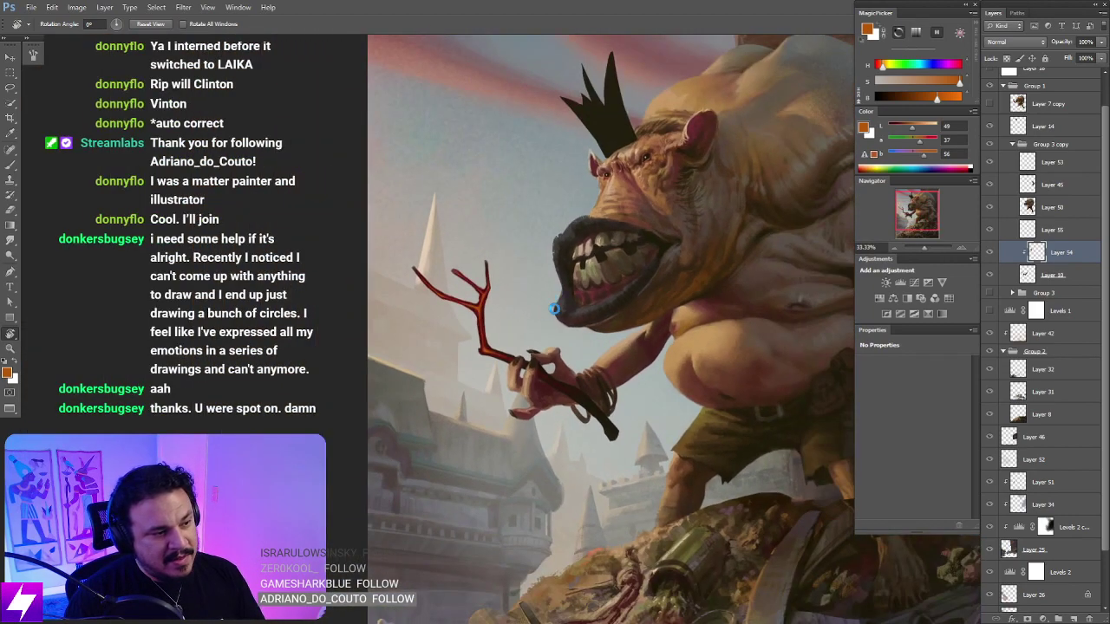
{"action": "key", "text": "ctrl+shift+h"}
{"action": "left_click_drag", "start_coordinate": [785, 317], "coordinate": [587, 289]}
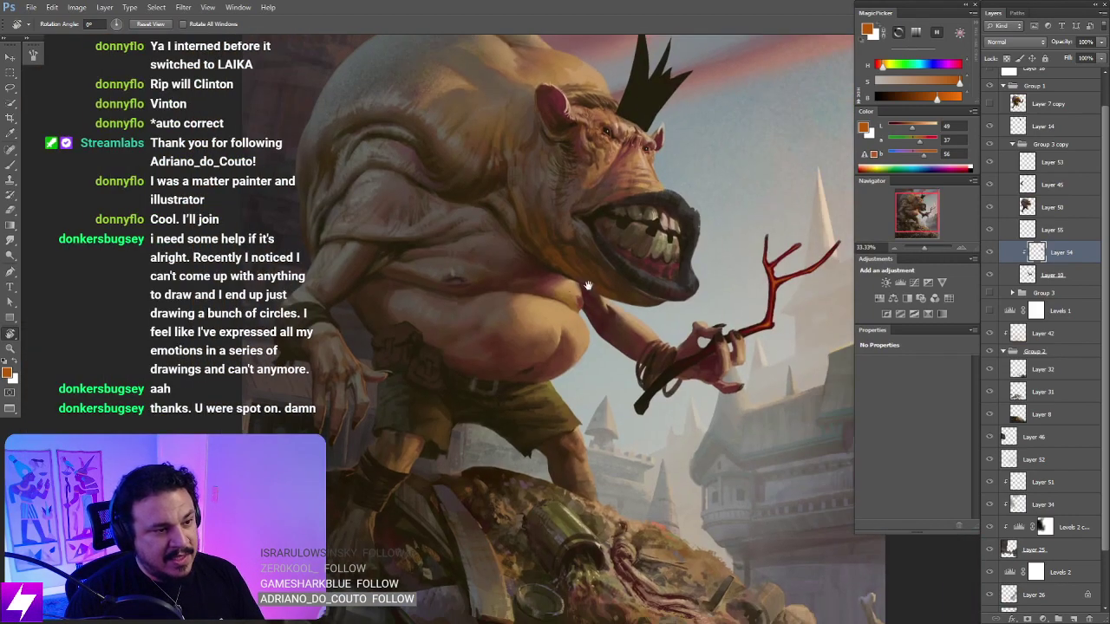
{"action": "left_click_drag", "start_coordinate": [750, 286], "coordinate": [547, 268]}
{"action": "key", "text": "ctrl+plus"}
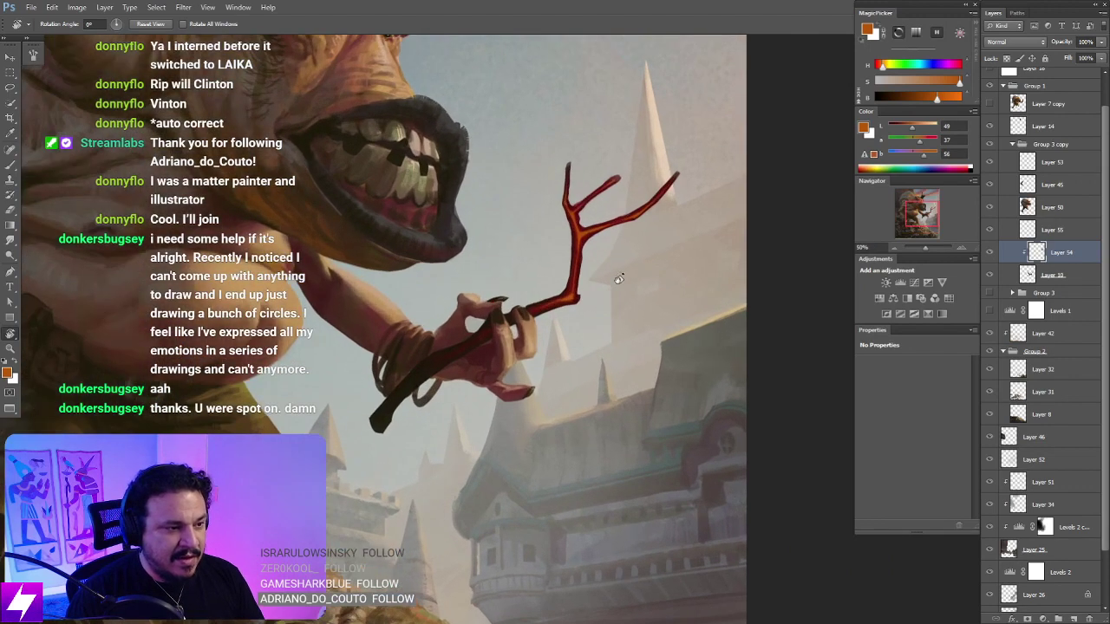
Step: Mix a bright golden yellow paint color, about L 76, a 20, b 79
{"action": "left_click", "coordinate": [886, 66]}
{"action": "left_click_drag", "start_coordinate": [940, 97], "coordinate": [960, 98]}
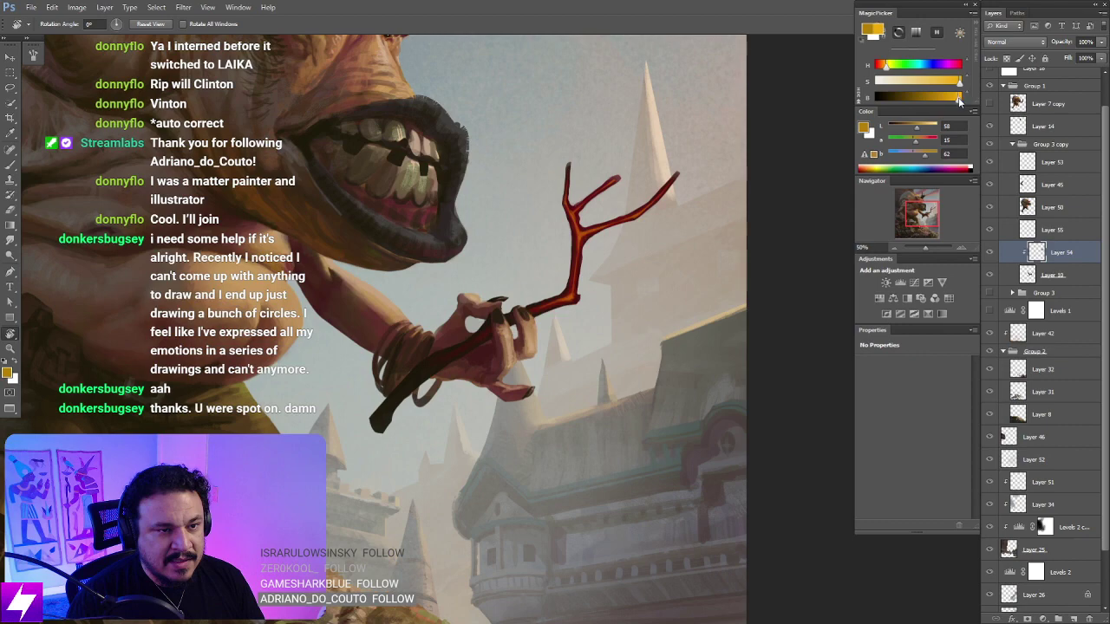
{"action": "left_click", "coordinate": [963, 83]}
{"action": "left_click_drag", "start_coordinate": [885, 66], "coordinate": [885, 67]}
Step: Paint golden yellow highlights into the orange core at the branch's bend, and reset the canvas rotation
{"action": "key", "text": "ctrl+plus"}
{"action": "left_click_drag", "start_coordinate": [621, 337], "coordinate": [612, 279]}
{"action": "key", "text": "b"}
{"action": "key", "text": "b"}
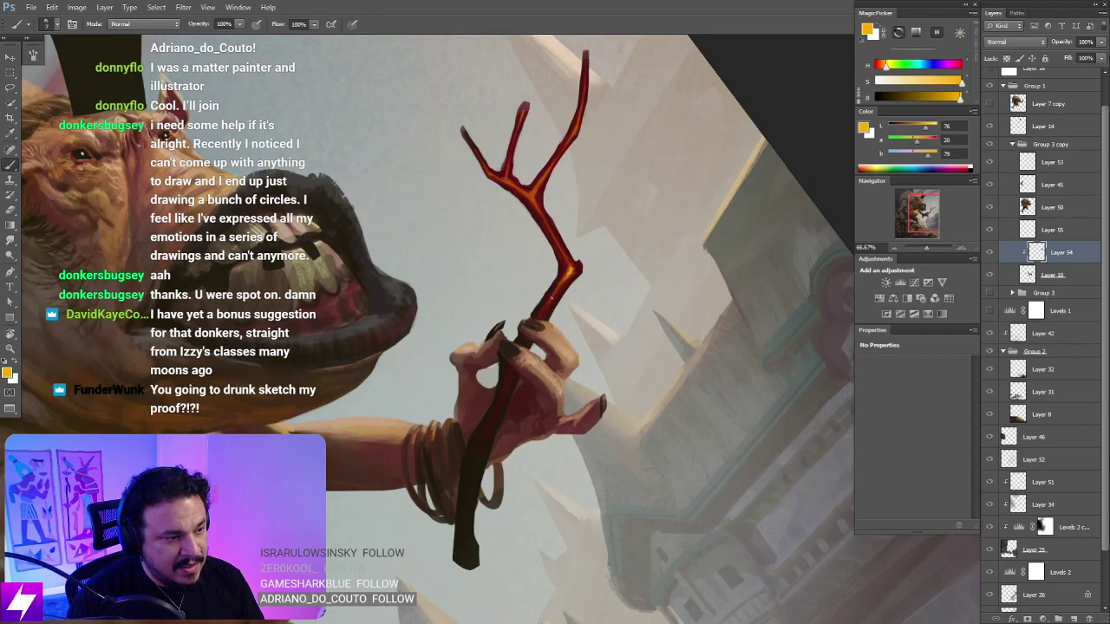
{"action": "key", "text": "Escape"}
{"action": "mouse_move", "coordinate": [585, 279]}
{"action": "left_mouse_down"}
{"action": "mouse_move", "coordinate": [545, 285]}
{"action": "mouse_move", "coordinate": [585, 279]}
{"action": "left_mouse_up"}
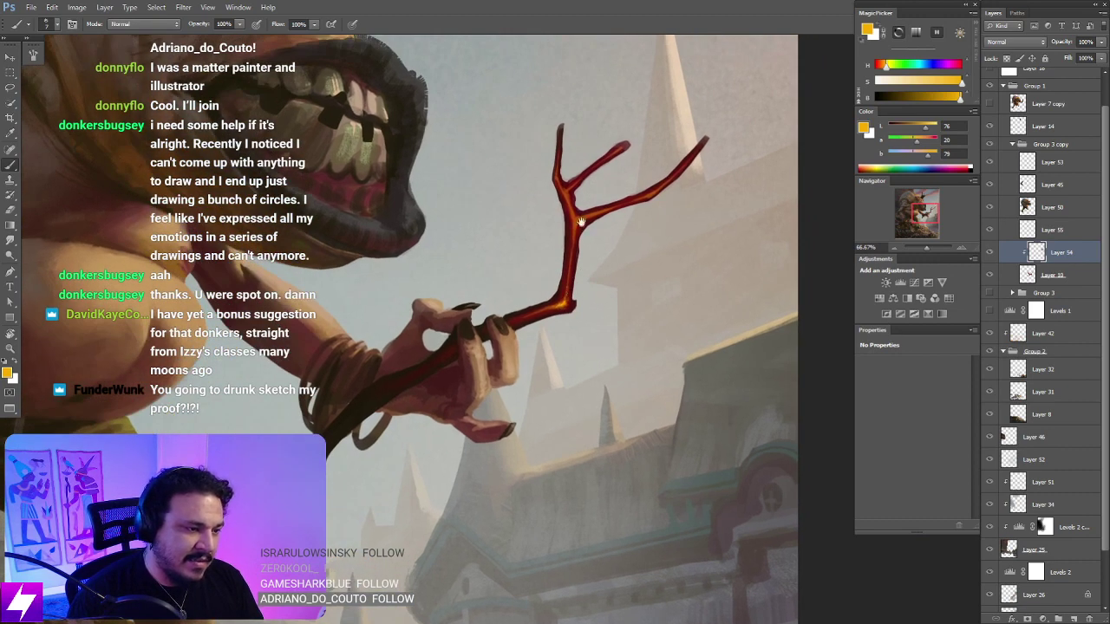
Step: Add golden yellow highlights to the main fork, the twig junctions and the knot on the long outer twig
{"action": "left_click_drag", "start_coordinate": [581, 222], "coordinate": [577, 250]}
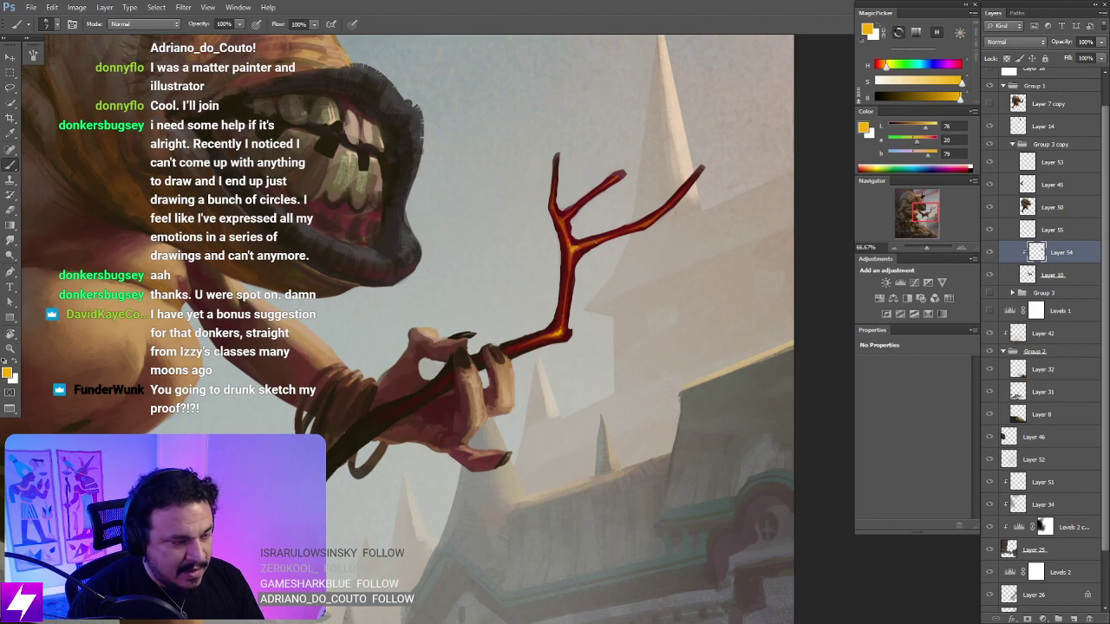
{"action": "key", "text": "r"}
{"action": "left_click_drag", "start_coordinate": [674, 292], "coordinate": [612, 207]}
{"action": "mouse_move", "coordinate": [536, 187]}
{"action": "left_mouse_down"}
{"action": "mouse_move", "coordinate": [577, 186]}
{"action": "mouse_move", "coordinate": [599, 240]}
{"action": "mouse_move", "coordinate": [629, 235]}
{"action": "mouse_move", "coordinate": [610, 227]}
{"action": "mouse_move", "coordinate": [625, 199]}
{"action": "mouse_move", "coordinate": [599, 172]}
{"action": "left_mouse_up"}
{"action": "key", "text": "b"}
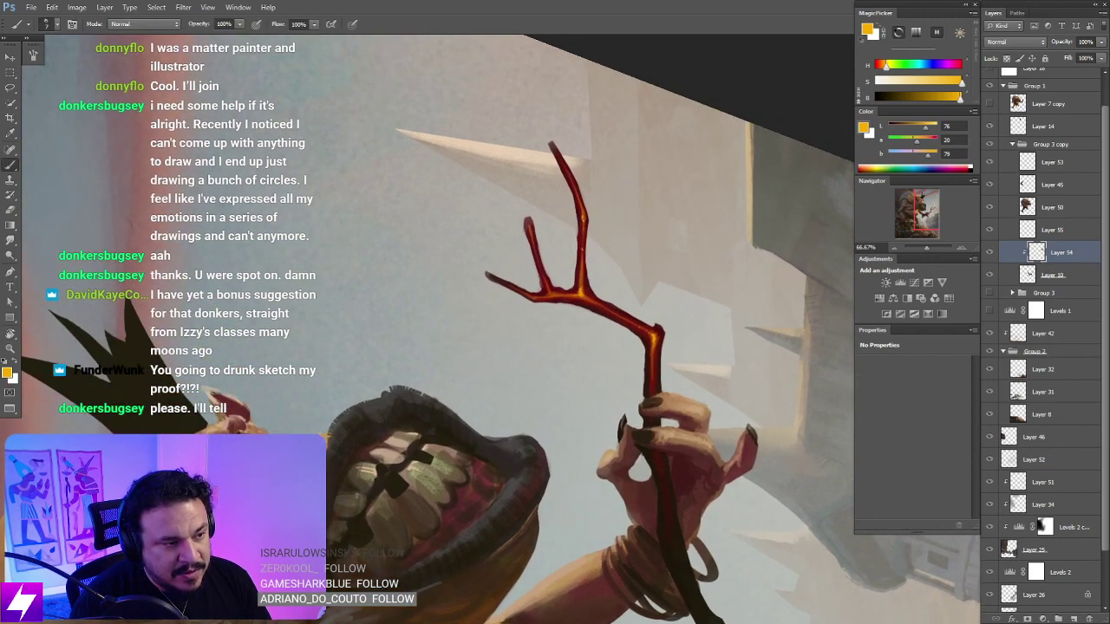
{"action": "key", "text": "r"}
{"action": "left_click_drag", "start_coordinate": [579, 284], "coordinate": [592, 276]}
{"action": "key", "text": "b"}
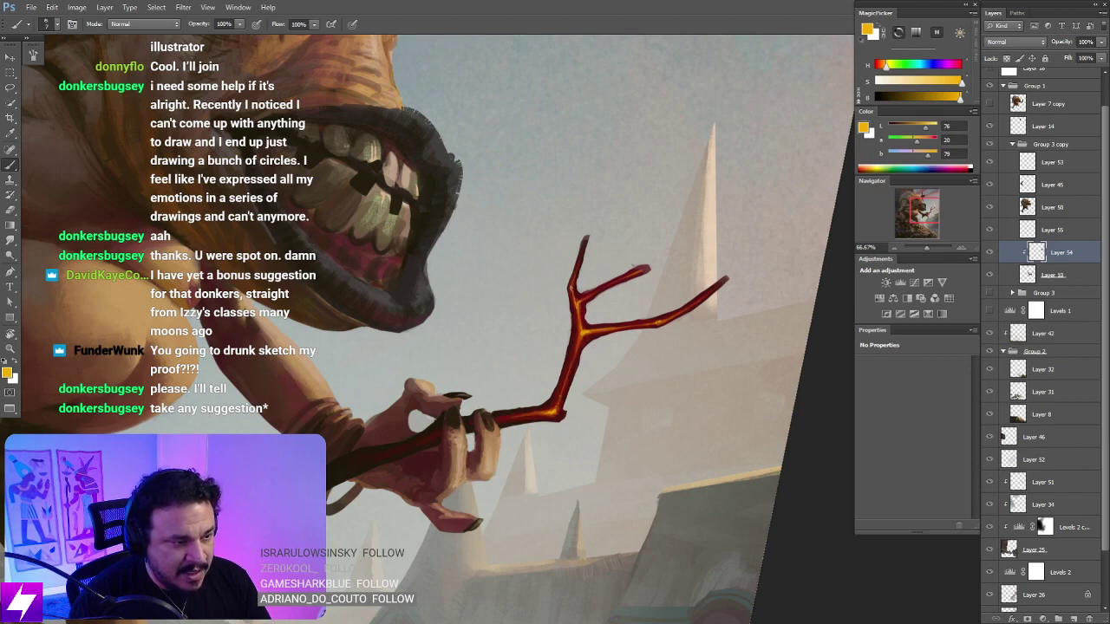
Step: Reset the canvas rotation and examine how the glowing branch reads in the full painting and close up
{"action": "key", "text": "ctrl+minus"}
{"action": "key", "text": "ctrl+minus"}
{"action": "key", "text": "ctrl+minus"}
{"action": "key", "text": "r"}
{"action": "mouse_move", "coordinate": [635, 360]}
{"action": "left_mouse_down"}
{"action": "mouse_move", "coordinate": [671, 286]}
{"action": "mouse_move", "coordinate": [634, 268]}
{"action": "mouse_move", "coordinate": [619, 297]}
{"action": "left_mouse_up"}
{"action": "key", "text": "Escape"}
{"action": "key", "text": "ctrl+minus"}
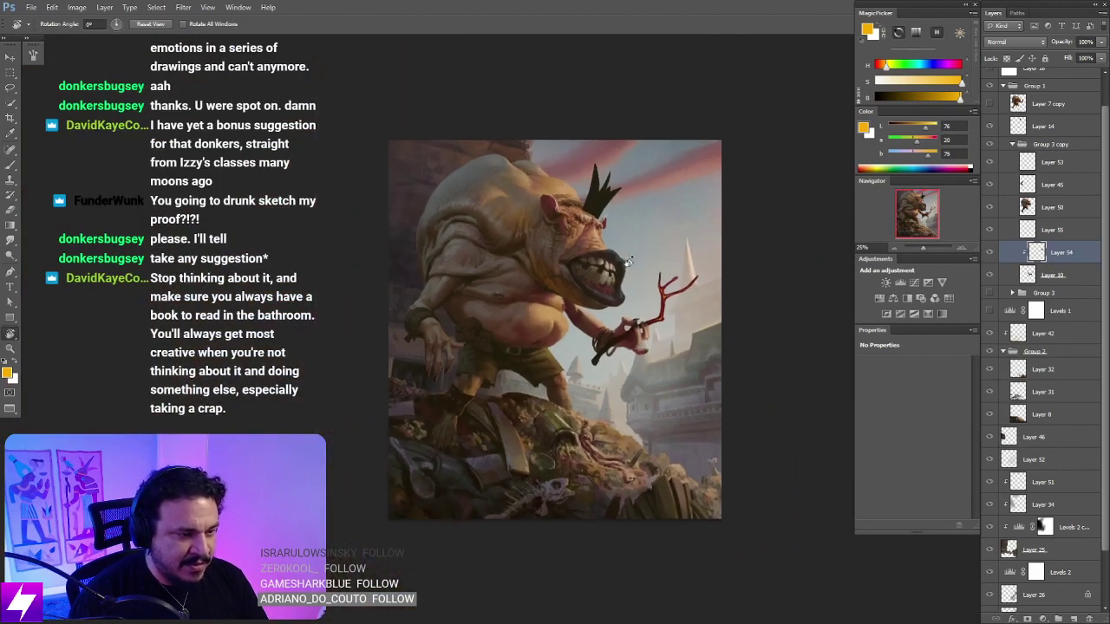
{"action": "key", "text": "ctrl+plus"}
{"action": "key", "text": "ctrl+plus"}
{"action": "key", "text": "ctrl+plus"}
{"action": "left_click_drag", "start_coordinate": [819, 201], "coordinate": [552, 254]}
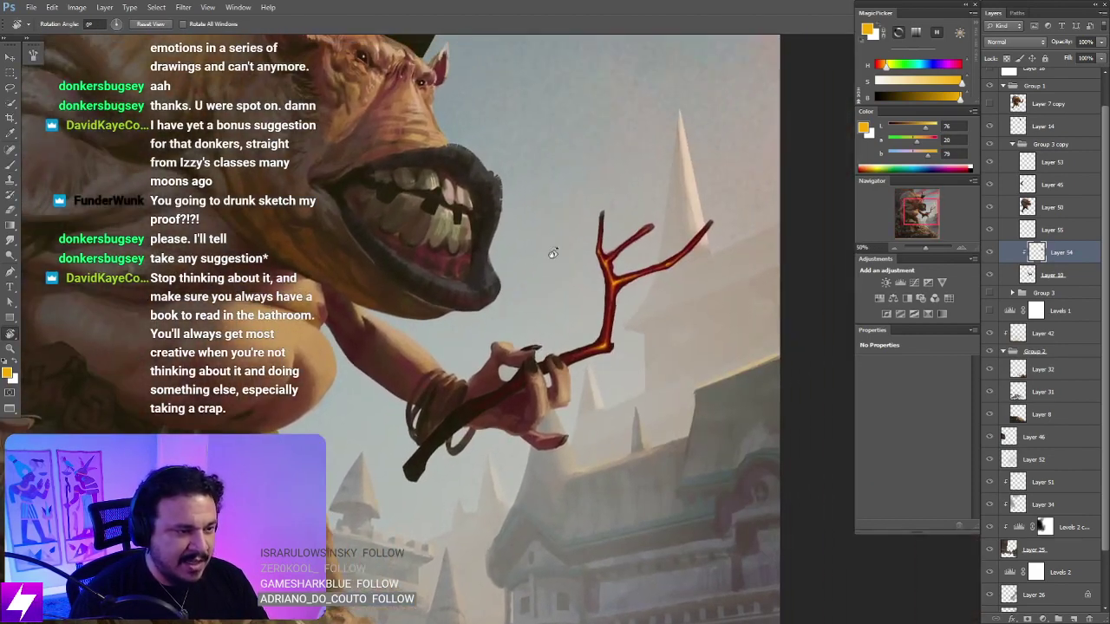
Step: Flip the painting horizontally and refine the yellow highlights around the upper twig junction with a size 5 brush
{"action": "key", "text": "ctrl+shift+h"}
{"action": "mouse_move", "coordinate": [398, 352]}
{"action": "left_mouse_down"}
{"action": "mouse_move", "coordinate": [467, 295]}
{"action": "mouse_move", "coordinate": [443, 343]}
{"action": "mouse_move", "coordinate": [493, 352]}
{"action": "left_mouse_up"}
{"action": "key", "text": "ctrl+plus"}
{"action": "key", "text": "ctrl+plus"}
{"action": "left_click_drag", "start_coordinate": [390, 258], "coordinate": [470, 320]}
{"action": "key", "text": "b"}
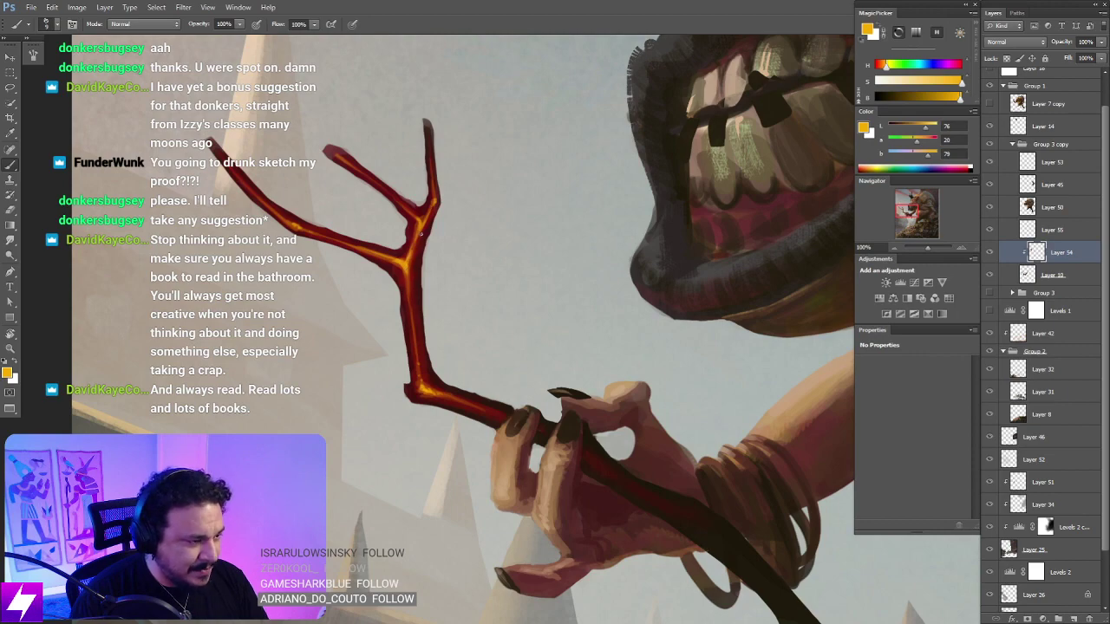
Step: Paint golden yellow highlights along the branch's main stem between the bend and the fork with the canvas rotated, and reset the rotation
{"action": "scroll", "coordinate": [454, 220], "scroll_direction": "down", "scroll_amount": 2}
{"action": "key", "text": "r"}
{"action": "left_click_drag", "start_coordinate": [468, 201], "coordinate": [565, 252]}
{"action": "scroll", "coordinate": [460, 234], "scroll_direction": "up", "scroll_amount": 1}
{"action": "key", "text": "b"}
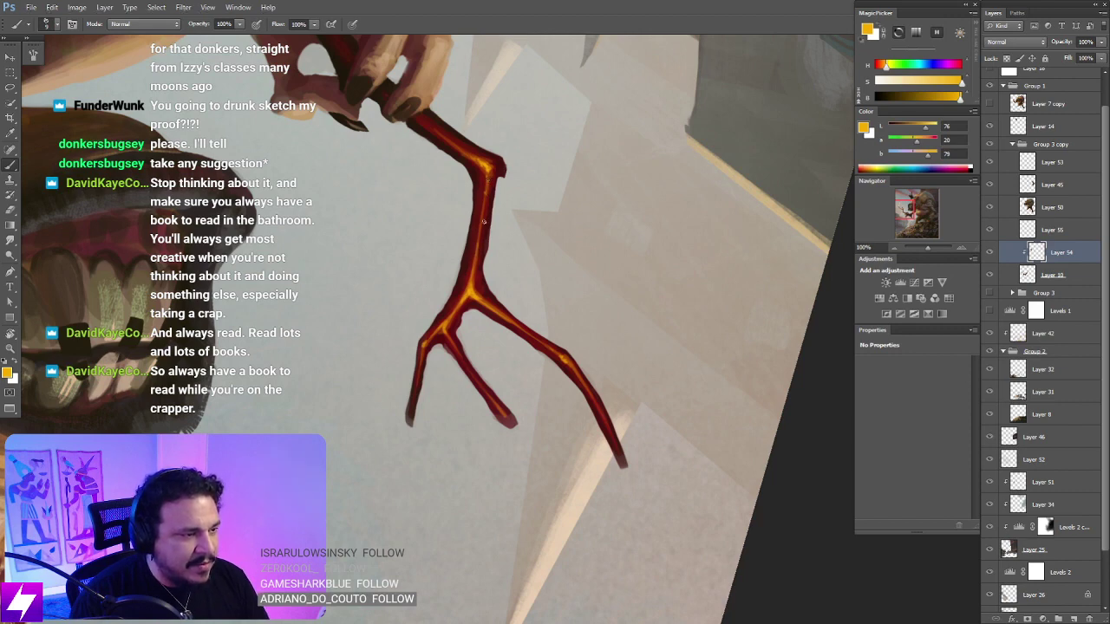
{"action": "key", "text": "Escape"}
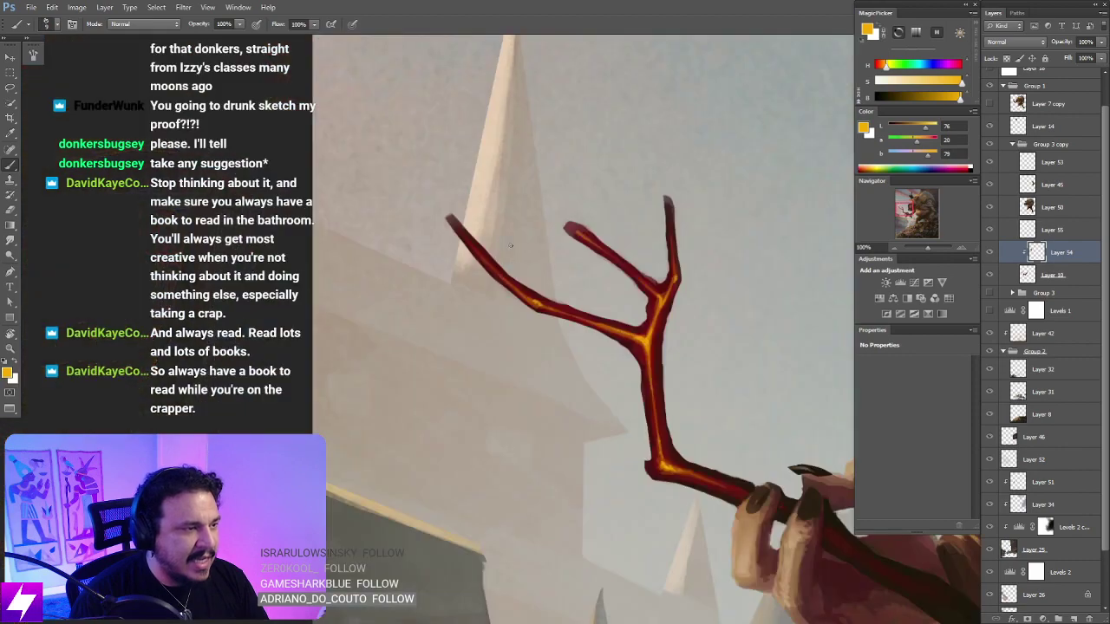
Step: Add yellow highlights to the middle twig's tip and the long outer twig on a rotated canvas, and reset the rotation
{"action": "left_click_drag", "start_coordinate": [530, 316], "coordinate": [460, 221]}
{"action": "key", "text": "r"}
{"action": "mouse_move", "coordinate": [590, 186]}
{"action": "left_mouse_down"}
{"action": "mouse_move", "coordinate": [614, 285]}
{"action": "mouse_move", "coordinate": [567, 268]}
{"action": "mouse_move", "coordinate": [565, 246]}
{"action": "left_mouse_up"}
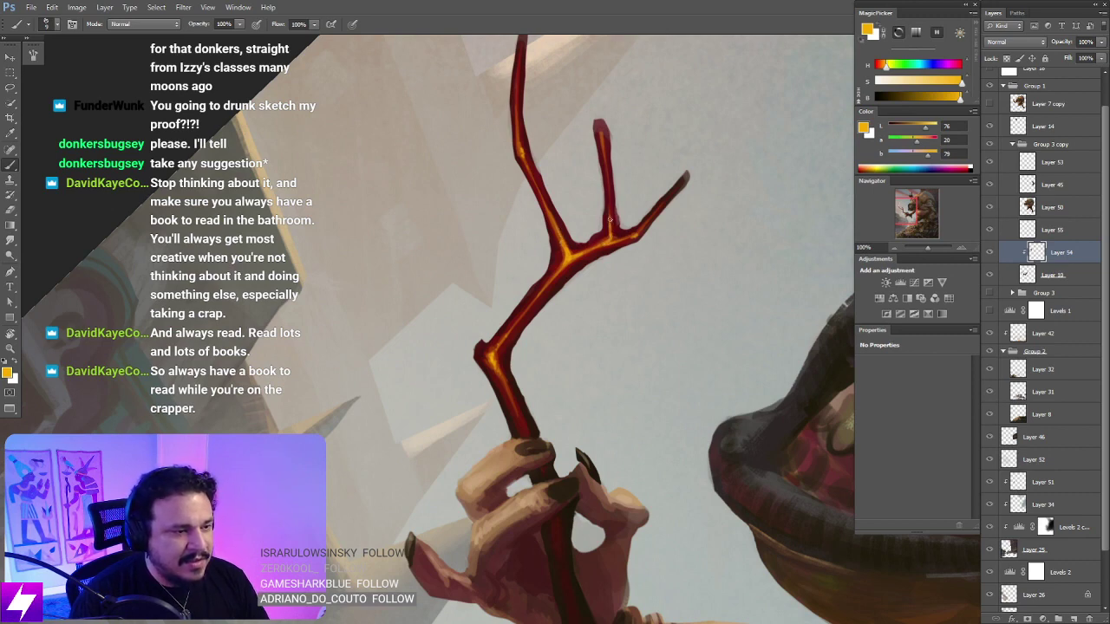
{"action": "left_click_drag", "start_coordinate": [626, 210], "coordinate": [620, 202]}
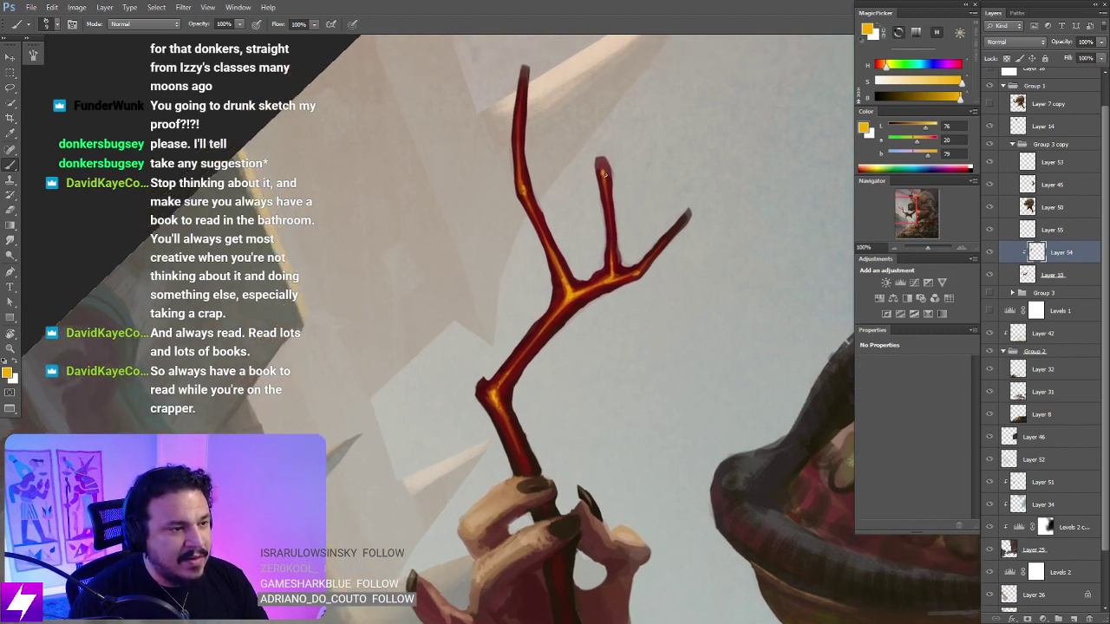
{"action": "mouse_move", "coordinate": [541, 208]}
{"action": "left_mouse_down"}
{"action": "mouse_move", "coordinate": [551, 229]}
{"action": "mouse_move", "coordinate": [537, 218]}
{"action": "left_mouse_up"}
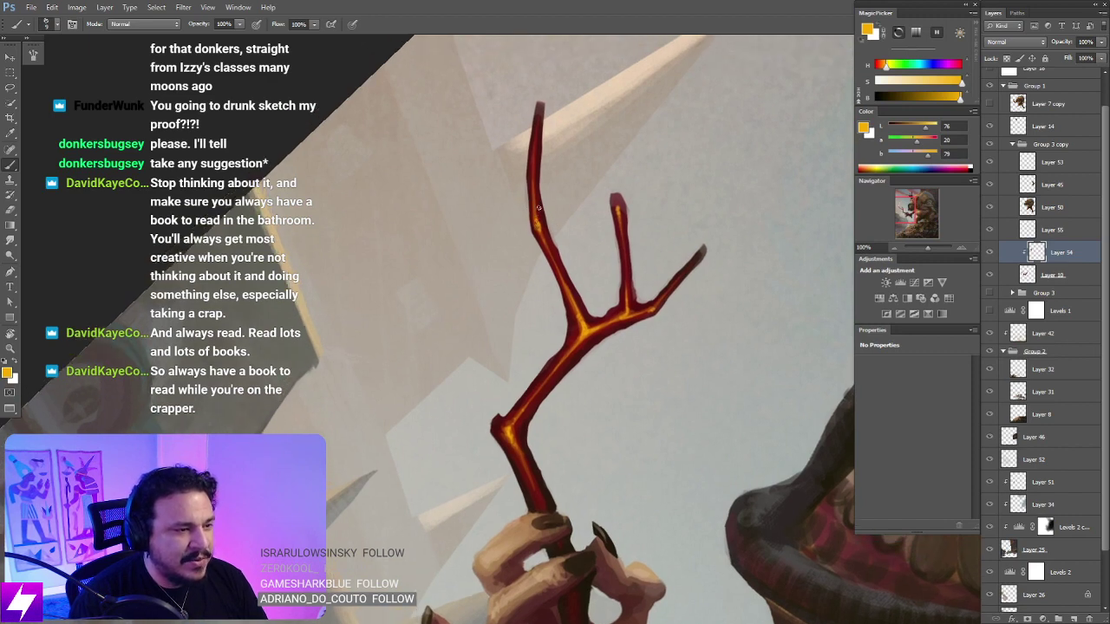
{"action": "key", "text": "Escape"}
Step: Examine the glowing branch in the full painting, flip the canvas horizontally, and compare the branch with Layer 54 hidden and shown
{"action": "key", "text": "ctrl+minus"}
{"action": "key", "text": "ctrl+minus"}
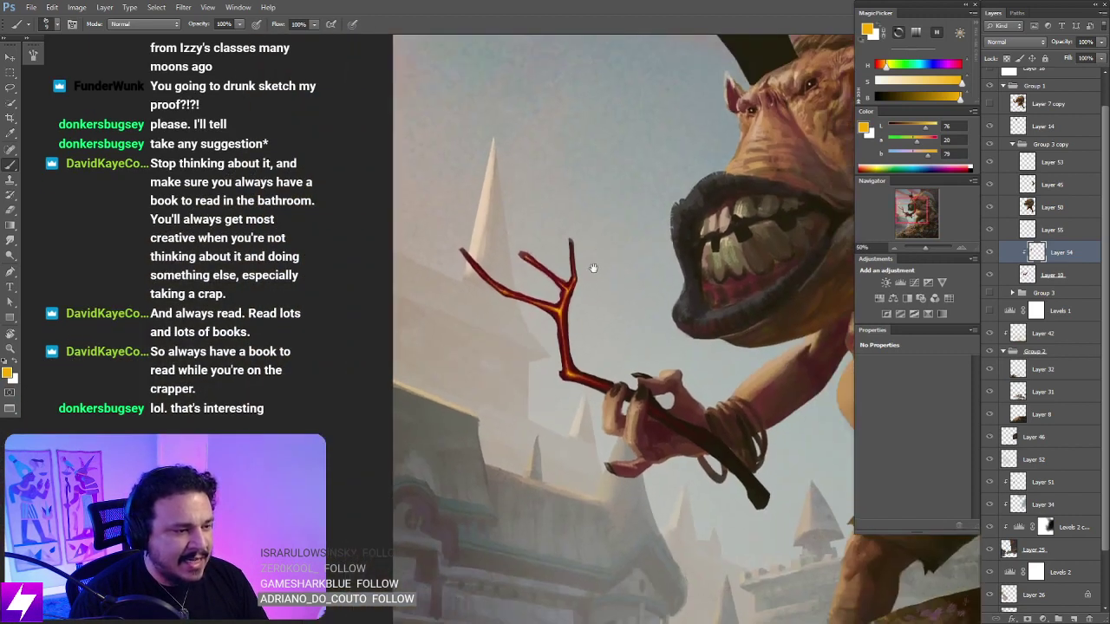
{"action": "left_click_drag", "start_coordinate": [592, 331], "coordinate": [560, 213]}
{"action": "key", "text": "ctrl+minus"}
{"action": "key", "text": "ctrl+minus"}
{"action": "key", "text": "ctrl+minus"}
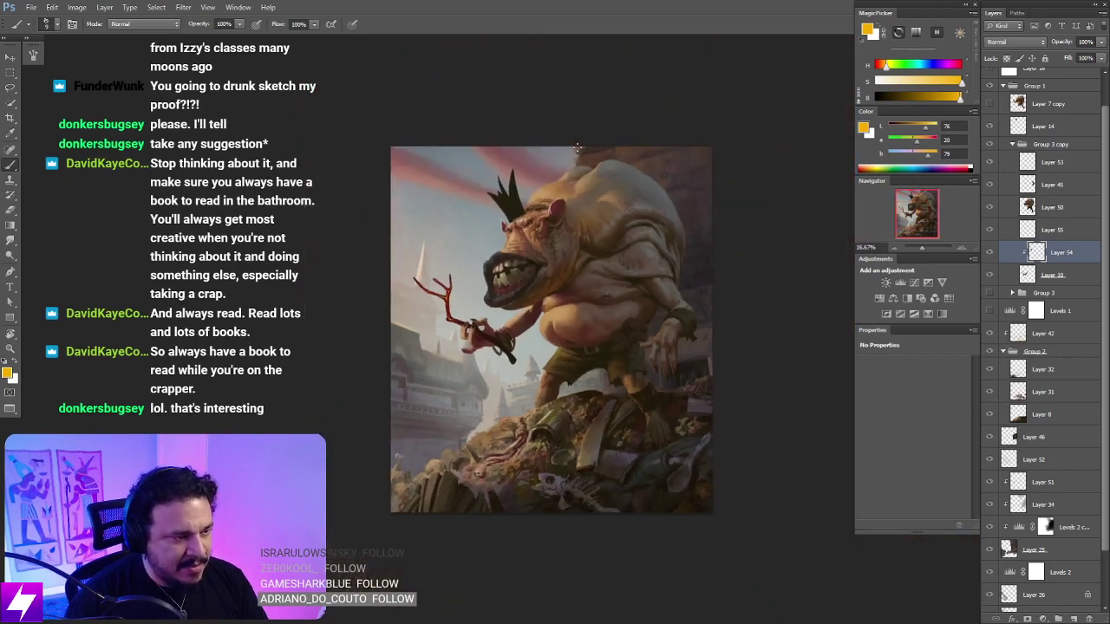
{"action": "key", "text": "ctrl+shift+h"}
{"action": "left_click_drag", "start_coordinate": [636, 400], "coordinate": [587, 414]}
{"action": "left_click_drag", "start_coordinate": [659, 393], "coordinate": [604, 396]}
{"action": "scroll", "coordinate": [639, 419], "scroll_direction": "up", "scroll_amount": 3}
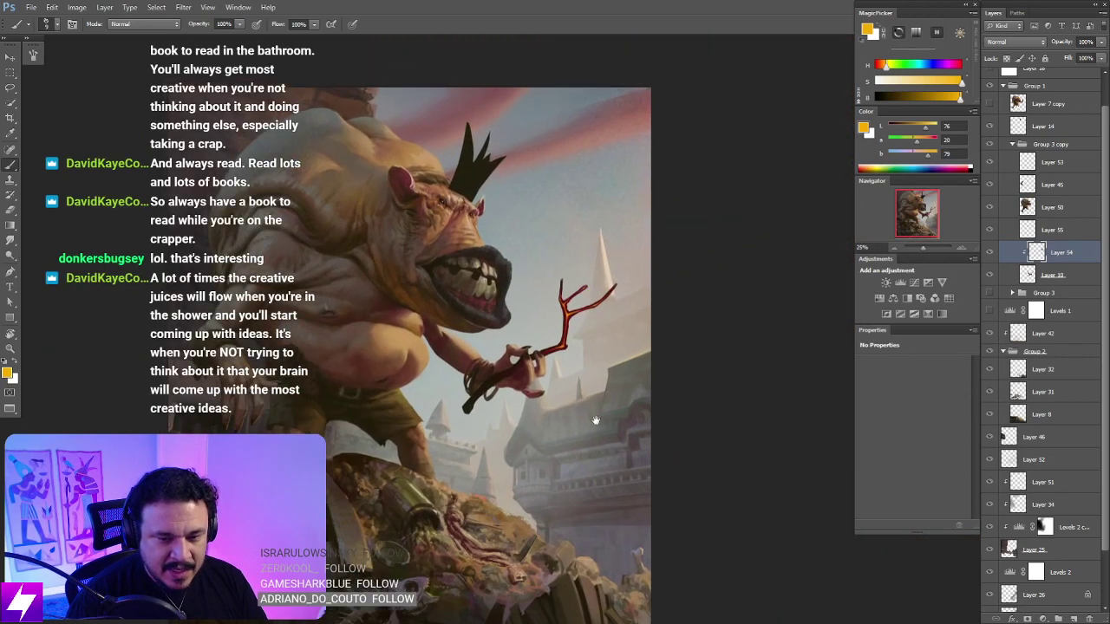
{"action": "scroll", "coordinate": [630, 407], "scroll_direction": "up", "scroll_amount": 1}
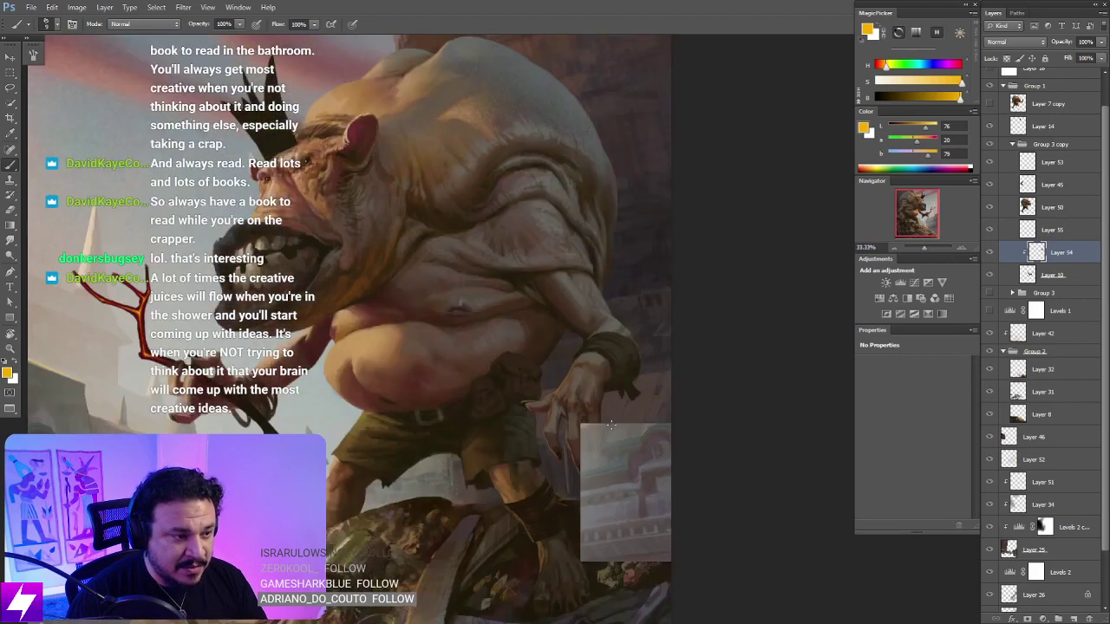
{"action": "left_click_drag", "start_coordinate": [563, 430], "coordinate": [559, 452]}
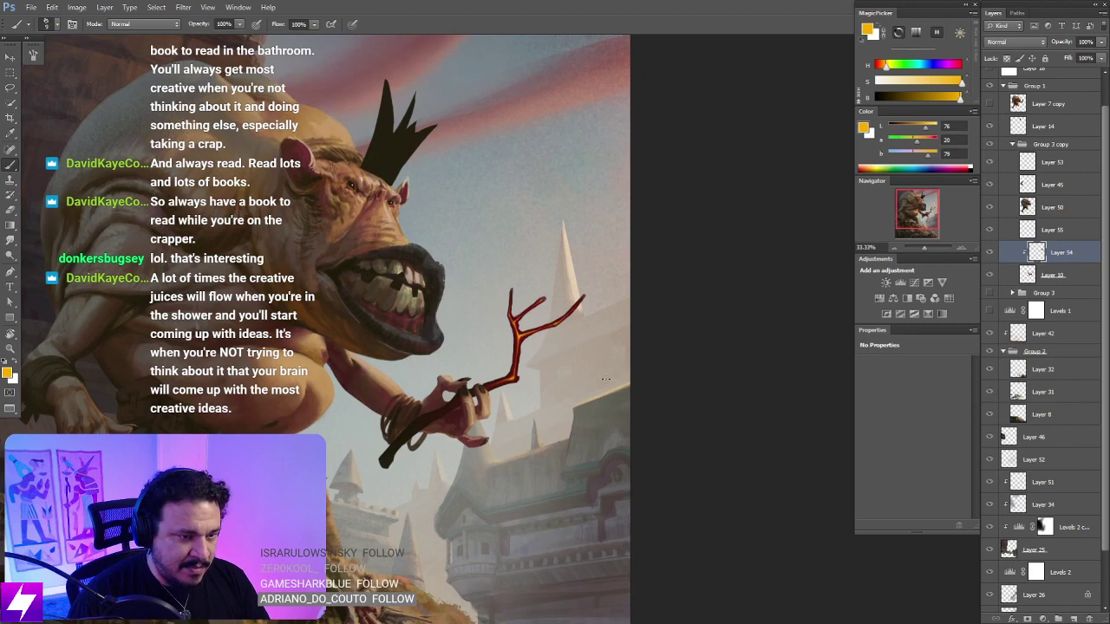
{"action": "left_click_drag", "start_coordinate": [575, 490], "coordinate": [572, 453]}
{"action": "left_click", "coordinate": [990, 253]}
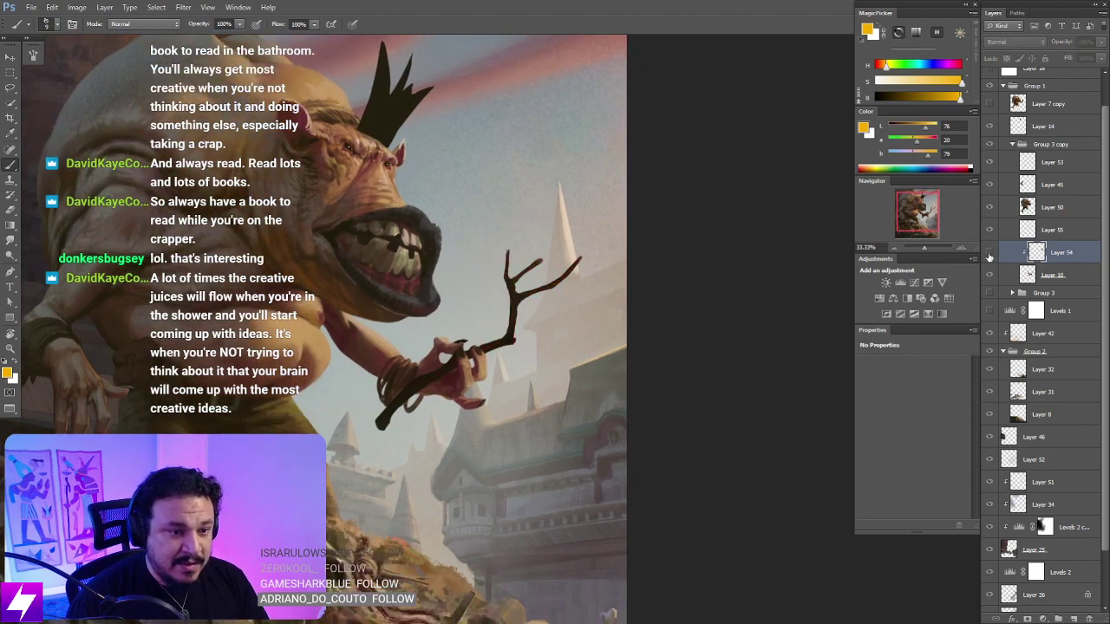
{"action": "left_click", "coordinate": [990, 253]}
Step: Select Layer 55 and set its blending mode to Screen
{"action": "left_click", "coordinate": [996, 230]}
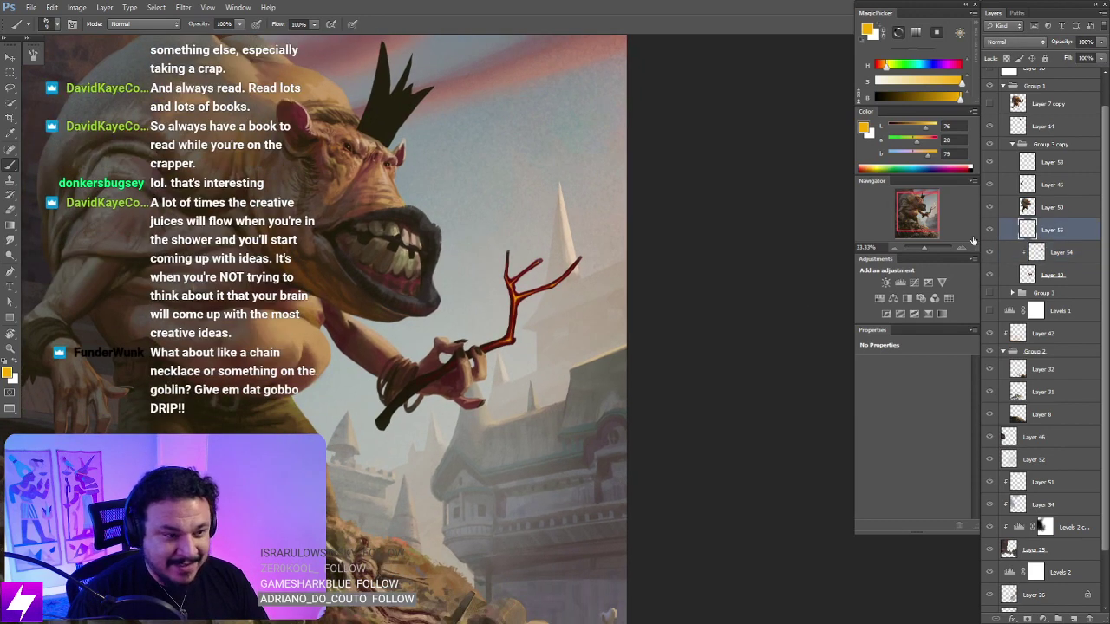
{"action": "scroll", "coordinate": [592, 415], "scroll_direction": "down", "scroll_amount": 1}
{"action": "mouse_move", "coordinate": [592, 414]}
{"action": "left_mouse_down"}
{"action": "mouse_move", "coordinate": [560, 426]}
{"action": "mouse_move", "coordinate": [550, 445]}
{"action": "mouse_move", "coordinate": [627, 402]}
{"action": "mouse_move", "coordinate": [585, 370]}
{"action": "left_mouse_up"}
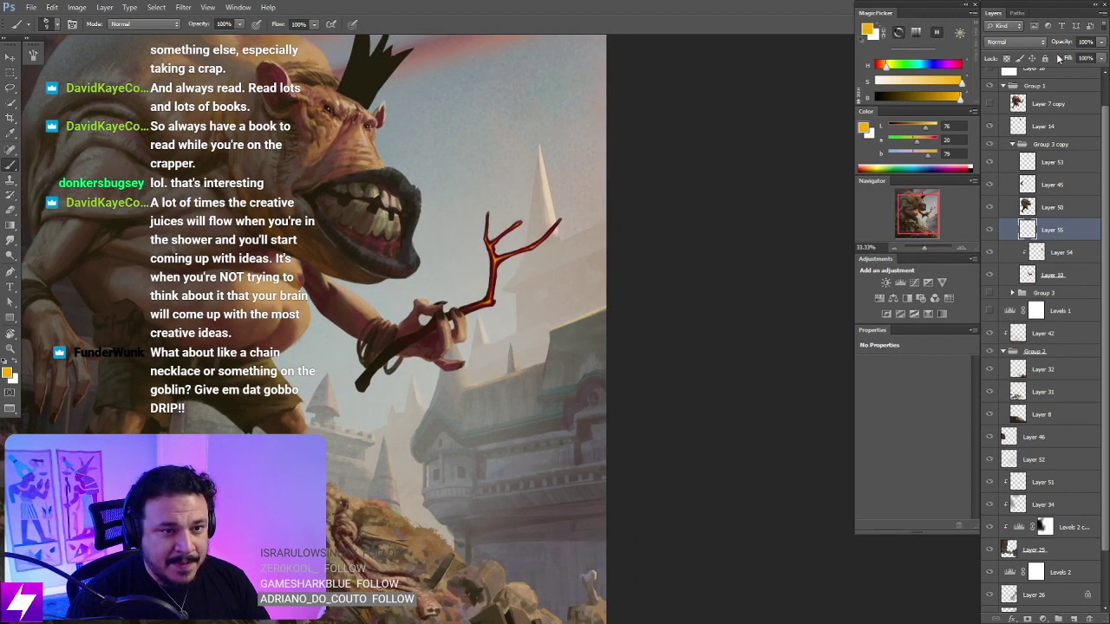
{"action": "left_click", "coordinate": [1023, 42]}
{"action": "left_click", "coordinate": [1009, 139]}
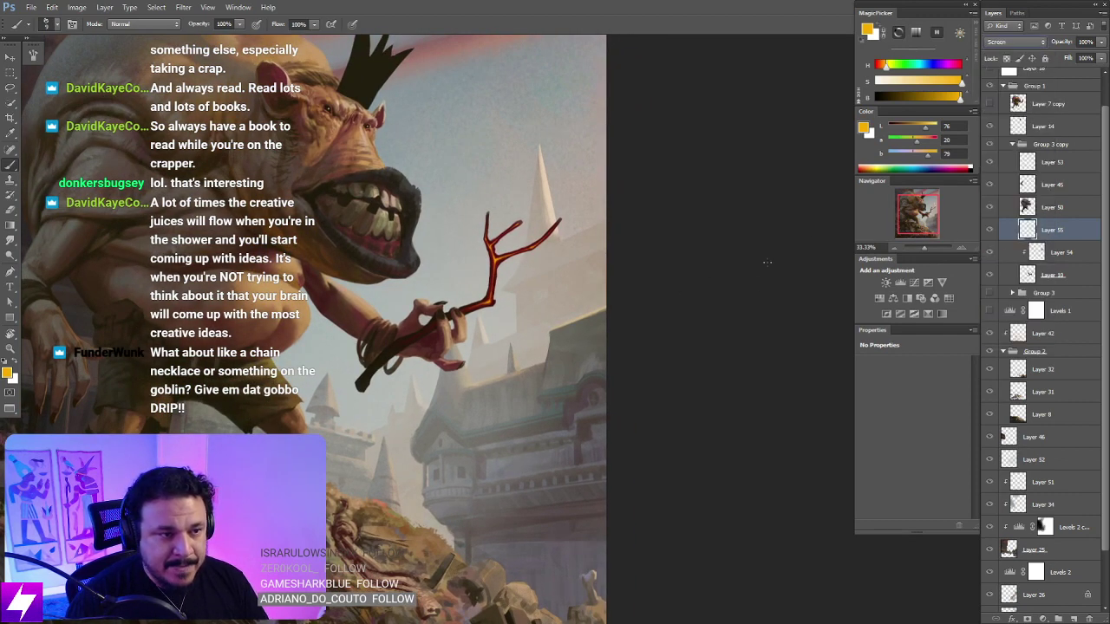
Step: Choose the soft round brush preset and enlarge it to 150 px for the glow around the branch
{"action": "right_click", "coordinate": [367, 393]}
{"action": "double_click", "coordinate": [72, 128]}
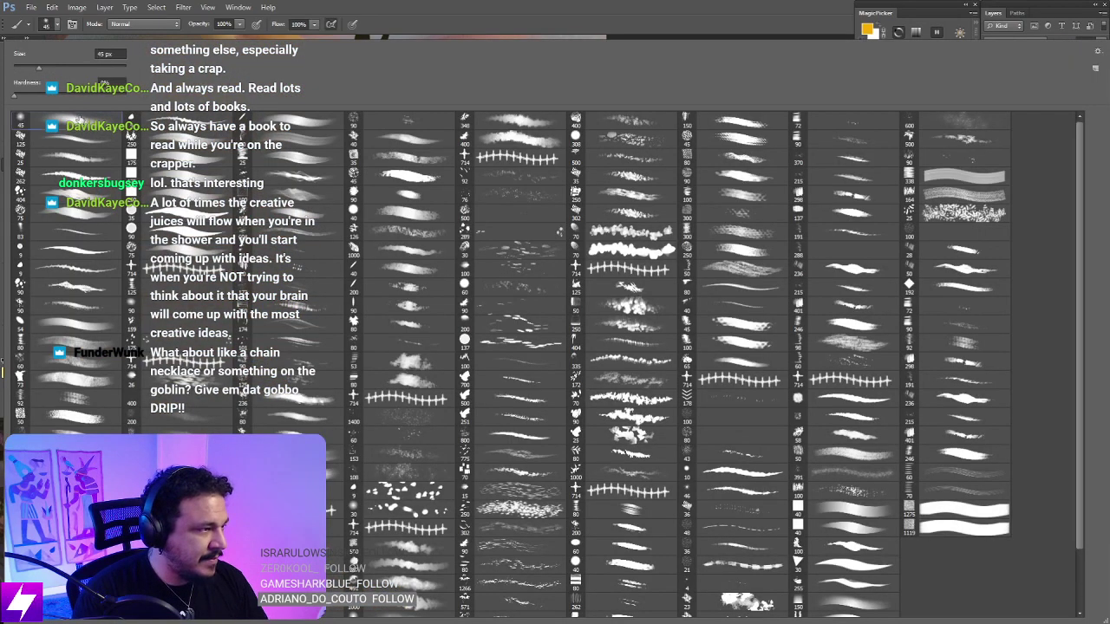
{"action": "scroll", "coordinate": [622, 372], "scroll_direction": "right", "scroll_amount": 2}
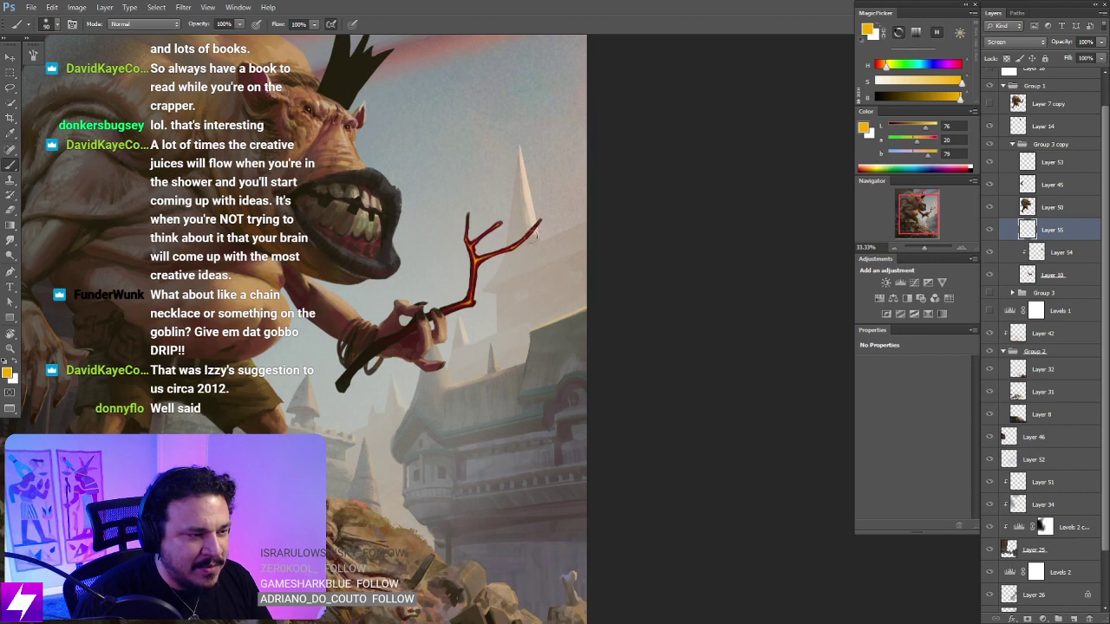
{"action": "key", "text": "bracketright"}
{"action": "key", "text": "bracketright"}
{"action": "key", "text": "bracketright"}
{"action": "key", "text": "bracketright"}
{"action": "key", "text": "bracketright"}
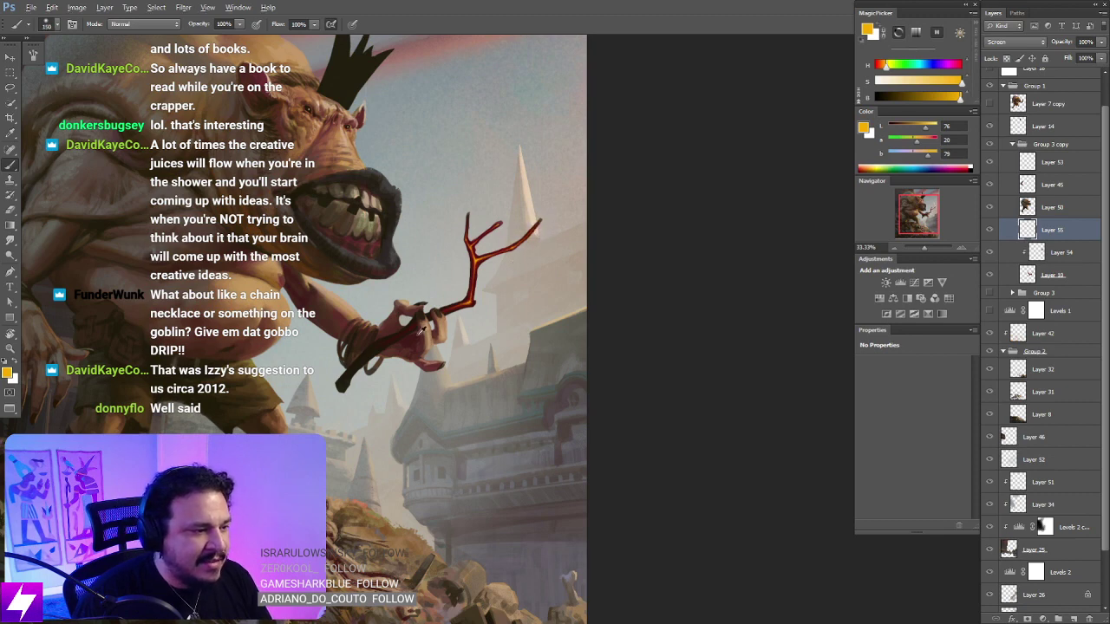
Step: Sample the dark tone of the branch at the creature's hand and set the brush size to 125 px
{"action": "left_click", "coordinate": [403, 331], "text": "alt"}
{"action": "key", "text": "bracketright"}
{"action": "key", "text": "bracketright"}
{"action": "key", "text": "bracketleft"}
{"action": "key", "text": "bracketleft"}
{"action": "key", "text": "bracketleft"}
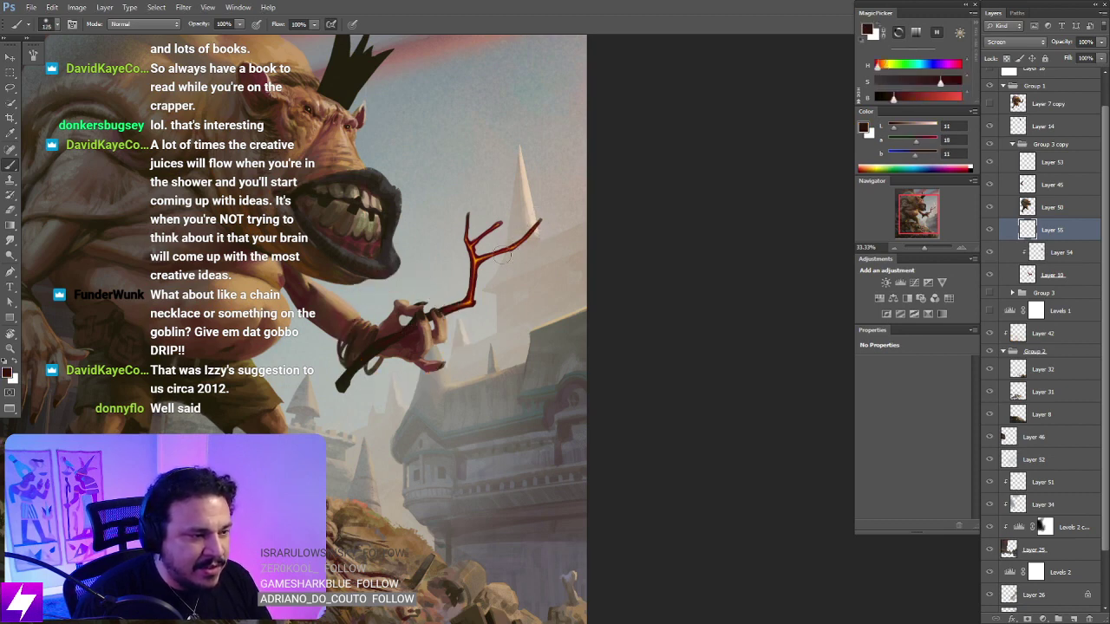
Step: Adjust the sampled colour to a fully saturated deep red with Lab values 17, 33 and 27
{"action": "left_click", "coordinate": [905, 100]}
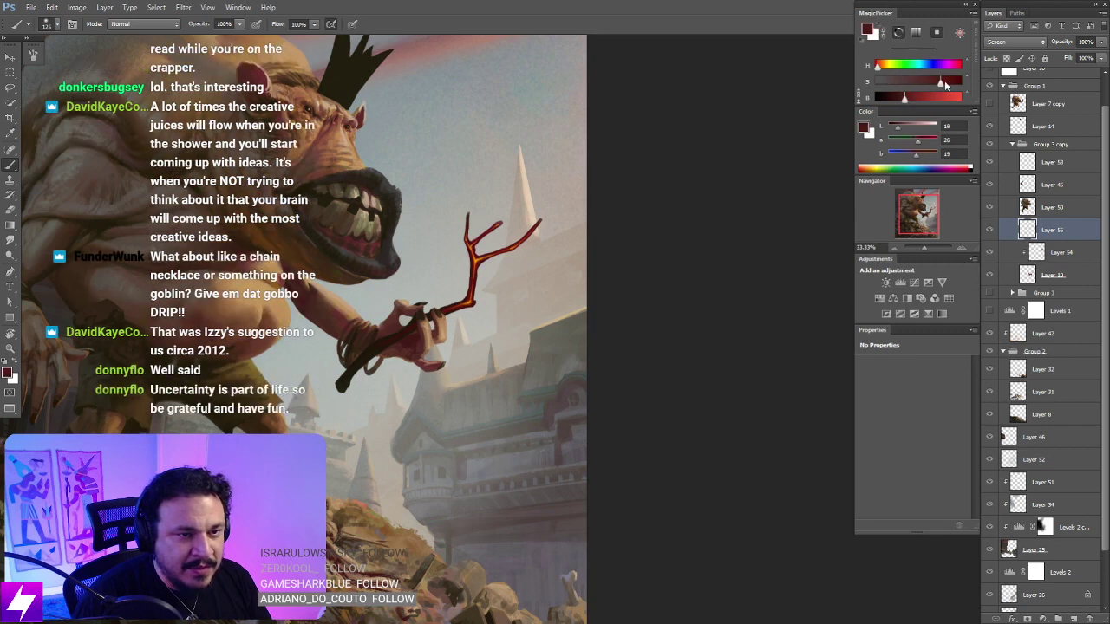
{"action": "left_click_drag", "start_coordinate": [940, 82], "coordinate": [957, 81]}
{"action": "left_click_drag", "start_coordinate": [877, 66], "coordinate": [882, 67]}
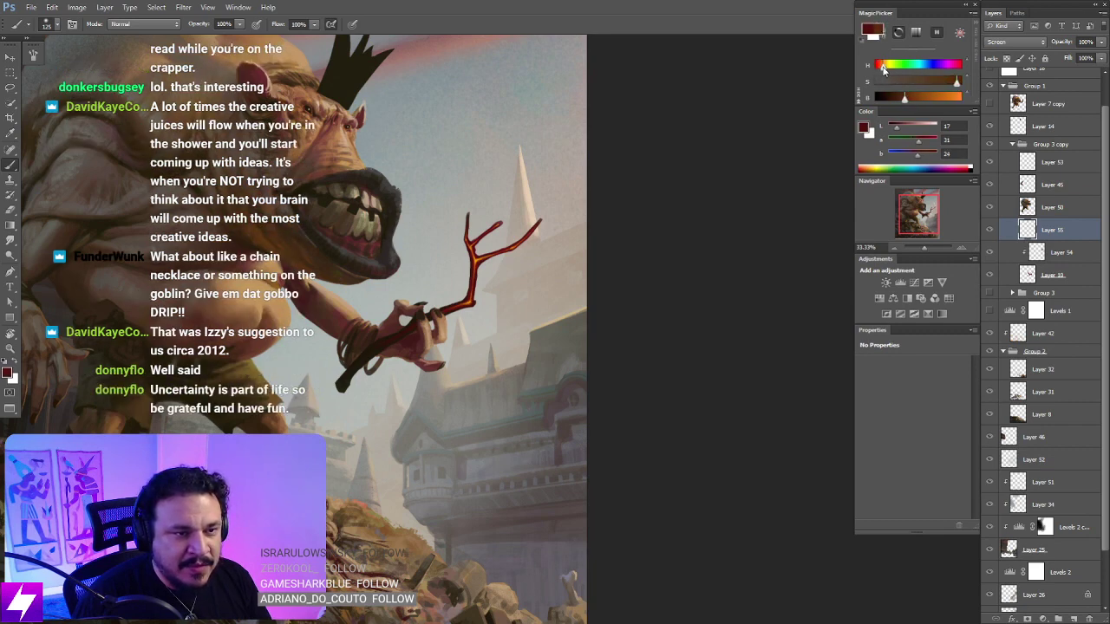
{"action": "left_click_drag", "start_coordinate": [956, 83], "coordinate": [896, 99]}
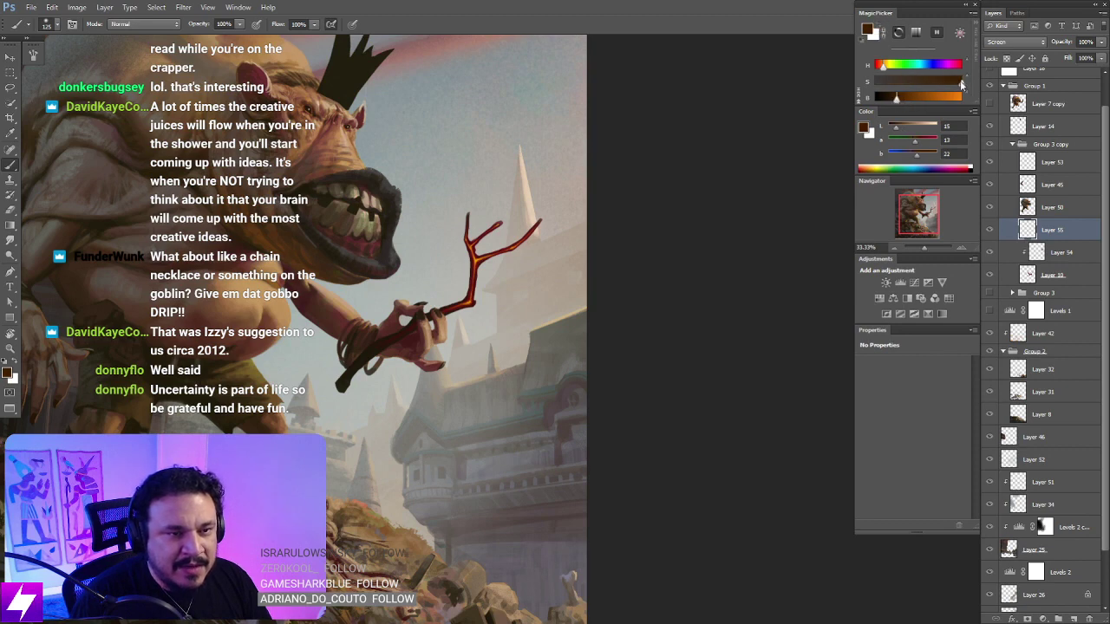
{"action": "left_click", "coordinate": [877, 66]}
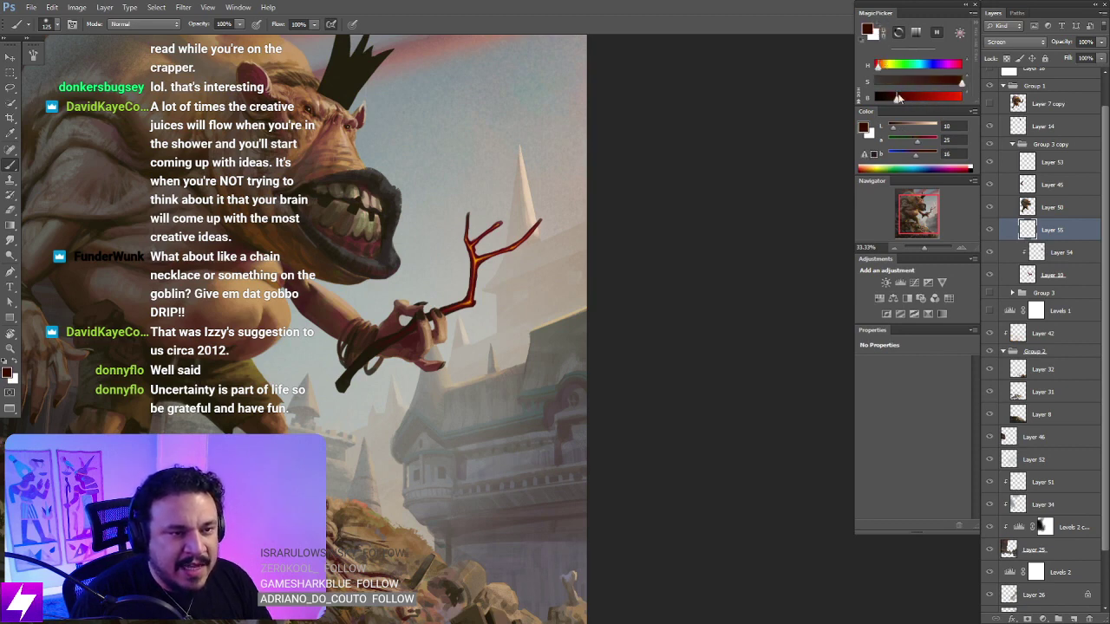
{"action": "left_click_drag", "start_coordinate": [898, 98], "coordinate": [958, 84]}
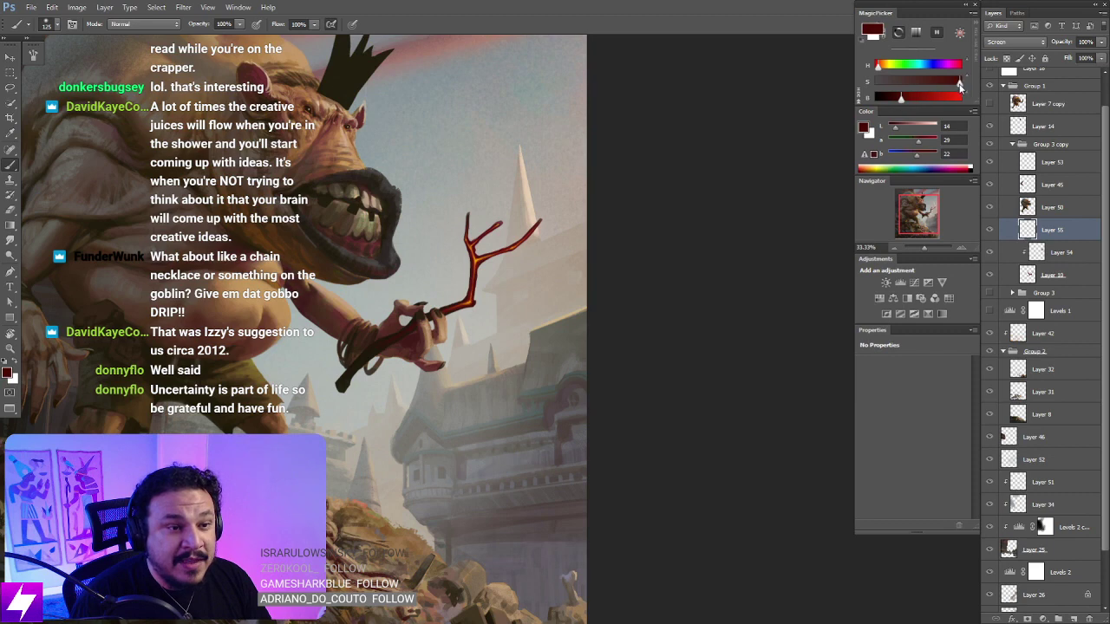
{"action": "left_click", "coordinate": [905, 97]}
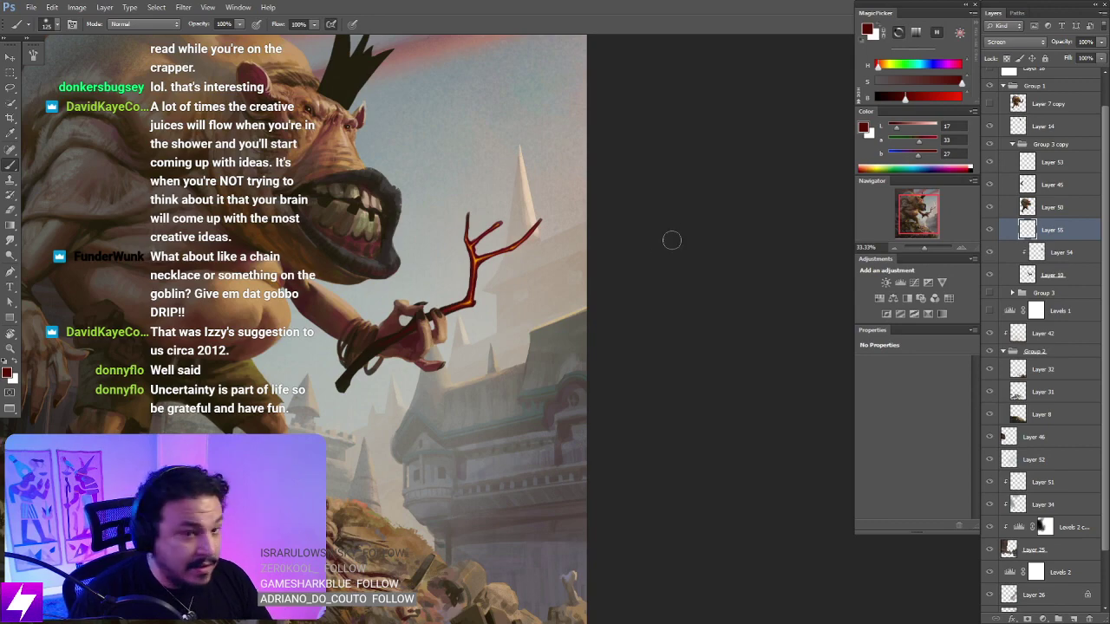
Step: Flip the painting horizontally back to its original orientation and frame the glowing branch
{"action": "mouse_move", "coordinate": [607, 259]}
{"action": "left_mouse_down"}
{"action": "mouse_move", "coordinate": [619, 263]}
{"action": "mouse_move", "coordinate": [610, 244]}
{"action": "left_mouse_up"}
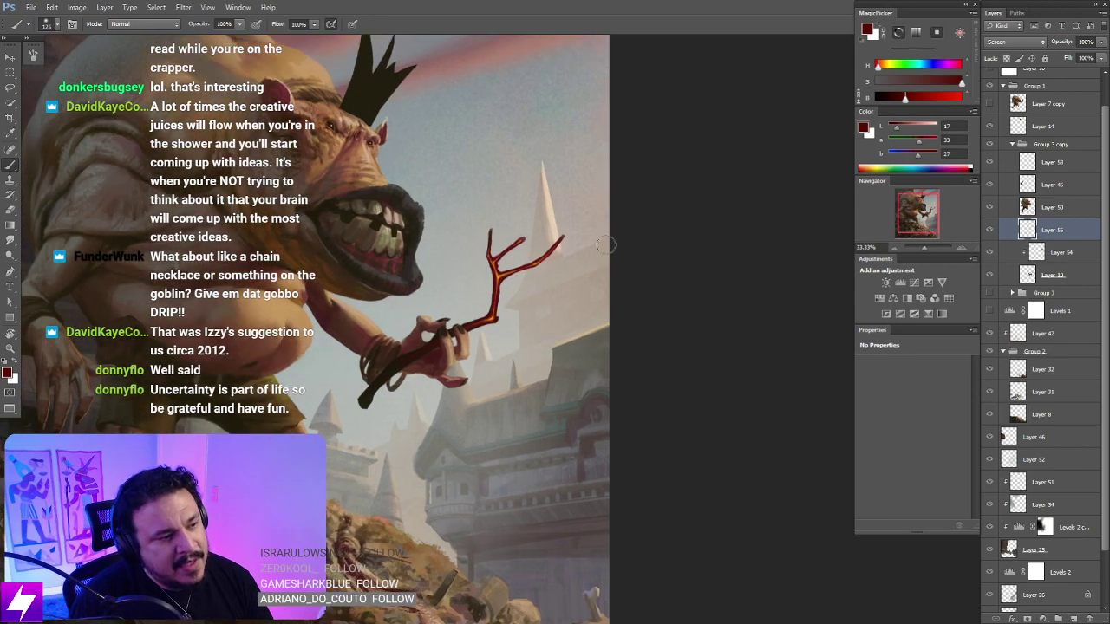
{"action": "key", "text": "ctrl+minus"}
{"action": "key", "text": "ctrl+shift+h"}
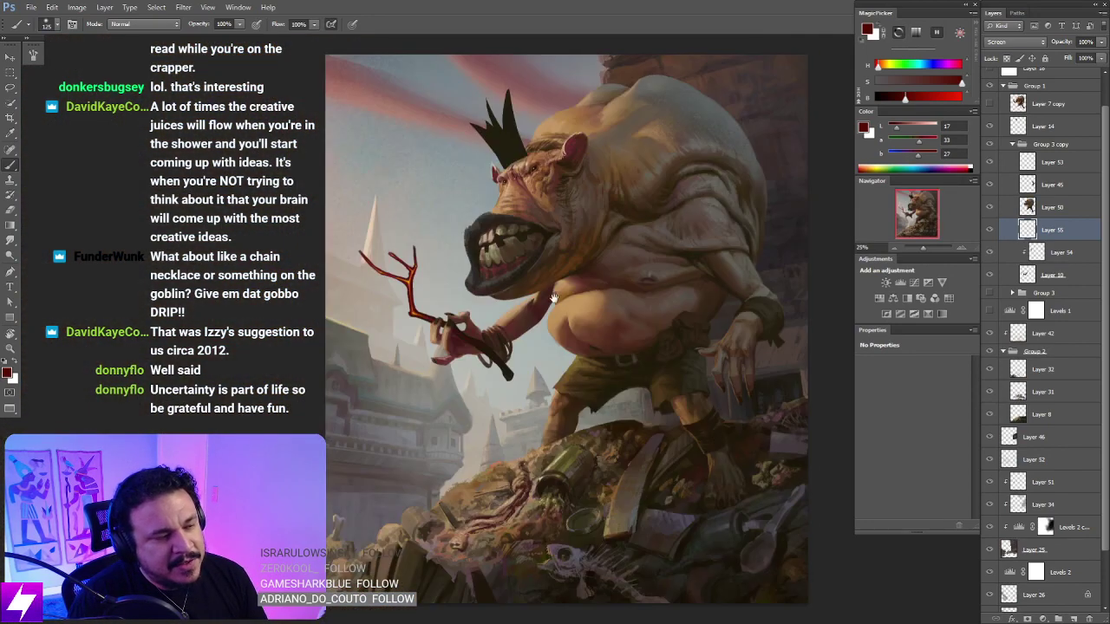
{"action": "left_click_drag", "start_coordinate": [556, 298], "coordinate": [631, 312]}
{"action": "key", "text": "ctrl+plus"}
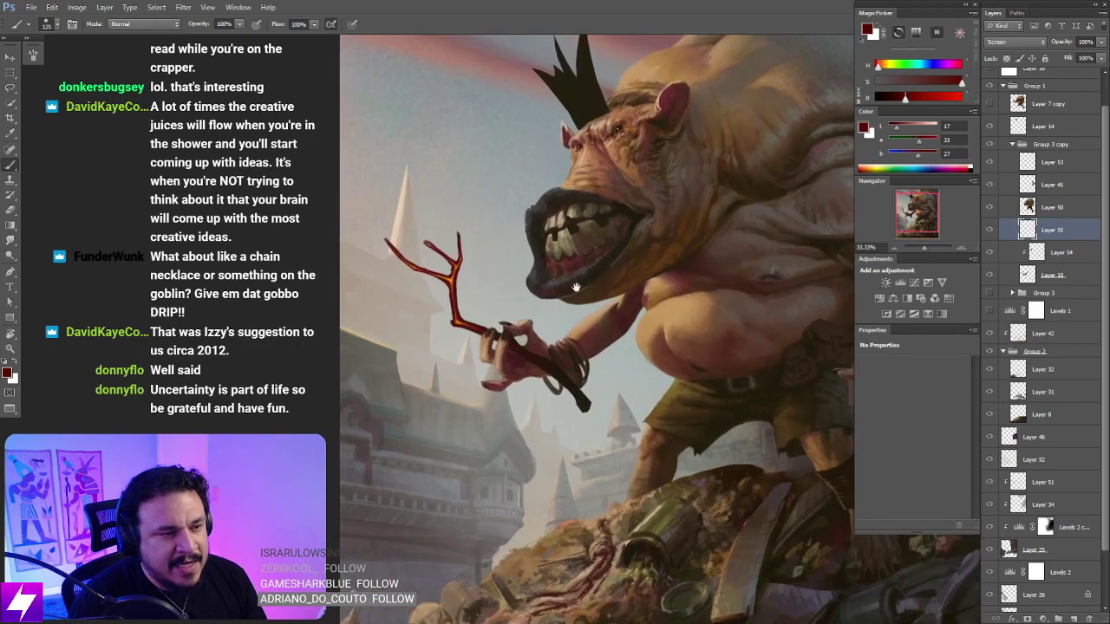
Step: Paint a soft red glow over the branch's twigs, fork and bend, varying the brush size between 80 and 110 px
{"action": "key", "text": "bracketright"}
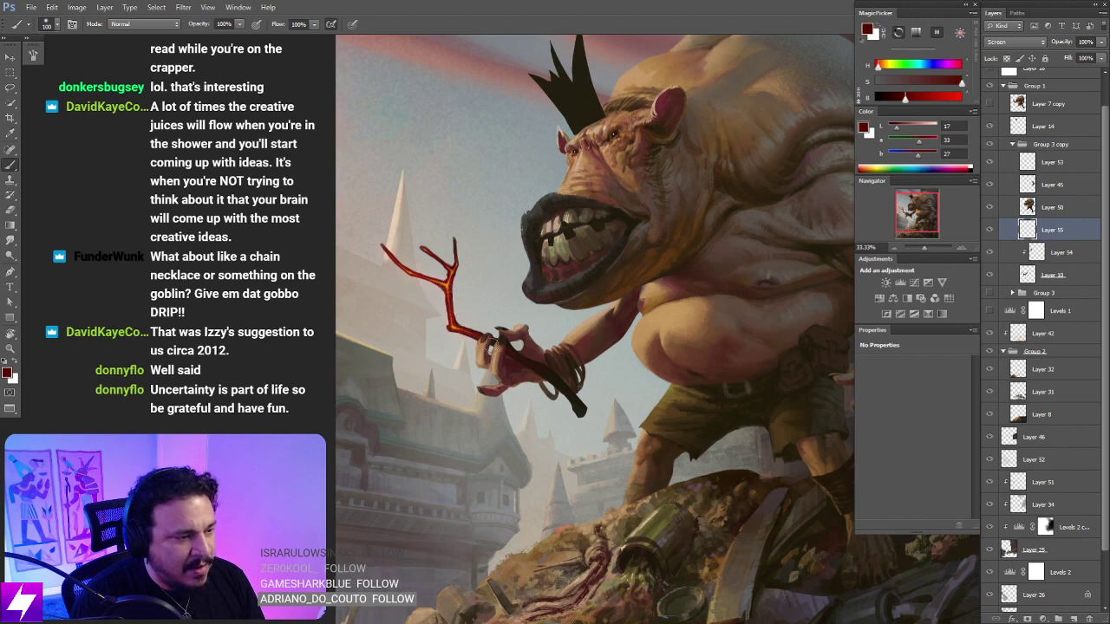
{"action": "key", "text": "bracketleft"}
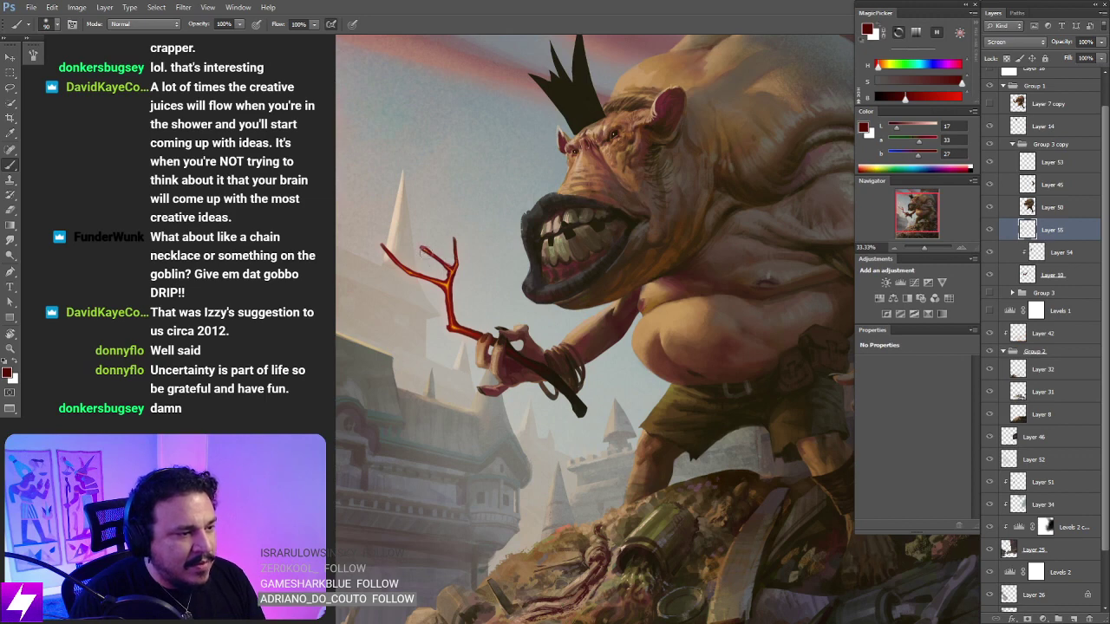
{"action": "key", "text": "bracketright"}
{"action": "key", "text": "bracketright"}
{"action": "key", "text": "bracketright"}
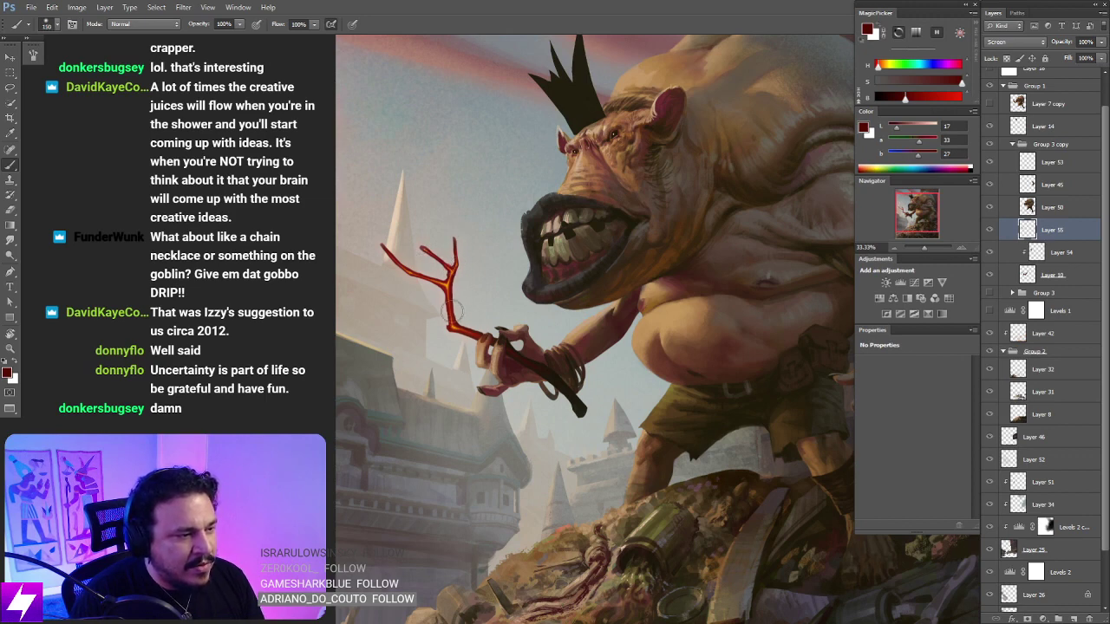
{"action": "key", "text": "bracketleft"}
{"action": "key", "text": "bracketleft"}
{"action": "key", "text": "bracketleft"}
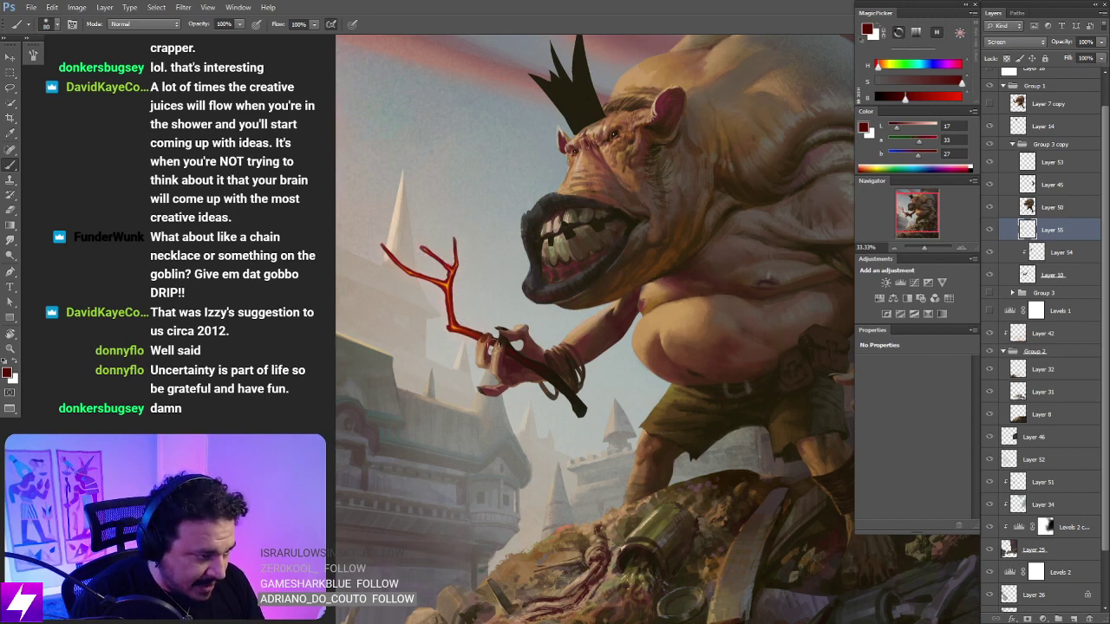
Step: Brush the soft red glow over the dark lower branch from the hand to its end, using brush sizes from 80 to 100 px
{"action": "left_click_drag", "start_coordinate": [623, 350], "coordinate": [612, 341]}
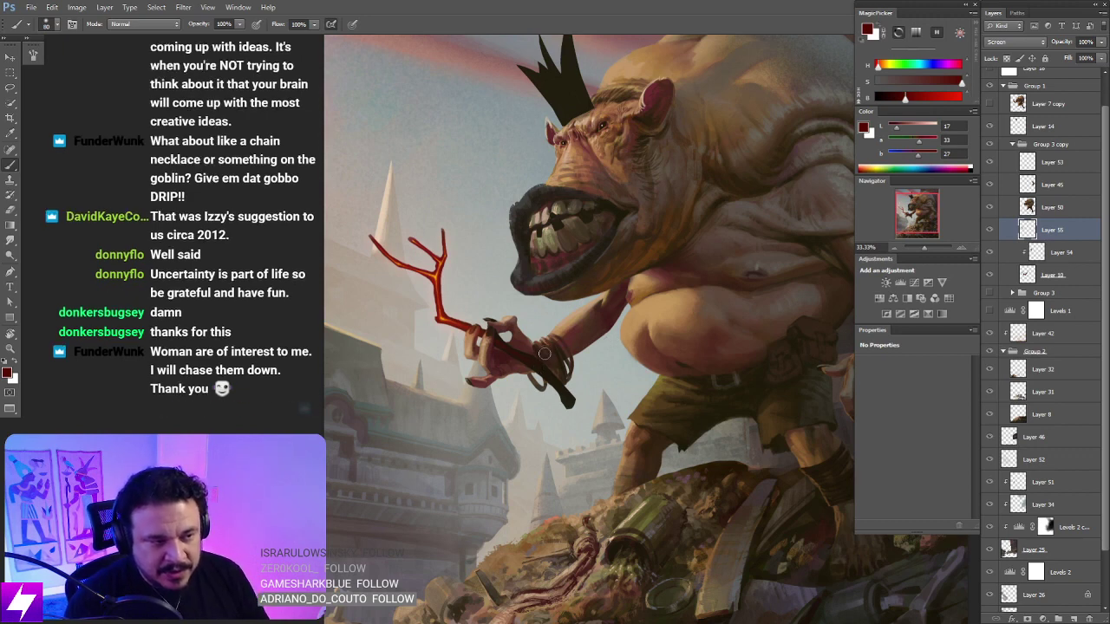
{"action": "left_click_drag", "start_coordinate": [507, 343], "coordinate": [537, 369]}
{"action": "key", "text": "]"}
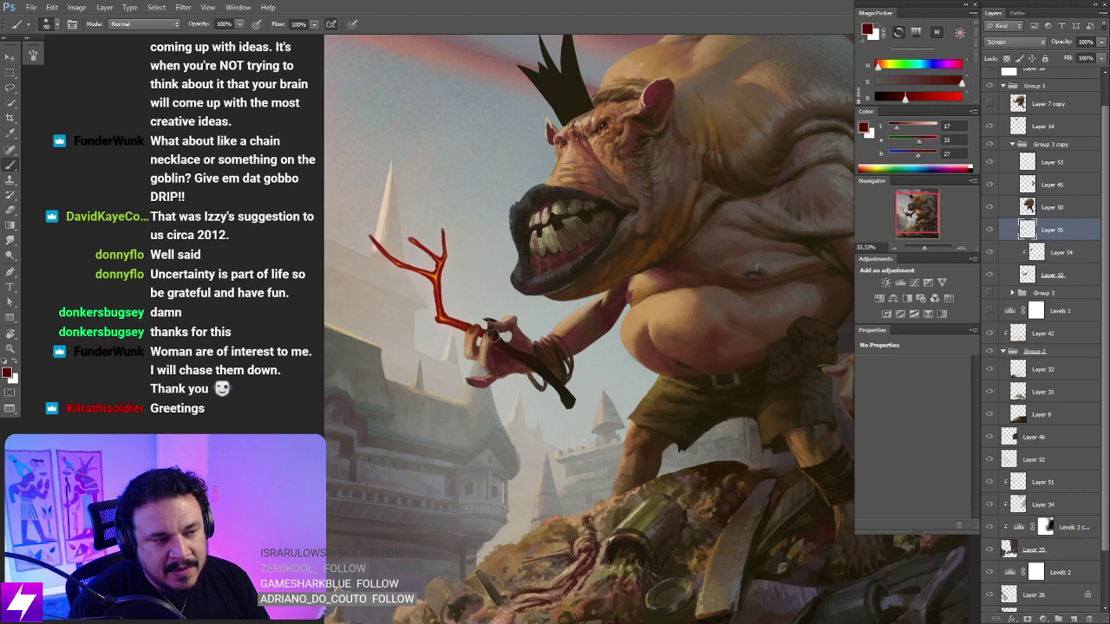
{"action": "left_click_drag", "start_coordinate": [495, 337], "coordinate": [554, 387]}
{"action": "key", "text": "bracketright"}
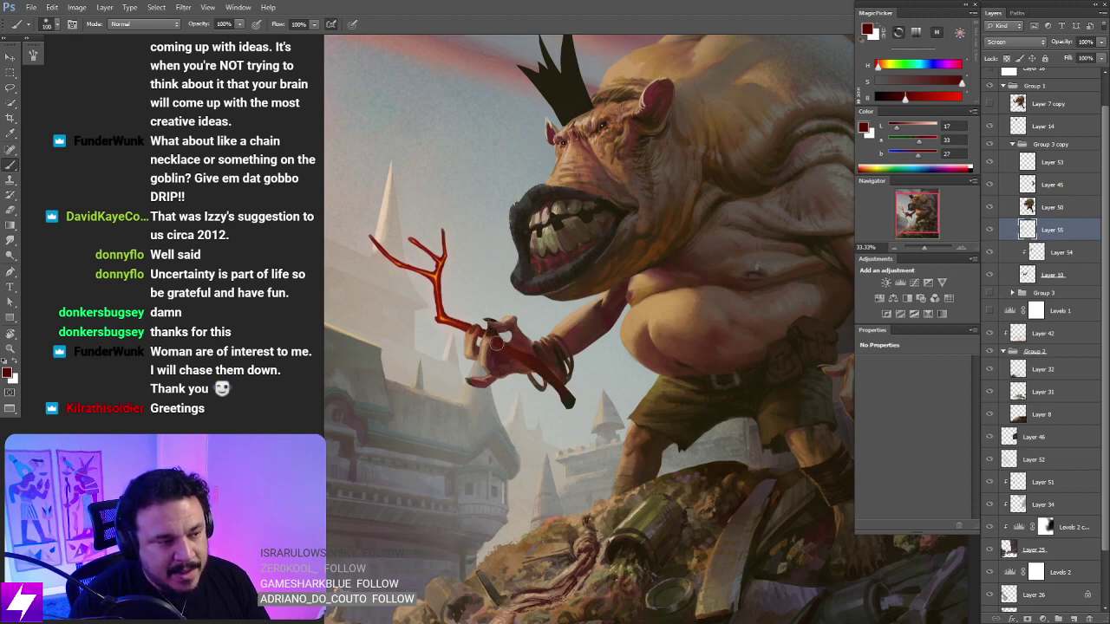
{"action": "key", "text": "bracketleft"}
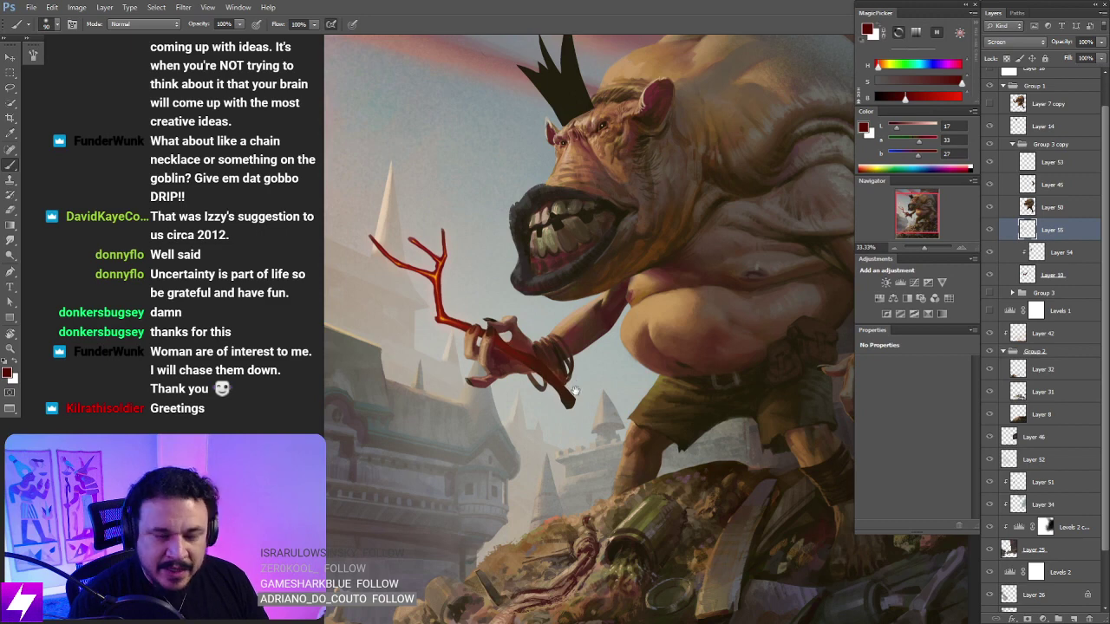
Step: Examine the branch's red glow against the whole painting at several zoom levels
{"action": "left_click_drag", "start_coordinate": [584, 395], "coordinate": [557, 406]}
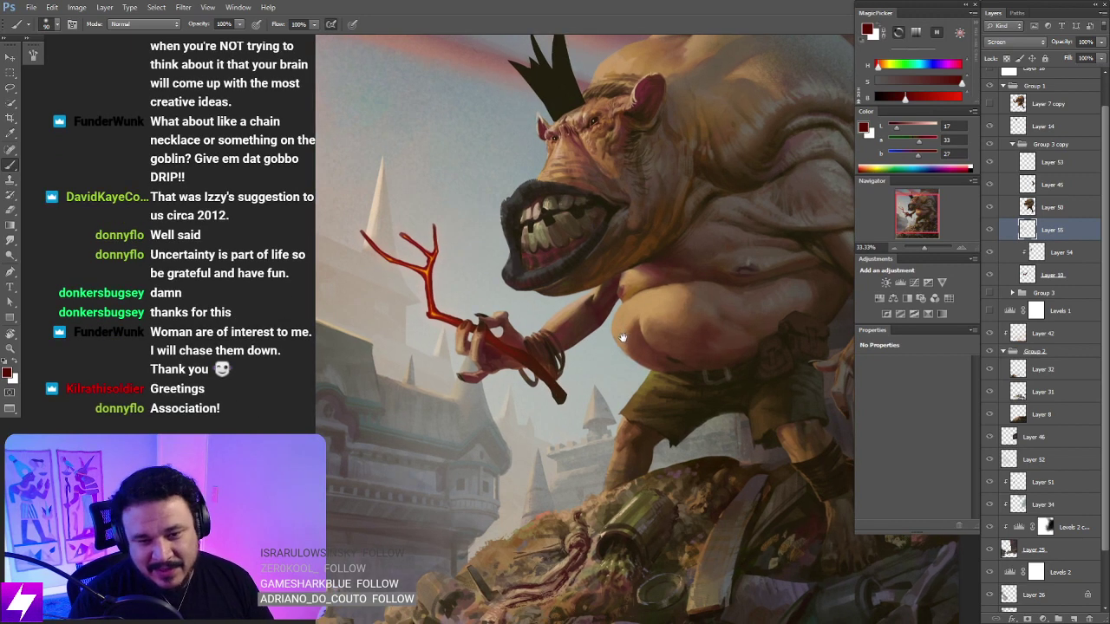
{"action": "left_click_drag", "start_coordinate": [580, 382], "coordinate": [559, 395]}
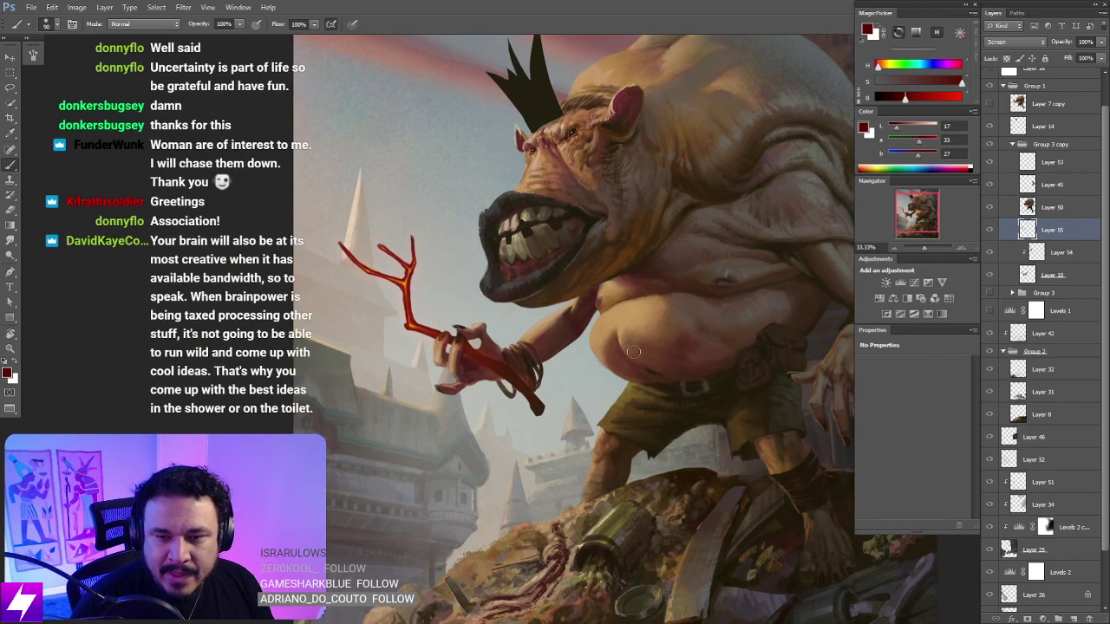
{"action": "key", "text": "ctrl+minus"}
{"action": "left_click_drag", "start_coordinate": [605, 360], "coordinate": [583, 362]}
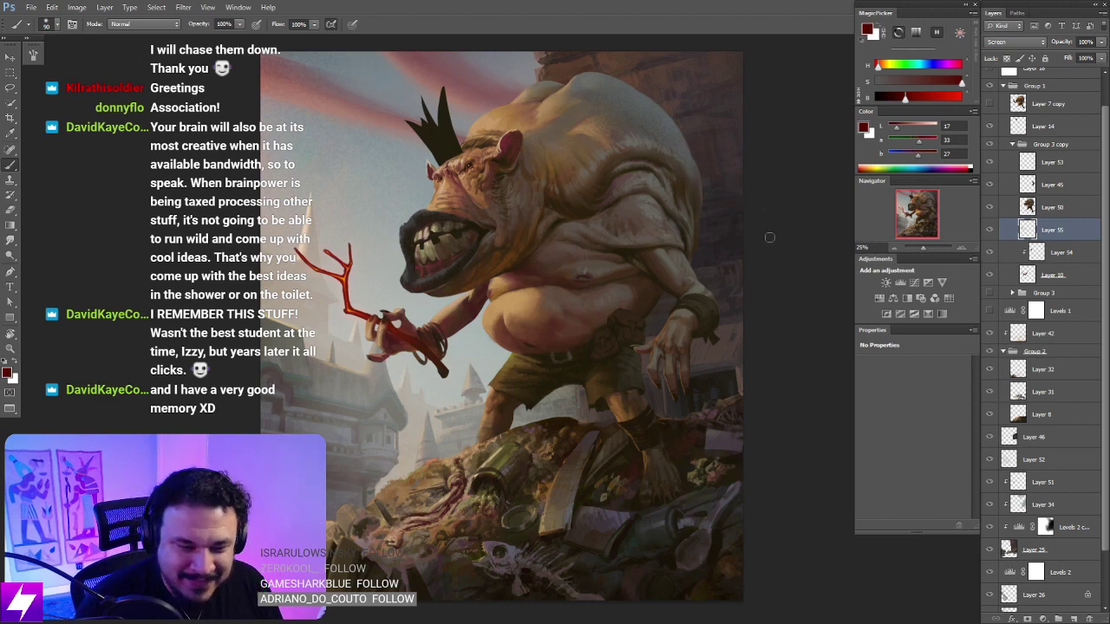
{"action": "key", "text": "ctrl+minus"}
{"action": "left_click_drag", "start_coordinate": [605, 349], "coordinate": [601, 310]}
{"action": "key", "text": "ctrl+plus"}
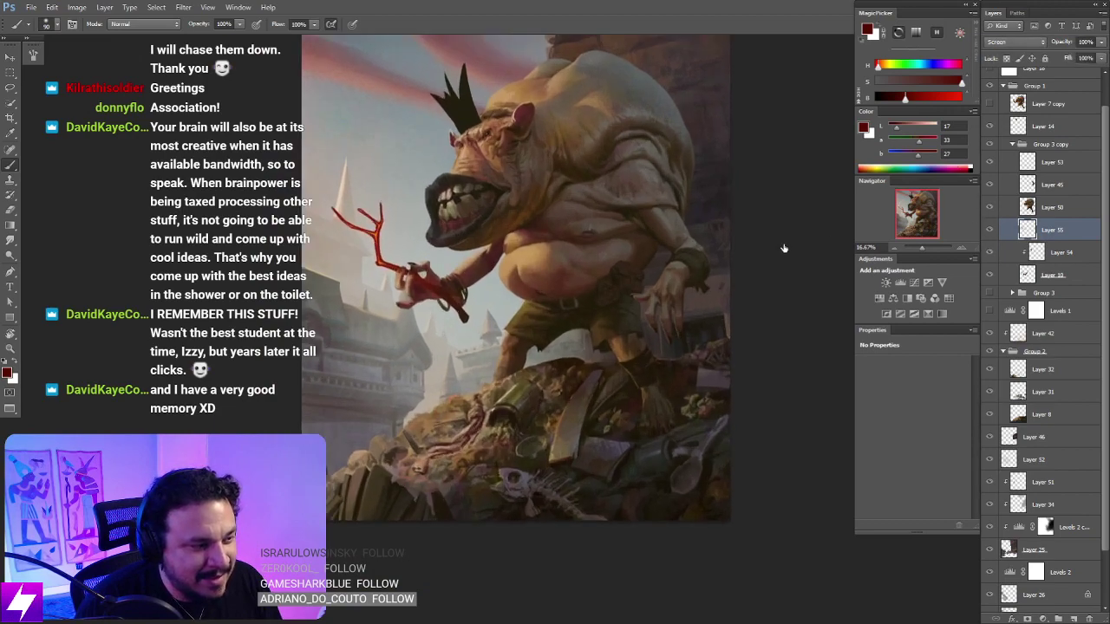
Step: Rotate the canvas so the branch stands upright, enlarge the brush to 100 px and mix a brighter, more orange glow colour
{"action": "key", "text": "r"}
{"action": "left_click_drag", "start_coordinate": [630, 242], "coordinate": [555, 228]}
{"action": "key", "text": "b"}
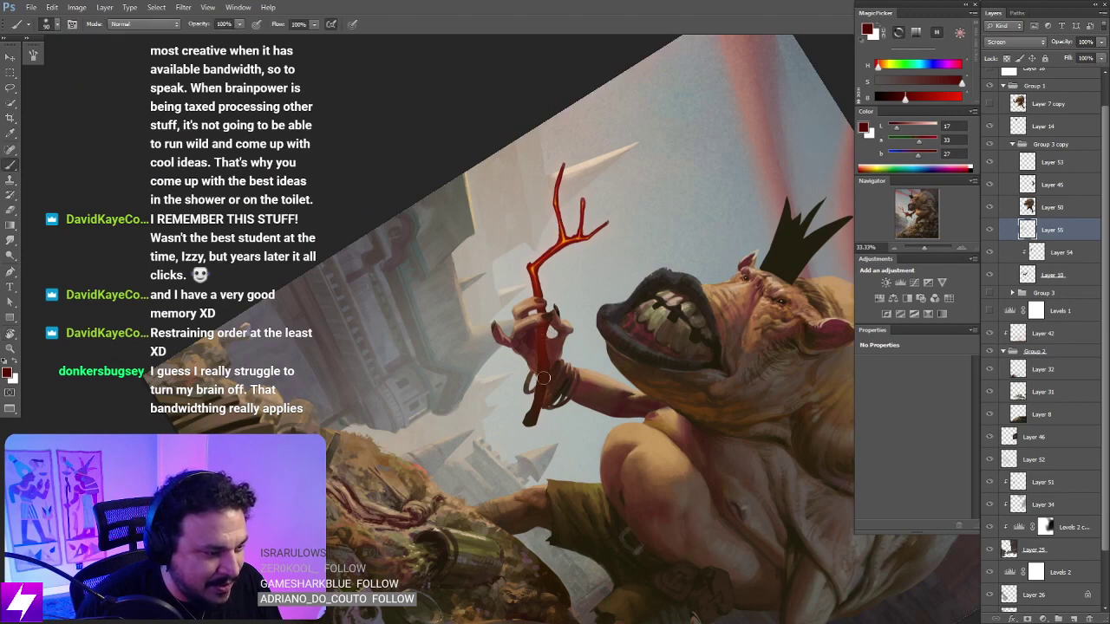
{"action": "key", "text": "]"}
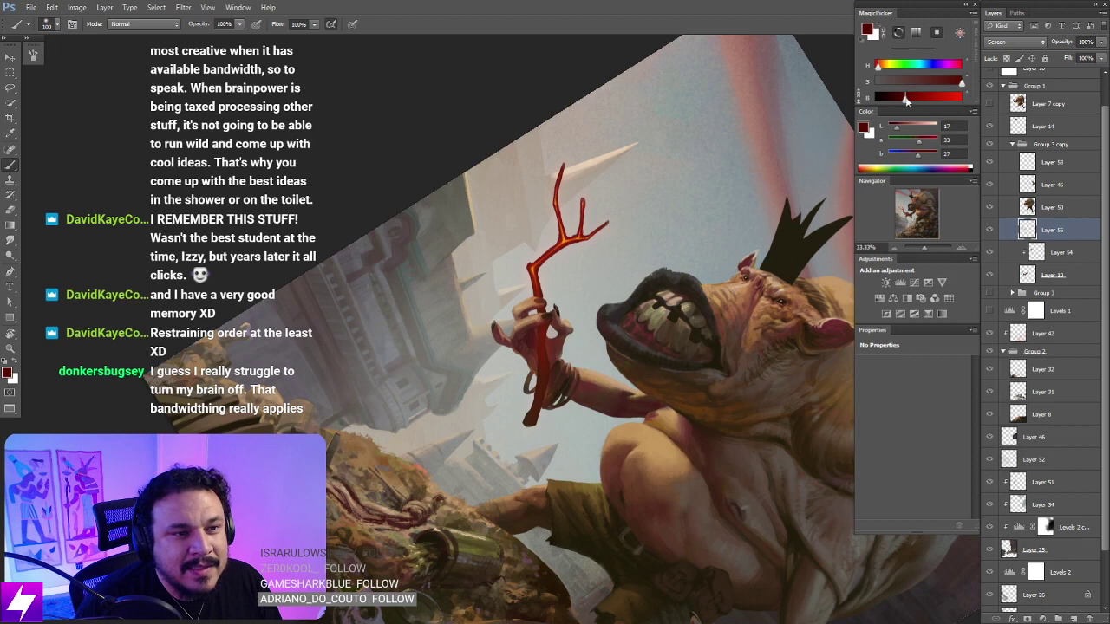
{"action": "left_click_drag", "start_coordinate": [907, 101], "coordinate": [917, 100]}
{"action": "left_click", "coordinate": [883, 68]}
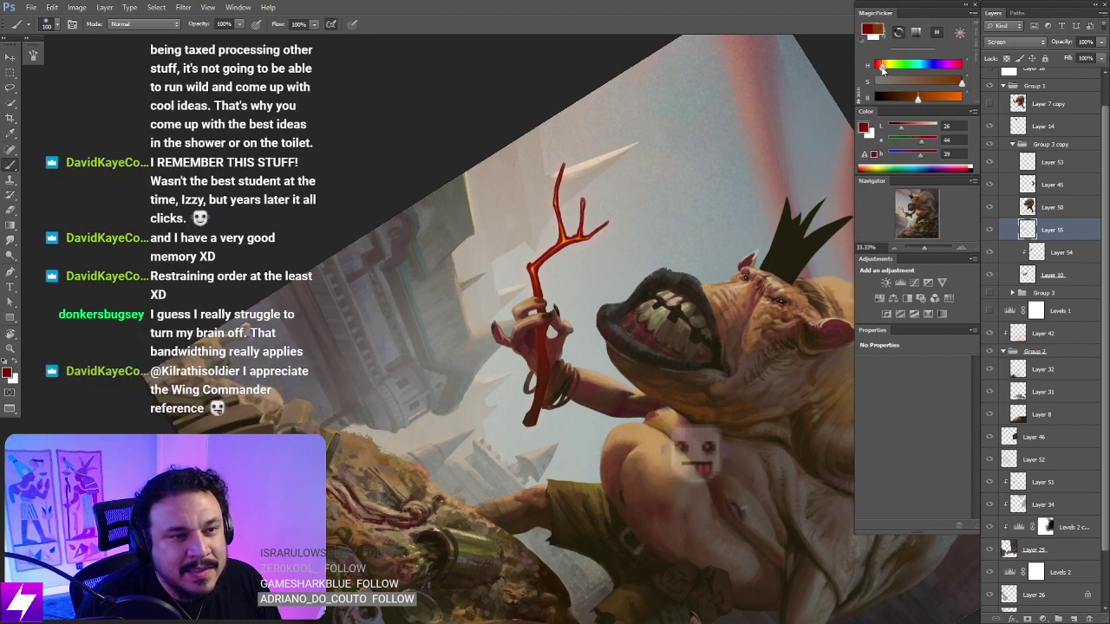
Step: Undo the last glow stroke and work on the branch's bend and fork with a 60 px brush in bright orange, Lab 45, 36, 51
{"action": "mouse_move", "coordinate": [556, 321]}
{"action": "left_mouse_down"}
{"action": "mouse_move", "coordinate": [580, 289]}
{"action": "mouse_move", "coordinate": [528, 231]}
{"action": "mouse_move", "coordinate": [519, 241]}
{"action": "mouse_move", "coordinate": [543, 269]}
{"action": "mouse_move", "coordinate": [568, 267]}
{"action": "mouse_move", "coordinate": [554, 271]}
{"action": "mouse_move", "coordinate": [549, 300]}
{"action": "left_mouse_up"}
{"action": "key", "text": "bracketleft"}
{"action": "key", "text": "bracketleft"}
{"action": "key", "text": "bracketleft"}
{"action": "key", "text": "bracketleft"}
{"action": "key", "text": "ctrl+z"}
{"action": "mouse_move", "coordinate": [917, 97]}
{"action": "left_mouse_down"}
{"action": "mouse_move", "coordinate": [954, 83]}
{"action": "mouse_move", "coordinate": [924, 83]}
{"action": "mouse_move", "coordinate": [955, 83]}
{"action": "left_mouse_up"}
{"action": "left_click_drag", "start_coordinate": [555, 277], "coordinate": [561, 269]}
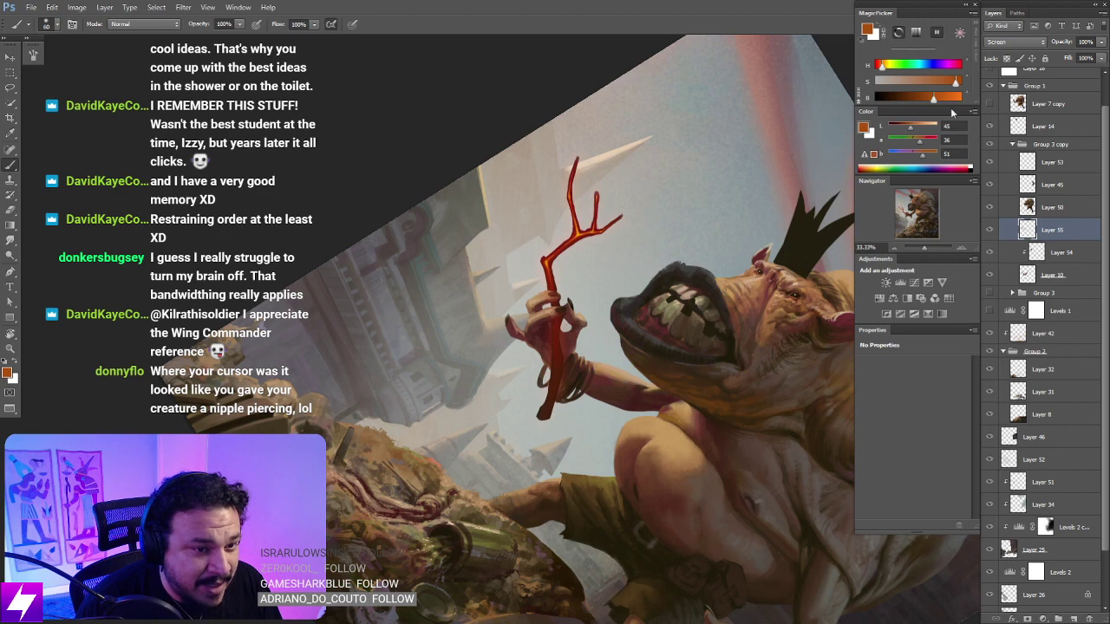
Step: Darken the glow colour to orange-brown, Lab 27, 26, 38, and touch up the fork and twigs with a 40 to 50 px brush
{"action": "mouse_move", "coordinate": [935, 98]}
{"action": "left_mouse_down"}
{"action": "mouse_move", "coordinate": [922, 98]}
{"action": "mouse_move", "coordinate": [965, 85]}
{"action": "mouse_move", "coordinate": [911, 100]}
{"action": "left_mouse_up"}
{"action": "left_click_drag", "start_coordinate": [579, 245], "coordinate": [591, 248]}
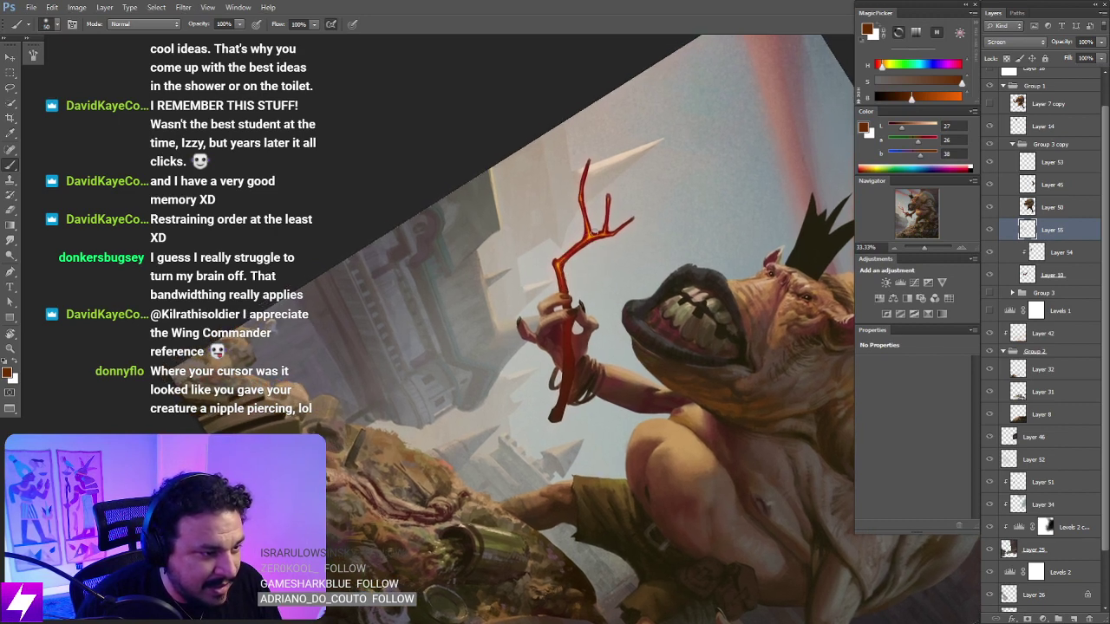
{"action": "key", "text": "bracketleft"}
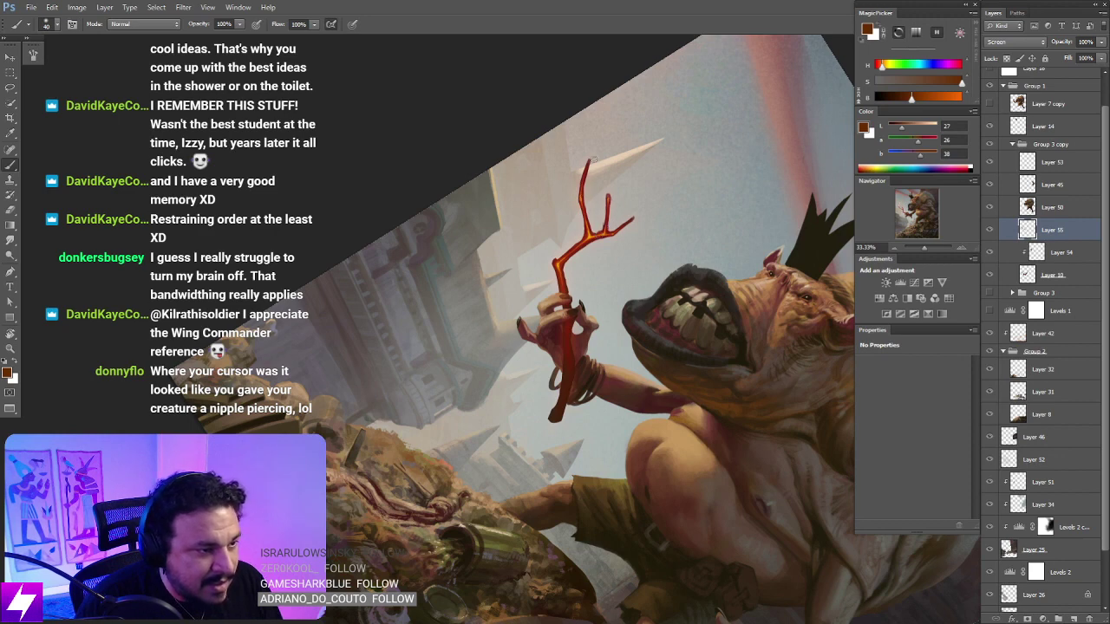
{"action": "key", "text": "Escape"}
{"action": "mouse_move", "coordinate": [609, 338]}
{"action": "left_mouse_down"}
{"action": "mouse_move", "coordinate": [584, 312]}
{"action": "mouse_move", "coordinate": [609, 321]}
{"action": "left_mouse_up"}
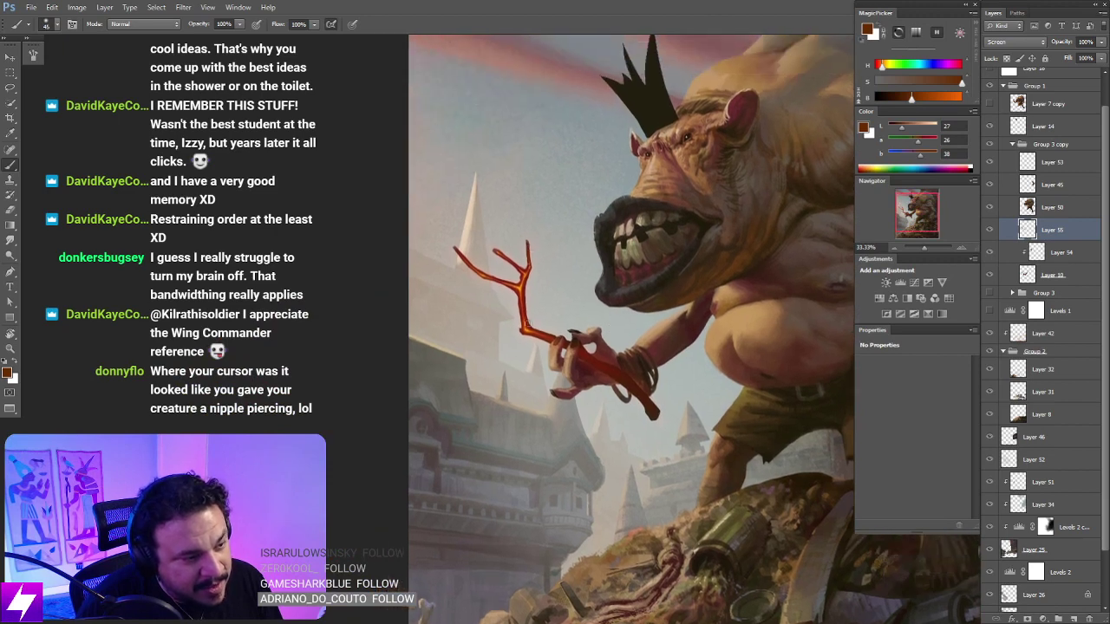
Step: Brush the orange-brown glow along the stem from bend to fork and toward the hand, using brush sizes of 40 to 50 px
{"action": "key", "text": "bracketright"}
{"action": "mouse_move", "coordinate": [526, 324]}
{"action": "left_mouse_down"}
{"action": "mouse_move", "coordinate": [524, 307]}
{"action": "mouse_move", "coordinate": [526, 327]}
{"action": "mouse_move", "coordinate": [569, 341]}
{"action": "mouse_move", "coordinate": [527, 292]}
{"action": "left_mouse_up"}
{"action": "mouse_move", "coordinate": [591, 334]}
{"action": "left_mouse_down"}
{"action": "mouse_move", "coordinate": [564, 289]}
{"action": "mouse_move", "coordinate": [597, 360]}
{"action": "mouse_move", "coordinate": [601, 255]}
{"action": "mouse_move", "coordinate": [550, 258]}
{"action": "mouse_move", "coordinate": [545, 280]}
{"action": "left_mouse_up"}
{"action": "key", "text": "r"}
{"action": "key", "text": "ctrl+plus"}
{"action": "key", "text": "b"}
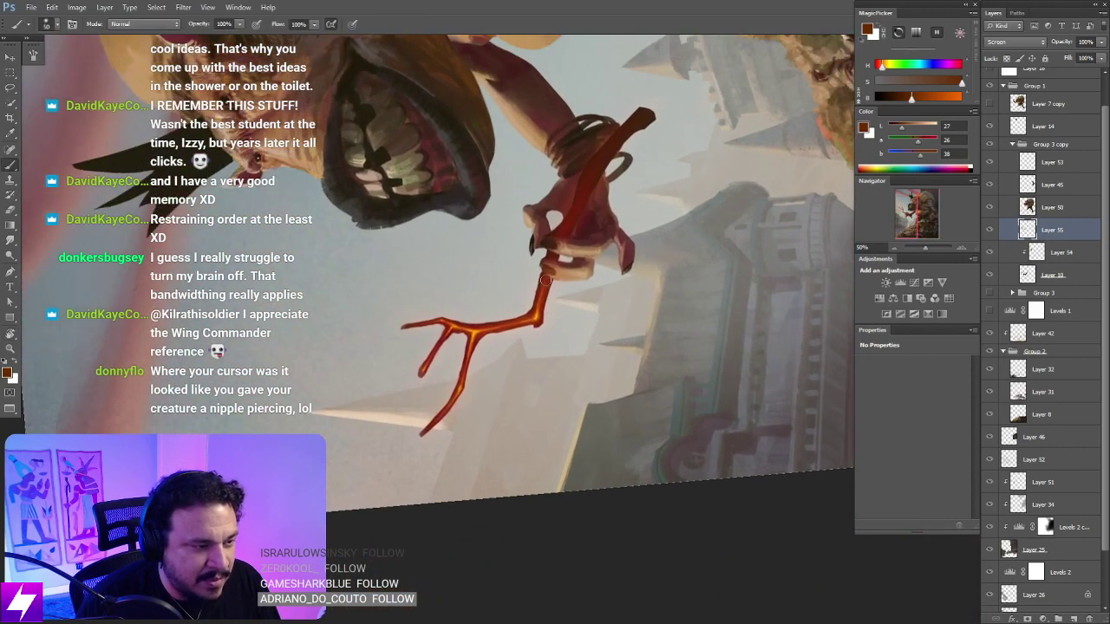
{"action": "key", "text": "["}
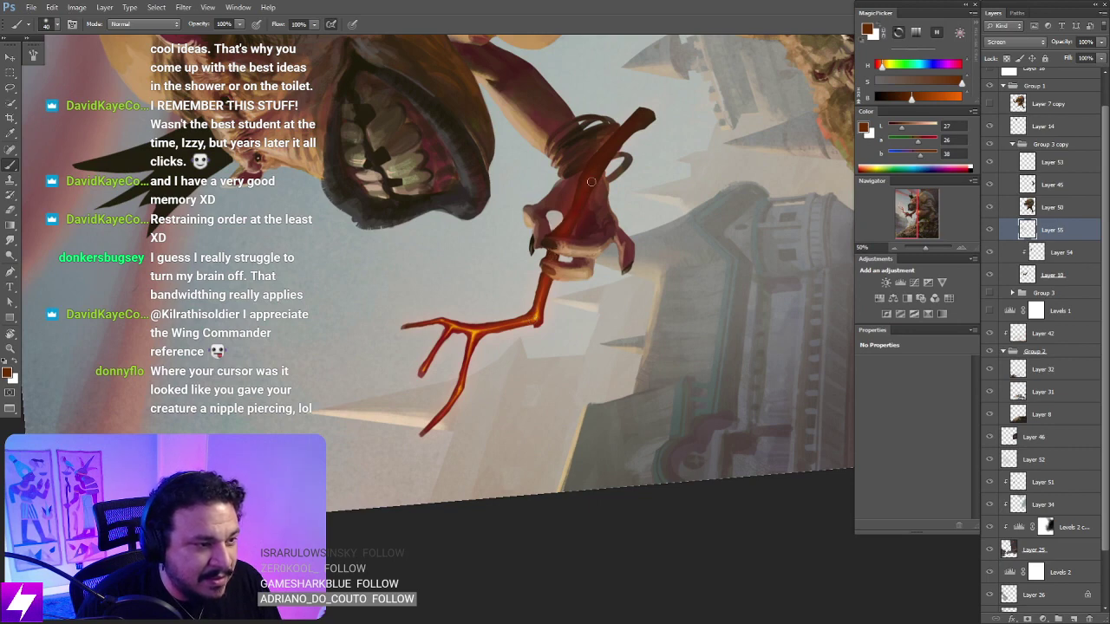
Step: Reset the canvas rotation and examine the glowing branch within the whole painting
{"action": "key", "text": "Escape"}
{"action": "key", "text": "ctrl+0"}
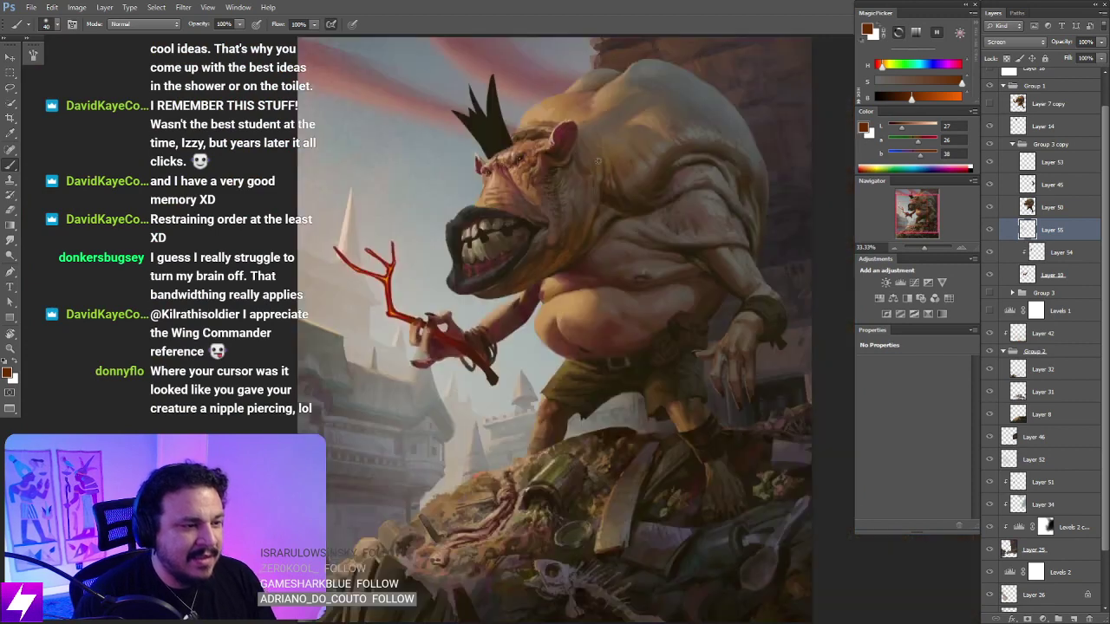
{"action": "key", "text": "ctrl+minus"}
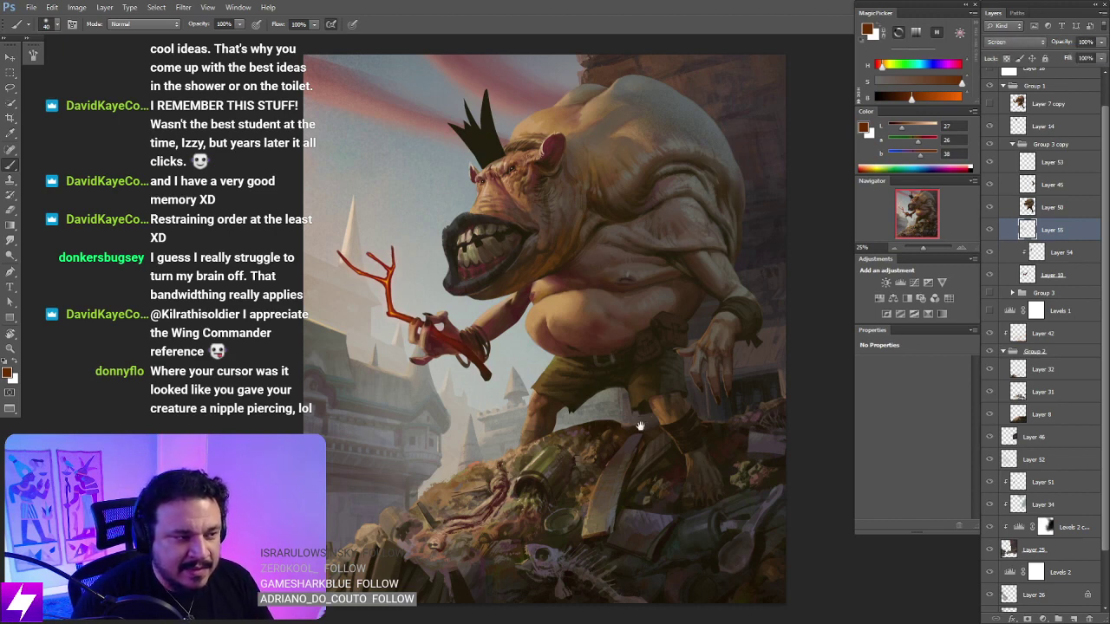
{"action": "left_click_drag", "start_coordinate": [668, 422], "coordinate": [622, 428]}
{"action": "left_click_drag", "start_coordinate": [659, 392], "coordinate": [638, 392]}
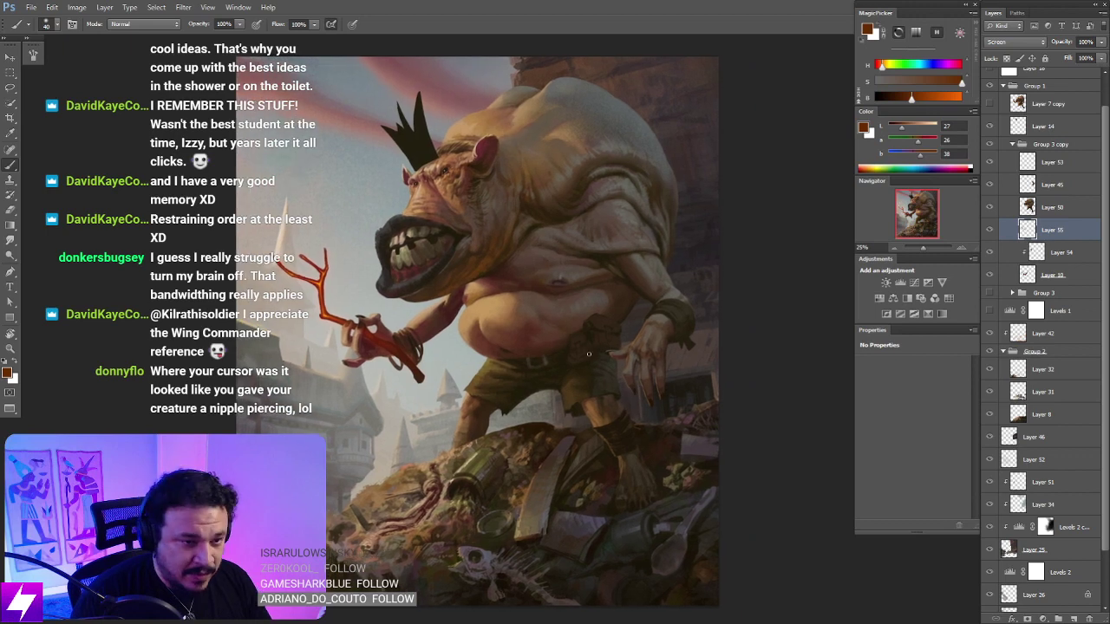
{"action": "key", "text": "r"}
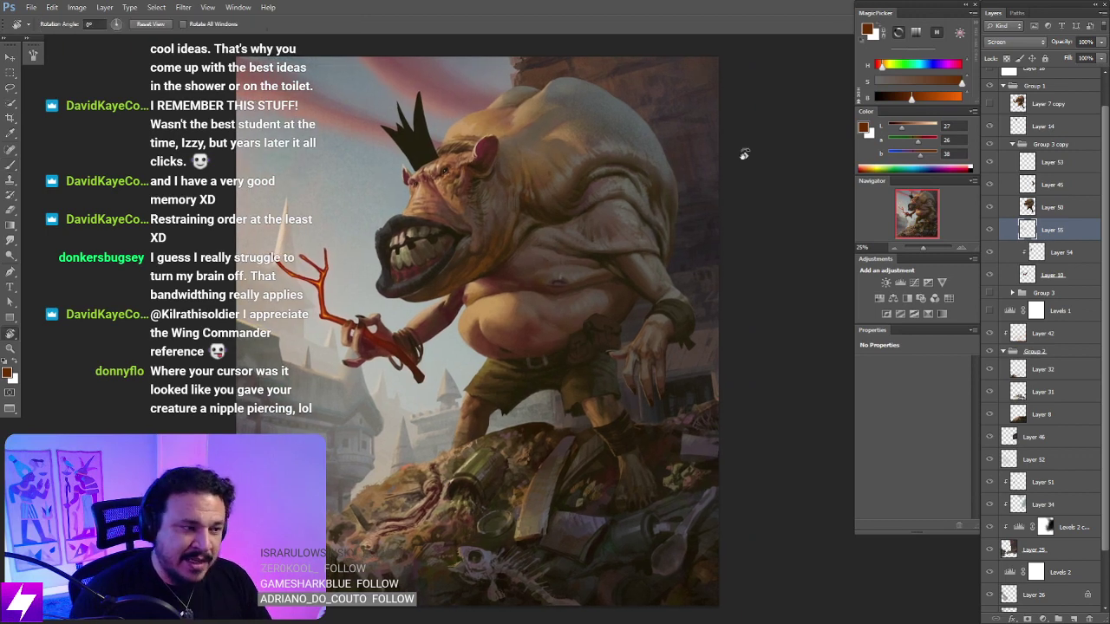
{"action": "left_click_drag", "start_coordinate": [716, 228], "coordinate": [728, 257]}
{"action": "key", "text": "ctrl+minus"}
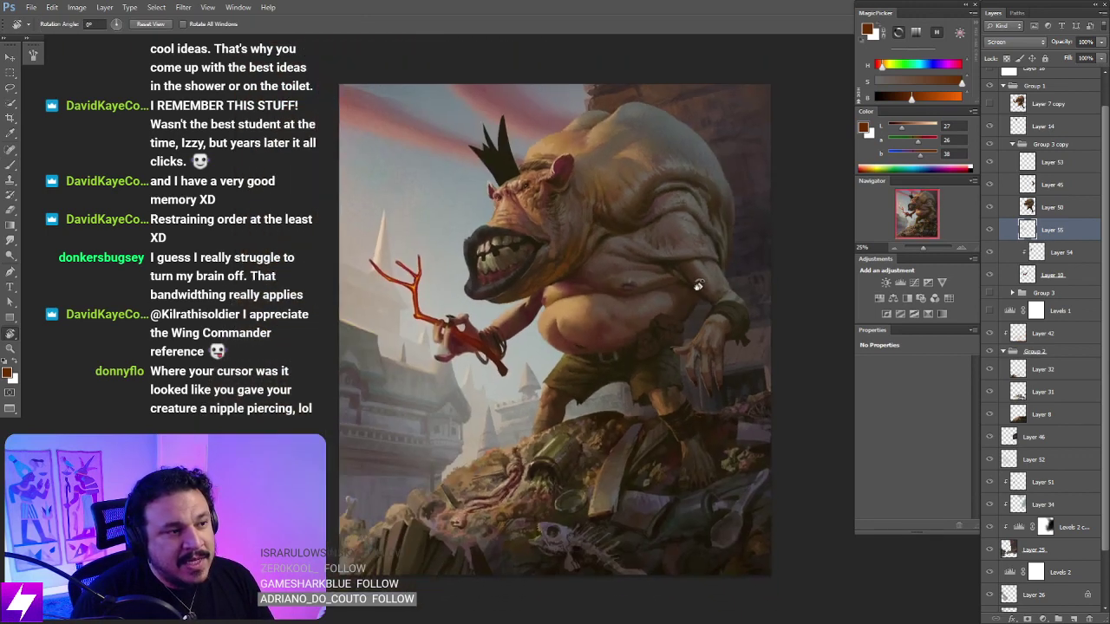
Step: Flip the painting horizontally and compare it with the Layer 55 glow hidden and shown
{"action": "key", "text": "ctrl+shift+h"}
{"action": "left_click_drag", "start_coordinate": [653, 345], "coordinate": [637, 351]}
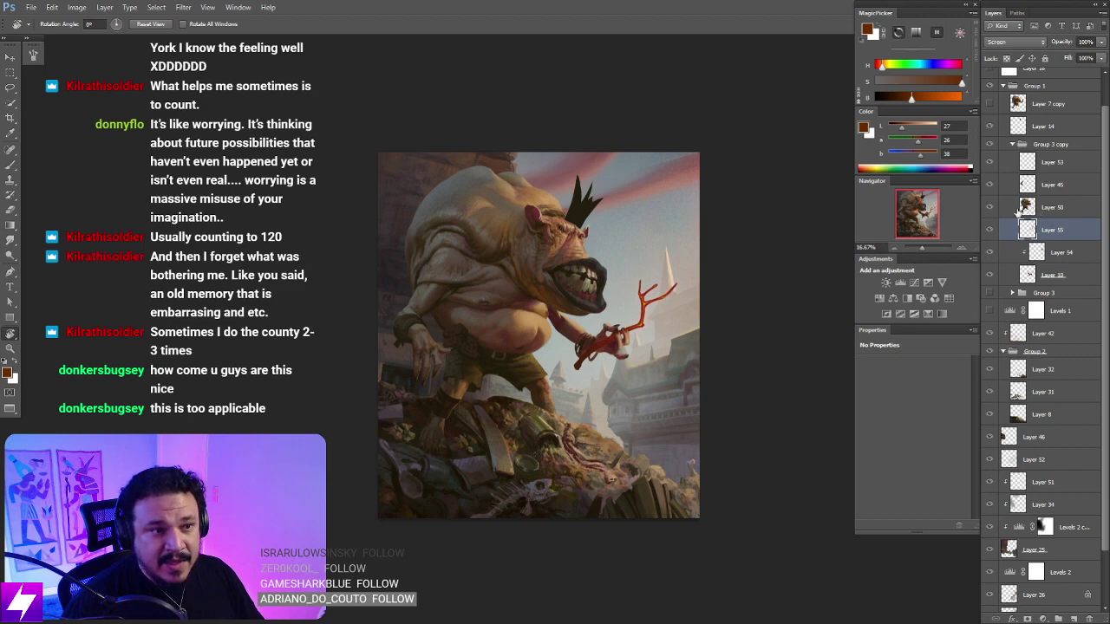
{"action": "left_click", "coordinate": [987, 233]}
{"action": "left_click", "coordinate": [987, 233]}
{"action": "left_click", "coordinate": [986, 232]}
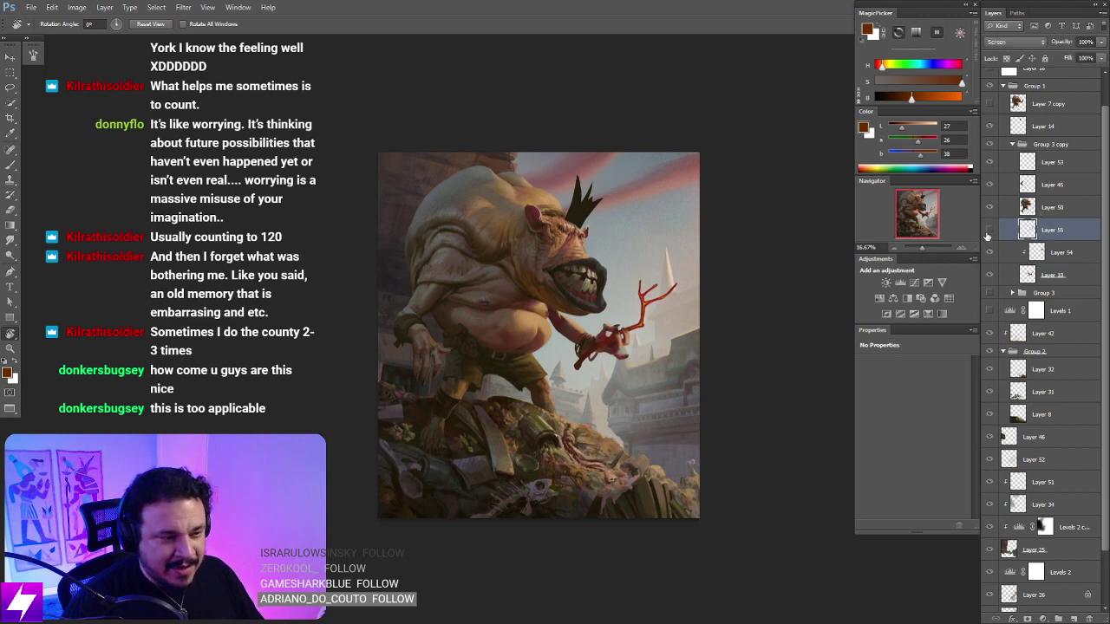
{"action": "left_click", "coordinate": [986, 234]}
{"action": "left_click", "coordinate": [986, 235]}
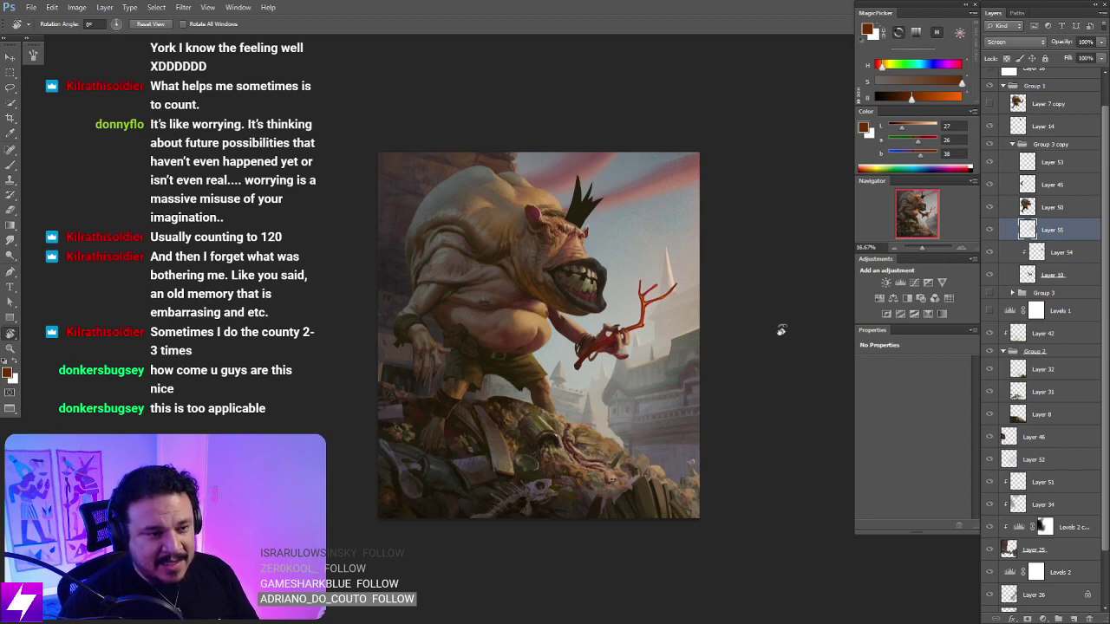
{"action": "left_click_drag", "start_coordinate": [775, 379], "coordinate": [724, 376]}
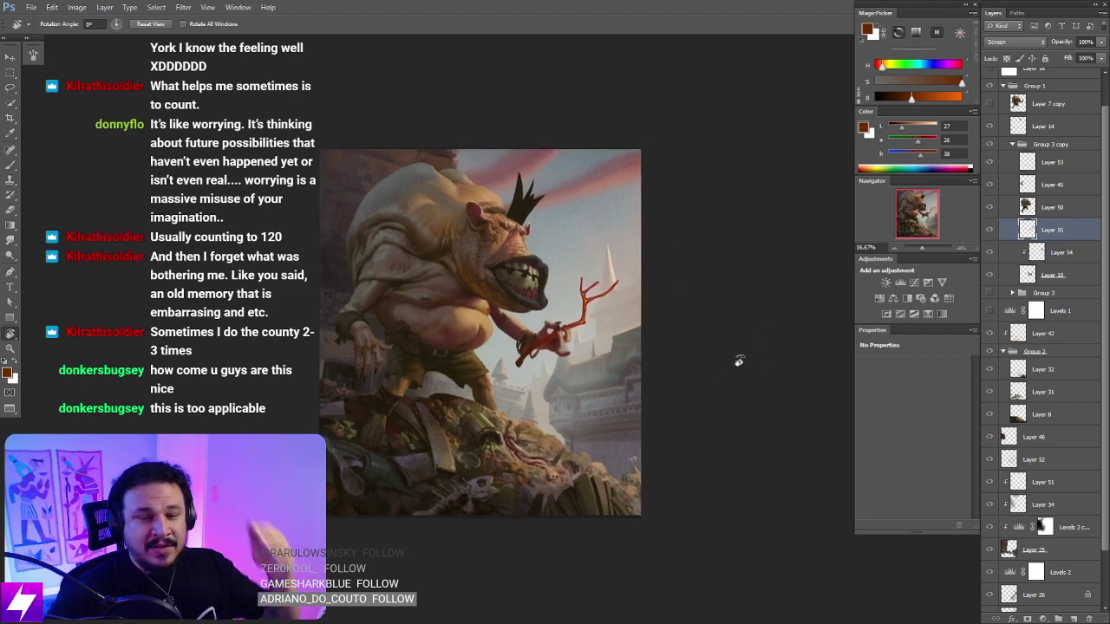
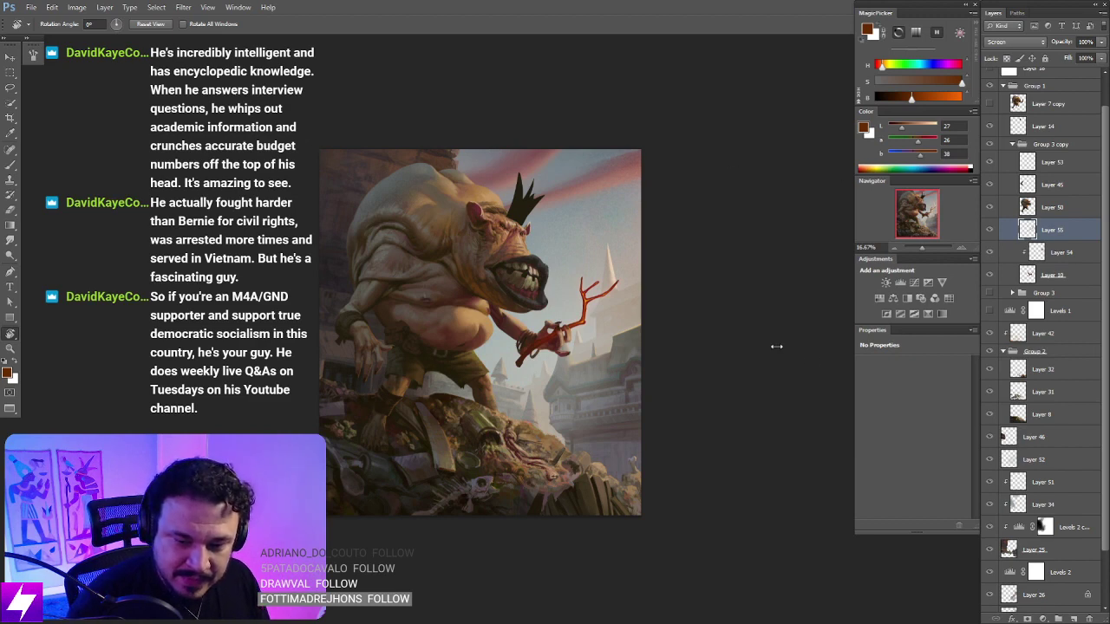
Step: Flip the painting horizontally back to its original orientation and compare it with Layer 10's branch hidden and shown
{"action": "key", "text": "ctrl+minus"}
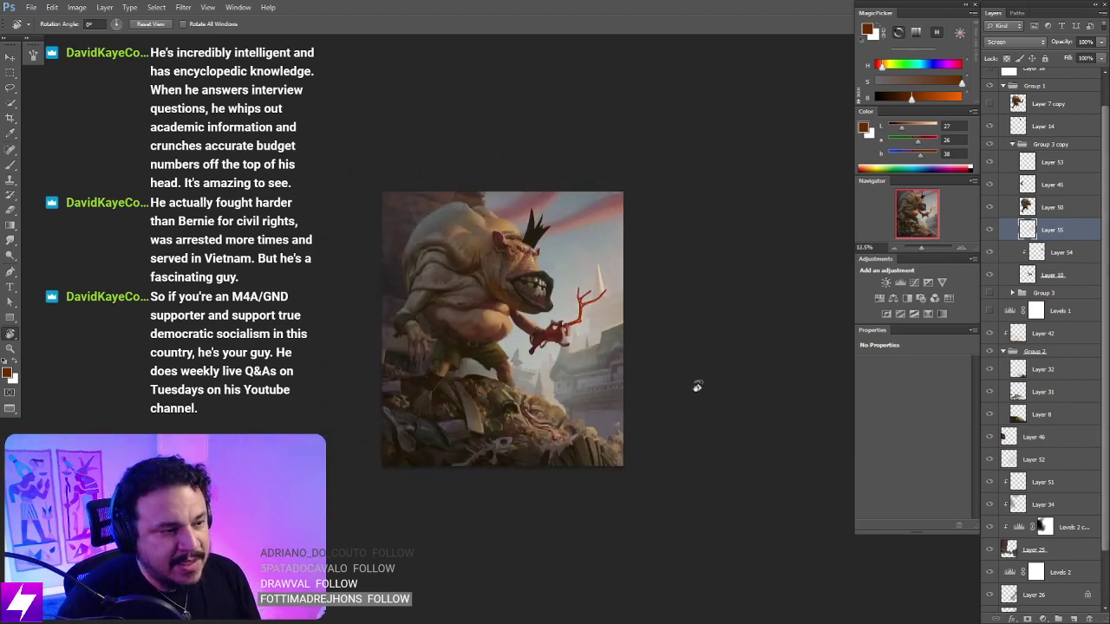
{"action": "key", "text": "ctrl+shift+h"}
{"action": "left_click_drag", "start_coordinate": [634, 413], "coordinate": [747, 418]}
{"action": "key", "text": "ctrl+plus"}
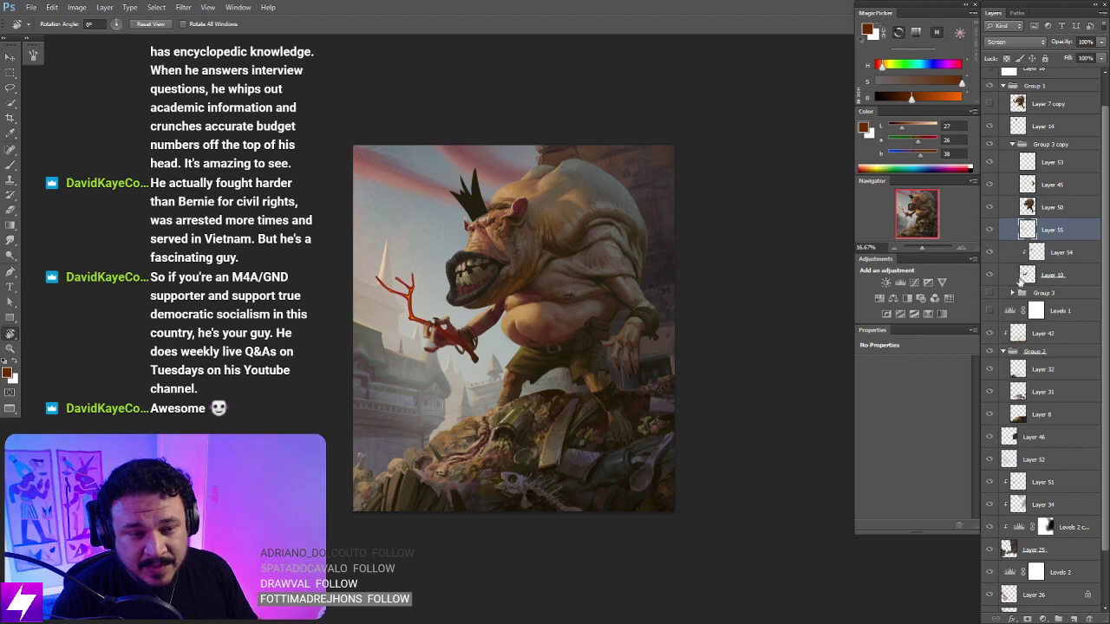
{"action": "left_click", "coordinate": [991, 275]}
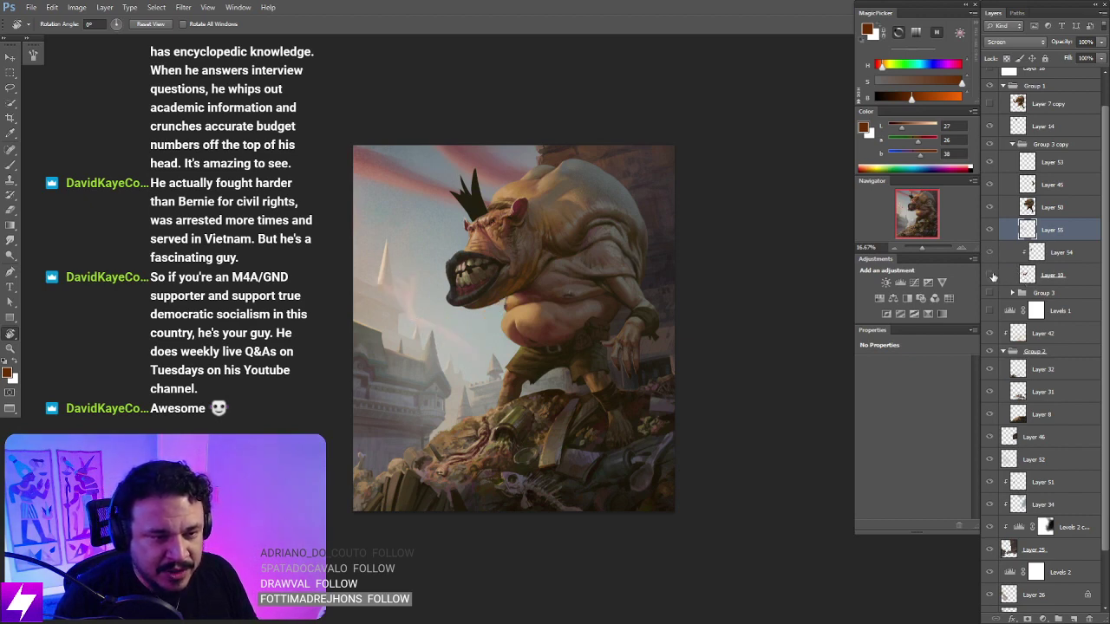
{"action": "left_click", "coordinate": [991, 274]}
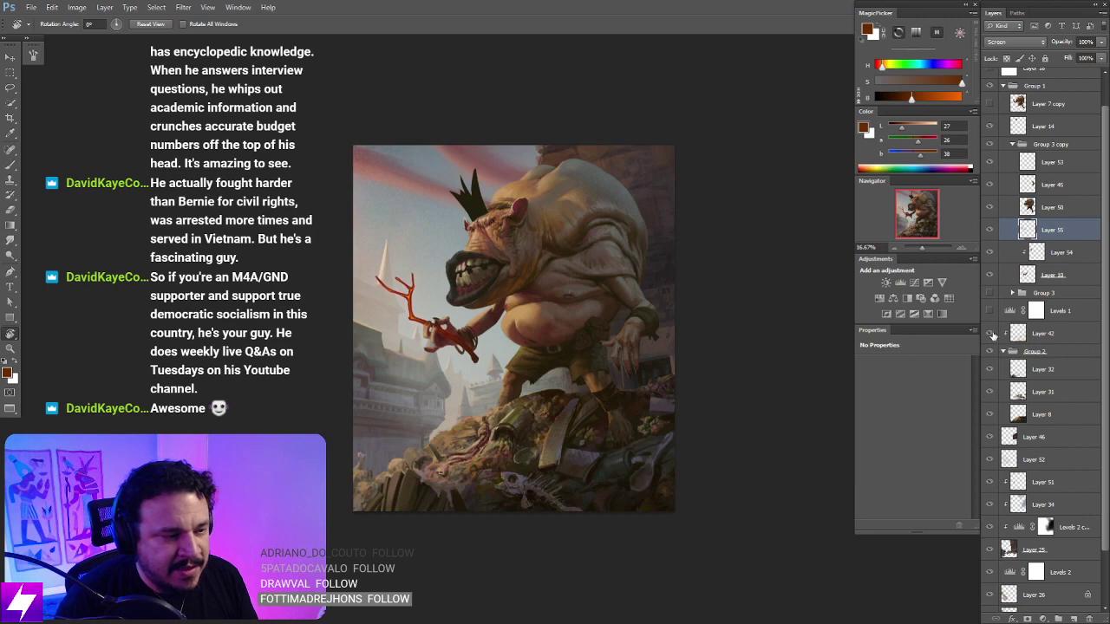
Step: Compare the painting at thumbnail size with the Layer 55 glow repeatedly hidden and shown
{"action": "key", "text": "ctrl+minus"}
{"action": "left_click_drag", "start_coordinate": [810, 420], "coordinate": [793, 436]}
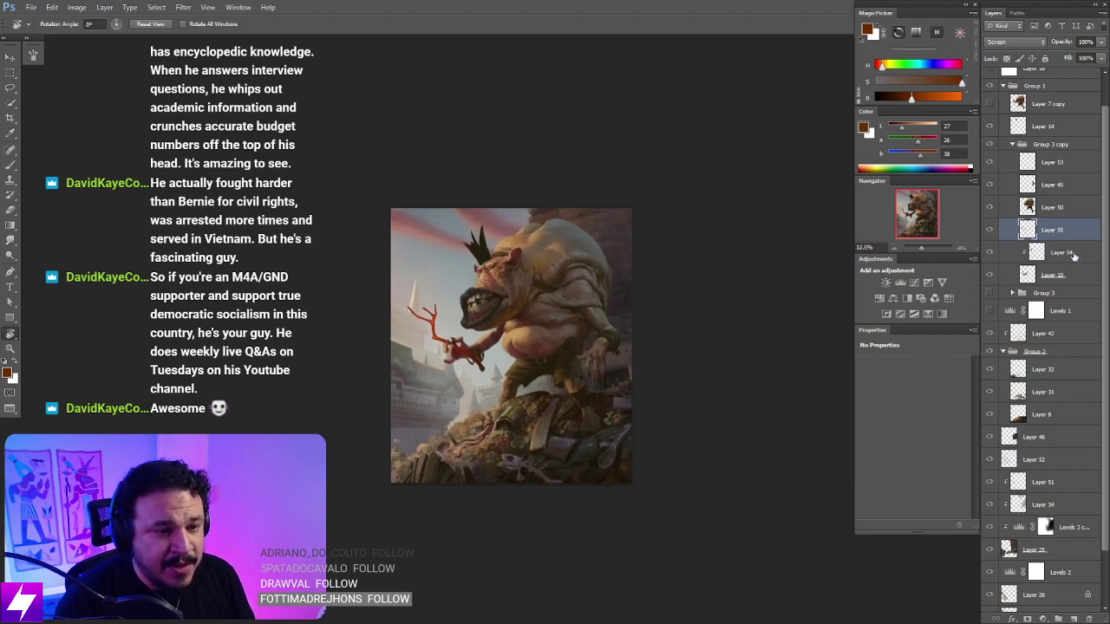
{"action": "left_click", "coordinate": [990, 229]}
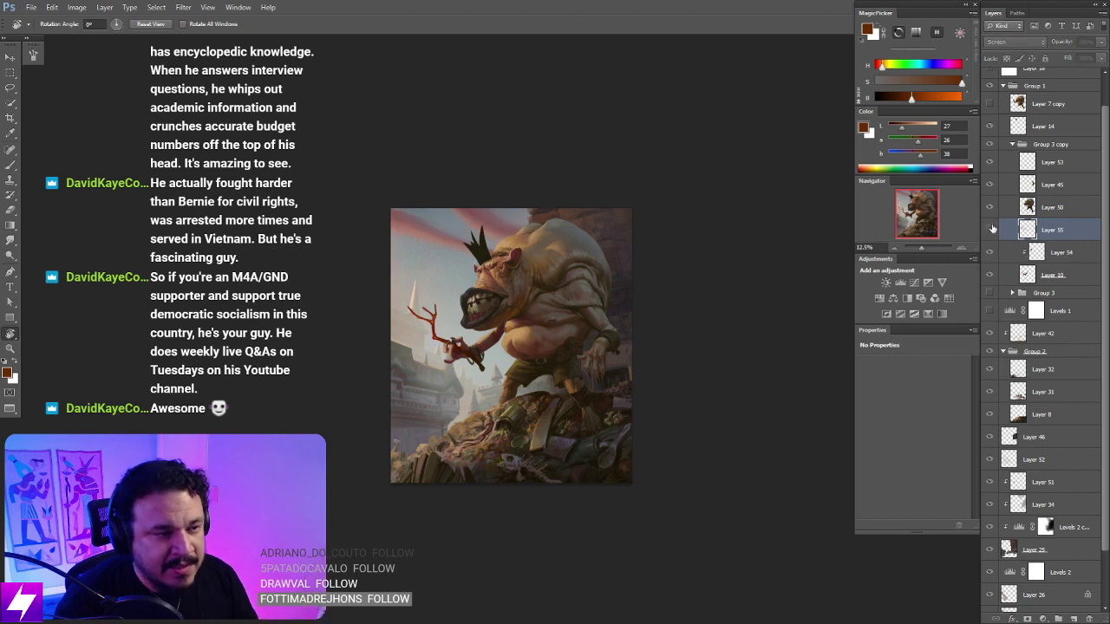
{"action": "left_click", "coordinate": [990, 231]}
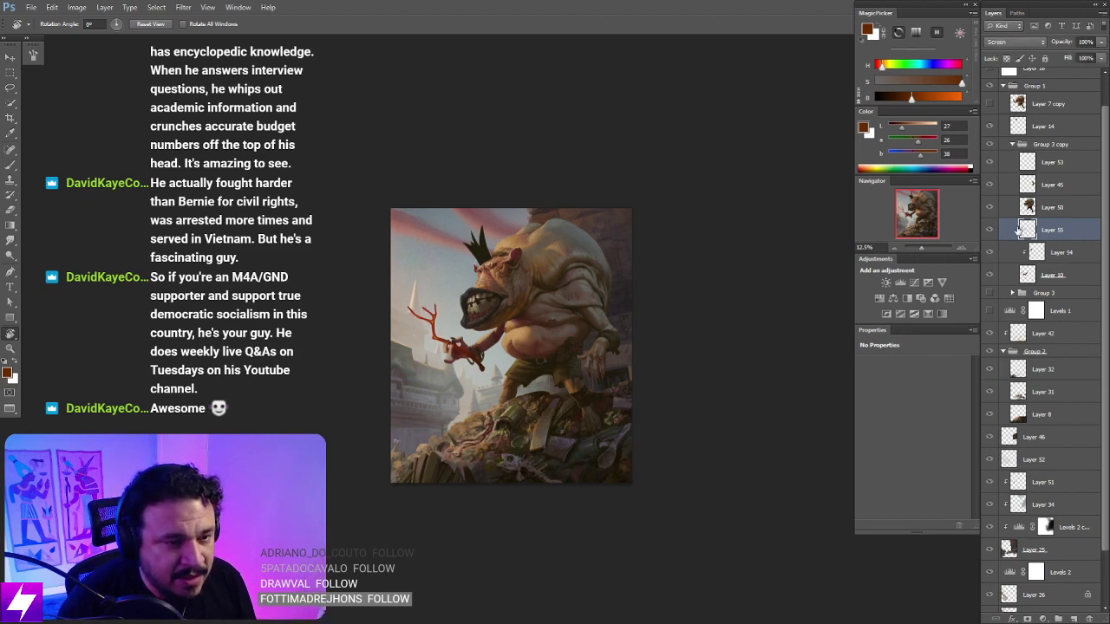
{"action": "left_click", "coordinate": [990, 230]}
{"action": "left_click", "coordinate": [990, 230]}
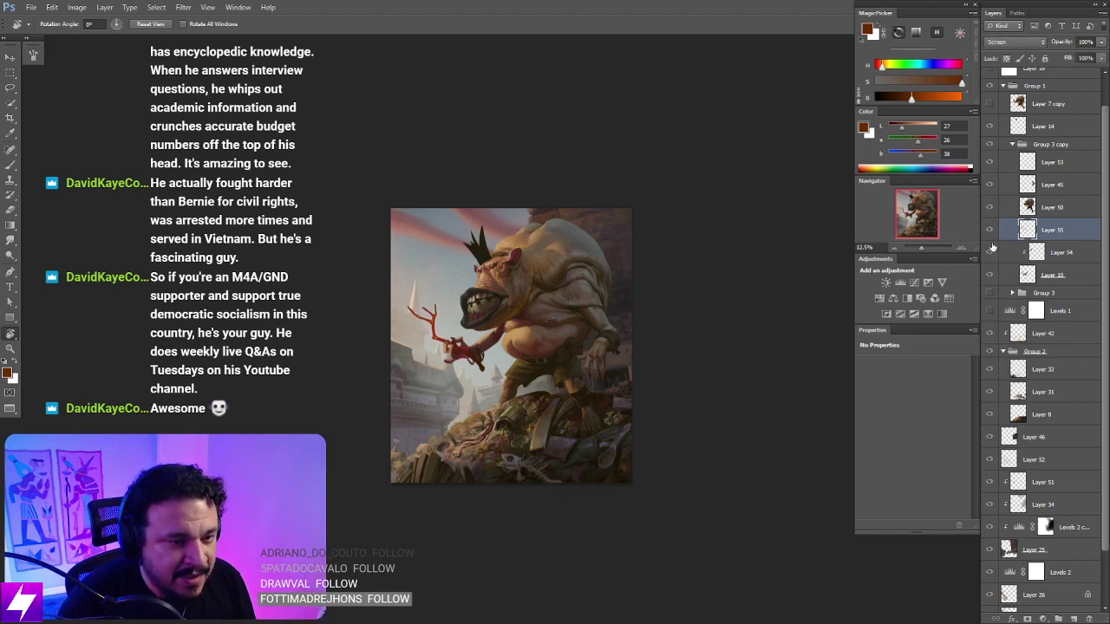
{"action": "left_click", "coordinate": [990, 230]}
{"action": "left_click", "coordinate": [991, 230]}
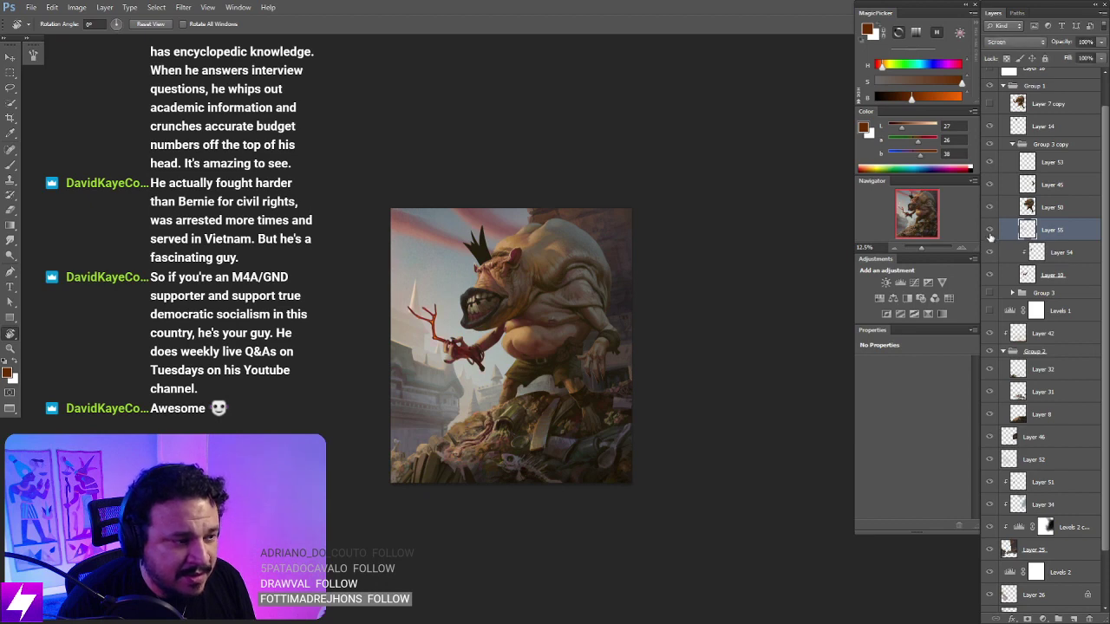
Step: Add a new layer directly above Layer 55 and set its blend mode to Screen
{"action": "key", "text": "ctrl+plus"}
{"action": "left_click_drag", "start_coordinate": [650, 386], "coordinate": [669, 412]}
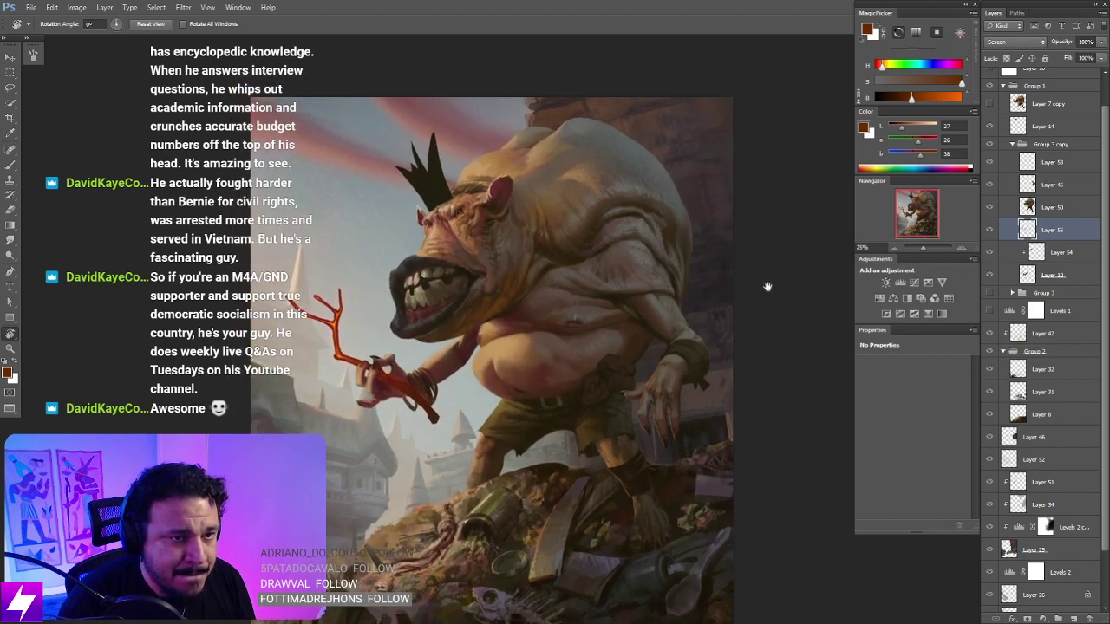
{"action": "key", "text": "ctrl+shift+alt+n"}
{"action": "left_click", "coordinate": [1029, 41]}
{"action": "left_click", "coordinate": [1028, 42]}
{"action": "left_click", "coordinate": [1029, 41]}
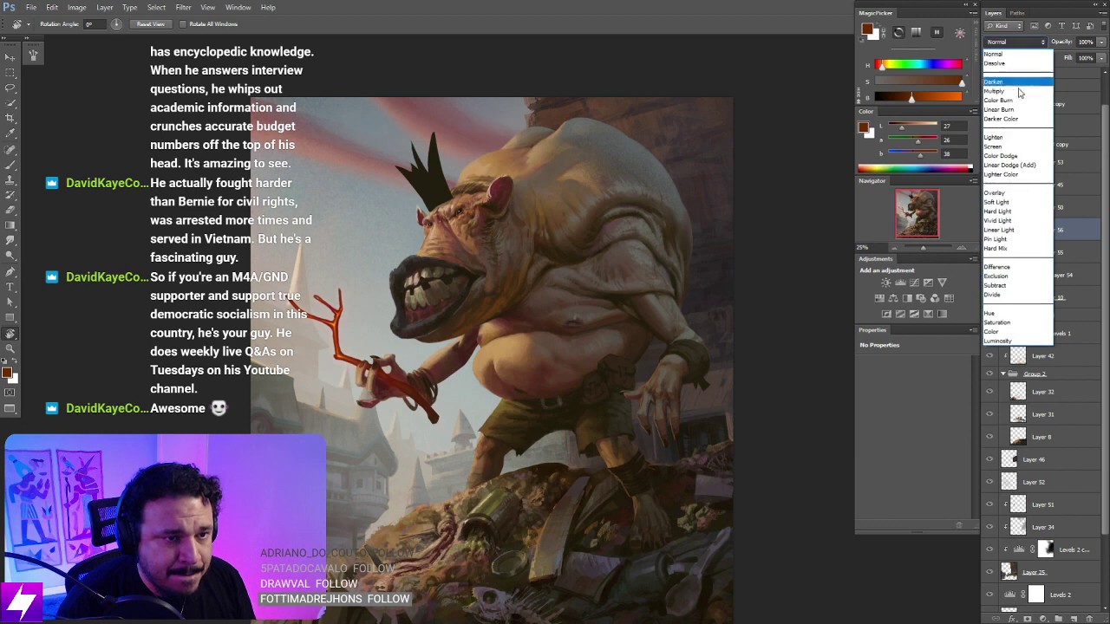
{"action": "left_click", "coordinate": [1014, 138]}
{"action": "key", "text": "ctrl+plus"}
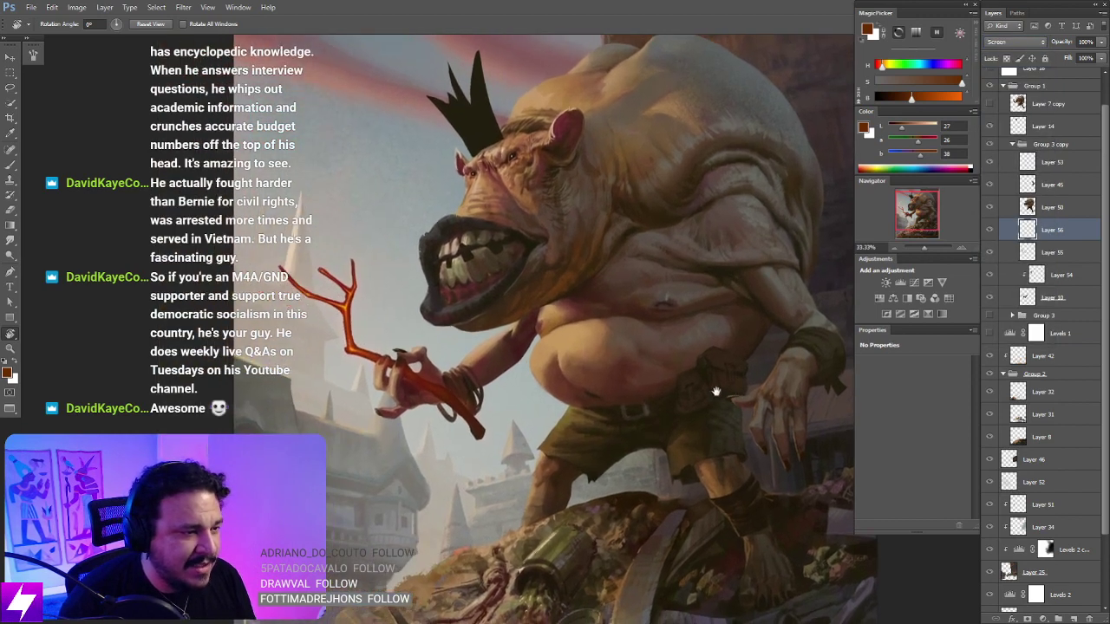
Step: Paint a soft dark-orange glow around the branch and the creature's hand on Layer 56
{"action": "key", "text": "b"}
{"action": "mouse_move", "coordinate": [339, 312]}
{"action": "left_mouse_down"}
{"action": "mouse_move", "coordinate": [373, 345]}
{"action": "mouse_move", "coordinate": [353, 340]}
{"action": "left_mouse_up"}
{"action": "key", "text": "]"}
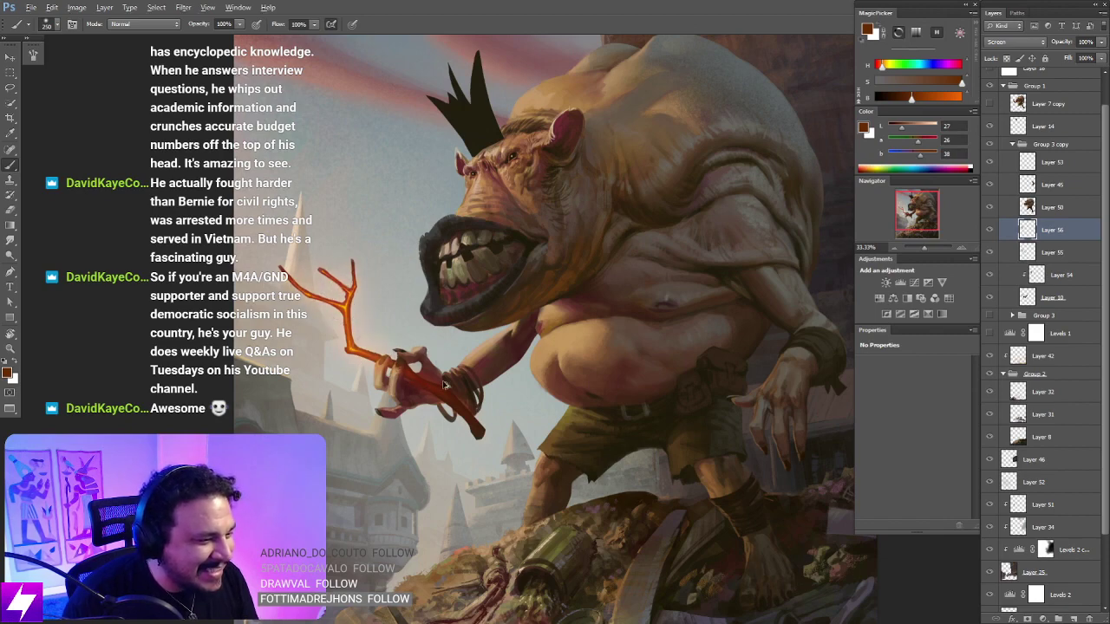
{"action": "key", "text": "bracketleft"}
{"action": "key", "text": "bracketleft"}
{"action": "left_click_drag", "start_coordinate": [524, 383], "coordinate": [517, 389]}
{"action": "key", "text": "r"}
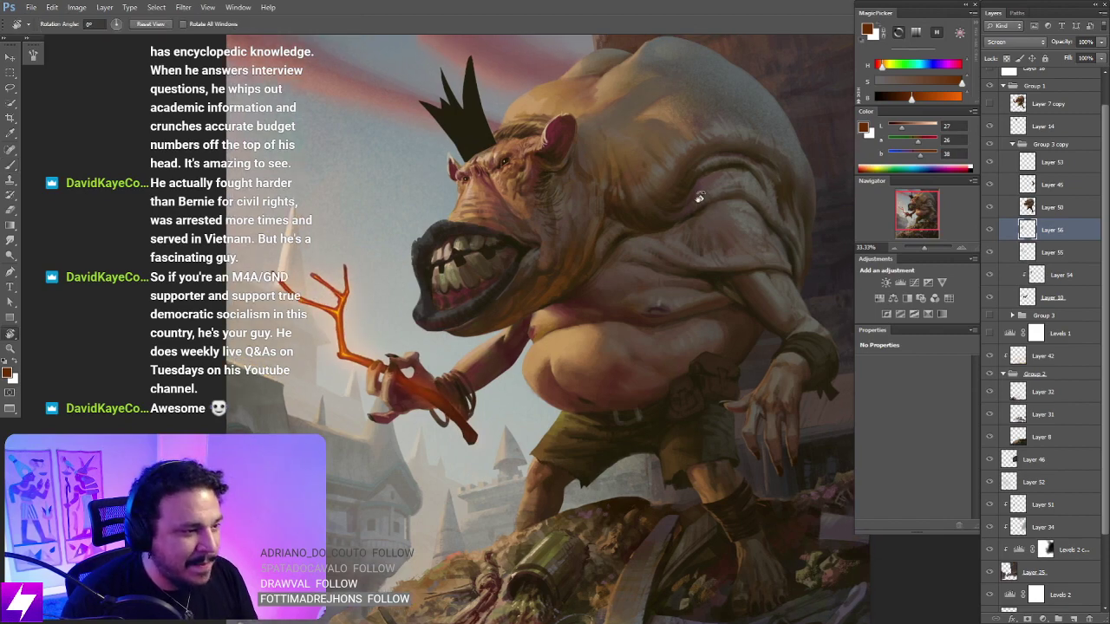
Step: Select the crown's Layer 14, lock its transparent pixels and choose a textured brush preset for painting it
{"action": "mouse_move", "coordinate": [699, 198]}
{"action": "left_mouse_down"}
{"action": "mouse_move", "coordinate": [696, 251]}
{"action": "mouse_move", "coordinate": [590, 283]}
{"action": "left_mouse_up"}
{"action": "right_click", "coordinate": [541, 331]}
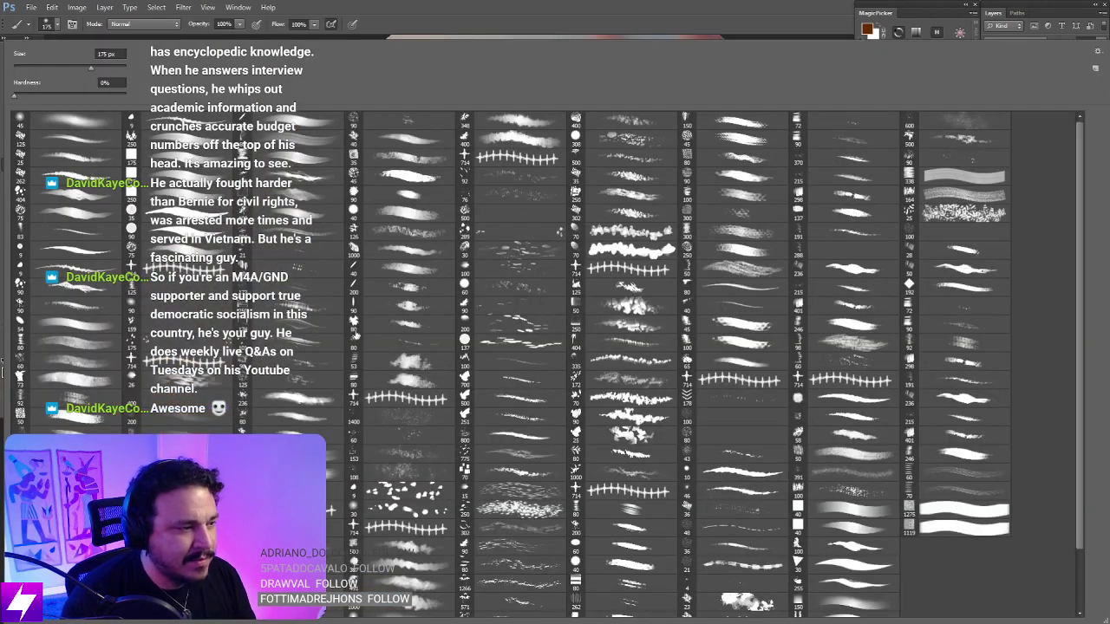
{"action": "key", "text": "Escape"}
{"action": "left_click_drag", "start_coordinate": [654, 352], "coordinate": [635, 357]}
{"action": "left_click", "coordinate": [997, 127]}
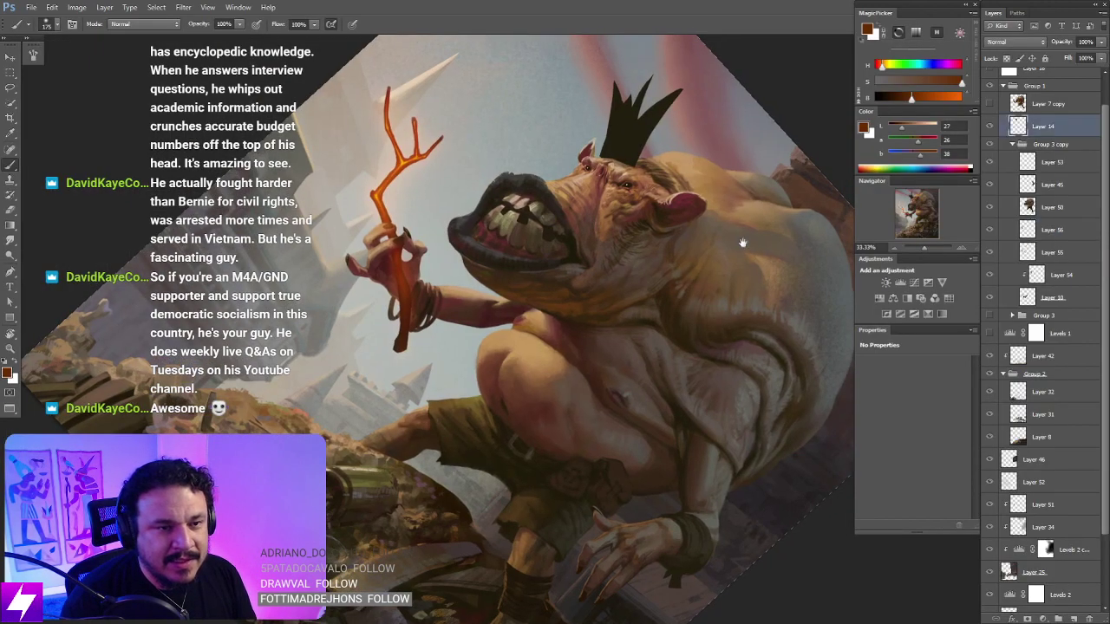
{"action": "left_click_drag", "start_coordinate": [738, 242], "coordinate": [638, 330]}
{"action": "key", "text": "slash"}
{"action": "right_click", "coordinate": [411, 223]}
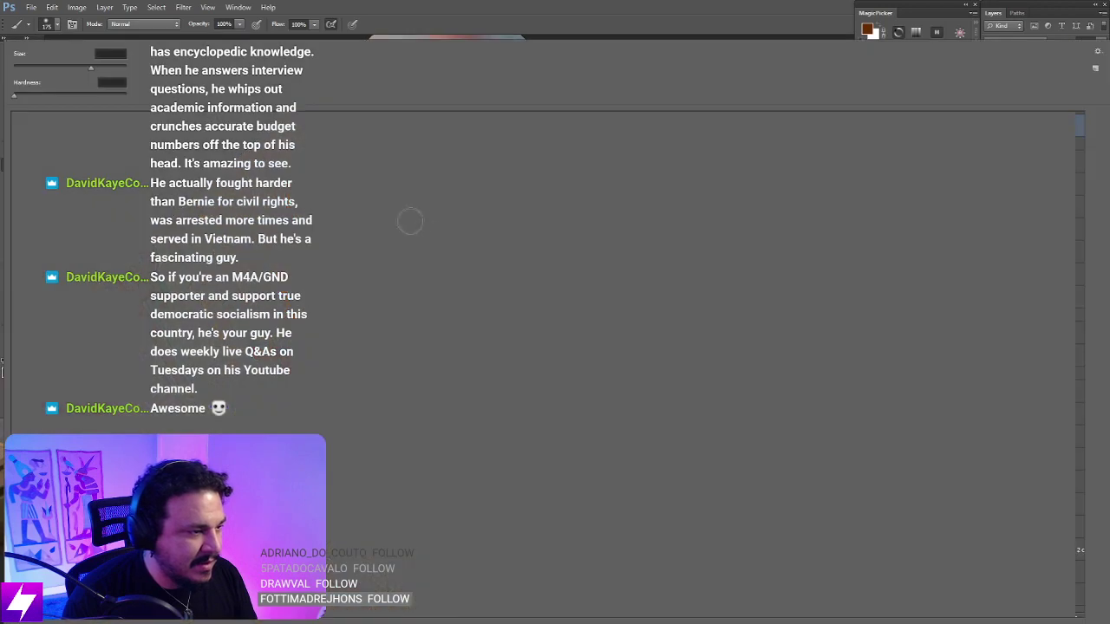
{"action": "double_click", "coordinate": [80, 348]}
{"action": "key", "text": "ctrl+plus"}
{"action": "left_click_drag", "start_coordinate": [617, 205], "coordinate": [586, 271]}
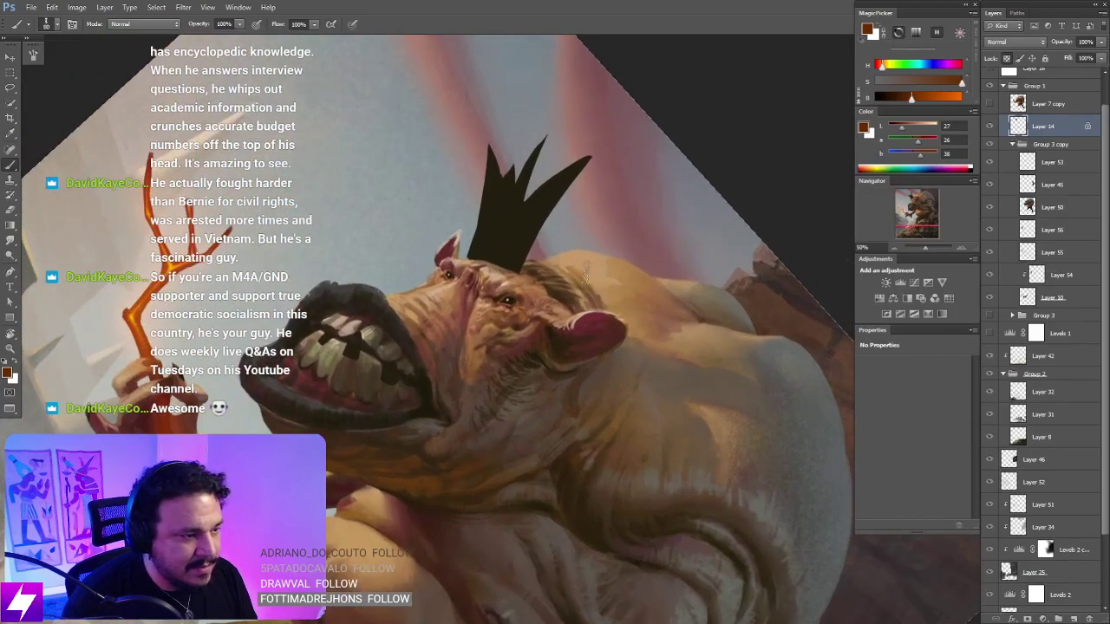
Step: Change the blend mode of the branch glow on Layer 56 to Color Dodge
{"action": "left_click", "coordinate": [162, 391], "text": "alt"}
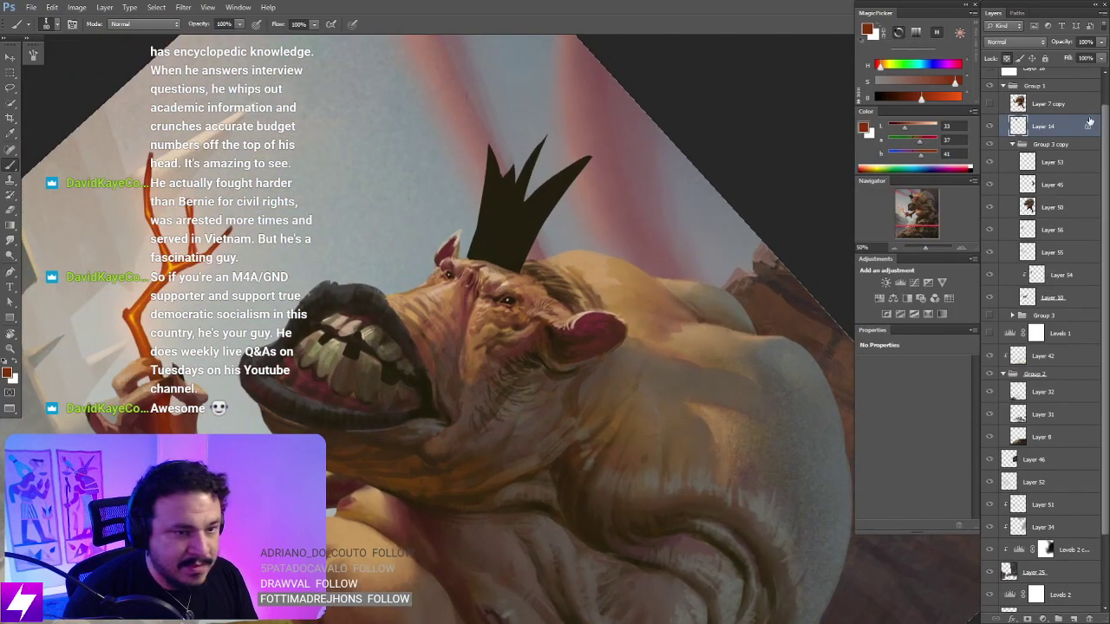
{"action": "left_click", "coordinate": [1050, 162]}
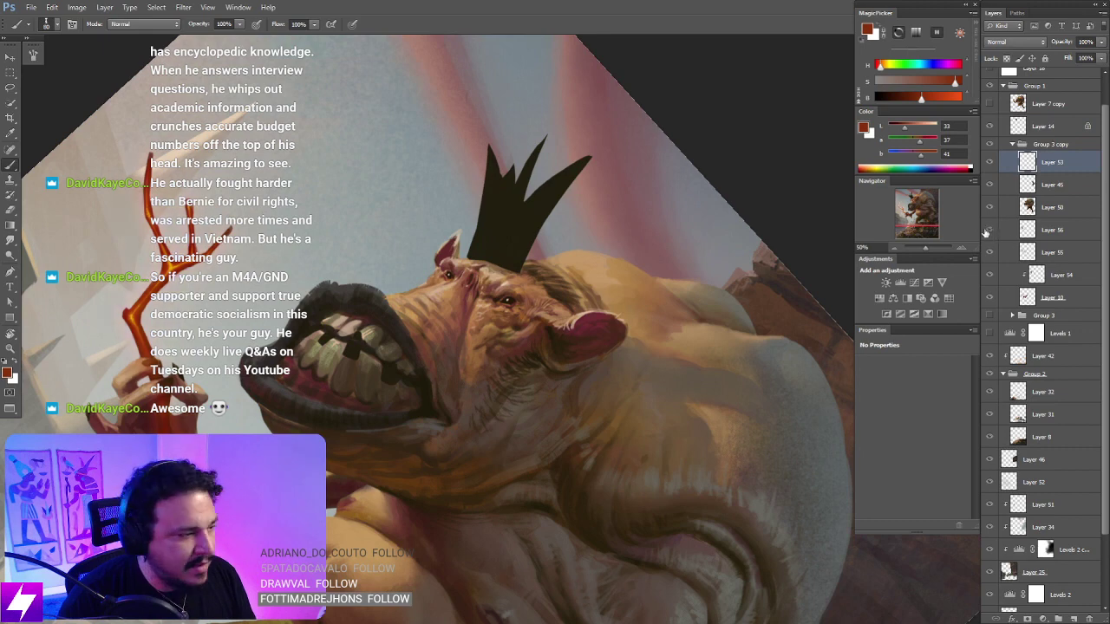
{"action": "left_click", "coordinate": [994, 231]}
{"action": "left_click", "coordinate": [991, 230]}
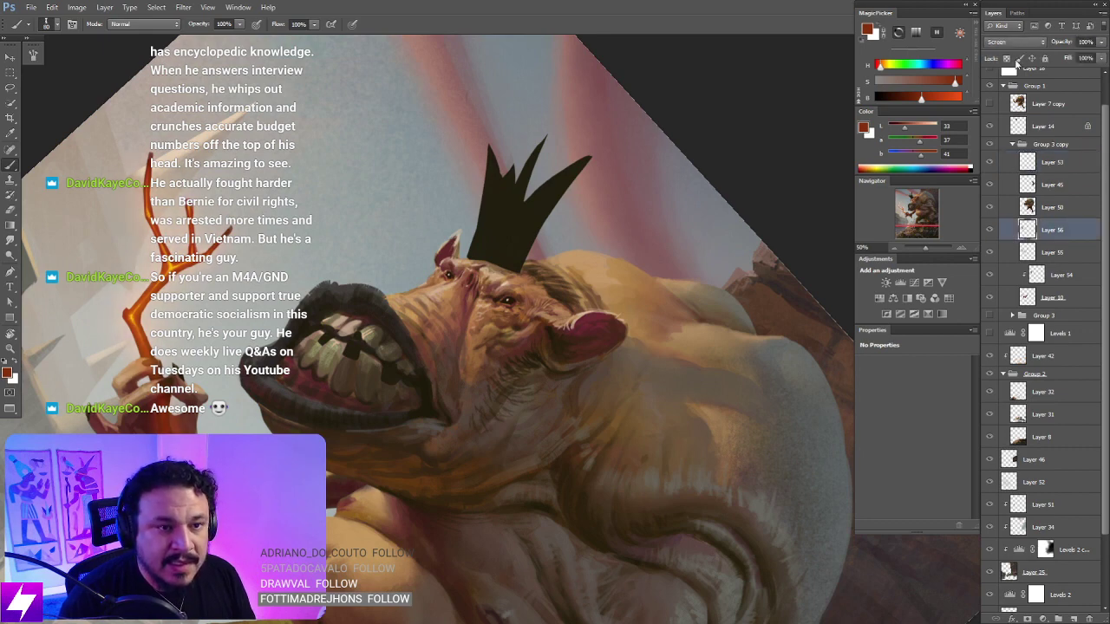
{"action": "left_click", "coordinate": [1018, 41]}
{"action": "left_click", "coordinate": [1007, 161]}
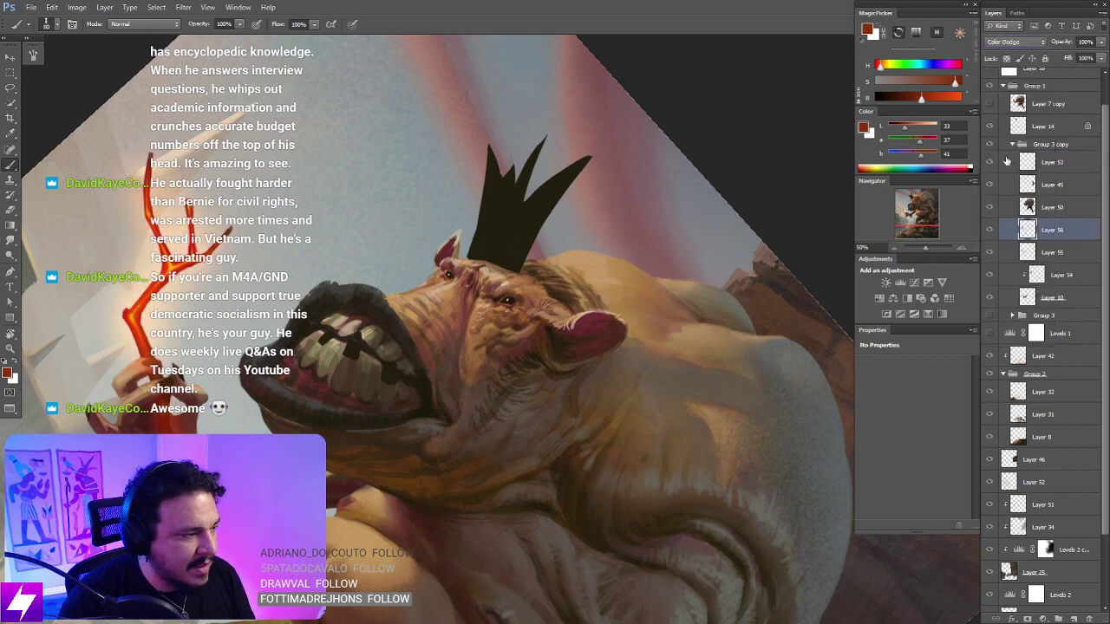
Step: Lower the opacity of Layer 56 to soften the Color Dodge glow around the branch
{"action": "key", "text": "ctrl+minus"}
{"action": "key", "text": "ctrl+minus"}
{"action": "key", "text": "Escape"}
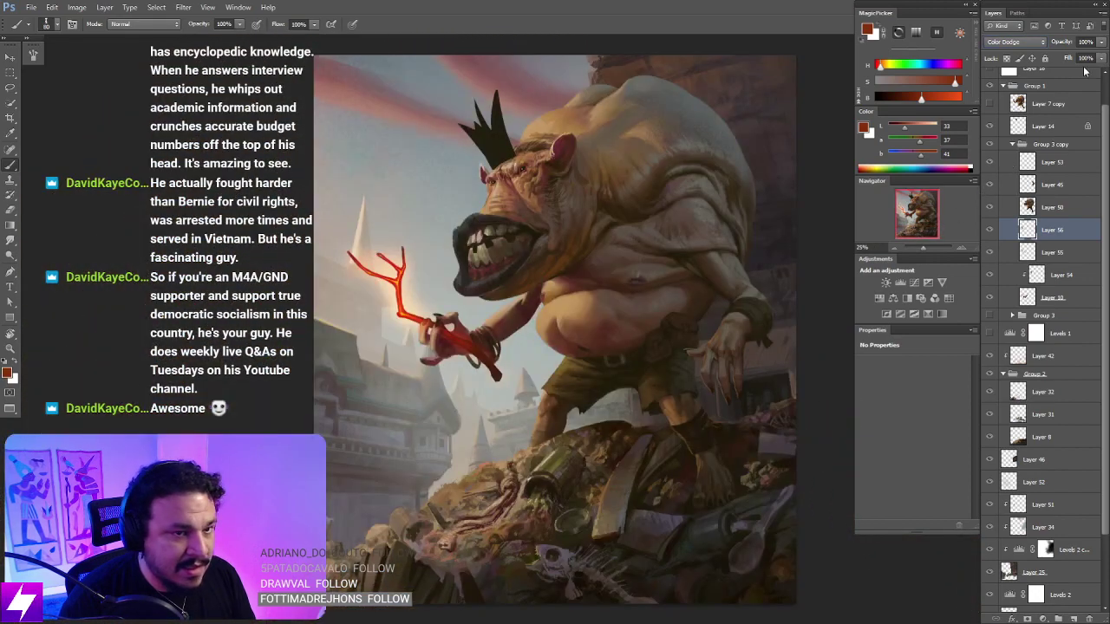
{"action": "left_click", "coordinate": [1100, 43]}
{"action": "left_click_drag", "start_coordinate": [1101, 47], "coordinate": [1085, 56]}
Step: Paint olive green over the dark crown's pointed leaves on Layer 14, using a colour sampled from the painting
{"action": "left_click", "coordinate": [1040, 126]}
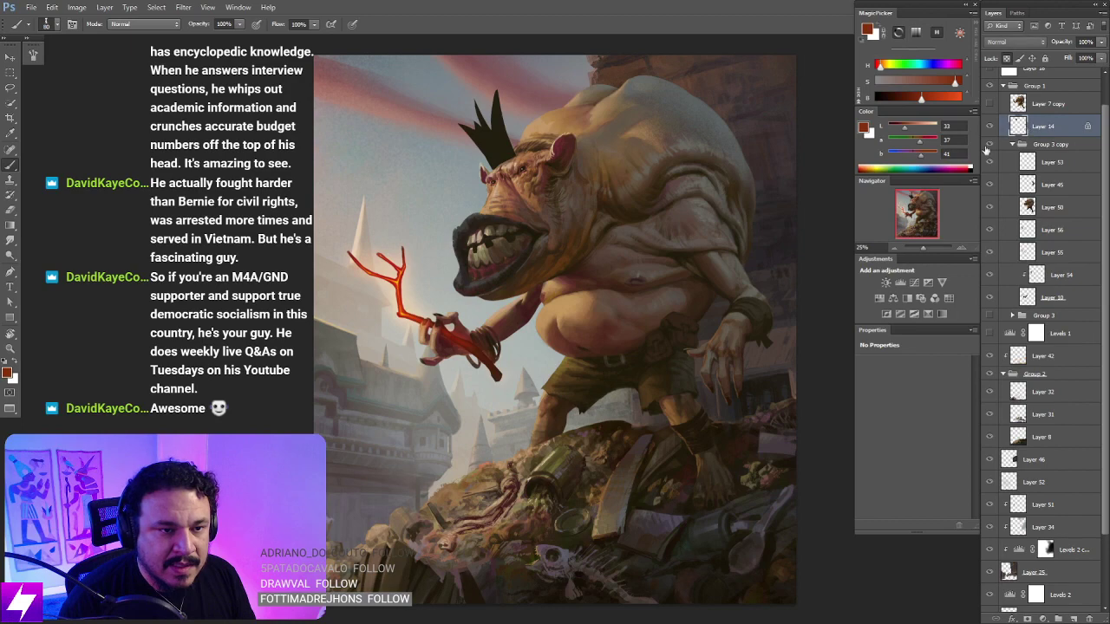
{"action": "key", "text": "ctrl+plus"}
{"action": "key", "text": "ctrl+plus"}
{"action": "left_click_drag", "start_coordinate": [668, 531], "coordinate": [495, 228]}
{"action": "left_click_drag", "start_coordinate": [565, 562], "coordinate": [508, 229]}
{"action": "left_click", "coordinate": [466, 286], "text": "alt"}
{"action": "scroll", "coordinate": [466, 286], "scroll_direction": "up", "scroll_amount": 10}
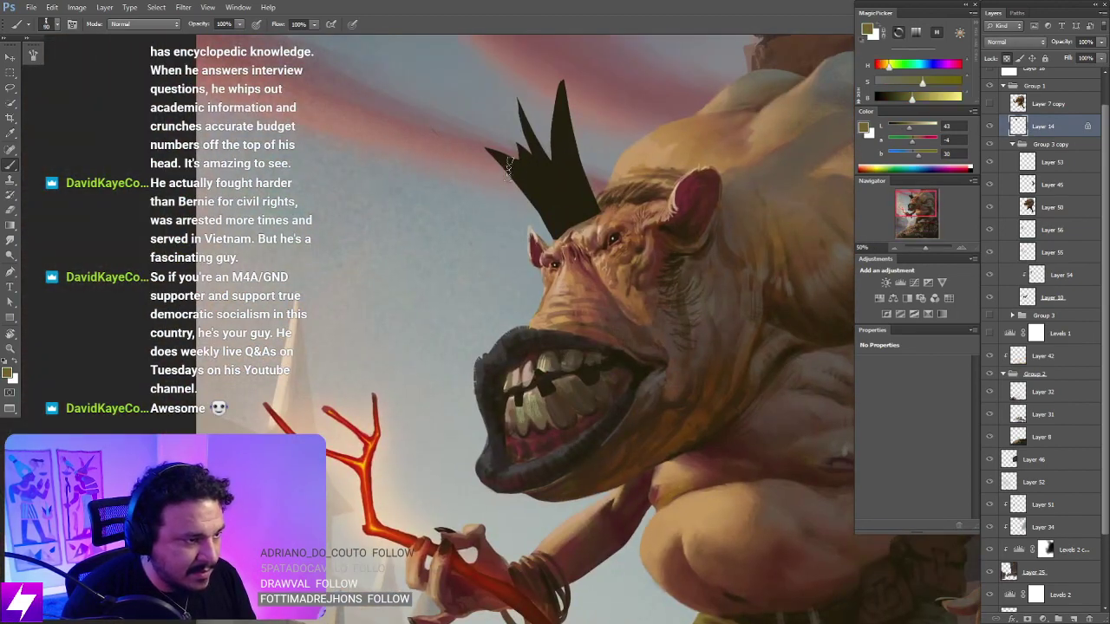
{"action": "mouse_move", "coordinate": [509, 166]}
{"action": "left_mouse_down"}
{"action": "mouse_move", "coordinate": [550, 223]}
{"action": "mouse_move", "coordinate": [502, 158]}
{"action": "mouse_move", "coordinate": [555, 236]}
{"action": "left_mouse_up"}
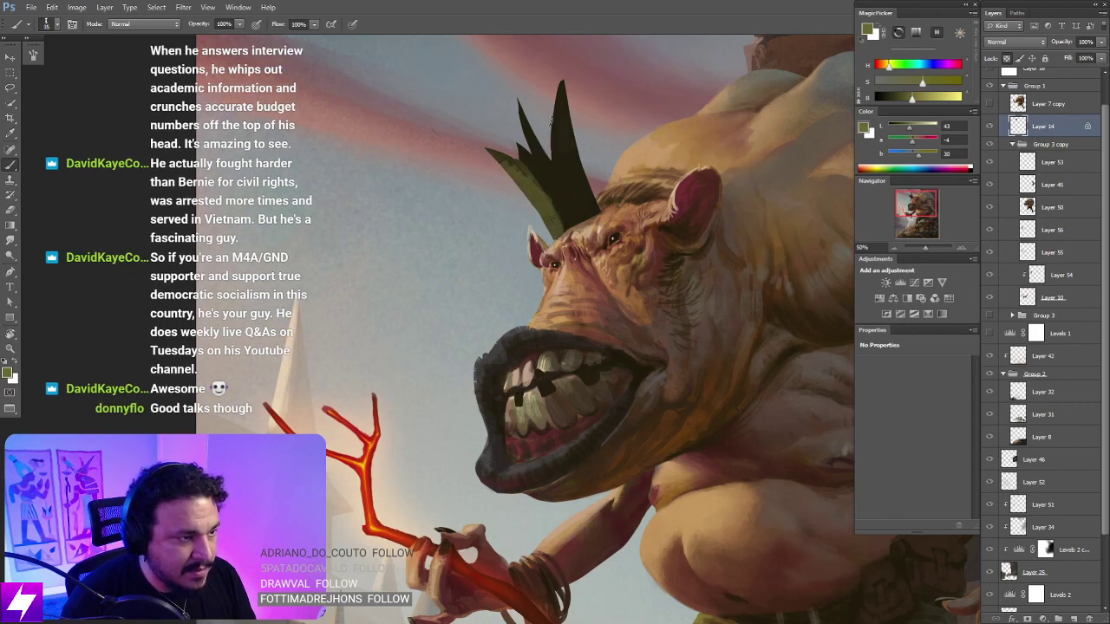
{"action": "mouse_move", "coordinate": [560, 85]}
{"action": "left_mouse_down"}
{"action": "mouse_move", "coordinate": [559, 159]}
{"action": "mouse_move", "coordinate": [552, 104]}
{"action": "left_mouse_up"}
{"action": "left_click_drag", "start_coordinate": [542, 148], "coordinate": [523, 111]}
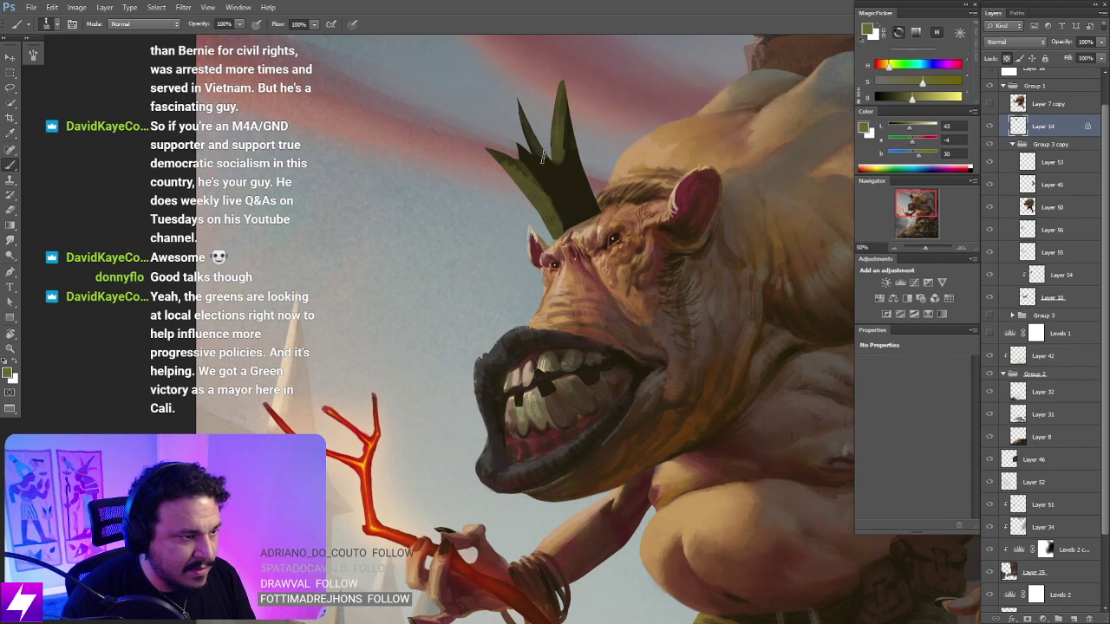
Step: Smudge the green strokes into the dark base of the crown with a larger Smudge brush
{"action": "key", "text": "r"}
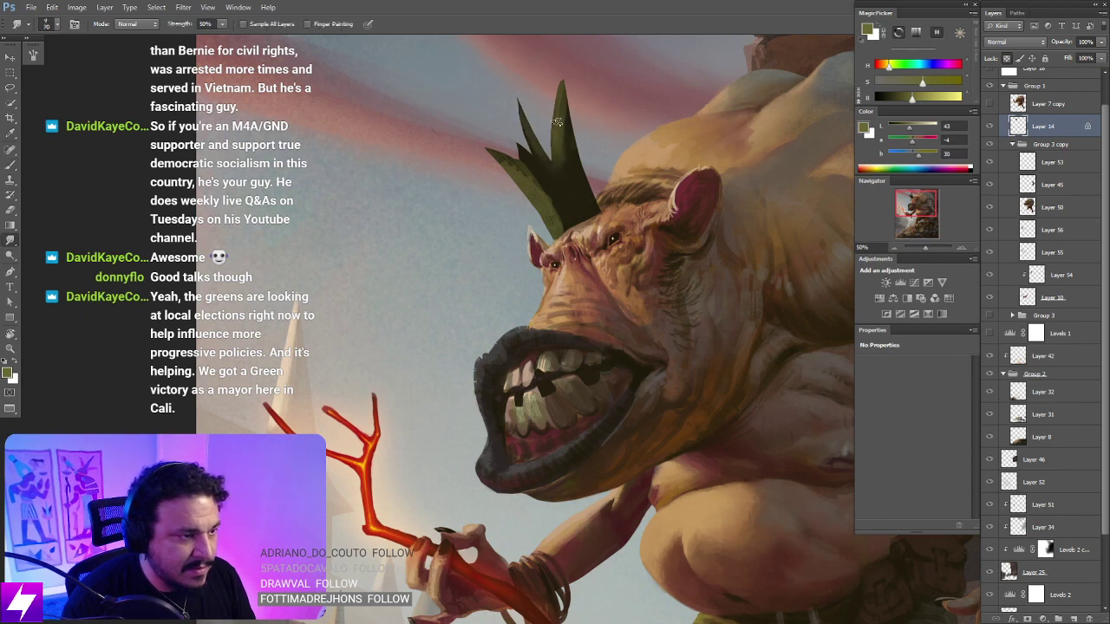
{"action": "key", "text": "]"}
{"action": "key", "text": "]"}
{"action": "key", "text": "]"}
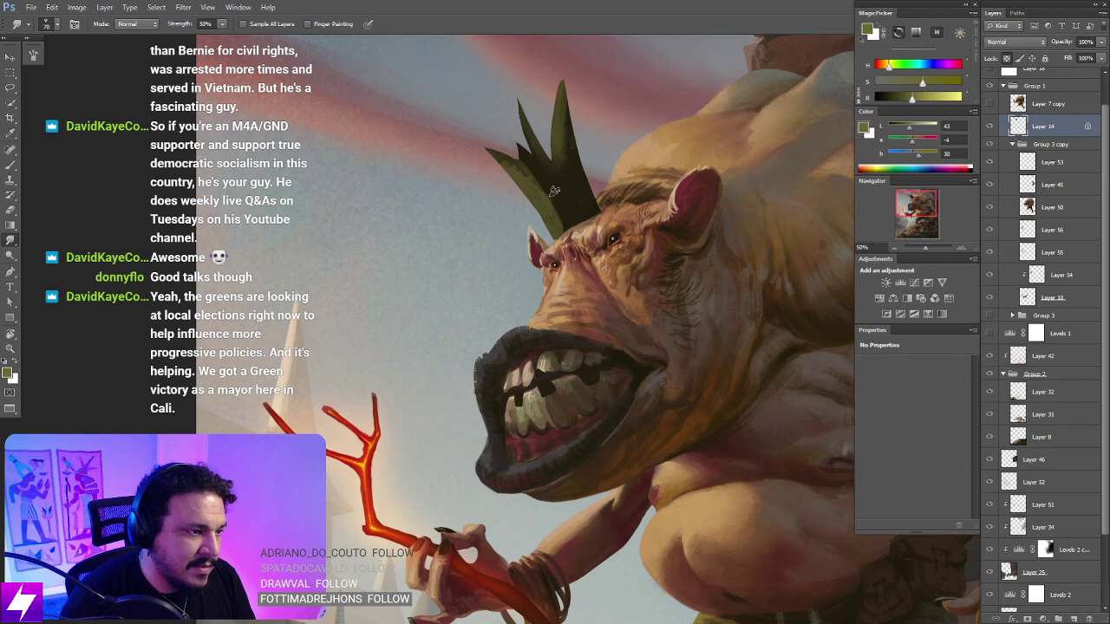
{"action": "mouse_move", "coordinate": [552, 205]}
{"action": "left_mouse_down"}
{"action": "mouse_move", "coordinate": [563, 227]}
{"action": "mouse_move", "coordinate": [570, 207]}
{"action": "mouse_move", "coordinate": [566, 244]}
{"action": "left_mouse_up"}
Step: Refine the crown's leaves with sampled near-black, and sample a warm brown from the creature's skin for shading them
{"action": "key", "text": "b"}
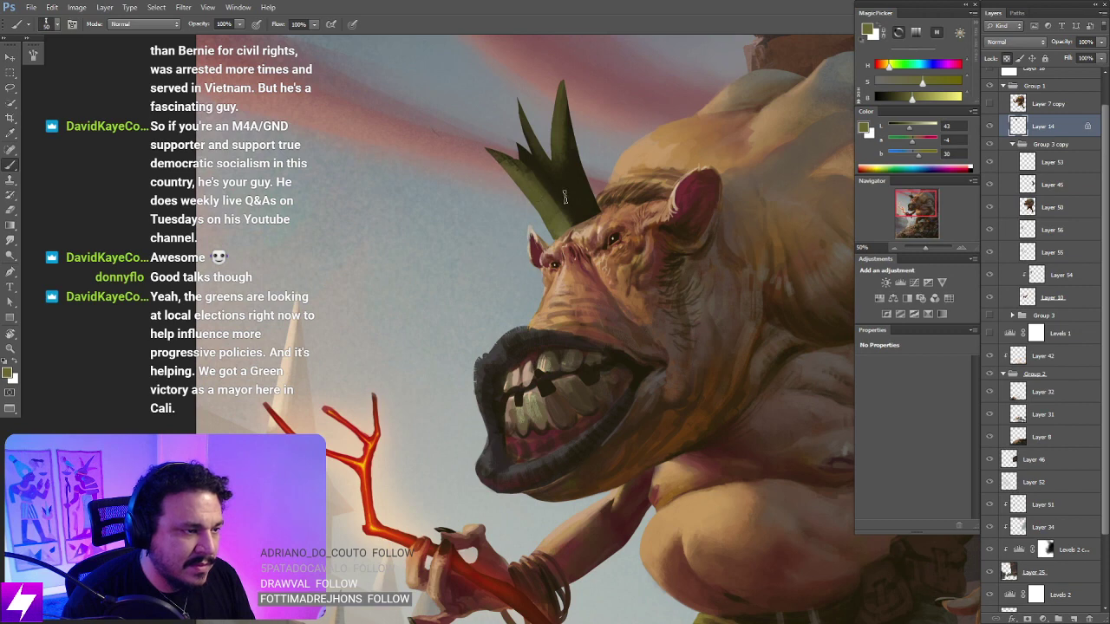
{"action": "left_click", "coordinate": [527, 172], "text": "alt"}
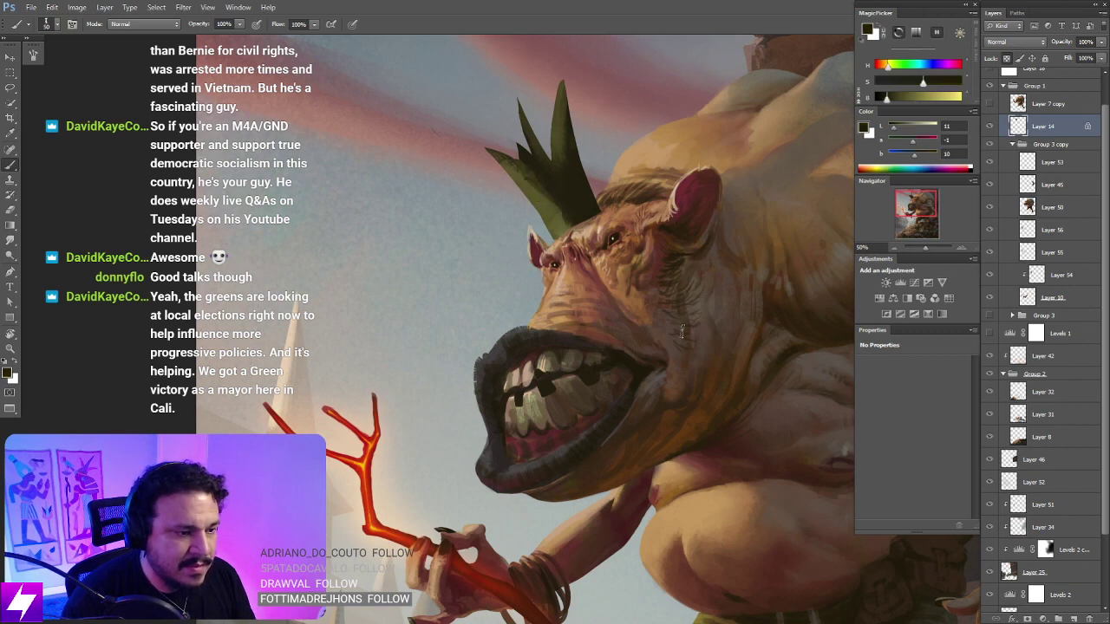
{"action": "left_click", "coordinate": [696, 419], "text": "alt"}
{"action": "left_click_drag", "start_coordinate": [712, 263], "coordinate": [603, 230]}
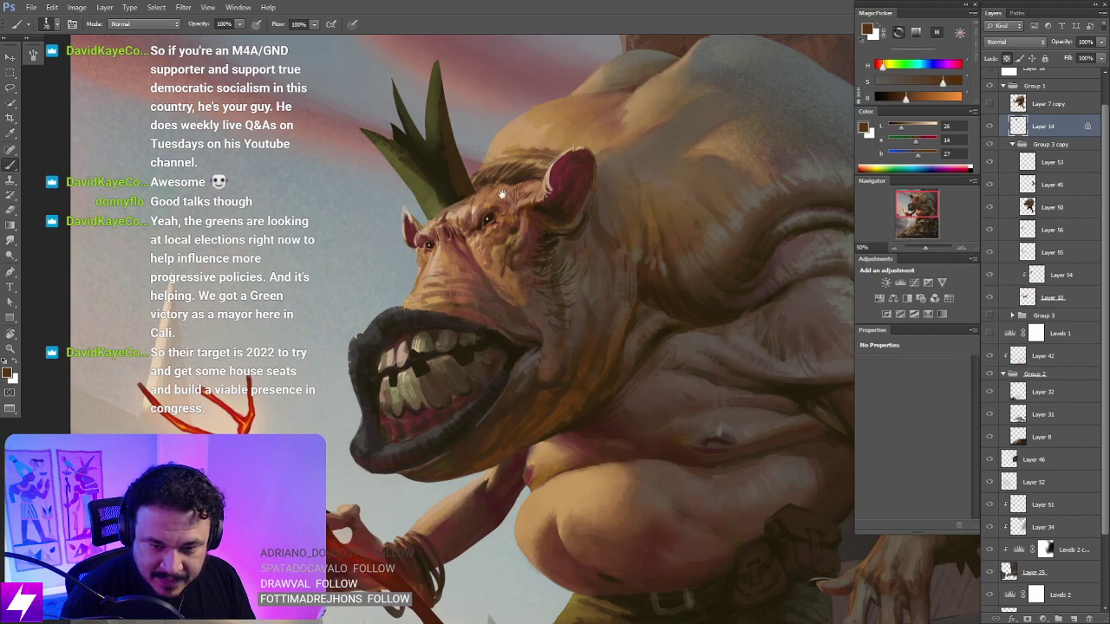
Step: Flip the painting horizontally and add warm brown tones along the edge of the crown's tallest leaf
{"action": "mouse_move", "coordinate": [501, 194]}
{"action": "left_mouse_down"}
{"action": "mouse_move", "coordinate": [530, 176]}
{"action": "mouse_move", "coordinate": [544, 195]}
{"action": "mouse_move", "coordinate": [605, 211]}
{"action": "mouse_move", "coordinate": [625, 247]}
{"action": "left_mouse_up"}
{"action": "key", "text": "ctrl+minus"}
{"action": "key", "text": "ctrl+minus"}
{"action": "key", "text": "ctrl+plus"}
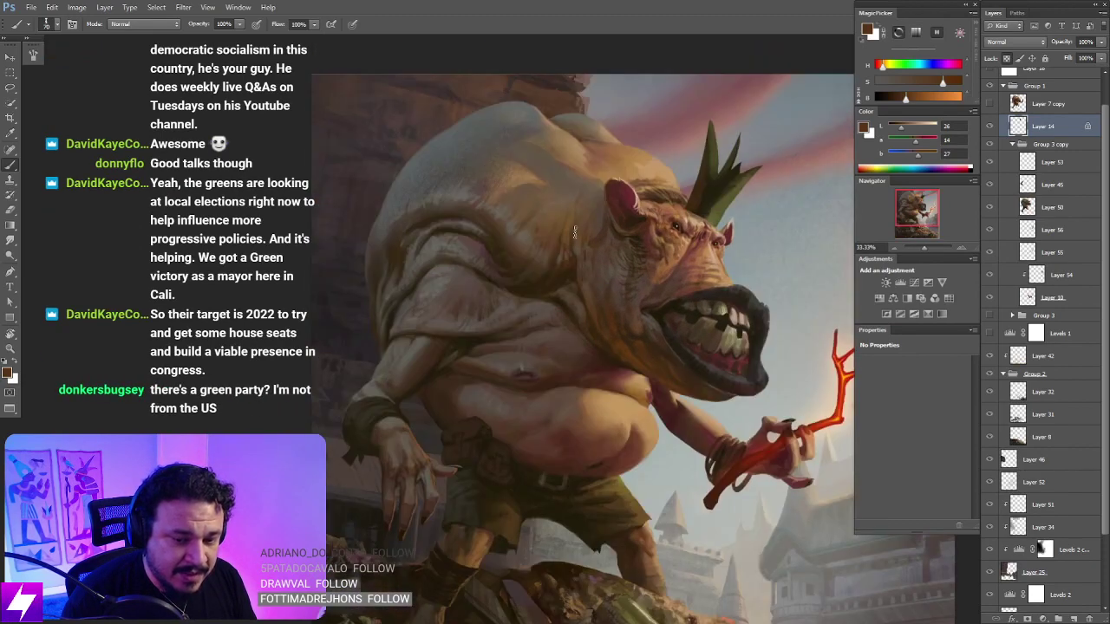
{"action": "key", "text": "ctrl+plus"}
{"action": "left_click_drag", "start_coordinate": [636, 272], "coordinate": [599, 250]}
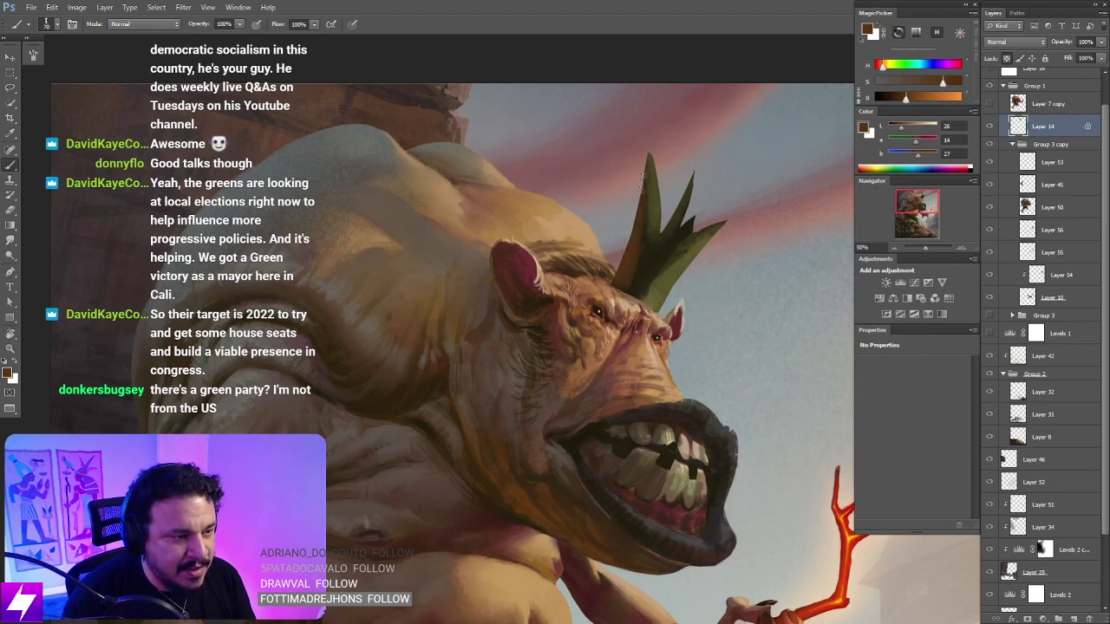
Step: Separate the crown's leaves and shade its base with near-black and dark olive sampled from the crown
{"action": "left_click", "coordinate": [645, 263], "text": "alt"}
{"action": "key", "text": "bracketleft"}
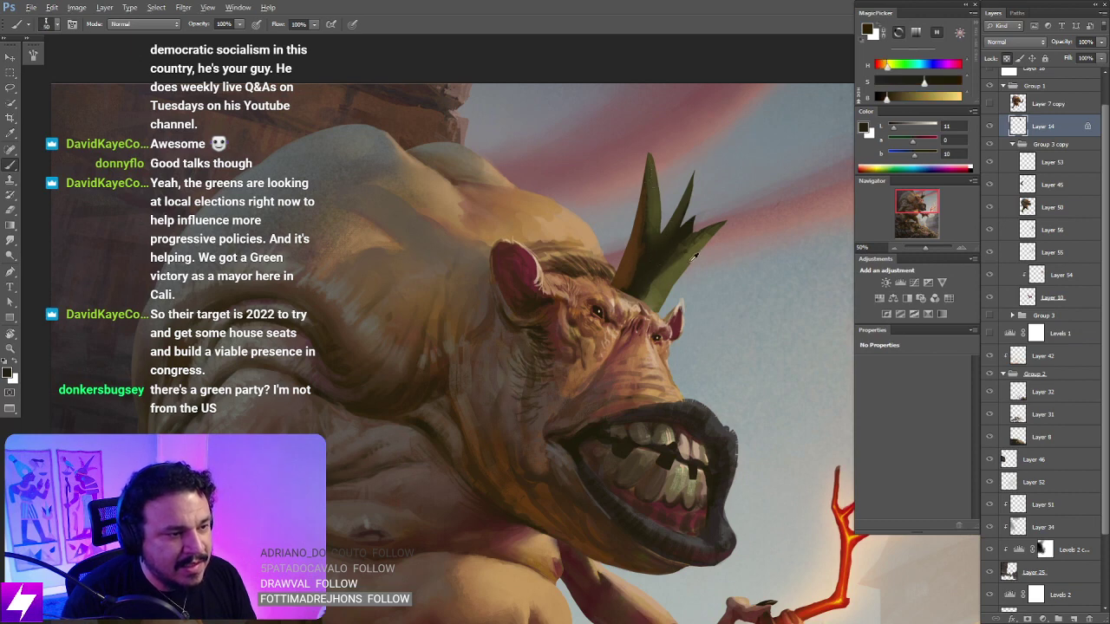
{"action": "left_click", "coordinate": [678, 257], "text": "alt"}
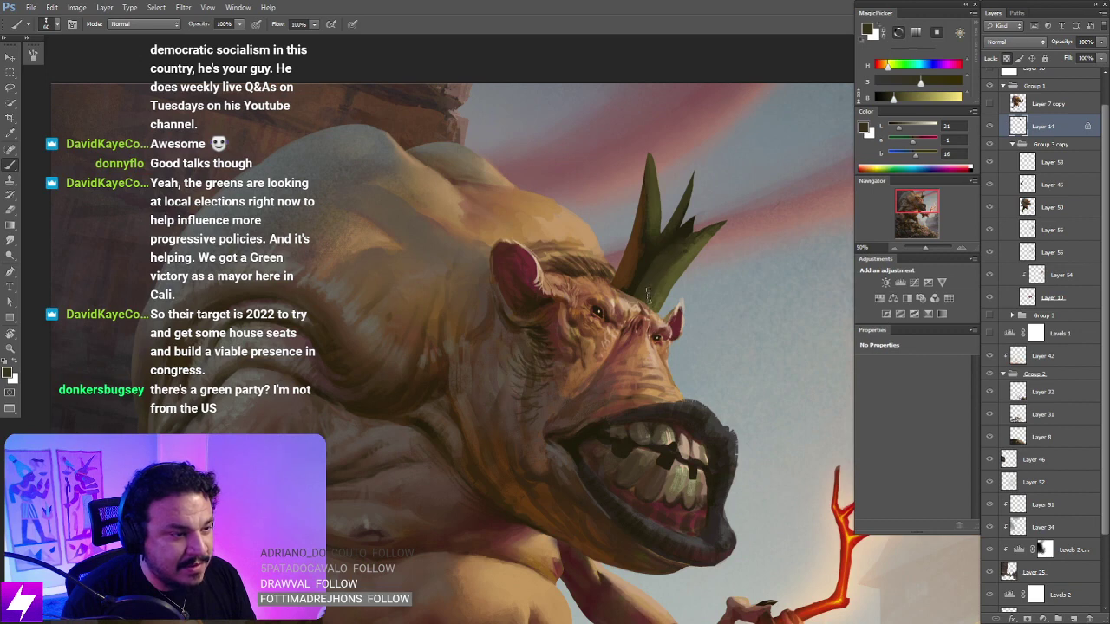
{"action": "left_click", "coordinate": [643, 284], "text": "alt"}
{"action": "left_click", "coordinate": [634, 283], "text": "alt"}
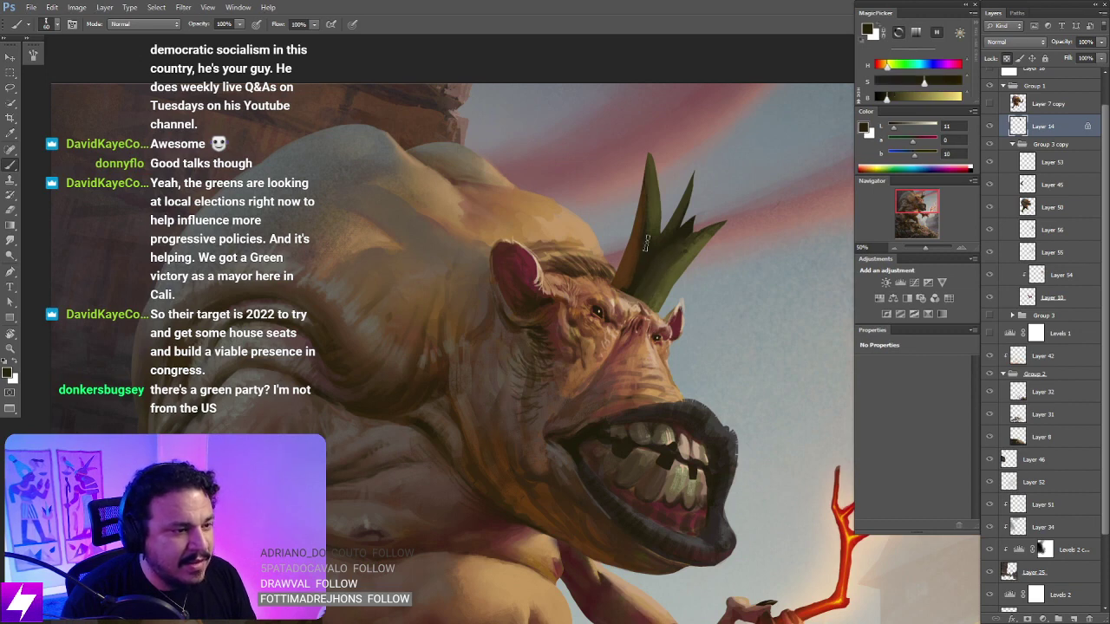
Step: Refine the crown's shorter leaves with lighter olive strokes and dark shadows sampled from neighbouring leaves
{"action": "key", "text": "ctrl+minus"}
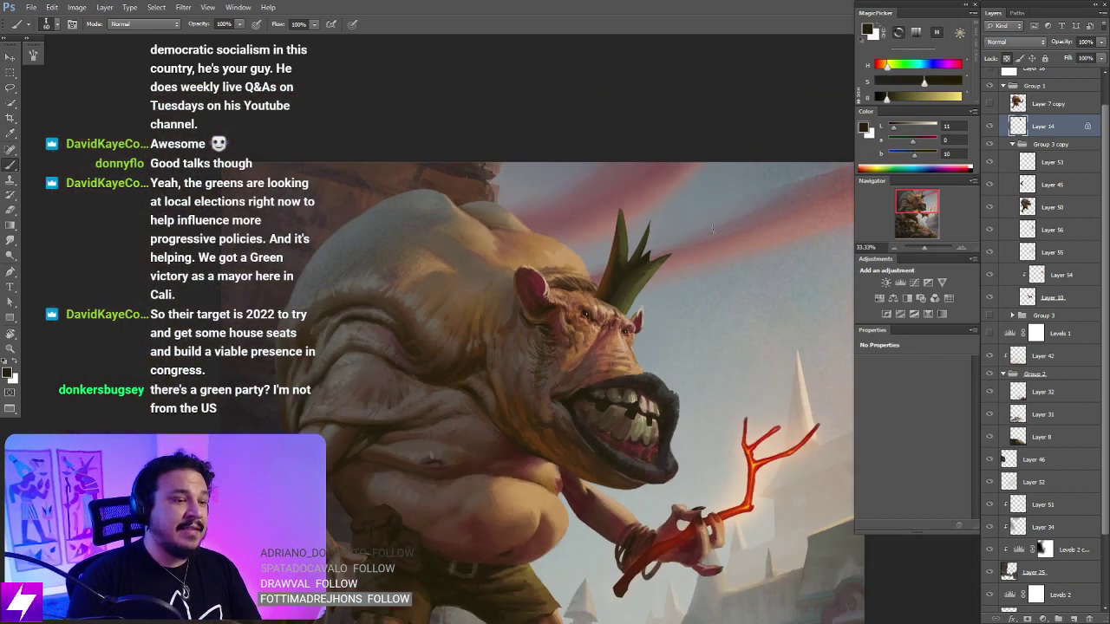
{"action": "left_click_drag", "start_coordinate": [670, 245], "coordinate": [686, 267]}
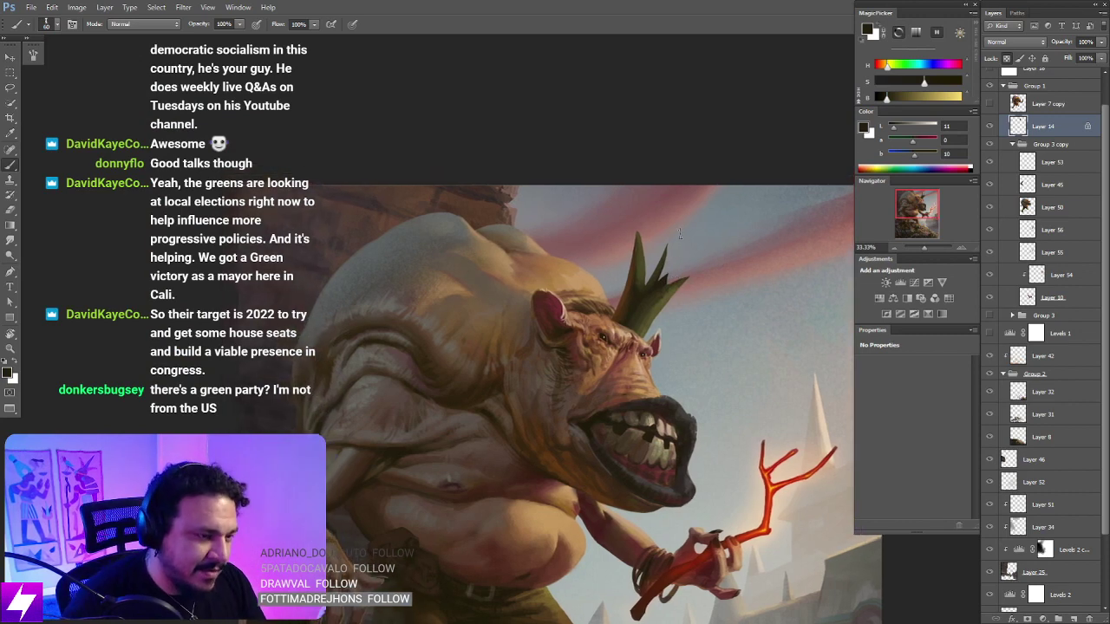
{"action": "key", "text": "ctrl+plus"}
{"action": "left_click_drag", "start_coordinate": [645, 309], "coordinate": [624, 311]}
{"action": "left_click", "coordinate": [680, 274], "text": "alt"}
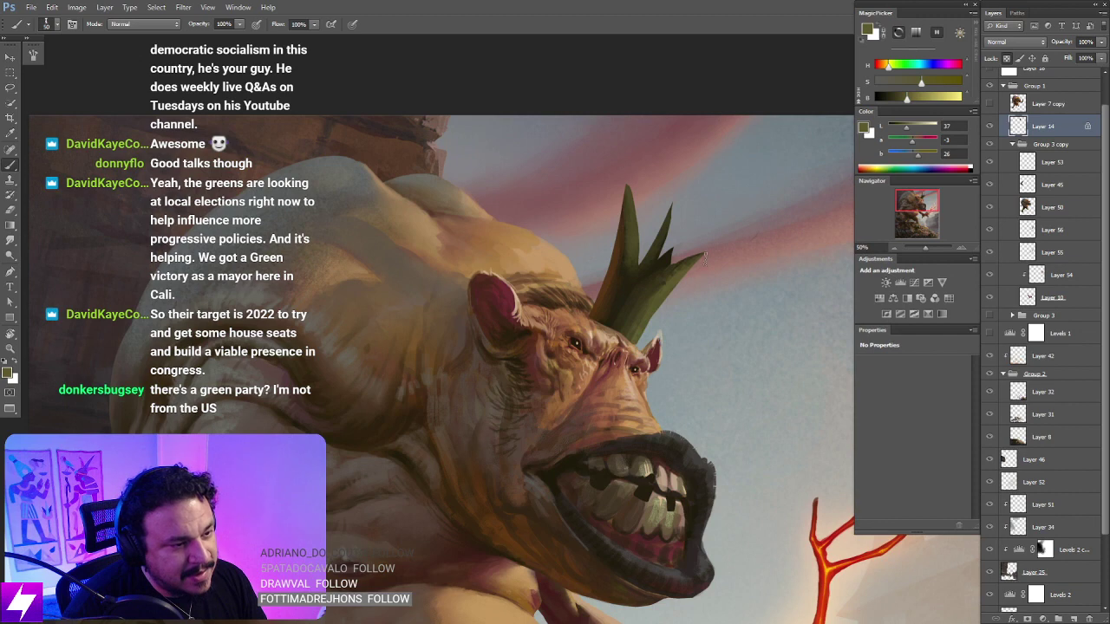
{"action": "left_click", "coordinate": [659, 283], "text": "alt"}
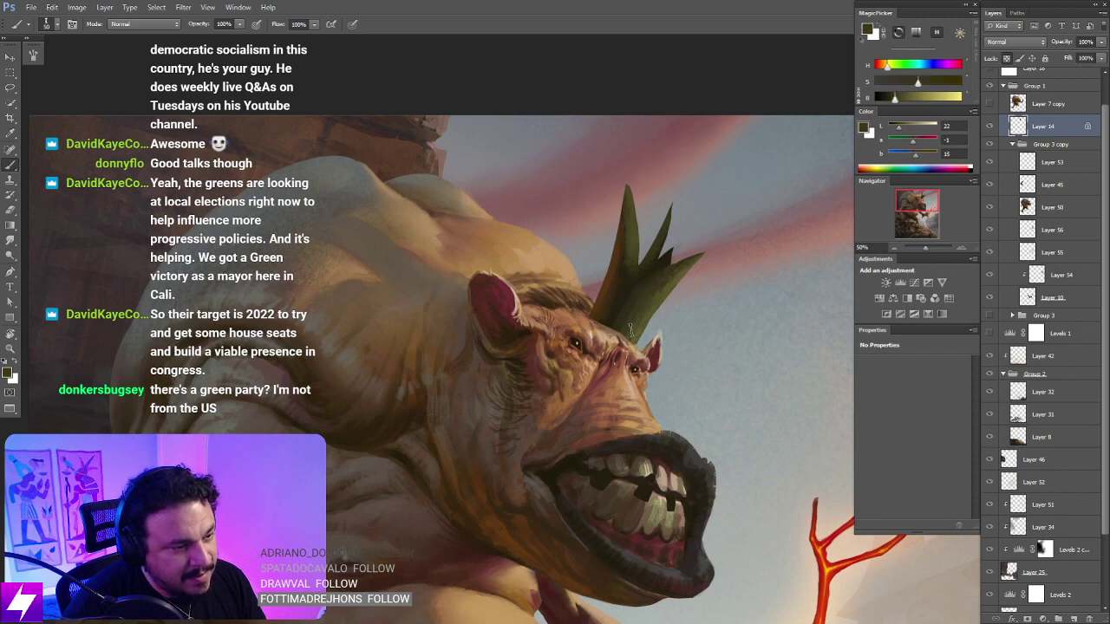
{"action": "mouse_move", "coordinate": [670, 254]}
{"action": "left_mouse_down"}
{"action": "mouse_move", "coordinate": [666, 267]}
{"action": "mouse_move", "coordinate": [631, 286]}
{"action": "left_mouse_up"}
{"action": "left_click", "coordinate": [659, 273], "text": "alt"}
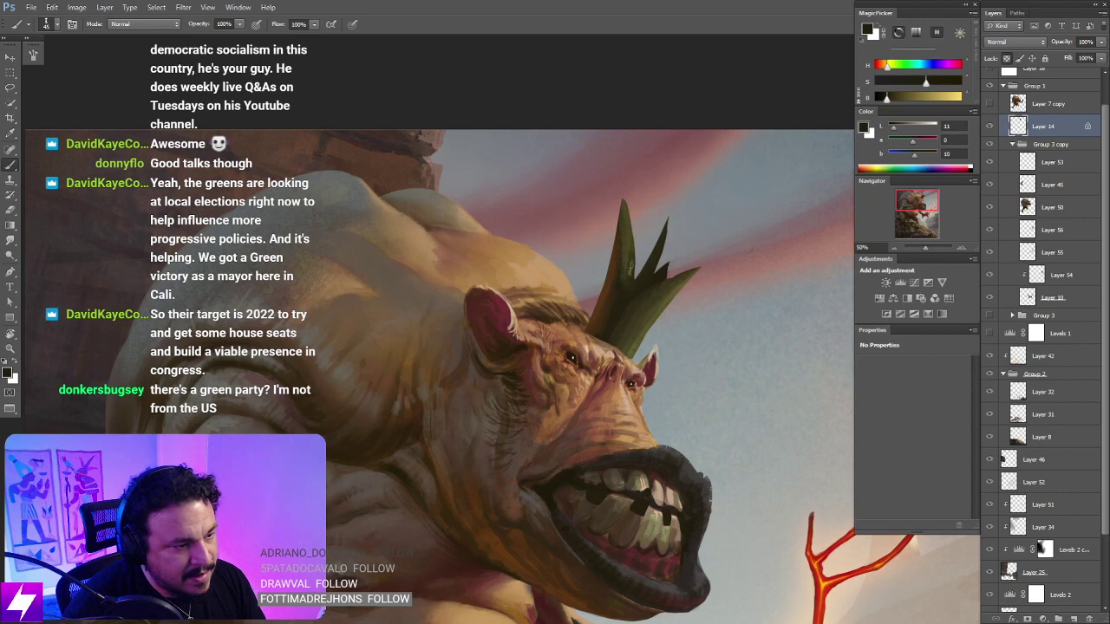
Step: Add muted grey sampled from the creature's back to the crown, smudge it in, and sample near-black from the mouth
{"action": "left_click", "coordinate": [354, 190], "text": "alt"}
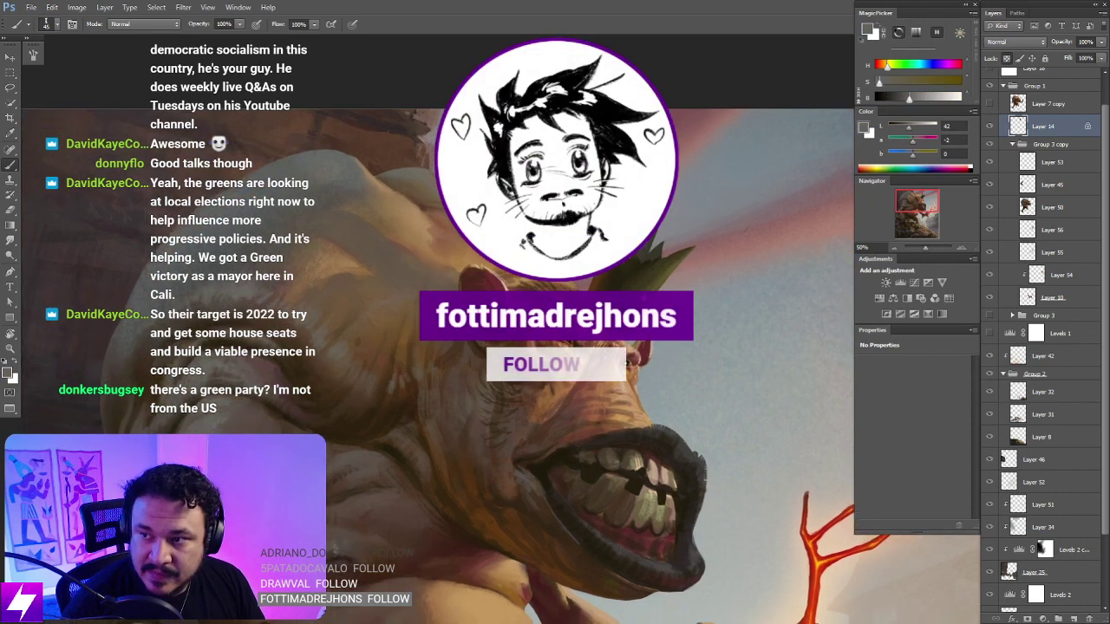
{"action": "scroll", "coordinate": [640, 286], "scroll_direction": "down", "scroll_amount": 1}
{"action": "key", "text": "r"}
{"action": "left_click_drag", "start_coordinate": [650, 259], "coordinate": [631, 267]}
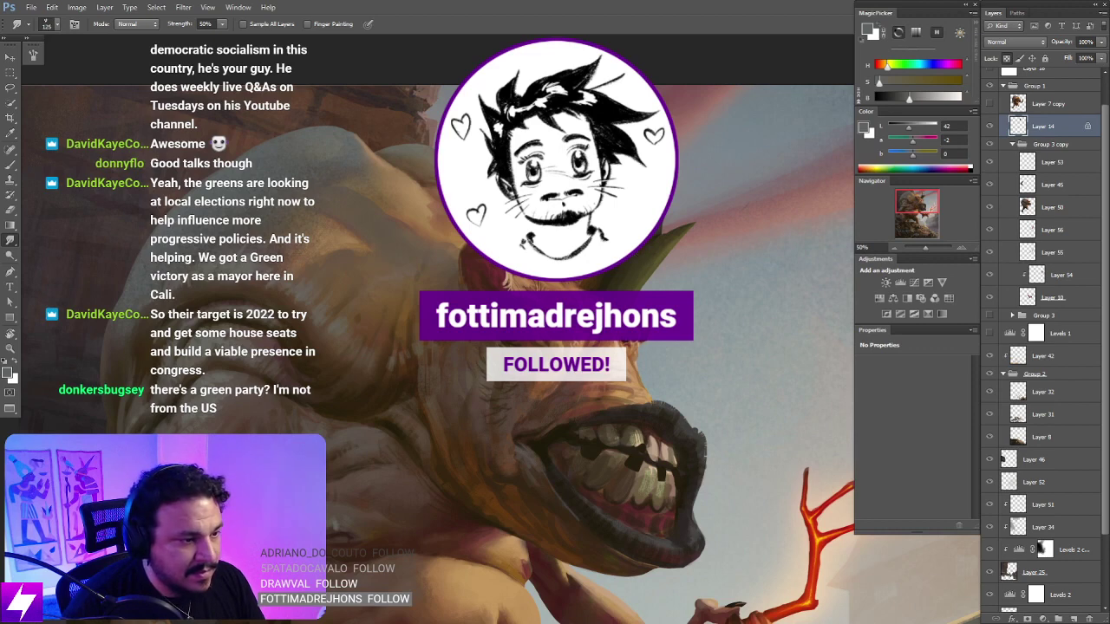
{"action": "key", "text": "b"}
{"action": "left_click", "coordinate": [636, 454], "text": "alt"}
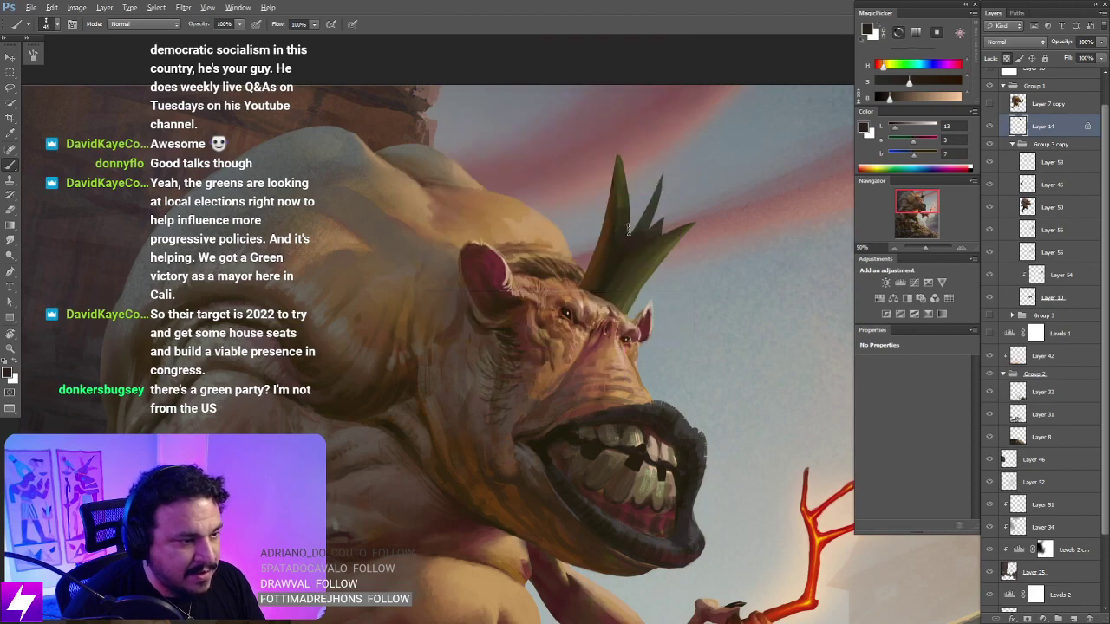
Step: Compare the painted crown at reduced size in the painting's original and horizontally flipped orientations
{"action": "key", "text": "ctrl+minus"}
{"action": "key", "text": "ctrl+minus"}
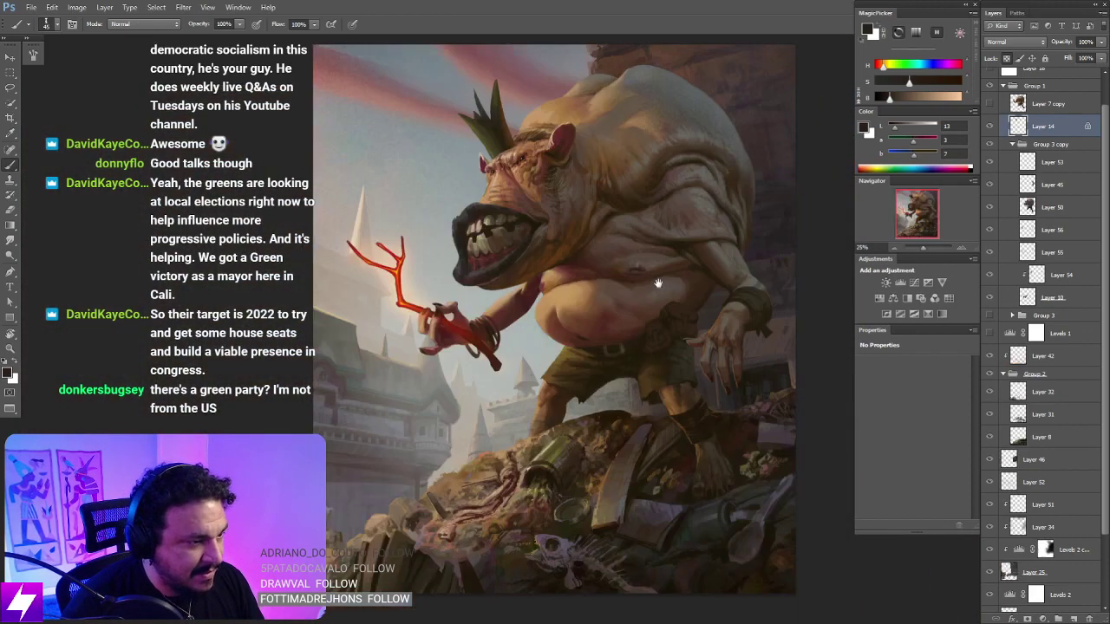
{"action": "left_click_drag", "start_coordinate": [623, 223], "coordinate": [692, 318]}
{"action": "key", "text": "ctrl+plus"}
{"action": "key", "text": "ctrl+plus"}
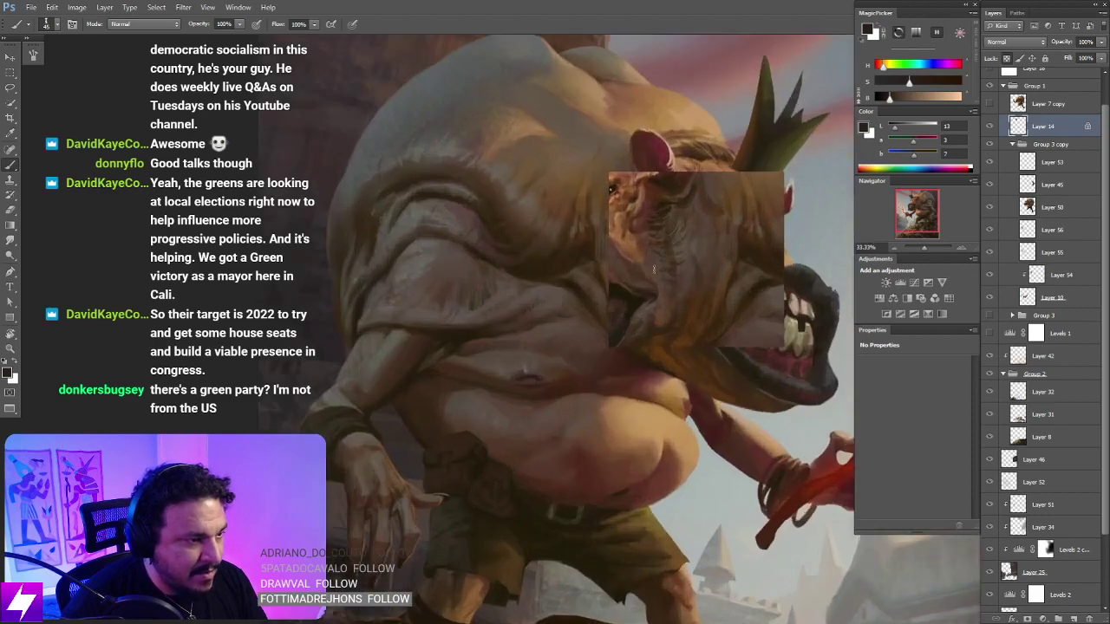
Step: Shade the crown's base with a 60-pixel brush and sample near-black brown from the creature's brow
{"action": "left_click_drag", "start_coordinate": [654, 269], "coordinate": [598, 279]}
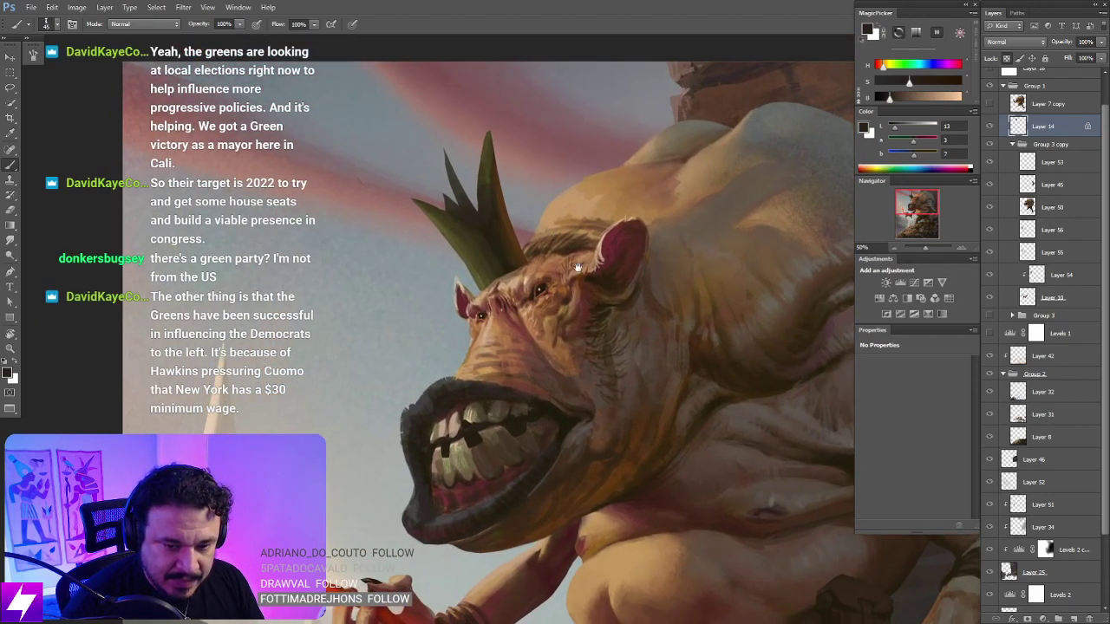
{"action": "left_click_drag", "start_coordinate": [557, 229], "coordinate": [571, 253]}
{"action": "left_click_drag", "start_coordinate": [653, 241], "coordinate": [606, 297]}
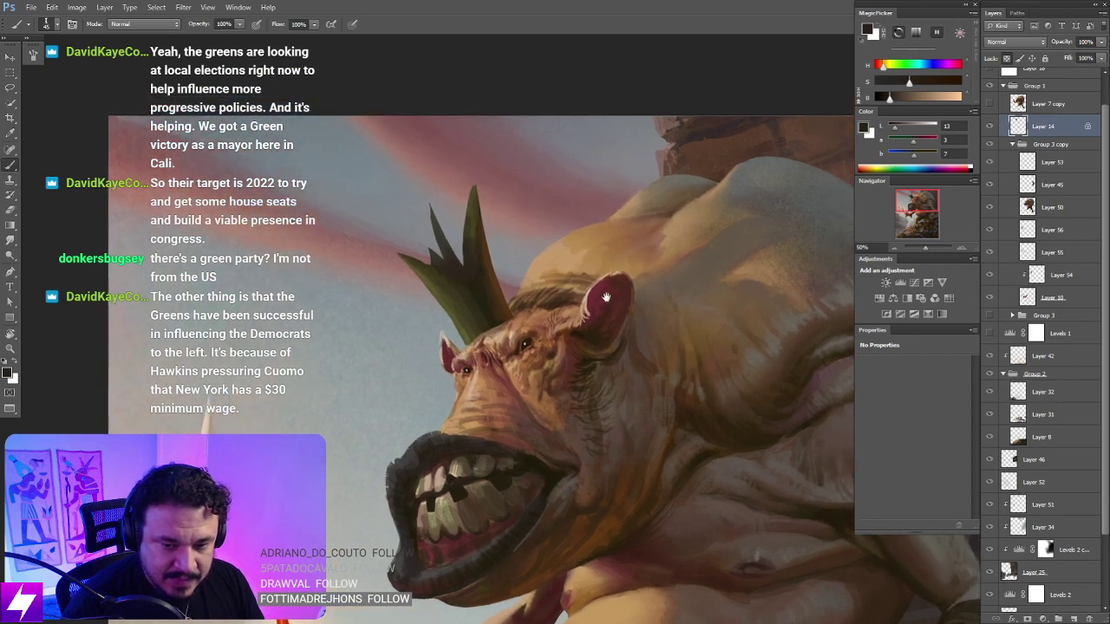
{"action": "left_click_drag", "start_coordinate": [567, 345], "coordinate": [594, 370]}
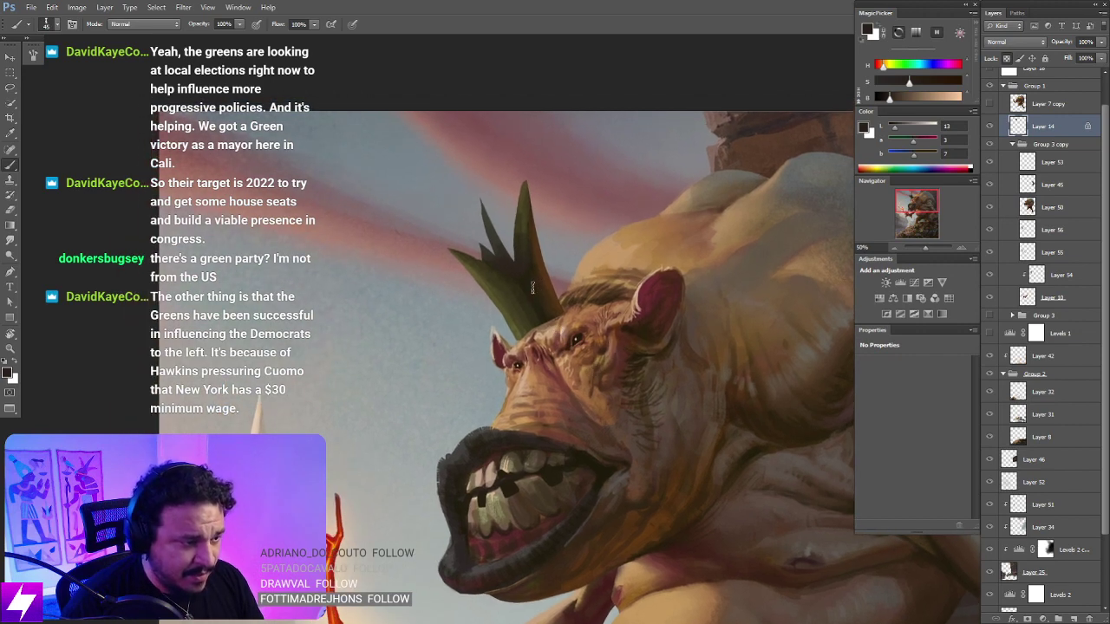
{"action": "key", "text": "]"}
{"action": "key", "text": "]"}
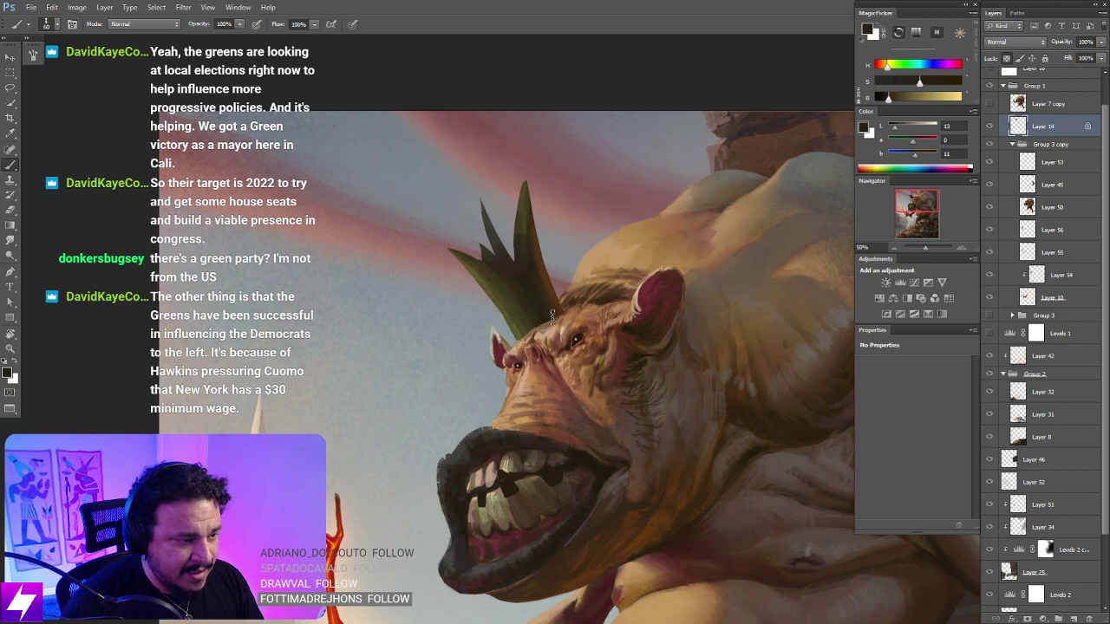
{"action": "left_click", "coordinate": [579, 326], "text": "alt"}
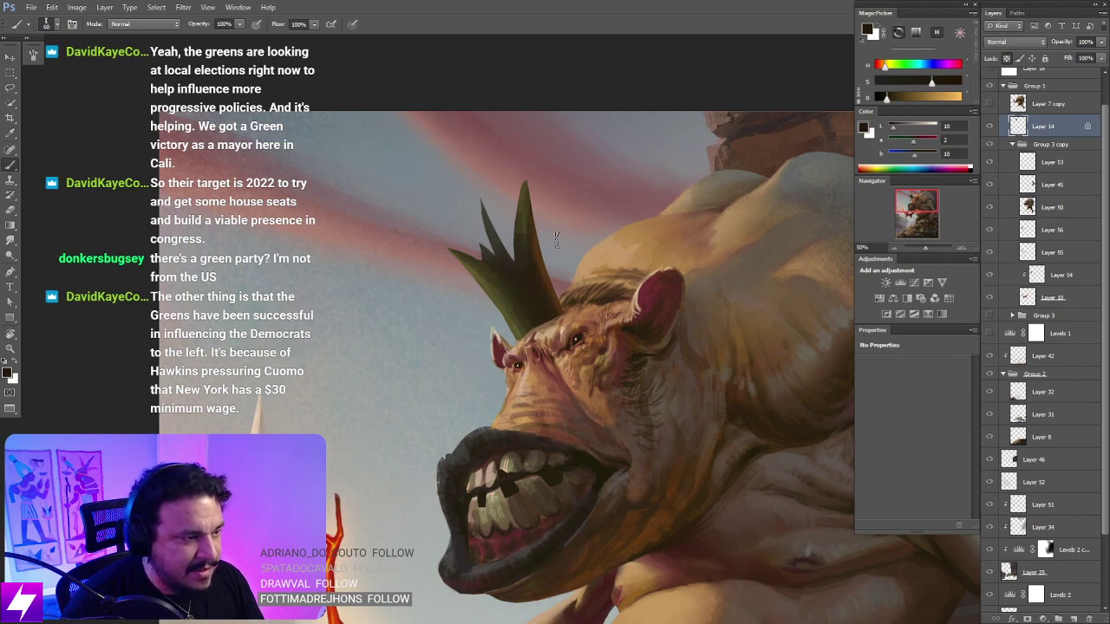
Step: Darken the crown's centre between the leaves with the sampled near-black, using a smaller 40 to 45-pixel brush
{"action": "key", "text": "ctrl+minus"}
{"action": "key", "text": "r"}
{"action": "left_click_drag", "start_coordinate": [583, 185], "coordinate": [694, 317]}
{"action": "key", "text": "ctrl+plus"}
{"action": "key", "text": "ctrl+plus"}
{"action": "left_click_drag", "start_coordinate": [641, 177], "coordinate": [626, 247]}
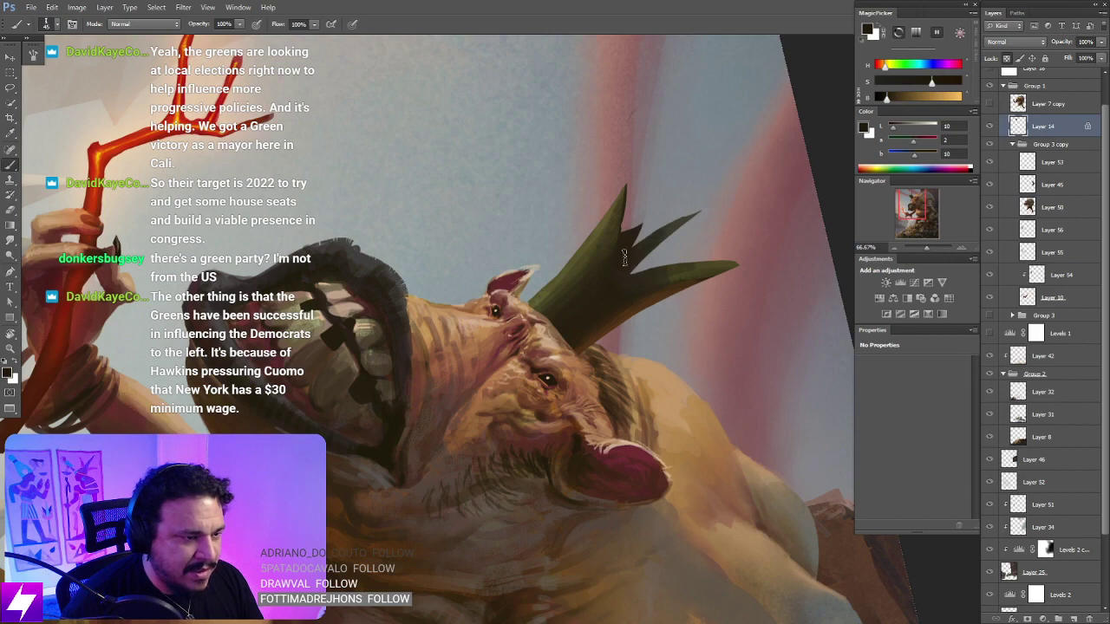
{"action": "key", "text": "r"}
{"action": "mouse_move", "coordinate": [665, 257]}
{"action": "left_mouse_down"}
{"action": "mouse_move", "coordinate": [646, 221]}
{"action": "mouse_move", "coordinate": [611, 217]}
{"action": "mouse_move", "coordinate": [619, 287]}
{"action": "left_mouse_up"}
{"action": "key", "text": "b"}
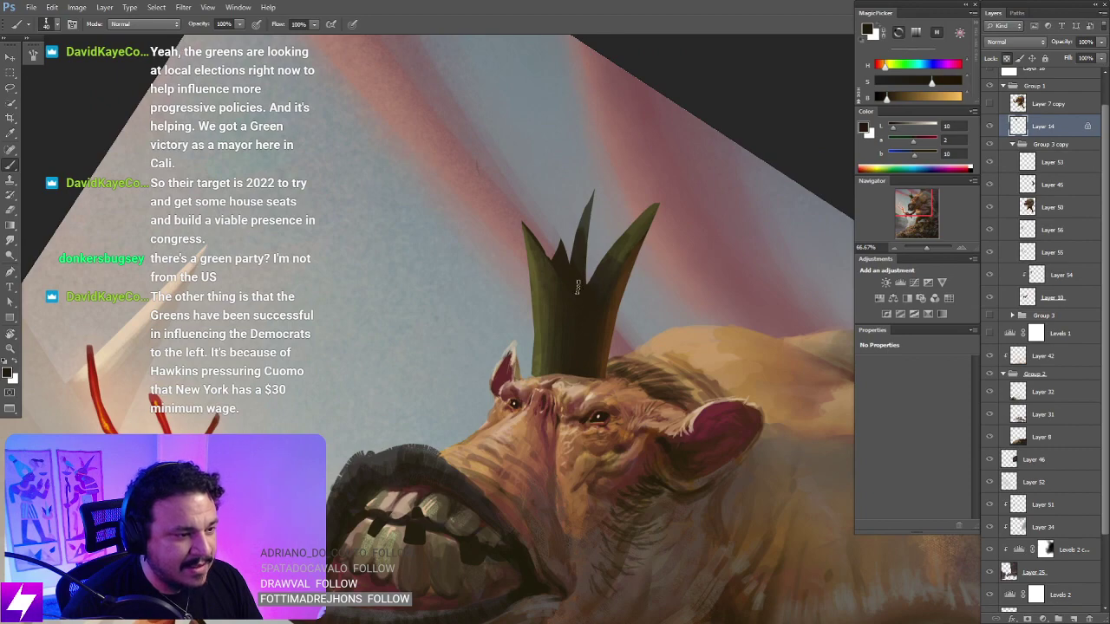
Step: Shade the crown's tallest leaf with dark olive sampled from it and sample near-black from its base
{"action": "key", "text": "r"}
{"action": "mouse_move", "coordinate": [621, 256]}
{"action": "left_mouse_down"}
{"action": "mouse_move", "coordinate": [664, 285]}
{"action": "mouse_move", "coordinate": [619, 228]}
{"action": "mouse_move", "coordinate": [604, 271]}
{"action": "left_mouse_up"}
{"action": "left_click", "coordinate": [556, 280], "text": "ctrl"}
{"action": "key", "text": "b"}
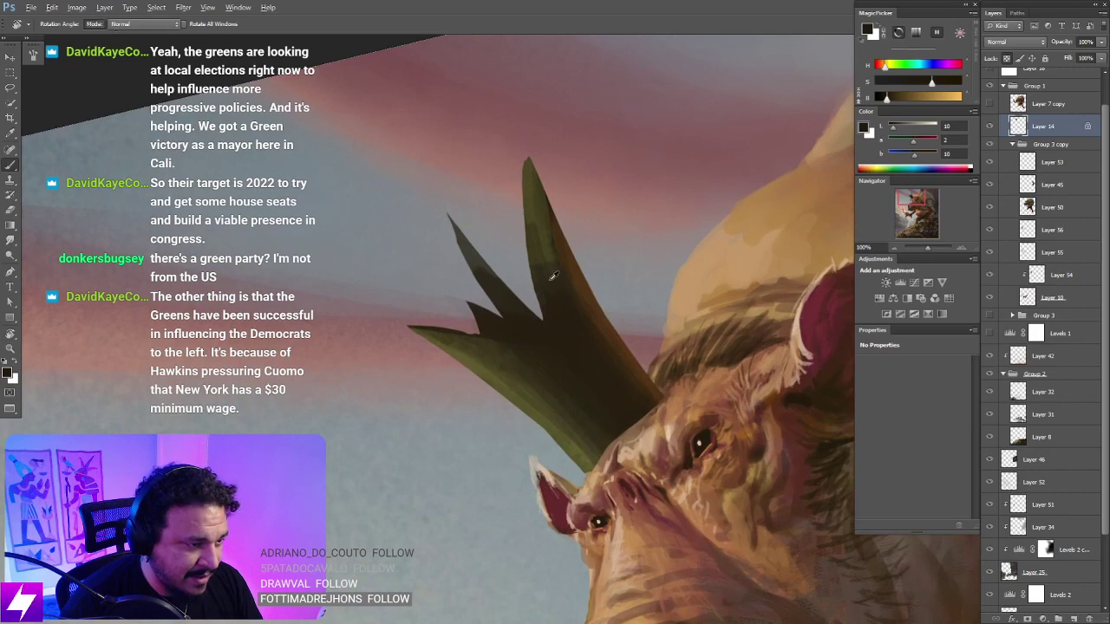
{"action": "left_click", "coordinate": [549, 268], "text": "alt"}
{"action": "left_click_drag", "start_coordinate": [554, 231], "coordinate": [563, 281]}
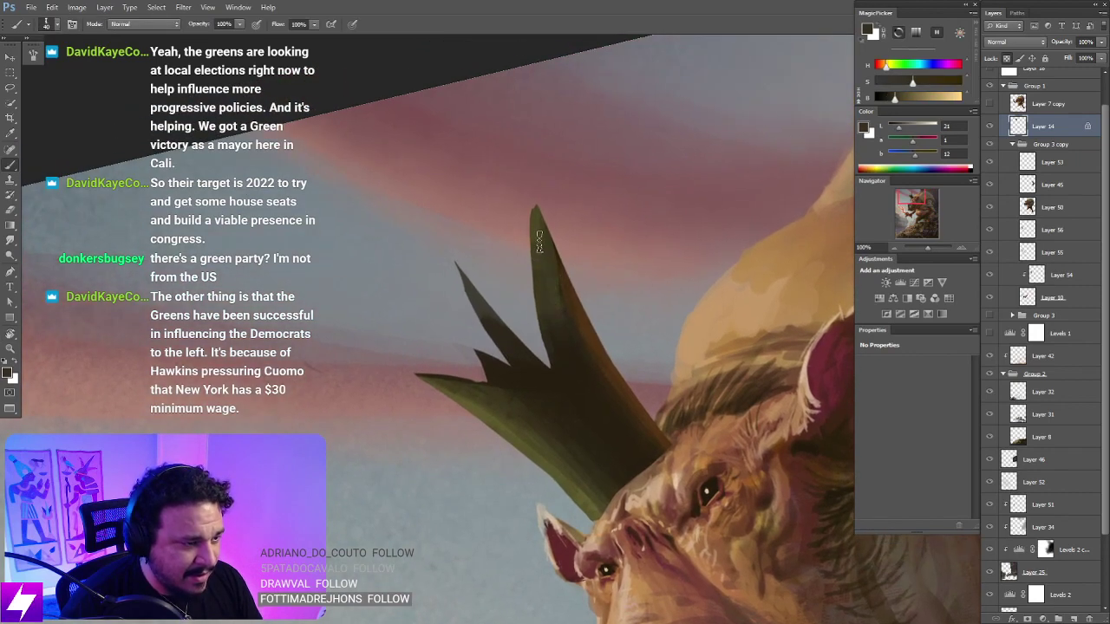
{"action": "left_click", "coordinate": [564, 348], "text": "alt"}
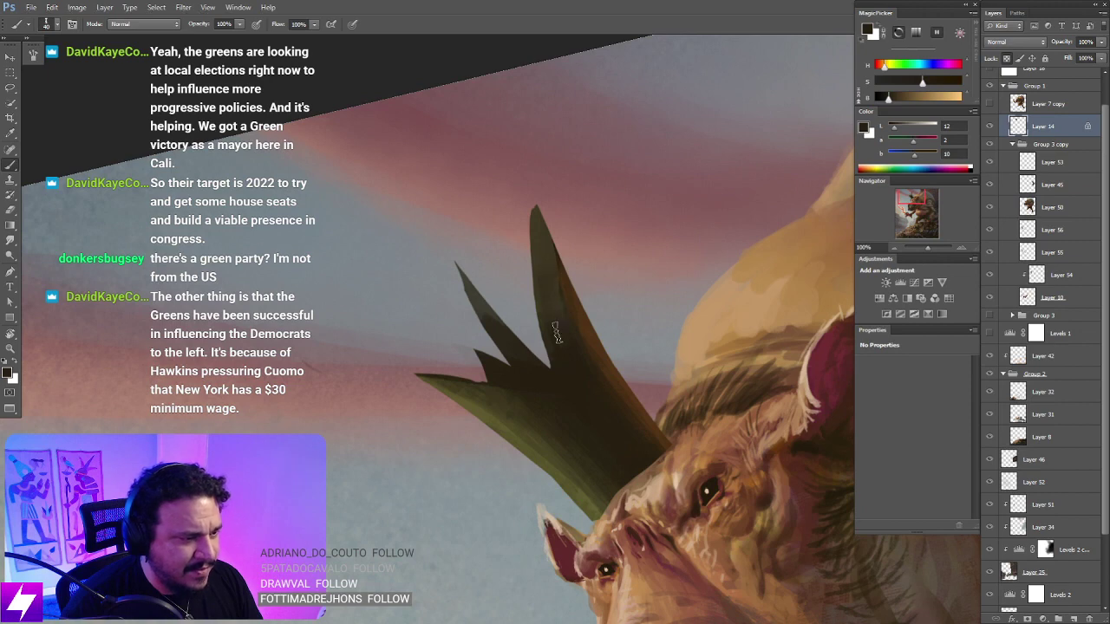
Step: Deepen the lower part of the tallest leaf with near-black and sample dark olive from its upper part
{"action": "key", "text": "Escape"}
{"action": "key", "text": "ctrl+minus"}
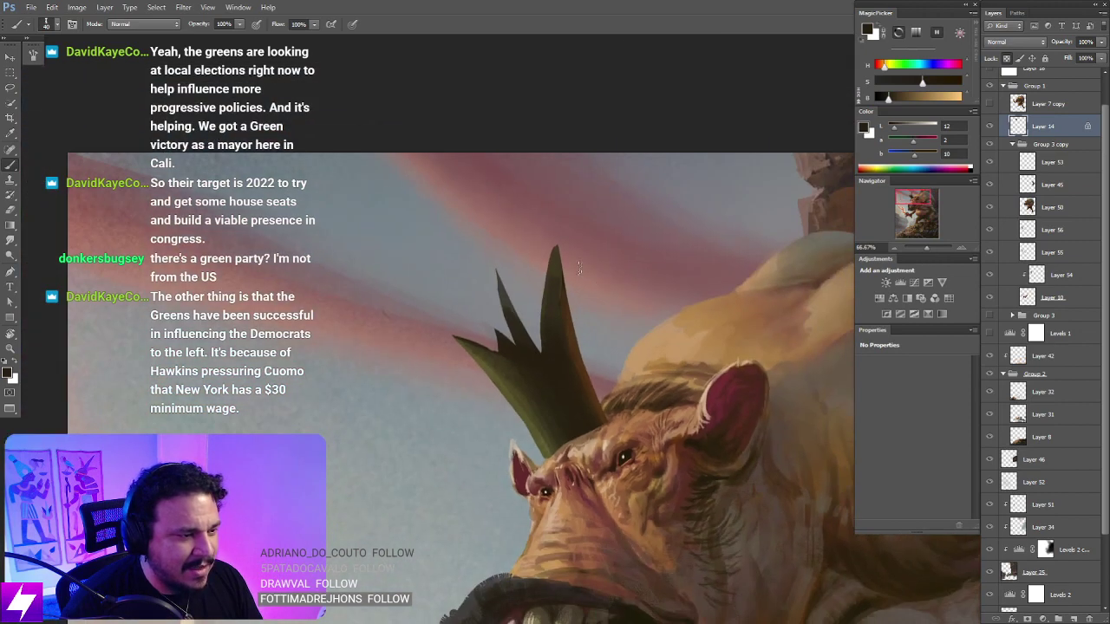
{"action": "key", "text": "ctrl+plus"}
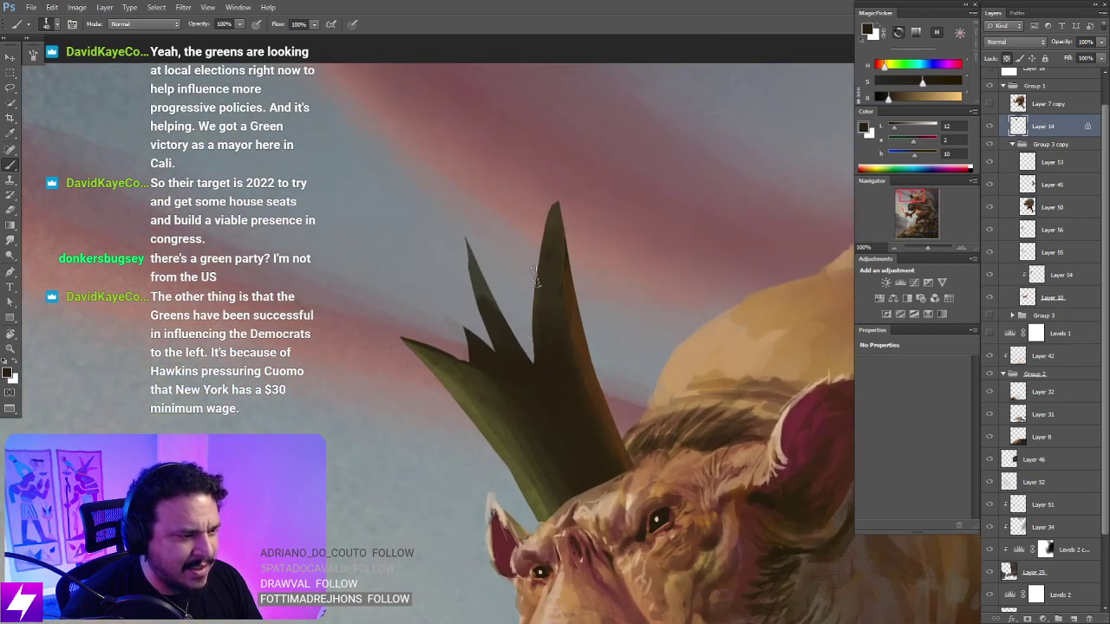
{"action": "left_click", "coordinate": [548, 244], "text": "alt"}
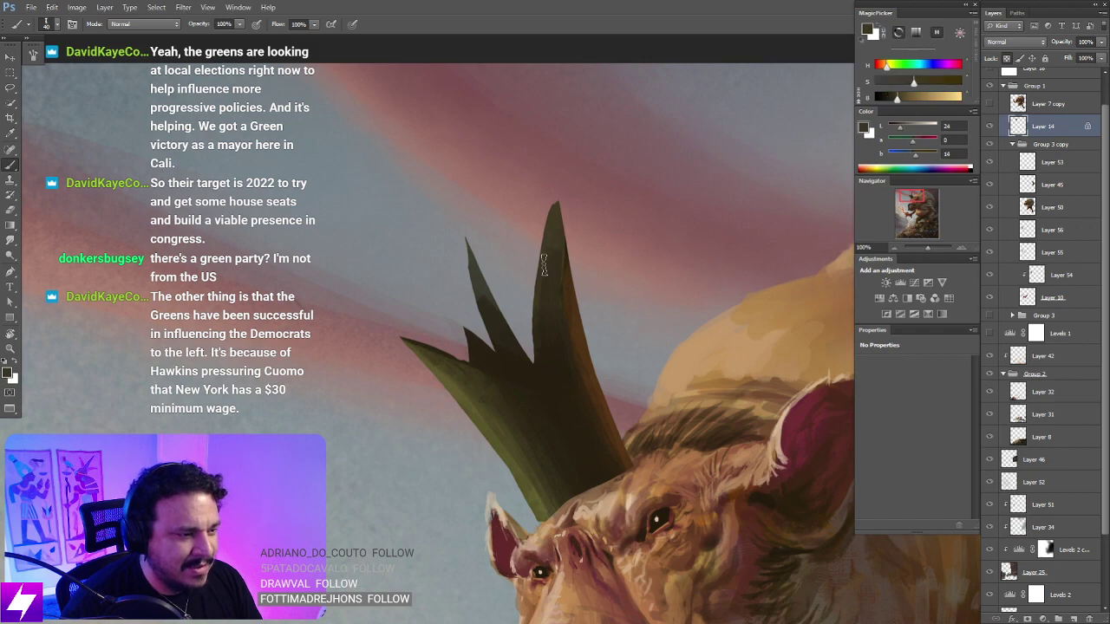
Step: Compare the crown at reduced size in a horizontally flipped view, with Layer 14 hidden and shown
{"action": "key", "text": "ctrl+minus"}
{"action": "key", "text": "ctrl+minus"}
{"action": "key", "text": "ctrl+minus"}
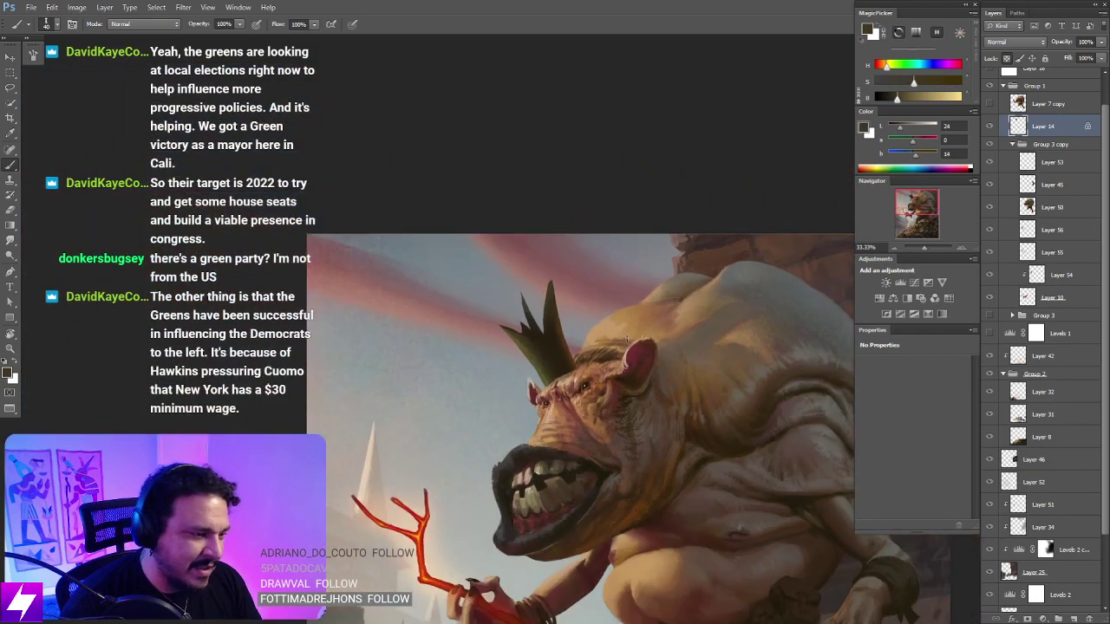
{"action": "left_click_drag", "start_coordinate": [607, 305], "coordinate": [539, 283]}
{"action": "mouse_move", "coordinate": [697, 340]}
{"action": "left_mouse_down"}
{"action": "mouse_move", "coordinate": [622, 307]}
{"action": "mouse_move", "coordinate": [607, 343]}
{"action": "left_mouse_up"}
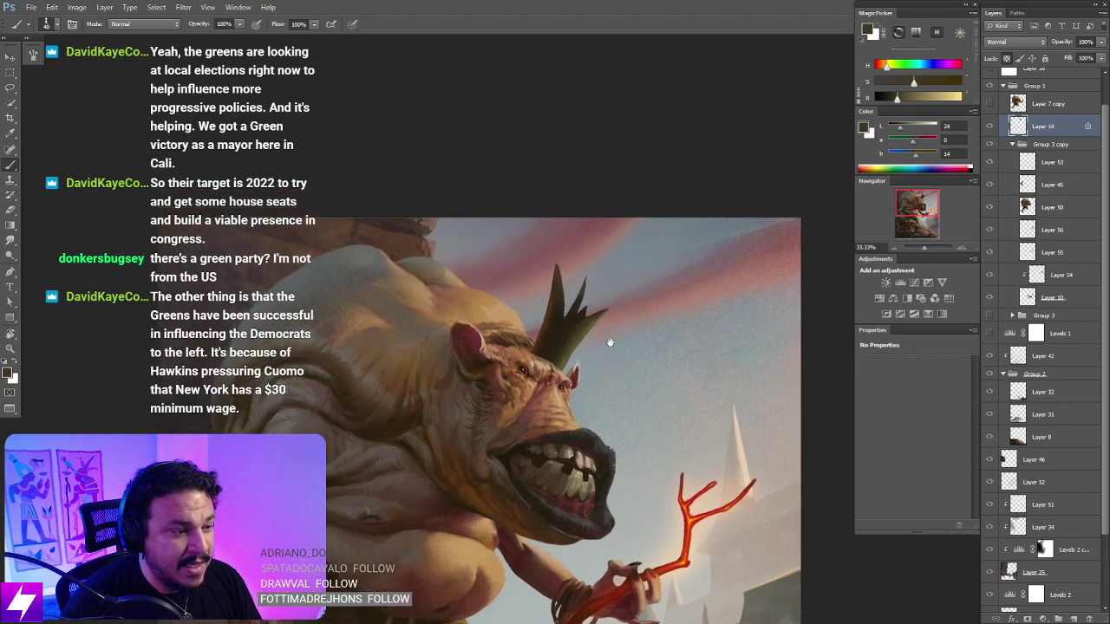
{"action": "left_click", "coordinate": [990, 127]}
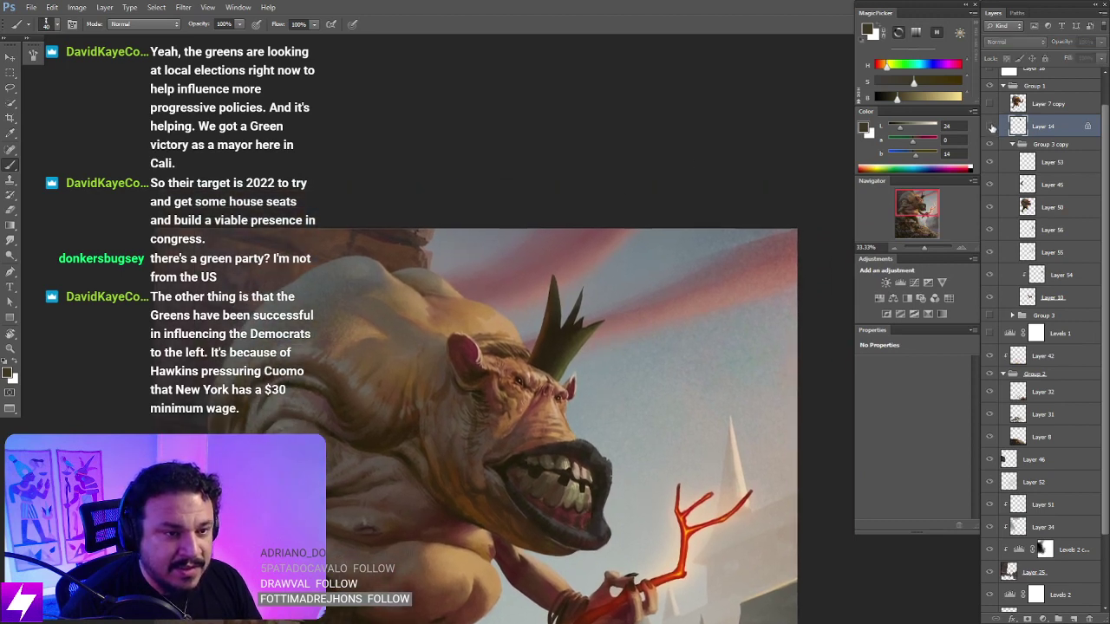
{"action": "left_click", "coordinate": [990, 128]}
{"action": "key", "text": "ctrl+plus"}
{"action": "left_click_drag", "start_coordinate": [611, 351], "coordinate": [581, 354]}
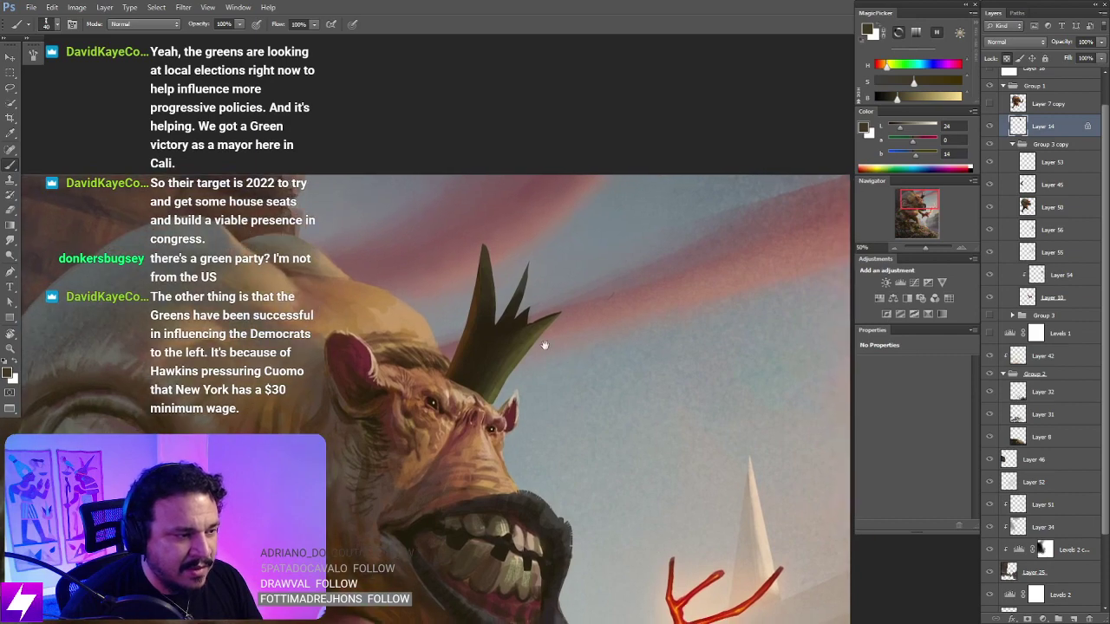
{"action": "left_click_drag", "start_coordinate": [490, 398], "coordinate": [514, 403]}
Step: Switch the brush preset, sample blue-grey from the sky, and paint thin edge highlights on the crown's tallest and outer leaves
{"action": "right_click", "coordinate": [537, 342]}
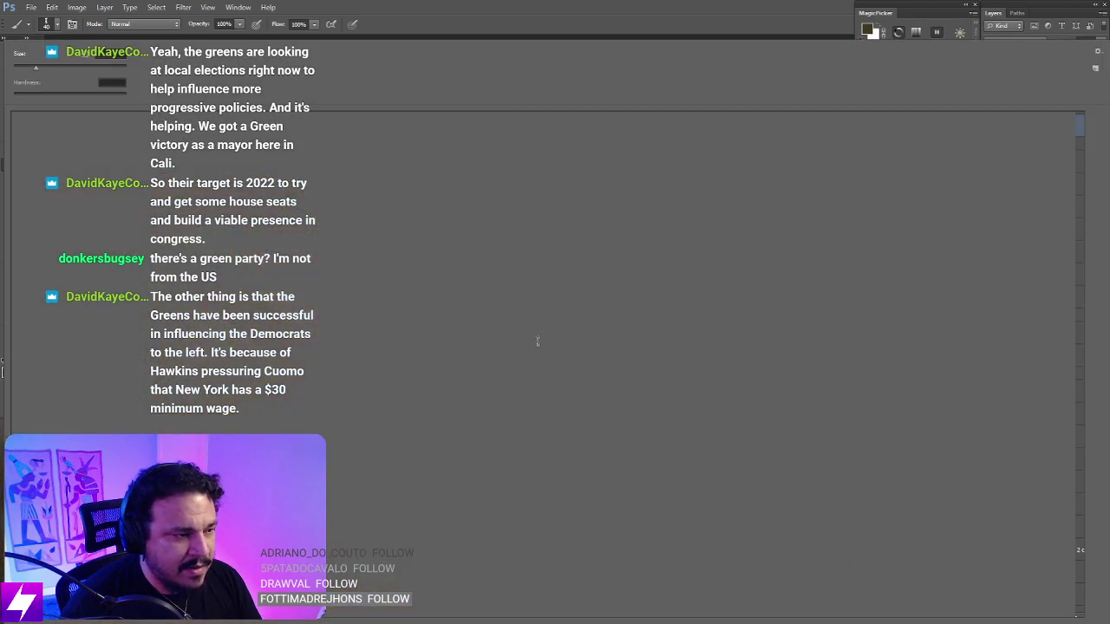
{"action": "double_click", "coordinate": [196, 193]}
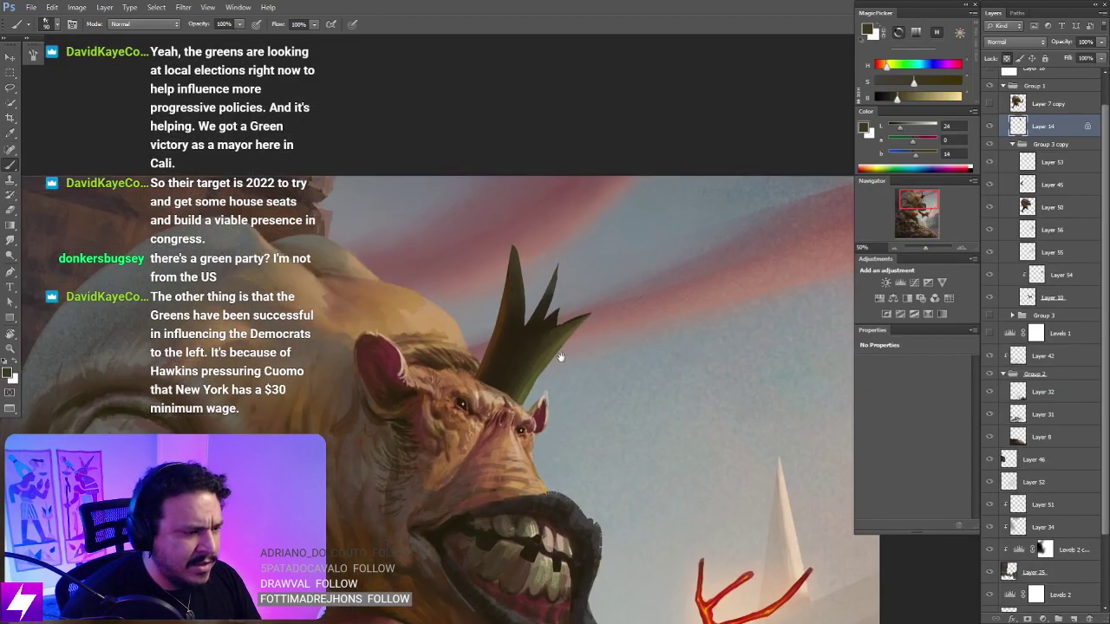
{"action": "left_click", "coordinate": [588, 240], "text": "alt"}
{"action": "left_click", "coordinate": [575, 280], "text": "alt"}
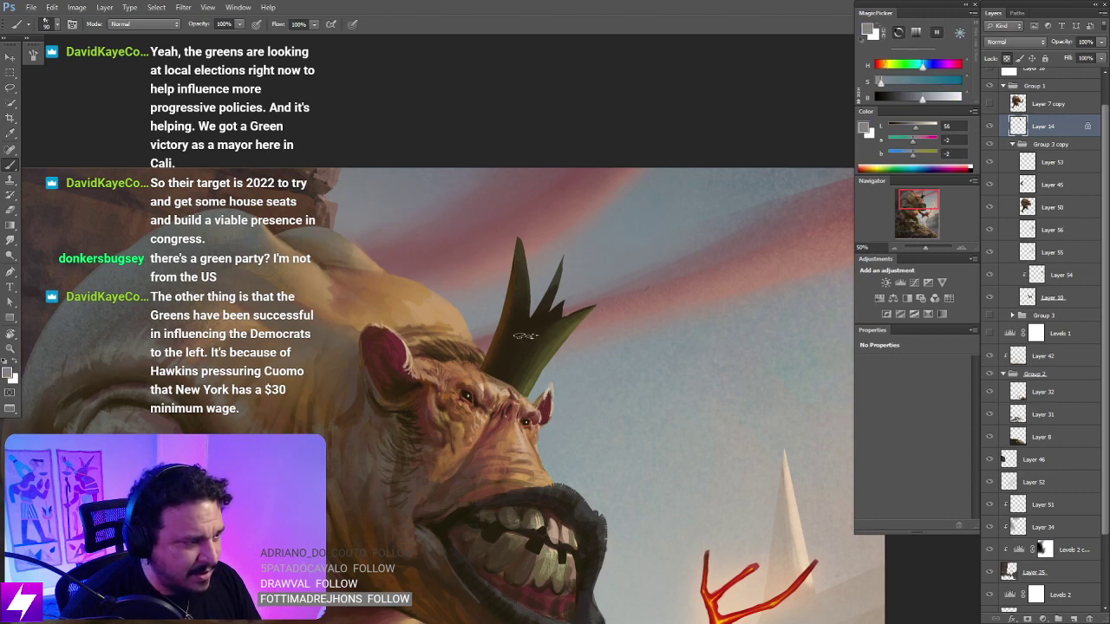
{"action": "left_click_drag", "start_coordinate": [484, 337], "coordinate": [523, 342]}
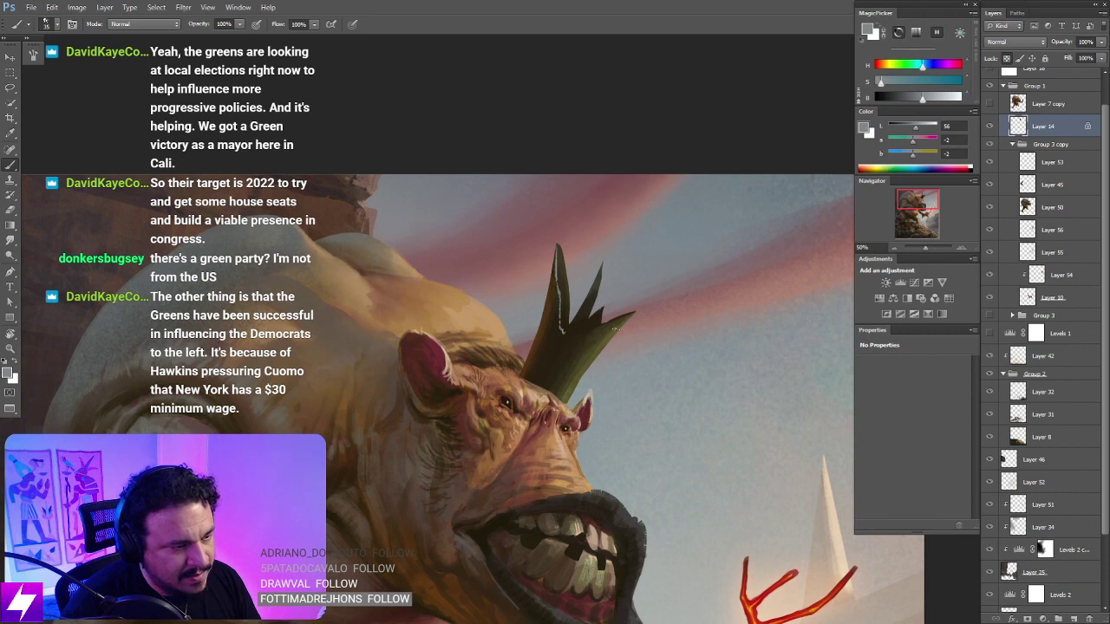
{"action": "mouse_move", "coordinate": [649, 322]}
{"action": "left_mouse_down"}
{"action": "mouse_move", "coordinate": [688, 230]}
{"action": "mouse_move", "coordinate": [613, 216]}
{"action": "mouse_move", "coordinate": [567, 251]}
{"action": "left_mouse_up"}
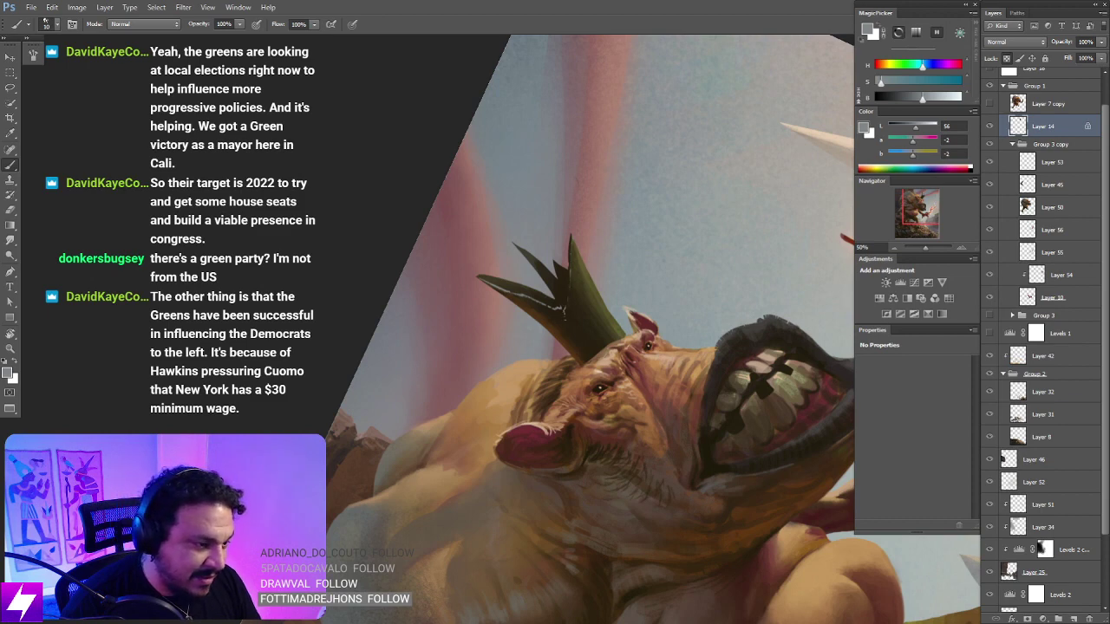
Step: Trim the leaf highlights with near-black sampled from the crown and resample grey from the tallest leaf's highlight
{"action": "left_click", "coordinate": [563, 300], "text": "alt"}
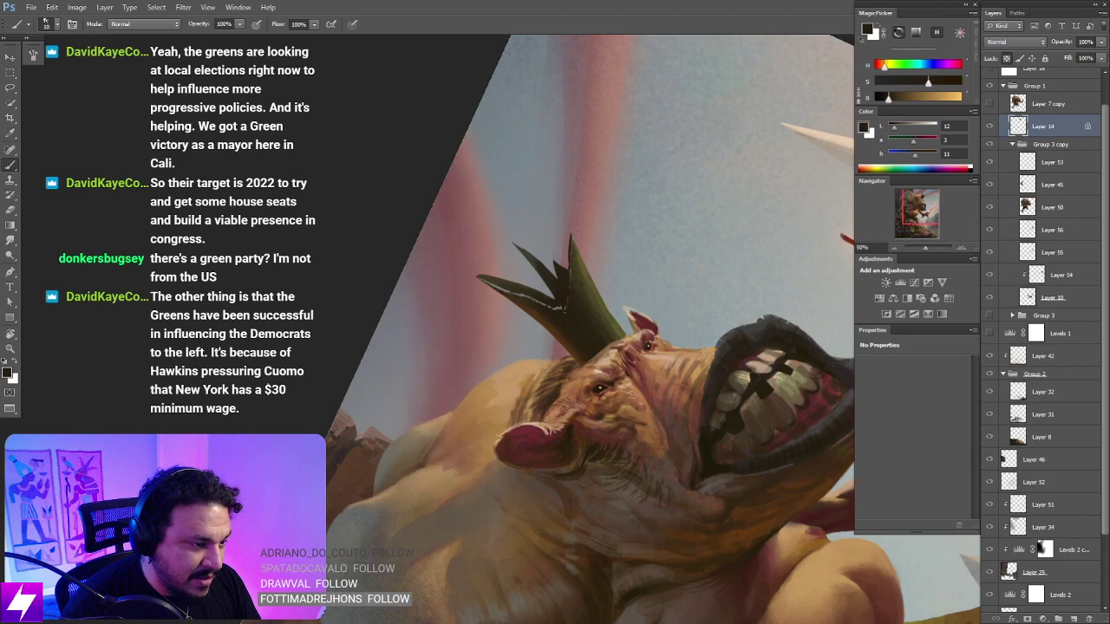
{"action": "key", "text": "Escape"}
{"action": "left_click_drag", "start_coordinate": [568, 305], "coordinate": [579, 270]}
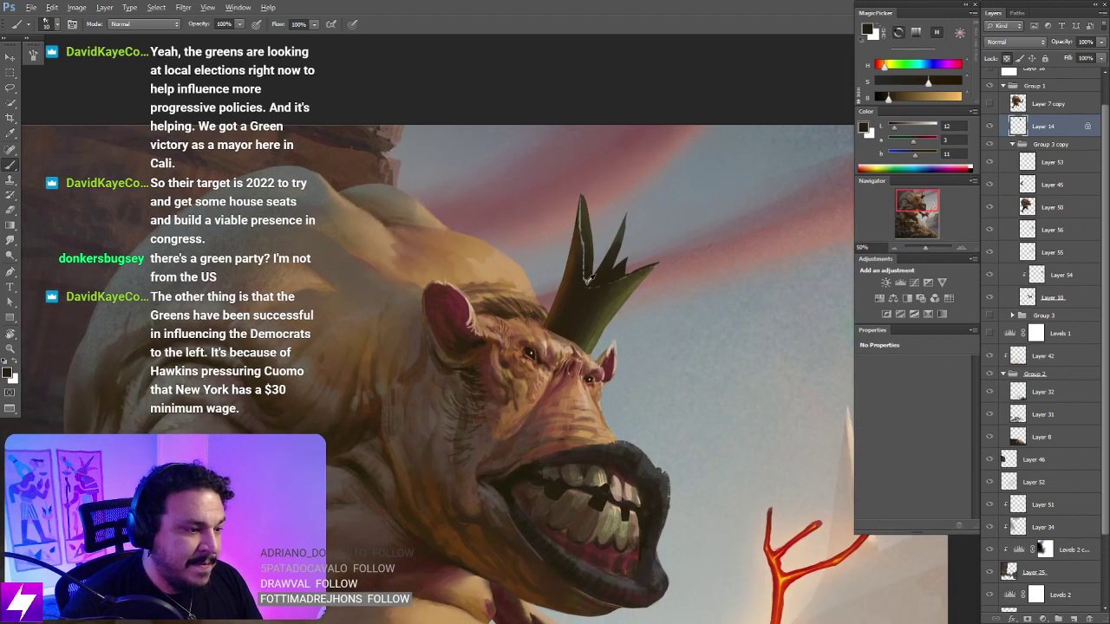
{"action": "left_click", "coordinate": [587, 279], "text": "alt"}
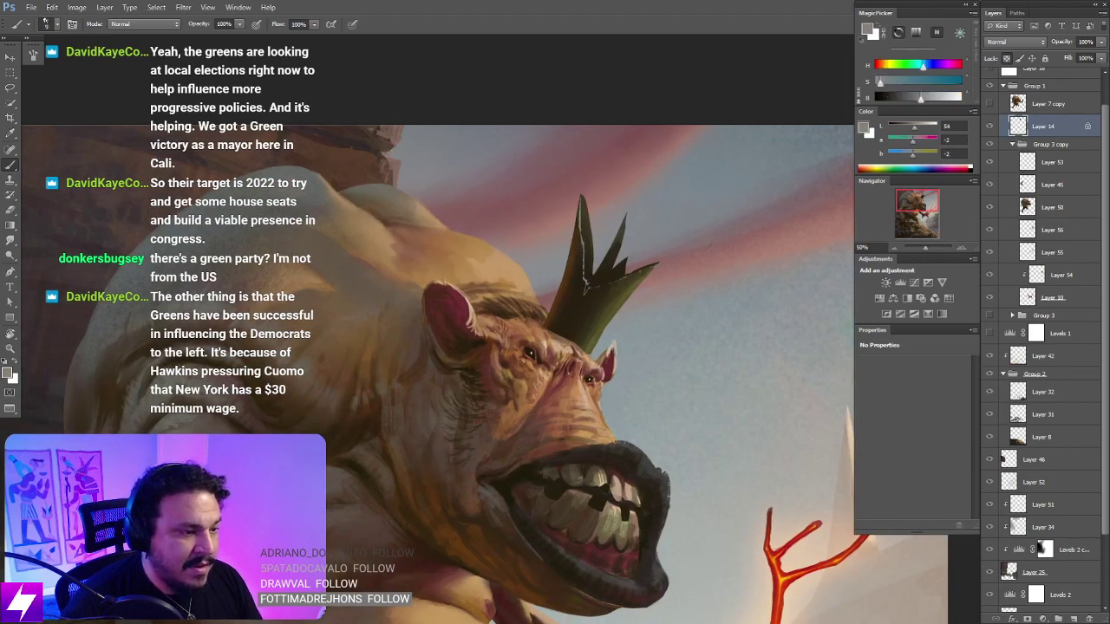
Step: Examine the highlighted crown with the whole painting in view and flipped horizontally
{"action": "key", "text": "ctrl+minus"}
{"action": "key", "text": "ctrl+minus"}
{"action": "key", "text": "r"}
{"action": "left_click_drag", "start_coordinate": [645, 322], "coordinate": [659, 272]}
{"action": "key", "text": "Escape"}
{"action": "key", "text": "ctrl+minus"}
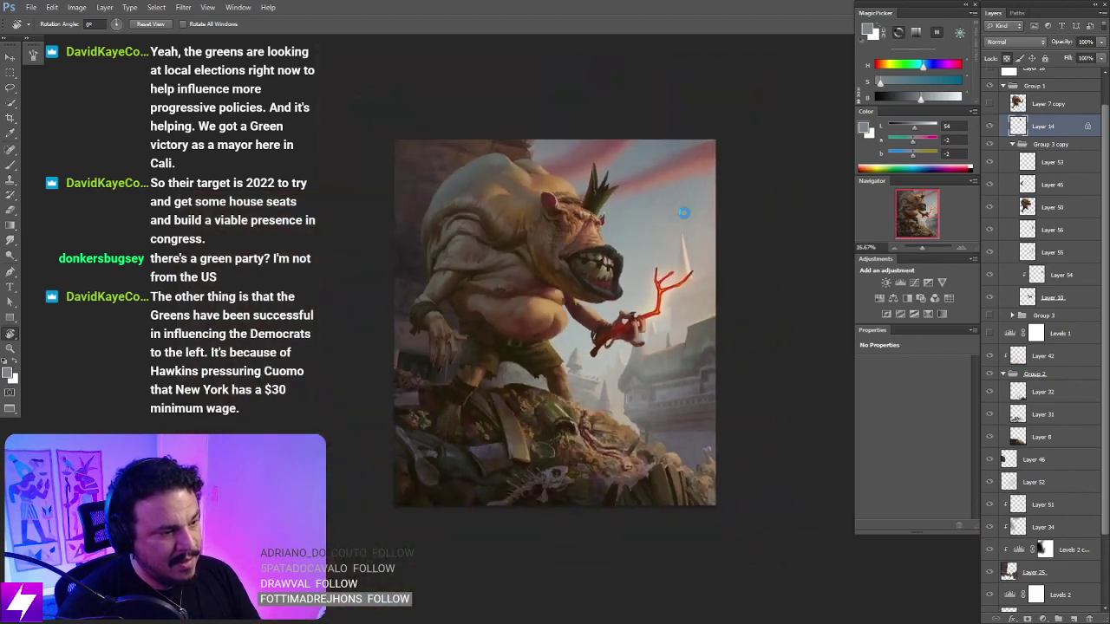
{"action": "key", "text": "ctrl+shift+h"}
{"action": "key", "text": "ctrl+plus"}
{"action": "left_click_drag", "start_coordinate": [577, 162], "coordinate": [629, 276]}
{"action": "key", "text": "ctrl+plus"}
{"action": "key", "text": "ctrl+plus"}
{"action": "left_click_drag", "start_coordinate": [600, 157], "coordinate": [600, 220]}
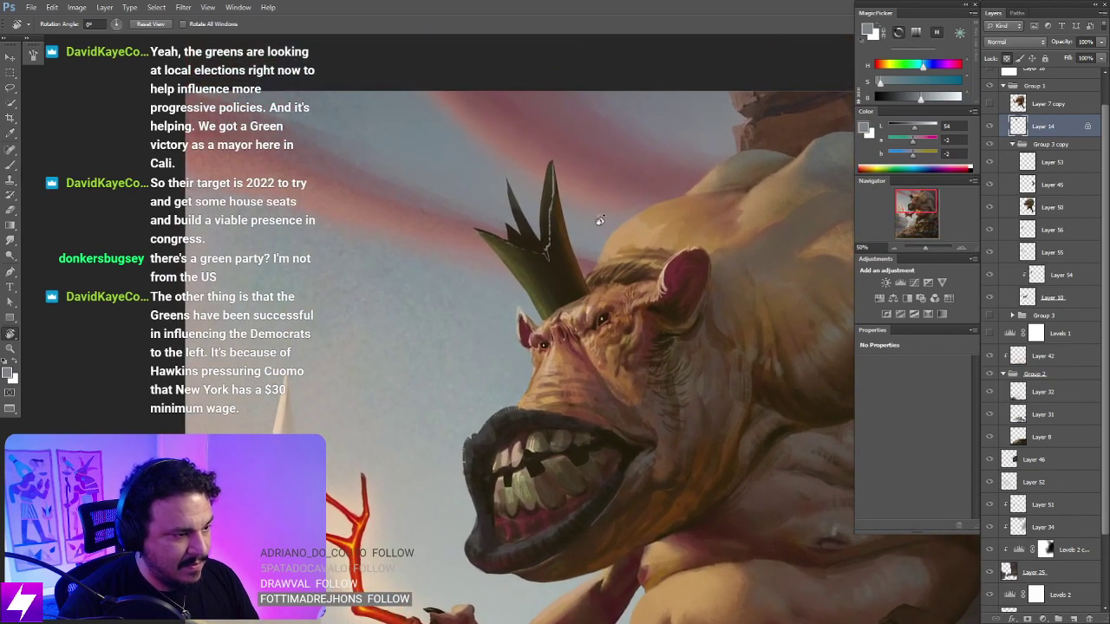
Step: Sample near-black from the crown's lower part for further shading and check the crown from a rotated view
{"action": "key", "text": "b"}
{"action": "left_click", "coordinate": [562, 284], "text": "alt"}
{"action": "mouse_move", "coordinate": [557, 326]}
{"action": "left_mouse_down"}
{"action": "mouse_move", "coordinate": [526, 345]}
{"action": "mouse_move", "coordinate": [563, 371]}
{"action": "left_mouse_up"}
{"action": "key", "text": "r"}
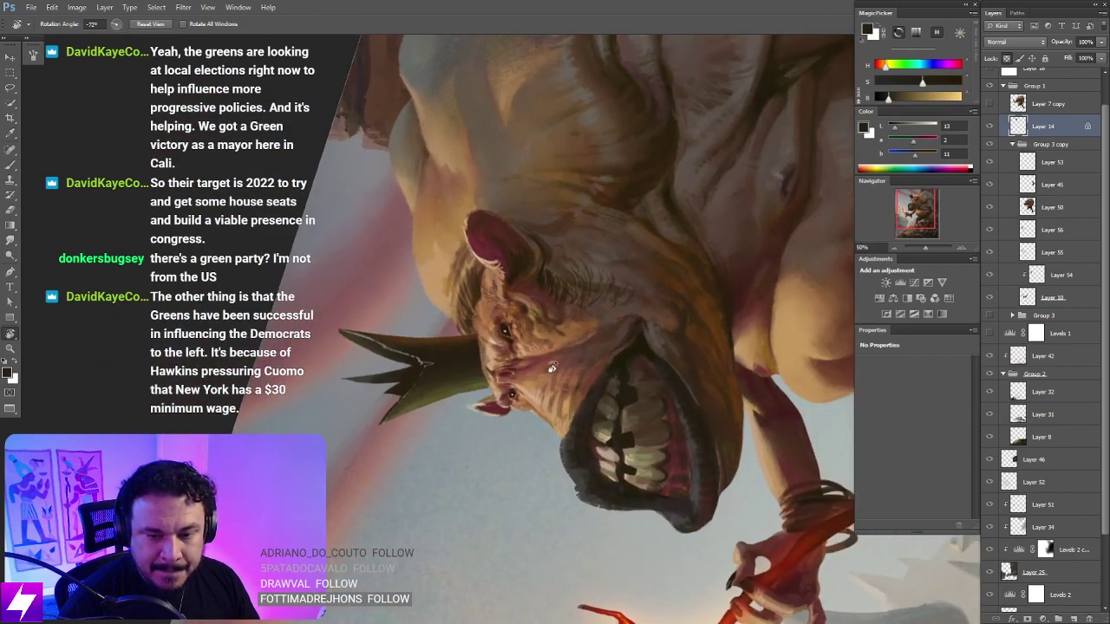
{"action": "key", "text": "Escape"}
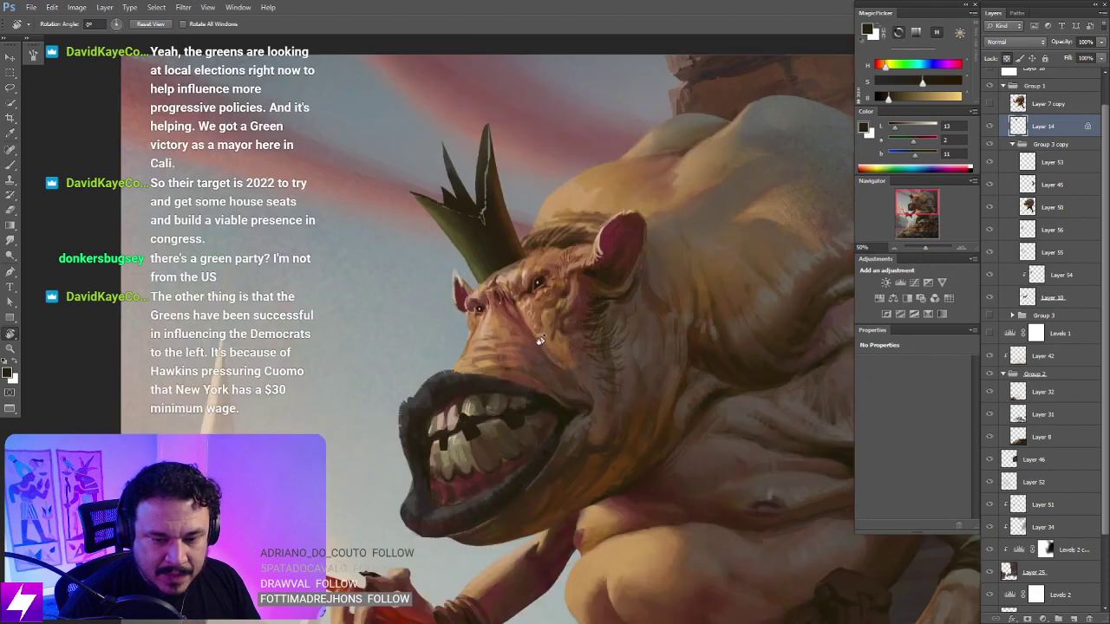
Step: Compare the crown against the full figure at reduced size in both horizontal orientations
{"action": "key", "text": "ctrl+minus"}
{"action": "key", "text": "ctrl+minus"}
{"action": "mouse_move", "coordinate": [489, 333]}
{"action": "left_mouse_down"}
{"action": "mouse_move", "coordinate": [519, 412]}
{"action": "mouse_move", "coordinate": [498, 403]}
{"action": "mouse_move", "coordinate": [492, 353]}
{"action": "left_mouse_up"}
{"action": "scroll", "coordinate": [499, 332], "scroll_direction": "down", "scroll_amount": 1}
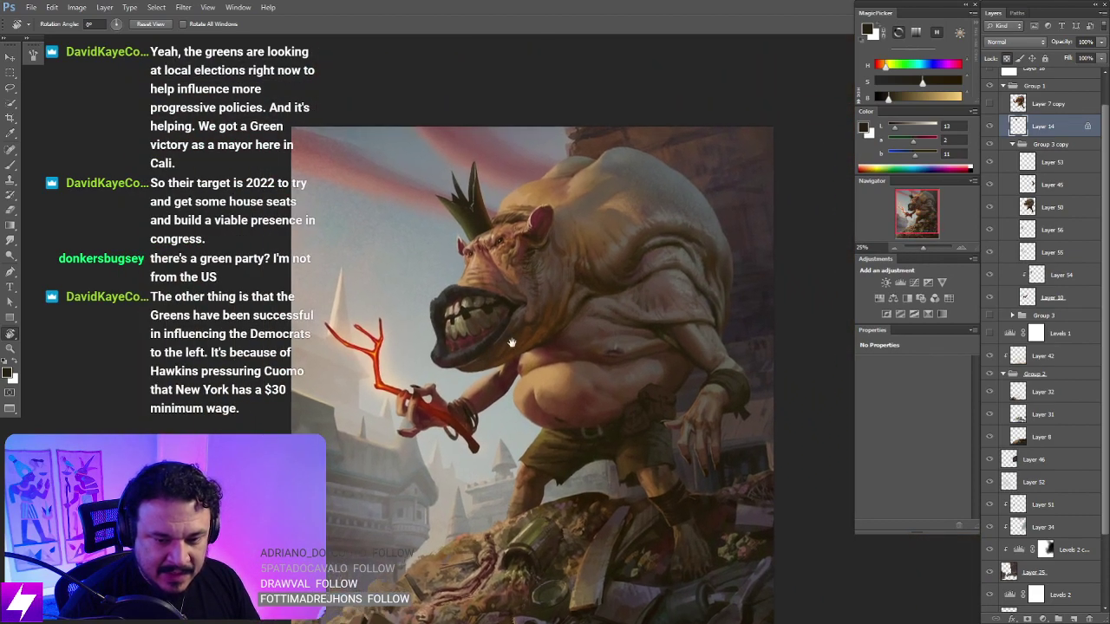
{"action": "key", "text": "ctrl+shift+h"}
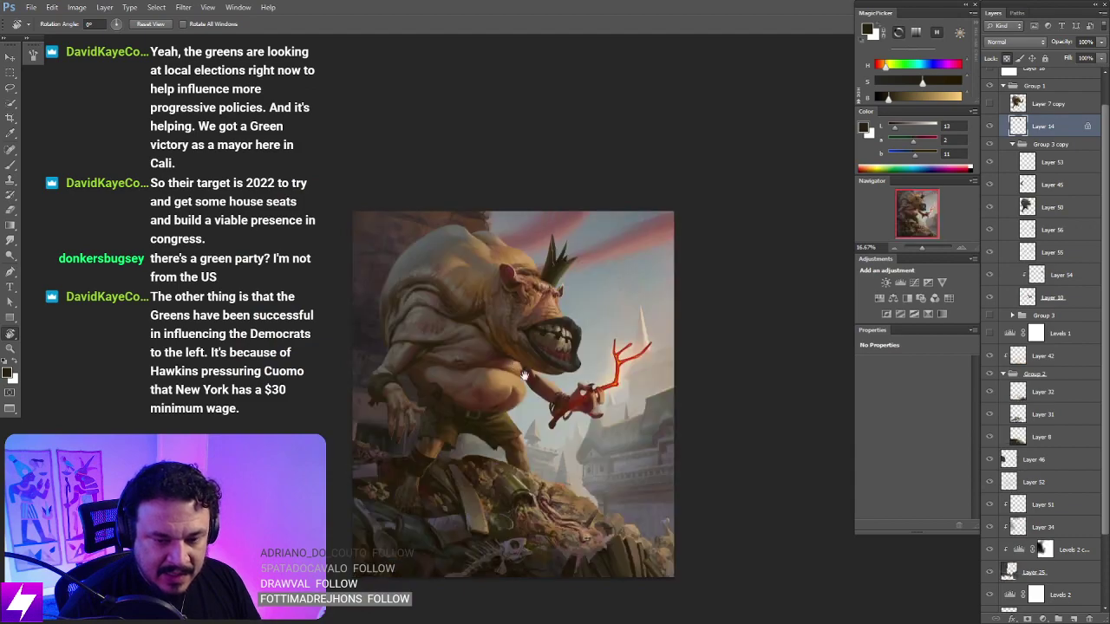
{"action": "left_click_drag", "start_coordinate": [571, 294], "coordinate": [558, 327]}
{"action": "scroll", "coordinate": [529, 261], "scroll_direction": "up", "scroll_amount": 3}
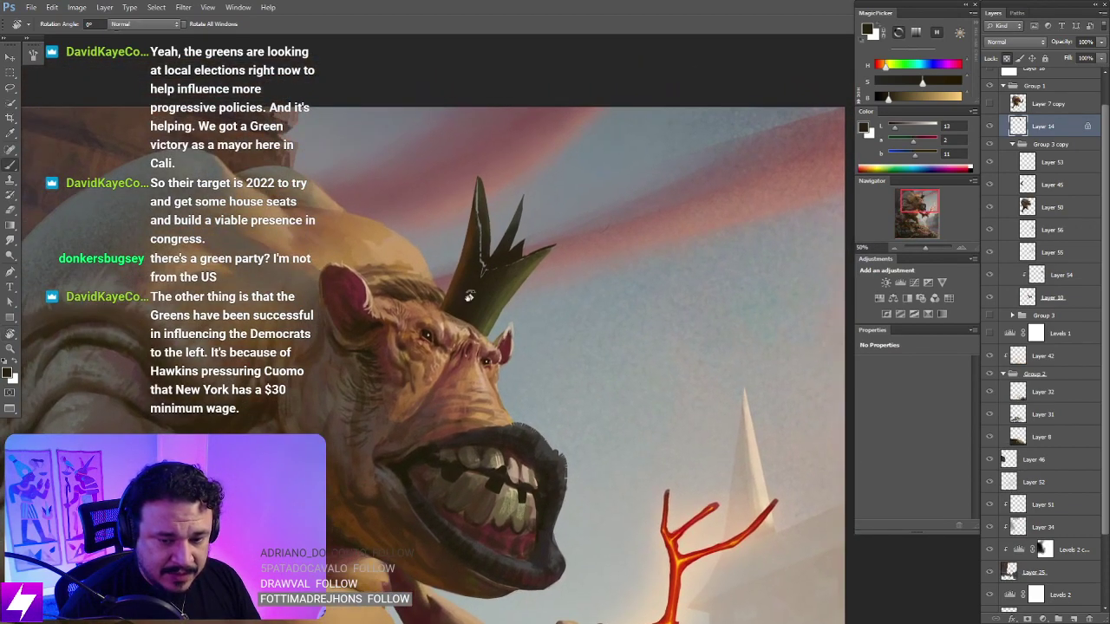
Step: Choose a textured brush preset, sample near-black from the middle of the leaf crown and enlarge the brush to 100
{"action": "right_click", "coordinate": [469, 297]}
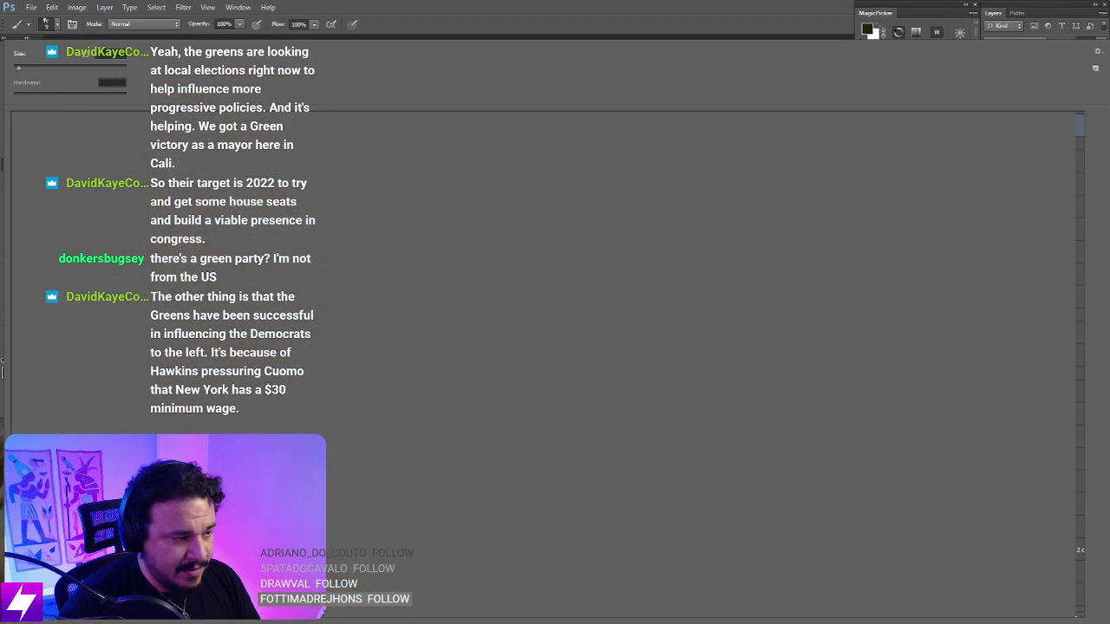
{"action": "double_click", "coordinate": [93, 211]}
{"action": "left_click_drag", "start_coordinate": [556, 347], "coordinate": [552, 332]}
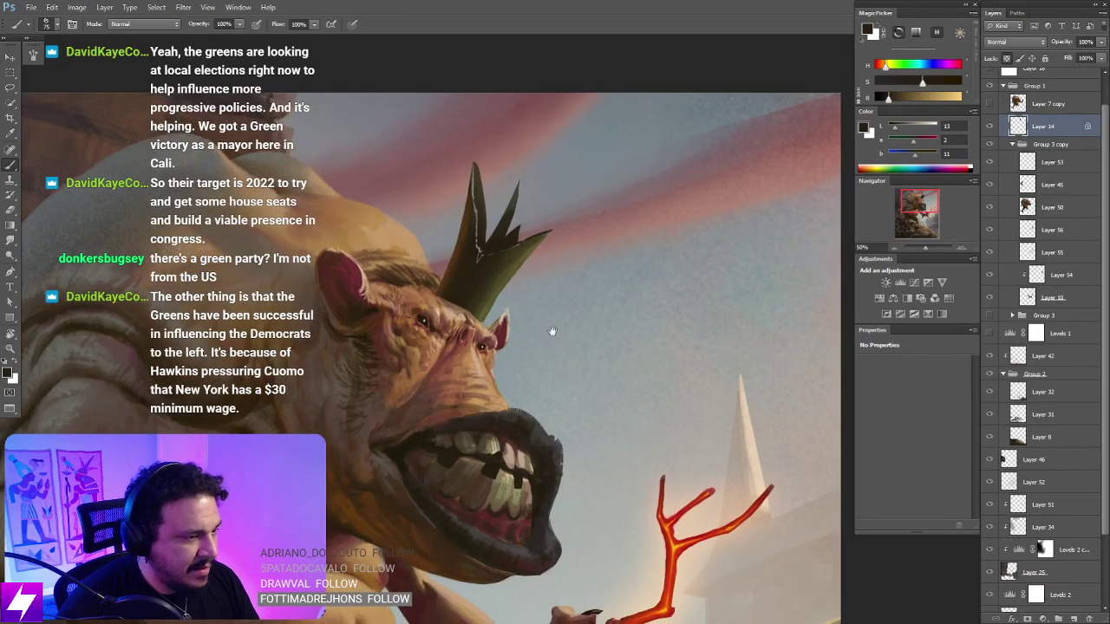
{"action": "left_click", "coordinate": [465, 278], "text": "alt"}
{"action": "key", "text": "bracketright"}
{"action": "key", "text": "bracketright"}
{"action": "key", "text": "bracketright"}
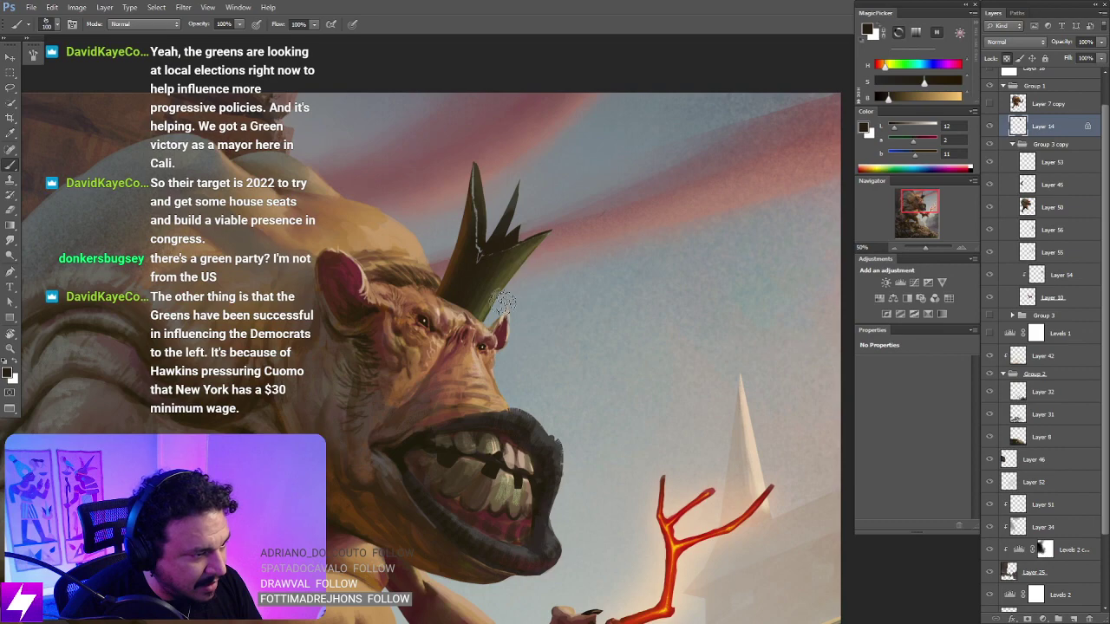
Step: Examine the leaf crown close up from a rotated view and again upright
{"action": "key", "text": "r"}
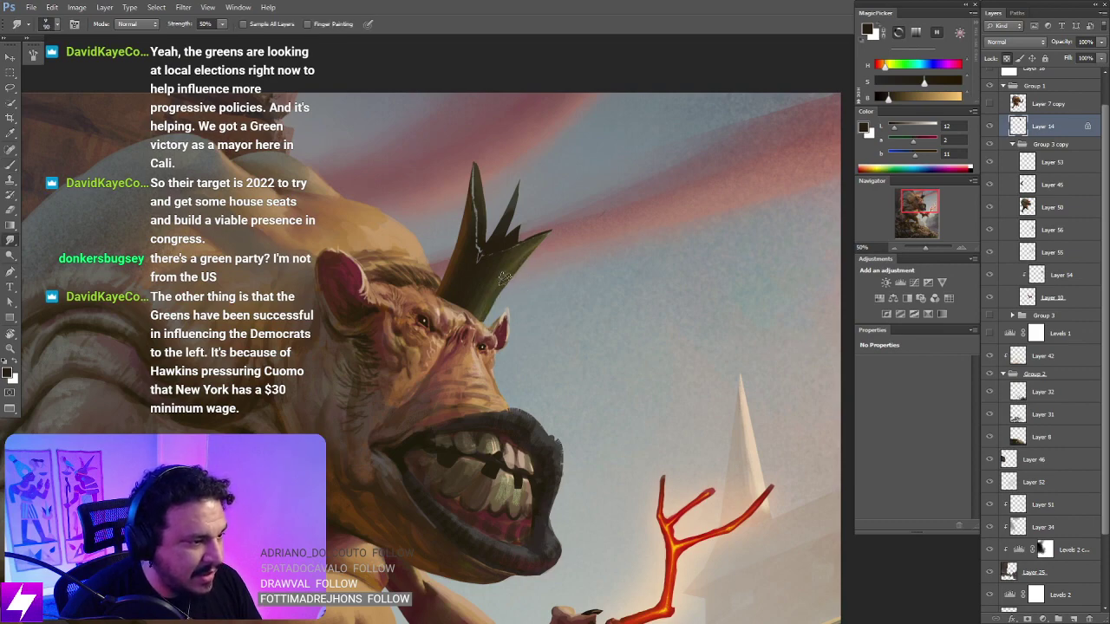
{"action": "key", "text": "ctrl+minus"}
{"action": "key", "text": "r"}
{"action": "left_click_drag", "start_coordinate": [499, 390], "coordinate": [586, 217]}
{"action": "key", "text": "ctrl+plus"}
{"action": "key", "text": "ctrl+plus"}
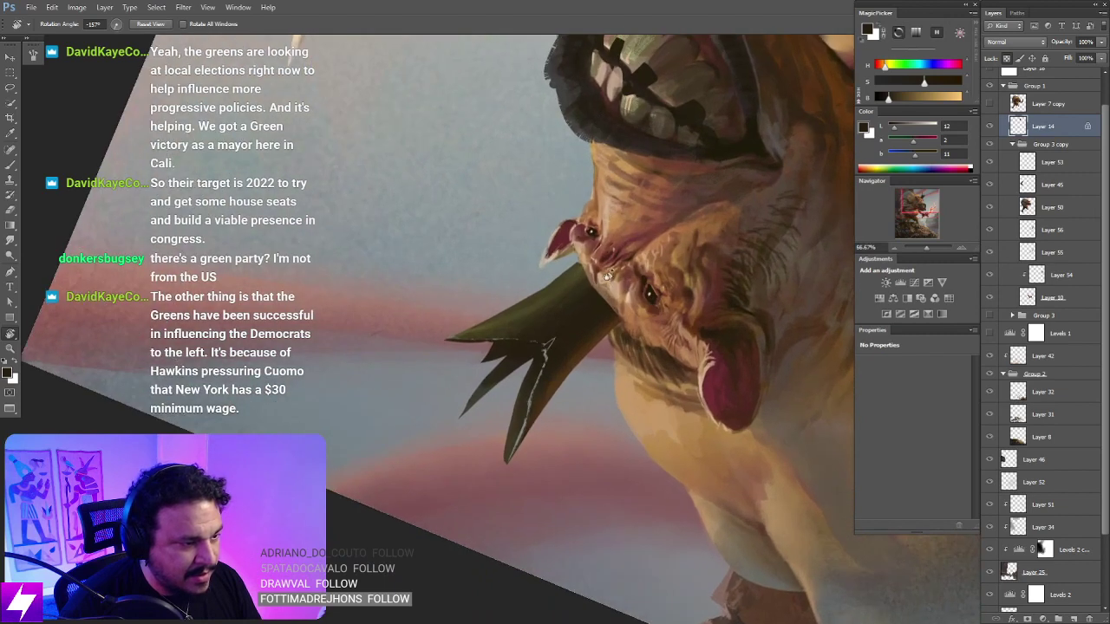
{"action": "key", "text": "Escape"}
{"action": "left_click_drag", "start_coordinate": [619, 312], "coordinate": [632, 281]}
Step: Lighten the broad leaf nearest the small ear with olive green sampled from its base, using a brush size of 70
{"action": "key", "text": "b"}
{"action": "left_click", "coordinate": [570, 328], "text": "alt"}
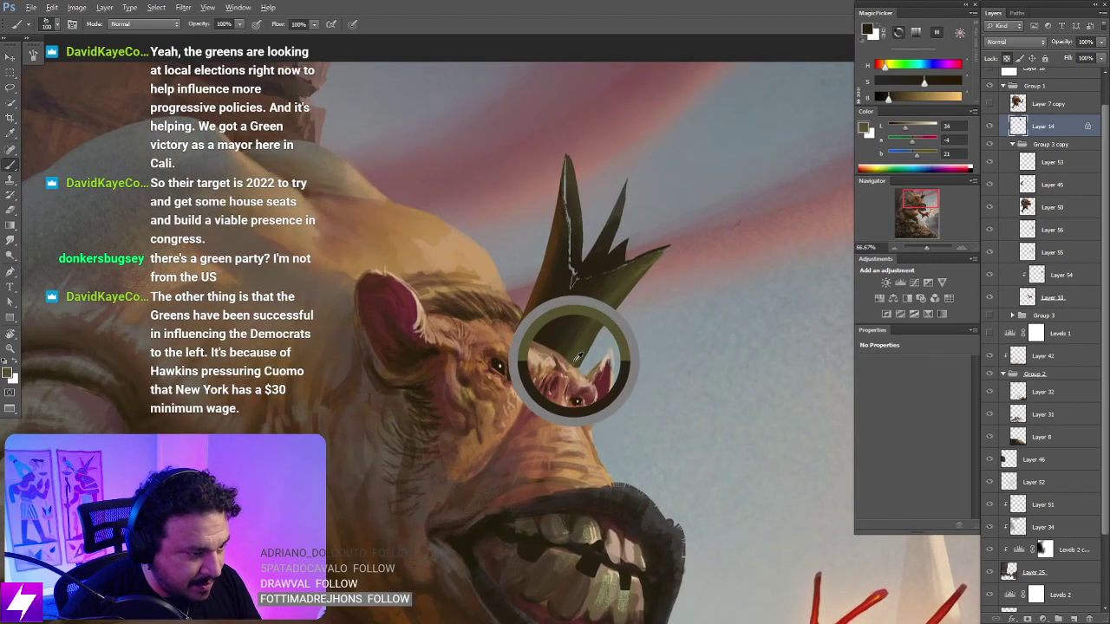
{"action": "key", "text": "["}
{"action": "key", "text": "["}
{"action": "left_click_drag", "start_coordinate": [606, 300], "coordinate": [563, 359]}
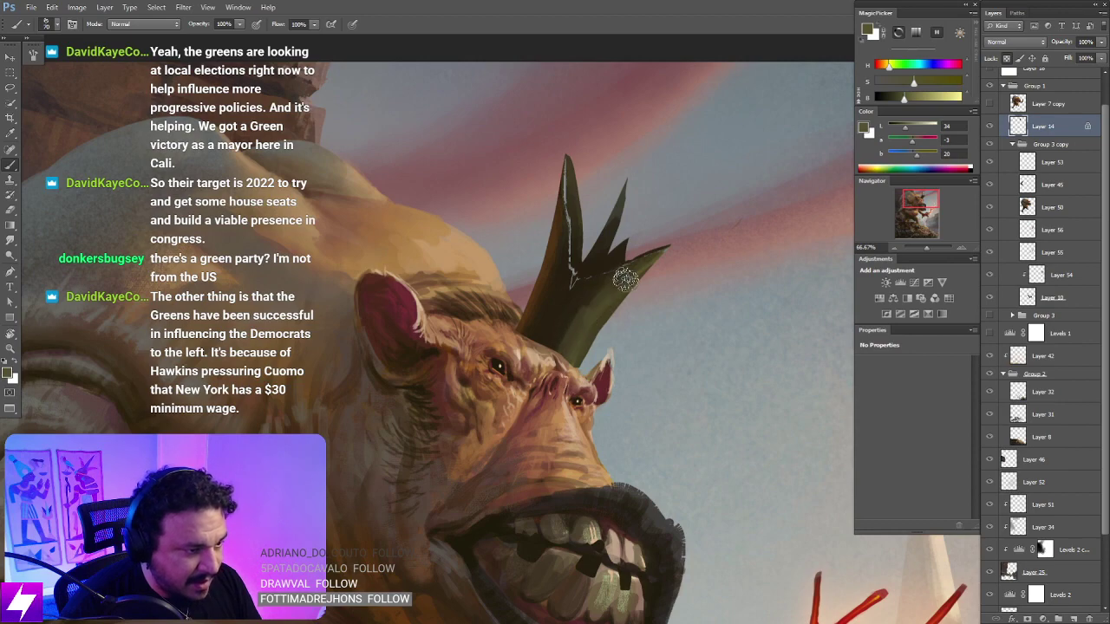
Step: Shade the inner side of the broad leaf with near-black sampled from the crown
{"action": "key", "text": "r"}
{"action": "left_click_drag", "start_coordinate": [626, 312], "coordinate": [629, 260]}
{"action": "key", "text": "b"}
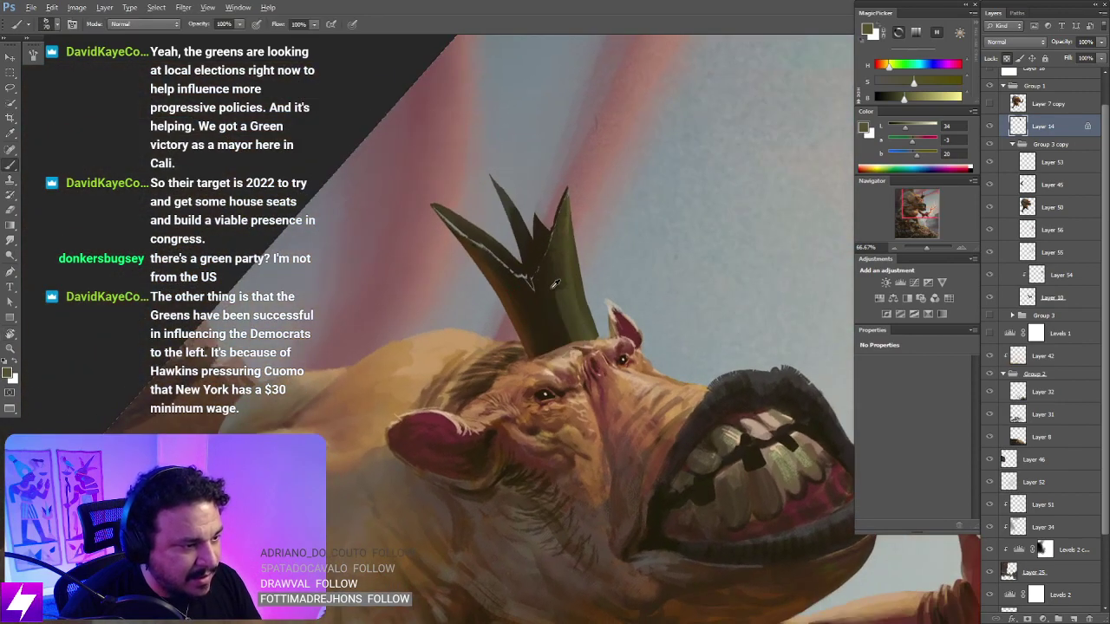
{"action": "left_click", "coordinate": [563, 282], "text": "alt"}
{"action": "mouse_move", "coordinate": [552, 297]}
{"action": "left_mouse_down"}
{"action": "mouse_move", "coordinate": [548, 309]}
{"action": "mouse_move", "coordinate": [562, 311]}
{"action": "mouse_move", "coordinate": [570, 281]}
{"action": "mouse_move", "coordinate": [592, 290]}
{"action": "mouse_move", "coordinate": [605, 321]}
{"action": "left_mouse_up"}
{"action": "key", "text": "s"}
{"action": "key", "text": "r"}
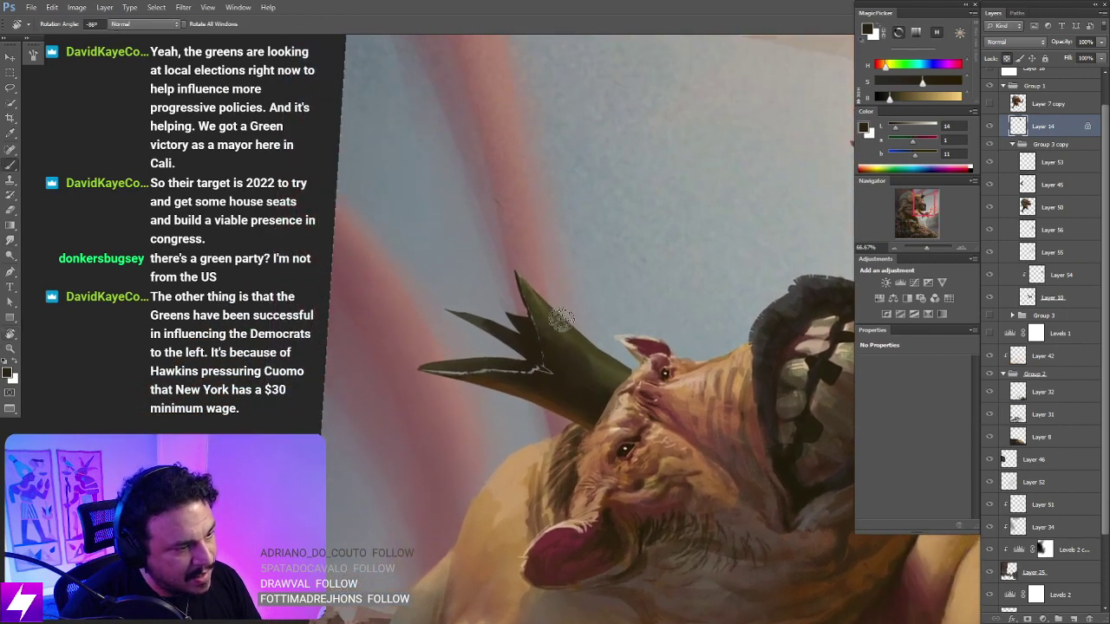
Step: Blend the broad leaf's shading with dark green and near-black sampled along it, using a brush size of 90
{"action": "key", "text": "b"}
{"action": "left_click", "coordinate": [558, 311], "text": "alt"}
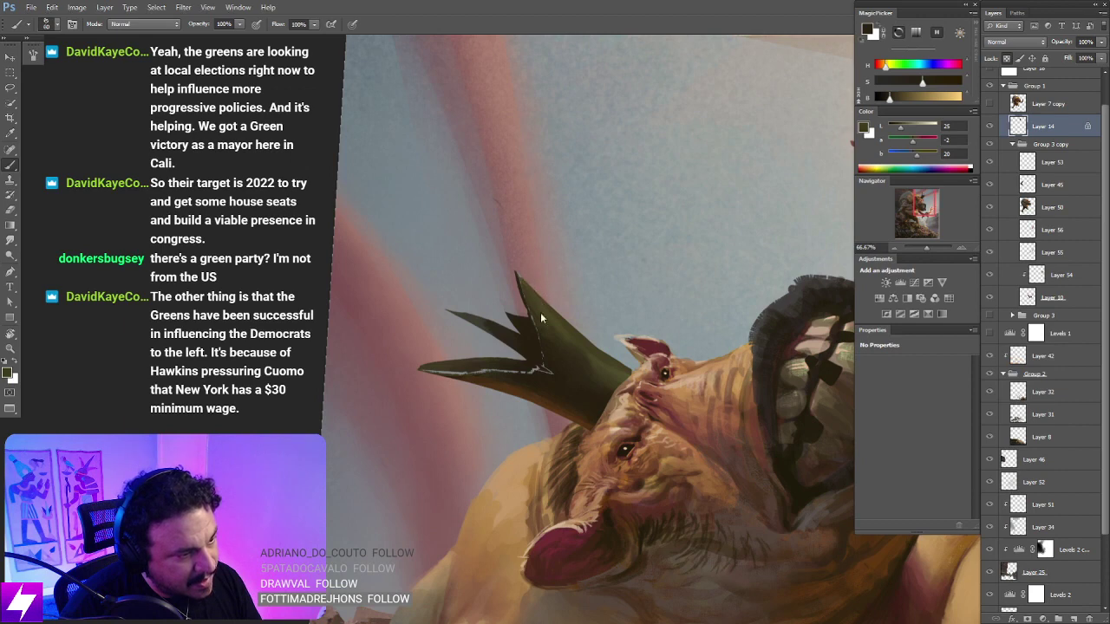
{"action": "left_click", "coordinate": [553, 323], "text": "alt"}
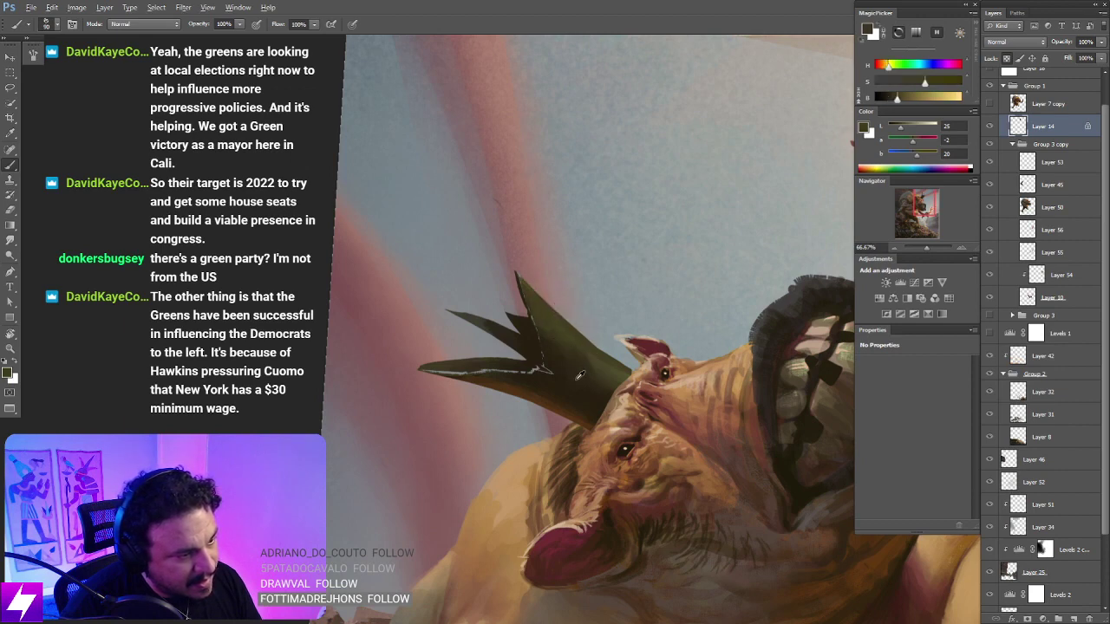
{"action": "left_click", "coordinate": [560, 347], "text": "alt"}
{"action": "left_click", "coordinate": [581, 378], "text": "alt"}
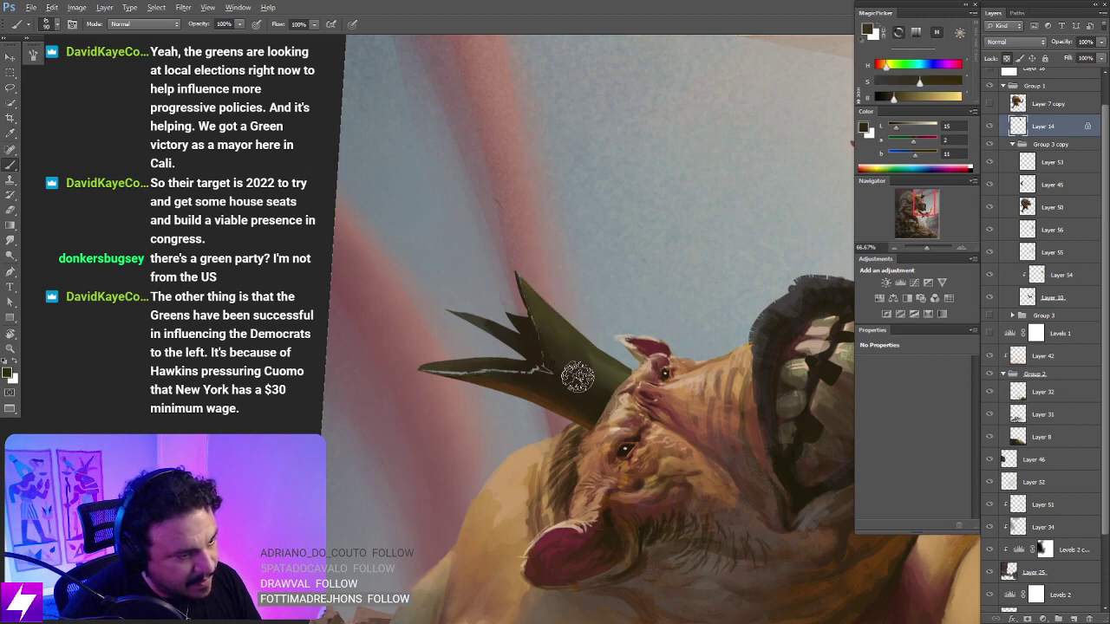
Step: Paint thin peach highlights along the broad leaf's edge with colour sampled from the brow and another brush preset at size 15
{"action": "key", "text": "Escape"}
{"action": "left_click_drag", "start_coordinate": [616, 436], "coordinate": [547, 309]}
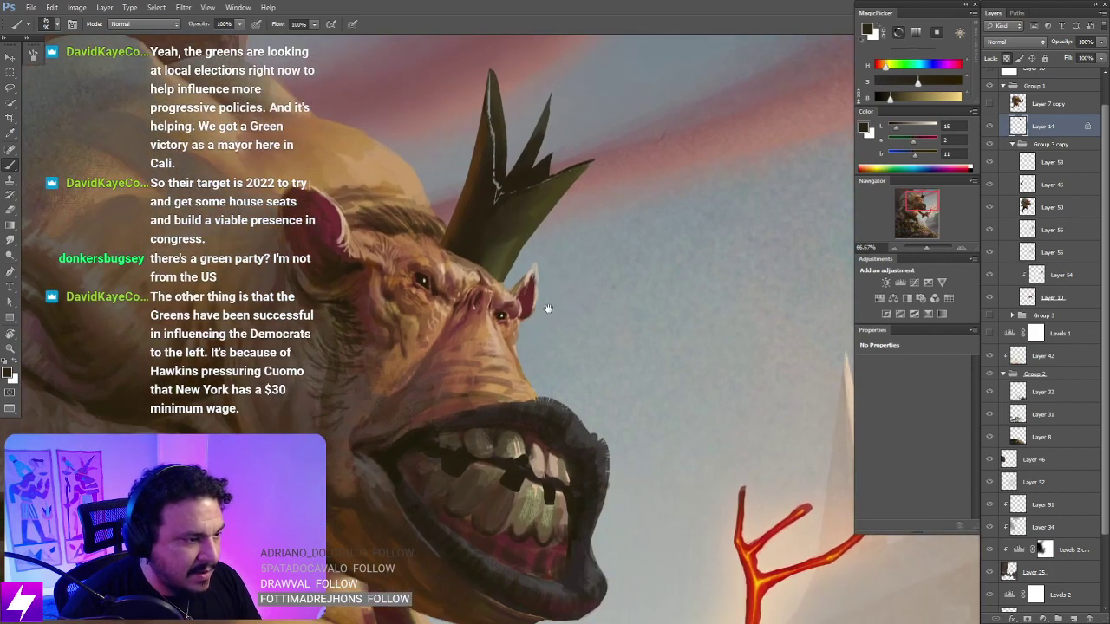
{"action": "left_click", "coordinate": [442, 274], "text": "alt"}
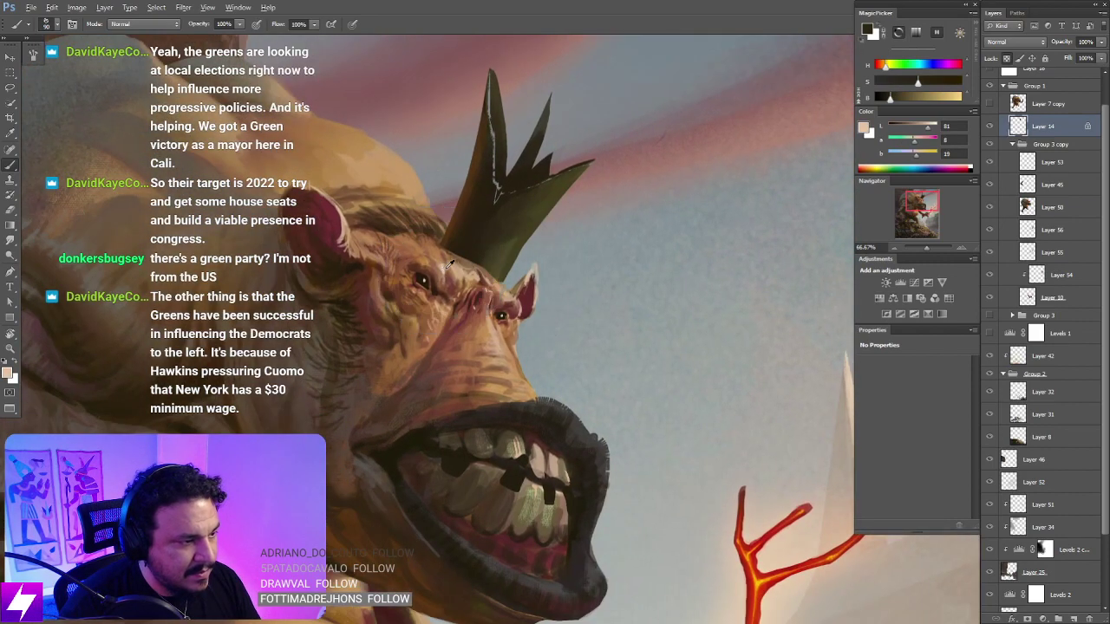
{"action": "key", "text": "ctrl+minus"}
{"action": "key", "text": "r"}
{"action": "left_click_drag", "start_coordinate": [650, 385], "coordinate": [659, 286]}
{"action": "key", "text": "b"}
{"action": "right_click", "coordinate": [552, 277]}
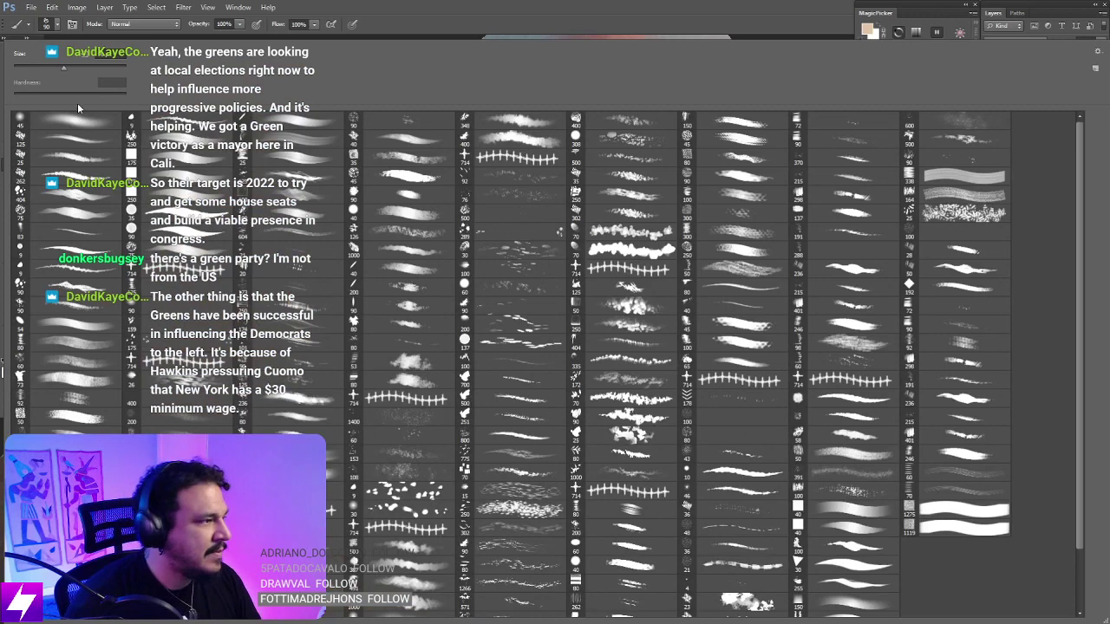
{"action": "double_click", "coordinate": [94, 291]}
{"action": "key", "text": "ctrl+plus"}
{"action": "left_click_drag", "start_coordinate": [459, 179], "coordinate": [489, 232]}
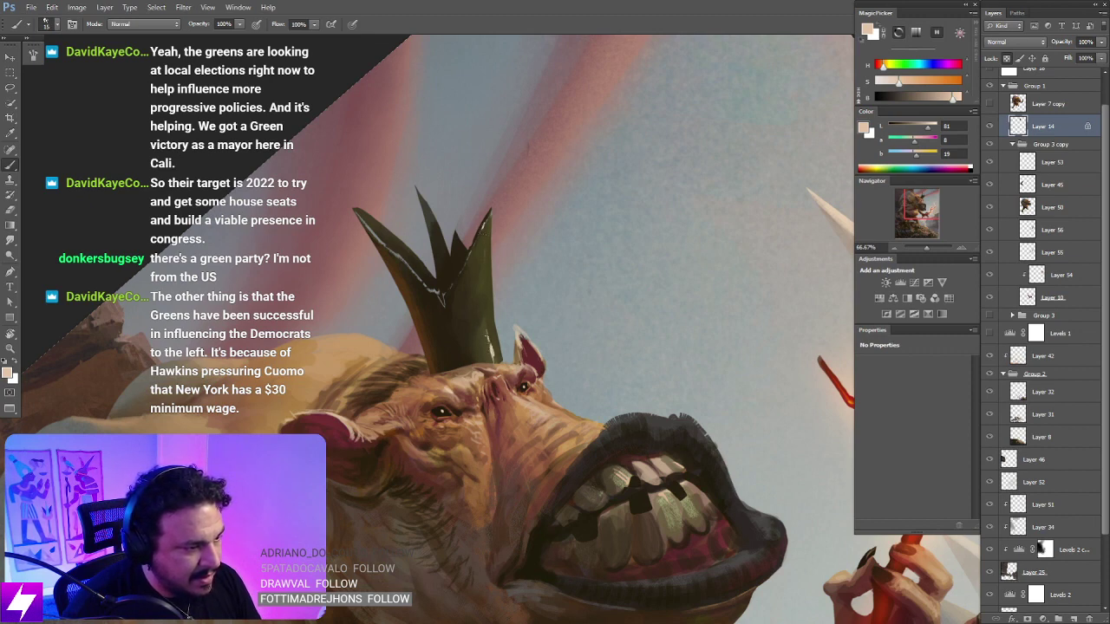
Step: Sample dark olive from the broad leaf's base and check the crown against the figure at 33.33% zoom
{"action": "key", "text": "Escape"}
{"action": "key", "text": "ctrl+minus"}
{"action": "key", "text": "r"}
{"action": "mouse_move", "coordinate": [468, 407]}
{"action": "left_mouse_down"}
{"action": "mouse_move", "coordinate": [586, 319]}
{"action": "mouse_move", "coordinate": [572, 282]}
{"action": "left_mouse_up"}
{"action": "key", "text": "ctrl+plus"}
{"action": "key", "text": "b"}
{"action": "left_click", "coordinate": [597, 377], "text": "alt"}
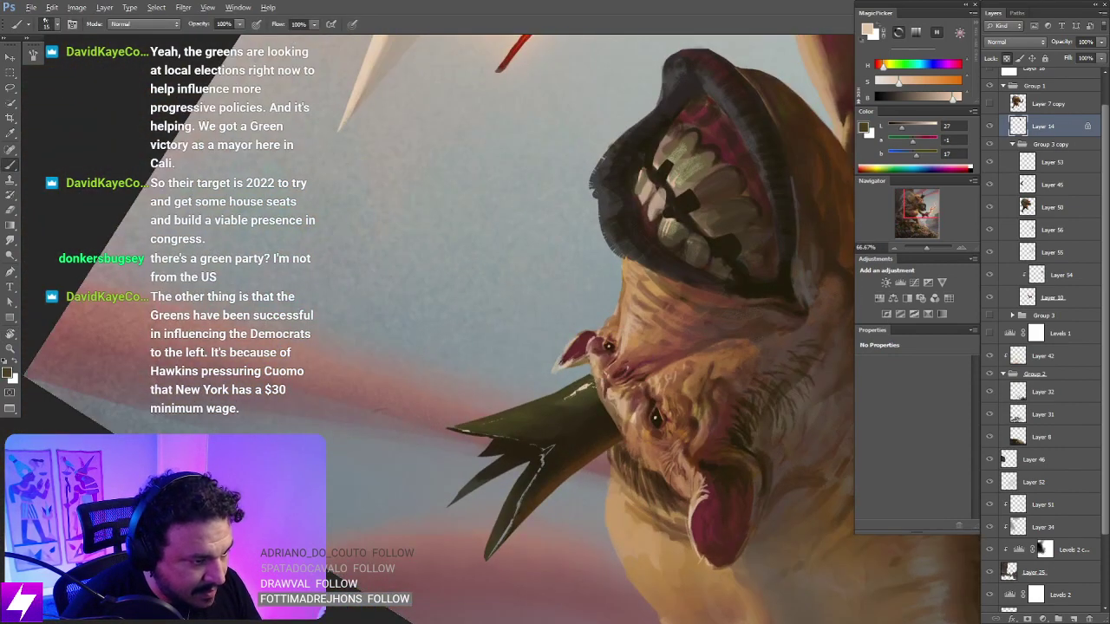
{"action": "key", "text": "Escape"}
{"action": "key", "text": "ctrl+minus"}
{"action": "key", "text": "ctrl+minus"}
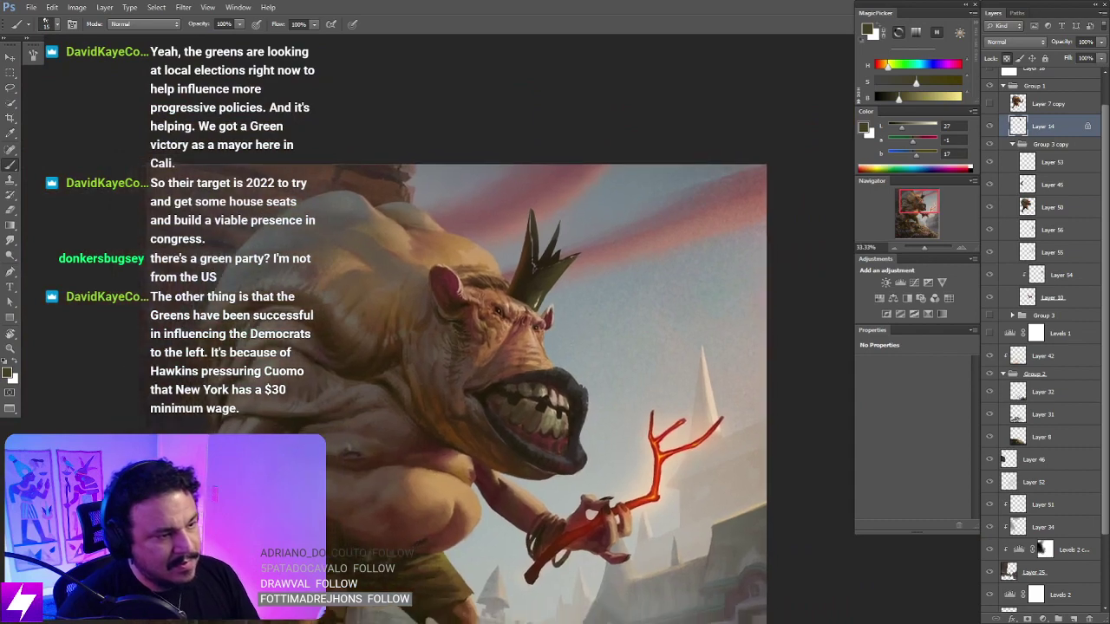
Step: Flip the canvas horizontally, sample a light skin tone and shift it to a brighter, less saturated cream (L 91, a 2, b 8)
{"action": "left_click_drag", "start_coordinate": [565, 409], "coordinate": [600, 288]}
{"action": "key", "text": "ctrl+shift+h"}
{"action": "left_click_drag", "start_coordinate": [447, 216], "coordinate": [600, 264]}
{"action": "key", "text": "ctrl+plus"}
{"action": "key", "text": "ctrl+plus"}
{"action": "left_click", "coordinate": [604, 227], "text": "alt"}
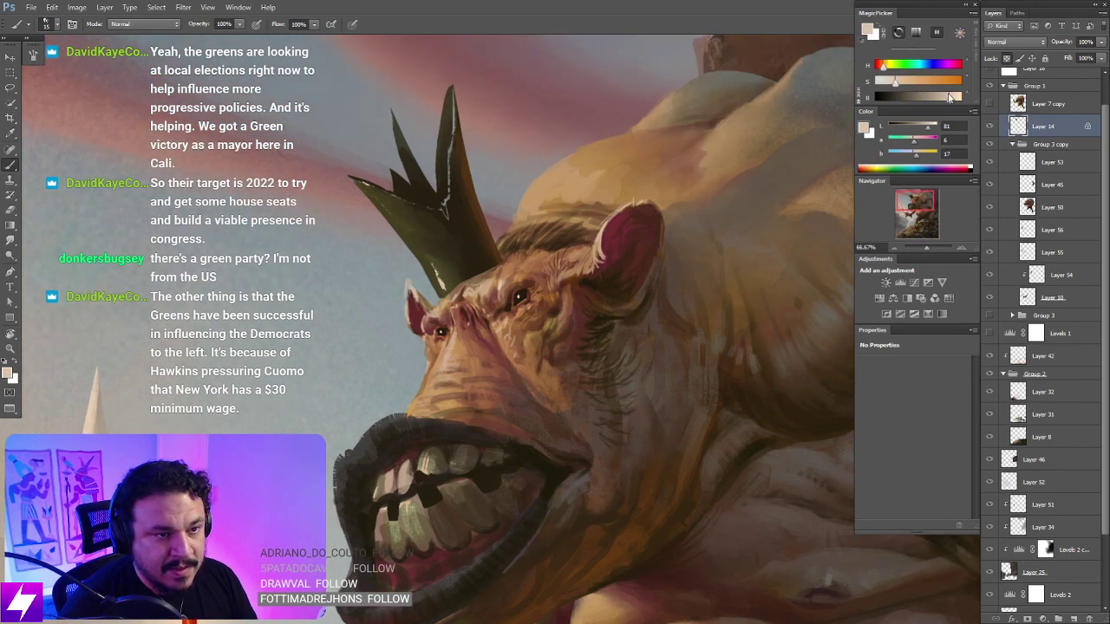
{"action": "left_click_drag", "start_coordinate": [949, 97], "coordinate": [957, 97]}
{"action": "left_click_drag", "start_coordinate": [895, 82], "coordinate": [885, 82]}
Step: Paint a thin cream highlight at the base of the green crown near the small ear with a smaller brush
{"action": "left_click_drag", "start_coordinate": [535, 210], "coordinate": [555, 202]}
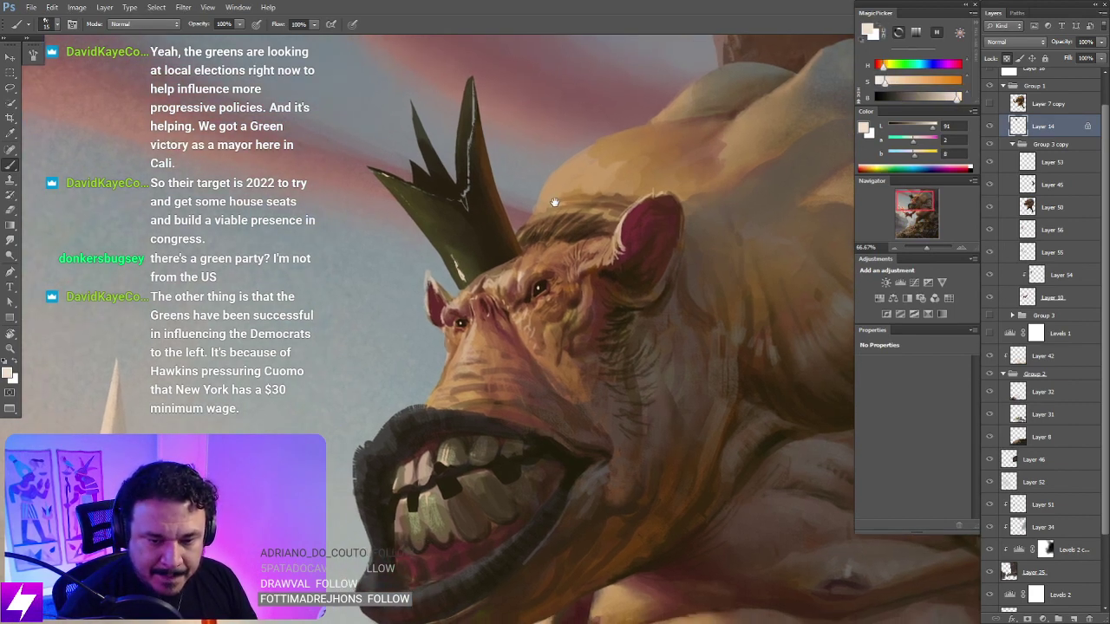
{"action": "key", "text": "r"}
{"action": "mouse_move", "coordinate": [595, 170]}
{"action": "left_mouse_down"}
{"action": "mouse_move", "coordinate": [612, 166]}
{"action": "mouse_move", "coordinate": [669, 216]}
{"action": "left_mouse_up"}
{"action": "key", "text": "ctrl+plus"}
{"action": "key", "text": "b"}
{"action": "key", "text": "bracketleft"}
{"action": "key", "text": "bracketleft"}
{"action": "key", "text": "bracketleft"}
{"action": "key", "text": "bracketleft"}
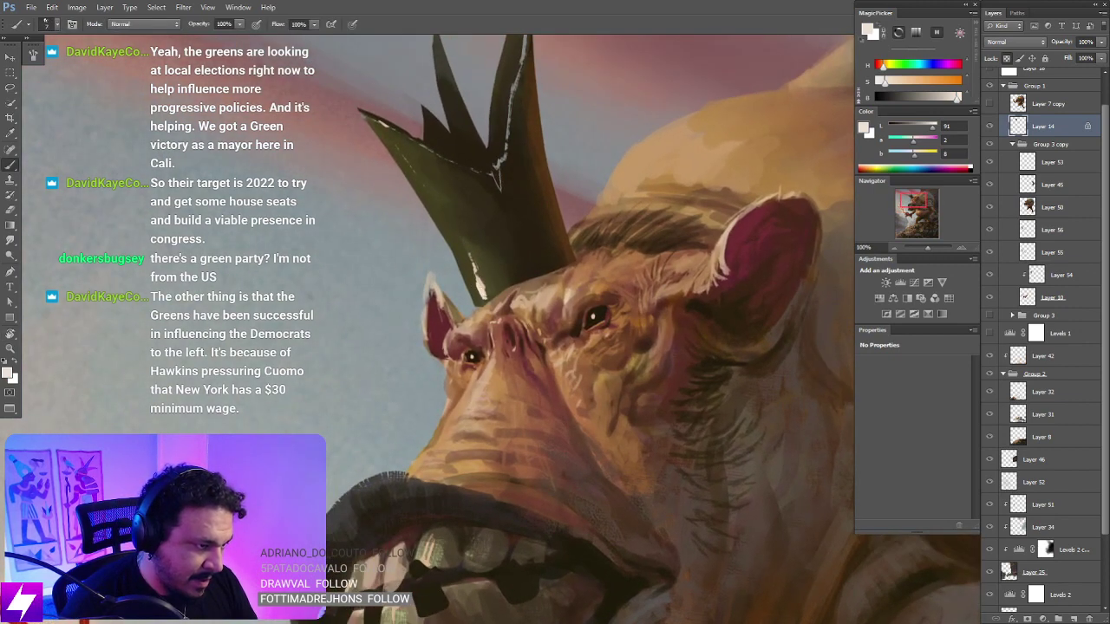
{"action": "left_click_drag", "start_coordinate": [479, 279], "coordinate": [484, 296]}
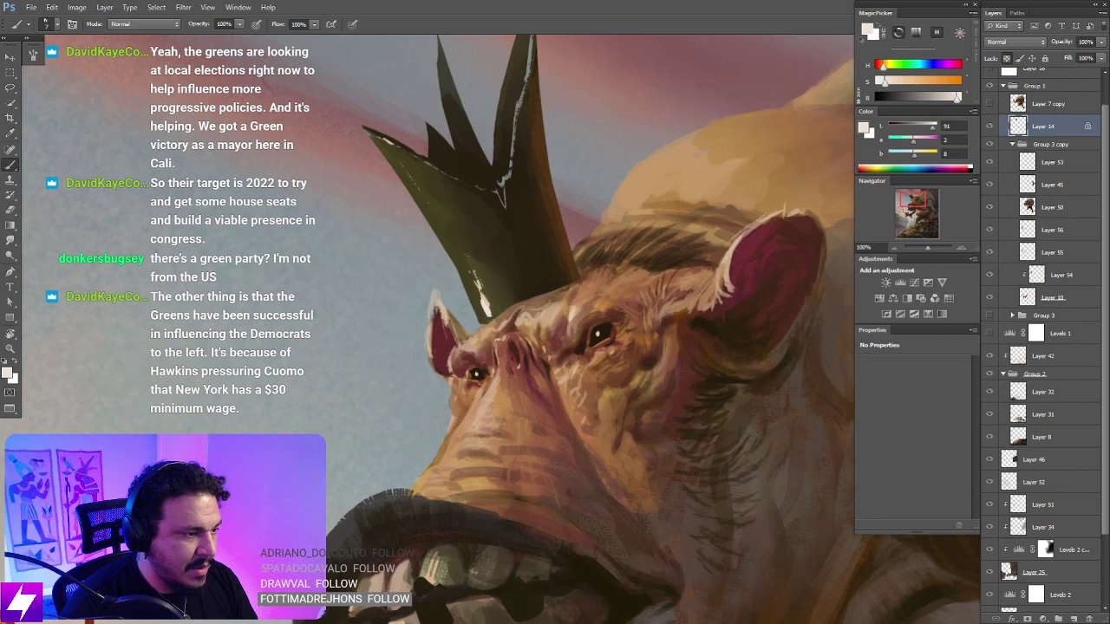
Step: Refine the edges of the crown's base highlight, alternating between sampled dark olive and cream tones
{"action": "left_click", "coordinate": [468, 255], "text": "alt"}
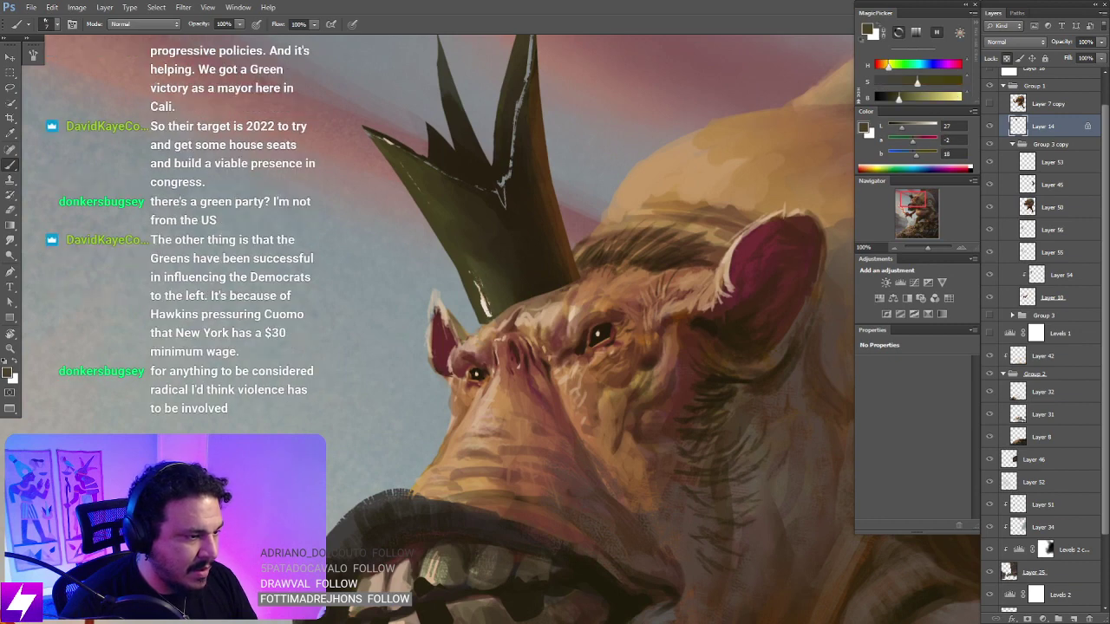
{"action": "left_click", "coordinate": [461, 275], "text": "alt"}
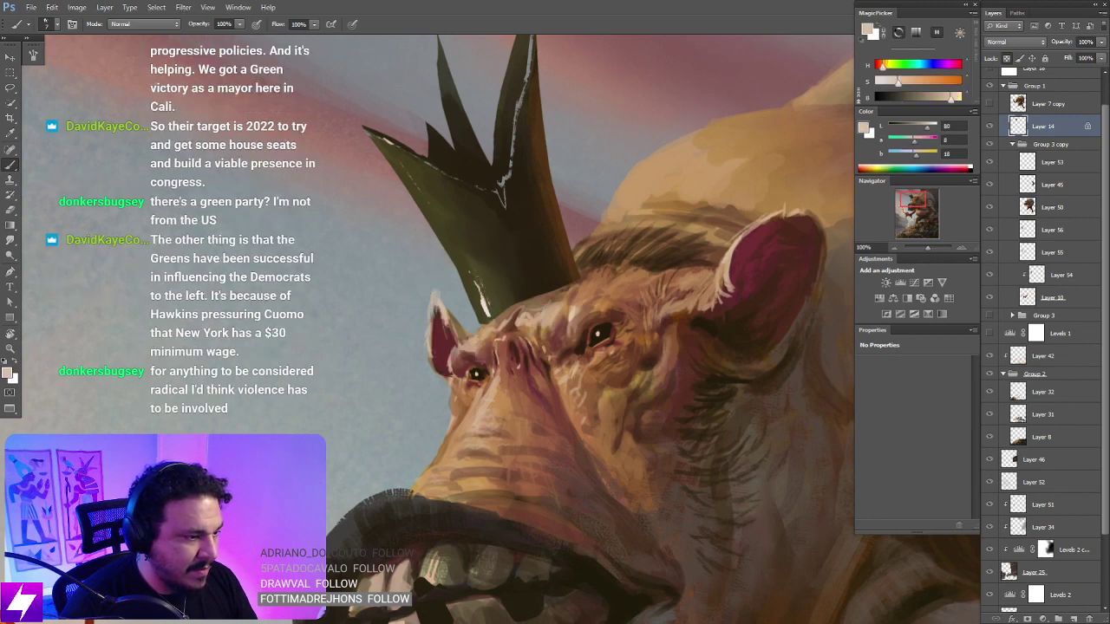
{"action": "left_click", "coordinate": [492, 299], "text": "alt"}
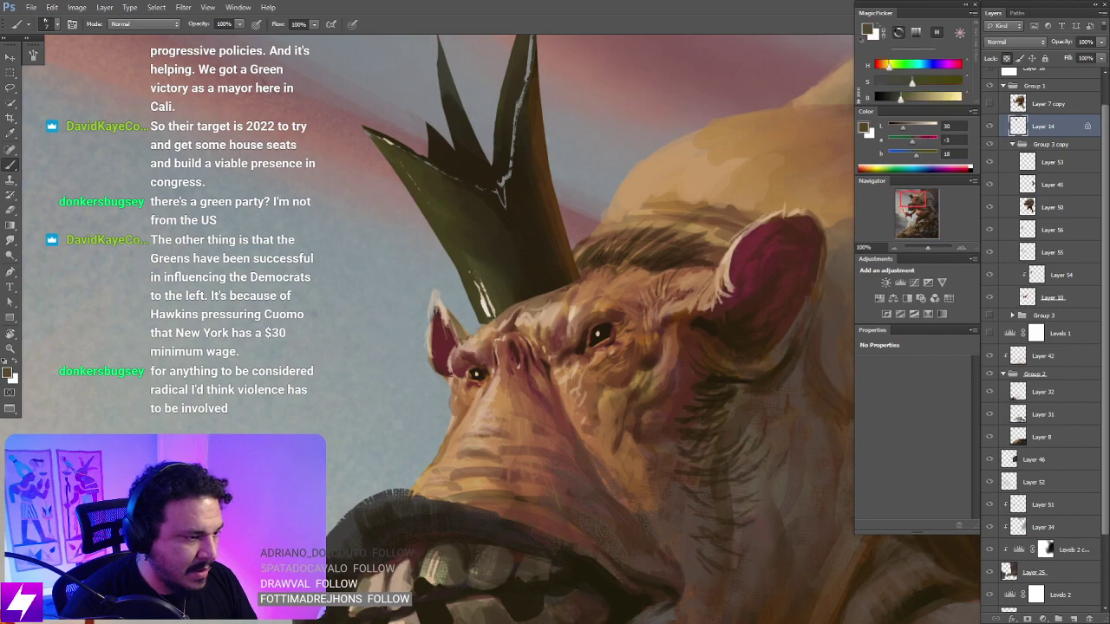
{"action": "scroll", "coordinate": [491, 293], "scroll_direction": "down", "scroll_amount": 3}
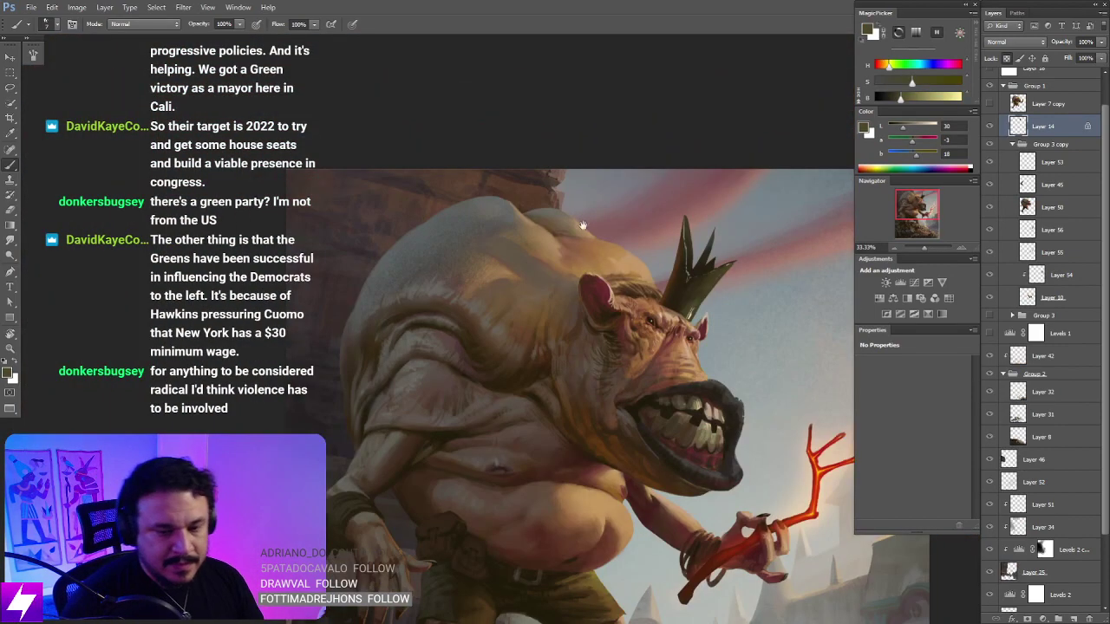
Step: Trim and shape the long highlight beside the small ear with the crown's dark olive green
{"action": "left_click_drag", "start_coordinate": [583, 225], "coordinate": [553, 222]}
{"action": "key", "text": "ctrl+plus"}
{"action": "key", "text": "ctrl+plus"}
{"action": "left_click_drag", "start_coordinate": [799, 342], "coordinate": [555, 356]}
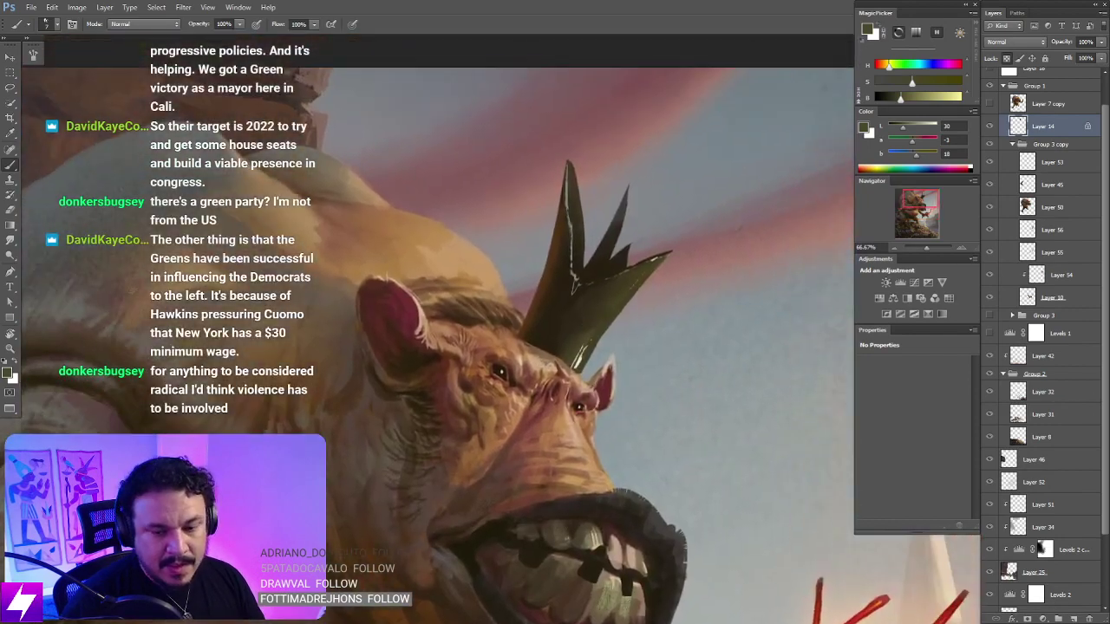
{"action": "key", "text": "r"}
{"action": "left_click_drag", "start_coordinate": [669, 440], "coordinate": [702, 315]}
{"action": "key", "text": "ctrl+plus"}
{"action": "left_click_drag", "start_coordinate": [689, 260], "coordinate": [641, 293]}
{"action": "key", "text": "b"}
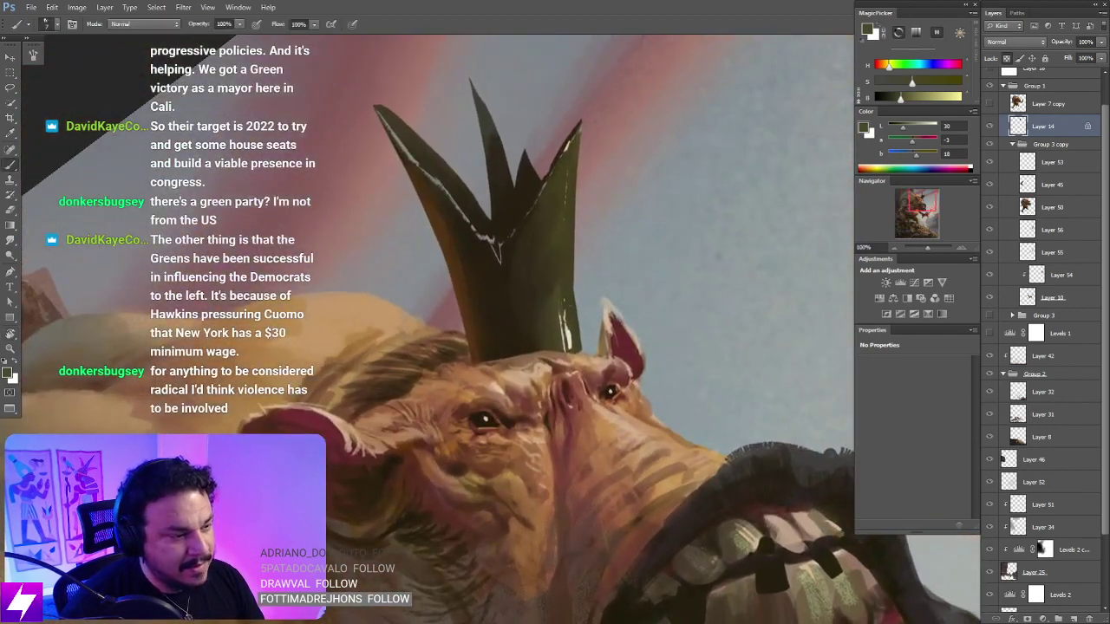
{"action": "left_click_drag", "start_coordinate": [562, 307], "coordinate": [568, 347]}
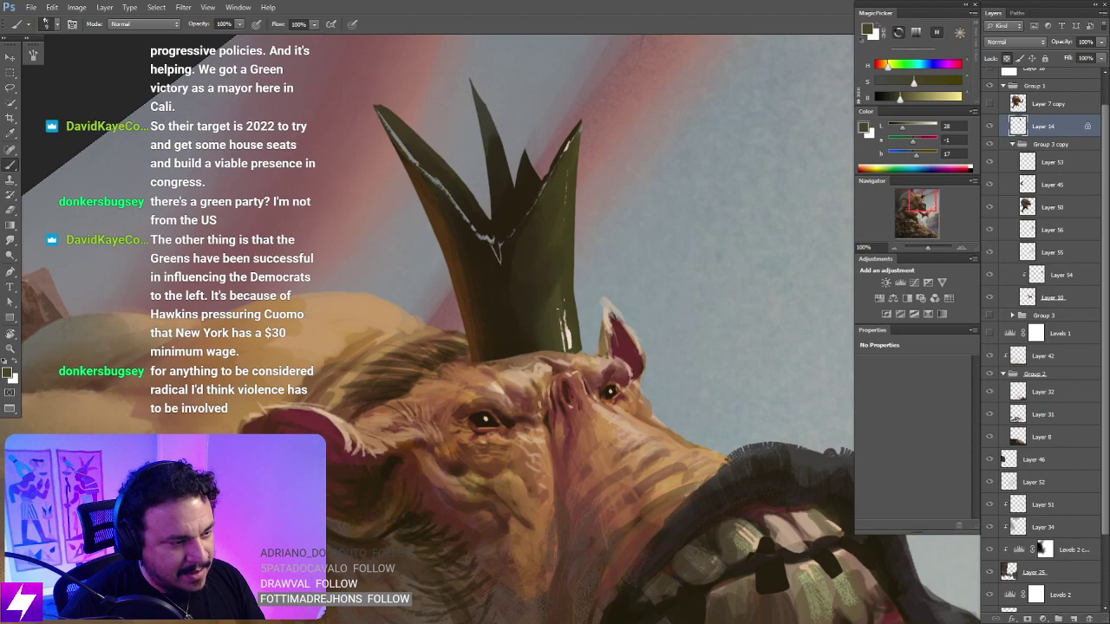
Step: Touch up the crown's base highlight at close range and resample its pale cream (L 89, a 2, b 7)
{"action": "key", "text": "Escape"}
{"action": "left_click_drag", "start_coordinate": [629, 365], "coordinate": [594, 301]}
{"action": "key", "text": "ctrl+plus"}
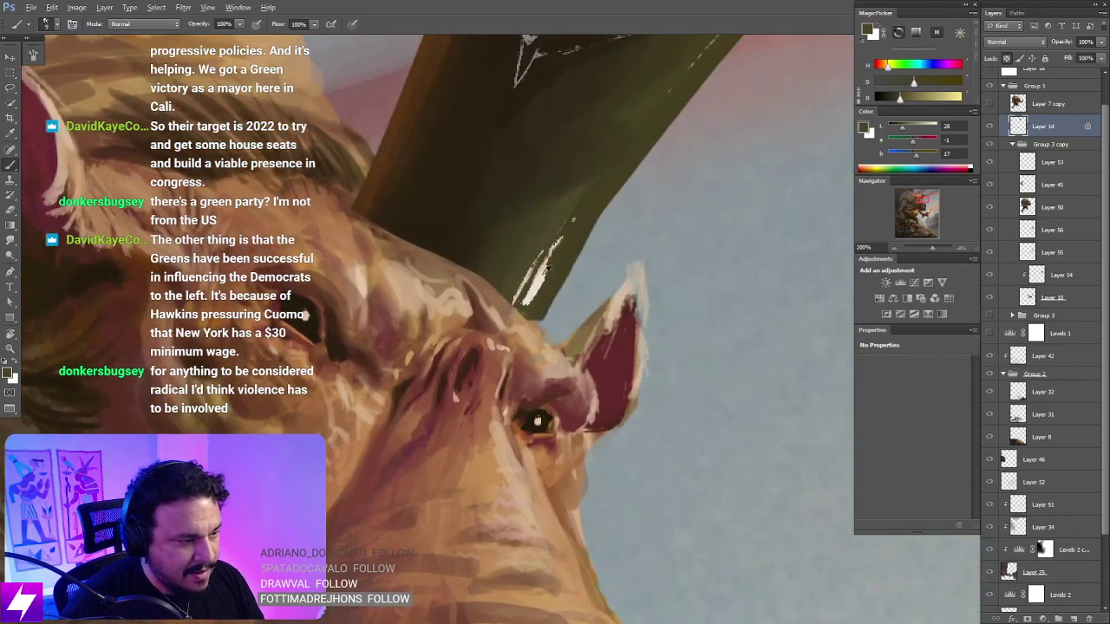
{"action": "left_click", "coordinate": [546, 267], "text": "alt"}
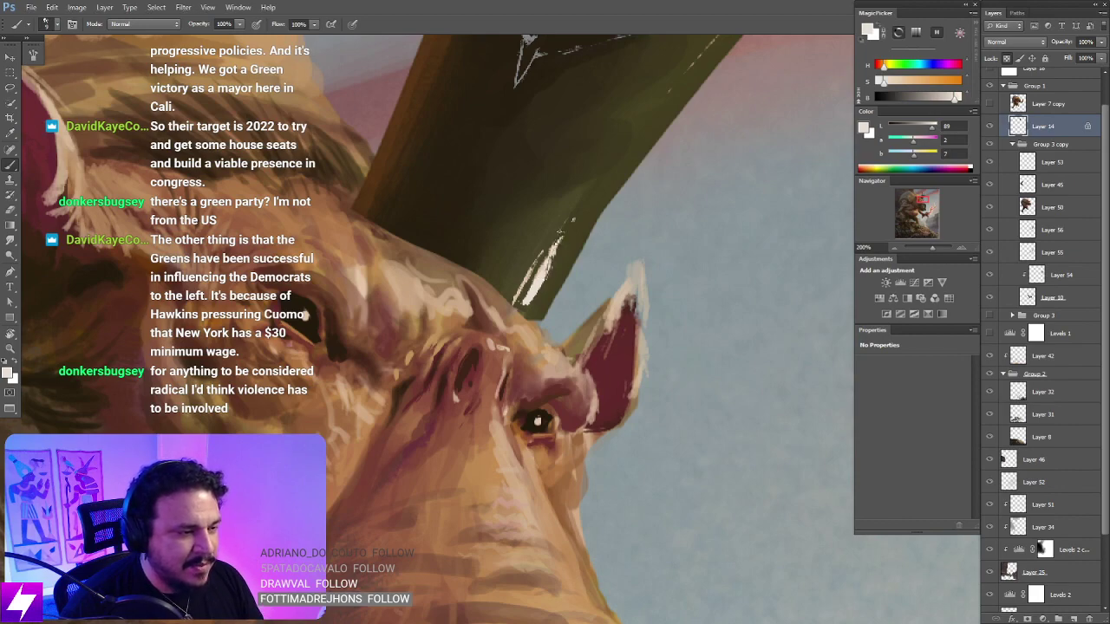
Step: Paint a fine pale highlight line running down from the tip of the crown's front spike
{"action": "key", "text": "ctrl+minus"}
{"action": "left_click_drag", "start_coordinate": [632, 240], "coordinate": [572, 268]}
{"action": "key", "text": "r"}
{"action": "left_click_drag", "start_coordinate": [627, 306], "coordinate": [568, 295]}
{"action": "key", "text": "ctrl+plus"}
{"action": "left_click_drag", "start_coordinate": [539, 257], "coordinate": [571, 298]}
{"action": "left_click_drag", "start_coordinate": [642, 312], "coordinate": [634, 266]}
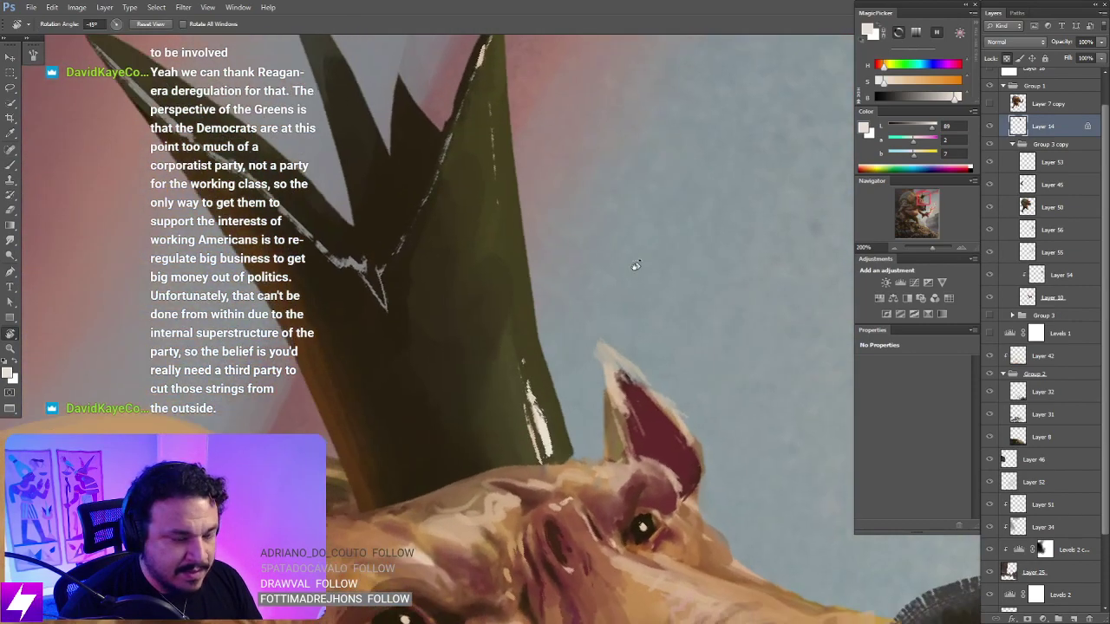
{"action": "key", "text": "b"}
{"action": "left_click_drag", "start_coordinate": [494, 157], "coordinate": [476, 220]}
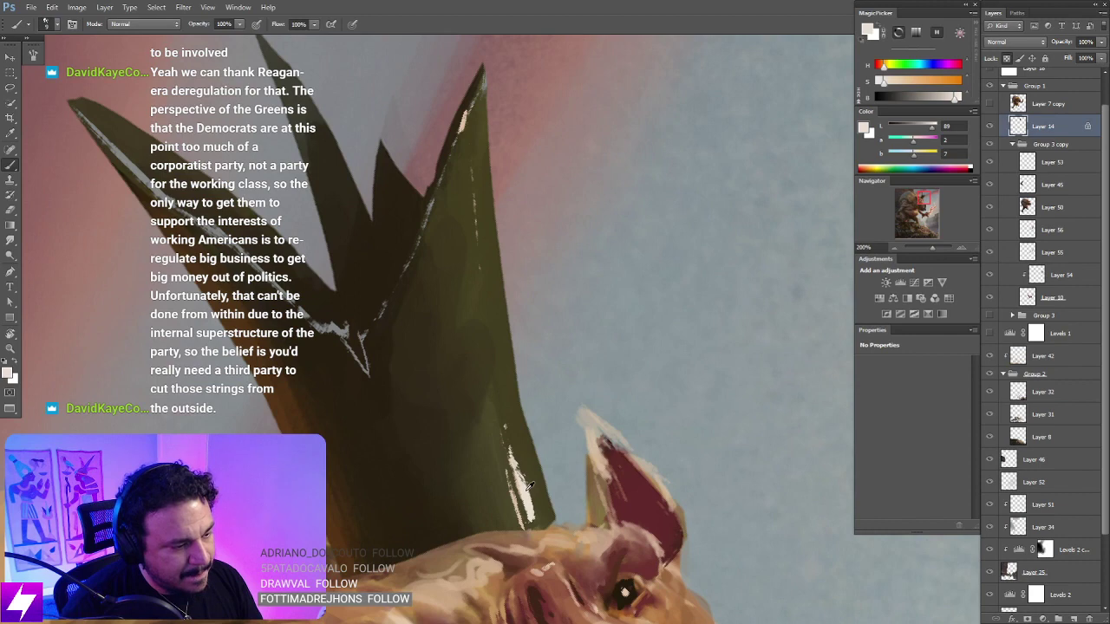
{"action": "scroll", "coordinate": [499, 400], "scroll_direction": "up", "scroll_amount": 3}
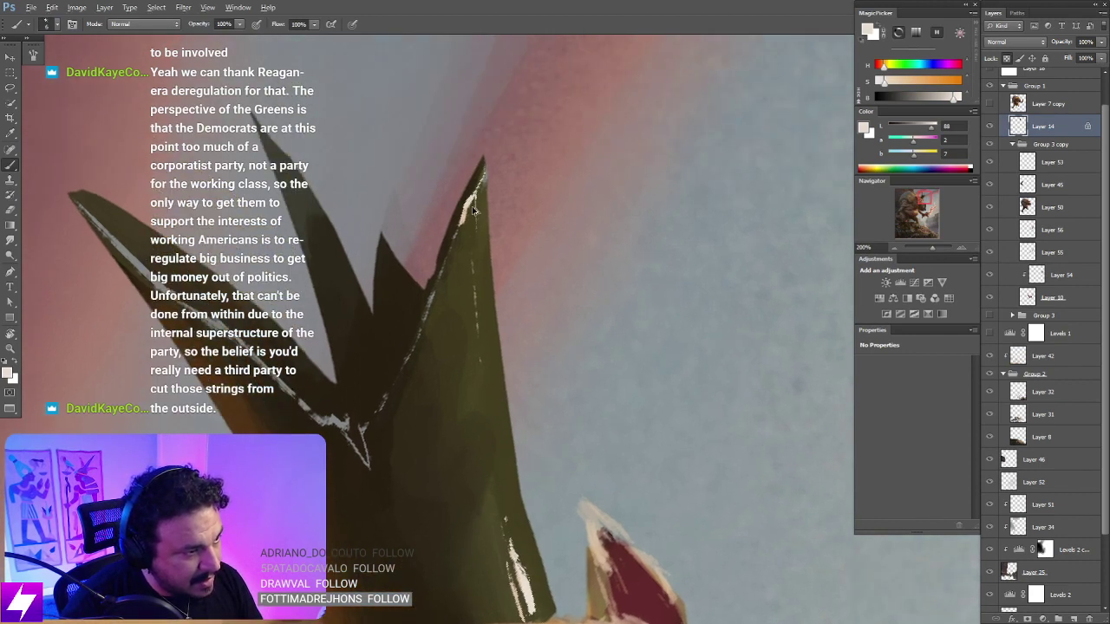
{"action": "left_click_drag", "start_coordinate": [470, 208], "coordinate": [477, 300]}
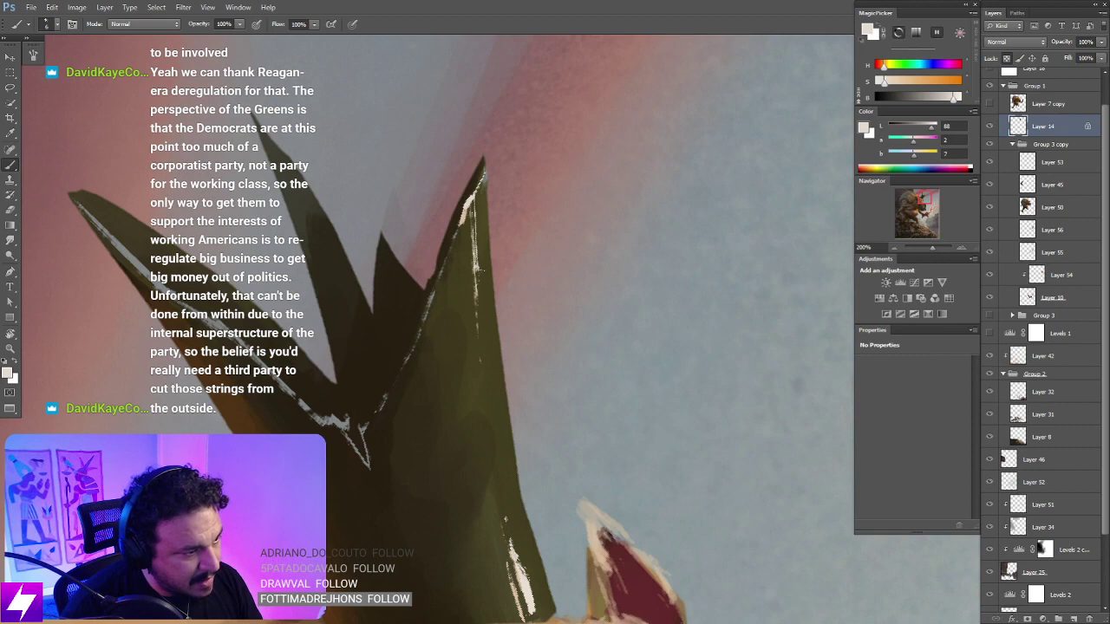
Step: Clean up the front spike's highlight line using sampled olive green and off-white
{"action": "left_click", "coordinate": [477, 248], "text": "alt"}
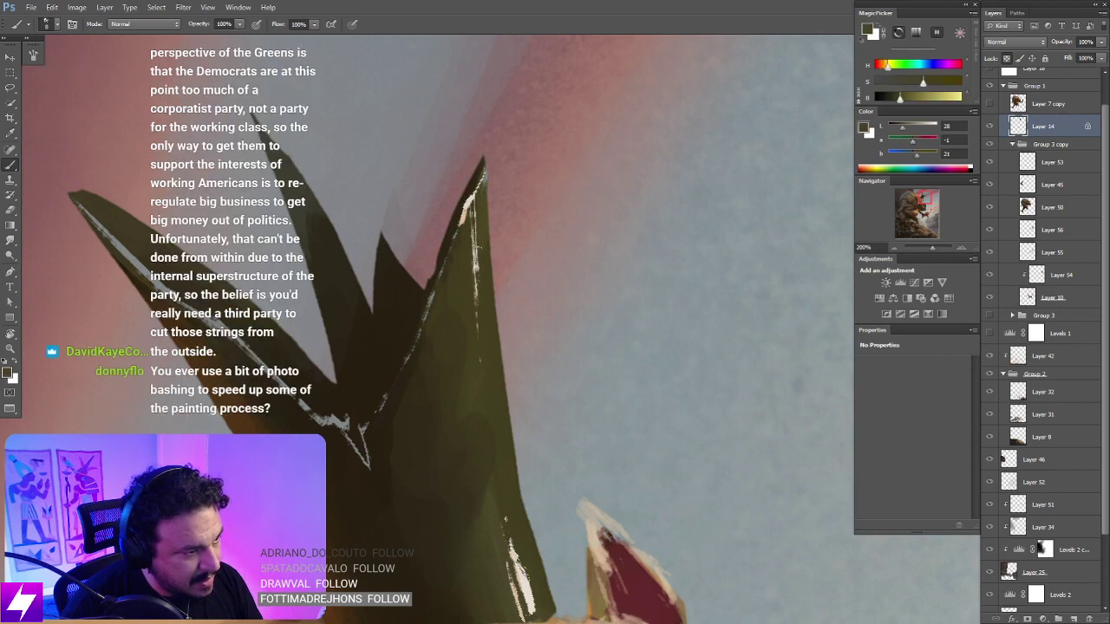
{"action": "left_click", "coordinate": [469, 194], "text": "alt"}
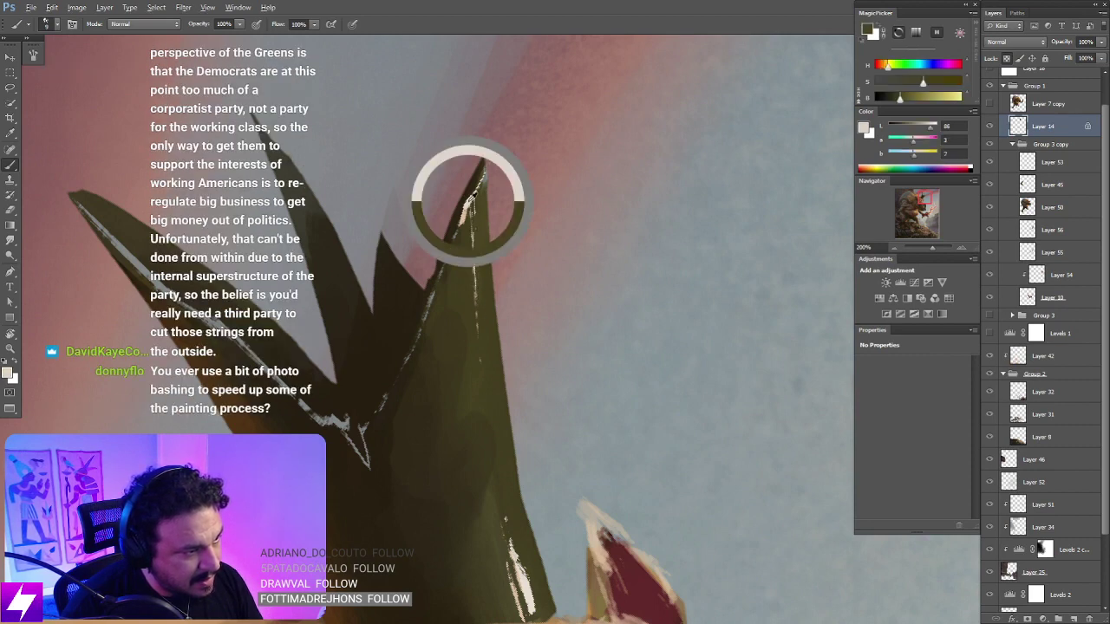
{"action": "scroll", "coordinate": [461, 276], "scroll_direction": "down", "scroll_amount": 3}
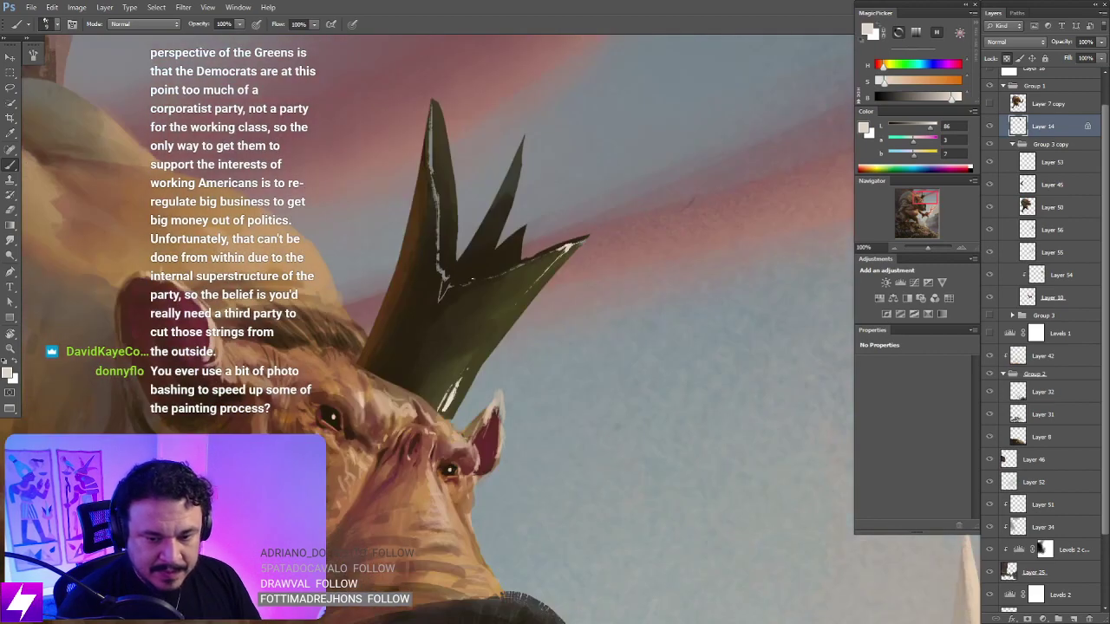
Step: Flip the canvas horizontally and sample the near-black brown inside the crown as the brush colour
{"action": "key", "text": "ctrl+shift+h"}
{"action": "key", "text": "ctrl+minus"}
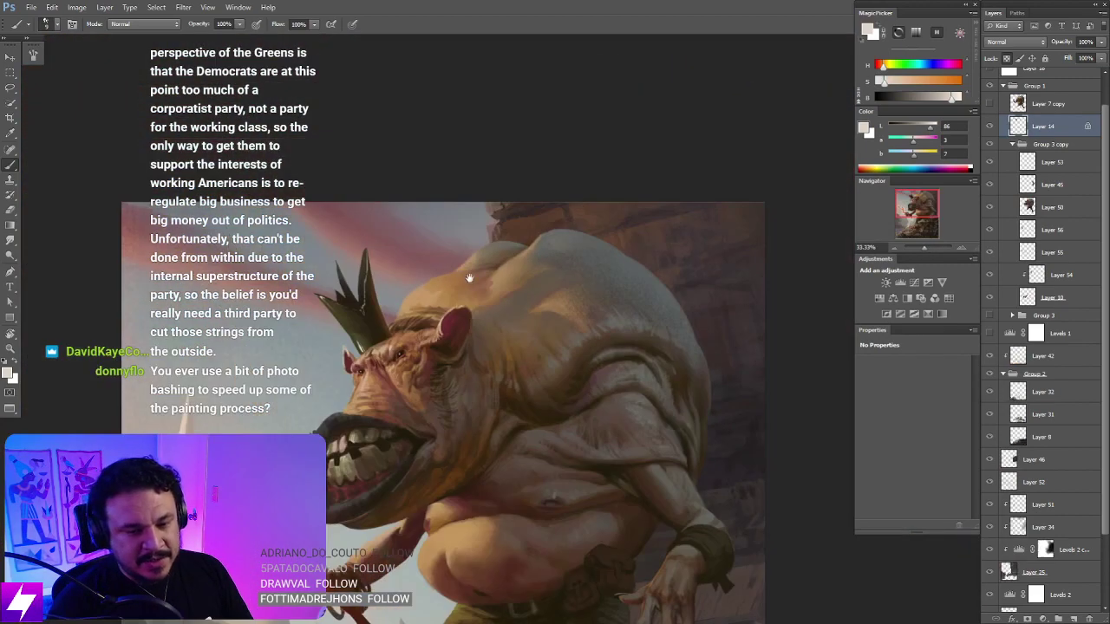
{"action": "left_click_drag", "start_coordinate": [403, 354], "coordinate": [512, 156]}
{"action": "key", "text": "ctrl+plus"}
{"action": "key", "text": "r"}
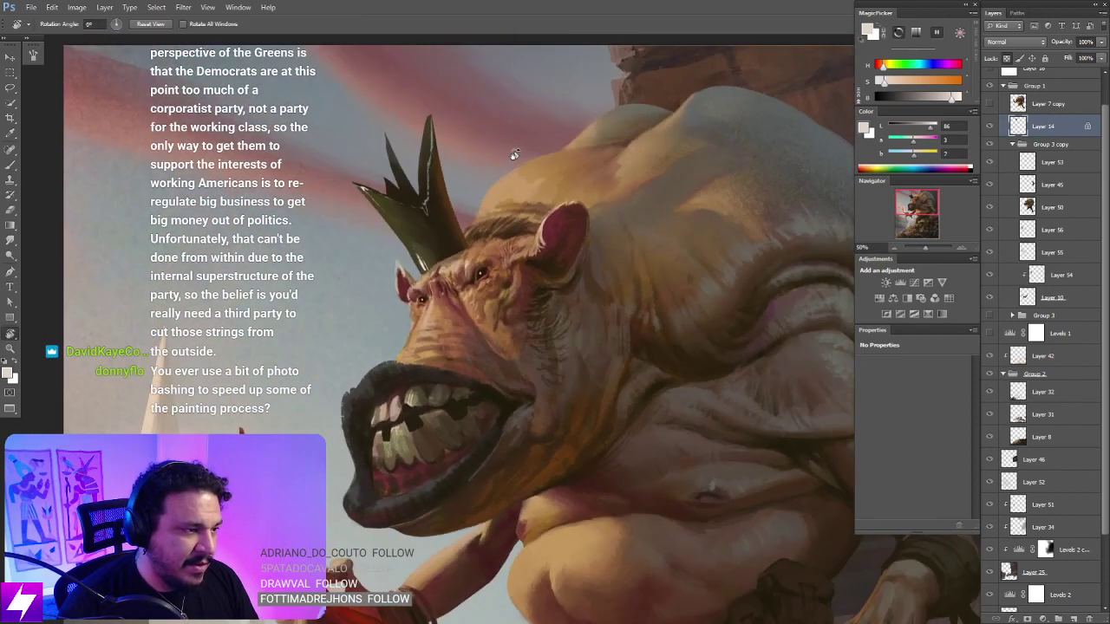
{"action": "key", "text": "ctrl+plus"}
{"action": "left_click_drag", "start_coordinate": [429, 164], "coordinate": [526, 210]}
{"action": "mouse_move", "coordinate": [395, 221]}
{"action": "left_mouse_down"}
{"action": "mouse_move", "coordinate": [431, 161]}
{"action": "mouse_move", "coordinate": [543, 87]}
{"action": "left_mouse_up"}
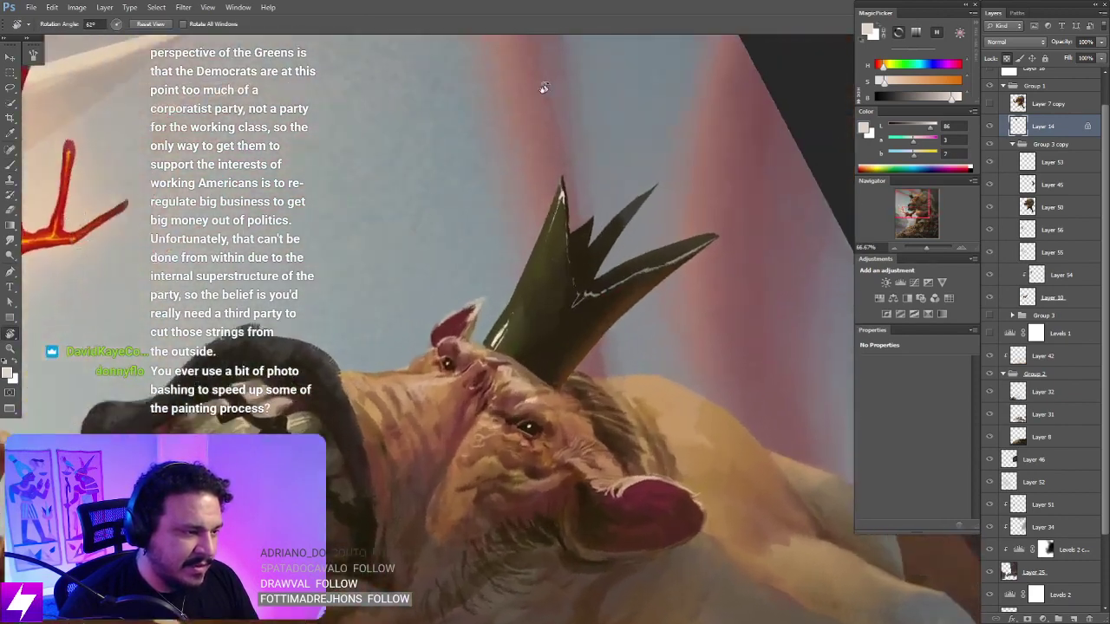
{"action": "key", "text": "ctrl+plus"}
{"action": "key", "text": "b"}
{"action": "left_click", "coordinate": [582, 212], "text": "alt"}
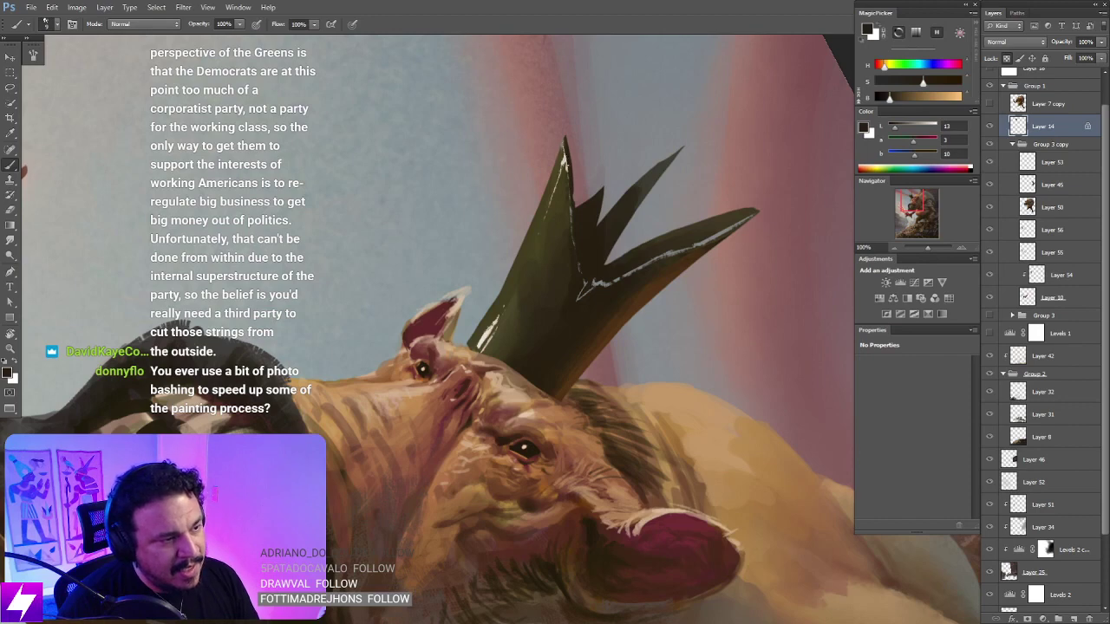
Step: Sample the pale highlight at the crown's base and strengthen the highlight along the tall spike's inner edge
{"action": "key", "text": "ctrl+minus"}
{"action": "key", "text": "r"}
{"action": "mouse_move", "coordinate": [673, 246]}
{"action": "left_mouse_down"}
{"action": "mouse_move", "coordinate": [701, 278]}
{"action": "mouse_move", "coordinate": [623, 203]}
{"action": "left_mouse_up"}
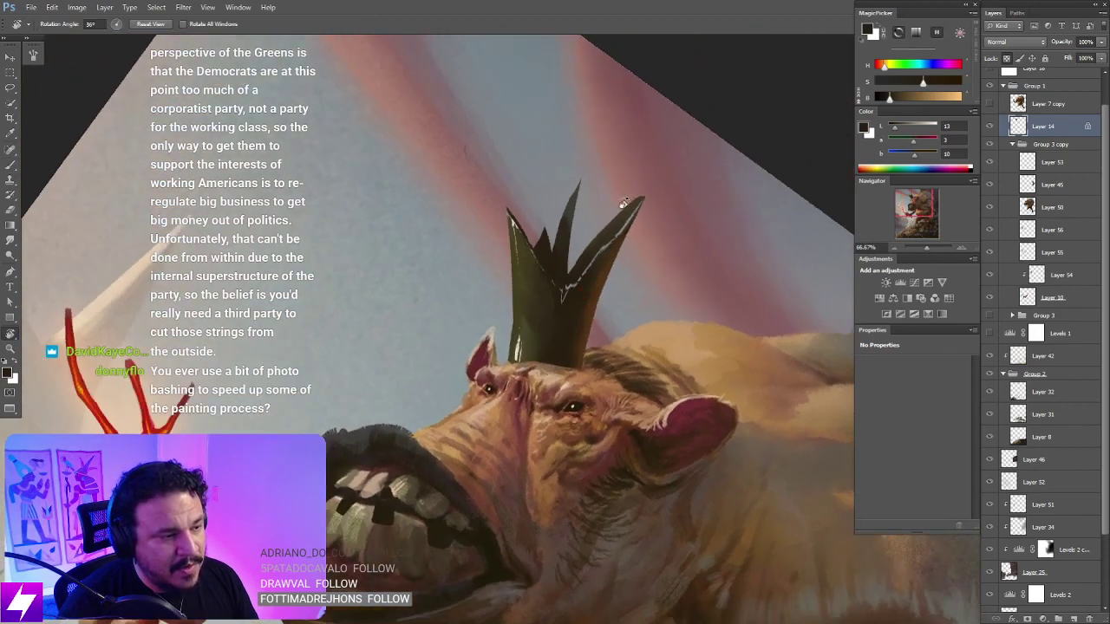
{"action": "key", "text": "b"}
{"action": "left_click", "coordinate": [518, 353], "text": "alt"}
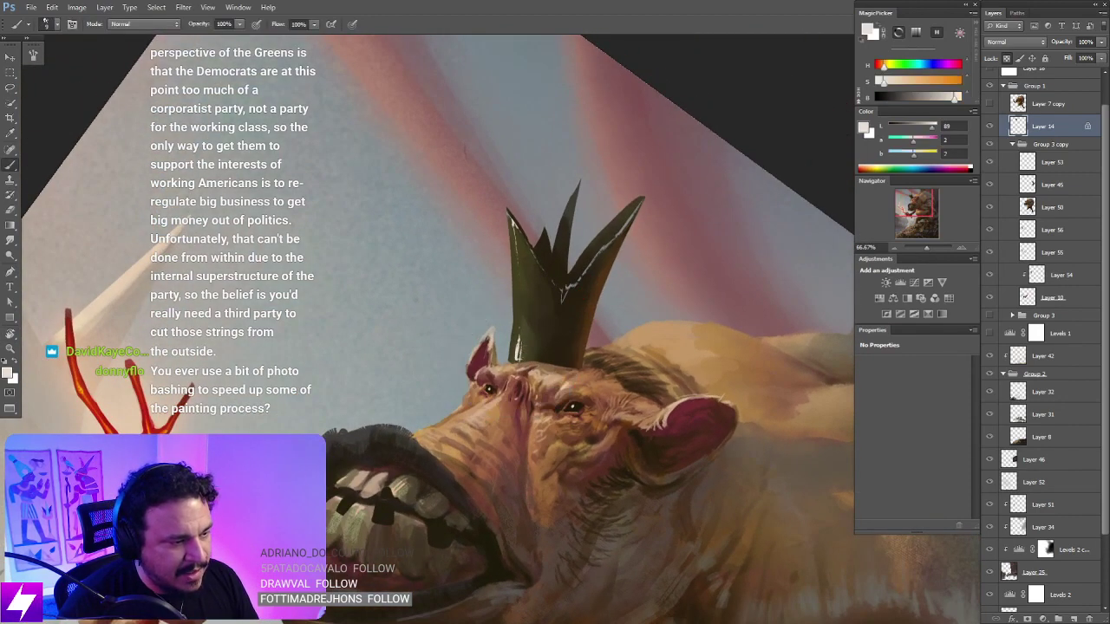
{"action": "key", "text": "r"}
{"action": "left_click_drag", "start_coordinate": [640, 317], "coordinate": [567, 254]}
{"action": "key", "text": "ctrl+plus"}
{"action": "key", "text": "b"}
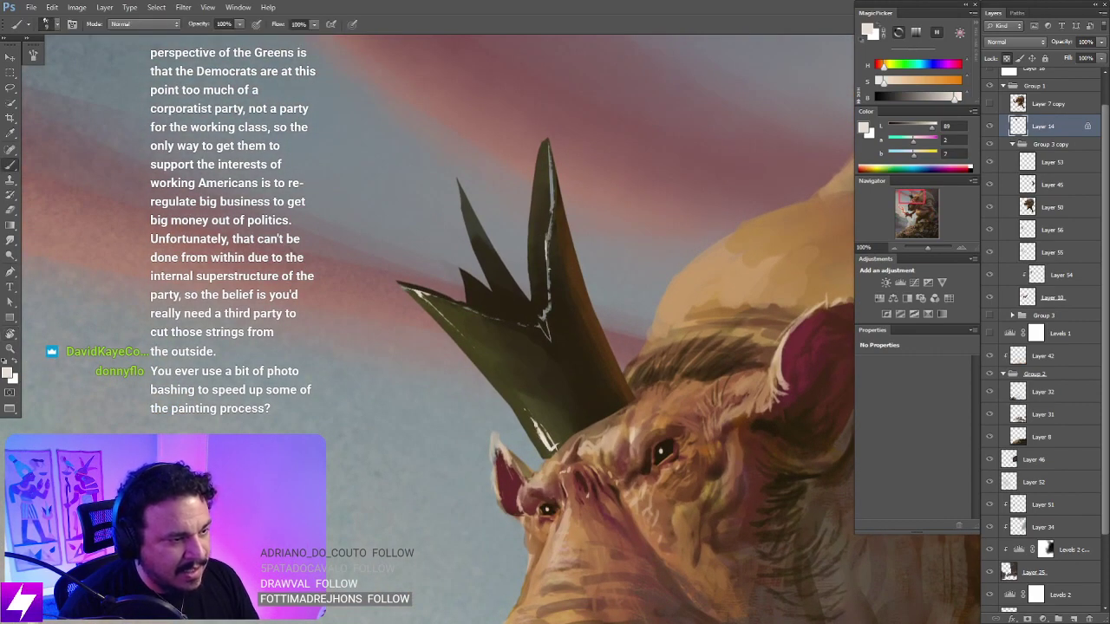
{"action": "left_click_drag", "start_coordinate": [552, 190], "coordinate": [554, 231]}
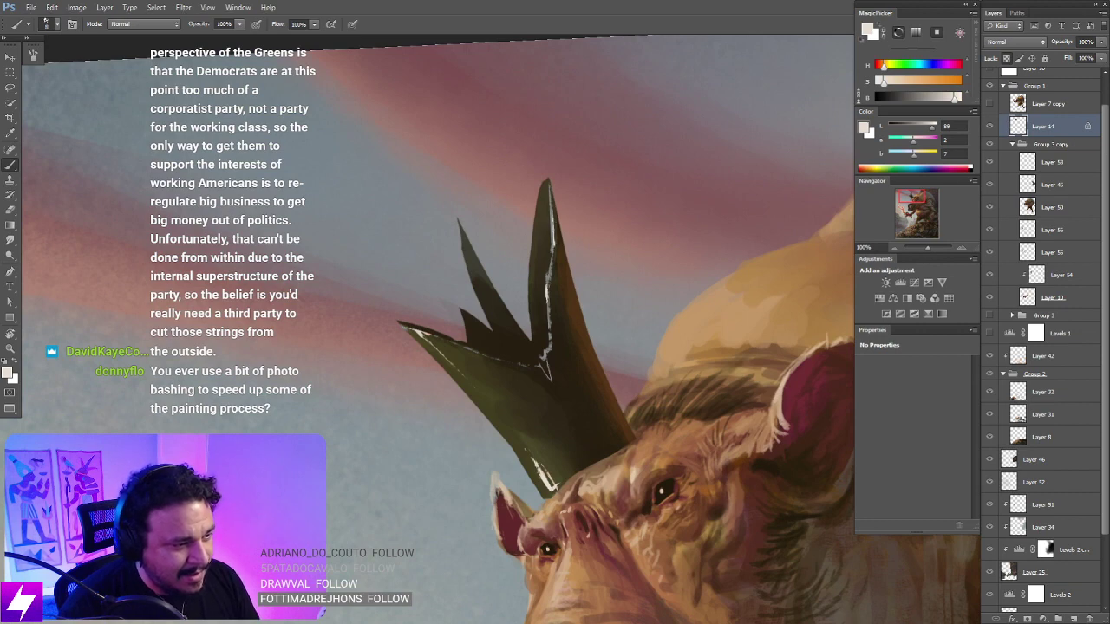
Step: Flip the canvas back, sample a mid grey (L 56, a -2, b -2) from the tall spike's highlight and enlarge the brush to 20
{"action": "key", "text": "ctrl+minus"}
{"action": "key", "text": "ctrl+minus"}
{"action": "key", "text": "ctrl+minus"}
{"action": "key", "text": "Escape"}
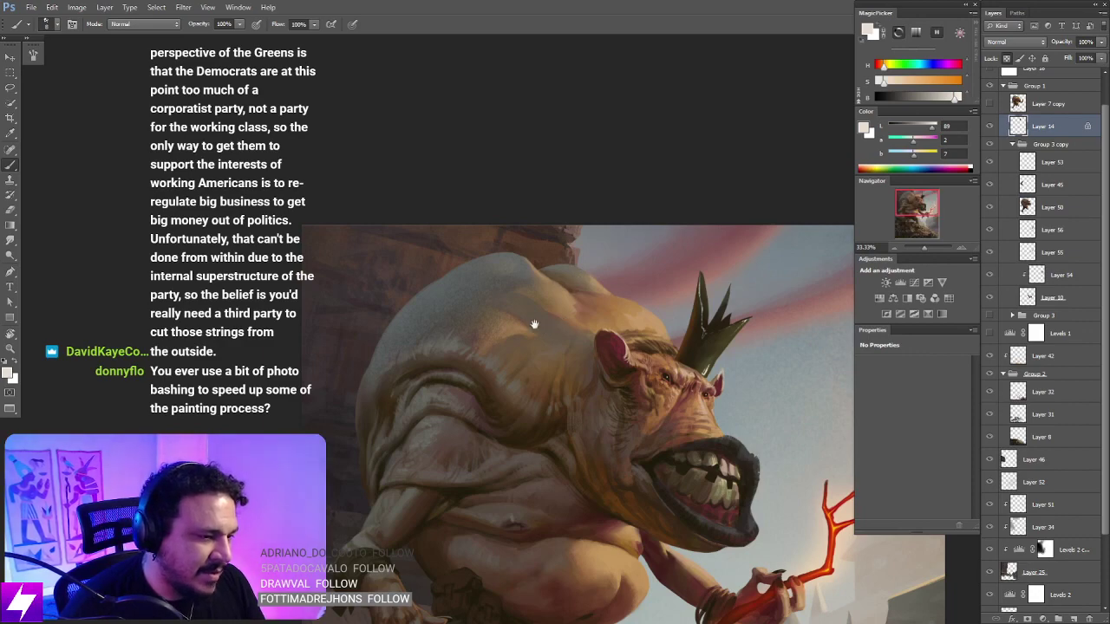
{"action": "left_click_drag", "start_coordinate": [673, 320], "coordinate": [492, 277]}
{"action": "scroll", "coordinate": [572, 198], "scroll_direction": "up", "scroll_amount": 2}
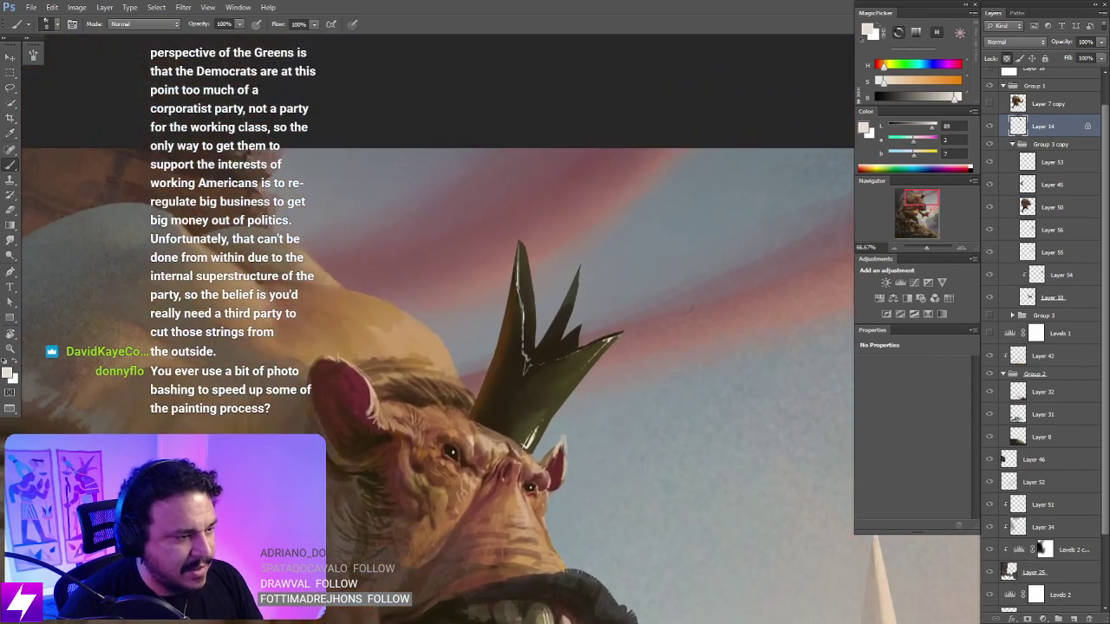
{"action": "left_click", "coordinate": [518, 282], "text": "alt"}
{"action": "key", "text": "]"}
{"action": "key", "text": "]"}
{"action": "key", "text": "]"}
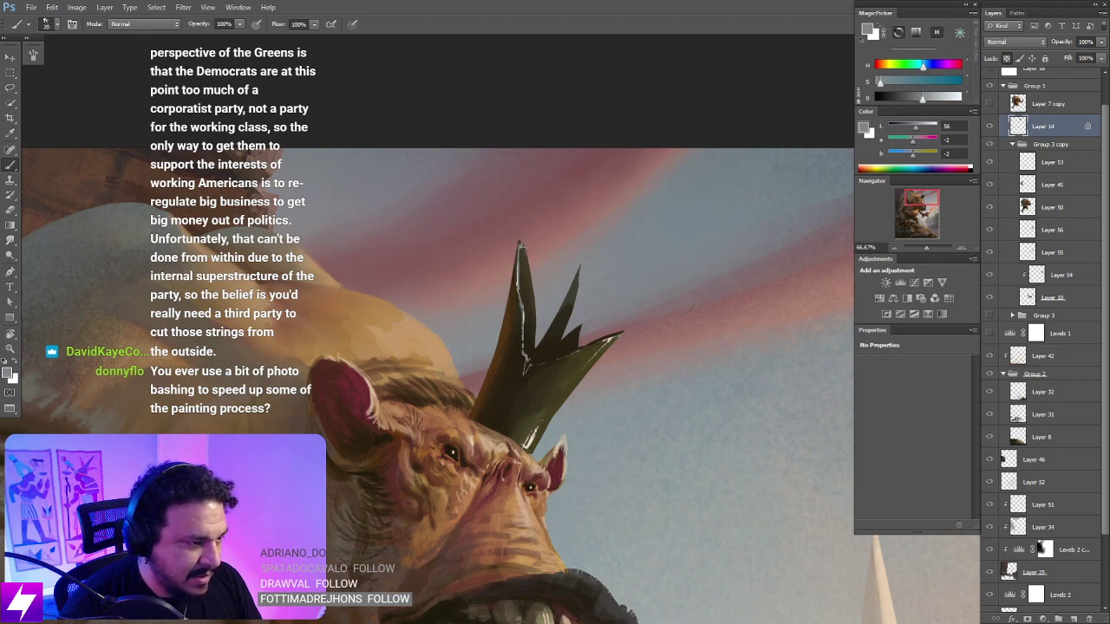
{"action": "left_click_drag", "start_coordinate": [551, 354], "coordinate": [547, 320]}
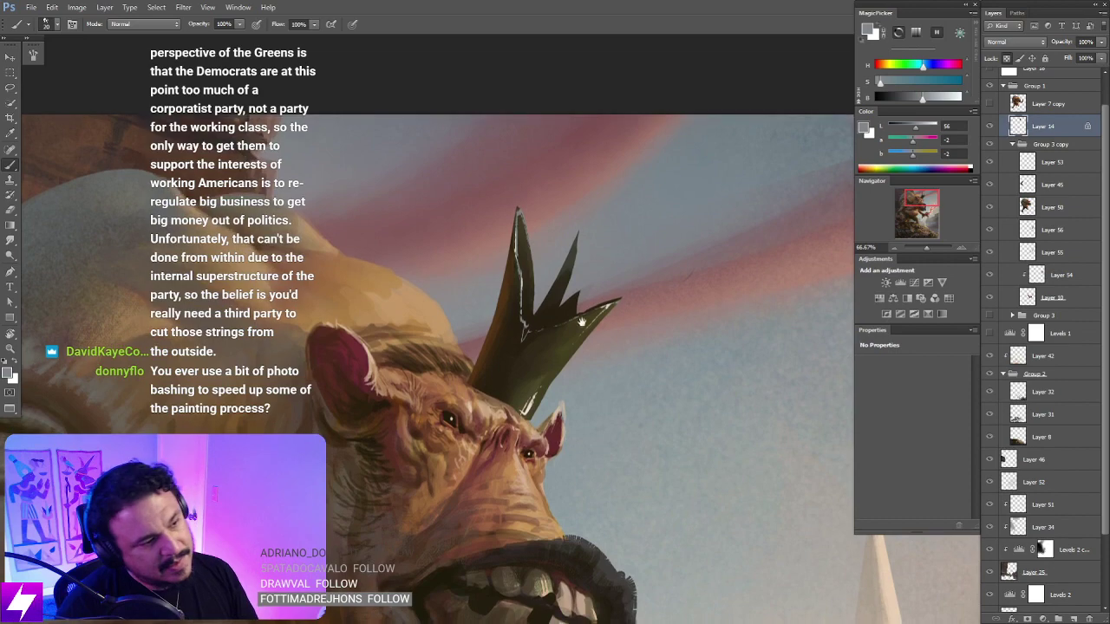
{"action": "key", "text": "r"}
{"action": "left_click_drag", "start_coordinate": [591, 359], "coordinate": [605, 325]}
{"action": "key", "text": "ctrl+plus"}
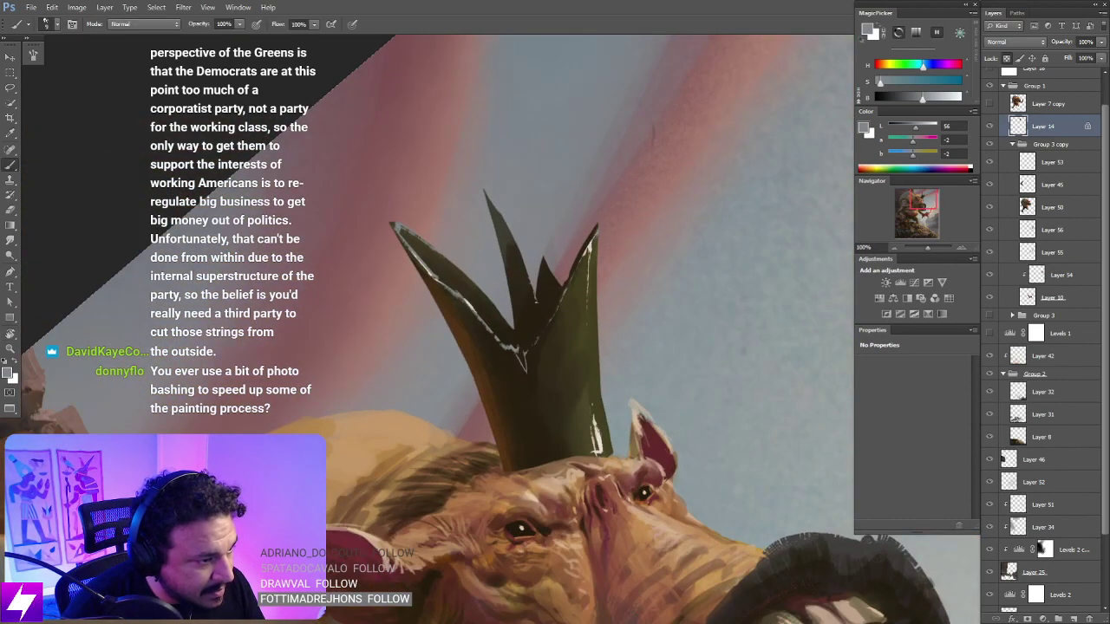
{"action": "key", "text": "Escape"}
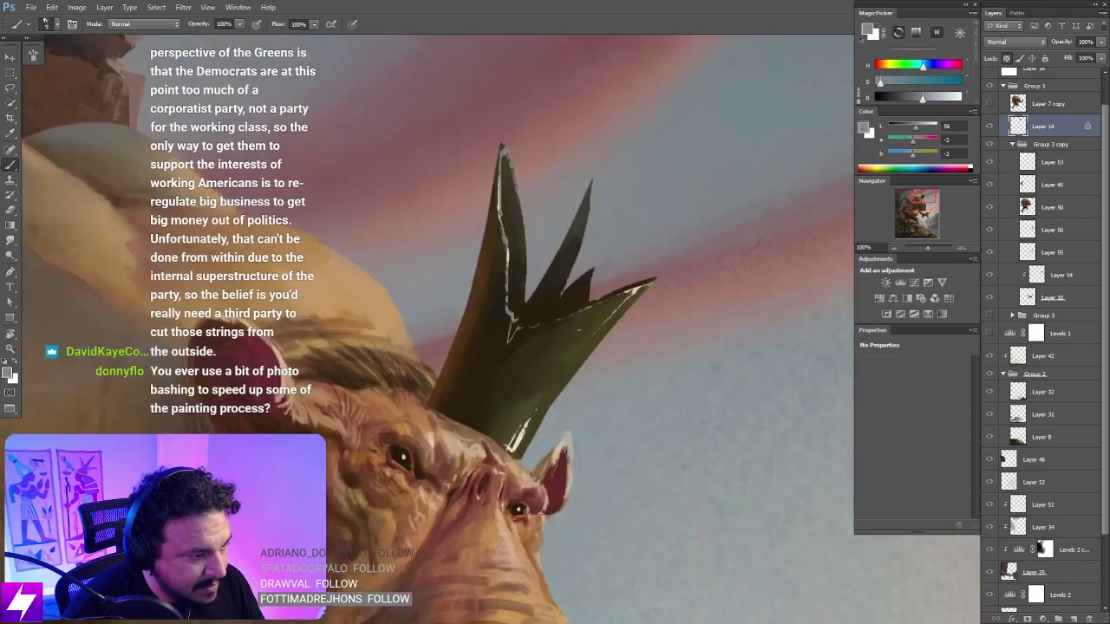
{"action": "key", "text": "ctrl+minus"}
{"action": "key", "text": "ctrl+minus"}
Step: Lasso the crown's inner opening along the highlighted rim and a narrow strip at the crown's base
{"action": "key", "text": "r"}
{"action": "left_click_drag", "start_coordinate": [590, 468], "coordinate": [693, 317]}
{"action": "left_click_drag", "start_coordinate": [660, 440], "coordinate": [657, 419]}
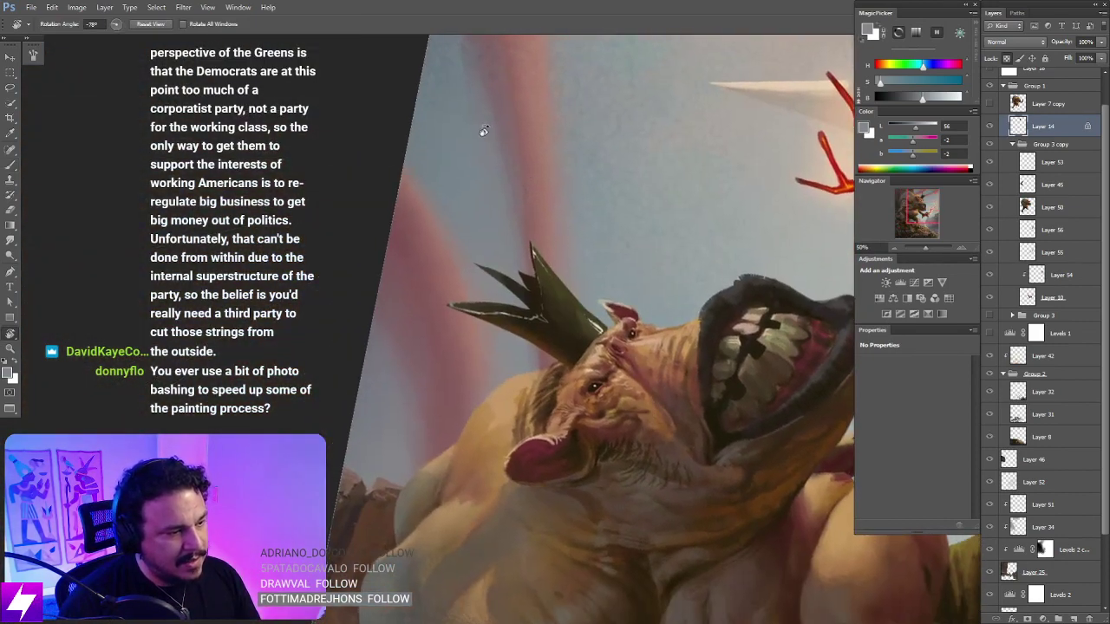
{"action": "key", "text": "ctrl+plus"}
{"action": "key", "text": "ctrl+plus"}
{"action": "left_click_drag", "start_coordinate": [526, 254], "coordinate": [544, 290]}
{"action": "key", "text": "l"}
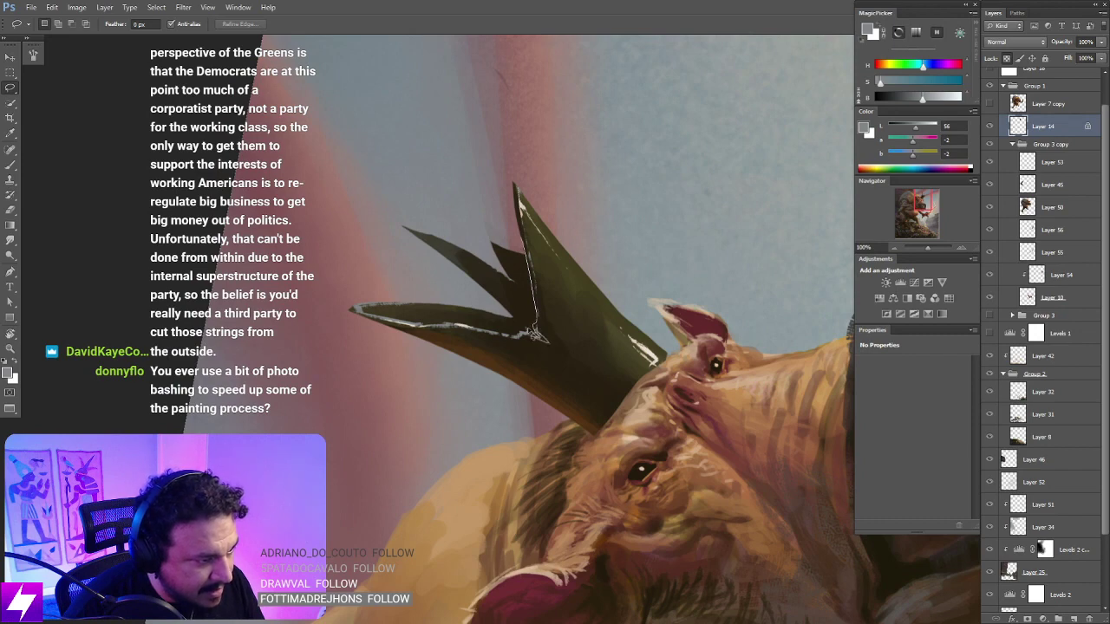
{"action": "mouse_move", "coordinate": [518, 338]}
{"action": "left_mouse_down"}
{"action": "mouse_move", "coordinate": [438, 332]}
{"action": "mouse_move", "coordinate": [380, 313]}
{"action": "mouse_move", "coordinate": [424, 292]}
{"action": "left_mouse_up"}
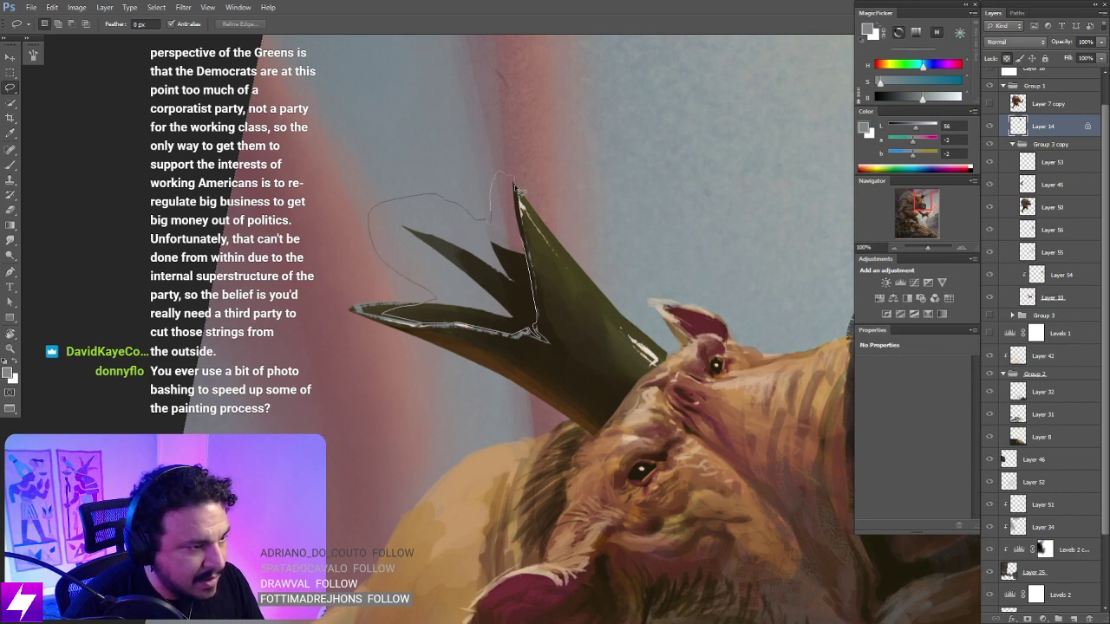
{"action": "mouse_move", "coordinate": [517, 188]}
{"action": "left_mouse_down"}
{"action": "mouse_move", "coordinate": [539, 301]}
{"action": "mouse_move", "coordinate": [526, 331]}
{"action": "left_mouse_up"}
{"action": "key", "text": "Escape"}
{"action": "key", "text": "ctrl+minus"}
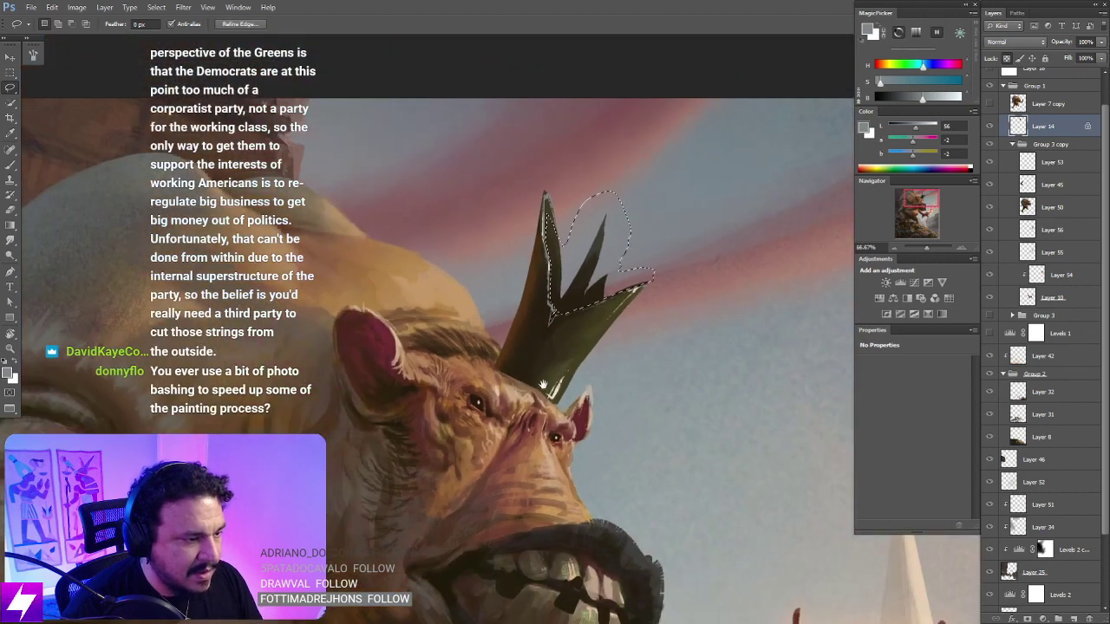
{"action": "mouse_move", "coordinate": [507, 376]}
{"action": "left_mouse_down"}
{"action": "mouse_move", "coordinate": [540, 328]}
{"action": "mouse_move", "coordinate": [539, 368]}
{"action": "mouse_move", "coordinate": [515, 372]}
{"action": "left_mouse_up"}
{"action": "left_click_drag", "start_coordinate": [590, 196], "coordinate": [548, 249]}
Step: Choose an 80 px brush preset and toggle Layer 14 off and on to compare the crown's highlights
{"action": "key", "text": "b"}
{"action": "right_click", "coordinate": [548, 250]}
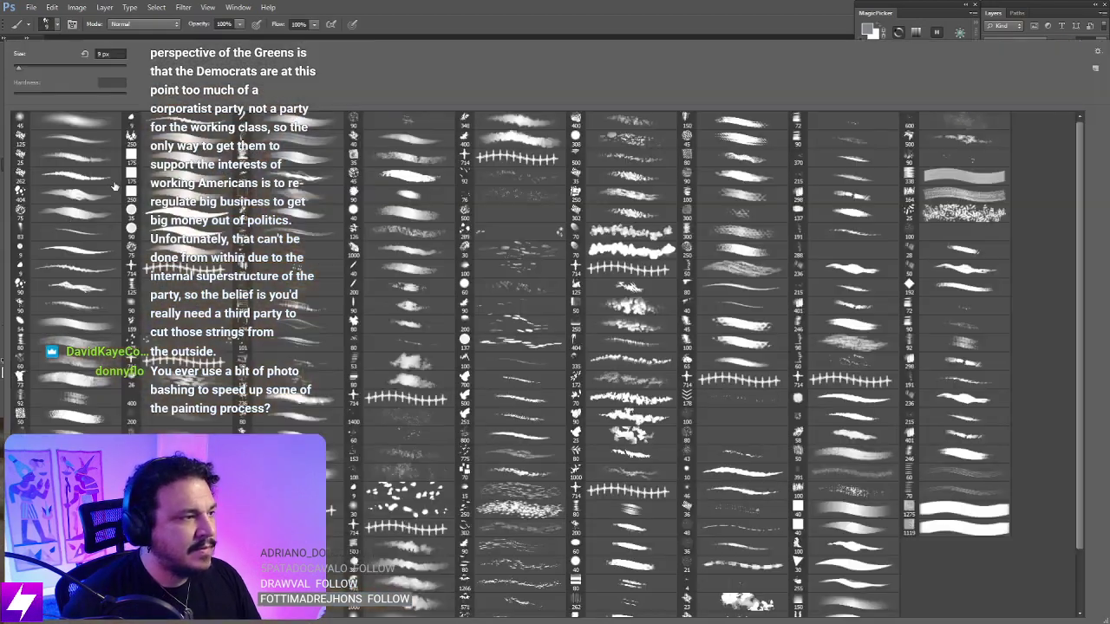
{"action": "double_click", "coordinate": [82, 346]}
{"action": "left_click_drag", "start_coordinate": [587, 359], "coordinate": [492, 371]}
{"action": "key", "text": "r"}
{"action": "left_click_drag", "start_coordinate": [614, 441], "coordinate": [635, 439]}
{"action": "left_click_drag", "start_coordinate": [632, 520], "coordinate": [628, 364]}
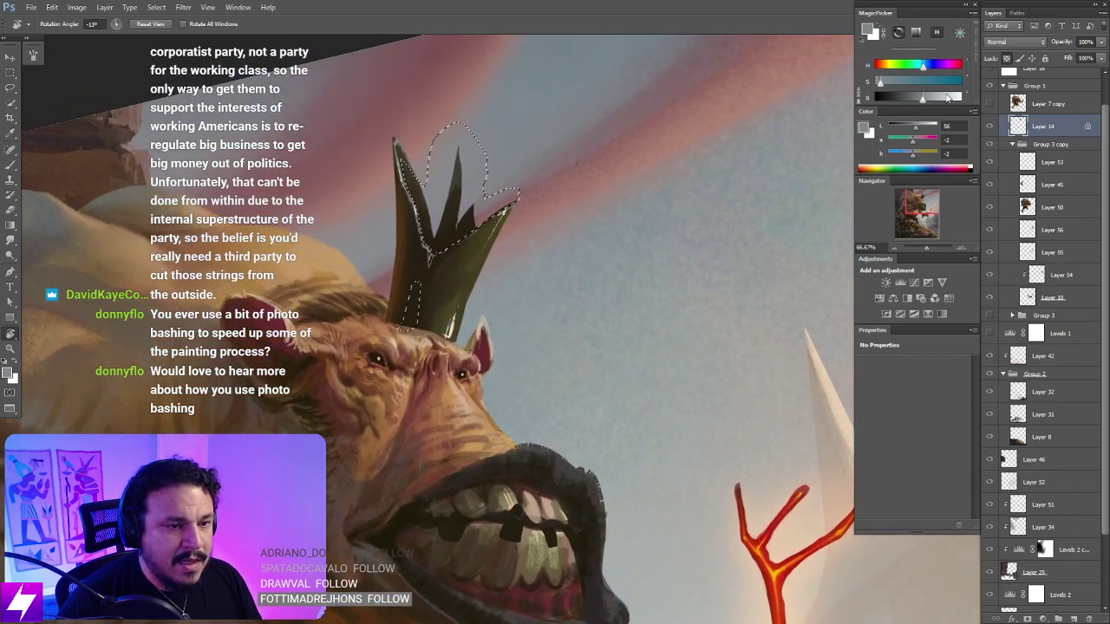
{"action": "left_click", "coordinate": [990, 128]}
{"action": "left_click", "coordinate": [990, 128]}
{"action": "left_click_drag", "start_coordinate": [720, 289], "coordinate": [699, 310]}
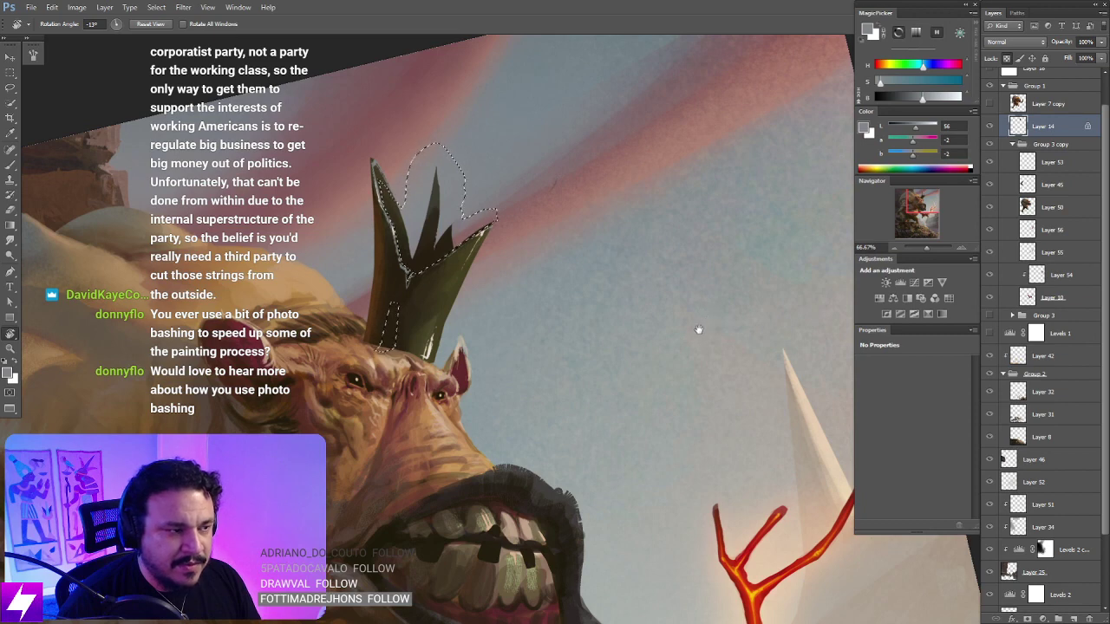
Step: Sample the dark olive-brown inside the crown and adjust the brush colour to L 19, a 2, b 14
{"action": "key", "text": "b"}
{"action": "left_click", "coordinate": [433, 256], "text": "alt"}
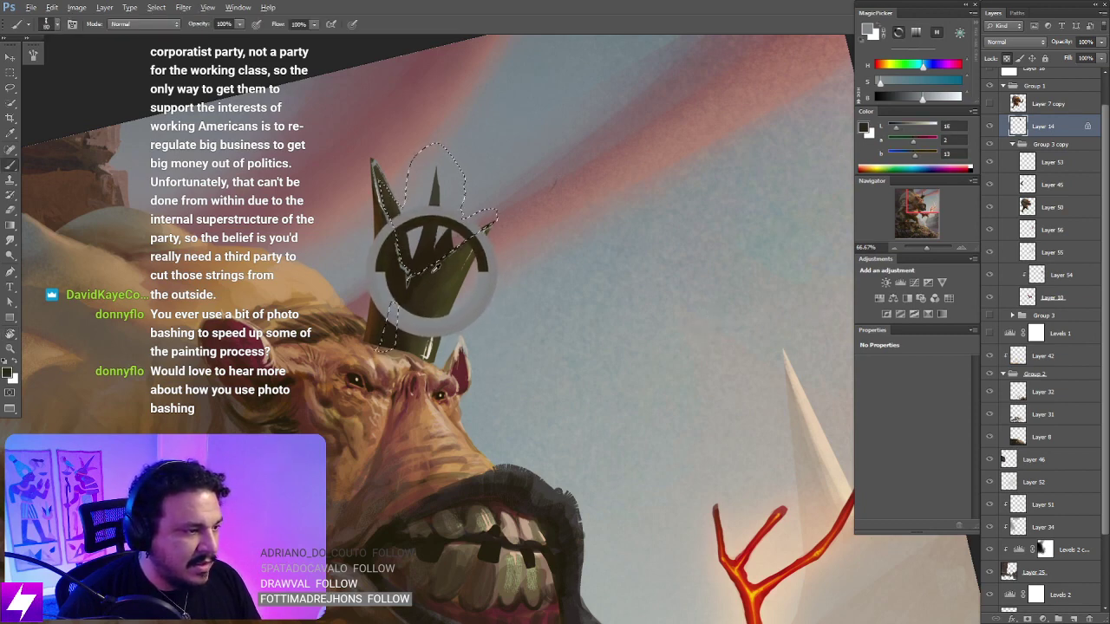
{"action": "left_click_drag", "start_coordinate": [432, 276], "coordinate": [430, 281], "text": "alt"}
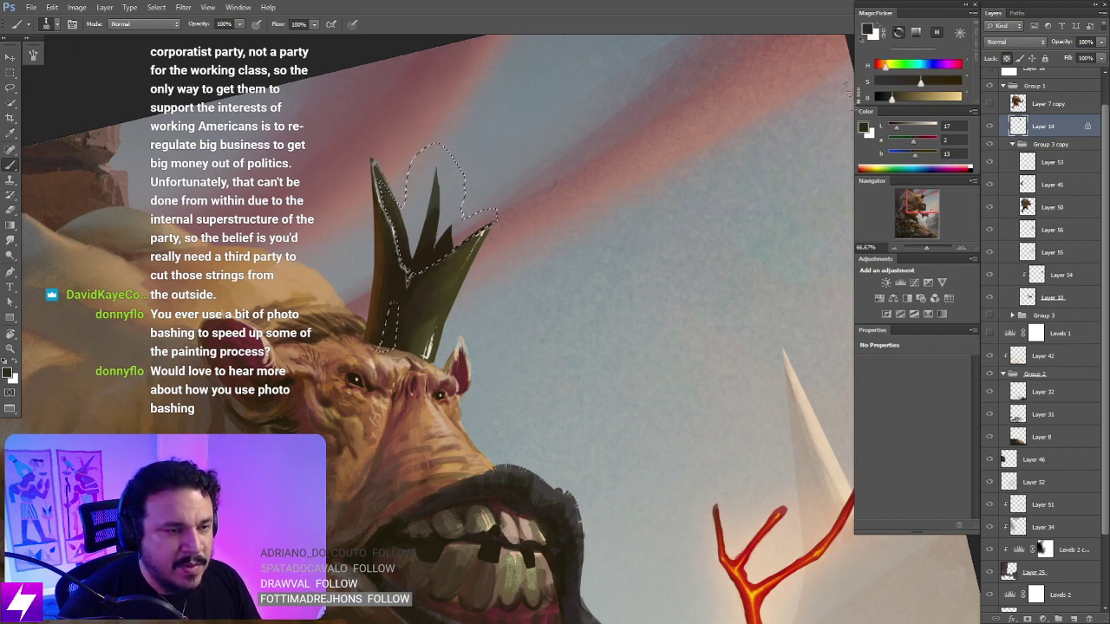
{"action": "left_click_drag", "start_coordinate": [919, 79], "coordinate": [894, 98]}
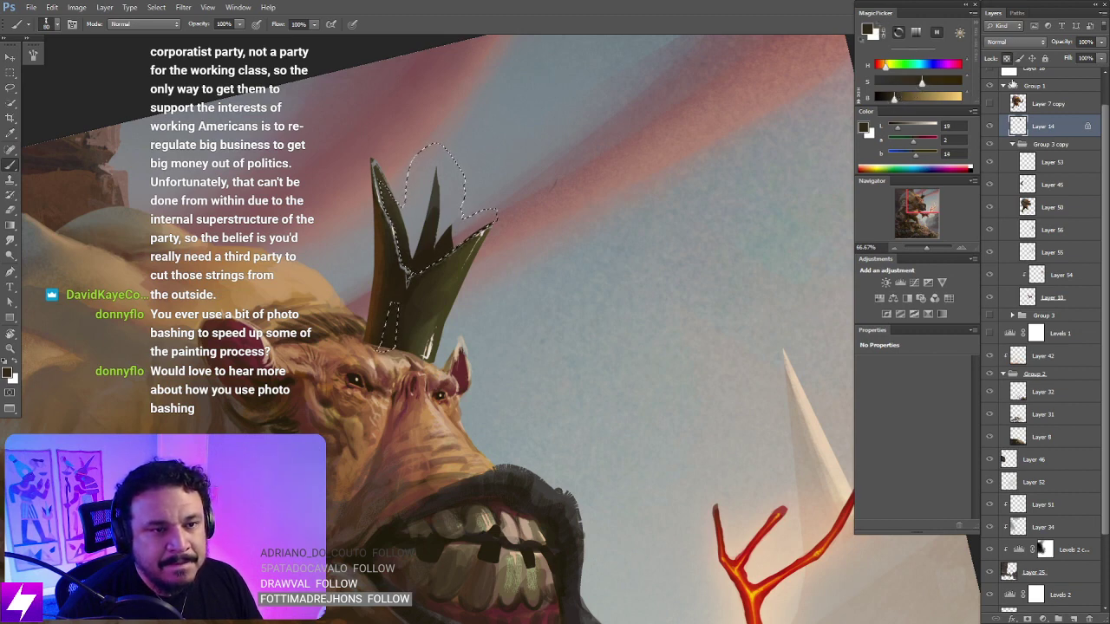
Step: Add a Screen-mode layer clipped to Layer 14 and set the brush colour to dark green (L 18, a -18, b 20)
{"action": "key", "text": "ctrl+shift+alt+n"}
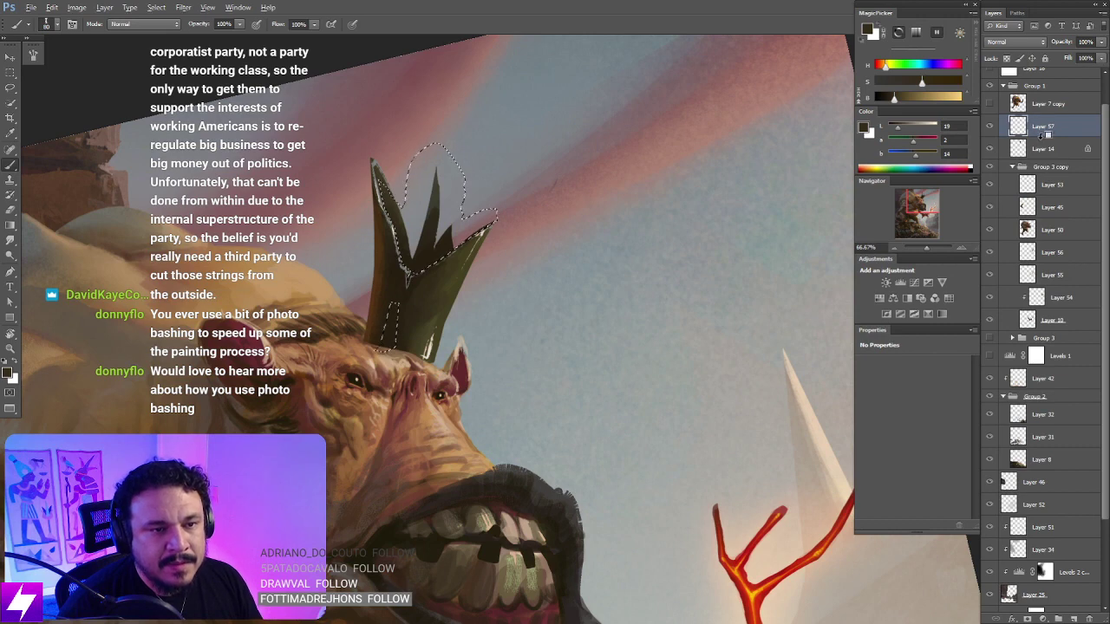
{"action": "left_click", "coordinate": [1013, 42]}
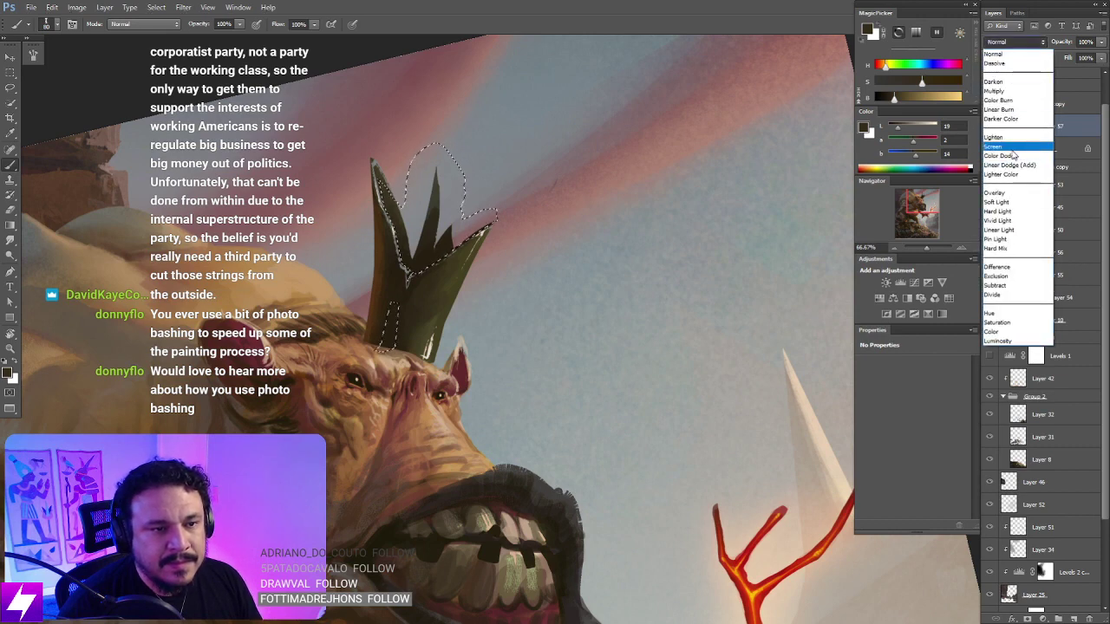
{"action": "left_click", "coordinate": [1006, 147]}
{"action": "left_click", "coordinate": [901, 66]}
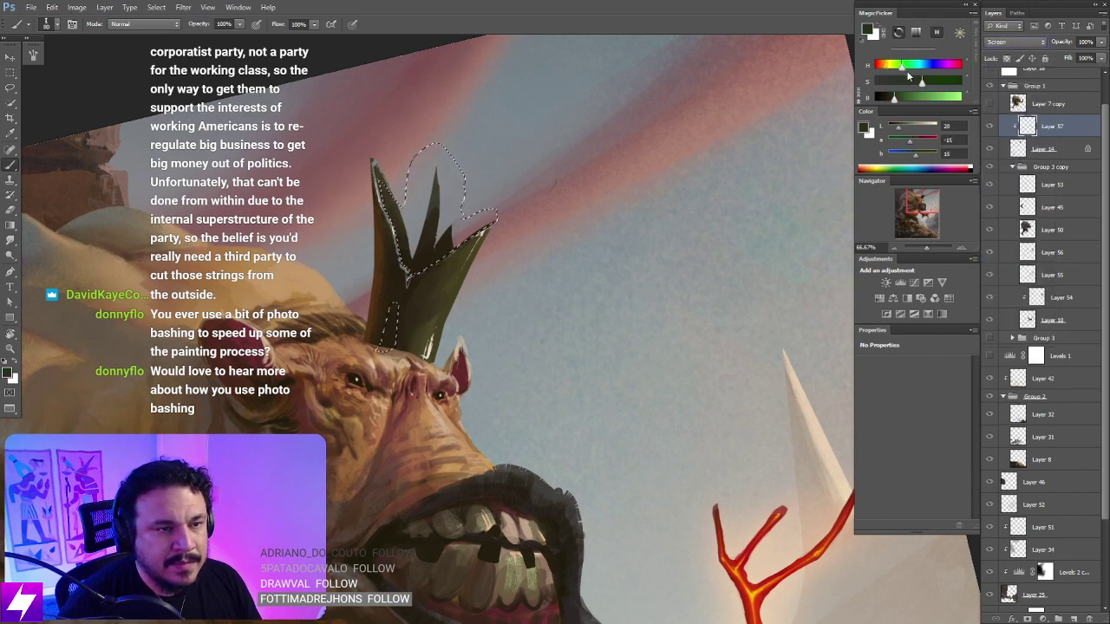
{"action": "left_click_drag", "start_coordinate": [921, 81], "coordinate": [893, 99]}
Step: Paint a green reflection in the selected strip at the crown's base and use the Smudge tool on the crown
{"action": "key", "text": "space"}
{"action": "left_click_drag", "start_coordinate": [617, 287], "coordinate": [639, 289]}
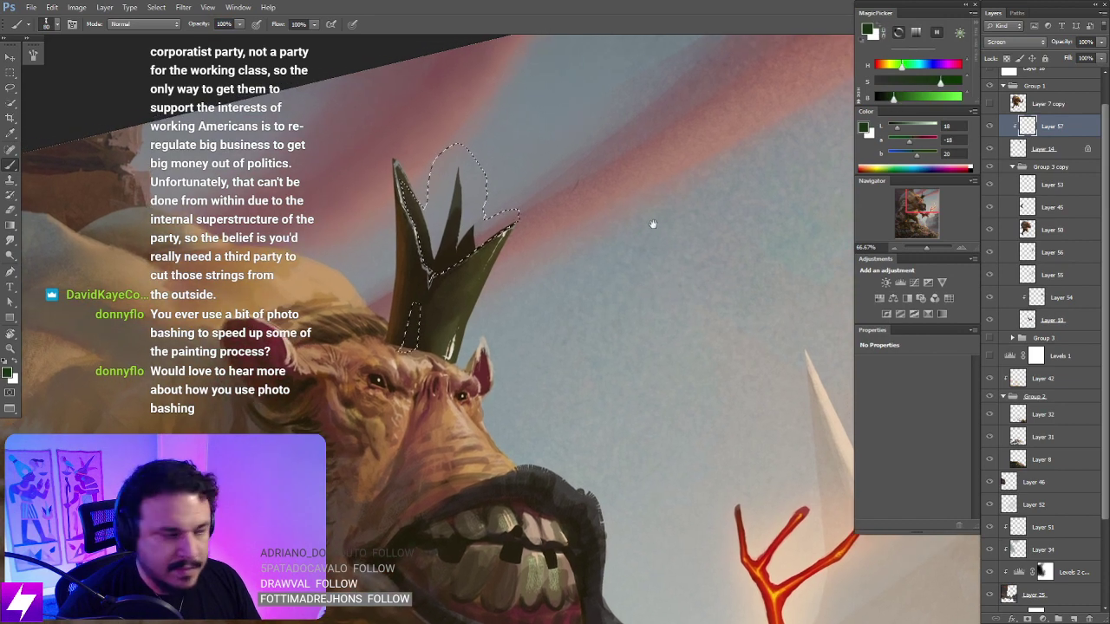
{"action": "mouse_move", "coordinate": [423, 339]}
{"action": "left_mouse_down"}
{"action": "mouse_move", "coordinate": [418, 351]}
{"action": "mouse_move", "coordinate": [426, 324]}
{"action": "mouse_move", "coordinate": [419, 335]}
{"action": "left_mouse_up"}
{"action": "key", "text": "r"}
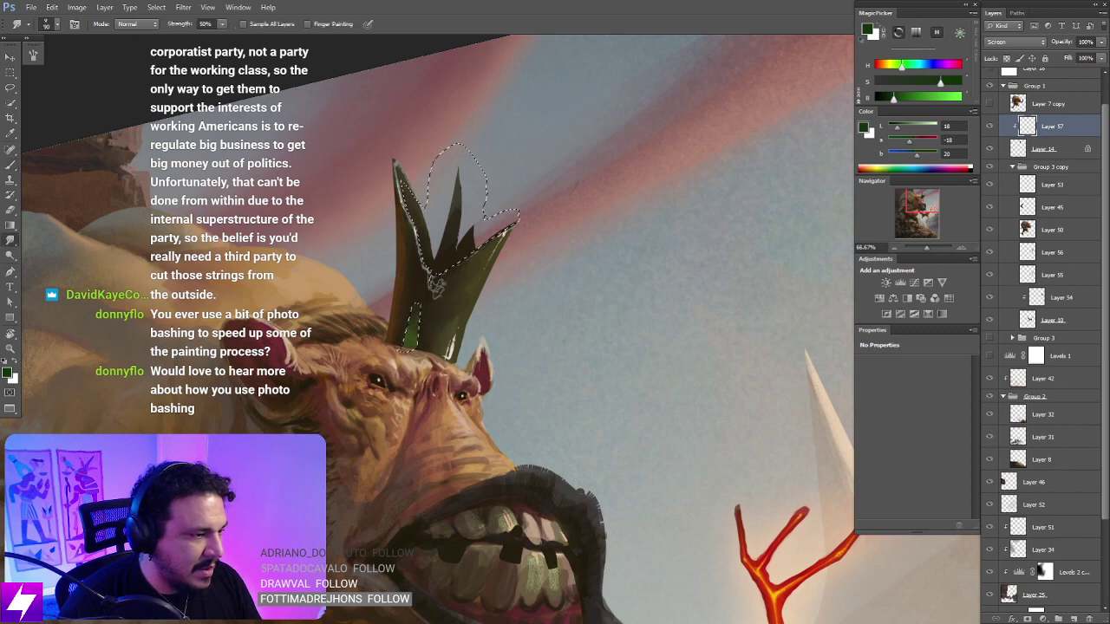
{"action": "left_click_drag", "start_coordinate": [436, 286], "coordinate": [441, 296]}
Step: Paint a green glow inside the crown's opening, blend it with the Smudge tool and clear the selection
{"action": "key", "text": "b"}
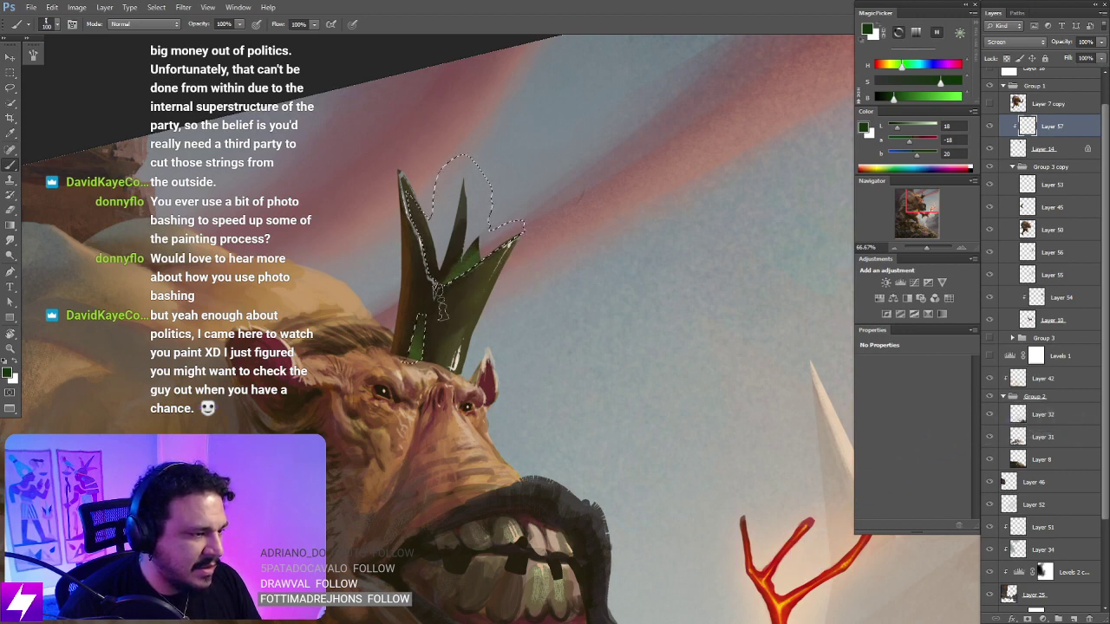
{"action": "key", "text": "r"}
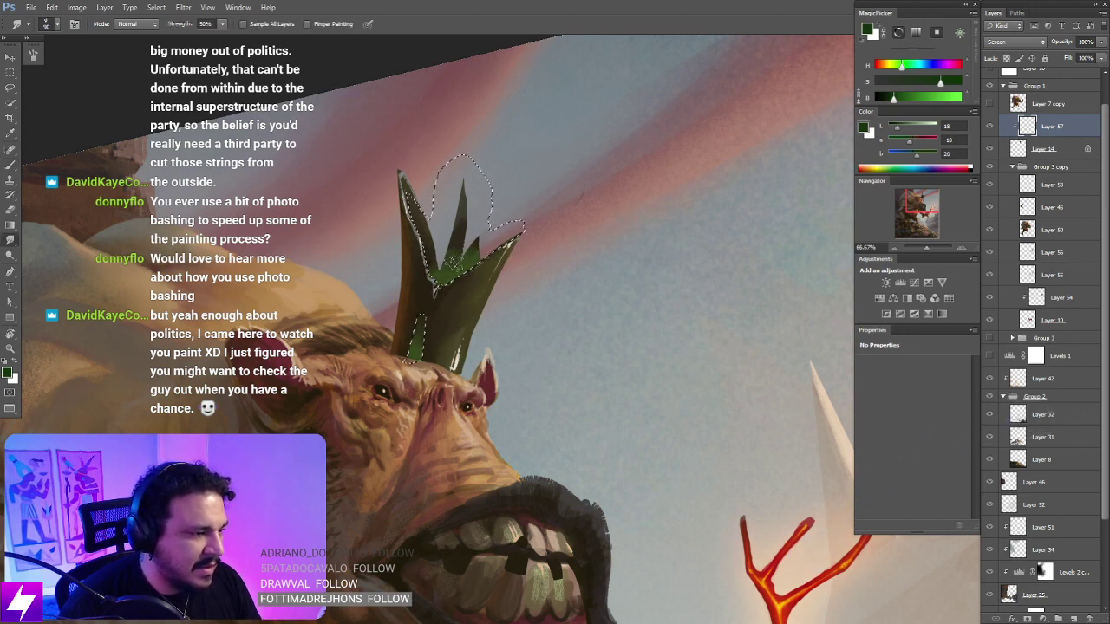
{"action": "key", "text": "b"}
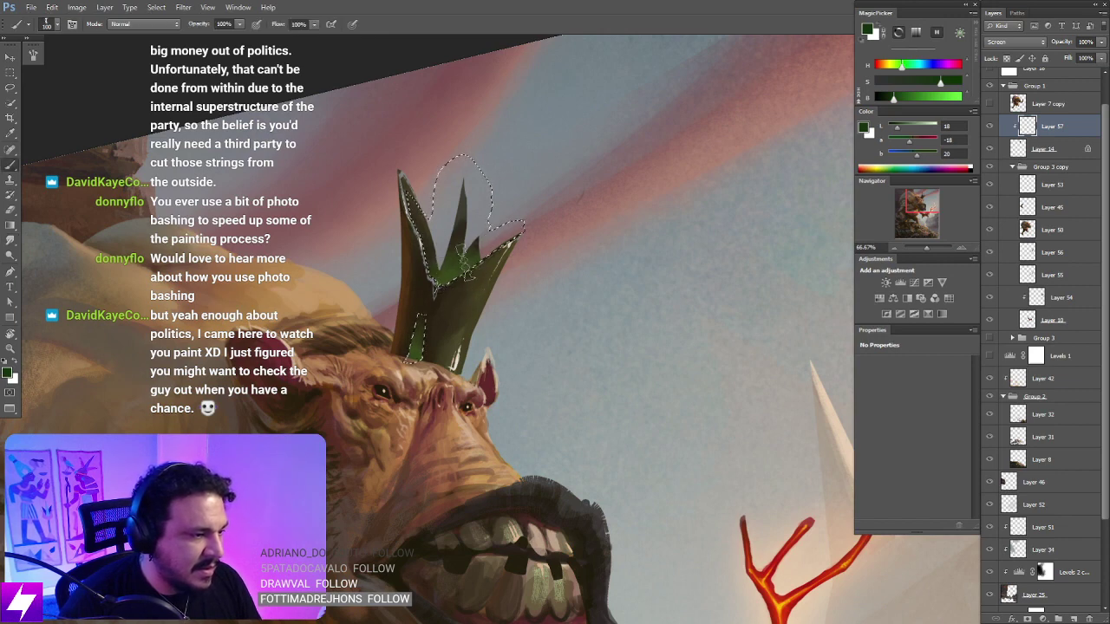
{"action": "key", "text": "r"}
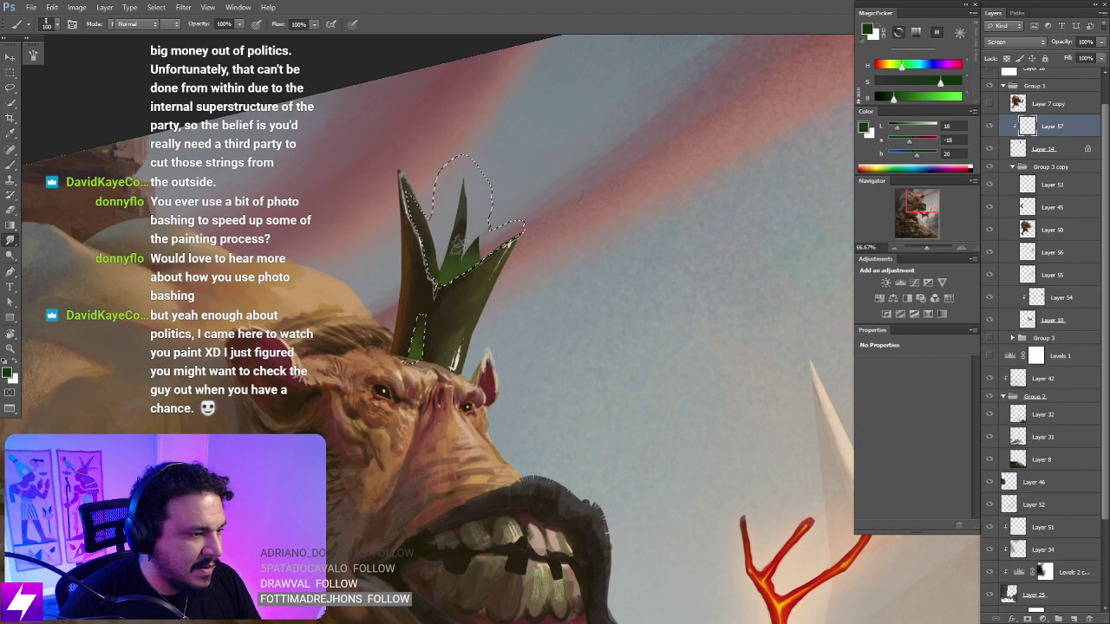
{"action": "key", "text": "r"}
{"action": "mouse_move", "coordinate": [534, 465]}
{"action": "left_mouse_down"}
{"action": "mouse_move", "coordinate": [619, 398]}
{"action": "mouse_move", "coordinate": [611, 371]}
{"action": "left_mouse_up"}
{"action": "scroll", "coordinate": [611, 371], "scroll_direction": "down", "scroll_amount": 1}
{"action": "key", "text": "l"}
{"action": "key", "text": "ctrl+d"}
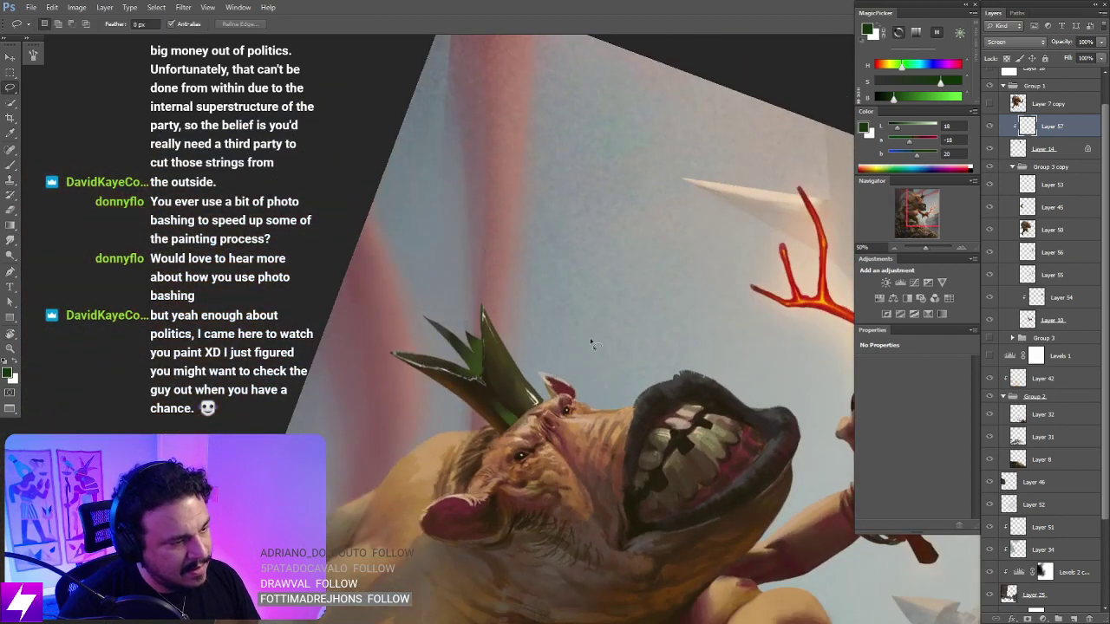
Step: Soften the green reflection at the crown's base so it blends into the dark leaf
{"action": "key", "text": "r"}
{"action": "key", "text": "Escape"}
{"action": "scroll", "coordinate": [567, 347], "scroll_direction": "up", "scroll_amount": 1}
{"action": "left_click_drag", "start_coordinate": [577, 446], "coordinate": [504, 513]}
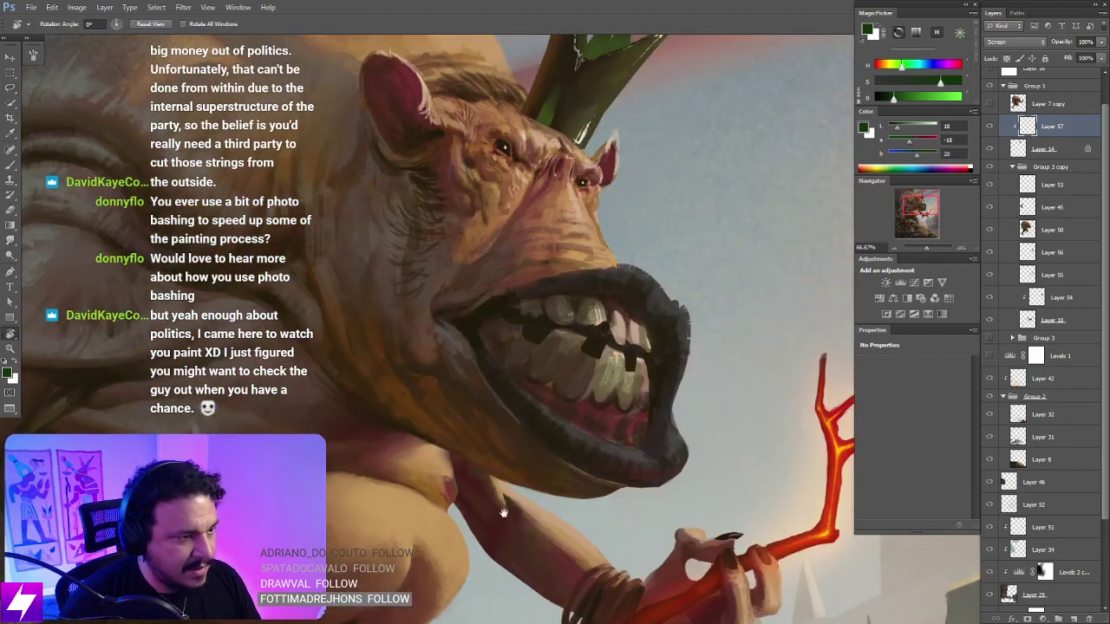
{"action": "scroll", "coordinate": [503, 513], "scroll_direction": "up", "scroll_amount": 5}
{"action": "key", "text": "b"}
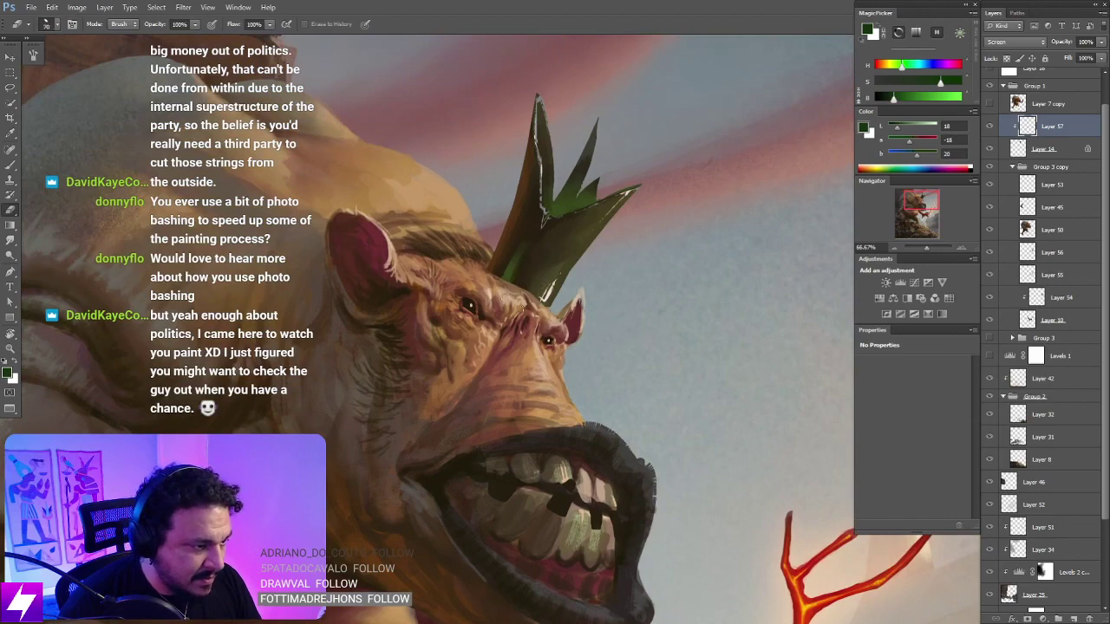
{"action": "key", "text": "r"}
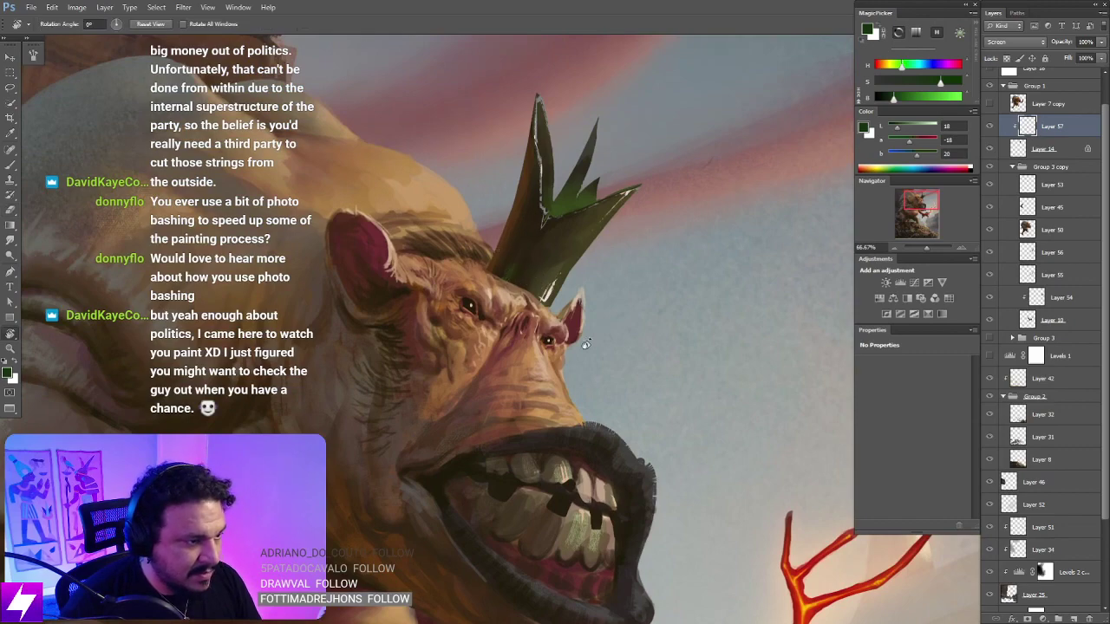
{"action": "mouse_move", "coordinate": [507, 258]}
{"action": "left_mouse_down"}
{"action": "mouse_move", "coordinate": [555, 290]}
{"action": "mouse_move", "coordinate": [598, 387]}
{"action": "mouse_move", "coordinate": [607, 309]}
{"action": "left_mouse_up"}
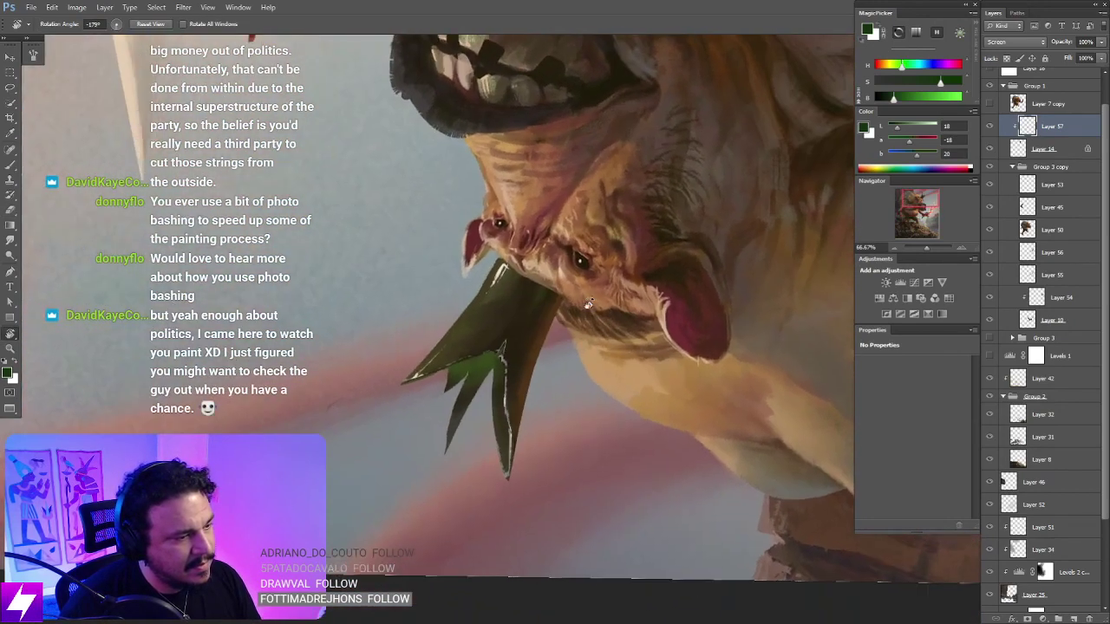
{"action": "key", "text": "ctrl+plus"}
{"action": "key", "text": "b"}
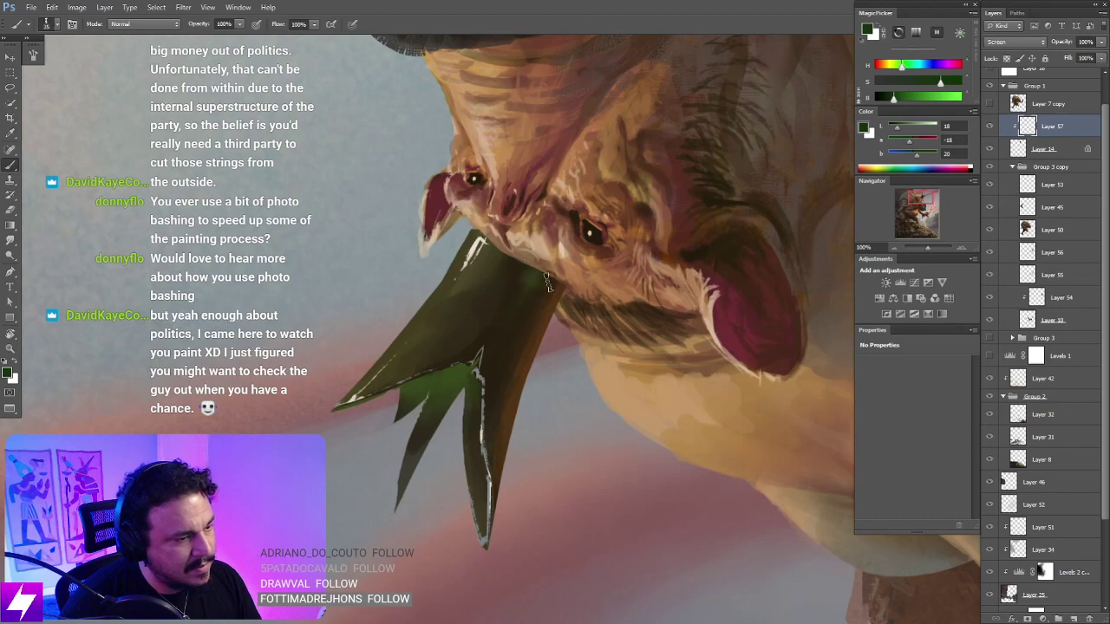
{"action": "key", "text": "s"}
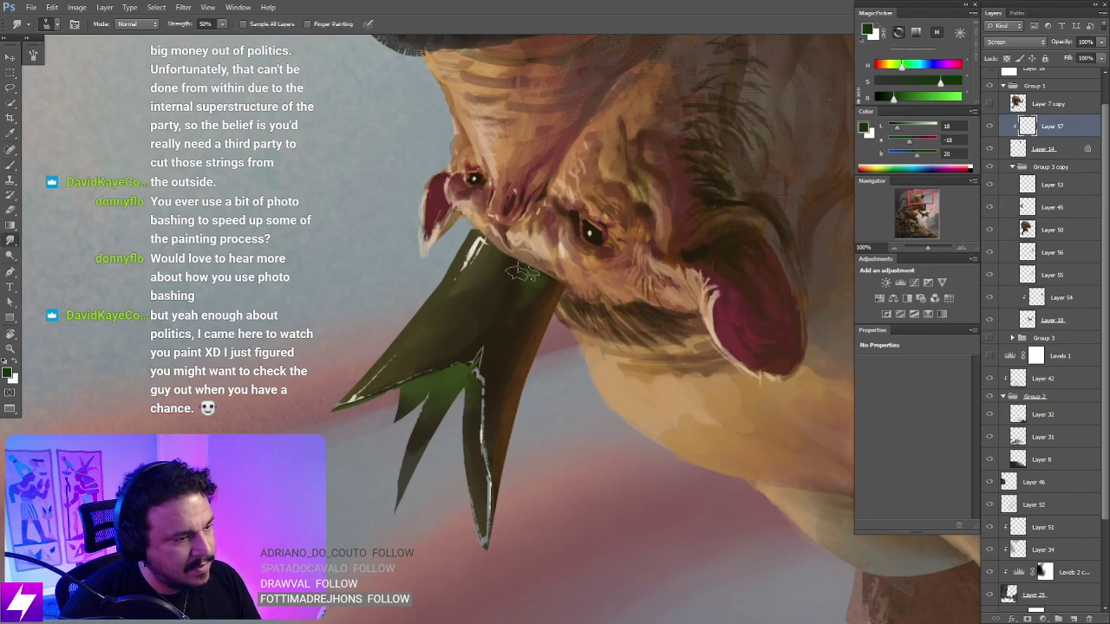
Step: Sample the dark brown (L 13, a 2, b 11) from the crown's base as the brush colour
{"action": "key", "text": "Escape"}
{"action": "key", "text": "ctrl+minus"}
{"action": "key", "text": "ctrl+minus"}
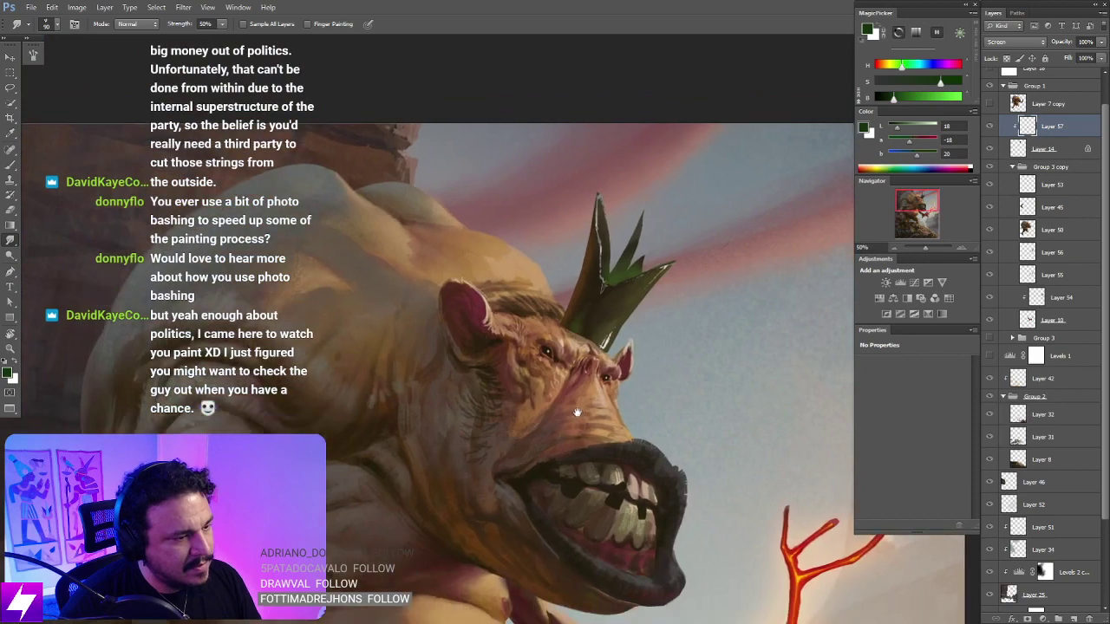
{"action": "left_click_drag", "start_coordinate": [575, 411], "coordinate": [528, 391]}
{"action": "mouse_move", "coordinate": [546, 342]}
{"action": "left_mouse_down"}
{"action": "mouse_move", "coordinate": [548, 362]}
{"action": "mouse_move", "coordinate": [407, 227]}
{"action": "left_mouse_up"}
{"action": "key", "text": "r"}
{"action": "key", "text": "ctrl+plus"}
{"action": "key", "text": "b"}
{"action": "left_click", "coordinate": [591, 418], "text": "alt"}
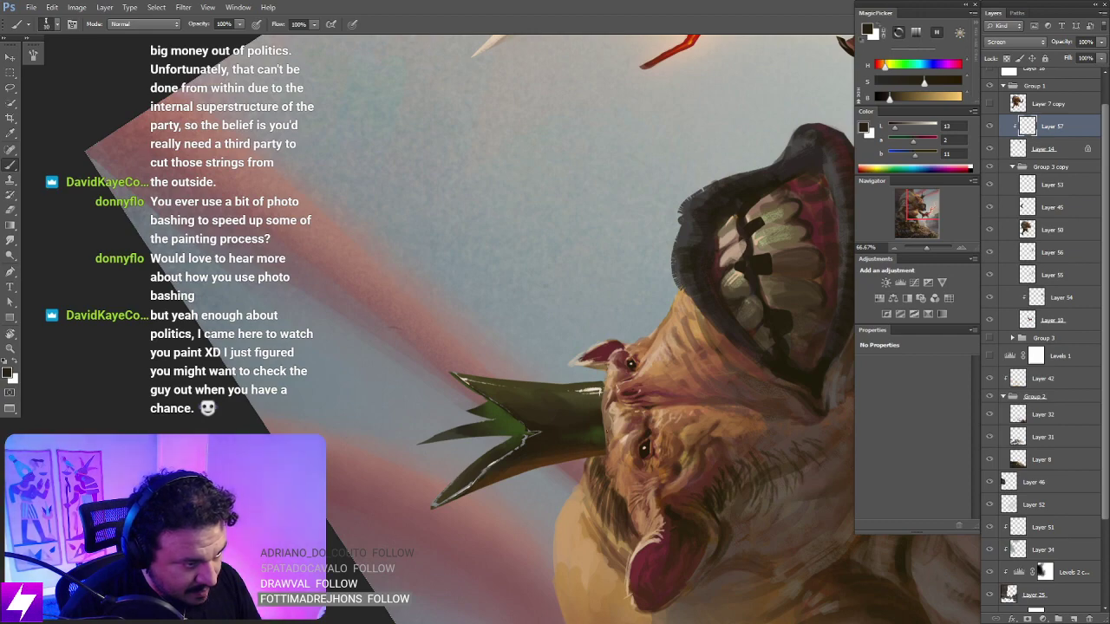
Step: Flip the canvas horizontally and hide the green Screen layer to compare the crown without its reflections
{"action": "key", "text": "r"}
{"action": "key", "text": "Escape"}
{"action": "key", "text": "ctrl+minus"}
{"action": "left_click_drag", "start_coordinate": [577, 393], "coordinate": [510, 416]}
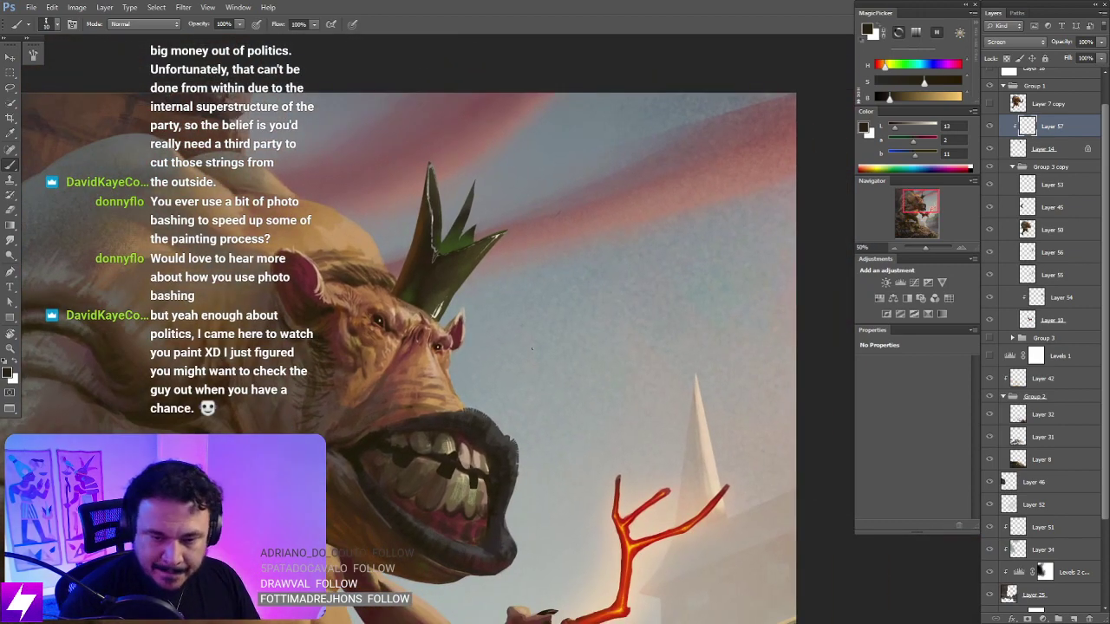
{"action": "key", "text": "ctrl+minus"}
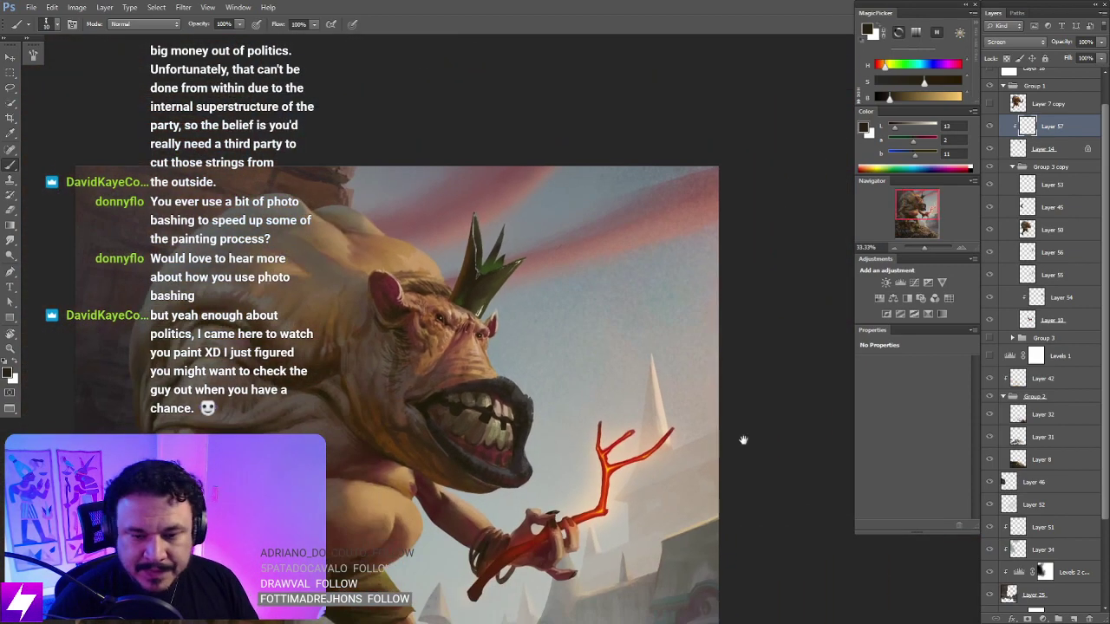
{"action": "key", "text": "ctrl+shift+h"}
{"action": "left_click_drag", "start_coordinate": [730, 430], "coordinate": [711, 430]}
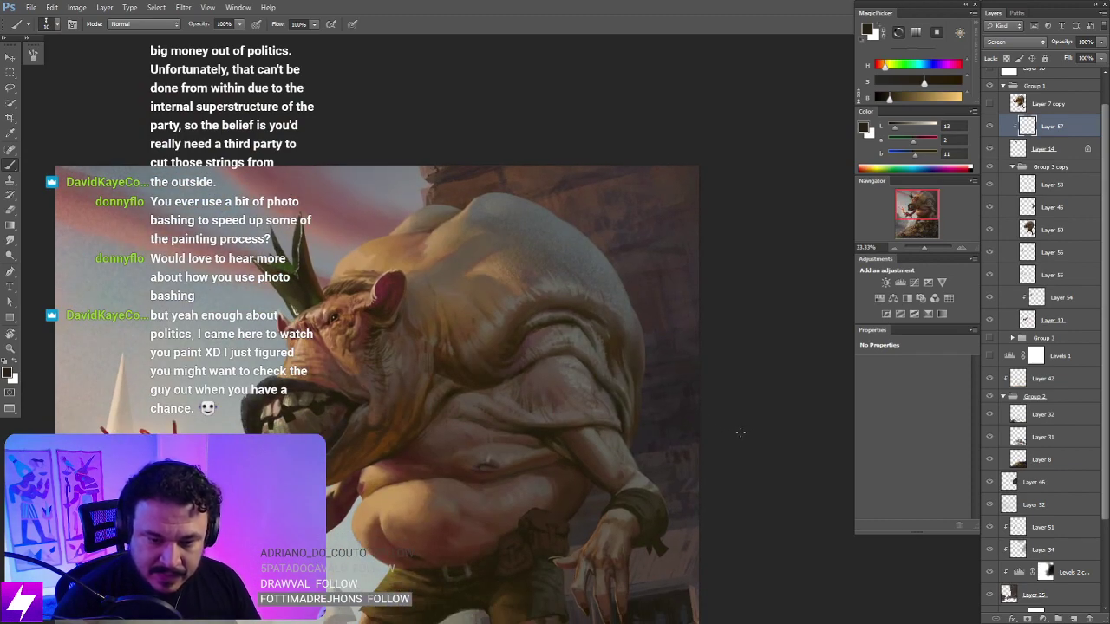
{"action": "key", "text": "ctrl+plus"}
{"action": "left_click_drag", "start_coordinate": [604, 466], "coordinate": [720, 456]}
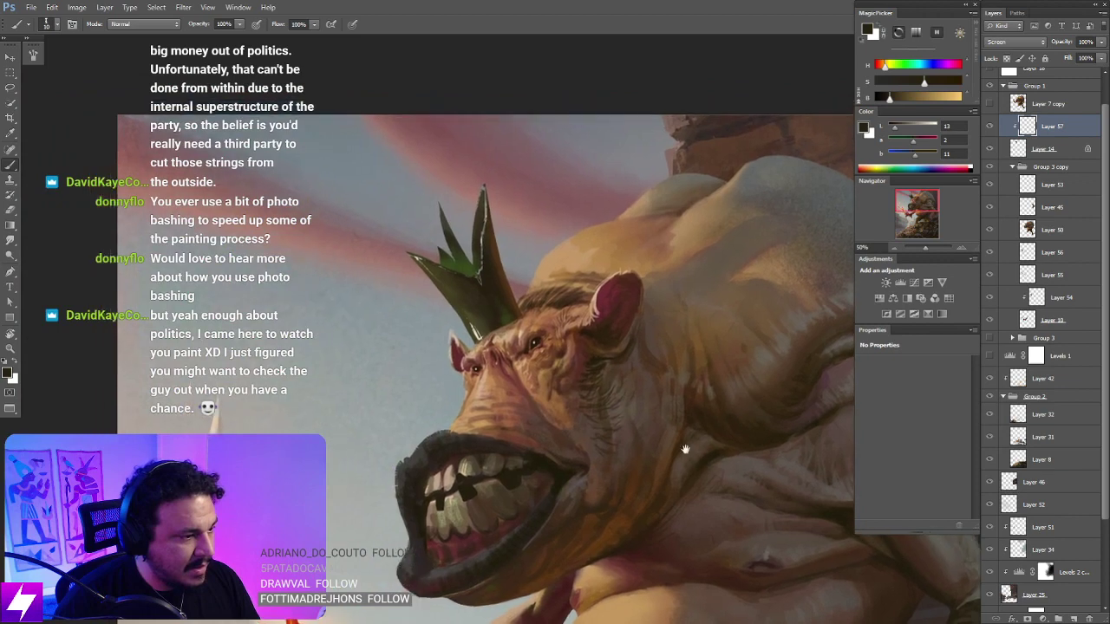
{"action": "left_click_drag", "start_coordinate": [688, 382], "coordinate": [730, 414]}
{"action": "left_click", "coordinate": [989, 125]}
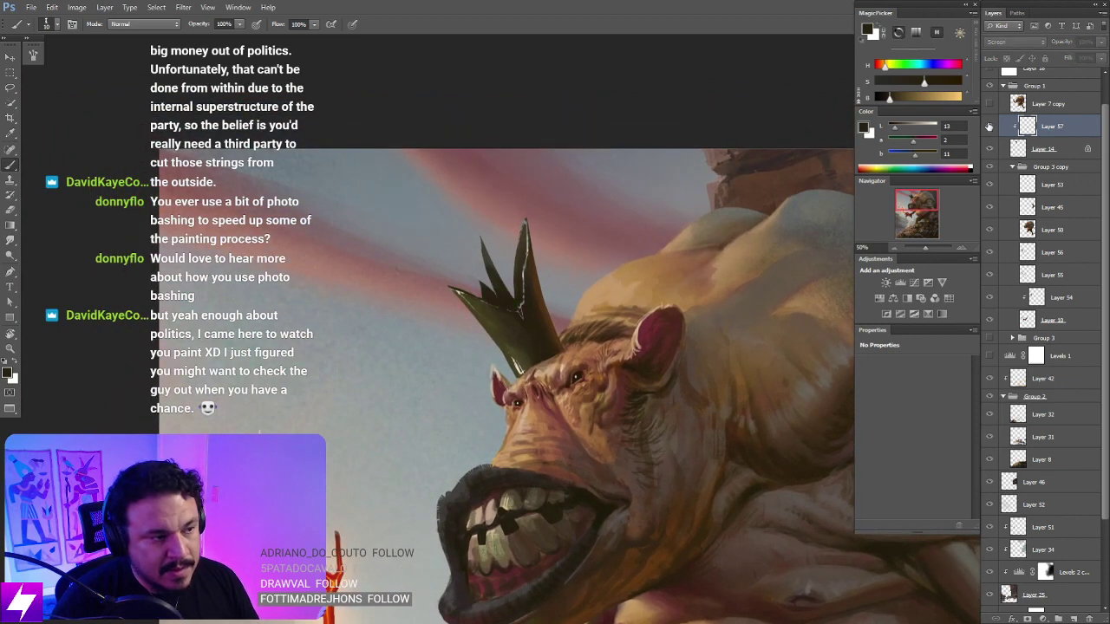
Step: Show the green Screen layer and mix a brighter green (L 34, a -20, b 36) from the crown's reflection
{"action": "left_click", "coordinate": [989, 126]}
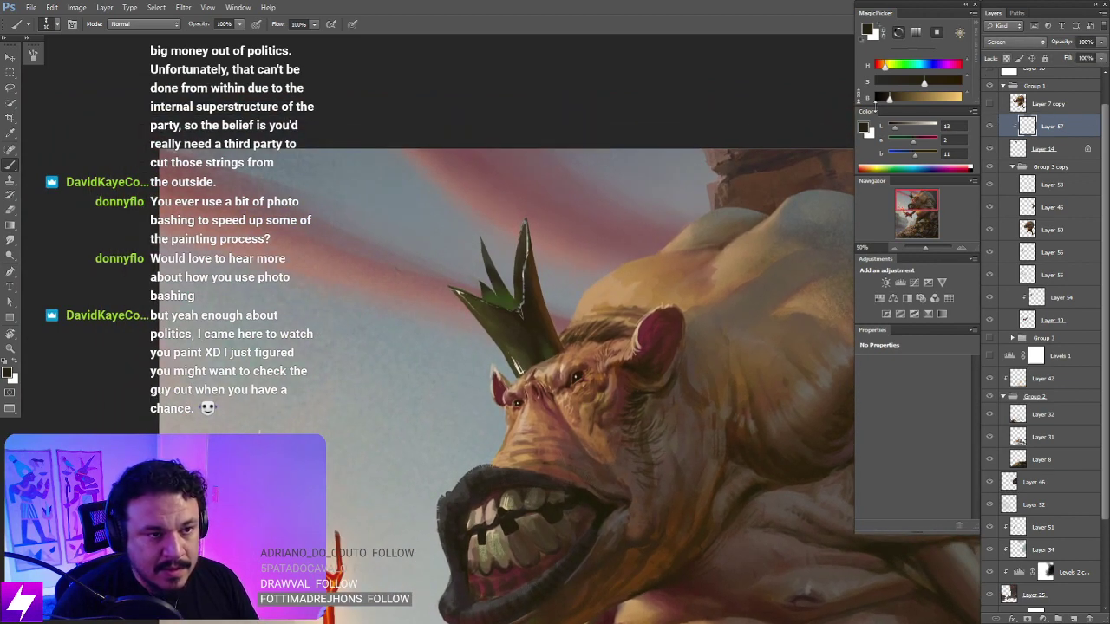
{"action": "left_click", "coordinate": [509, 293], "text": "alt"}
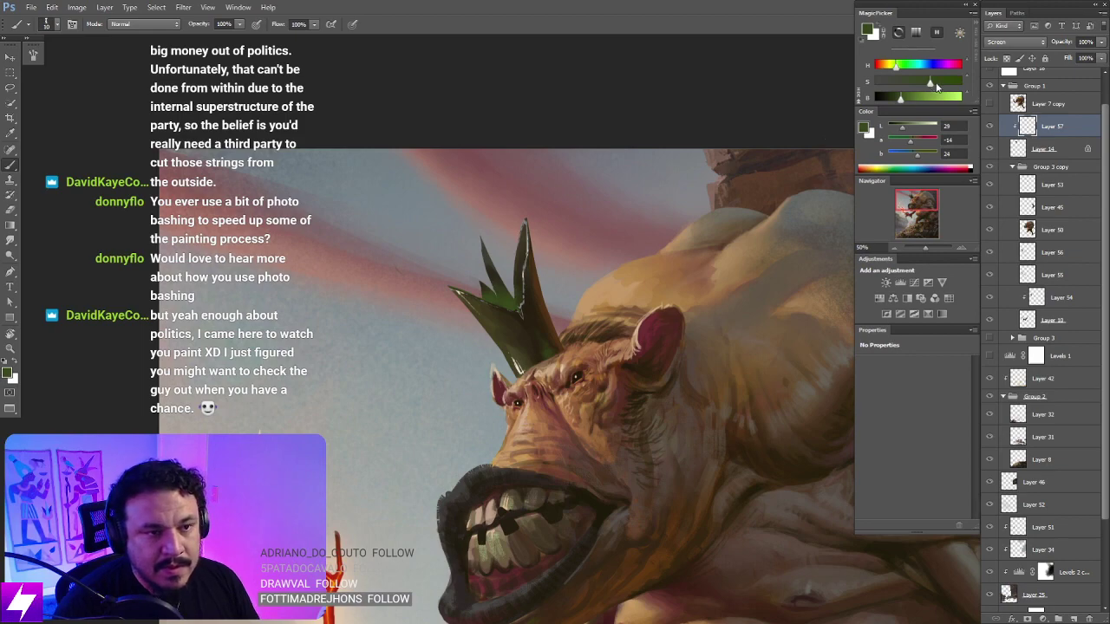
{"action": "left_click_drag", "start_coordinate": [936, 85], "coordinate": [907, 101]}
{"action": "scroll", "coordinate": [508, 315], "scroll_direction": "up", "scroll_amount": 1}
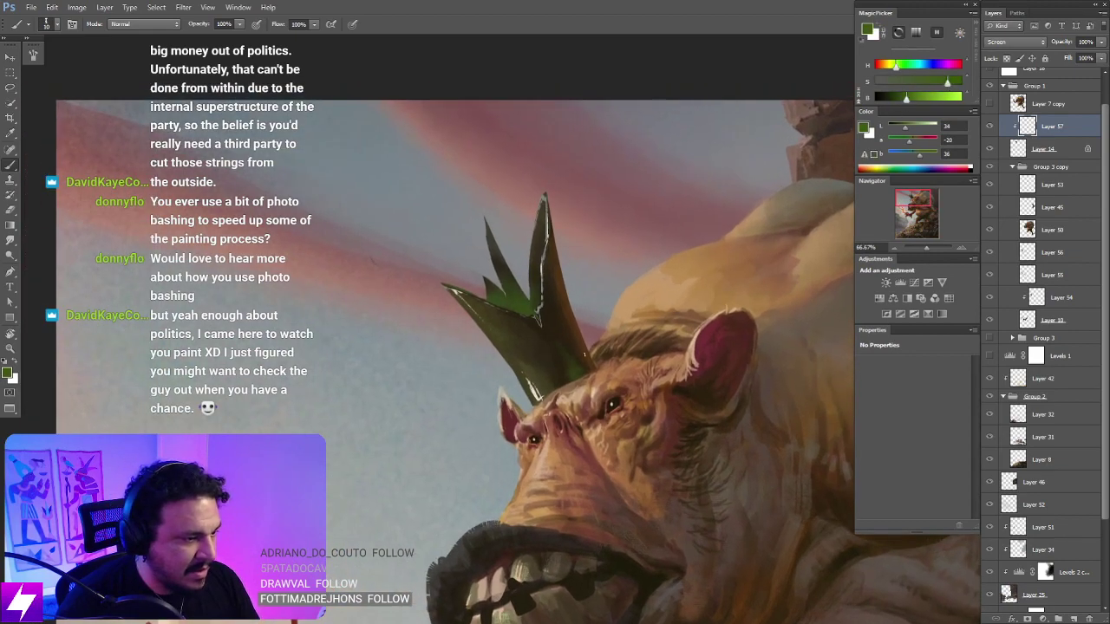
Step: Lasso the inner faces of the crown's spikes around the V-shaped opening as one combined selection
{"action": "key", "text": "r"}
{"action": "left_click_drag", "start_coordinate": [584, 355], "coordinate": [641, 269]}
{"action": "scroll", "coordinate": [520, 387], "scroll_direction": "up", "scroll_amount": 1}
{"action": "left_click_drag", "start_coordinate": [607, 395], "coordinate": [634, 362]}
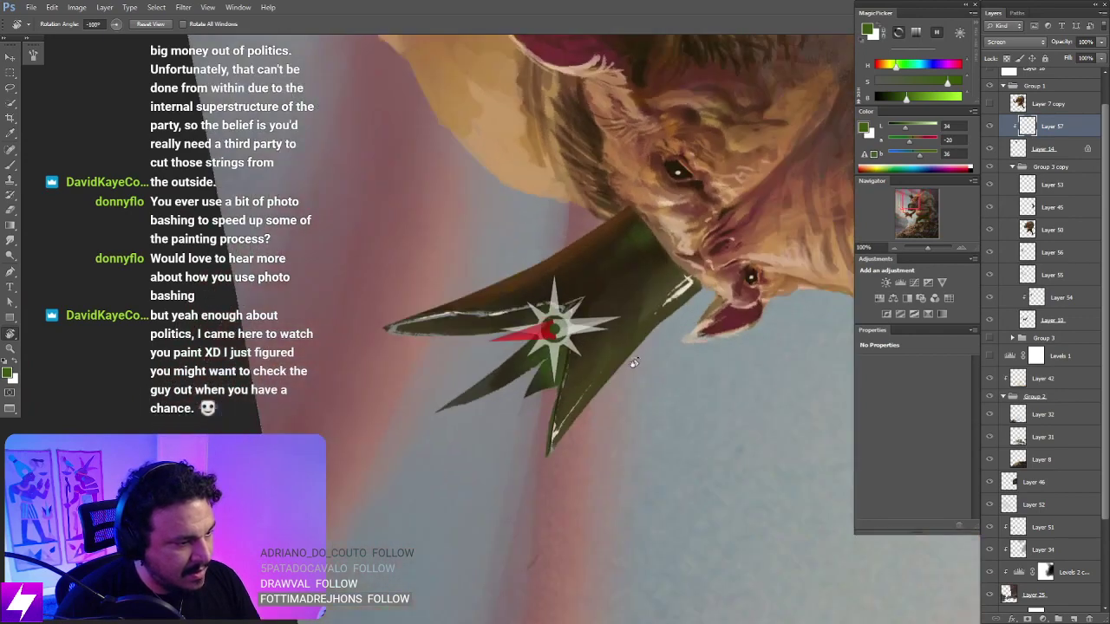
{"action": "key", "text": "Escape"}
{"action": "scroll", "coordinate": [610, 355], "scroll_direction": "up", "scroll_amount": 2}
{"action": "key", "text": "l"}
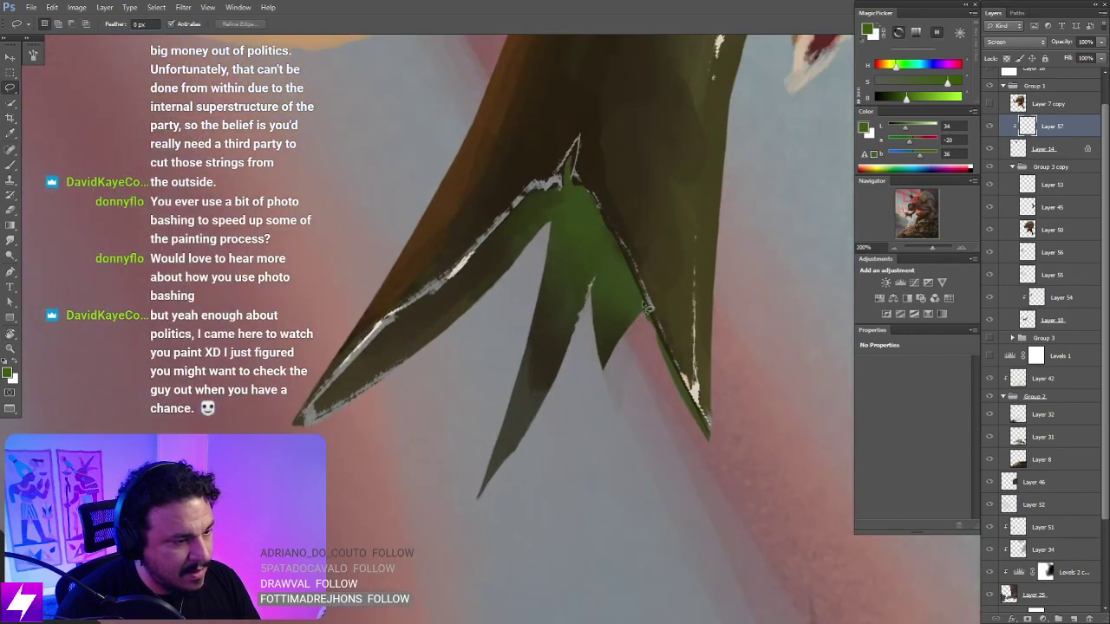
{"action": "mouse_move", "coordinate": [606, 357]}
{"action": "left_mouse_down"}
{"action": "mouse_move", "coordinate": [594, 302]}
{"action": "mouse_move", "coordinate": [597, 227]}
{"action": "left_mouse_up"}
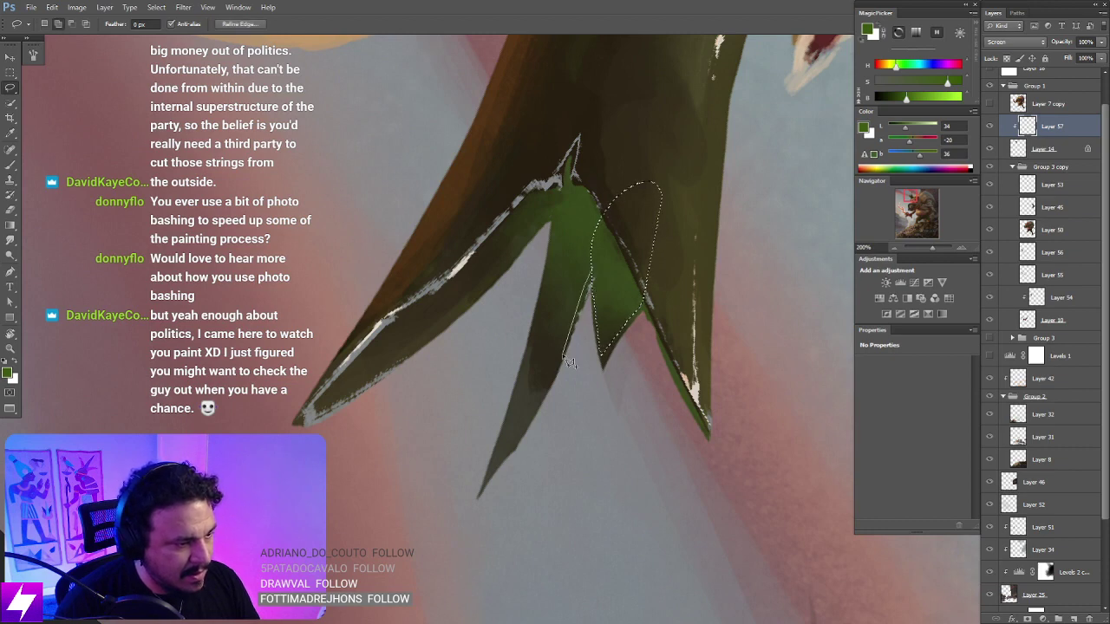
{"action": "left_click_drag", "start_coordinate": [565, 236], "coordinate": [560, 219]}
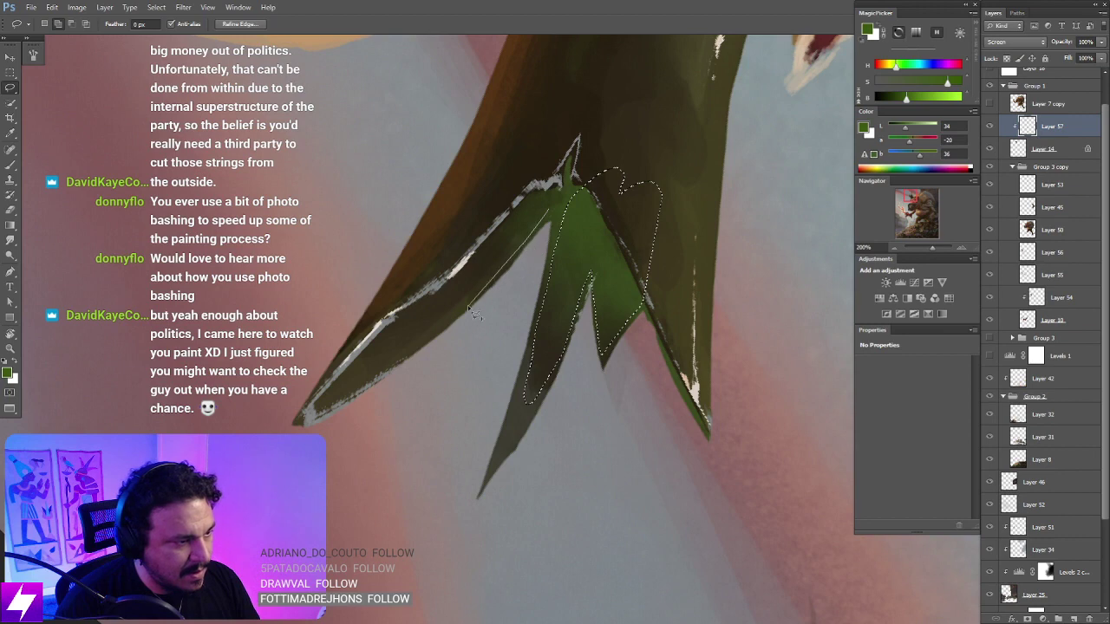
{"action": "mouse_move", "coordinate": [450, 312]}
{"action": "left_mouse_down"}
{"action": "mouse_move", "coordinate": [535, 164]}
{"action": "mouse_move", "coordinate": [604, 121]}
{"action": "mouse_move", "coordinate": [620, 191]}
{"action": "left_mouse_up"}
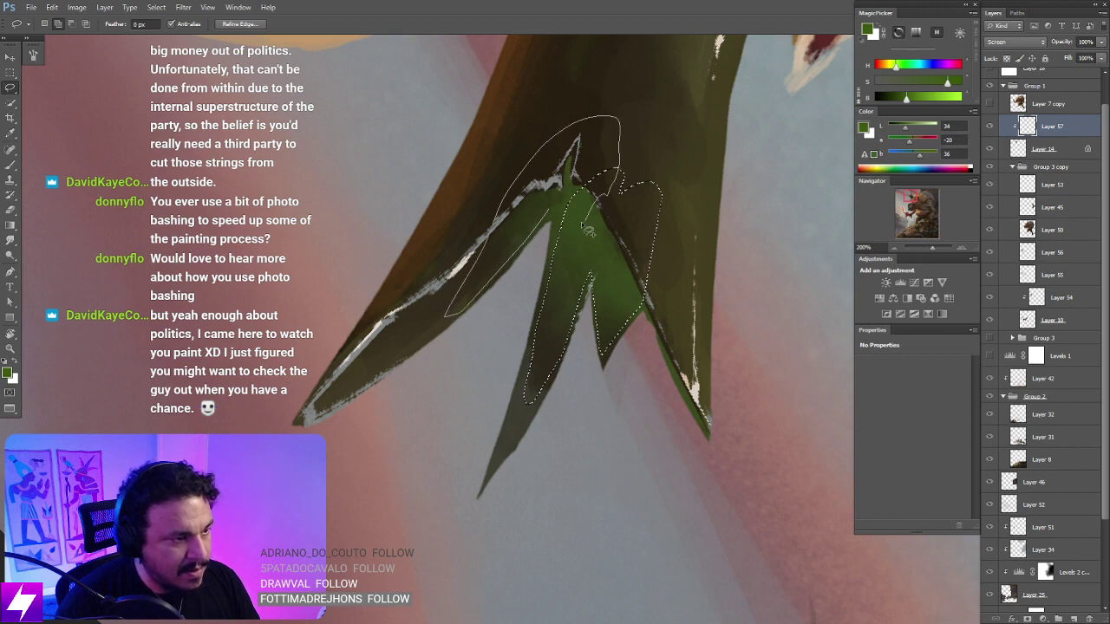
{"action": "left_click_drag", "start_coordinate": [588, 230], "coordinate": [586, 227]}
Step: Paint a more saturated green (L 34, a -23, b 40) inside the selection, smudge it into the dark leaf and deselect
{"action": "key", "text": "b"}
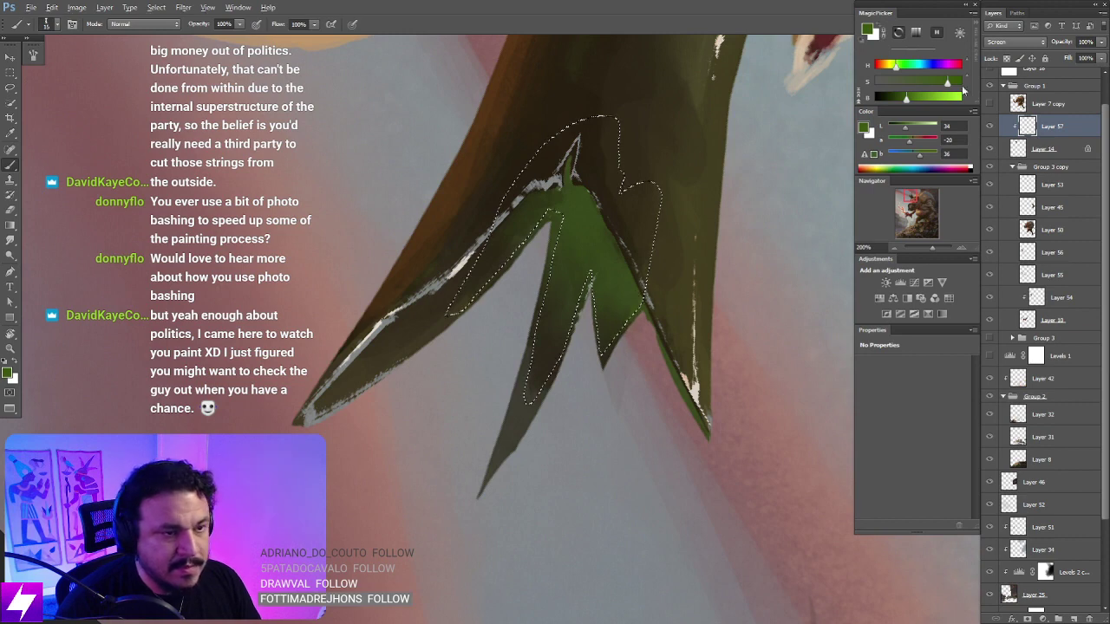
{"action": "left_click_drag", "start_coordinate": [947, 83], "coordinate": [961, 83]}
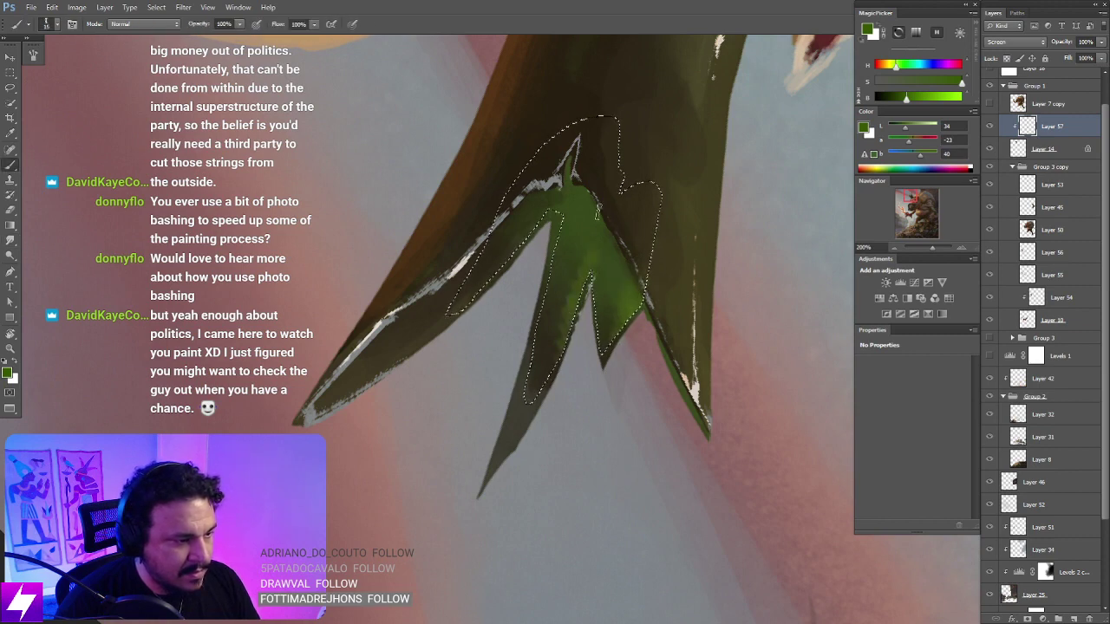
{"action": "key", "text": "r"}
{"action": "left_click_drag", "start_coordinate": [568, 233], "coordinate": [595, 307]}
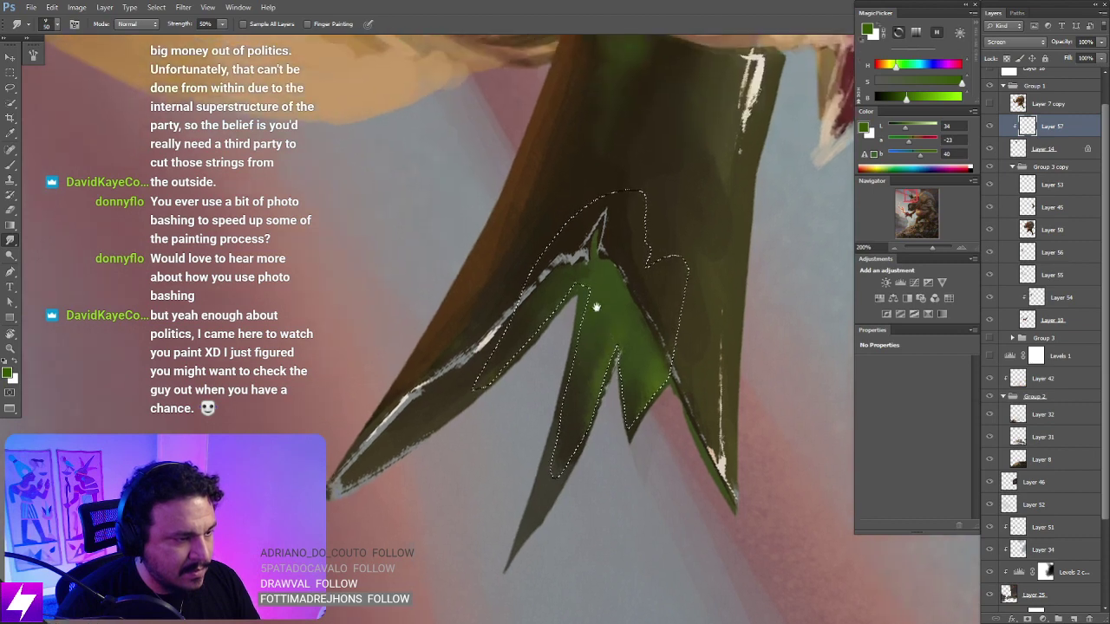
{"action": "key", "text": "b"}
{"action": "key", "text": "r"}
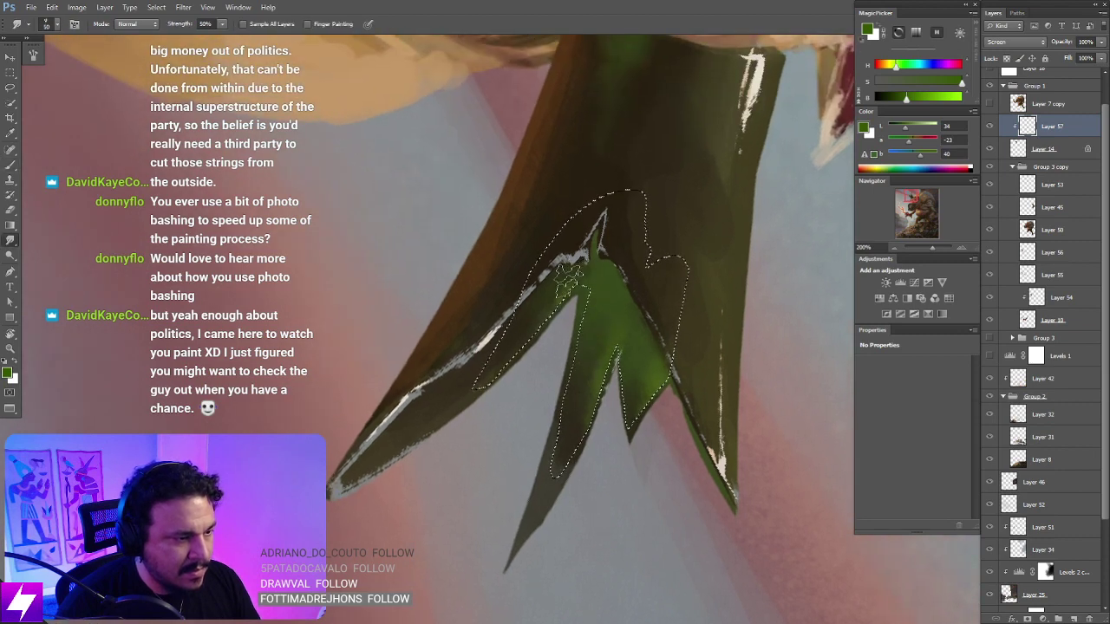
{"action": "key", "text": "Escape"}
{"action": "left_click_drag", "start_coordinate": [554, 377], "coordinate": [627, 321]}
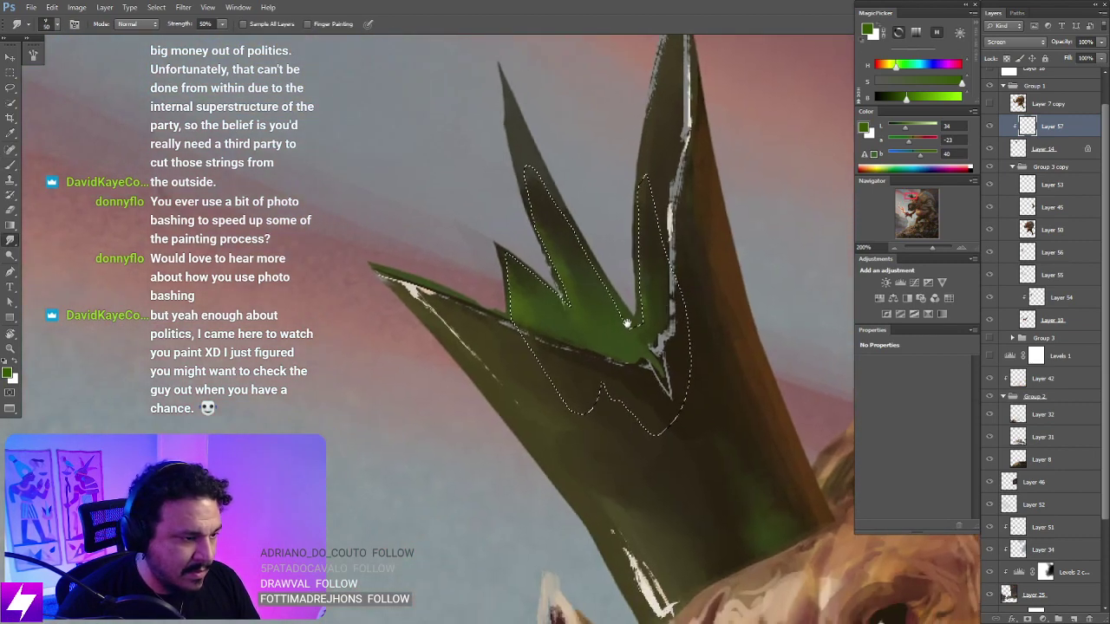
{"action": "key", "text": "b"}
{"action": "key", "text": "l"}
{"action": "key", "text": "ctrl+d"}
Step: Brighten the smallest inner spike with green strokes from another brush preset and blend them with the Smudge tool
{"action": "key", "text": "ctrl+minus"}
{"action": "key", "text": "ctrl+minus"}
{"action": "key", "text": "r"}
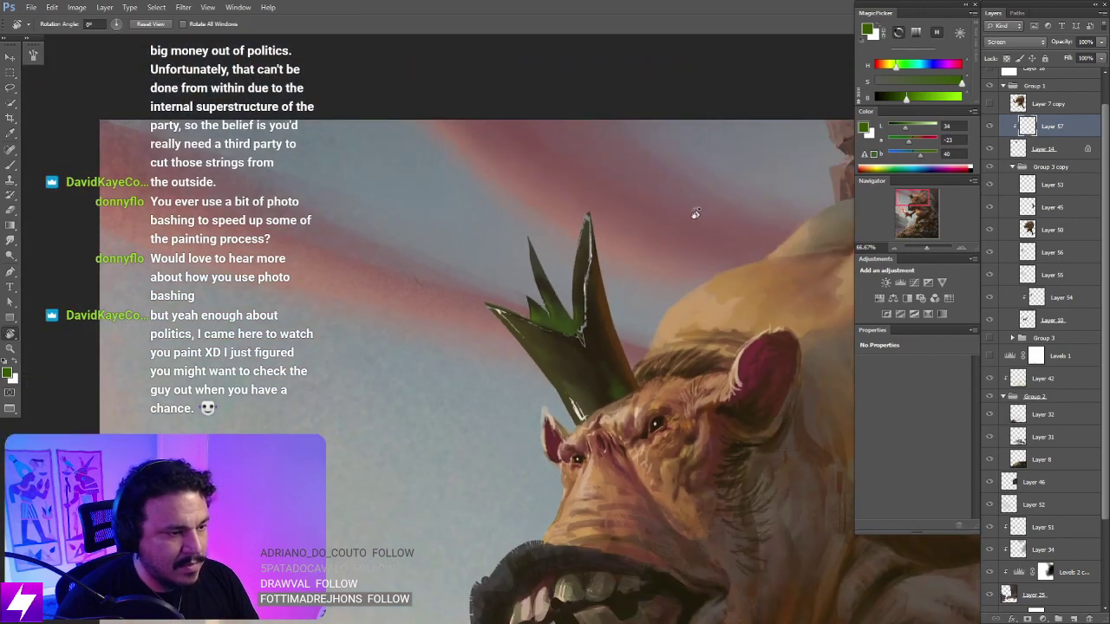
{"action": "left_click_drag", "start_coordinate": [693, 214], "coordinate": [709, 310]}
{"action": "key", "text": "ctrl+plus"}
{"action": "scroll", "coordinate": [579, 320], "scroll_direction": "up", "scroll_amount": 1}
{"action": "key", "text": "b"}
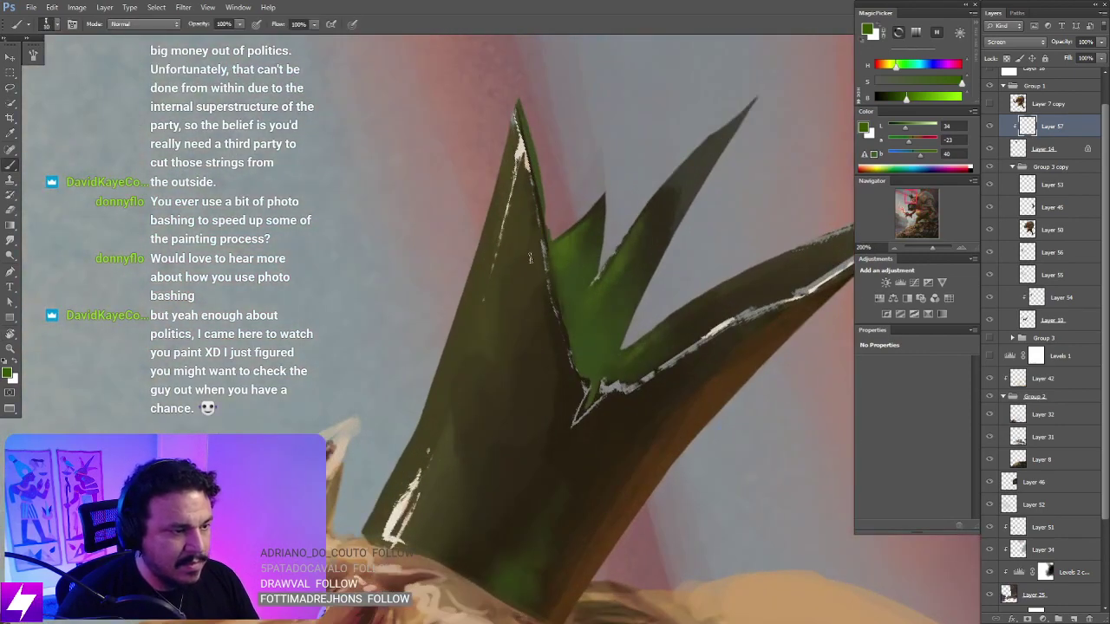
{"action": "right_click", "coordinate": [531, 258]}
{"action": "double_click", "coordinate": [58, 216]}
{"action": "left_click_drag", "start_coordinate": [587, 315], "coordinate": [565, 350]}
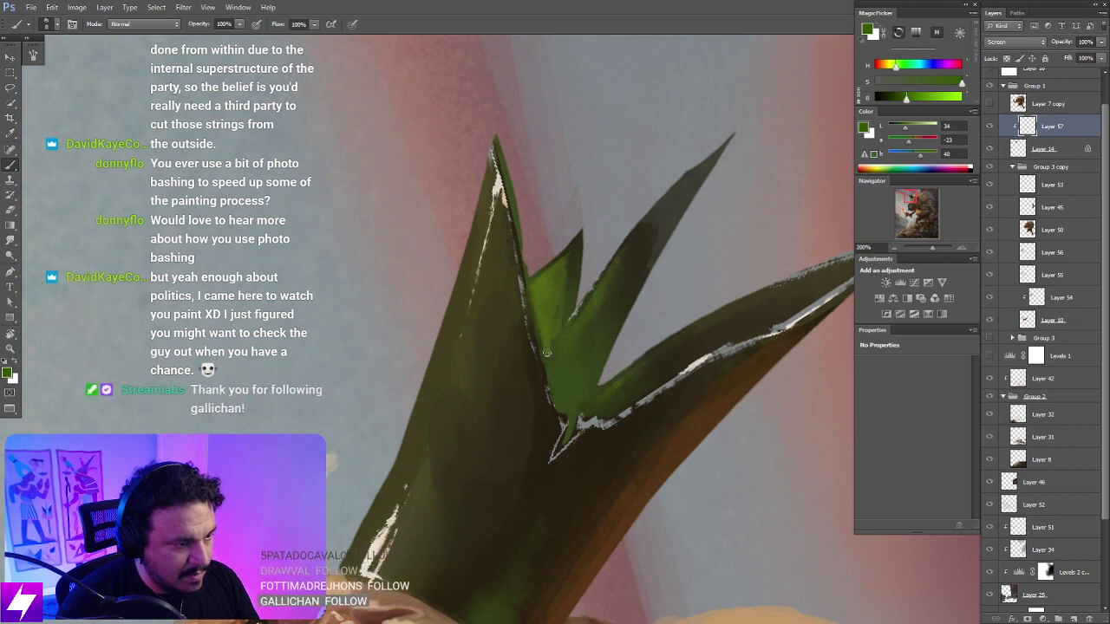
{"action": "key", "text": "r"}
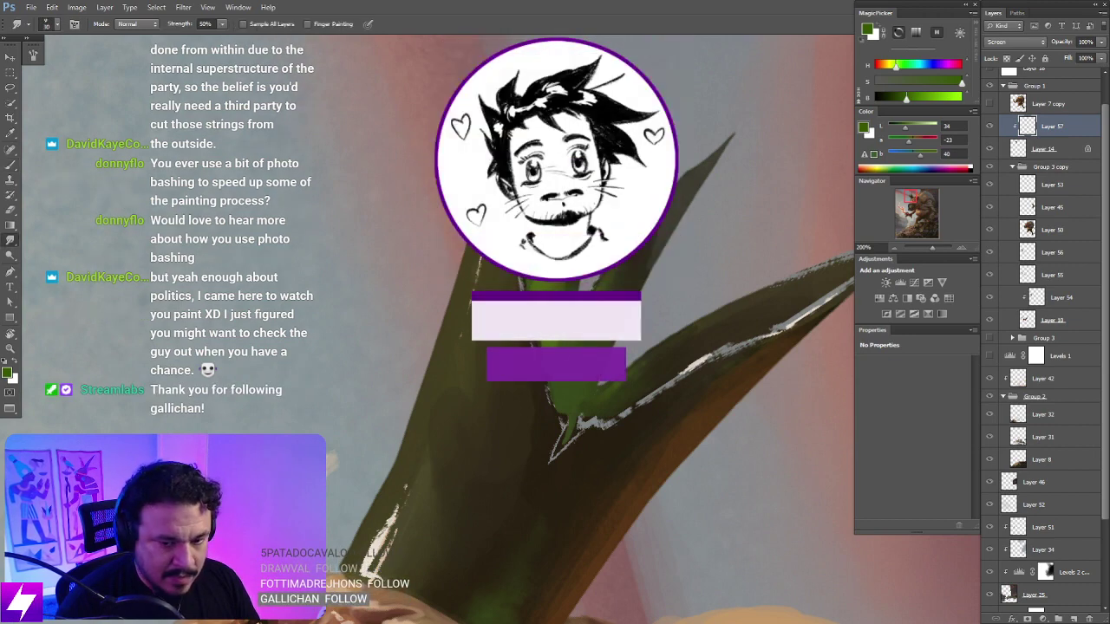
{"action": "left_click_drag", "start_coordinate": [578, 407], "coordinate": [563, 346]}
{"action": "scroll", "coordinate": [562, 345], "scroll_direction": "down", "scroll_amount": 1}
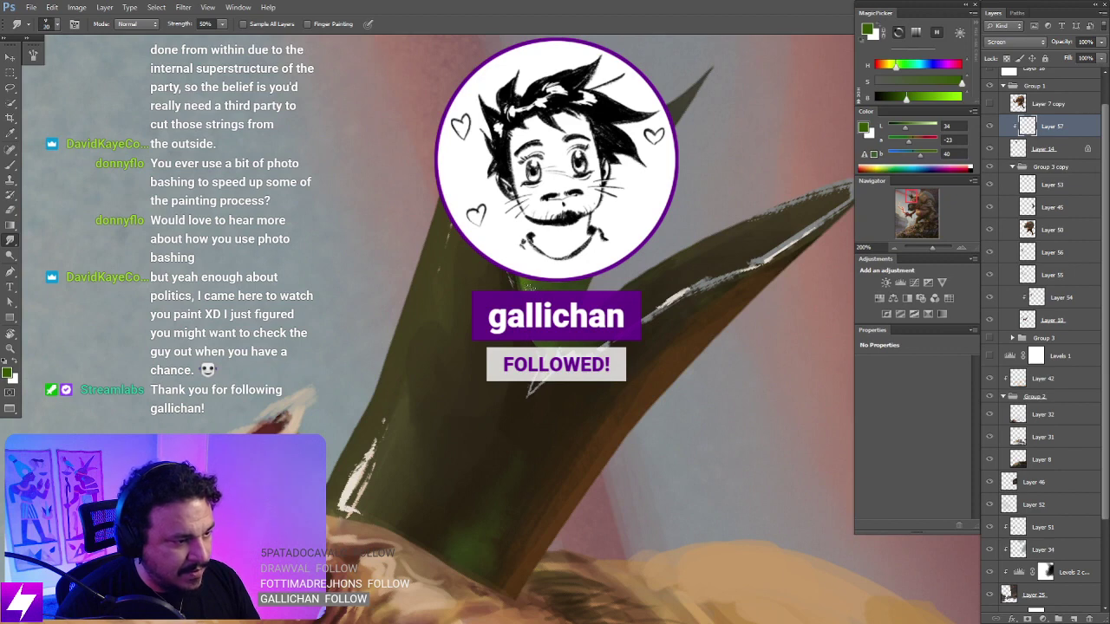
Step: Paint thin bright green rim lights along the edges of the middle and smallest inner spikes
{"action": "key", "text": "b"}
{"action": "scroll", "coordinate": [559, 343], "scroll_direction": "up", "scroll_amount": 3}
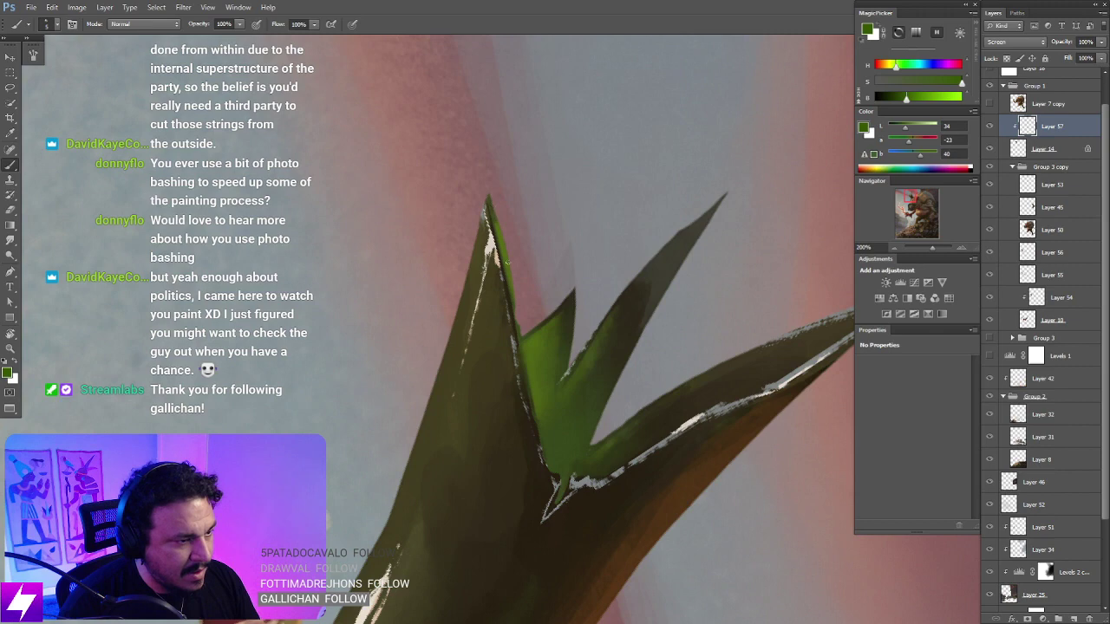
{"action": "key", "text": "space"}
{"action": "left_click_drag", "start_coordinate": [596, 342], "coordinate": [575, 273]}
{"action": "key", "text": "r"}
{"action": "mouse_move", "coordinate": [700, 274]}
{"action": "left_mouse_down"}
{"action": "mouse_move", "coordinate": [671, 217]}
{"action": "mouse_move", "coordinate": [640, 193]}
{"action": "left_mouse_up"}
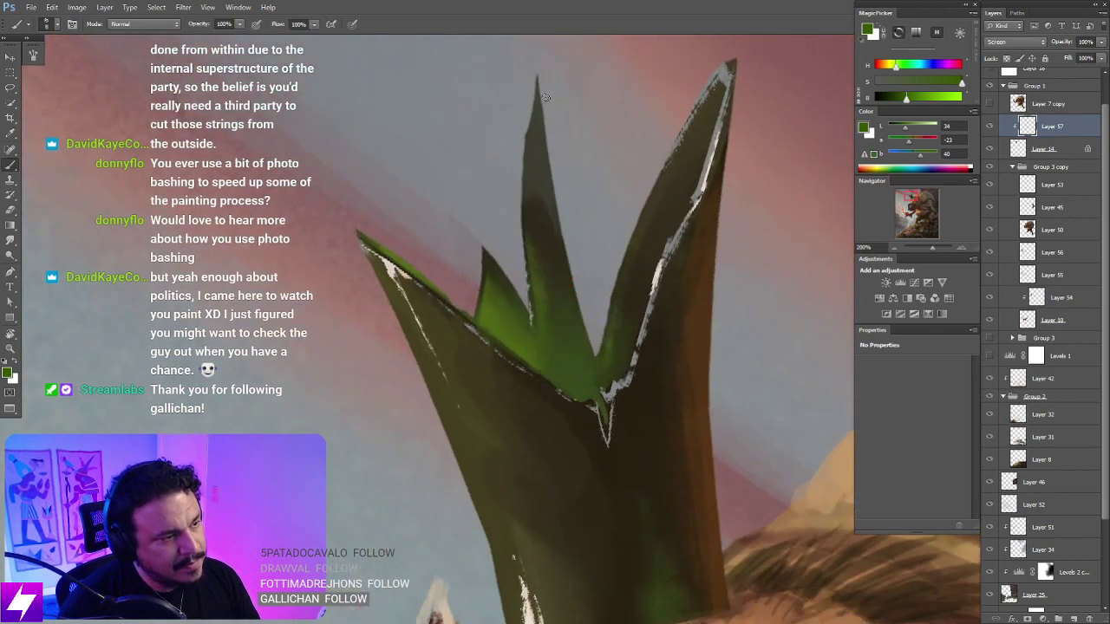
{"action": "mouse_move", "coordinate": [538, 74]}
{"action": "left_mouse_down"}
{"action": "mouse_move", "coordinate": [574, 305]}
{"action": "mouse_move", "coordinate": [570, 258]}
{"action": "mouse_move", "coordinate": [595, 357]}
{"action": "left_mouse_up"}
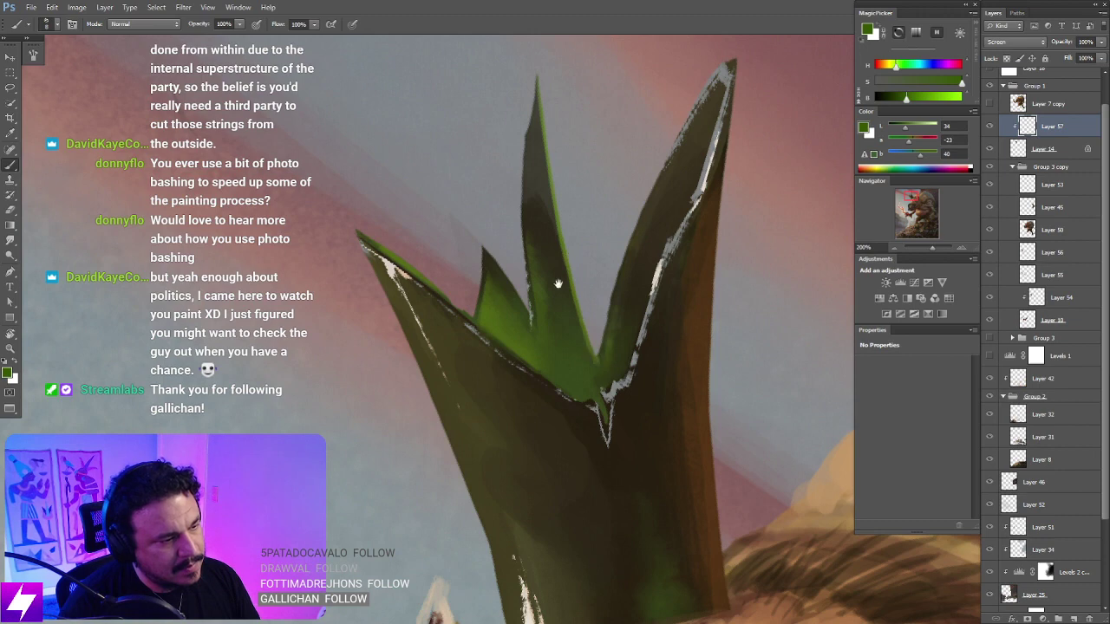
{"action": "key", "text": "space"}
{"action": "mouse_move", "coordinate": [526, 282]}
{"action": "left_mouse_down"}
{"action": "mouse_move", "coordinate": [546, 287]}
{"action": "mouse_move", "coordinate": [543, 312]}
{"action": "left_mouse_up"}
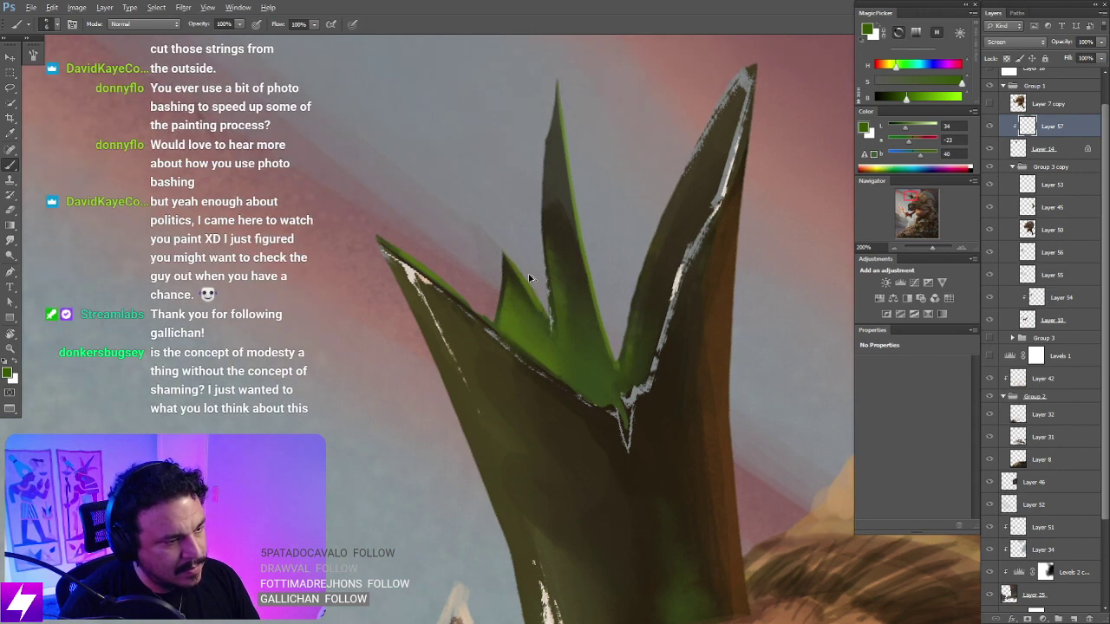
Step: Undo the last stroke, then erase and smudge the excess green on the middle spike
{"action": "key", "text": "ctrl+z"}
{"action": "scroll", "coordinate": [548, 317], "scroll_direction": "down", "scroll_amount": 5}
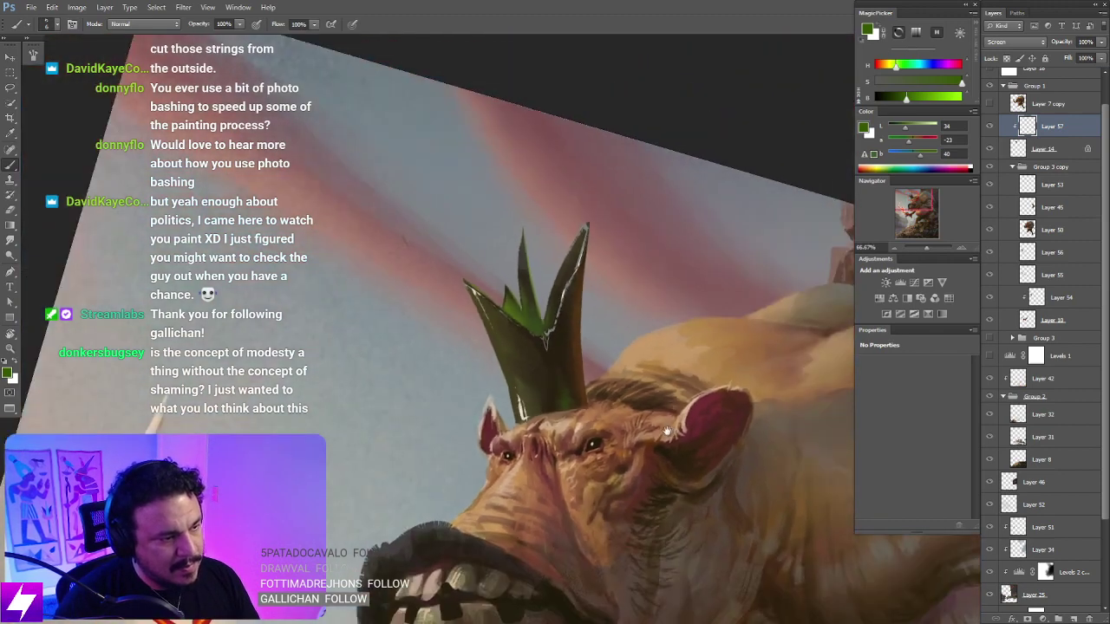
{"action": "scroll", "coordinate": [528, 325], "scroll_direction": "up", "scroll_amount": 3}
{"action": "key", "text": "e"}
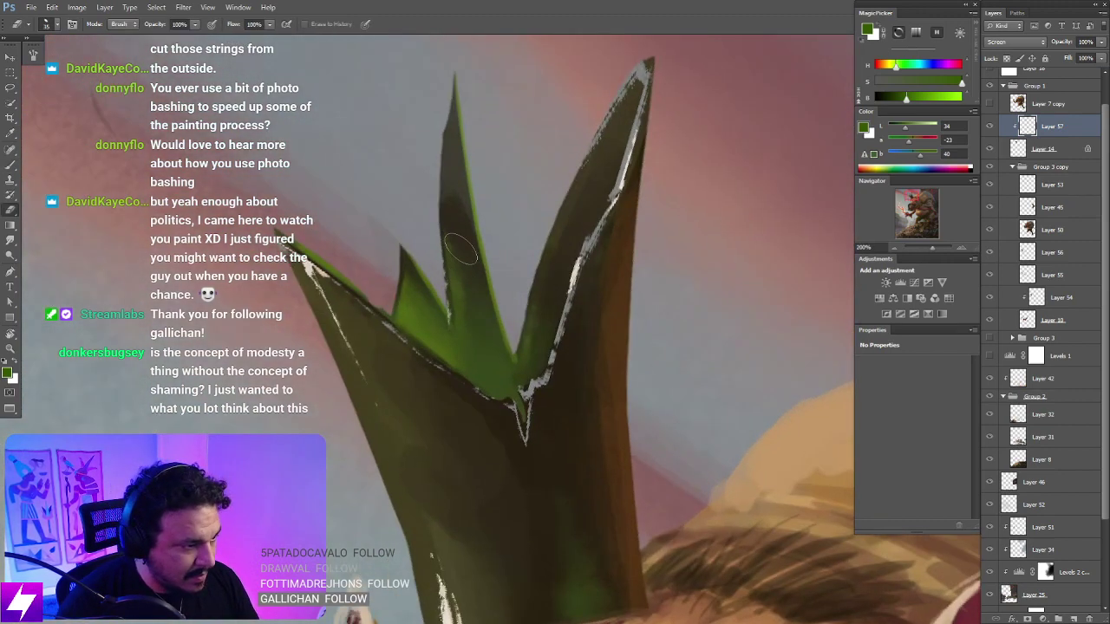
{"action": "mouse_move", "coordinate": [473, 299]}
{"action": "left_mouse_down"}
{"action": "mouse_move", "coordinate": [479, 331]}
{"action": "mouse_move", "coordinate": [469, 283]}
{"action": "mouse_move", "coordinate": [491, 359]}
{"action": "mouse_move", "coordinate": [465, 287]}
{"action": "mouse_move", "coordinate": [479, 367]}
{"action": "mouse_move", "coordinate": [451, 351]}
{"action": "mouse_move", "coordinate": [490, 382]}
{"action": "mouse_move", "coordinate": [512, 366]}
{"action": "left_mouse_up"}
{"action": "key", "text": "r"}
{"action": "key", "text": "ctrl+minus"}
{"action": "key", "text": "ctrl+minus"}
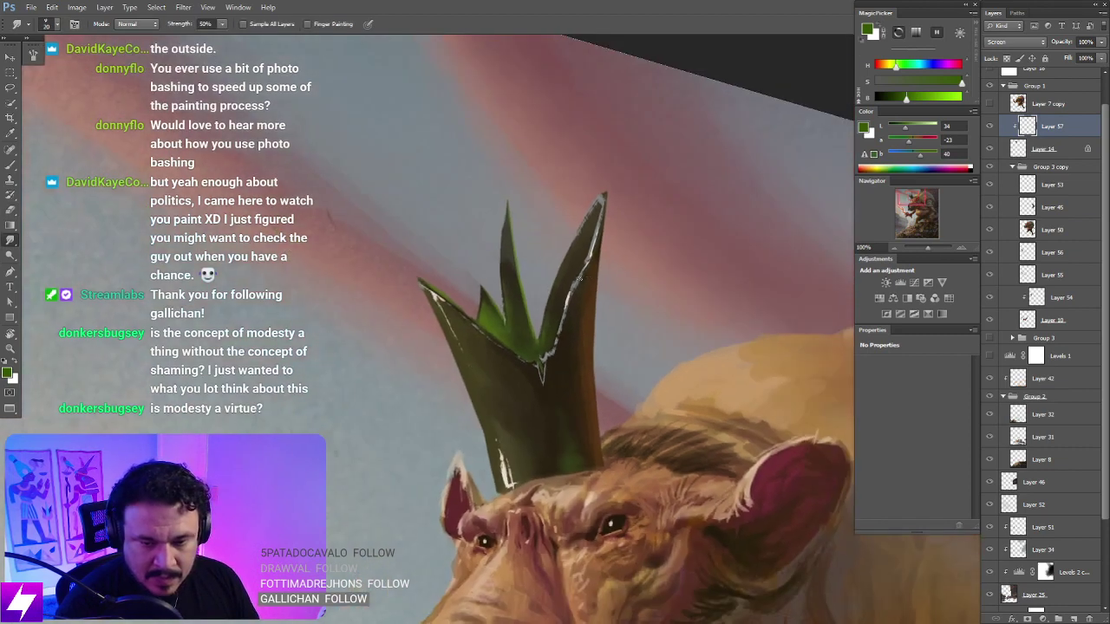
Step: Flip the canvas horizontally and check the crown's green reflections against the whole head
{"action": "key", "text": "ctrl+shift+h"}
{"action": "left_click_drag", "start_coordinate": [547, 414], "coordinate": [552, 381]}
{"action": "key", "text": "ctrl+minus"}
{"action": "key", "text": "Escape"}
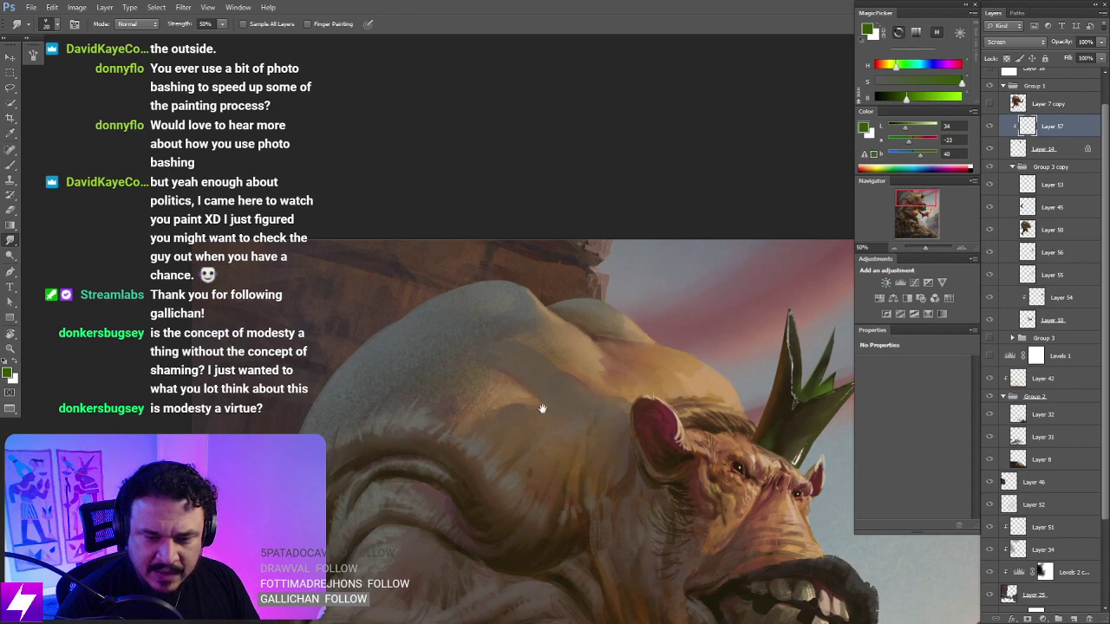
{"action": "left_click_drag", "start_coordinate": [526, 389], "coordinate": [534, 393]}
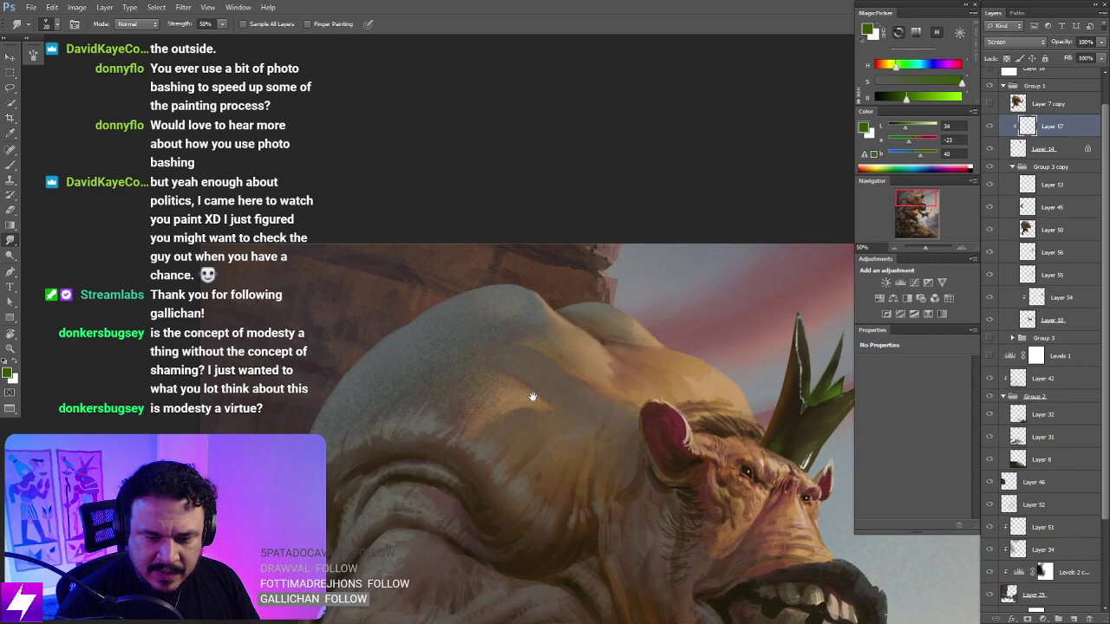
{"action": "left_click_drag", "start_coordinate": [532, 362], "coordinate": [587, 366]}
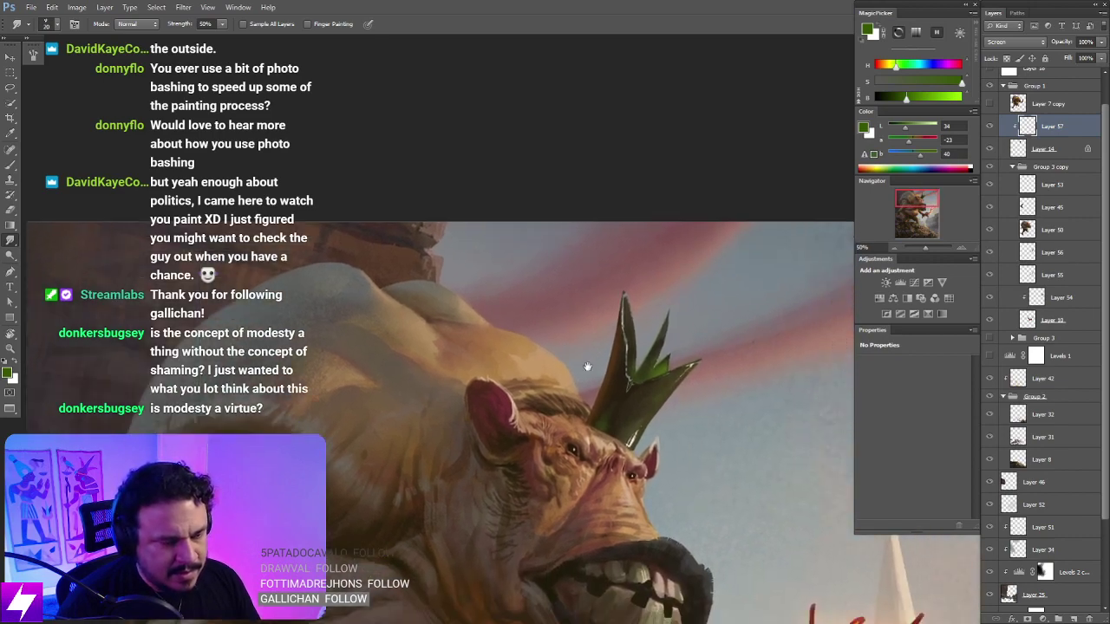
Step: Paint a broad green reflection down the crown's outer side, between the dark face and the orange edge
{"action": "key", "text": "ctrl+plus"}
{"action": "key", "text": "r"}
{"action": "left_click_drag", "start_coordinate": [665, 427], "coordinate": [587, 319]}
{"action": "key", "text": "ctrl+plus"}
{"action": "left_click_drag", "start_coordinate": [626, 236], "coordinate": [502, 228]}
{"action": "key", "text": "ctrl+plus"}
{"action": "left_click_drag", "start_coordinate": [480, 323], "coordinate": [493, 348]}
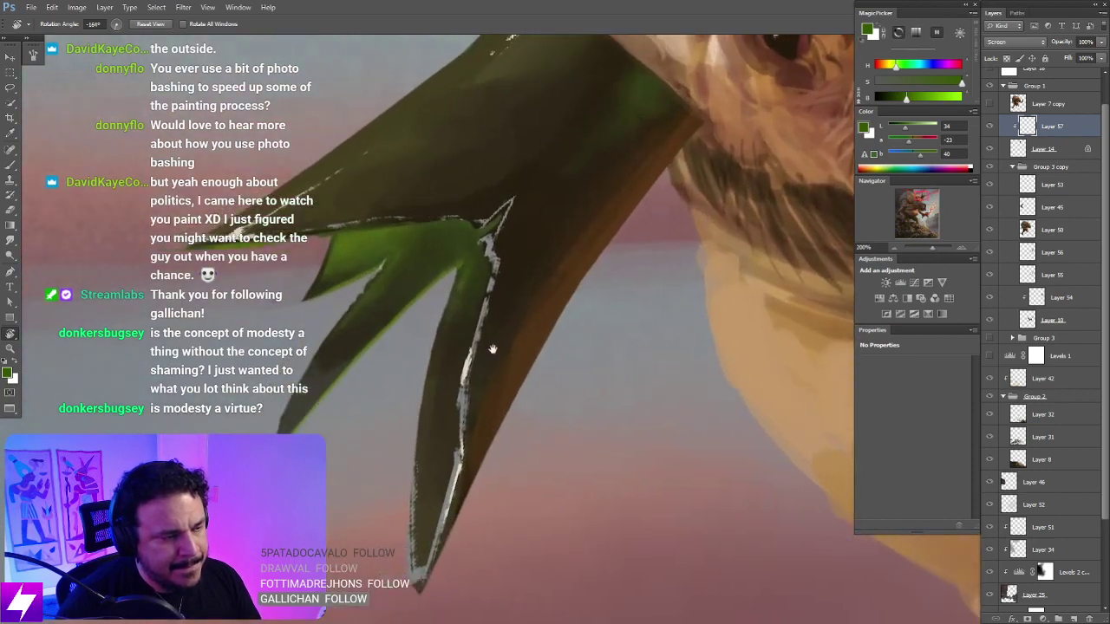
{"action": "key", "text": "b"}
{"action": "mouse_move", "coordinate": [520, 277]}
{"action": "left_mouse_down"}
{"action": "mouse_move", "coordinate": [486, 391]}
{"action": "mouse_move", "coordinate": [510, 292]}
{"action": "mouse_move", "coordinate": [478, 413]}
{"action": "left_mouse_up"}
{"action": "mouse_move", "coordinate": [527, 280]}
{"action": "left_mouse_down"}
{"action": "mouse_move", "coordinate": [602, 182]}
{"action": "mouse_move", "coordinate": [573, 233]}
{"action": "mouse_move", "coordinate": [675, 111]}
{"action": "mouse_move", "coordinate": [599, 203]}
{"action": "mouse_move", "coordinate": [496, 370]}
{"action": "mouse_move", "coordinate": [482, 448]}
{"action": "left_mouse_up"}
Step: Smudge the broad green stripe so it fades softly into the crown's dark face
{"action": "key", "text": "r"}
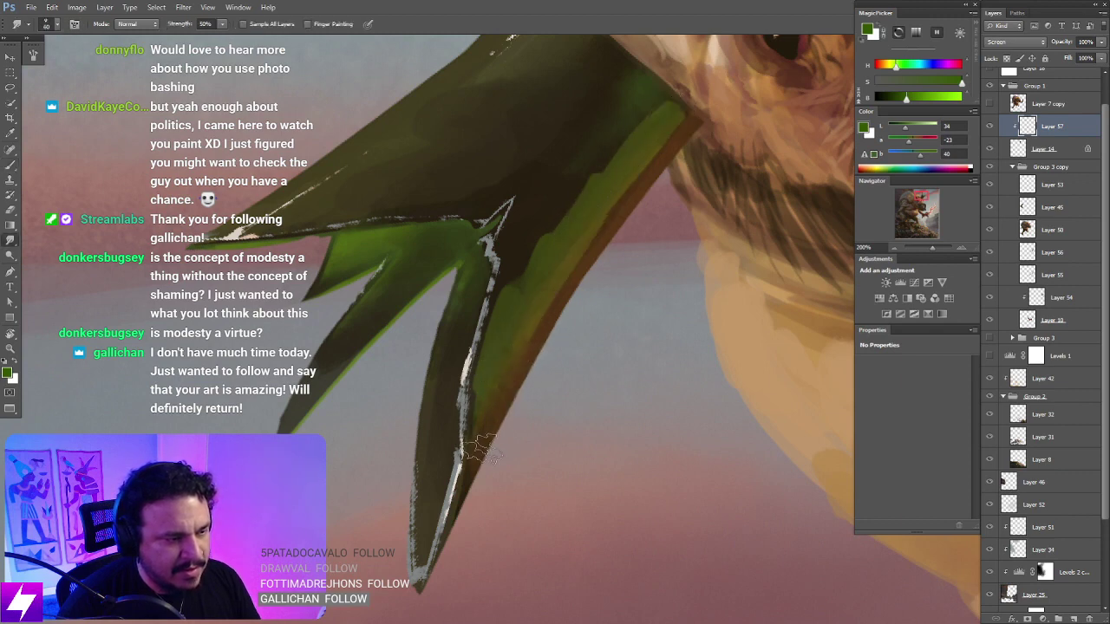
{"action": "left_click_drag", "start_coordinate": [586, 233], "coordinate": [661, 144]}
{"action": "key", "text": "Escape"}
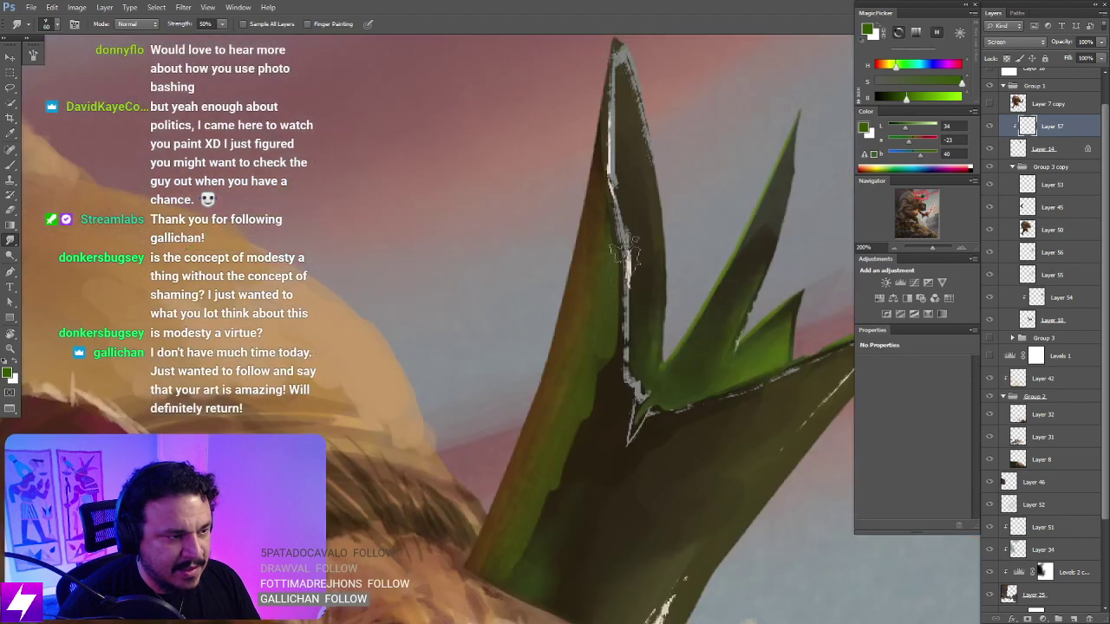
{"action": "key", "text": "ctrl+minus"}
{"action": "key", "text": "ctrl+minus"}
{"action": "key", "text": "ctrl+plus"}
{"action": "key", "text": "e"}
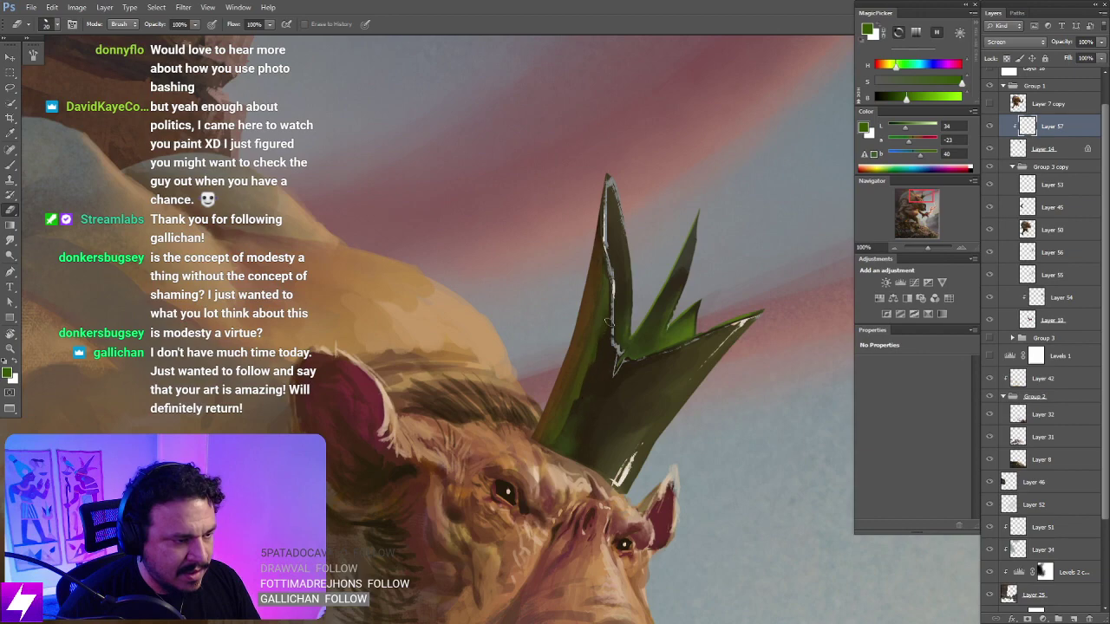
Step: Examine the crown's green reflections with the canvas turned upside down and upright again
{"action": "key", "text": "b"}
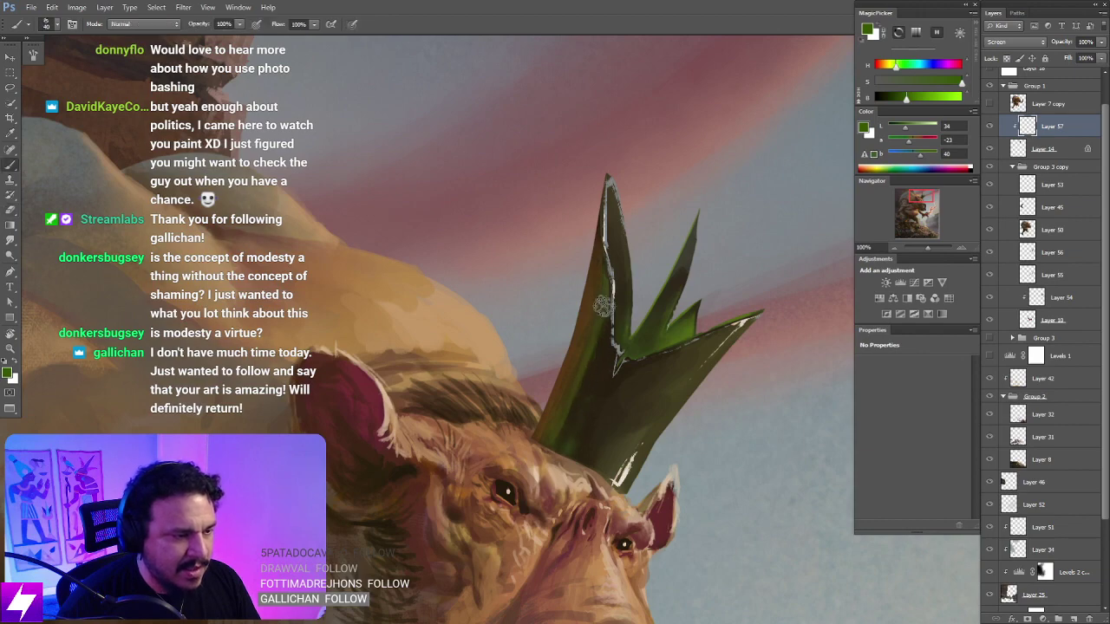
{"action": "key", "text": "ctrl+minus"}
{"action": "key", "text": "r"}
{"action": "left_click_drag", "start_coordinate": [607, 468], "coordinate": [602, 182]}
{"action": "key", "text": "ctrl+plus"}
{"action": "left_click_drag", "start_coordinate": [535, 321], "coordinate": [539, 308]}
{"action": "key", "text": "b"}
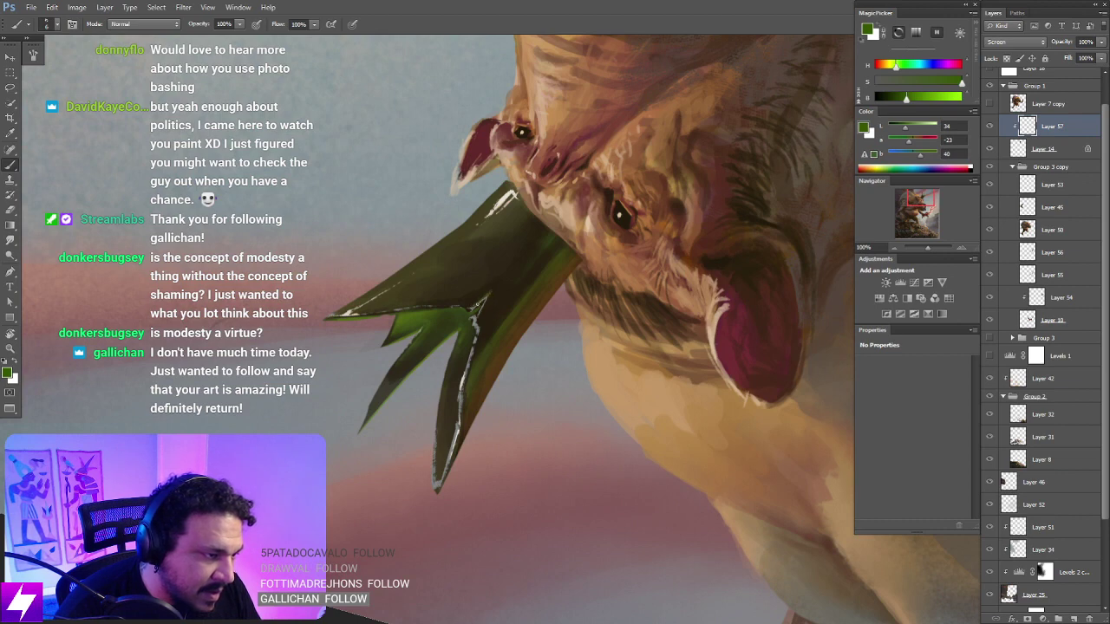
{"action": "key", "text": "Escape"}
{"action": "left_click_drag", "start_coordinate": [570, 373], "coordinate": [560, 349]}
{"action": "key", "text": "e"}
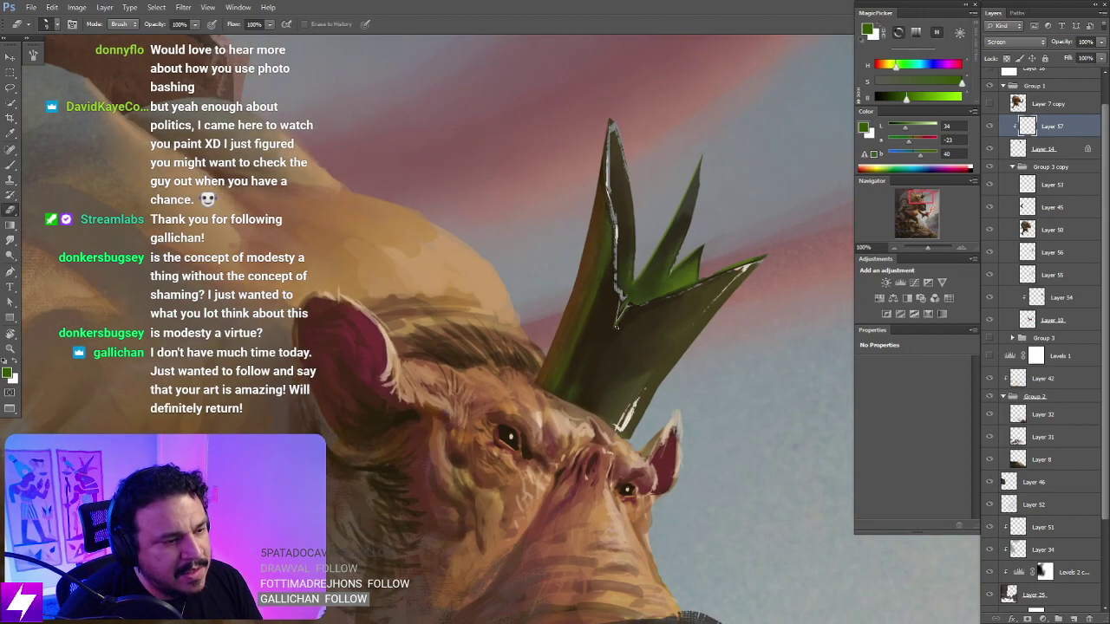
Step: Rotate the canvas and paint a thin green rim light along the inner edge of the crown's front spike
{"action": "key", "text": "ctrl+minus"}
{"action": "key", "text": "ctrl+minus"}
{"action": "key", "text": "r"}
{"action": "left_click_drag", "start_coordinate": [620, 428], "coordinate": [652, 364]}
{"action": "left_click_drag", "start_coordinate": [659, 308], "coordinate": [631, 345]}
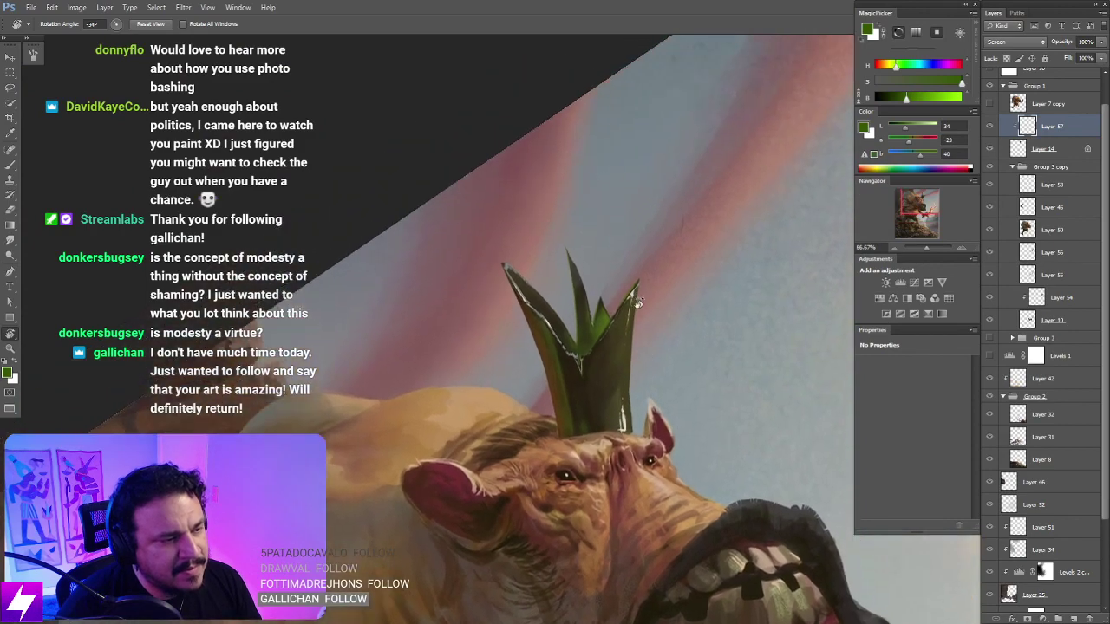
{"action": "key", "text": "ctrl+plus"}
{"action": "key", "text": "ctrl+plus"}
{"action": "mouse_move", "coordinate": [654, 401]}
{"action": "left_mouse_down"}
{"action": "mouse_move", "coordinate": [698, 317]}
{"action": "mouse_move", "coordinate": [693, 294]}
{"action": "left_mouse_up"}
{"action": "key", "text": "b"}
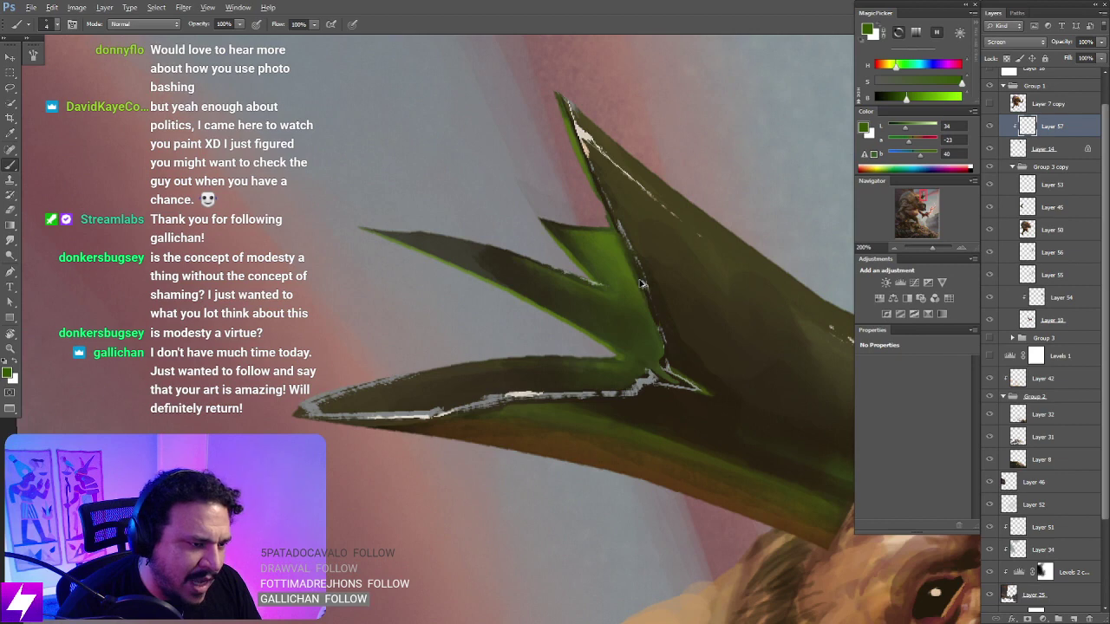
{"action": "left_click_drag", "start_coordinate": [646, 286], "coordinate": [658, 320]}
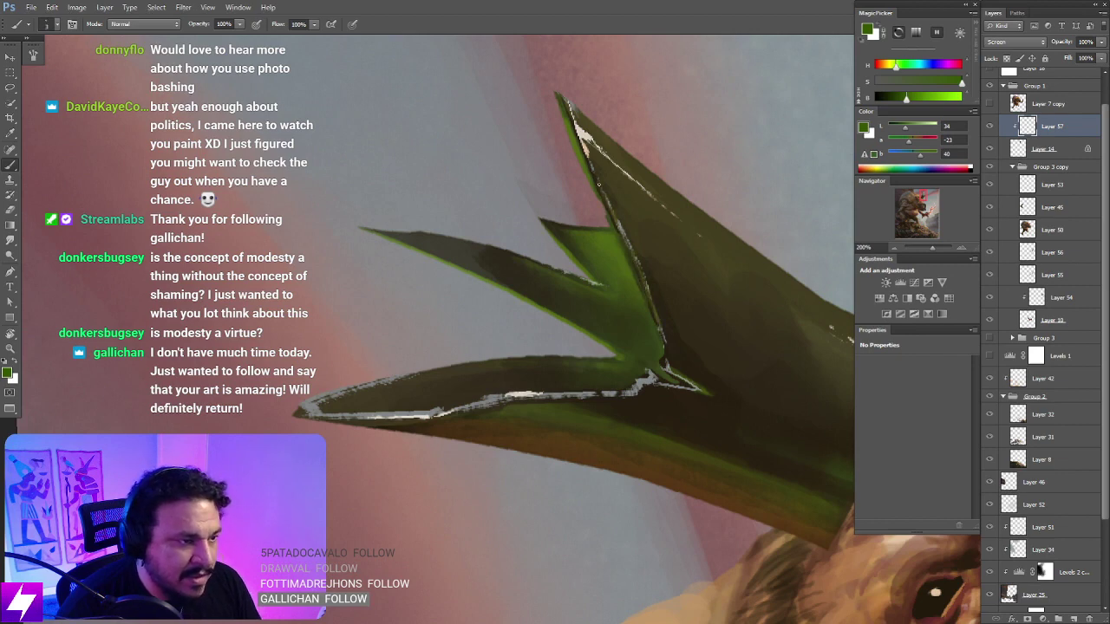
{"action": "key", "text": "Escape"}
{"action": "key", "text": "ctrl+minus"}
{"action": "key", "text": "ctrl+minus"}
{"action": "key", "text": "ctrl+minus"}
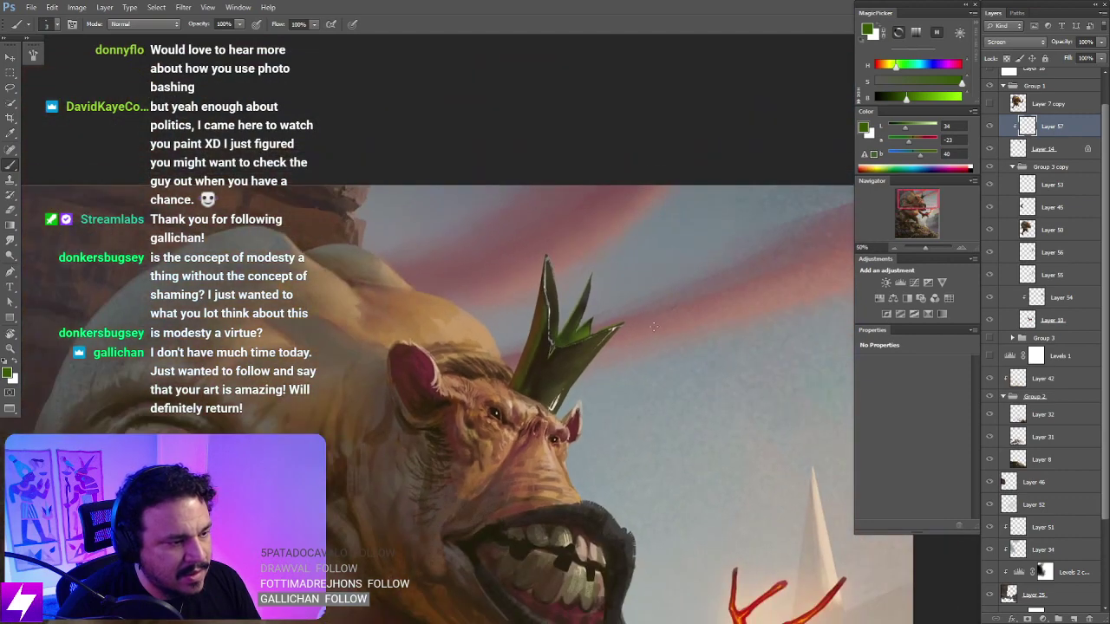
Step: Refine the green reflection beside the tall spike's white highlight, undoing a stray stroke and smudging the green into the dark face
{"action": "key", "text": "ctrl+plus"}
{"action": "key", "text": "ctrl+plus"}
{"action": "key", "text": "ctrl+plus"}
{"action": "mouse_move", "coordinate": [597, 233]}
{"action": "left_mouse_down"}
{"action": "mouse_move", "coordinate": [615, 285]}
{"action": "mouse_move", "coordinate": [586, 307]}
{"action": "mouse_move", "coordinate": [580, 265]}
{"action": "mouse_move", "coordinate": [588, 307]}
{"action": "left_mouse_up"}
{"action": "key", "text": "]"}
{"action": "key", "text": "ctrl+z"}
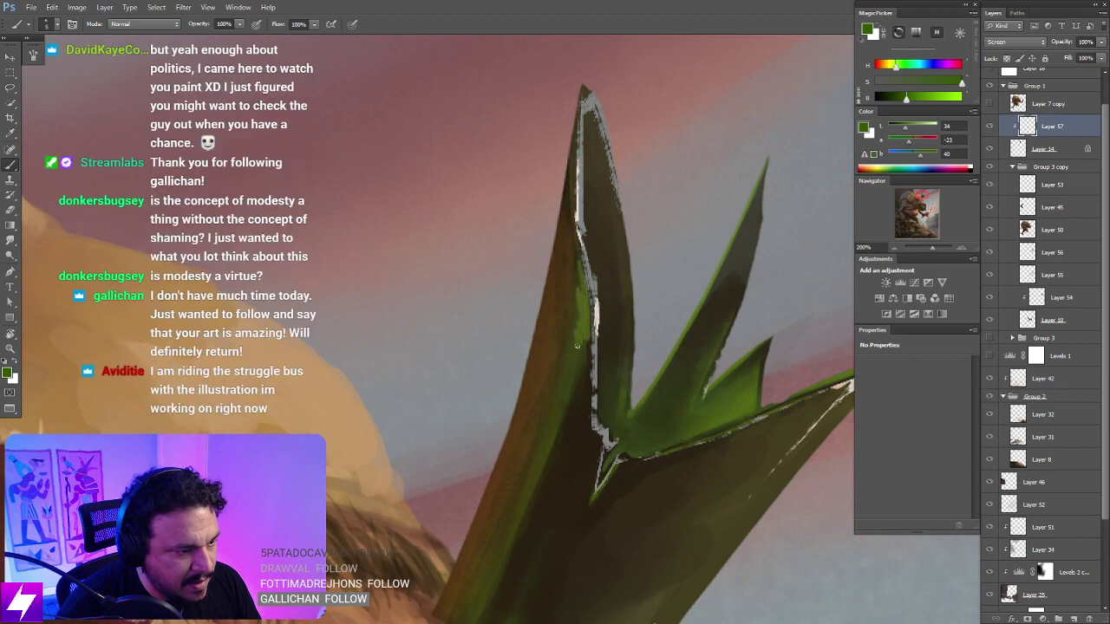
{"action": "key", "text": "r"}
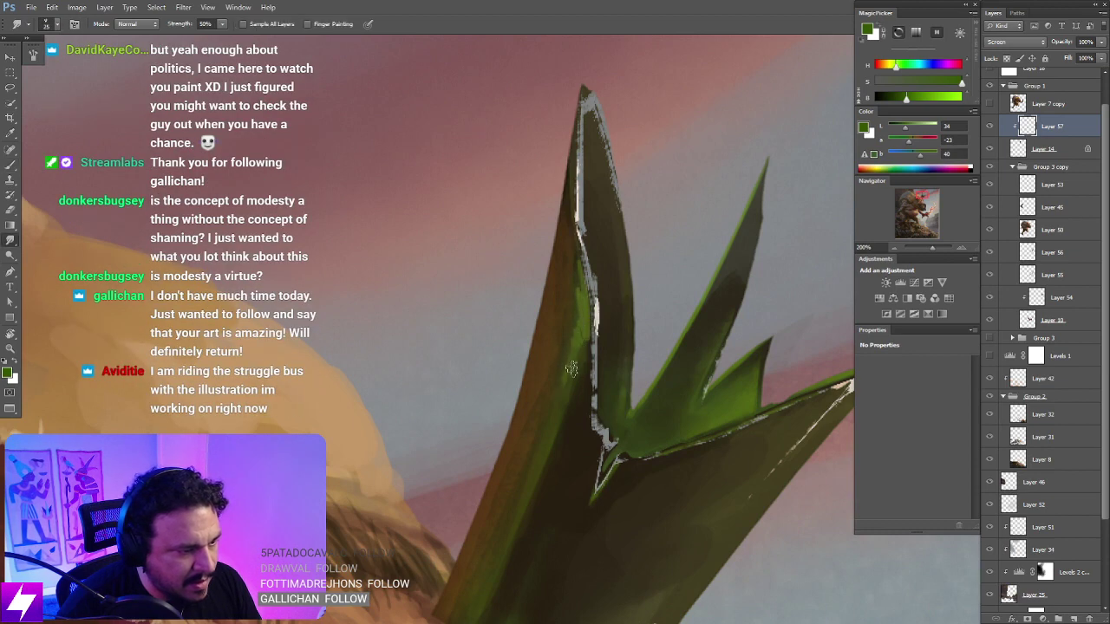
{"action": "scroll", "coordinate": [574, 272], "scroll_direction": "down", "scroll_amount": 3}
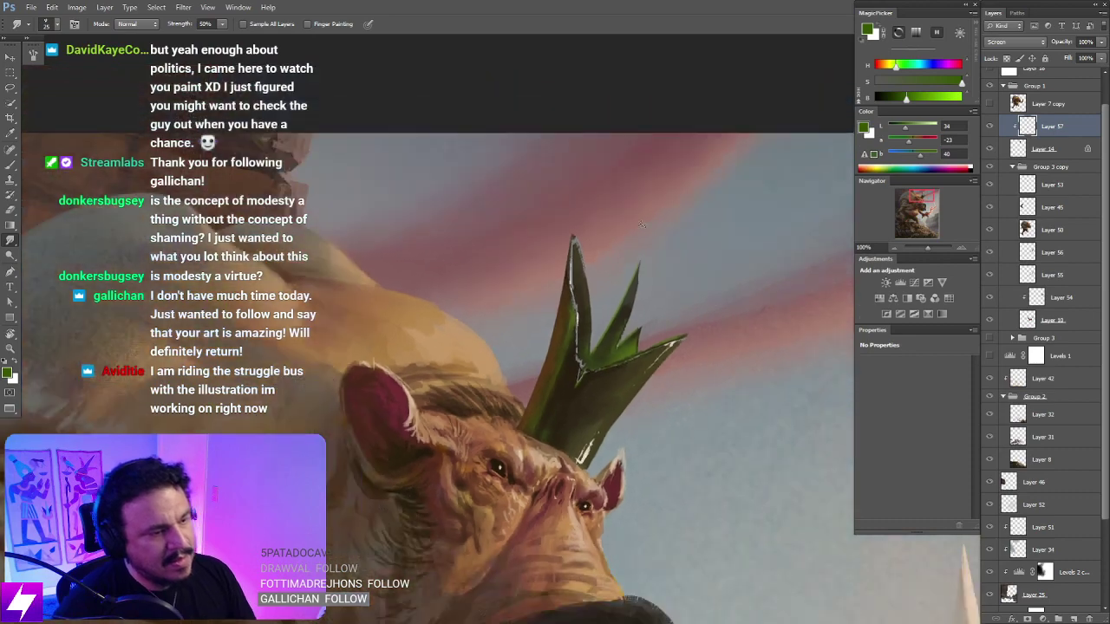
{"action": "scroll", "coordinate": [648, 334], "scroll_direction": "up", "scroll_amount": 3}
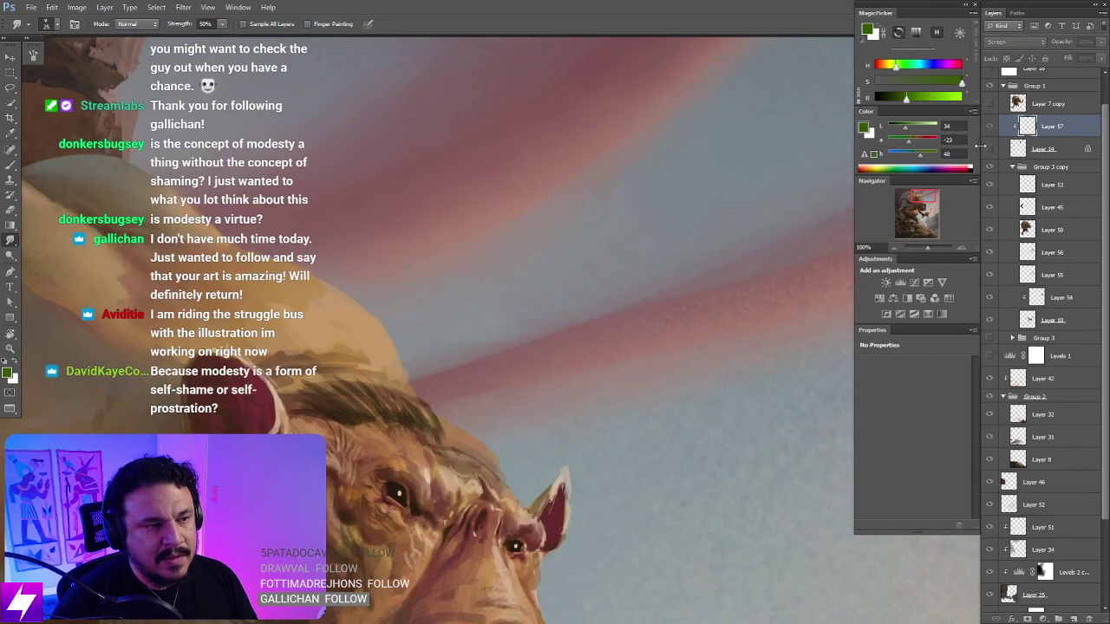
Step: On Layer 14, darken the crown's orange outer edge with a sampled dark brown, keeping transparent pixels locked, and reselect Layer 57
{"action": "left_click", "coordinate": [1032, 149]}
{"action": "key", "text": "b"}
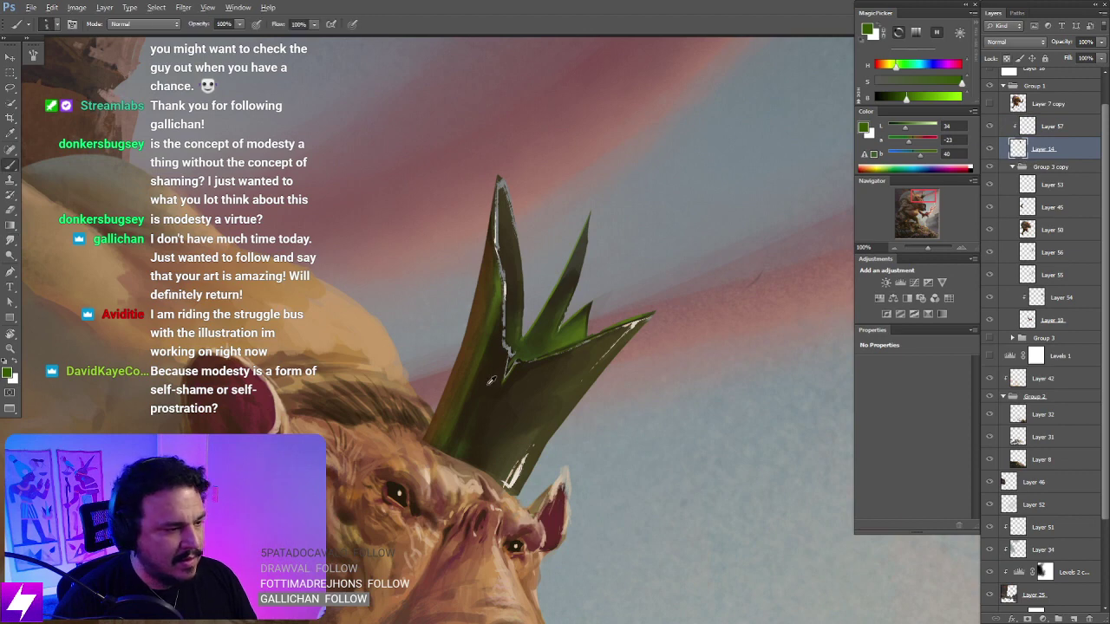
{"action": "left_click", "coordinate": [473, 272], "text": "alt"}
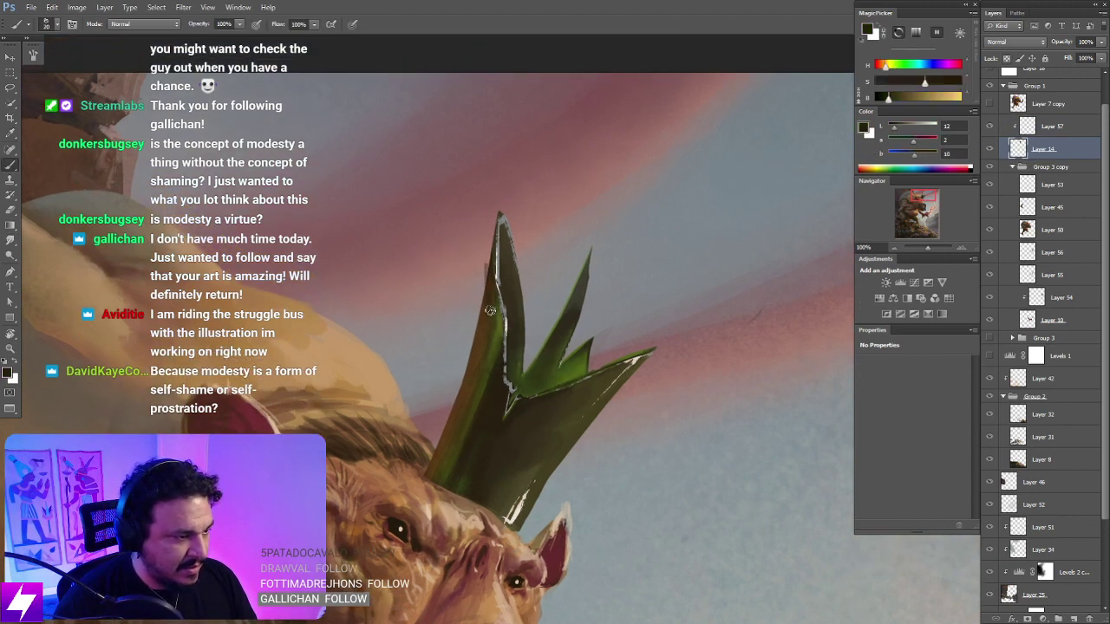
{"action": "key", "text": "alt+bracketright"}
{"action": "left_click", "coordinate": [1051, 149]}
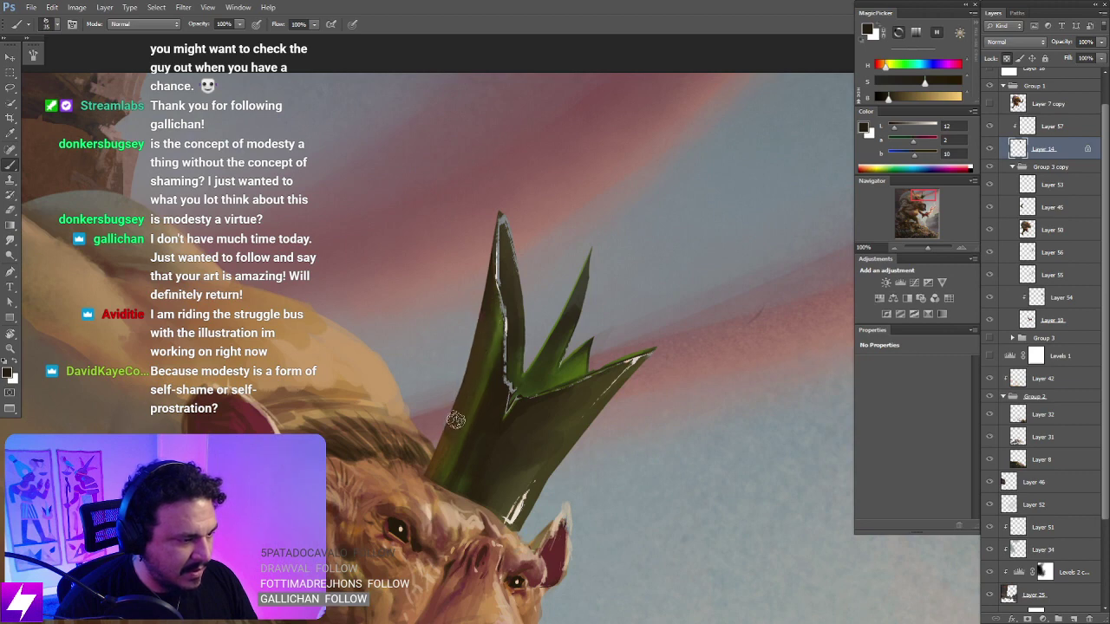
{"action": "key", "text": "r"}
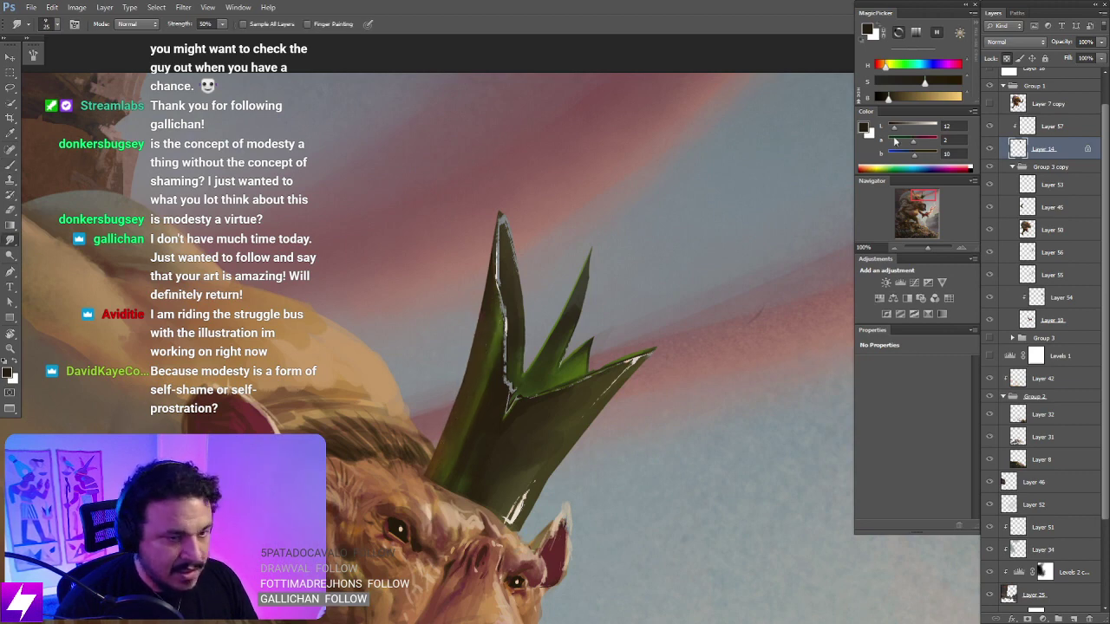
{"action": "left_click", "coordinate": [1051, 126]}
Step: Examine the crown within the whole mirrored illustration and compare it with Layer 57 hidden and shown
{"action": "left_click_drag", "start_coordinate": [665, 361], "coordinate": [617, 327]}
{"action": "scroll", "coordinate": [616, 327], "scroll_direction": "down", "scroll_amount": 2}
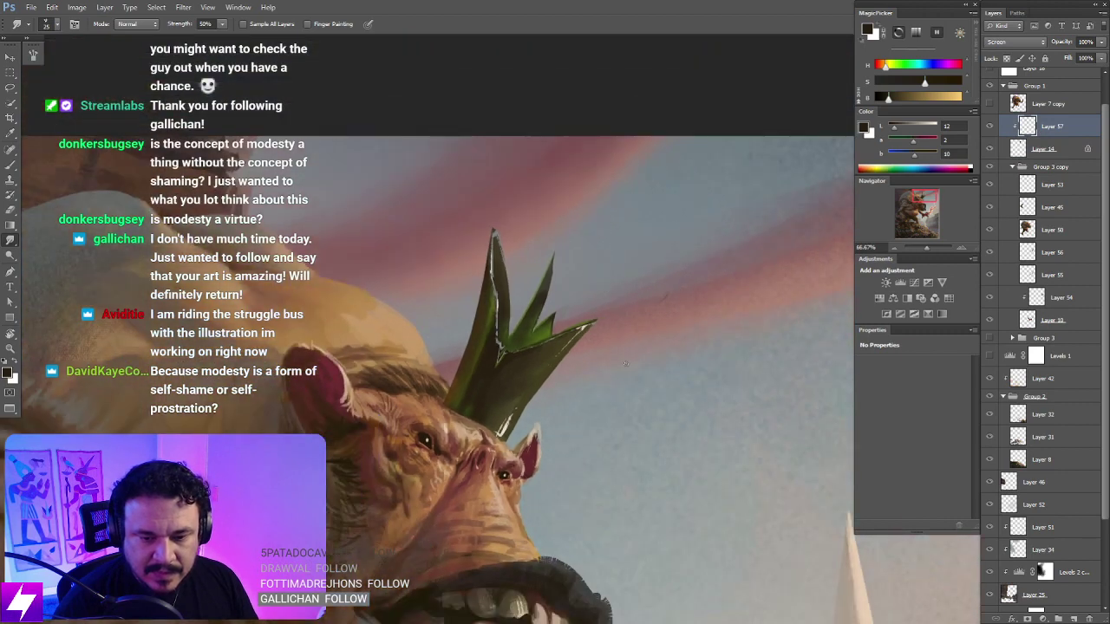
{"action": "scroll", "coordinate": [580, 350], "scroll_direction": "up", "scroll_amount": 4}
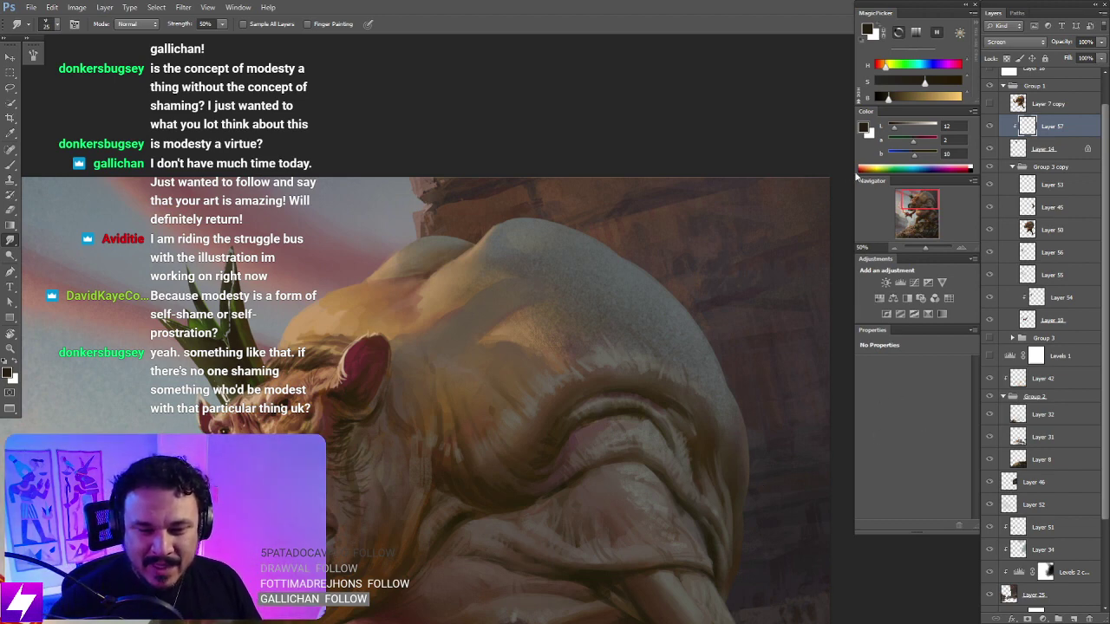
{"action": "key", "text": "ctrl+minus"}
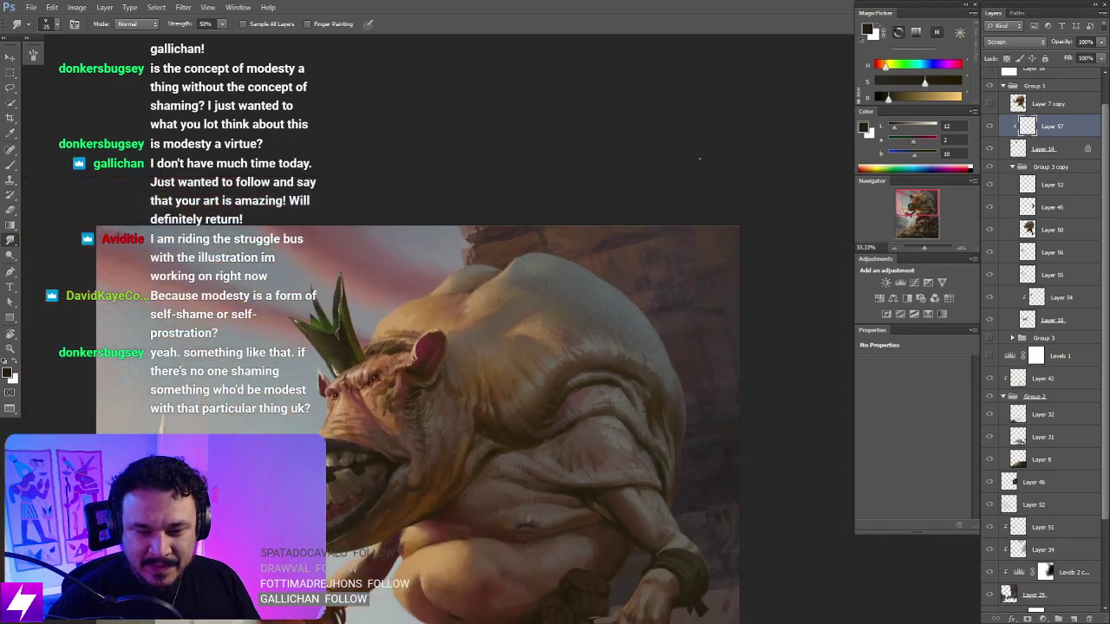
{"action": "left_click_drag", "start_coordinate": [681, 407], "coordinate": [683, 334]}
{"action": "scroll", "coordinate": [709, 330], "scroll_direction": "down", "scroll_amount": 2}
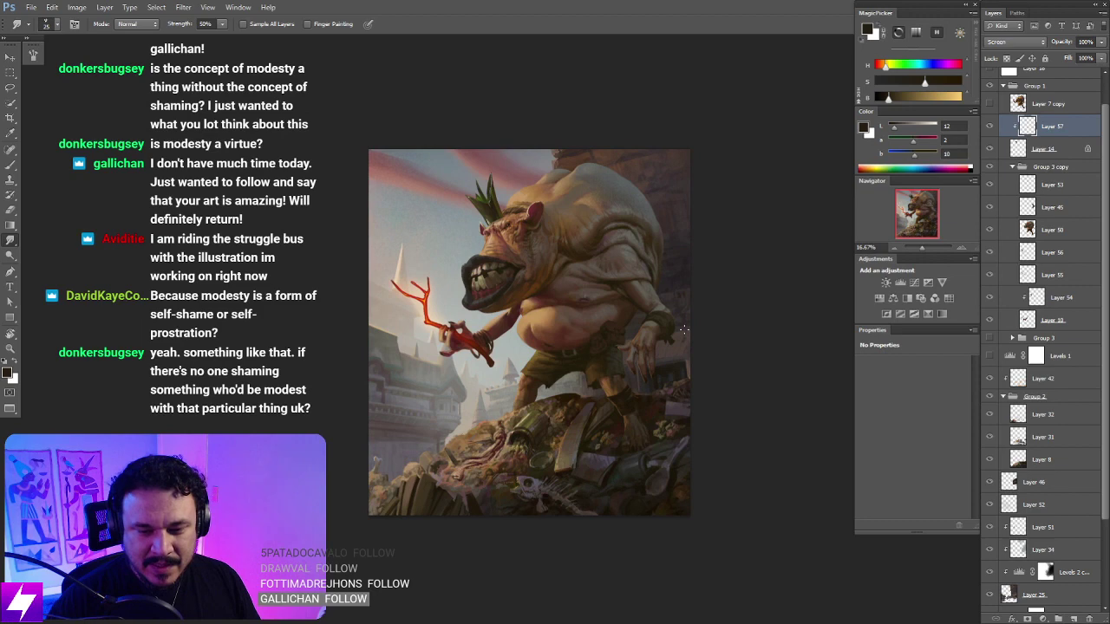
{"action": "scroll", "coordinate": [683, 329], "scroll_direction": "up", "scroll_amount": 1}
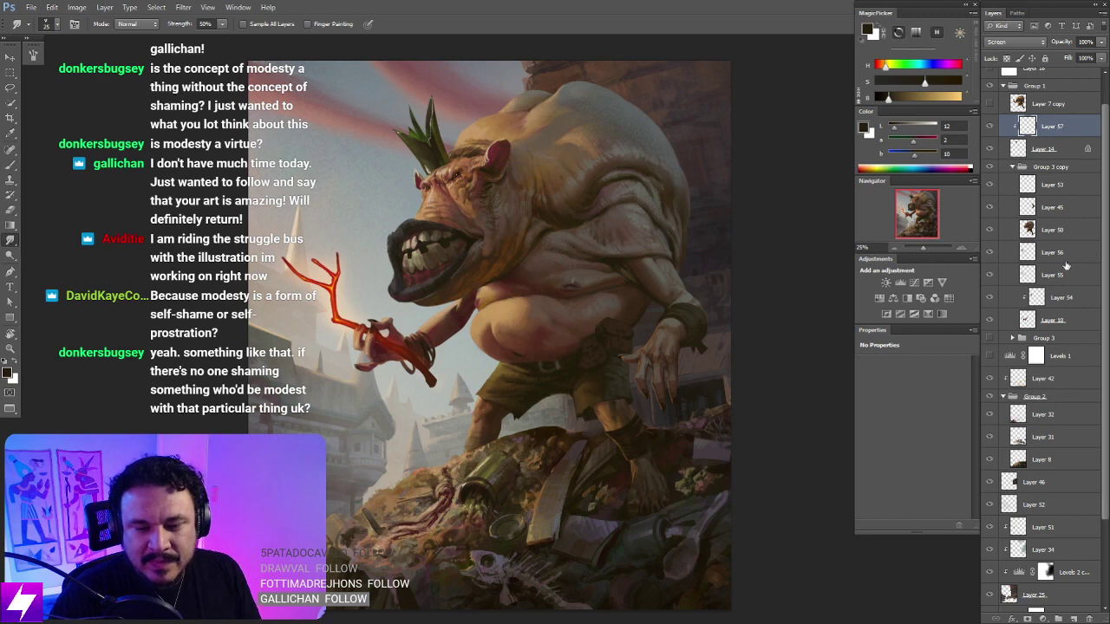
{"action": "key", "text": "ctrl+minus"}
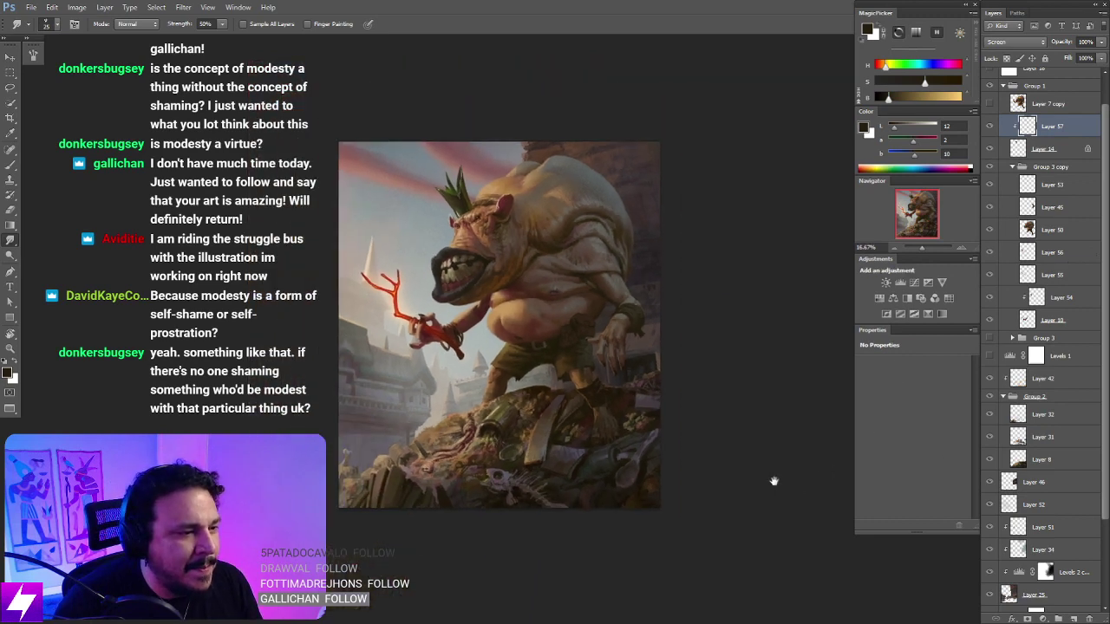
{"action": "left_click", "coordinate": [991, 130]}
{"action": "left_click", "coordinate": [989, 126]}
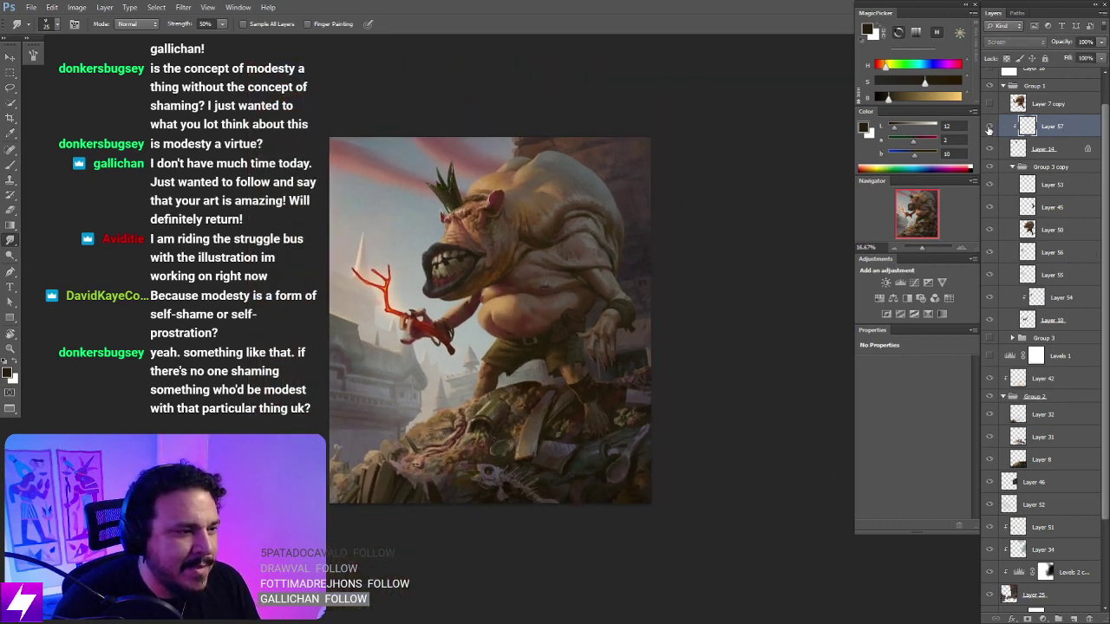
{"action": "scroll", "coordinate": [749, 448], "scroll_direction": "up", "scroll_amount": 1}
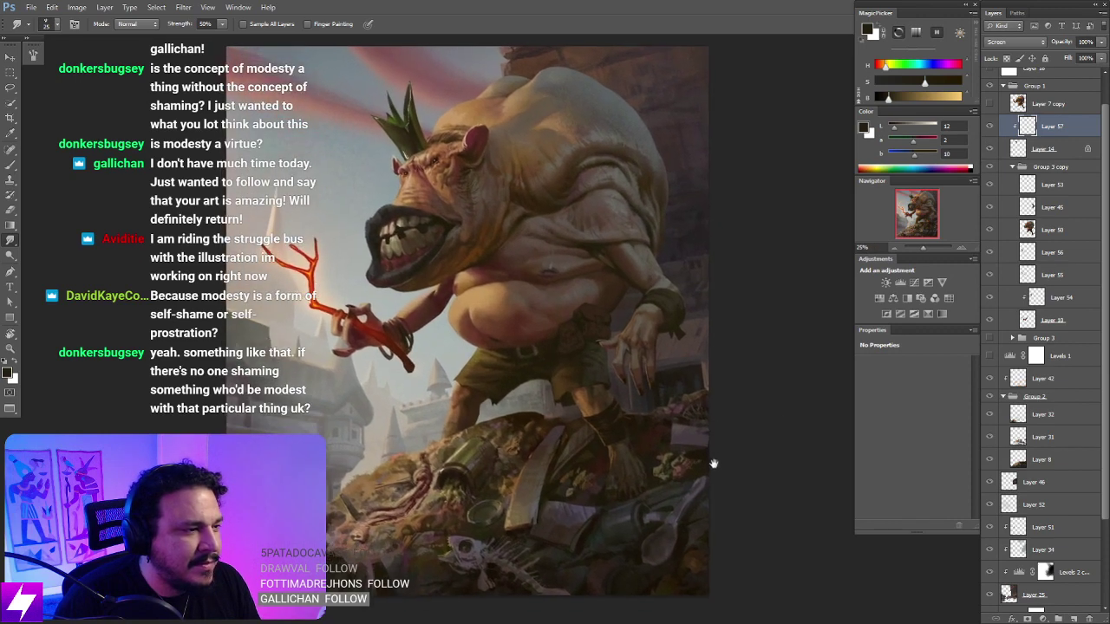
Step: Flip the canvas horizontally and compare the crown on the troll's head with and without Layer 57
{"action": "key", "text": "ctrl+shift+h"}
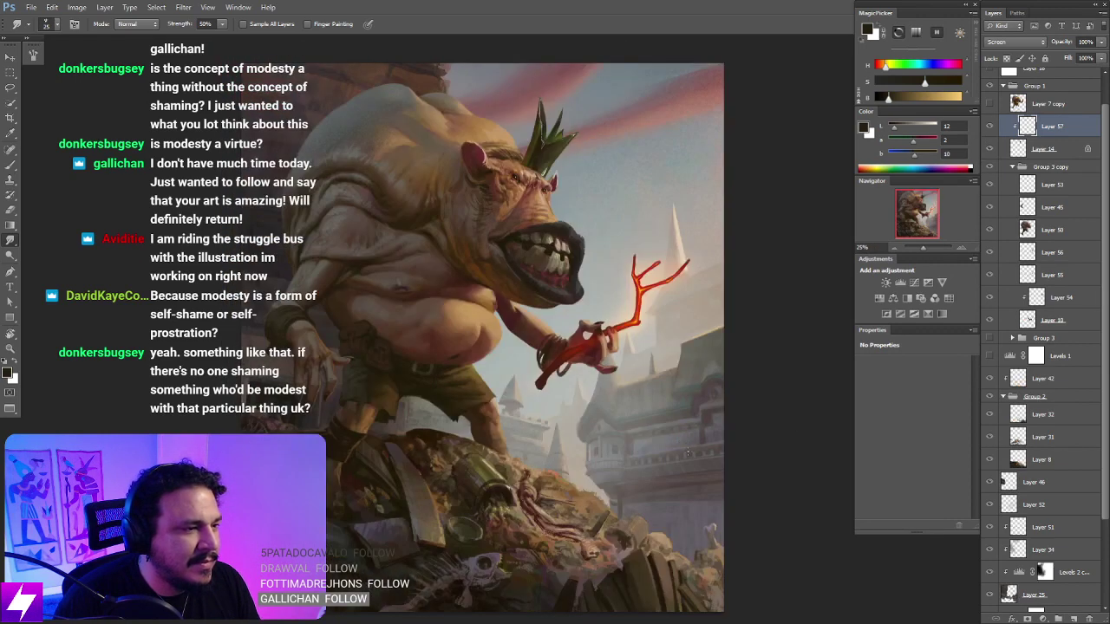
{"action": "left_click_drag", "start_coordinate": [682, 442], "coordinate": [683, 475]}
{"action": "key", "text": "ctrl+plus"}
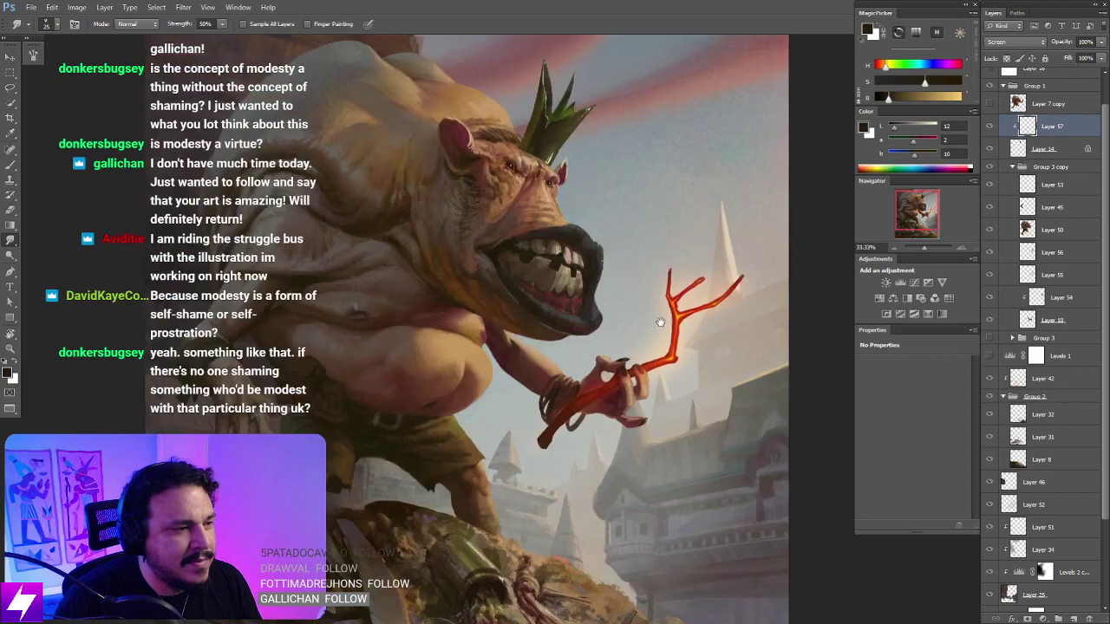
{"action": "key", "text": "ctrl+plus"}
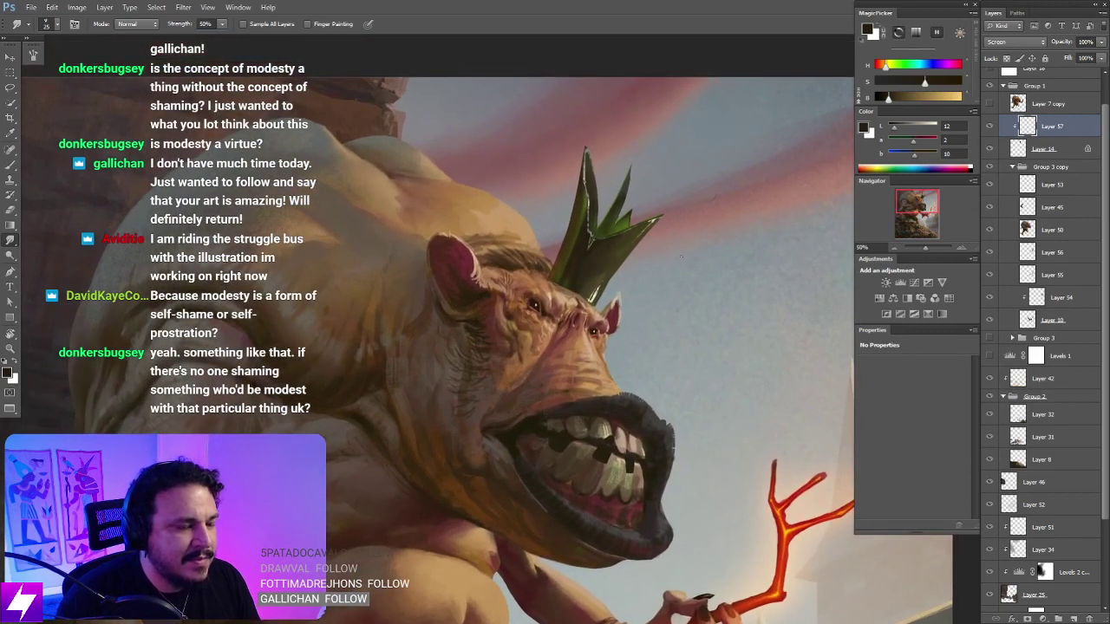
{"action": "key", "text": "b"}
{"action": "left_click", "coordinate": [989, 127]}
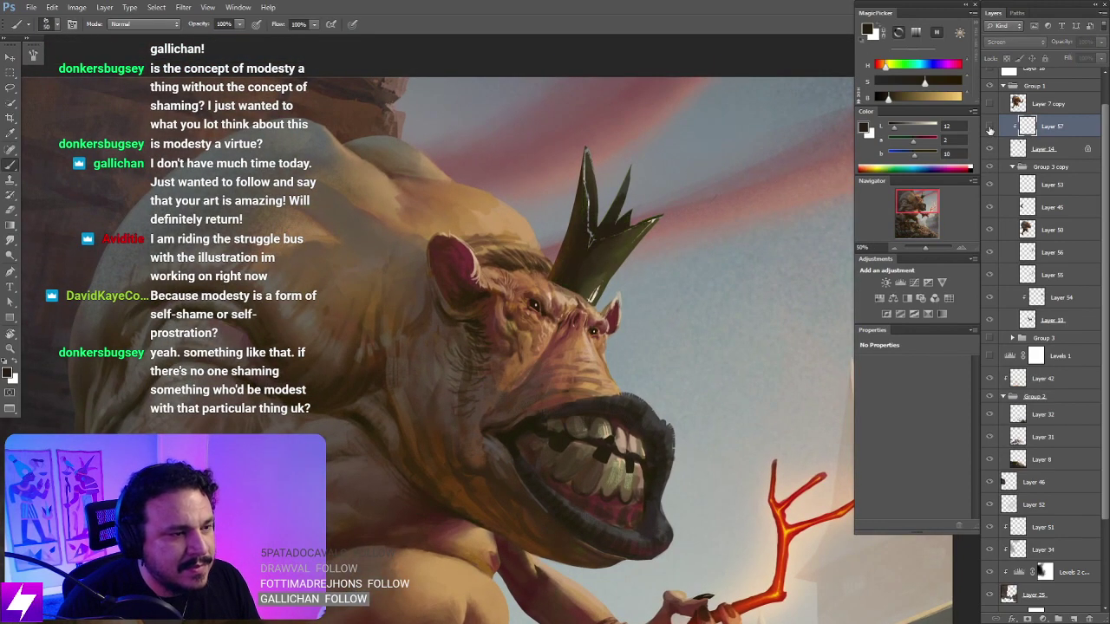
{"action": "left_click", "coordinate": [989, 127]}
{"action": "left_click_drag", "start_coordinate": [644, 325], "coordinate": [654, 340]}
Step: Sample the crown's inner green, undo a trial stroke on its outer side and raise the colour's saturation
{"action": "key", "text": "ctrl+plus"}
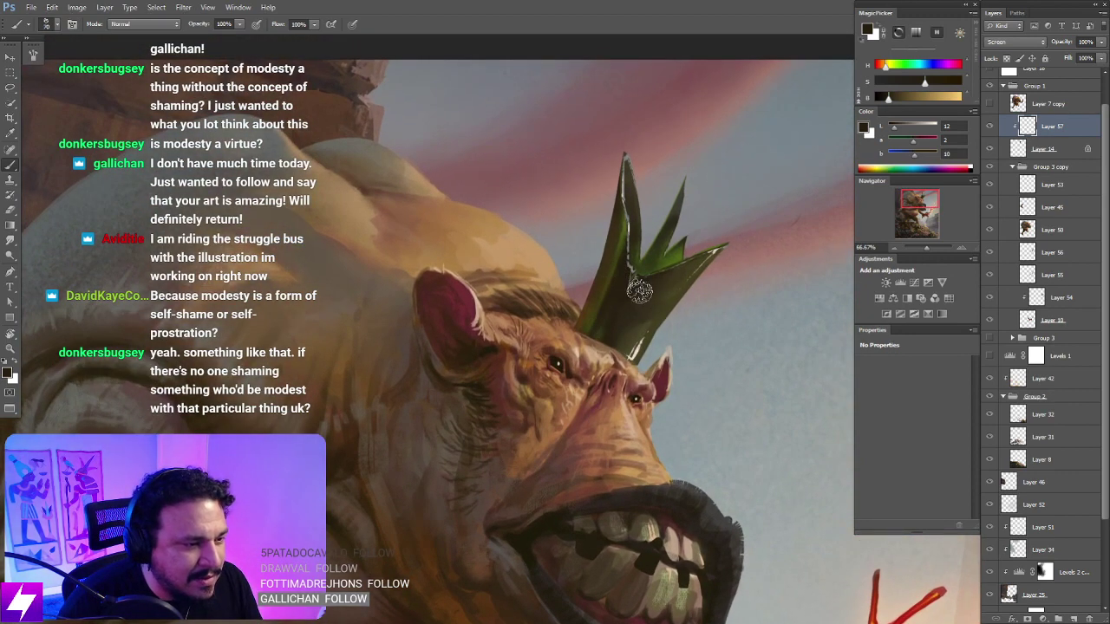
{"action": "key", "text": "bracketleft"}
{"action": "key", "text": "bracketleft"}
{"action": "key", "text": "bracketleft"}
{"action": "left_click", "coordinate": [675, 256], "text": "alt"}
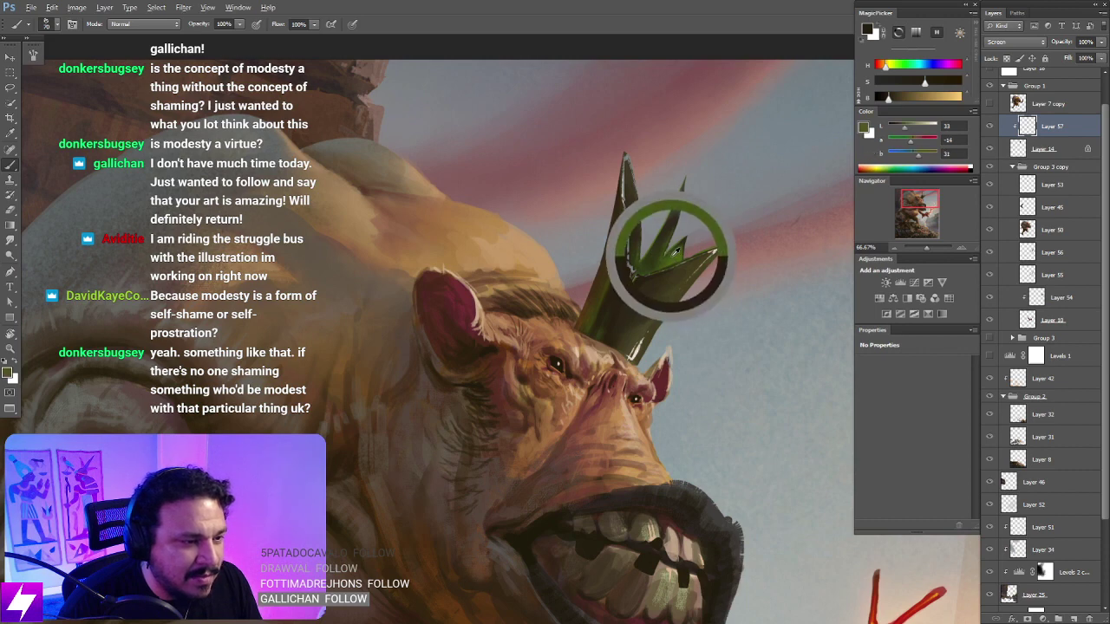
{"action": "mouse_move", "coordinate": [589, 335]}
{"action": "left_mouse_down"}
{"action": "mouse_move", "coordinate": [621, 265]}
{"action": "mouse_move", "coordinate": [594, 325]}
{"action": "mouse_move", "coordinate": [617, 273]}
{"action": "mouse_move", "coordinate": [615, 294]}
{"action": "left_mouse_up"}
{"action": "key", "text": "ctrl+z"}
{"action": "left_click_drag", "start_coordinate": [917, 82], "coordinate": [960, 82]}
Step: Flip the canvas and blend a saturated green reflection into the crown's dark outer face with the Smudge tool
{"action": "key", "text": "ctrl+minus"}
{"action": "key", "text": "ctrl+minus"}
{"action": "key", "text": "F2"}
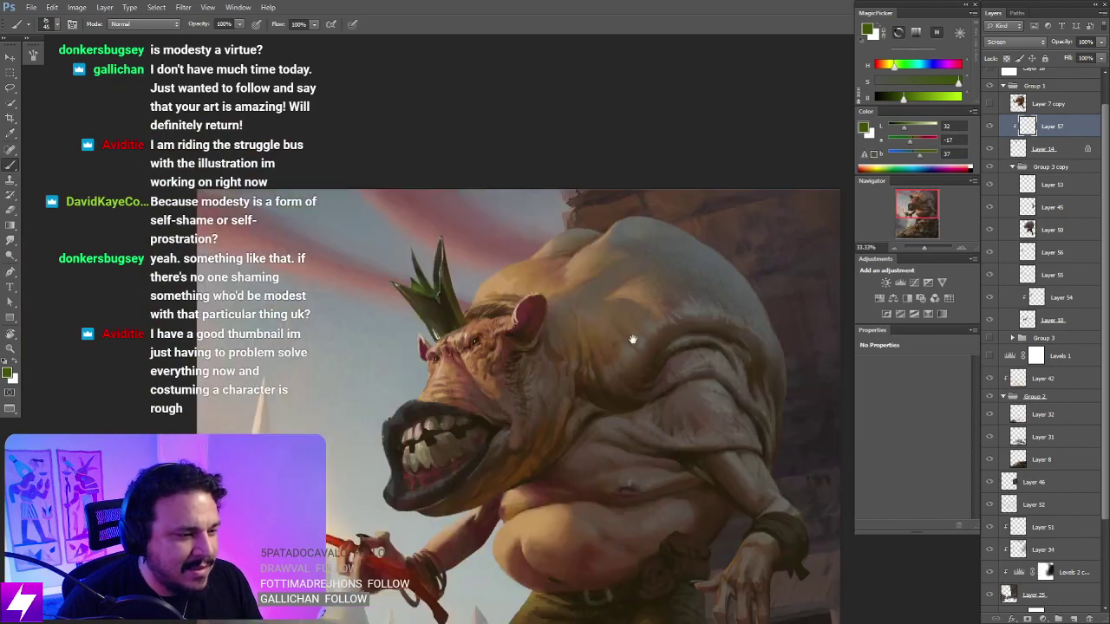
{"action": "left_click_drag", "start_coordinate": [555, 353], "coordinate": [678, 420]}
{"action": "key", "text": "ctrl+plus"}
{"action": "key", "text": "ctrl+plus"}
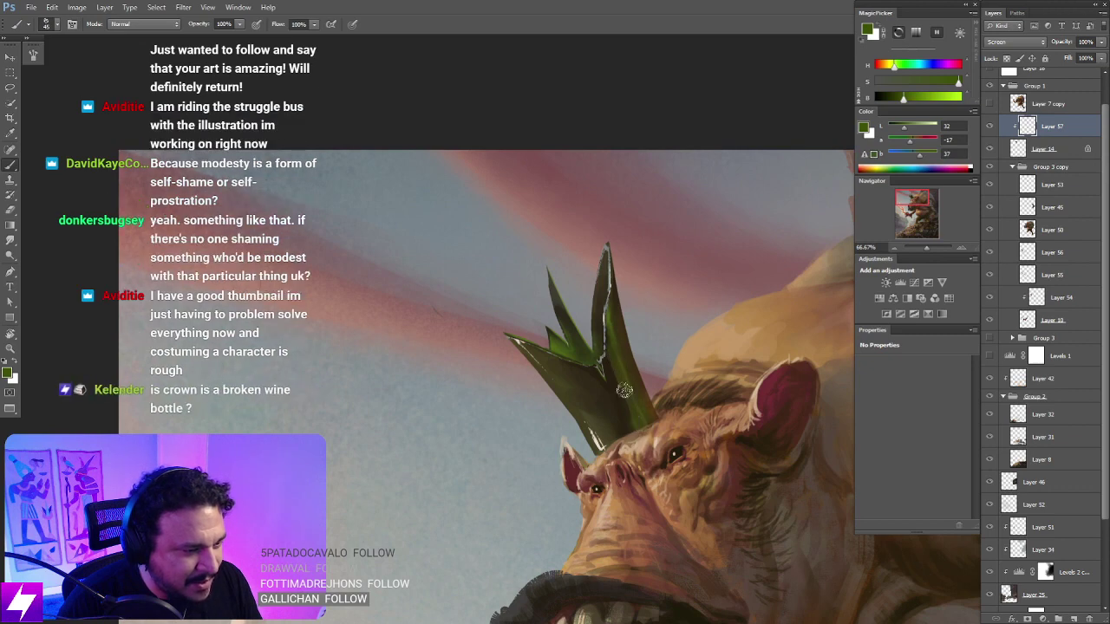
{"action": "key", "text": "r"}
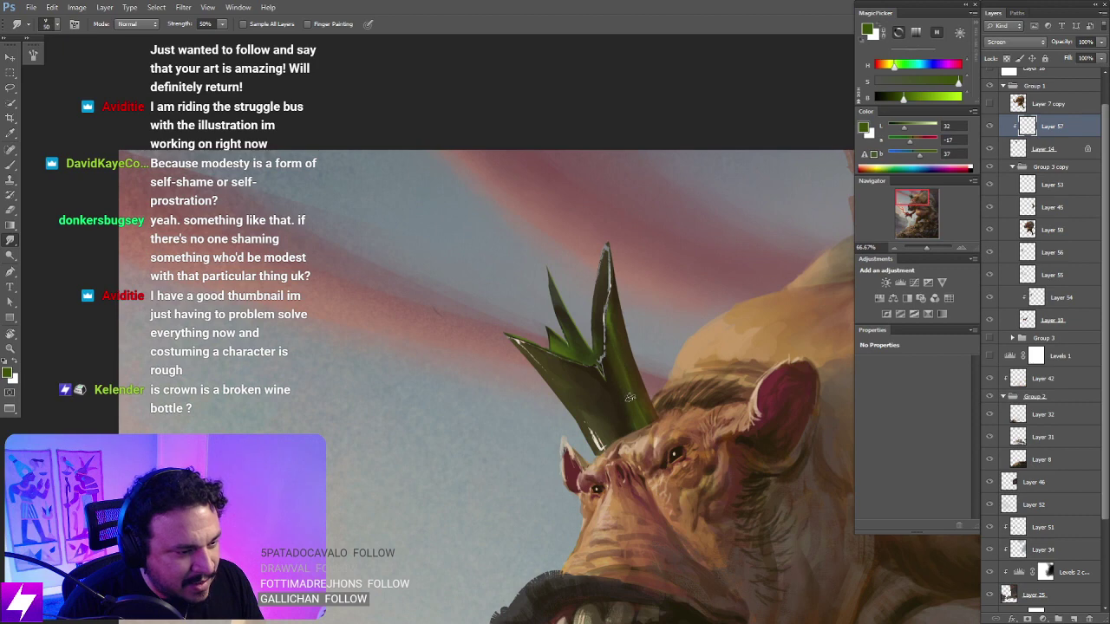
Step: Compare the crown on the troll's head with Layer 57 hidden and shown
{"action": "key", "text": "ctrl+minus"}
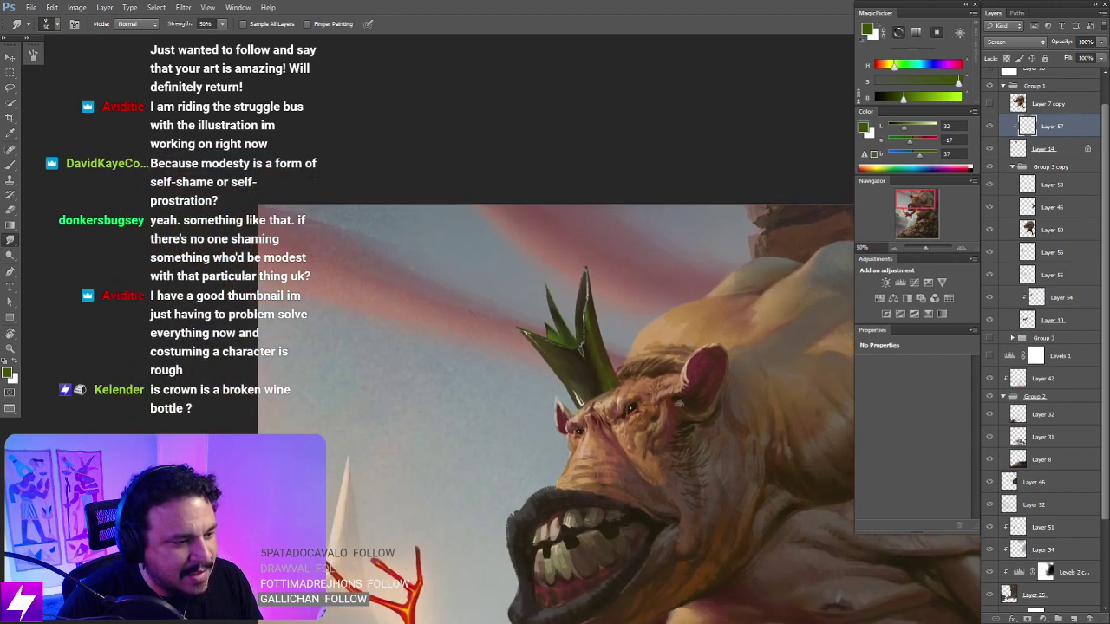
{"action": "key", "text": "ctrl+minus"}
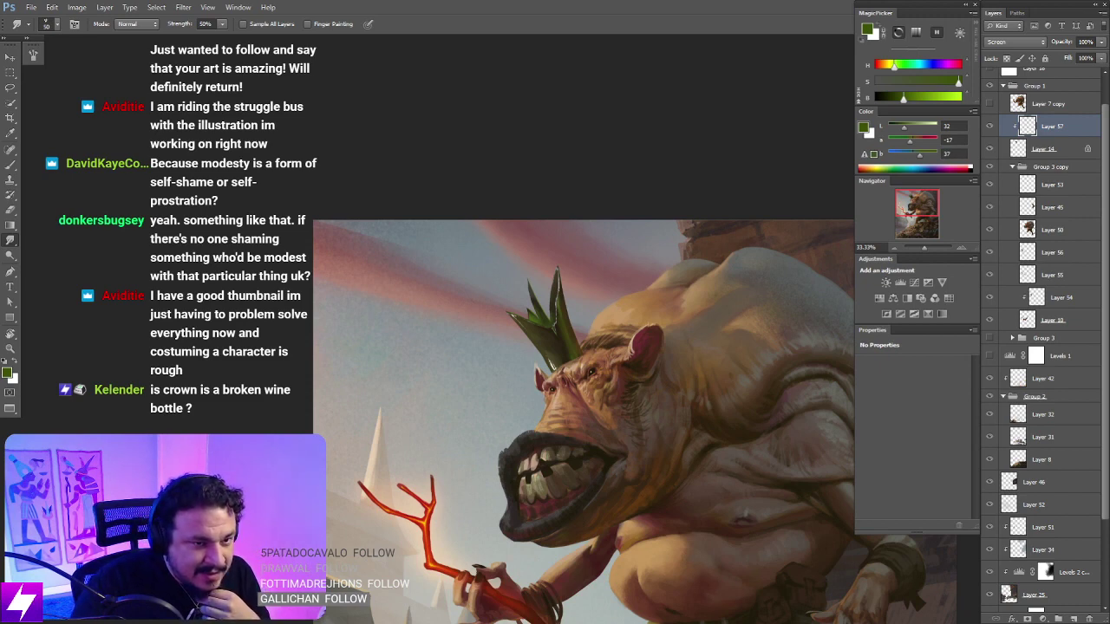
{"action": "left_click", "coordinate": [990, 127]}
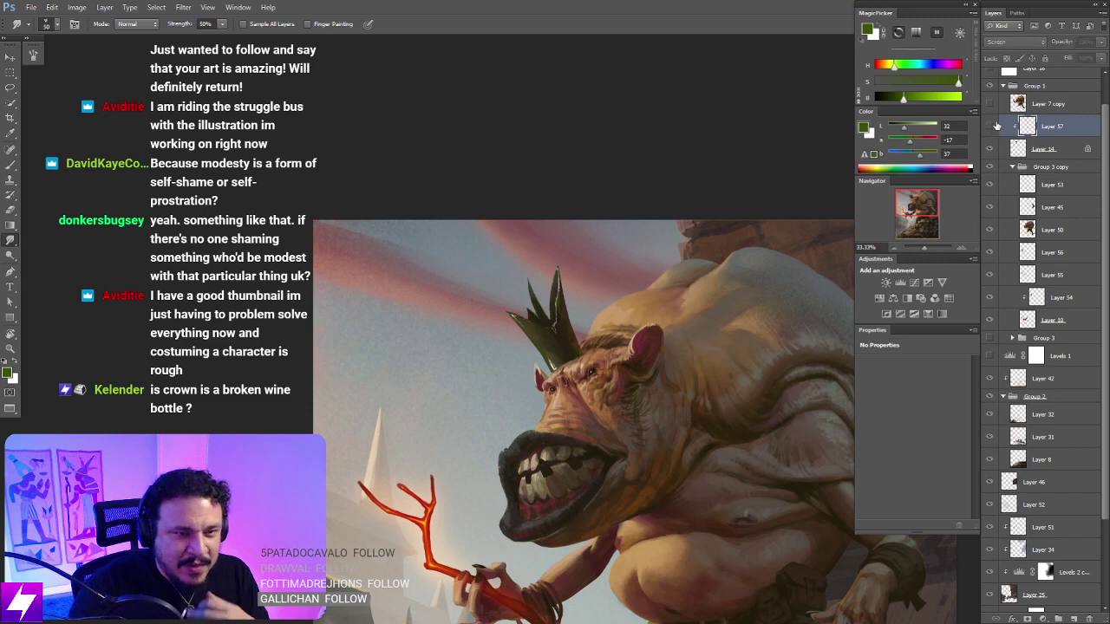
{"action": "left_click", "coordinate": [989, 126]}
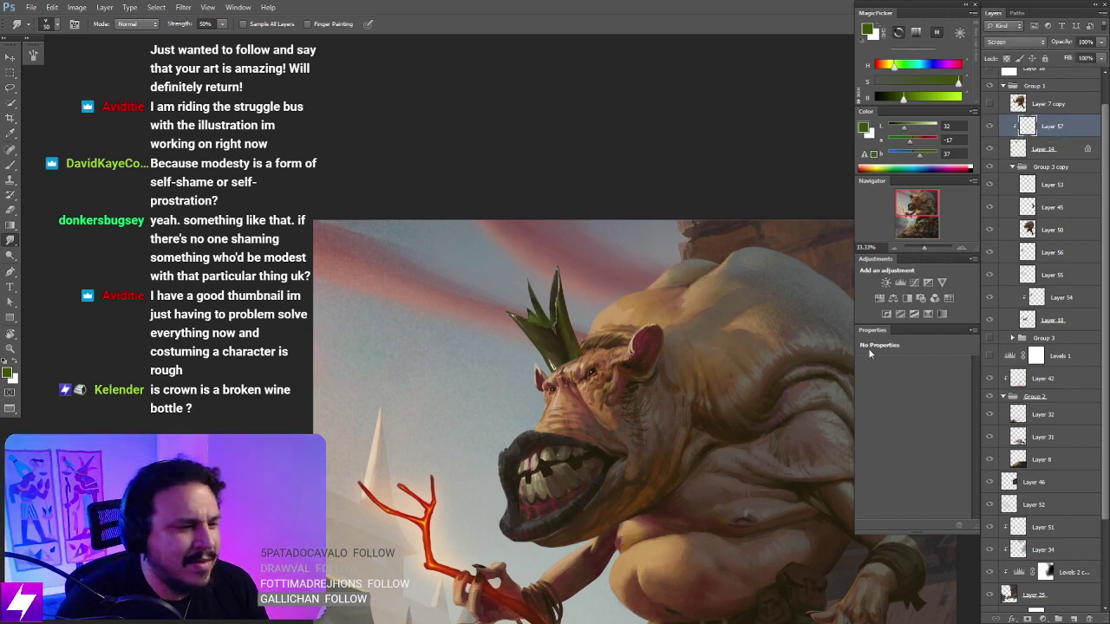
Step: Flip the canvas and examine how the green crown reads within the whole illustration at reduced sizes
{"action": "key", "text": "ctrl+minus"}
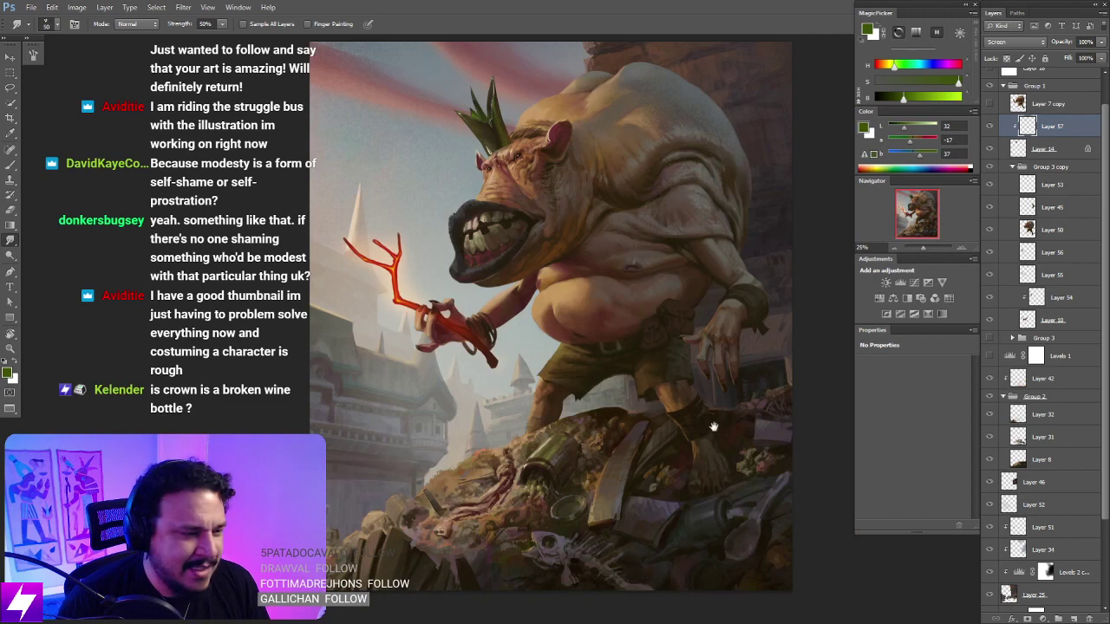
{"action": "left_click_drag", "start_coordinate": [773, 364], "coordinate": [764, 422]}
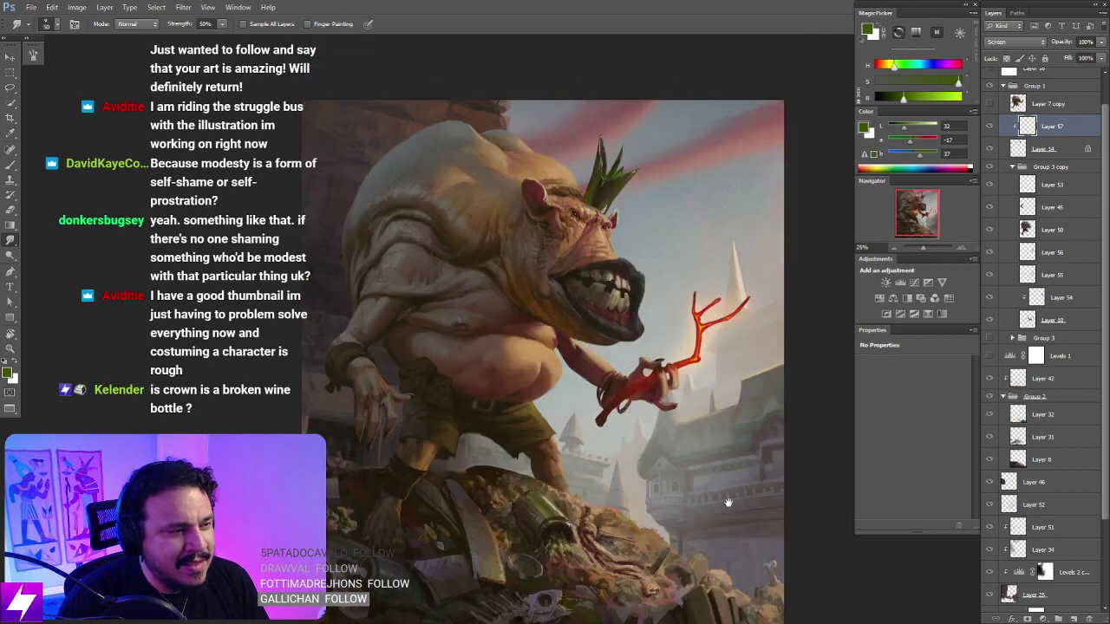
{"action": "left_click_drag", "start_coordinate": [726, 503], "coordinate": [729, 521]}
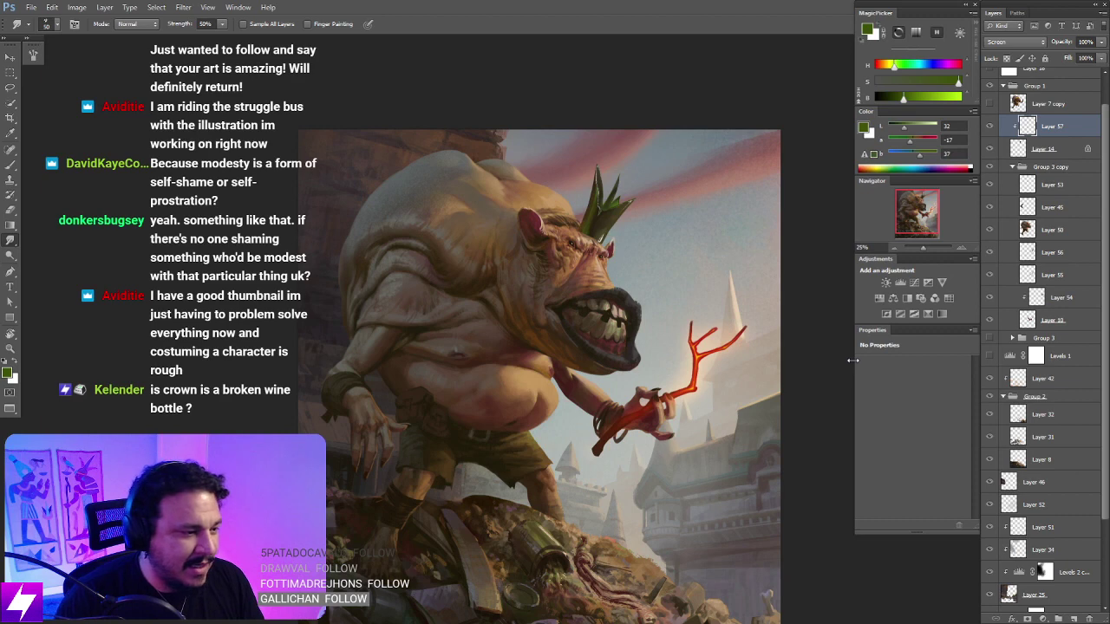
{"action": "left_click_drag", "start_coordinate": [675, 502], "coordinate": [690, 455]}
{"action": "left_click_drag", "start_coordinate": [661, 521], "coordinate": [638, 551]}
{"action": "left_click_drag", "start_coordinate": [659, 487], "coordinate": [655, 510]}
{"action": "left_click_drag", "start_coordinate": [698, 519], "coordinate": [651, 482]}
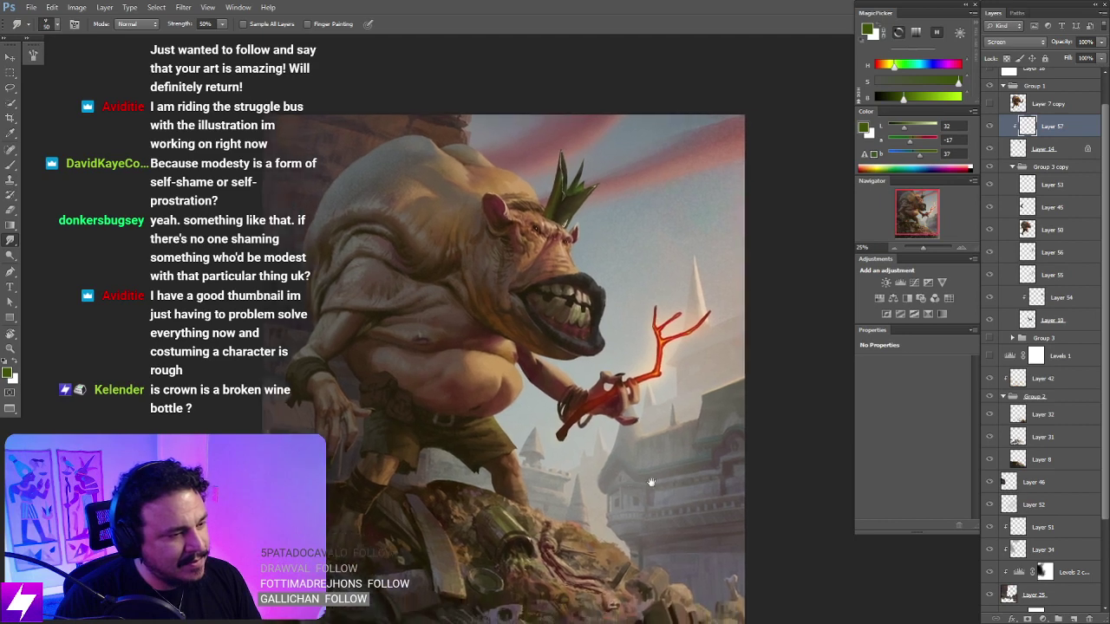
{"action": "key", "text": "ctrl+minus"}
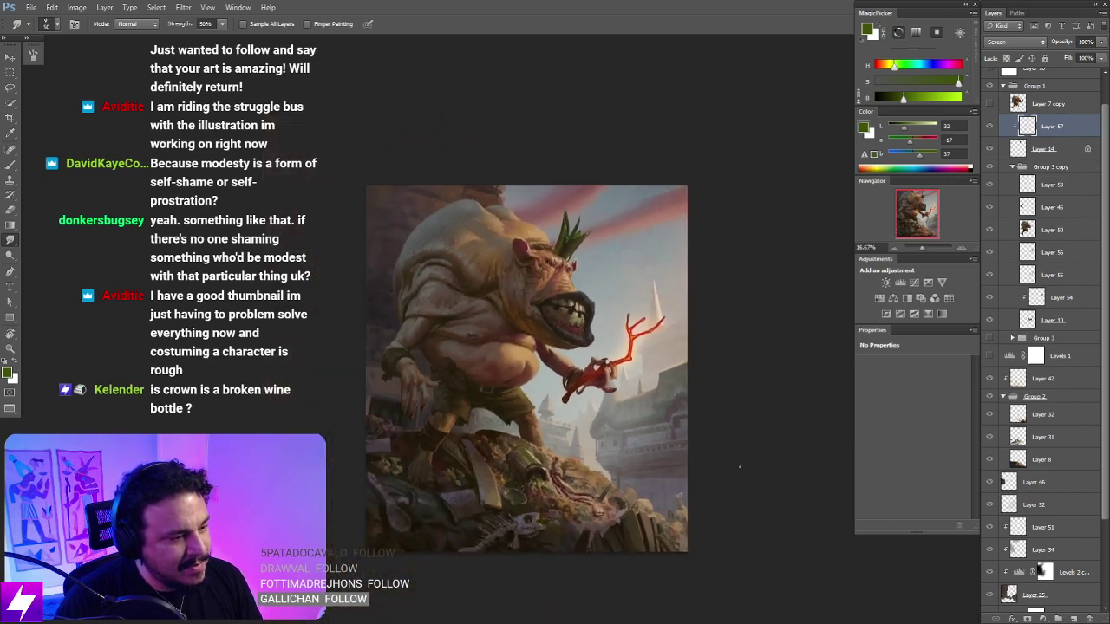
Step: Collapse Group 1 and Group 2 and add a new empty layer directly above Group 1
{"action": "left_click", "coordinate": [1023, 88]}
{"action": "left_click", "coordinate": [1003, 88]}
{"action": "left_click", "coordinate": [1006, 177]}
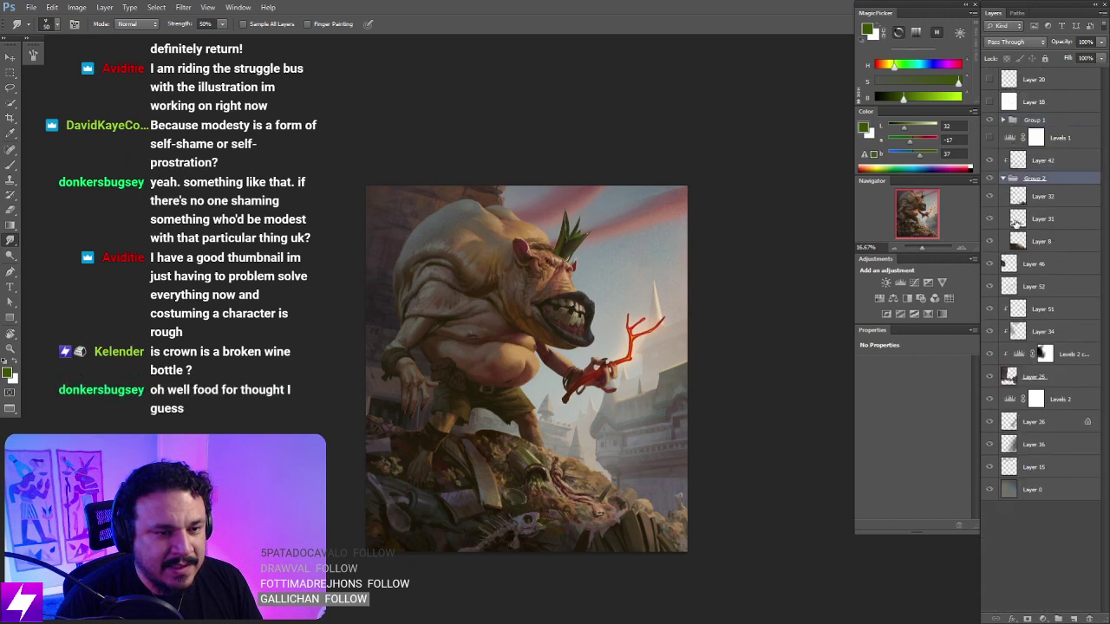
{"action": "left_click", "coordinate": [1005, 180]}
{"action": "left_click", "coordinate": [1028, 122]}
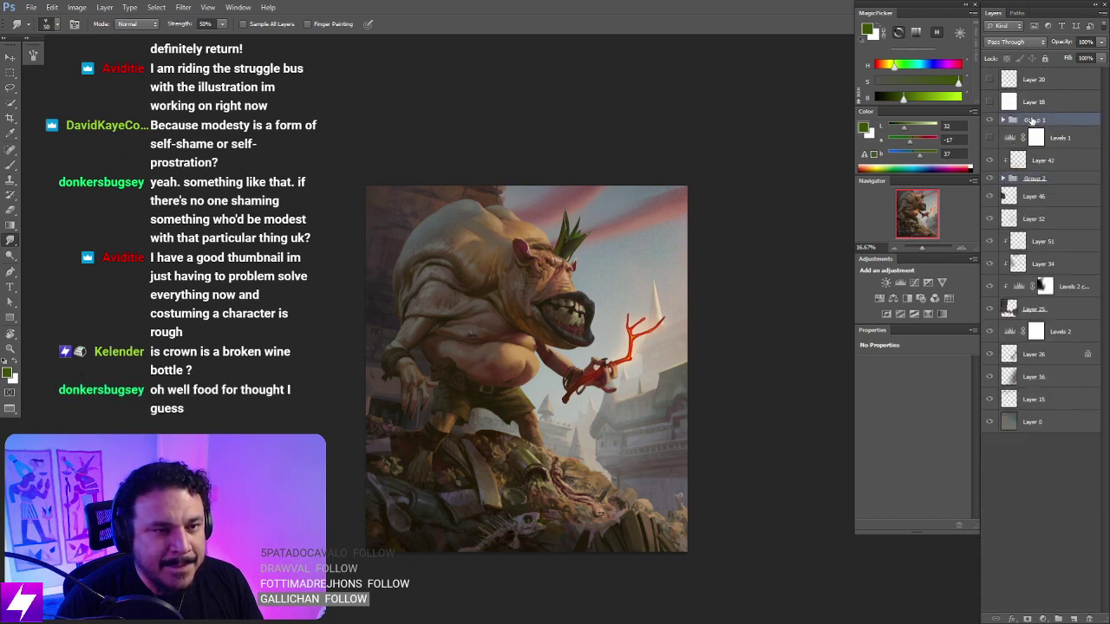
{"action": "key", "text": "ctrl+shift+alt+n"}
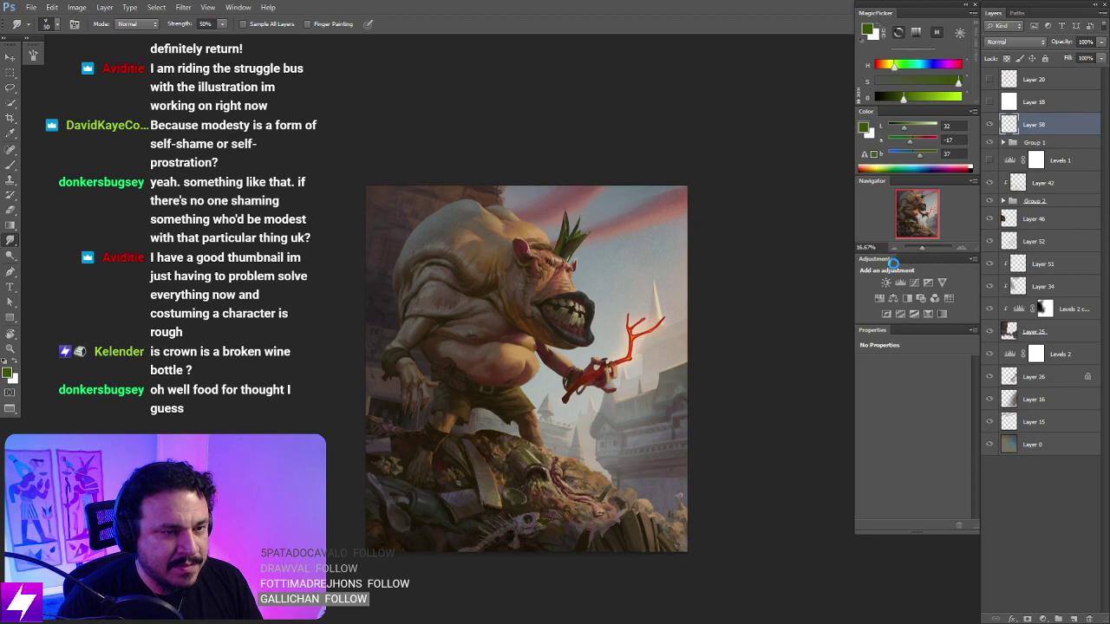
Step: Mirror the canvas and examine the whole illustration's light and dark values in a greyscale proof
{"action": "key", "text": "ctrl+shift+h"}
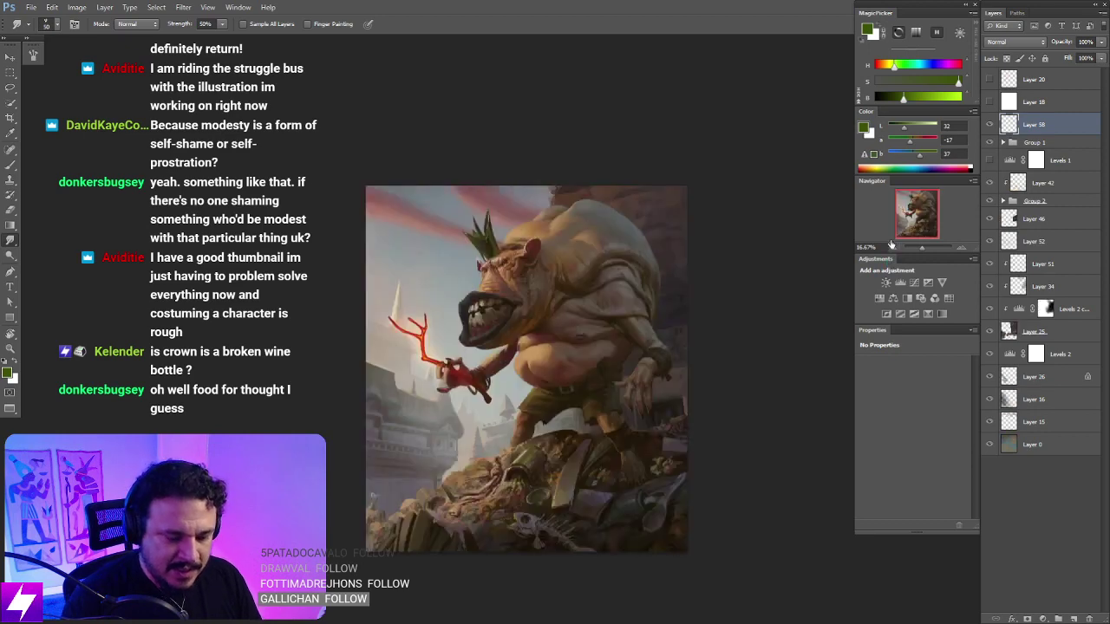
{"action": "key", "text": "ctrl+y"}
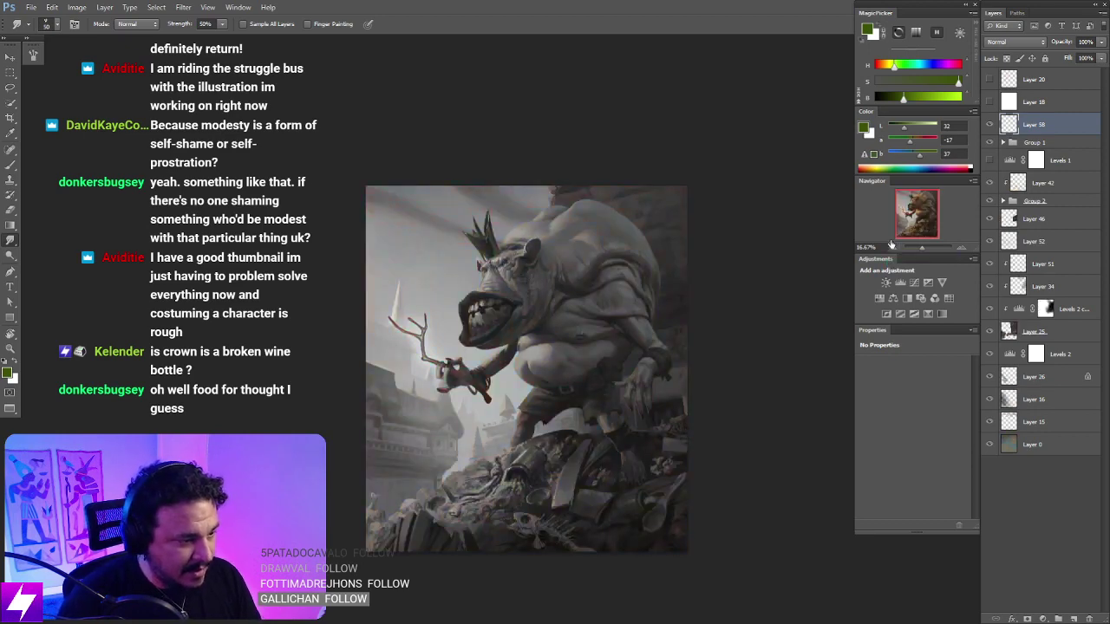
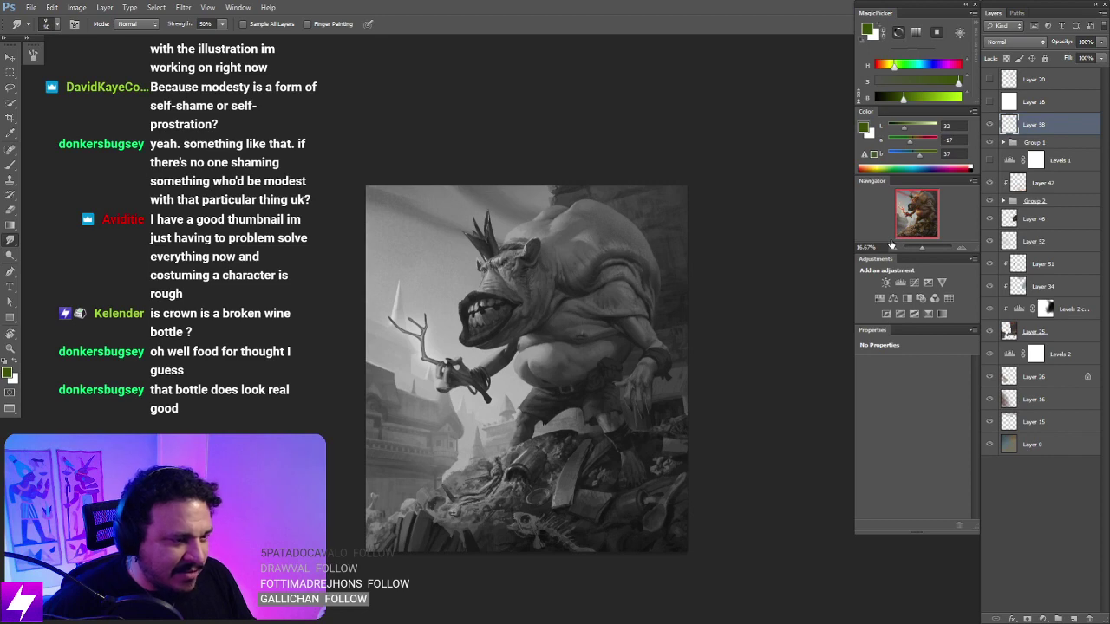
{"action": "left_click", "coordinate": [991, 124]}
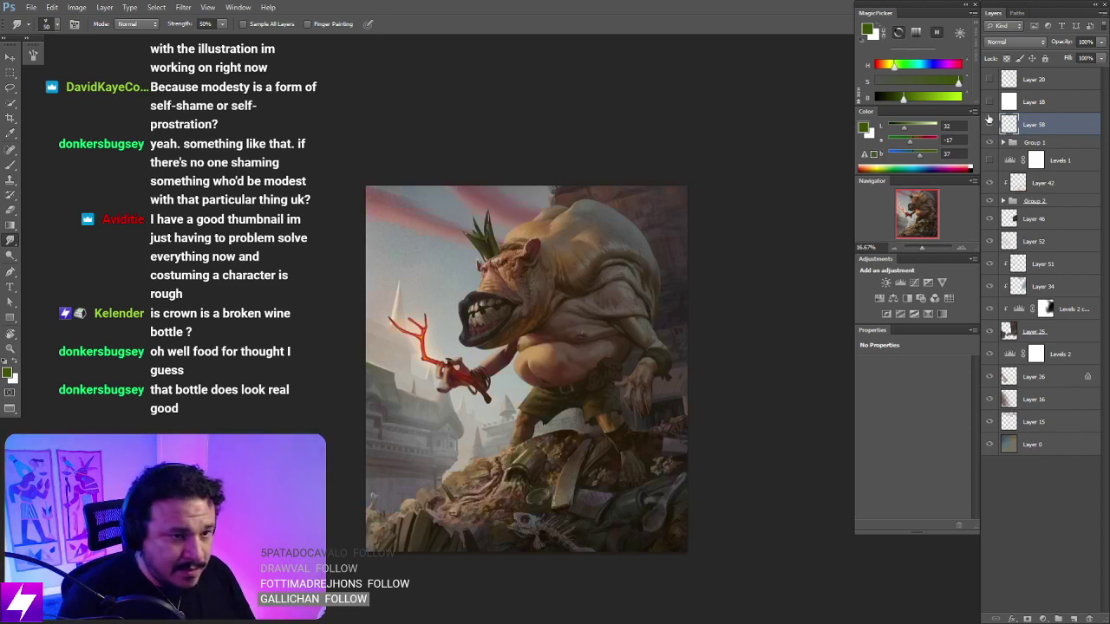
Step: Compare the full-colour illustration with Layer 42 and the new top layer each hidden and shown
{"action": "left_click", "coordinate": [990, 183]}
{"action": "left_click", "coordinate": [990, 184]}
{"action": "left_click_drag", "start_coordinate": [753, 471], "coordinate": [745, 474]}
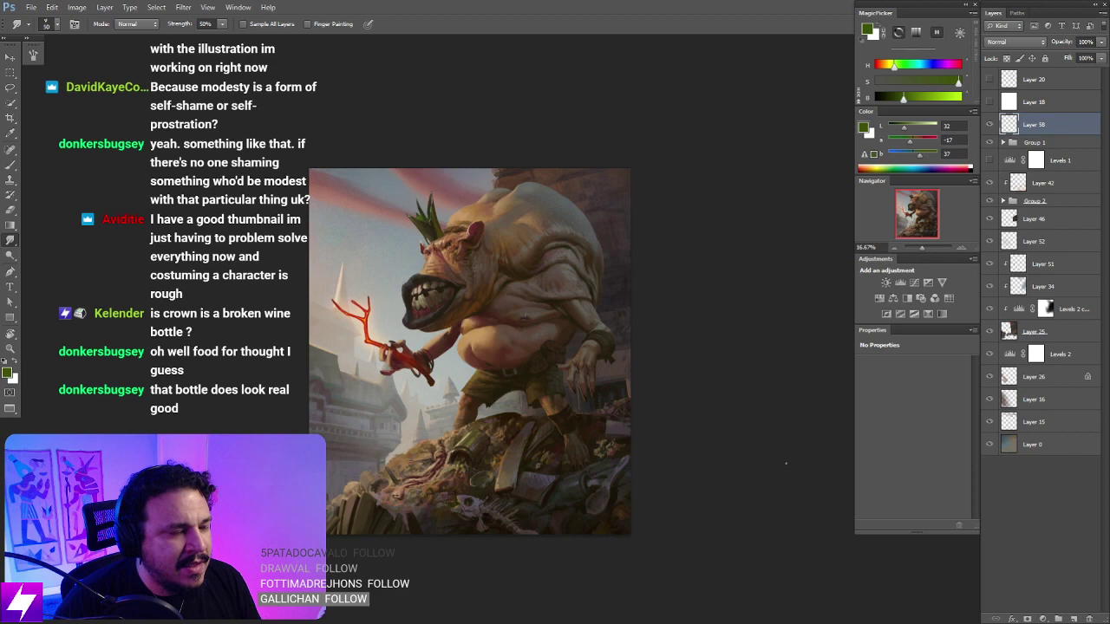
{"action": "left_click_drag", "start_coordinate": [744, 506], "coordinate": [759, 524]}
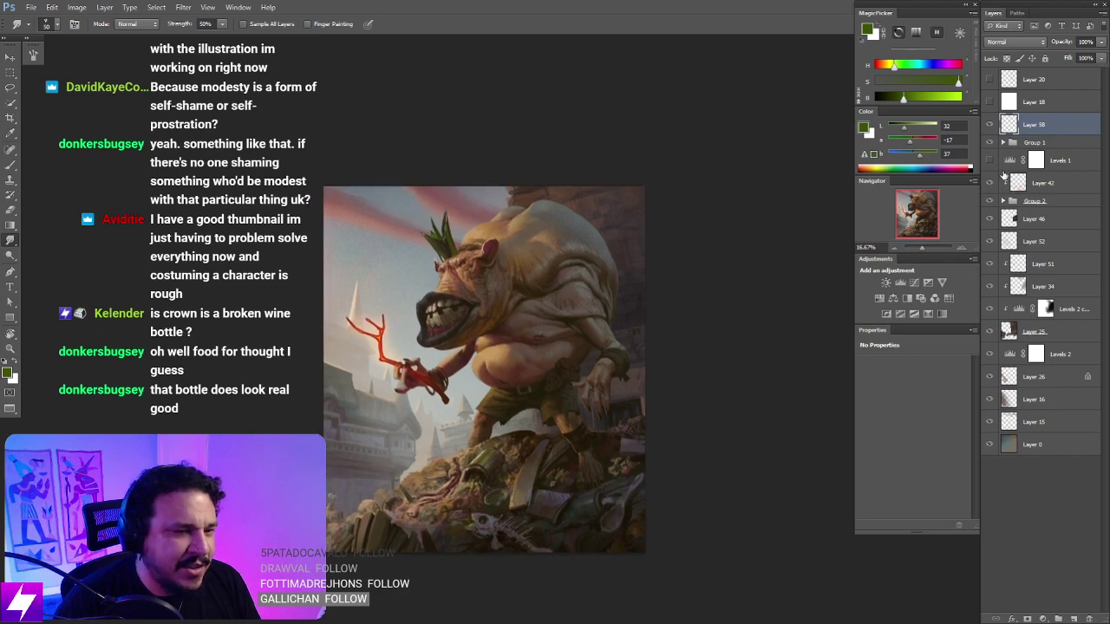
{"action": "left_click", "coordinate": [990, 125]}
{"action": "left_click", "coordinate": [990, 125]}
Step: Frame the troll's head and crown in the view and darken the green painting colour
{"action": "key", "text": "ctrl+plus"}
{"action": "key", "text": "ctrl+plus"}
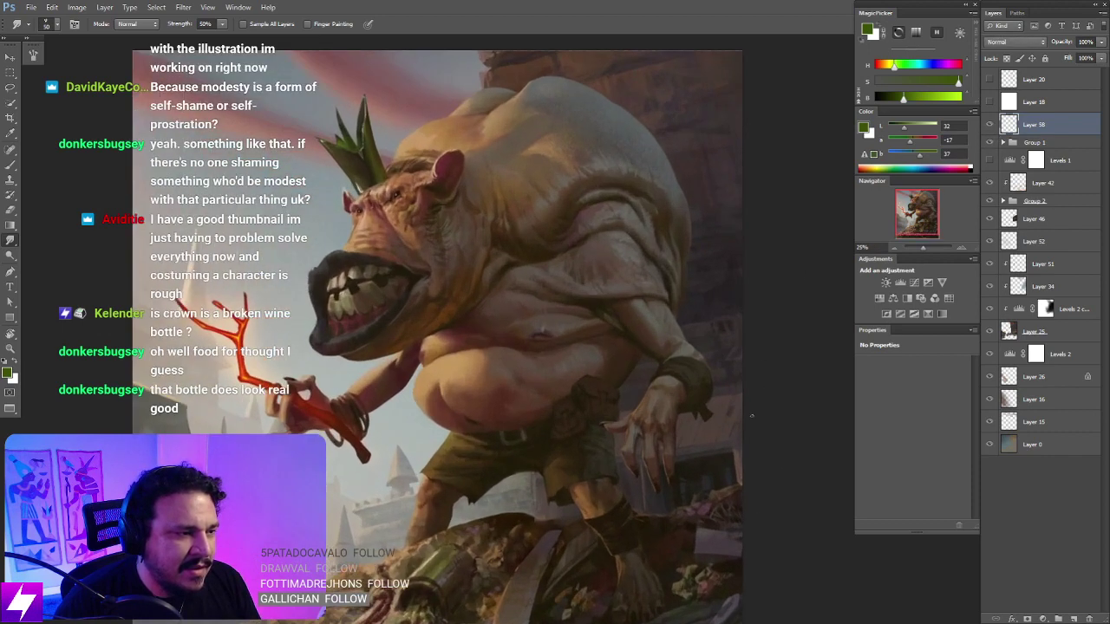
{"action": "left_click_drag", "start_coordinate": [675, 404], "coordinate": [726, 444]}
{"action": "key", "text": "r"}
{"action": "left_click_drag", "start_coordinate": [680, 407], "coordinate": [701, 415]}
{"action": "key", "text": "ctrl+plus"}
{"action": "left_click_drag", "start_coordinate": [602, 303], "coordinate": [588, 332]}
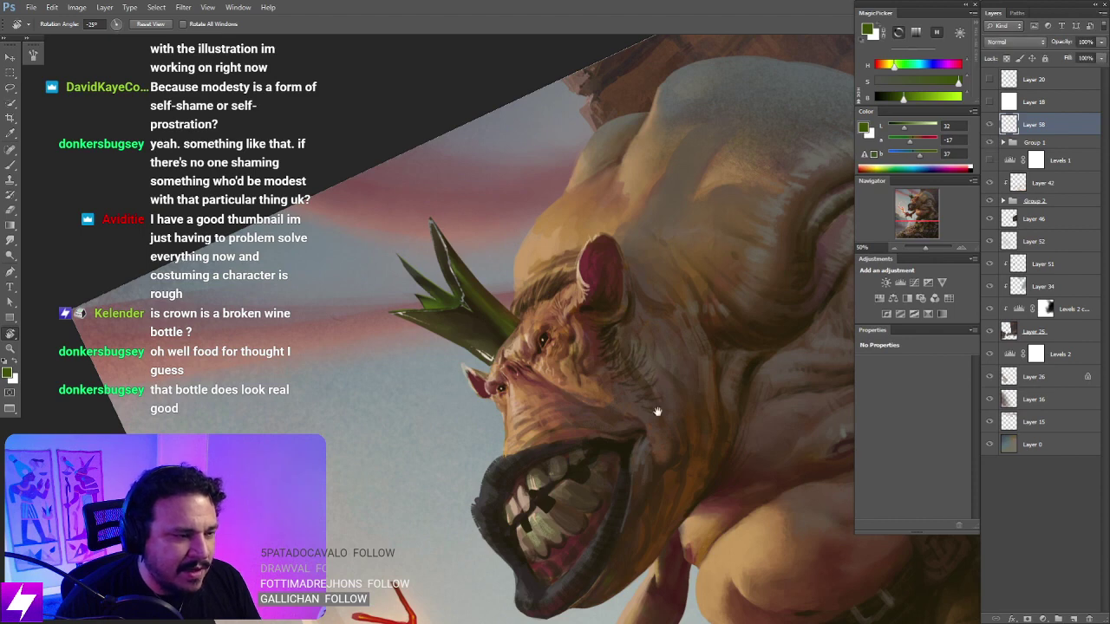
{"action": "left_click_drag", "start_coordinate": [658, 412], "coordinate": [644, 403]}
{"action": "left_click_drag", "start_coordinate": [689, 374], "coordinate": [656, 387]}
{"action": "left_click_drag", "start_coordinate": [761, 405], "coordinate": [736, 408]}
{"action": "left_click_drag", "start_coordinate": [908, 101], "coordinate": [897, 101]}
{"action": "left_click_drag", "start_coordinate": [714, 335], "coordinate": [669, 373]}
{"action": "key", "text": "Escape"}
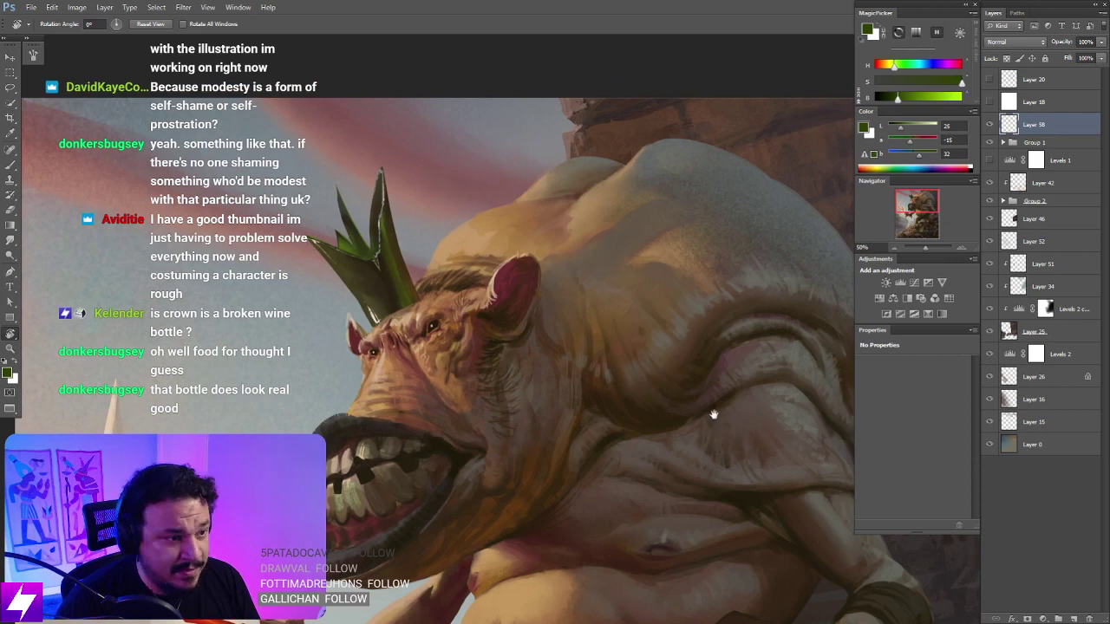
Step: Flip the canvas and brush dark green strokes over the troll's hair between the ear and the crown
{"action": "mouse_move", "coordinate": [711, 416]}
{"action": "left_mouse_down"}
{"action": "mouse_move", "coordinate": [715, 374]}
{"action": "mouse_move", "coordinate": [691, 448]}
{"action": "mouse_move", "coordinate": [797, 268]}
{"action": "mouse_move", "coordinate": [696, 372]}
{"action": "mouse_move", "coordinate": [676, 362]}
{"action": "mouse_move", "coordinate": [706, 372]}
{"action": "mouse_move", "coordinate": [606, 345]}
{"action": "left_mouse_up"}
{"action": "key", "text": "b"}
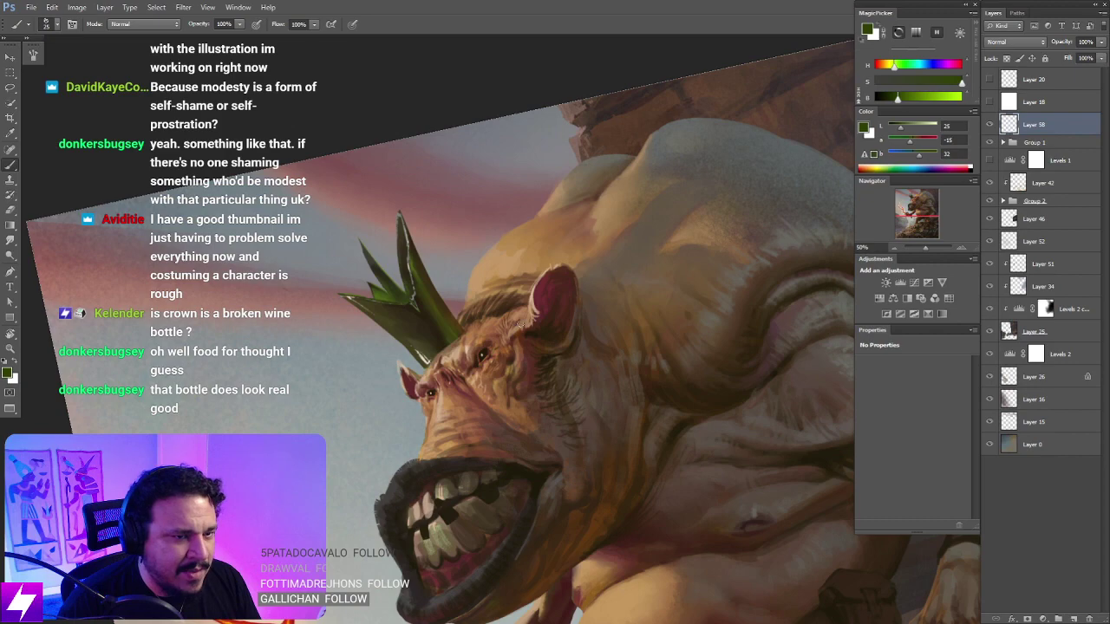
{"action": "left_click_drag", "start_coordinate": [520, 326], "coordinate": [493, 329]}
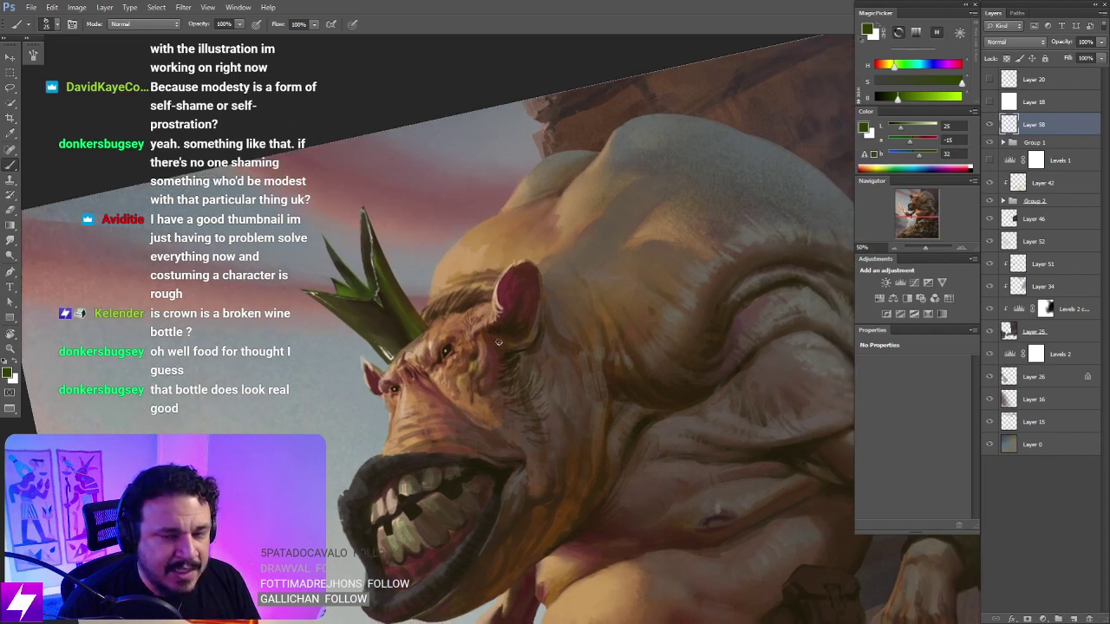
{"action": "key", "text": "Escape"}
{"action": "key", "text": "ctrl+minus"}
{"action": "key", "text": "ctrl+minus"}
{"action": "key", "text": "ctrl+shift+h"}
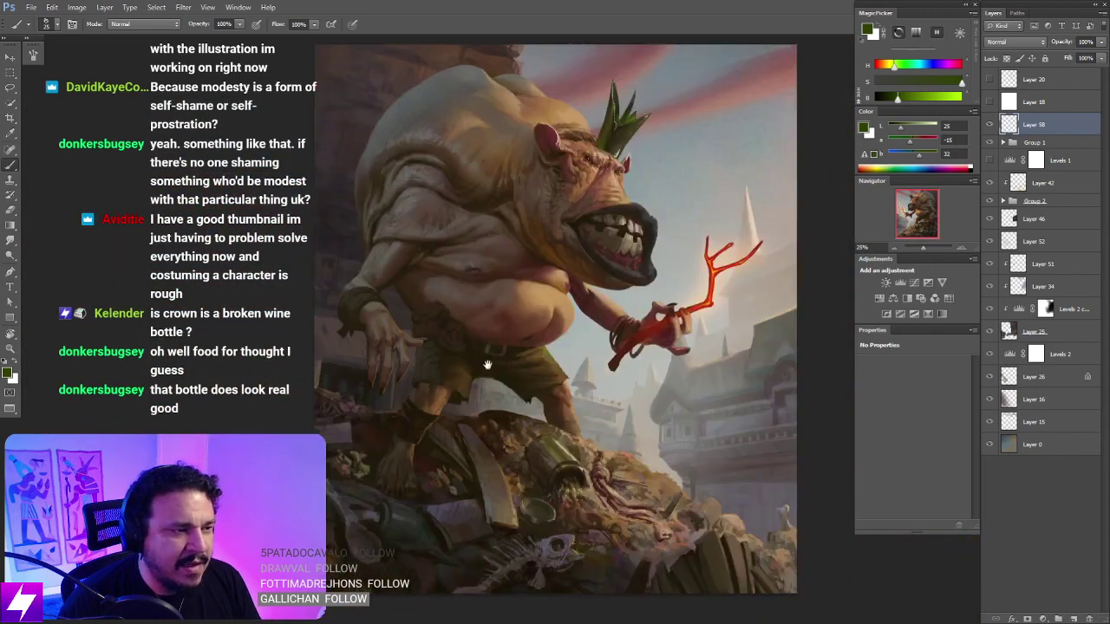
{"action": "left_click_drag", "start_coordinate": [518, 362], "coordinate": [519, 475]}
{"action": "key", "text": "r"}
{"action": "left_click_drag", "start_coordinate": [656, 284], "coordinate": [670, 298]}
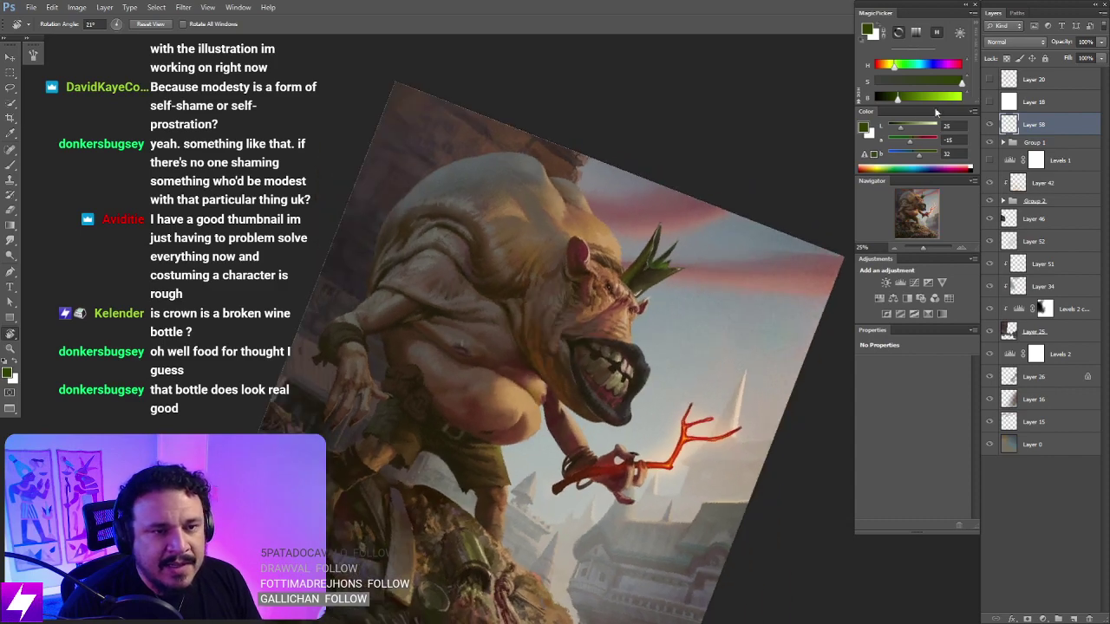
{"action": "key", "text": "ctrl+plus"}
{"action": "mouse_move", "coordinate": [700, 221]}
{"action": "left_mouse_down"}
{"action": "mouse_move", "coordinate": [733, 305]}
{"action": "mouse_move", "coordinate": [694, 345]}
{"action": "left_mouse_up"}
{"action": "key", "text": "ctrl+plus"}
{"action": "key", "text": "b"}
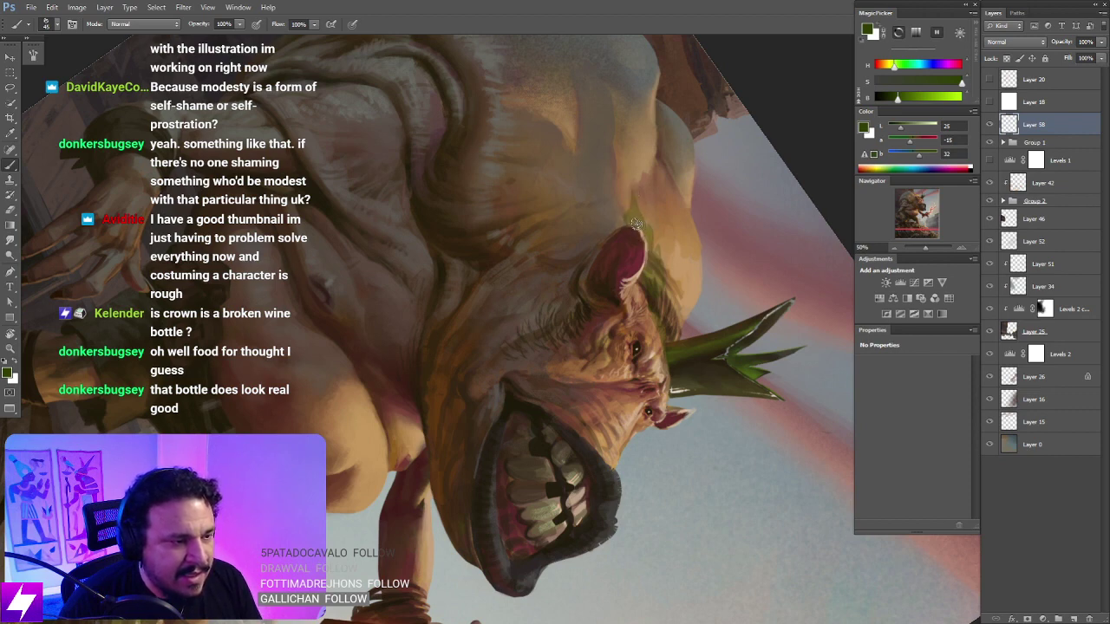
Step: Soften the green hair strokes behind the ear with the Smudge tool and check them in the mirrored illustration
{"action": "key", "text": "r"}
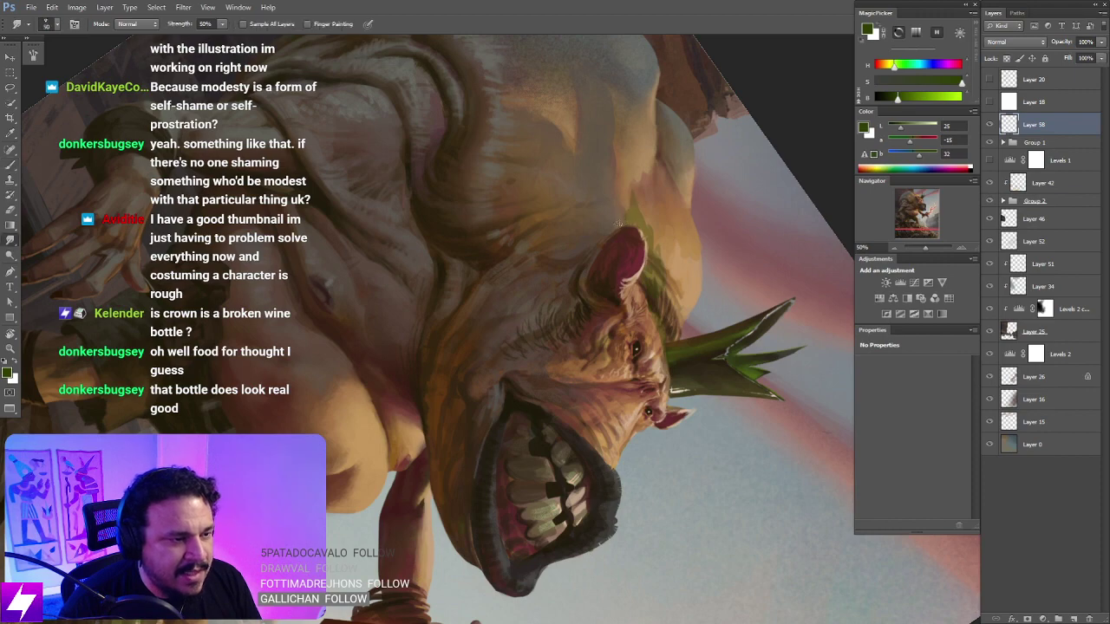
{"action": "key", "text": "ctrl+minus"}
{"action": "key", "text": "Escape"}
{"action": "left_click_drag", "start_coordinate": [664, 286], "coordinate": [661, 334]}
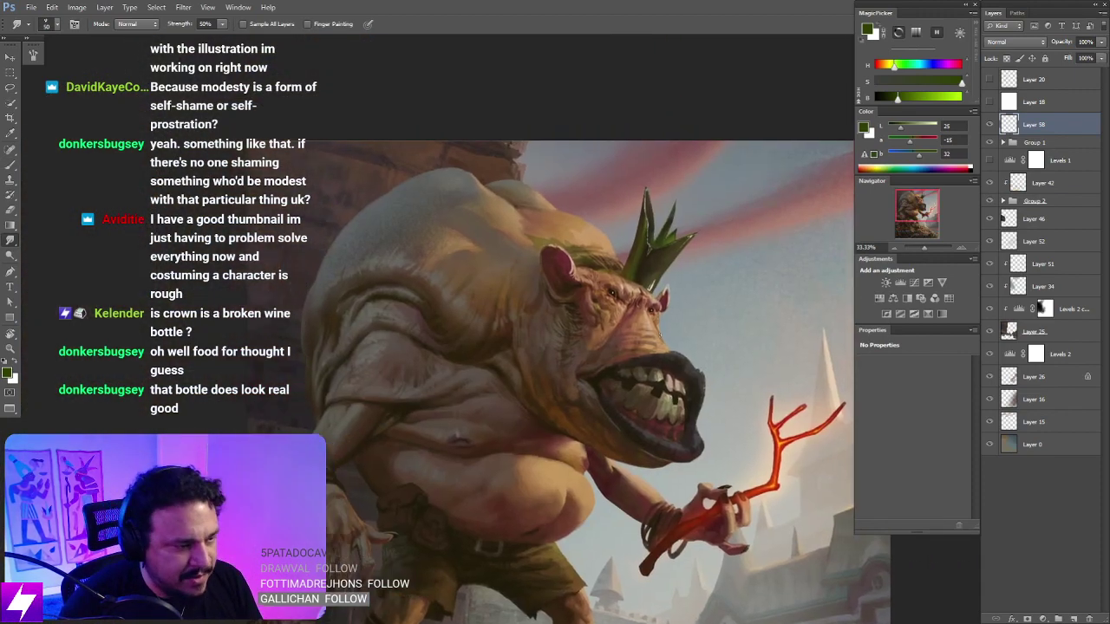
{"action": "key", "text": "ctrl+shift+h"}
{"action": "key", "text": "ctrl+plus"}
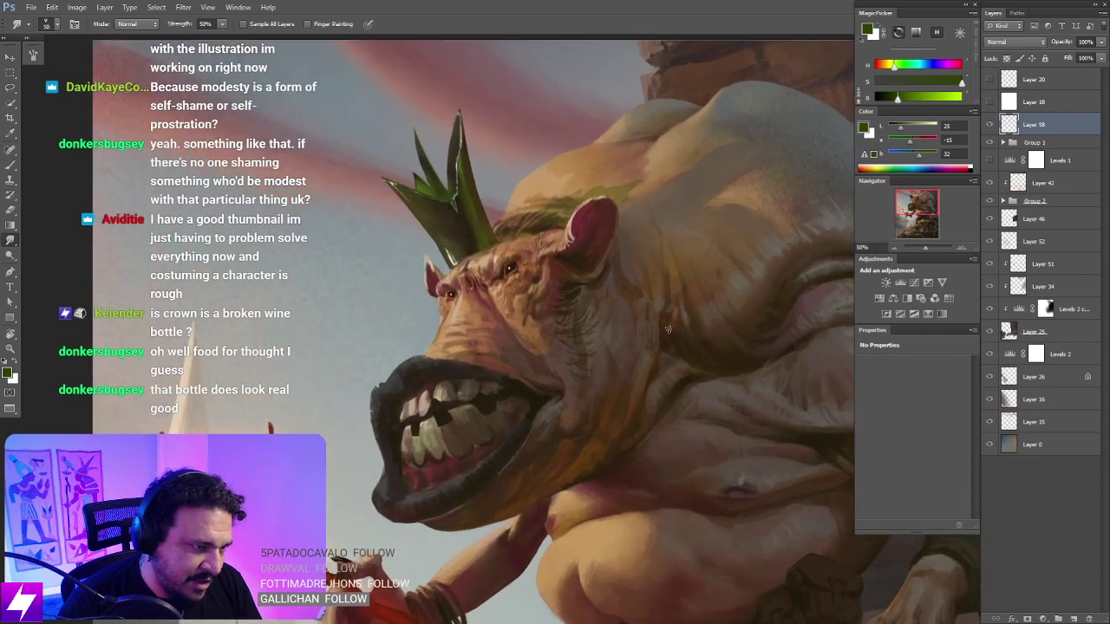
Step: Brush more green over the hair beside the ear and check the head from further out
{"action": "key", "text": "r"}
{"action": "mouse_move", "coordinate": [701, 366]}
{"action": "left_mouse_down"}
{"action": "mouse_move", "coordinate": [700, 322]}
{"action": "mouse_move", "coordinate": [576, 287]}
{"action": "left_mouse_up"}
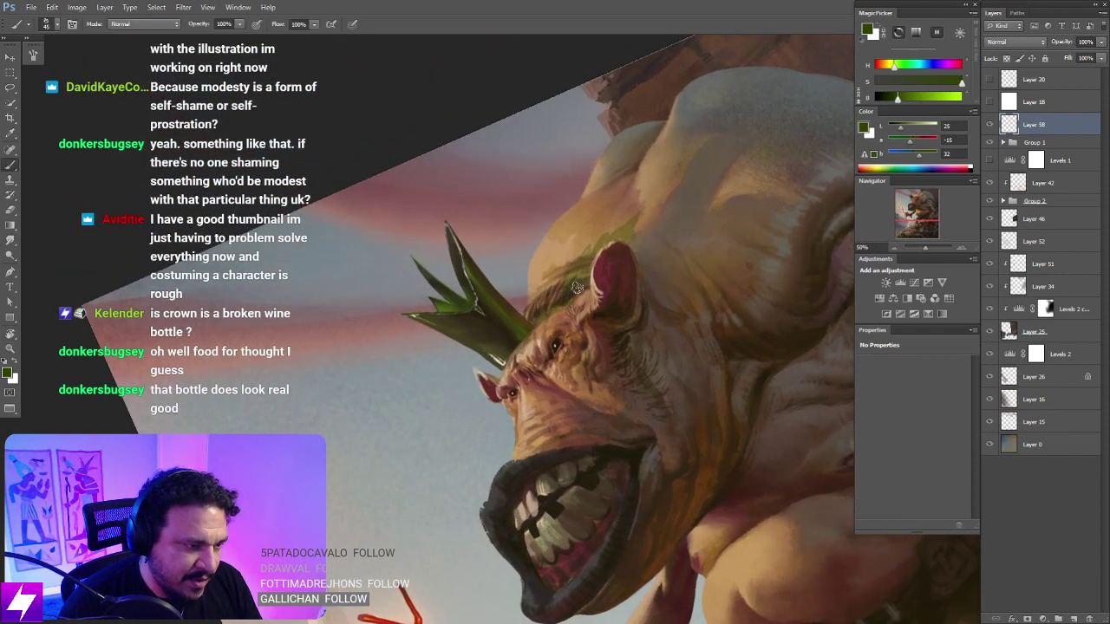
{"action": "key", "text": "Escape"}
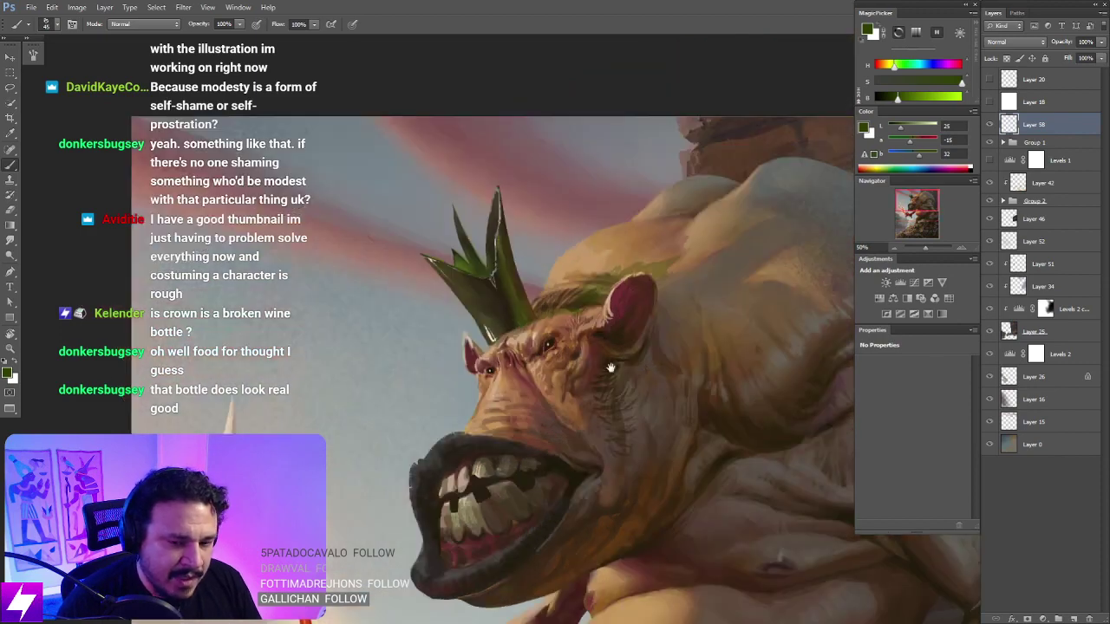
{"action": "left_click_drag", "start_coordinate": [610, 368], "coordinate": [563, 376]}
{"action": "left_click_drag", "start_coordinate": [661, 367], "coordinate": [611, 367]}
{"action": "key", "text": "ctrl+minus"}
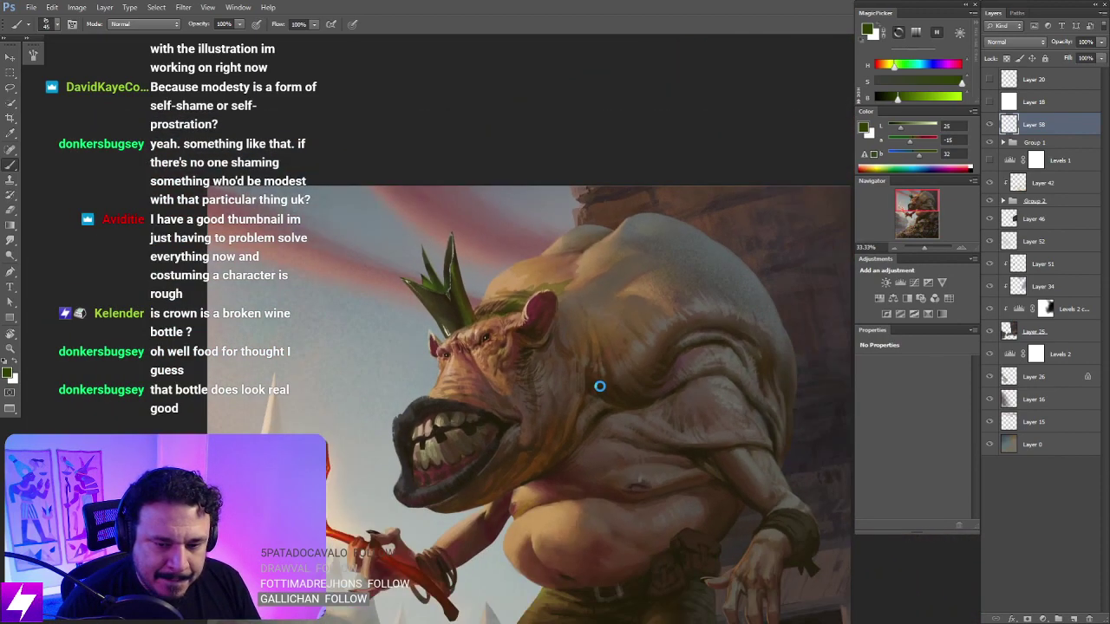
Step: Flip the canvas back and brush more dark green over the hair between the troll's ear and crown
{"action": "key", "text": "ctrl+shift+h"}
{"action": "key", "text": "ctrl+plus"}
{"action": "left_click_drag", "start_coordinate": [613, 322], "coordinate": [569, 304]}
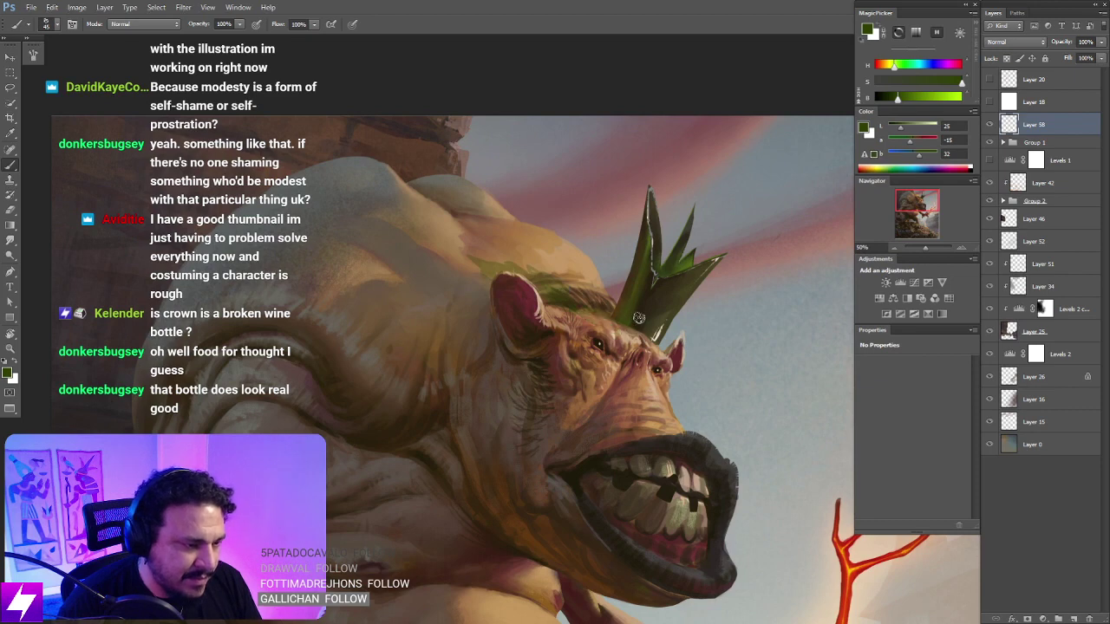
{"action": "key", "text": "e"}
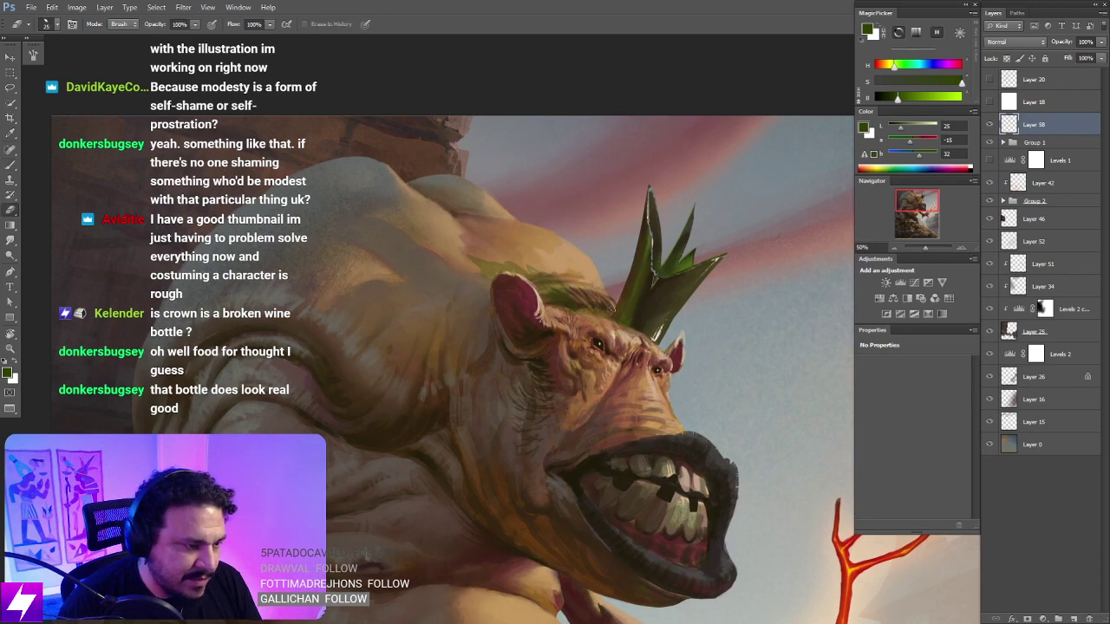
{"action": "key", "text": "b"}
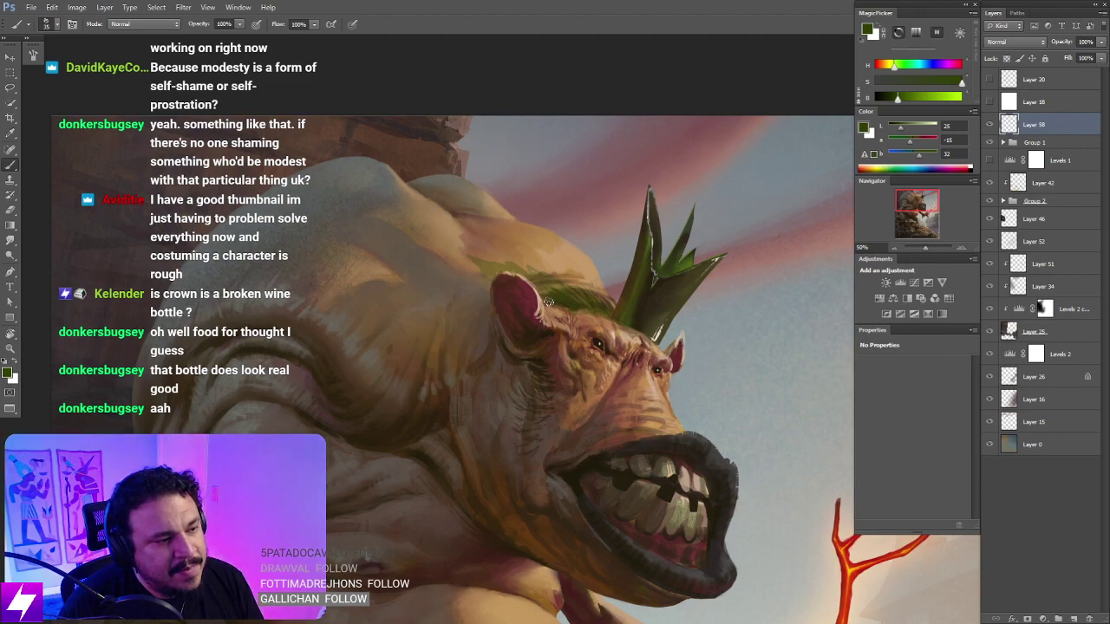
{"action": "key", "text": "r"}
{"action": "left_click_drag", "start_coordinate": [602, 410], "coordinate": [648, 318]}
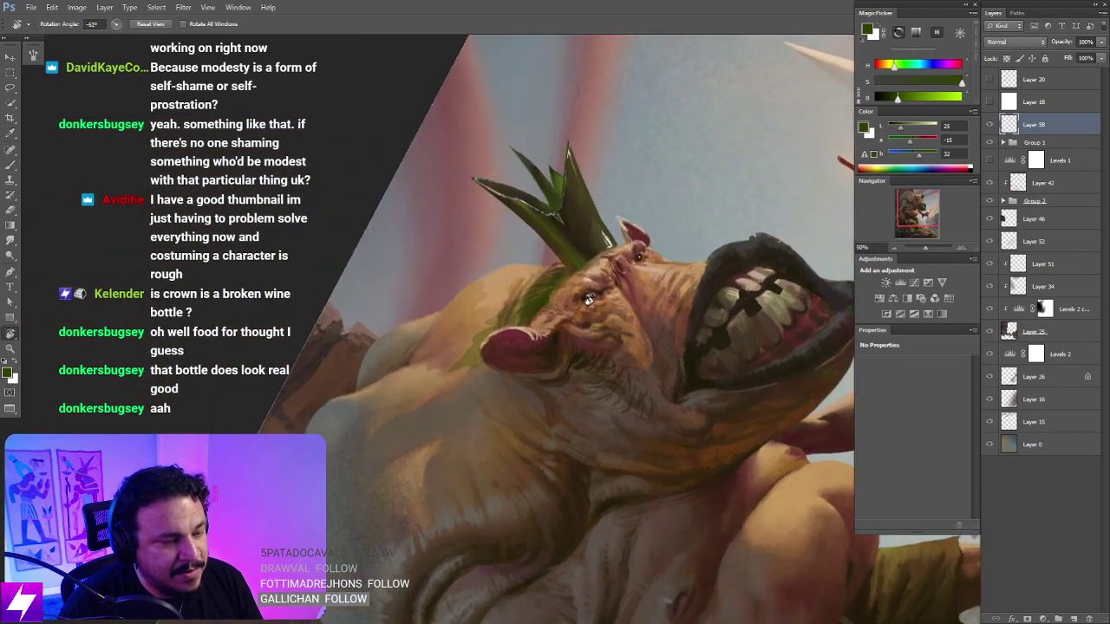
Step: Refine the dark green hair where it meets the base of the glass crown, blending it with the Smudge tool
{"action": "key", "text": "ctrl+plus"}
{"action": "left_click_drag", "start_coordinate": [606, 267], "coordinate": [615, 307]}
{"action": "mouse_move", "coordinate": [638, 343]}
{"action": "left_mouse_down"}
{"action": "mouse_move", "coordinate": [664, 324]}
{"action": "mouse_move", "coordinate": [564, 279]}
{"action": "left_mouse_up"}
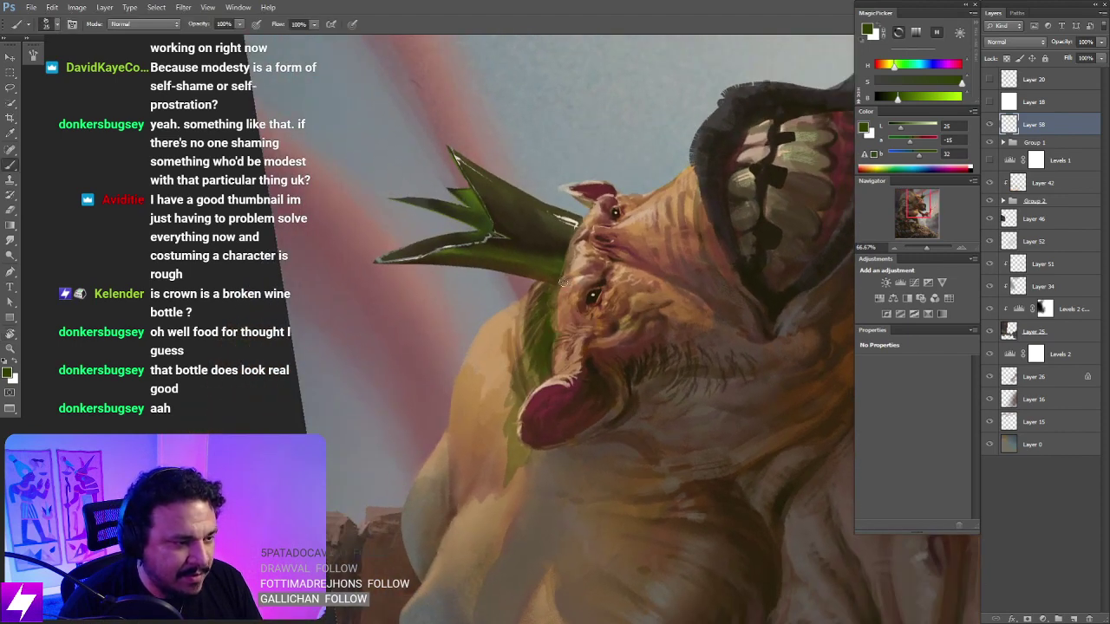
{"action": "key", "text": "s"}
{"action": "key", "text": "Escape"}
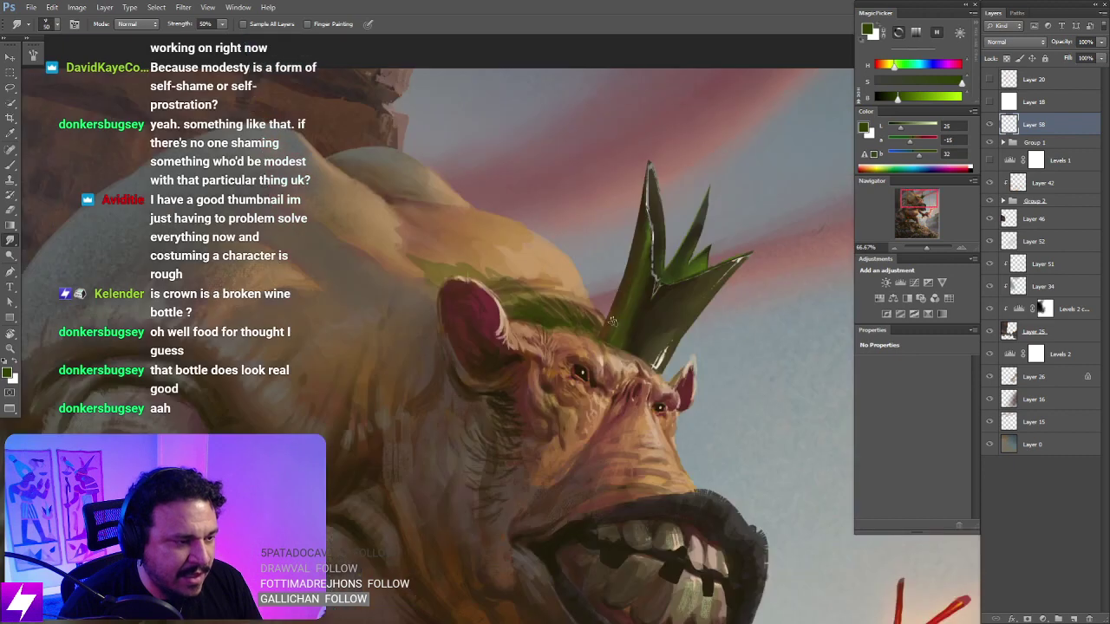
{"action": "left_click_drag", "start_coordinate": [601, 358], "coordinate": [693, 387]}
{"action": "key", "text": "b"}
{"action": "key", "text": "s"}
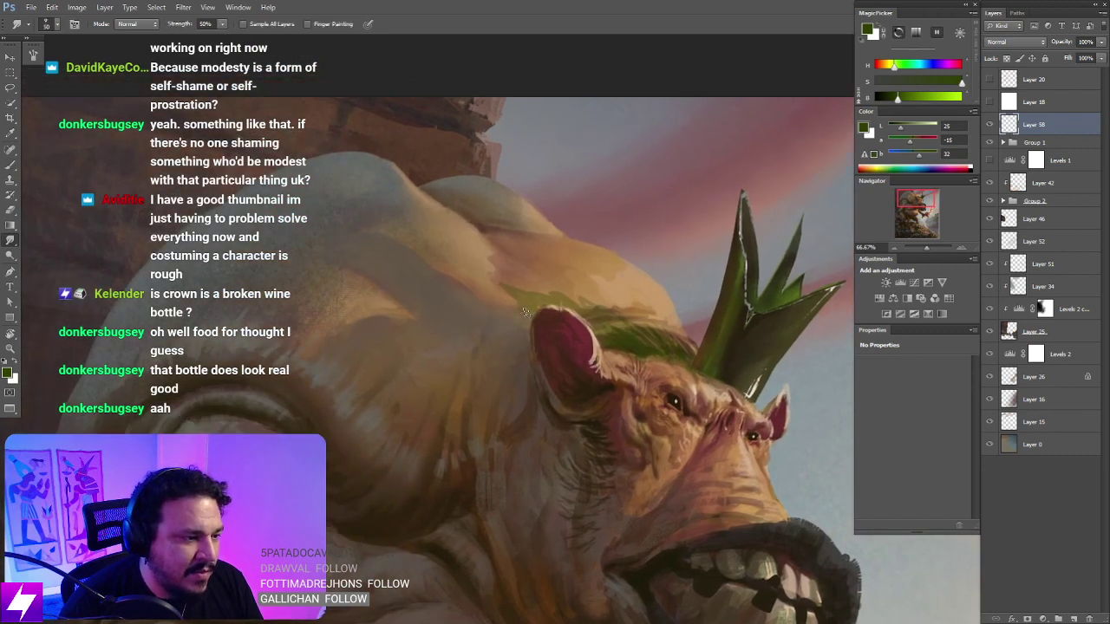
Step: Sample a lighter green from the crown's glass and brush it onto the shoulder just behind the troll's ear
{"action": "key", "text": "b"}
{"action": "key", "text": "bracketright"}
{"action": "key", "text": "bracketright"}
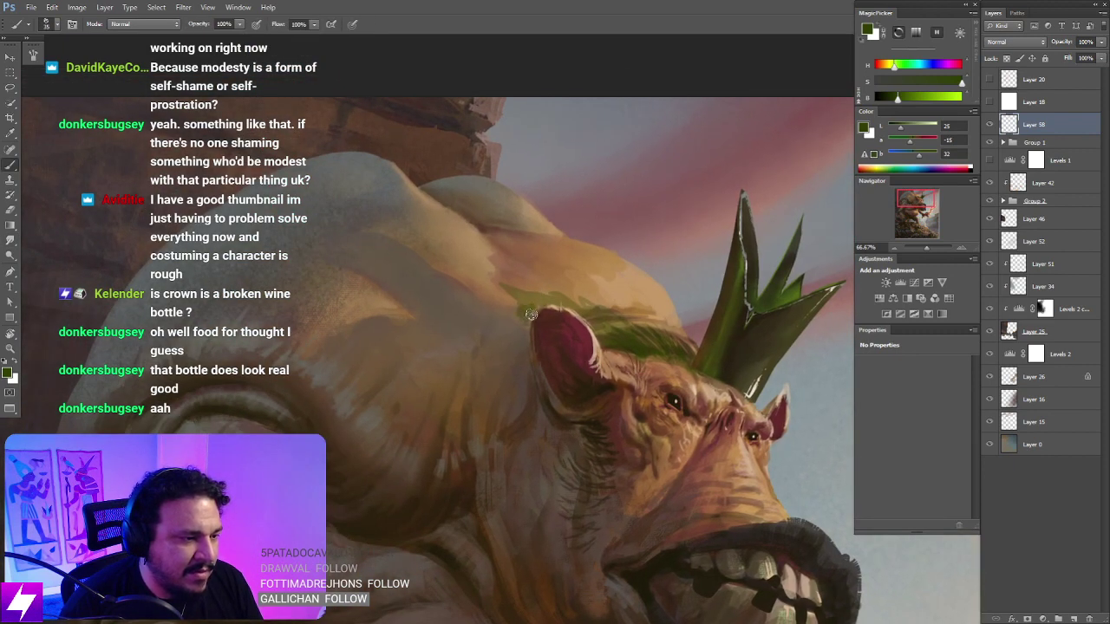
{"action": "left_click", "coordinate": [791, 292], "text": "alt"}
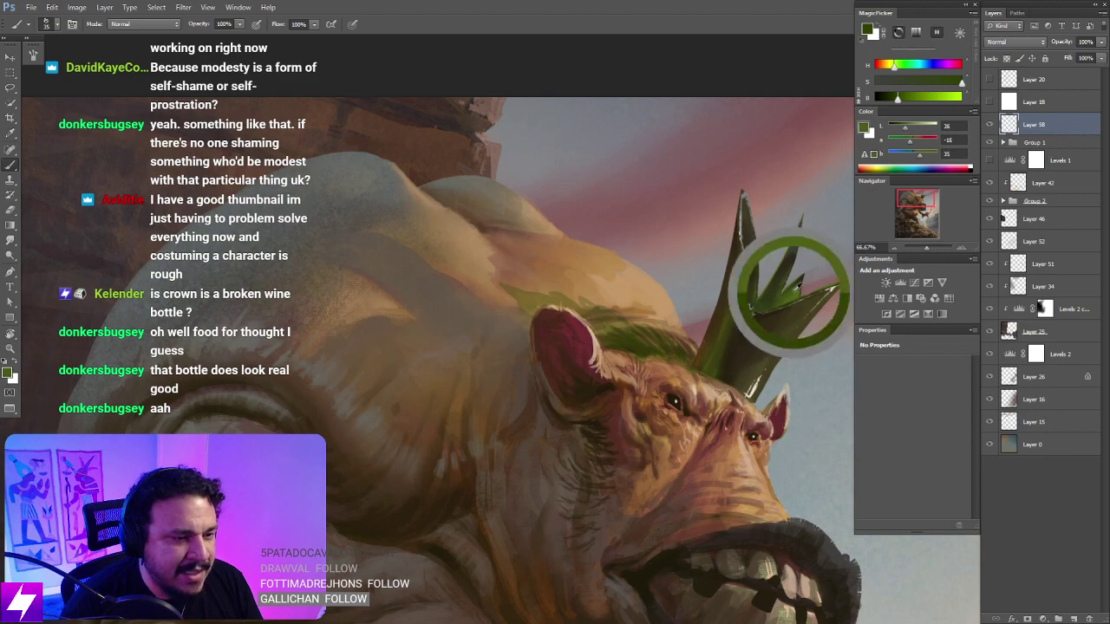
{"action": "left_click", "coordinate": [792, 292], "text": "alt"}
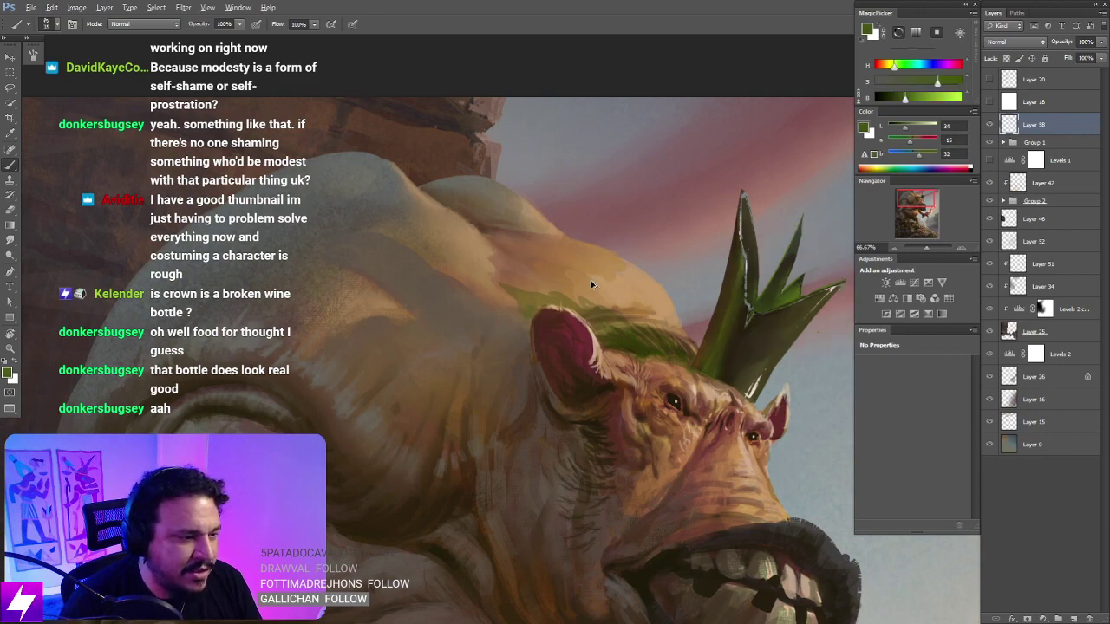
{"action": "key", "text": "r"}
{"action": "left_click_drag", "start_coordinate": [590, 284], "coordinate": [575, 330]}
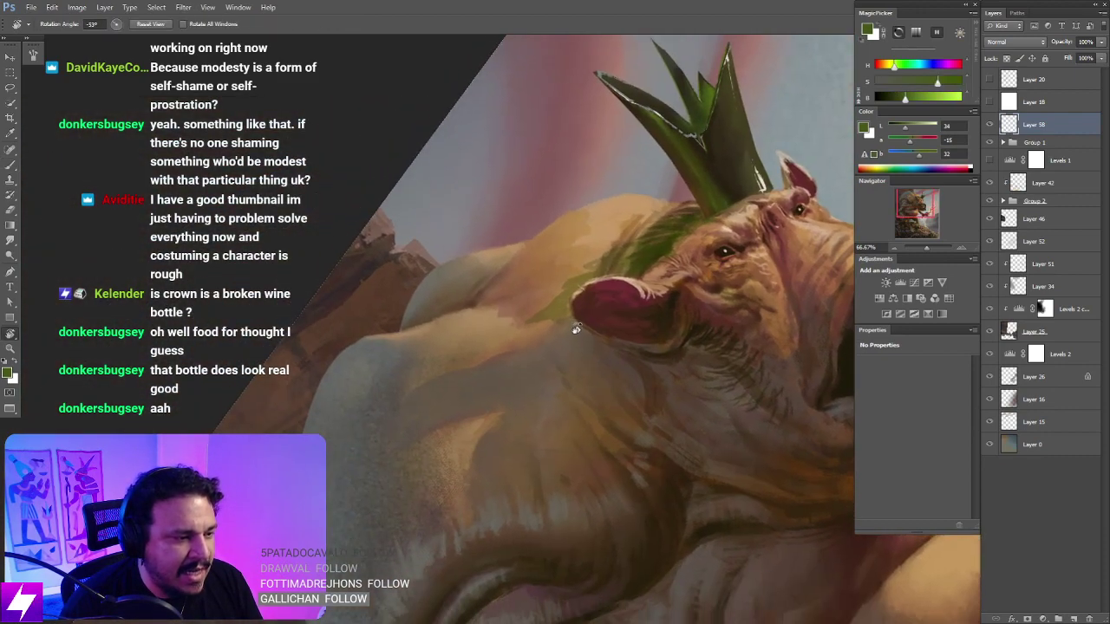
{"action": "key", "text": "b"}
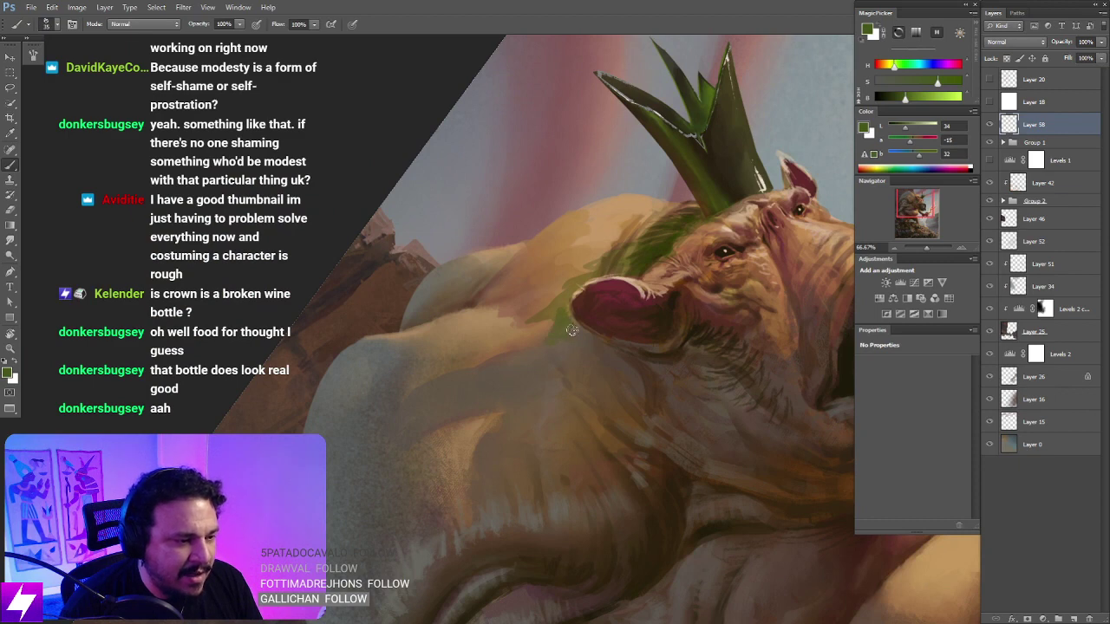
{"action": "key", "text": "Escape"}
Step: Enlarge the Smudge tool to 125 and blend the new green patch behind the ear into the skin
{"action": "key", "text": "r"}
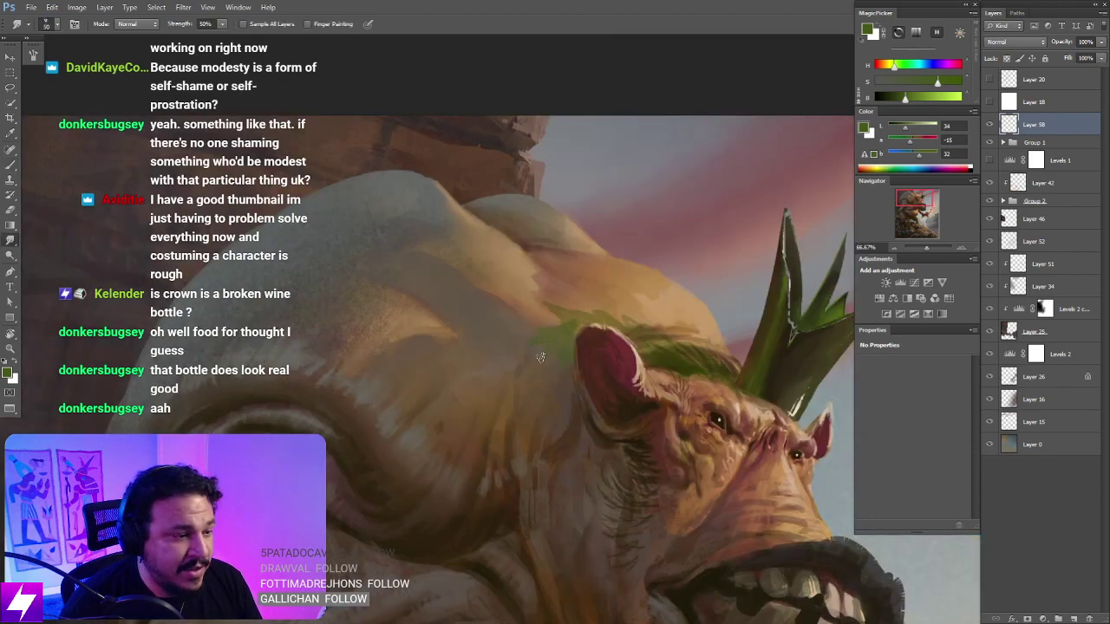
{"action": "key", "text": "bracketright"}
{"action": "key", "text": "bracketright"}
{"action": "key", "text": "bracketright"}
{"action": "key", "text": "bracketright"}
{"action": "key", "text": "bracketright"}
{"action": "key", "text": "bracketright"}
{"action": "mouse_move", "coordinate": [552, 345]}
{"action": "left_mouse_down"}
{"action": "mouse_move", "coordinate": [546, 362]}
{"action": "mouse_move", "coordinate": [537, 348]}
{"action": "left_mouse_up"}
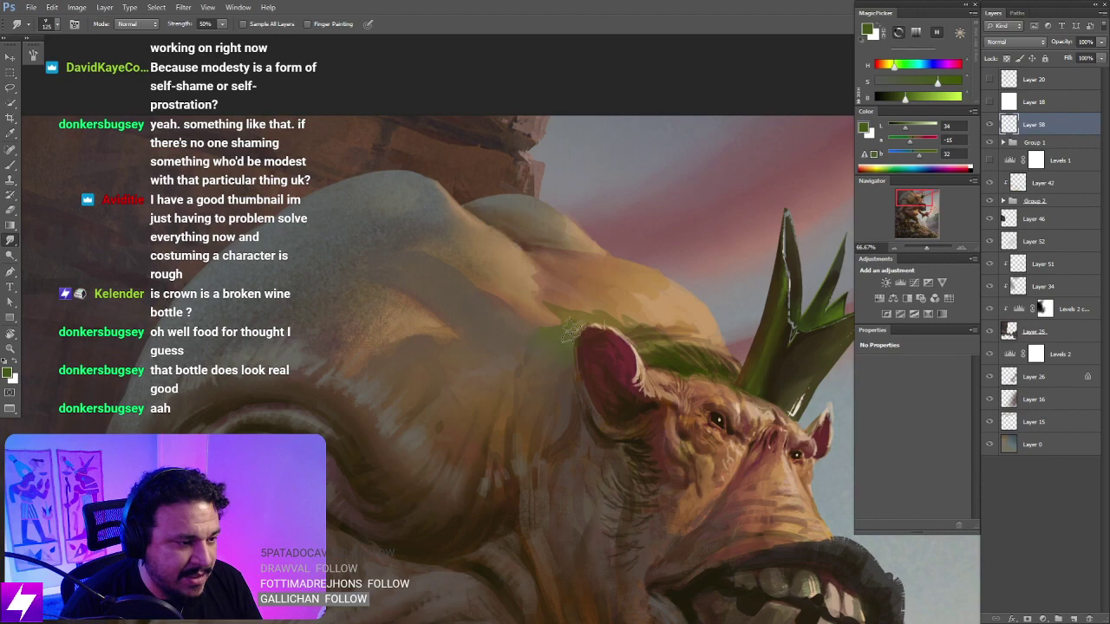
{"action": "key", "text": "ctrl+minus"}
{"action": "key", "text": "ctrl+minus"}
Step: Touch up the green patch around the back of the ear from rotated views and smudge its edge
{"action": "key", "text": "r"}
{"action": "left_click_drag", "start_coordinate": [612, 417], "coordinate": [657, 246]}
{"action": "key", "text": "ctrl+plus"}
{"action": "left_click_drag", "start_coordinate": [652, 382], "coordinate": [595, 300]}
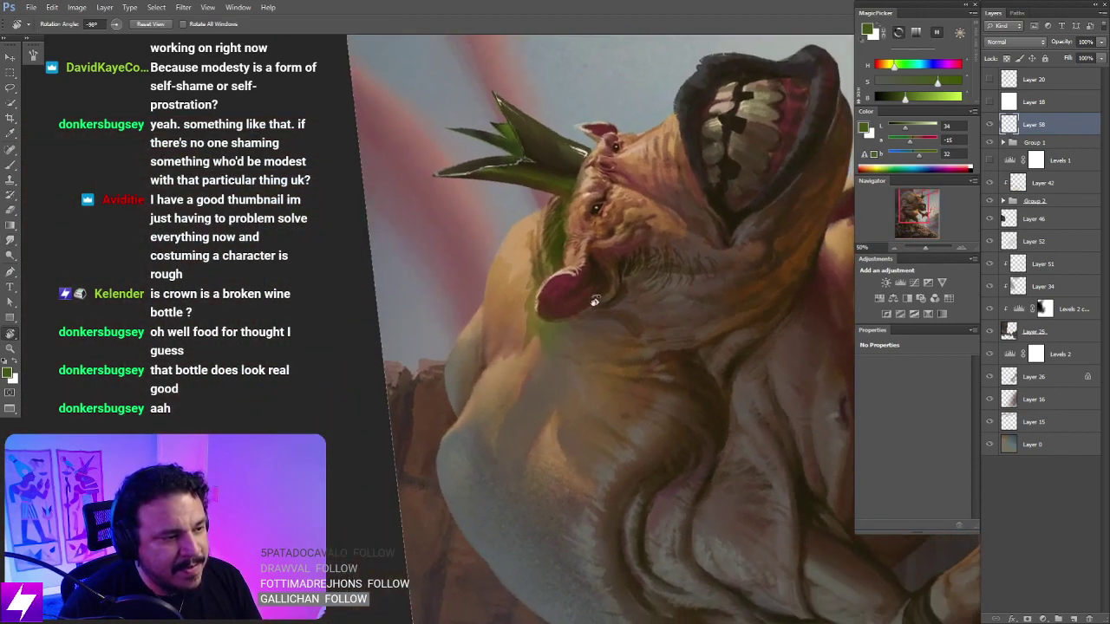
{"action": "key", "text": "ctrl+plus"}
{"action": "key", "text": "b"}
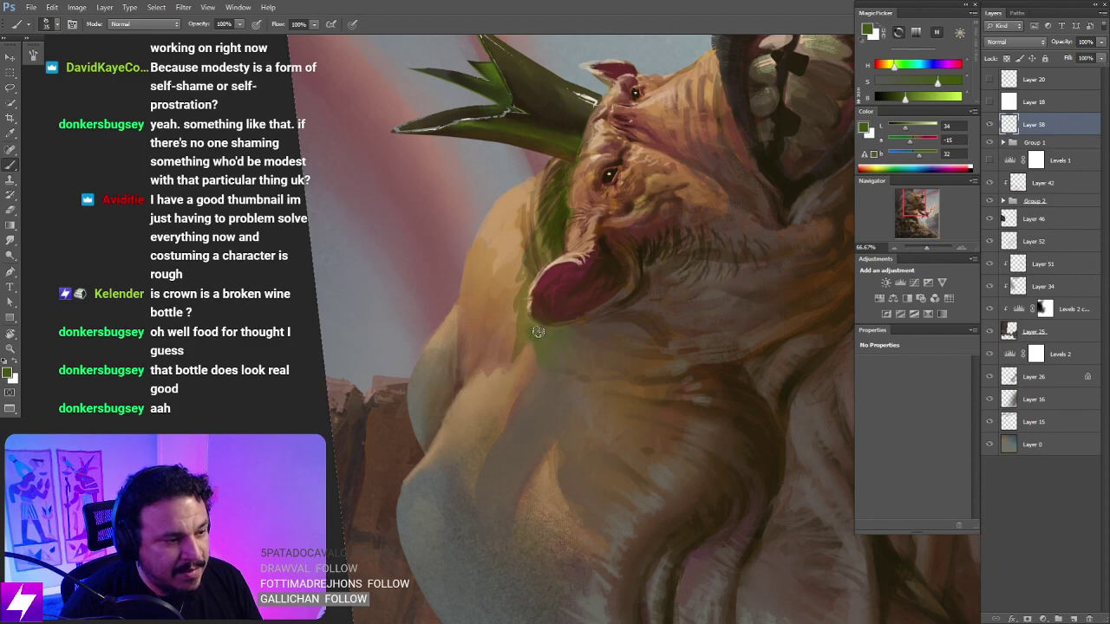
{"action": "key", "text": "Escape"}
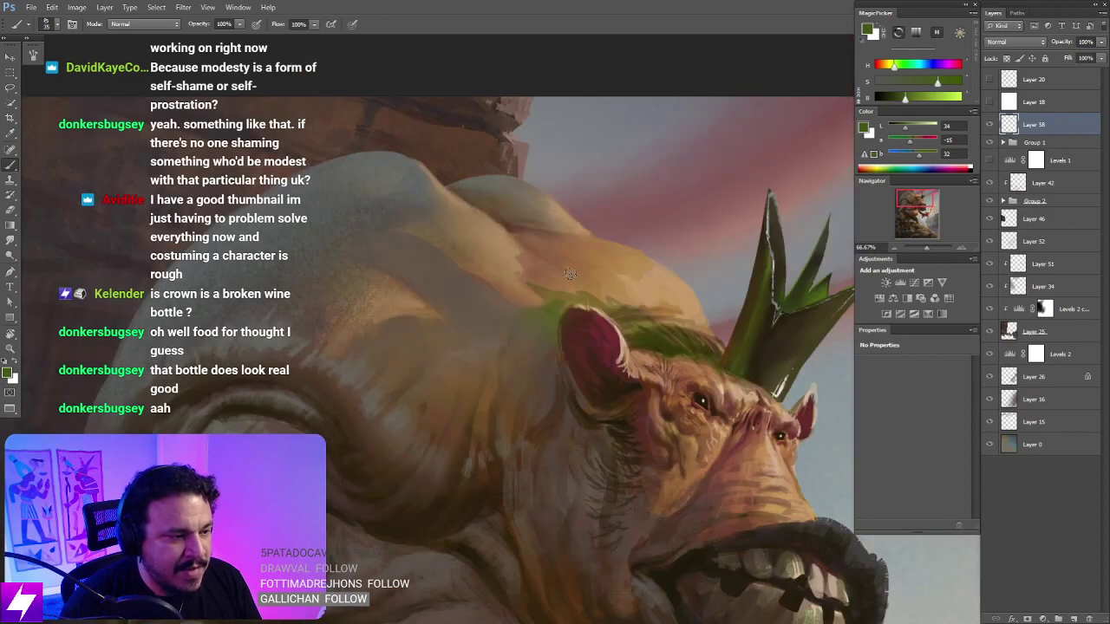
{"action": "key", "text": "r"}
{"action": "mouse_move", "coordinate": [569, 274]}
{"action": "left_mouse_down"}
{"action": "mouse_move", "coordinate": [585, 287]}
{"action": "mouse_move", "coordinate": [578, 312]}
{"action": "left_mouse_up"}
{"action": "key", "text": "s"}
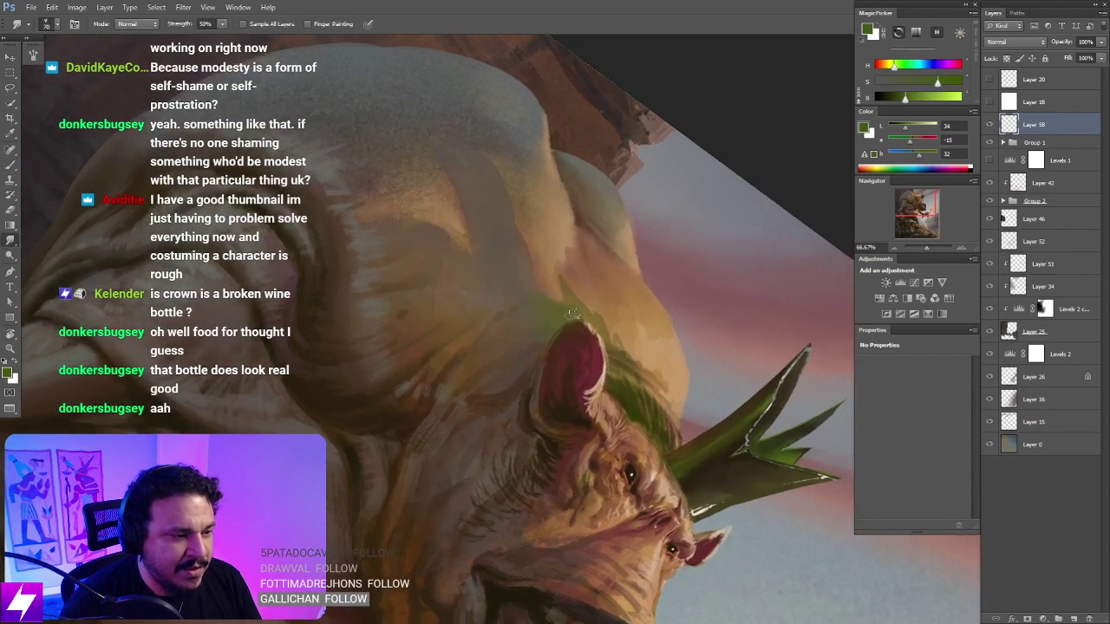
Step: Lasso a jagged, spiky hair shape above the ear and fill its first spike with the sampled green
{"action": "key", "text": "l"}
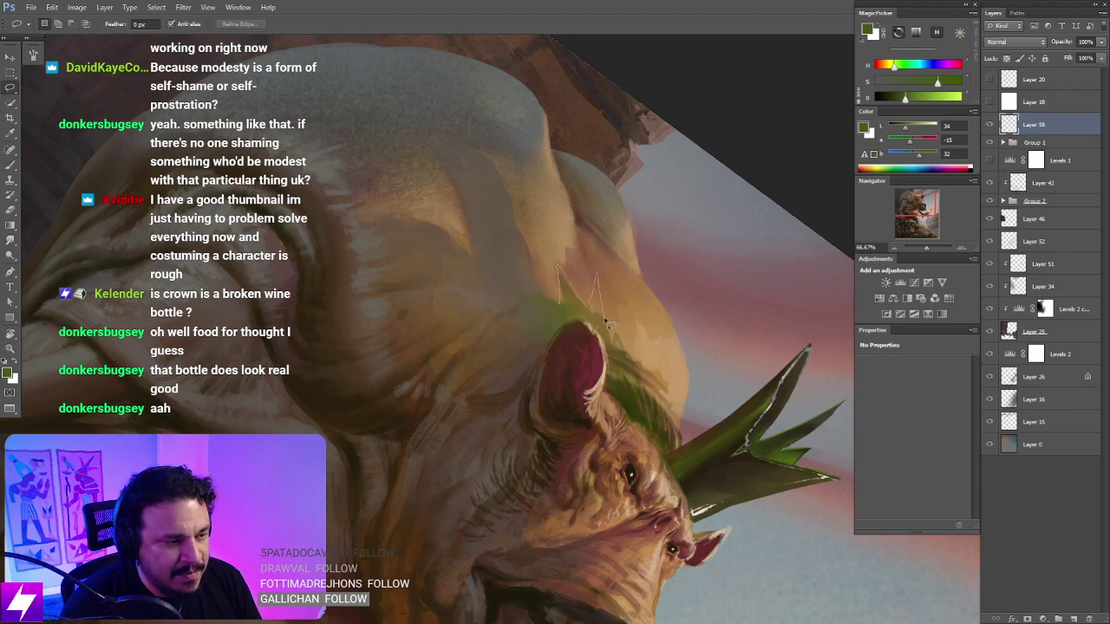
{"action": "mouse_move", "coordinate": [616, 341]}
{"action": "left_mouse_down"}
{"action": "mouse_move", "coordinate": [617, 331]}
{"action": "mouse_move", "coordinate": [654, 407]}
{"action": "mouse_move", "coordinate": [602, 340]}
{"action": "mouse_move", "coordinate": [561, 311]}
{"action": "mouse_move", "coordinate": [556, 286]}
{"action": "mouse_move", "coordinate": [573, 295]}
{"action": "left_mouse_up"}
{"action": "key", "text": "b"}
{"action": "key", "text": "bracketright"}
{"action": "key", "text": "bracketright"}
{"action": "key", "text": "bracketright"}
{"action": "key", "text": "bracketright"}
{"action": "key", "text": "bracketright"}
{"action": "key", "text": "bracketright"}
{"action": "key", "text": "bracketright"}
Step: Paint and smudge green into the second spike inside the lassoed hair shape and deselect it
{"action": "key", "text": "r"}
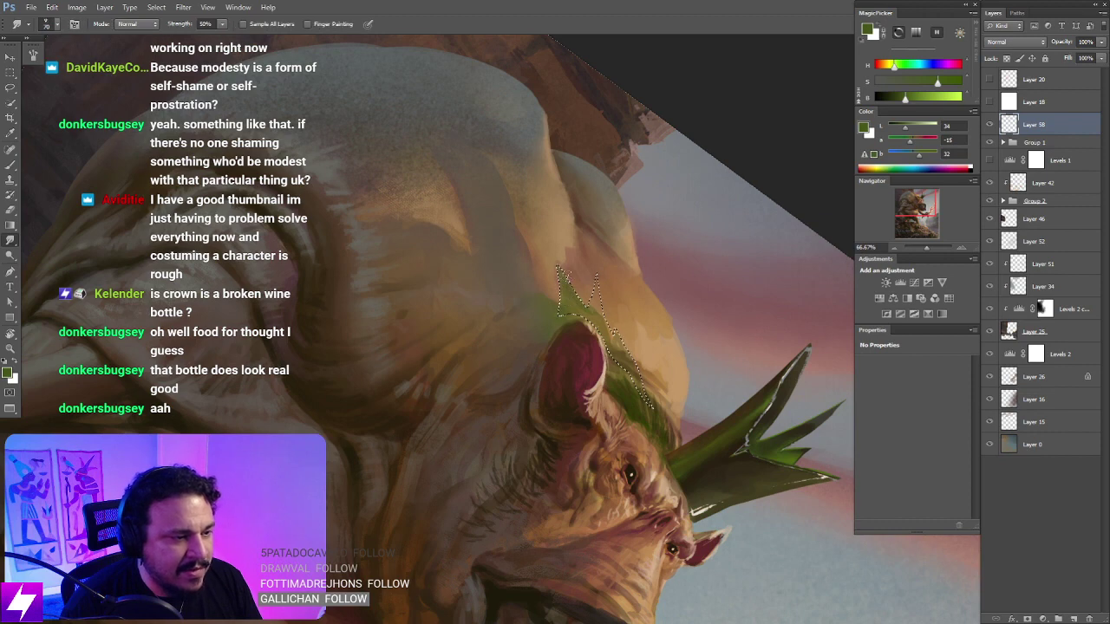
{"action": "key", "text": "b"}
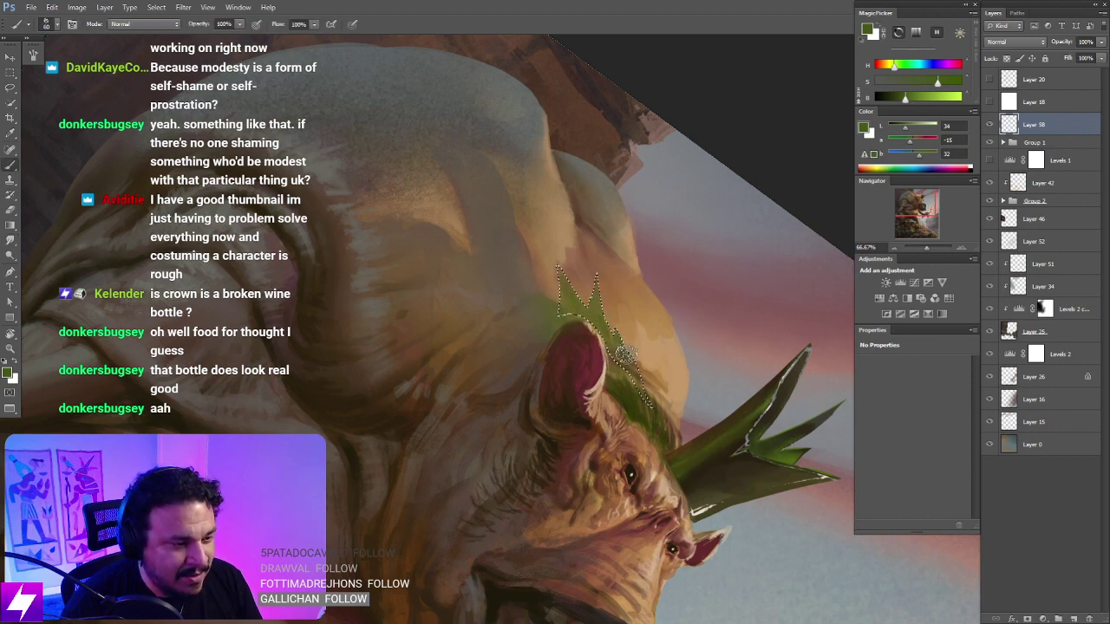
{"action": "key", "text": "r"}
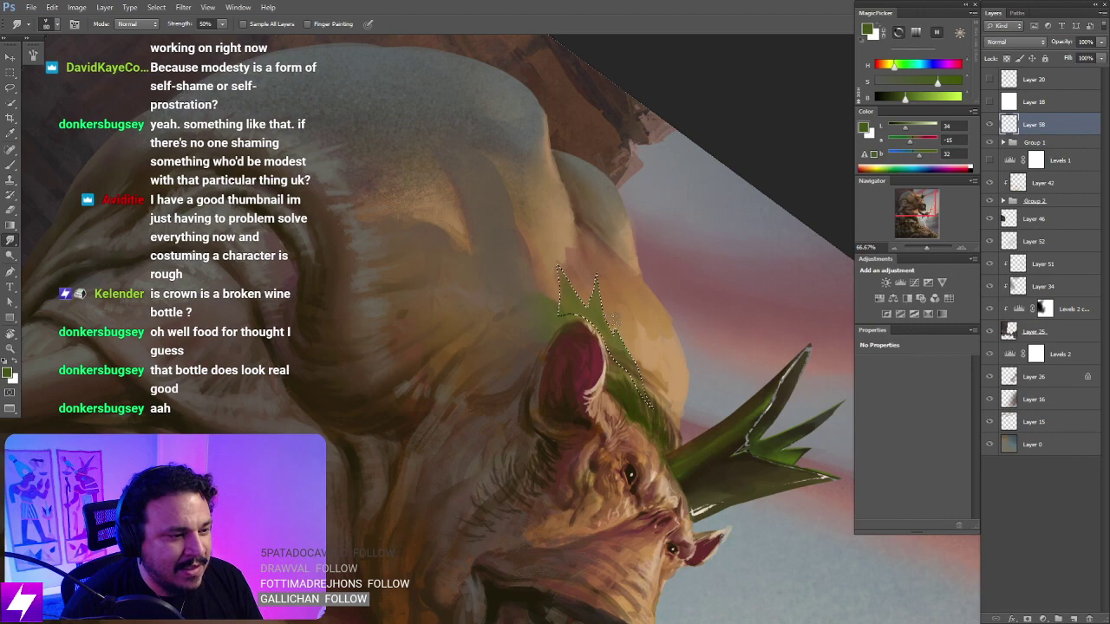
{"action": "key", "text": "l"}
{"action": "key", "text": "Escape"}
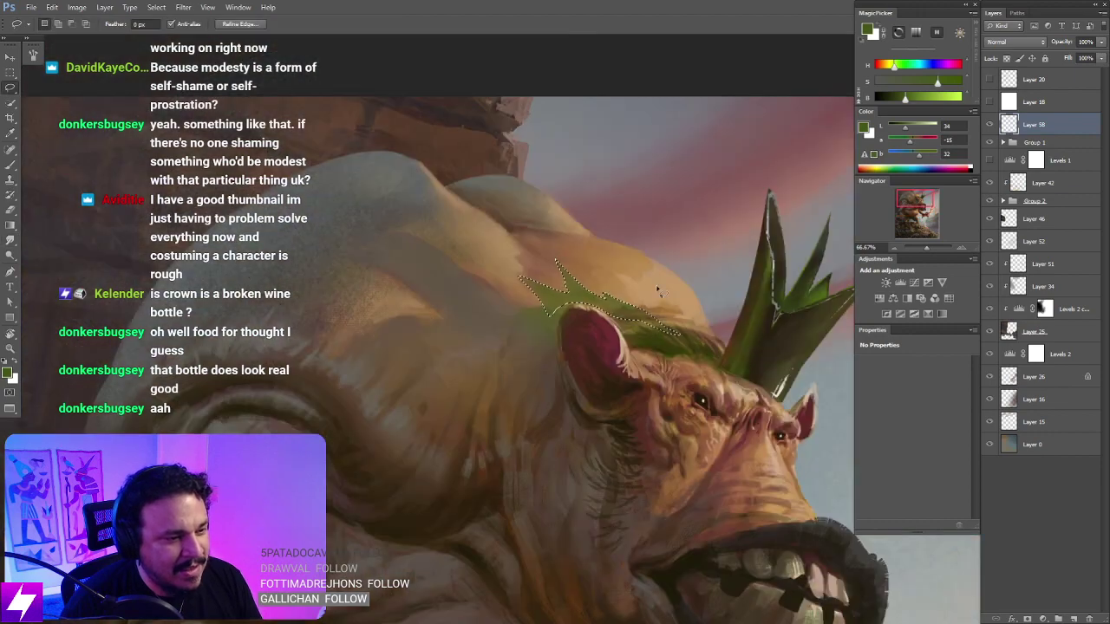
{"action": "key", "text": "ctrl+d"}
Step: Check the spiky green hair against the whole illustration and in the mirrored view of the troll's head
{"action": "key", "text": "ctrl+minus"}
{"action": "key", "text": "ctrl+minus"}
{"action": "left_click_drag", "start_coordinate": [634, 242], "coordinate": [551, 231]}
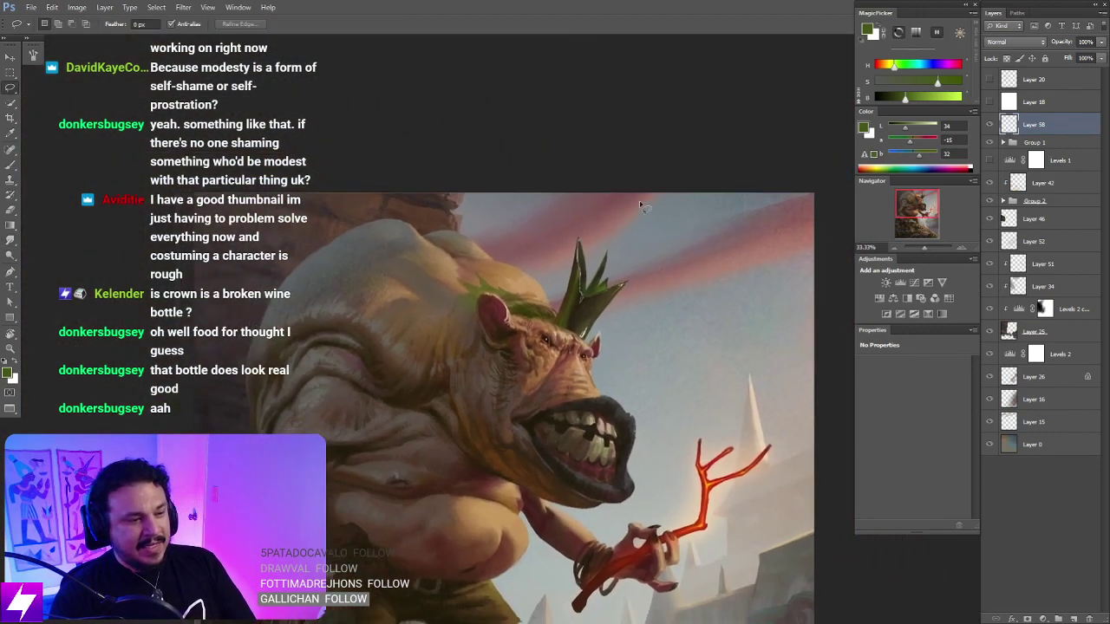
{"action": "key", "text": "ctrl+minus"}
{"action": "key", "text": "ctrl+shift+h"}
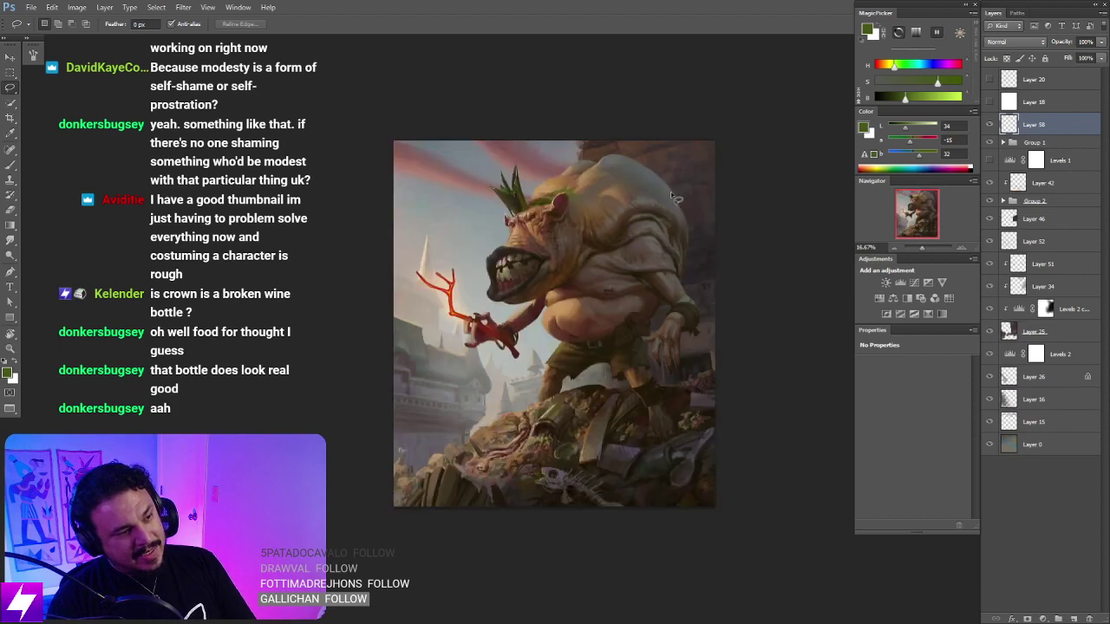
{"action": "key", "text": "ctrl+plus"}
{"action": "mouse_move", "coordinate": [637, 205]}
{"action": "left_mouse_down"}
{"action": "mouse_move", "coordinate": [615, 254]}
{"action": "mouse_move", "coordinate": [633, 217]}
{"action": "mouse_move", "coordinate": [594, 235]}
{"action": "mouse_move", "coordinate": [581, 303]}
{"action": "left_mouse_up"}
{"action": "key", "text": "ctrl+plus"}
{"action": "key", "text": "ctrl+plus"}
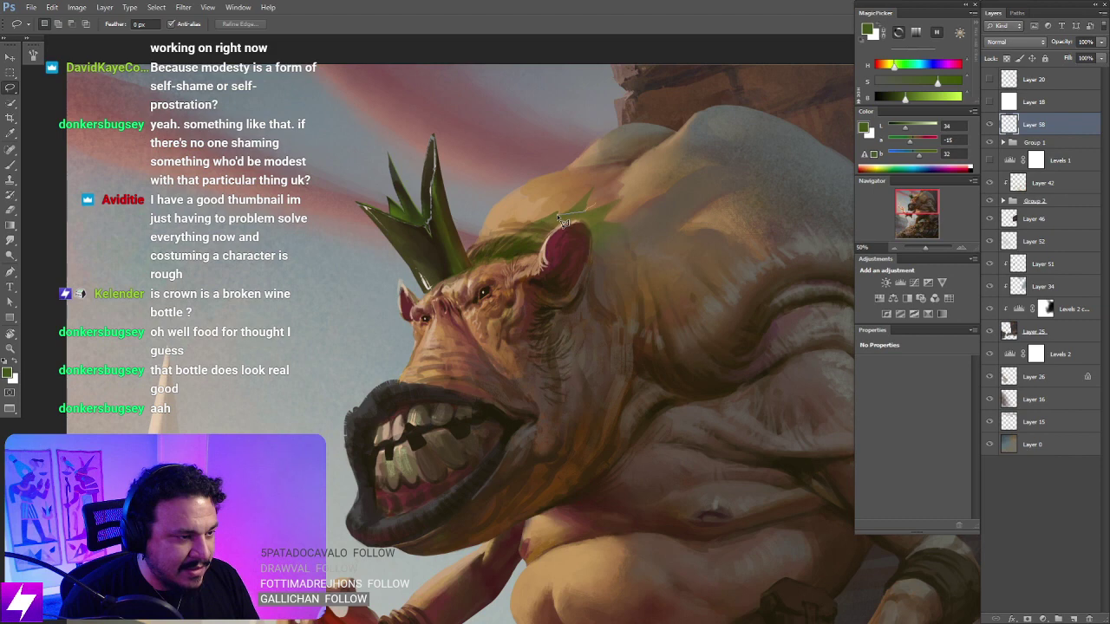
Step: Squash and skew the upright green hair spike behind the ear, and warp it closer to the back
{"action": "key", "text": "ctrl+t"}
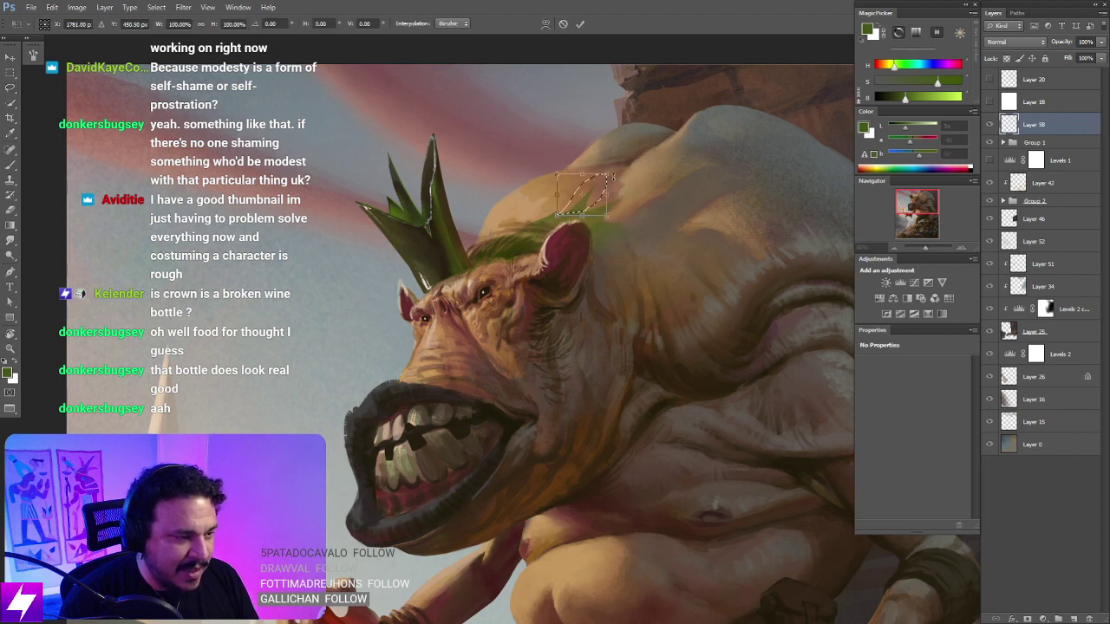
{"action": "left_click_drag", "start_coordinate": [586, 181], "coordinate": [593, 187]}
{"action": "right_click", "coordinate": [598, 194]}
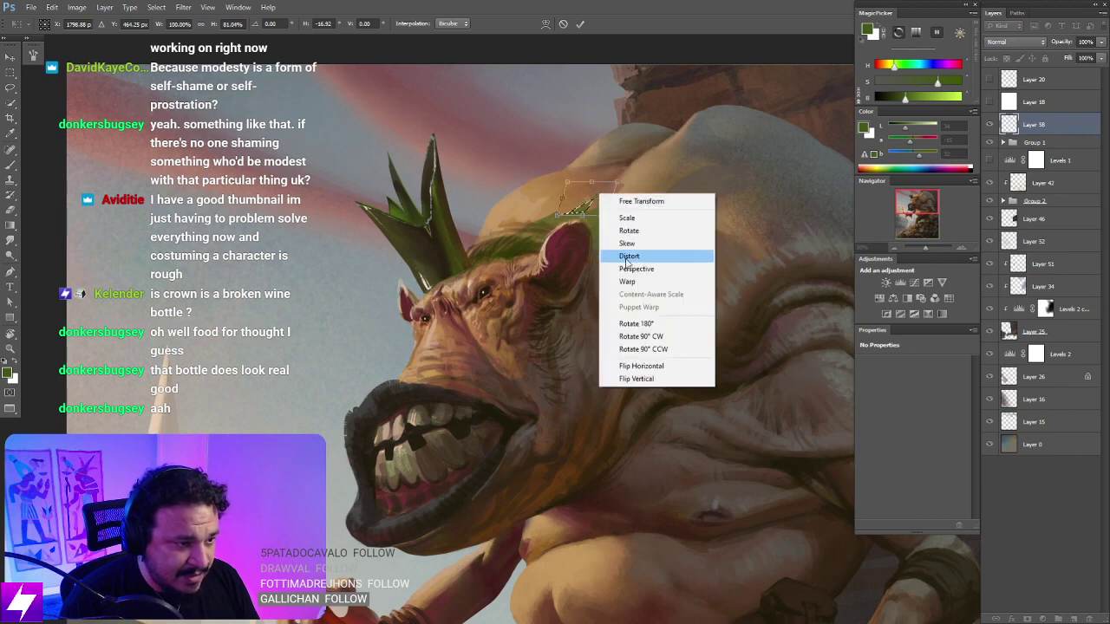
{"action": "left_click", "coordinate": [641, 282]}
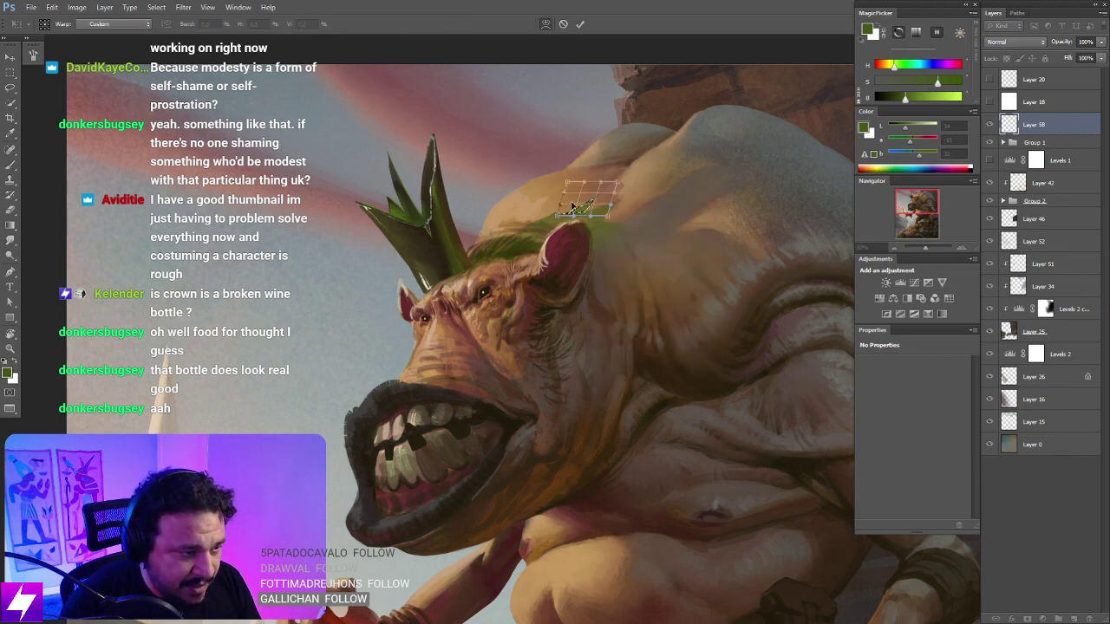
{"action": "mouse_move", "coordinate": [572, 208]}
{"action": "left_mouse_down"}
{"action": "mouse_move", "coordinate": [589, 222]}
{"action": "mouse_move", "coordinate": [564, 216]}
{"action": "left_mouse_up"}
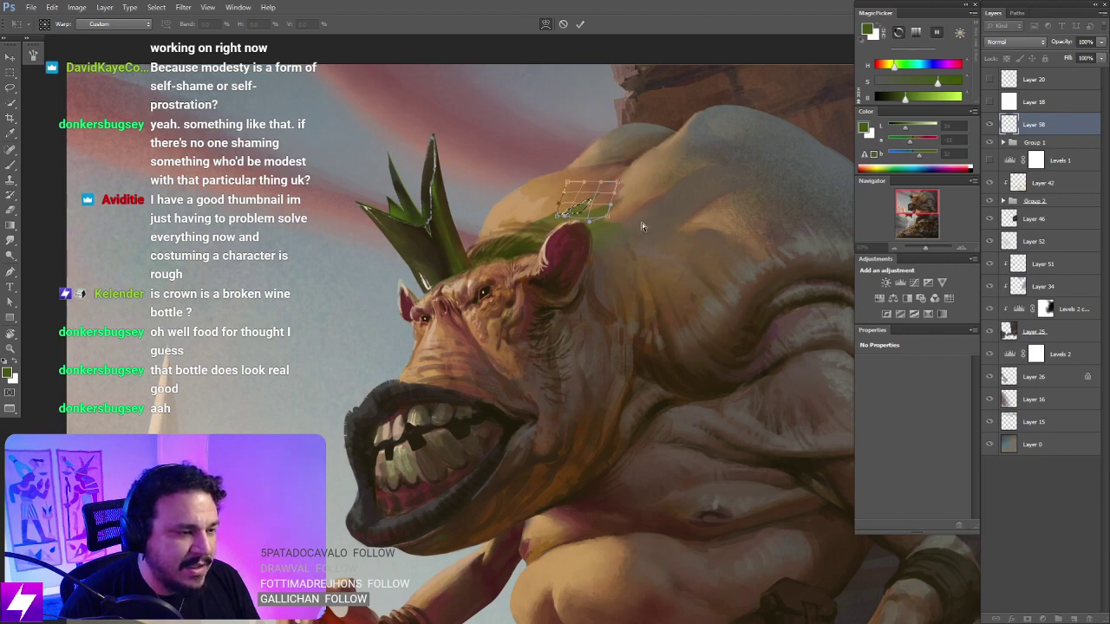
{"action": "key", "text": "Return"}
Step: Smudge the reshaped green hair spikes above the ear, checking them in rotated and mirrored views
{"action": "key", "text": "ctrl+minus"}
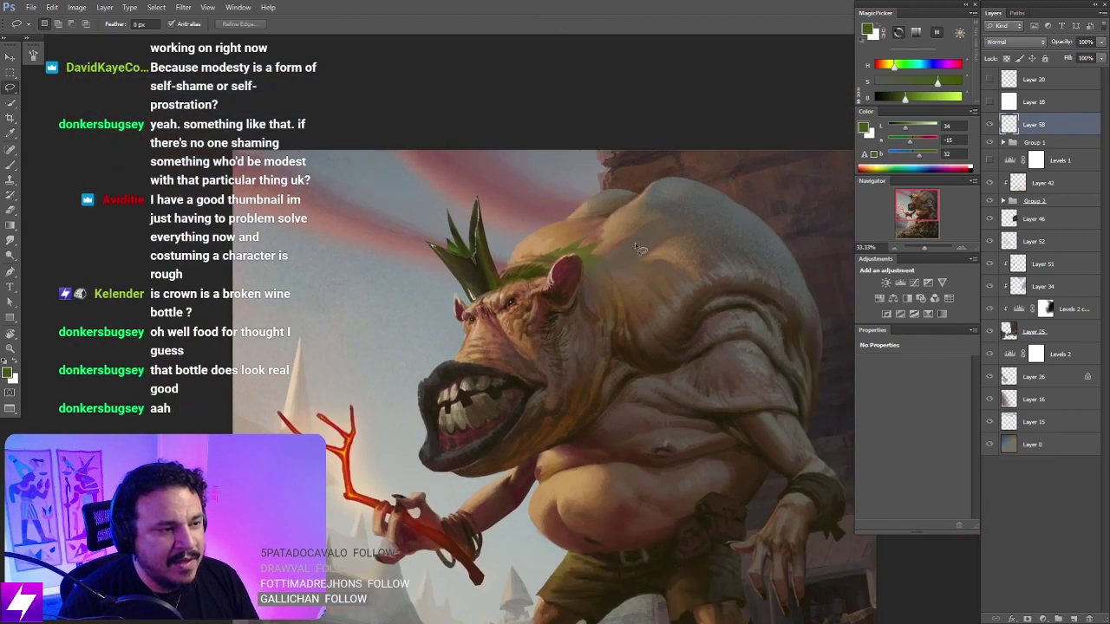
{"action": "key", "text": "r"}
{"action": "left_click_drag", "start_coordinate": [652, 304], "coordinate": [598, 242]}
{"action": "key", "text": "ctrl+plus"}
{"action": "key", "text": "ctrl+plus"}
{"action": "left_click_drag", "start_coordinate": [540, 262], "coordinate": [601, 286]}
{"action": "key", "text": "ctrl+shift+h"}
{"action": "key", "text": "s"}
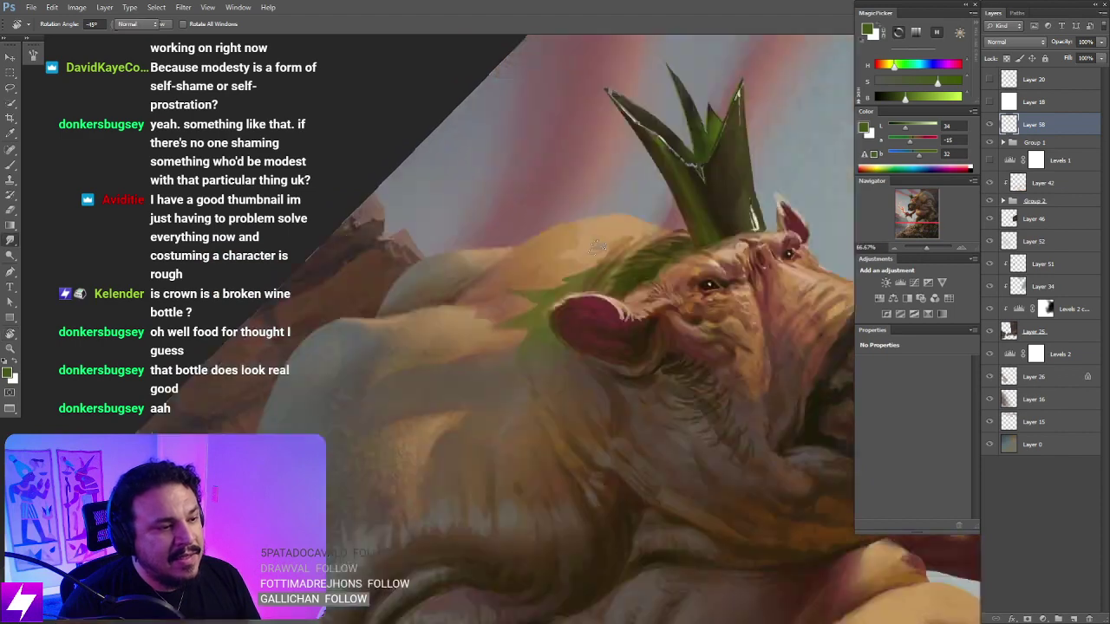
{"action": "key", "text": "ctrl+shift+h"}
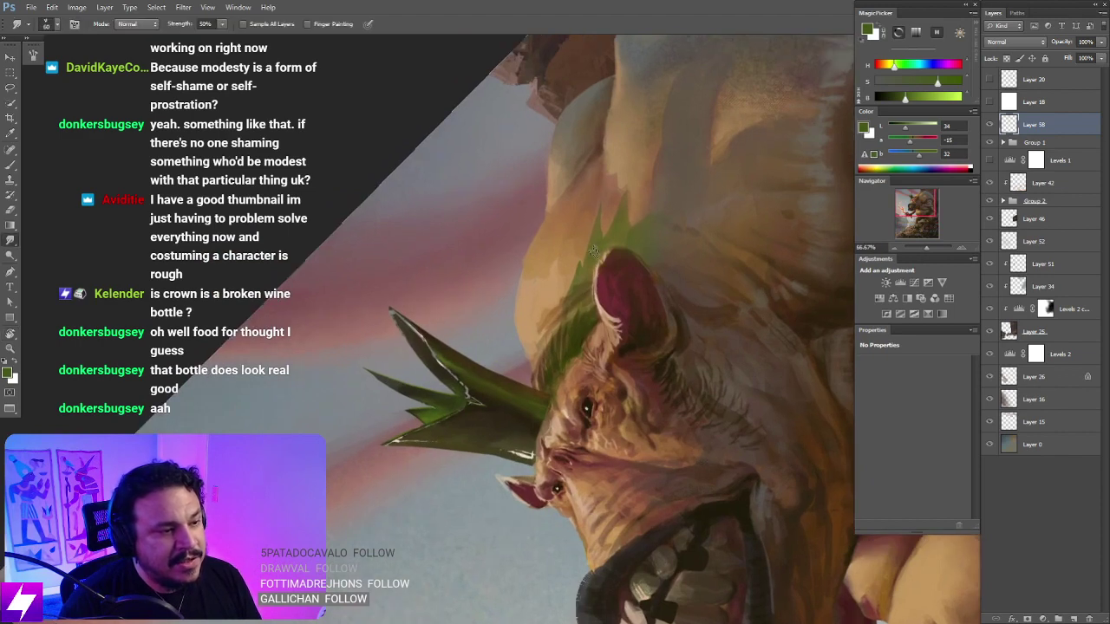
Step: Retouch and smudge the green hair spikes around the top of the ear, checking them in the upright view
{"action": "key", "text": "b"}
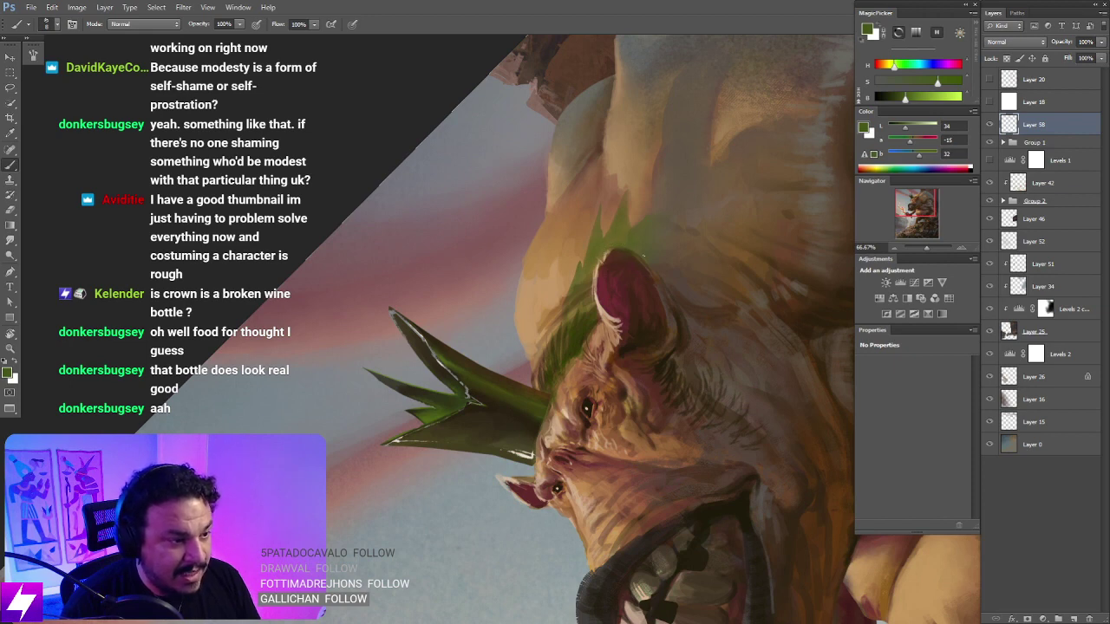
{"action": "key", "text": "Escape"}
{"action": "left_click_drag", "start_coordinate": [651, 291], "coordinate": [639, 262]}
{"action": "key", "text": "s"}
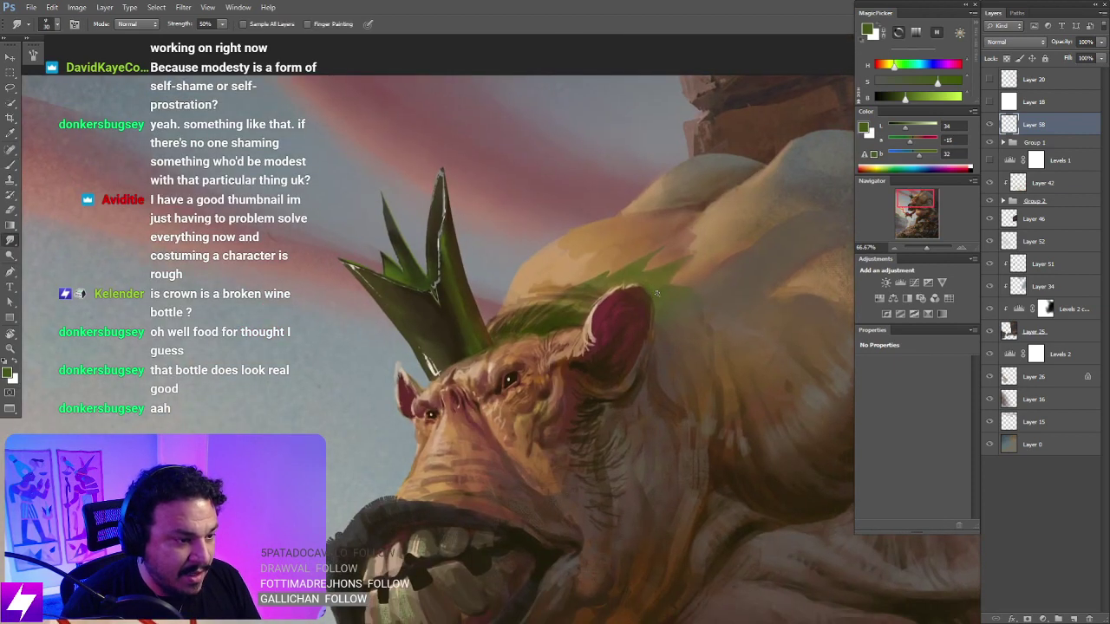
{"action": "key", "text": "ctrl+minus"}
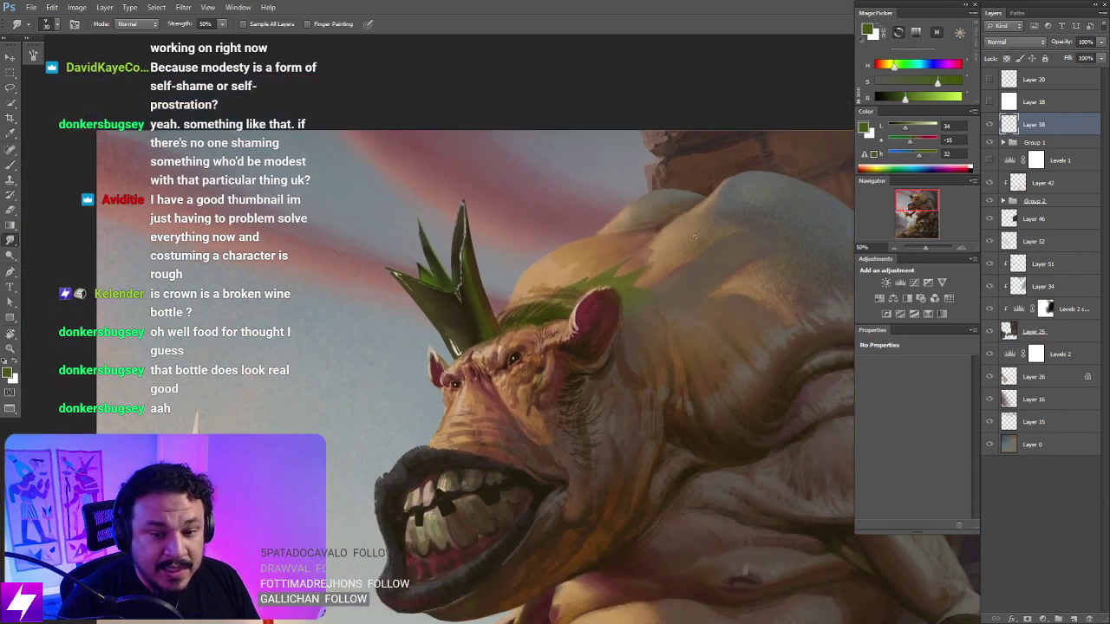
{"action": "left_click_drag", "start_coordinate": [681, 303], "coordinate": [649, 284]}
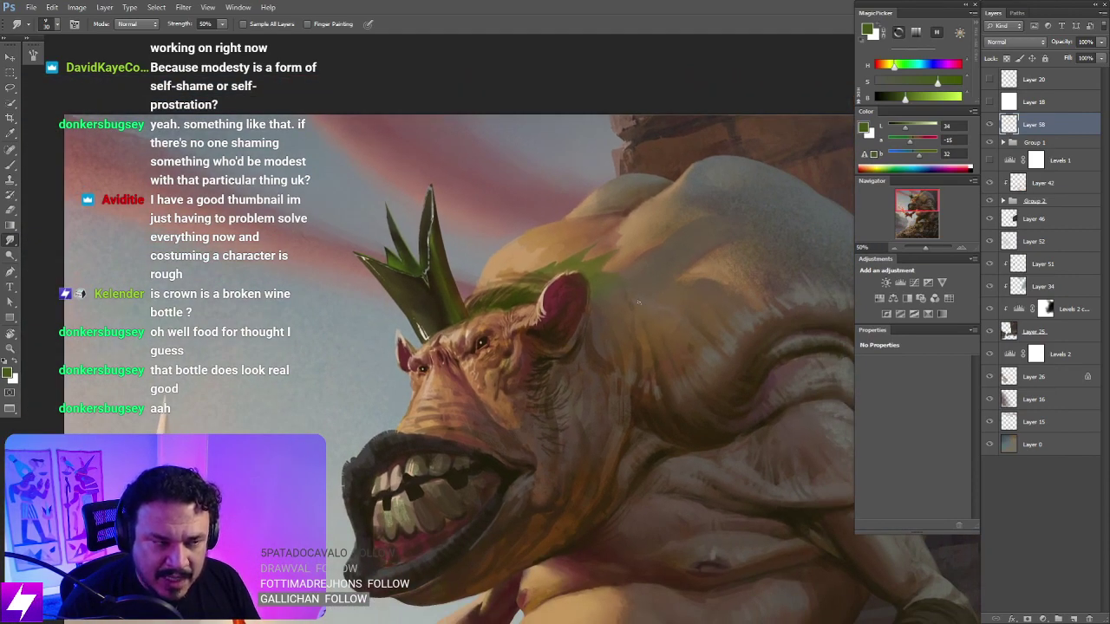
{"action": "key", "text": "ctrl+plus"}
Step: Clean up the edge where the green hair meets the ear's upper rim with brush and eraser, in a rotated view
{"action": "key", "text": "r"}
{"action": "left_click_drag", "start_coordinate": [657, 349], "coordinate": [669, 279]}
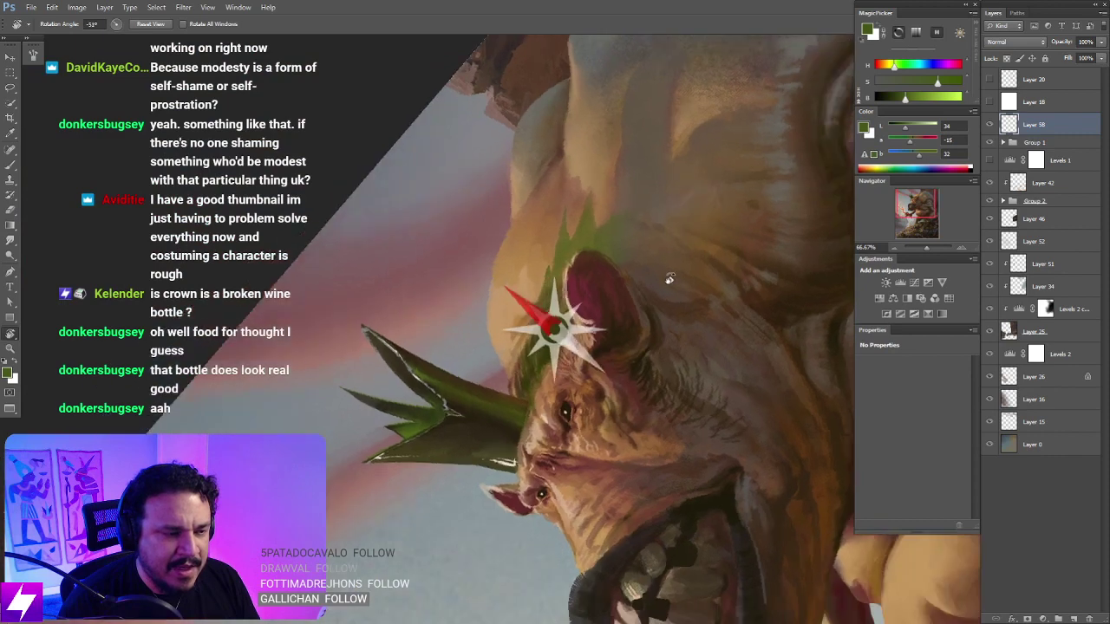
{"action": "key", "text": "ctrl+plus"}
{"action": "key", "text": "b"}
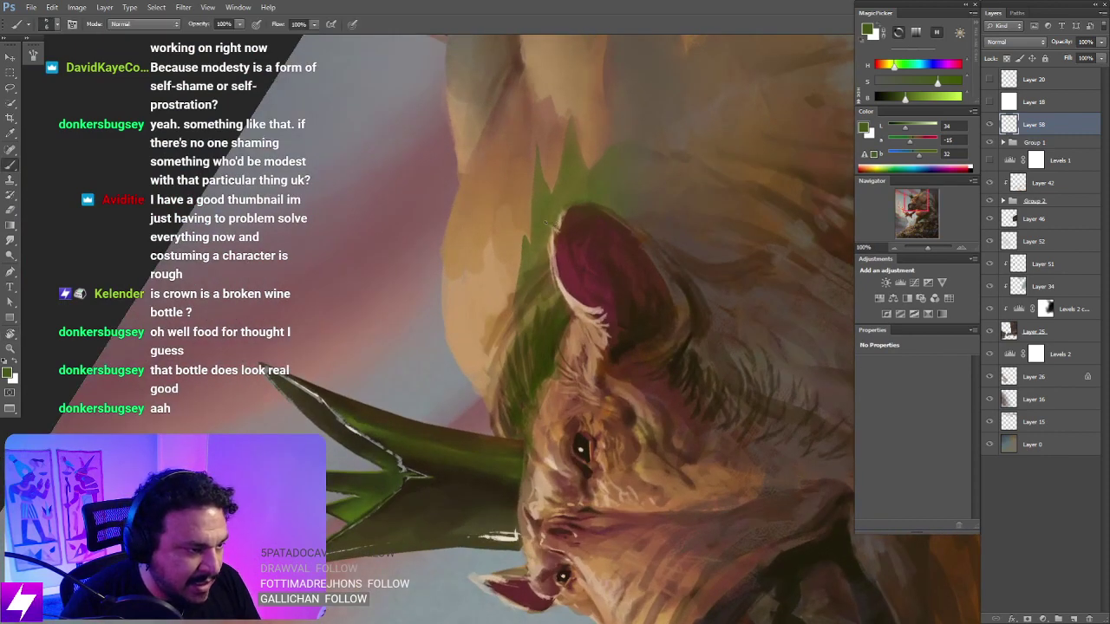
{"action": "key", "text": "e"}
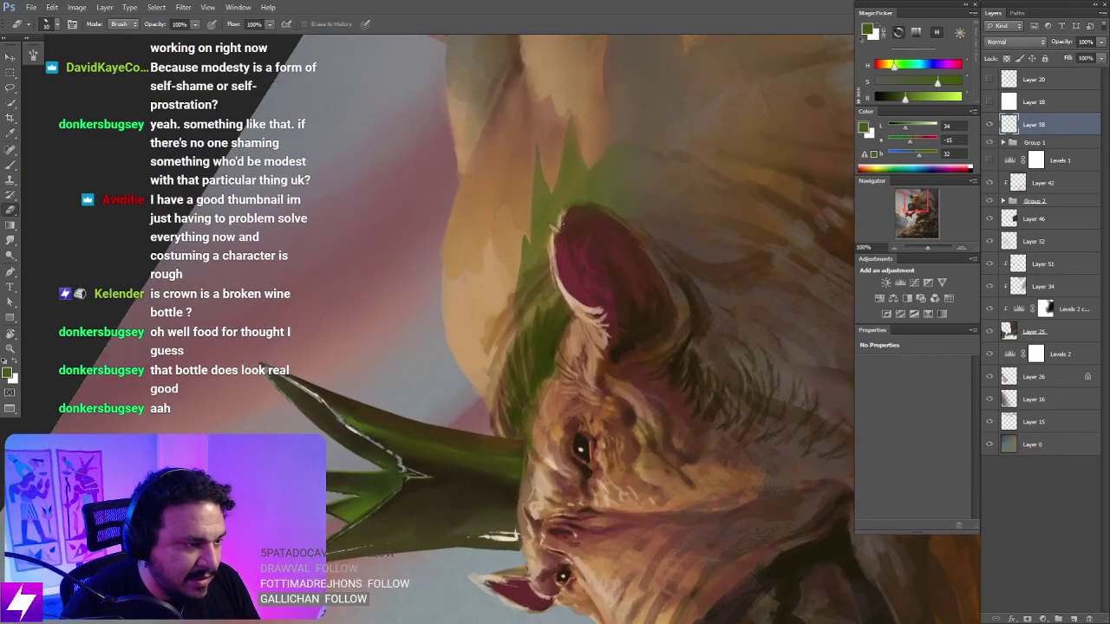
{"action": "key", "text": "b"}
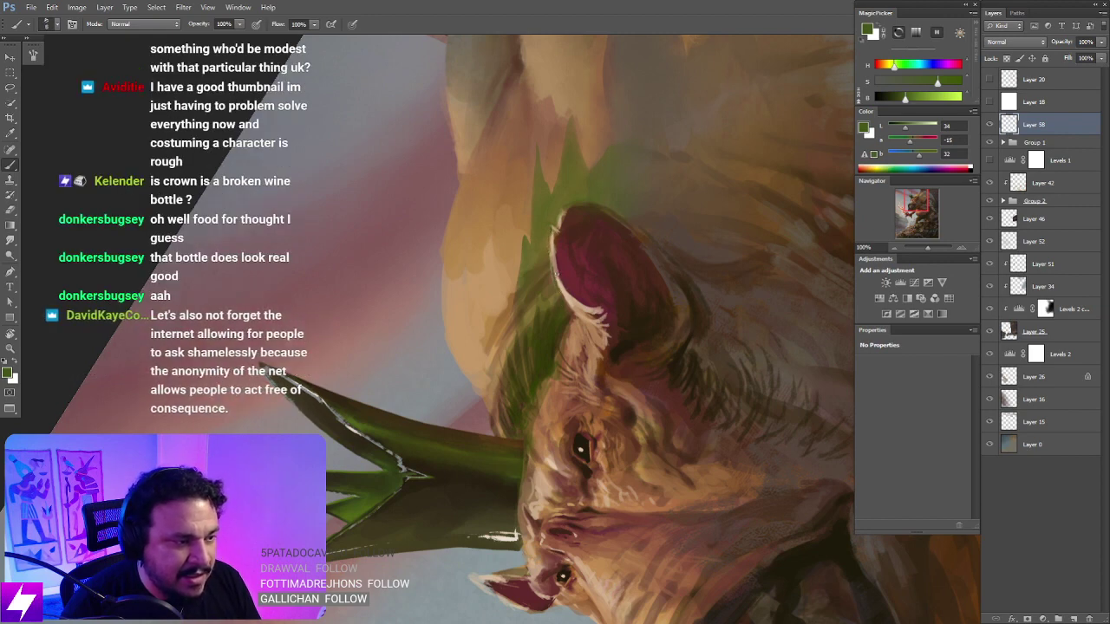
{"action": "key", "text": "Escape"}
Step: Brush and smudge the hair along the ear's upper rim in the mirrored view, and check it against the wider illustration
{"action": "key", "text": "ctrl+minus"}
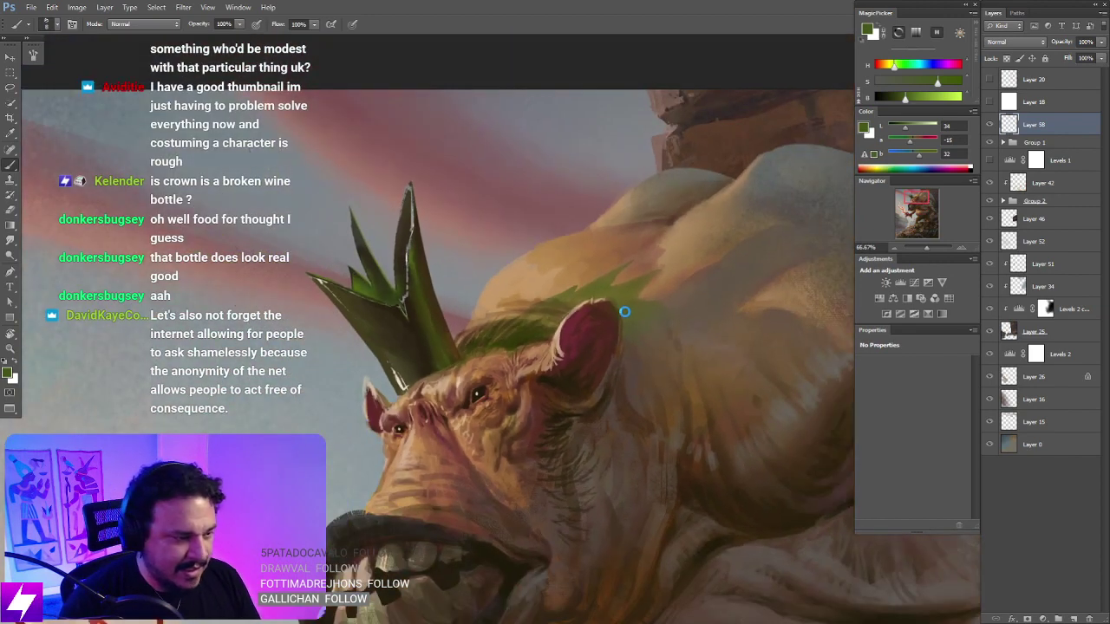
{"action": "key", "text": "ctrl+shift+h"}
{"action": "left_click_drag", "start_coordinate": [603, 349], "coordinate": [646, 357]}
{"action": "key", "text": "ctrl+plus"}
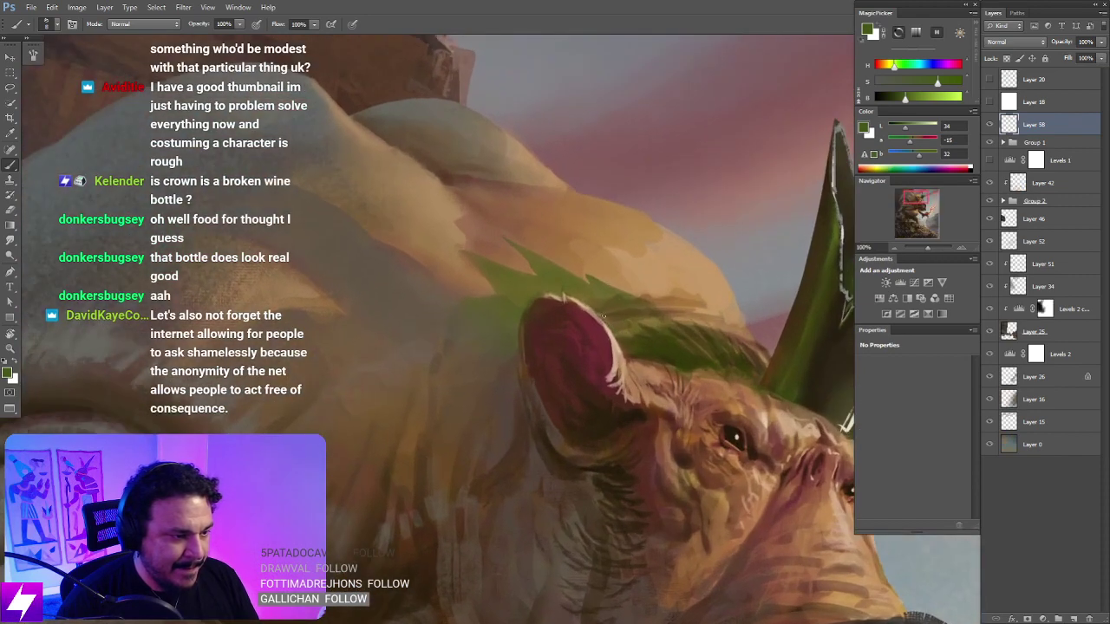
{"action": "key", "text": "r"}
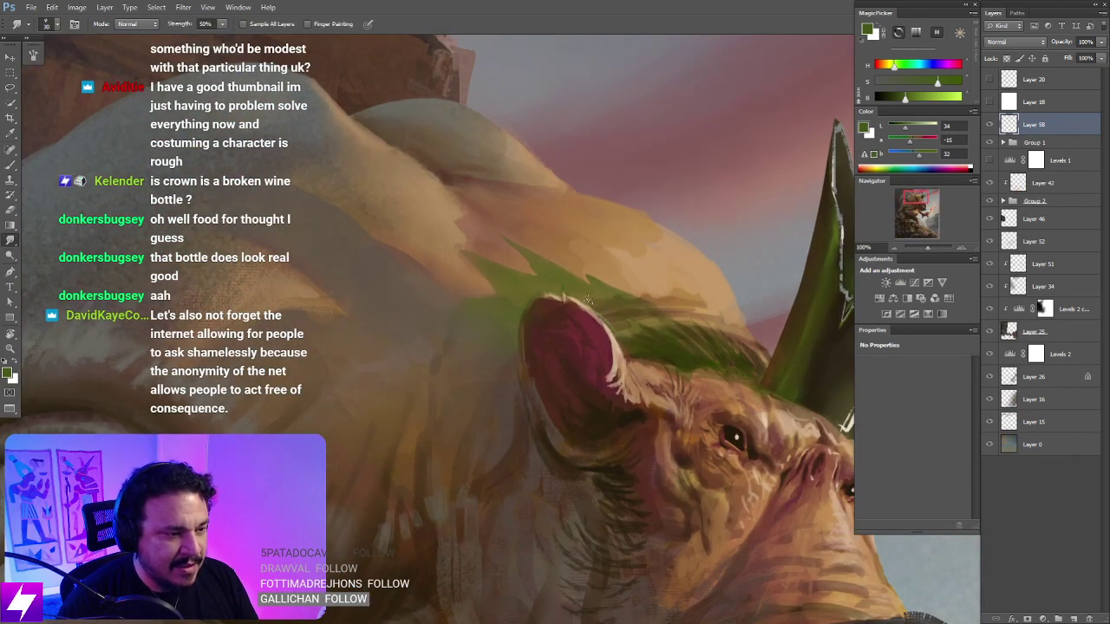
{"action": "key", "text": "b"}
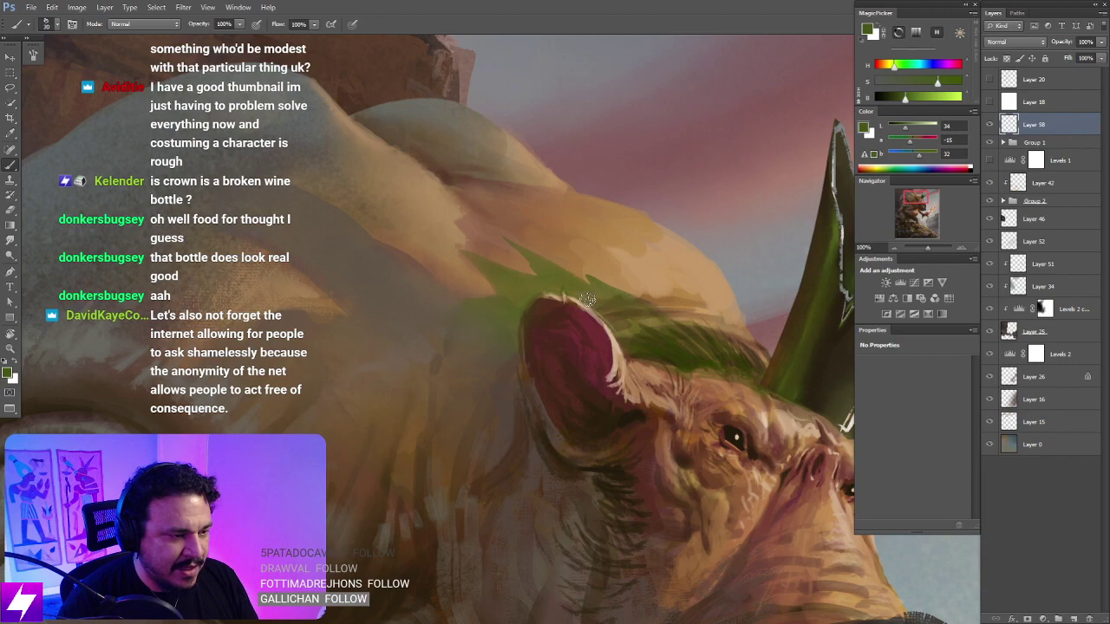
{"action": "key", "text": "r"}
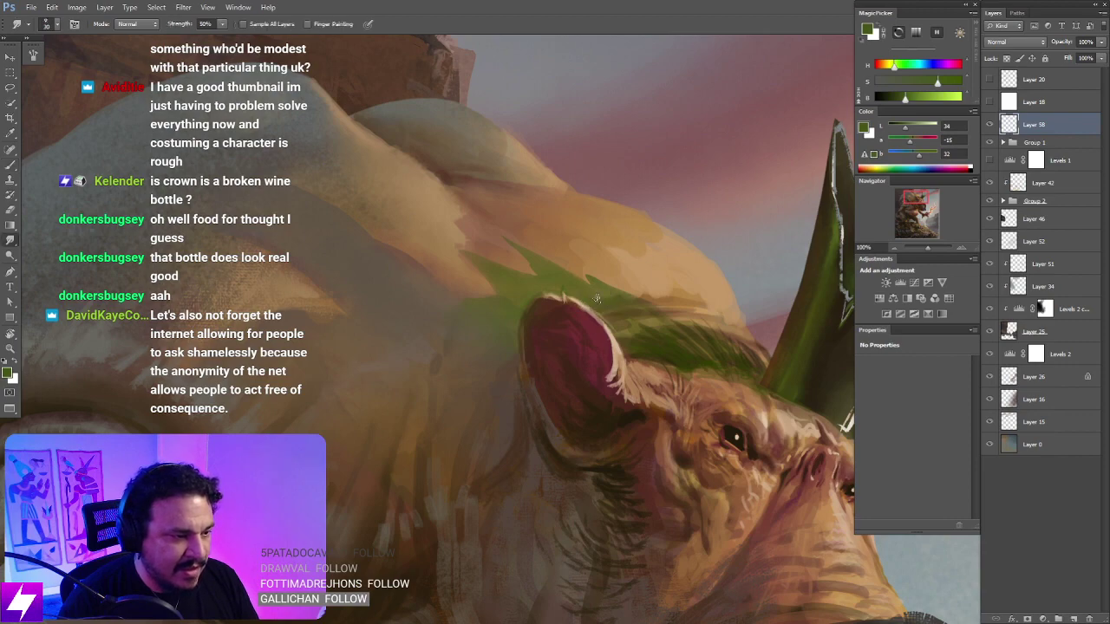
{"action": "key", "text": "ctrl+minus"}
{"action": "key", "text": "ctrl+minus"}
{"action": "key", "text": "ctrl+minus"}
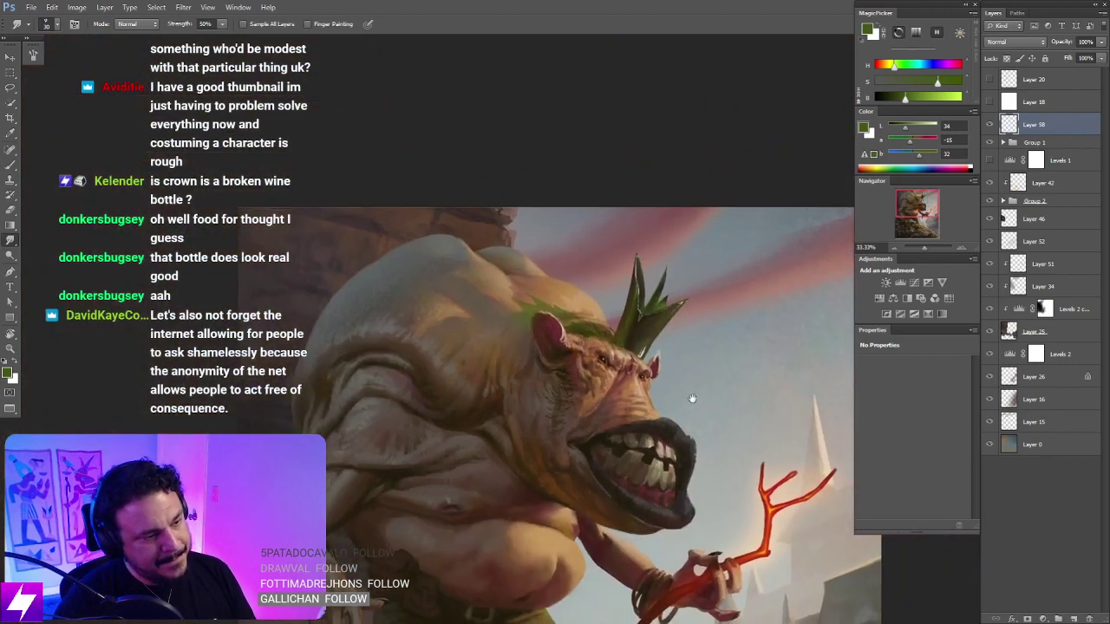
{"action": "key", "text": "ctrl+plus"}
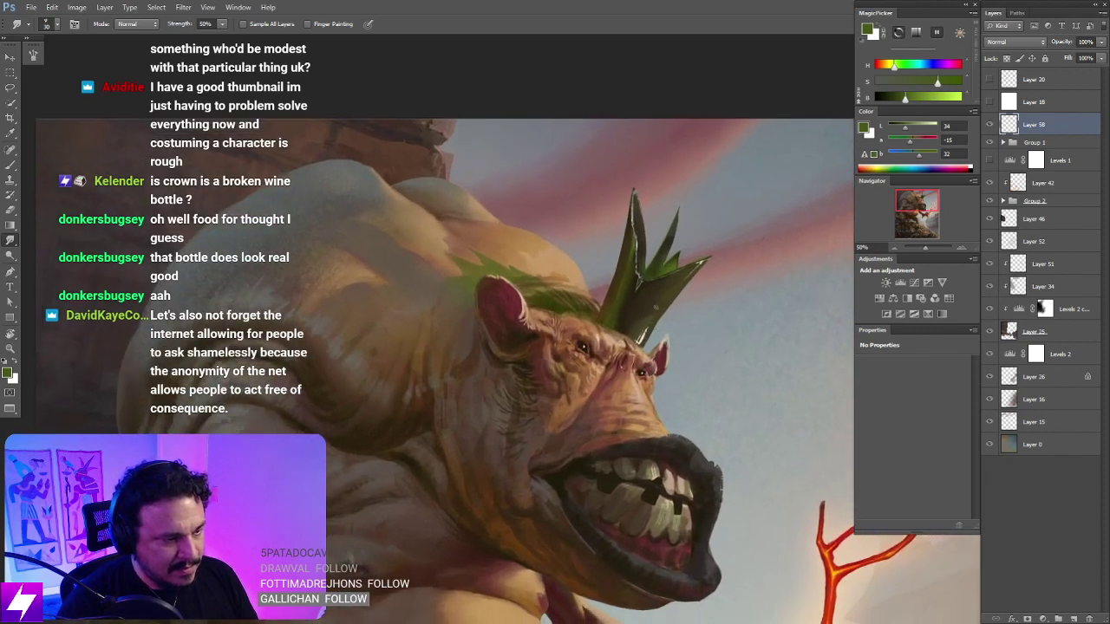
Step: Sample a very dark brown from the crown and paint dark strands into the green hair between crown and ear
{"action": "key", "text": "b"}
{"action": "left_click", "coordinate": [644, 280], "text": "alt"}
{"action": "key", "text": "ctrl+minus"}
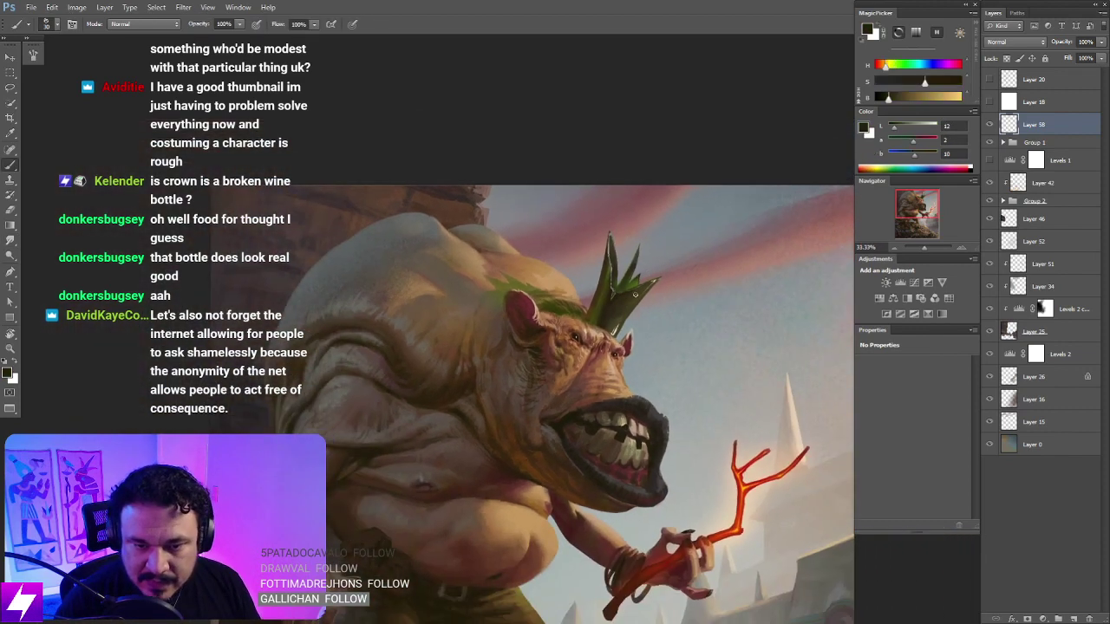
{"action": "key", "text": "ctrl+shift+h"}
{"action": "mouse_move", "coordinate": [680, 349]}
{"action": "left_mouse_down"}
{"action": "mouse_move", "coordinate": [576, 300]}
{"action": "mouse_move", "coordinate": [664, 359]}
{"action": "mouse_move", "coordinate": [668, 334]}
{"action": "mouse_move", "coordinate": [629, 346]}
{"action": "mouse_move", "coordinate": [608, 288]}
{"action": "left_mouse_up"}
{"action": "key", "text": "ctrl+plus"}
{"action": "key", "text": "r"}
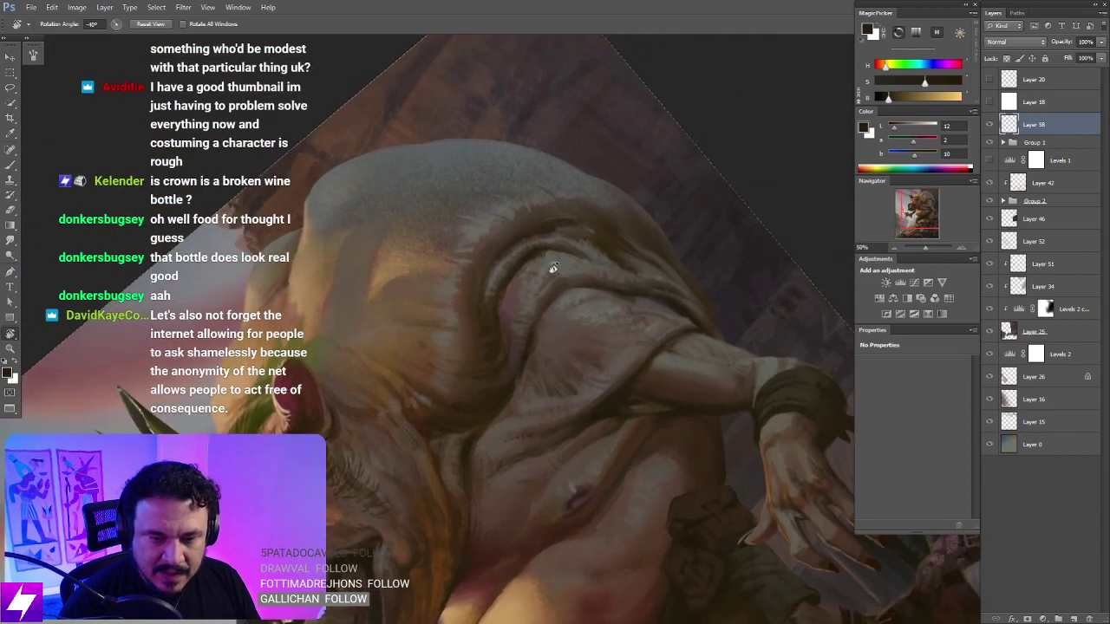
{"action": "mouse_move", "coordinate": [560, 354]}
{"action": "left_mouse_down"}
{"action": "mouse_move", "coordinate": [587, 335]}
{"action": "mouse_move", "coordinate": [659, 322]}
{"action": "mouse_move", "coordinate": [581, 329]}
{"action": "left_mouse_up"}
{"action": "key", "text": "ctrl+plus"}
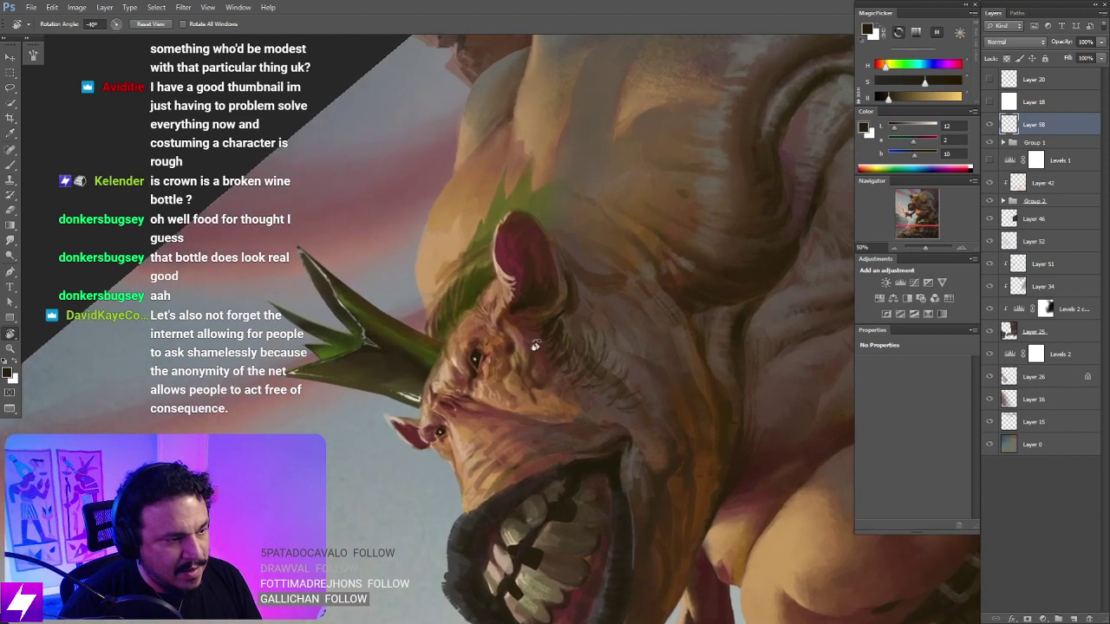
{"action": "key", "text": "b"}
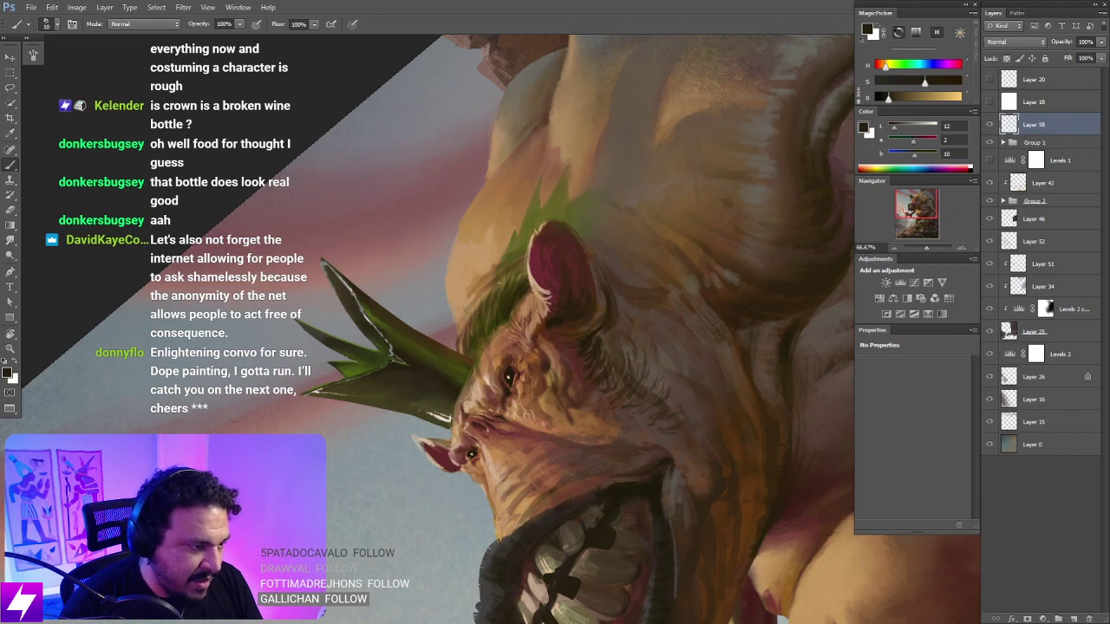
Step: Add fine dark hairs above the green hair near the crown's base in the mirrored view, resampling a dark olive from the hair
{"action": "key", "text": "Escape"}
{"action": "key", "text": "ctrl+minus"}
{"action": "key", "text": "ctrl+minus"}
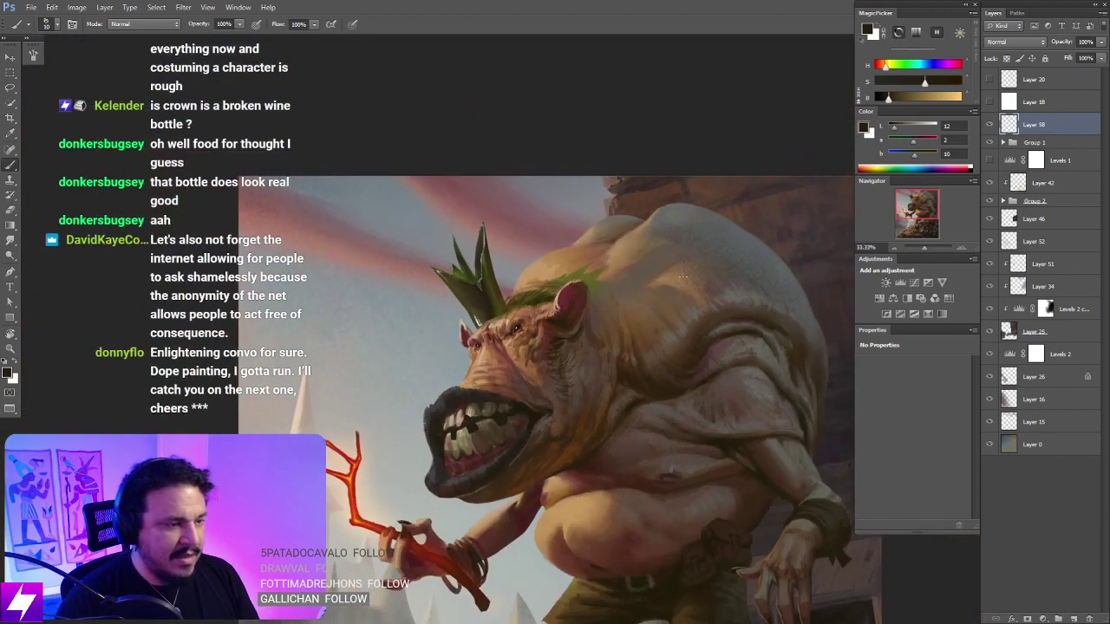
{"action": "key", "text": "ctrl+shift+h"}
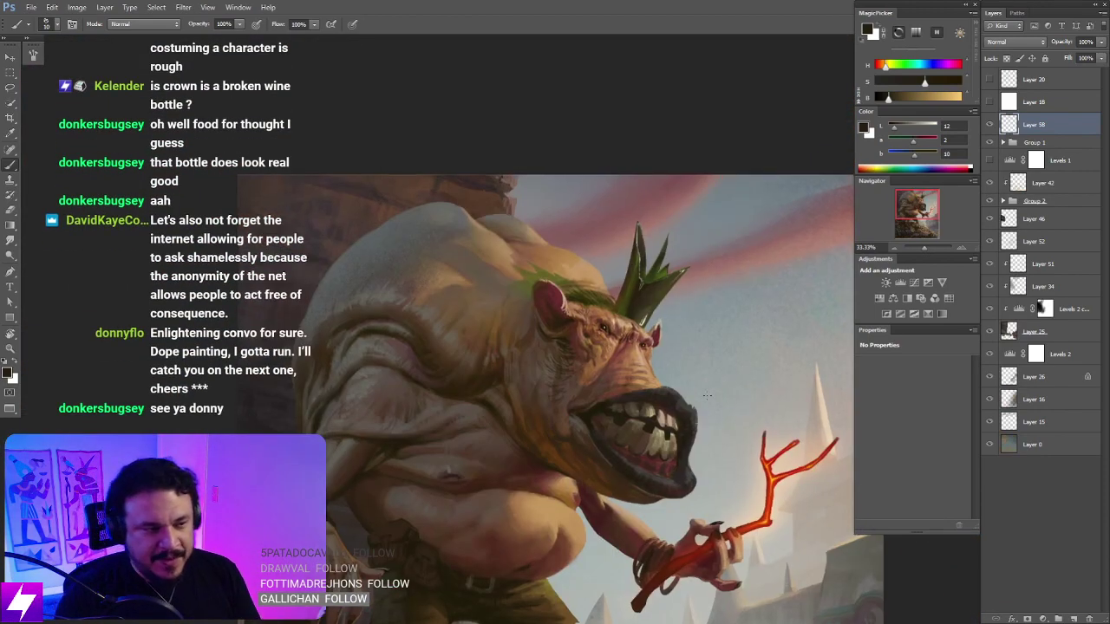
{"action": "key", "text": "ctrl+plus"}
{"action": "left_click_drag", "start_coordinate": [689, 349], "coordinate": [635, 343]}
{"action": "key", "text": "ctrl+plus"}
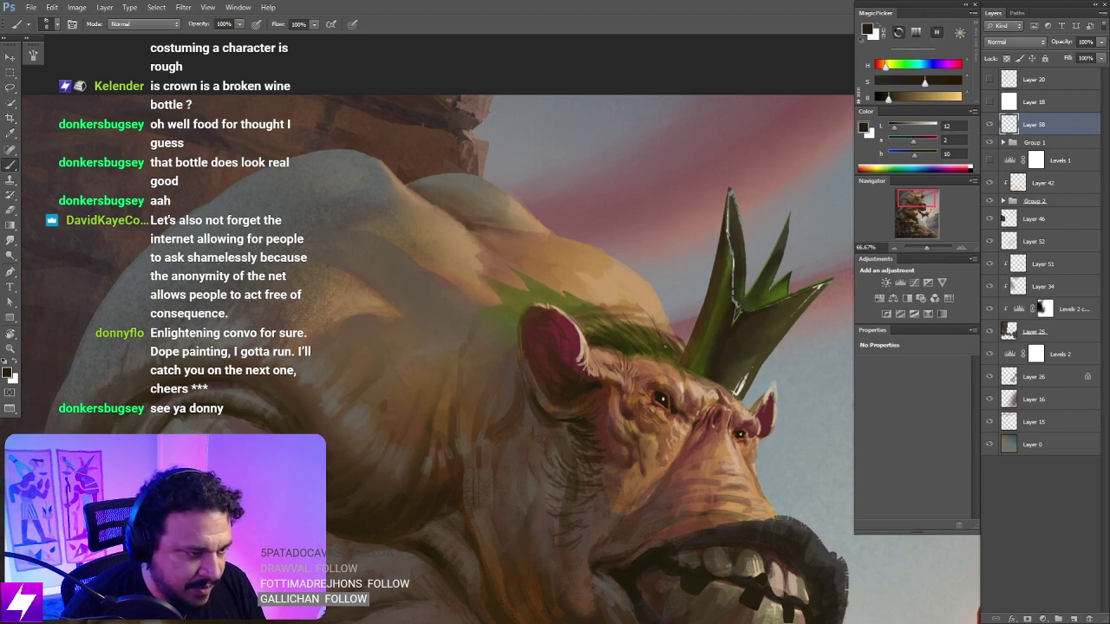
{"action": "left_click", "coordinate": [614, 347], "text": "alt"}
{"action": "left_click", "coordinate": [616, 347], "text": "alt"}
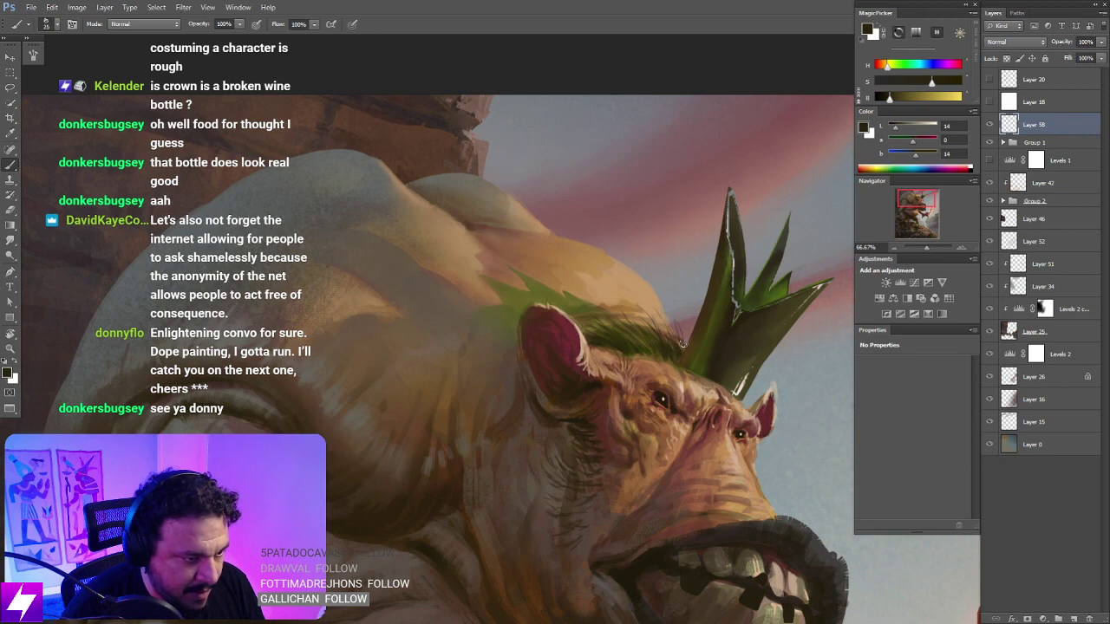
Step: Examine the darkened hair and crown against the whole mirrored illustration, with the canvas tilted and upright
{"action": "key", "text": "ctrl+minus"}
{"action": "key", "text": "ctrl+minus"}
{"action": "key", "text": "ctrl+minus"}
{"action": "key", "text": "r"}
{"action": "left_click_drag", "start_coordinate": [681, 515], "coordinate": [711, 490]}
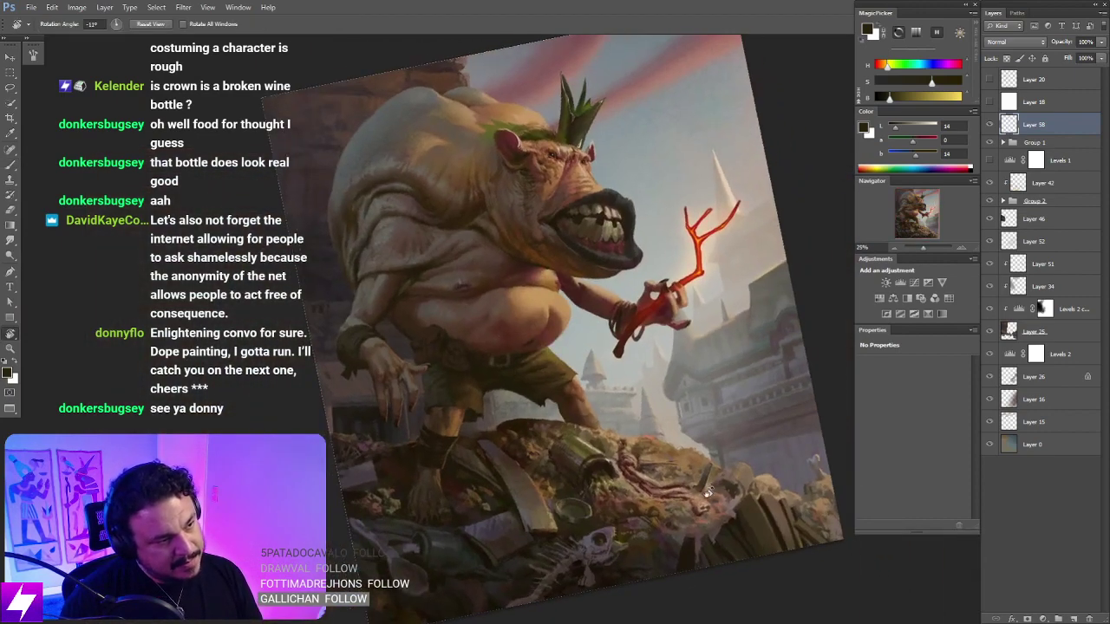
{"action": "key", "text": "Escape"}
{"action": "key", "text": "ctrl+plus"}
{"action": "left_click_drag", "start_coordinate": [624, 151], "coordinate": [607, 355]}
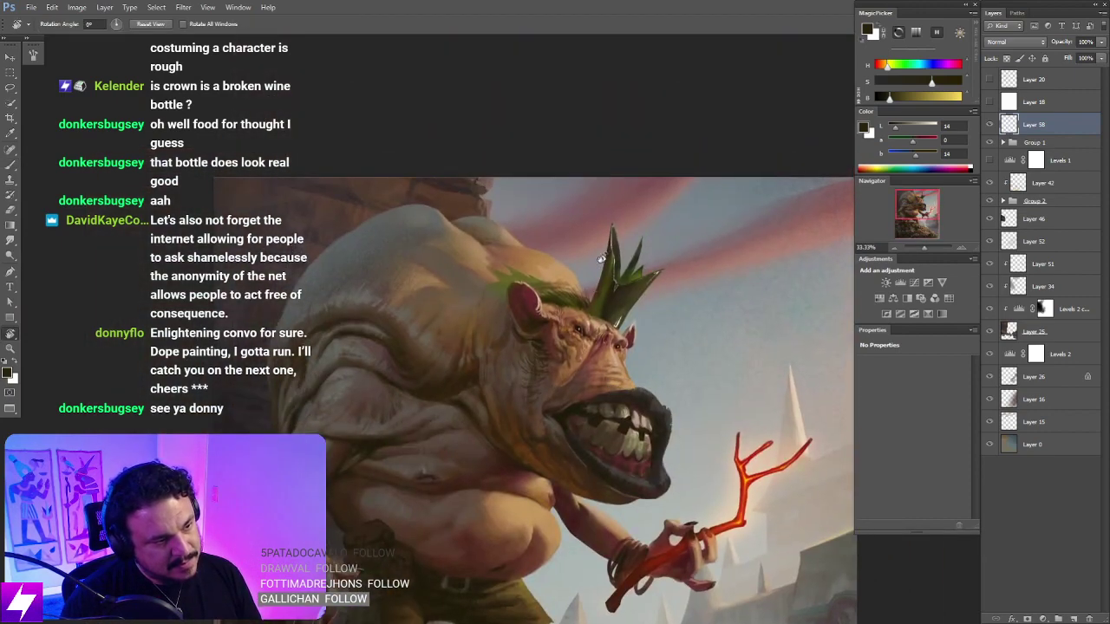
Step: Sample a light peach skin tone, choose a 90 px textured brush preset, and return the canvas to its unmirrored view
{"action": "key", "text": "ctrl+plus"}
{"action": "key", "text": "ctrl+plus"}
{"action": "key", "text": "b"}
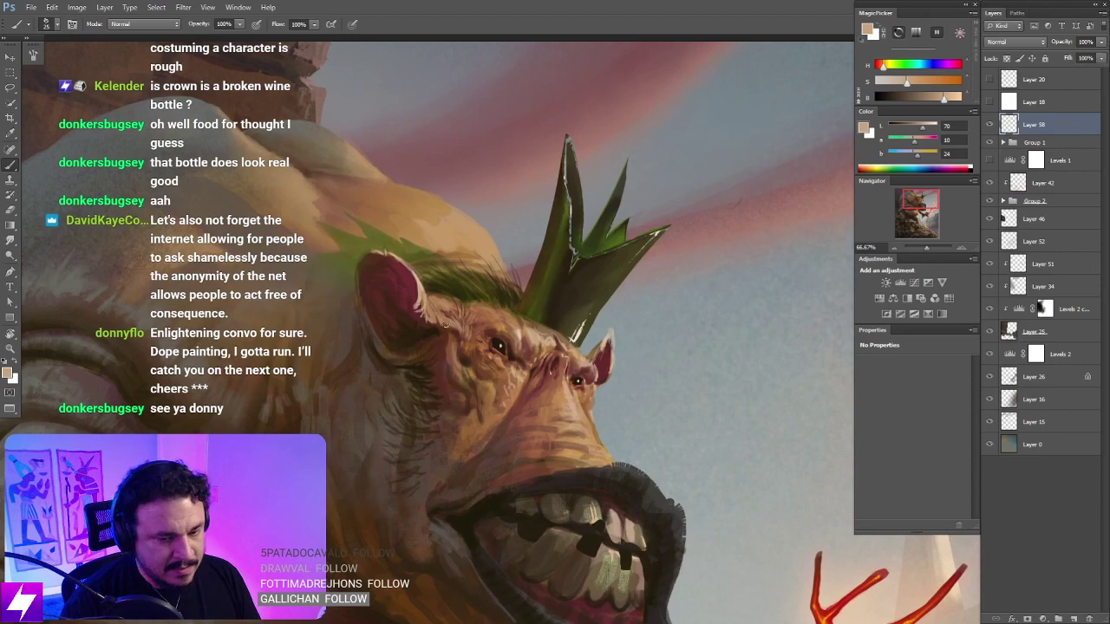
{"action": "right_click", "coordinate": [366, 302]}
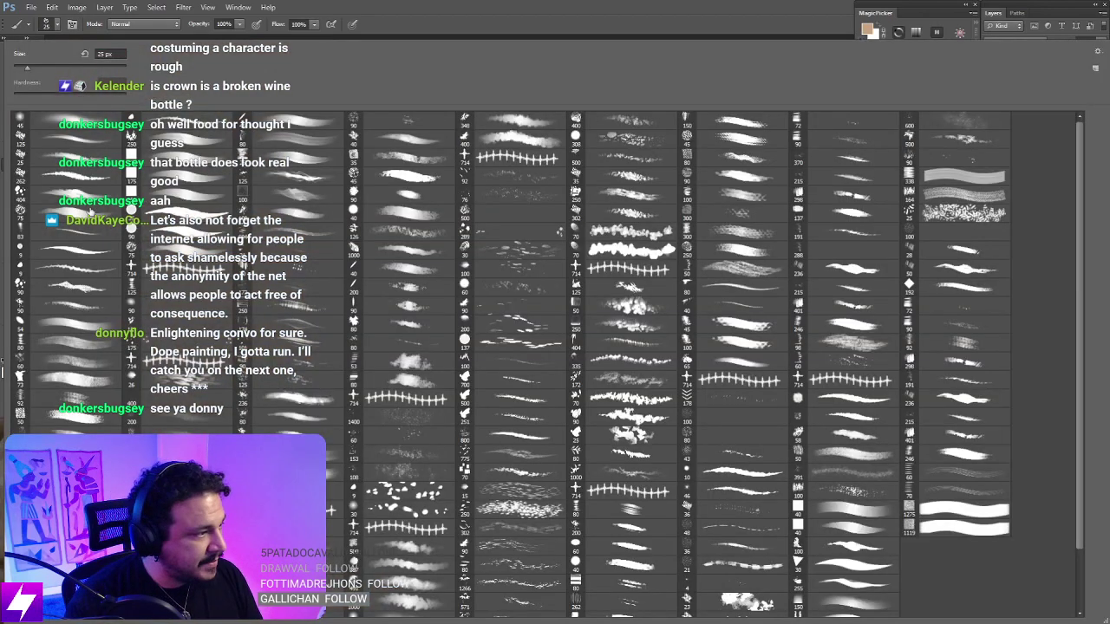
{"action": "double_click", "coordinate": [93, 282]}
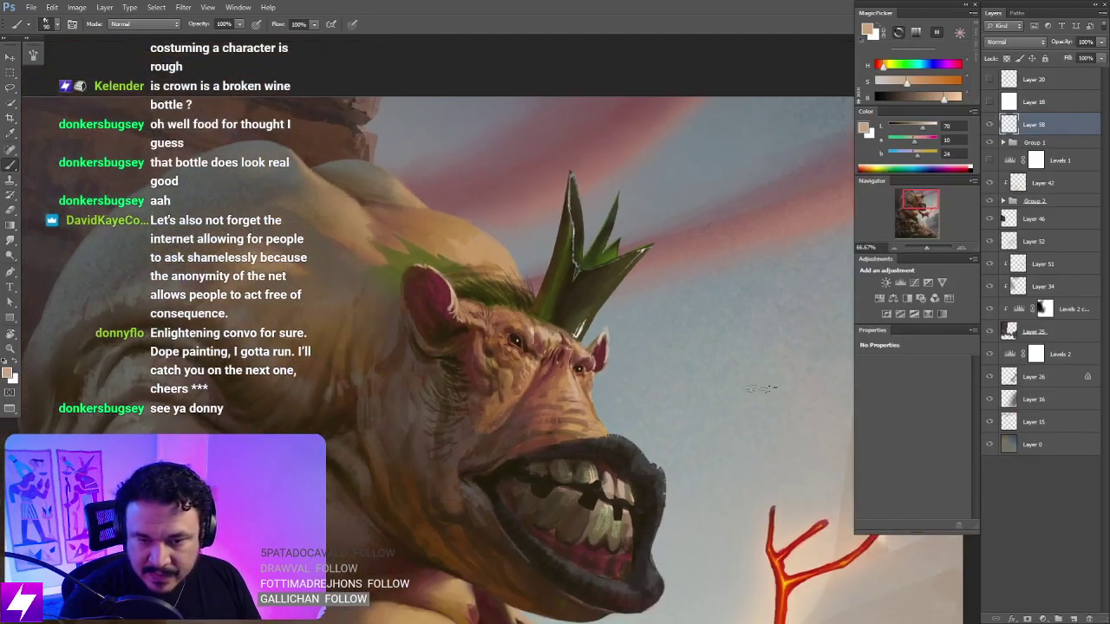
{"action": "scroll", "coordinate": [716, 359], "scroll_direction": "right", "scroll_amount": 3}
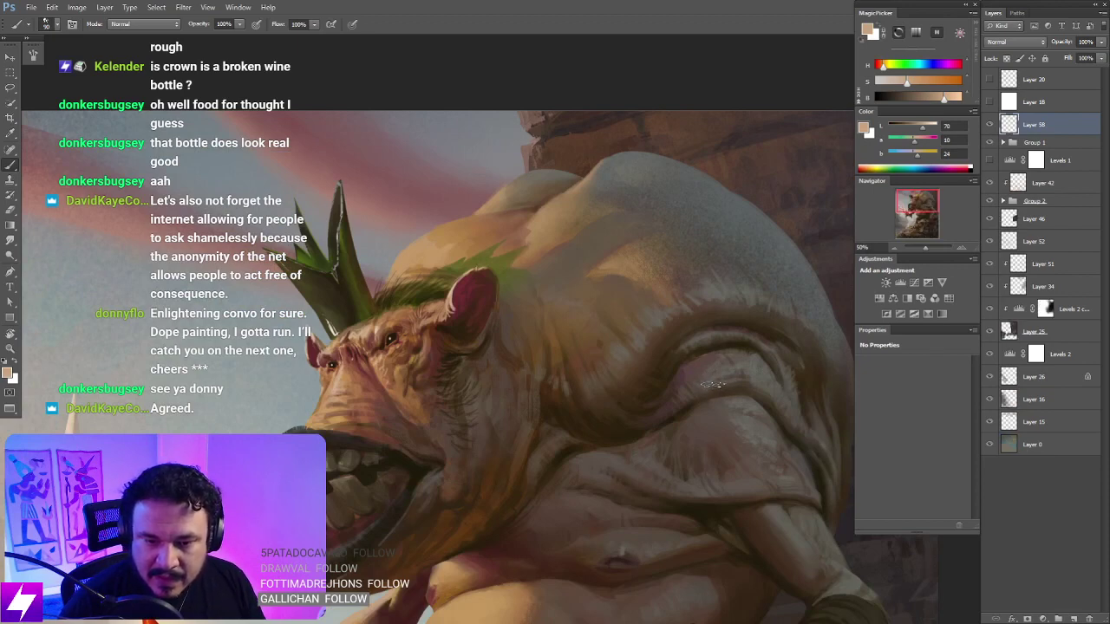
{"action": "mouse_move", "coordinate": [713, 397]}
{"action": "left_mouse_down"}
{"action": "mouse_move", "coordinate": [661, 377]}
{"action": "mouse_move", "coordinate": [685, 376]}
{"action": "mouse_move", "coordinate": [657, 390]}
{"action": "mouse_move", "coordinate": [660, 367]}
{"action": "mouse_move", "coordinate": [684, 366]}
{"action": "left_mouse_up"}
{"action": "key", "text": "ctrl+plus"}
{"action": "left_click_drag", "start_coordinate": [573, 376], "coordinate": [571, 349]}
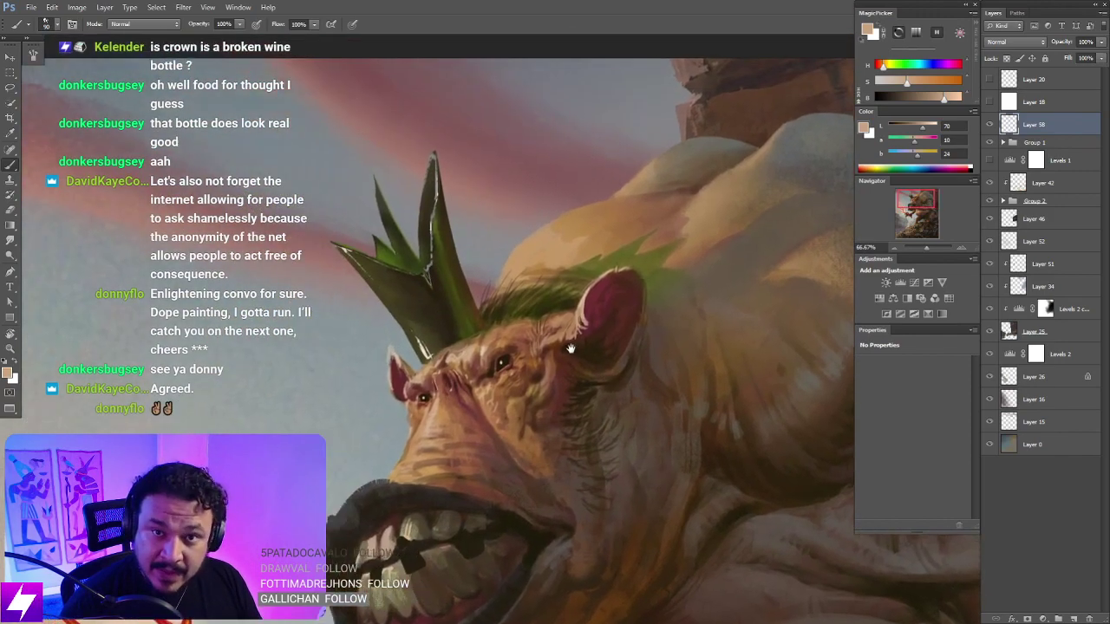
Step: Paint fine peach hairs over the dark strands beside the crown's base with a reduced brush, and check them against the wider illustration
{"action": "scroll", "coordinate": [571, 348], "scroll_direction": "up", "scroll_amount": 1}
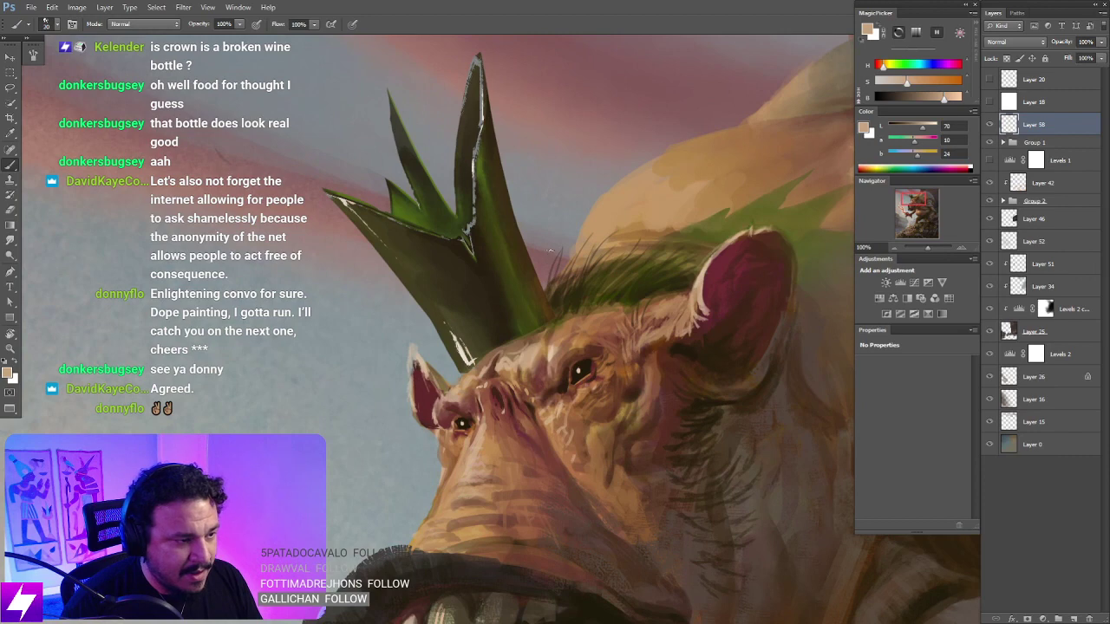
{"action": "left_click_drag", "start_coordinate": [550, 251], "coordinate": [543, 287]}
{"action": "key", "text": "ctrl+z"}
{"action": "key", "text": "bracketleft"}
{"action": "key", "text": "bracketleft"}
{"action": "key", "text": "bracketleft"}
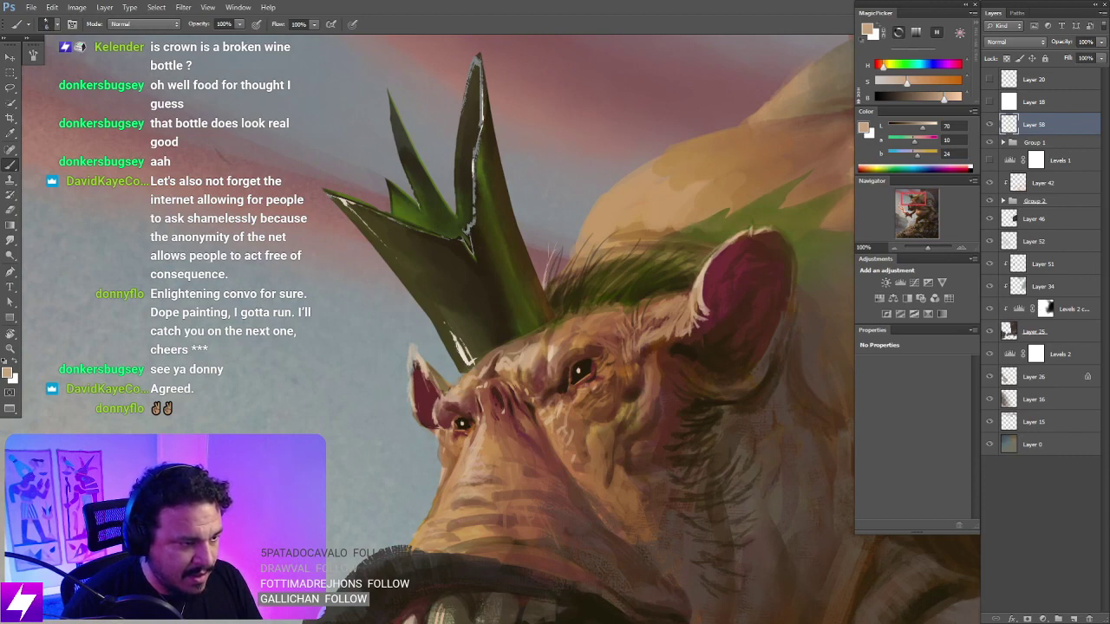
{"action": "left_click_drag", "start_coordinate": [608, 324], "coordinate": [600, 302]}
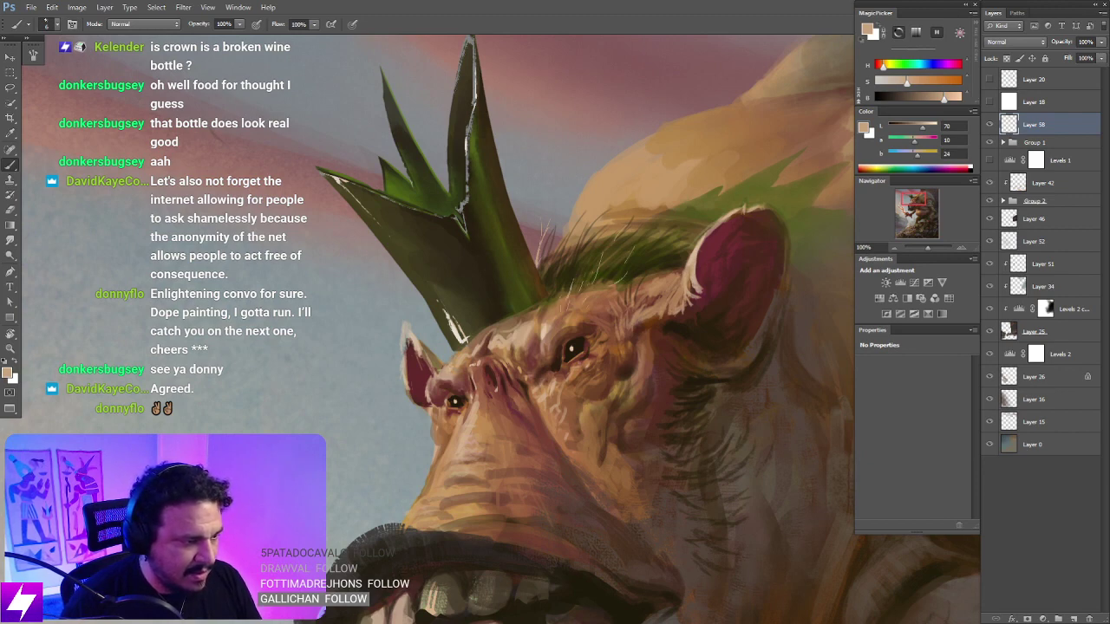
{"action": "left_click_drag", "start_coordinate": [586, 390], "coordinate": [550, 350]}
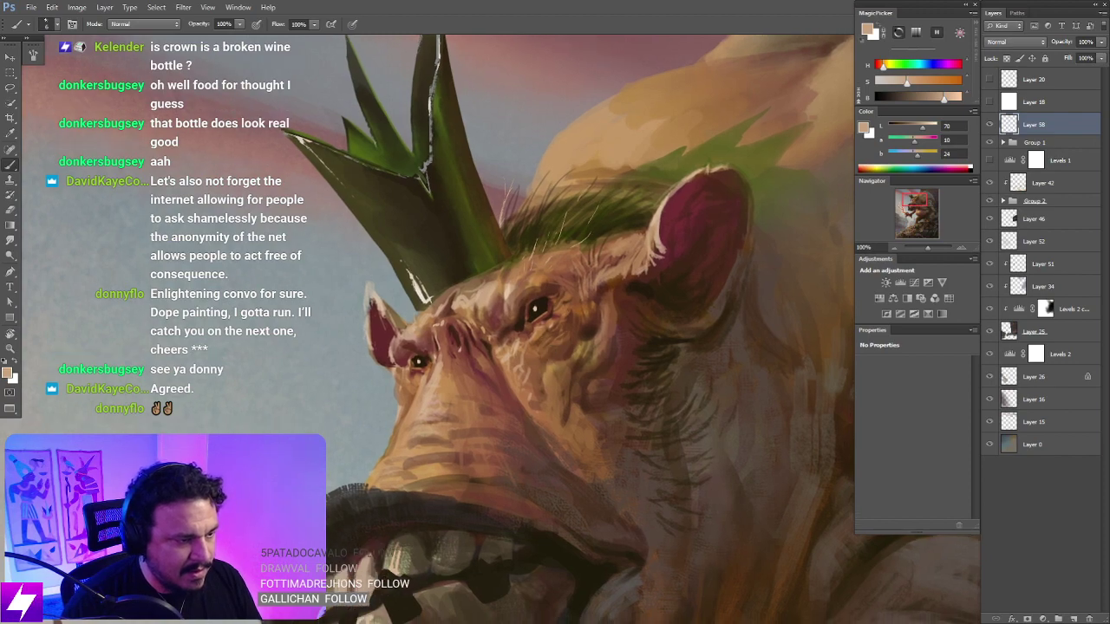
{"action": "key", "text": "ctrl+minus"}
{"action": "key", "text": "ctrl+minus"}
{"action": "key", "text": "ctrl+minus"}
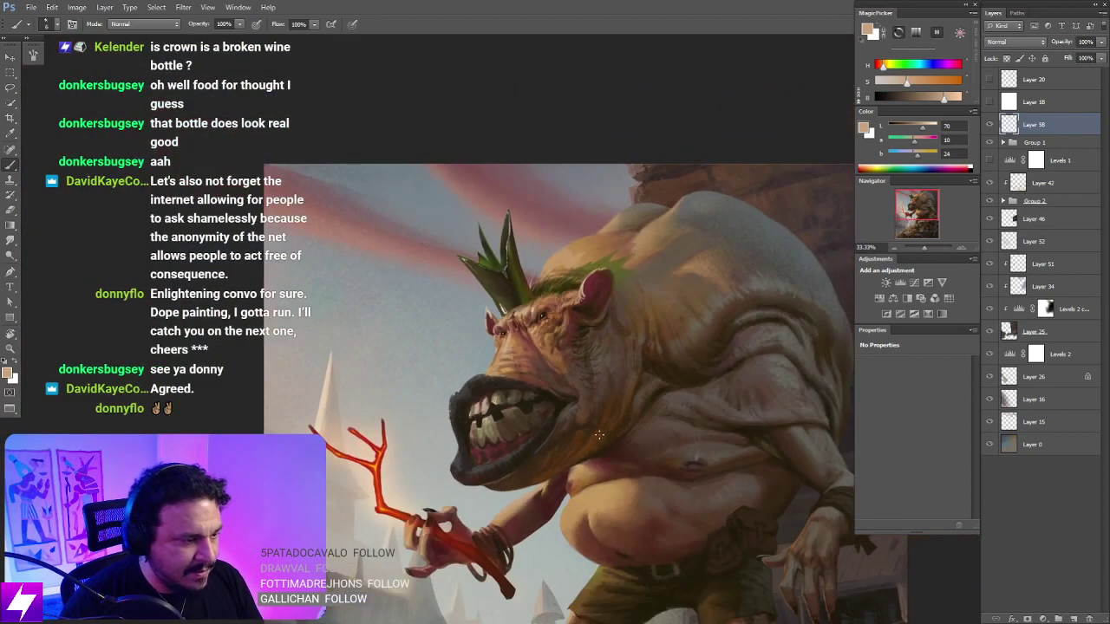
Step: Tilt the canvas over the troll's head, sample the crown's green and brighten it to a vivid lime
{"action": "key", "text": "ctrl+plus"}
{"action": "key", "text": "ctrl+plus"}
{"action": "key", "text": "ctrl+plus"}
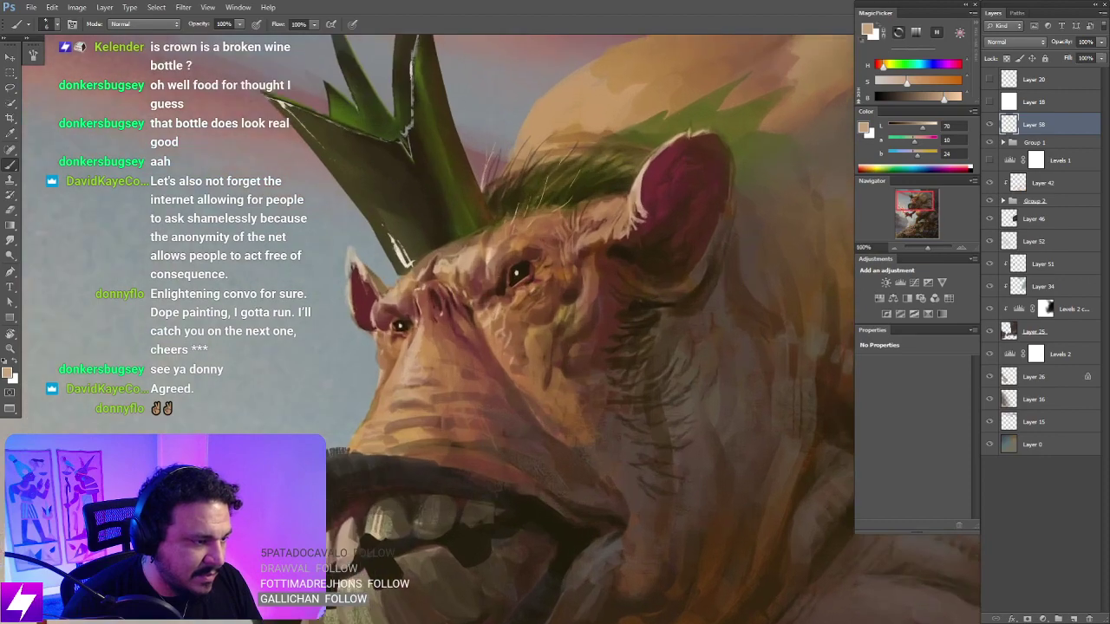
{"action": "left_click_drag", "start_coordinate": [555, 330], "coordinate": [582, 361]}
{"action": "key", "text": "r"}
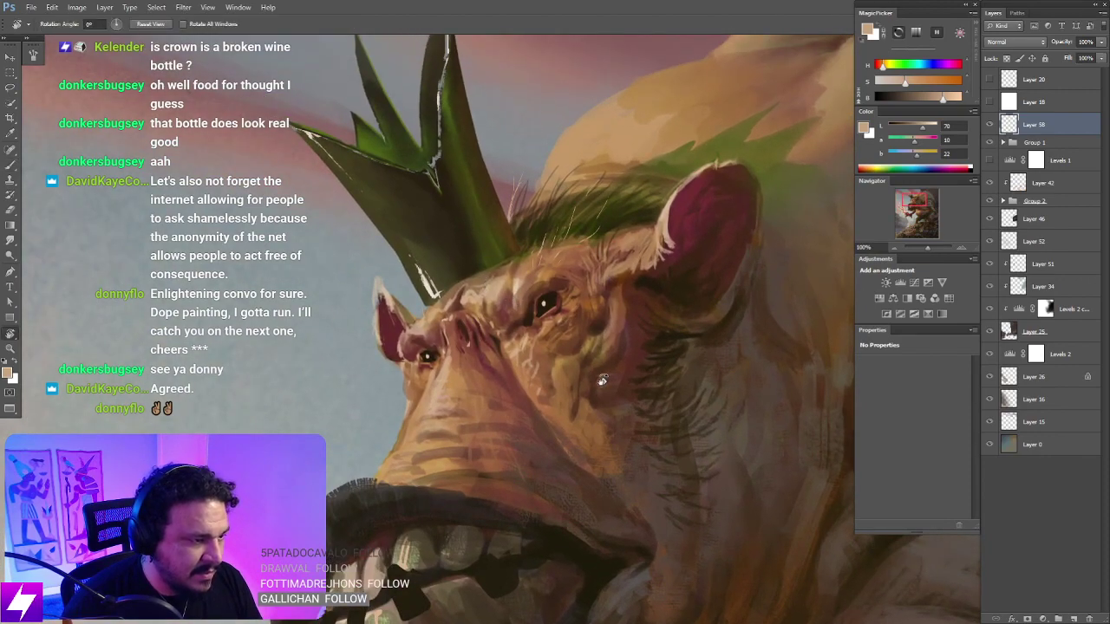
{"action": "left_click_drag", "start_coordinate": [484, 289], "coordinate": [538, 337]}
{"action": "key", "text": "b"}
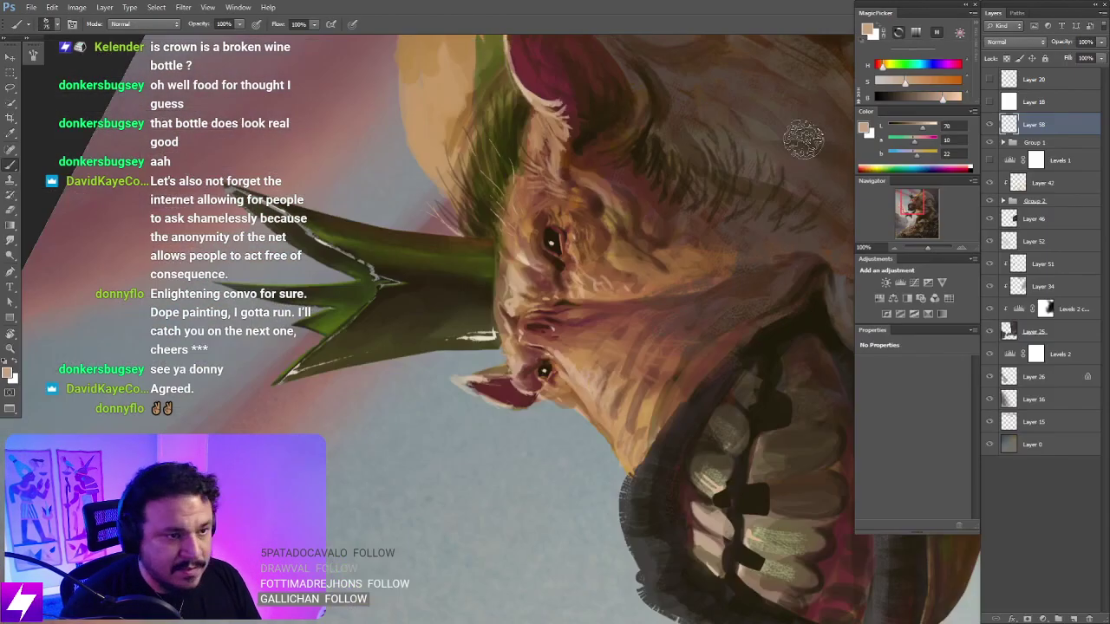
{"action": "left_click", "coordinate": [334, 324], "text": "alt"}
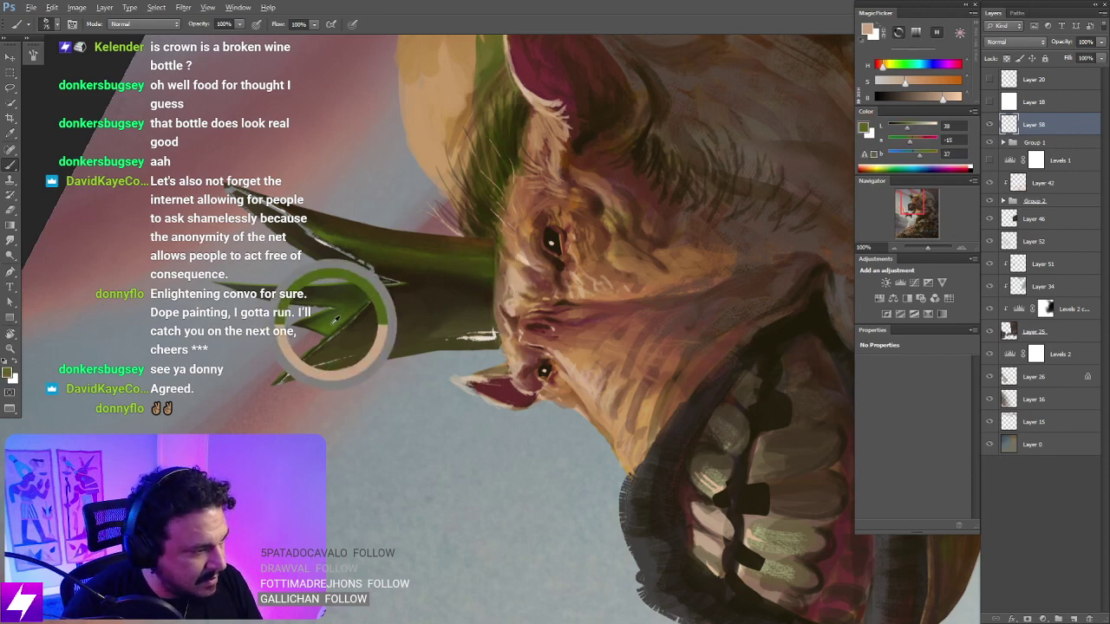
{"action": "left_click_drag", "start_coordinate": [916, 99], "coordinate": [945, 99]}
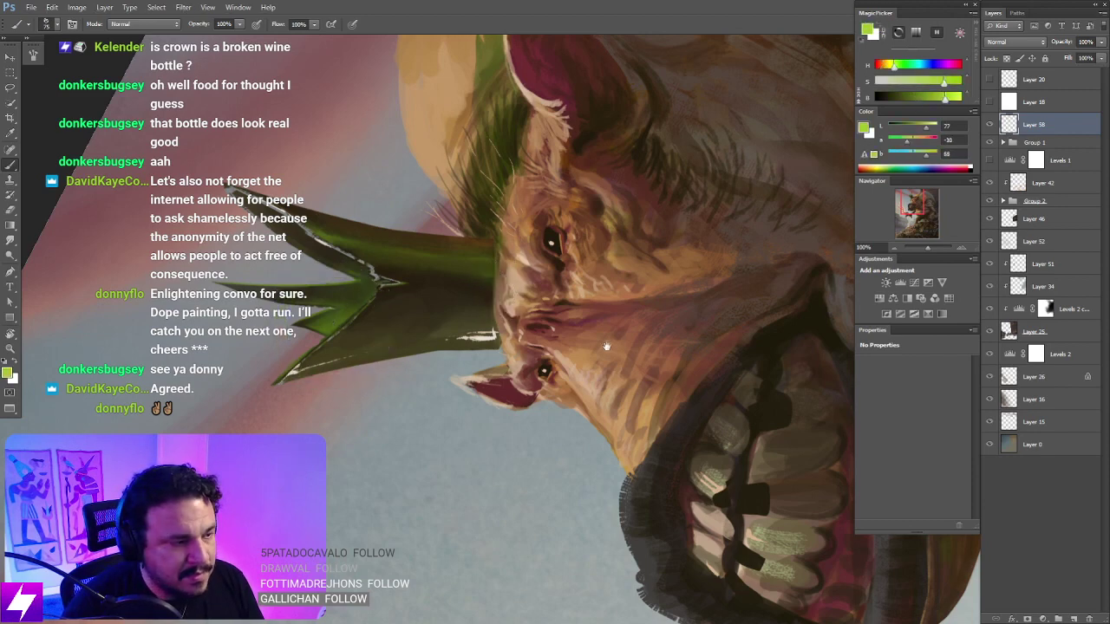
Step: Paint a thin lime reflection on the brow along the crown's base with a much smaller brush
{"action": "left_click_drag", "start_coordinate": [507, 286], "coordinate": [521, 273]}
{"action": "key", "text": "bracketleft"}
{"action": "key", "text": "bracketleft"}
{"action": "key", "text": "bracketleft"}
{"action": "key", "text": "bracketleft"}
{"action": "key", "text": "bracketleft"}
{"action": "key", "text": "bracketleft"}
{"action": "key", "text": "bracketleft"}
{"action": "key", "text": "bracketleft"}
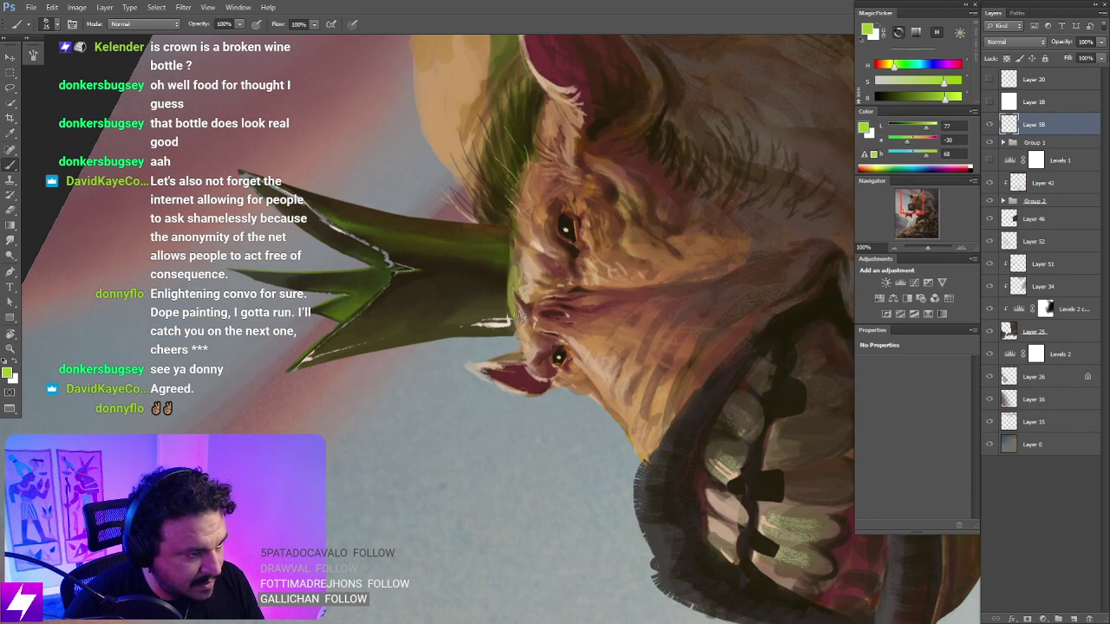
{"action": "key", "text": "r"}
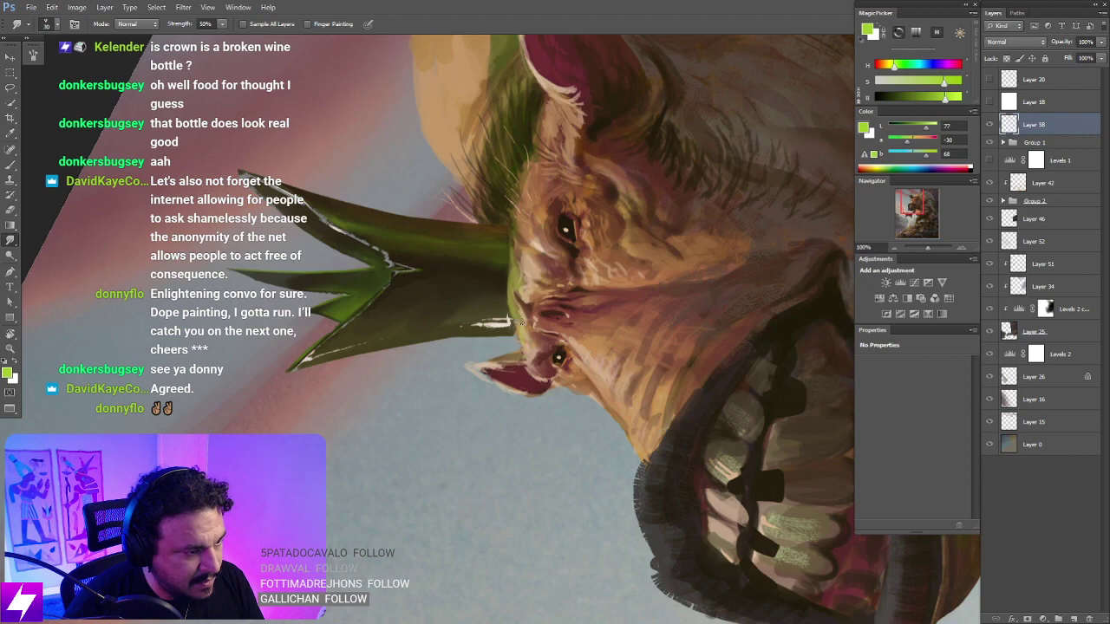
{"action": "key", "text": "Escape"}
Step: Examine the green reflection beneath the crown against the troll's face and the wider illustration
{"action": "key", "text": "ctrl+minus"}
{"action": "left_click_drag", "start_coordinate": [570, 308], "coordinate": [557, 286]}
{"action": "key", "text": "e"}
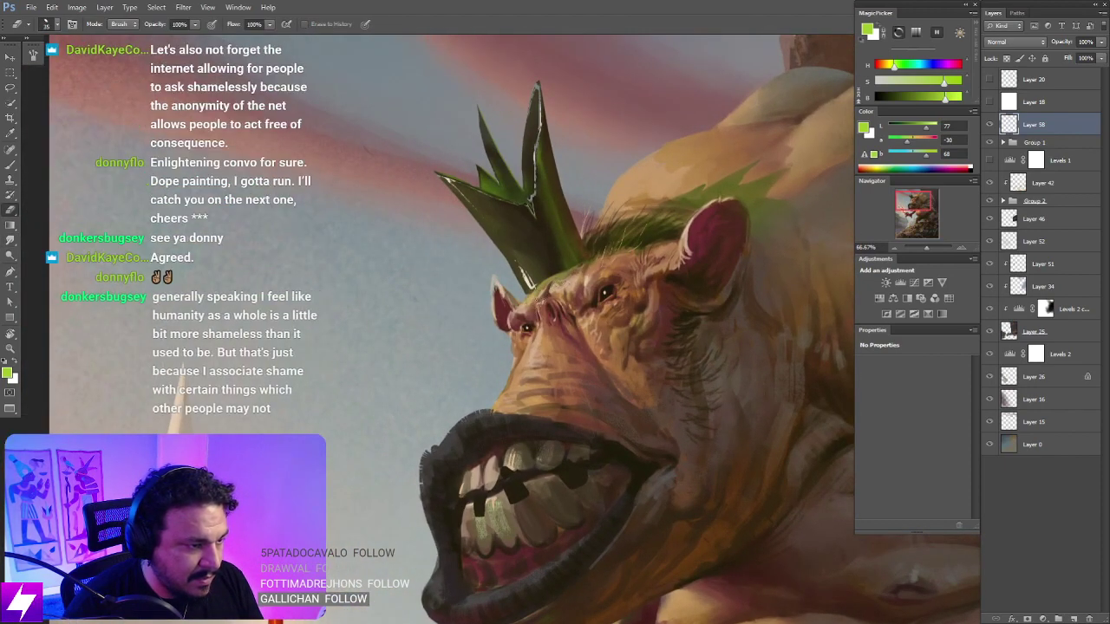
{"action": "key", "text": "ctrl+minus"}
{"action": "mouse_move", "coordinate": [649, 358]}
{"action": "left_mouse_down"}
{"action": "mouse_move", "coordinate": [600, 373]}
{"action": "mouse_move", "coordinate": [604, 396]}
{"action": "left_mouse_up"}
{"action": "key", "text": "ctrl+plus"}
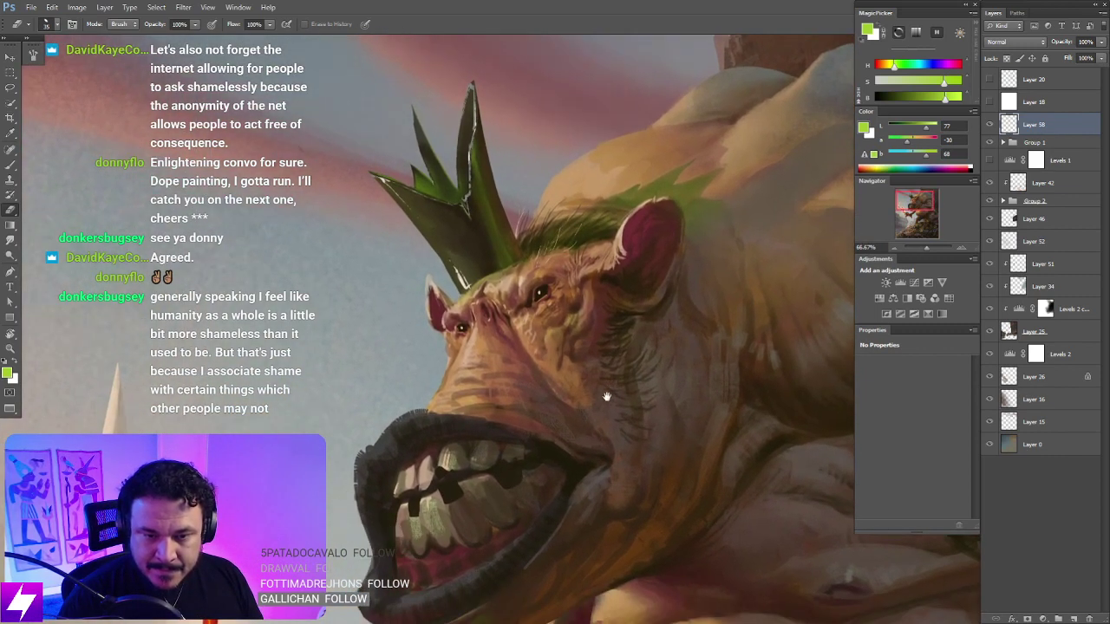
{"action": "mouse_move", "coordinate": [616, 458]}
{"action": "left_mouse_down"}
{"action": "mouse_move", "coordinate": [578, 431]}
{"action": "mouse_move", "coordinate": [581, 416]}
{"action": "left_mouse_up"}
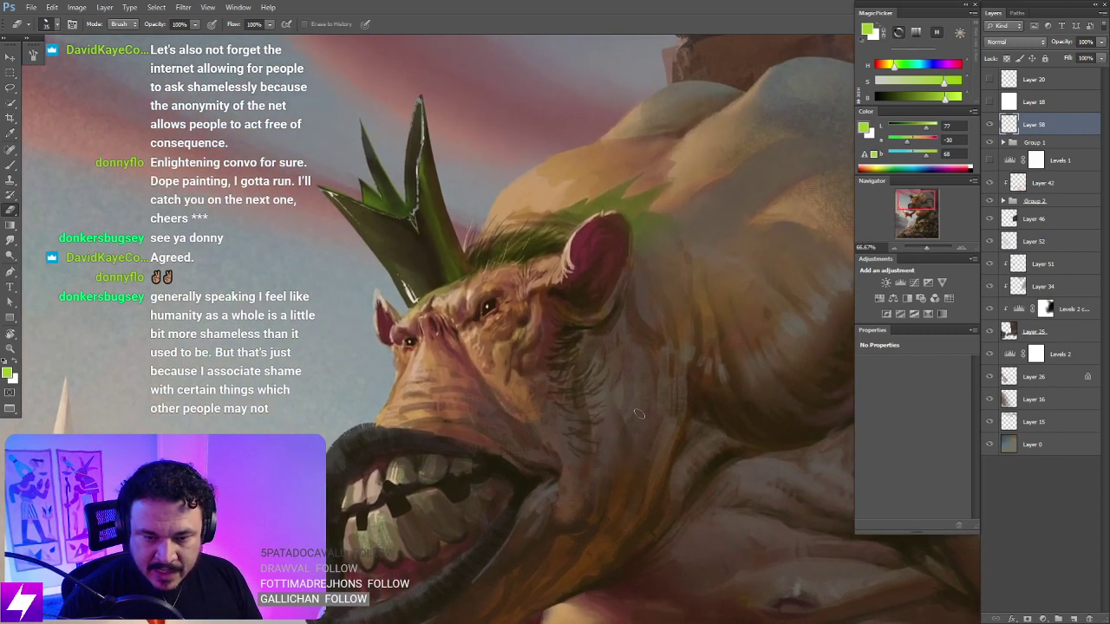
{"action": "key", "text": "ctrl+minus"}
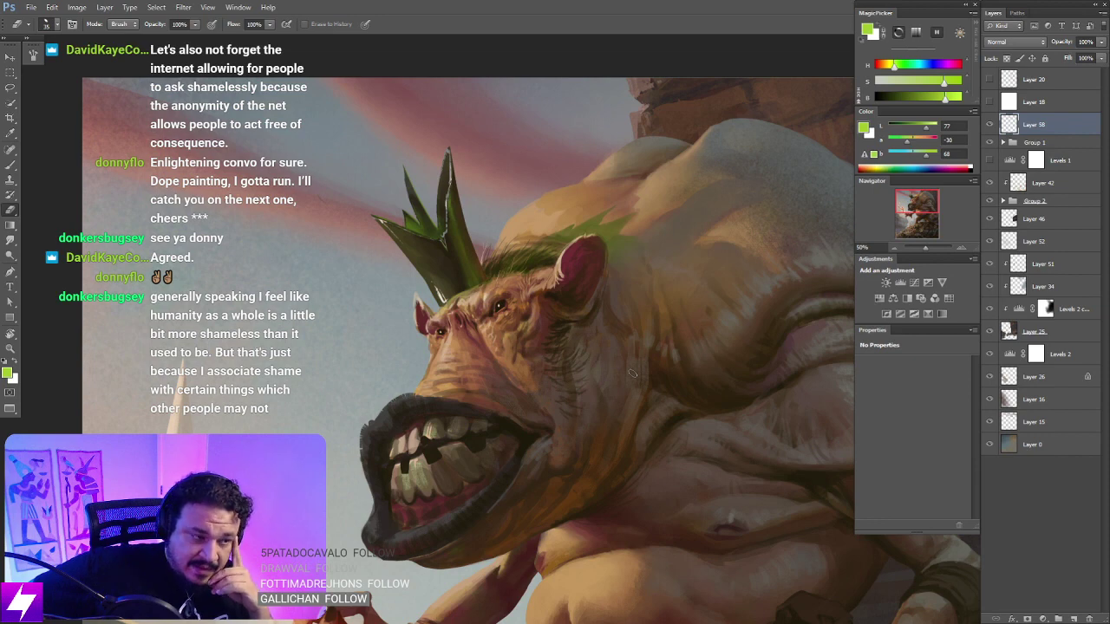
{"action": "key", "text": "ctrl+plus"}
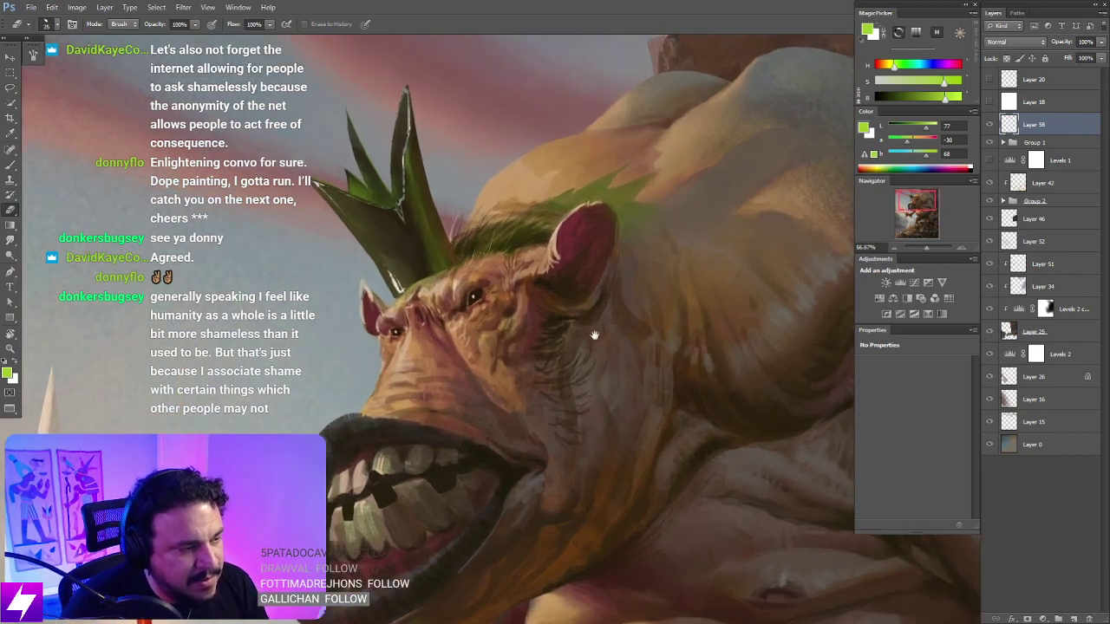
{"action": "key", "text": "ctrl+plus"}
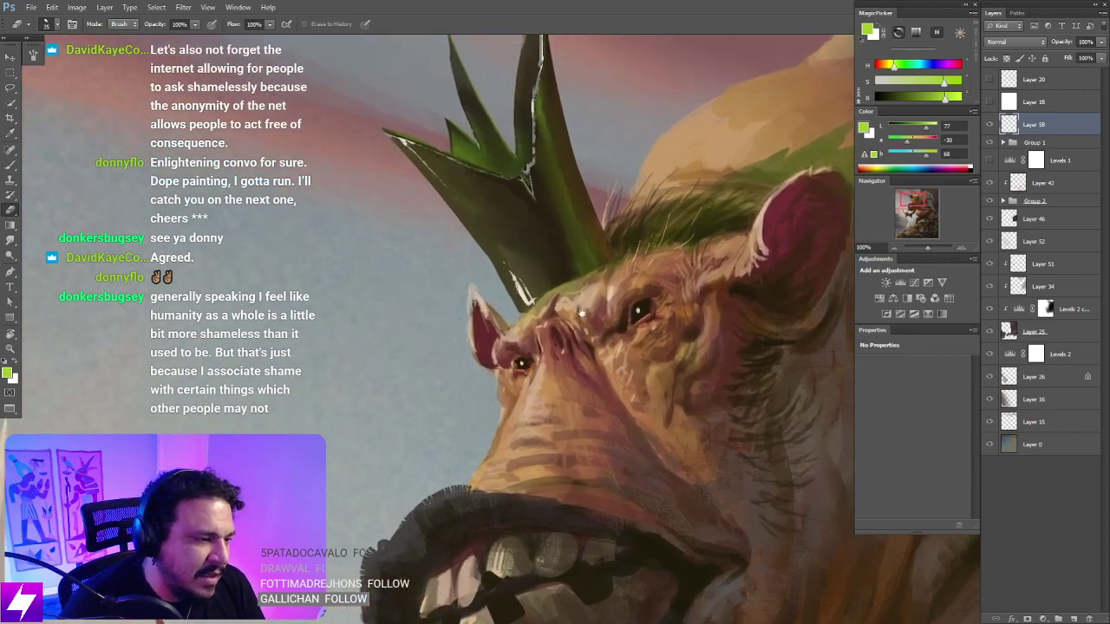
Step: Sample a dark brown from the brow beneath the crown, and mirror the canvas to check the whole illustration
{"action": "left_click_drag", "start_coordinate": [581, 312], "coordinate": [564, 322]}
{"action": "key", "text": "b"}
{"action": "left_click", "coordinate": [532, 321], "text": "alt"}
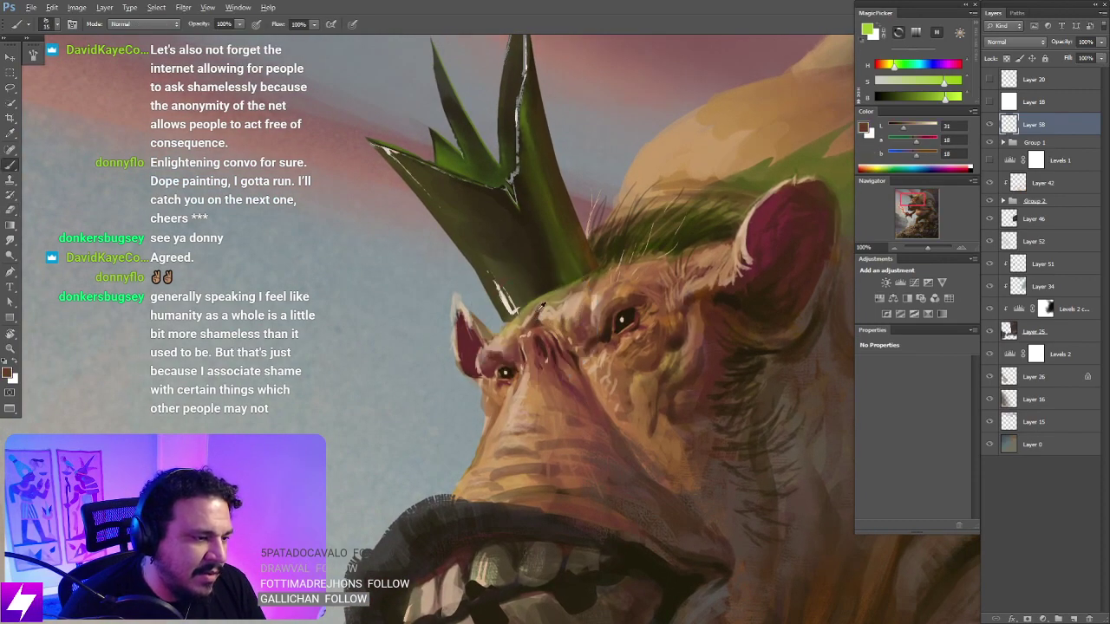
{"action": "key", "text": "ctrl+minus"}
{"action": "key", "text": "ctrl+minus"}
{"action": "key", "text": "ctrl+minus"}
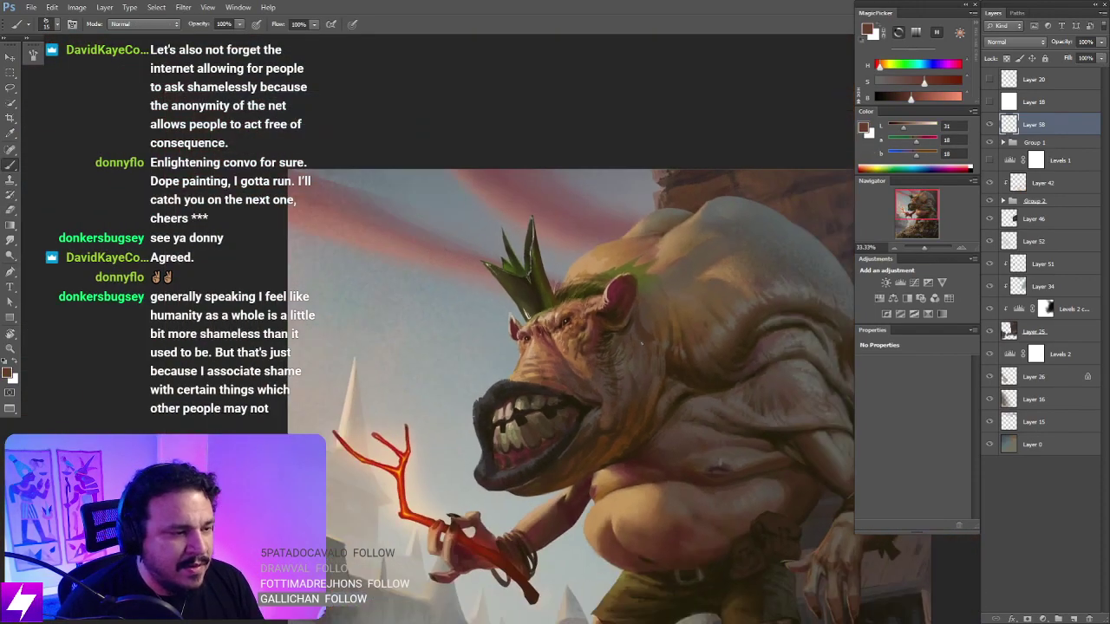
{"action": "key", "text": "ctrl+minus"}
{"action": "key", "text": "ctrl+shift+h"}
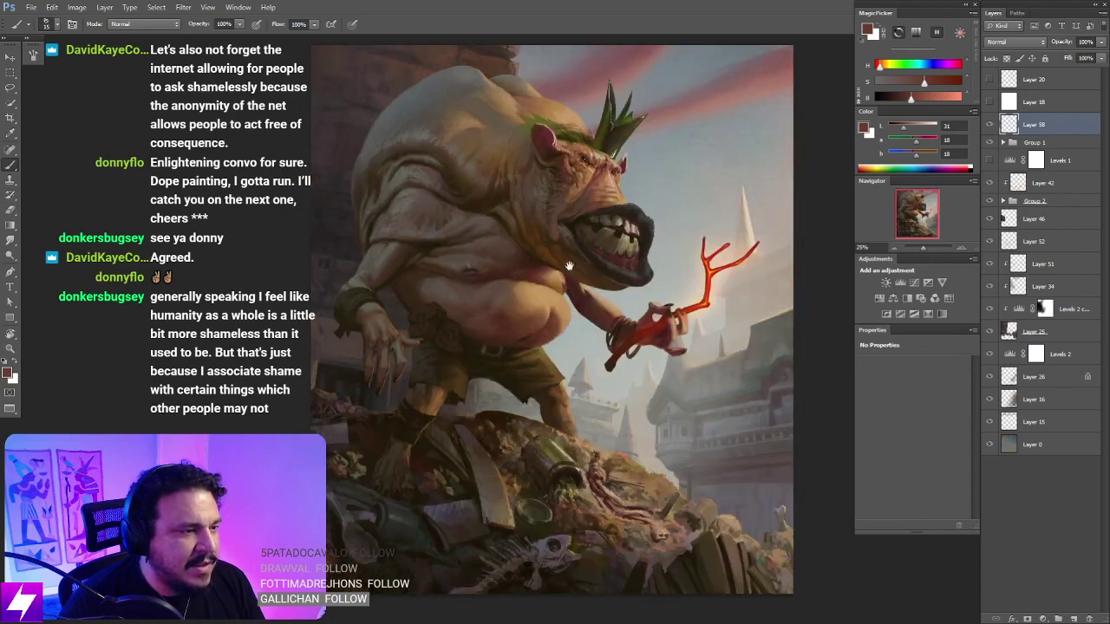
{"action": "left_click_drag", "start_coordinate": [568, 265], "coordinate": [561, 415]}
Step: Sample a dark maroon from the troll's near ear for shading the face in the mirrored view
{"action": "key", "text": "ctrl+plus"}
{"action": "key", "text": "ctrl+plus"}
{"action": "key", "text": "ctrl+plus"}
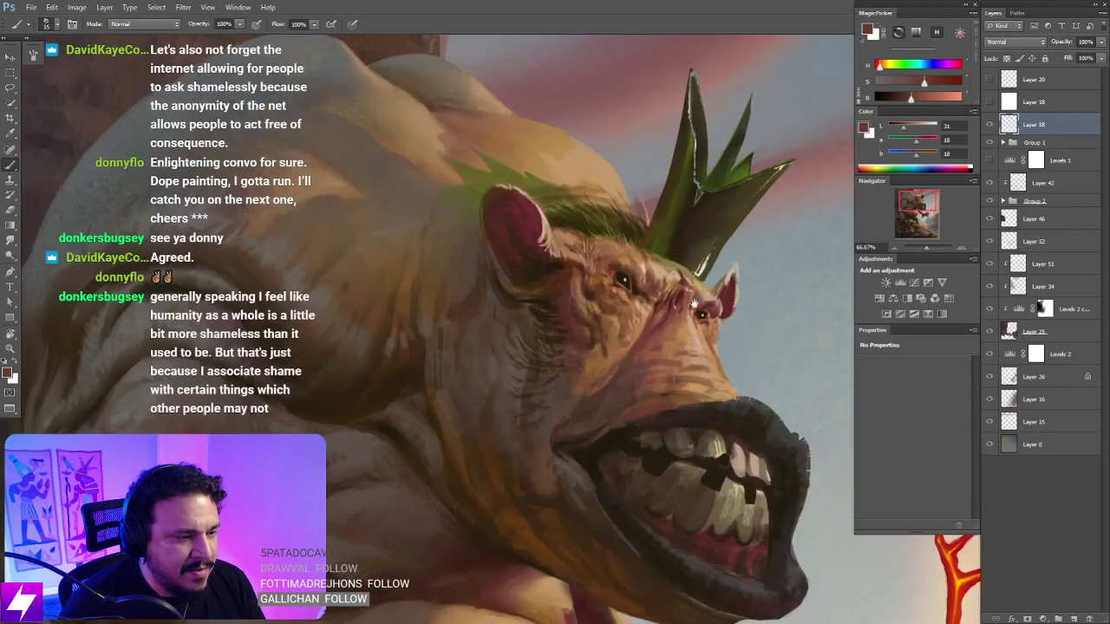
{"action": "mouse_move", "coordinate": [694, 303]}
{"action": "left_mouse_down"}
{"action": "mouse_move", "coordinate": [643, 335]}
{"action": "mouse_move", "coordinate": [627, 309]}
{"action": "left_mouse_up"}
{"action": "left_click", "coordinate": [480, 239], "text": "alt"}
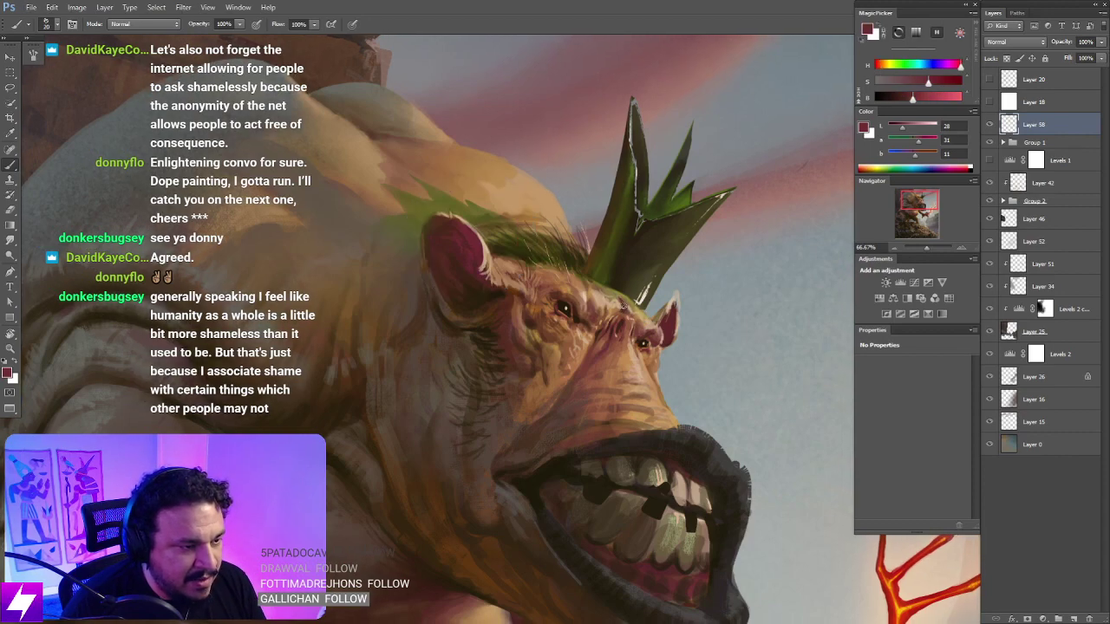
Step: Sample a warm tan skin tone beside the far eye with the mirrored canvas tilted, and set the canvas upright
{"action": "key", "text": "r"}
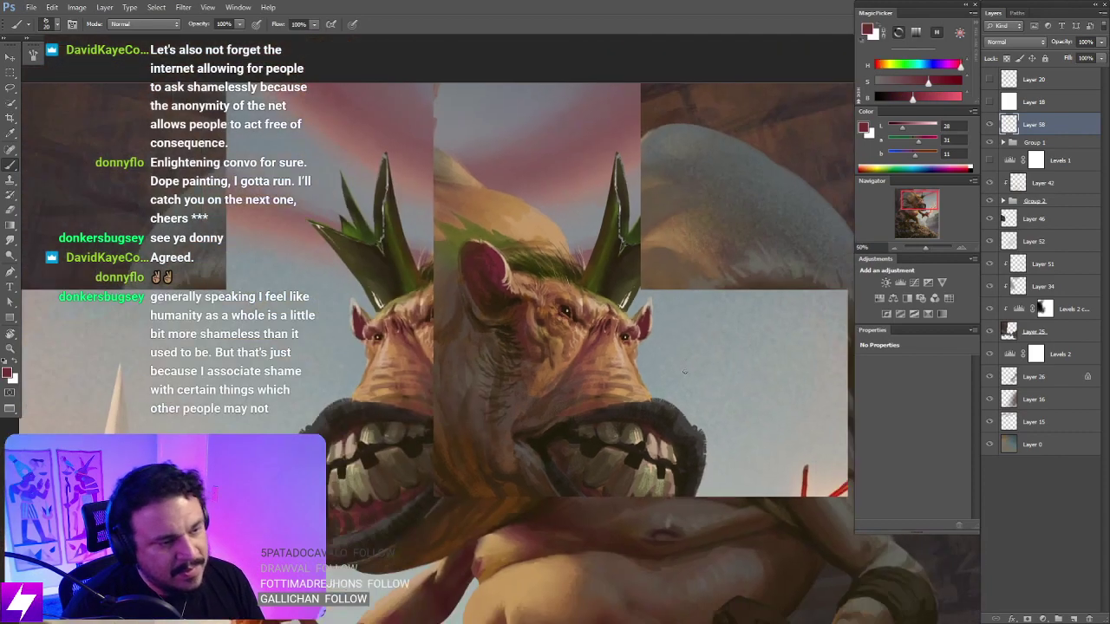
{"action": "left_click_drag", "start_coordinate": [659, 303], "coordinate": [603, 207]}
{"action": "mouse_move", "coordinate": [631, 280]}
{"action": "left_mouse_down"}
{"action": "mouse_move", "coordinate": [579, 234]}
{"action": "mouse_move", "coordinate": [591, 284]}
{"action": "mouse_move", "coordinate": [568, 287]}
{"action": "left_mouse_up"}
{"action": "key", "text": "ctrl+plus"}
{"action": "left_click", "coordinate": [639, 273]}
{"action": "key", "text": "b"}
{"action": "left_click", "coordinate": [638, 275], "text": "alt"}
{"action": "key", "text": "bracketright"}
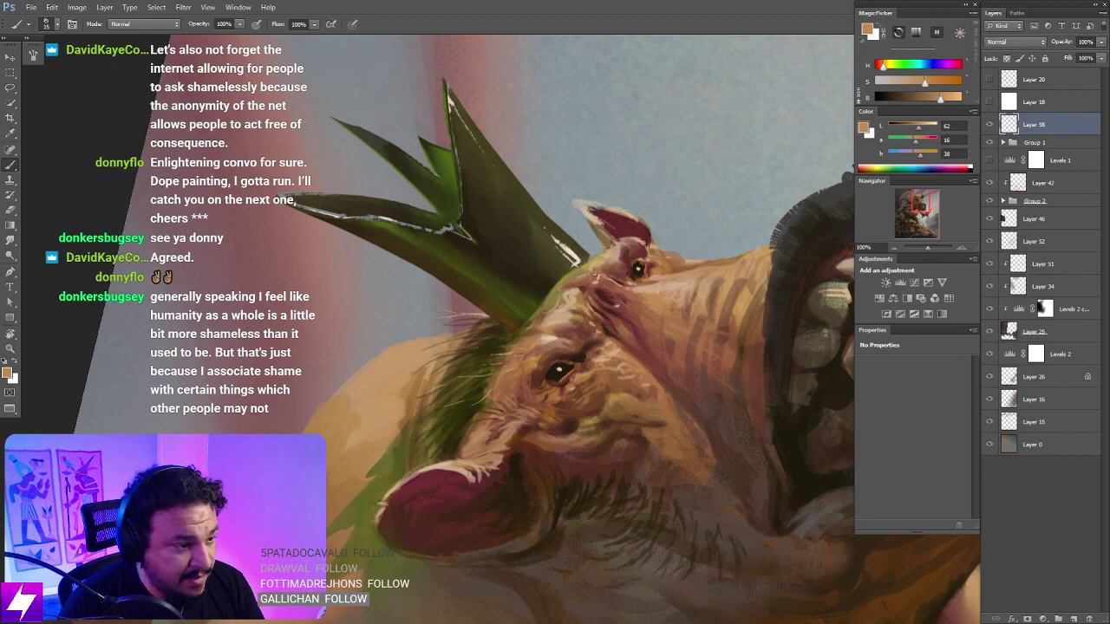
{"action": "key", "text": "Escape"}
{"action": "left_click_drag", "start_coordinate": [635, 326], "coordinate": [605, 306]}
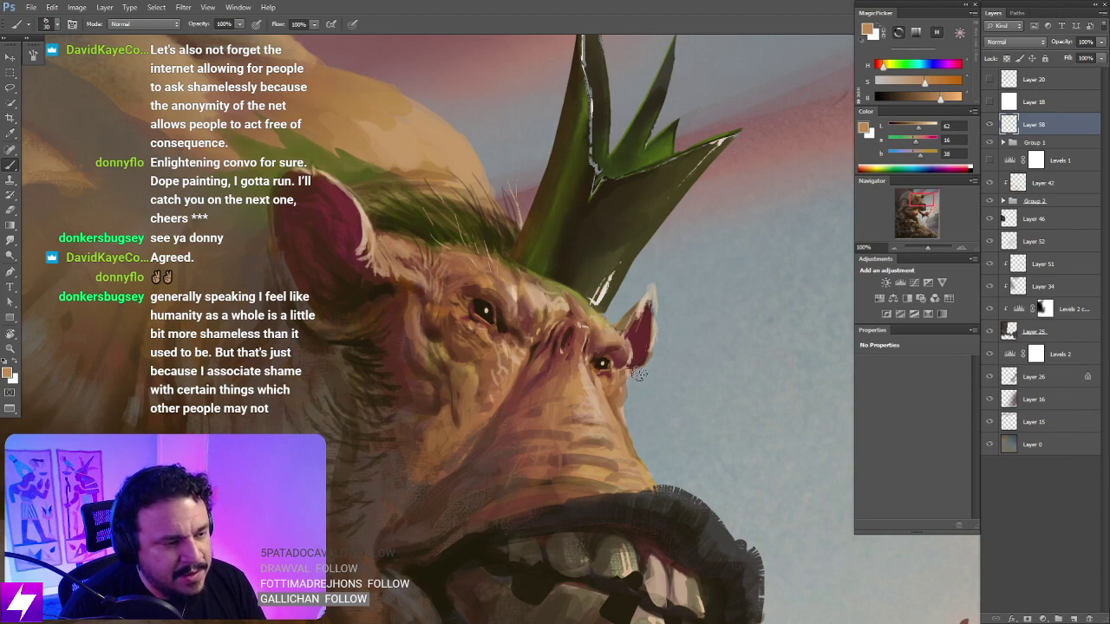
Step: Sample a pale peach from the troll's brow with the canvas tilted, and touch up the face with a fine brush
{"action": "key", "text": "ctrl+minus"}
{"action": "key", "text": "ctrl+minus"}
{"action": "key", "text": "r"}
{"action": "left_click_drag", "start_coordinate": [589, 419], "coordinate": [639, 275]}
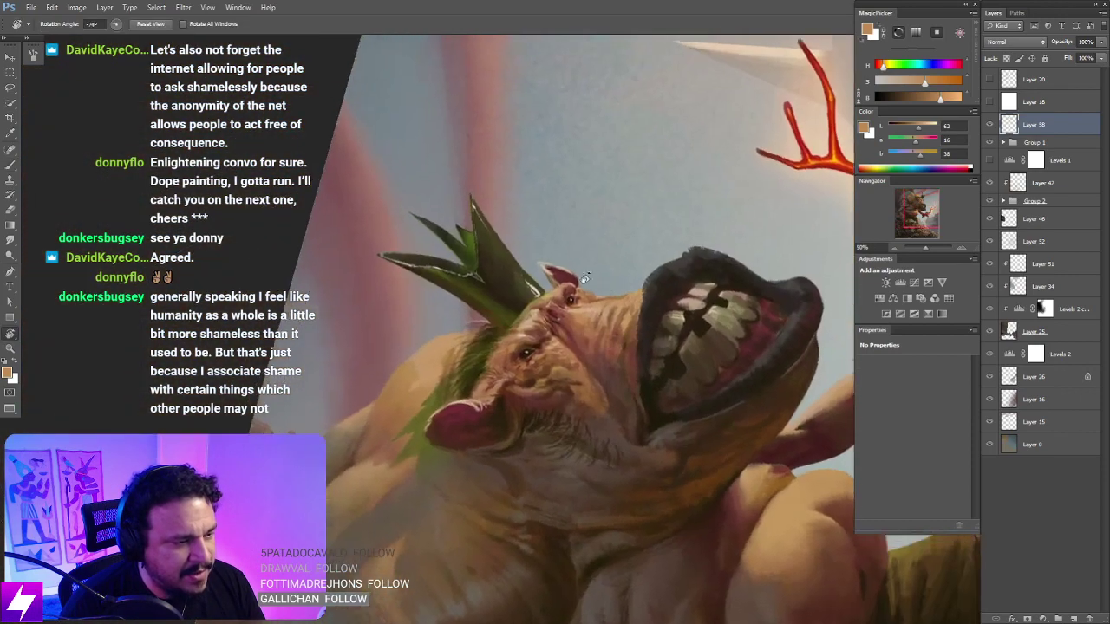
{"action": "key", "text": "ctrl+plus"}
{"action": "key", "text": "ctrl+plus"}
{"action": "mouse_move", "coordinate": [539, 303]}
{"action": "left_mouse_down"}
{"action": "mouse_move", "coordinate": [592, 343]}
{"action": "mouse_move", "coordinate": [661, 316]}
{"action": "mouse_move", "coordinate": [587, 317]}
{"action": "left_mouse_up"}
{"action": "key", "text": "b"}
{"action": "left_click", "coordinate": [578, 348], "text": "alt"}
{"action": "key", "text": "r"}
{"action": "key", "text": "b"}
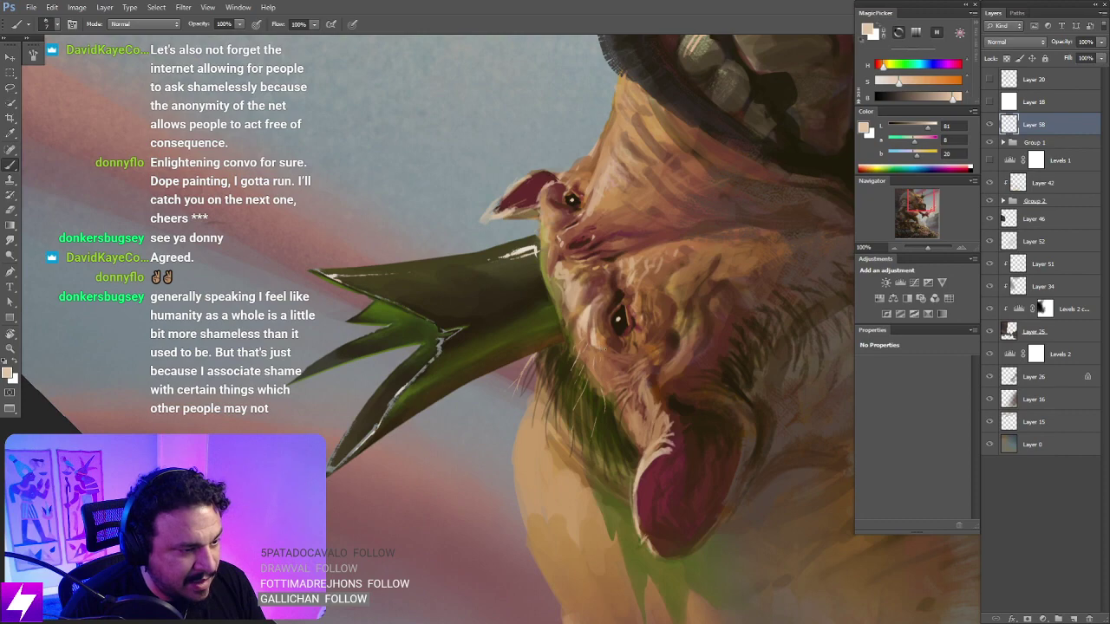
{"action": "key", "text": "s"}
{"action": "key", "text": "Escape"}
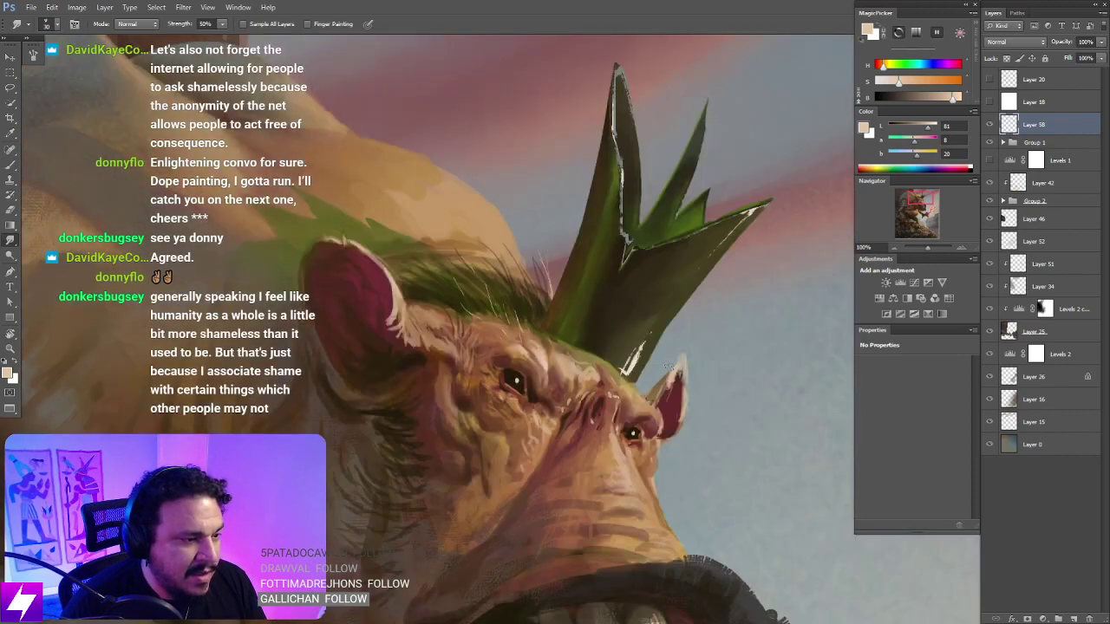
Step: Examine the troll's face, hair and crown up close and against the wider mirrored illustration
{"action": "key", "text": "ctrl+minus"}
{"action": "left_click_drag", "start_coordinate": [589, 286], "coordinate": [599, 329]}
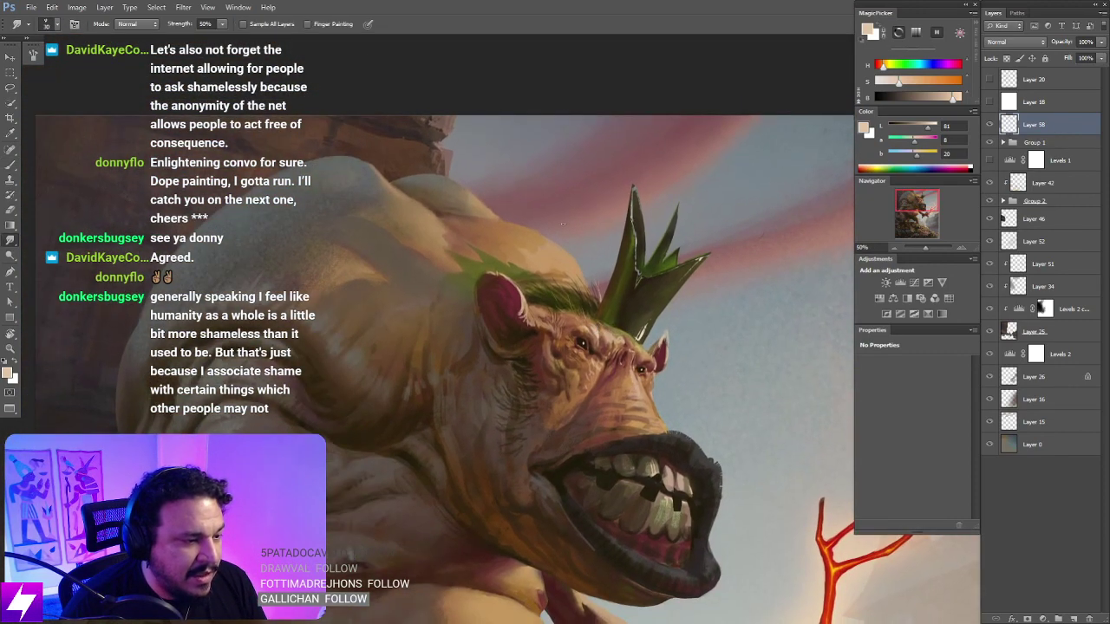
{"action": "key", "text": "ctrl+plus"}
{"action": "key", "text": "ctrl+plus"}
{"action": "key", "text": "b"}
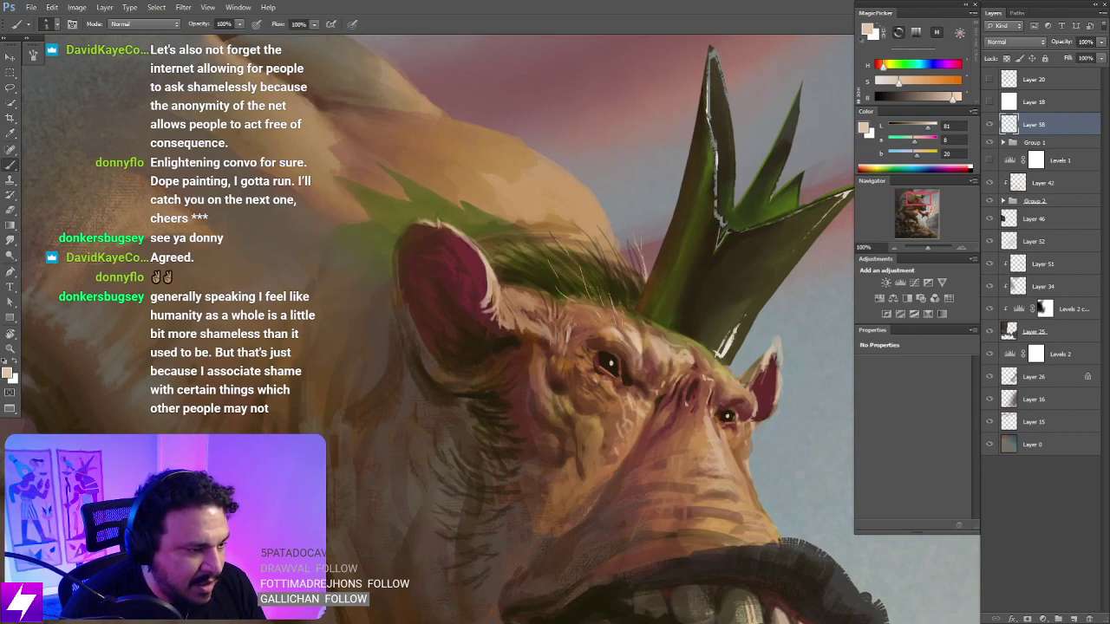
{"action": "key", "text": "ctrl+minus"}
{"action": "key", "text": "ctrl+minus"}
{"action": "key", "text": "ctrl+minus"}
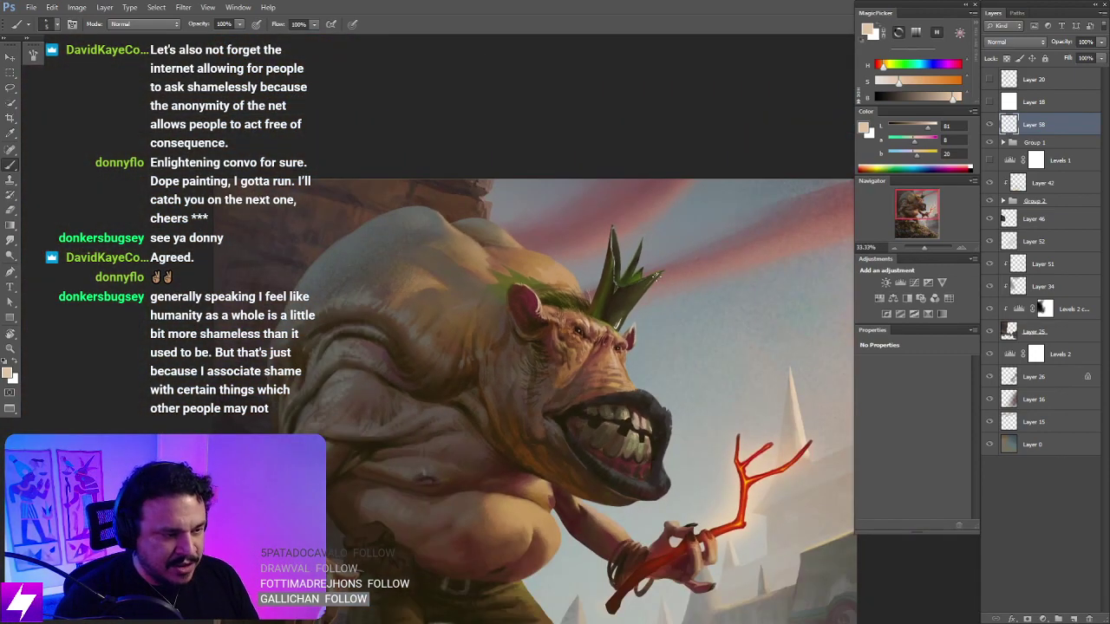
{"action": "key", "text": "ctrl+plus"}
{"action": "key", "text": "ctrl+plus"}
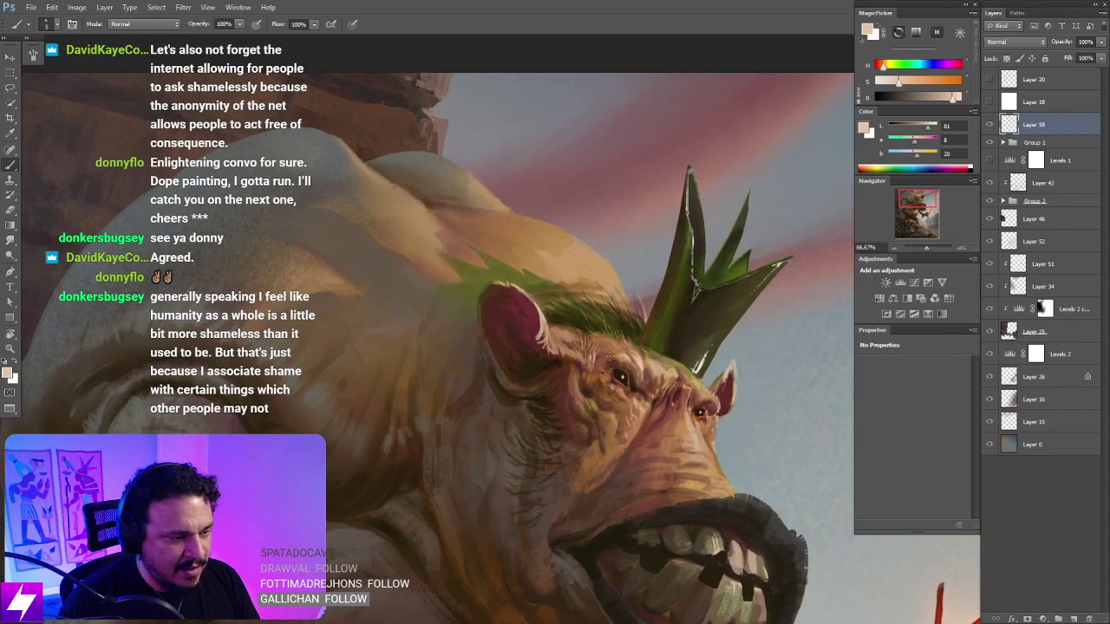
{"action": "key", "text": "ctrl+plus"}
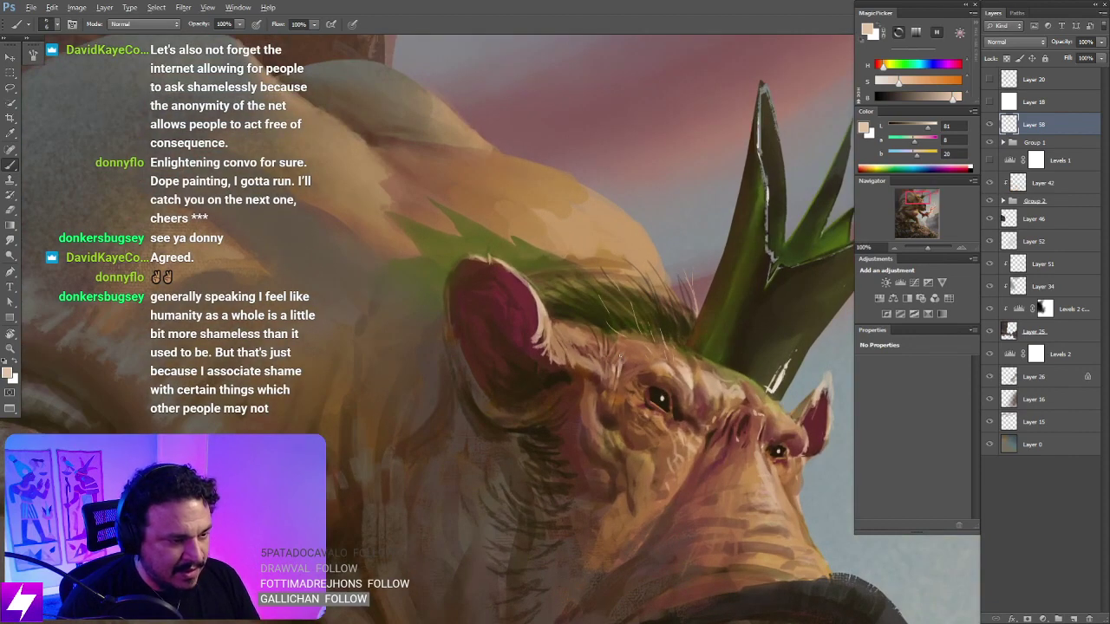
Step: Paint a short pale peach stroke on the brow between the near ear and eye, adjusting the brush size
{"action": "key", "text": "bracketright"}
{"action": "key", "text": "bracketright"}
{"action": "key", "text": "bracketright"}
{"action": "key", "text": "bracketright"}
{"action": "key", "text": "bracketright"}
{"action": "mouse_move", "coordinate": [621, 354]}
{"action": "left_mouse_down"}
{"action": "mouse_move", "coordinate": [635, 361]}
{"action": "mouse_move", "coordinate": [627, 372]}
{"action": "left_mouse_up"}
{"action": "key", "text": "bracketleft"}
{"action": "key", "text": "bracketleft"}
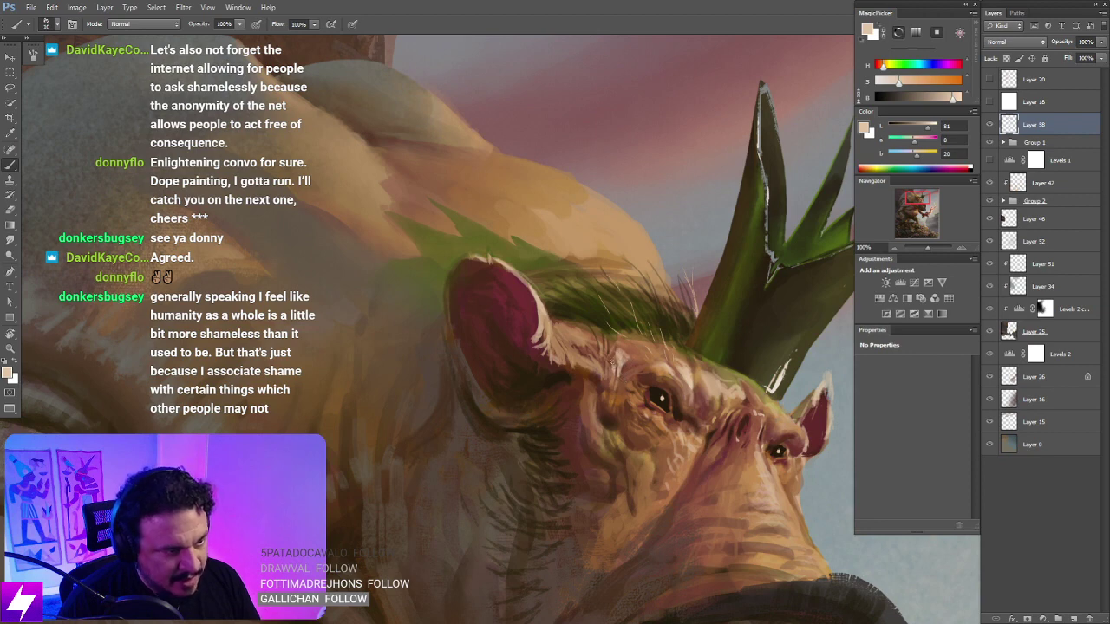
{"action": "key", "text": "bracketleft"}
{"action": "key", "text": "bracketleft"}
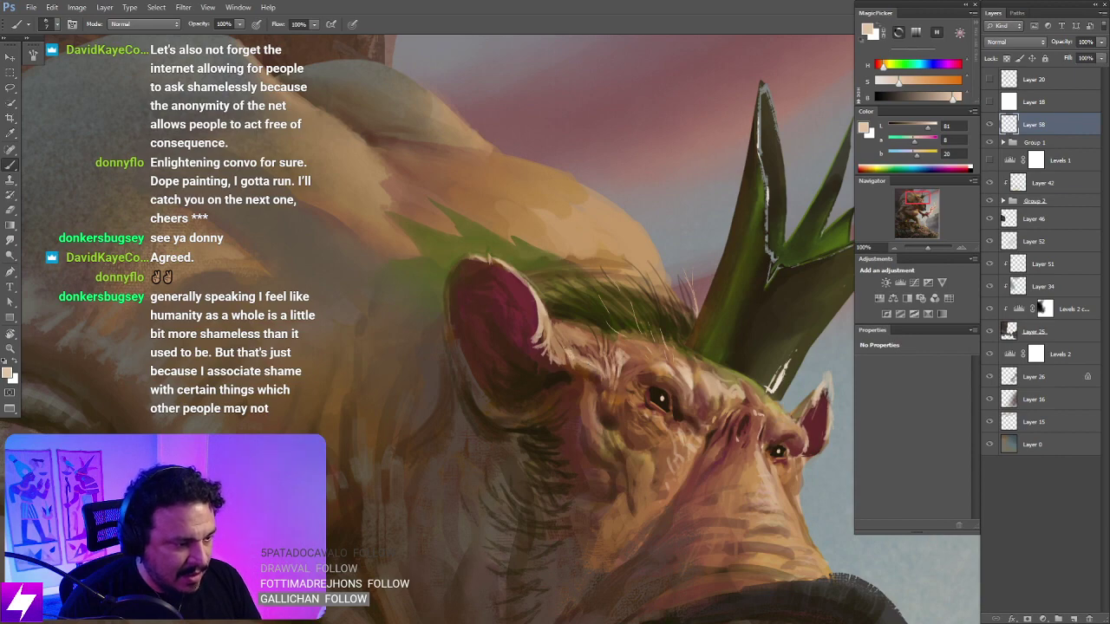
Step: Examine the troll's face, crown and upper body at several zoom levels and canvas tilts
{"action": "scroll", "coordinate": [566, 322], "scroll_direction": "down", "scroll_amount": 3}
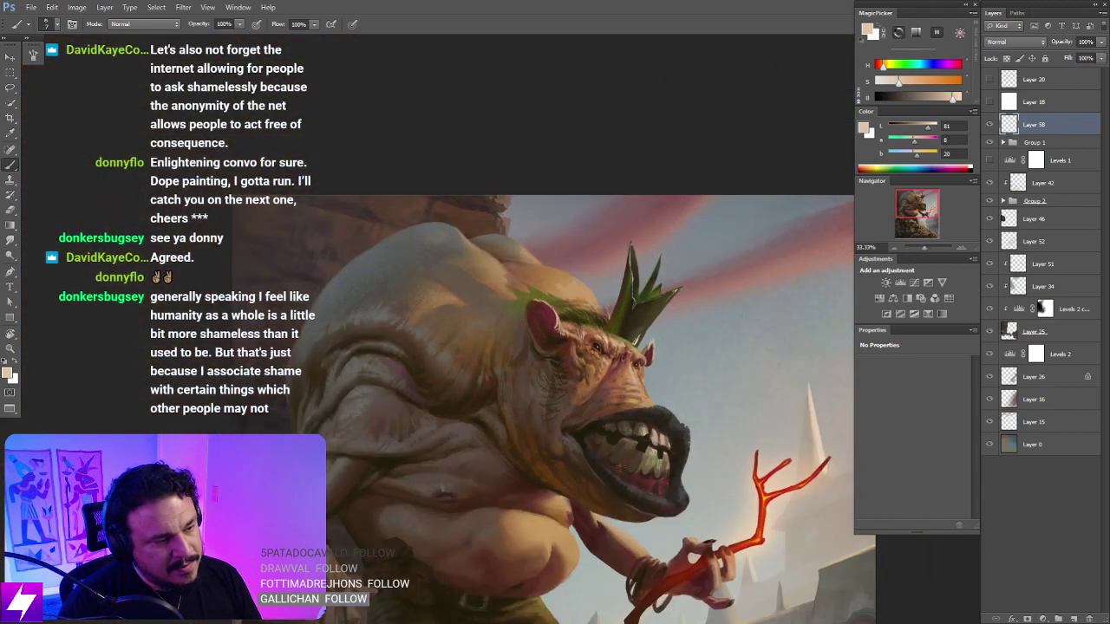
{"action": "scroll", "coordinate": [607, 390], "scroll_direction": "up", "scroll_amount": 1}
{"action": "key", "text": "r"}
{"action": "left_click_drag", "start_coordinate": [573, 416], "coordinate": [644, 312]}
{"action": "scroll", "coordinate": [627, 302], "scroll_direction": "up", "scroll_amount": 1}
{"action": "key", "text": "b"}
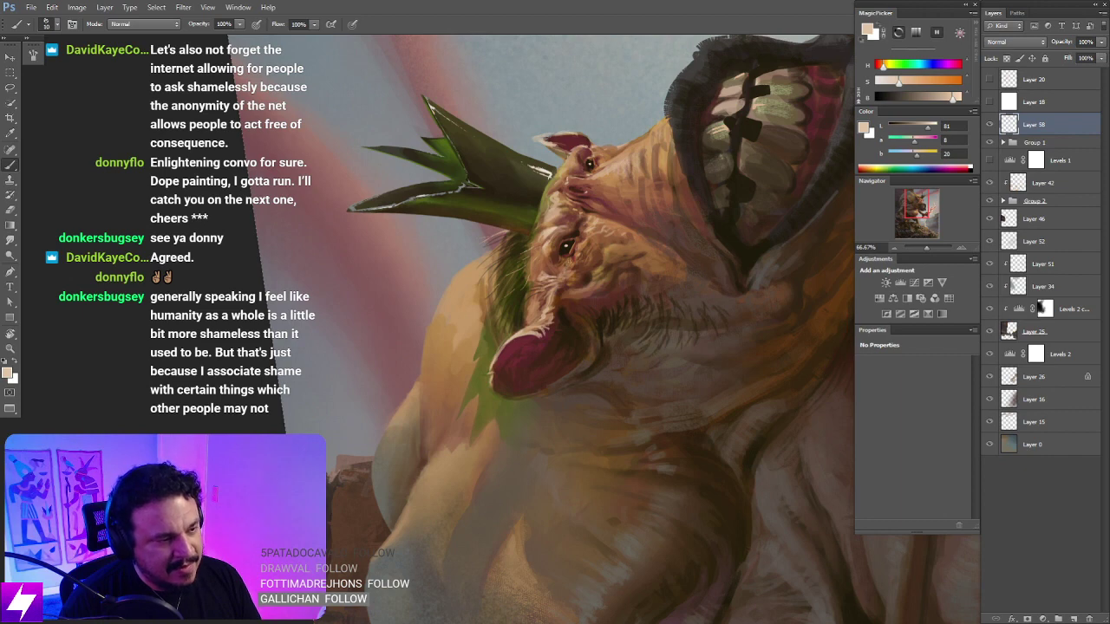
{"action": "key", "text": "s"}
{"action": "key", "text": "r"}
{"action": "mouse_move", "coordinate": [625, 243]}
{"action": "left_mouse_down"}
{"action": "mouse_move", "coordinate": [628, 411]}
{"action": "mouse_move", "coordinate": [597, 334]}
{"action": "left_mouse_up"}
{"action": "key", "text": "b"}
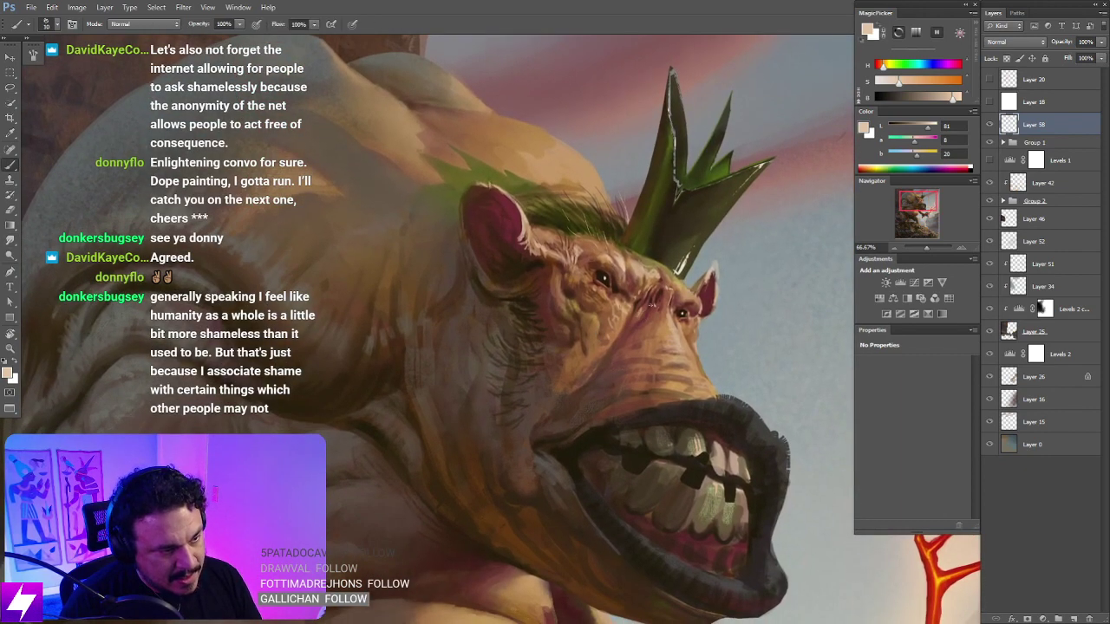
{"action": "key", "text": "["}
{"action": "key", "text": "ctrl+minus"}
{"action": "key", "text": "ctrl+minus"}
{"action": "left_click_drag", "start_coordinate": [719, 417], "coordinate": [698, 405]}
{"action": "key", "text": "r"}
{"action": "left_click_drag", "start_coordinate": [652, 460], "coordinate": [730, 307]}
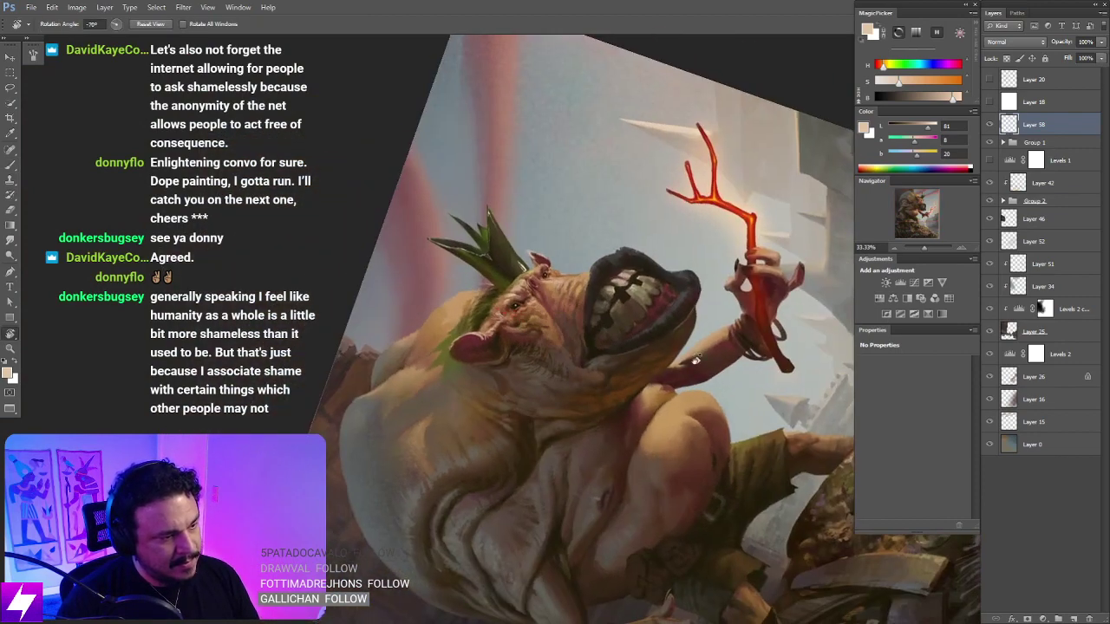
Step: Set the canvas upright and mirror it horizontally to check the whole illustration at a small size
{"action": "key", "text": "Escape"}
{"action": "key", "text": "ctrl+minus"}
{"action": "key", "text": "ctrl+minus"}
{"action": "key", "text": "ctrl+minus"}
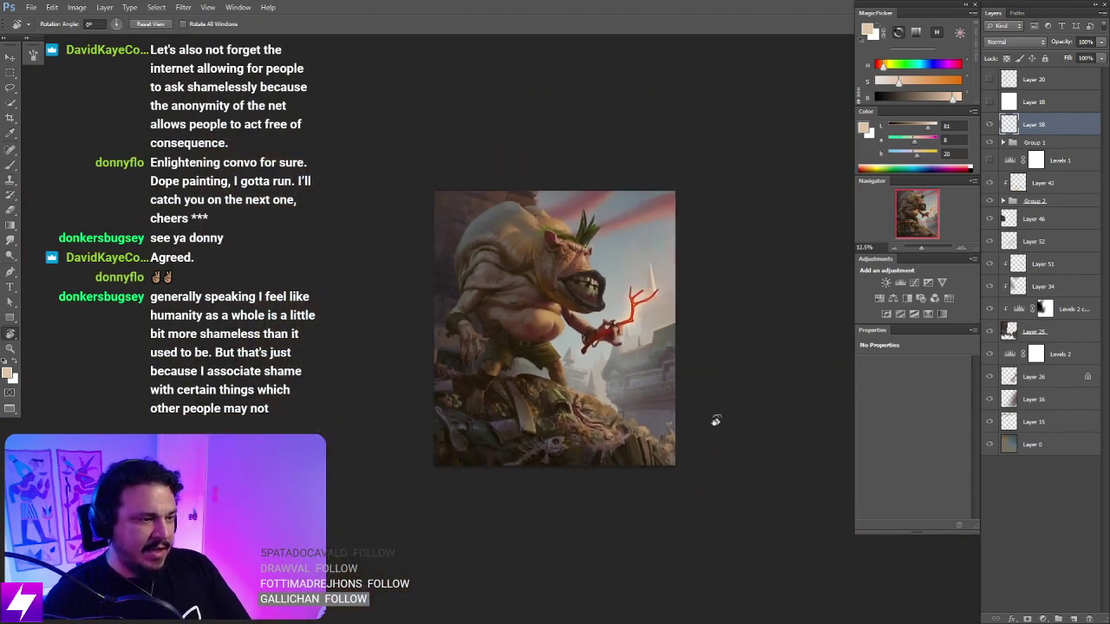
{"action": "key", "text": "ctrl+shift+h"}
{"action": "left_click_drag", "start_coordinate": [672, 407], "coordinate": [703, 383]}
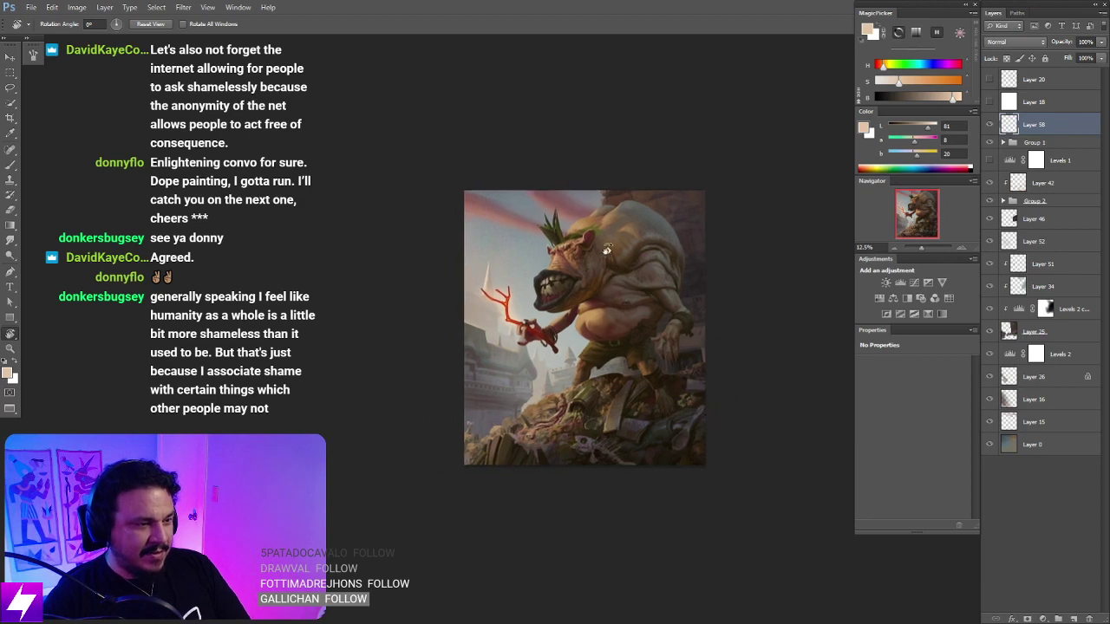
{"action": "key", "text": "ctrl+plus"}
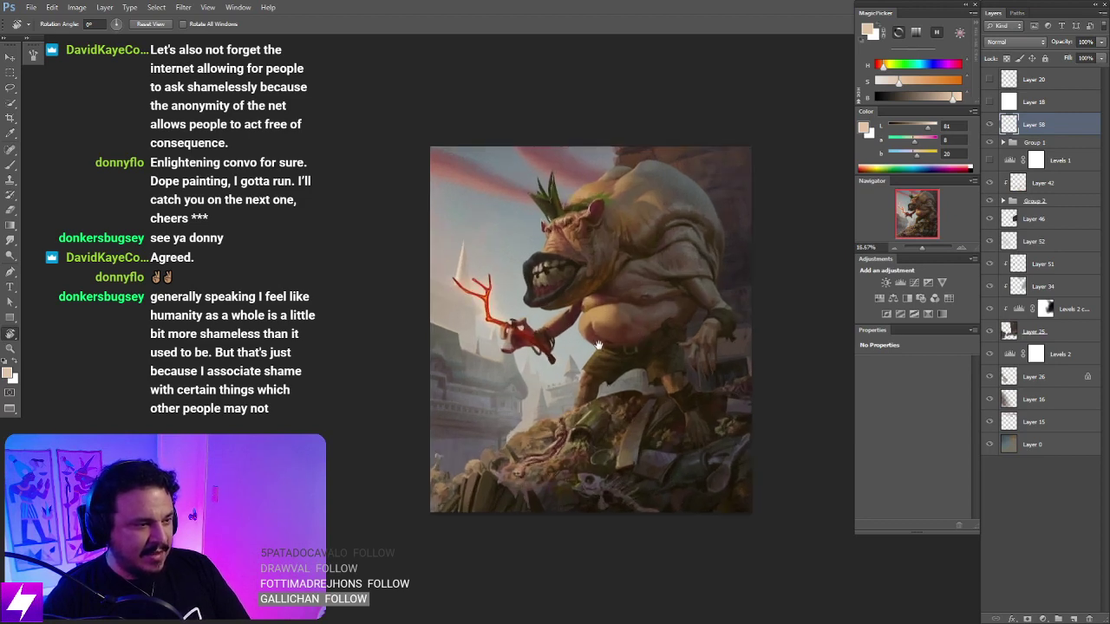
Step: Sample a green from the hair behind the near ear with the canvas tilted, and adjust it to an olive of L 58, a -5, b 48
{"action": "key", "text": "ctrl+plus"}
{"action": "key", "text": "ctrl+plus"}
{"action": "left_click_drag", "start_coordinate": [615, 289], "coordinate": [583, 298]}
{"action": "left_click_drag", "start_coordinate": [617, 472], "coordinate": [644, 350]}
{"action": "key", "text": "ctrl+plus"}
{"action": "left_click_drag", "start_coordinate": [571, 399], "coordinate": [654, 473]}
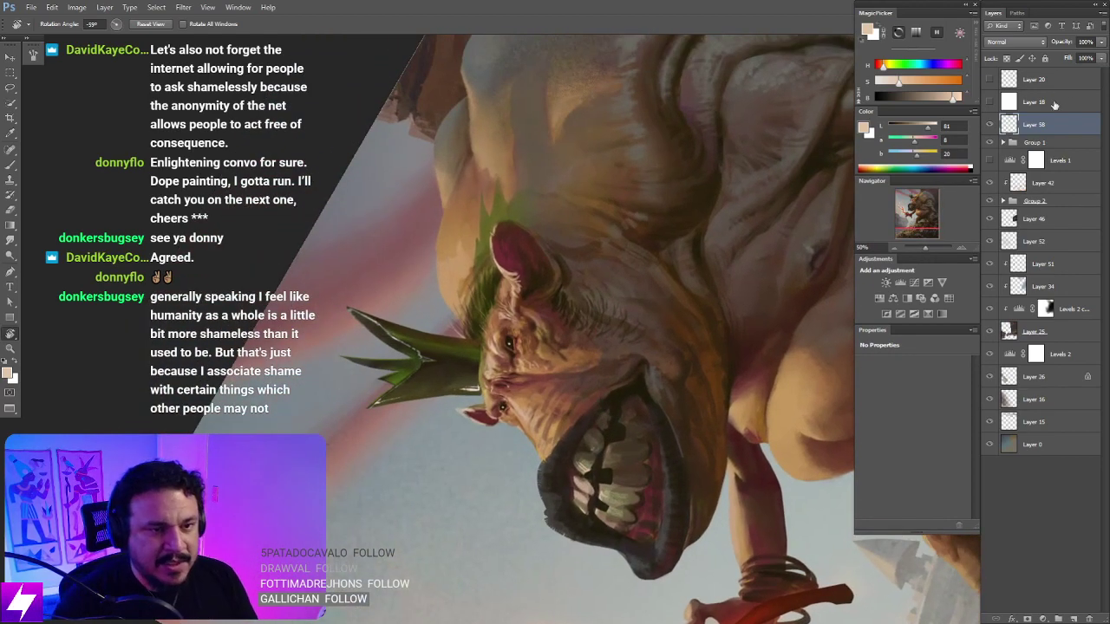
{"action": "key", "text": "ctrl+z"}
{"action": "mouse_move", "coordinate": [503, 295]}
{"action": "left_mouse_down"}
{"action": "mouse_move", "coordinate": [500, 305]}
{"action": "mouse_move", "coordinate": [556, 339]}
{"action": "left_mouse_up"}
{"action": "key", "text": "b"}
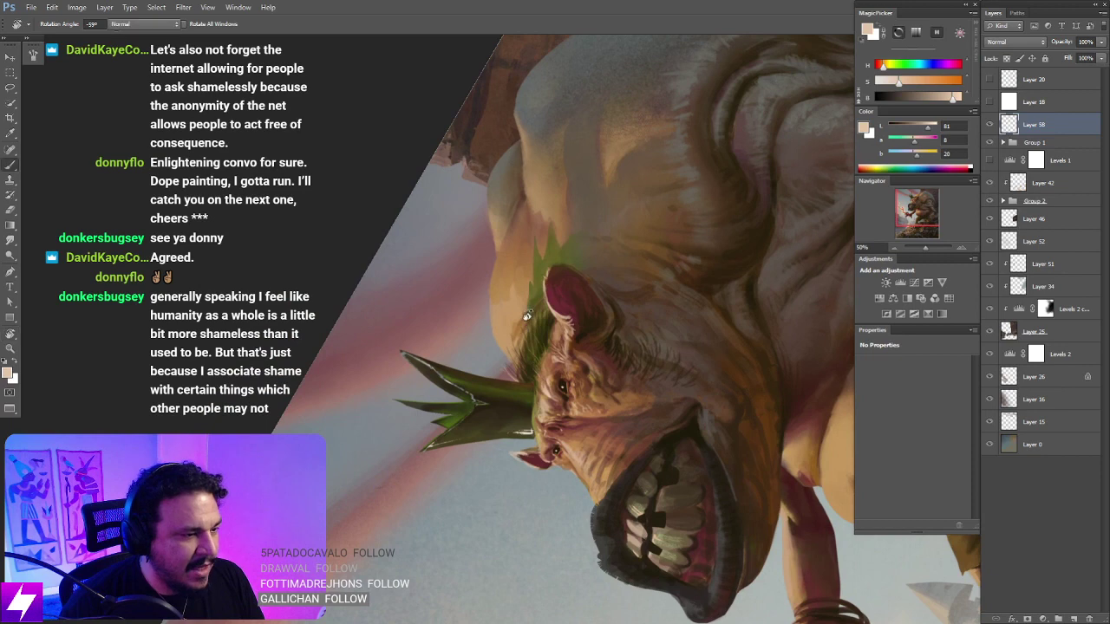
{"action": "left_click", "coordinate": [548, 262], "text": "alt"}
{"action": "left_click_drag", "start_coordinate": [919, 97], "coordinate": [933, 81]}
{"action": "key", "text": "ctrl+plus"}
{"action": "left_click_drag", "start_coordinate": [671, 276], "coordinate": [645, 263]}
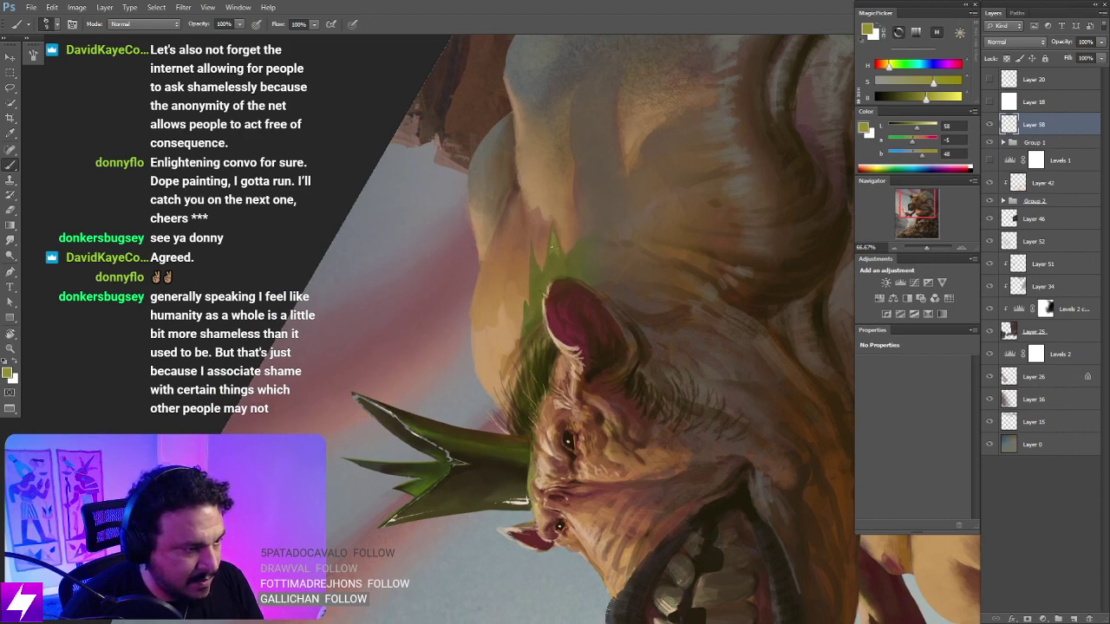
Step: Touch up the green hair tips behind the near ear with the olive brush and the Smudge tool at 50% strength
{"action": "key", "text": "r"}
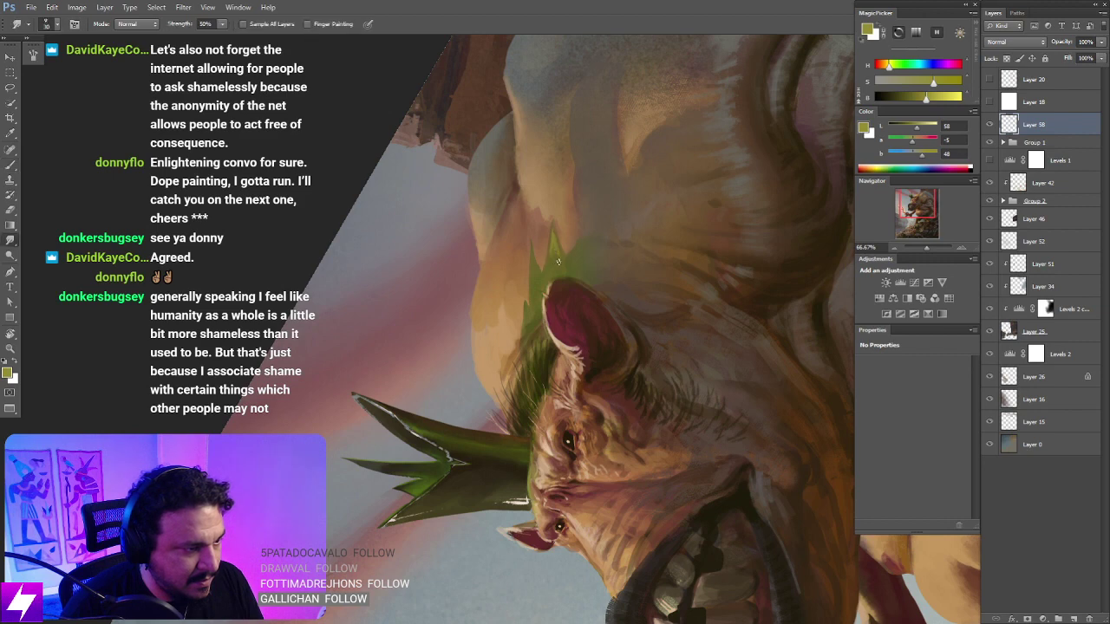
{"action": "key", "text": "r"}
{"action": "mouse_move", "coordinate": [624, 265]}
{"action": "left_mouse_down"}
{"action": "mouse_move", "coordinate": [619, 201]}
{"action": "mouse_move", "coordinate": [619, 240]}
{"action": "left_mouse_up"}
{"action": "key", "text": "b"}
{"action": "key", "text": "r"}
{"action": "left_click_drag", "start_coordinate": [634, 364], "coordinate": [627, 347]}
{"action": "left_click_drag", "start_coordinate": [512, 309], "coordinate": [557, 310]}
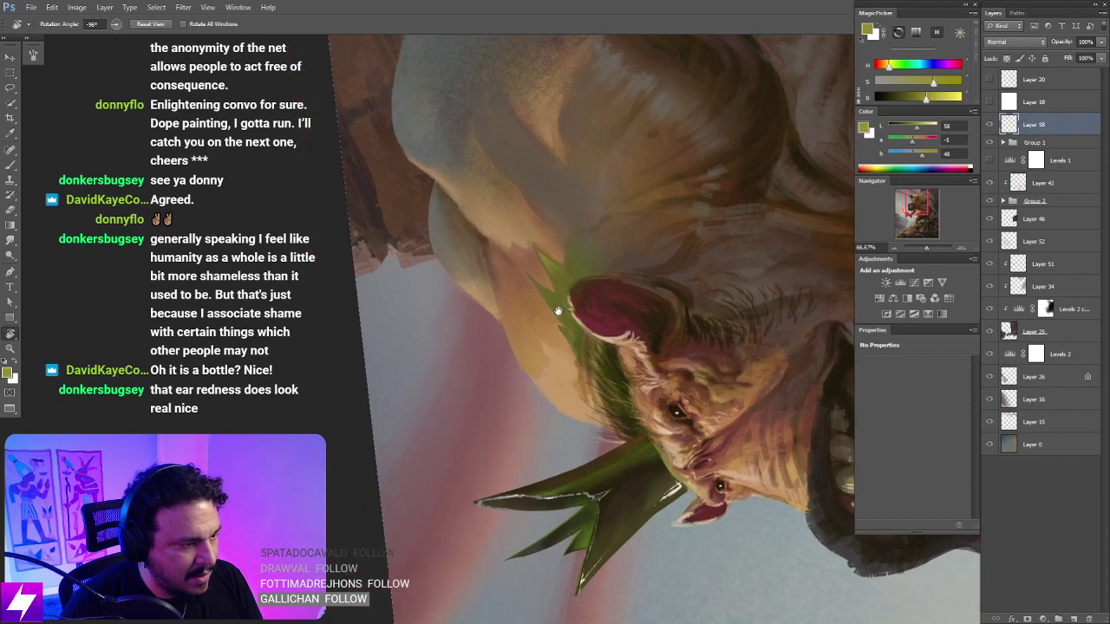
{"action": "key", "text": "b"}
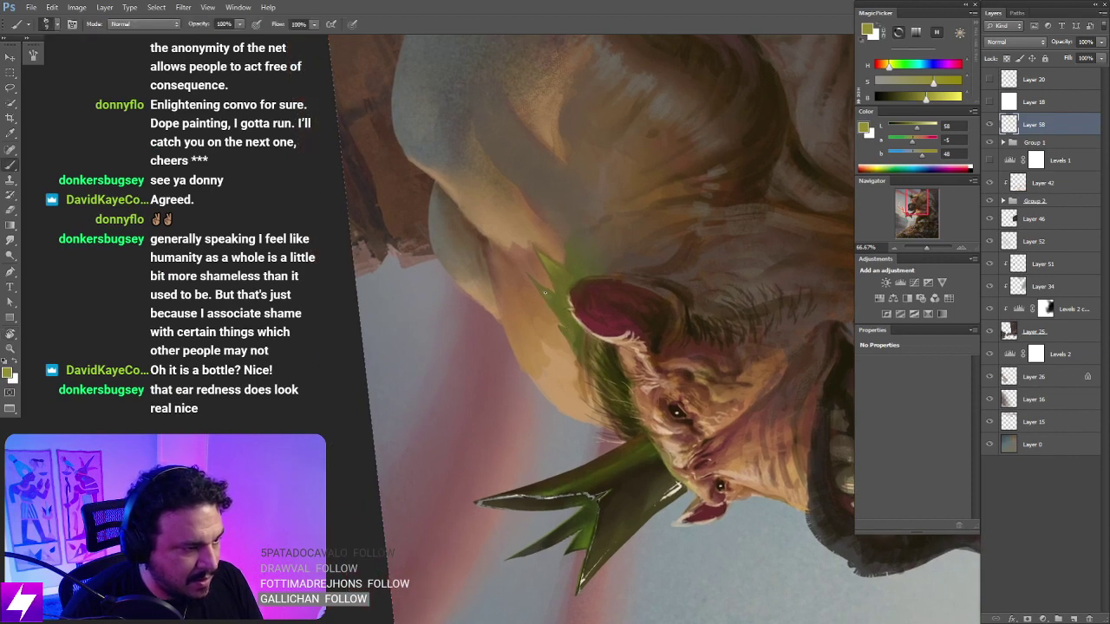
{"action": "key", "text": "s"}
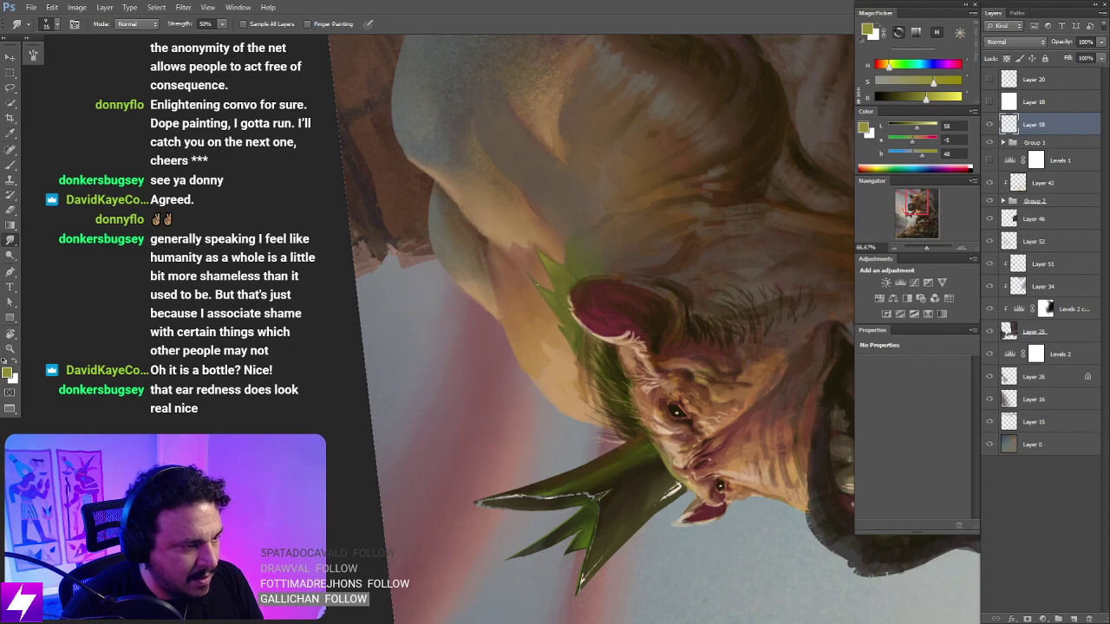
Step: Examine the whole illustration upright in both its original and mirrored orientations
{"action": "key", "text": "Escape"}
{"action": "key", "text": "ctrl+minus"}
{"action": "key", "text": "ctrl+minus"}
{"action": "key", "text": "ctrl+minus"}
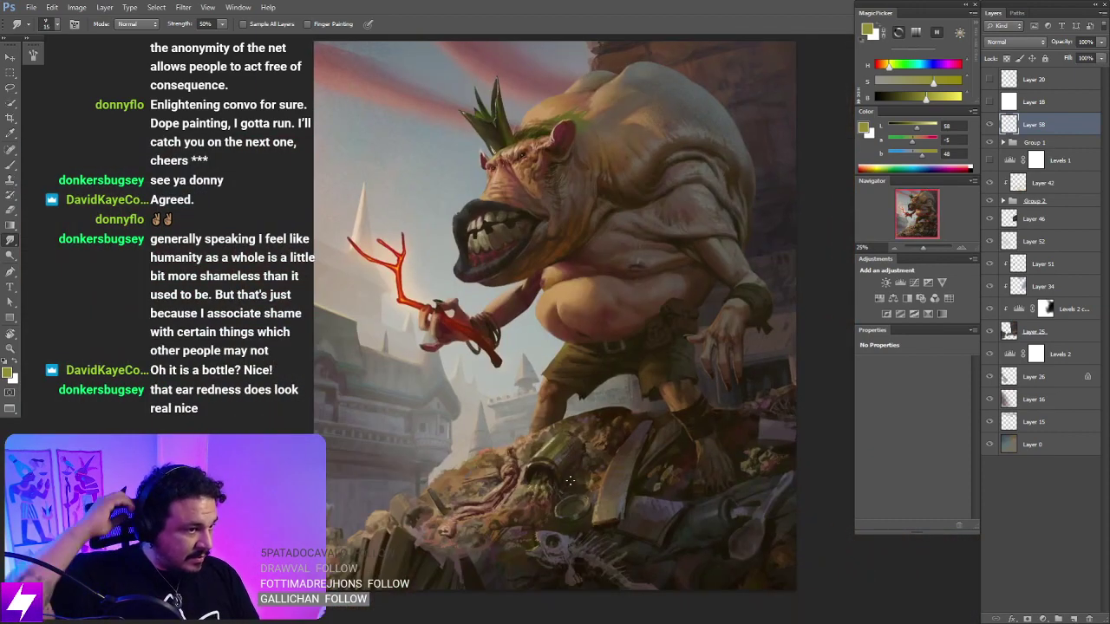
{"action": "key", "text": "ctrl+minus"}
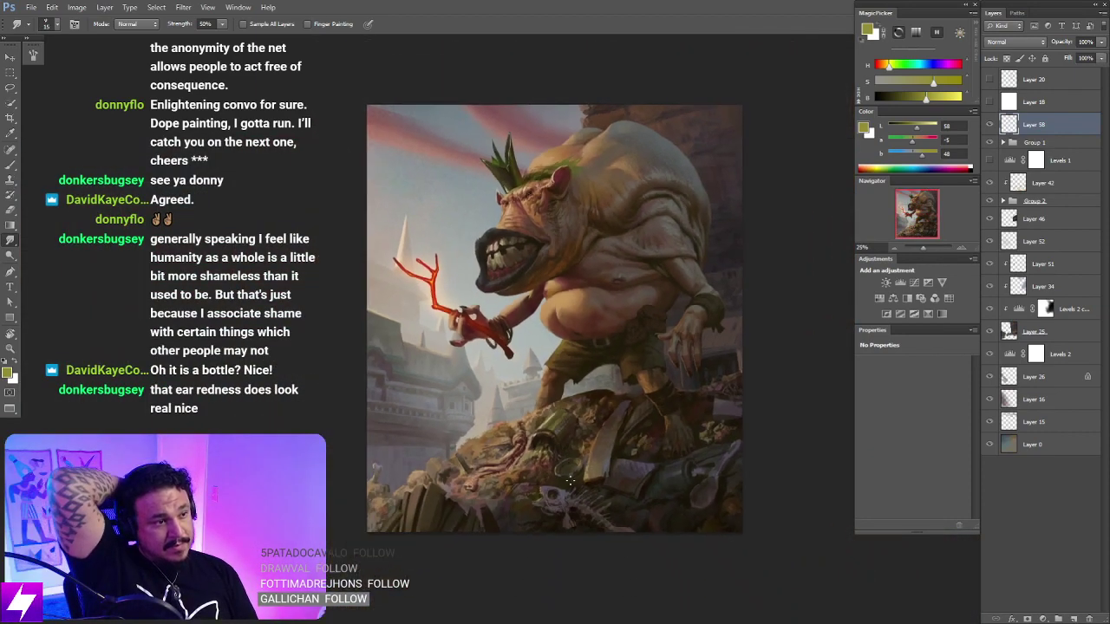
{"action": "key", "text": "ctrl+minus"}
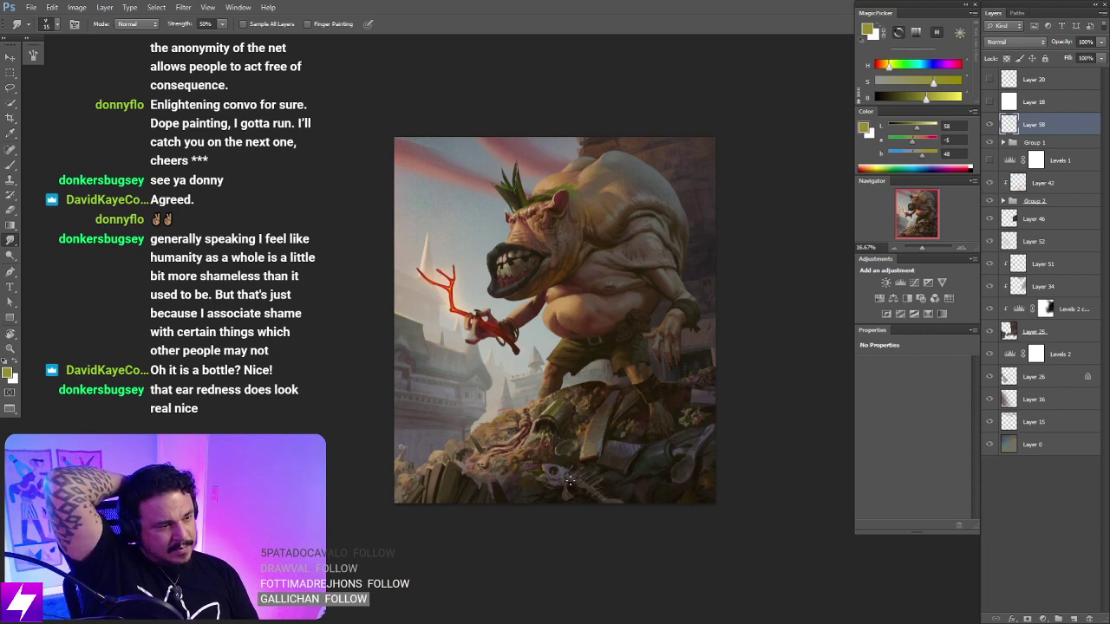
{"action": "key", "text": "ctrl+shift+h"}
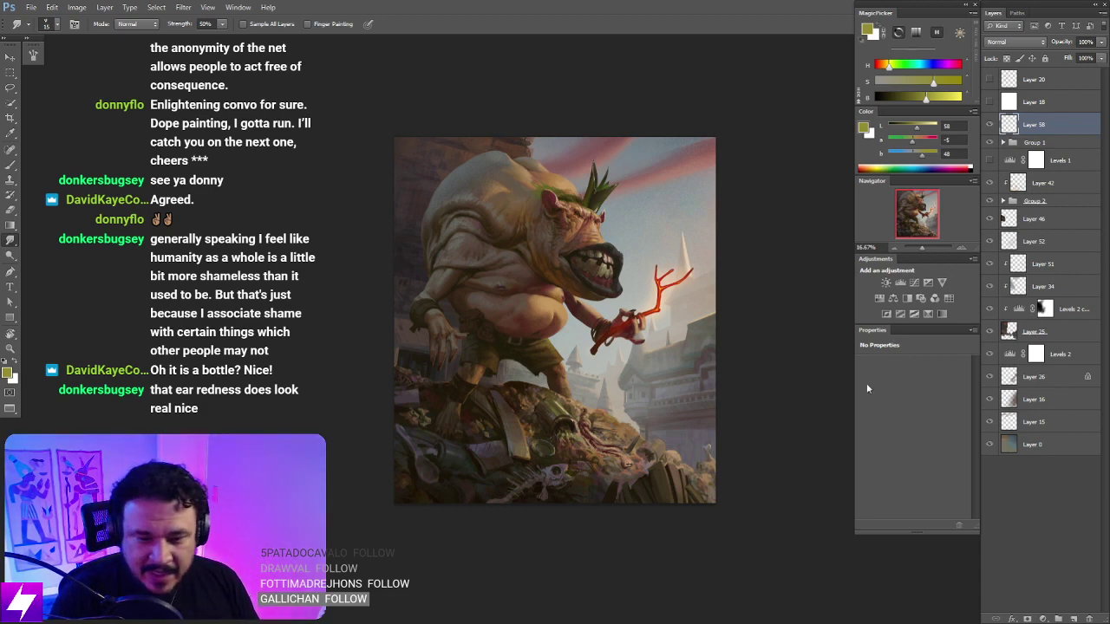
{"action": "left_click_drag", "start_coordinate": [867, 388], "coordinate": [789, 404]}
{"action": "key", "text": "ctrl+plus"}
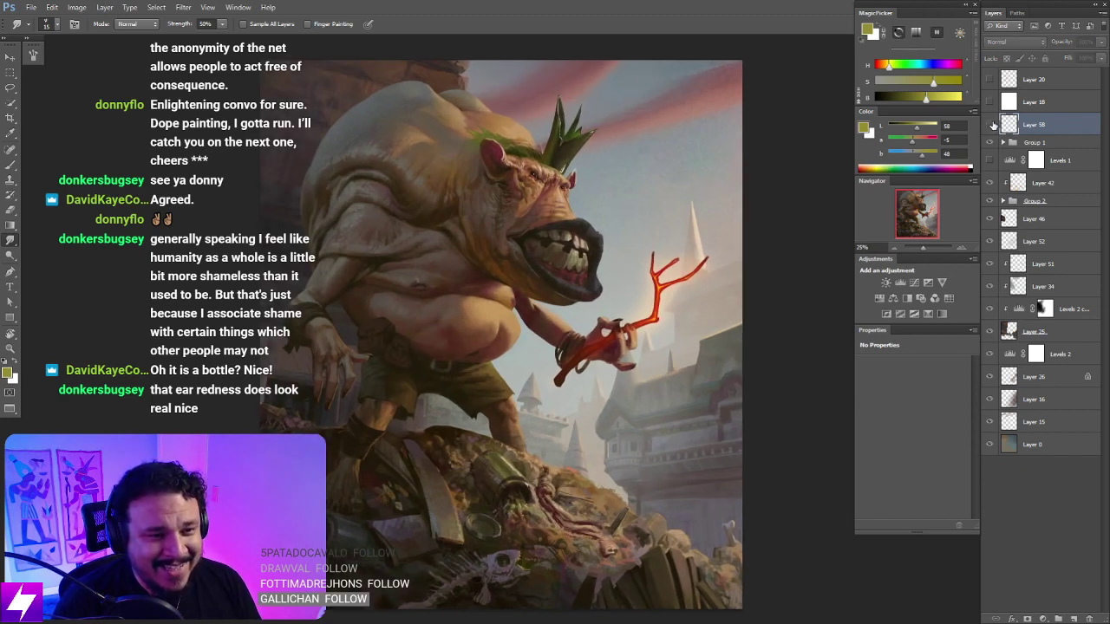
{"action": "left_click_drag", "start_coordinate": [754, 347], "coordinate": [737, 341]}
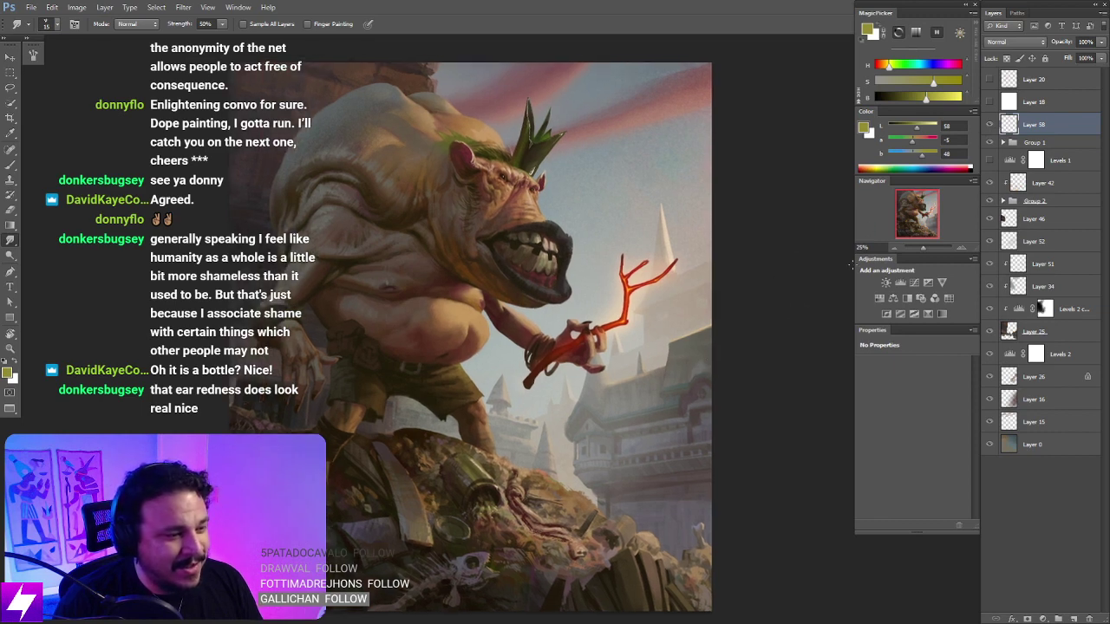
{"action": "left_click_drag", "start_coordinate": [742, 295], "coordinate": [716, 333]}
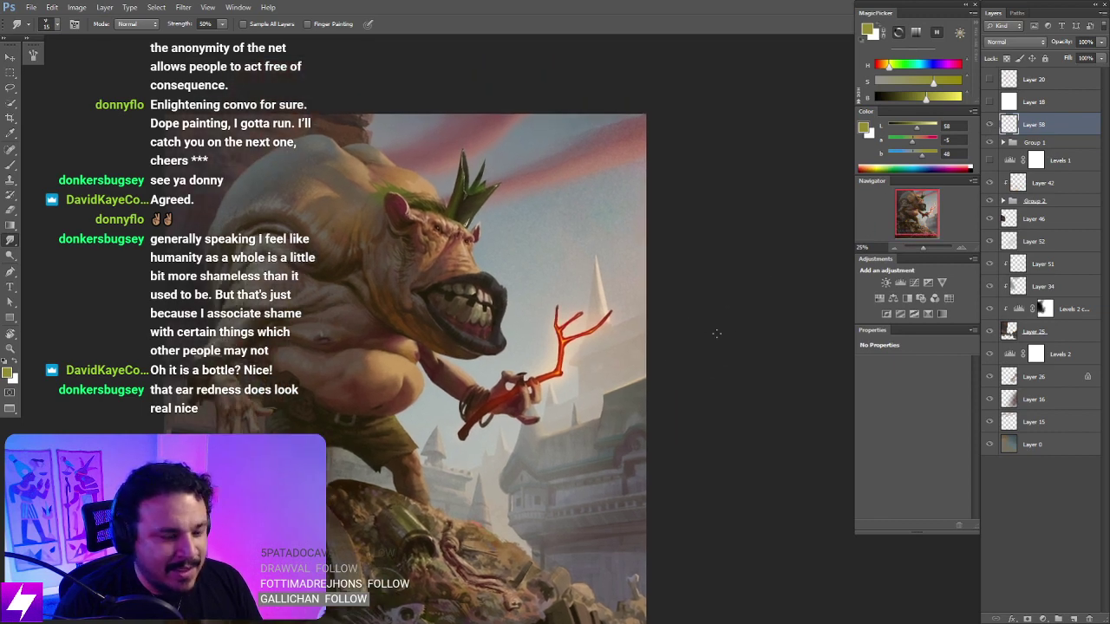
{"action": "key", "text": "ctrl+shift+h"}
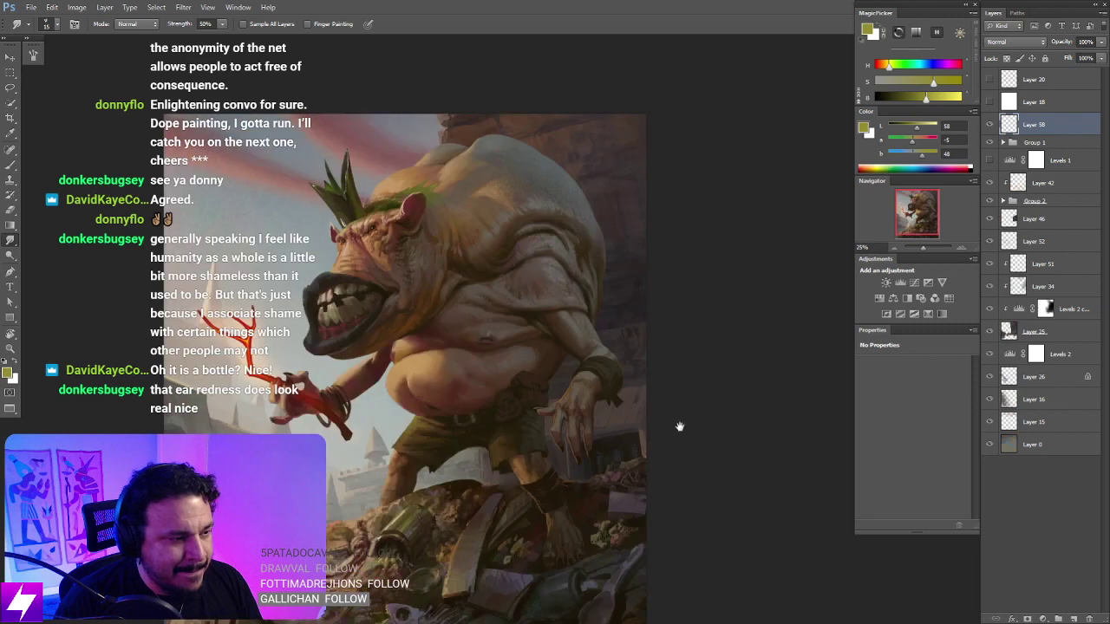
{"action": "left_click_drag", "start_coordinate": [602, 427], "coordinate": [746, 446]}
Step: Try a pale highlight stroke near the crown's base with the canvas turned upside down, using a colour sampled from the painting
{"action": "key", "text": "b"}
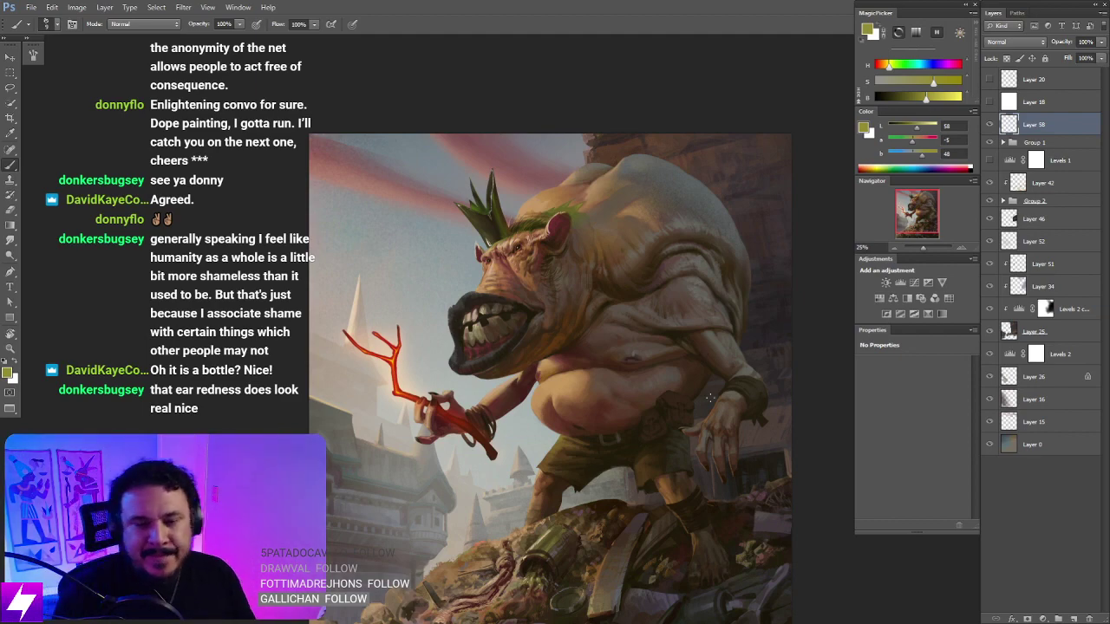
{"action": "key", "text": "ctrl+plus"}
{"action": "left_click_drag", "start_coordinate": [592, 330], "coordinate": [580, 170]}
{"action": "key", "text": "ctrl+plus"}
{"action": "key", "text": "ctrl+plus"}
{"action": "key", "text": "r"}
{"action": "key", "text": "ctrl+plus"}
{"action": "key", "text": "ctrl+plus"}
{"action": "mouse_move", "coordinate": [763, 304]}
{"action": "left_mouse_down"}
{"action": "mouse_move", "coordinate": [612, 494]}
{"action": "mouse_move", "coordinate": [593, 560]}
{"action": "left_mouse_up"}
{"action": "key", "text": "b"}
{"action": "left_click", "coordinate": [629, 343], "text": "alt"}
{"action": "mouse_move", "coordinate": [628, 376]}
{"action": "left_mouse_down"}
{"action": "mouse_move", "coordinate": [632, 446]}
{"action": "mouse_move", "coordinate": [598, 366]}
{"action": "left_mouse_up"}
{"action": "key", "text": "ctrl+z"}
{"action": "key", "text": "ctrl+minus"}
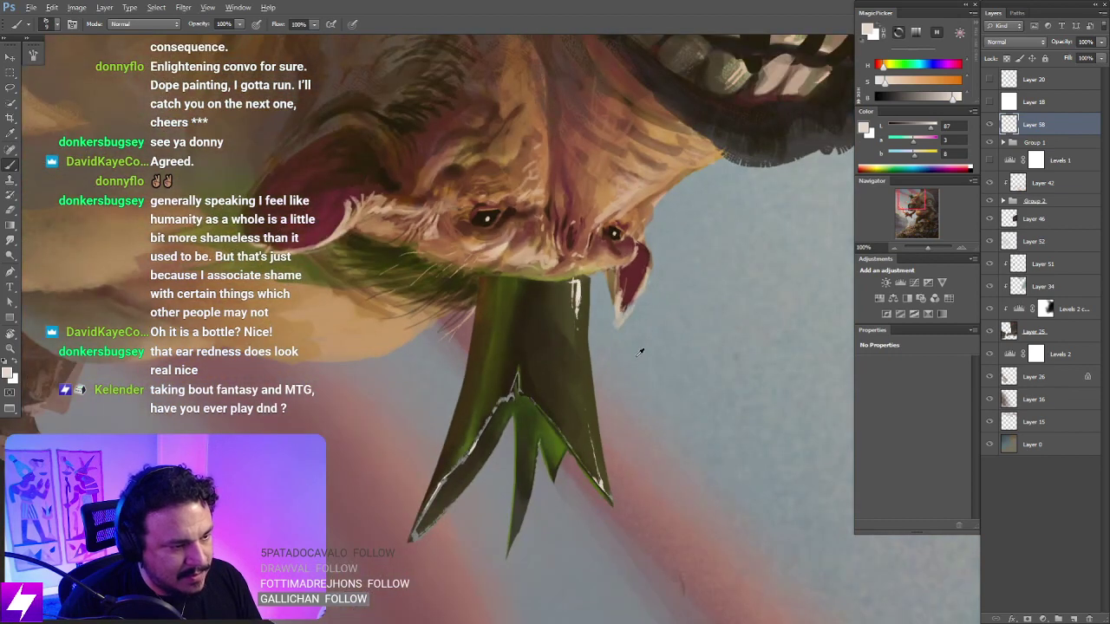
Step: Sample a grey-blue from the sky and paint a long thin reflection down the crown's edge on the far-ear side
{"action": "left_click", "coordinate": [639, 352], "text": "alt"}
{"action": "key", "text": "bracketright"}
{"action": "key", "text": "bracketright"}
{"action": "key", "text": "bracketright"}
{"action": "key", "text": "bracketright"}
{"action": "left_click_drag", "start_coordinate": [577, 310], "coordinate": [583, 416]}
{"action": "key", "text": "ctrl+z"}
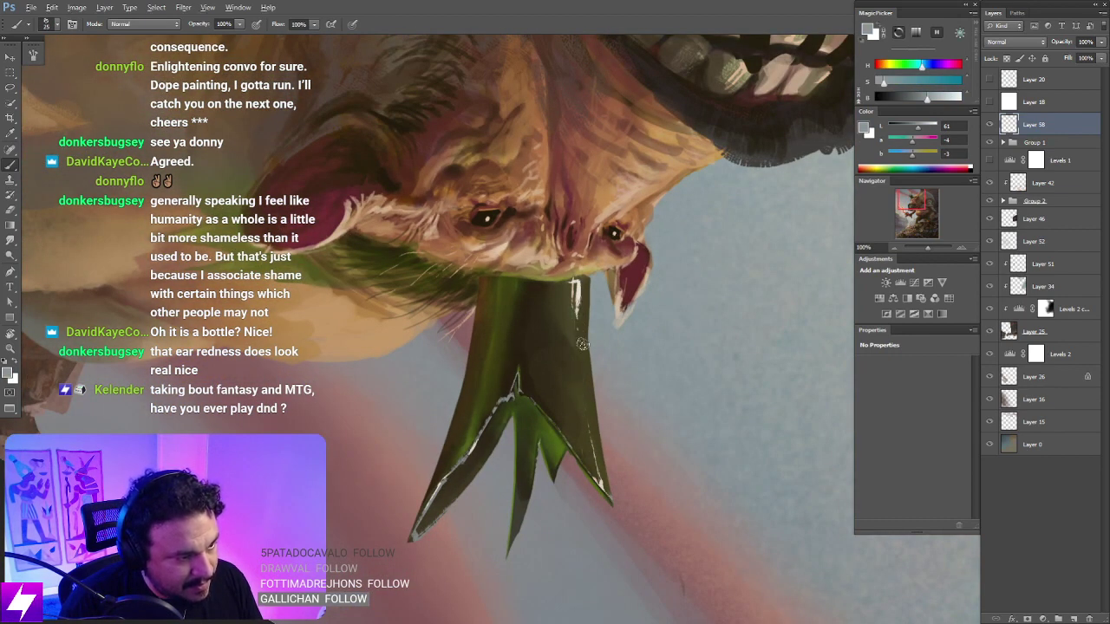
{"action": "left_click_drag", "start_coordinate": [578, 295], "coordinate": [588, 455]}
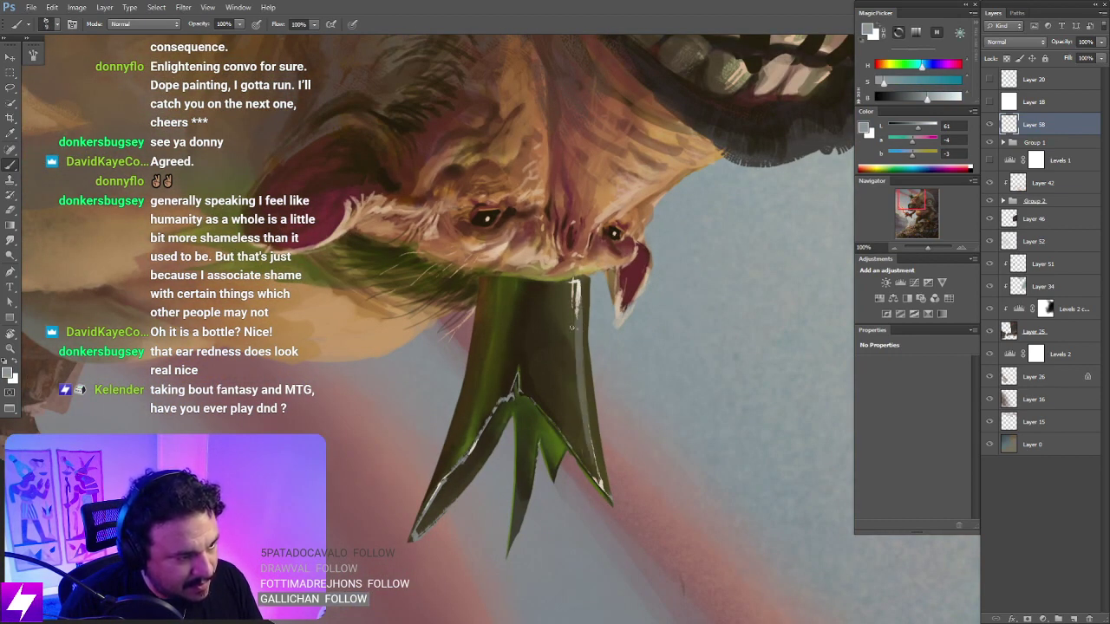
Step: Touch up the crown's narrow rear spike with the grey-blue brush, tilting the canvas so the crown stands nearly vertical
{"action": "left_click_drag", "start_coordinate": [561, 356], "coordinate": [587, 324]}
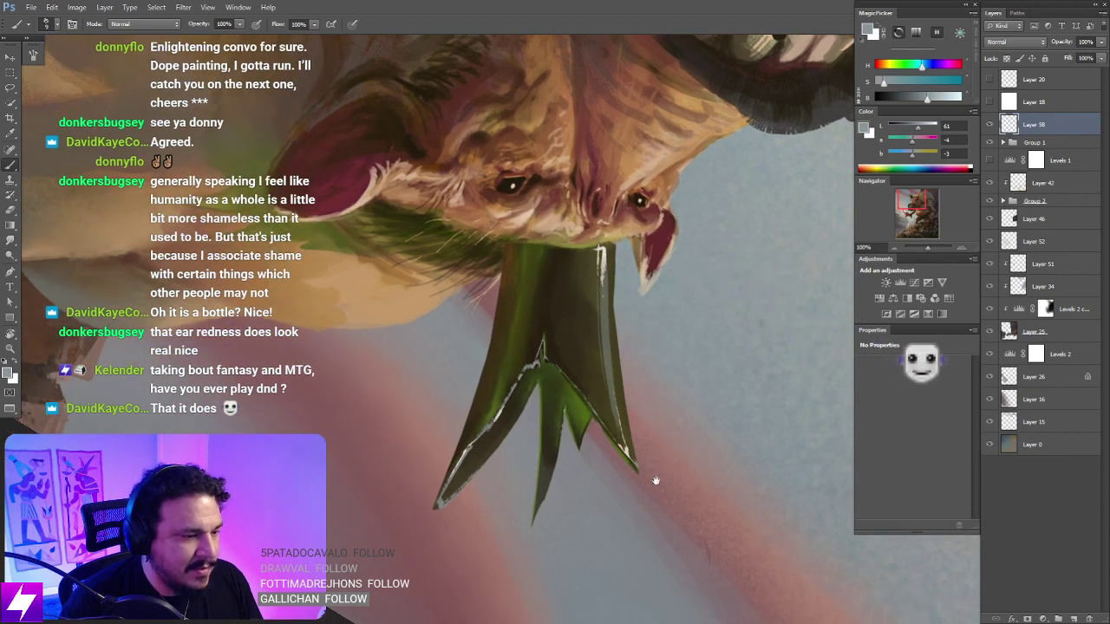
{"action": "key", "text": "Escape"}
{"action": "left_click_drag", "start_coordinate": [653, 481], "coordinate": [760, 480]}
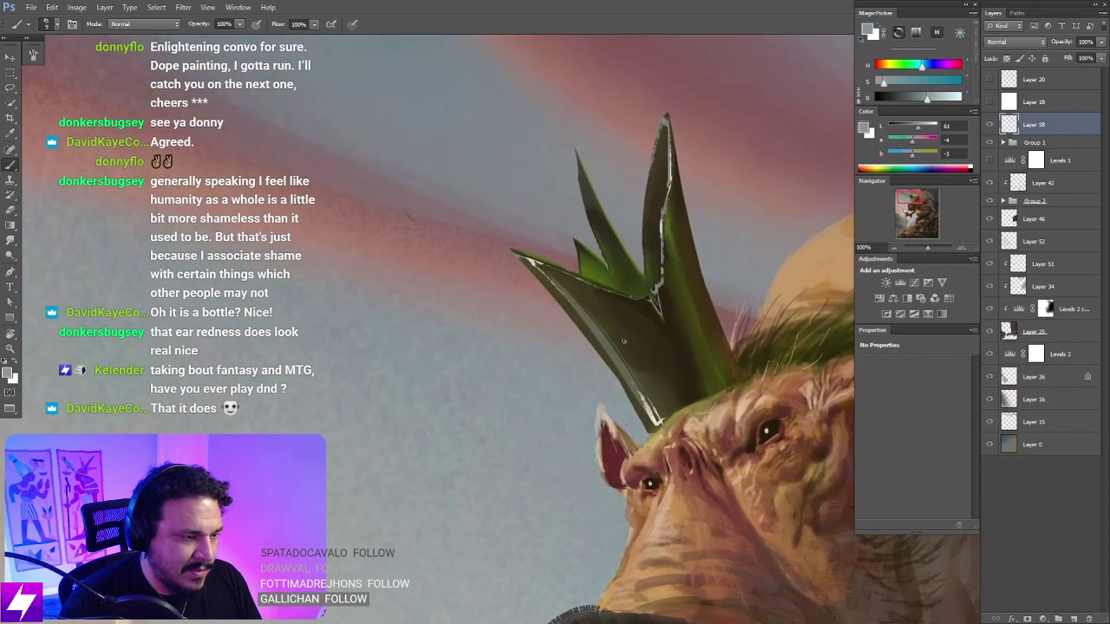
{"action": "key", "text": "r"}
{"action": "mouse_move", "coordinate": [694, 271]}
{"action": "left_mouse_down"}
{"action": "mouse_move", "coordinate": [704, 315]}
{"action": "mouse_move", "coordinate": [731, 321]}
{"action": "left_mouse_up"}
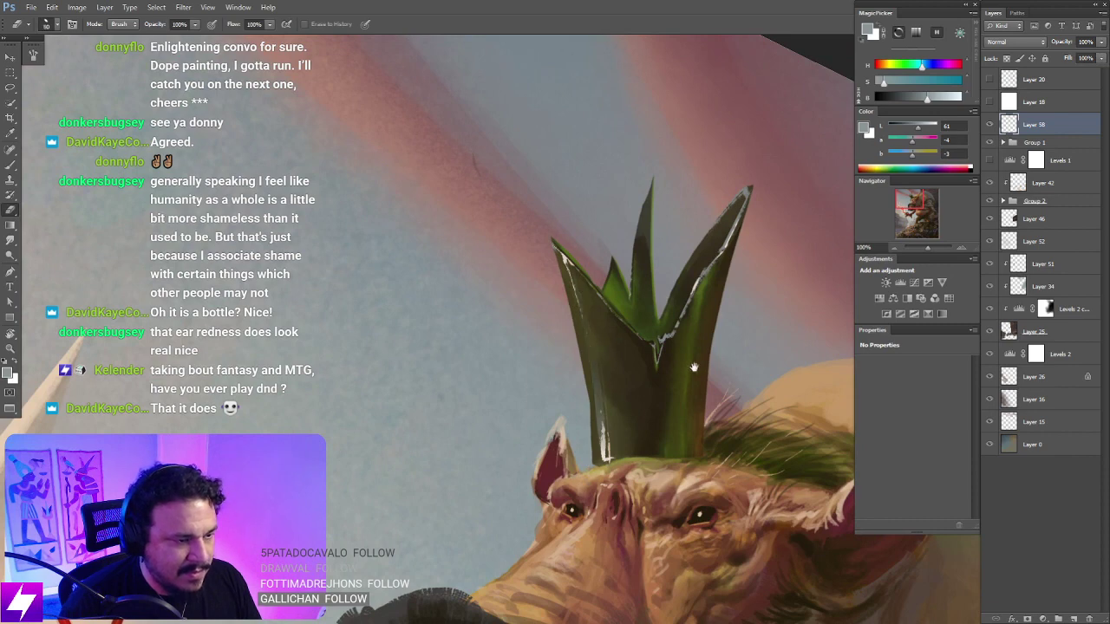
{"action": "key", "text": "r"}
{"action": "mouse_move", "coordinate": [694, 367]}
{"action": "left_mouse_down"}
{"action": "mouse_move", "coordinate": [732, 324]}
{"action": "mouse_move", "coordinate": [727, 299]}
{"action": "left_mouse_up"}
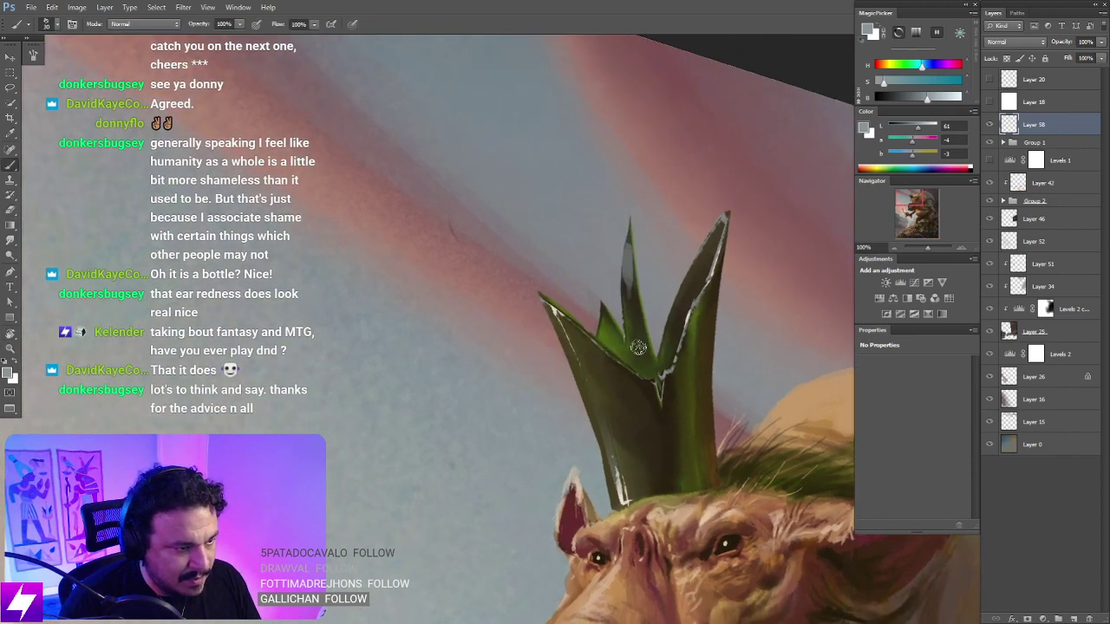
{"action": "left_click_drag", "start_coordinate": [627, 266], "coordinate": [627, 286]}
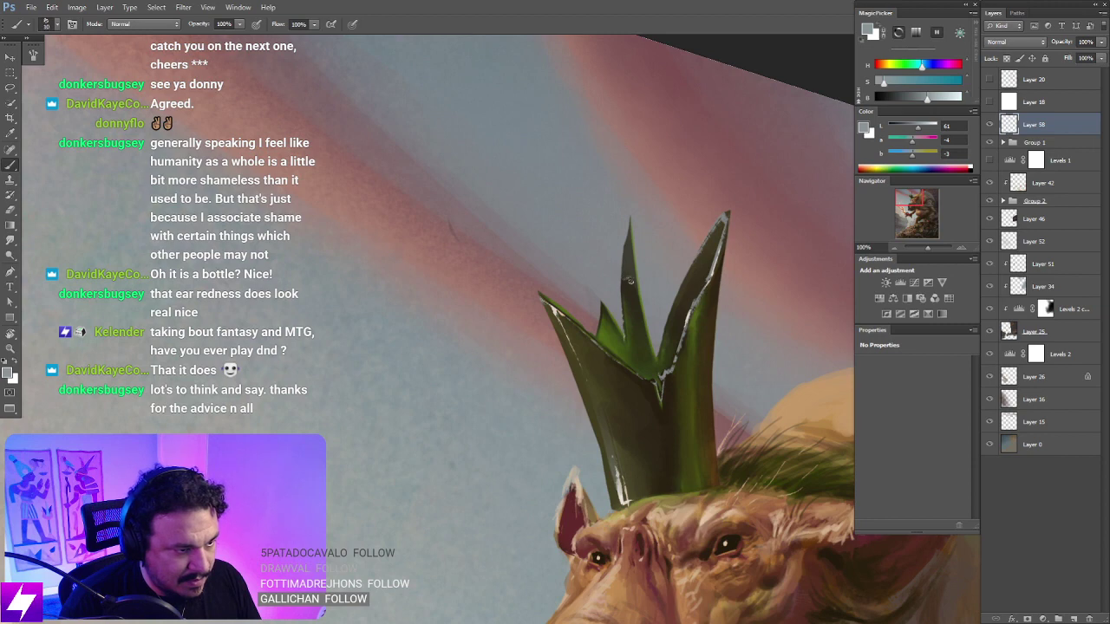
Step: Add grey-blue touches to the crown's tall spike and its base beside the hair, adjusting the brush size
{"action": "key", "text": "]"}
{"action": "key", "text": "]"}
{"action": "key", "text": "]"}
{"action": "key", "text": "]"}
{"action": "key", "text": "]"}
{"action": "key", "text": "]"}
{"action": "key", "text": "]"}
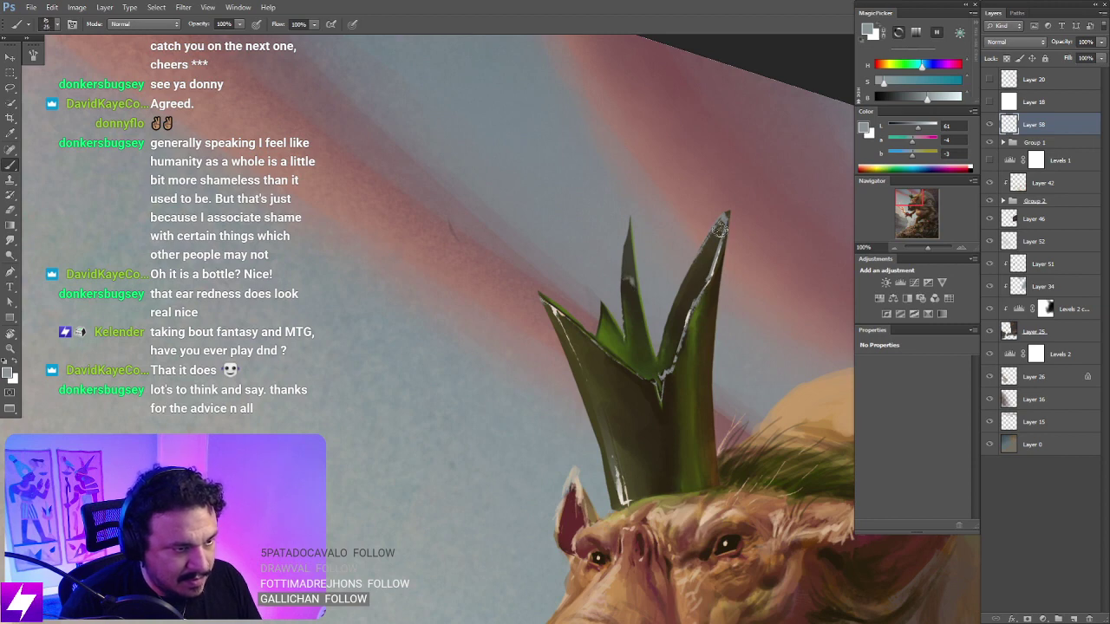
{"action": "mouse_move", "coordinate": [706, 382]}
{"action": "left_mouse_down"}
{"action": "mouse_move", "coordinate": [681, 379]}
{"action": "mouse_move", "coordinate": [681, 293]}
{"action": "mouse_move", "coordinate": [686, 404]}
{"action": "left_mouse_up"}
{"action": "key", "text": "["}
{"action": "key", "text": "["}
{"action": "key", "text": "["}
{"action": "key", "text": "["}
{"action": "key", "text": "["}
{"action": "key", "text": "["}
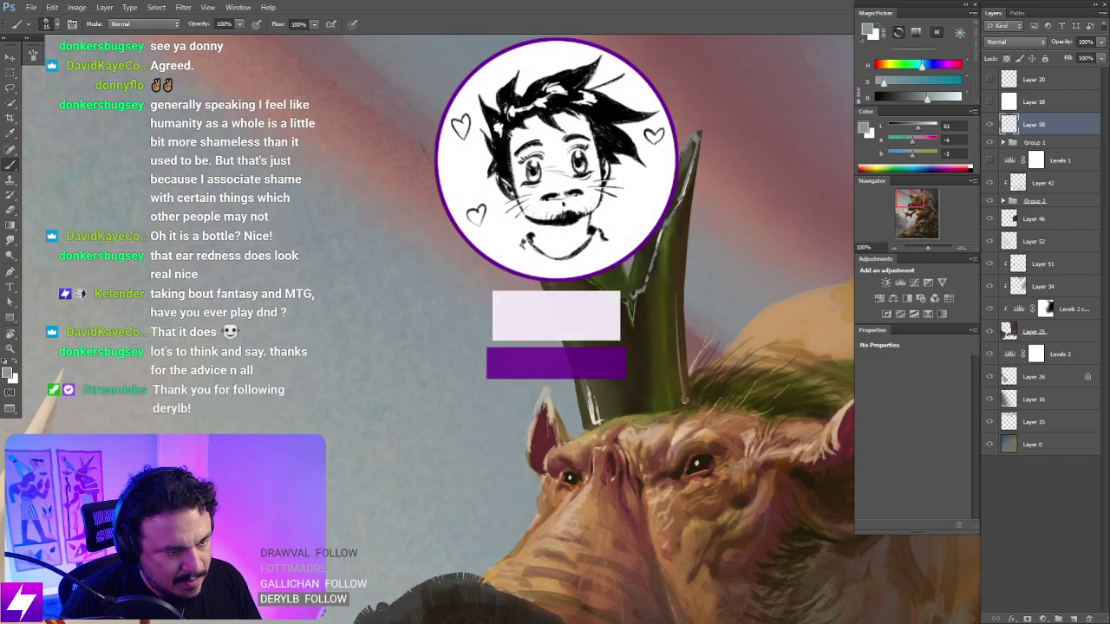
Step: Examine the crown's reflections within the wider mirrored illustration, tilted and upright
{"action": "key", "text": "ctrl+minus"}
{"action": "key", "text": "ctrl+minus"}
{"action": "key", "text": "ctrl+minus"}
{"action": "key", "text": "r"}
{"action": "left_click_drag", "start_coordinate": [674, 478], "coordinate": [746, 478]}
{"action": "key", "text": "Escape"}
{"action": "key", "text": "ctrl+minus"}
{"action": "left_click_drag", "start_coordinate": [717, 532], "coordinate": [696, 512]}
{"action": "key", "text": "ctrl+plus"}
{"action": "left_click_drag", "start_coordinate": [652, 450], "coordinate": [666, 356]}
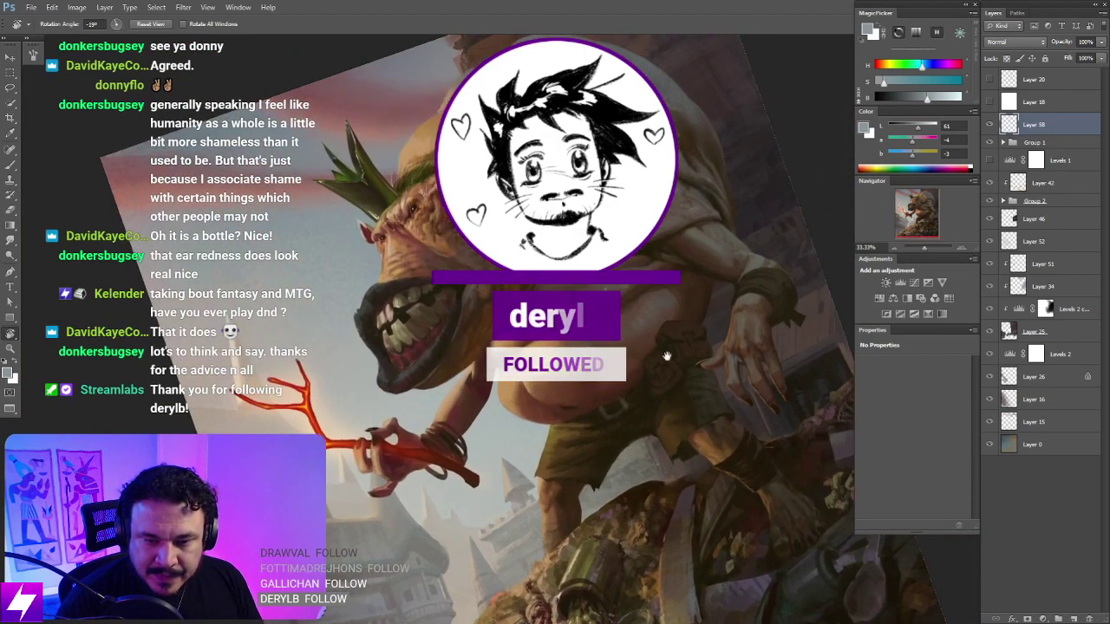
{"action": "key", "text": "Escape"}
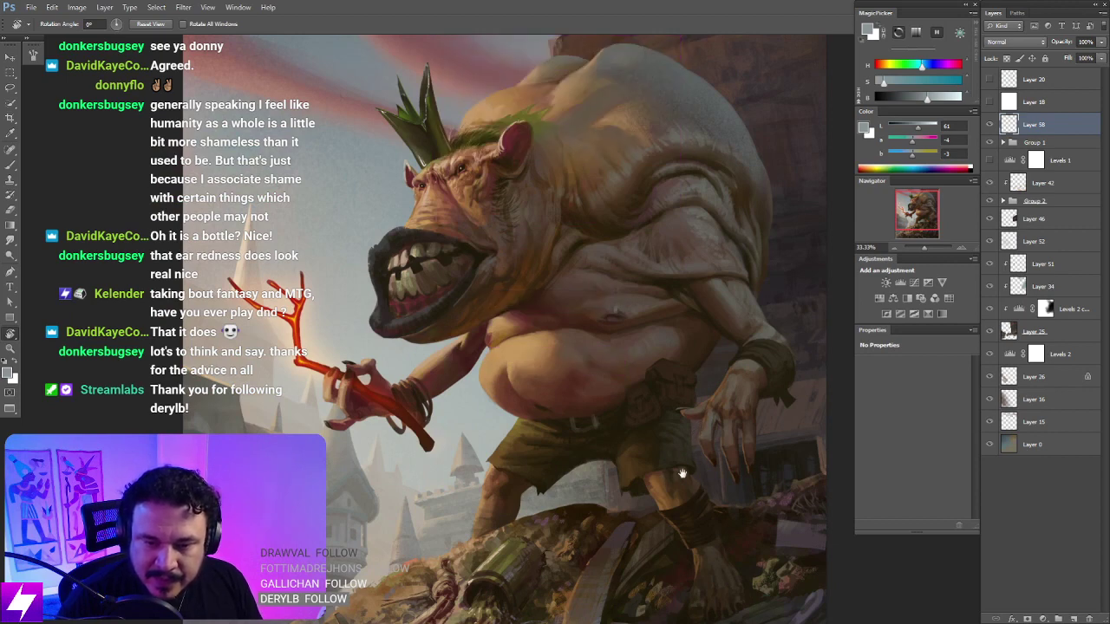
Step: Compare the troll's green hair and crown with and without the paint on Layer 58
{"action": "mouse_move", "coordinate": [711, 486]}
{"action": "left_mouse_down"}
{"action": "mouse_move", "coordinate": [642, 465]}
{"action": "mouse_move", "coordinate": [718, 468]}
{"action": "left_mouse_up"}
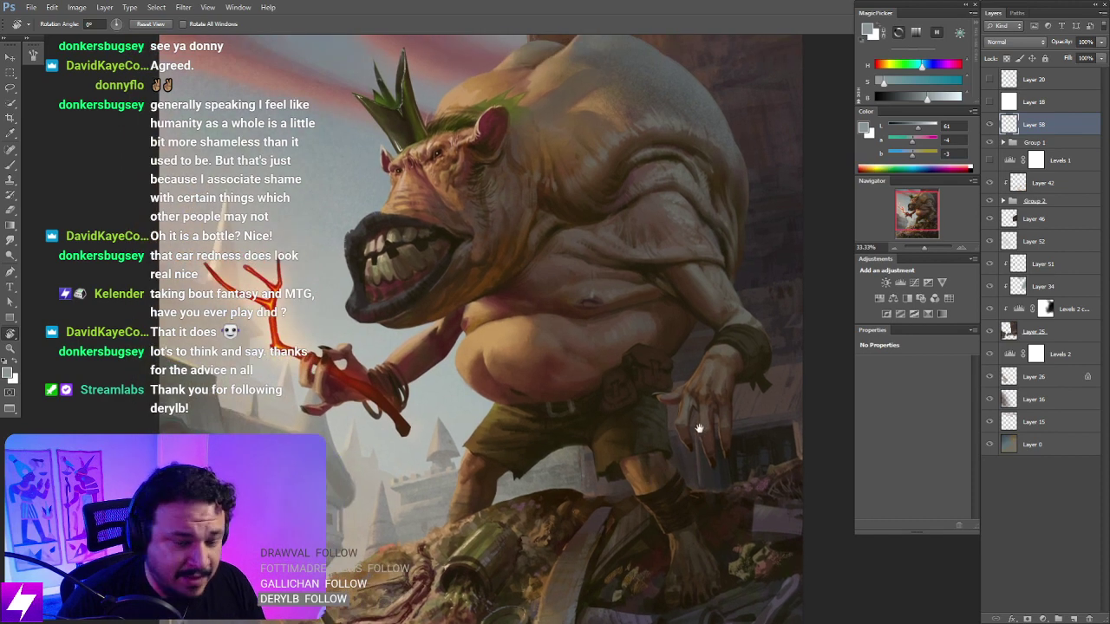
{"action": "key", "text": "Escape"}
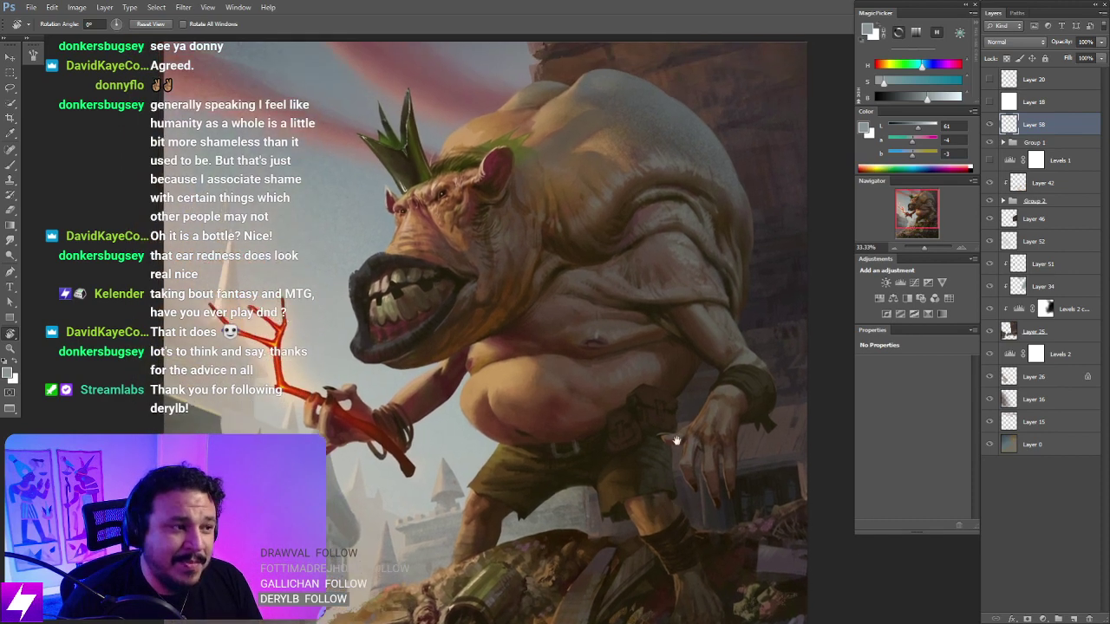
{"action": "left_click", "coordinate": [989, 125]}
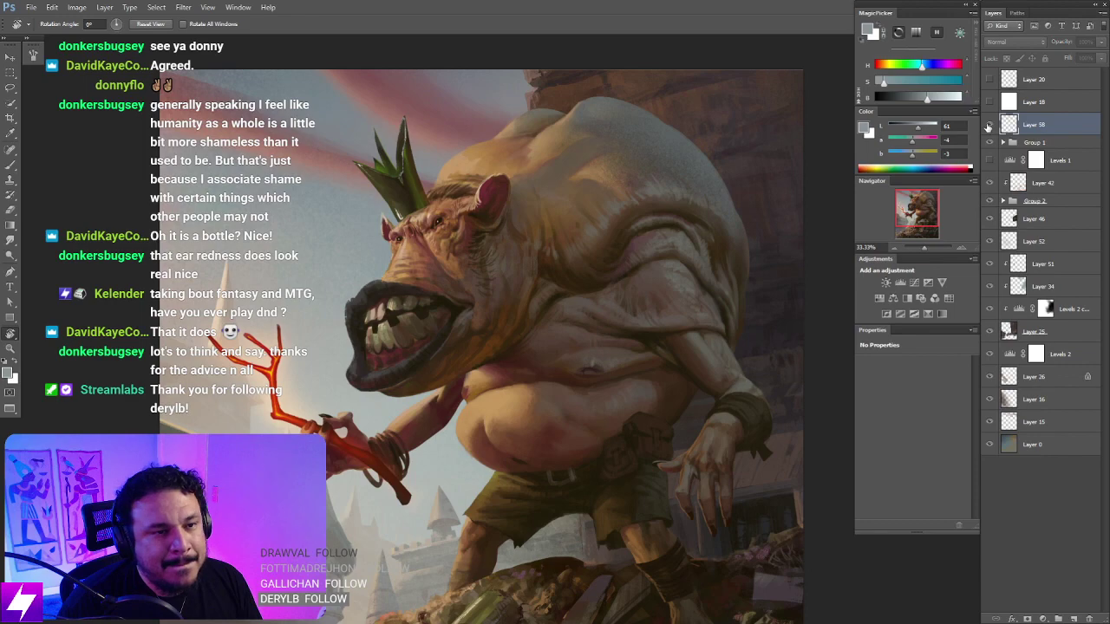
{"action": "left_click", "coordinate": [989, 125]}
Step: Sample near-black from the eye and shade the crown's base where it meets the hair, with olive sampled from the base
{"action": "left_click_drag", "start_coordinate": [696, 572], "coordinate": [701, 333]}
{"action": "key", "text": "ctrl+plus"}
{"action": "left_click_drag", "start_coordinate": [457, 544], "coordinate": [688, 391]}
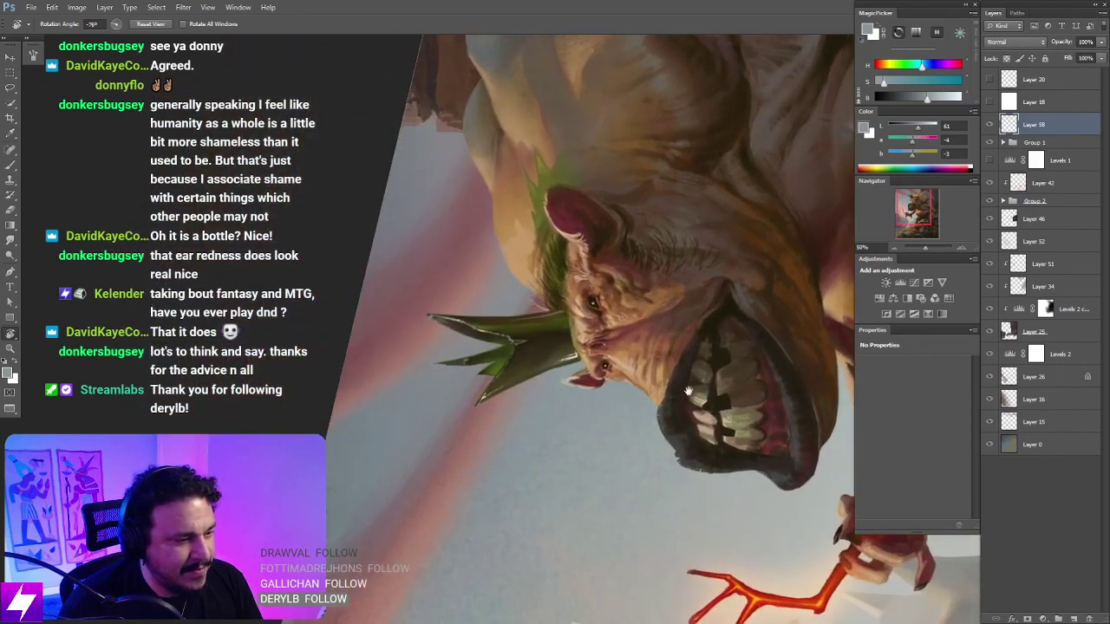
{"action": "key", "text": "ctrl+plus"}
{"action": "scroll", "coordinate": [556, 314], "scroll_direction": "up", "scroll_amount": 1}
{"action": "key", "text": "b"}
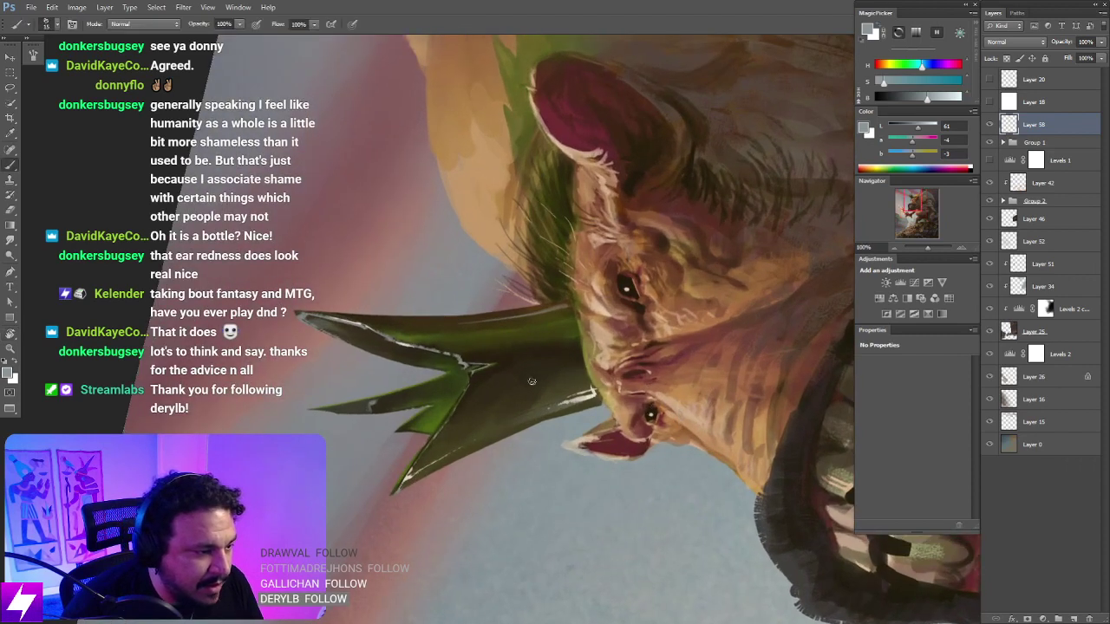
{"action": "left_click", "coordinate": [631, 278], "text": "alt"}
{"action": "left_click_drag", "start_coordinate": [574, 325], "coordinate": [603, 351]}
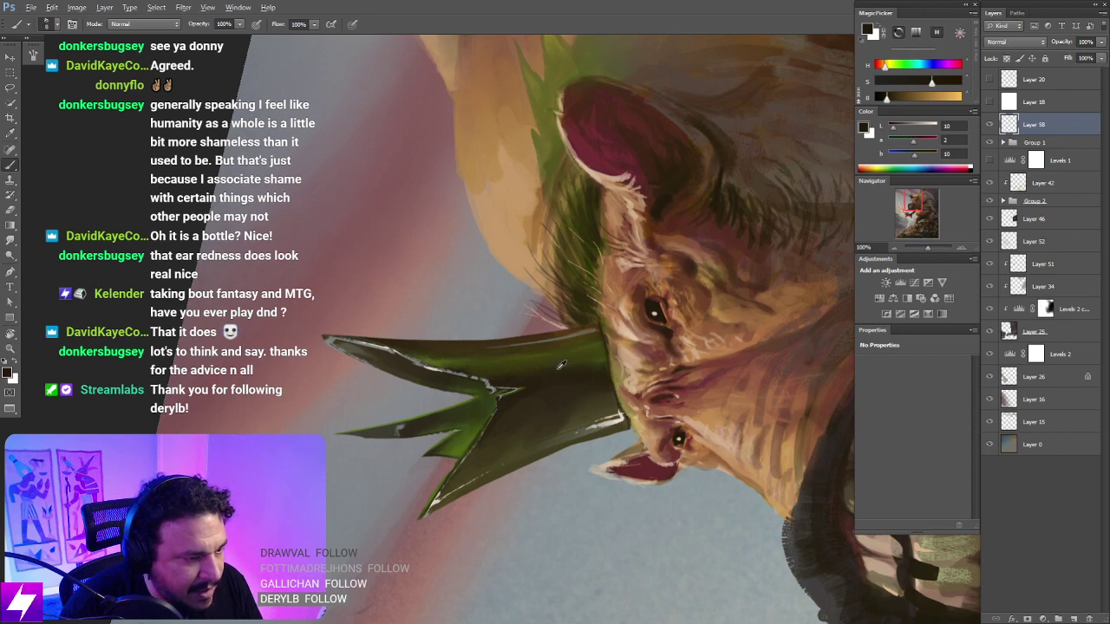
{"action": "left_click", "coordinate": [598, 363], "text": "alt"}
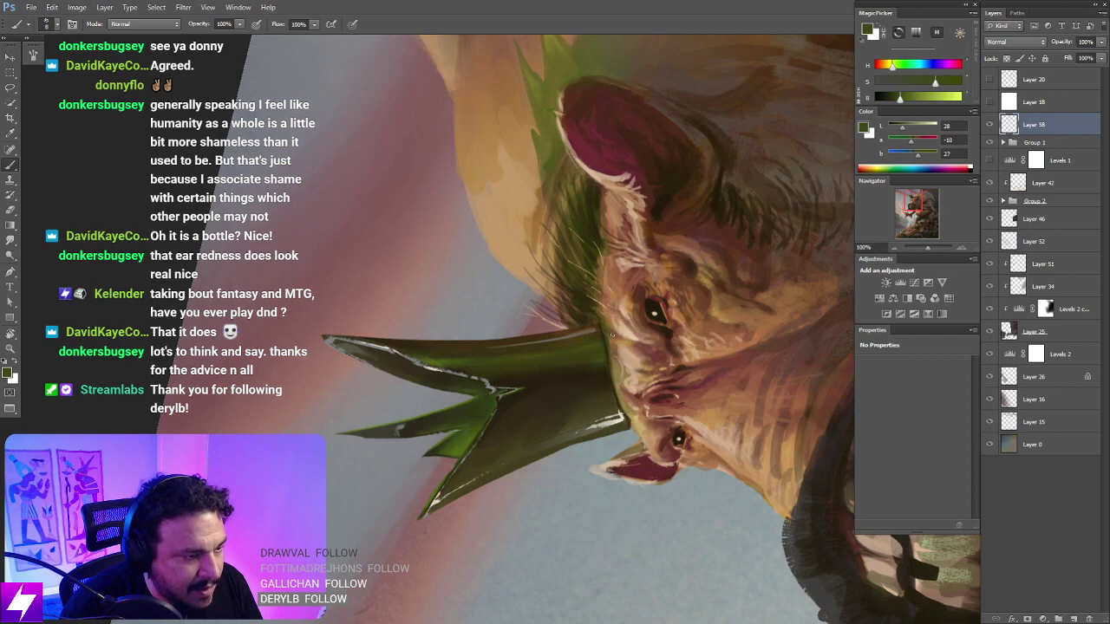
{"action": "key", "text": "Escape"}
{"action": "key", "text": "ctrl+minus"}
{"action": "key", "text": "ctrl+minus"}
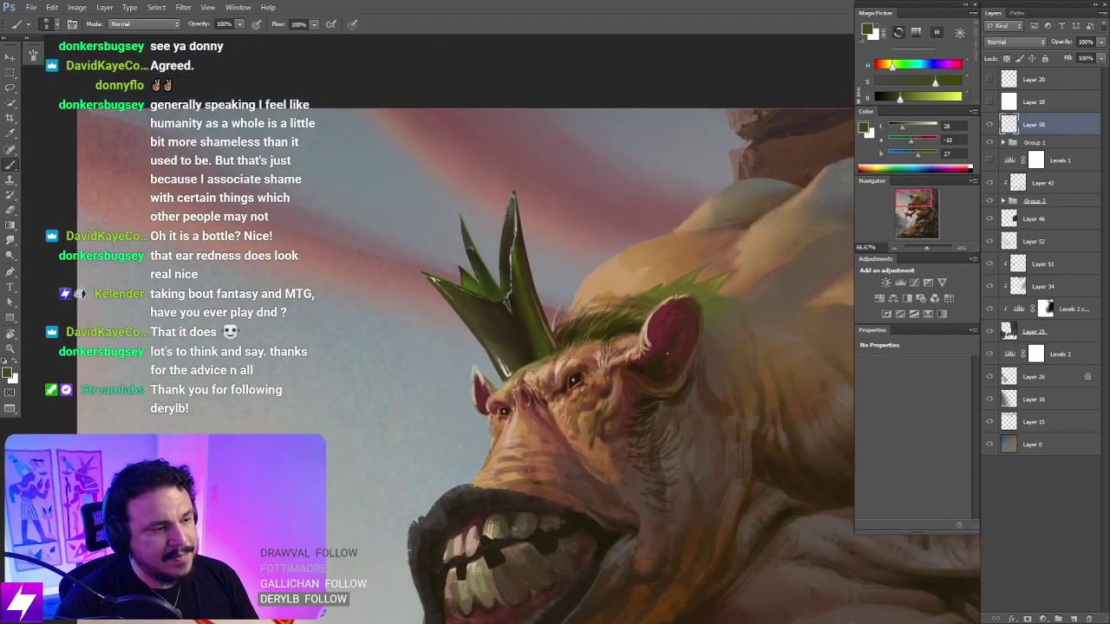
Step: Compare the crown and face with Layer 58 hidden and shown, close up and within the wider illustration
{"action": "left_click_drag", "start_coordinate": [631, 617], "coordinate": [629, 429]}
{"action": "scroll", "coordinate": [688, 222], "scroll_direction": "down", "scroll_amount": 1}
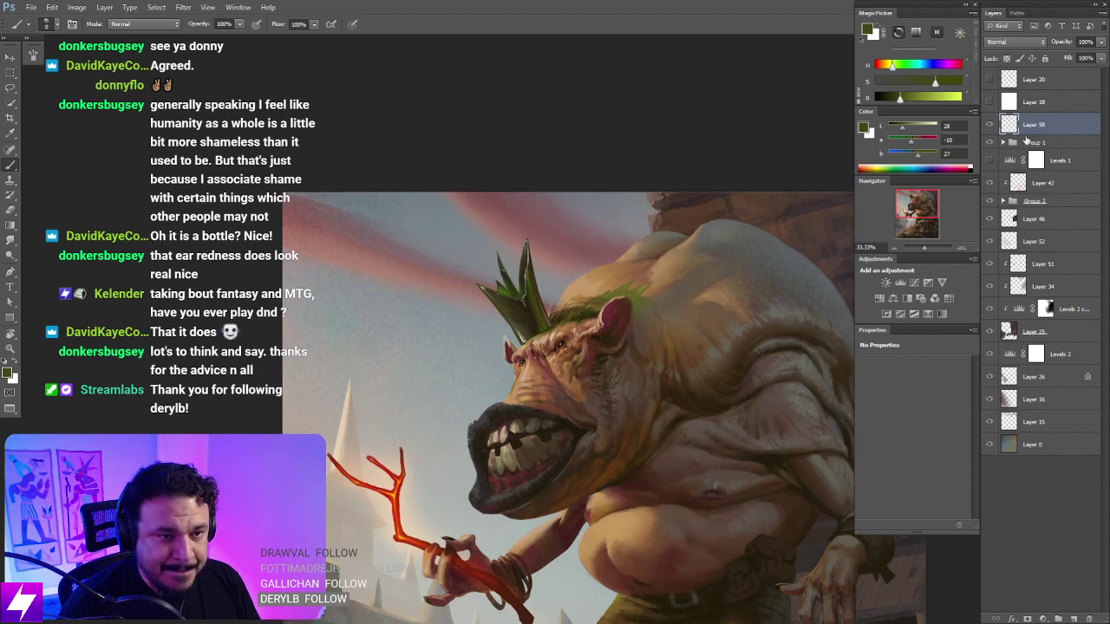
{"action": "left_click", "coordinate": [989, 128]}
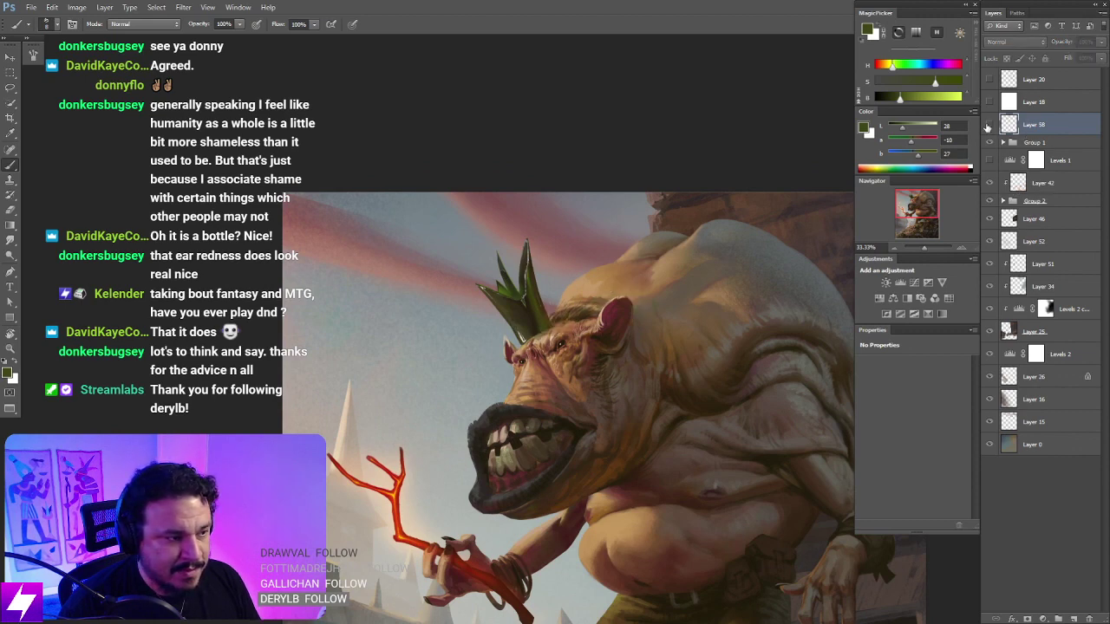
{"action": "key", "text": "ctrl+plus"}
{"action": "mouse_move", "coordinate": [666, 437]}
{"action": "left_mouse_down"}
{"action": "mouse_move", "coordinate": [633, 397]}
{"action": "mouse_move", "coordinate": [610, 395]}
{"action": "left_mouse_up"}
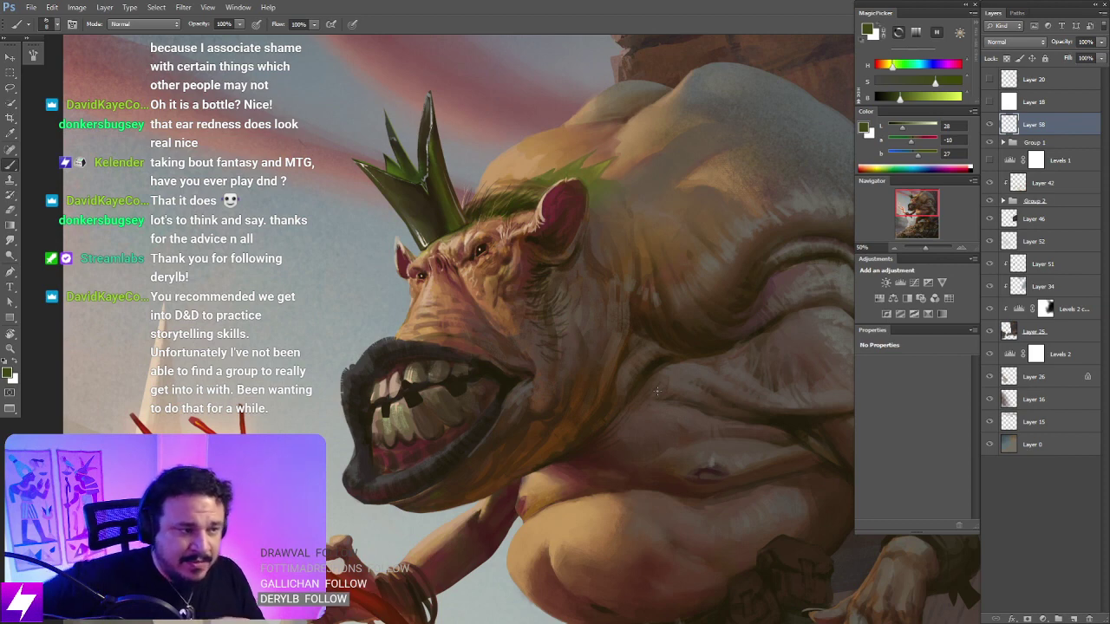
{"action": "key", "text": "ctrl+minus"}
{"action": "key", "text": "ctrl+minus"}
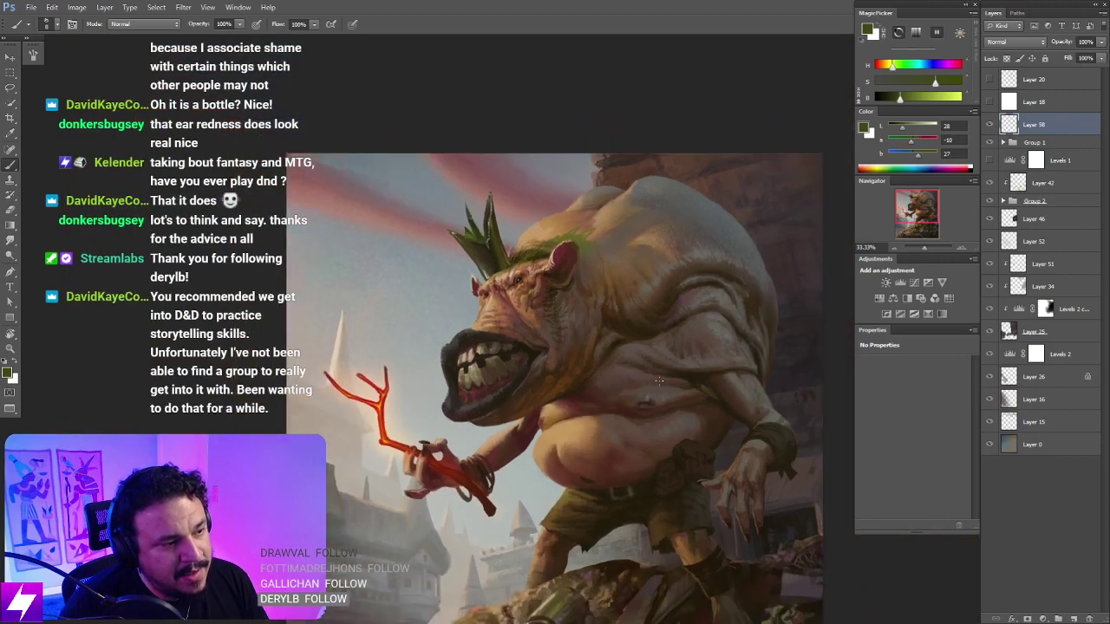
{"action": "left_click_drag", "start_coordinate": [554, 406], "coordinate": [672, 404]}
Step: Examine the illustration tilted and upright, comparing the full composition with and without Layer 58
{"action": "key", "text": "r"}
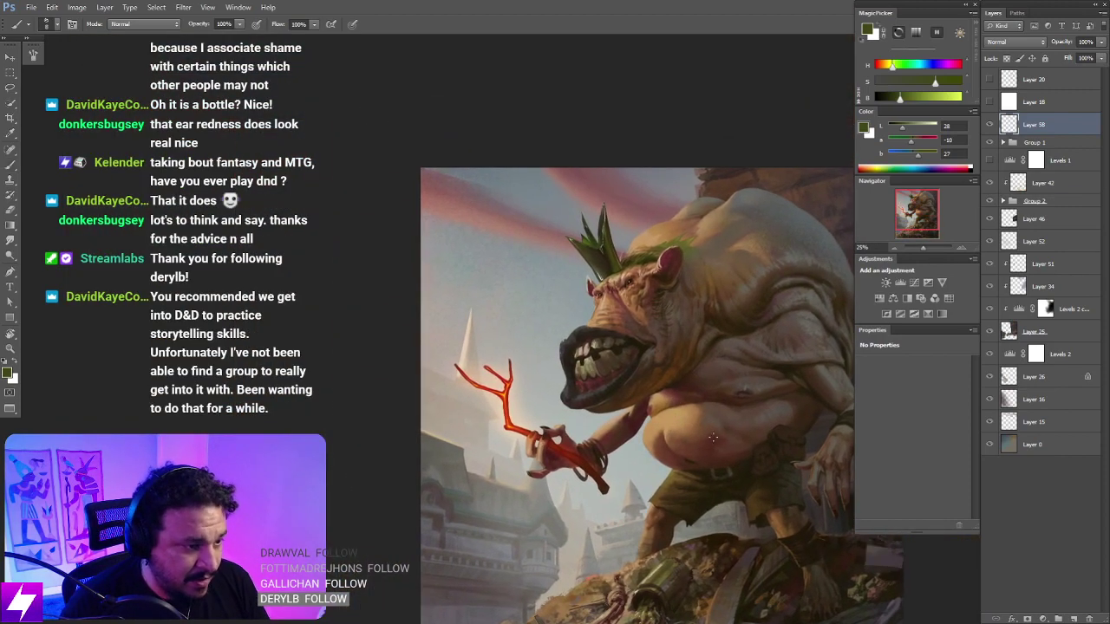
{"action": "left_click_drag", "start_coordinate": [706, 447], "coordinate": [656, 285]}
{"action": "key", "text": "ctrl+plus"}
{"action": "scroll", "coordinate": [611, 397], "scroll_direction": "up", "scroll_amount": 1}
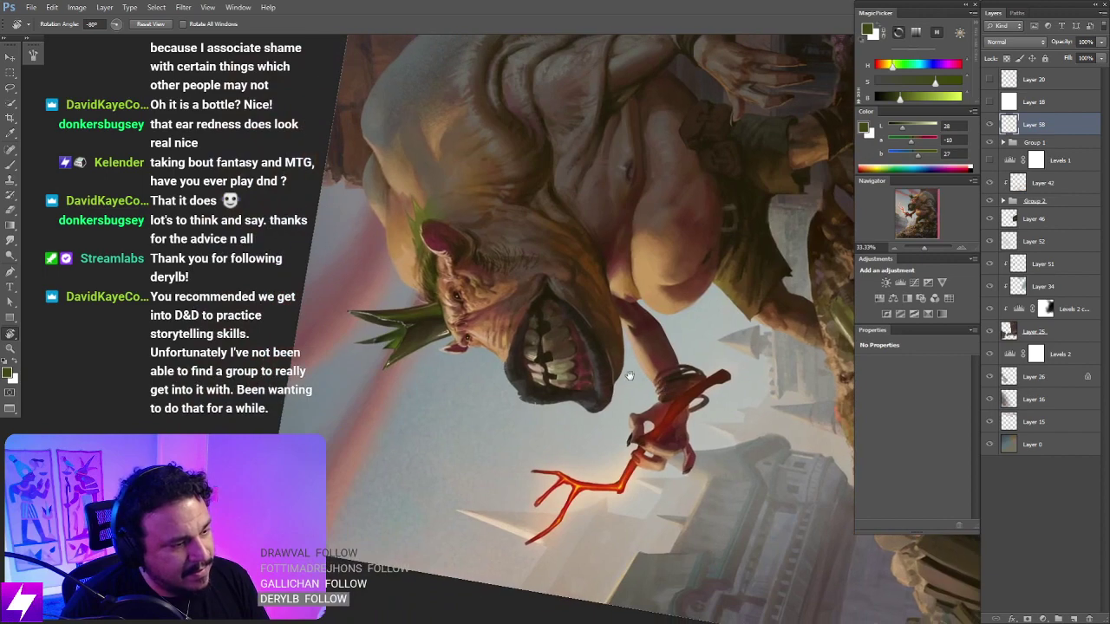
{"action": "scroll", "coordinate": [628, 387], "scroll_direction": "up", "scroll_amount": 1}
{"action": "scroll", "coordinate": [637, 388], "scroll_direction": "up", "scroll_amount": 1}
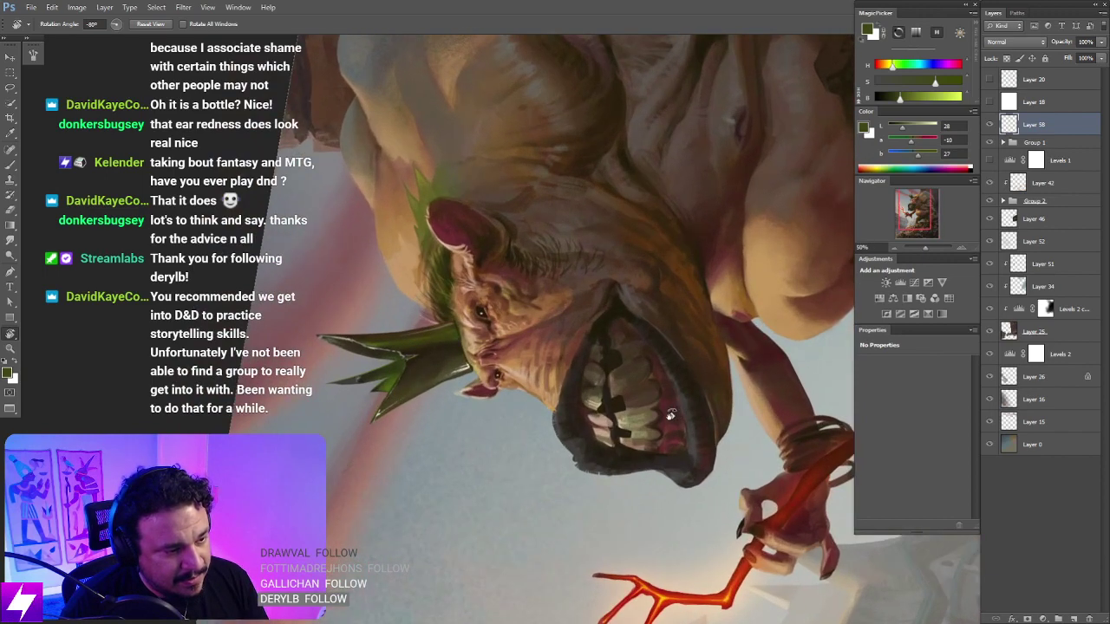
{"action": "scroll", "coordinate": [659, 416], "scroll_direction": "down", "scroll_amount": 2}
{"action": "key", "text": "Escape"}
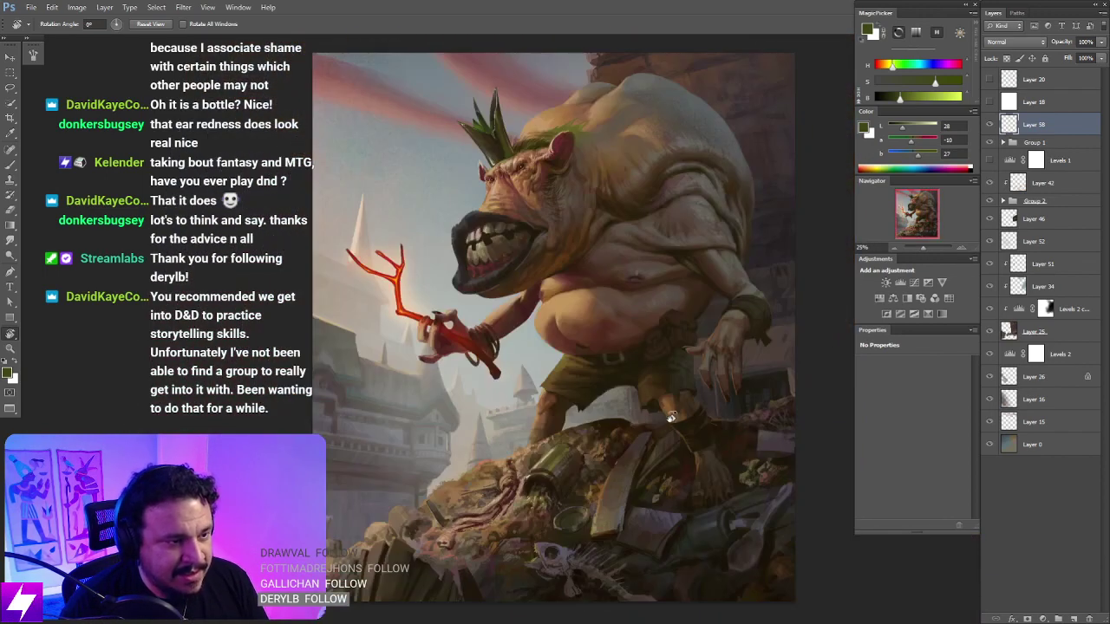
{"action": "left_click", "coordinate": [989, 125]}
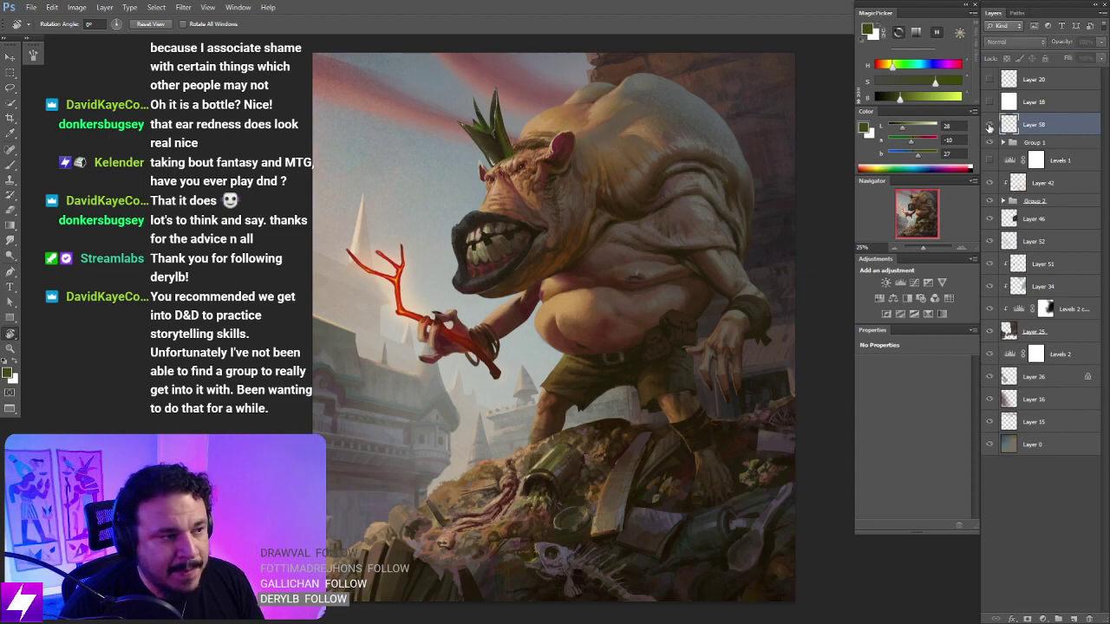
{"action": "left_click", "coordinate": [989, 124]}
Step: Mirror the illustration, darken the painting colour to near-black and select the 83 px tapered brush preset
{"action": "key", "text": "ctrl+shift+h"}
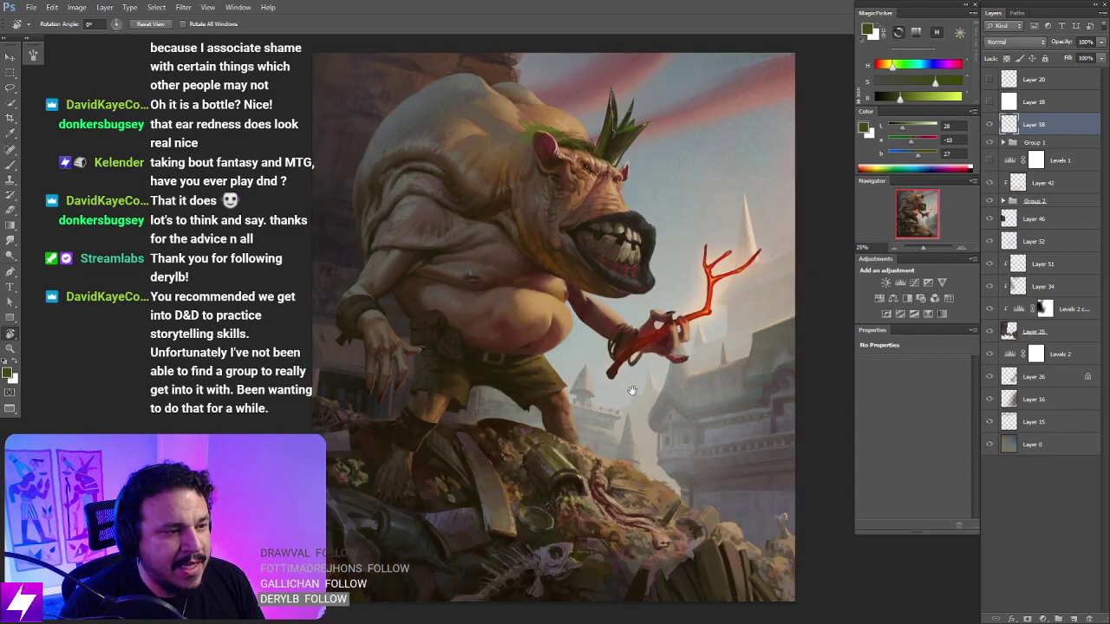
{"action": "left_click_drag", "start_coordinate": [544, 336], "coordinate": [619, 397]}
{"action": "left_click_drag", "start_coordinate": [635, 467], "coordinate": [674, 335]}
{"action": "key", "text": "ctrl+plus"}
{"action": "left_click_drag", "start_coordinate": [660, 286], "coordinate": [646, 401]}
{"action": "left_click_drag", "start_coordinate": [898, 98], "coordinate": [879, 107]}
{"action": "key", "text": "ctrl+plus"}
{"action": "left_click_drag", "start_coordinate": [646, 327], "coordinate": [607, 342]}
{"action": "key", "text": "b"}
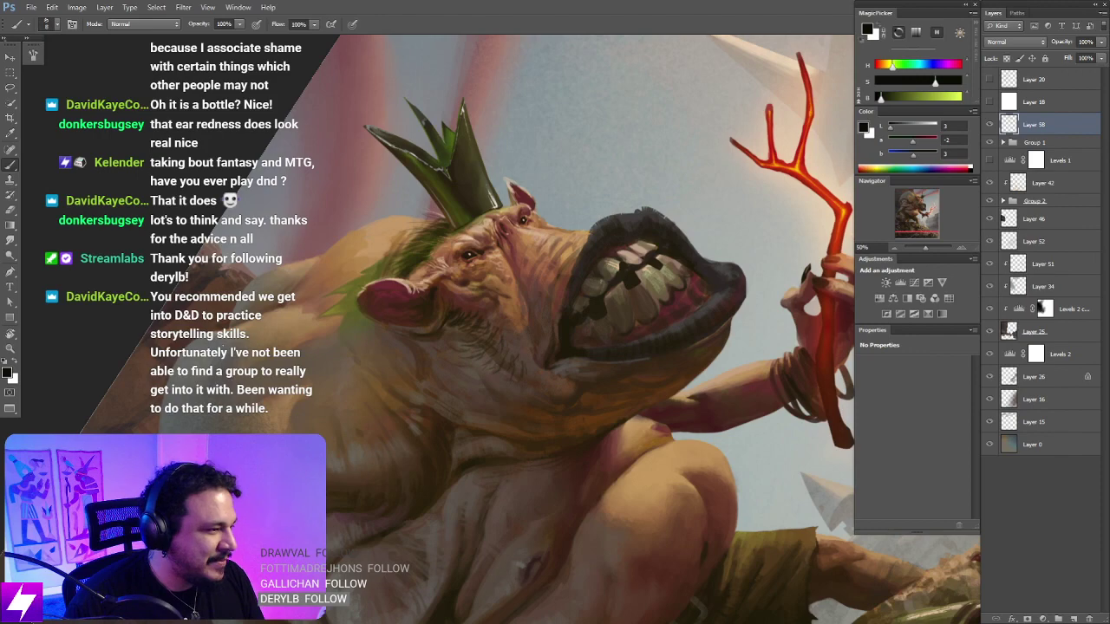
{"action": "right_click", "coordinate": [527, 313]}
{"action": "left_click", "coordinate": [109, 226]}
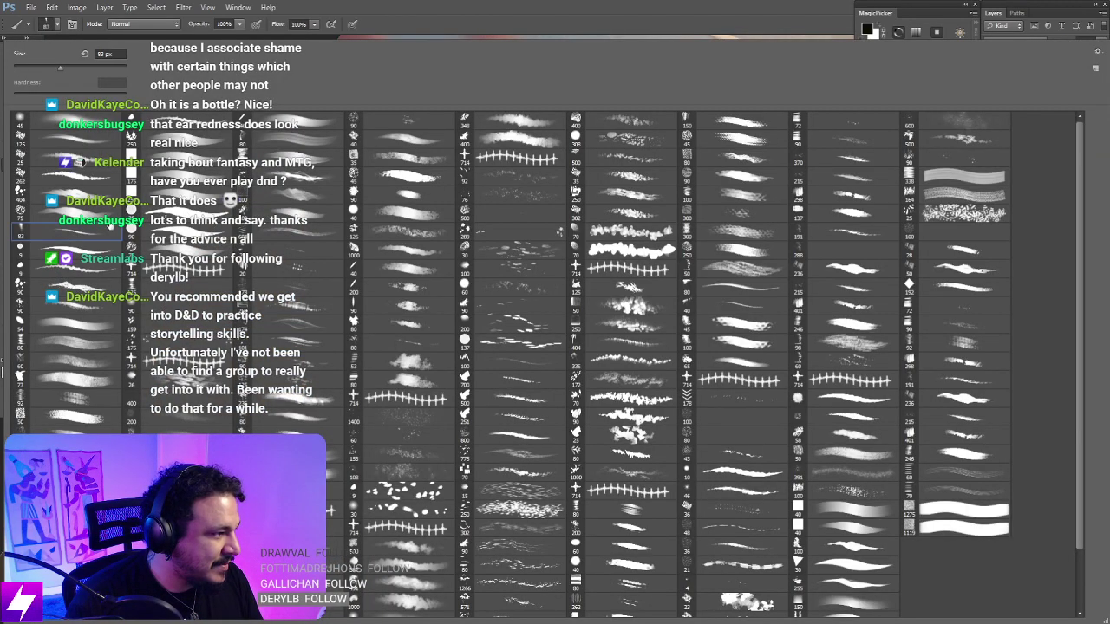
{"action": "key", "text": "Return"}
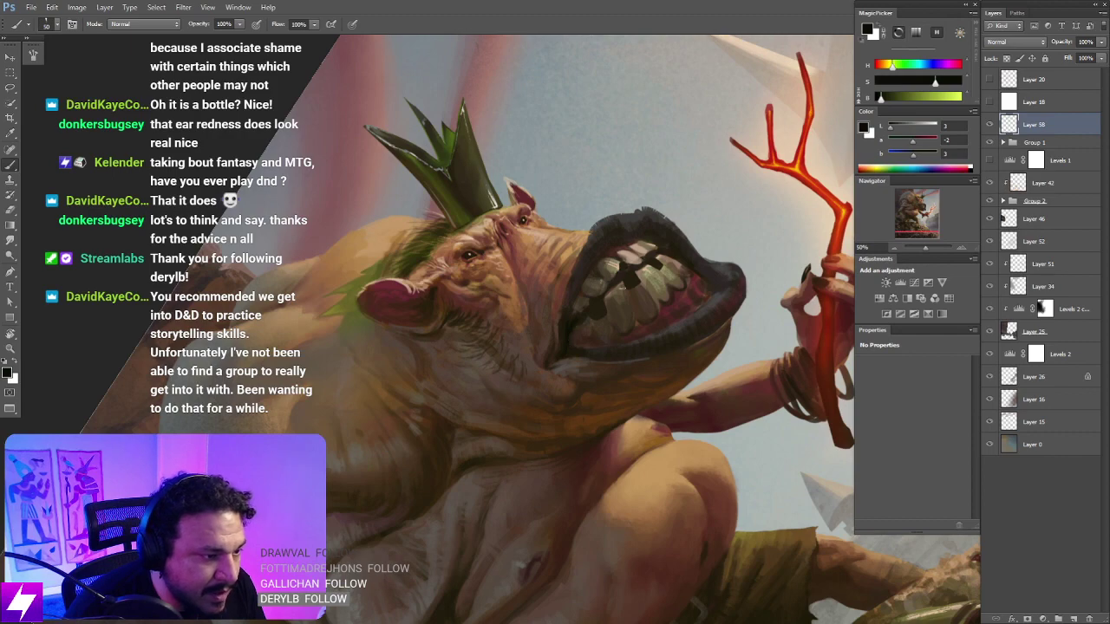
Step: Check the whole illustration's values in a grayscale proof and return to colour
{"action": "key", "text": "Escape"}
{"action": "key", "text": "ctrl+minus"}
{"action": "key", "text": "ctrl+minus"}
{"action": "key", "text": "ctrl+y"}
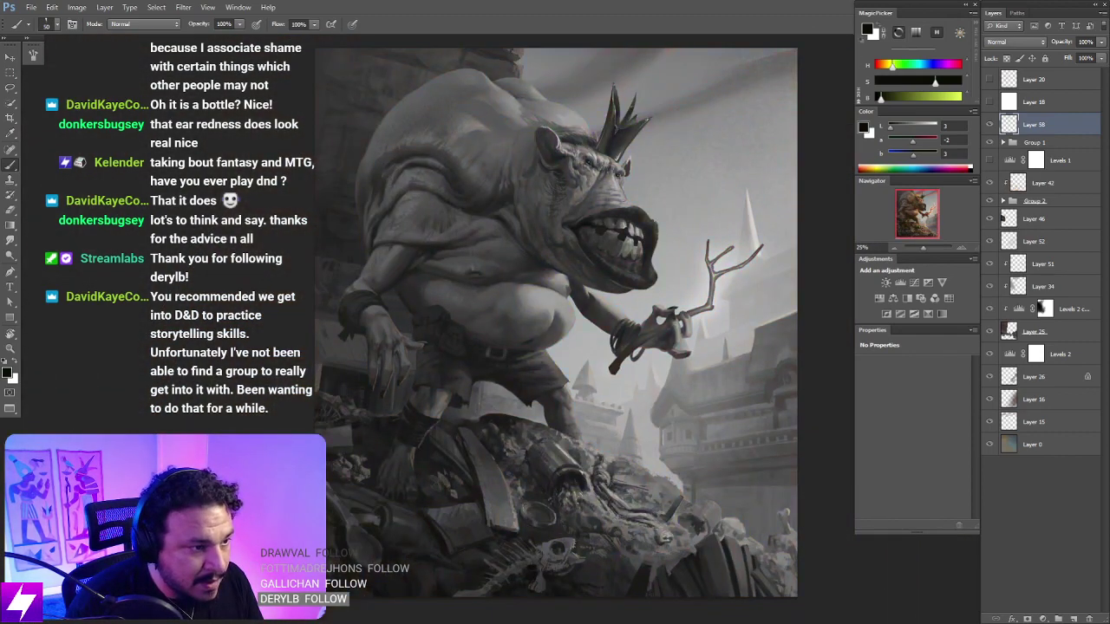
{"action": "key", "text": "ctrl+y"}
Step: Darken the inner edge of the troll's upper lip along the upper teeth with near-black strokes on a tilted canvas
{"action": "key", "text": "ctrl+plus"}
{"action": "key", "text": "ctrl+plus"}
{"action": "left_click_drag", "start_coordinate": [703, 242], "coordinate": [679, 427]}
{"action": "key", "text": "r"}
{"action": "mouse_move", "coordinate": [692, 420]}
{"action": "left_mouse_down"}
{"action": "mouse_move", "coordinate": [717, 342]}
{"action": "mouse_move", "coordinate": [622, 282]}
{"action": "mouse_move", "coordinate": [606, 308]}
{"action": "left_mouse_up"}
{"action": "key", "text": "ctrl+plus"}
{"action": "key", "text": "ctrl+plus"}
{"action": "key", "text": "b"}
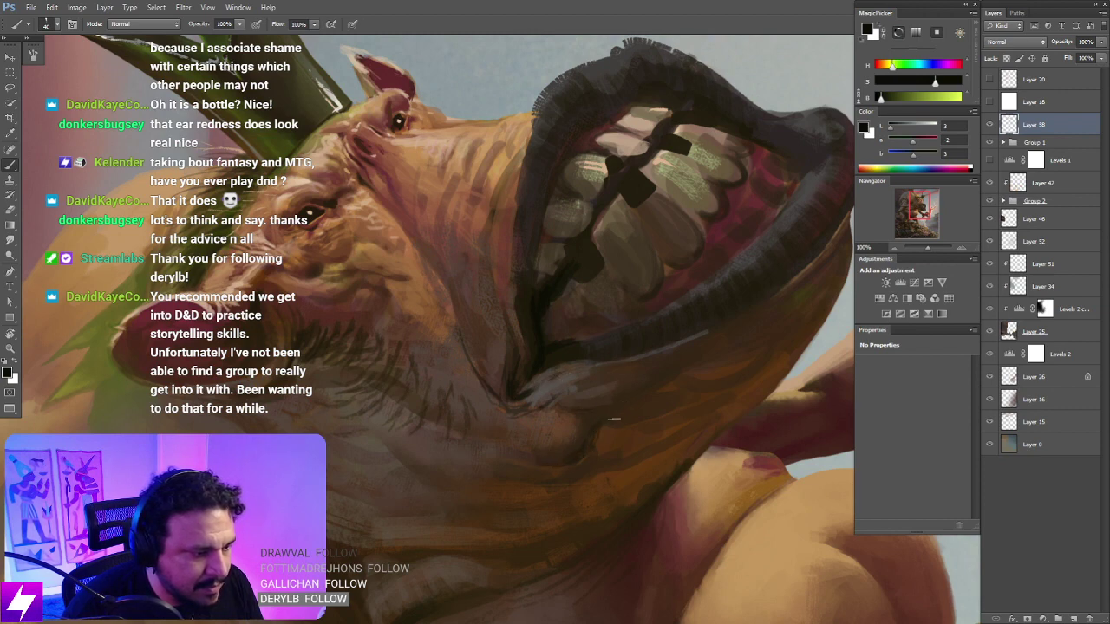
{"action": "key", "text": "r"}
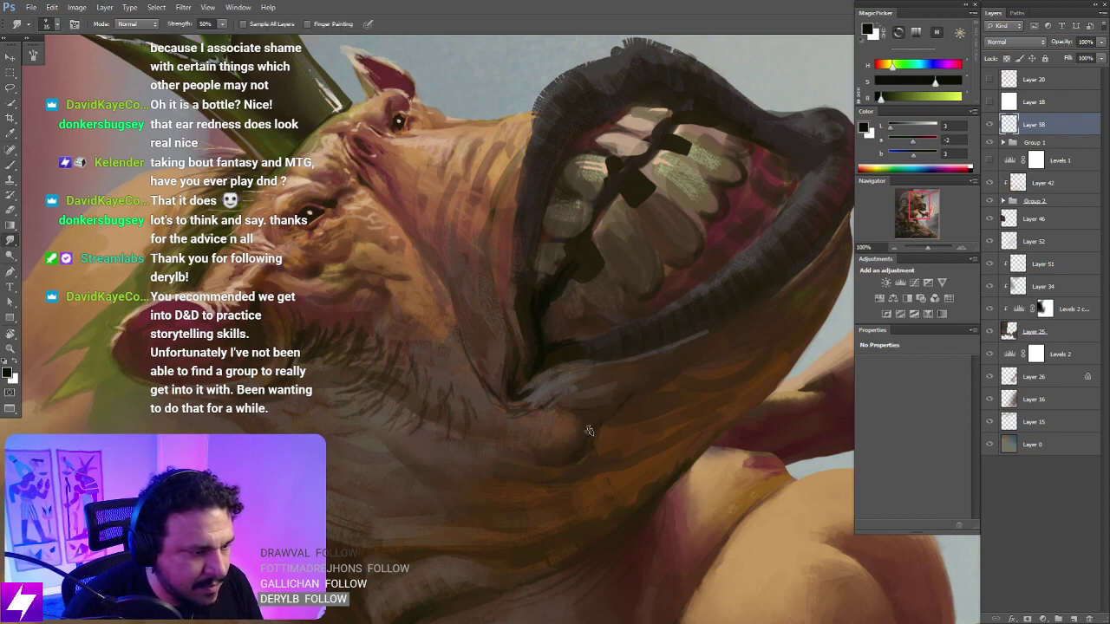
{"action": "key", "text": "r"}
{"action": "mouse_move", "coordinate": [677, 361]}
{"action": "left_mouse_down"}
{"action": "mouse_move", "coordinate": [626, 448]}
{"action": "mouse_move", "coordinate": [653, 388]}
{"action": "mouse_move", "coordinate": [508, 381]}
{"action": "left_mouse_up"}
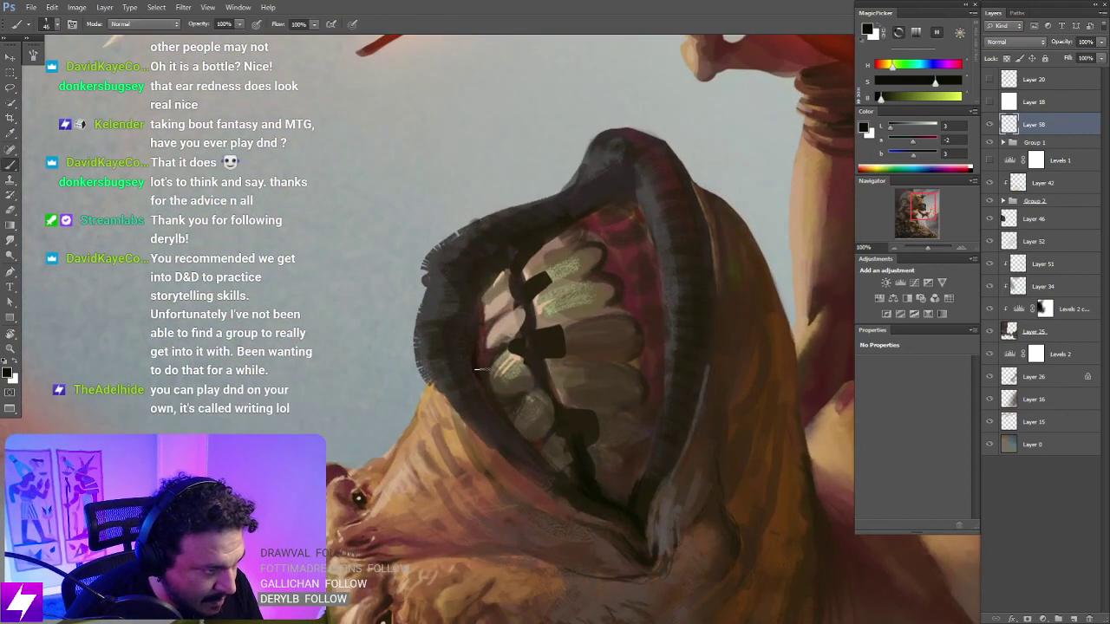
{"action": "left_click_drag", "start_coordinate": [495, 393], "coordinate": [539, 445]}
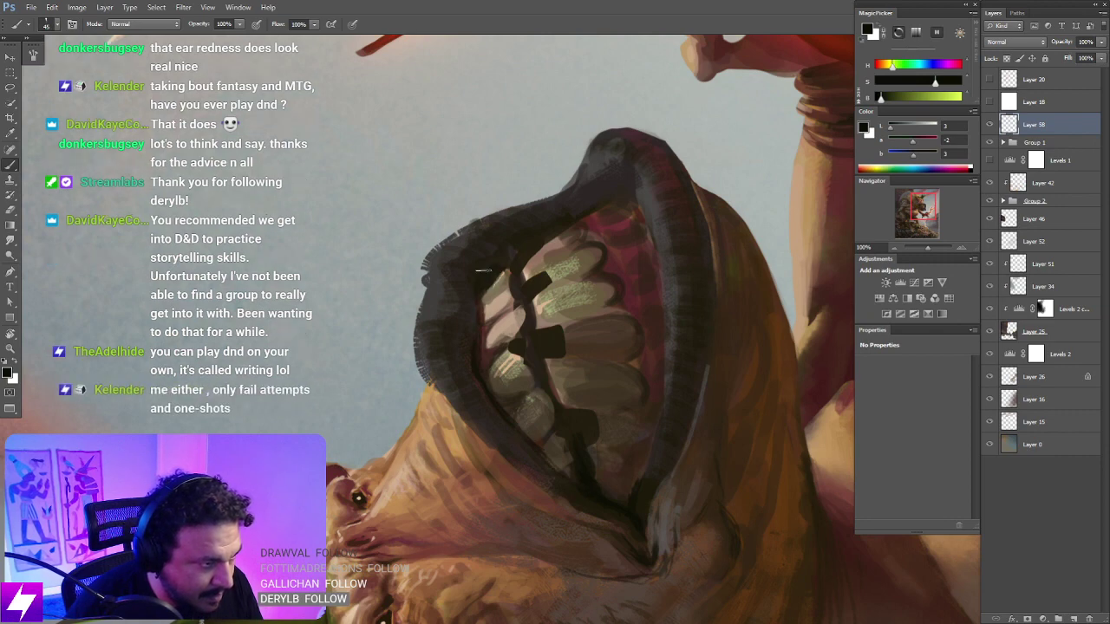
Step: Examine the darkened mouth and teeth within the upright head at several magnifications
{"action": "key", "text": "r"}
{"action": "left_click_drag", "start_coordinate": [521, 238], "coordinate": [622, 373]}
{"action": "key", "text": "Escape"}
{"action": "key", "text": "ctrl+minus"}
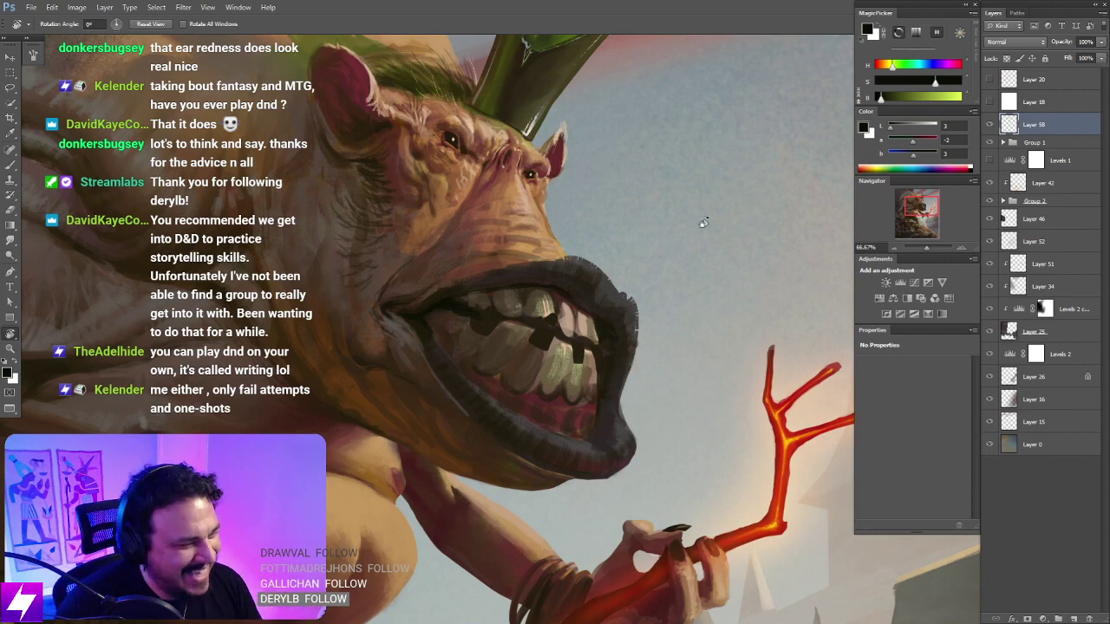
{"action": "scroll", "coordinate": [624, 368], "scroll_direction": "down", "scroll_amount": 2}
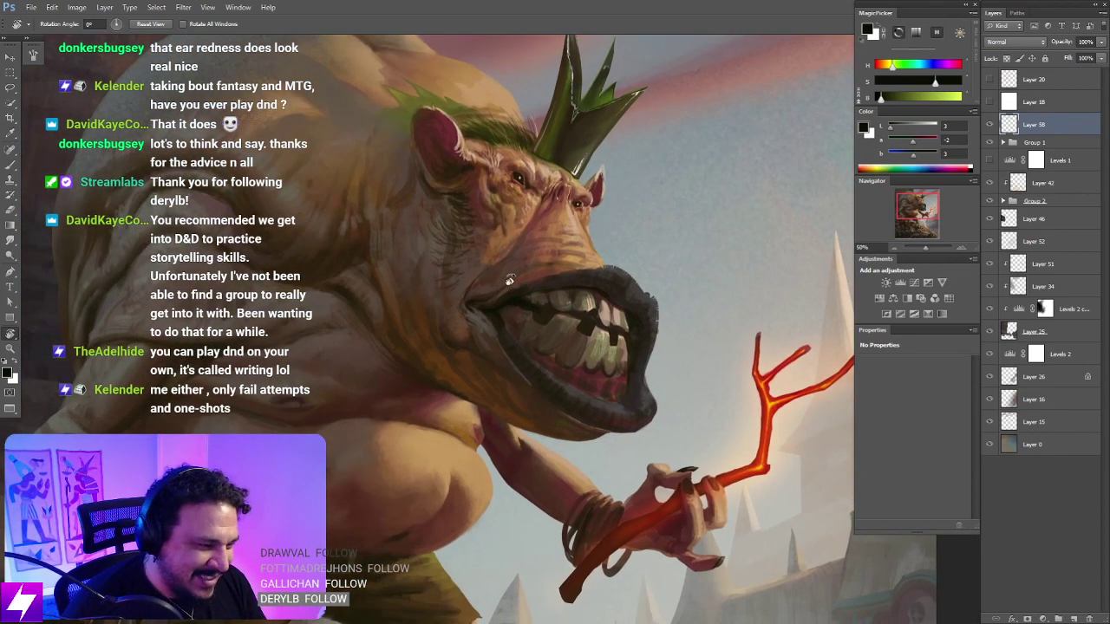
{"action": "scroll", "coordinate": [556, 313], "scroll_direction": "up", "scroll_amount": 1}
{"action": "key", "text": "b"}
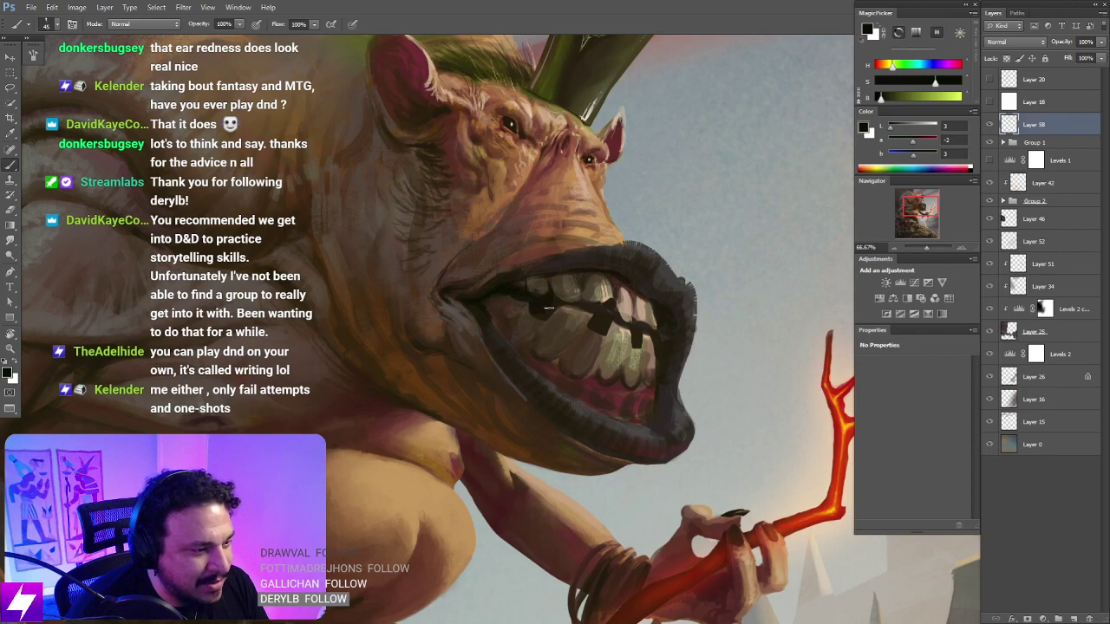
{"action": "scroll", "coordinate": [564, 330], "scroll_direction": "down", "scroll_amount": 1}
Step: Deepen the gap between the upper and lower teeth with short near-black strokes on a tilted canvas
{"action": "key", "text": "r"}
{"action": "left_click_drag", "start_coordinate": [538, 414], "coordinate": [632, 286]}
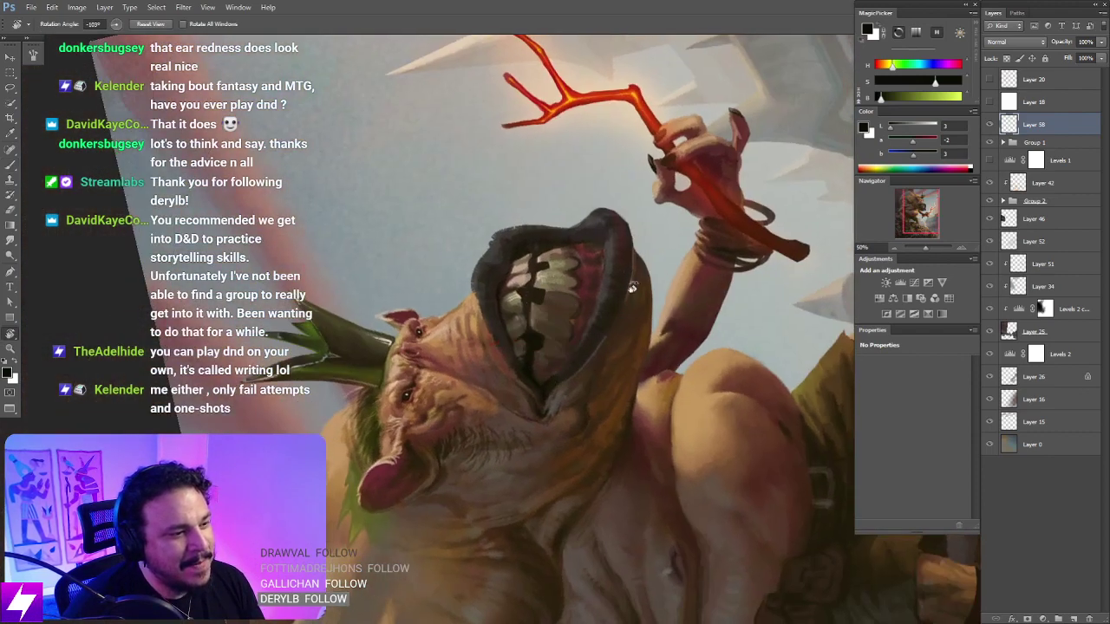
{"action": "scroll", "coordinate": [520, 342], "scroll_direction": "up", "scroll_amount": 2}
{"action": "key", "text": "b"}
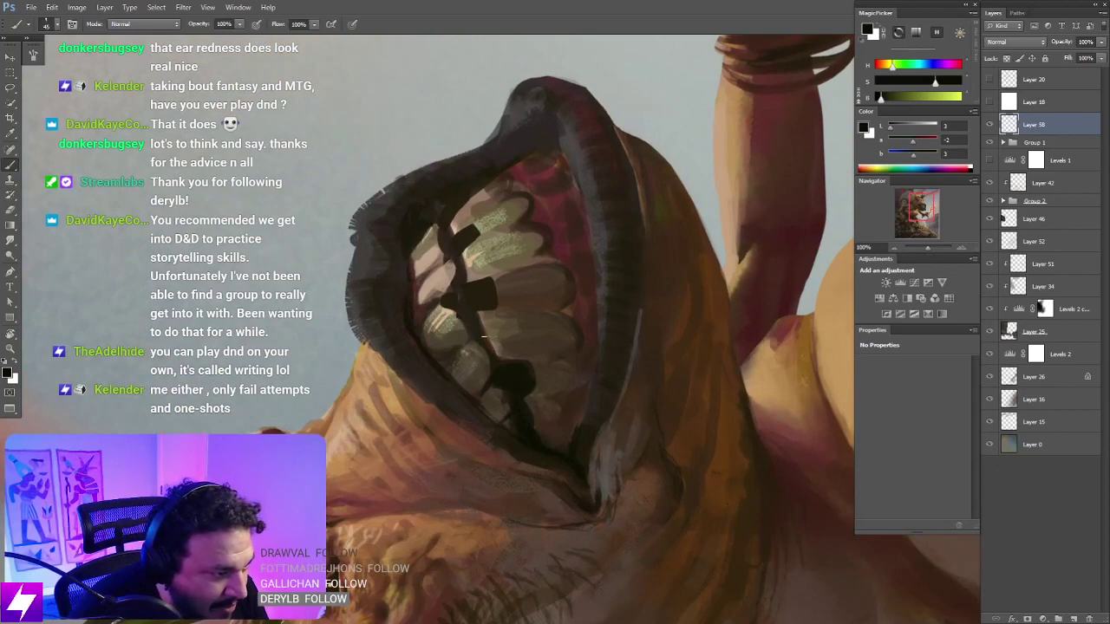
{"action": "mouse_move", "coordinate": [483, 336]}
{"action": "left_mouse_down"}
{"action": "mouse_move", "coordinate": [496, 361]}
{"action": "mouse_move", "coordinate": [489, 341]}
{"action": "left_mouse_up"}
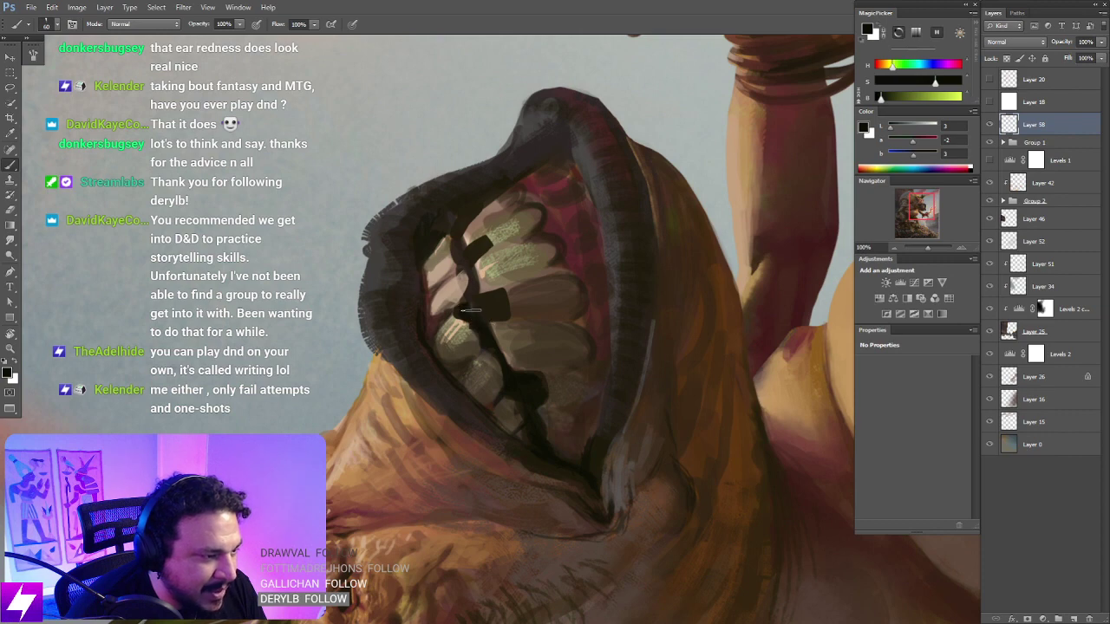
{"action": "left_click_drag", "start_coordinate": [470, 310], "coordinate": [494, 311]}
Step: Refine the edges of the gap between the tooth rows with sampled grey-brown and near-black, and turn the mouth upright
{"action": "left_click", "coordinate": [496, 201], "text": "alt"}
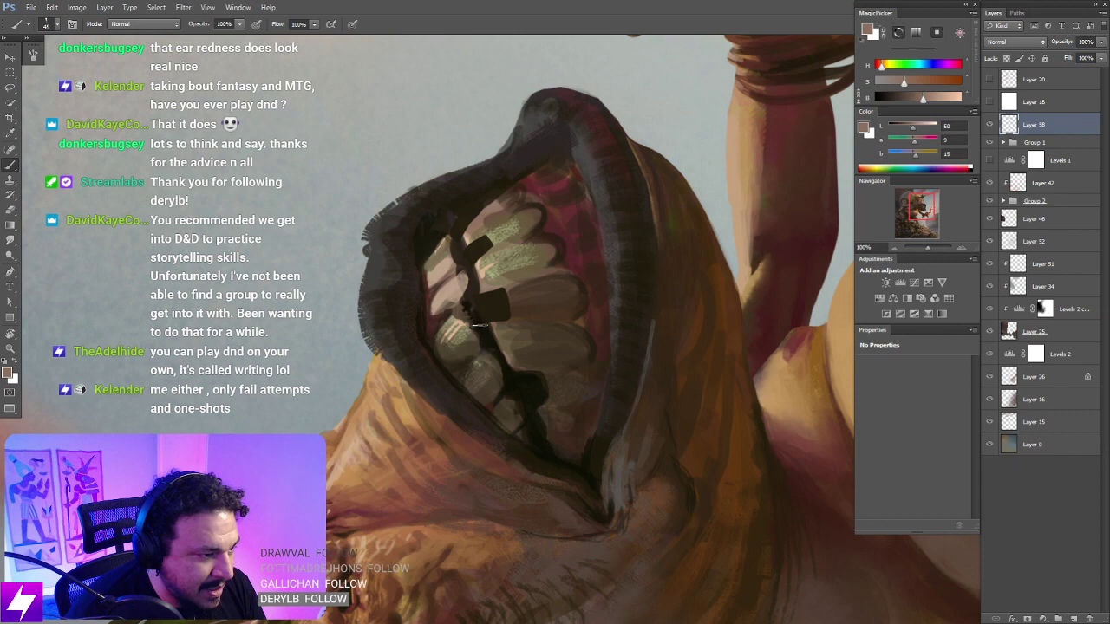
{"action": "left_click", "coordinate": [473, 317], "text": "alt"}
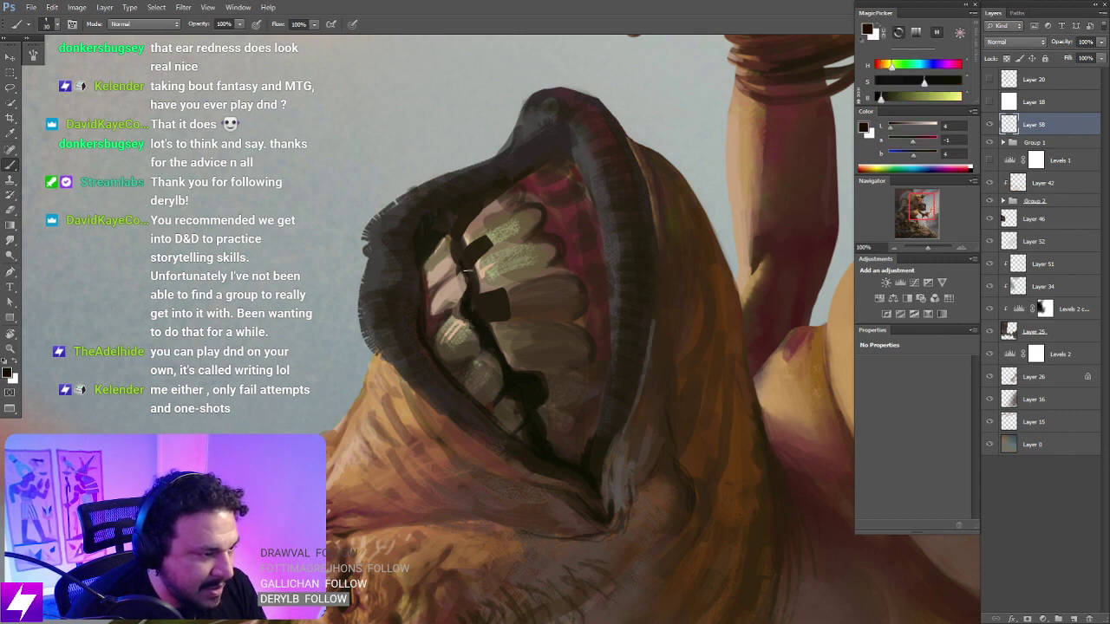
{"action": "key", "text": "r"}
{"action": "mouse_move", "coordinate": [456, 231]}
{"action": "left_mouse_down"}
{"action": "mouse_move", "coordinate": [508, 219]}
{"action": "mouse_move", "coordinate": [569, 236]}
{"action": "mouse_move", "coordinate": [625, 283]}
{"action": "mouse_move", "coordinate": [664, 353]}
{"action": "mouse_move", "coordinate": [705, 339]}
{"action": "mouse_move", "coordinate": [686, 243]}
{"action": "left_mouse_up"}
{"action": "key", "text": "b"}
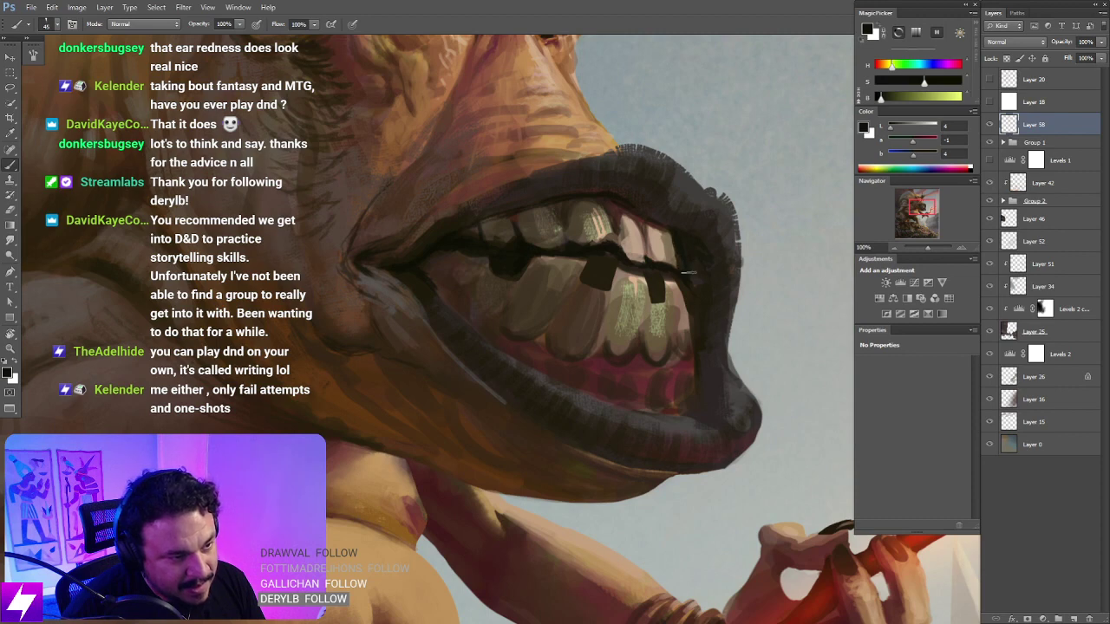
Step: Darken the lips' inner edge beyond the front teeth, down to the lower lip, with a broader near-black brush
{"action": "key", "text": "]"}
{"action": "key", "text": "]"}
{"action": "key", "text": "]"}
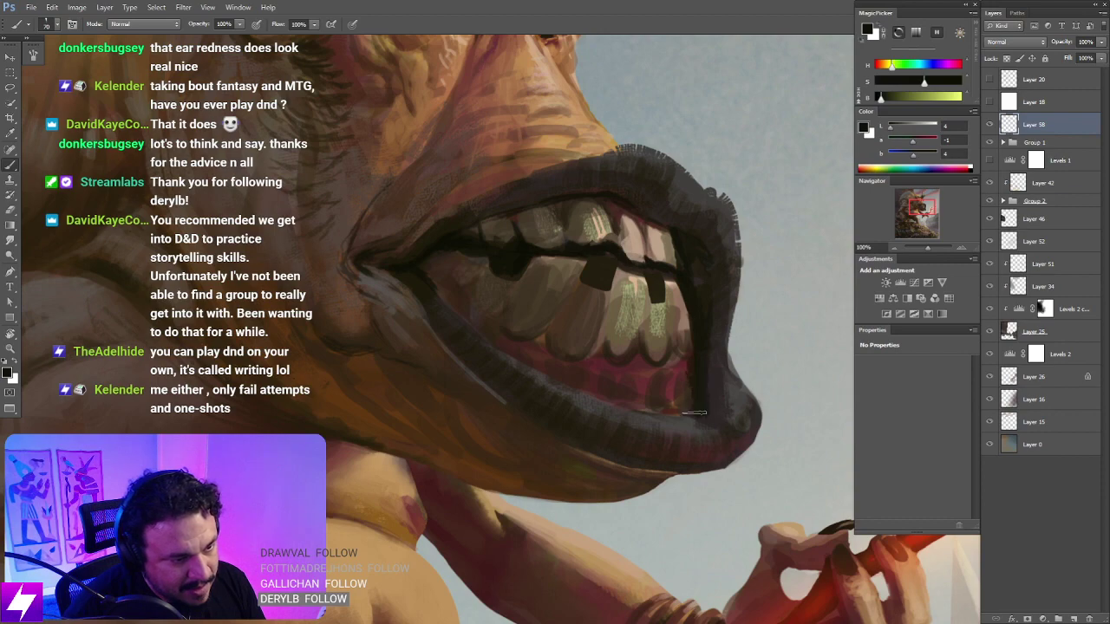
{"action": "scroll", "coordinate": [694, 413], "scroll_direction": "down", "scroll_amount": 2}
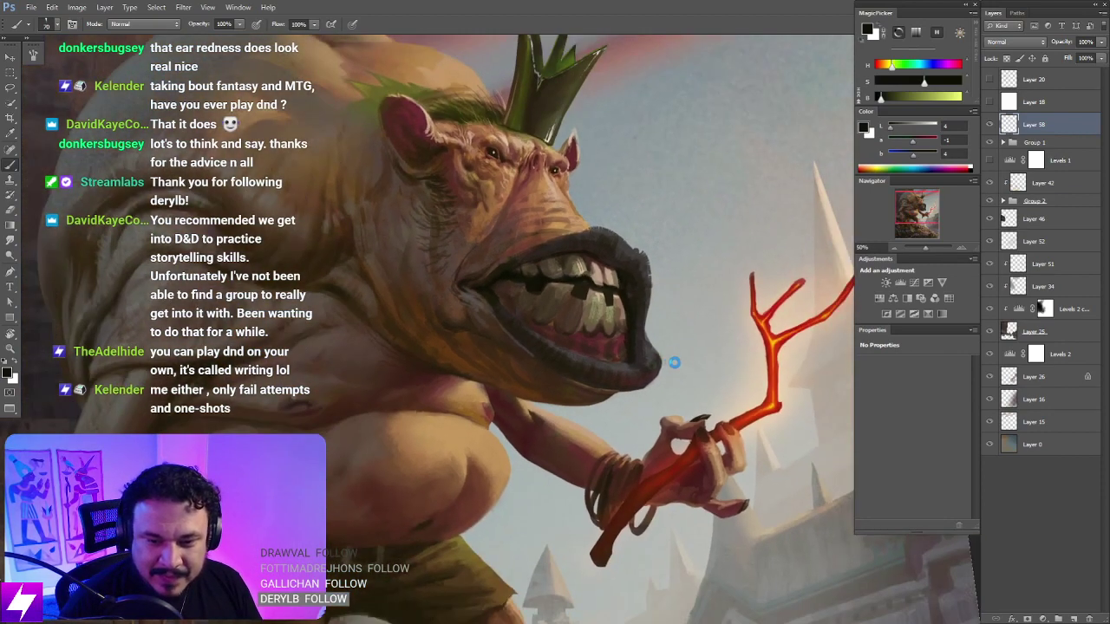
Step: Mirror the view horizontally and examine the troll's mouth and face closer up at a slight tilt
{"action": "key", "text": "ctrl+shift+h"}
{"action": "left_click_drag", "start_coordinate": [691, 396], "coordinate": [763, 347]}
{"action": "key", "text": "ctrl+plus"}
{"action": "left_click_drag", "start_coordinate": [607, 269], "coordinate": [560, 300]}
{"action": "key", "text": "r"}
{"action": "left_click_drag", "start_coordinate": [618, 347], "coordinate": [622, 272]}
{"action": "key", "text": "Escape"}
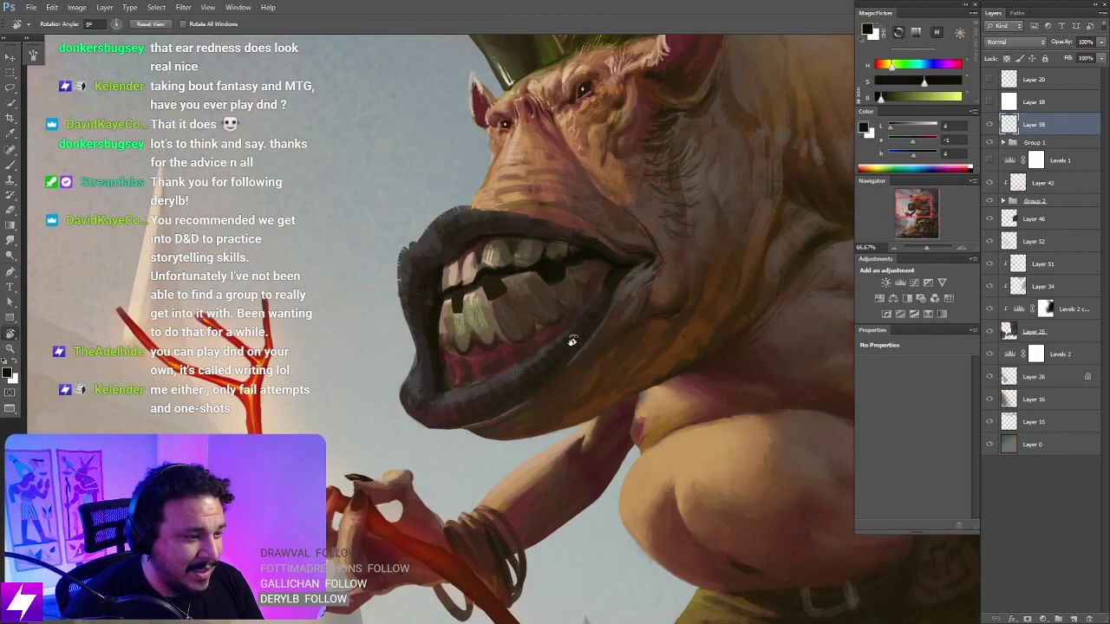
{"action": "left_click_drag", "start_coordinate": [614, 218], "coordinate": [618, 198]}
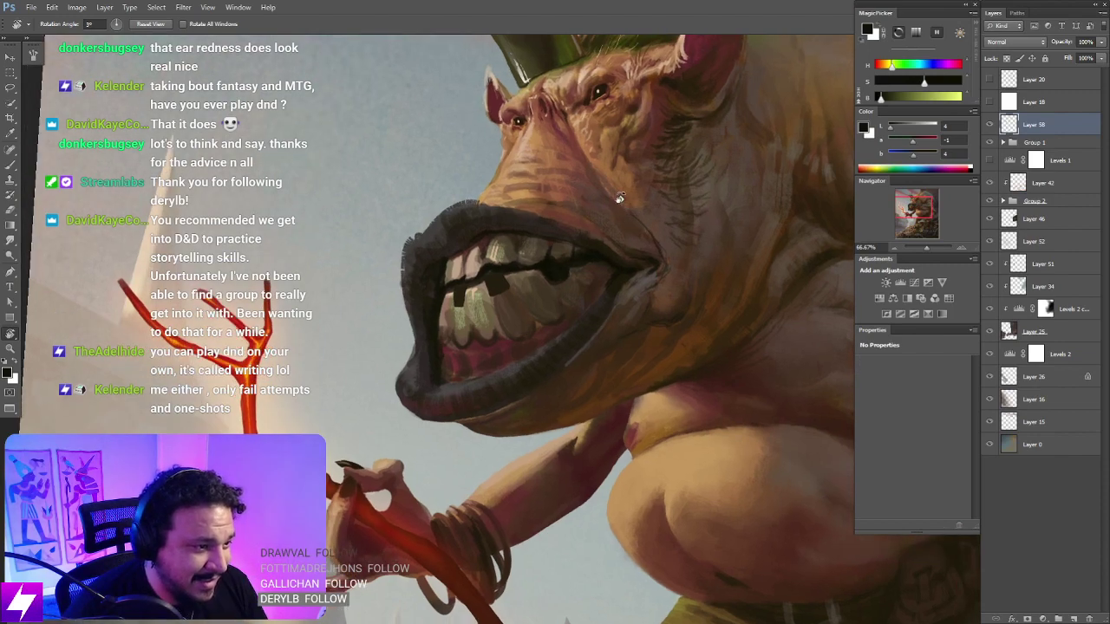
Step: Touch up the gap between the tooth rows with a small speckled brush in the mirrored view, and turn the canvas upright
{"action": "key", "text": "b"}
{"action": "right_click", "coordinate": [620, 198]}
{"action": "double_click", "coordinate": [102, 217]}
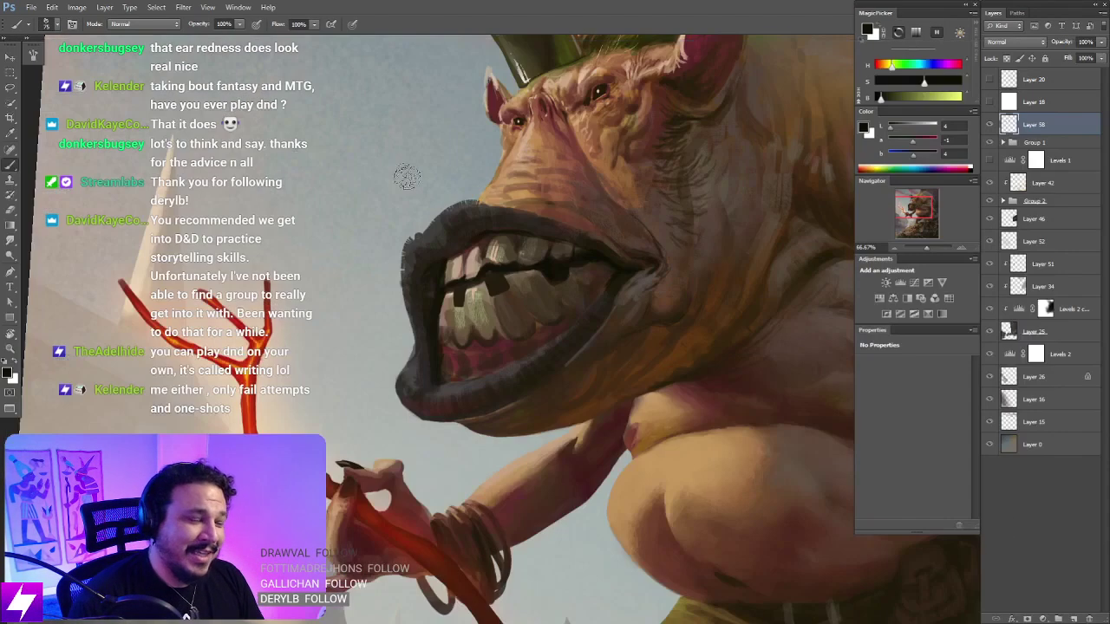
{"action": "key", "text": "ctrl+plus"}
{"action": "left_click_drag", "start_coordinate": [575, 276], "coordinate": [622, 331]}
{"action": "key", "text": "["}
{"action": "key", "text": "["}
{"action": "key", "text": "["}
{"action": "key", "text": "["}
{"action": "key", "text": "["}
{"action": "key", "text": "["}
{"action": "key", "text": "["}
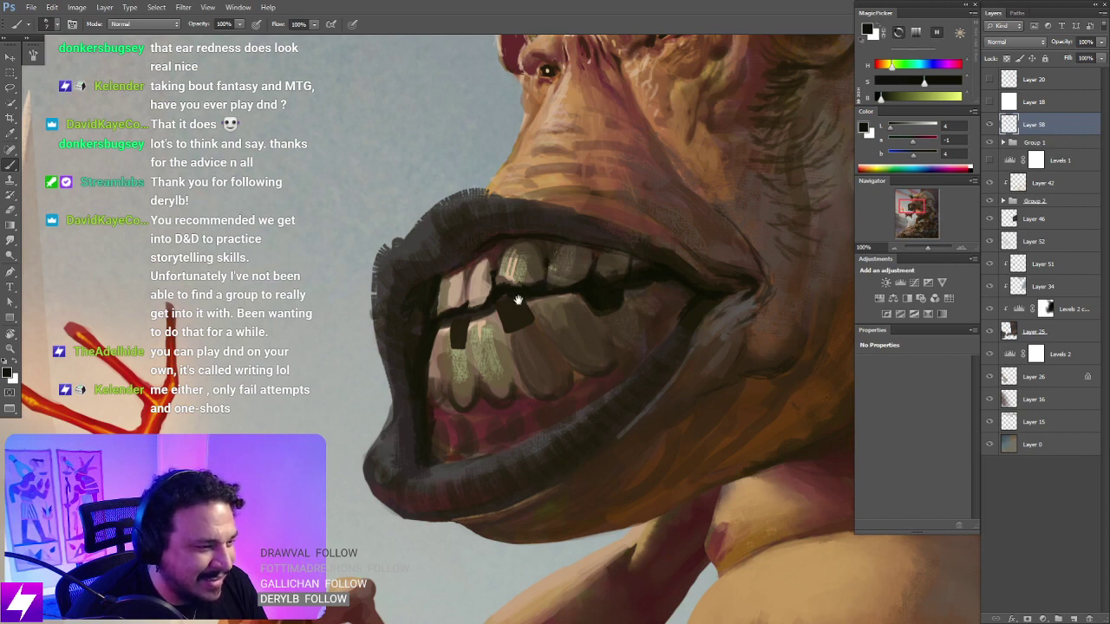
{"action": "left_click_drag", "start_coordinate": [518, 300], "coordinate": [536, 302]}
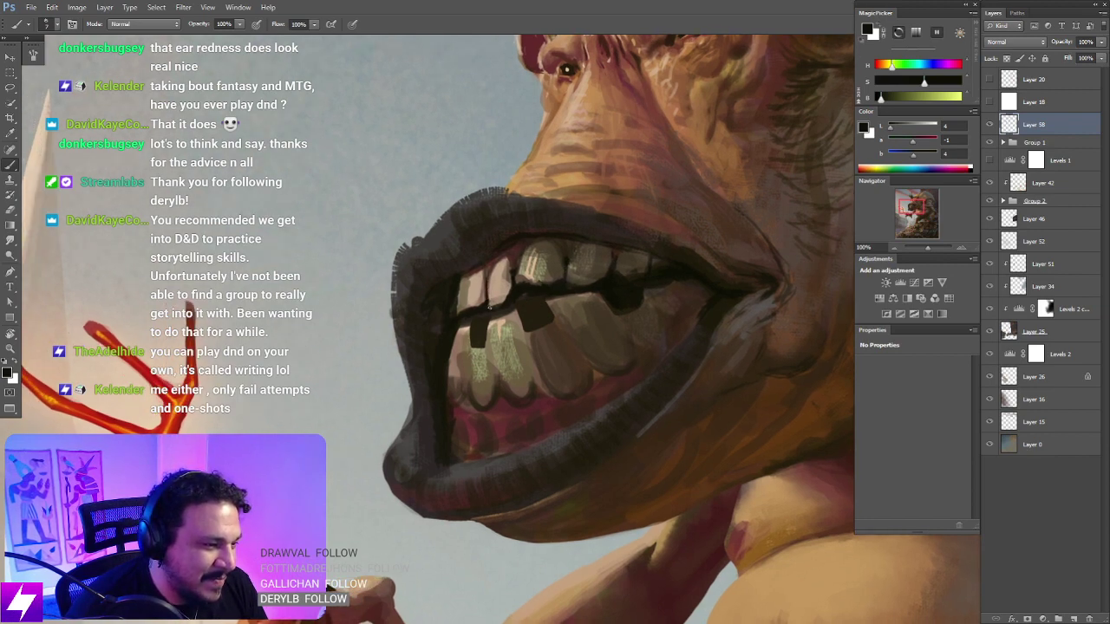
{"action": "key", "text": "ctrl+minus"}
{"action": "key", "text": "r"}
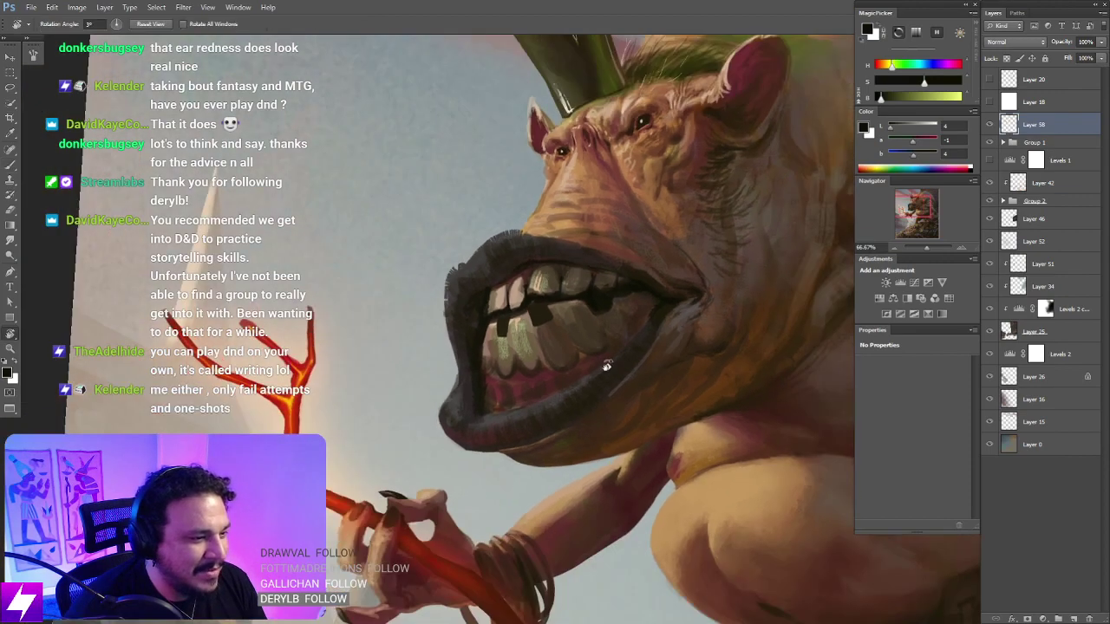
{"action": "left_click_drag", "start_coordinate": [604, 367], "coordinate": [635, 310]}
{"action": "key", "text": "Escape"}
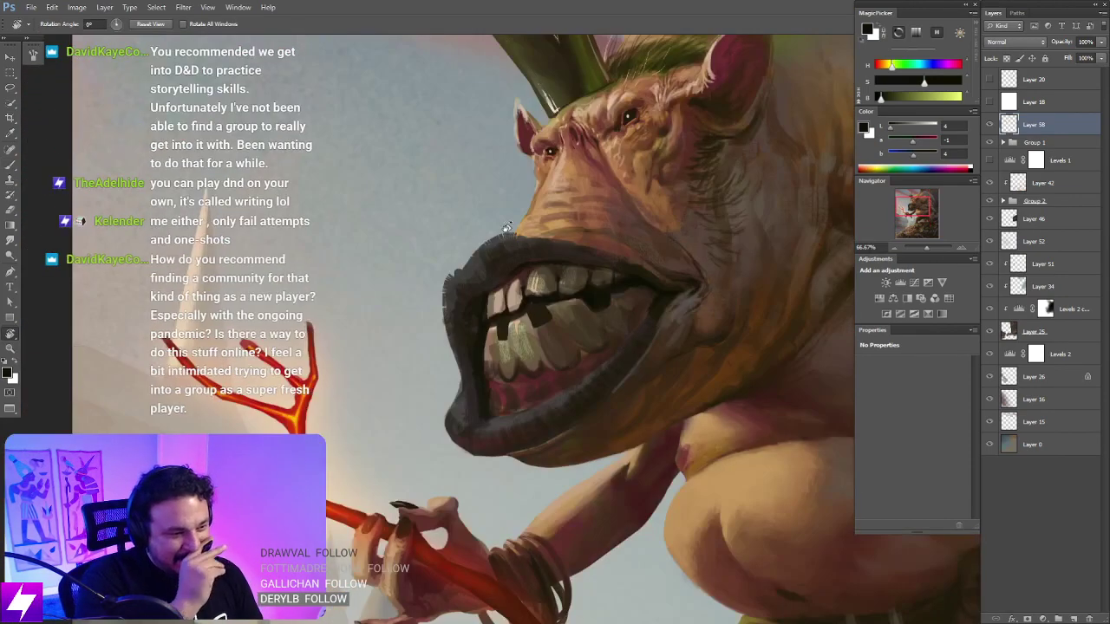
Step: Fill the missing-tooth gap and the dark line between the tooth rows with near-black, enlarging the speckled brush to about 25 px
{"action": "key", "text": "ctrl+plus"}
{"action": "left_click_drag", "start_coordinate": [718, 382], "coordinate": [699, 404]}
{"action": "mouse_move", "coordinate": [635, 297]}
{"action": "left_mouse_down"}
{"action": "mouse_move", "coordinate": [641, 306]}
{"action": "mouse_move", "coordinate": [691, 263]}
{"action": "mouse_move", "coordinate": [641, 262]}
{"action": "left_mouse_up"}
{"action": "key", "text": "ctrl+plus"}
{"action": "key", "text": "b"}
{"action": "key", "text": "]"}
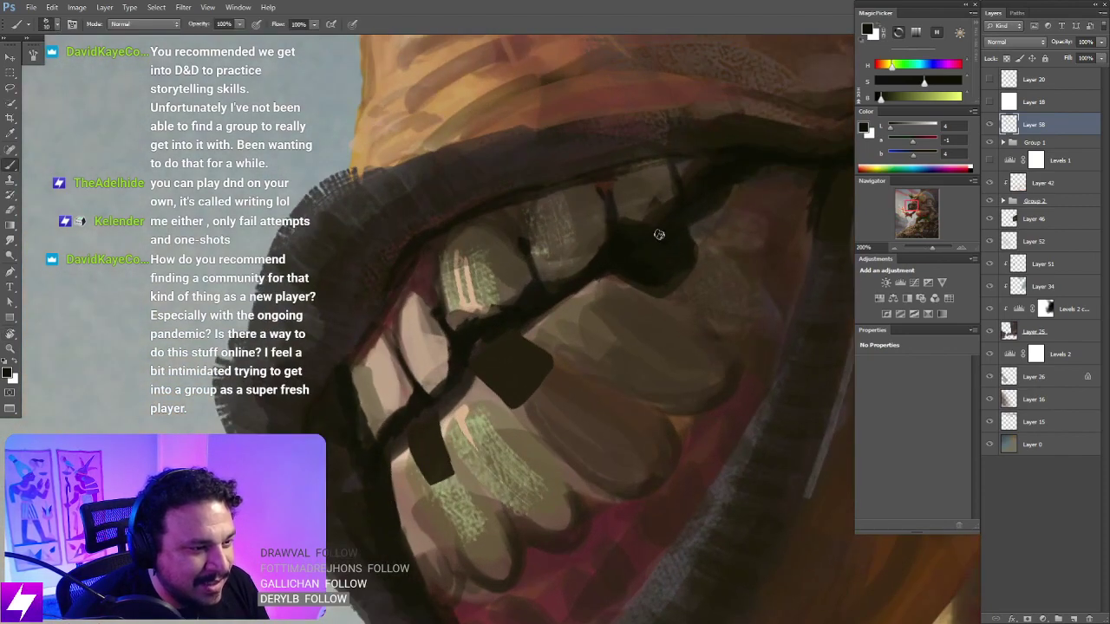
{"action": "key", "text": "]"}
{"action": "key", "text": "]"}
{"action": "key", "text": "]"}
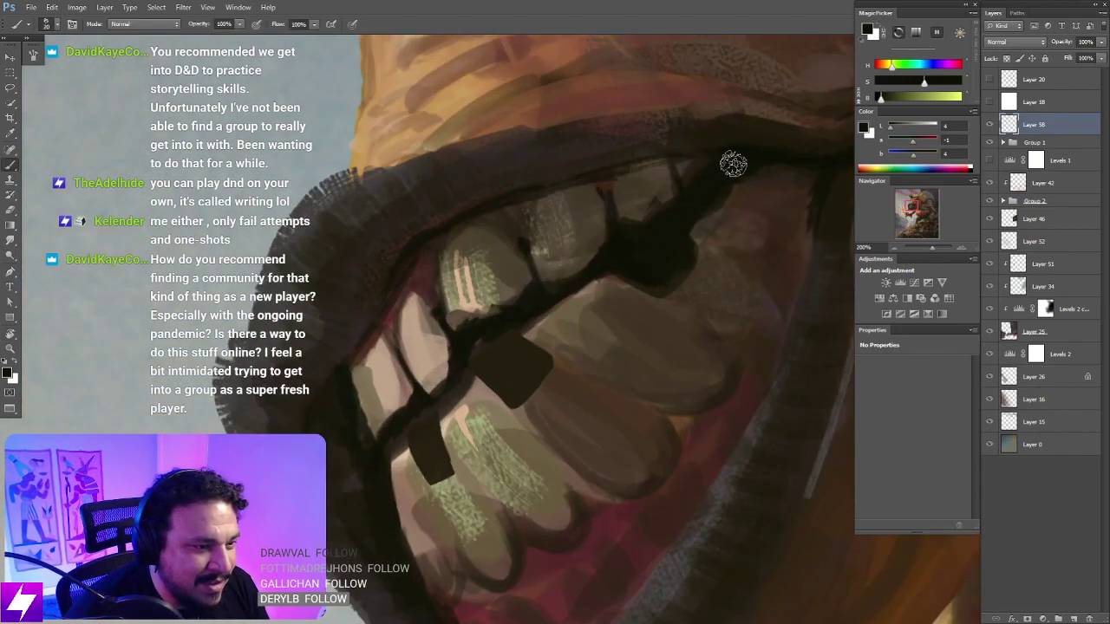
{"action": "key", "text": "Escape"}
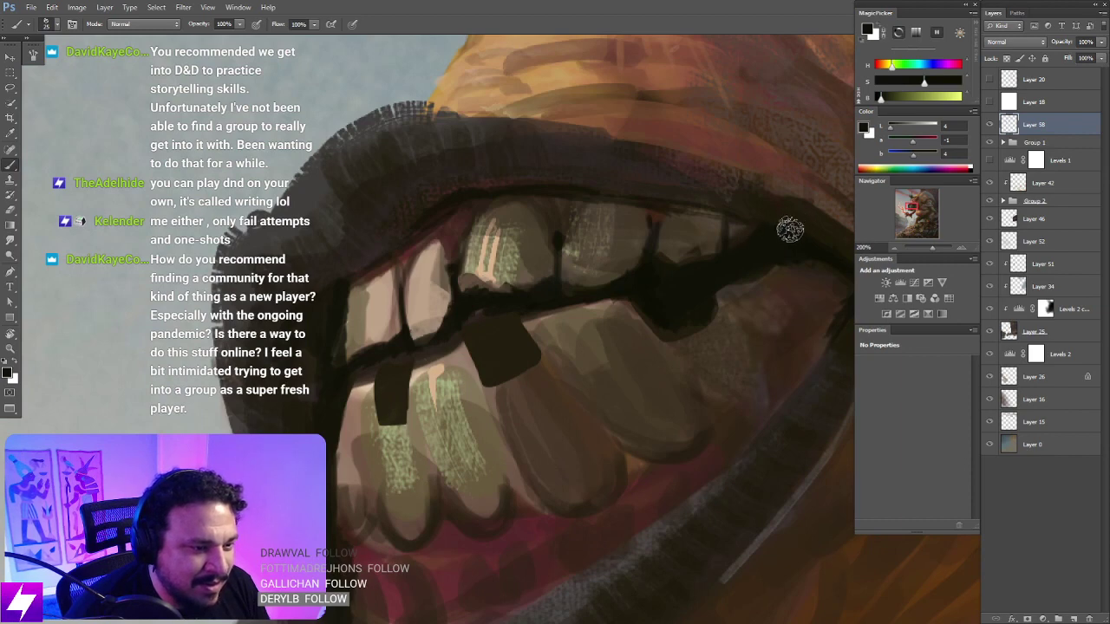
{"action": "mouse_move", "coordinate": [510, 328]}
{"action": "left_mouse_down"}
{"action": "mouse_move", "coordinate": [482, 326]}
{"action": "mouse_move", "coordinate": [515, 353]}
{"action": "mouse_move", "coordinate": [512, 369]}
{"action": "mouse_move", "coordinate": [509, 317]}
{"action": "mouse_move", "coordinate": [536, 357]}
{"action": "mouse_move", "coordinate": [523, 319]}
{"action": "mouse_move", "coordinate": [533, 321]}
{"action": "mouse_move", "coordinate": [525, 368]}
{"action": "mouse_move", "coordinate": [527, 350]}
{"action": "mouse_move", "coordinate": [486, 351]}
{"action": "mouse_move", "coordinate": [503, 384]}
{"action": "left_mouse_up"}
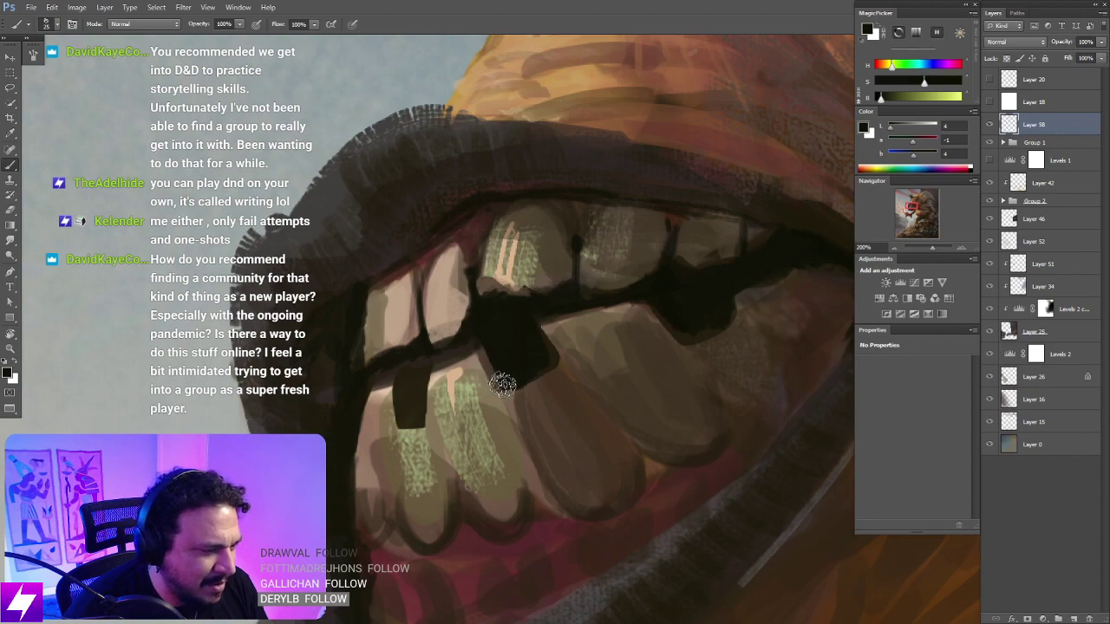
Step: Unmirror the view and examine the darkened mouth against the whole figure and within the head at several tilts
{"action": "key", "text": "ctrl+minus"}
{"action": "key", "text": "ctrl+minus"}
{"action": "key", "text": "ctrl+minus"}
{"action": "scroll", "coordinate": [663, 280], "scroll_direction": "down", "scroll_amount": 1}
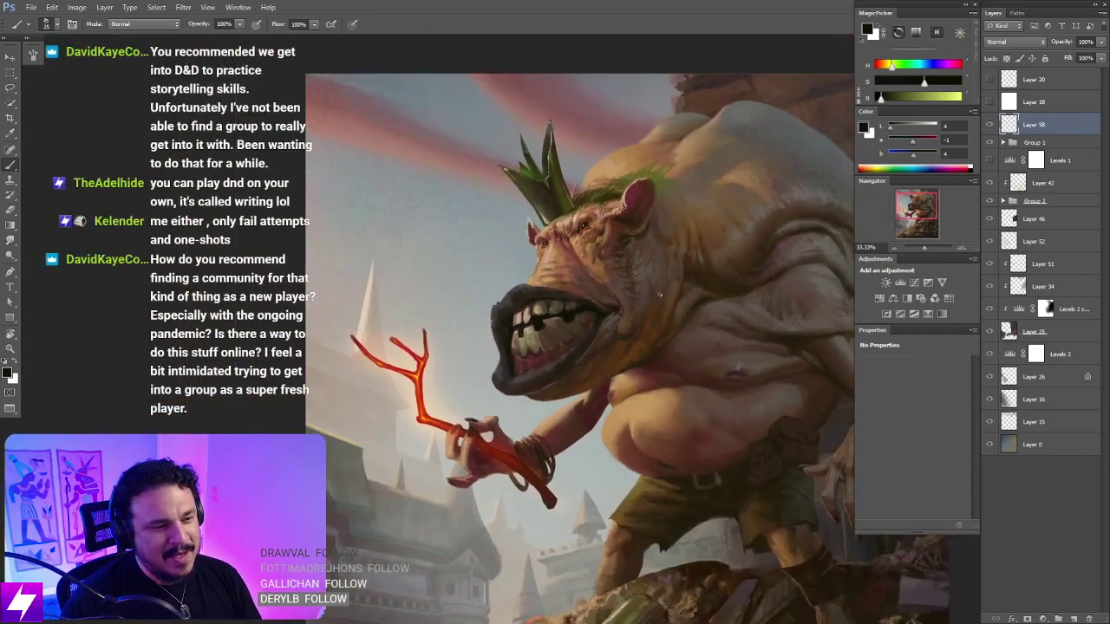
{"action": "key", "text": "ctrl+shift+h"}
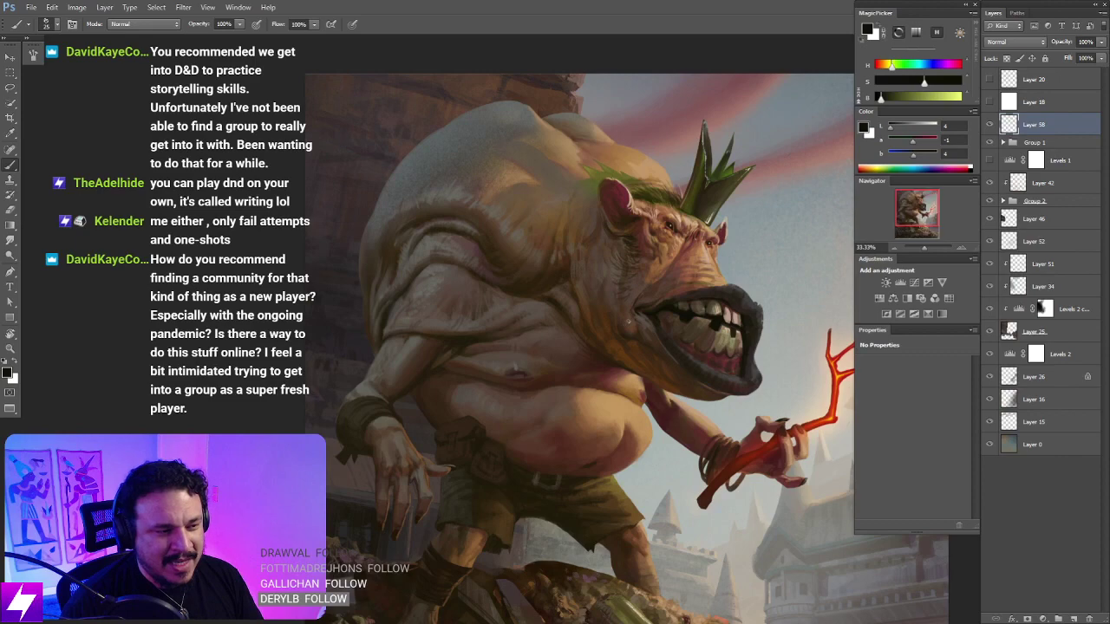
{"action": "key", "text": "ctrl+plus"}
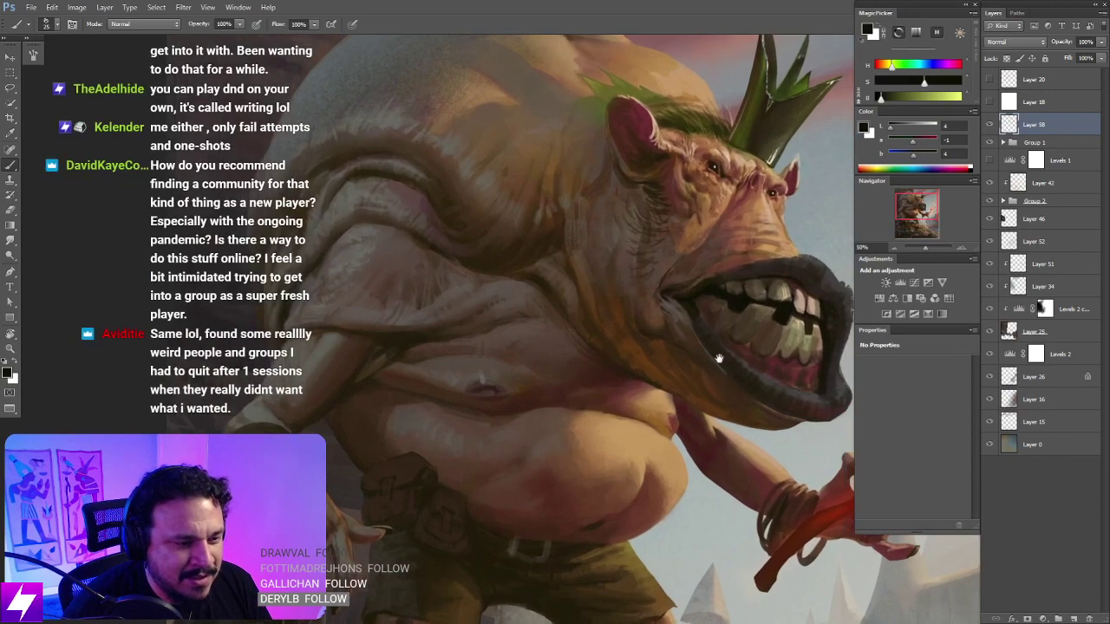
{"action": "left_click_drag", "start_coordinate": [719, 356], "coordinate": [656, 346]}
{"action": "left_click_drag", "start_coordinate": [763, 330], "coordinate": [703, 329]}
{"action": "key", "text": "r"}
{"action": "key", "text": "ctrl+plus"}
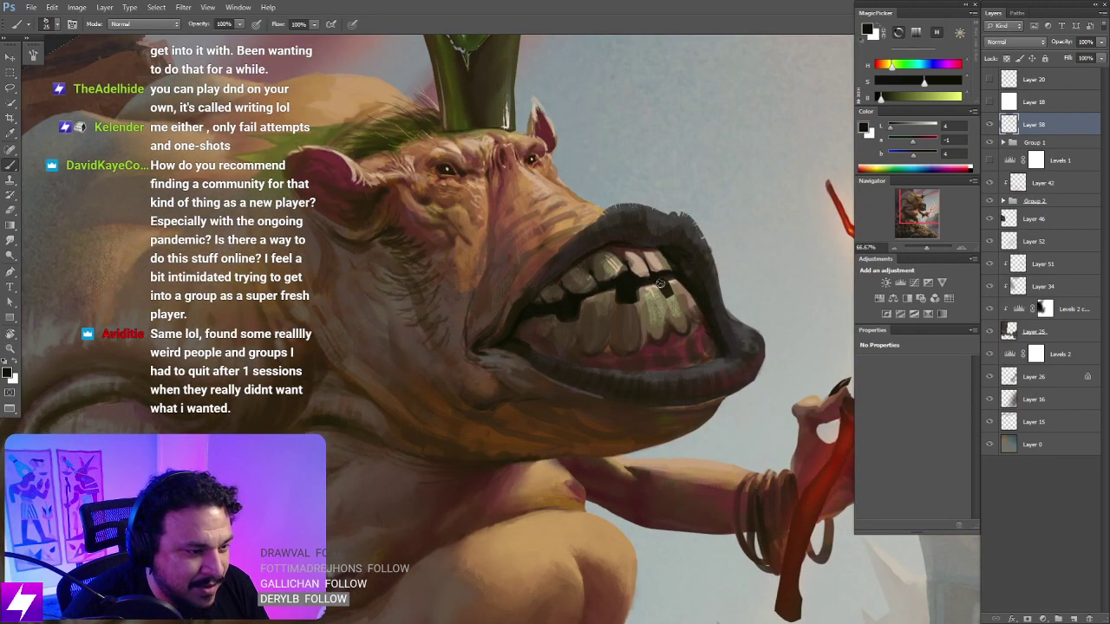
{"action": "key", "text": "r"}
{"action": "left_click_drag", "start_coordinate": [729, 313], "coordinate": [716, 372]}
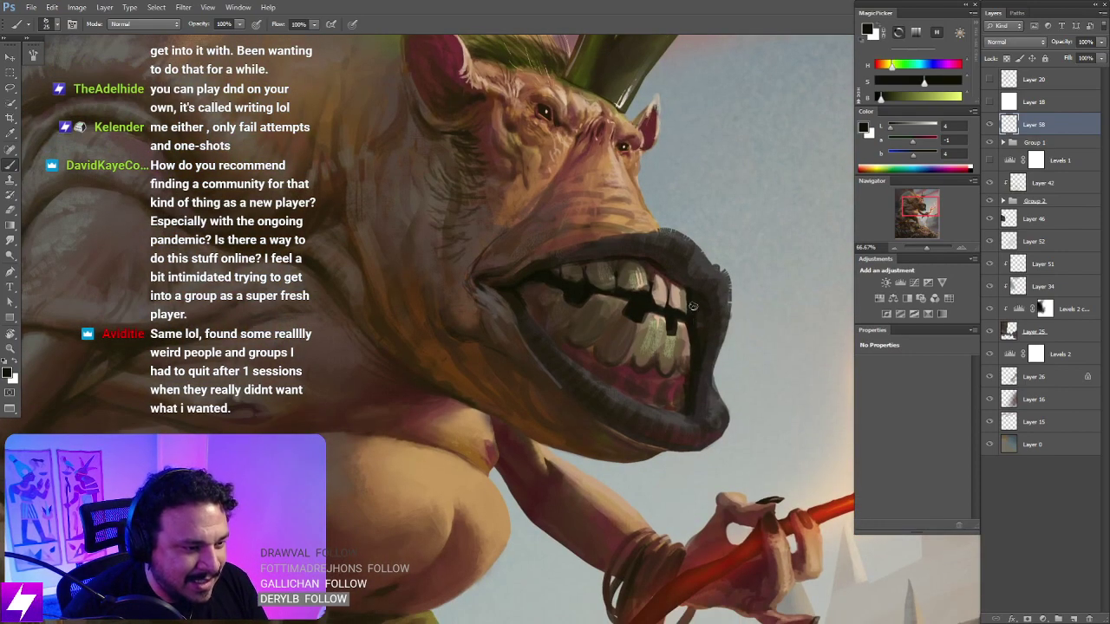
Step: Refine the dark inner edge of the lips around the front teeth with a larger near-black brush, and ready the eraser
{"action": "key", "text": "]"}
{"action": "key", "text": "]"}
{"action": "key", "text": "]"}
{"action": "left_click_drag", "start_coordinate": [730, 354], "coordinate": [726, 328]}
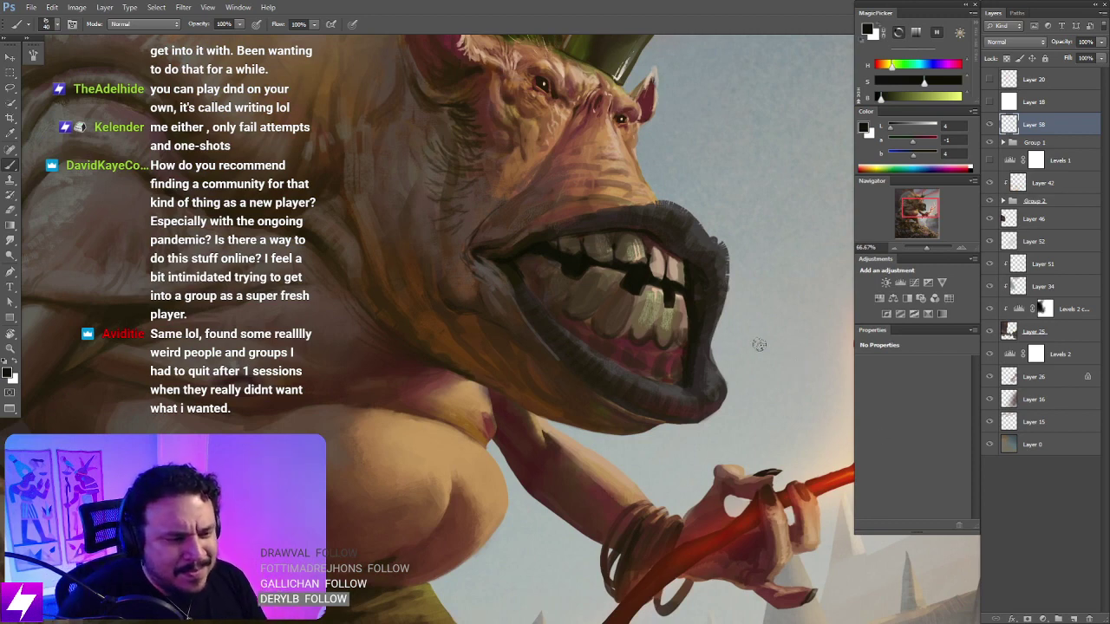
{"action": "key", "text": "e"}
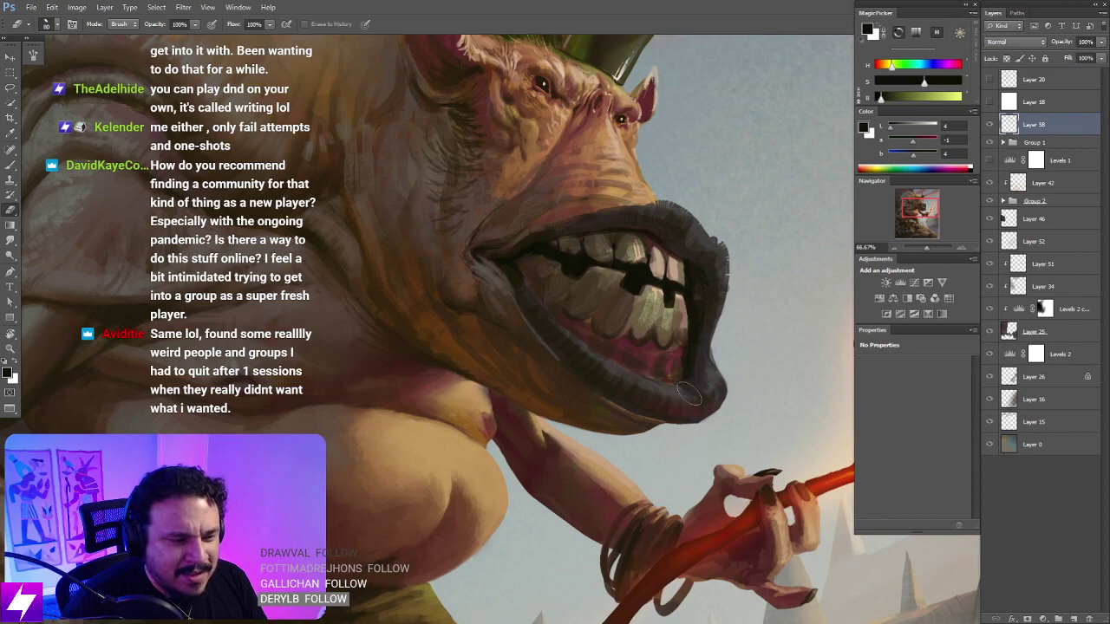
Step: Darken the upper lip's inner edge near the mouth corner on a steeply tilted canvas, and turn the head upright
{"action": "key", "text": "r"}
{"action": "left_click_drag", "start_coordinate": [726, 414], "coordinate": [658, 349]}
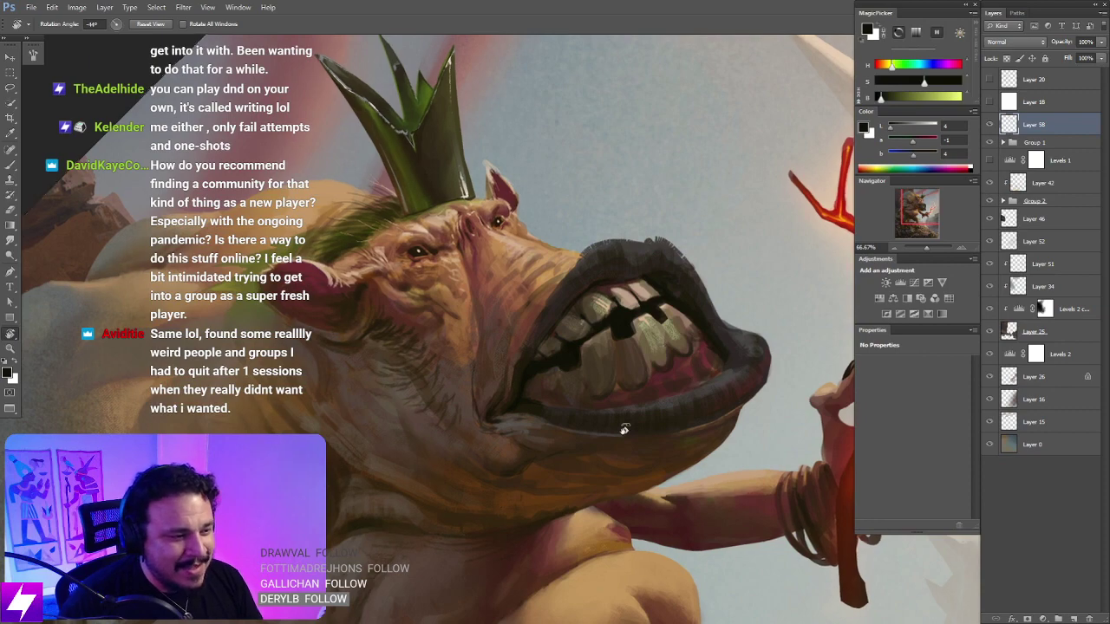
{"action": "left_click_drag", "start_coordinate": [564, 459], "coordinate": [672, 438]}
{"action": "key", "text": "ctrl+minus"}
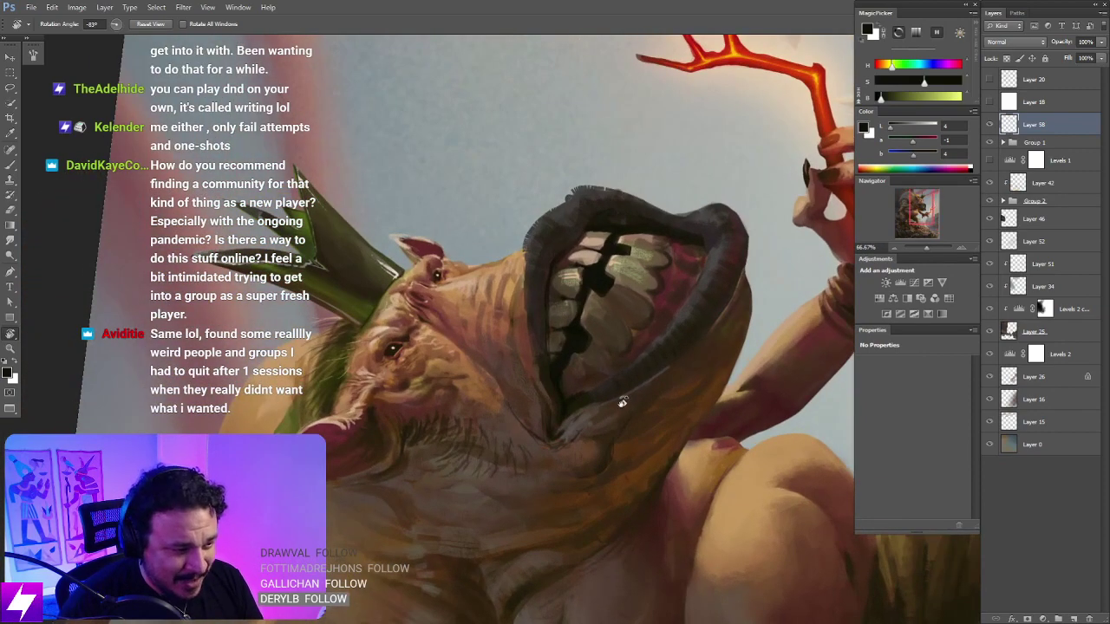
{"action": "key", "text": "ctrl+plus"}
{"action": "key", "text": "b"}
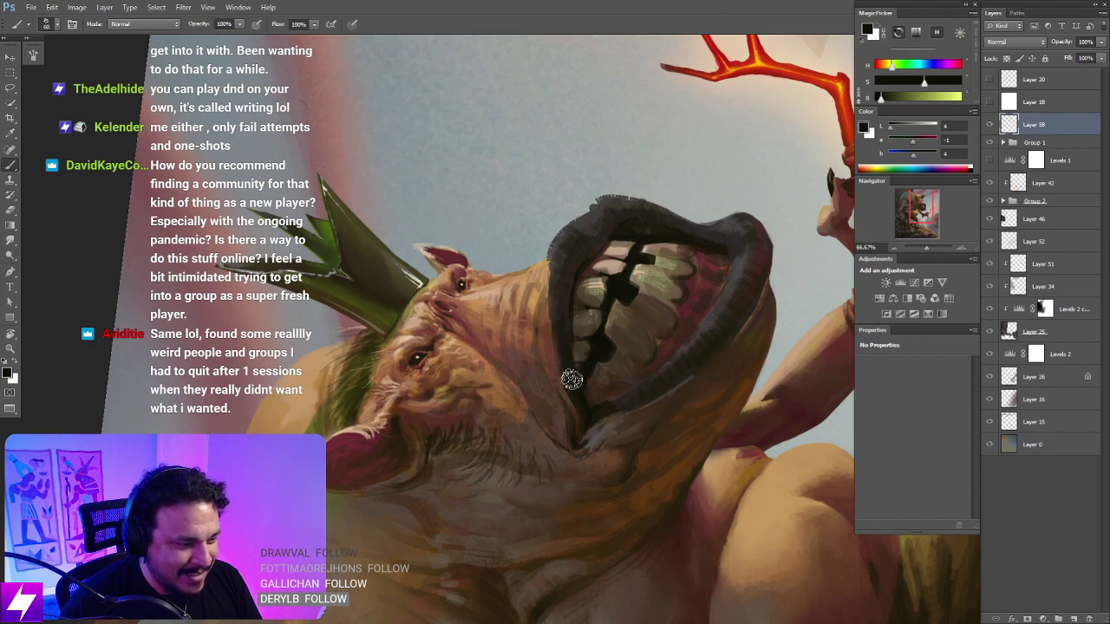
{"action": "key", "text": "r"}
{"action": "left_click_drag", "start_coordinate": [687, 489], "coordinate": [618, 309]}
{"action": "key", "text": "Escape"}
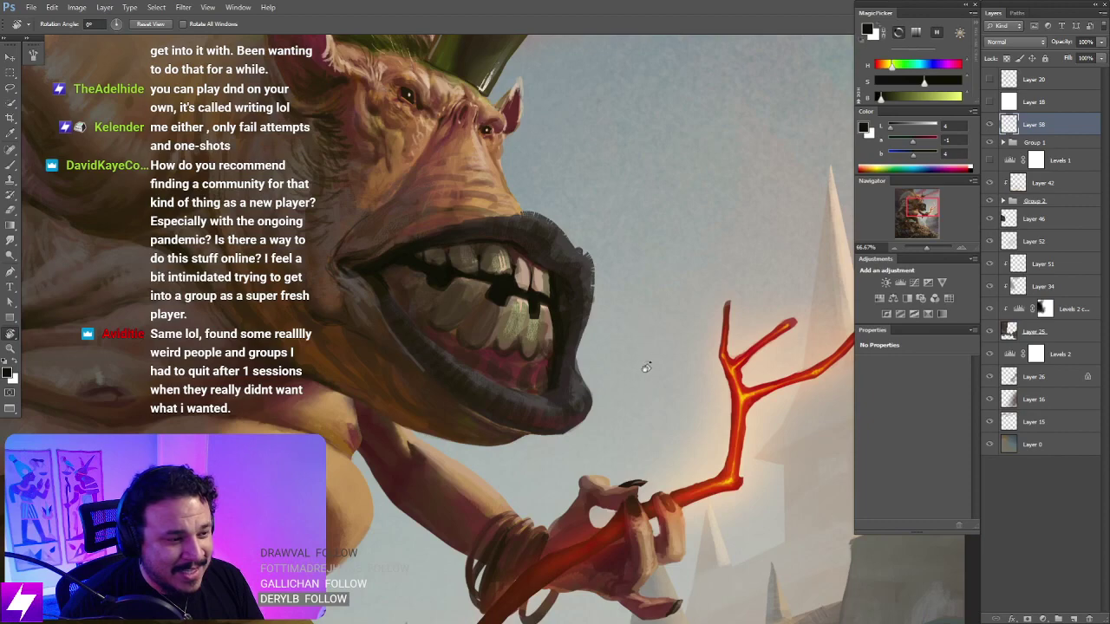
Step: Deepen the lower lip's inner edge along the gums with near-black on a tilted canvas, and turn the head upright
{"action": "left_click_drag", "start_coordinate": [598, 210], "coordinate": [636, 331]}
{"action": "key", "text": "b"}
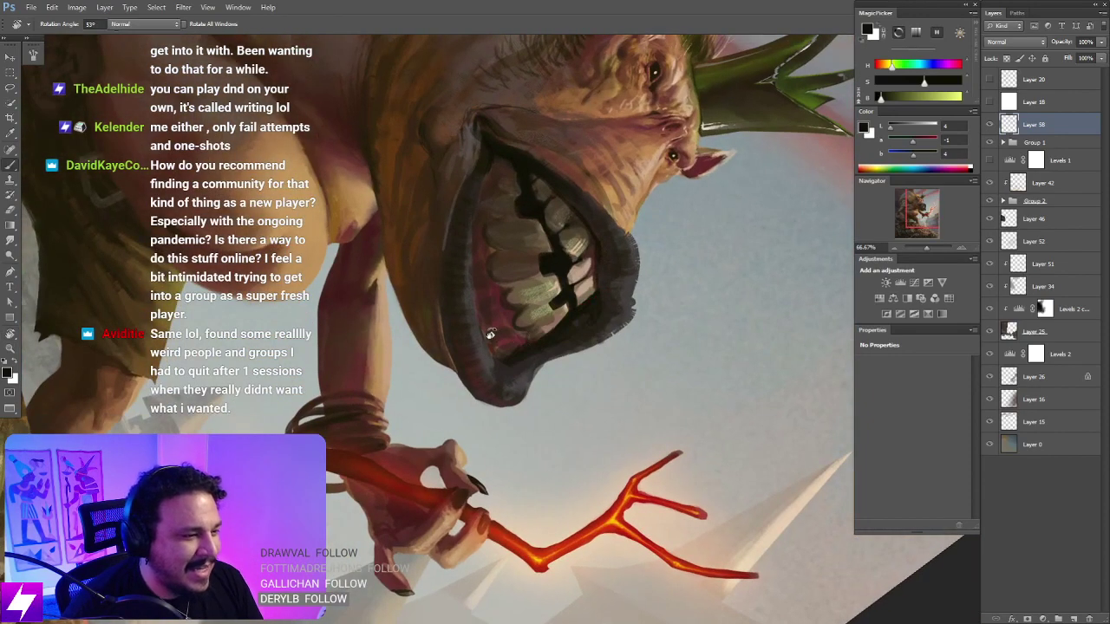
{"action": "mouse_move", "coordinate": [477, 304]}
{"action": "left_mouse_down"}
{"action": "mouse_move", "coordinate": [512, 363]}
{"action": "mouse_move", "coordinate": [475, 312]}
{"action": "mouse_move", "coordinate": [505, 362]}
{"action": "mouse_move", "coordinate": [483, 331]}
{"action": "mouse_move", "coordinate": [474, 289]}
{"action": "mouse_move", "coordinate": [492, 341]}
{"action": "left_mouse_up"}
{"action": "key", "text": "Escape"}
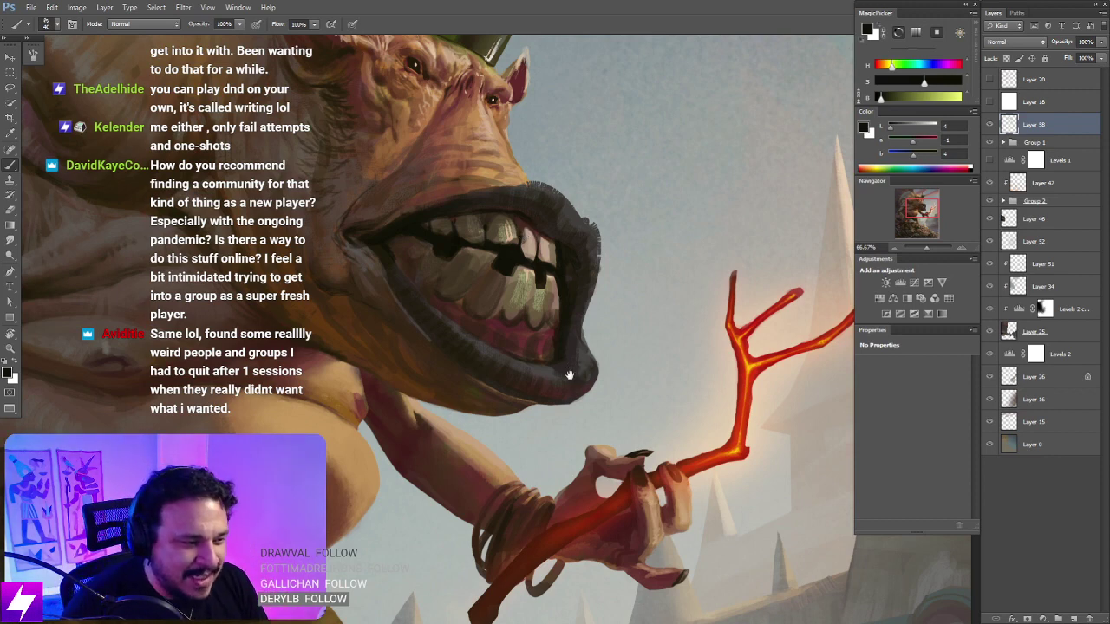
Step: Check the head at another canvas angle, restore the angle, and refine the lower teeth with a small black brush
{"action": "scroll", "coordinate": [569, 374], "scroll_direction": "up", "scroll_amount": 2}
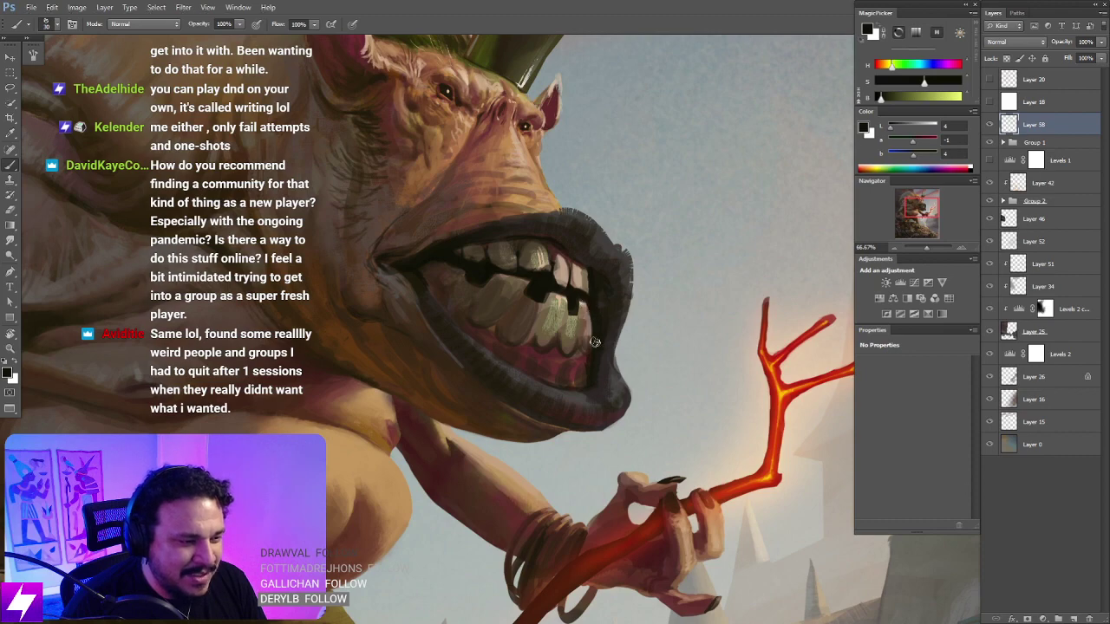
{"action": "key", "text": "ctrl+minus"}
{"action": "key", "text": "r"}
{"action": "left_click_drag", "start_coordinate": [632, 517], "coordinate": [689, 424]}
{"action": "left_click_drag", "start_coordinate": [631, 488], "coordinate": [645, 473]}
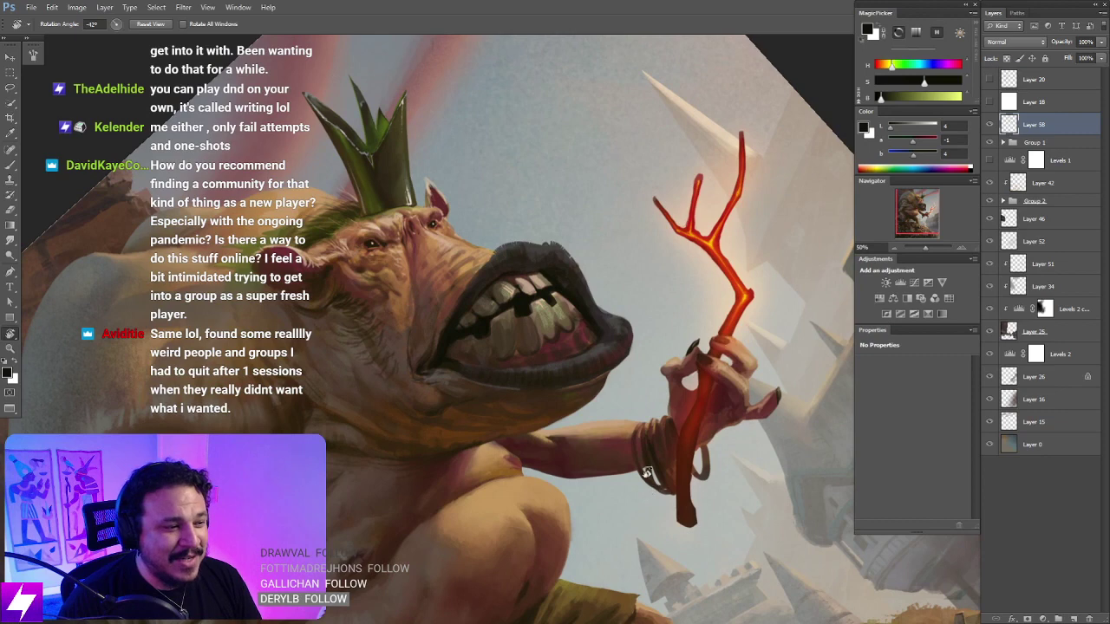
{"action": "key", "text": "Escape"}
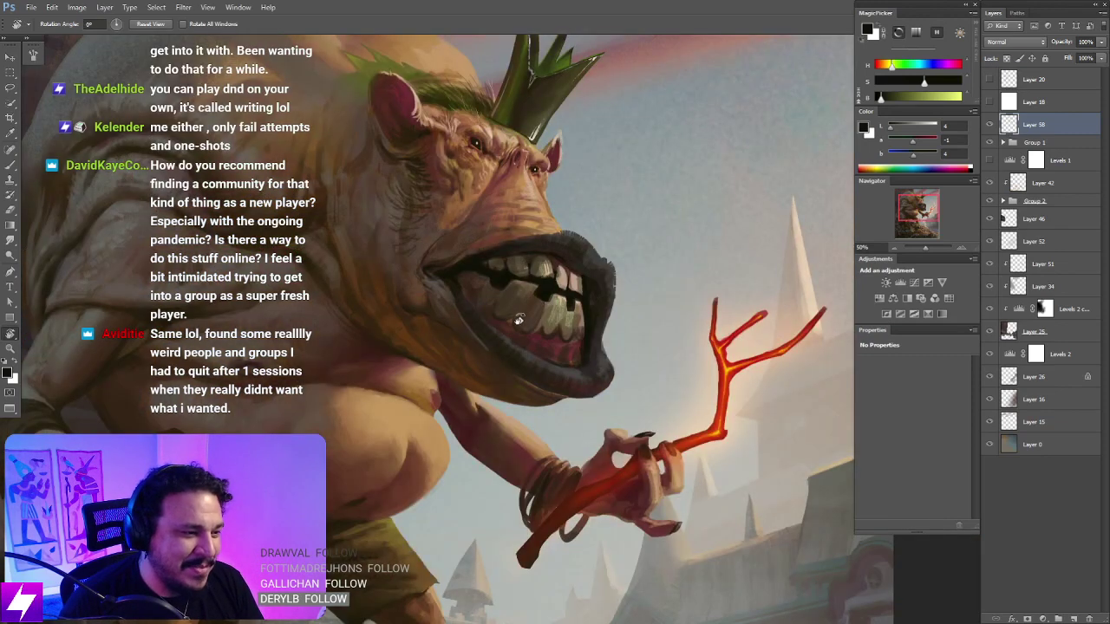
{"action": "key", "text": "b"}
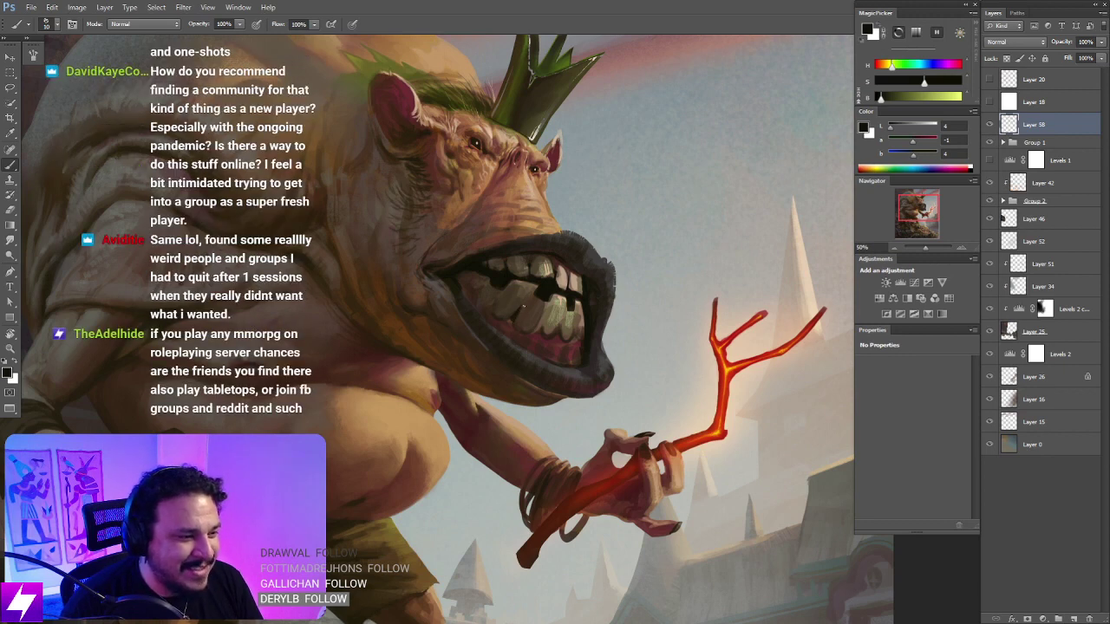
Step: Paint black into the gap above the middle lower teeth, using a slightly larger brush for the final touches
{"action": "key", "text": "ctrl+minus"}
{"action": "key", "text": "r"}
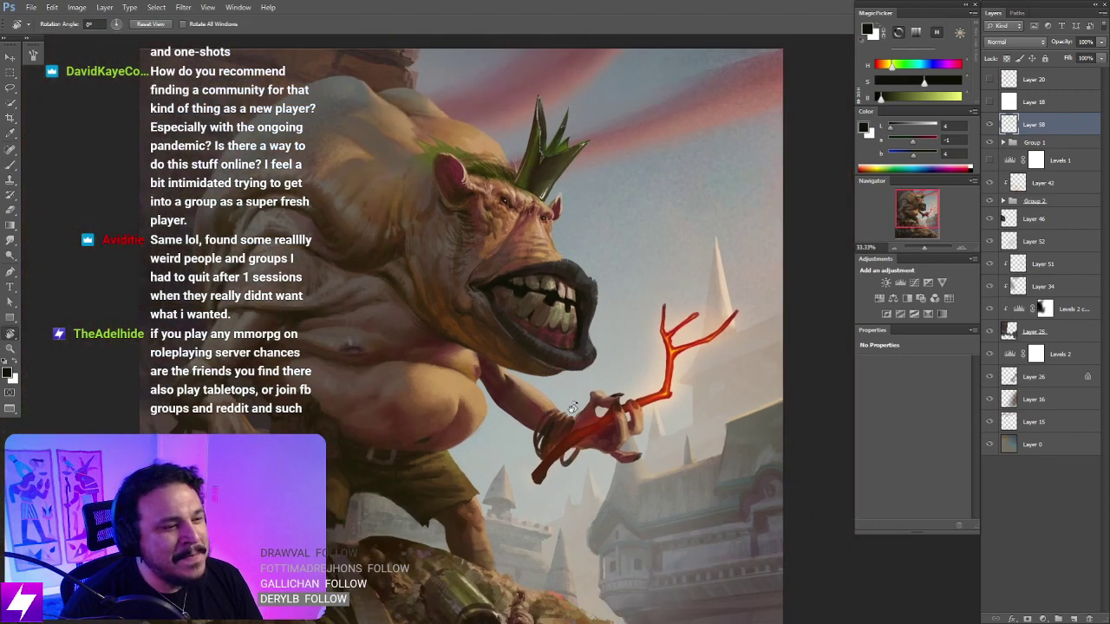
{"action": "left_click_drag", "start_coordinate": [572, 407], "coordinate": [624, 338]}
{"action": "key", "text": "ctrl+plus"}
{"action": "key", "text": "ctrl+plus"}
{"action": "key", "text": "Escape"}
{"action": "left_click_drag", "start_coordinate": [555, 318], "coordinate": [588, 312]}
{"action": "key", "text": "b"}
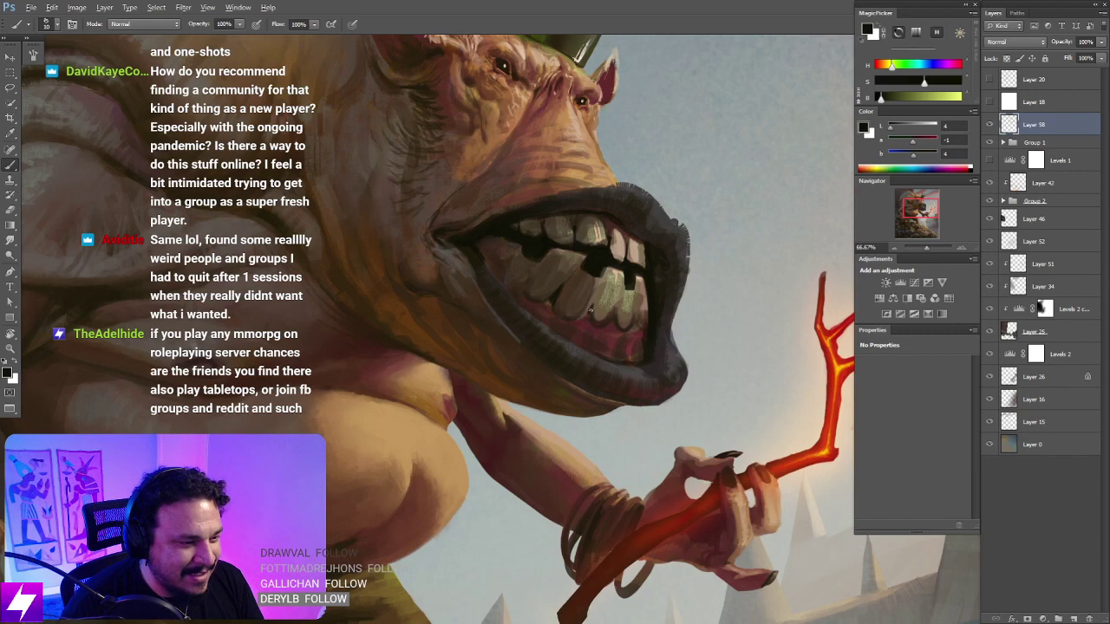
{"action": "left_click_drag", "start_coordinate": [629, 326], "coordinate": [643, 370]}
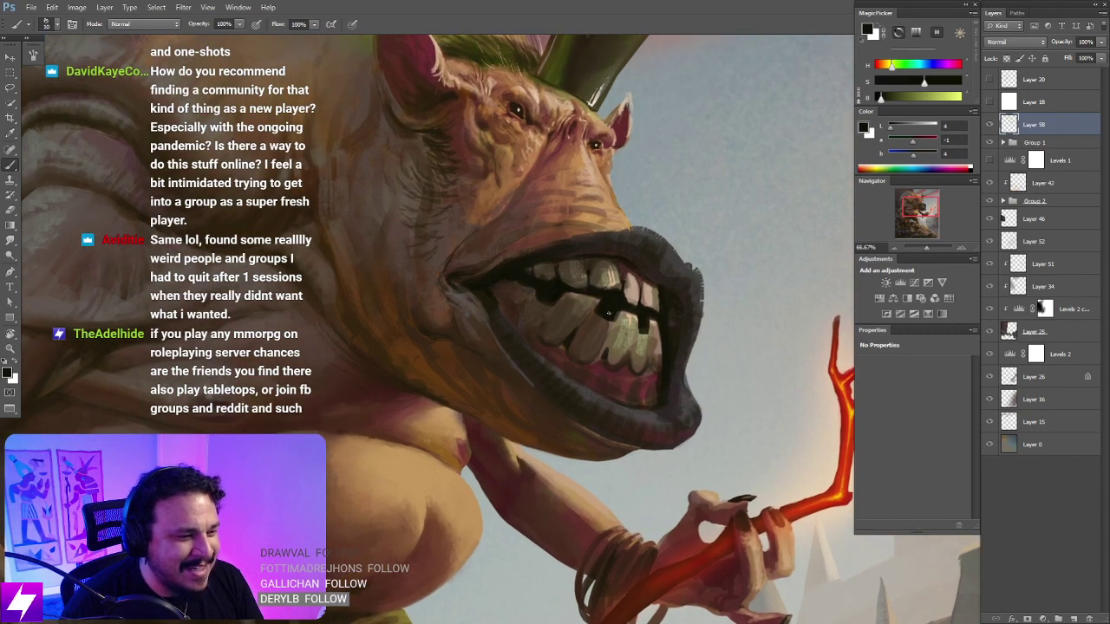
{"action": "key", "text": "bracketright"}
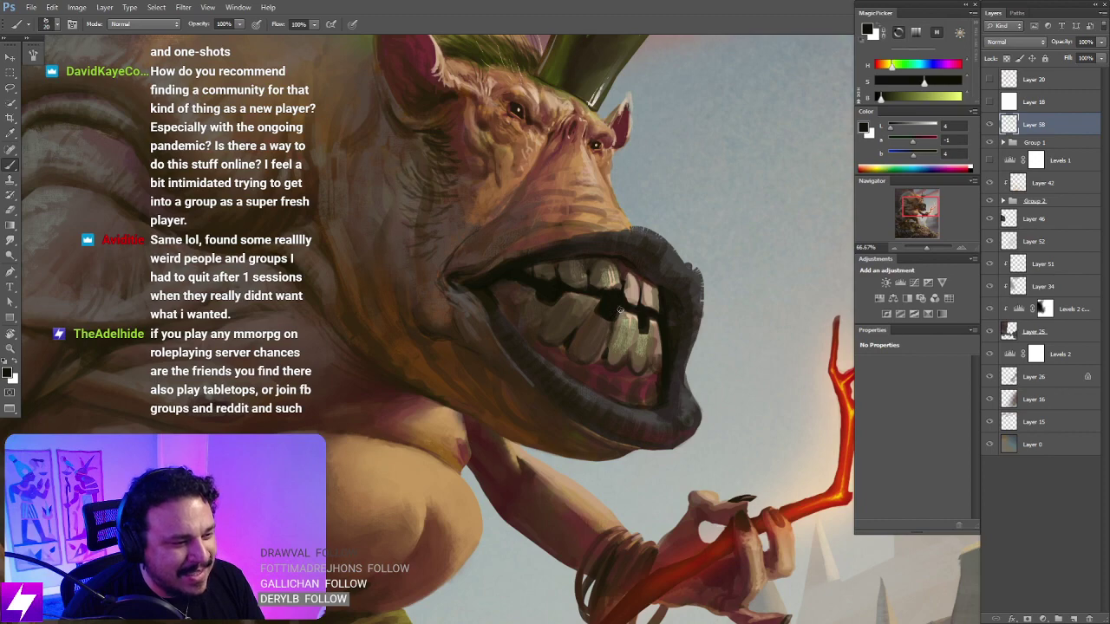
Step: Flip the whole canvas horizontally to check the creature's mouth in mirror view
{"action": "key", "text": "ctrl+minus"}
{"action": "key", "text": "r"}
{"action": "left_click_drag", "start_coordinate": [621, 401], "coordinate": [647, 371]}
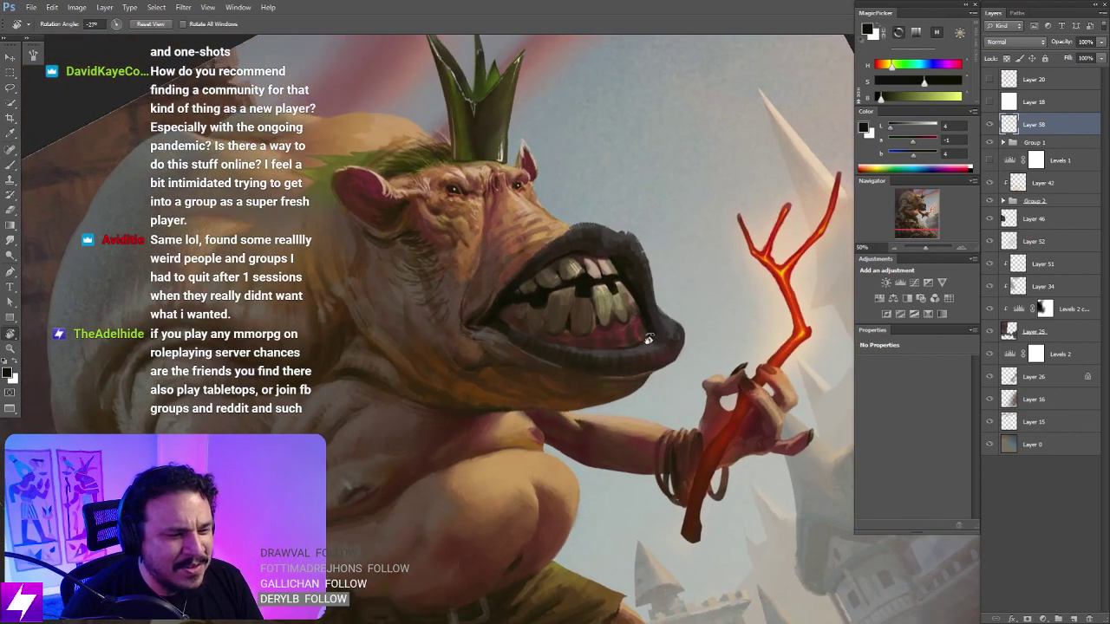
{"action": "key", "text": "Escape"}
{"action": "key", "text": "ctrl+minus"}
{"action": "key", "text": "ctrl+minus"}
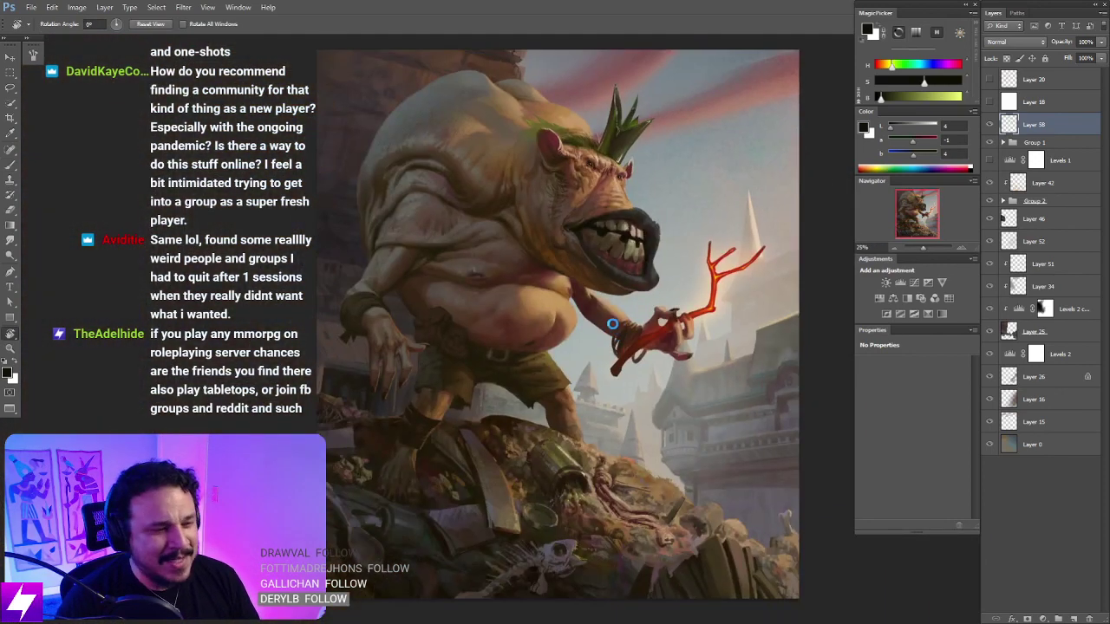
{"action": "key", "text": "ctrl+shift+h"}
{"action": "mouse_move", "coordinate": [554, 243]}
{"action": "left_mouse_down"}
{"action": "mouse_move", "coordinate": [656, 297]}
{"action": "mouse_move", "coordinate": [621, 346]}
{"action": "left_mouse_up"}
{"action": "key", "text": "ctrl+plus"}
{"action": "key", "text": "ctrl+plus"}
{"action": "key", "text": "Escape"}
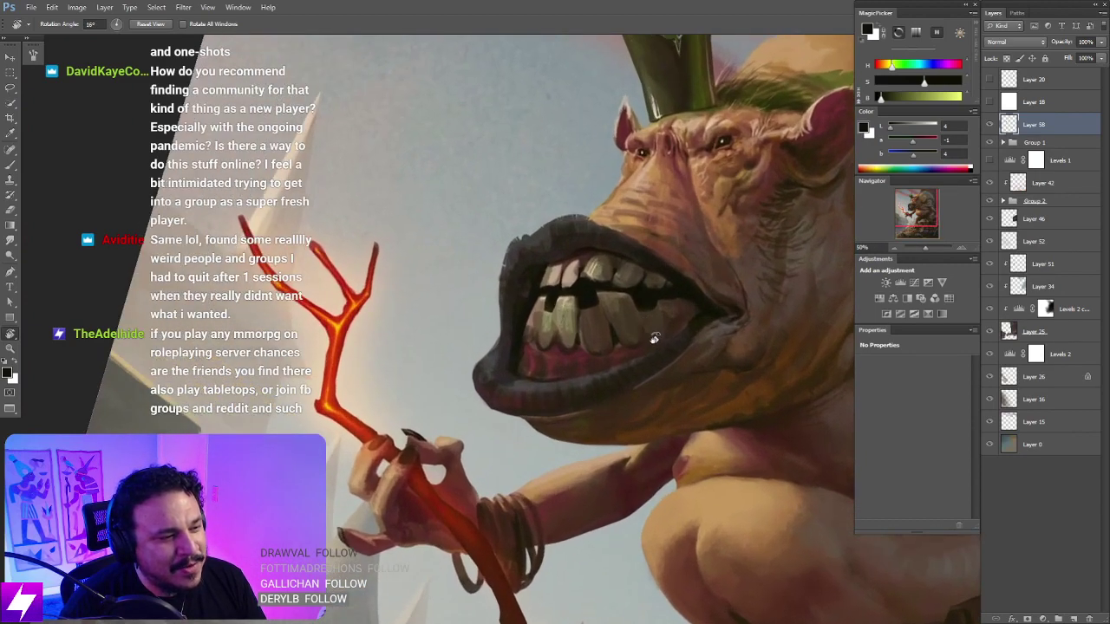
Step: Darken the shadows over the middle and back lower teeth with a larger black brush on Layer 58
{"action": "key", "text": "ctrl+plus"}
{"action": "key", "text": "b"}
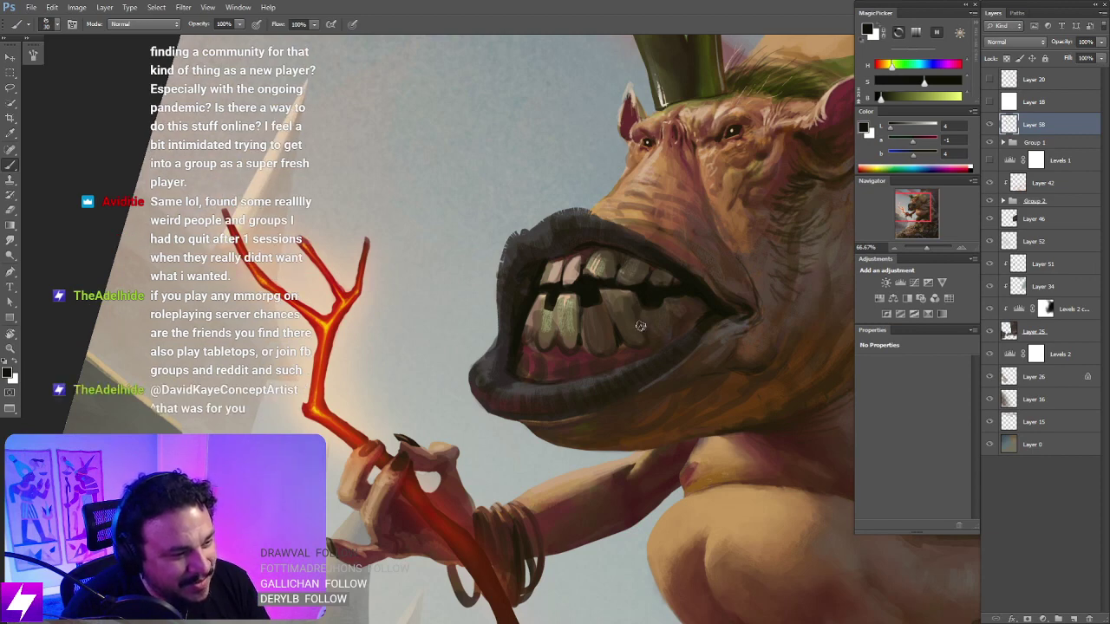
{"action": "key", "text": "s"}
{"action": "key", "text": "Escape"}
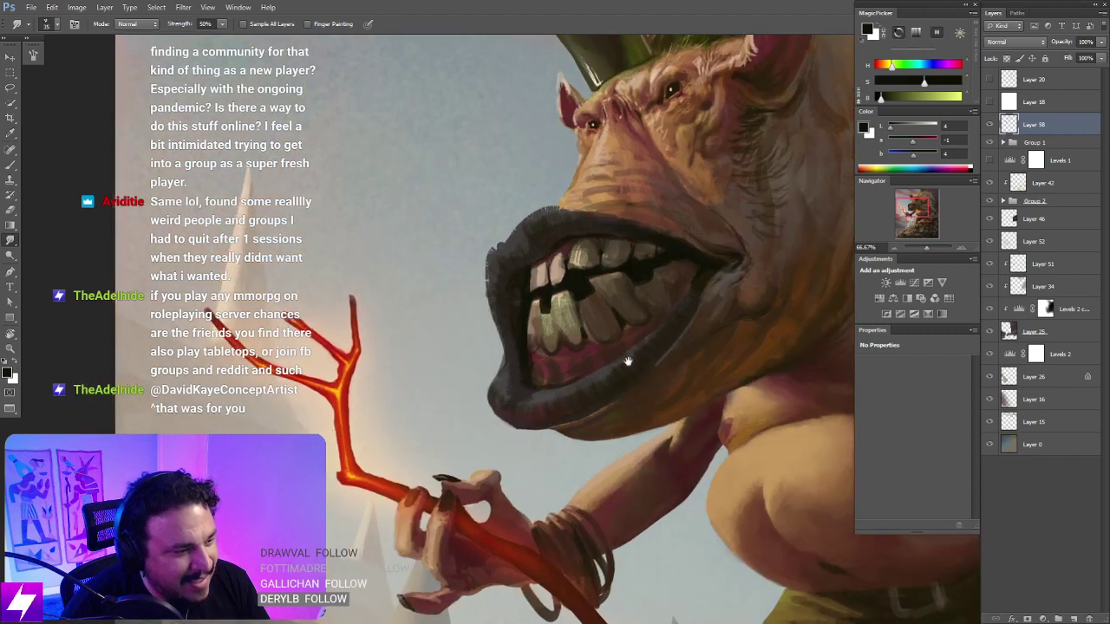
{"action": "left_click_drag", "start_coordinate": [630, 361], "coordinate": [650, 397]}
{"action": "key", "text": "b"}
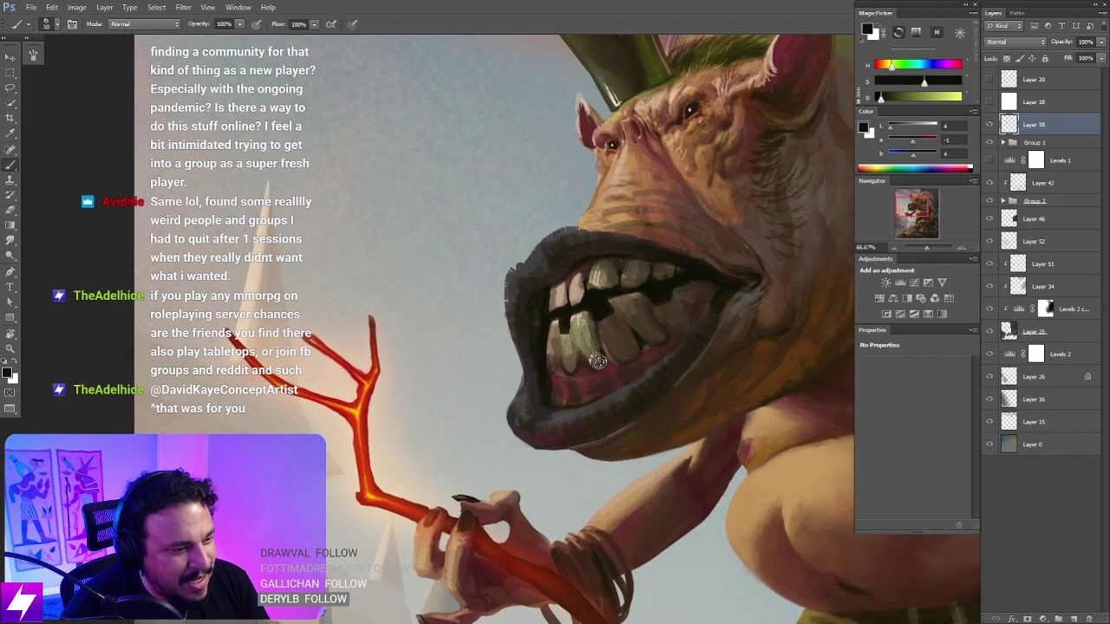
{"action": "left_click_drag", "start_coordinate": [626, 346], "coordinate": [617, 338]}
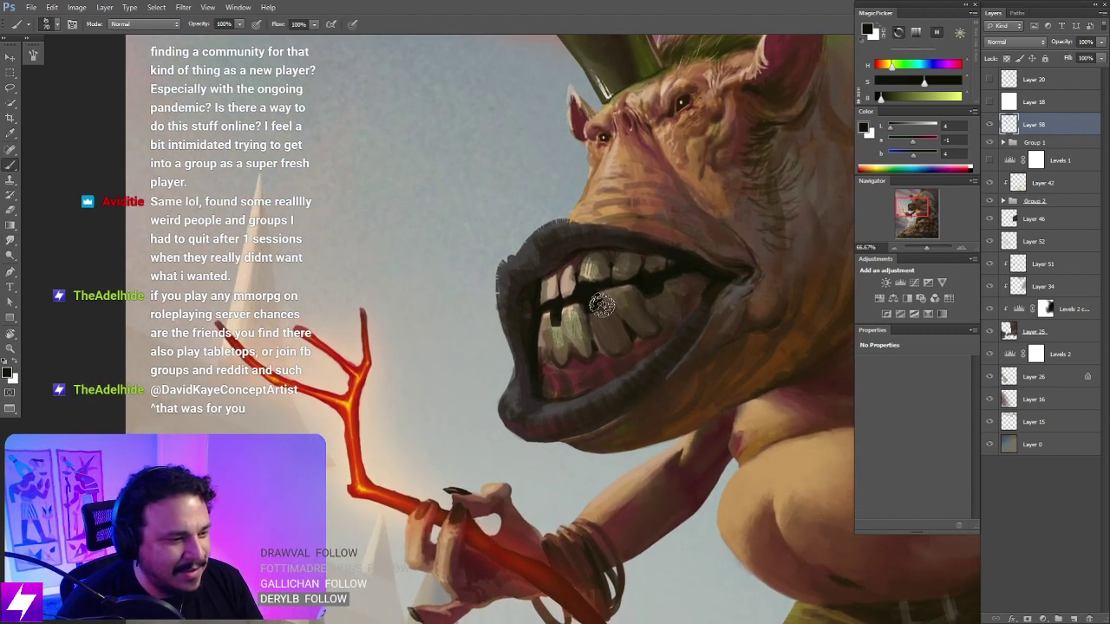
{"action": "key", "text": "bracketright"}
{"action": "key", "text": "bracketright"}
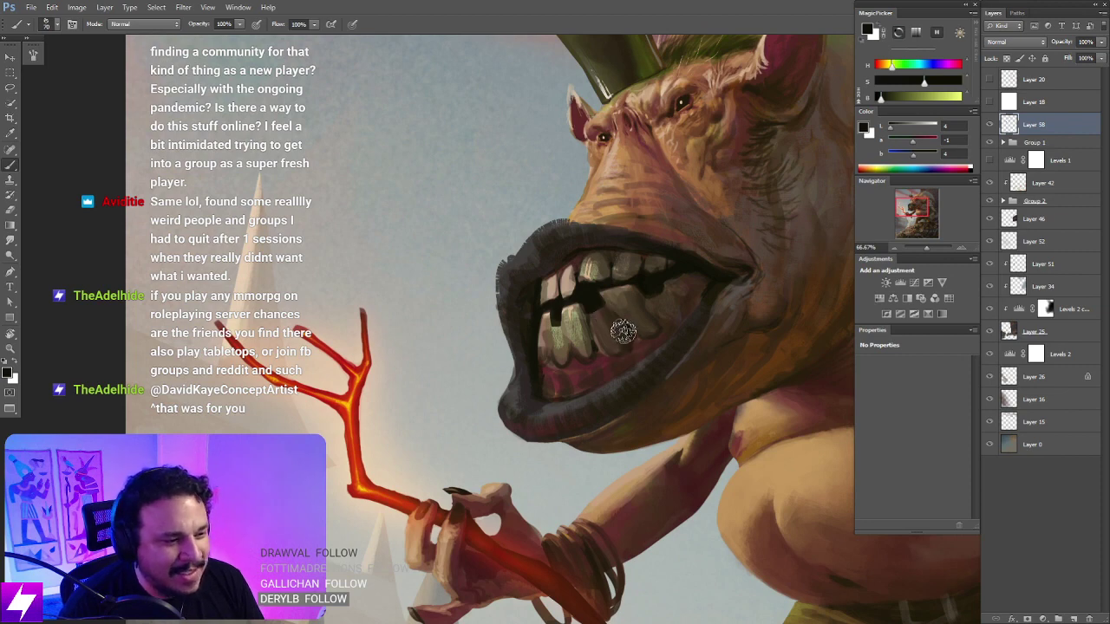
Step: Paint dark accents around the front teeth and the inner edge of the upper lip, adjusting the brush size
{"action": "mouse_move", "coordinate": [604, 329]}
{"action": "left_mouse_down"}
{"action": "mouse_move", "coordinate": [631, 370]}
{"action": "mouse_move", "coordinate": [611, 349]}
{"action": "mouse_move", "coordinate": [586, 357]}
{"action": "mouse_move", "coordinate": [565, 321]}
{"action": "mouse_move", "coordinate": [563, 355]}
{"action": "mouse_move", "coordinate": [559, 325]}
{"action": "mouse_move", "coordinate": [562, 352]}
{"action": "mouse_move", "coordinate": [577, 309]}
{"action": "left_mouse_up"}
{"action": "key", "text": "bracketleft"}
{"action": "key", "text": "bracketleft"}
{"action": "key", "text": "bracketleft"}
{"action": "key", "text": "bracketright"}
{"action": "key", "text": "bracketright"}
{"action": "key", "text": "bracketleft"}
{"action": "key", "text": "bracketleft"}
{"action": "key", "text": "bracketleft"}
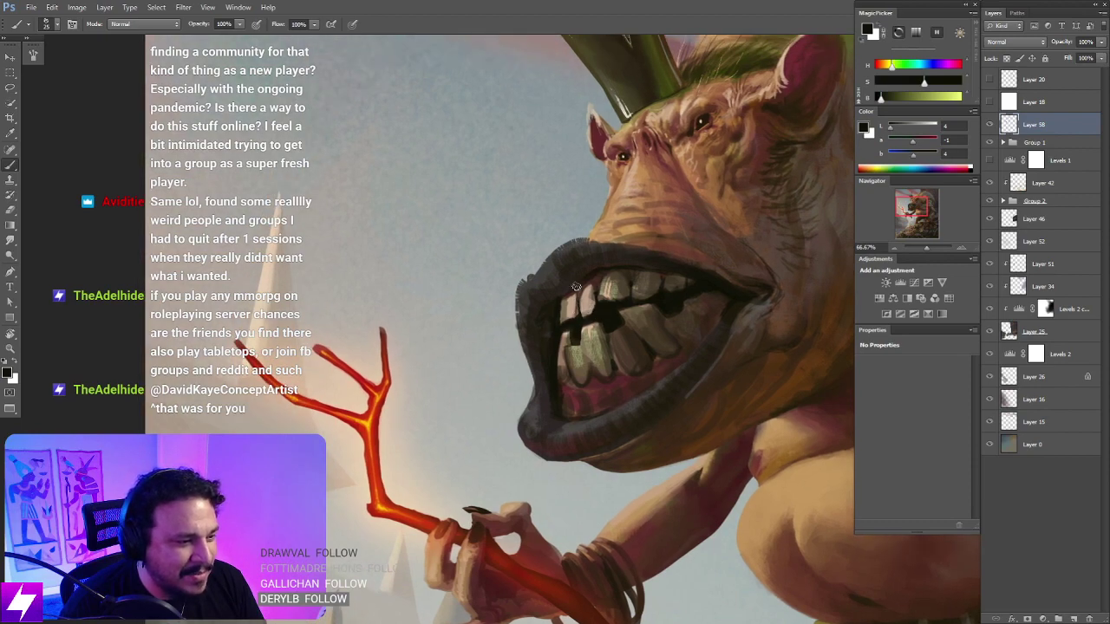
Step: Flip the whole canvas horizontally back to its original direction
{"action": "scroll", "coordinate": [559, 320], "scroll_direction": "down", "scroll_amount": 4}
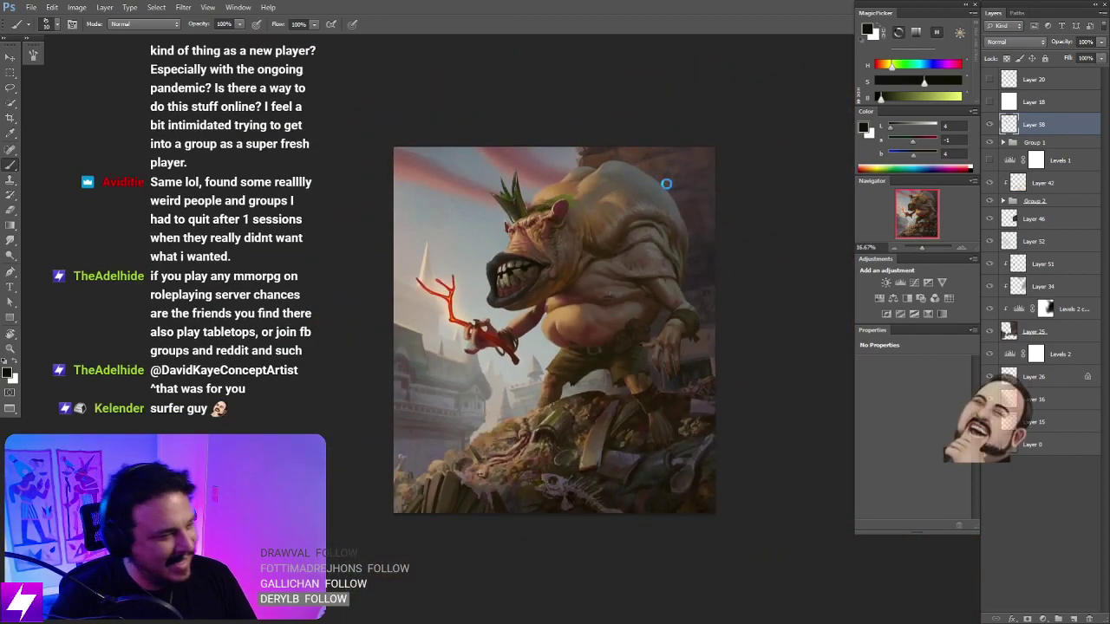
{"action": "key", "text": "ctrl+shift+h"}
{"action": "left_click_drag", "start_coordinate": [658, 258], "coordinate": [645, 302]}
{"action": "scroll", "coordinate": [645, 302], "scroll_direction": "up", "scroll_amount": 3}
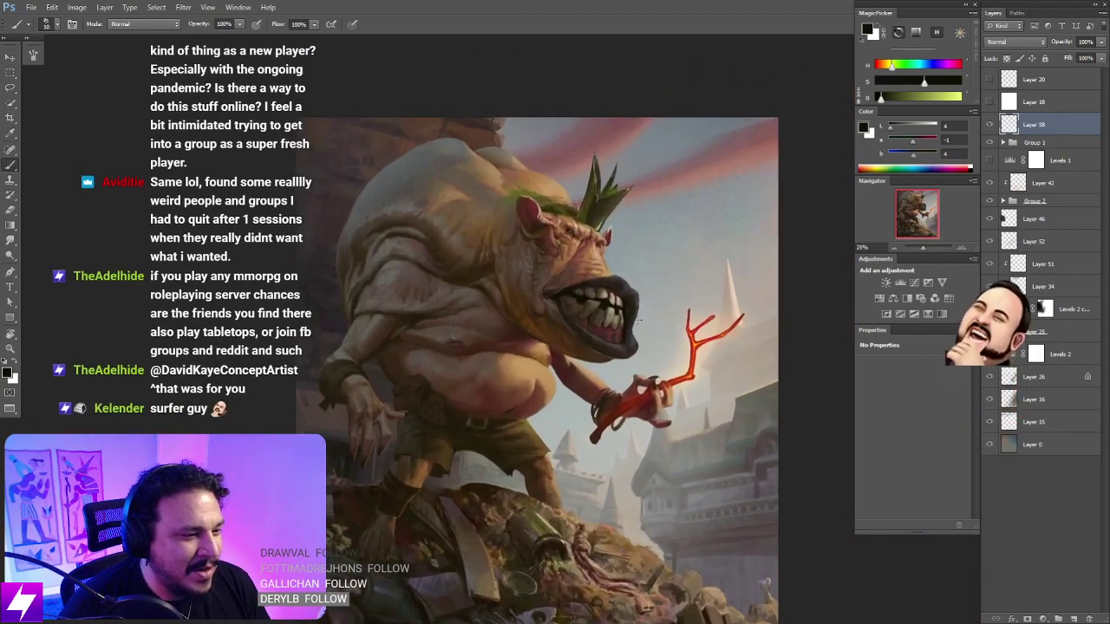
Step: Rotate the view around the mouth and paint dark separations between the back lower teeth
{"action": "key", "text": "r"}
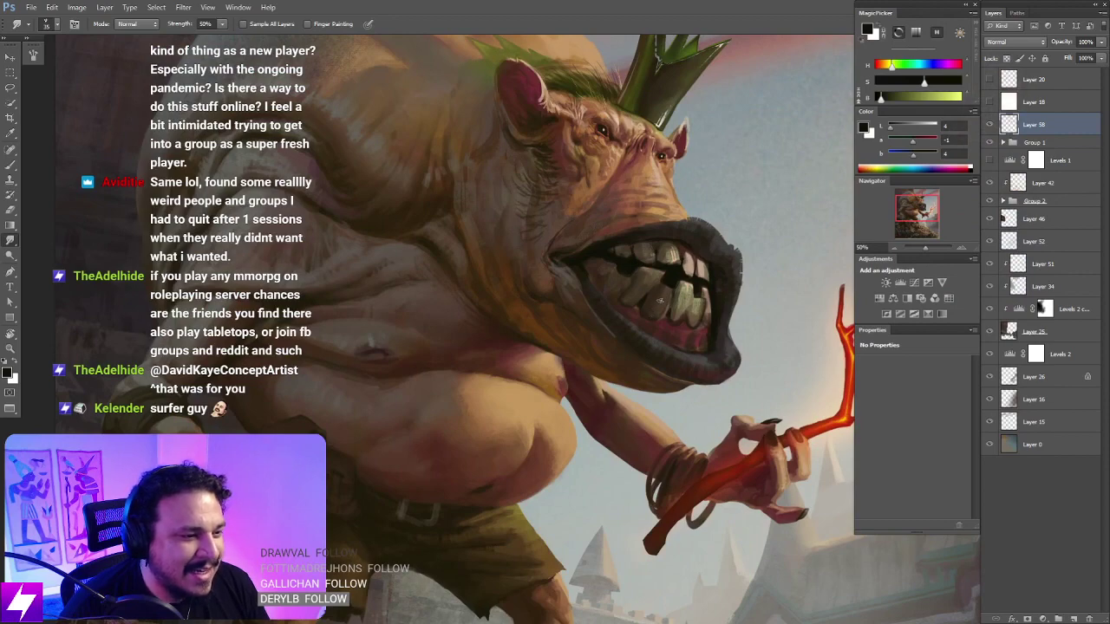
{"action": "key", "text": "ctrl+minus"}
{"action": "key", "text": "r"}
{"action": "left_click_drag", "start_coordinate": [708, 367], "coordinate": [714, 337]}
{"action": "scroll", "coordinate": [667, 312], "scroll_direction": "up", "scroll_amount": 2}
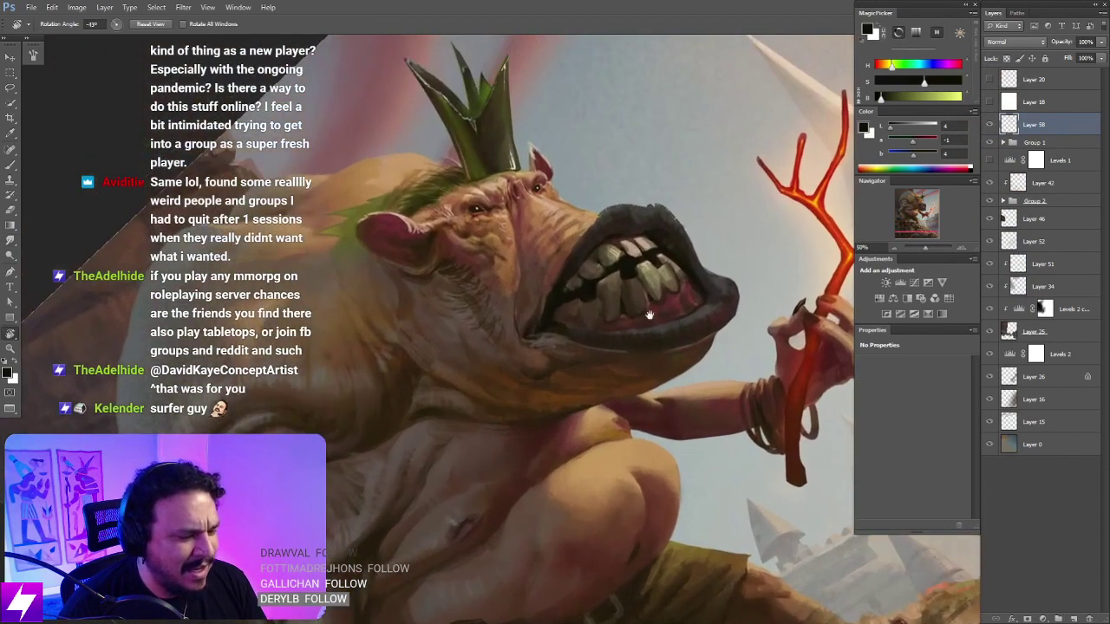
{"action": "scroll", "coordinate": [667, 312], "scroll_direction": "up", "scroll_amount": 1}
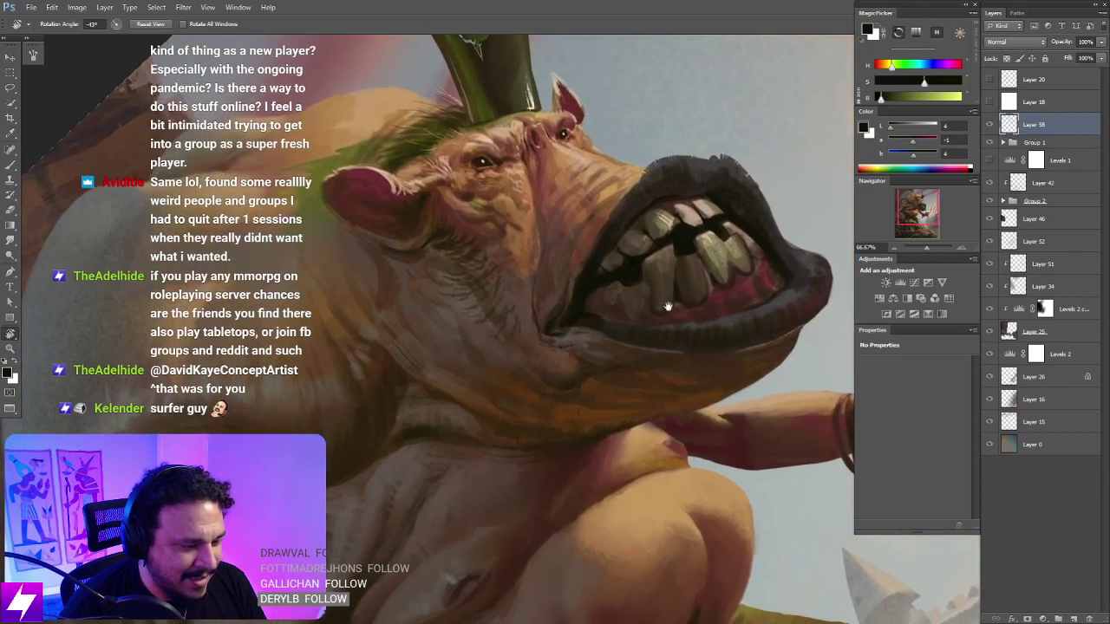
{"action": "key", "text": "b"}
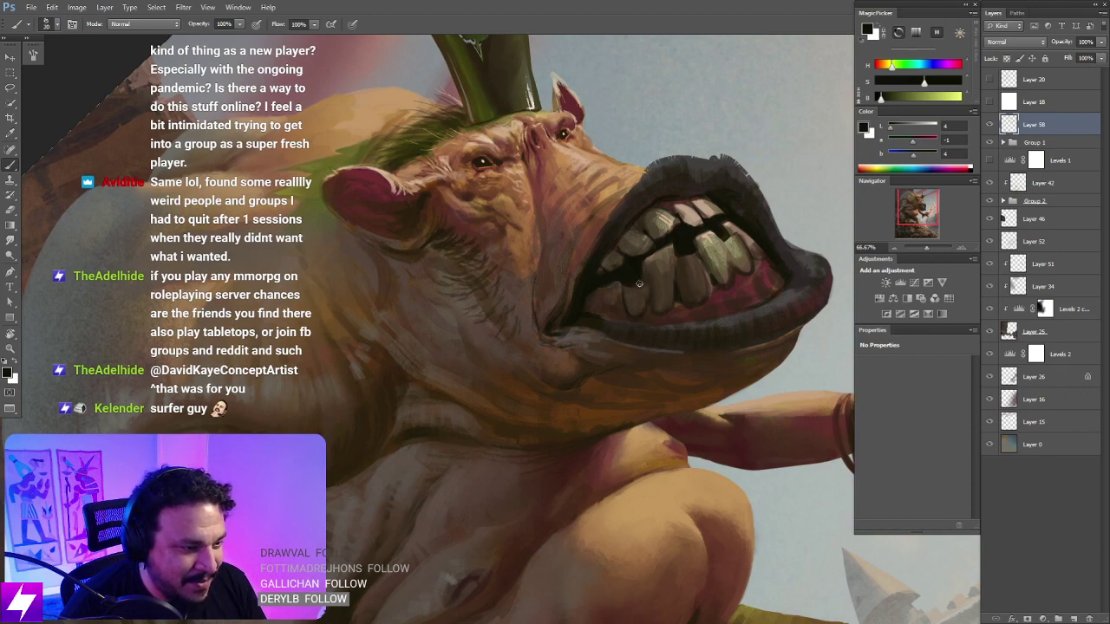
Step: Reshape the rearmost lower teeth near the corner of the mouth with small black brush strokes
{"action": "key", "text": "r"}
{"action": "mouse_move", "coordinate": [639, 284]}
{"action": "left_mouse_down"}
{"action": "mouse_move", "coordinate": [666, 265]}
{"action": "mouse_move", "coordinate": [628, 319]}
{"action": "left_mouse_up"}
{"action": "key", "text": "b"}
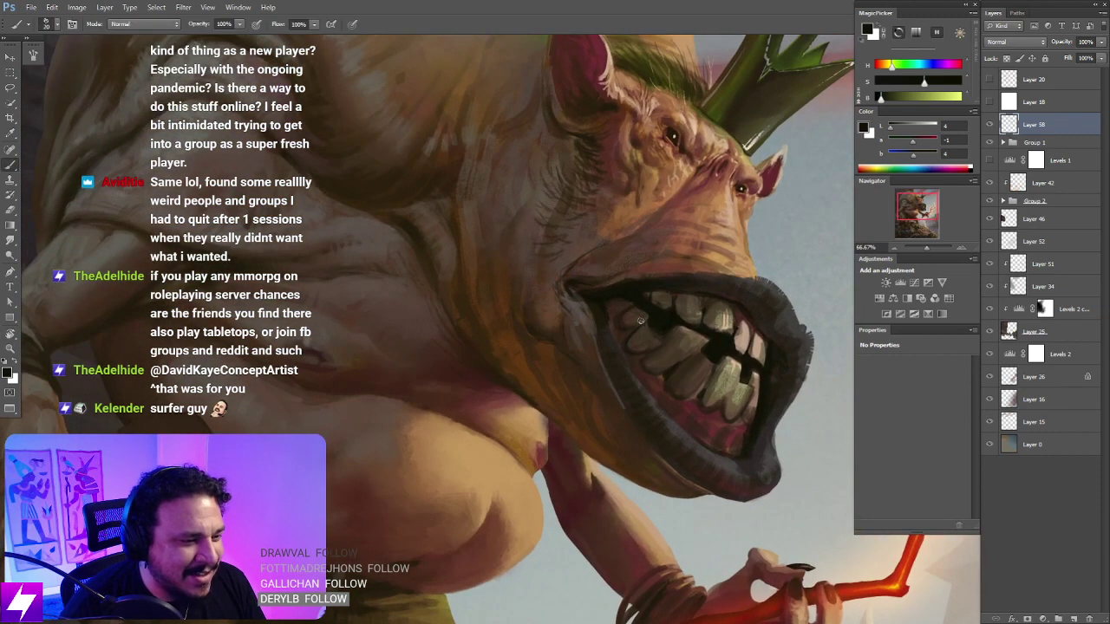
{"action": "key", "text": "r"}
{"action": "left_click_drag", "start_coordinate": [646, 325], "coordinate": [633, 268]}
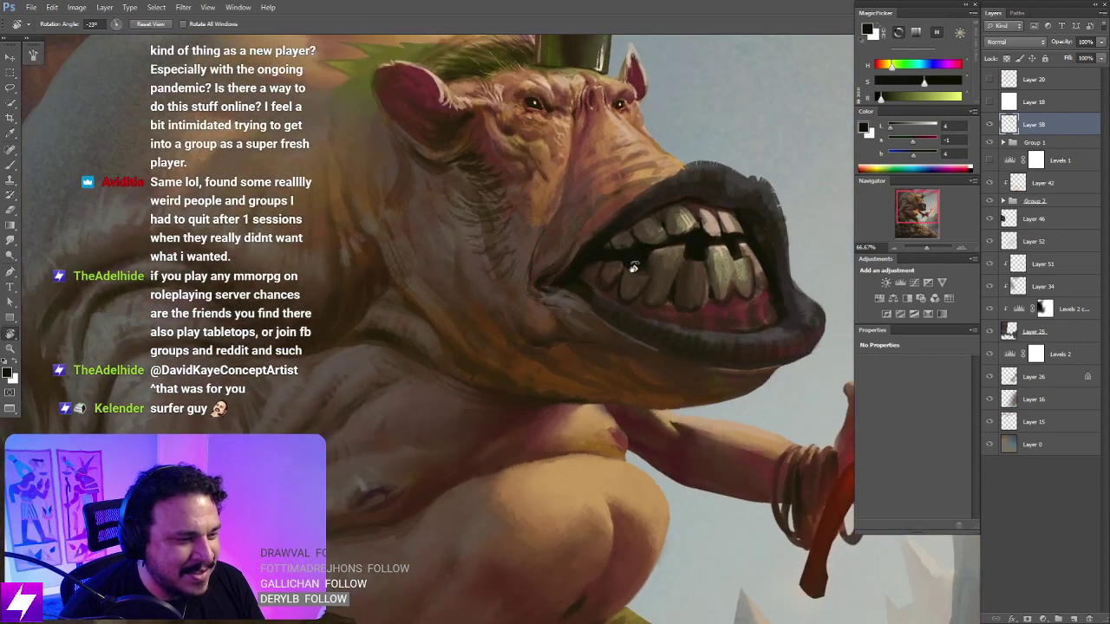
{"action": "key", "text": "b"}
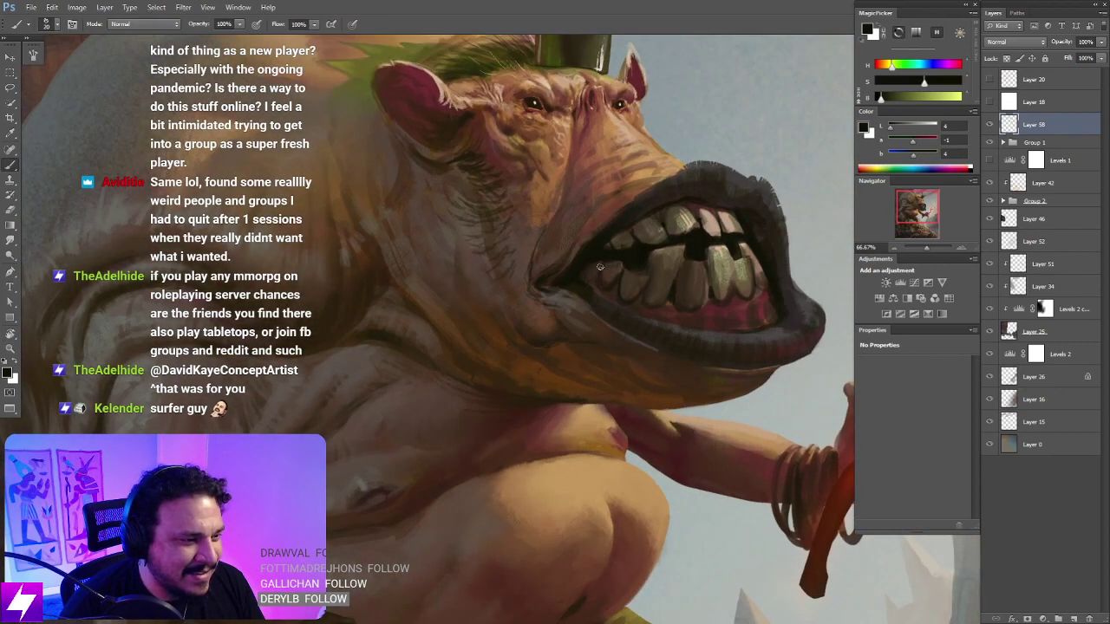
Step: Restore the canvas angle, then hide and show Layer 58 to compare the mouth with and without the new paint
{"action": "key", "text": "ctrl+minus"}
{"action": "key", "text": "Escape"}
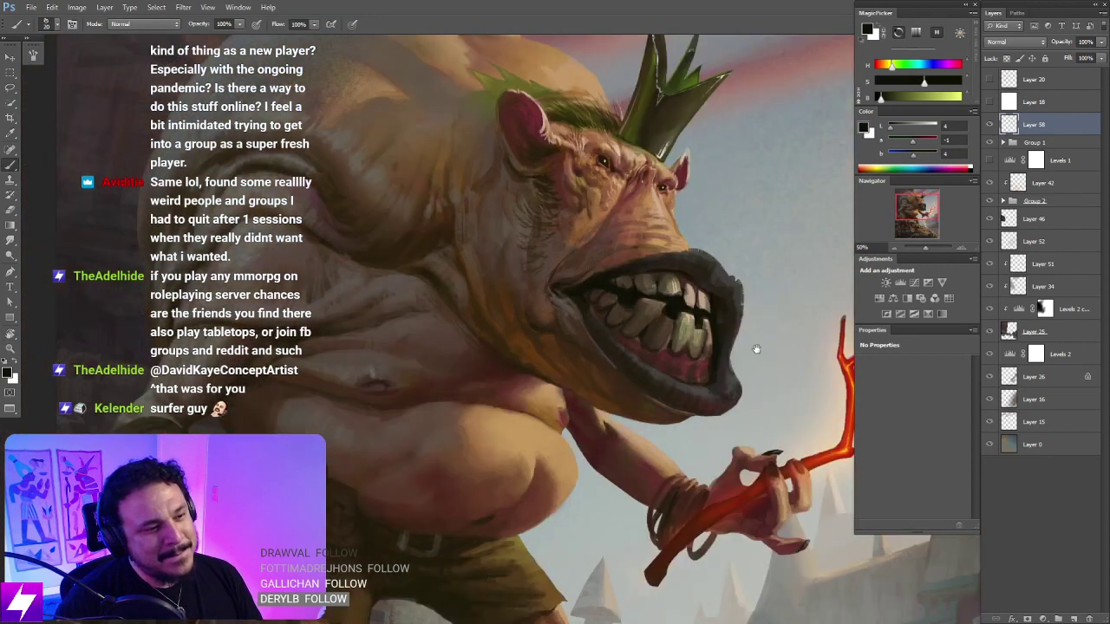
{"action": "mouse_move", "coordinate": [755, 348]}
{"action": "left_mouse_down"}
{"action": "mouse_move", "coordinate": [738, 372]}
{"action": "mouse_move", "coordinate": [756, 370]}
{"action": "mouse_move", "coordinate": [741, 425]}
{"action": "mouse_move", "coordinate": [733, 403]}
{"action": "left_mouse_up"}
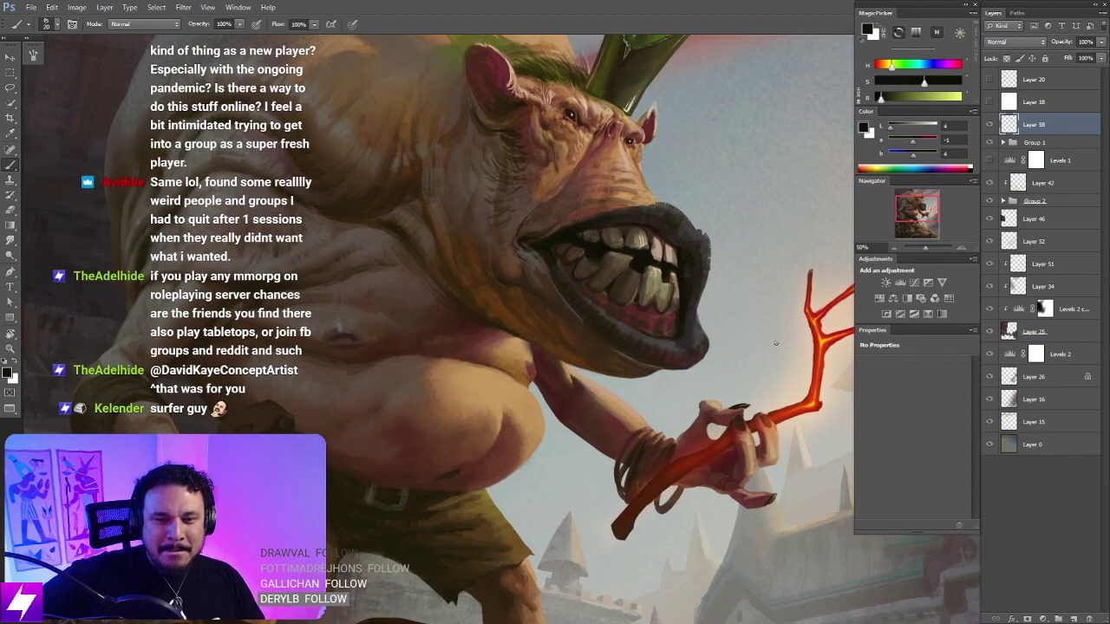
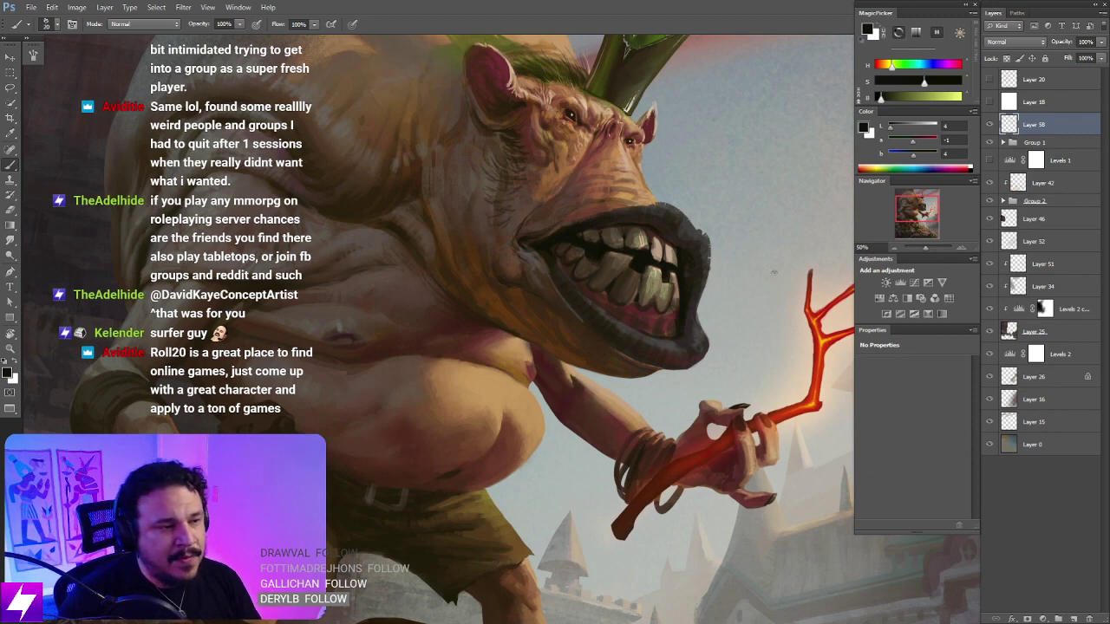
{"action": "left_click", "coordinate": [990, 125]}
{"action": "left_click", "coordinate": [990, 125]}
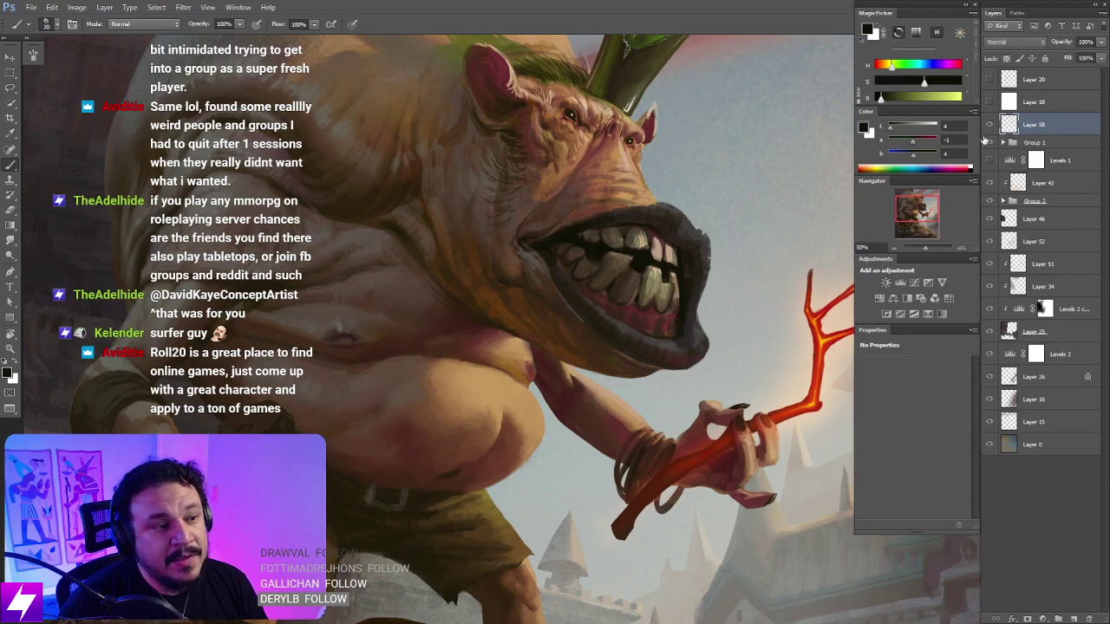
Step: Rotate the canvas toward the ear and cheek and add fine dark details there with a very small brush
{"action": "key", "text": "ctrl+minus"}
{"action": "mouse_move", "coordinate": [689, 373]}
{"action": "left_mouse_down"}
{"action": "mouse_move", "coordinate": [729, 420]}
{"action": "mouse_move", "coordinate": [676, 269]}
{"action": "mouse_move", "coordinate": [709, 375]}
{"action": "left_mouse_up"}
{"action": "key", "text": "r"}
{"action": "key", "text": "ctrl+plus"}
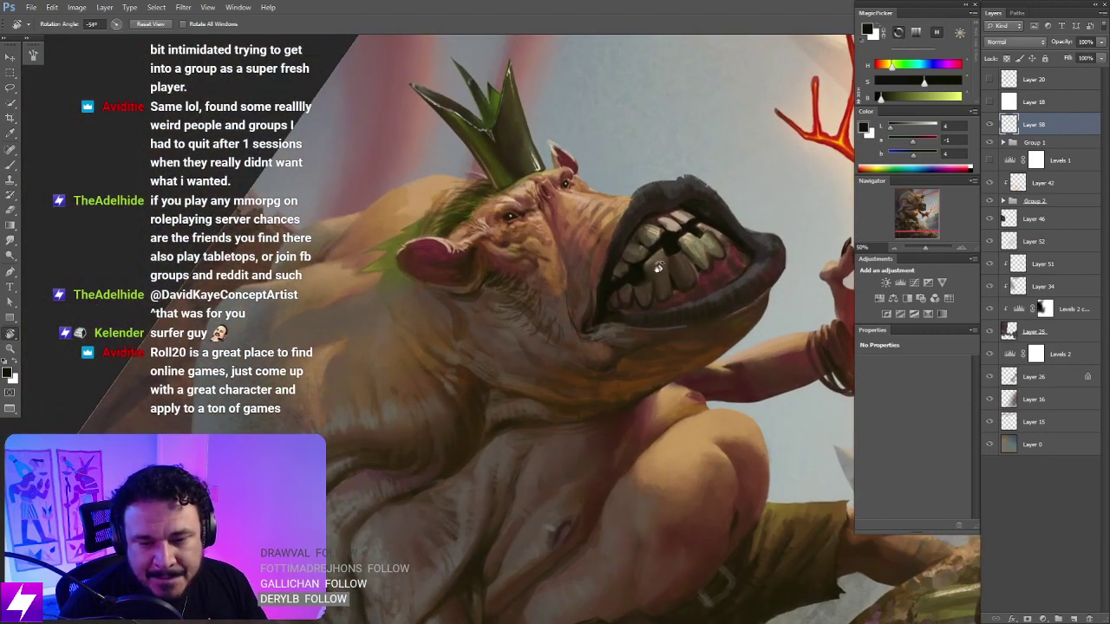
{"action": "scroll", "coordinate": [628, 339], "scroll_direction": "up", "scroll_amount": 1}
{"action": "left_click_drag", "start_coordinate": [554, 366], "coordinate": [603, 365]}
{"action": "left_click_drag", "start_coordinate": [622, 314], "coordinate": [583, 366]}
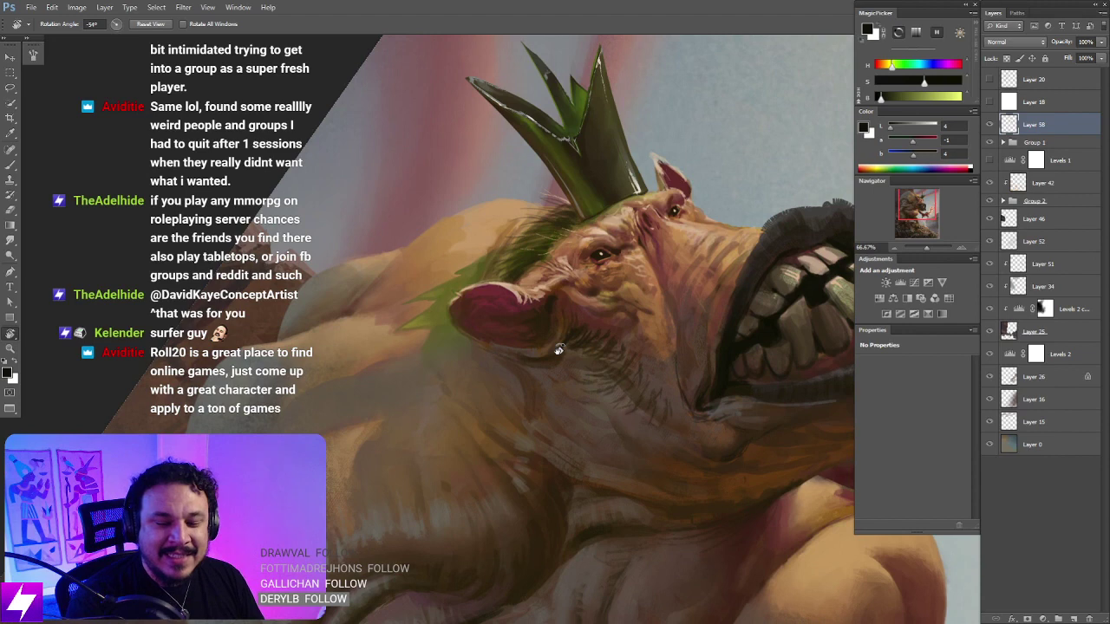
{"action": "scroll", "coordinate": [598, 303], "scroll_direction": "up", "scroll_amount": 1}
{"action": "key", "text": "b"}
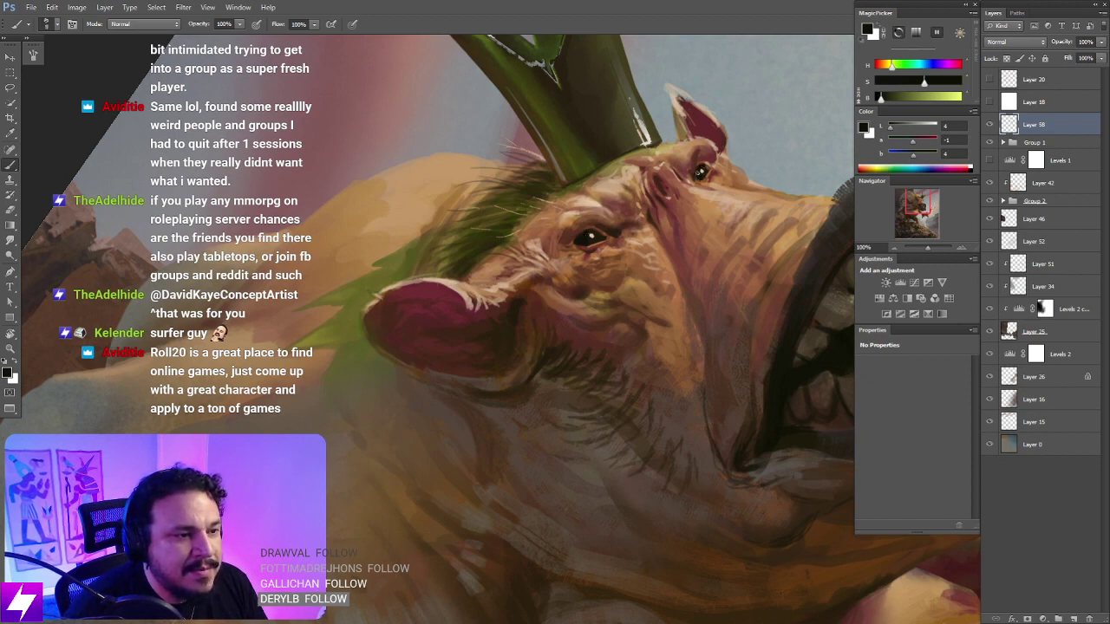
Step: Restore the canvas angle and mirror the whole canvas horizontally to review the creature's head
{"action": "key", "text": "Escape"}
{"action": "key", "text": "ctrl+minus"}
{"action": "key", "text": "ctrl+minus"}
{"action": "key", "text": "ctrl+minus"}
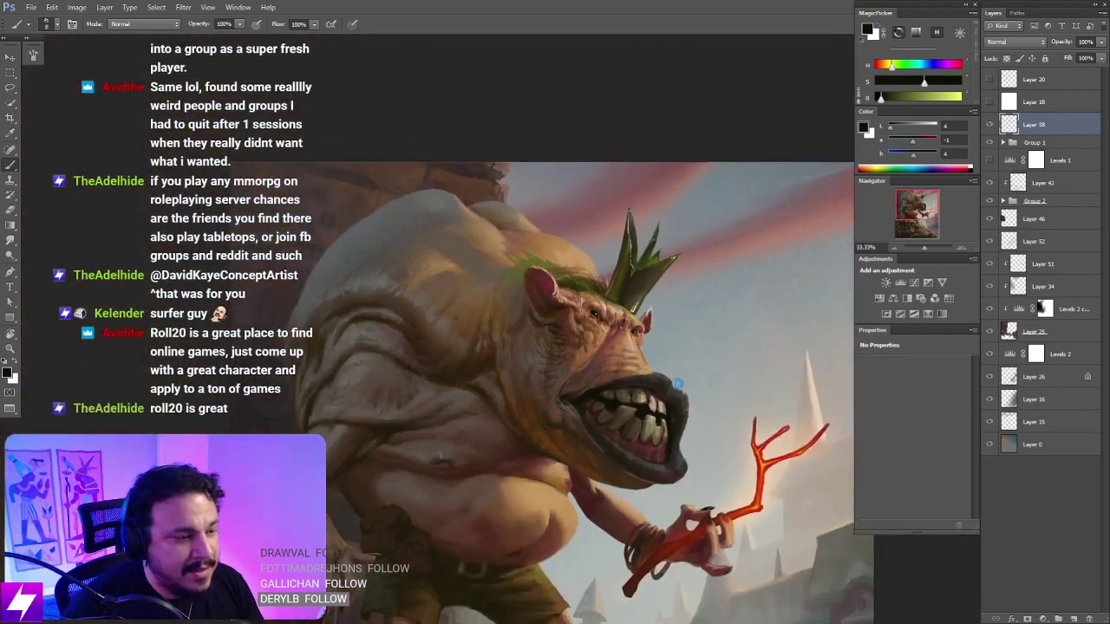
{"action": "scroll", "coordinate": [669, 408], "scroll_direction": "up", "scroll_amount": 1}
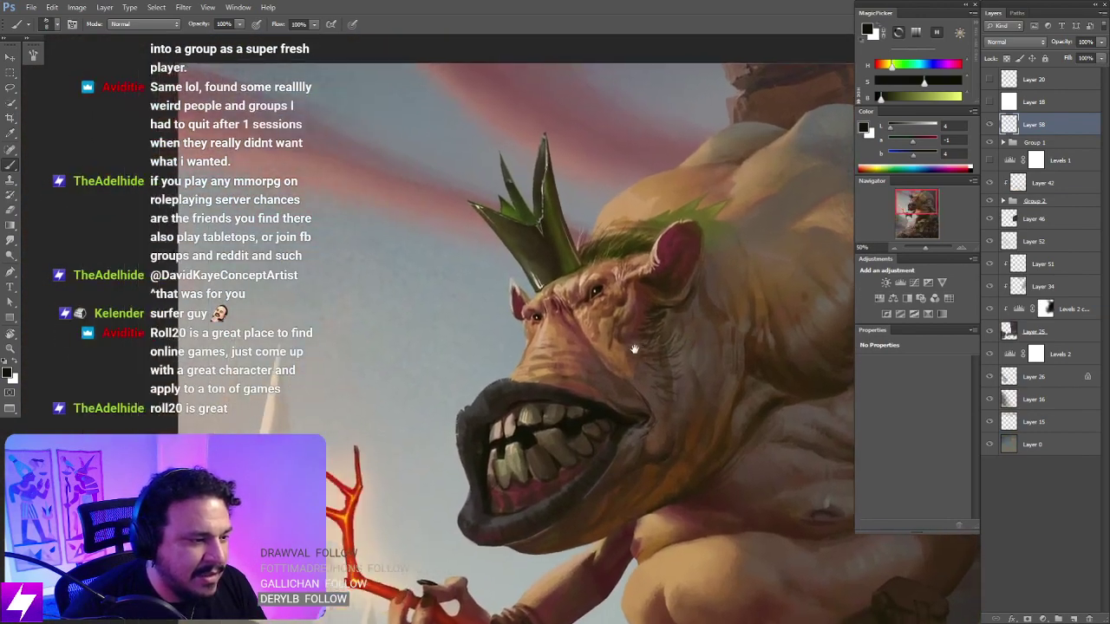
Step: Paint dark shadow strokes at the base of the creature's near ear with a small brush, sampling a dark brown beside it
{"action": "scroll", "coordinate": [634, 350], "scroll_direction": "up", "scroll_amount": 2}
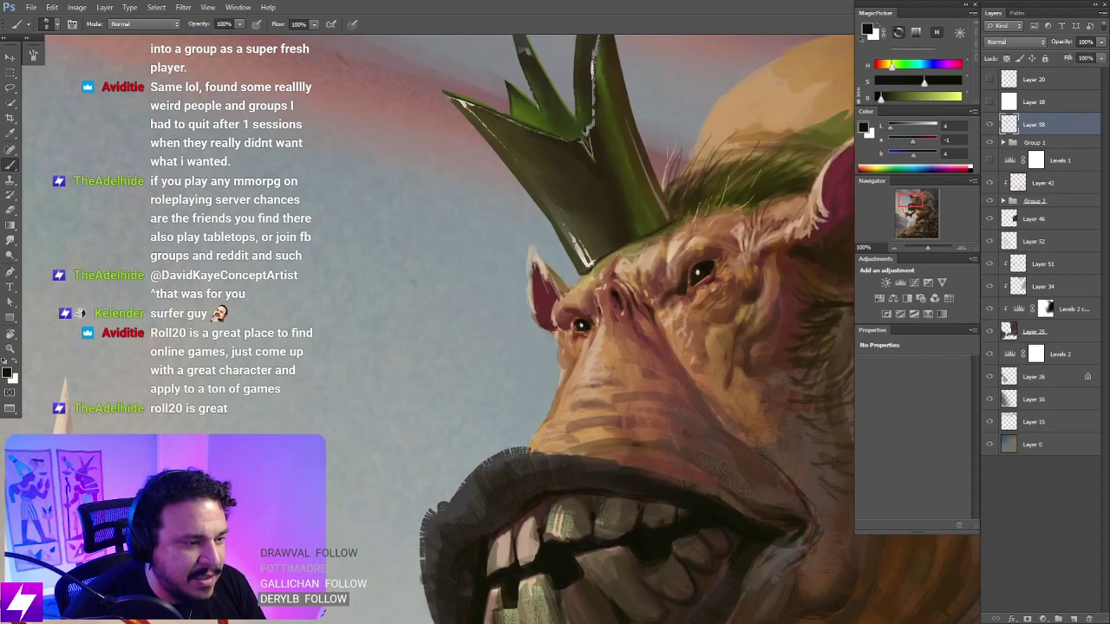
{"action": "left_click_drag", "start_coordinate": [668, 326], "coordinate": [574, 347]}
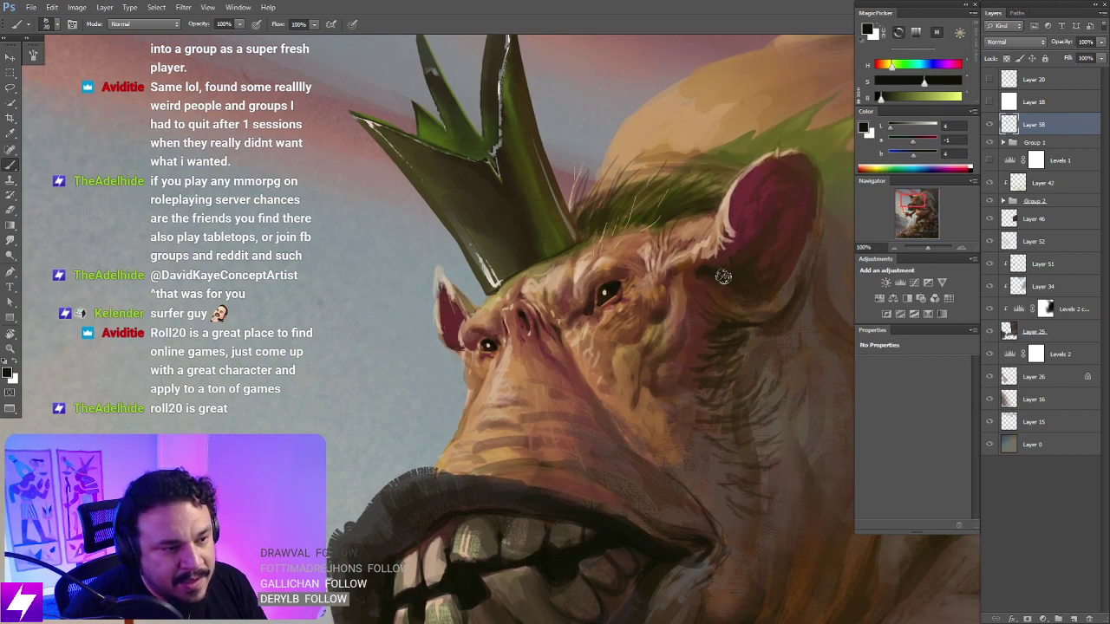
{"action": "key", "text": "bracketleft"}
{"action": "key", "text": "bracketleft"}
{"action": "key", "text": "bracketleft"}
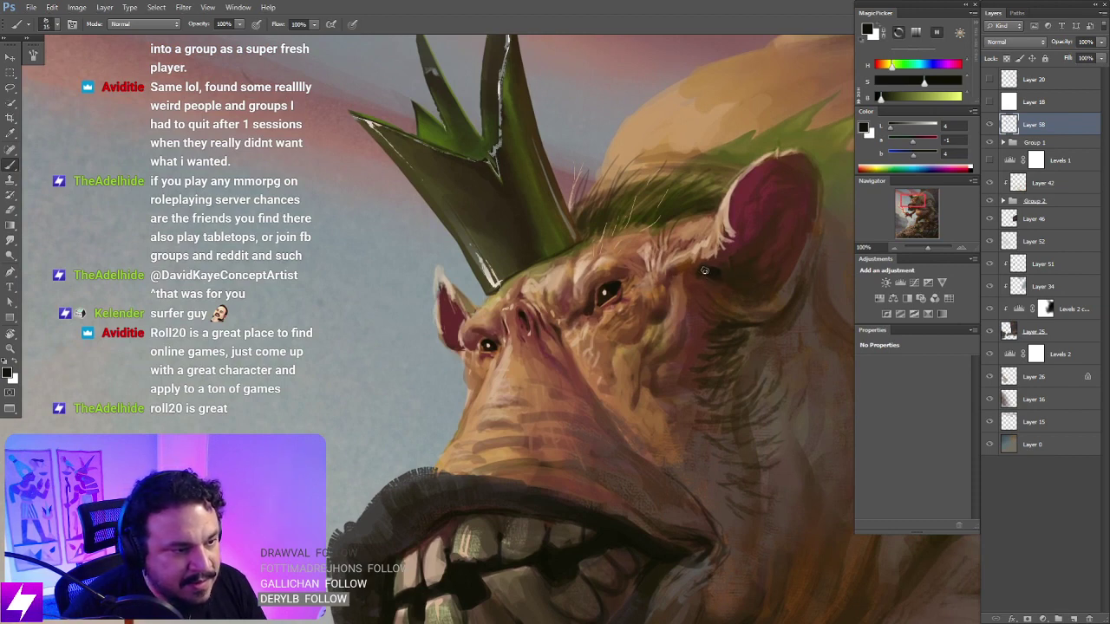
{"action": "left_click", "coordinate": [754, 253], "text": "alt"}
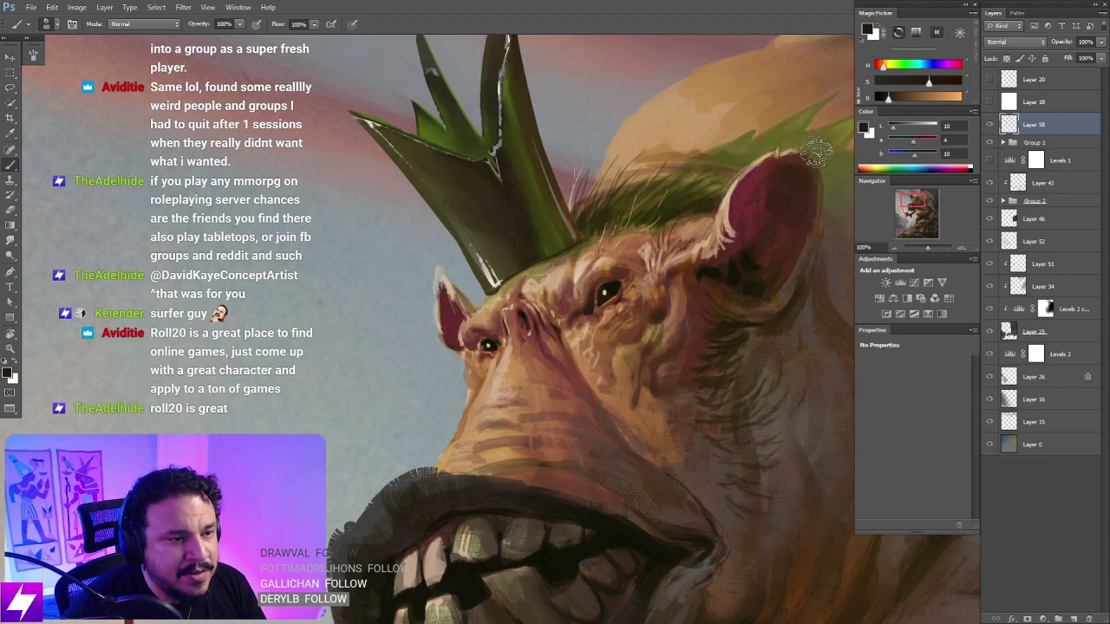
Step: Rotate the canvas to smudge and touch up the near ear's inner shadow with a smaller brush, then restore the angle
{"action": "key", "text": "r"}
{"action": "mouse_move", "coordinate": [814, 153]}
{"action": "left_mouse_down"}
{"action": "mouse_move", "coordinate": [777, 263]}
{"action": "mouse_move", "coordinate": [693, 211]}
{"action": "mouse_move", "coordinate": [657, 241]}
{"action": "left_mouse_up"}
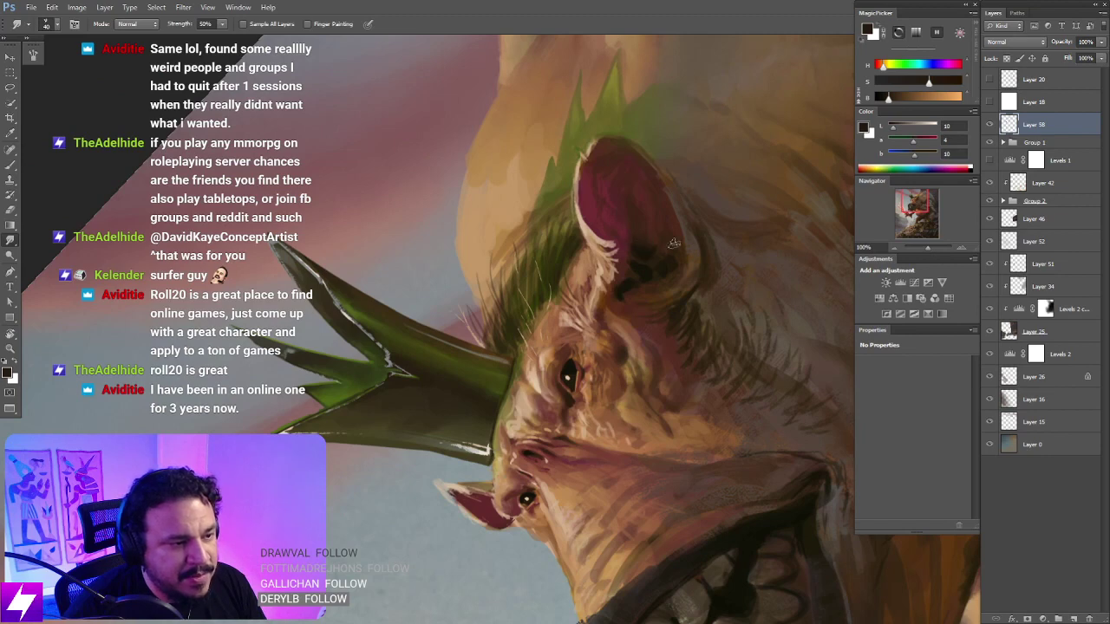
{"action": "key", "text": "r"}
{"action": "mouse_move", "coordinate": [694, 228]}
{"action": "left_mouse_down"}
{"action": "mouse_move", "coordinate": [733, 275]}
{"action": "mouse_move", "coordinate": [706, 285]}
{"action": "mouse_move", "coordinate": [659, 277]}
{"action": "mouse_move", "coordinate": [716, 313]}
{"action": "mouse_move", "coordinate": [700, 268]}
{"action": "mouse_move", "coordinate": [649, 231]}
{"action": "mouse_move", "coordinate": [652, 261]}
{"action": "left_mouse_up"}
{"action": "key", "text": "b"}
{"action": "key", "text": "bracketleft"}
{"action": "key", "text": "bracketleft"}
{"action": "key", "text": "bracketleft"}
{"action": "key", "text": "bracketleft"}
{"action": "key", "text": "bracketleft"}
{"action": "key", "text": "bracketleft"}
{"action": "key", "text": "r"}
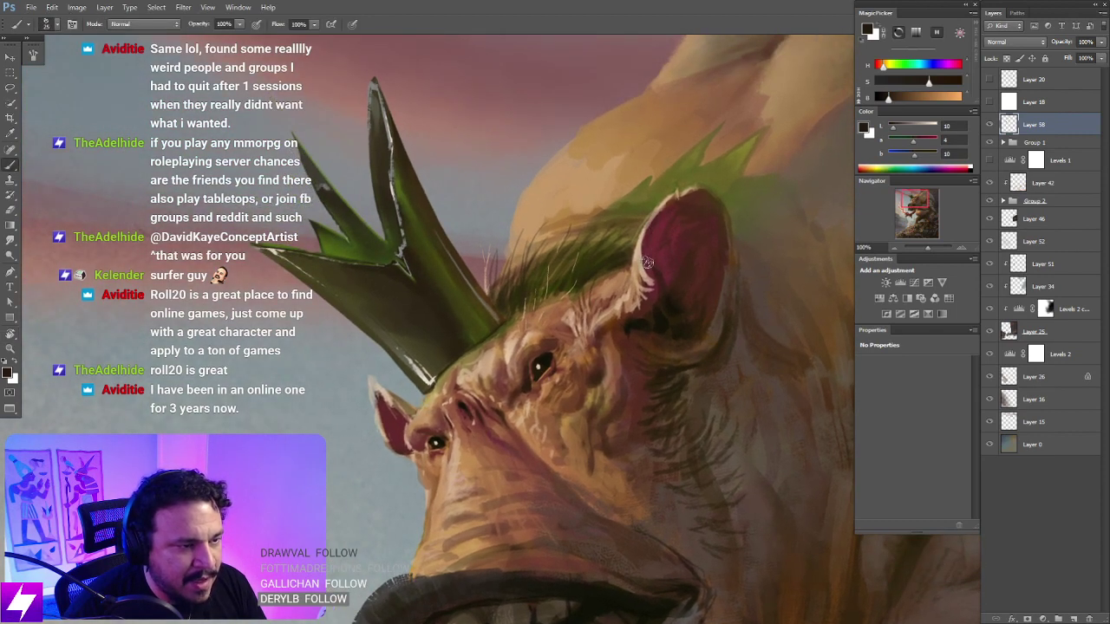
Step: Review the full painting mirrored horizontally, then flip it back
{"action": "key", "text": "ctrl+minus"}
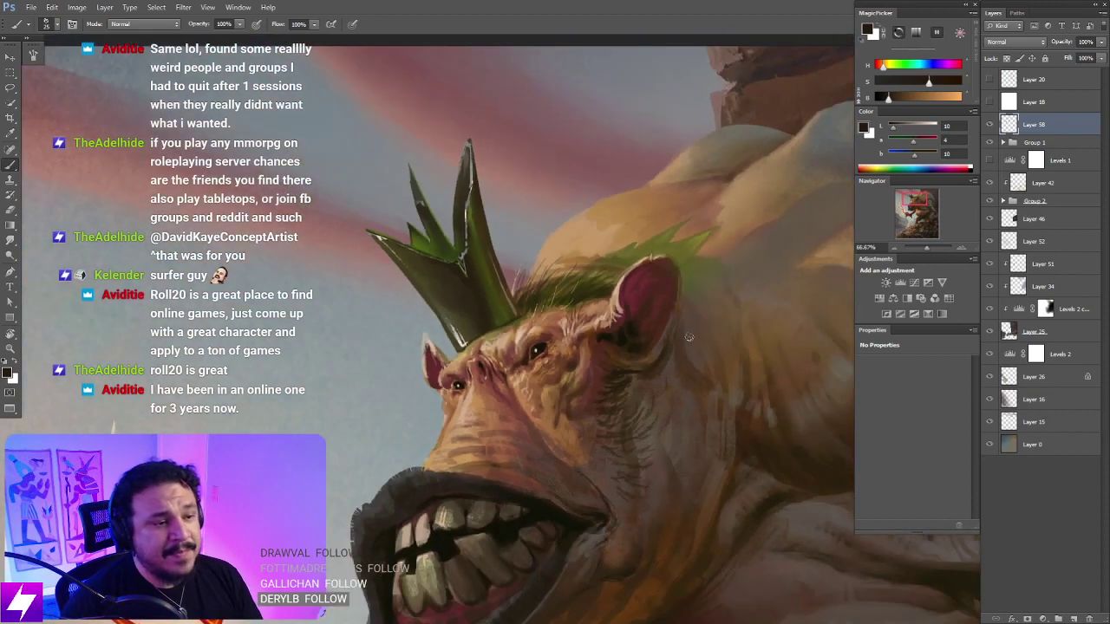
{"action": "key", "text": "ctrl+minus"}
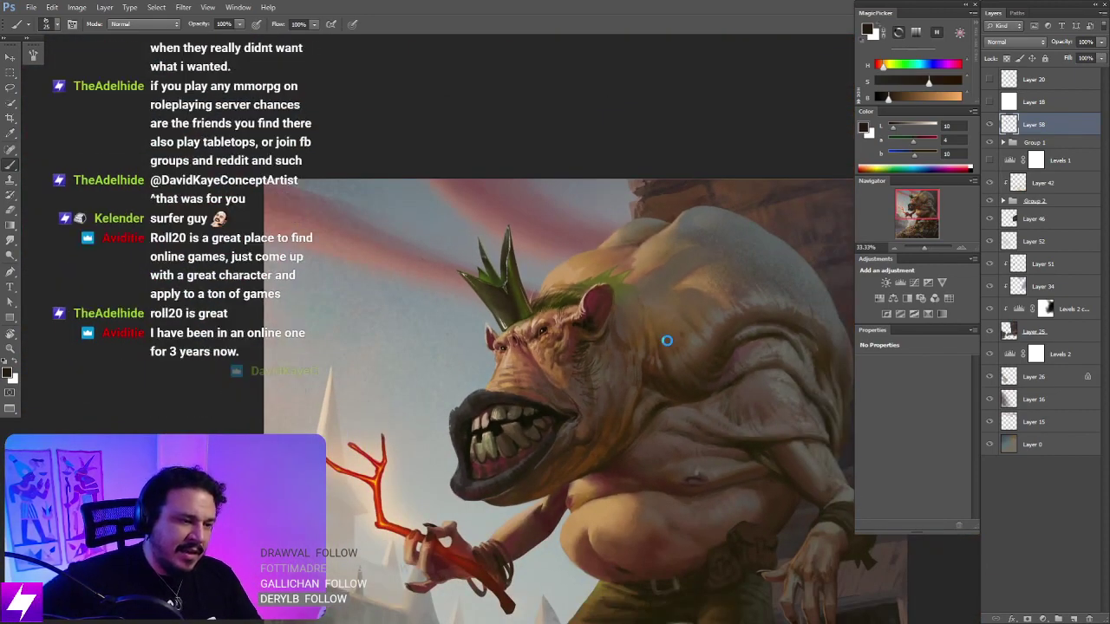
{"action": "key", "text": "ctrl+shift+h"}
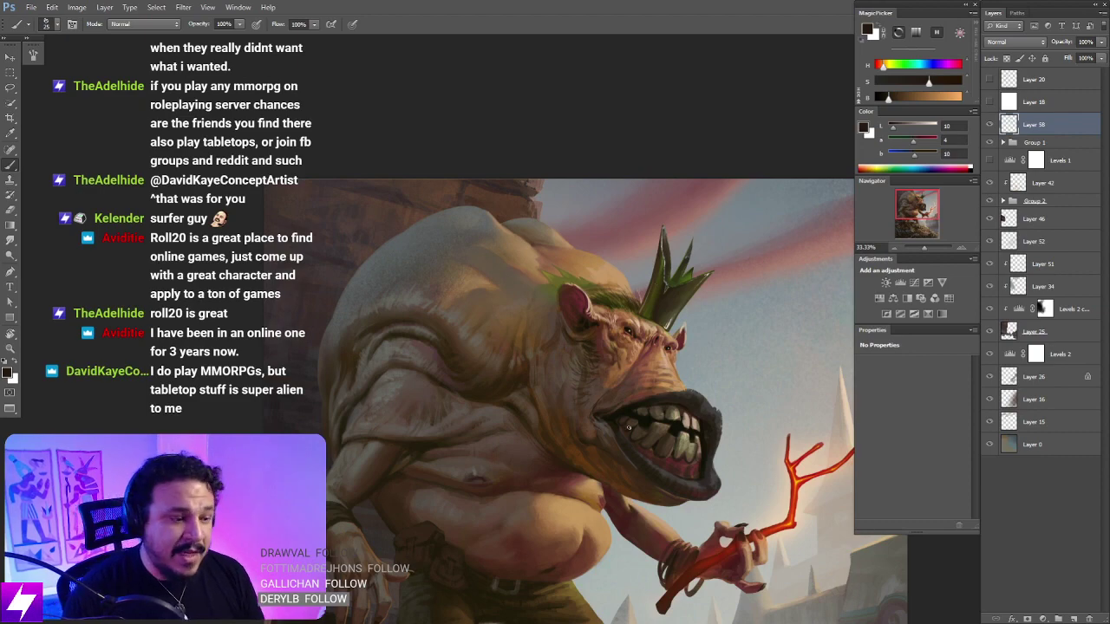
{"action": "key", "text": "ctrl+minus"}
{"action": "key", "text": "ctrl+shift+h"}
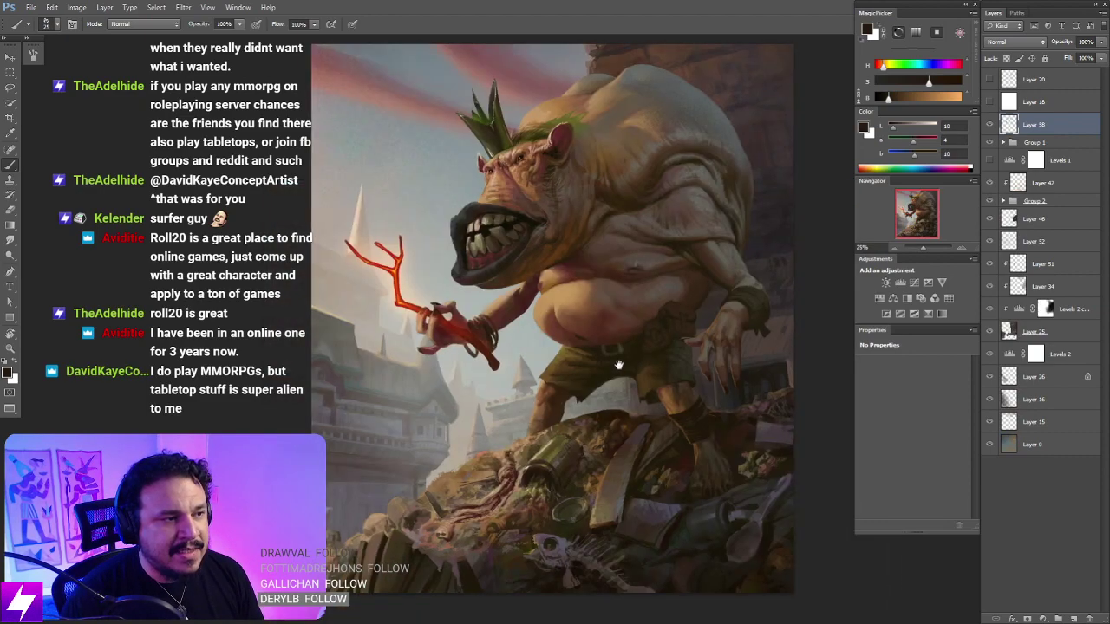
Step: Rotate the canvas to refine the jaw beside the lower lip with small dark brush strokes, then restore the angle
{"action": "left_click_drag", "start_coordinate": [629, 299], "coordinate": [646, 355]}
{"action": "key", "text": "ctrl+plus"}
{"action": "key", "text": "ctrl+plus"}
{"action": "key", "text": "r"}
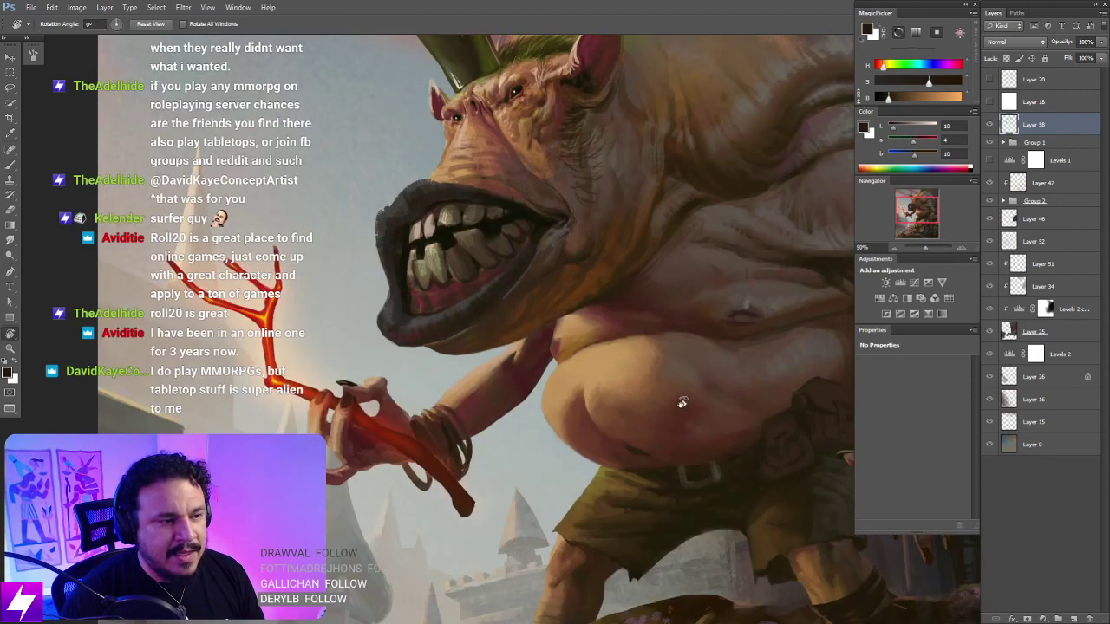
{"action": "left_click_drag", "start_coordinate": [681, 401], "coordinate": [647, 303]}
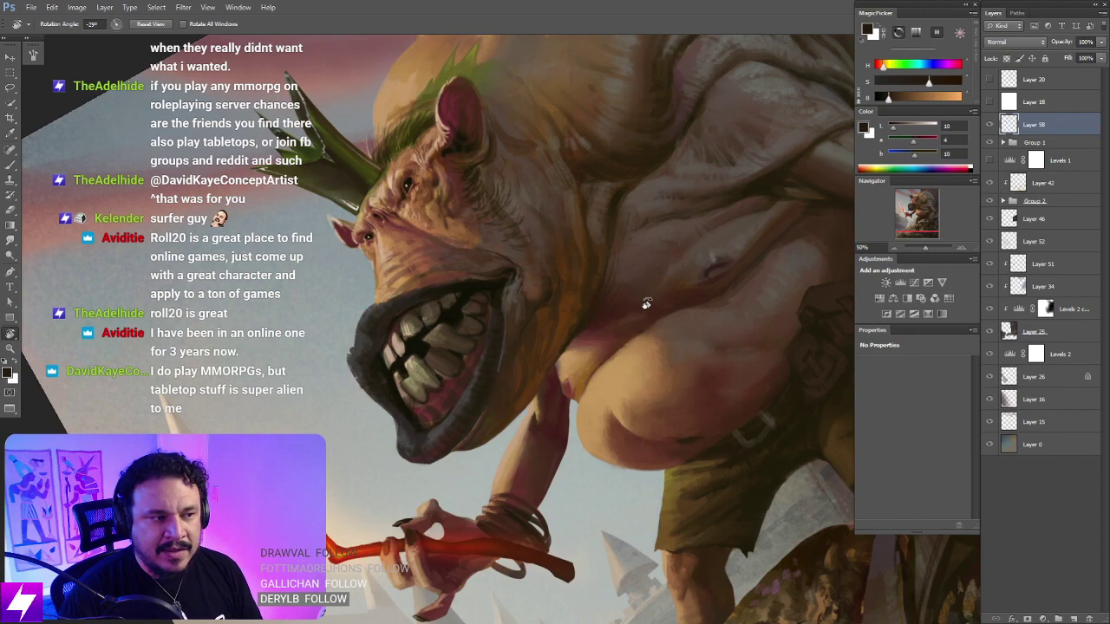
{"action": "key", "text": "ctrl+minus"}
{"action": "left_click_drag", "start_coordinate": [646, 304], "coordinate": [632, 370]}
{"action": "key", "text": "ctrl+plus"}
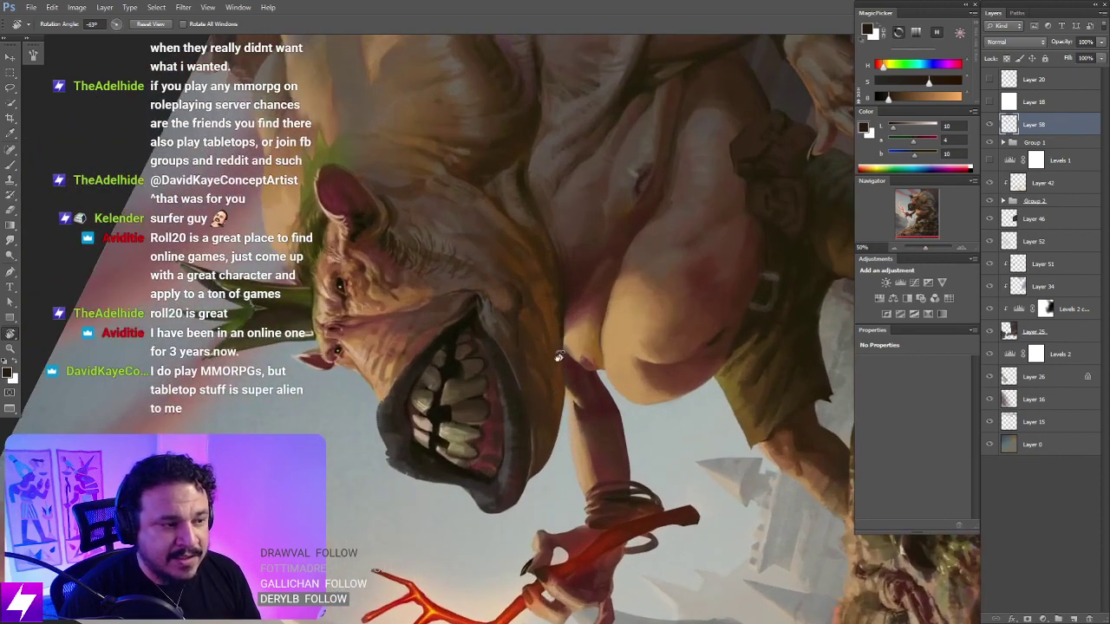
{"action": "left_click_drag", "start_coordinate": [552, 354], "coordinate": [598, 352]}
{"action": "key", "text": "b"}
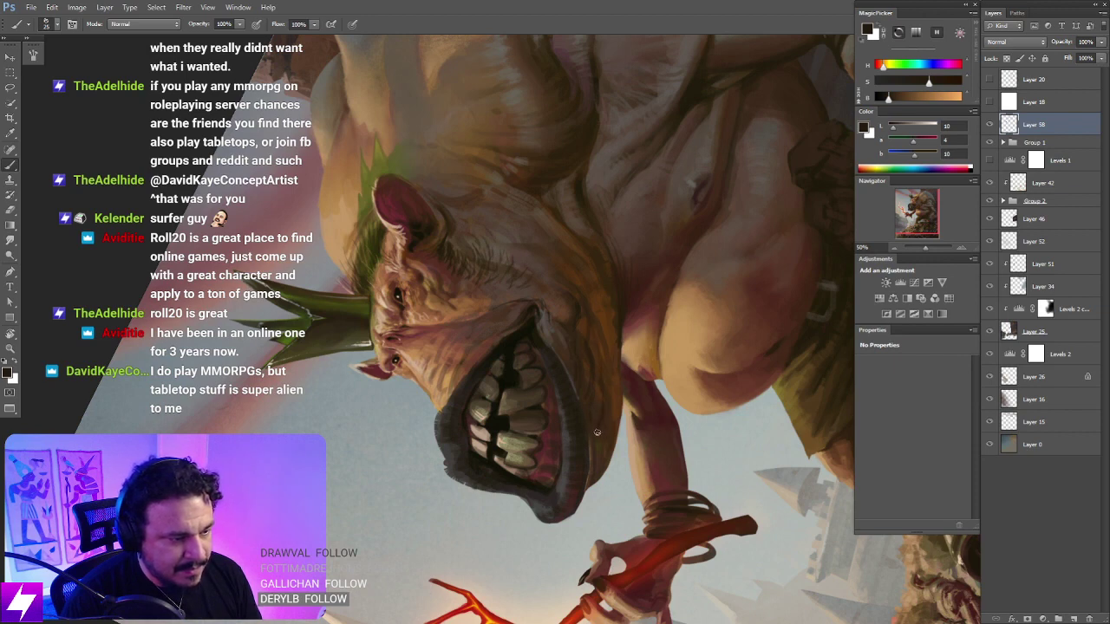
{"action": "key", "text": "Escape"}
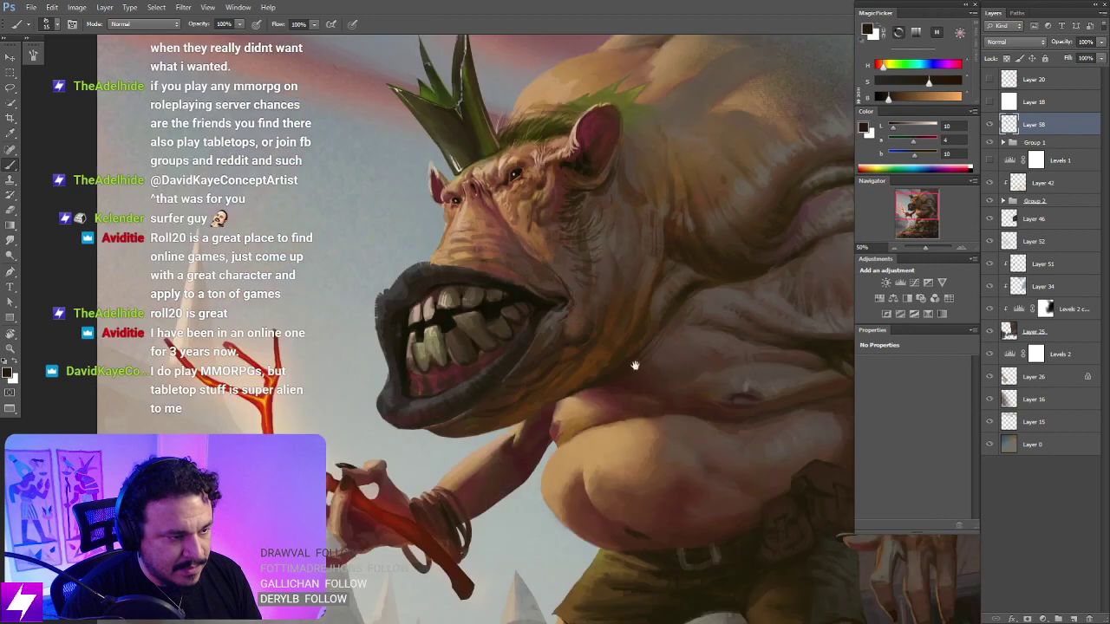
Step: Touch up the underside of the jaw and cheek with small dark strokes, adjusting the canvas angle as needed
{"action": "left_click_drag", "start_coordinate": [613, 367], "coordinate": [622, 371]}
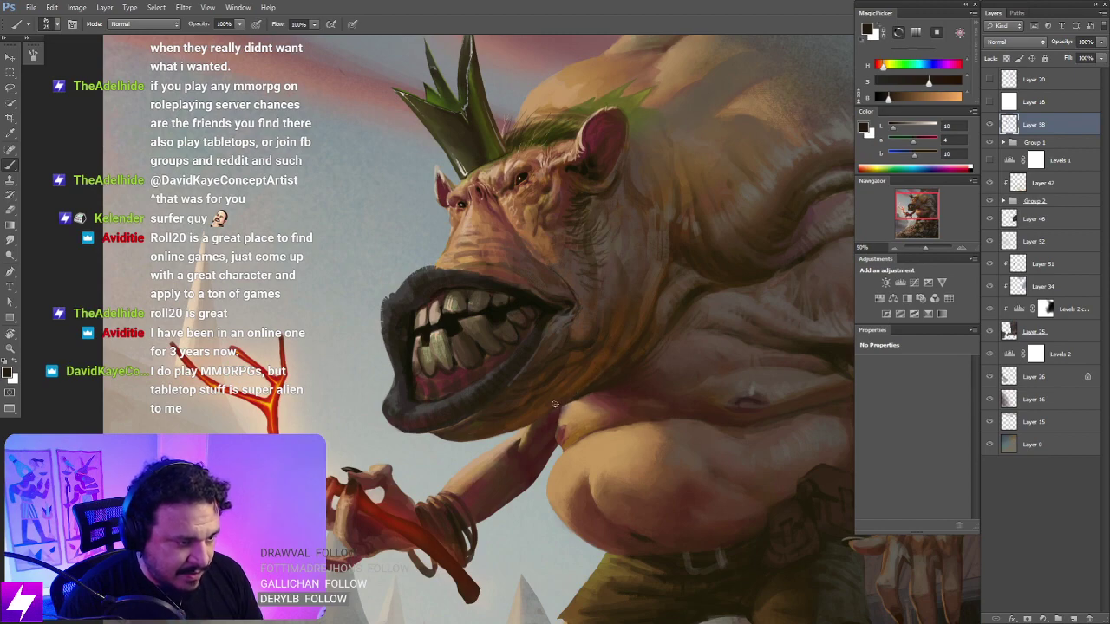
{"action": "key", "text": "r"}
{"action": "mouse_move", "coordinate": [554, 404]}
{"action": "left_mouse_down"}
{"action": "mouse_move", "coordinate": [625, 392]}
{"action": "mouse_move", "coordinate": [599, 402]}
{"action": "mouse_move", "coordinate": [639, 436]}
{"action": "mouse_move", "coordinate": [614, 385]}
{"action": "mouse_move", "coordinate": [599, 399]}
{"action": "left_mouse_up"}
{"action": "key", "text": "b"}
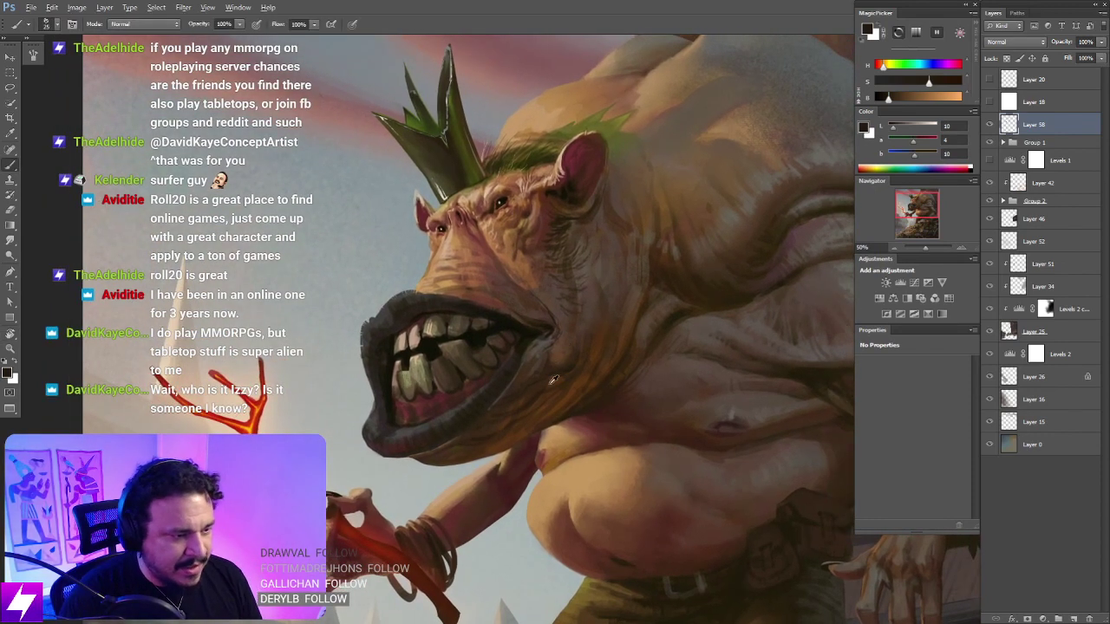
Step: On a new layer above Layer 58, paint near-black shading sampled from the mouth corner over the jaw and neck, blending with Smudge and Eraser
{"action": "left_click", "coordinate": [527, 332], "text": "alt"}
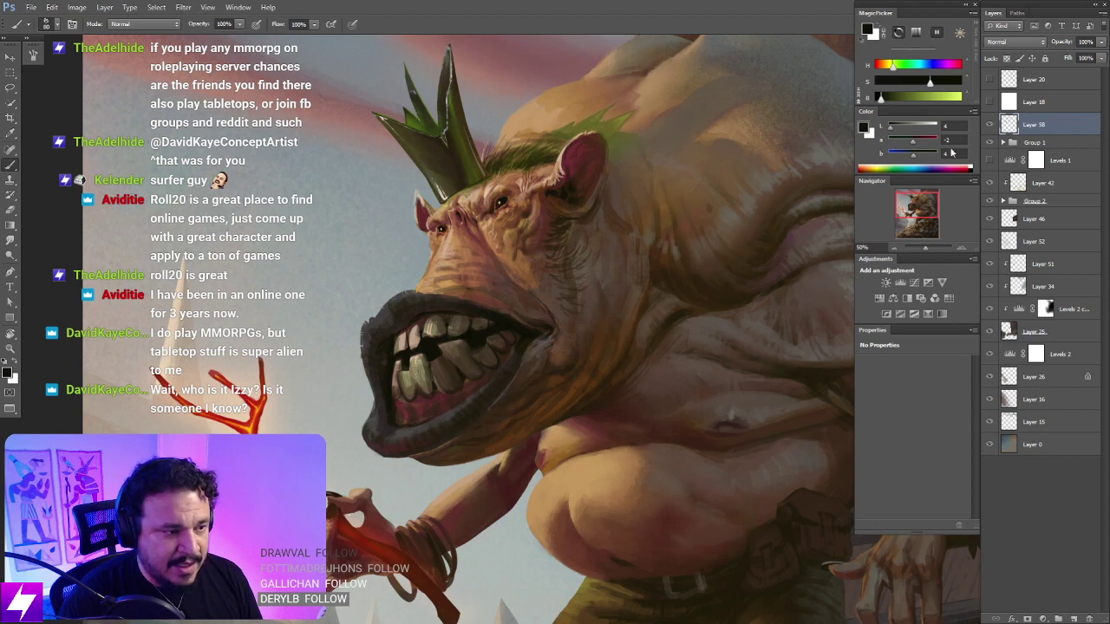
{"action": "key", "text": "ctrl+shift+alt+n"}
{"action": "left_click_drag", "start_coordinate": [585, 395], "coordinate": [578, 374]}
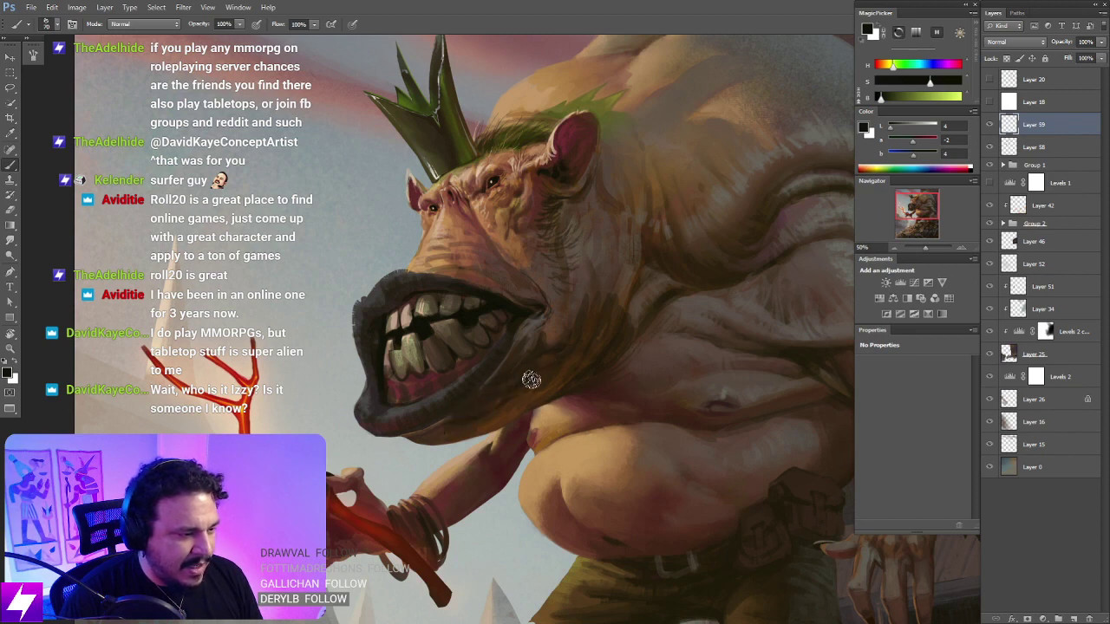
{"action": "key", "text": "r"}
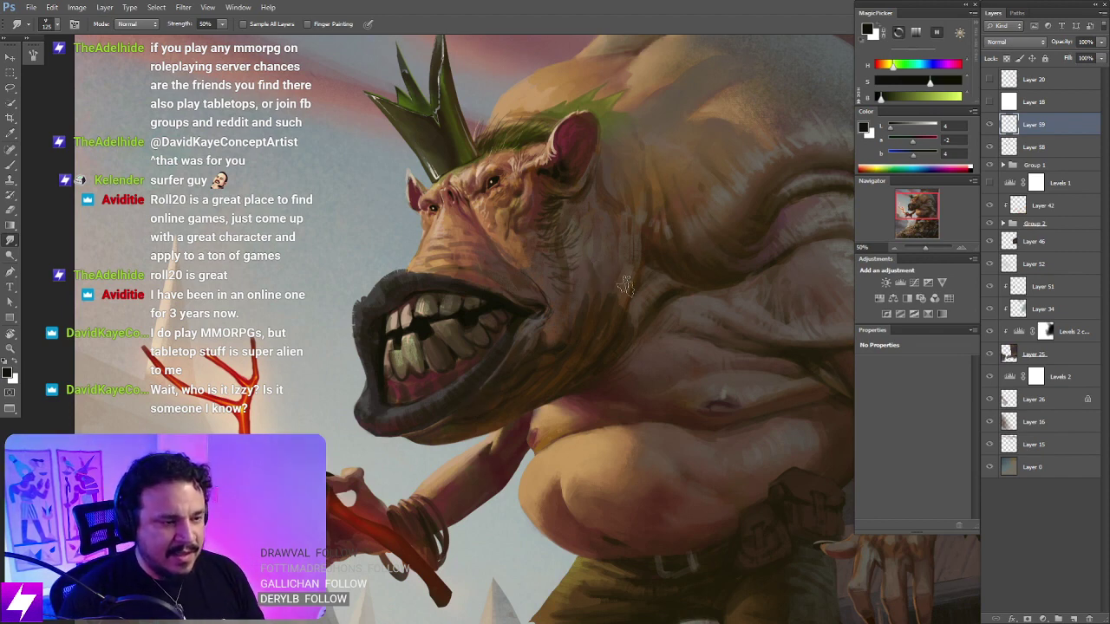
{"action": "key", "text": "e"}
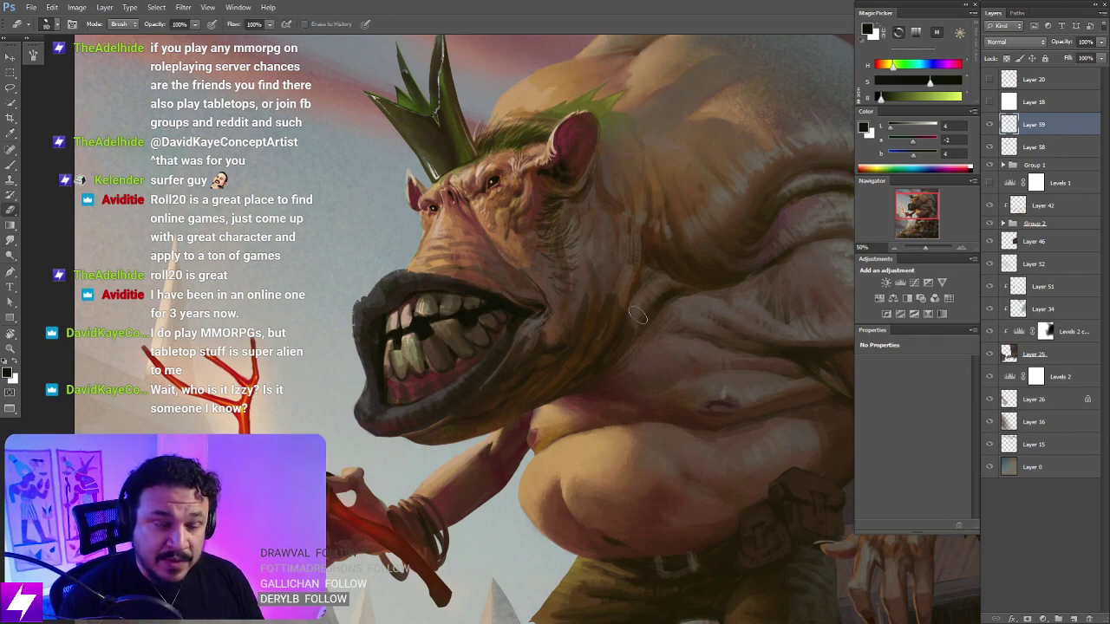
{"action": "key", "text": "r"}
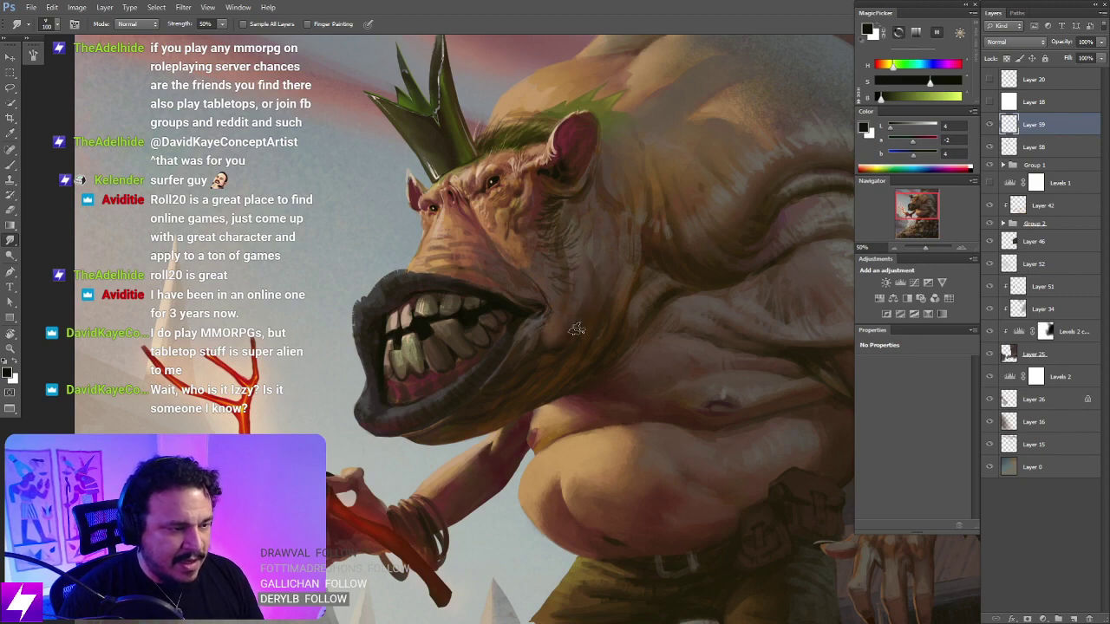
Step: Mirror and rotate the canvas, then brush and smudge the shading on the neck behind the jaw
{"action": "key", "text": "ctrl+minus"}
{"action": "scroll", "coordinate": [684, 260], "scroll_direction": "down", "scroll_amount": 3}
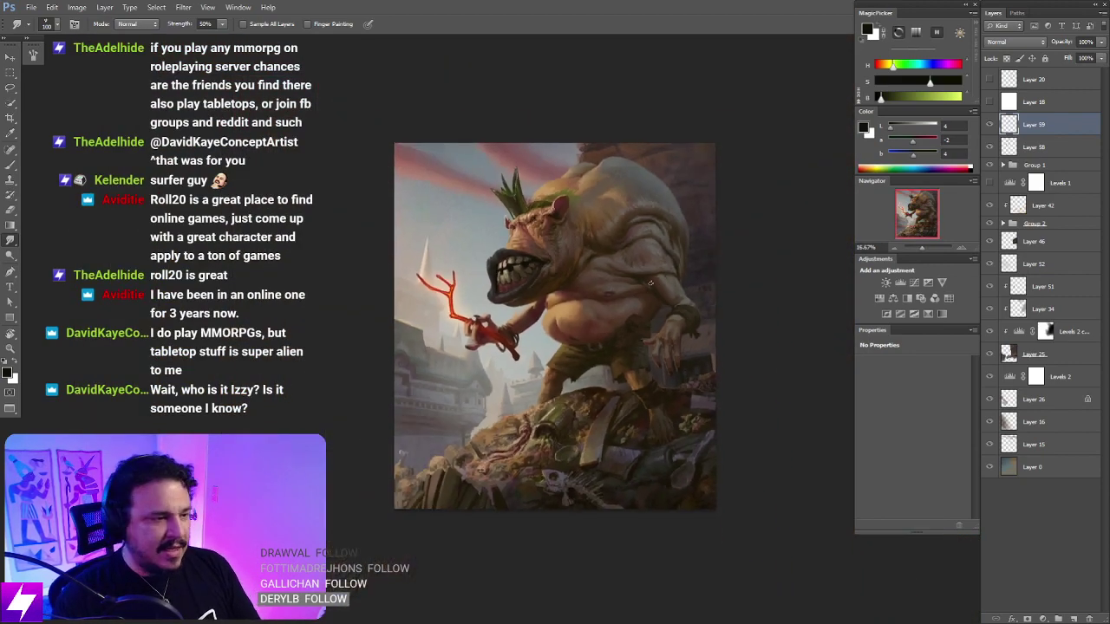
{"action": "left_click_drag", "start_coordinate": [604, 374], "coordinate": [638, 439]}
{"action": "key", "text": "ctrl+plus"}
{"action": "key", "text": "ctrl+plus"}
{"action": "key", "text": "r"}
{"action": "left_click_drag", "start_coordinate": [708, 252], "coordinate": [692, 369]}
{"action": "key", "text": "ctrl+plus"}
{"action": "key", "text": "b"}
{"action": "key", "text": "b"}
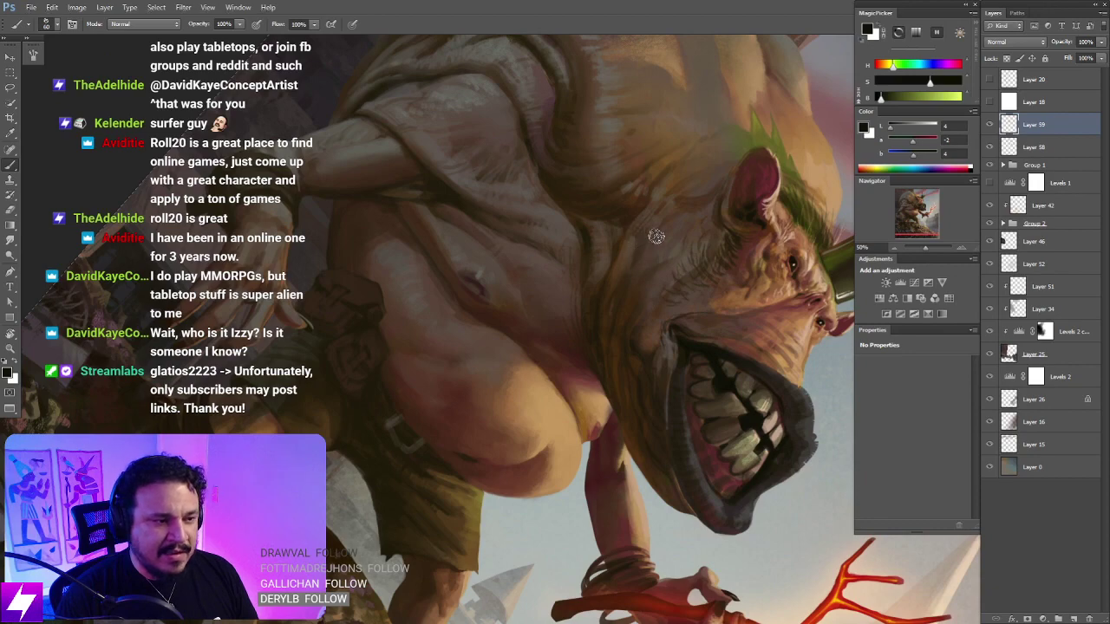
{"action": "key", "text": "r"}
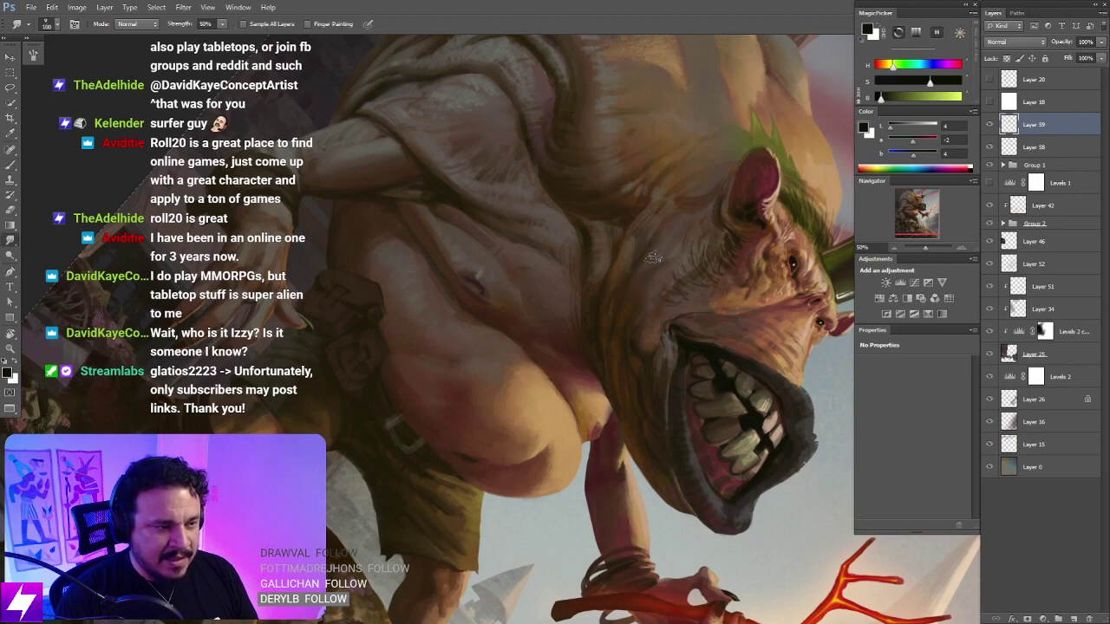
Step: Restore the canvas angle, examine the whole mirrored painting, and flip it back to its original orientation
{"action": "key", "text": "ctrl+minus"}
{"action": "key", "text": "r"}
{"action": "left_click_drag", "start_coordinate": [620, 468], "coordinate": [709, 330]}
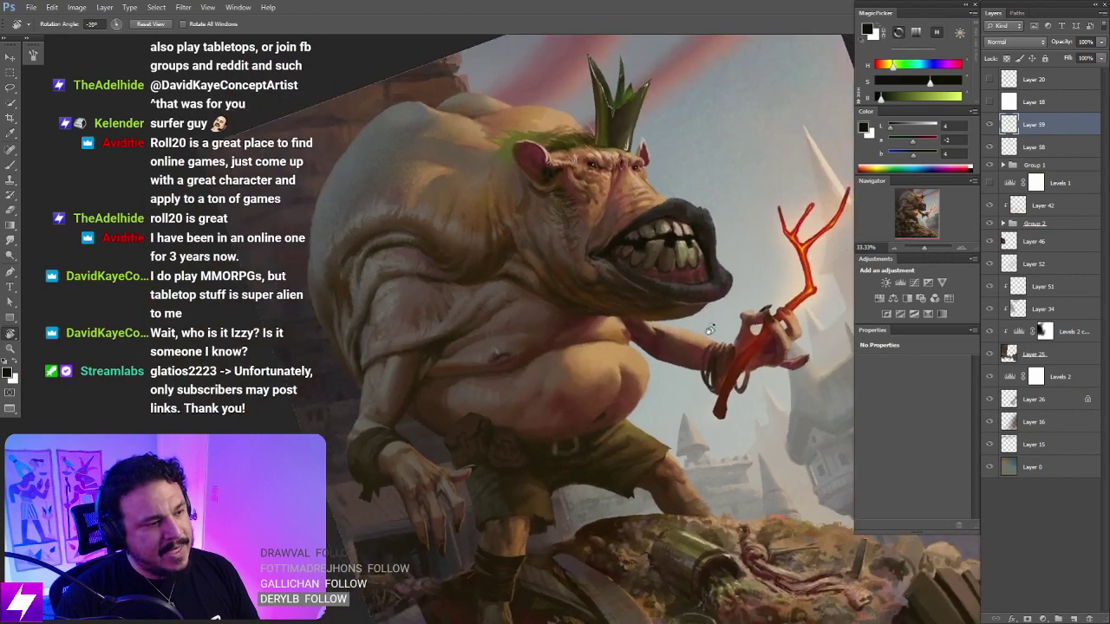
{"action": "key", "text": "Escape"}
{"action": "key", "text": "ctrl+plus"}
{"action": "key", "text": "ctrl+minus"}
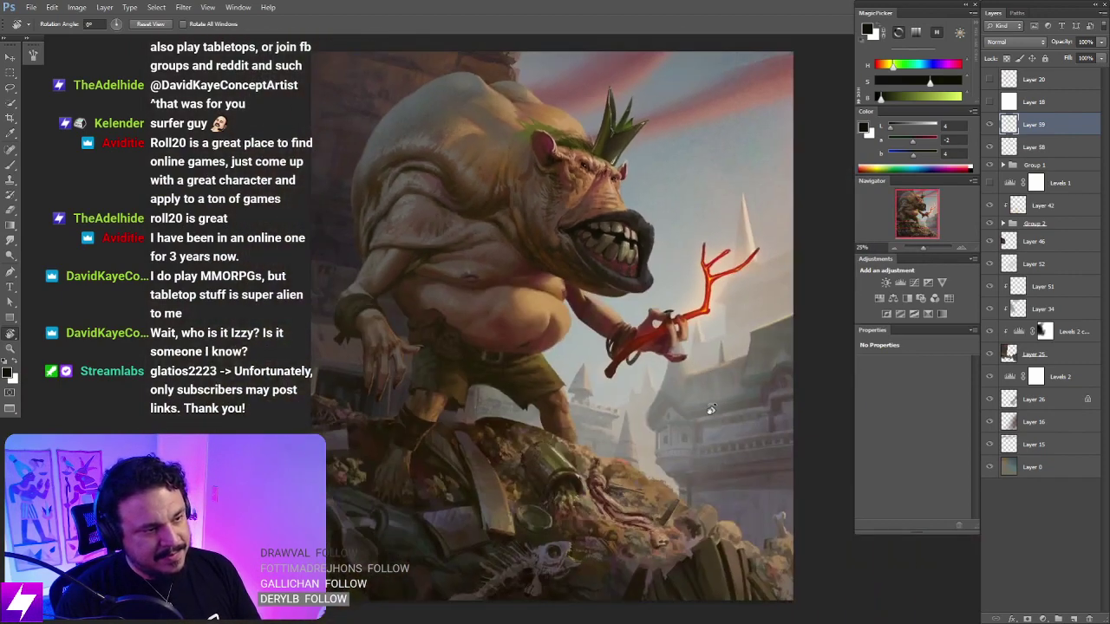
{"action": "key", "text": "ctrl+shift+h"}
{"action": "left_click_drag", "start_coordinate": [624, 340], "coordinate": [550, 425]}
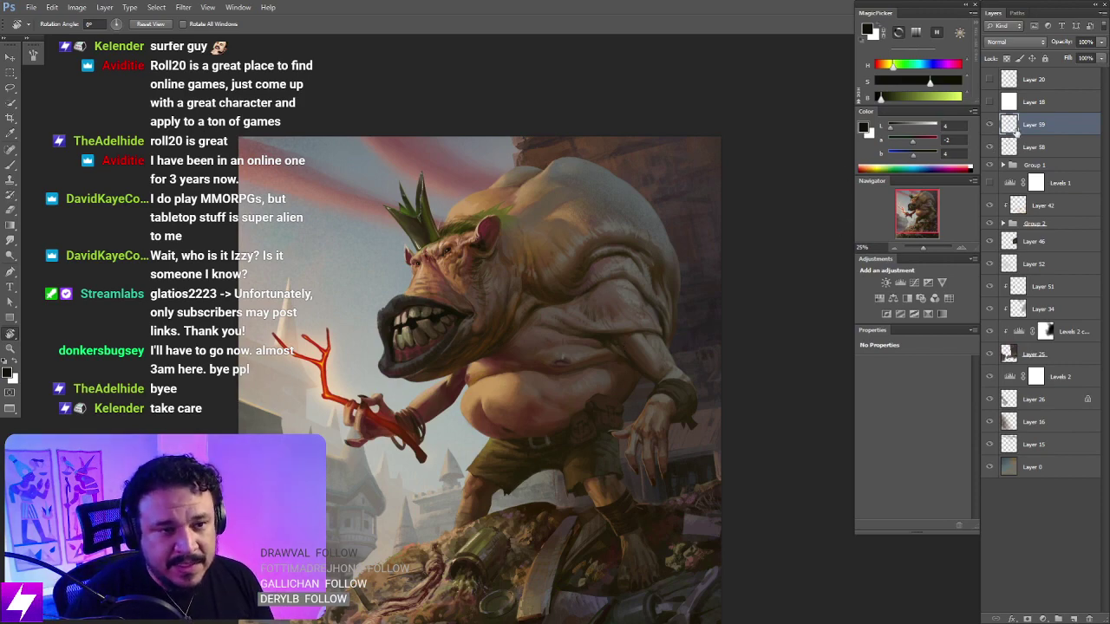
Step: Inspect the torso and neck at a rotated angle, restore it, and toggle Layer 59 off and on to compare the shading
{"action": "left_click", "coordinate": [537, 347], "text": "ctrl"}
{"action": "left_click_drag", "start_coordinate": [668, 437], "coordinate": [650, 431]}
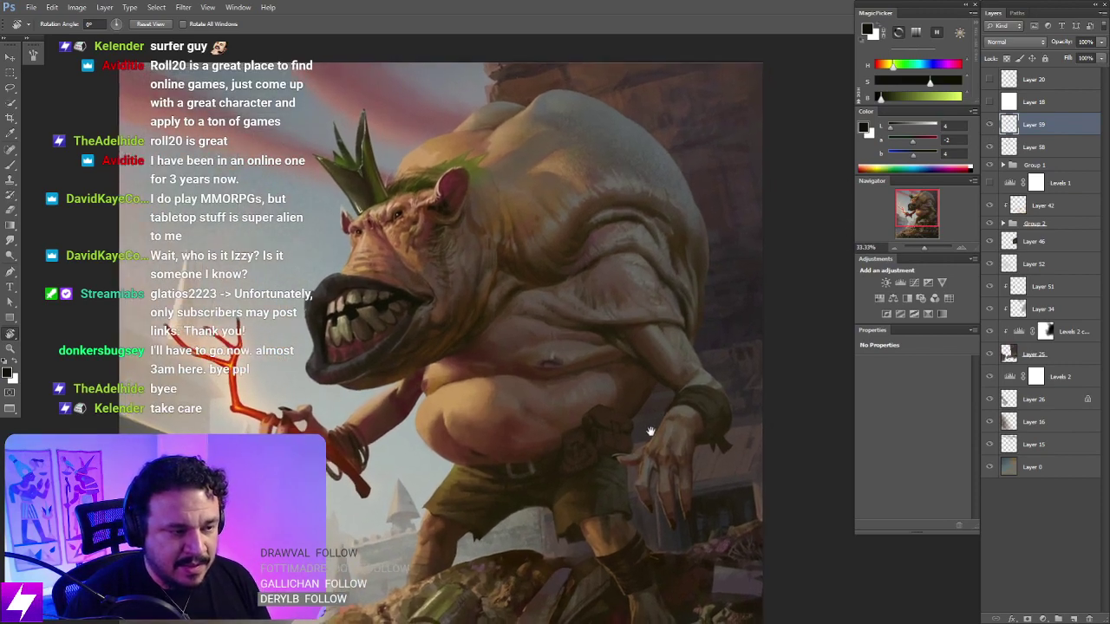
{"action": "left_click_drag", "start_coordinate": [686, 465], "coordinate": [702, 449]}
{"action": "left_click_drag", "start_coordinate": [672, 500], "coordinate": [712, 333]}
{"action": "key", "text": "ctrl+plus"}
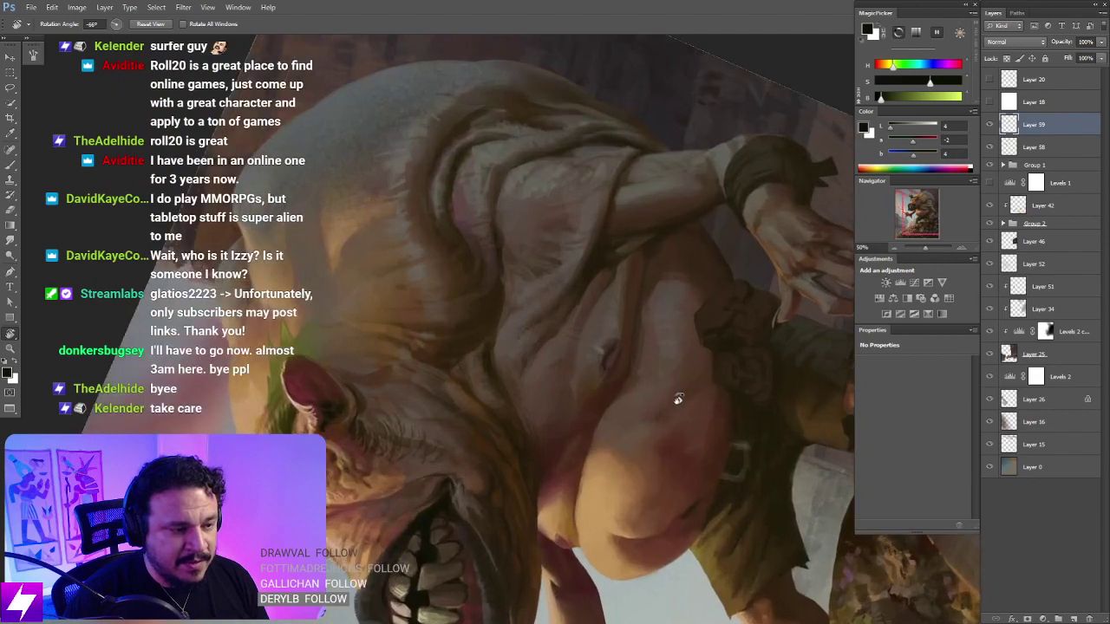
{"action": "key", "text": "Escape"}
{"action": "left_click", "coordinate": [989, 125]}
{"action": "left_click", "coordinate": [990, 125]}
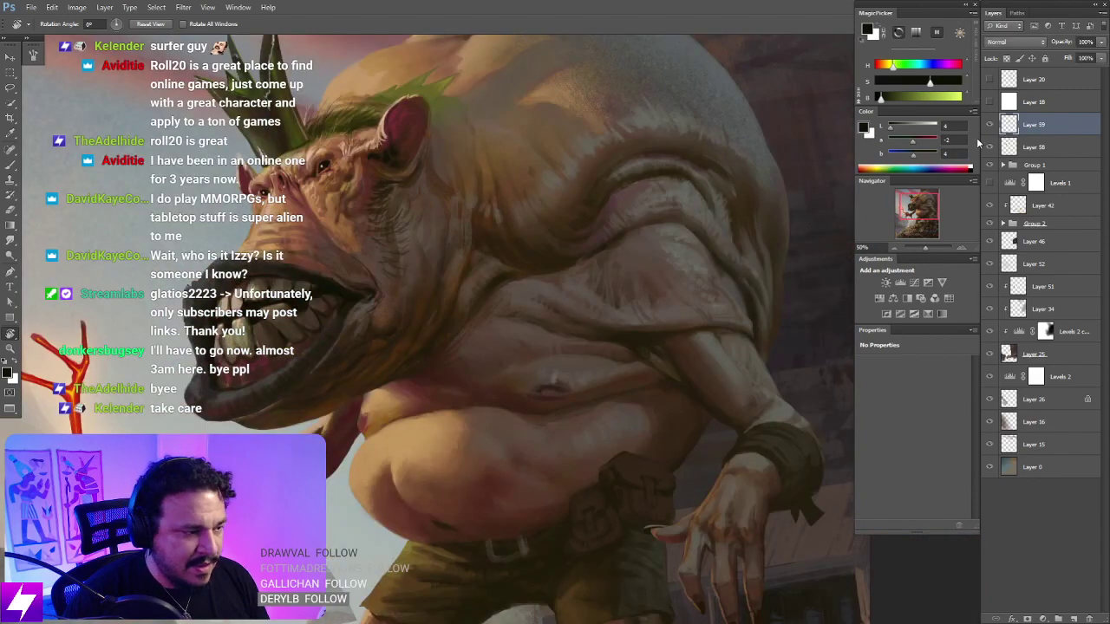
Step: Rotate the canvas to 134° and hide and show Layer 59 to compare the neck shading from that angle
{"action": "left_click_drag", "start_coordinate": [498, 423], "coordinate": [619, 238]}
{"action": "left_click_drag", "start_coordinate": [684, 380], "coordinate": [660, 391]}
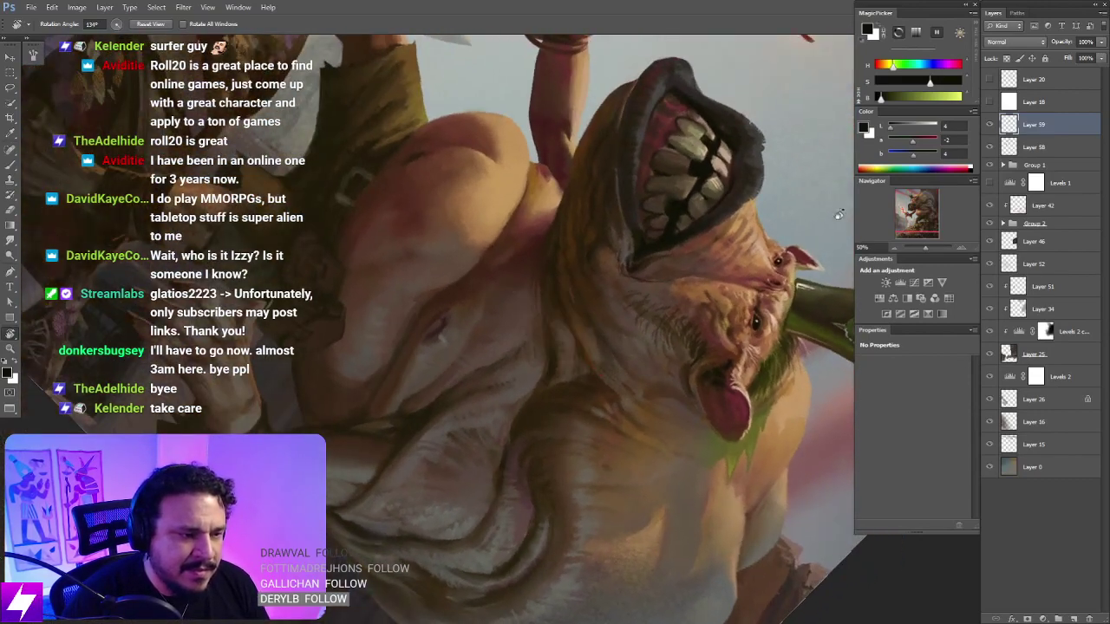
{"action": "left_click", "coordinate": [989, 124]}
{"action": "left_click", "coordinate": [989, 124]}
Step: Sample a muted brown from the neck, paint its folds with a small brush in the rotated view, and restore the canvas angle
{"action": "left_click_drag", "start_coordinate": [610, 336], "coordinate": [641, 369]}
{"action": "left_click", "coordinate": [604, 376], "text": "ctrl"}
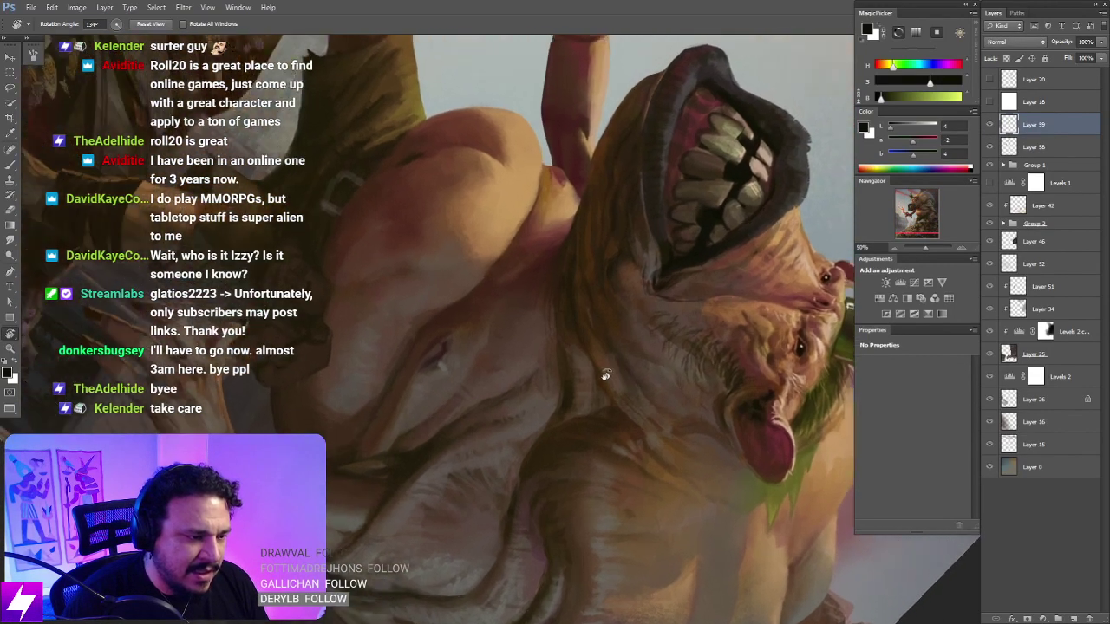
{"action": "key", "text": "b"}
{"action": "left_click", "coordinate": [598, 376], "text": "alt"}
{"action": "left_click", "coordinate": [594, 381], "text": "alt"}
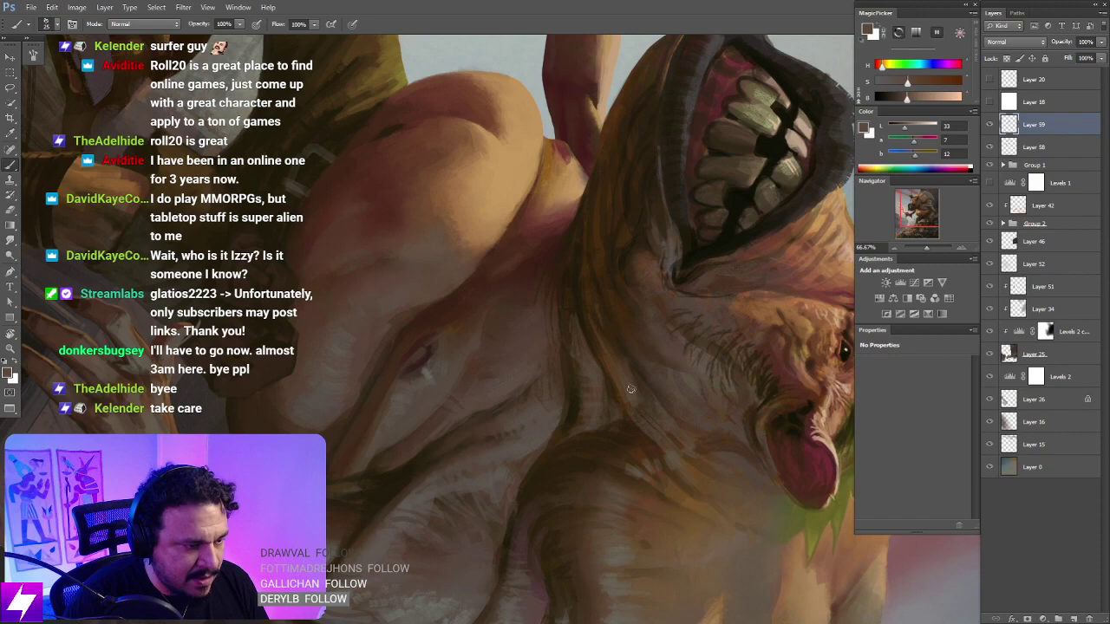
{"action": "key", "text": "Escape"}
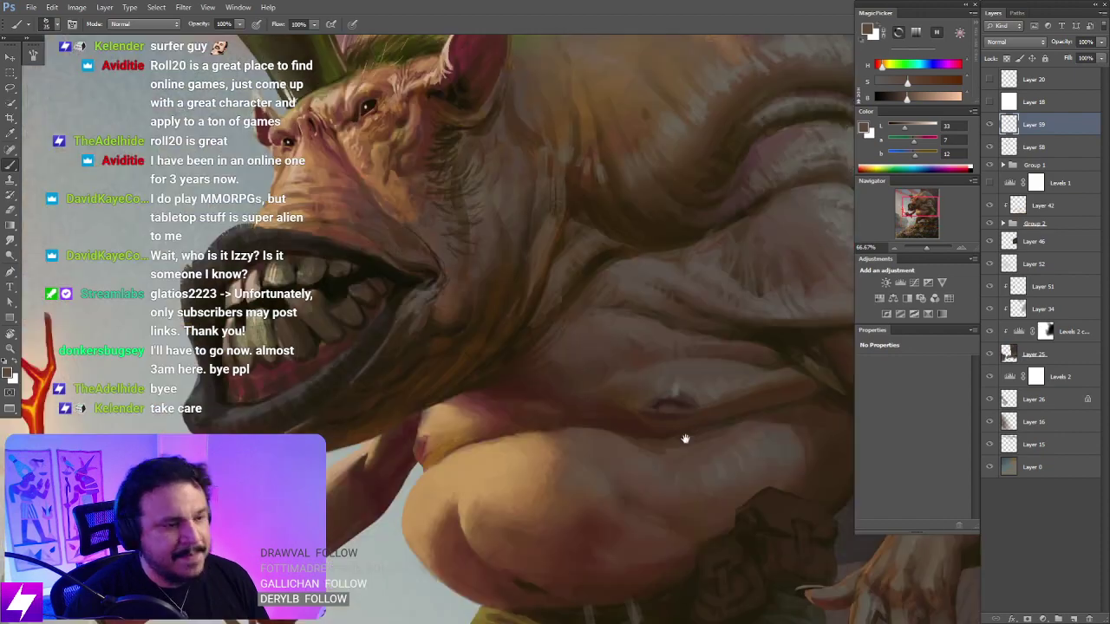
Step: Paint and smudge the folds between the neck and jaw in a rotated close-up, restore the canvas angle, and enlarge the smudge brush to 70
{"action": "left_click_drag", "start_coordinate": [683, 439], "coordinate": [672, 319]}
{"action": "key", "text": "r"}
{"action": "left_click", "coordinate": [581, 365], "text": "ctrl"}
{"action": "key", "text": "Escape"}
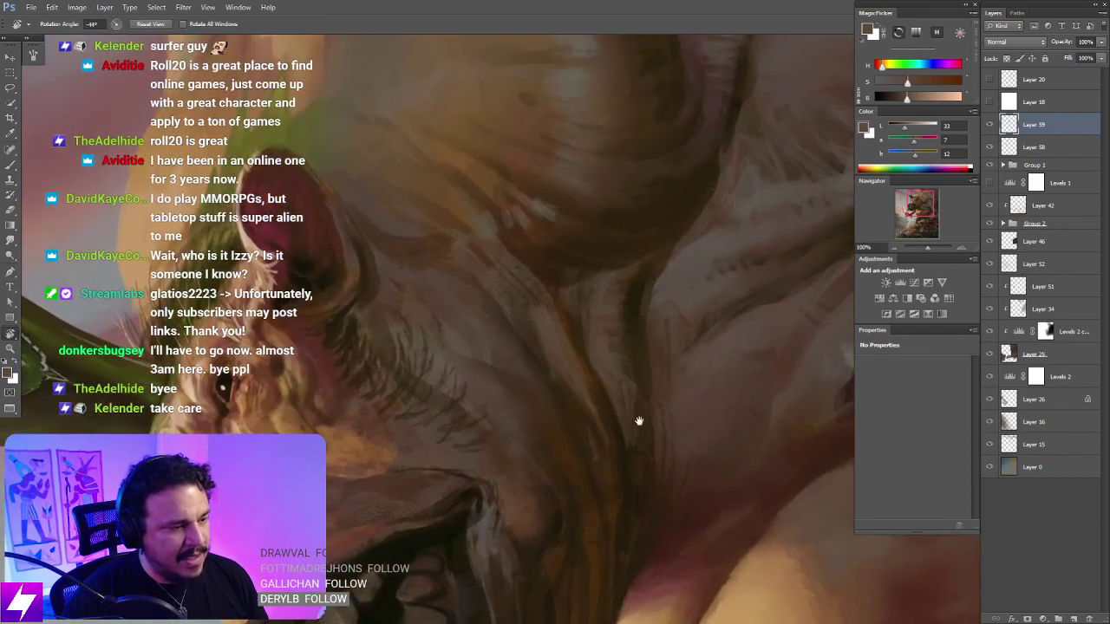
{"action": "key", "text": "b"}
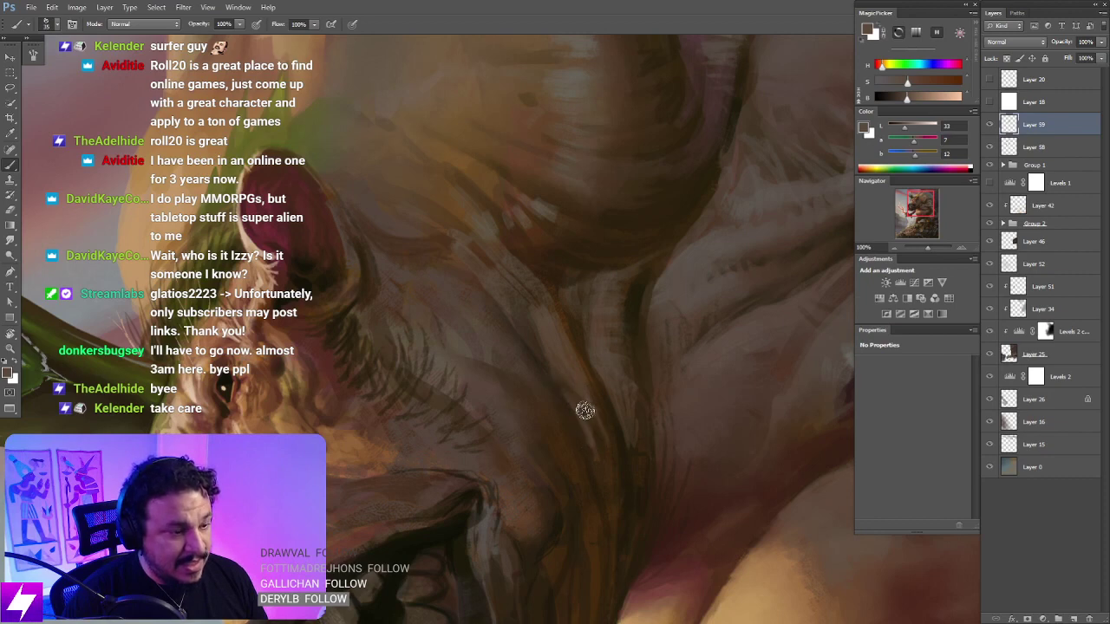
{"action": "key", "text": "s"}
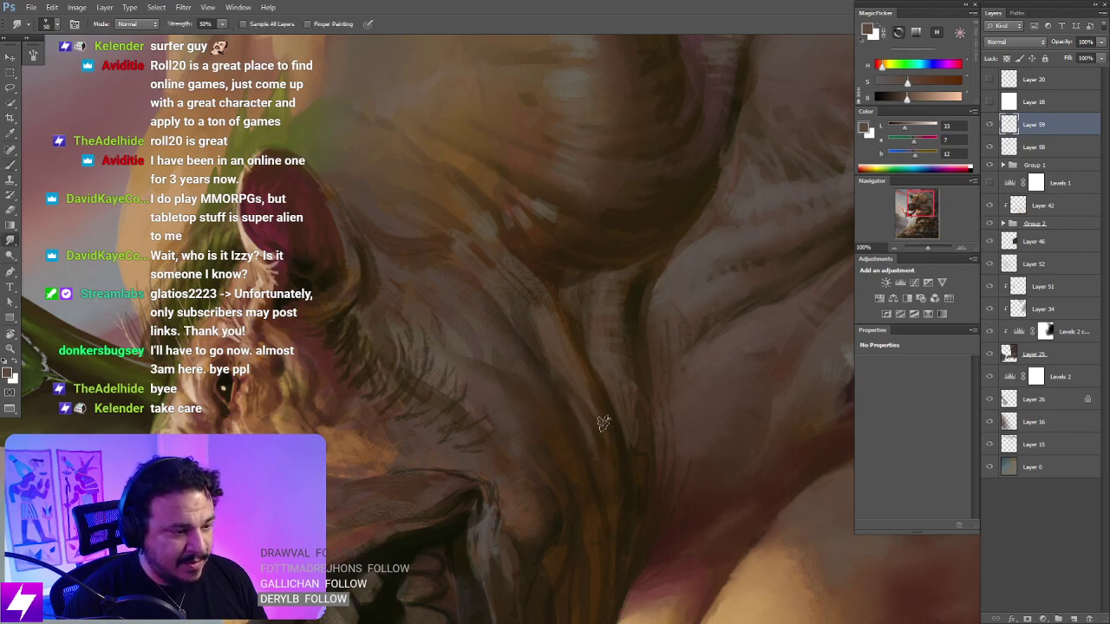
{"action": "key", "text": "Escape"}
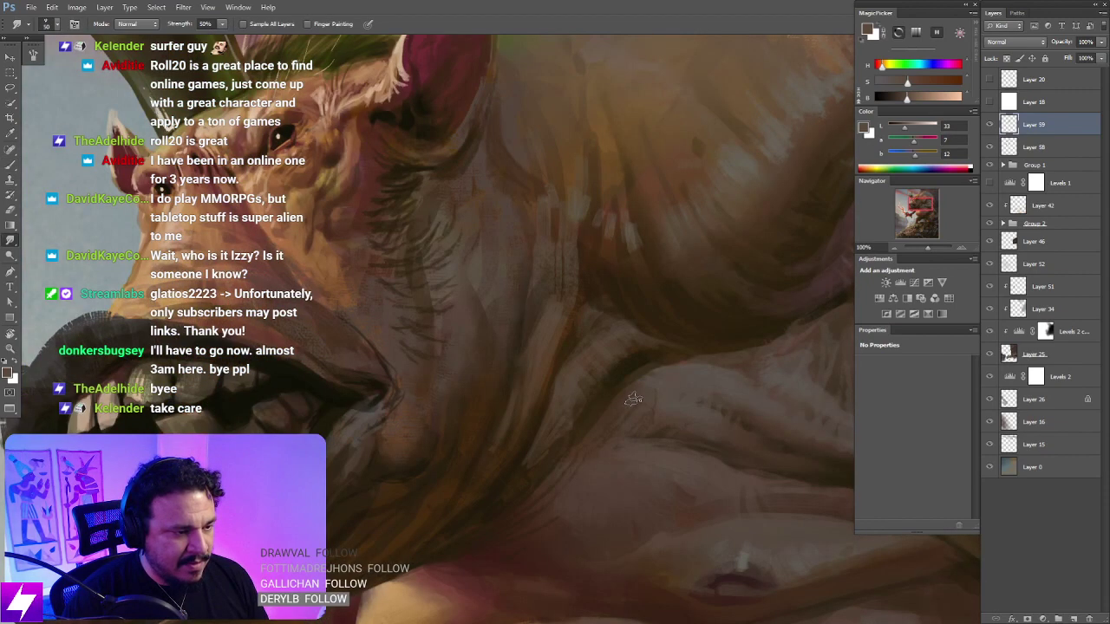
{"action": "key", "text": "bracketright"}
{"action": "key", "text": "bracketright"}
Step: View the whole creature with the canvas rotated to -15° and toggle Layer 59 off and on to compare the shading
{"action": "key", "text": "ctrl+minus"}
{"action": "key", "text": "ctrl+minus"}
{"action": "key", "text": "ctrl+minus"}
{"action": "key", "text": "ctrl+minus"}
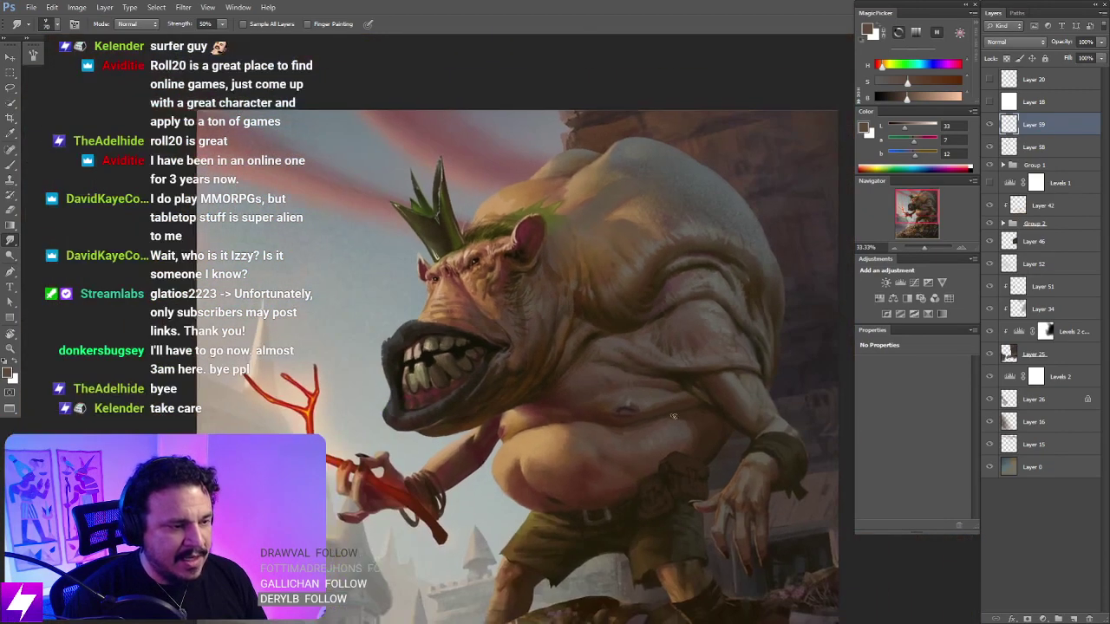
{"action": "key", "text": "r"}
{"action": "left_click_drag", "start_coordinate": [669, 455], "coordinate": [699, 404]}
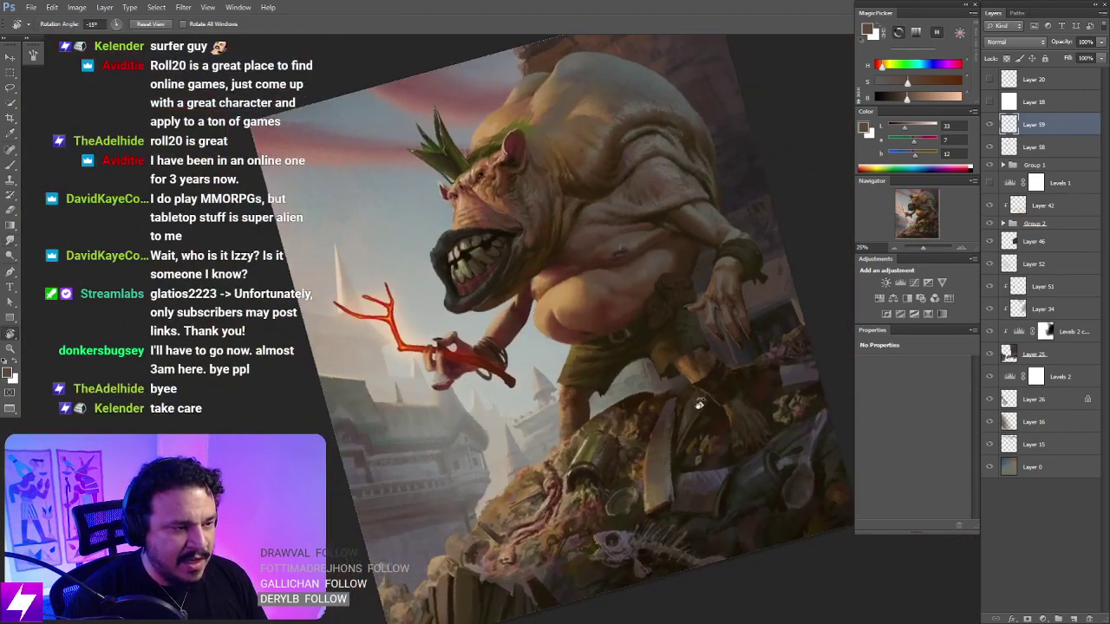
{"action": "left_click_drag", "start_coordinate": [669, 293], "coordinate": [645, 383]}
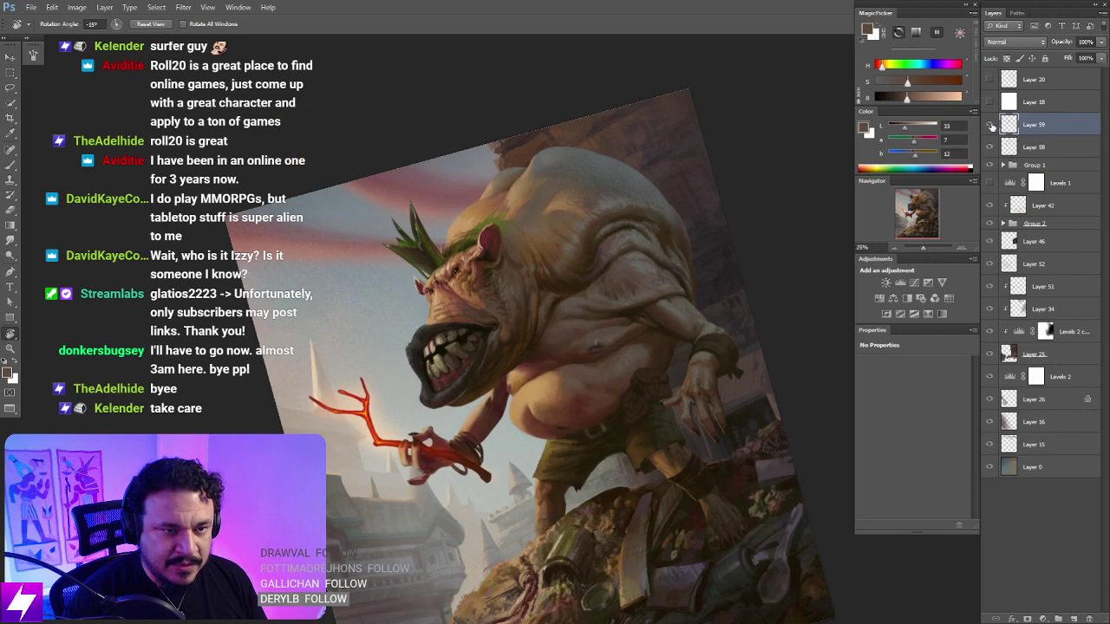
{"action": "left_click", "coordinate": [990, 125]}
{"action": "left_click", "coordinate": [990, 125]}
Step: Rotate the canvas to -53°, sample a very dark brown from the neck, paint its creases with a small brush, and restore the angle
{"action": "key", "text": "ctrl+plus"}
{"action": "left_click_drag", "start_coordinate": [614, 444], "coordinate": [591, 346]}
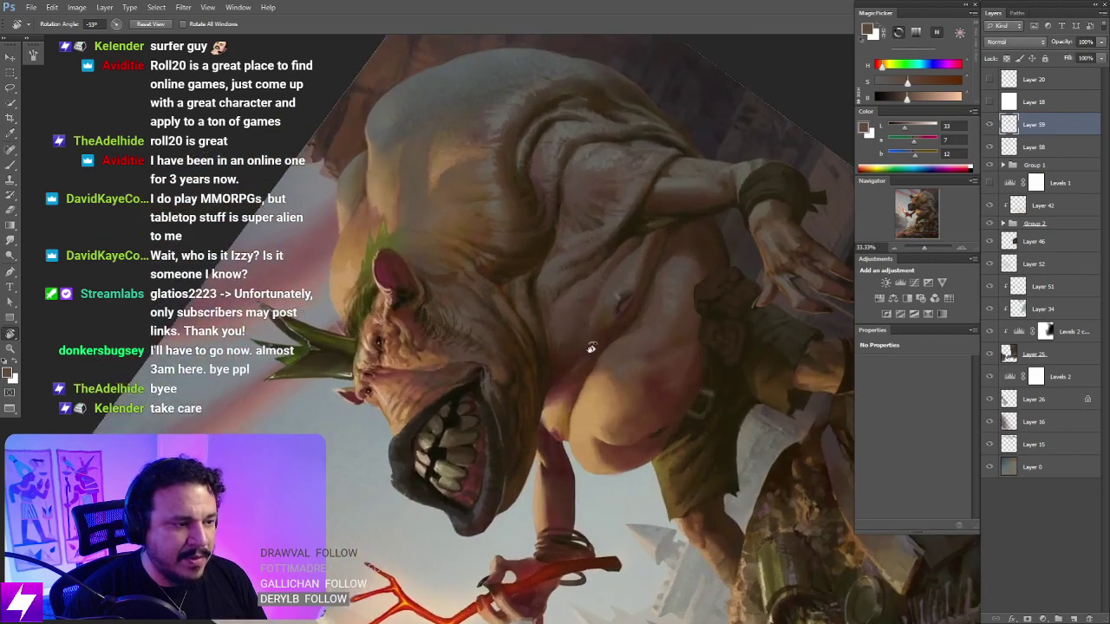
{"action": "key", "text": "ctrl+plus"}
{"action": "key", "text": "ctrl+plus"}
{"action": "key", "text": "b"}
{"action": "left_click", "coordinate": [564, 373], "text": "alt"}
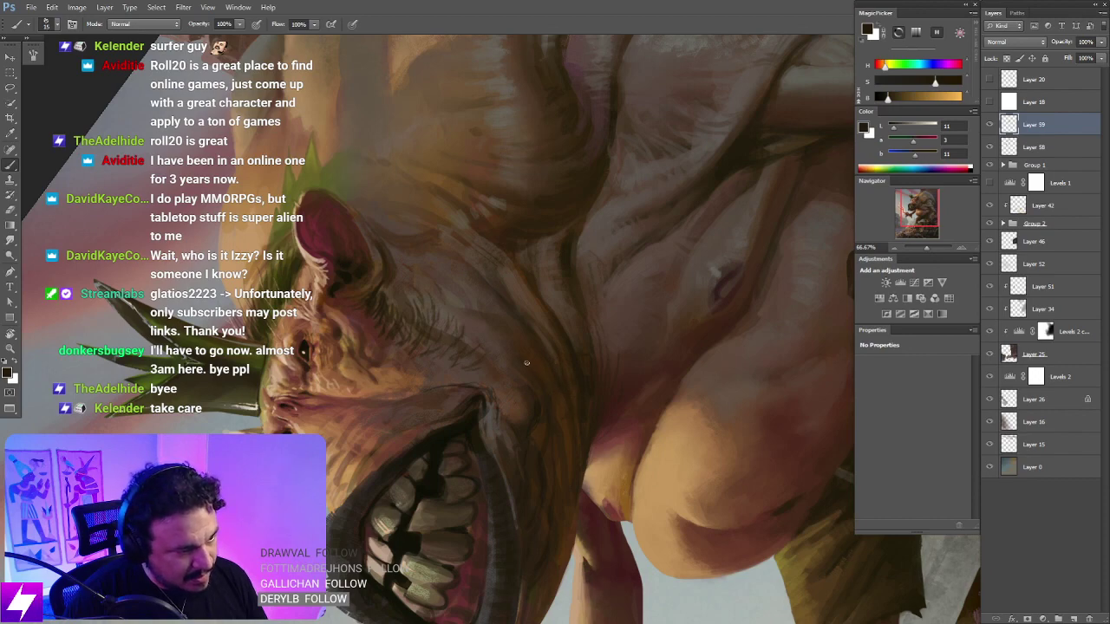
{"action": "key", "text": "Escape"}
{"action": "key", "text": "ctrl+minus"}
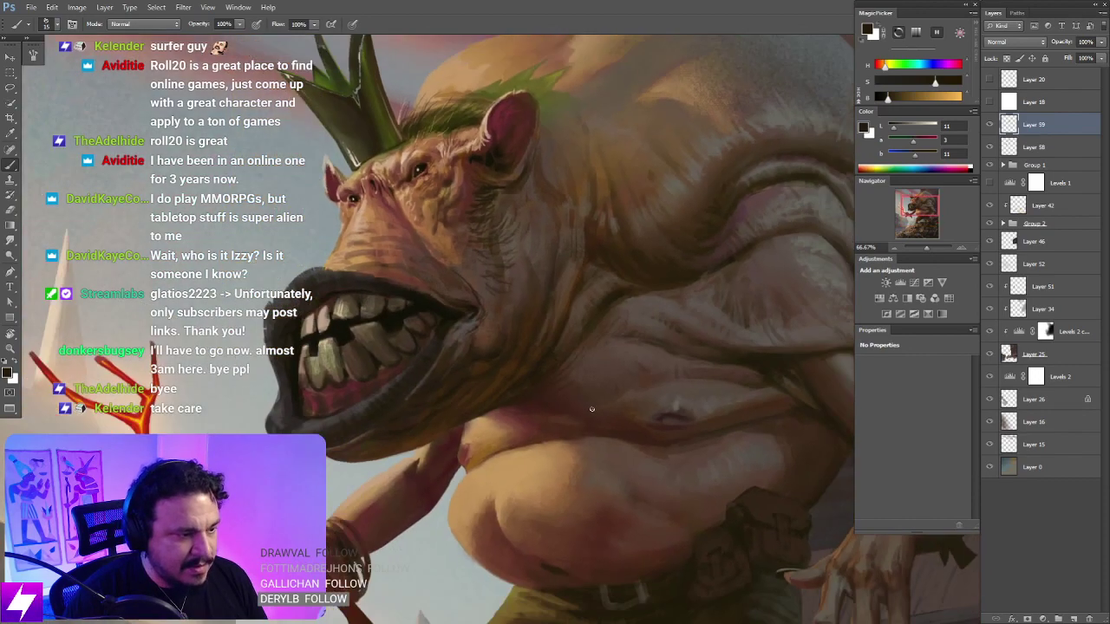
Step: Flip the painting horizontally and examine the whole mirrored composition
{"action": "key", "text": "ctrl+minus"}
{"action": "left_click_drag", "start_coordinate": [619, 380], "coordinate": [599, 393]}
{"action": "left_click_drag", "start_coordinate": [532, 358], "coordinate": [597, 403]}
{"action": "key", "text": "r"}
{"action": "key", "text": "ctrl+minus"}
{"action": "key", "text": "ctrl+minus"}
{"action": "key", "text": "ctrl+shift+h"}
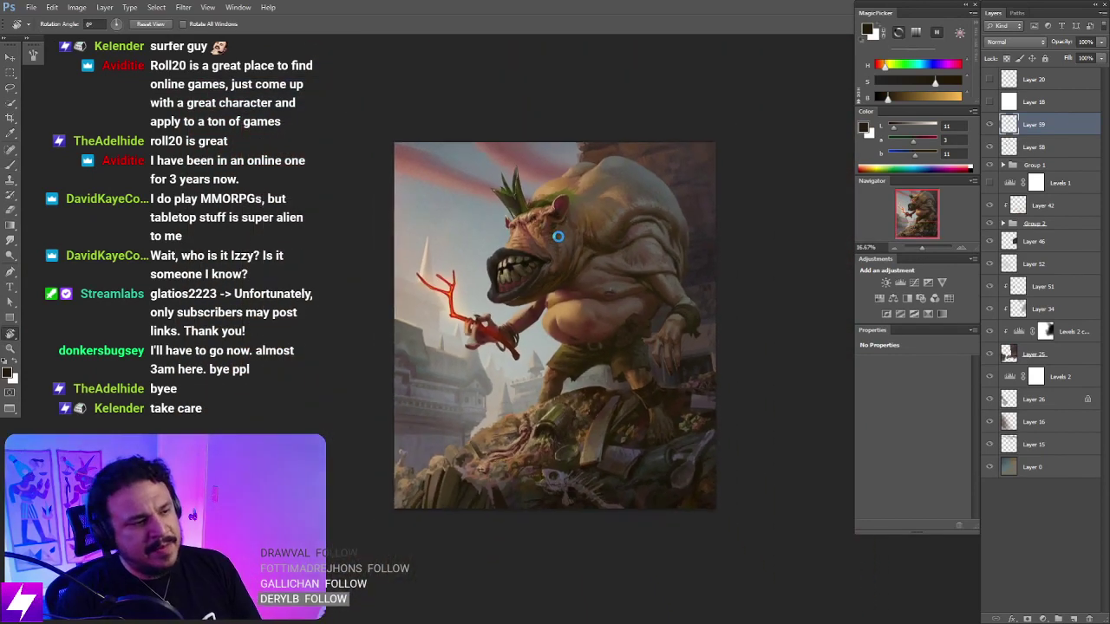
{"action": "left_click_drag", "start_coordinate": [493, 324], "coordinate": [507, 342]}
{"action": "key", "text": "ctrl+plus"}
{"action": "key", "text": "ctrl+plus"}
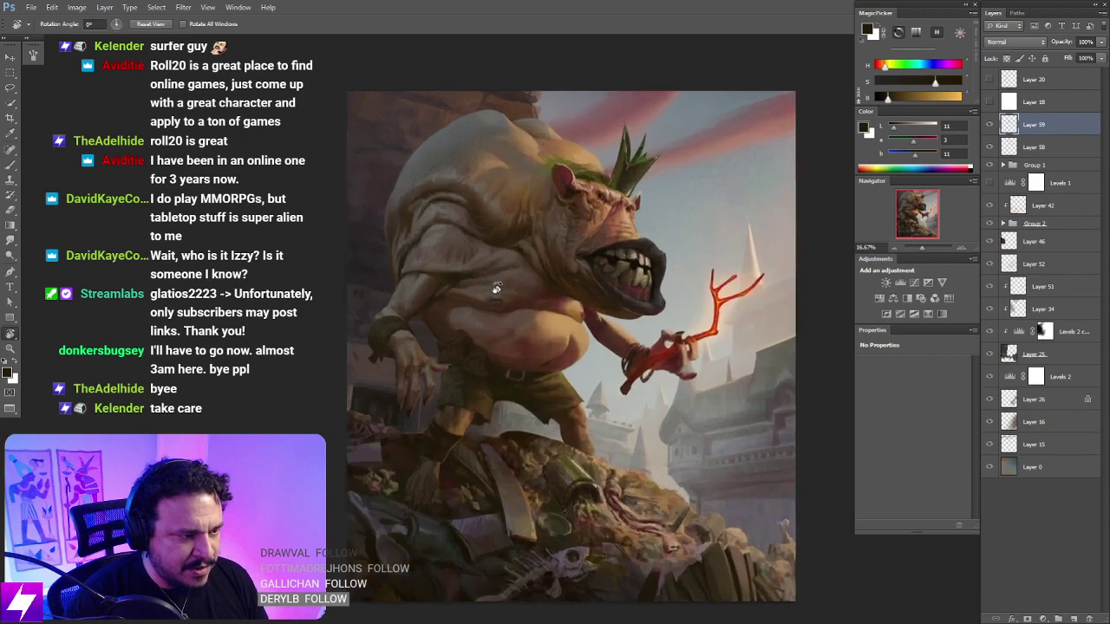
{"action": "mouse_move", "coordinate": [534, 244]}
{"action": "left_mouse_down"}
{"action": "mouse_move", "coordinate": [517, 280]}
{"action": "mouse_move", "coordinate": [457, 305]}
{"action": "mouse_move", "coordinate": [539, 236]}
{"action": "left_mouse_up"}
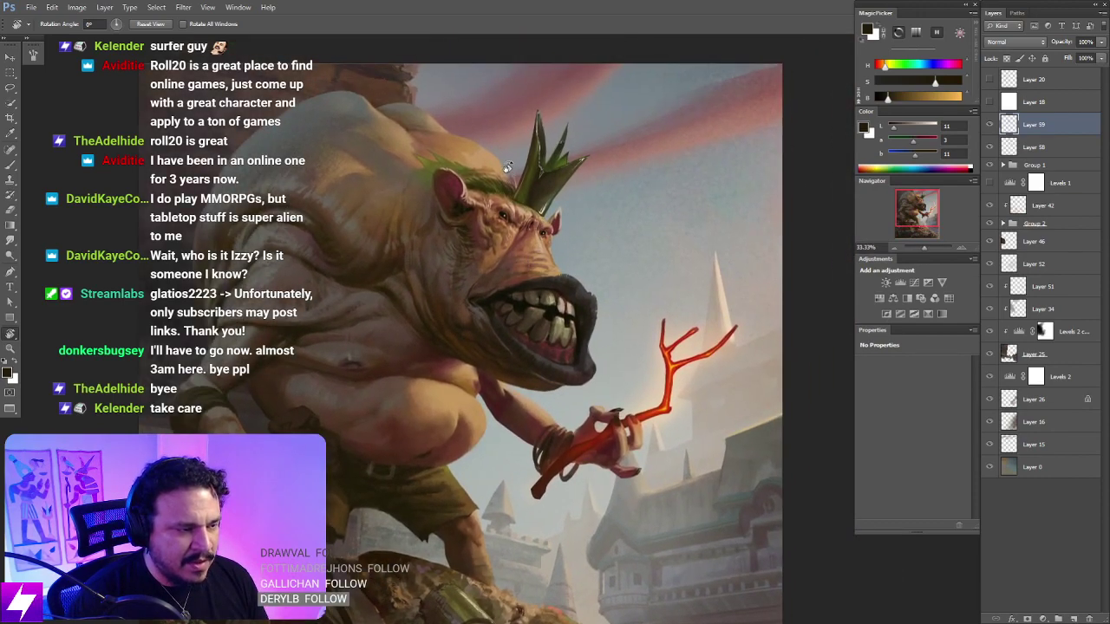
Step: Sample a dark brown inside the mouth, paint around the mouth corner and cheek with the brush enlarged to 40, and switch to smudging
{"action": "key", "text": "ctrl+plus"}
{"action": "left_click_drag", "start_coordinate": [542, 334], "coordinate": [568, 384]}
{"action": "key", "text": "ctrl+plus"}
{"action": "left_click_drag", "start_coordinate": [498, 338], "coordinate": [518, 354]}
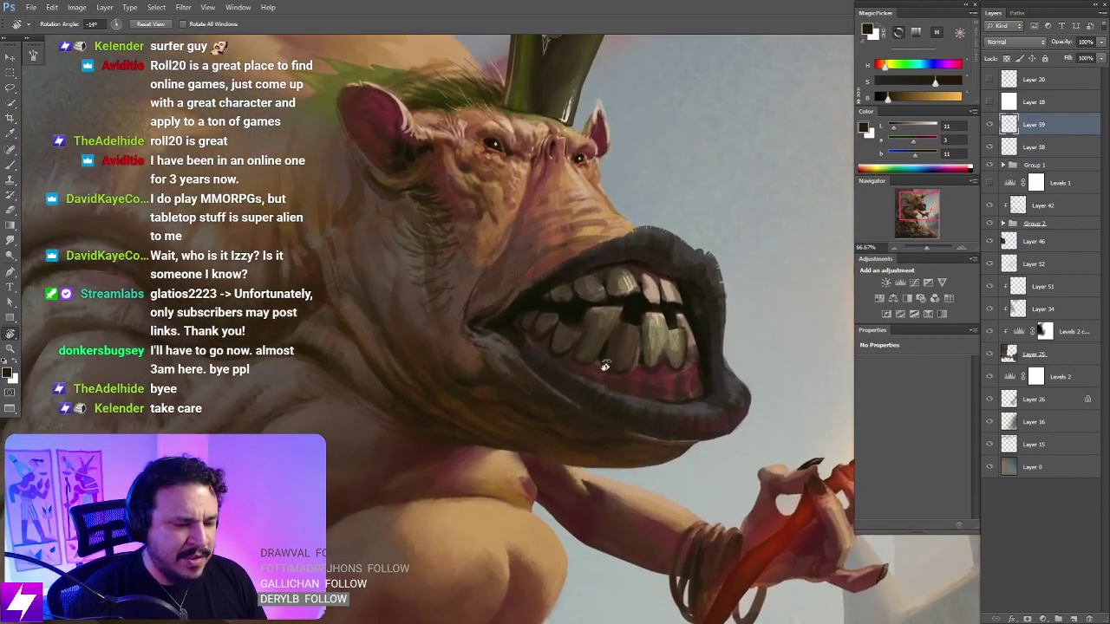
{"action": "key", "text": "b"}
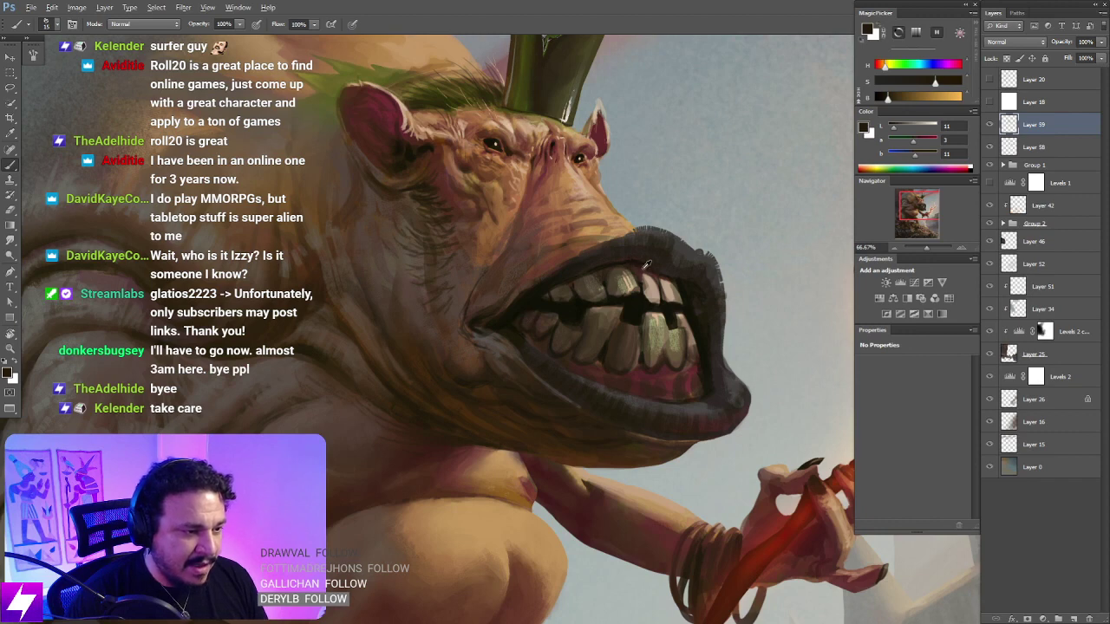
{"action": "left_click", "coordinate": [634, 265], "text": "alt"}
{"action": "left_click_drag", "start_coordinate": [554, 282], "coordinate": [573, 286]}
{"action": "key", "text": "]"}
{"action": "key", "text": "]"}
{"action": "key", "text": "]"}
{"action": "key", "text": "]"}
{"action": "key", "text": "]"}
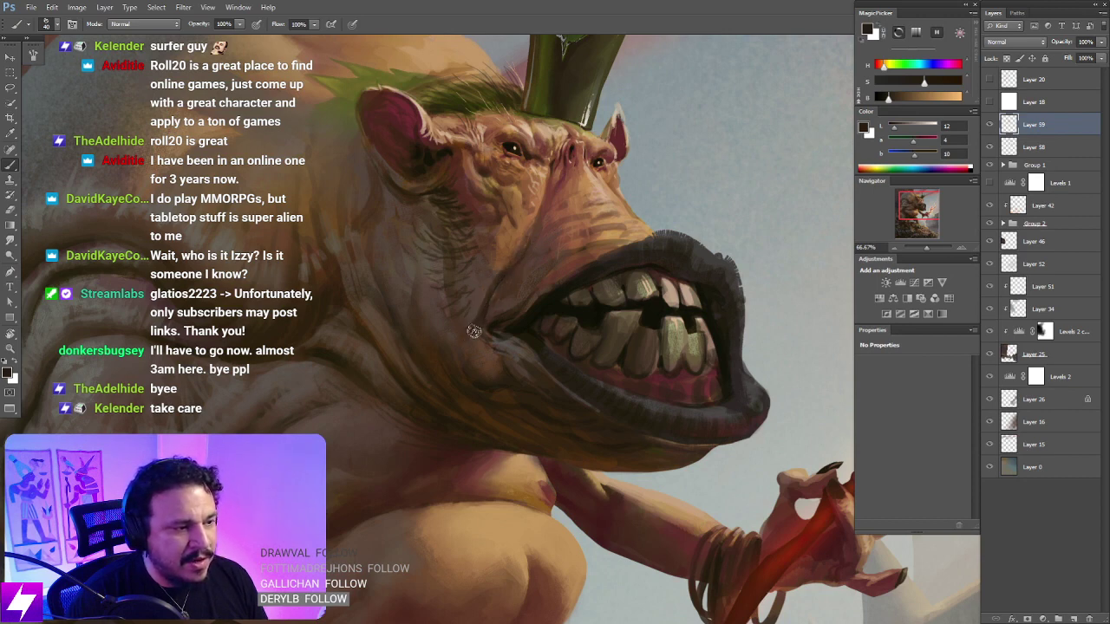
{"action": "key", "text": "r"}
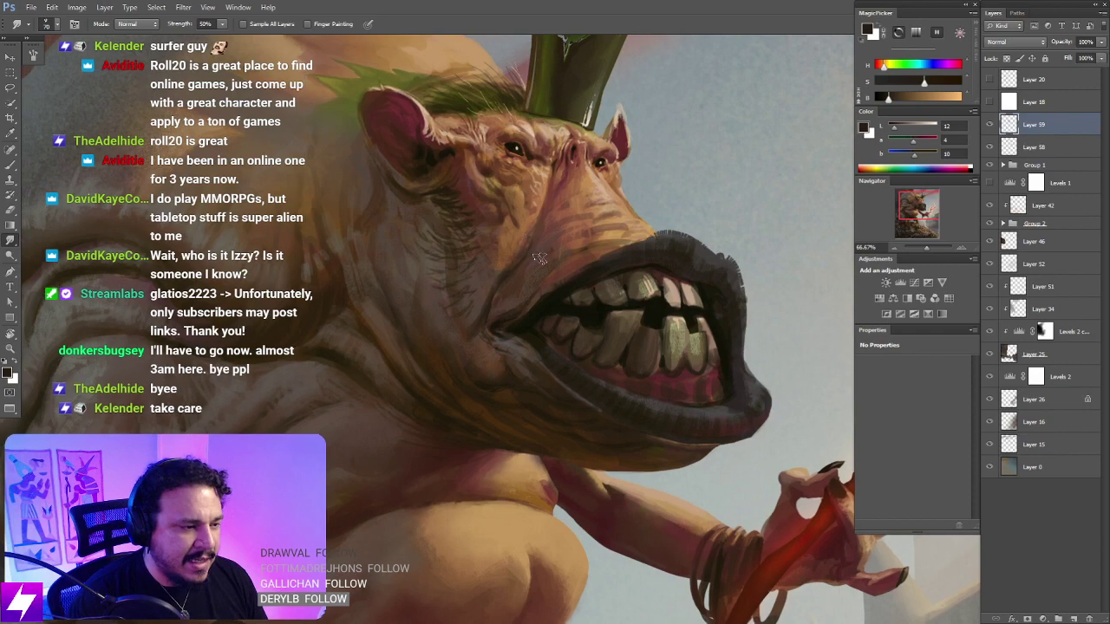
Step: Rotate the mirrored canvas to -42°, sample a muted grey-brown, and paint and smudge the mouth corner using a much smaller brush
{"action": "key", "text": "ctrl+minus"}
{"action": "key", "text": "r"}
{"action": "left_click_drag", "start_coordinate": [508, 416], "coordinate": [557, 408]}
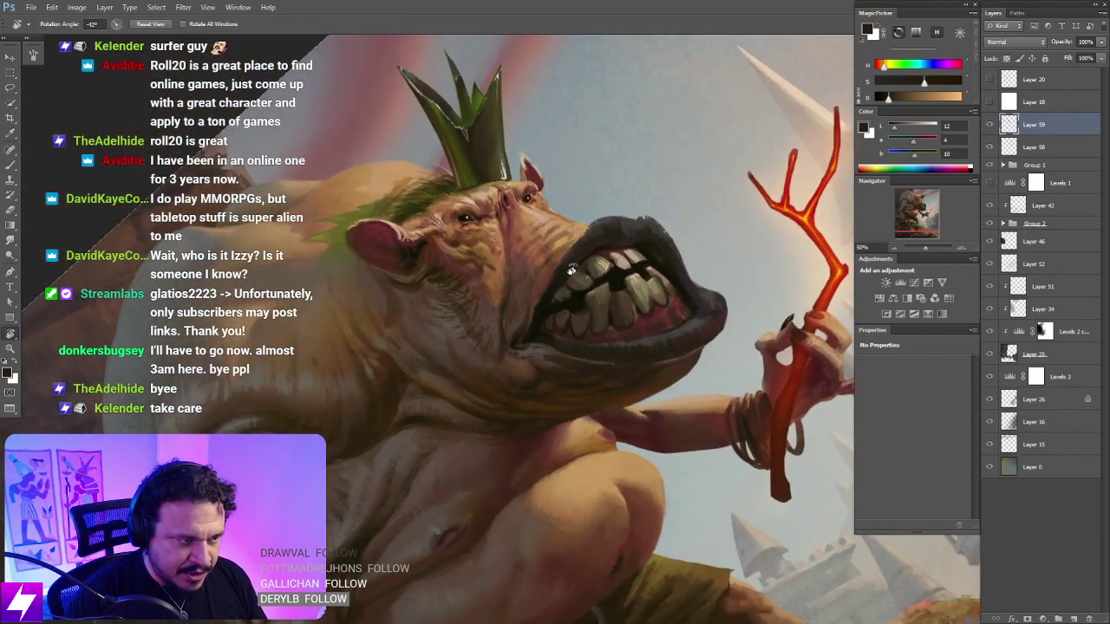
{"action": "left_click", "coordinate": [563, 339], "text": "ctrl"}
{"action": "left_click_drag", "start_coordinate": [355, 364], "coordinate": [426, 352]}
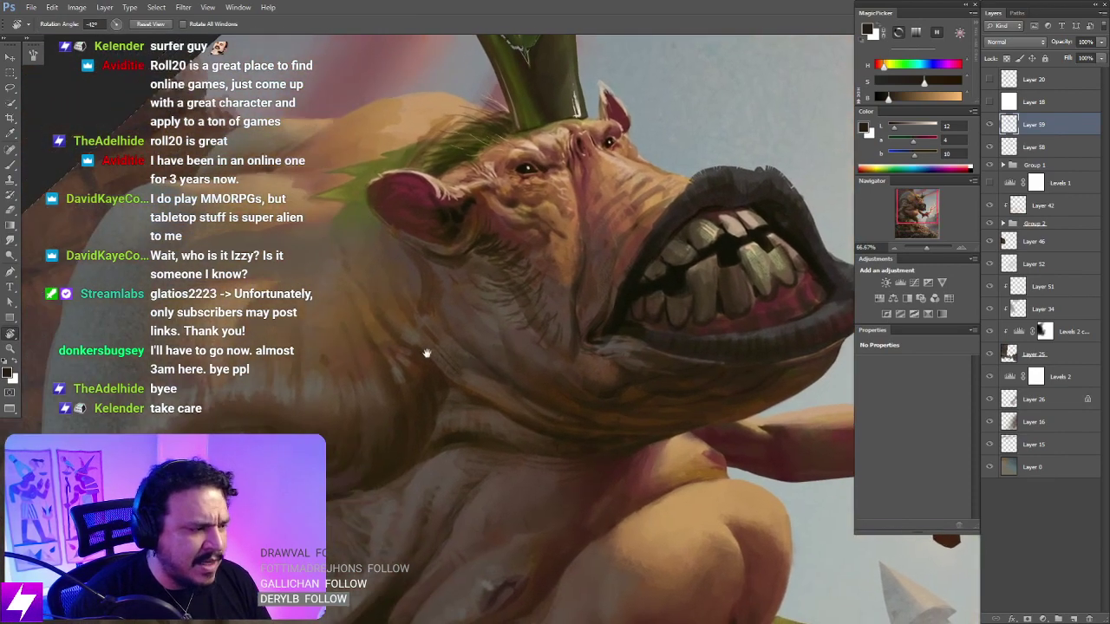
{"action": "key", "text": "b"}
{"action": "left_click", "coordinate": [245, 376], "text": "alt"}
{"action": "mouse_move", "coordinate": [579, 337]}
{"action": "left_mouse_down"}
{"action": "mouse_move", "coordinate": [595, 338]}
{"action": "mouse_move", "coordinate": [586, 325]}
{"action": "left_mouse_up"}
{"action": "key", "text": "bracketleft"}
{"action": "key", "text": "bracketleft"}
{"action": "key", "text": "bracketleft"}
{"action": "key", "text": "bracketleft"}
{"action": "key", "text": "bracketleft"}
{"action": "key", "text": "bracketleft"}
{"action": "key", "text": "bracketleft"}
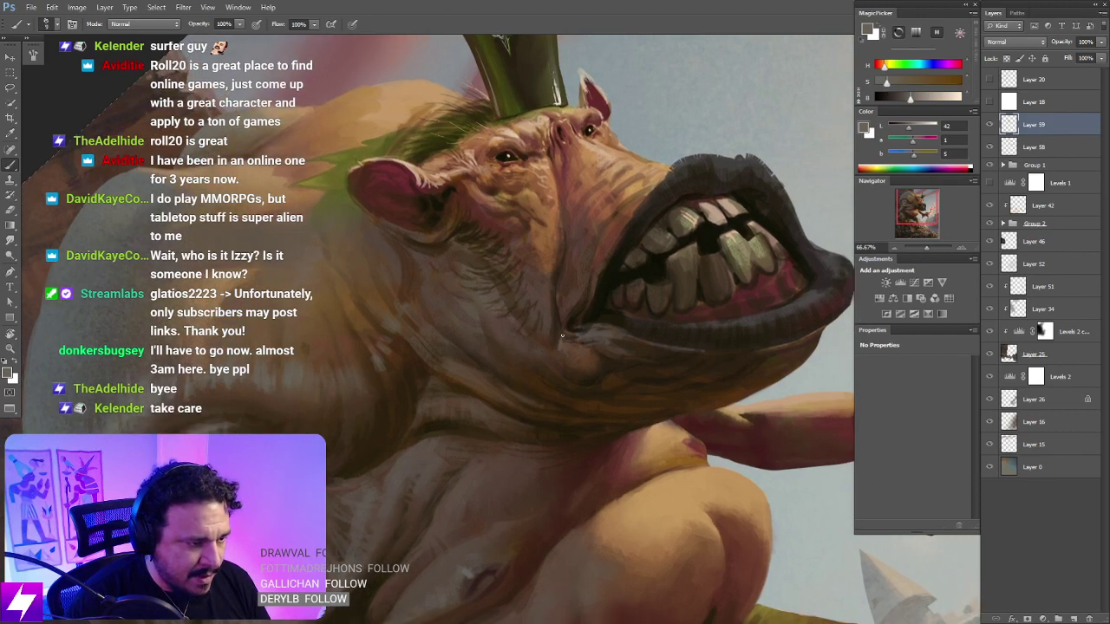
{"action": "key", "text": "r"}
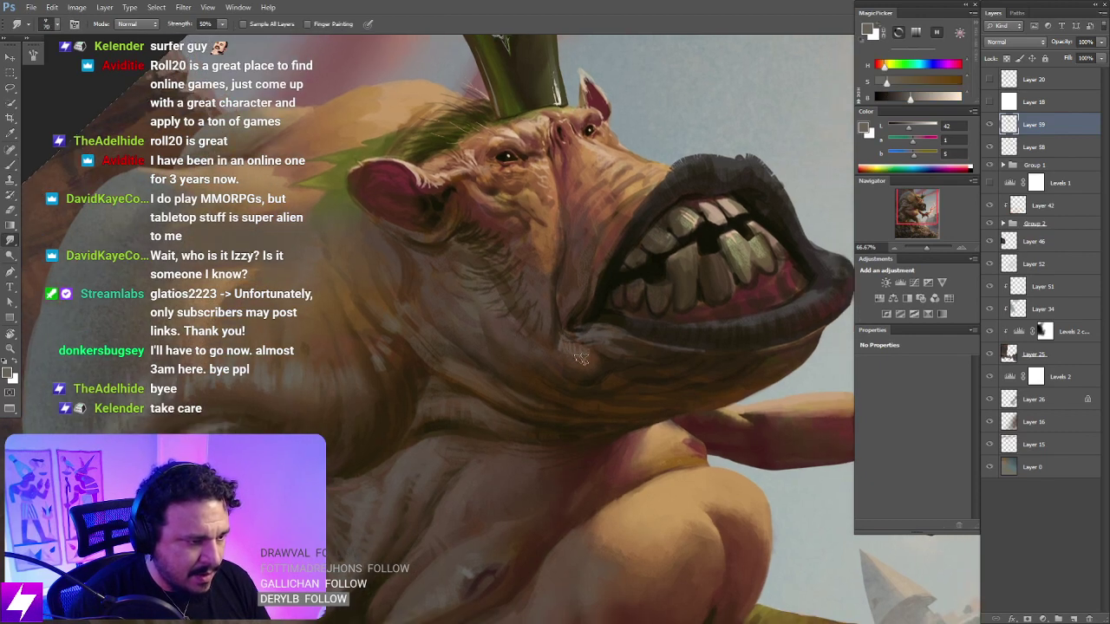
Step: Paint fine wrinkles along the cheek fold above the mouth corner with a small brush in the rotated mirrored view
{"action": "key", "text": "Escape"}
{"action": "mouse_move", "coordinate": [653, 316]}
{"action": "left_mouse_down"}
{"action": "mouse_move", "coordinate": [630, 280]}
{"action": "mouse_move", "coordinate": [554, 324]}
{"action": "left_mouse_up"}
{"action": "key", "text": "r"}
{"action": "key", "text": "b"}
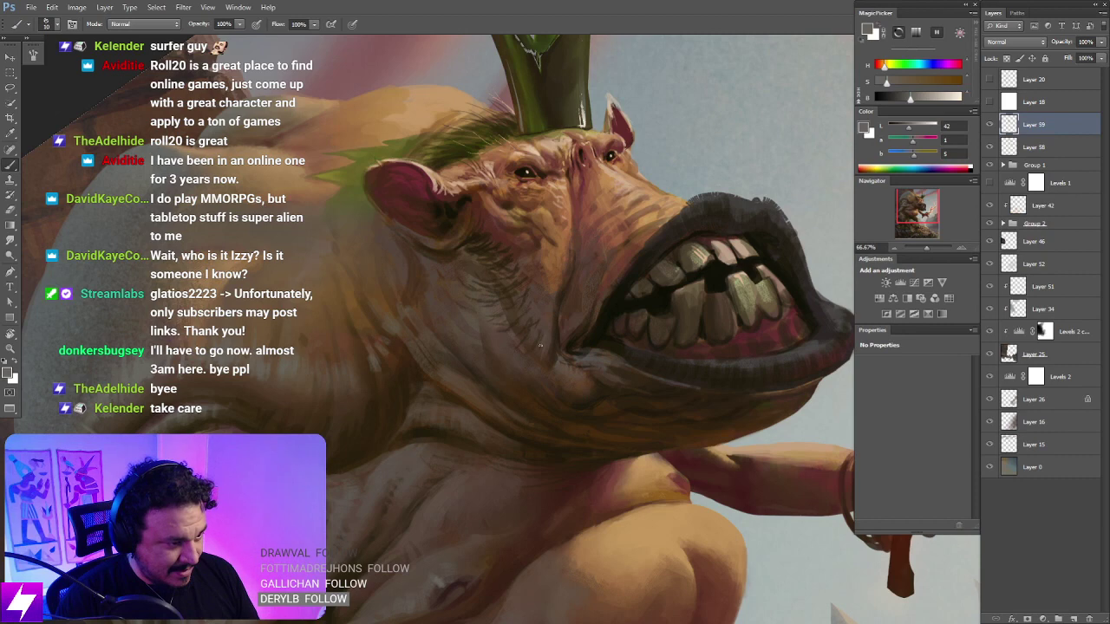
{"action": "left_click_drag", "start_coordinate": [611, 286], "coordinate": [570, 320]}
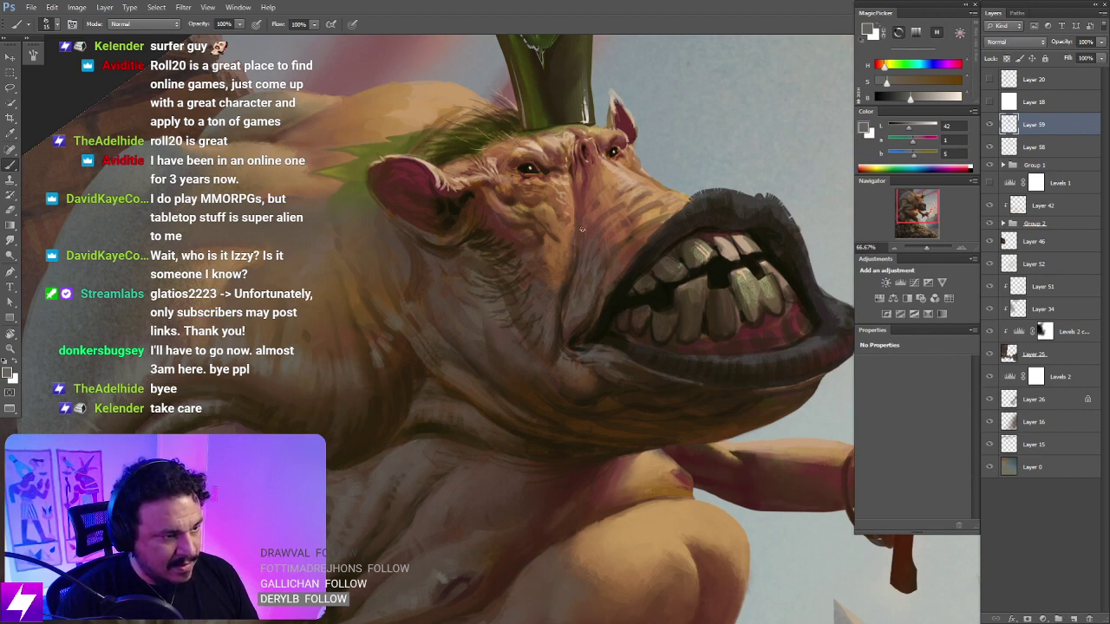
Step: Restore the canvas angle, flip the painting back to its original orientation, and inspect the creature's arm, torso and face
{"action": "key", "text": "Escape"}
{"action": "key", "text": "ctrl+minus"}
{"action": "key", "text": "r"}
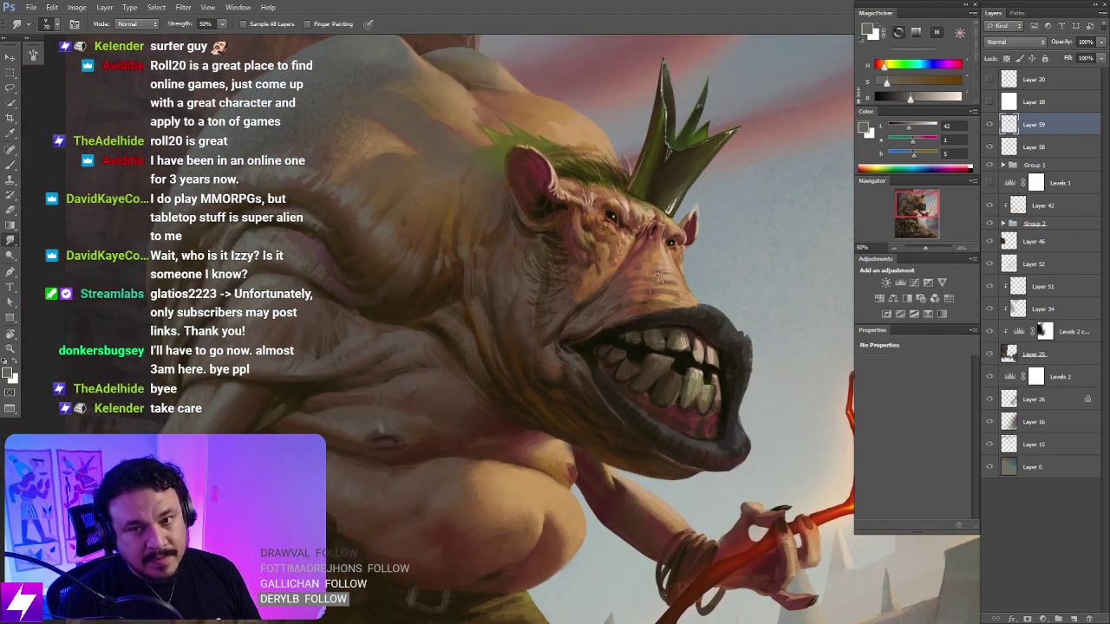
{"action": "scroll", "coordinate": [633, 281], "scroll_direction": "down", "scroll_amount": 1}
{"action": "key", "text": "ctrl+shift+h"}
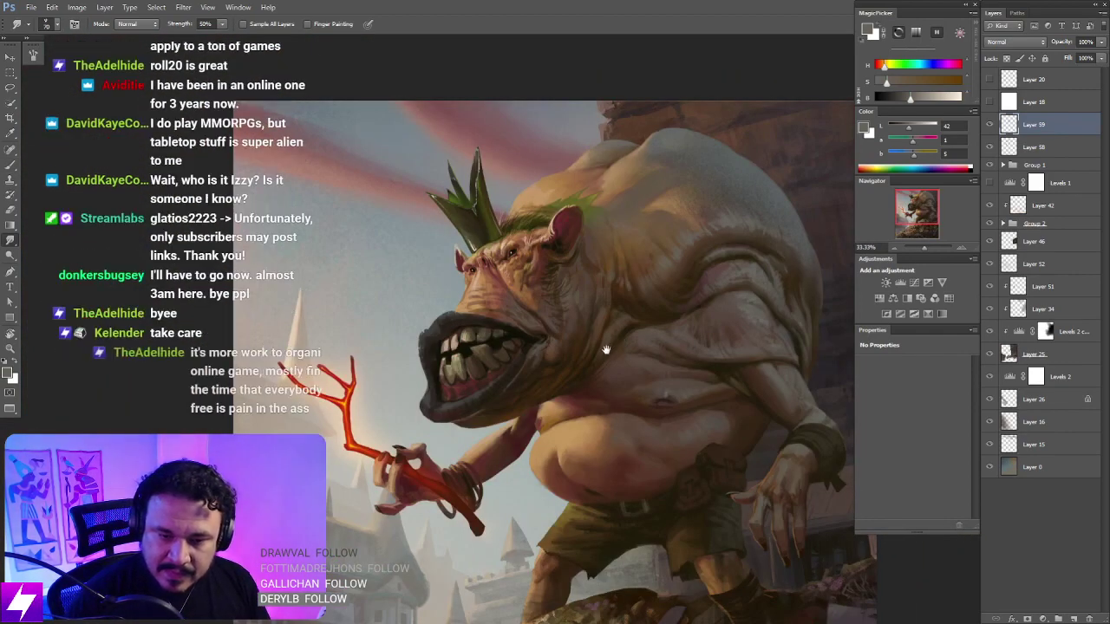
{"action": "left_click_drag", "start_coordinate": [661, 331], "coordinate": [522, 345]}
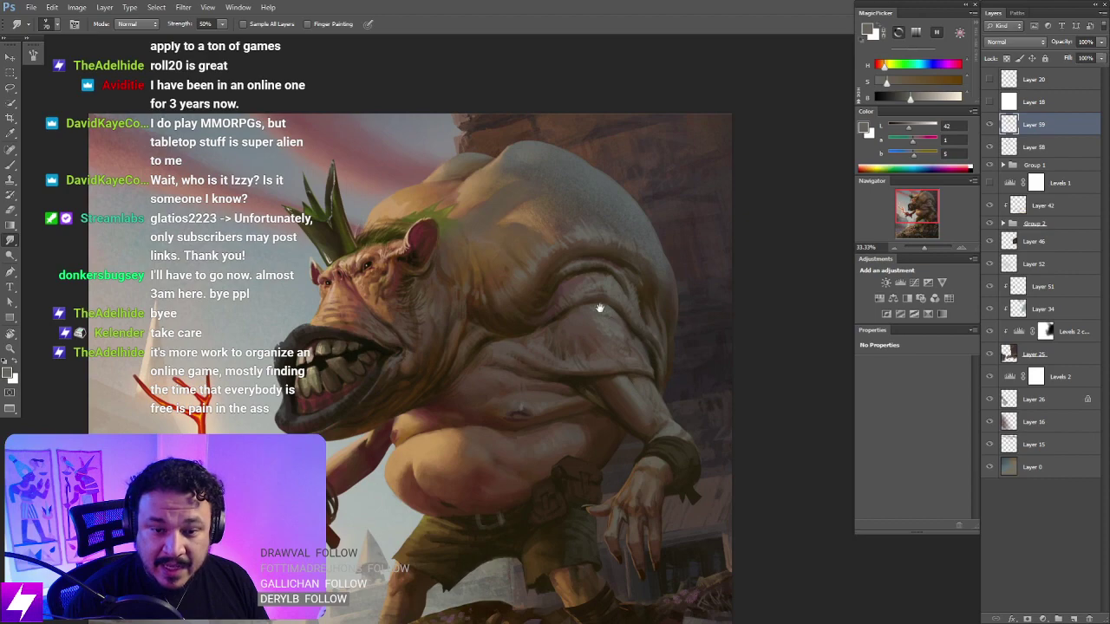
{"action": "mouse_move", "coordinate": [611, 386]}
{"action": "left_mouse_down"}
{"action": "mouse_move", "coordinate": [588, 379]}
{"action": "mouse_move", "coordinate": [588, 396]}
{"action": "mouse_move", "coordinate": [525, 404]}
{"action": "left_mouse_up"}
{"action": "key", "text": "ctrl+plus"}
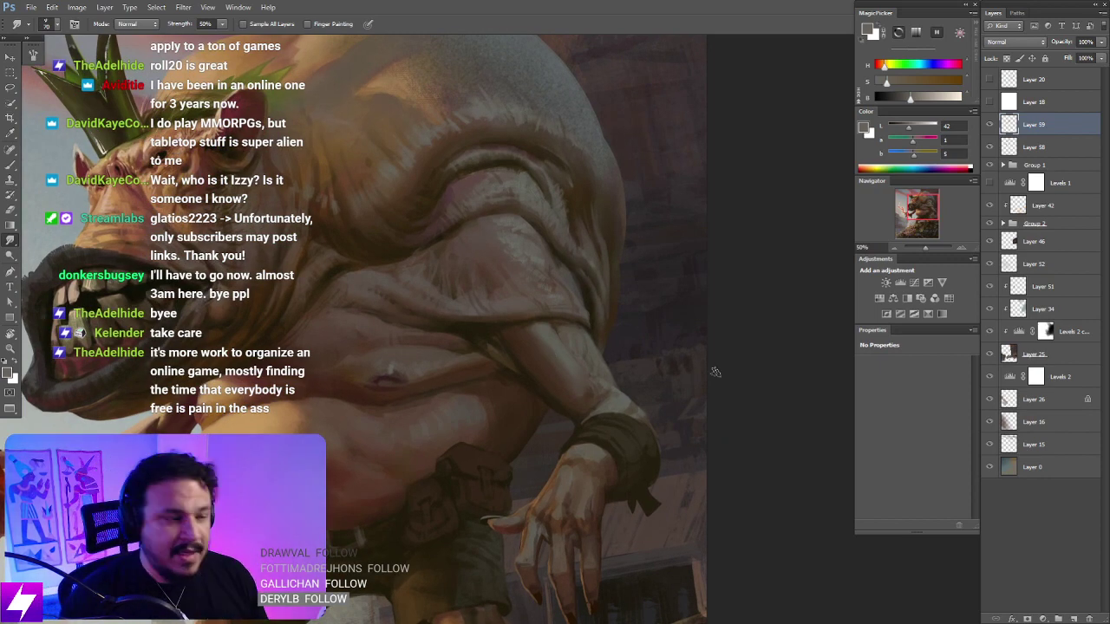
{"action": "left_click_drag", "start_coordinate": [609, 417], "coordinate": [640, 425]}
{"action": "scroll", "coordinate": [641, 425], "scroll_direction": "up", "scroll_amount": 3}
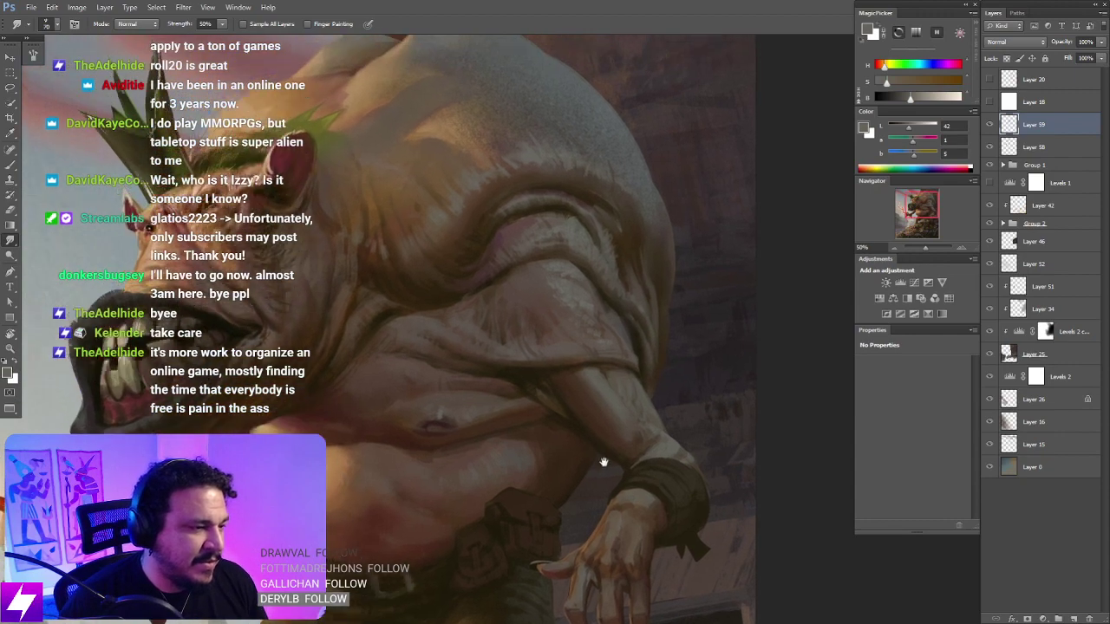
{"action": "left_click_drag", "start_coordinate": [594, 395], "coordinate": [594, 429]}
{"action": "left_click_drag", "start_coordinate": [451, 350], "coordinate": [512, 377]}
{"action": "scroll", "coordinate": [513, 378], "scroll_direction": "down", "scroll_amount": 2}
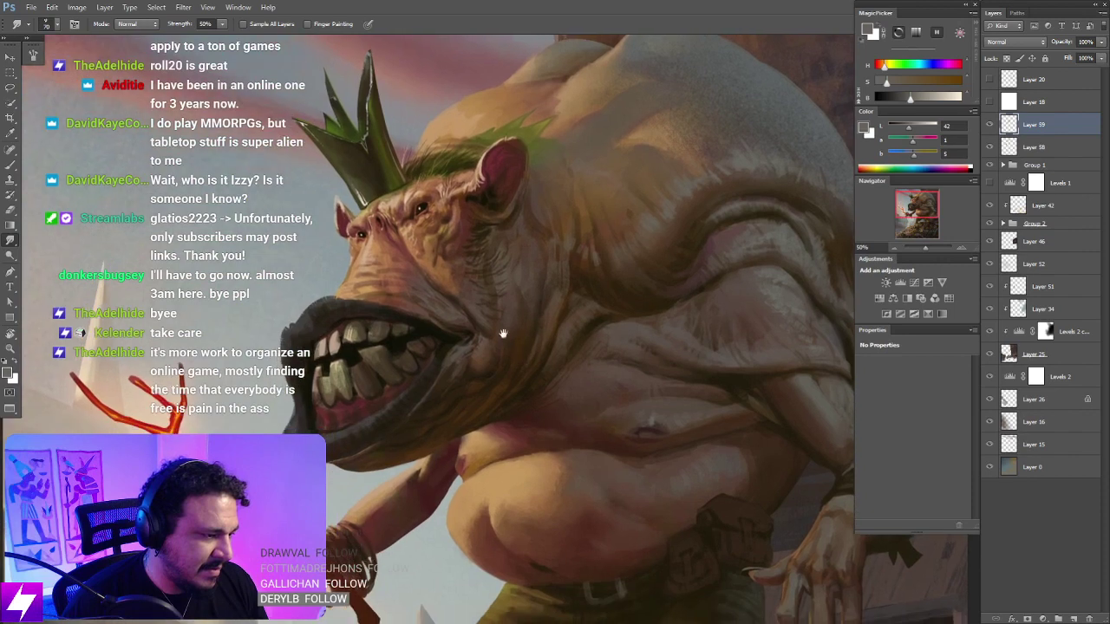
Step: Sample a near-black from the mouth, darken the crease between the neck and shoulder, and smudge the strokes
{"action": "key", "text": "b"}
{"action": "left_click", "coordinate": [405, 335], "text": "alt"}
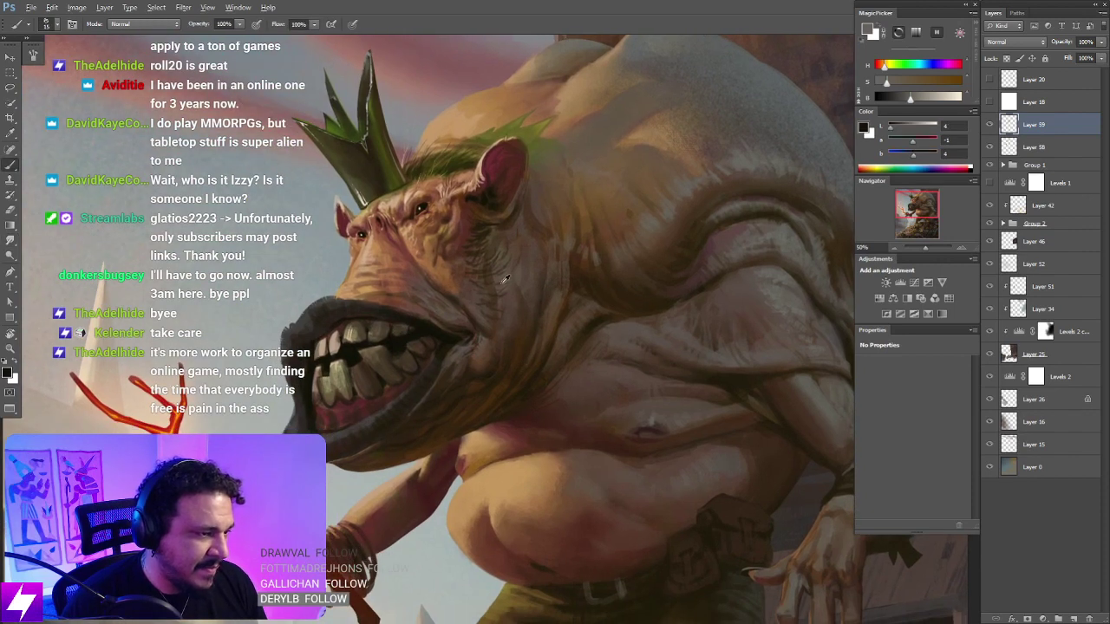
{"action": "scroll", "coordinate": [515, 302], "scroll_direction": "up", "scroll_amount": 2}
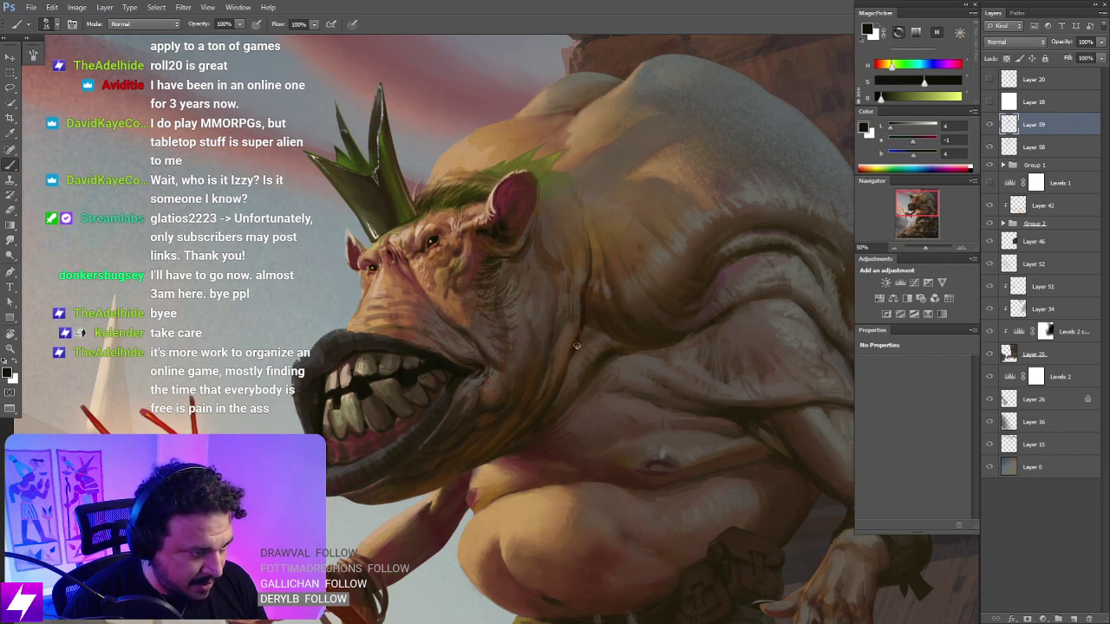
{"action": "key", "text": "r"}
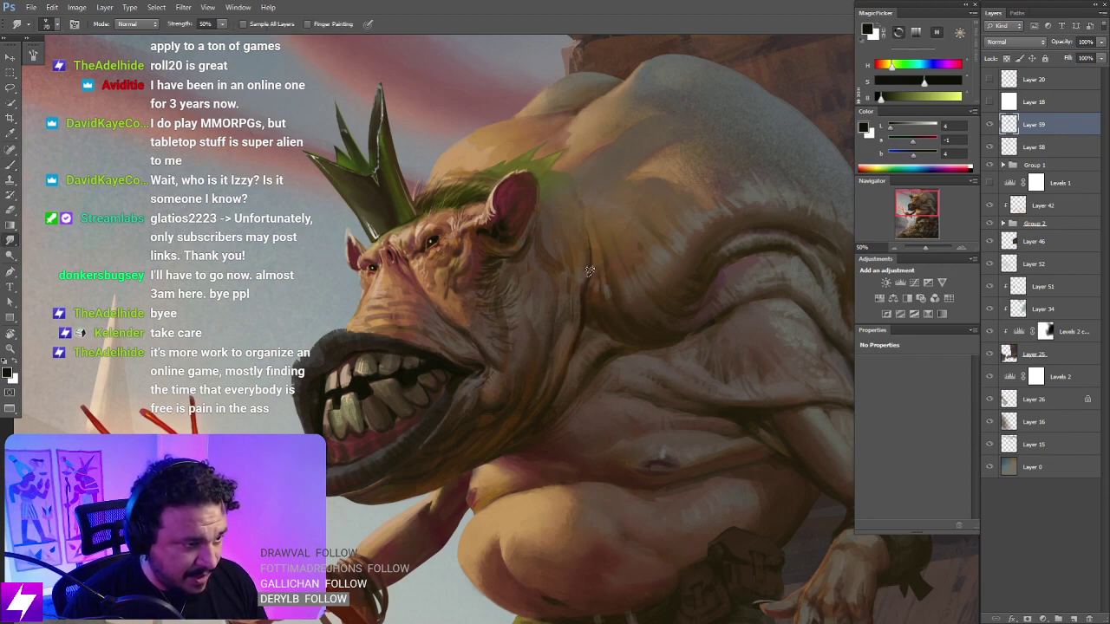
{"action": "left_click_drag", "start_coordinate": [614, 302], "coordinate": [607, 295]}
Step: Turn the canvas nearly upside down, extend the dark crease across the shoulder beside the neck, and smudge it
{"action": "key", "text": "r"}
{"action": "left_click_drag", "start_coordinate": [629, 373], "coordinate": [513, 255]}
{"action": "mouse_move", "coordinate": [556, 302]}
{"action": "left_mouse_down"}
{"action": "mouse_move", "coordinate": [556, 254]}
{"action": "mouse_move", "coordinate": [581, 329]}
{"action": "mouse_move", "coordinate": [520, 261]}
{"action": "mouse_move", "coordinate": [555, 269]}
{"action": "mouse_move", "coordinate": [570, 300]}
{"action": "mouse_move", "coordinate": [552, 271]}
{"action": "left_mouse_up"}
{"action": "key", "text": "ctrl+plus"}
{"action": "key", "text": "b"}
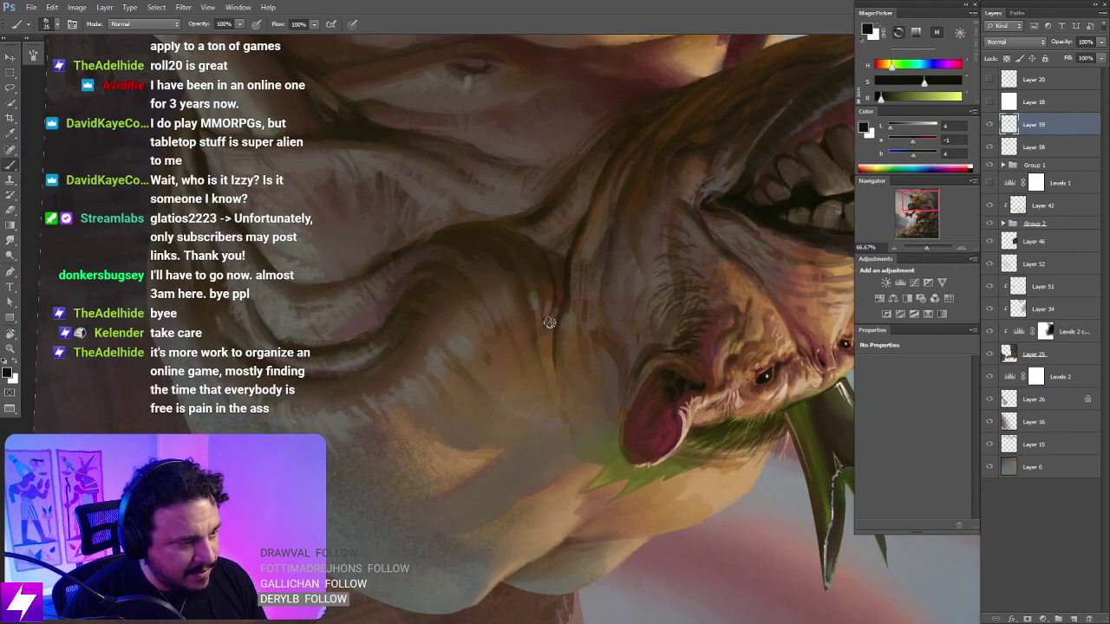
{"action": "left_click_drag", "start_coordinate": [549, 321], "coordinate": [548, 370]}
{"action": "key", "text": "r"}
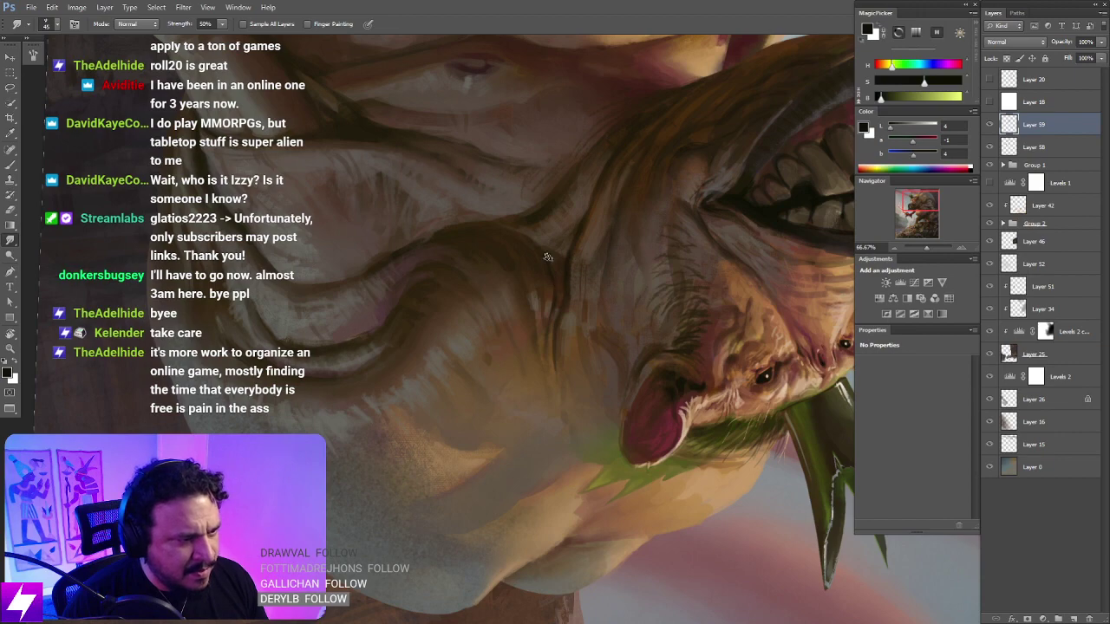
Step: Darken the skin folds where the neck meets the chest below the jaw with the near-black, and smudge the strokes
{"action": "key", "text": "Escape"}
{"action": "mouse_move", "coordinate": [605, 310]}
{"action": "left_mouse_down"}
{"action": "mouse_move", "coordinate": [560, 325]}
{"action": "mouse_move", "coordinate": [572, 338]}
{"action": "mouse_move", "coordinate": [603, 332]}
{"action": "mouse_move", "coordinate": [606, 297]}
{"action": "left_mouse_up"}
{"action": "key", "text": "r"}
{"action": "mouse_move", "coordinate": [673, 226]}
{"action": "left_mouse_down"}
{"action": "mouse_move", "coordinate": [671, 260]}
{"action": "mouse_move", "coordinate": [544, 332]}
{"action": "left_mouse_up"}
{"action": "key", "text": "b"}
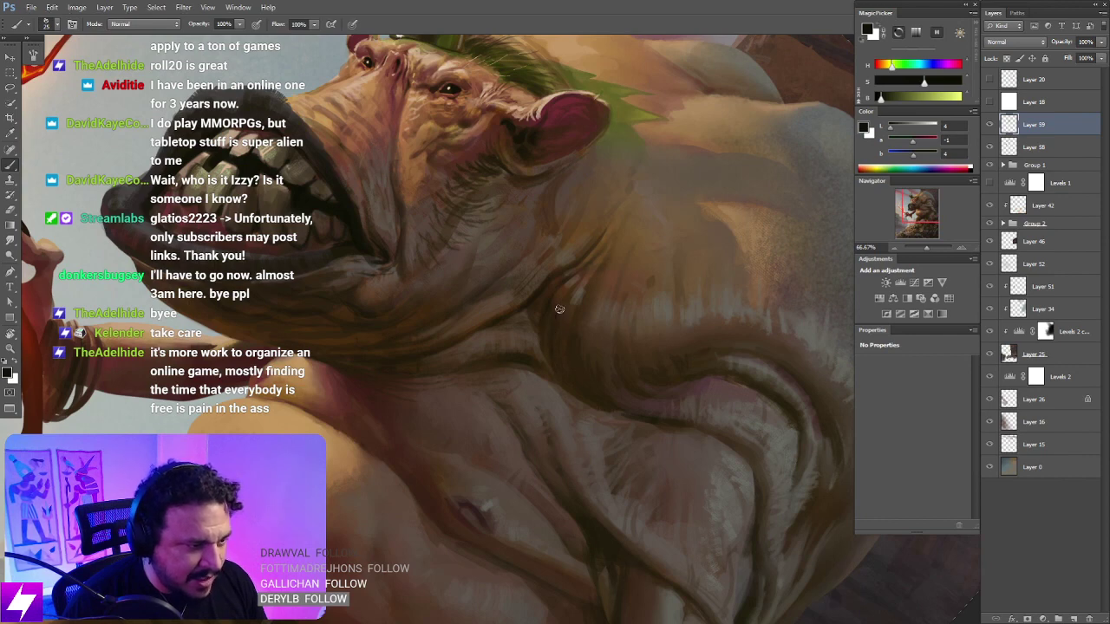
{"action": "key", "text": "r"}
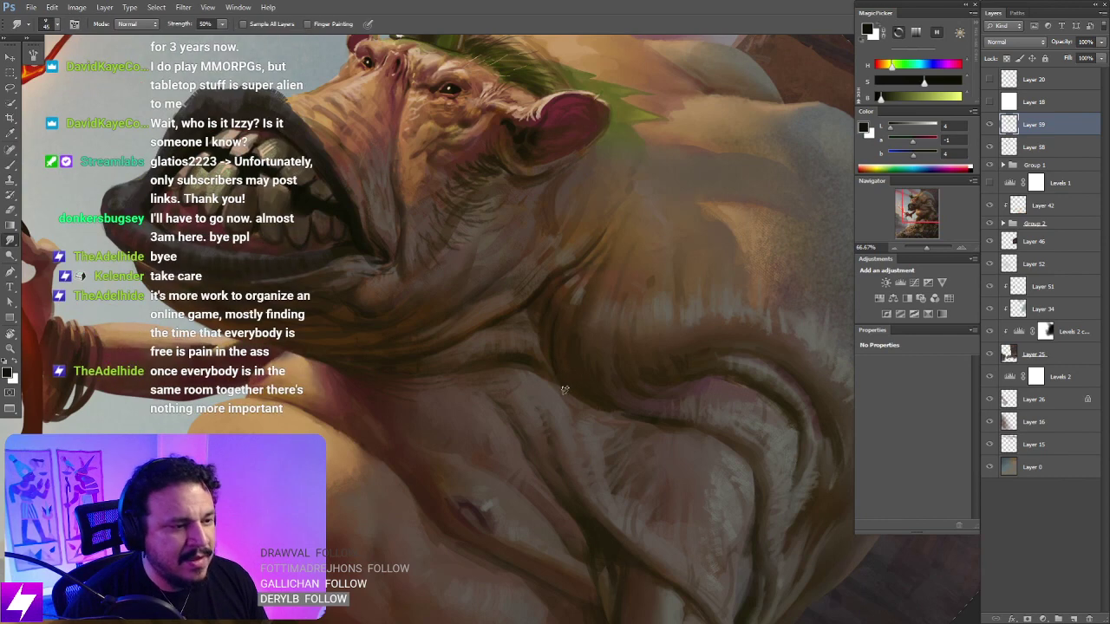
{"action": "key", "text": "b"}
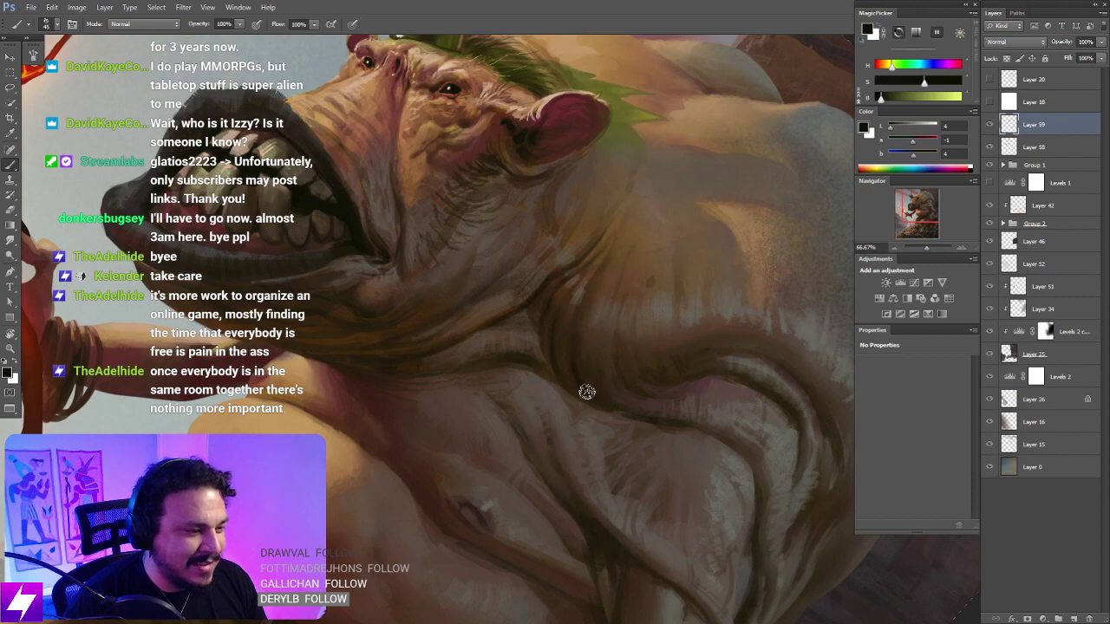
{"action": "key", "text": "r"}
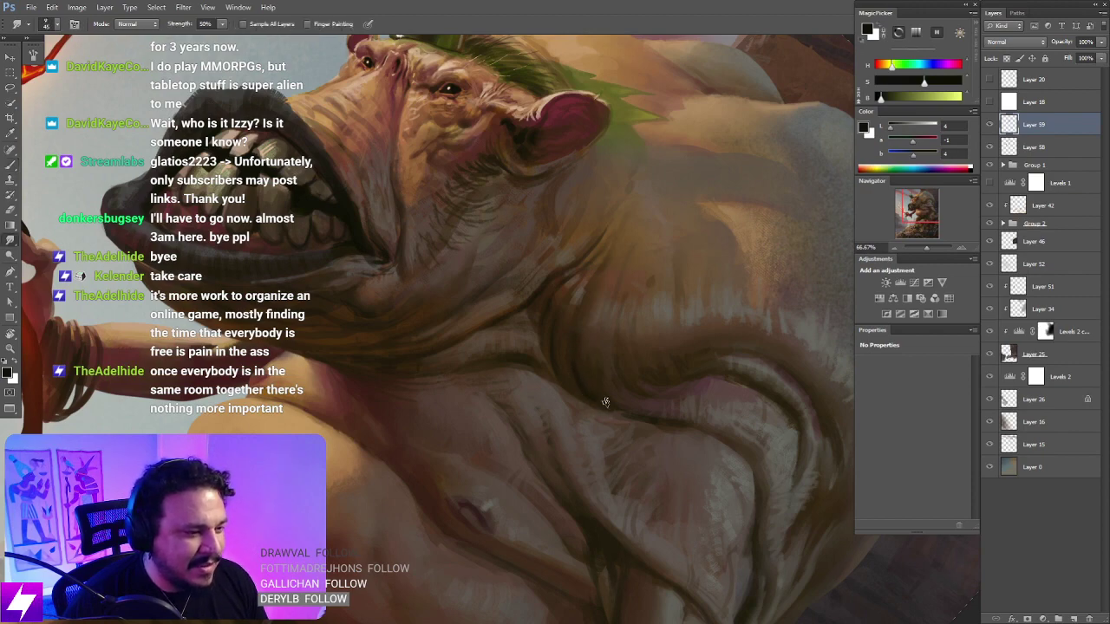
Step: Rotate the canvas so the creature's head points downward, deepen the crease where neck, shoulder and chest meet, and smudge it
{"action": "key", "text": "ctrl+minus"}
{"action": "key", "text": "ctrl+minus"}
{"action": "key", "text": "r"}
{"action": "left_click_drag", "start_coordinate": [627, 419], "coordinate": [641, 295]}
{"action": "key", "text": "ctrl+plus"}
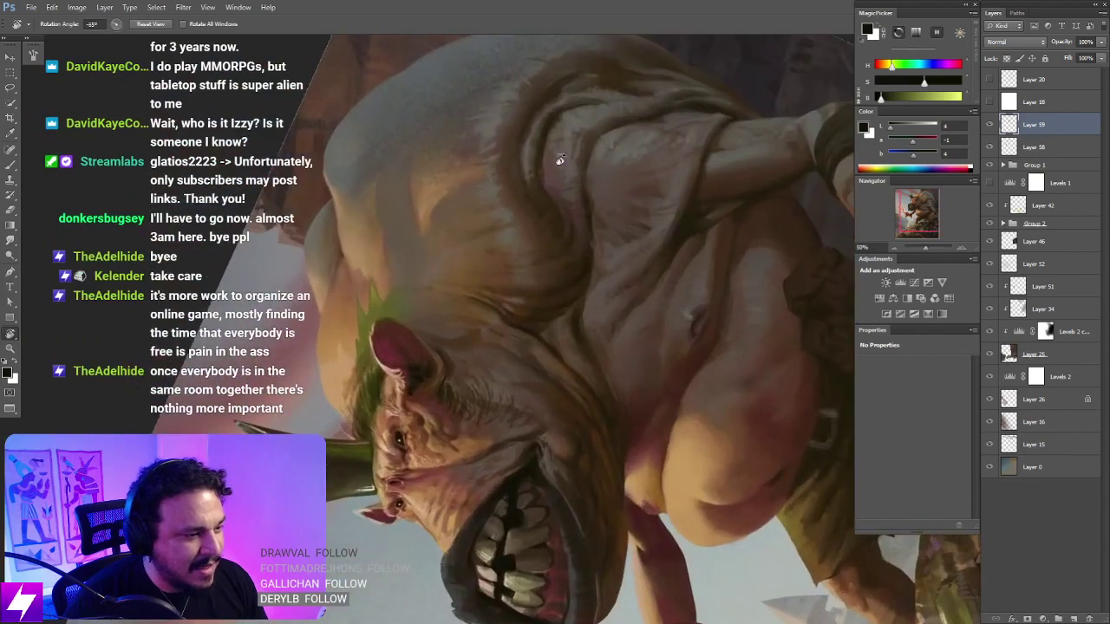
{"action": "scroll", "coordinate": [602, 317], "scroll_direction": "up", "scroll_amount": 1}
{"action": "key", "text": "b"}
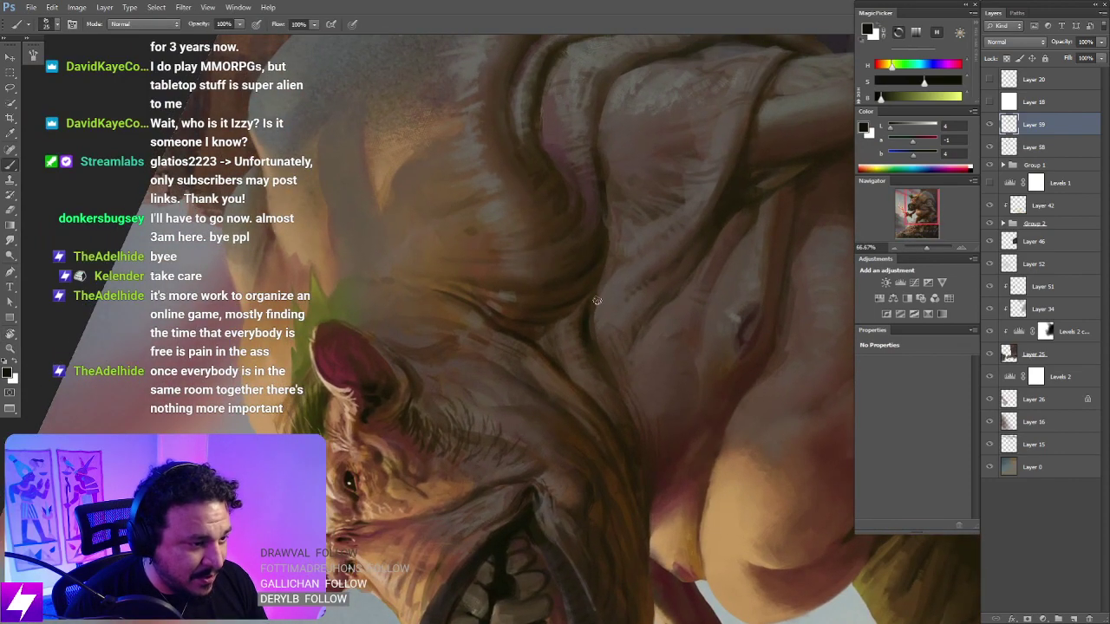
{"action": "key", "text": "r"}
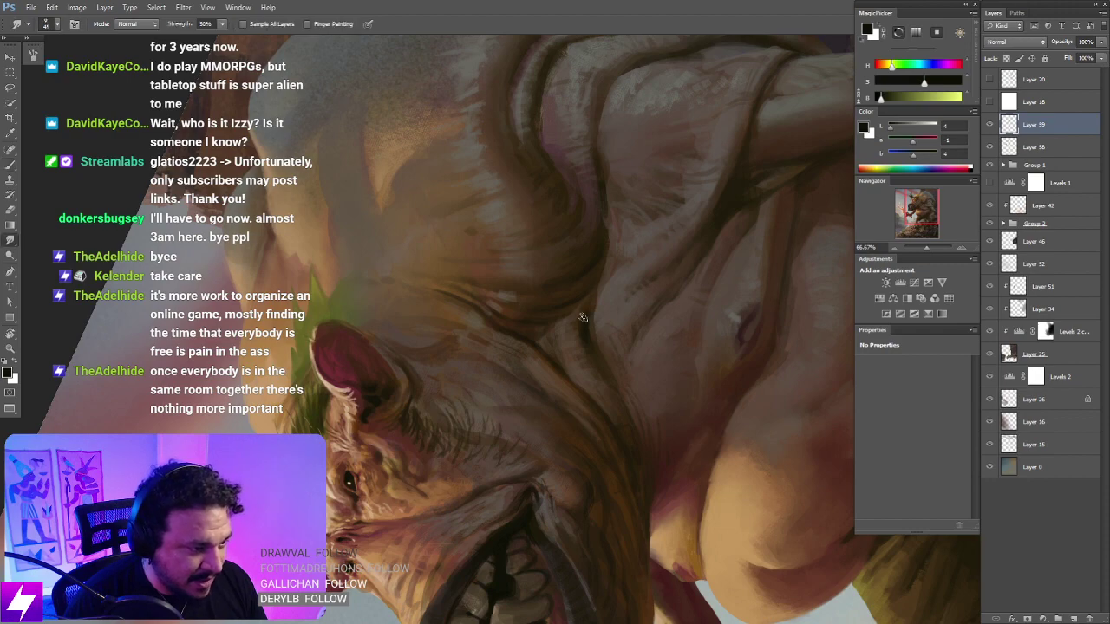
Step: Reset the canvas angle and compare the whole creature and its face in normal and mirrored views
{"action": "key", "text": "Escape"}
{"action": "key", "text": "ctrl+minus"}
{"action": "key", "text": "ctrl+minus"}
{"action": "key", "text": "ctrl+minus"}
{"action": "key", "text": "ctrl+minus"}
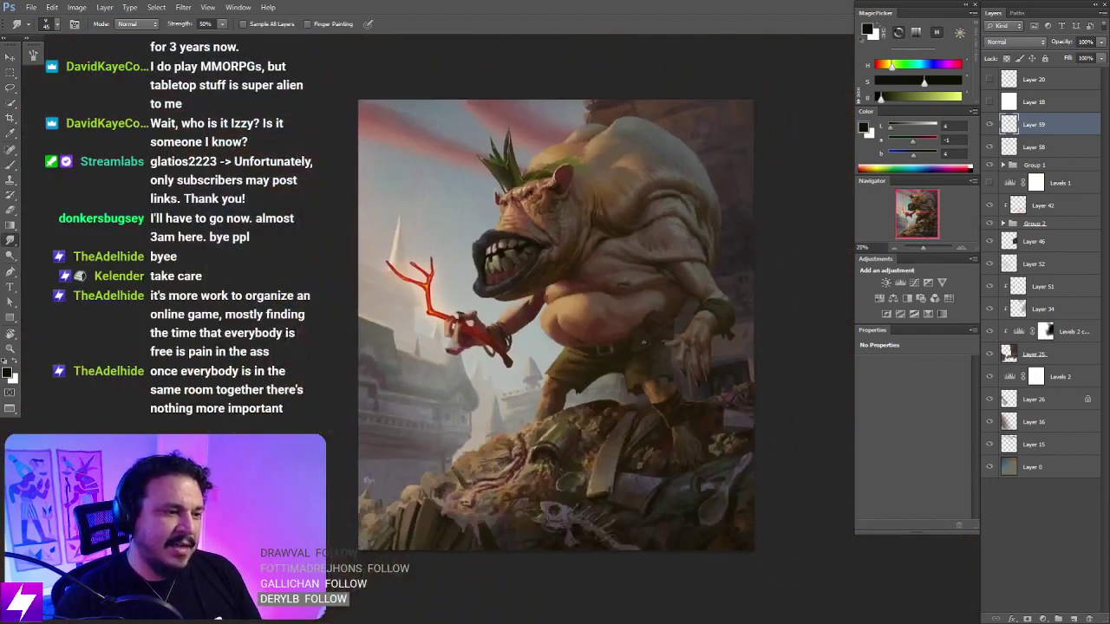
{"action": "key", "text": "ctrl+plus"}
{"action": "key", "text": "ctrl+plus"}
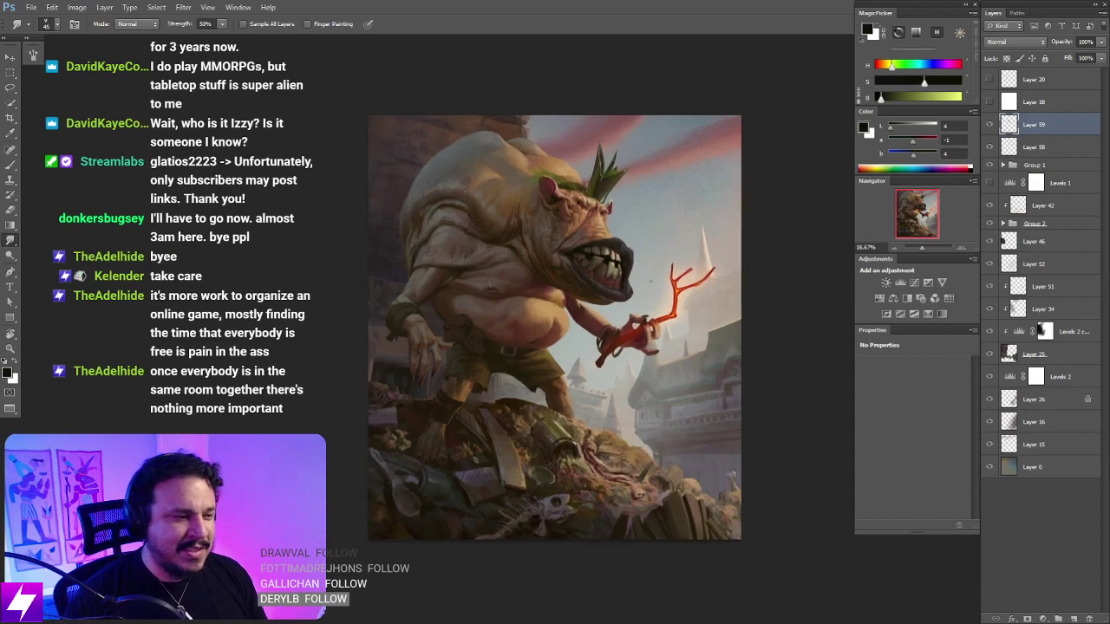
{"action": "left_click_drag", "start_coordinate": [584, 250], "coordinate": [617, 334]}
{"action": "key", "text": "ctrl+plus"}
{"action": "key", "text": "ctrl+plus"}
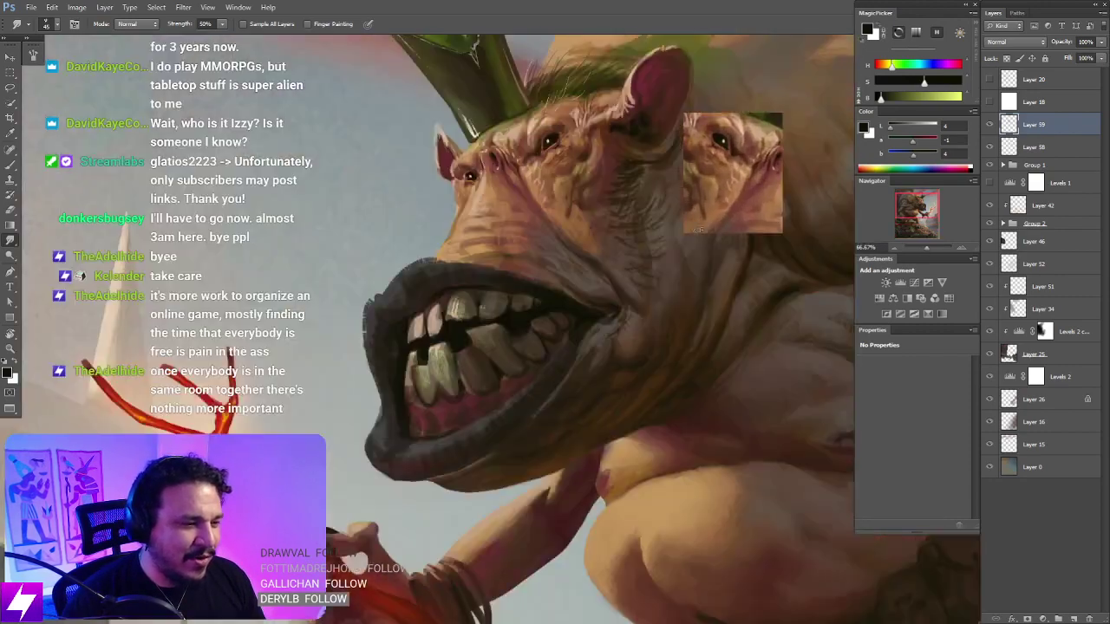
Step: Tilt the mirrored canvas, darken the shadow between the jaw and the chest, and smudge it into the skin
{"action": "key", "text": "r"}
{"action": "mouse_move", "coordinate": [662, 191]}
{"action": "left_mouse_down"}
{"action": "mouse_move", "coordinate": [695, 234]}
{"action": "mouse_move", "coordinate": [639, 337]}
{"action": "mouse_move", "coordinate": [555, 303]}
{"action": "left_mouse_up"}
{"action": "key", "text": "b"}
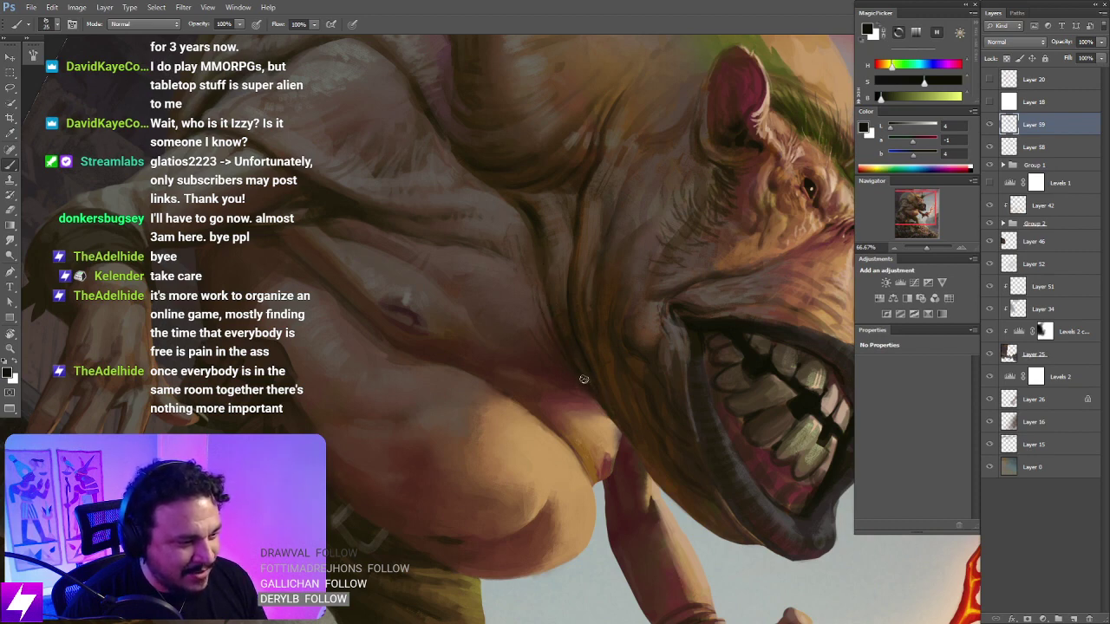
{"action": "key", "text": "r"}
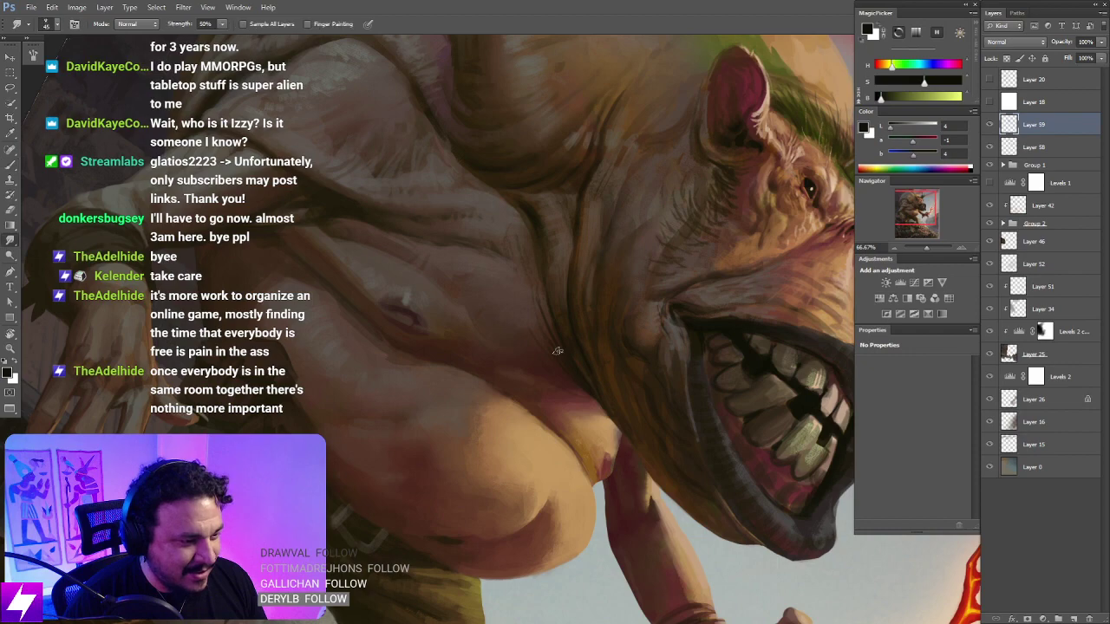
Step: Examine the whole composition in the mirrored view, tilted to -30° and upright, and flip it back
{"action": "key", "text": "ctrl+minus"}
{"action": "key", "text": "ctrl+minus"}
{"action": "key", "text": "ctrl+minus"}
{"action": "key", "text": "ctrl+minus"}
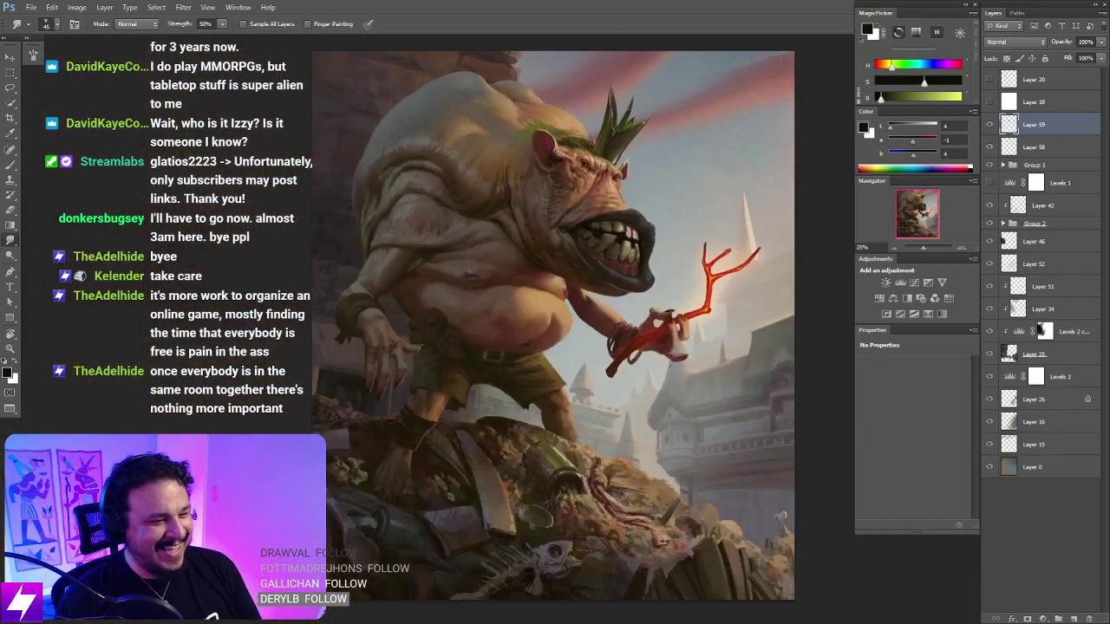
{"action": "key", "text": "ctrl+minus"}
{"action": "key", "text": "ctrl+plus"}
{"action": "key", "text": "ctrl+plus"}
{"action": "key", "text": "ctrl+plus"}
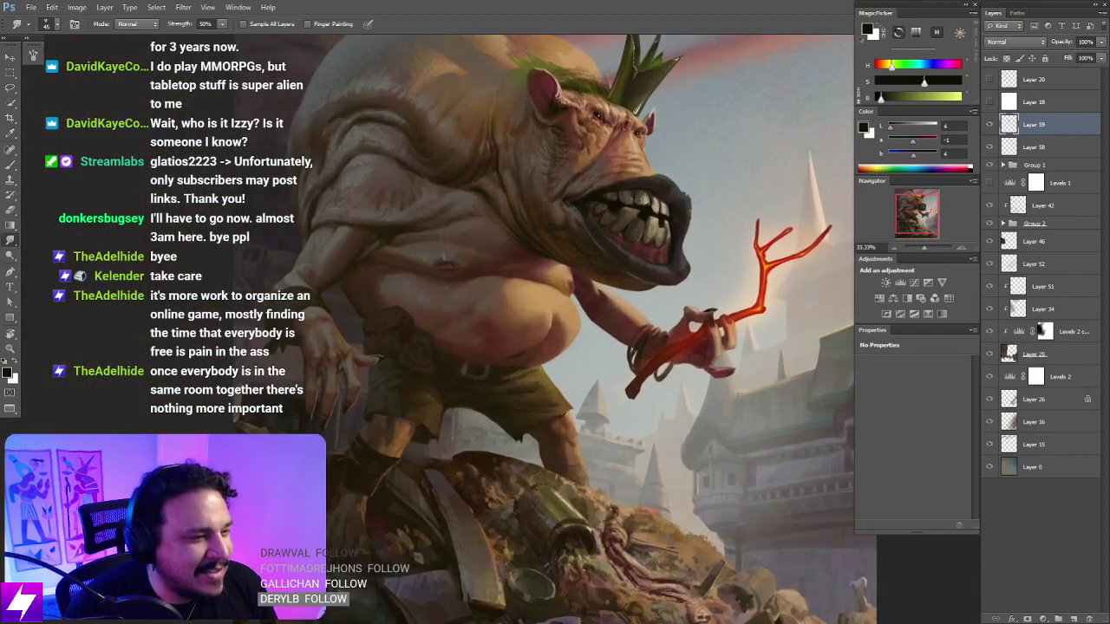
{"action": "key", "text": "r"}
{"action": "mouse_move", "coordinate": [681, 488]}
{"action": "left_mouse_down"}
{"action": "mouse_move", "coordinate": [695, 476]}
{"action": "mouse_move", "coordinate": [653, 408]}
{"action": "mouse_move", "coordinate": [681, 395]}
{"action": "left_mouse_up"}
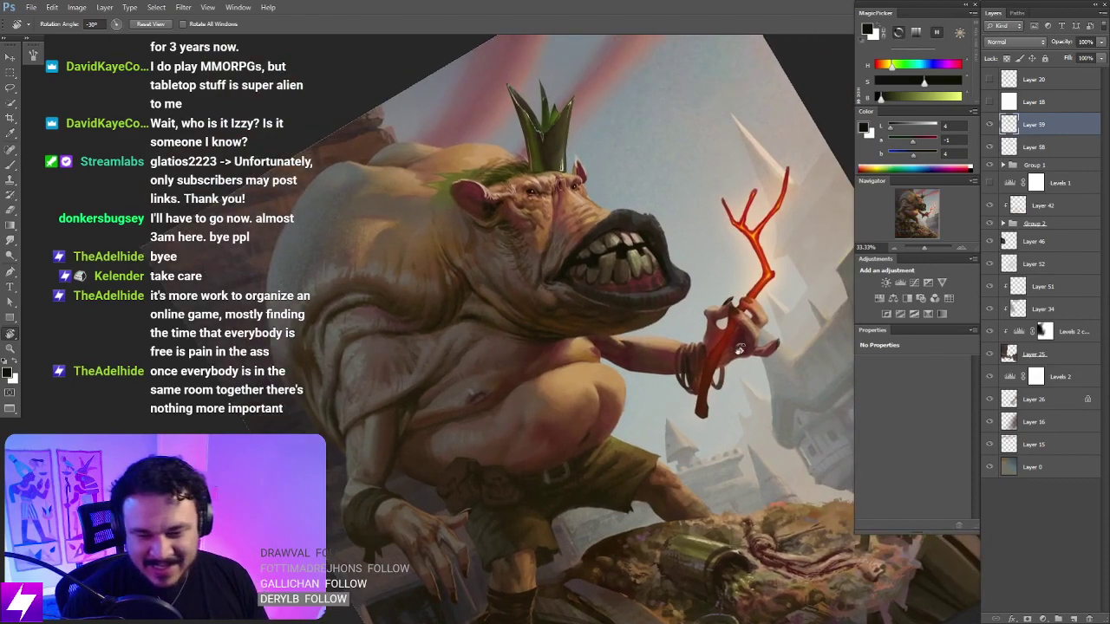
{"action": "key", "text": "Escape"}
{"action": "key", "text": "ctrl+minus"}
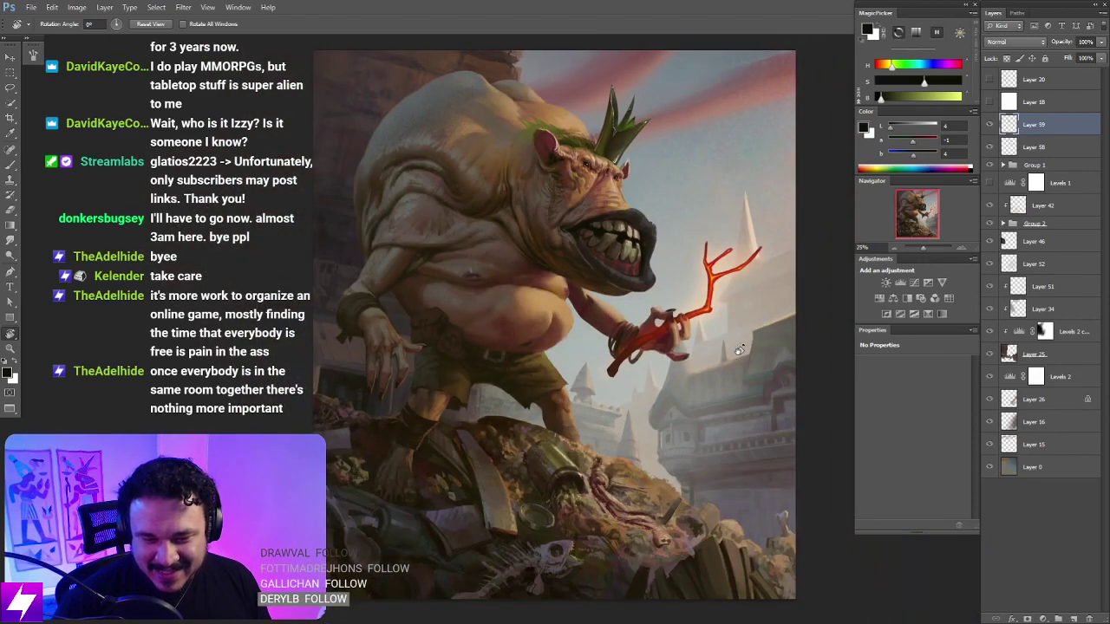
{"action": "key", "text": "ctrl+minus"}
{"action": "key", "text": "ctrl+shift+h"}
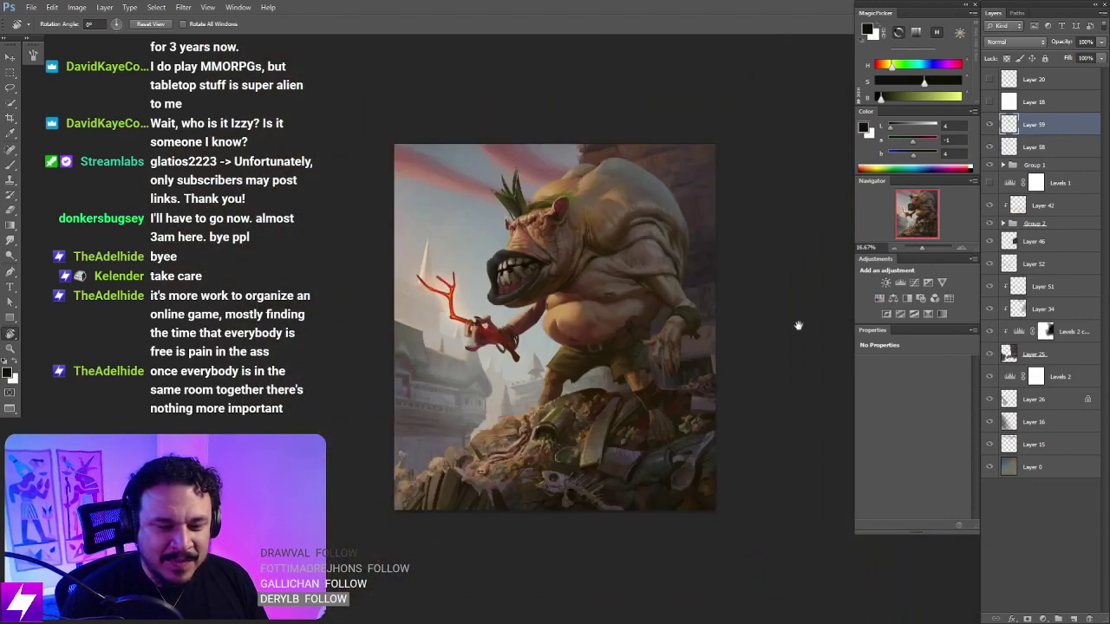
Step: Brush dark shading into the neck fold behind the cheek and smudge it
{"action": "mouse_move", "coordinate": [772, 345]}
{"action": "left_mouse_down"}
{"action": "mouse_move", "coordinate": [818, 396]}
{"action": "mouse_move", "coordinate": [694, 394]}
{"action": "mouse_move", "coordinate": [650, 427]}
{"action": "left_mouse_up"}
{"action": "key", "text": "ctrl+plus"}
{"action": "key", "text": "ctrl+plus"}
{"action": "key", "text": "ctrl+shift+h"}
{"action": "key", "text": "ctrl+plus"}
{"action": "key", "text": "b"}
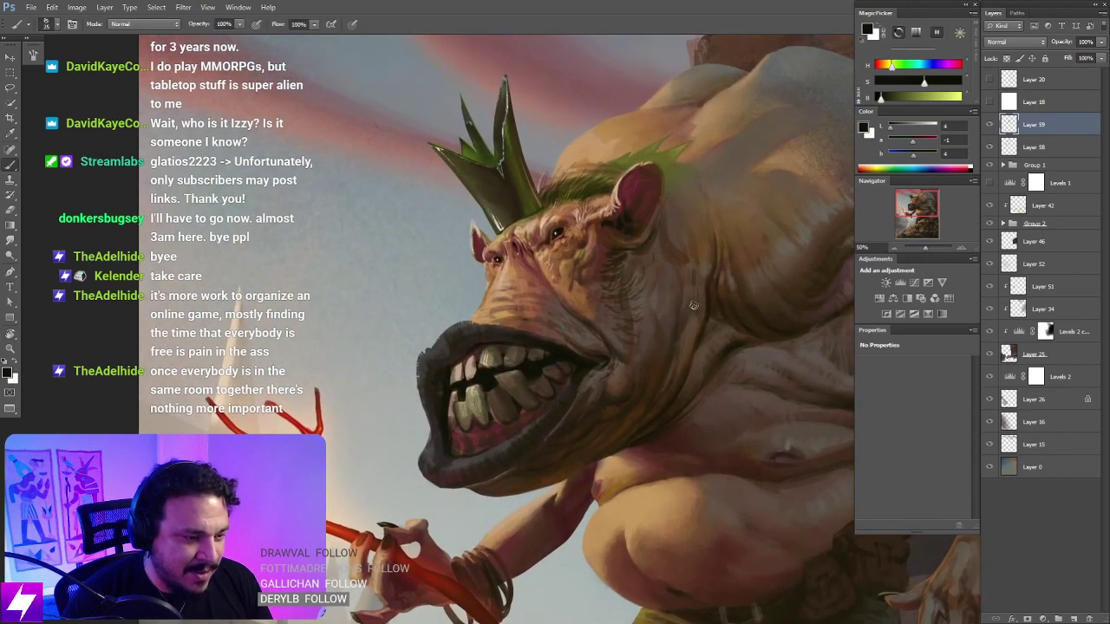
{"action": "key", "text": "r"}
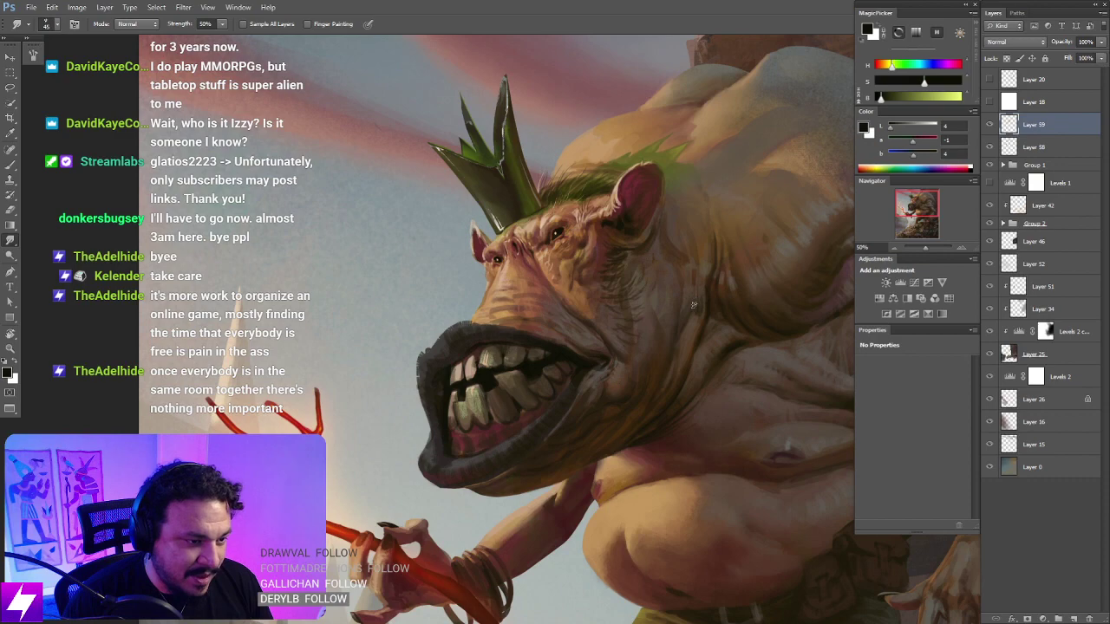
Step: Rotate the canvas so the face points downward and paint fine dark strokes along the jaw and lower lip with a small brush
{"action": "key", "text": "ctrl+minus"}
{"action": "key", "text": "r"}
{"action": "left_click_drag", "start_coordinate": [706, 471], "coordinate": [652, 452]}
{"action": "key", "text": "ctrl+plus"}
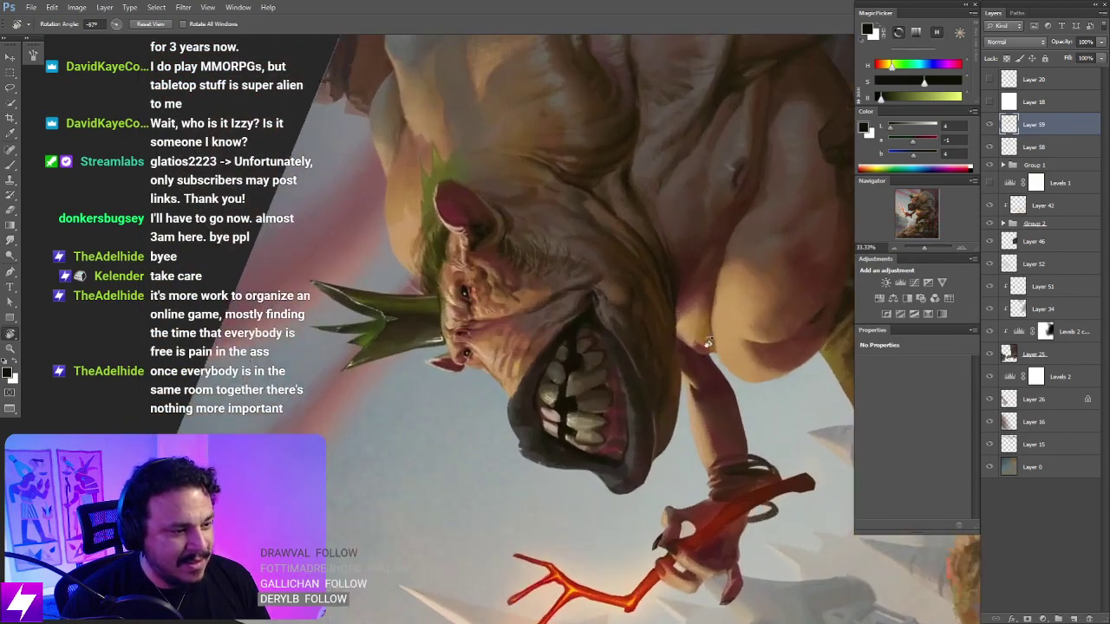
{"action": "key", "text": "ctrl+plus"}
{"action": "left_click_drag", "start_coordinate": [726, 356], "coordinate": [724, 384]}
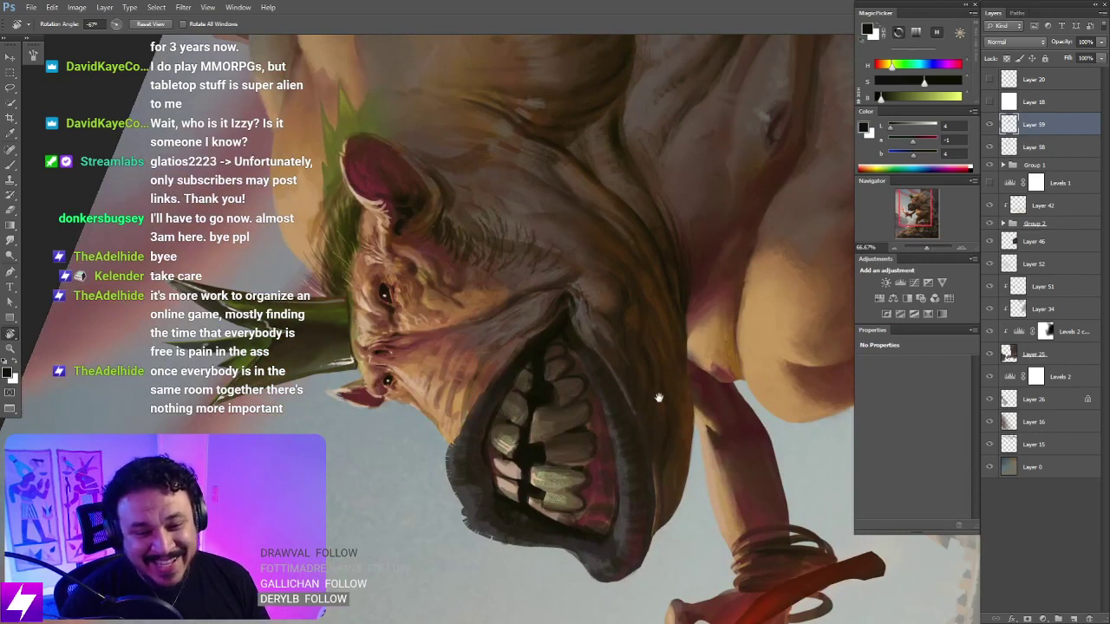
{"action": "left_click_drag", "start_coordinate": [658, 396], "coordinate": [659, 347]}
{"action": "key", "text": "b"}
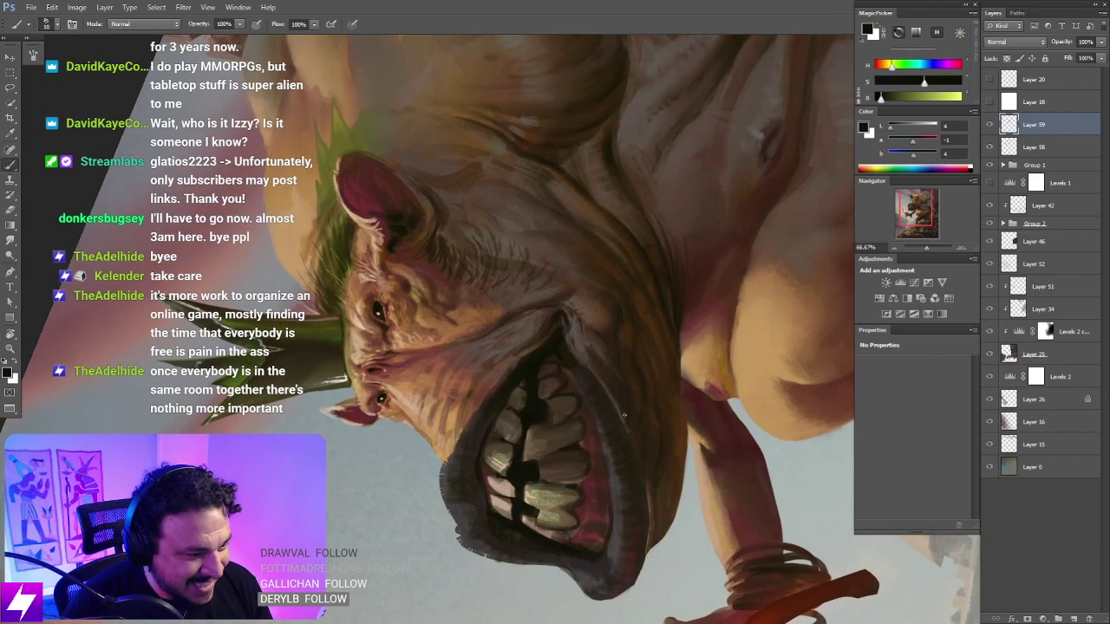
{"action": "key", "text": "r"}
{"action": "left_click_drag", "start_coordinate": [633, 440], "coordinate": [684, 316]}
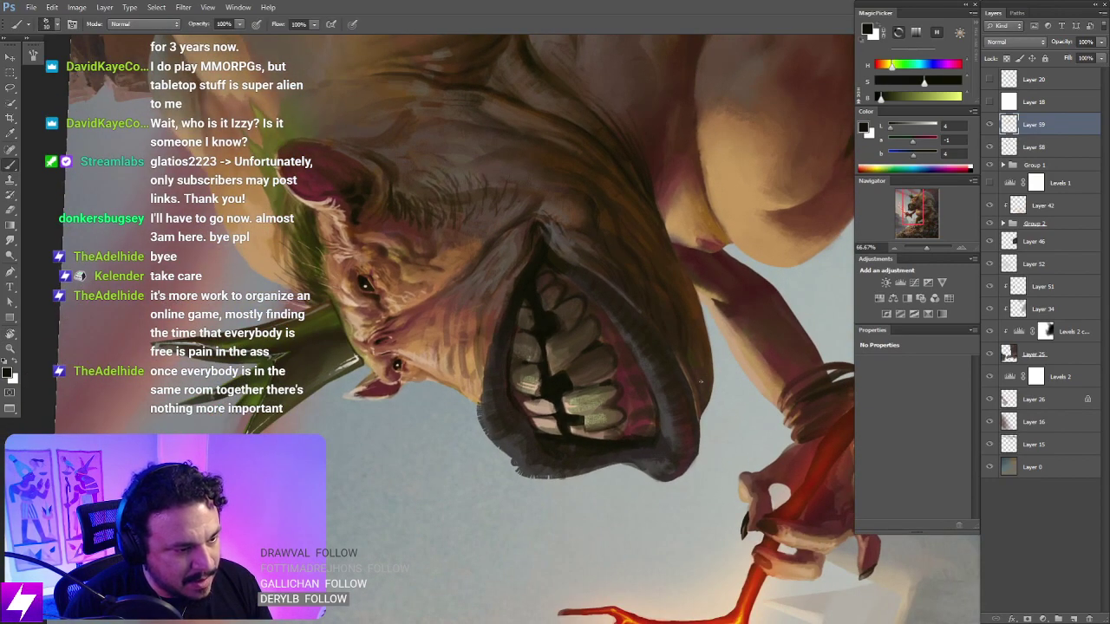
Step: Sample light orange-brown skin tones from the cheek below the eye and paint fine strokes on the cheek with the canvas tilted
{"action": "key", "text": "Escape"}
{"action": "key", "text": "space"}
{"action": "left_click_drag", "start_coordinate": [720, 322], "coordinate": [654, 379]}
{"action": "left_click_drag", "start_coordinate": [649, 301], "coordinate": [664, 364]}
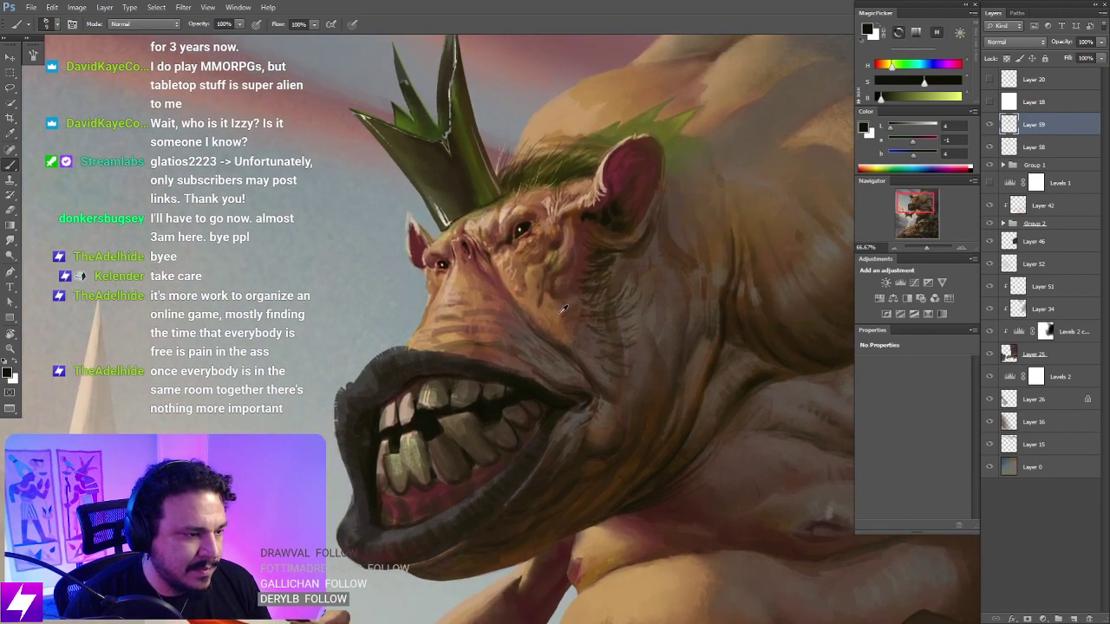
{"action": "left_click", "coordinate": [561, 312], "text": "alt"}
{"action": "left_click", "coordinate": [528, 270], "text": "alt"}
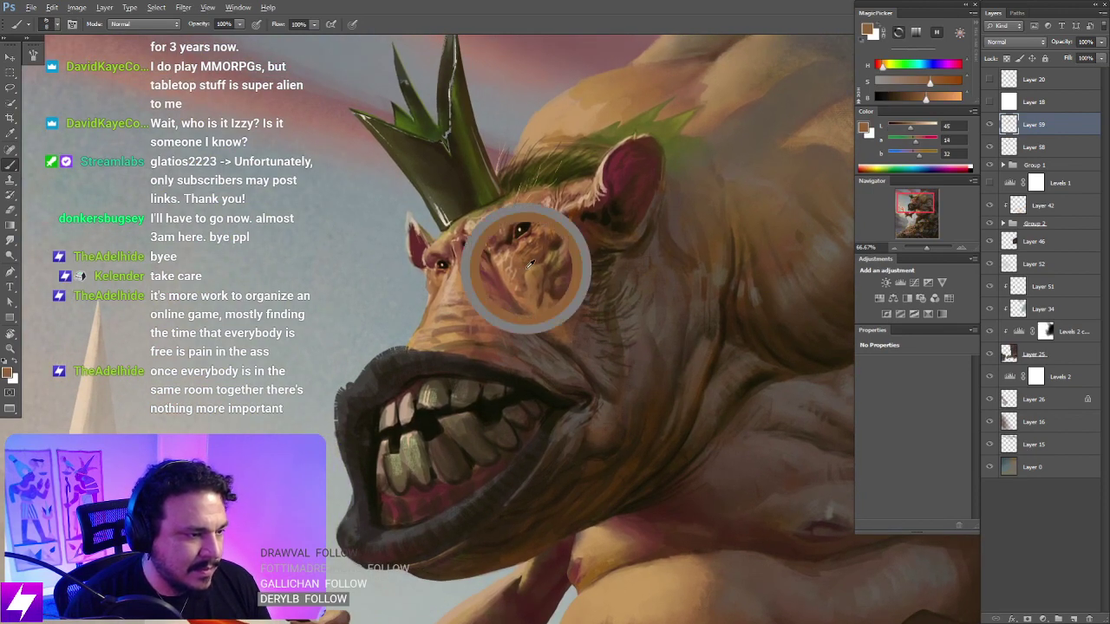
{"action": "left_click", "coordinate": [533, 270], "text": "alt"}
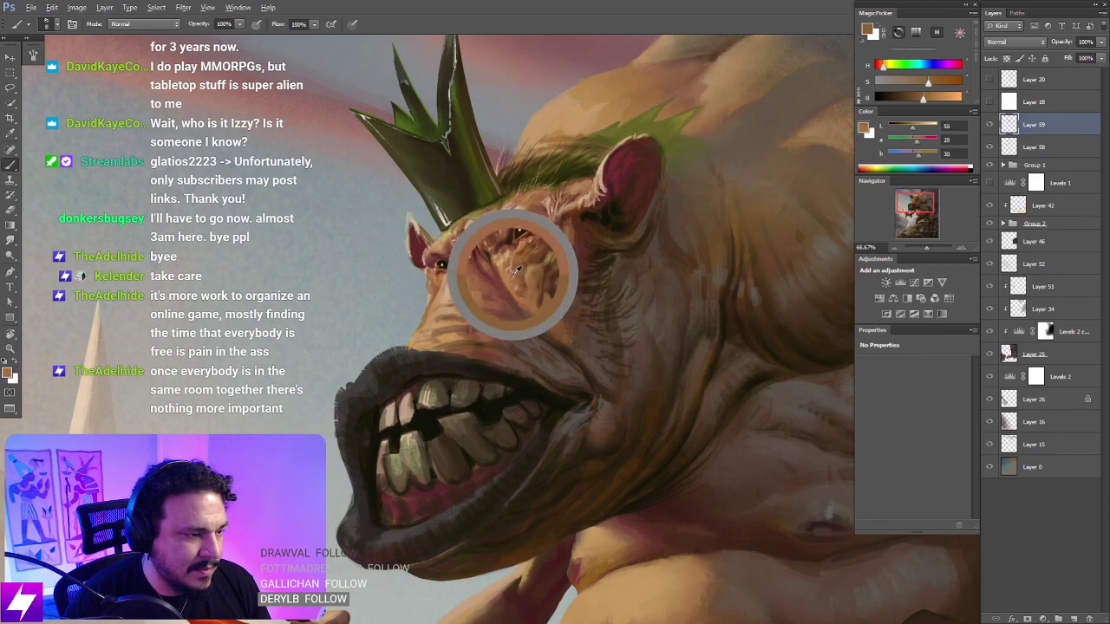
{"action": "left_click", "coordinate": [515, 269], "text": "alt"}
{"action": "key", "text": "r"}
{"action": "mouse_move", "coordinate": [669, 248]}
{"action": "left_mouse_down"}
{"action": "mouse_move", "coordinate": [724, 287]}
{"action": "mouse_move", "coordinate": [663, 297]}
{"action": "left_mouse_up"}
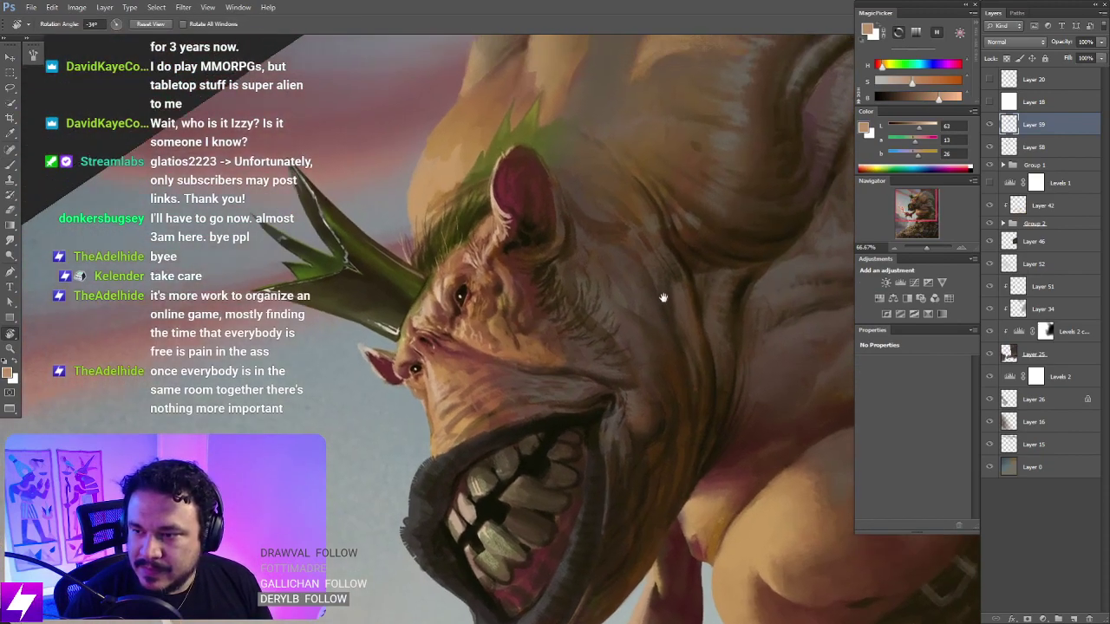
{"action": "left_click_drag", "start_coordinate": [573, 253], "coordinate": [603, 297]}
{"action": "key", "text": "b"}
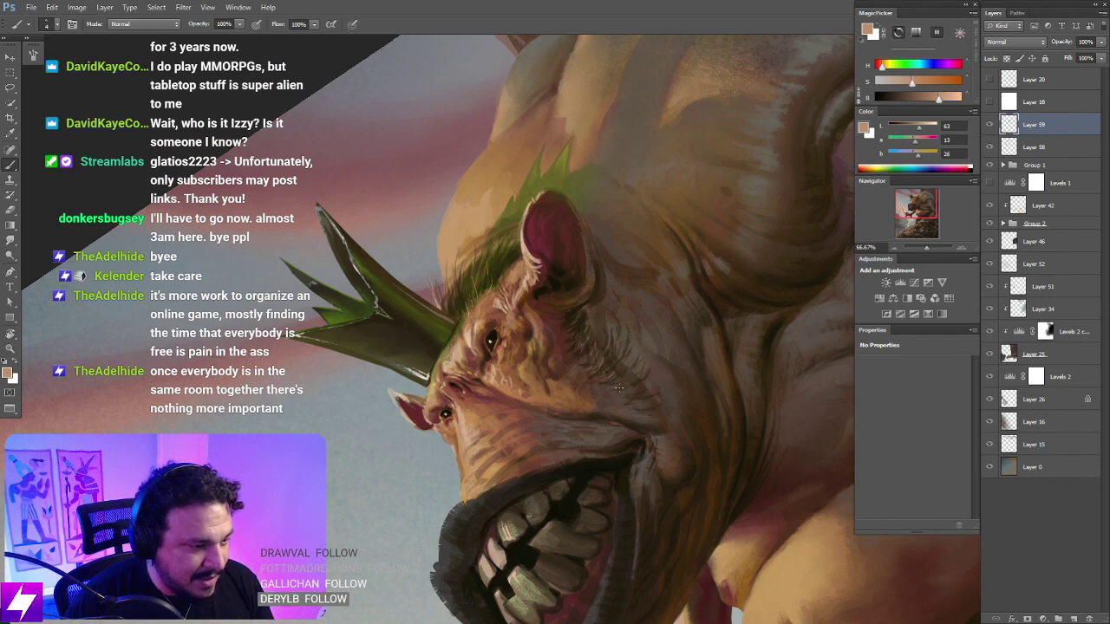
Step: Straighten the canvas and check the creature's face against the whole painting
{"action": "key", "text": "Escape"}
{"action": "key", "text": "ctrl+minus"}
{"action": "key", "text": "ctrl+minus"}
{"action": "key", "text": "ctrl+minus"}
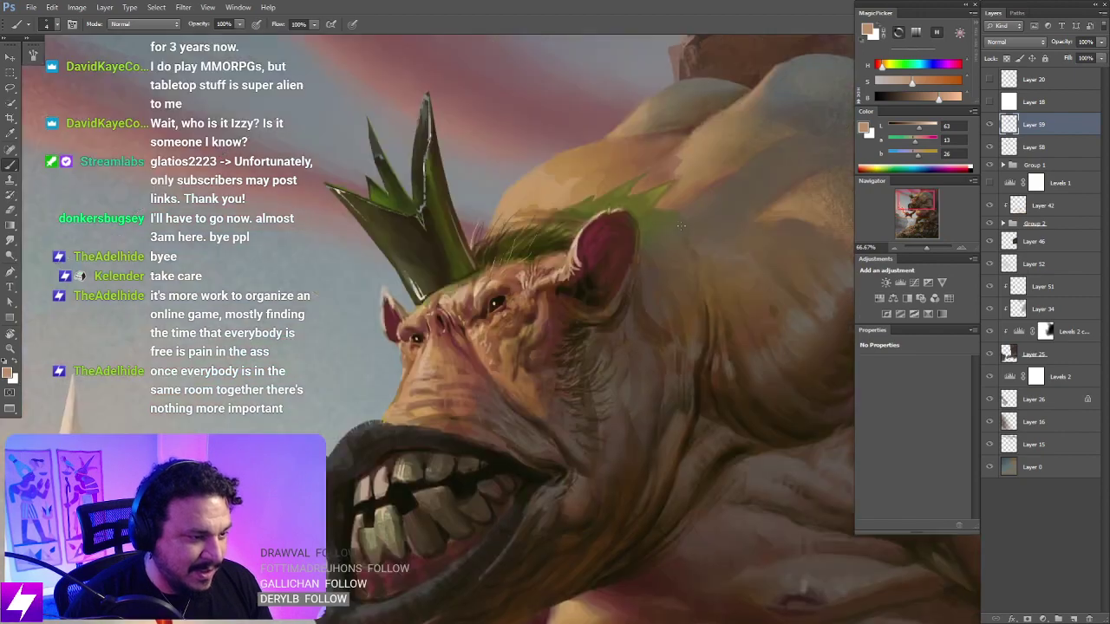
{"action": "key", "text": "ctrl+plus"}
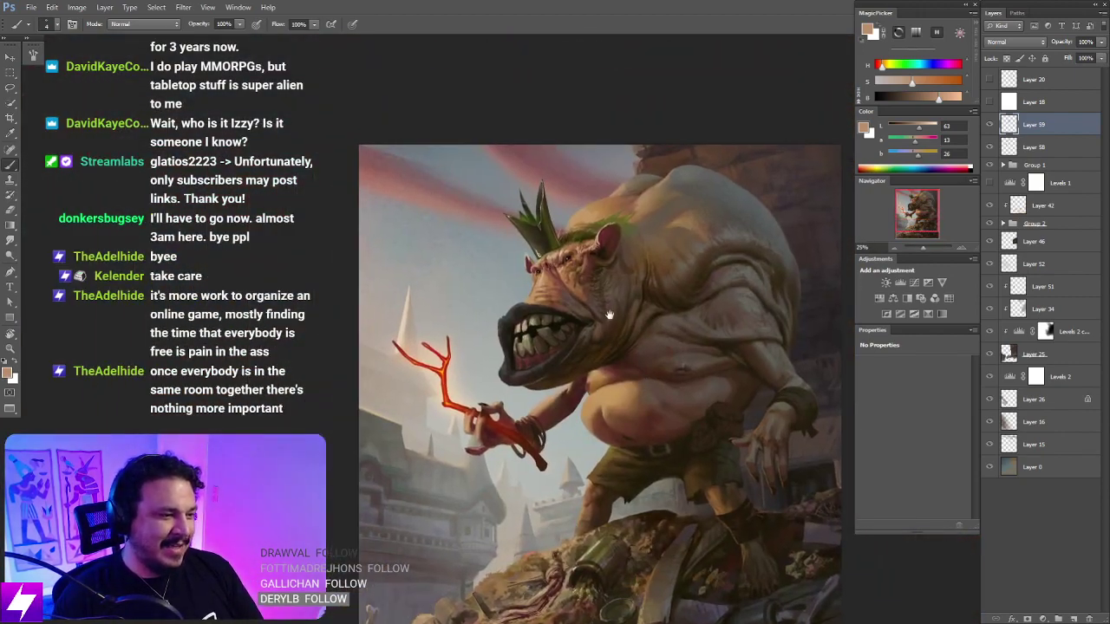
{"action": "key", "text": "ctrl+plus"}
{"action": "left_click_drag", "start_coordinate": [615, 301], "coordinate": [600, 349]}
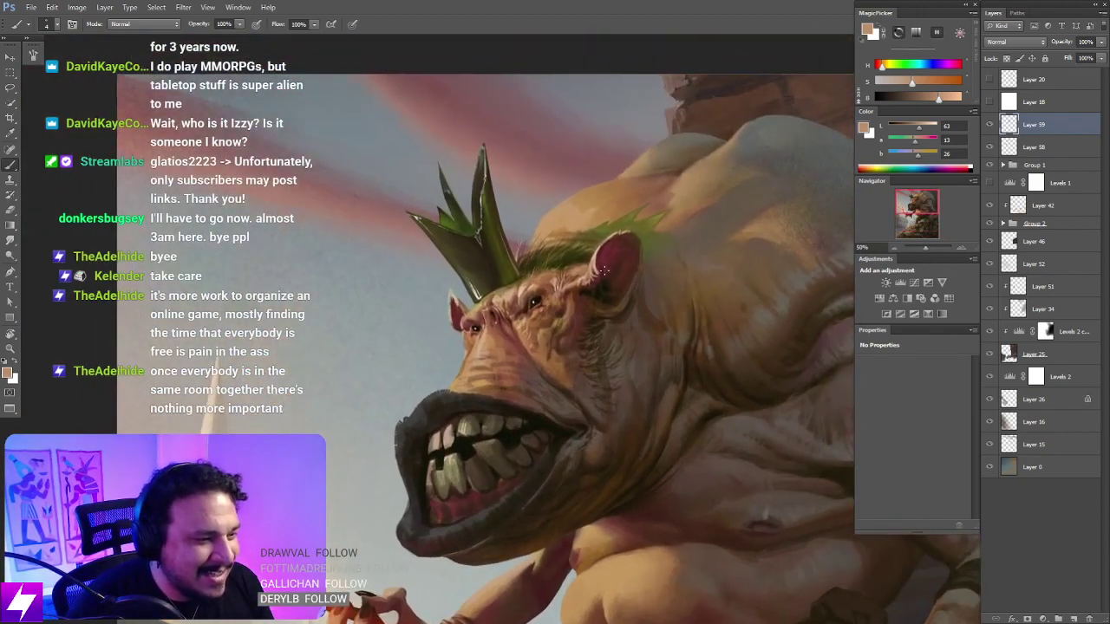
Step: Sample dark reds from the near ear, enlarge the brush, and paint the shading inside the ear
{"action": "left_click", "coordinate": [603, 259], "text": "alt"}
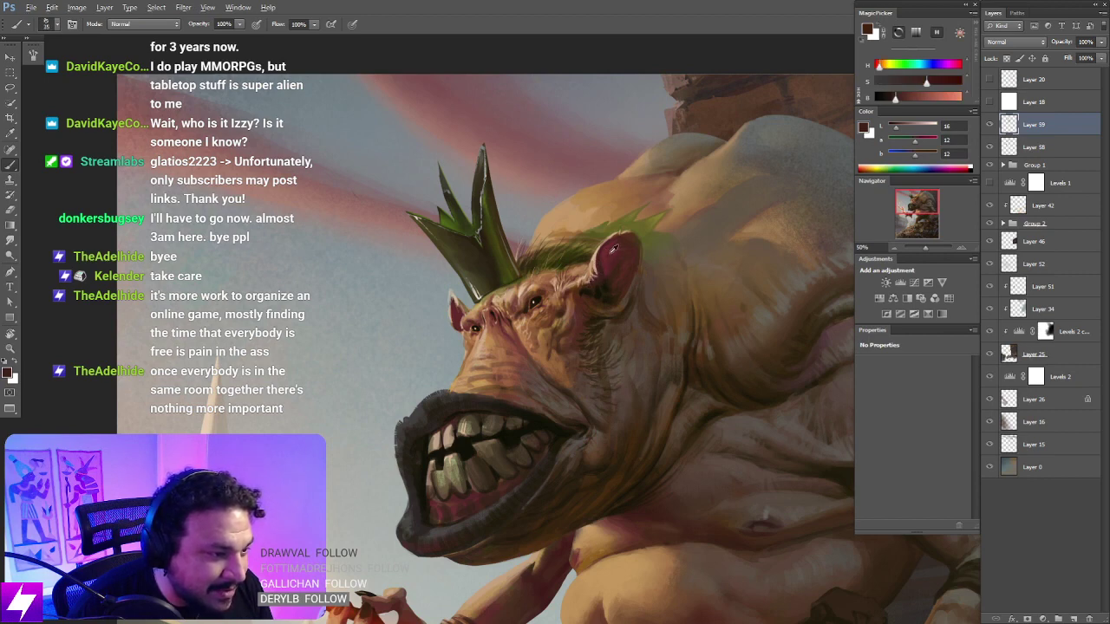
{"action": "left_click", "coordinate": [607, 251], "text": "alt"}
{"action": "key", "text": "bracketright"}
{"action": "key", "text": "bracketright"}
{"action": "key", "text": "bracketright"}
{"action": "key", "text": "bracketright"}
{"action": "key", "text": "bracketright"}
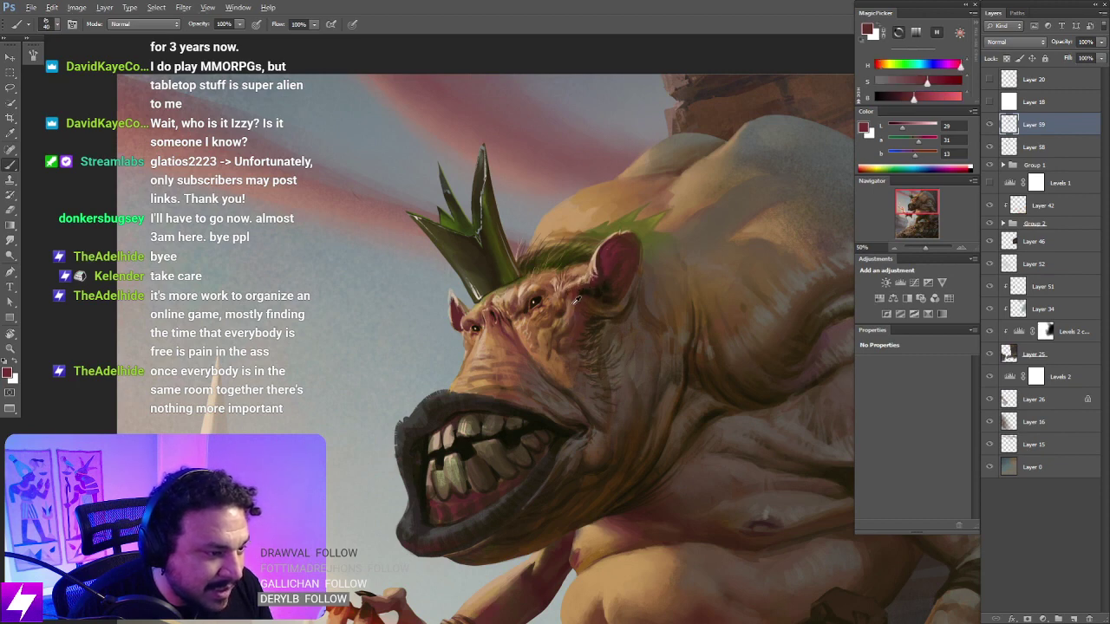
Step: Sample a reddish-brown skin tone beside the near ear, paint along the ear with the canvas rotated, and undo the last stroke
{"action": "left_click", "coordinate": [573, 296], "text": "alt"}
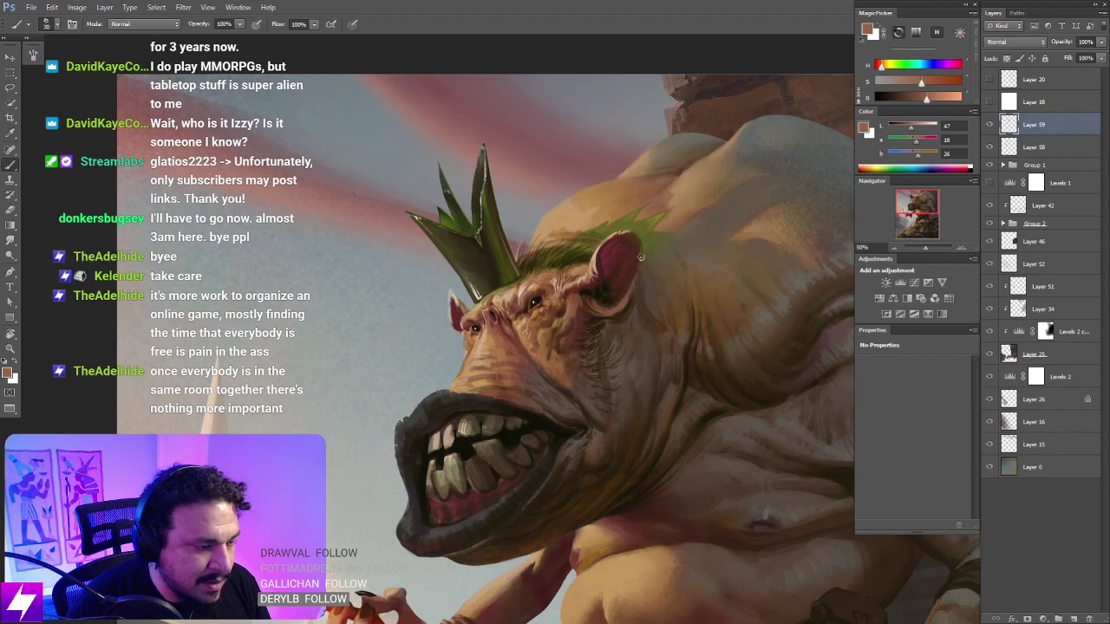
{"action": "key", "text": "ctrl+minus"}
{"action": "key", "text": "r"}
{"action": "mouse_move", "coordinate": [546, 441]}
{"action": "left_mouse_down"}
{"action": "mouse_move", "coordinate": [640, 404]}
{"action": "mouse_move", "coordinate": [629, 270]}
{"action": "mouse_move", "coordinate": [552, 321]}
{"action": "left_mouse_up"}
{"action": "key", "text": "ctrl+plus"}
{"action": "key", "text": "ctrl+plus"}
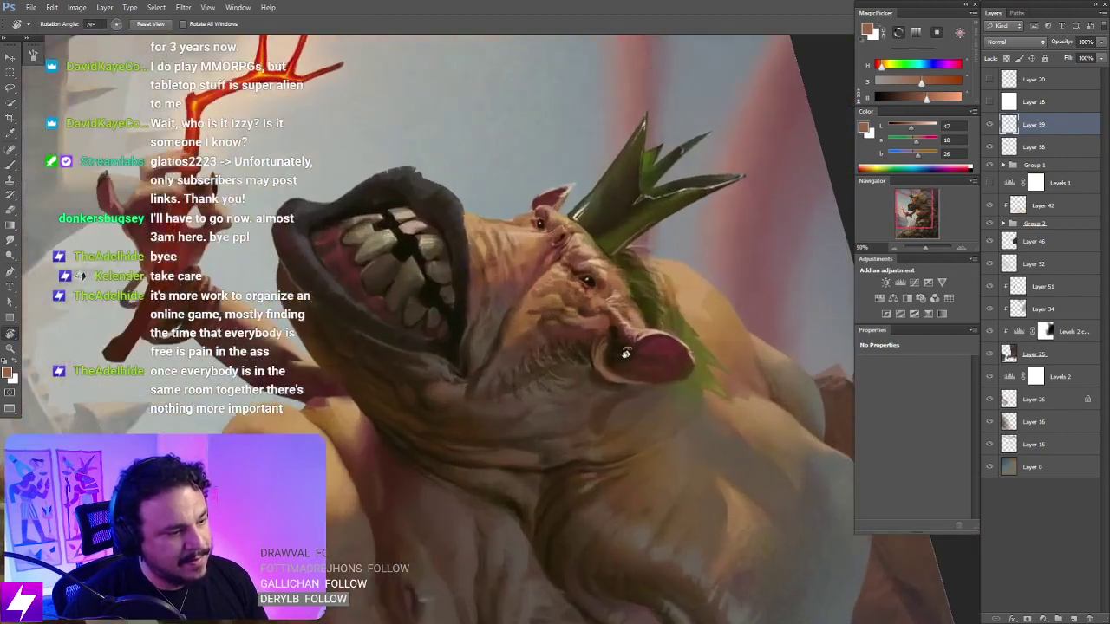
{"action": "left_click_drag", "start_coordinate": [624, 355], "coordinate": [651, 390]}
{"action": "key", "text": "b"}
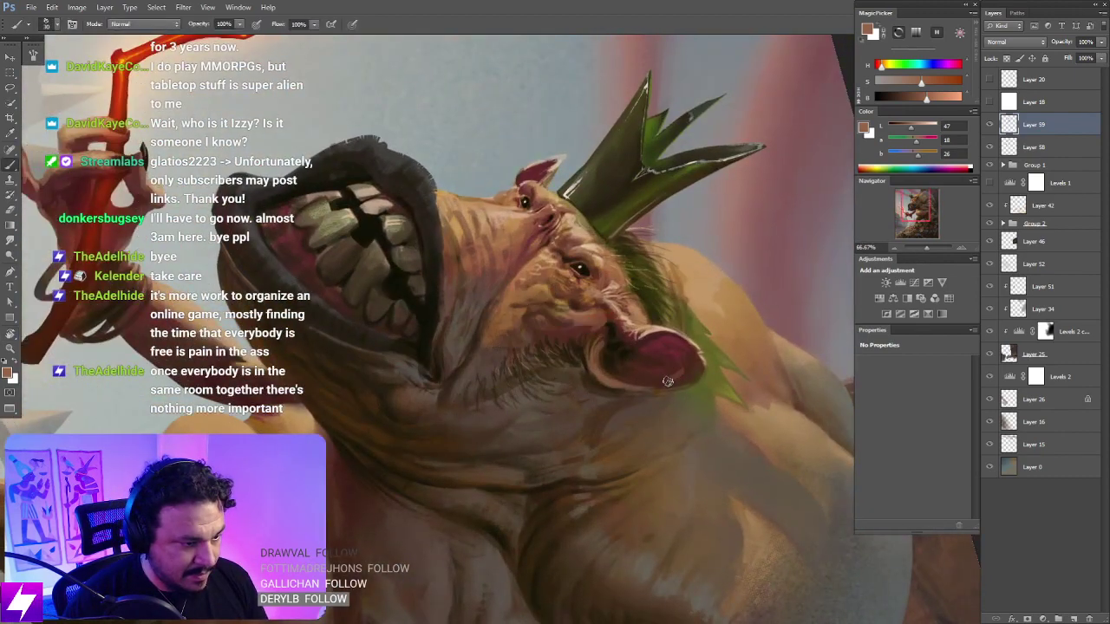
{"action": "key", "text": "ctrl+z"}
Step: Turn the canvas nearly upright, sample a pale skin tone from the near ear's rim, and refine the ear's edge with small brush and smudge strokes
{"action": "mouse_move", "coordinate": [639, 312]}
{"action": "left_mouse_down"}
{"action": "mouse_move", "coordinate": [735, 390]}
{"action": "mouse_move", "coordinate": [812, 385]}
{"action": "left_mouse_up"}
{"action": "key", "text": "r"}
{"action": "left_click_drag", "start_coordinate": [780, 434], "coordinate": [728, 255]}
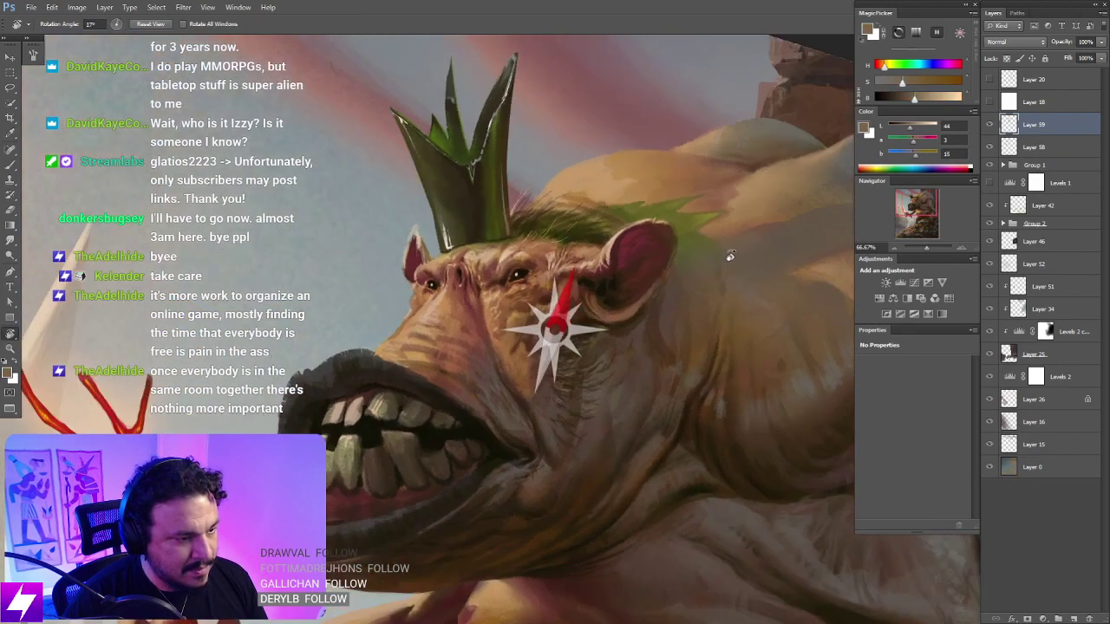
{"action": "left_click_drag", "start_coordinate": [638, 253], "coordinate": [660, 309]}
{"action": "key", "text": "b"}
{"action": "key", "text": "bracketleft"}
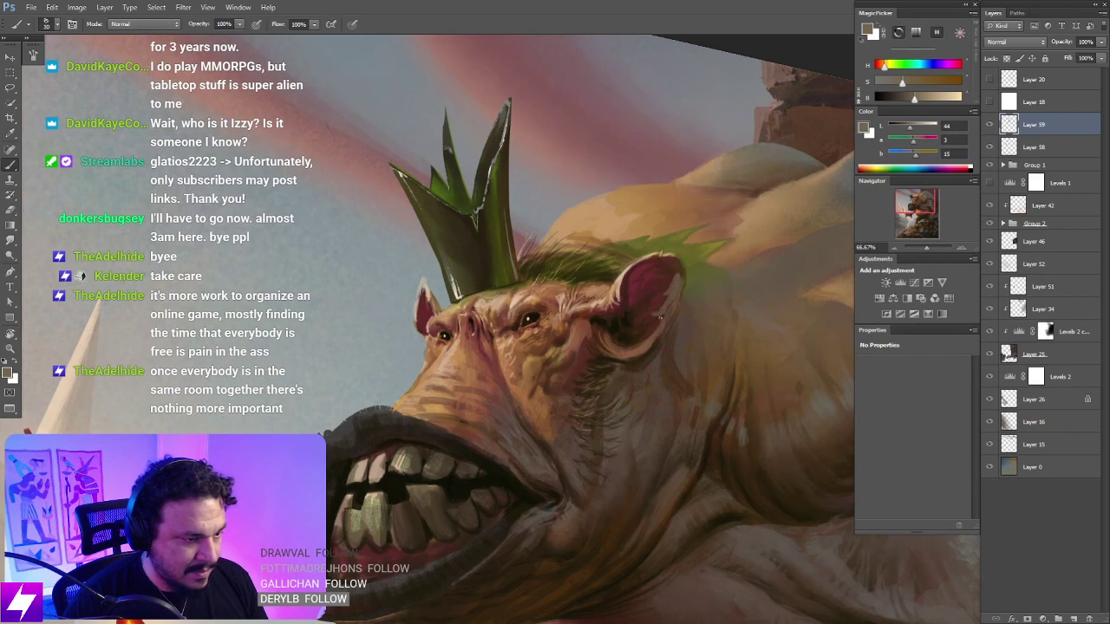
{"action": "key", "text": "r"}
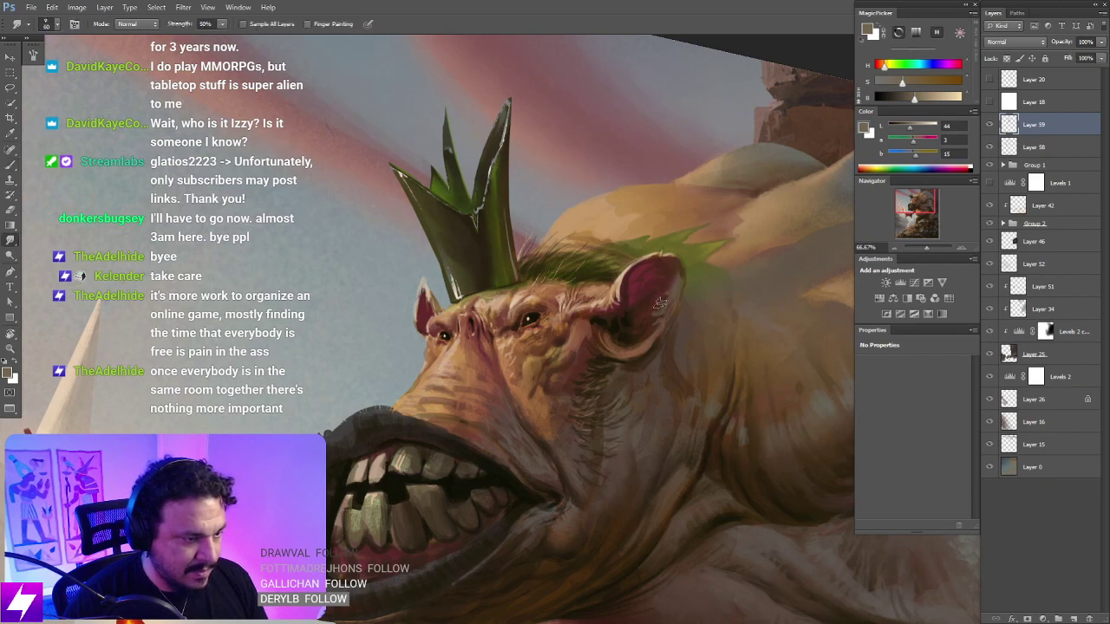
{"action": "key", "text": "b"}
{"action": "left_click", "coordinate": [622, 272], "text": "alt"}
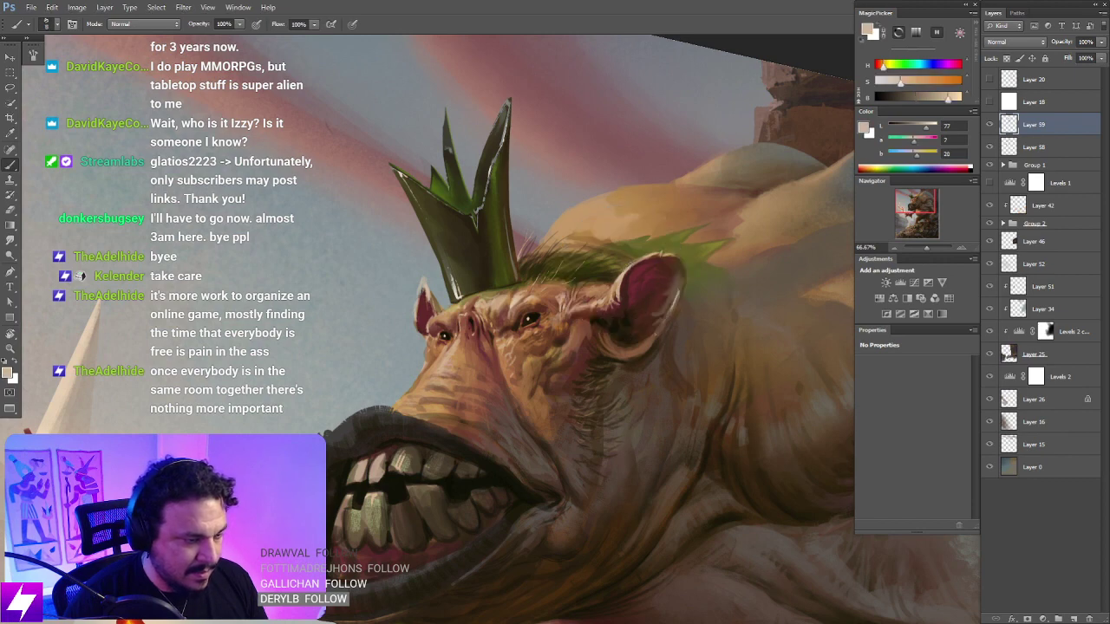
{"action": "key", "text": "r"}
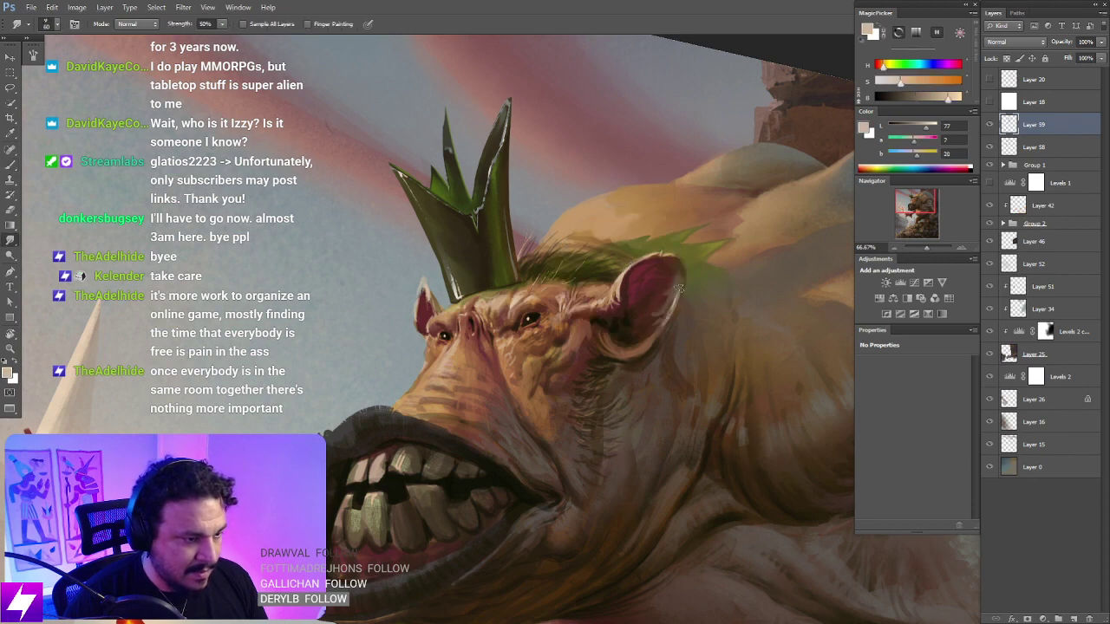
Step: Examine the whole painting and the creature's upper body in the mirrored view
{"action": "key", "text": "ctrl+minus"}
{"action": "key", "text": "ctrl+minus"}
{"action": "key", "text": "ctrl+minus"}
{"action": "key", "text": "ctrl+minus"}
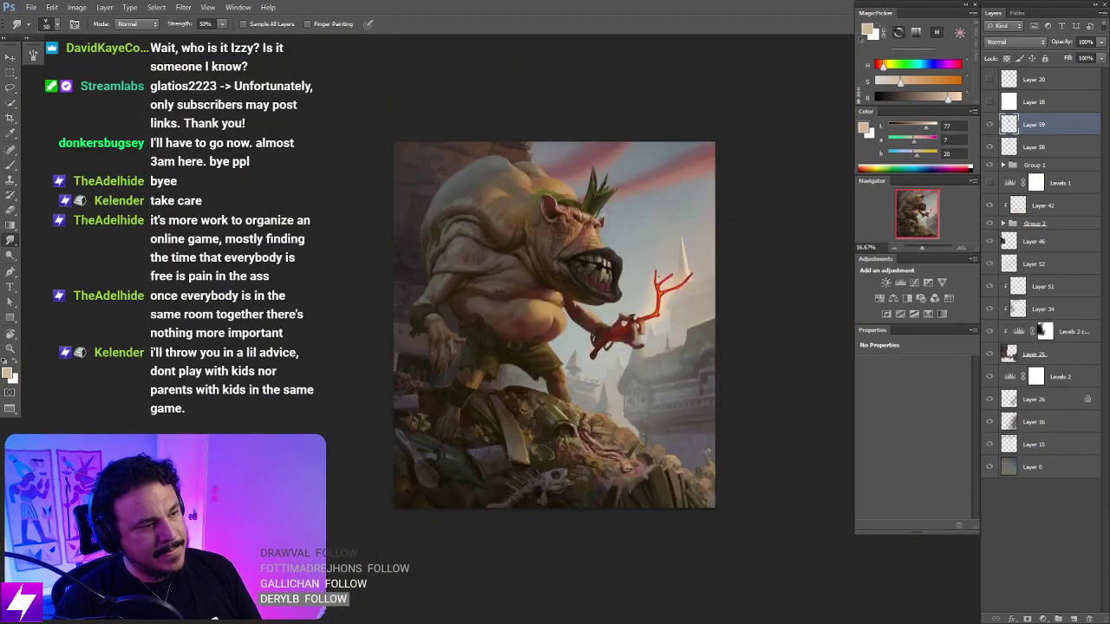
{"action": "left_click_drag", "start_coordinate": [664, 301], "coordinate": [660, 327]}
{"action": "key", "text": "ctrl+plus"}
{"action": "key", "text": "ctrl+plus"}
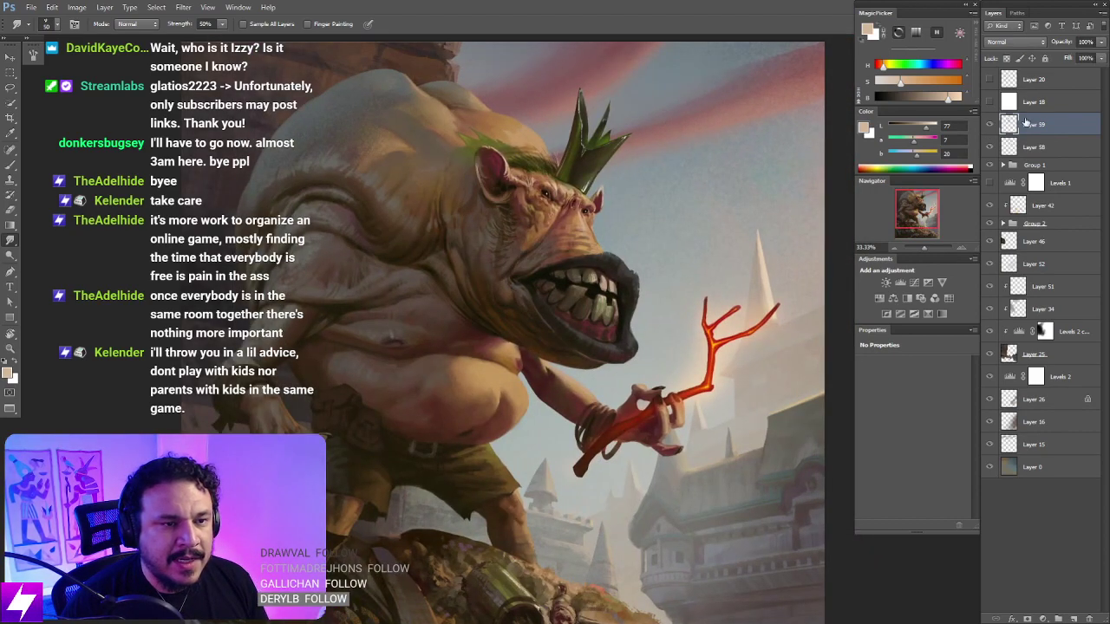
{"action": "left_click", "coordinate": [1014, 41]}
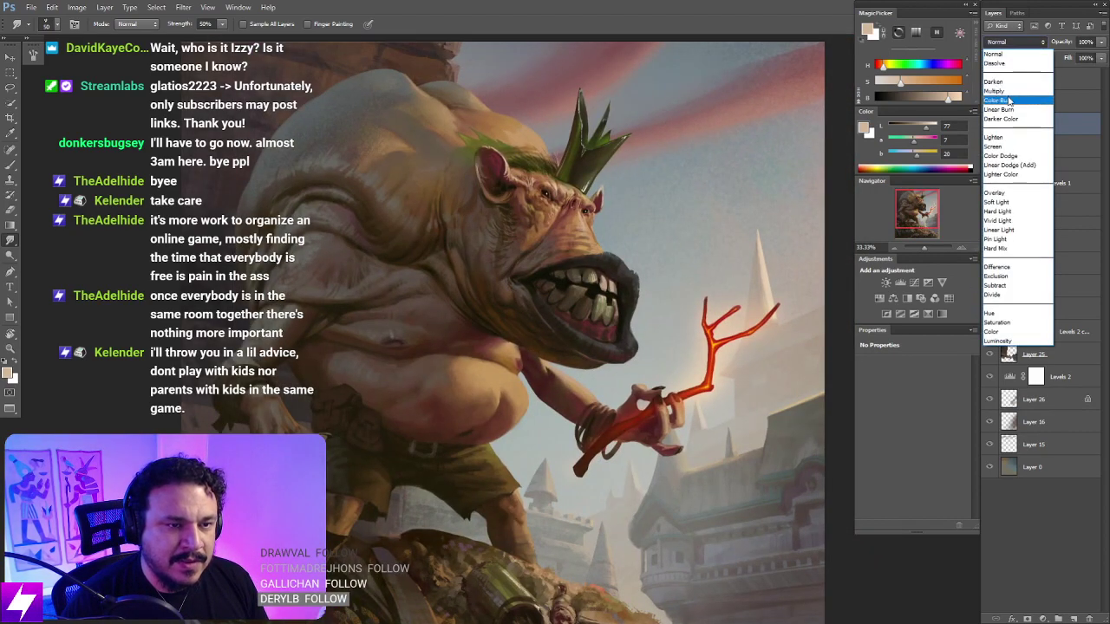
{"action": "left_click", "coordinate": [1005, 80]}
{"action": "key", "text": "ctrl+minus"}
{"action": "key", "text": "ctrl+z"}
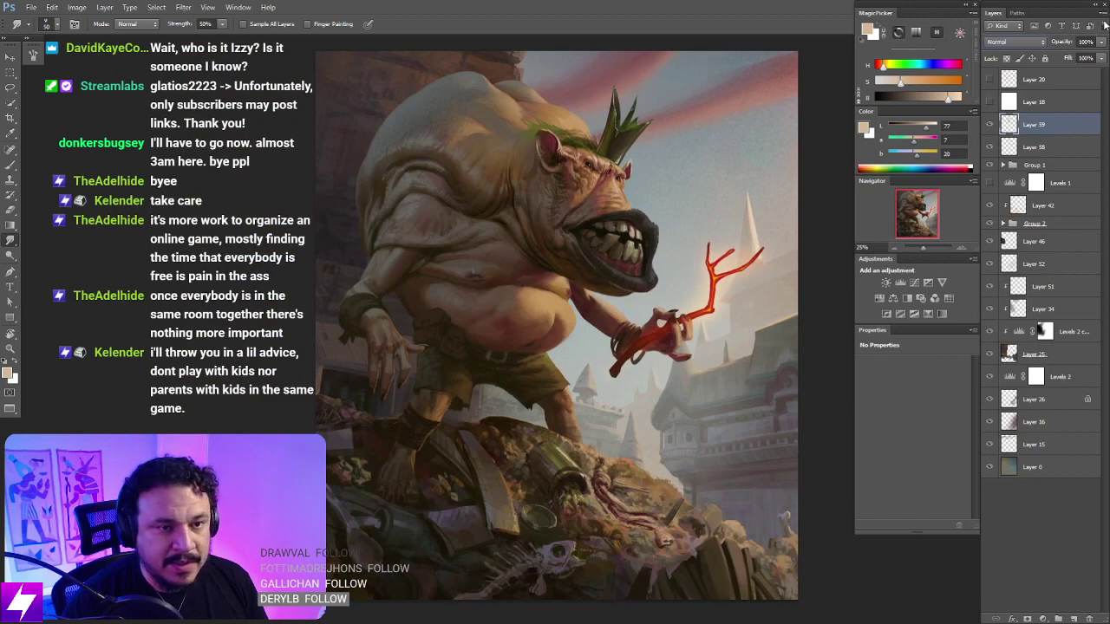
Step: Add a new layer above Layer 59, set its blend mode to Multiply, and enlarge the brush to 175 px
{"action": "key", "text": "ctrl+shift+alt+n"}
{"action": "left_click", "coordinate": [1014, 42]}
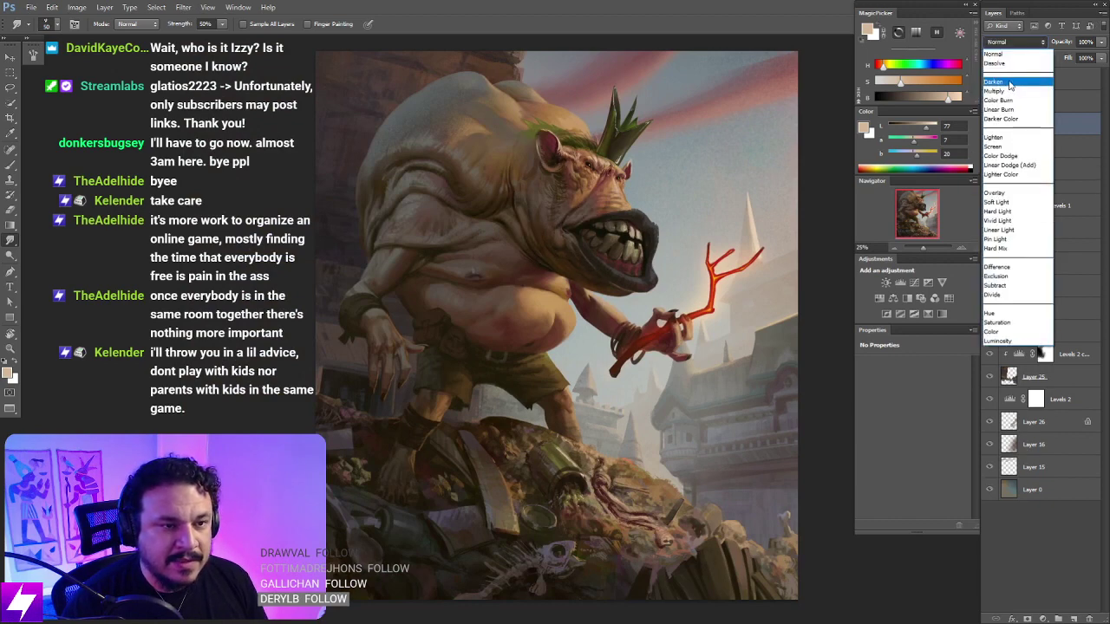
{"action": "left_click", "coordinate": [1005, 79]}
{"action": "left_click_drag", "start_coordinate": [372, 430], "coordinate": [364, 456]}
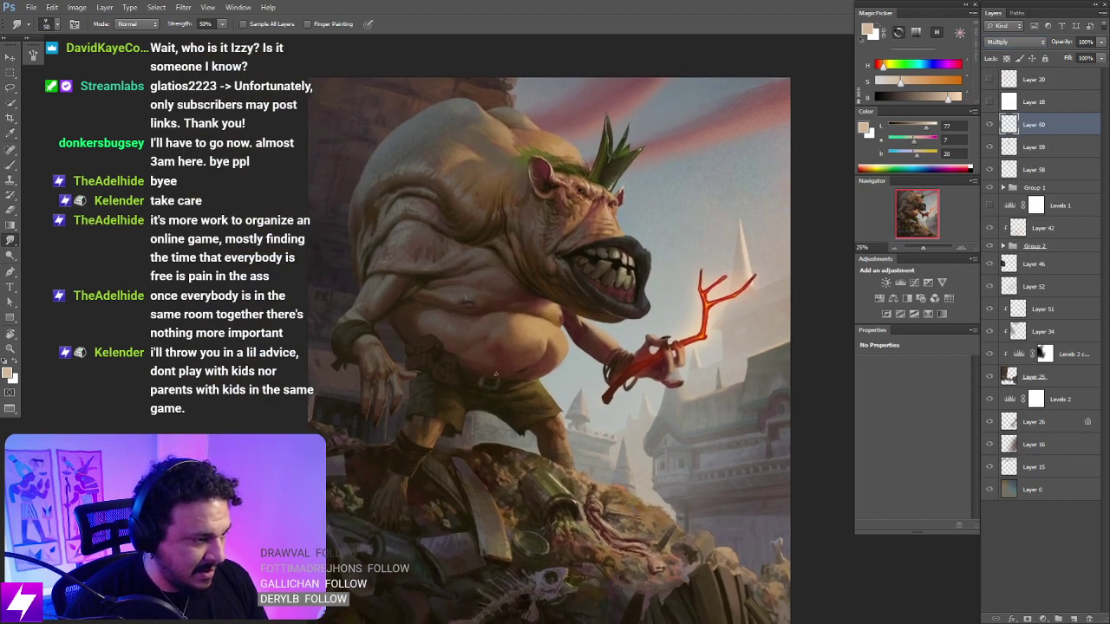
{"action": "key", "text": "b"}
{"action": "key", "text": "]"}
{"action": "key", "text": "]"}
{"action": "key", "text": "]"}
{"action": "key", "text": "]"}
{"action": "key", "text": "]"}
{"action": "key", "text": "]"}
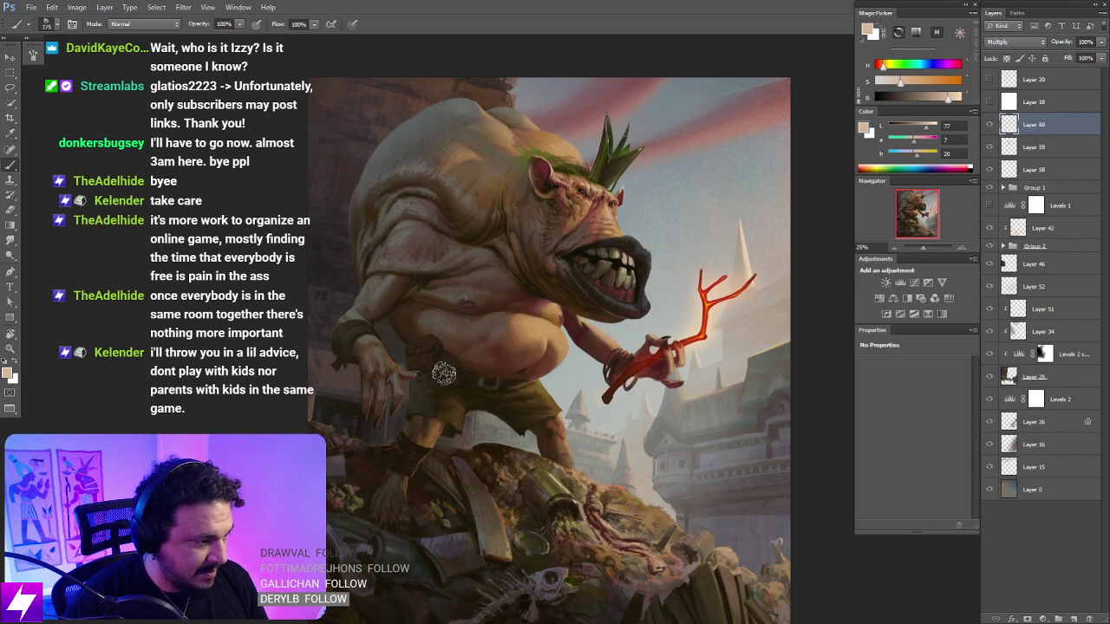
Step: Check the values of the whole painting in a greyscale proof and return to the colour view
{"action": "left_click_drag", "start_coordinate": [538, 409], "coordinate": [520, 415]}
{"action": "key", "text": "ctrl+minus"}
{"action": "key", "text": "ctrl+y"}
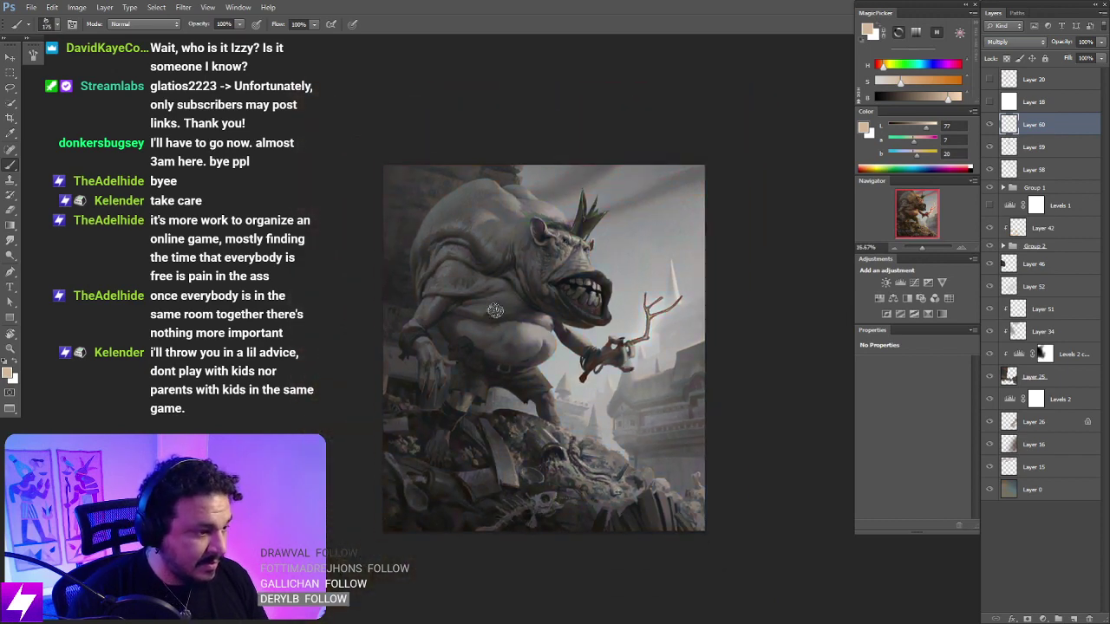
{"action": "key", "text": "ctrl+y"}
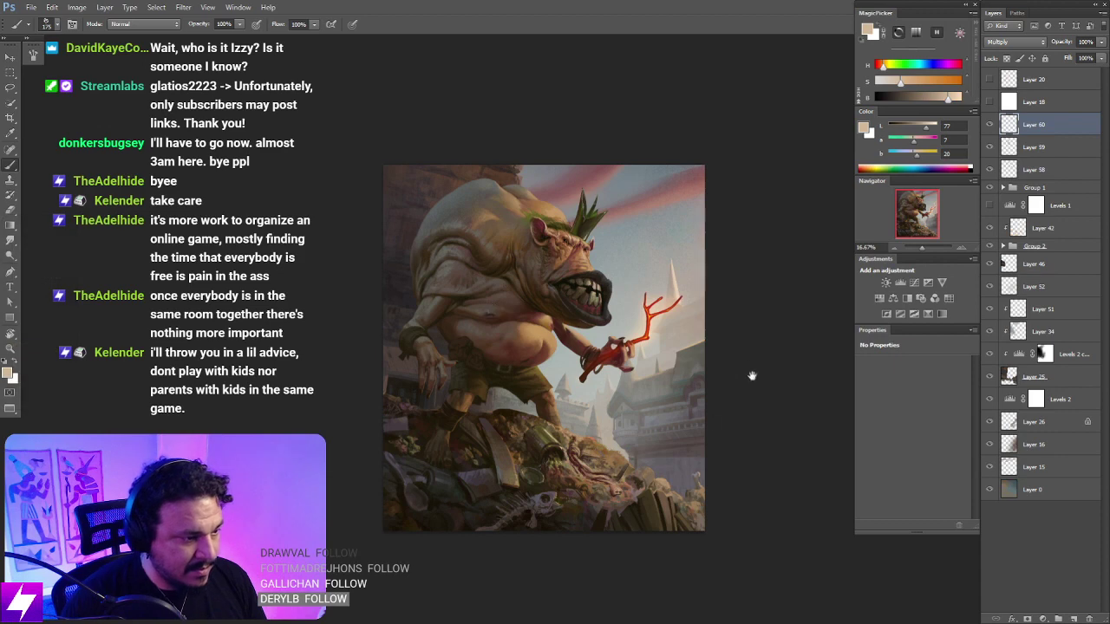
{"action": "left_click_drag", "start_coordinate": [697, 455], "coordinate": [664, 457]}
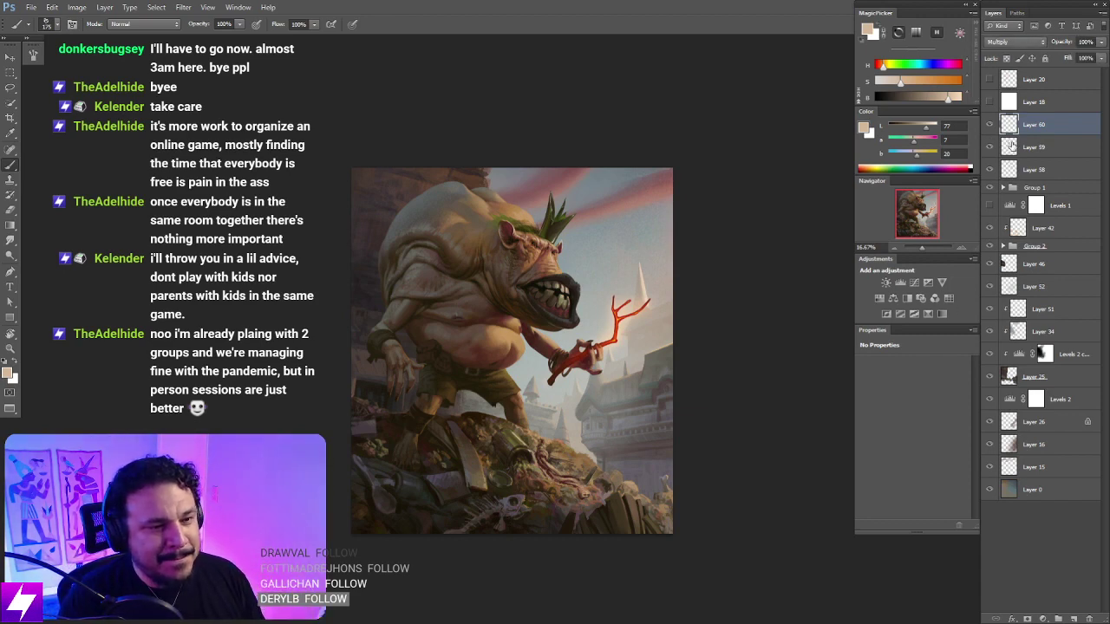
Step: On Layer 59, sample near-black from the mouth and darken the torso's skin folds with a 30 px brush while the canvas is rotated
{"action": "left_click", "coordinate": [1016, 149]}
{"action": "key", "text": "r"}
{"action": "mouse_move", "coordinate": [602, 464]}
{"action": "left_mouse_down"}
{"action": "mouse_move", "coordinate": [657, 510]}
{"action": "mouse_move", "coordinate": [573, 446]}
{"action": "mouse_move", "coordinate": [595, 372]}
{"action": "left_mouse_up"}
{"action": "key", "text": "b"}
{"action": "left_click", "coordinate": [519, 257], "text": "alt"}
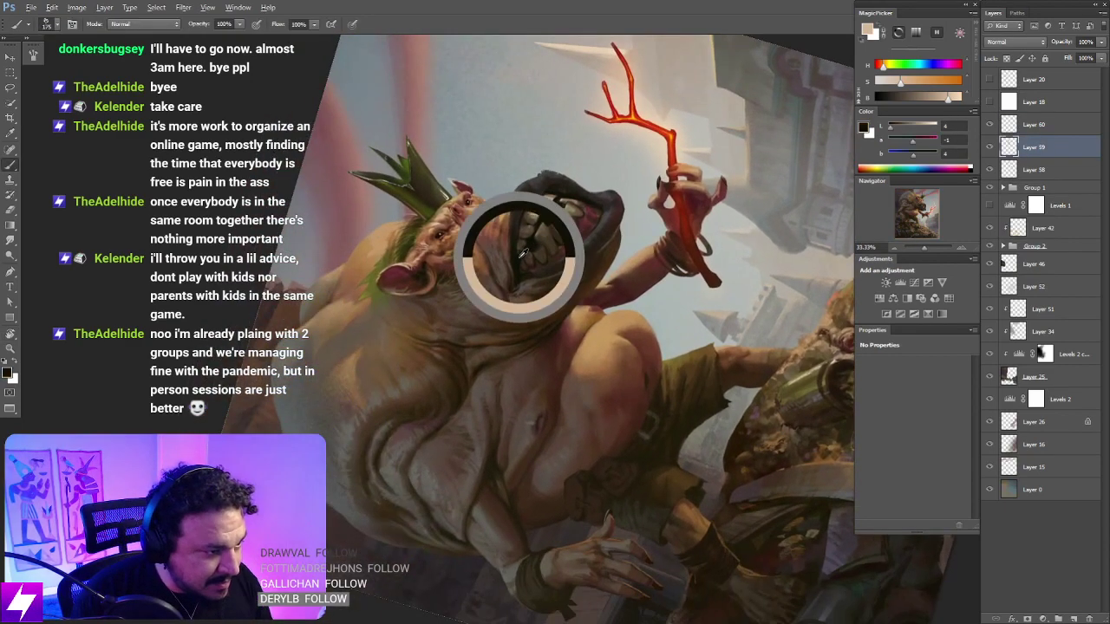
{"action": "key", "text": "ctrl+plus"}
{"action": "left_click_drag", "start_coordinate": [551, 516], "coordinate": [559, 373]}
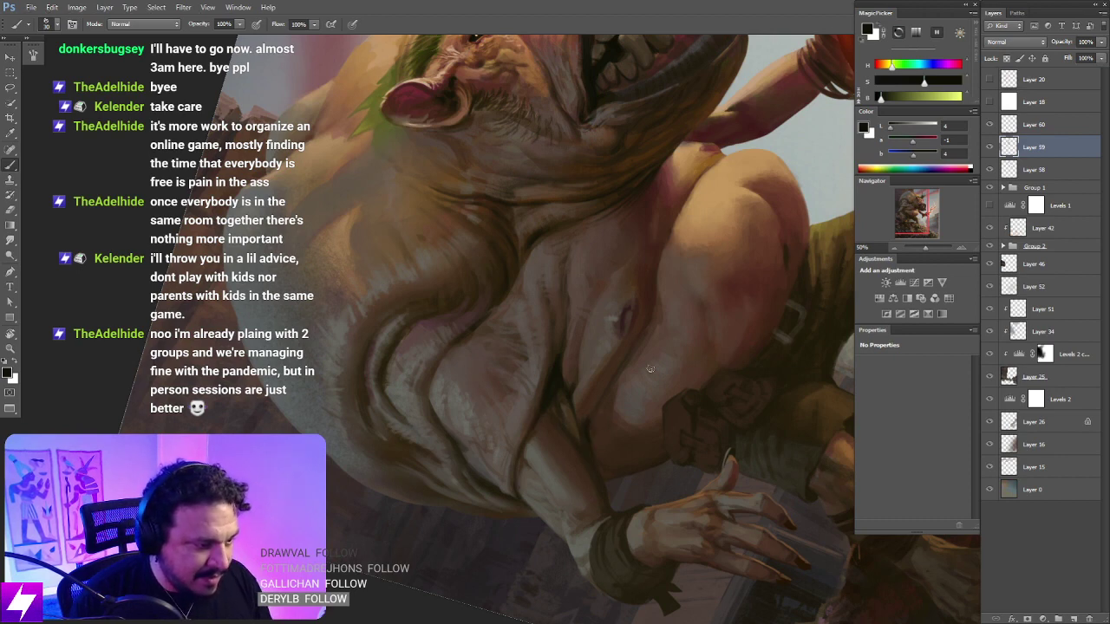
{"action": "key", "text": "Escape"}
{"action": "key", "text": "ctrl+minus"}
{"action": "left_click_drag", "start_coordinate": [546, 357], "coordinate": [604, 416]}
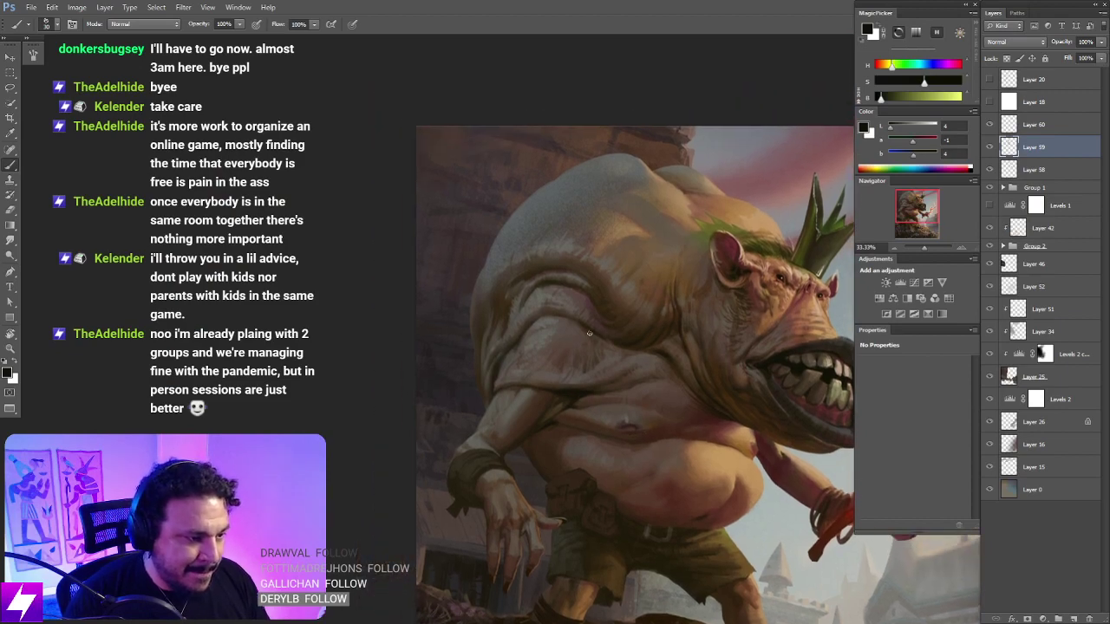
Step: Examine the creature's torso, legs and the rubble below in upright and rotated views
{"action": "mouse_move", "coordinate": [586, 460]}
{"action": "left_mouse_down"}
{"action": "mouse_move", "coordinate": [587, 376]}
{"action": "mouse_move", "coordinate": [569, 347]}
{"action": "left_mouse_up"}
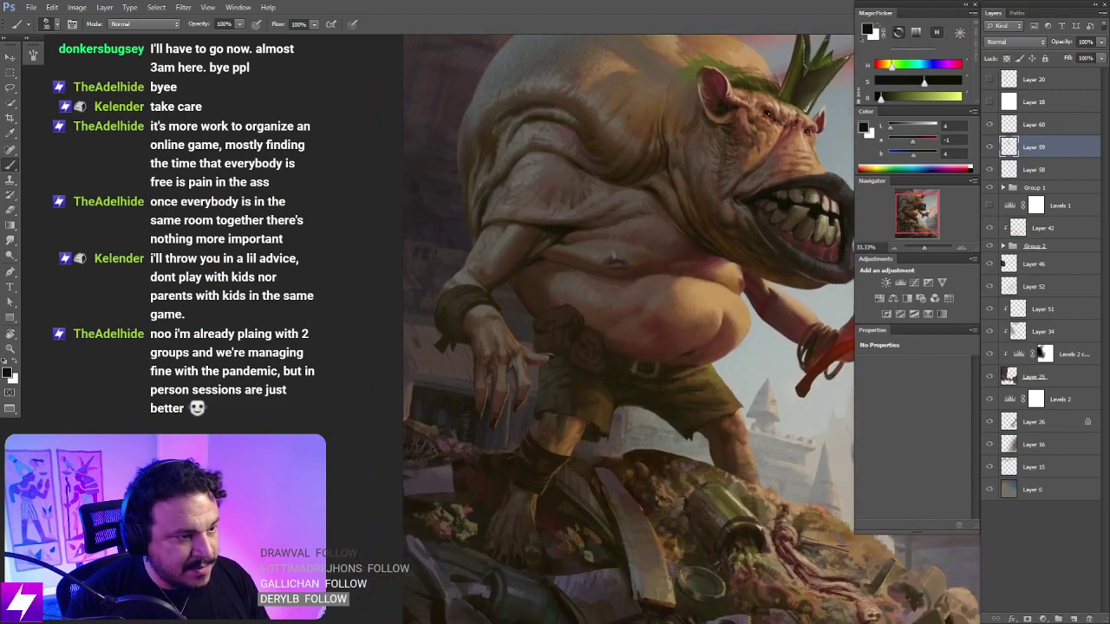
{"action": "key", "text": "ctrl+minus"}
{"action": "key", "text": "ctrl+minus"}
{"action": "key", "text": "r"}
{"action": "left_click_drag", "start_coordinate": [662, 556], "coordinate": [778, 446]}
{"action": "key", "text": "ctrl+plus"}
{"action": "key", "text": "ctrl+plus"}
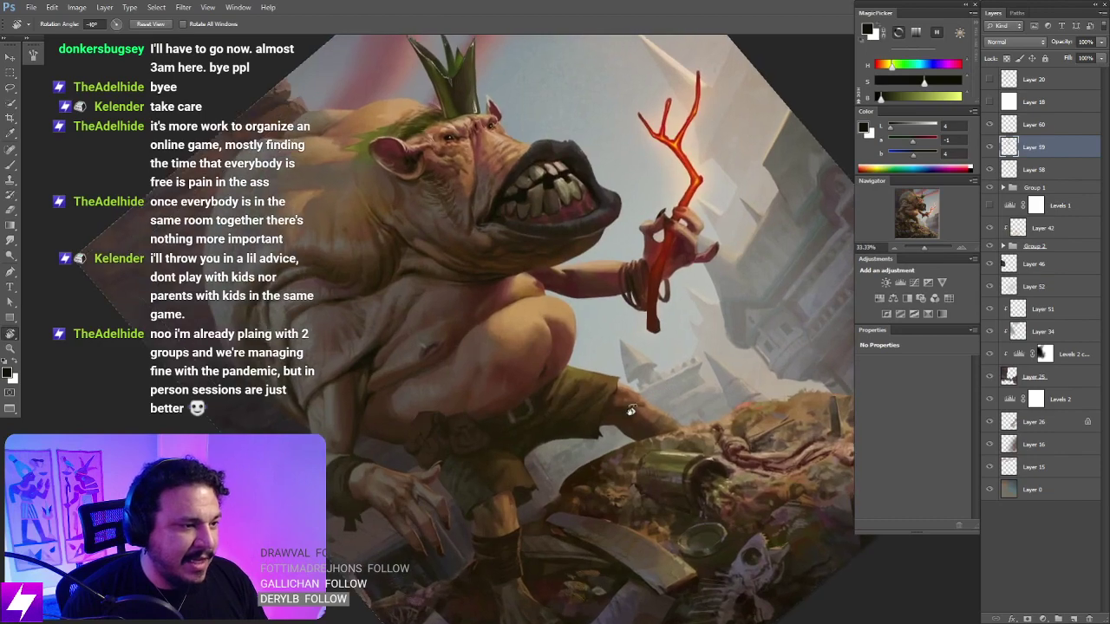
{"action": "key", "text": "ctrl+minus"}
{"action": "left_click_drag", "start_coordinate": [654, 517], "coordinate": [728, 424]}
{"action": "key", "text": "ctrl+plus"}
{"action": "key", "text": "b"}
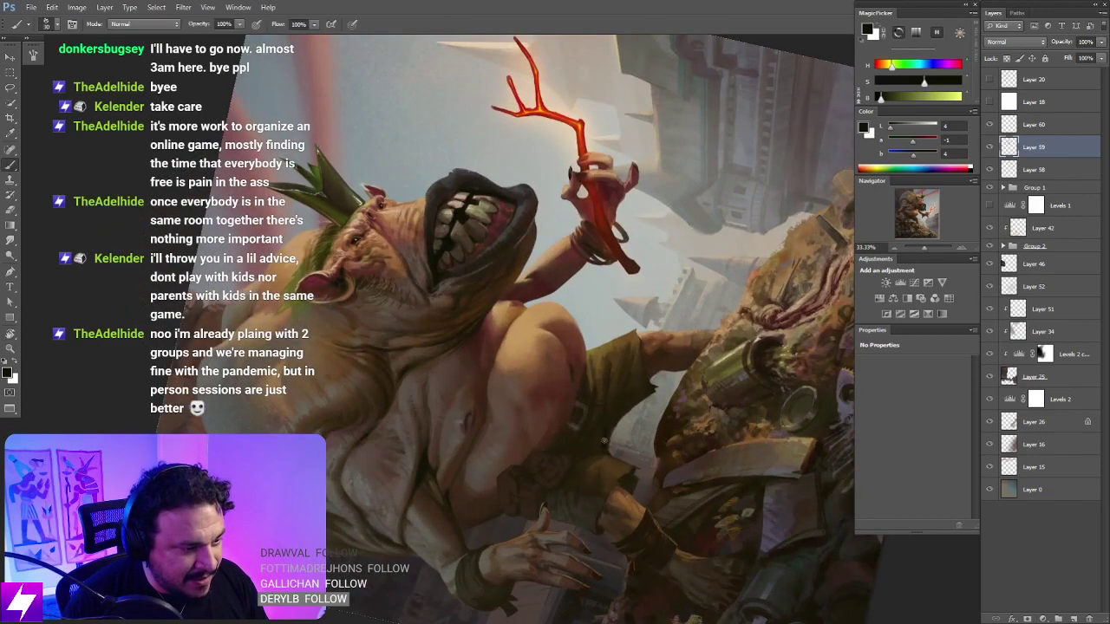
{"action": "left_click_drag", "start_coordinate": [571, 470], "coordinate": [618, 510]}
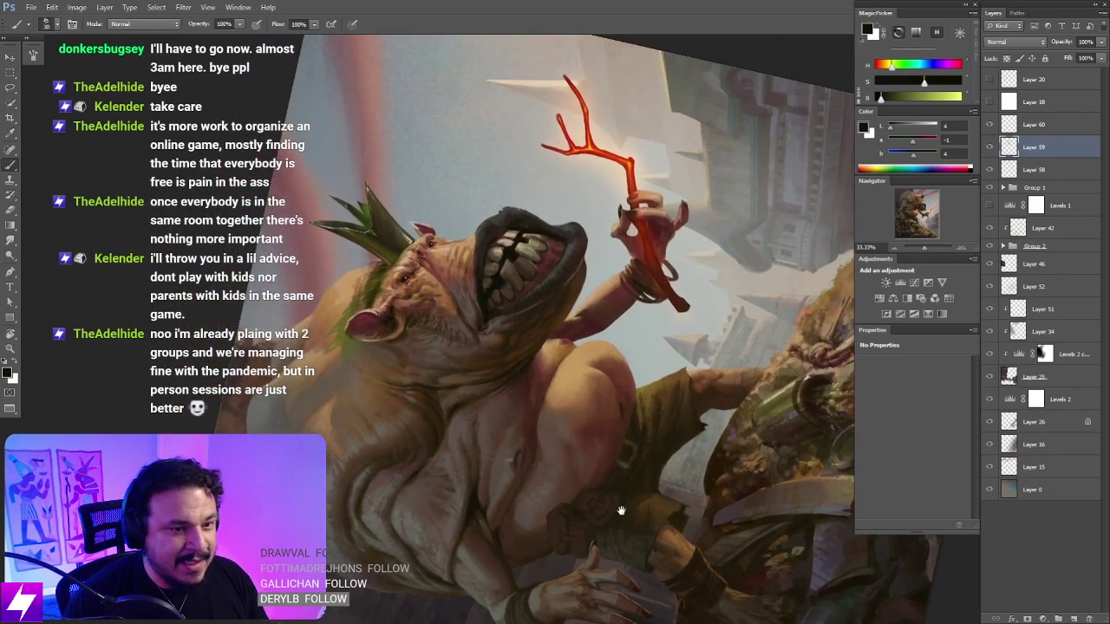
{"action": "key", "text": "ctrl+minus"}
{"action": "key", "text": "Escape"}
{"action": "key", "text": "ctrl+minus"}
{"action": "key", "text": "ctrl+plus"}
{"action": "key", "text": "ctrl+plus"}
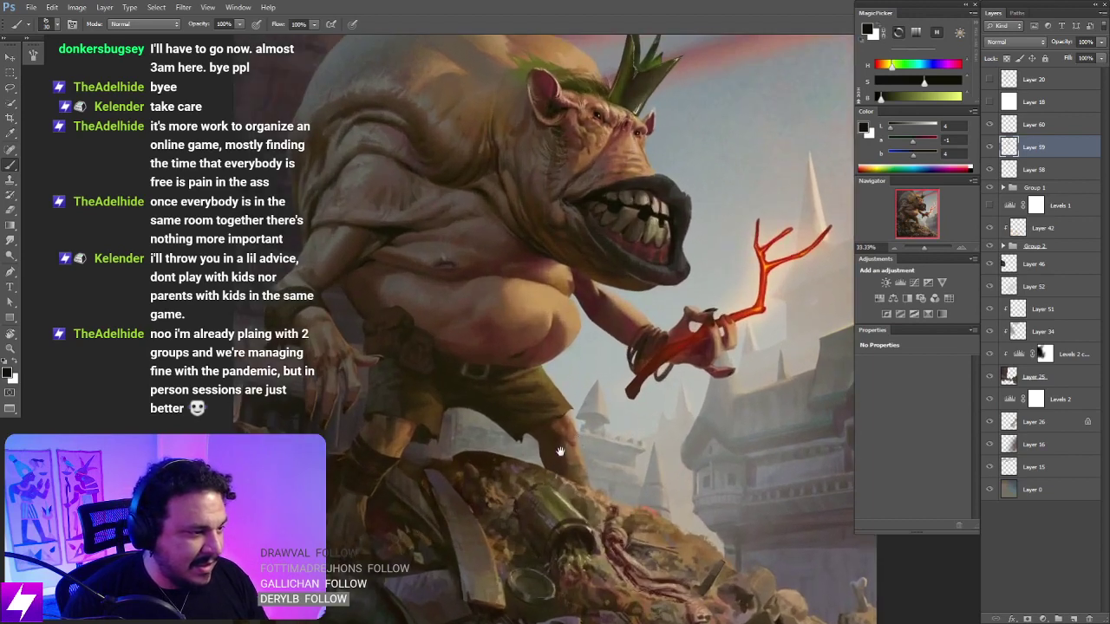
{"action": "left_click_drag", "start_coordinate": [528, 422], "coordinate": [551, 445]}
Step: Select the Multiply layer, Layer 60, and expand Group 1 to show the creature's layers
{"action": "left_click", "coordinate": [1005, 124]}
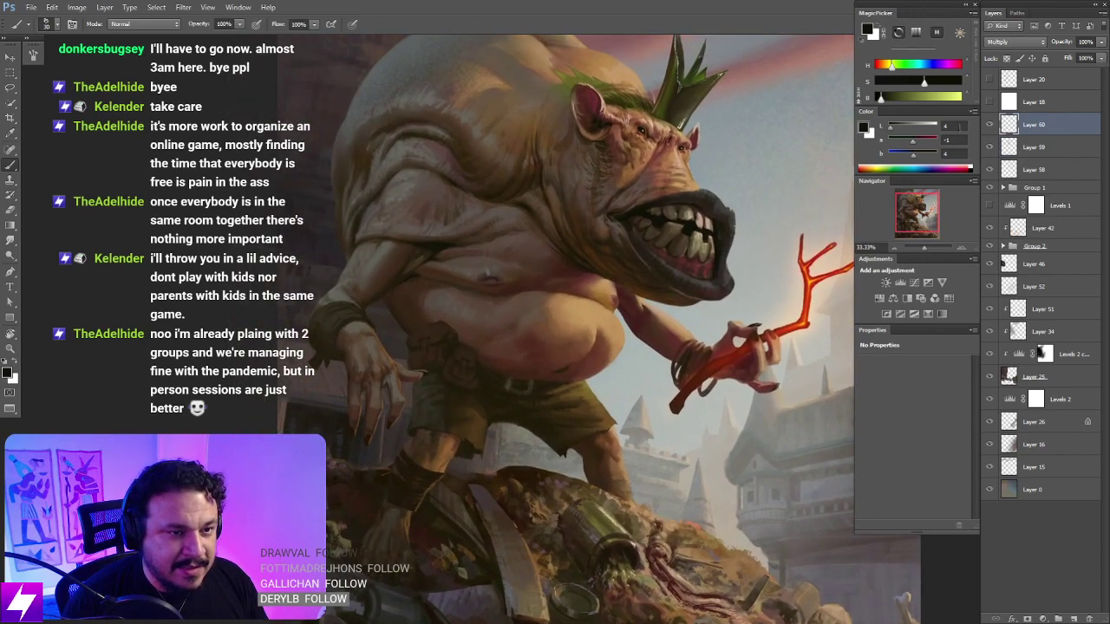
{"action": "scroll", "coordinate": [674, 373], "scroll_direction": "down", "scroll_amount": 1}
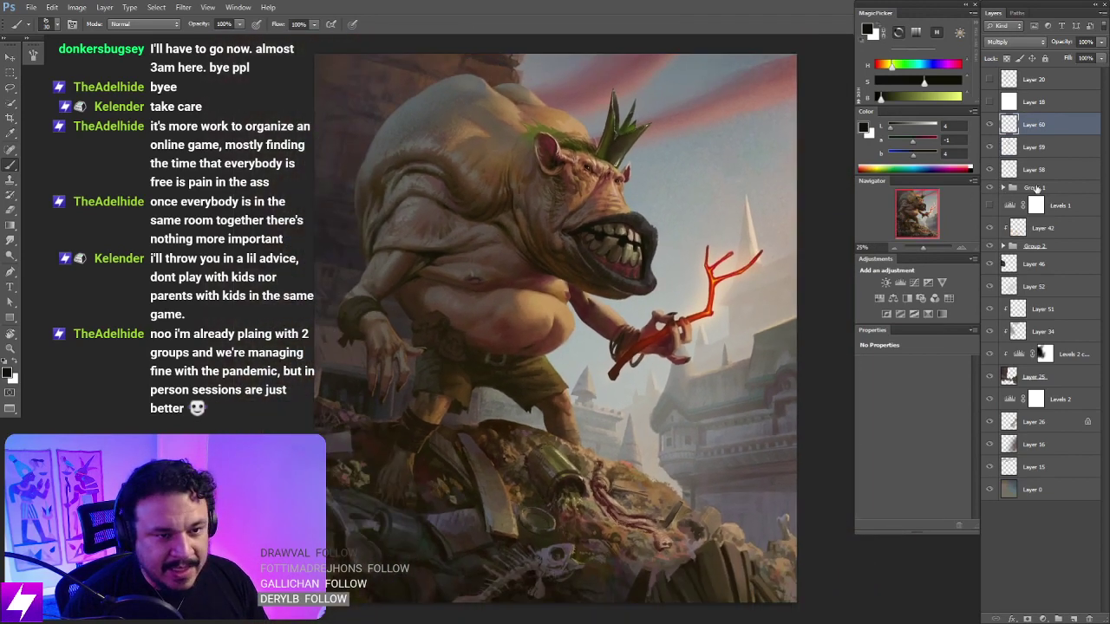
{"action": "left_click", "coordinate": [1001, 188]}
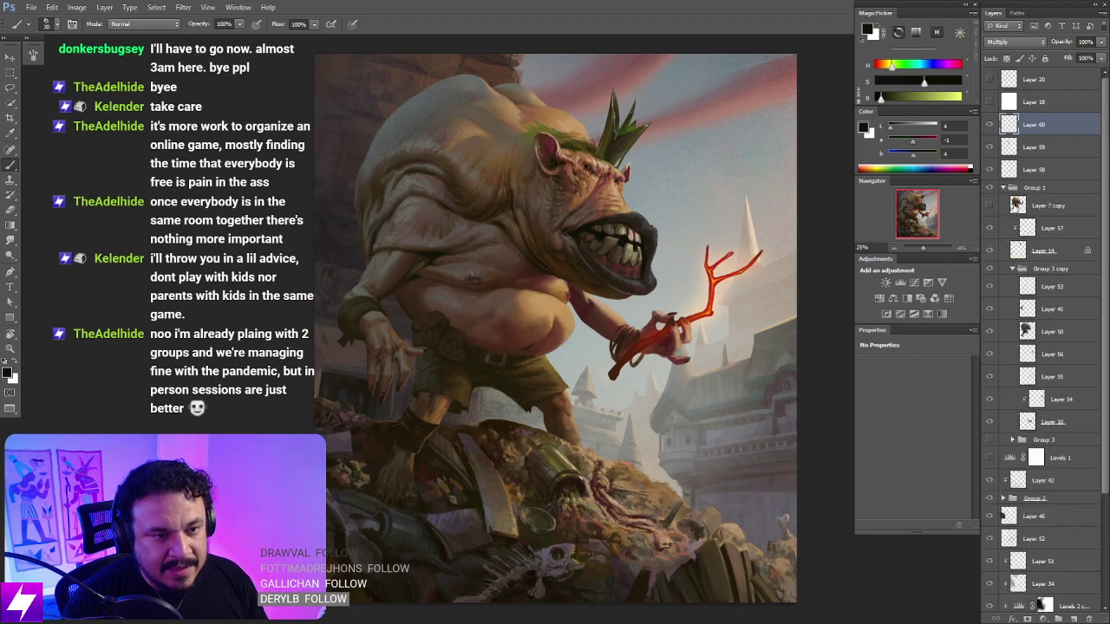
Step: Try to build a combined selection of the creature from Layers 50, 45 and 54 in Group 1
{"action": "left_click", "coordinate": [1018, 209], "text": "ctrl"}
{"action": "left_click", "coordinate": [1029, 329], "text": "ctrl"}
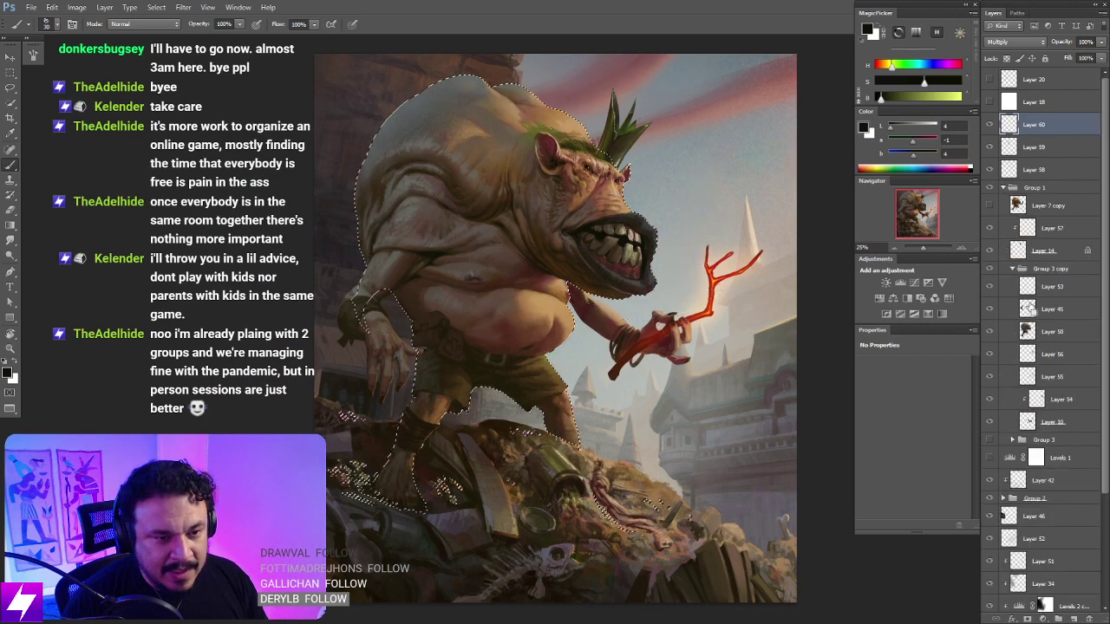
{"action": "left_click", "coordinate": [1027, 308], "text": "ctrl+shift"}
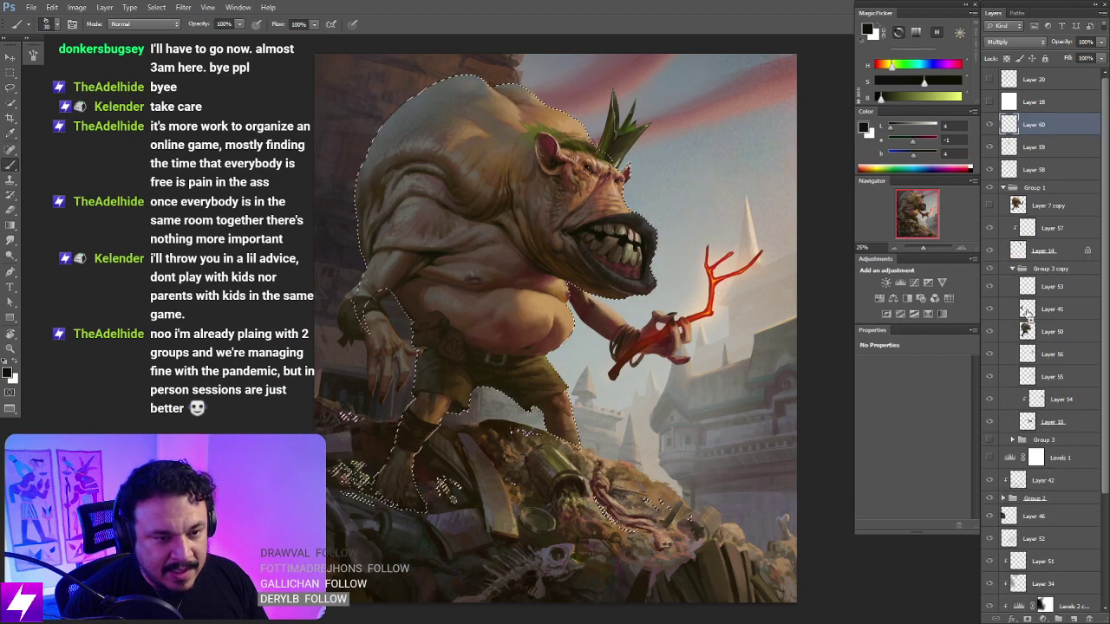
{"action": "left_click", "coordinate": [1036, 399], "text": "ctrl+shift"}
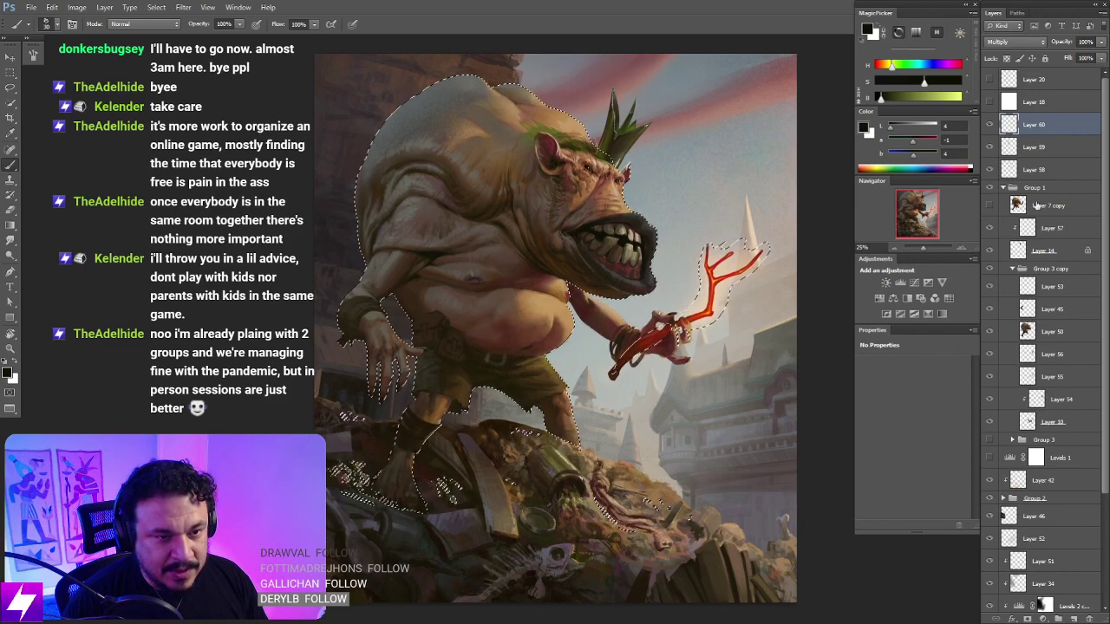
{"action": "key", "text": "l"}
{"action": "key", "text": "ctrl+d"}
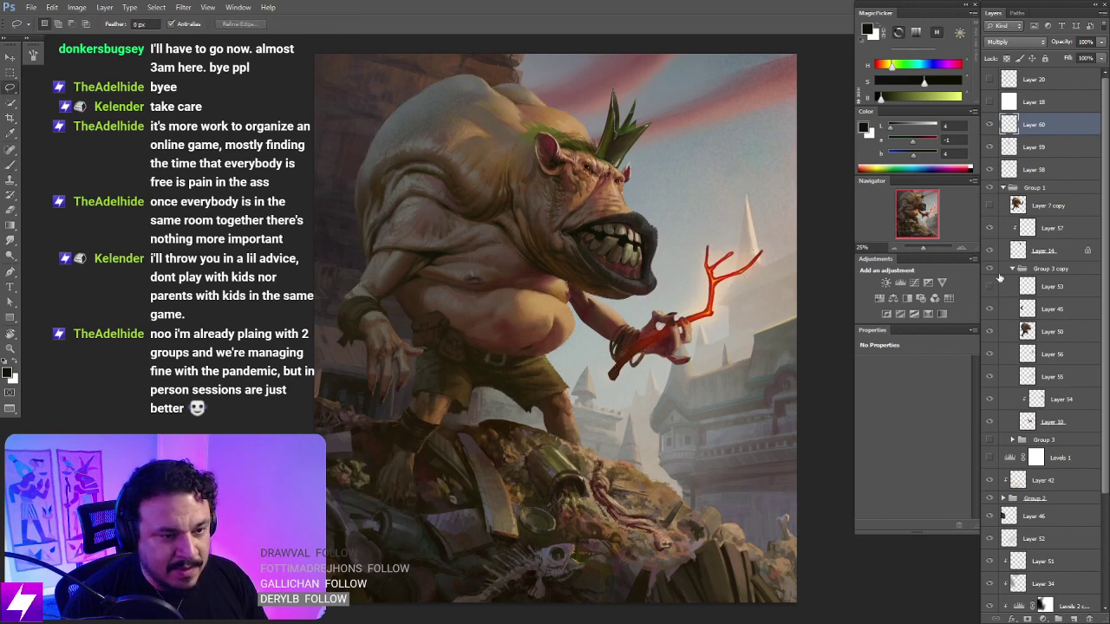
Step: Load the creature's outline from the layers in Group 3 copy as a selection and add Layer 10's red branch to it
{"action": "left_click", "coordinate": [990, 355]}
{"action": "left_click", "coordinate": [990, 354]}
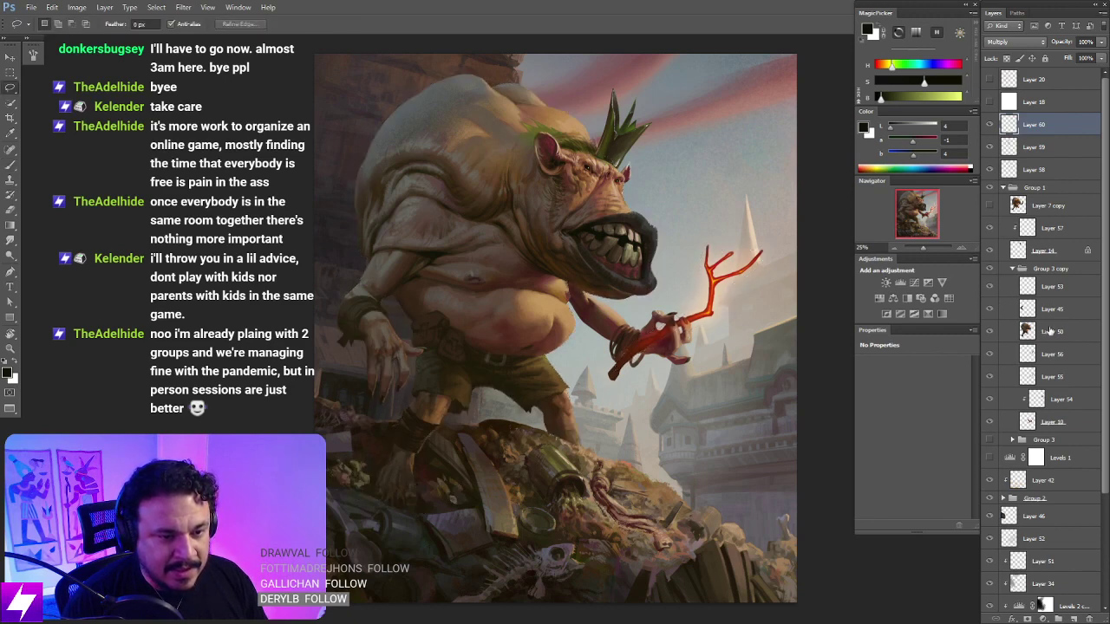
{"action": "left_click", "coordinate": [1025, 309], "text": "ctrl"}
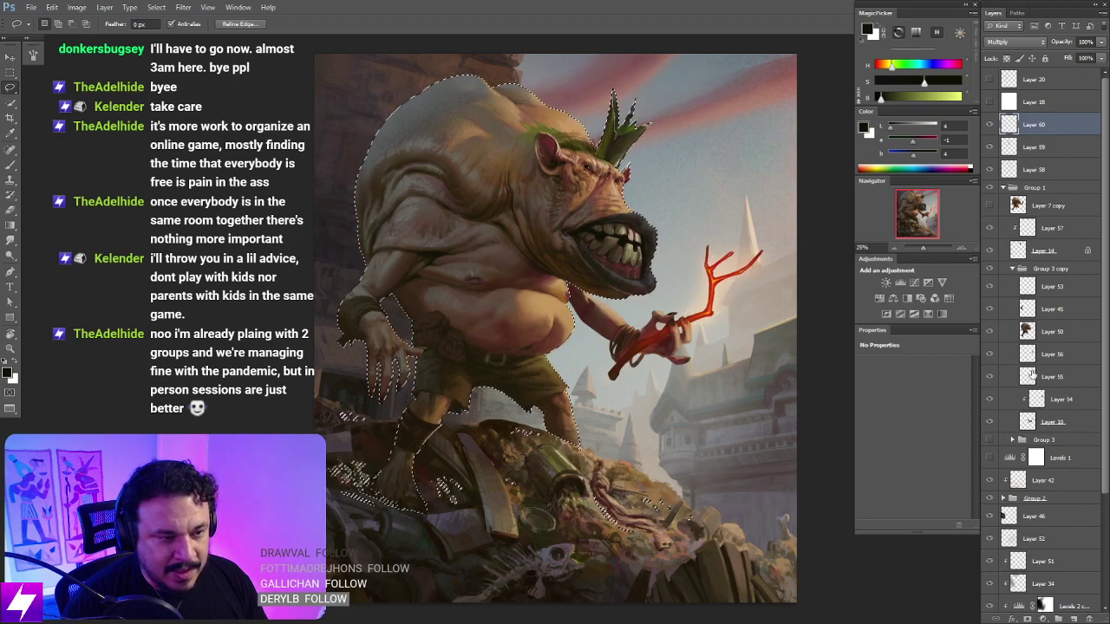
{"action": "left_click", "coordinate": [1027, 423], "text": "ctrl+shift"}
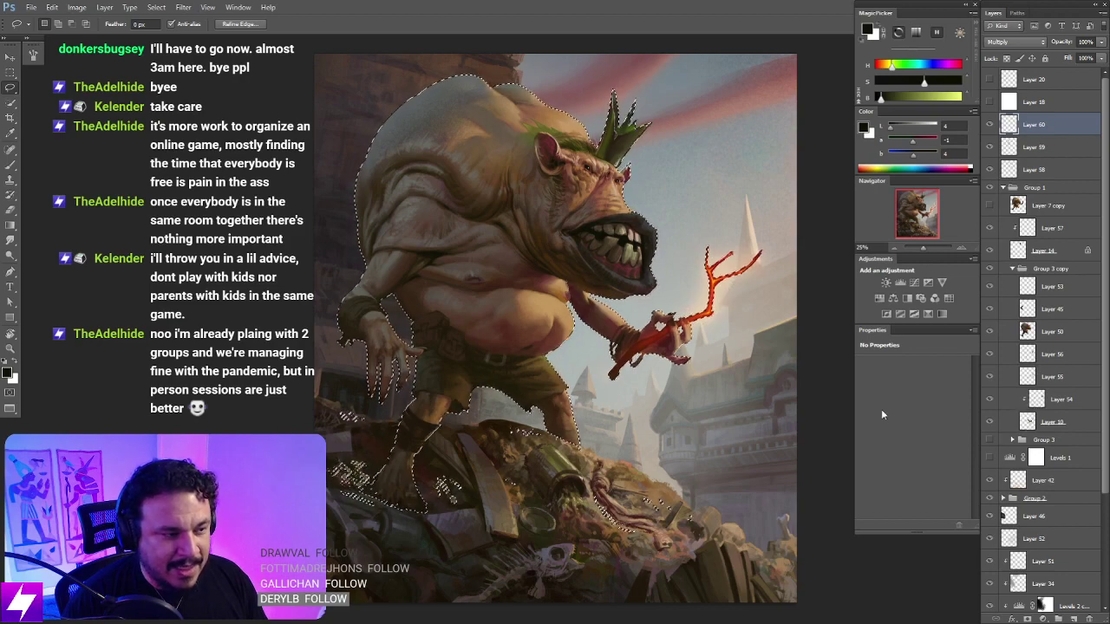
{"action": "left_click_drag", "start_coordinate": [783, 479], "coordinate": [755, 473]}
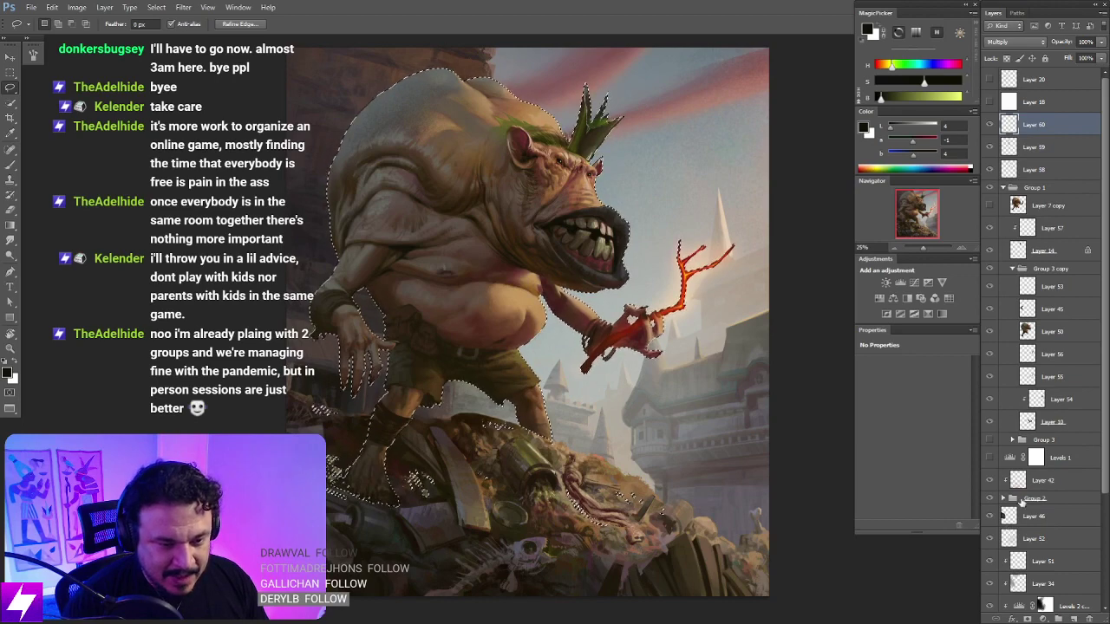
Step: Expand Group 2, add Layer 8's rubble outline to the selection, and turn it into a layer mask on Layer 60
{"action": "left_click", "coordinate": [1003, 499]}
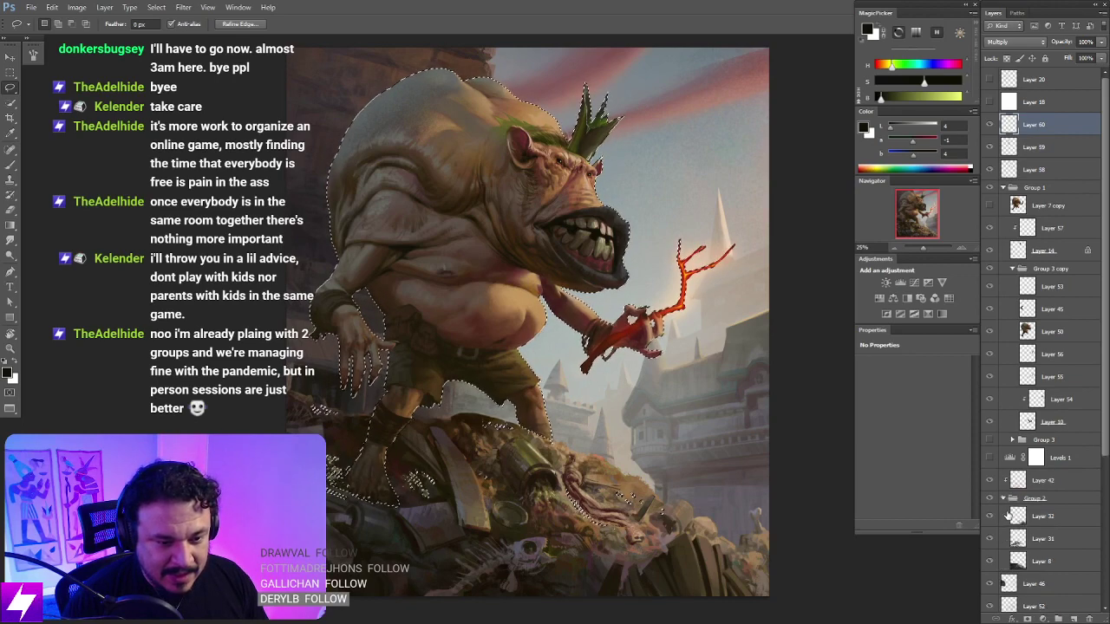
{"action": "left_click", "coordinate": [1018, 562], "text": "ctrl"}
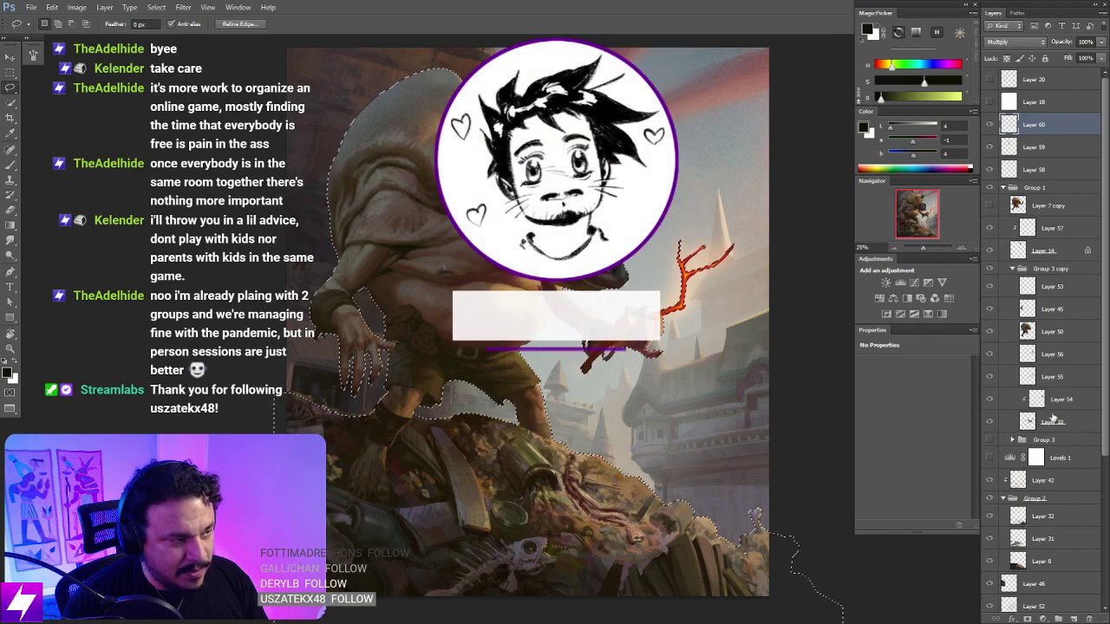
{"action": "key", "text": "ctrl+minus"}
{"action": "left_click_drag", "start_coordinate": [803, 489], "coordinate": [784, 501]}
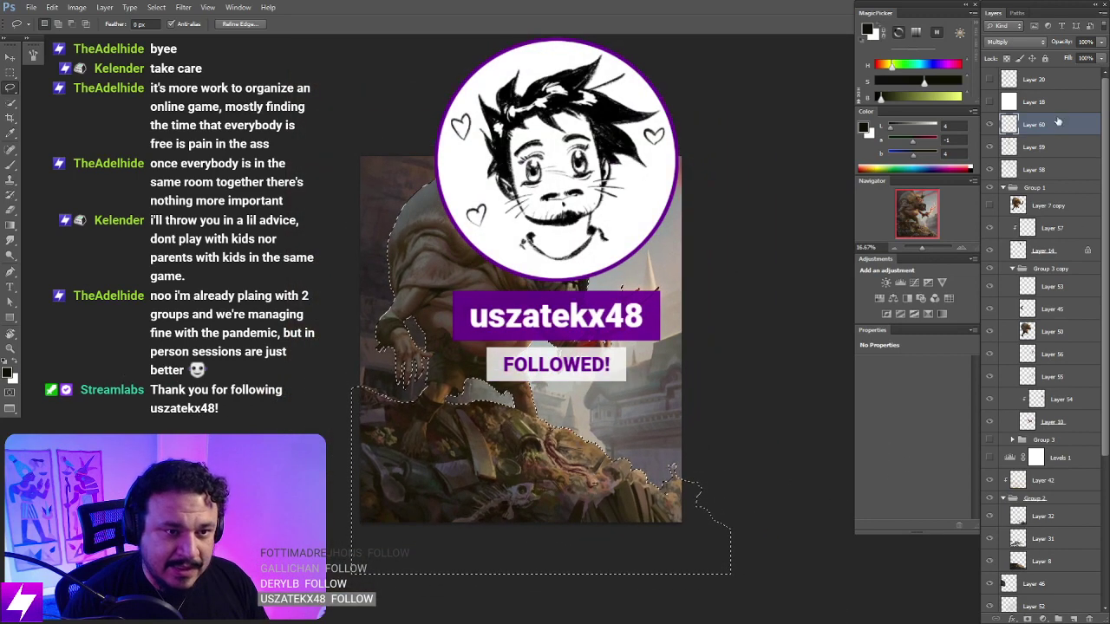
{"action": "left_click", "coordinate": [1027, 618]}
{"action": "left_click", "coordinate": [1006, 125]}
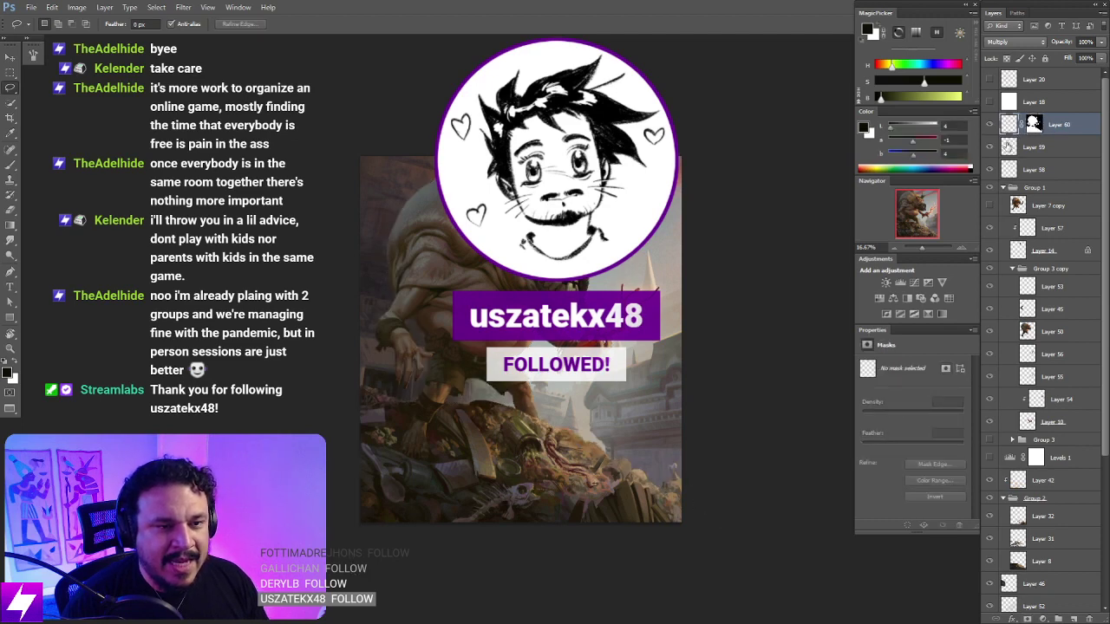
Step: Switch to the Brush tool and set the foreground color to a dark reddish brown, L 18, a 9, b 12
{"action": "left_click_drag", "start_coordinate": [784, 342], "coordinate": [740, 319]}
{"action": "key", "text": "b"}
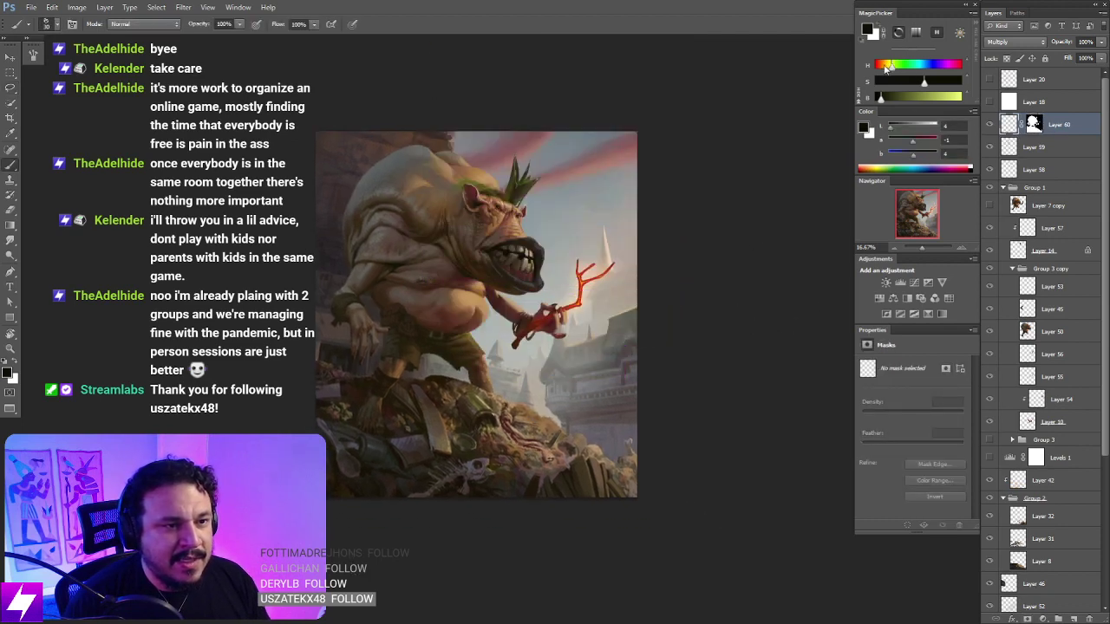
{"action": "left_click_drag", "start_coordinate": [885, 67], "coordinate": [896, 100]}
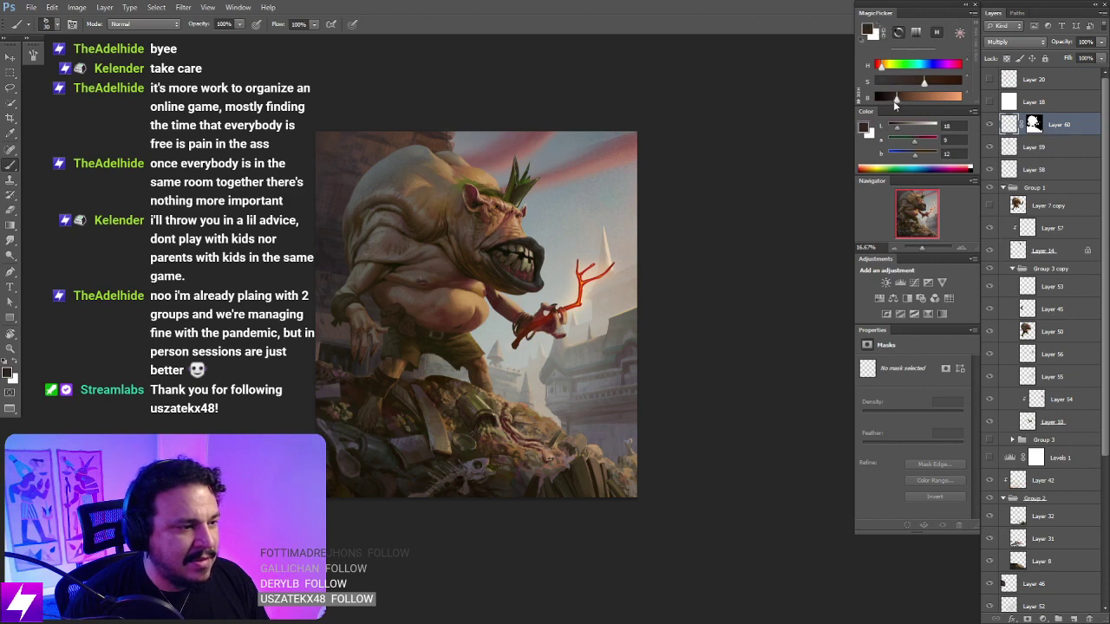
Step: Examine the painting's overall values at thumbnail size with the canvas mirrored horizontally
{"action": "key", "text": "ctrl+minus"}
{"action": "key", "text": "ctrl+minus"}
{"action": "key", "text": "ctrl+minus"}
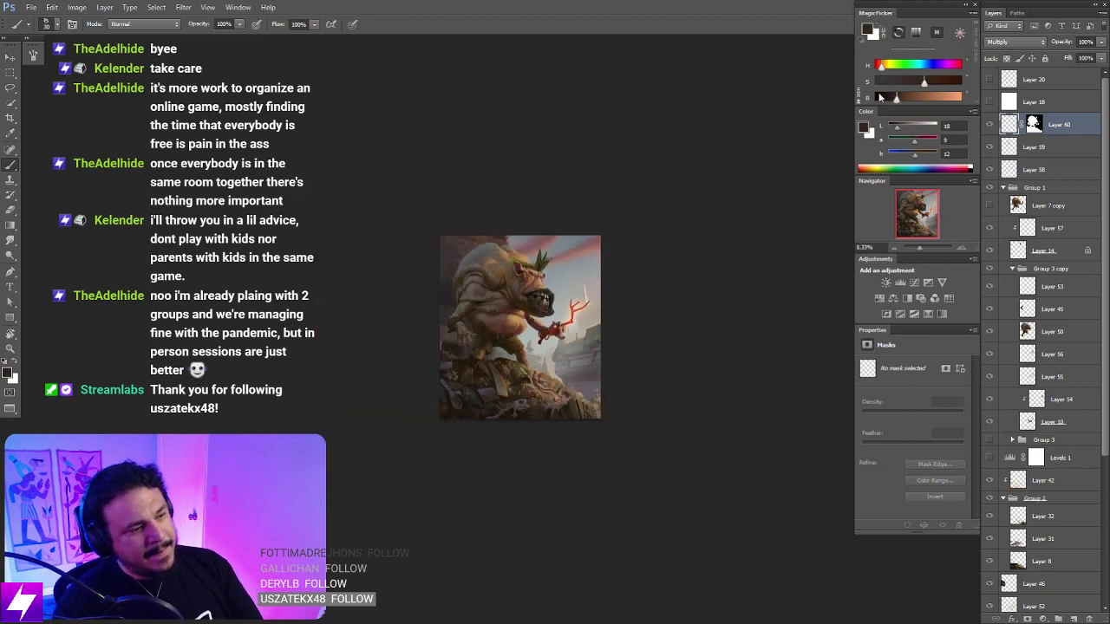
{"action": "key", "text": "ctrl+shift+h"}
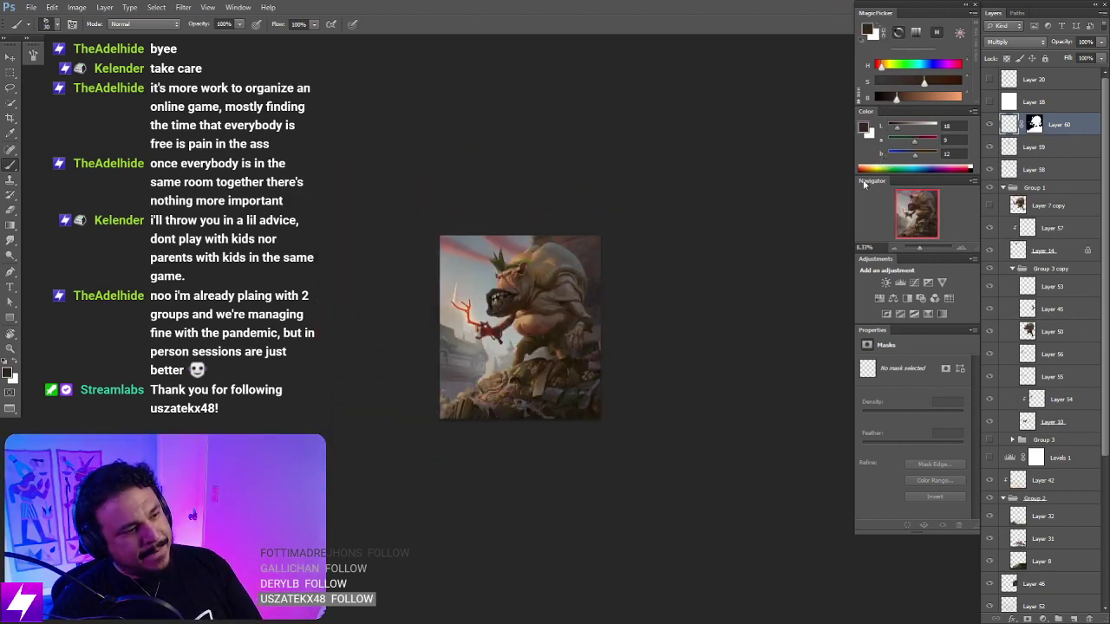
{"action": "key", "text": "ctrl+minus"}
{"action": "key", "text": "ctrl+minus"}
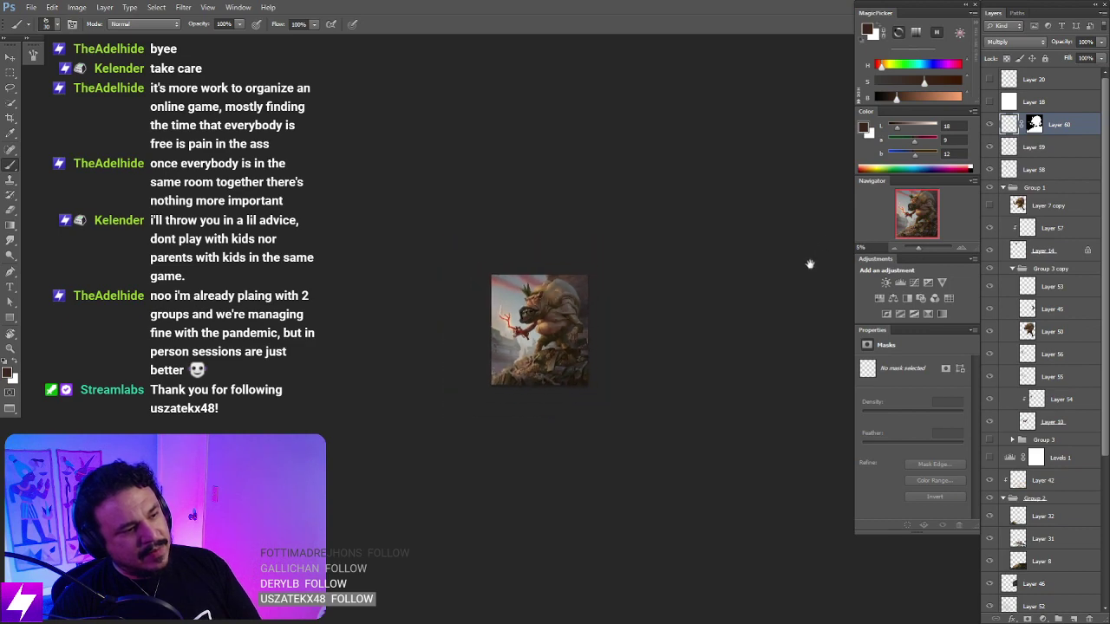
{"action": "key", "text": "ctrl+plus"}
{"action": "key", "text": "ctrl+plus"}
{"action": "key", "text": "ctrl+plus"}
{"action": "key", "text": "ctrl+plus"}
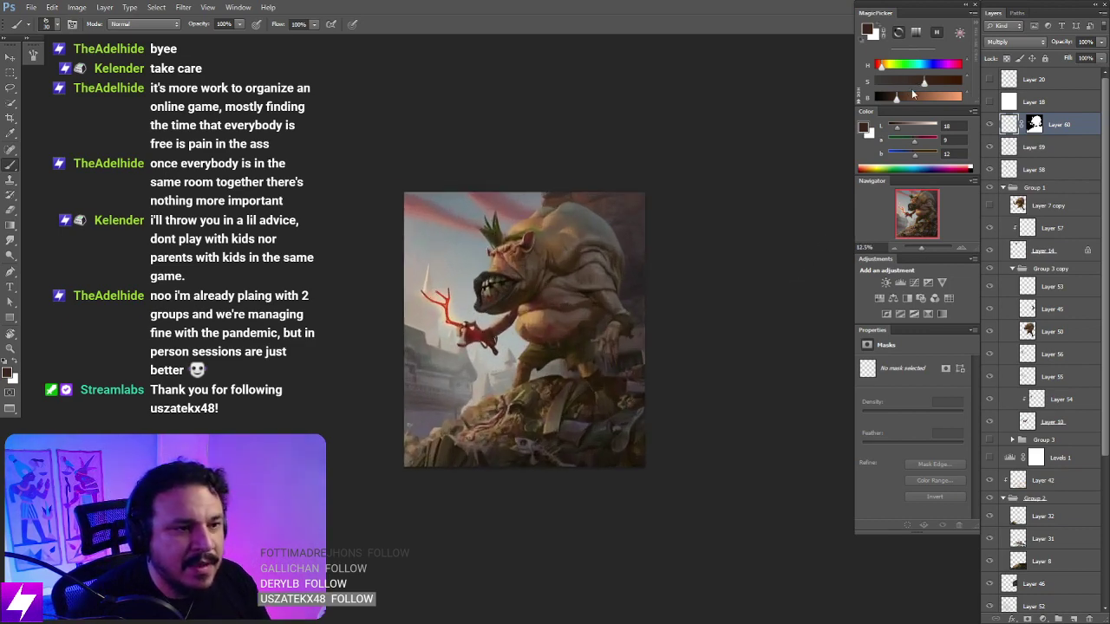
Step: Set the foreground color to a light warm gray, L 74, a 2, b 4, and choose the 45 px soft brush preset
{"action": "left_click_drag", "start_coordinate": [919, 80], "coordinate": [940, 102]}
{"action": "left_click_drag", "start_coordinate": [725, 265], "coordinate": [682, 261]}
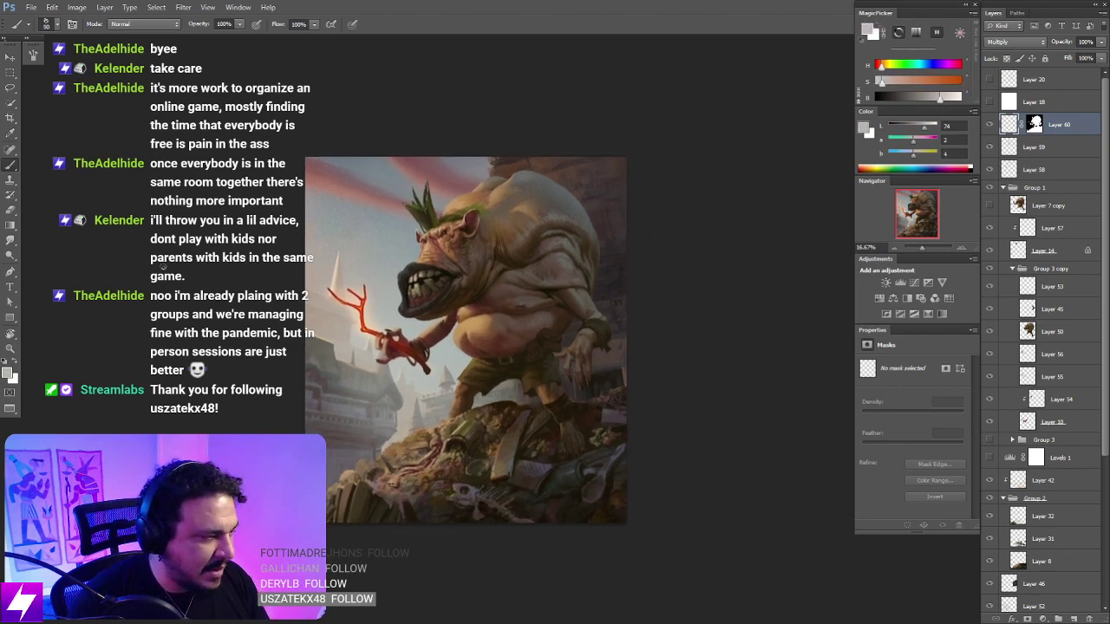
{"action": "right_click", "coordinate": [163, 267]}
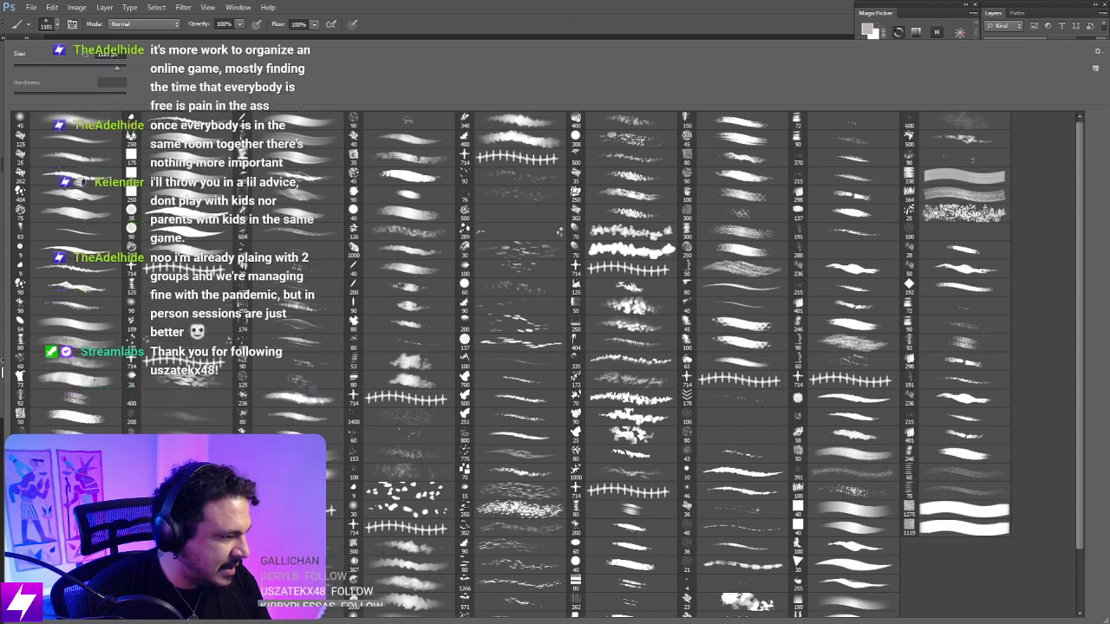
{"action": "left_click", "coordinate": [31, 123]}
{"action": "key", "text": "Return"}
Step: Shade the creature's rear arm, legs and surrounding rubble on Layer 60 with a large soft brush of 400 to 700 px
{"action": "left_click_drag", "start_coordinate": [599, 296], "coordinate": [557, 341]}
{"action": "key", "text": "bracketright"}
{"action": "key", "text": "bracketright"}
{"action": "key", "text": "bracketright"}
{"action": "key", "text": "bracketright"}
{"action": "key", "text": "bracketright"}
{"action": "key", "text": "bracketright"}
{"action": "key", "text": "bracketright"}
{"action": "key", "text": "bracketright"}
{"action": "key", "text": "bracketright"}
{"action": "key", "text": "bracketright"}
{"action": "key", "text": "bracketright"}
{"action": "key", "text": "bracketright"}
{"action": "key", "text": "bracketright"}
{"action": "key", "text": "bracketright"}
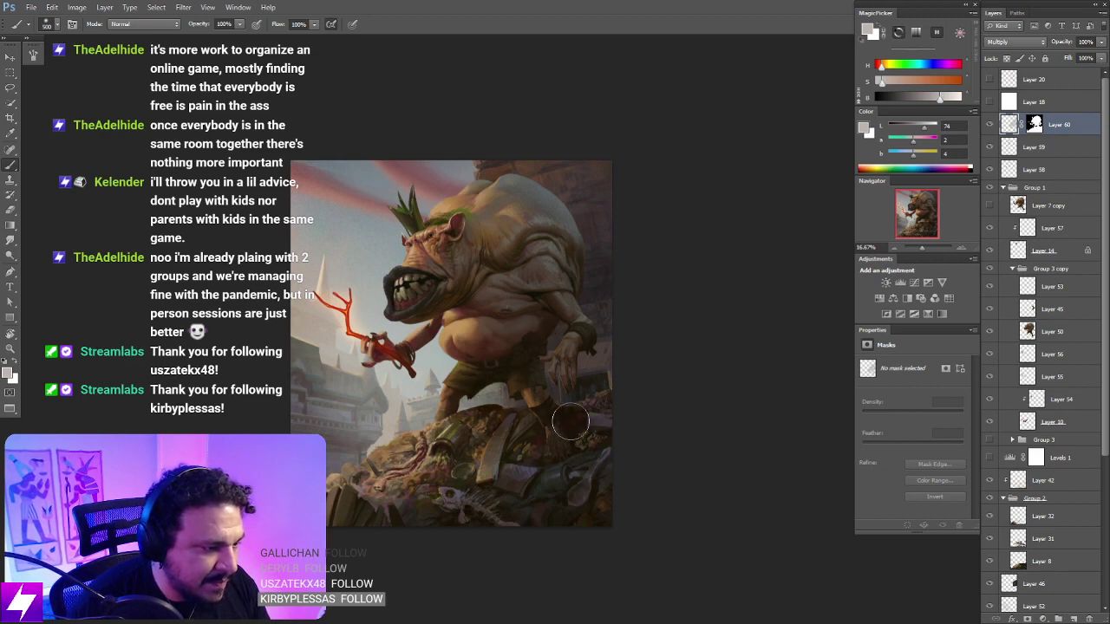
{"action": "key", "text": "]"}
{"action": "key", "text": "]"}
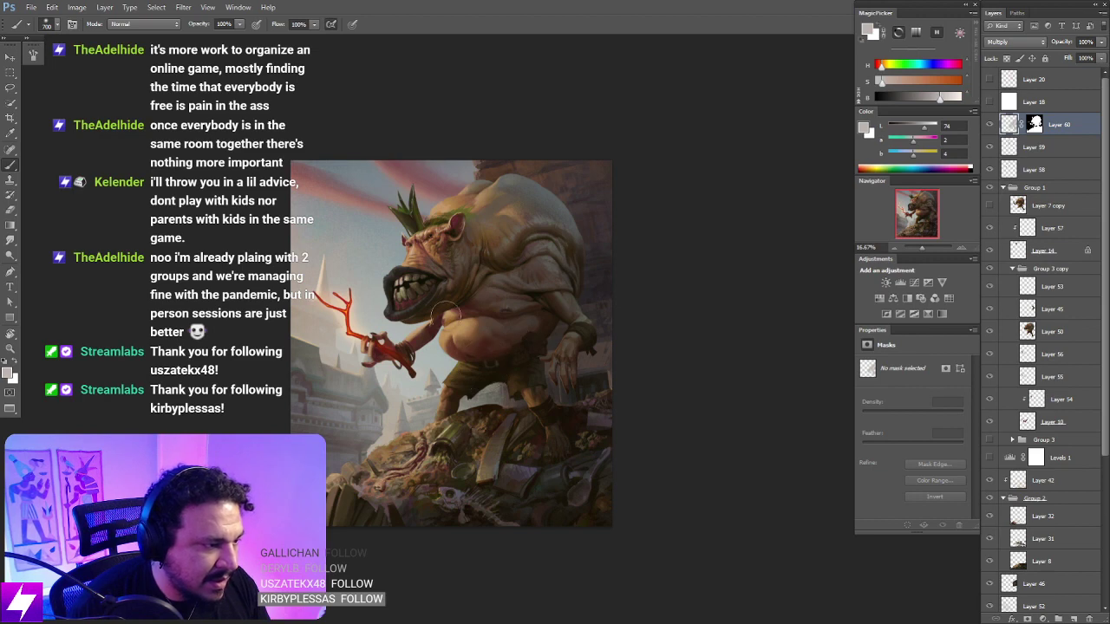
{"action": "key", "text": "e"}
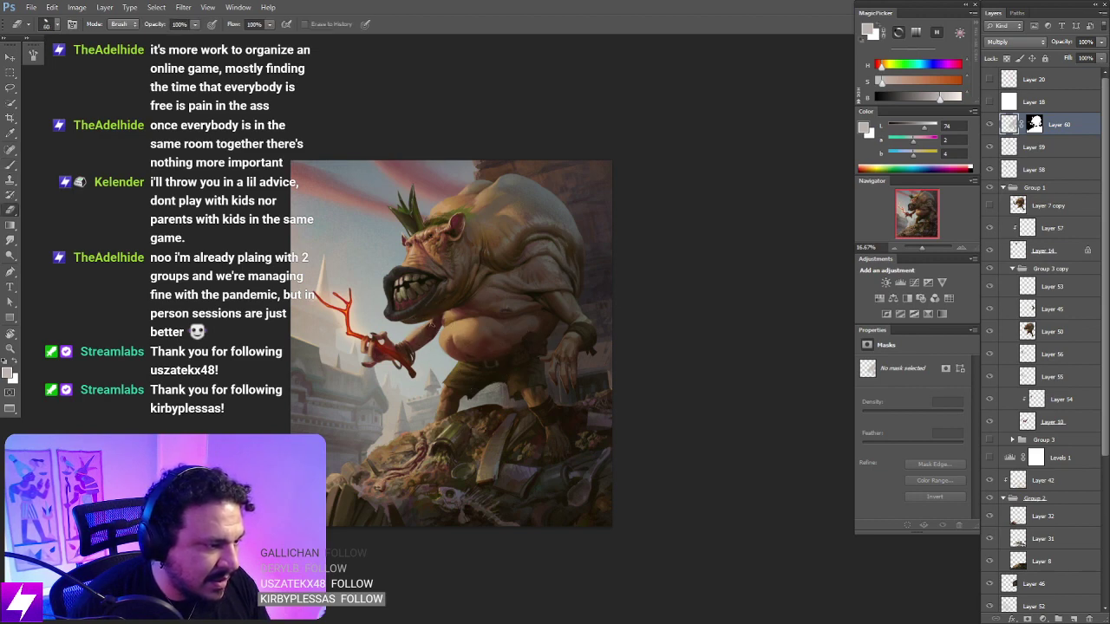
{"action": "key", "text": "r"}
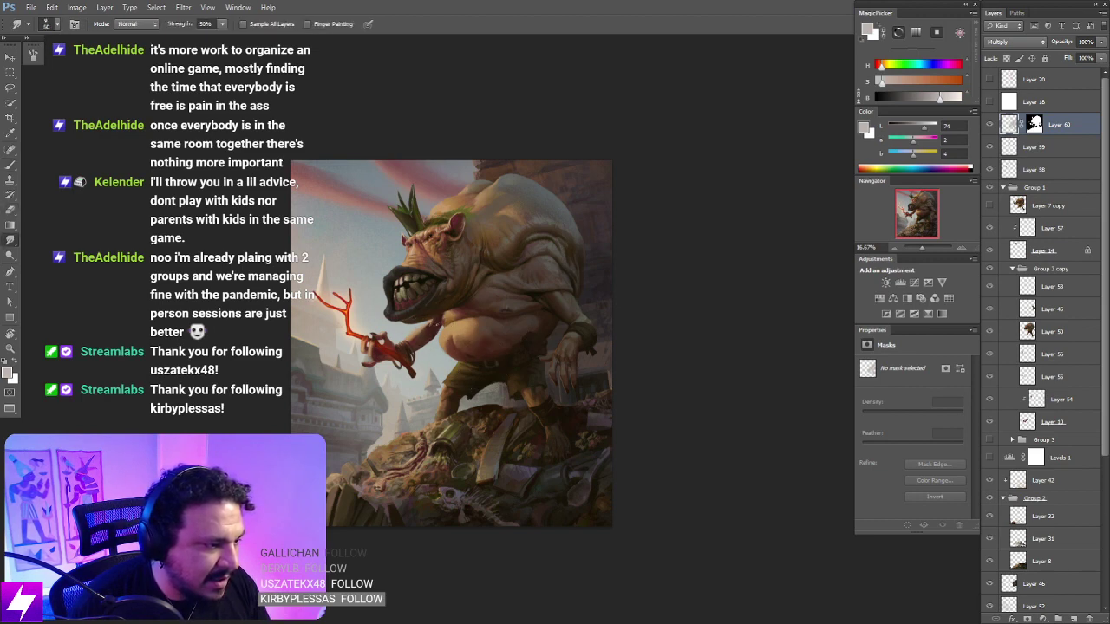
{"action": "key", "text": "b"}
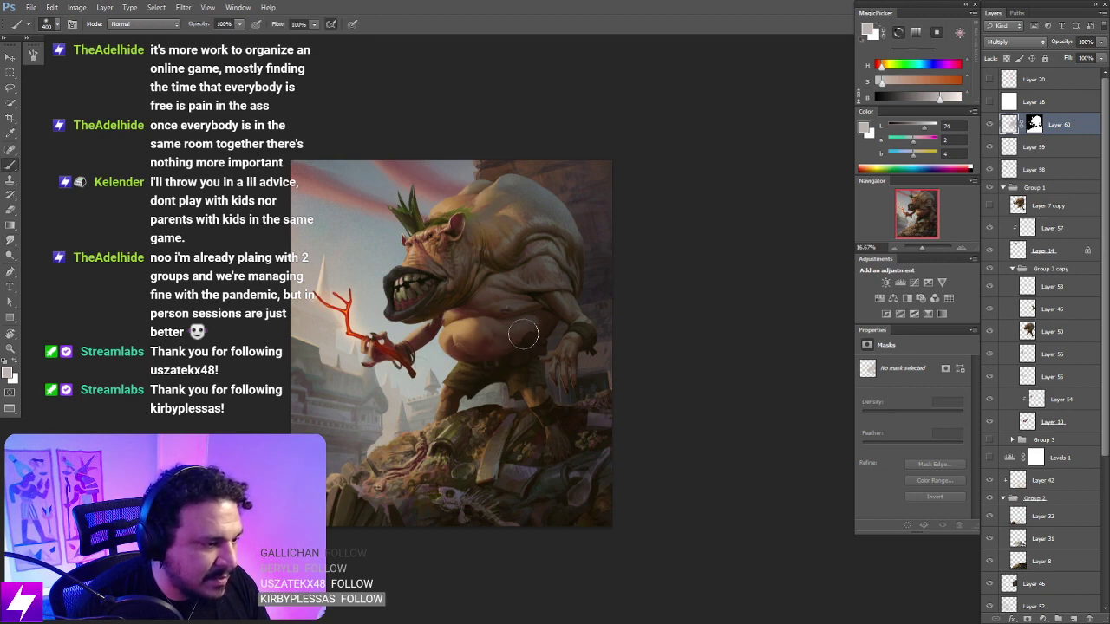
Step: Flip the canvas back to its original orientation and examine the new shading on the creature and rubble at several magnifications
{"action": "left_click_drag", "start_coordinate": [568, 378], "coordinate": [537, 382]}
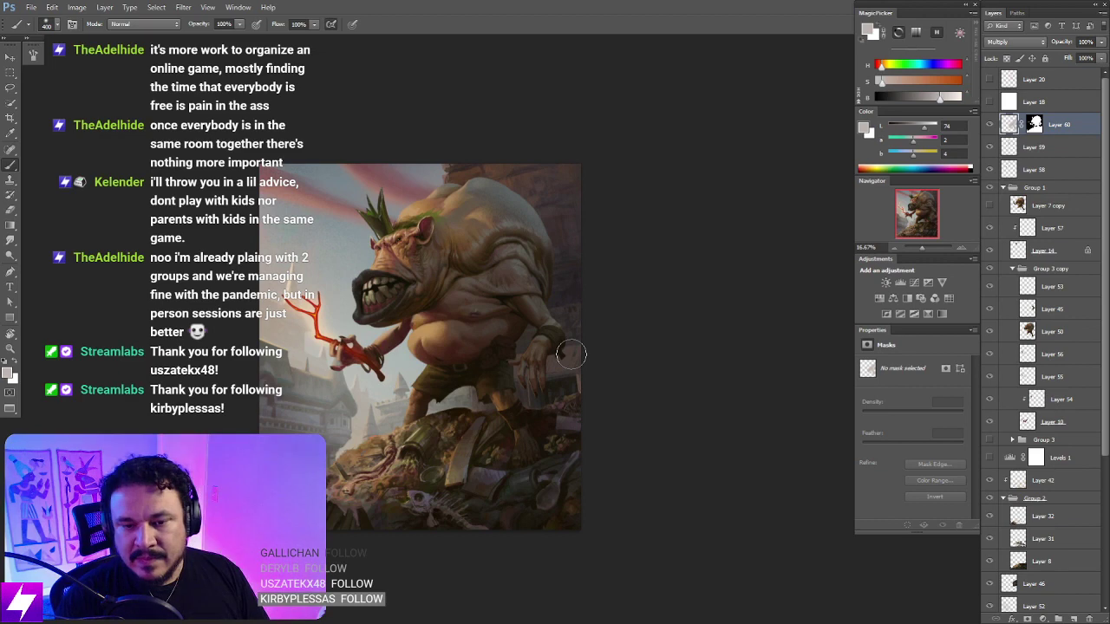
{"action": "scroll", "coordinate": [570, 353], "scroll_direction": "down", "scroll_amount": 3}
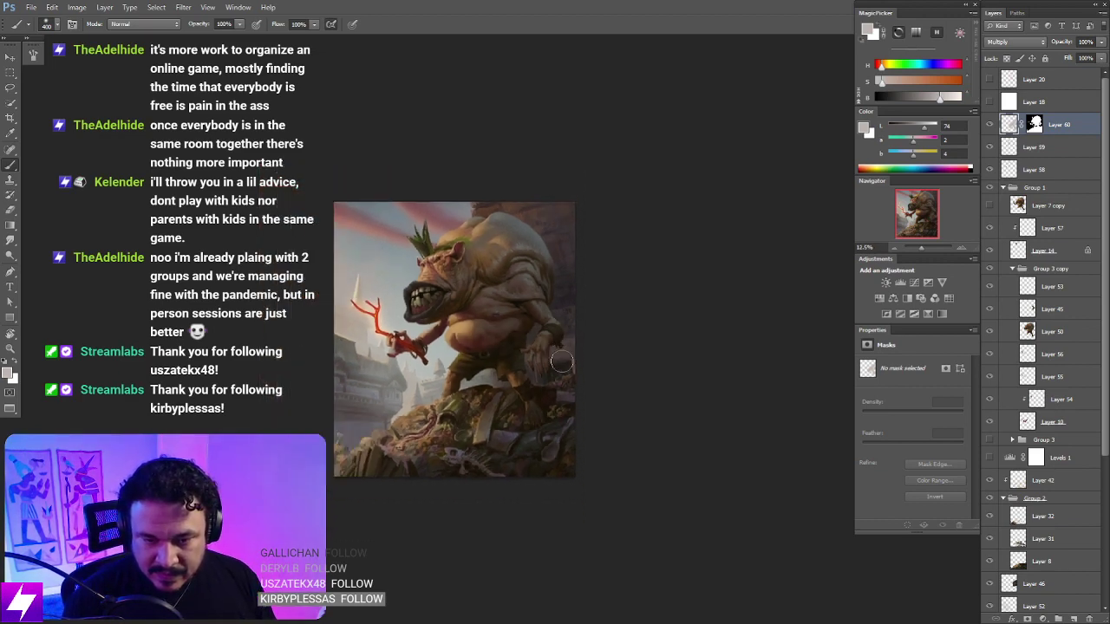
{"action": "scroll", "coordinate": [563, 357], "scroll_direction": "up", "scroll_amount": 3}
{"action": "key", "text": "h"}
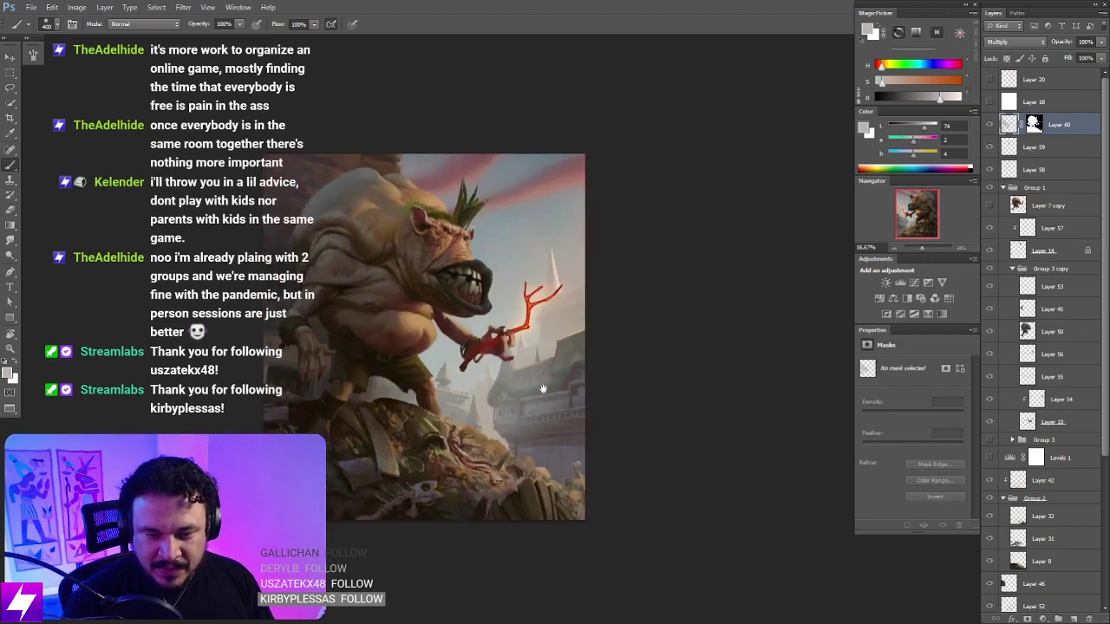
{"action": "left_click_drag", "start_coordinate": [531, 388], "coordinate": [527, 396]}
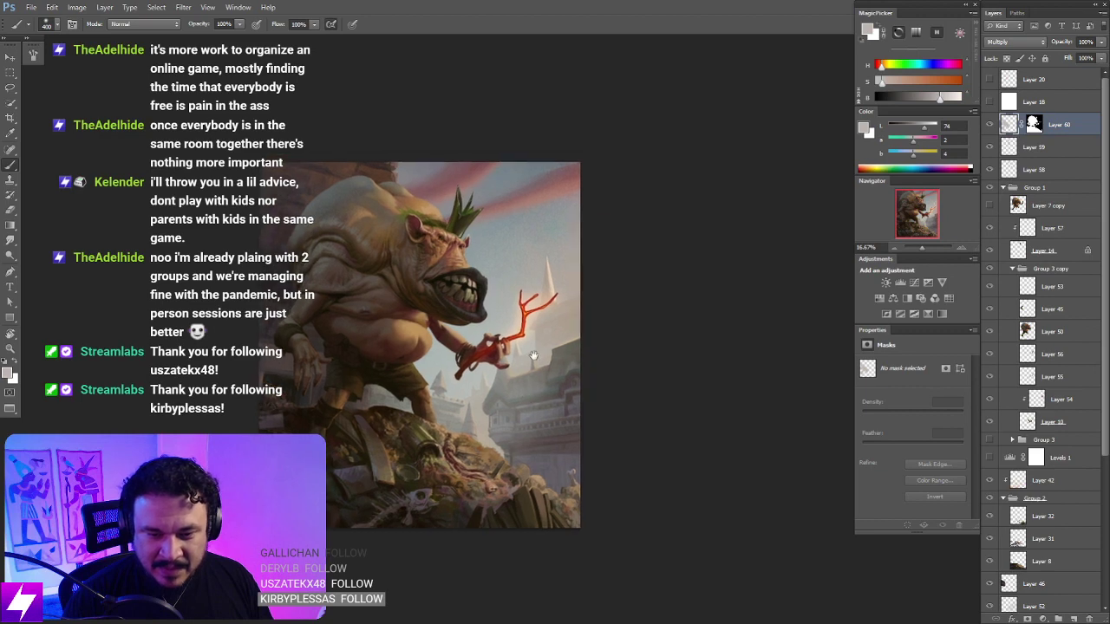
{"action": "left_click_drag", "start_coordinate": [748, 420], "coordinate": [786, 412]}
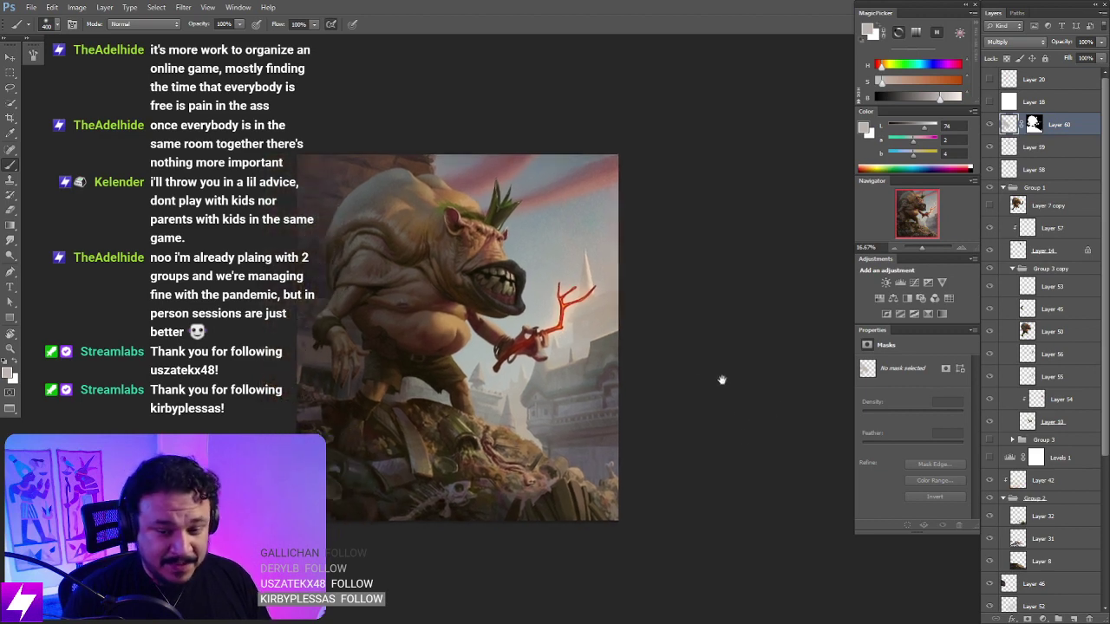
{"action": "left_click_drag", "start_coordinate": [703, 419], "coordinate": [694, 415]}
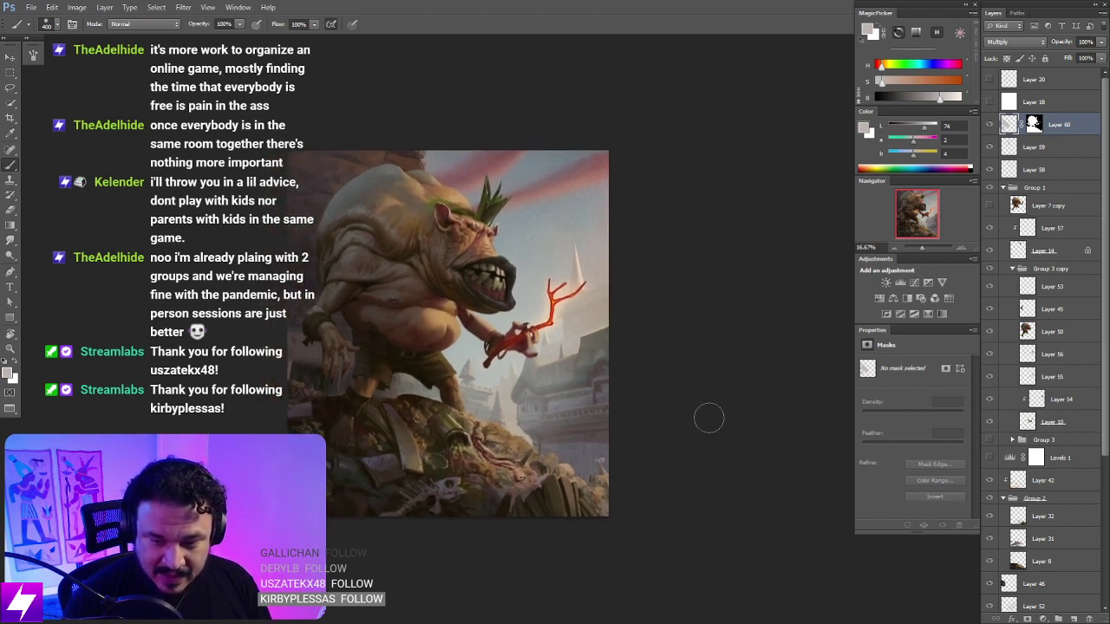
{"action": "key", "text": "ctrl+plus"}
{"action": "key", "text": "ctrl+minus"}
{"action": "key", "text": "ctrl+minus"}
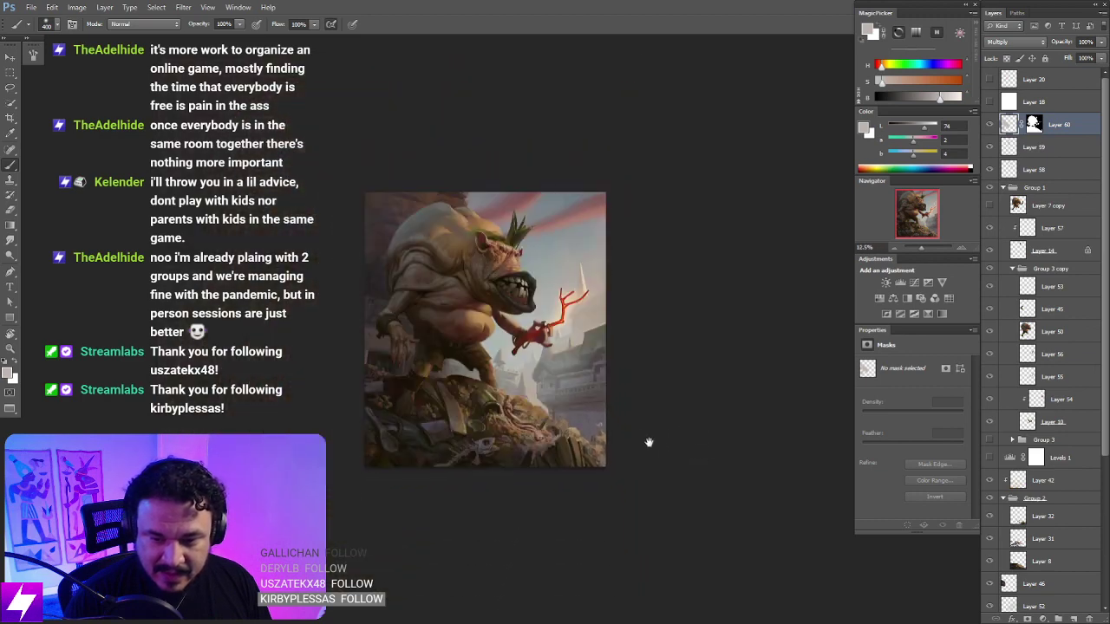
{"action": "mouse_move", "coordinate": [648, 442]}
{"action": "left_mouse_down"}
{"action": "mouse_move", "coordinate": [664, 457]}
{"action": "mouse_move", "coordinate": [663, 418]}
{"action": "left_mouse_up"}
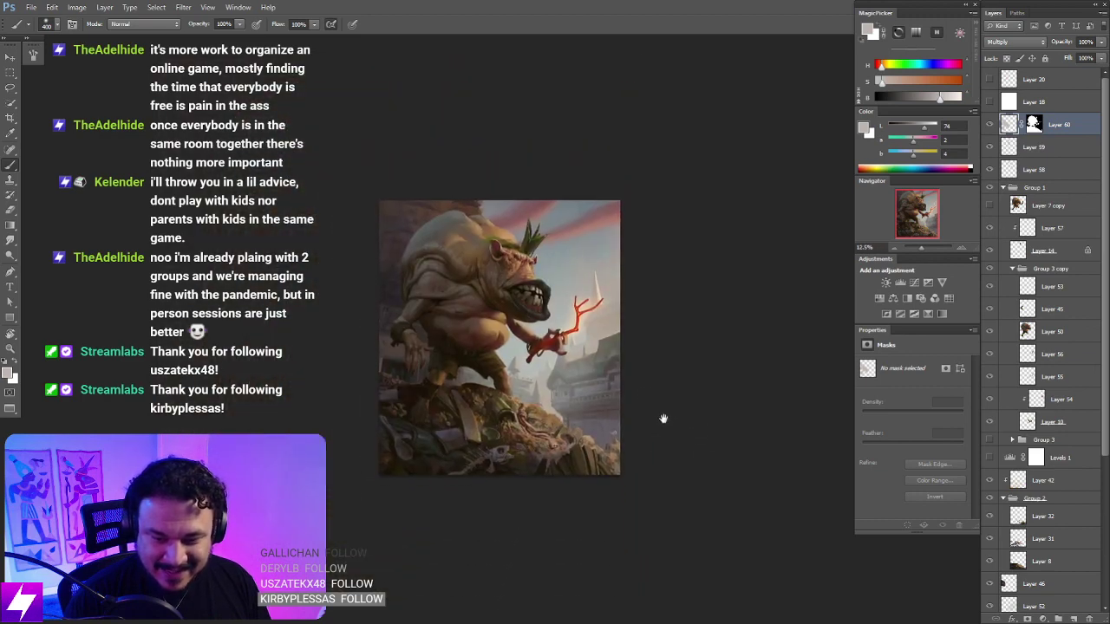
{"action": "key", "text": "ctrl+plus"}
{"action": "left_click_drag", "start_coordinate": [583, 346], "coordinate": [684, 396]}
{"action": "scroll", "coordinate": [688, 396], "scroll_direction": "up", "scroll_amount": 1}
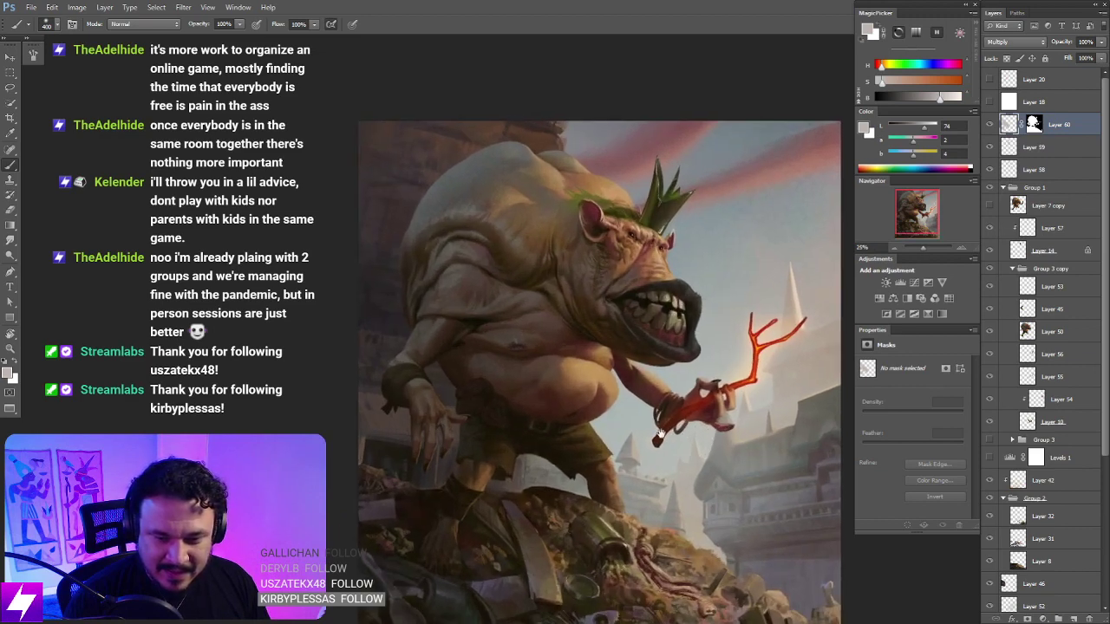
{"action": "left_click_drag", "start_coordinate": [605, 316], "coordinate": [647, 333]}
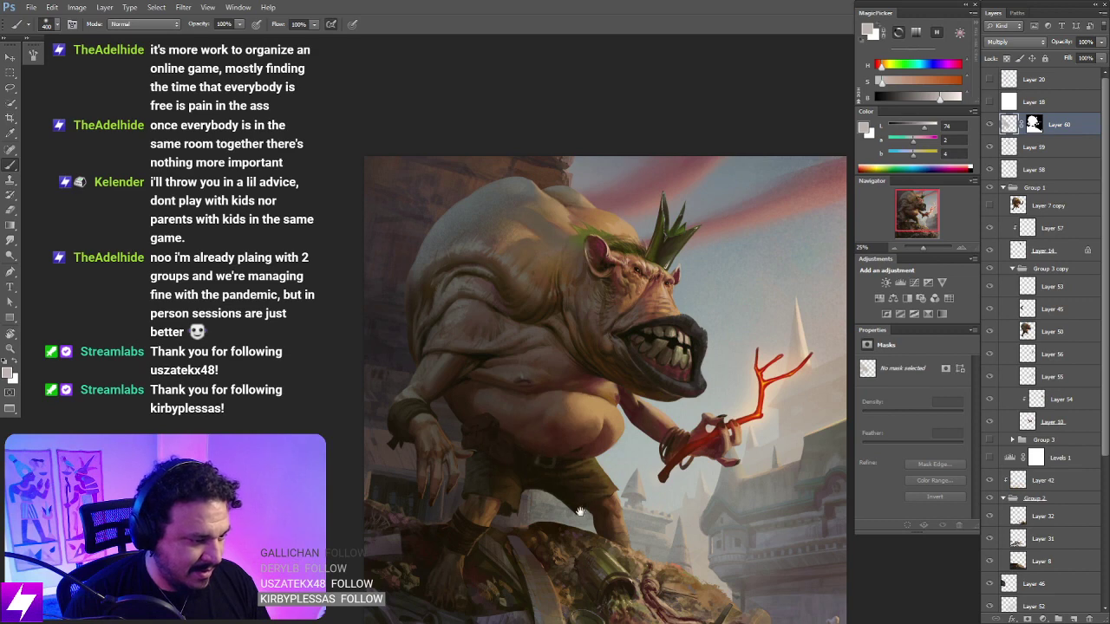
{"action": "scroll", "coordinate": [585, 486], "scroll_direction": "down", "scroll_amount": 2}
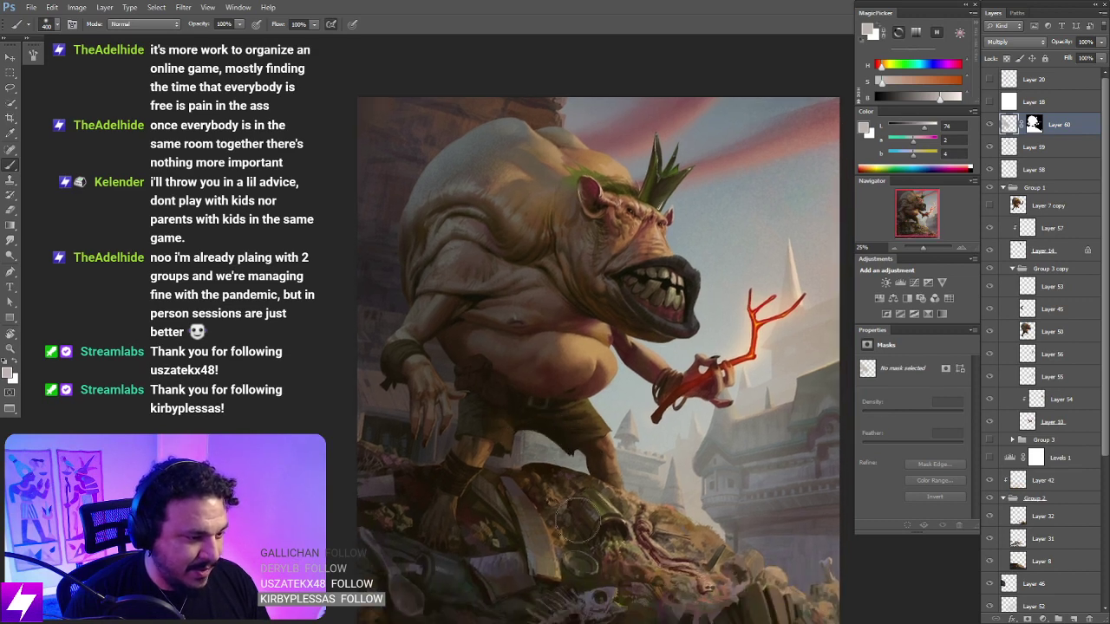
Step: Darken the rubble around the creature's feet and along the lower edge on Layer 60, enlarging the brush from 300 to 900 px
{"action": "left_click_drag", "start_coordinate": [475, 467], "coordinate": [508, 393]}
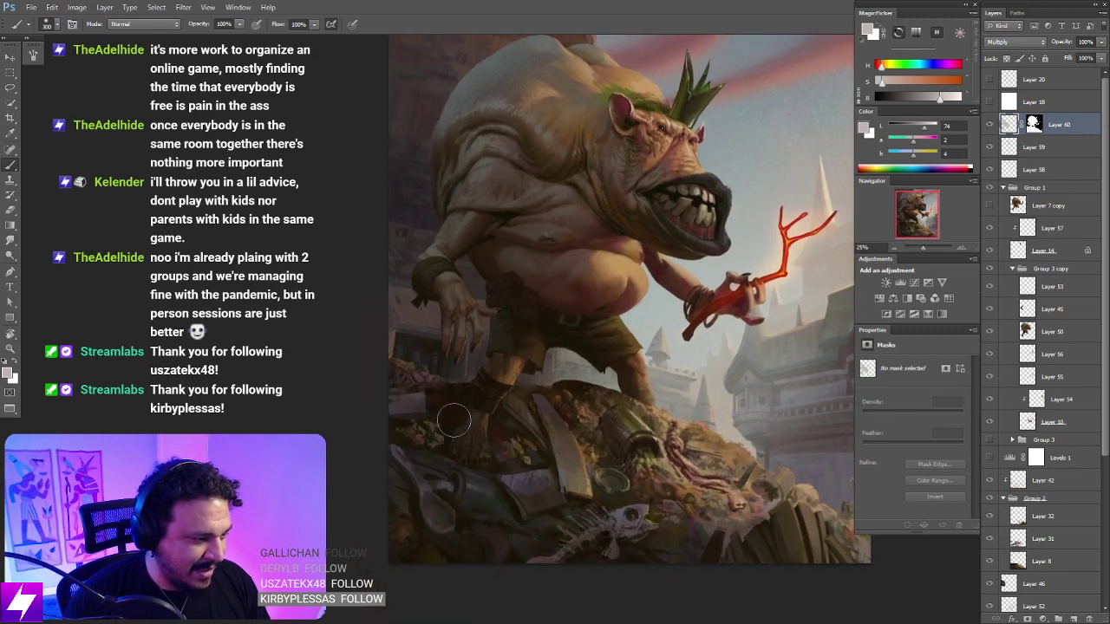
{"action": "key", "text": "]"}
{"action": "key", "text": "]"}
{"action": "key", "text": "]"}
{"action": "key", "text": "]"}
{"action": "key", "text": "ctrl+minus"}
{"action": "left_click_drag", "start_coordinate": [547, 593], "coordinate": [531, 575]}
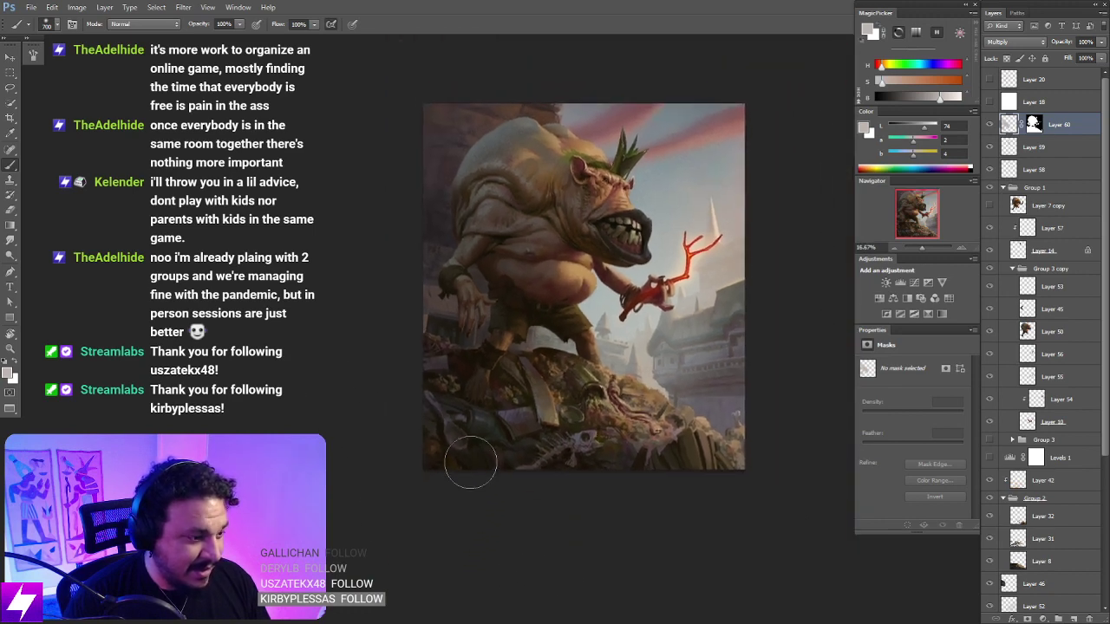
{"action": "key", "text": "]"}
{"action": "key", "text": "]"}
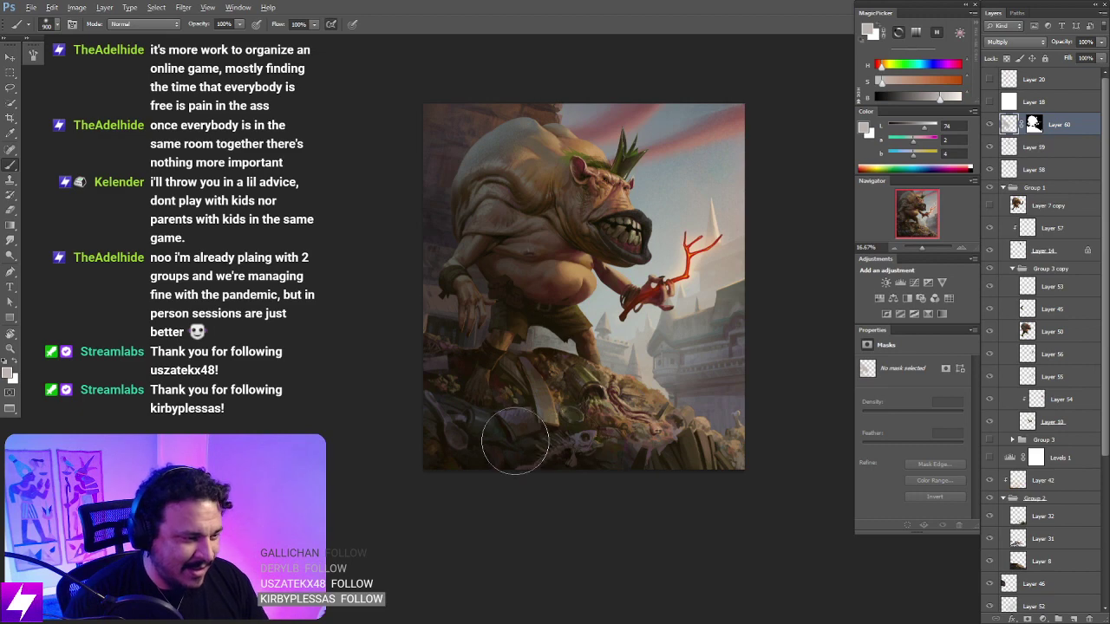
Step: Darken the rubble around the creature's feet on Layer 60, varying the soft brush between 500 and 900 px, ending at 600 px
{"action": "left_click_drag", "start_coordinate": [628, 473], "coordinate": [625, 471]}
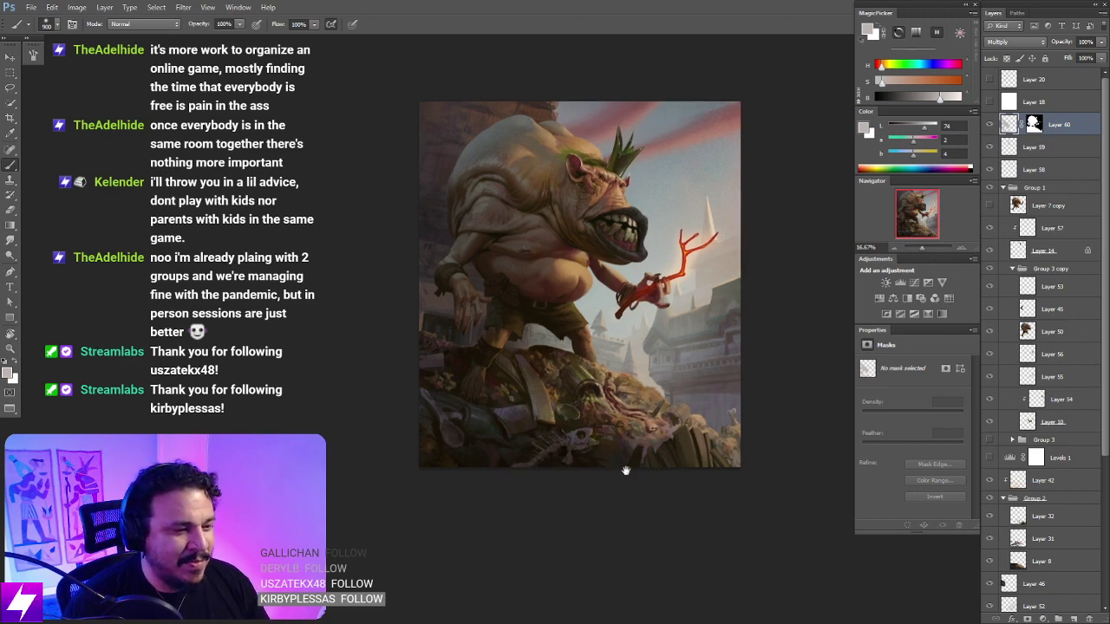
{"action": "left_click_drag", "start_coordinate": [701, 478], "coordinate": [671, 477]}
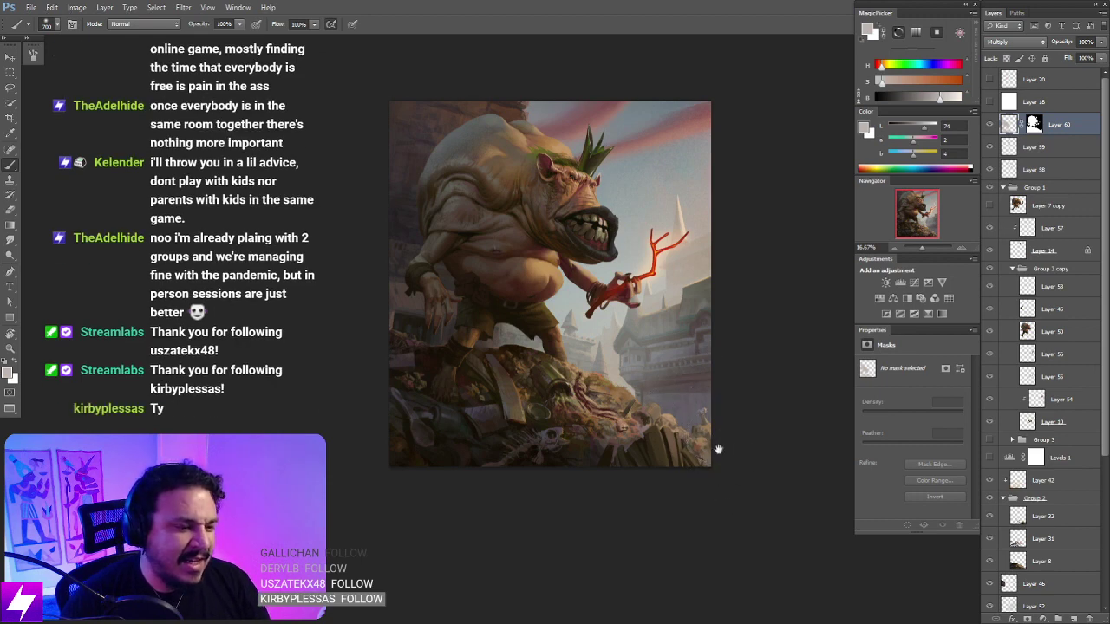
{"action": "left_click_drag", "start_coordinate": [717, 449], "coordinate": [742, 436]}
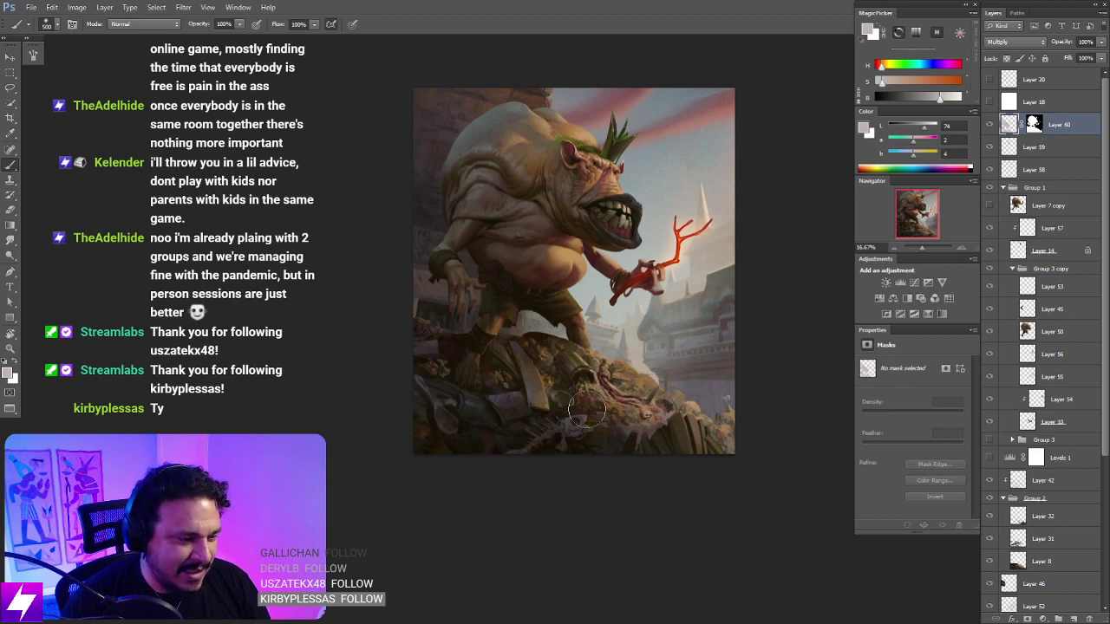
{"action": "mouse_move", "coordinate": [557, 437]}
{"action": "left_mouse_down"}
{"action": "mouse_move", "coordinate": [605, 441]}
{"action": "mouse_move", "coordinate": [584, 434]}
{"action": "left_mouse_up"}
{"action": "key", "text": "bracketright"}
{"action": "key", "text": "bracketright"}
{"action": "key", "text": "bracketright"}
{"action": "key", "text": "bracketright"}
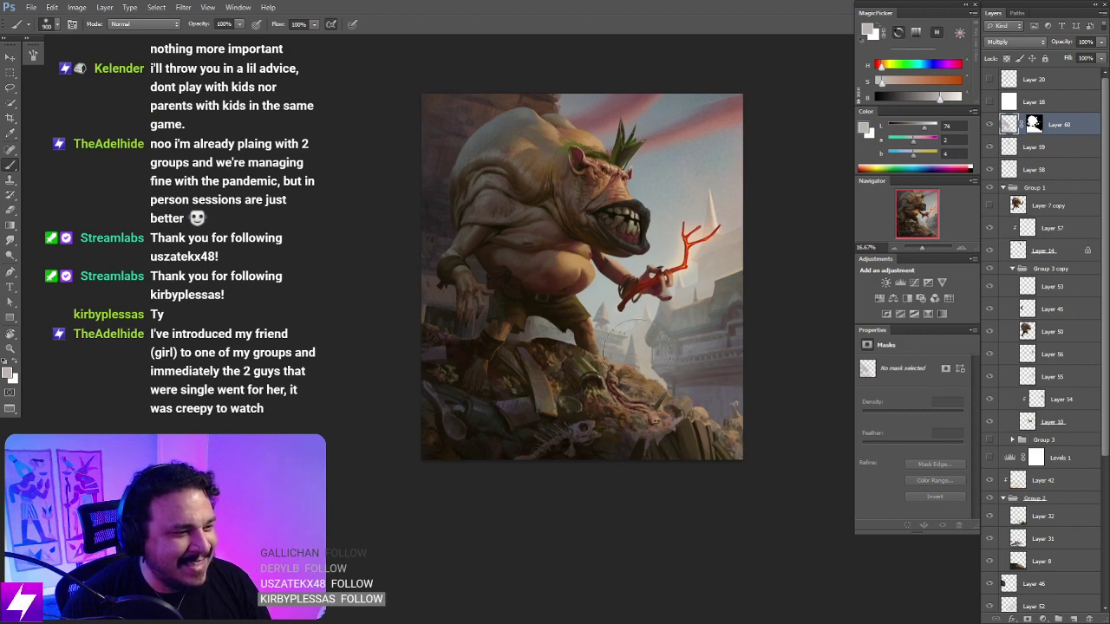
{"action": "scroll", "coordinate": [637, 348], "scroll_direction": "up", "scroll_amount": 2}
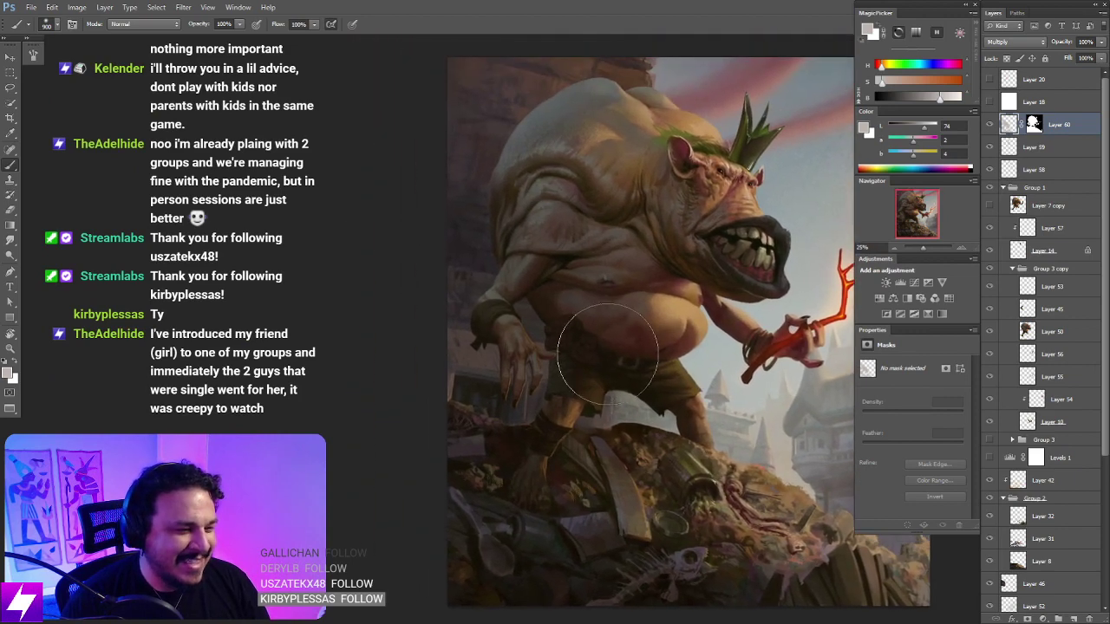
{"action": "key", "text": "bracketleft"}
{"action": "key", "text": "bracketleft"}
{"action": "key", "text": "bracketleft"}
Step: Examine the shading on the creature's body, legs and rubble at several magnifications
{"action": "left_click_drag", "start_coordinate": [623, 372], "coordinate": [592, 360]}
{"action": "left_click_drag", "start_coordinate": [628, 464], "coordinate": [612, 455]}
{"action": "scroll", "coordinate": [642, 449], "scroll_direction": "right", "scroll_amount": 2}
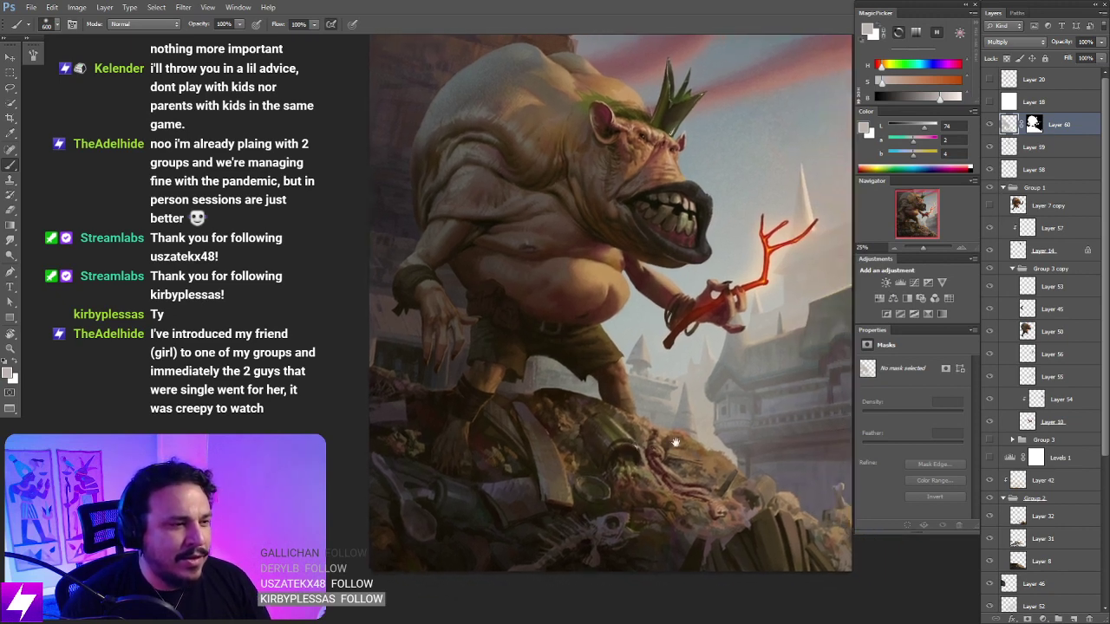
{"action": "scroll", "coordinate": [688, 446], "scroll_direction": "up", "scroll_amount": 3}
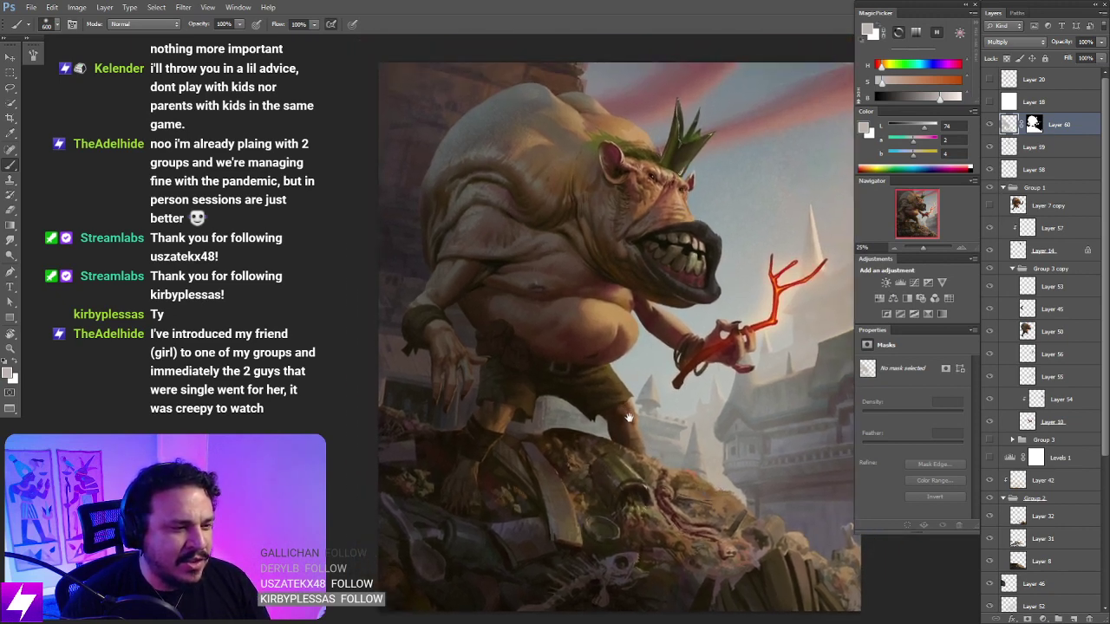
{"action": "key", "text": "ctrl+minus"}
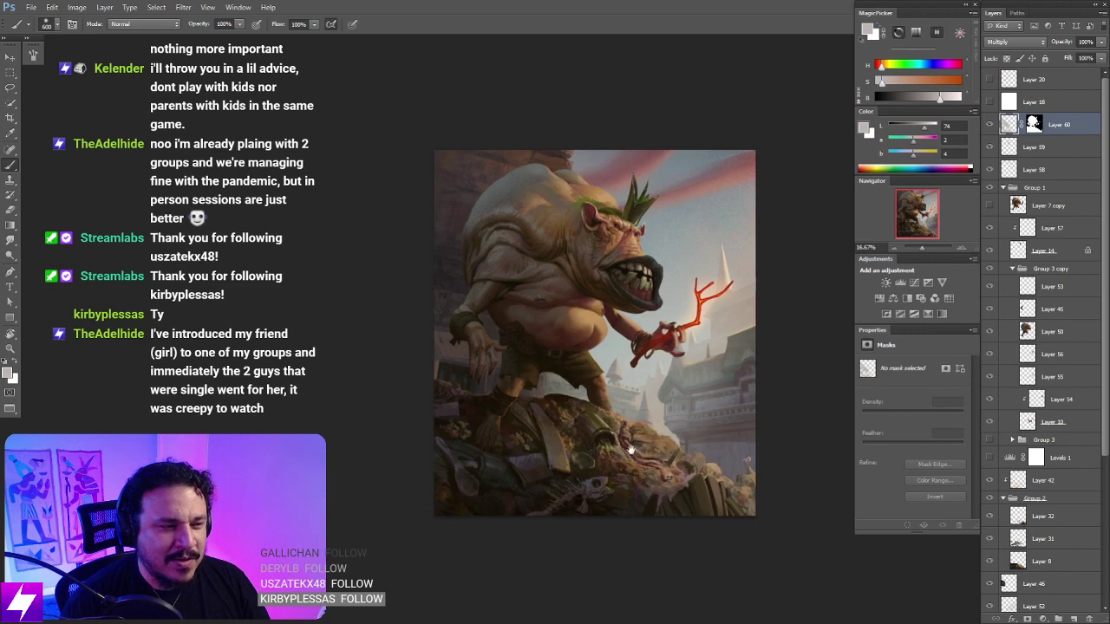
{"action": "left_click_drag", "start_coordinate": [632, 448], "coordinate": [668, 468]}
{"action": "key", "text": "ctrl+plus"}
{"action": "key", "text": "ctrl+plus"}
{"action": "scroll", "coordinate": [627, 422], "scroll_direction": "up", "scroll_amount": 2}
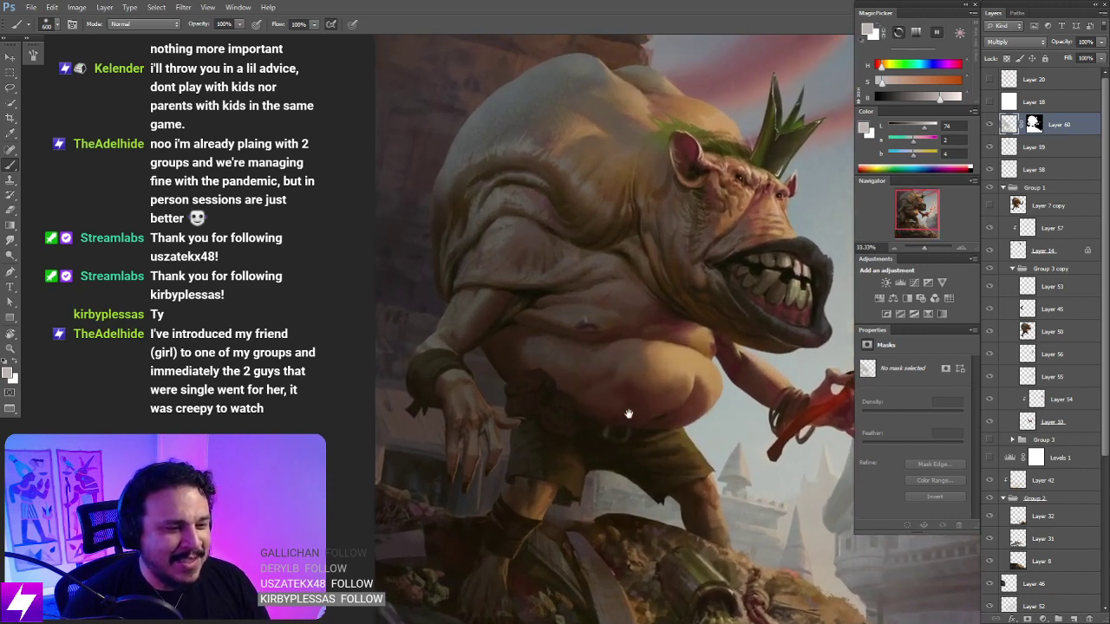
{"action": "scroll", "coordinate": [650, 472], "scroll_direction": "down", "scroll_amount": 3}
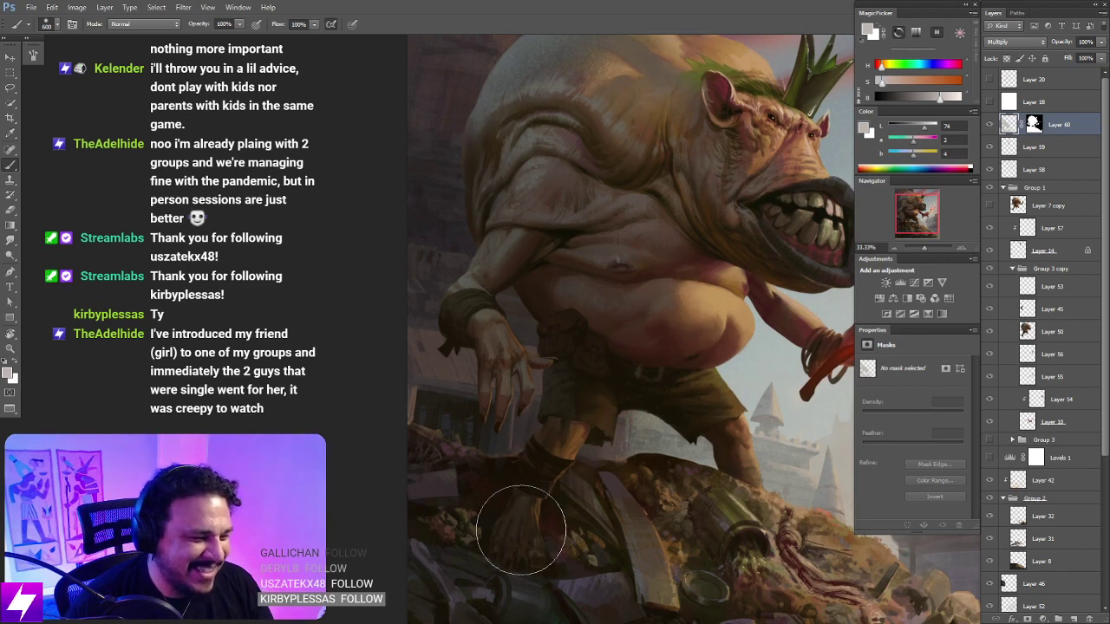
Step: Shade the creature's rear foot and waist cloth on Layer 60 with a smaller soft brush of about 250 px
{"action": "key", "text": "["}
{"action": "key", "text": "["}
{"action": "key", "text": "["}
{"action": "key", "text": "["}
{"action": "key", "text": "["}
{"action": "key", "text": "["}
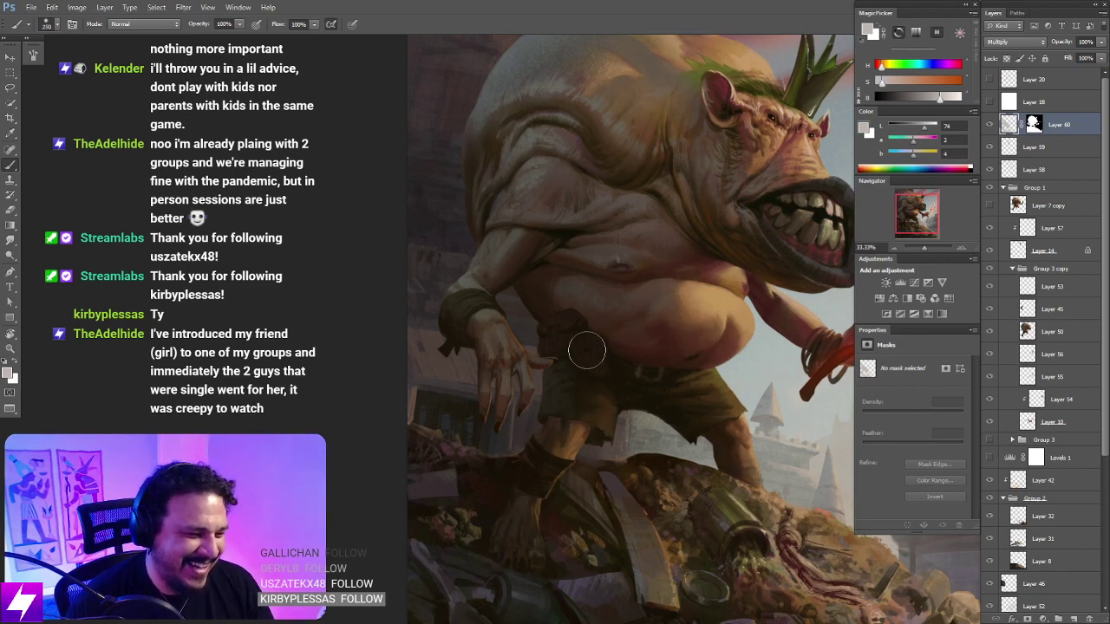
Step: Deepen the shadow on the creature's flank beside the rear arm with a 500 px soft brush
{"action": "key", "text": "bracketright"}
{"action": "key", "text": "bracketright"}
{"action": "key", "text": "bracketright"}
{"action": "key", "text": "bracketright"}
{"action": "key", "text": "bracketright"}
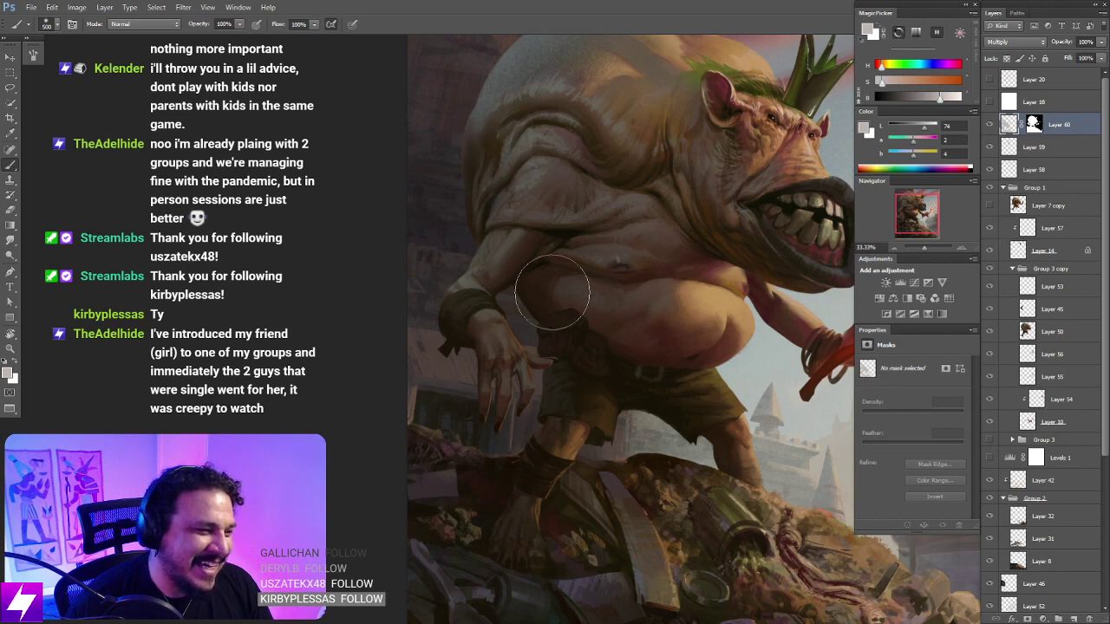
{"action": "left_click_drag", "start_coordinate": [531, 246], "coordinate": [553, 378]}
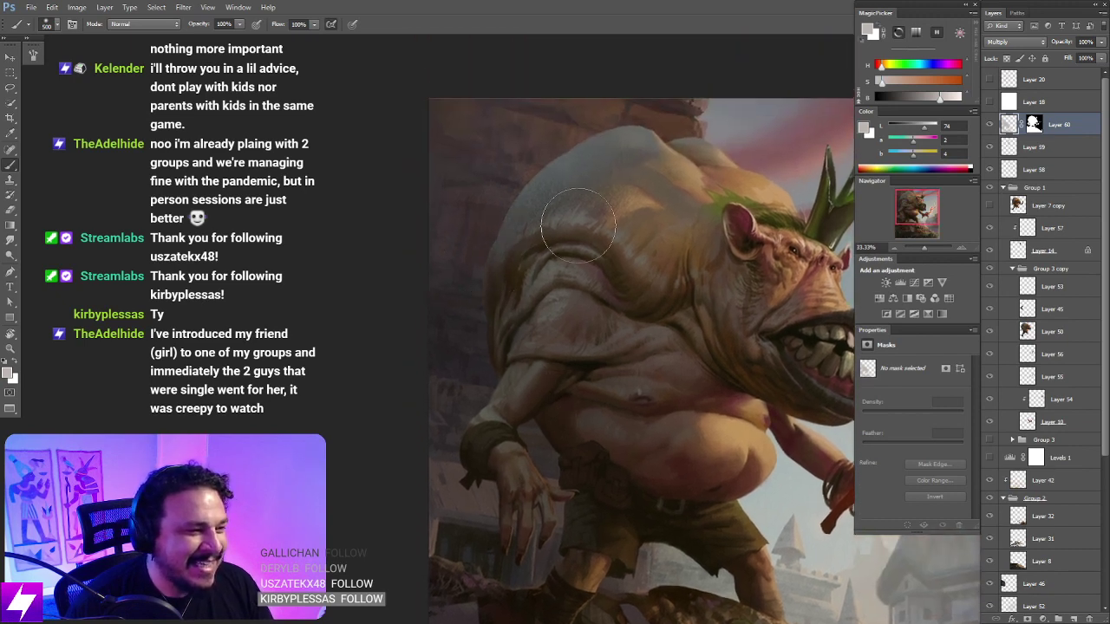
{"action": "left_click_drag", "start_coordinate": [780, 410], "coordinate": [657, 349]}
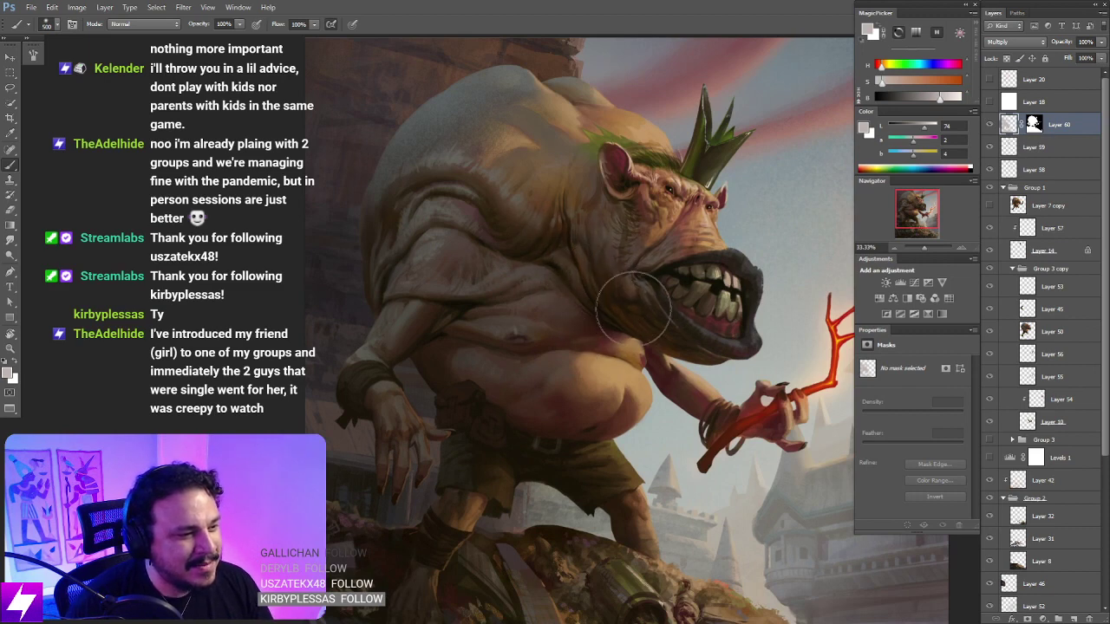
Step: Blend the shadow on the creature's chest below the jaw with the Smudge tool at 250 px and 50% strength
{"action": "key", "text": "e"}
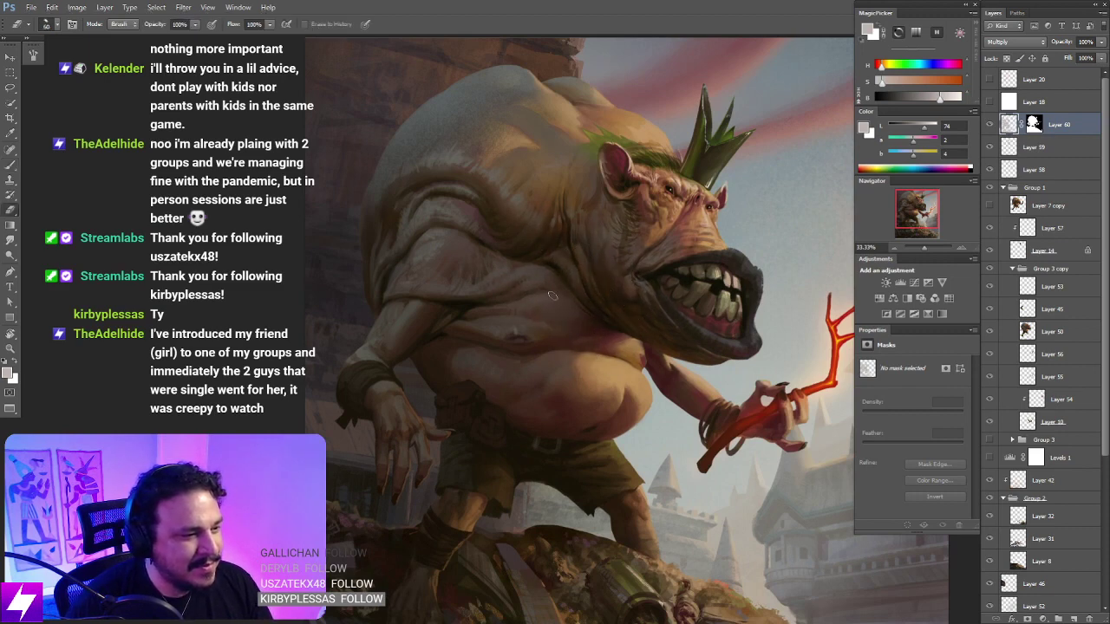
{"action": "key", "text": "r"}
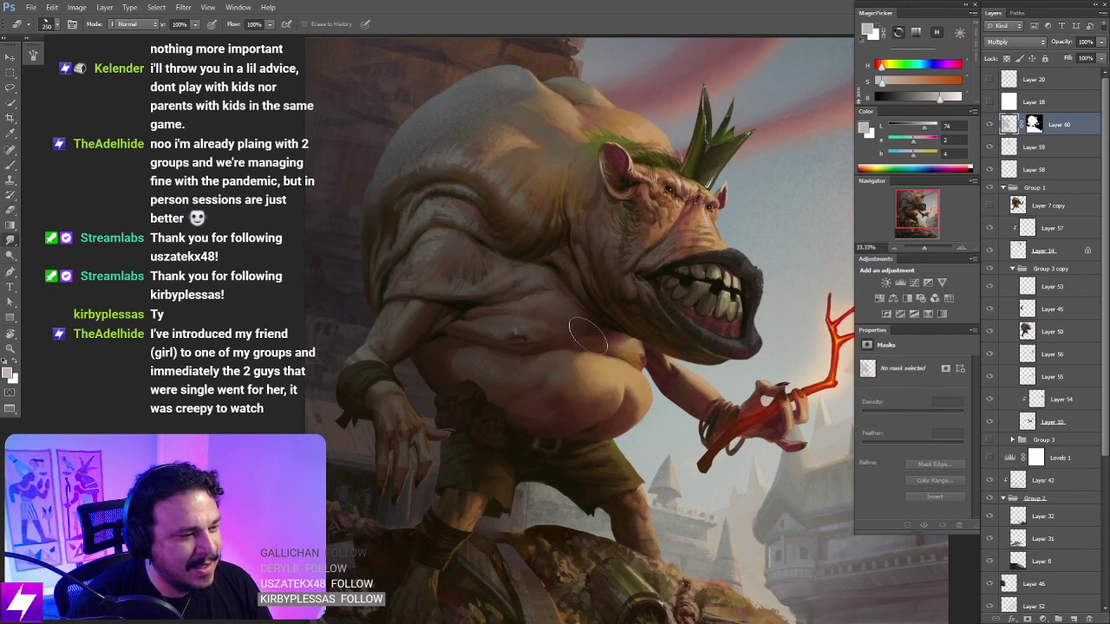
{"action": "left_click_drag", "start_coordinate": [617, 402], "coordinate": [565, 369]}
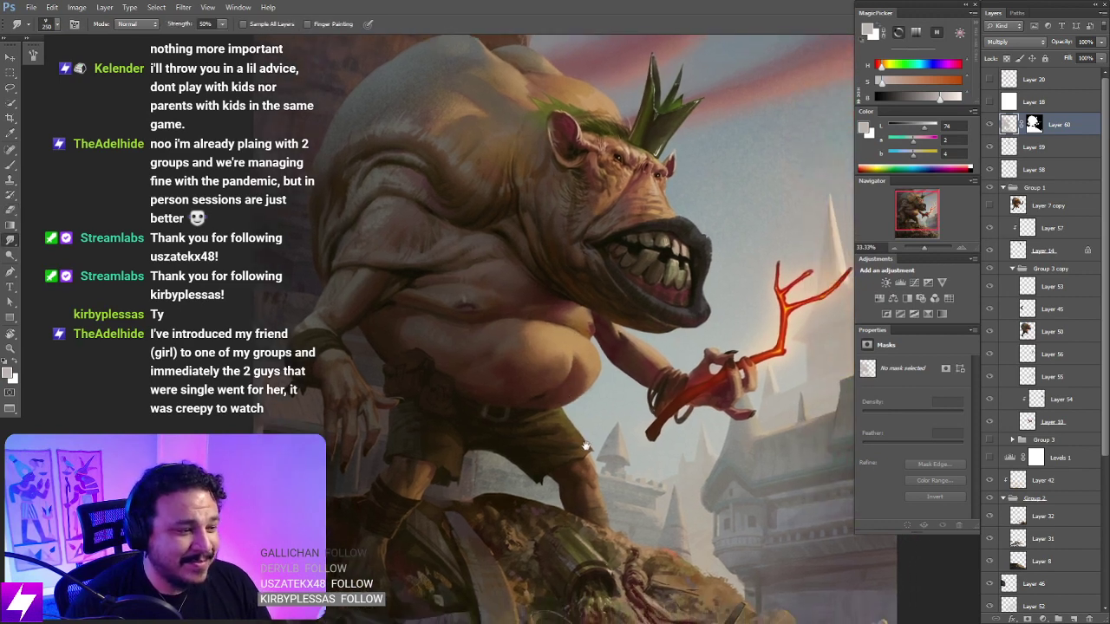
{"action": "left_click_drag", "start_coordinate": [586, 445], "coordinate": [588, 432]}
{"action": "mouse_move", "coordinate": [657, 456]}
{"action": "left_mouse_down"}
{"action": "mouse_move", "coordinate": [638, 459]}
{"action": "mouse_move", "coordinate": [626, 442]}
{"action": "mouse_move", "coordinate": [632, 450]}
{"action": "mouse_move", "coordinate": [603, 457]}
{"action": "left_mouse_up"}
{"action": "key", "text": "ctrl+minus"}
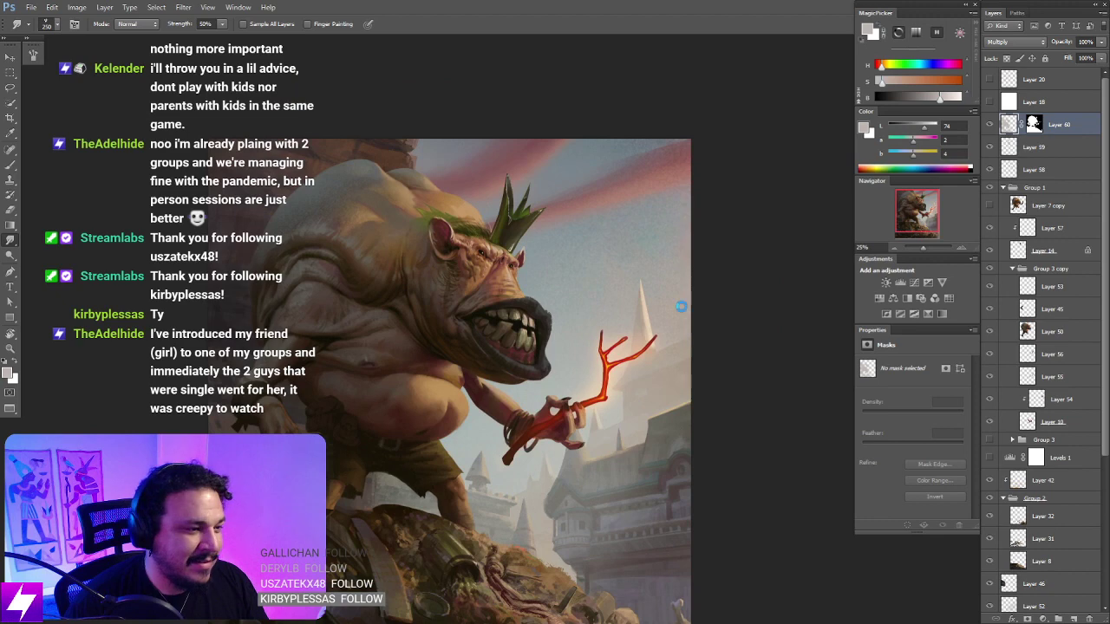
Step: Refine the shading along the creature's back on the mirrored canvas, using a 600 px eraser and the 250 px Smudge tool
{"action": "left_click_drag", "start_coordinate": [653, 420], "coordinate": [637, 386]}
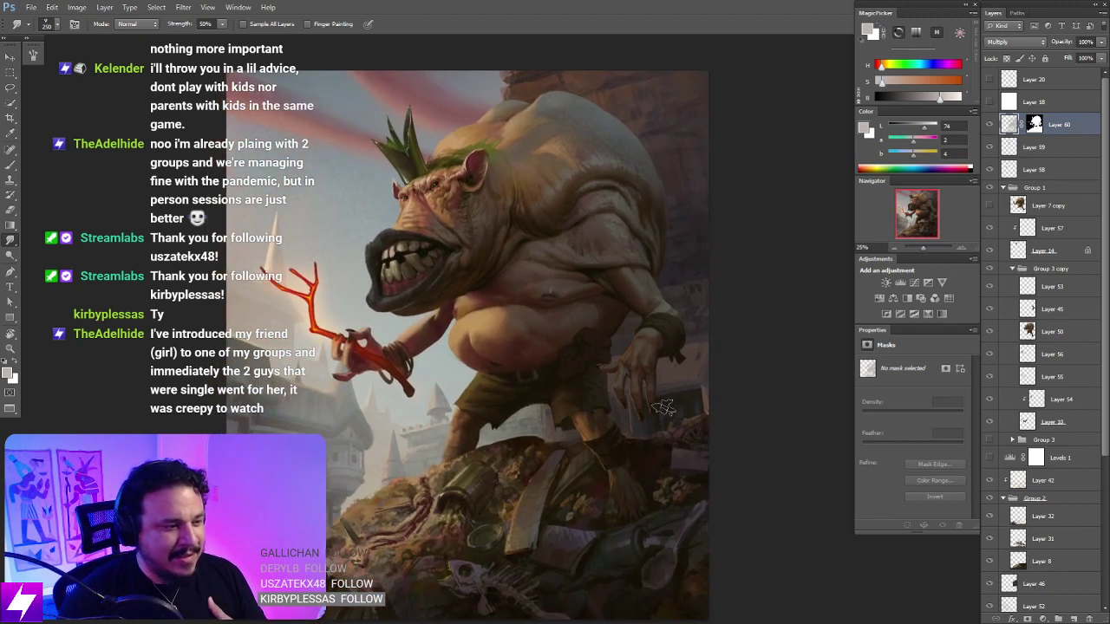
{"action": "left_click_drag", "start_coordinate": [685, 426], "coordinate": [693, 446]}
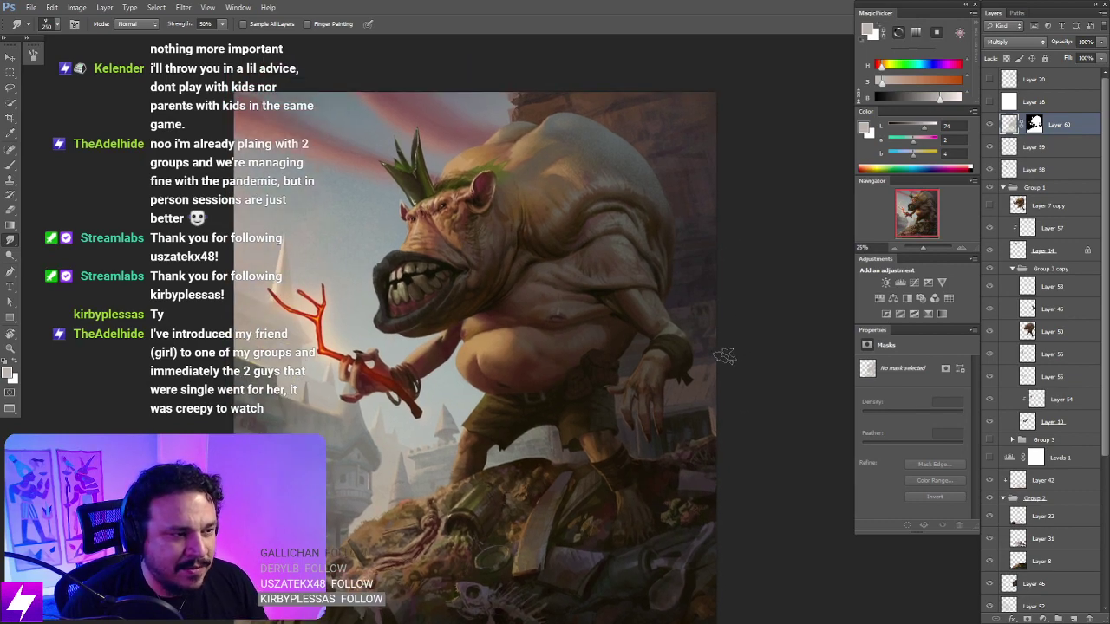
{"action": "key", "text": "ctrl+plus"}
{"action": "mouse_move", "coordinate": [727, 276]}
{"action": "left_mouse_down"}
{"action": "mouse_move", "coordinate": [679, 373]}
{"action": "mouse_move", "coordinate": [692, 419]}
{"action": "left_mouse_up"}
{"action": "key", "text": "e"}
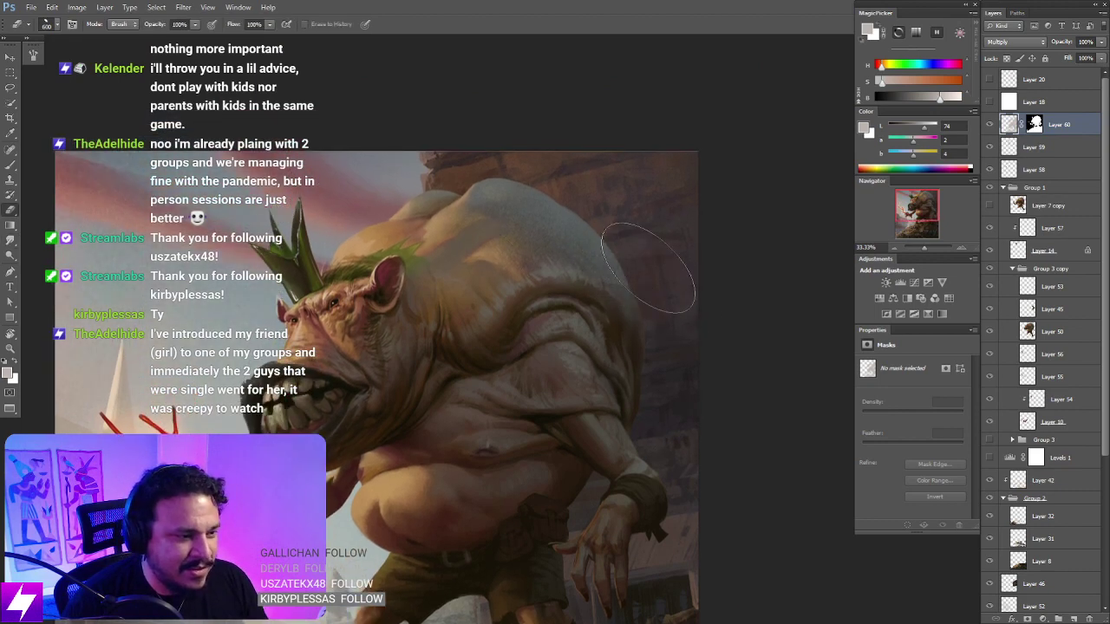
{"action": "key", "text": "r"}
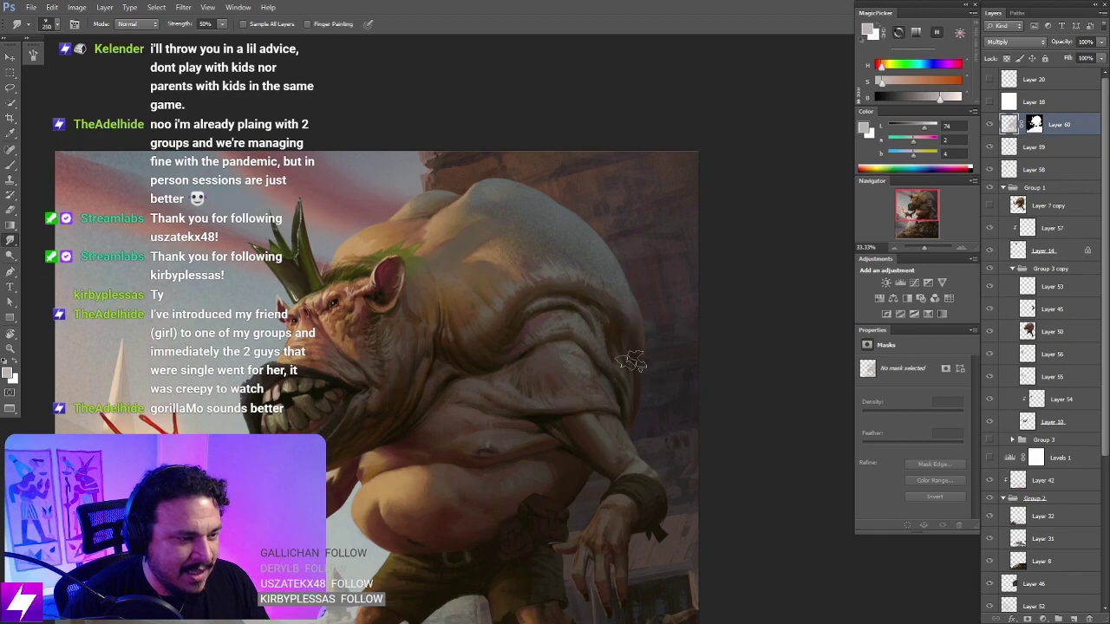
Step: Examine the mirrored painting at several magnifications, checking the shading on the creature's torso, rear arm and surrounding rubble
{"action": "key", "text": "ctrl+minus"}
{"action": "key", "text": "ctrl+minus"}
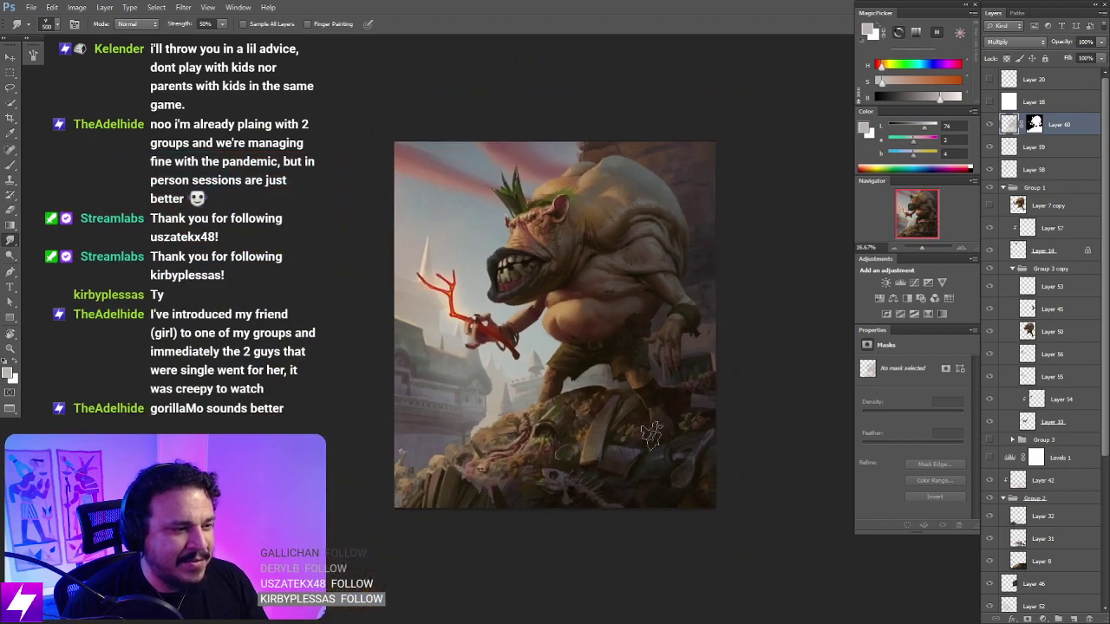
{"action": "left_click_drag", "start_coordinate": [689, 401], "coordinate": [626, 441]}
{"action": "scroll", "coordinate": [631, 419], "scroll_direction": "up", "scroll_amount": 2}
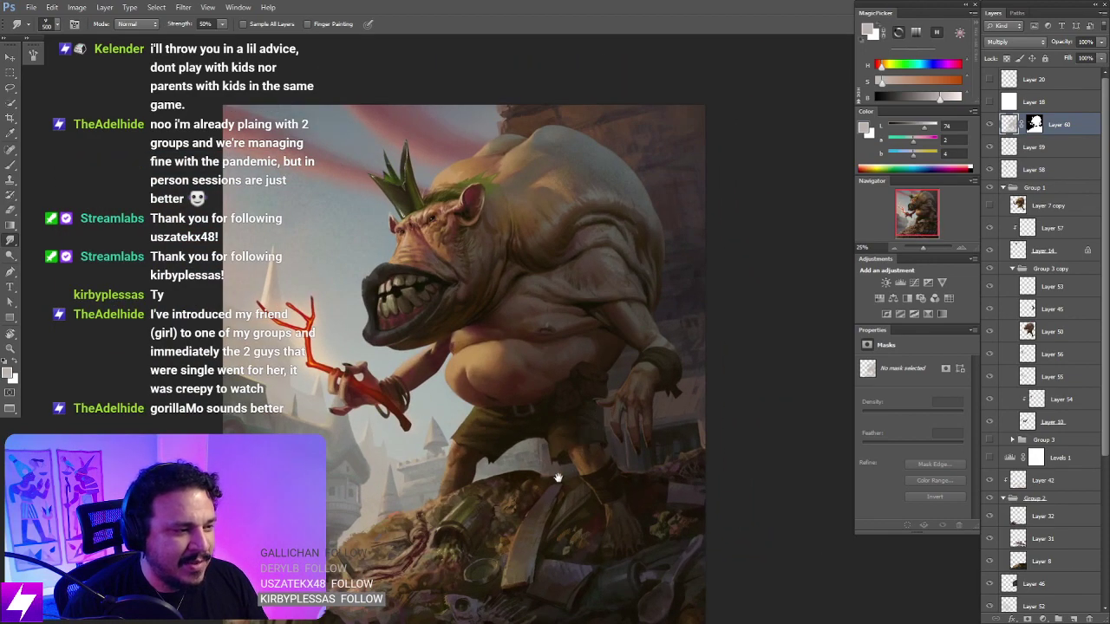
{"action": "scroll", "coordinate": [585, 437], "scroll_direction": "up", "scroll_amount": 3}
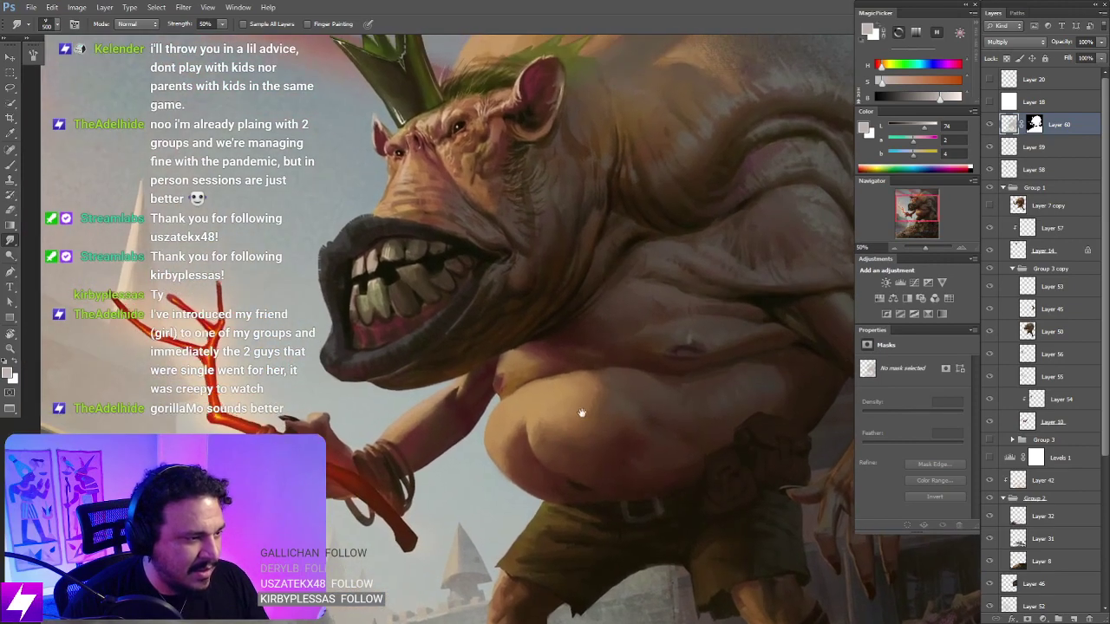
{"action": "left_click_drag", "start_coordinate": [582, 412], "coordinate": [526, 407]}
{"action": "left_click_drag", "start_coordinate": [680, 392], "coordinate": [599, 386]}
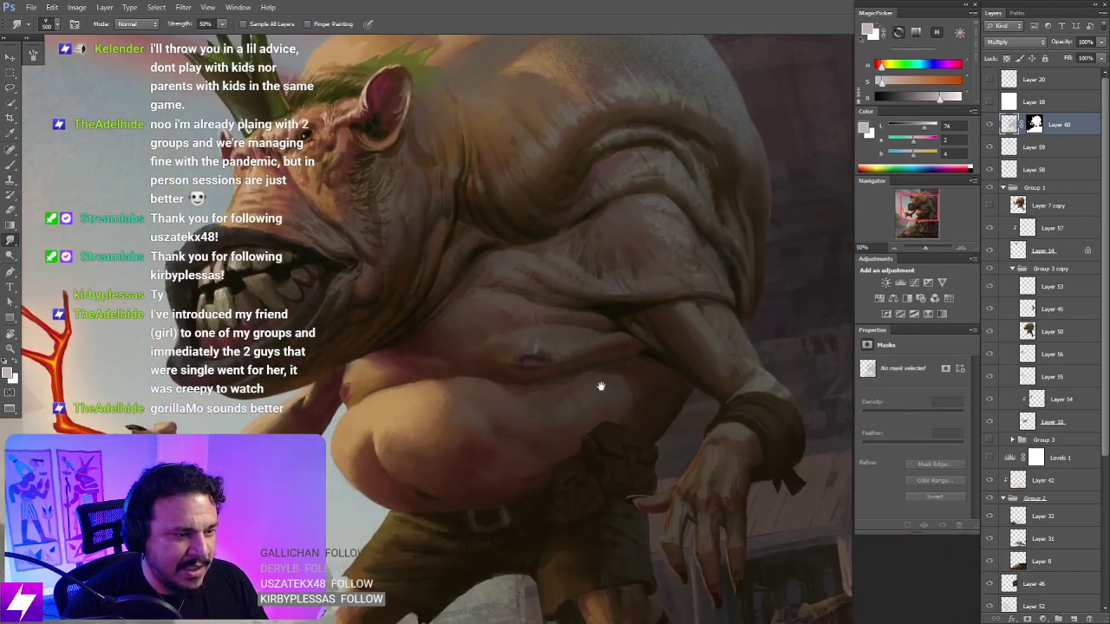
{"action": "left_click_drag", "start_coordinate": [660, 419], "coordinate": [628, 328]}
{"action": "key", "text": "ctrl+minus"}
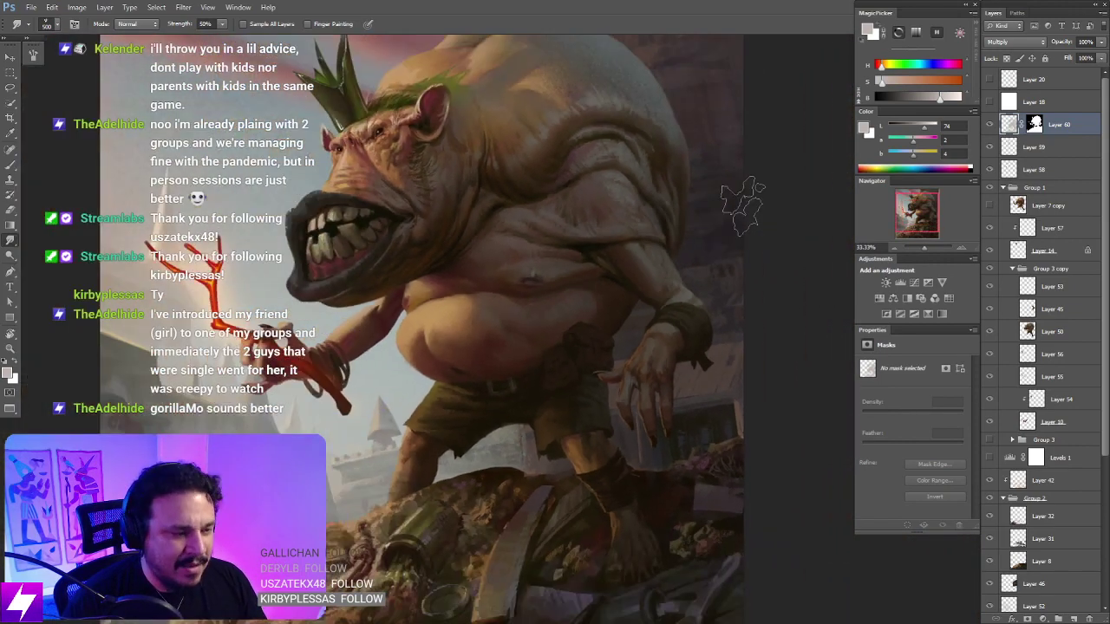
{"action": "left_click_drag", "start_coordinate": [519, 472], "coordinate": [505, 465]}
Step: Darken the rubble near the creature's rear hand and foot on Layer 60 with a 400 px soft brush
{"action": "key", "text": "b"}
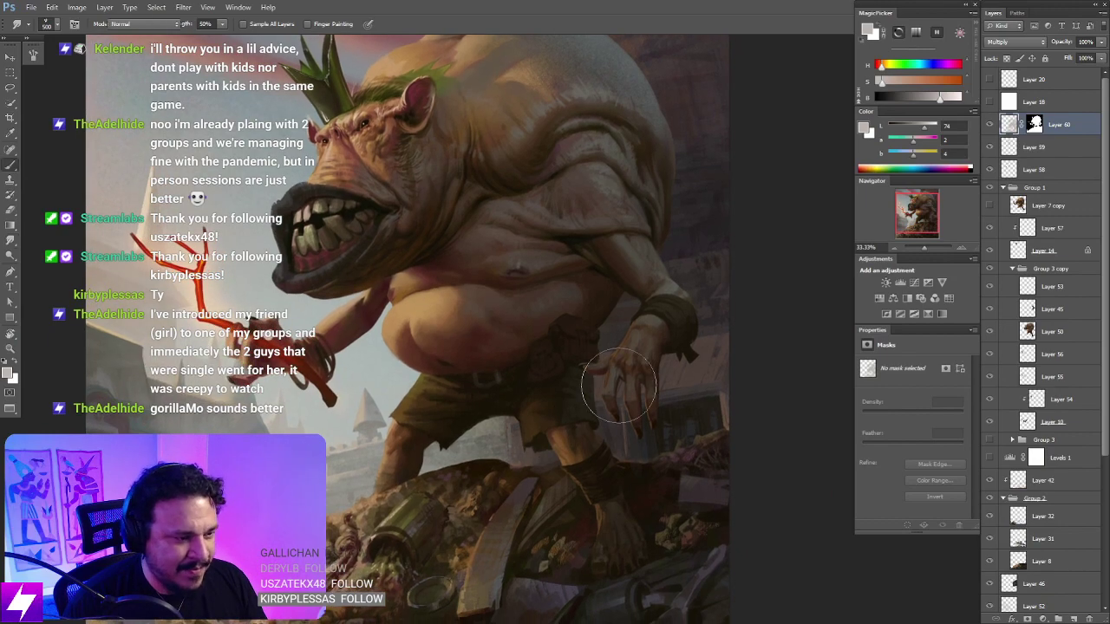
{"action": "key", "text": "bracketleft"}
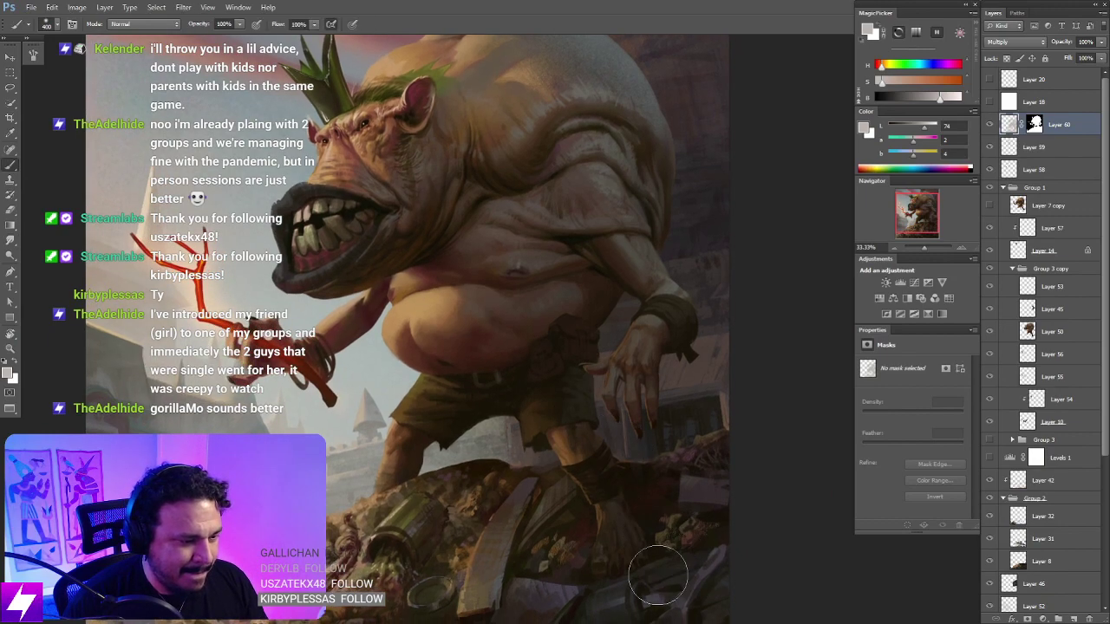
{"action": "key", "text": "ctrl+minus"}
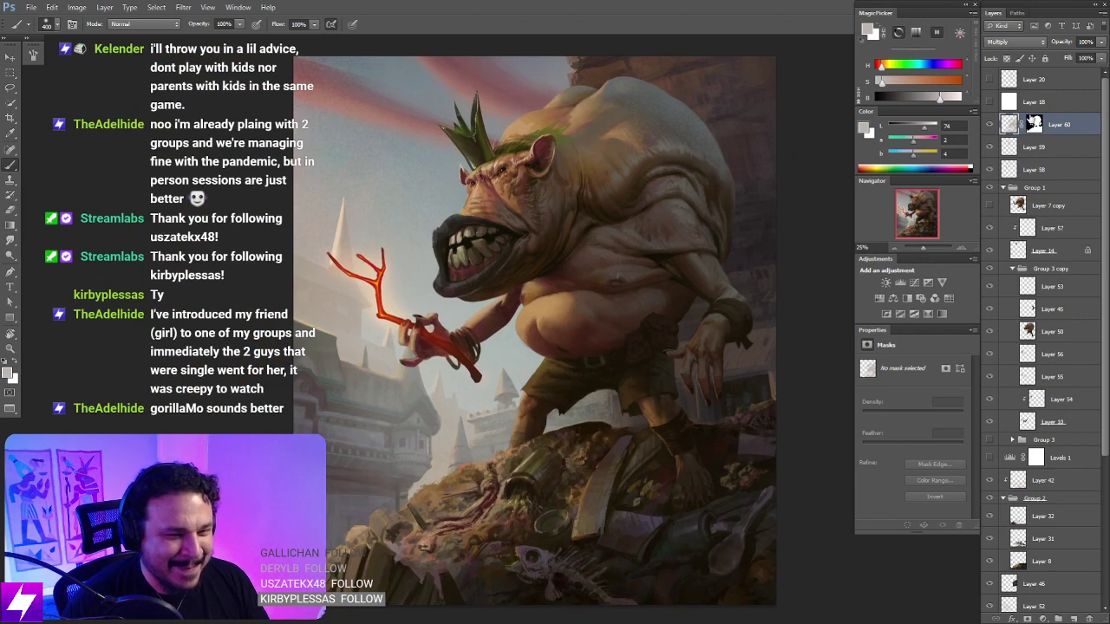
Step: Toggle Layer 60's visibility off and on twice to compare the painting with and without the added shadows
{"action": "left_click", "coordinate": [989, 127]}
{"action": "left_click", "coordinate": [989, 127]}
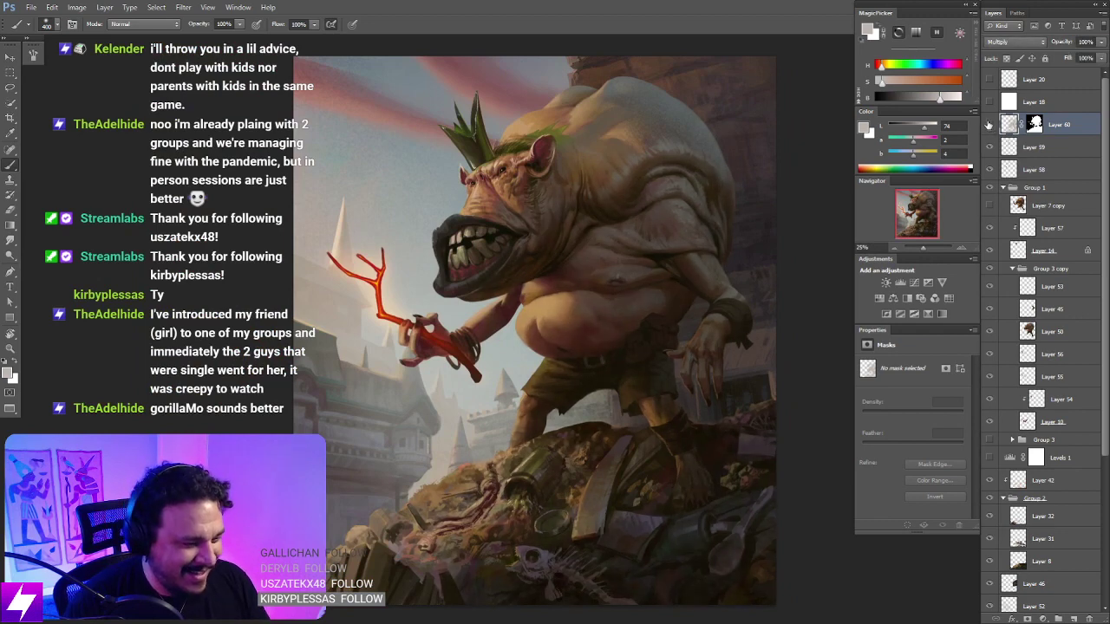
{"action": "left_click", "coordinate": [989, 126]}
{"action": "left_click", "coordinate": [990, 126]}
Step: Erase some of Layer 60's shadow around the barrel on the rubble pile, reducing the eraser from 600 to 125 px
{"action": "left_click_drag", "start_coordinate": [520, 498], "coordinate": [532, 449]}
{"action": "key", "text": "e"}
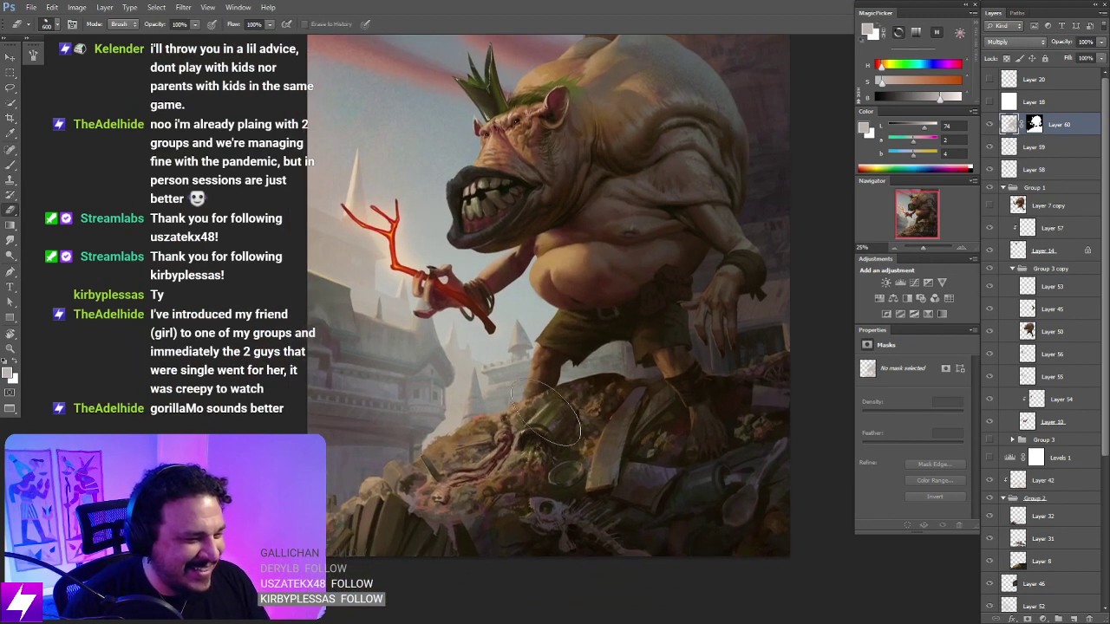
{"action": "left_click", "coordinate": [552, 402]}
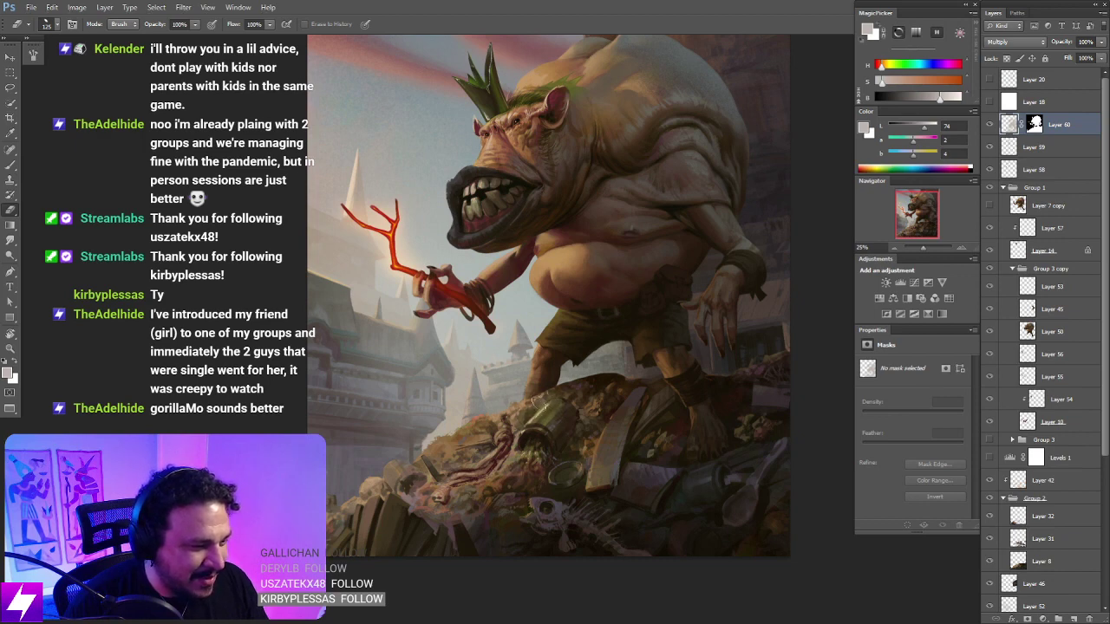
Step: Flip the canvas back to its original orientation and view the whole painting at 12.5% magnification
{"action": "key", "text": "ctrl+minus"}
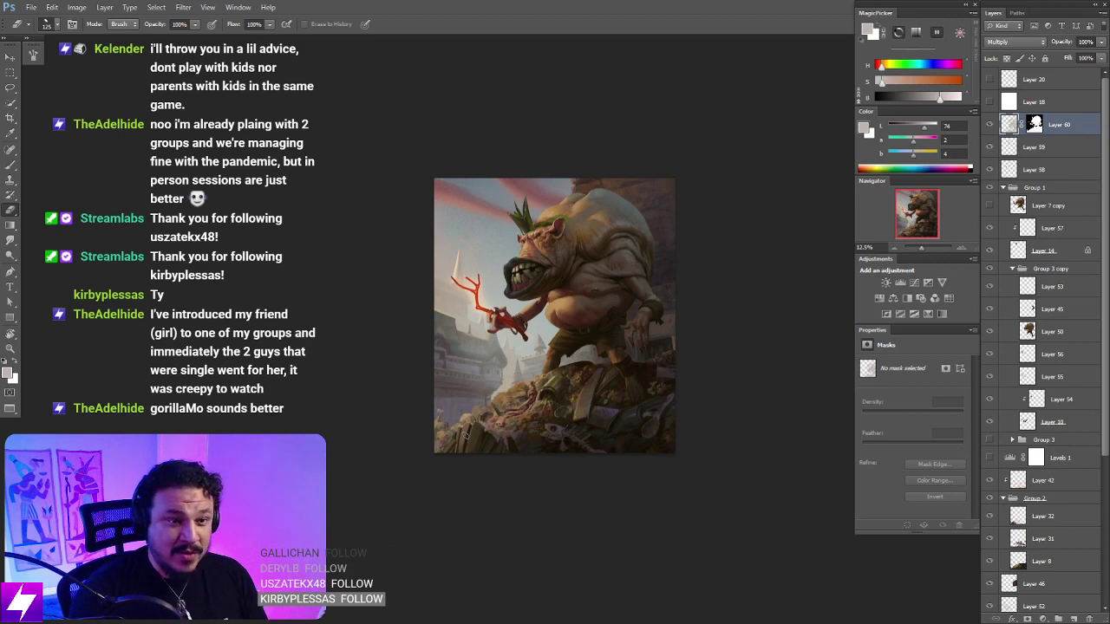
{"action": "key", "text": "ctrl+shift+h"}
{"action": "left_click_drag", "start_coordinate": [661, 474], "coordinate": [705, 468]}
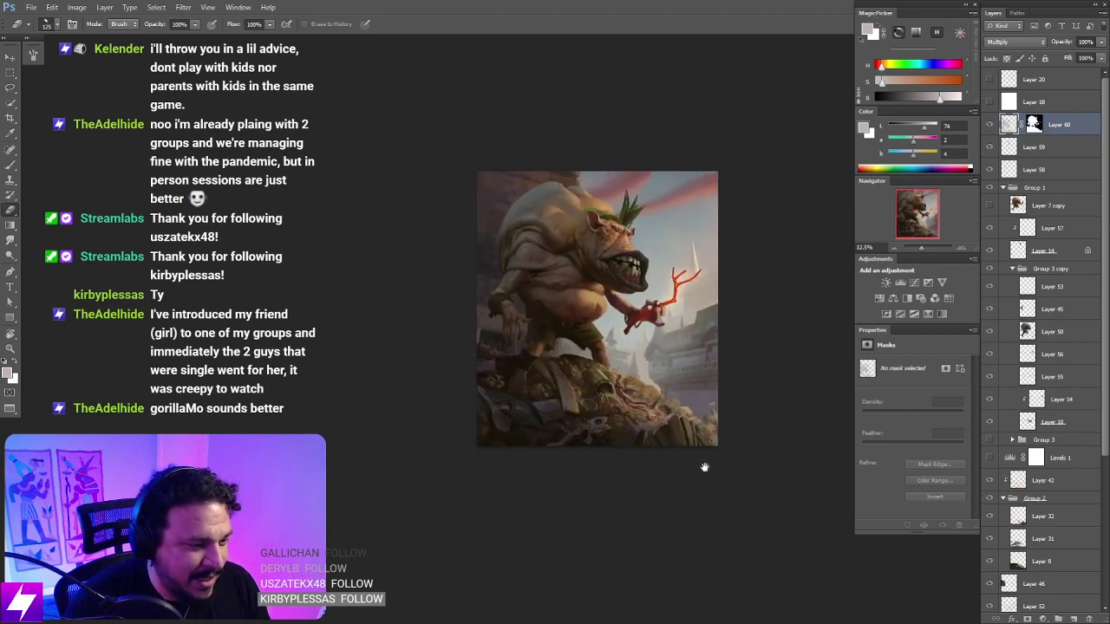
Step: Erase some of Layer 60's shadow around the fish skull on the rubble pile with a 100 px eraser
{"action": "key", "text": "ctrl+plus"}
{"action": "left_click_drag", "start_coordinate": [749, 539], "coordinate": [693, 427]}
{"action": "key", "text": "bracketleft"}
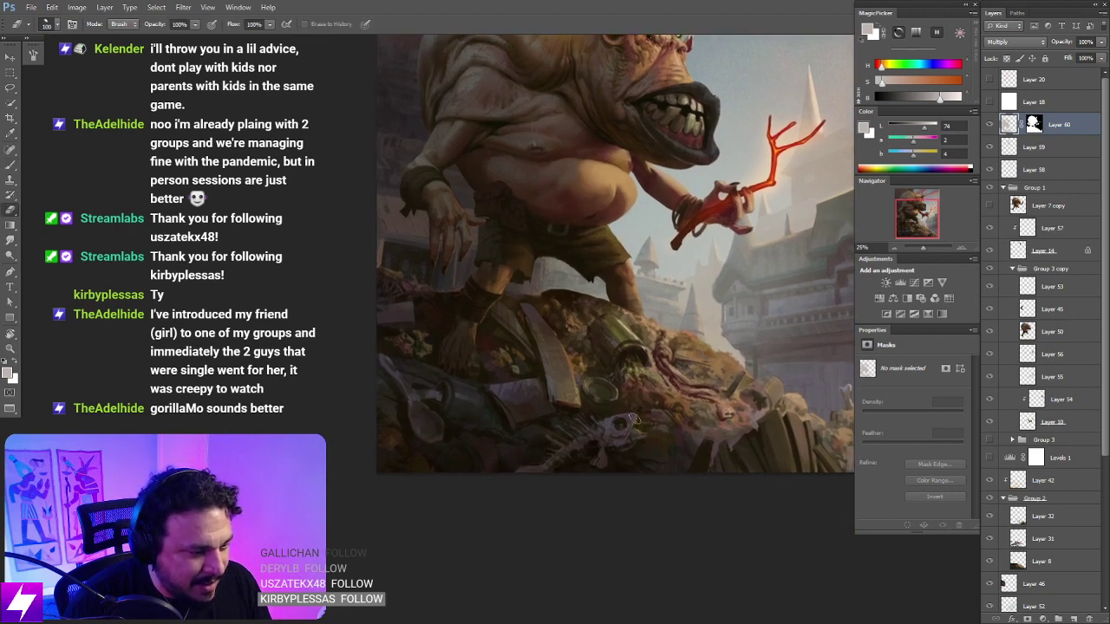
{"action": "key", "text": "ctrl+minus"}
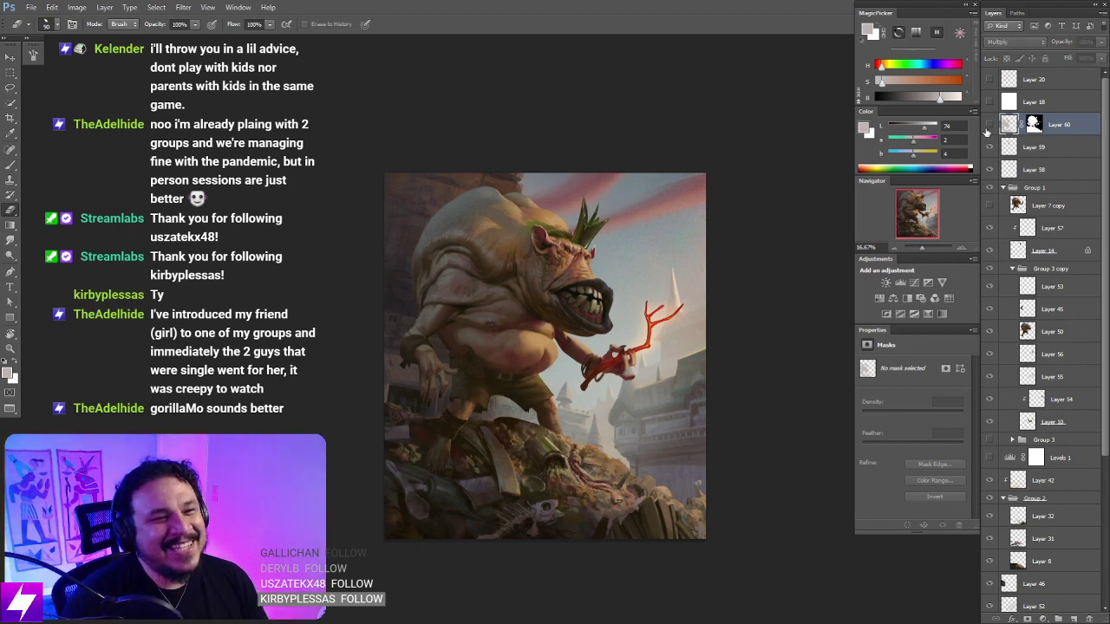
Step: Shade the area beneath the creature's jaw on Layer 60 with a 125 px brush
{"action": "key", "text": "ctrl+plus"}
{"action": "mouse_move", "coordinate": [642, 432]}
{"action": "left_mouse_down"}
{"action": "mouse_move", "coordinate": [621, 512]}
{"action": "mouse_move", "coordinate": [680, 407]}
{"action": "mouse_move", "coordinate": [667, 365]}
{"action": "left_mouse_up"}
{"action": "key", "text": "r"}
{"action": "key", "text": "ctrl+plus"}
{"action": "key", "text": "b"}
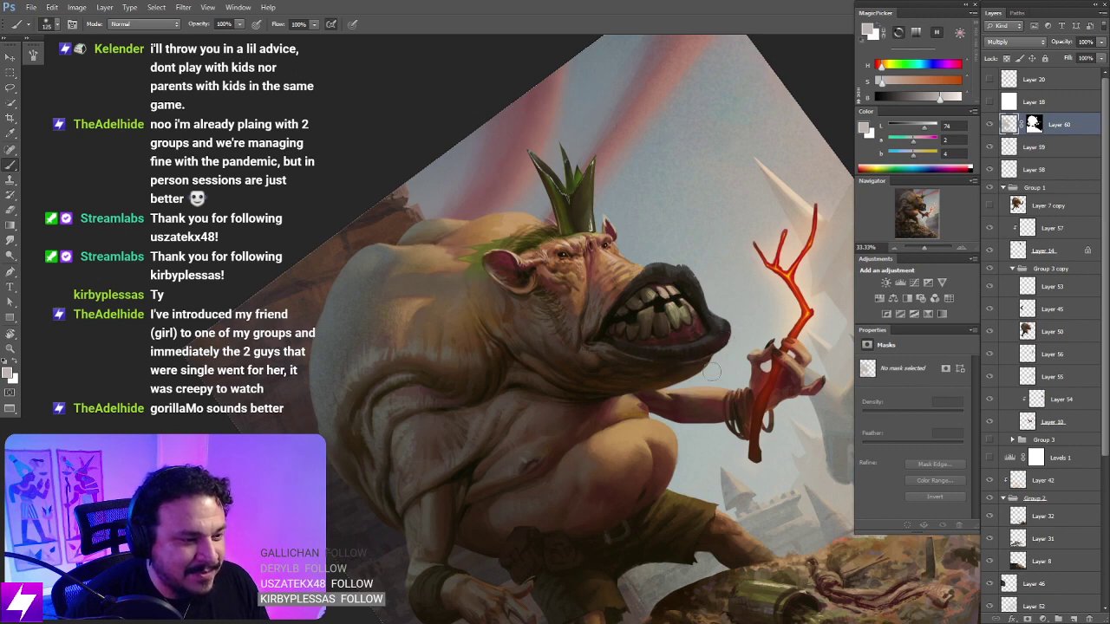
{"action": "key", "text": "Escape"}
{"action": "left_click_drag", "start_coordinate": [643, 413], "coordinate": [641, 363]}
Step: Erase and smudge Layer 60's shadow along the creature's neck and lower lip, using a 150 px eraser
{"action": "key", "text": "e"}
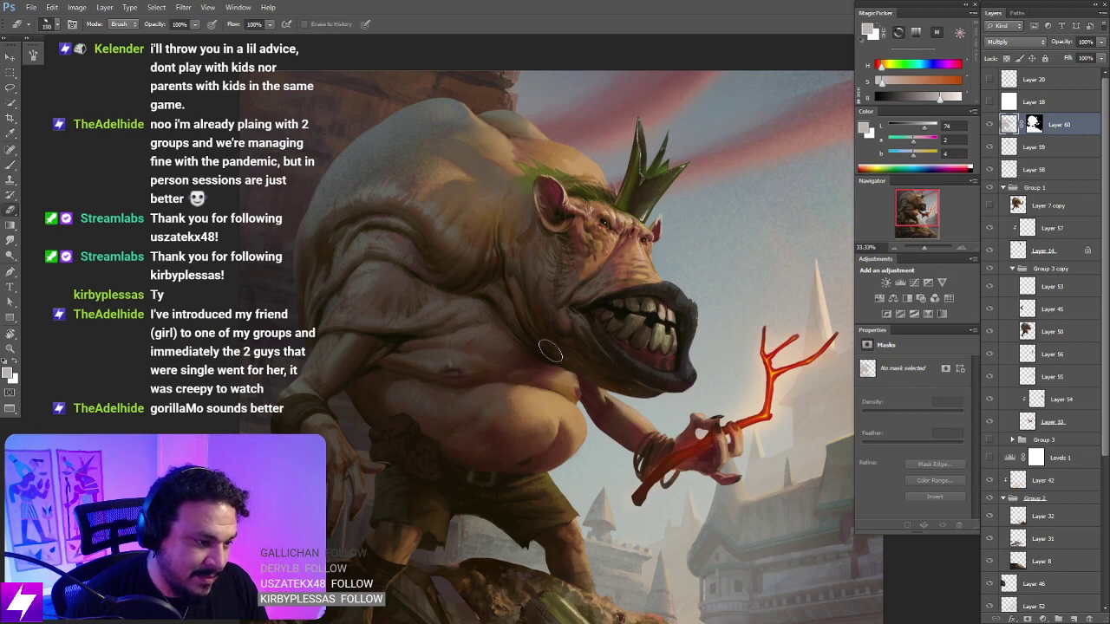
{"action": "key", "text": "r"}
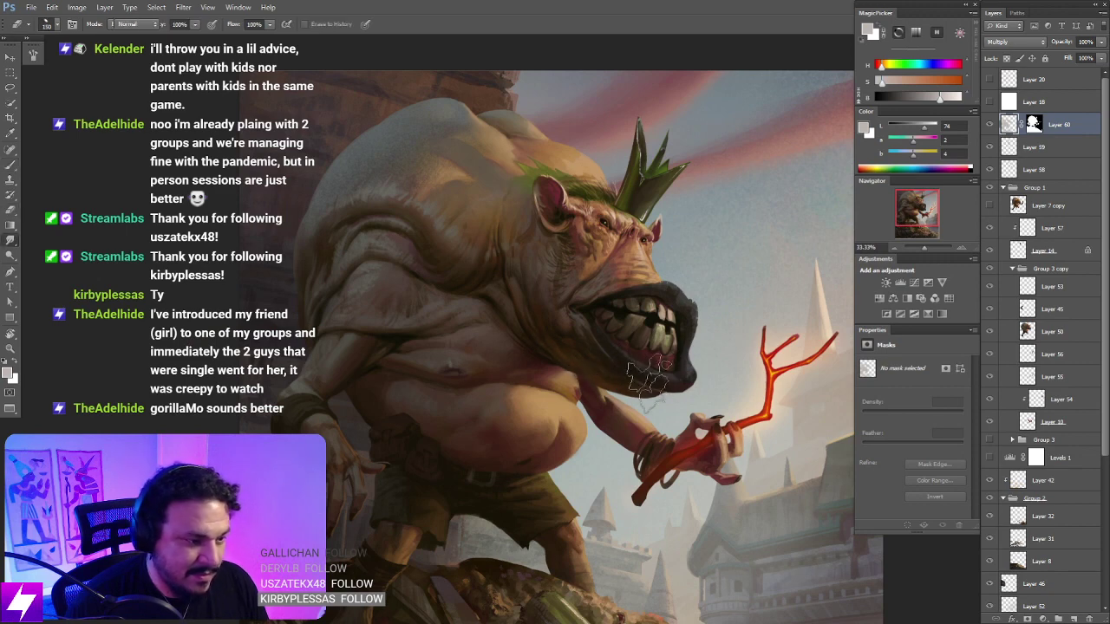
{"action": "left_click_drag", "start_coordinate": [661, 351], "coordinate": [658, 356]}
{"action": "key", "text": "b"}
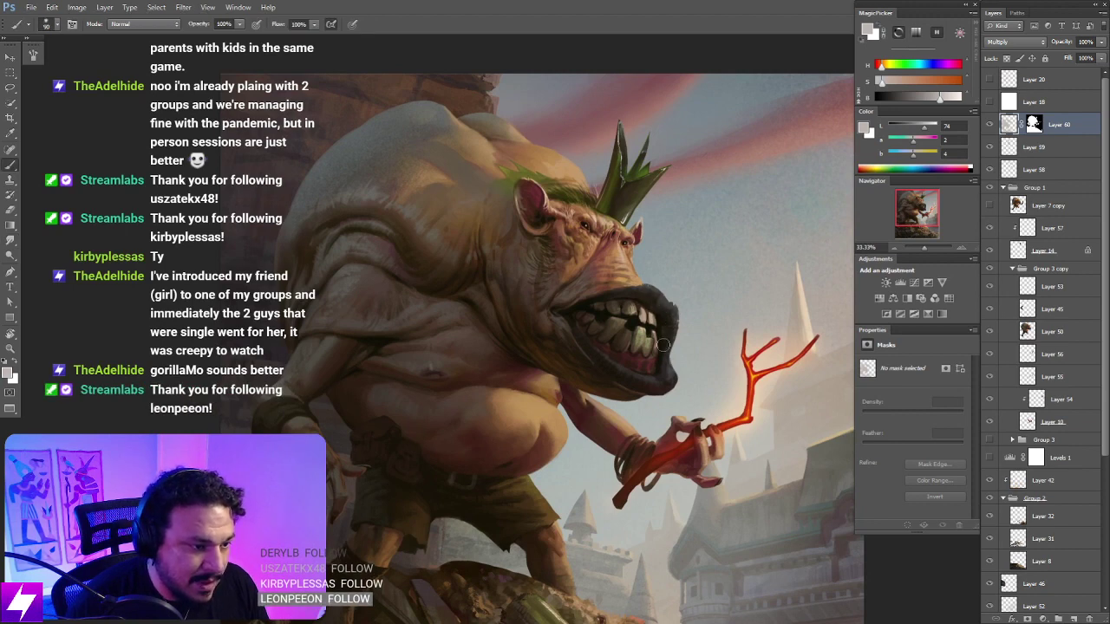
Step: Flip the canvas horizontally and view the whole painting at 12.5% magnification
{"action": "key", "text": "ctrl+minus"}
{"action": "key", "text": "ctrl+minus"}
{"action": "key", "text": "ctrl+minus"}
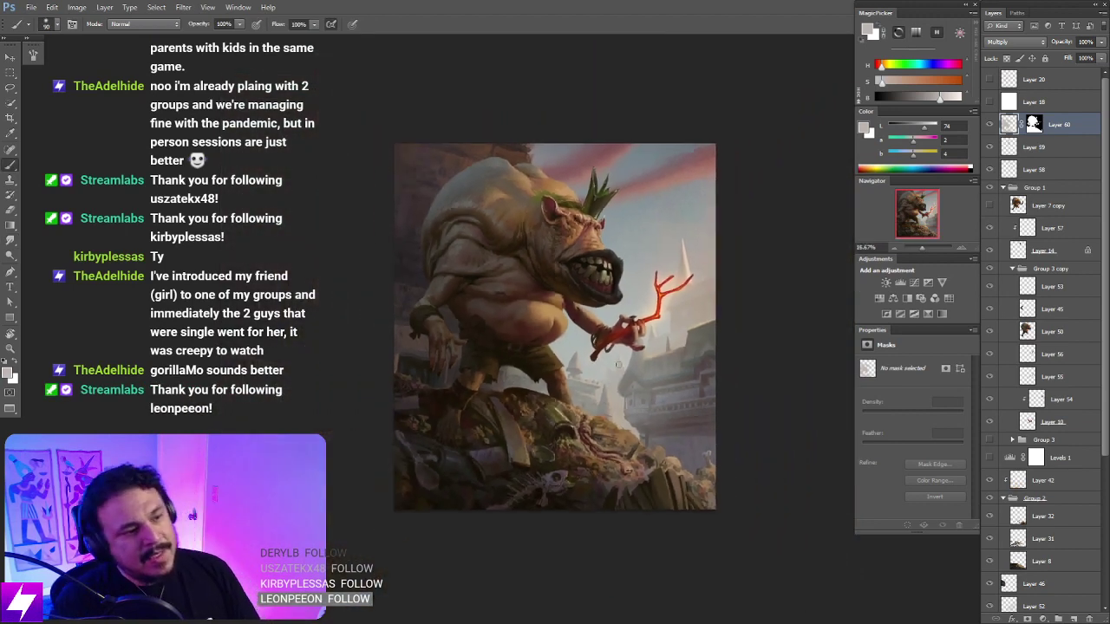
{"action": "key", "text": "h"}
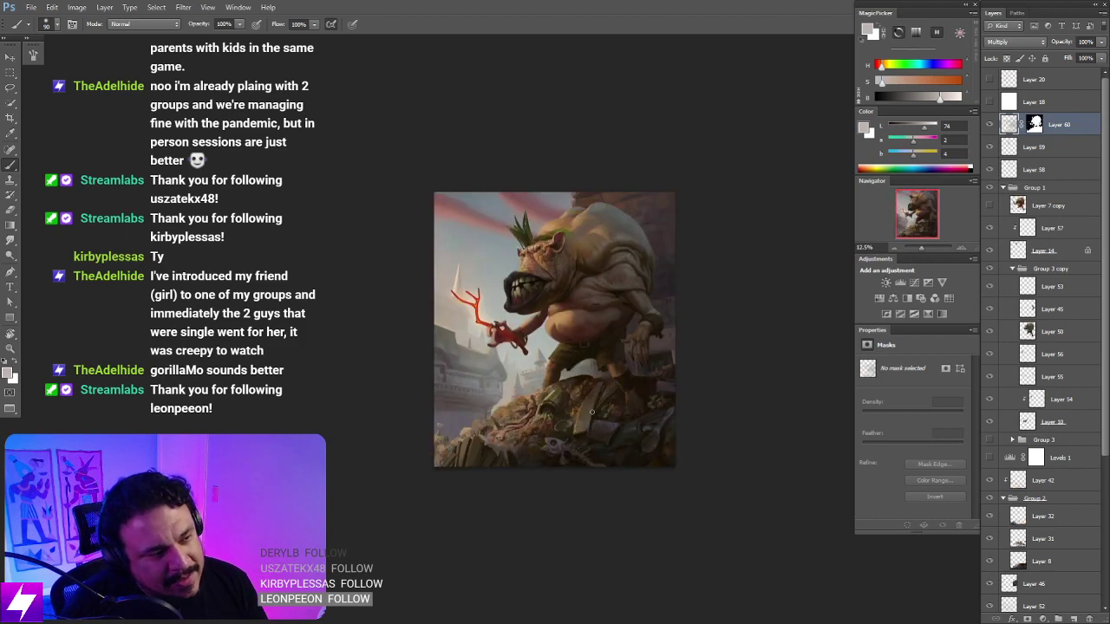
{"action": "left_click_drag", "start_coordinate": [666, 334], "coordinate": [650, 349]}
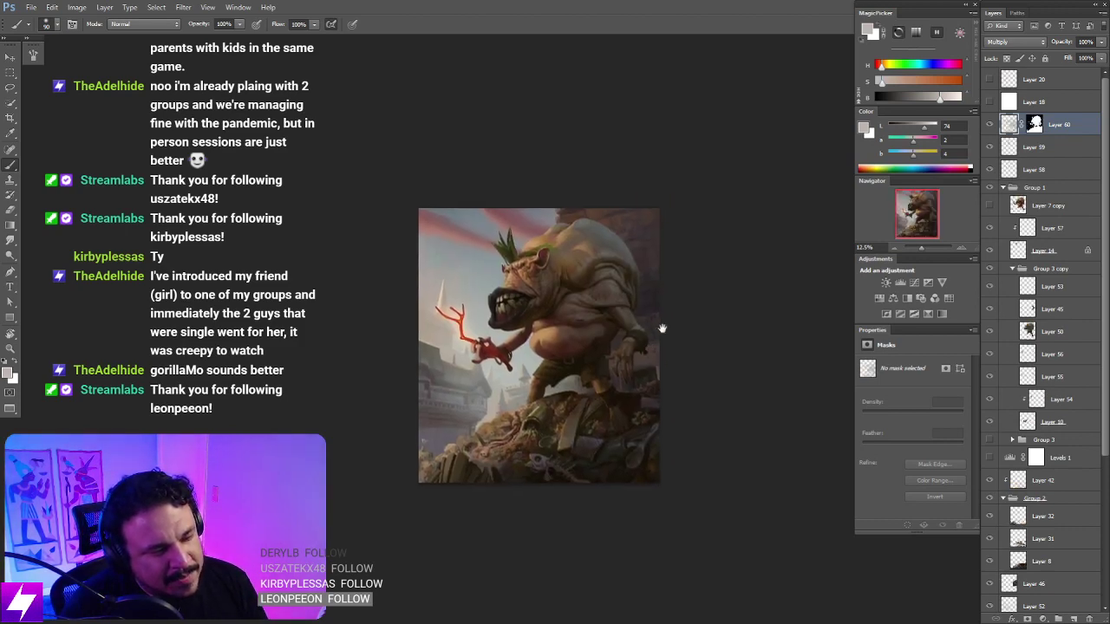
Step: Shade the creature's back, upper arm and torso folds on Layer 60, reducing the brush from 300 to 125 px
{"action": "key", "text": "ctrl+plus"}
{"action": "scroll", "coordinate": [606, 260], "scroll_direction": "up", "scroll_amount": 2}
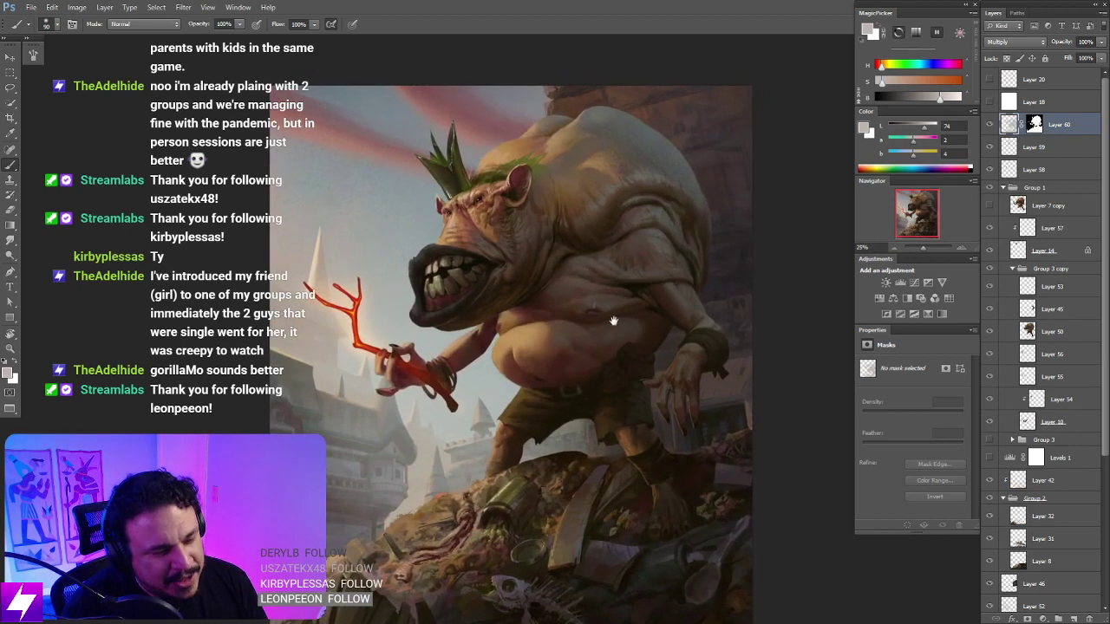
{"action": "scroll", "coordinate": [609, 325], "scroll_direction": "up", "scroll_amount": 3}
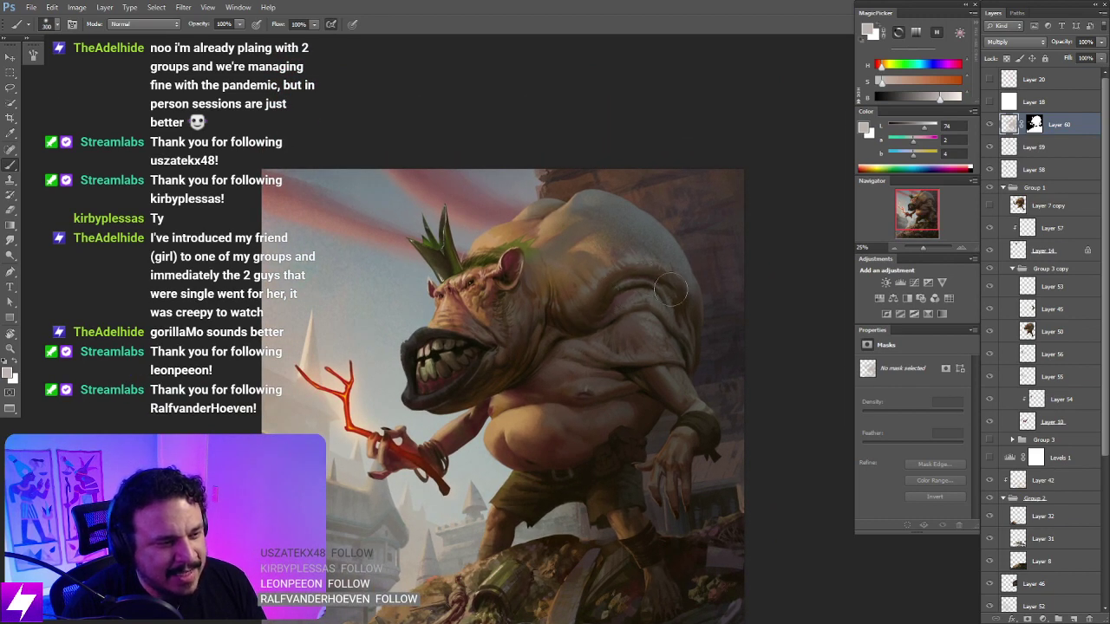
{"action": "scroll", "coordinate": [676, 324], "scroll_direction": "down", "scroll_amount": 2}
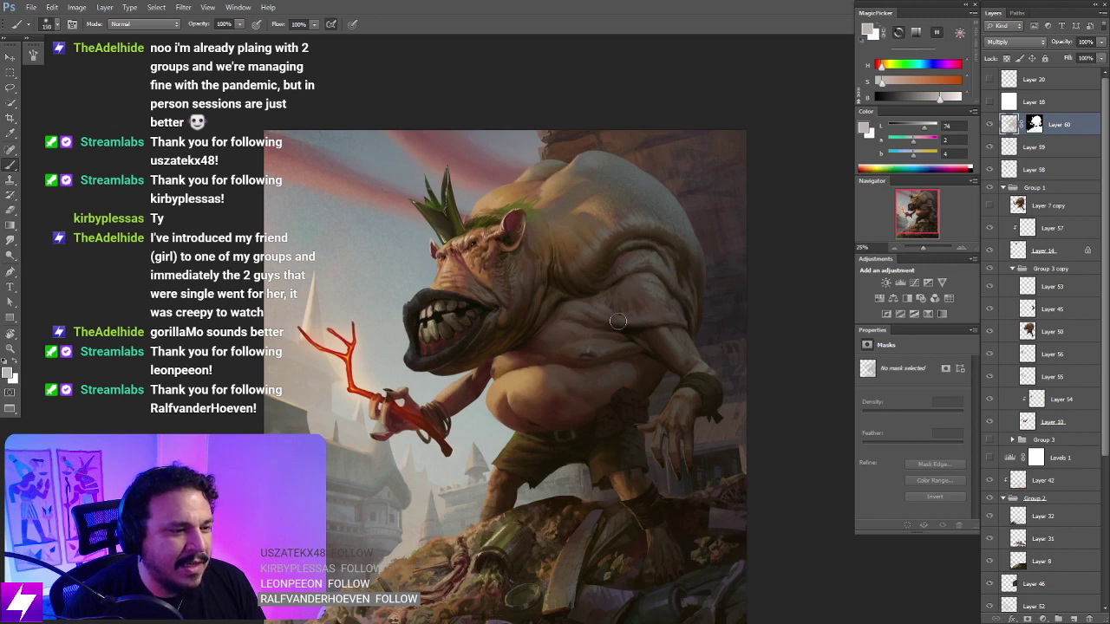
{"action": "scroll", "coordinate": [690, 330], "scroll_direction": "up", "scroll_amount": 1}
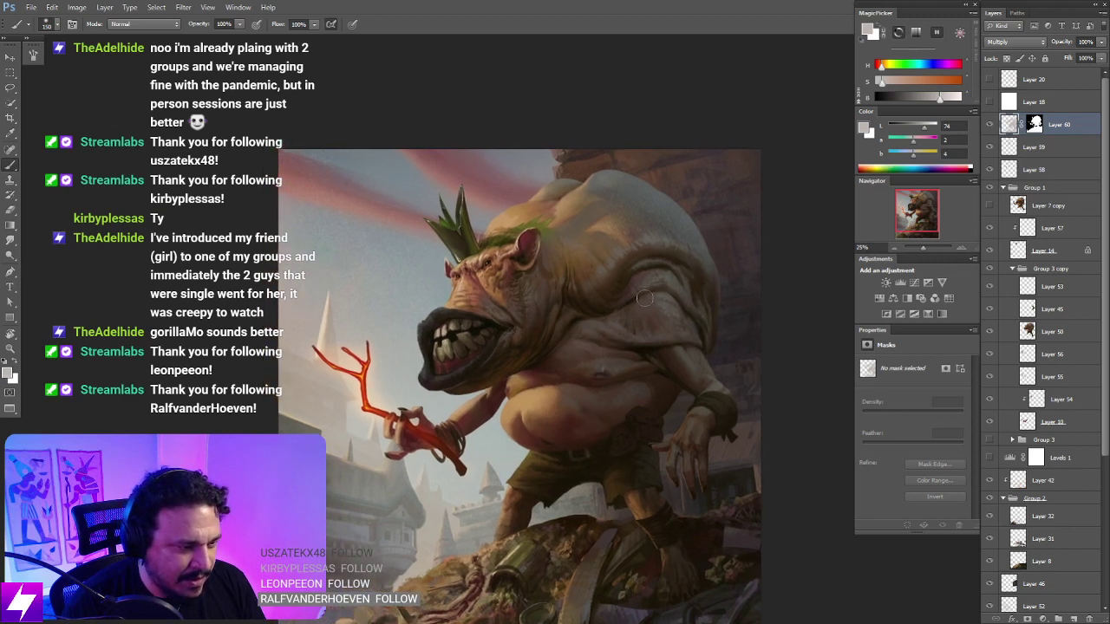
{"action": "left_click_drag", "start_coordinate": [702, 296], "coordinate": [638, 320]}
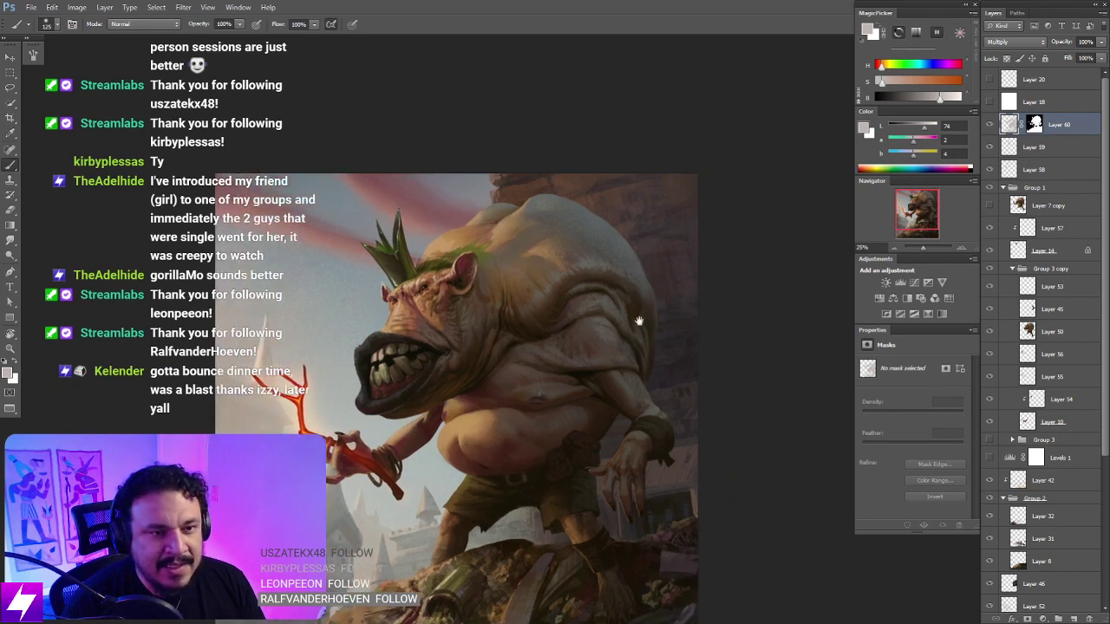
Step: Compare the painting with and without Layer 60 and check the whole composition at 12.5%, both rotated and upright
{"action": "left_click", "coordinate": [989, 125]}
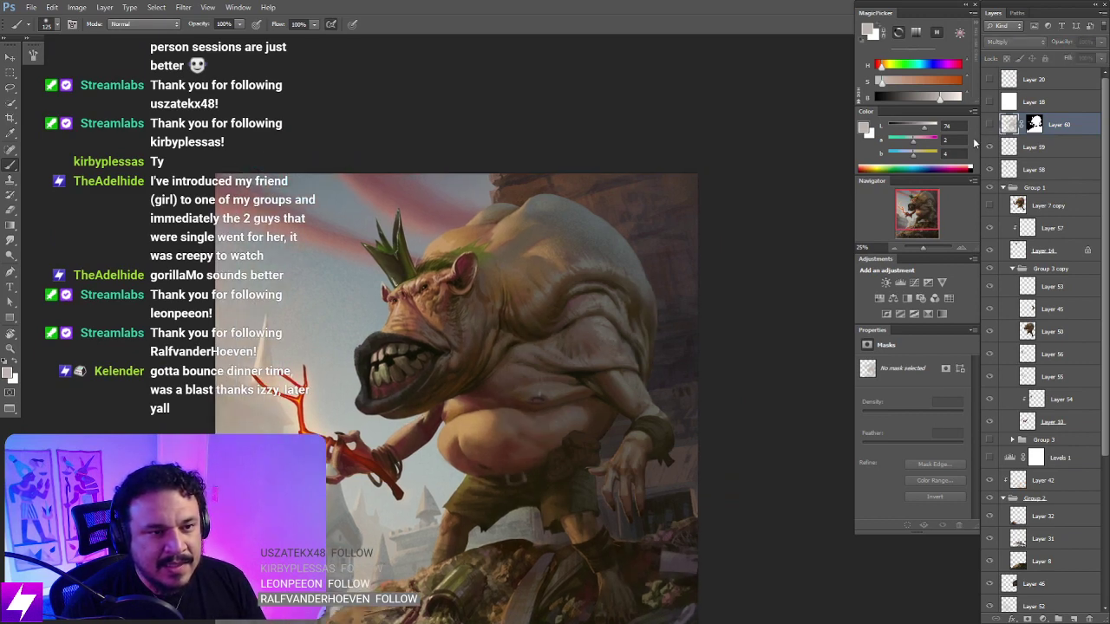
{"action": "left_click", "coordinate": [989, 125]}
{"action": "key", "text": "ctrl+minus"}
{"action": "key", "text": "ctrl+minus"}
{"action": "key", "text": "r"}
{"action": "left_click_drag", "start_coordinate": [600, 423], "coordinate": [601, 235]}
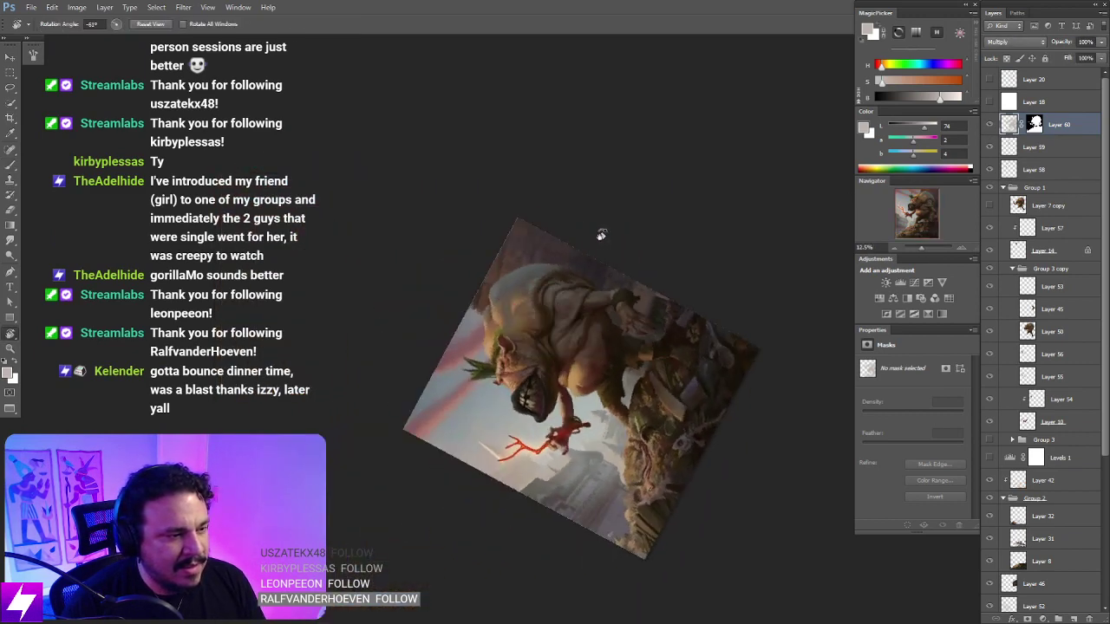
{"action": "key", "text": "Escape"}
{"action": "left_click_drag", "start_coordinate": [577, 371], "coordinate": [602, 343]}
{"action": "key", "text": "ctrl+plus"}
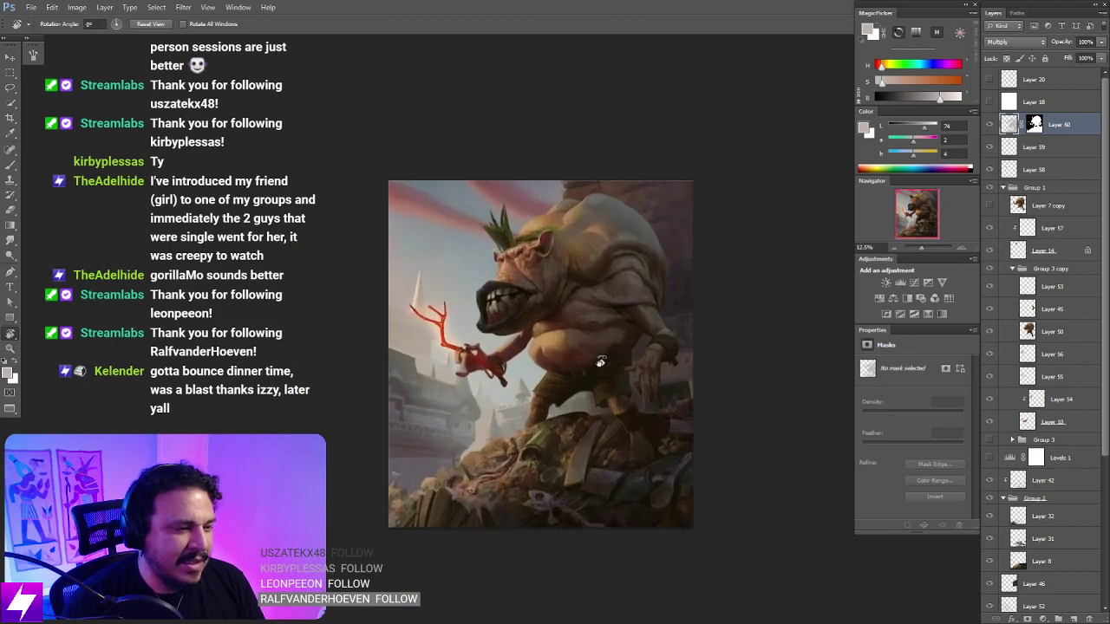
{"action": "scroll", "coordinate": [602, 349], "scroll_direction": "up", "scroll_amount": 1}
{"action": "key", "text": "b"}
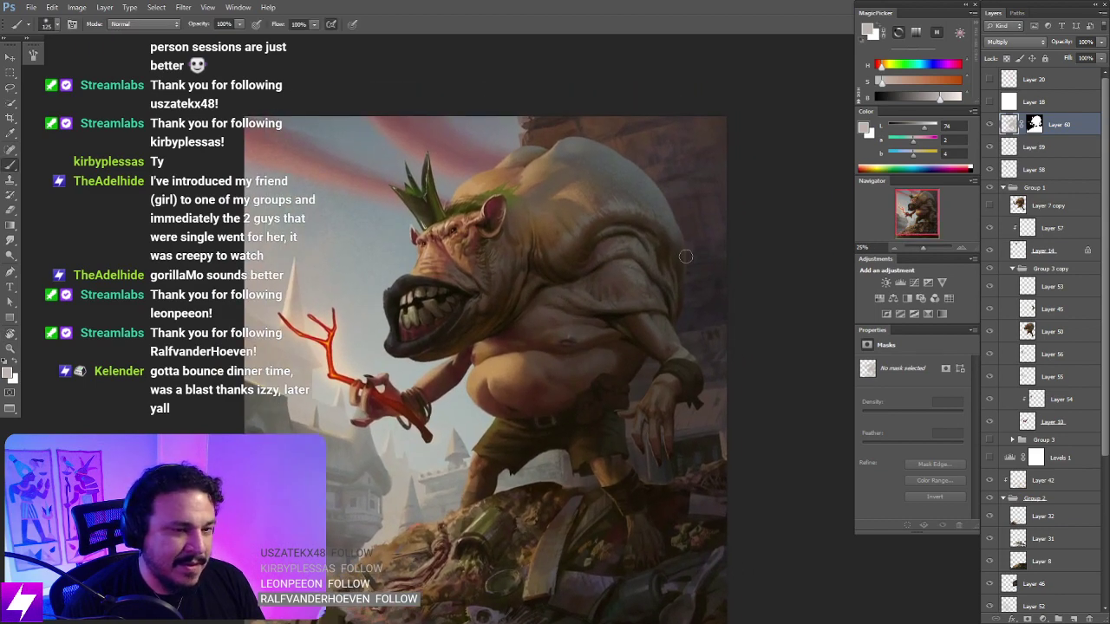
{"action": "left_click", "coordinate": [988, 124]}
{"action": "left_click", "coordinate": [988, 125]}
Step: Deepen the shadow around the creature's forearm and lower torso on Layer 60 with a 300 px brush
{"action": "left_click_drag", "start_coordinate": [576, 371], "coordinate": [585, 357]}
{"action": "key", "text": "bracketright"}
{"action": "key", "text": "bracketright"}
{"action": "key", "text": "bracketright"}
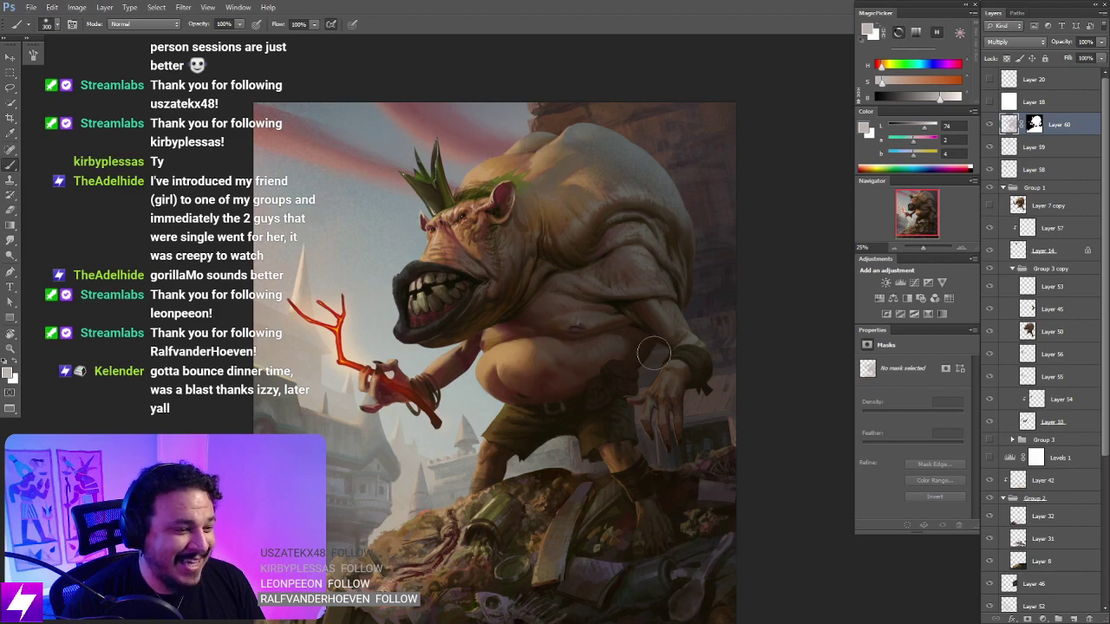
{"action": "key", "text": "ctrl+minus"}
{"action": "left_click_drag", "start_coordinate": [697, 290], "coordinate": [673, 291]}
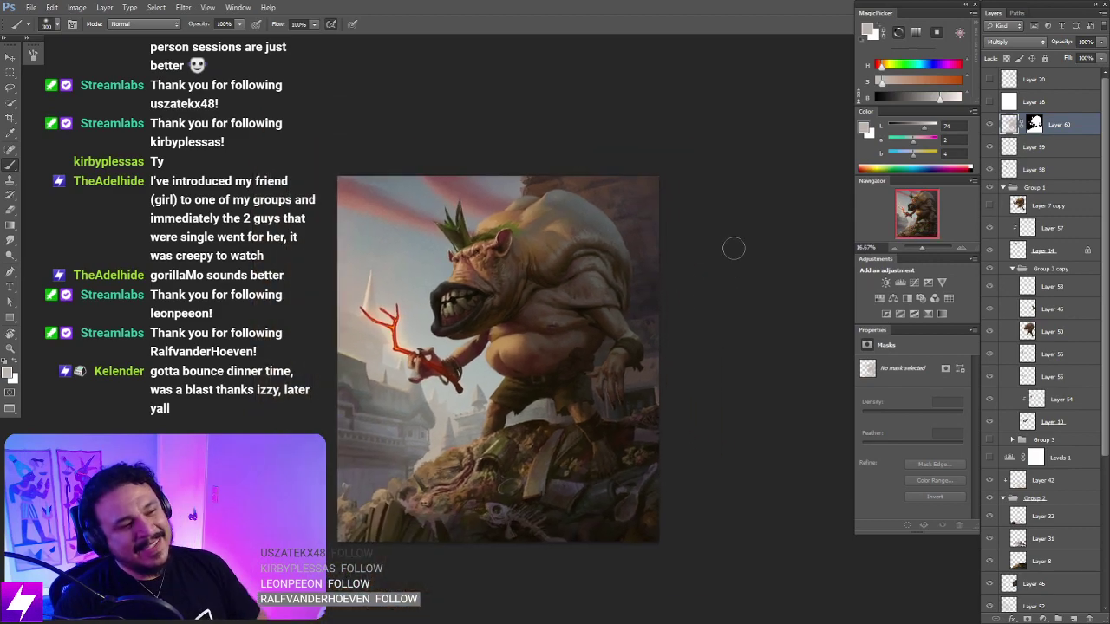
{"action": "key", "text": "ctrl+plus"}
{"action": "key", "text": "ctrl+plus"}
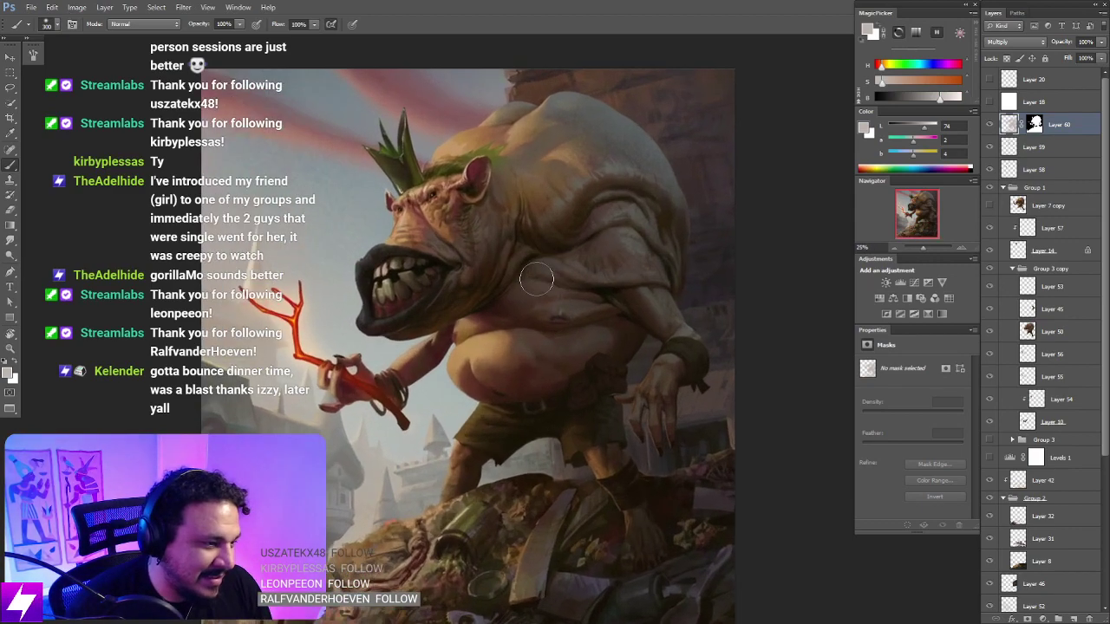
Step: Shade the creature's cheek below the ear on Layer 60 with a smaller brush of 175 to 200 px
{"action": "left_click_drag", "start_coordinate": [490, 229], "coordinate": [545, 325]}
{"action": "key", "text": "bracketleft"}
{"action": "key", "text": "bracketleft"}
{"action": "key", "text": "bracketleft"}
{"action": "key", "text": "bracketleft"}
{"action": "key", "text": "bracketleft"}
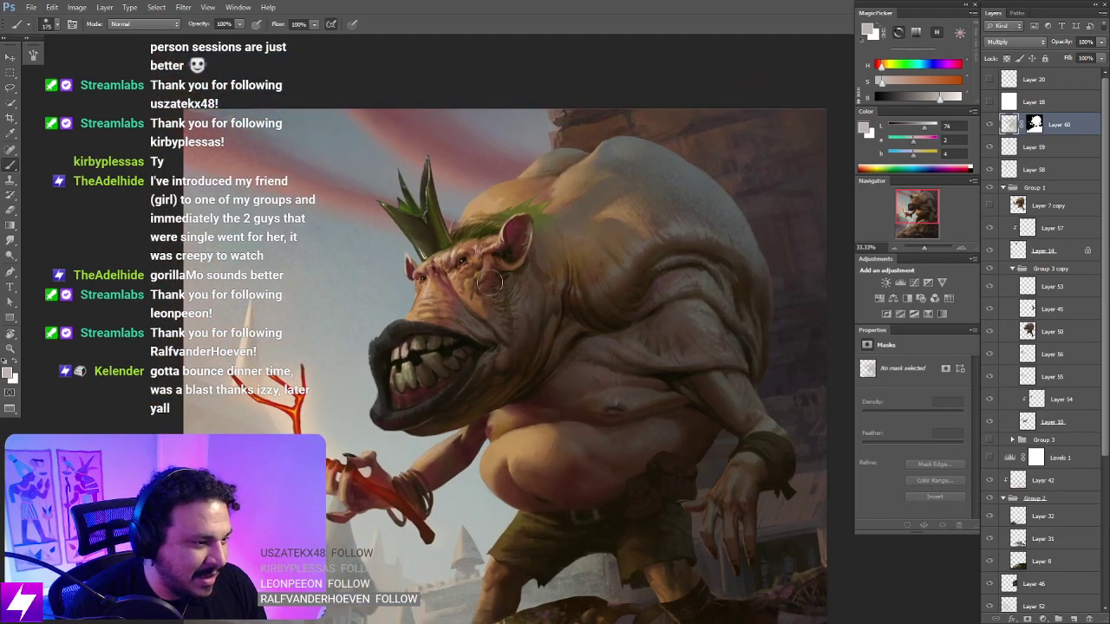
{"action": "key", "text": "bracketright"}
{"action": "key", "text": "r"}
{"action": "left_click_drag", "start_coordinate": [501, 341], "coordinate": [566, 389]}
{"action": "key", "text": "Escape"}
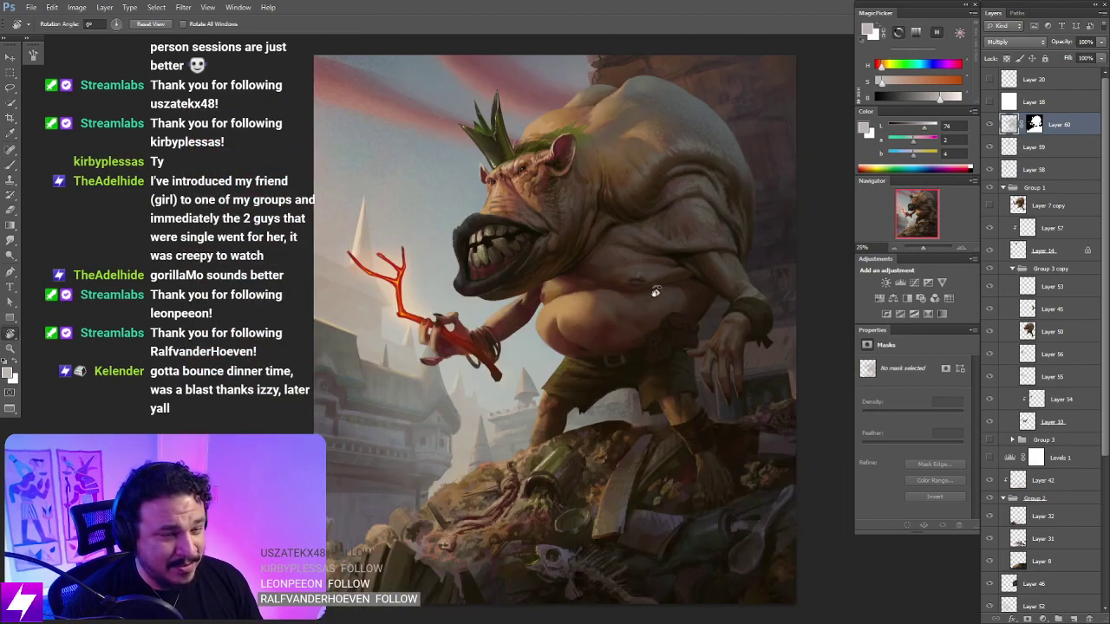
Step: Toggle Layer 60's visibility off and on twice to judge the added shadows on the whole painting
{"action": "key", "text": "ctrl+minus"}
{"action": "key", "text": "ctrl+minus"}
{"action": "left_click", "coordinate": [989, 126]}
{"action": "left_click", "coordinate": [989, 126]}
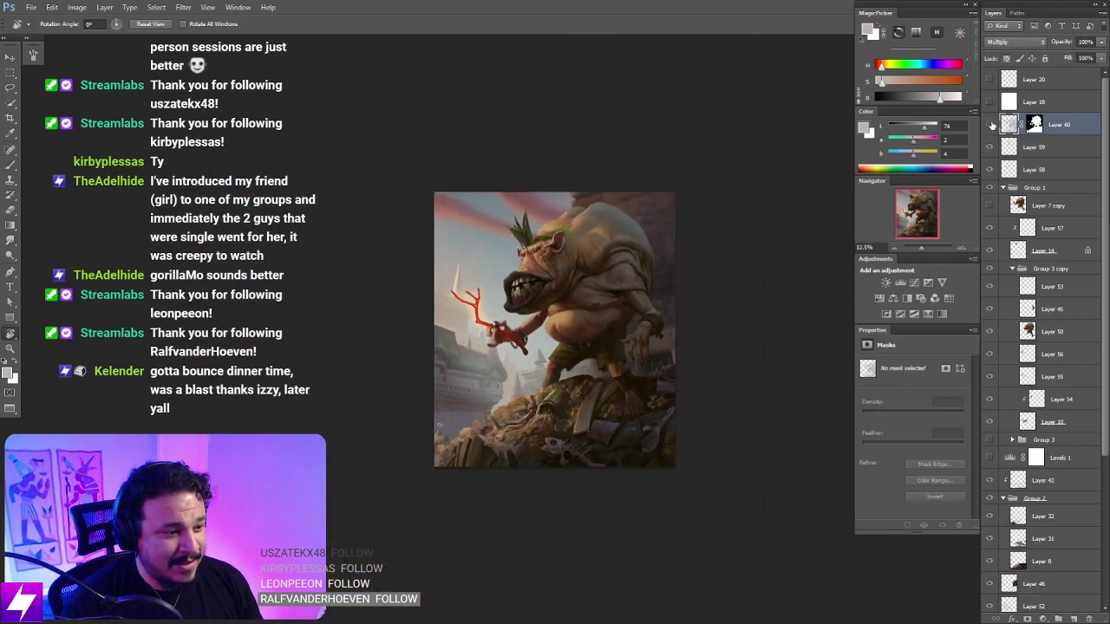
{"action": "left_click", "coordinate": [992, 125]}
{"action": "left_click", "coordinate": [992, 126]}
Step: Darken the lower rubble pile on Layer 60 with the brush enlarged to 500 px
{"action": "key", "text": "ctrl+plus"}
{"action": "left_click_drag", "start_coordinate": [403, 499], "coordinate": [394, 458]}
{"action": "key", "text": "b"}
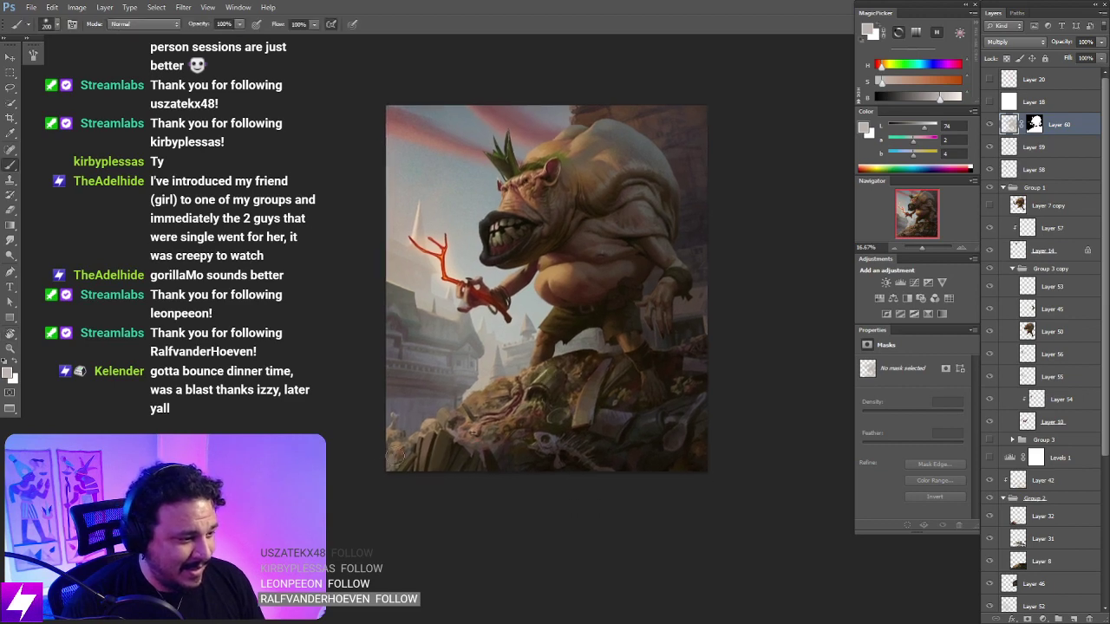
{"action": "key", "text": "]"}
{"action": "key", "text": "]"}
{"action": "key", "text": "]"}
{"action": "key", "text": "]"}
{"action": "key", "text": "space"}
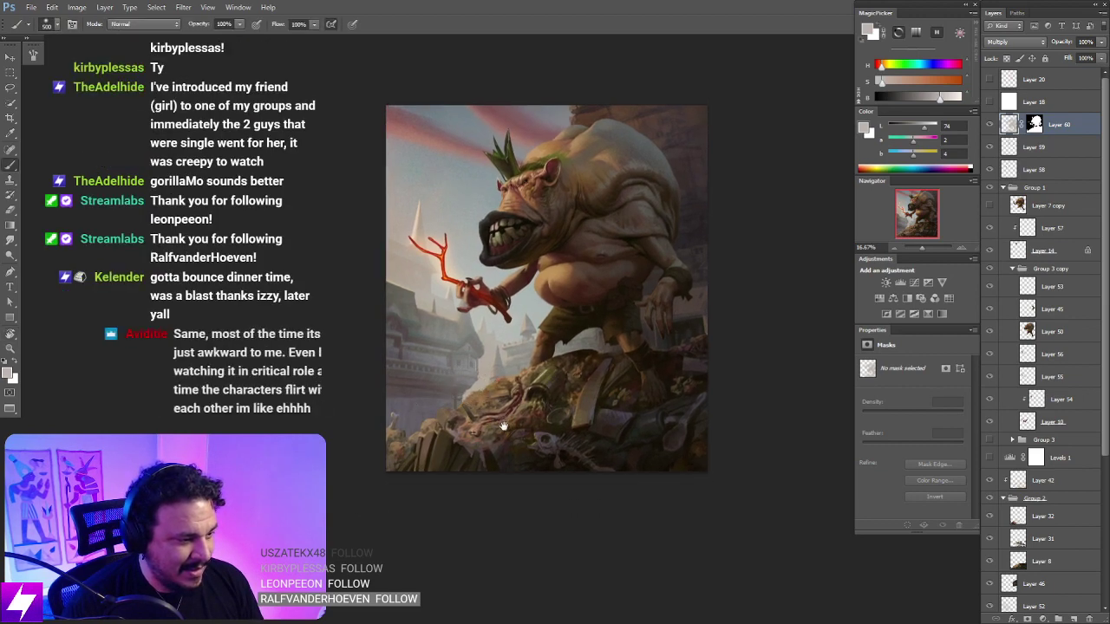
{"action": "left_click_drag", "start_coordinate": [504, 426], "coordinate": [491, 430]}
{"action": "key", "text": "space"}
{"action": "left_click_drag", "start_coordinate": [594, 443], "coordinate": [492, 425]}
Step: Blend Layer 60's rubble shadows with the Smudge tool at 50% strength, enlarging it from 250 to 400 px
{"action": "key", "text": "e"}
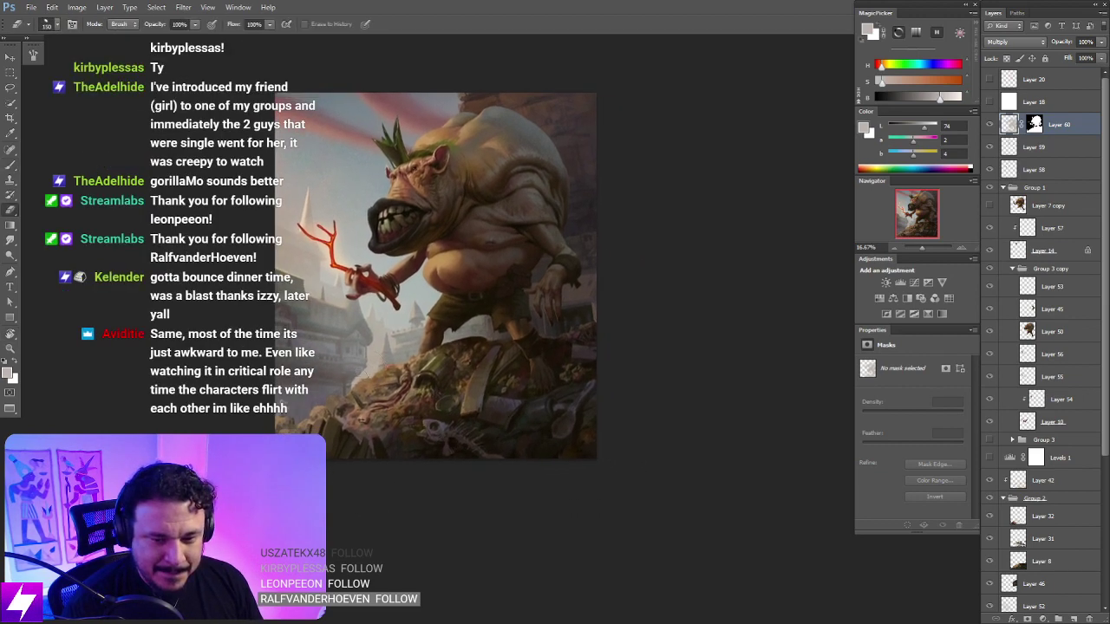
{"action": "key", "text": "s"}
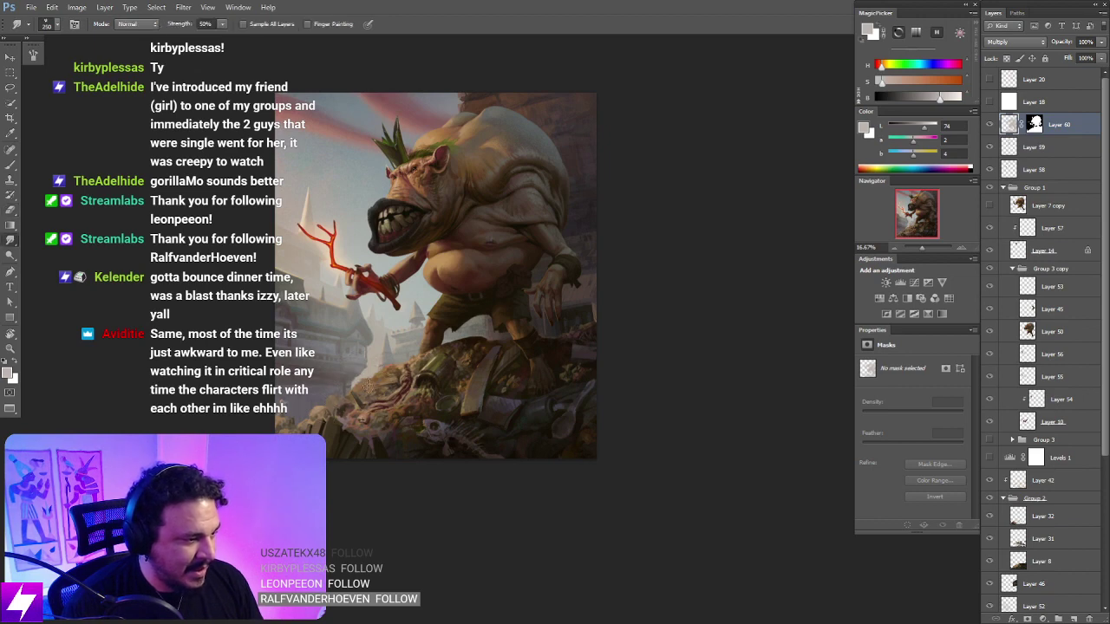
{"action": "left_click_drag", "start_coordinate": [404, 430], "coordinate": [346, 418]}
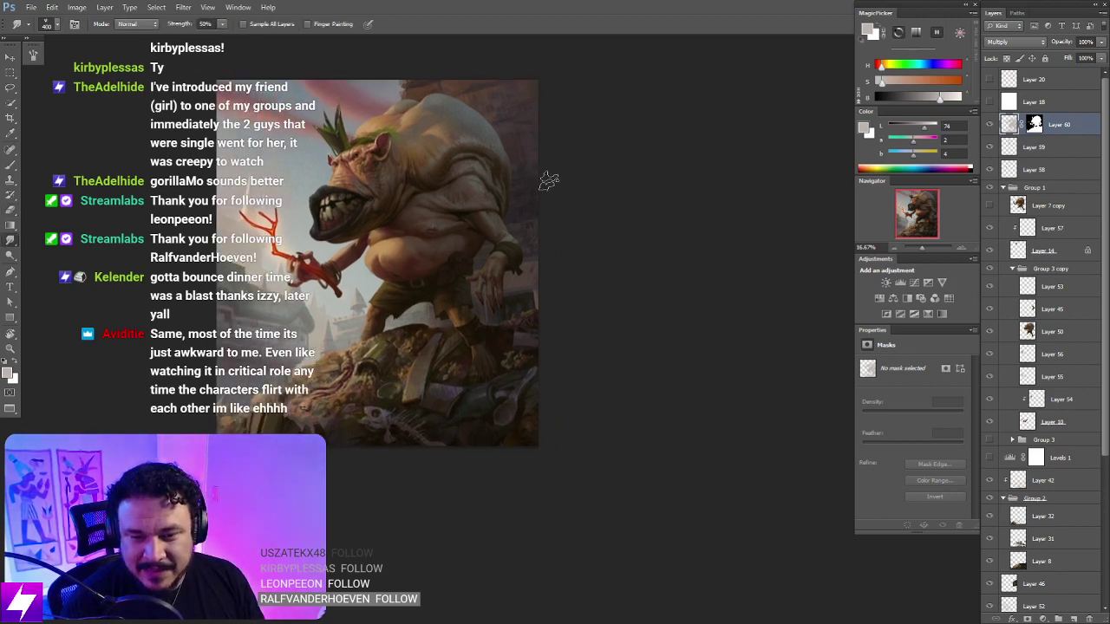
{"action": "left_click_drag", "start_coordinate": [560, 269], "coordinate": [536, 273]}
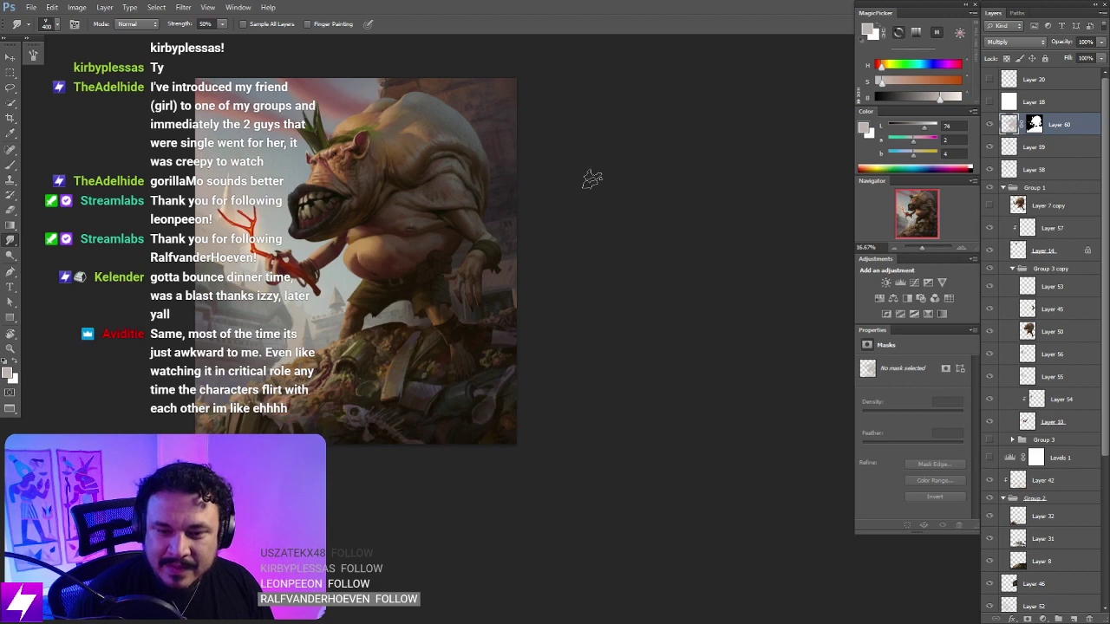
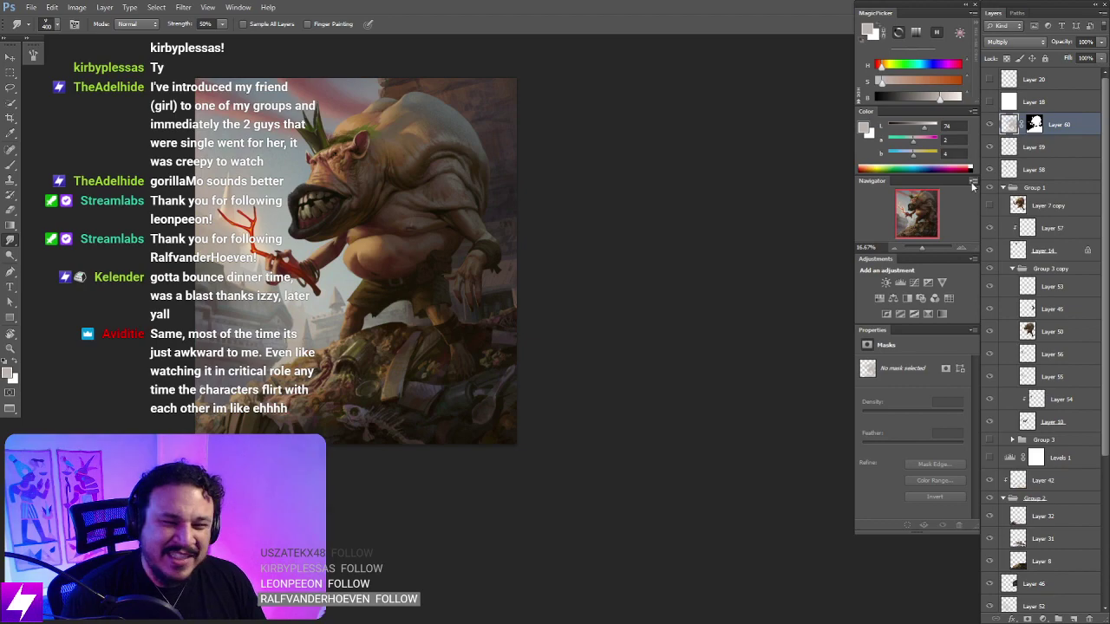
Step: Erase some of Layer 60's shadow around the creature's rear leg, foot and forearm with an eraser of about 70 px
{"action": "key", "text": "ctrl+plus"}
{"action": "mouse_move", "coordinate": [536, 407]}
{"action": "left_mouse_down"}
{"action": "mouse_move", "coordinate": [654, 408]}
{"action": "mouse_move", "coordinate": [684, 423]}
{"action": "left_mouse_up"}
{"action": "key", "text": "ctrl+plus"}
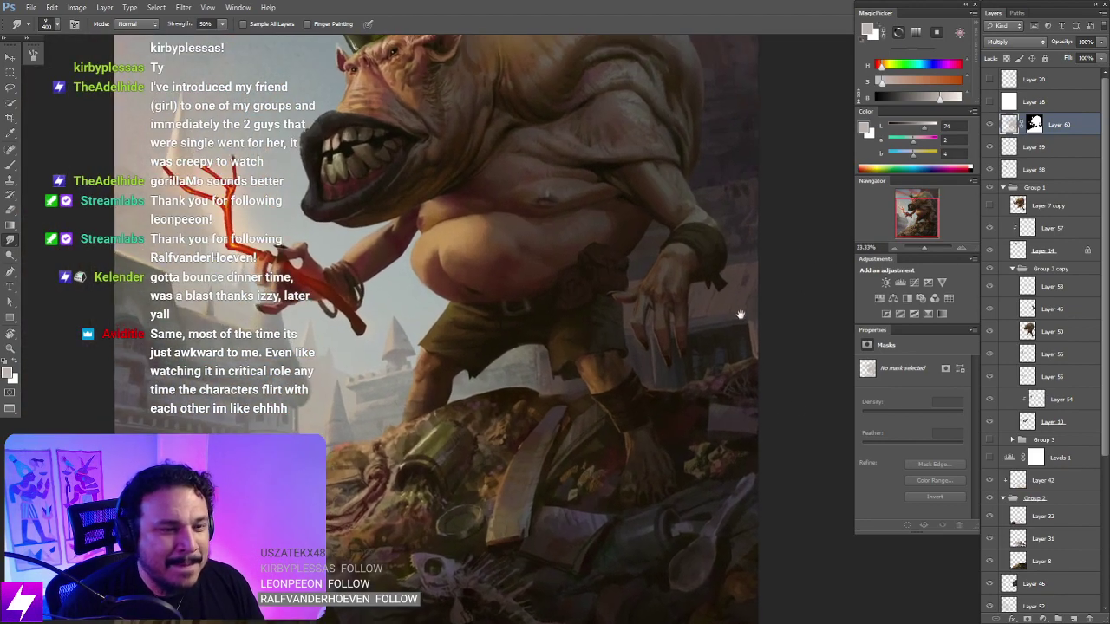
{"action": "key", "text": "e"}
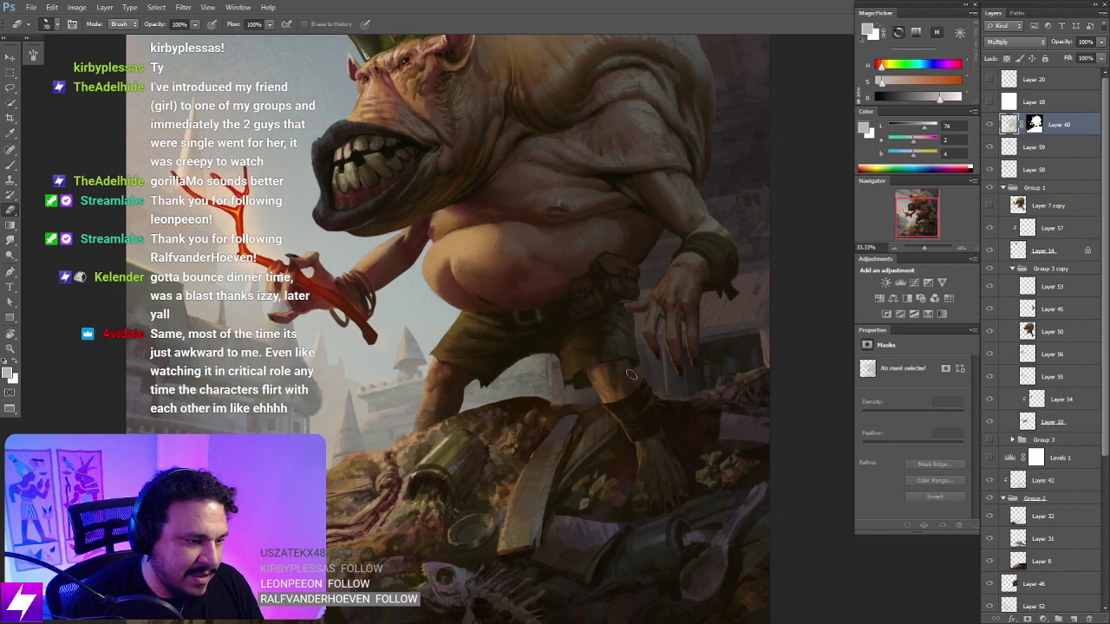
{"action": "left_click_drag", "start_coordinate": [686, 474], "coordinate": [669, 451]}
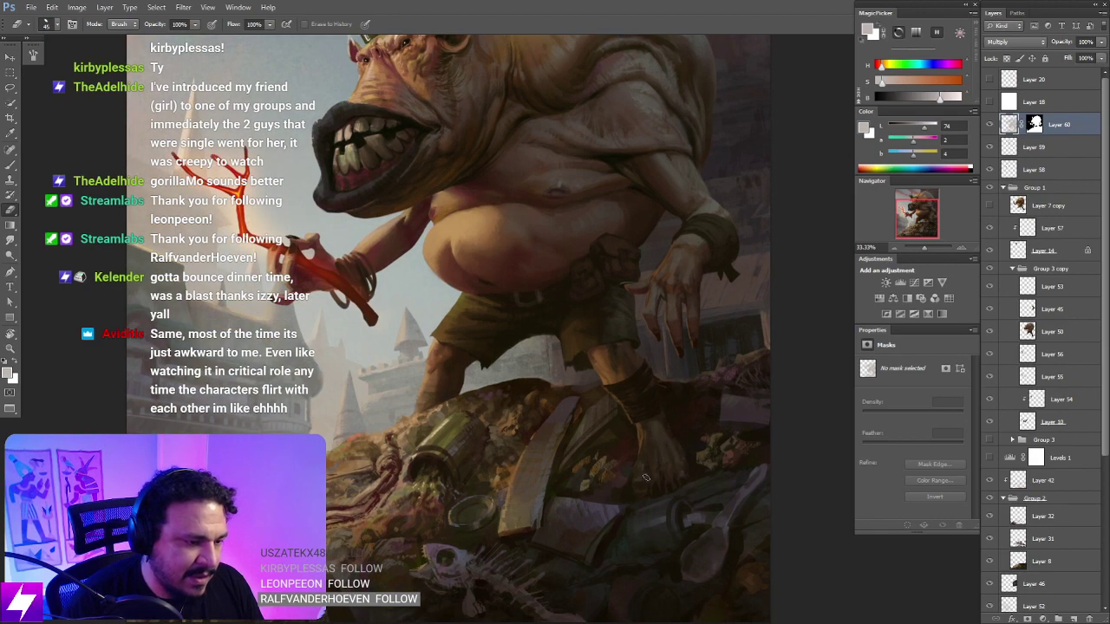
{"action": "left_click_drag", "start_coordinate": [674, 381], "coordinate": [639, 504]}
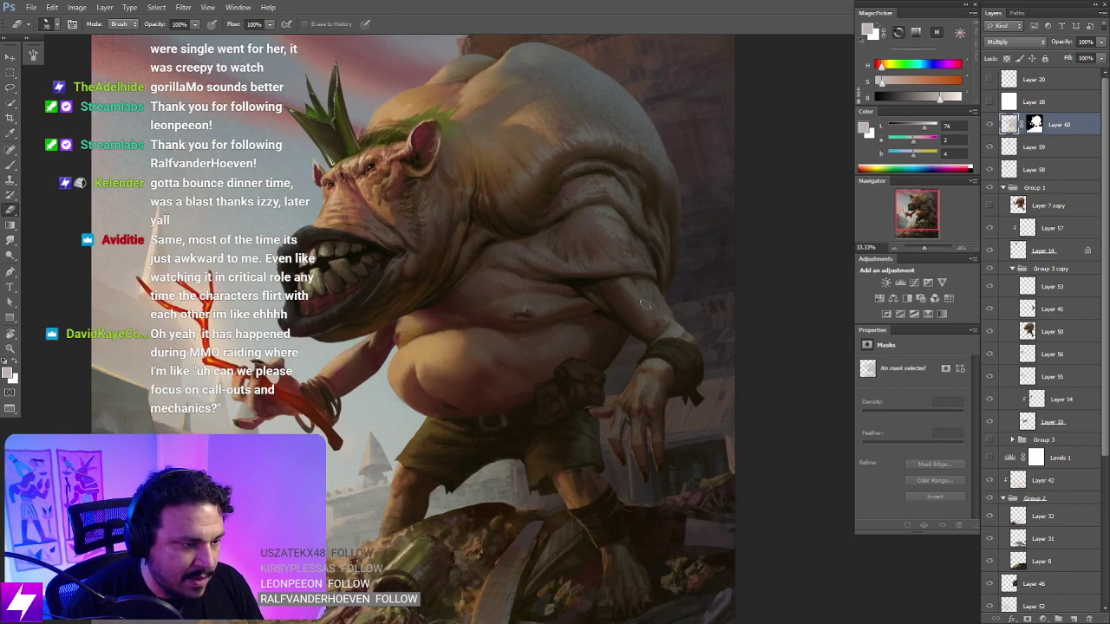
Step: Examine the creature's erased arm and leg shadows up close and across the whole painting
{"action": "scroll", "coordinate": [633, 294], "scroll_direction": "up", "scroll_amount": 2}
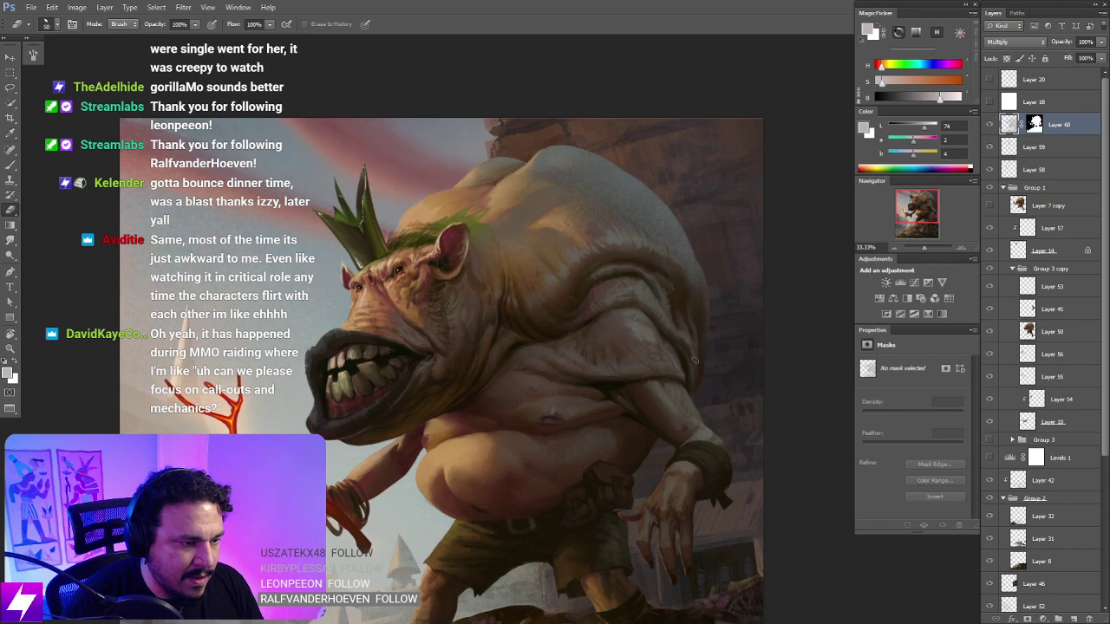
{"action": "key", "text": "r"}
{"action": "scroll", "coordinate": [741, 384], "scroll_direction": "down", "scroll_amount": 3}
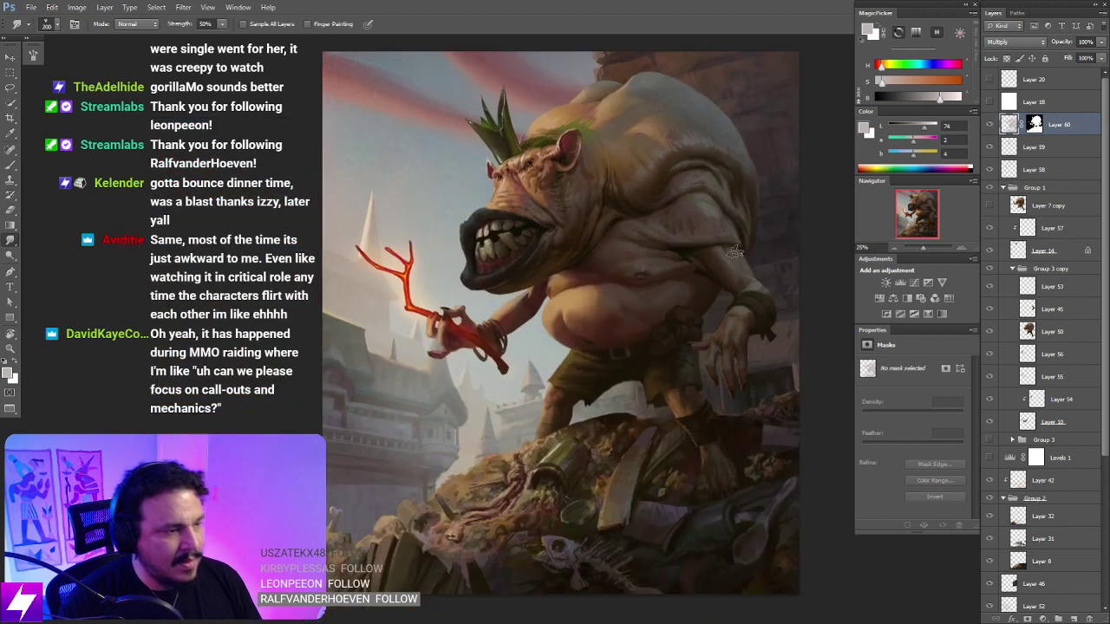
{"action": "scroll", "coordinate": [755, 352], "scroll_direction": "up", "scroll_amount": 1}
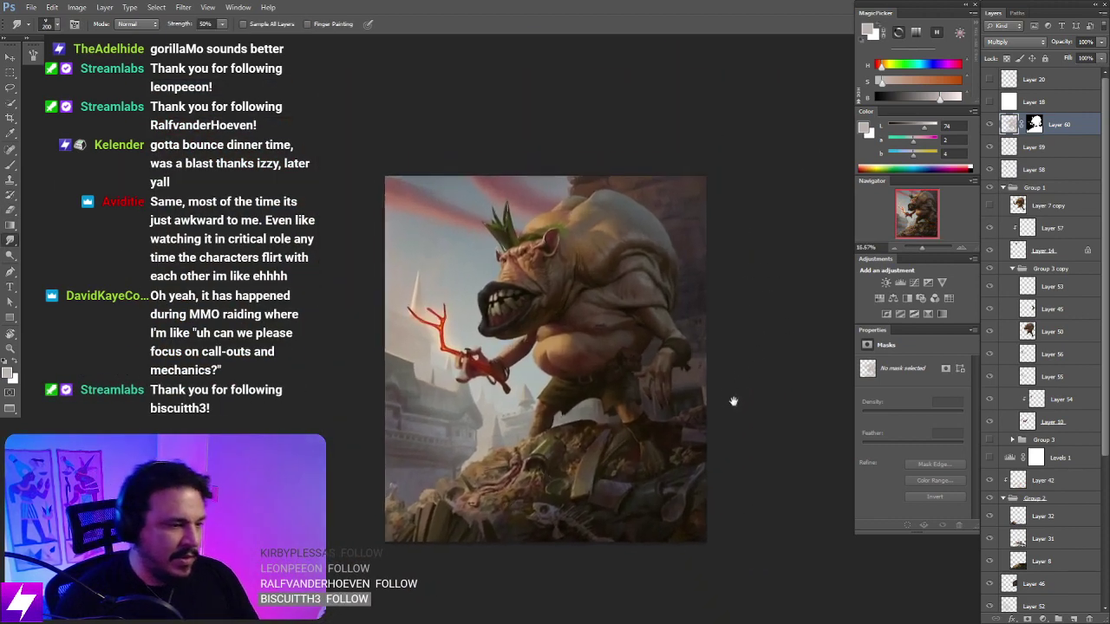
{"action": "scroll", "coordinate": [733, 417], "scroll_direction": "up", "scroll_amount": 1}
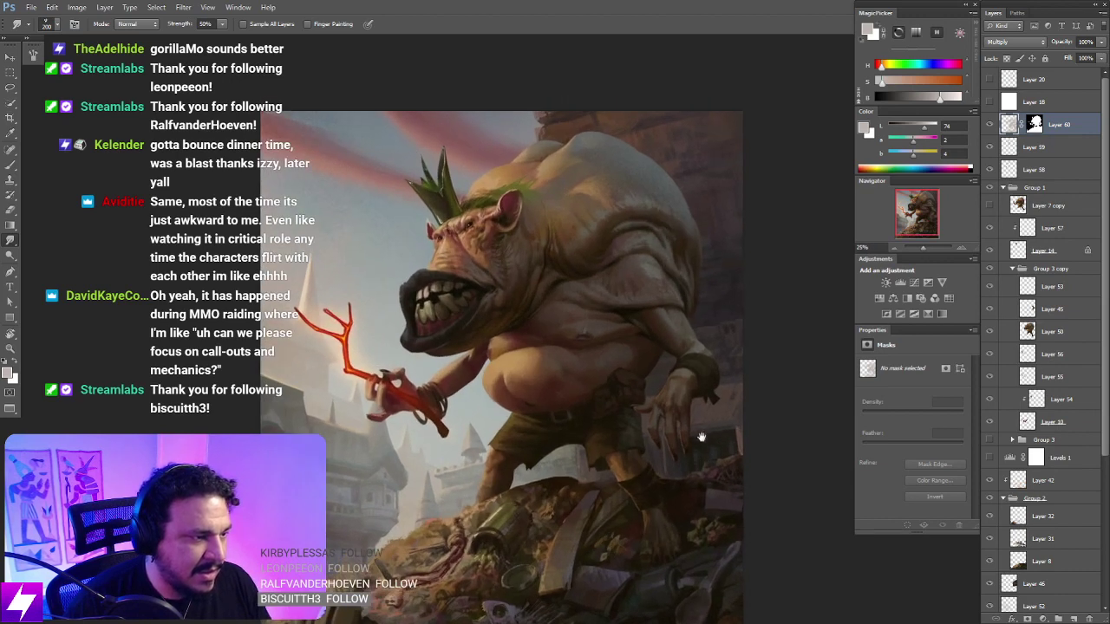
{"action": "left_click_drag", "start_coordinate": [674, 469], "coordinate": [716, 412]}
{"action": "left_click_drag", "start_coordinate": [699, 465], "coordinate": [678, 481]}
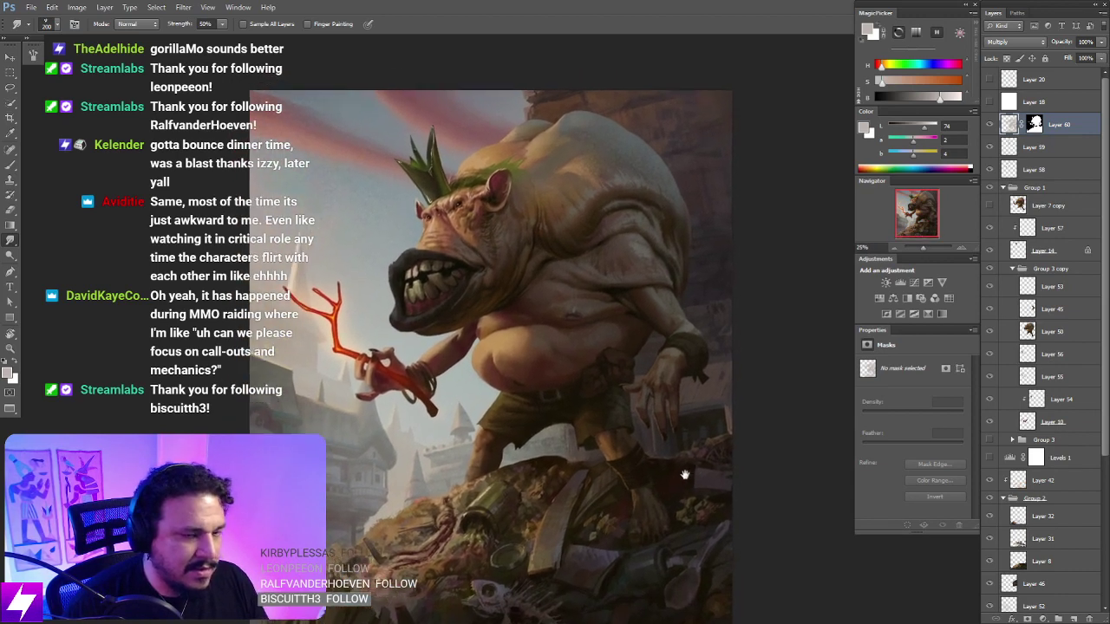
Step: Add a new layer above Layer 60 and mask it with the creature and rubble selection loaded from Layer 60's mask
{"action": "key", "text": "ctrl+alt+shift+n"}
{"action": "left_click", "coordinate": [1033, 146], "text": "ctrl"}
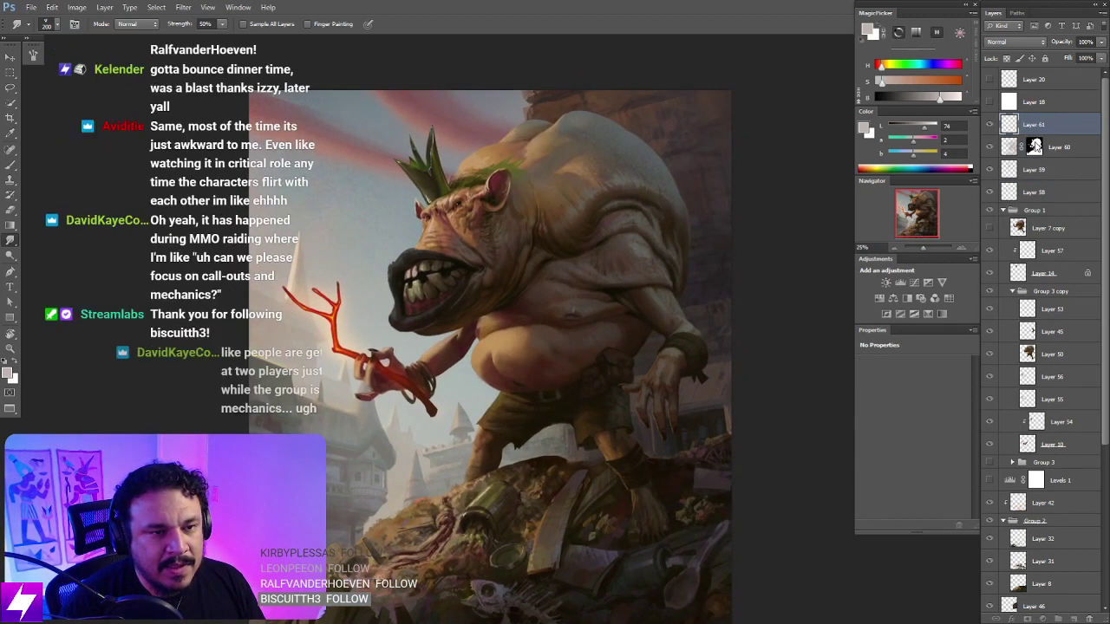
{"action": "key", "text": "ctrl+minus"}
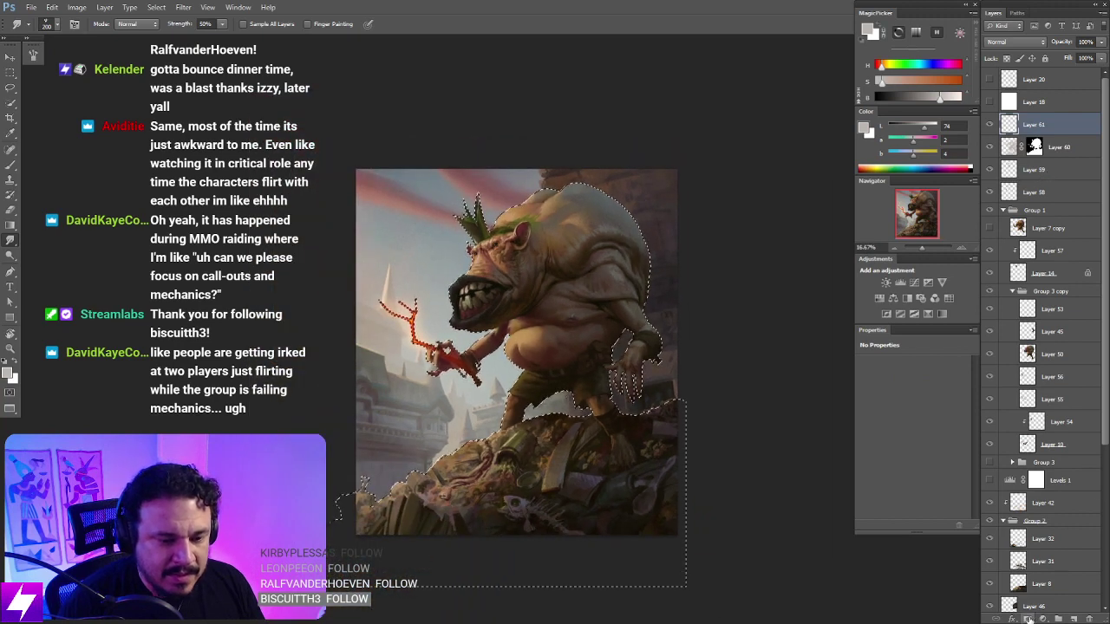
{"action": "left_click", "coordinate": [1027, 619]}
{"action": "left_click", "coordinate": [1009, 124]}
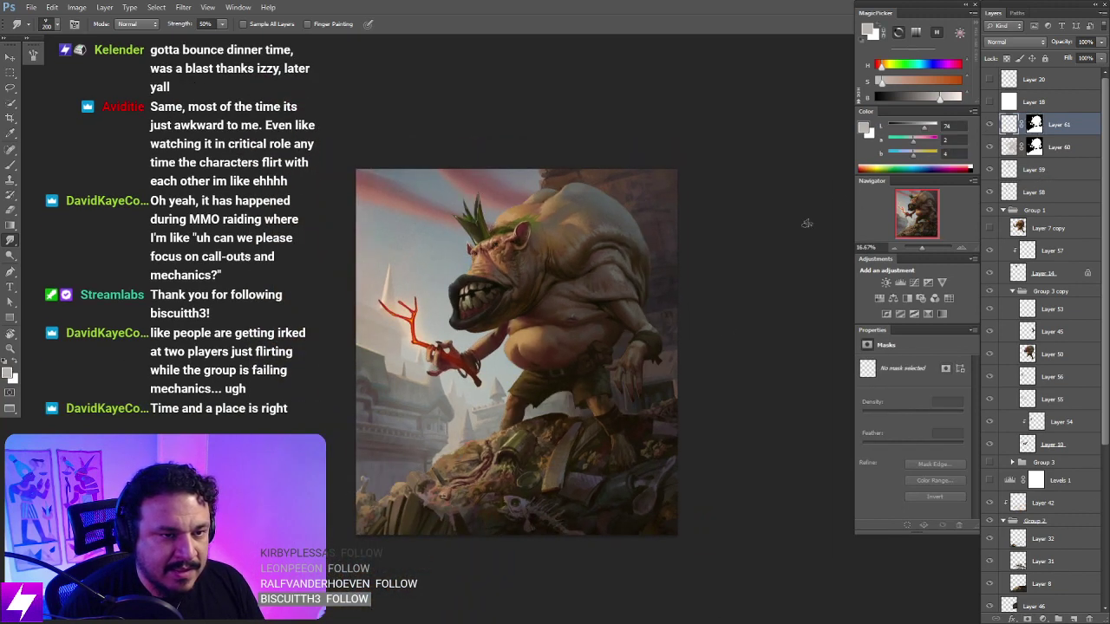
Step: Paint the front of the creature's belly on Layer 61 with brown and tan skin tones sampled from it, using a soft brush up to 250 px
{"action": "key", "text": "ctrl+plus"}
{"action": "key", "text": "ctrl+plus"}
{"action": "key", "text": "b"}
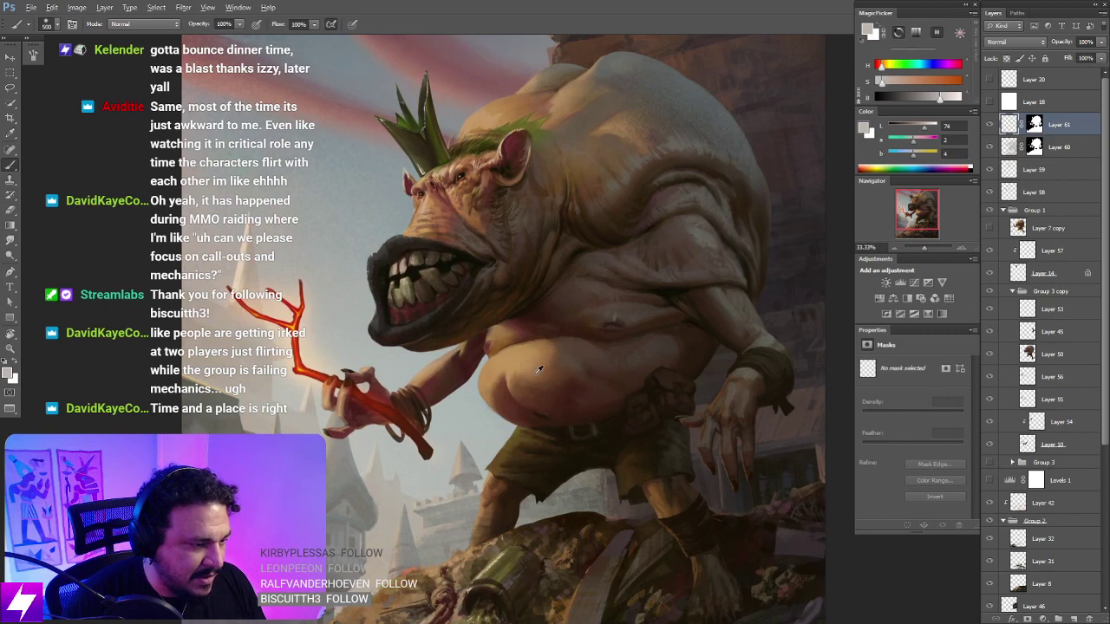
{"action": "left_click", "coordinate": [520, 374], "text": "alt"}
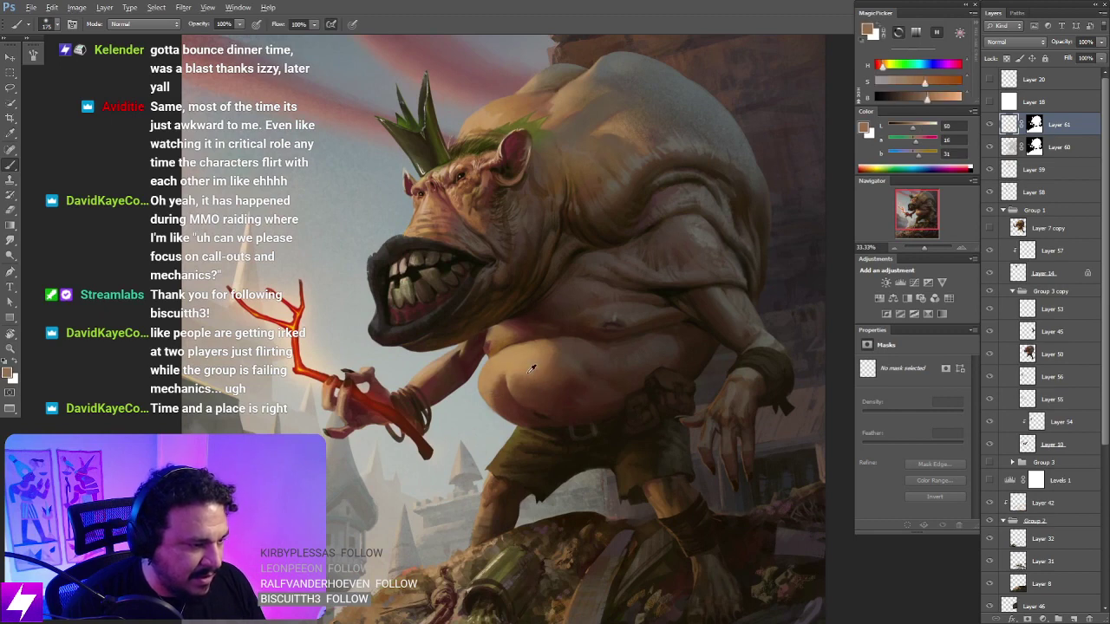
{"action": "left_click", "coordinate": [531, 369], "text": "alt"}
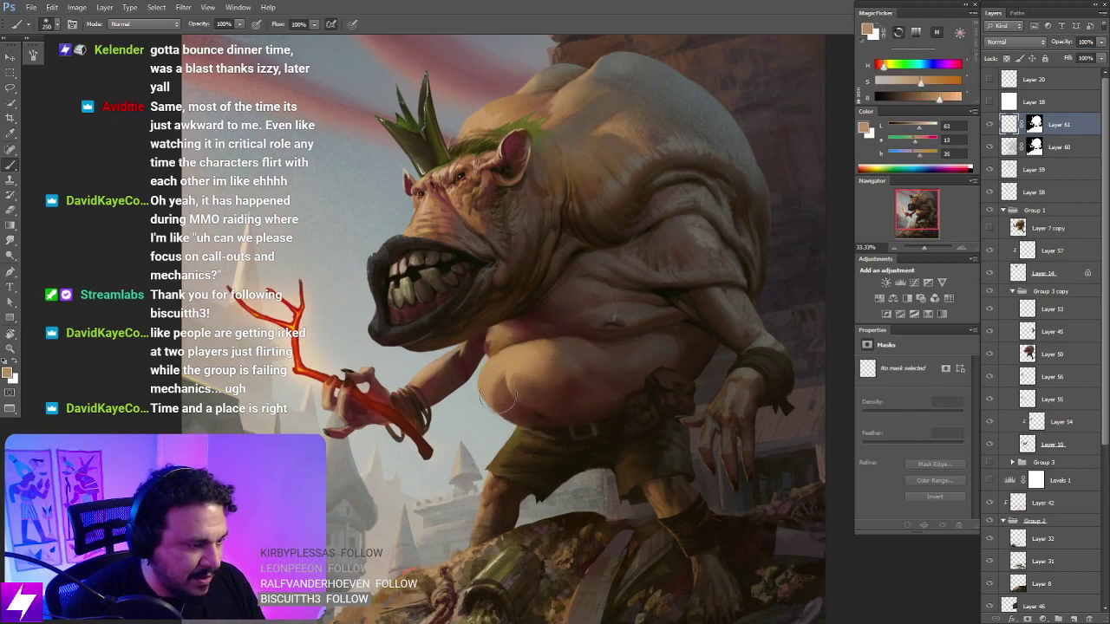
{"action": "left_click", "coordinate": [534, 384], "text": "alt"}
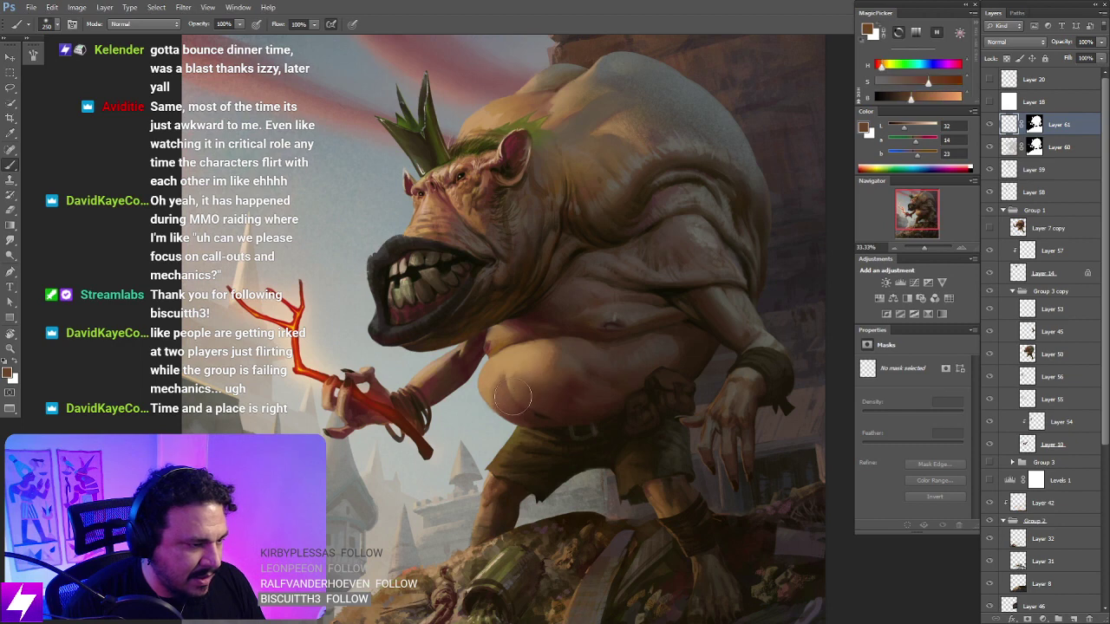
{"action": "left_click", "coordinate": [536, 374], "text": "alt"}
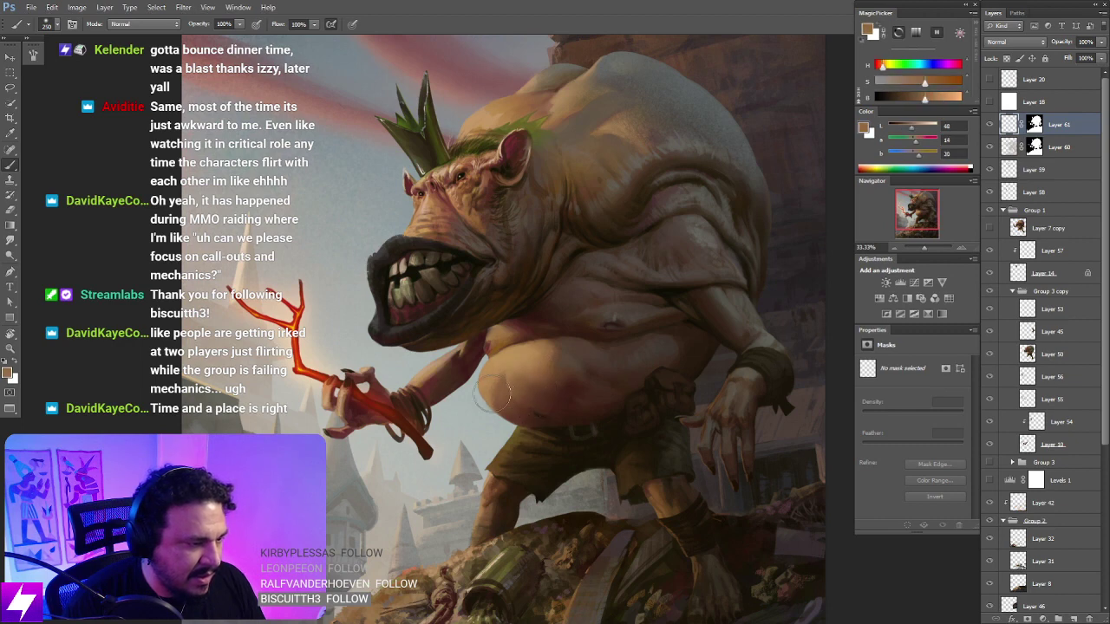
{"action": "key", "text": "ctrl+z"}
{"action": "key", "text": "ctrl+z"}
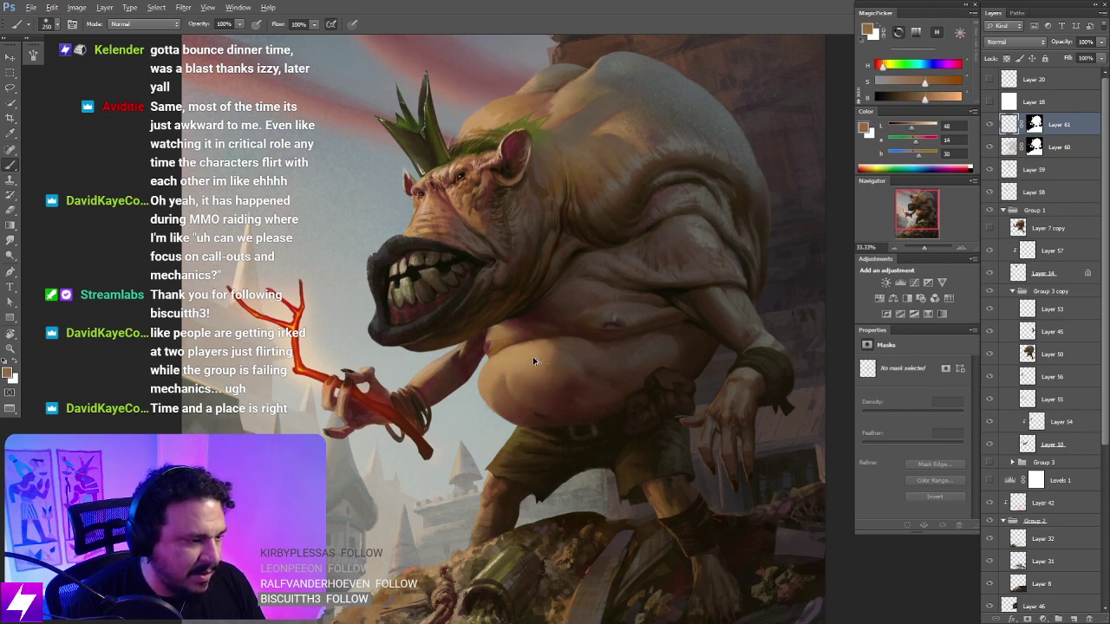
Step: Smooth the belly's lit front with a freshly sampled light tan, changing the soft brush from 400 to 200 px
{"action": "key", "text": "bracketright"}
{"action": "key", "text": "bracketright"}
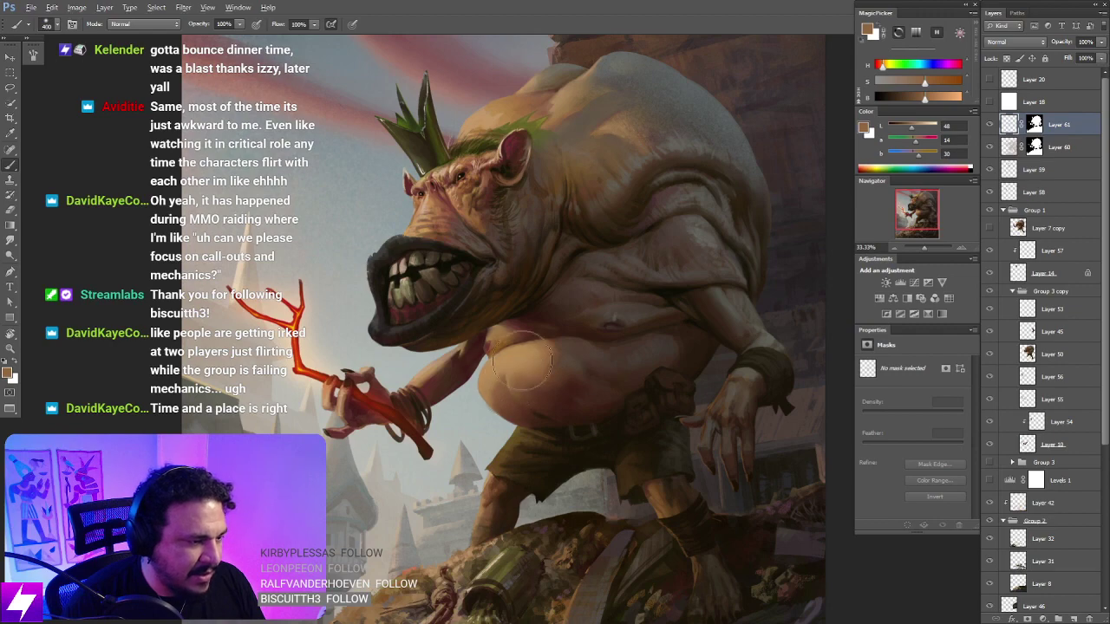
{"action": "key", "text": "bracketleft"}
{"action": "key", "text": "bracketleft"}
{"action": "key", "text": "bracketleft"}
{"action": "key", "text": "bracketleft"}
{"action": "left_click", "coordinate": [523, 372], "text": "alt"}
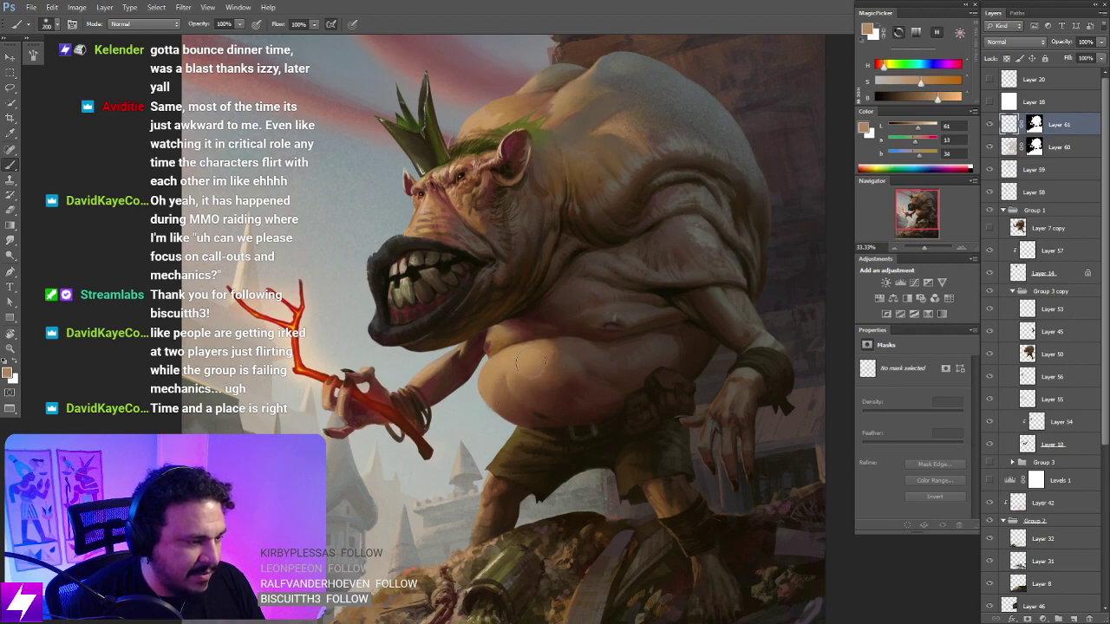
Step: Switch to a rough-edged textured brush and work sampled tan and dark brown into the belly at 300 to 500 px
{"action": "key", "text": "ctrl+minus"}
{"action": "left_click_drag", "start_coordinate": [549, 427], "coordinate": [535, 451]}
{"action": "right_click", "coordinate": [309, 280]}
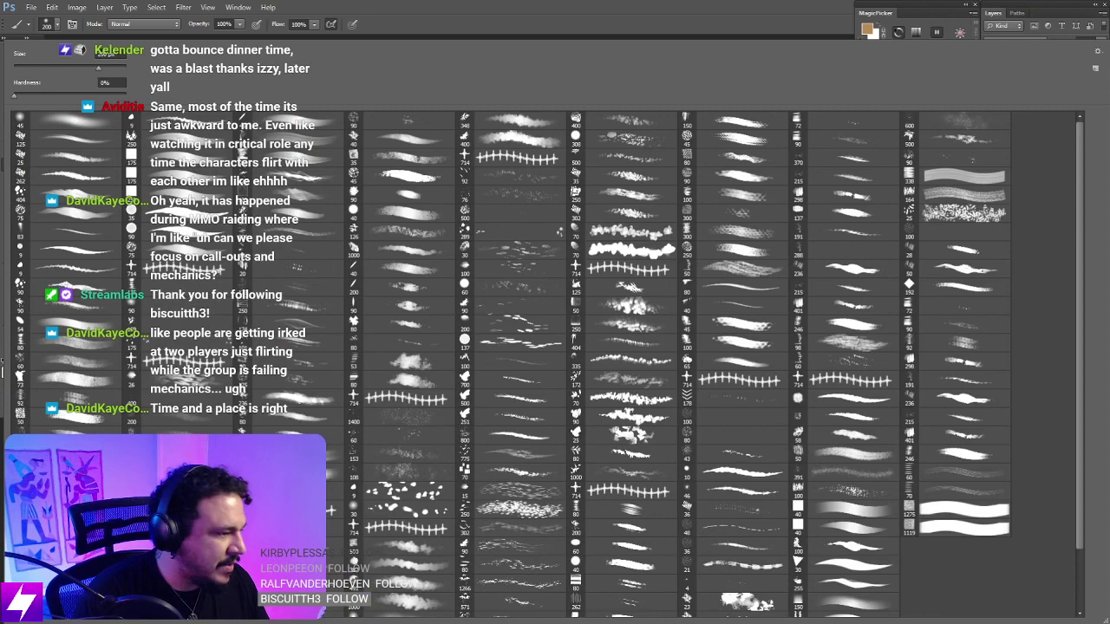
{"action": "double_click", "coordinate": [631, 121]}
{"action": "key", "text": "ctrl+plus"}
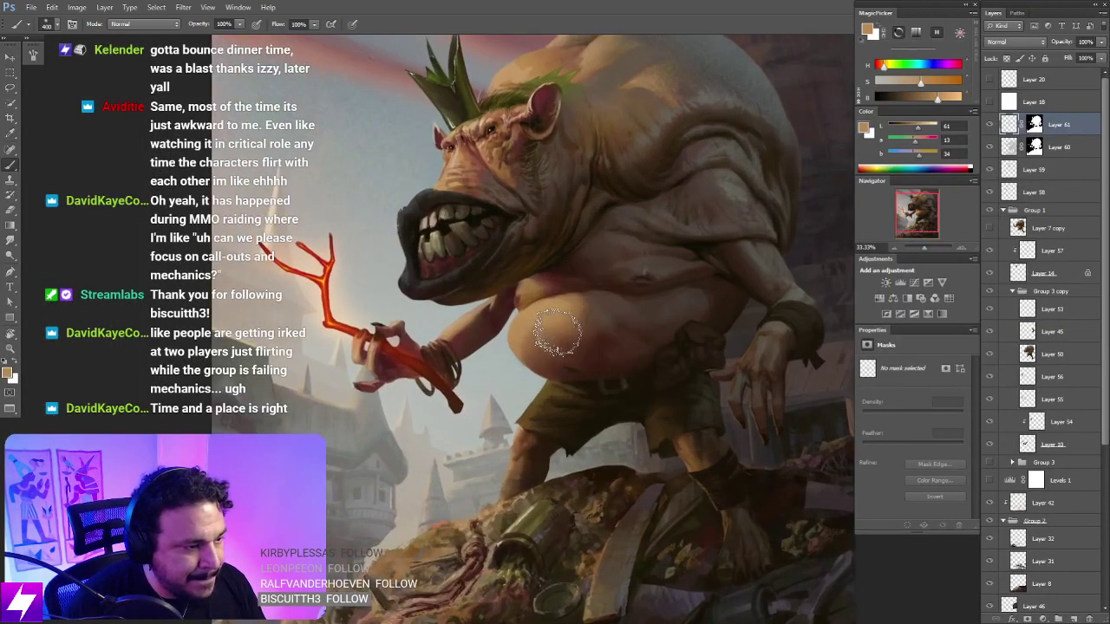
{"action": "key", "text": "bracketright"}
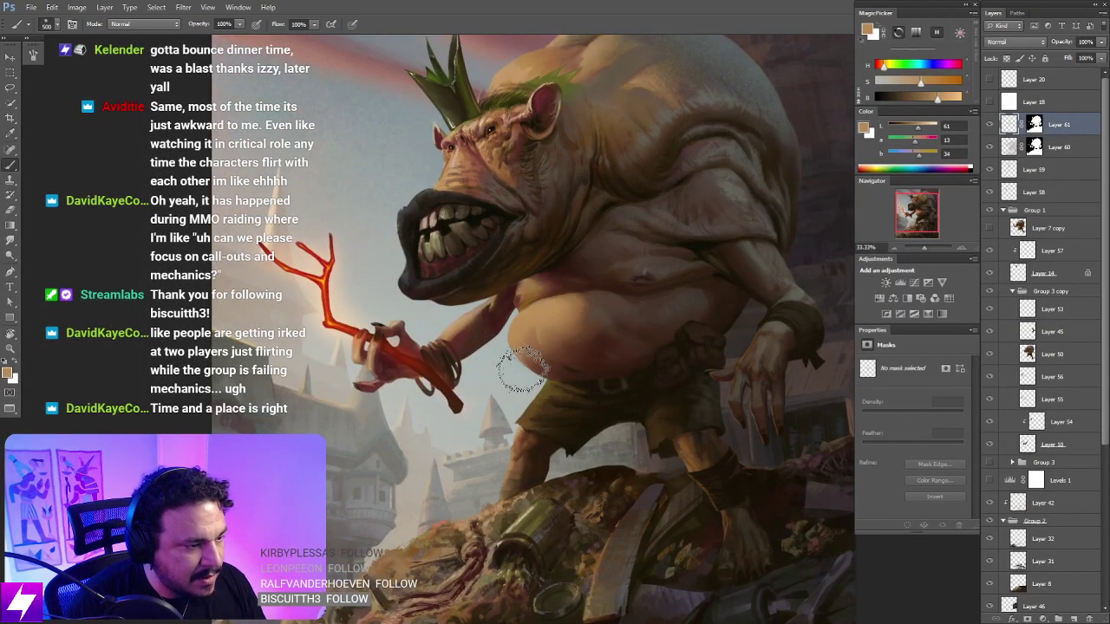
{"action": "key", "text": "bracketleft"}
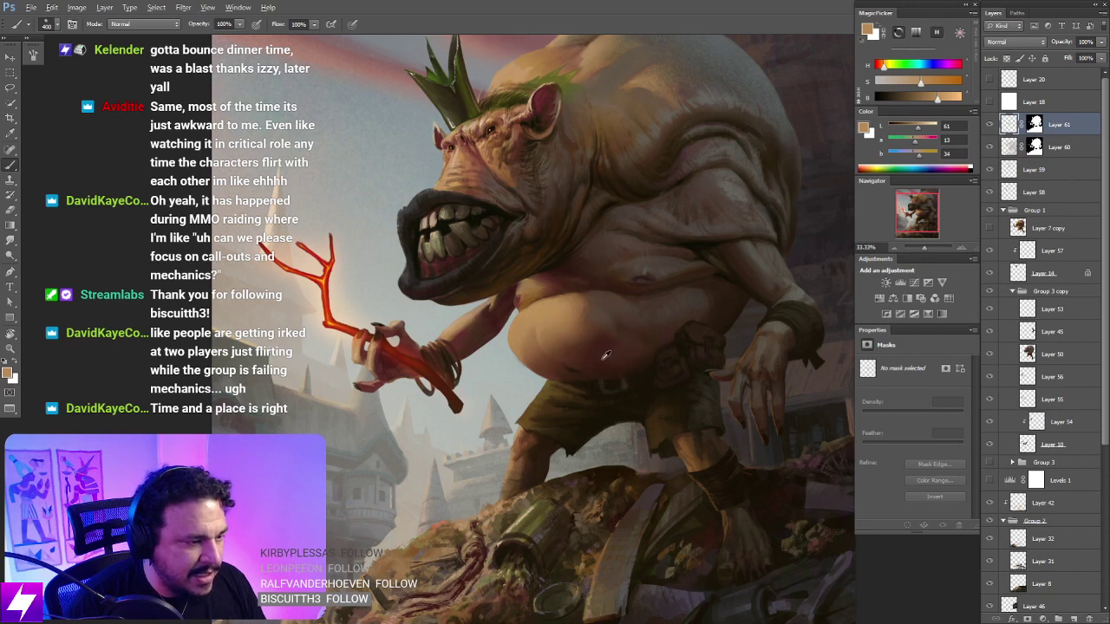
{"action": "left_click", "coordinate": [580, 346], "text": "alt"}
{"action": "key", "text": "bracketleft"}
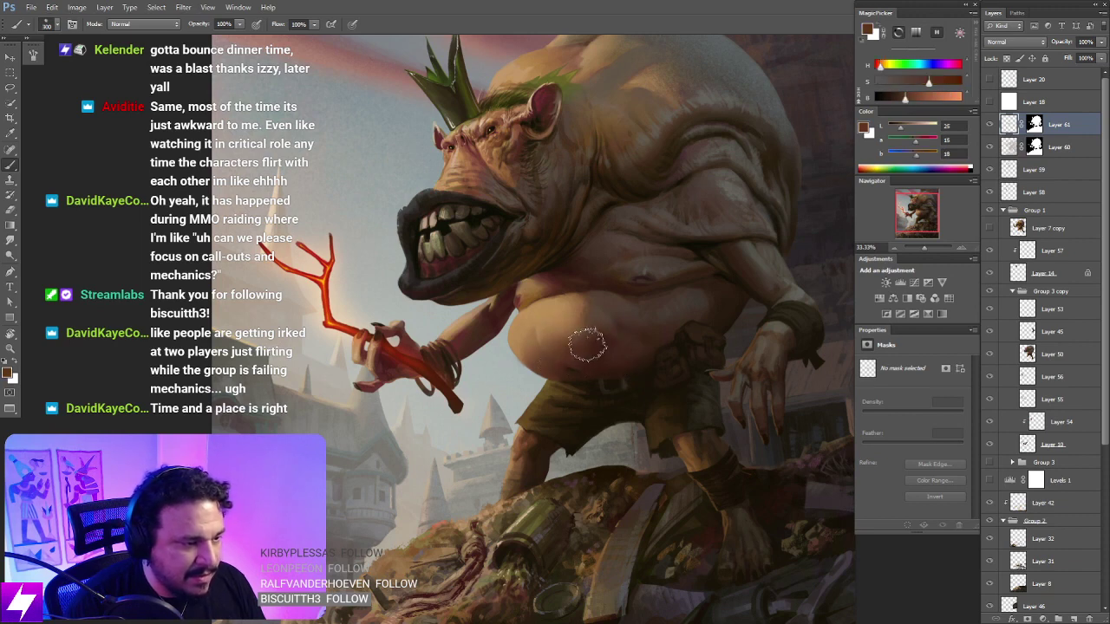
{"action": "left_click", "coordinate": [559, 341], "text": "alt"}
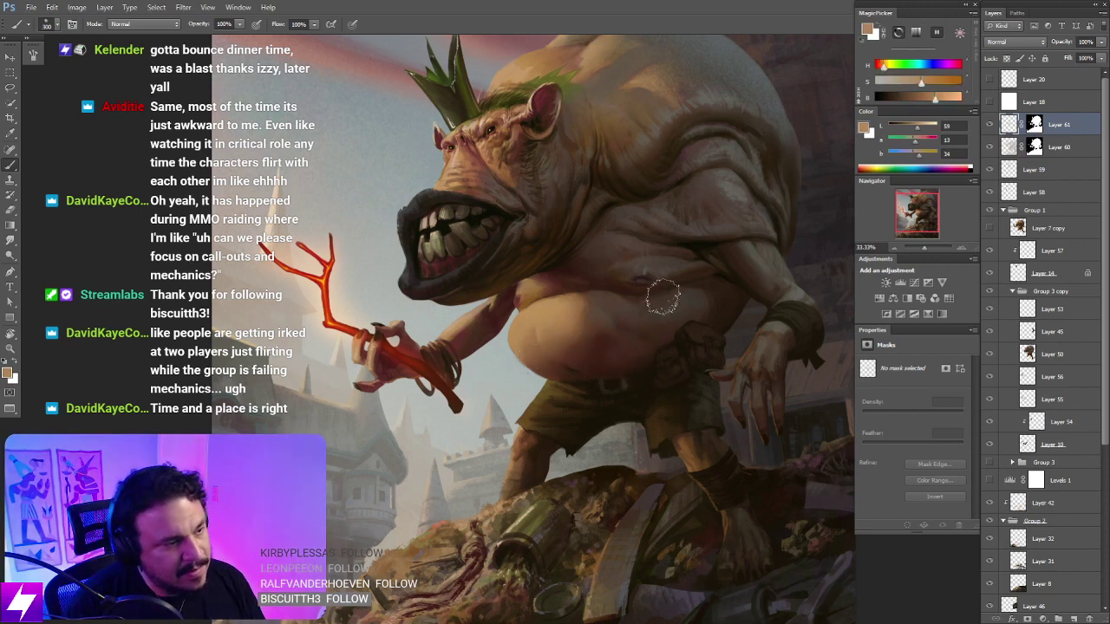
Step: Paint sampled light skin tones on the upper back behind the green hair with the textured brush at 150 to 250 px
{"action": "left_click_drag", "start_coordinate": [592, 324], "coordinate": [580, 358]}
{"action": "key", "text": "bracketleft"}
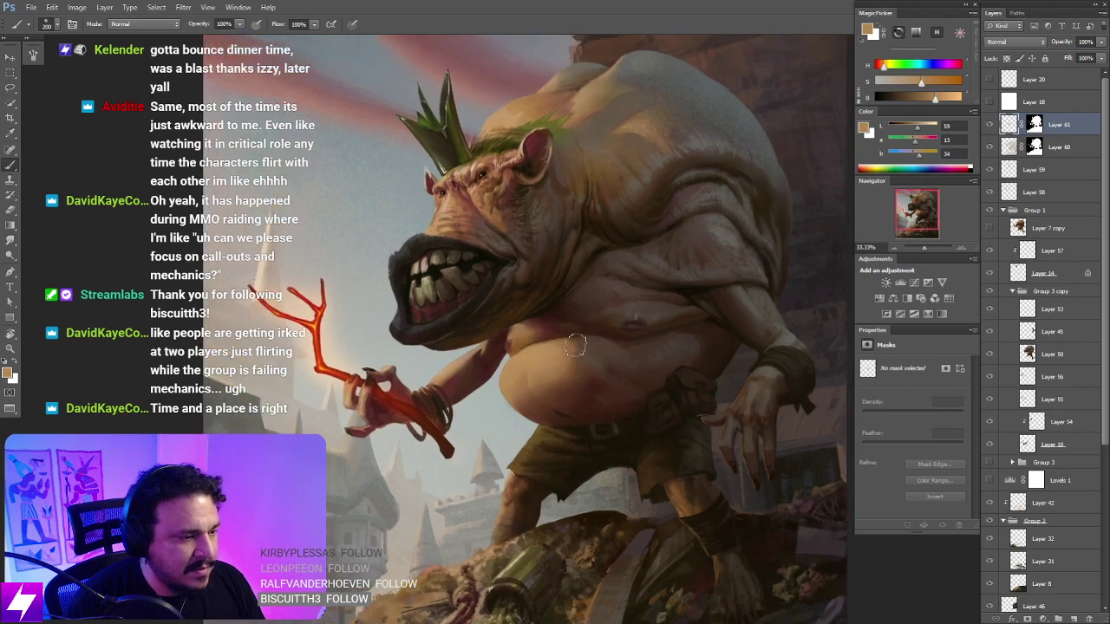
{"action": "left_click_drag", "start_coordinate": [585, 261], "coordinate": [565, 353]}
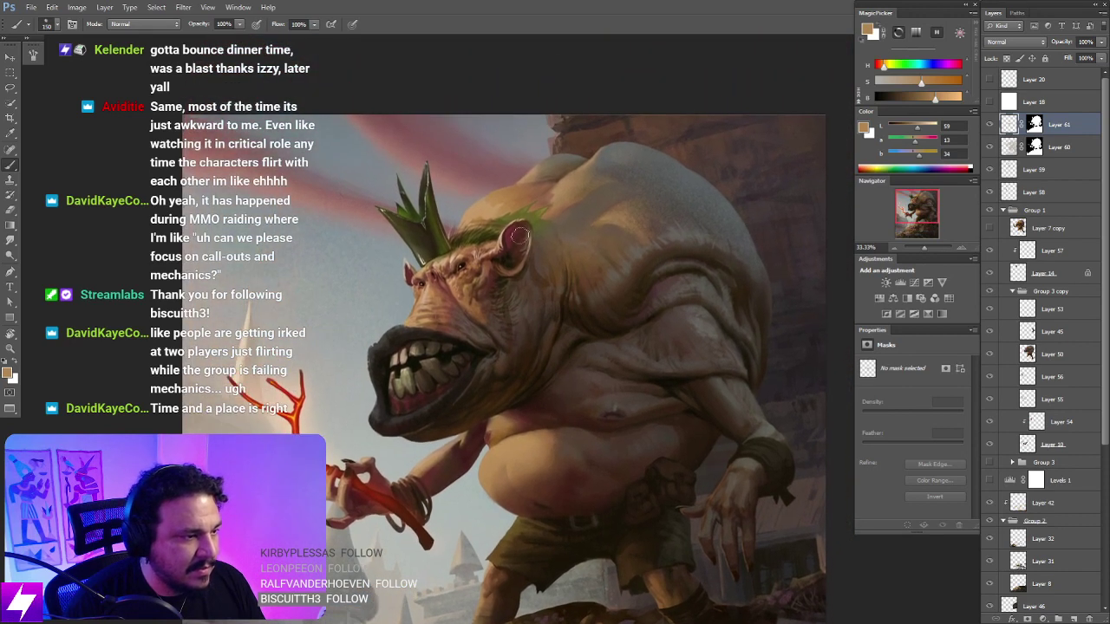
{"action": "left_click", "coordinate": [427, 286], "text": "alt"}
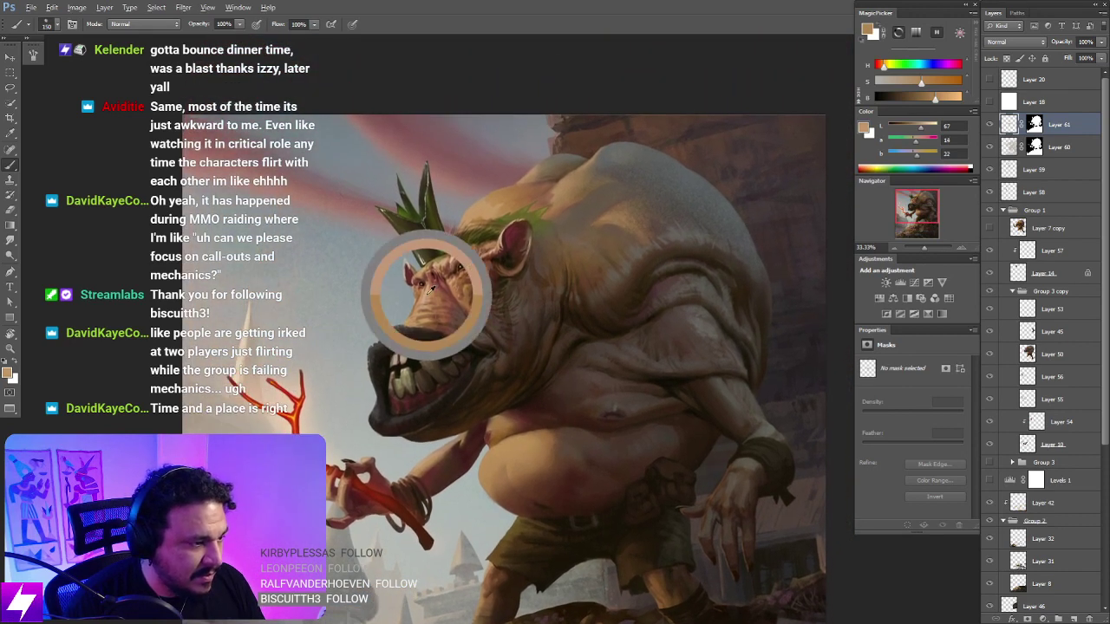
{"action": "left_click", "coordinate": [496, 201], "text": "alt"}
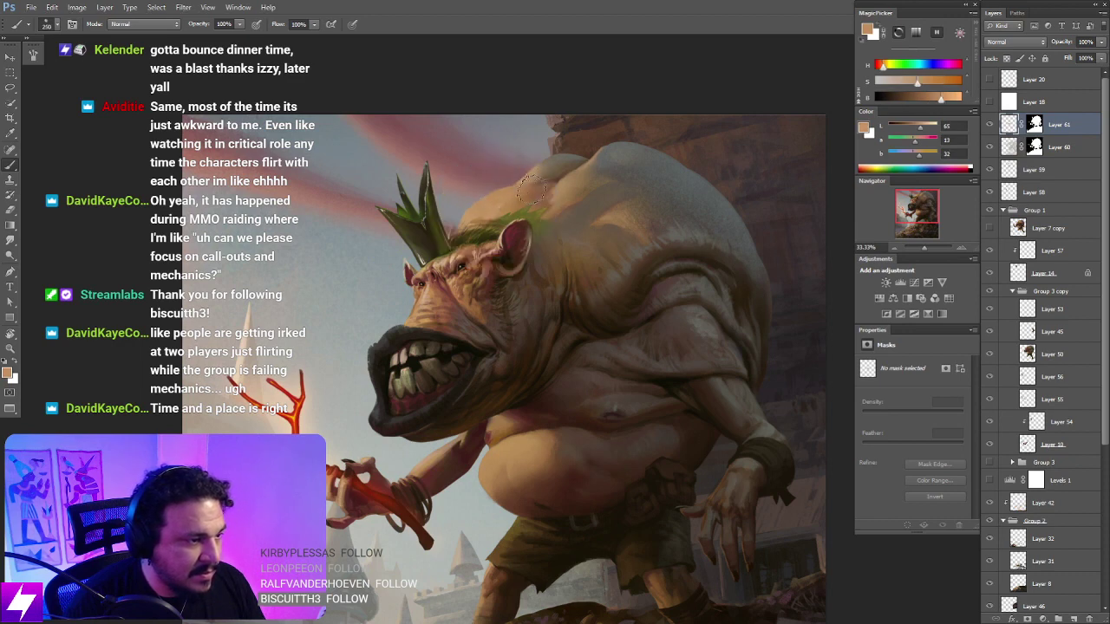
{"action": "key", "text": "ctrl+minus"}
{"action": "scroll", "coordinate": [582, 257], "scroll_direction": "up", "scroll_amount": 1}
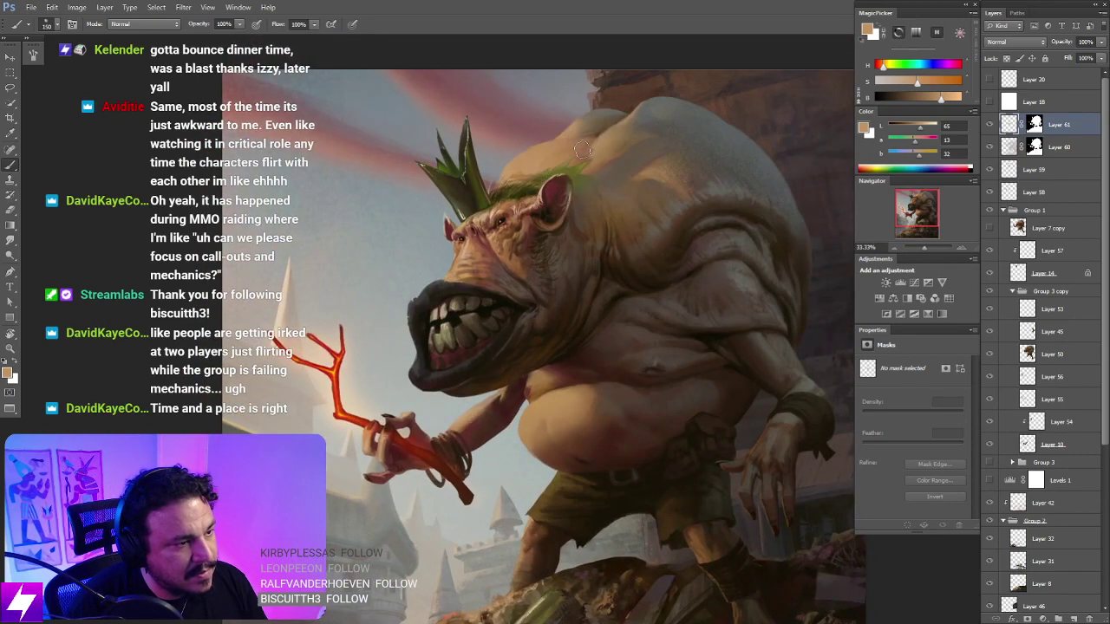
{"action": "scroll", "coordinate": [620, 128], "scroll_direction": "down", "scroll_amount": 1}
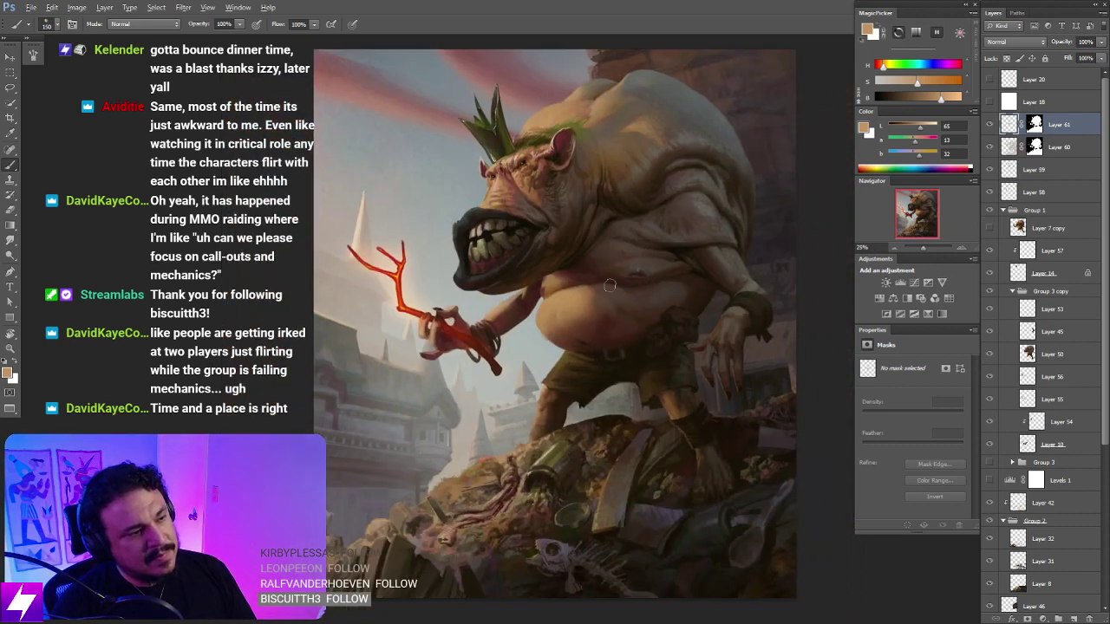
Step: Sample the belly's dark shadow, shift it to a brighter, more saturated dark red, and brush it along the belly's underside at 125 px
{"action": "mouse_move", "coordinate": [590, 309]}
{"action": "left_mouse_down"}
{"action": "mouse_move", "coordinate": [599, 294]}
{"action": "mouse_move", "coordinate": [618, 295]}
{"action": "left_mouse_up"}
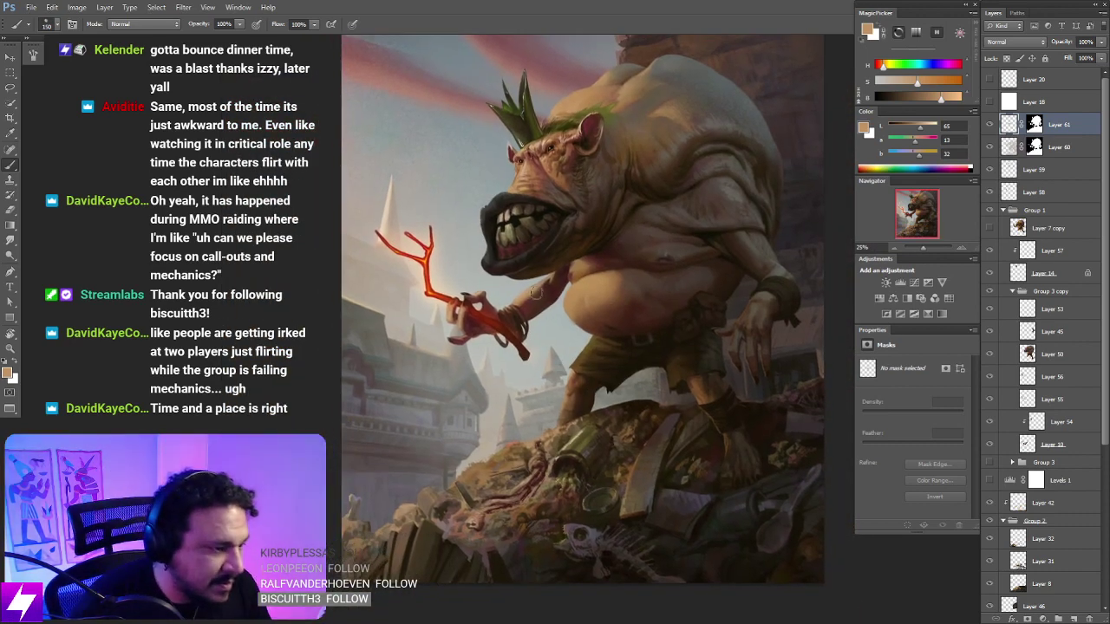
{"action": "left_click", "coordinate": [600, 327], "text": "alt"}
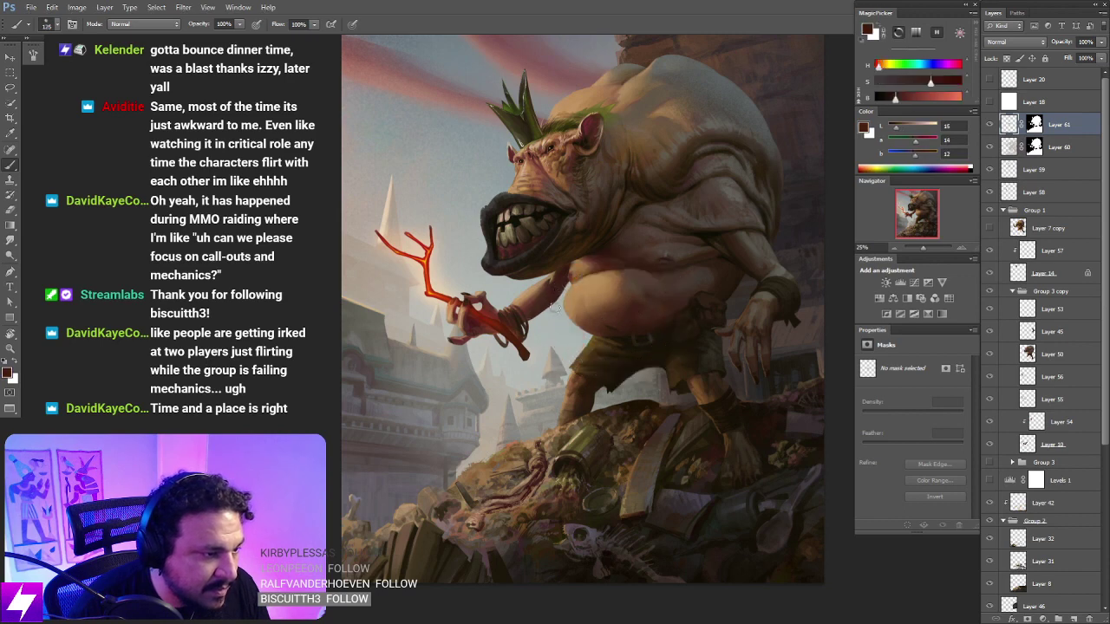
{"action": "left_click_drag", "start_coordinate": [896, 98], "coordinate": [906, 98]}
{"action": "left_click", "coordinate": [937, 82]}
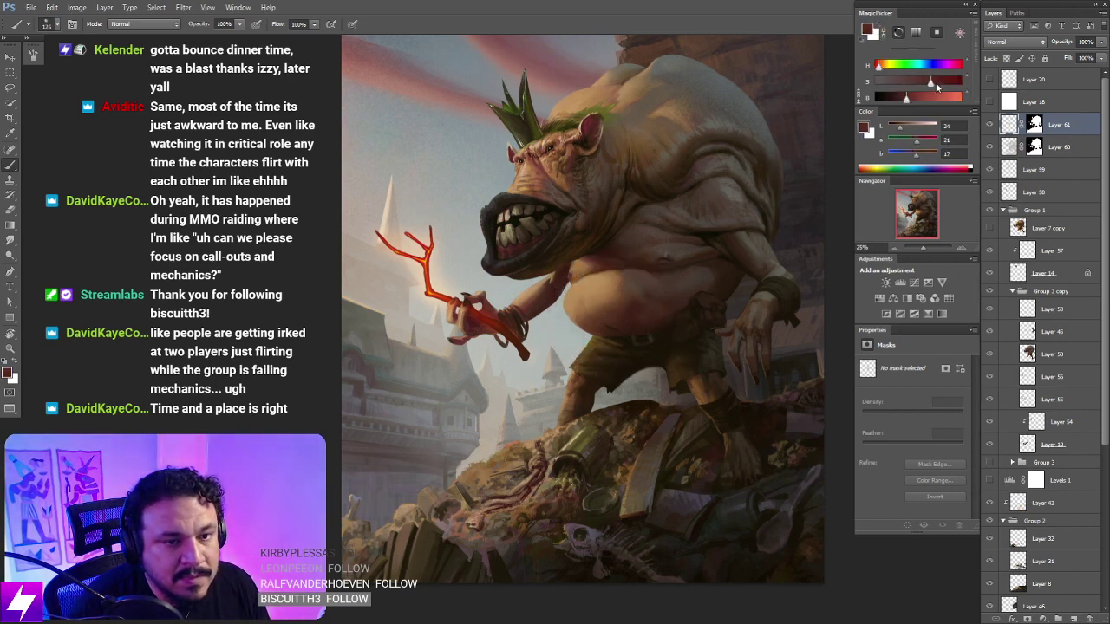
{"action": "left_click_drag", "start_coordinate": [613, 325], "coordinate": [583, 335]}
{"action": "left_click_drag", "start_coordinate": [556, 270], "coordinate": [560, 312]}
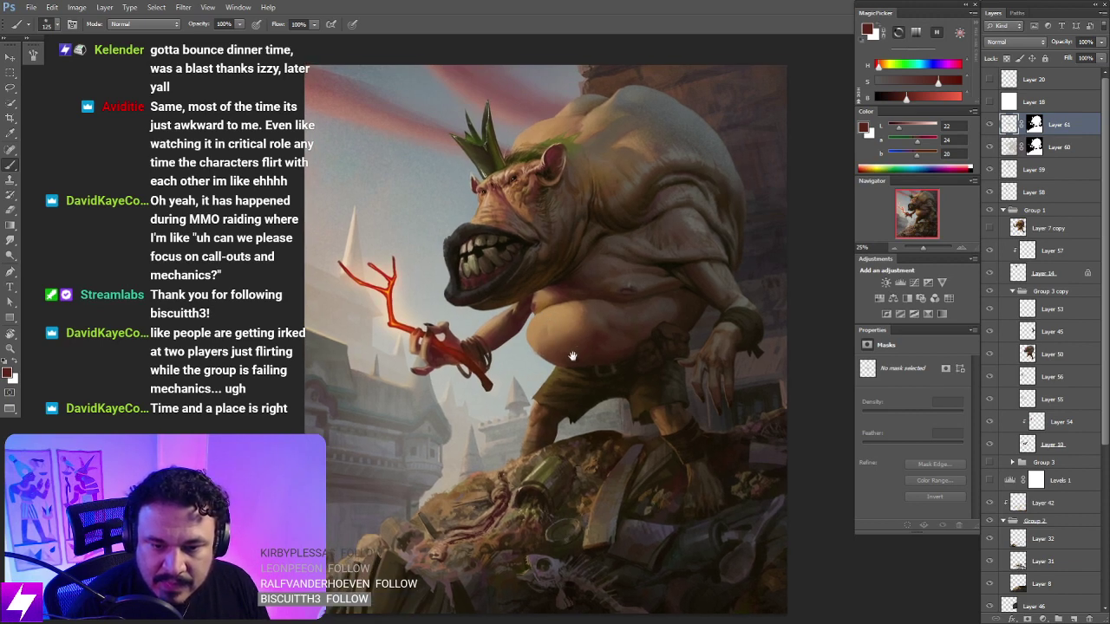
{"action": "mouse_move", "coordinate": [563, 372]}
{"action": "left_mouse_down"}
{"action": "mouse_move", "coordinate": [588, 304]}
{"action": "mouse_move", "coordinate": [557, 345]}
{"action": "left_mouse_up"}
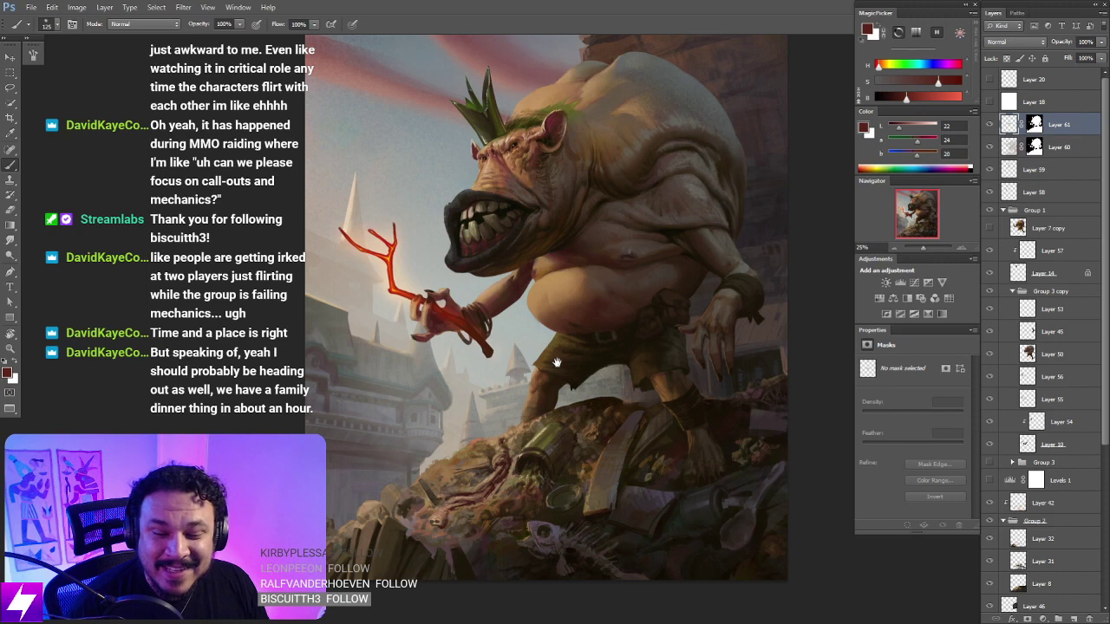
{"action": "mouse_move", "coordinate": [568, 372]}
{"action": "left_mouse_down"}
{"action": "mouse_move", "coordinate": [577, 364]}
{"action": "mouse_move", "coordinate": [550, 364]}
{"action": "mouse_move", "coordinate": [555, 344]}
{"action": "mouse_move", "coordinate": [581, 357]}
{"action": "left_mouse_up"}
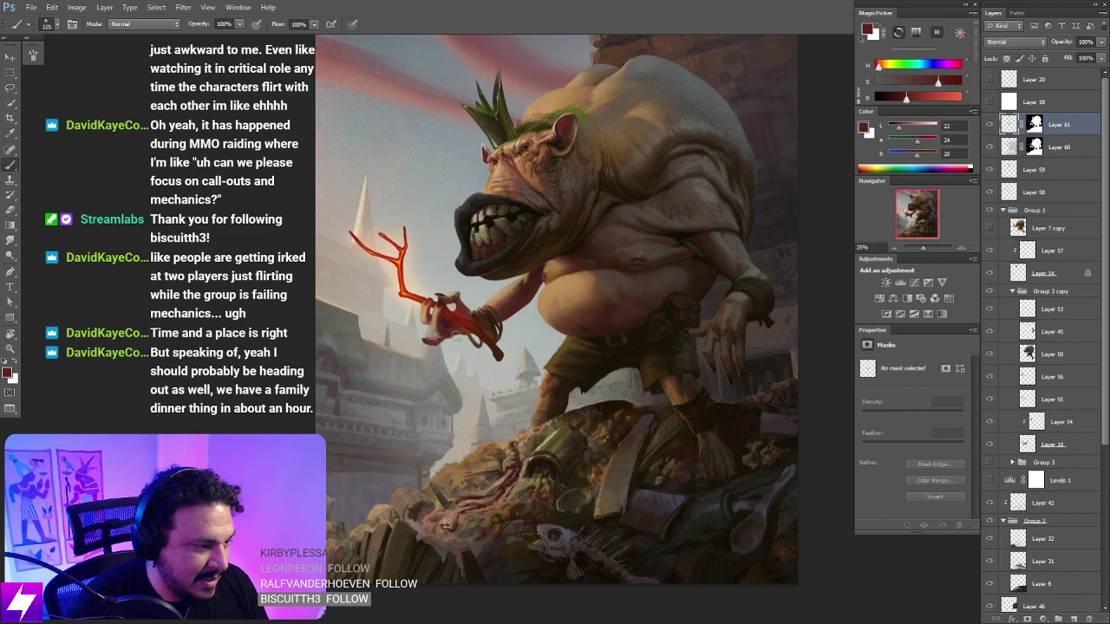
{"action": "scroll", "coordinate": [485, 335], "scroll_direction": "down", "scroll_amount": 1}
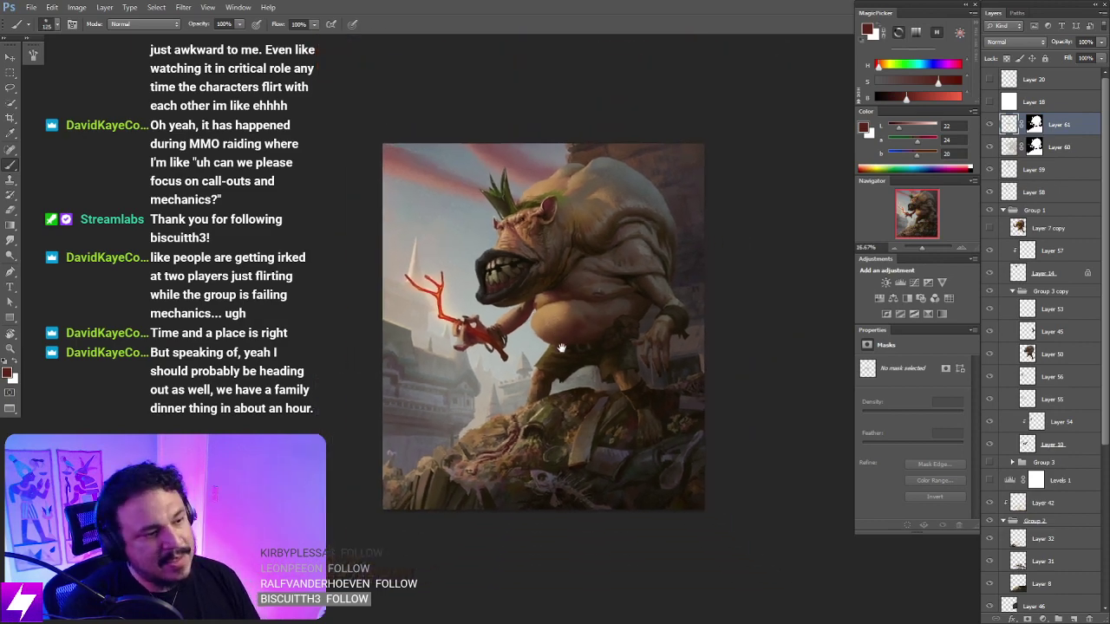
Step: Examine the creature's belly, hanging arm and hand both close up and in the full composition
{"action": "scroll", "coordinate": [473, 342], "scroll_direction": "up", "scroll_amount": 2}
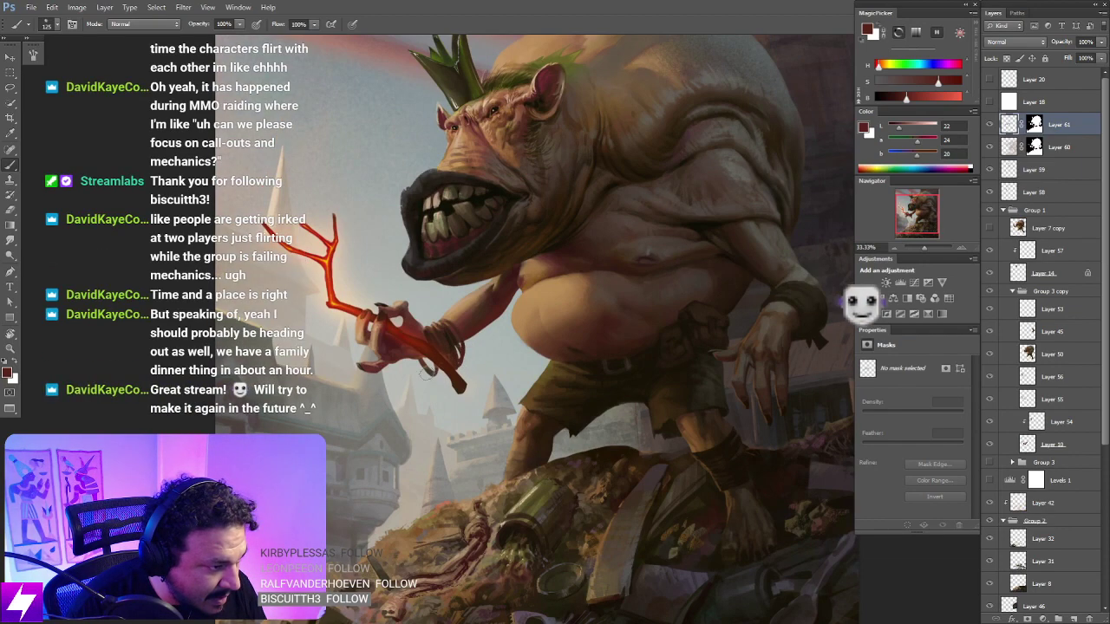
{"action": "left_click_drag", "start_coordinate": [499, 358], "coordinate": [487, 371]}
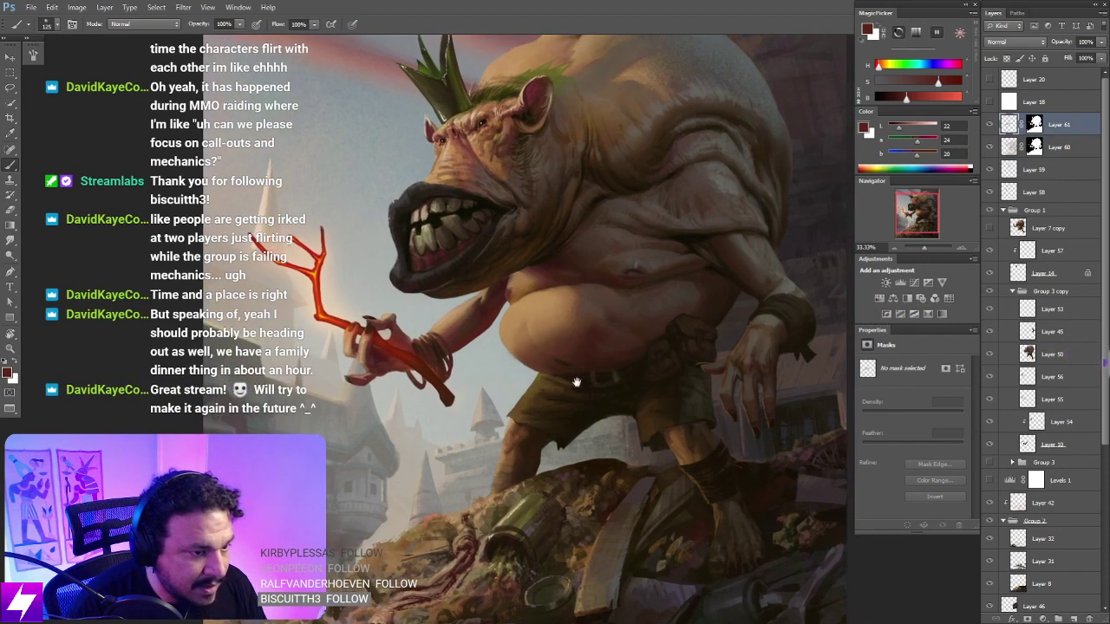
{"action": "left_click_drag", "start_coordinate": [577, 383], "coordinate": [443, 379]}
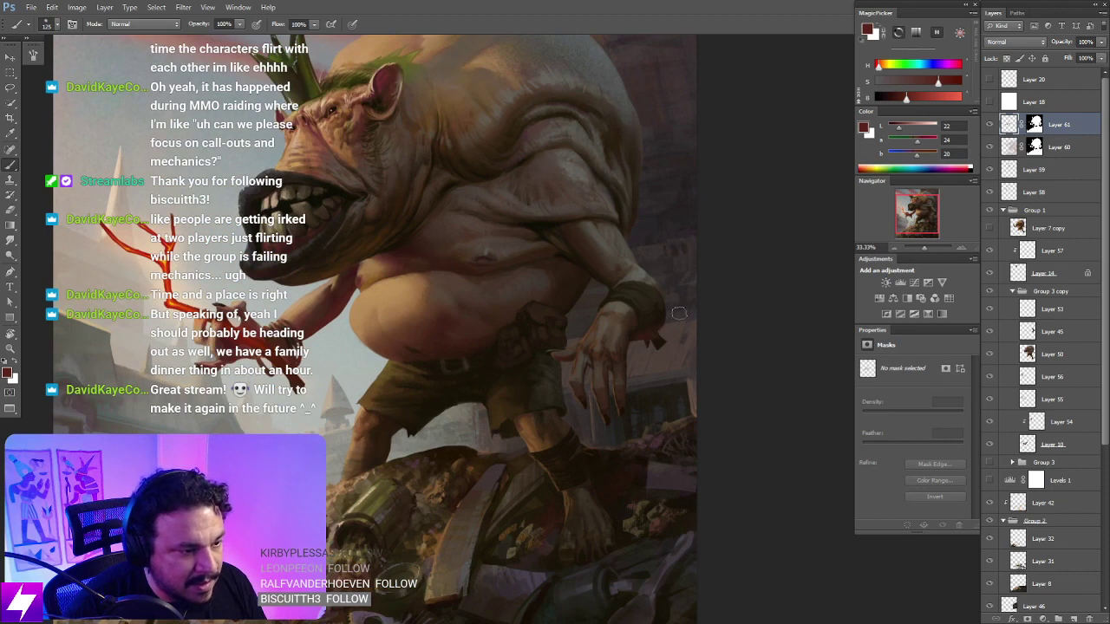
{"action": "key", "text": "e"}
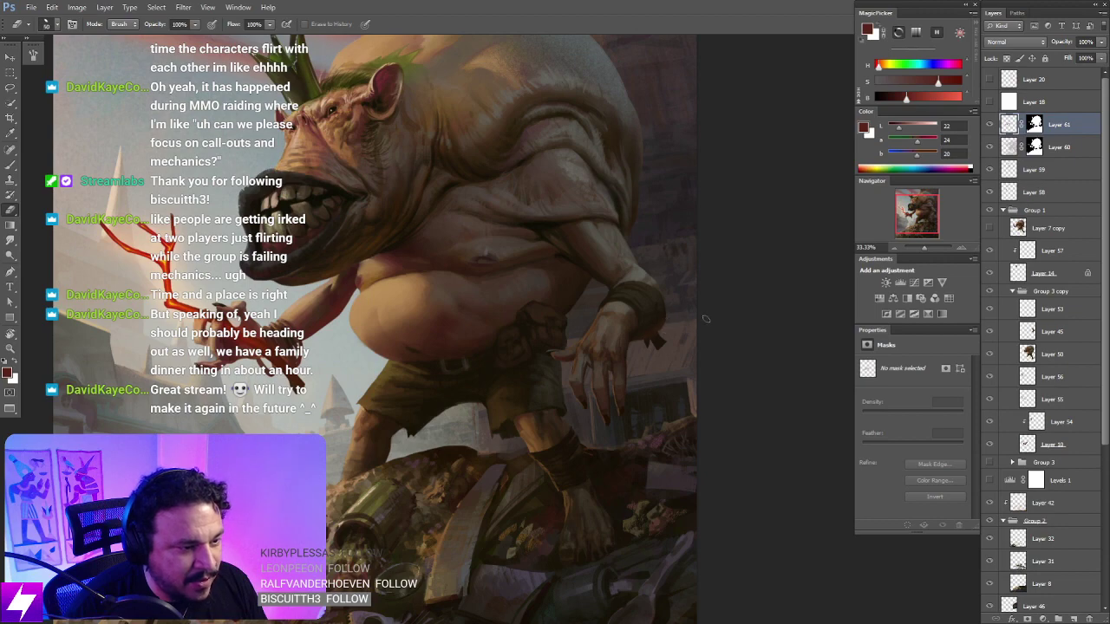
{"action": "left_click_drag", "start_coordinate": [684, 315], "coordinate": [628, 310]}
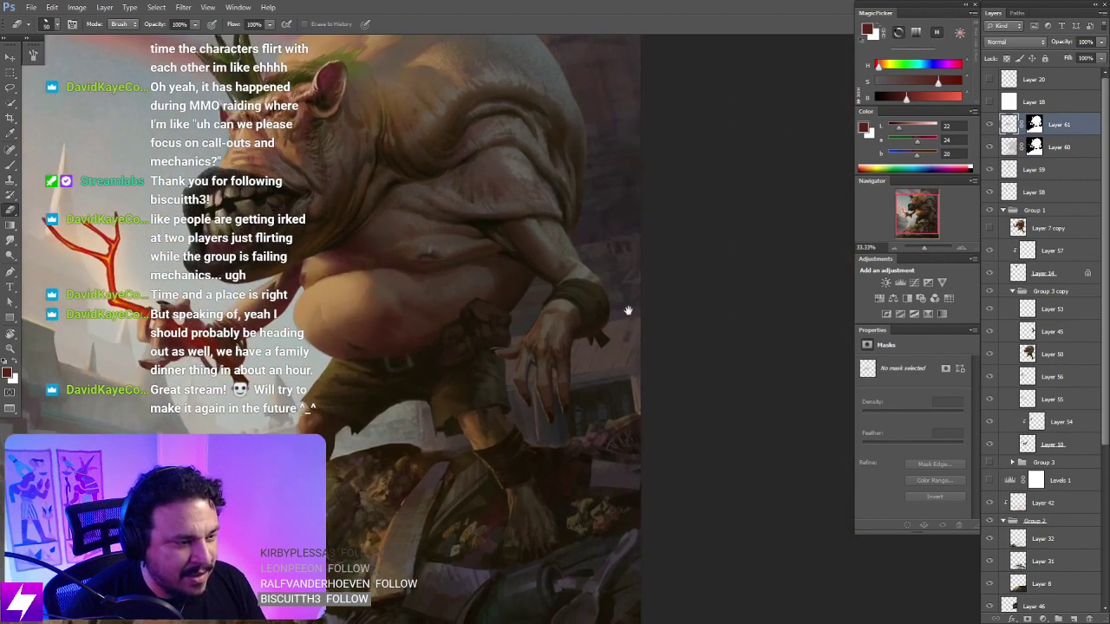
{"action": "key", "text": "ctrl+plus"}
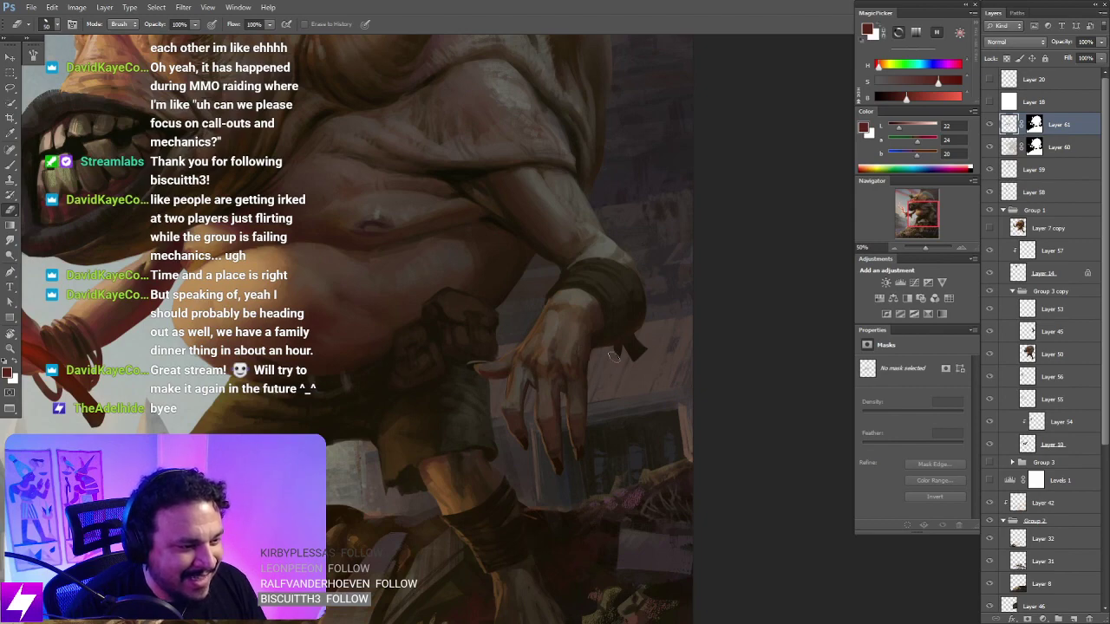
{"action": "key", "text": "ctrl+minus"}
{"action": "key", "text": "ctrl+minus"}
{"action": "left_click_drag", "start_coordinate": [641, 376], "coordinate": [468, 386]}
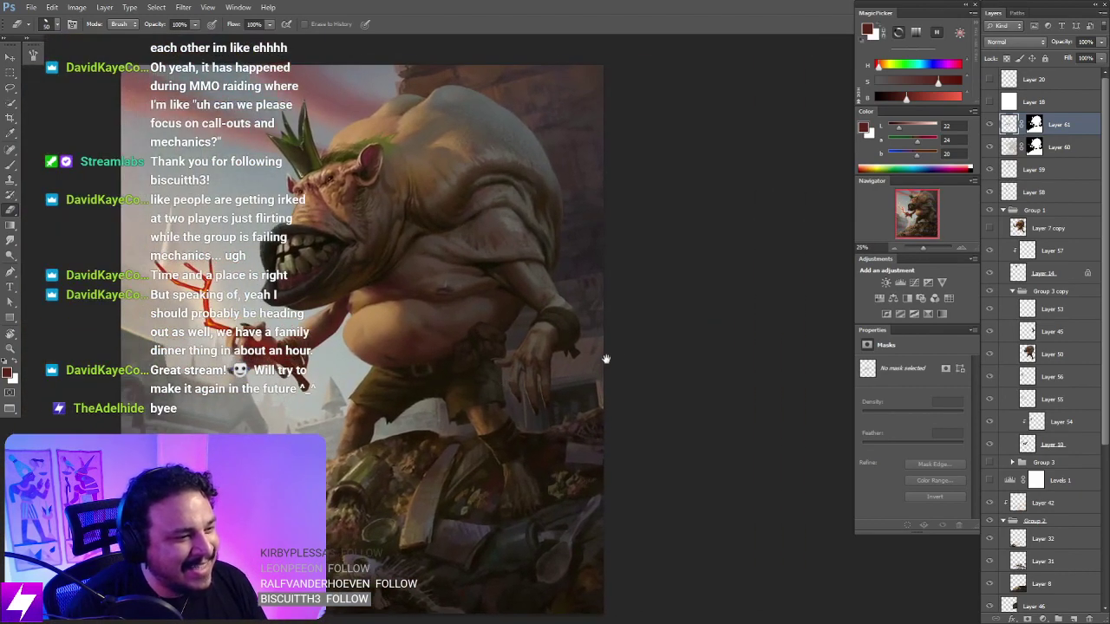
{"action": "left_click_drag", "start_coordinate": [606, 359], "coordinate": [599, 352]}
Step: Touch up the belly's shadowed side beside the hanging arm with the dark red brush at 200 px and the eraser
{"action": "key", "text": "b"}
{"action": "key", "text": "h"}
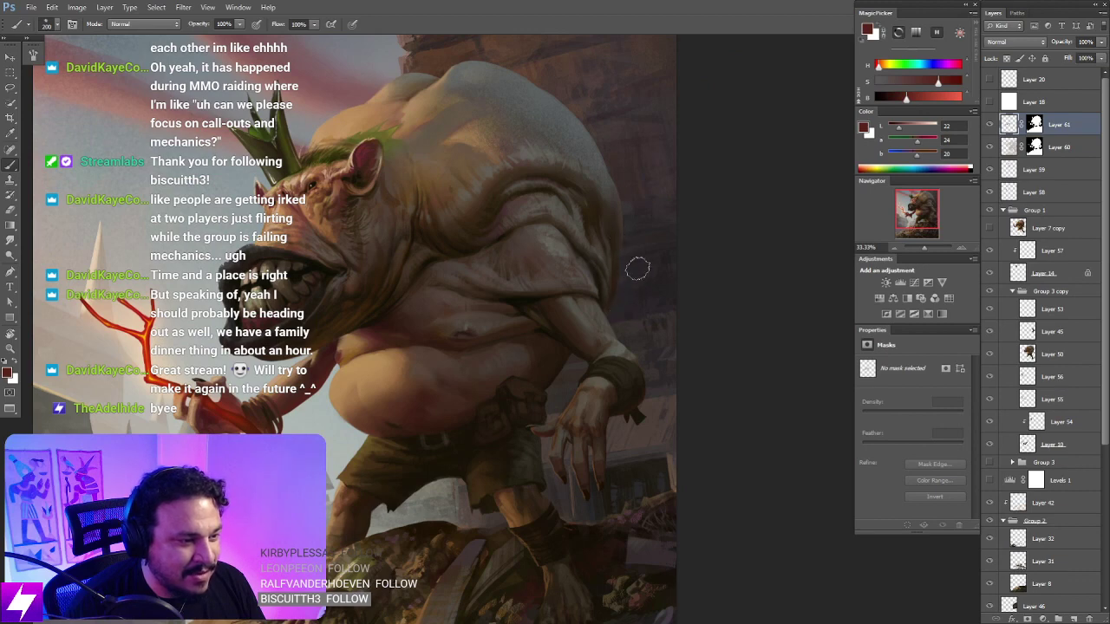
{"action": "left_click_drag", "start_coordinate": [546, 416], "coordinate": [567, 383]}
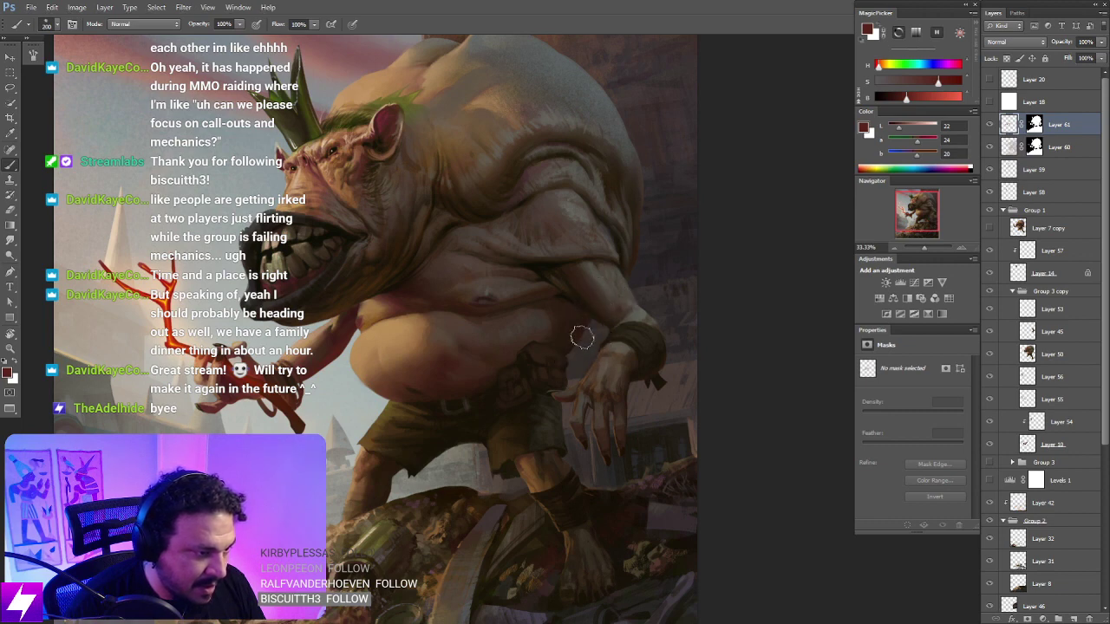
{"action": "key", "text": "e"}
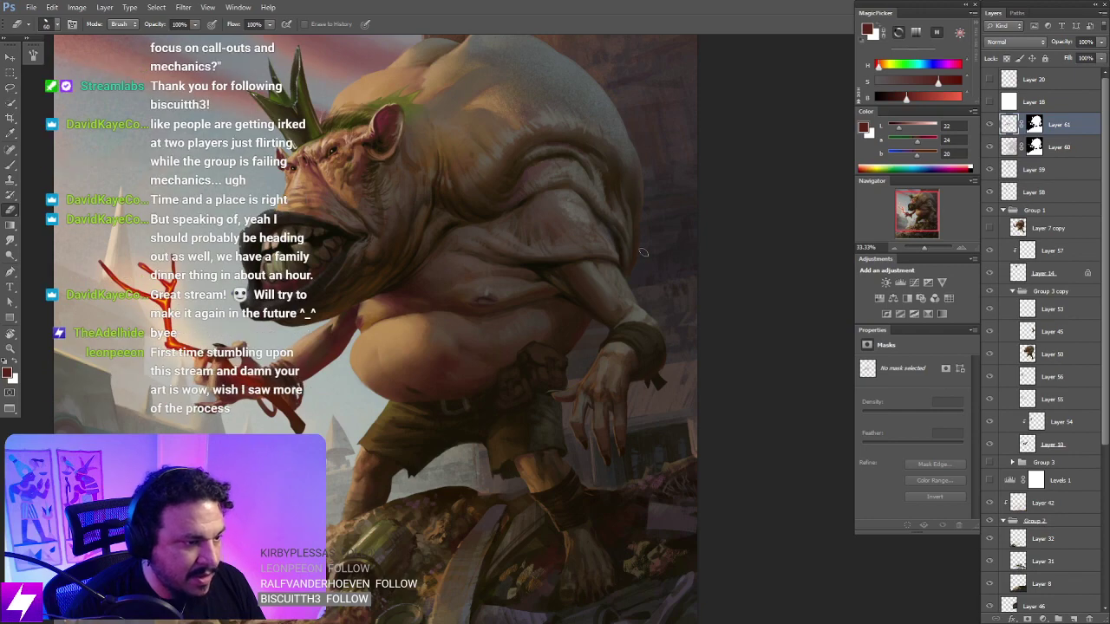
Step: Mirror the canvas horizontally to check the creature's overall forms and shading
{"action": "key", "text": "ctrl+minus"}
{"action": "key", "text": "ctrl+minus"}
{"action": "key", "text": "ctrl+minus"}
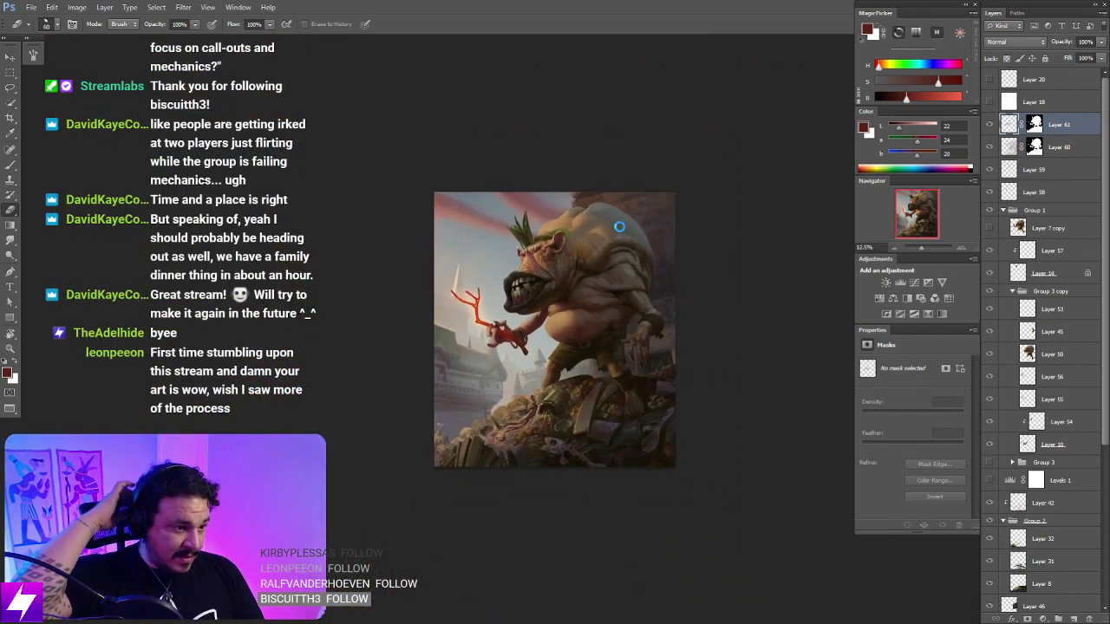
{"action": "key", "text": "ctrl+shift+h"}
{"action": "left_click_drag", "start_coordinate": [660, 436], "coordinate": [804, 549]}
{"action": "key", "text": "ctrl+plus"}
{"action": "key", "text": "ctrl+plus"}
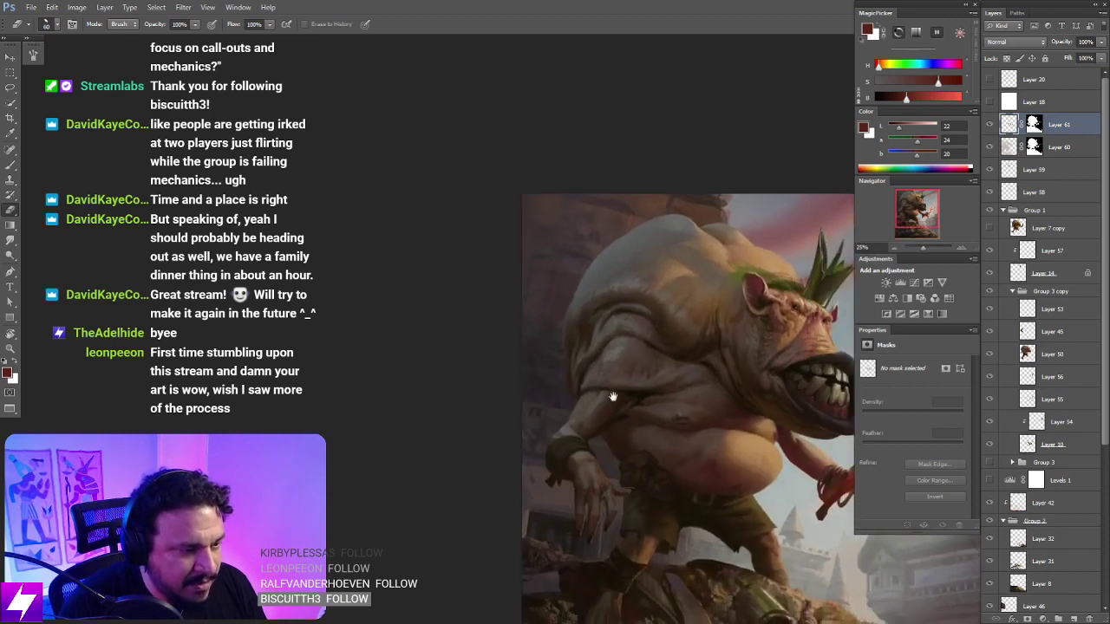
Step: Refine the creature's back and shoulder folds in the mirrored painting with the brush at 400 px and the eraser at 175 px
{"action": "key", "text": "b"}
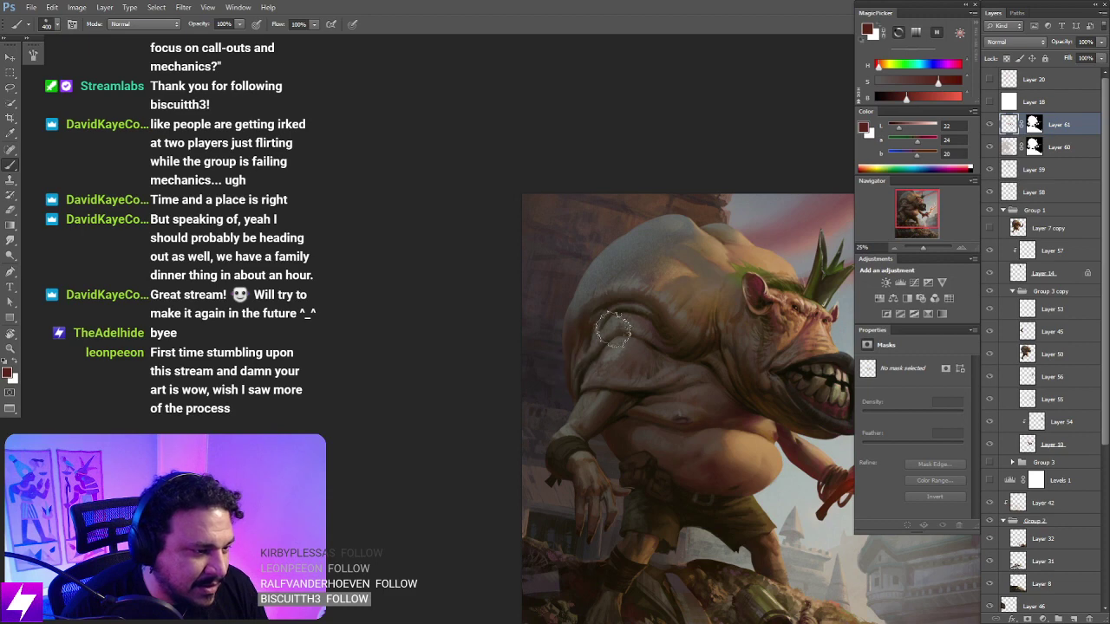
{"action": "key", "text": "r"}
{"action": "key", "text": "e"}
{"action": "key", "text": "e"}
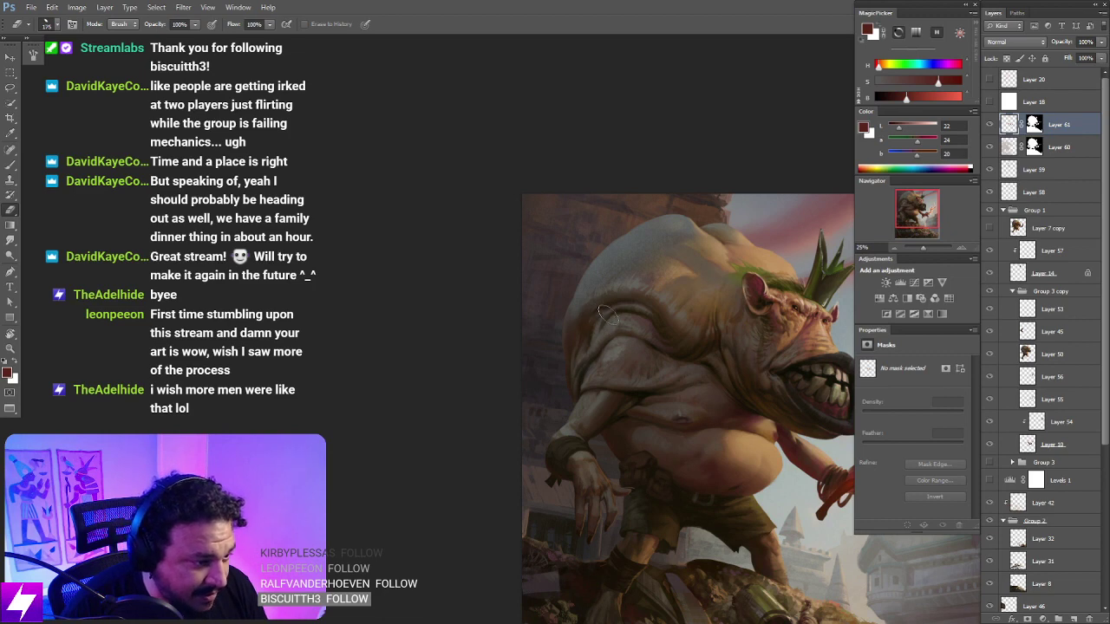
{"action": "left_click_drag", "start_coordinate": [665, 338], "coordinate": [617, 350]}
{"action": "left_click_drag", "start_coordinate": [683, 395], "coordinate": [688, 402]}
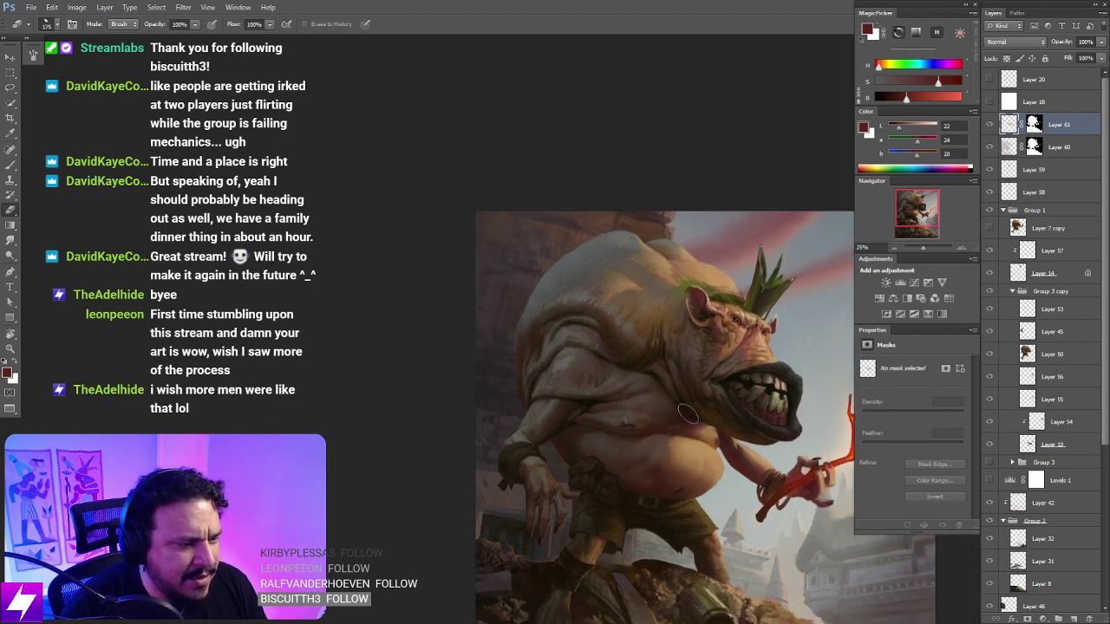
Step: Flip the canvas back and touch up the back and chest folds with the brush at 400 px and the eraser at 125 px
{"action": "key", "text": "ctrl+minus"}
{"action": "mouse_move", "coordinate": [748, 374]}
{"action": "left_mouse_down"}
{"action": "mouse_move", "coordinate": [629, 391]}
{"action": "mouse_move", "coordinate": [637, 423]}
{"action": "mouse_move", "coordinate": [604, 397]}
{"action": "mouse_move", "coordinate": [646, 428]}
{"action": "left_mouse_up"}
{"action": "key", "text": "ctrl+shift+h"}
{"action": "key", "text": "ctrl+plus"}
{"action": "key", "text": "ctrl+plus"}
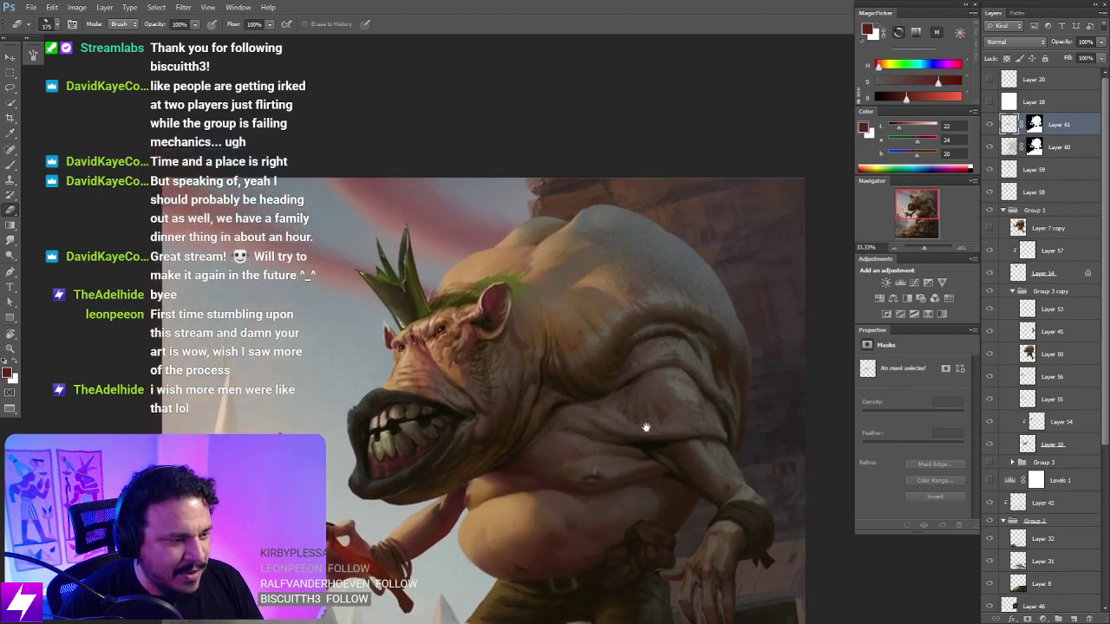
{"action": "mouse_move", "coordinate": [628, 375]}
{"action": "left_mouse_down"}
{"action": "mouse_move", "coordinate": [638, 401]}
{"action": "mouse_move", "coordinate": [661, 392]}
{"action": "left_mouse_up"}
{"action": "key", "text": "b"}
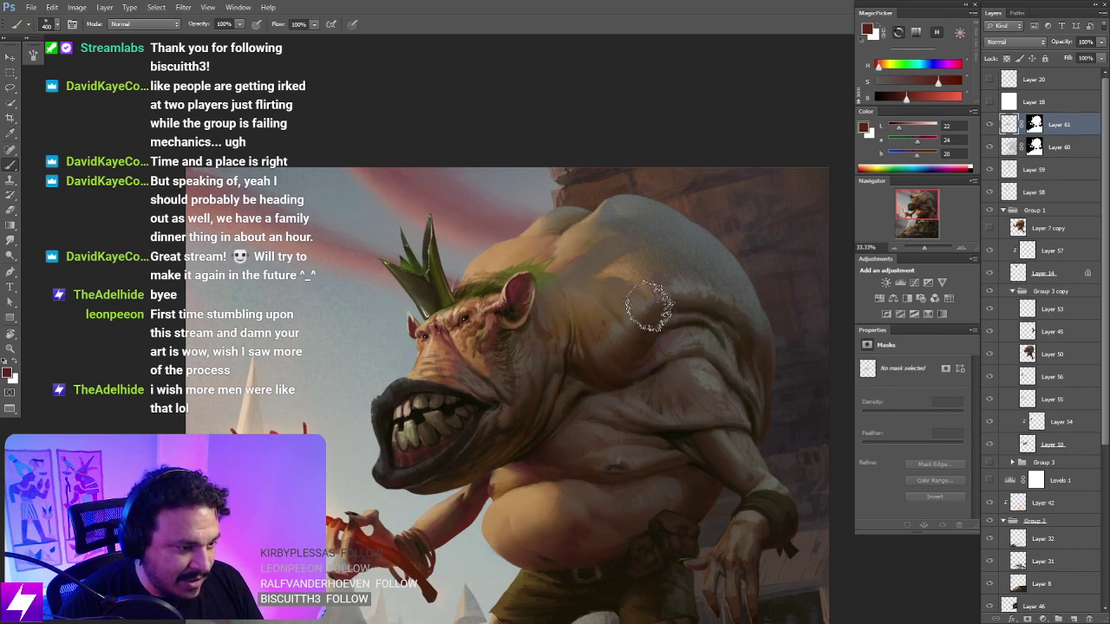
{"action": "key", "text": "e"}
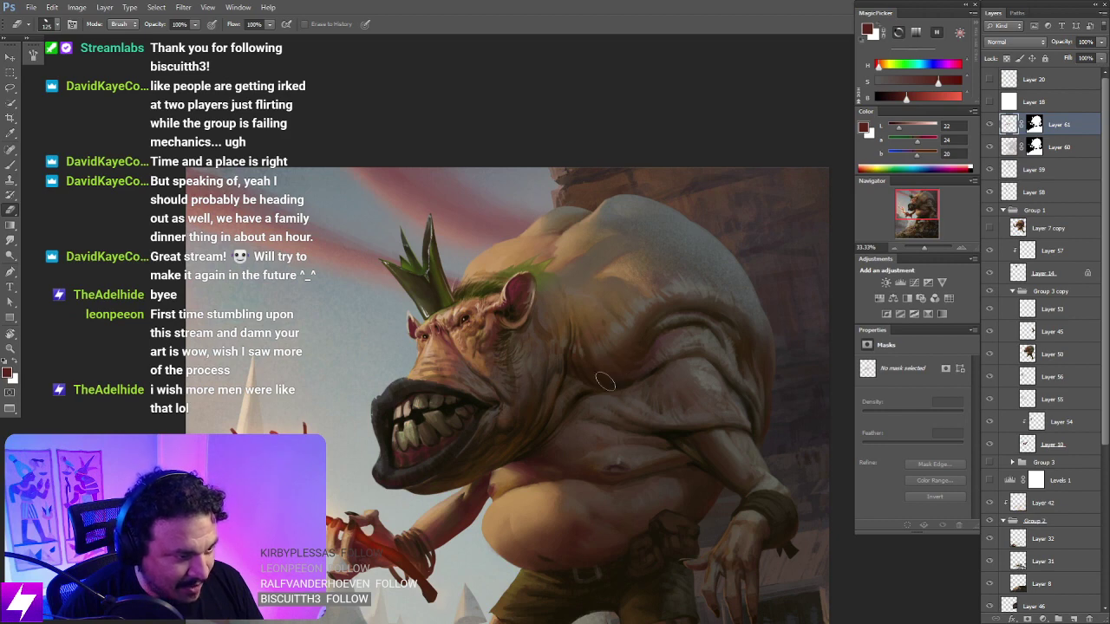
Step: Mirror the canvas again to review the whole painting
{"action": "key", "text": "ctrl+minus"}
{"action": "key", "text": "ctrl+minus"}
{"action": "key", "text": "ctrl+minus"}
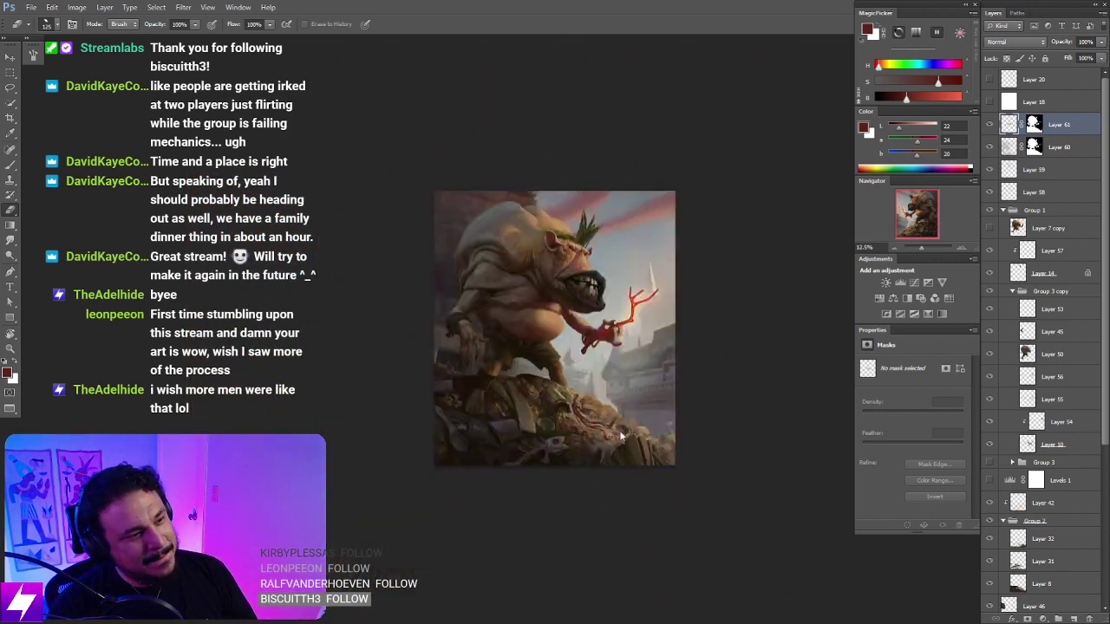
{"action": "mouse_move", "coordinate": [591, 376]}
{"action": "left_mouse_down"}
{"action": "mouse_move", "coordinate": [630, 404]}
{"action": "mouse_move", "coordinate": [632, 438]}
{"action": "left_mouse_up"}
{"action": "key", "text": "ctrl+plus"}
{"action": "key", "text": "ctrl+plus"}
{"action": "key", "text": "ctrl+plus"}
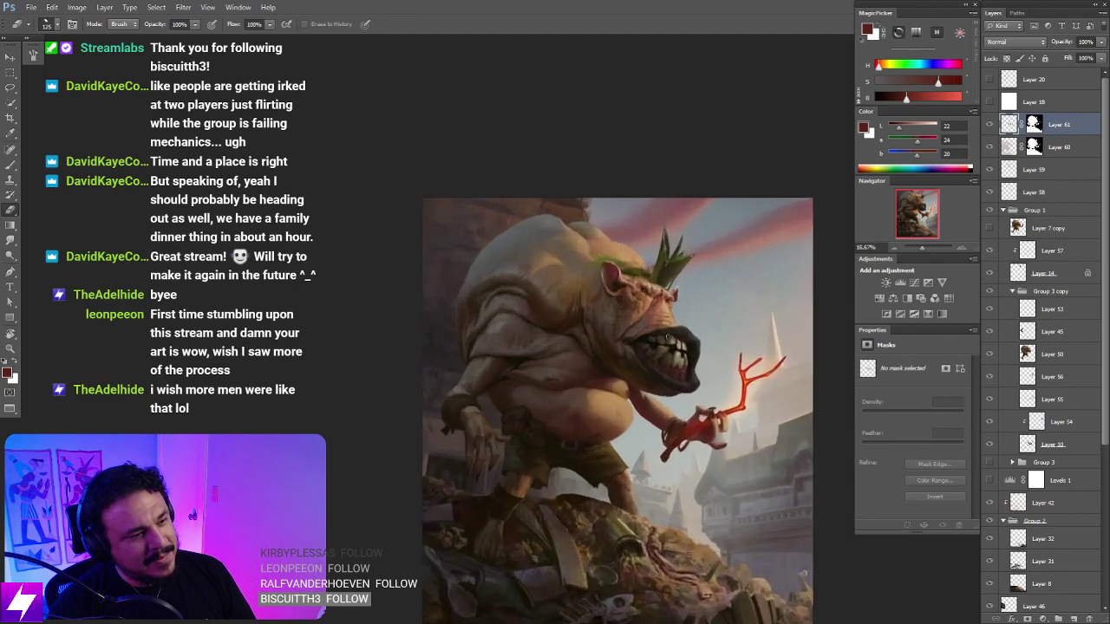
Step: Try the dark red brush around the creature's lips and teeth on Layer 61 at 125 to 200 px
{"action": "key", "text": "r"}
{"action": "mouse_move", "coordinate": [709, 471]}
{"action": "left_mouse_down"}
{"action": "mouse_move", "coordinate": [761, 382]}
{"action": "mouse_move", "coordinate": [664, 319]}
{"action": "mouse_move", "coordinate": [640, 425]}
{"action": "left_mouse_up"}
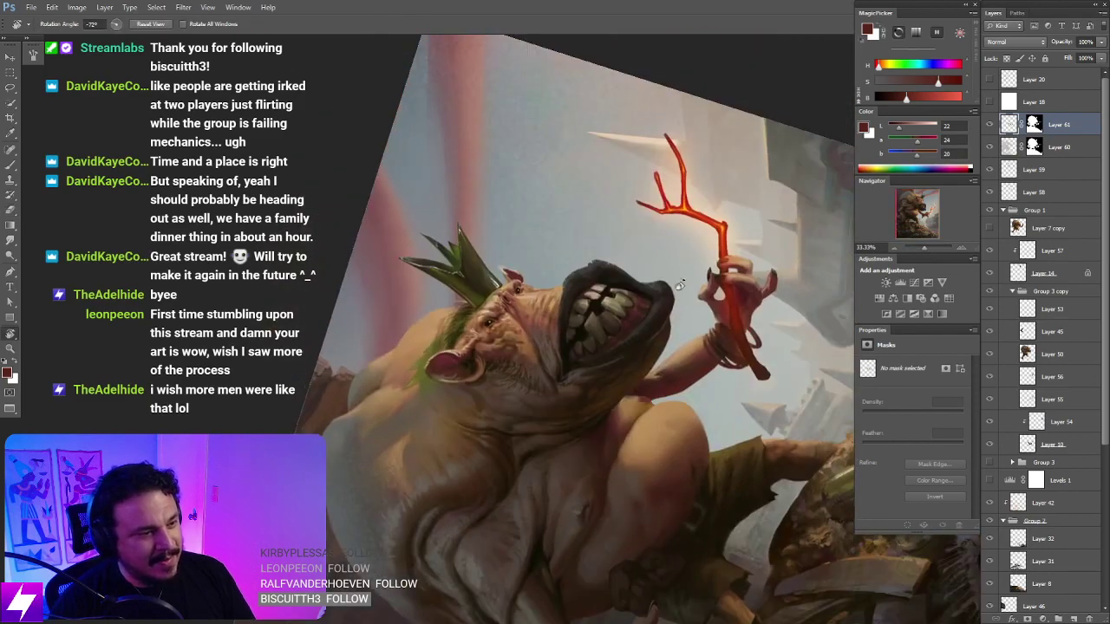
{"action": "key", "text": "ctrl+plus"}
{"action": "key", "text": "b"}
{"action": "key", "text": "bracketright"}
{"action": "key", "text": "bracketright"}
{"action": "key", "text": "bracketright"}
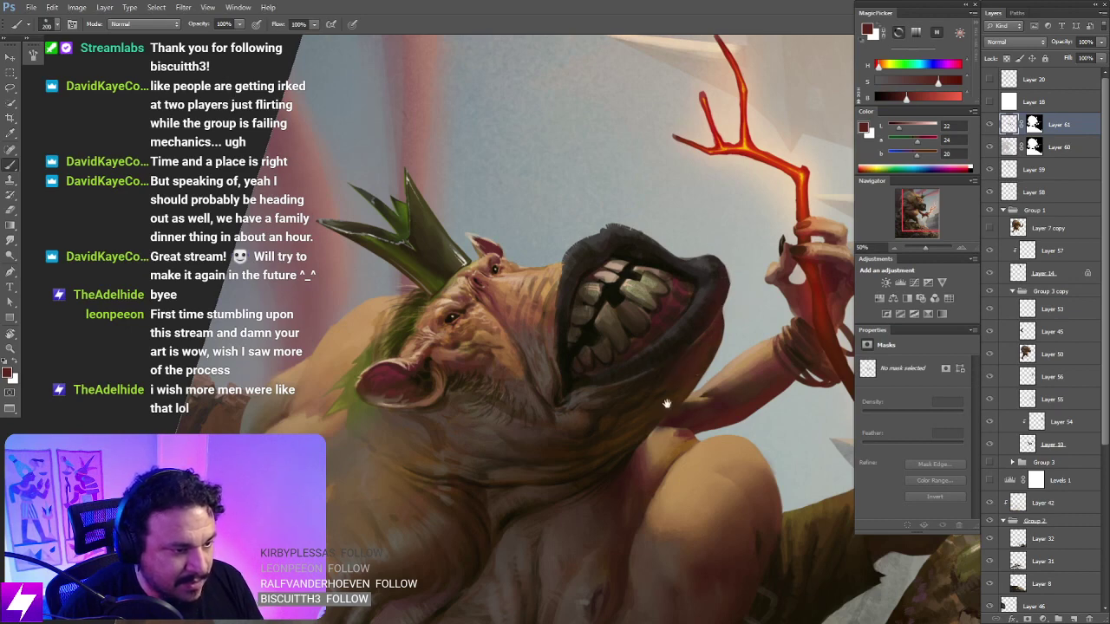
{"action": "left_click_drag", "start_coordinate": [667, 404], "coordinate": [658, 441]}
{"action": "key", "text": "bracketleft"}
{"action": "key", "text": "bracketleft"}
{"action": "key", "text": "bracketleft"}
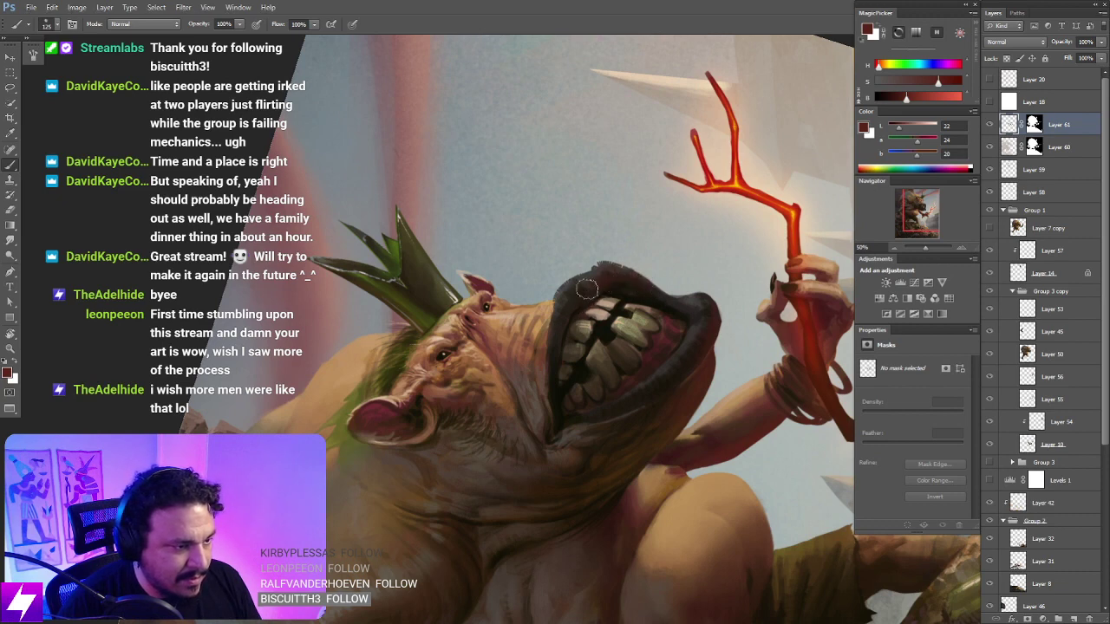
{"action": "key", "text": "bracketright"}
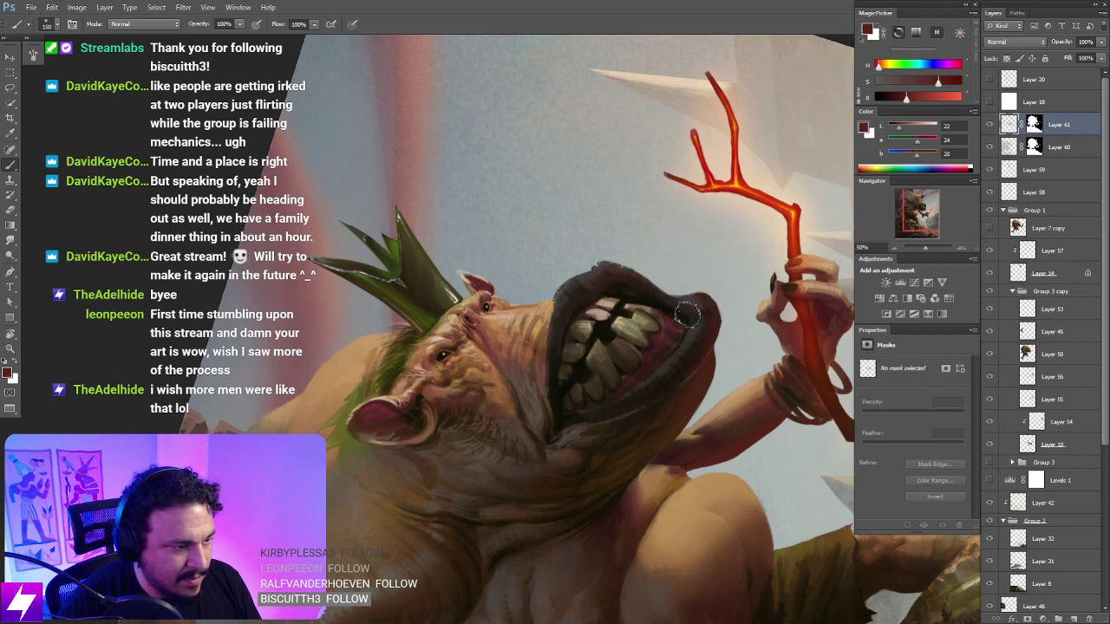
{"action": "left_click_drag", "start_coordinate": [605, 327], "coordinate": [647, 330]}
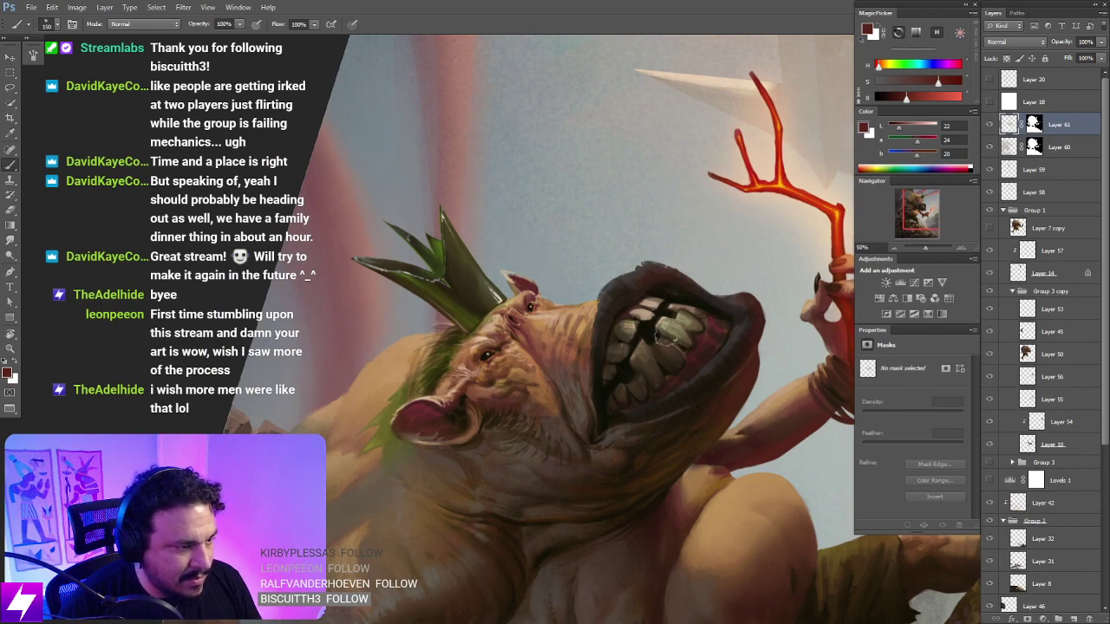
Step: Straighten the rotated view, review the full painting and flip the canvas back to its original direction
{"action": "key", "text": "Escape"}
{"action": "key", "text": "ctrl+minus"}
{"action": "key", "text": "ctrl+minus"}
{"action": "mouse_move", "coordinate": [612, 530]}
{"action": "left_mouse_down"}
{"action": "mouse_move", "coordinate": [575, 430]}
{"action": "mouse_move", "coordinate": [542, 448]}
{"action": "left_mouse_up"}
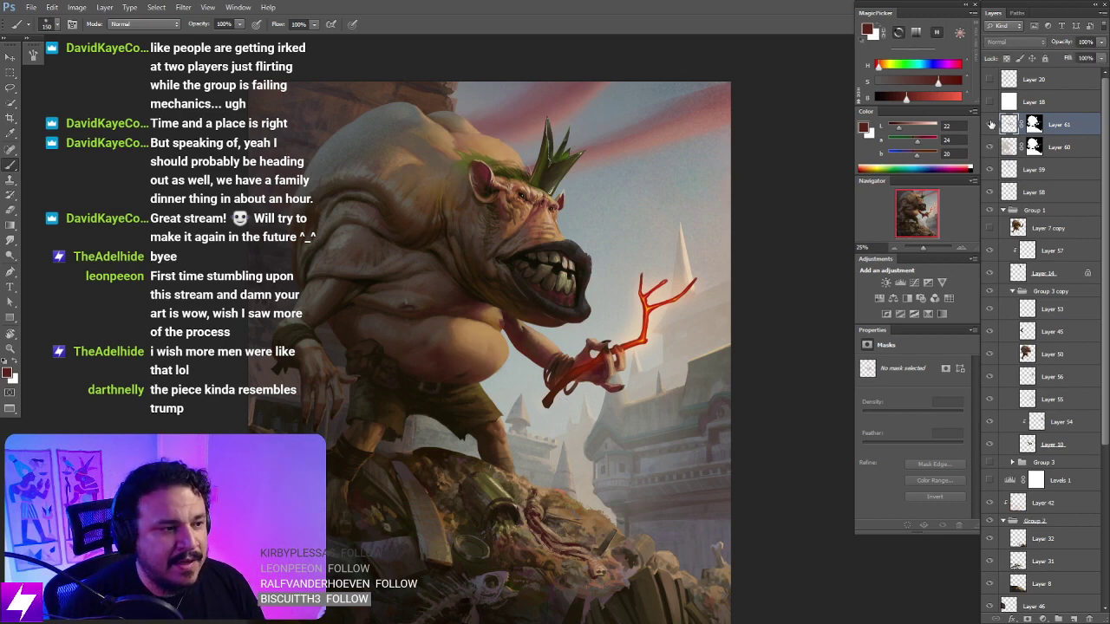
{"action": "key", "text": "ctrl+minus"}
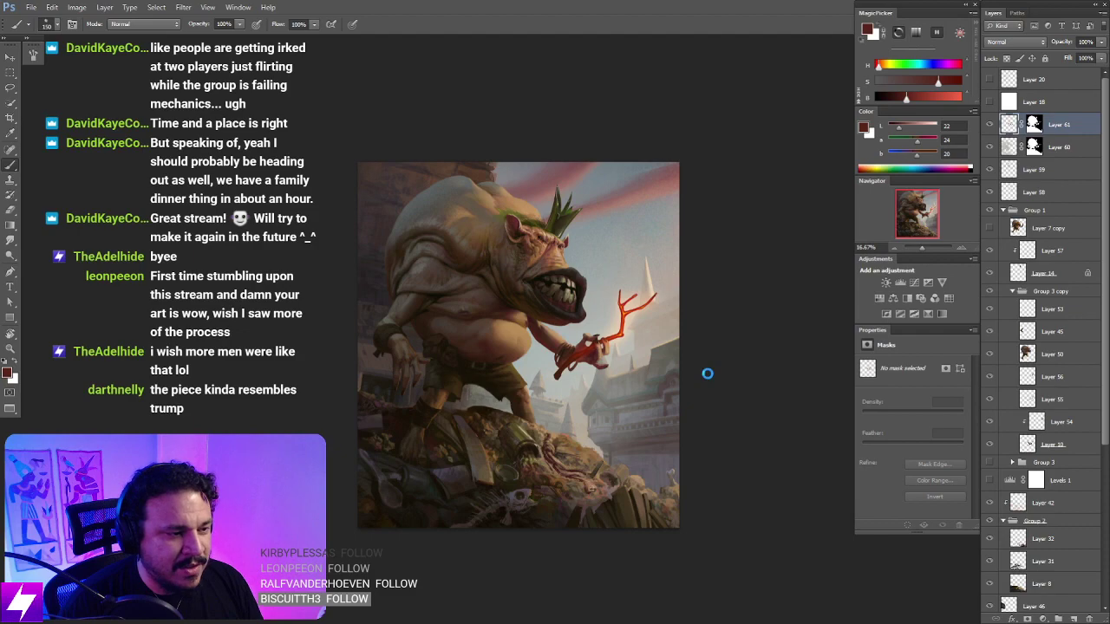
{"action": "key", "text": "ctrl+plus"}
{"action": "left_click_drag", "start_coordinate": [611, 359], "coordinate": [686, 403]}
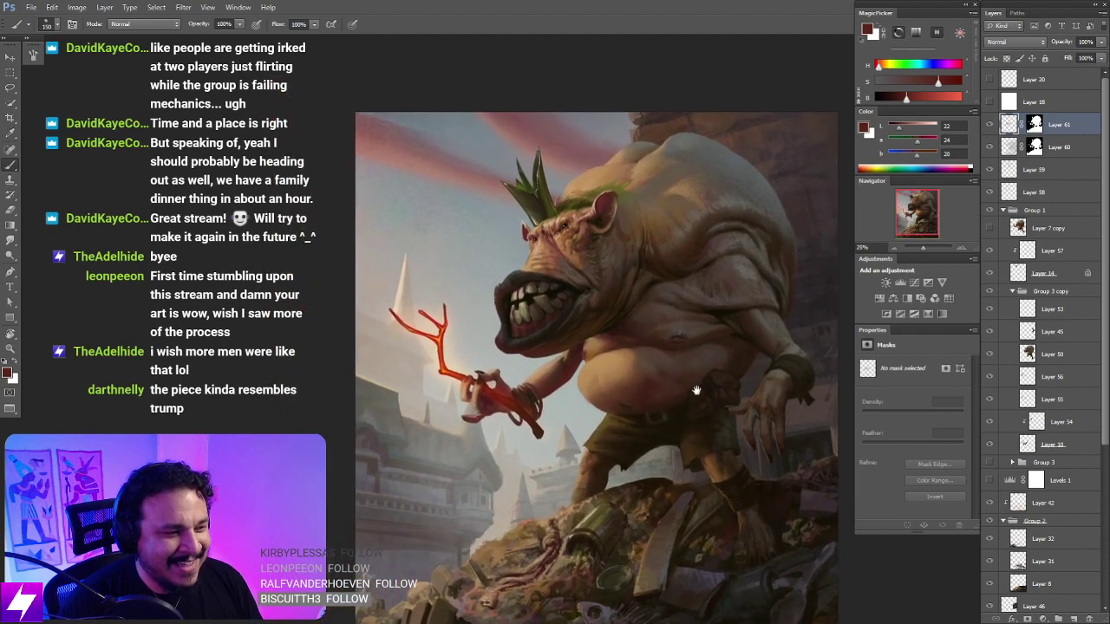
Step: Select the Multiply layer, Layer 60, and shade the teeth and inner mouth with dark red at 100 to 150 px
{"action": "left_click", "coordinate": [1006, 142]}
{"action": "key", "text": "ctrl+plus"}
{"action": "key", "text": "ctrl+plus"}
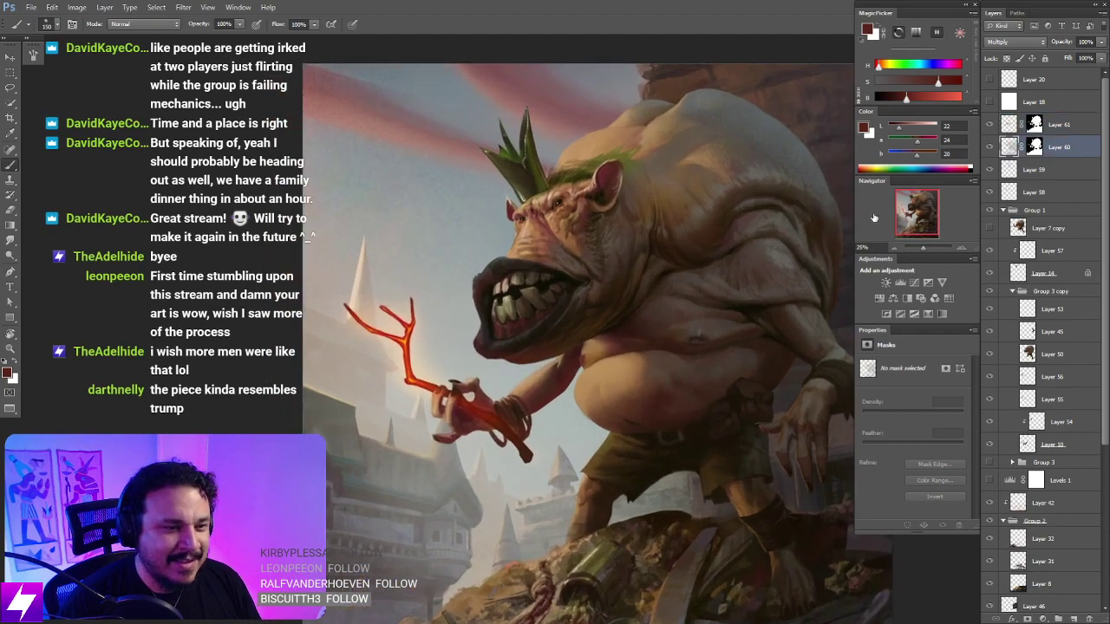
{"action": "mouse_move", "coordinate": [642, 357]}
{"action": "left_mouse_down"}
{"action": "mouse_move", "coordinate": [620, 451]}
{"action": "mouse_move", "coordinate": [674, 463]}
{"action": "mouse_move", "coordinate": [694, 381]}
{"action": "left_mouse_up"}
{"action": "key", "text": "r"}
{"action": "key", "text": "ctrl+plus"}
{"action": "left_click_drag", "start_coordinate": [654, 453], "coordinate": [651, 371]}
{"action": "key", "text": "b"}
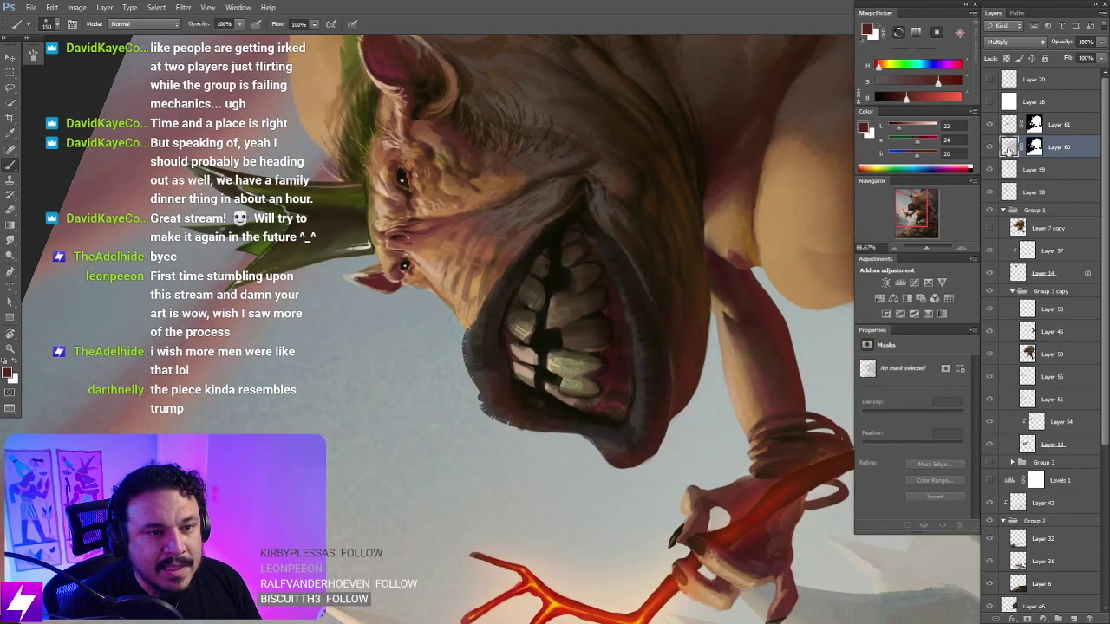
{"action": "key", "text": "bracketright"}
{"action": "key", "text": "bracketright"}
{"action": "key", "text": "bracketleft"}
{"action": "key", "text": "bracketleft"}
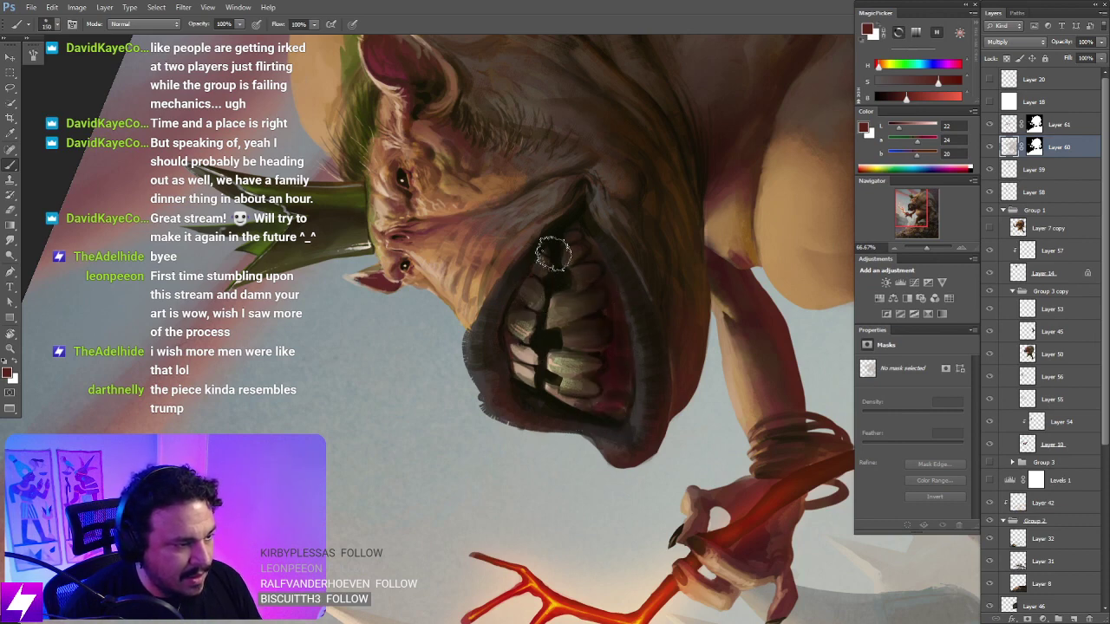
{"action": "key", "text": "bracketleft"}
{"action": "key", "text": "bracketleft"}
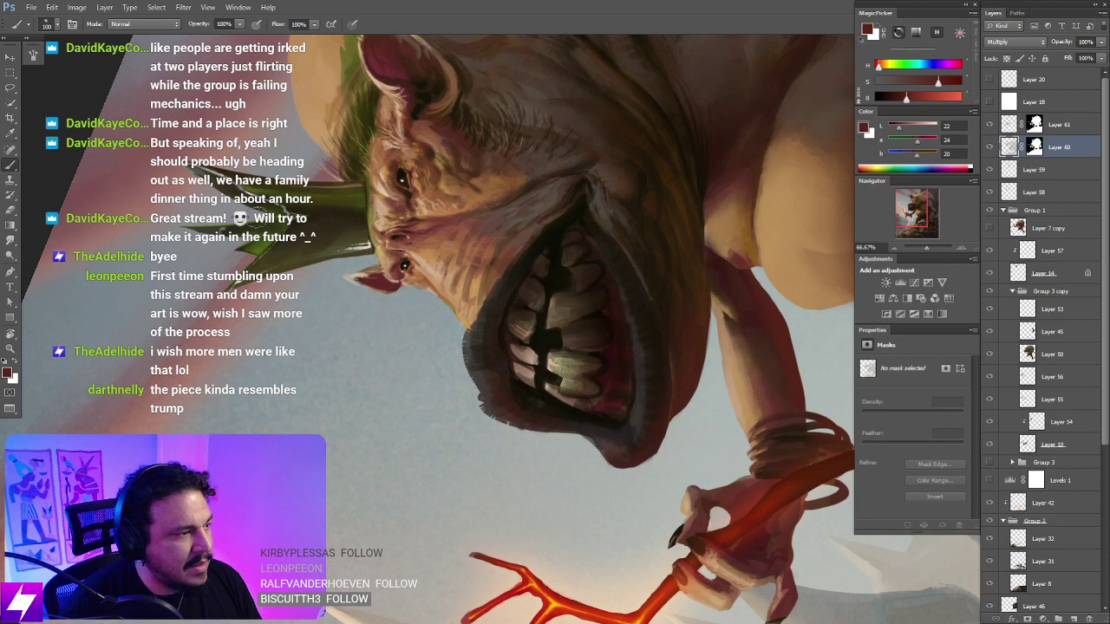
Step: Sample green from the leafy crown and glaze it over the teeth and lips on Layer 60 at 100 to 250 px
{"action": "left_click", "coordinate": [260, 248], "text": "alt"}
{"action": "key", "text": "bracketright"}
{"action": "key", "text": "bracketright"}
{"action": "key", "text": "bracketright"}
{"action": "key", "text": "bracketright"}
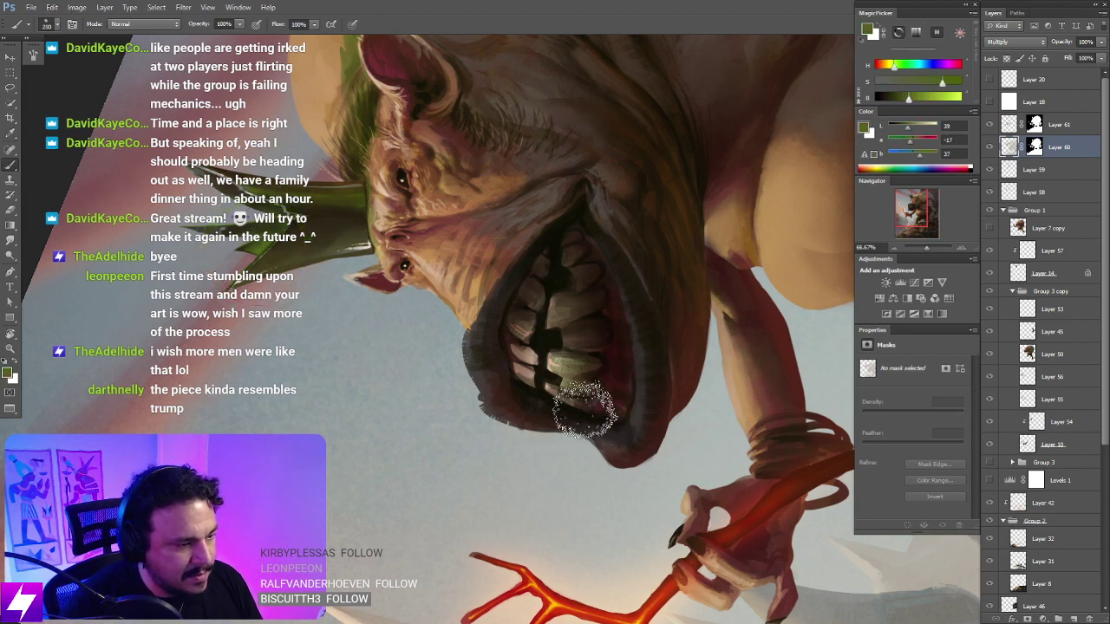
{"action": "key", "text": "bracketleft"}
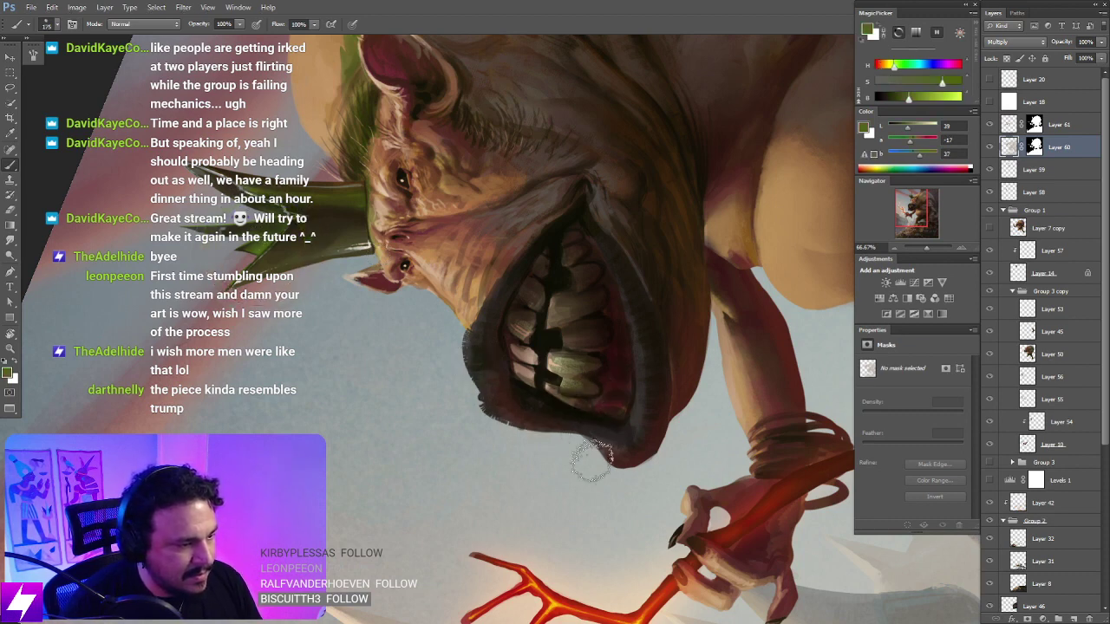
{"action": "scroll", "coordinate": [621, 281], "scroll_direction": "up", "scroll_amount": 2}
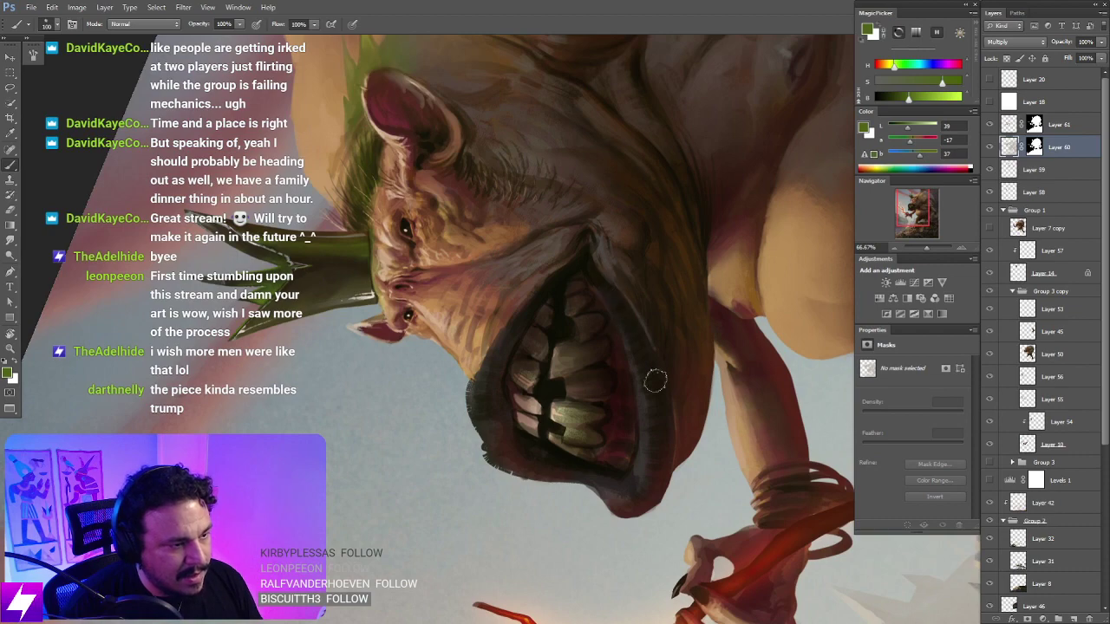
Step: Straighten the view and compare the whole creature with and without the Multiply glaze on Layer 60
{"action": "key", "text": "bracketleft"}
{"action": "key", "text": "bracketleft"}
{"action": "key", "text": "ctrl+minus"}
{"action": "key", "text": "ctrl+minus"}
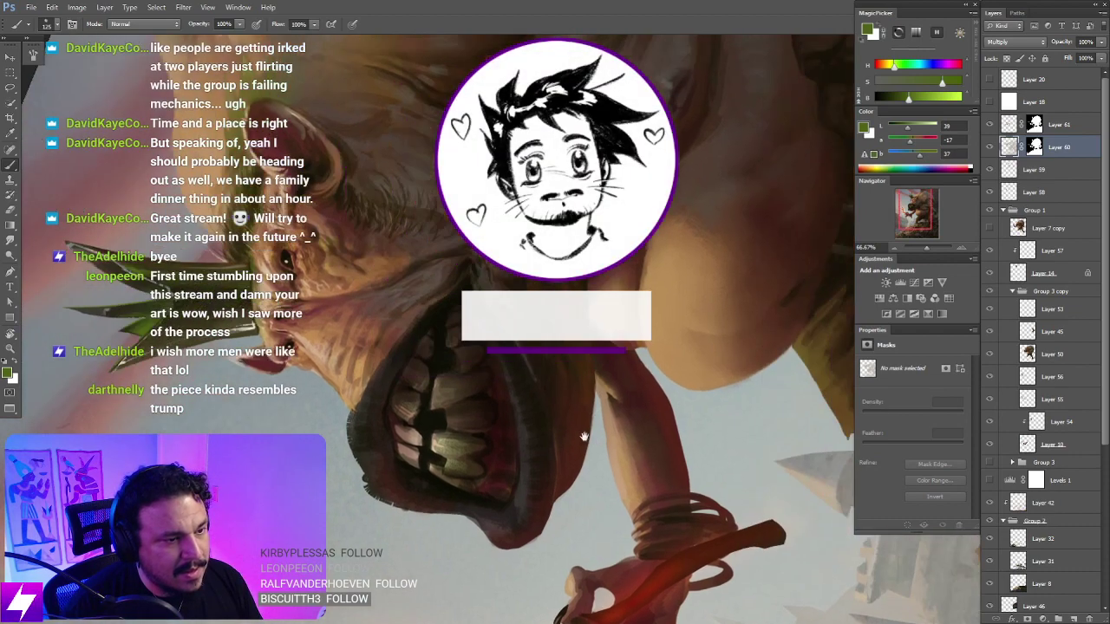
{"action": "key", "text": "Escape"}
{"action": "left_click_drag", "start_coordinate": [584, 436], "coordinate": [642, 349]}
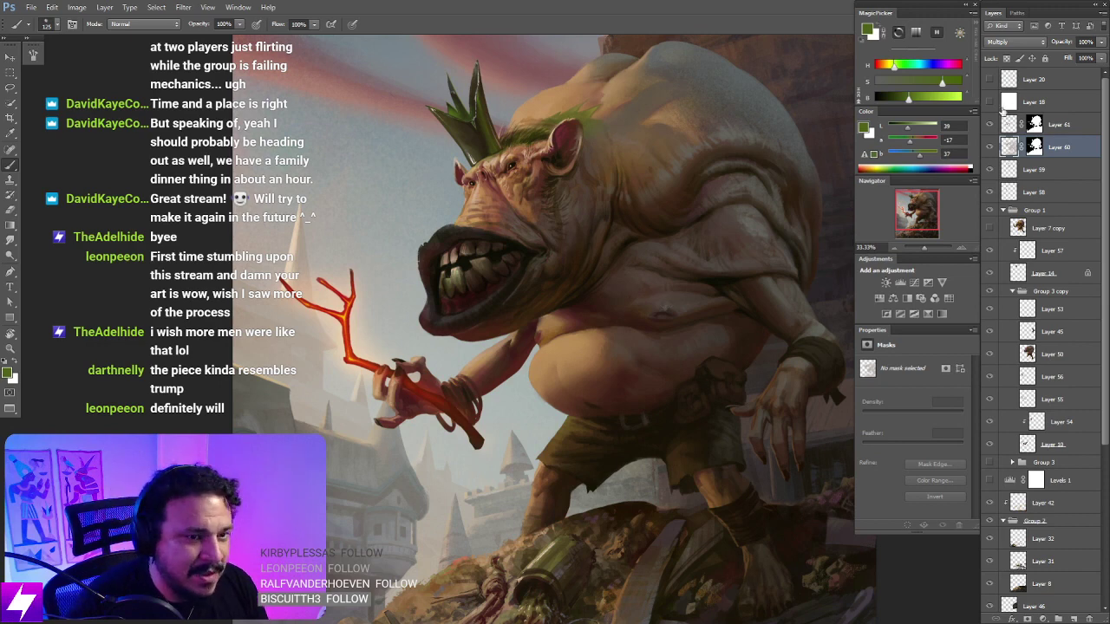
{"action": "left_click", "coordinate": [989, 149]}
{"action": "left_click", "coordinate": [988, 149]}
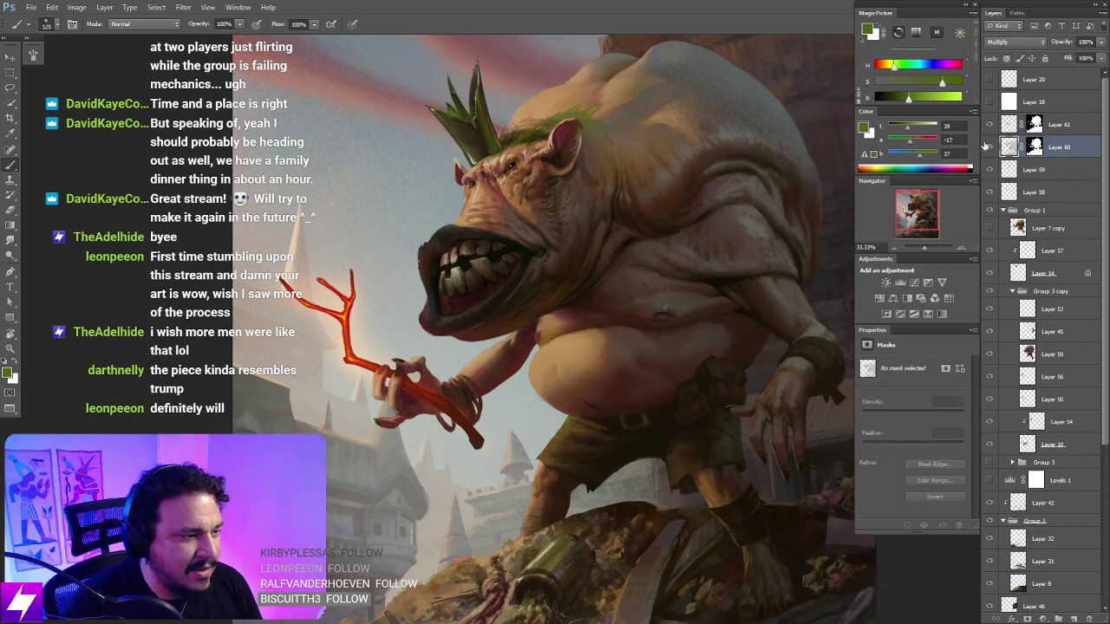
{"action": "mouse_move", "coordinate": [563, 332]}
{"action": "left_mouse_down"}
{"action": "mouse_move", "coordinate": [561, 347]}
{"action": "mouse_move", "coordinate": [630, 413]}
{"action": "left_mouse_up"}
{"action": "left_click", "coordinate": [990, 149]}
{"action": "left_click", "coordinate": [990, 148]}
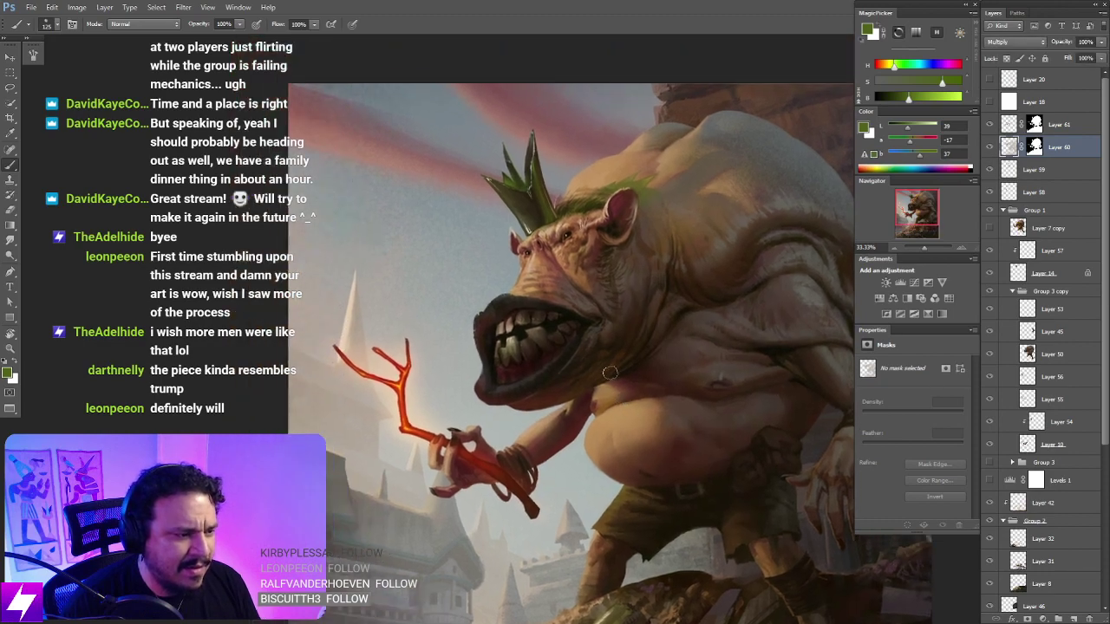
Step: Erase some of the Layer 60 glaze from the creature's middle teeth with a small eraser of about 40 px
{"action": "key", "text": "r"}
{"action": "left_click_drag", "start_coordinate": [609, 373], "coordinate": [538, 403]}
{"action": "key", "text": "ctrl+plus"}
{"action": "key", "text": "ctrl+plus"}
{"action": "left_click_drag", "start_coordinate": [535, 330], "coordinate": [578, 365]}
{"action": "key", "text": "e"}
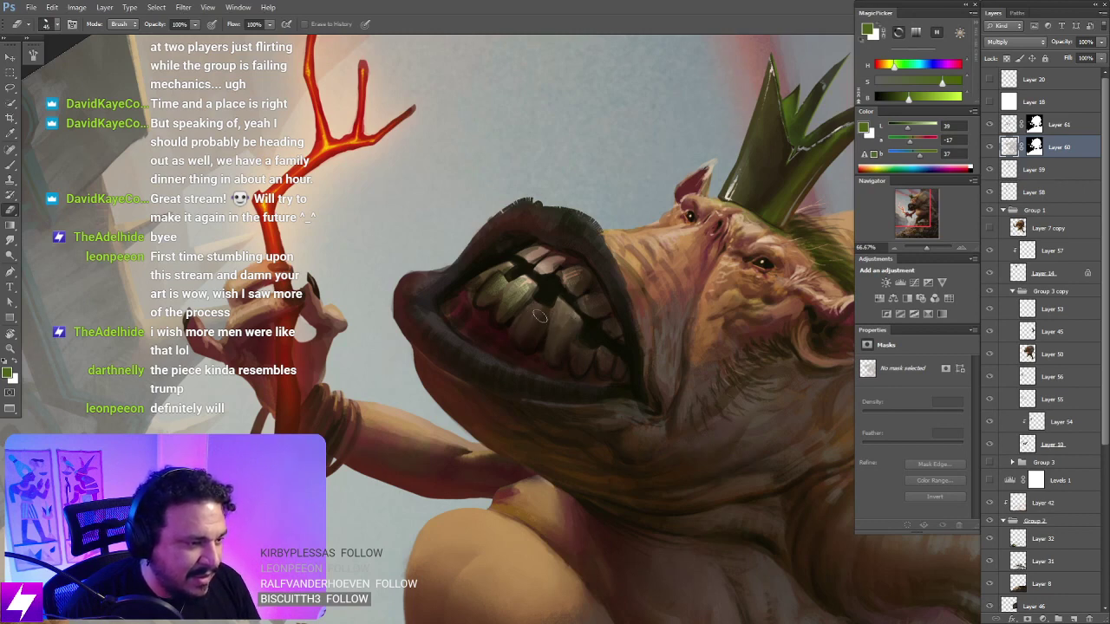
{"action": "left_click_drag", "start_coordinate": [539, 305], "coordinate": [520, 300]}
{"action": "key", "text": "["}
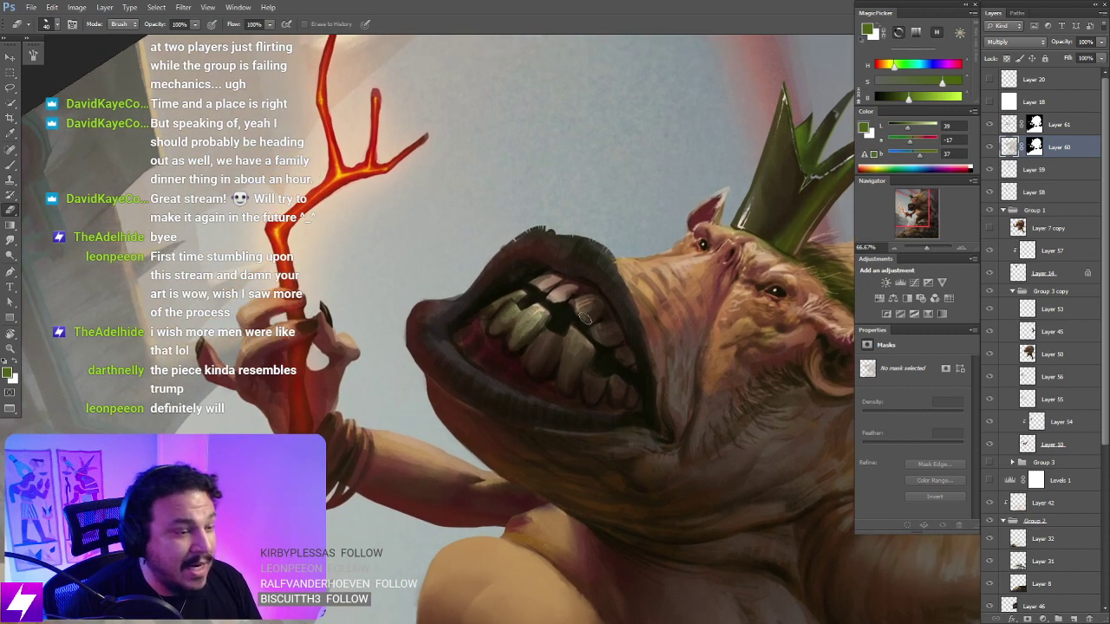
Step: Lighten the upper teeth by erasing Layer 60 shading at 30 to 40 px, with the canvas upright
{"action": "key", "text": "Escape"}
{"action": "left_click_drag", "start_coordinate": [514, 359], "coordinate": [570, 287]}
{"action": "key", "text": "["}
{"action": "key", "text": "["}
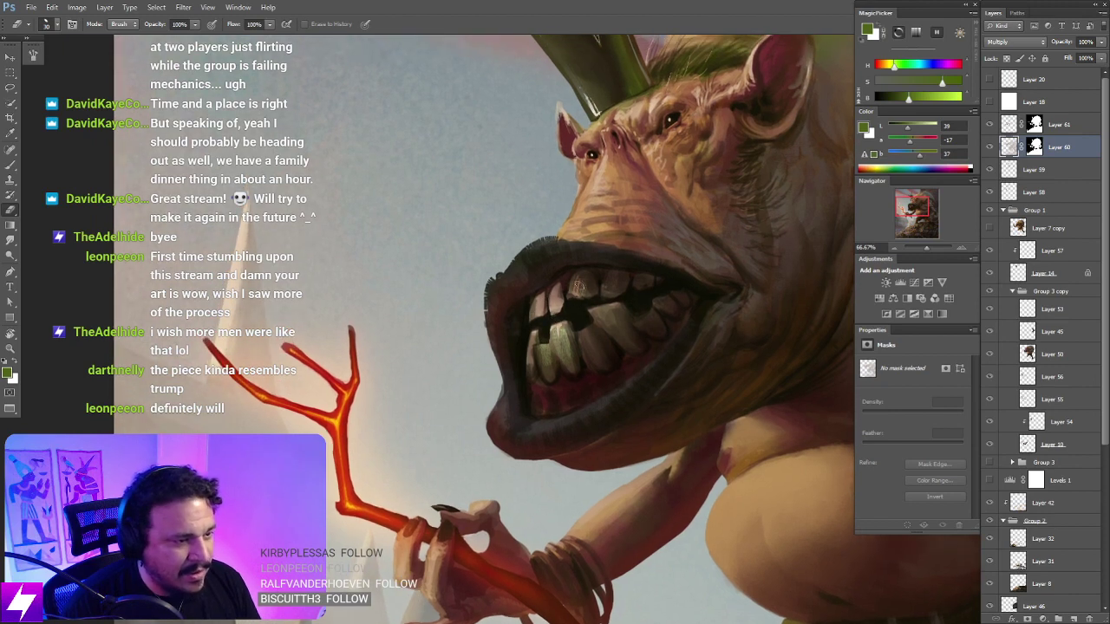
{"action": "key", "text": "bracketright"}
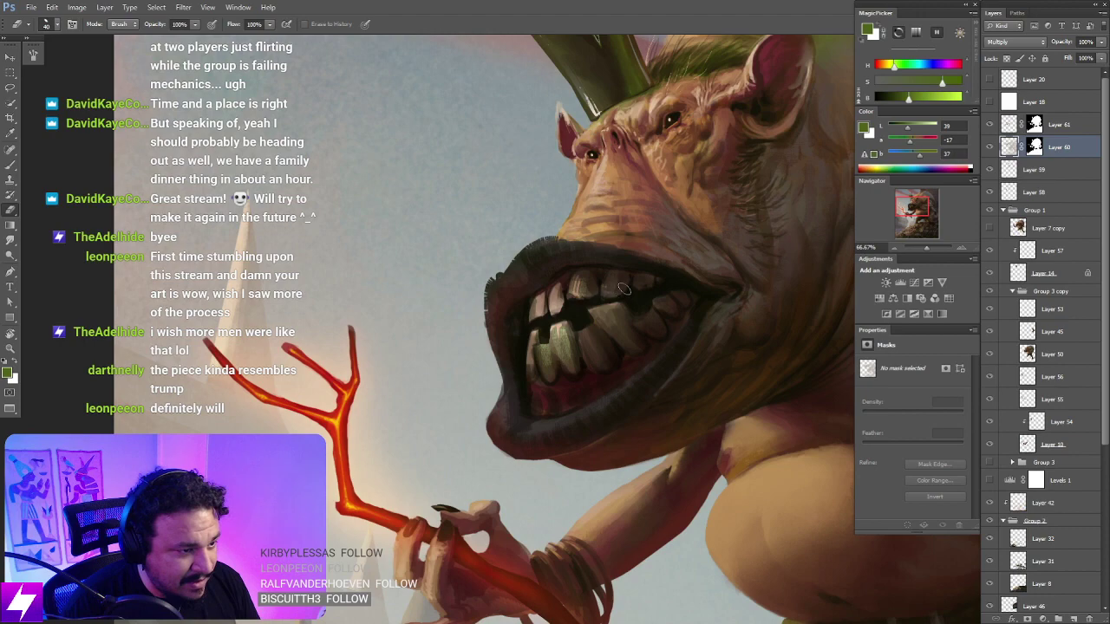
{"action": "key", "text": "ctrl+minus"}
{"action": "key", "text": "ctrl+minus"}
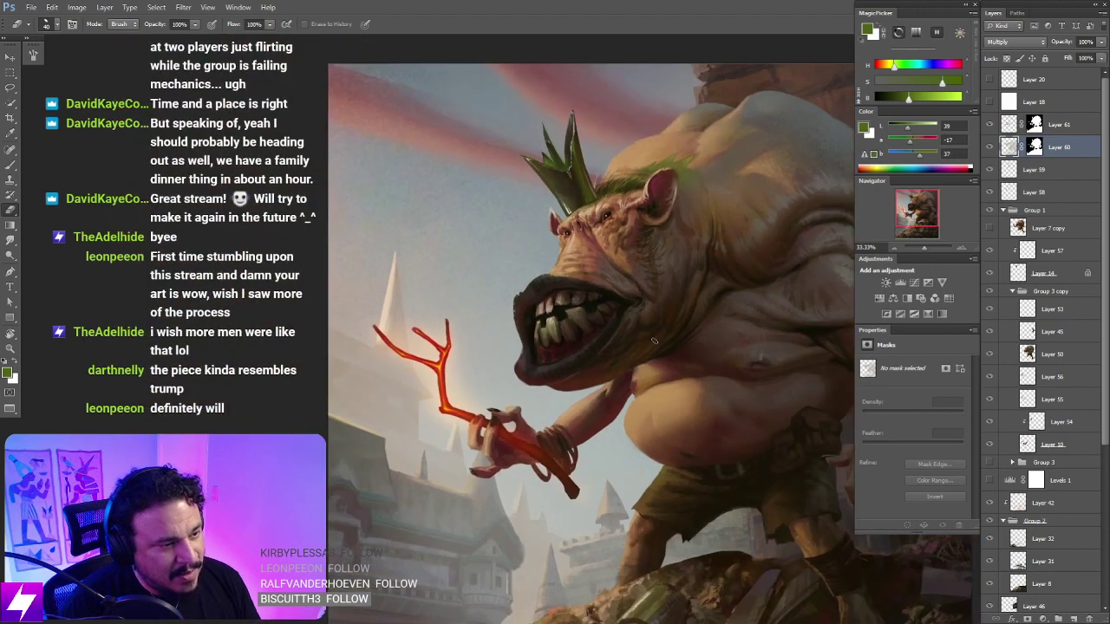
Step: Refine the teeth edges on Layer 60 with a smaller eraser from rotated and upright views, and review the whole creature
{"action": "key", "text": "space"}
{"action": "left_click_drag", "start_coordinate": [632, 338], "coordinate": [596, 217]}
{"action": "key", "text": "r"}
{"action": "key", "text": "ctrl+plus"}
{"action": "key", "text": "ctrl+plus"}
{"action": "key", "text": "space"}
{"action": "mouse_move", "coordinate": [550, 270]}
{"action": "left_mouse_down"}
{"action": "mouse_move", "coordinate": [628, 352]}
{"action": "mouse_move", "coordinate": [582, 354]}
{"action": "mouse_move", "coordinate": [572, 342]}
{"action": "left_mouse_up"}
{"action": "key", "text": "b"}
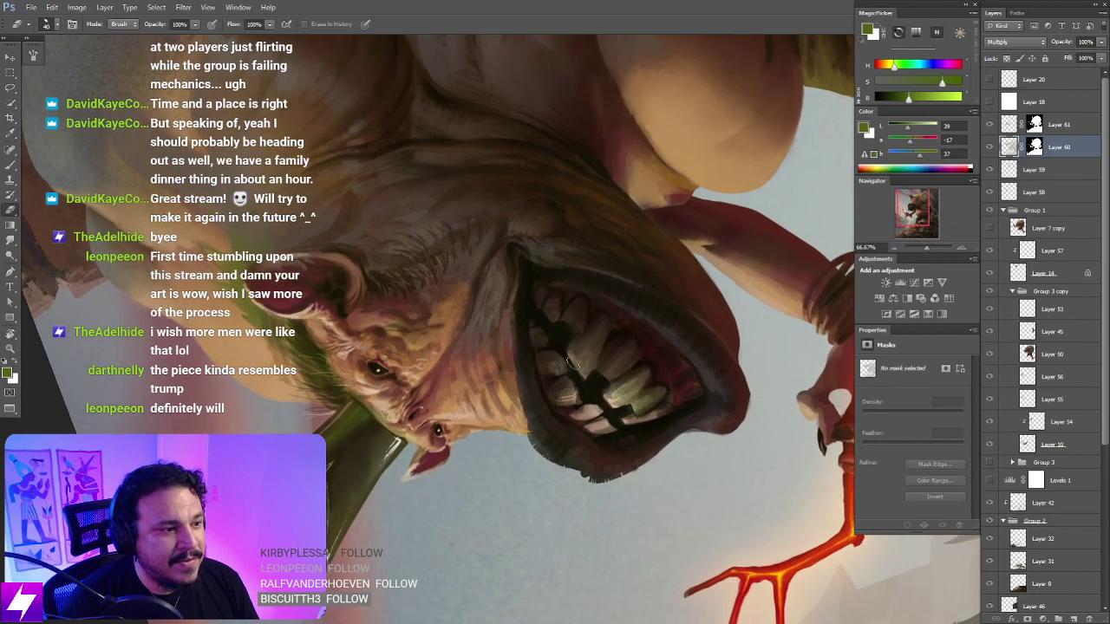
{"action": "key", "text": "Escape"}
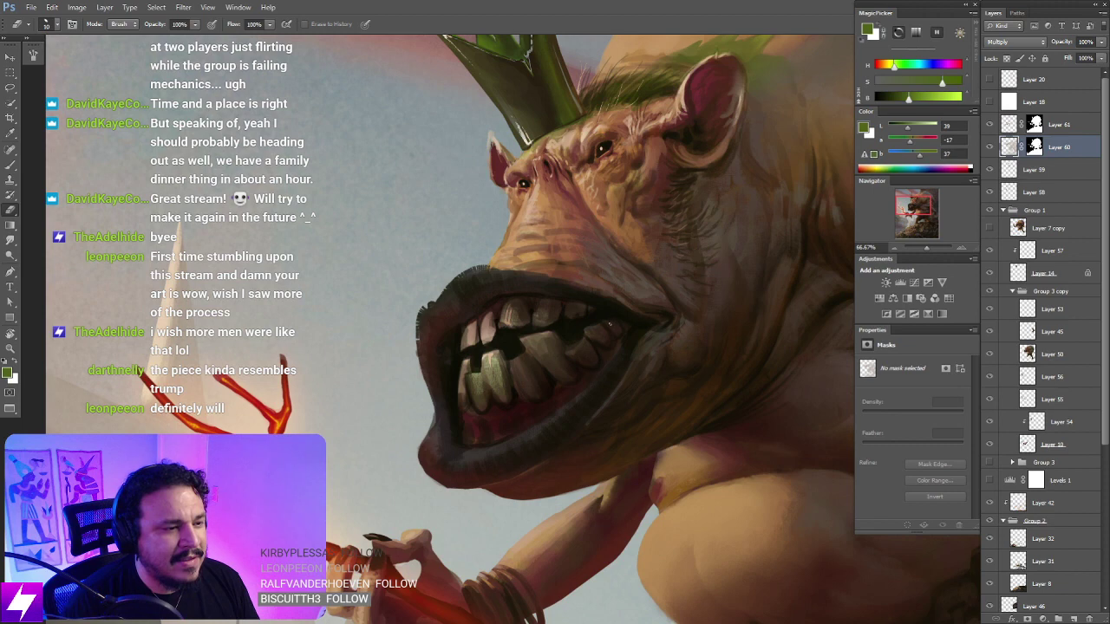
{"action": "left_click_drag", "start_coordinate": [588, 319], "coordinate": [597, 295]}
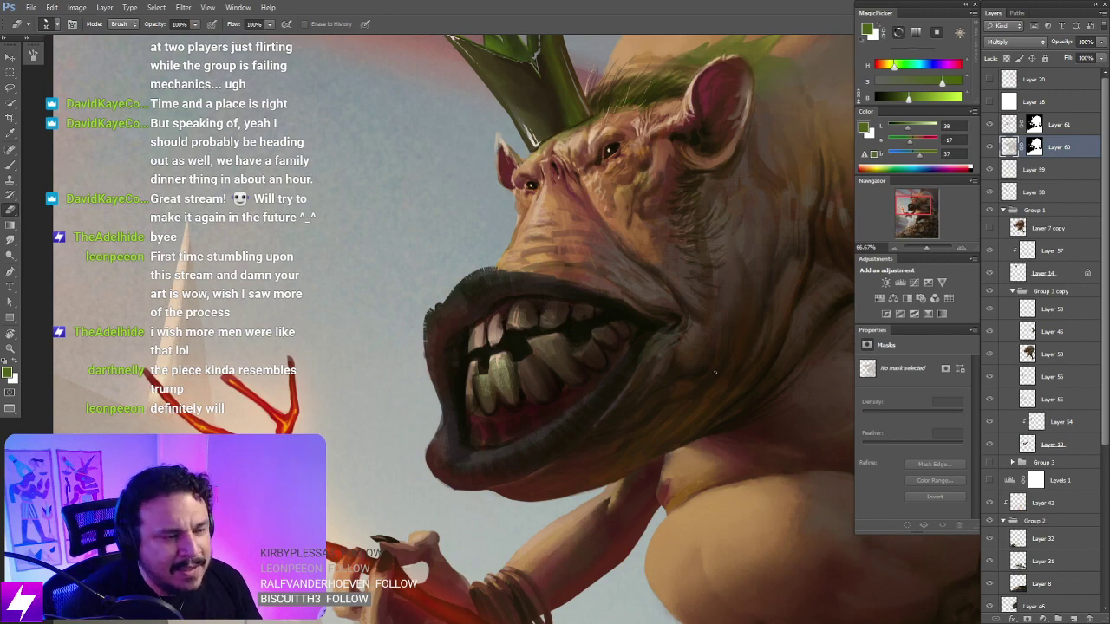
{"action": "key", "text": "ctrl+minus"}
{"action": "key", "text": "ctrl+minus"}
{"action": "mouse_move", "coordinate": [668, 447]}
{"action": "left_mouse_down"}
{"action": "mouse_move", "coordinate": [676, 454]}
{"action": "mouse_move", "coordinate": [660, 446]}
{"action": "left_mouse_up"}
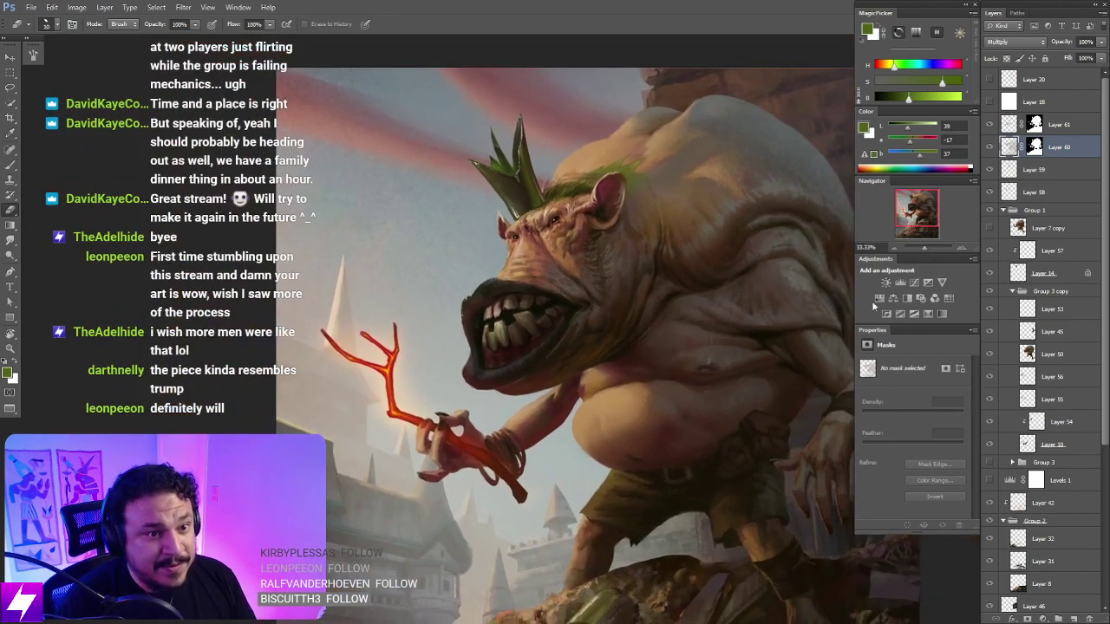
Step: Select Layer 61 and toggle its visibility off and on to compare the creature's shading
{"action": "left_click", "coordinate": [988, 125]}
{"action": "left_click", "coordinate": [988, 125]}
{"action": "left_click", "coordinate": [1006, 127]}
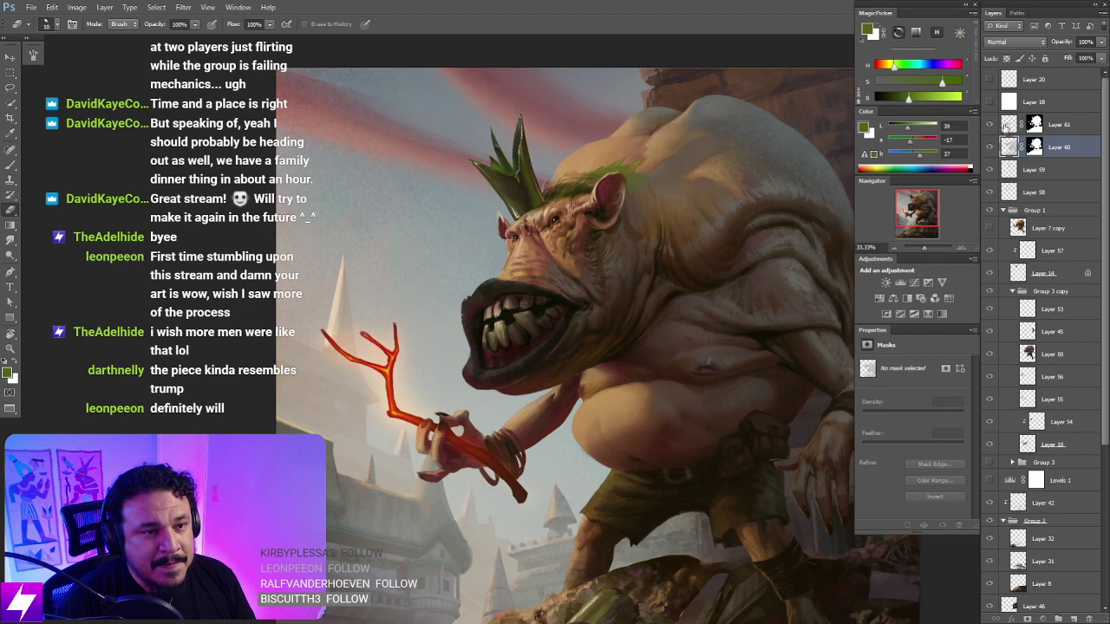
{"action": "left_click", "coordinate": [1005, 126]}
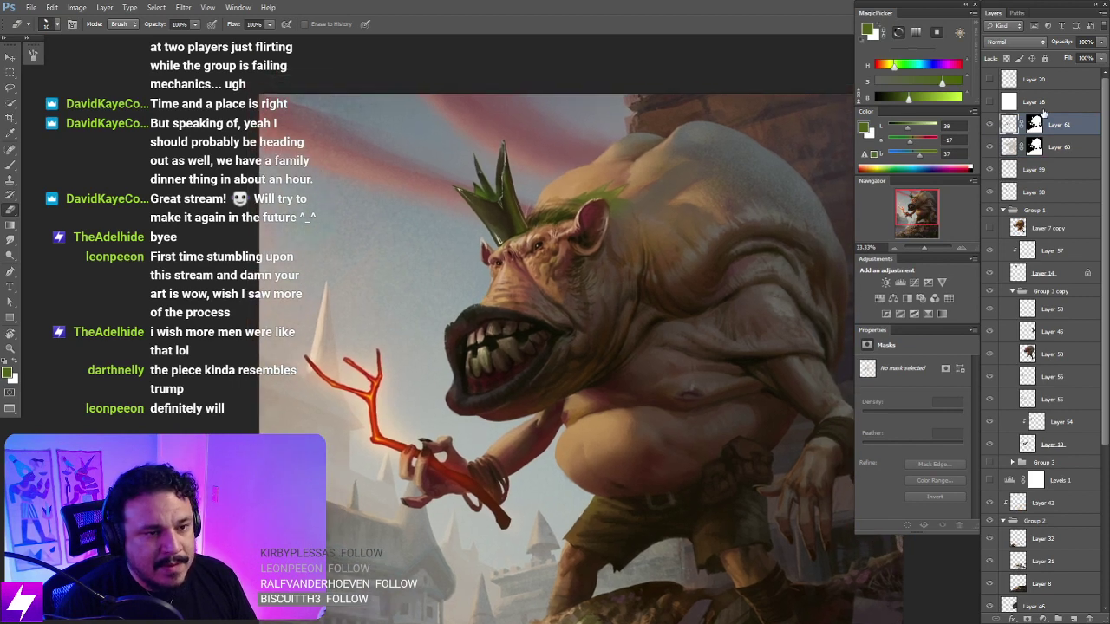
{"action": "left_click", "coordinate": [991, 127]}
{"action": "left_click", "coordinate": [990, 127]}
{"action": "left_click", "coordinate": [991, 127]}
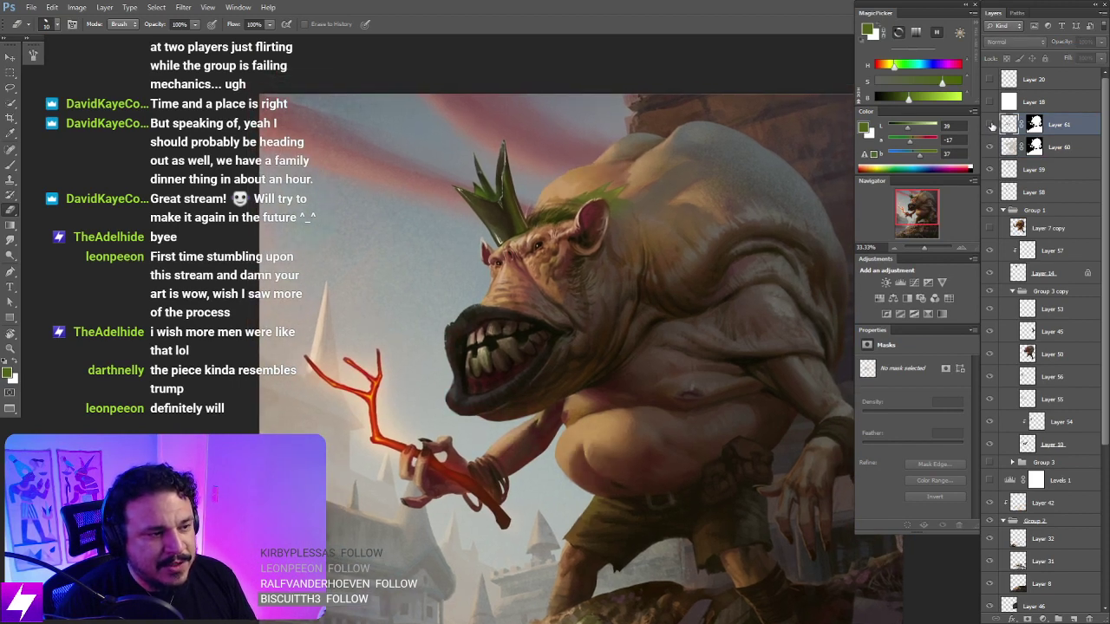
{"action": "left_click", "coordinate": [991, 126]}
Step: Create a new layer above Layer 61 and set up a smaller brush with a light skin tone sampled from the creature's snout
{"action": "left_click_drag", "start_coordinate": [664, 421], "coordinate": [658, 378]}
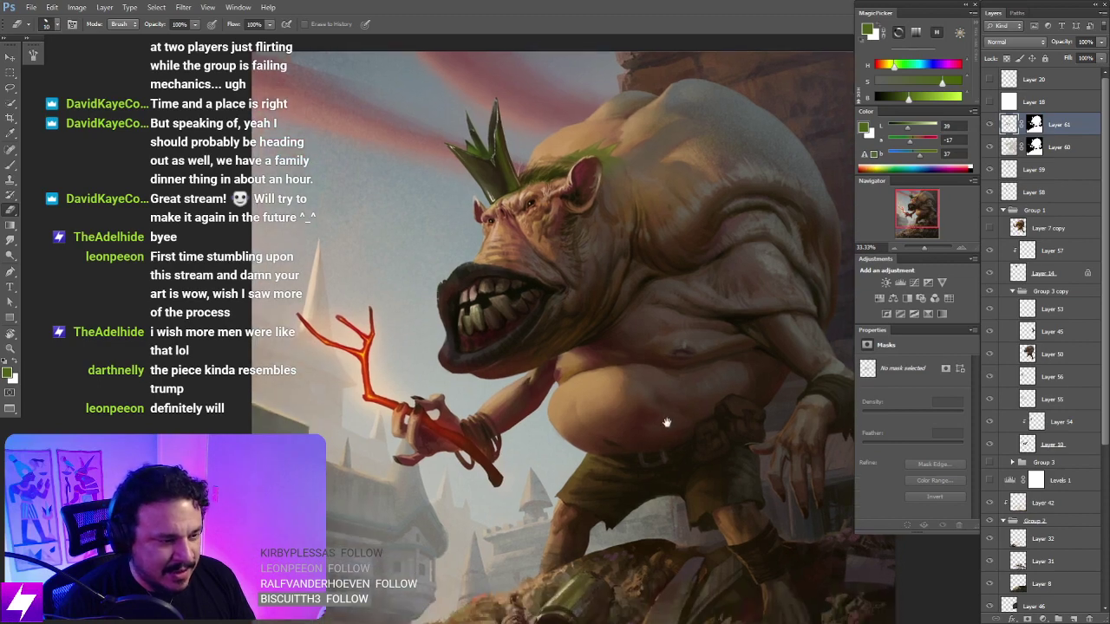
{"action": "left_click_drag", "start_coordinate": [697, 426], "coordinate": [700, 410]}
{"action": "key", "text": "ctrl+shift+alt+n"}
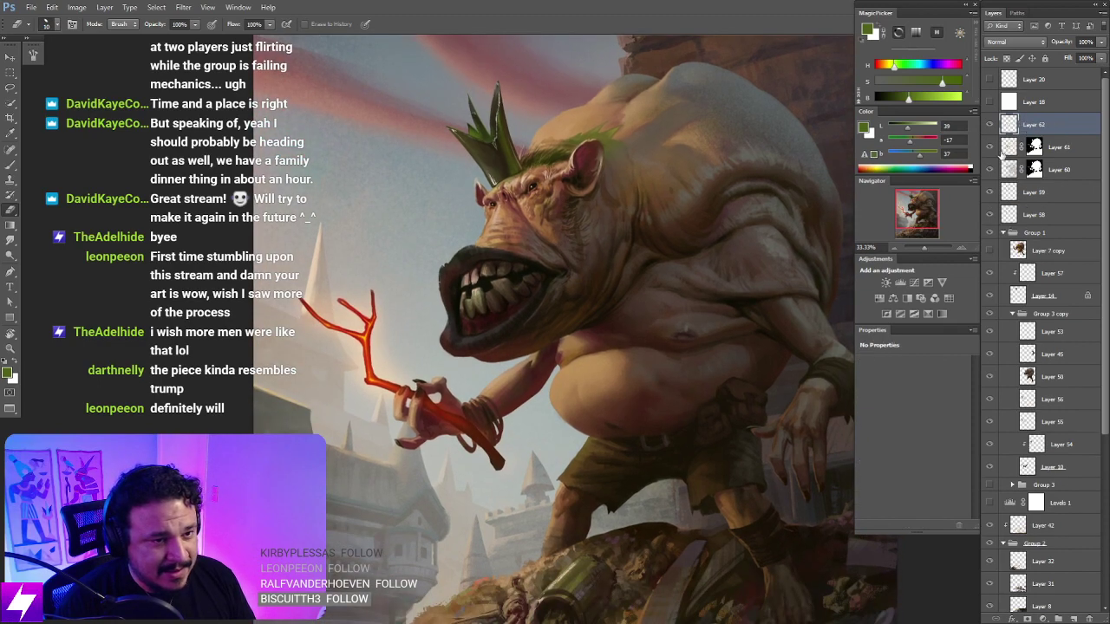
{"action": "key", "text": "ctrl+plus"}
{"action": "left_click_drag", "start_coordinate": [595, 421], "coordinate": [563, 458]}
{"action": "key", "text": "b"}
{"action": "left_click", "coordinate": [451, 163], "text": "alt"}
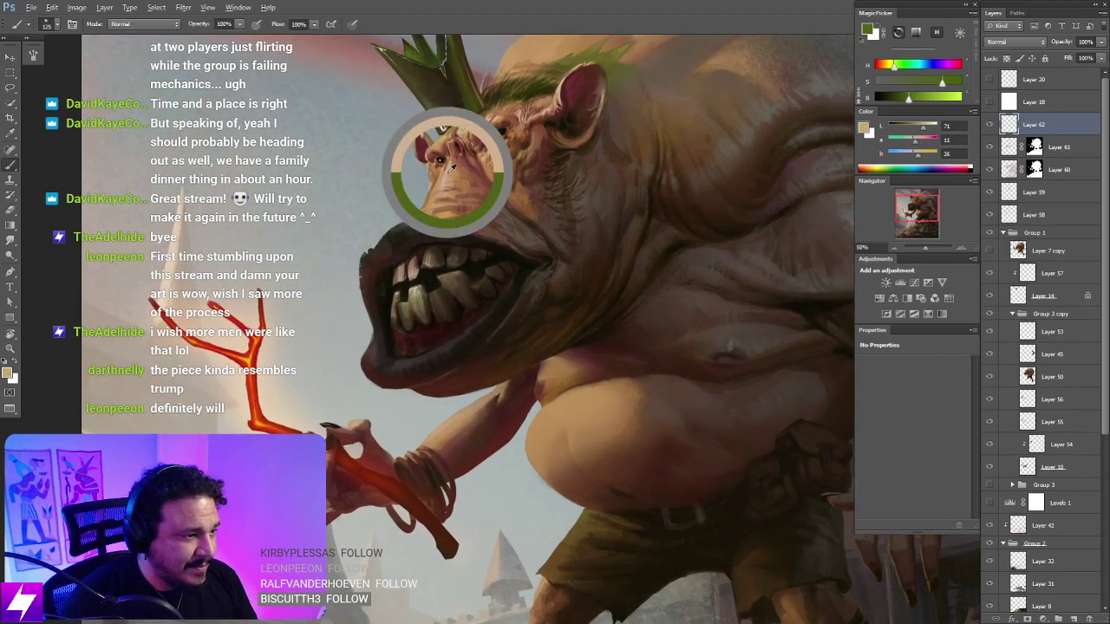
{"action": "scroll", "coordinate": [601, 465], "scroll_direction": "down", "scroll_amount": 2}
{"action": "key", "text": "bracketleft"}
{"action": "key", "text": "bracketleft"}
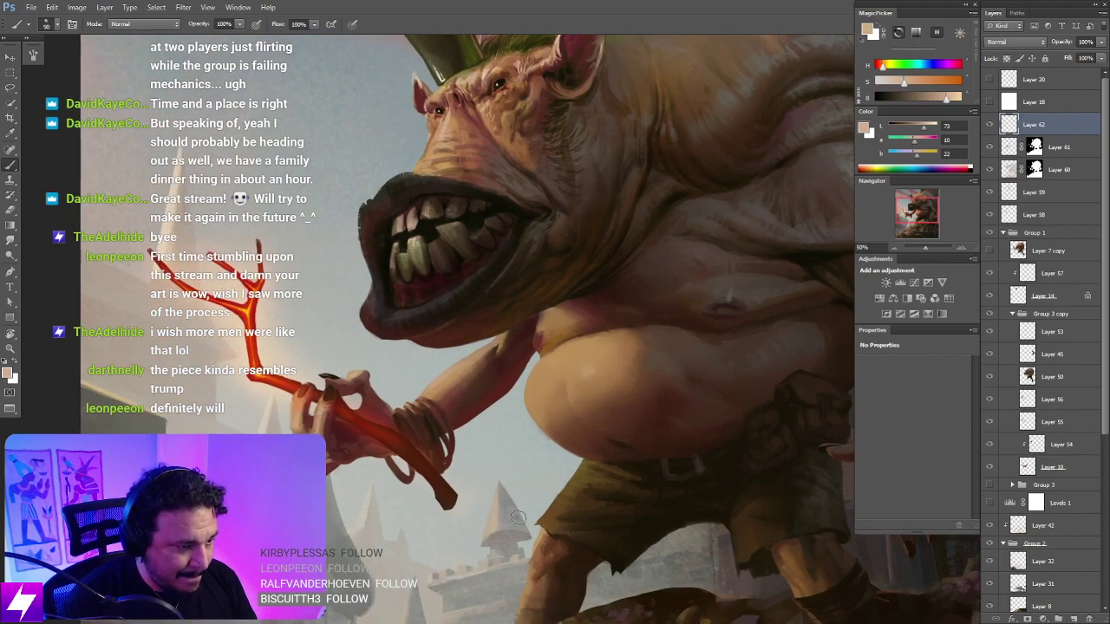
{"action": "right_click", "coordinate": [323, 365]}
{"action": "double_click", "coordinate": [74, 355]}
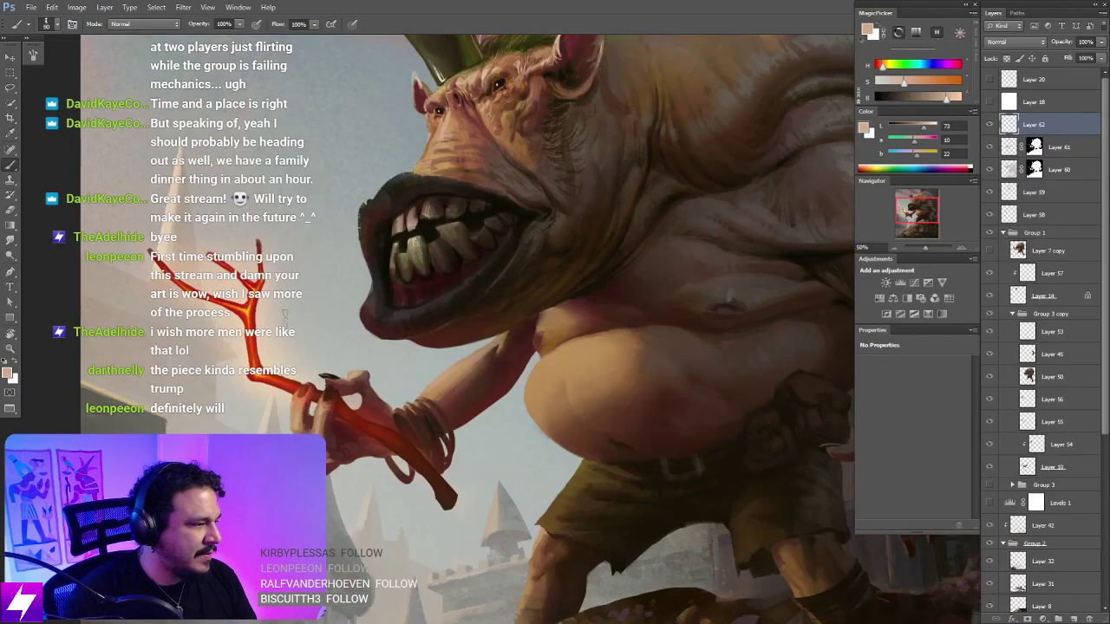
Step: Paint light skin highlights on the front of the creature's belly and refine them with the Eraser
{"action": "mouse_move", "coordinate": [638, 376]}
{"action": "left_mouse_down"}
{"action": "mouse_move", "coordinate": [611, 350]}
{"action": "mouse_move", "coordinate": [554, 355]}
{"action": "left_mouse_up"}
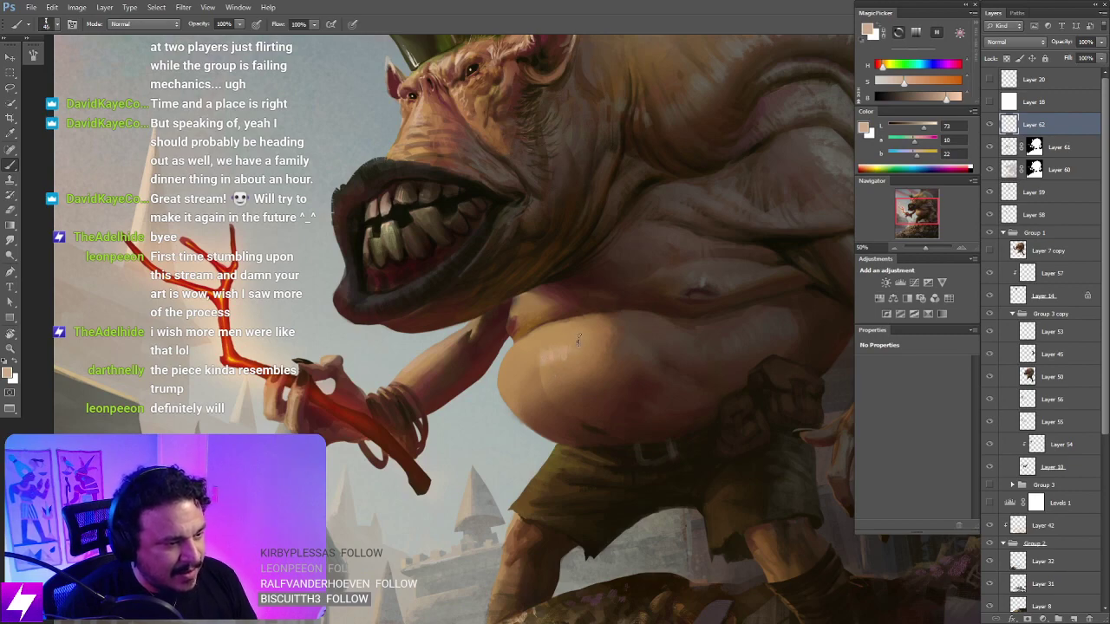
{"action": "key", "text": "e"}
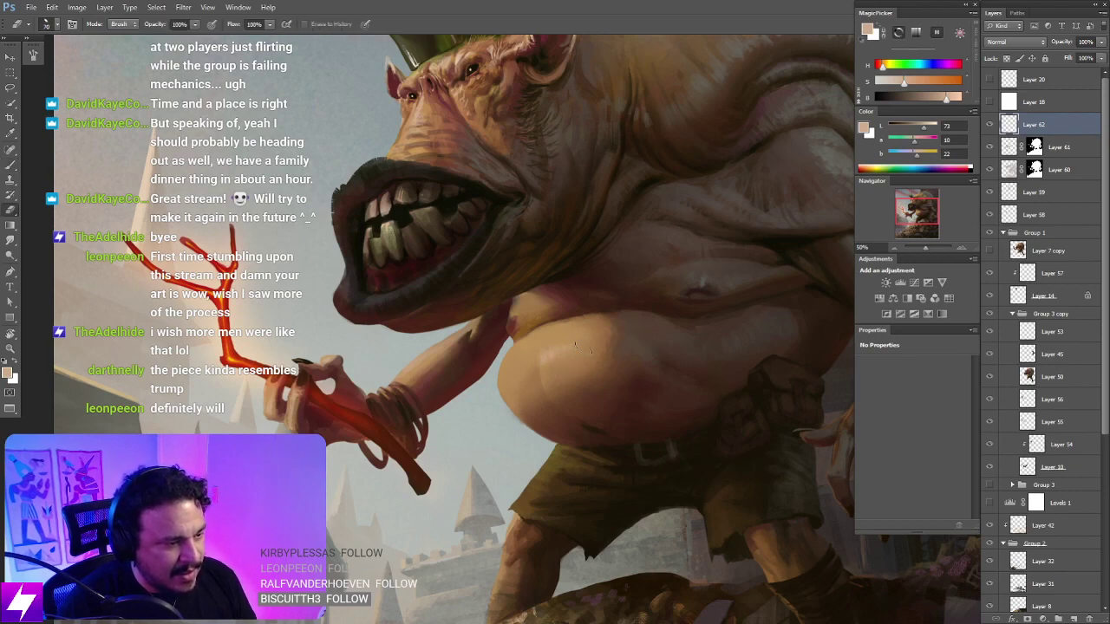
{"action": "key", "text": "ctrl+minus"}
{"action": "key", "text": "r"}
{"action": "left_click_drag", "start_coordinate": [520, 390], "coordinate": [567, 280]}
{"action": "key", "text": "ctrl+plus"}
{"action": "key", "text": "ctrl+plus"}
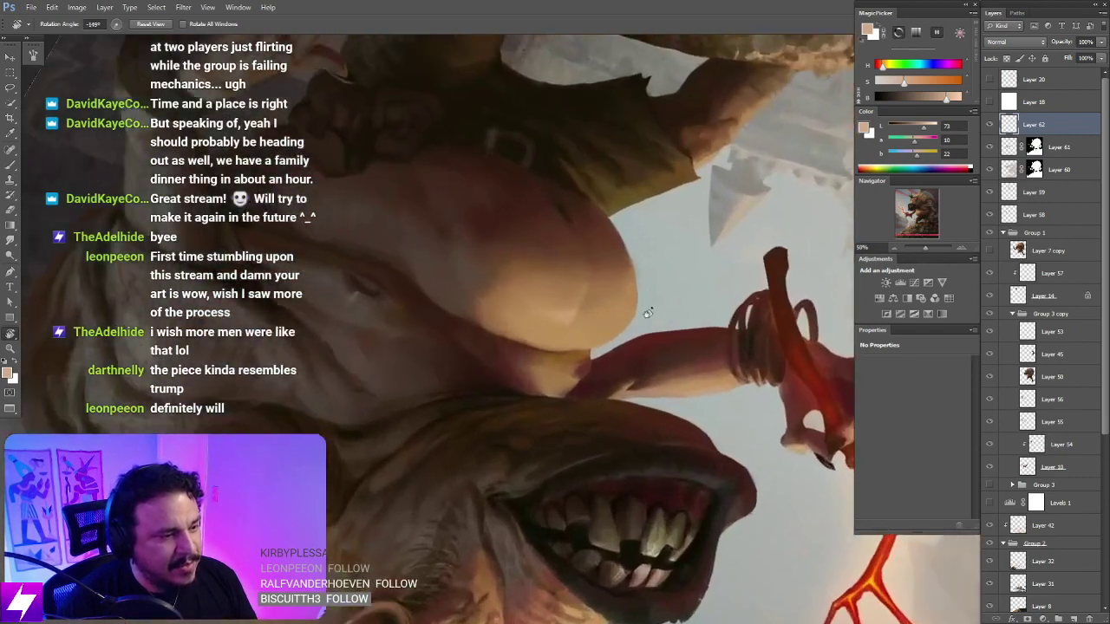
{"action": "key", "text": "b"}
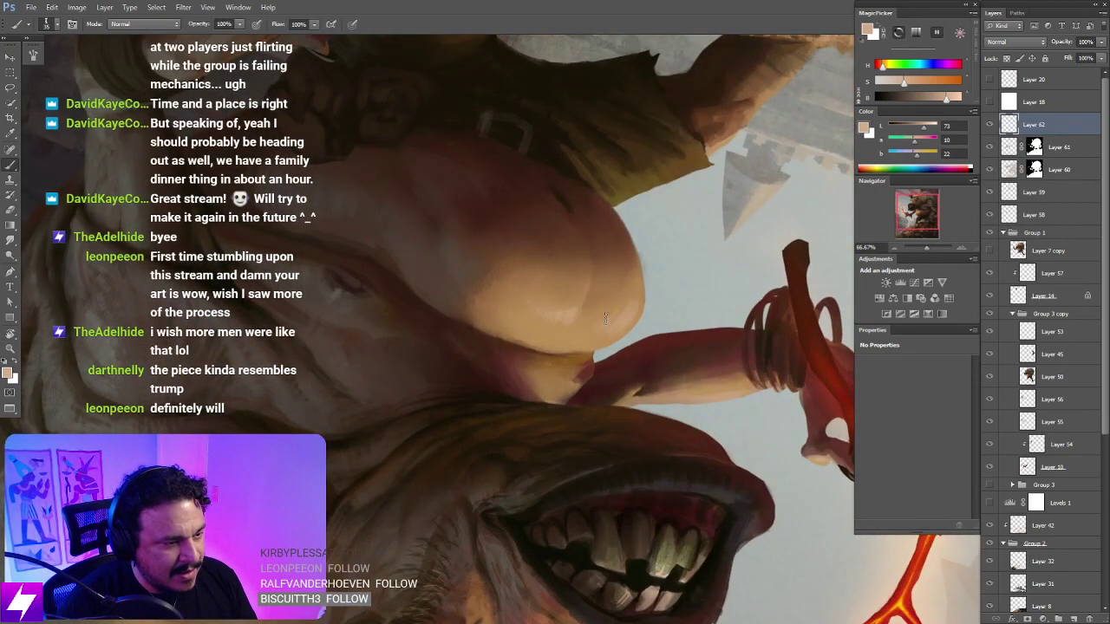
{"action": "key", "text": "e"}
{"action": "key", "text": "Escape"}
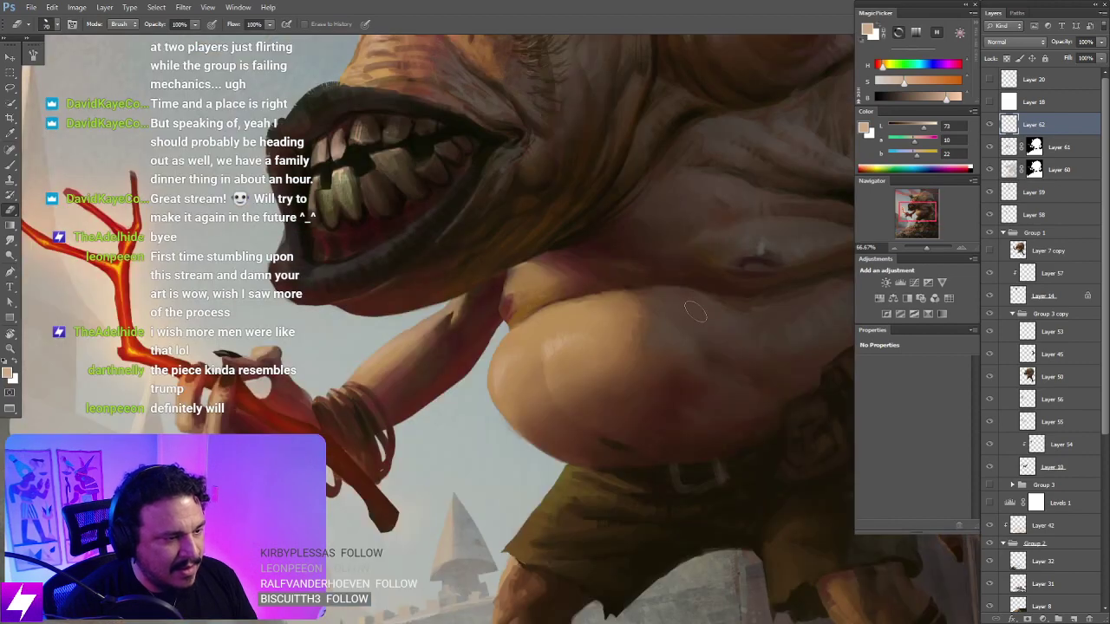
Step: Examine the whole painting and flip the canvas horizontally to check the creature in mirror view
{"action": "key", "text": "ctrl+minus"}
{"action": "key", "text": "ctrl+minus"}
{"action": "key", "text": "ctrl+minus"}
{"action": "key", "text": "ctrl+minus"}
{"action": "key", "text": "ctrl+minus"}
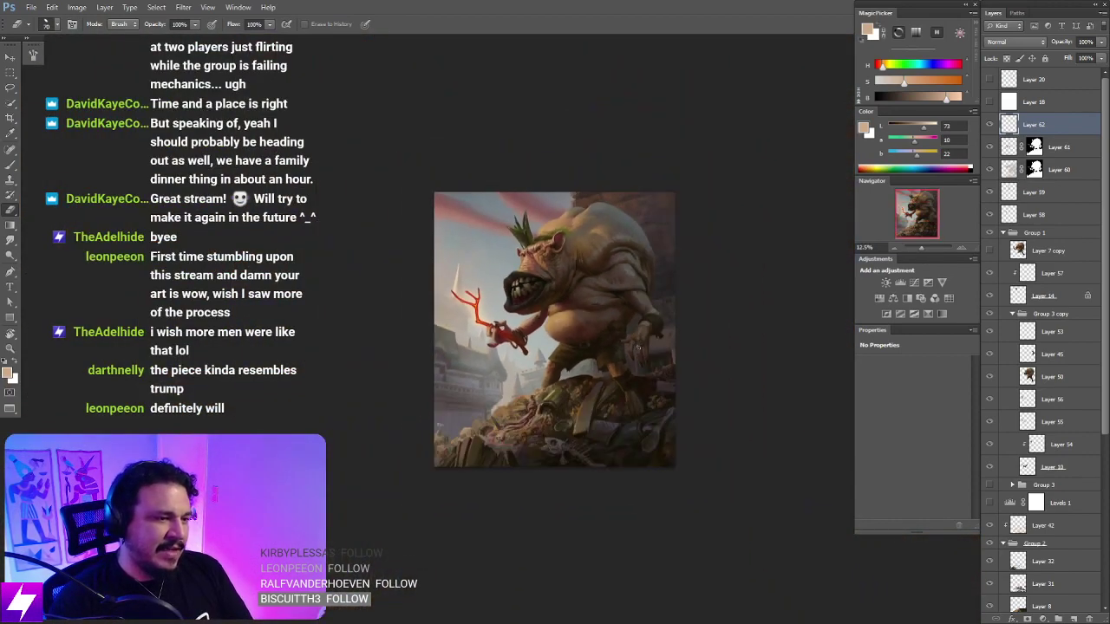
{"action": "key", "text": "ctrl+shift+h"}
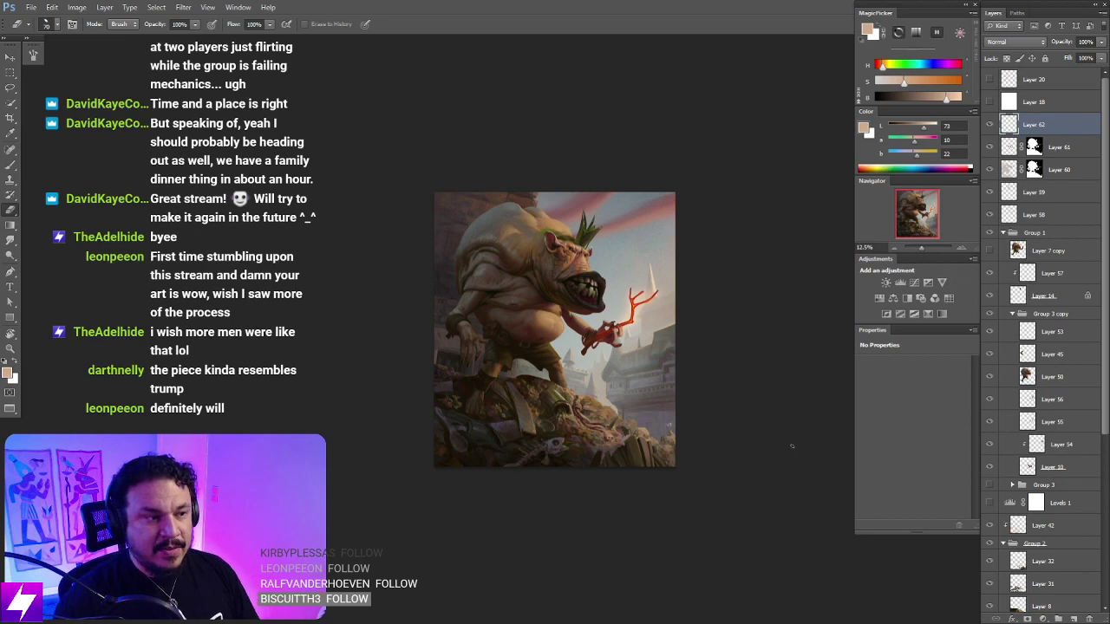
{"action": "key", "text": "ctrl+plus"}
{"action": "key", "text": "ctrl+plus"}
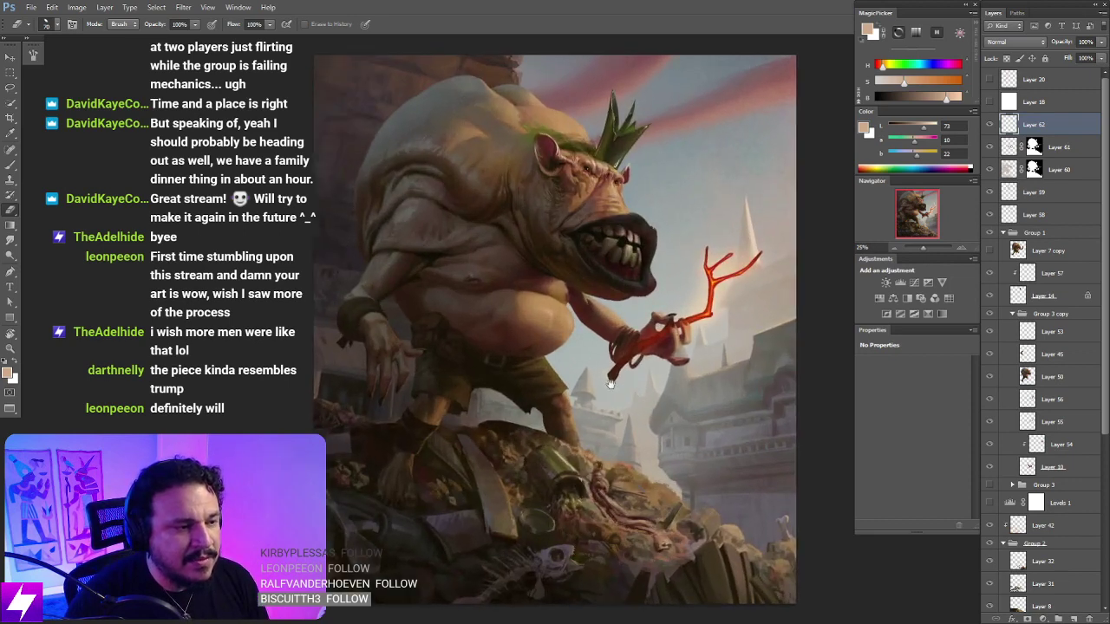
Step: Touch up the highlights along the front edge of the belly with a finer brush in the mirrored view
{"action": "left_click_drag", "start_coordinate": [643, 258], "coordinate": [627, 407]}
{"action": "key", "text": "ctrl+plus"}
{"action": "scroll", "coordinate": [627, 406], "scroll_direction": "down", "scroll_amount": 4}
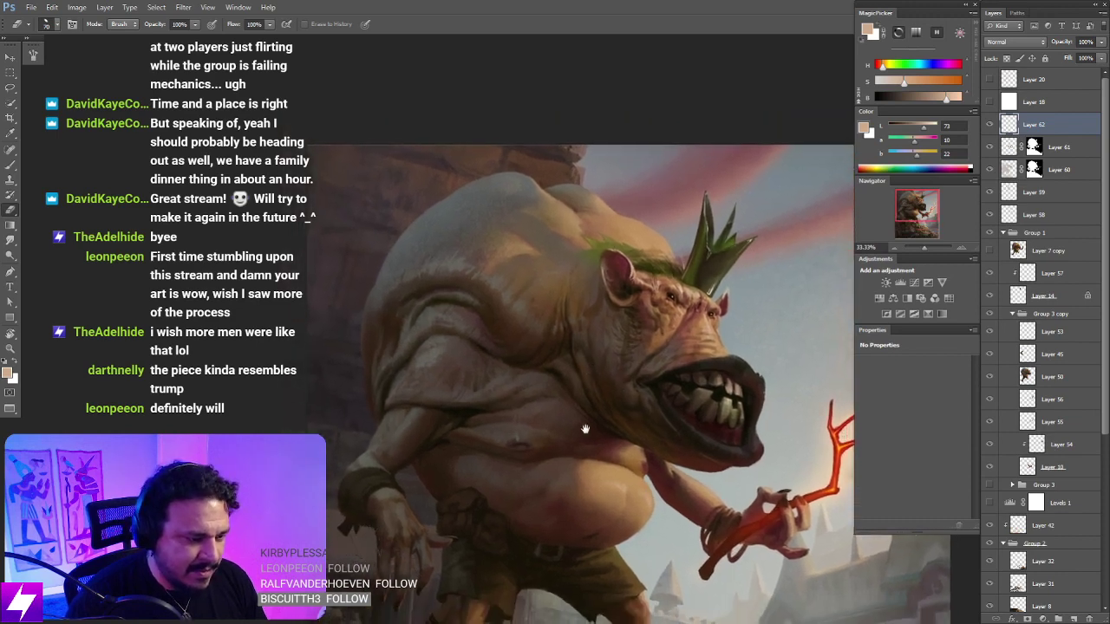
{"action": "key", "text": "b"}
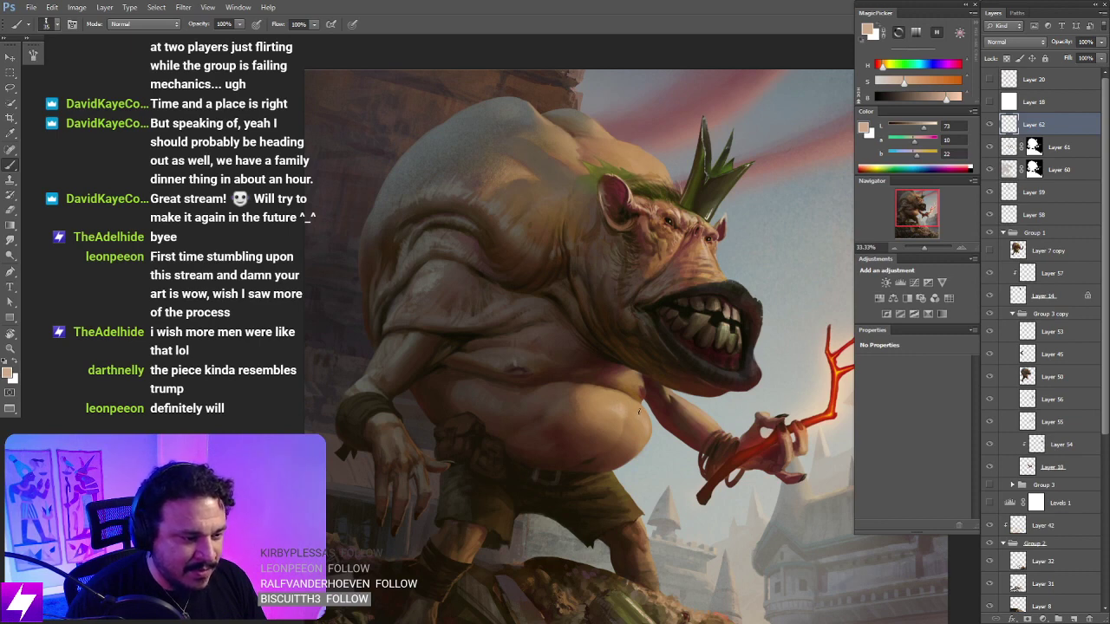
{"action": "left_click_drag", "start_coordinate": [636, 420], "coordinate": [635, 428]}
{"action": "key", "text": "["}
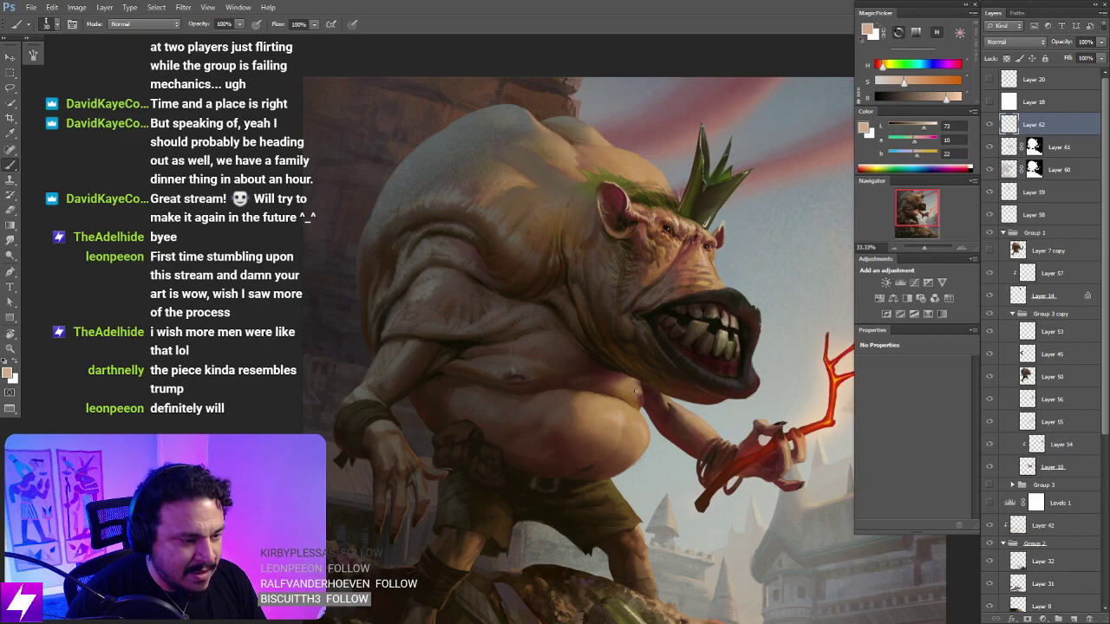
Step: Review the full painting in mirrored and original orientation, and examine the creature's head, belly and shoulder up close
{"action": "key", "text": "ctrl+minus"}
{"action": "key", "text": "ctrl+minus"}
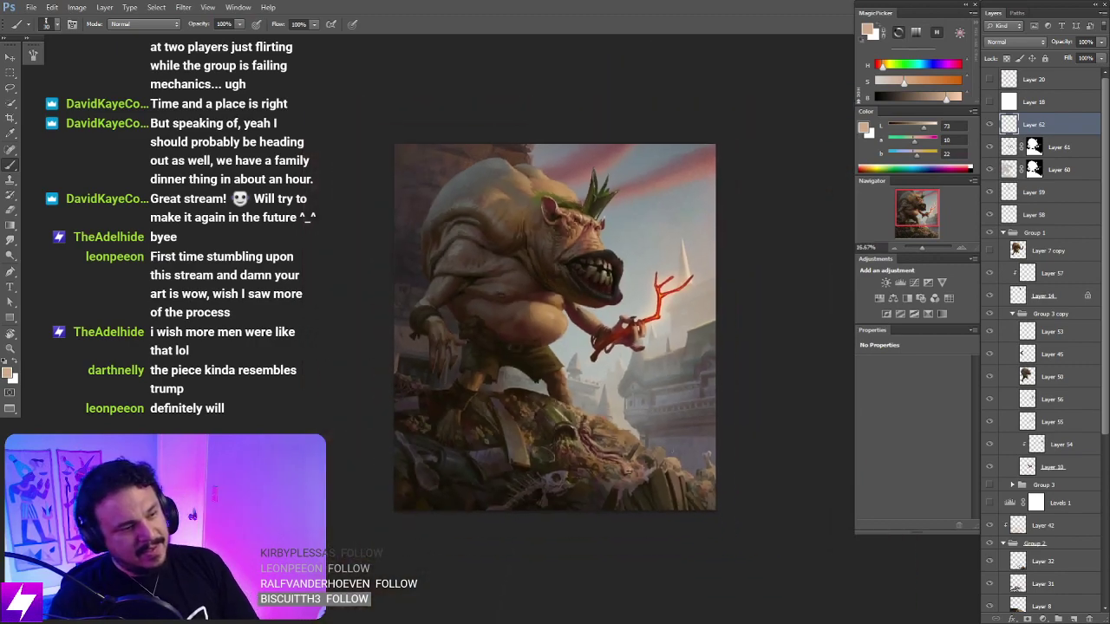
{"action": "left_click_drag", "start_coordinate": [592, 396], "coordinate": [629, 438]}
{"action": "scroll", "coordinate": [624, 400], "scroll_direction": "up", "scroll_amount": 2}
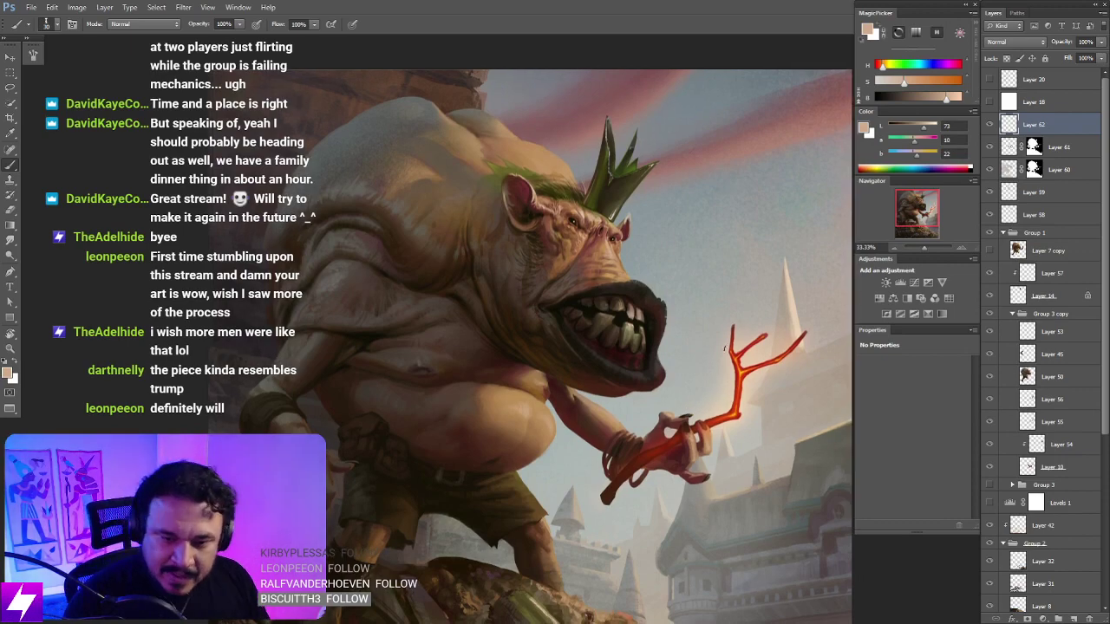
{"action": "scroll", "coordinate": [733, 338], "scroll_direction": "down", "scroll_amount": 1}
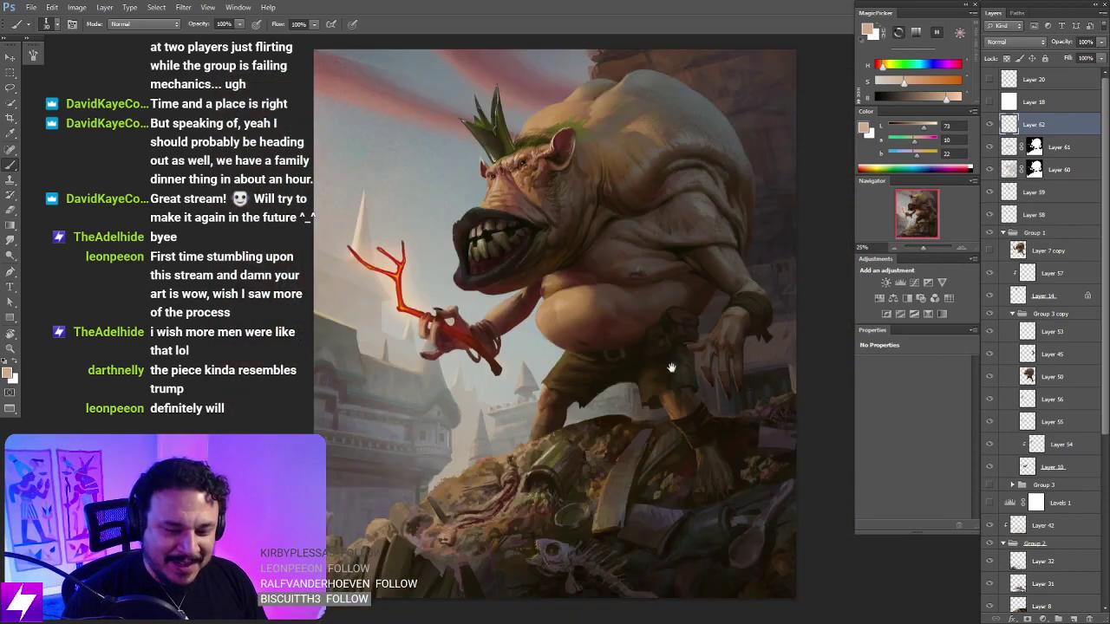
{"action": "left_click_drag", "start_coordinate": [677, 358], "coordinate": [620, 384]}
{"action": "scroll", "coordinate": [625, 384], "scroll_direction": "up", "scroll_amount": 1}
{"action": "scroll", "coordinate": [611, 408], "scroll_direction": "up", "scroll_amount": 1}
{"action": "scroll", "coordinate": [682, 321], "scroll_direction": "up", "scroll_amount": 1}
{"action": "left_click_drag", "start_coordinate": [661, 351], "coordinate": [627, 426]}
{"action": "scroll", "coordinate": [669, 424], "scroll_direction": "up", "scroll_amount": 1}
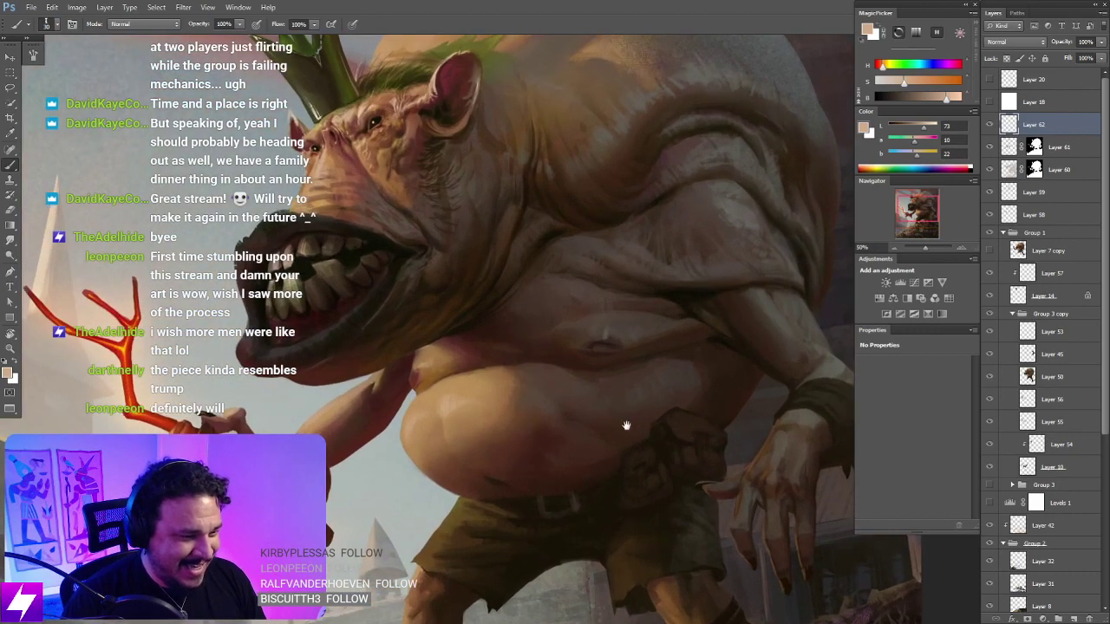
{"action": "left_click_drag", "start_coordinate": [640, 329], "coordinate": [626, 369]}
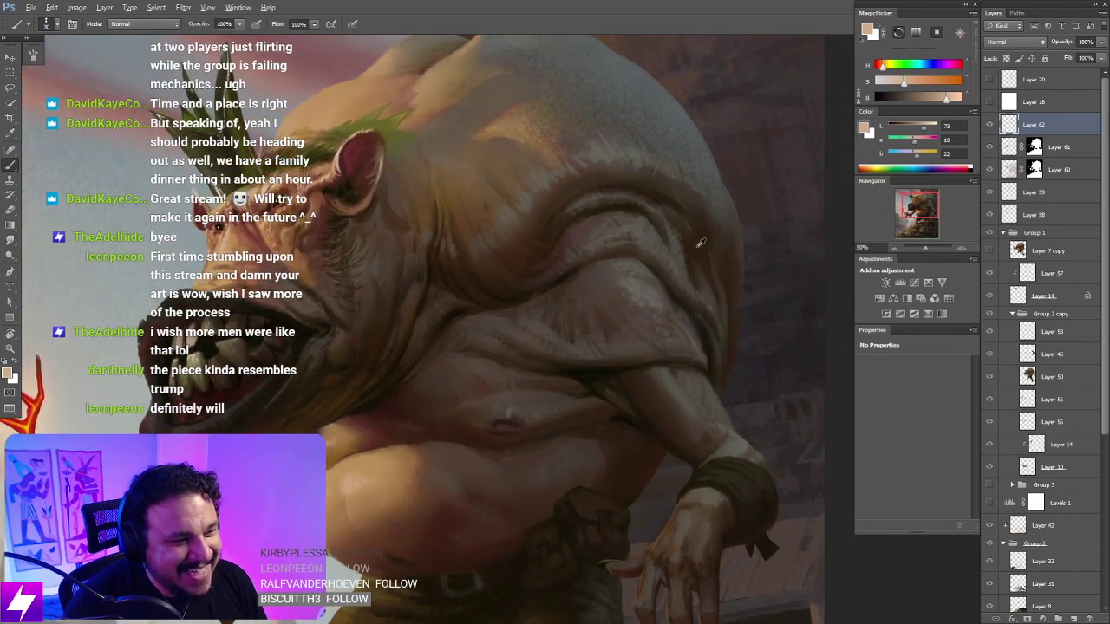
Step: Deepen the skin fold between the chest and upper arm with sampled dark tones and blend it with the Smudge tool
{"action": "left_click", "coordinate": [556, 306], "text": "alt"}
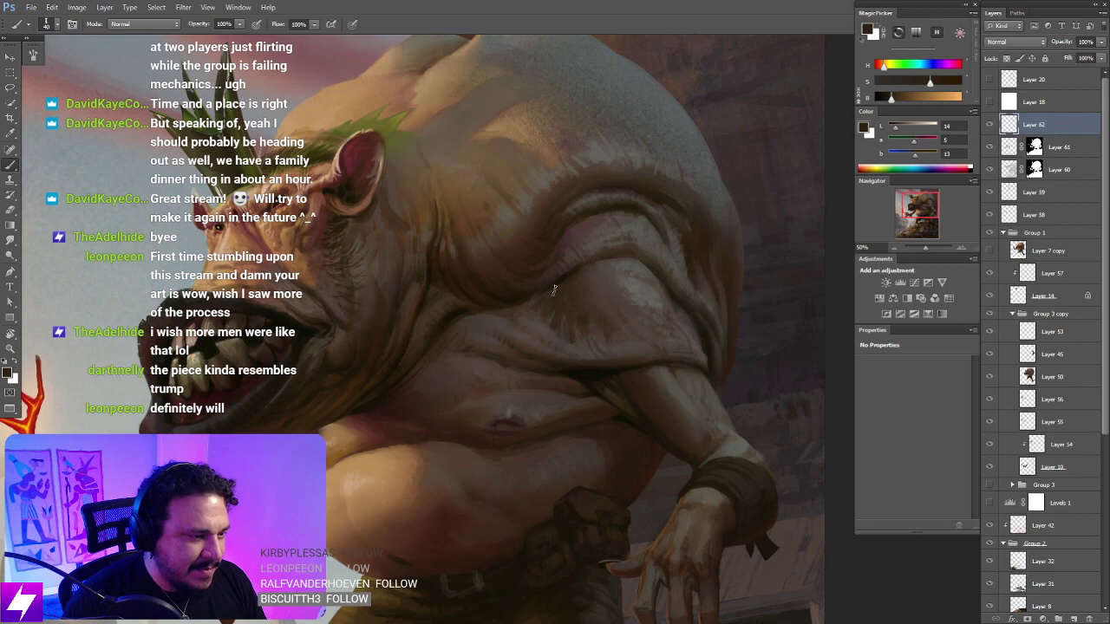
{"action": "key", "text": "r"}
{"action": "left_click_drag", "start_coordinate": [595, 372], "coordinate": [534, 338]}
{"action": "key", "text": "b"}
{"action": "left_click", "coordinate": [527, 332], "text": "alt"}
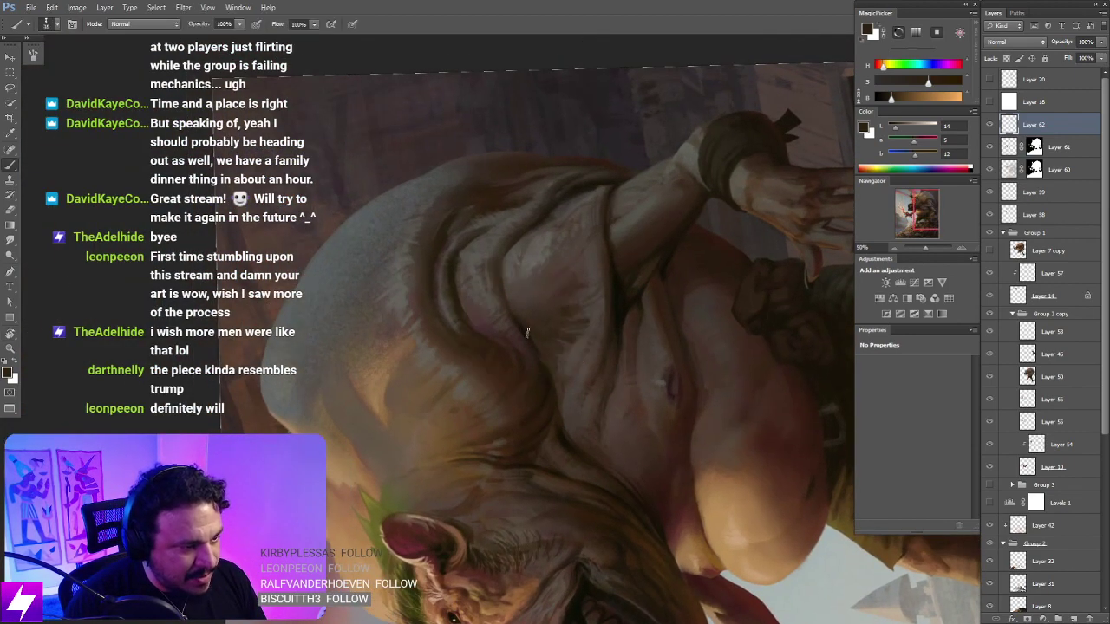
{"action": "left_click", "coordinate": [527, 329], "text": "alt"}
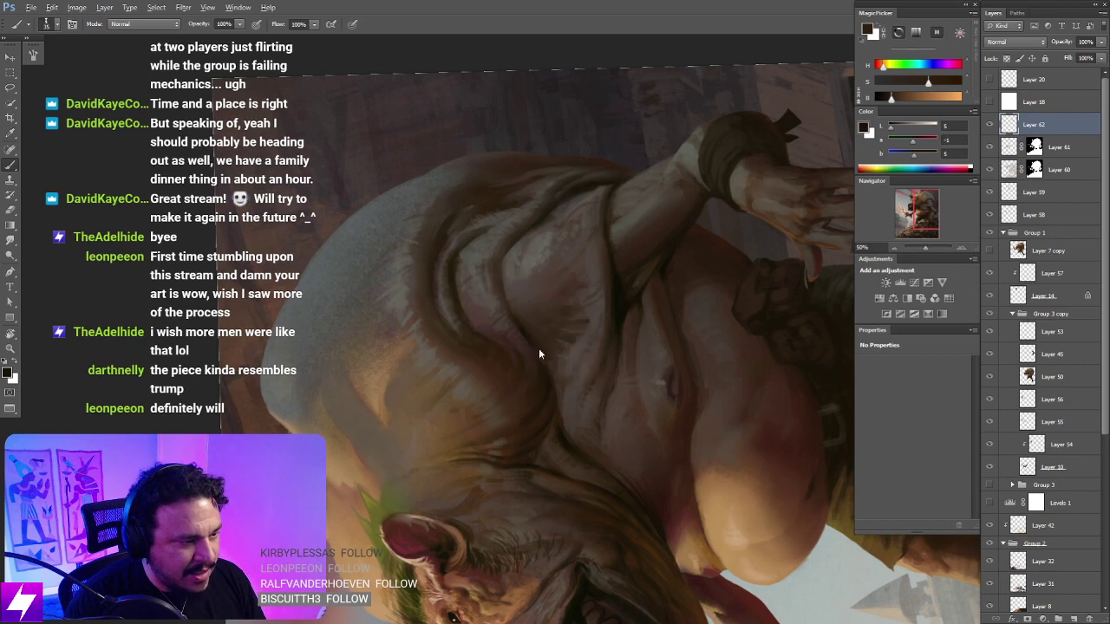
{"action": "key", "text": "n"}
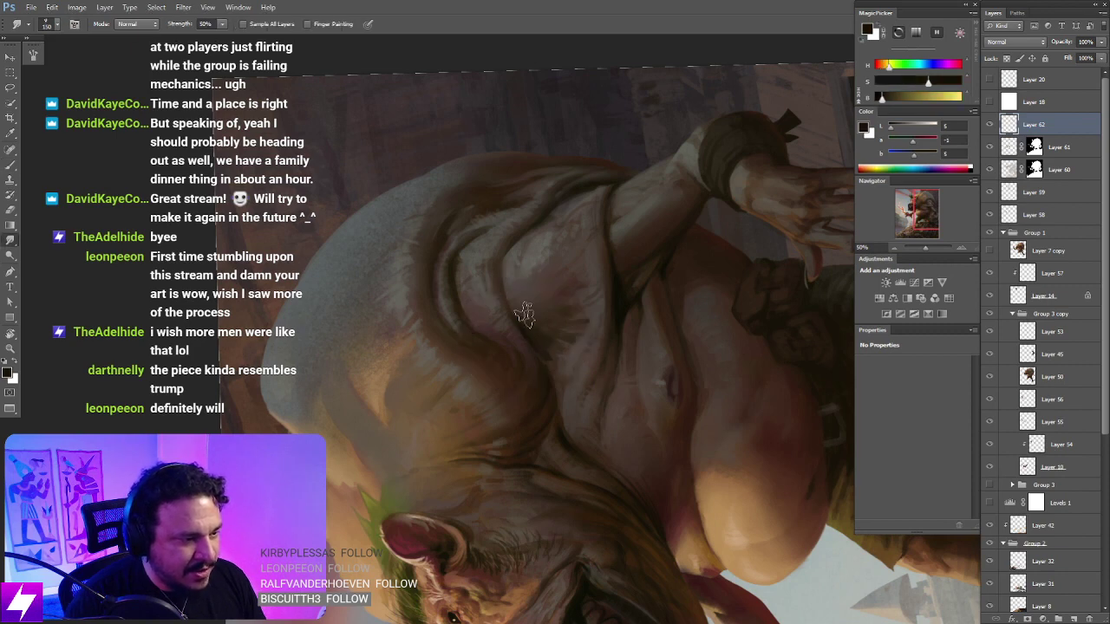
{"action": "key", "text": "Escape"}
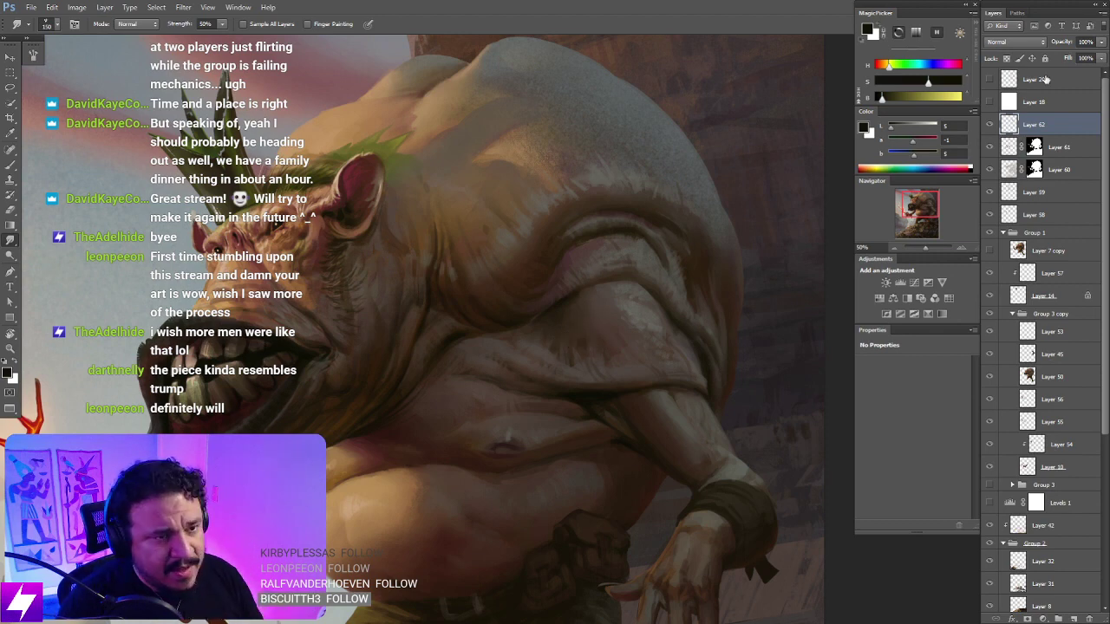
Step: Paint dark accents into the chest folds below the neck and near the armpit, and soften them with the Smudge tool
{"action": "left_click_drag", "start_coordinate": [486, 414], "coordinate": [521, 386]}
{"action": "key", "text": "b"}
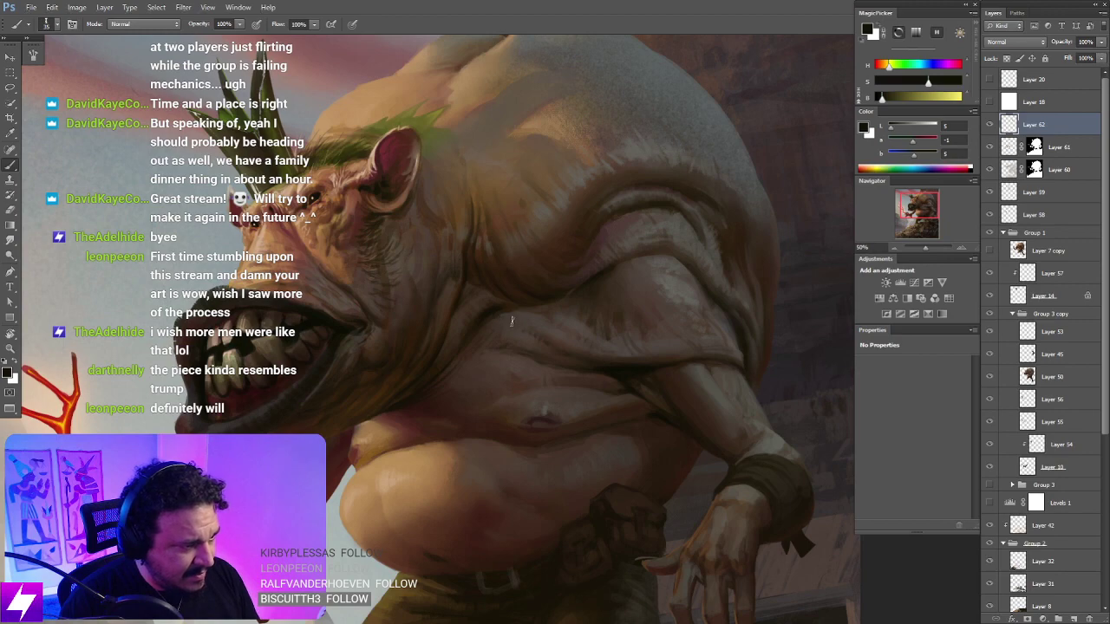
{"action": "key", "text": "r"}
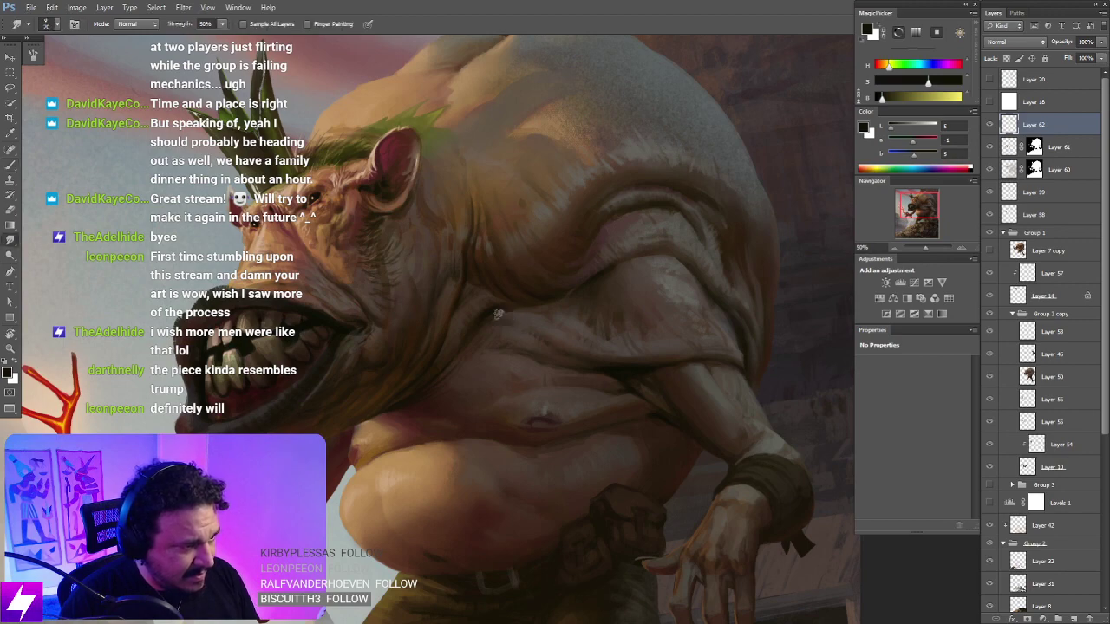
{"action": "key", "text": "ctrl+minus"}
{"action": "key", "text": "r"}
{"action": "left_click_drag", "start_coordinate": [617, 444], "coordinate": [664, 364]}
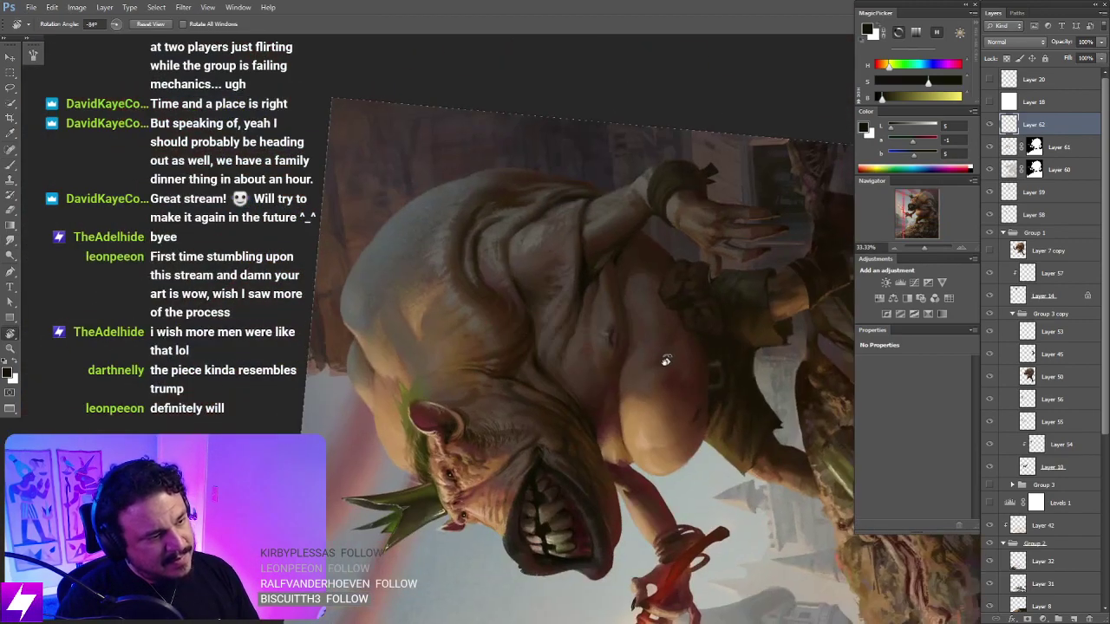
{"action": "key", "text": "ctrl+plus"}
{"action": "key", "text": "b"}
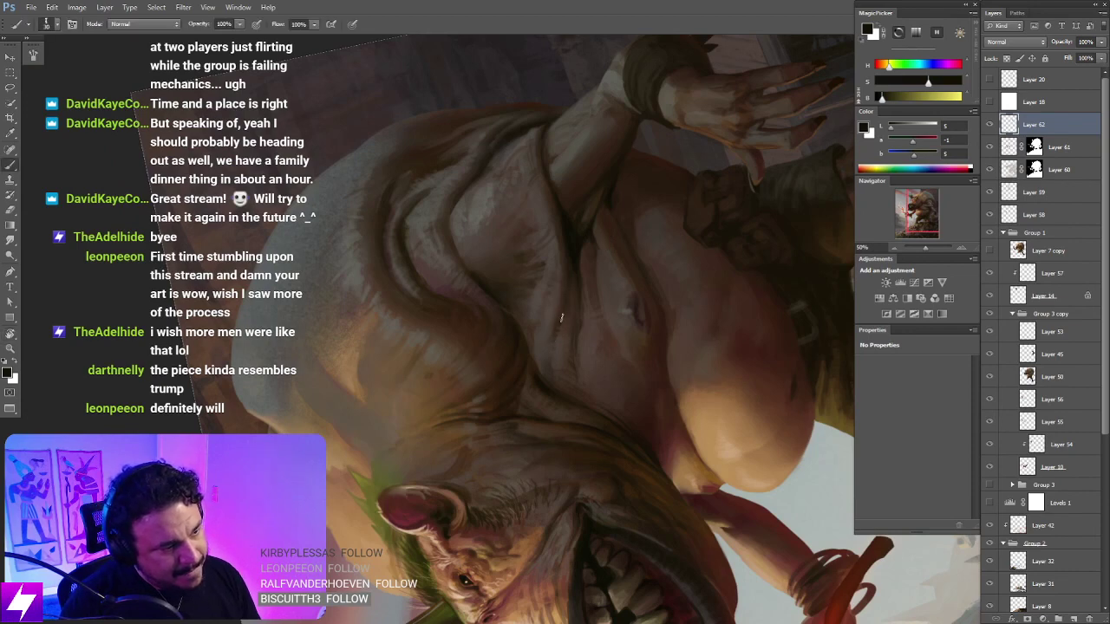
{"action": "key", "text": "r"}
{"action": "key", "text": "Escape"}
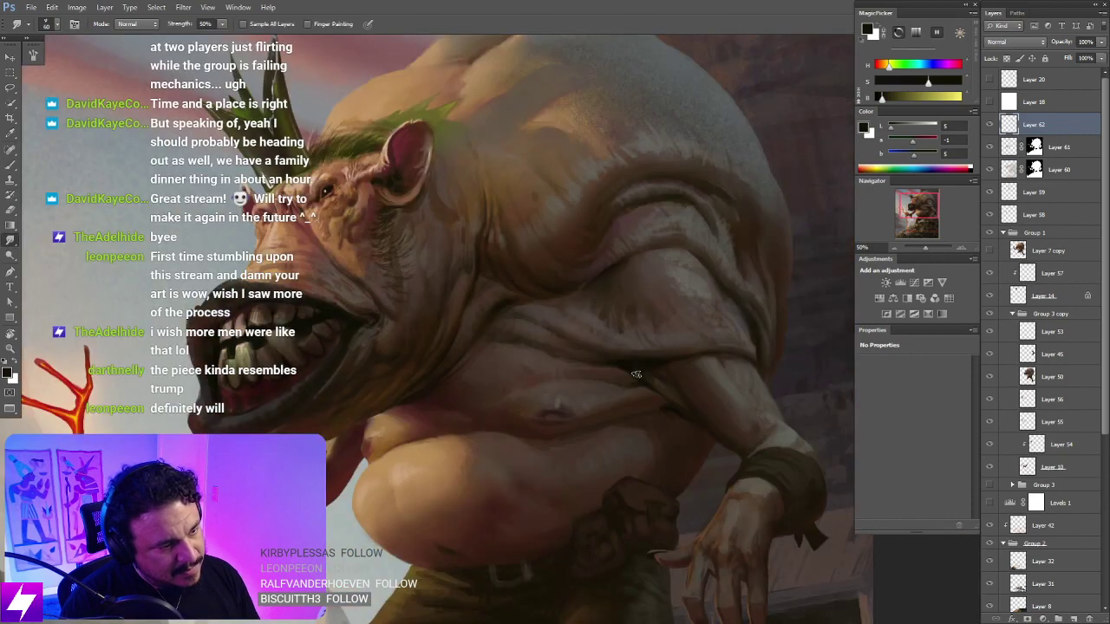
{"action": "key", "text": "ctrl+minus"}
{"action": "key", "text": "ctrl+minus"}
{"action": "key", "text": "ctrl+minus"}
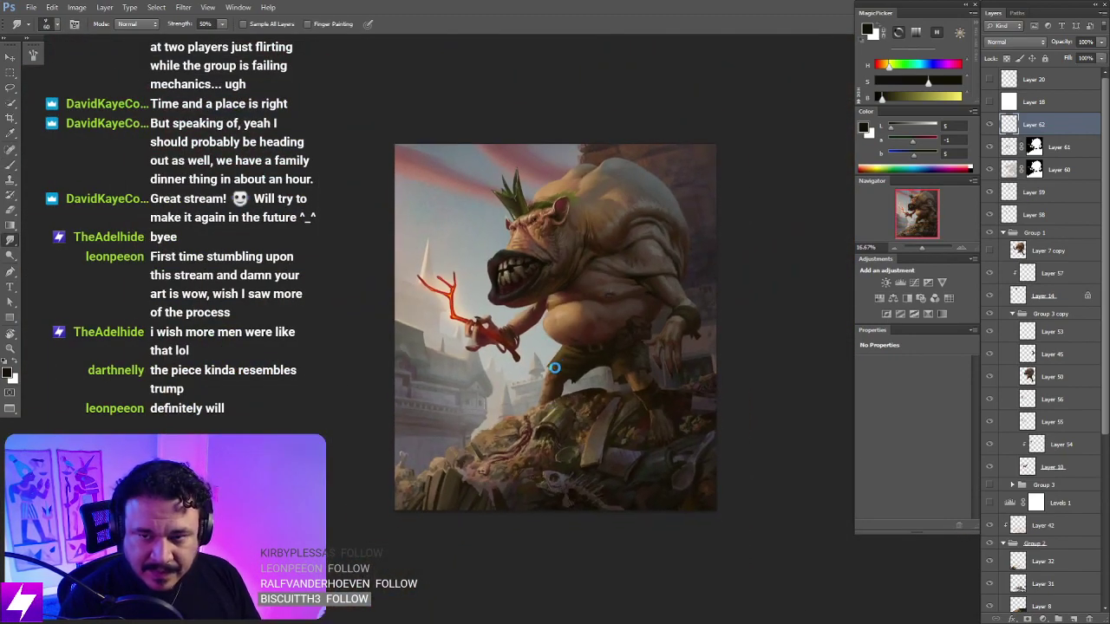
Step: Paint dark reddish-brown accents on the creature's face in the mirrored view, using a tone sampled from the cheek
{"action": "key", "text": "ctrl+shift+h"}
{"action": "left_click_drag", "start_coordinate": [519, 373], "coordinate": [549, 423]}
{"action": "key", "text": "ctrl+plus"}
{"action": "key", "text": "ctrl+plus"}
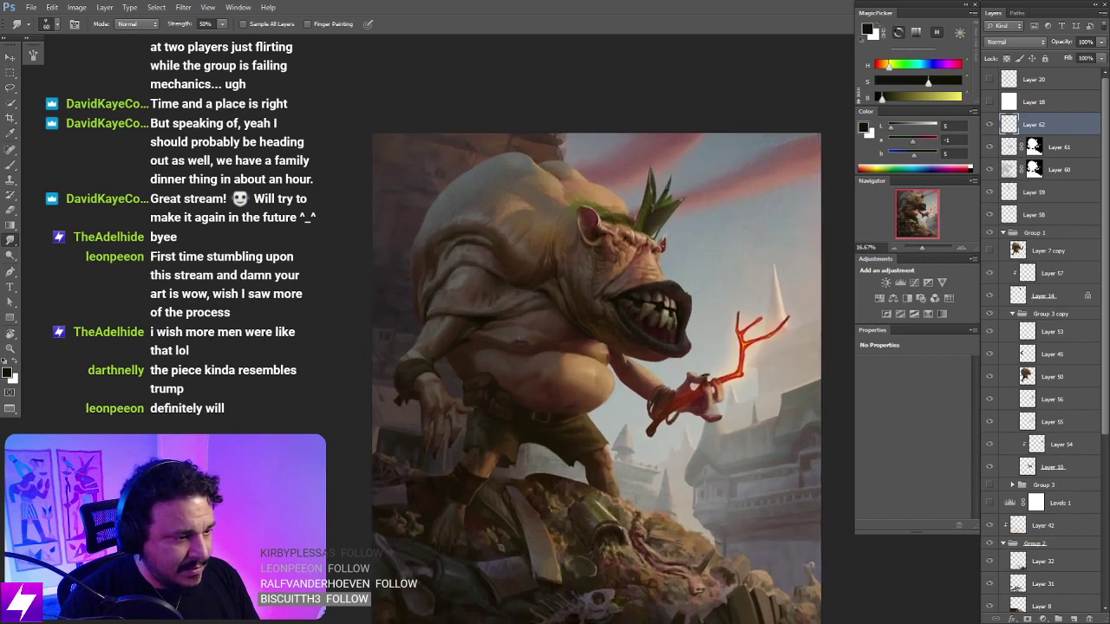
{"action": "key", "text": "ctrl+shift+h"}
{"action": "key", "text": "ctrl+plus"}
{"action": "left_click_drag", "start_coordinate": [678, 245], "coordinate": [636, 314]}
{"action": "key", "text": "b"}
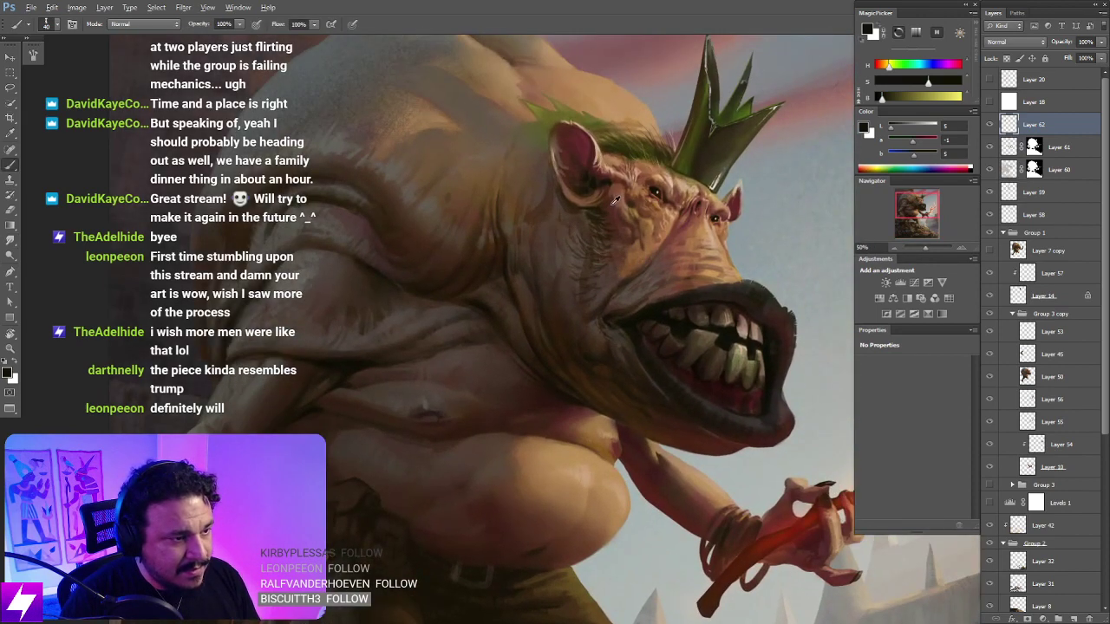
{"action": "left_click", "coordinate": [616, 195], "text": "alt"}
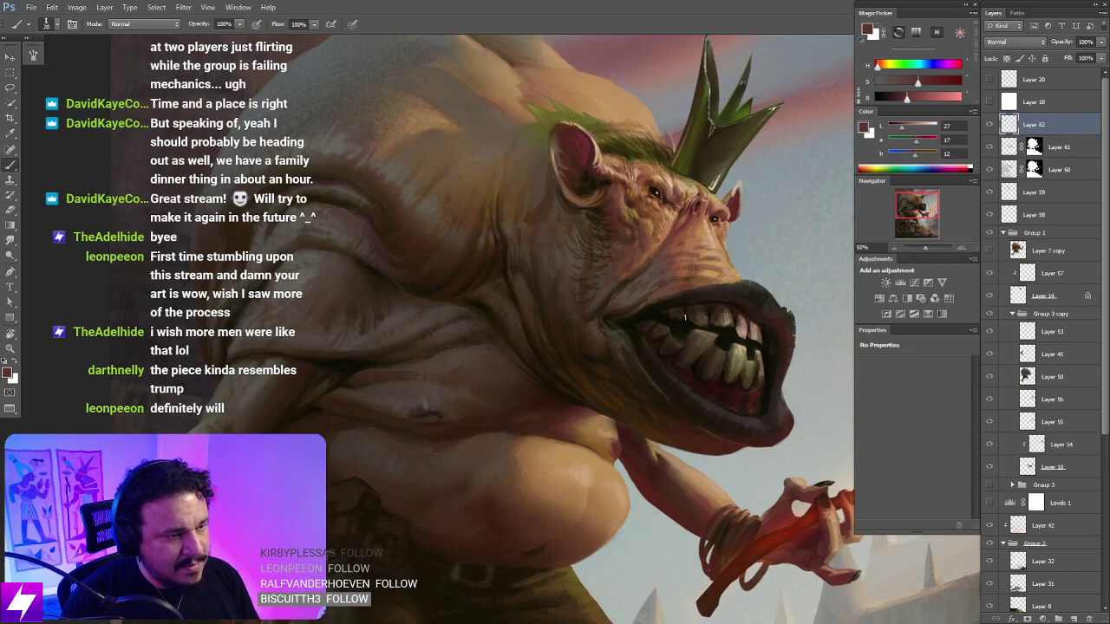
Step: Examine the creature's head and snout at different zoom levels in the mirrored view
{"action": "key", "text": "ctrl+minus"}
{"action": "key", "text": "r"}
{"action": "left_click_drag", "start_coordinate": [681, 387], "coordinate": [700, 322]}
{"action": "key", "text": "Escape"}
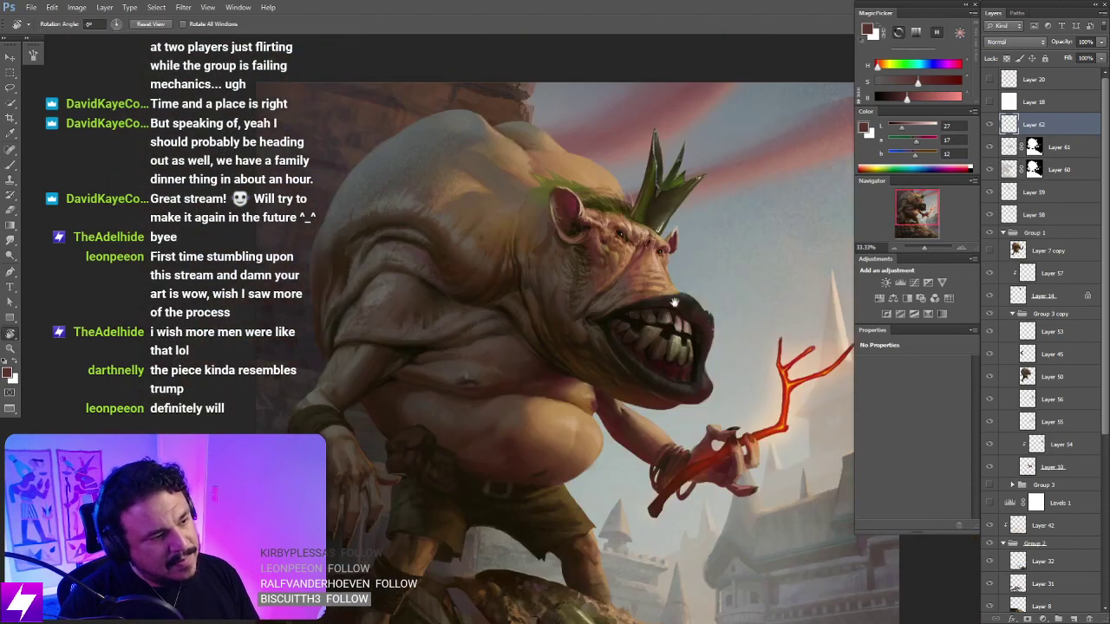
{"action": "left_click_drag", "start_coordinate": [683, 251], "coordinate": [662, 274]}
{"action": "key", "text": "ctrl+plus"}
{"action": "key", "text": "b"}
{"action": "key", "text": "b"}
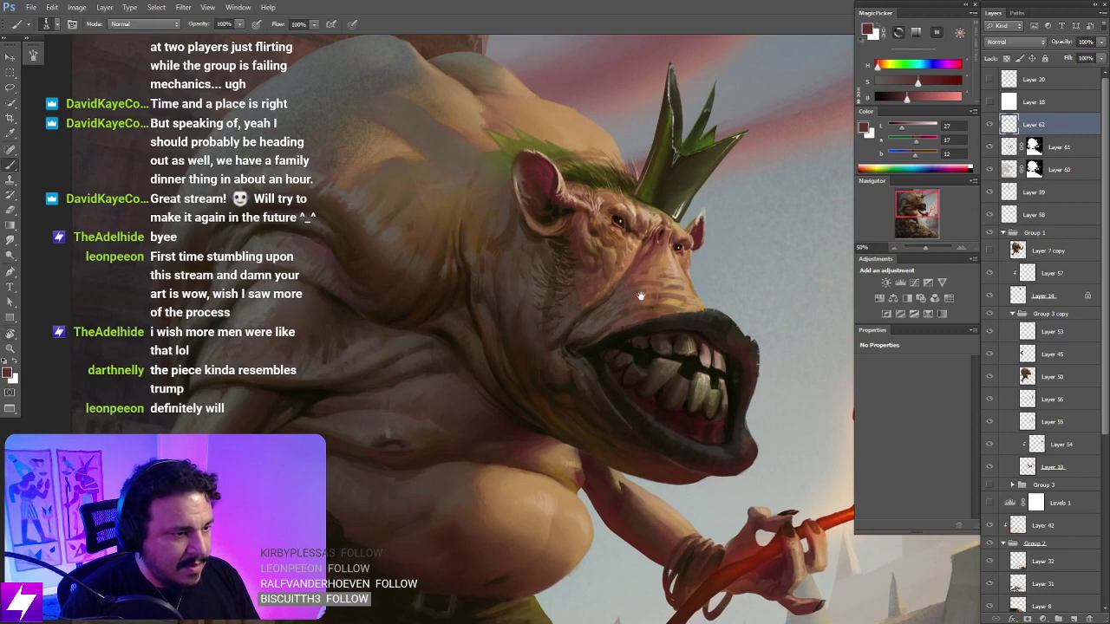
{"action": "left_click_drag", "start_coordinate": [640, 296], "coordinate": [618, 274]}
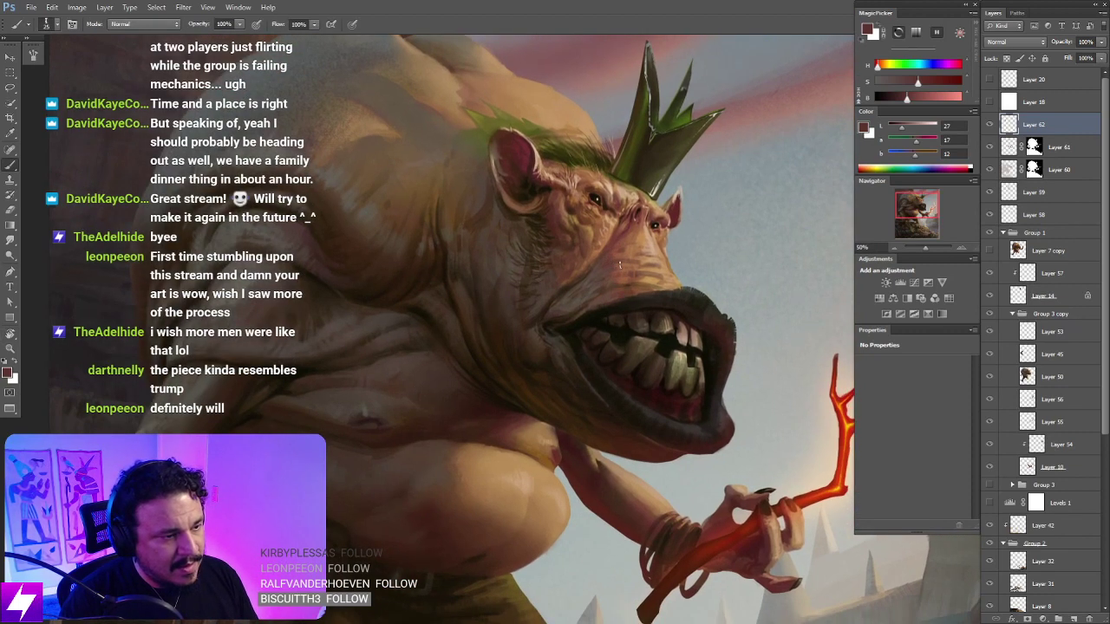
Step: Deepen the wrinkles on the snout beside the upper lip with a dark red-brown sampled from the skin
{"action": "key", "text": "ctrl+minus"}
{"action": "key", "text": "r"}
{"action": "left_click_drag", "start_coordinate": [677, 345], "coordinate": [667, 269]}
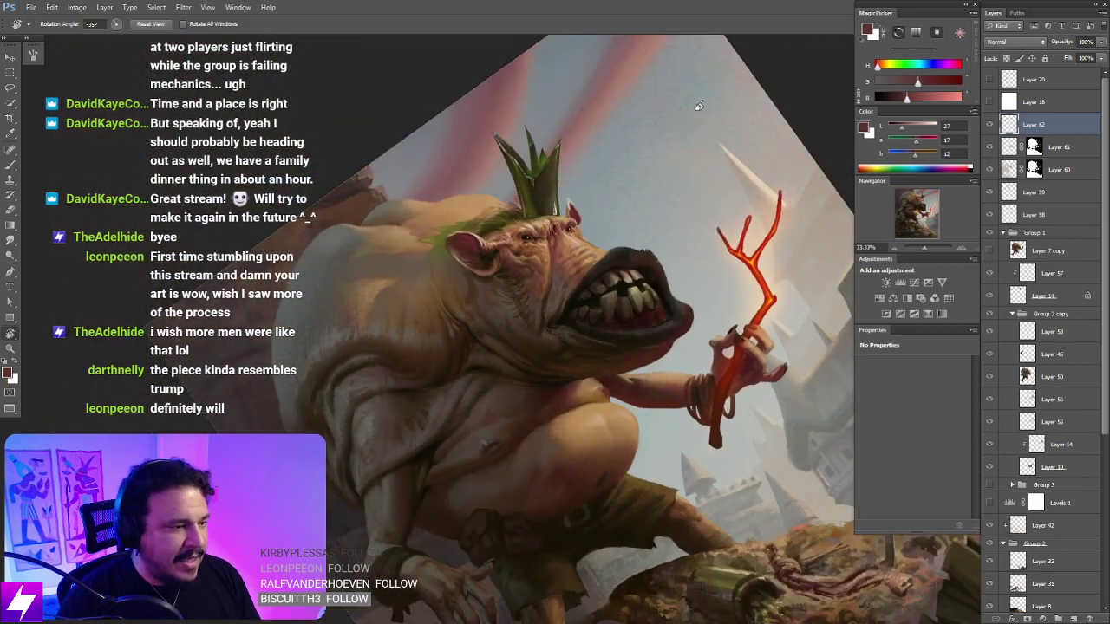
{"action": "key", "text": "ctrl+shift+h"}
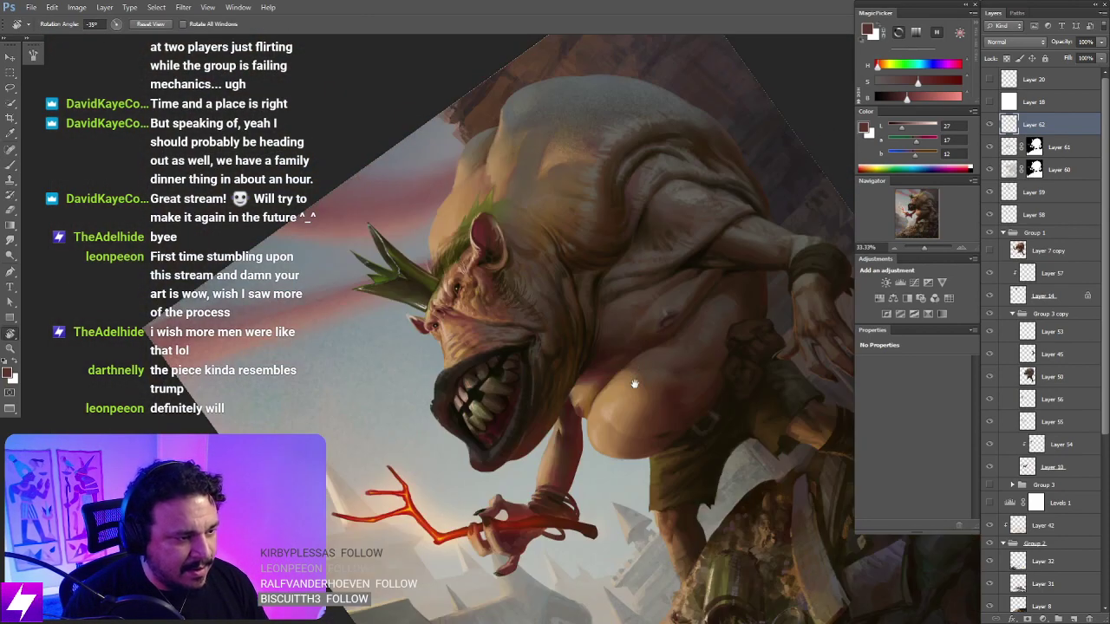
{"action": "left_click_drag", "start_coordinate": [634, 384], "coordinate": [638, 347]}
{"action": "left_click_drag", "start_coordinate": [640, 437], "coordinate": [636, 321]}
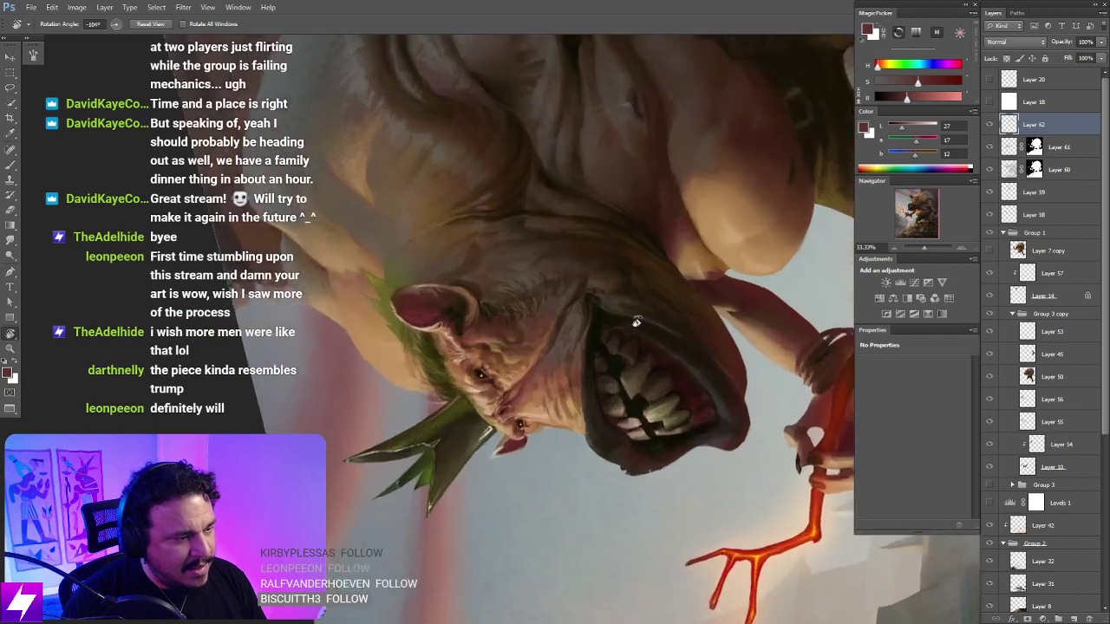
{"action": "key", "text": "ctrl+plus"}
{"action": "key", "text": "ctrl+plus"}
{"action": "key", "text": "b"}
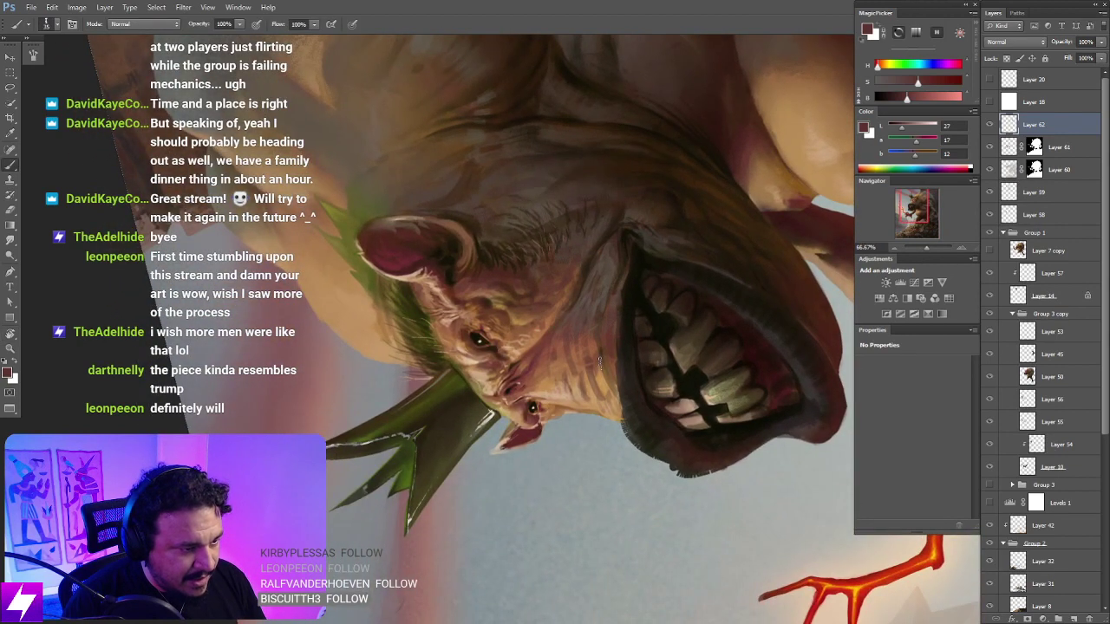
{"action": "left_click", "coordinate": [606, 336], "text": "alt"}
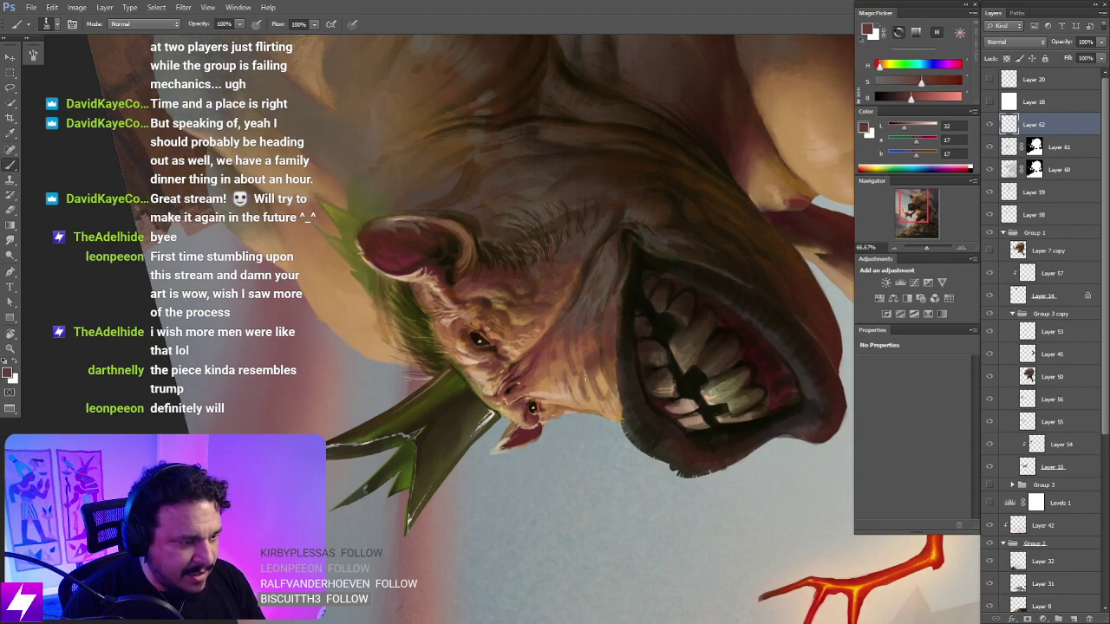
Step: Review the painting in mirrored view and touch up the upper snout near the eyes with a sampled muted red
{"action": "key", "text": "Escape"}
{"action": "key", "text": "ctrl+minus"}
{"action": "key", "text": "ctrl+minus"}
{"action": "key", "text": "ctrl+minus"}
{"action": "key", "text": "ctrl+shift+h"}
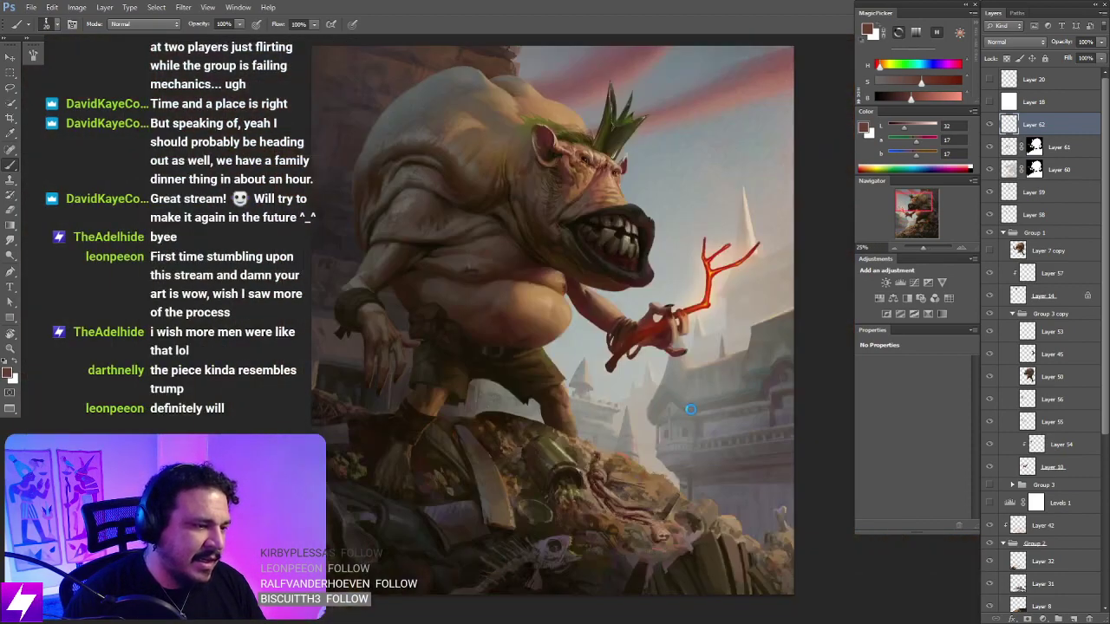
{"action": "left_click_drag", "start_coordinate": [687, 256], "coordinate": [675, 341]}
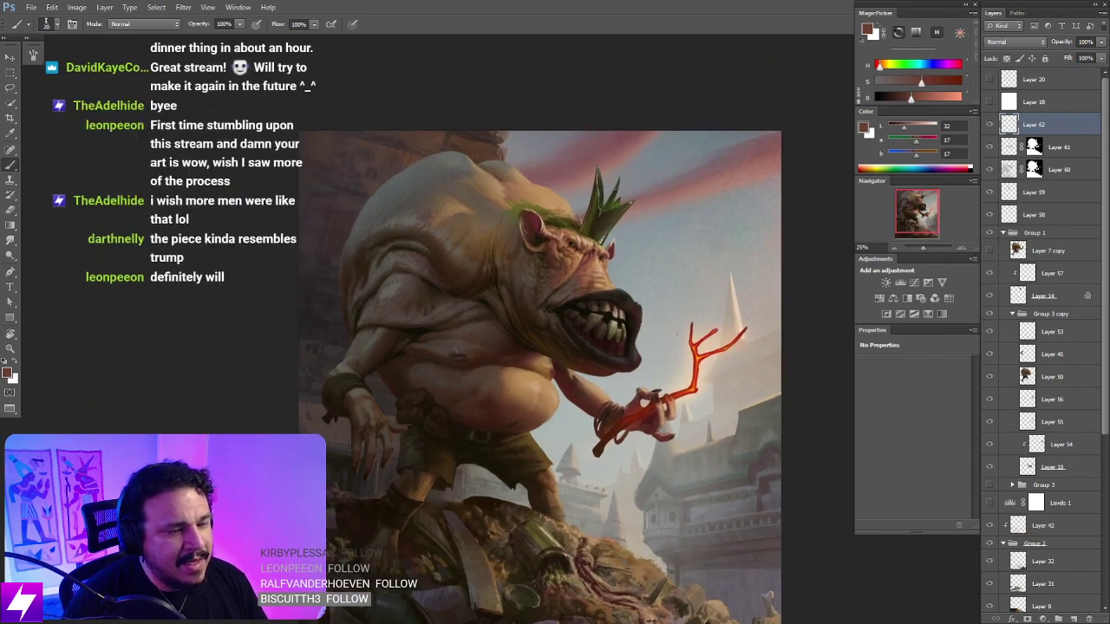
{"action": "key", "text": "r"}
{"action": "left_click_drag", "start_coordinate": [659, 448], "coordinate": [663, 277]}
{"action": "key", "text": "ctrl+plus"}
{"action": "key", "text": "ctrl+plus"}
{"action": "mouse_move", "coordinate": [615, 251]}
{"action": "left_mouse_down"}
{"action": "mouse_move", "coordinate": [613, 322]}
{"action": "mouse_move", "coordinate": [555, 310]}
{"action": "left_mouse_up"}
{"action": "key", "text": "b"}
{"action": "left_click", "coordinate": [559, 303], "text": "alt"}
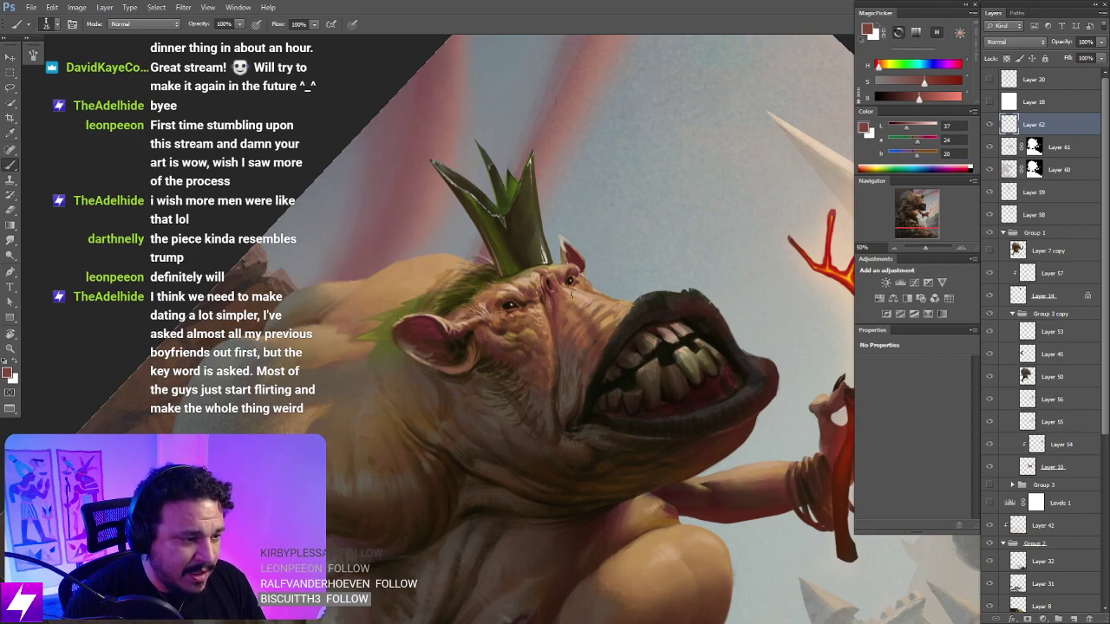
Step: Paint light tan and orange-brown strokes along the bridge of the snout in the original orientation, sampling both tones from the skin
{"action": "key", "text": "ctrl+minus"}
{"action": "key", "text": "ctrl+minus"}
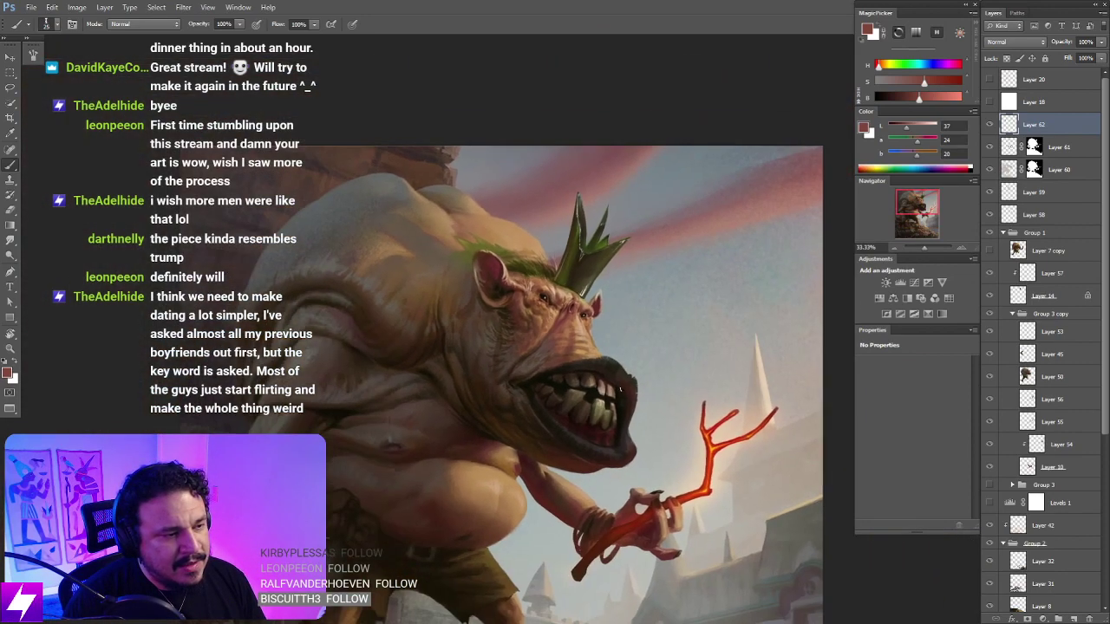
{"action": "key", "text": "ctrl+shift+h"}
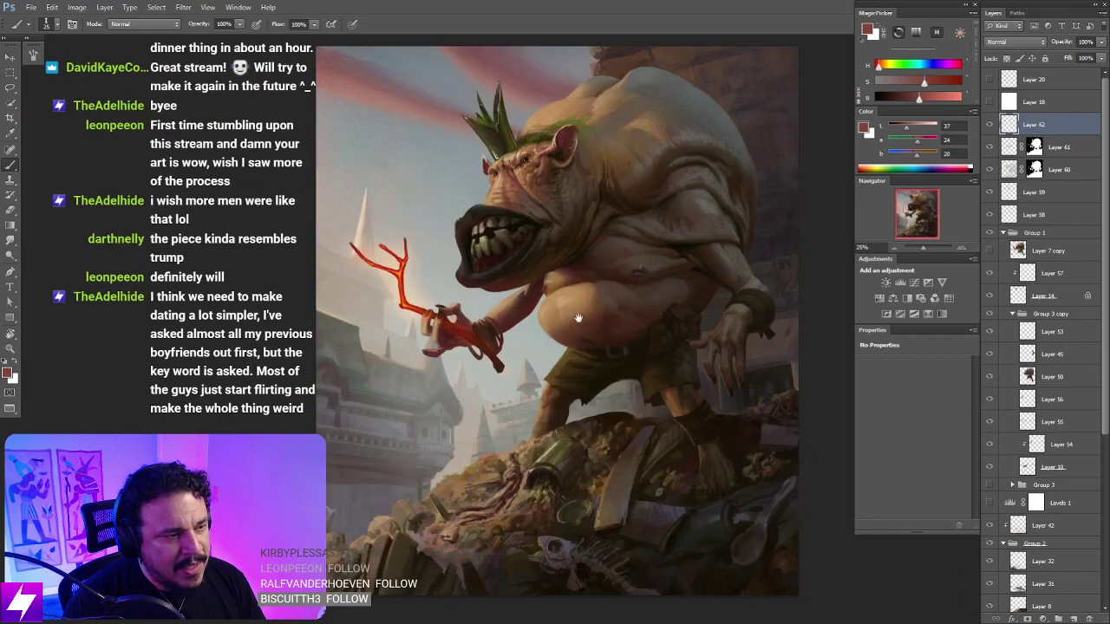
{"action": "left_click_drag", "start_coordinate": [549, 251], "coordinate": [602, 352]}
{"action": "key", "text": "ctrl+plus"}
{"action": "key", "text": "ctrl+plus"}
{"action": "key", "text": "ctrl+plus"}
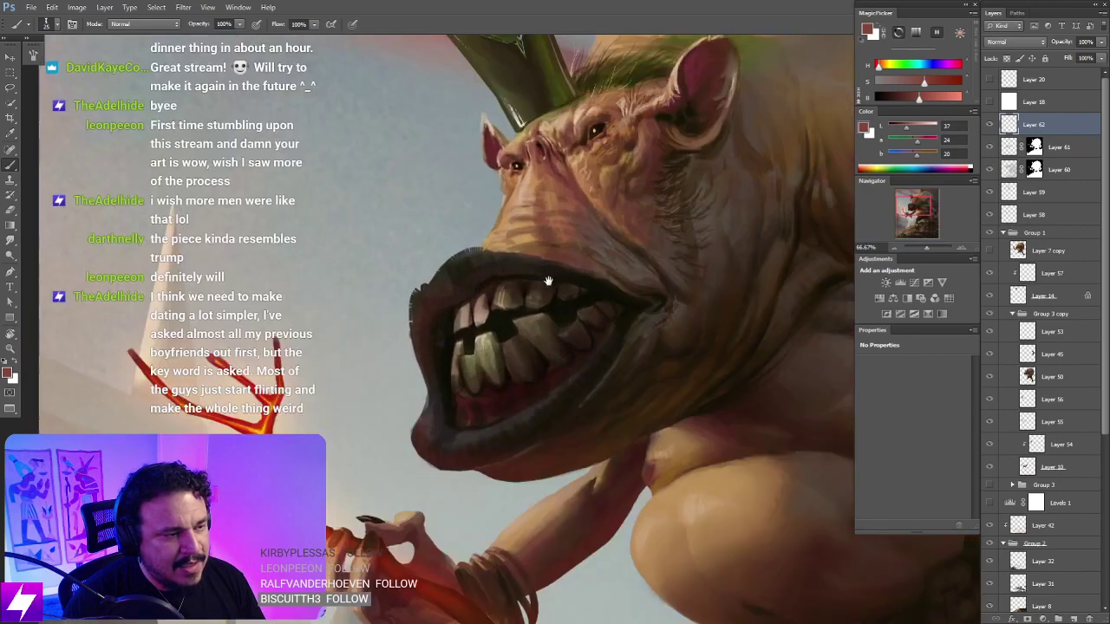
{"action": "mouse_move", "coordinate": [544, 293]}
{"action": "left_mouse_down"}
{"action": "mouse_move", "coordinate": [540, 309]}
{"action": "mouse_move", "coordinate": [491, 330]}
{"action": "left_mouse_up"}
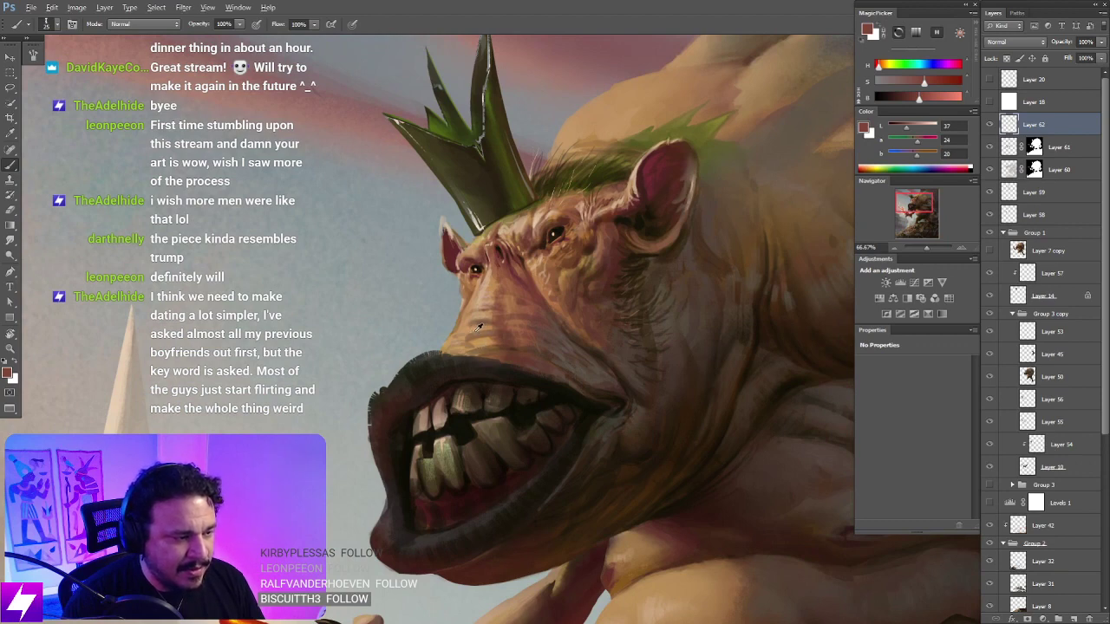
{"action": "left_click", "coordinate": [482, 340], "text": "alt"}
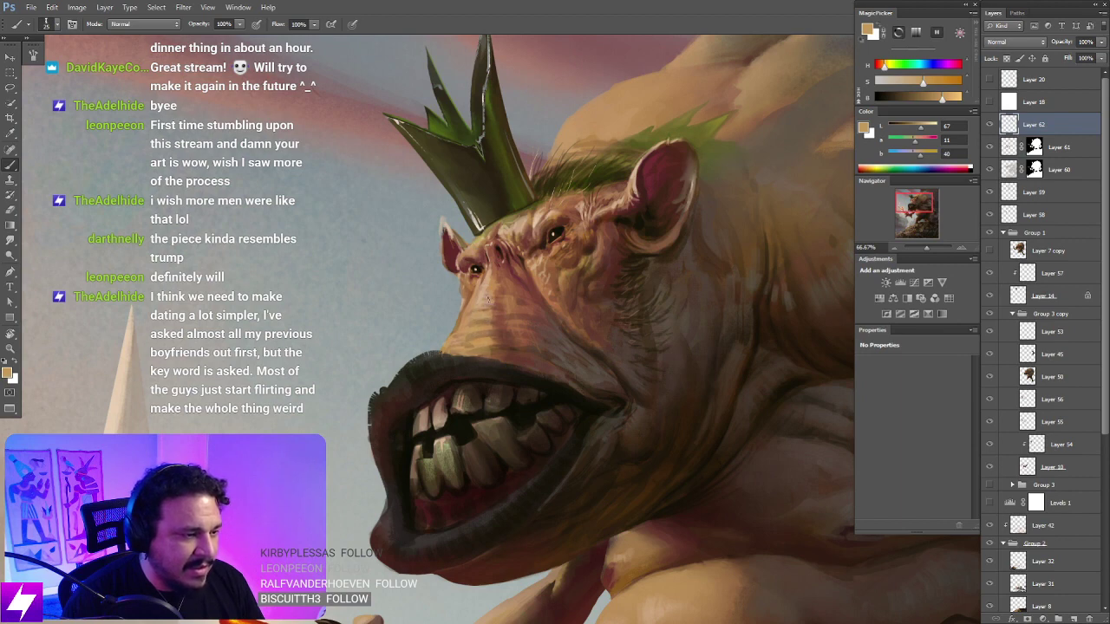
{"action": "left_click", "coordinate": [496, 304], "text": "alt"}
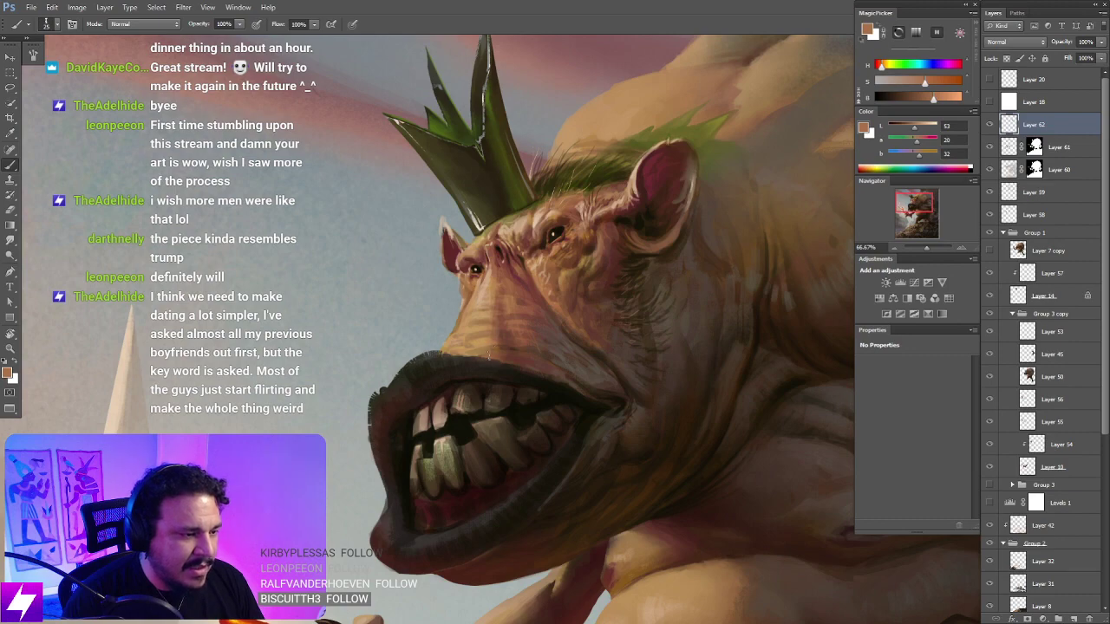
Step: Add fine pale skin highlights to the snout's wrinkles near the upper lip with a smaller brush and a sampled light tone
{"action": "key", "text": "r"}
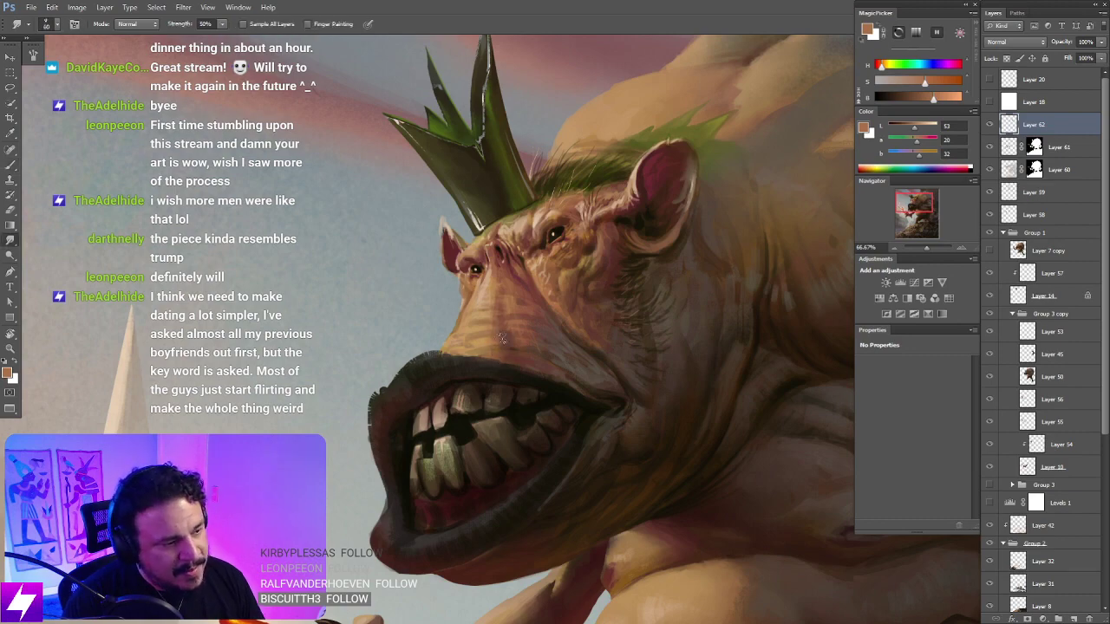
{"action": "mouse_move", "coordinate": [505, 335]}
{"action": "left_mouse_down"}
{"action": "mouse_move", "coordinate": [718, 457]}
{"action": "mouse_move", "coordinate": [627, 428]}
{"action": "mouse_move", "coordinate": [673, 287]}
{"action": "left_mouse_up"}
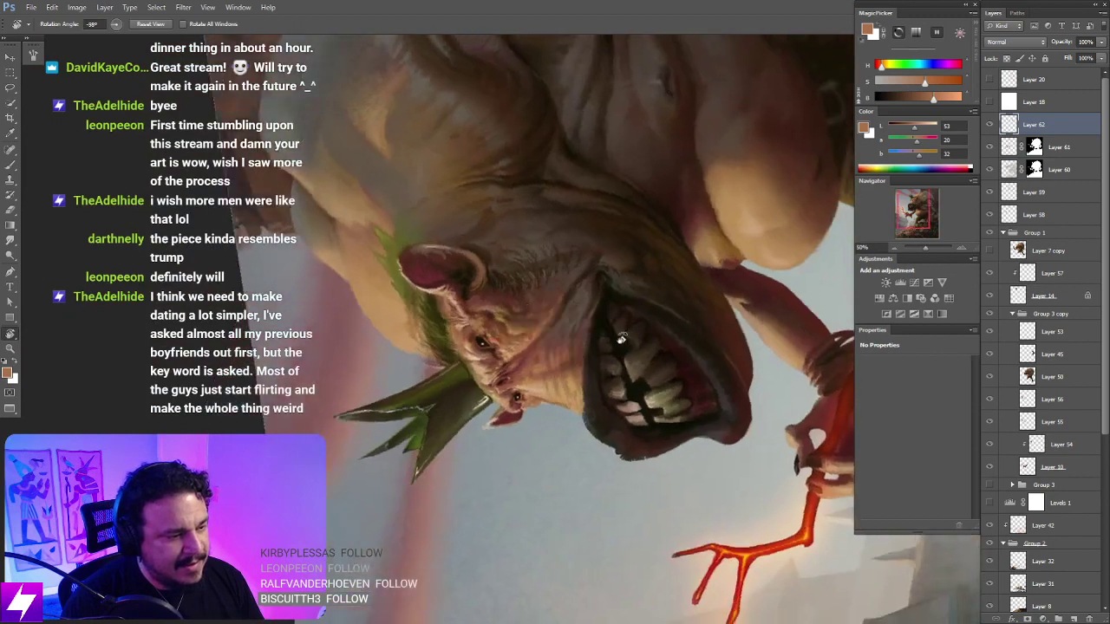
{"action": "key", "text": "ctrl+plus"}
{"action": "key", "text": "b"}
{"action": "left_click", "coordinate": [535, 404], "text": "alt"}
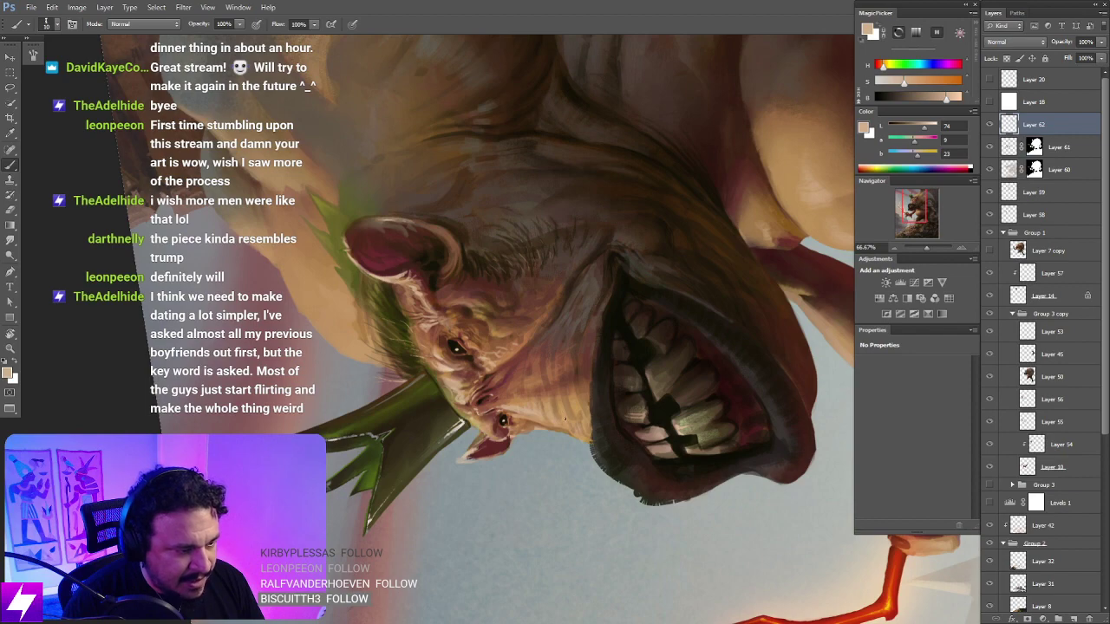
{"action": "key", "text": "r"}
{"action": "mouse_move", "coordinate": [555, 416]}
{"action": "left_mouse_down"}
{"action": "mouse_move", "coordinate": [577, 413]}
{"action": "mouse_move", "coordinate": [595, 314]}
{"action": "mouse_move", "coordinate": [581, 351]}
{"action": "mouse_move", "coordinate": [585, 264]}
{"action": "mouse_move", "coordinate": [572, 319]}
{"action": "left_mouse_up"}
{"action": "key", "text": "ctrl+plus"}
{"action": "key", "text": "b"}
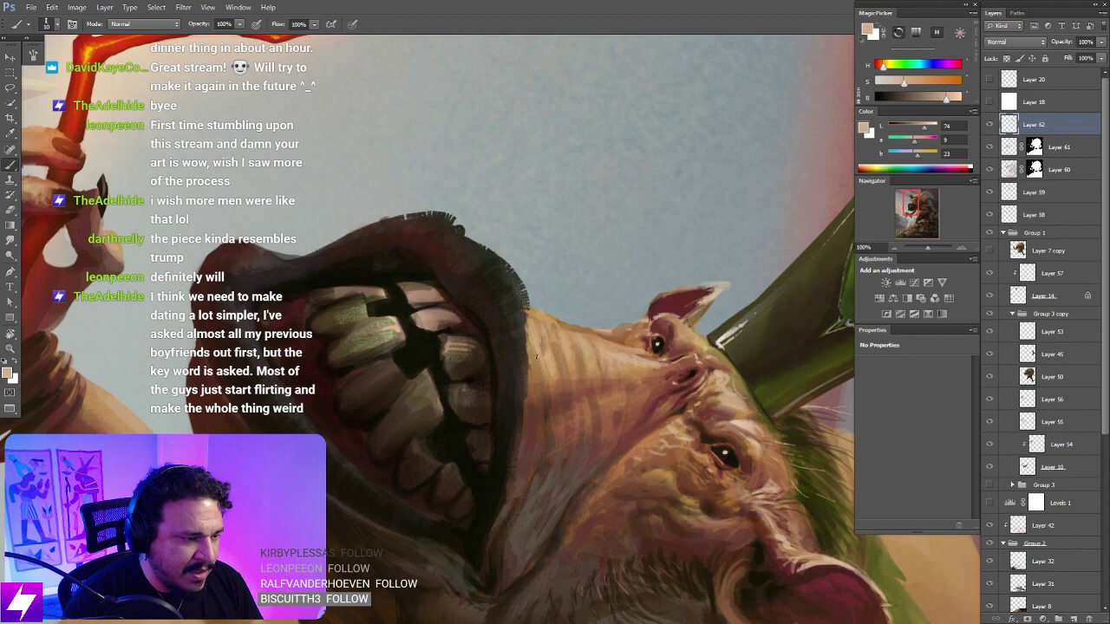
Step: Refine the snout wrinkles with a very fine brush, alternating mid-brown and pale tan tones sampled from the skin
{"action": "key", "text": "ctrl+minus"}
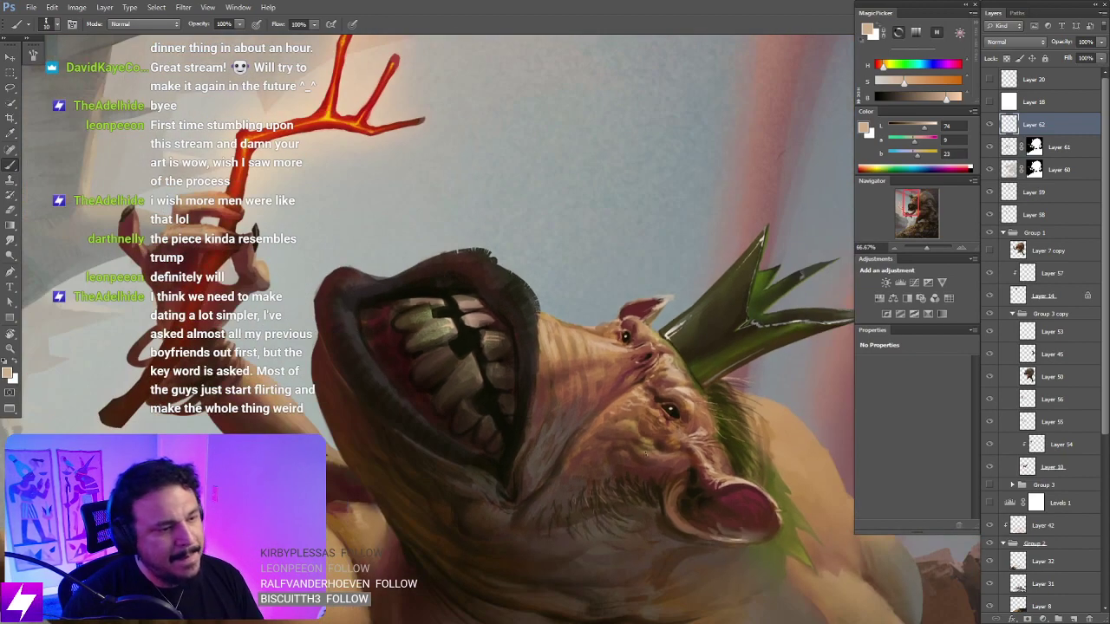
{"action": "key", "text": "r"}
{"action": "mouse_move", "coordinate": [562, 399]}
{"action": "left_mouse_down"}
{"action": "mouse_move", "coordinate": [671, 404]}
{"action": "mouse_move", "coordinate": [658, 328]}
{"action": "left_mouse_up"}
{"action": "key", "text": "b"}
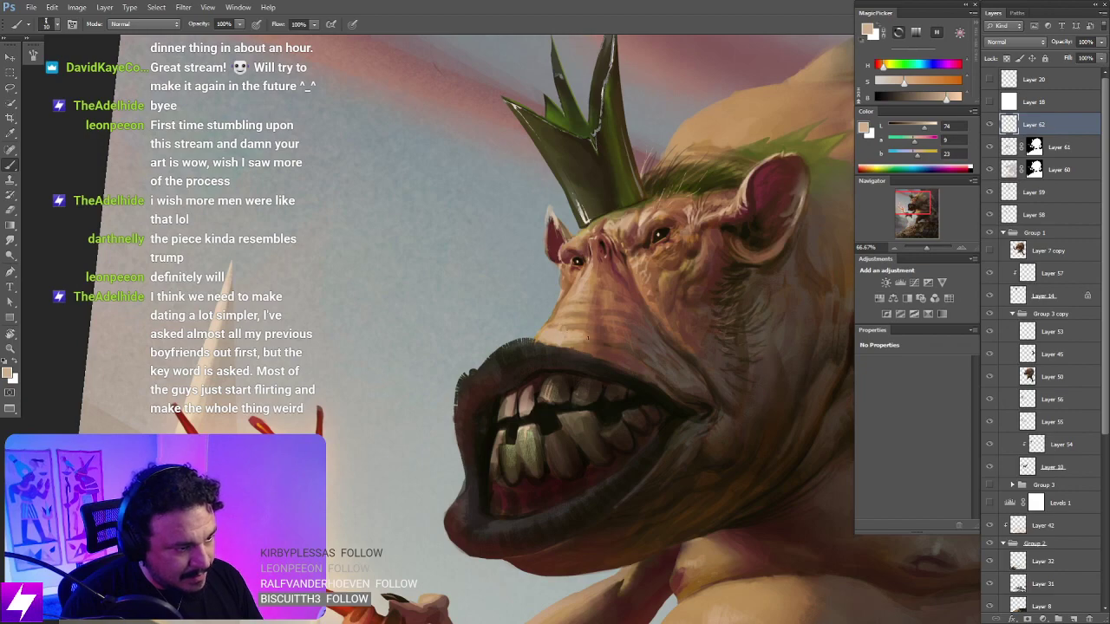
{"action": "left_click", "coordinate": [584, 326], "text": "alt"}
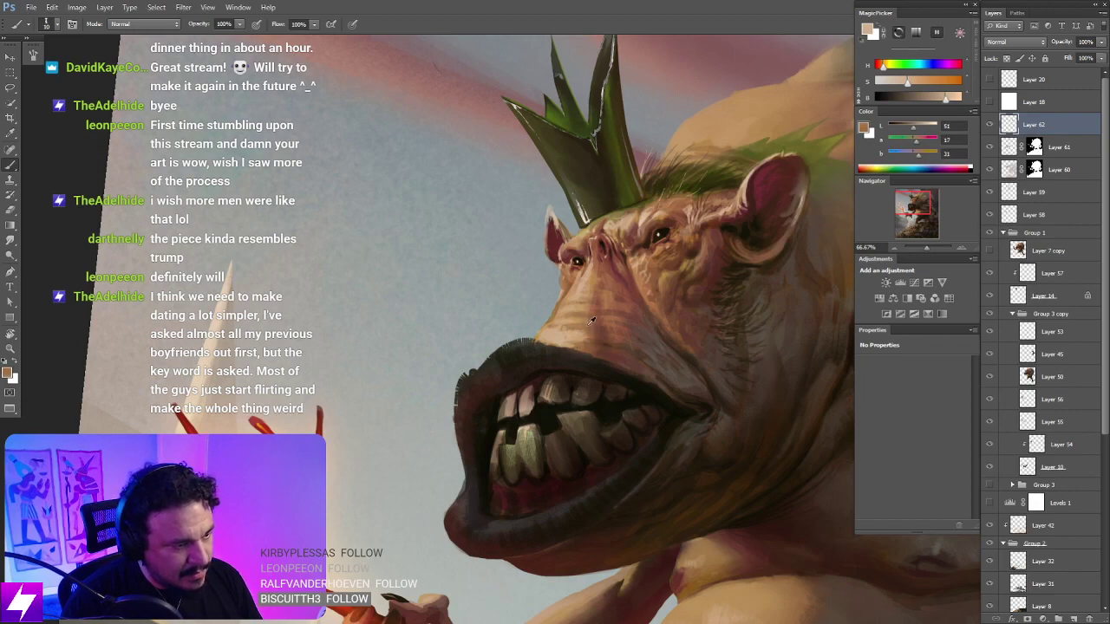
{"action": "key", "text": "r"}
{"action": "left_click_drag", "start_coordinate": [630, 382], "coordinate": [642, 309]}
{"action": "key", "text": "b"}
{"action": "left_click", "coordinate": [580, 314], "text": "alt"}
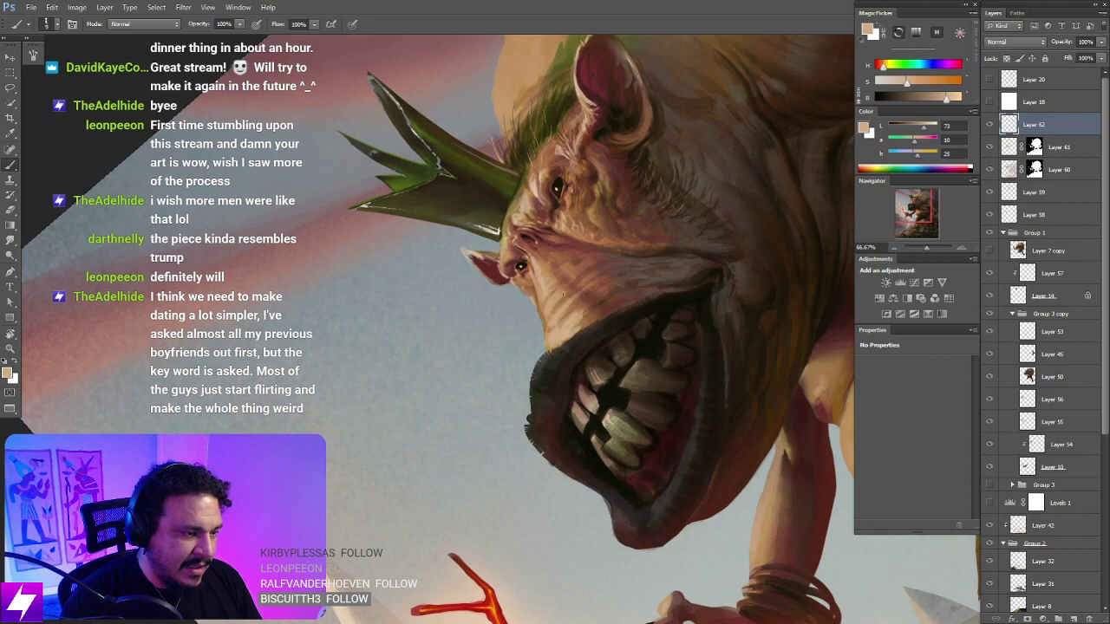
{"action": "mouse_move", "coordinate": [569, 325]}
{"action": "left_mouse_down"}
{"action": "mouse_move", "coordinate": [525, 317]}
{"action": "mouse_move", "coordinate": [574, 320]}
{"action": "left_mouse_up"}
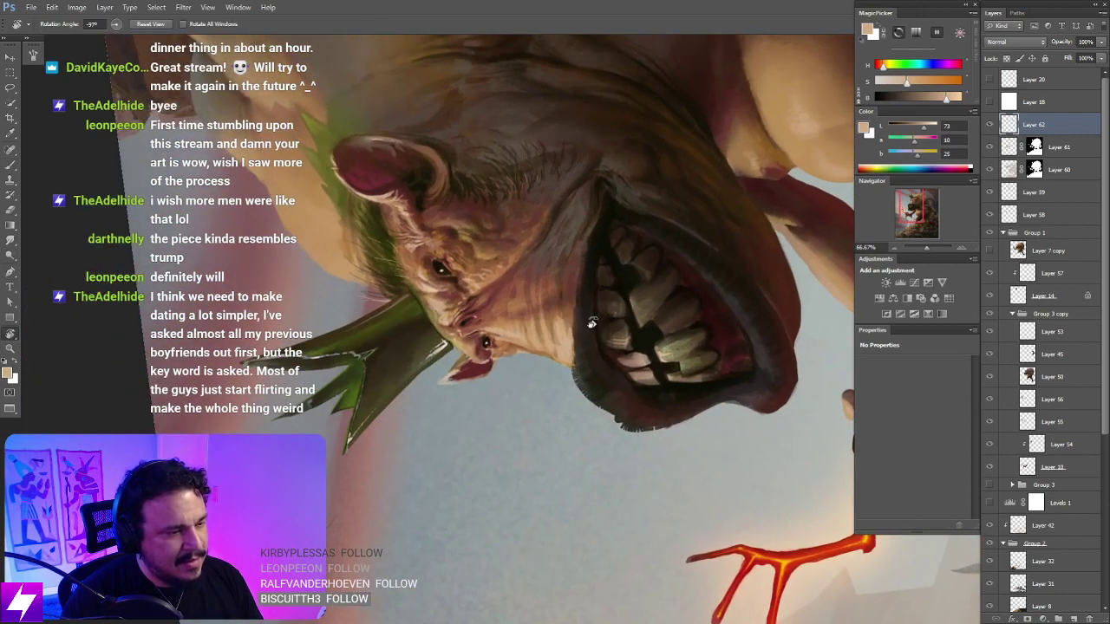
{"action": "left_click", "coordinate": [571, 320], "text": "alt"}
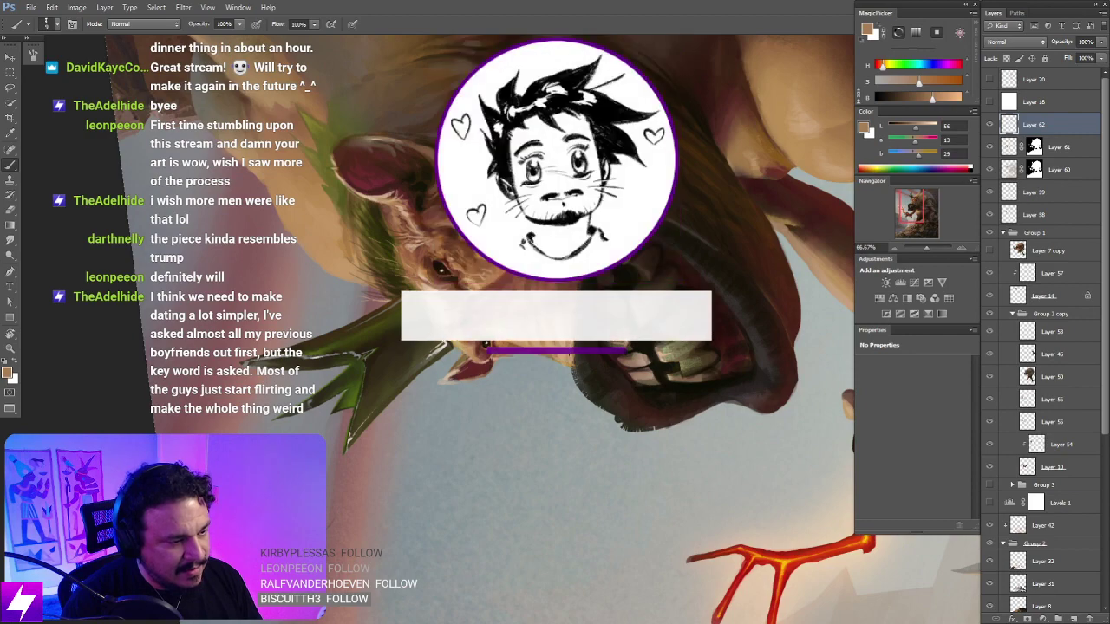
Step: Paint dark reddish-brown and tan strokes, sampled from the skin, onto the snout wrinkles beside the upper lip
{"action": "key", "text": "Escape"}
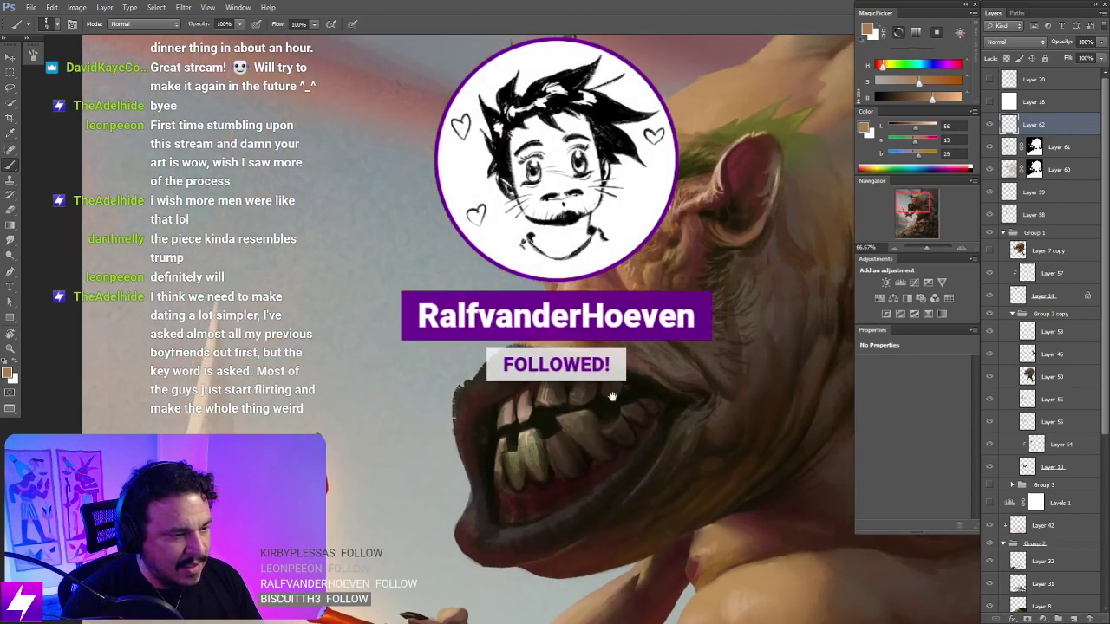
{"action": "mouse_move", "coordinate": [534, 396]}
{"action": "left_mouse_down"}
{"action": "mouse_move", "coordinate": [611, 353]}
{"action": "mouse_move", "coordinate": [576, 305]}
{"action": "mouse_move", "coordinate": [588, 395]}
{"action": "left_mouse_up"}
{"action": "key", "text": "r"}
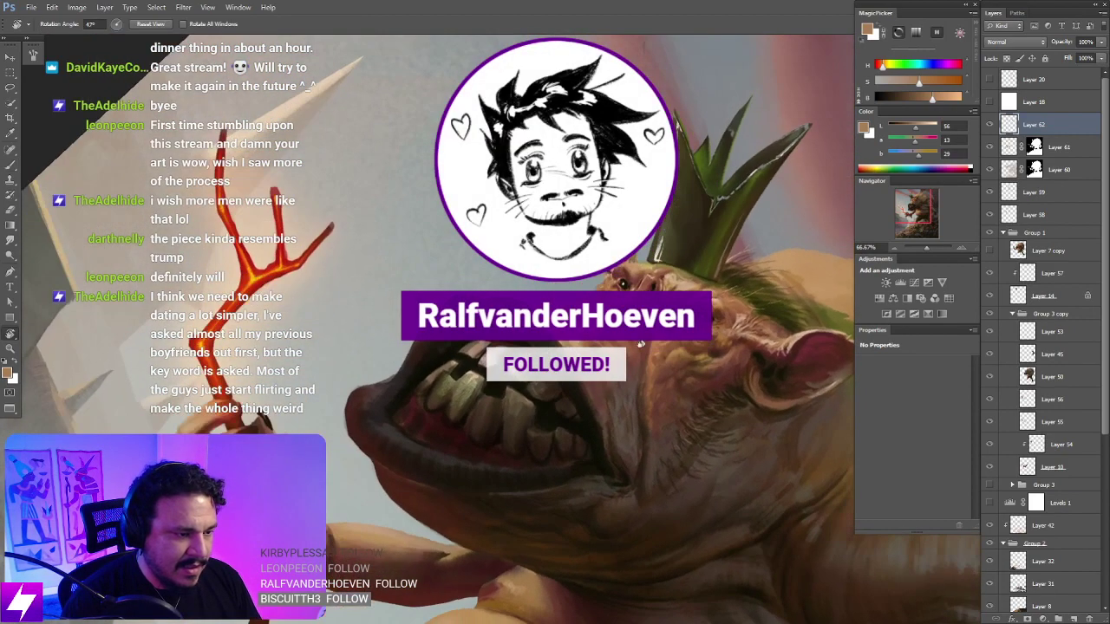
{"action": "key", "text": "]"}
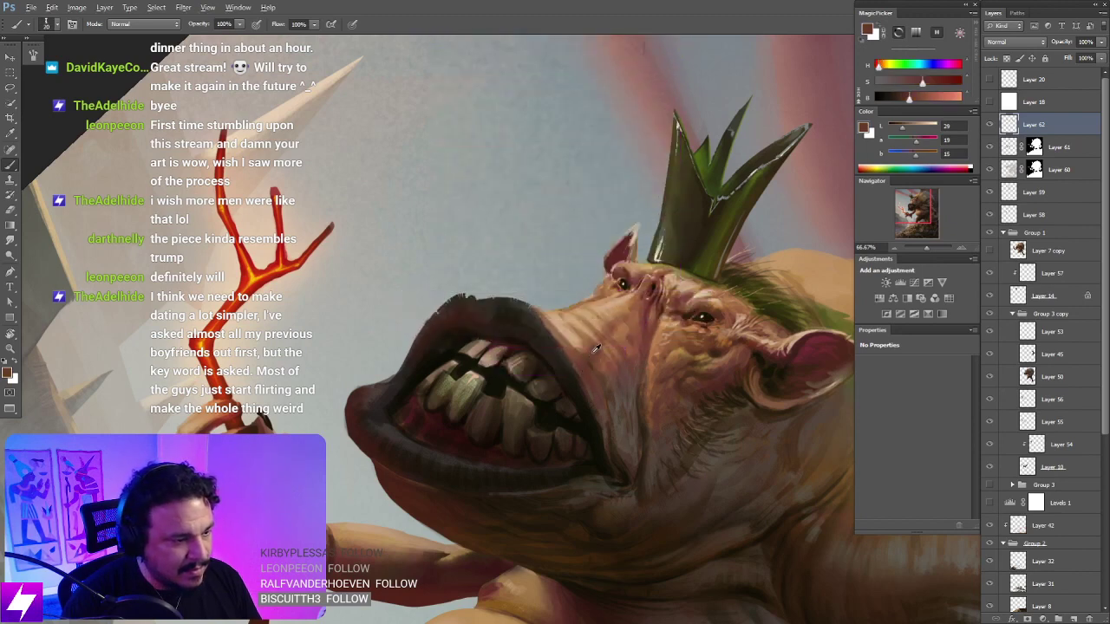
{"action": "mouse_move", "coordinate": [589, 329]}
{"action": "left_mouse_down"}
{"action": "mouse_move", "coordinate": [594, 309]}
{"action": "mouse_move", "coordinate": [611, 316]}
{"action": "mouse_move", "coordinate": [602, 320]}
{"action": "left_mouse_up"}
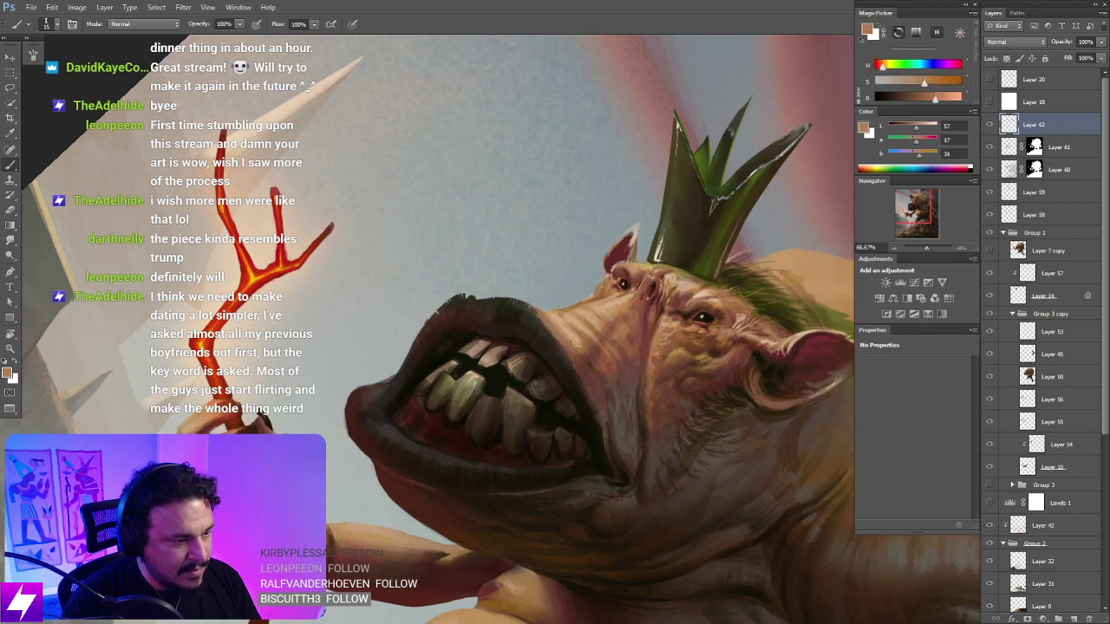
{"action": "left_click", "coordinate": [571, 351], "text": "alt"}
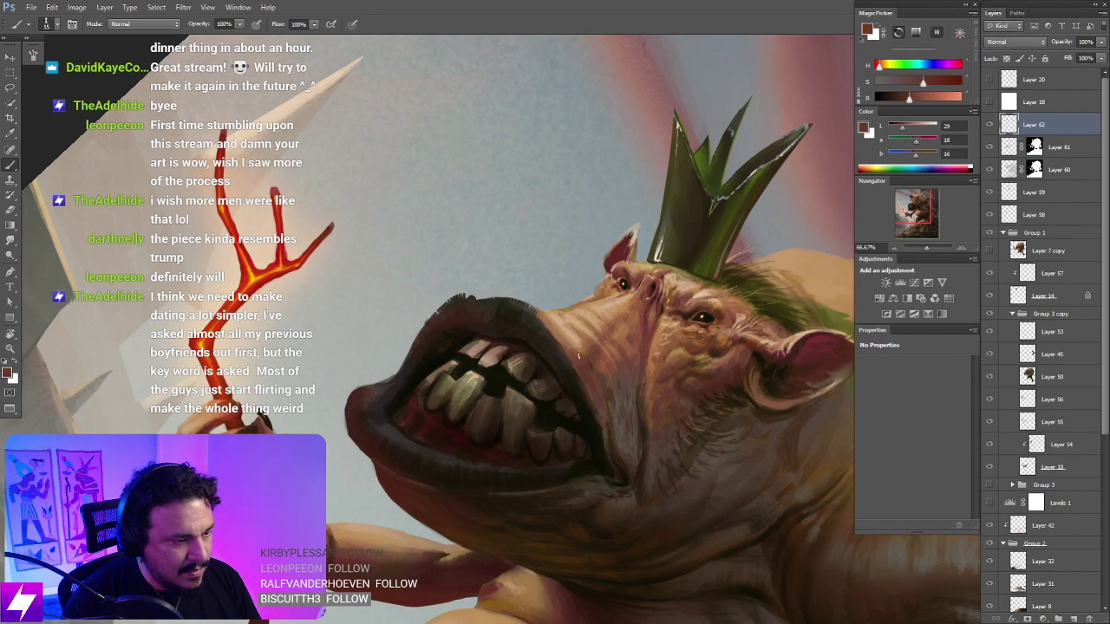
Step: Soften the snout wrinkles beside the mouth with a size 40 brush, using mid-brown and light tan tones sampled from the skin
{"action": "left_click", "coordinate": [584, 350], "text": "alt"}
{"action": "key", "text": "]"}
{"action": "key", "text": "]"}
{"action": "key", "text": "]"}
{"action": "key", "text": "]"}
{"action": "key", "text": "]"}
{"action": "left_click", "coordinate": [589, 364], "text": "alt"}
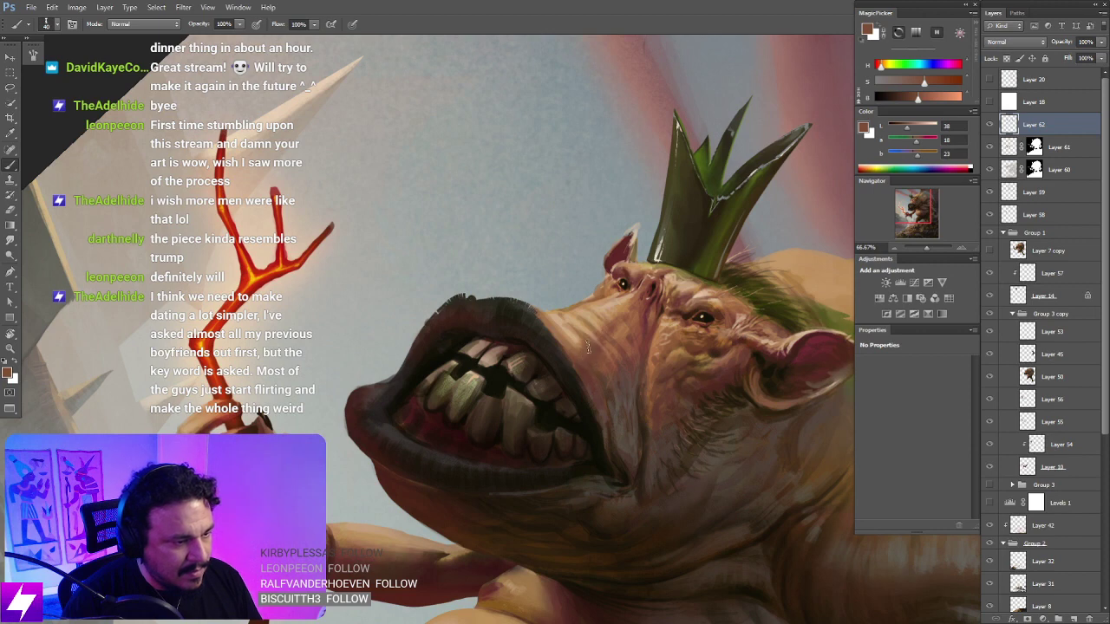
{"action": "left_click", "coordinate": [574, 328], "text": "alt"}
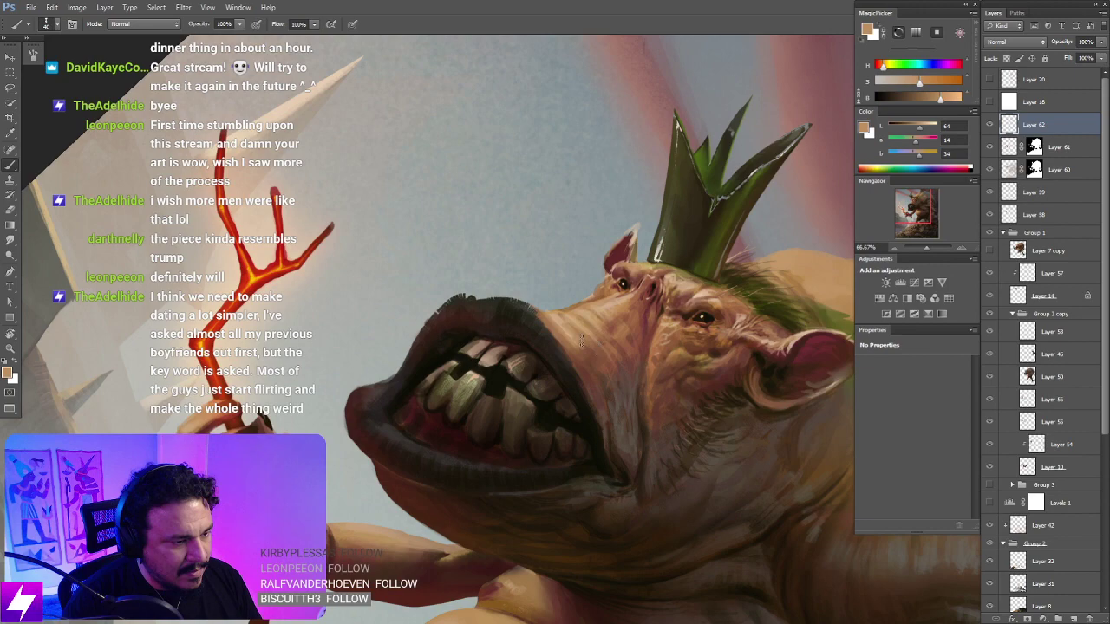
Step: Review the whole painting in normal and mirrored orientation, checking the creature's head against the overall composition
{"action": "key", "text": "Escape"}
{"action": "key", "text": "ctrl+minus"}
{"action": "key", "text": "ctrl+minus"}
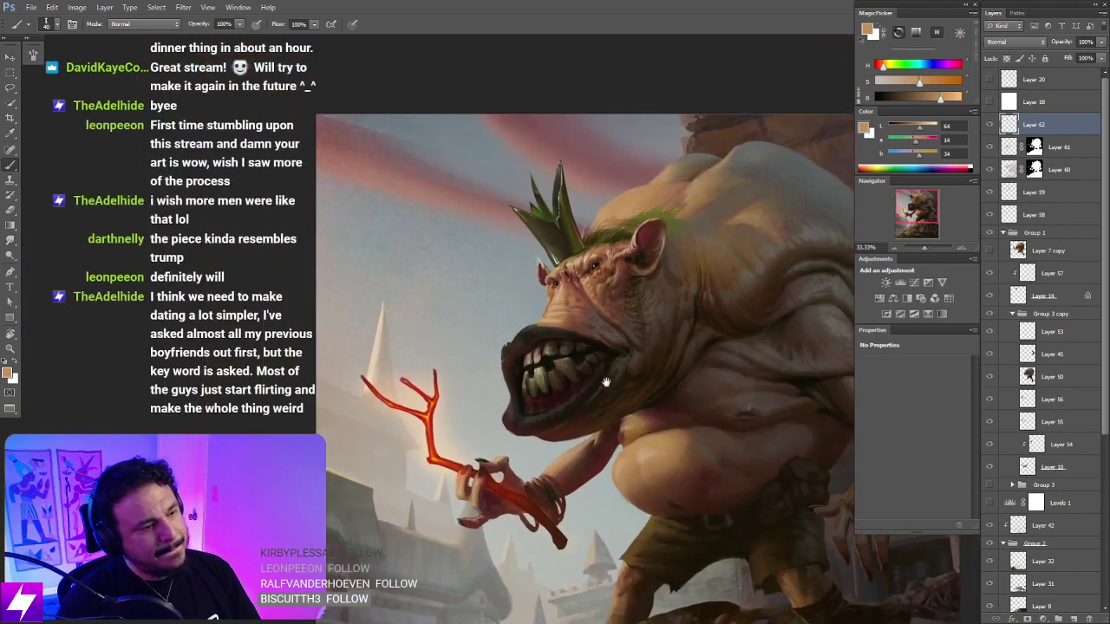
{"action": "left_click_drag", "start_coordinate": [646, 400], "coordinate": [473, 417]}
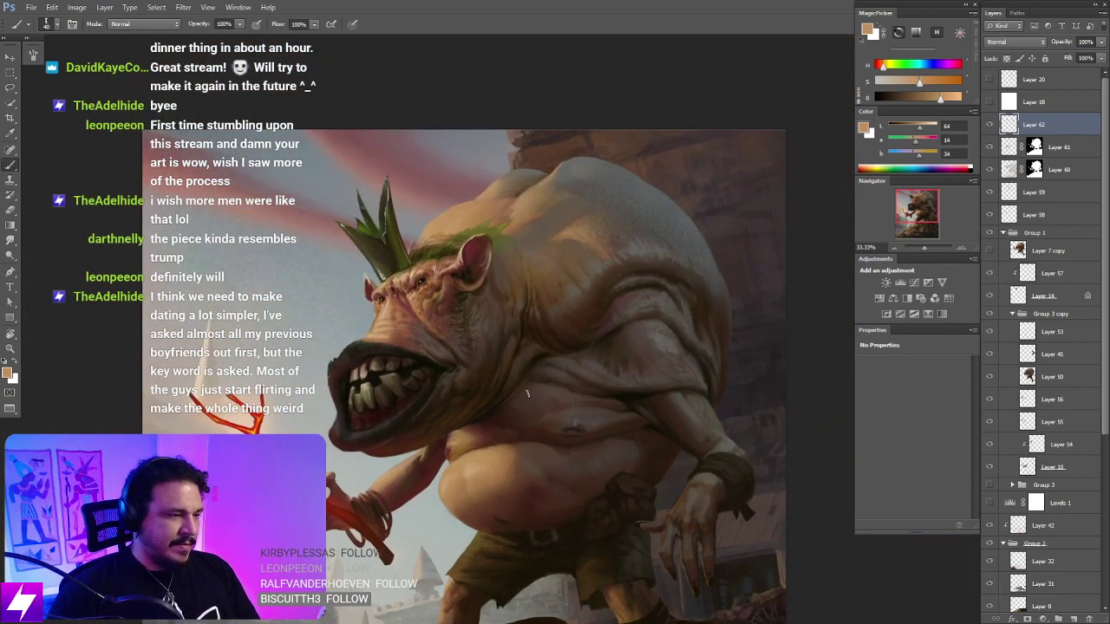
{"action": "scroll", "coordinate": [526, 393], "scroll_direction": "down", "scroll_amount": 2}
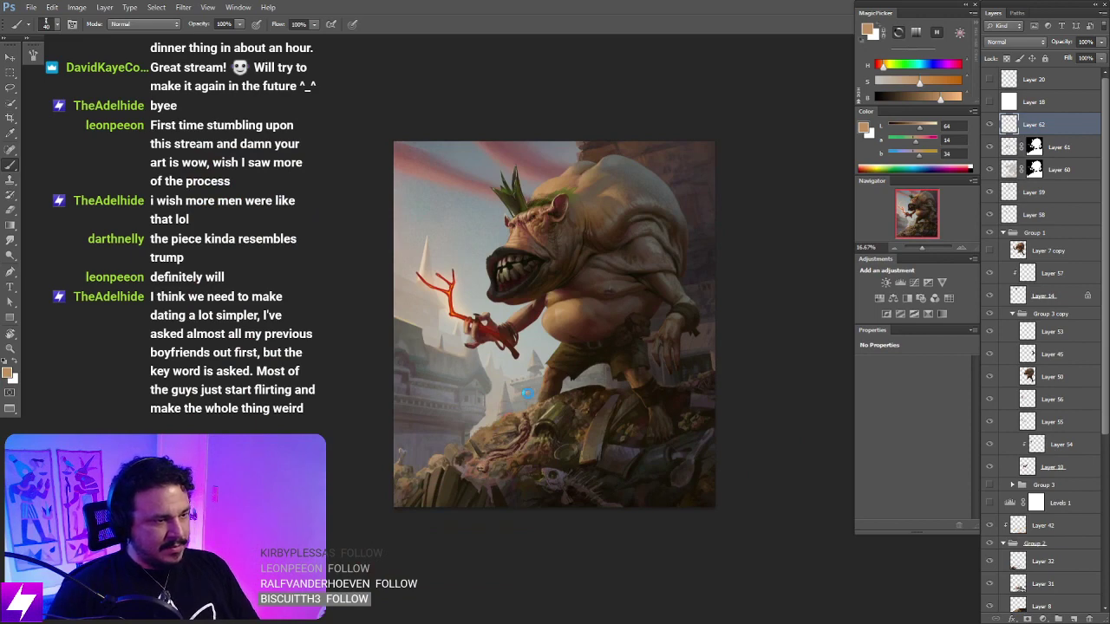
{"action": "key", "text": "ctrl+shift+h"}
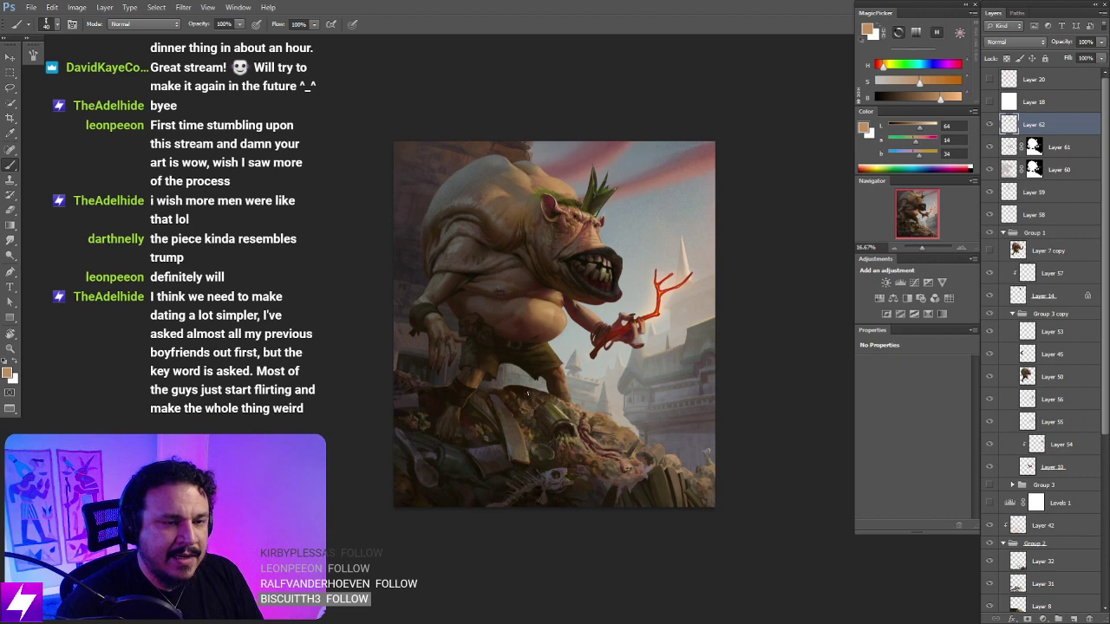
{"action": "key", "text": "ctrl+minus"}
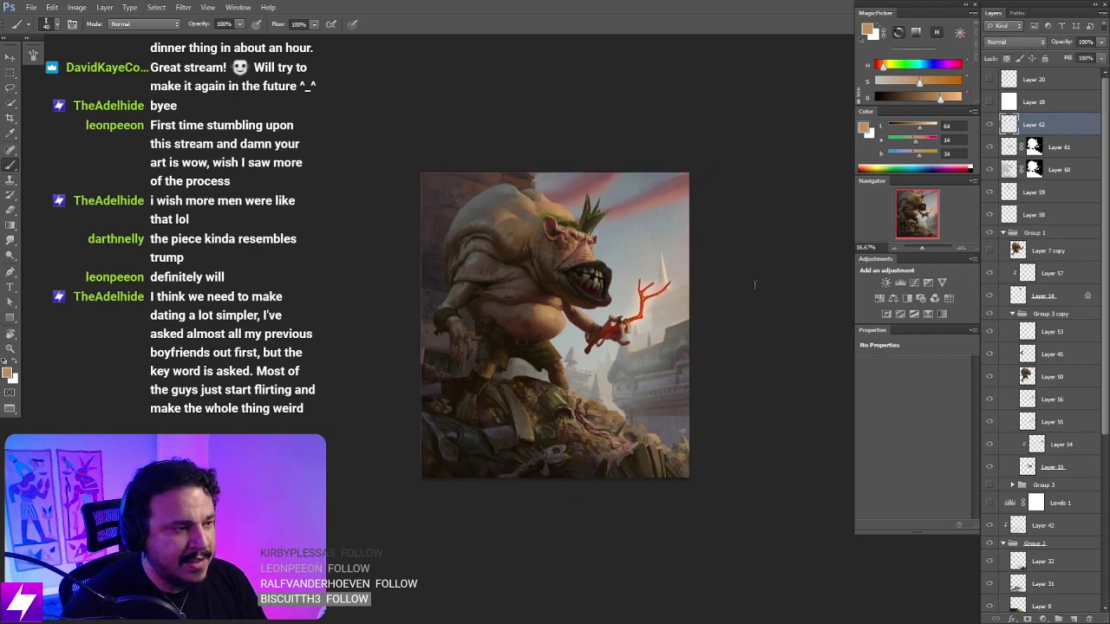
{"action": "key", "text": "ctrl+shift+h"}
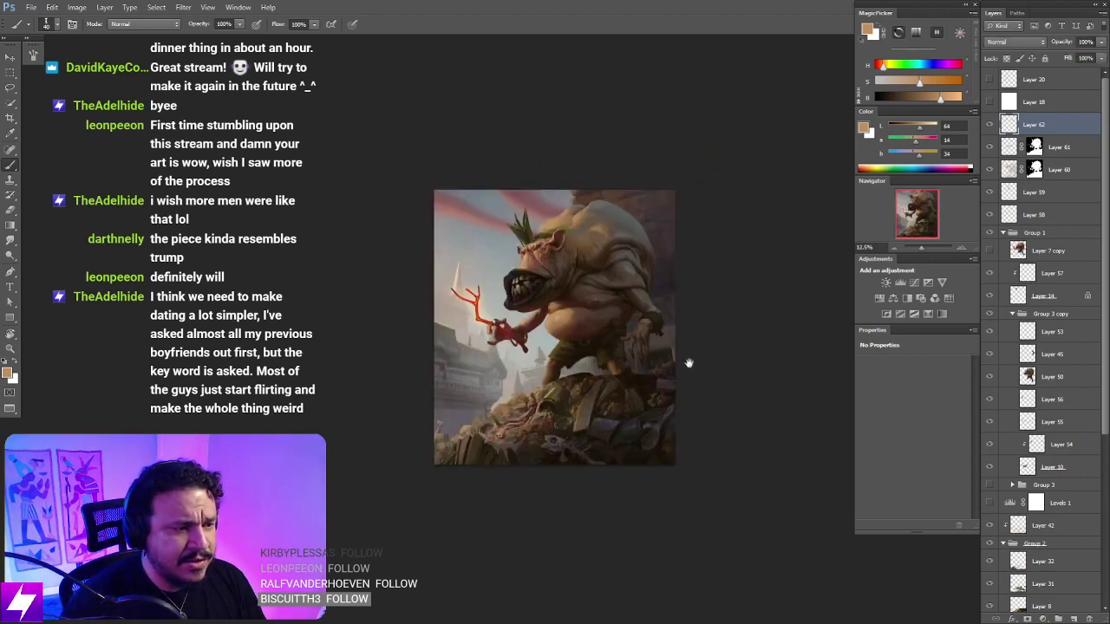
{"action": "key", "text": "h"}
{"action": "key", "text": "ctrl+plus"}
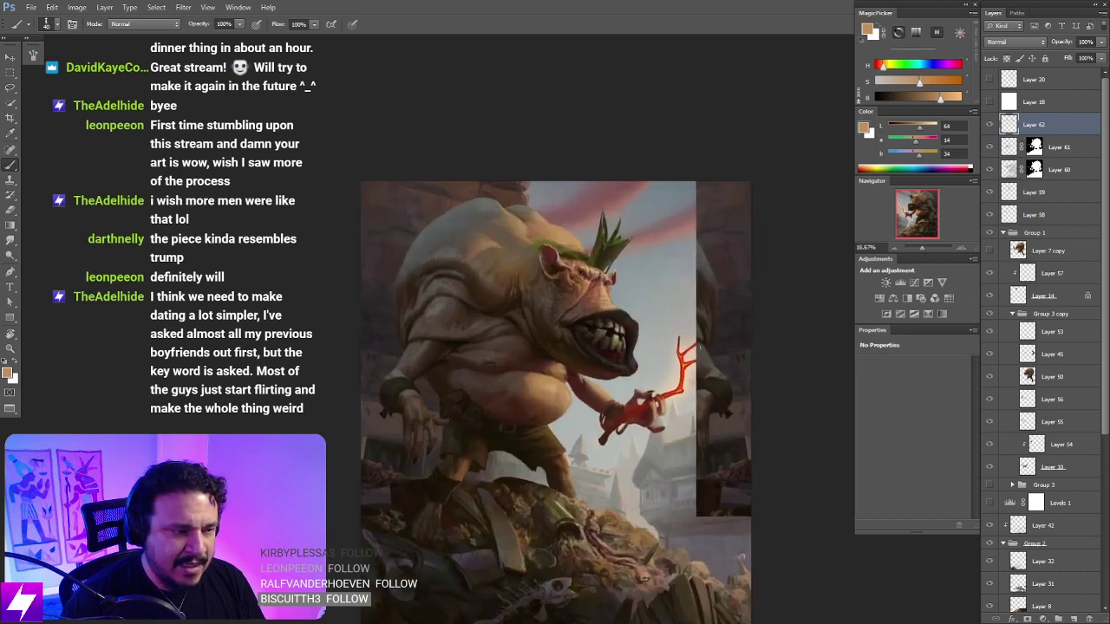
{"action": "key", "text": "h"}
{"action": "key", "text": "ctrl+plus"}
{"action": "key", "text": "ctrl+plus"}
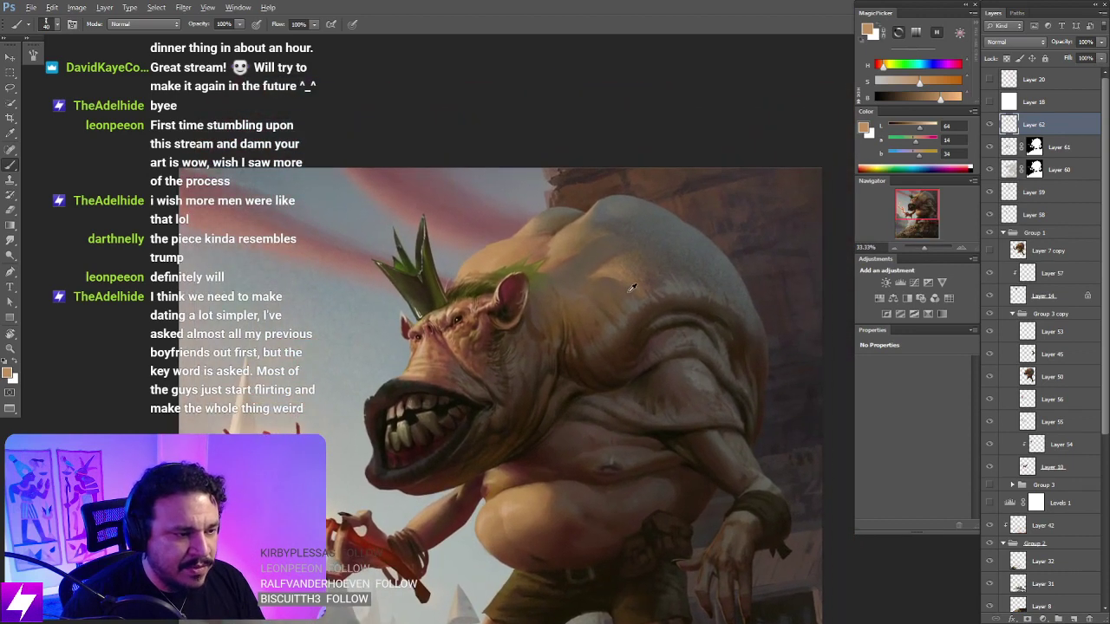
Step: Touch up the back's shading near the shoulder fold with a sampled brown, and check the figure in mirrored view
{"action": "left_click", "coordinate": [631, 290], "text": "alt"}
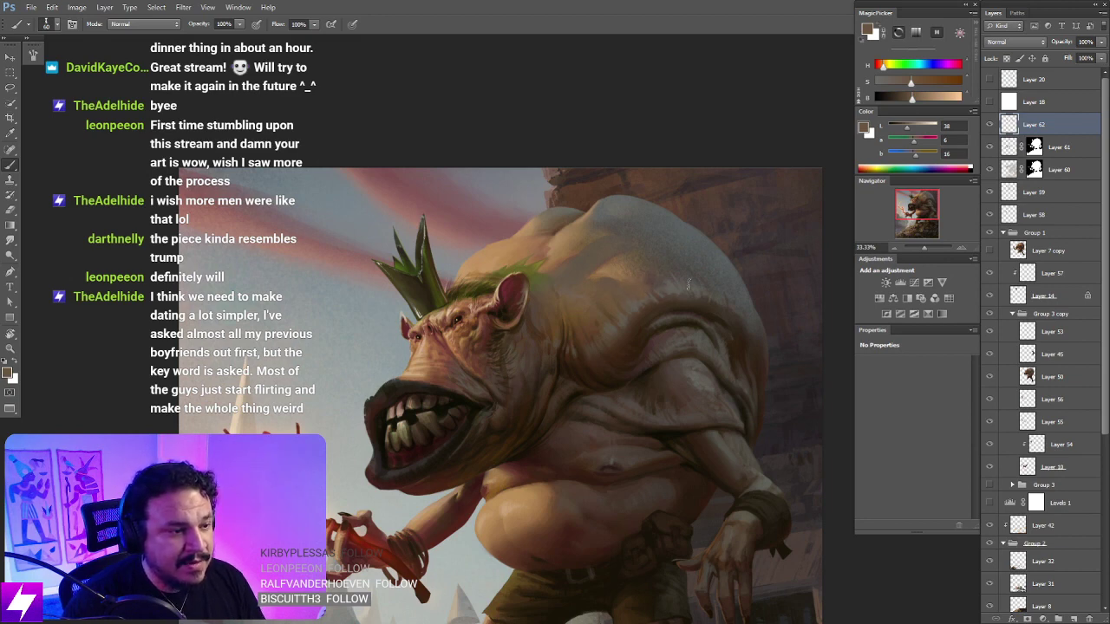
{"action": "key", "text": "ctrl+minus"}
{"action": "key", "text": "r"}
{"action": "left_click_drag", "start_coordinate": [703, 391], "coordinate": [706, 278]}
{"action": "left_click_drag", "start_coordinate": [616, 237], "coordinate": [703, 371]}
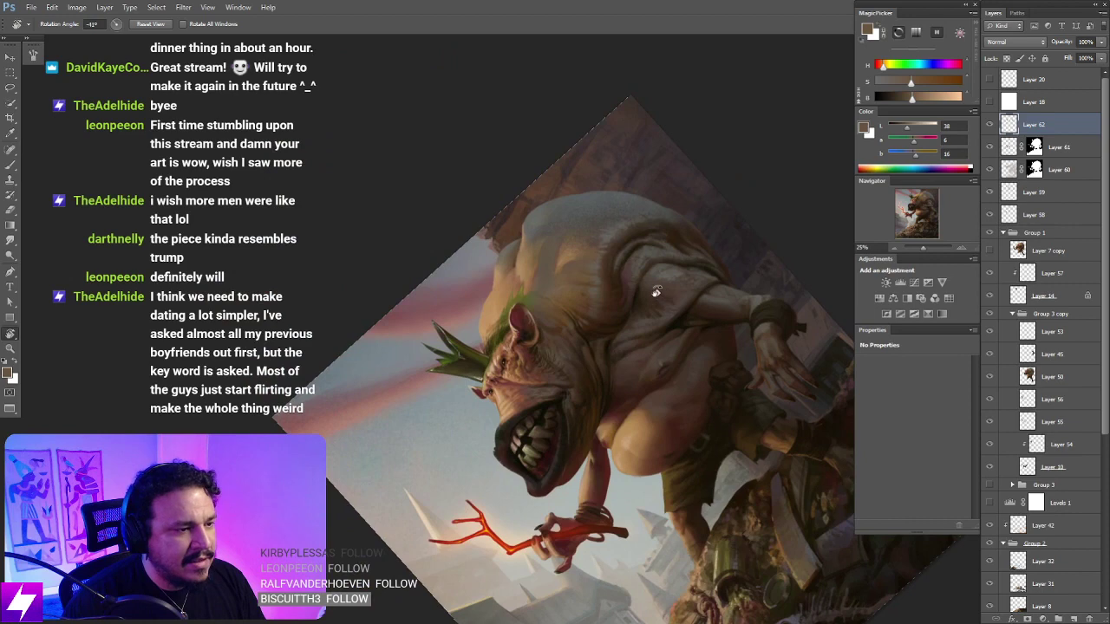
{"action": "key", "text": "Escape"}
{"action": "key", "text": "ctrl+minus"}
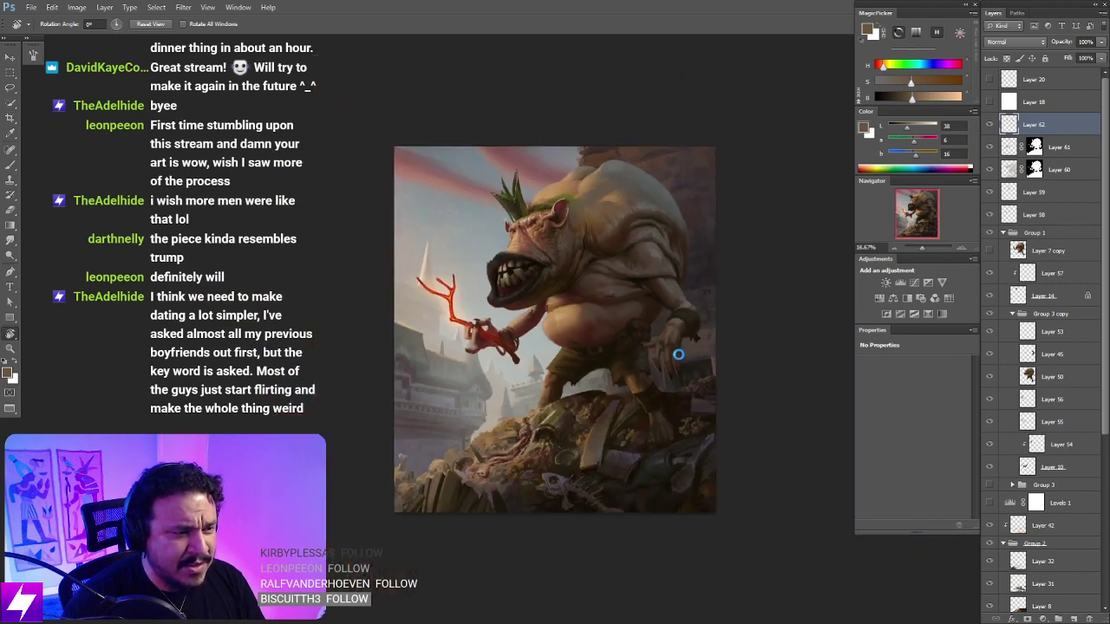
{"action": "key", "text": "ctrl+shift+h"}
{"action": "left_click_drag", "start_coordinate": [574, 309], "coordinate": [664, 393]}
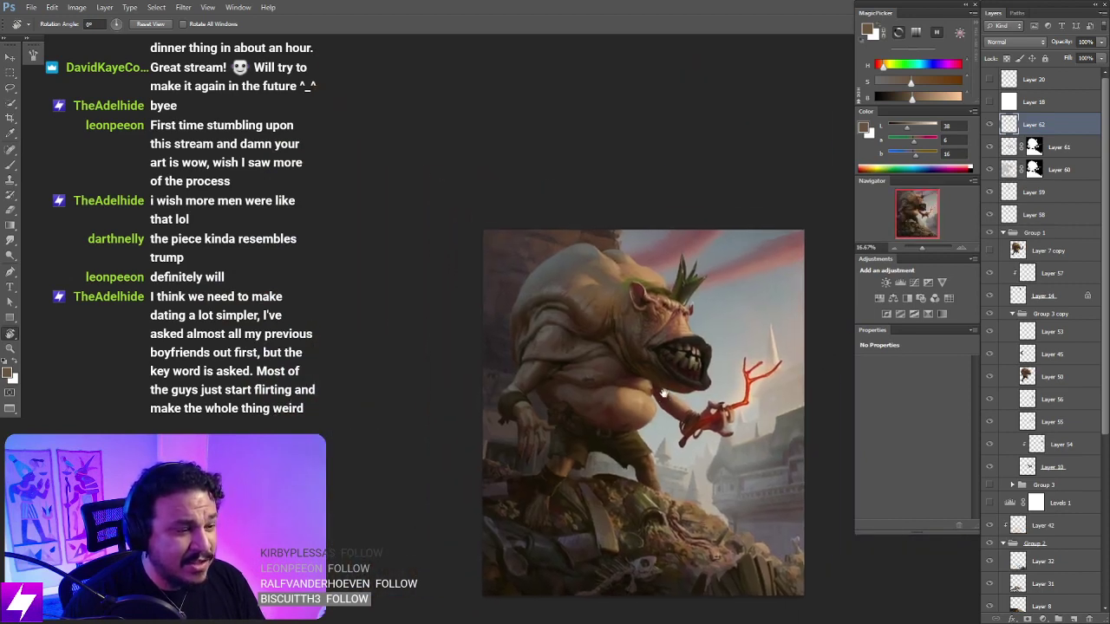
{"action": "key", "text": "ctrl+plus"}
{"action": "key", "text": "ctrl+plus"}
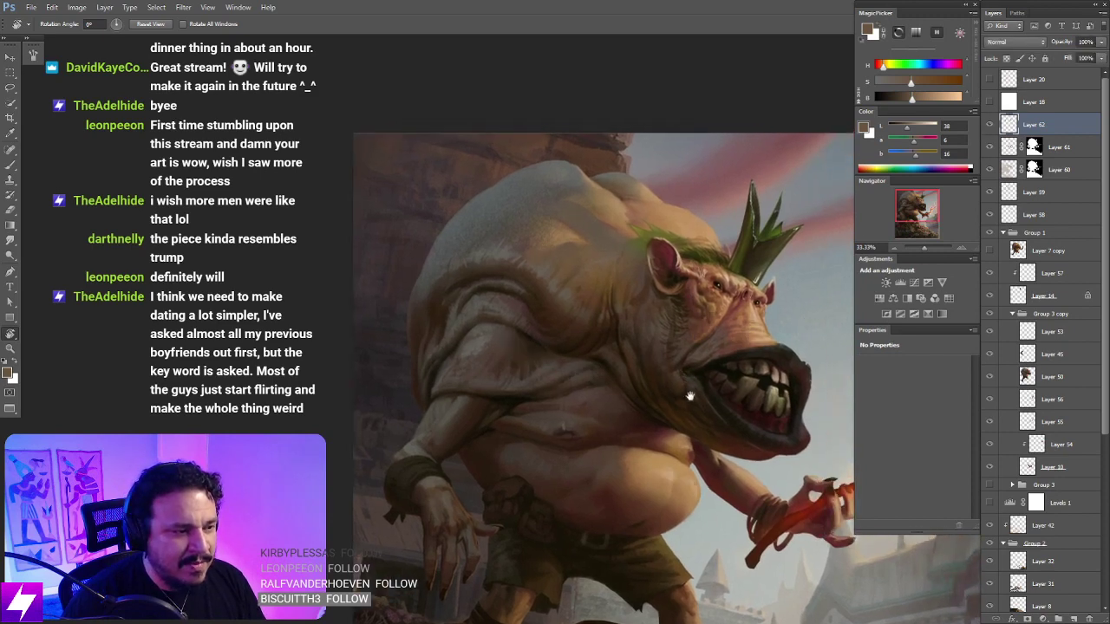
{"action": "left_click_drag", "start_coordinate": [690, 396], "coordinate": [710, 427]}
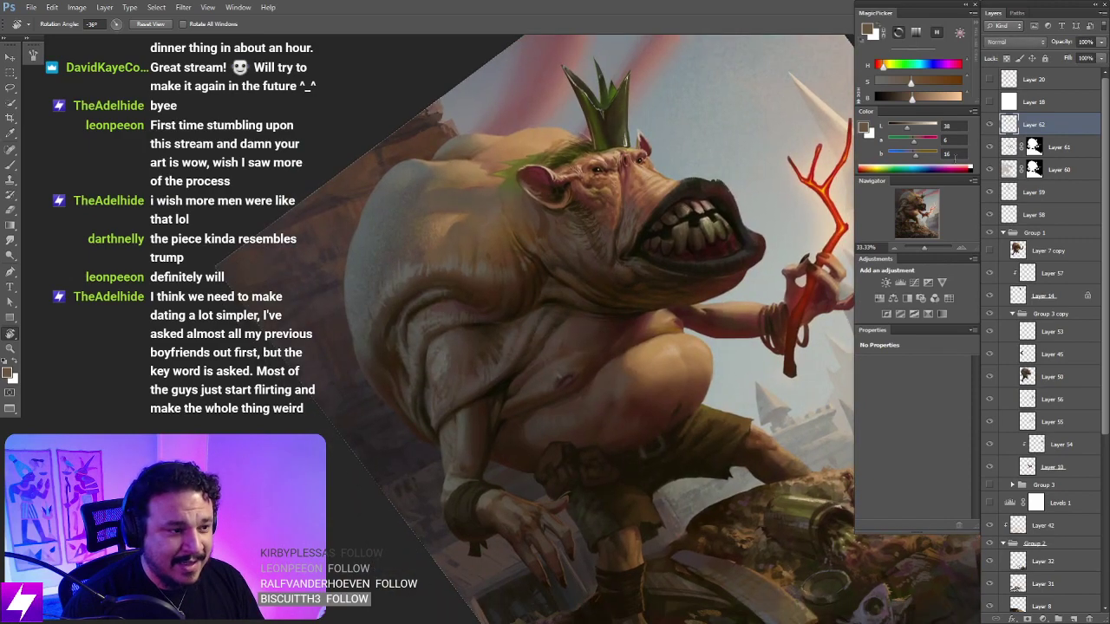
Step: Deepen the crease between the chest and belly with a near-black tone, and switch to the Eraser to refine it
{"action": "mouse_move", "coordinate": [683, 465]}
{"action": "left_mouse_down"}
{"action": "mouse_move", "coordinate": [698, 448]}
{"action": "mouse_move", "coordinate": [691, 339]}
{"action": "mouse_move", "coordinate": [672, 359]}
{"action": "left_mouse_up"}
{"action": "key", "text": "ctrl+plus"}
{"action": "key", "text": "b"}
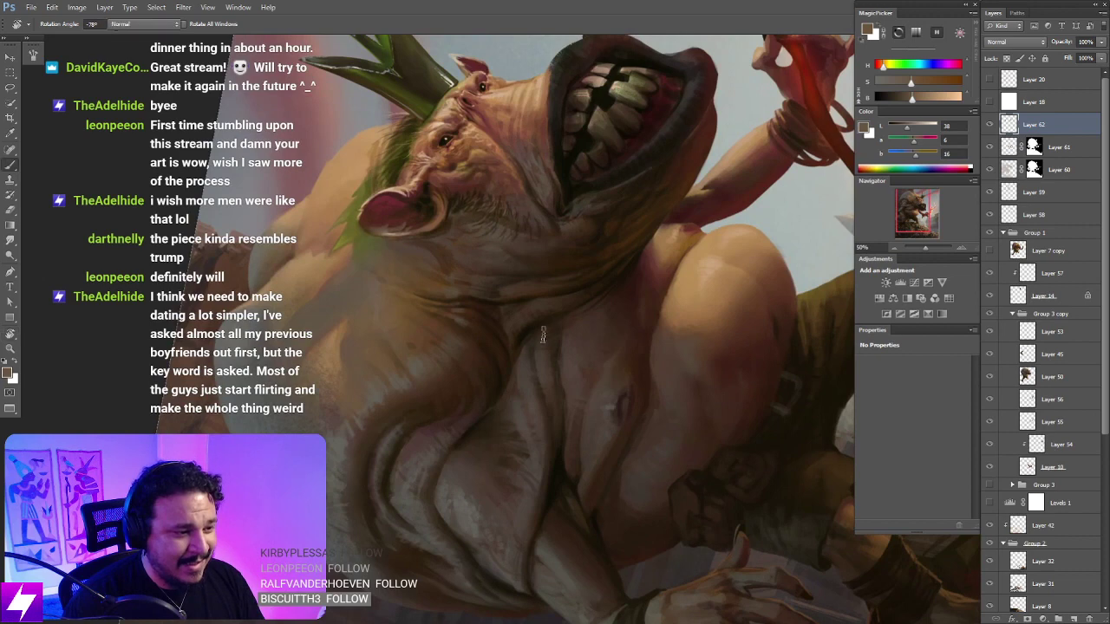
{"action": "left_click", "coordinate": [526, 331], "text": "alt"}
{"action": "left_click_drag", "start_coordinate": [694, 314], "coordinate": [692, 299]}
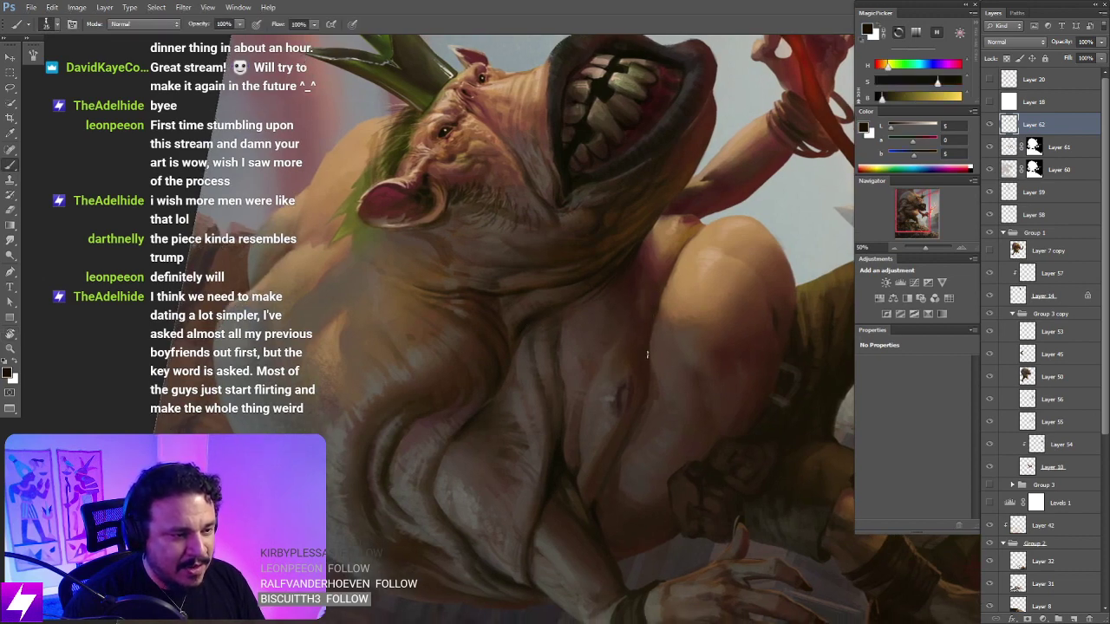
{"action": "key", "text": "e"}
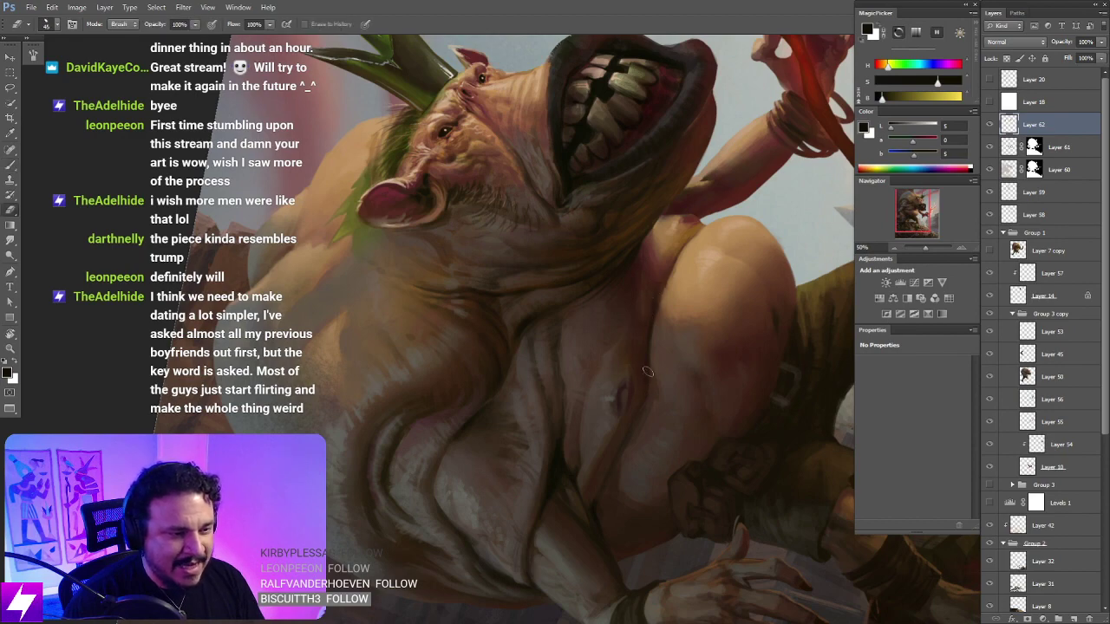
Step: Check the torso crease in both orientations and compare the painting with Layer 62 hidden and shown
{"action": "key", "text": "Escape"}
{"action": "key", "text": "ctrl+minus"}
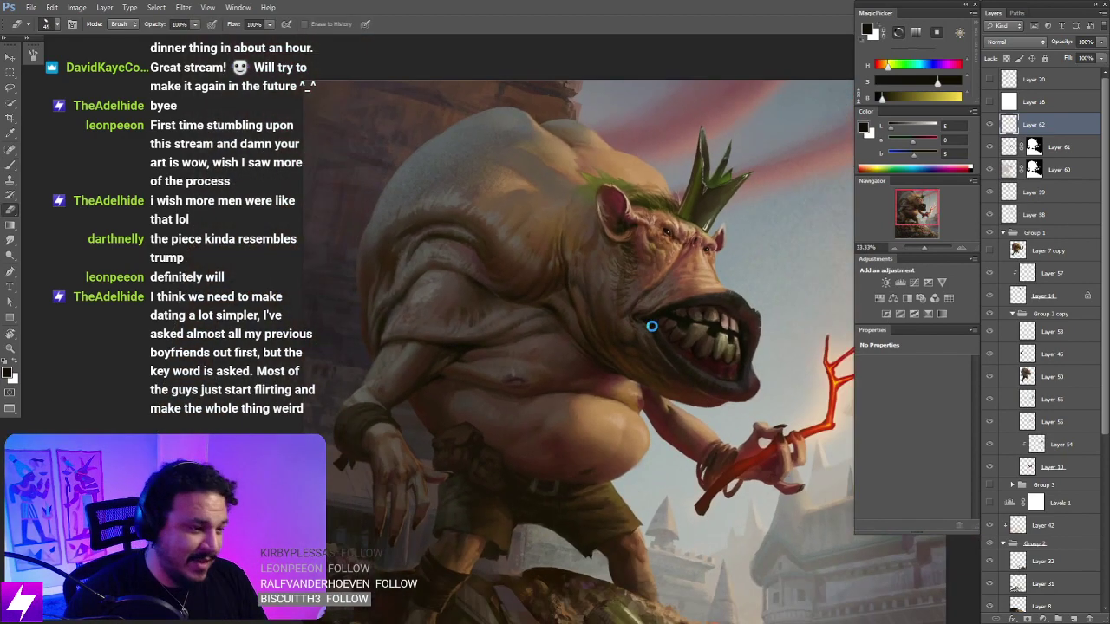
{"action": "key", "text": "ctrl+shift+h"}
{"action": "left_click_drag", "start_coordinate": [734, 385], "coordinate": [632, 389]}
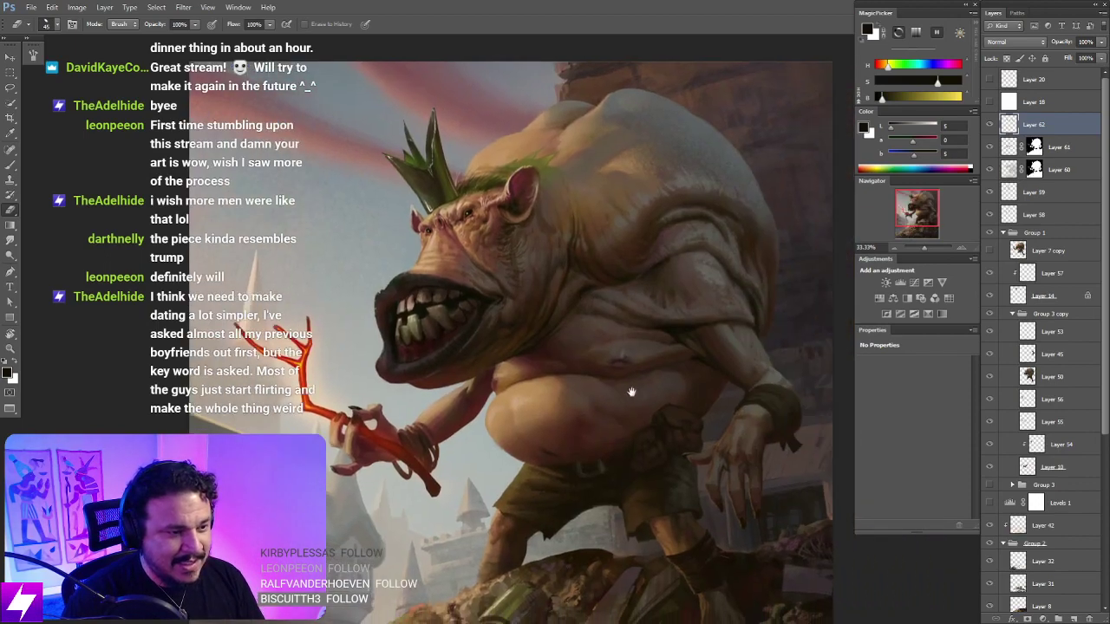
{"action": "key", "text": "ctrl+shift+h"}
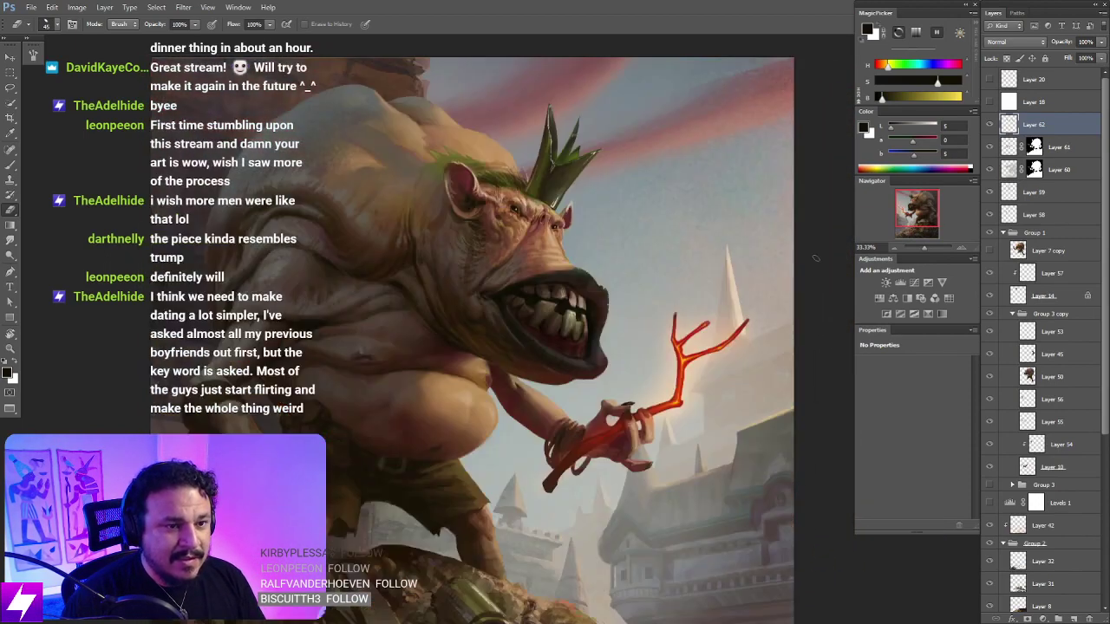
{"action": "left_click", "coordinate": [988, 125]}
{"action": "left_click", "coordinate": [988, 125]}
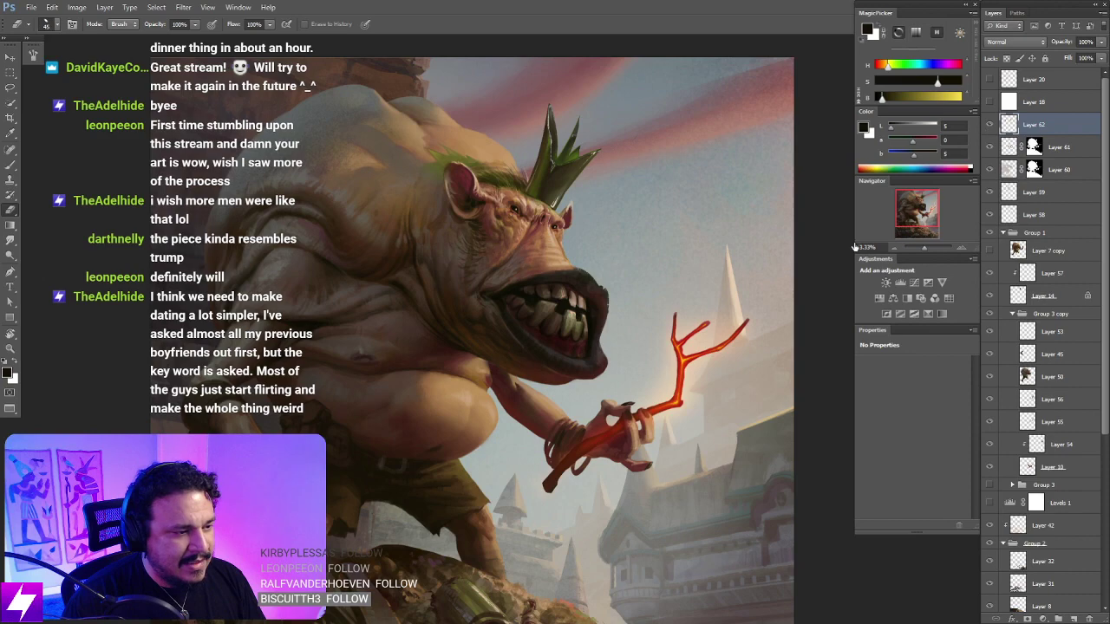
Step: Refine the dark crease along the upper edge of the belly with near-black brush strokes and the Smudge tool at 50% strength
{"action": "key", "text": "ctrl+plus"}
{"action": "key", "text": "r"}
{"action": "left_click_drag", "start_coordinate": [498, 520], "coordinate": [631, 465]}
{"action": "mouse_move", "coordinate": [524, 499]}
{"action": "left_mouse_down"}
{"action": "mouse_move", "coordinate": [614, 393]}
{"action": "mouse_move", "coordinate": [632, 293]}
{"action": "left_mouse_up"}
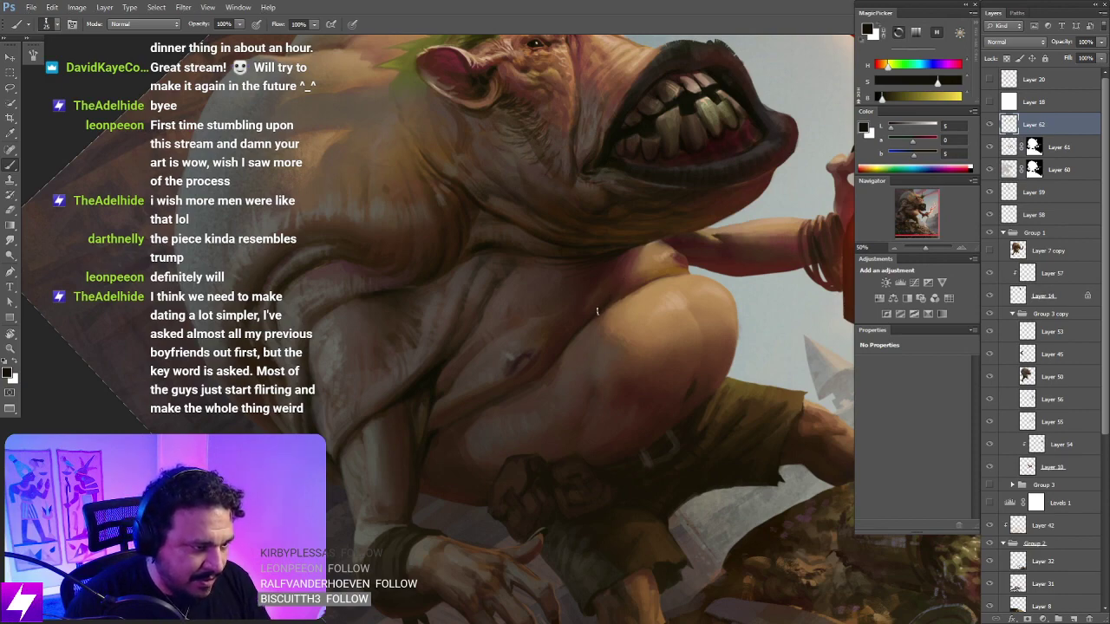
{"action": "left_click_drag", "start_coordinate": [638, 289], "coordinate": [593, 265]}
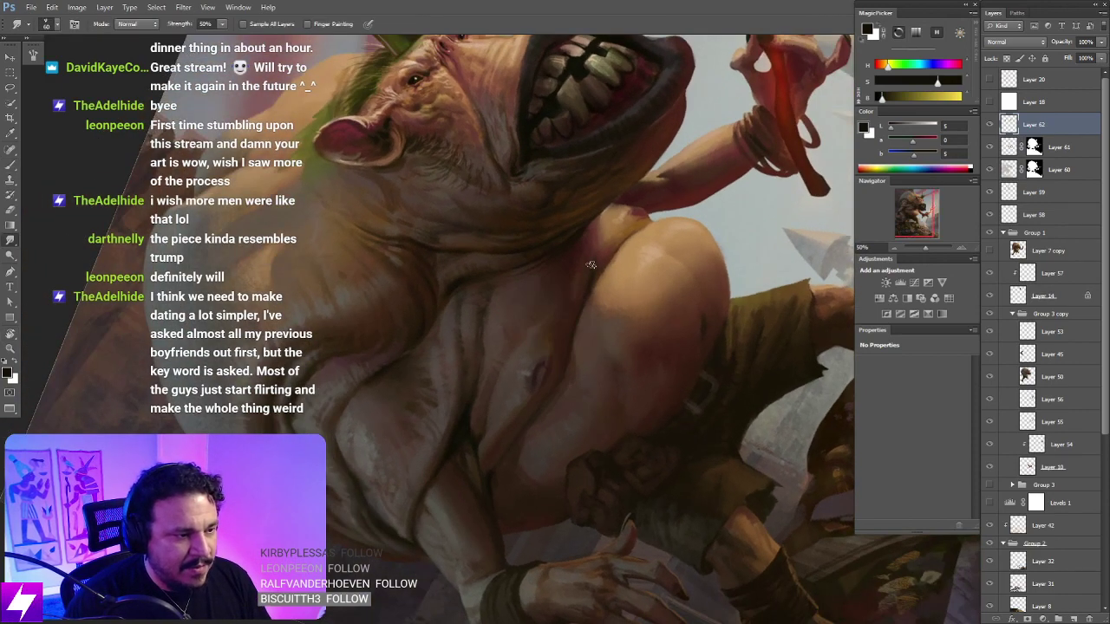
{"action": "mouse_move", "coordinate": [655, 353]}
{"action": "left_mouse_down"}
{"action": "mouse_move", "coordinate": [632, 297]}
{"action": "mouse_move", "coordinate": [621, 318]}
{"action": "left_mouse_up"}
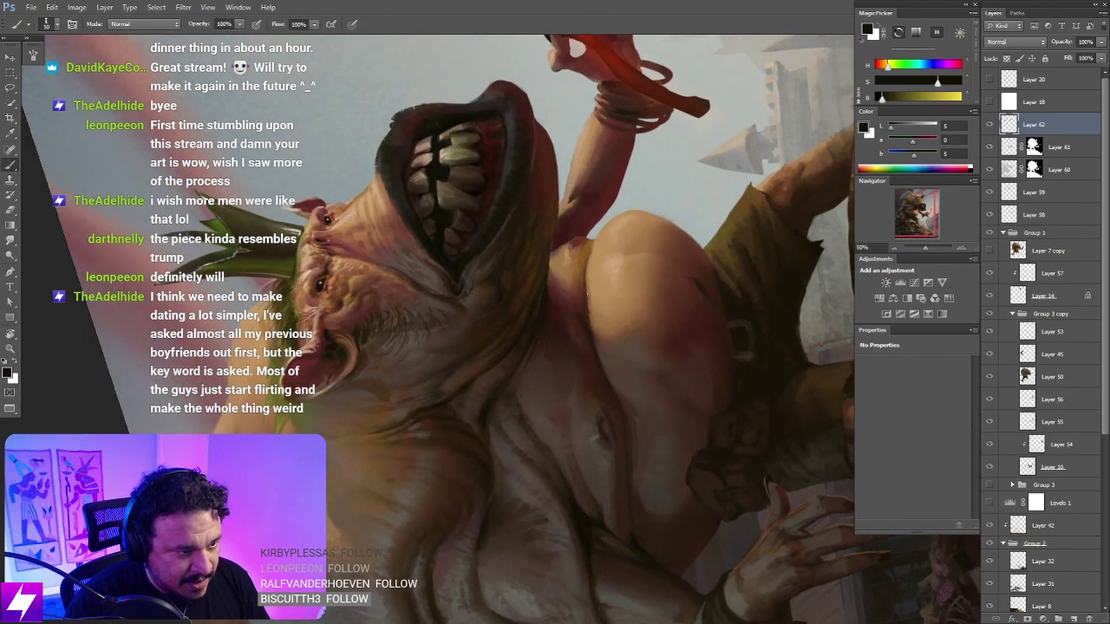
{"action": "mouse_move", "coordinate": [617, 398]}
{"action": "left_mouse_down"}
{"action": "mouse_move", "coordinate": [601, 373]}
{"action": "mouse_move", "coordinate": [617, 370]}
{"action": "left_mouse_up"}
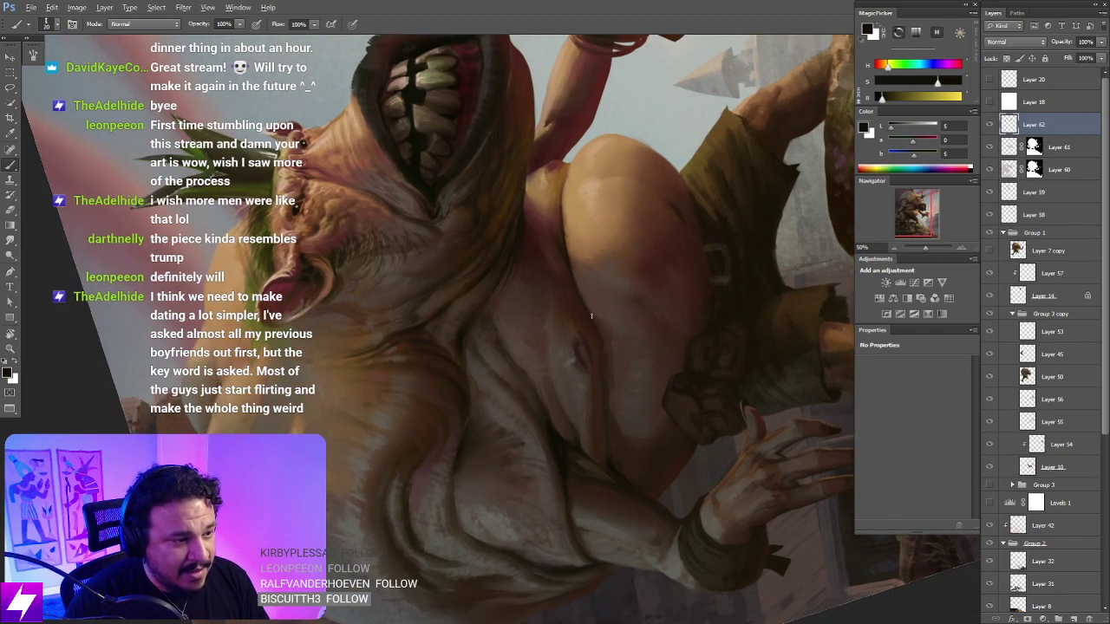
Step: Check the figure in both orientations and refine the dark fold between the arm and belly with near-black brush strokes at size 20
{"action": "key", "text": "Escape"}
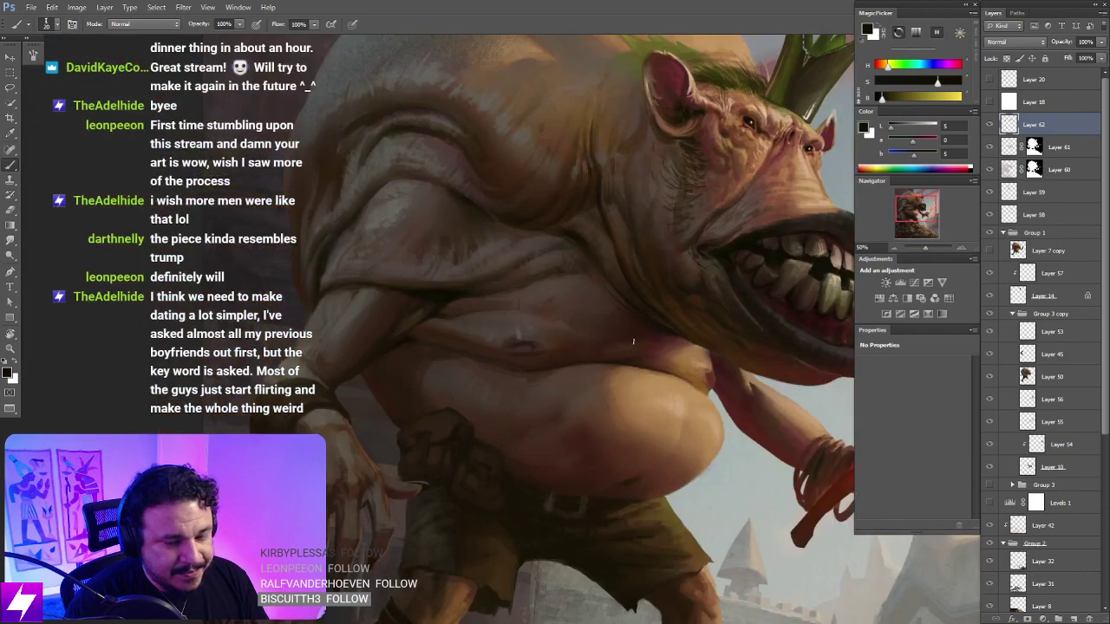
{"action": "key", "text": "ctrl+minus"}
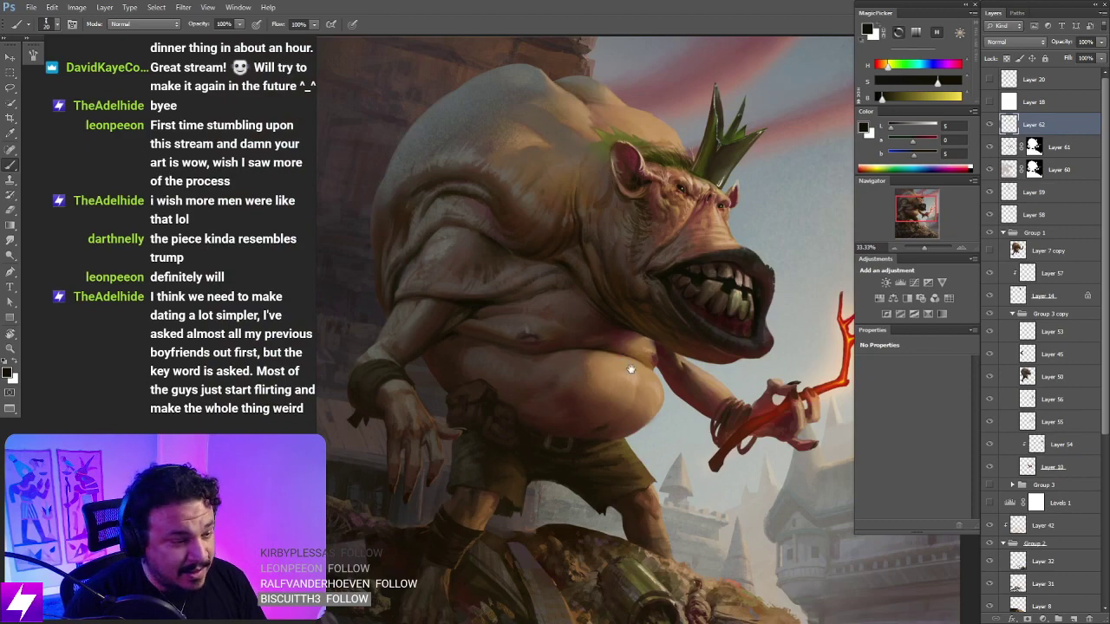
{"action": "key", "text": "ctrl+shift+h"}
{"action": "mouse_move", "coordinate": [641, 364]}
{"action": "left_mouse_down"}
{"action": "mouse_move", "coordinate": [605, 332]}
{"action": "mouse_move", "coordinate": [646, 250]}
{"action": "mouse_move", "coordinate": [606, 245]}
{"action": "mouse_move", "coordinate": [597, 292]}
{"action": "left_mouse_up"}
{"action": "key", "text": "r"}
{"action": "key", "text": "ctrl+plus"}
{"action": "key", "text": "b"}
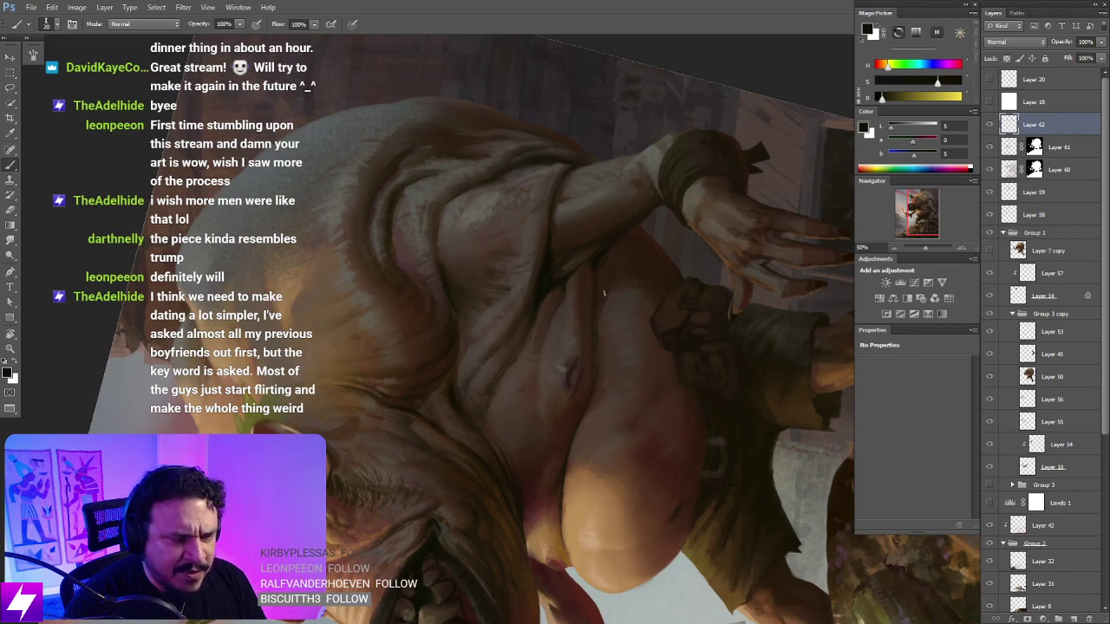
{"action": "left_click_drag", "start_coordinate": [592, 351], "coordinate": [597, 312]}
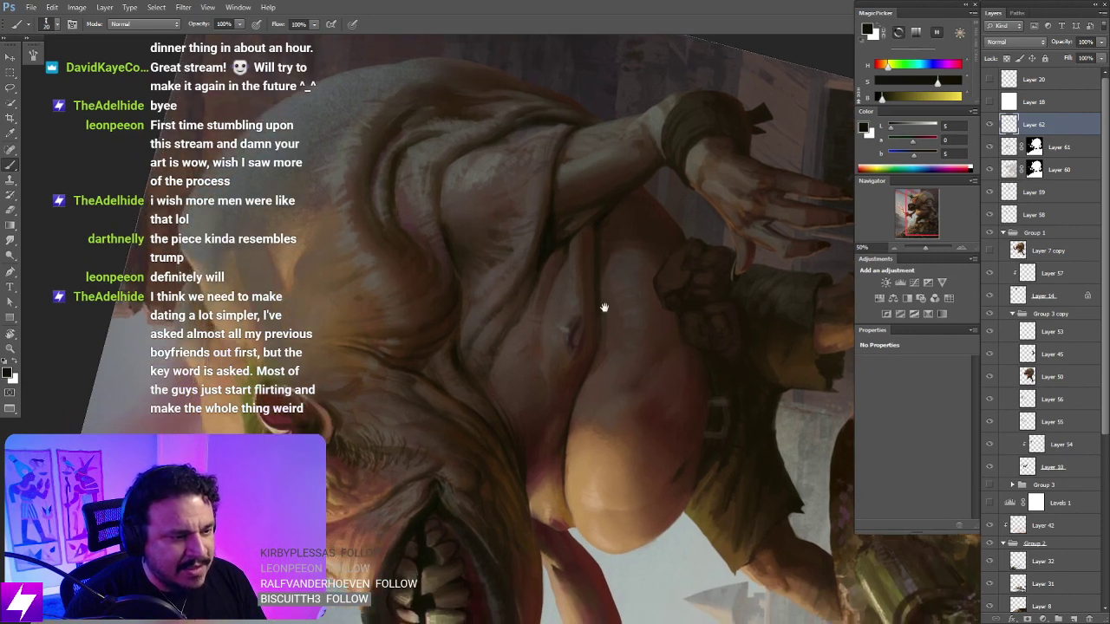
{"action": "key", "text": "bracketleft"}
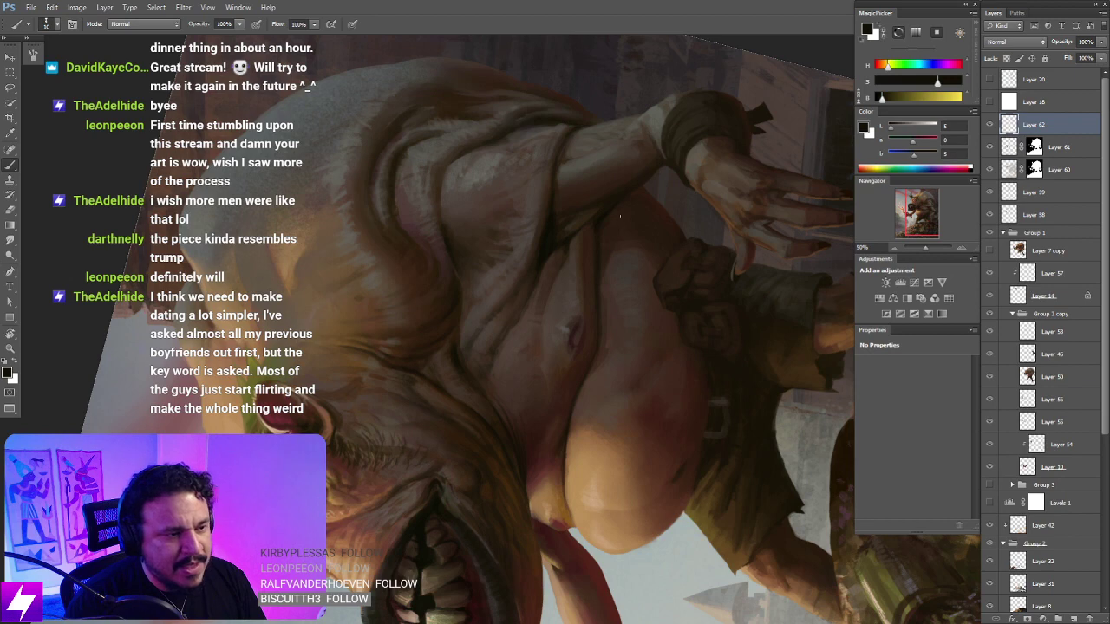
{"action": "key", "text": "bracketright"}
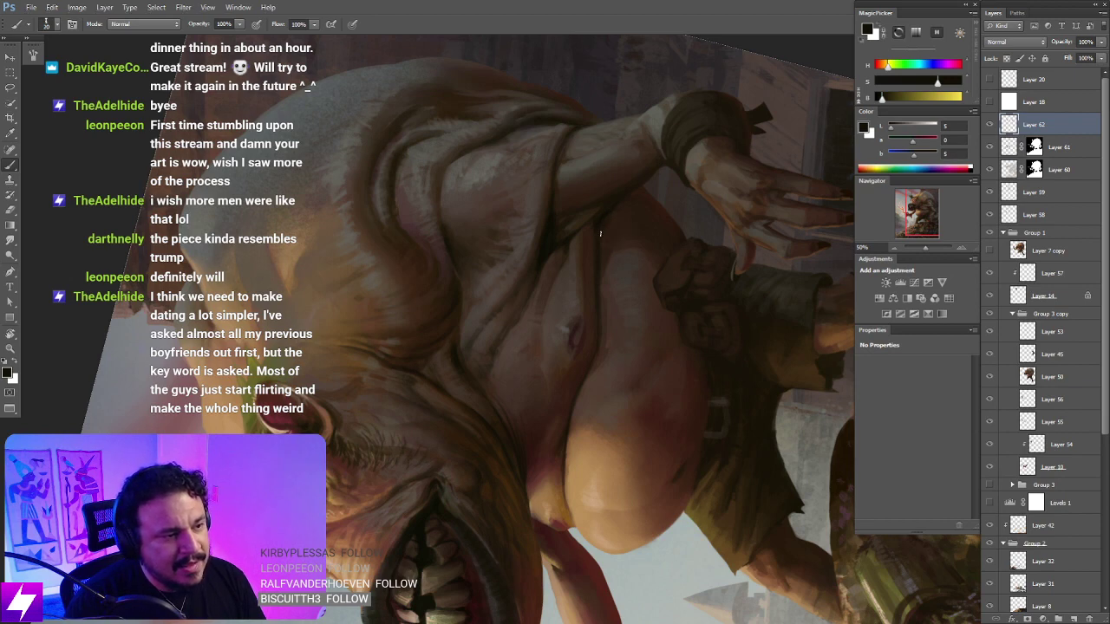
{"action": "key", "text": "r"}
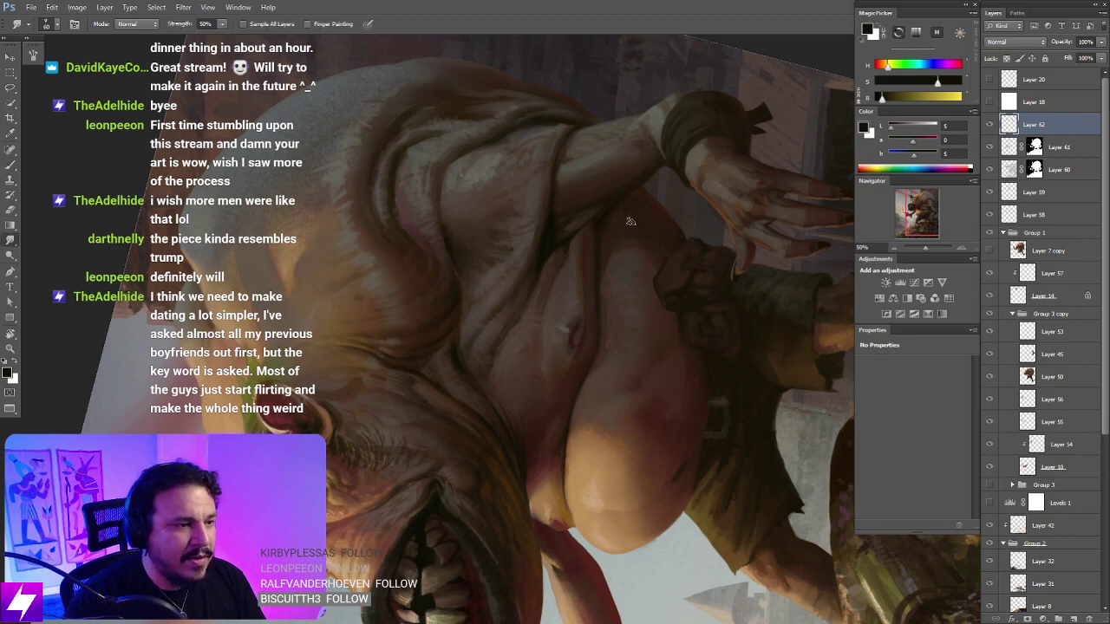
{"action": "key", "text": "Escape"}
{"action": "scroll", "coordinate": [654, 274], "scroll_direction": "down", "scroll_amount": 3}
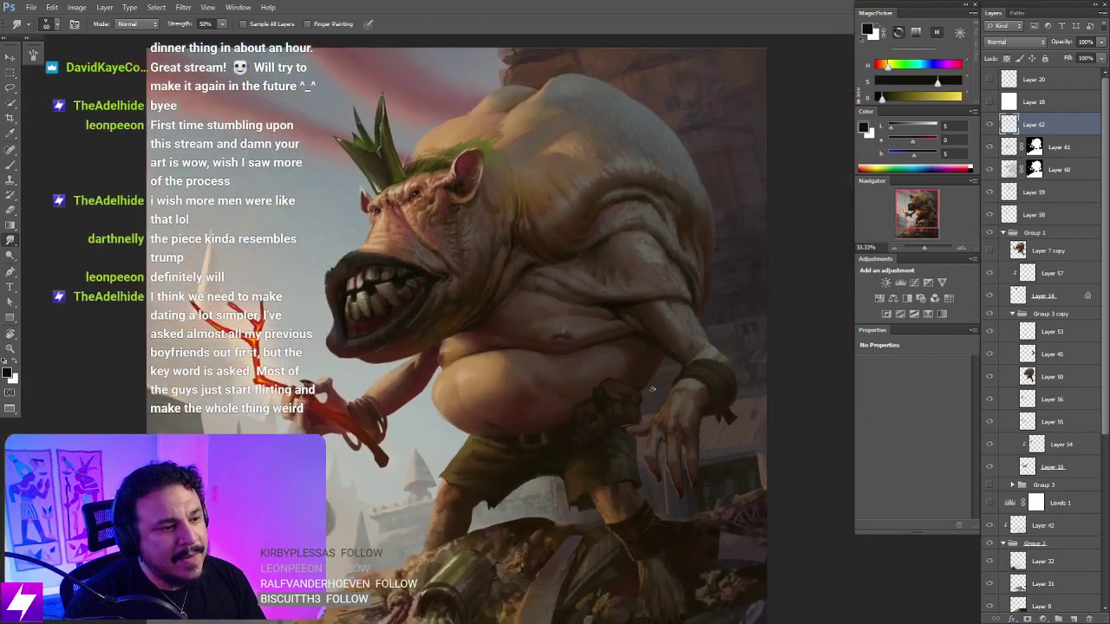
Step: Touch up the folds between the neck and shoulder with sampled near-black and dark brown tones, and check the whole painting
{"action": "key", "text": "h"}
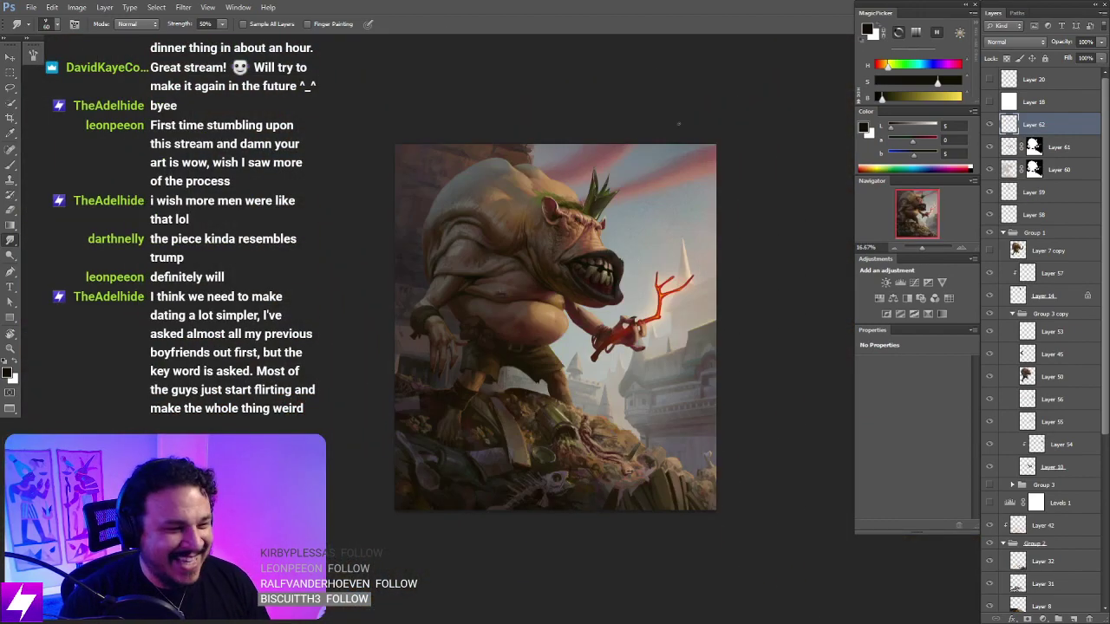
{"action": "key", "text": "ctrl+plus"}
{"action": "key", "text": "ctrl+plus"}
{"action": "mouse_move", "coordinate": [468, 210]}
{"action": "left_mouse_down"}
{"action": "mouse_move", "coordinate": [520, 302]}
{"action": "mouse_move", "coordinate": [536, 300]}
{"action": "mouse_move", "coordinate": [570, 378]}
{"action": "mouse_move", "coordinate": [616, 367]}
{"action": "mouse_move", "coordinate": [617, 308]}
{"action": "left_mouse_up"}
{"action": "key", "text": "r"}
{"action": "key", "text": "ctrl+plus"}
{"action": "key", "text": "b"}
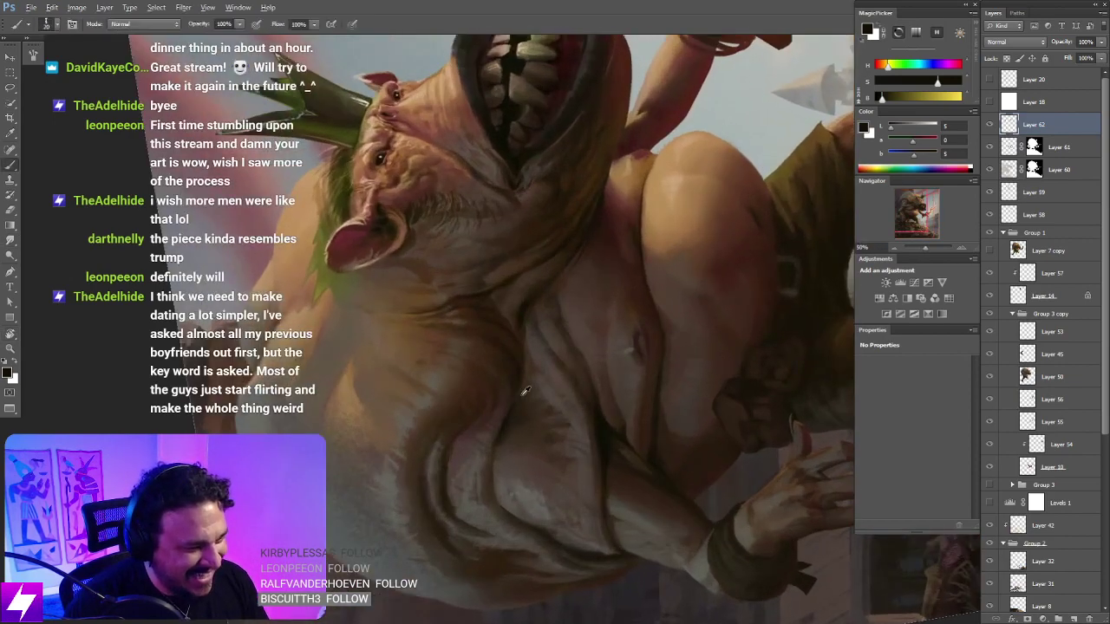
{"action": "left_click", "coordinate": [515, 410], "text": "alt"}
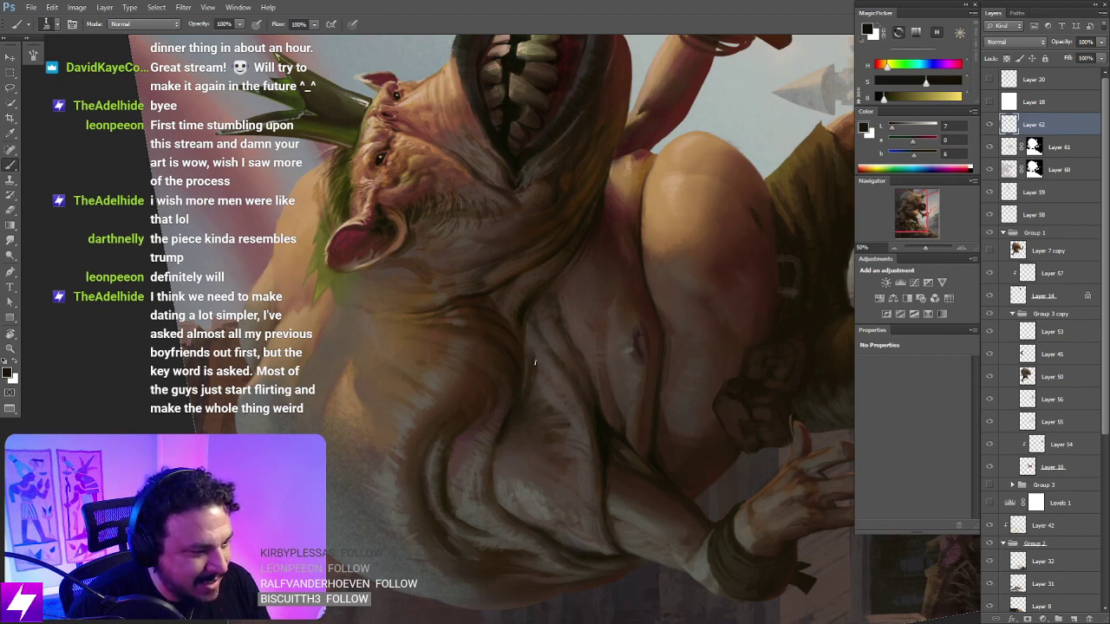
{"action": "left_click", "coordinate": [537, 373], "text": "alt"}
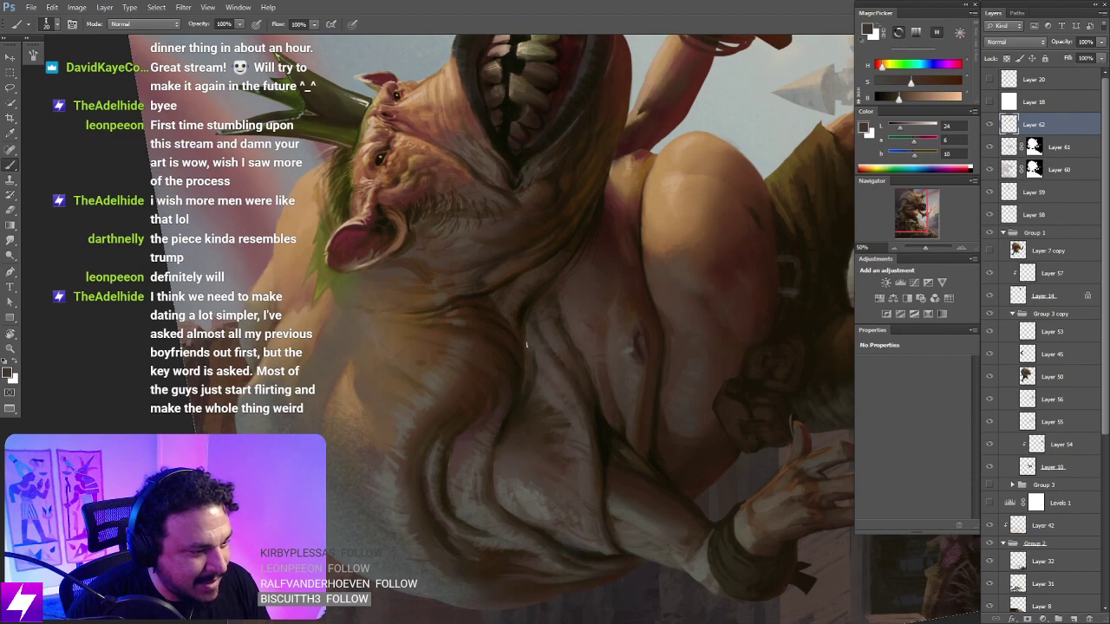
{"action": "scroll", "coordinate": [548, 460], "scroll_direction": "down", "scroll_amount": 3}
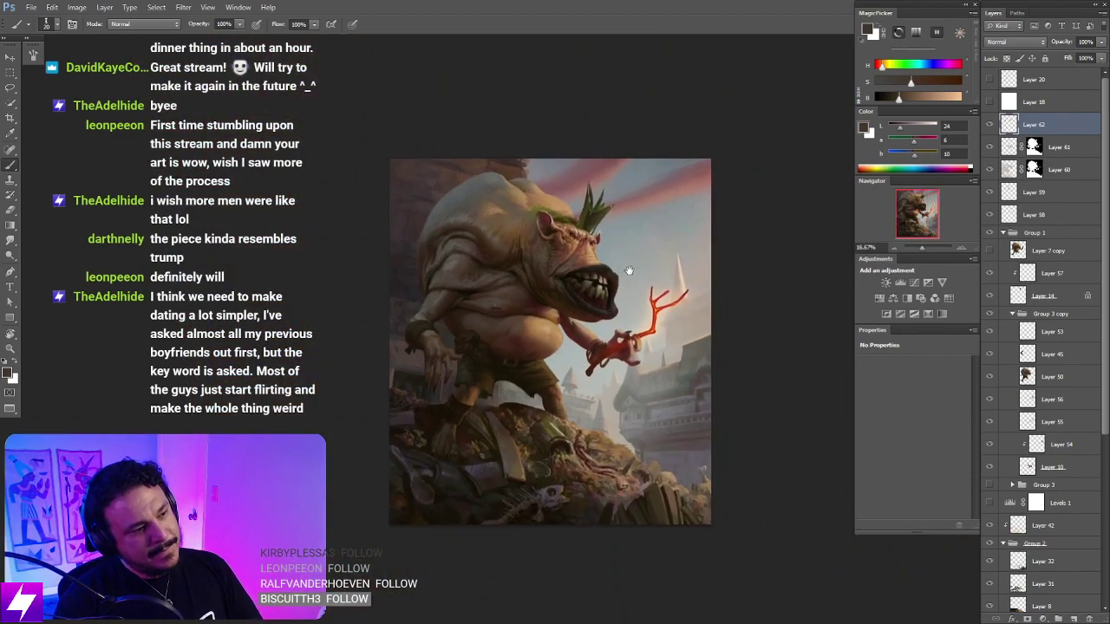
Step: Tone down the green of the lower front teeth with sampled olive and brown tones at brush size 25
{"action": "scroll", "coordinate": [646, 272], "scroll_direction": "up", "scroll_amount": 2}
{"action": "scroll", "coordinate": [646, 271], "scroll_direction": "up", "scroll_amount": 2}
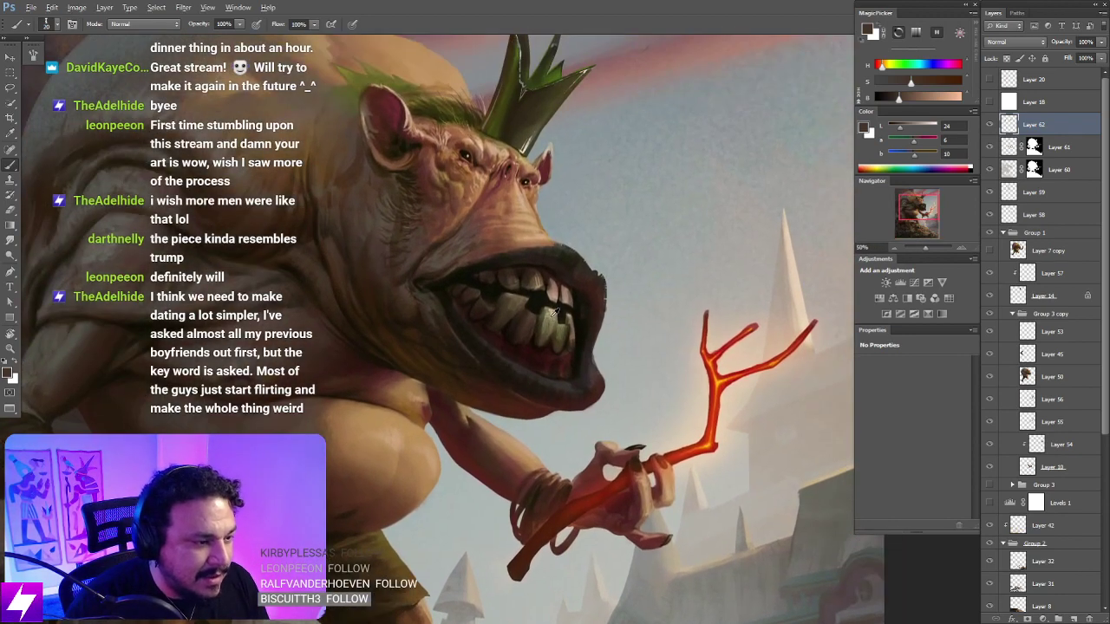
{"action": "left_click", "coordinate": [555, 312], "text": "alt"}
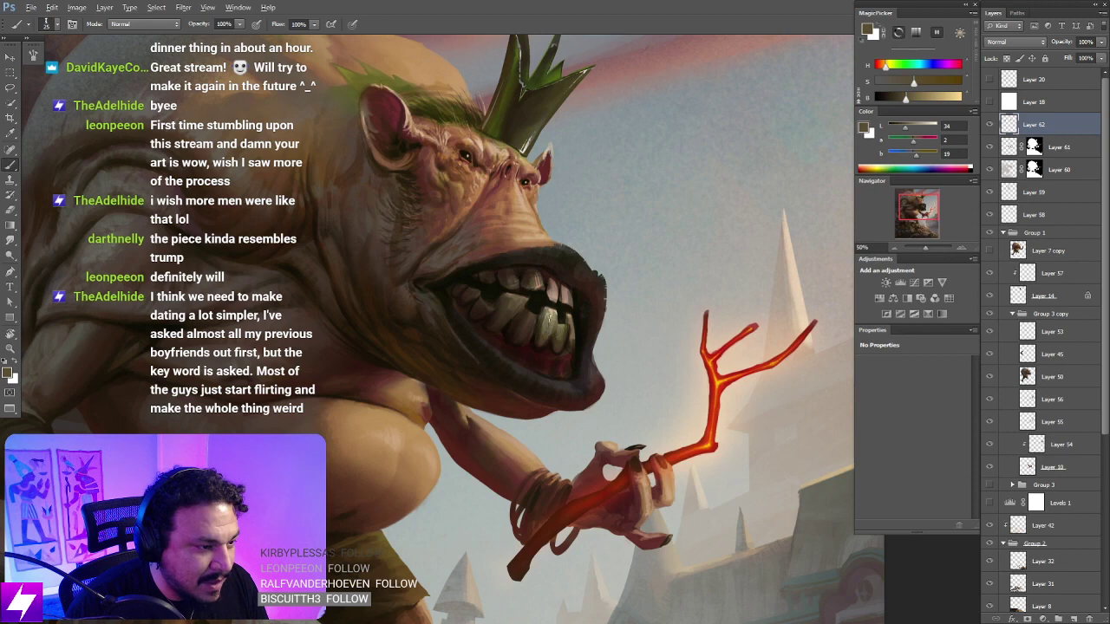
{"action": "left_click", "coordinate": [550, 317], "text": "alt"}
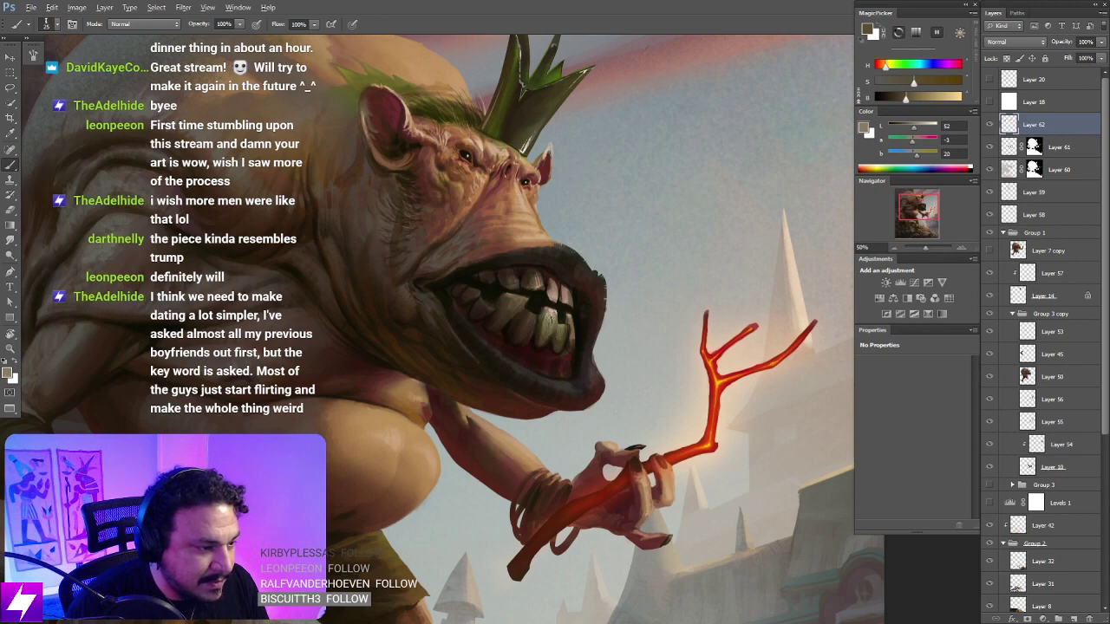
{"action": "left_click", "coordinate": [572, 331], "text": "alt"}
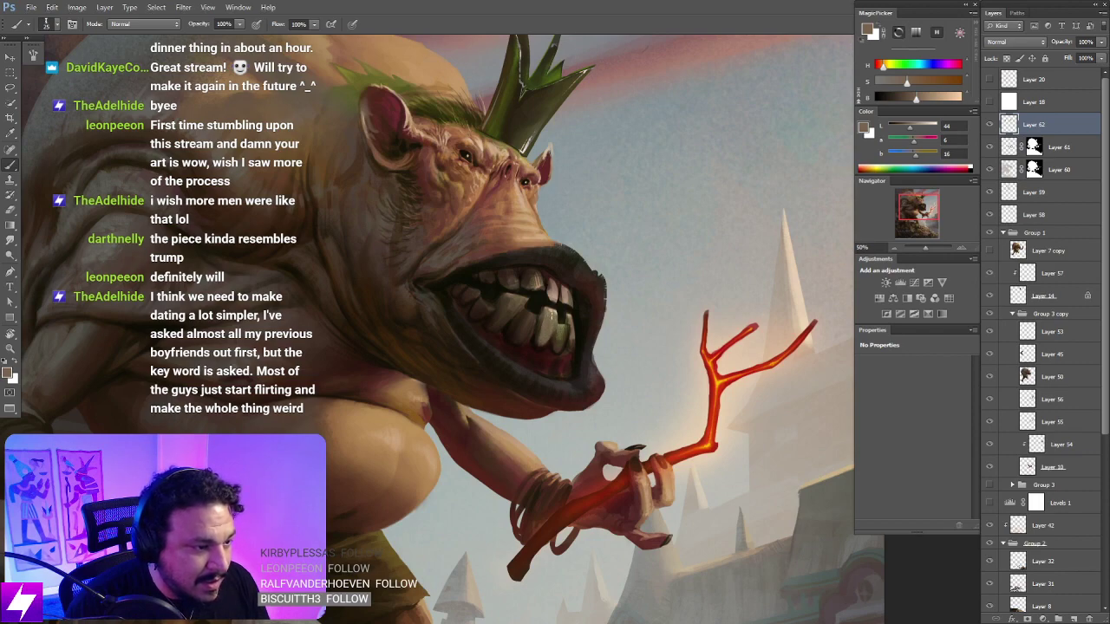
{"action": "key", "text": "ctrl+minus"}
{"action": "key", "text": "ctrl+minus"}
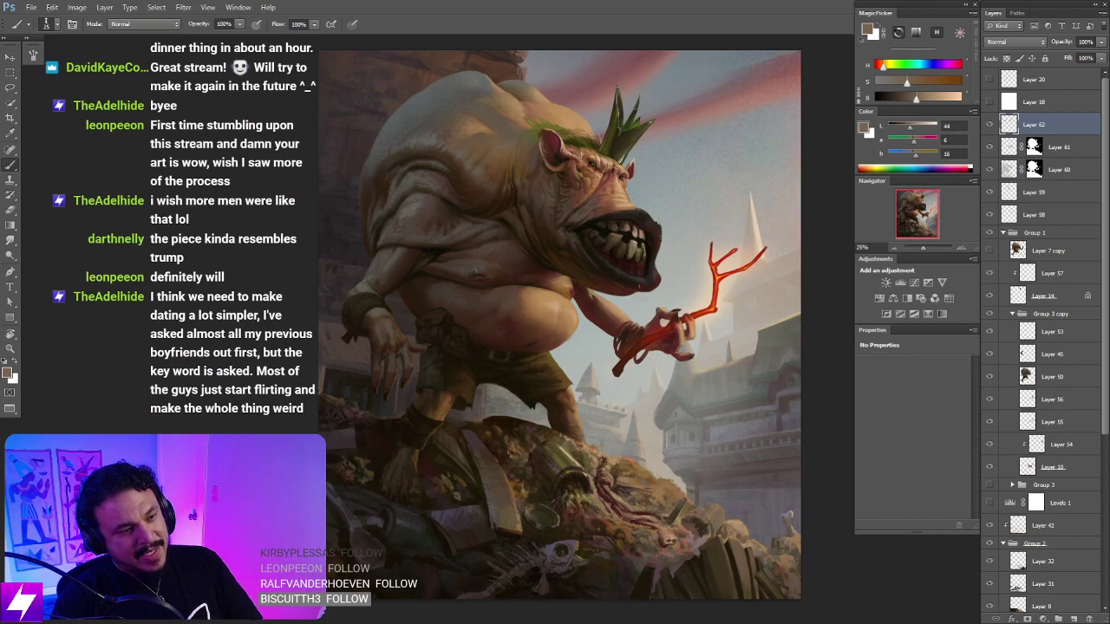
Step: Lasso the large slanted lower tooth in mirrored view, repaint it with a sampled warm brown, and clear the selection
{"action": "key", "text": "ctrl+shift+h"}
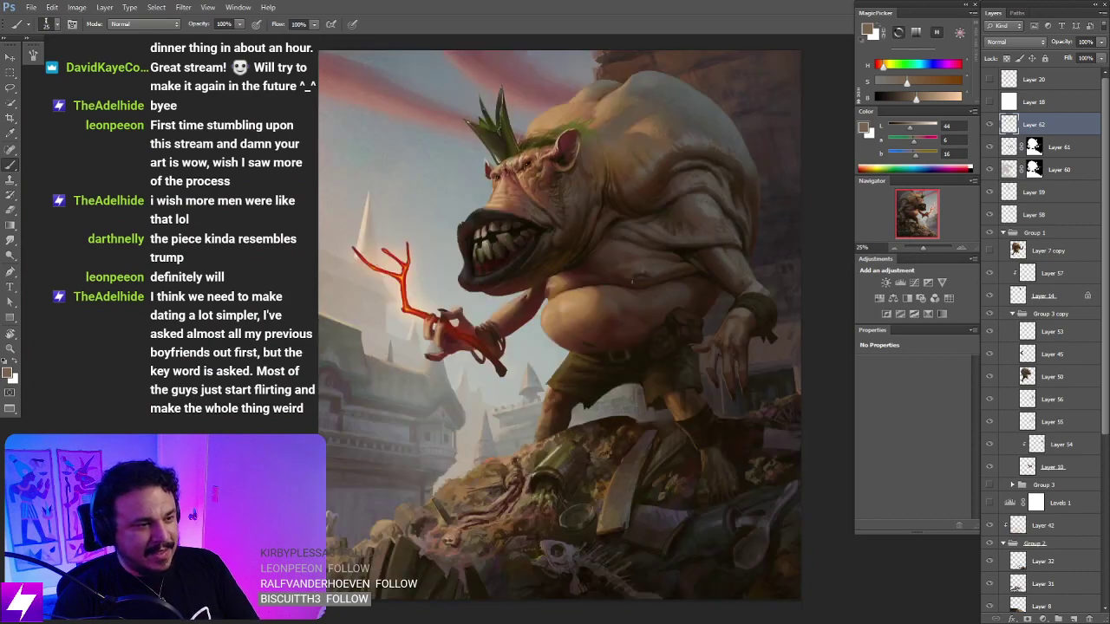
{"action": "key", "text": "ctrl+plus"}
{"action": "left_click_drag", "start_coordinate": [485, 199], "coordinate": [572, 278]}
{"action": "left_click_drag", "start_coordinate": [517, 216], "coordinate": [564, 312]}
{"action": "key", "text": "ctrl+plus"}
{"action": "left_click_drag", "start_coordinate": [650, 386], "coordinate": [579, 311]}
{"action": "key", "text": "ctrl+plus"}
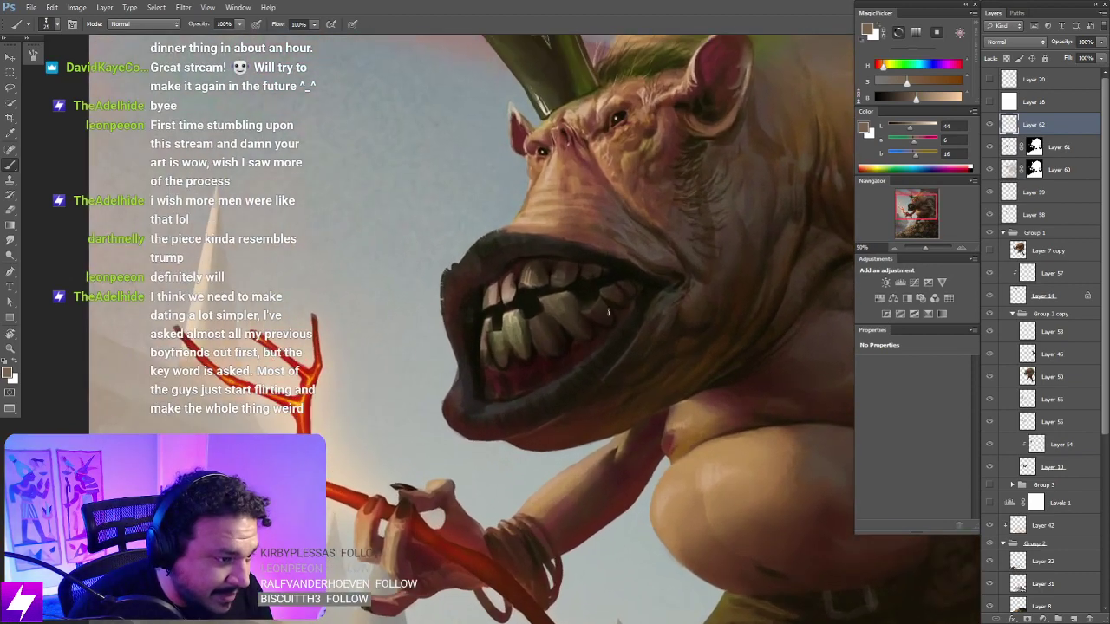
{"action": "key", "text": "r"}
{"action": "left_click_drag", "start_coordinate": [598, 186], "coordinate": [654, 230]}
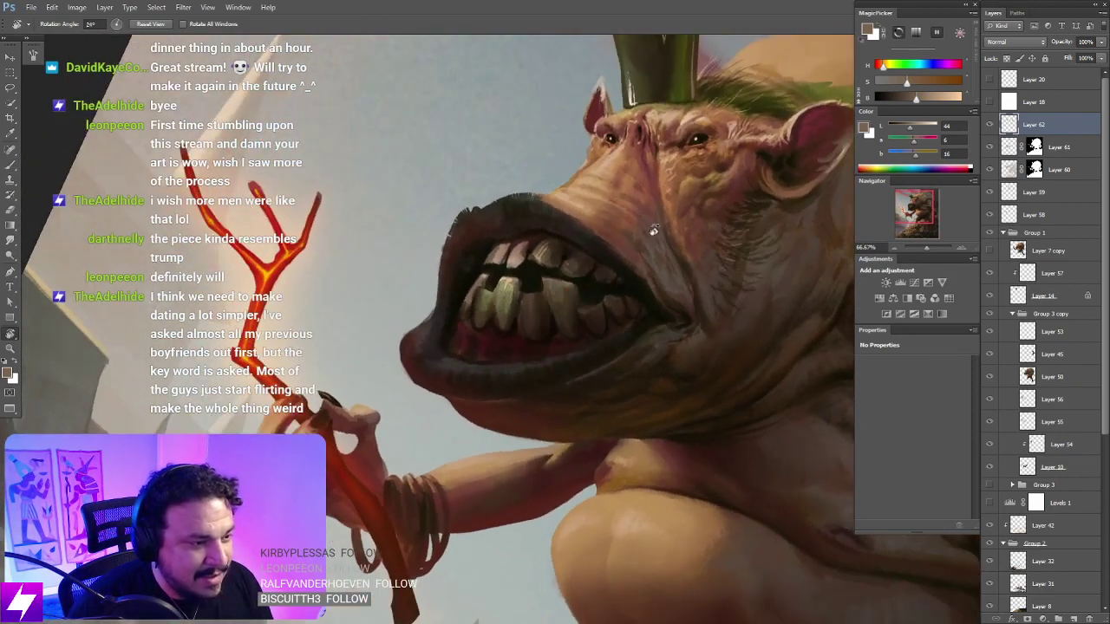
{"action": "key", "text": "l"}
{"action": "mouse_move", "coordinate": [544, 279]}
{"action": "left_mouse_down"}
{"action": "mouse_move", "coordinate": [562, 329]}
{"action": "mouse_move", "coordinate": [572, 310]}
{"action": "mouse_move", "coordinate": [545, 278]}
{"action": "left_mouse_up"}
{"action": "key", "text": "b"}
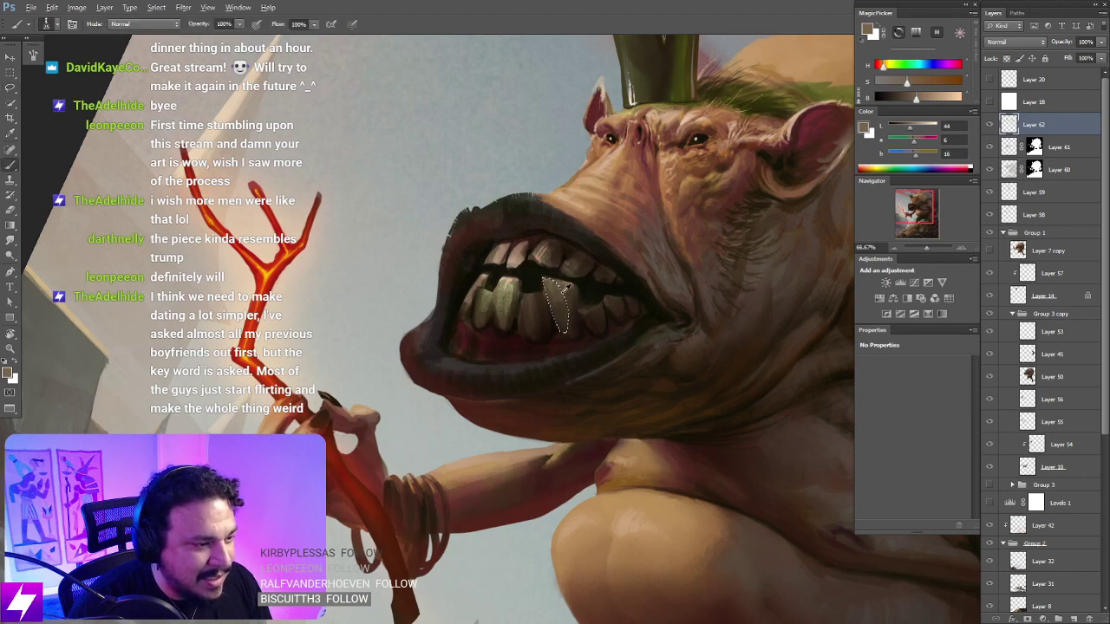
{"action": "left_click", "coordinate": [568, 285], "text": "alt"}
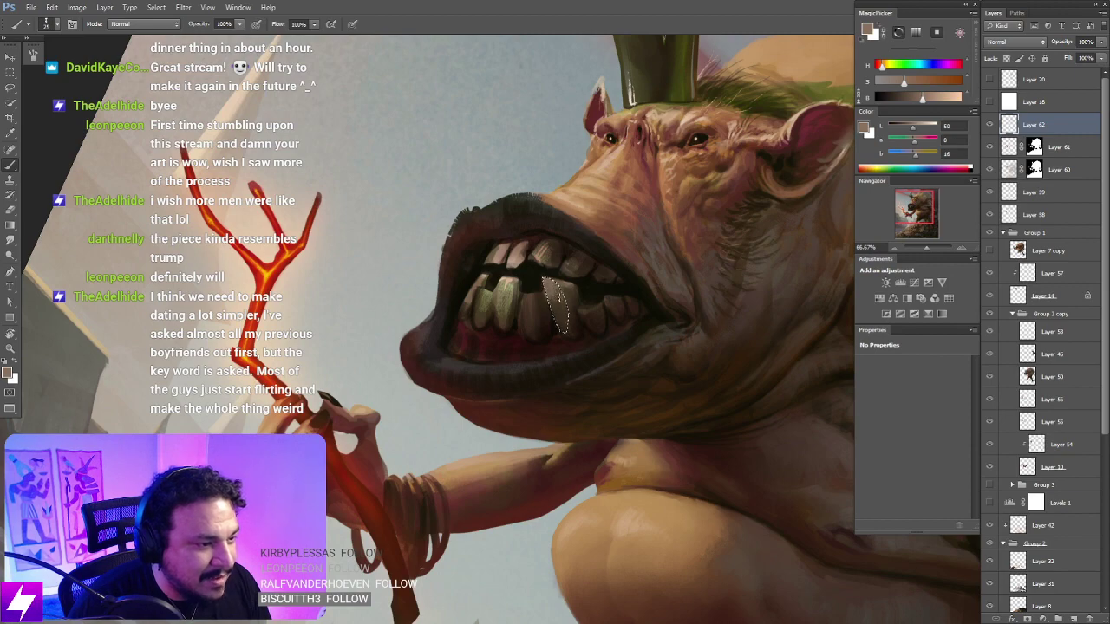
{"action": "key", "text": "ctrl+d"}
{"action": "key", "text": "ctrl+minus"}
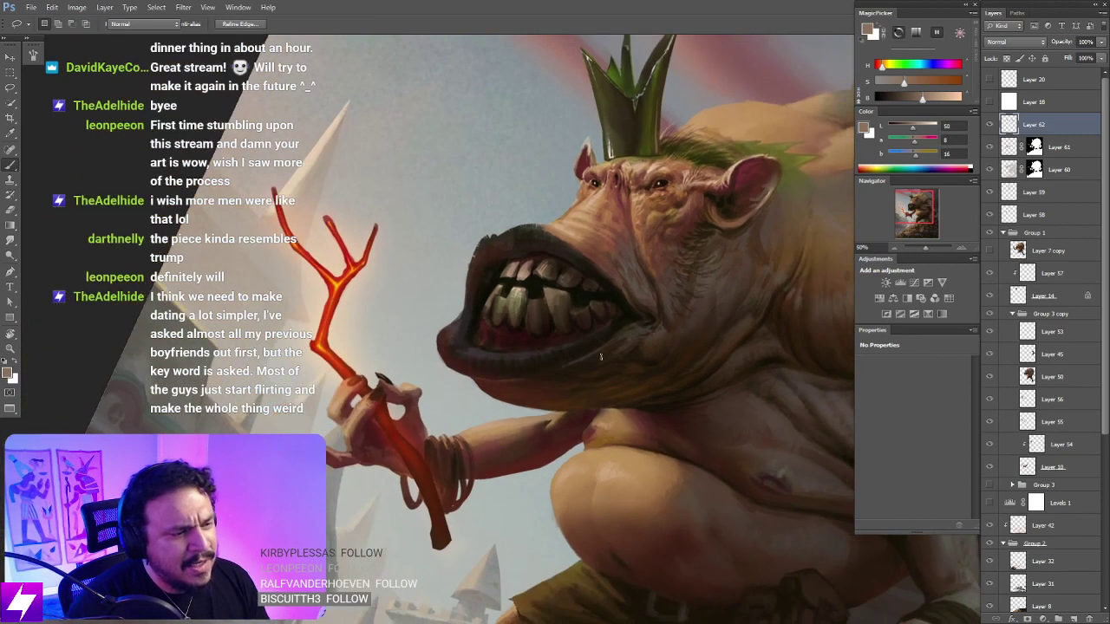
Step: Return to the unmirrored, unrotated view and refine the edges around the slanted lower tooth with a sampled dark brown at brush size 15
{"action": "key", "text": "r"}
{"action": "left_click_drag", "start_coordinate": [549, 465], "coordinate": [639, 319]}
{"action": "key", "text": "Escape"}
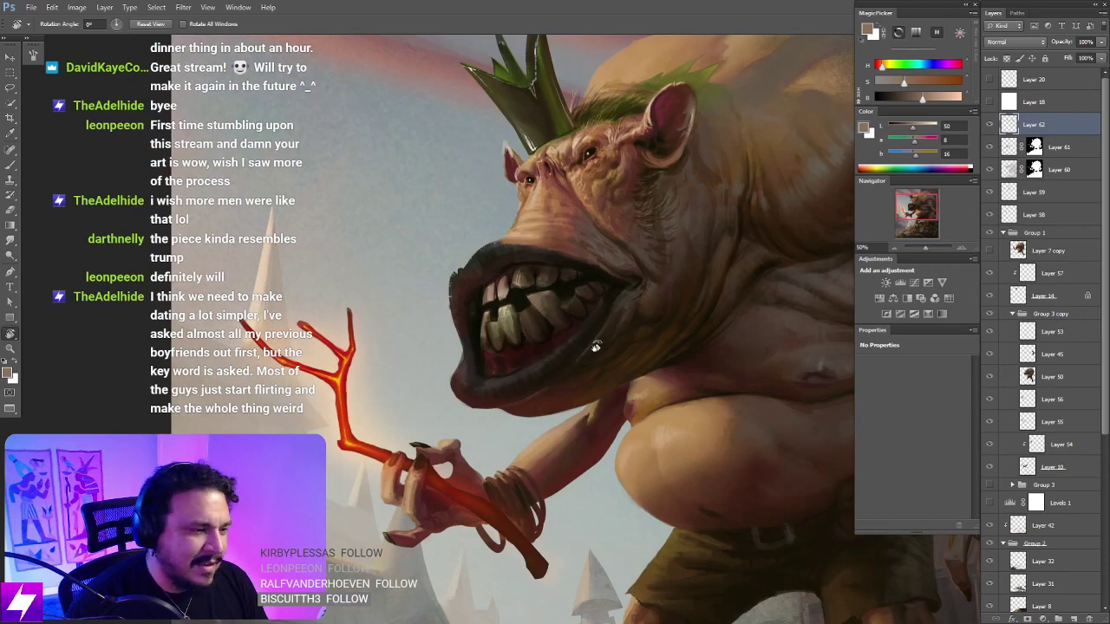
{"action": "key", "text": "F2"}
{"action": "left_click_drag", "start_coordinate": [610, 297], "coordinate": [416, 270]}
{"action": "key", "text": "ctrl+plus"}
{"action": "key", "text": "b"}
{"action": "left_click", "coordinate": [622, 280], "text": "alt"}
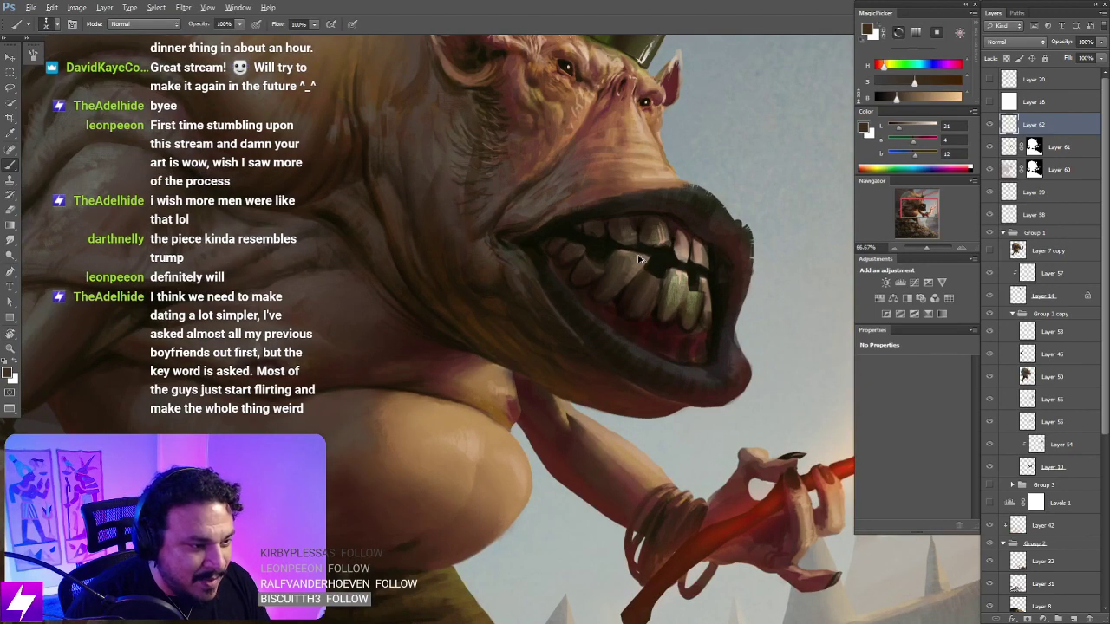
{"action": "key", "text": "bracketleft"}
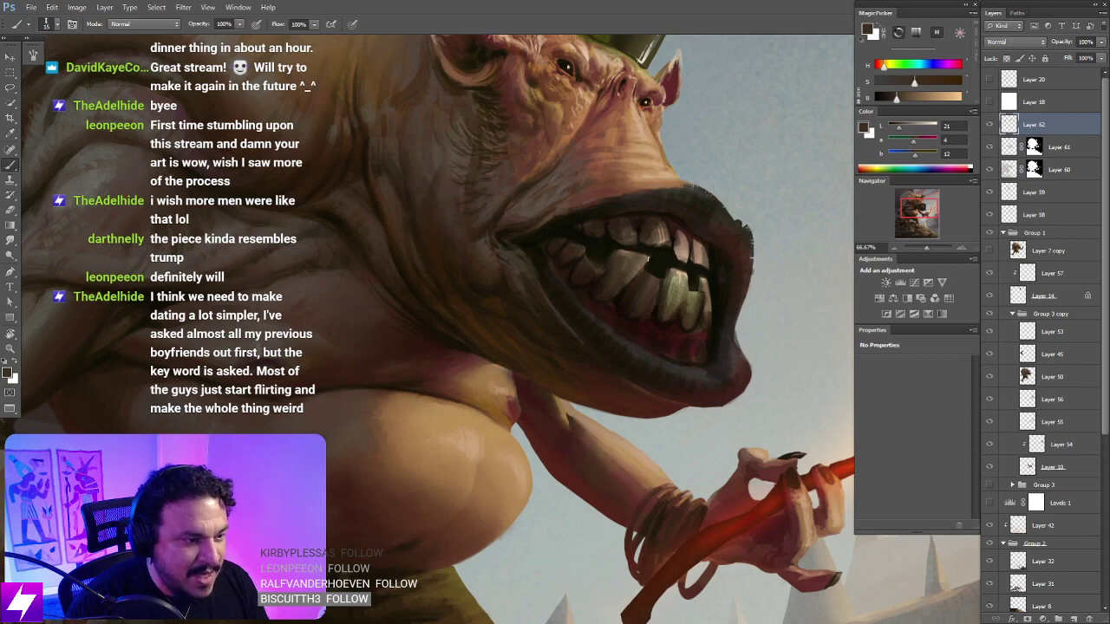
Step: Lasso the greenish lower front tooth and repaint it with sampled pale beige and brown tones at brush size 45
{"action": "key", "text": "r"}
{"action": "mouse_move", "coordinate": [650, 259]}
{"action": "left_mouse_down"}
{"action": "mouse_move", "coordinate": [639, 260]}
{"action": "mouse_move", "coordinate": [637, 284]}
{"action": "left_mouse_up"}
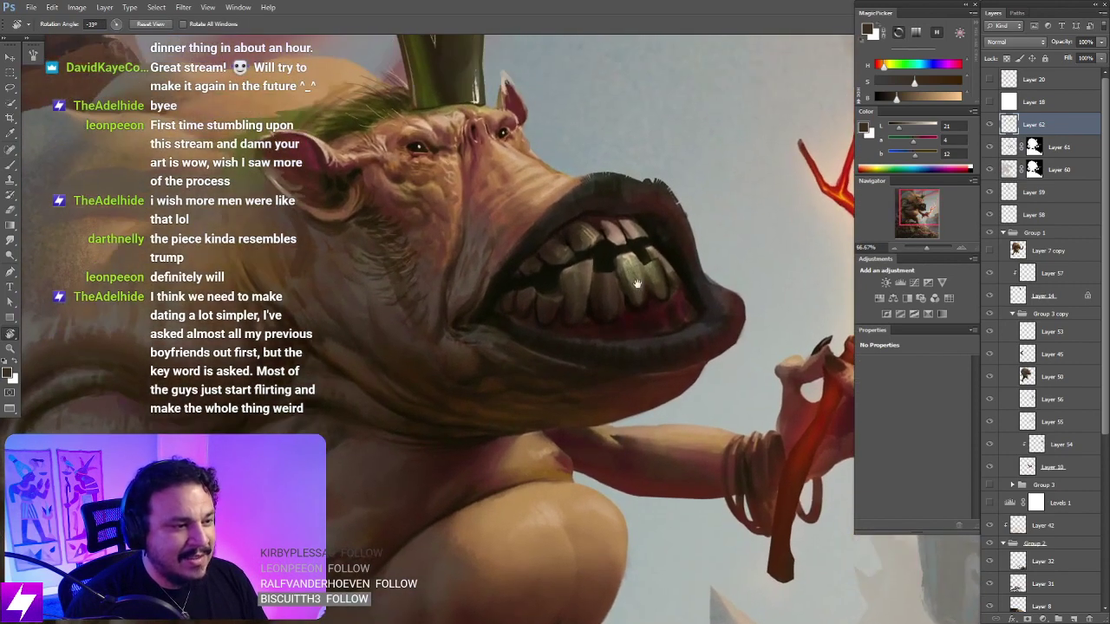
{"action": "key", "text": "ctrl+plus"}
{"action": "key", "text": "b"}
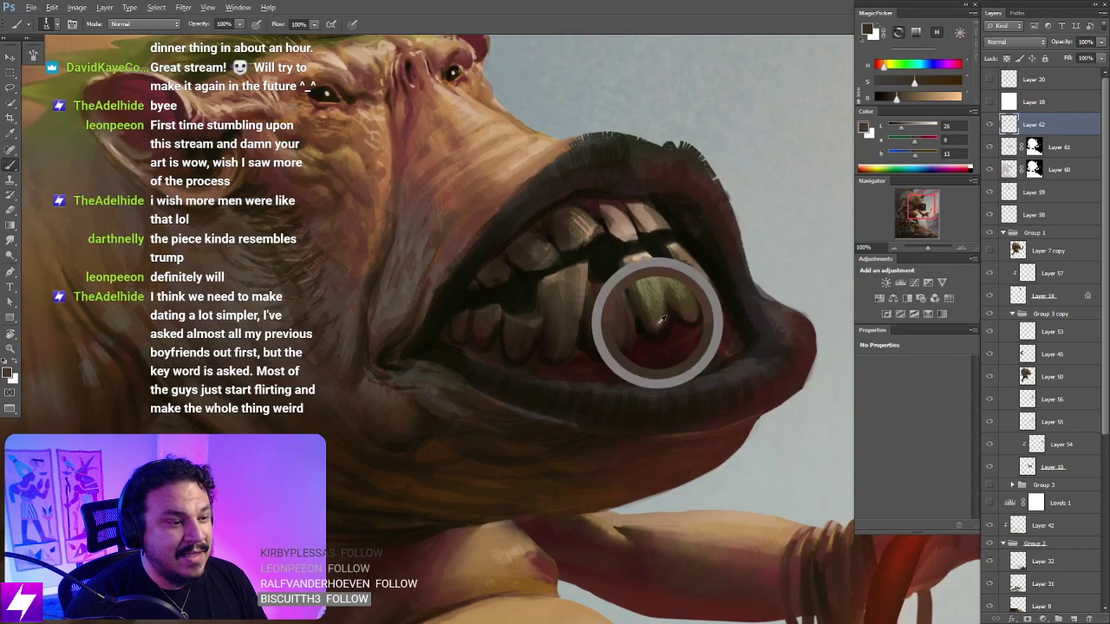
{"action": "left_click", "coordinate": [661, 321], "text": "alt"}
{"action": "key", "text": "l"}
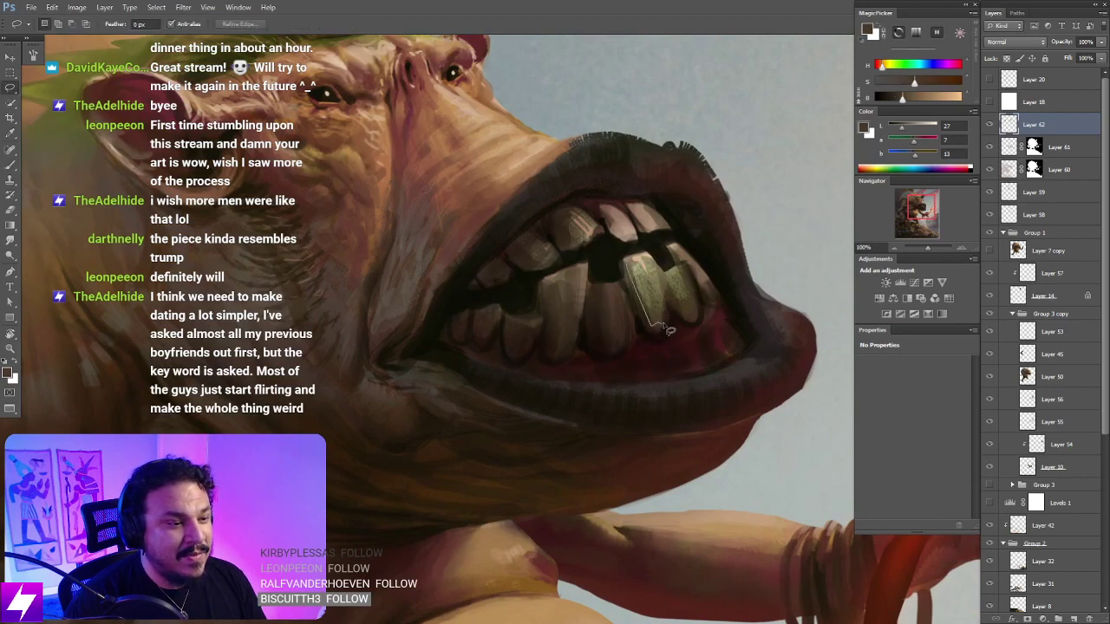
{"action": "left_click_drag", "start_coordinate": [654, 266], "coordinate": [645, 259]}
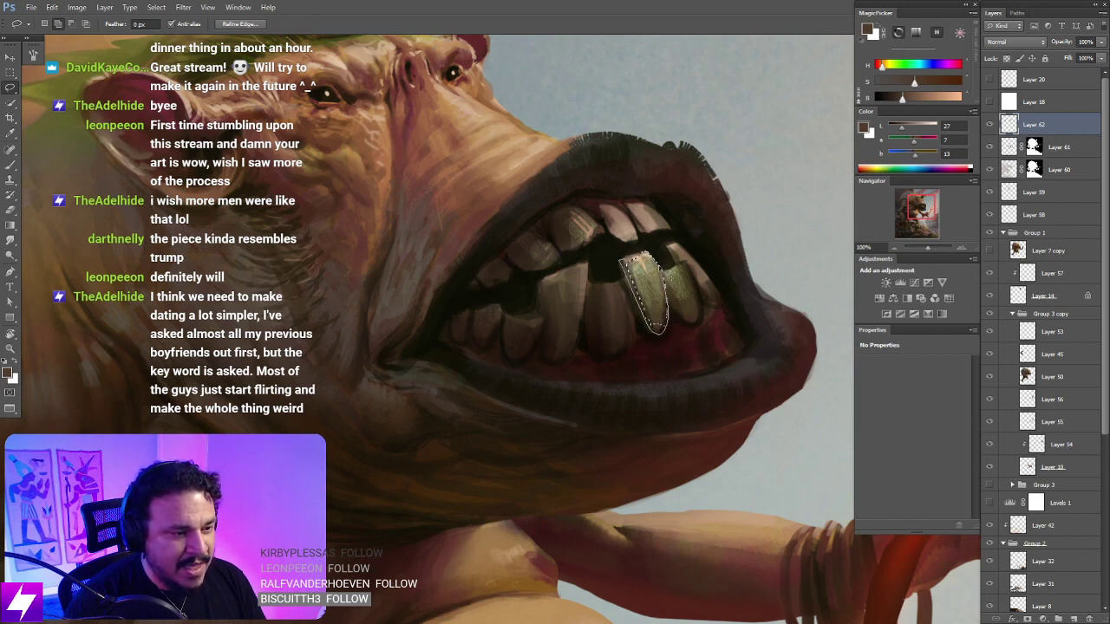
{"action": "key", "text": "b"}
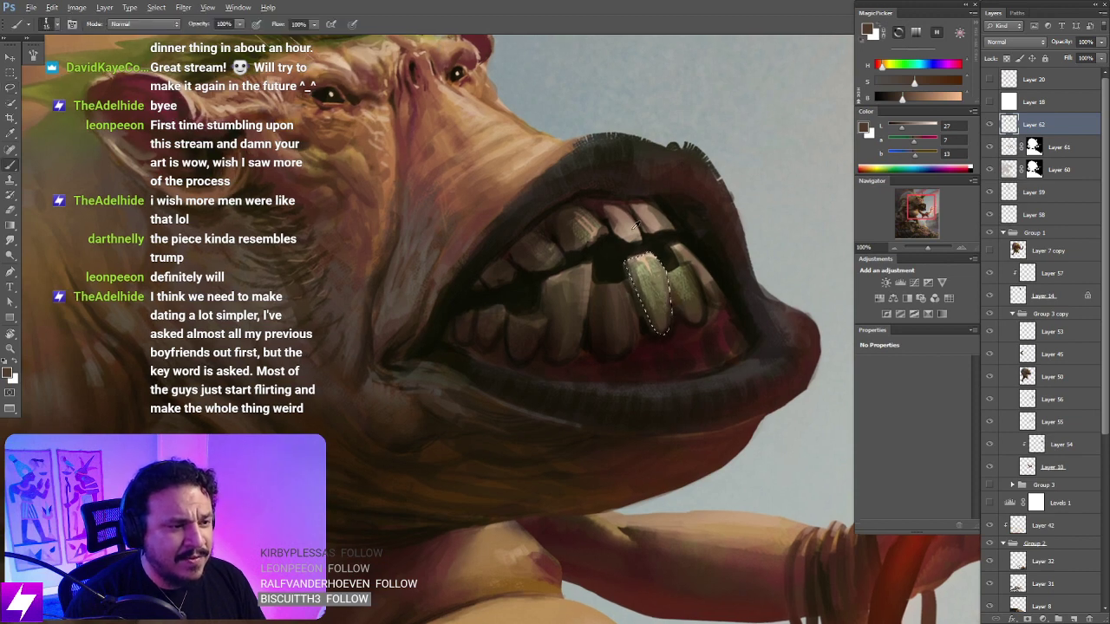
{"action": "left_click", "coordinate": [630, 227], "text": "alt"}
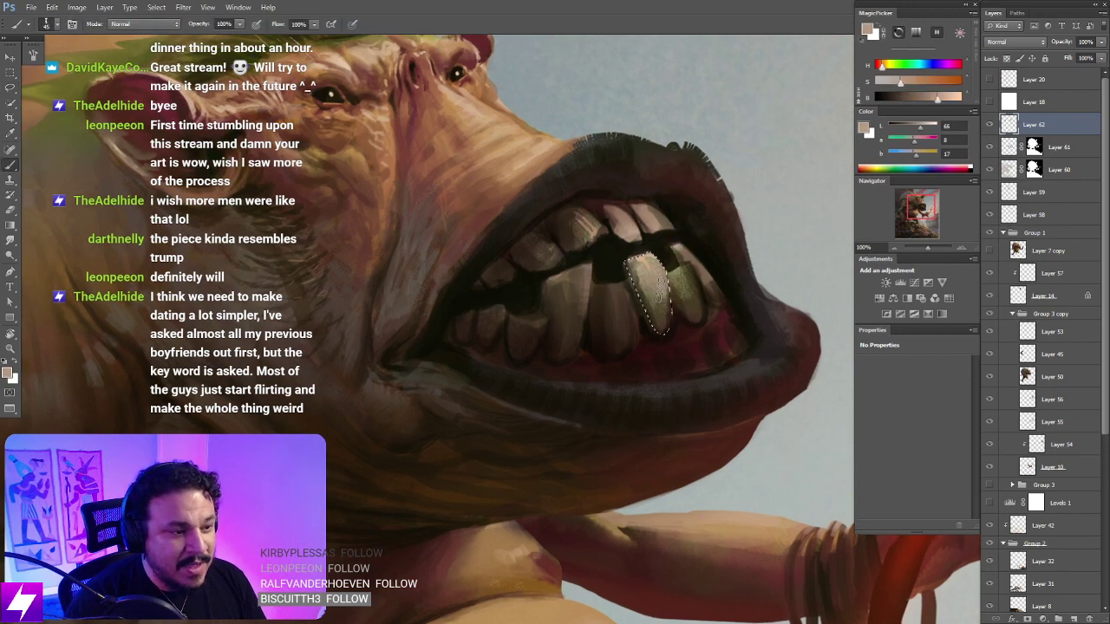
{"action": "left_click", "coordinate": [670, 291], "text": "alt"}
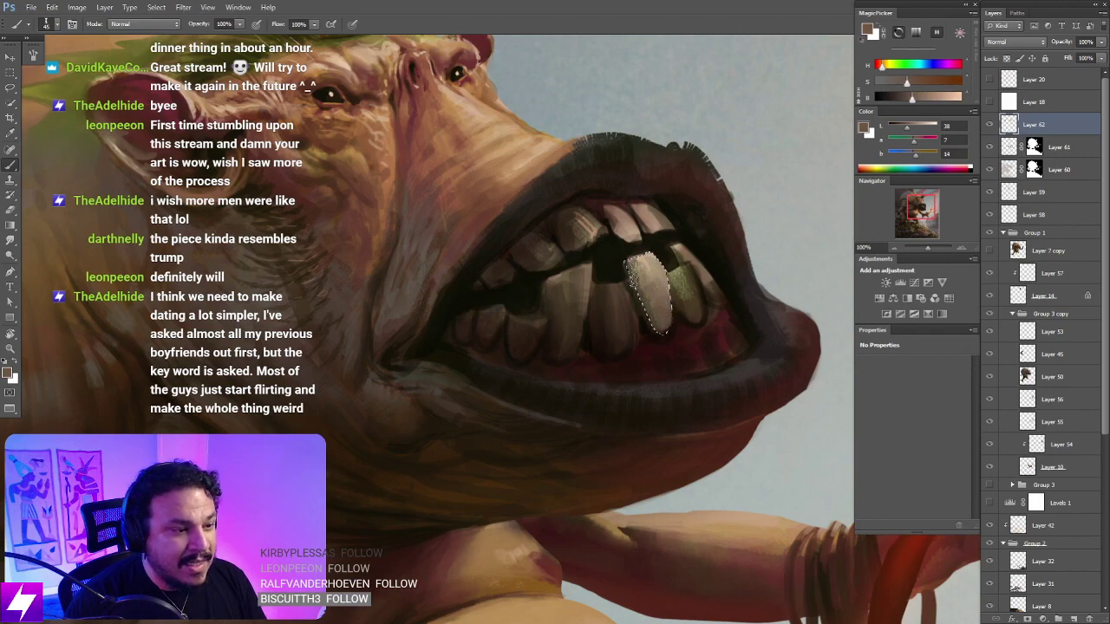
{"action": "left_click", "coordinate": [633, 249], "text": "alt"}
{"action": "scroll", "coordinate": [667, 296], "scroll_direction": "down", "scroll_amount": 1}
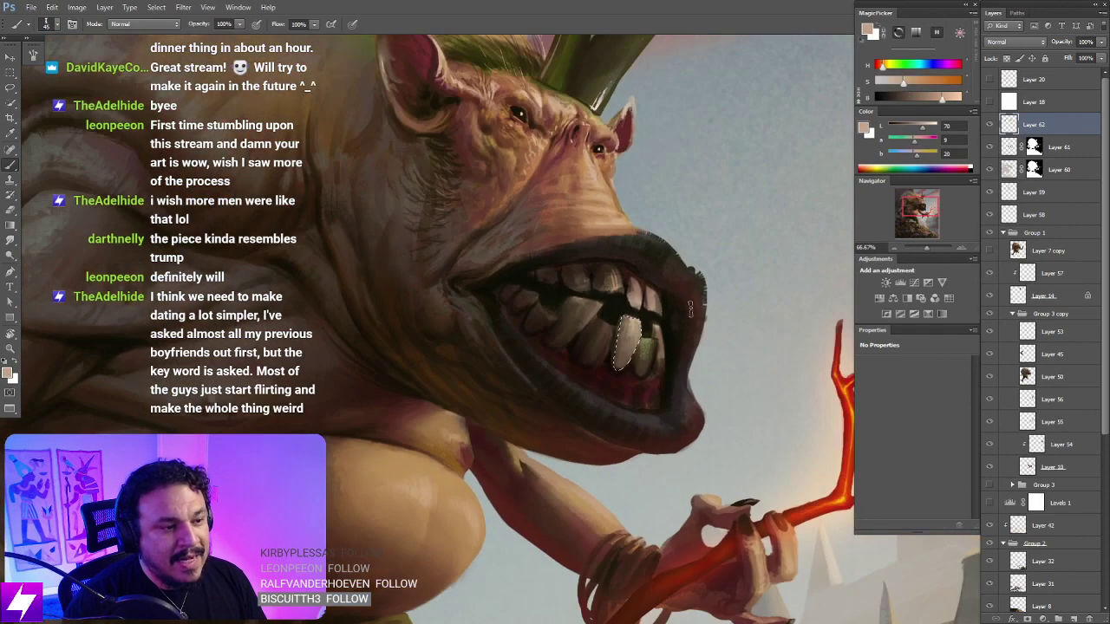
Step: Brighten the selected lower front tooth with pale beige, sample a mid brown from it, and clear the selection
{"action": "scroll", "coordinate": [670, 299], "scroll_direction": "up", "scroll_amount": 1}
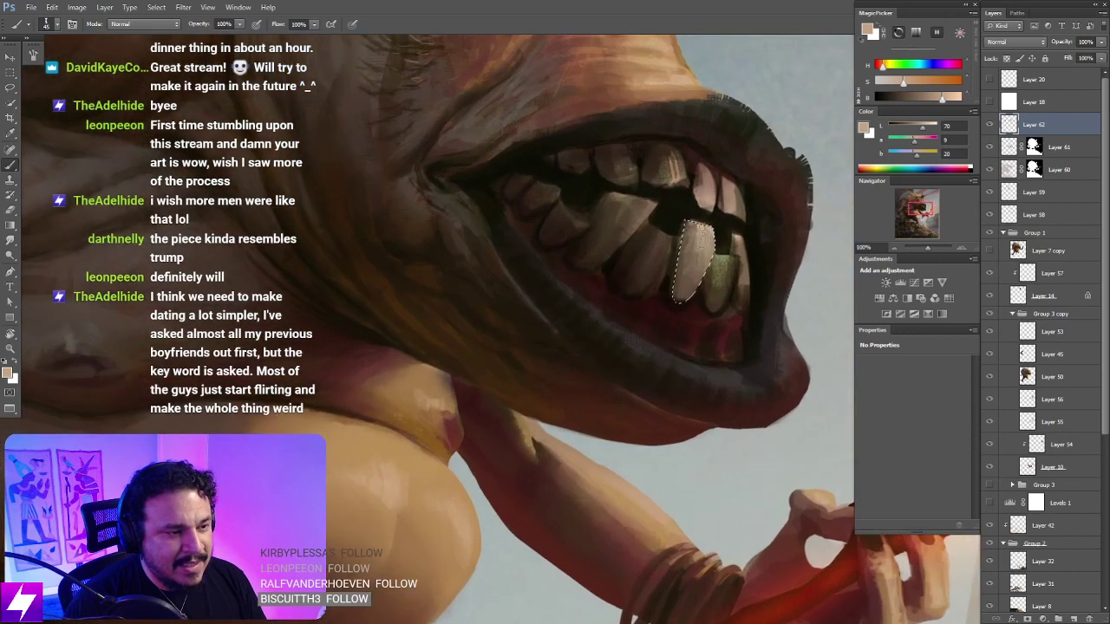
{"action": "mouse_move", "coordinate": [715, 227]}
{"action": "left_mouse_down"}
{"action": "mouse_move", "coordinate": [704, 267]}
{"action": "mouse_move", "coordinate": [697, 232]}
{"action": "left_mouse_up"}
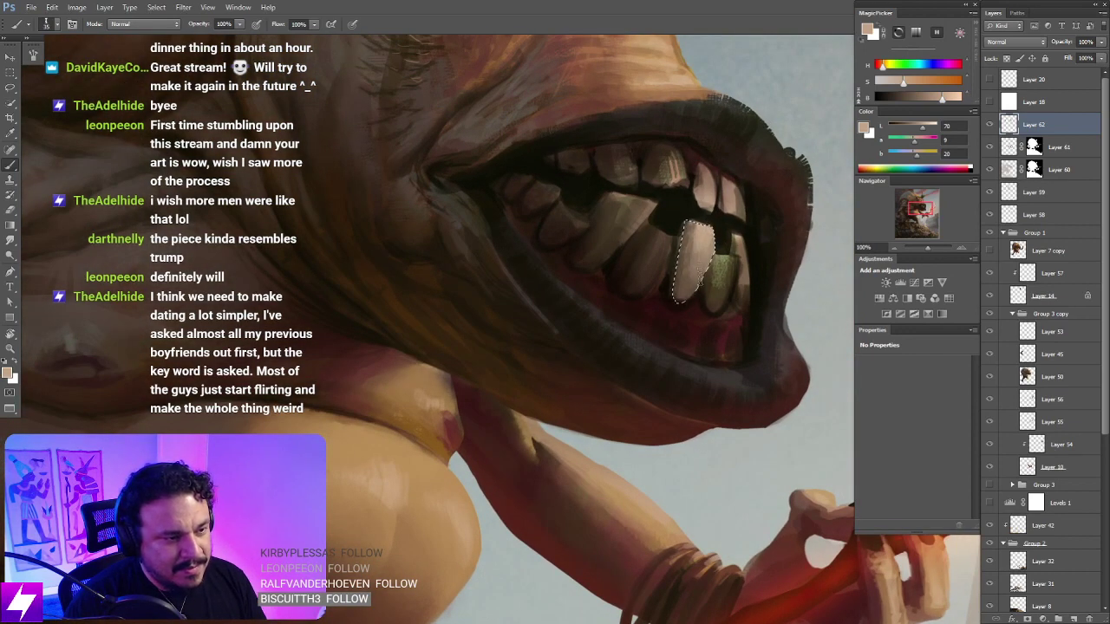
{"action": "key", "text": "bracketleft"}
{"action": "key", "text": "bracketleft"}
{"action": "left_click", "coordinate": [700, 264], "text": "alt"}
{"action": "key", "text": "l"}
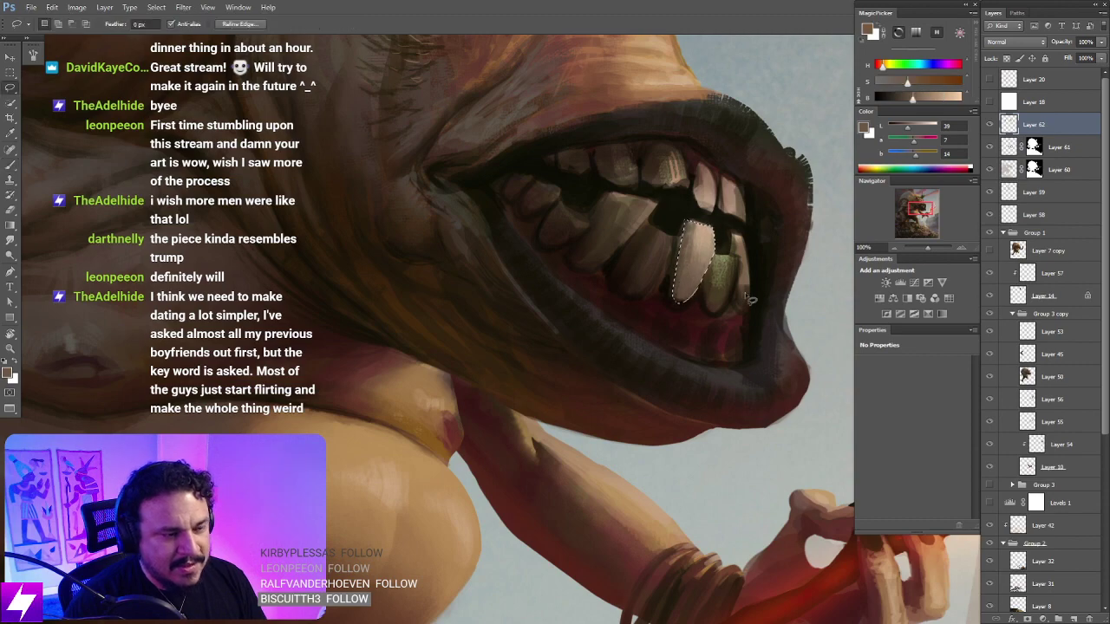
{"action": "key", "text": "ctrl+d"}
Step: Mirror the canvas view horizontally and sample a dark brown for shading the lower teeth
{"action": "key", "text": "ctrl+minus"}
{"action": "key", "text": "ctrl+minus"}
{"action": "key", "text": "ctrl+minus"}
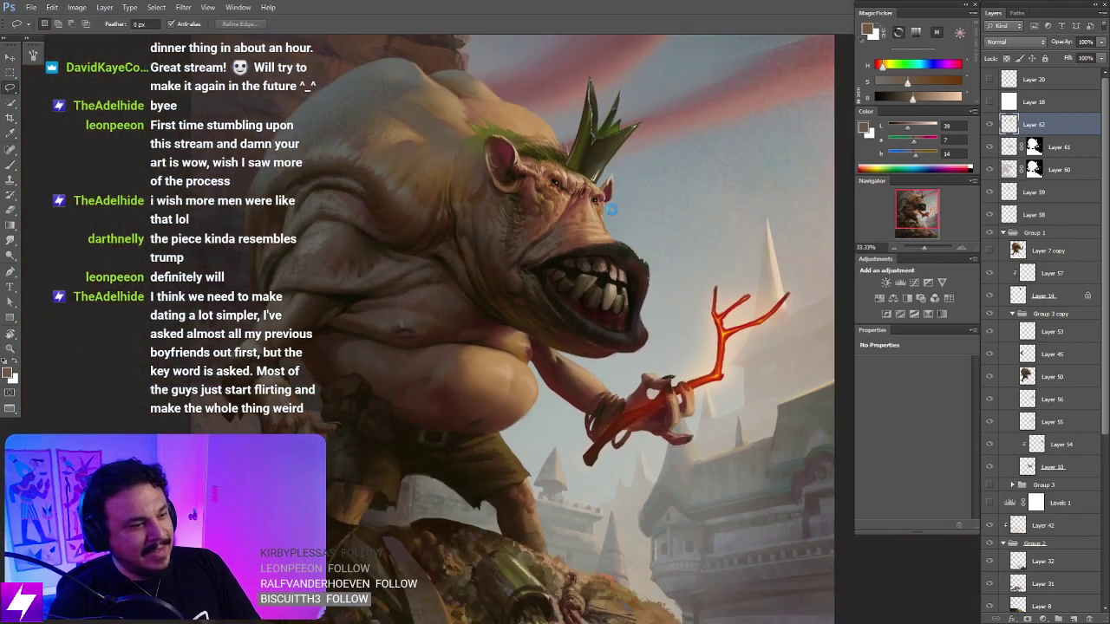
{"action": "key", "text": "ctrl+shift+h"}
{"action": "key", "text": "ctrl+plus"}
{"action": "left_click_drag", "start_coordinate": [460, 334], "coordinate": [569, 362]}
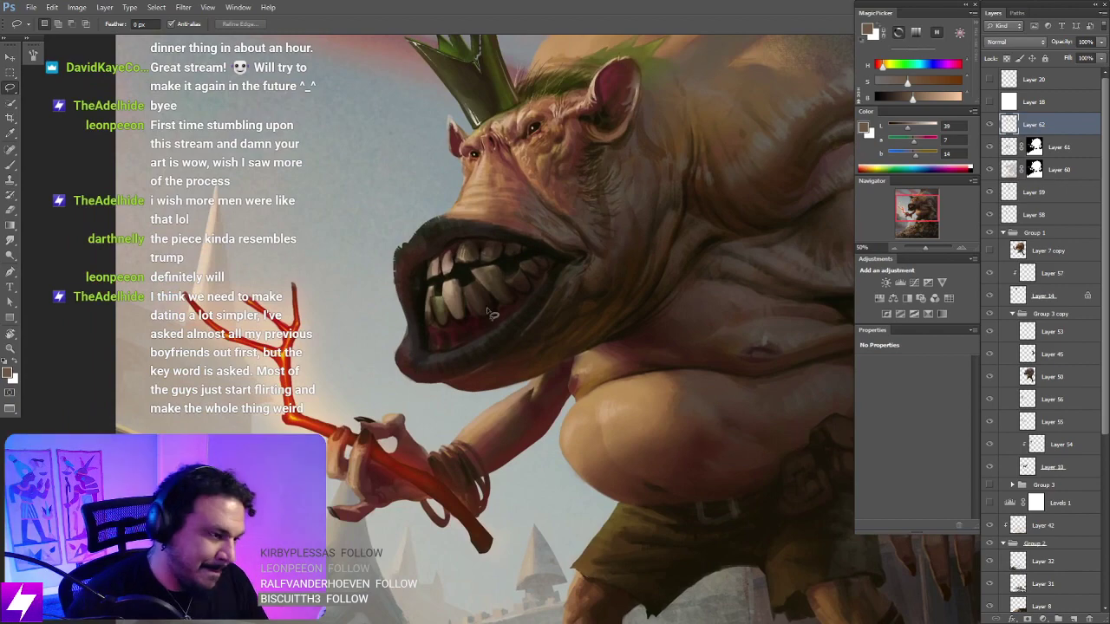
{"action": "key", "text": "ctrl+plus"}
{"action": "mouse_move", "coordinate": [423, 286]}
{"action": "left_mouse_down"}
{"action": "mouse_move", "coordinate": [519, 308]}
{"action": "mouse_move", "coordinate": [494, 317]}
{"action": "mouse_move", "coordinate": [512, 342]}
{"action": "mouse_move", "coordinate": [506, 300]}
{"action": "left_mouse_up"}
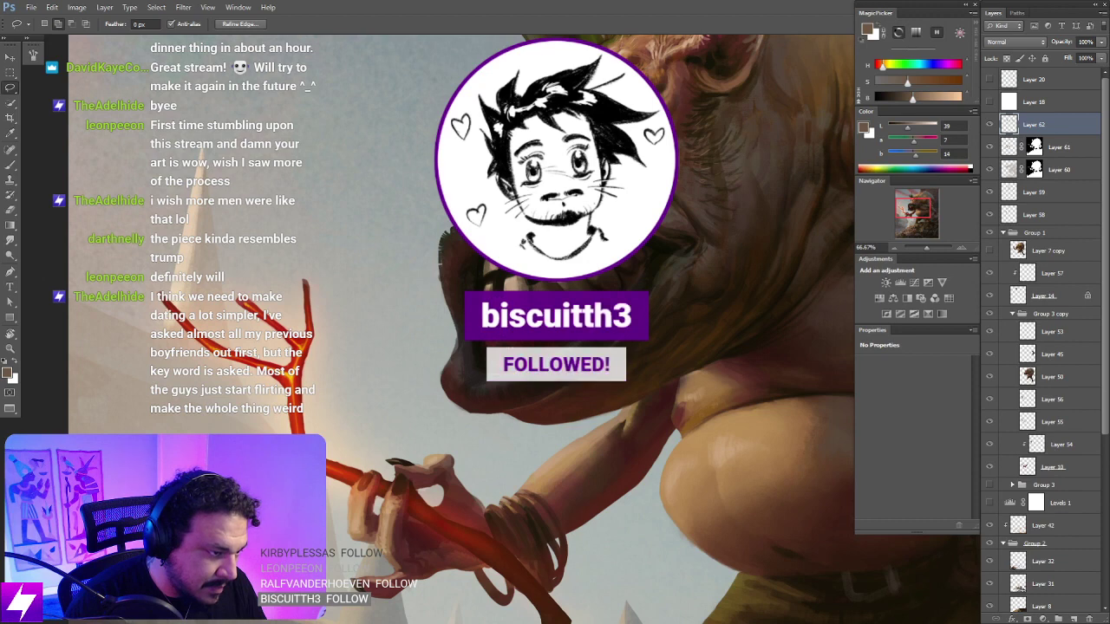
{"action": "key", "text": "b"}
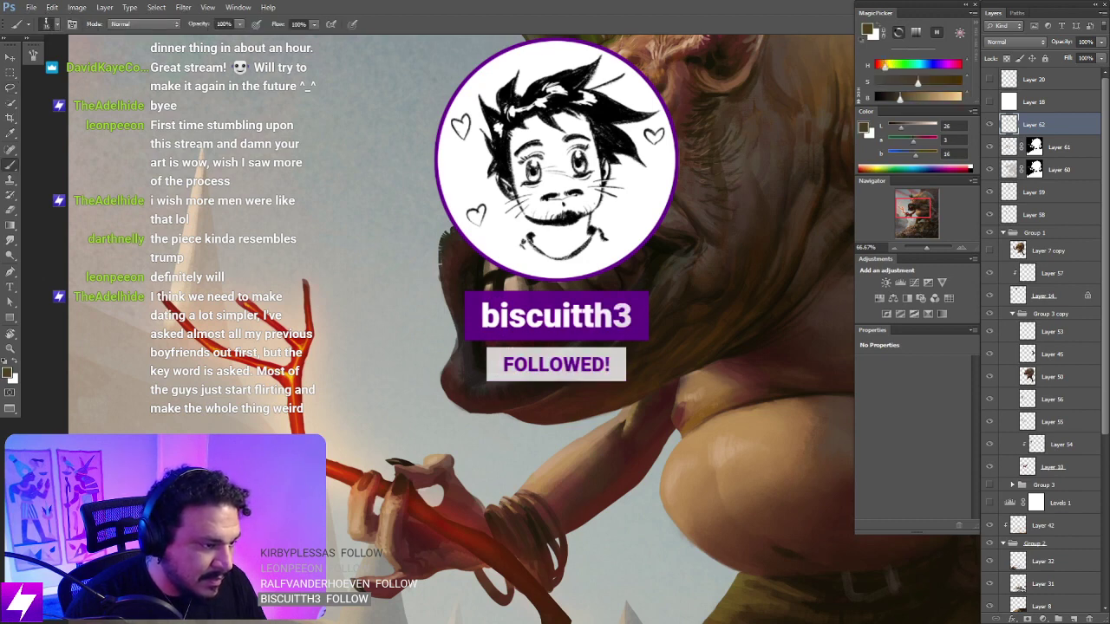
{"action": "key", "text": "ctrl+minus"}
{"action": "key", "text": "ctrl+minus"}
{"action": "scroll", "coordinate": [579, 277], "scroll_direction": "up", "scroll_amount": 2}
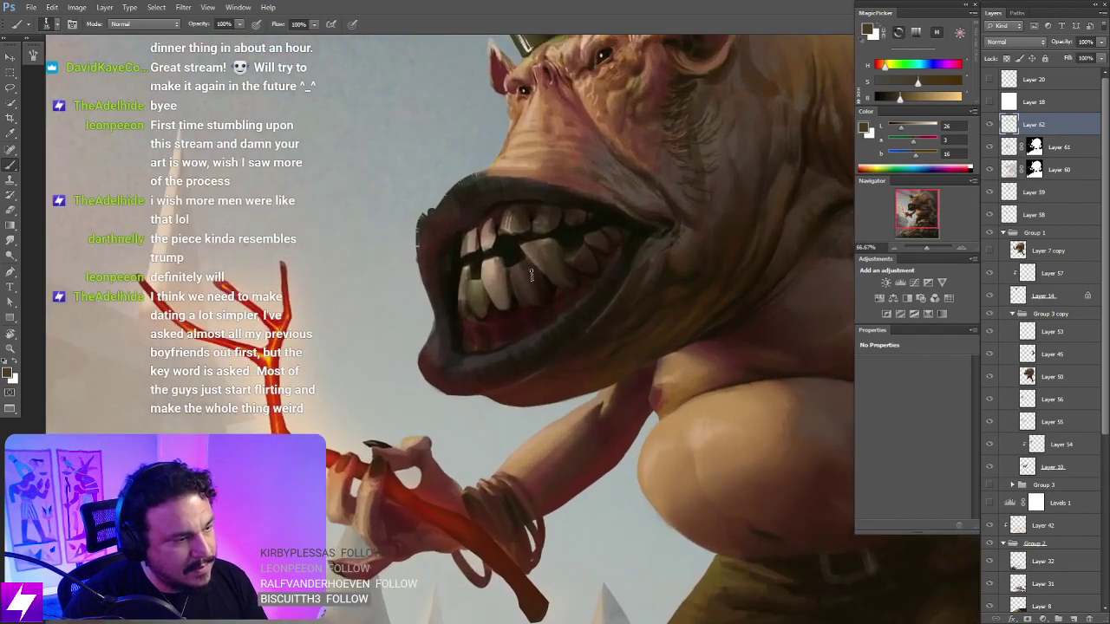
Step: Lasso the darker lower tooth beside the pale front one and repaint it with sampled browns at brush size 20
{"action": "key", "text": "l"}
{"action": "mouse_move", "coordinate": [517, 270]}
{"action": "left_mouse_down"}
{"action": "mouse_move", "coordinate": [532, 314]}
{"action": "mouse_move", "coordinate": [552, 295]}
{"action": "mouse_move", "coordinate": [522, 264]}
{"action": "left_mouse_up"}
{"action": "key", "text": "b"}
{"action": "left_click", "coordinate": [525, 254], "text": "alt"}
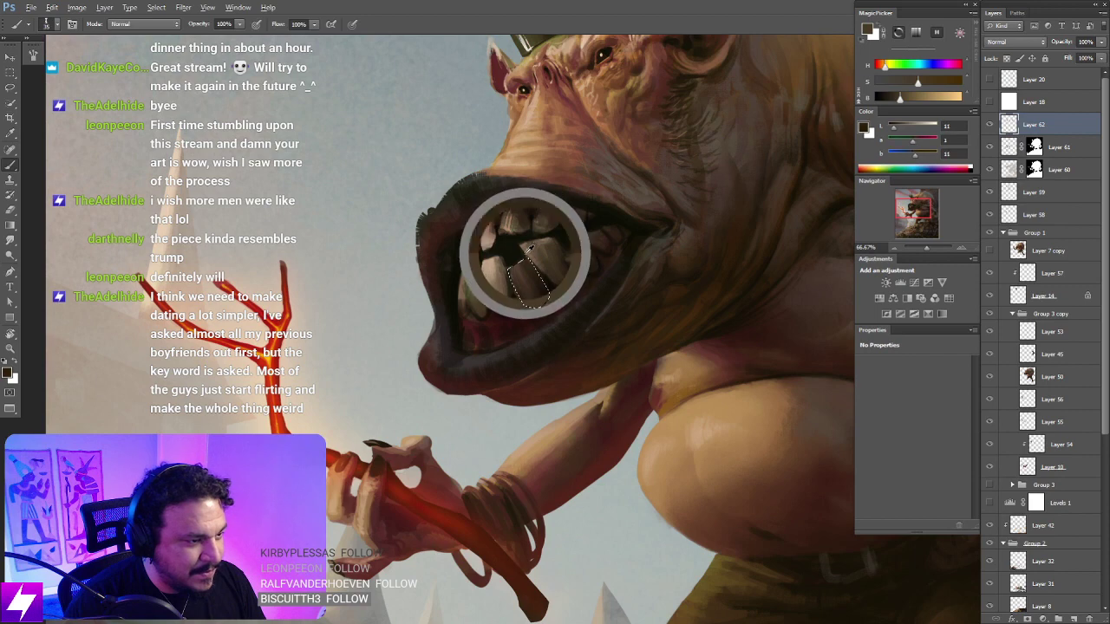
{"action": "key", "text": "bracketleft"}
{"action": "key", "text": "bracketleft"}
{"action": "key", "text": "bracketleft"}
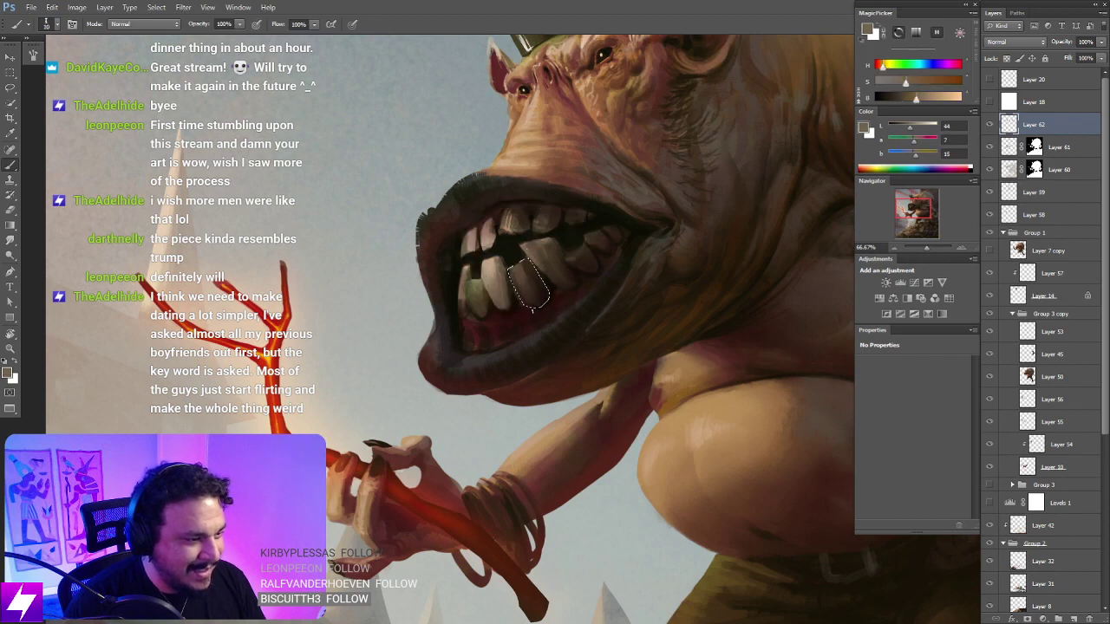
{"action": "left_click", "coordinate": [482, 307], "text": "alt"}
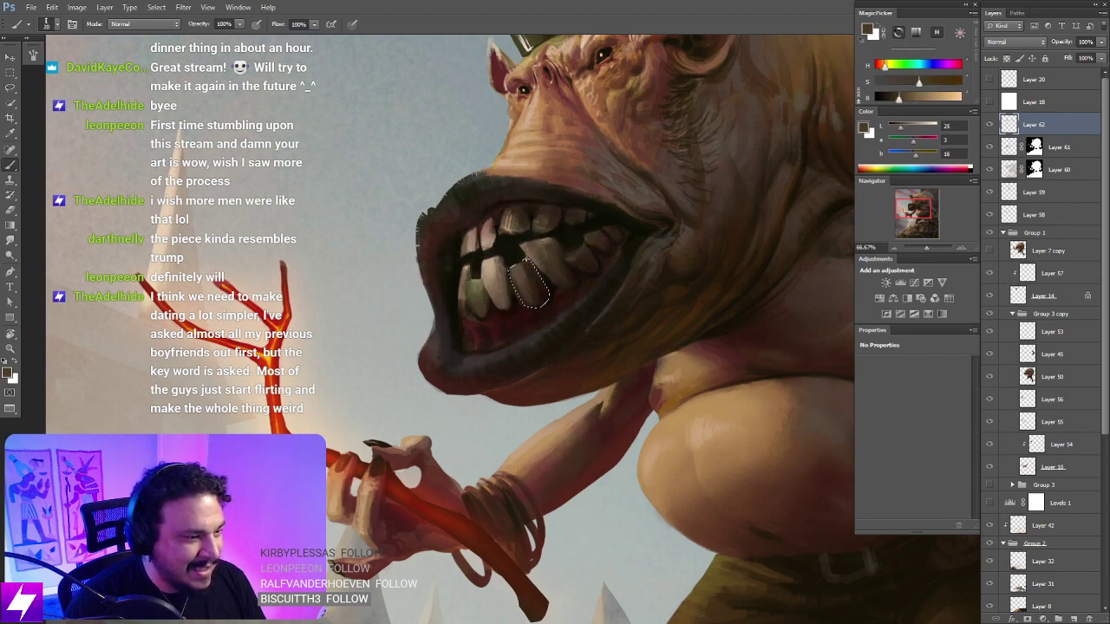
{"action": "key", "text": "ctrl+minus"}
{"action": "key", "text": "ctrl+minus"}
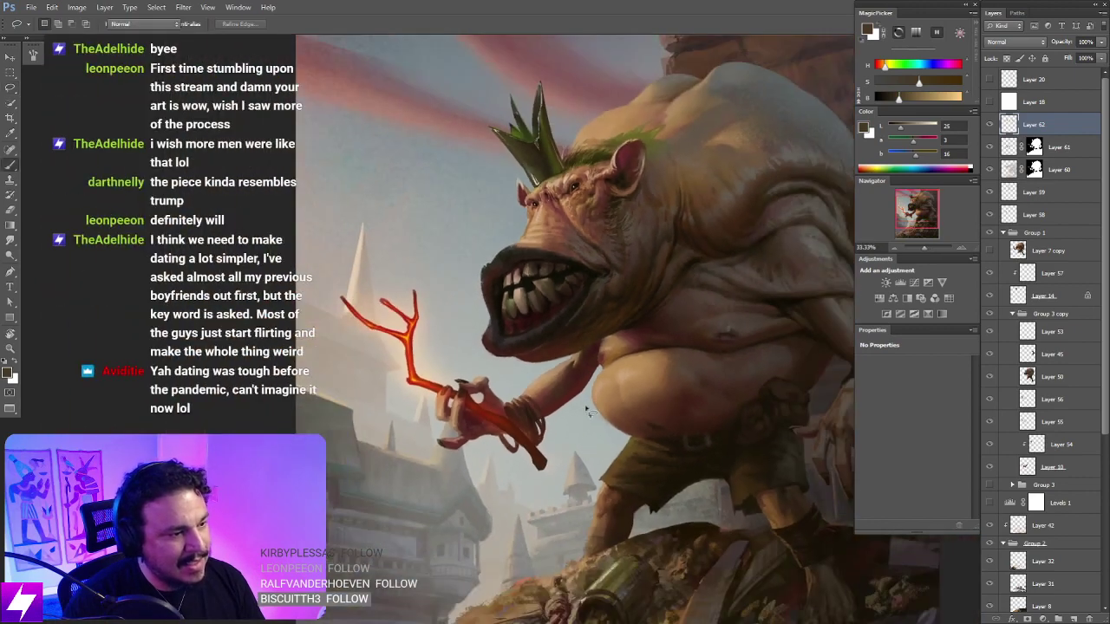
Step: Examine the repainted teeth against the whole mirrored painting and up close in a rotated view
{"action": "key", "text": "ctrl+minus"}
{"action": "key", "text": "ctrl+minus"}
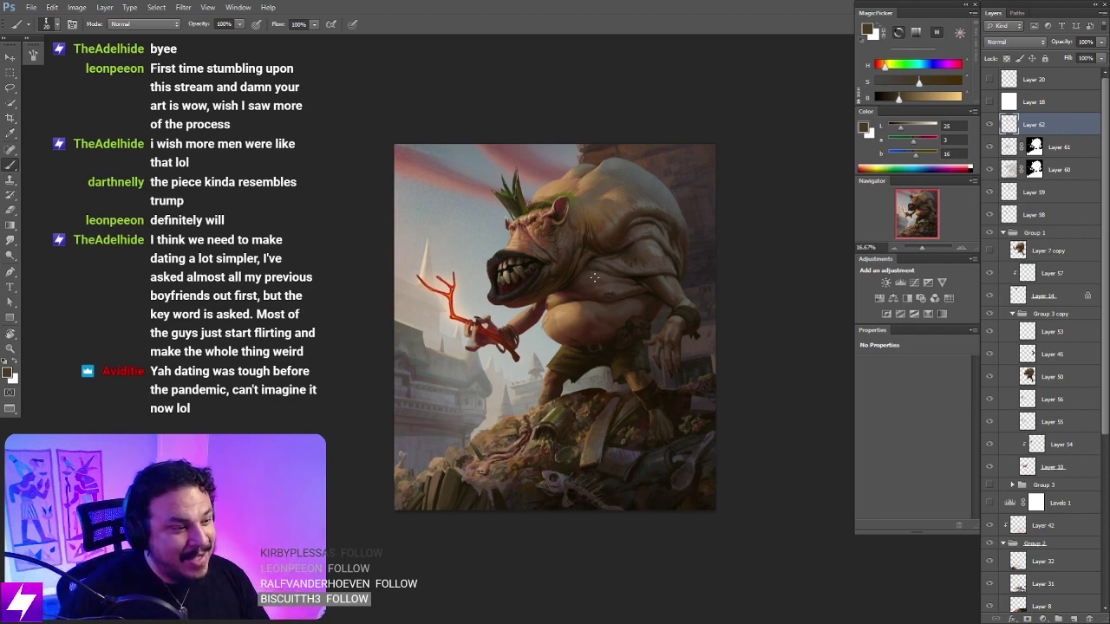
{"action": "scroll", "coordinate": [613, 348], "scroll_direction": "down", "scroll_amount": 1}
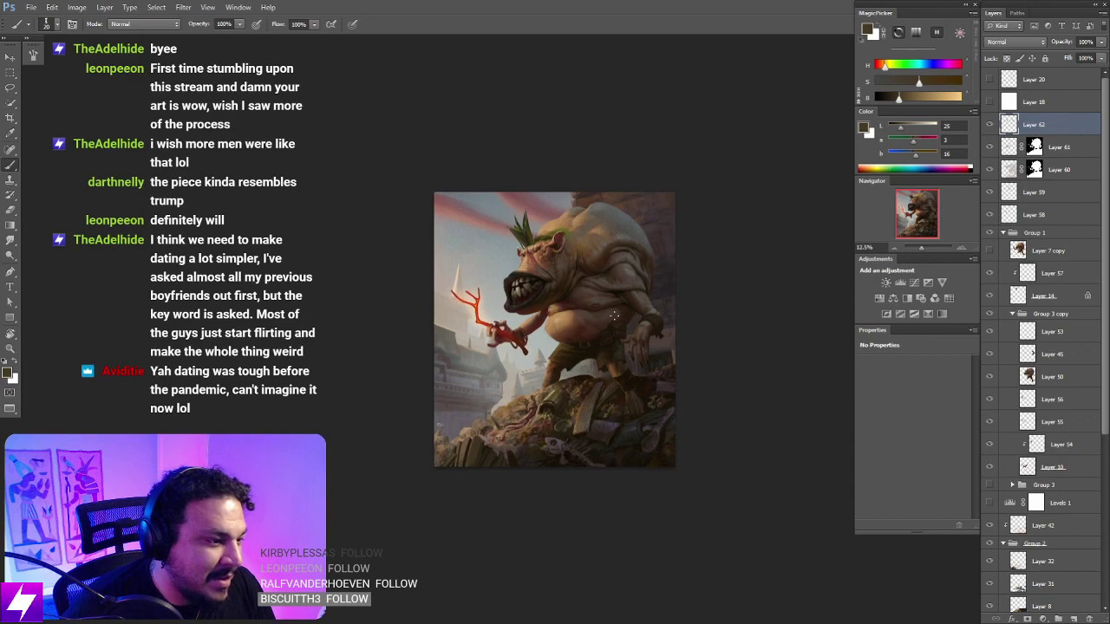
{"action": "scroll", "coordinate": [590, 321], "scroll_direction": "up", "scroll_amount": 3}
{"action": "scroll", "coordinate": [547, 271], "scroll_direction": "up", "scroll_amount": 3}
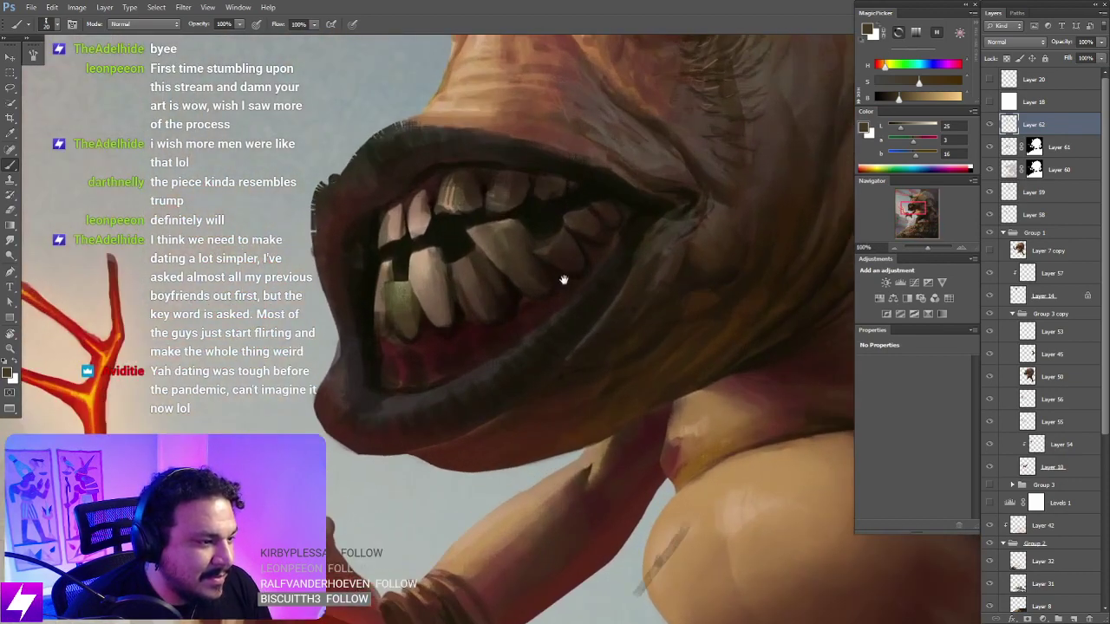
{"action": "left_click_drag", "start_coordinate": [563, 279], "coordinate": [584, 333]}
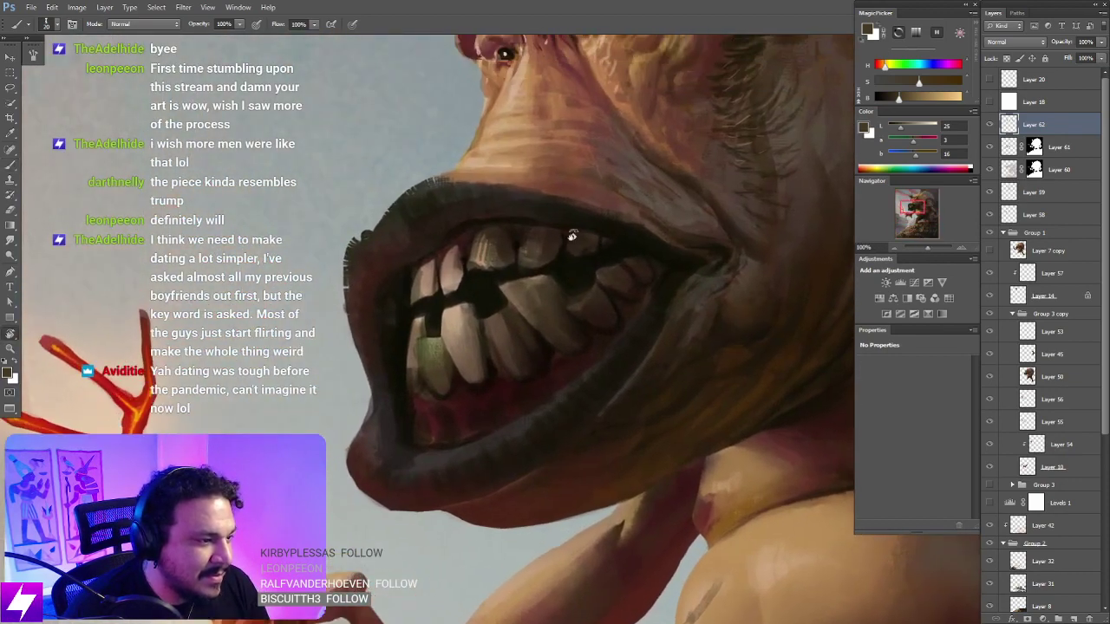
{"action": "key", "text": "r"}
{"action": "left_click_drag", "start_coordinate": [551, 221], "coordinate": [605, 227]}
{"action": "key", "text": "ctrl+plus"}
{"action": "scroll", "coordinate": [555, 227], "scroll_direction": "down", "scroll_amount": 1}
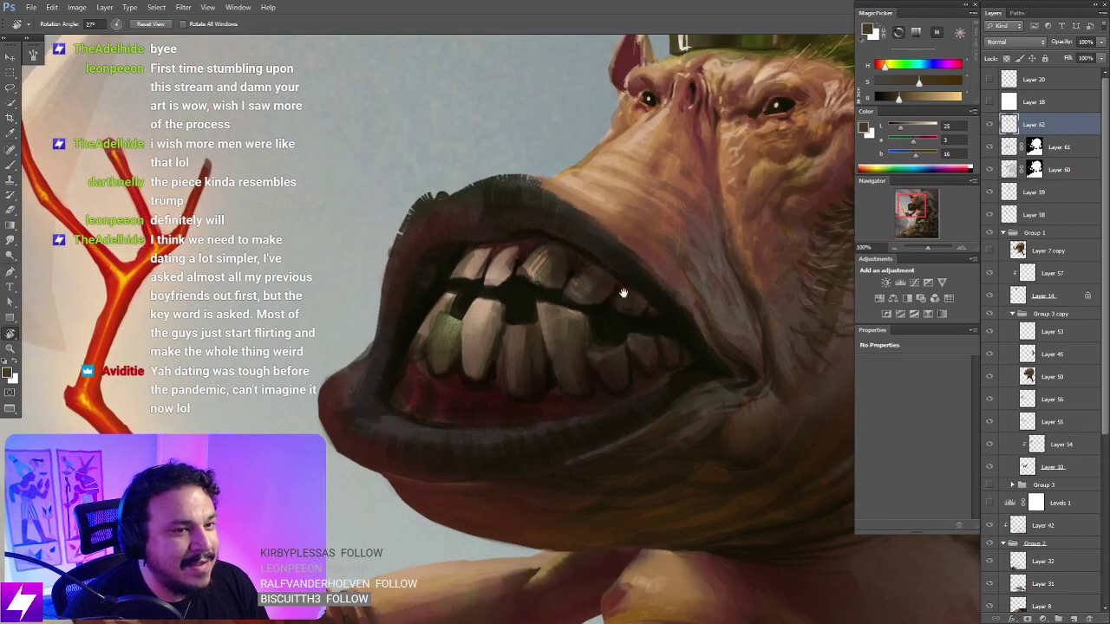
{"action": "left_click_drag", "start_coordinate": [622, 293], "coordinate": [610, 267]}
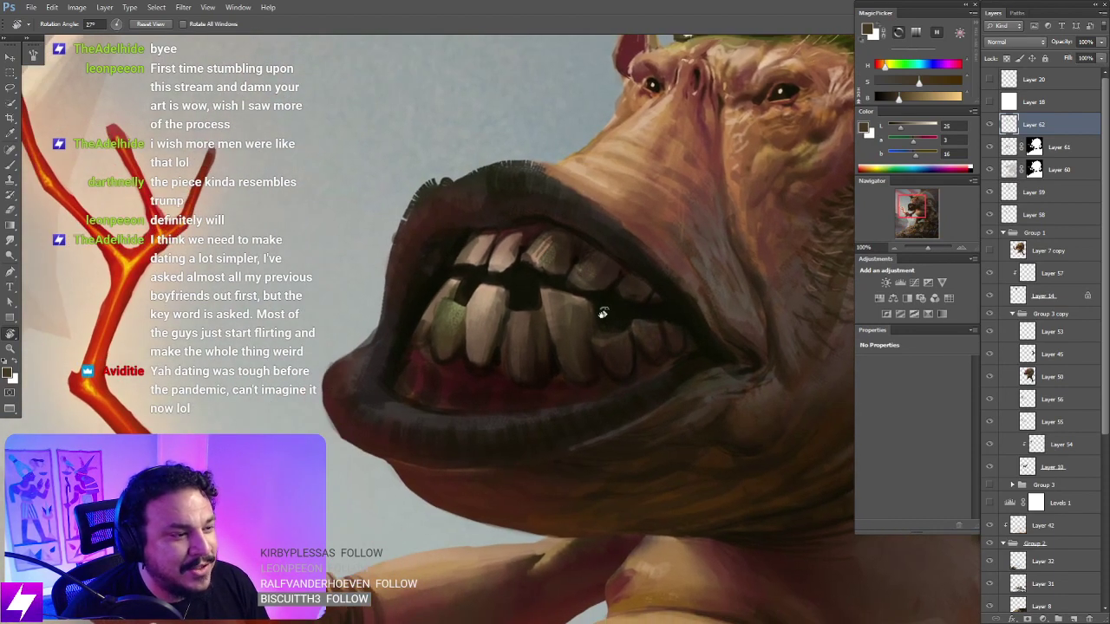
Step: Lasso the large upper front tooth, repaint it with a sampled pale beige, and clear the selection
{"action": "mouse_move", "coordinate": [596, 313]}
{"action": "left_mouse_down"}
{"action": "mouse_move", "coordinate": [662, 323]}
{"action": "mouse_move", "coordinate": [670, 280]}
{"action": "mouse_move", "coordinate": [595, 307]}
{"action": "mouse_move", "coordinate": [591, 263]}
{"action": "mouse_move", "coordinate": [544, 254]}
{"action": "mouse_move", "coordinate": [573, 263]}
{"action": "mouse_move", "coordinate": [565, 221]}
{"action": "left_mouse_up"}
{"action": "key", "text": "l"}
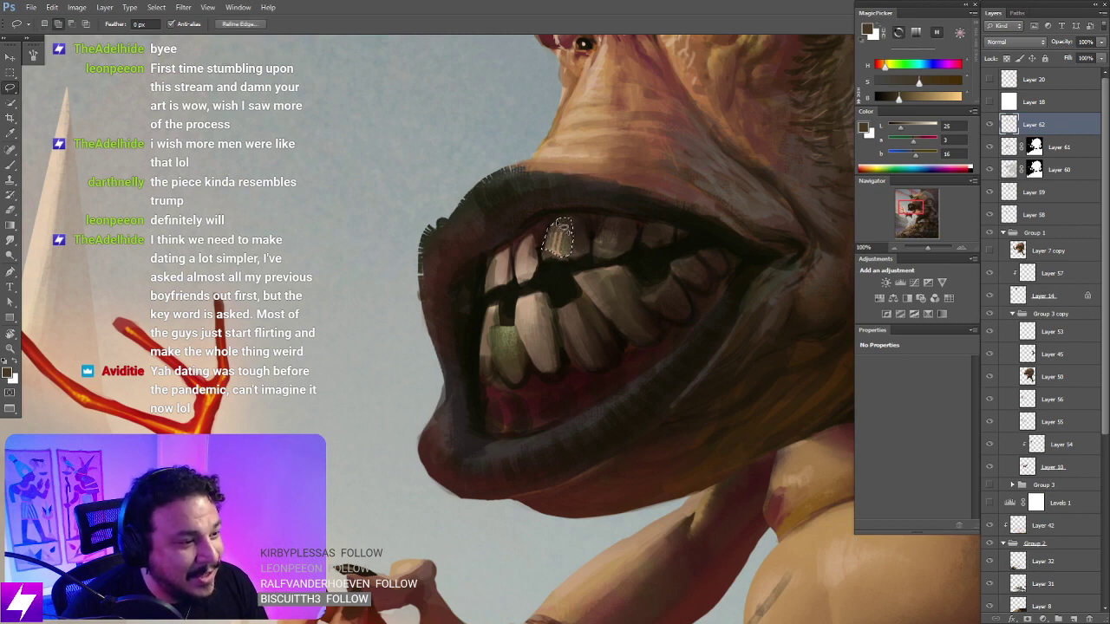
{"action": "key", "text": "b"}
{"action": "left_click", "coordinate": [521, 267], "text": "alt"}
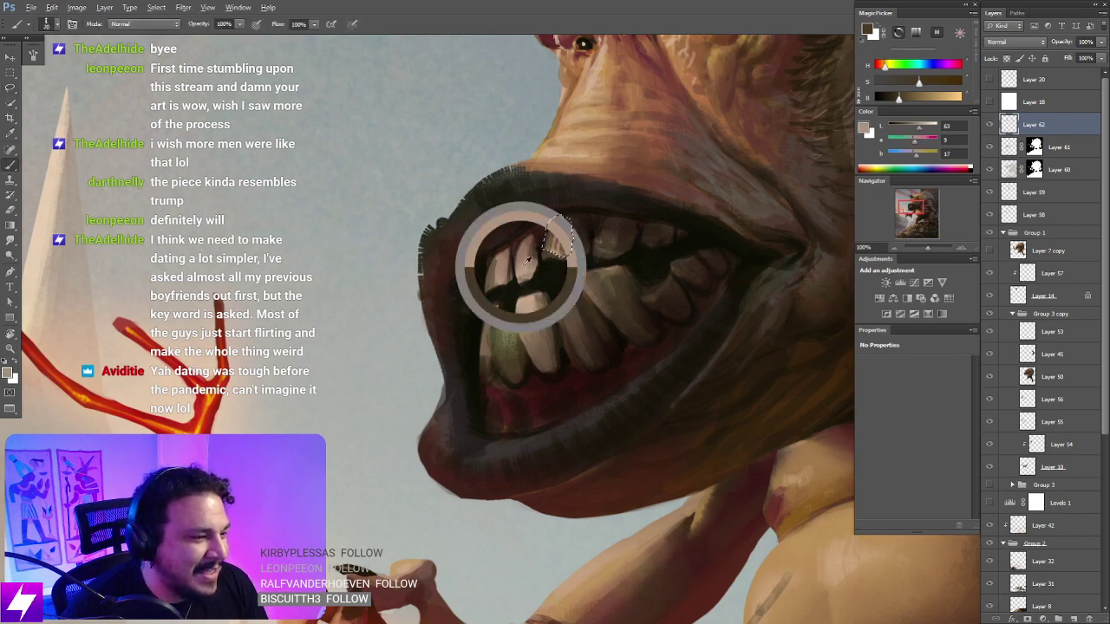
{"action": "mouse_move", "coordinate": [555, 222]}
{"action": "left_mouse_down"}
{"action": "mouse_move", "coordinate": [547, 258]}
{"action": "mouse_move", "coordinate": [556, 227]}
{"action": "mouse_move", "coordinate": [563, 248]}
{"action": "mouse_move", "coordinate": [568, 228]}
{"action": "mouse_move", "coordinate": [561, 236]}
{"action": "left_mouse_up"}
{"action": "key", "text": "r"}
{"action": "key", "text": "l"}
{"action": "key", "text": "ctrl+d"}
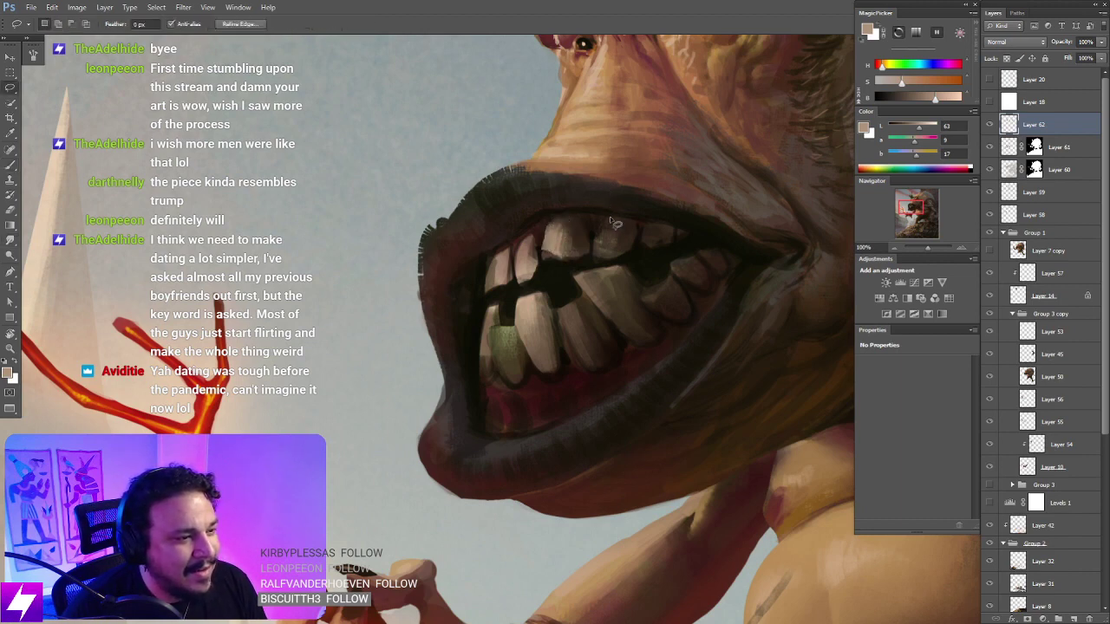
Step: Return to the unmirrored, unrotated view and check the teeth against the whole painting
{"action": "key", "text": "ctrl+minus"}
{"action": "key", "text": "ctrl+minus"}
{"action": "key", "text": "ctrl+minus"}
{"action": "key", "text": "ctrl+minus"}
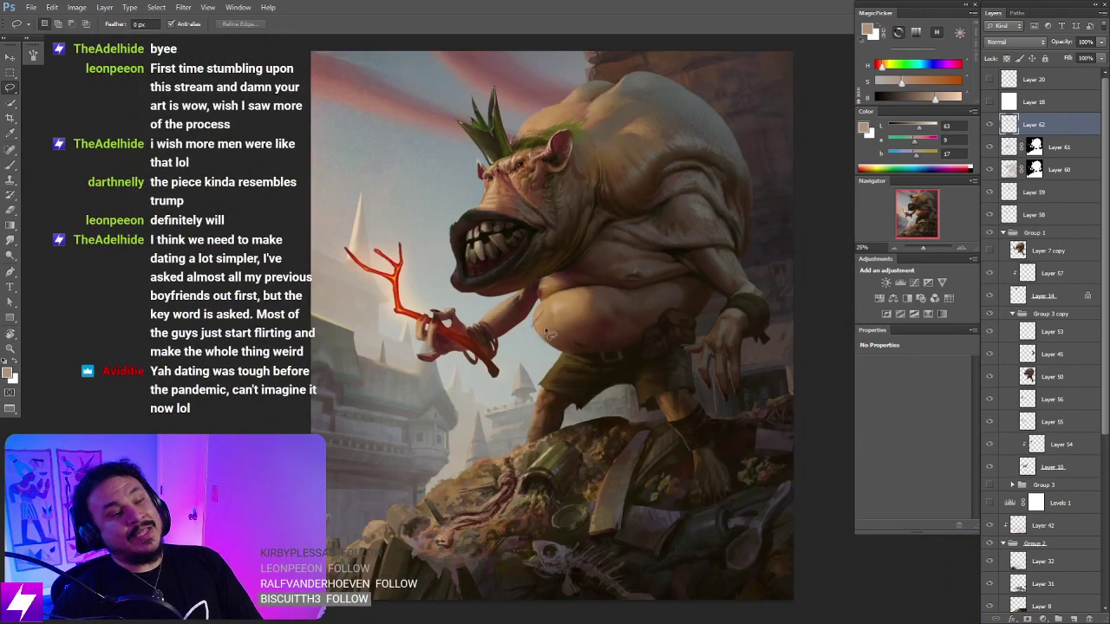
{"action": "key", "text": "ctrl+shift+h"}
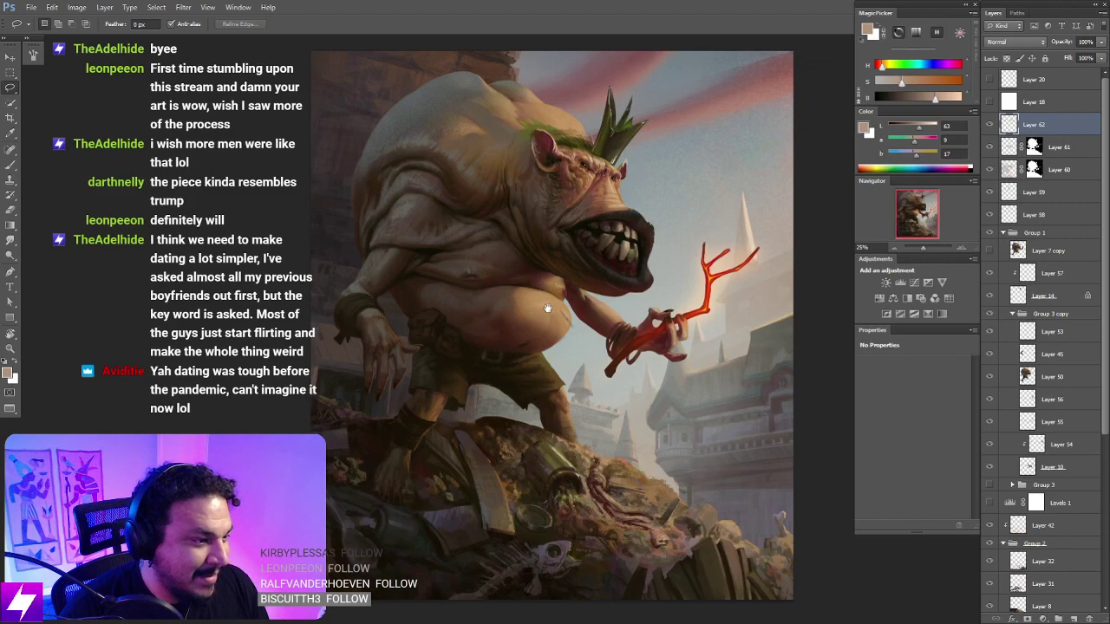
{"action": "left_click_drag", "start_coordinate": [572, 267], "coordinate": [523, 278]}
{"action": "key", "text": "r"}
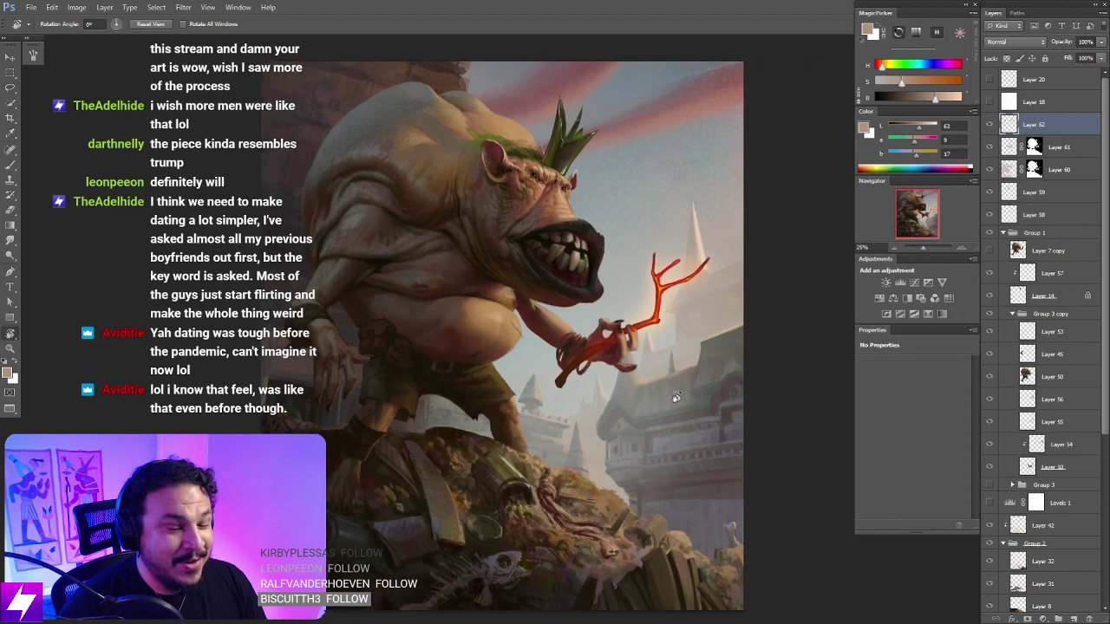
{"action": "left_click_drag", "start_coordinate": [651, 442], "coordinate": [681, 396]}
{"action": "key", "text": "ctrl+plus"}
{"action": "key", "text": "Escape"}
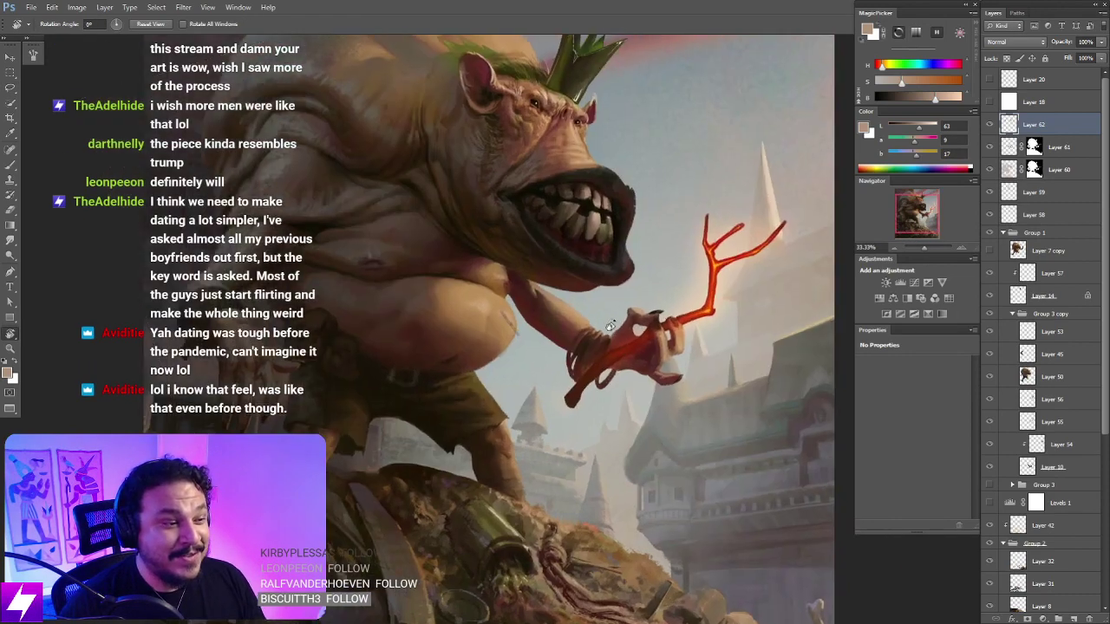
{"action": "key", "text": "ctrl+plus"}
{"action": "left_click_drag", "start_coordinate": [623, 237], "coordinate": [608, 285]}
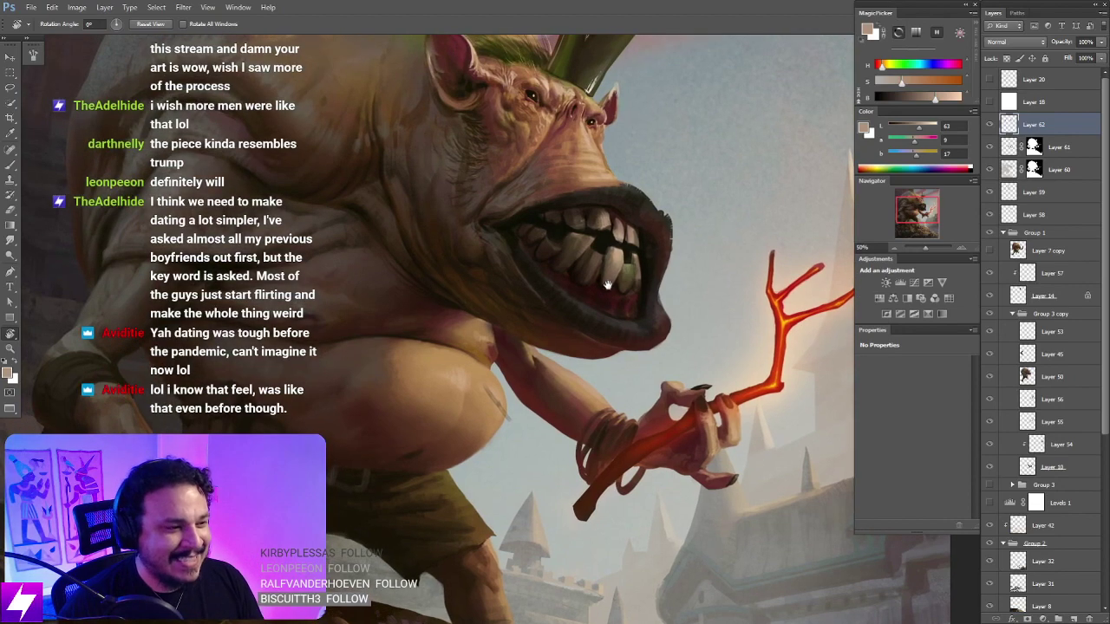
{"action": "scroll", "coordinate": [608, 284], "scroll_direction": "up", "scroll_amount": 1}
Step: Clean up the dark gap around the lower front teeth with a sampled near-black
{"action": "key", "text": "b"}
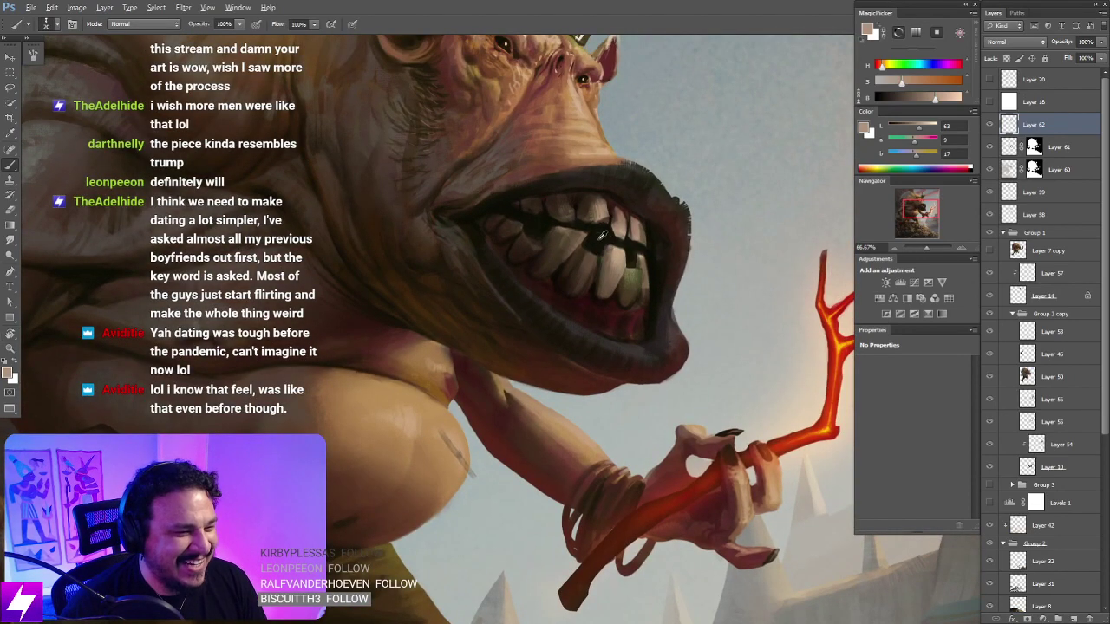
{"action": "left_click", "coordinate": [601, 248], "text": "alt"}
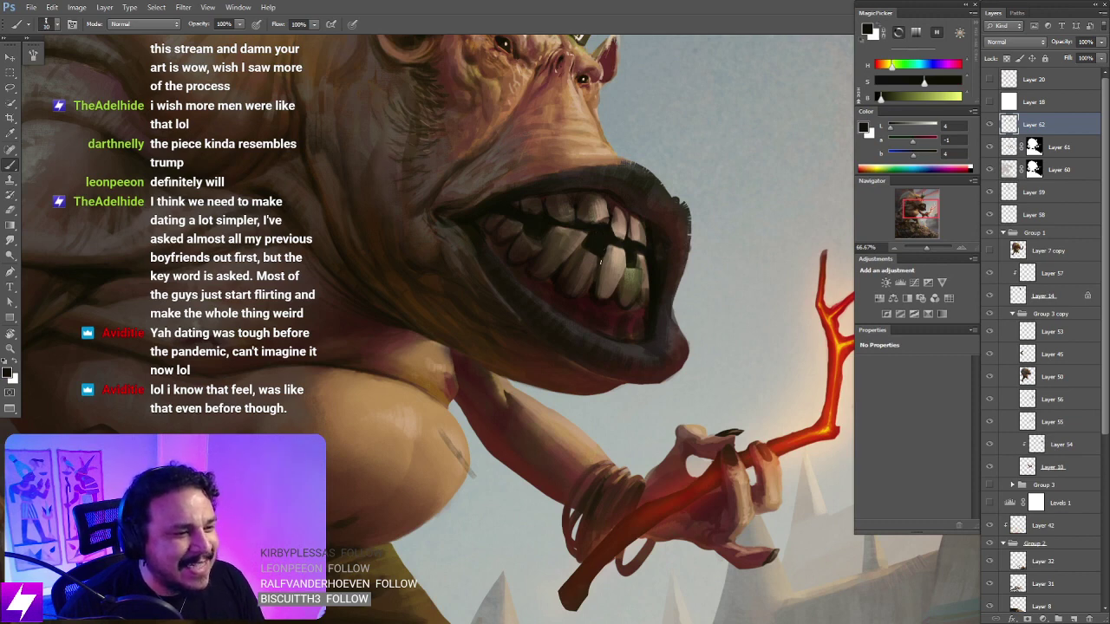
{"action": "scroll", "coordinate": [605, 258], "scroll_direction": "down", "scroll_amount": 1}
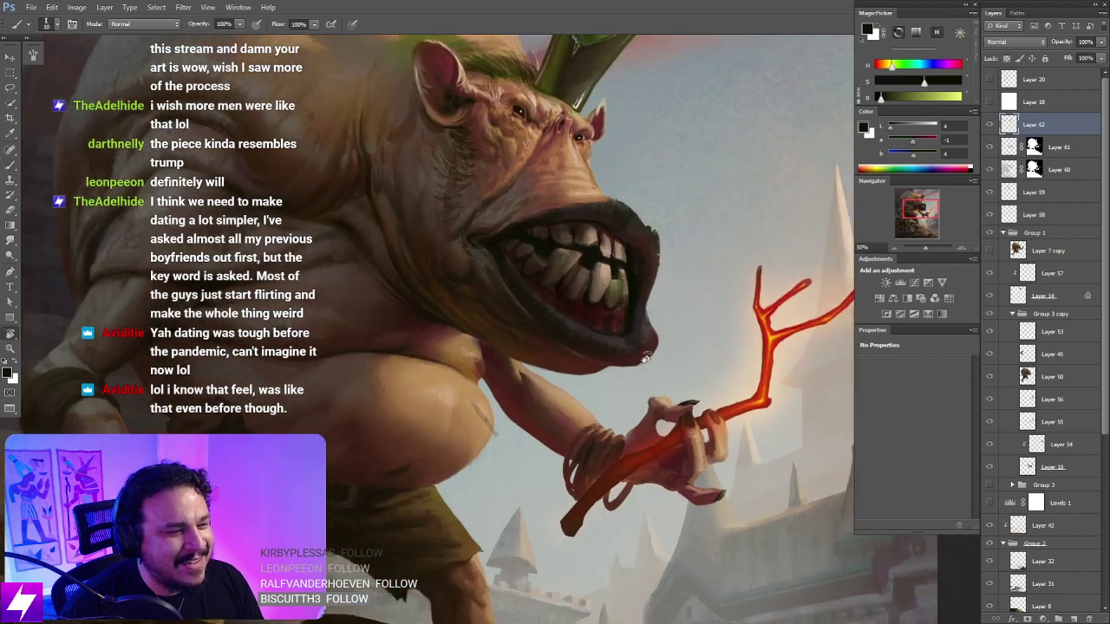
{"action": "key", "text": "r"}
{"action": "left_click_drag", "start_coordinate": [536, 398], "coordinate": [634, 298]}
{"action": "key", "text": "Escape"}
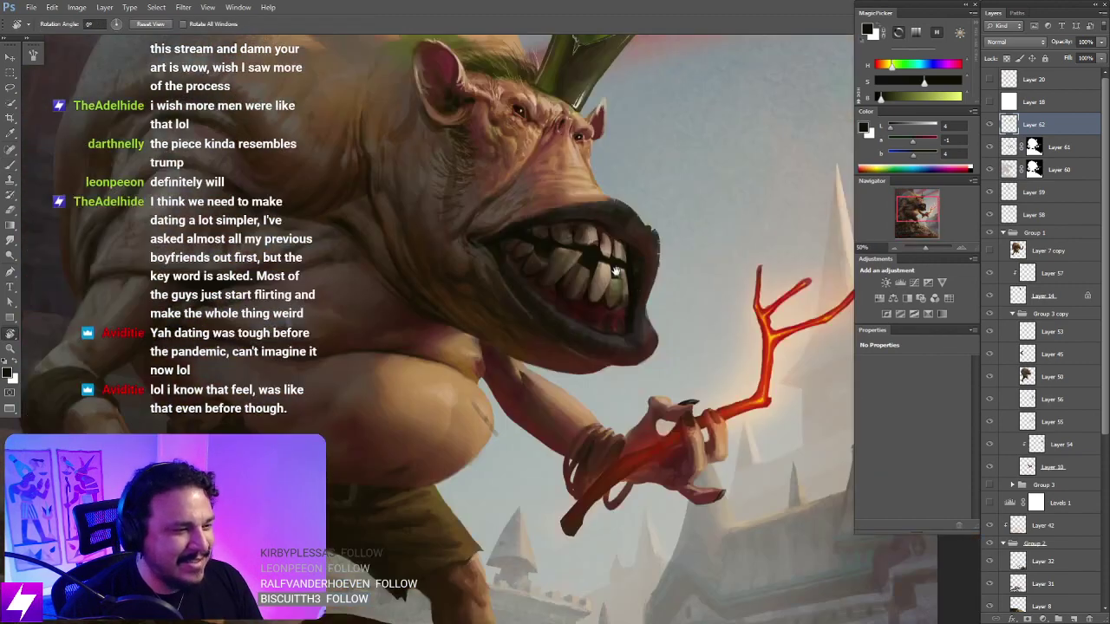
Step: Refine the large lower front teeth with a sampled pale beige, then pick up a dark brown from between them
{"action": "scroll", "coordinate": [613, 295], "scroll_direction": "up", "scroll_amount": 2}
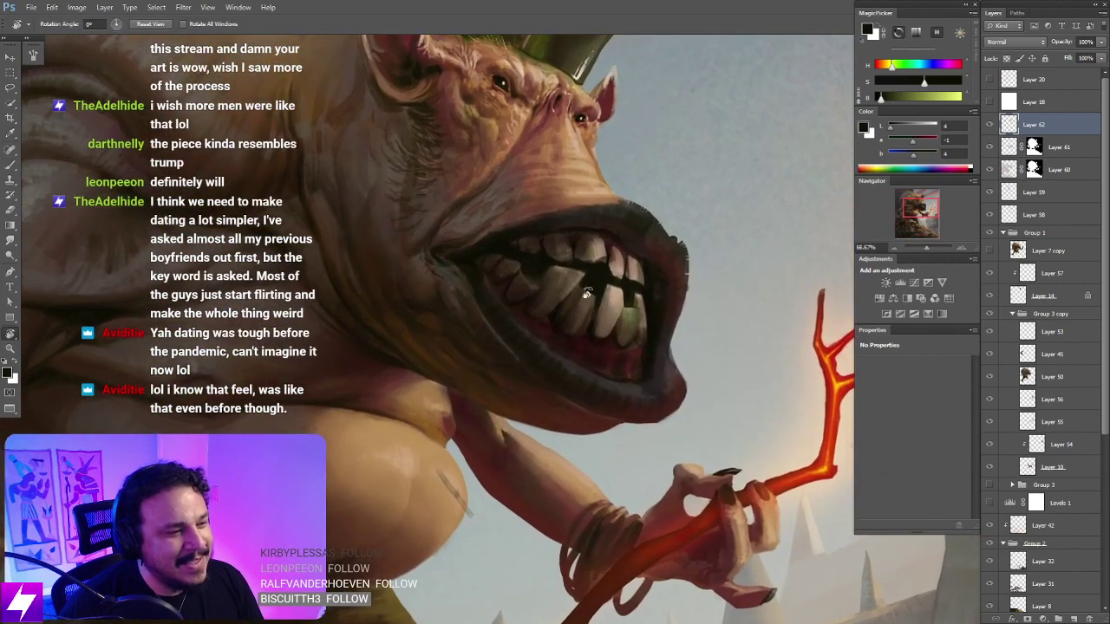
{"action": "left_click_drag", "start_coordinate": [613, 296], "coordinate": [624, 325]}
{"action": "key", "text": "b"}
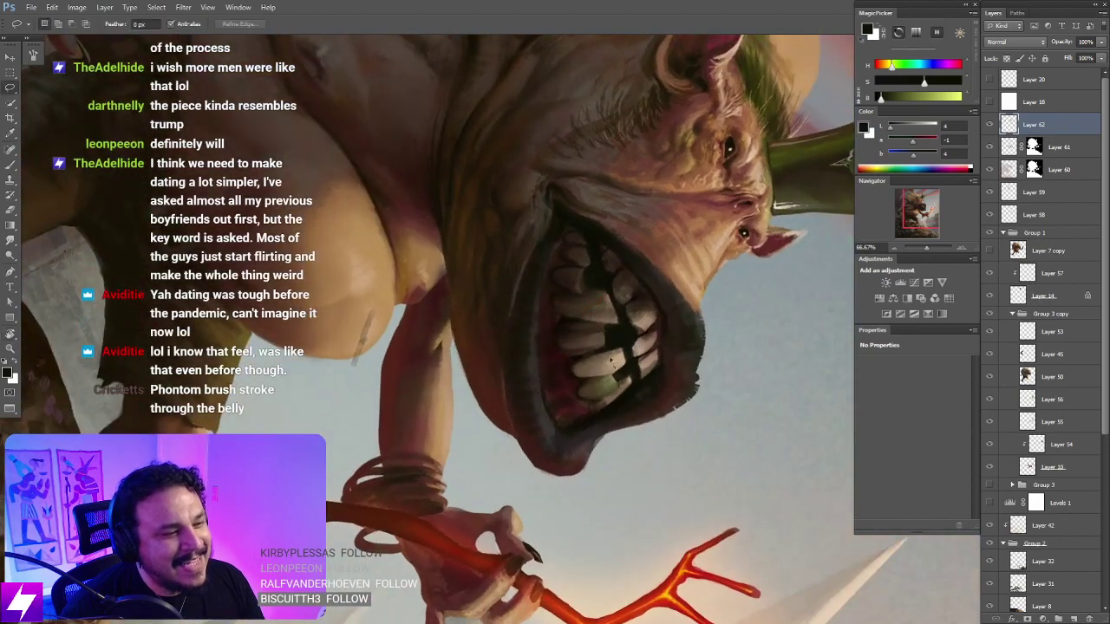
{"action": "left_click", "coordinate": [621, 371], "text": "alt"}
{"action": "key", "text": "ctrl+plus"}
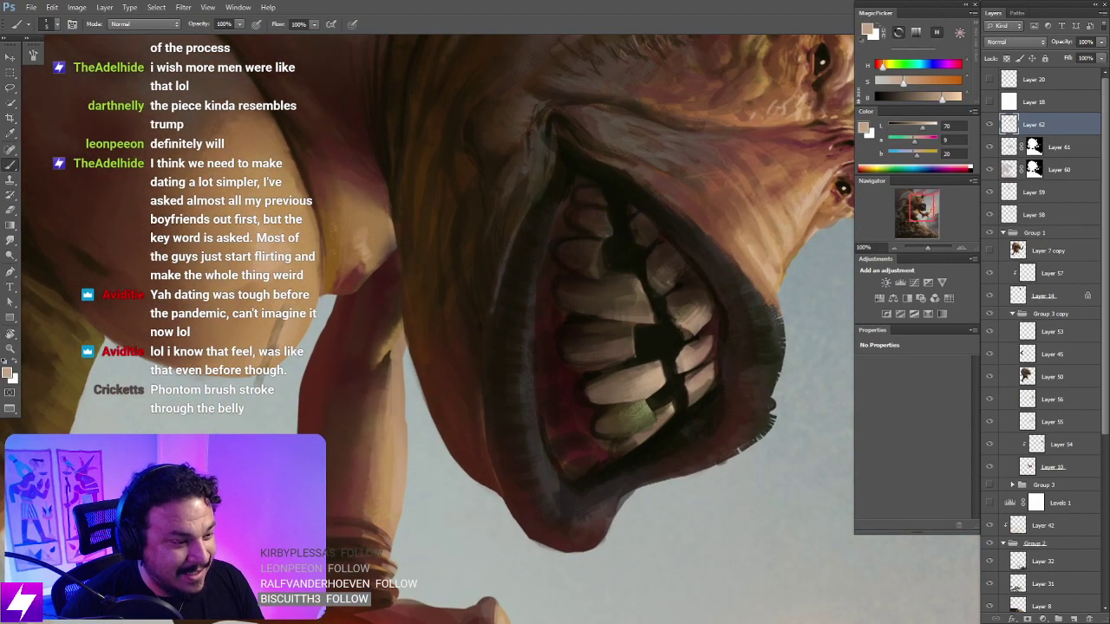
{"action": "key", "text": "r"}
{"action": "left_click_drag", "start_coordinate": [630, 360], "coordinate": [602, 302]}
{"action": "key", "text": "b"}
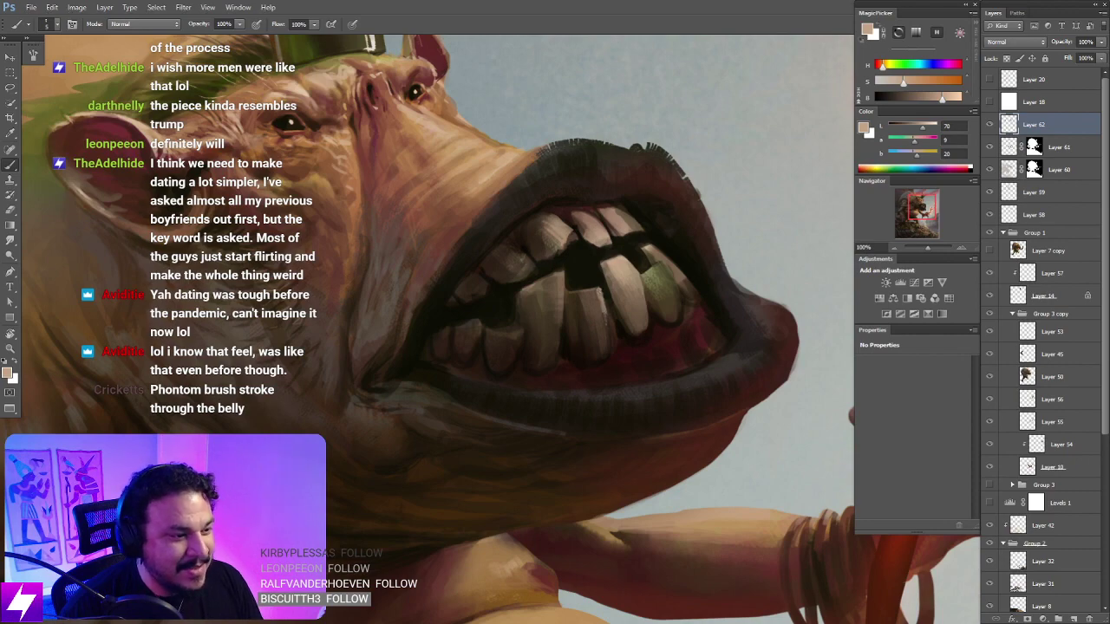
{"action": "left_click", "coordinate": [608, 331], "text": "alt"}
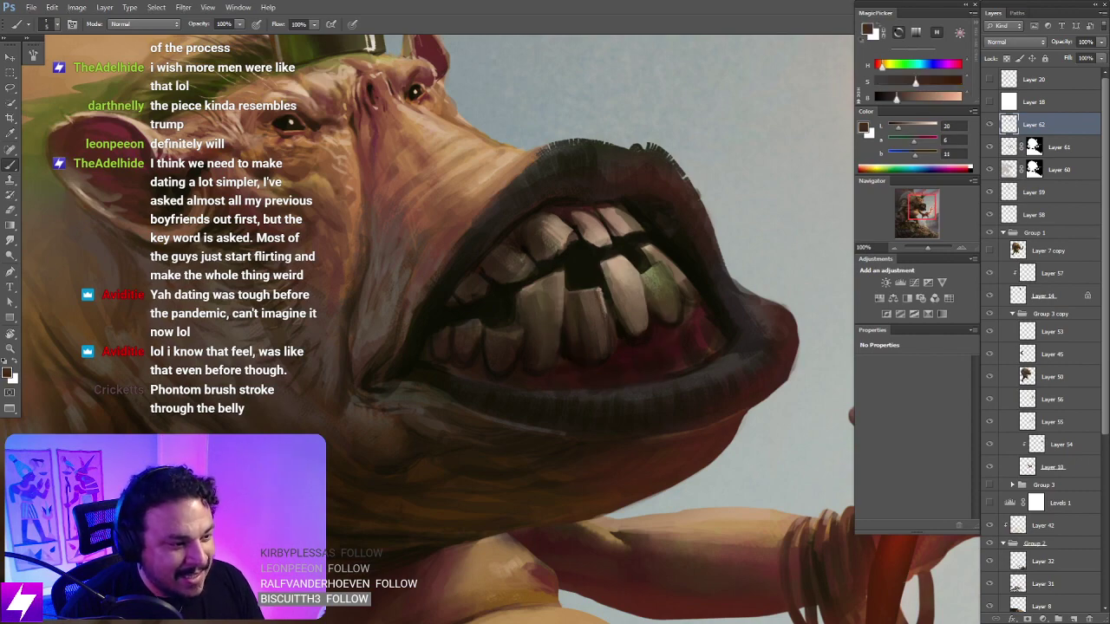
Step: Check the teeth against the whole painting, then mirror it and inspect the belly up close for stray marks
{"action": "key", "text": "ctrl+minus"}
{"action": "key", "text": "ctrl+minus"}
{"action": "key", "text": "ctrl+minus"}
{"action": "key", "text": "Escape"}
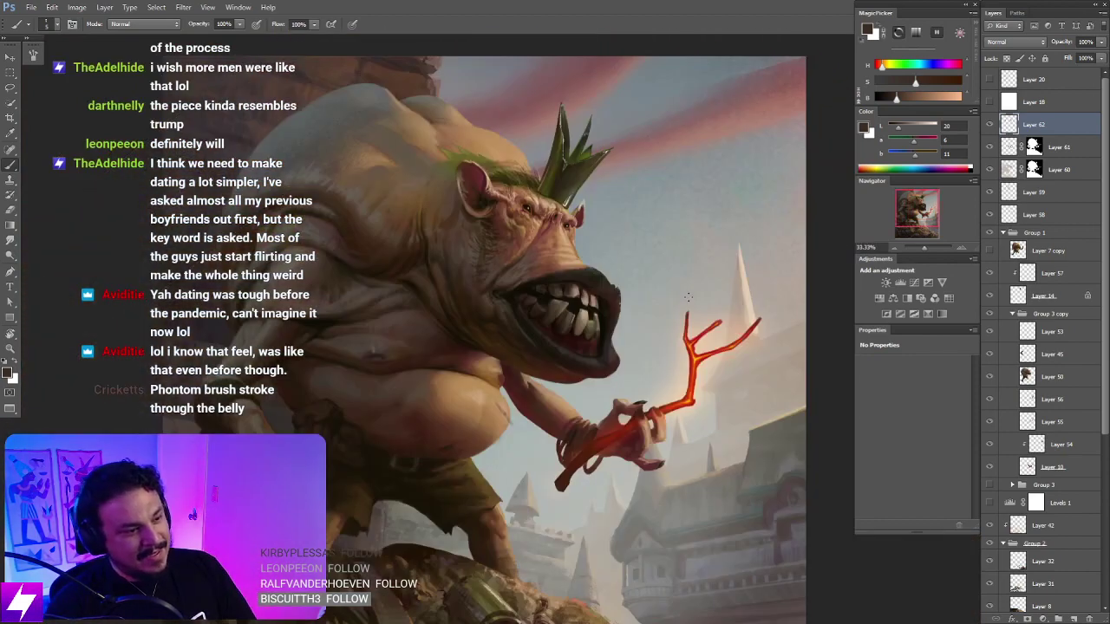
{"action": "key", "text": "ctrl+minus"}
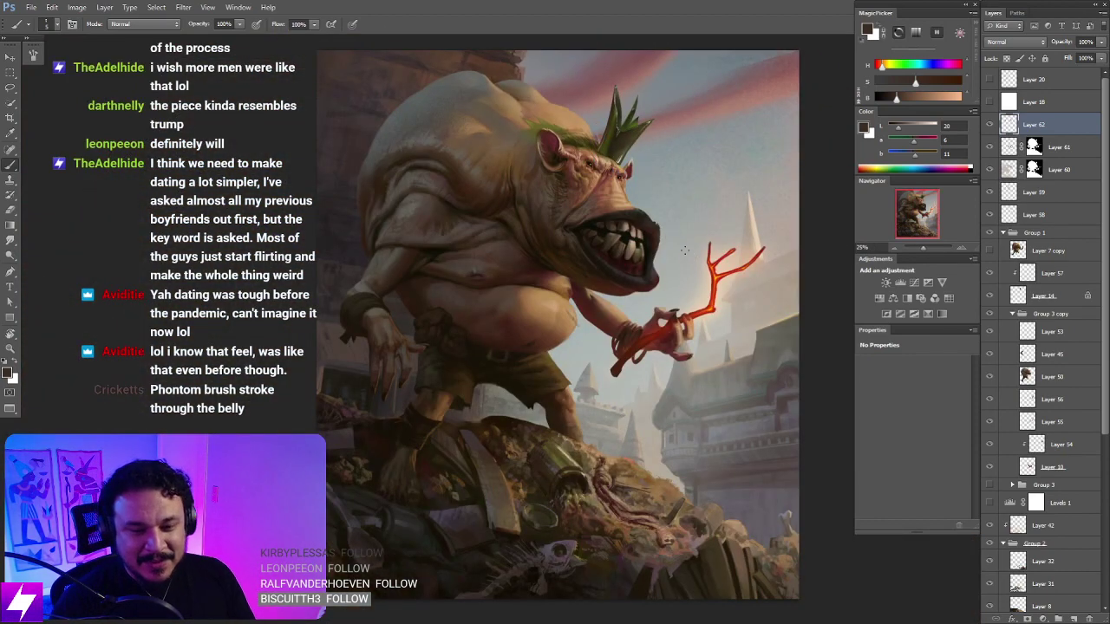
{"action": "key", "text": "ctrl+shift+h"}
{"action": "key", "text": "ctrl+plus"}
{"action": "mouse_move", "coordinate": [690, 300]}
{"action": "left_mouse_down"}
{"action": "mouse_move", "coordinate": [623, 328]}
{"action": "mouse_move", "coordinate": [679, 330]}
{"action": "mouse_move", "coordinate": [646, 372]}
{"action": "mouse_move", "coordinate": [682, 343]}
{"action": "left_mouse_up"}
{"action": "key", "text": "ctrl+plus"}
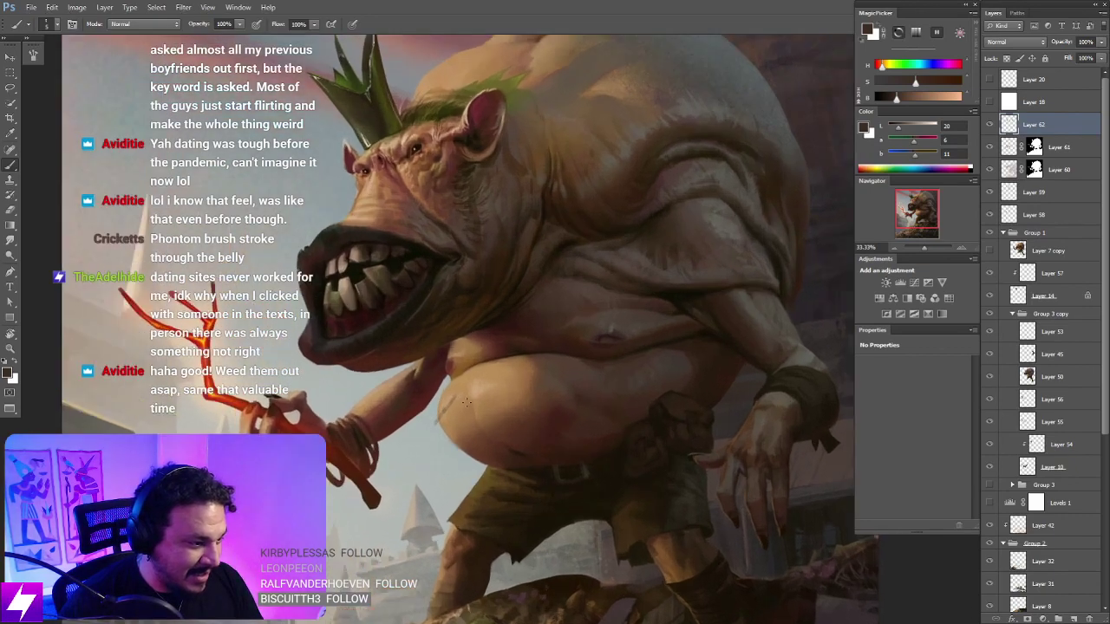
{"action": "key", "text": "ctrl+plus"}
{"action": "mouse_move", "coordinate": [419, 481]}
{"action": "left_mouse_down"}
{"action": "mouse_move", "coordinate": [477, 447]}
{"action": "mouse_move", "coordinate": [482, 455]}
{"action": "left_mouse_up"}
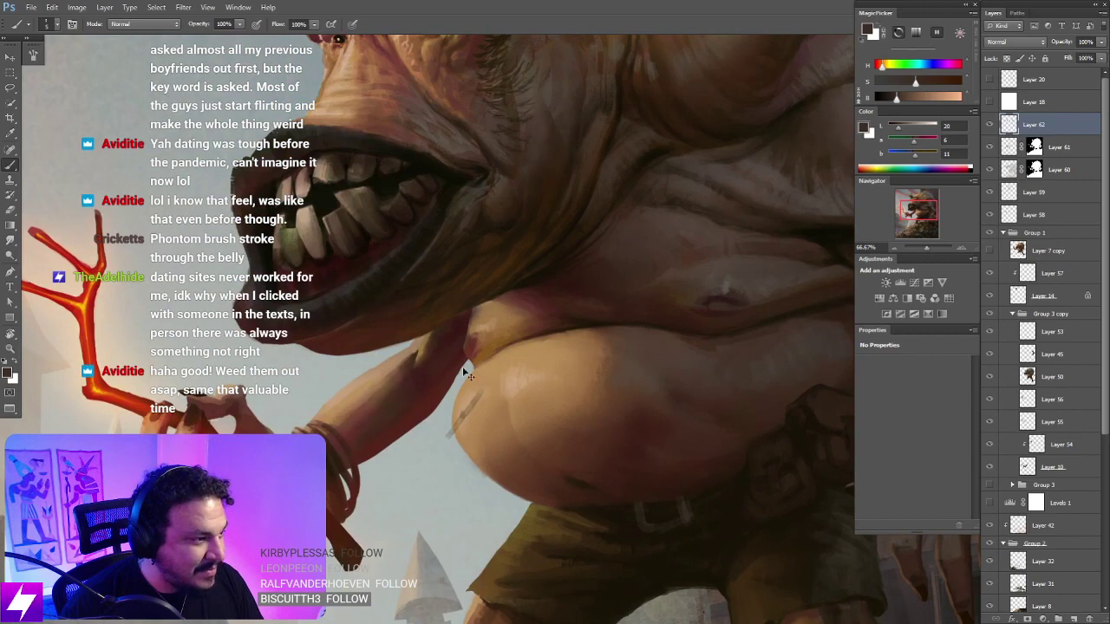
Step: Step back through the recent edits and restore them to trace the stray stroke on the belly
{"action": "key", "text": "ctrl+shift+h"}
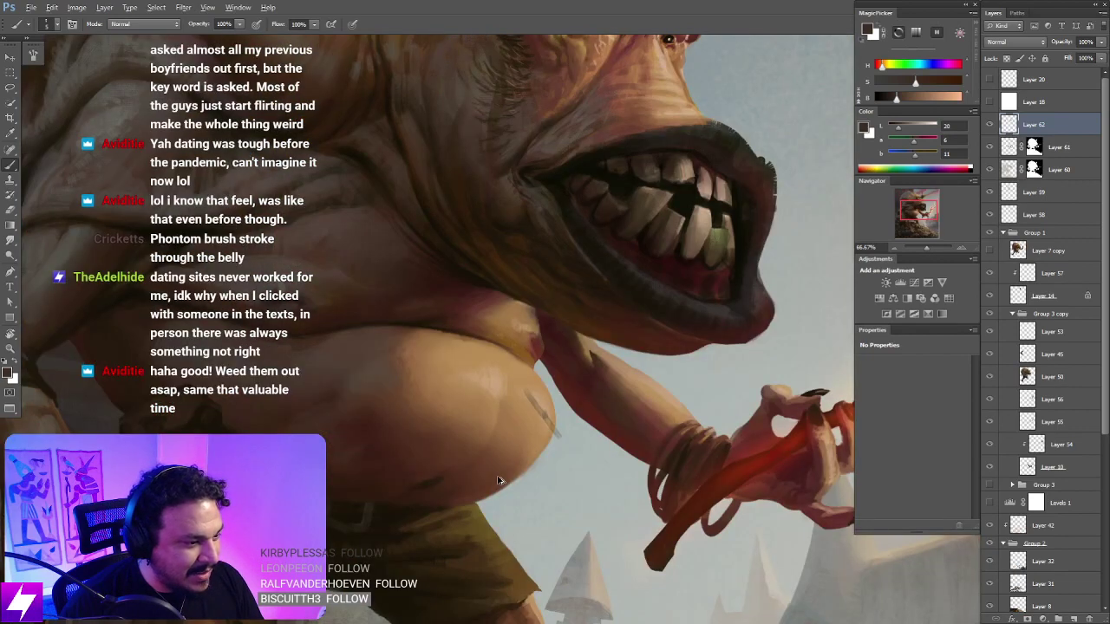
{"action": "key", "text": "z"}
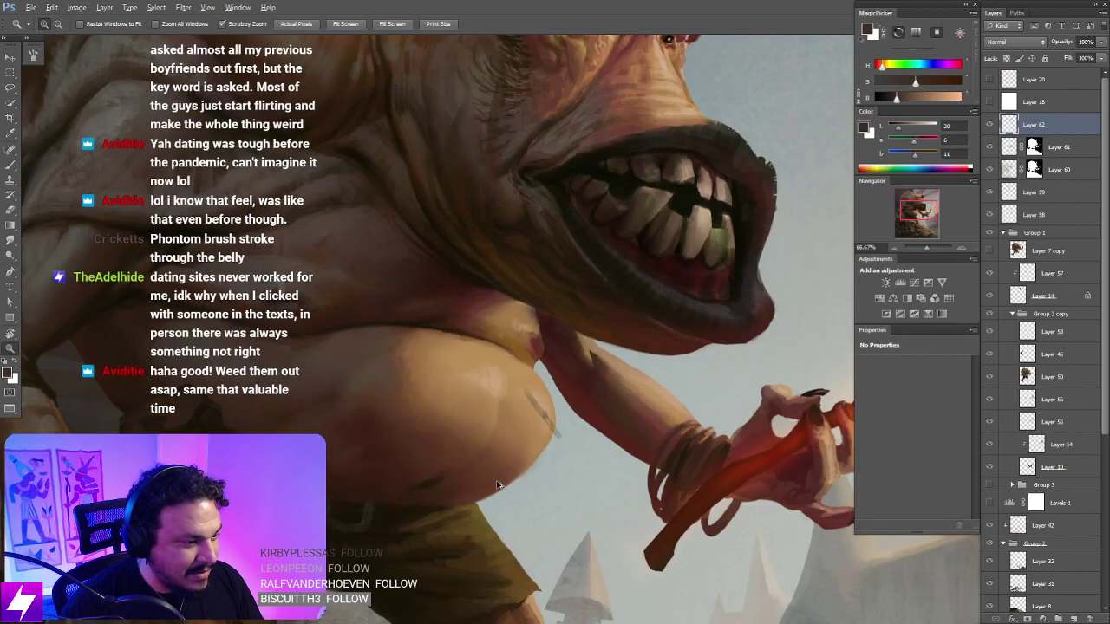
{"action": "key", "text": "h"}
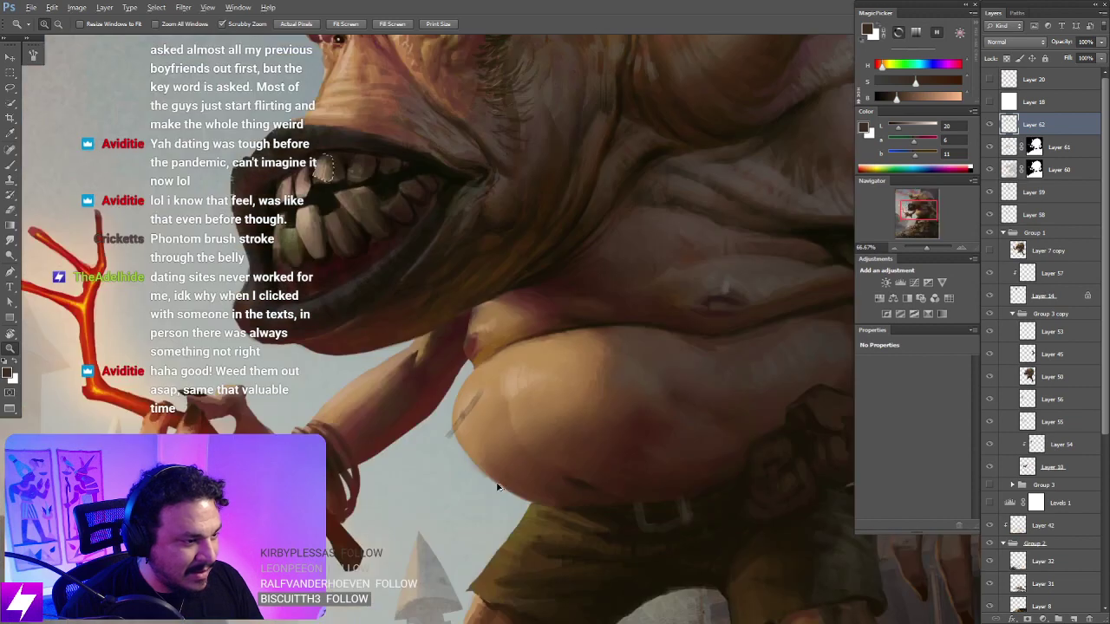
{"action": "key", "text": "ctrl+z"}
{"action": "key", "text": "ctrl+z"}
{"action": "key", "text": "ctrl+z"}
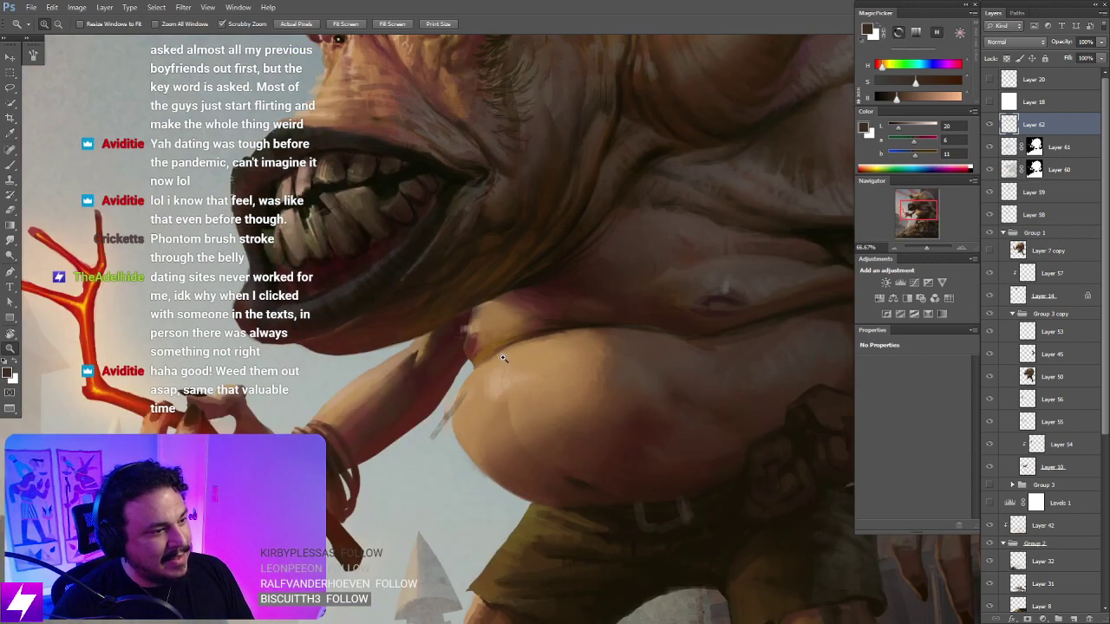
{"action": "key", "text": "ctrl+z"}
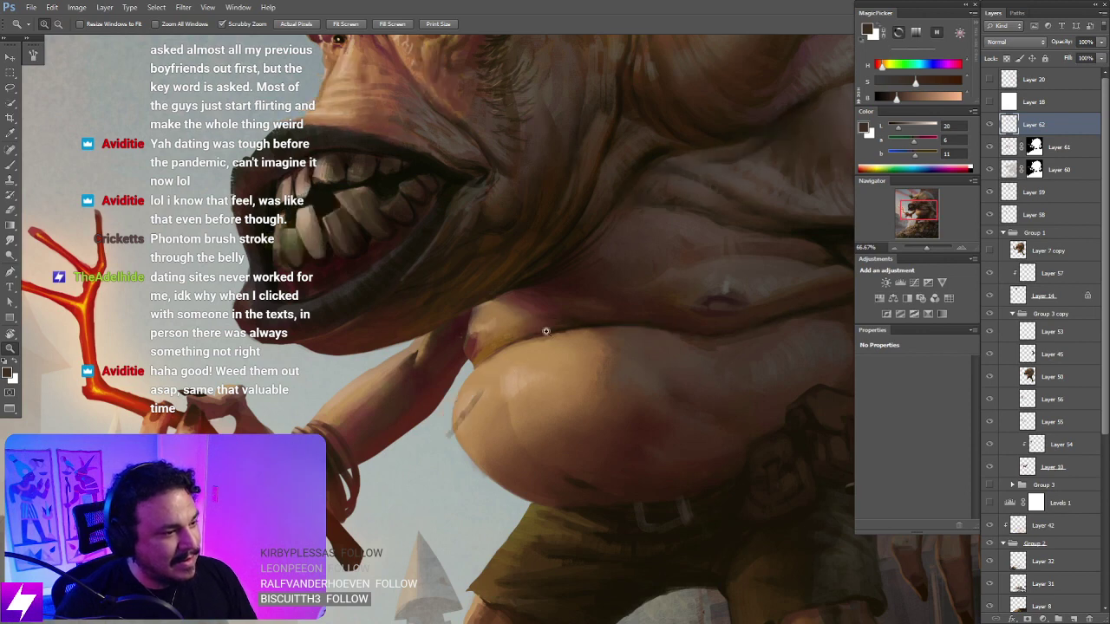
Step: Remove the stray dark stroke at the belly's outer edge and touch up the skin with a sampled light tan
{"action": "mouse_move", "coordinate": [520, 407]}
{"action": "left_mouse_down"}
{"action": "mouse_move", "coordinate": [520, 473]}
{"action": "mouse_move", "coordinate": [500, 412]}
{"action": "left_mouse_up"}
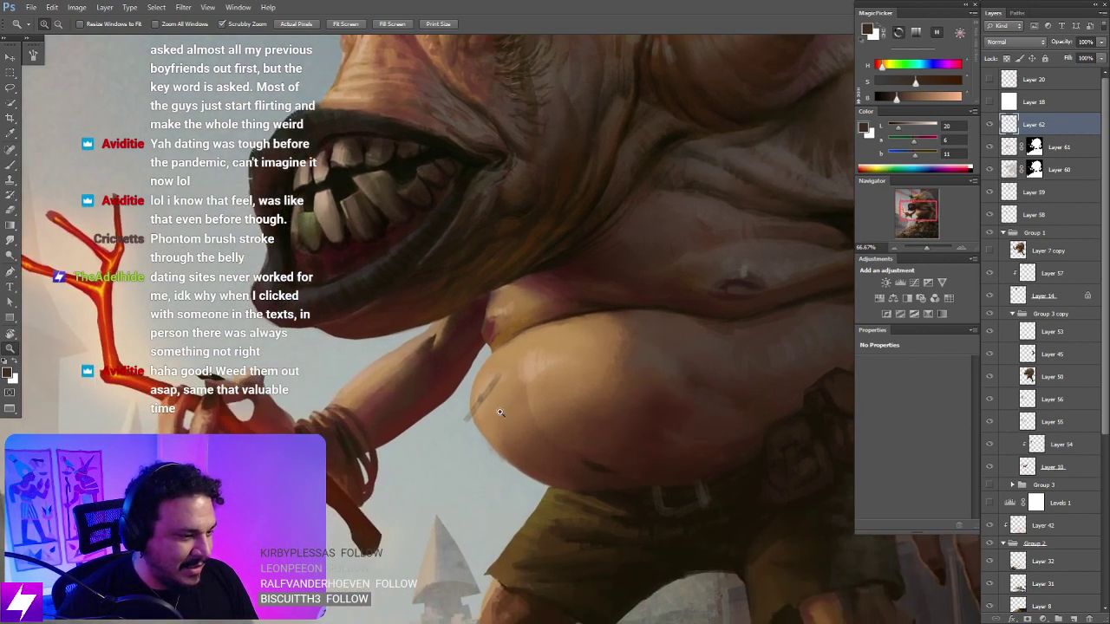
{"action": "key", "text": "e"}
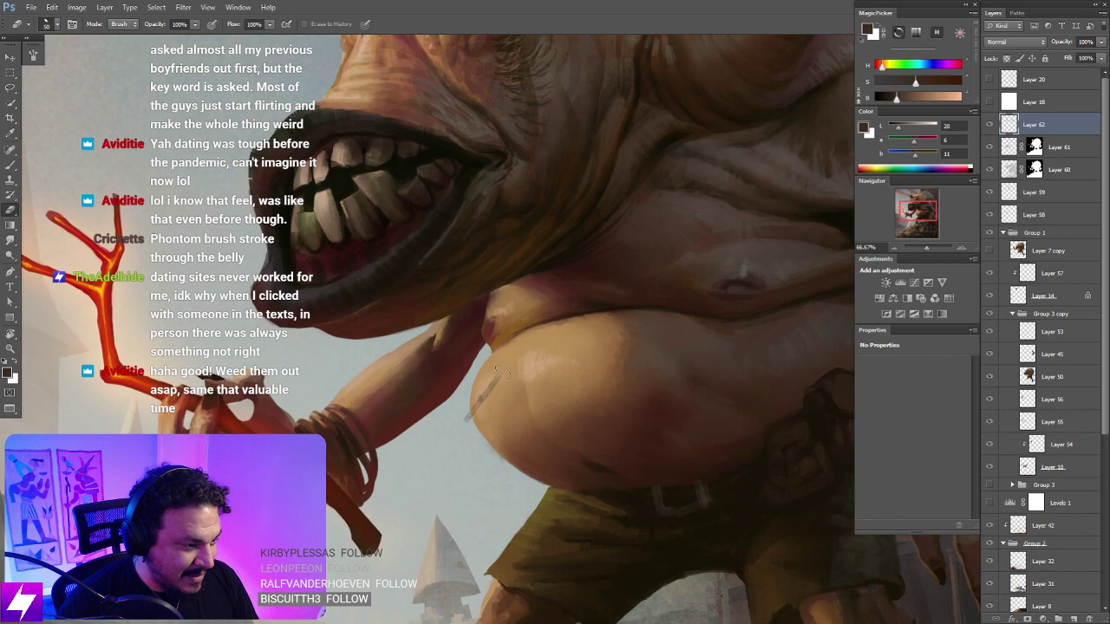
{"action": "key", "text": "b"}
{"action": "left_click", "coordinate": [539, 360], "text": "alt"}
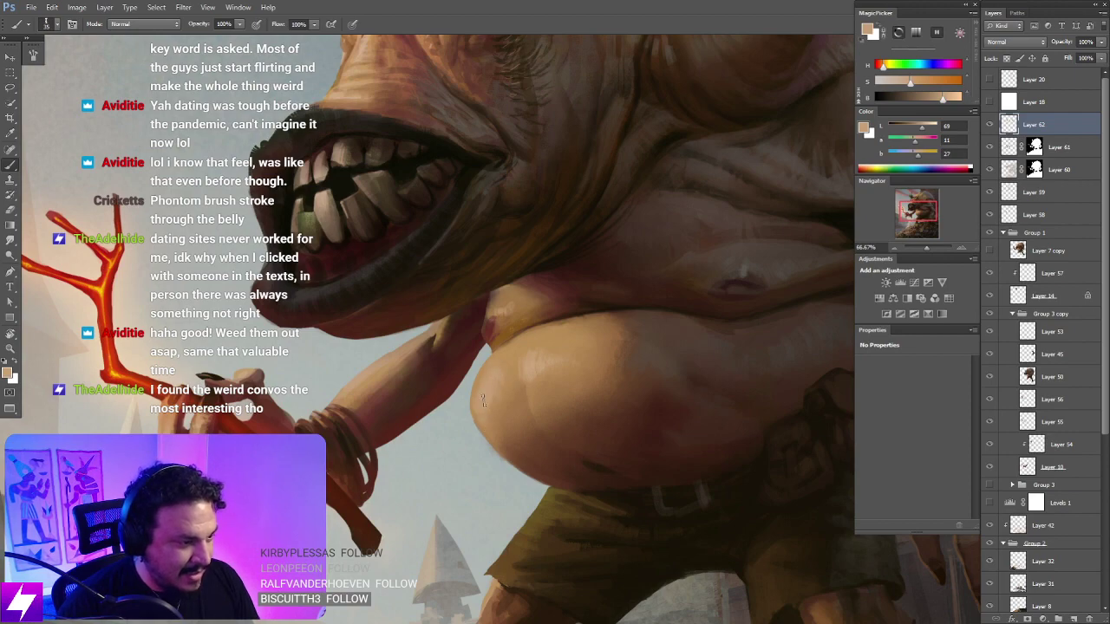
Step: Return to the unmirrored painting and examine the cleaned-up belly, the face and the mouth
{"action": "key", "text": "ctrl+minus"}
{"action": "key", "text": "ctrl+minus"}
{"action": "key", "text": "ctrl+minus"}
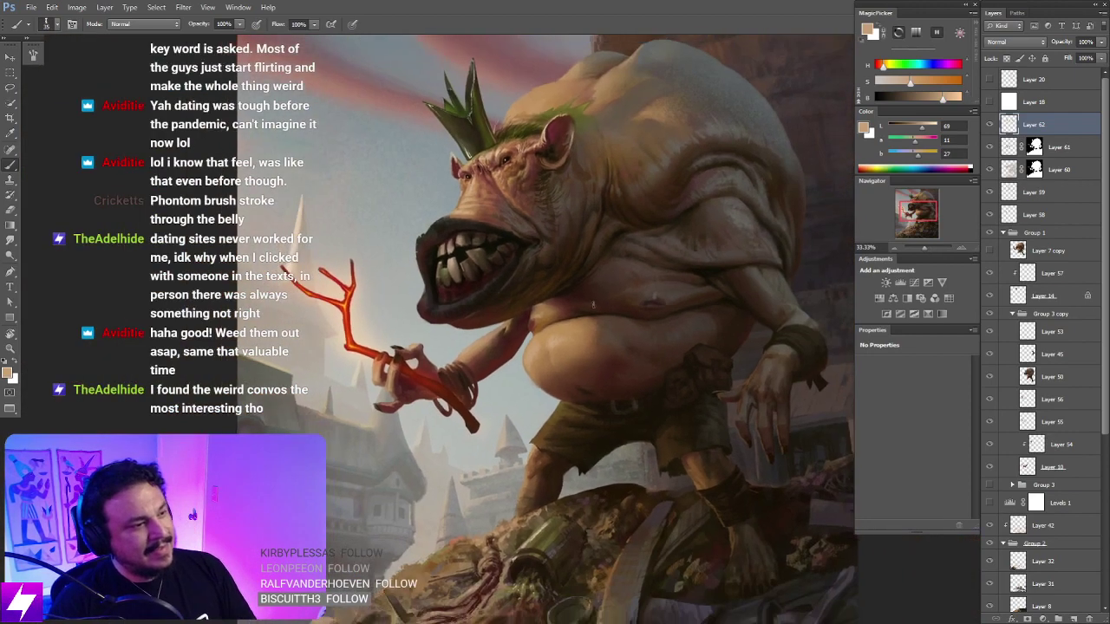
{"action": "key", "text": "ctrl+shift+h"}
{"action": "key", "text": "ctrl+plus"}
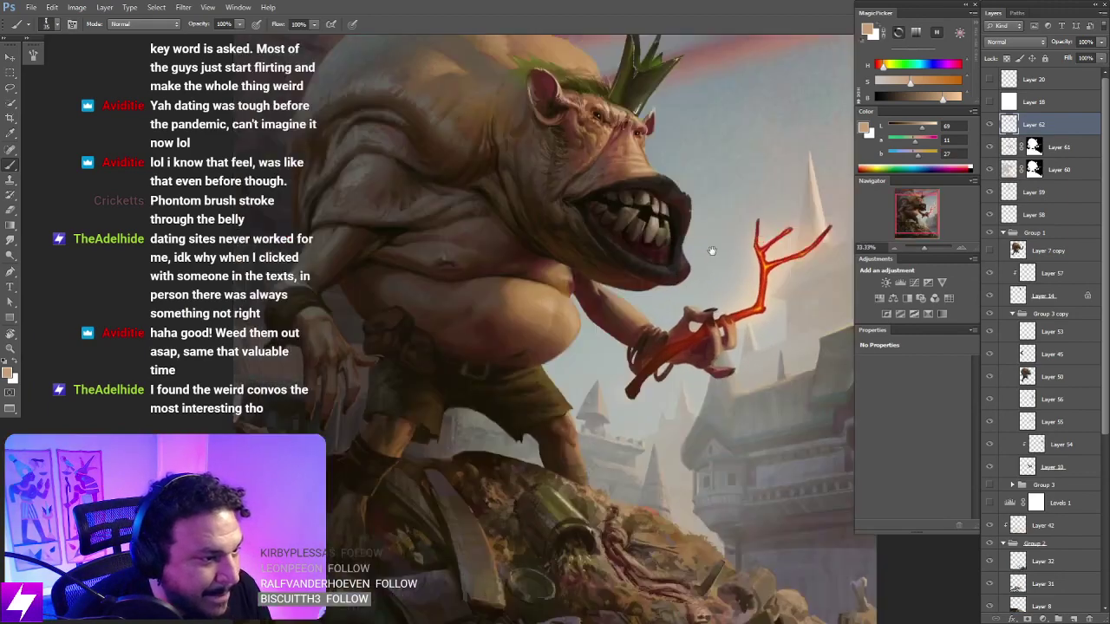
{"action": "left_click_drag", "start_coordinate": [711, 250], "coordinate": [707, 267]}
{"action": "key", "text": "ctrl+plus"}
{"action": "key", "text": "ctrl+plus"}
{"action": "left_click_drag", "start_coordinate": [752, 333], "coordinate": [638, 300]}
{"action": "key", "text": "ctrl+plus"}
{"action": "left_click_drag", "start_coordinate": [619, 337], "coordinate": [629, 371]}
{"action": "scroll", "coordinate": [548, 409], "scroll_direction": "down", "scroll_amount": 1}
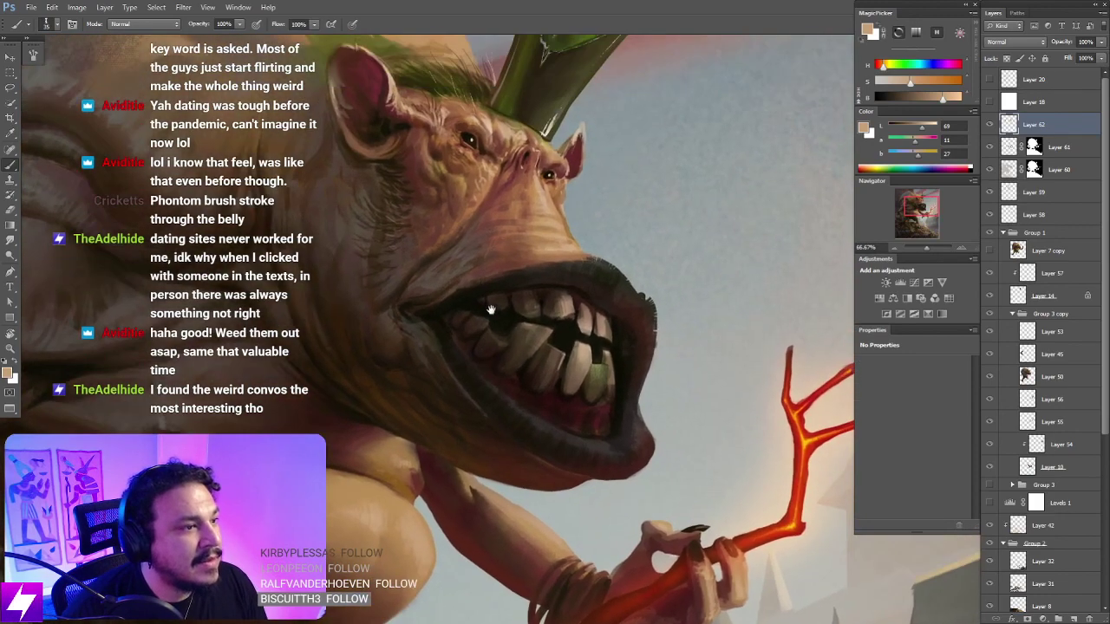
{"action": "left_click", "coordinate": [536, 158], "text": "alt"}
{"action": "left_click_drag", "start_coordinate": [597, 235], "coordinate": [573, 223]}
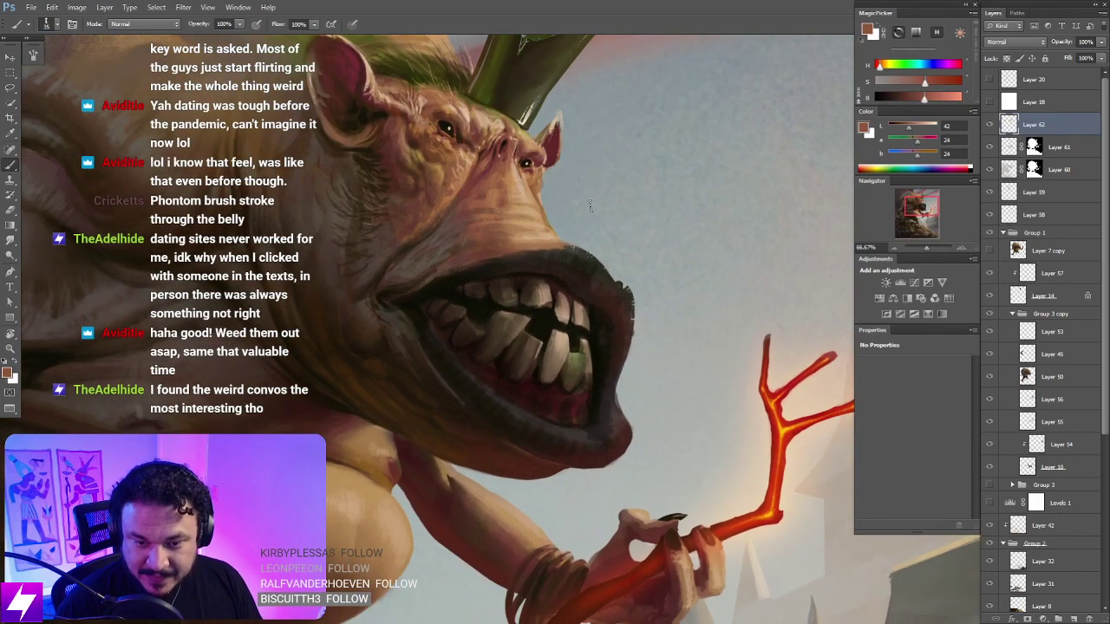
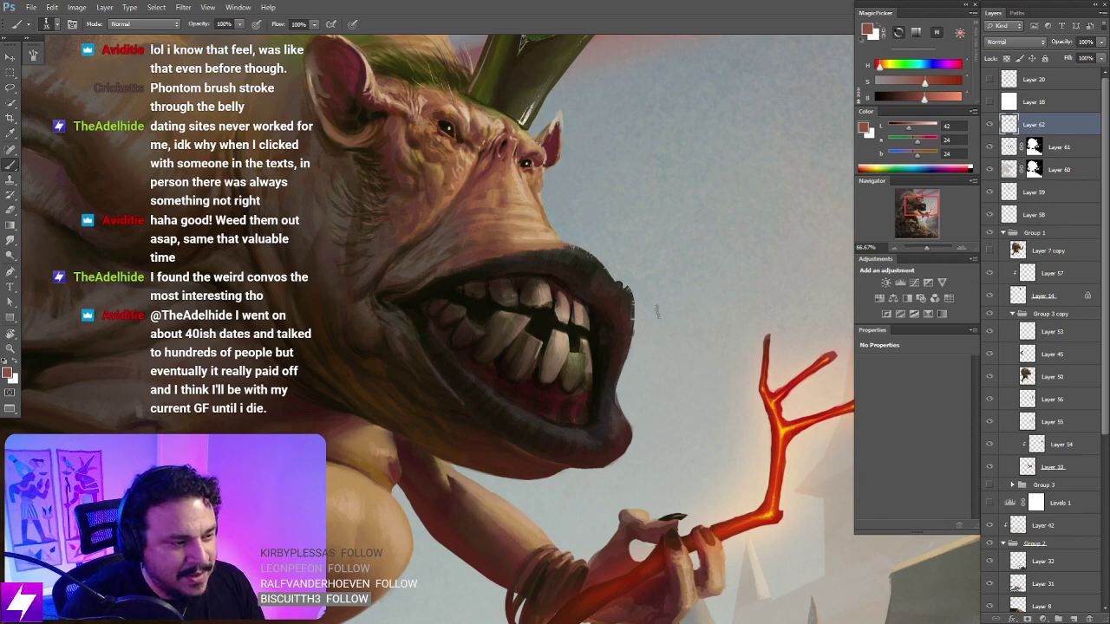
Step: Clean up the dark gap between the upper and lower teeth with a sampled near-black
{"action": "key", "text": "ctrl+minus"}
{"action": "key", "text": "ctrl+minus"}
{"action": "key", "text": "r"}
{"action": "left_click_drag", "start_coordinate": [503, 390], "coordinate": [630, 348]}
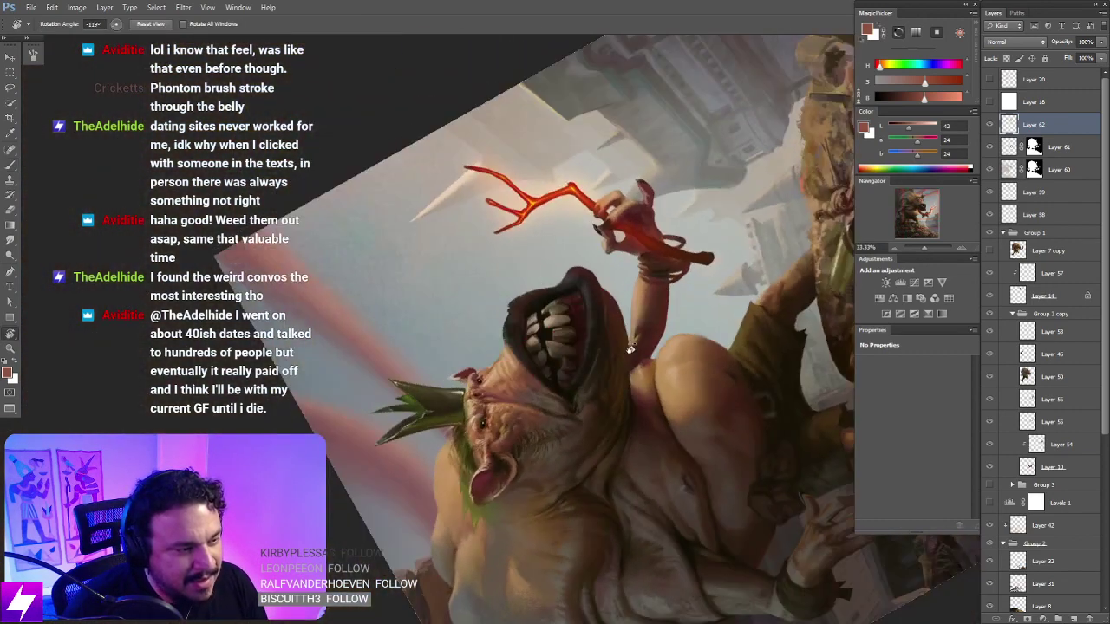
{"action": "key", "text": "ctrl+plus"}
{"action": "key", "text": "ctrl+plus"}
{"action": "left_click_drag", "start_coordinate": [602, 384], "coordinate": [541, 355]}
{"action": "key", "text": "b"}
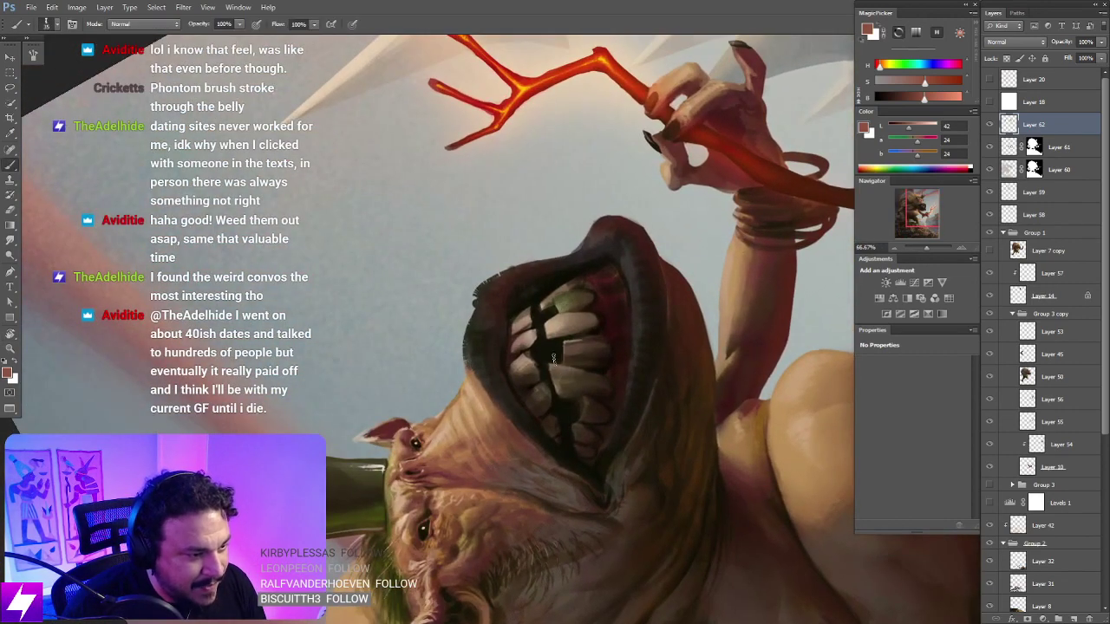
{"action": "scroll", "coordinate": [538, 356], "scroll_direction": "up", "scroll_amount": 1}
{"action": "left_click", "coordinate": [528, 346], "text": "alt"}
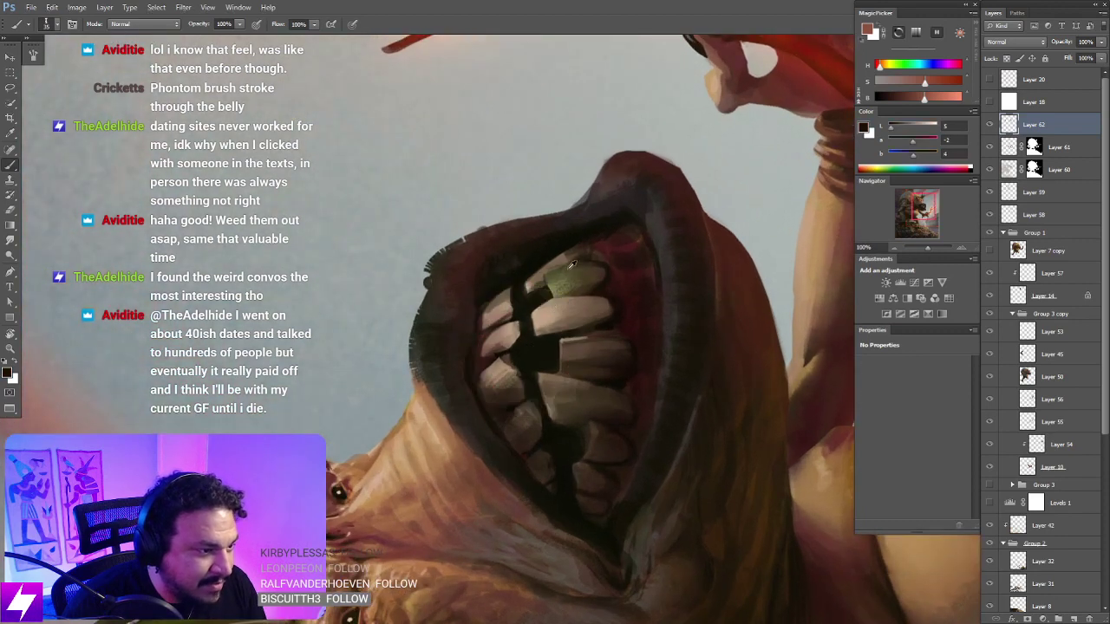
{"action": "left_click", "coordinate": [537, 297], "text": "alt"}
{"action": "left_click_drag", "start_coordinate": [541, 359], "coordinate": [534, 379]}
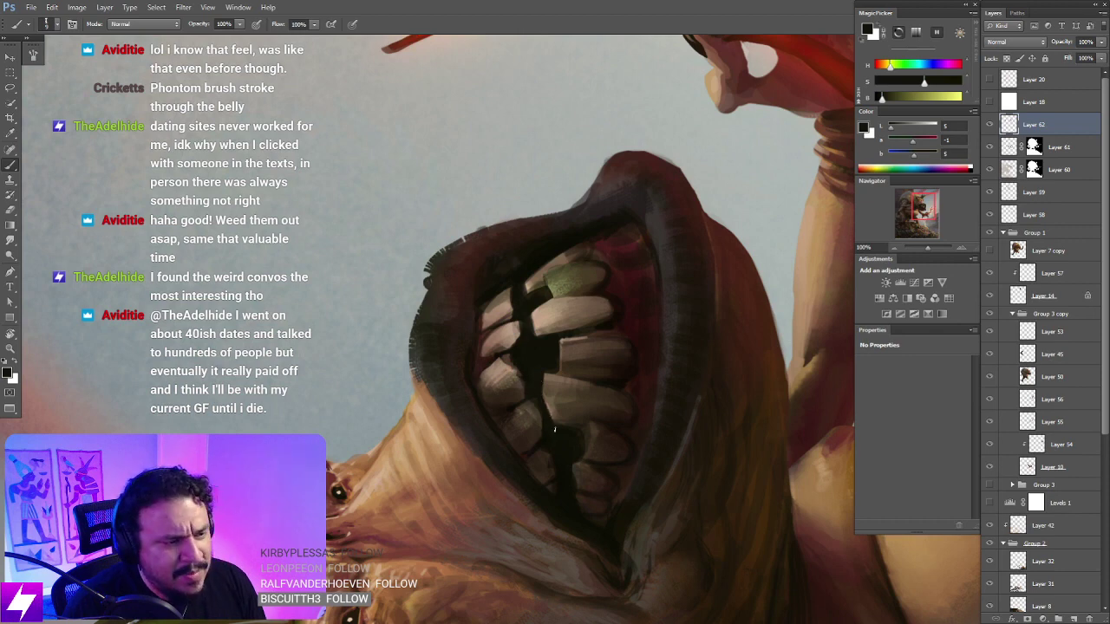
{"action": "key", "text": "Escape"}
{"action": "left_click_drag", "start_coordinate": [566, 425], "coordinate": [560, 373]}
Step: Darken the gap below the upper back teeth with a freshly sampled near-black
{"action": "left_click_drag", "start_coordinate": [494, 251], "coordinate": [572, 382]}
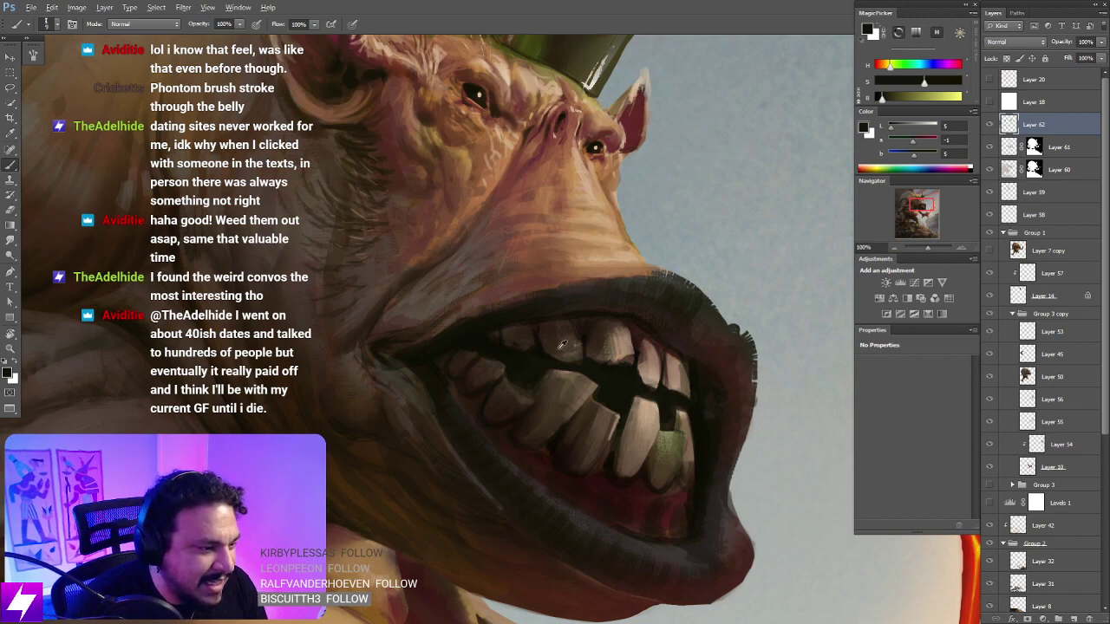
{"action": "left_click", "coordinate": [539, 351], "text": "alt"}
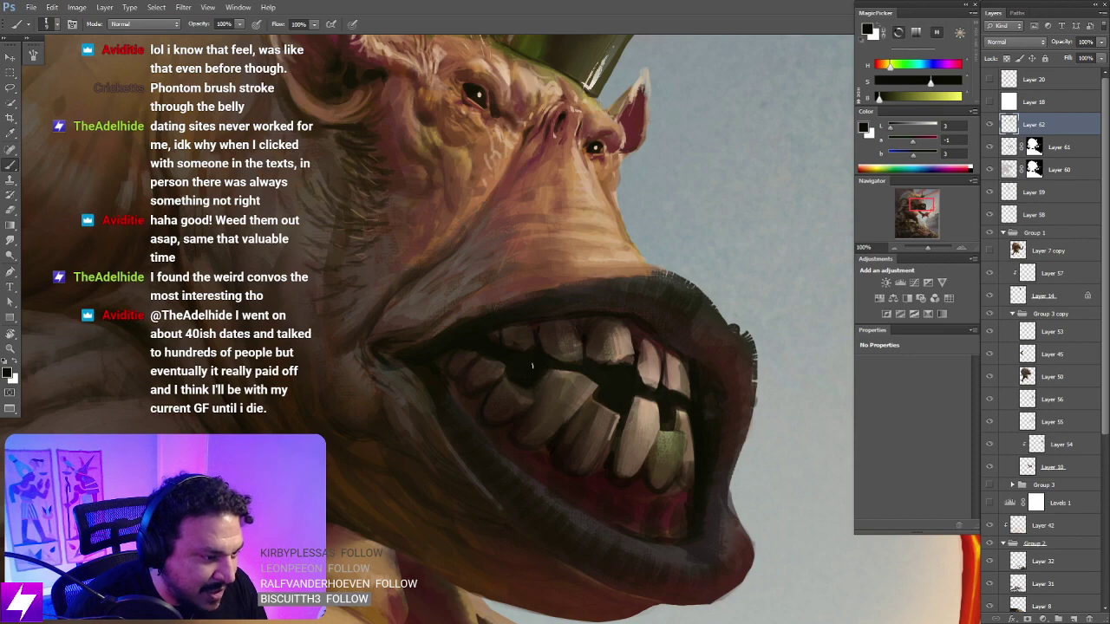
{"action": "key", "text": "ctrl+minus"}
{"action": "key", "text": "ctrl+minus"}
{"action": "key", "text": "r"}
{"action": "left_click_drag", "start_coordinate": [644, 367], "coordinate": [617, 249]}
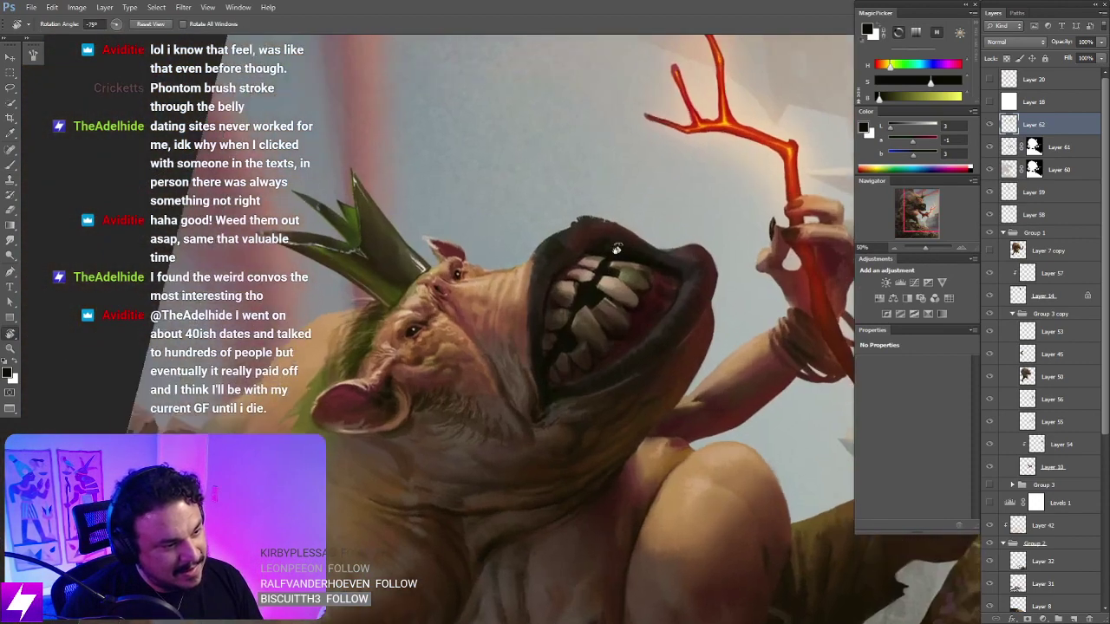
{"action": "key", "text": "ctrl+plus"}
{"action": "key", "text": "ctrl+plus"}
{"action": "key", "text": "b"}
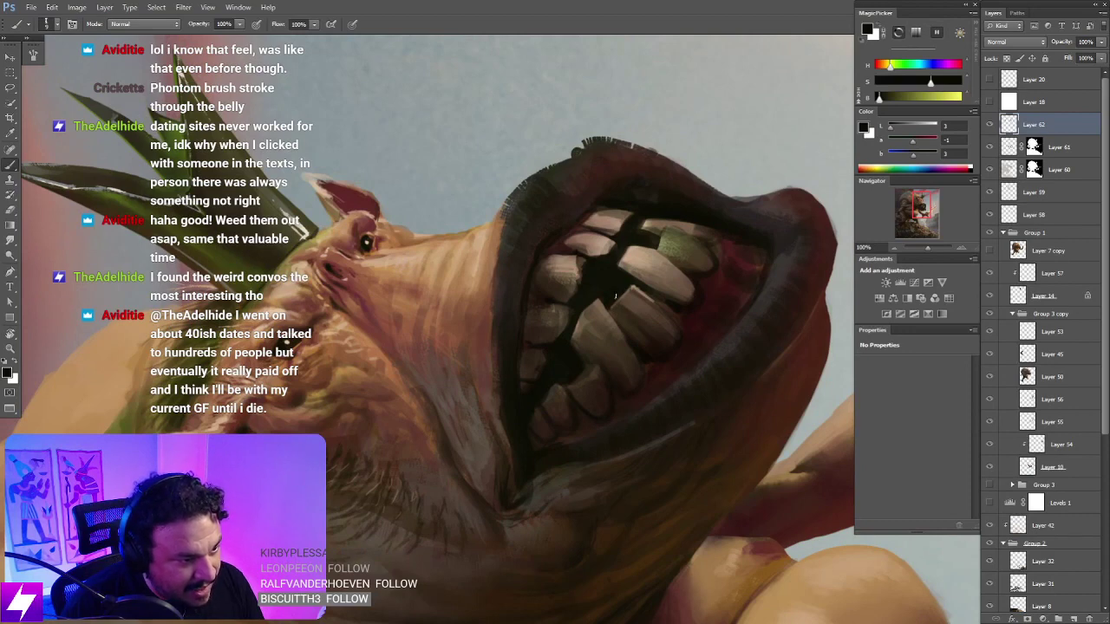
Step: Enlarge the brush and touch up the dark area around the front teeth near the lip with the near-black
{"action": "key", "text": "r"}
{"action": "mouse_move", "coordinate": [616, 251]}
{"action": "left_mouse_down"}
{"action": "mouse_move", "coordinate": [641, 384]}
{"action": "mouse_move", "coordinate": [656, 360]}
{"action": "mouse_move", "coordinate": [669, 389]}
{"action": "left_mouse_up"}
{"action": "key", "text": "bracketright"}
{"action": "key", "text": "bracketright"}
{"action": "left_click_drag", "start_coordinate": [642, 364], "coordinate": [656, 374]}
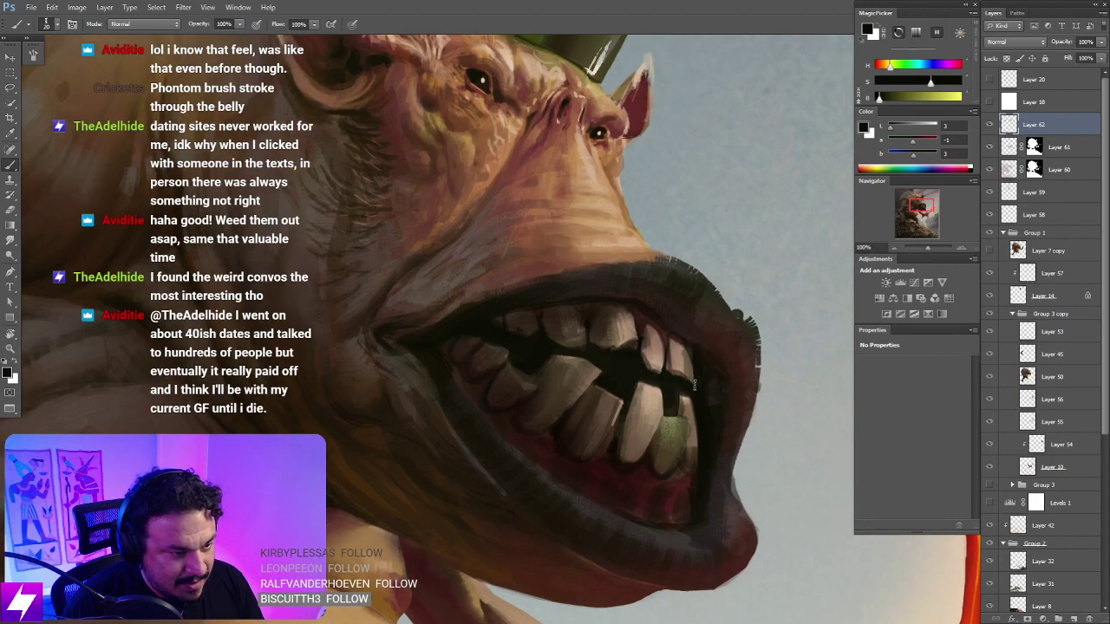
Step: Check the teeth against the whole painting in rotated, upright and mirrored views
{"action": "key", "text": "ctrl+minus"}
{"action": "key", "text": "ctrl+minus"}
{"action": "key", "text": "r"}
{"action": "left_click_drag", "start_coordinate": [660, 458], "coordinate": [696, 354]}
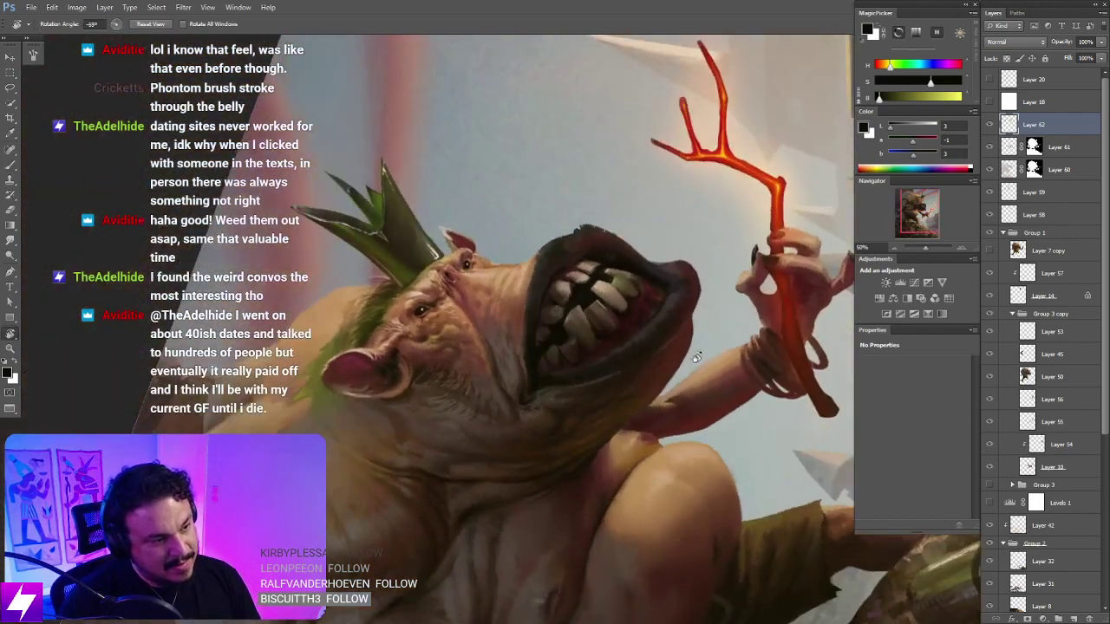
{"action": "key", "text": "Escape"}
{"action": "key", "text": "ctrl+minus"}
{"action": "key", "text": "ctrl+minus"}
{"action": "key", "text": "ctrl+minus"}
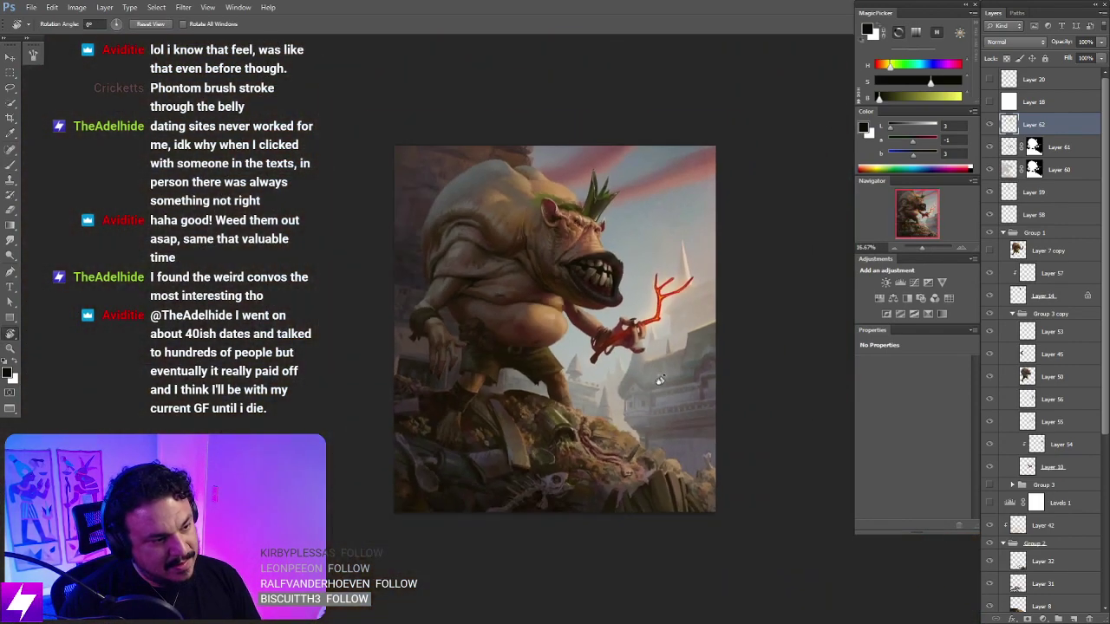
{"action": "key", "text": "ctrl+shift+h"}
{"action": "key", "text": "ctrl+plus"}
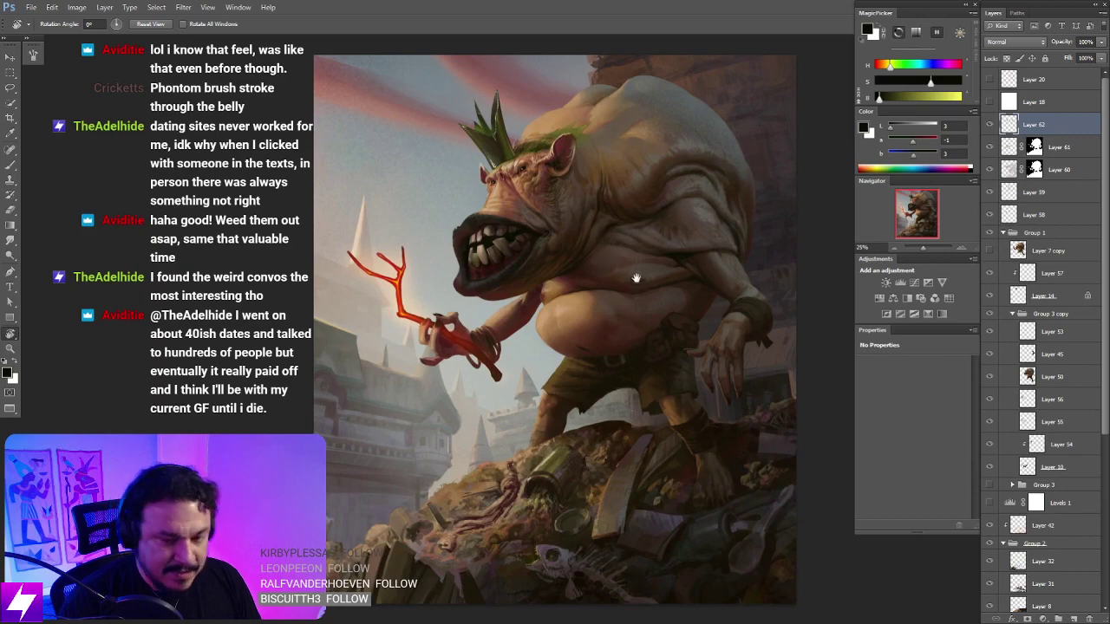
{"action": "left_click_drag", "start_coordinate": [691, 213], "coordinate": [616, 257]}
{"action": "key", "text": "ctrl+plus"}
{"action": "key", "text": "ctrl+plus"}
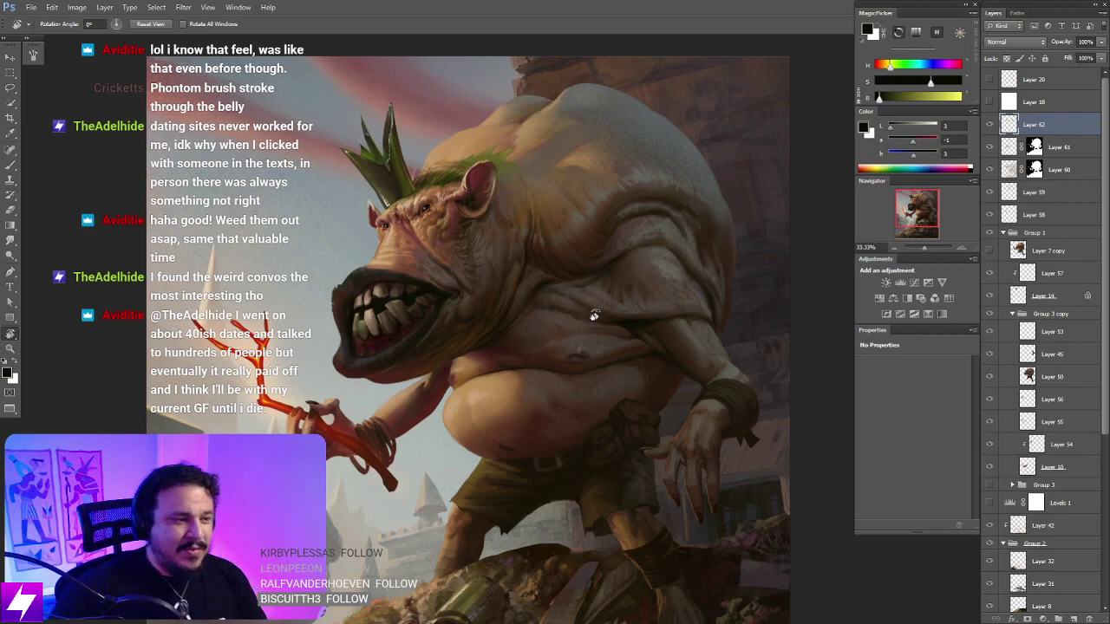
Step: Outline the narrow upper front tooth with the Lasso and touch it up with a sampled tooth beige and a dark reddish brown
{"action": "key", "text": "ctrl+plus"}
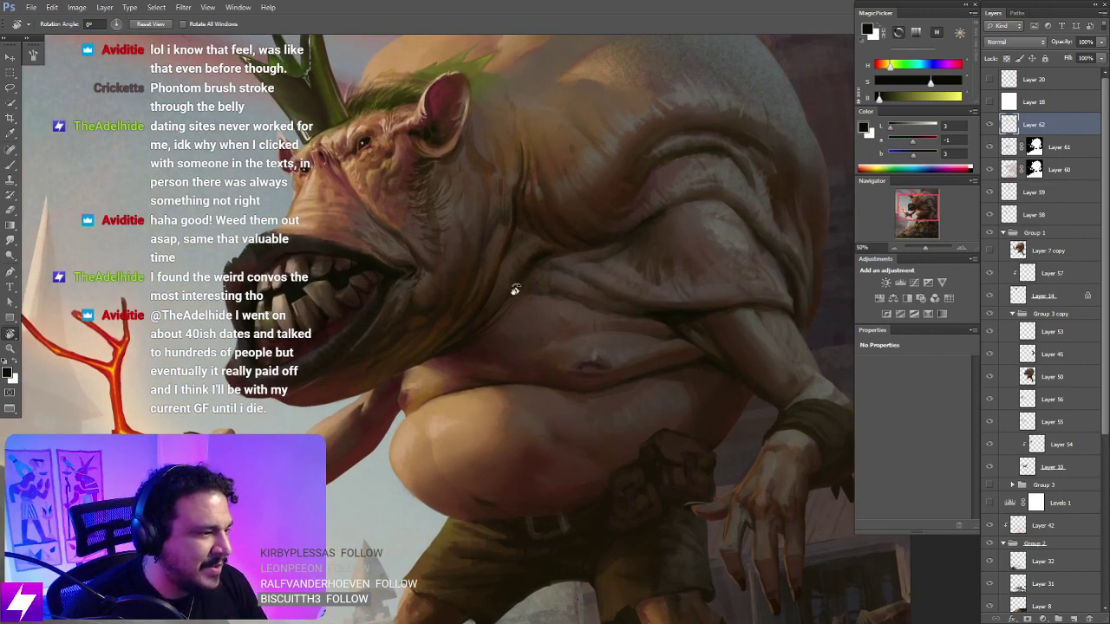
{"action": "left_click_drag", "start_coordinate": [368, 309], "coordinate": [503, 306]}
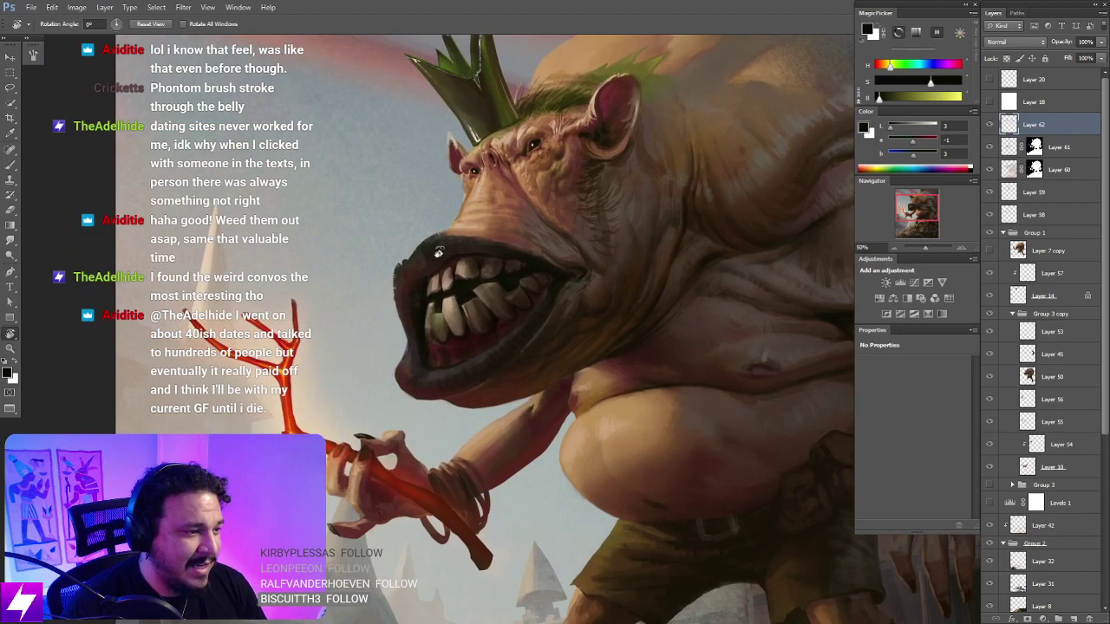
{"action": "scroll", "coordinate": [429, 264], "scroll_direction": "up", "scroll_amount": 1}
{"action": "scroll", "coordinate": [481, 294], "scroll_direction": "up", "scroll_amount": 1}
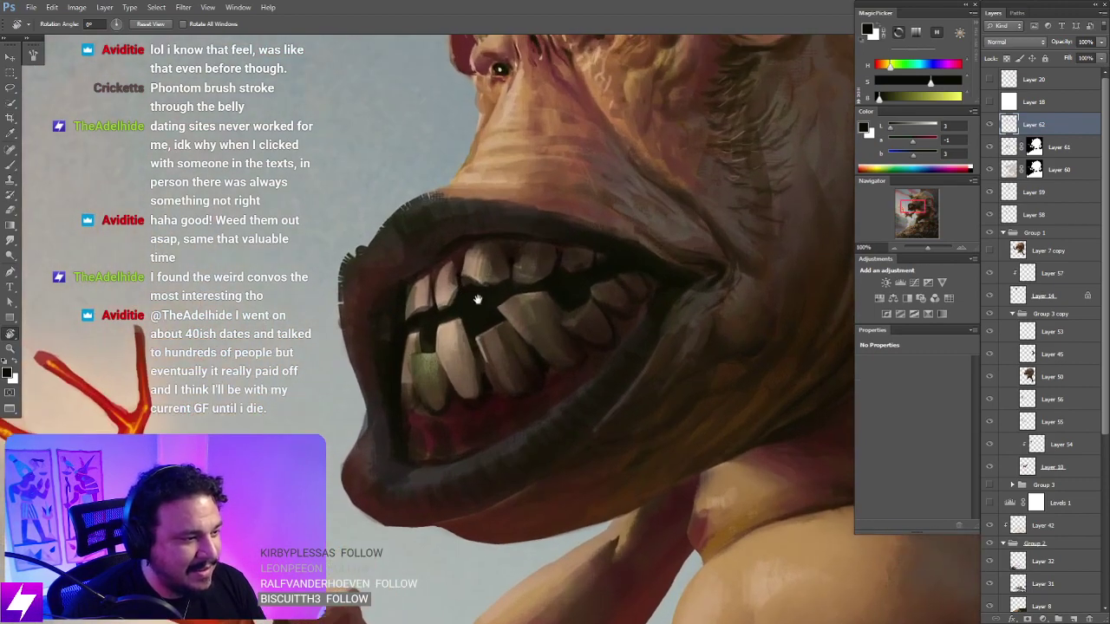
{"action": "key", "text": "l"}
{"action": "mouse_move", "coordinate": [502, 332]}
{"action": "left_mouse_down"}
{"action": "mouse_move", "coordinate": [496, 347]}
{"action": "mouse_move", "coordinate": [475, 325]}
{"action": "mouse_move", "coordinate": [482, 300]}
{"action": "left_mouse_up"}
{"action": "key", "text": "b"}
{"action": "left_click", "coordinate": [481, 326], "text": "alt"}
{"action": "key", "text": "bracketleft"}
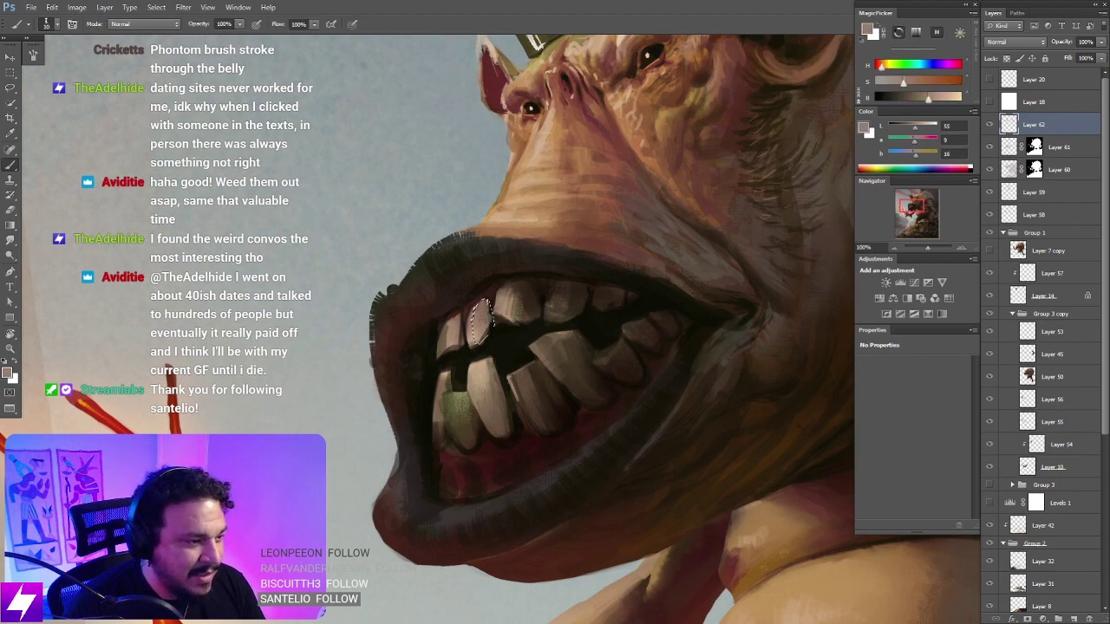
{"action": "left_click", "coordinate": [498, 290], "text": "alt"}
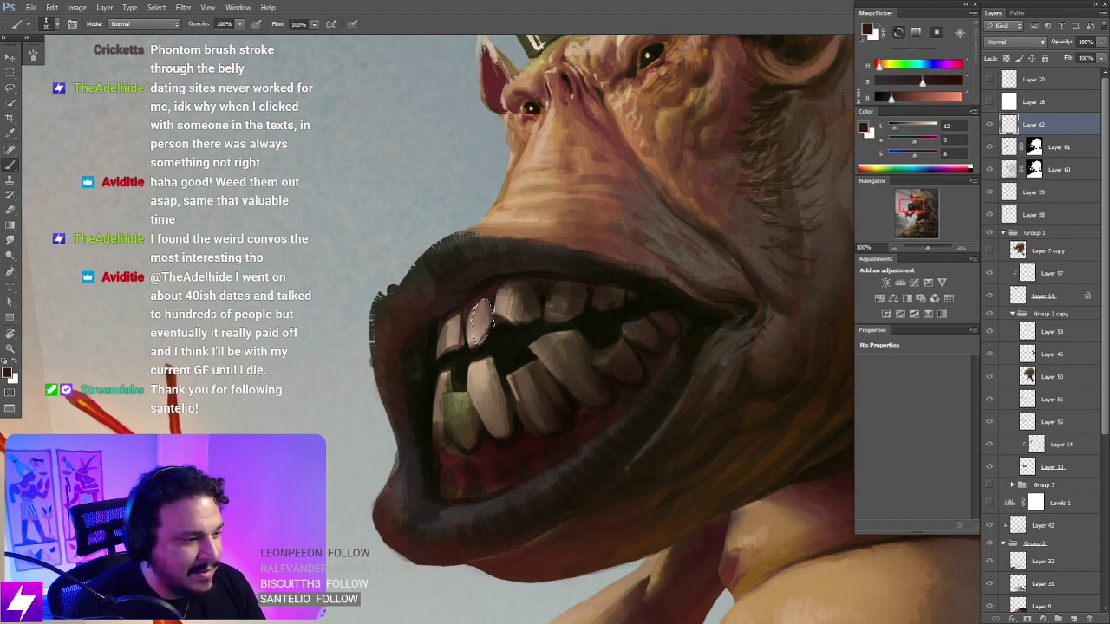
{"action": "key", "text": "l"}
Step: Check the repainted tooth against the whole painting, both from a distance and close up
{"action": "key", "text": "ctrl+minus"}
{"action": "key", "text": "ctrl+minus"}
{"action": "key", "text": "ctrl+minus"}
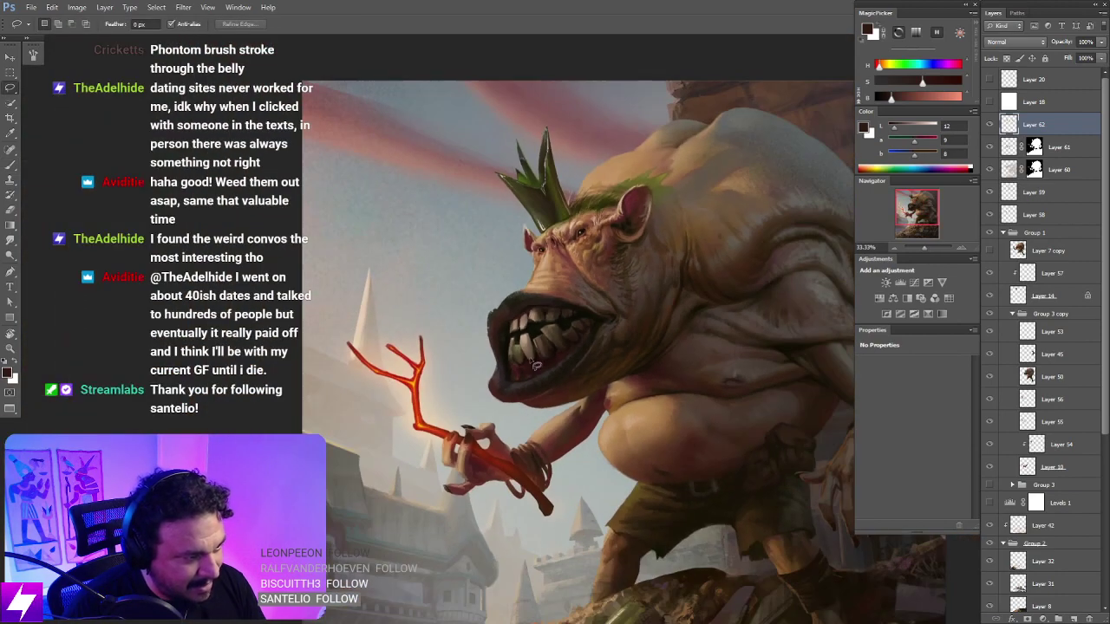
{"action": "left_click_drag", "start_coordinate": [573, 483], "coordinate": [513, 363]}
{"action": "key", "text": "b"}
{"action": "key", "text": "ctrl+minus"}
{"action": "key", "text": "ctrl+minus"}
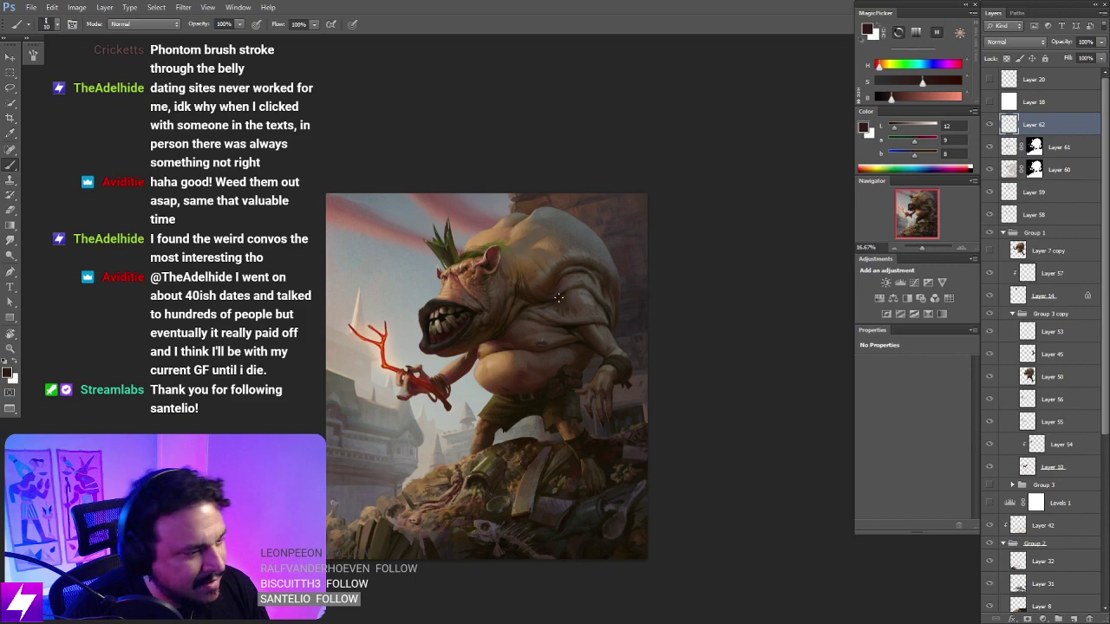
{"action": "key", "text": "ctrl+plus"}
{"action": "key", "text": "ctrl+plus"}
{"action": "left_click_drag", "start_coordinate": [446, 338], "coordinate": [541, 341]}
{"action": "key", "text": "ctrl+plus"}
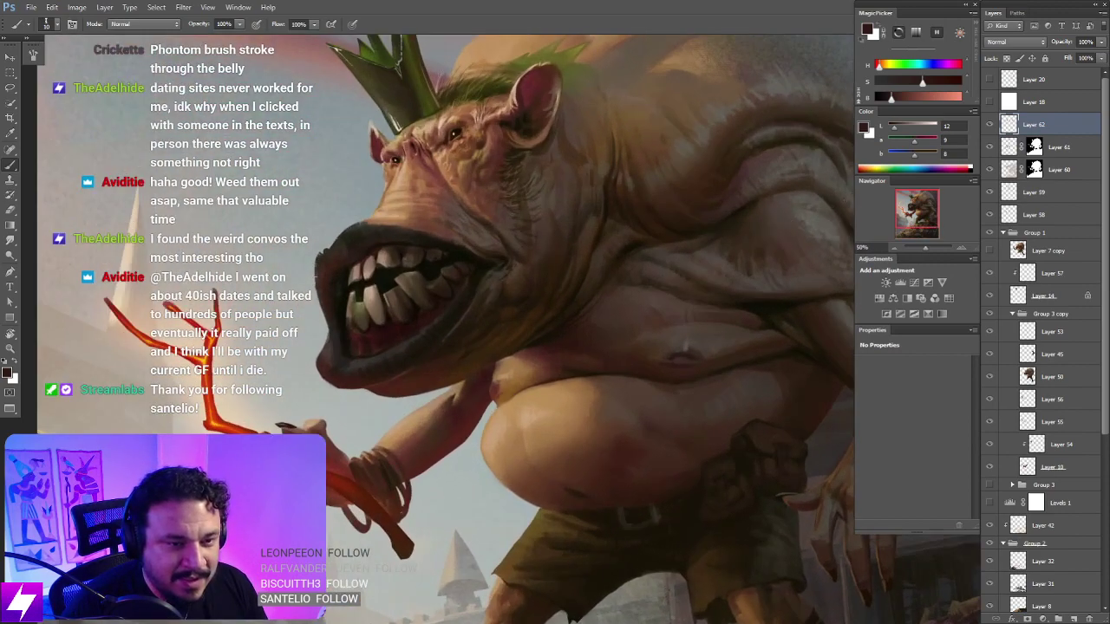
{"action": "left_click_drag", "start_coordinate": [511, 295], "coordinate": [545, 318]}
{"action": "key", "text": "ctrl+plus"}
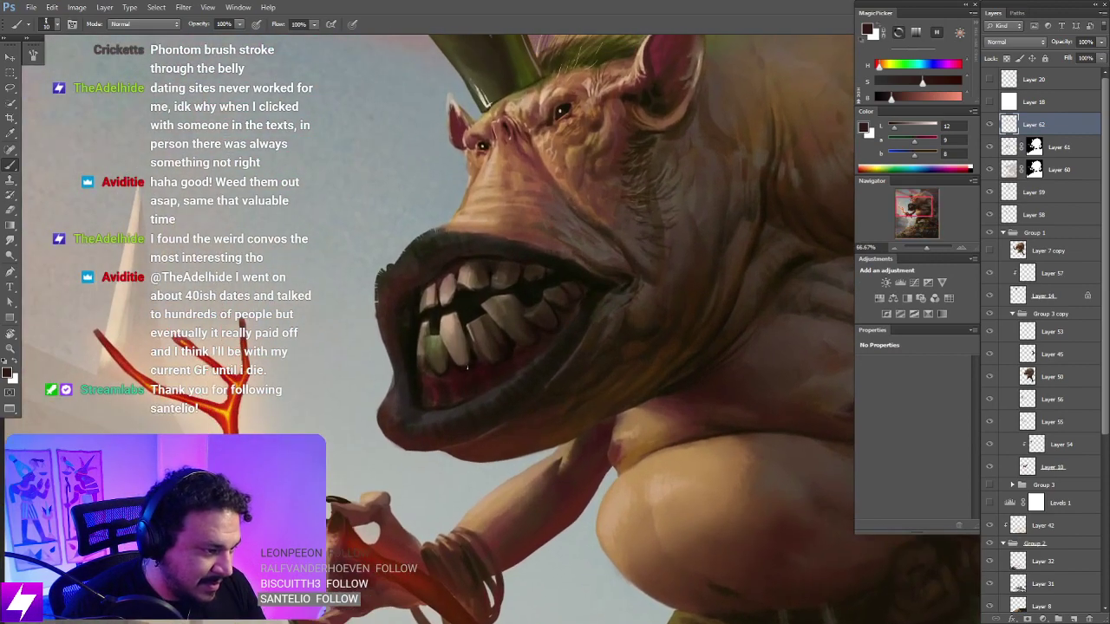
Step: Try darkening the area around the long lower front tooth with a sampled near-black
{"action": "left_click", "coordinate": [475, 346], "text": "alt"}
{"action": "left_click_drag", "start_coordinate": [445, 331], "coordinate": [465, 366]}
{"action": "key", "text": "ctrl+alt+z"}
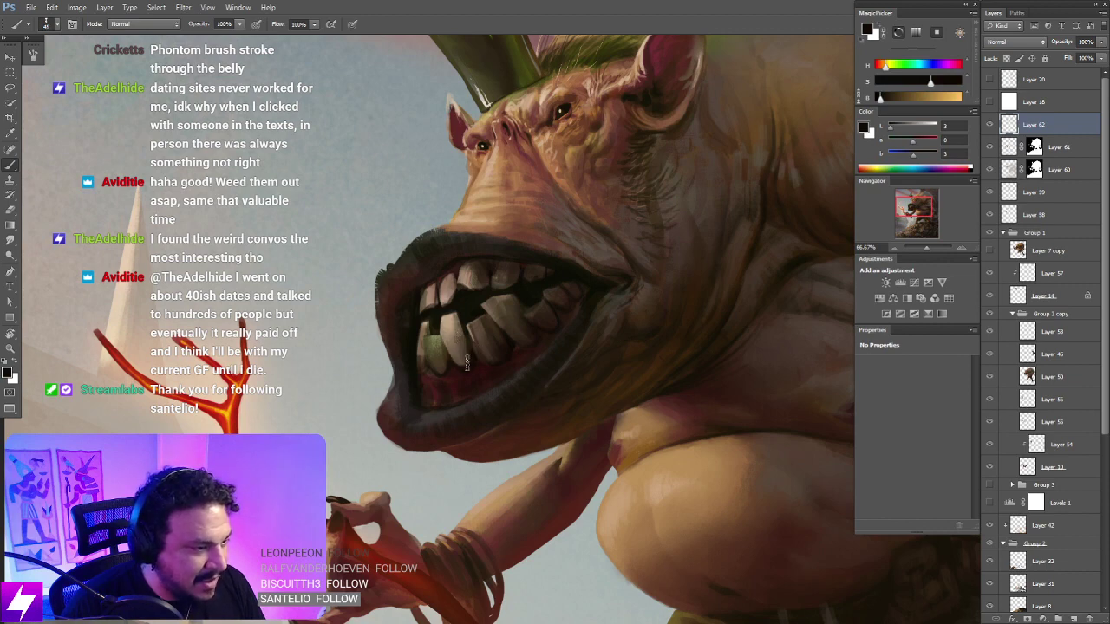
{"action": "key", "text": "r"}
{"action": "scroll", "coordinate": [491, 387], "scroll_direction": "down", "scroll_amount": 2}
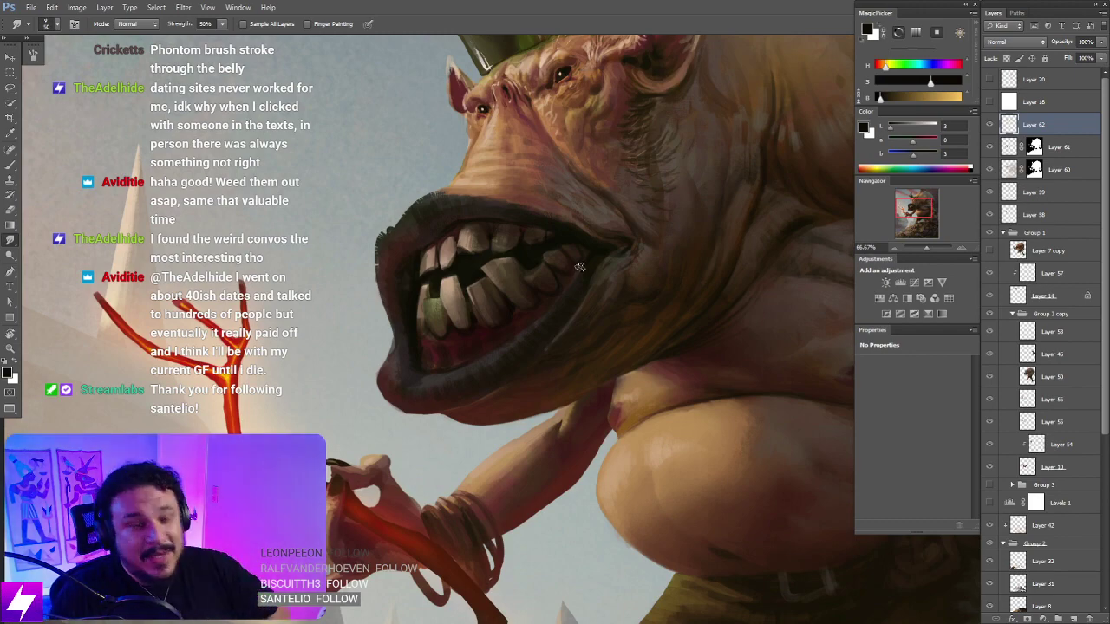
Step: Paint the gums below the lower teeth with crimson sampled from the inner ear, shading them with a sampled dark red
{"action": "scroll", "coordinate": [575, 286], "scroll_direction": "up", "scroll_amount": 6}
{"action": "key", "text": "b"}
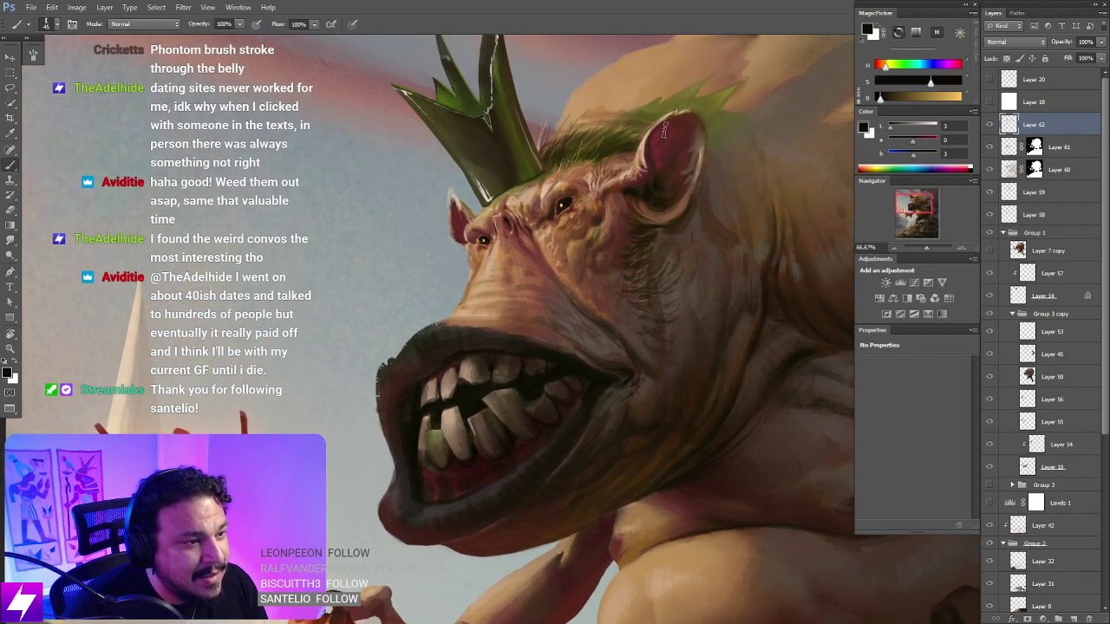
{"action": "left_click", "coordinate": [659, 128], "text": "alt"}
{"action": "mouse_move", "coordinate": [580, 354]}
{"action": "left_mouse_down"}
{"action": "mouse_move", "coordinate": [587, 268]}
{"action": "mouse_move", "coordinate": [613, 196]}
{"action": "left_mouse_up"}
{"action": "key", "text": "bracketleft"}
{"action": "key", "text": "bracketleft"}
{"action": "key", "text": "bracketleft"}
{"action": "key", "text": "bracketleft"}
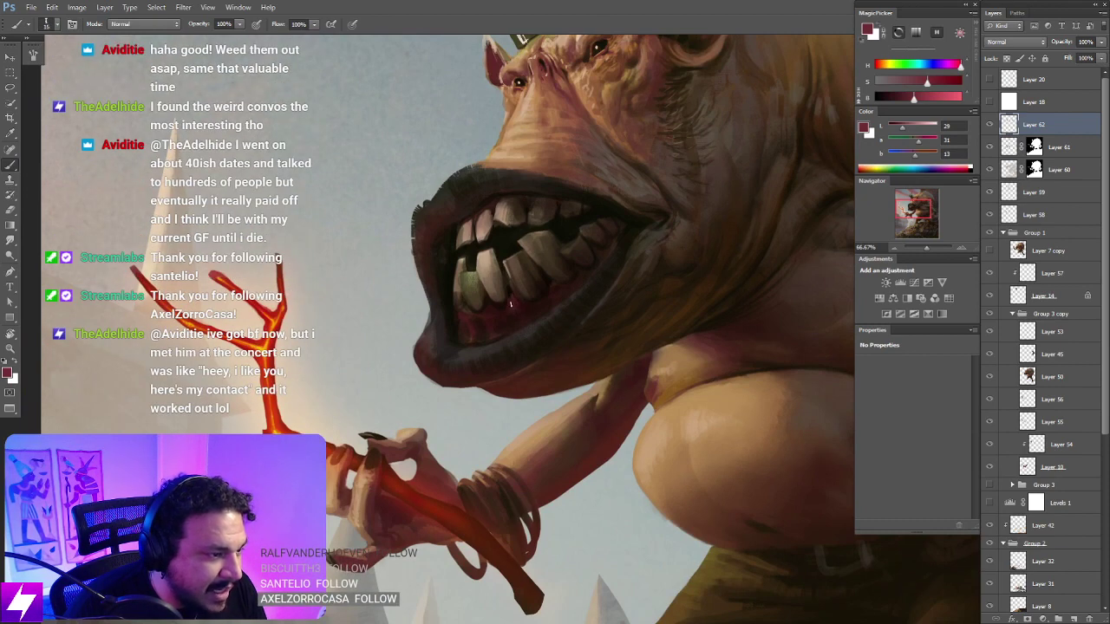
{"action": "key", "text": "bracketright"}
{"action": "key", "text": "bracketright"}
{"action": "key", "text": "bracketright"}
{"action": "left_click_drag", "start_coordinate": [513, 306], "coordinate": [515, 326]}
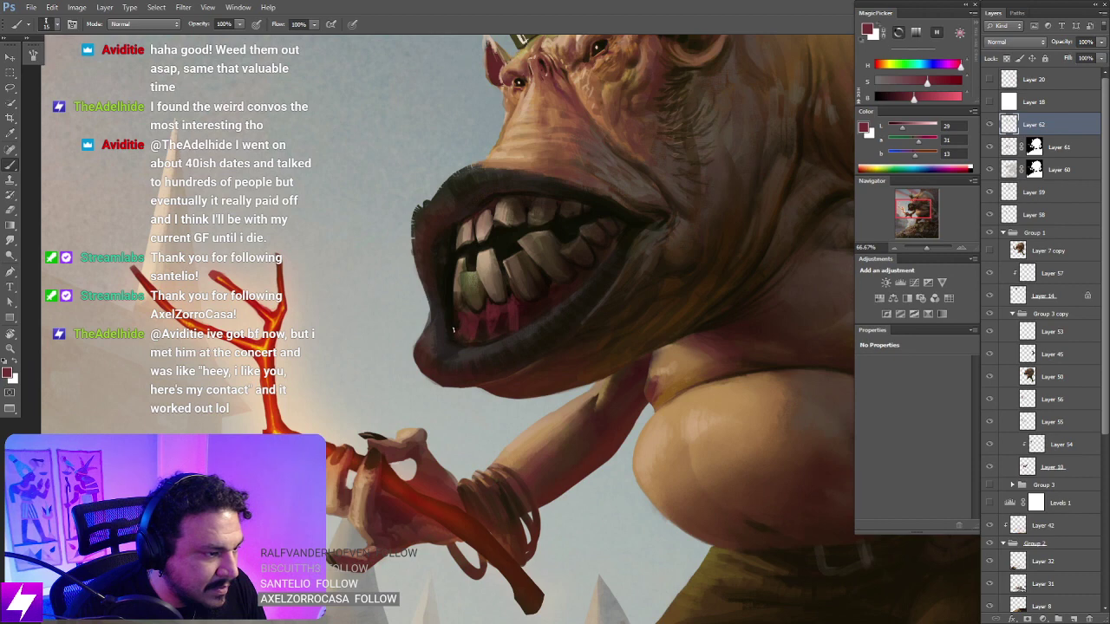
{"action": "left_click", "coordinate": [627, 347], "text": "alt"}
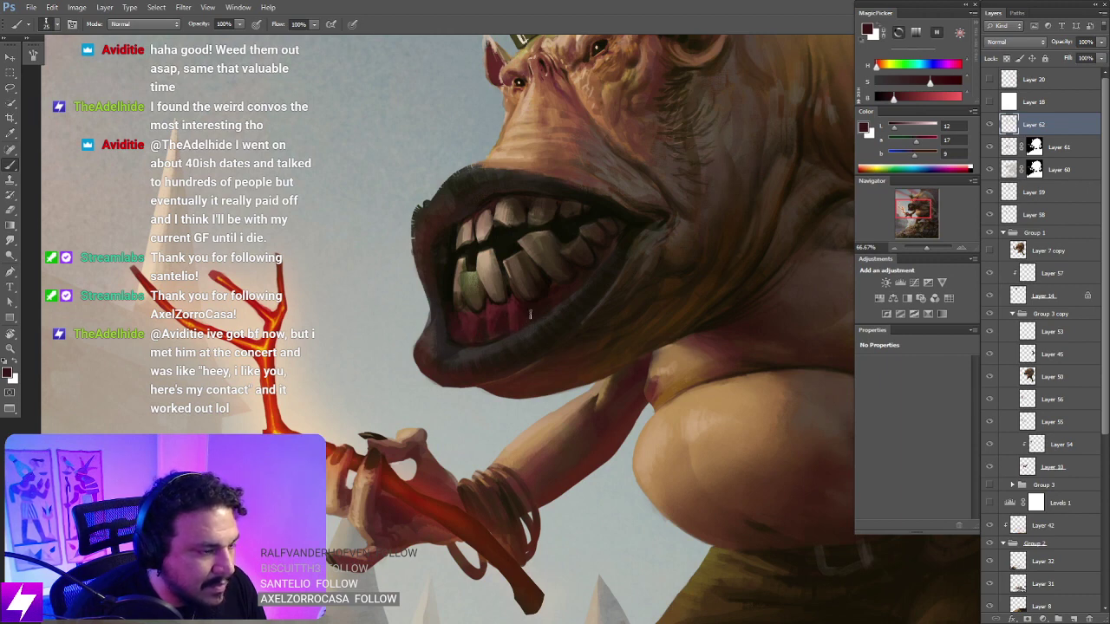
Step: Check the repainted gums against the whole painting in normal and mirrored views
{"action": "key", "text": "ctrl+minus"}
{"action": "key", "text": "ctrl+minus"}
{"action": "key", "text": "ctrl+minus"}
{"action": "key", "text": "ctrl+minus"}
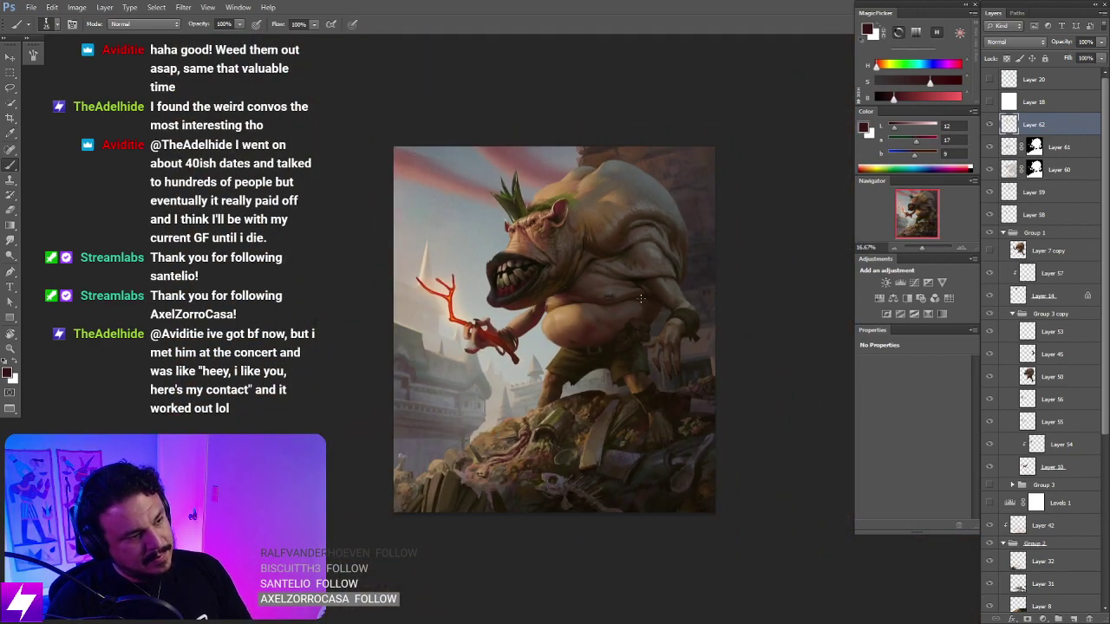
{"action": "key", "text": "ctrl+shift+h"}
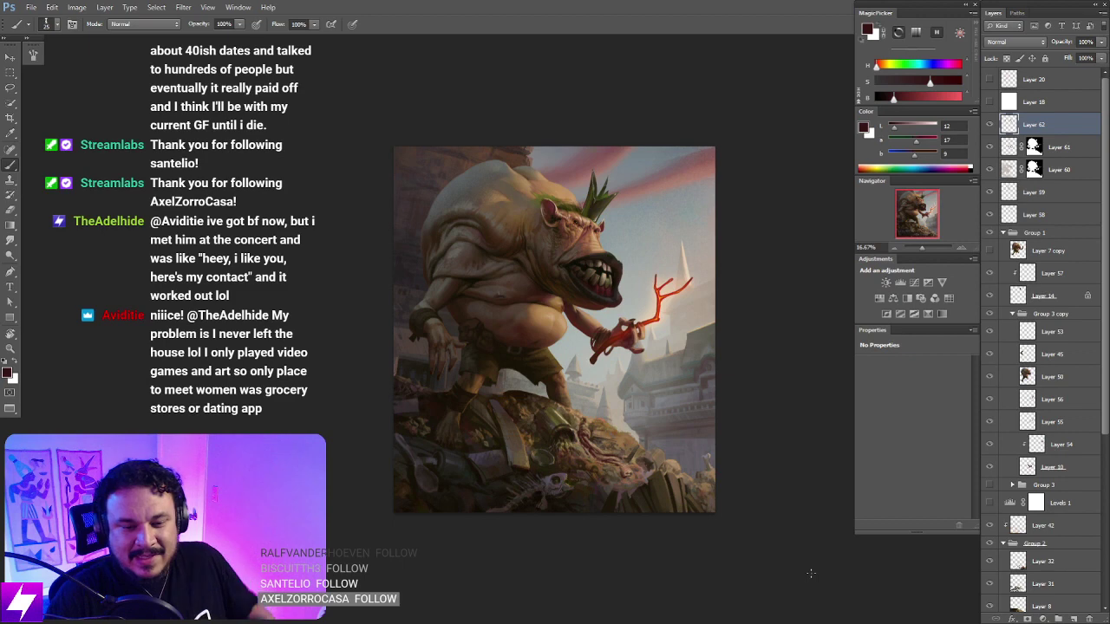
{"action": "key", "text": "ctrl+shift+h"}
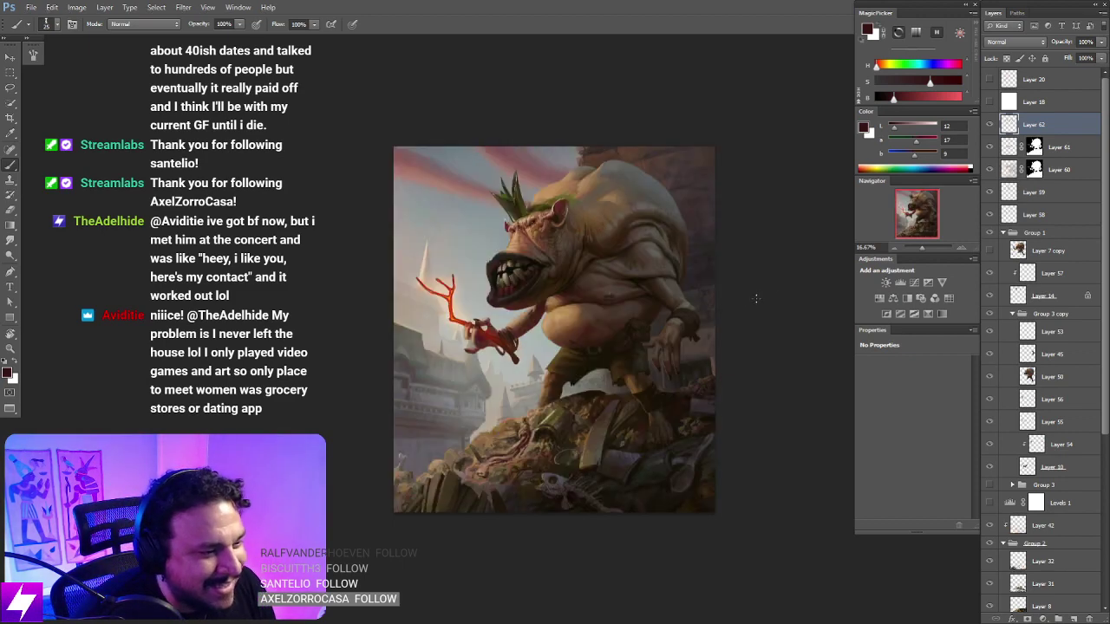
{"action": "key", "text": "h"}
{"action": "key", "text": "ctrl+minus"}
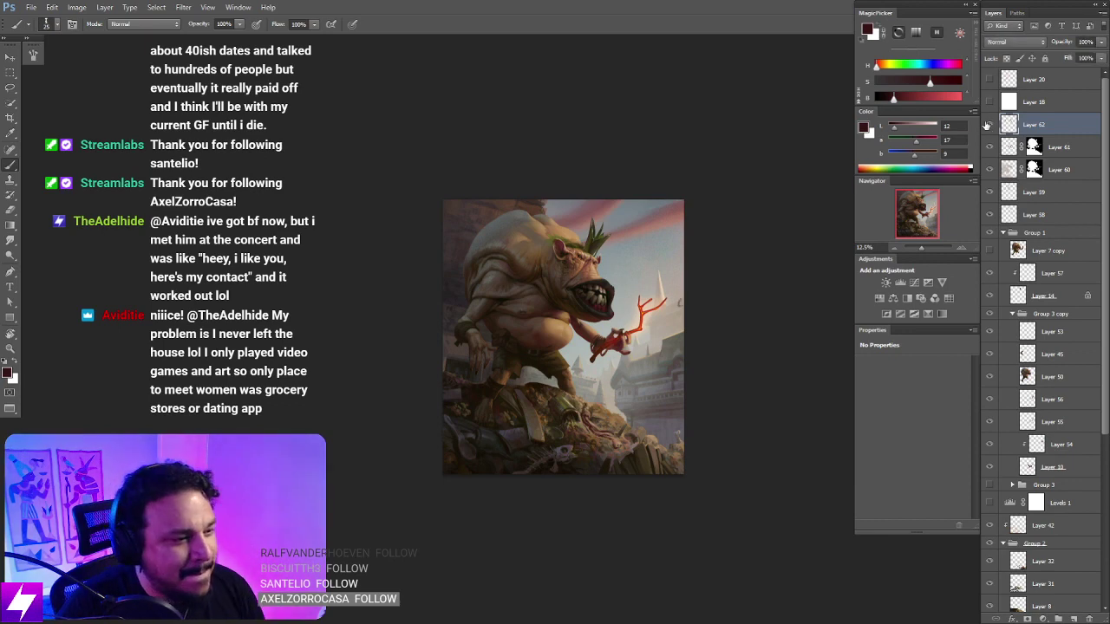
Step: Try clearing a lassoed area of Layer 62 at the painting's edge beside the glowing branch
{"action": "key", "text": "ctrl+plus"}
{"action": "key", "text": "ctrl+plus"}
{"action": "mouse_move", "coordinate": [810, 263]}
{"action": "left_mouse_down"}
{"action": "mouse_move", "coordinate": [713, 275]}
{"action": "mouse_move", "coordinate": [711, 340]}
{"action": "mouse_move", "coordinate": [704, 240]}
{"action": "left_mouse_up"}
{"action": "key", "text": "l"}
{"action": "key", "text": "Delete"}
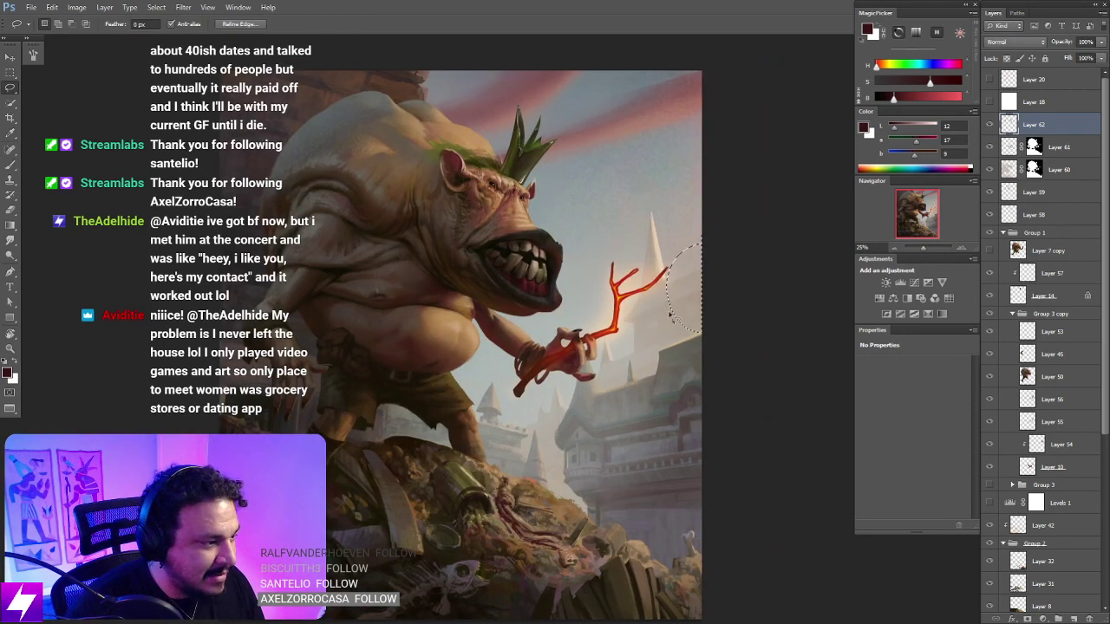
{"action": "key", "text": "ctrl+d"}
{"action": "left_click_drag", "start_coordinate": [535, 486], "coordinate": [560, 500]}
{"action": "key", "text": "ctrl+alt+z"}
{"action": "key", "text": "ctrl+alt+z"}
{"action": "key", "text": "ctrl+alt+z"}
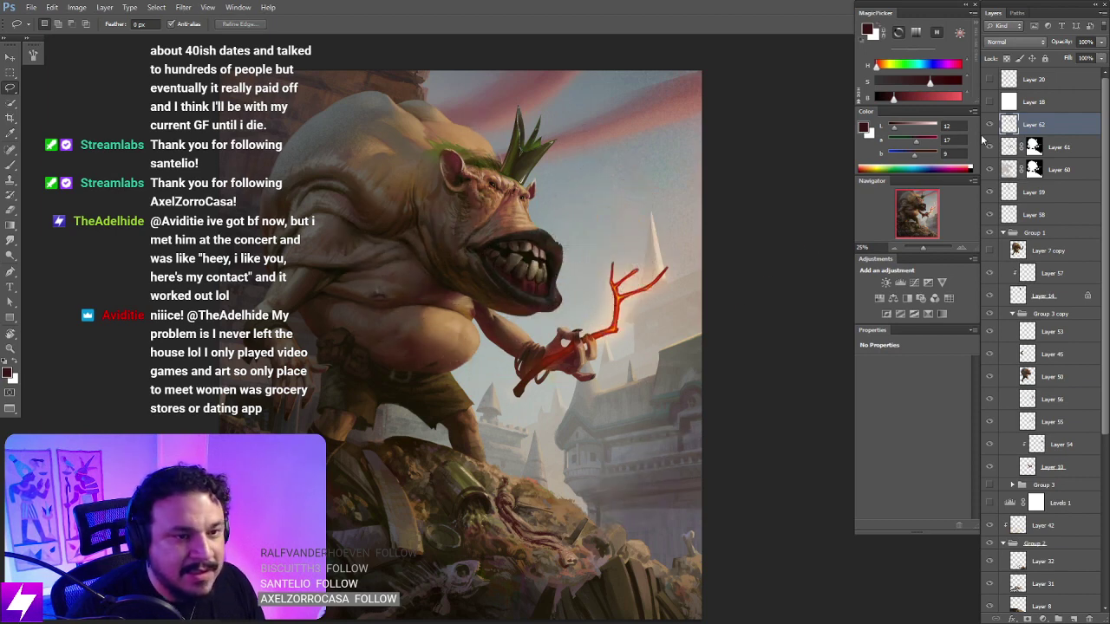
Step: Compare the painting with Layer 62 hidden and shown, and add a new empty layer above it
{"action": "left_click", "coordinate": [990, 124]}
{"action": "left_click", "coordinate": [990, 125]}
{"action": "left_click_drag", "start_coordinate": [586, 420], "coordinate": [567, 437]}
{"action": "key", "text": "ctrl+plus"}
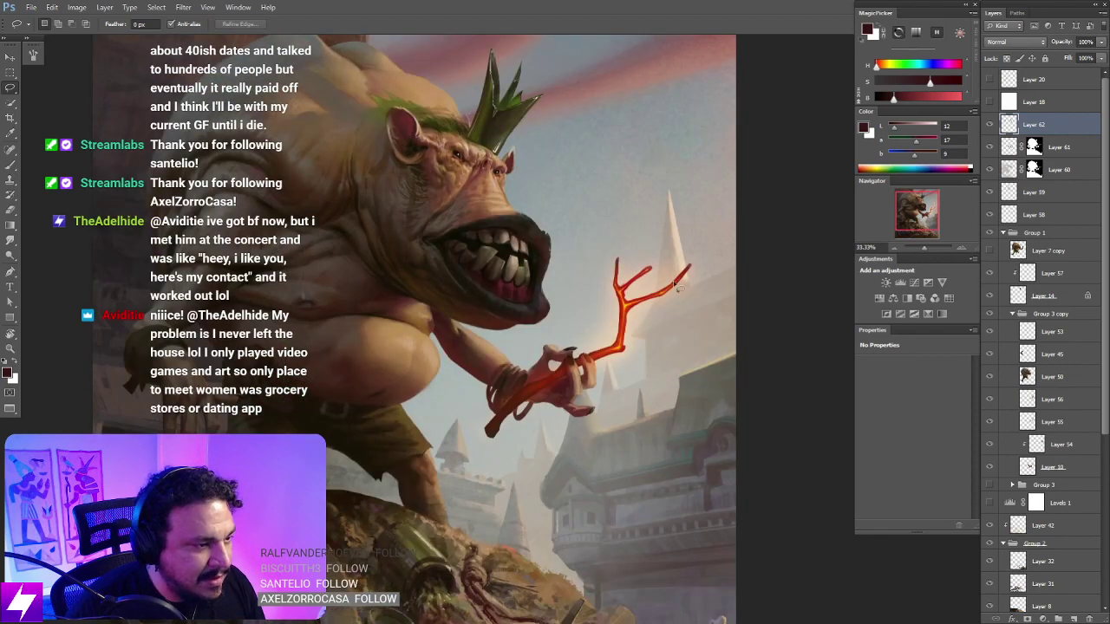
{"action": "left_click_drag", "start_coordinate": [673, 265], "coordinate": [666, 289]}
{"action": "key", "text": "ctrl+shift+alt+n"}
{"action": "key", "text": "ctrl+plus"}
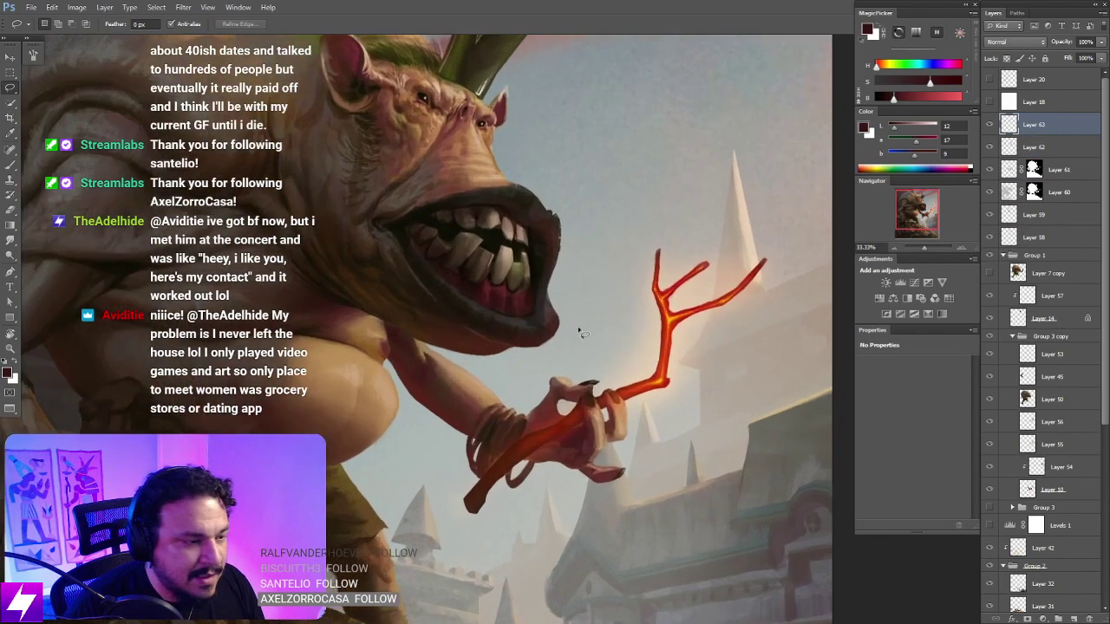
Step: Load a thin, flat-tipped brush preset for painting details on the mouth
{"action": "mouse_move", "coordinate": [524, 313]}
{"action": "left_mouse_down"}
{"action": "mouse_move", "coordinate": [546, 347]}
{"action": "mouse_move", "coordinate": [587, 344]}
{"action": "left_mouse_up"}
{"action": "key", "text": "b"}
{"action": "right_click", "coordinate": [419, 320]}
{"action": "double_click", "coordinate": [74, 287]}
{"action": "key", "text": "ctrl+shift+h"}
{"action": "key", "text": "ctrl+shift+h"}
{"action": "left_click_drag", "start_coordinate": [528, 268], "coordinate": [590, 339]}
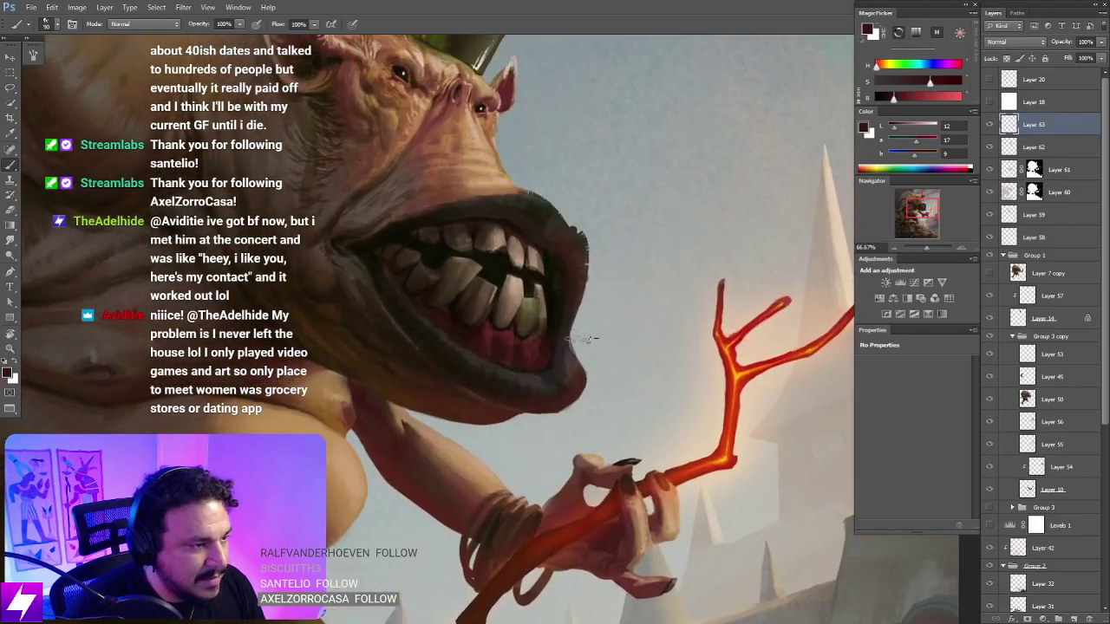
{"action": "key", "text": "ctrl+minus"}
{"action": "right_click", "coordinate": [515, 367]}
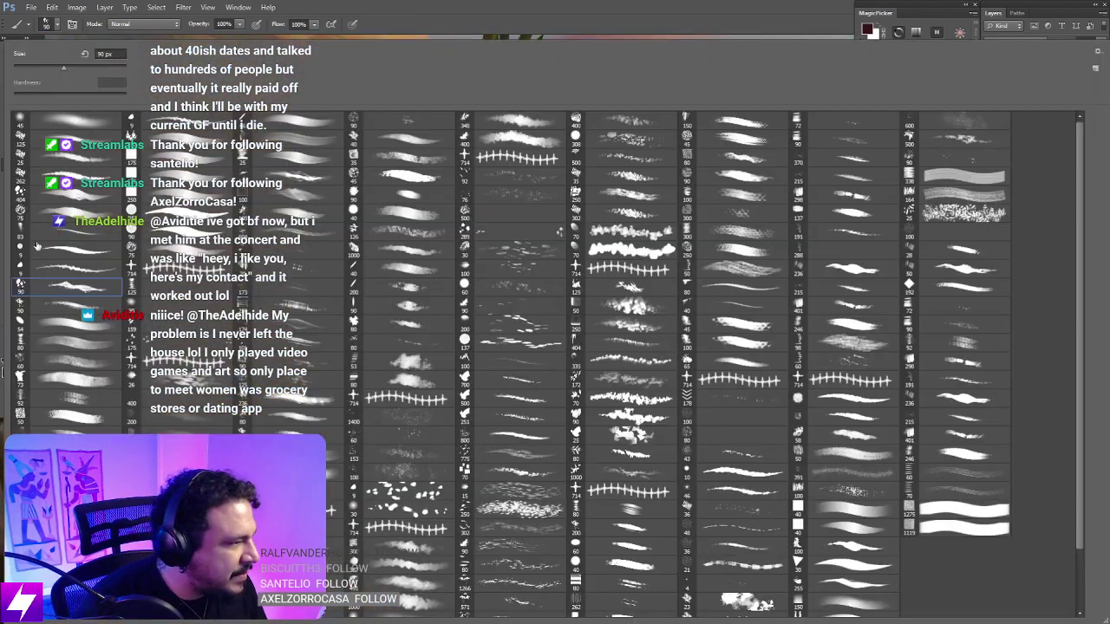
{"action": "left_click", "coordinate": [77, 229]}
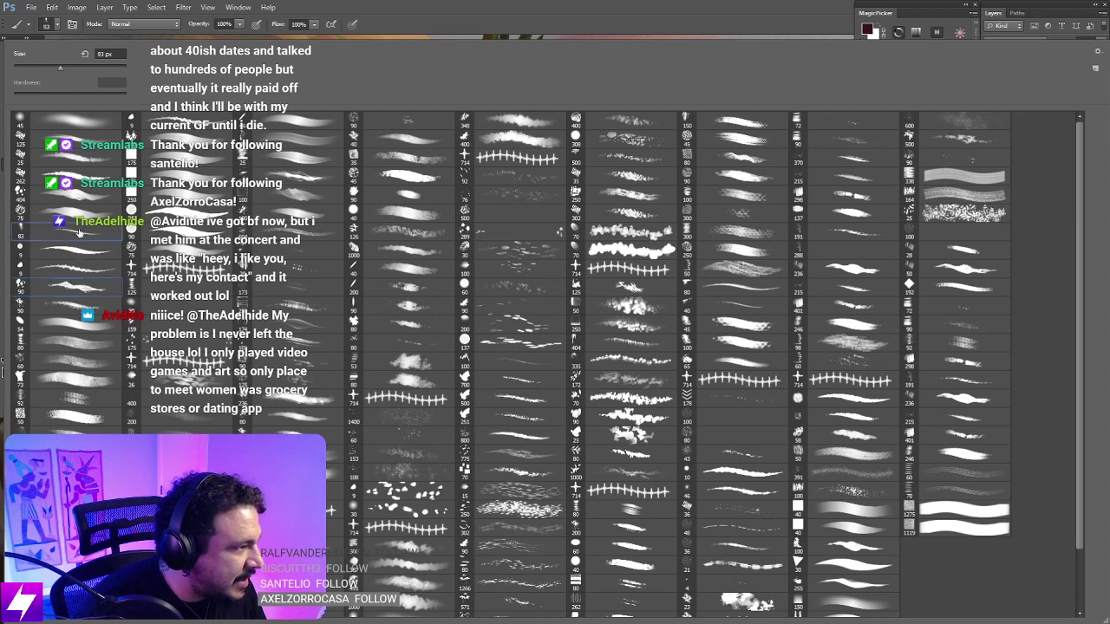
{"action": "left_click", "coordinate": [79, 232]}
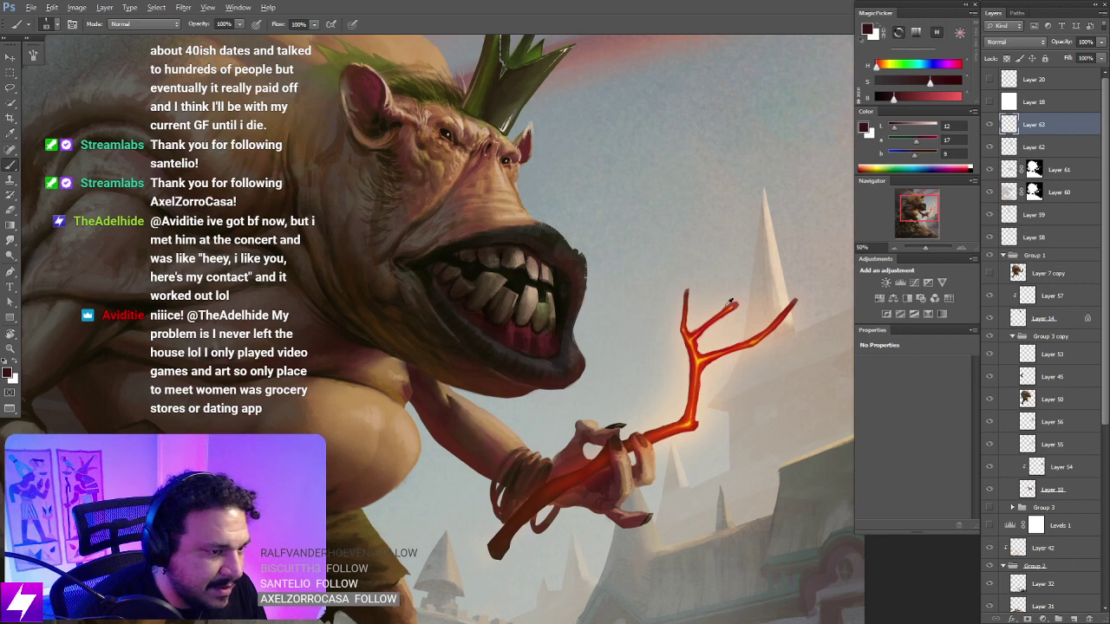
Step: Sample a light grey from the sky and paint small highlights on the lower lip with a reduced brush
{"action": "left_click", "coordinate": [743, 184], "text": "alt"}
{"action": "left_click_drag", "start_coordinate": [537, 298], "coordinate": [542, 286]}
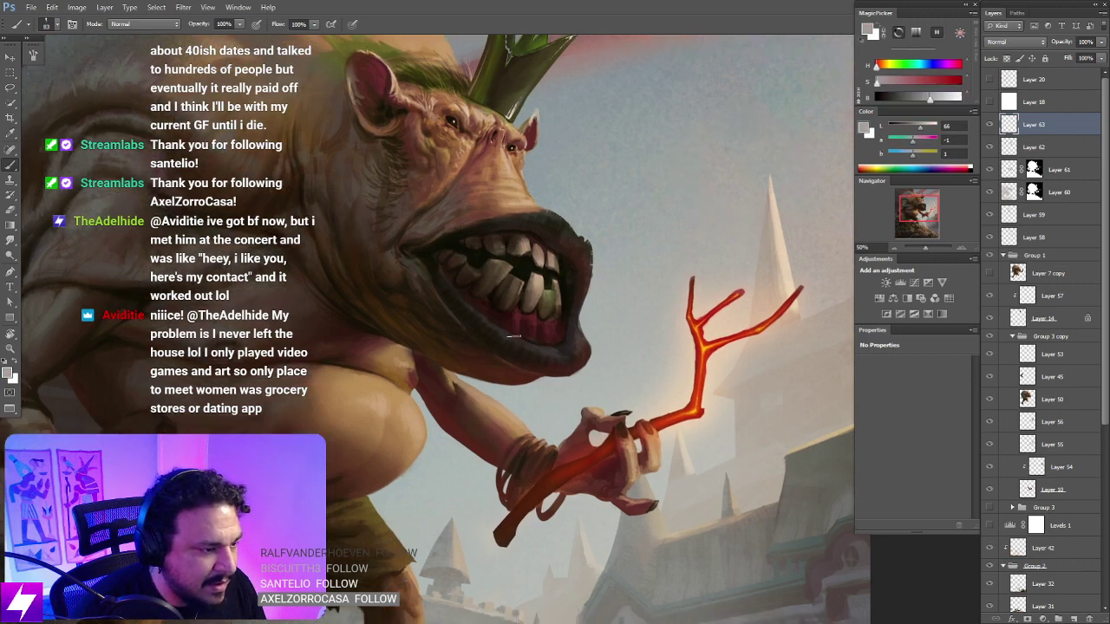
{"action": "key", "text": "bracketleft"}
{"action": "key", "text": "bracketleft"}
{"action": "key", "text": "bracketleft"}
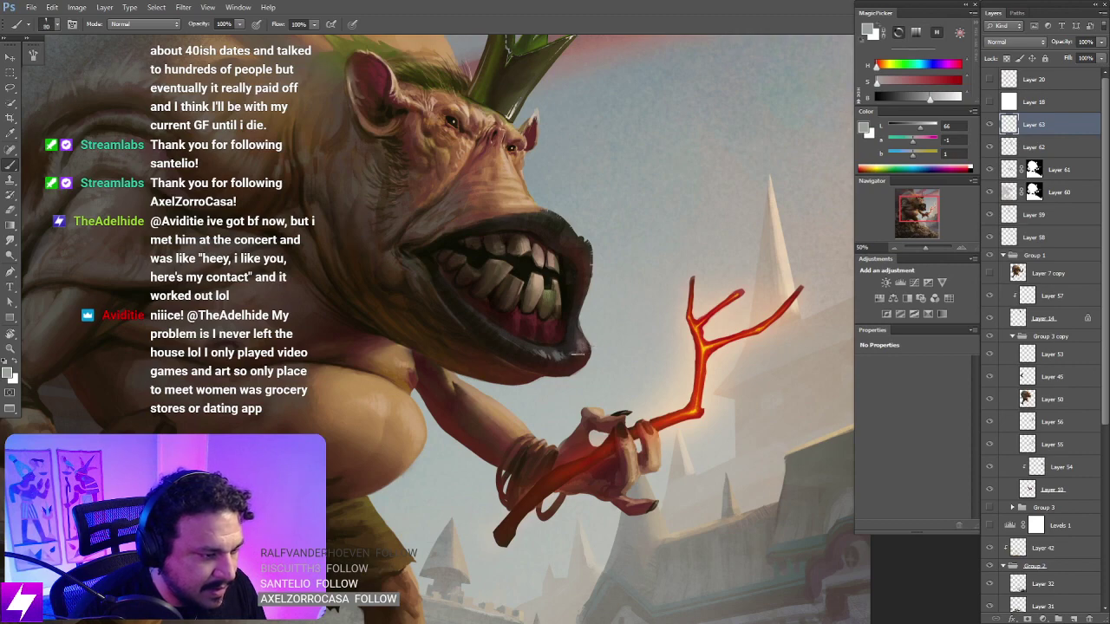
Step: Rotate the canvas to extend the light grey highlights along the outer lower lip, and restore the upright view
{"action": "key", "text": "ctrl+minus"}
{"action": "key", "text": "r"}
{"action": "mouse_move", "coordinate": [649, 374]}
{"action": "left_mouse_down"}
{"action": "mouse_move", "coordinate": [661, 322]}
{"action": "mouse_move", "coordinate": [587, 284]}
{"action": "left_mouse_up"}
{"action": "key", "text": "ctrl+plus"}
{"action": "key", "text": "b"}
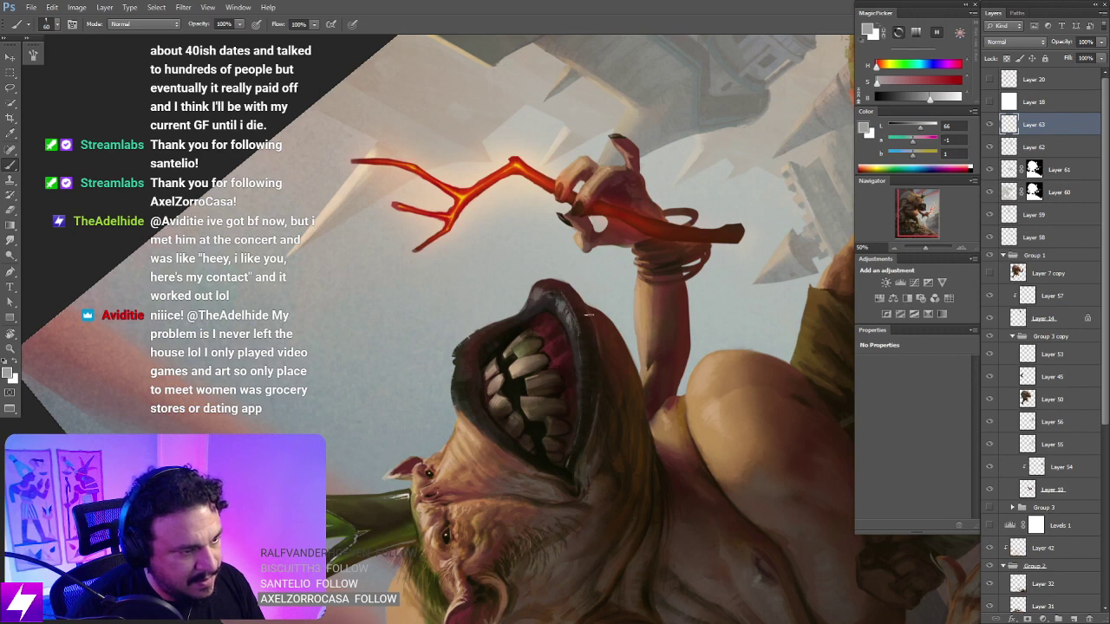
{"action": "key", "text": "Escape"}
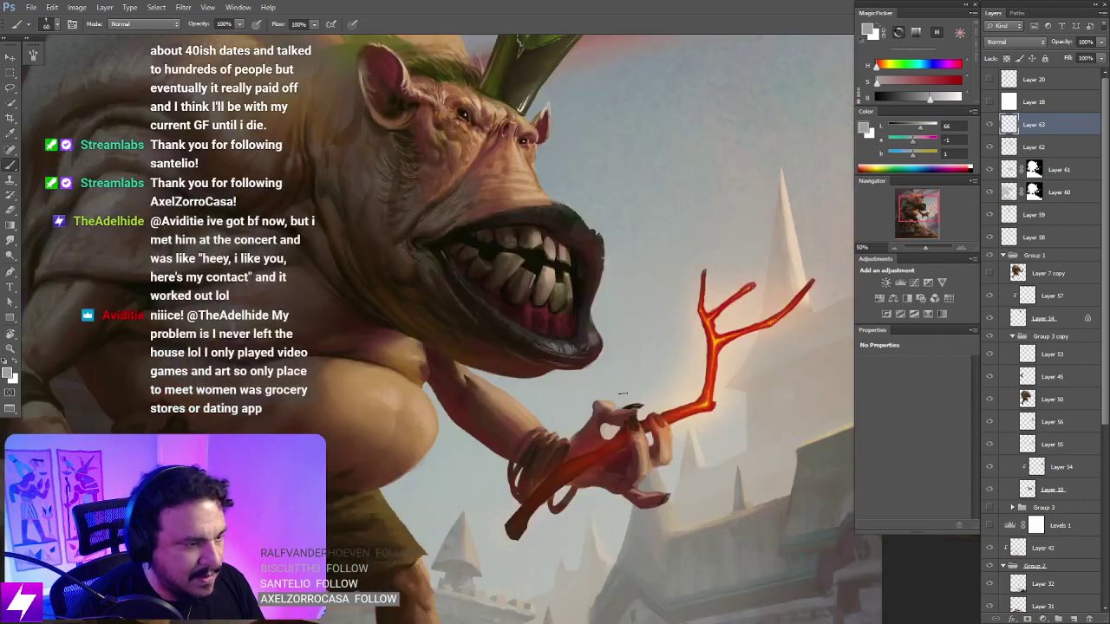
Step: Check the lip highlights against the whole painting at several zoom levels and with the view flipped
{"action": "key", "text": "ctrl+minus"}
{"action": "key", "text": "ctrl+minus"}
{"action": "key", "text": "ctrl+plus"}
{"action": "key", "text": "ctrl+plus"}
{"action": "mouse_move", "coordinate": [565, 200]}
{"action": "left_mouse_down"}
{"action": "mouse_move", "coordinate": [684, 284]}
{"action": "mouse_move", "coordinate": [597, 328]}
{"action": "left_mouse_up"}
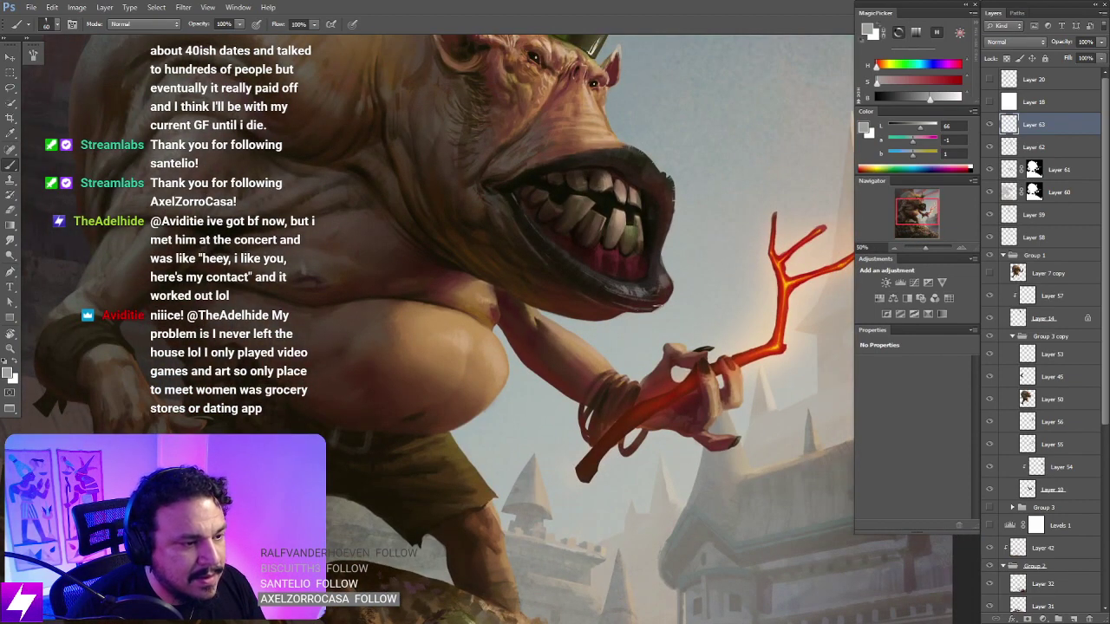
{"action": "key", "text": "e"}
{"action": "key", "text": "ctrl+minus"}
{"action": "key", "text": "ctrl+minus"}
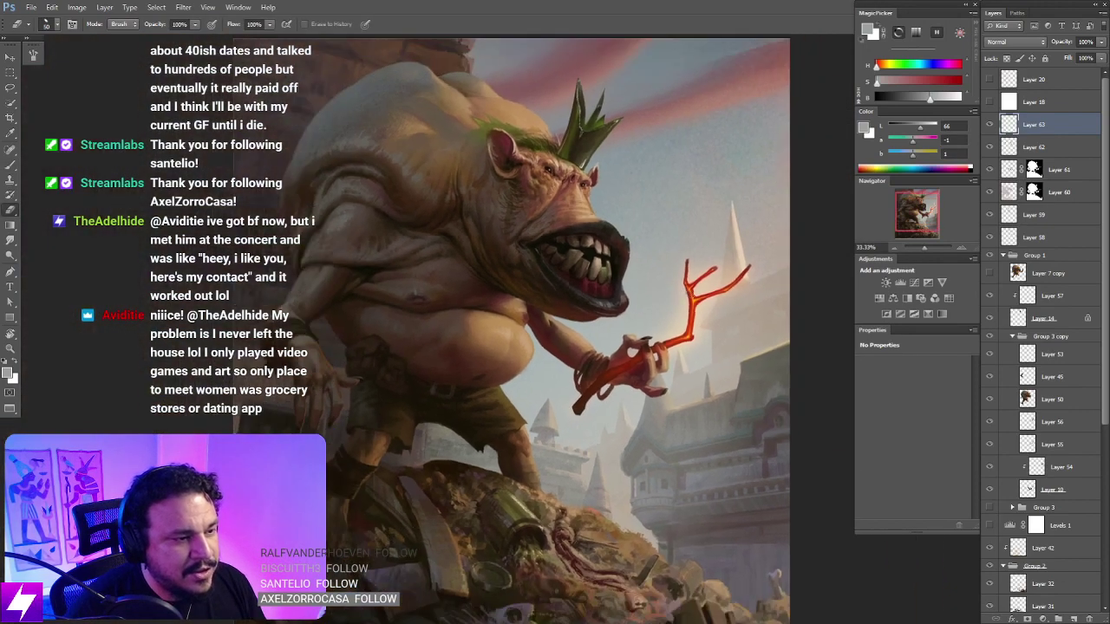
{"action": "mouse_move", "coordinate": [635, 283]}
{"action": "left_mouse_down"}
{"action": "mouse_move", "coordinate": [657, 258]}
{"action": "mouse_move", "coordinate": [620, 263]}
{"action": "mouse_move", "coordinate": [613, 238]}
{"action": "mouse_move", "coordinate": [642, 267]}
{"action": "mouse_move", "coordinate": [632, 263]}
{"action": "left_mouse_up"}
{"action": "key", "text": "ctrl+minus"}
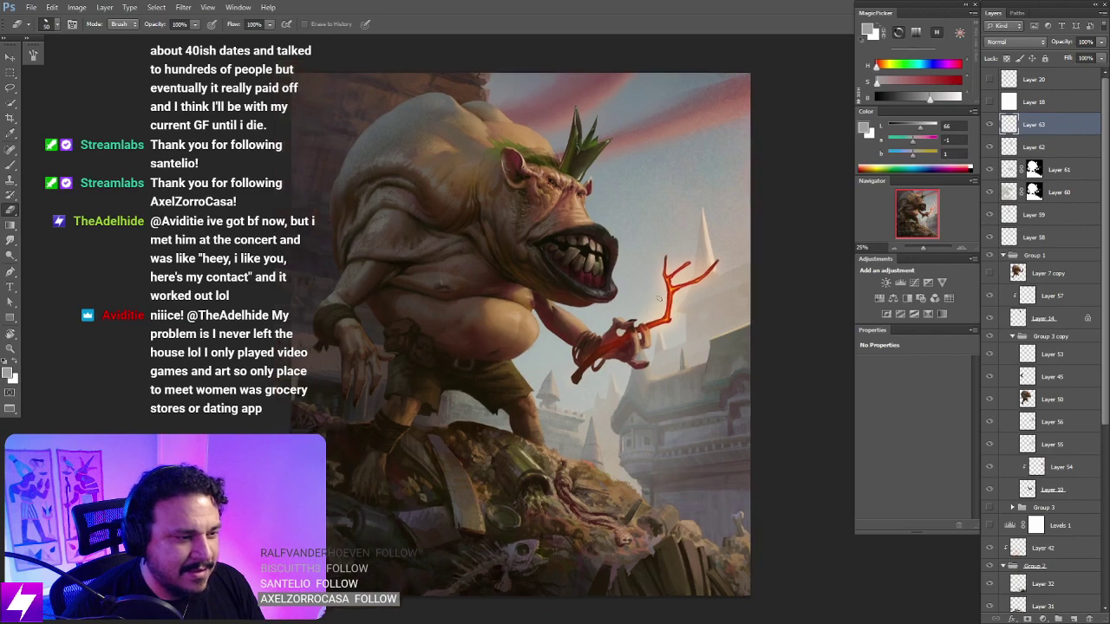
{"action": "key", "text": "ctrl+shift+h"}
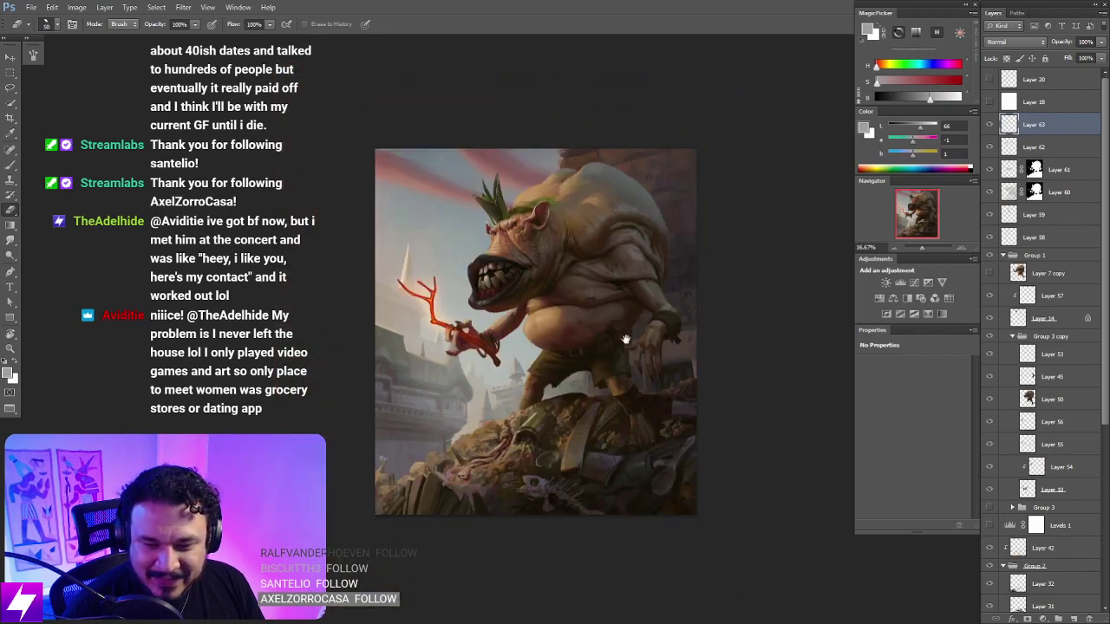
Step: Touch up the light grey highlights along the lower lip, judging them at several zoom levels
{"action": "scroll", "coordinate": [625, 340], "scroll_direction": "up", "scroll_amount": 2}
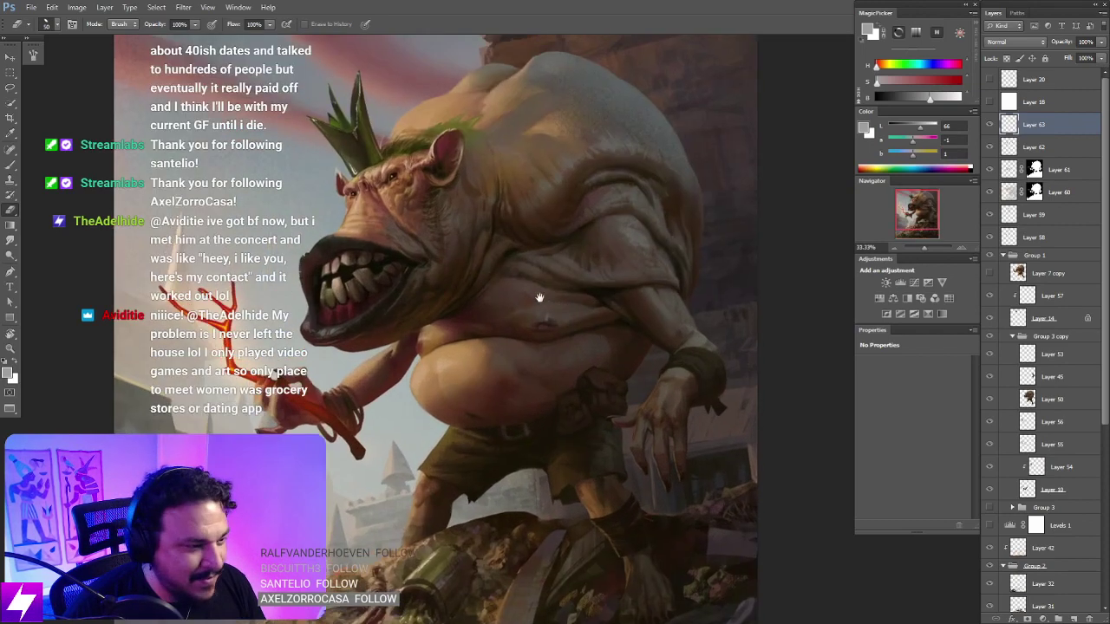
{"action": "left_click_drag", "start_coordinate": [540, 298], "coordinate": [638, 339]}
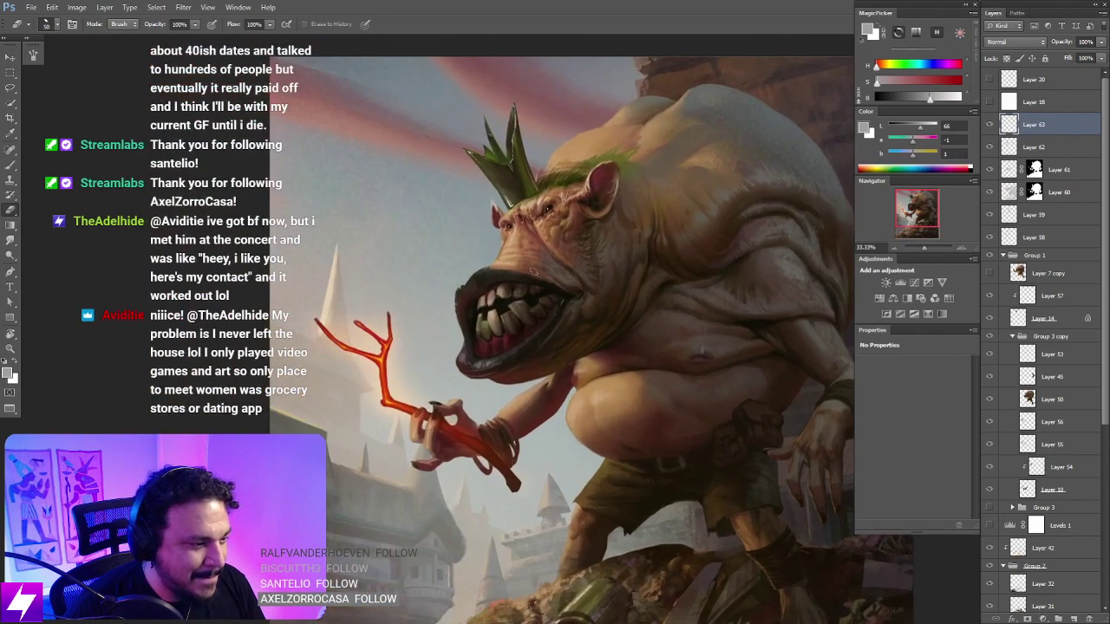
{"action": "key", "text": "ctrl+plus"}
{"action": "key", "text": "b"}
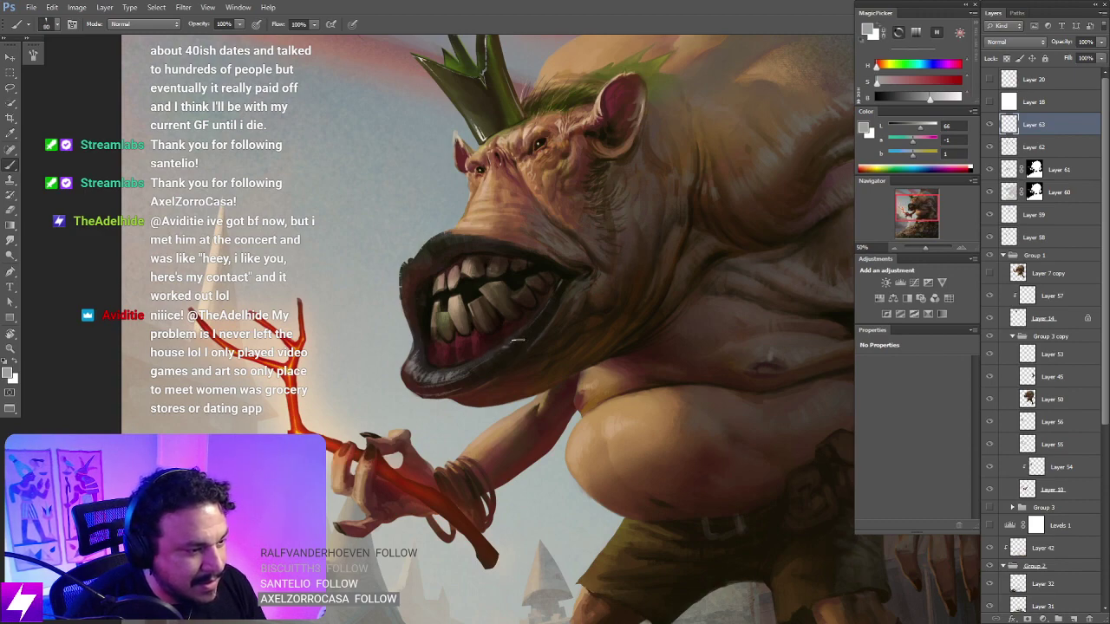
{"action": "key", "text": "ctrl+minus"}
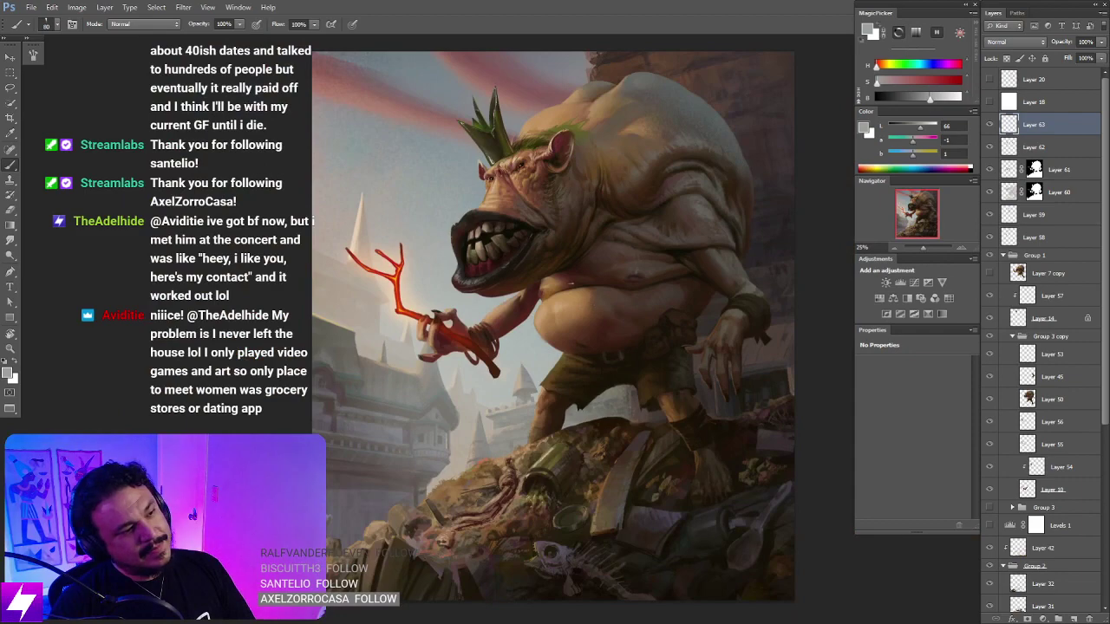
{"action": "key", "text": "ctrl+plus"}
{"action": "key", "text": "ctrl+plus"}
{"action": "left_click_drag", "start_coordinate": [435, 238], "coordinate": [520, 361]}
{"action": "key", "text": "e"}
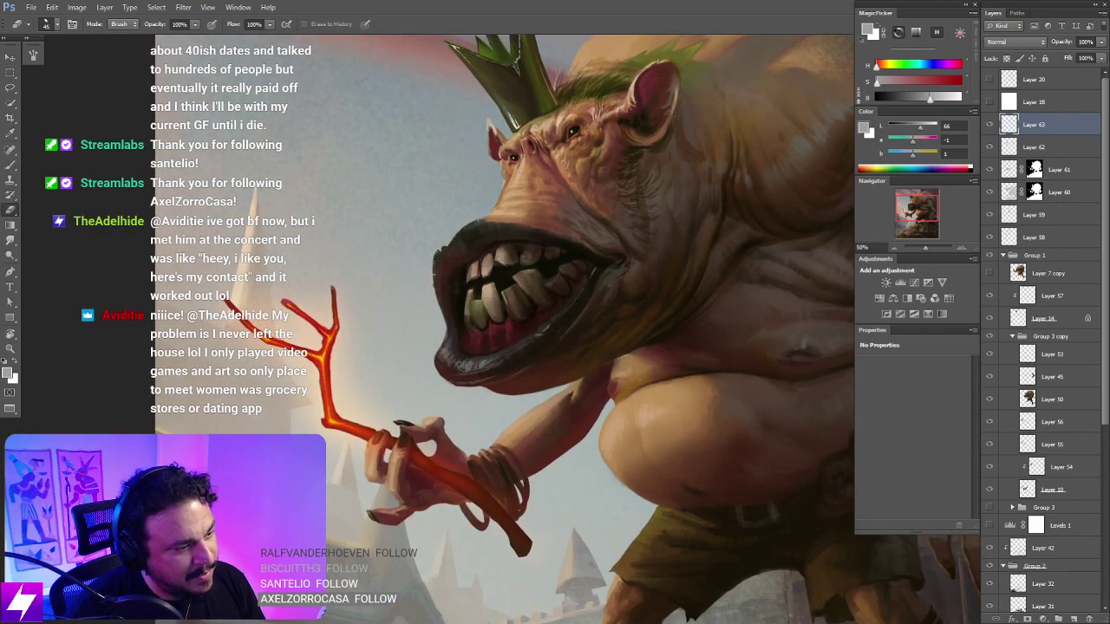
Step: Paint light grey highlights on the upper lip, checking the mouth with the canvas rotated and upright
{"action": "key", "text": "ctrl+minus"}
{"action": "key", "text": "r"}
{"action": "left_click_drag", "start_coordinate": [618, 430], "coordinate": [607, 227]}
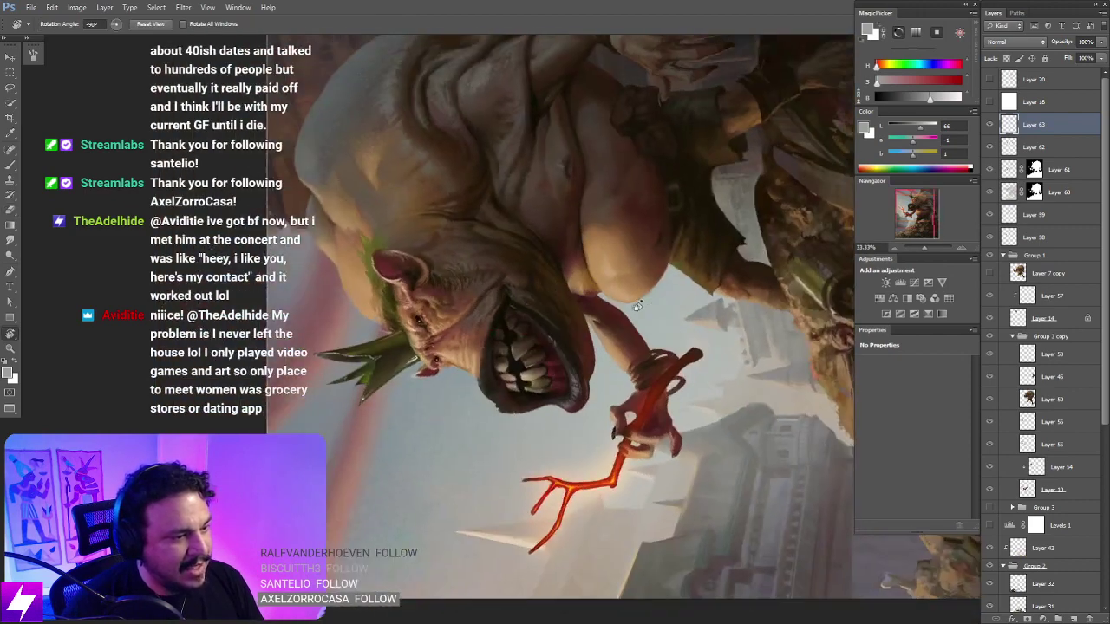
{"action": "key", "text": "ctrl+plus"}
{"action": "left_click_drag", "start_coordinate": [543, 315], "coordinate": [543, 347]}
{"action": "key", "text": "Escape"}
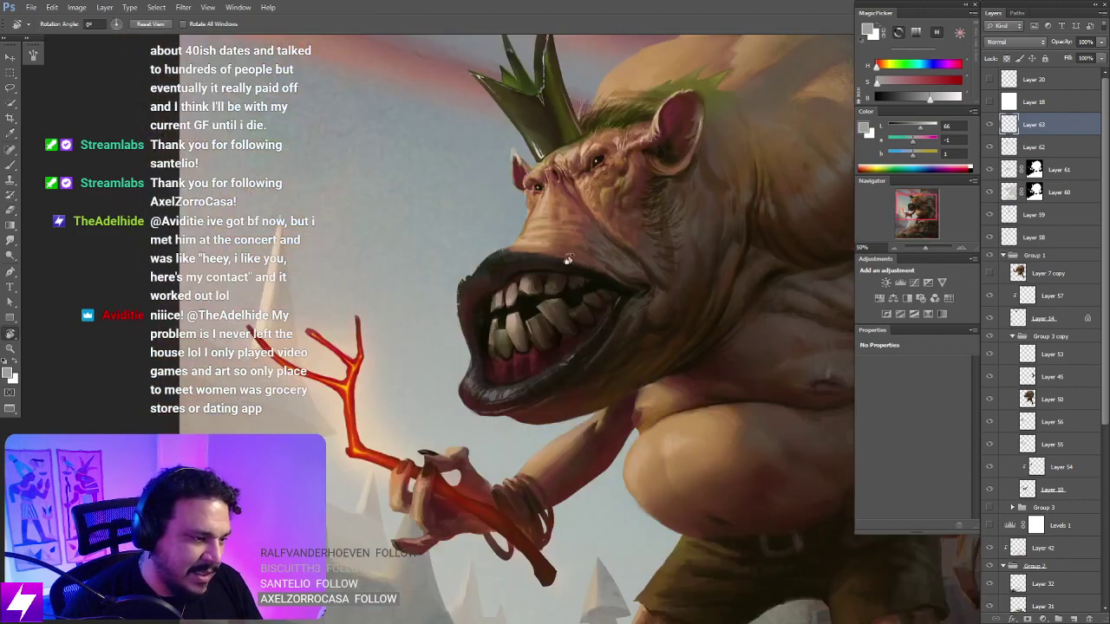
{"action": "left_click_drag", "start_coordinate": [537, 286], "coordinate": [539, 313]}
{"action": "key", "text": "b"}
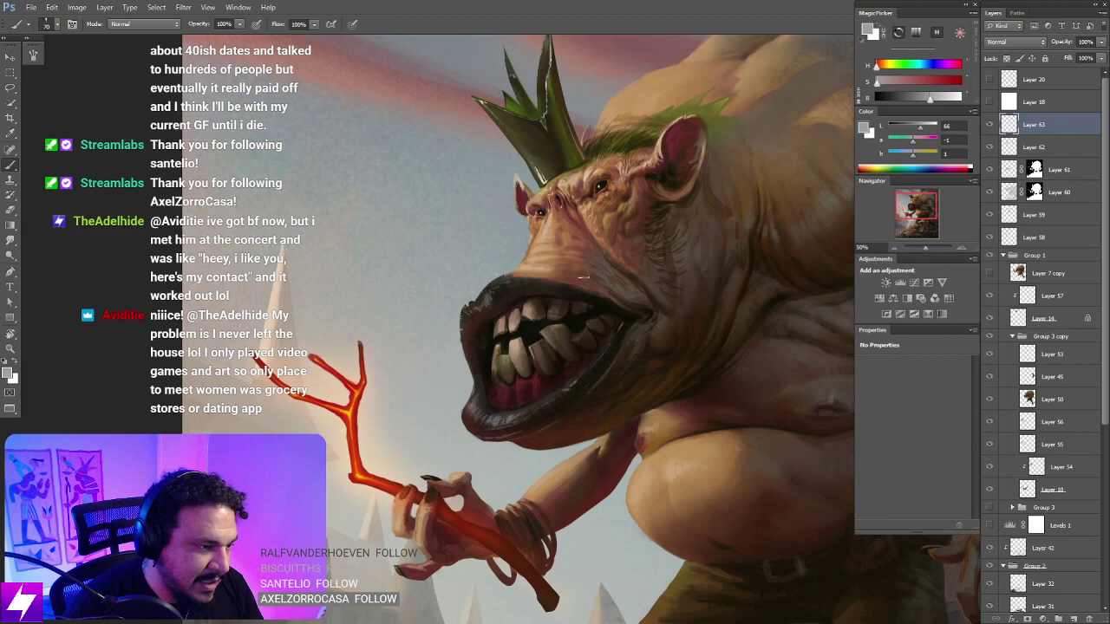
Step: Rotate the canvas to paint grey highlights along the upper lip's front edge, and restore the upright view
{"action": "key", "text": "ctrl+minus"}
{"action": "key", "text": "r"}
{"action": "mouse_move", "coordinate": [598, 407]}
{"action": "left_mouse_down"}
{"action": "mouse_move", "coordinate": [609, 396]}
{"action": "mouse_move", "coordinate": [607, 268]}
{"action": "left_mouse_up"}
{"action": "key", "text": "ctrl+plus"}
{"action": "key", "text": "b"}
{"action": "key", "text": "]"}
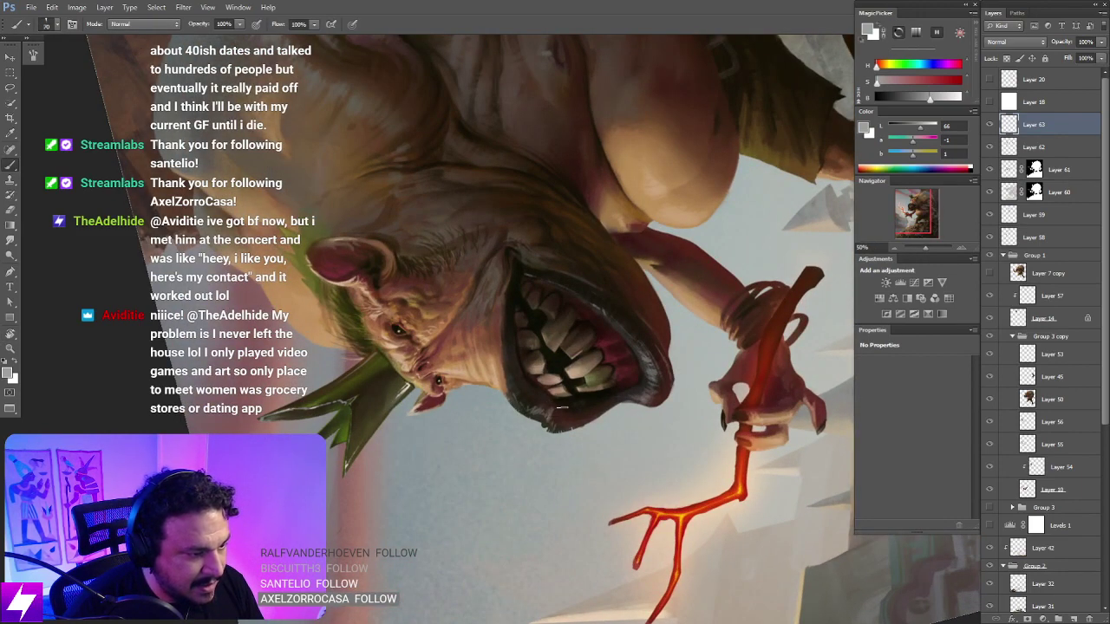
{"action": "key", "text": "Escape"}
{"action": "left_click_drag", "start_coordinate": [506, 334], "coordinate": [546, 352]}
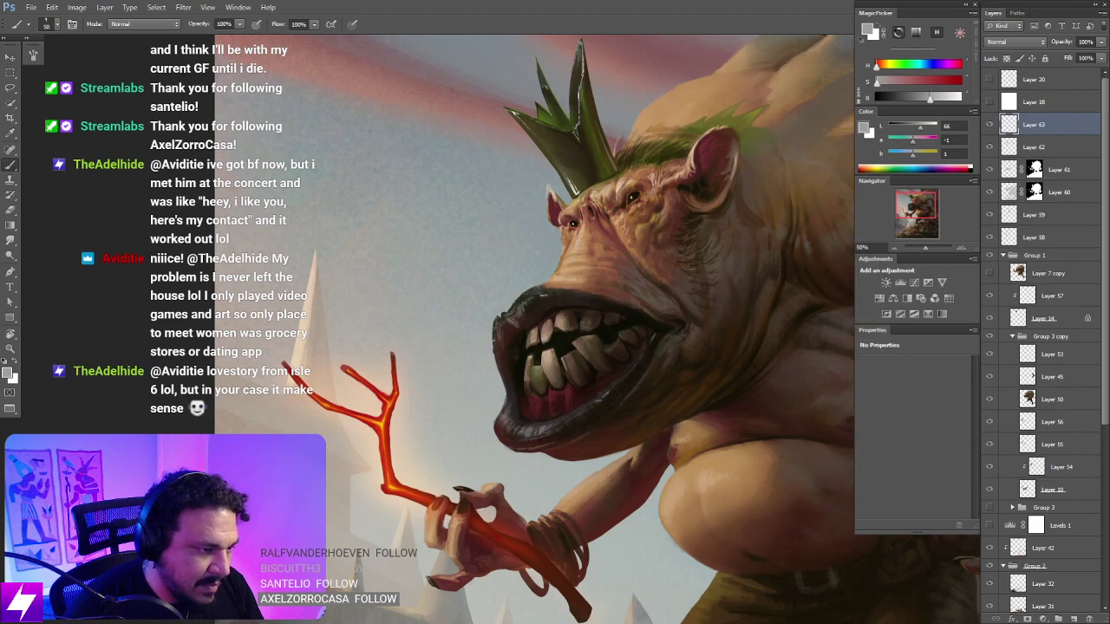
Step: Turn the canvas to extend the upper lip highlights with short strokes, and compare the result upright
{"action": "key", "text": "r"}
{"action": "mouse_move", "coordinate": [664, 326]}
{"action": "left_mouse_down"}
{"action": "mouse_move", "coordinate": [650, 277]}
{"action": "mouse_move", "coordinate": [542, 226]}
{"action": "left_mouse_up"}
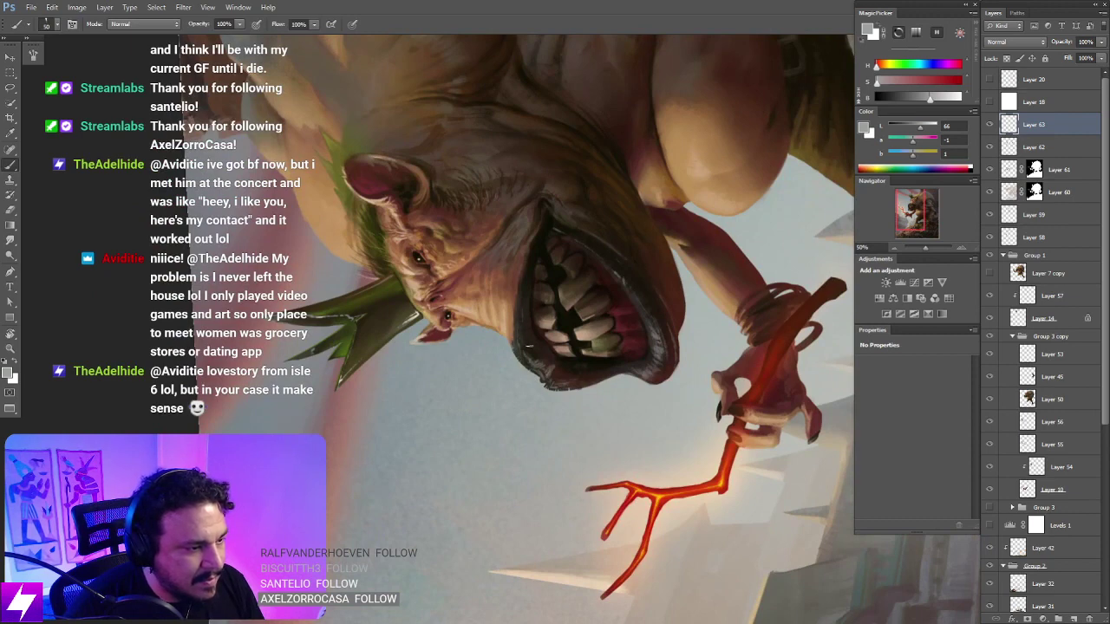
{"action": "key", "text": "Escape"}
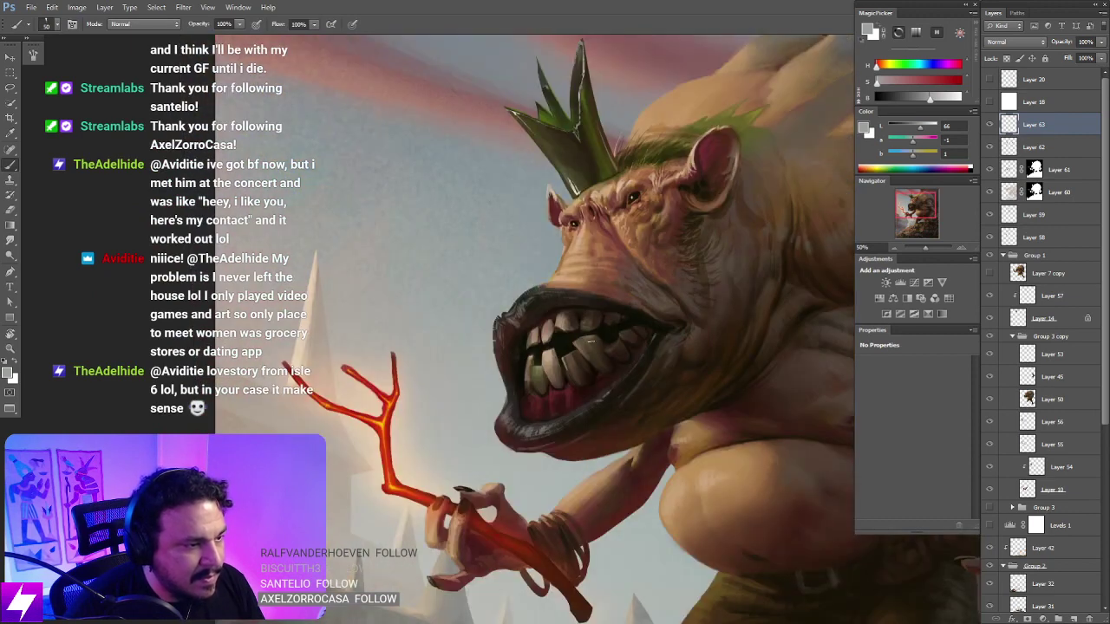
{"action": "key", "text": "ctrl+minus"}
{"action": "left_click_drag", "start_coordinate": [629, 345], "coordinate": [598, 352]}
{"action": "key", "text": "ctrl+plus"}
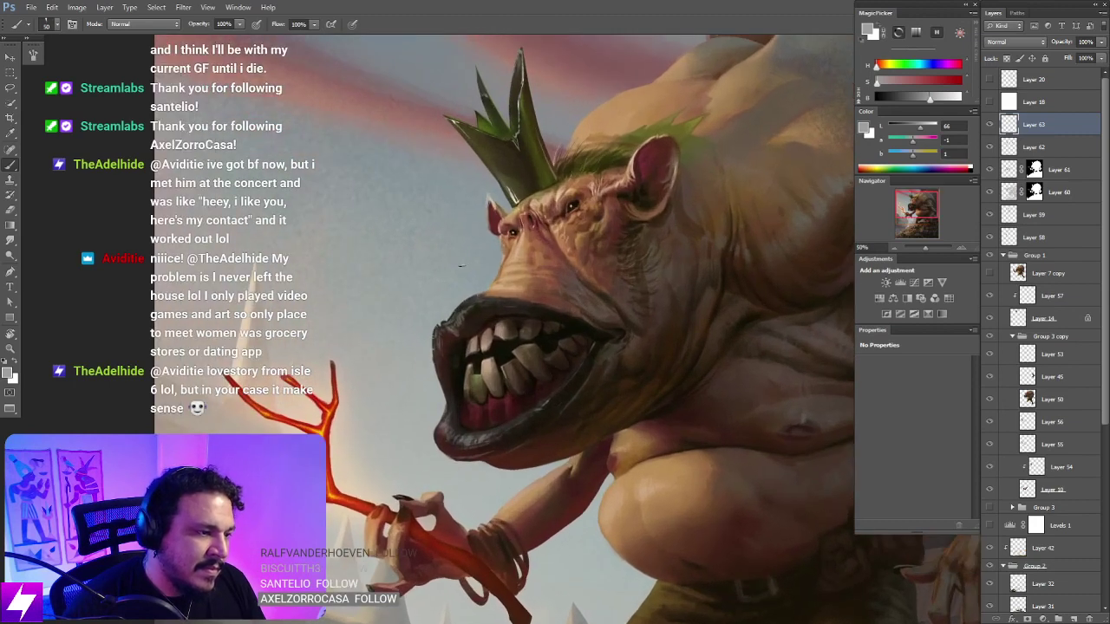
Step: Sample a cool grey from the sky and paint finer highlights on the upper lip with a smaller brush
{"action": "left_click", "coordinate": [458, 262], "text": "alt"}
{"action": "mouse_move", "coordinate": [513, 312]}
{"action": "left_mouse_down"}
{"action": "mouse_move", "coordinate": [485, 295]}
{"action": "mouse_move", "coordinate": [495, 314]}
{"action": "mouse_move", "coordinate": [518, 313]}
{"action": "left_mouse_up"}
{"action": "key", "text": "bracketleft"}
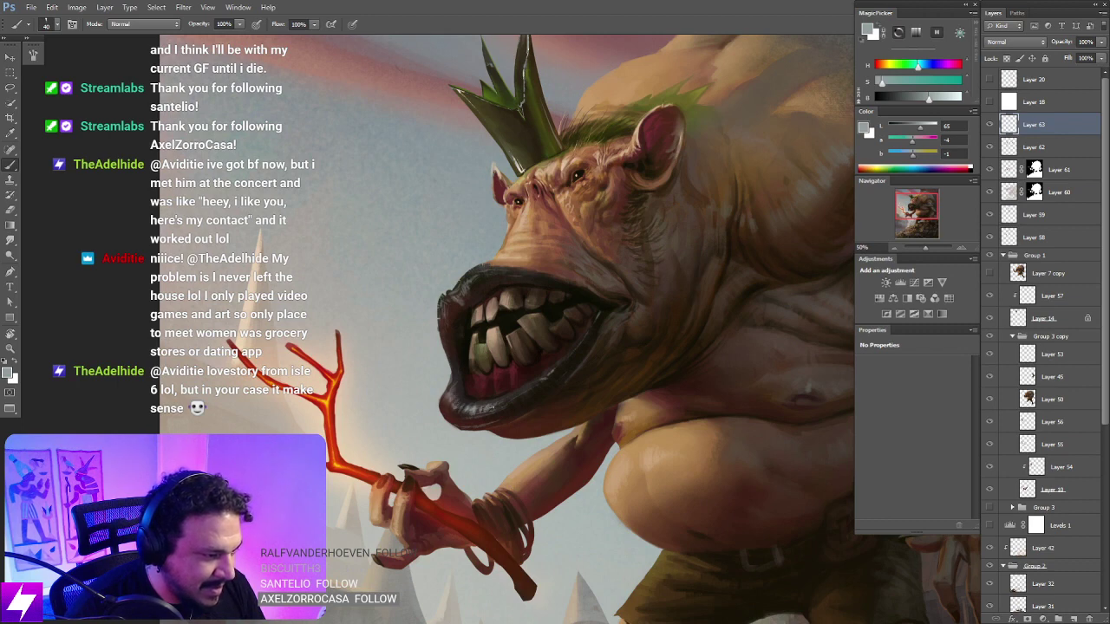
{"action": "key", "text": "ctrl+minus"}
{"action": "key", "text": "ctrl+minus"}
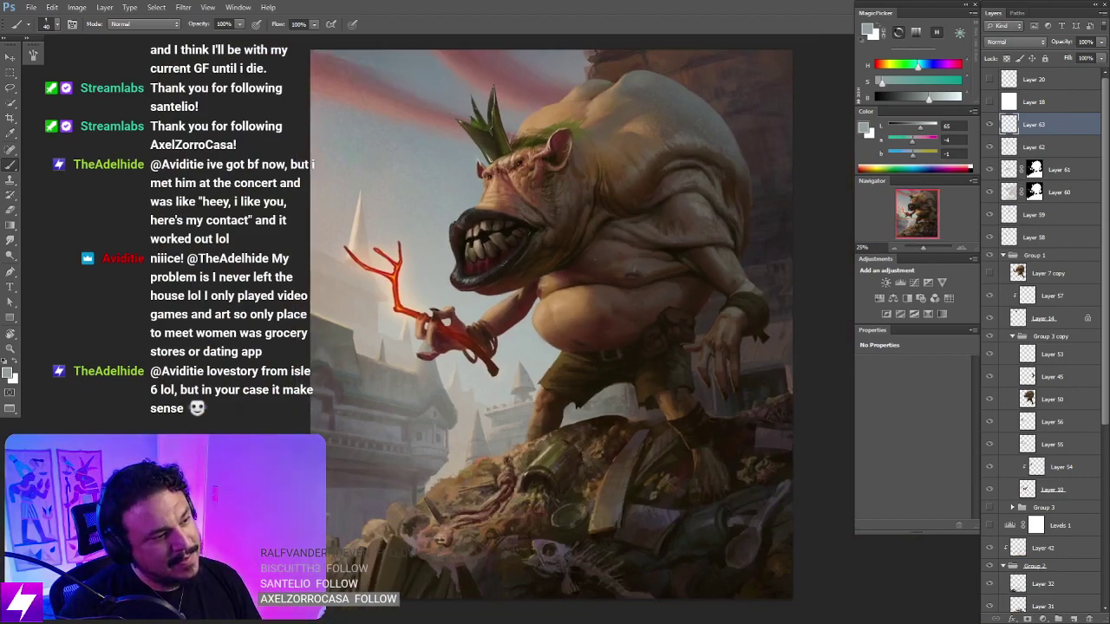
Step: Refine the cool grey highlights at the front corner and along the top of the upper lip
{"action": "key", "text": "ctrl+plus"}
{"action": "scroll", "coordinate": [545, 187], "scroll_direction": "up", "scroll_amount": 2}
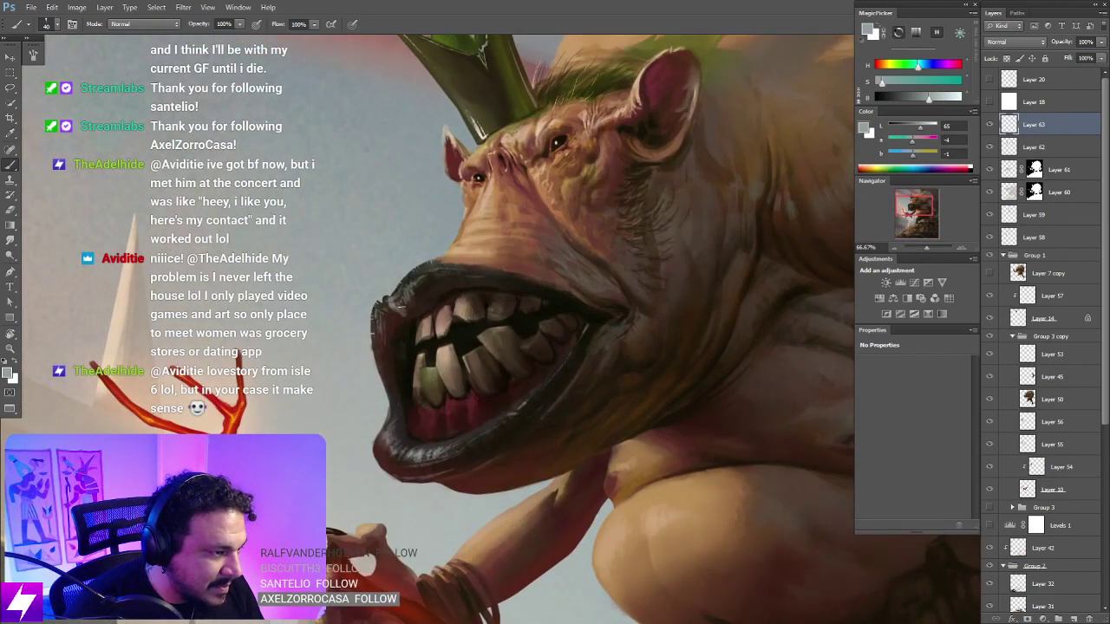
{"action": "left_click_drag", "start_coordinate": [395, 302], "coordinate": [404, 305]}
{"action": "key", "text": "ctrl+minus"}
{"action": "key", "text": "ctrl+minus"}
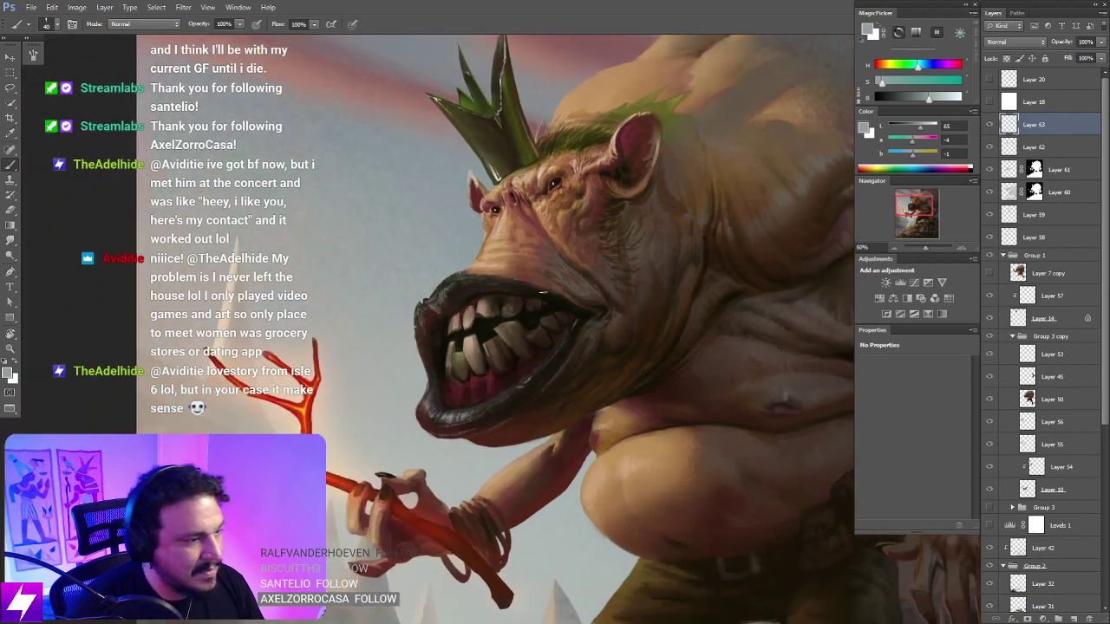
Step: Rotate the canvas and erase excess paint on the inner front part of the upper lip
{"action": "key", "text": "r"}
{"action": "left_click_drag", "start_coordinate": [569, 391], "coordinate": [609, 364]}
{"action": "key", "text": "ctrl+plus"}
{"action": "key", "text": "ctrl+plus"}
{"action": "key", "text": "b"}
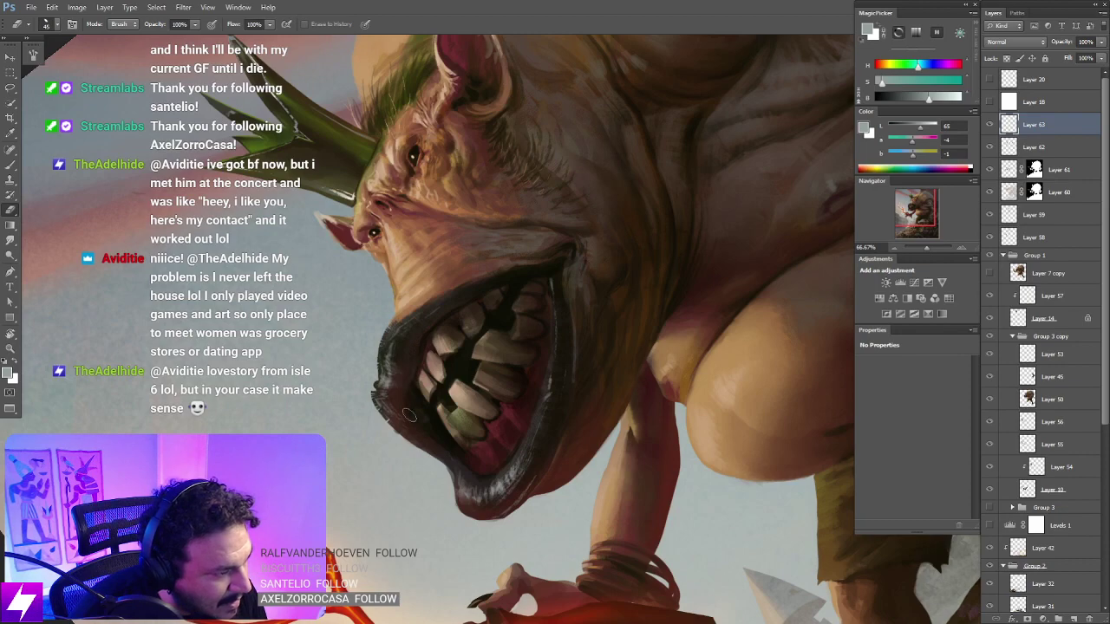
Step: Sample a muted brown beside the upper teeth, paint fine strokes on the inner upper lip, and restore the upright view
{"action": "key", "text": "r"}
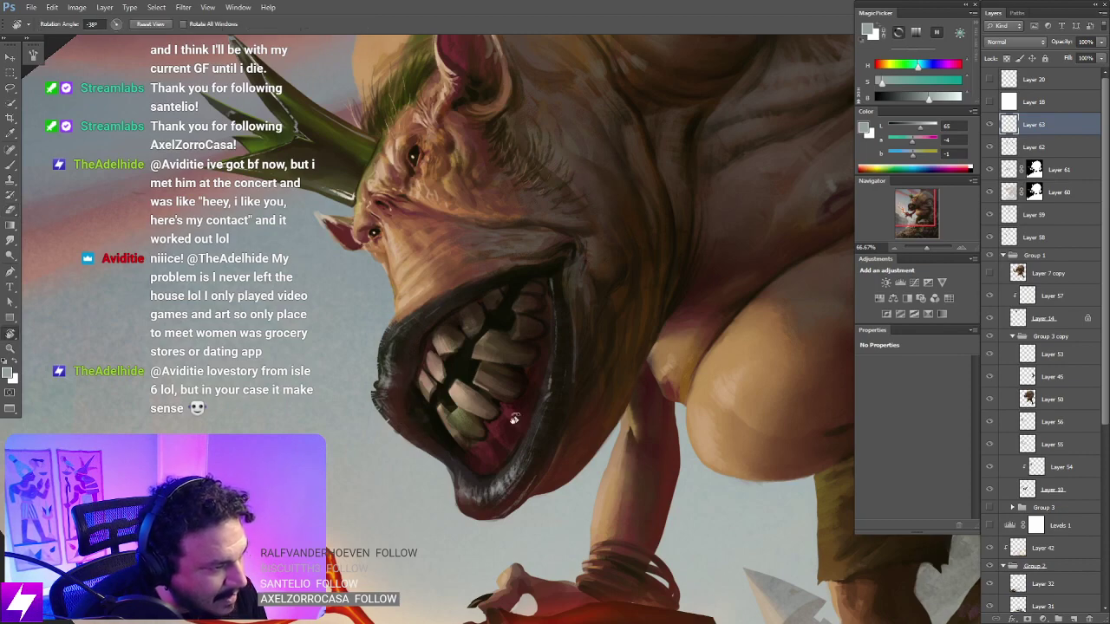
{"action": "mouse_move", "coordinate": [546, 336]}
{"action": "left_mouse_down"}
{"action": "mouse_move", "coordinate": [537, 419]}
{"action": "mouse_move", "coordinate": [520, 372]}
{"action": "left_mouse_up"}
{"action": "key", "text": "b"}
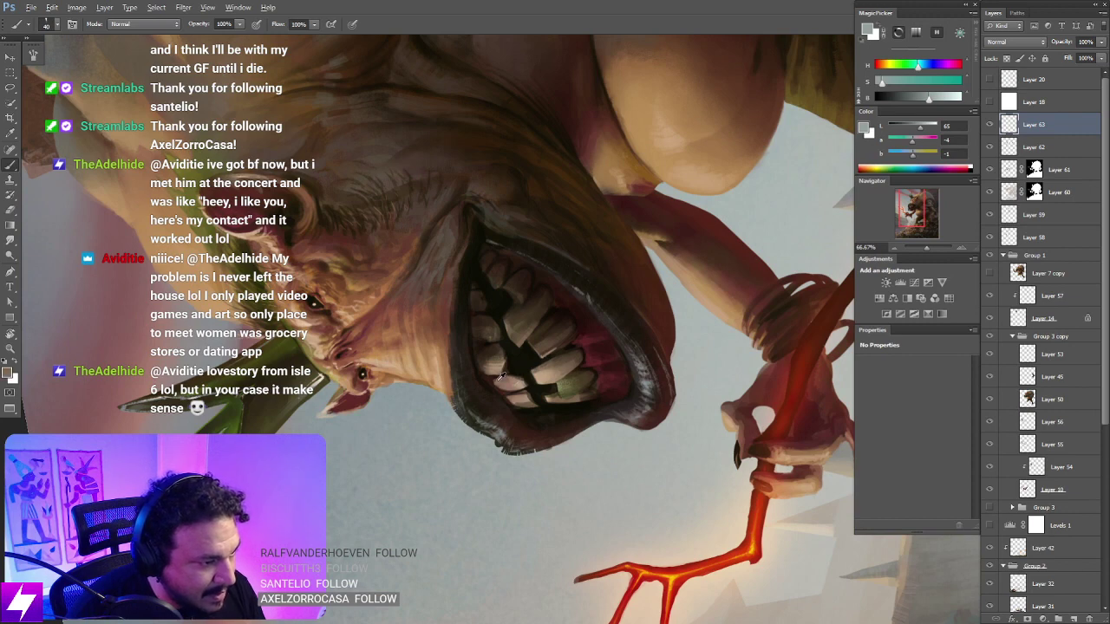
{"action": "left_click", "coordinate": [485, 372], "text": "alt"}
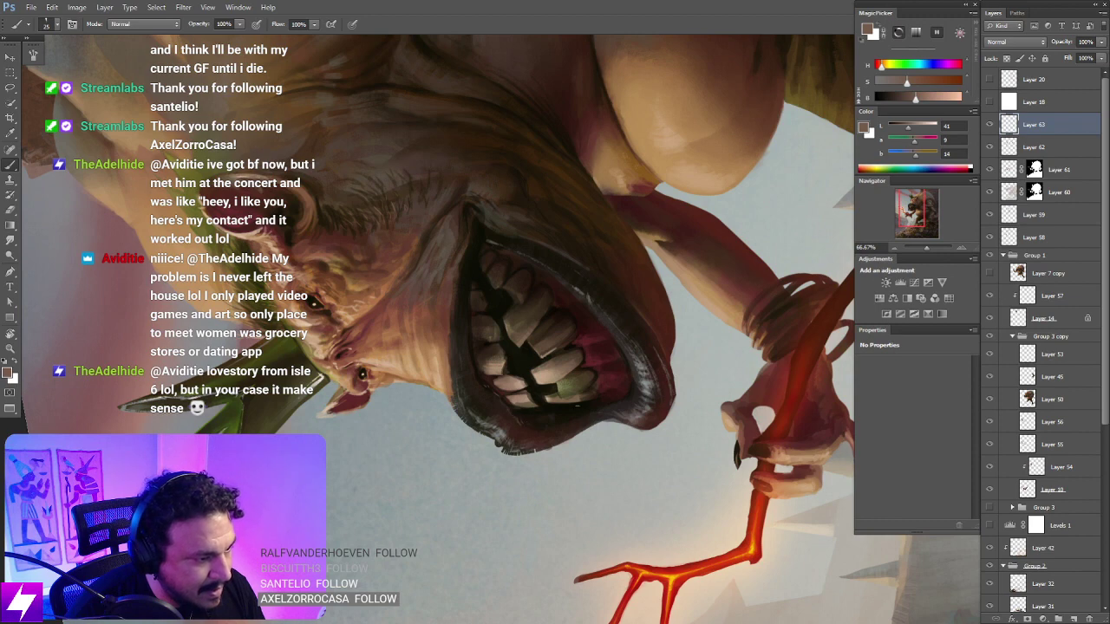
{"action": "left_click_drag", "start_coordinate": [471, 356], "coordinate": [470, 382]}
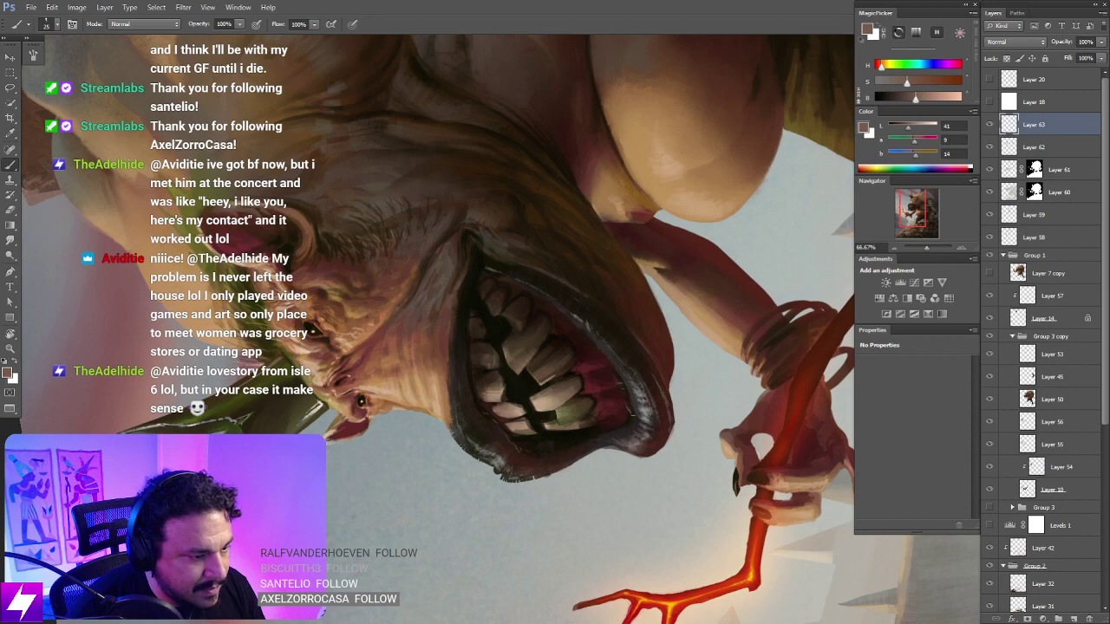
{"action": "key", "text": "Escape"}
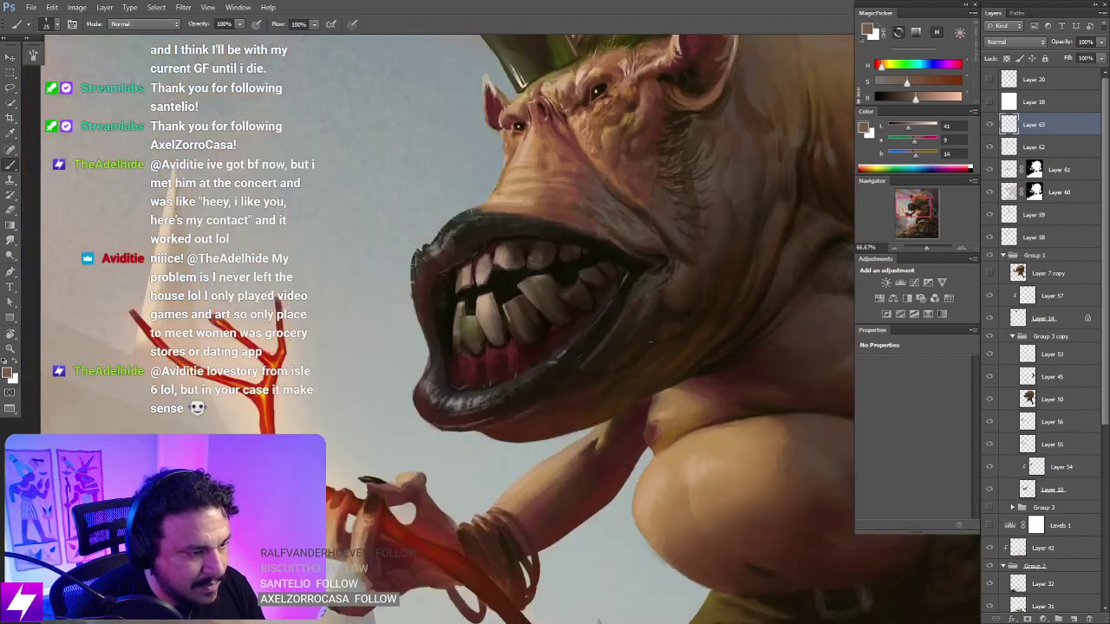
Step: Soften the brown strokes inside the upper lip with the eraser after checking them from farther out
{"action": "mouse_move", "coordinate": [595, 389]}
{"action": "left_mouse_down"}
{"action": "mouse_move", "coordinate": [582, 361]}
{"action": "mouse_move", "coordinate": [606, 308]}
{"action": "mouse_move", "coordinate": [587, 349]}
{"action": "left_mouse_up"}
{"action": "key", "text": "ctrl+minus"}
{"action": "key", "text": "ctrl+minus"}
{"action": "key", "text": "ctrl+plus"}
{"action": "key", "text": "e"}
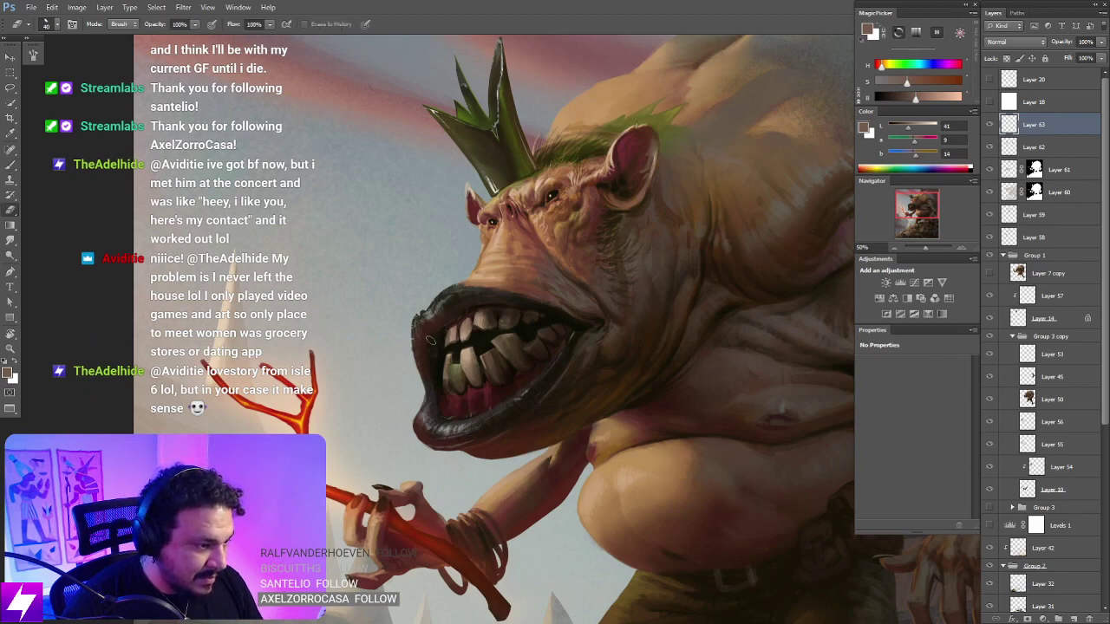
{"action": "left_click_drag", "start_coordinate": [394, 450], "coordinate": [379, 436]}
{"action": "key", "text": "b"}
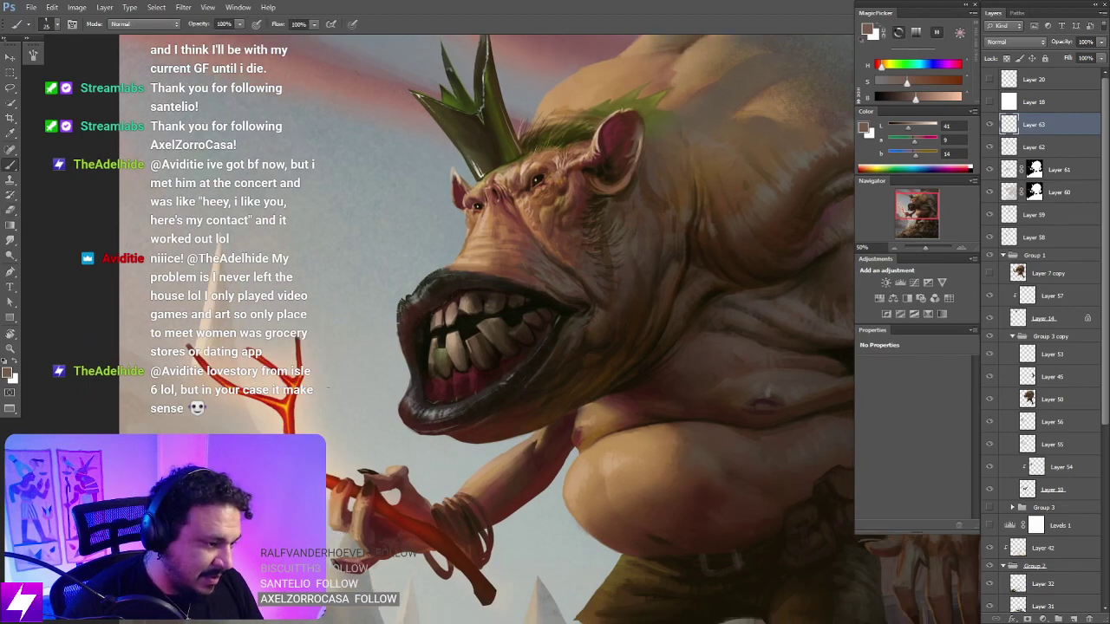
Step: Load another brush preset, sample a light beige, and paint touches on the lower teeth
{"action": "right_click", "coordinate": [379, 437]}
{"action": "double_click", "coordinate": [71, 269]}
{"action": "key", "text": "ctrl+plus"}
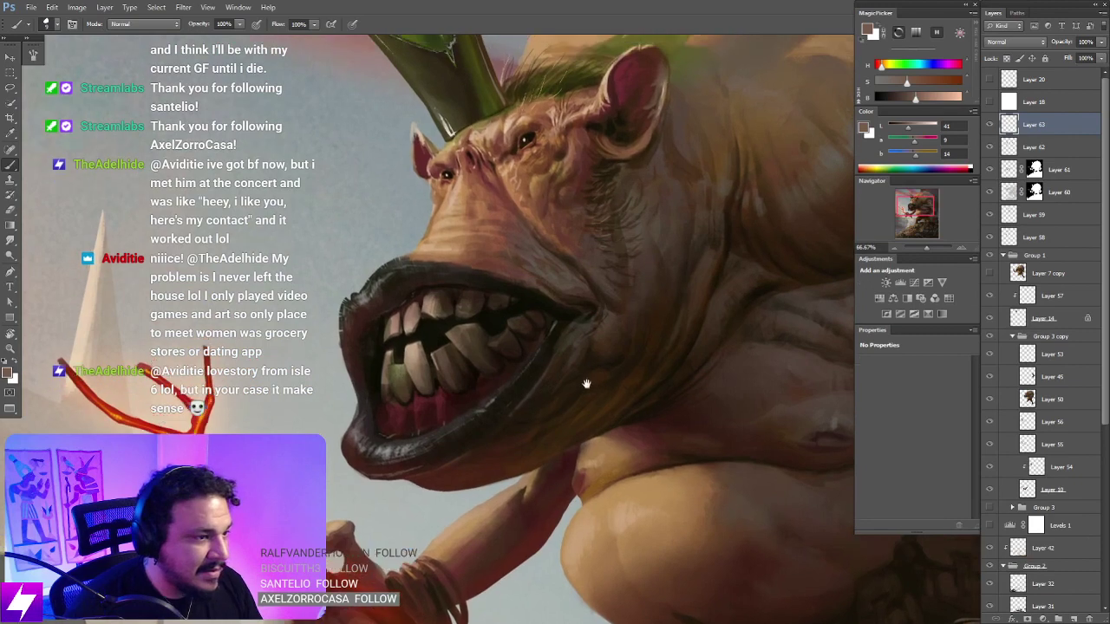
{"action": "left_click_drag", "start_coordinate": [503, 398], "coordinate": [518, 313]}
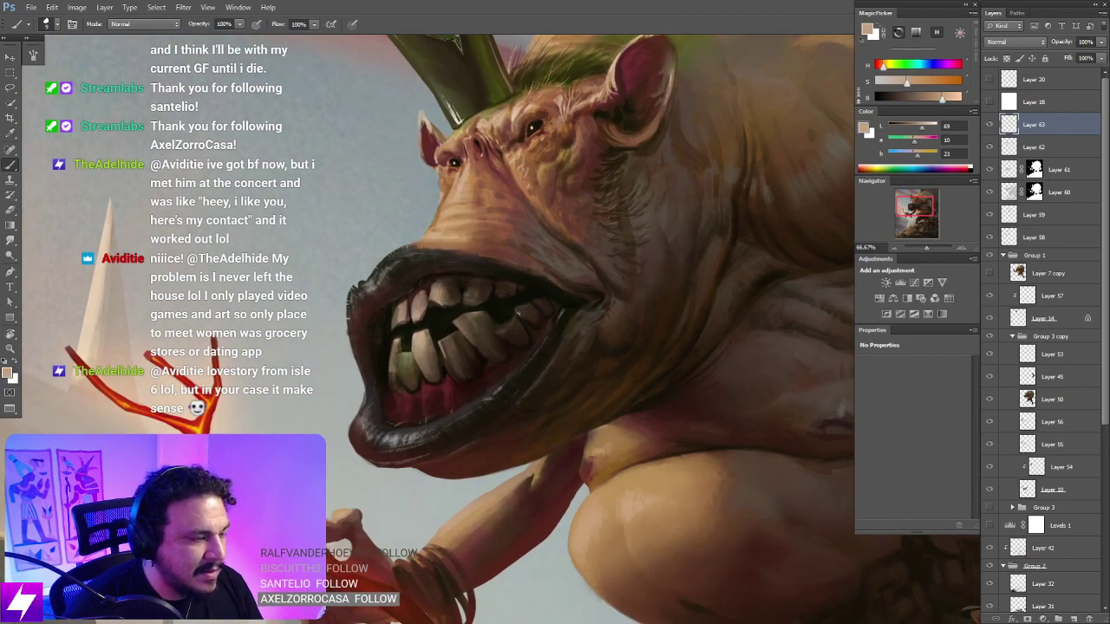
{"action": "left_click_drag", "start_coordinate": [490, 354], "coordinate": [514, 346]}
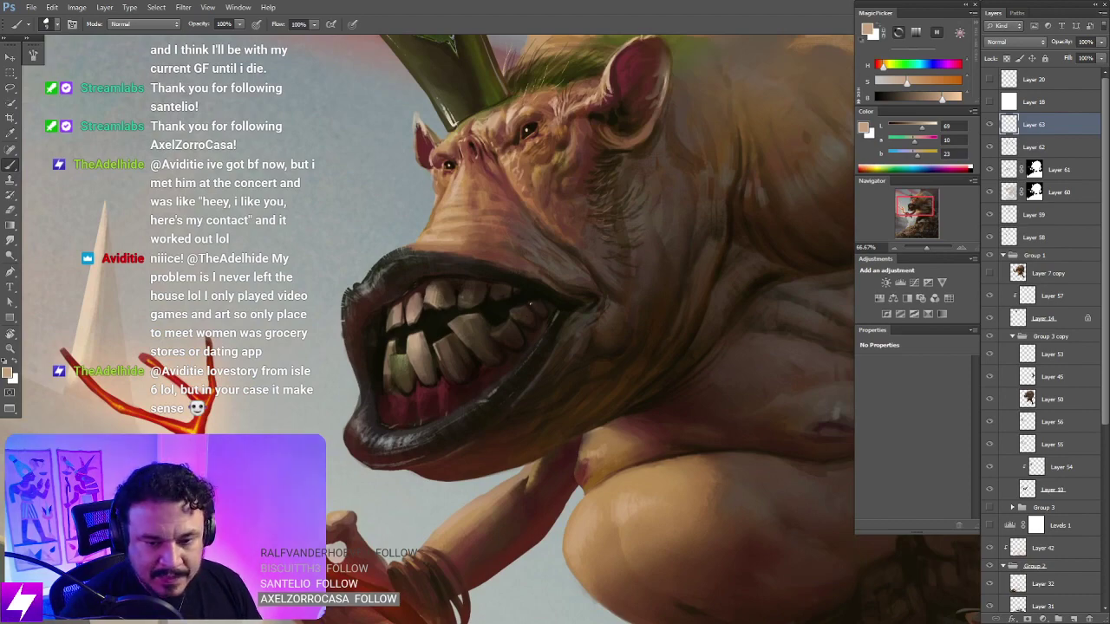
Step: Add further light beige accents to the teeth after checking the mouth against the whole creature
{"action": "key", "text": "ctrl+minus"}
{"action": "key", "text": "ctrl+minus"}
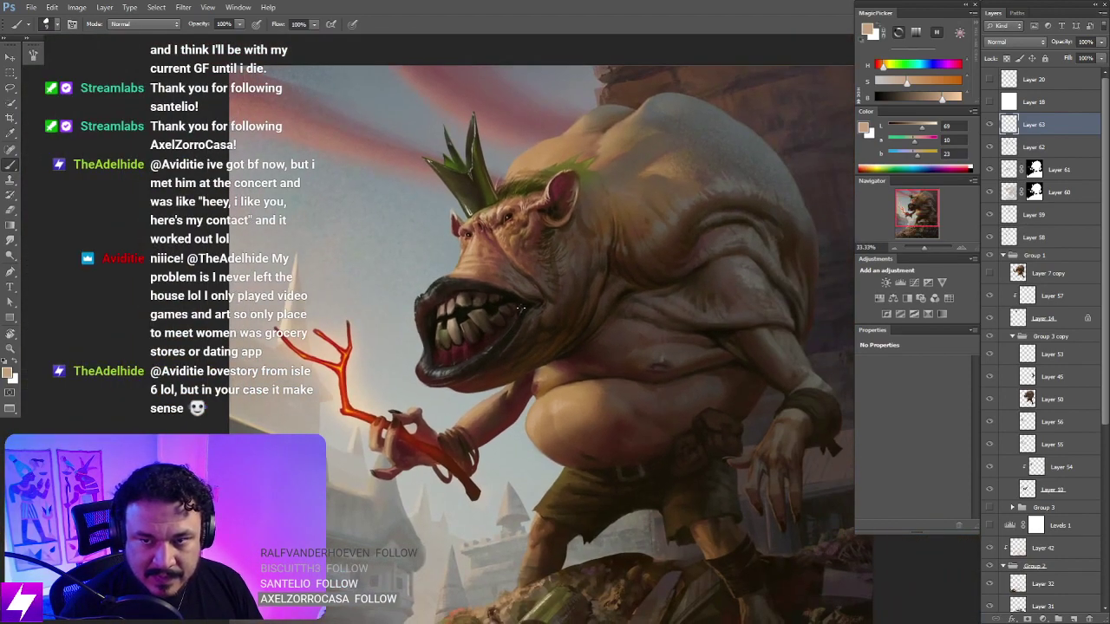
{"action": "key", "text": "ctrl+plus"}
{"action": "scroll", "coordinate": [506, 309], "scroll_direction": "up", "scroll_amount": 2}
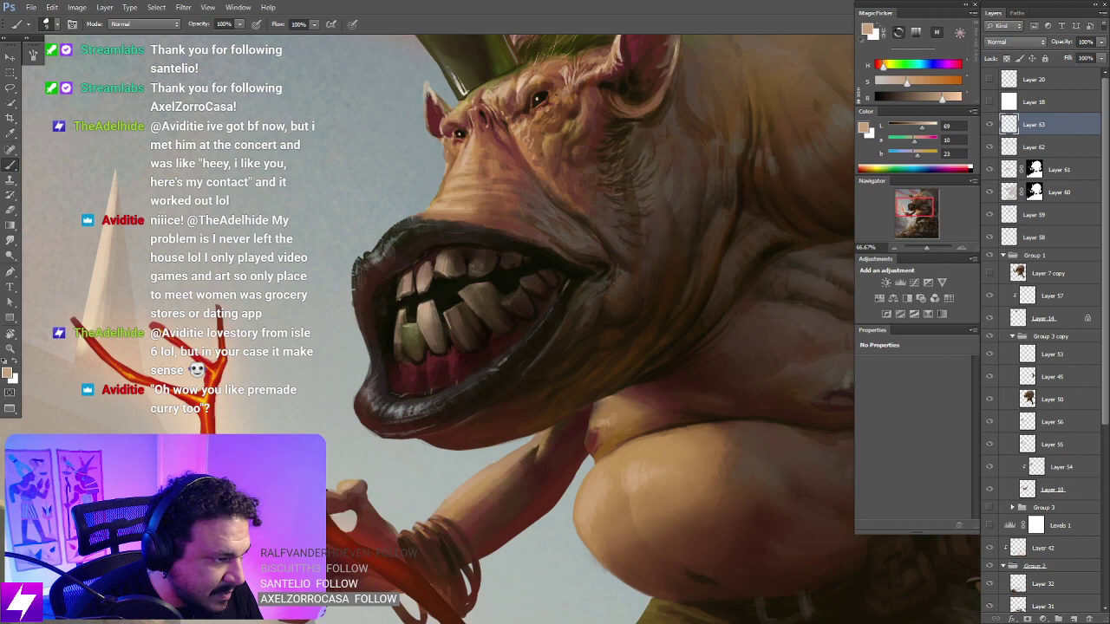
{"action": "left_click_drag", "start_coordinate": [476, 307], "coordinate": [461, 305]}
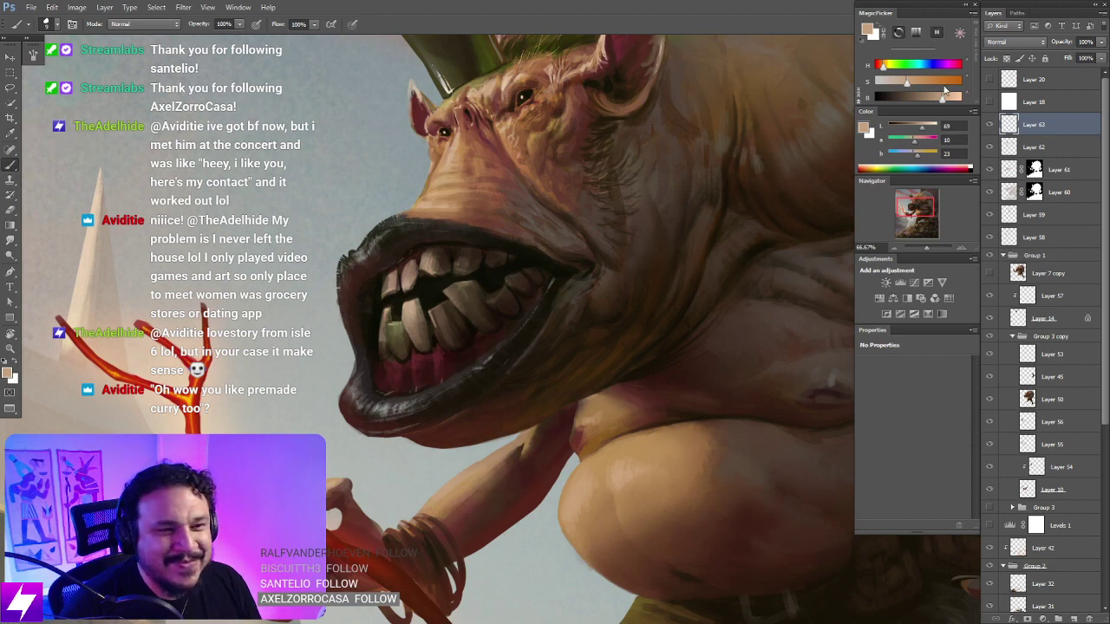
Step: Set the paint colour to a warm near-white and paint tiny highlights on the green tooth and mouth corner
{"action": "left_click_drag", "start_coordinate": [942, 97], "coordinate": [882, 83]}
{"action": "key", "text": "ctrl+plus"}
{"action": "left_click_drag", "start_coordinate": [530, 292], "coordinate": [617, 265]}
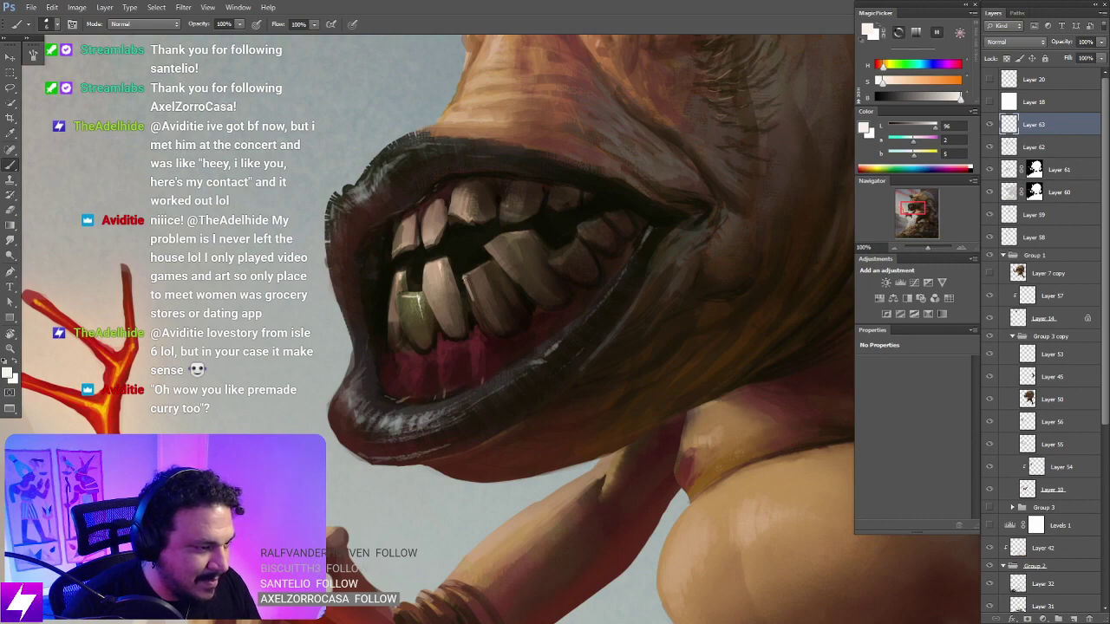
{"action": "key", "text": "space"}
{"action": "left_click_drag", "start_coordinate": [496, 361], "coordinate": [574, 333]}
Step: Turn the canvas nearly upside down to paint near-white glints on the teeth and gums, and restore the upright view
{"action": "key", "text": "r"}
{"action": "key", "text": "space"}
{"action": "left_click_drag", "start_coordinate": [577, 380], "coordinate": [507, 330]}
{"action": "key", "text": "b"}
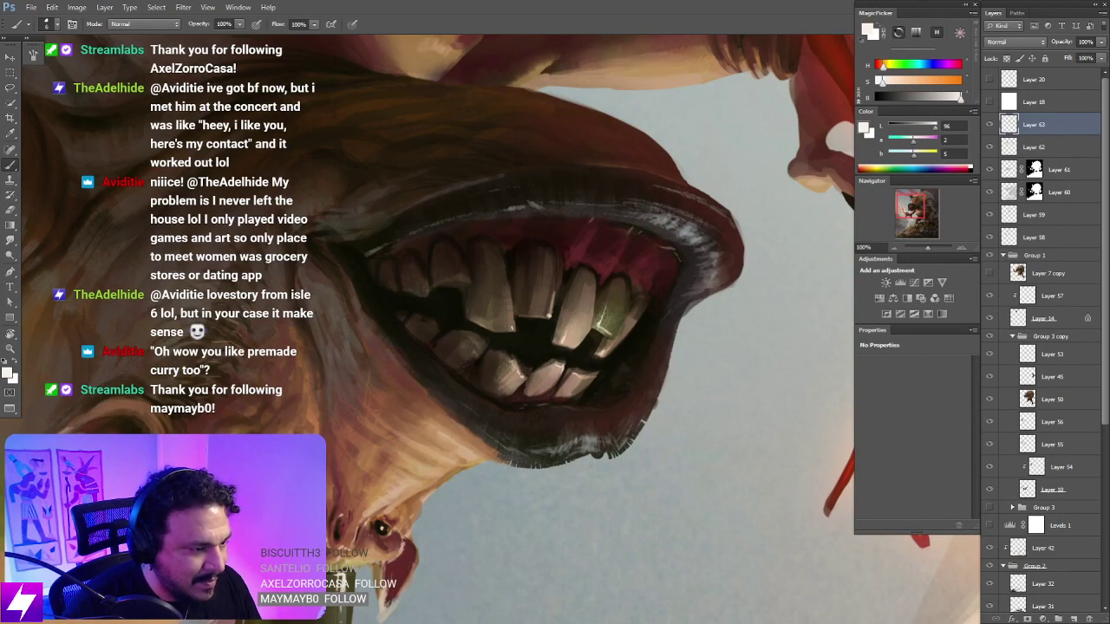
{"action": "key", "text": "Escape"}
Step: Dot small near-white wet highlights on the lower gums, around the tooth bases and along the lip
{"action": "key", "text": "space"}
{"action": "left_click_drag", "start_coordinate": [563, 386], "coordinate": [518, 337]}
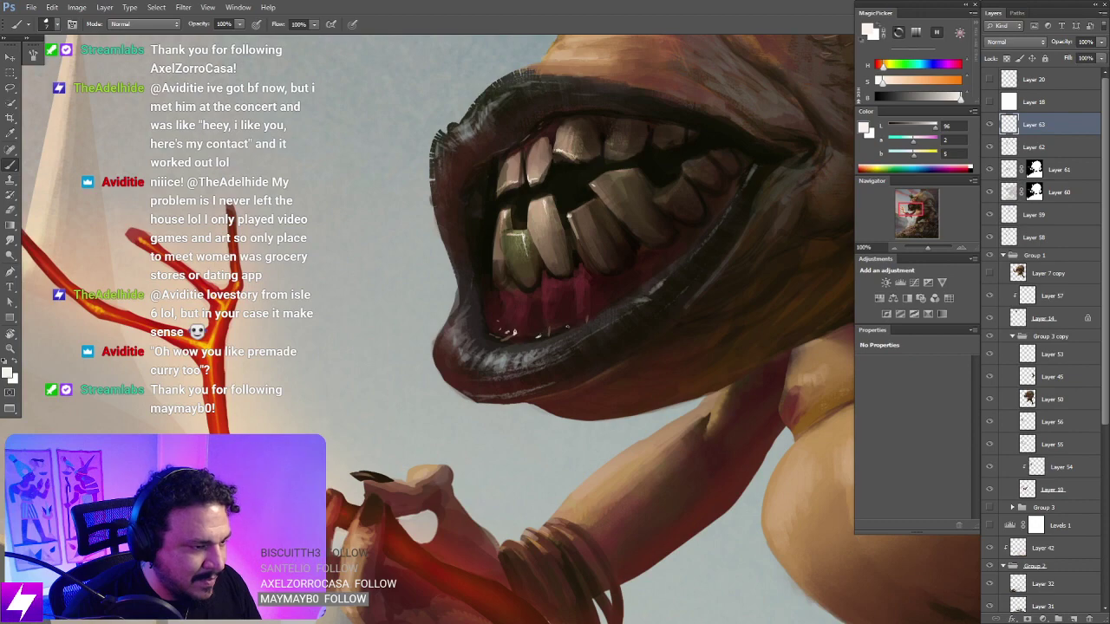
{"action": "left_click_drag", "start_coordinate": [580, 284], "coordinate": [551, 286]}
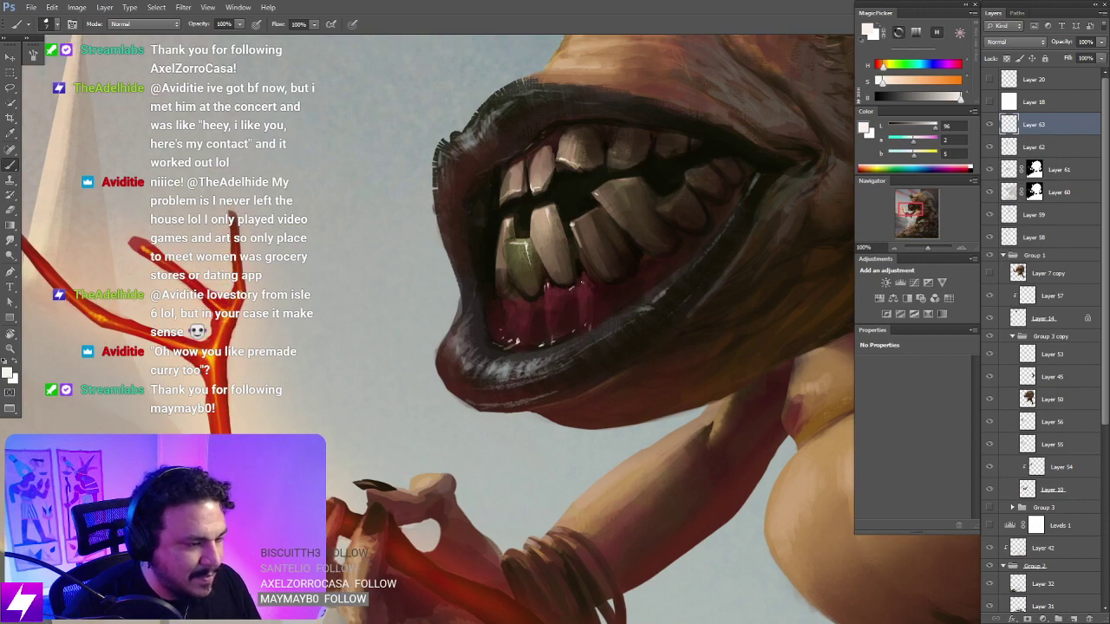
Step: Examine the mouth's wet highlights with the canvas rotated, and compare them with the whole creature
{"action": "key", "text": "ctrl+minus"}
{"action": "key", "text": "ctrl+minus"}
{"action": "key", "text": "r"}
{"action": "mouse_move", "coordinate": [626, 426]}
{"action": "left_mouse_down"}
{"action": "mouse_move", "coordinate": [657, 361]}
{"action": "mouse_move", "coordinate": [583, 221]}
{"action": "mouse_move", "coordinate": [568, 217]}
{"action": "left_mouse_up"}
{"action": "key", "text": "ctrl+plus"}
{"action": "key", "text": "ctrl+plus"}
{"action": "key", "text": "b"}
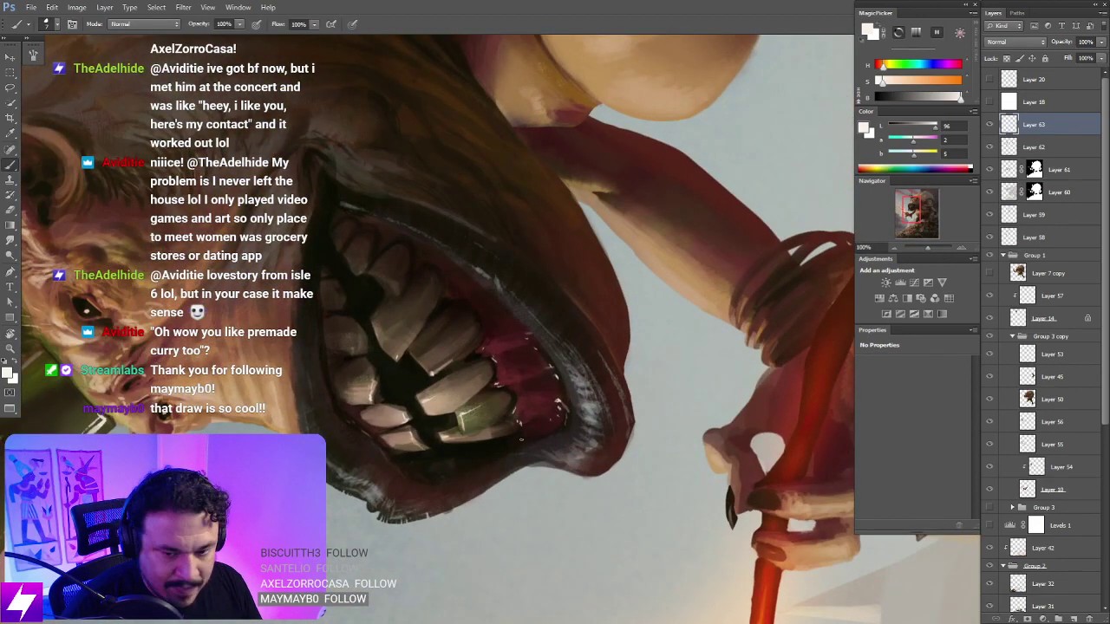
{"action": "key", "text": "ctrl+minus"}
{"action": "key", "text": "ctrl+minus"}
{"action": "key", "text": "ctrl+minus"}
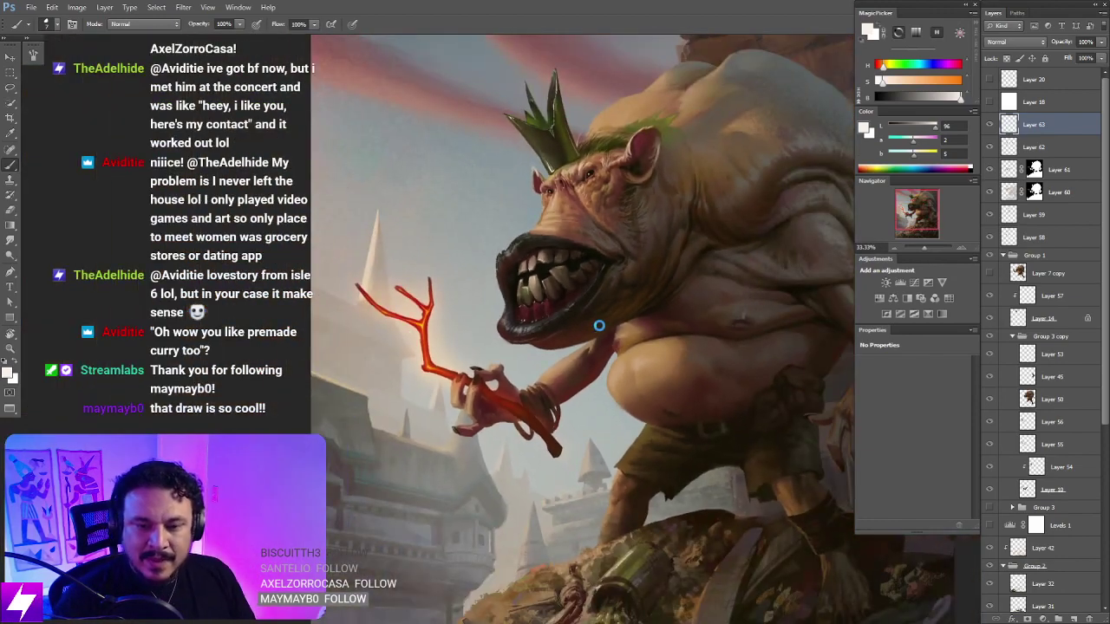
Step: Mirror the canvas and examine the face and mouth upright and rotated sideways
{"action": "key", "text": "ctrl+shift+h"}
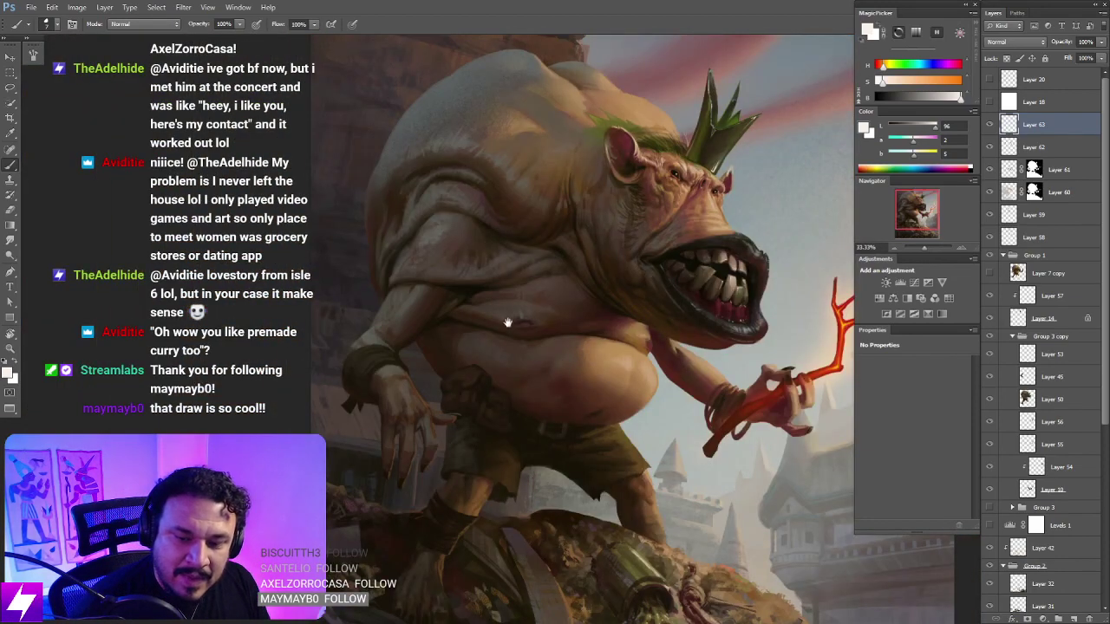
{"action": "left_click_drag", "start_coordinate": [512, 298], "coordinate": [525, 316]}
{"action": "key", "text": "ctrl+plus"}
{"action": "left_click_drag", "start_coordinate": [553, 277], "coordinate": [490, 334]}
{"action": "key", "text": "ctrl+plus"}
{"action": "left_click_drag", "start_coordinate": [728, 147], "coordinate": [513, 317]}
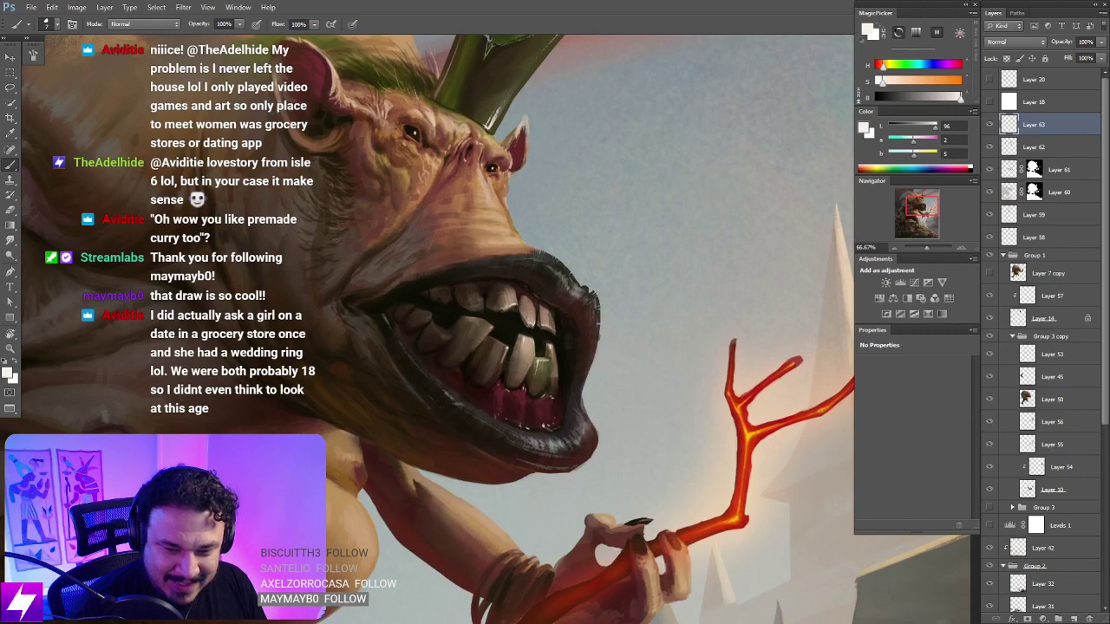
{"action": "mouse_move", "coordinate": [501, 323]}
{"action": "left_mouse_down"}
{"action": "mouse_move", "coordinate": [524, 344]}
{"action": "mouse_move", "coordinate": [511, 332]}
{"action": "left_mouse_up"}
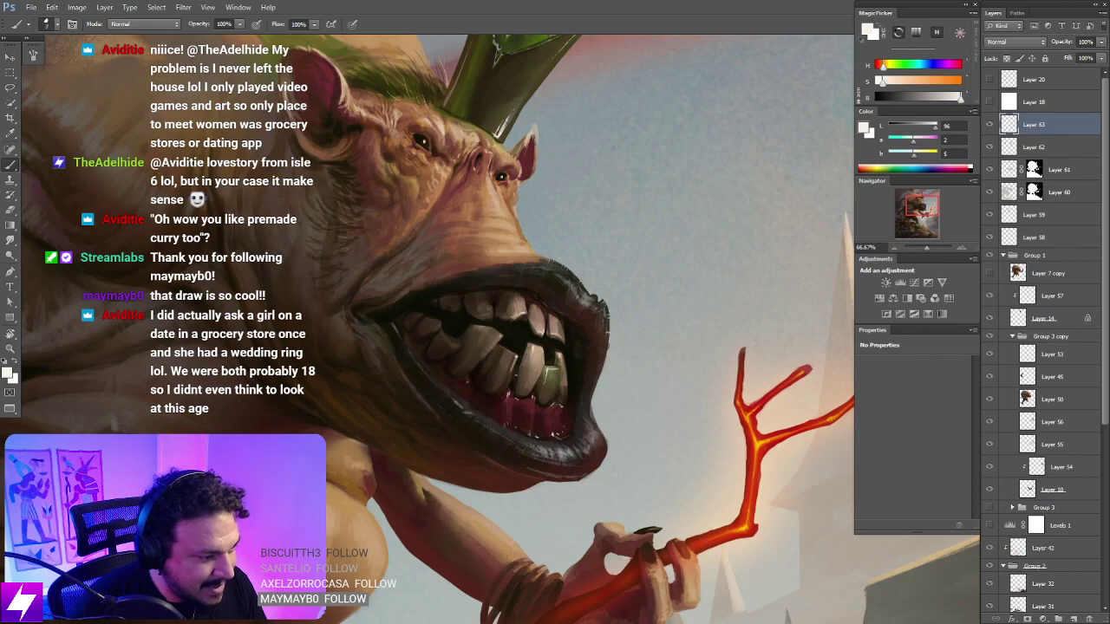
{"action": "key", "text": "ctrl+minus"}
{"action": "key", "text": "ctrl+minus"}
{"action": "key", "text": "r"}
{"action": "left_click_drag", "start_coordinate": [547, 427], "coordinate": [632, 309]}
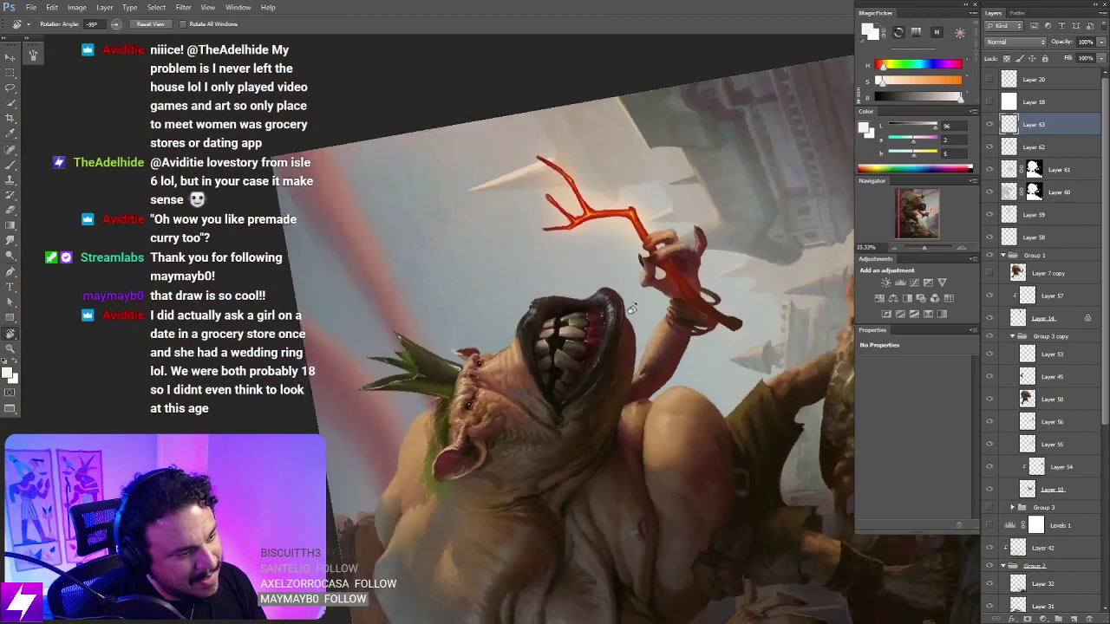
{"action": "key", "text": "ctrl+plus"}
{"action": "key", "text": "ctrl+plus"}
{"action": "key", "text": "ctrl+plus"}
{"action": "key", "text": "b"}
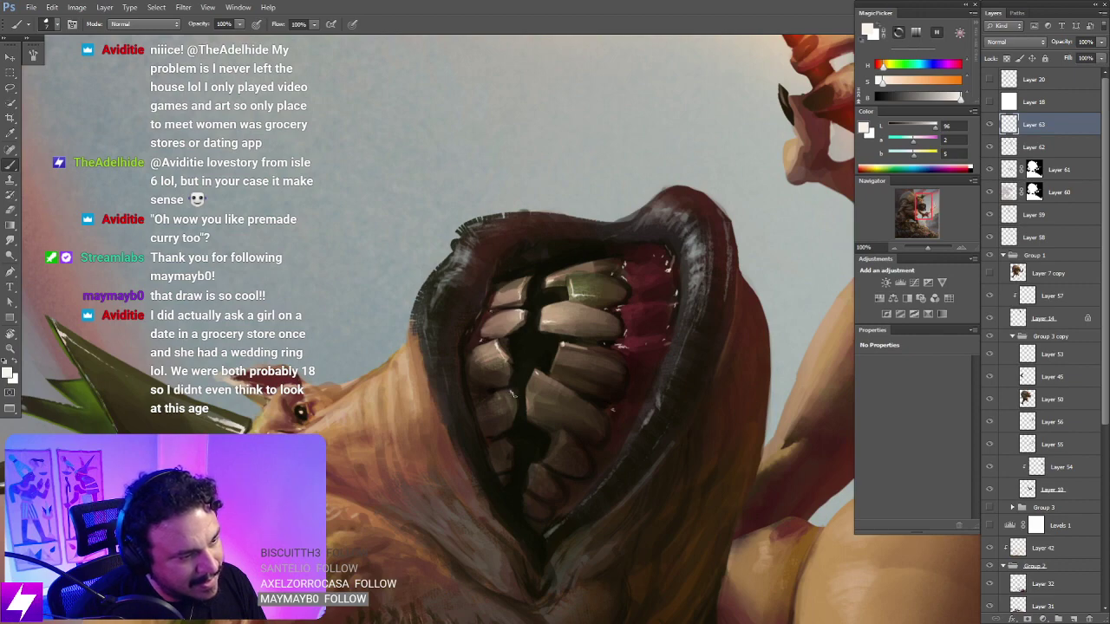
Step: Inspect the mouth and wand hand upright, and compare the whole painting mirrored and unmirrored, ending in its original orientation
{"action": "key", "text": "Escape"}
{"action": "key", "text": "ctrl+minus"}
{"action": "key", "text": "e"}
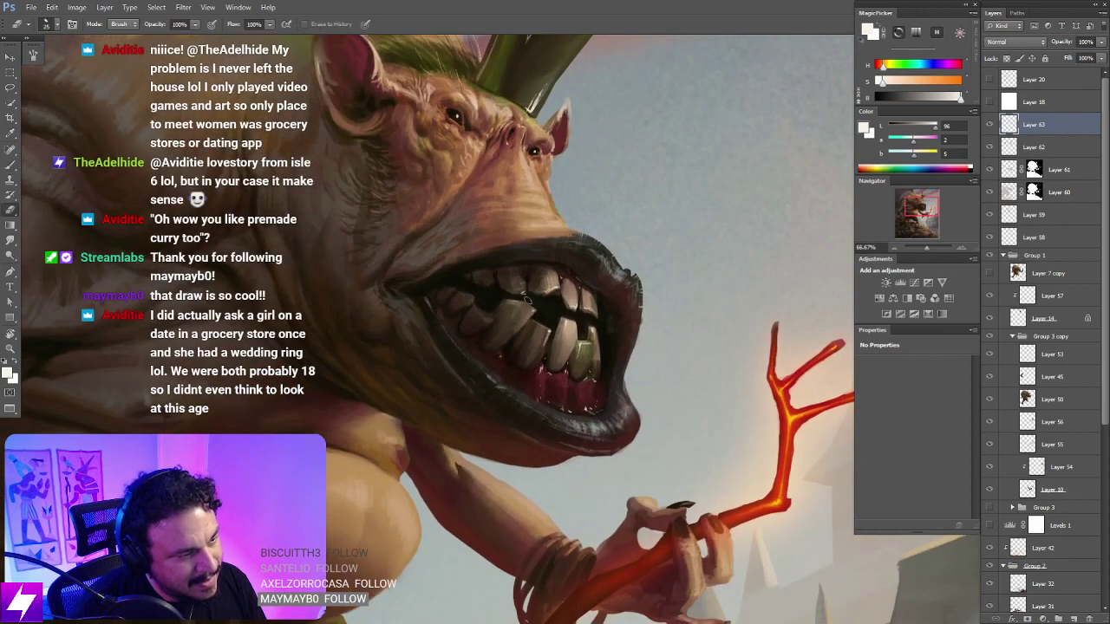
{"action": "mouse_move", "coordinate": [604, 336]}
{"action": "left_mouse_down"}
{"action": "mouse_move", "coordinate": [555, 359]}
{"action": "mouse_move", "coordinate": [516, 325]}
{"action": "mouse_move", "coordinate": [521, 363]}
{"action": "left_mouse_up"}
{"action": "left_click_drag", "start_coordinate": [521, 310], "coordinate": [495, 226]}
{"action": "key", "text": "b"}
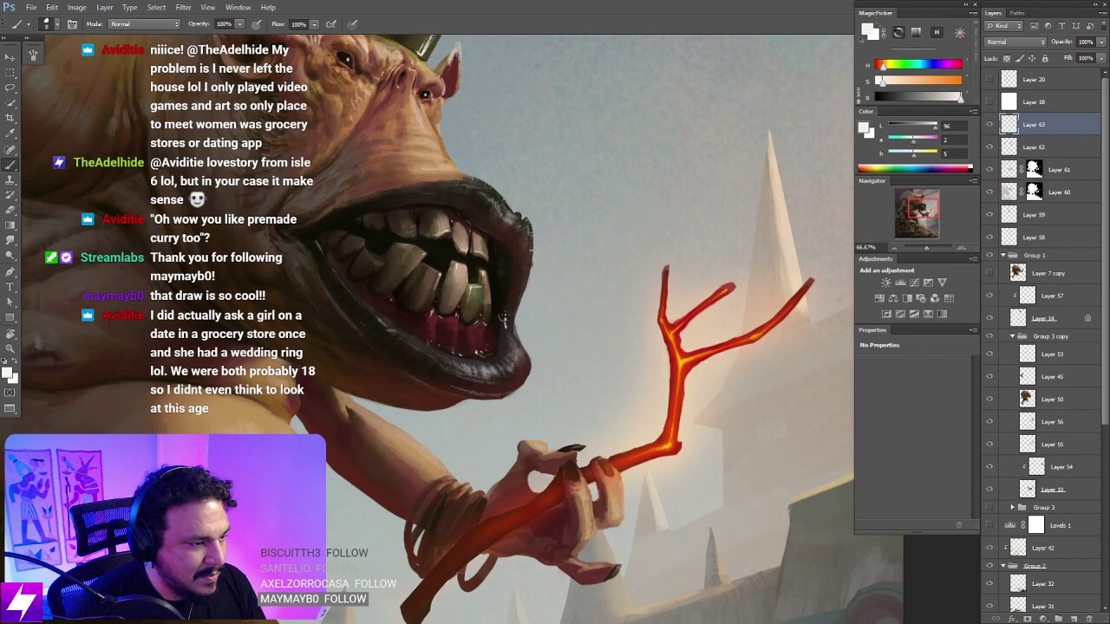
{"action": "mouse_move", "coordinate": [422, 364]}
{"action": "left_mouse_down"}
{"action": "mouse_move", "coordinate": [480, 413]}
{"action": "mouse_move", "coordinate": [473, 473]}
{"action": "left_mouse_up"}
{"action": "key", "text": "ctrl+minus"}
{"action": "key", "text": "ctrl+minus"}
{"action": "key", "text": "ctrl+minus"}
{"action": "key", "text": "ctrl+shift+h"}
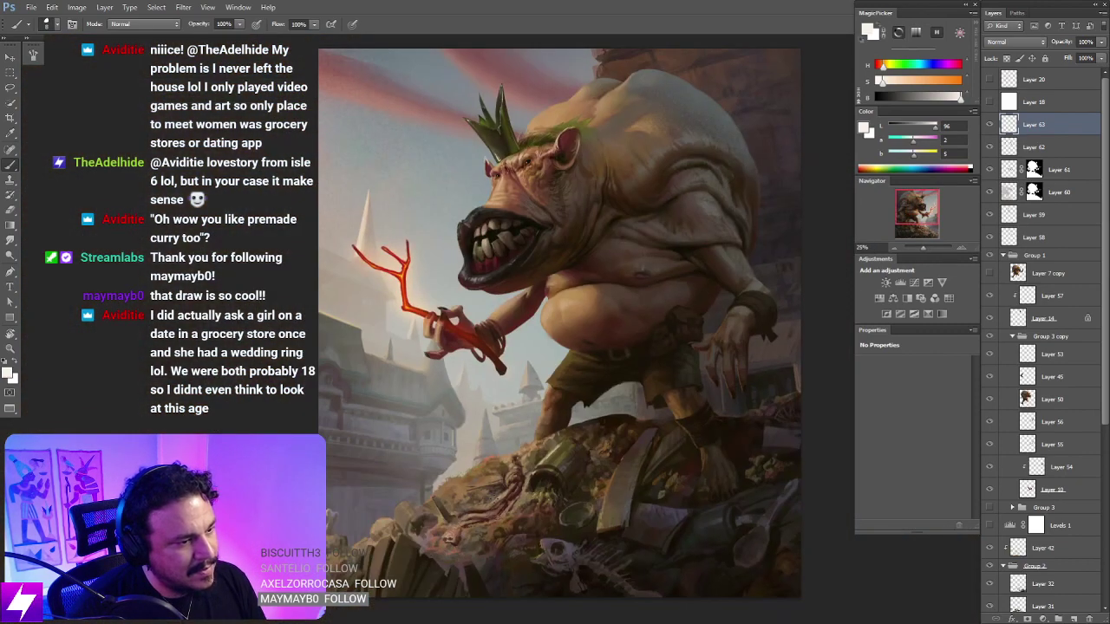
{"action": "key", "text": "ctrl+shift+h"}
{"action": "key", "text": "ctrl+shift+h"}
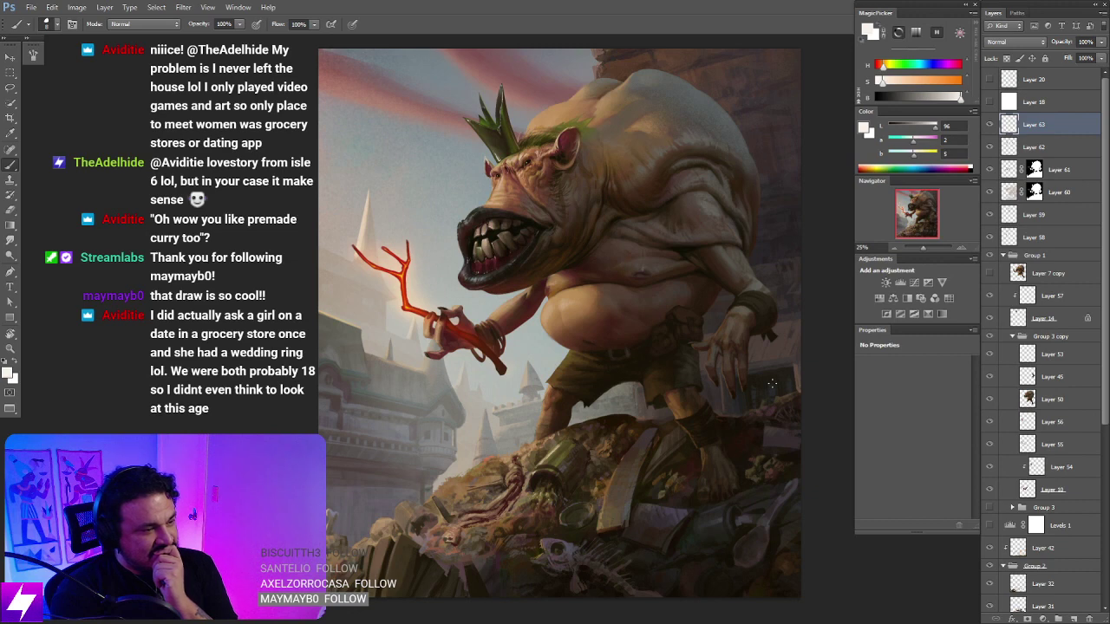
Step: Split Layer 26's Blend If highlight range for This Layer to 131 / 185 on the Gray channel
{"action": "scroll", "coordinate": [1004, 326], "scroll_direction": "down", "scroll_amount": 1}
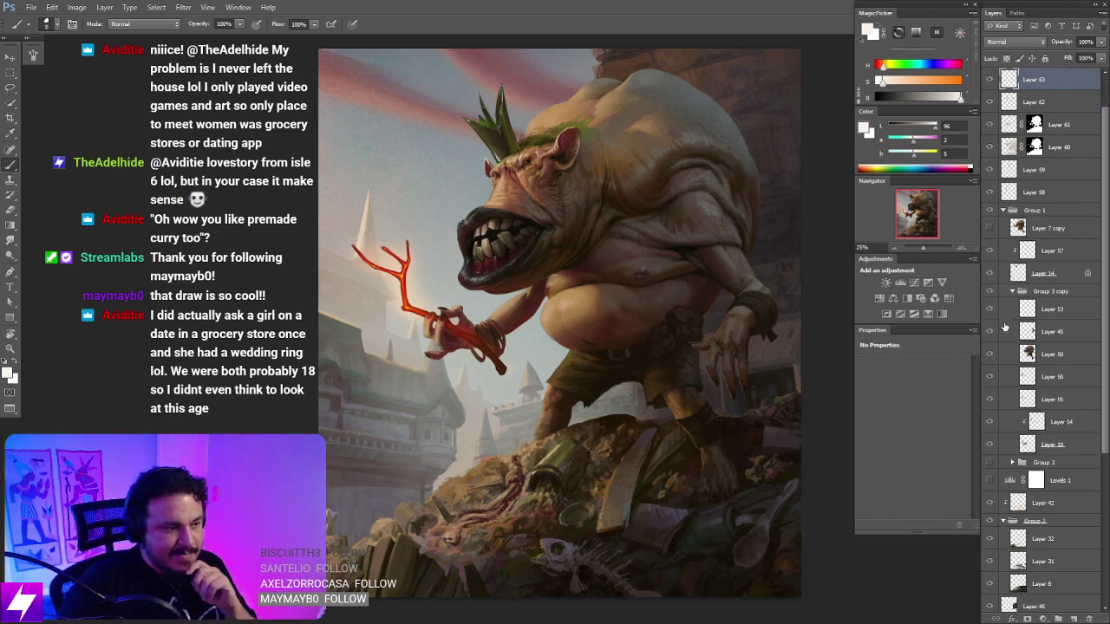
{"action": "scroll", "coordinate": [1003, 326], "scroll_direction": "down", "scroll_amount": 5}
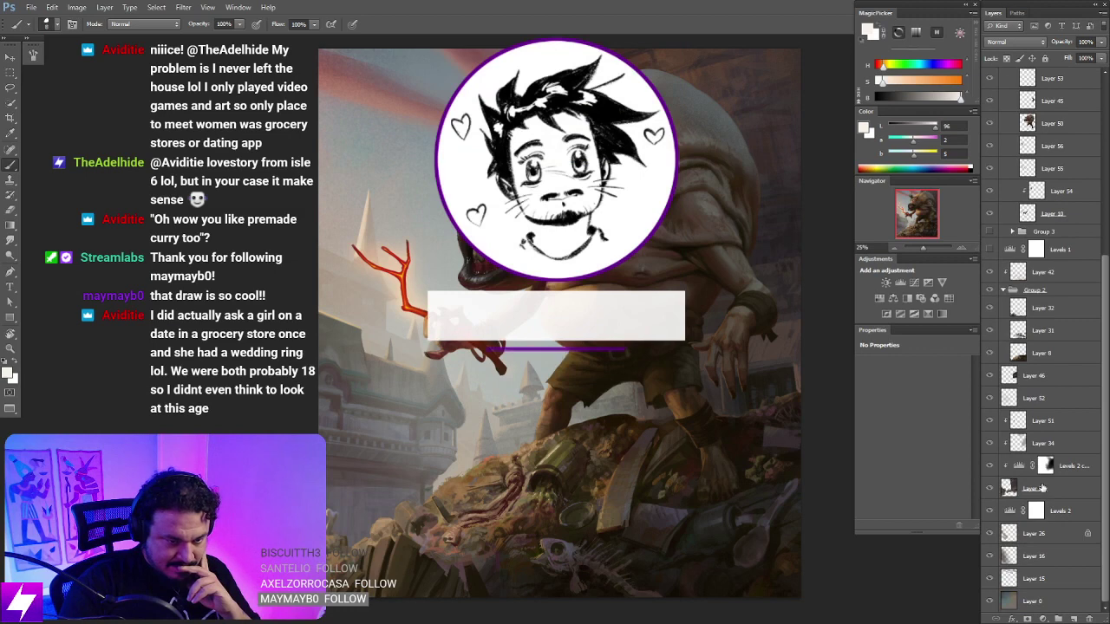
{"action": "scroll", "coordinate": [1023, 459], "scroll_direction": "up", "scroll_amount": 1}
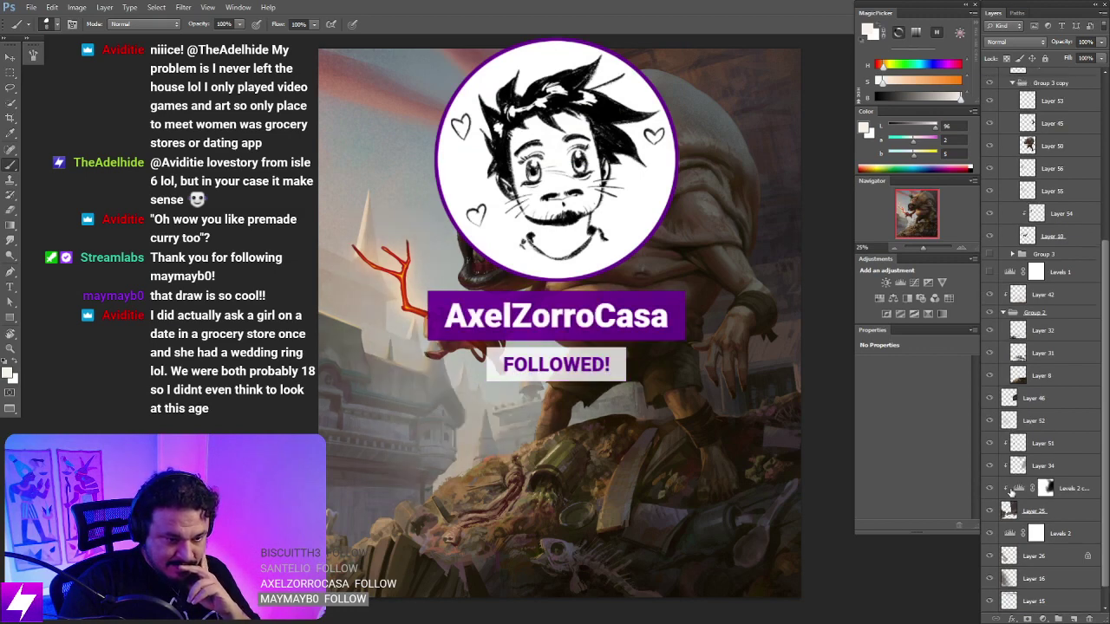
{"action": "scroll", "coordinate": [1010, 492], "scroll_direction": "down", "scroll_amount": 1}
{"action": "left_click", "coordinate": [989, 534]}
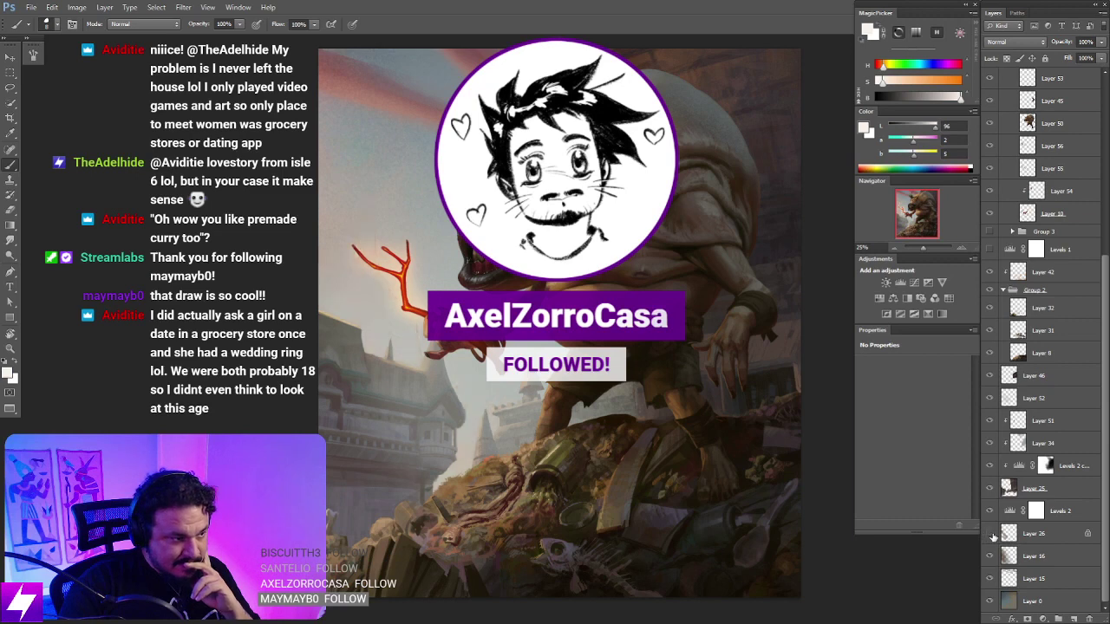
{"action": "left_click", "coordinate": [1065, 536]}
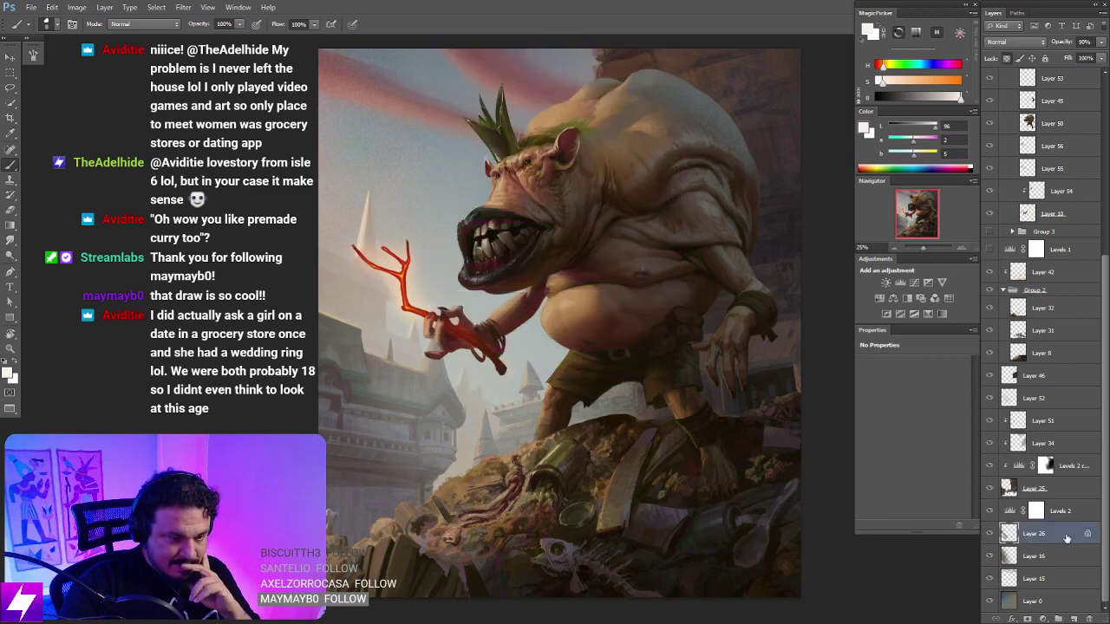
{"action": "double_click", "coordinate": [1065, 534]}
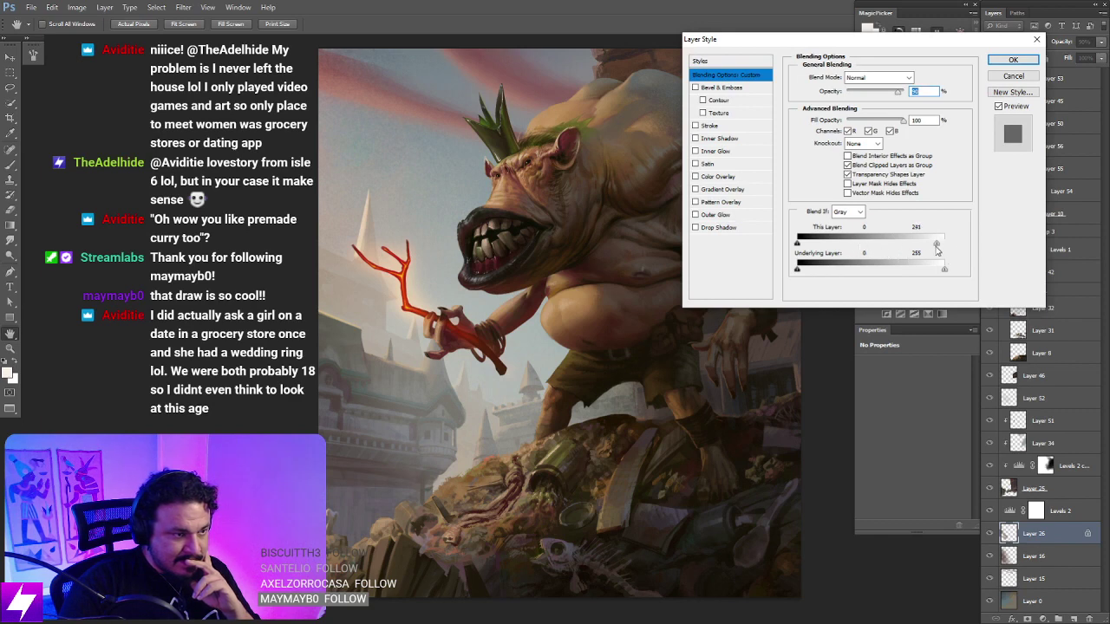
{"action": "left_click_drag", "start_coordinate": [944, 245], "coordinate": [867, 253]}
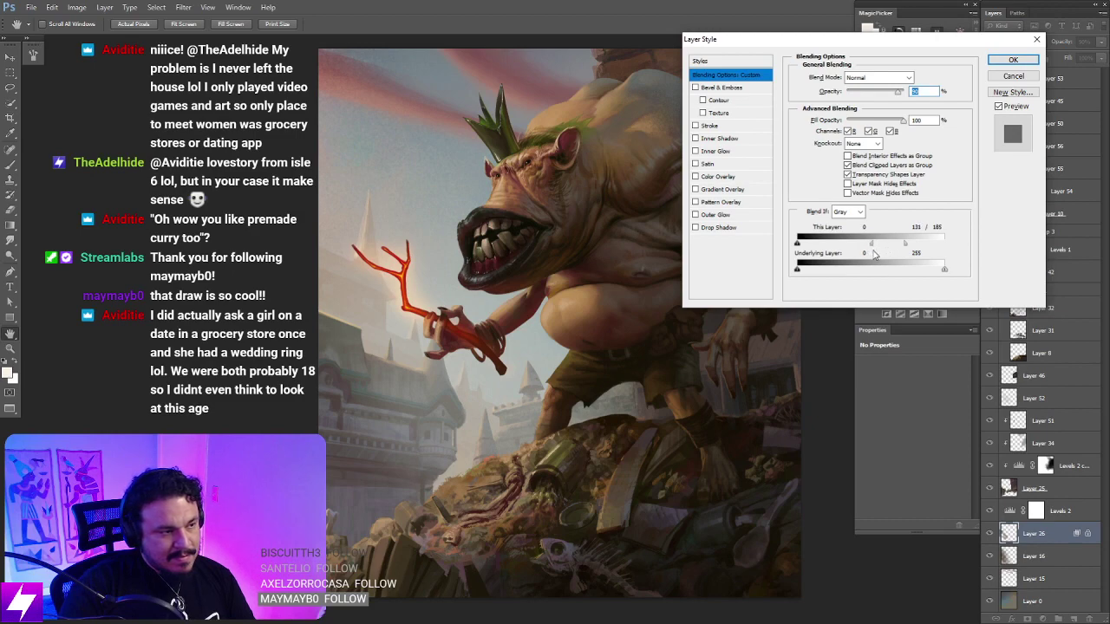
{"action": "left_click", "coordinate": [1012, 59]}
Step: Check the whole painting's readability at thumbnail size in both colour and greyscale
{"action": "key", "text": "ctrl+minus"}
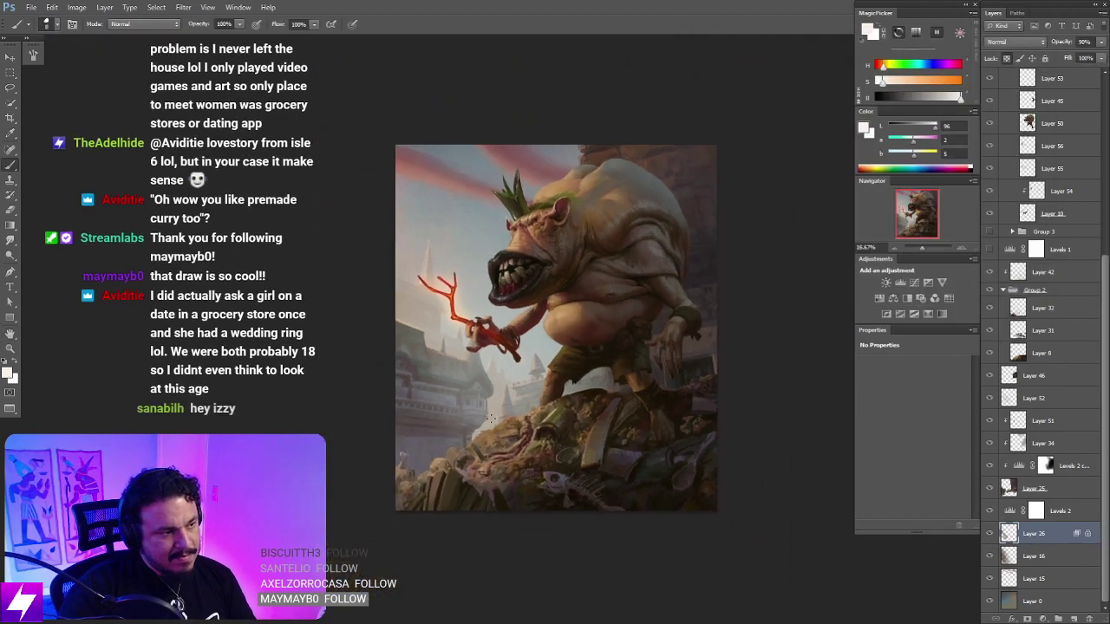
{"action": "key", "text": "ctrl+minus"}
{"action": "key", "text": "ctrl+minus"}
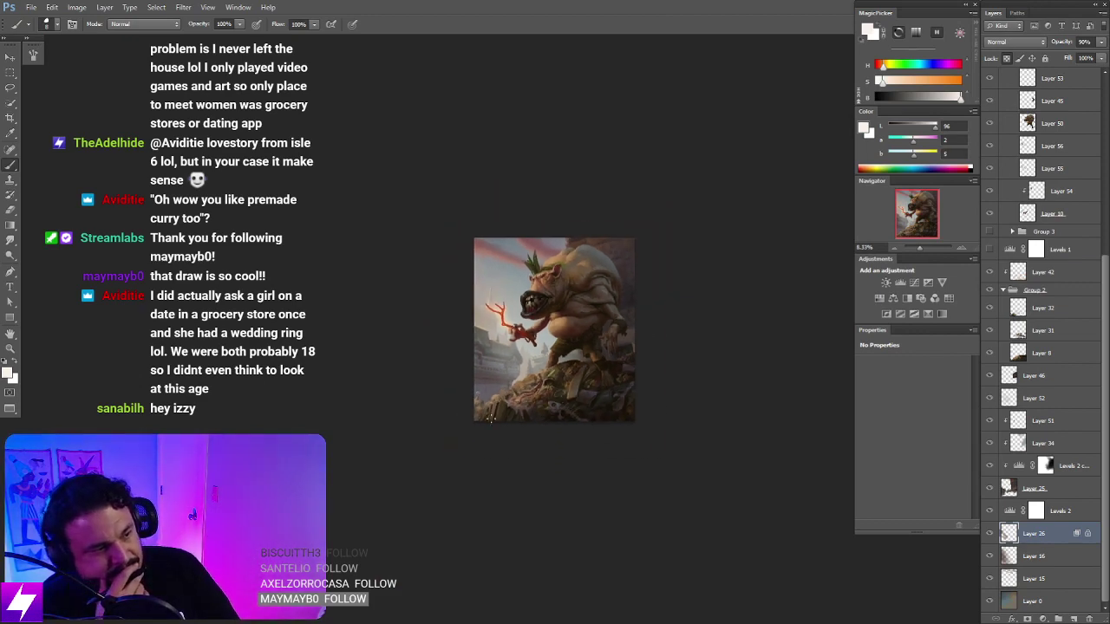
{"action": "key", "text": "ctrl+plus"}
{"action": "key", "text": "ctrl+plus"}
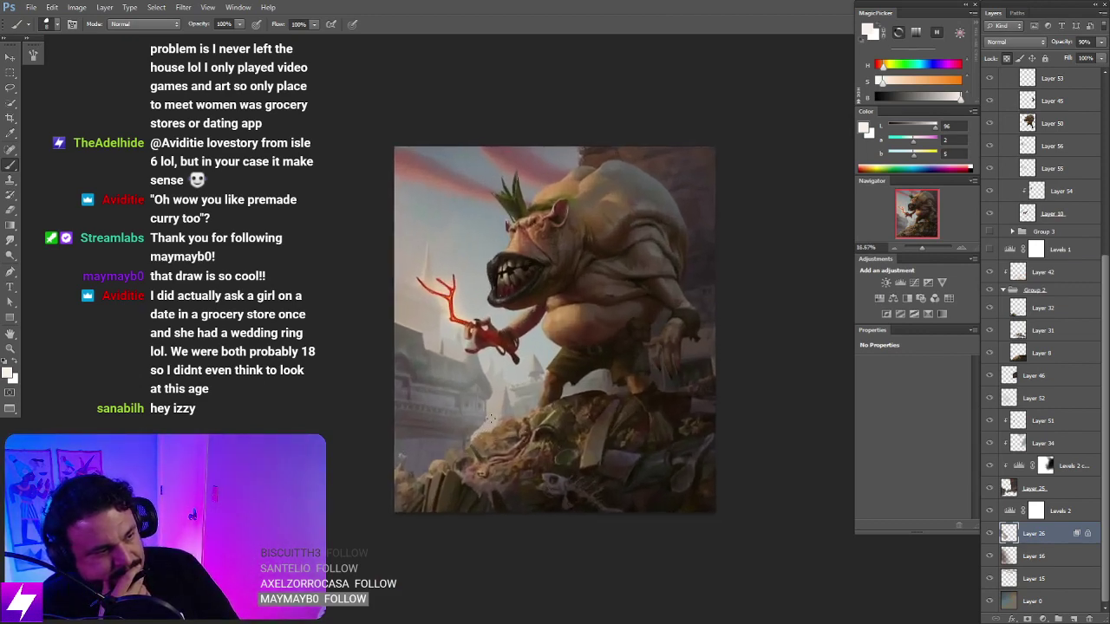
{"action": "key", "text": "ctrl+minus"}
{"action": "key", "text": "ctrl+minus"}
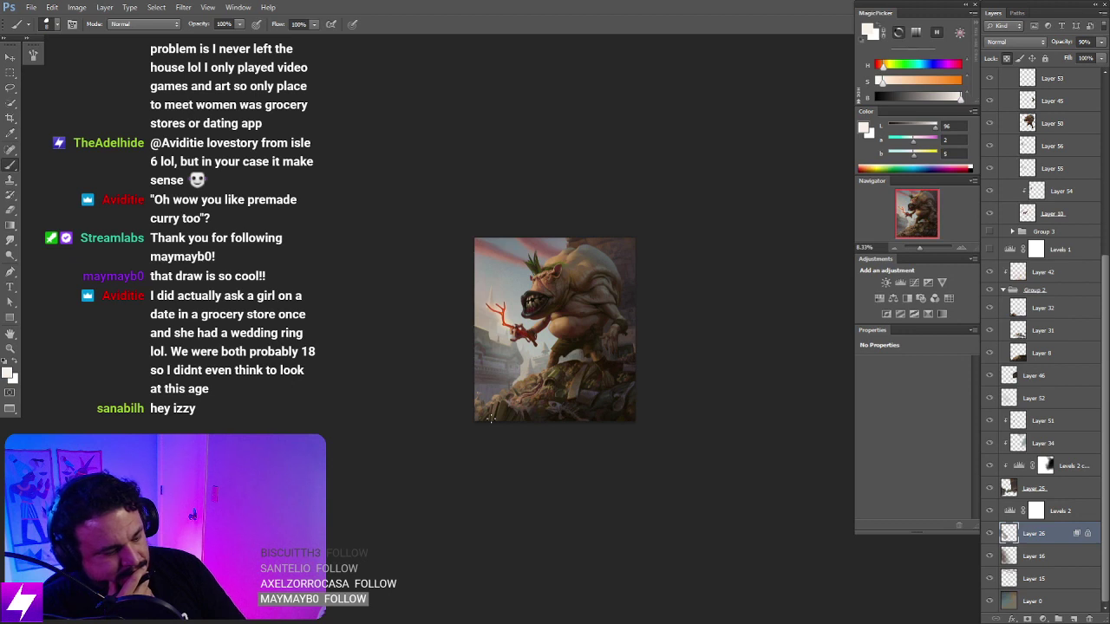
{"action": "key", "text": "ctrl+y"}
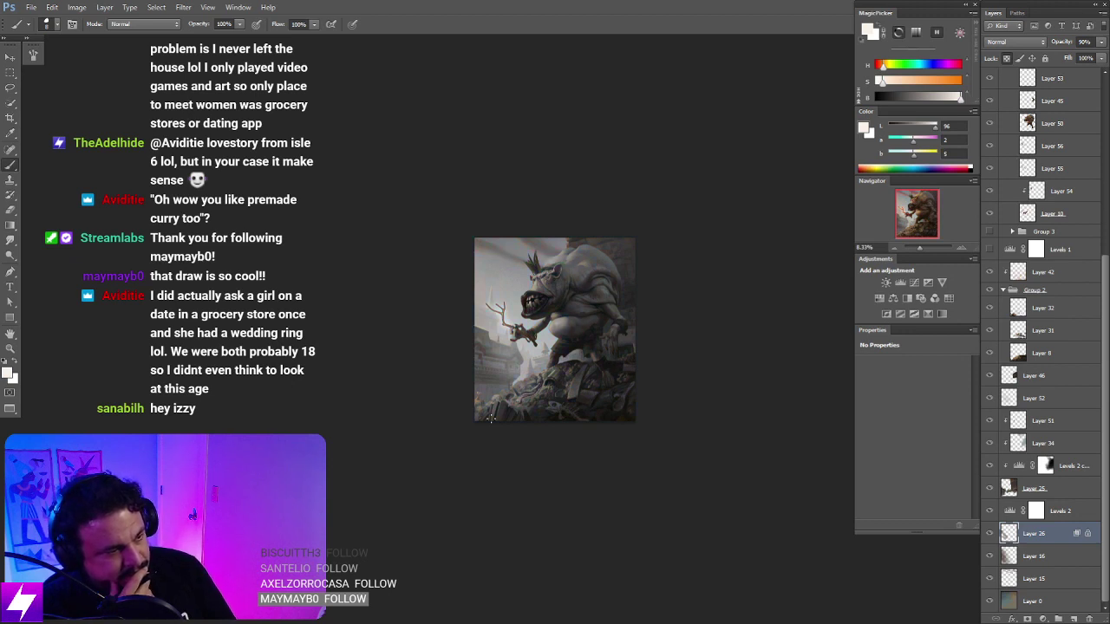
{"action": "key", "text": "ctrl+y"}
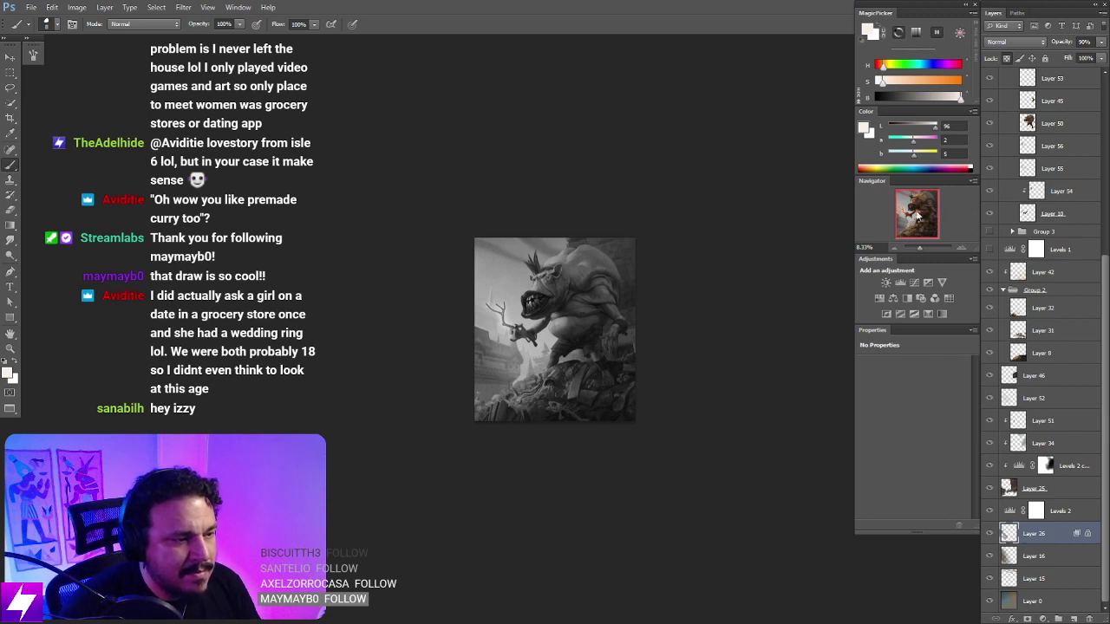
{"action": "key", "text": "ctrl+y"}
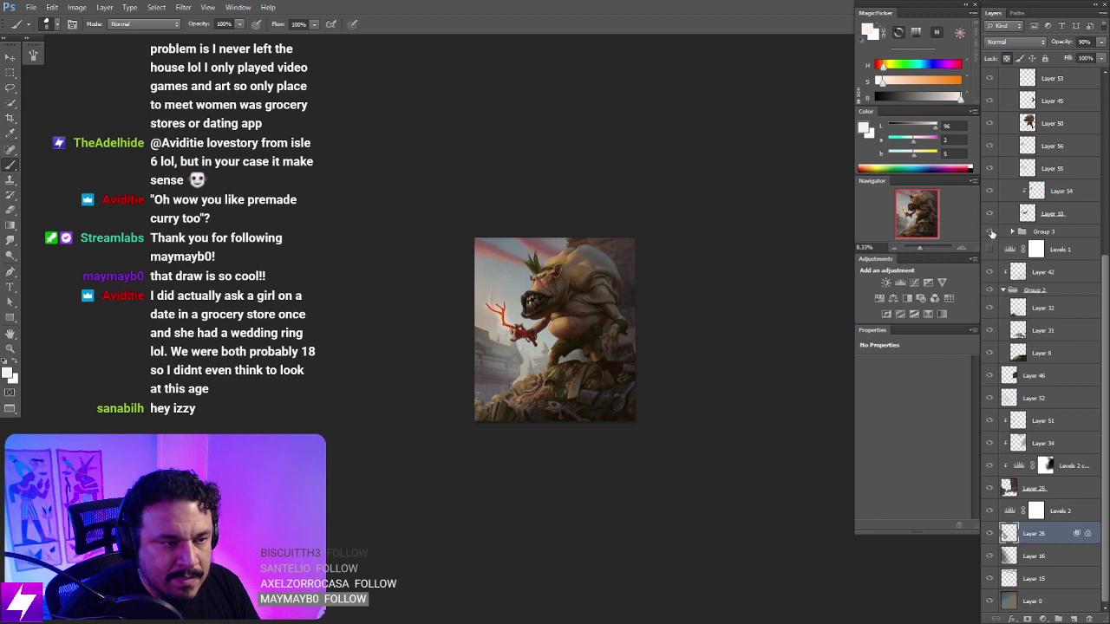
Step: Add a new layer directly above Group 3, beneath the creature layers, and set its blend mode to Screen
{"action": "left_click", "coordinate": [990, 232]}
{"action": "left_click", "coordinate": [1052, 232]}
{"action": "key", "text": "ctrl+shift+alt+n"}
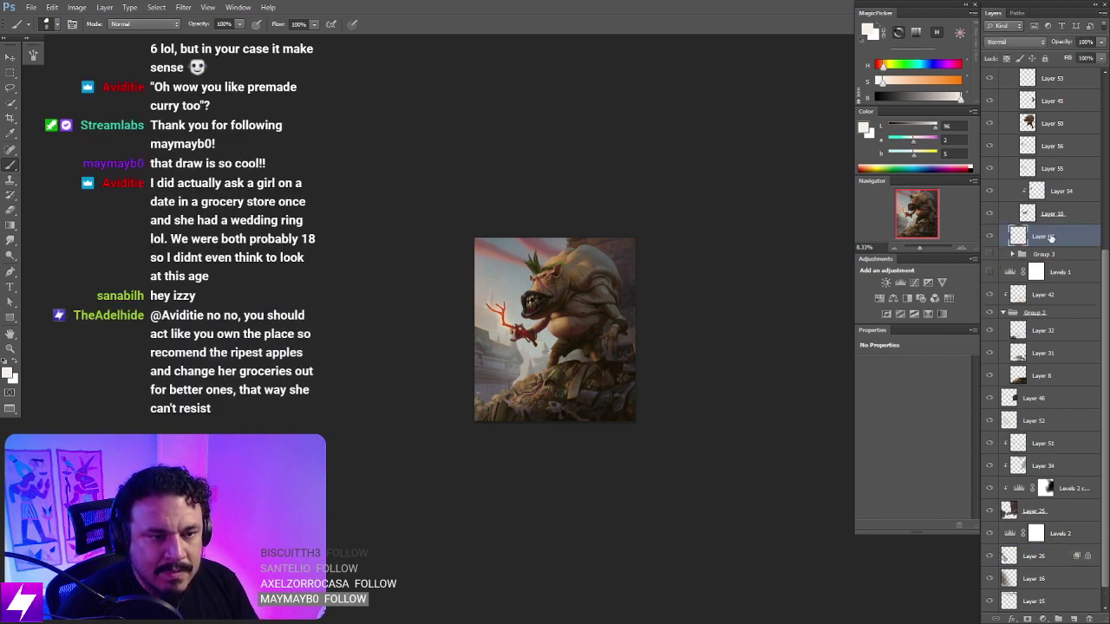
{"action": "left_click", "coordinate": [1004, 313]}
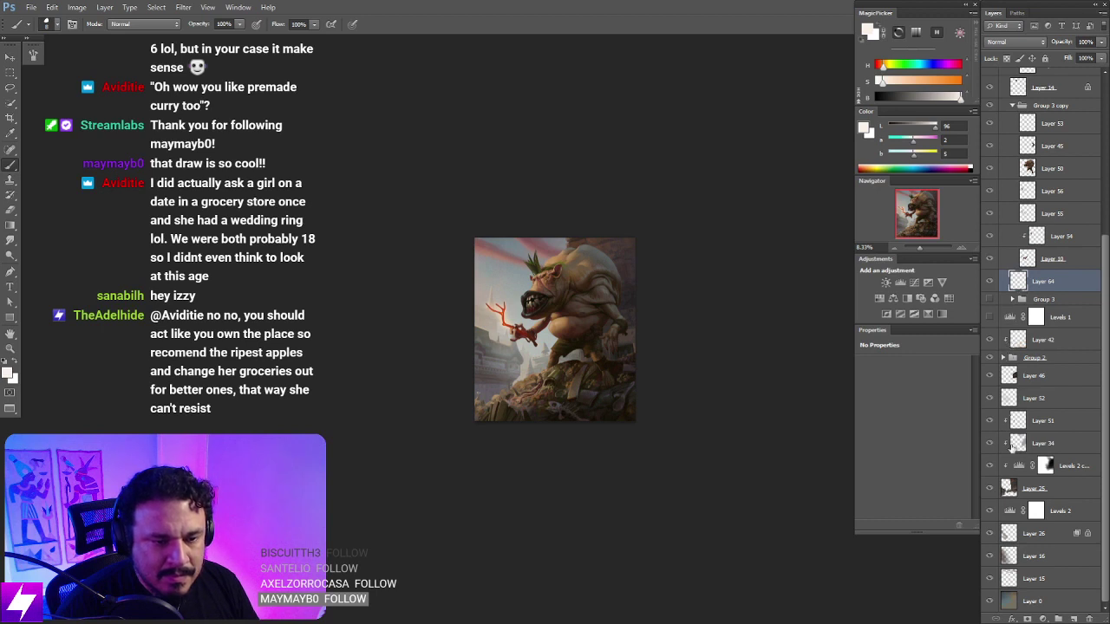
{"action": "scroll", "coordinate": [713, 296], "scroll_direction": "up", "scroll_amount": 1}
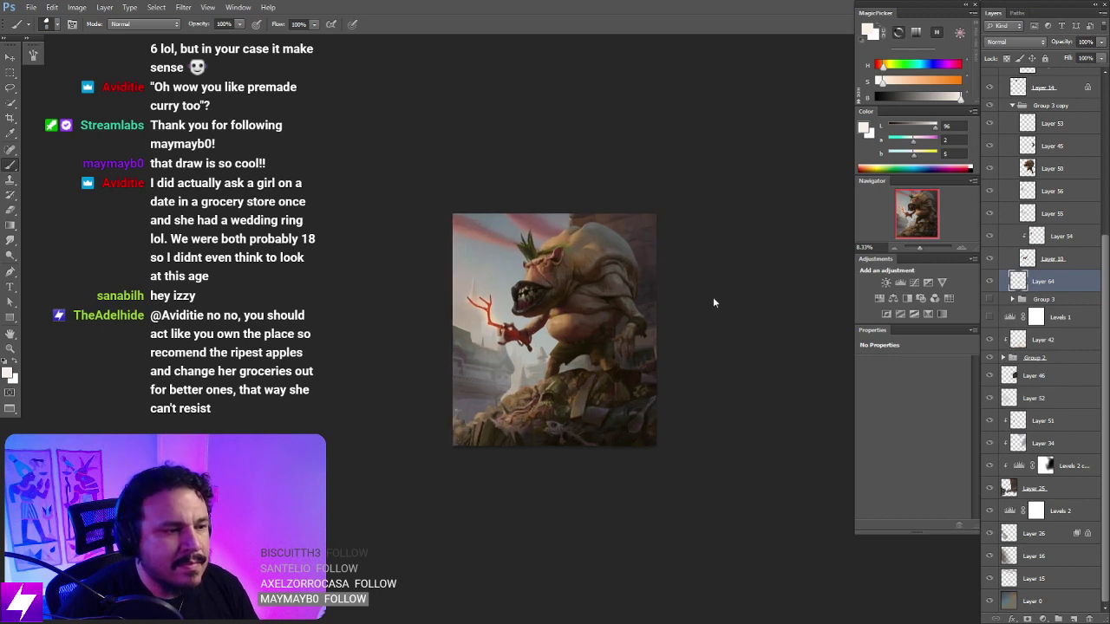
{"action": "left_click", "coordinate": [1010, 43]}
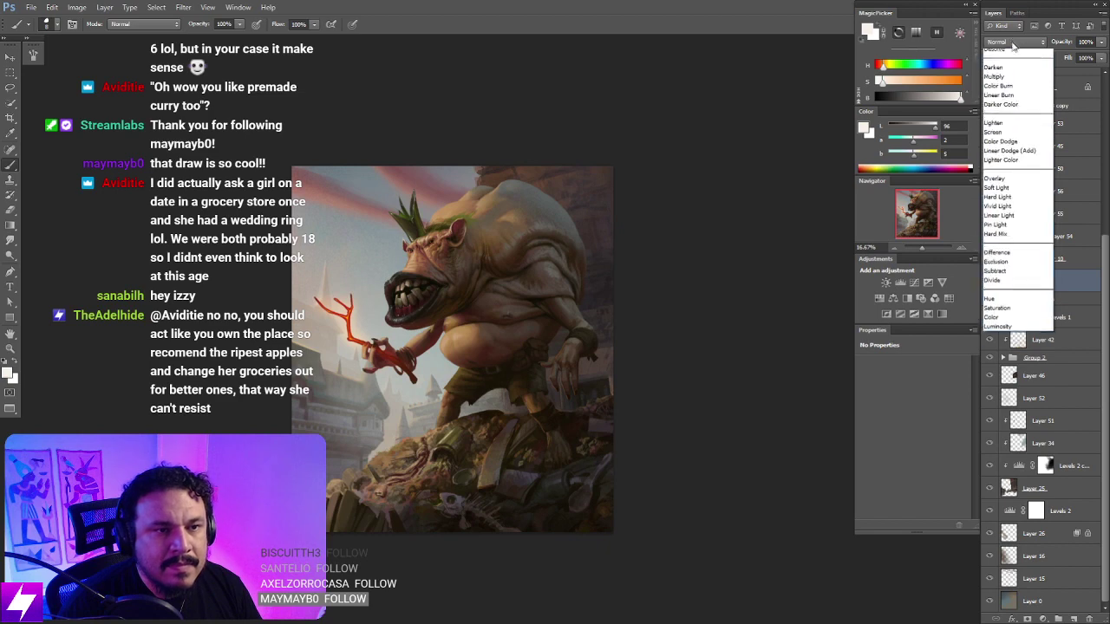
{"action": "left_click", "coordinate": [1002, 150]}
Step: Choose the soft round 45 px brush with 0% hardness and greatly enlarge its tip for work around the creature
{"action": "left_click_drag", "start_coordinate": [668, 436], "coordinate": [631, 396]}
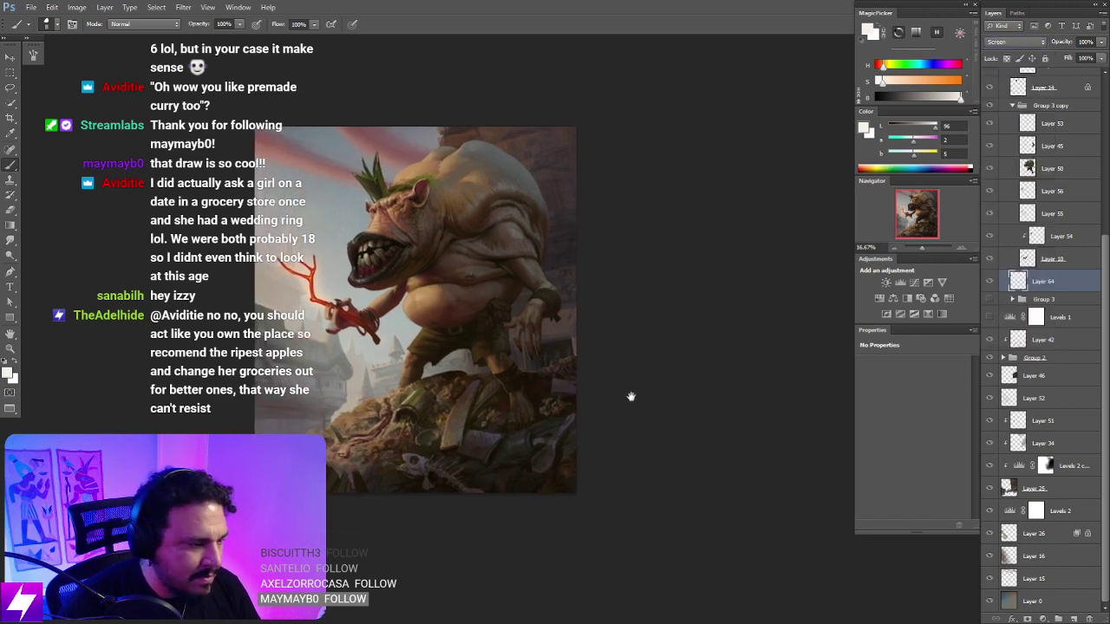
{"action": "right_click", "coordinate": [631, 396]}
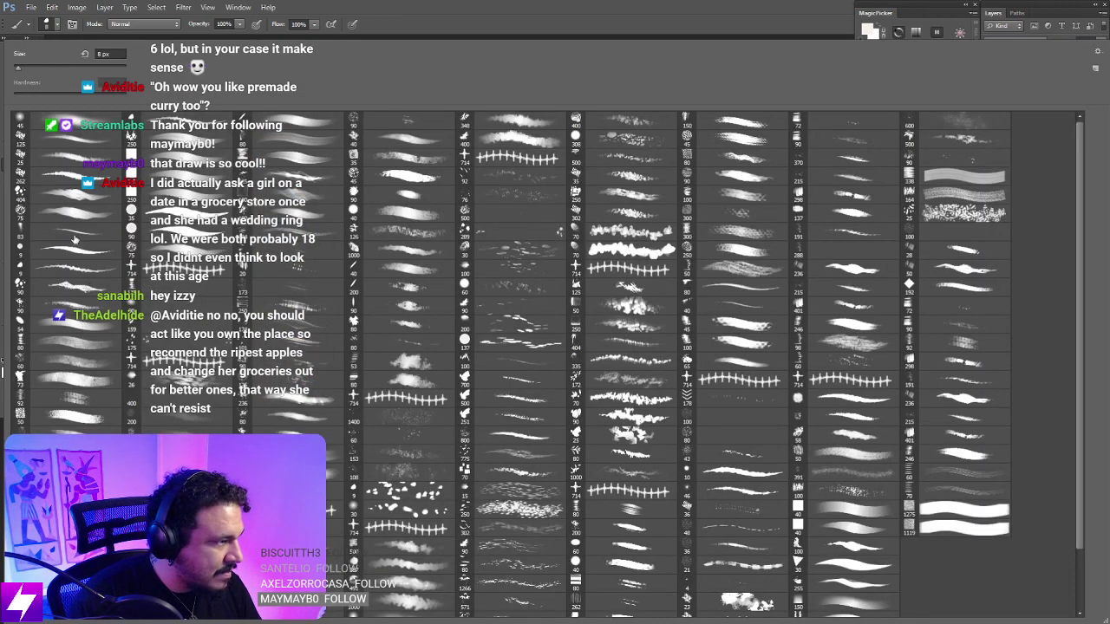
{"action": "left_click", "coordinate": [74, 121]}
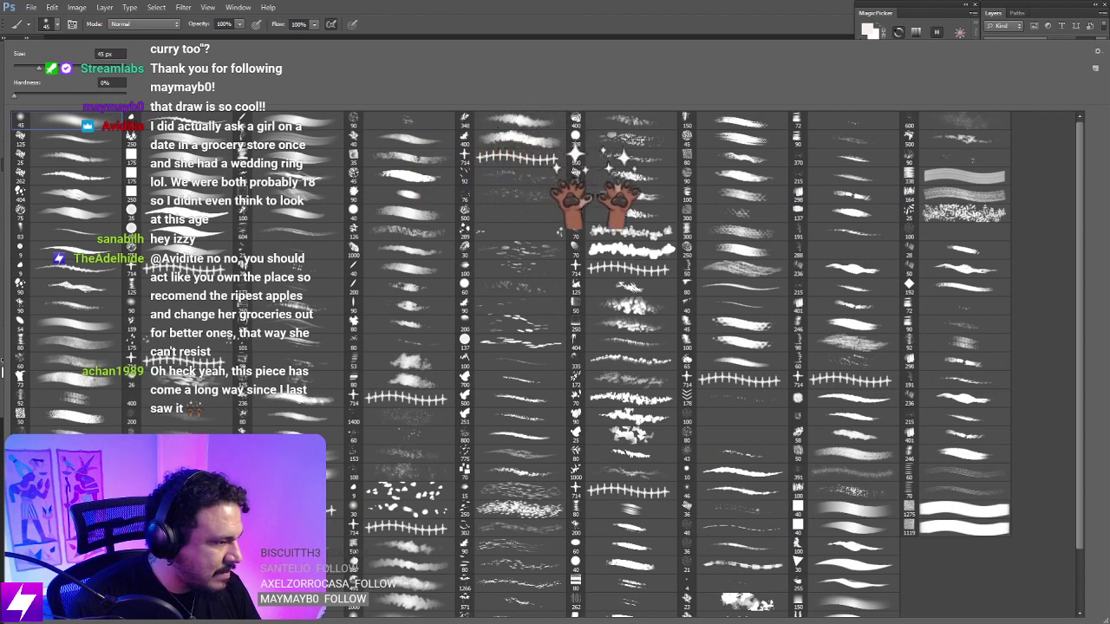
{"action": "key", "text": "Return"}
{"action": "left_click_drag", "start_coordinate": [579, 341], "coordinate": [556, 358]}
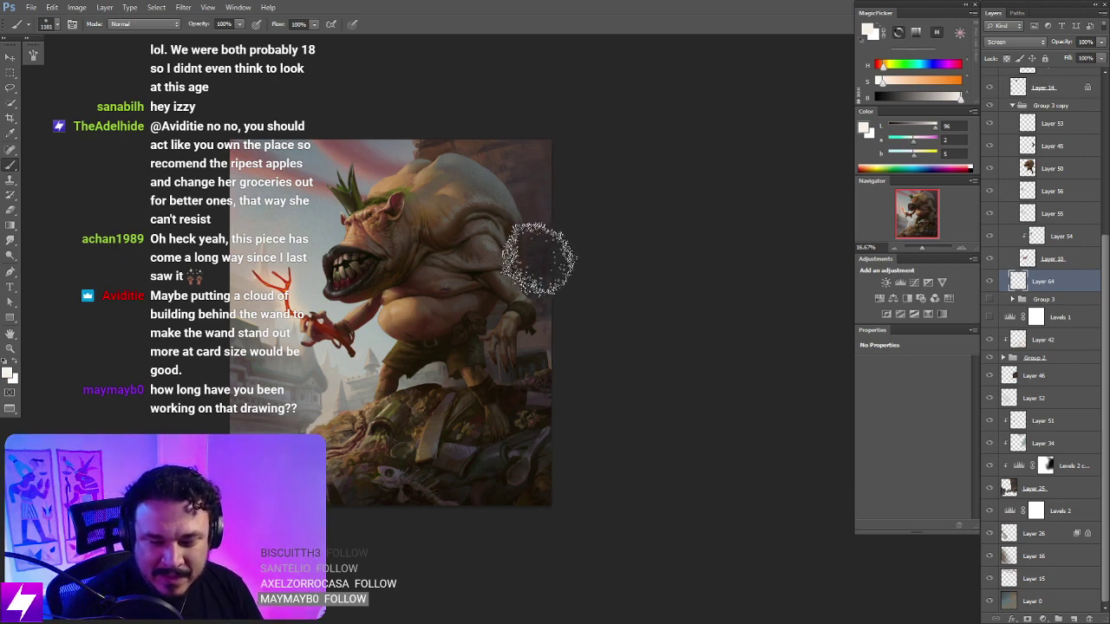
{"action": "key", "text": "ctrl+minus"}
{"action": "left_click_drag", "start_coordinate": [539, 285], "coordinate": [506, 301]}
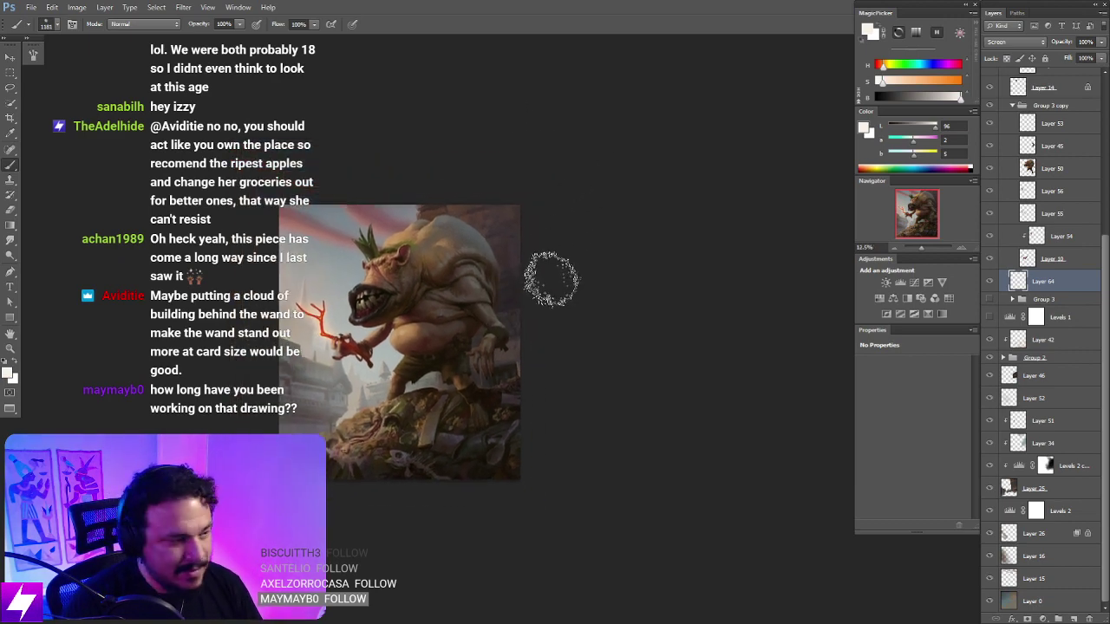
{"action": "scroll", "coordinate": [526, 312], "scroll_direction": "up", "scroll_amount": 1}
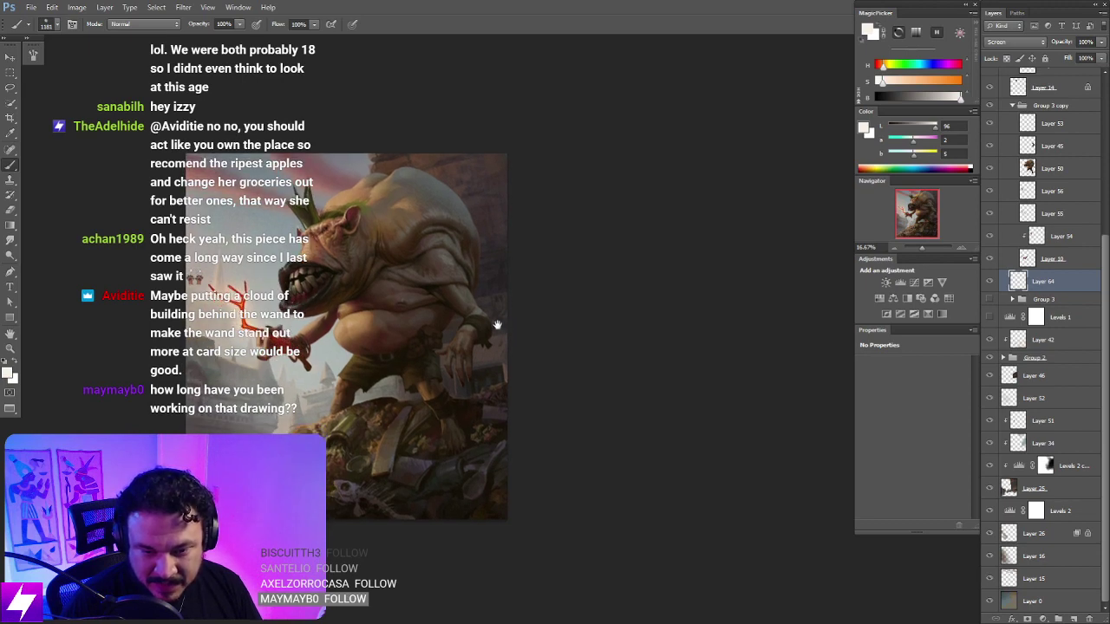
Step: Check the whole painting's value readability at thumbnail size in greyscale and in colour
{"action": "mouse_move", "coordinate": [458, 304]}
{"action": "left_mouse_down"}
{"action": "mouse_move", "coordinate": [488, 325]}
{"action": "mouse_move", "coordinate": [475, 320]}
{"action": "left_mouse_up"}
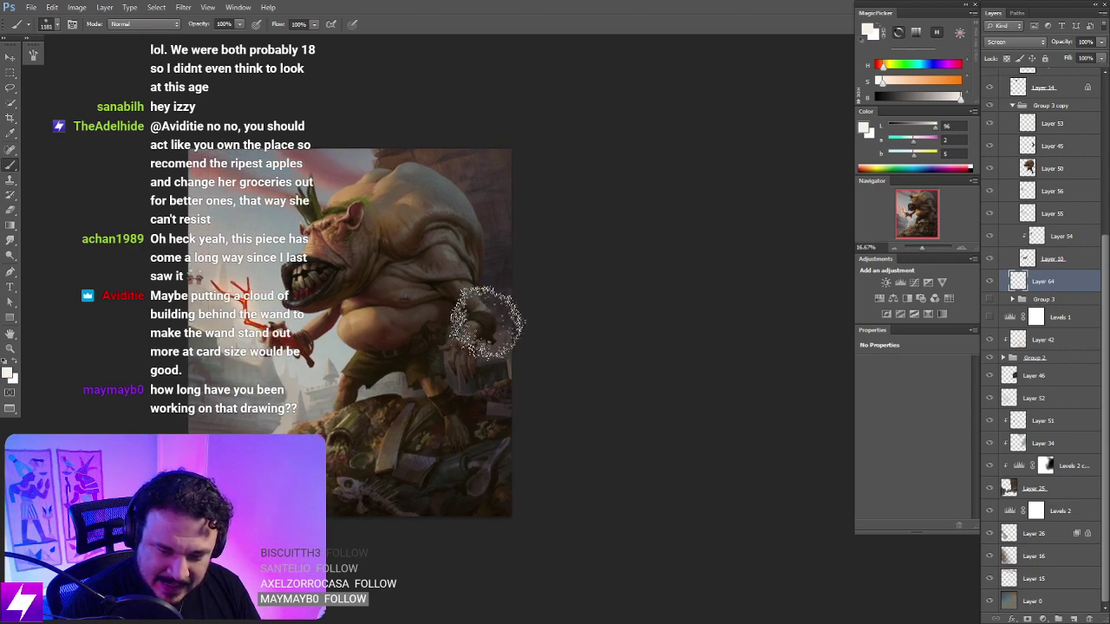
{"action": "key", "text": "ctrl+plus"}
{"action": "left_click_drag", "start_coordinate": [438, 354], "coordinate": [534, 298]}
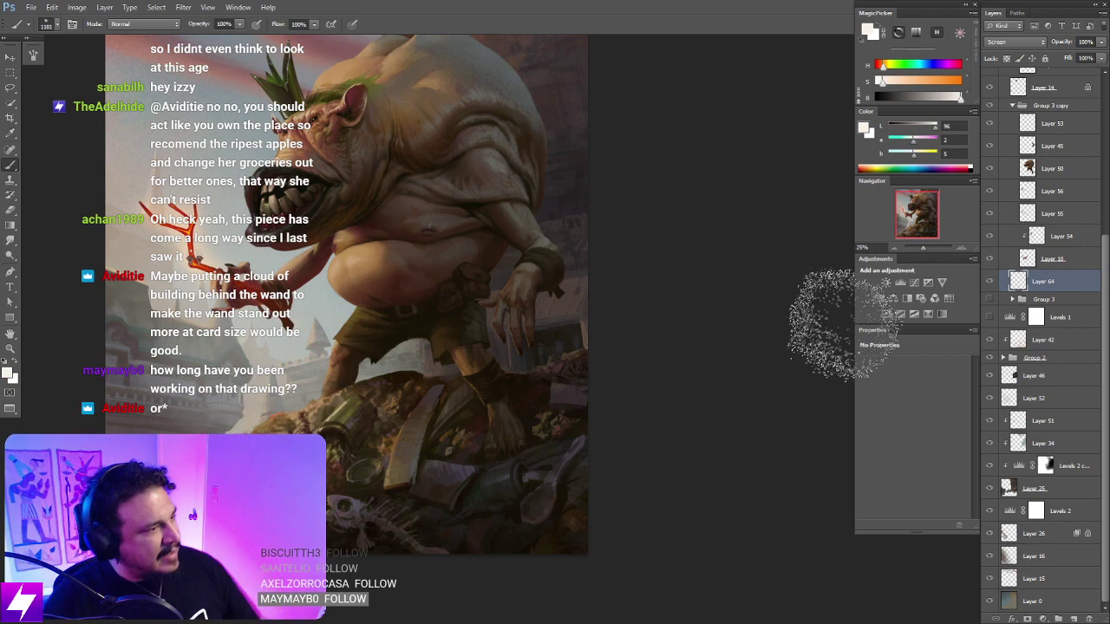
{"action": "scroll", "coordinate": [677, 399], "scroll_direction": "down", "scroll_amount": 2}
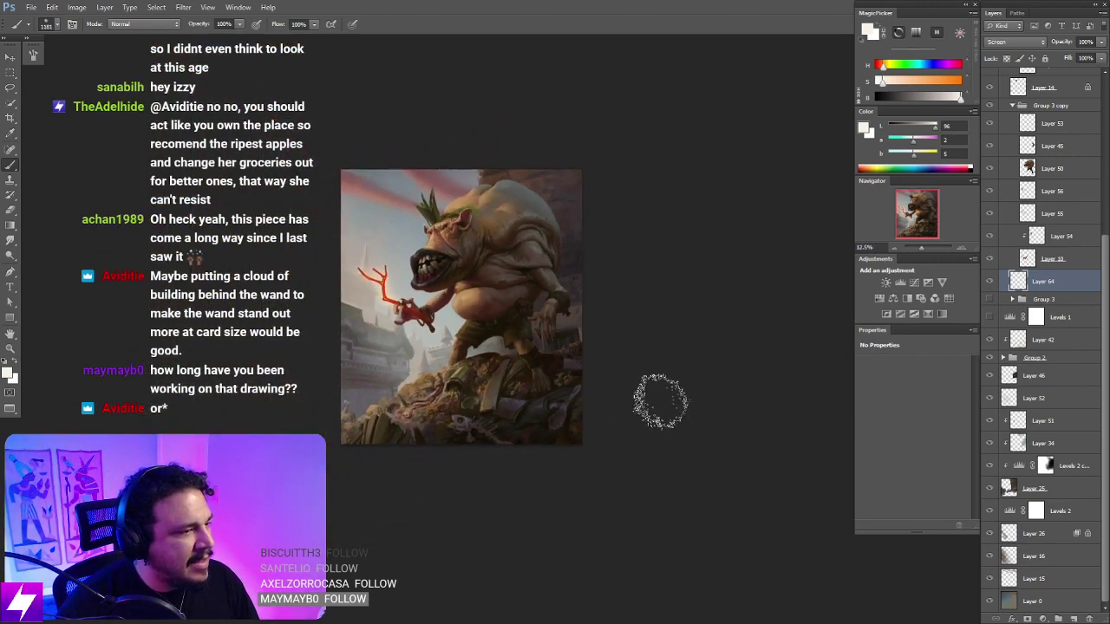
{"action": "key", "text": "ctrl+y"}
{"action": "scroll", "coordinate": [631, 323], "scroll_direction": "down", "scroll_amount": 1}
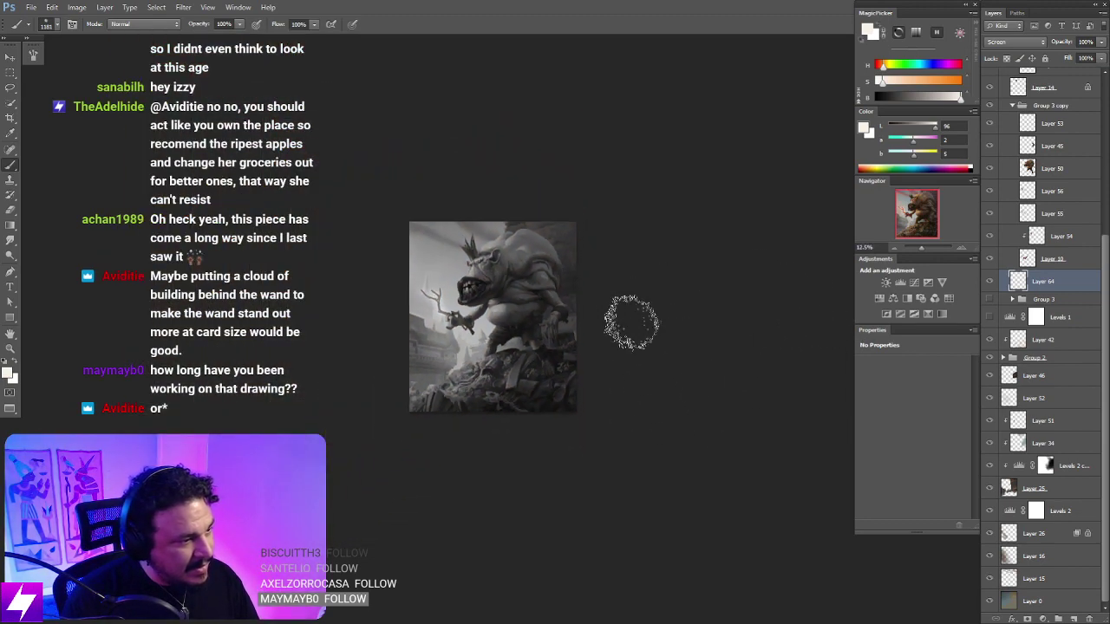
{"action": "scroll", "coordinate": [631, 322], "scroll_direction": "down", "scroll_amount": 1}
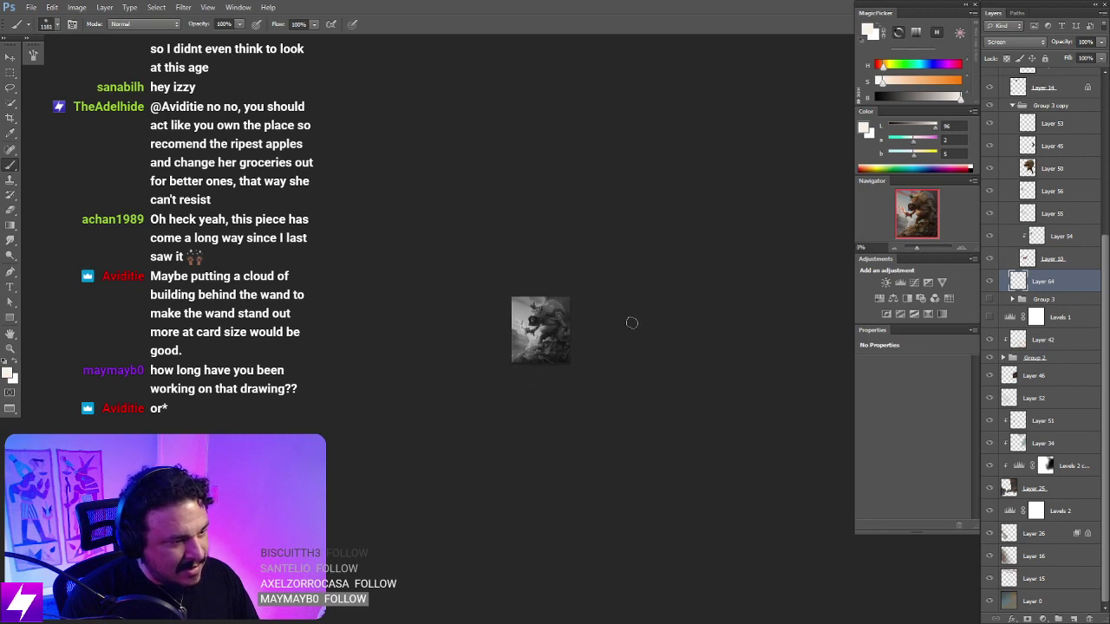
{"action": "scroll", "coordinate": [631, 322], "scroll_direction": "up", "scroll_amount": 1}
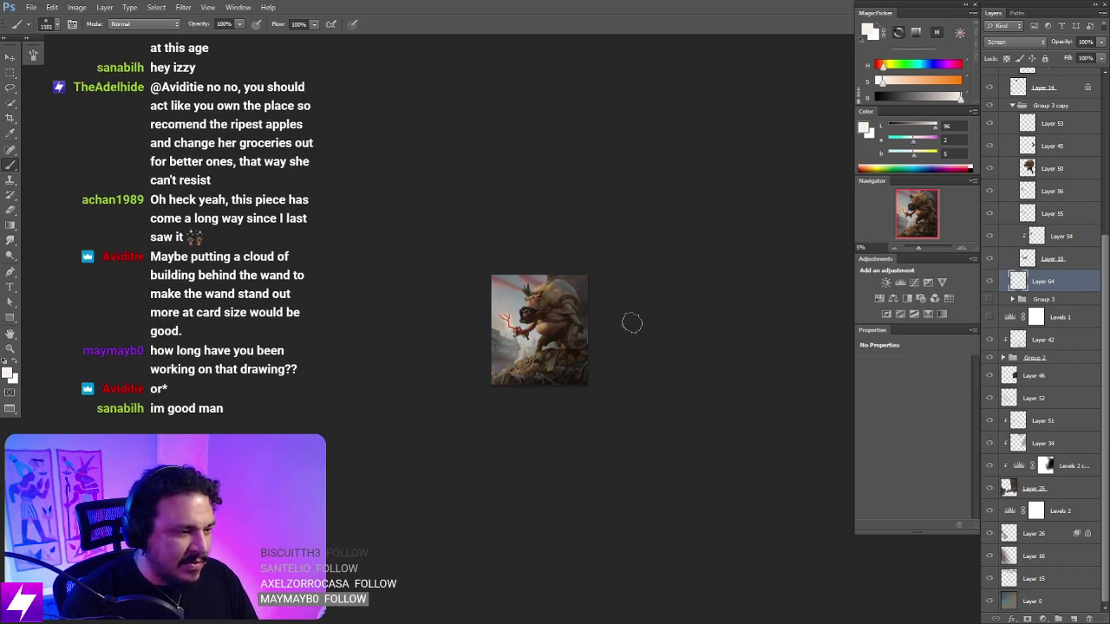
{"action": "scroll", "coordinate": [631, 322], "scroll_direction": "up", "scroll_amount": 4}
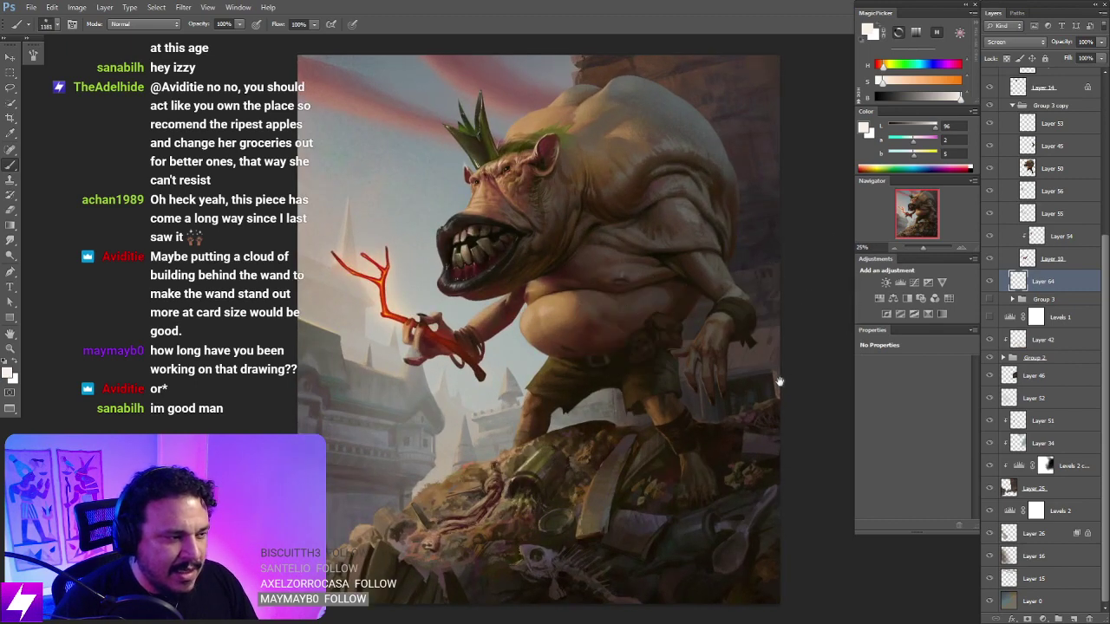
{"action": "mouse_move", "coordinate": [778, 382]}
{"action": "left_mouse_down"}
{"action": "mouse_move", "coordinate": [706, 378]}
{"action": "mouse_move", "coordinate": [683, 364]}
{"action": "left_mouse_up"}
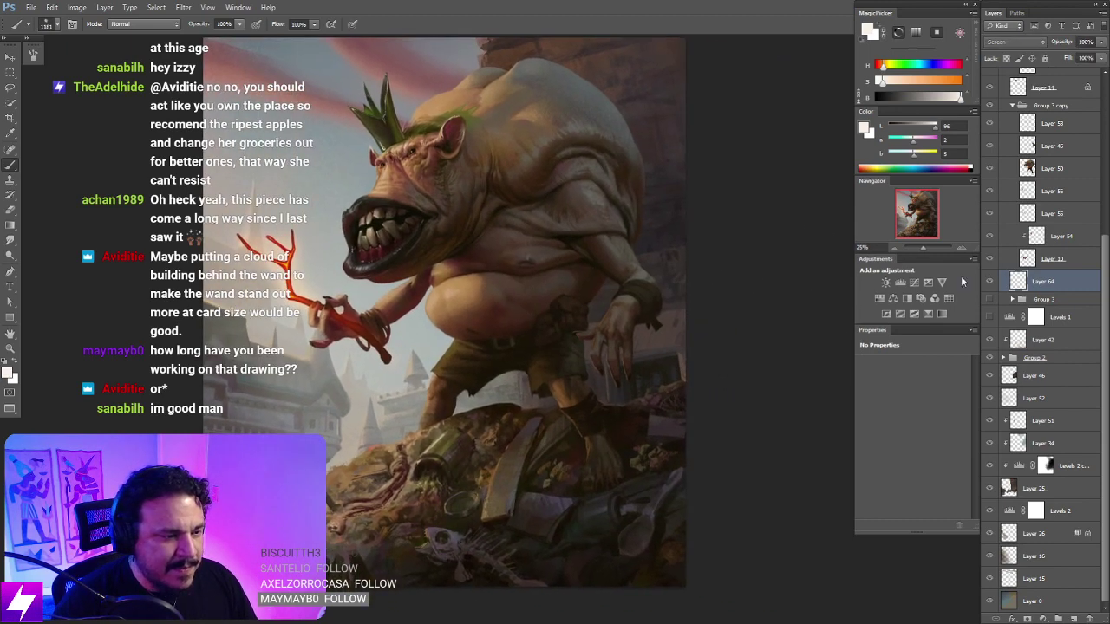
{"action": "scroll", "coordinate": [658, 477], "scroll_direction": "down", "scroll_amount": 1}
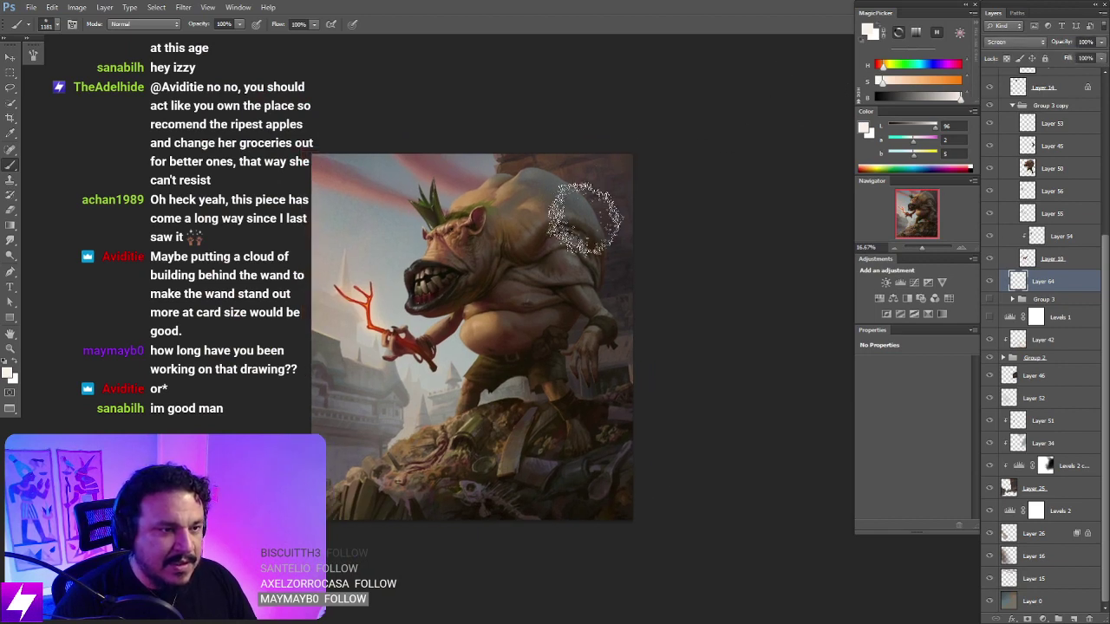
Step: Sample a dark brown beside the creature's back and brush soft haze behind its hanging hand on Layer 64, with a 900 to 1000 px tip
{"action": "left_click", "coordinate": [592, 251], "text": "alt"}
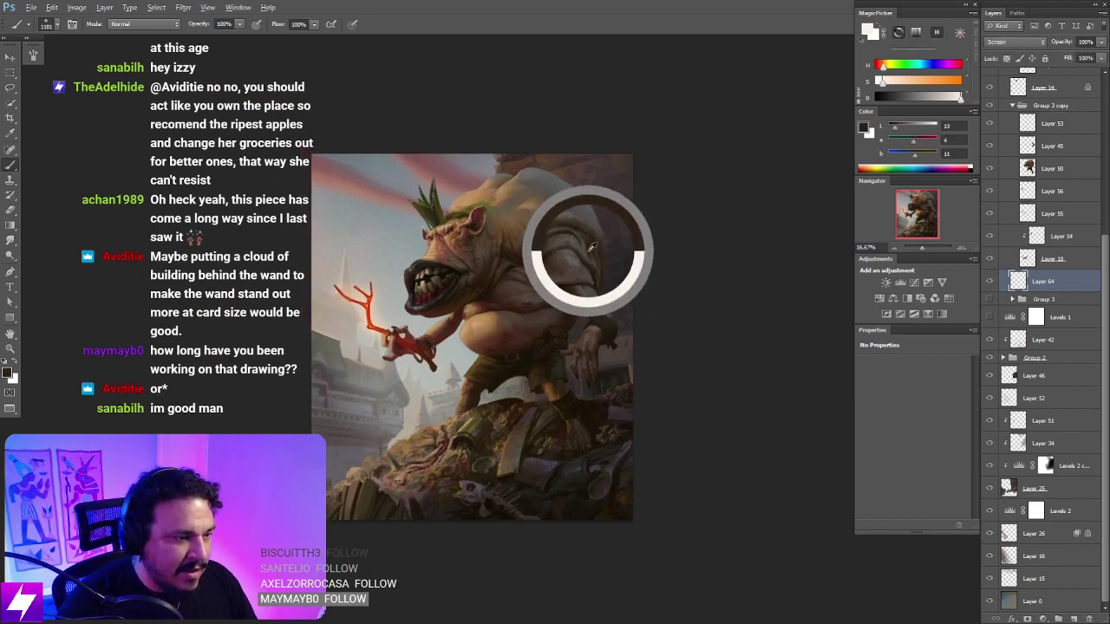
{"action": "scroll", "coordinate": [616, 397], "scroll_direction": "down", "scroll_amount": 1}
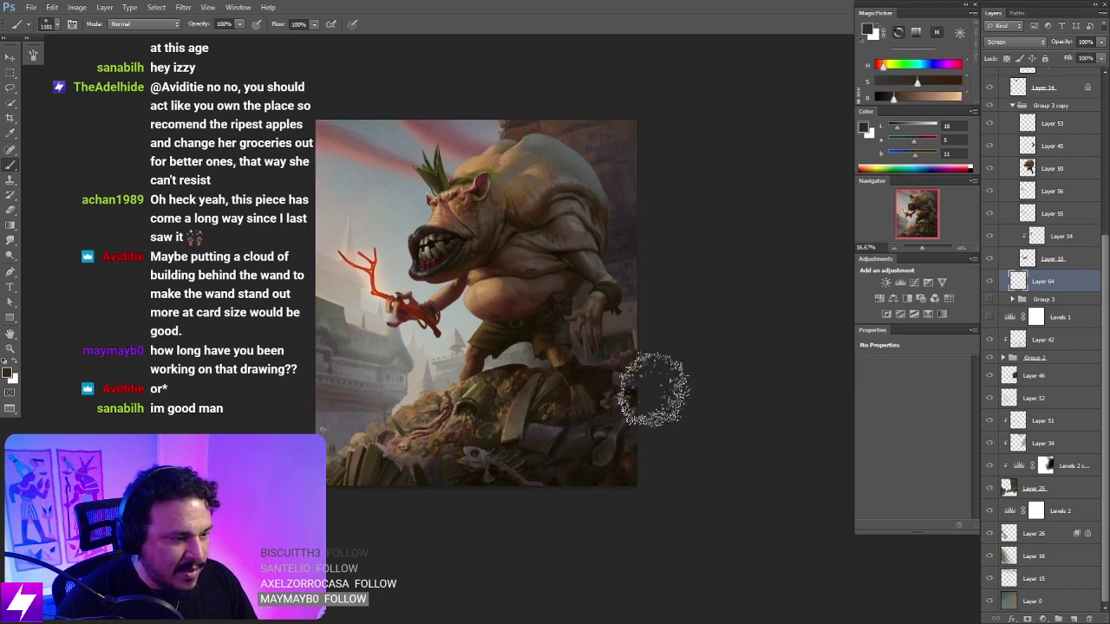
{"action": "left_click_drag", "start_coordinate": [639, 359], "coordinate": [588, 365]}
{"action": "key", "text": "["}
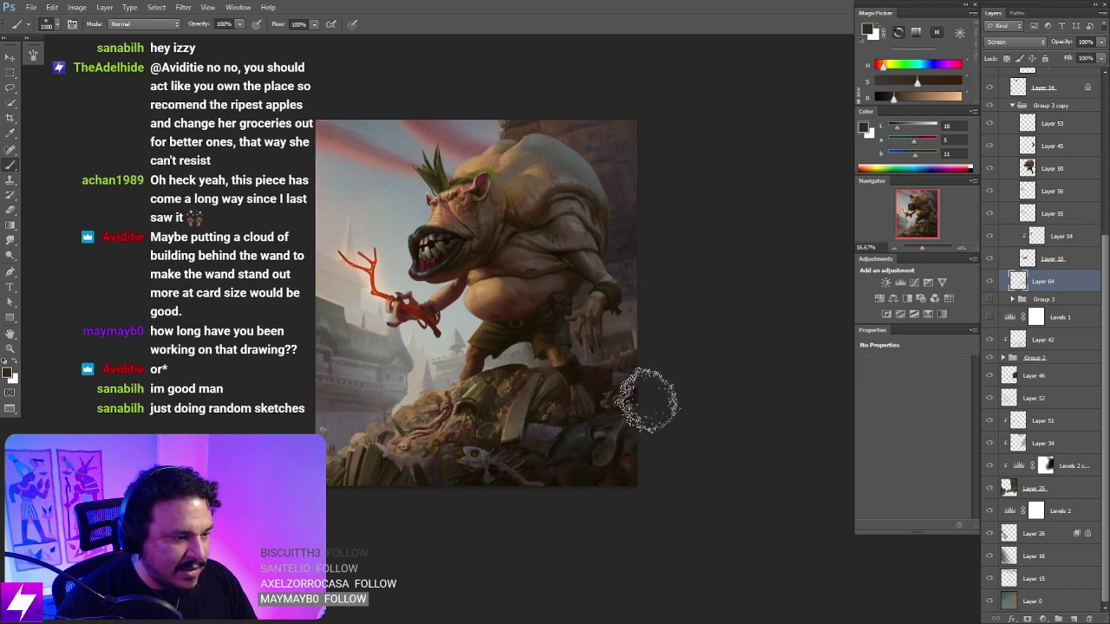
{"action": "key", "text": "["}
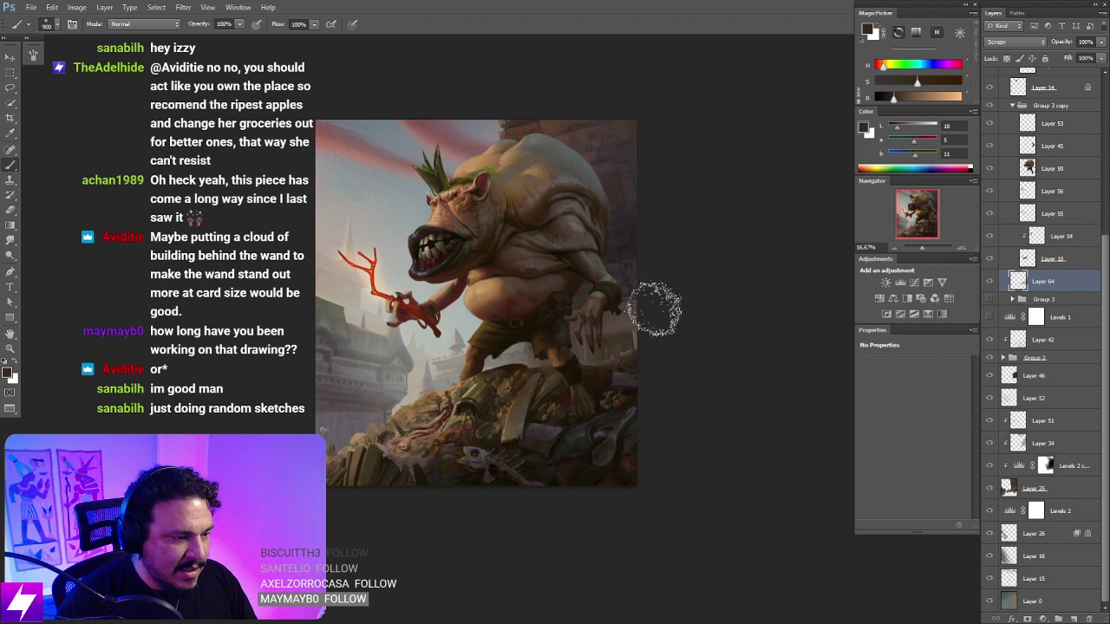
{"action": "key", "text": "["}
{"action": "key", "text": "]"}
{"action": "key", "text": "]"}
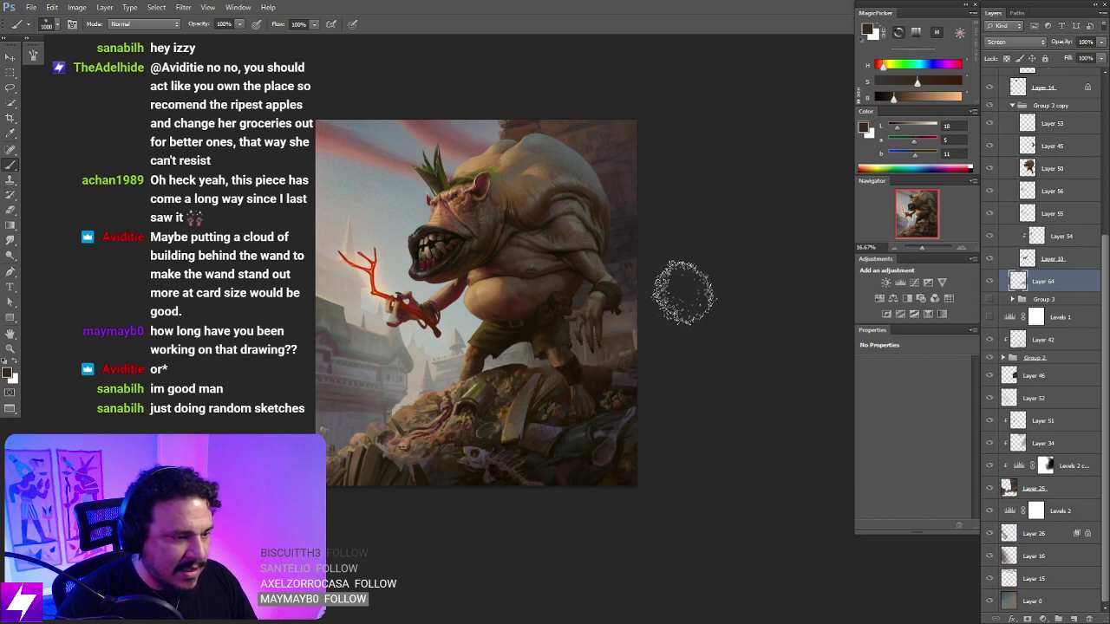
{"action": "left_click_drag", "start_coordinate": [726, 293], "coordinate": [721, 294]}
Step: Desaturate the brush colour to Lab 20, 2, 4 and reduce the brush size to 600 px
{"action": "left_click_drag", "start_coordinate": [908, 81], "coordinate": [879, 81]}
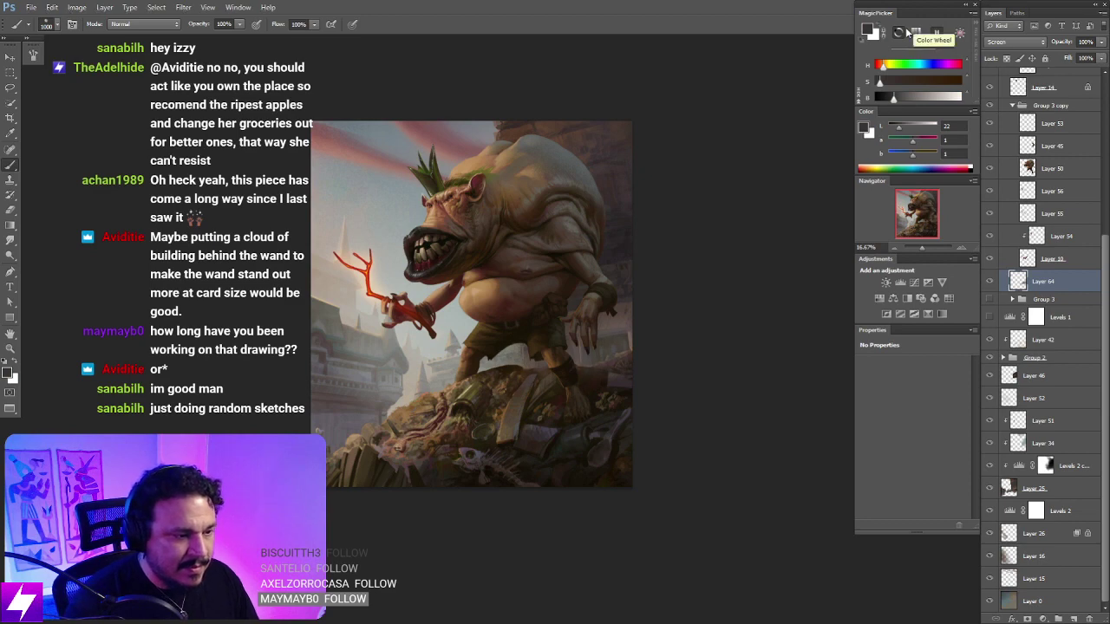
{"action": "left_click", "coordinate": [893, 82]}
{"action": "left_click", "coordinate": [877, 68]}
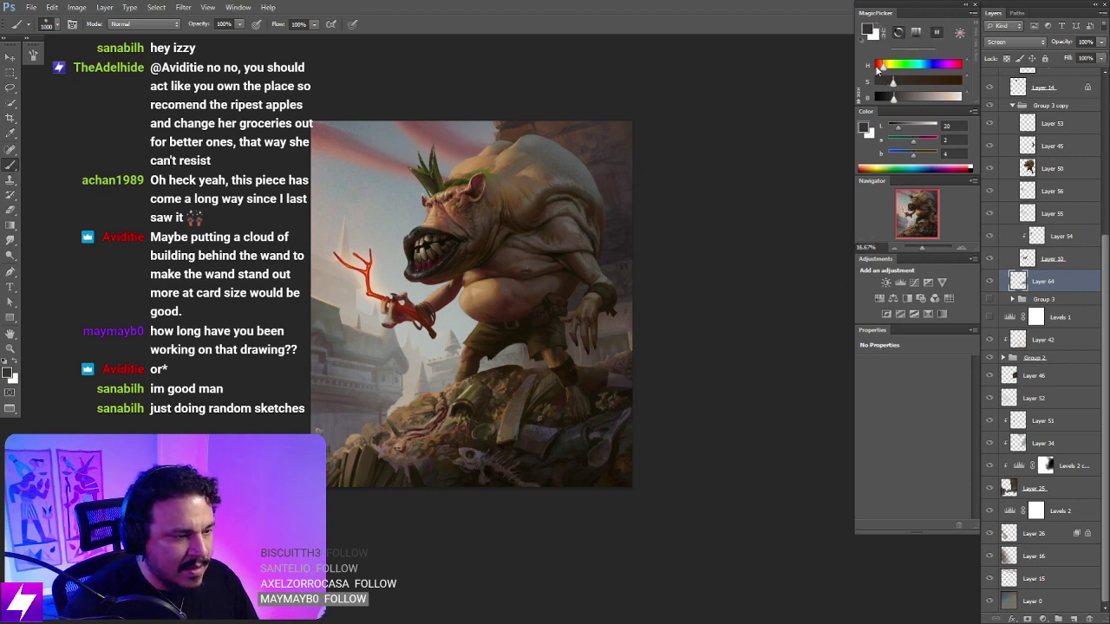
{"action": "key", "text": "bracketleft"}
{"action": "key", "text": "bracketleft"}
{"action": "key", "text": "bracketleft"}
{"action": "key", "text": "bracketleft"}
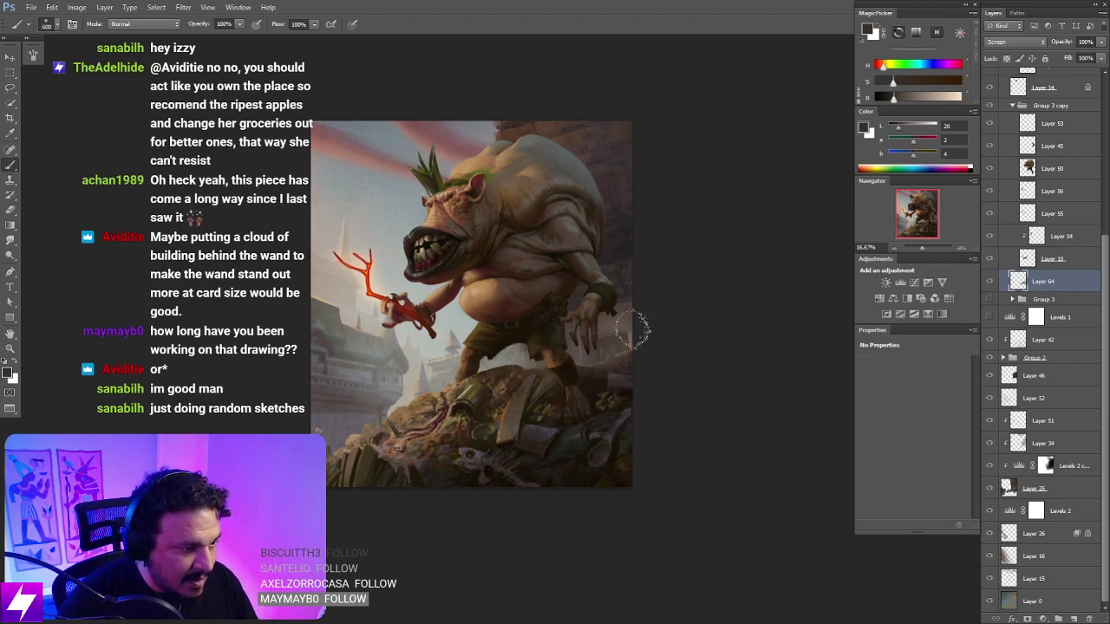
Step: Build up the soft haze behind the hanging hand and the nearby leg with a brush of up to 1100 px
{"action": "key", "text": "bracketright"}
{"action": "key", "text": "bracketright"}
{"action": "key", "text": "bracketright"}
{"action": "key", "text": "bracketright"}
{"action": "key", "text": "bracketright"}
{"action": "key", "text": "bracketright"}
{"action": "key", "text": "bracketright"}
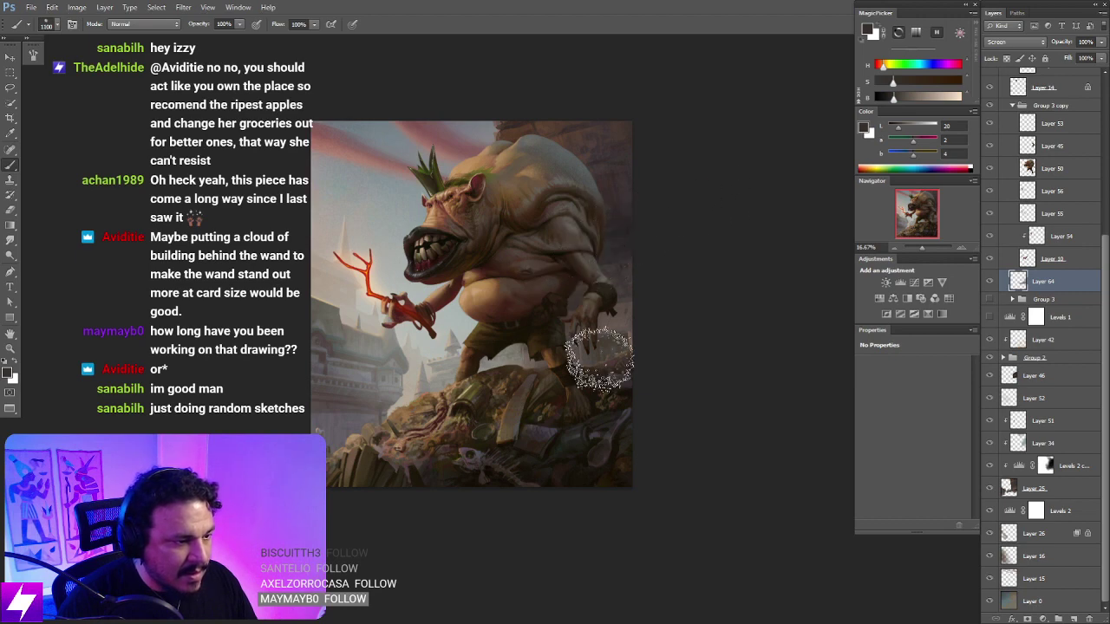
{"action": "key", "text": "bracketleft"}
{"action": "key", "text": "bracketleft"}
{"action": "left_click_drag", "start_coordinate": [583, 391], "coordinate": [646, 362]}
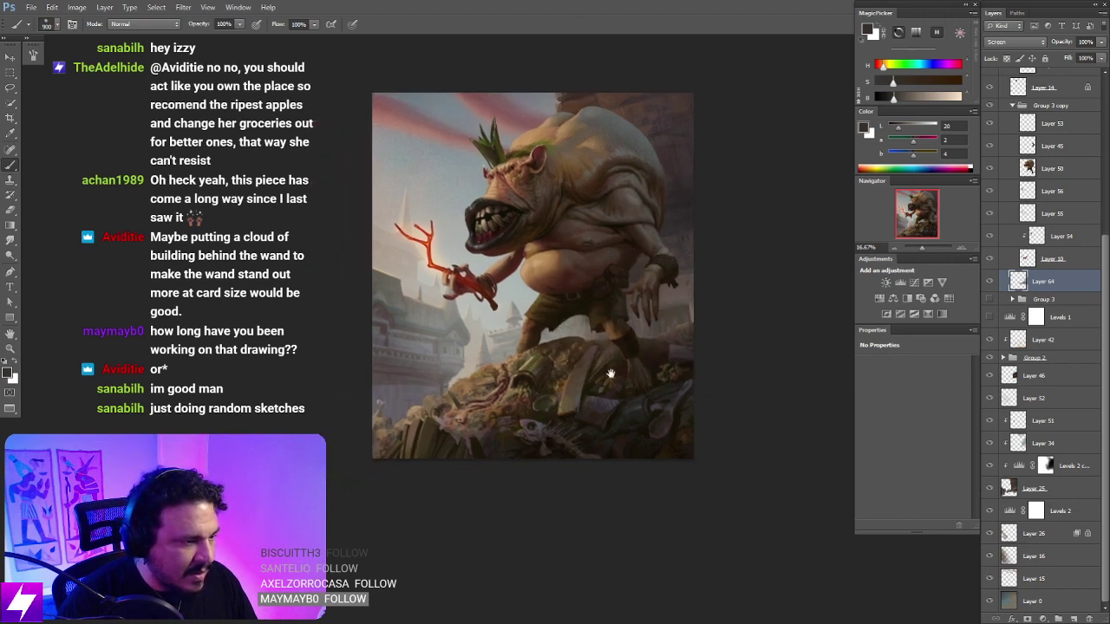
Step: Brush soft haze over the distant buildings beyond the rubbish heap with a 600 to 900 px tip
{"action": "key", "text": "bracketleft"}
{"action": "key", "text": "bracketleft"}
{"action": "key", "text": "bracketleft"}
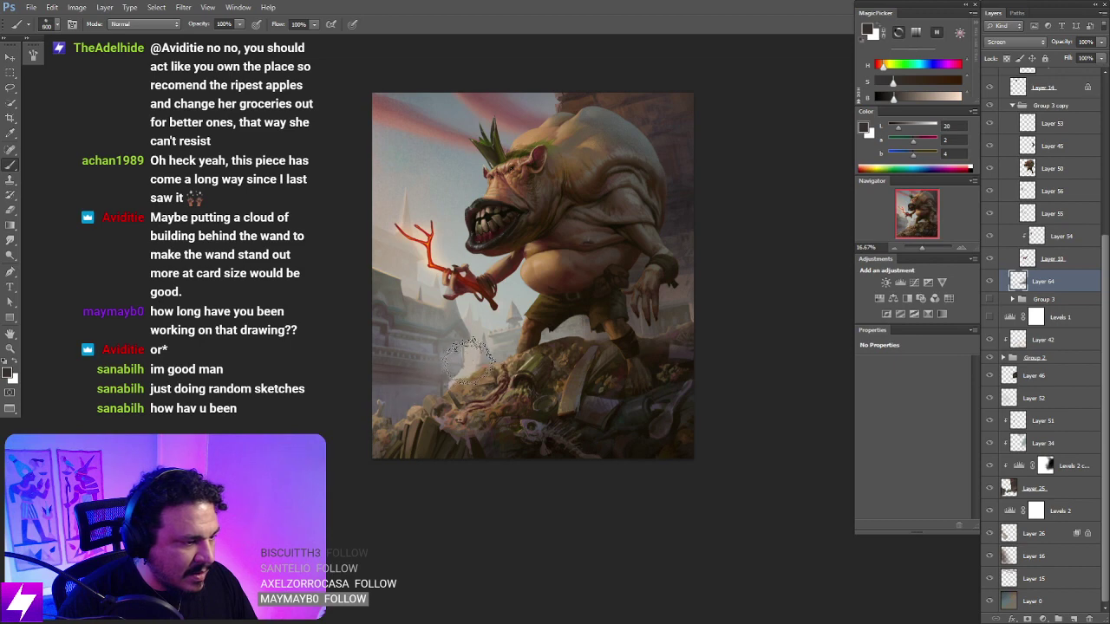
{"action": "key", "text": "bracketright"}
{"action": "key", "text": "bracketright"}
{"action": "key", "text": "bracketright"}
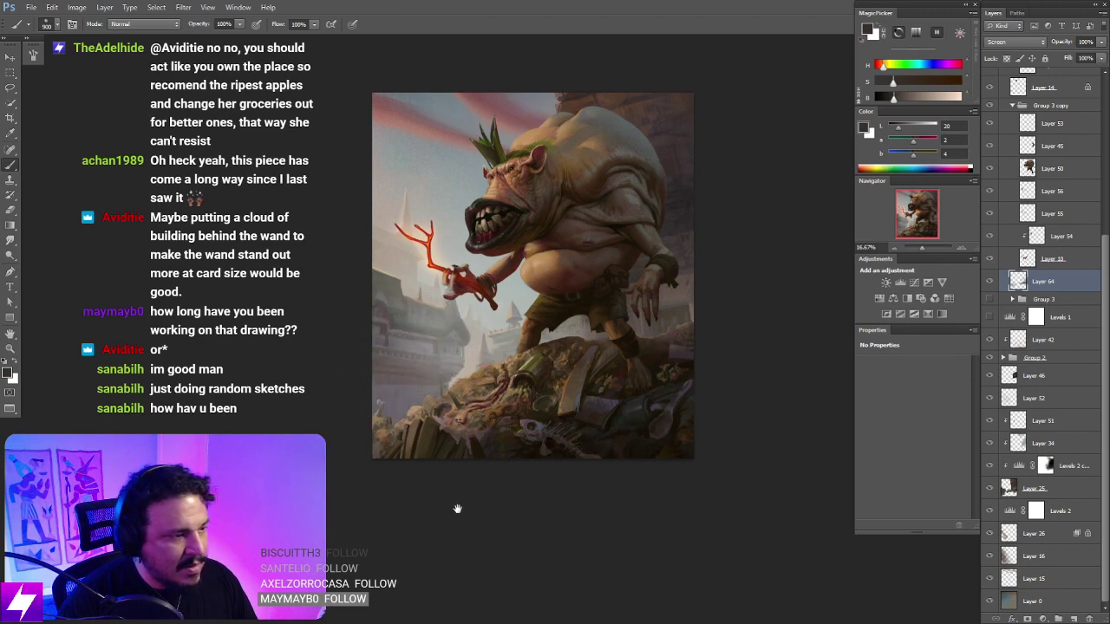
Step: Extend the haze along the heap's far lower edge below the wand and reduce the brush to 500 px
{"action": "left_click_drag", "start_coordinate": [457, 508], "coordinate": [427, 535]}
{"action": "key", "text": "bracketleft"}
{"action": "key", "text": "bracketleft"}
{"action": "key", "text": "bracketleft"}
{"action": "key", "text": "bracketleft"}
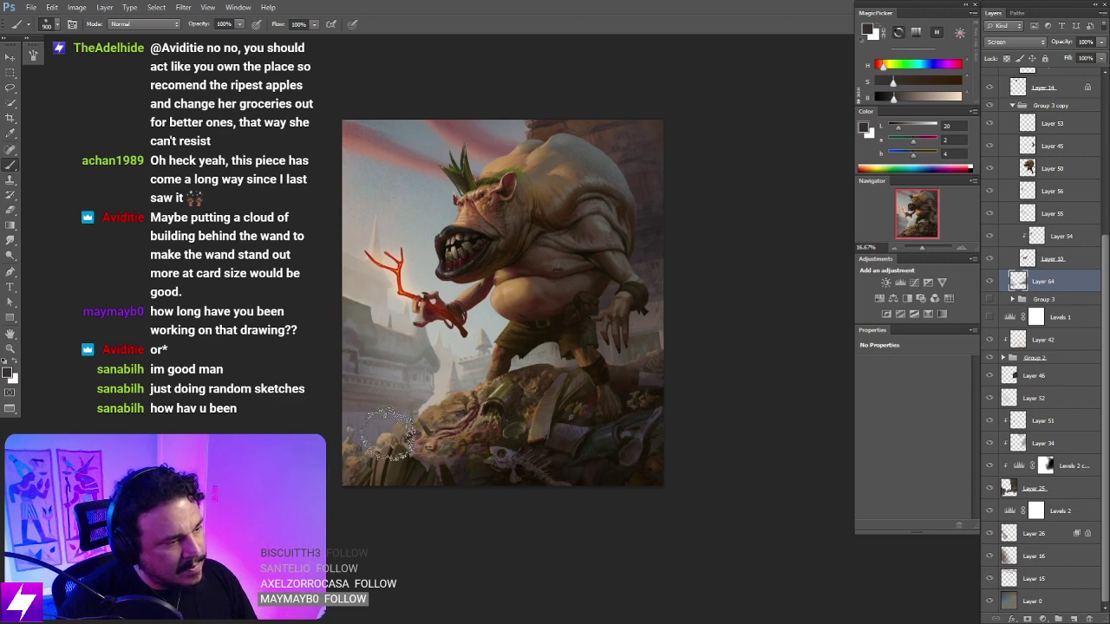
{"action": "left_click_drag", "start_coordinate": [537, 402], "coordinate": [530, 405]}
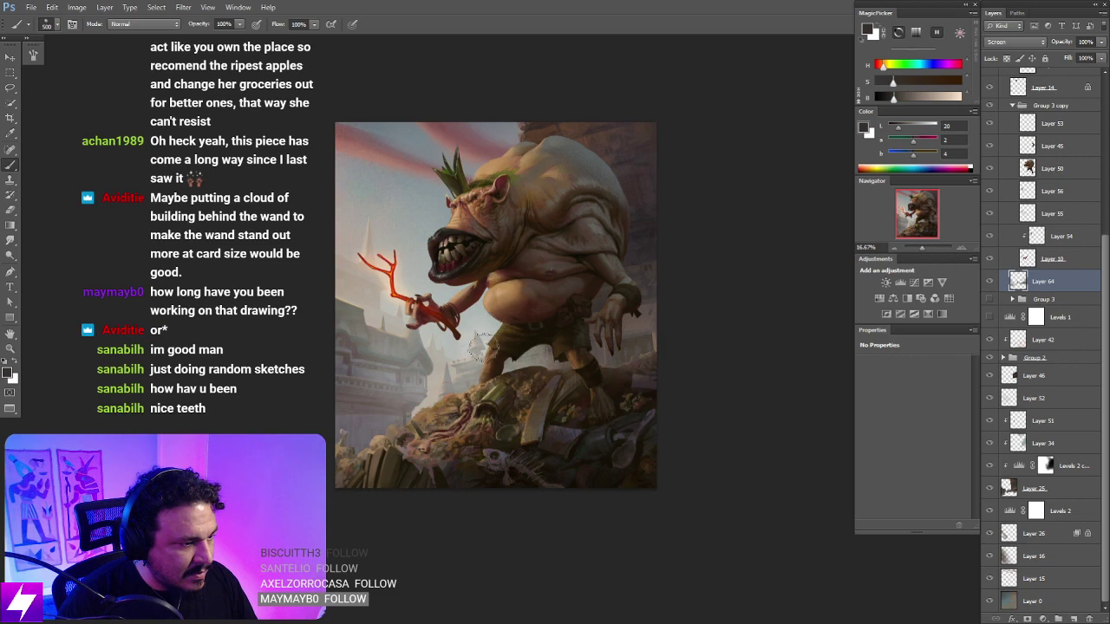
Step: Examine the haze around the creature's legs and hand in both whole-painting and closer views
{"action": "key", "text": "ctrl+minus"}
{"action": "left_click_drag", "start_coordinate": [567, 455], "coordinate": [524, 473]}
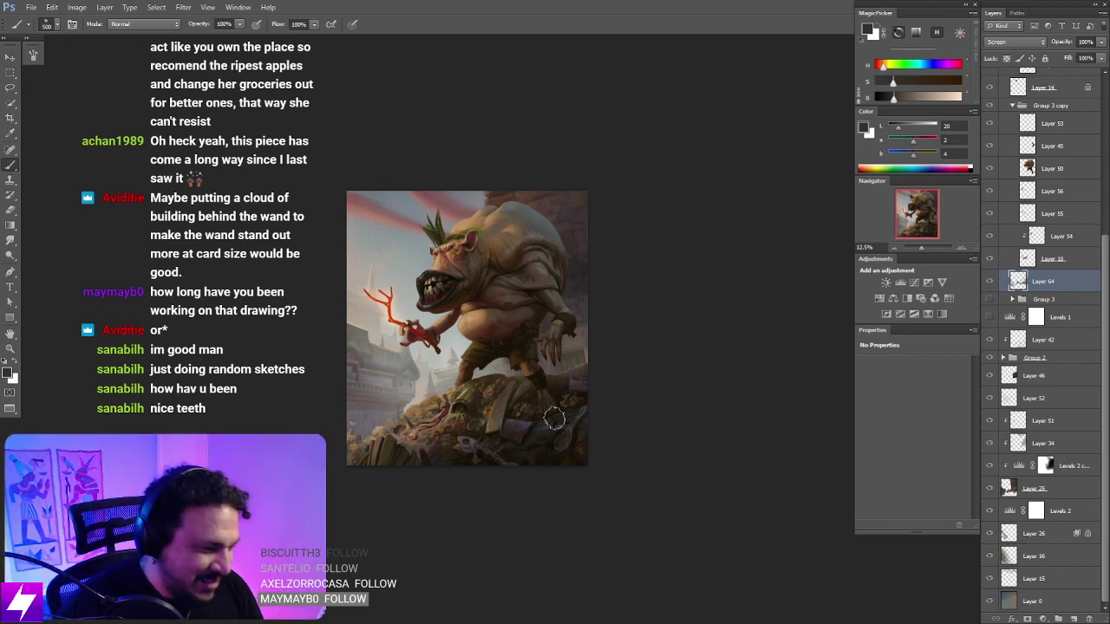
{"action": "left_click_drag", "start_coordinate": [604, 401], "coordinate": [617, 386]}
{"action": "key", "text": "ctrl+plus"}
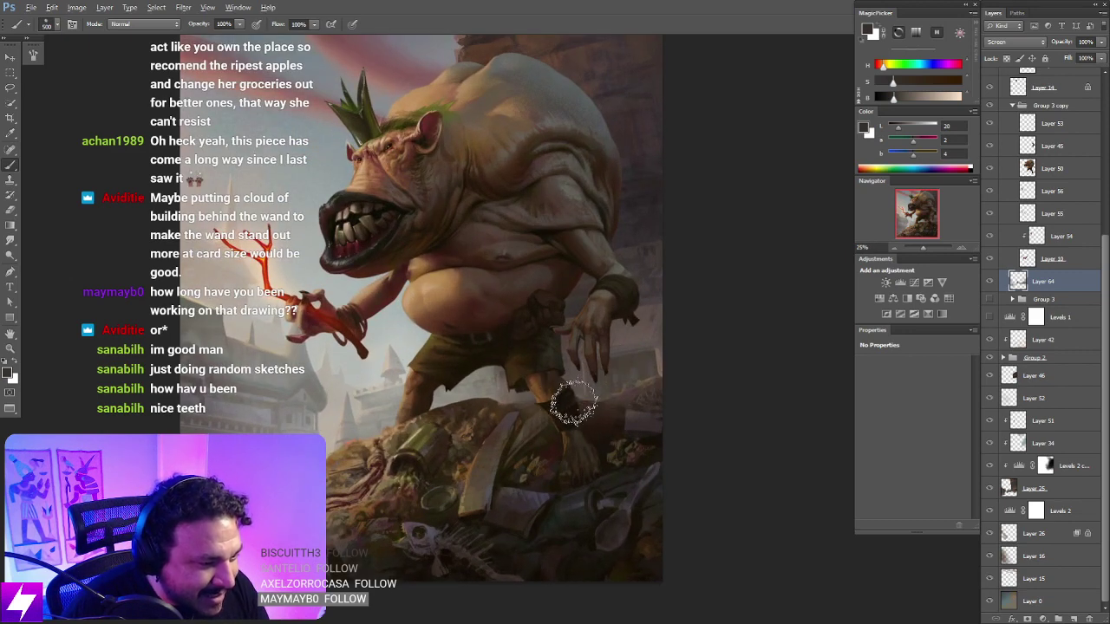
{"action": "key", "text": "]"}
{"action": "key", "text": "]"}
{"action": "mouse_move", "coordinate": [704, 430]}
{"action": "left_mouse_down"}
{"action": "mouse_move", "coordinate": [649, 449]}
{"action": "mouse_move", "coordinate": [664, 445]}
{"action": "left_mouse_up"}
{"action": "scroll", "coordinate": [659, 447], "scroll_direction": "down", "scroll_amount": 2}
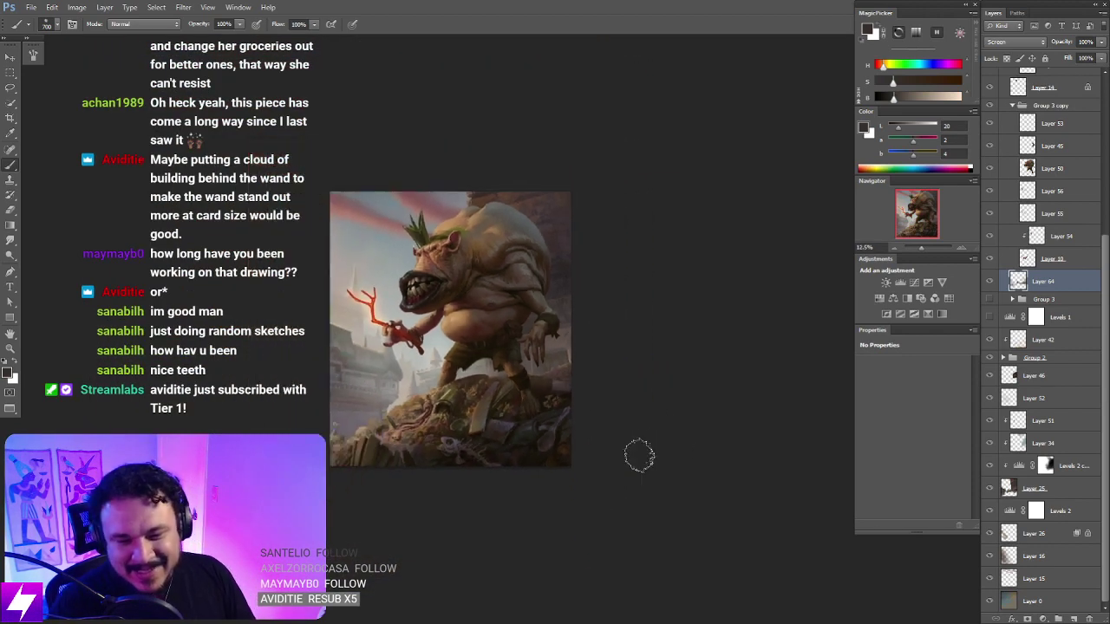
Step: Flip the canvas horizontally to judge the composition mirrored
{"action": "key", "text": "ctrl+shift+h"}
{"action": "left_click_drag", "start_coordinate": [641, 406], "coordinate": [594, 425]}
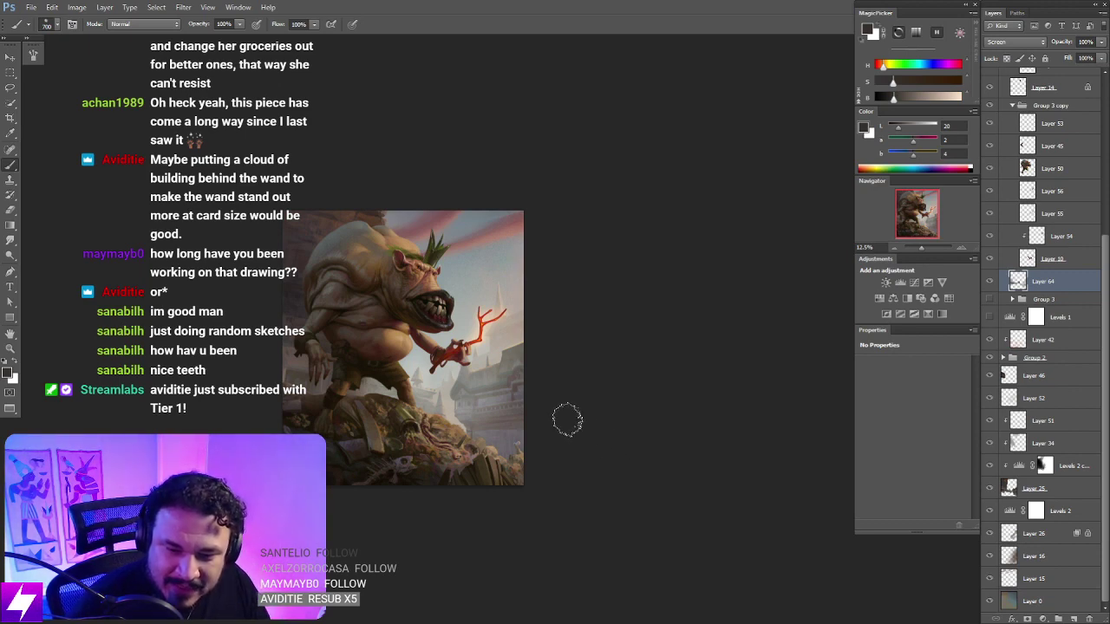
{"action": "left_click_drag", "start_coordinate": [536, 424], "coordinate": [568, 426]}
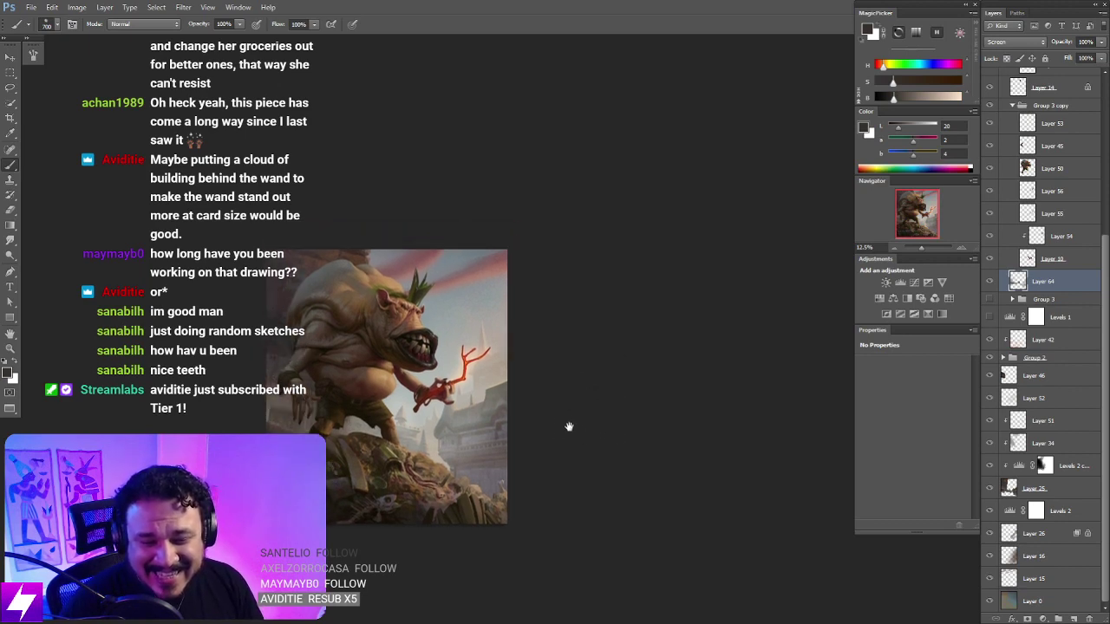
{"action": "key", "text": "ctrl+plus"}
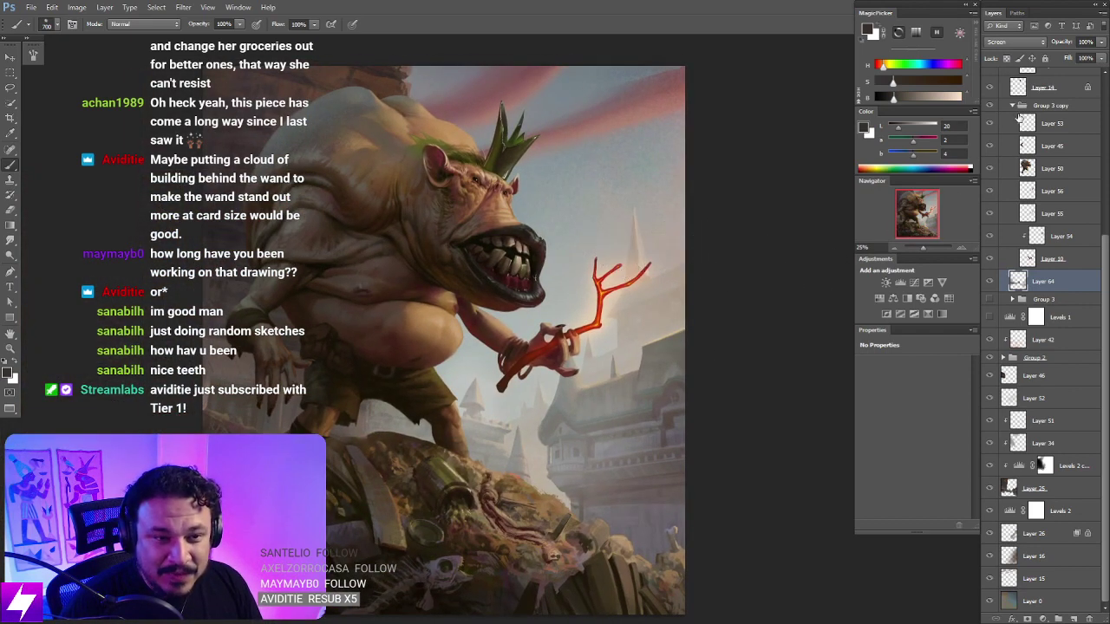
Step: Compare the painting with Layer 64's haze hidden and shown
{"action": "left_click", "coordinate": [989, 282]}
{"action": "left_click", "coordinate": [989, 283]}
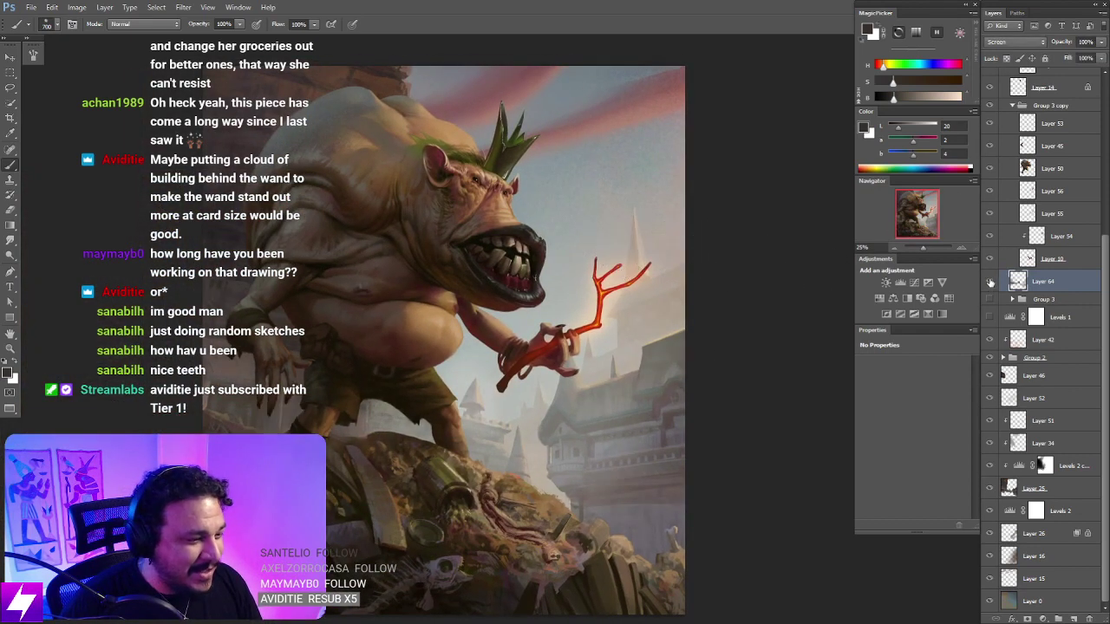
{"action": "left_click", "coordinate": [989, 283]}
{"action": "left_click", "coordinate": [989, 282]}
Step: Touch up the Layer 64 haze around the creature's front leg, varying the brush from 200 to 700 px
{"action": "key", "text": "bracketleft"}
{"action": "key", "text": "bracketleft"}
{"action": "key", "text": "bracketleft"}
{"action": "key", "text": "bracketleft"}
{"action": "key", "text": "bracketleft"}
{"action": "key", "text": "bracketleft"}
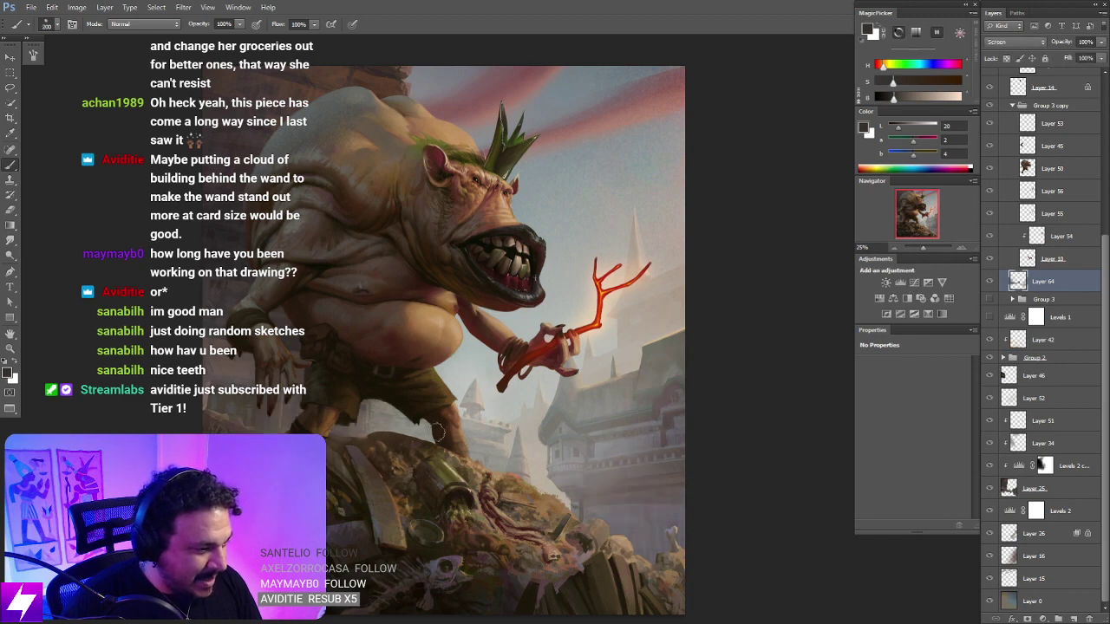
{"action": "key", "text": "bracketright"}
{"action": "key", "text": "bracketright"}
{"action": "key", "text": "bracketright"}
{"action": "key", "text": "bracketright"}
{"action": "key", "text": "bracketright"}
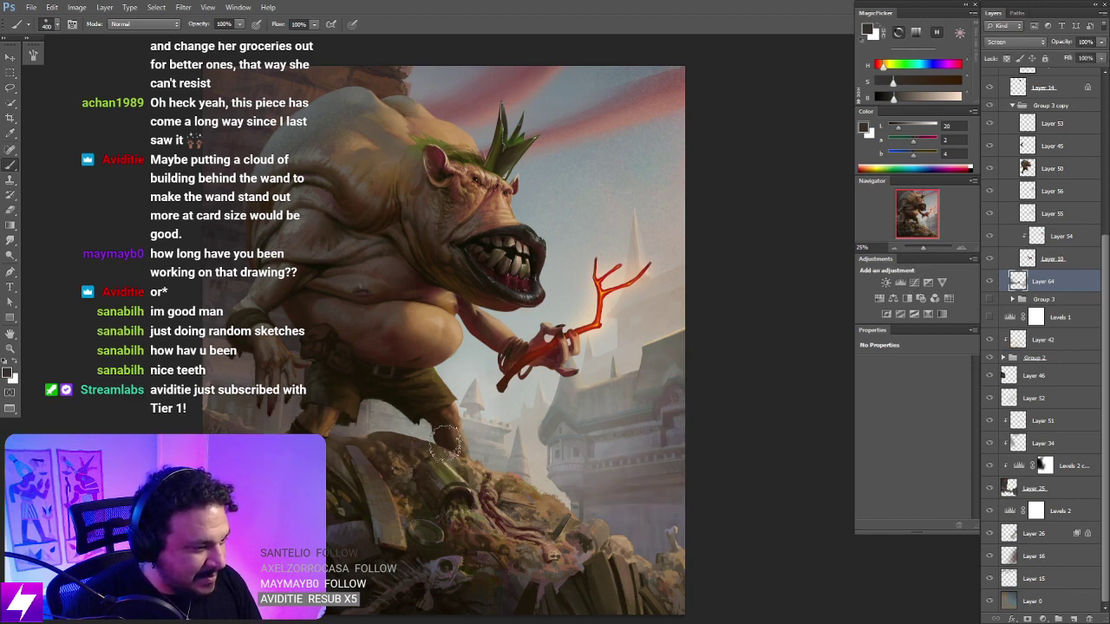
{"action": "key", "text": "space"}
{"action": "left_click_drag", "start_coordinate": [637, 505], "coordinate": [578, 515]}
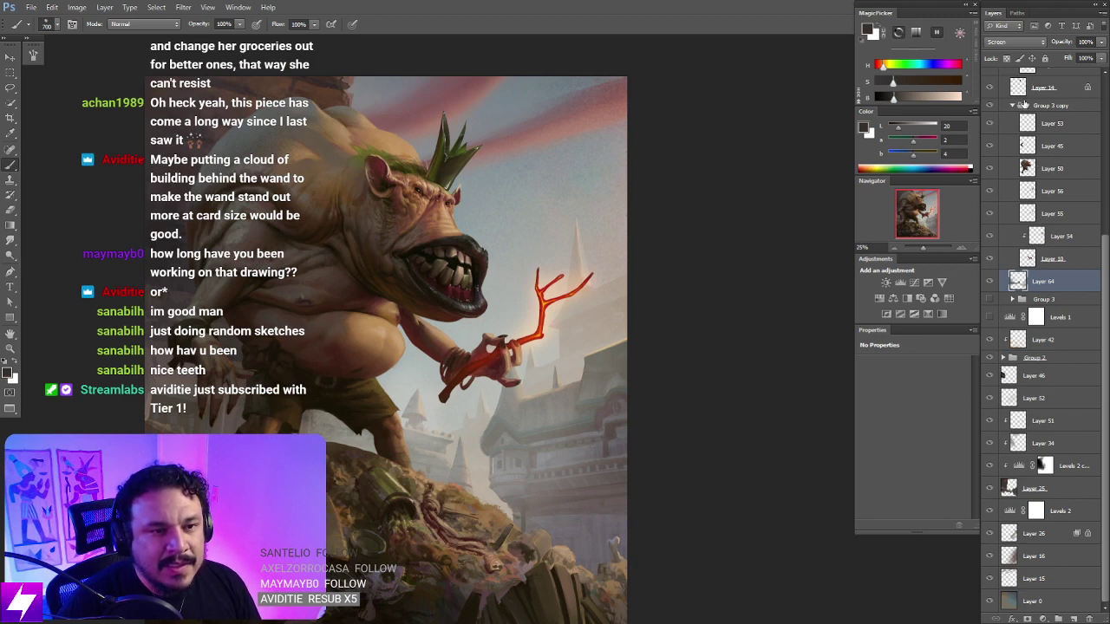
Step: Compare the painting with Layer 63 hidden and shown
{"action": "left_click_drag", "start_coordinate": [1104, 241], "coordinate": [1102, 84]}
{"action": "left_click_drag", "start_coordinate": [1107, 143], "coordinate": [1043, 127]}
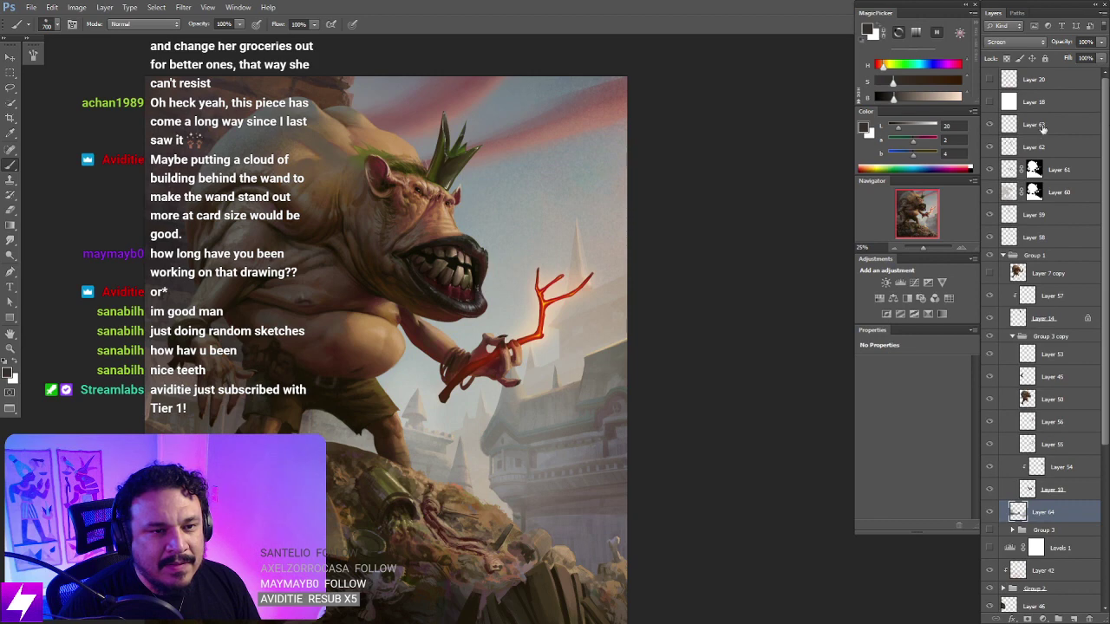
{"action": "left_click", "coordinate": [989, 125]}
{"action": "left_click", "coordinate": [988, 125]}
{"action": "left_click", "coordinate": [989, 125]}
{"action": "left_click", "coordinate": [989, 125]}
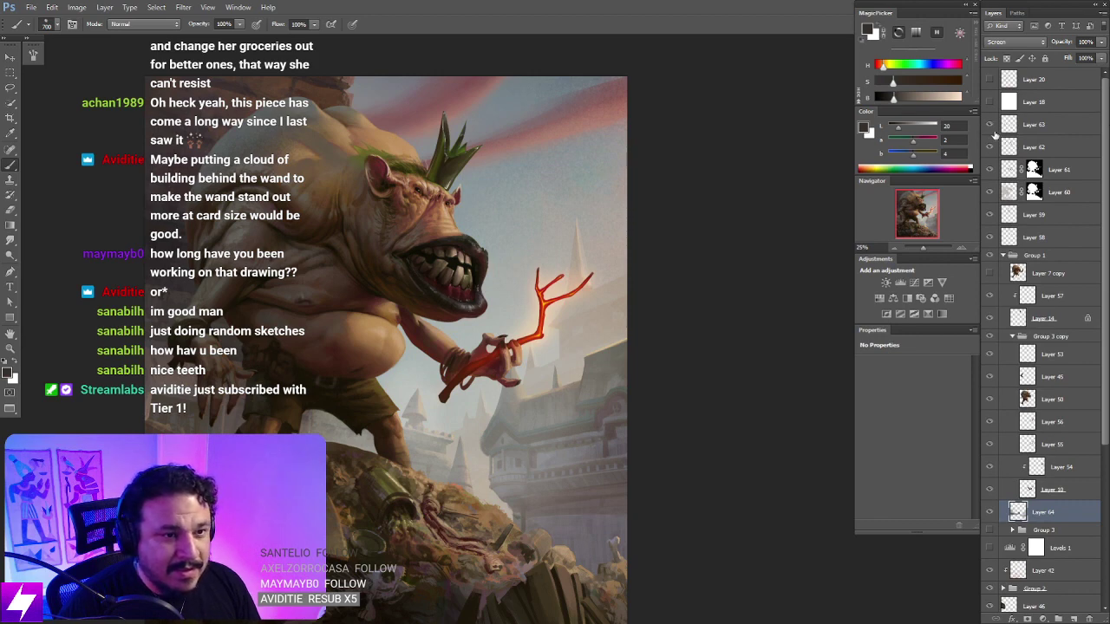
Step: Compare the painting with Layer 62 and Layer 63 each hidden and shown
{"action": "left_click", "coordinate": [989, 145]}
{"action": "left_click", "coordinate": [989, 146]}
{"action": "left_click", "coordinate": [989, 125]}
{"action": "left_click", "coordinate": [989, 125]}
{"action": "left_click", "coordinate": [1013, 122]}
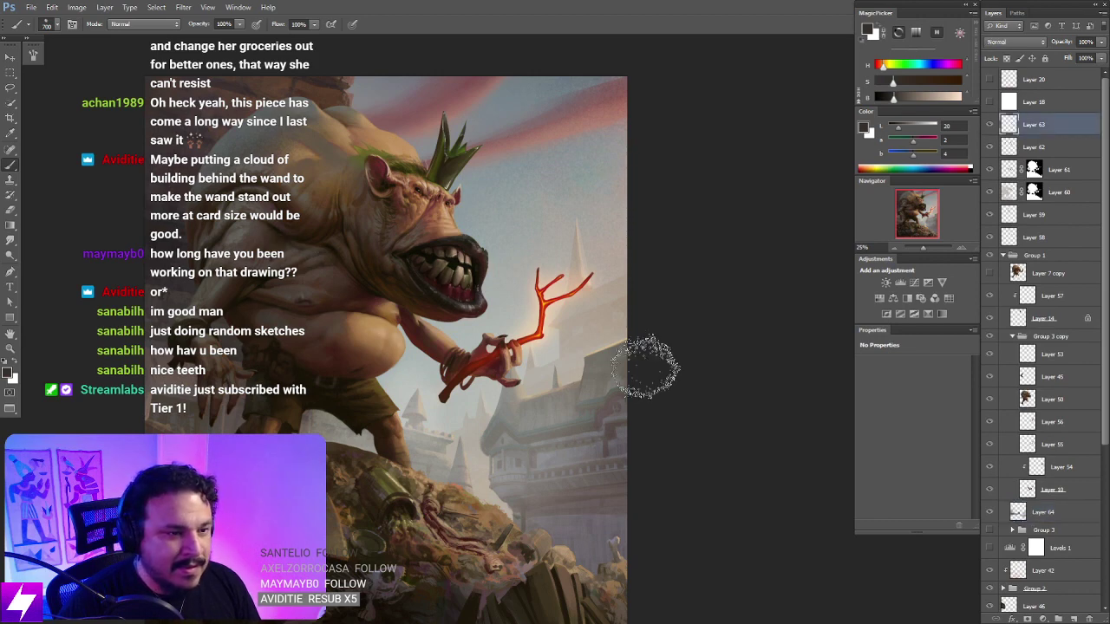
{"action": "key", "text": "bracketleft"}
{"action": "key", "text": "bracketleft"}
{"action": "key", "text": "bracketleft"}
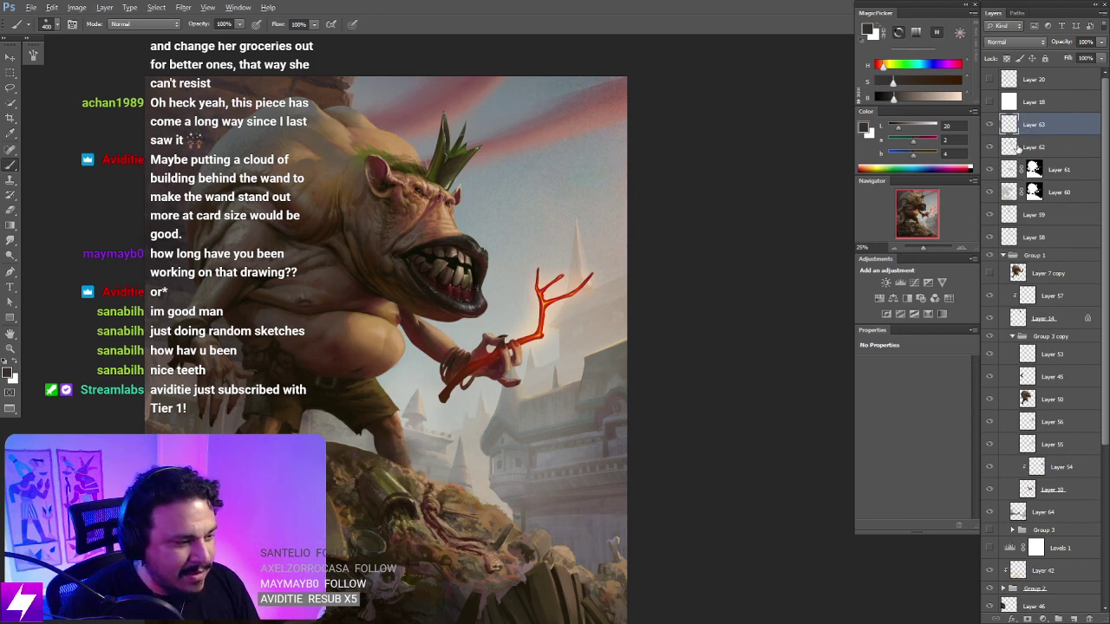
{"action": "key", "text": "ctrl+z"}
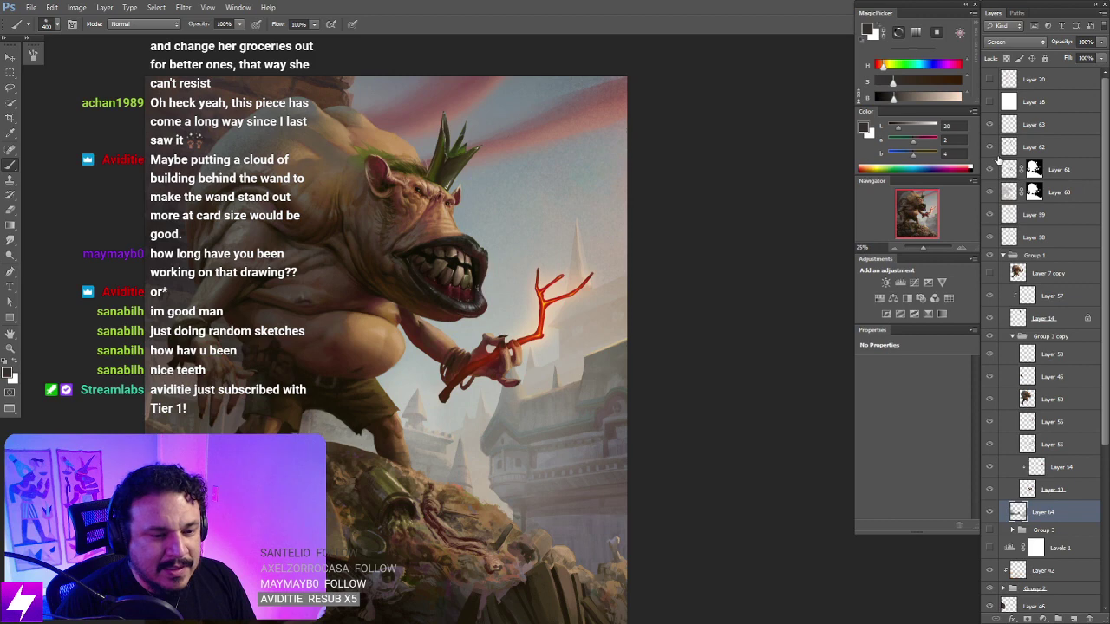
{"action": "key", "text": "ctrl+z"}
{"action": "key", "text": "ctrl+z"}
Step: On Layer 63, sample the grey haze beside the creature's front leg and brush it over the upper rubble at 700 px
{"action": "left_click", "coordinate": [1011, 145]}
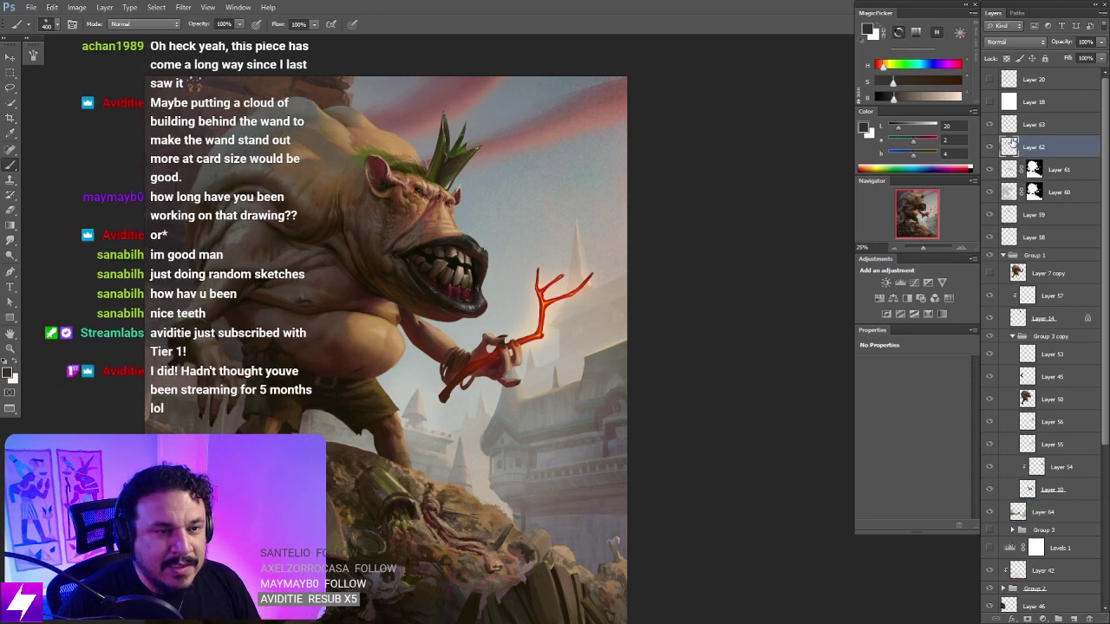
{"action": "left_click", "coordinate": [1000, 127]}
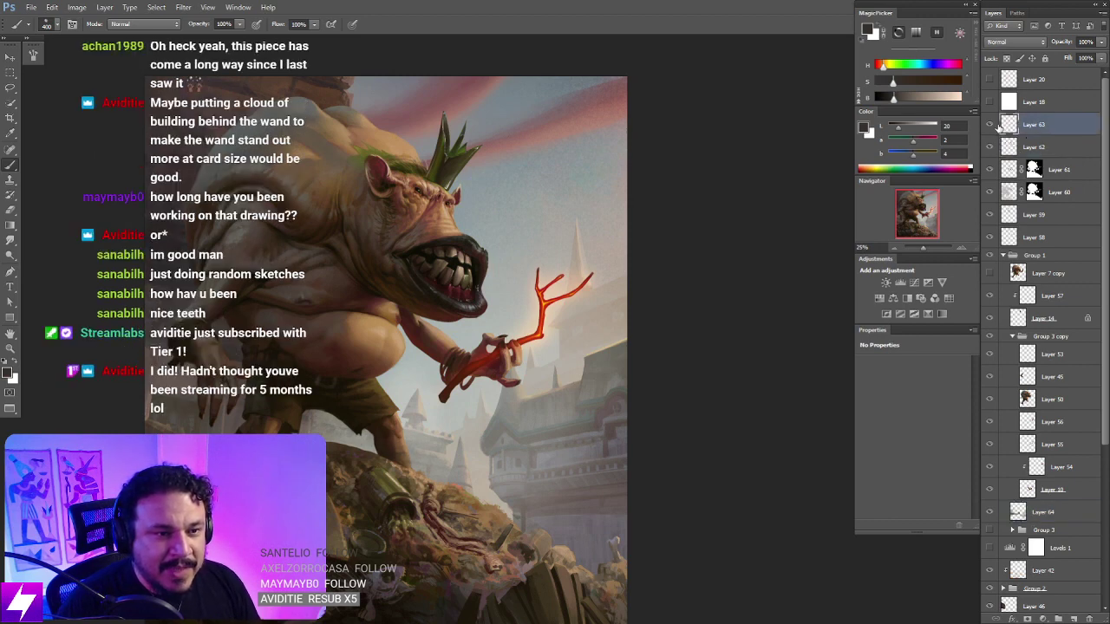
{"action": "left_click", "coordinate": [363, 443], "text": "alt"}
{"action": "key", "text": "bracketright"}
{"action": "key", "text": "bracketright"}
{"action": "key", "text": "bracketright"}
{"action": "left_click_drag", "start_coordinate": [374, 434], "coordinate": [440, 485]}
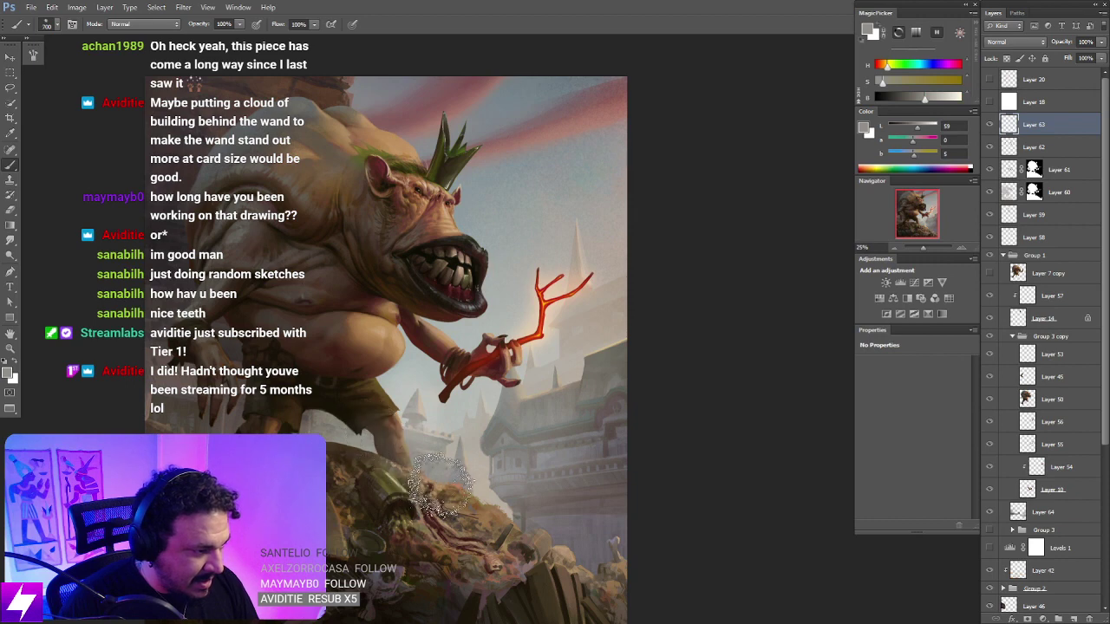
{"action": "key", "text": "e"}
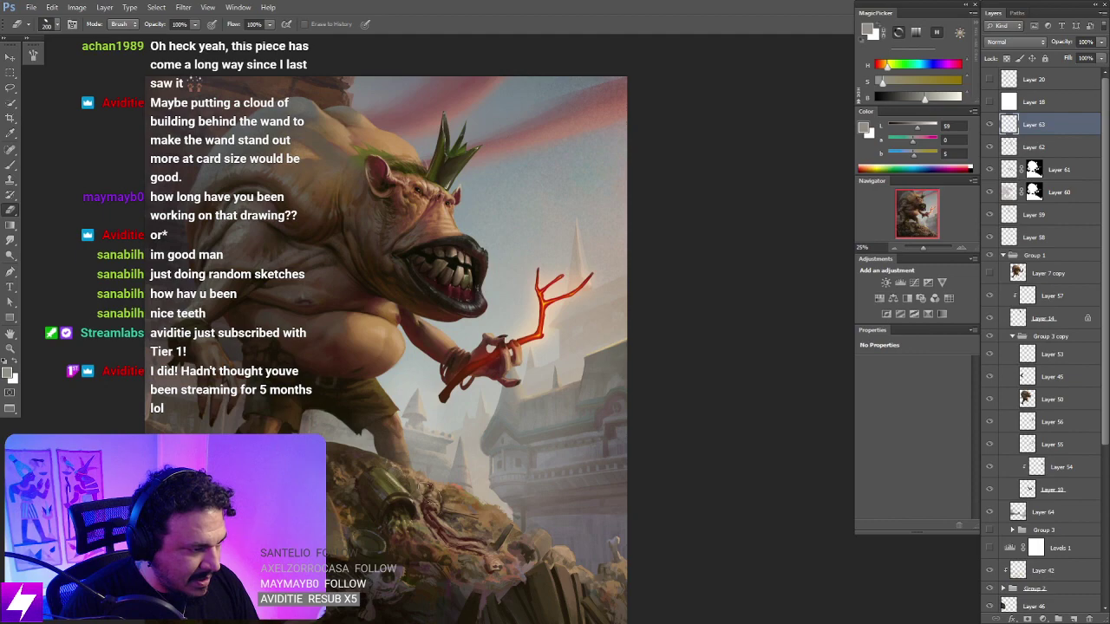
Step: Brush soft grey haze around the creature's wand arm on Layer 63 at 500 px
{"action": "key", "text": "ctrl+minus"}
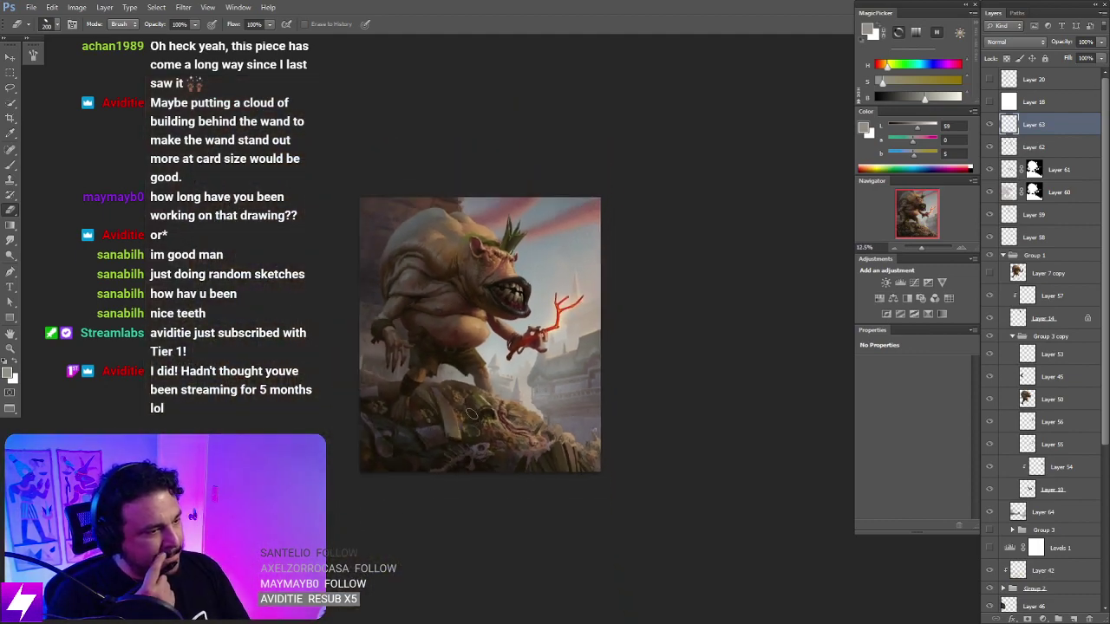
{"action": "key", "text": "ctrl+plus"}
{"action": "key", "text": "ctrl+plus"}
{"action": "key", "text": "ctrl+plus"}
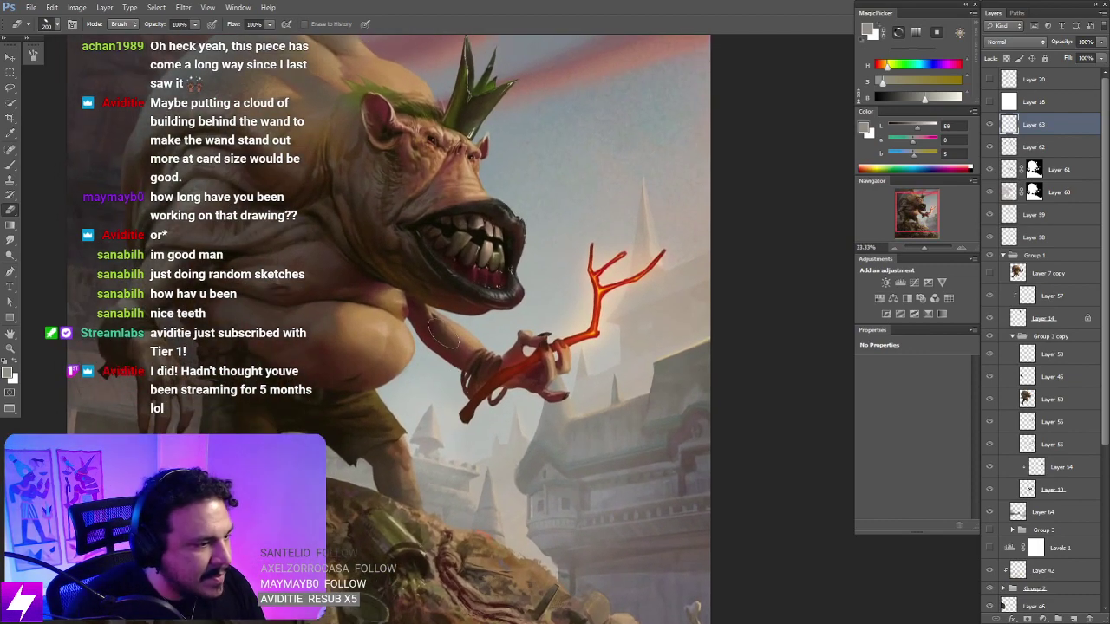
{"action": "key", "text": "b"}
{"action": "key", "text": "bracketleft"}
{"action": "key", "text": "bracketleft"}
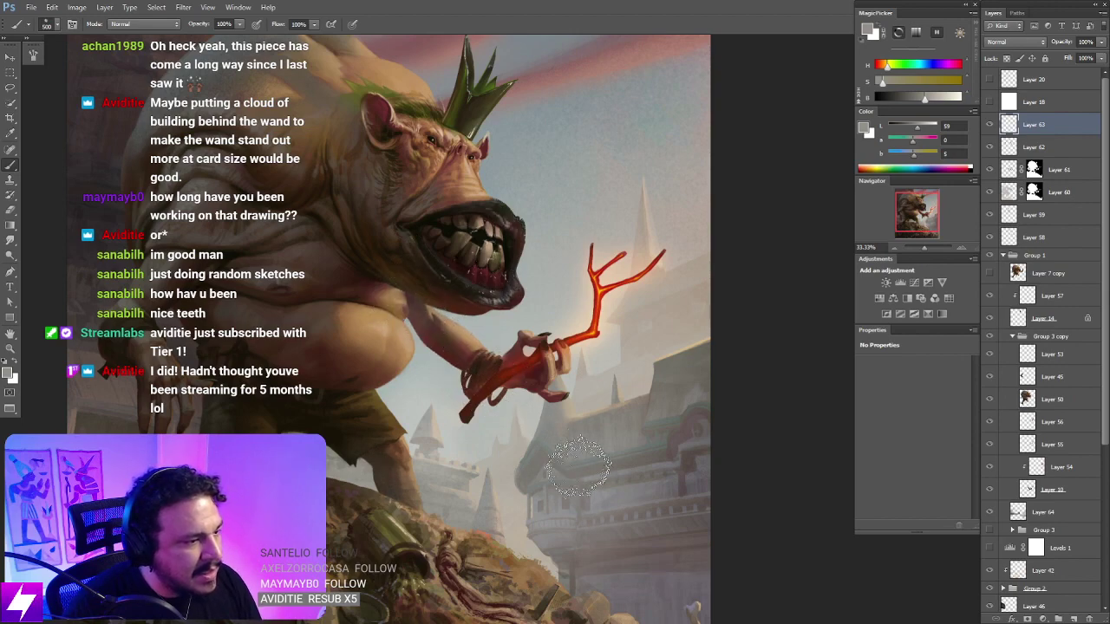
Step: Clean up the Layer 63 haze around the creature's chin, forearm and belly, varying the Eraser from 90 to 125 px
{"action": "key", "text": "r"}
{"action": "left_click_drag", "start_coordinate": [580, 468], "coordinate": [590, 410]}
{"action": "key", "text": "ctrl+plus"}
{"action": "key", "text": "e"}
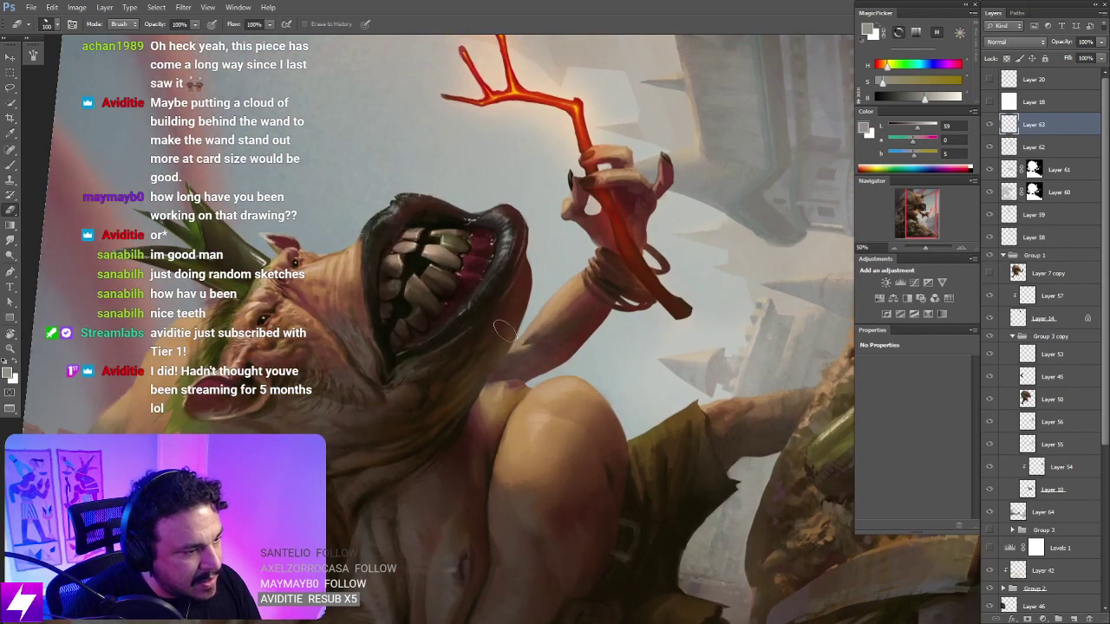
{"action": "key", "text": "r"}
{"action": "left_click_drag", "start_coordinate": [468, 381], "coordinate": [585, 336]}
{"action": "key", "text": "b"}
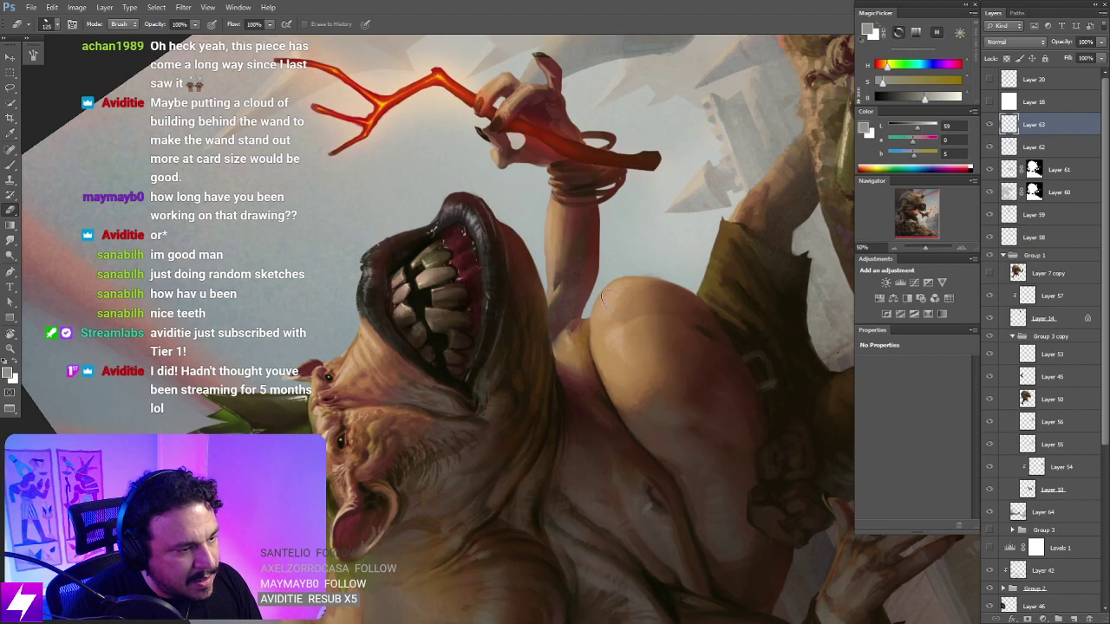
{"action": "key", "text": "bracketleft"}
{"action": "key", "text": "bracketleft"}
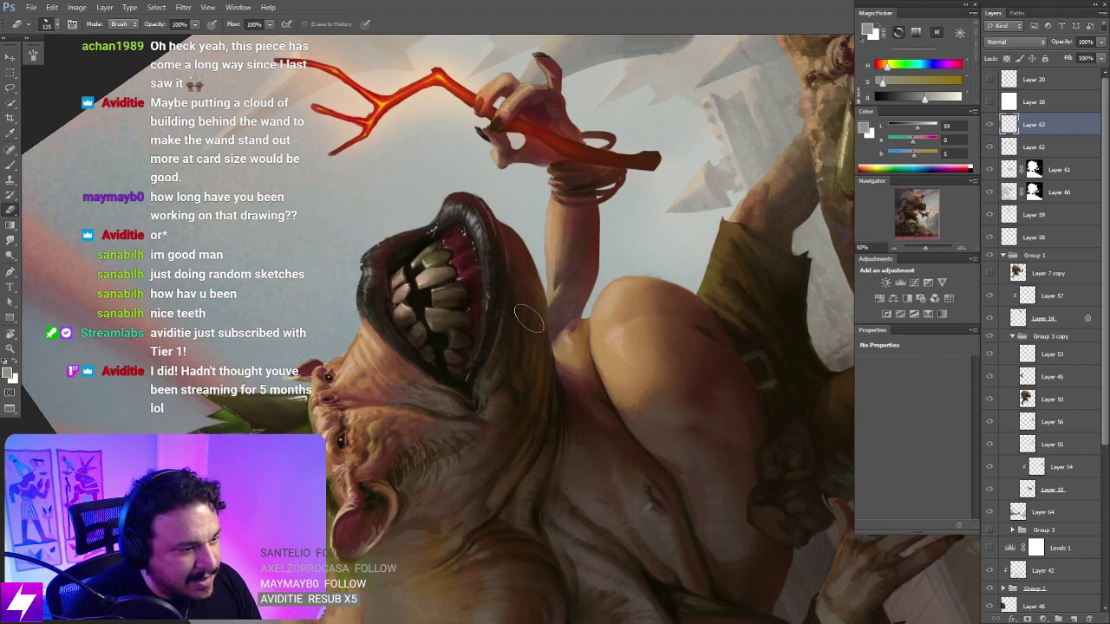
Step: Examine the haze around the wand arm and its balance across the whole painting
{"action": "key", "text": "Escape"}
{"action": "key", "text": "ctrl+minus"}
{"action": "key", "text": "ctrl+minus"}
{"action": "key", "text": "ctrl+minus"}
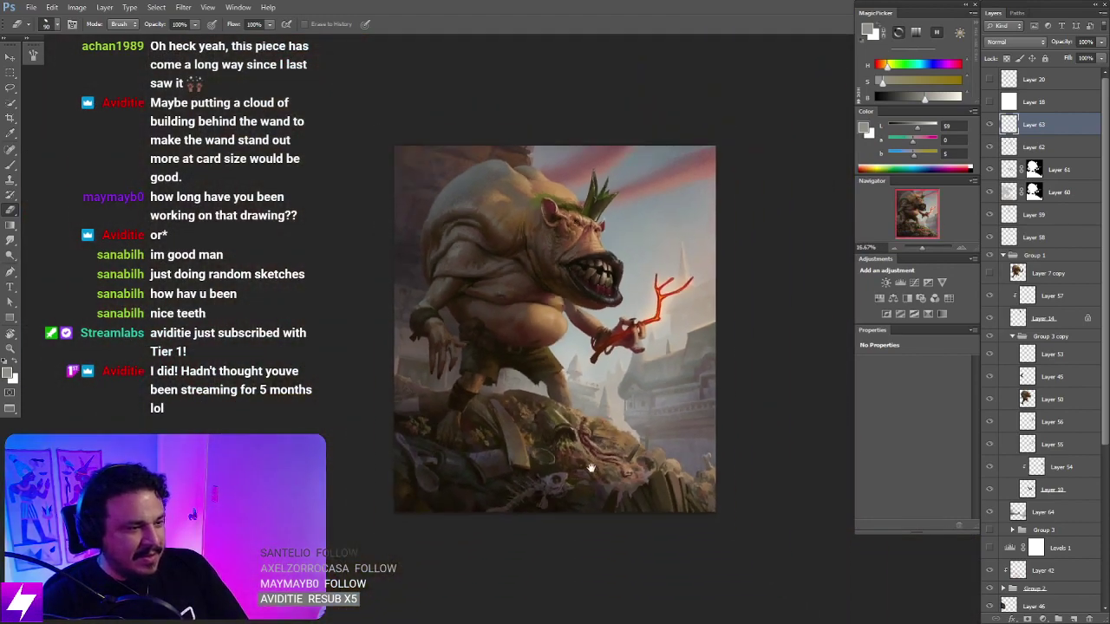
{"action": "left_click_drag", "start_coordinate": [616, 432], "coordinate": [591, 436]}
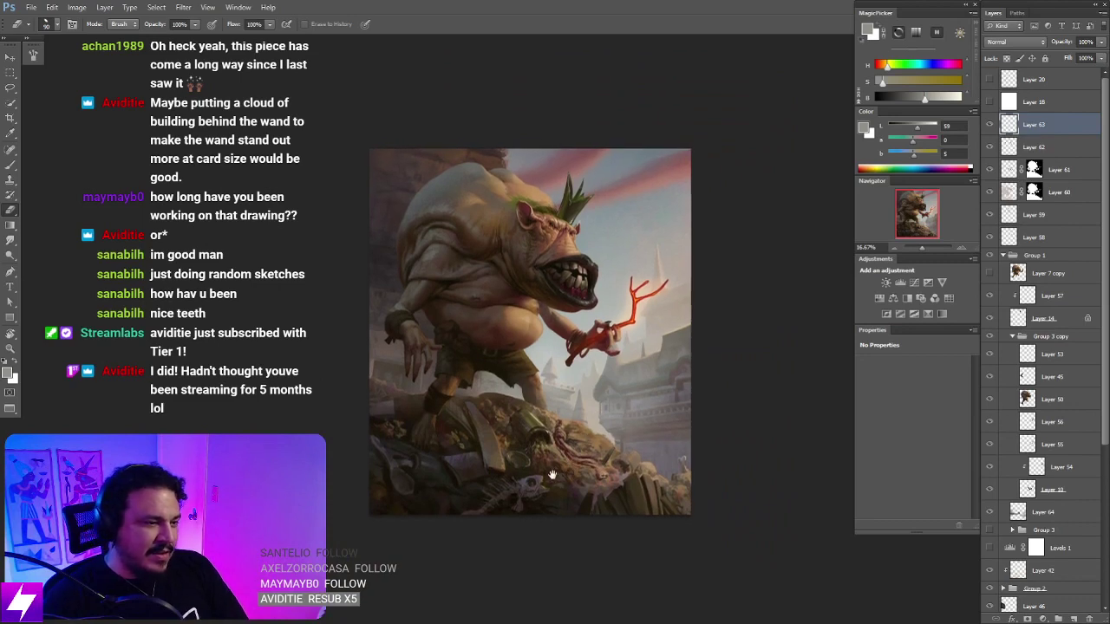
{"action": "left_click_drag", "start_coordinate": [550, 472], "coordinate": [522, 479]}
{"action": "key", "text": "ctrl+plus"}
{"action": "key", "text": "ctrl+plus"}
{"action": "key", "text": "b"}
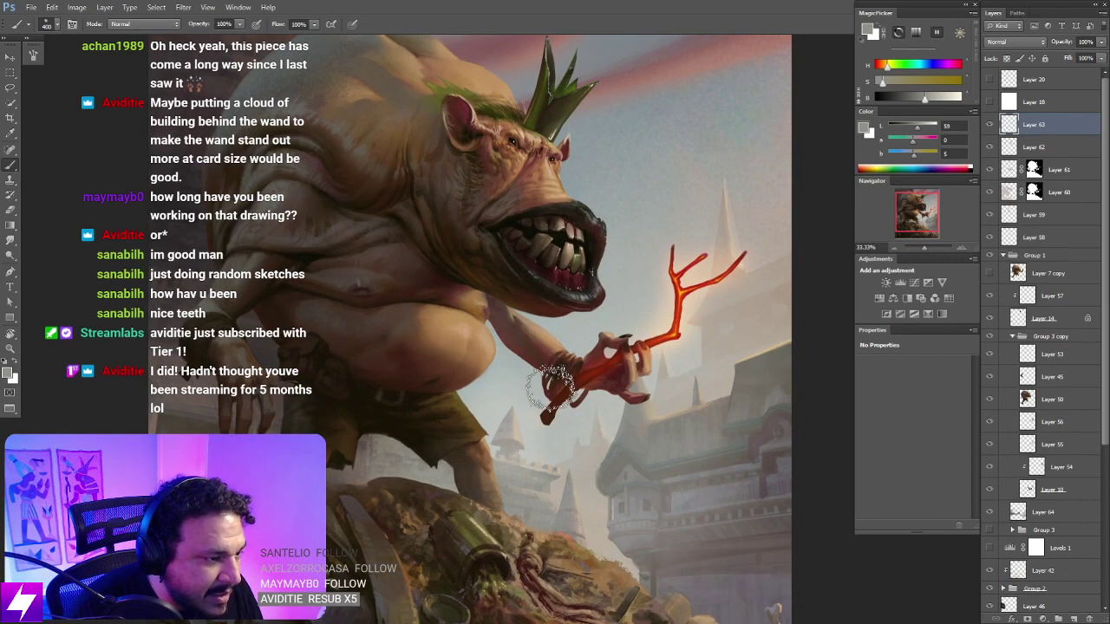
{"action": "key", "text": "ctrl+minus"}
{"action": "key", "text": "ctrl+minus"}
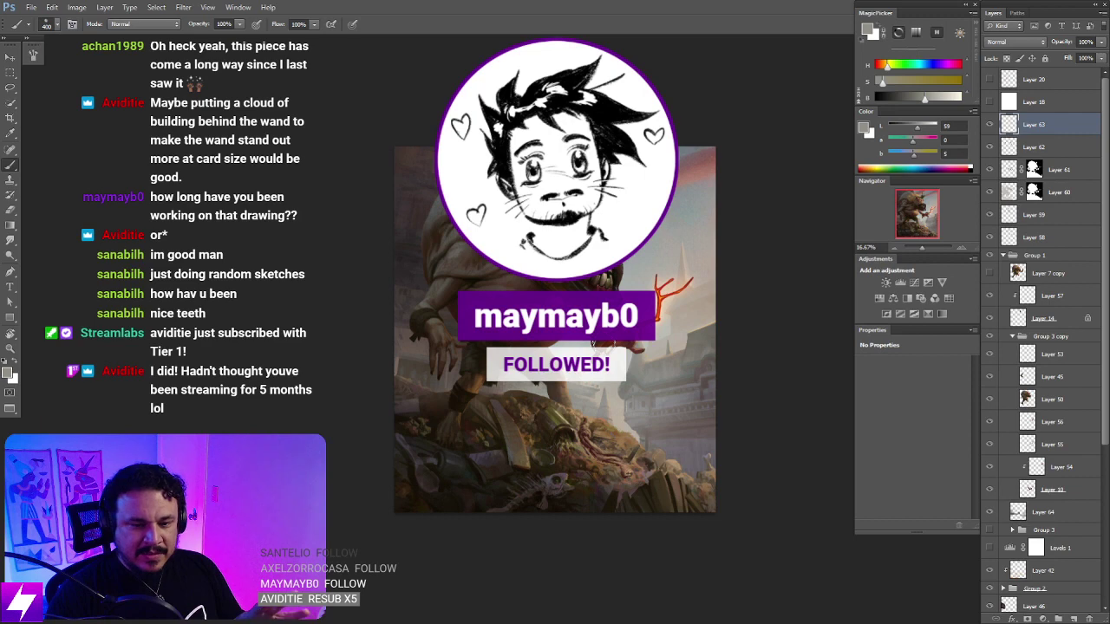
Step: Flip the canvas horizontally and compare the reduced-size painting with Layer 63 hidden and shown
{"action": "key", "text": "ctrl+minus"}
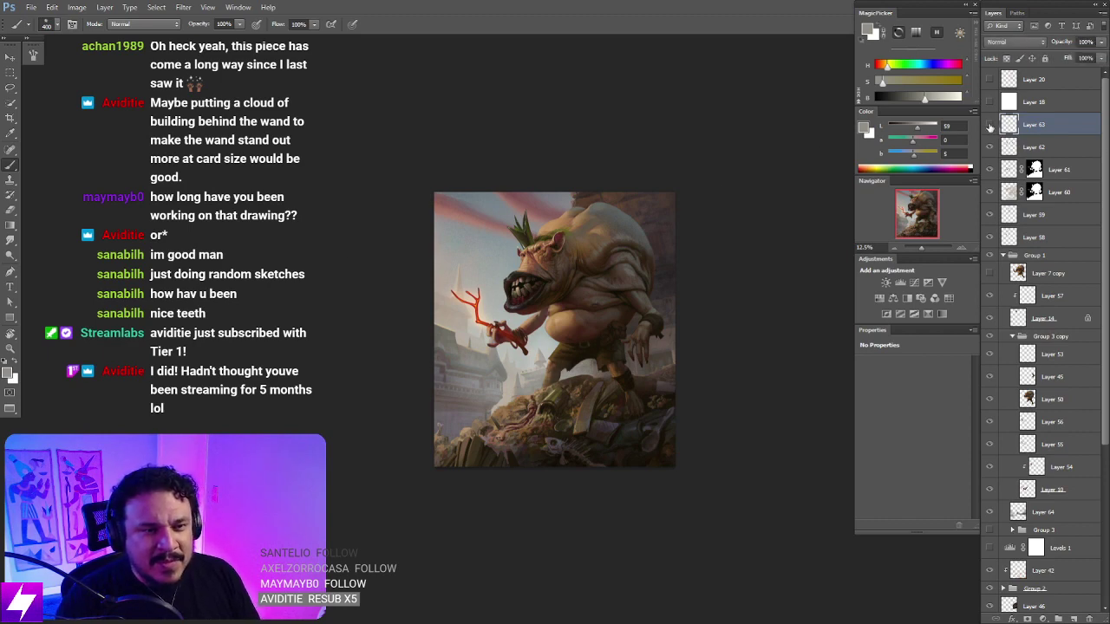
{"action": "key", "text": "ctrl+minus"}
{"action": "key", "text": "ctrl+minus"}
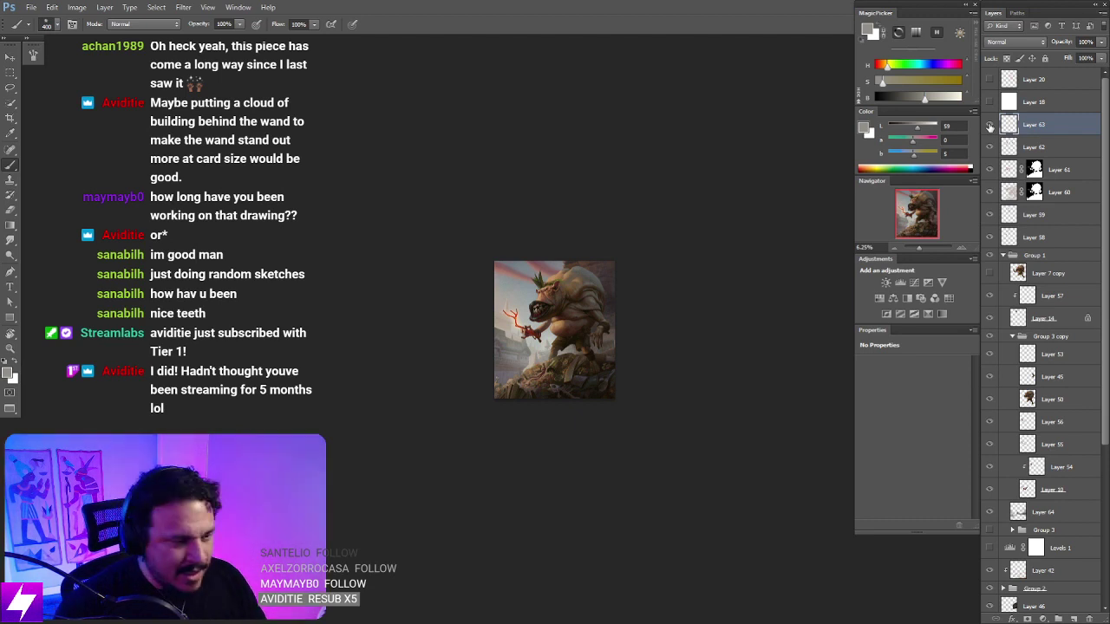
{"action": "key", "text": "ctrl+plus"}
{"action": "key", "text": "ctrl+plus"}
{"action": "scroll", "coordinate": [701, 276], "scroll_direction": "up", "scroll_amount": 4}
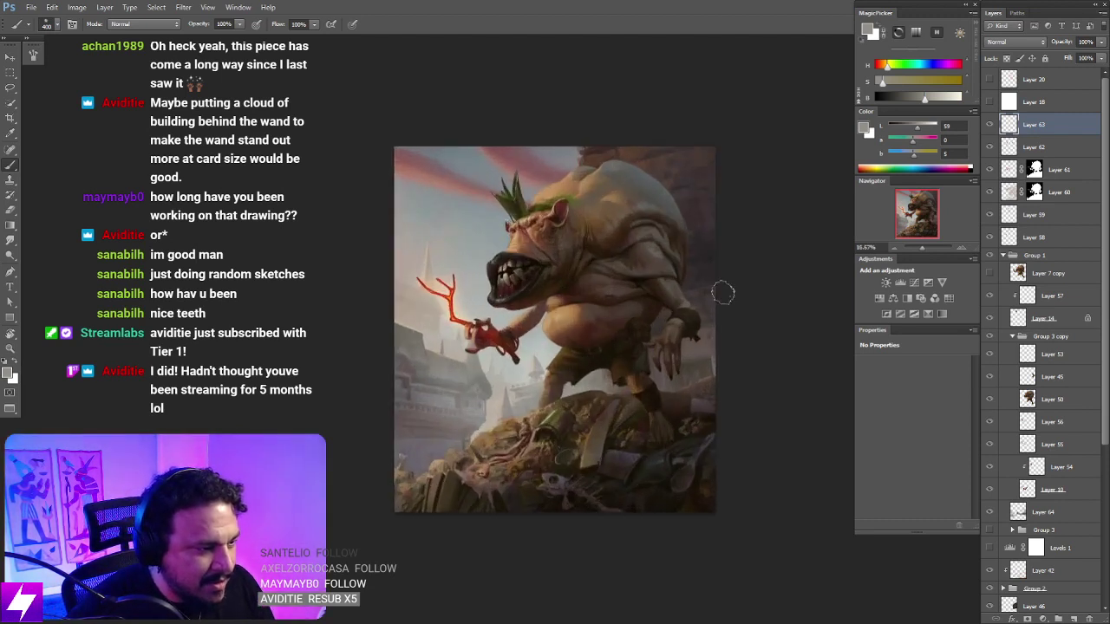
{"action": "left_click_drag", "start_coordinate": [713, 277], "coordinate": [706, 278]}
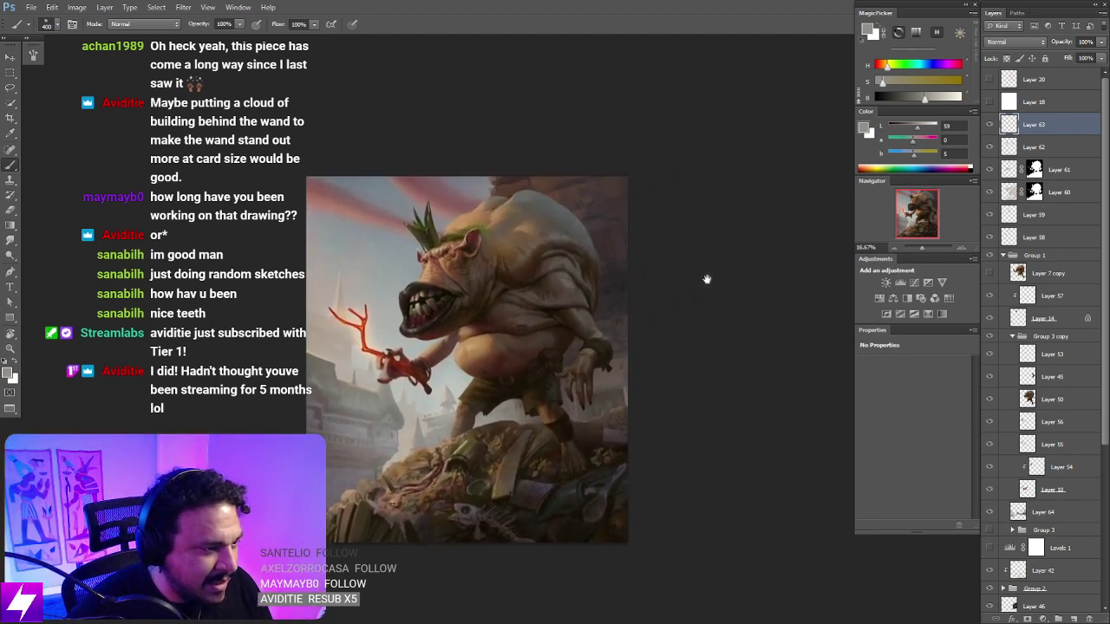